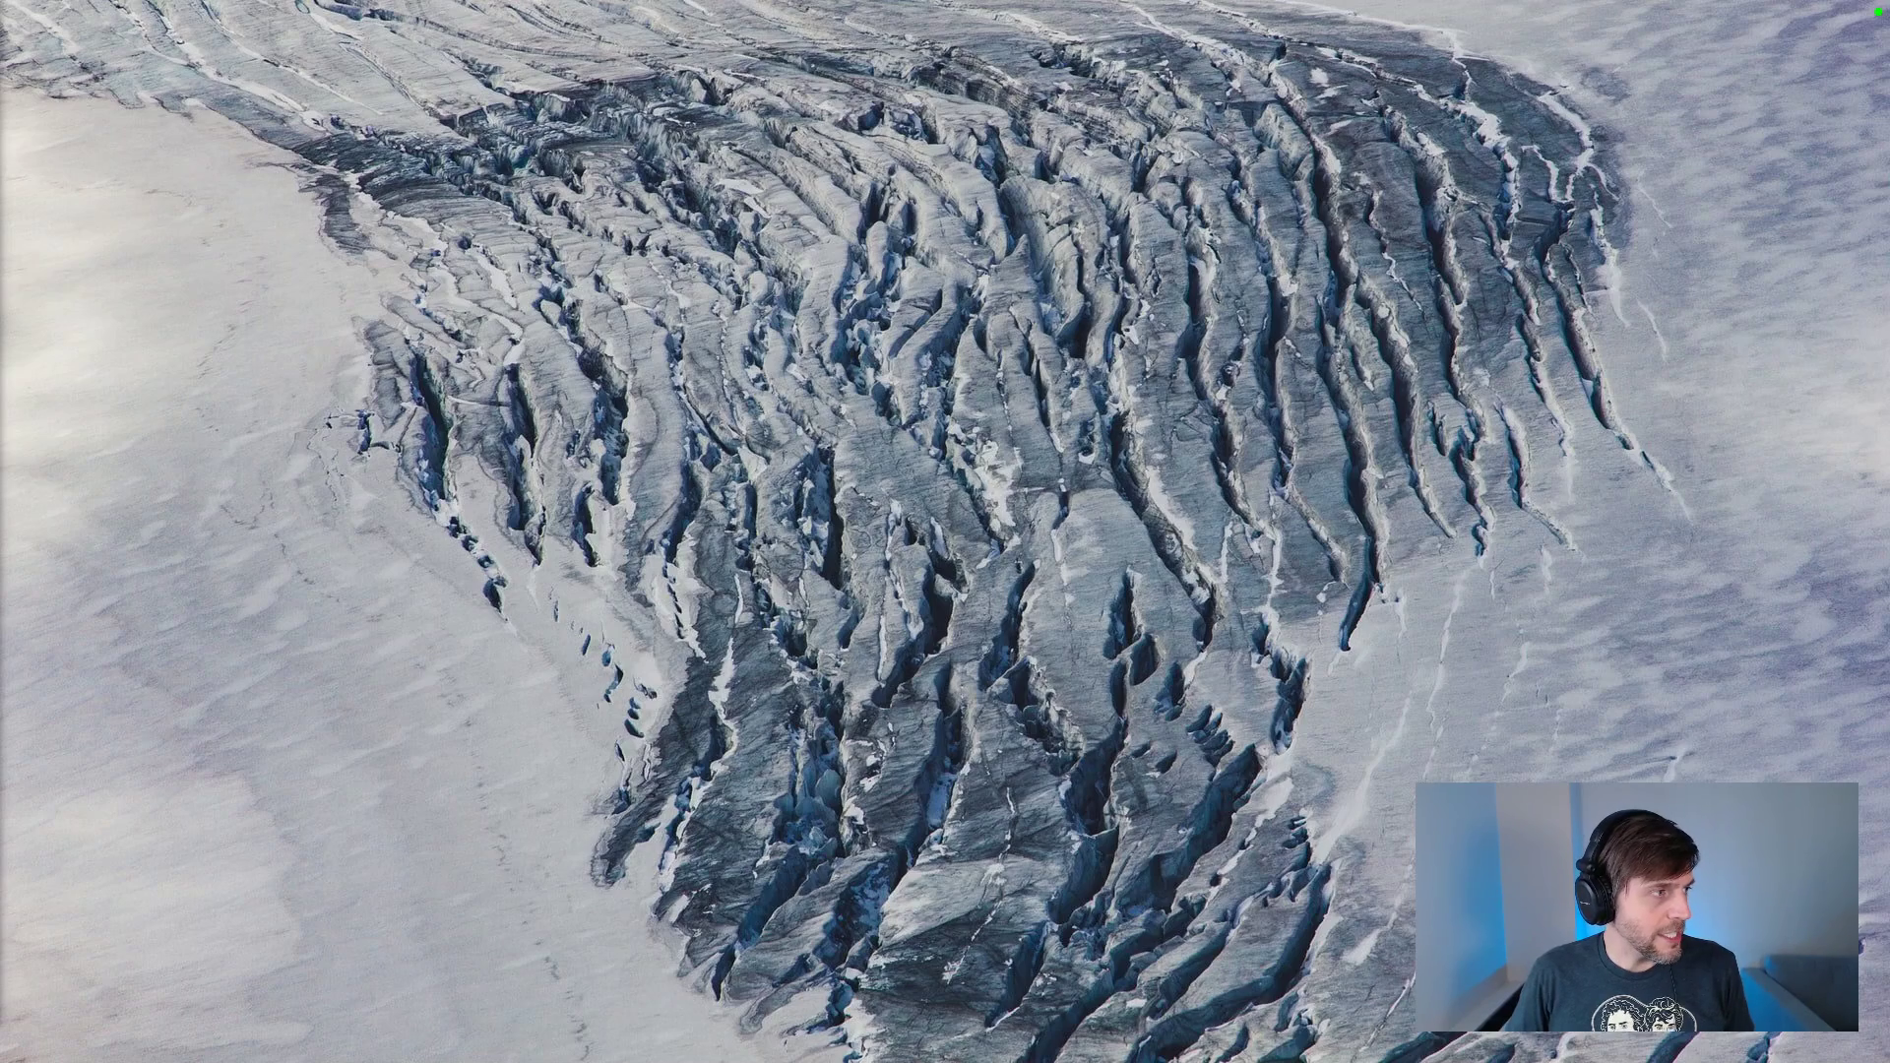
# Step: Search the web for ernst haeckel, using the corrected spelling of the name
pyautogui.write('ear')
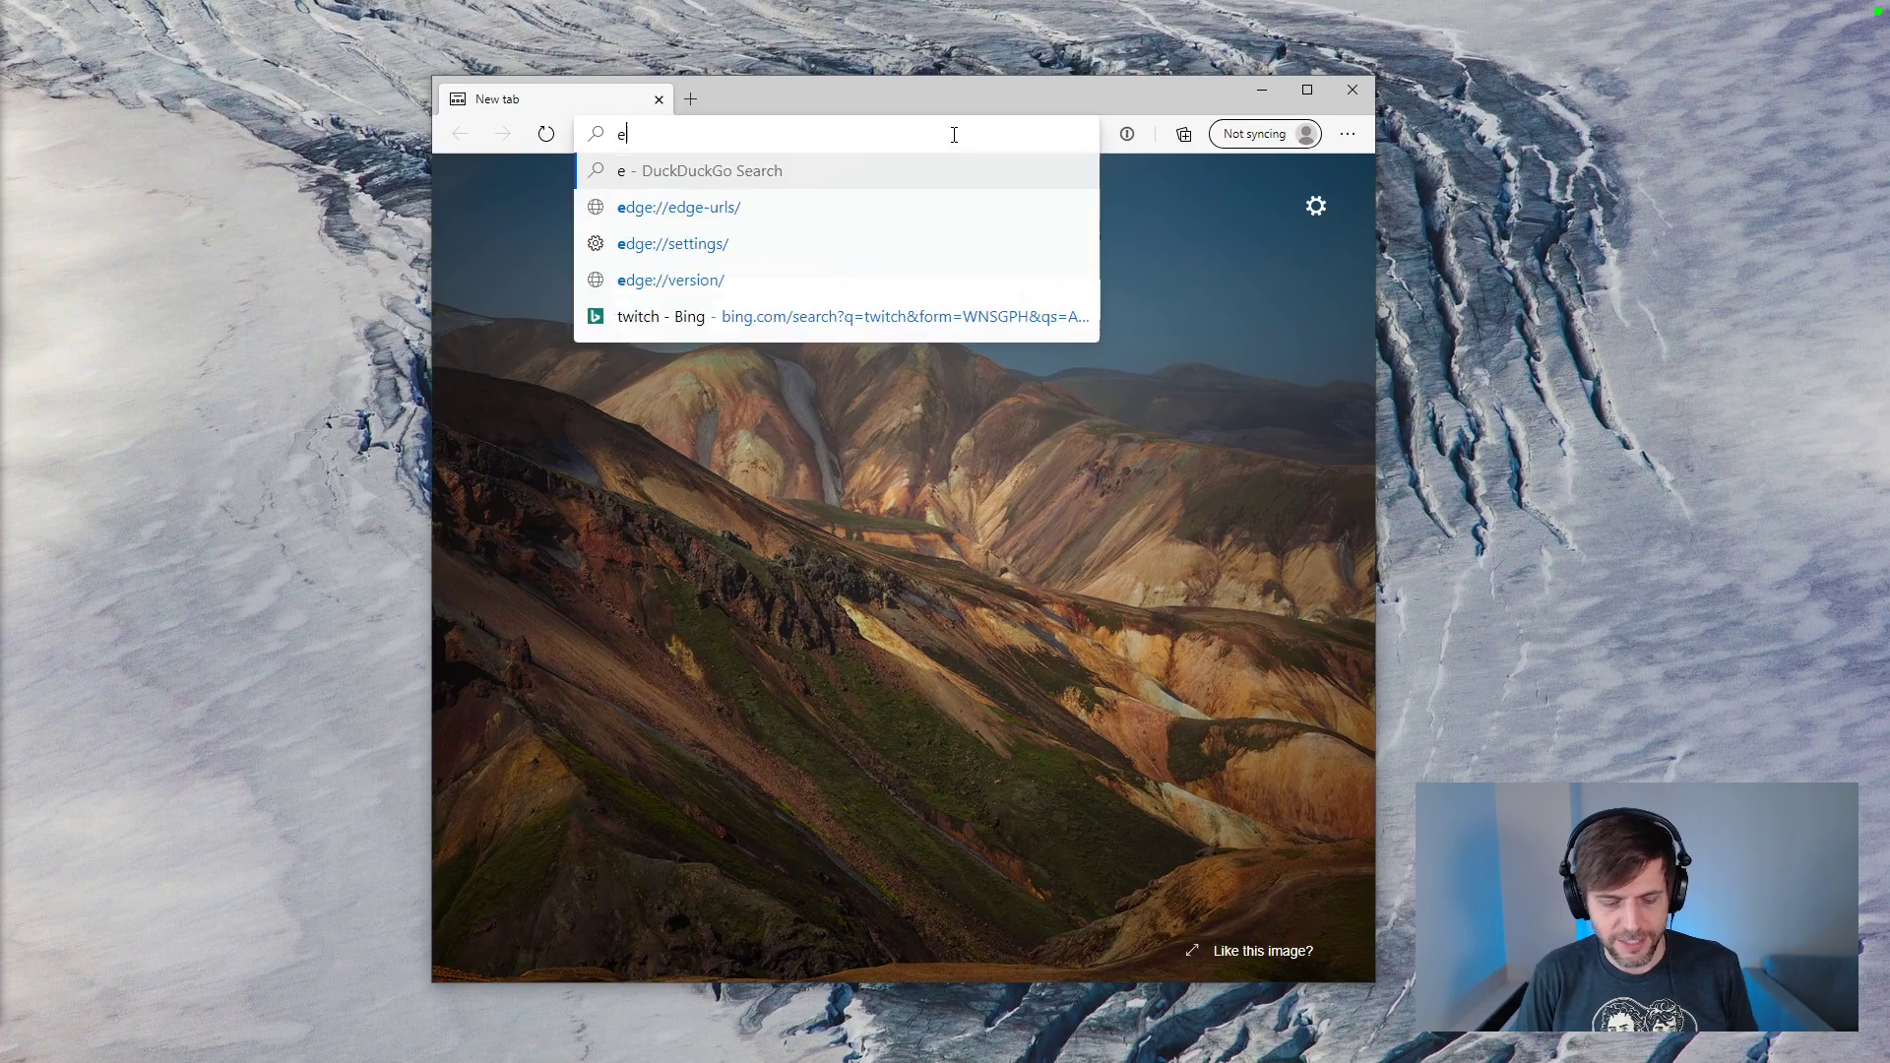
pyautogui.press('BackSpace')
pyautogui.press('BackSpace')
pyautogui.write('rnst hae')
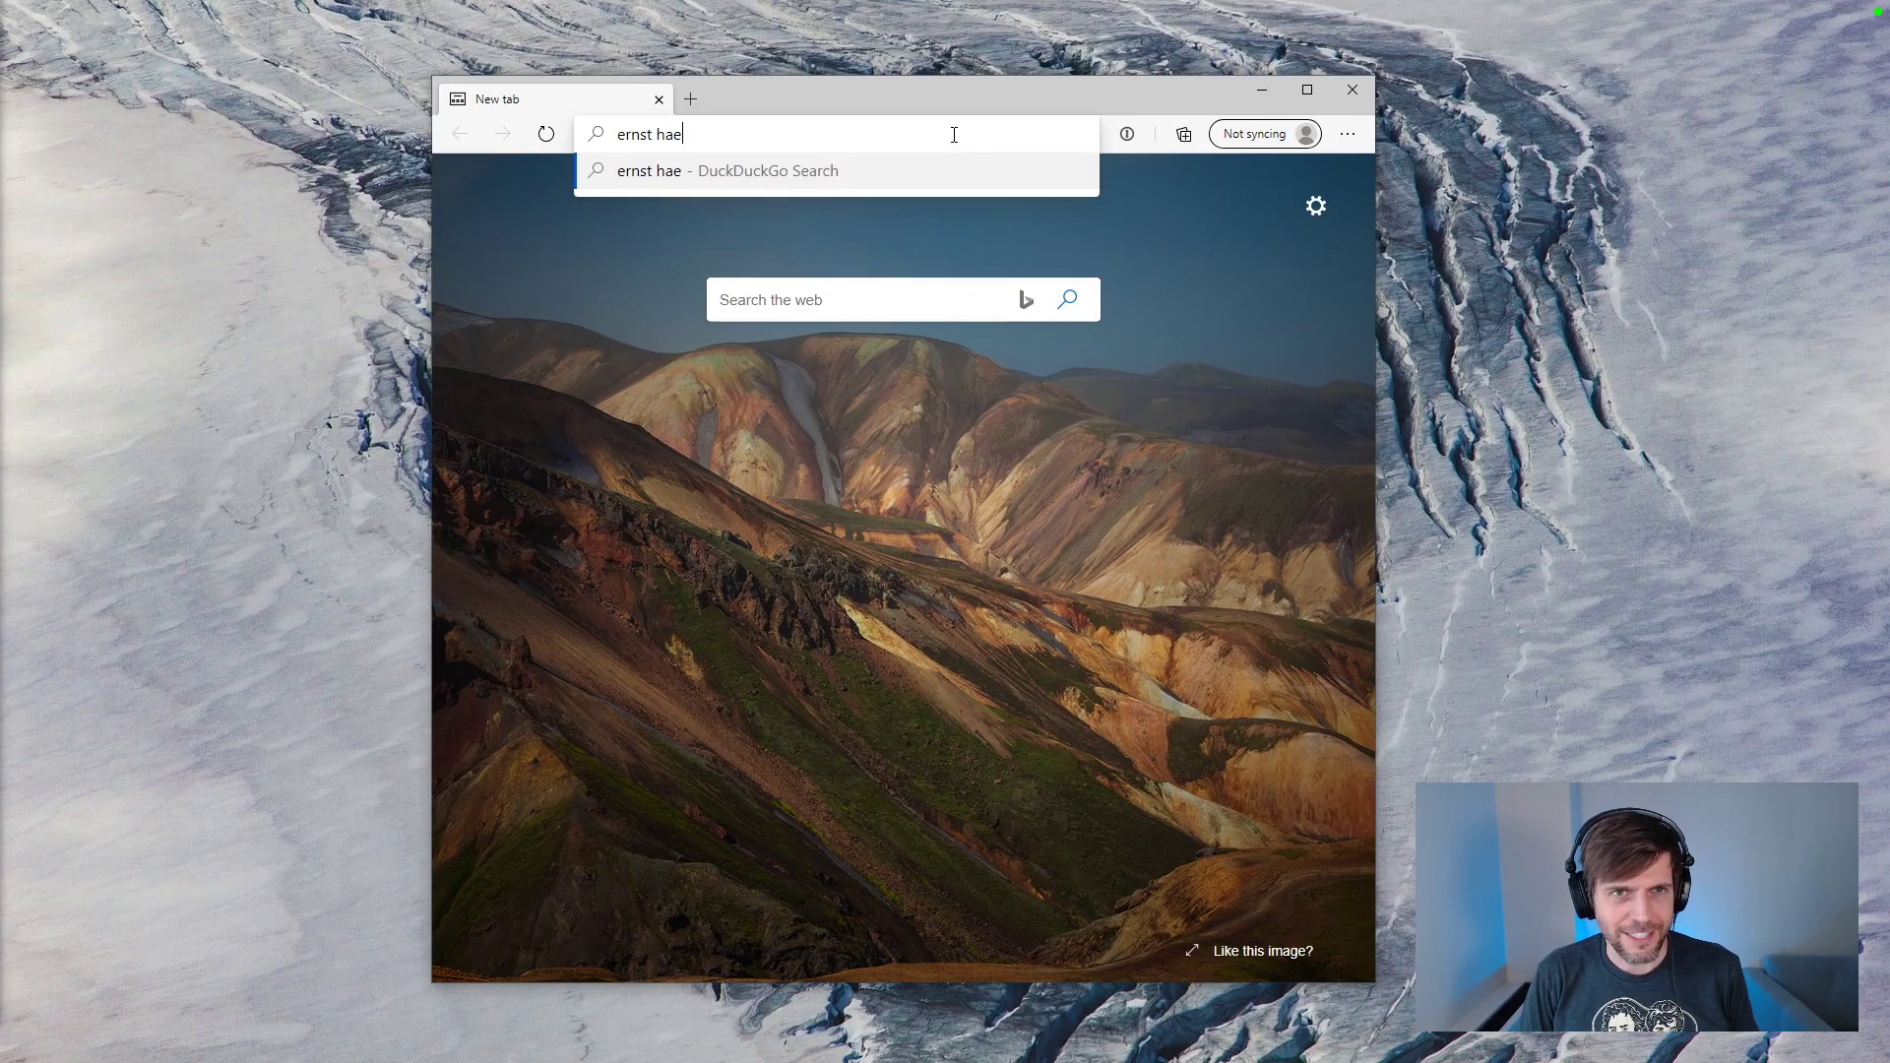
pyautogui.write('ckle')
pyautogui.press('Return')
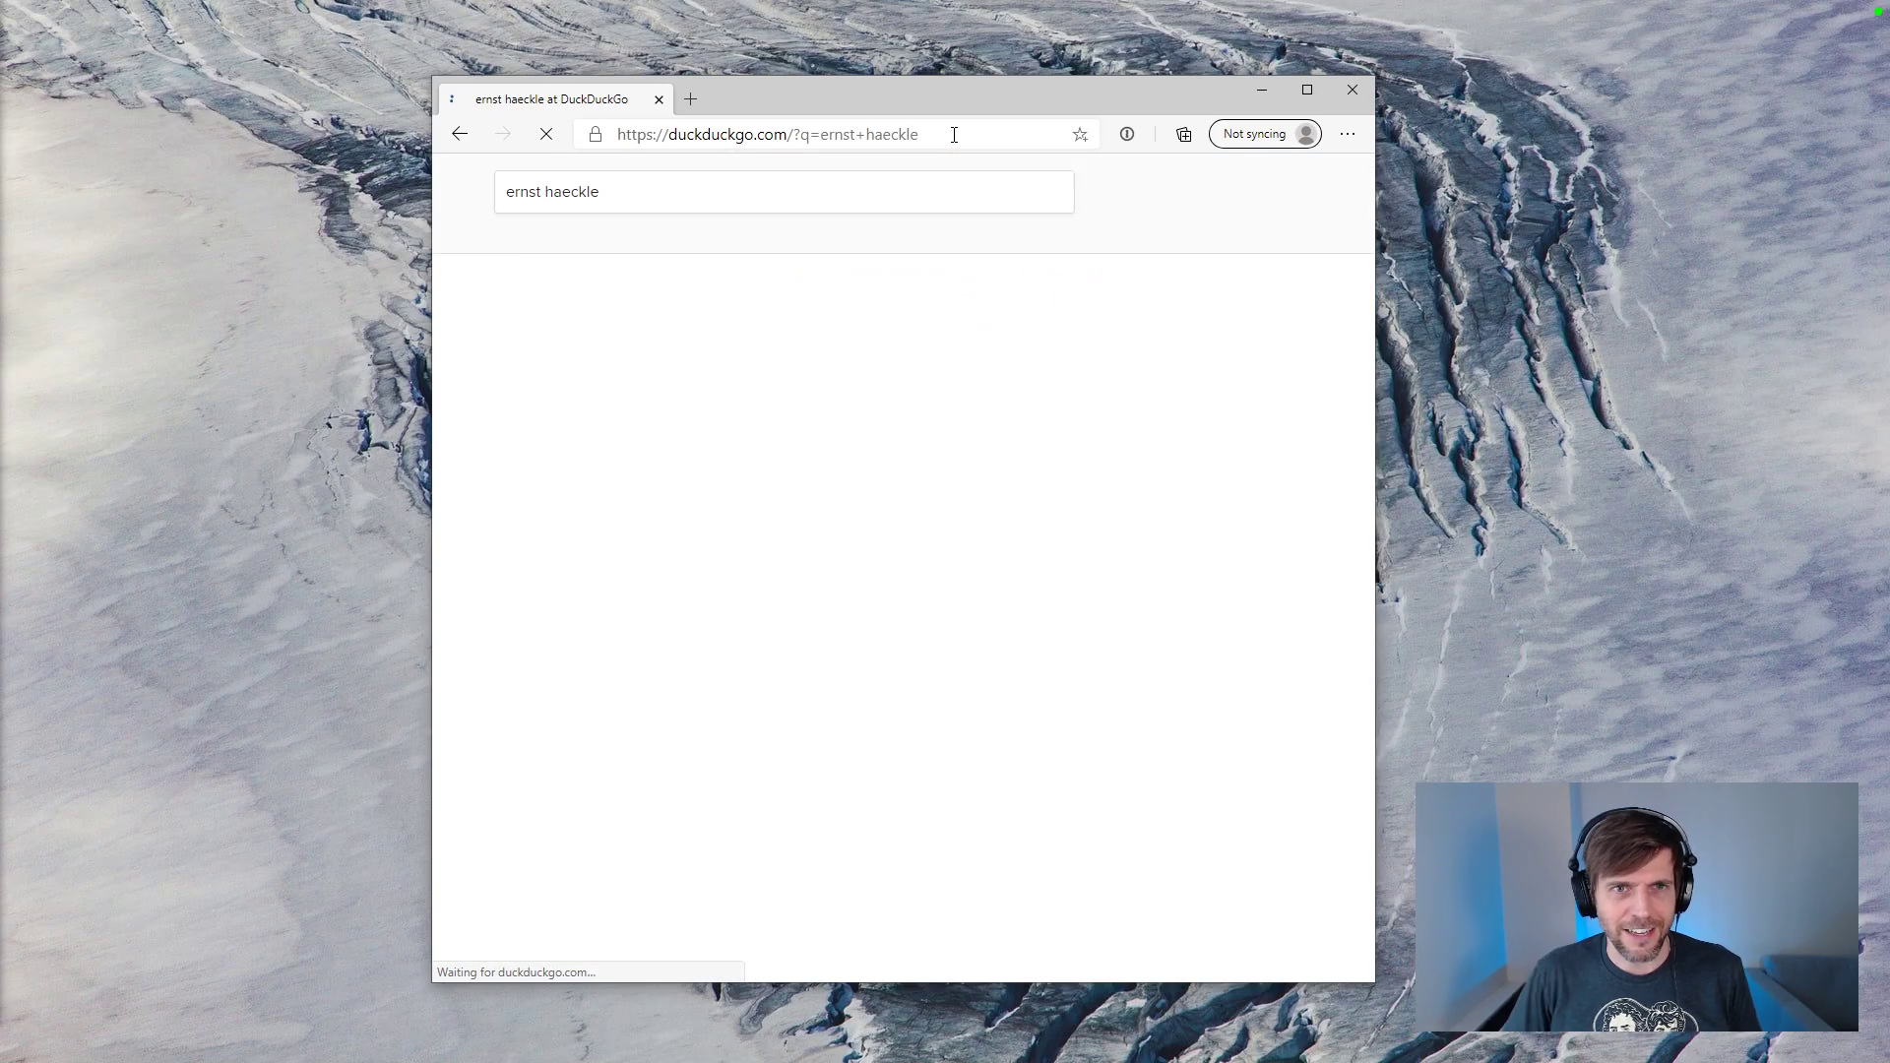
pyautogui.click(694, 305)
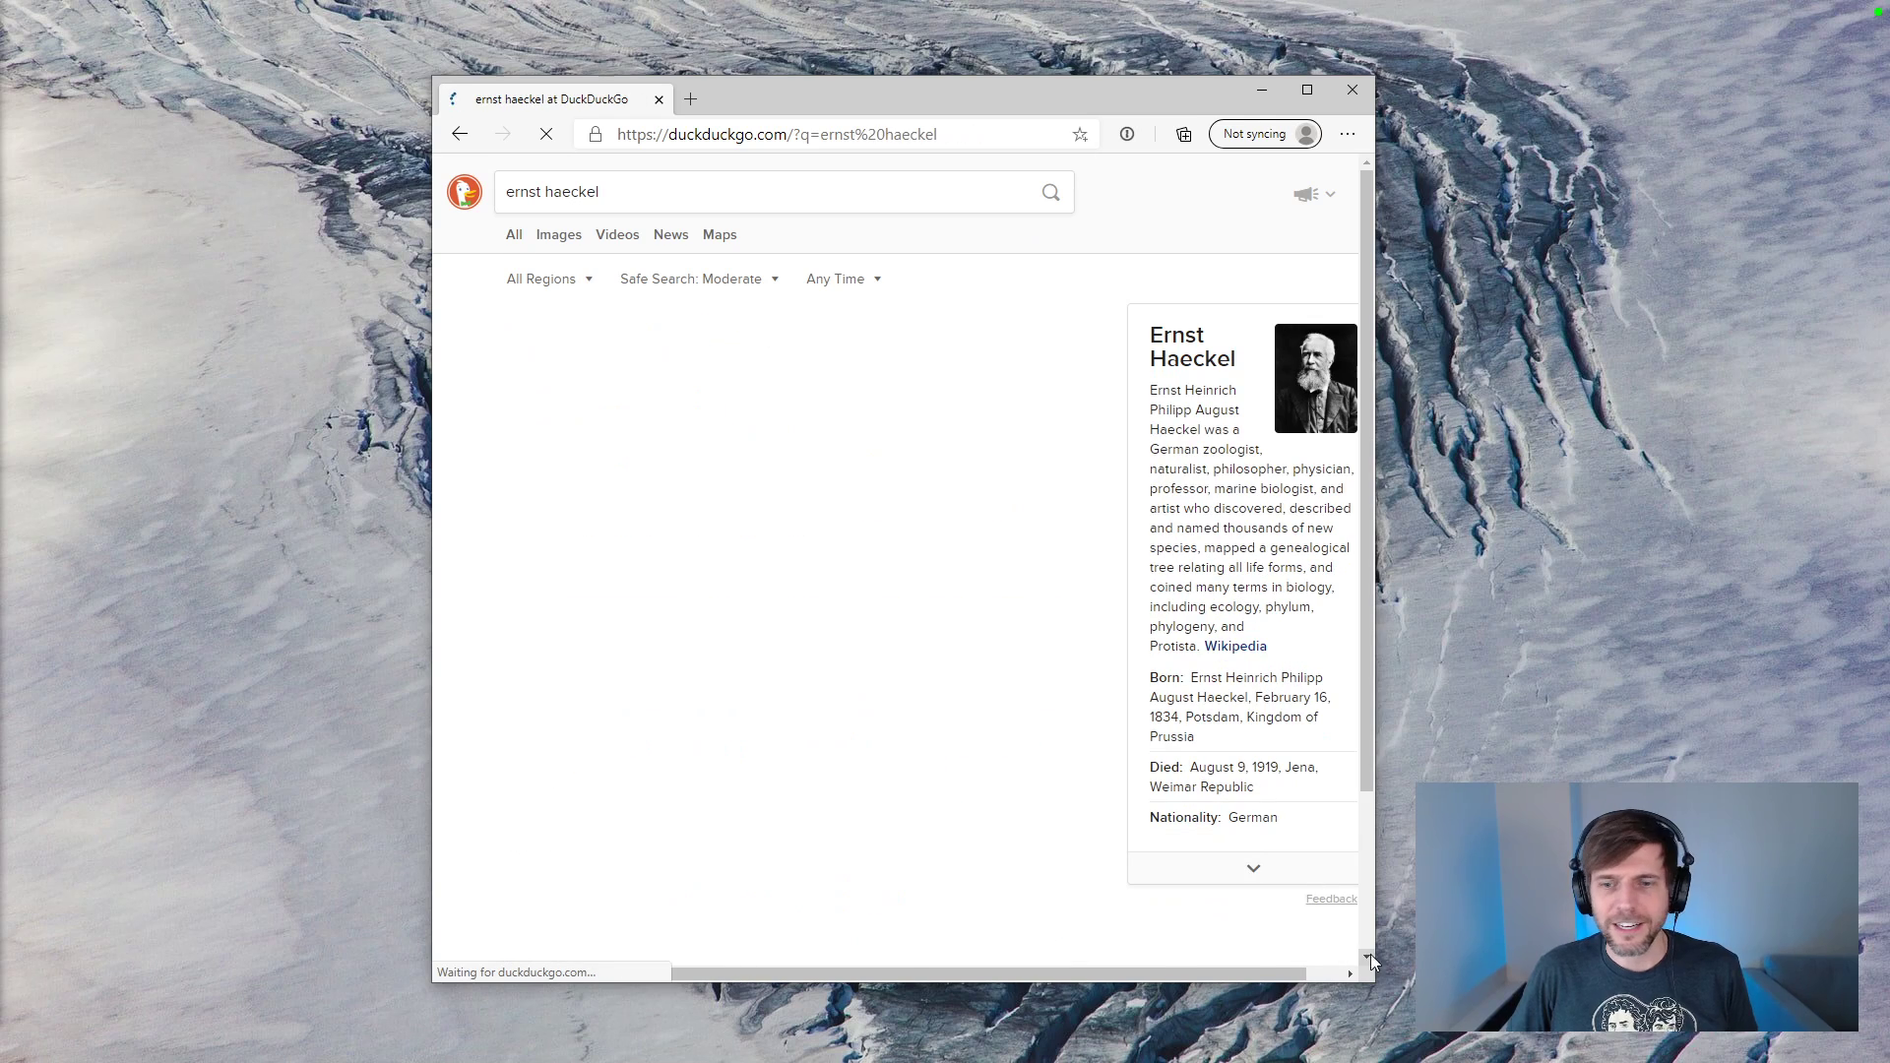
# Step: Enlarge the browser window so that the search results page is shown at a comfortable width and height
pyautogui.moveTo(1372, 978); pyautogui.dragTo(1854, 1012)
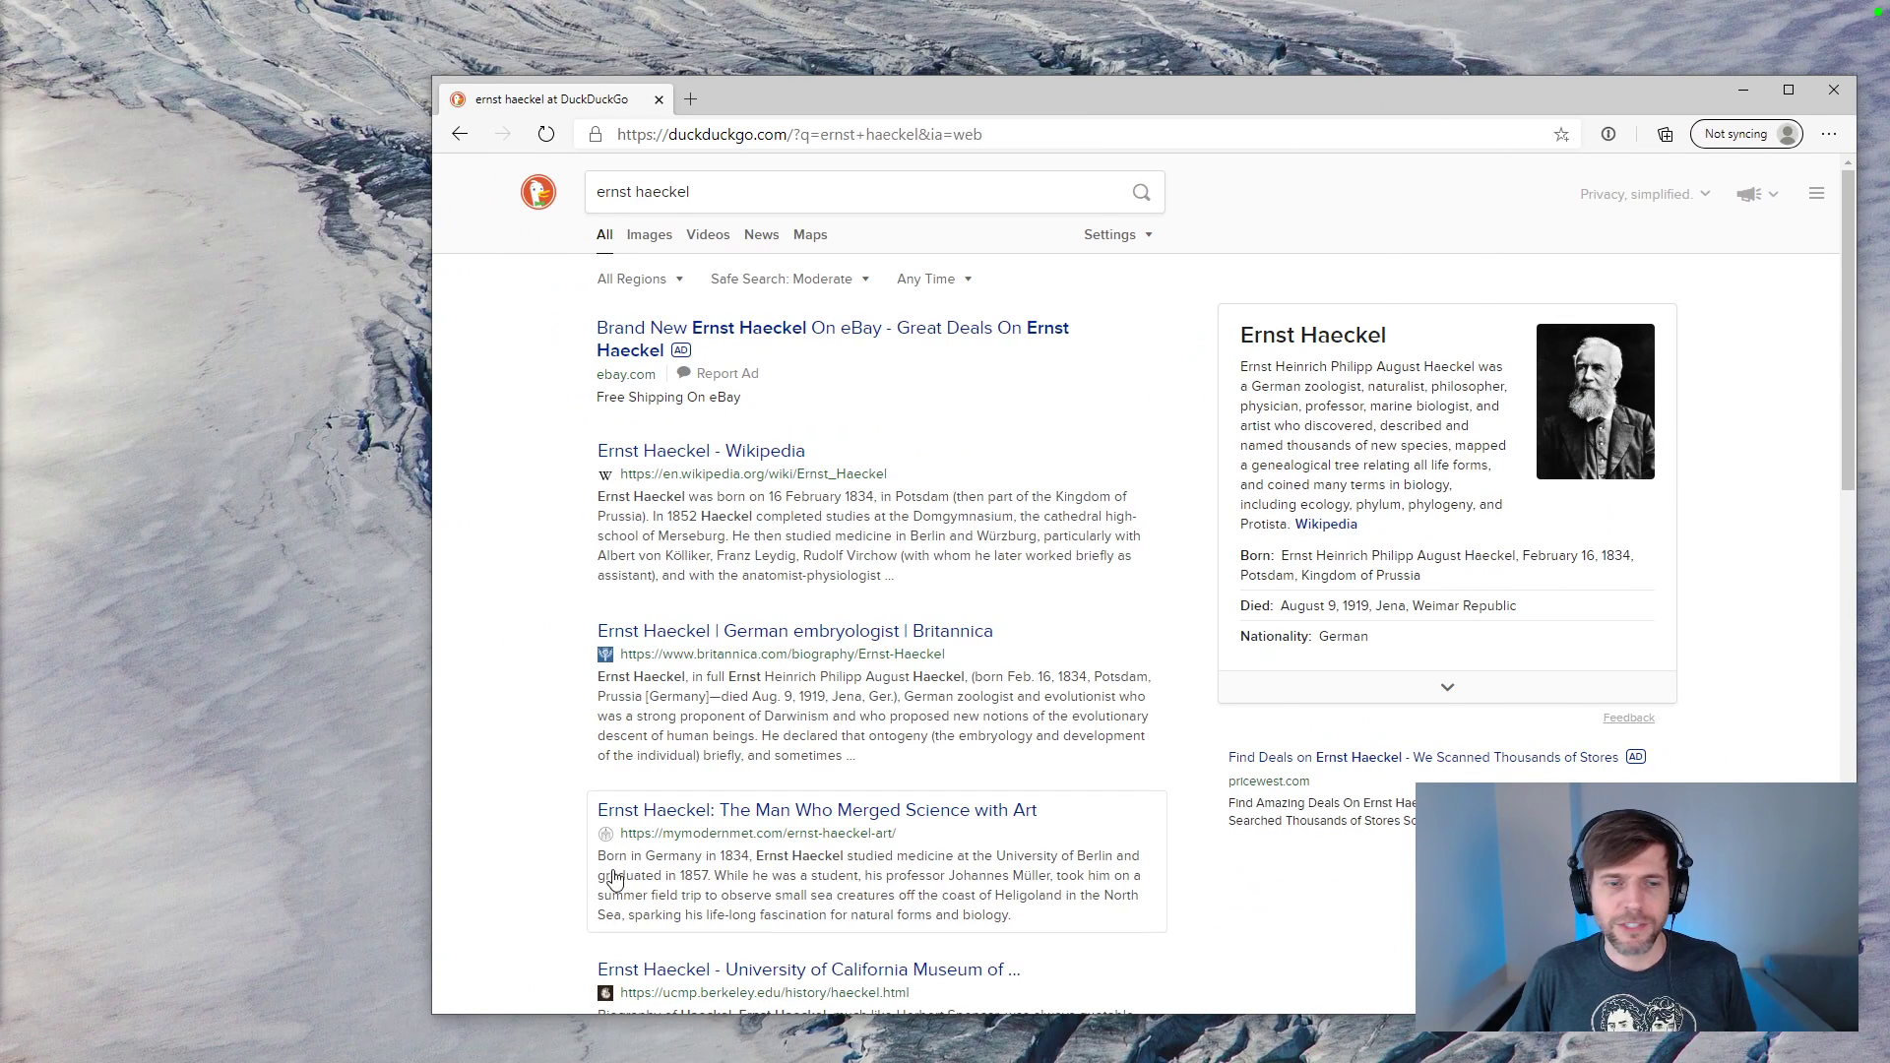
pyautogui.moveTo(433, 807); pyautogui.dragTo(252, 807)
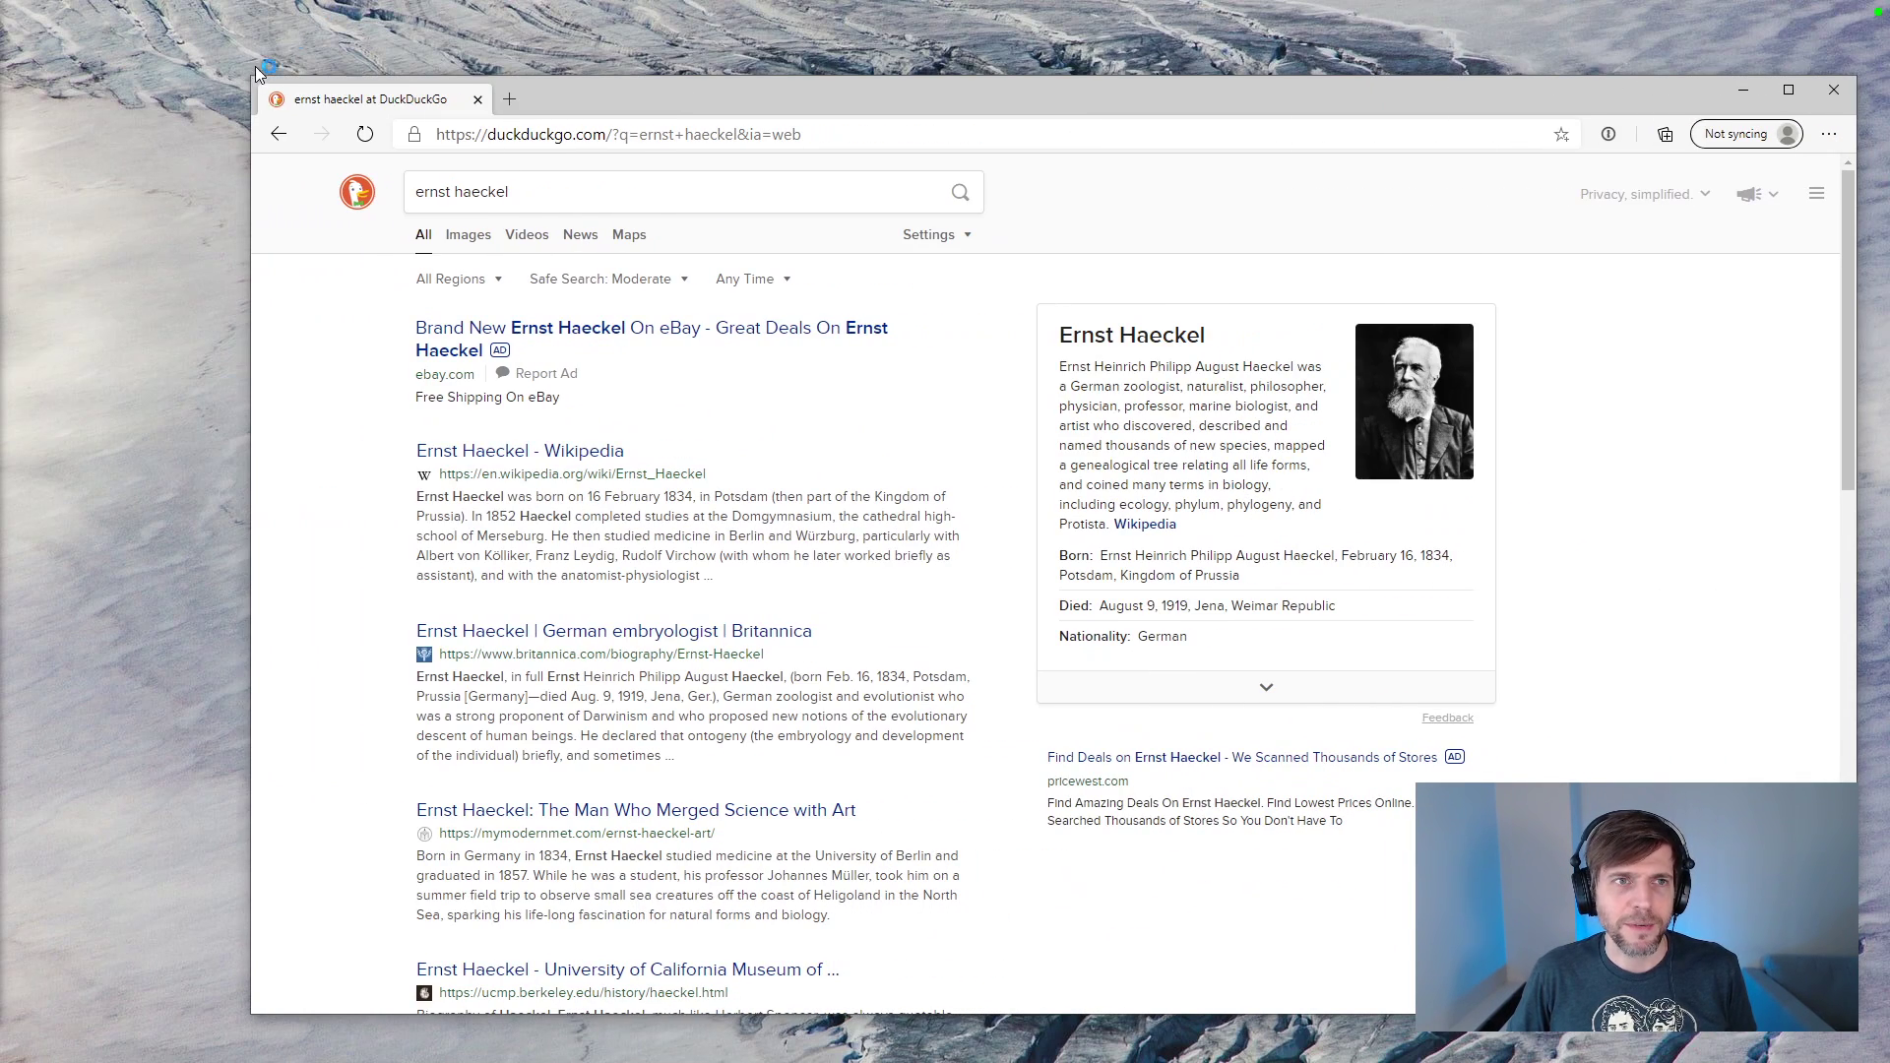
pyautogui.moveTo(248, 77); pyautogui.dragTo(382, 34)
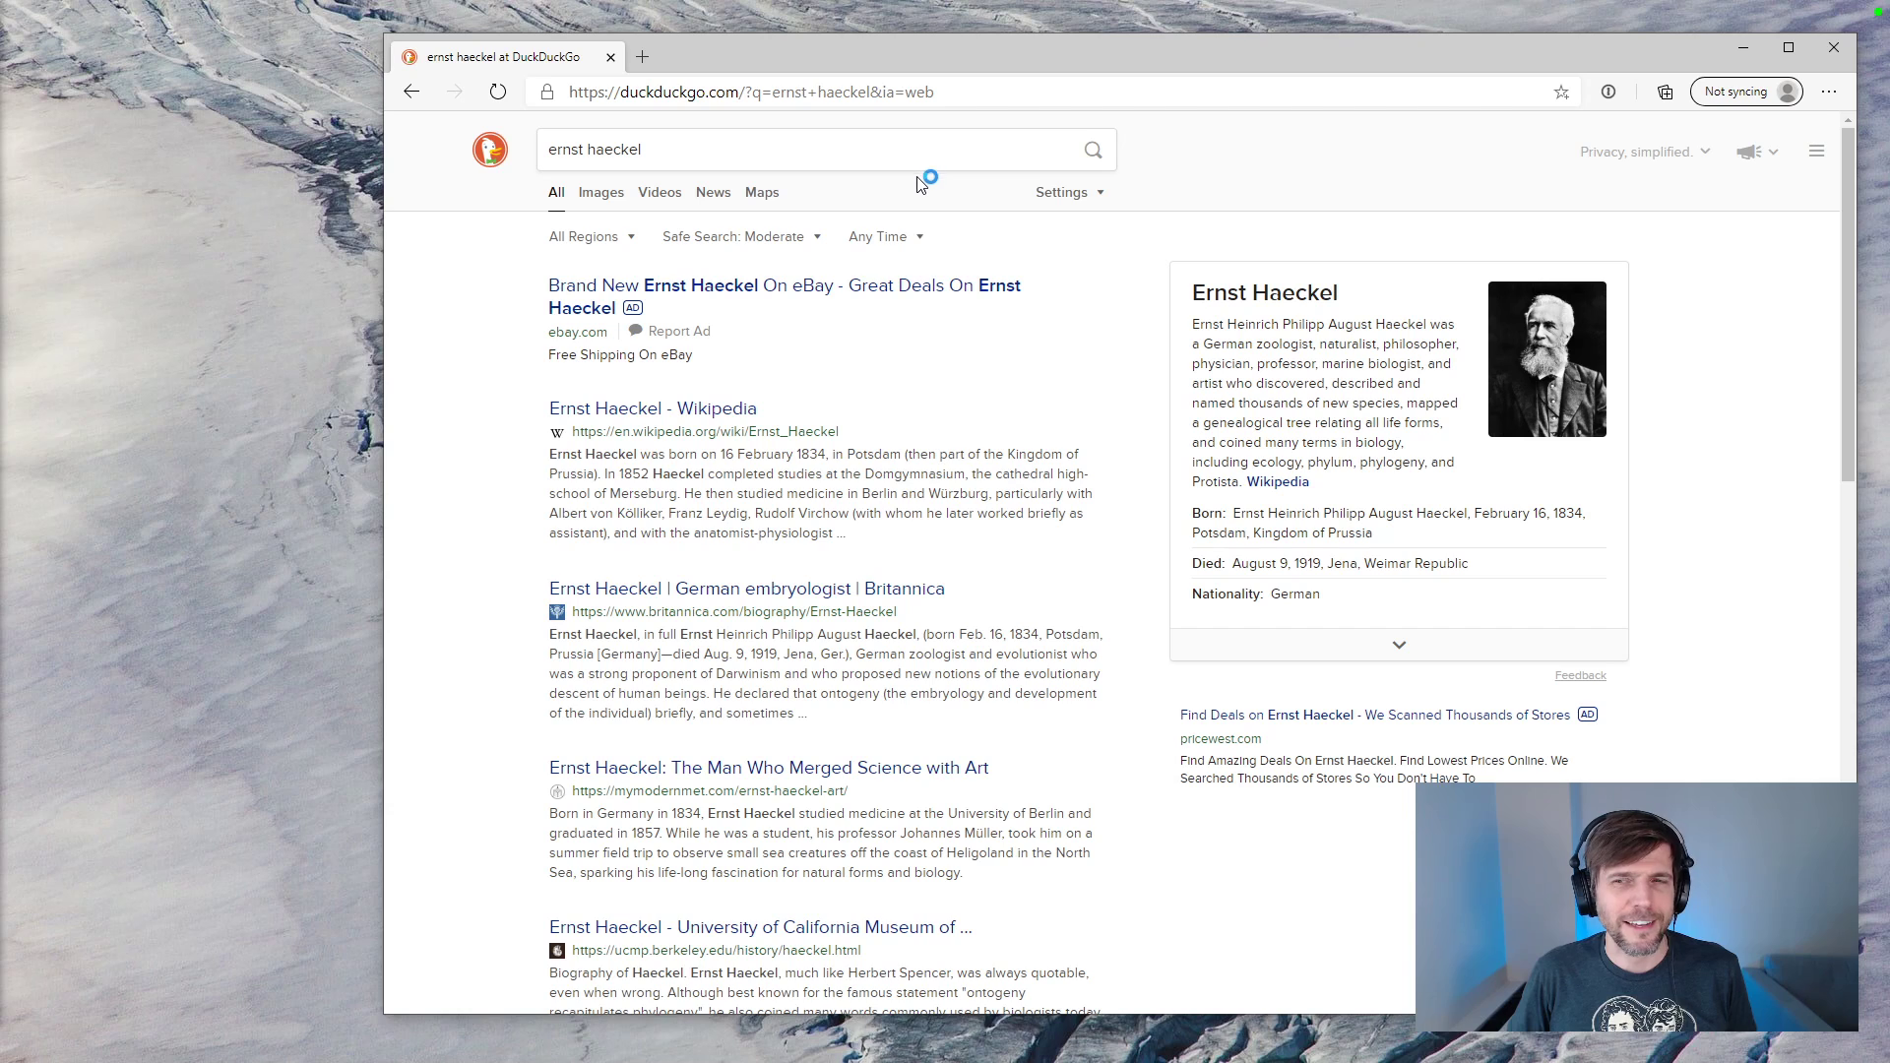
# Step: Extend the search query to "ernst haeckel public domain" and run it
pyautogui.click(829, 156)
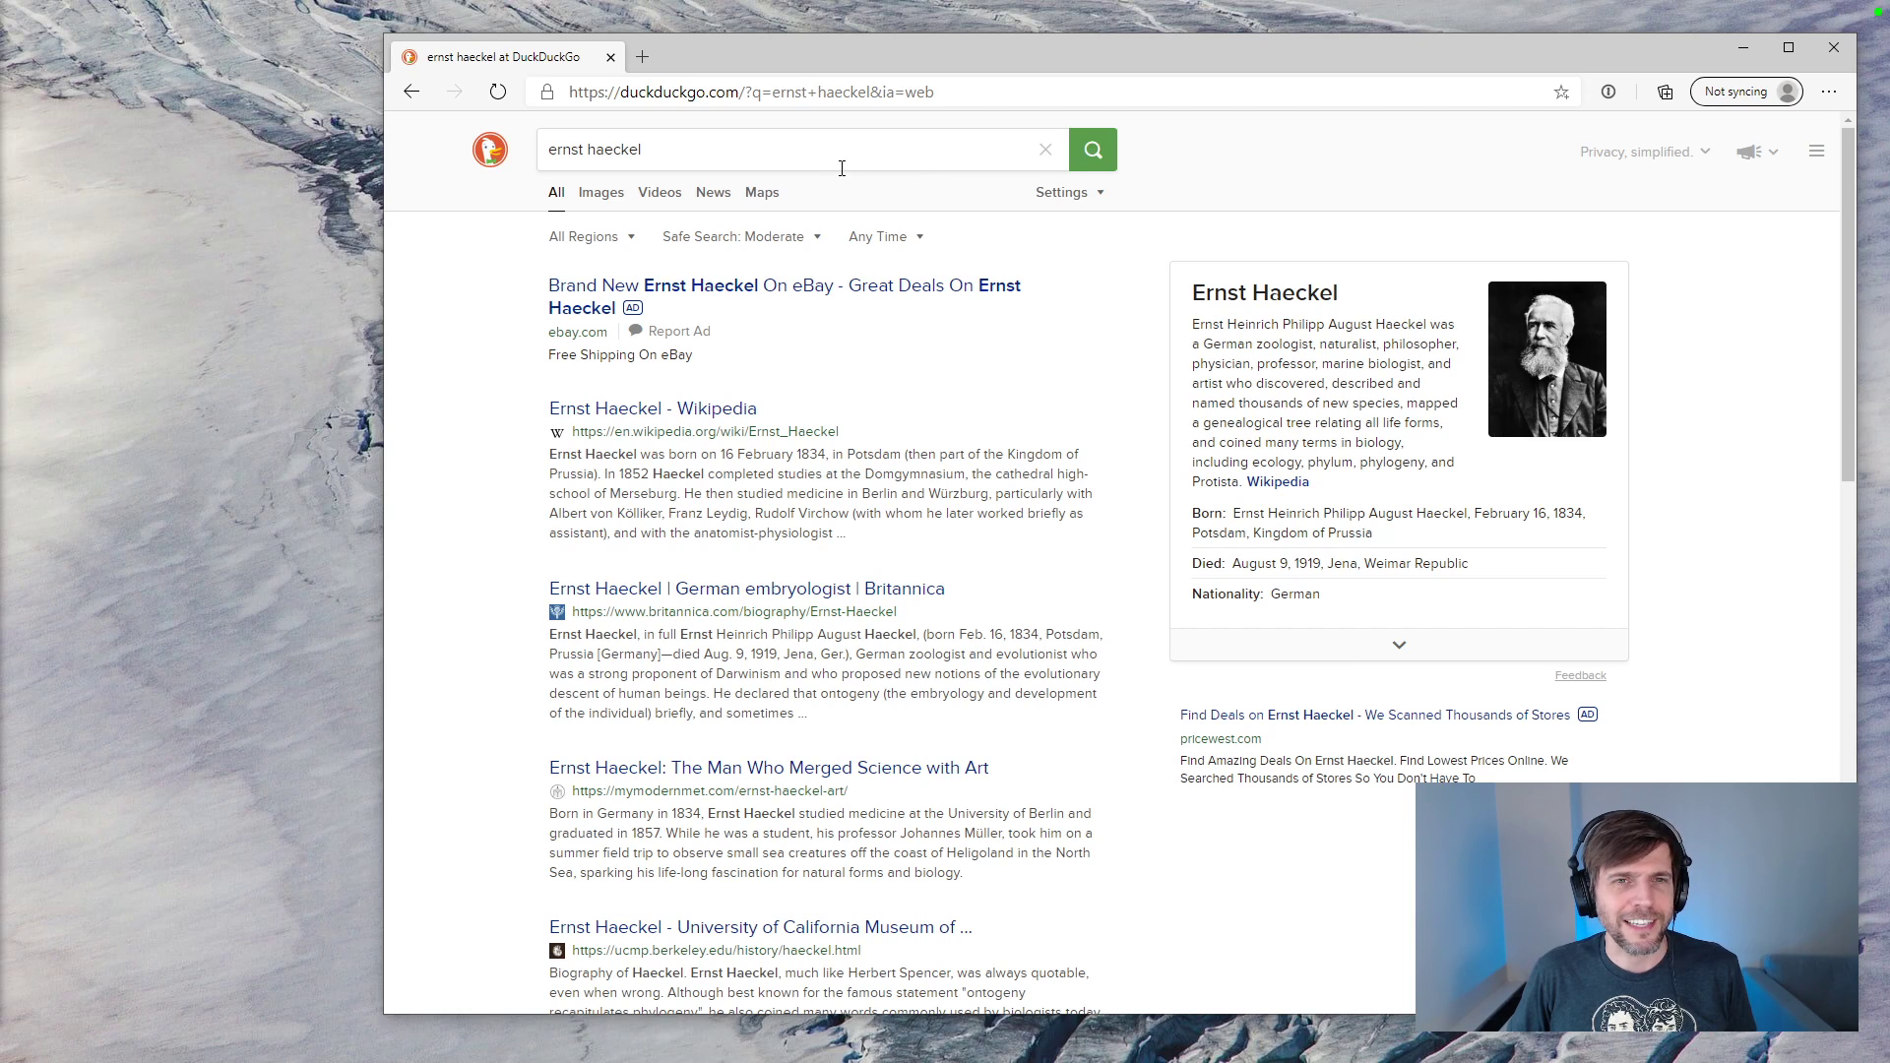
pyautogui.write('public')
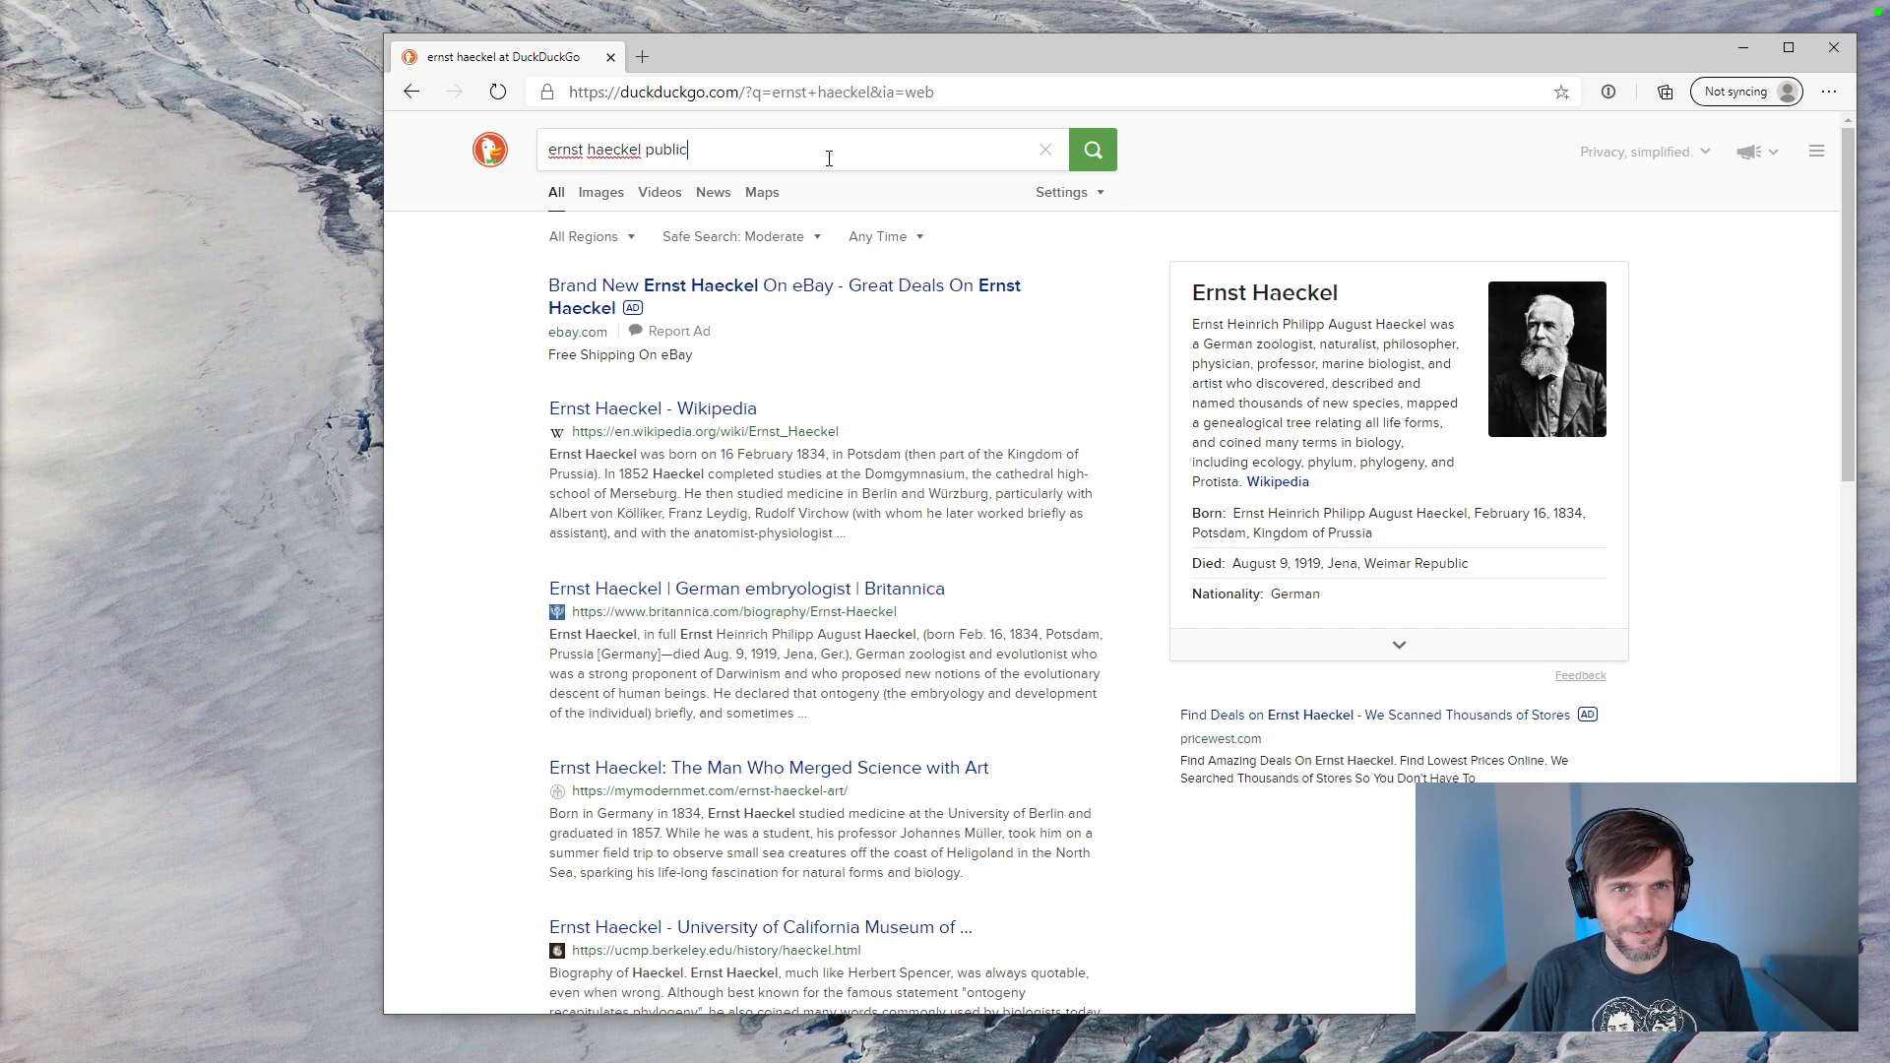
pyautogui.write(' domain')
pyautogui.press('Return')
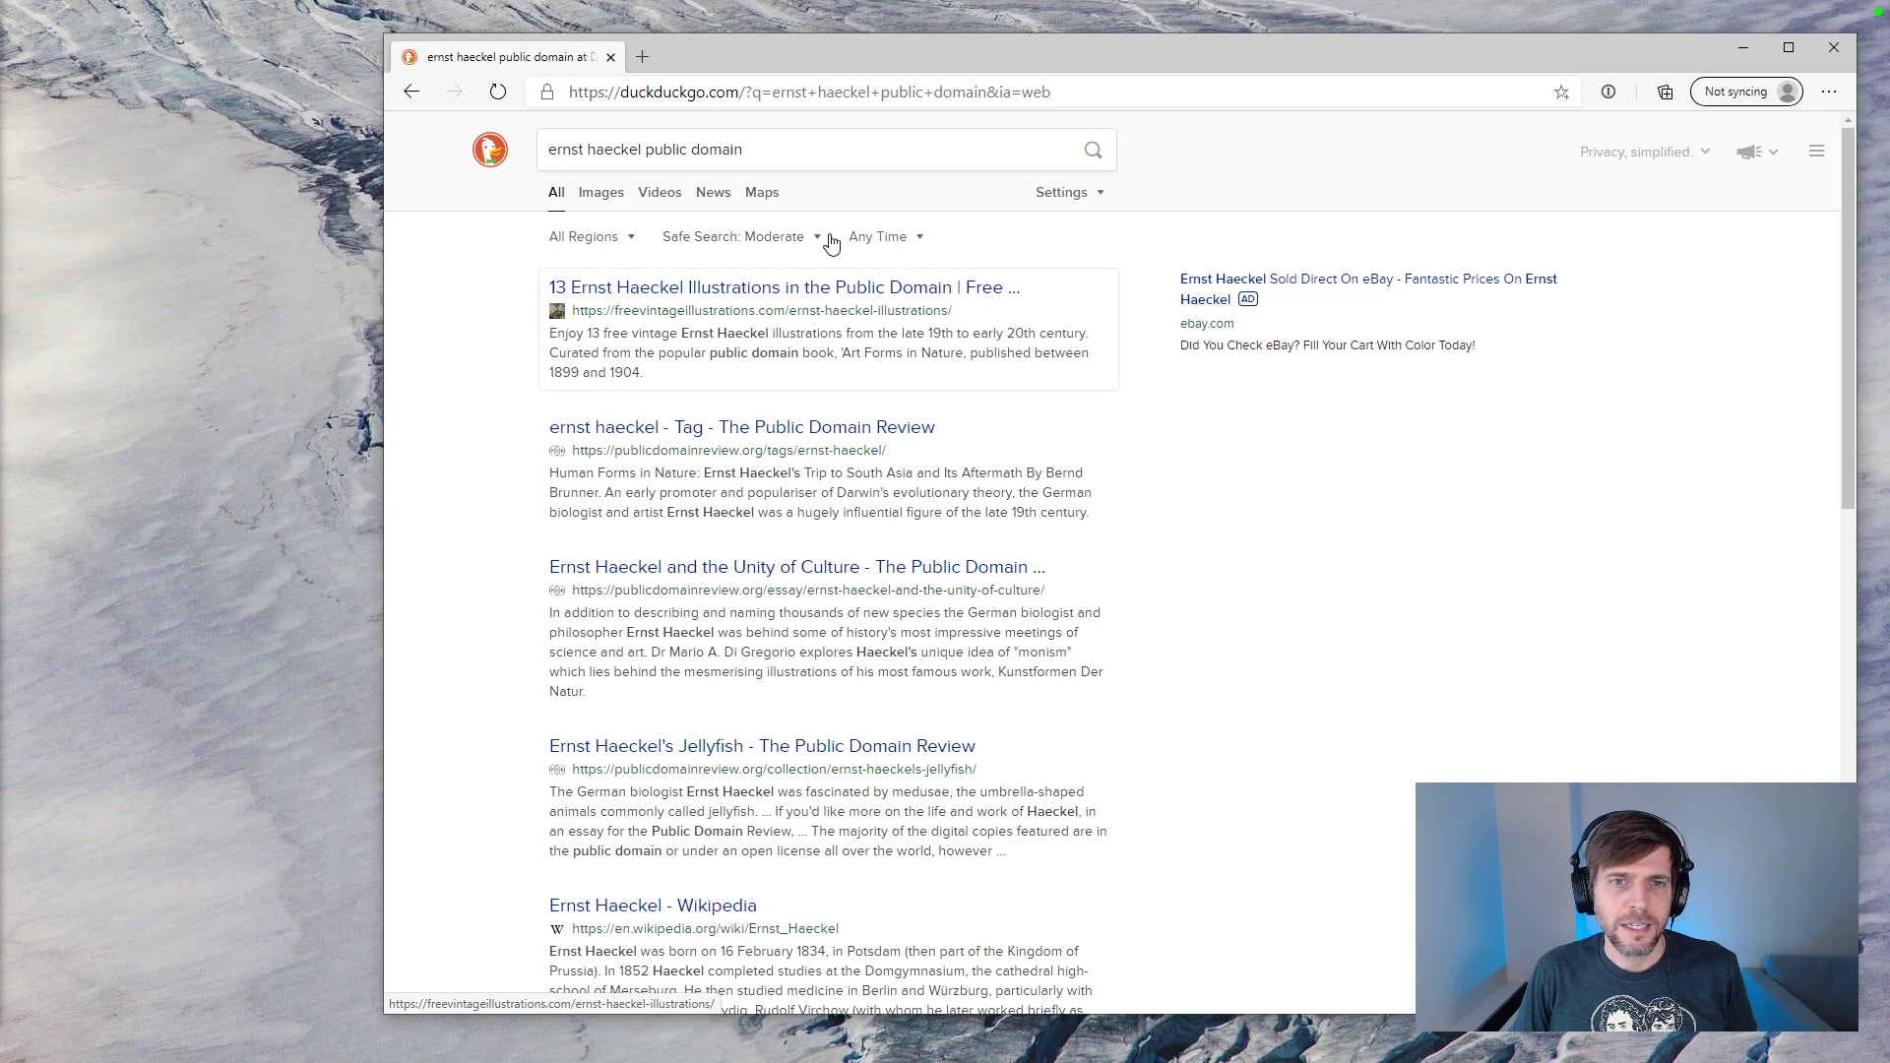
# Step: Look through the Ernst Haeckel tag page of The Public Domain Review and return to the search results
pyautogui.click(798, 438)
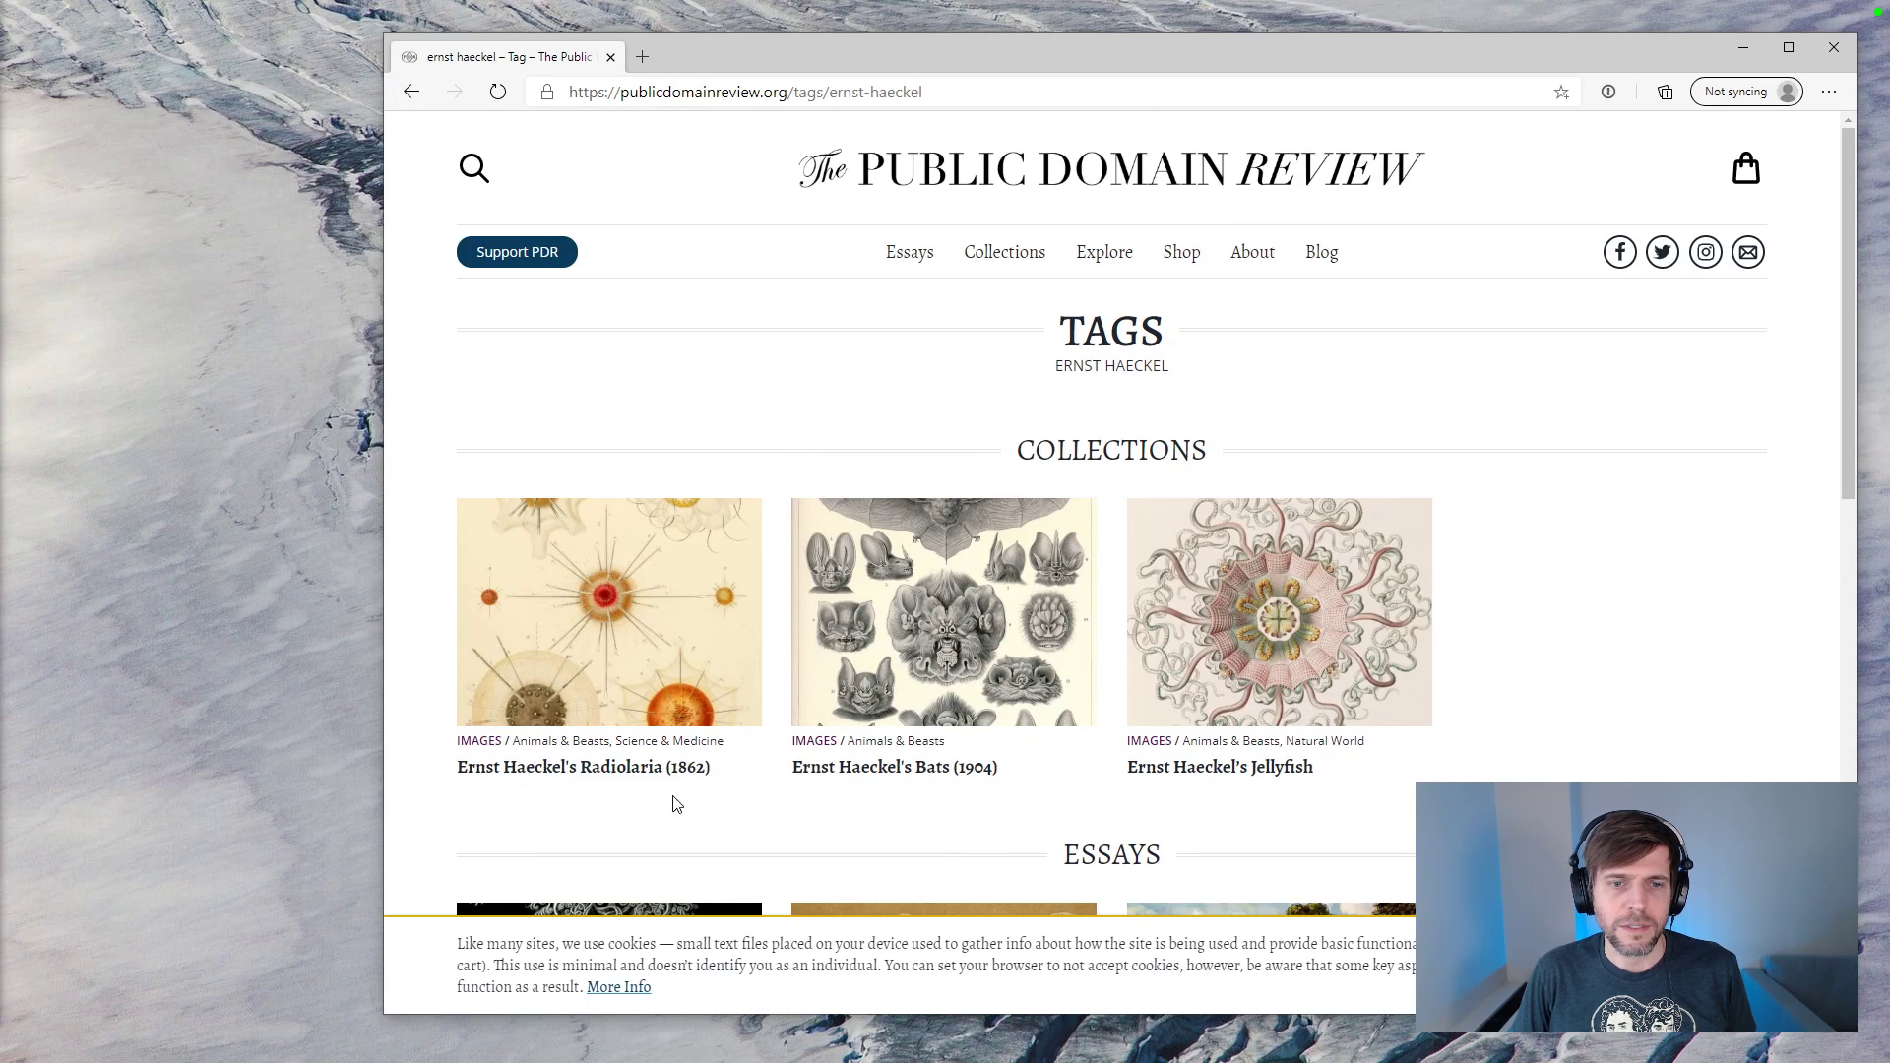
pyautogui.scroll(-5, 685, 778)
pyautogui.scroll(-5, 685, 778)
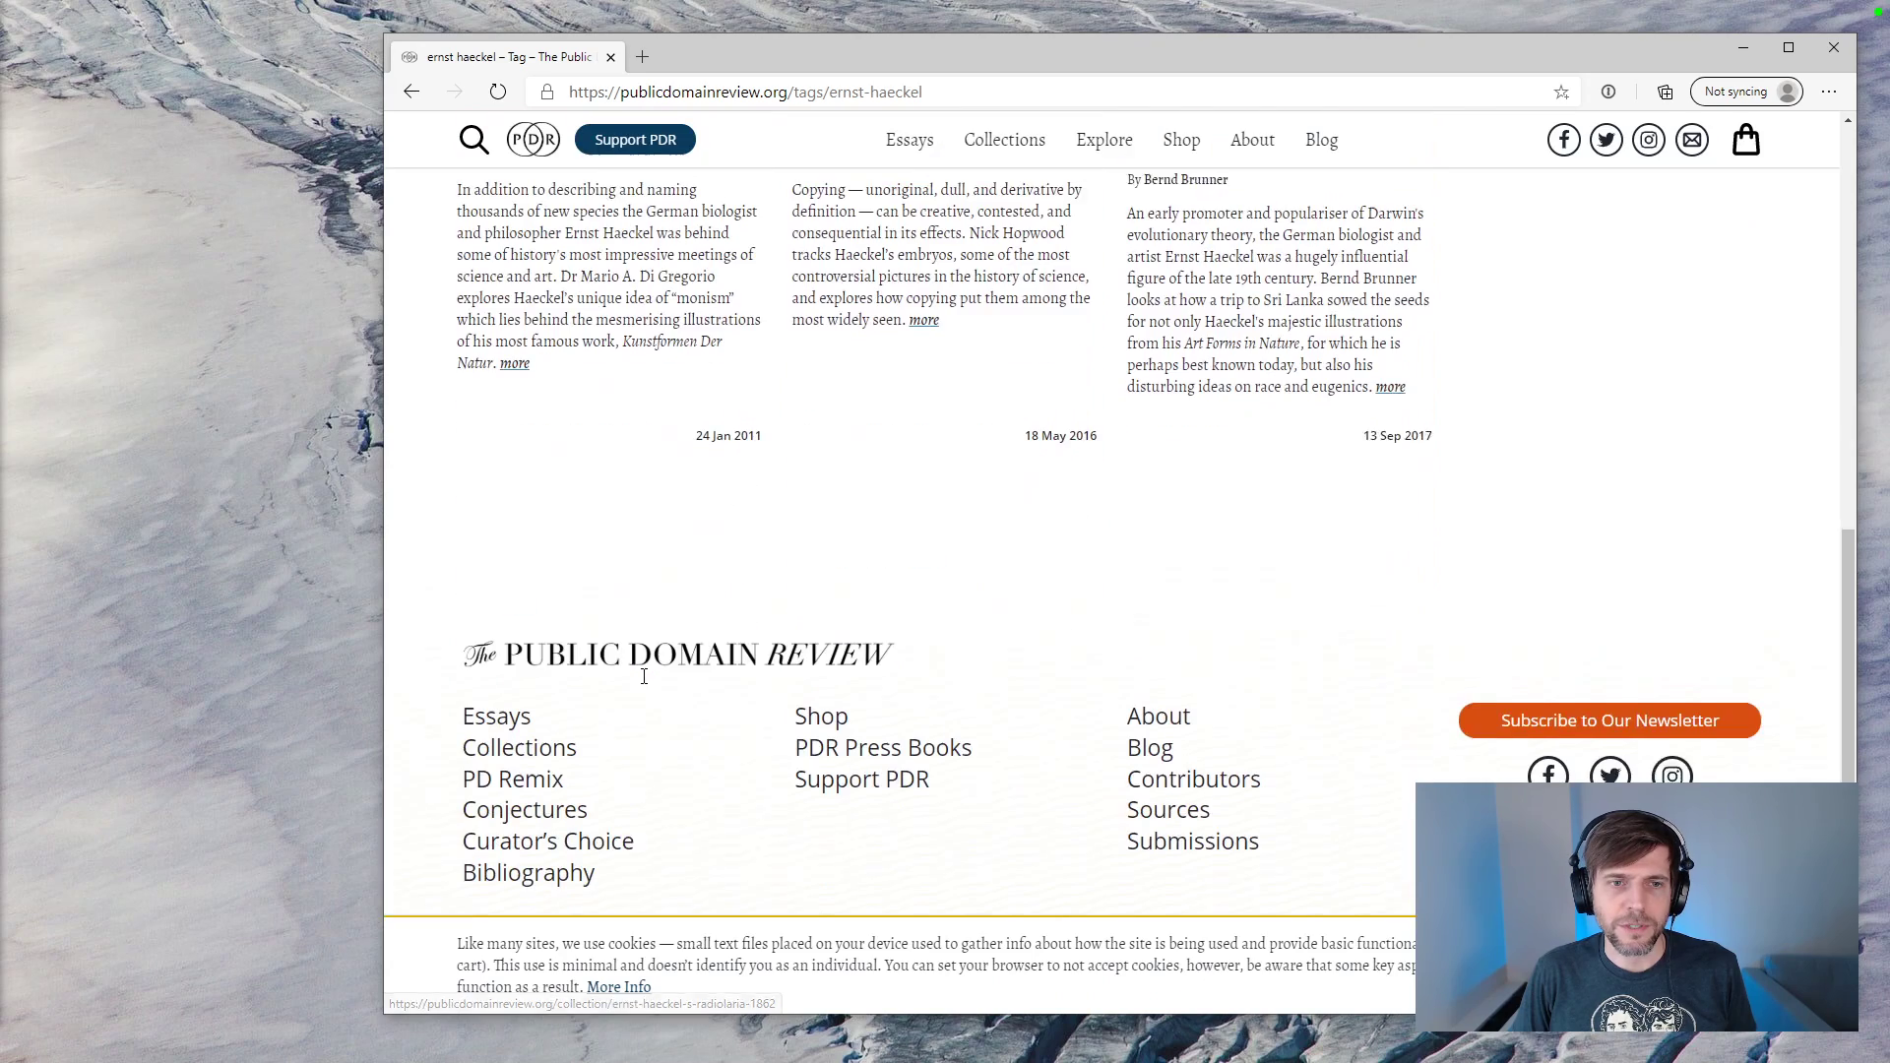
pyautogui.hotkey('alt', 'Left')
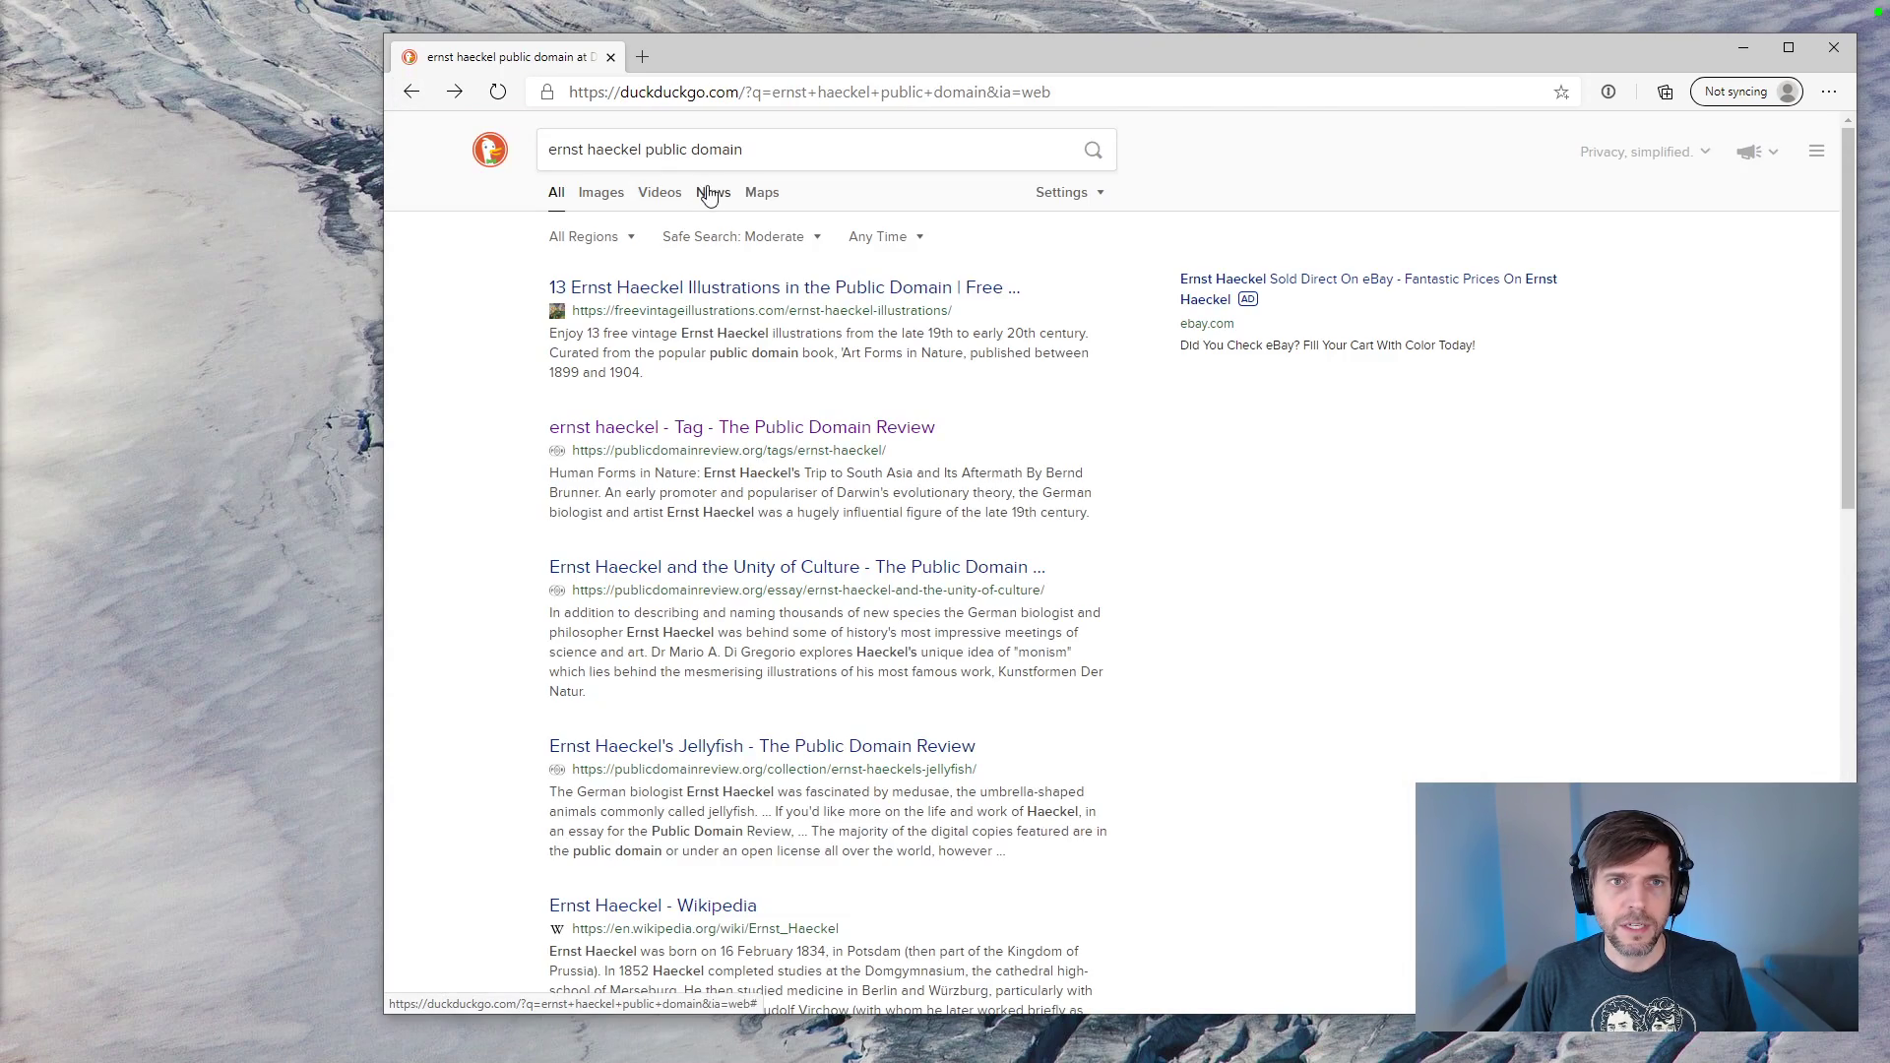
# Step: Refine the search query to "ernst haeckel art nature public domain" and run it
pyautogui.click(647, 149)
pyautogui.write('art nature')
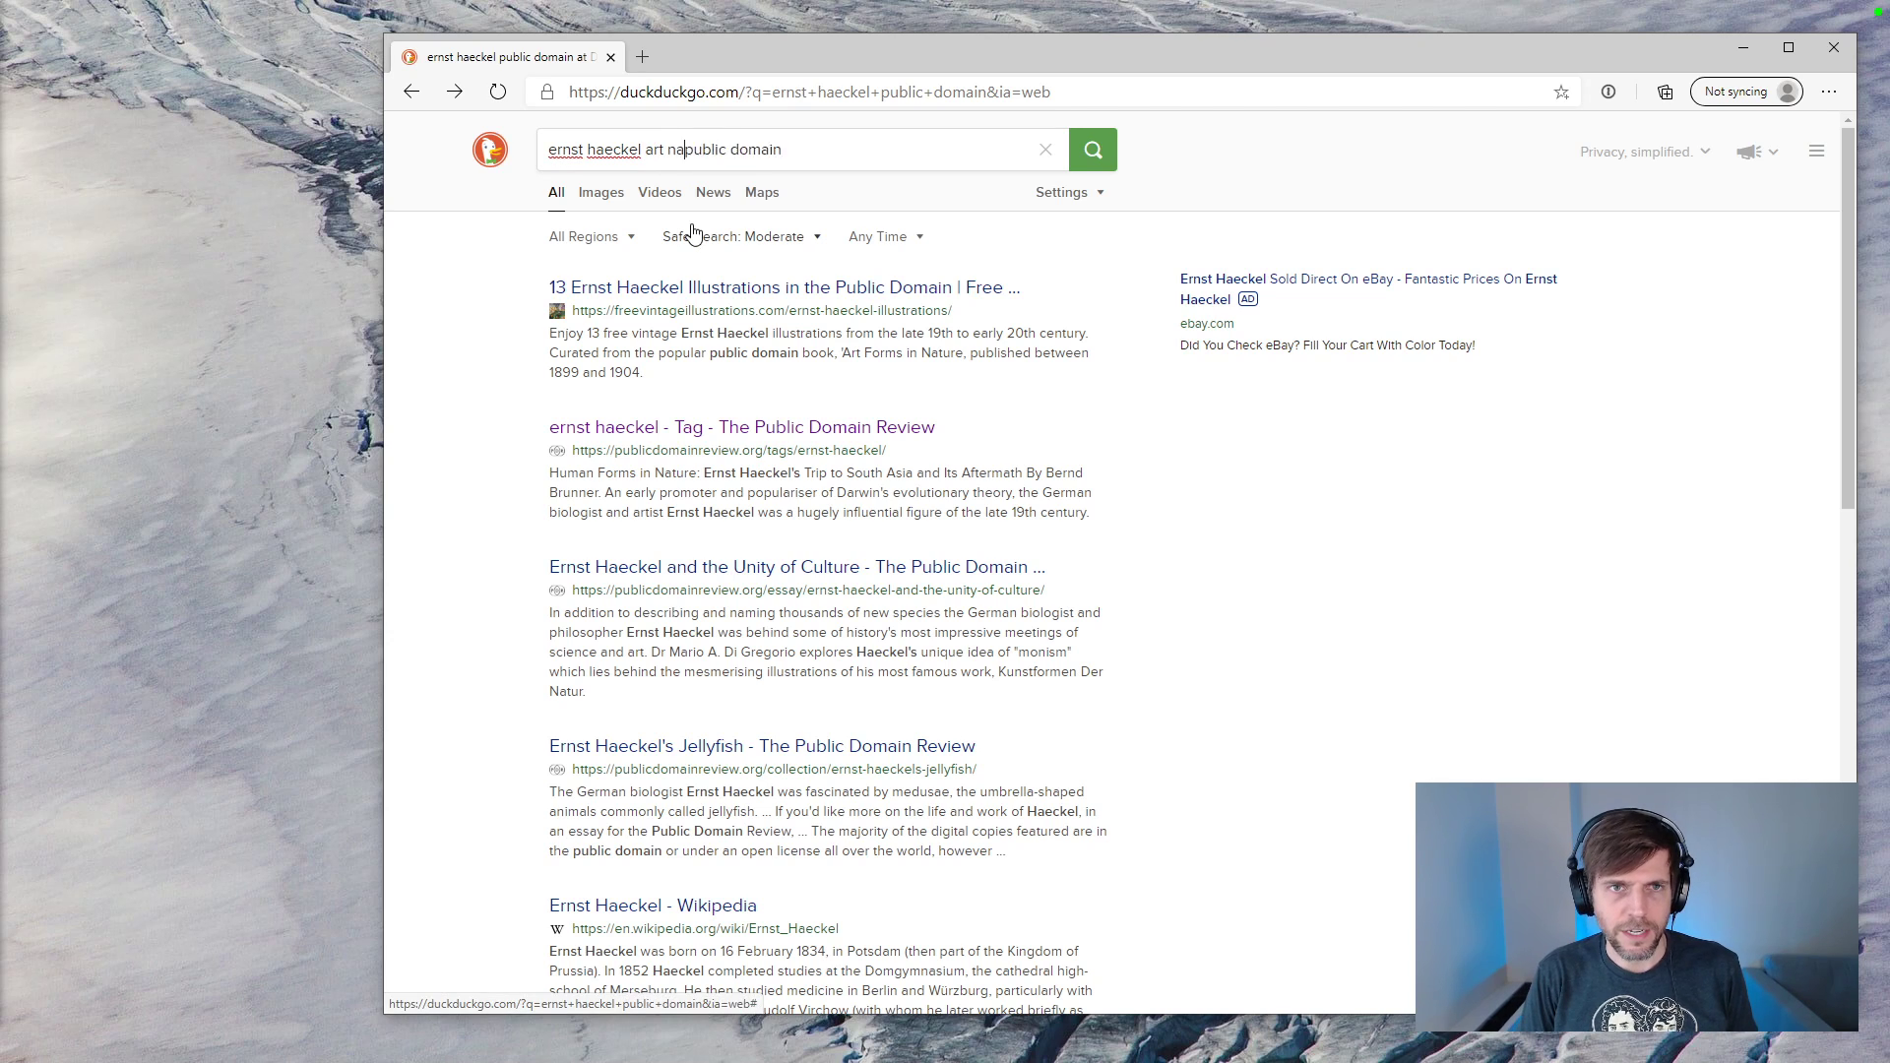
pyautogui.press('Return')
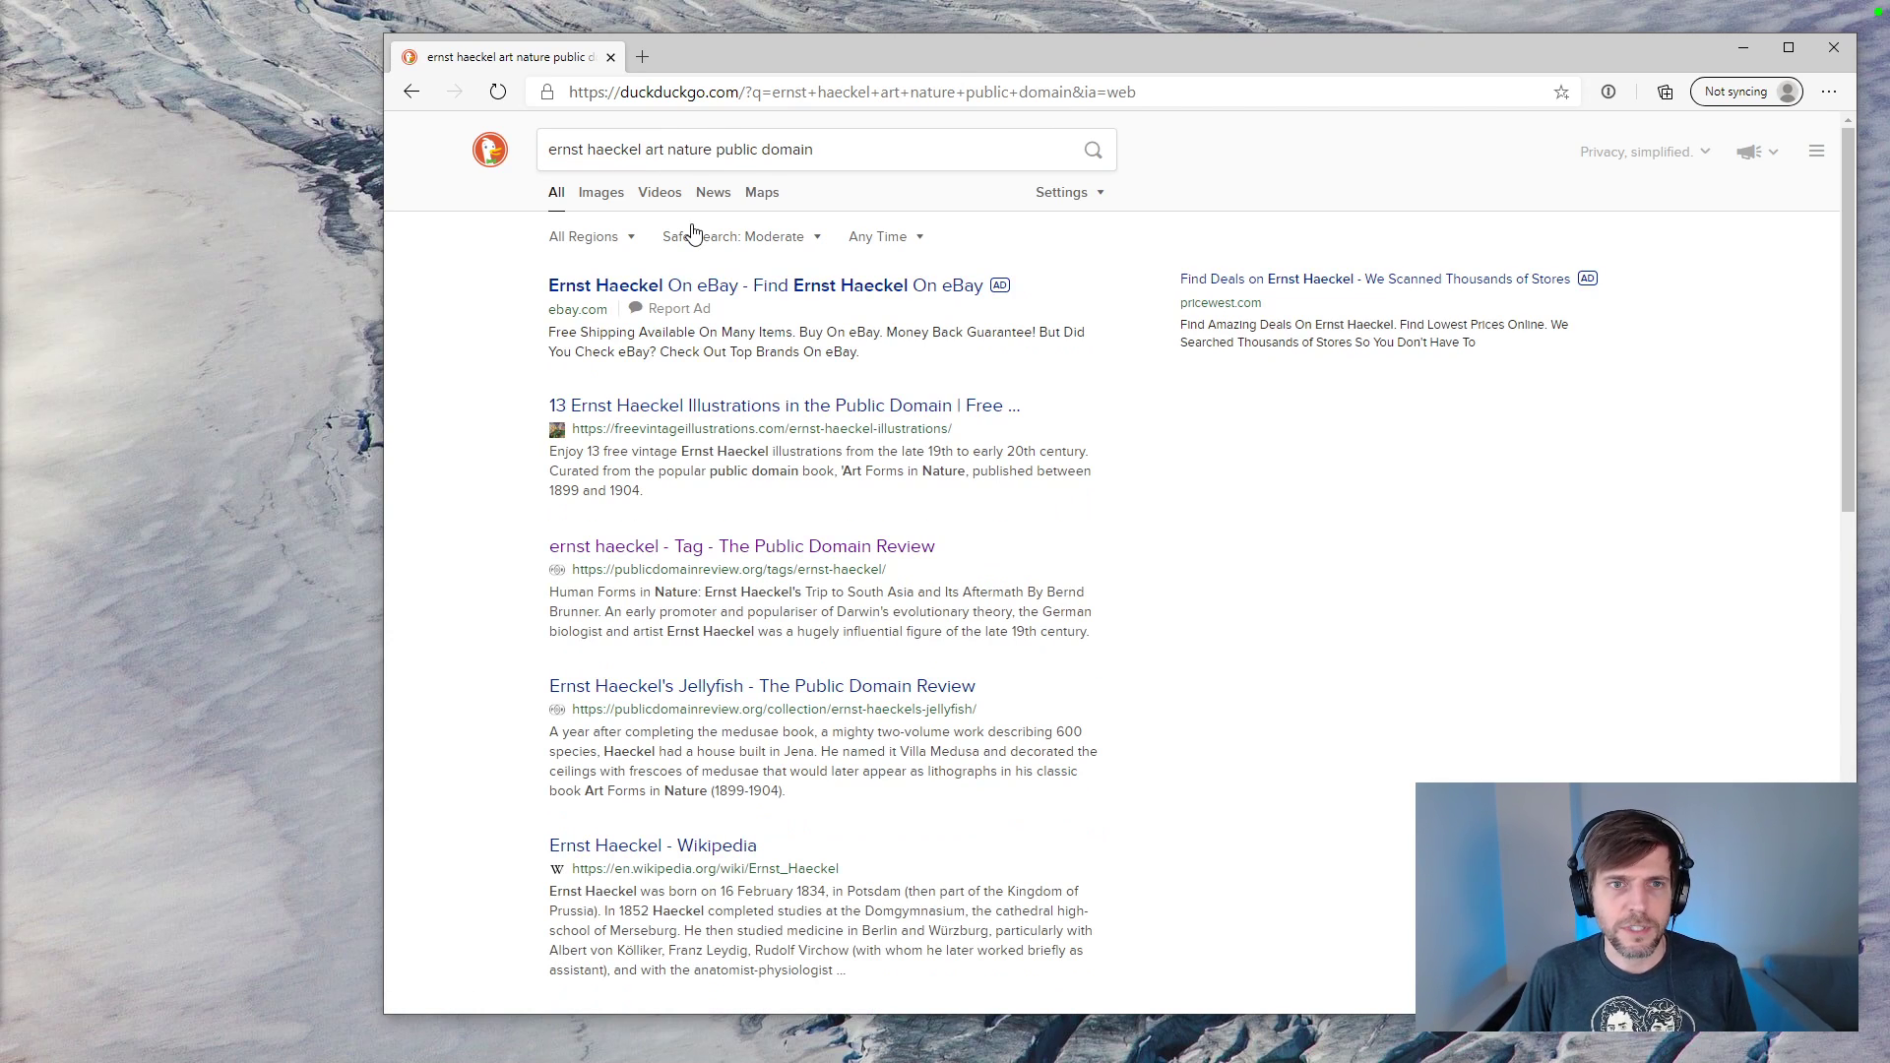
# Step: Examine the "13 Ernst Haeckel Illustrations in the Public Domain" page, return, and scan the remaining search results for a source
pyautogui.click(770, 408)
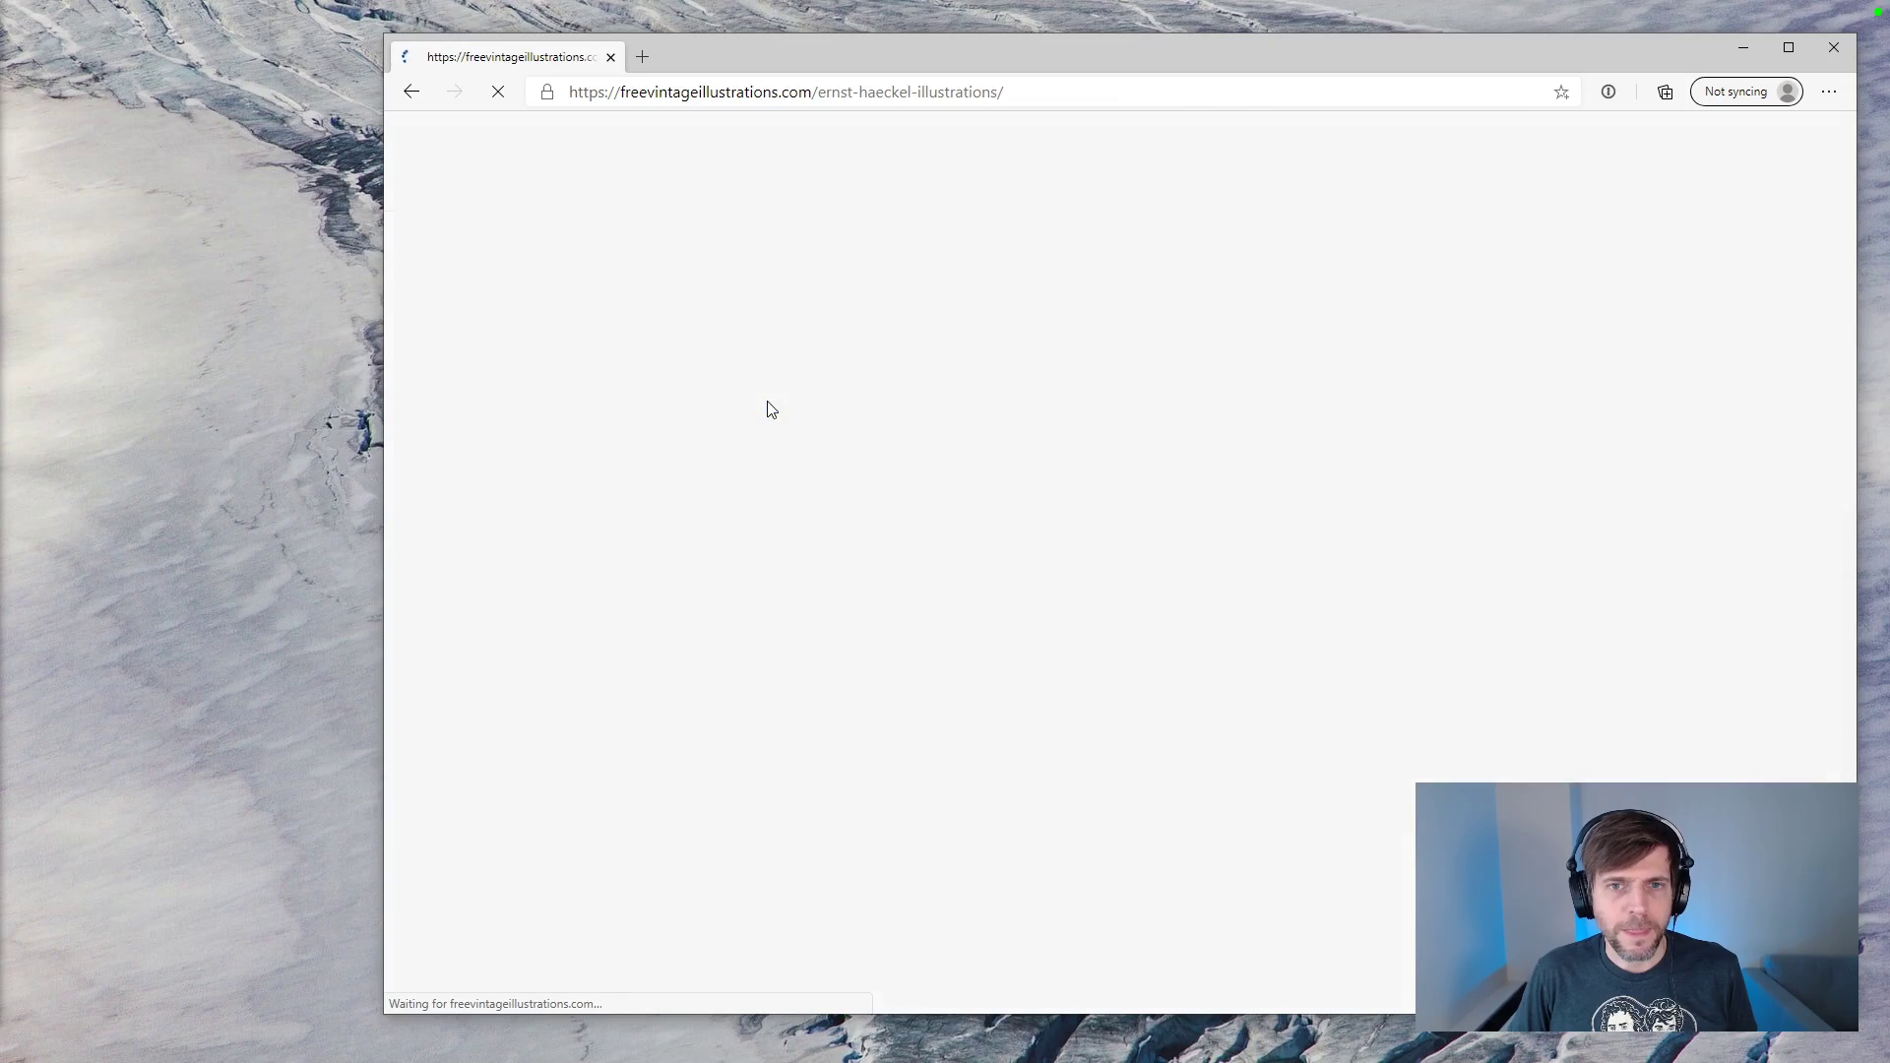
pyautogui.scroll(-7, 770, 408)
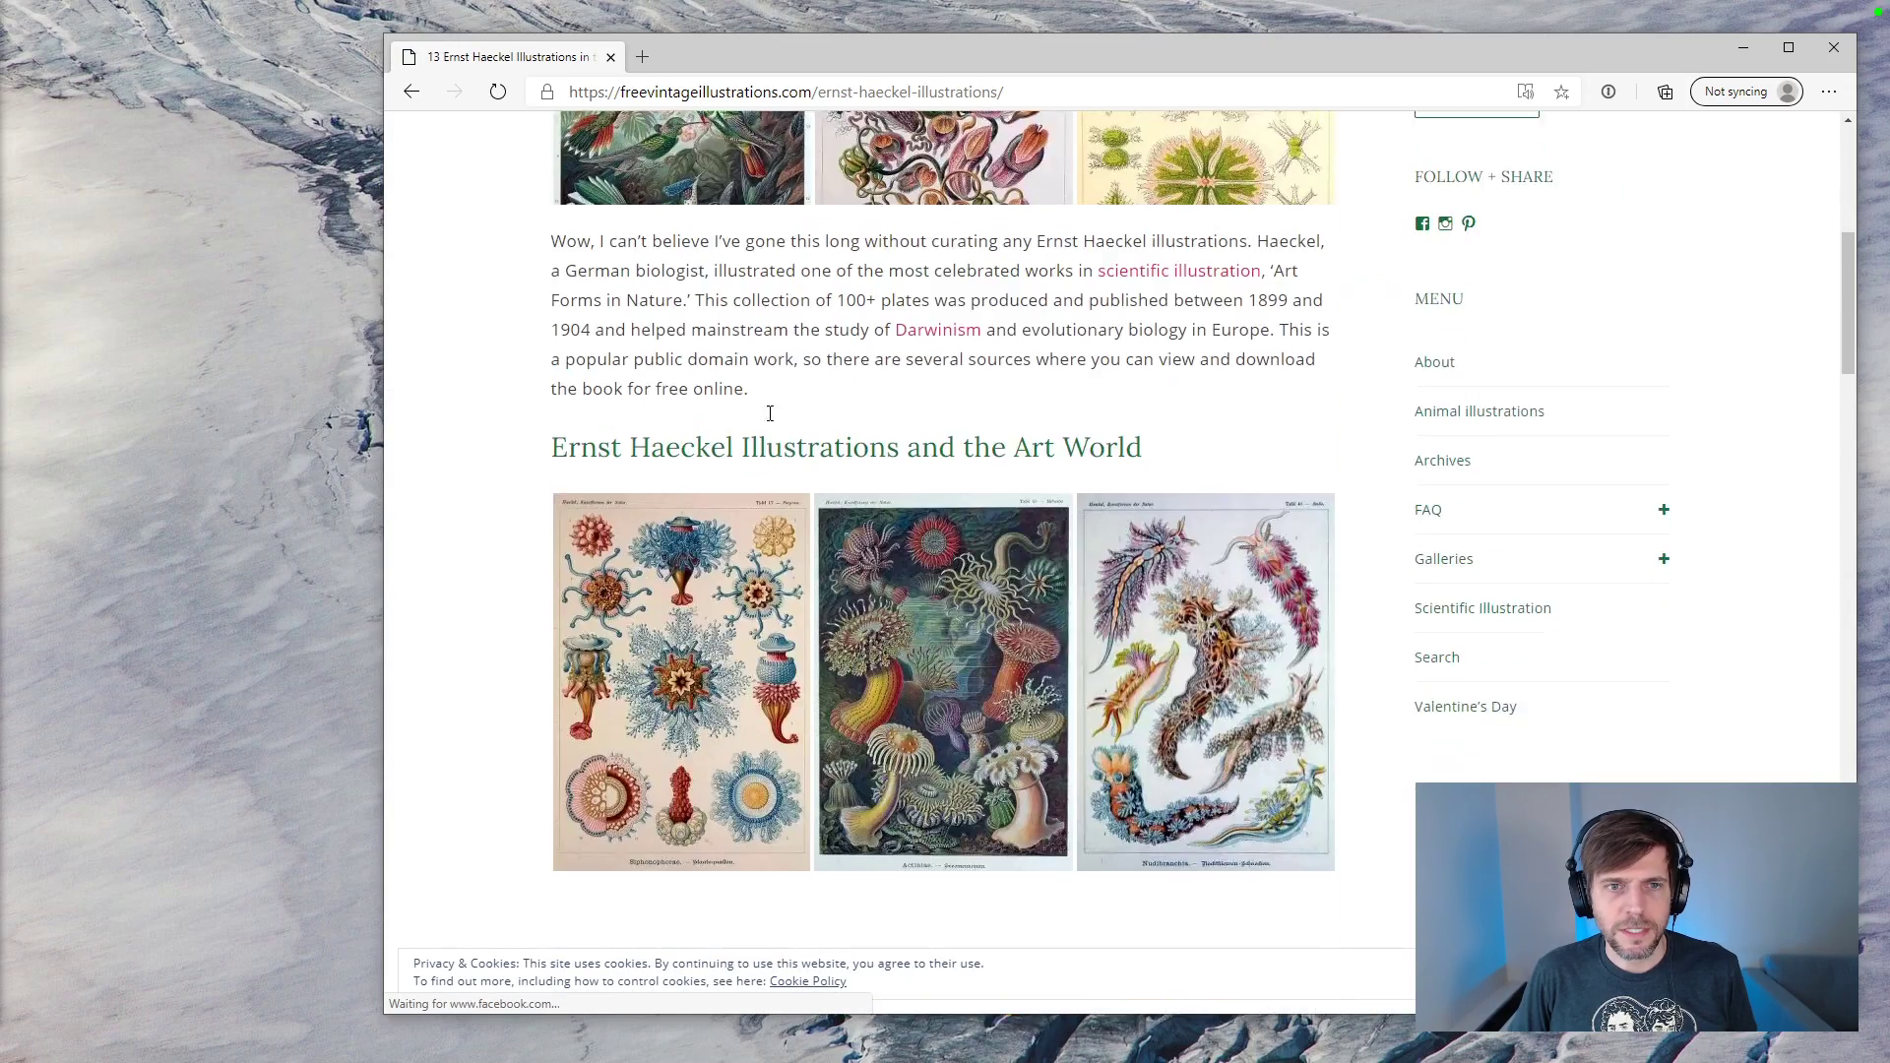
pyautogui.scroll(7, 523, 203)
pyautogui.click(415, 92)
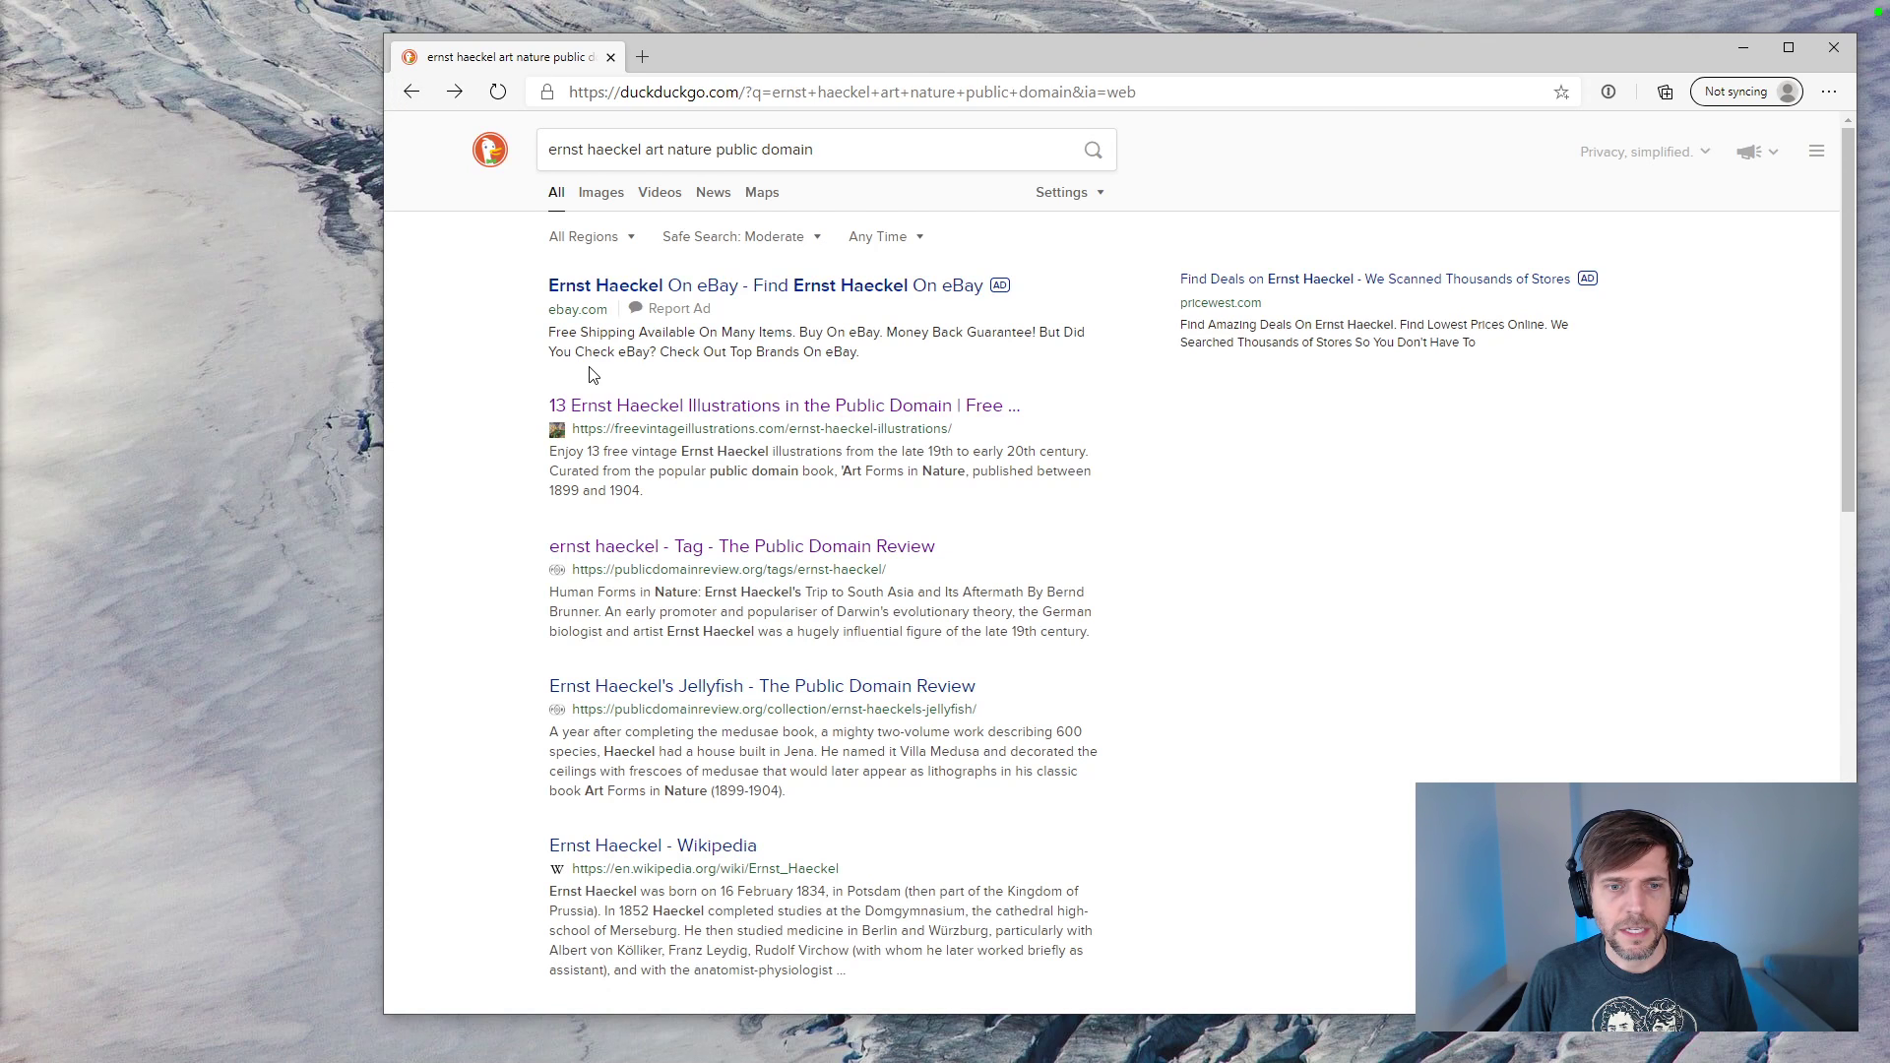
pyautogui.scroll(-4, 593, 375)
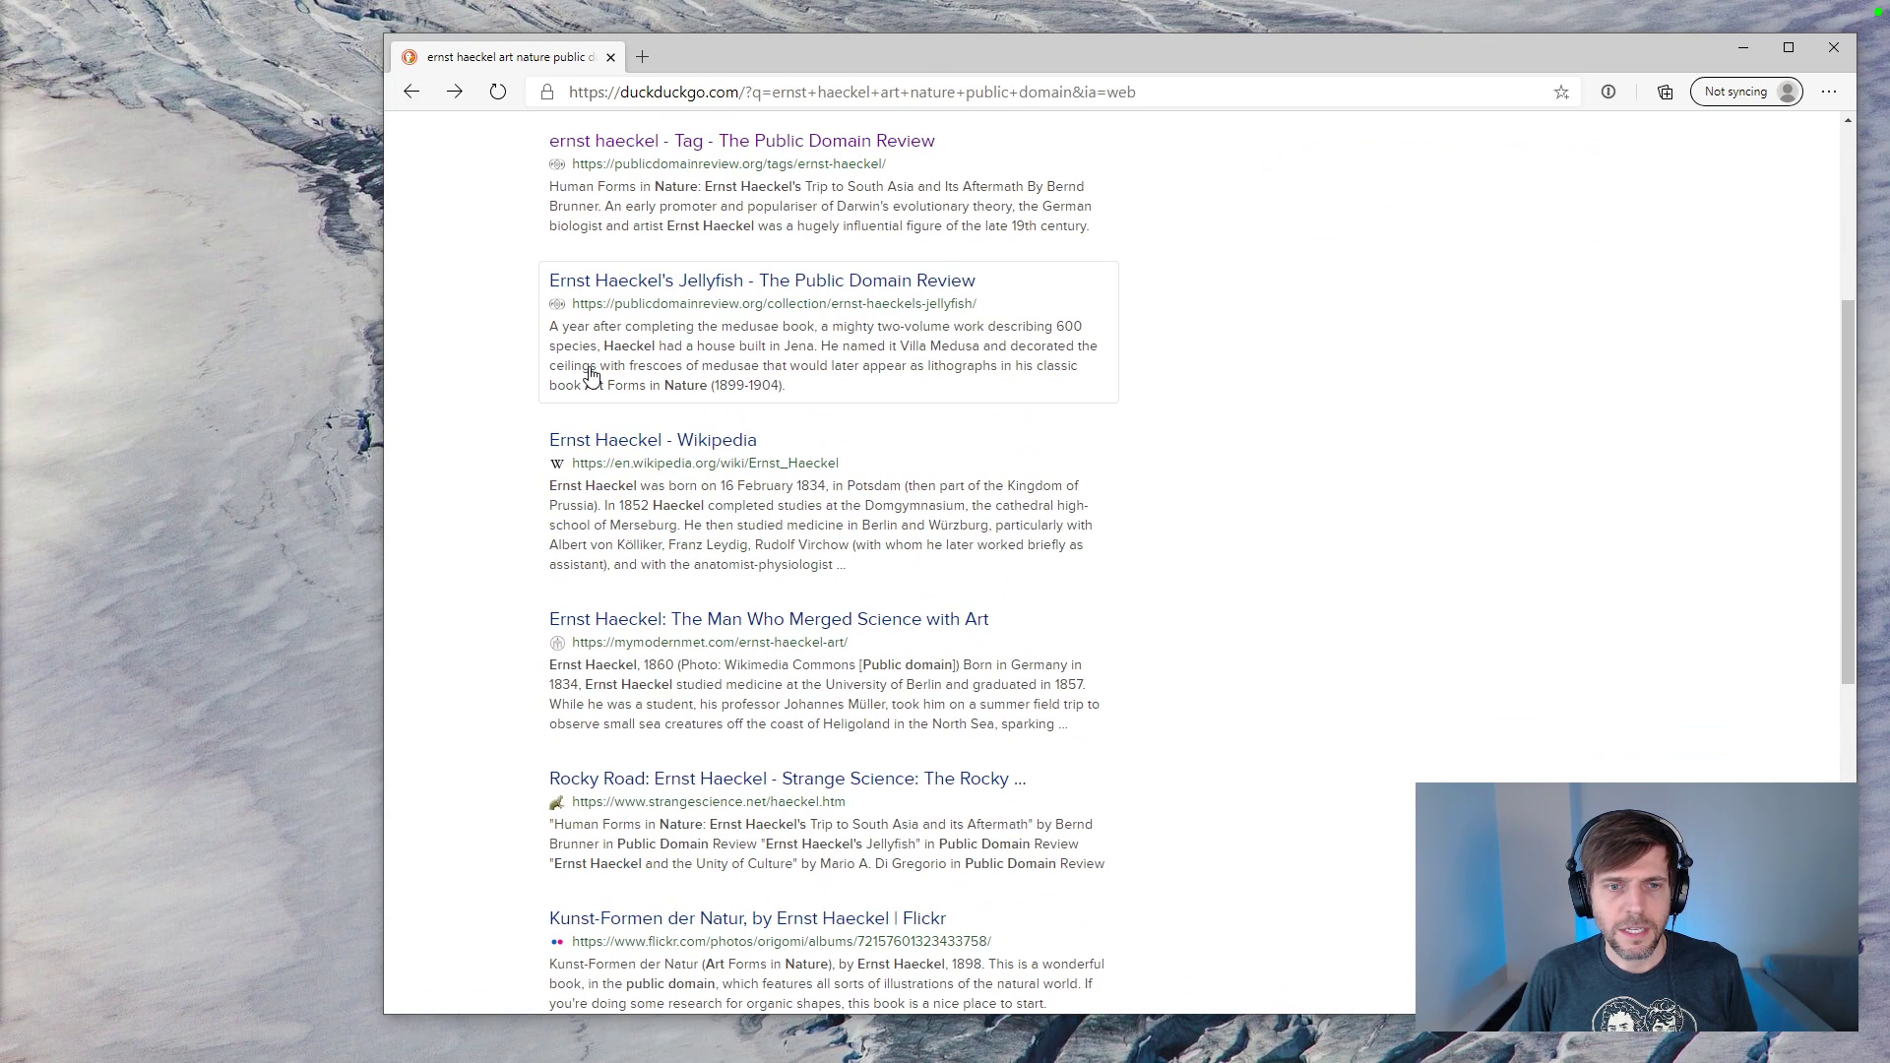
pyautogui.scroll(-5, 590, 374)
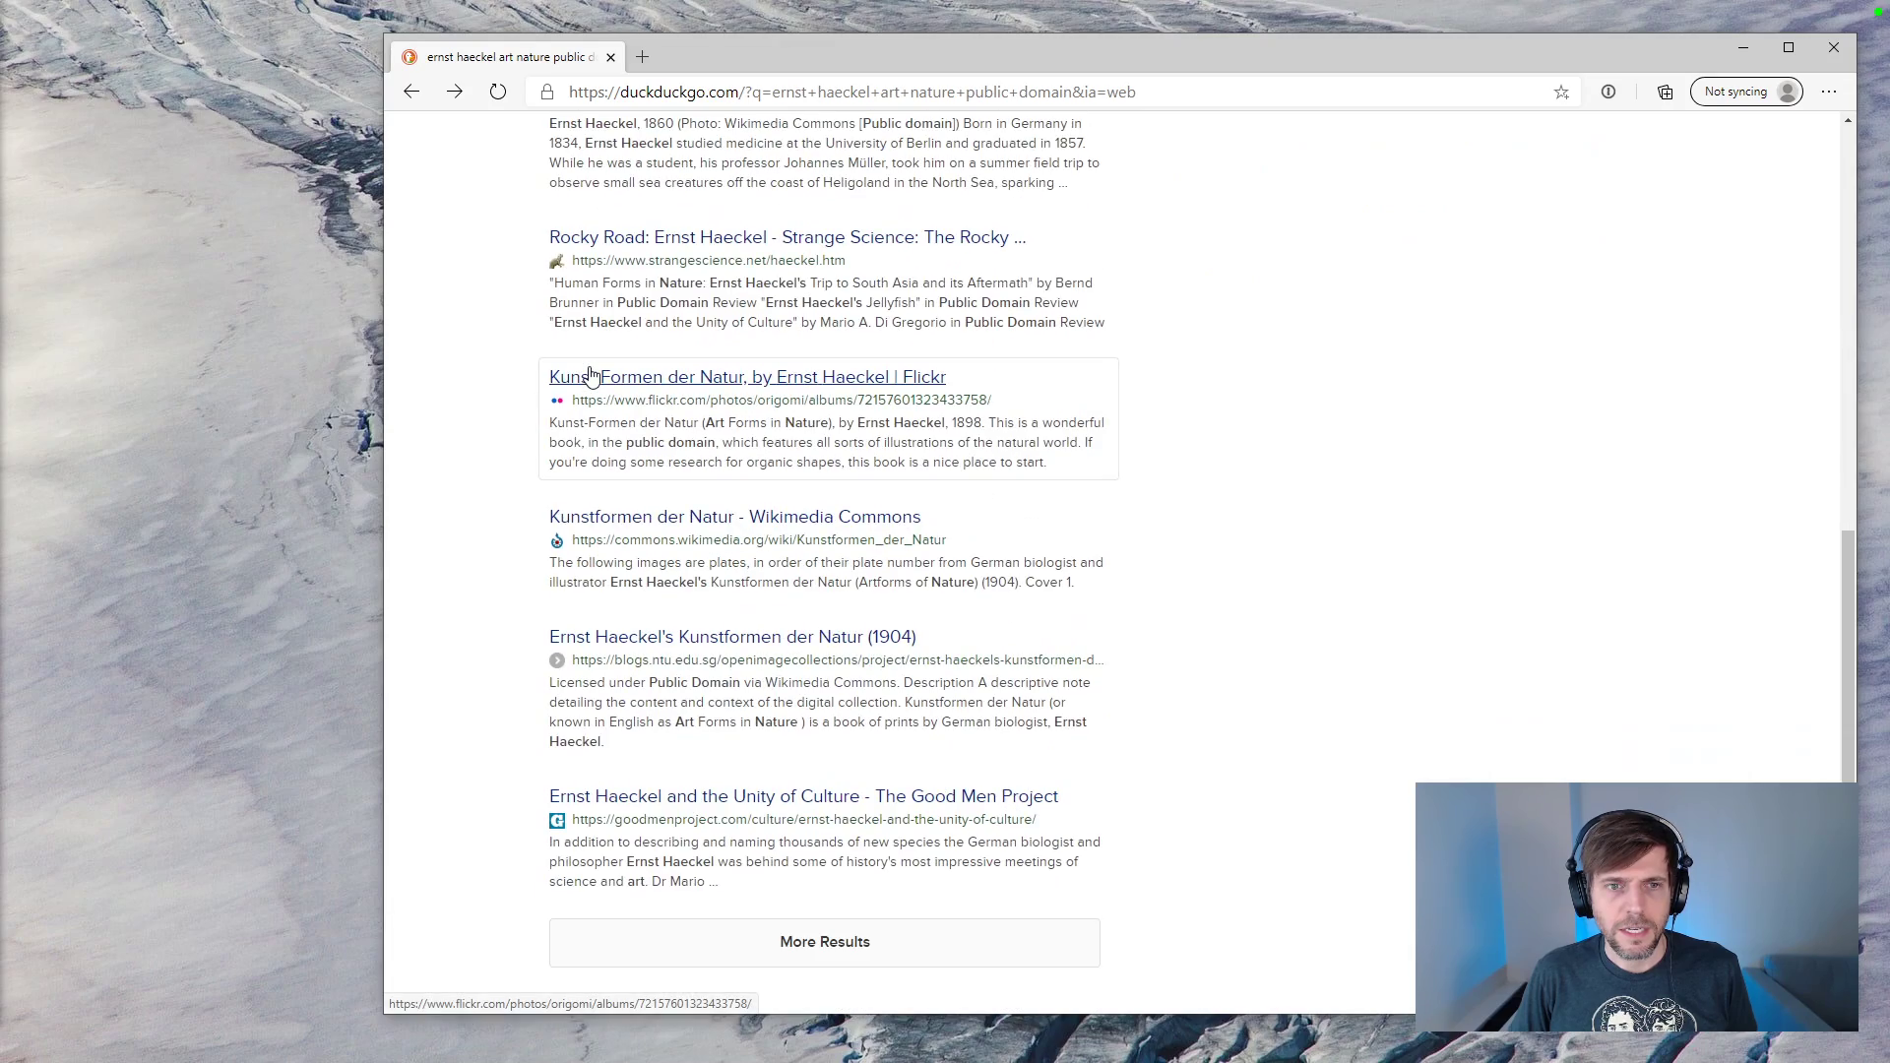
pyautogui.scroll(10, 591, 374)
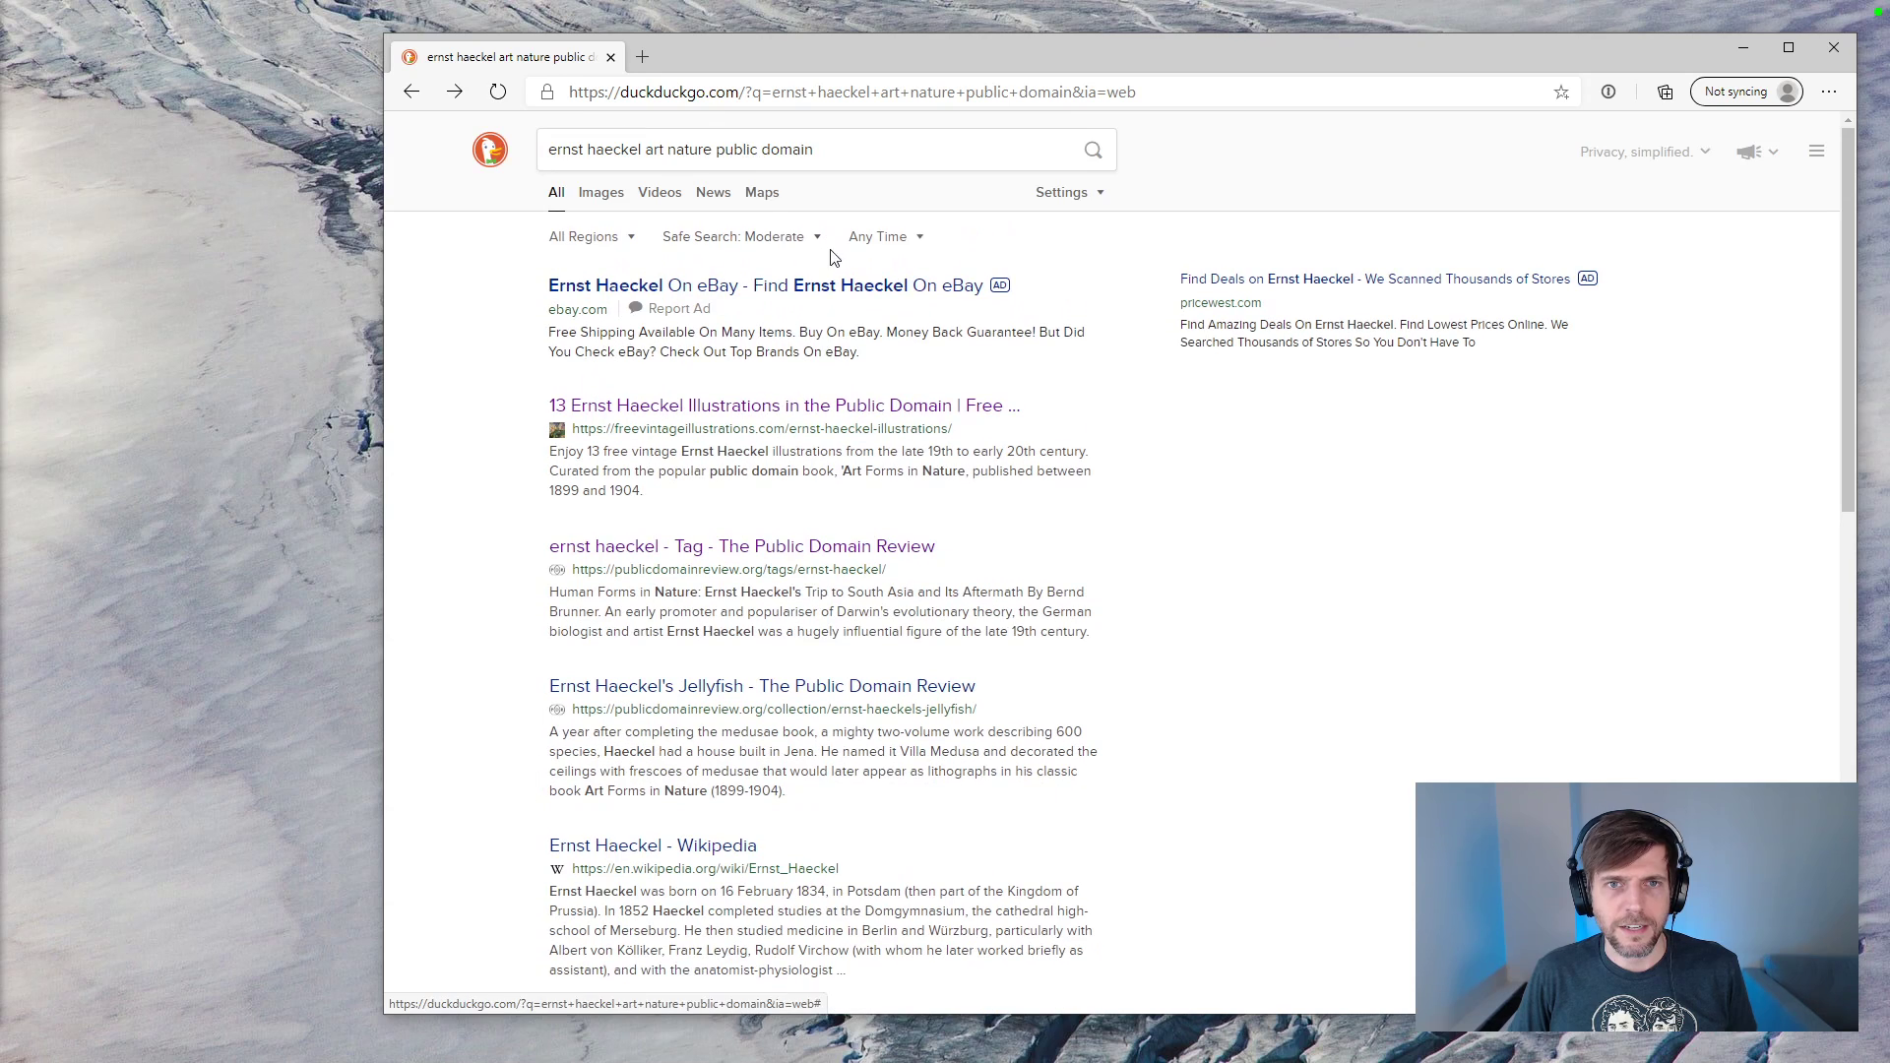
# Step: Run the same query, "ernst haeckel art nature public domain", on google.com
pyautogui.click(847, 152)
pyautogui.hotkey('ctrl', 'c')
pyautogui.click(769, 93)
pyautogui.write('go')
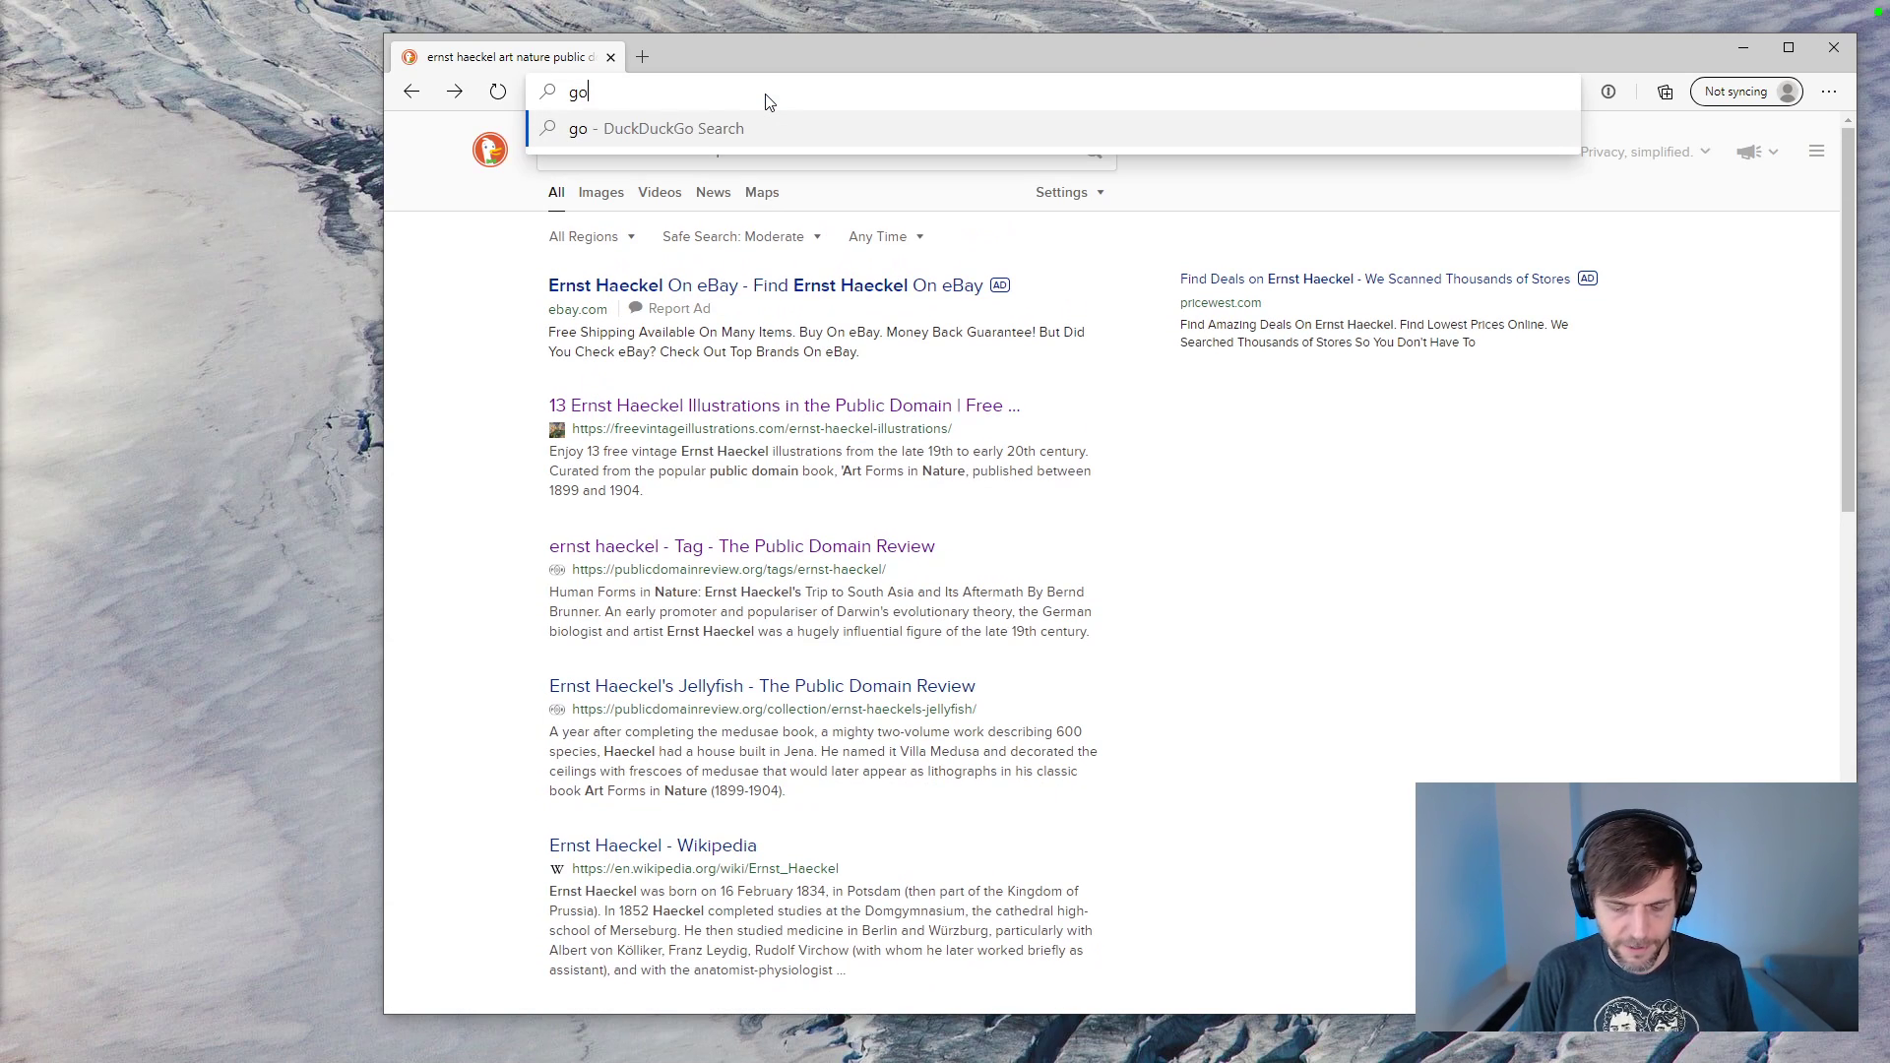
pyautogui.write('ogle.com')
pyautogui.press('Return')
pyautogui.click(1034, 453)
pyautogui.hotkey('ctrl', 'v')
pyautogui.press('Return')
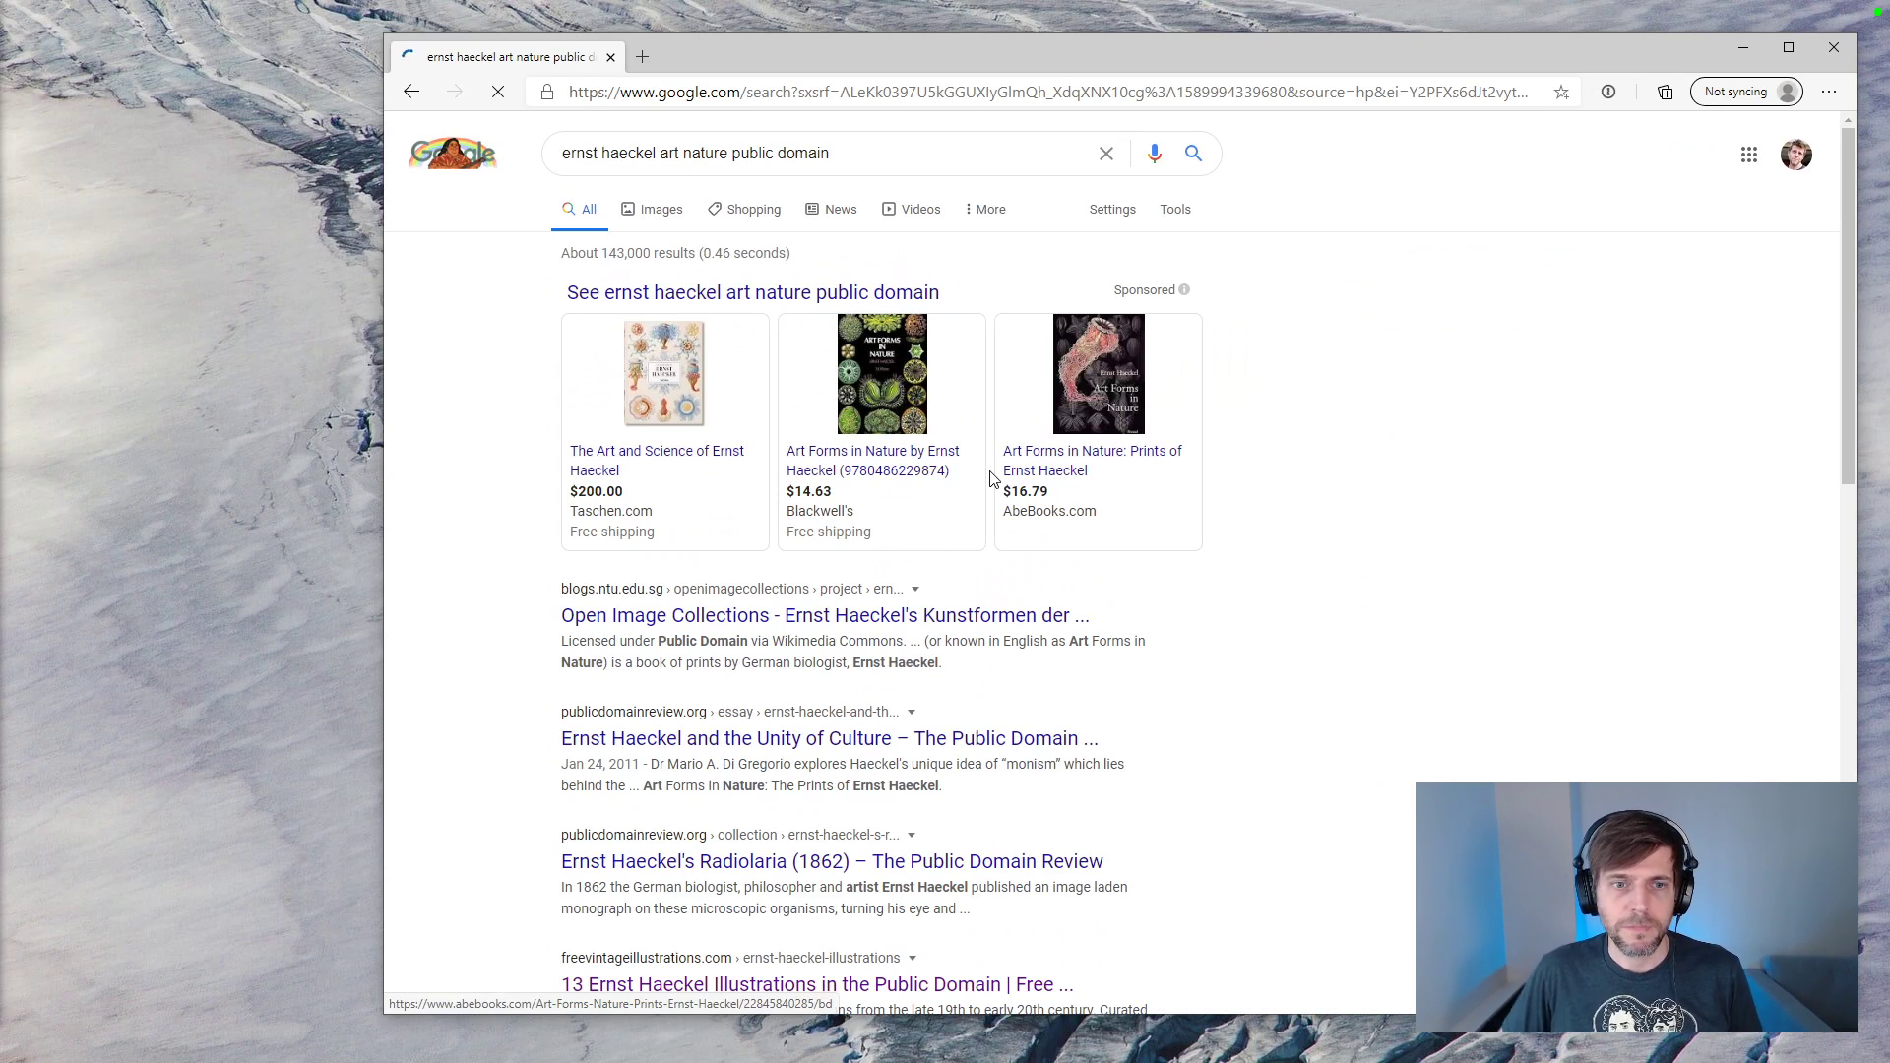
# Step: Open the Open Image Collections result for Haeckel's Kunstformen der Natur and go to its linked image collection
pyautogui.click(704, 617)
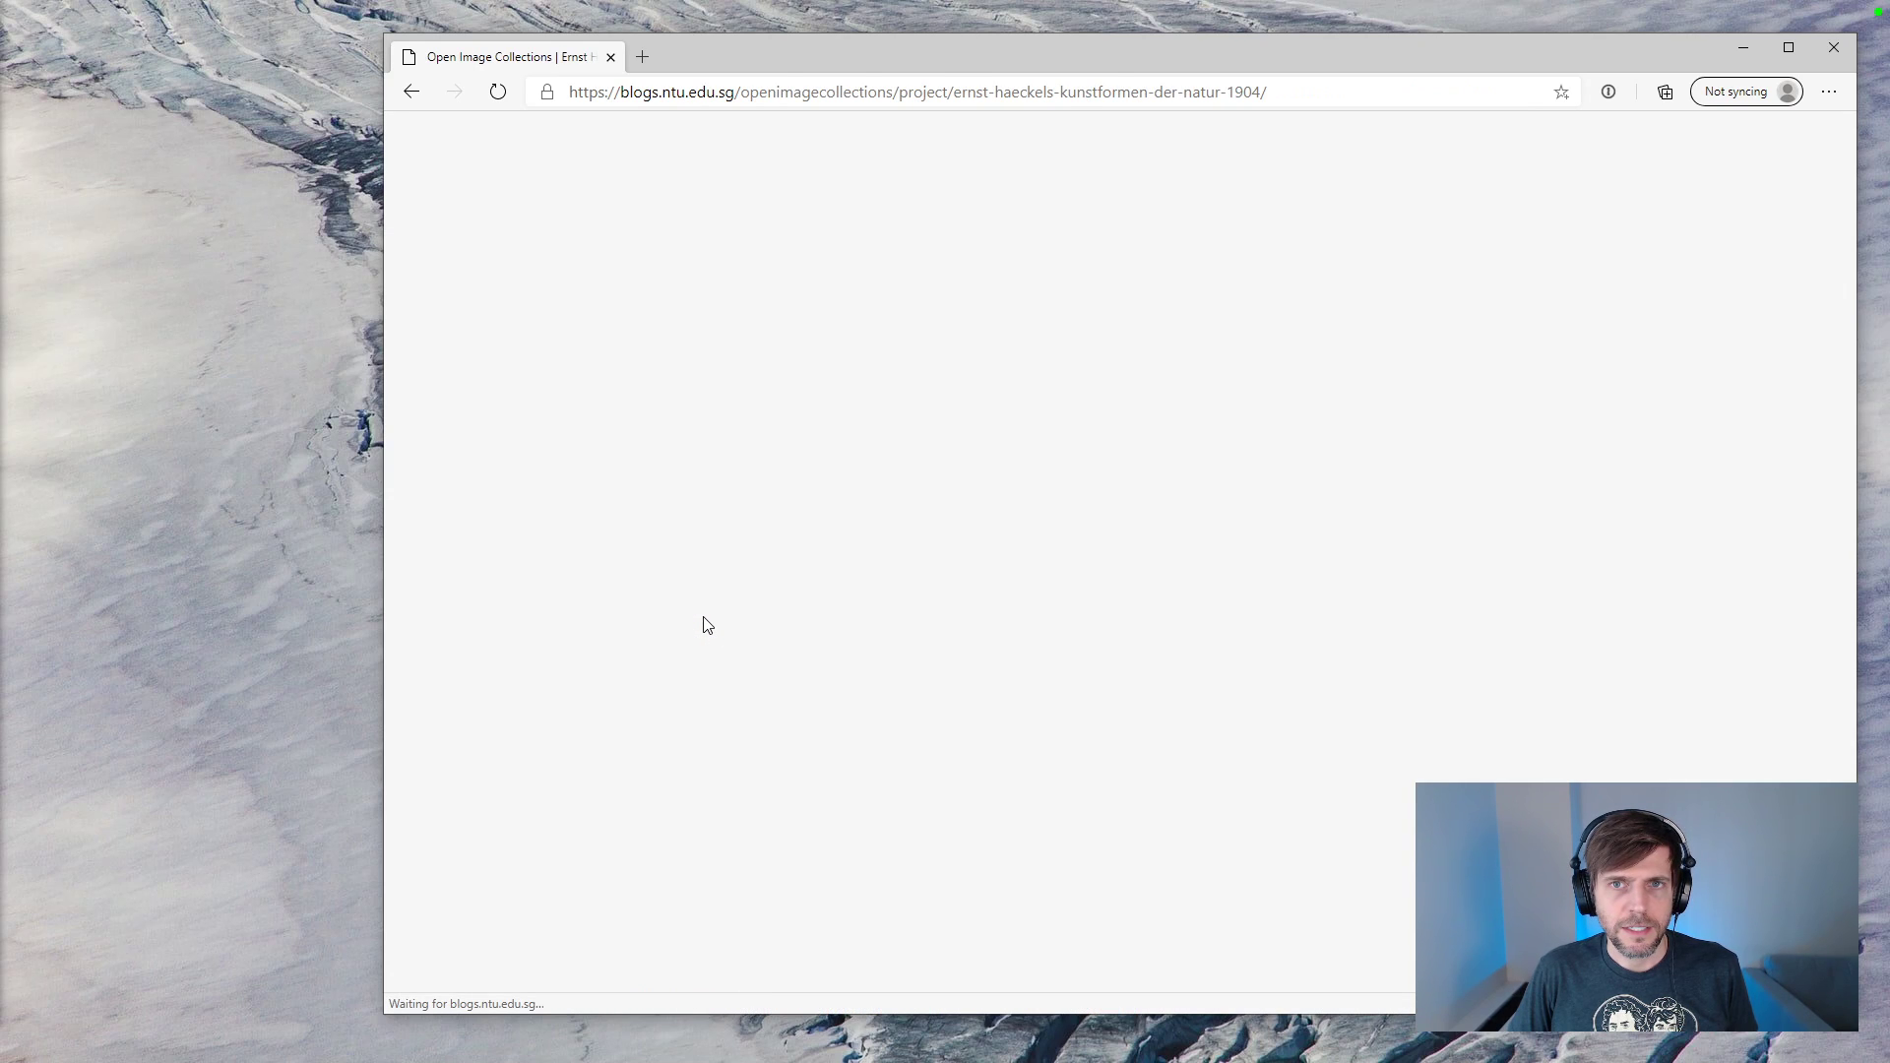
pyautogui.scroll(-4, 708, 625)
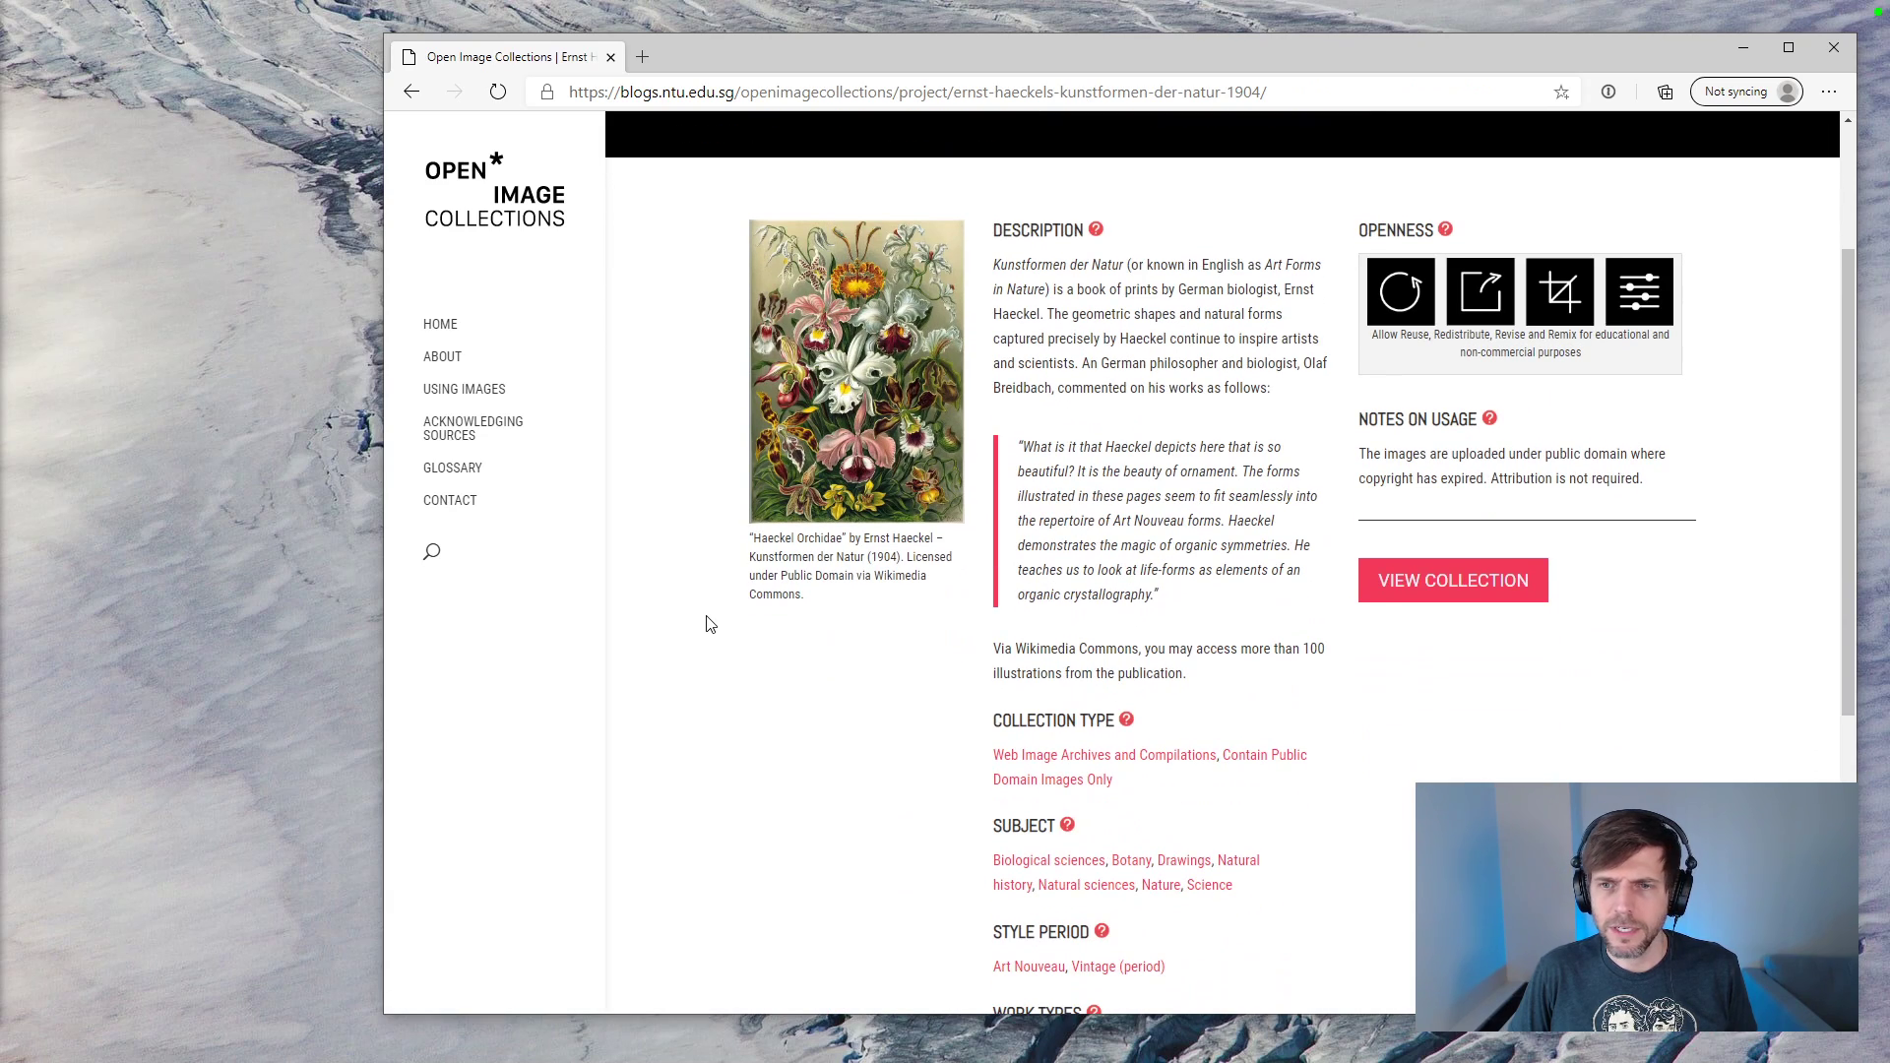
pyautogui.click(1429, 580)
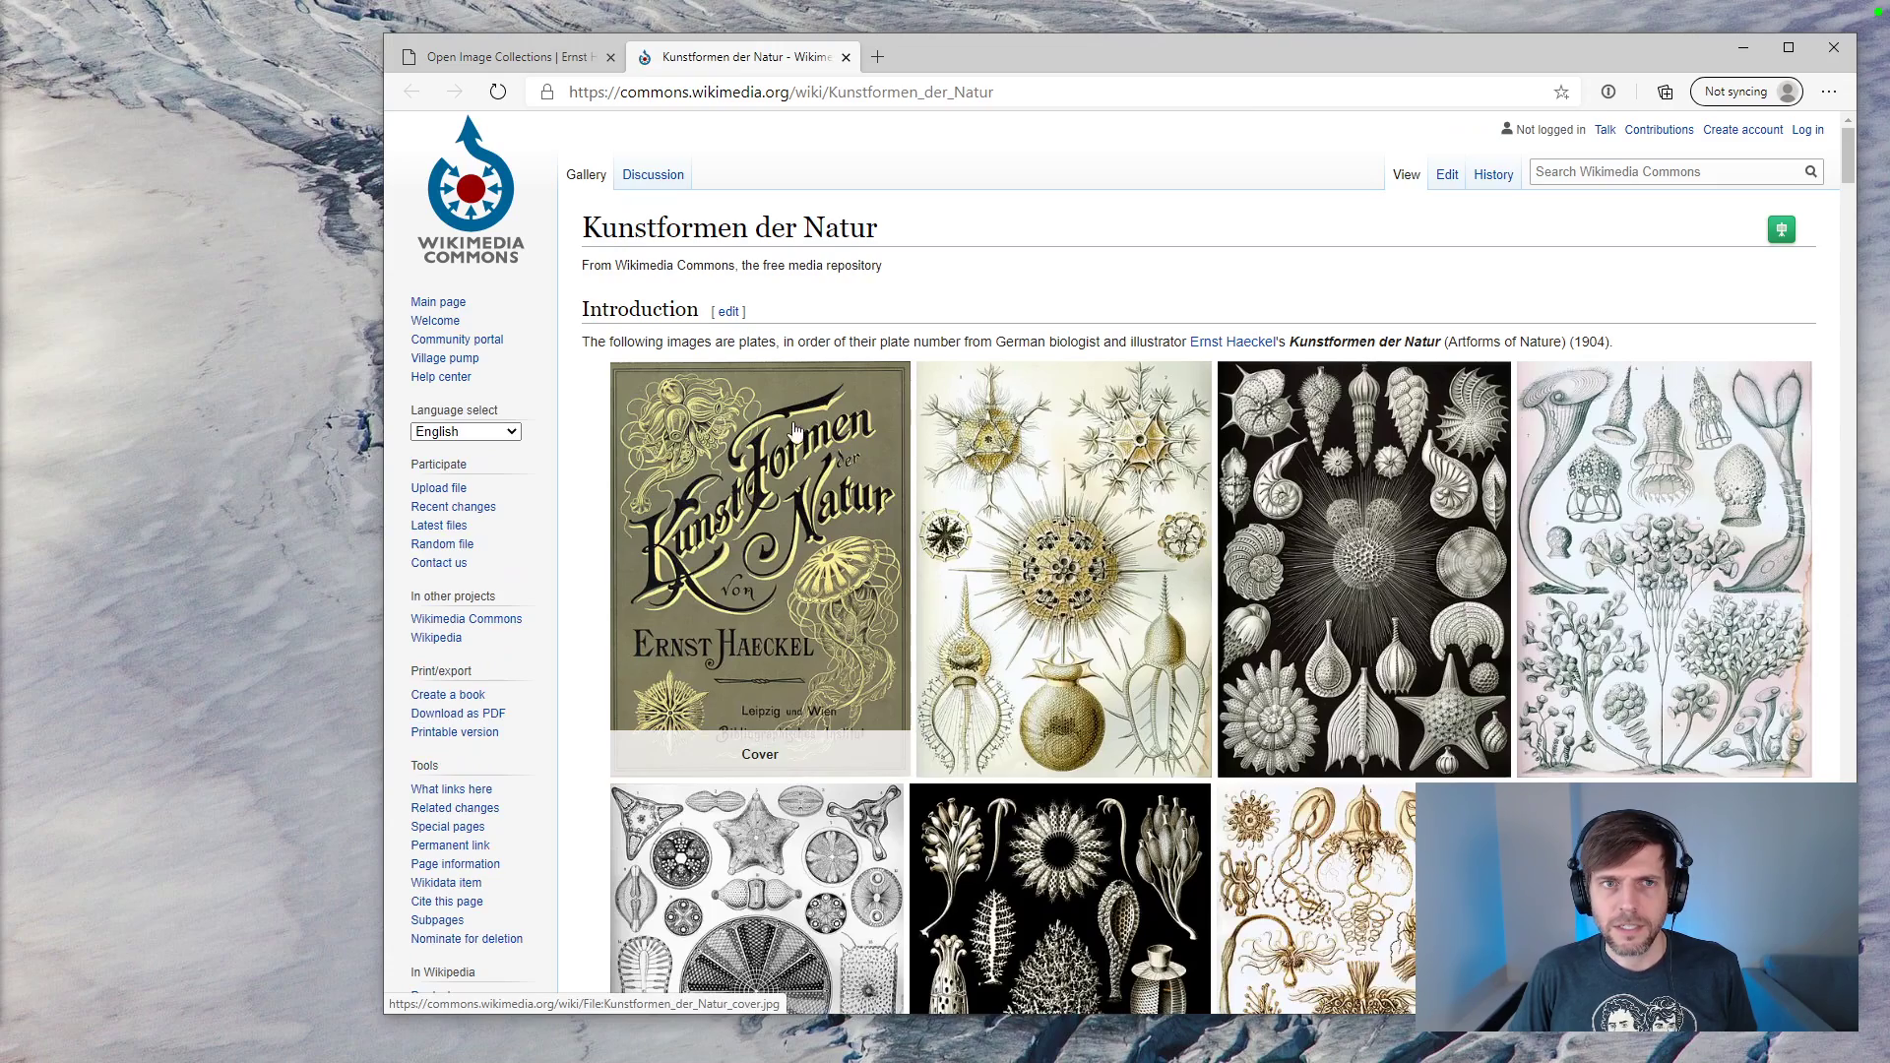
# Step: Widen the browser window and look through the whole Kunstformen der Natur gallery on Wikimedia Commons
pyautogui.moveTo(385, 337); pyautogui.dragTo(132, 337)
pyautogui.scroll(-15, 482, 381)
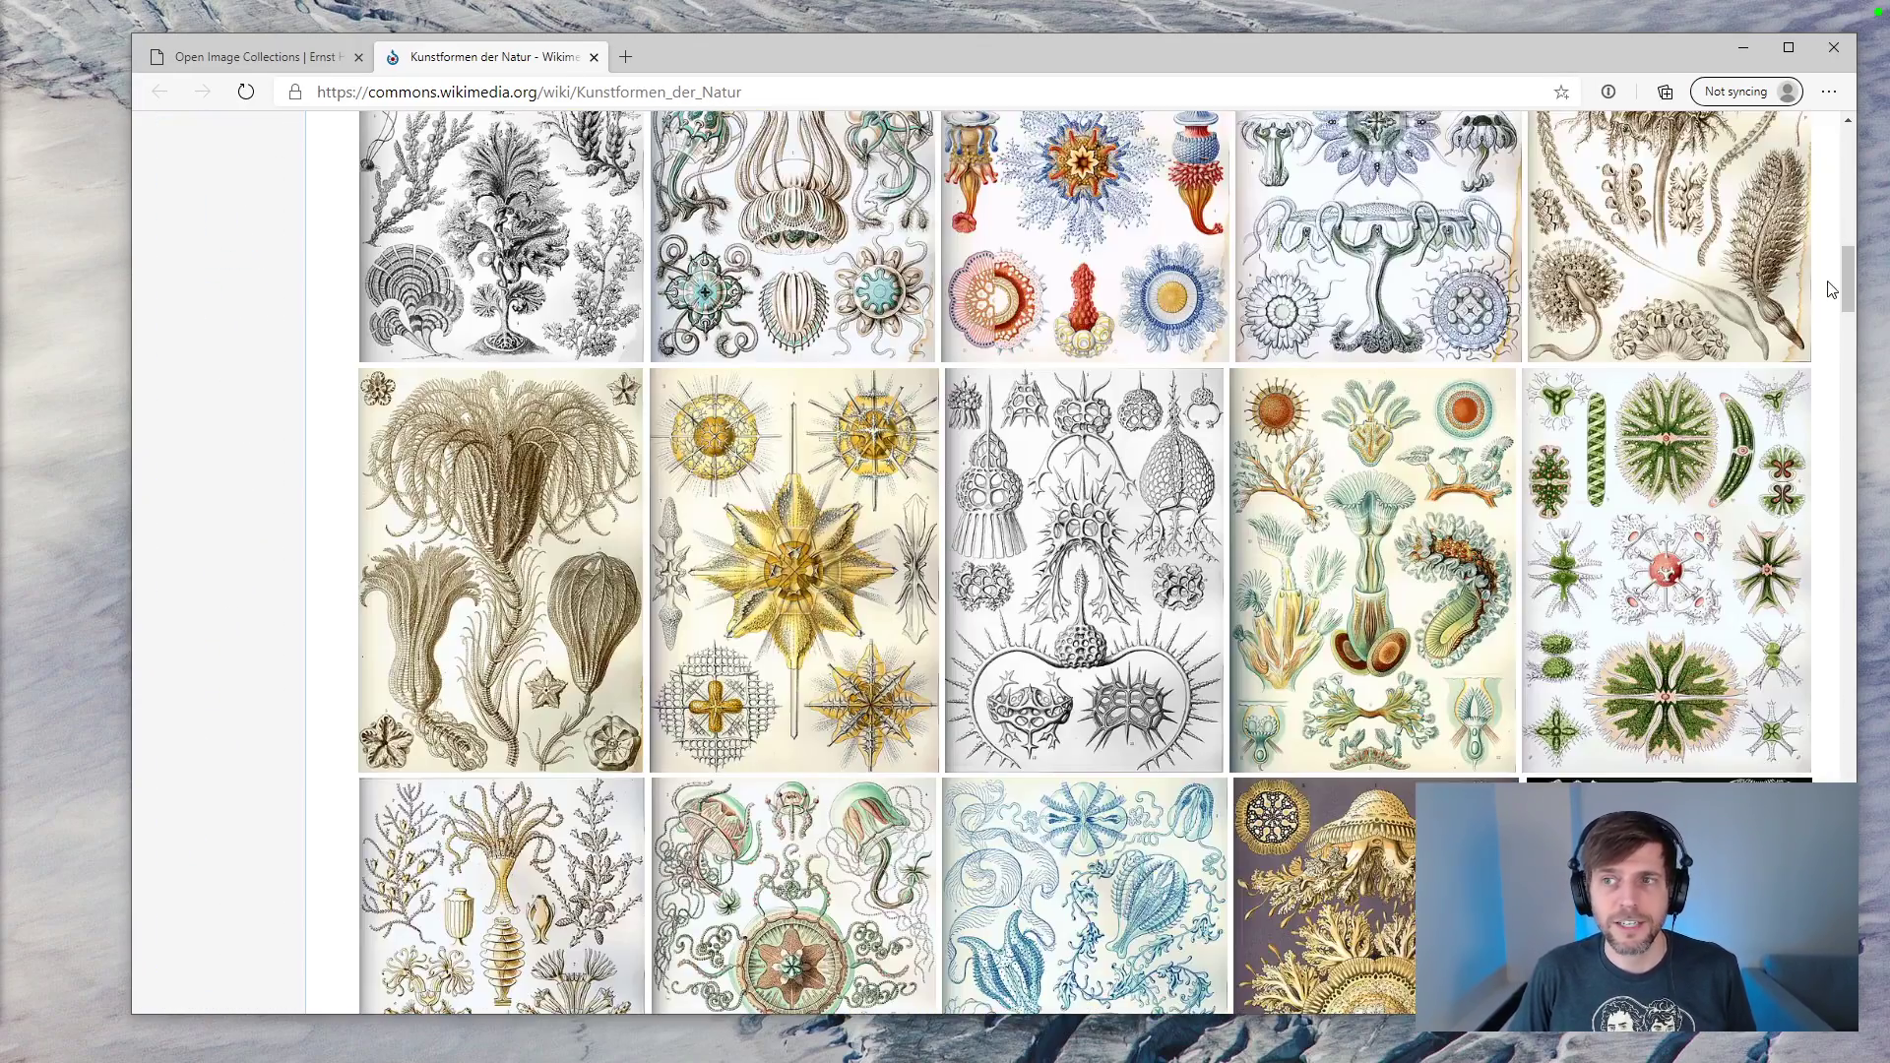
pyautogui.moveTo(1828, 281); pyautogui.dragTo(1821, 1034)
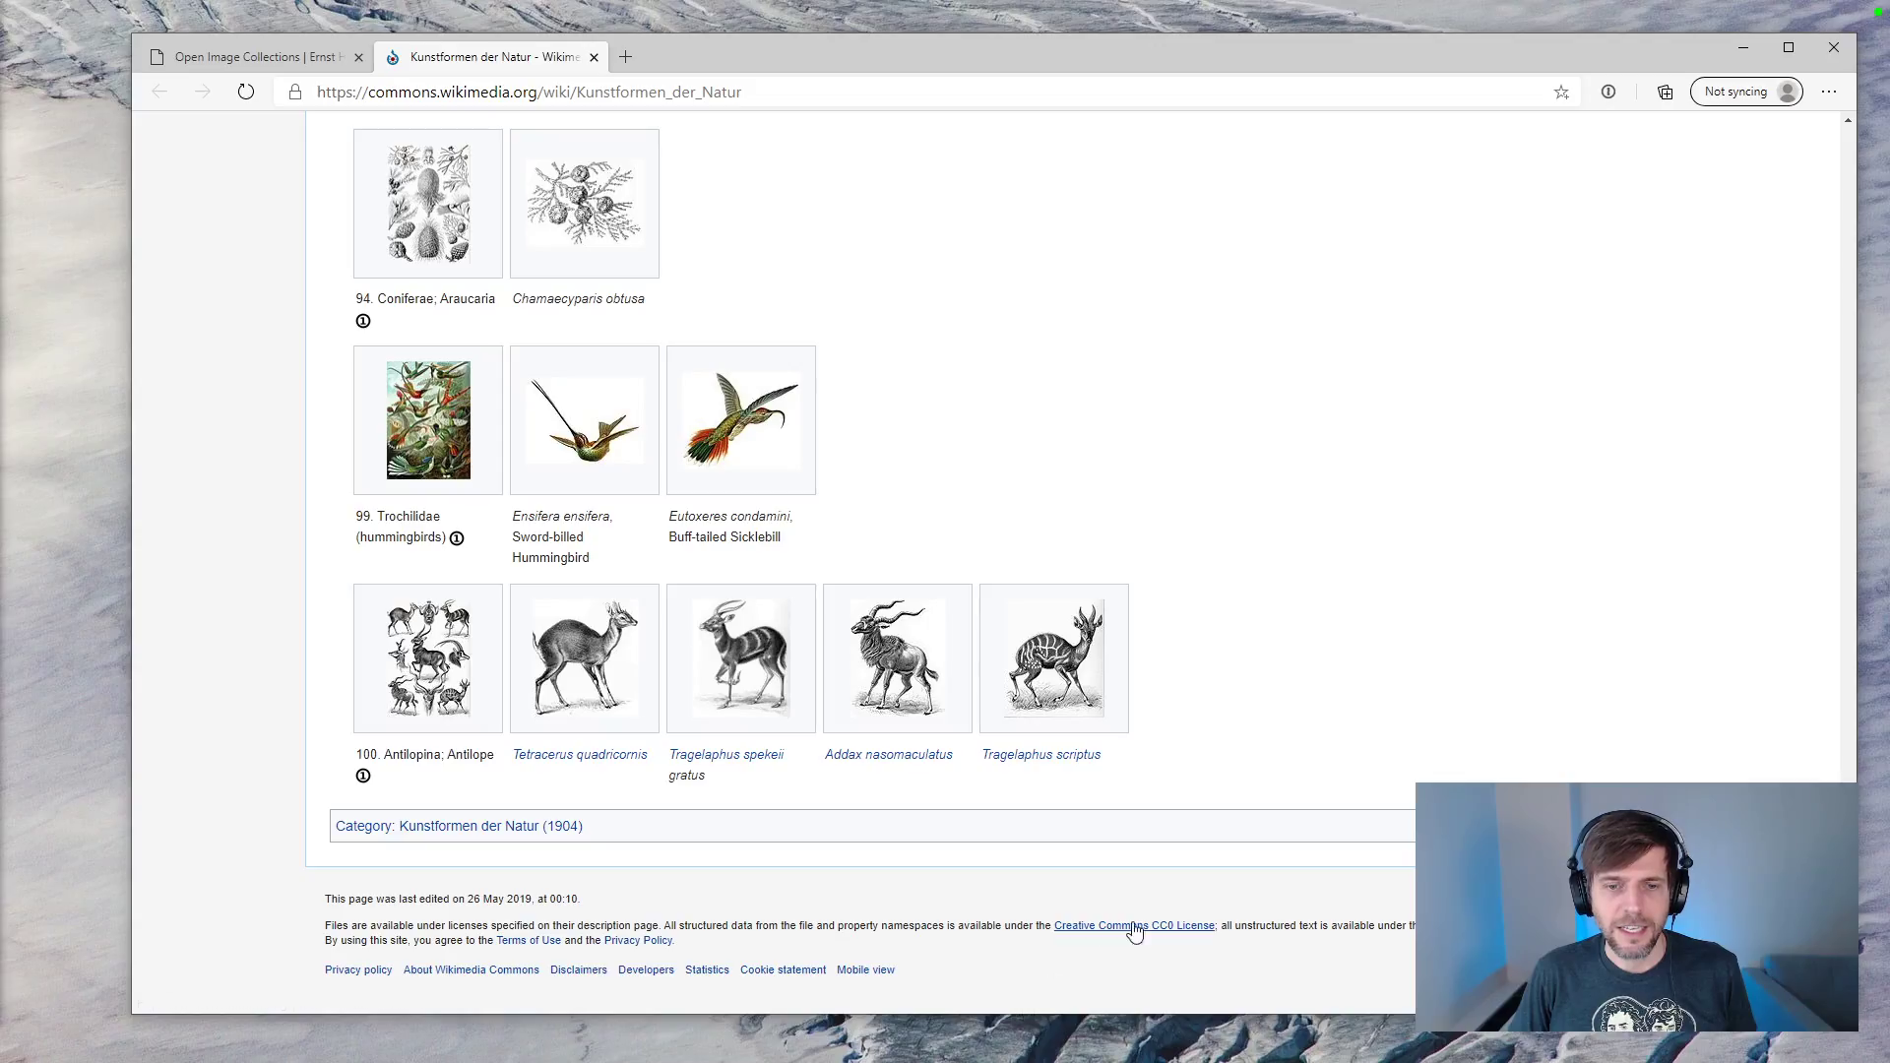
pyautogui.moveTo(1847, 963); pyautogui.dragTo(1745, 111)
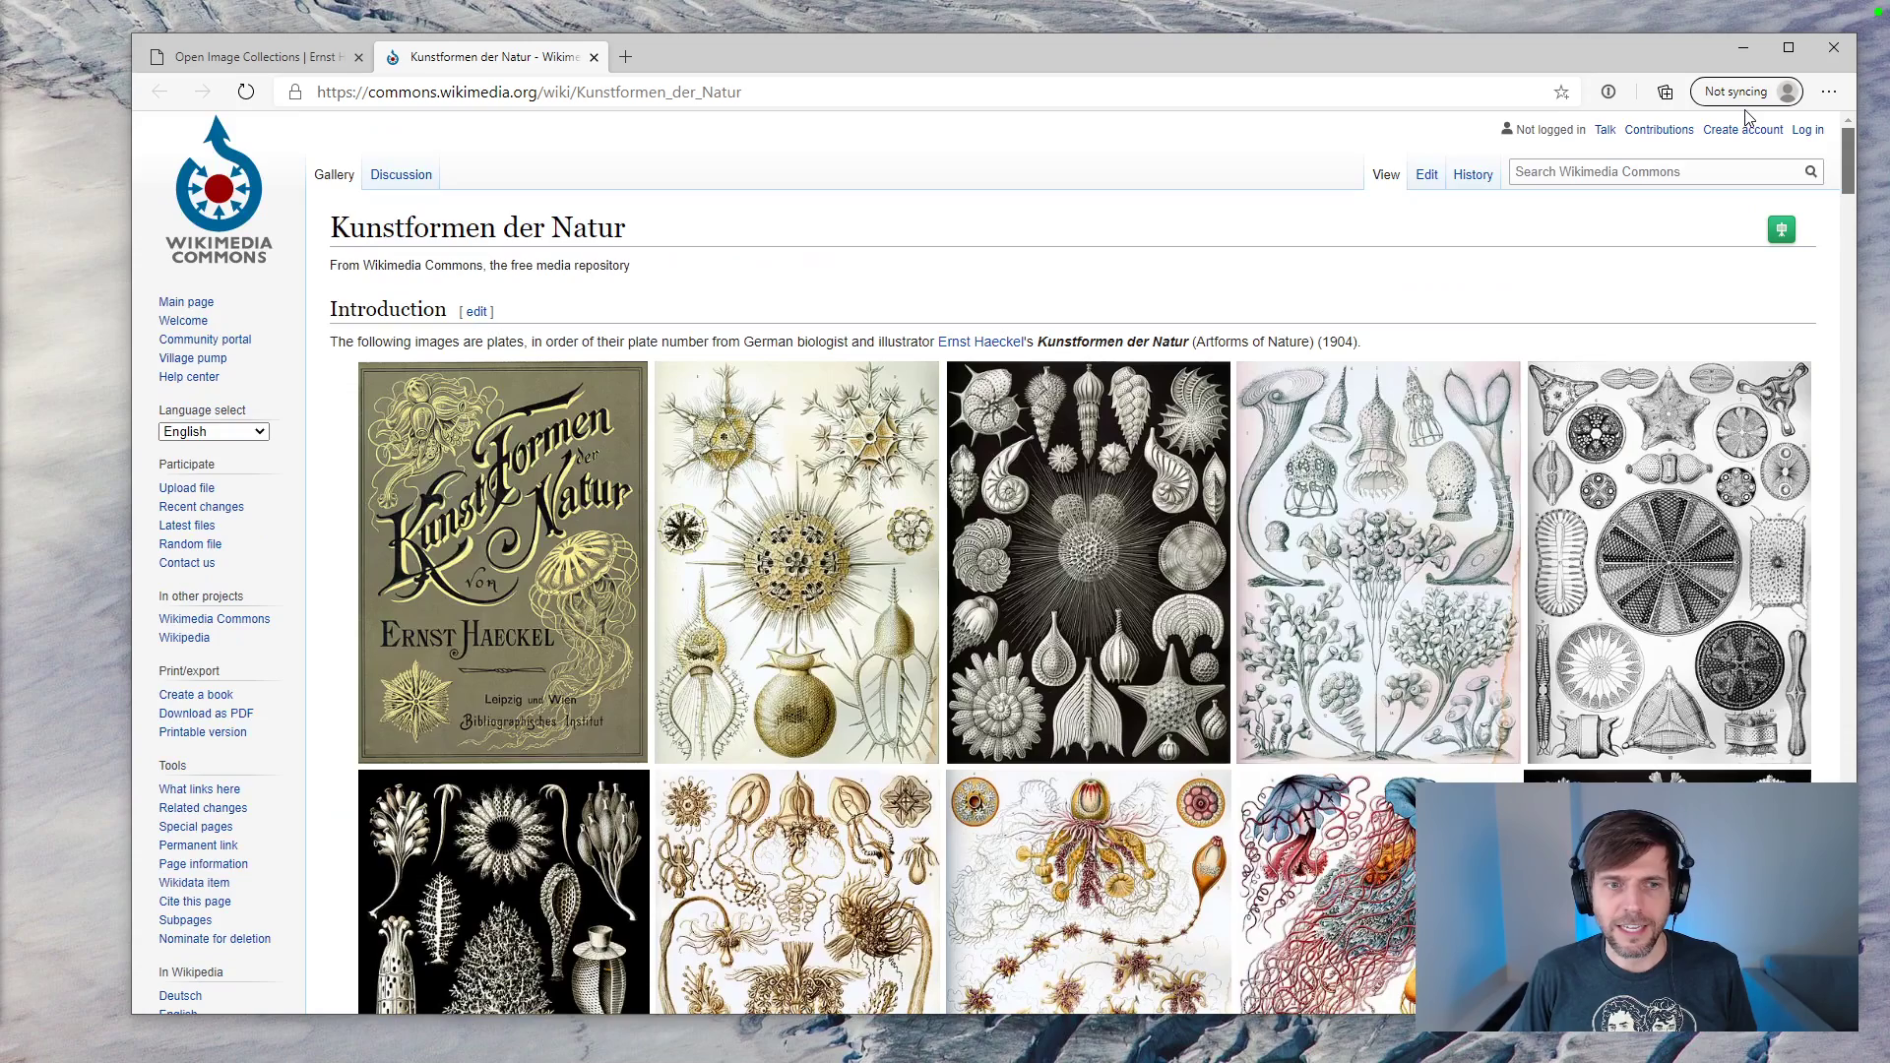
# Step: Open the Kunstformen der Natur cover image and read its full permission details
pyautogui.click(488, 486)
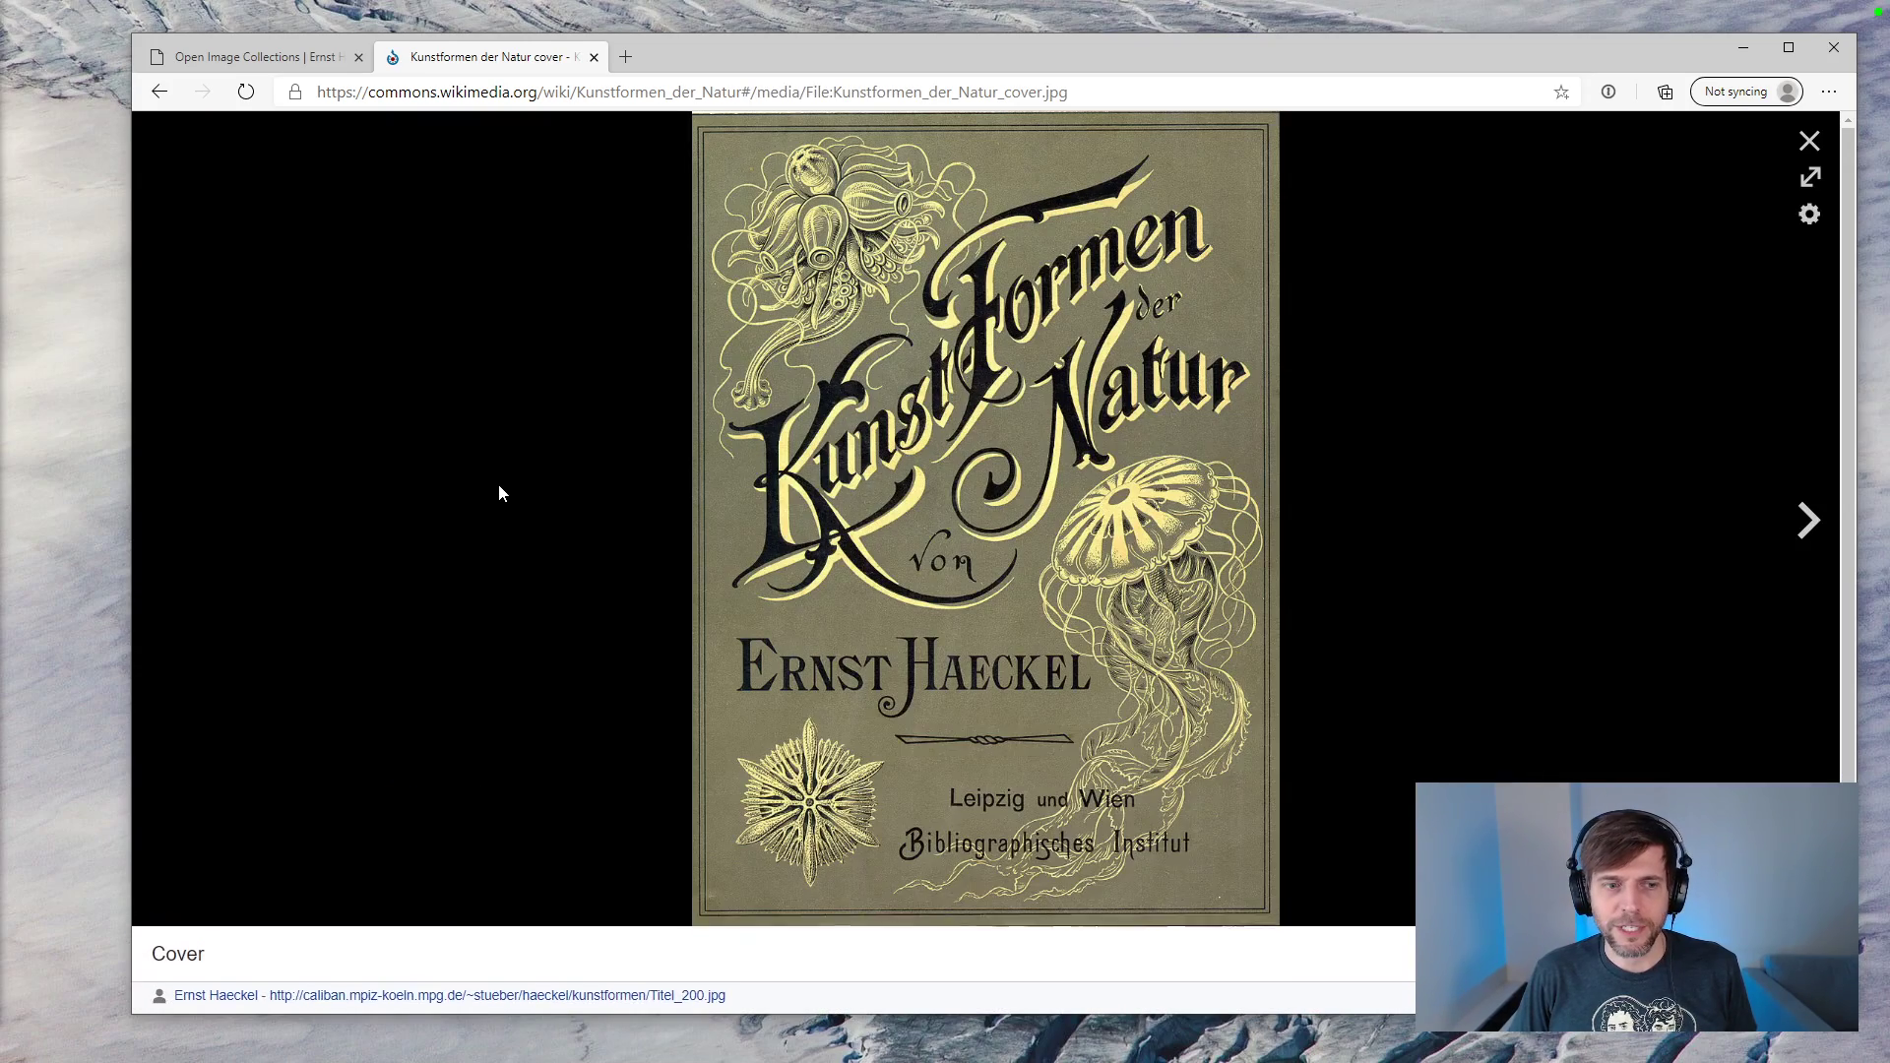
pyautogui.scroll(-2, 500, 493)
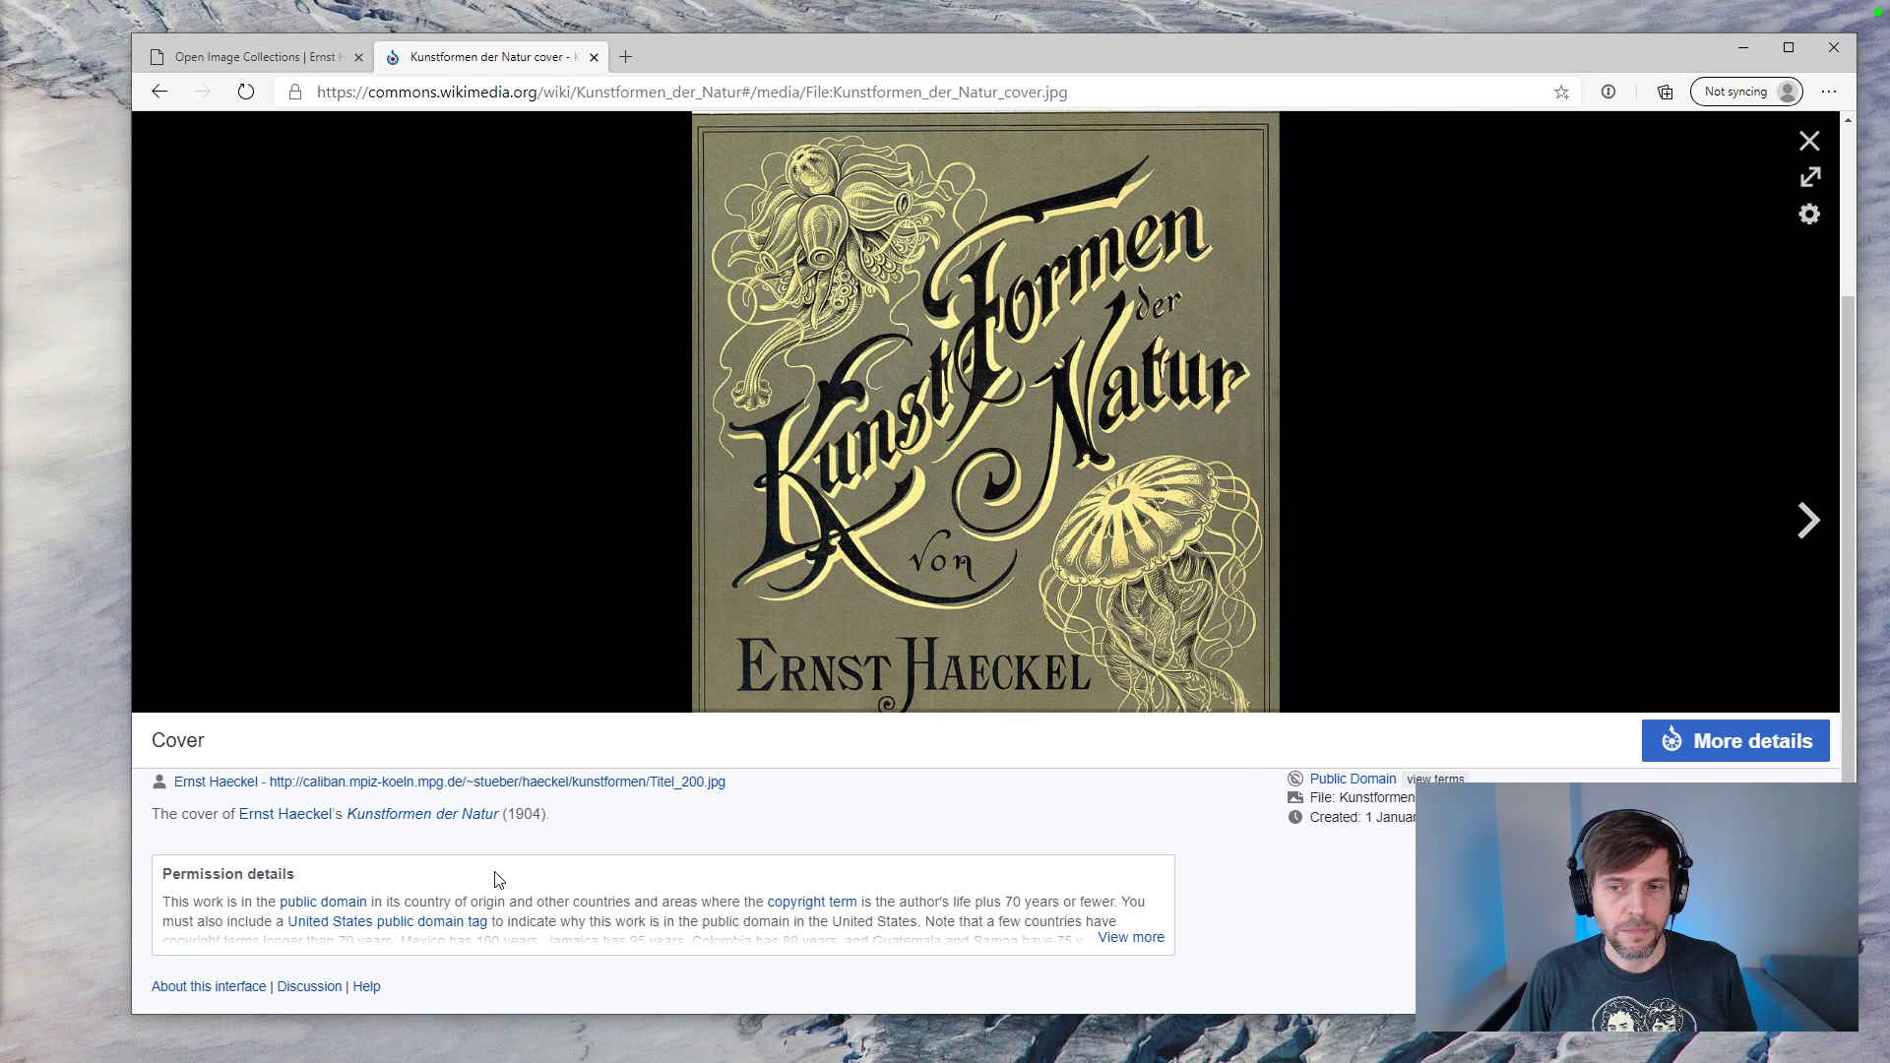
pyautogui.click(1143, 938)
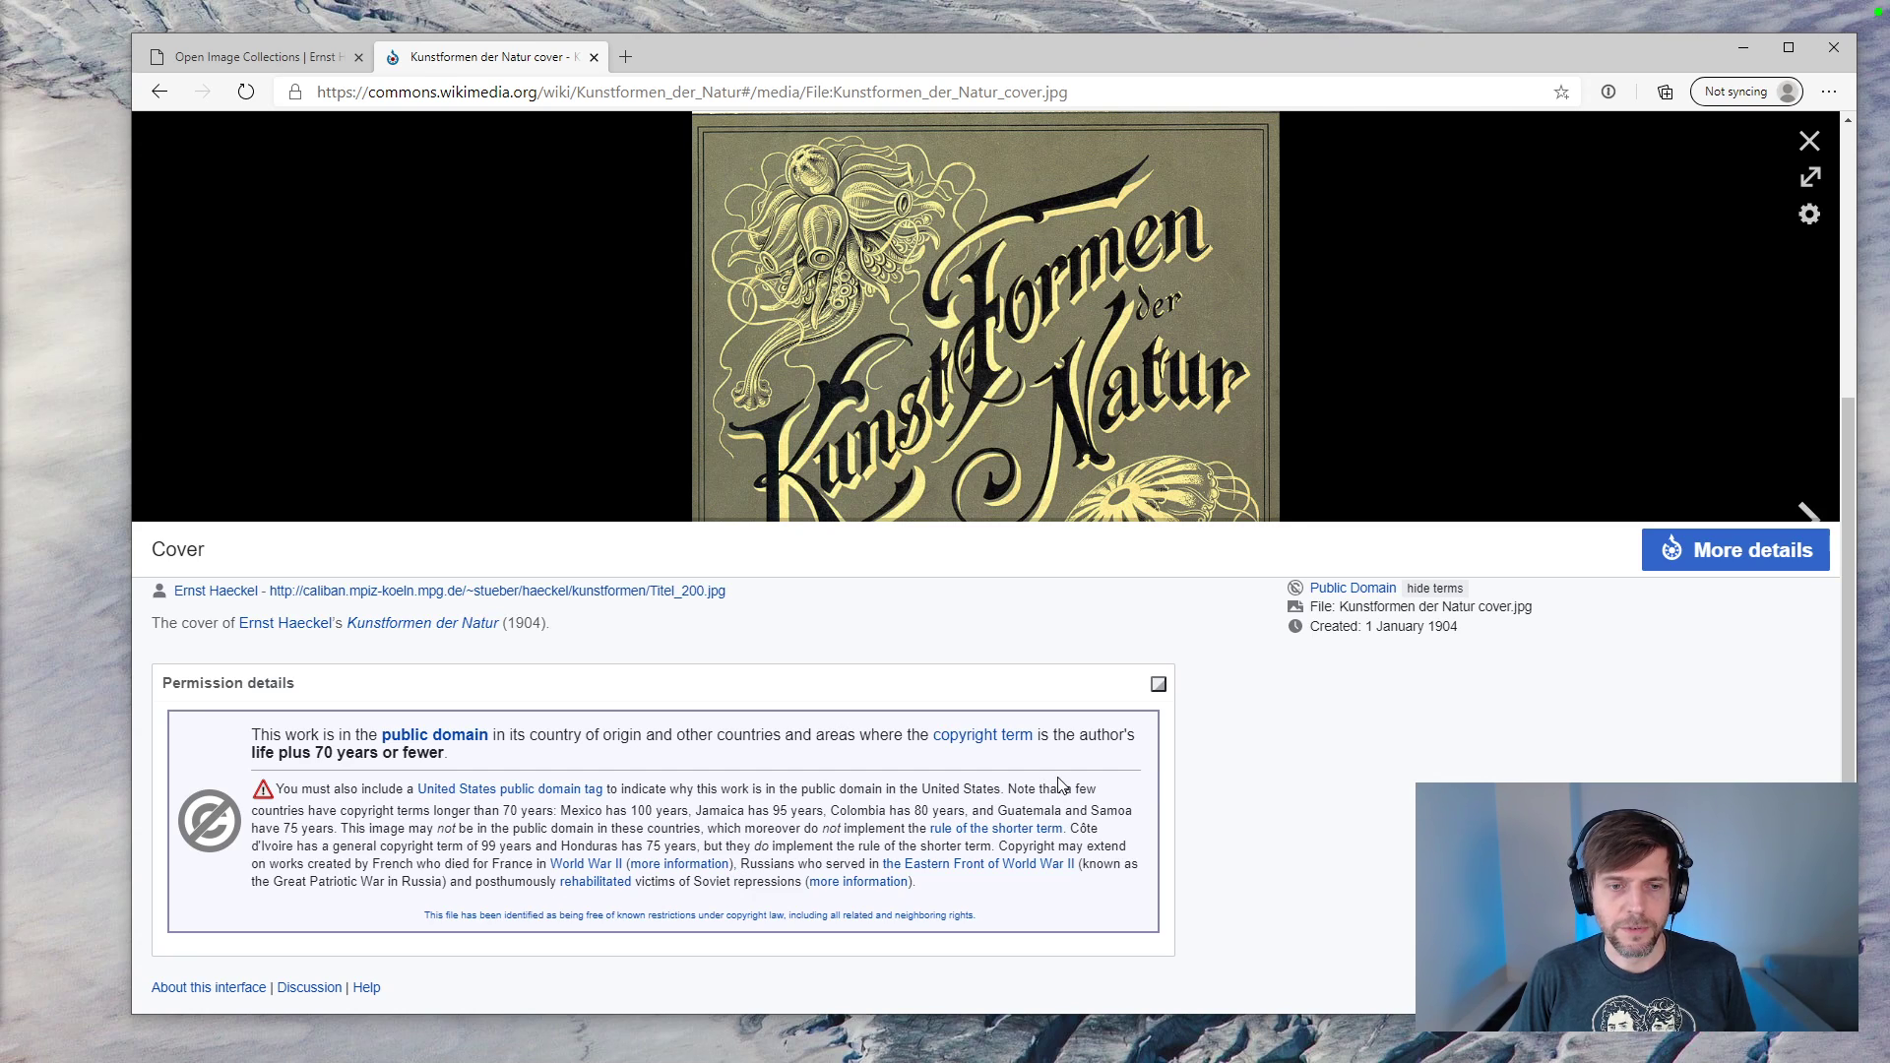
pyautogui.click(1159, 684)
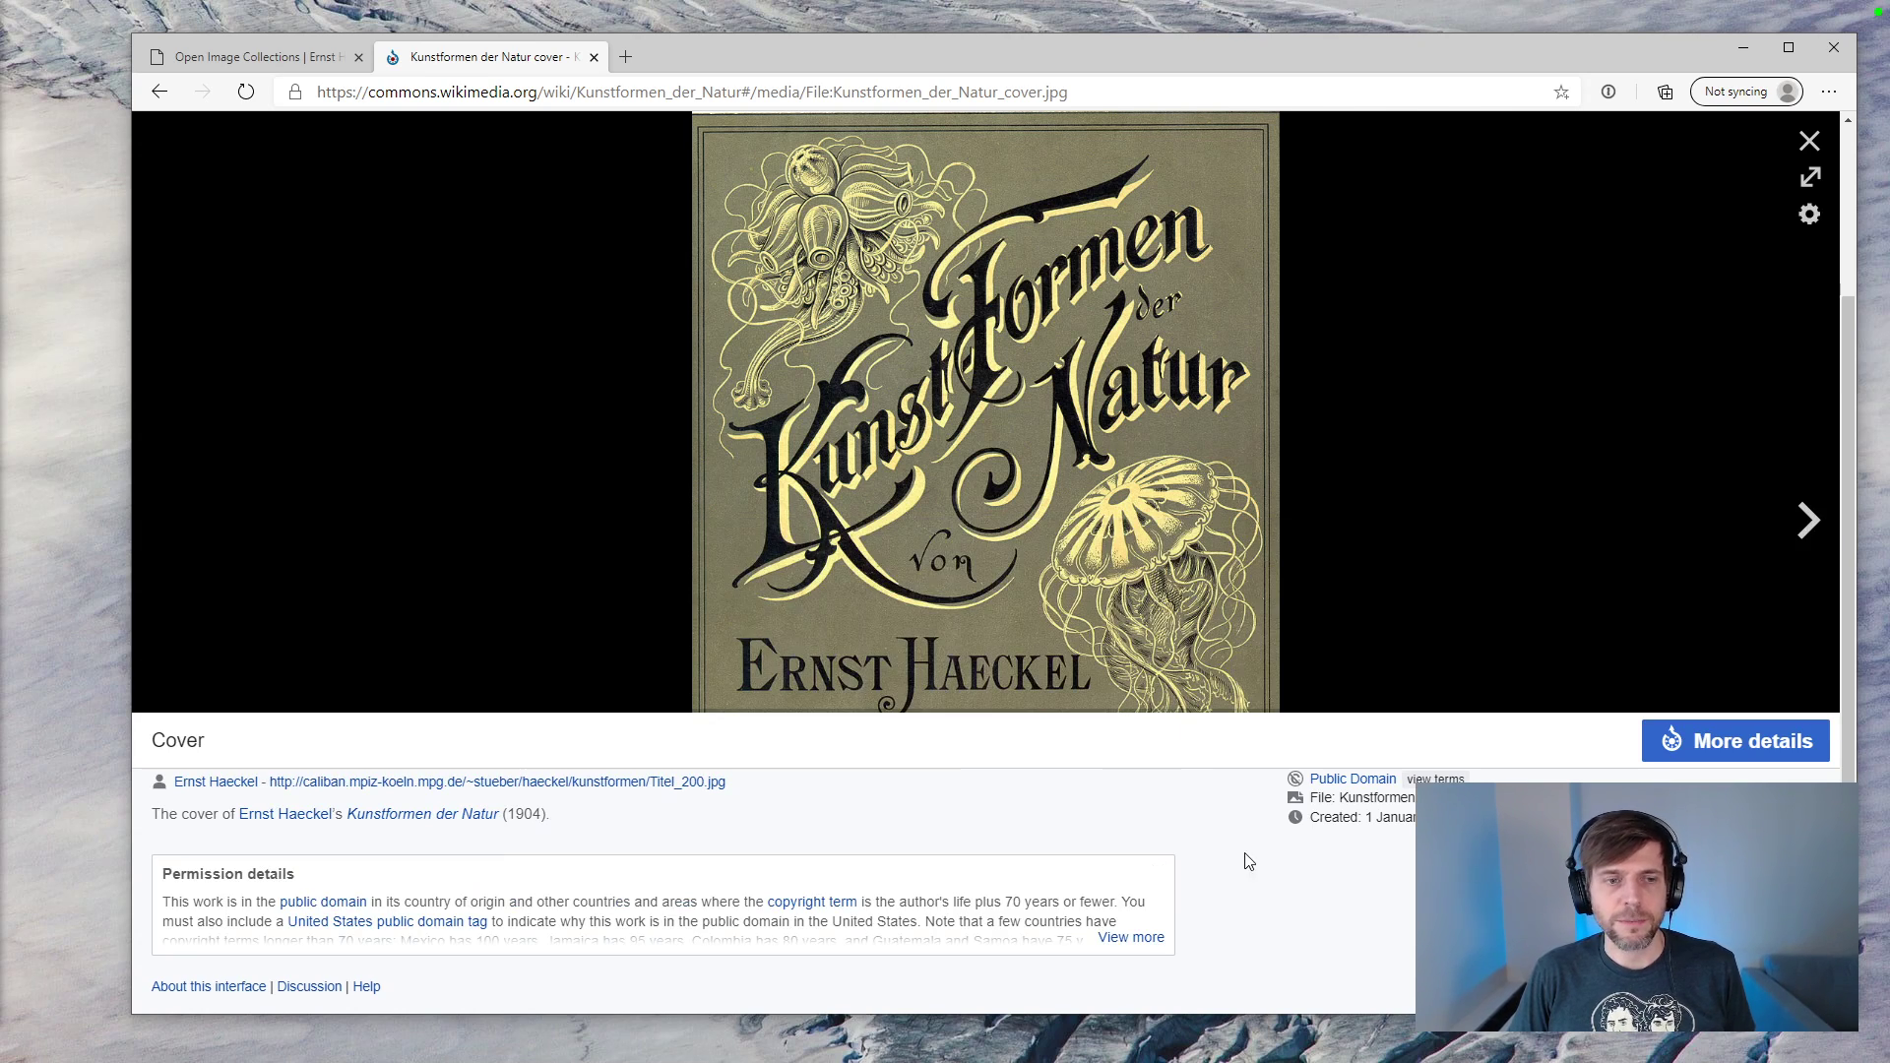
pyautogui.scroll(3, 1154, 820)
pyautogui.scroll(-3, 1155, 820)
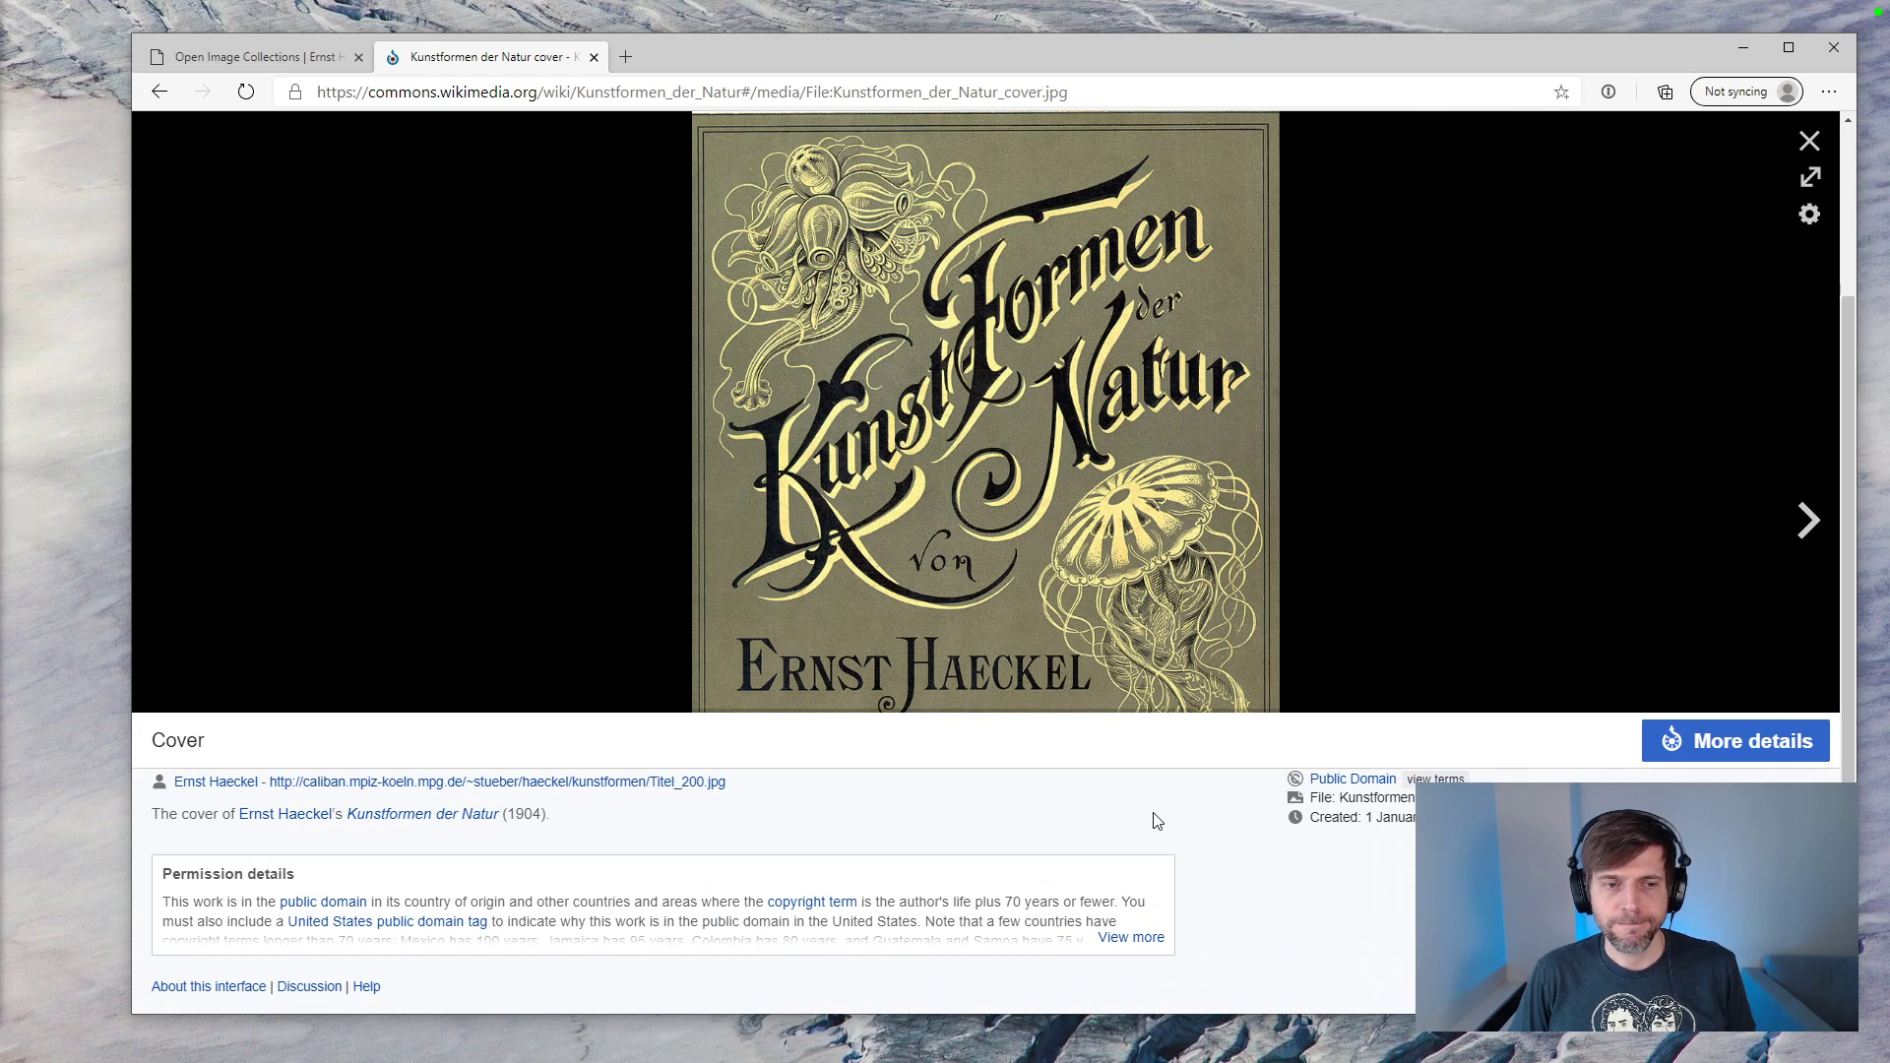
pyautogui.scroll(3, 1156, 817)
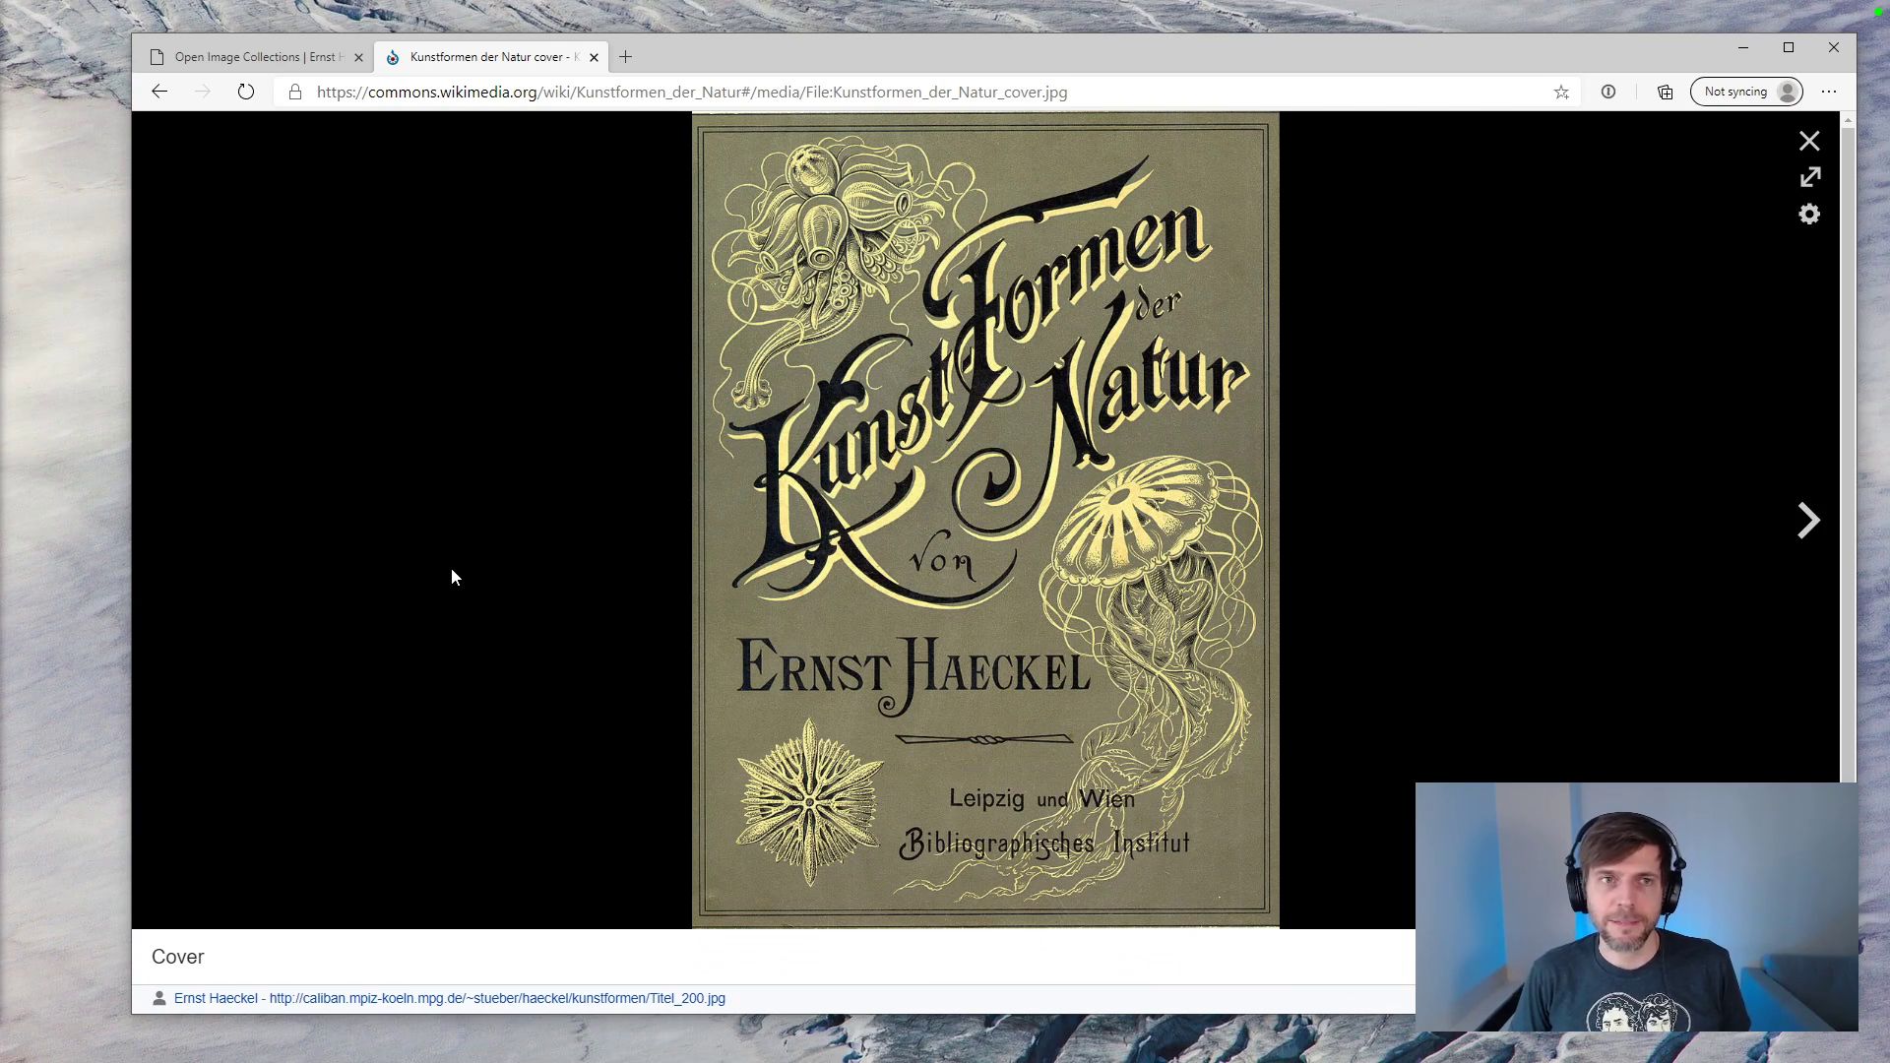
# Step: Advance from the cover to plate 1, Phaeodaria, and enlarge the browser window to nearly fill the screen
pyautogui.press('Right')
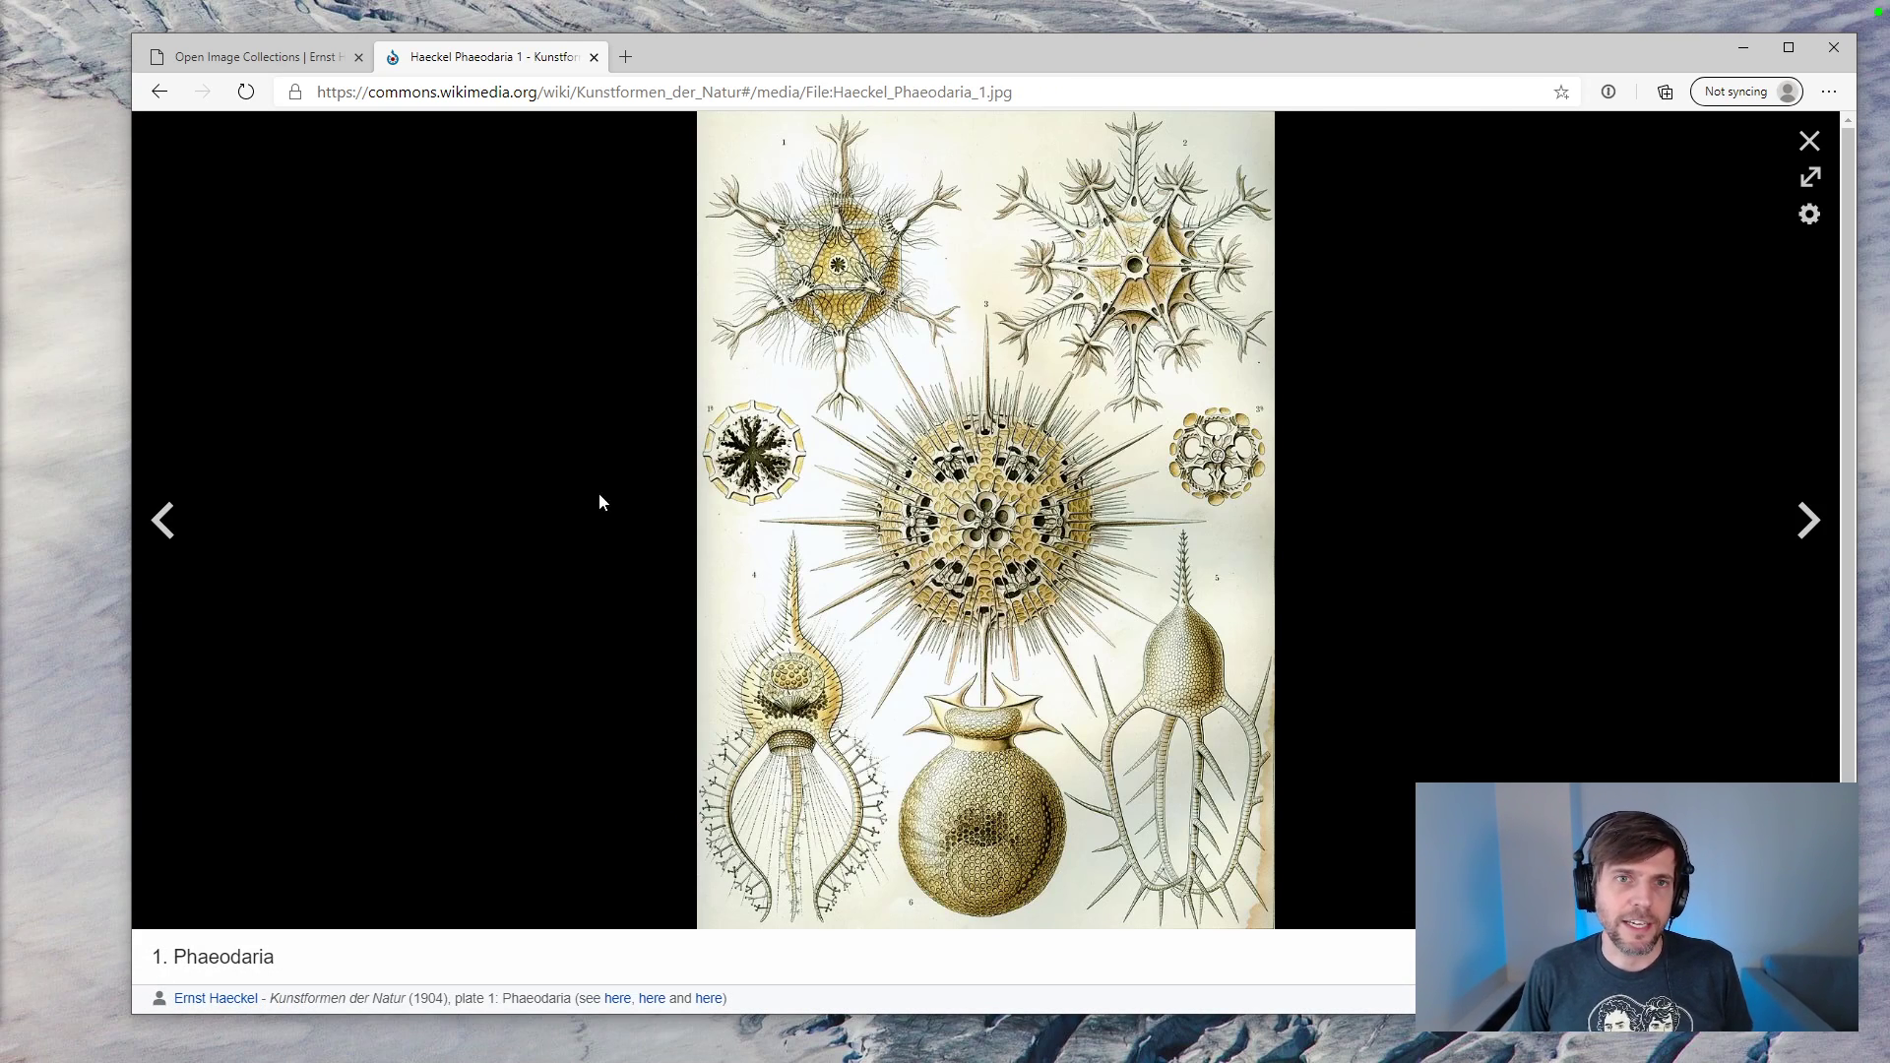
pyautogui.moveTo(705, 50); pyautogui.dragTo(603, 37)
pyautogui.moveTo(1759, 1000); pyautogui.dragTo(1873, 1047)
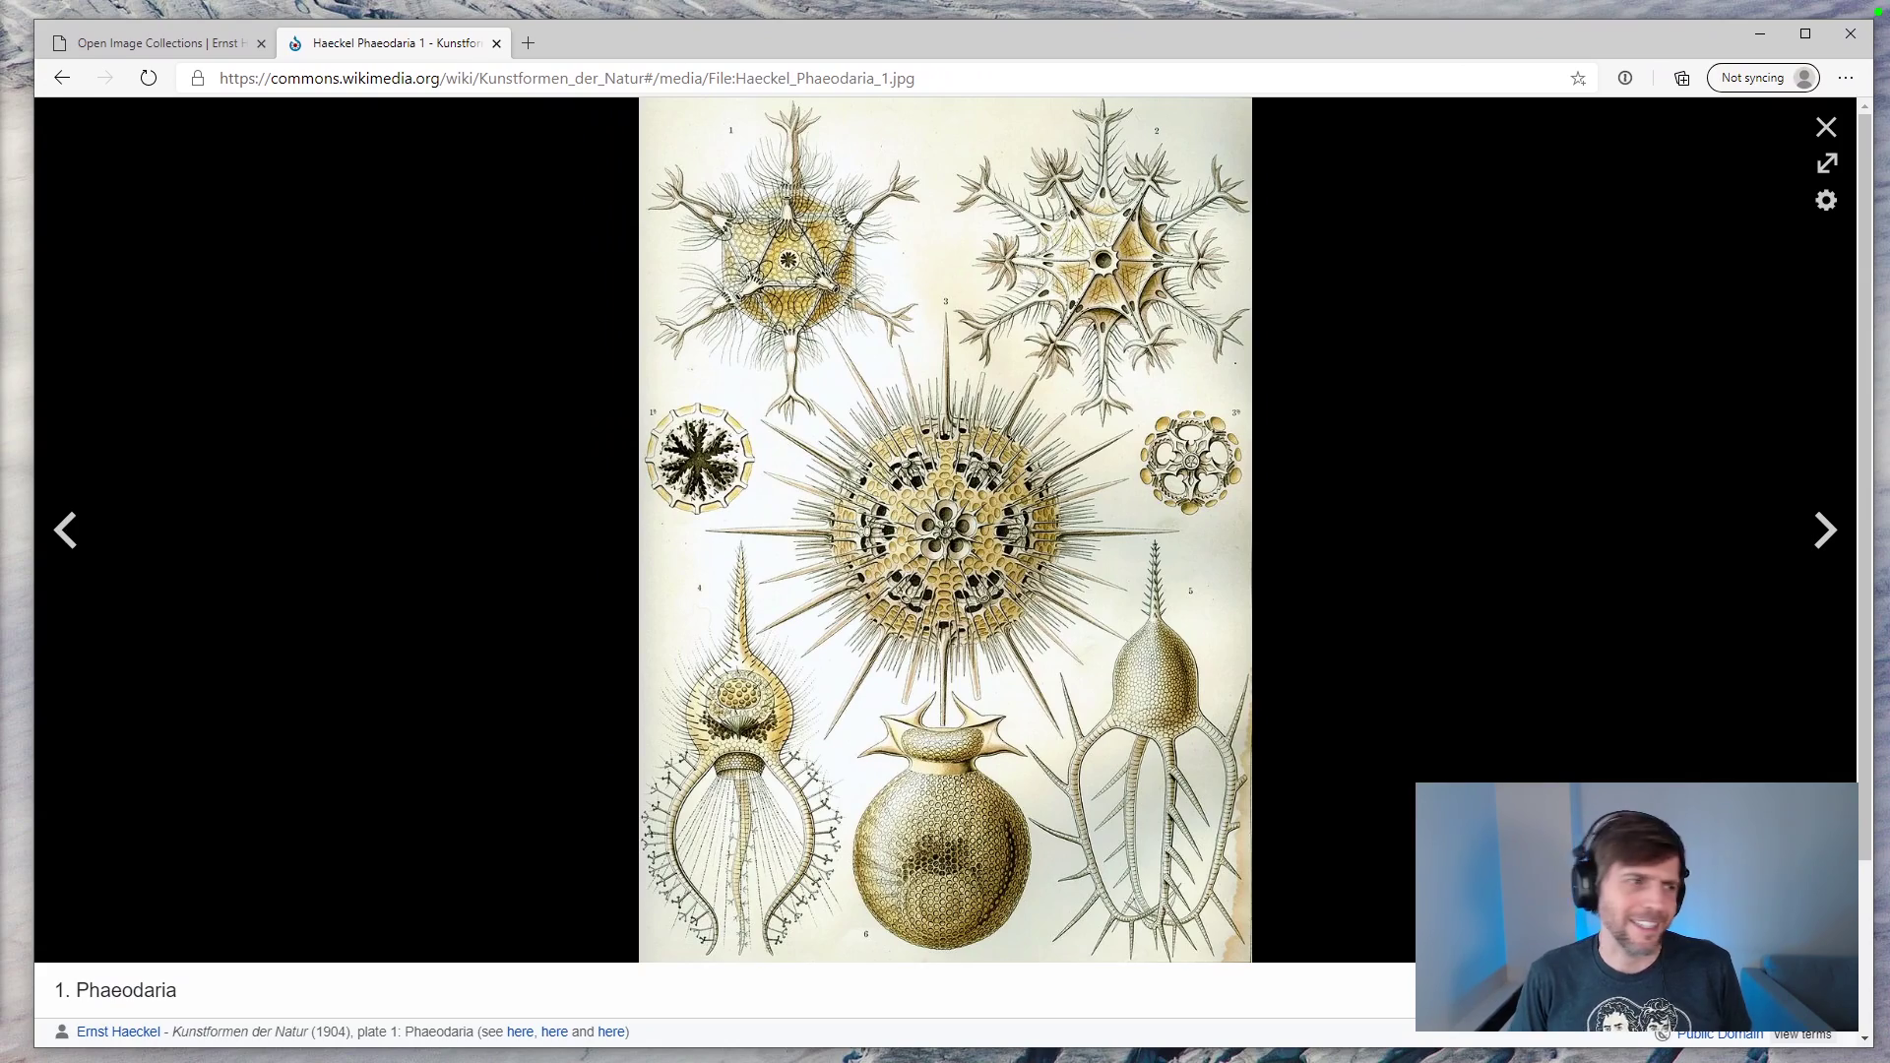
# Step: Look through the plates after Phaeodaria, including Ciliata, and come back to plate 4, Diatomea
pyautogui.press('Right')
pyautogui.press('Right')
pyautogui.press('Right')
pyautogui.press('Left')
pyautogui.press('Right')
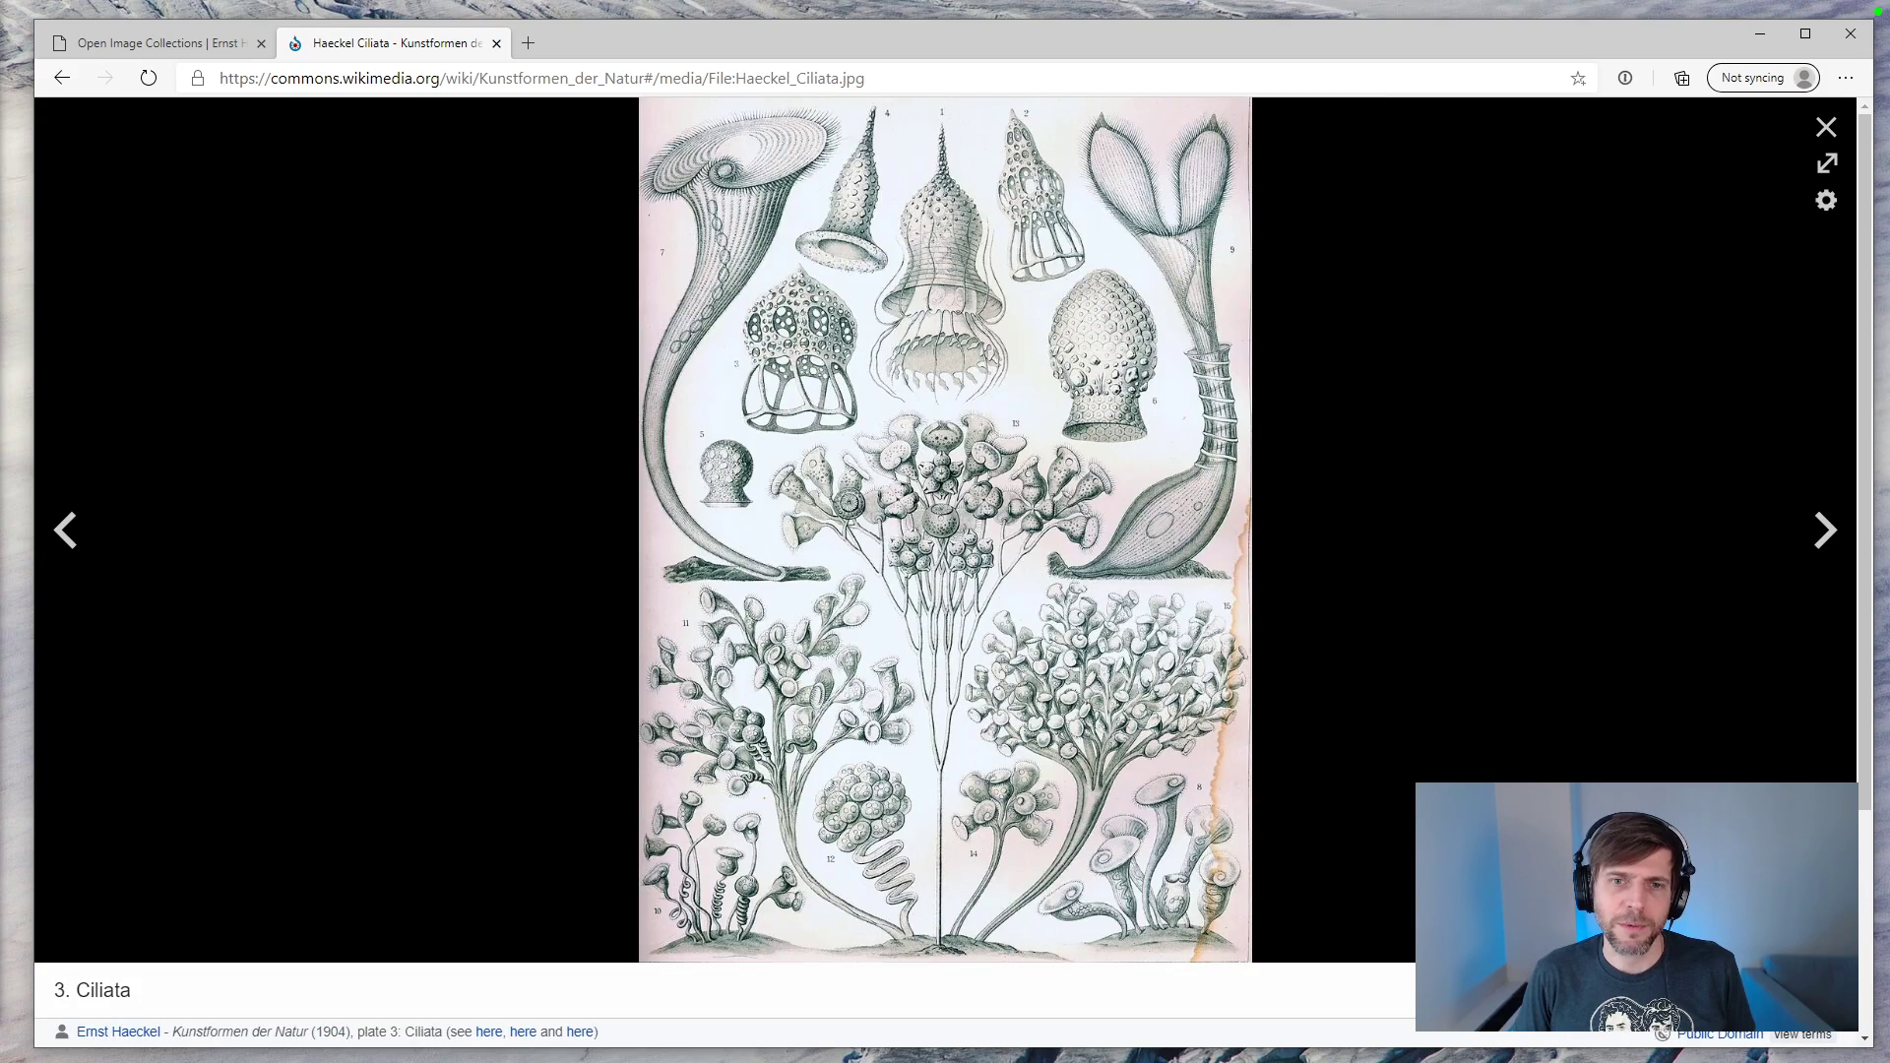
pyautogui.press('Right')
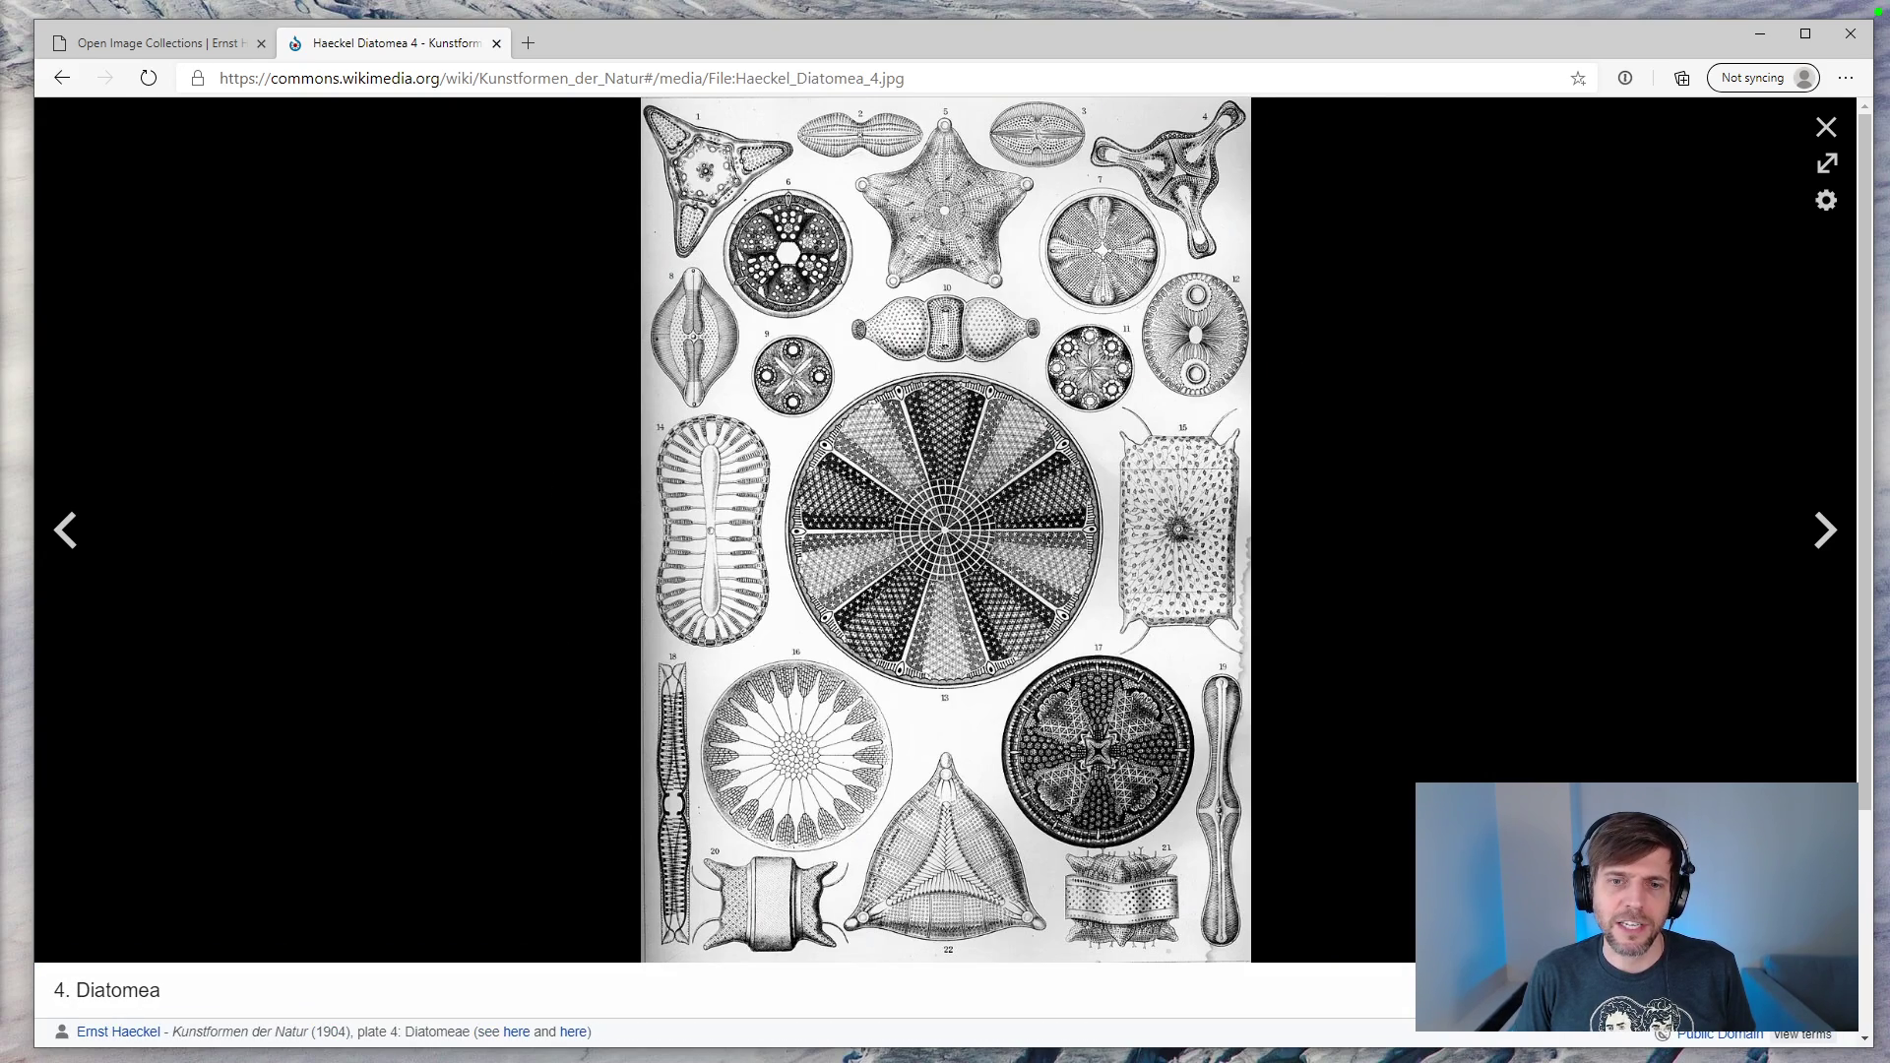
pyautogui.press('Right')
pyautogui.press('Left')
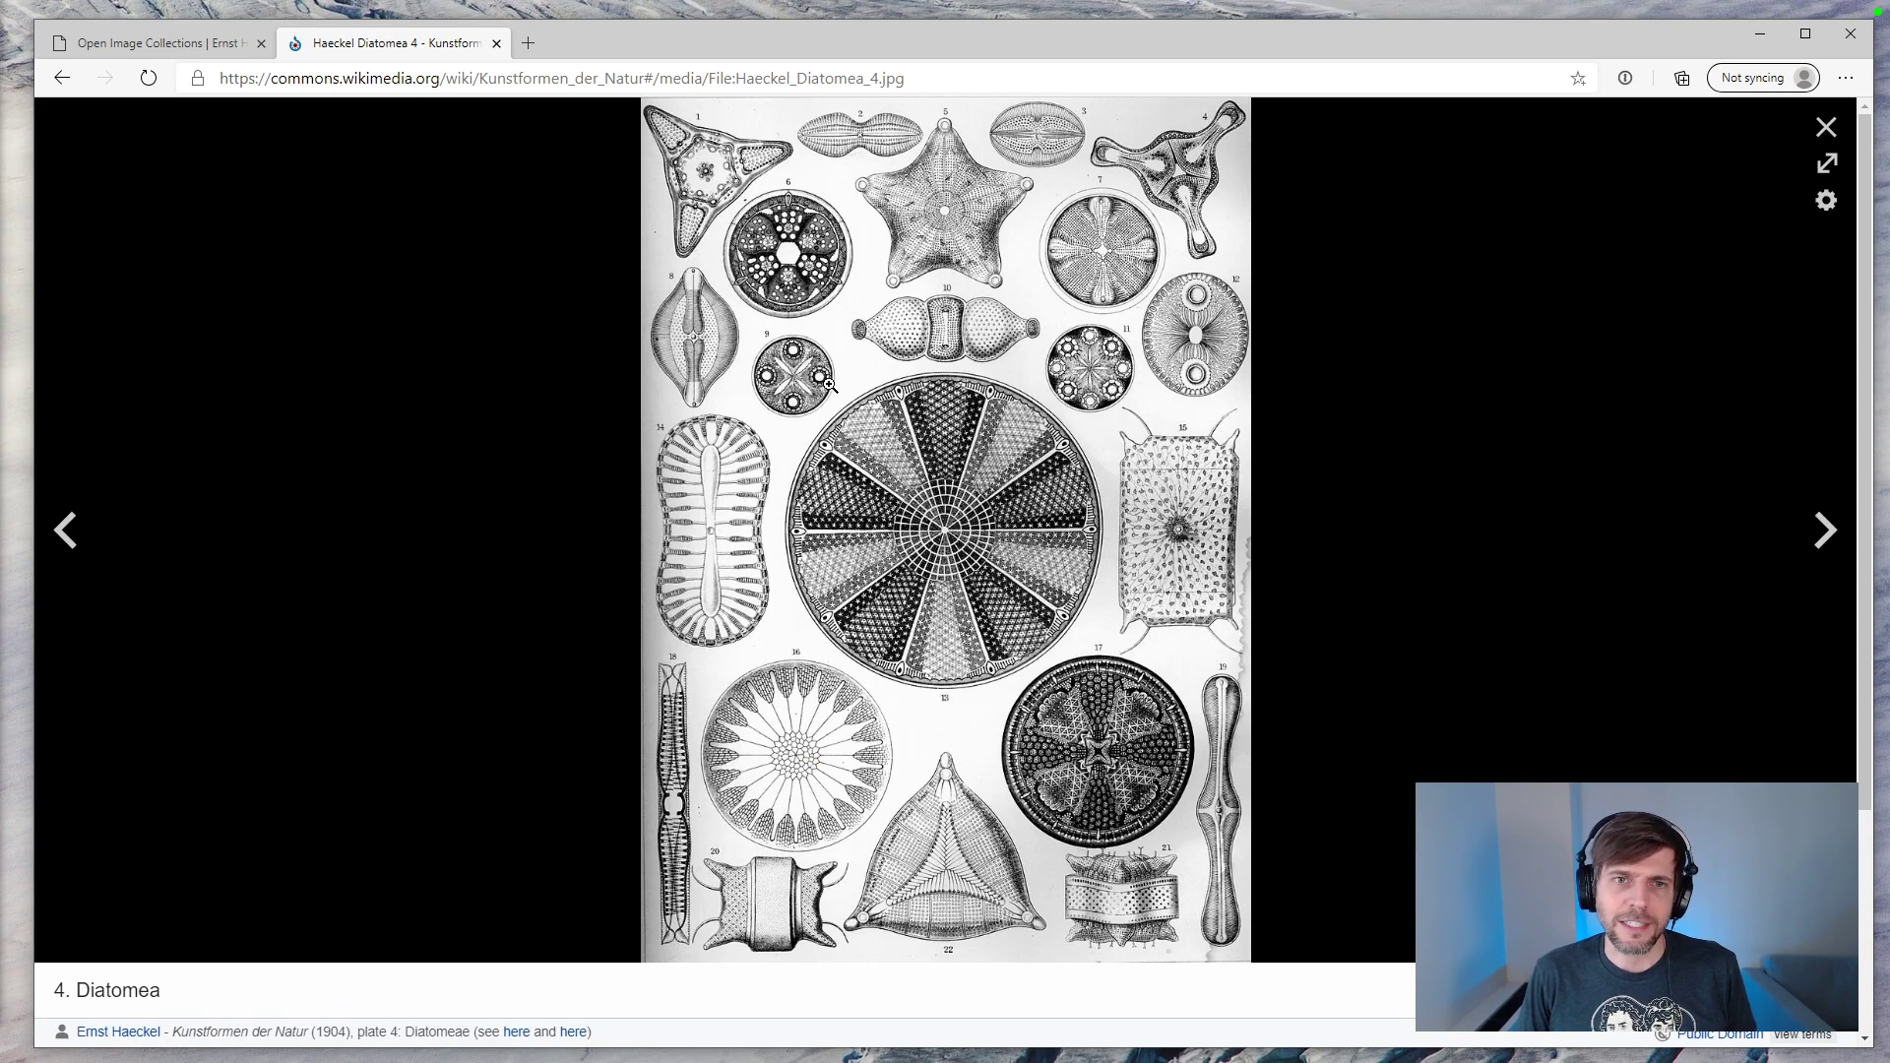
# Step: Inspect the Diatomea plate's original file at full size and return to the gallery viewer
pyautogui.click(787, 259)
pyautogui.click(785, 263)
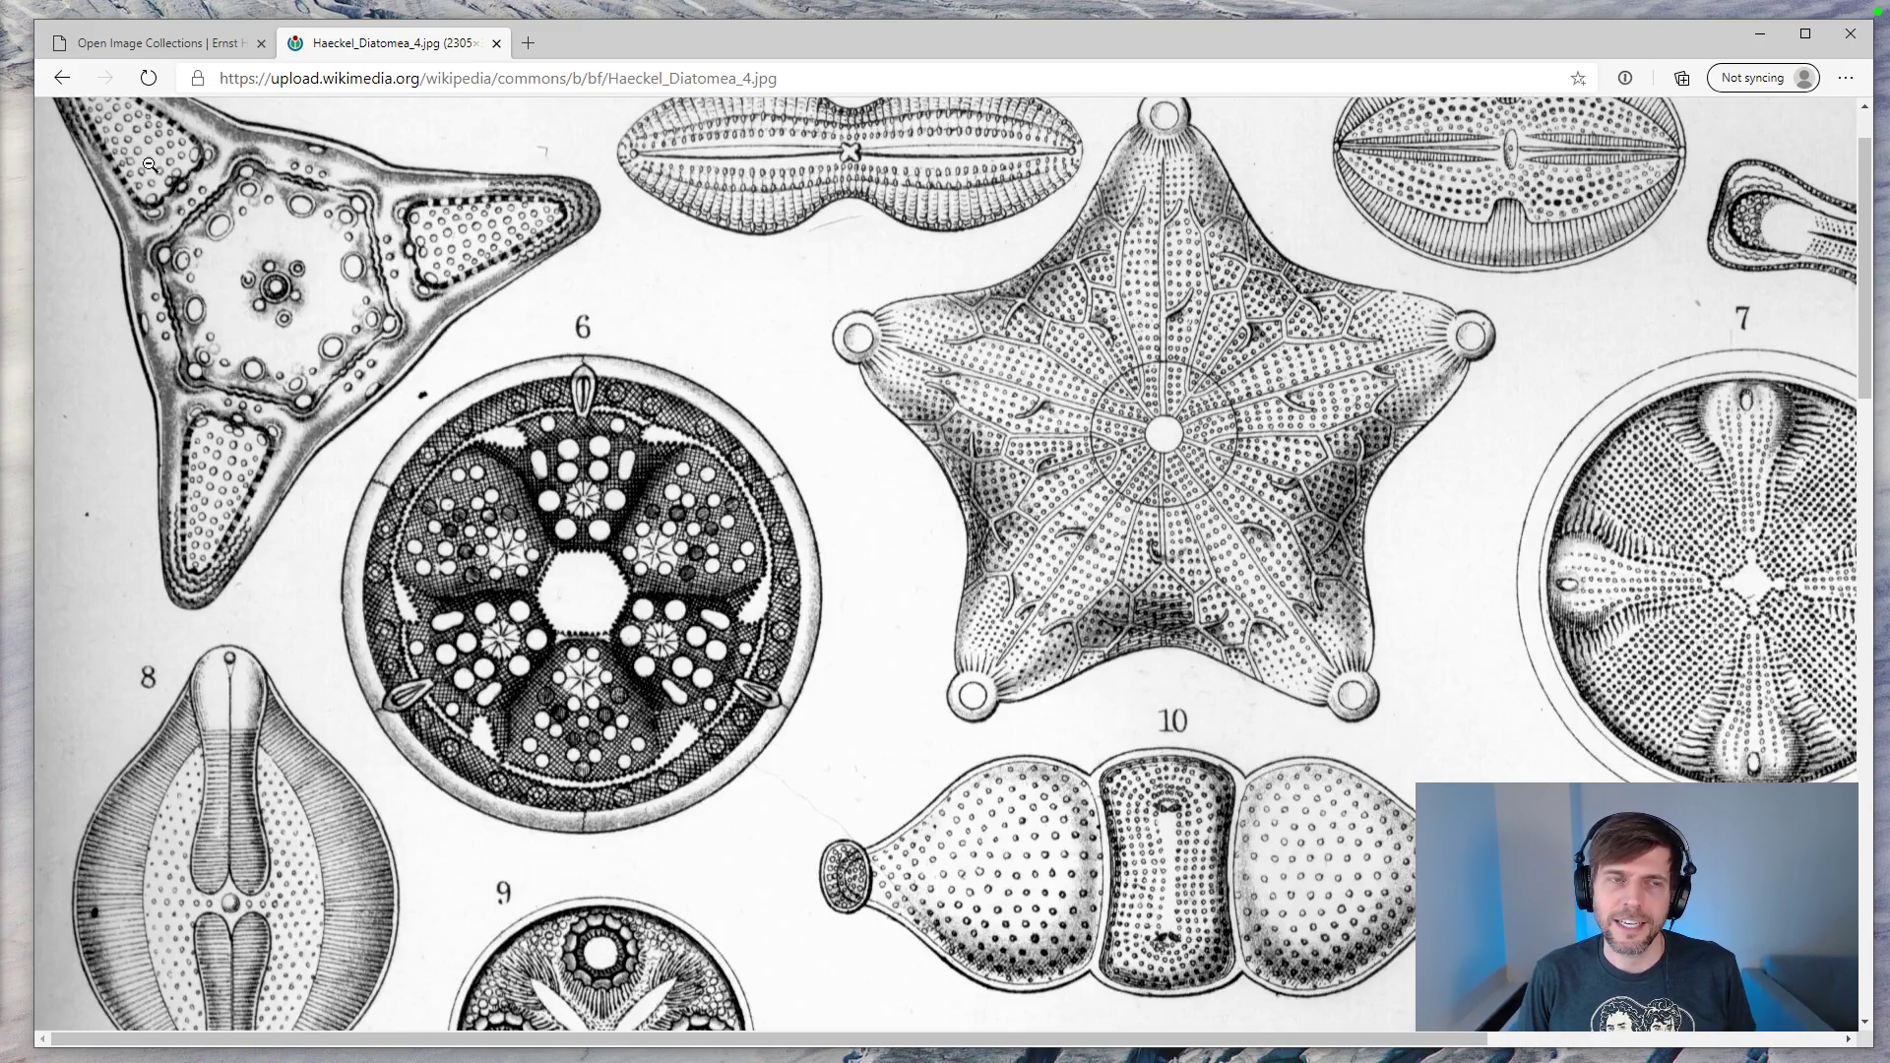
pyautogui.click(62, 85)
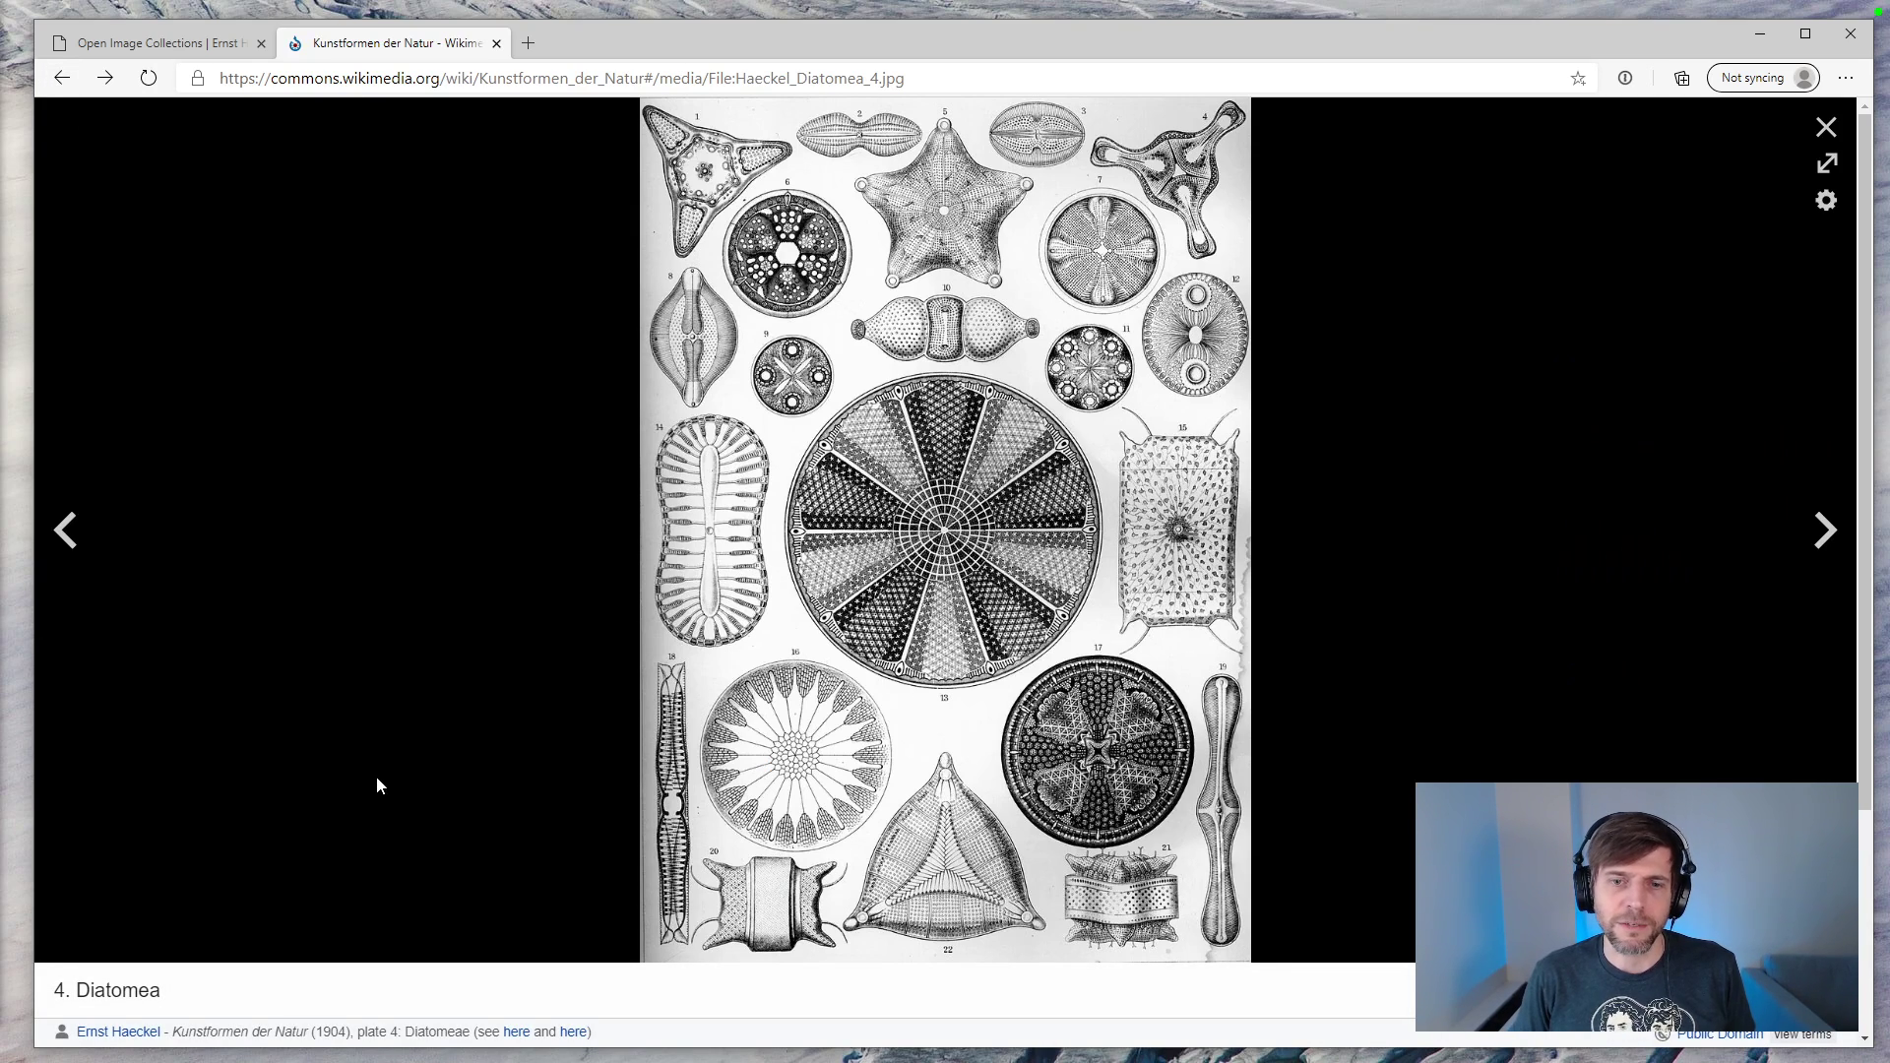
# Step: Look through the plates following Diatomea, from Calcispongiae, Tubulariae and Siphonophorae up to Hexacoralla
pyautogui.press('Right')
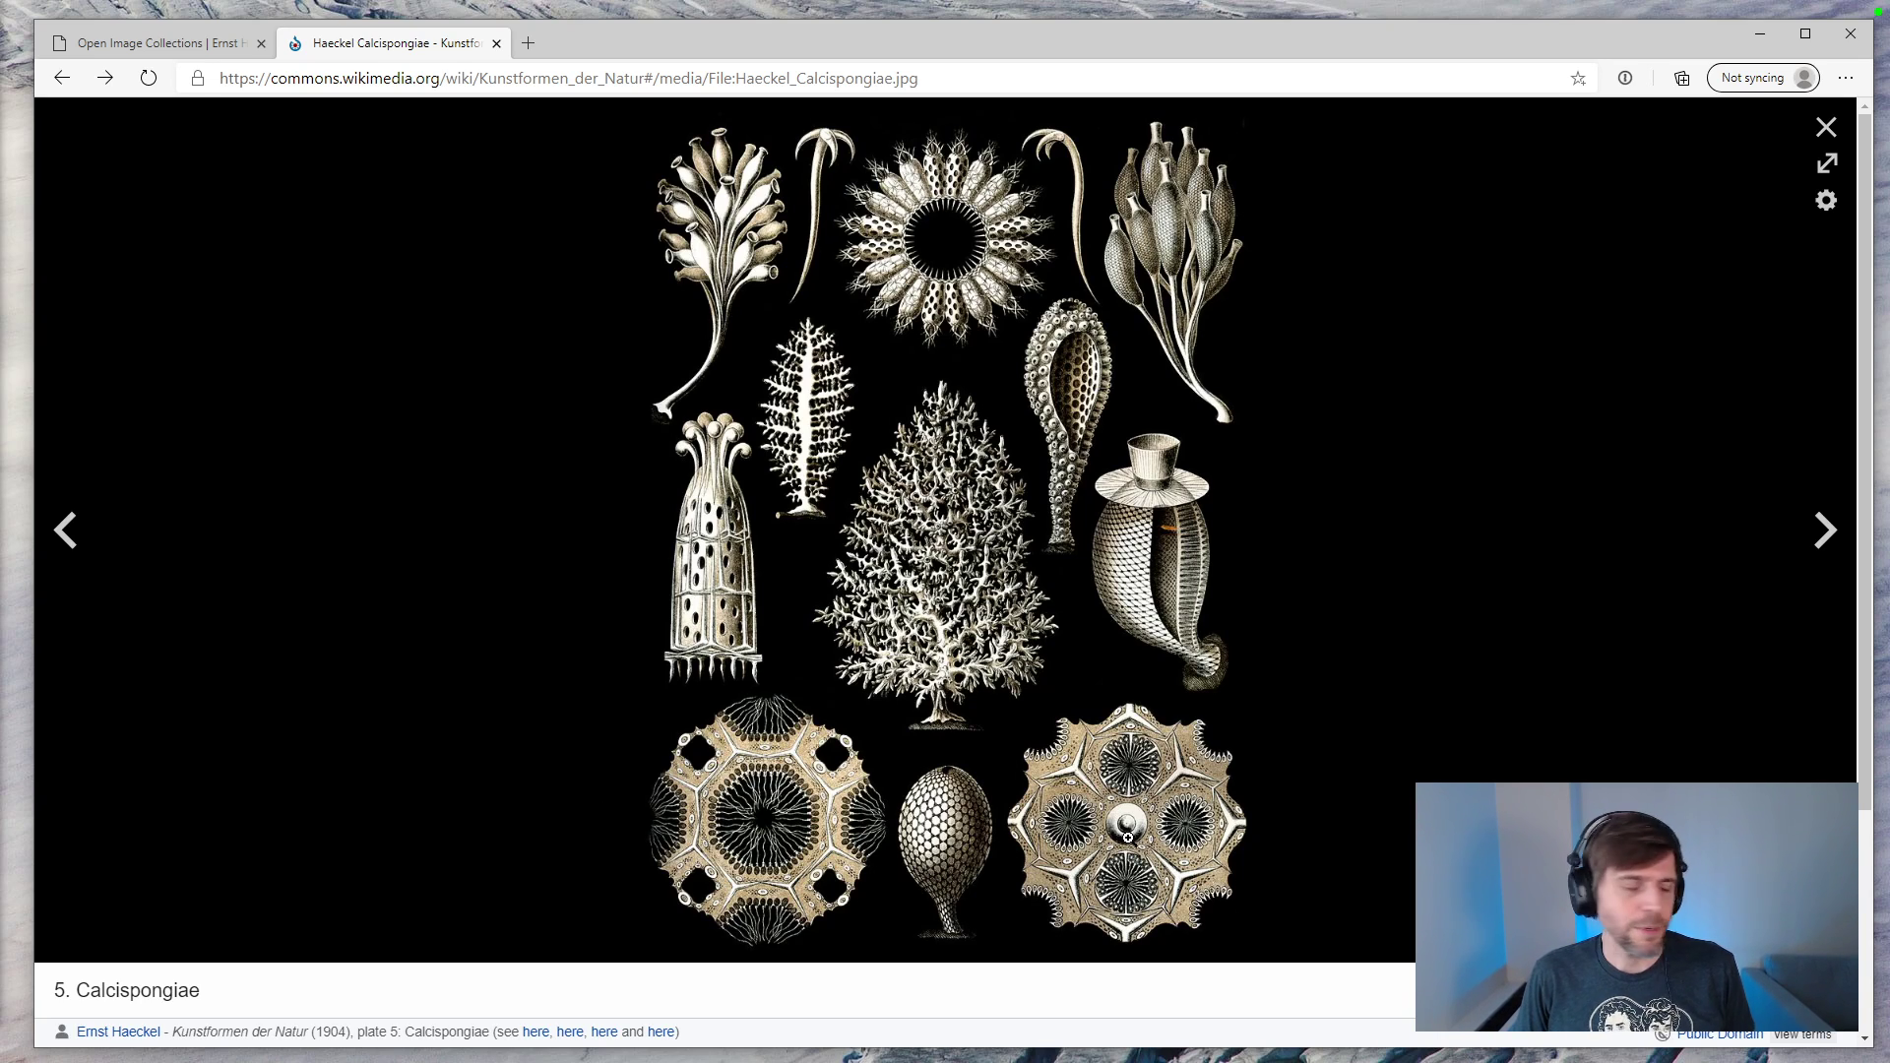
pyautogui.press('Right')
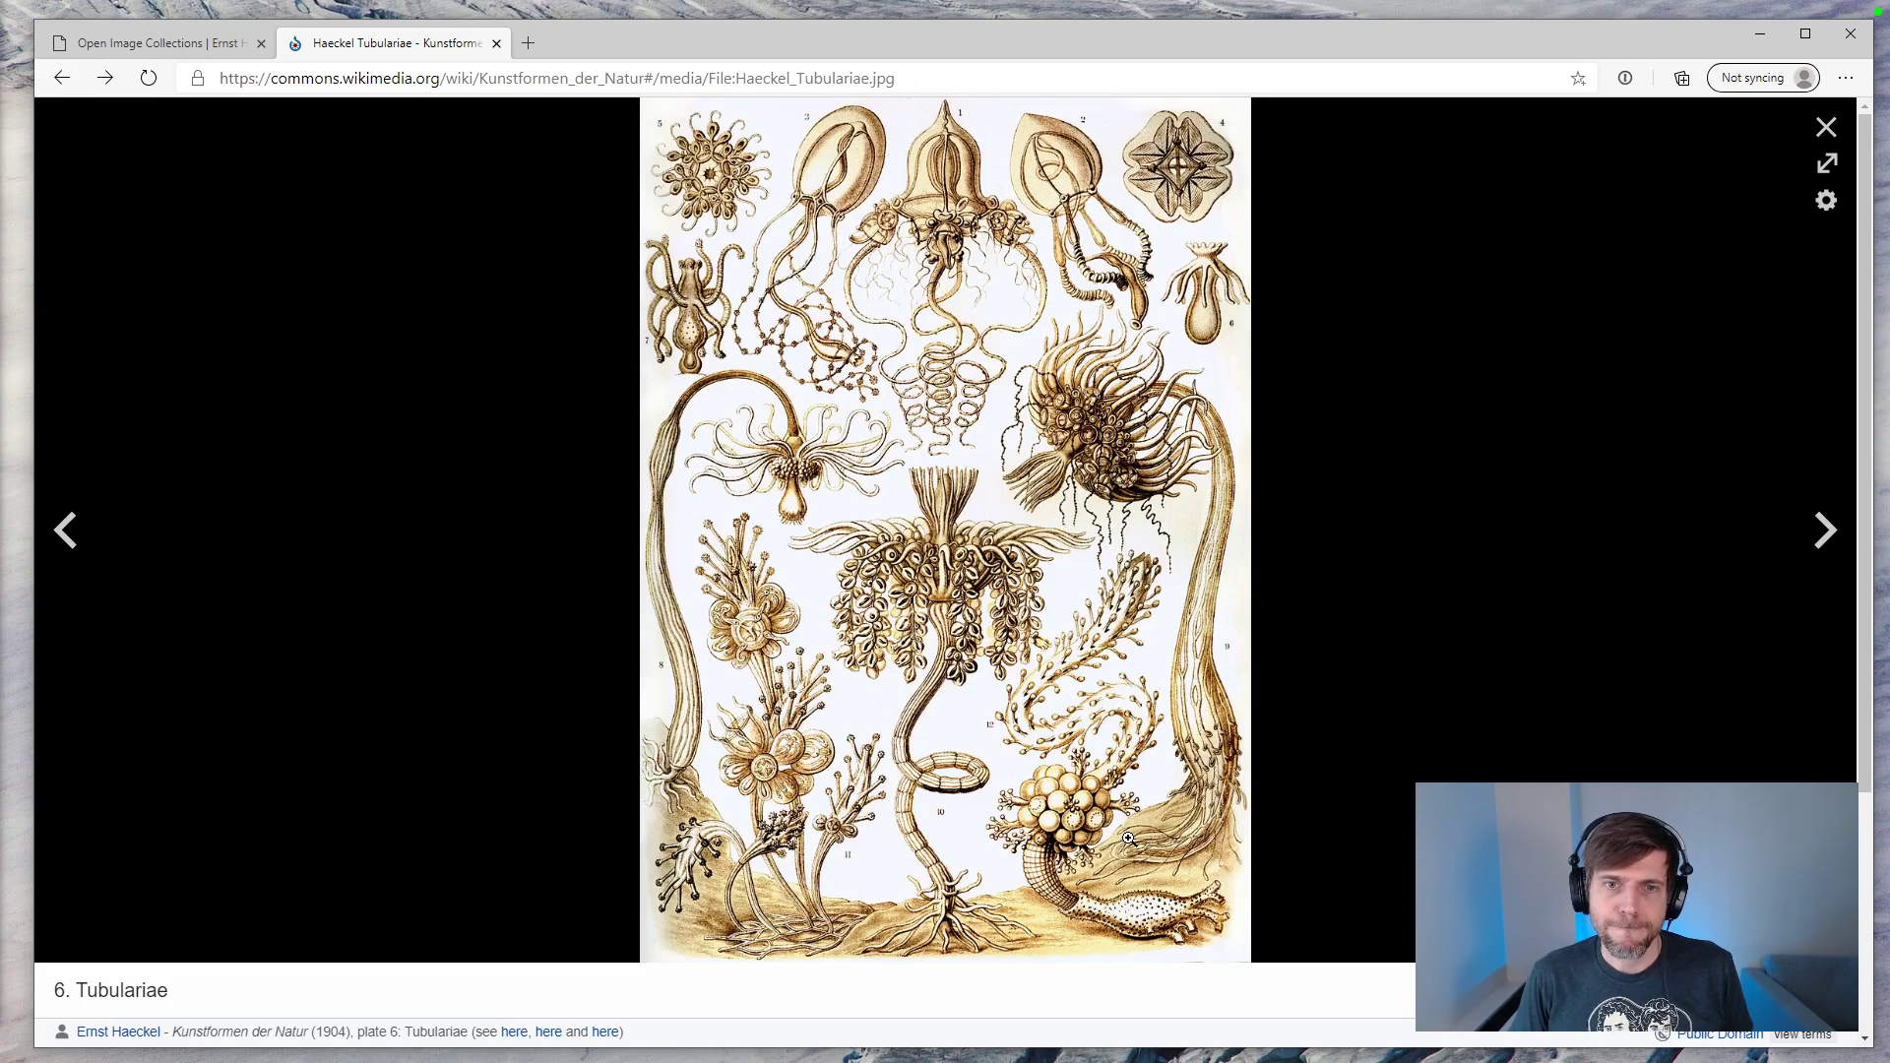
pyautogui.press('Right')
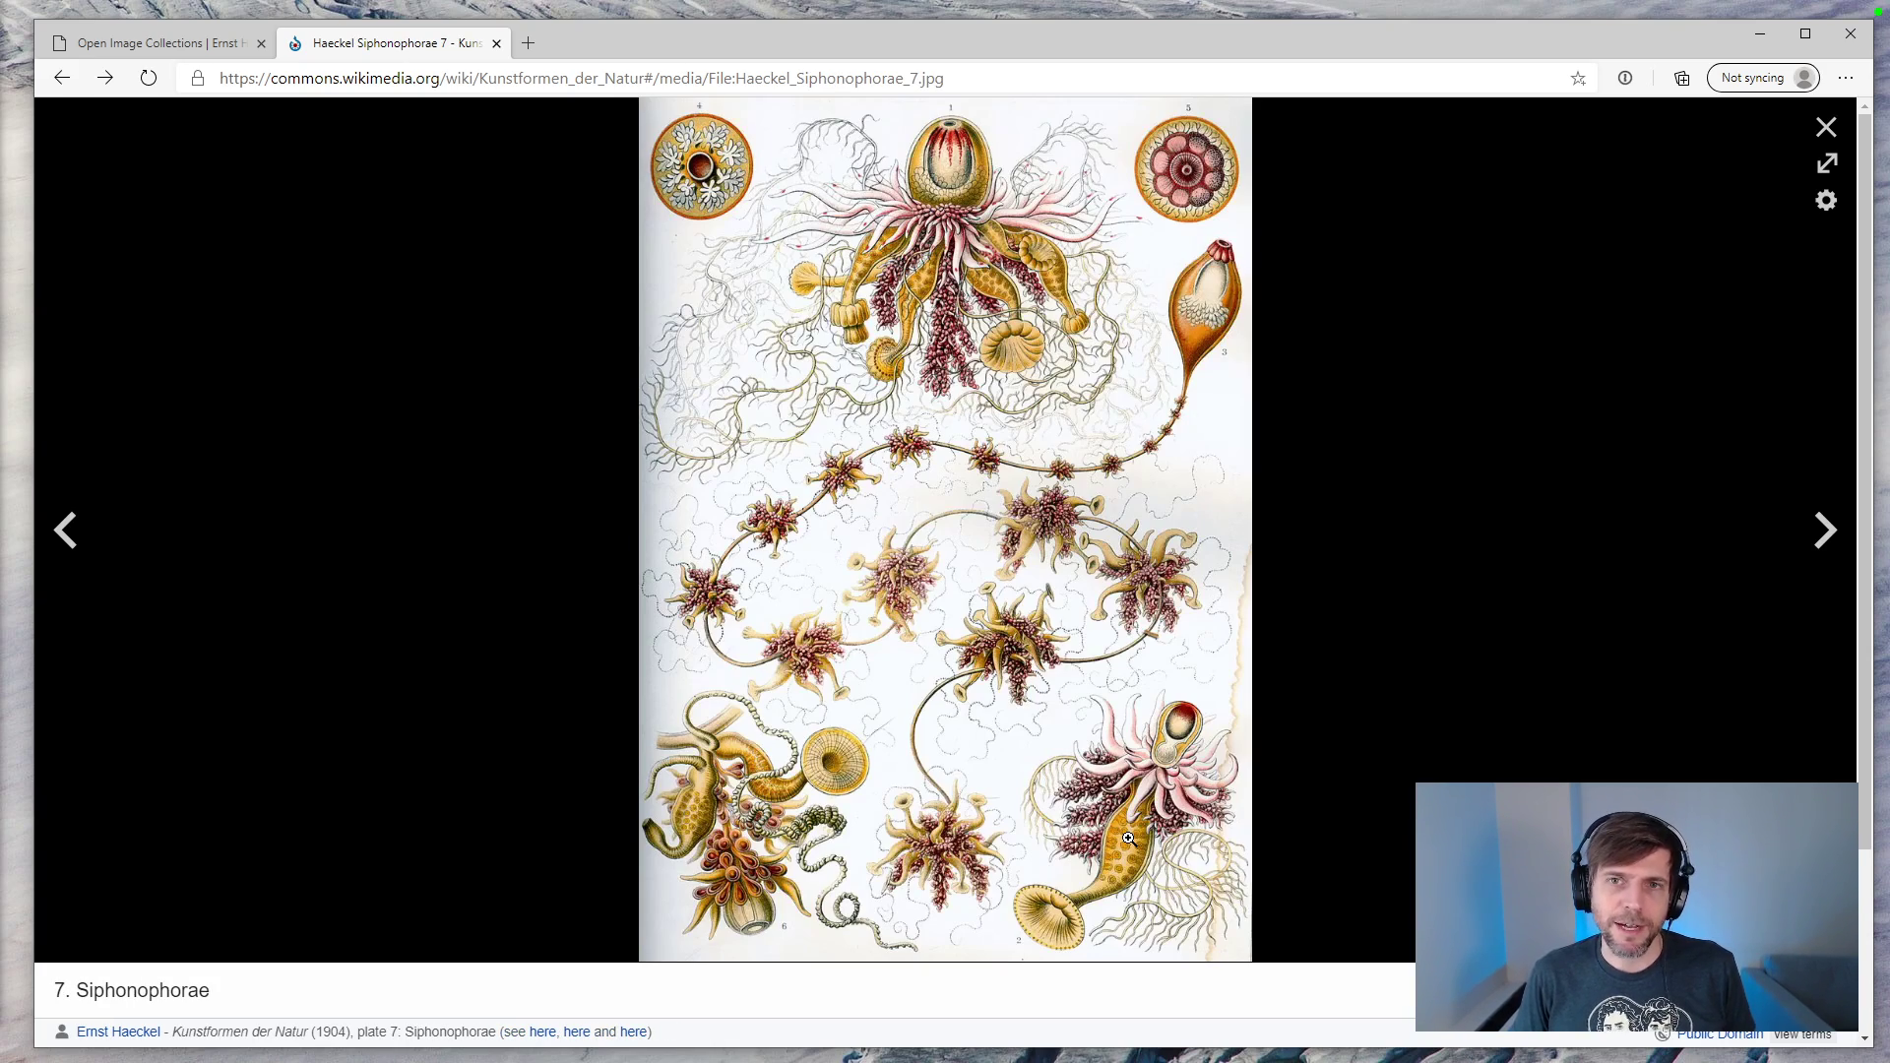
pyautogui.press('Right')
pyautogui.press('Right')
pyautogui.press('Right')
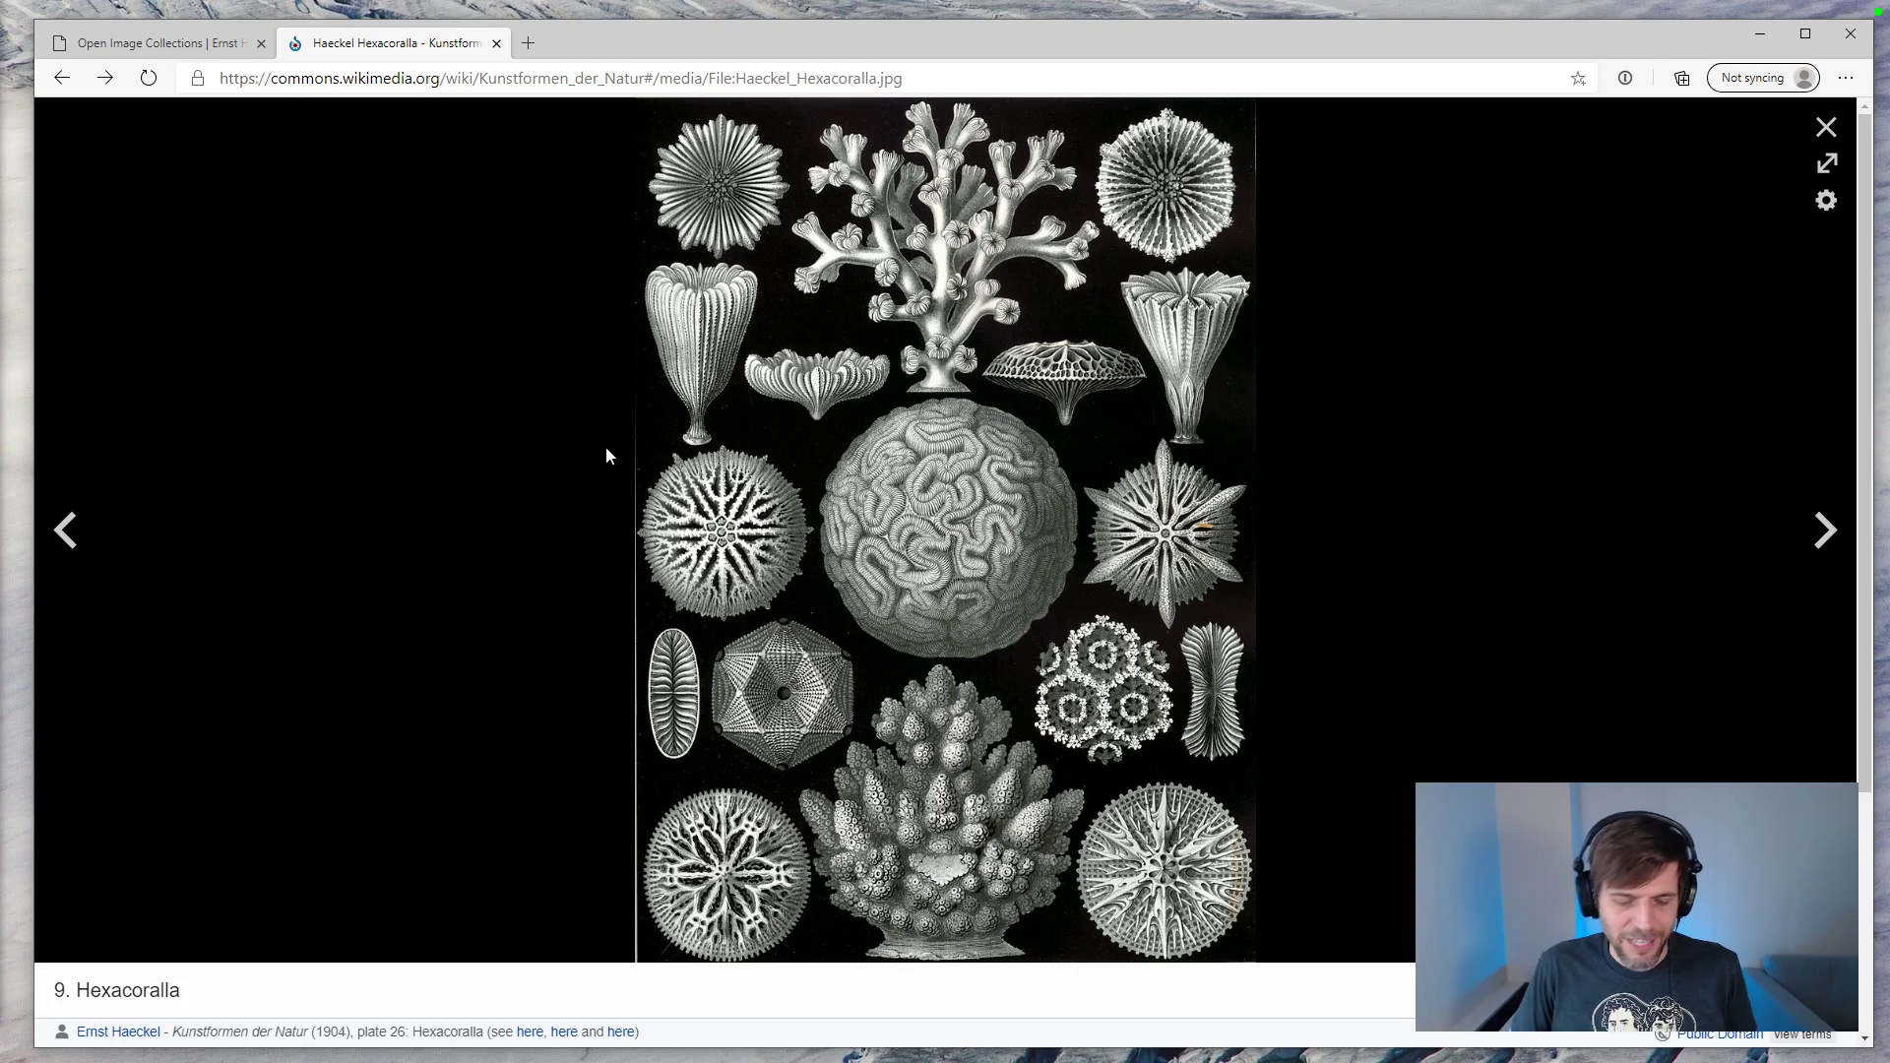
# Step: Search the web for "style transfer" in a new tab
pyautogui.hotkey('ctrl', 't')
pyautogui.write('style transfer')
pyautogui.press('Return')
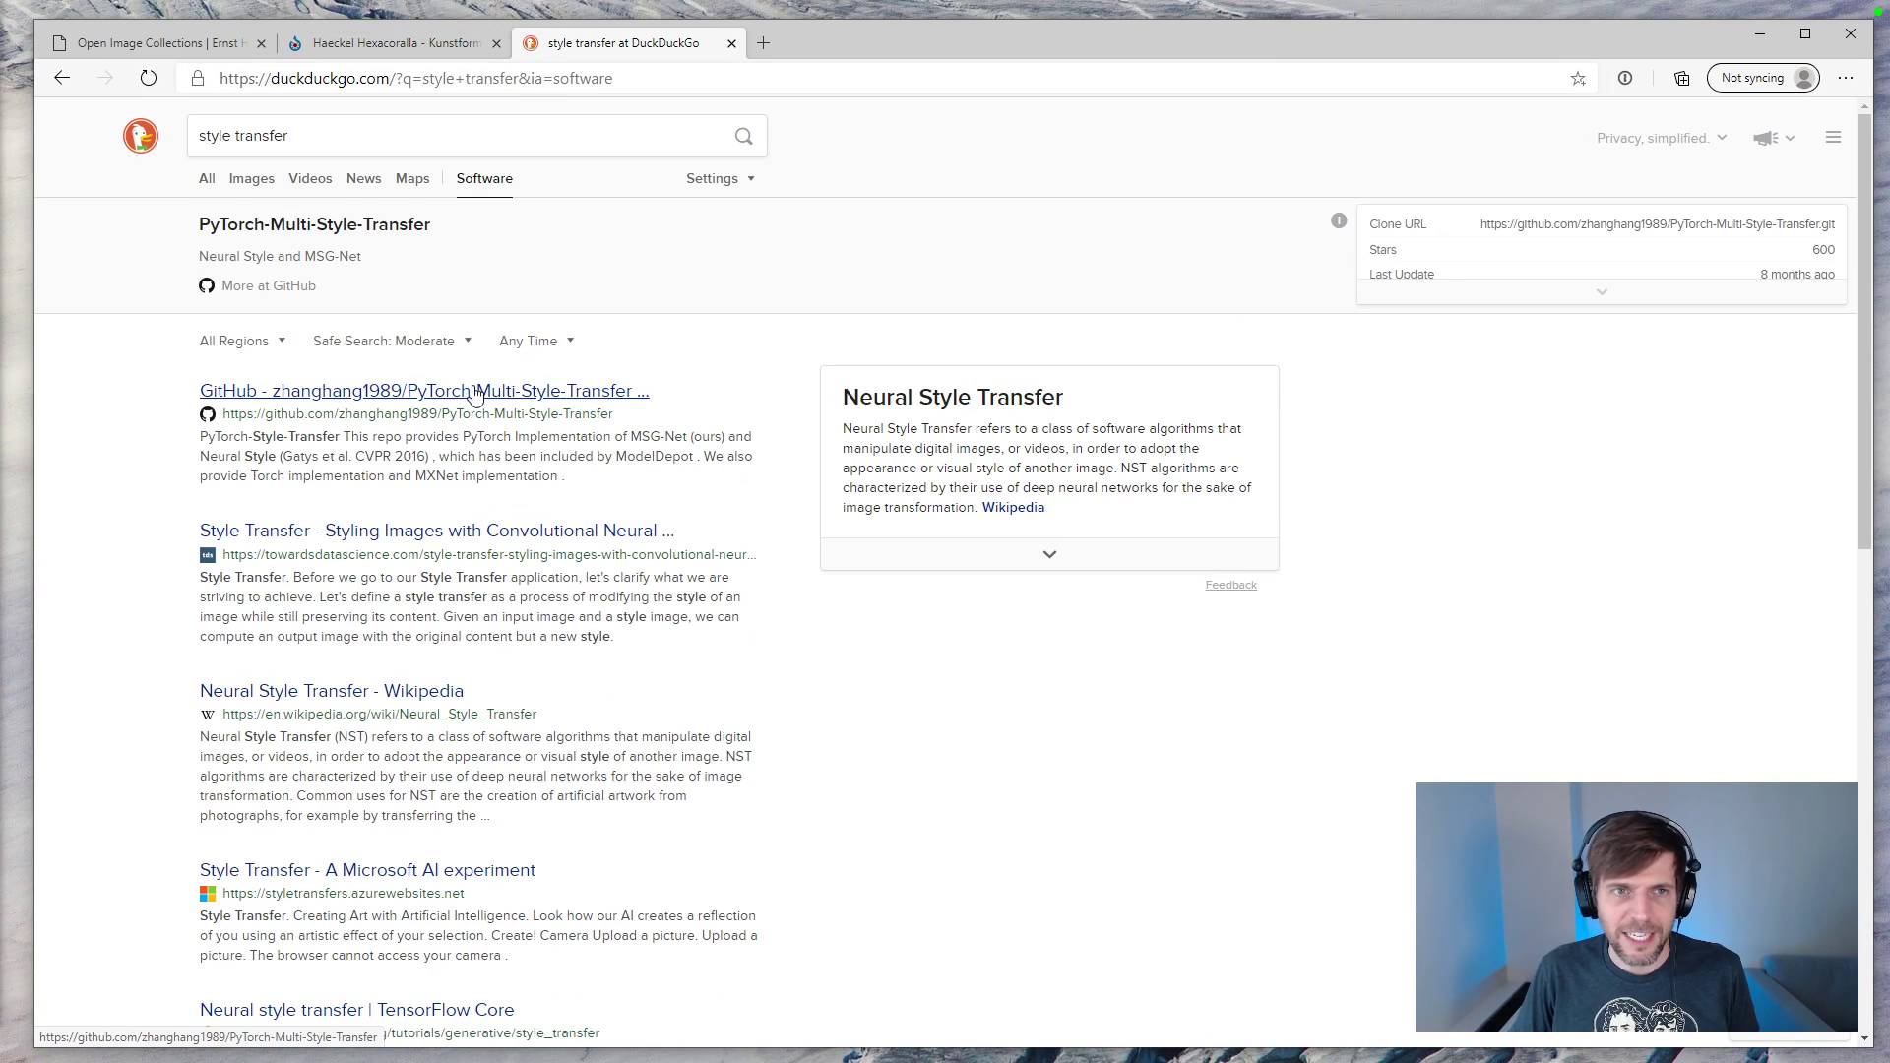
# Step: Open the Towards Data Science article on styling images with convolutional neural networks and skim its example images and code
pyautogui.click(399, 544)
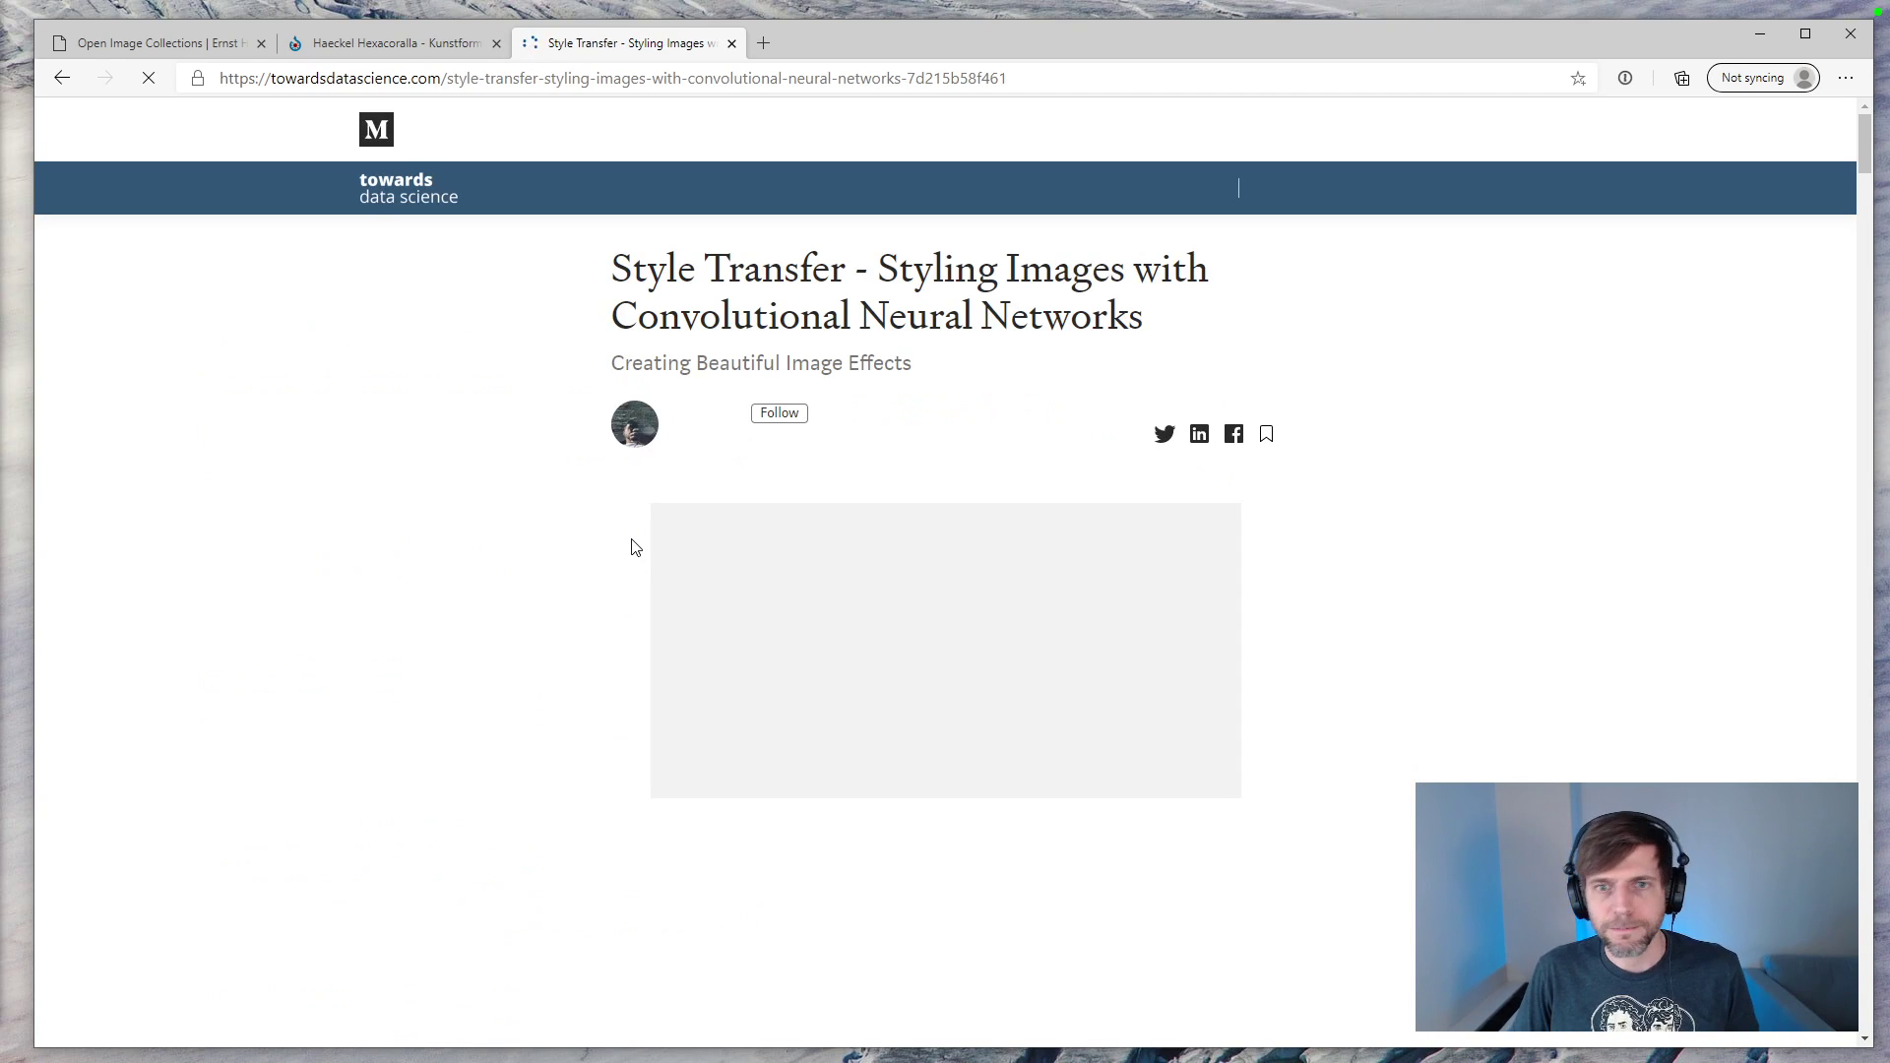
pyautogui.scroll(-5, 635, 546)
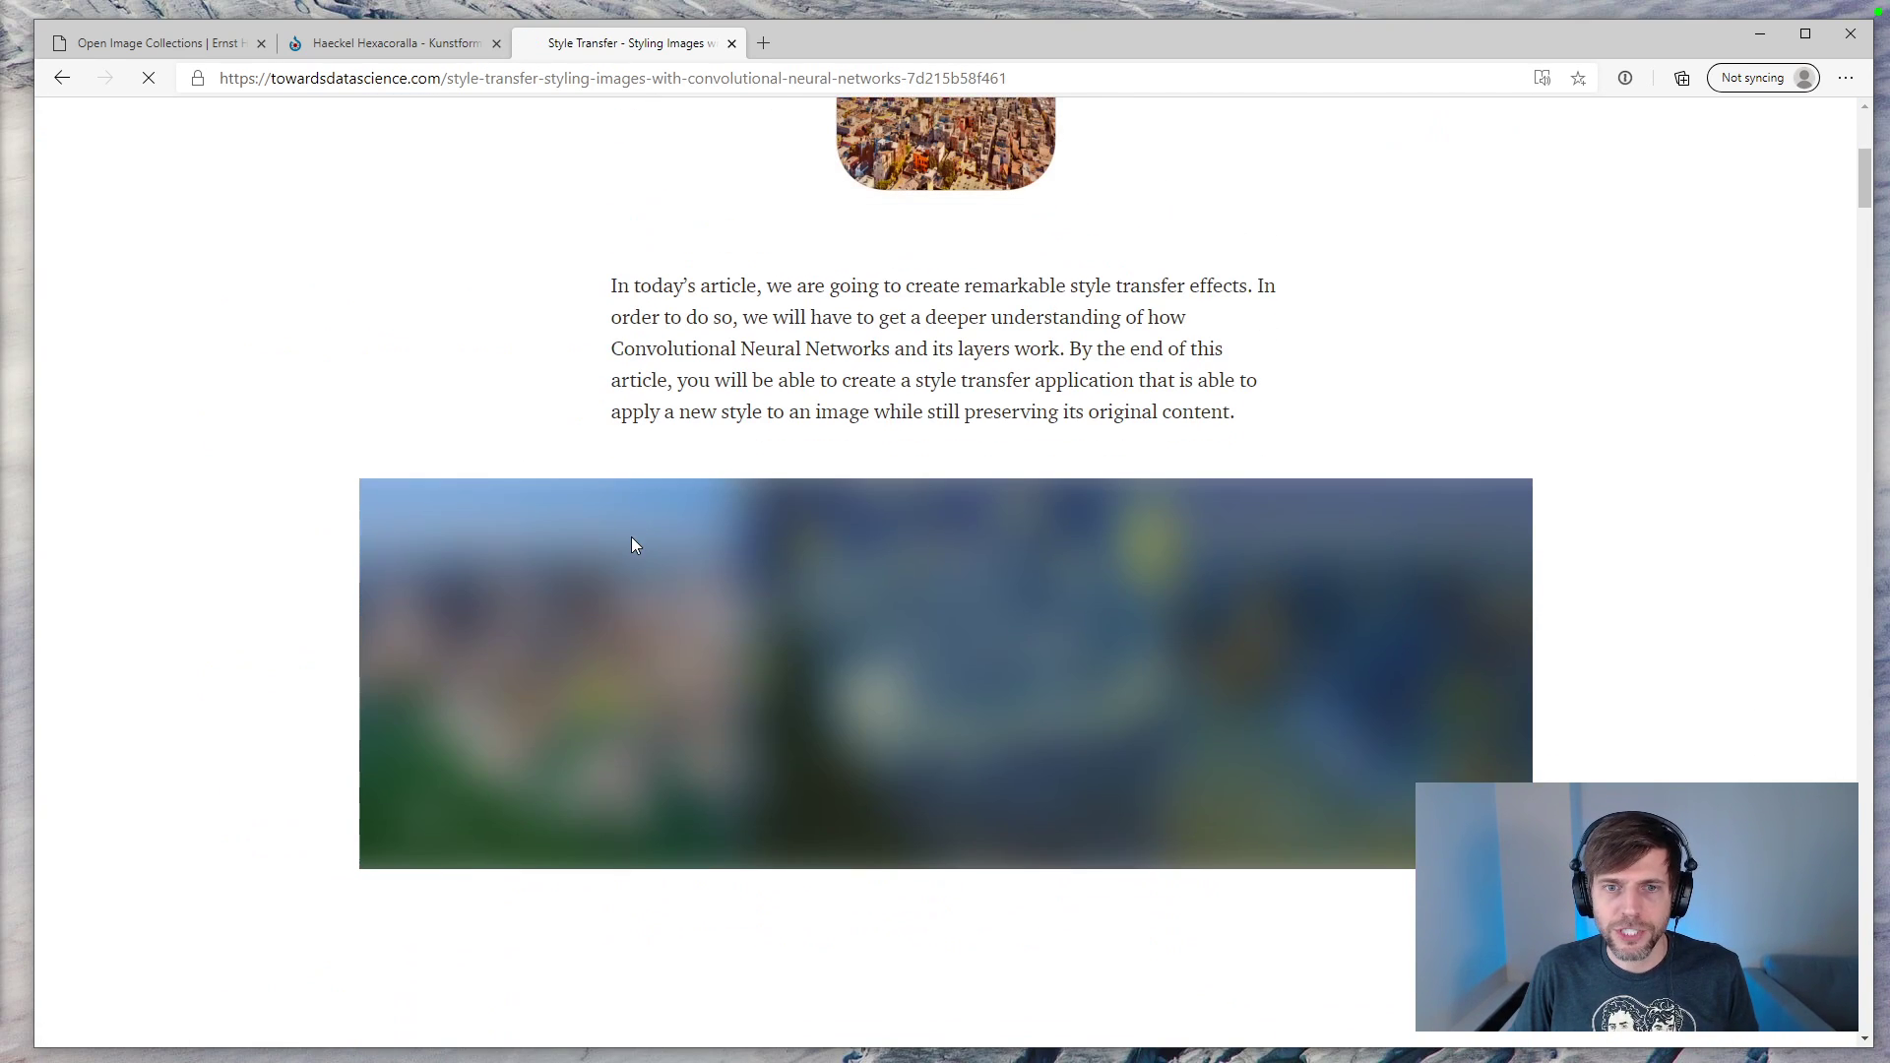
pyautogui.scroll(-1, 632, 538)
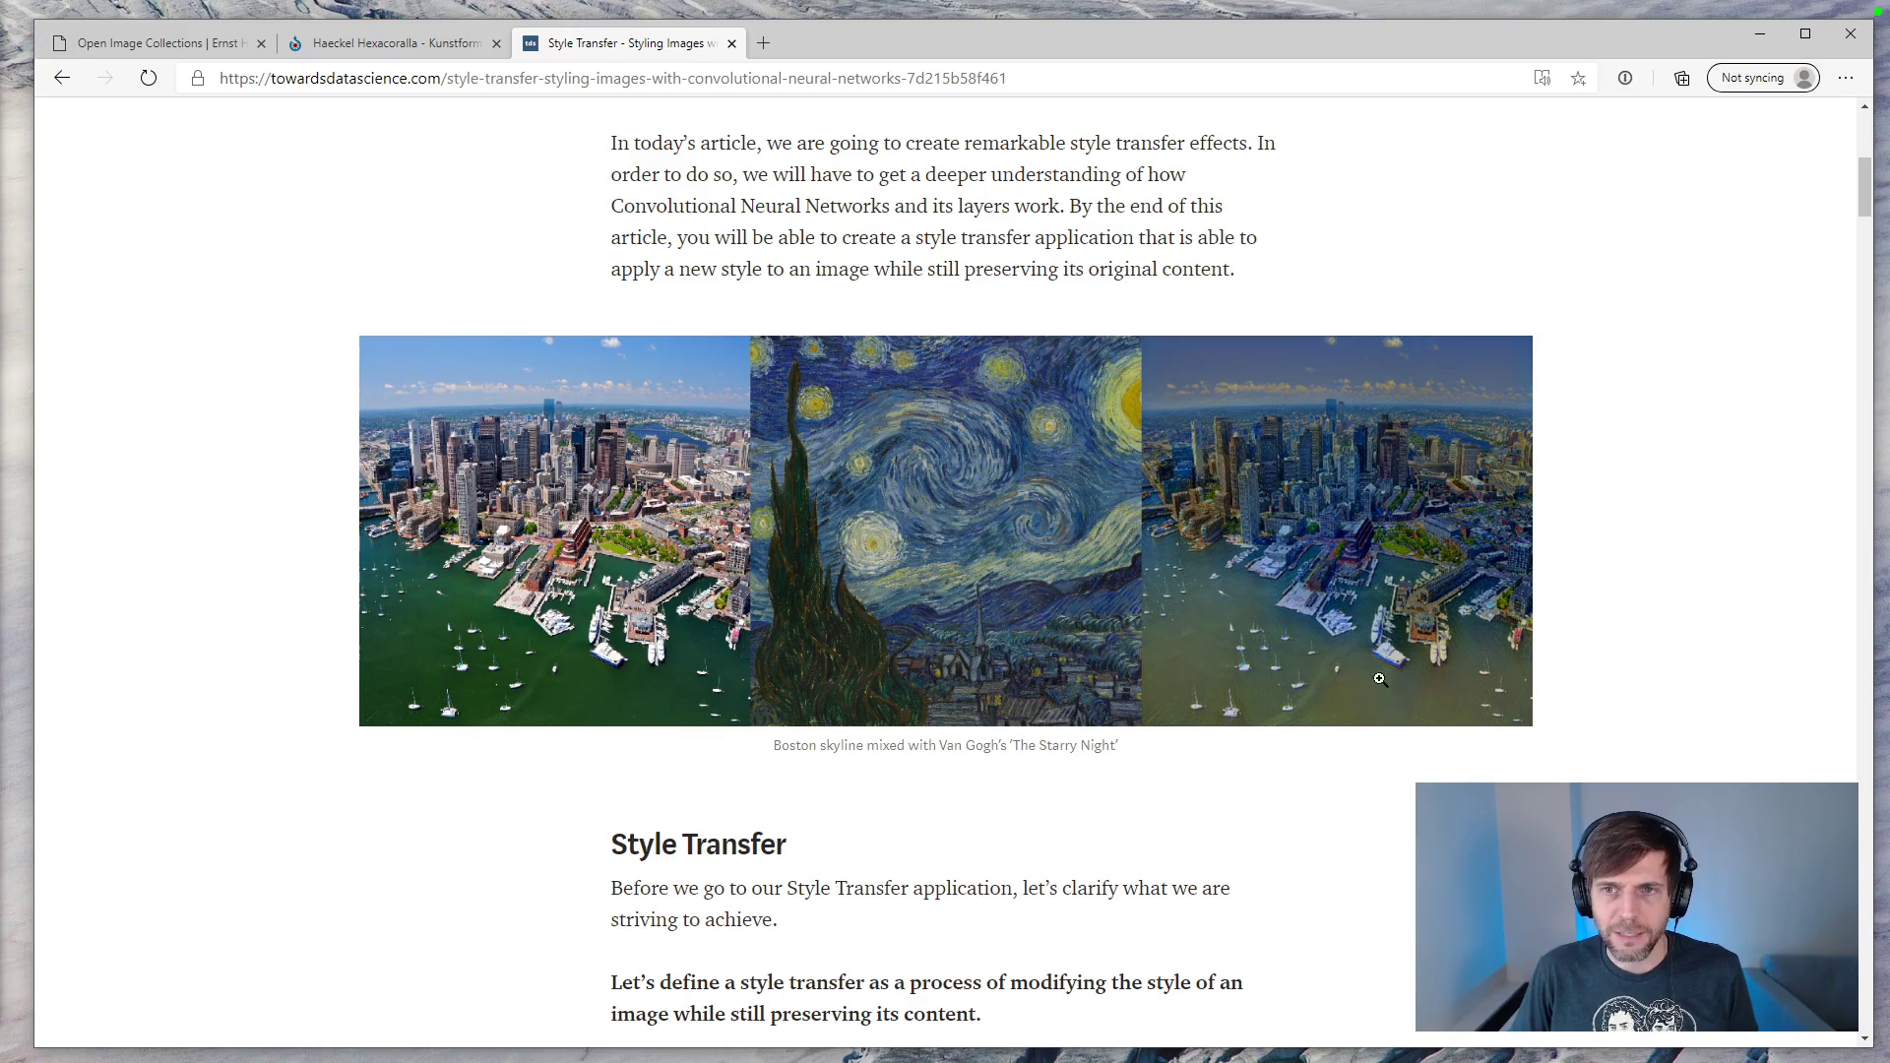
pyautogui.scroll(-6, 1394, 497)
pyautogui.scroll(-15, 1396, 522)
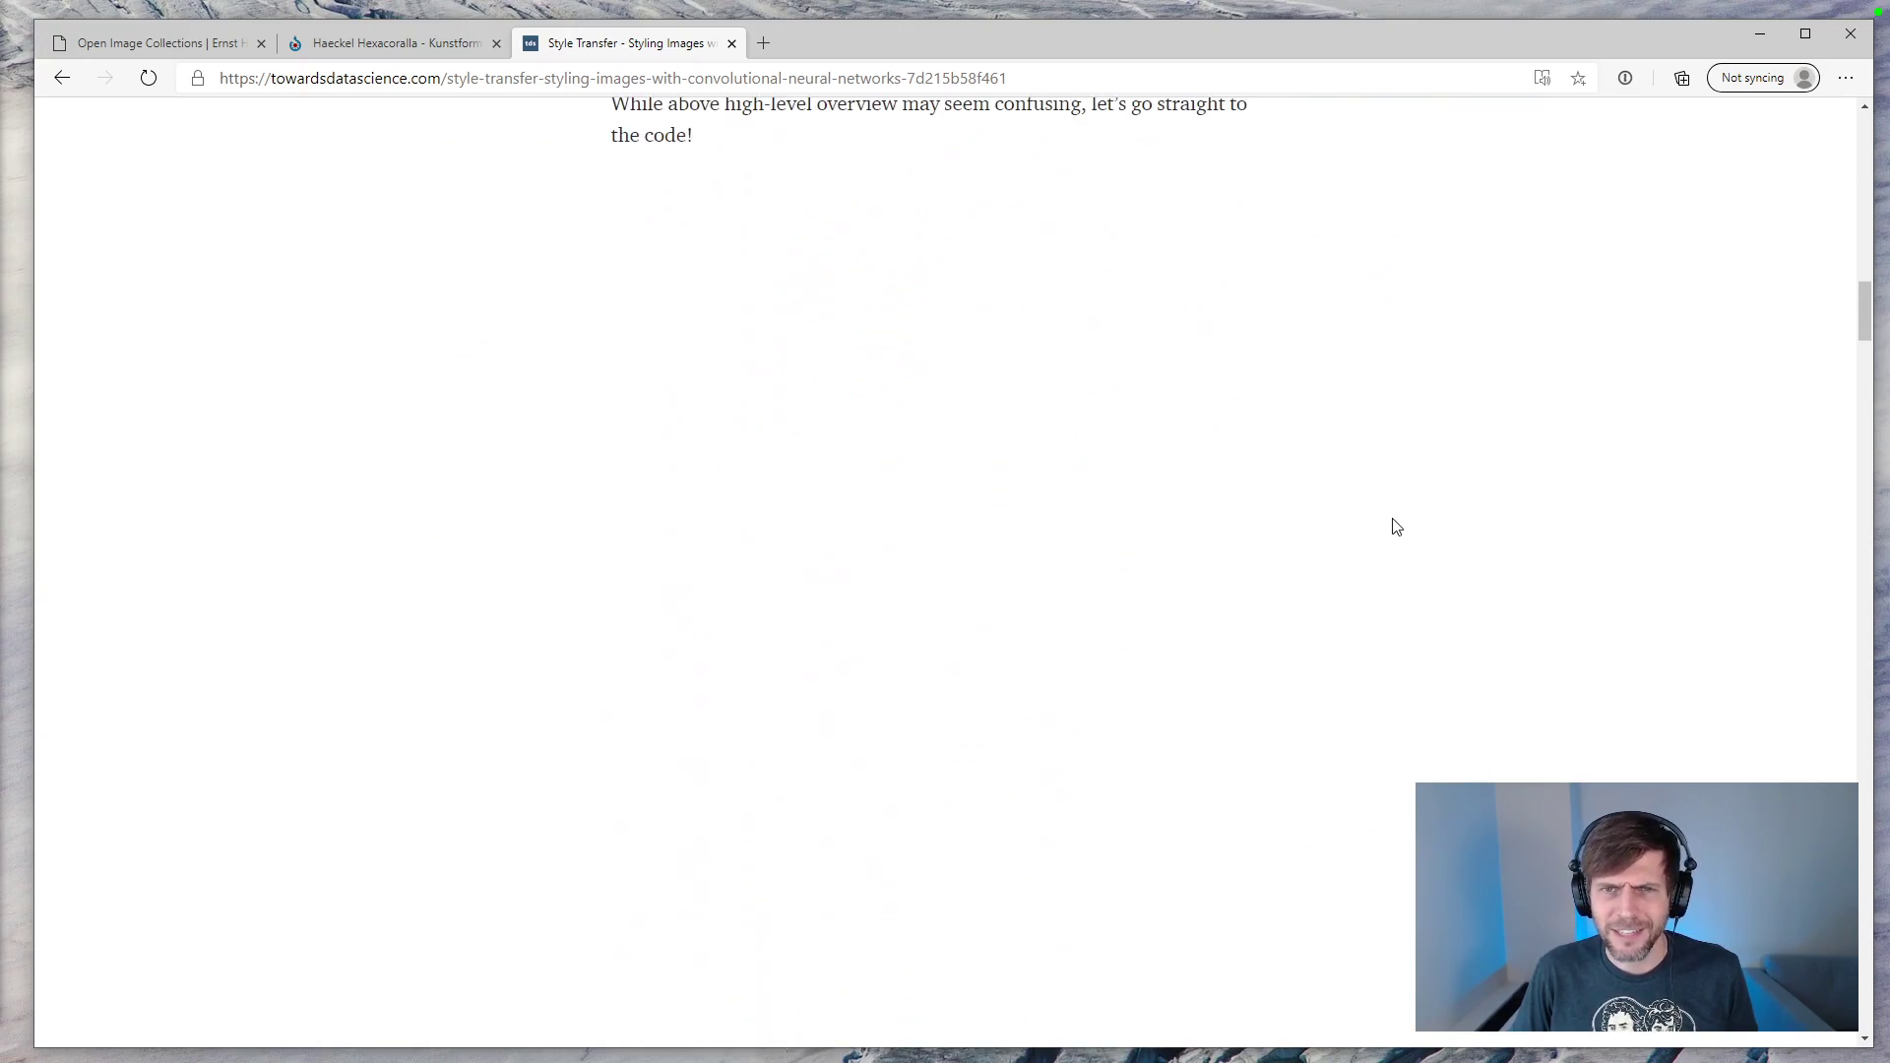
pyautogui.scroll(-7, 1396, 530)
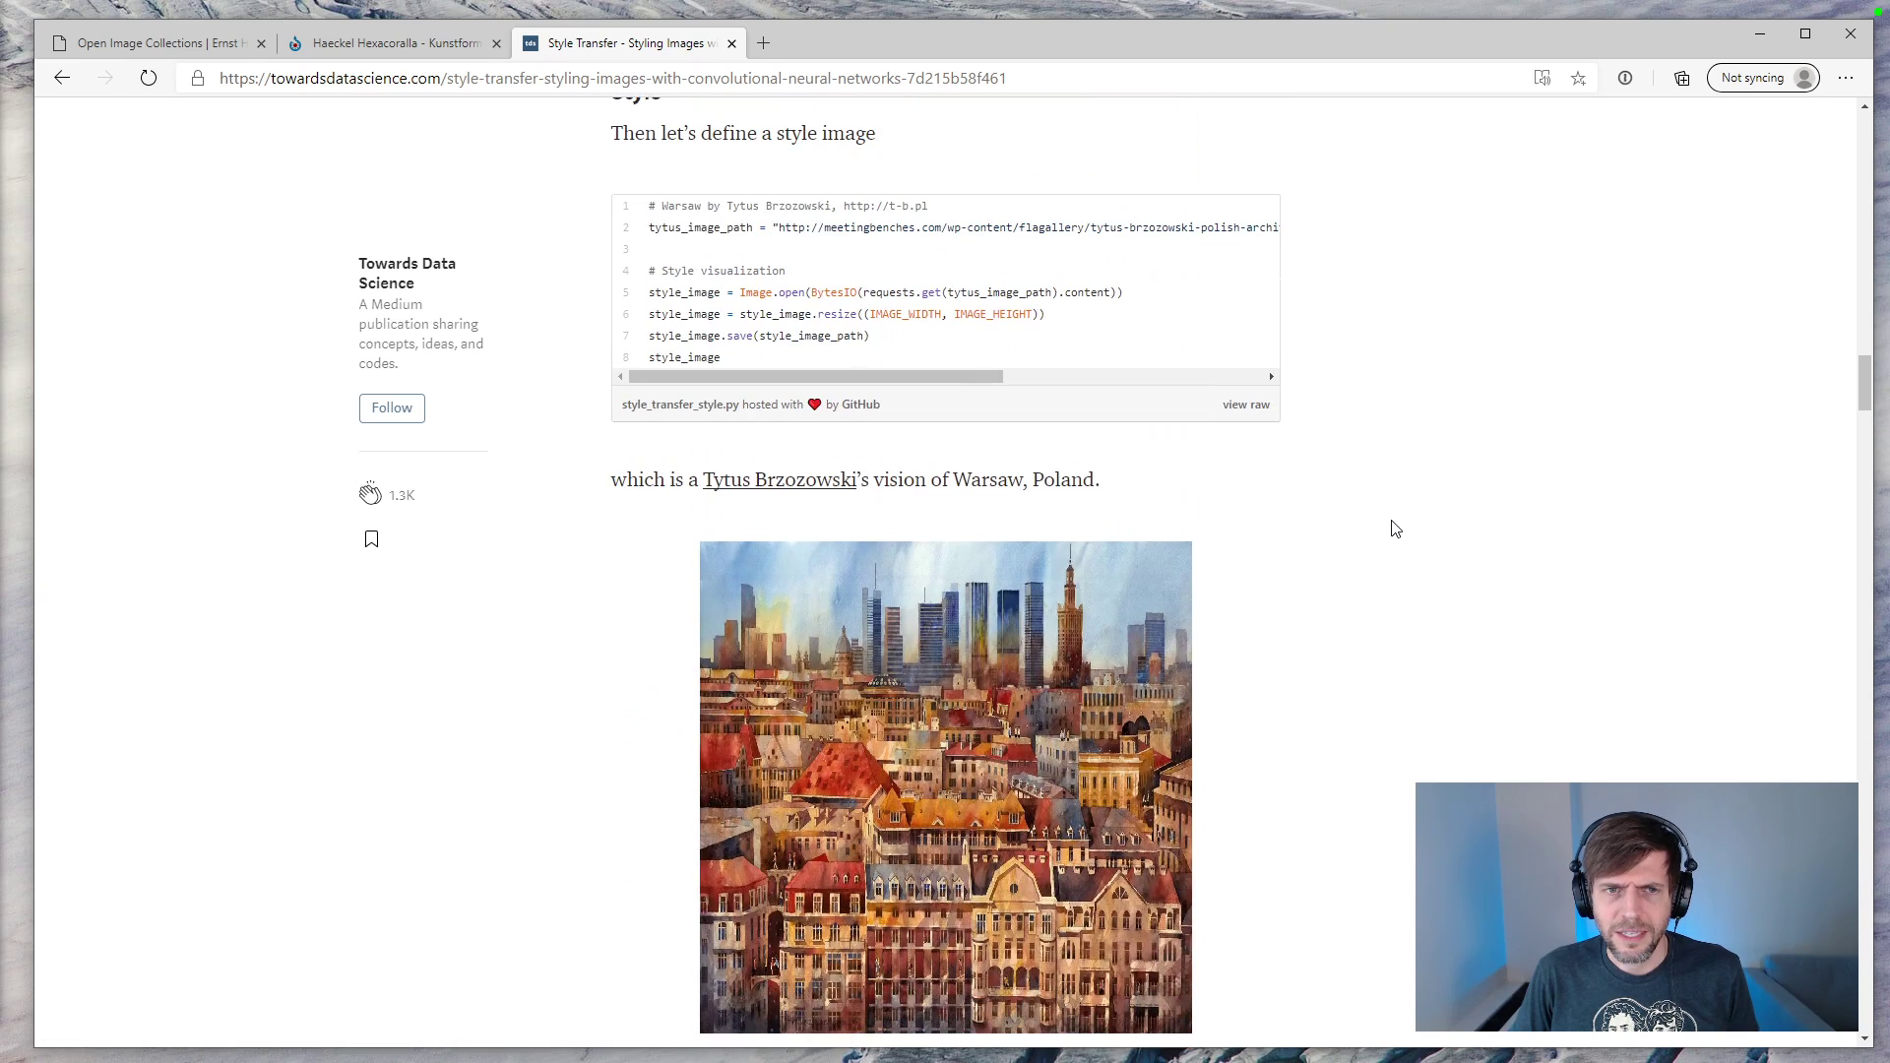
pyautogui.scroll(8, 1395, 529)
pyautogui.scroll(-9, 1396, 530)
pyautogui.scroll(-20, 1396, 530)
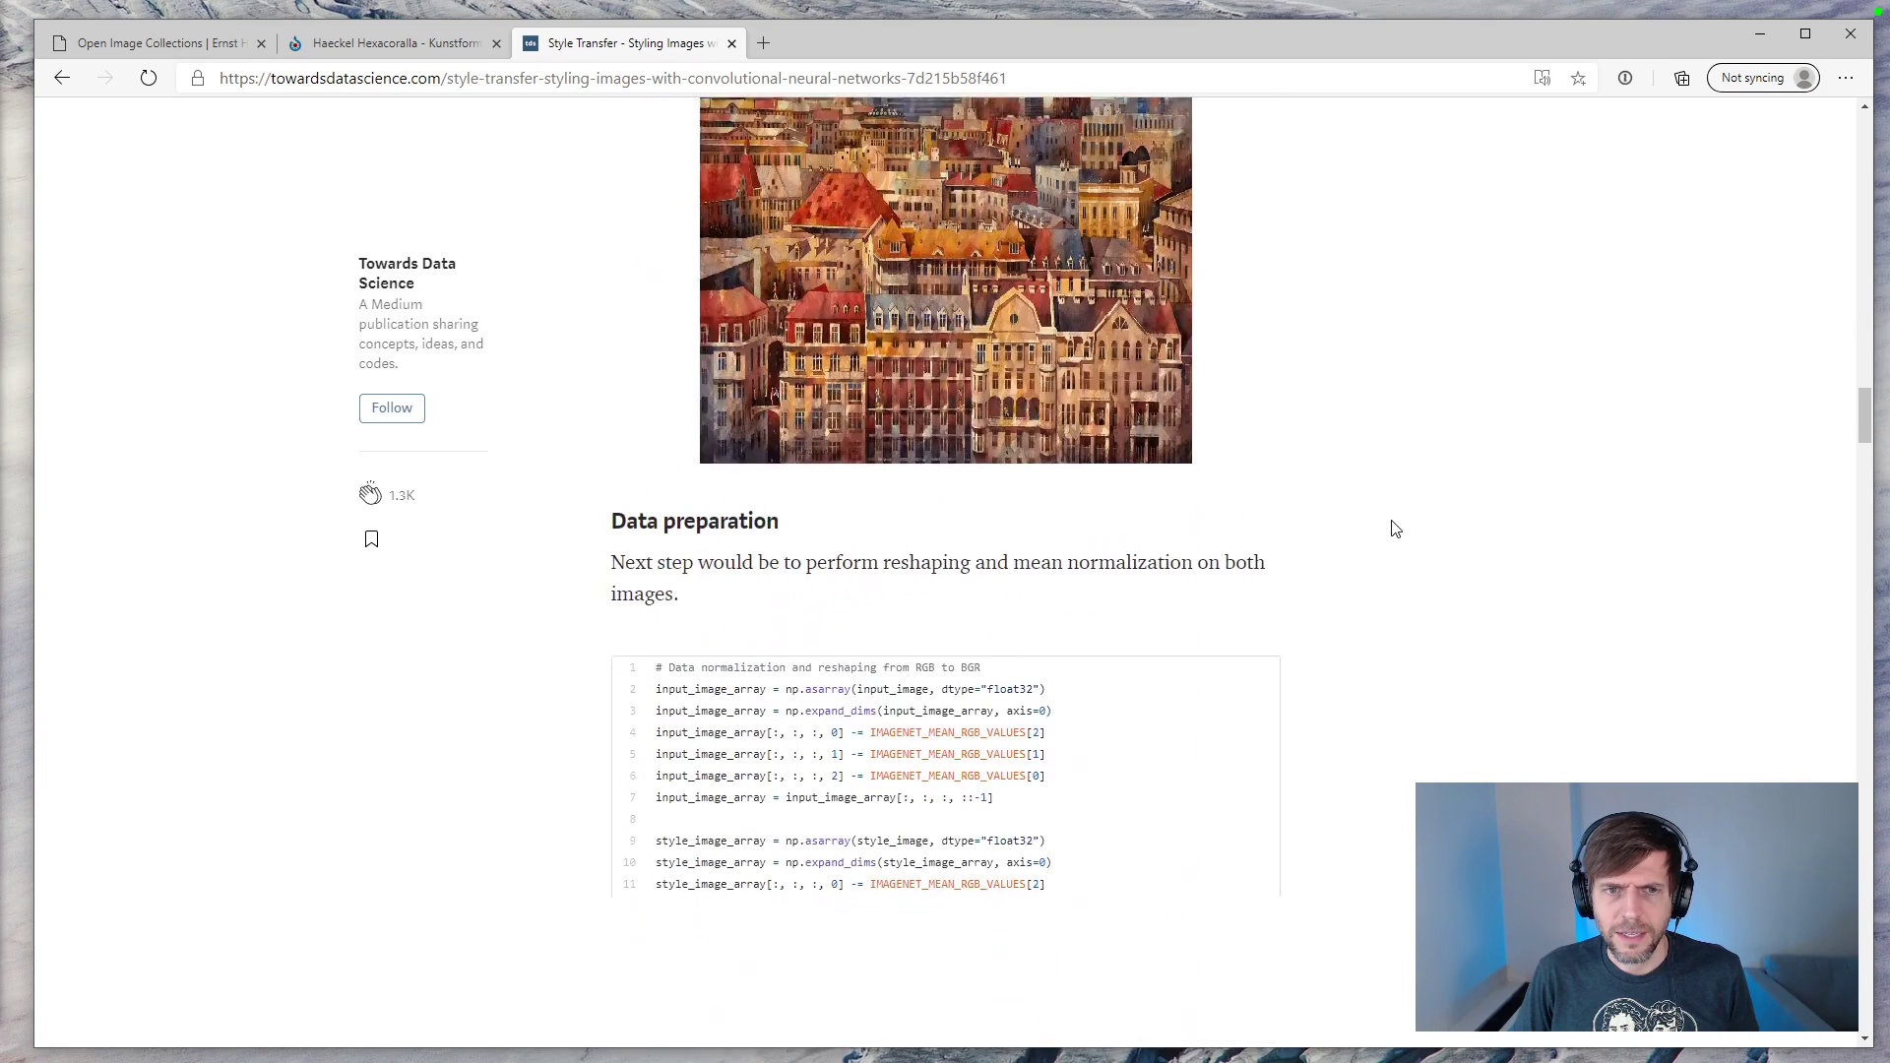
pyautogui.scroll(1, 1368, 520)
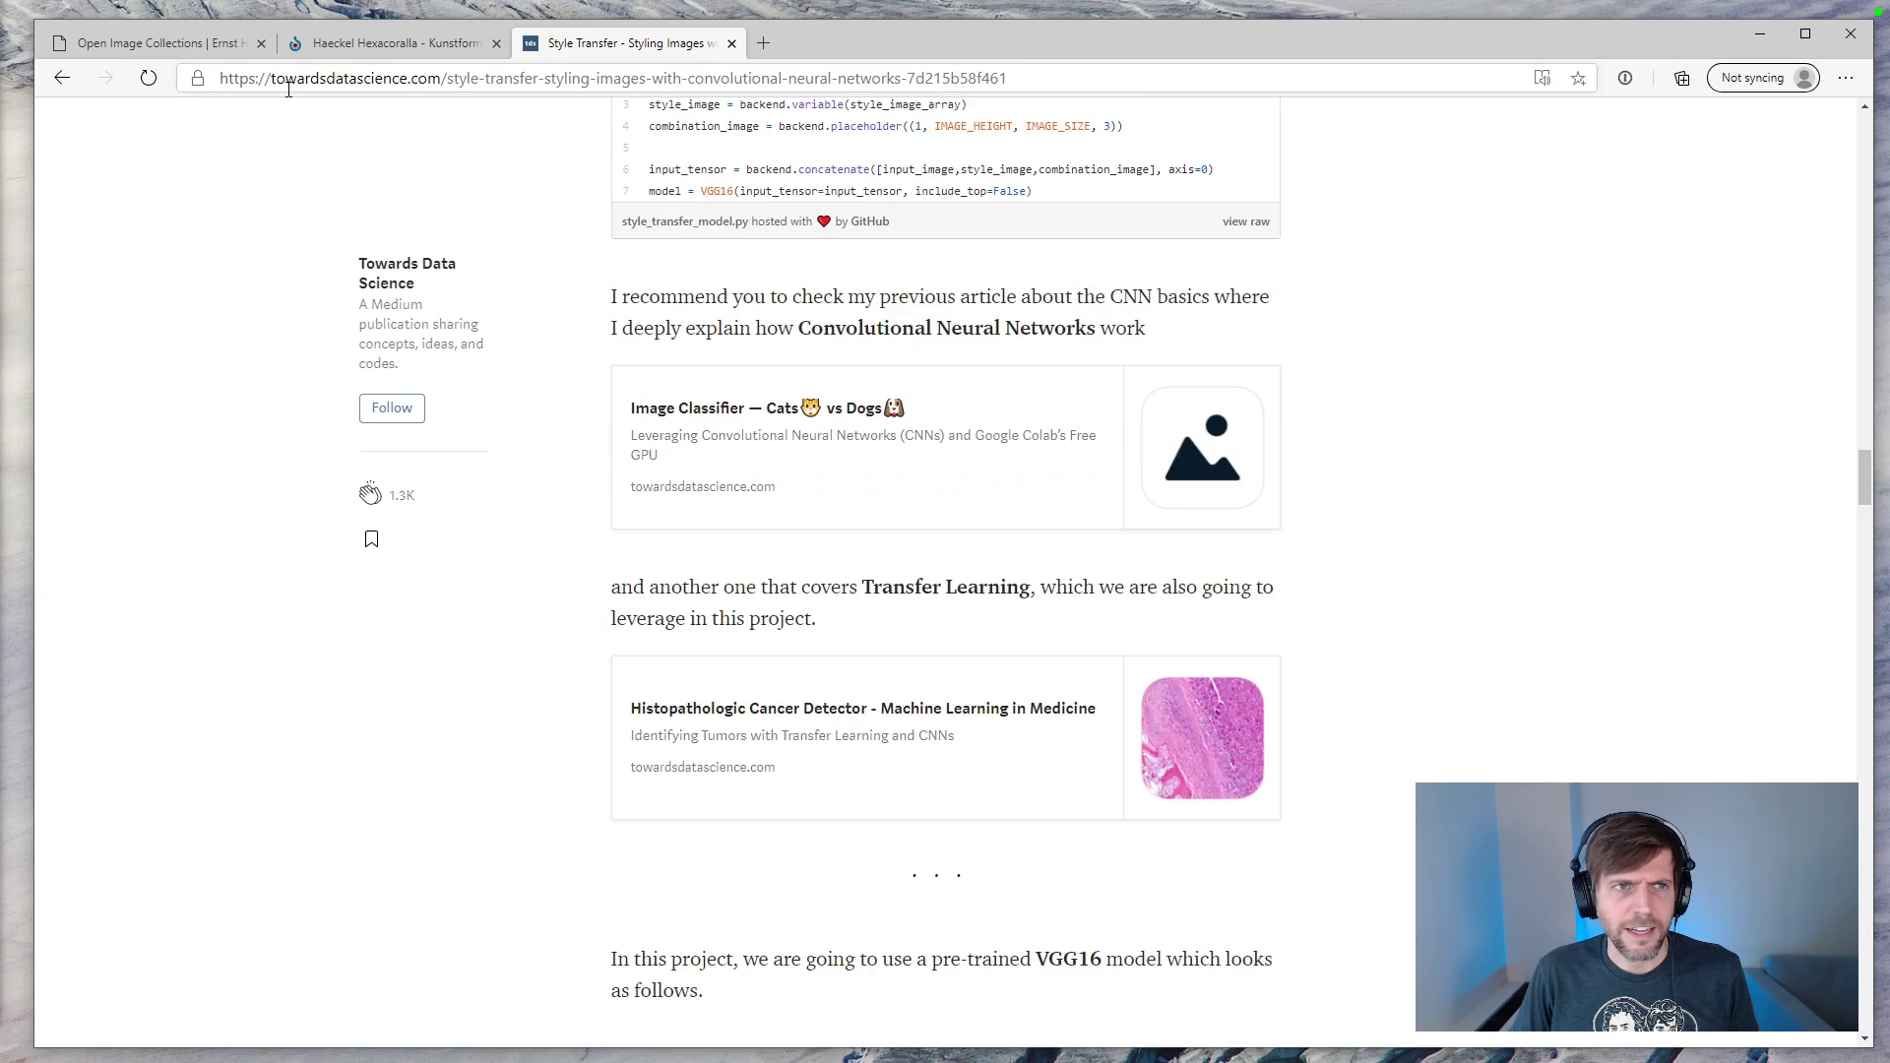
# Step: Return to the search results, open the PyTorch-Multi-Style-Transfer repository on GitHub and read its README through to the Acknowledgement section
pyautogui.click(62, 78)
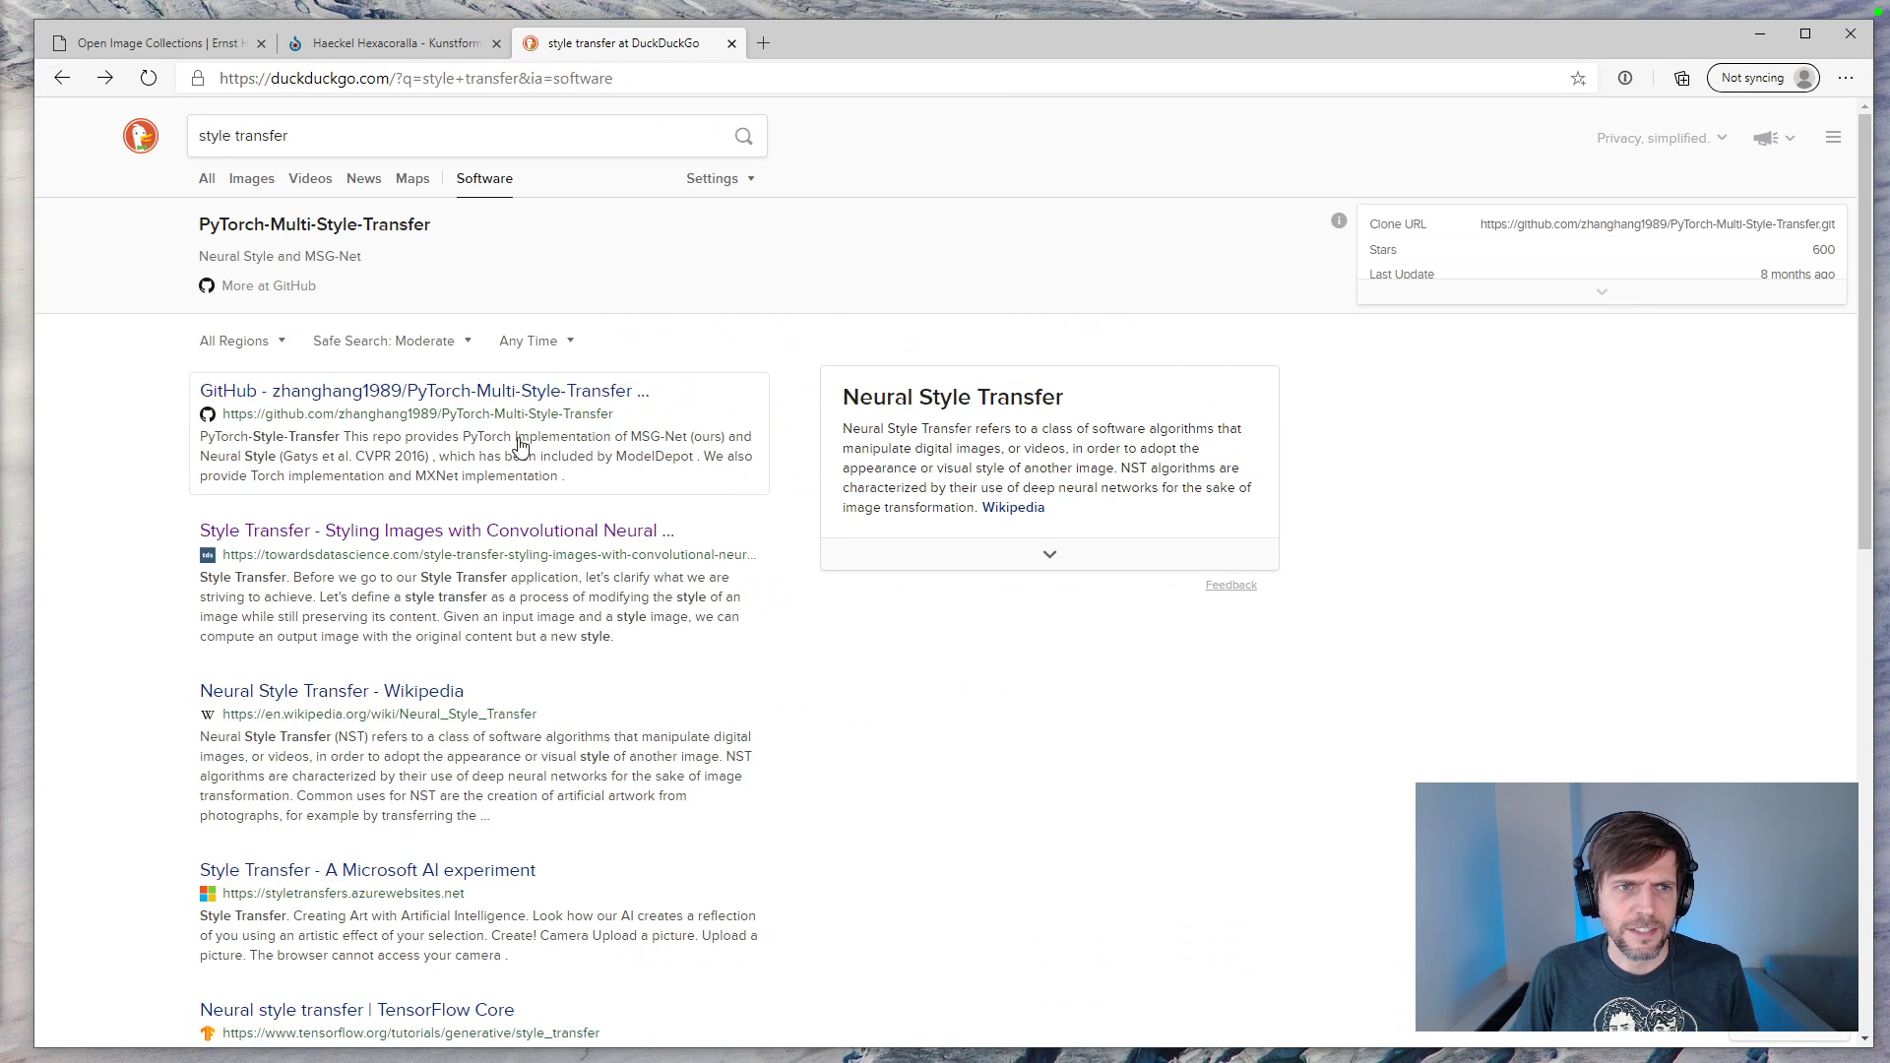
pyautogui.click(485, 392)
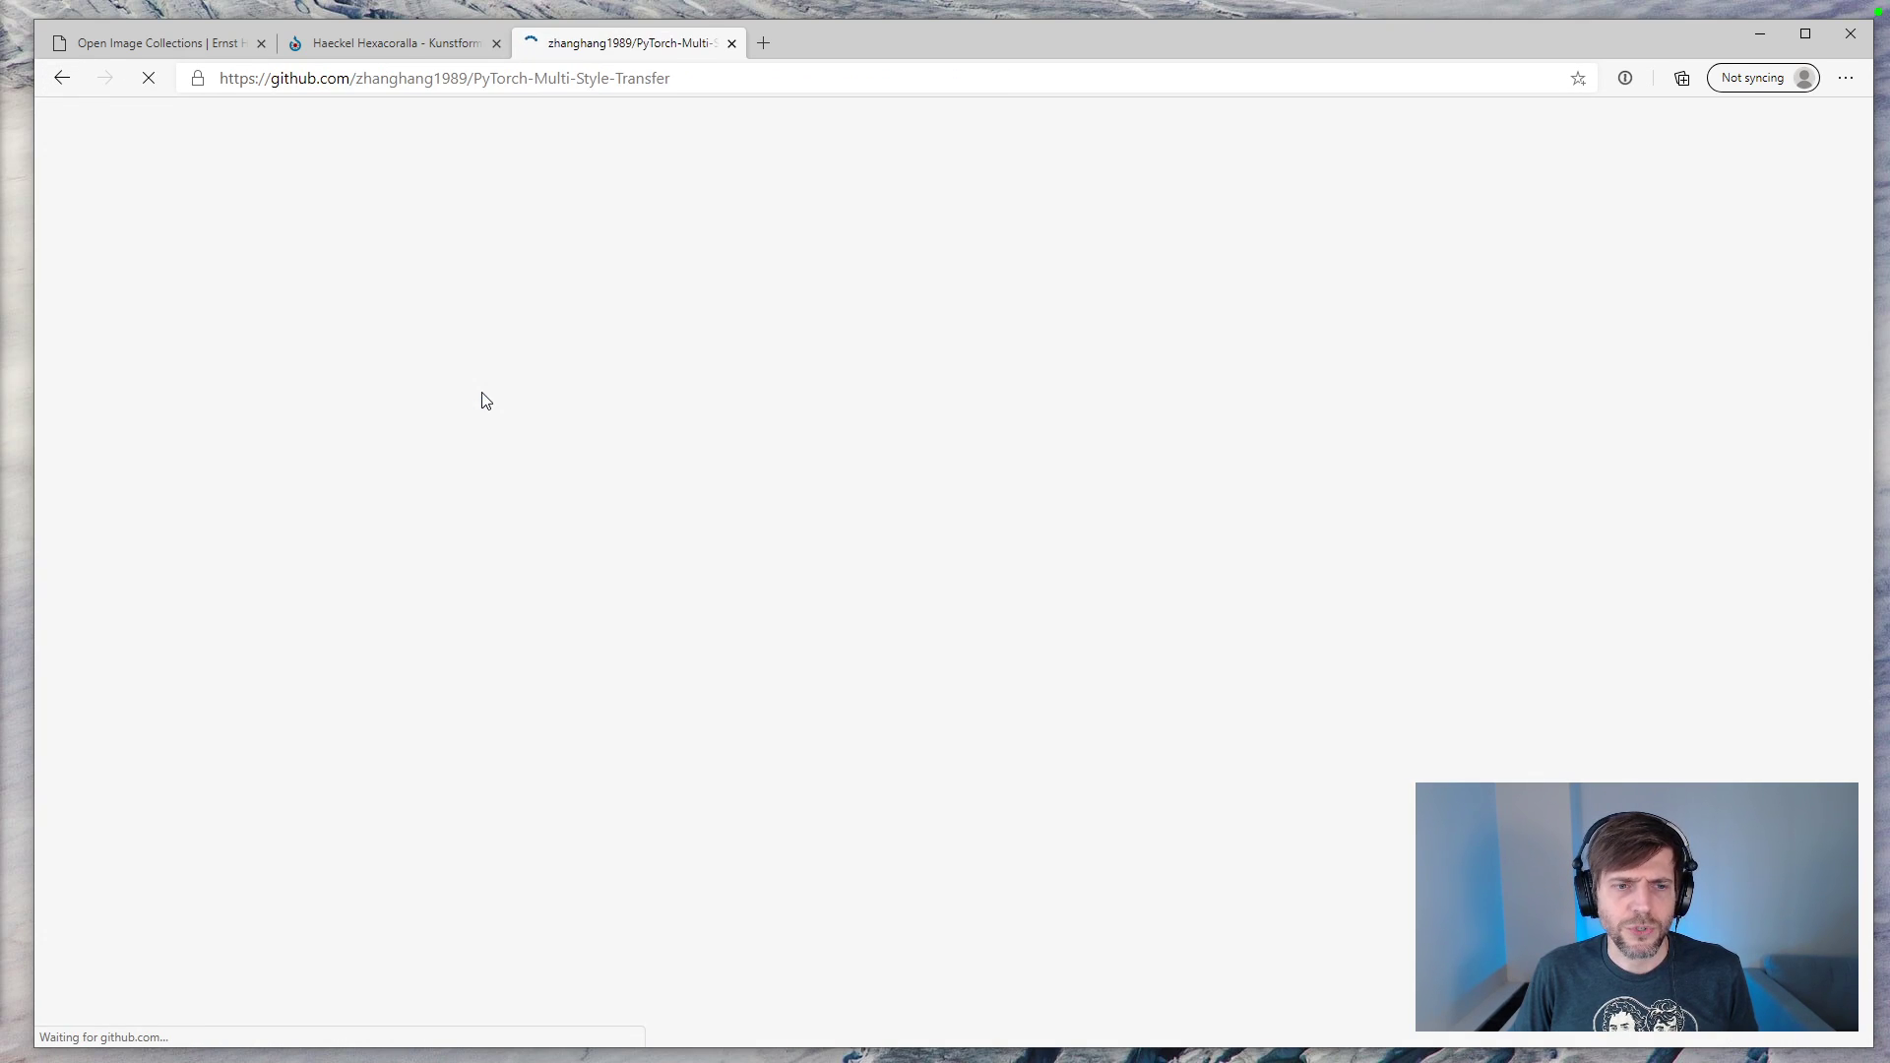
pyautogui.scroll(-7, 485, 409)
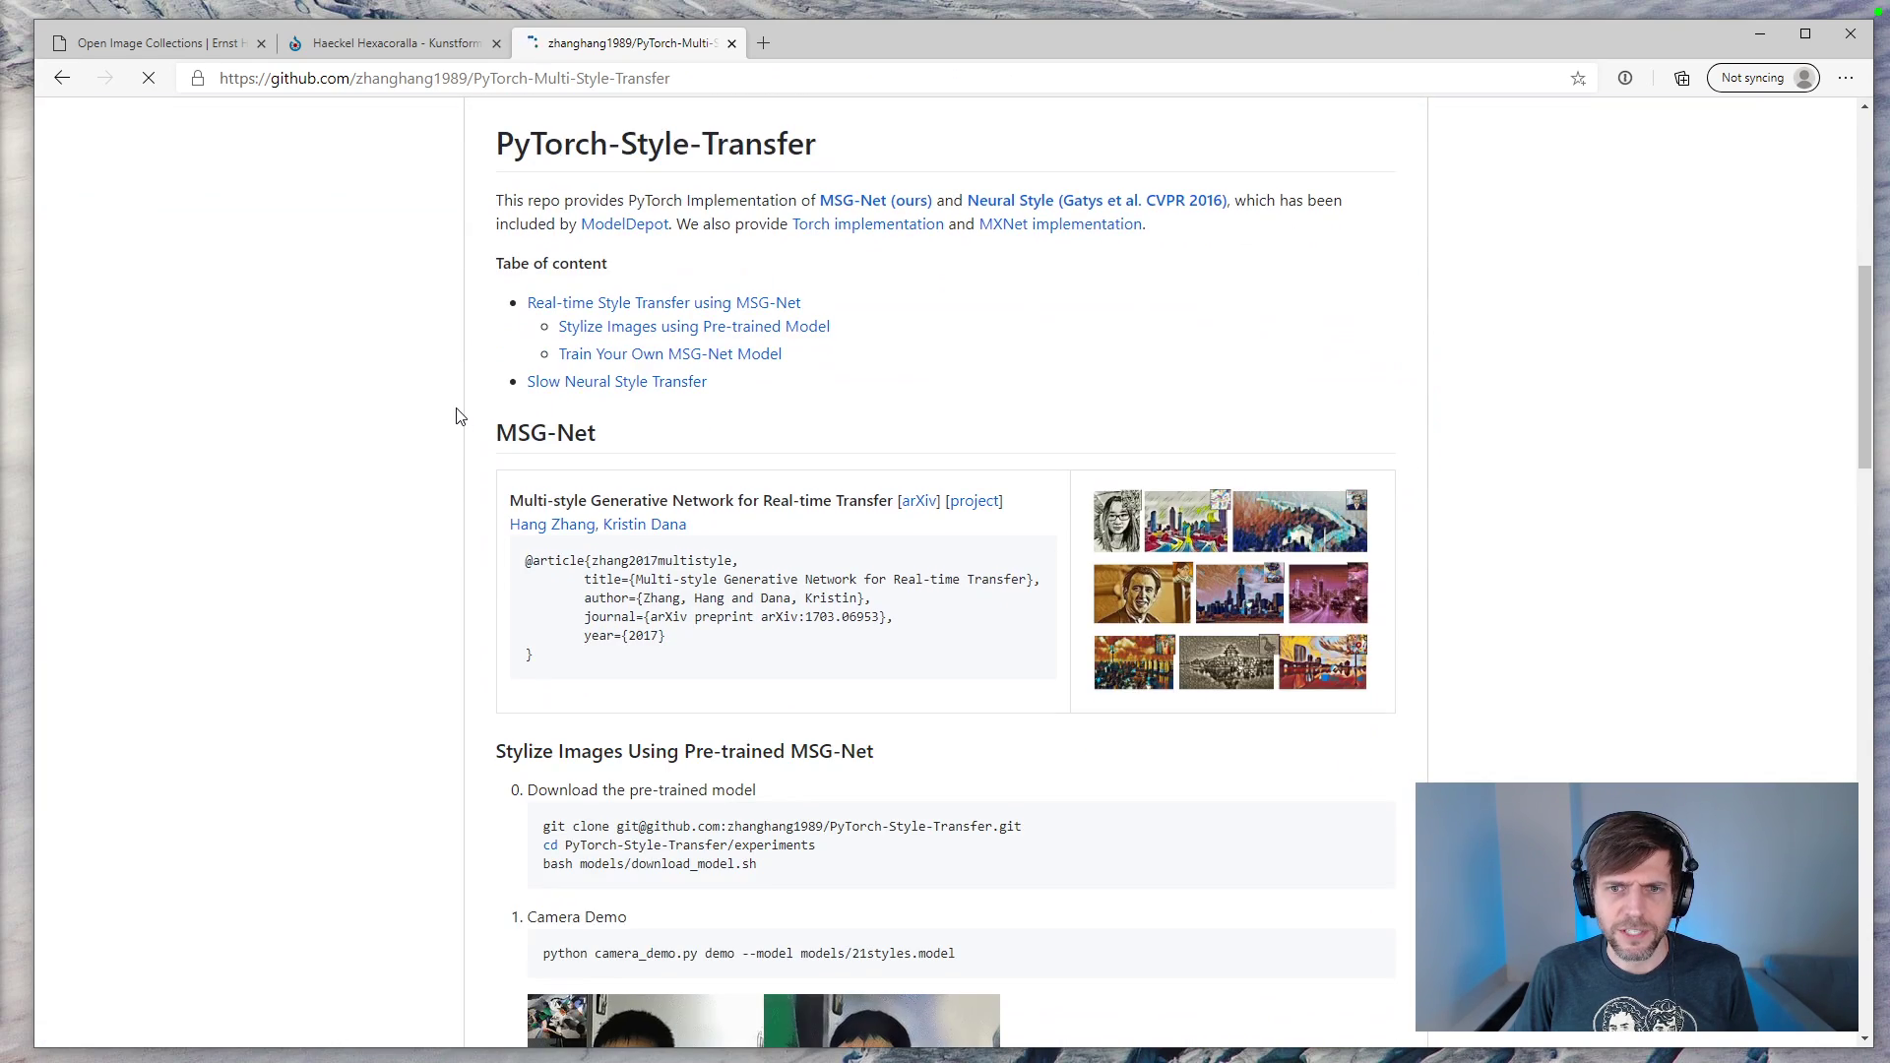
pyautogui.scroll(-4, 458, 416)
pyautogui.scroll(-7, 457, 416)
pyautogui.scroll(5, 458, 416)
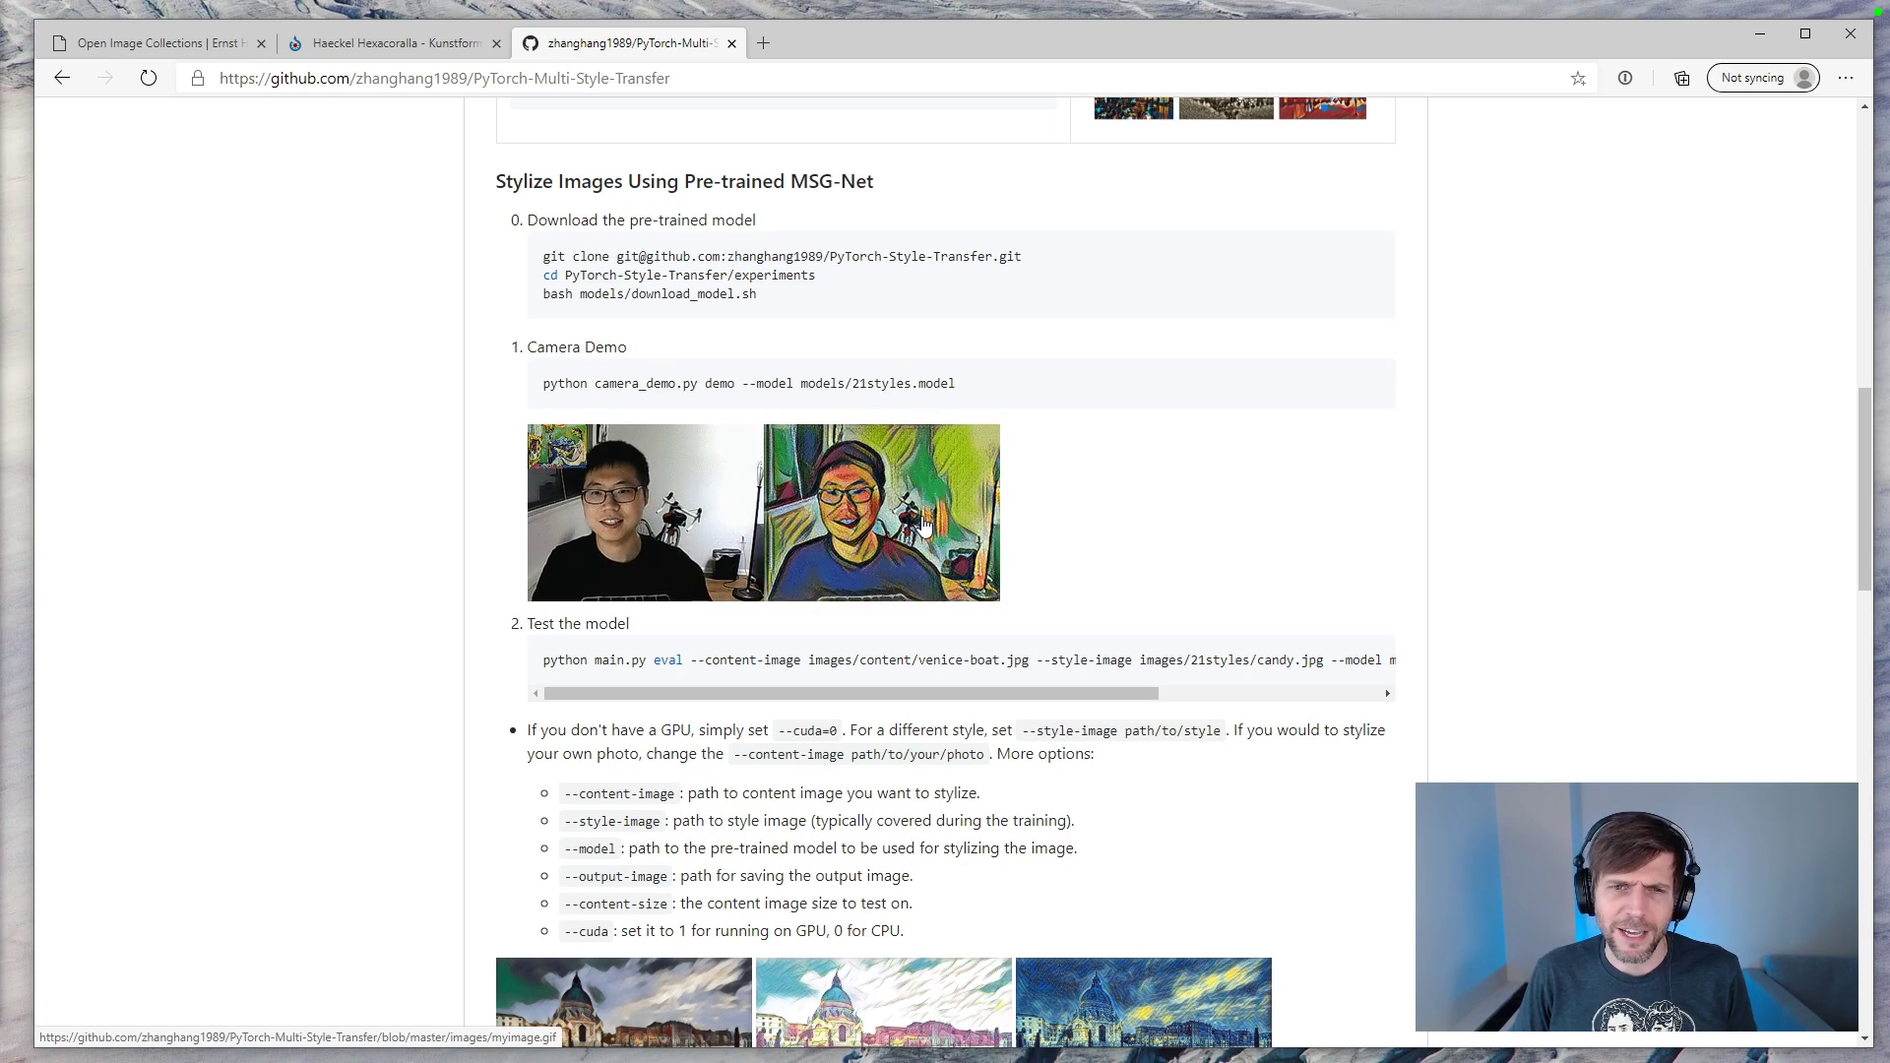
pyautogui.scroll(-5, 922, 526)
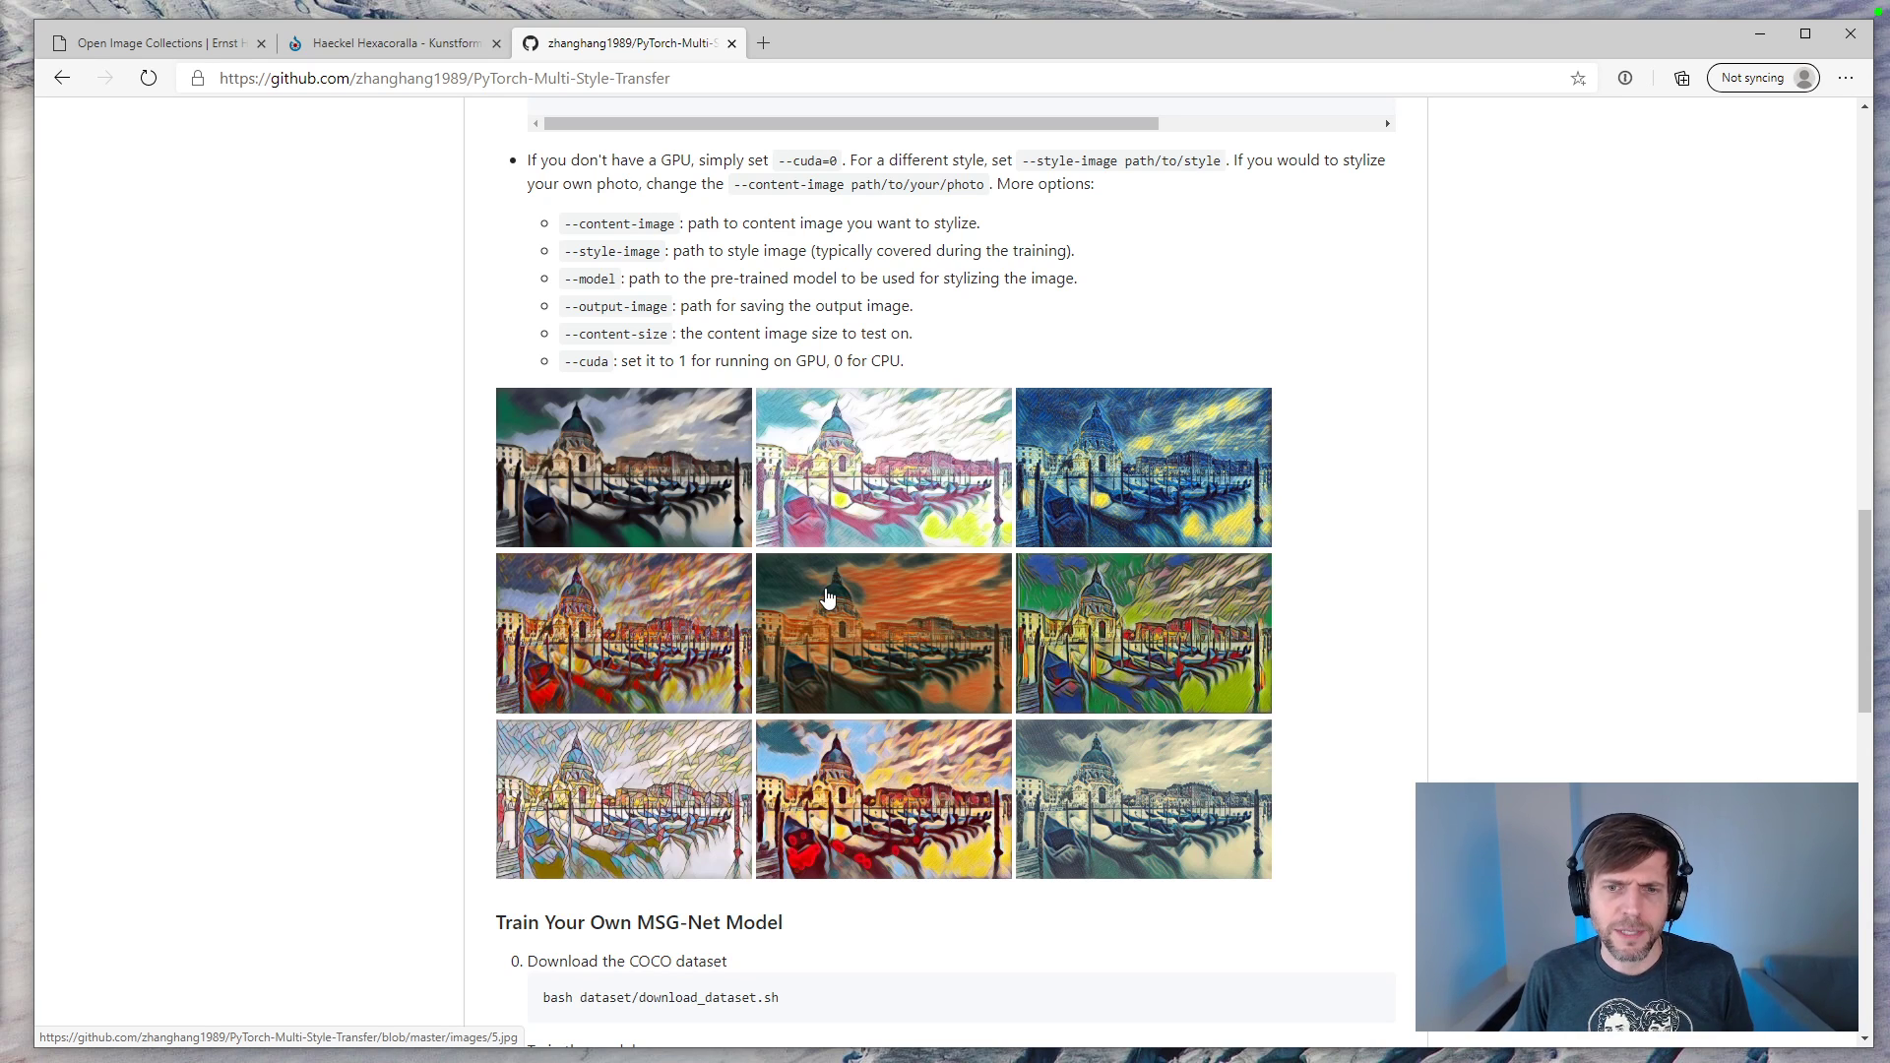
pyautogui.scroll(-3, 827, 603)
pyautogui.scroll(-9, 831, 591)
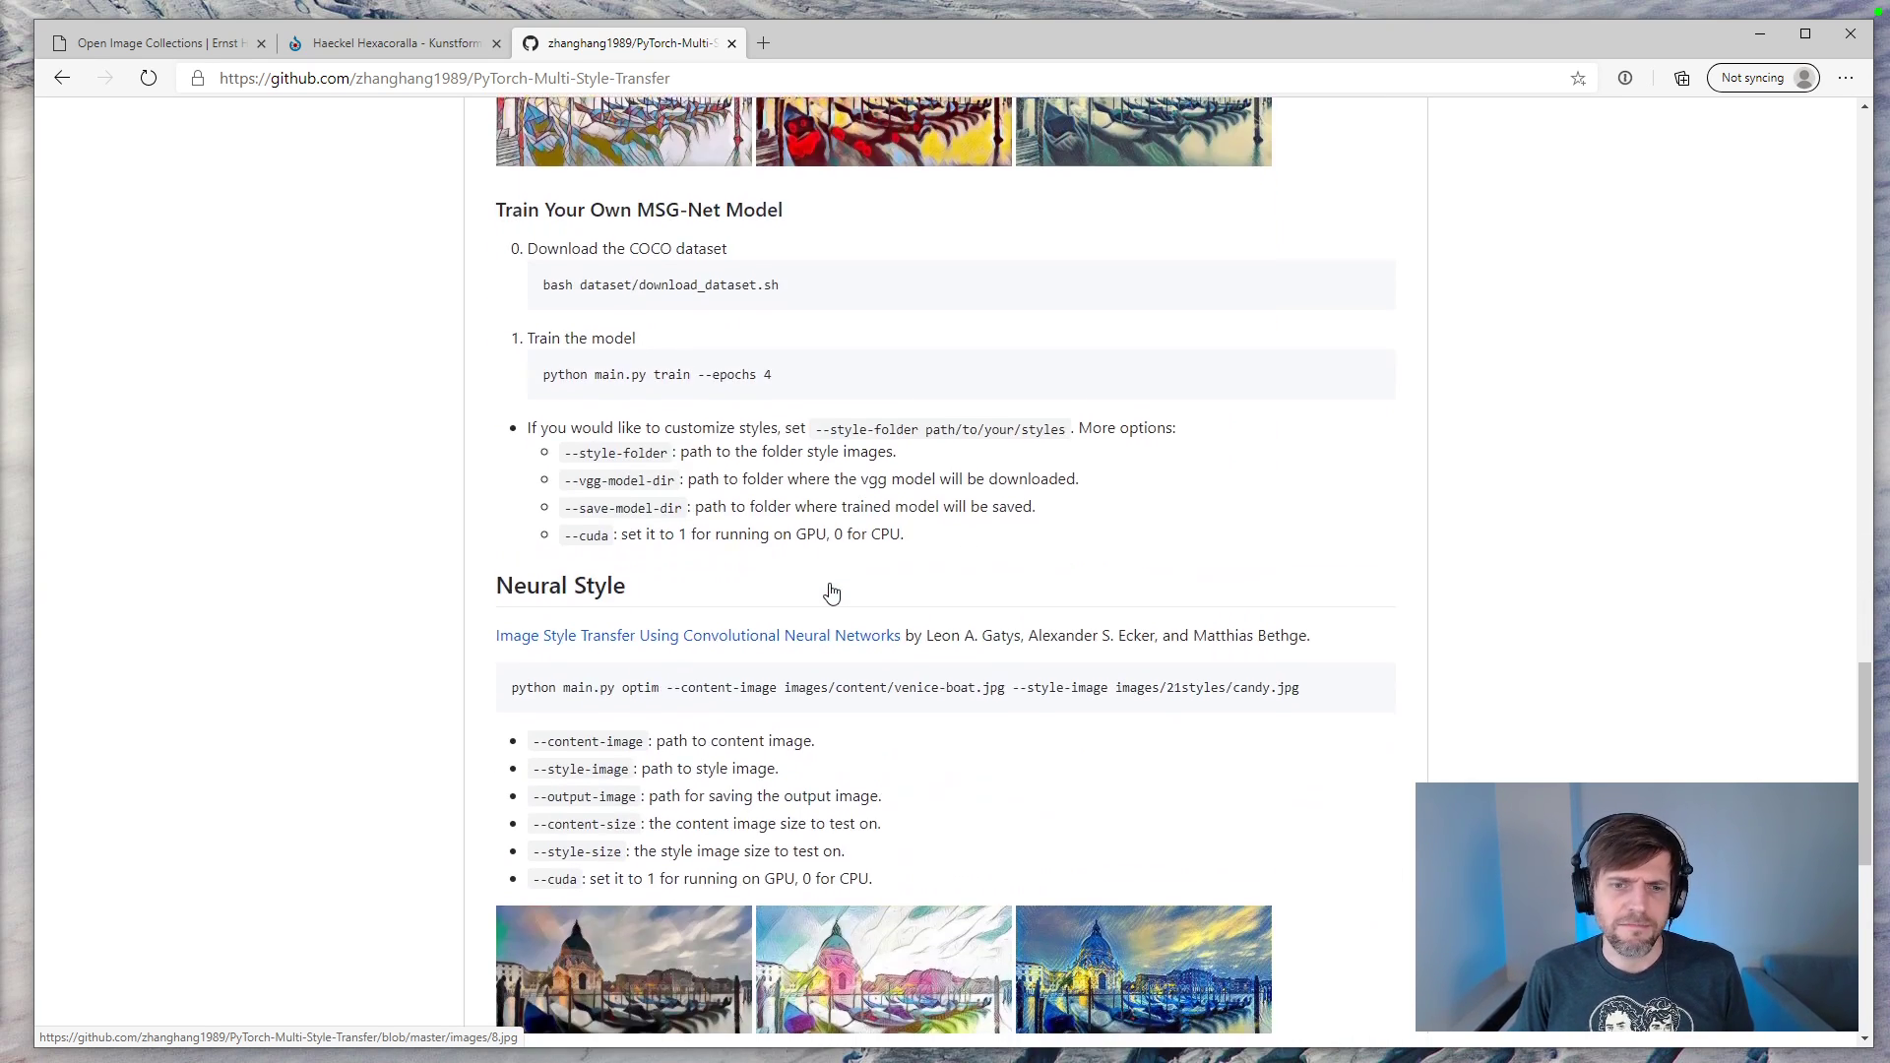
pyautogui.scroll(-4, 843, 597)
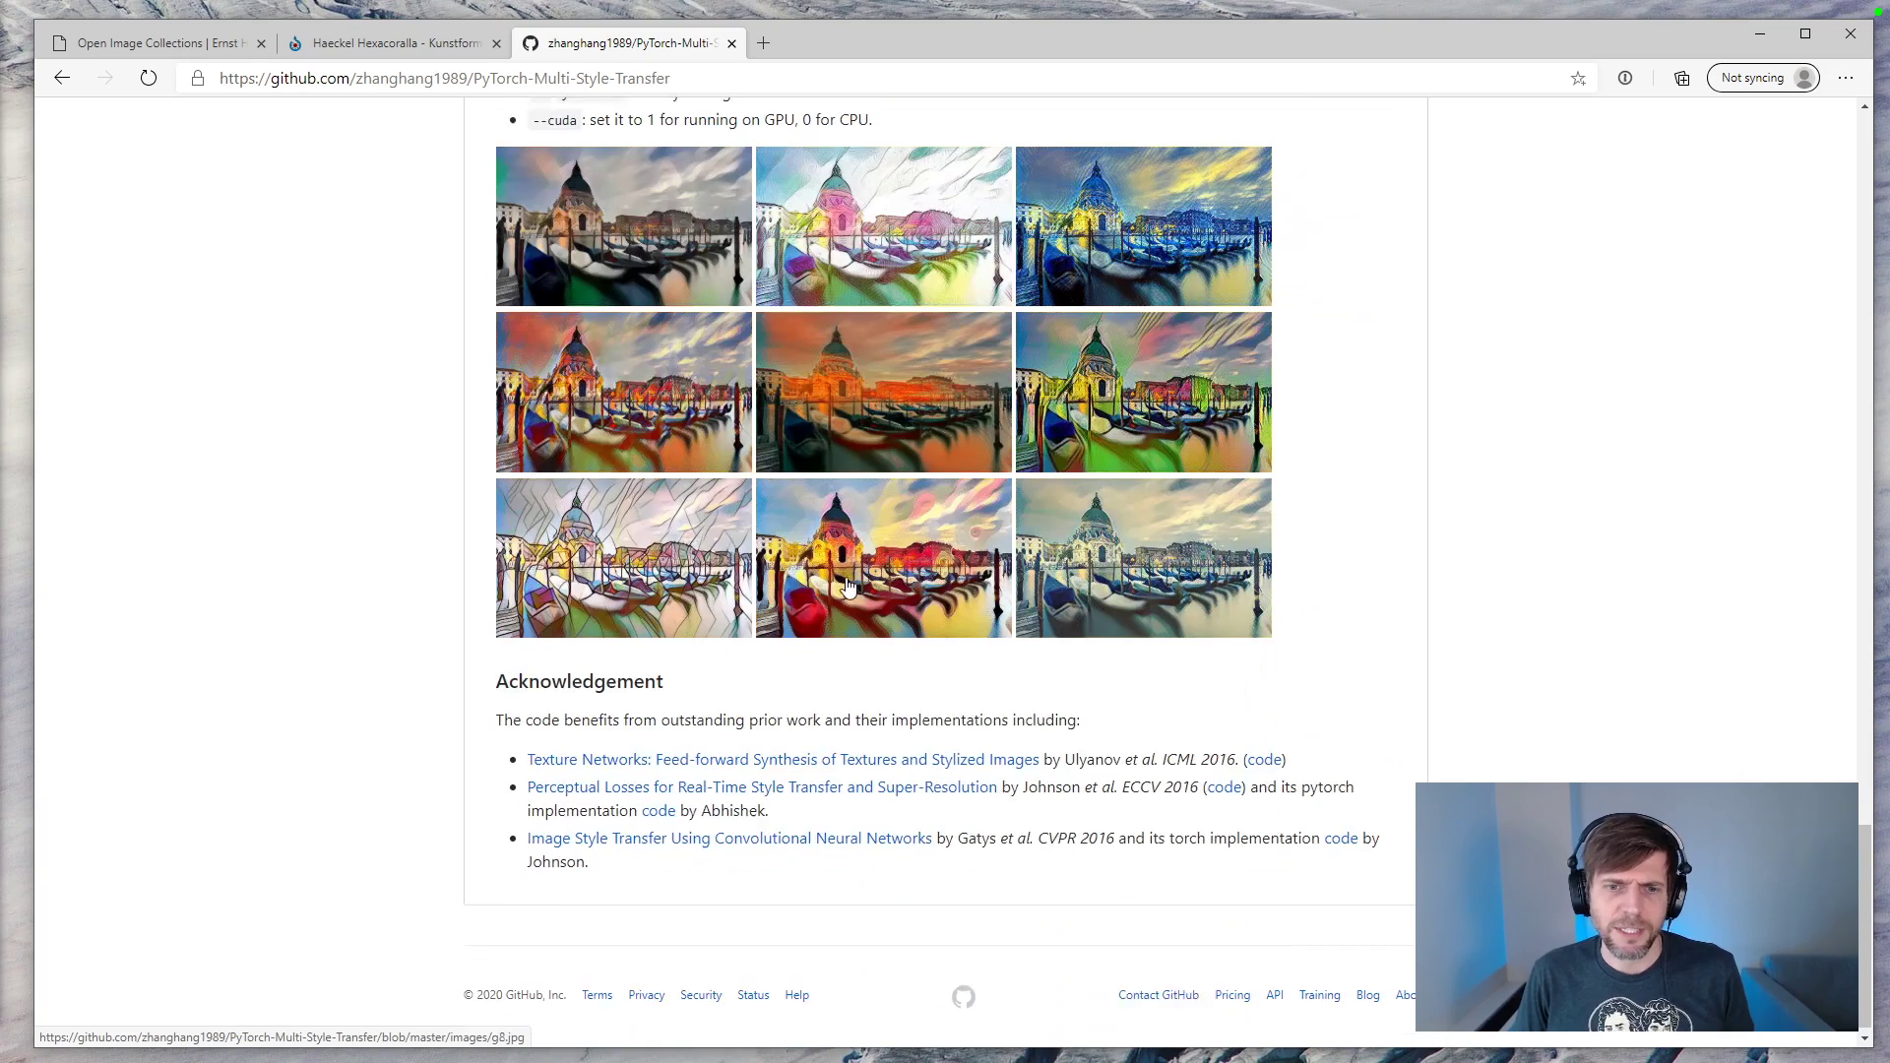
# Step: Compare the Hexacoralla plate with the Neural Style options and example images in the repository's README
pyautogui.click(413, 44)
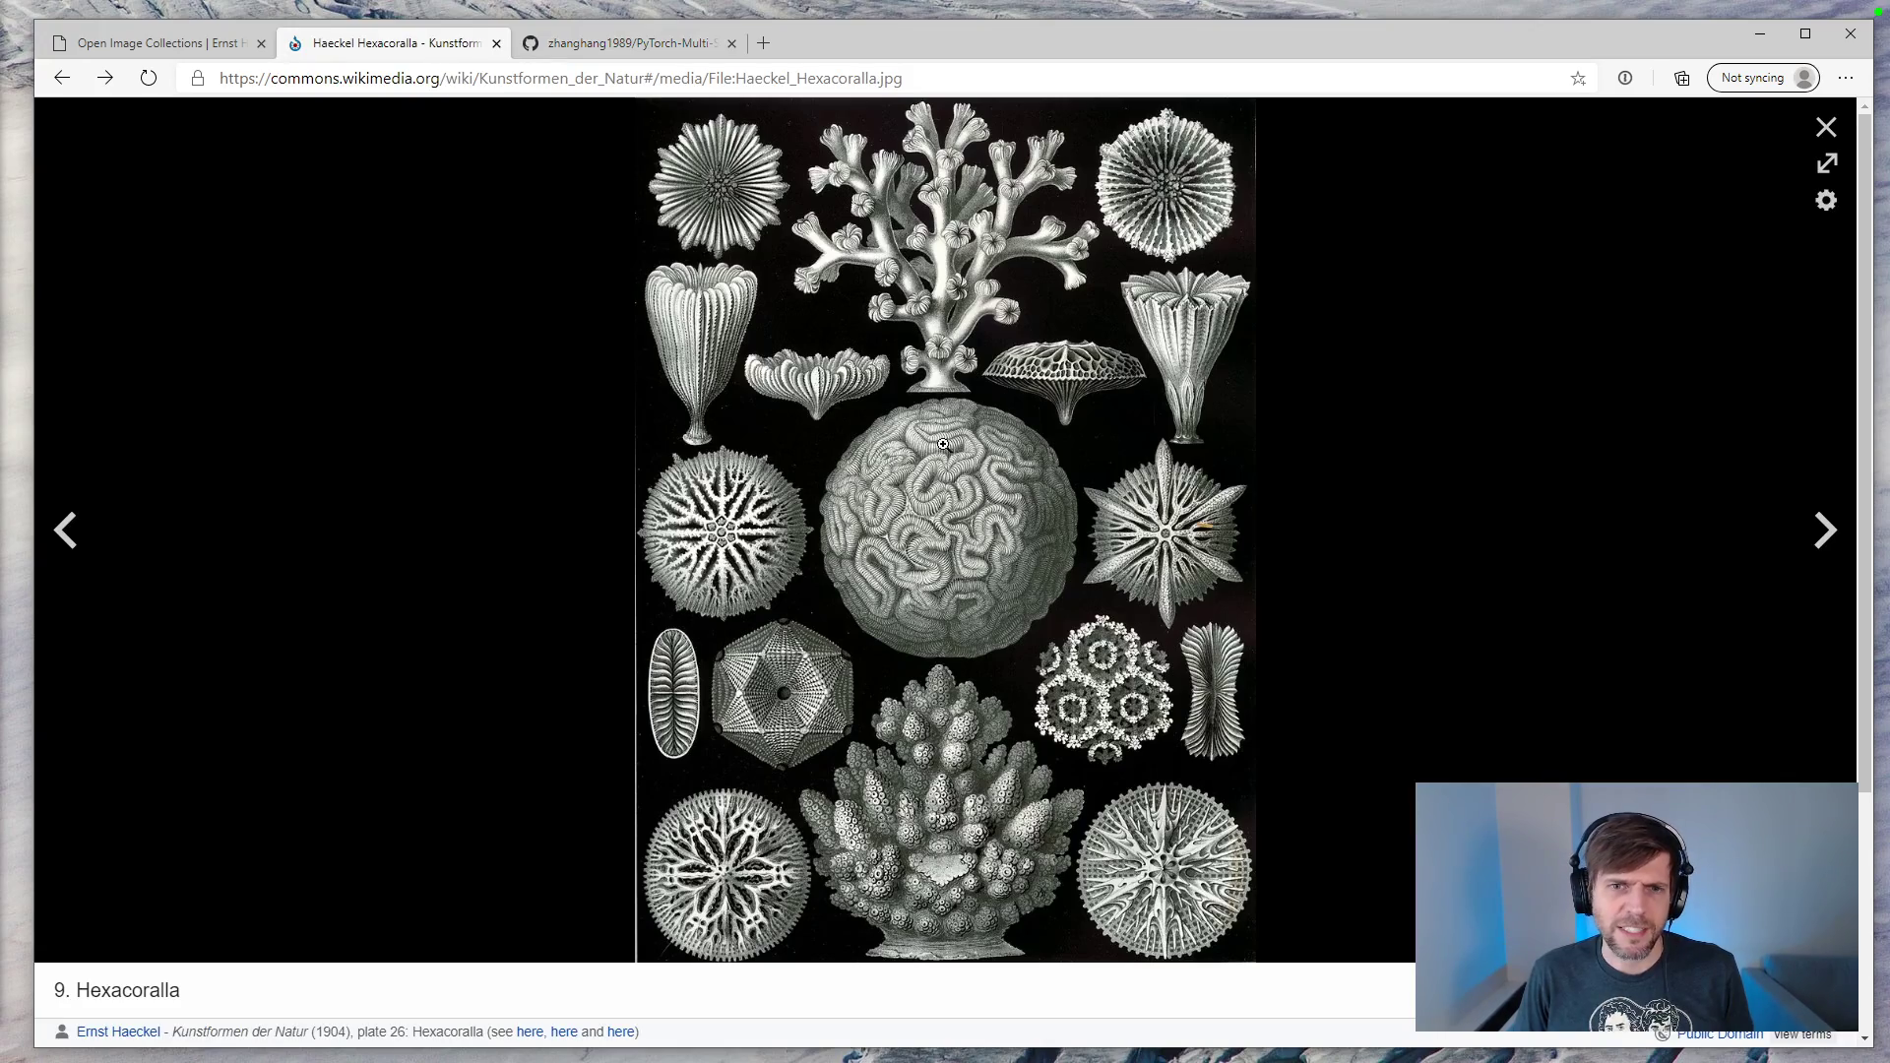
pyautogui.click(739, 32)
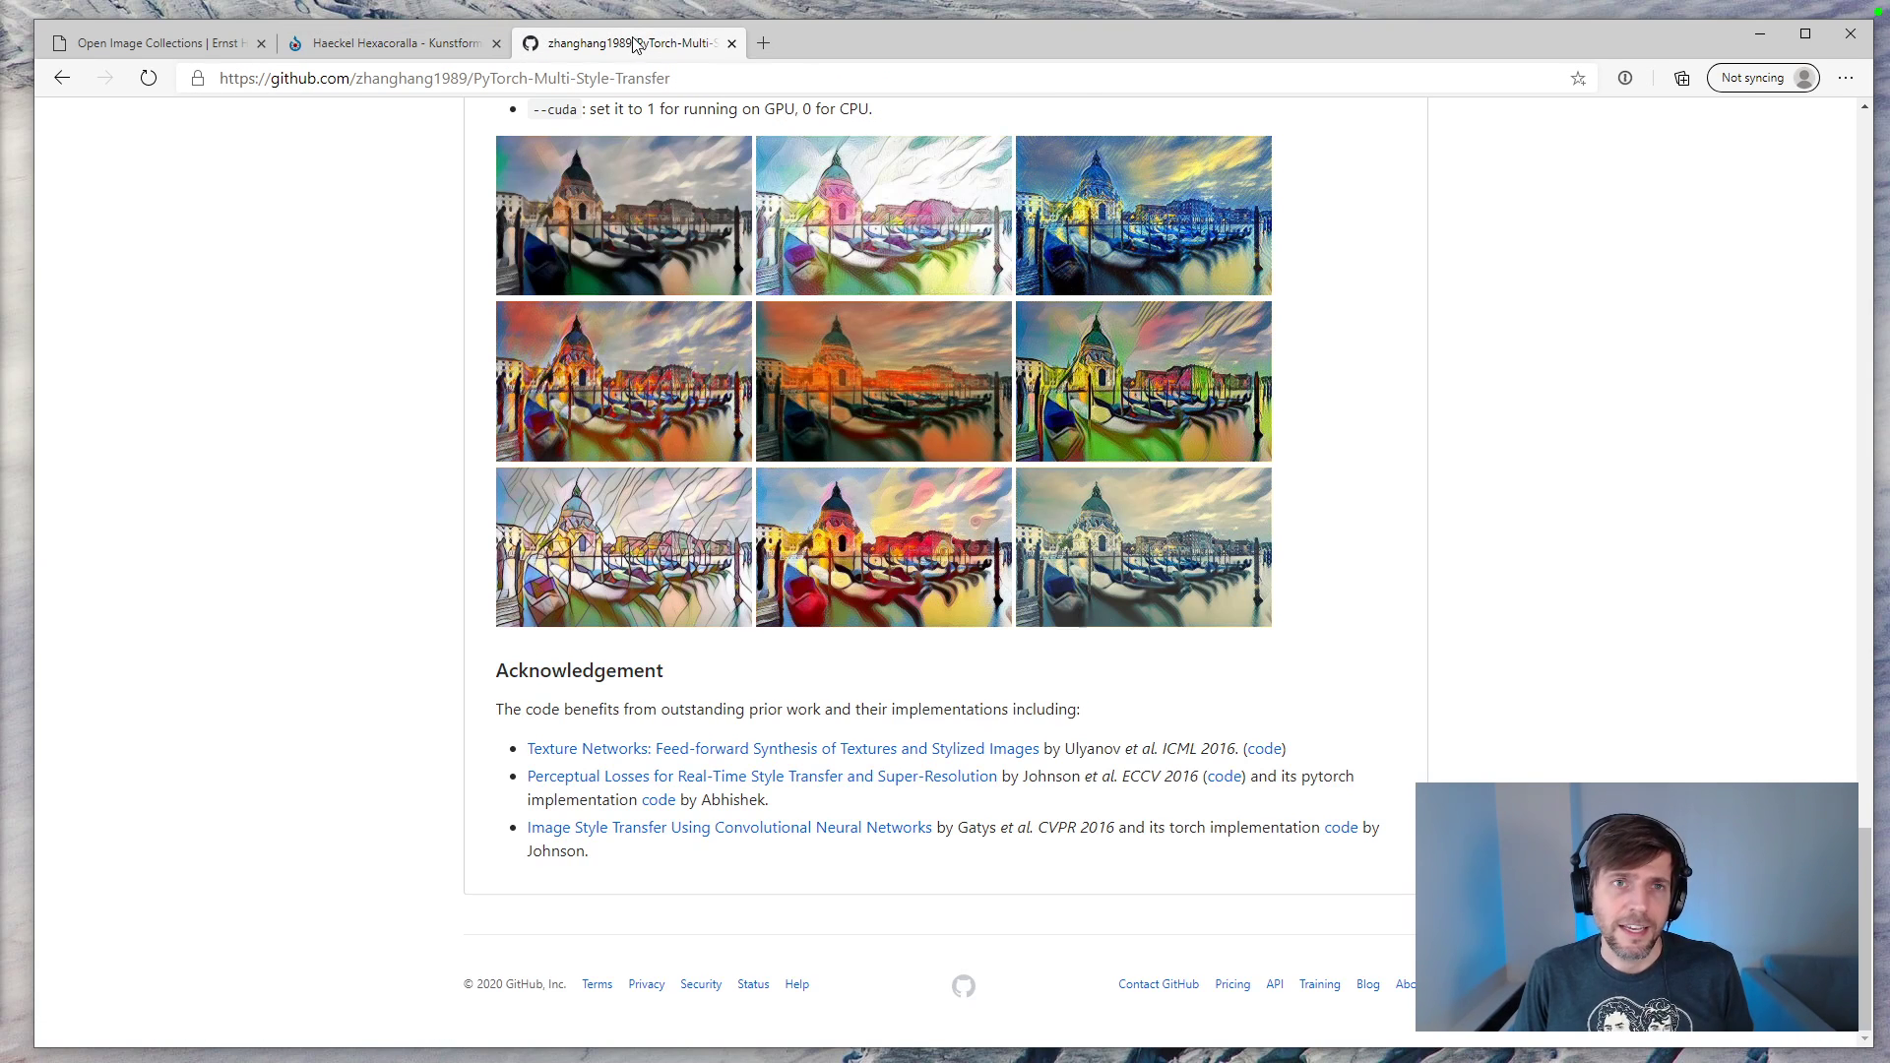
pyautogui.scroll(3, 729, 462)
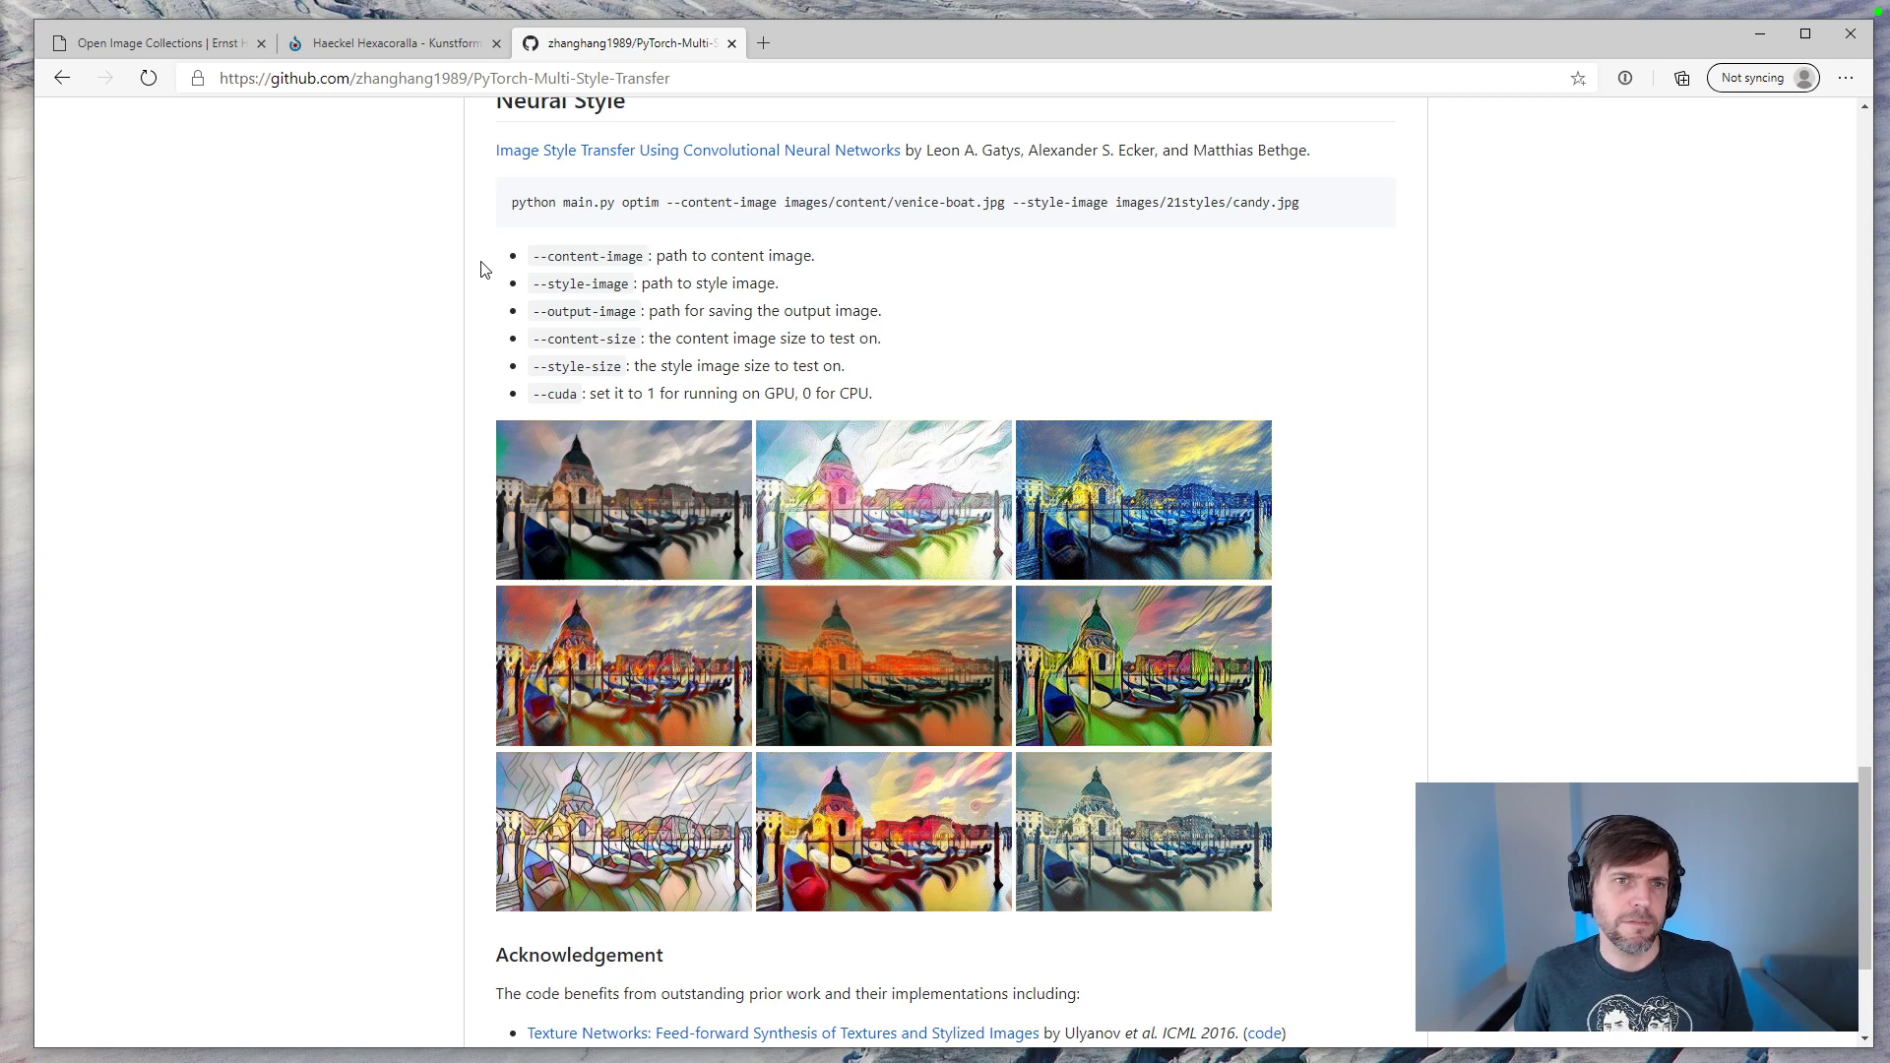
pyautogui.click(417, 43)
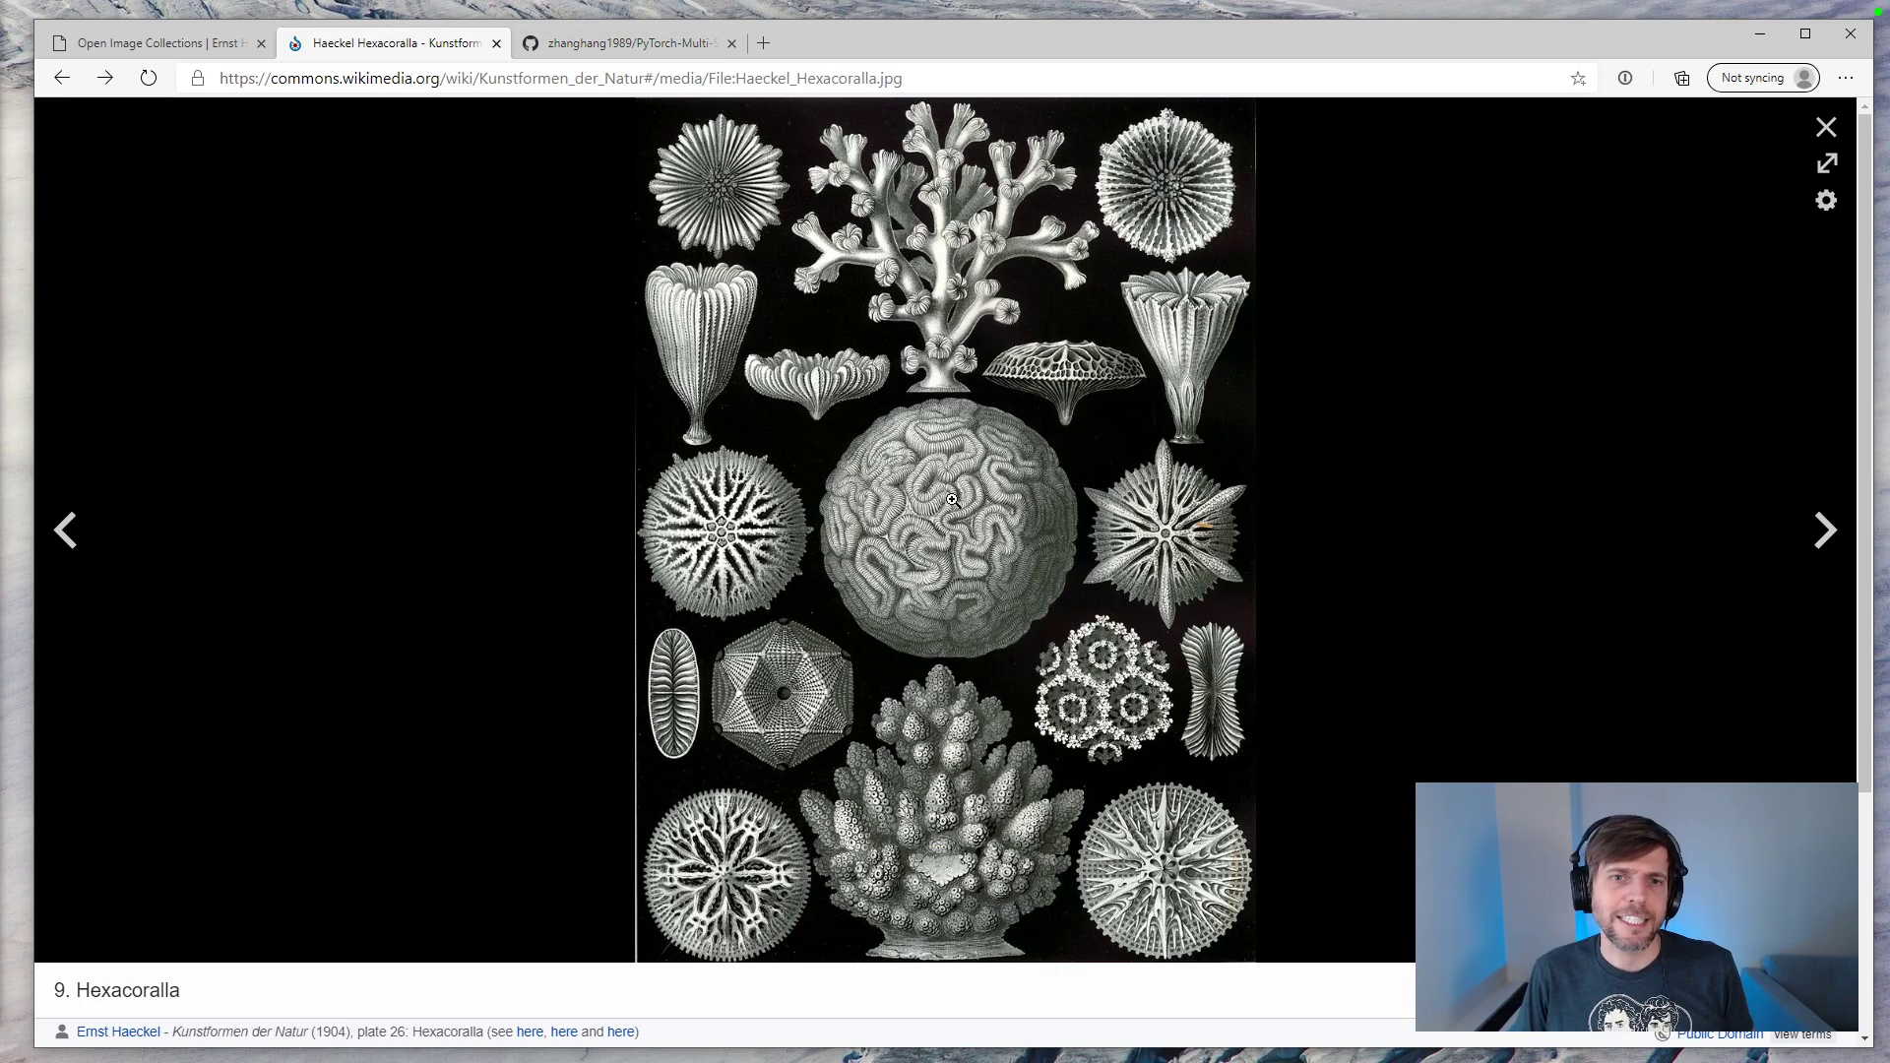
pyautogui.click(661, 48)
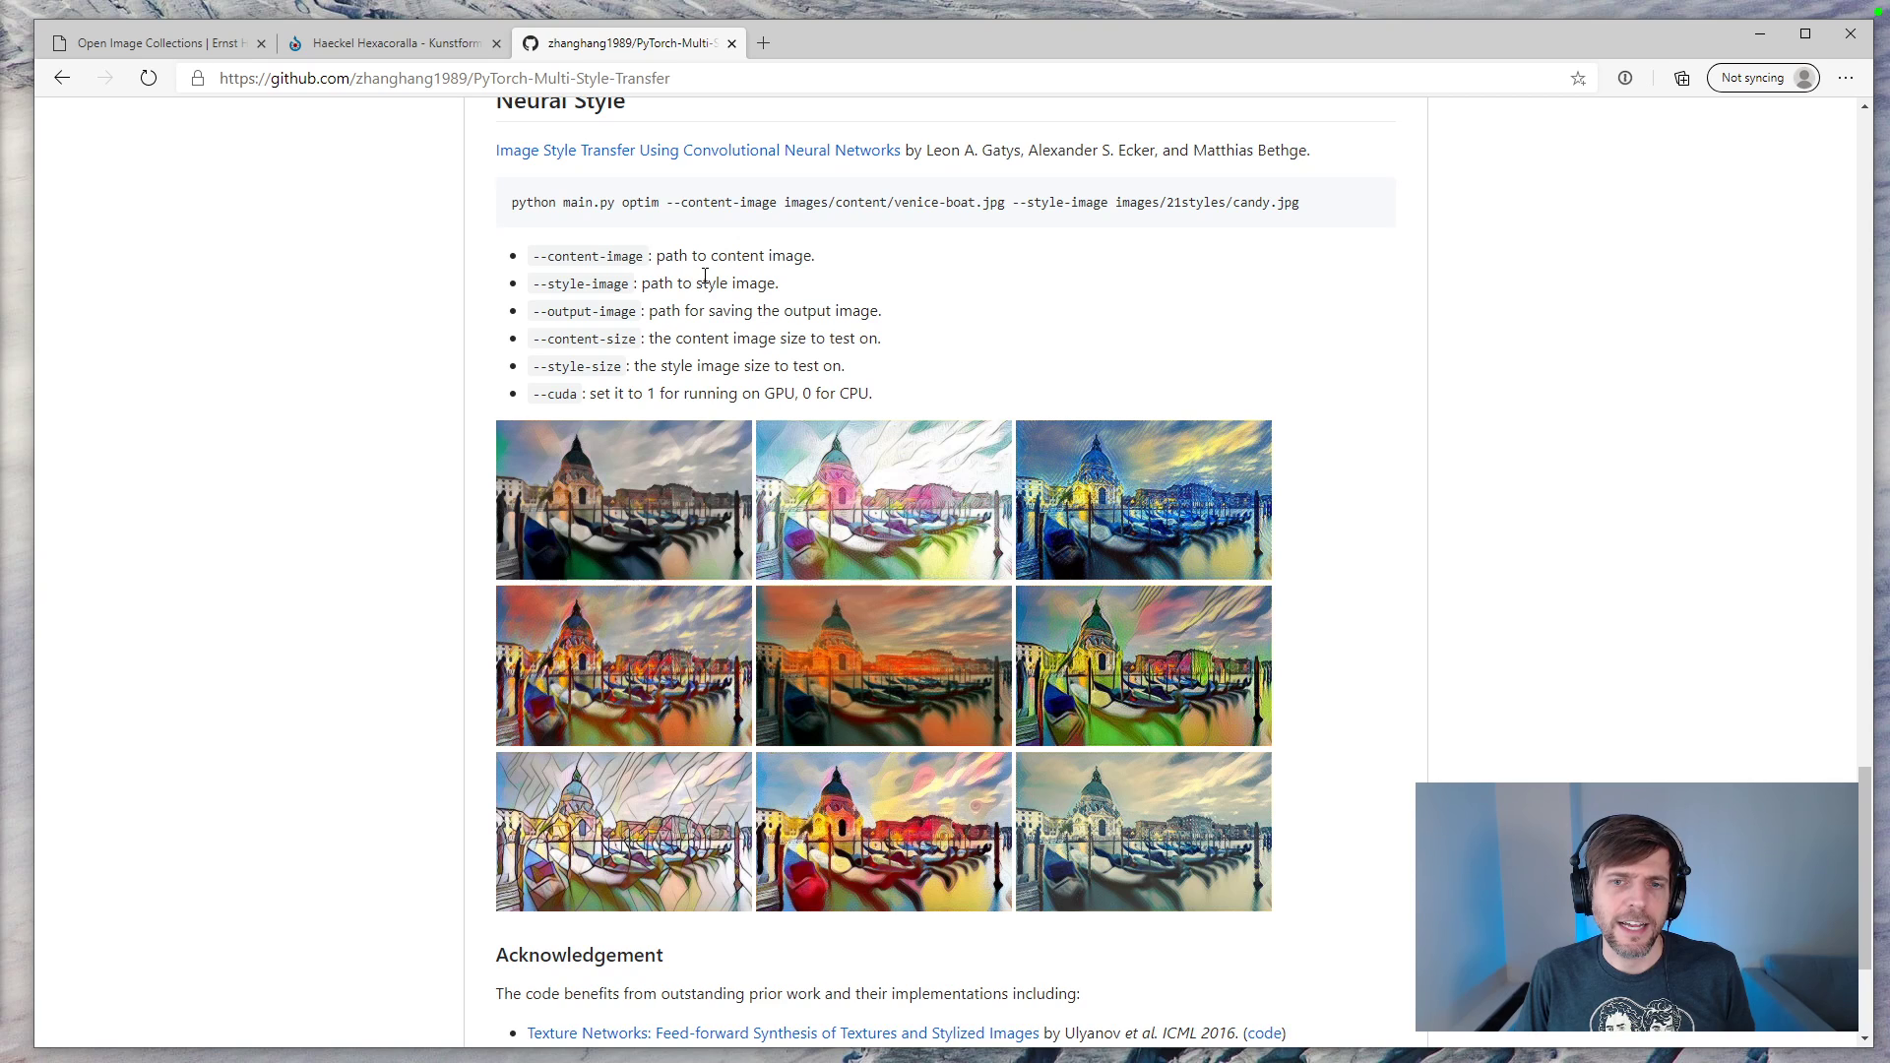
# Step: Close the repository page, the Haeckel gallery and the browser, and bring Illustrator's blank Untitled-1 document into view
pyautogui.click(731, 43)
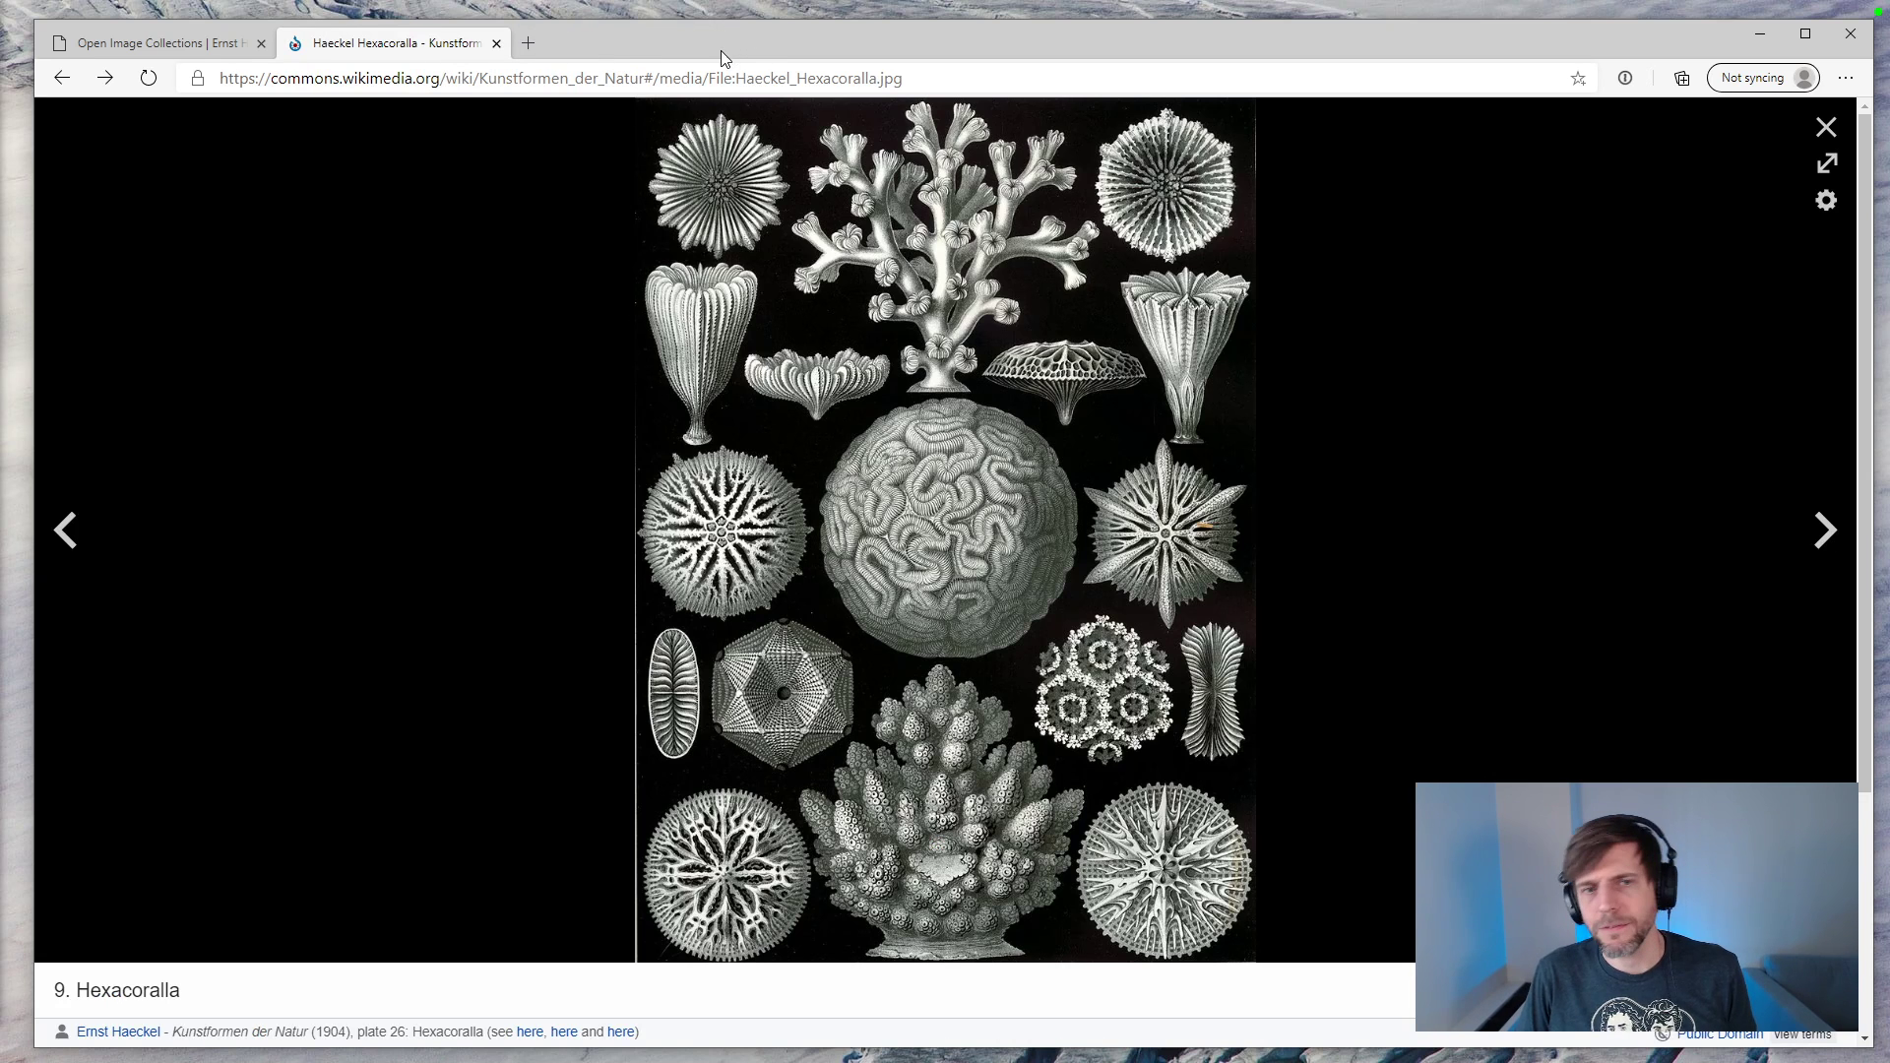
pyautogui.click(497, 44)
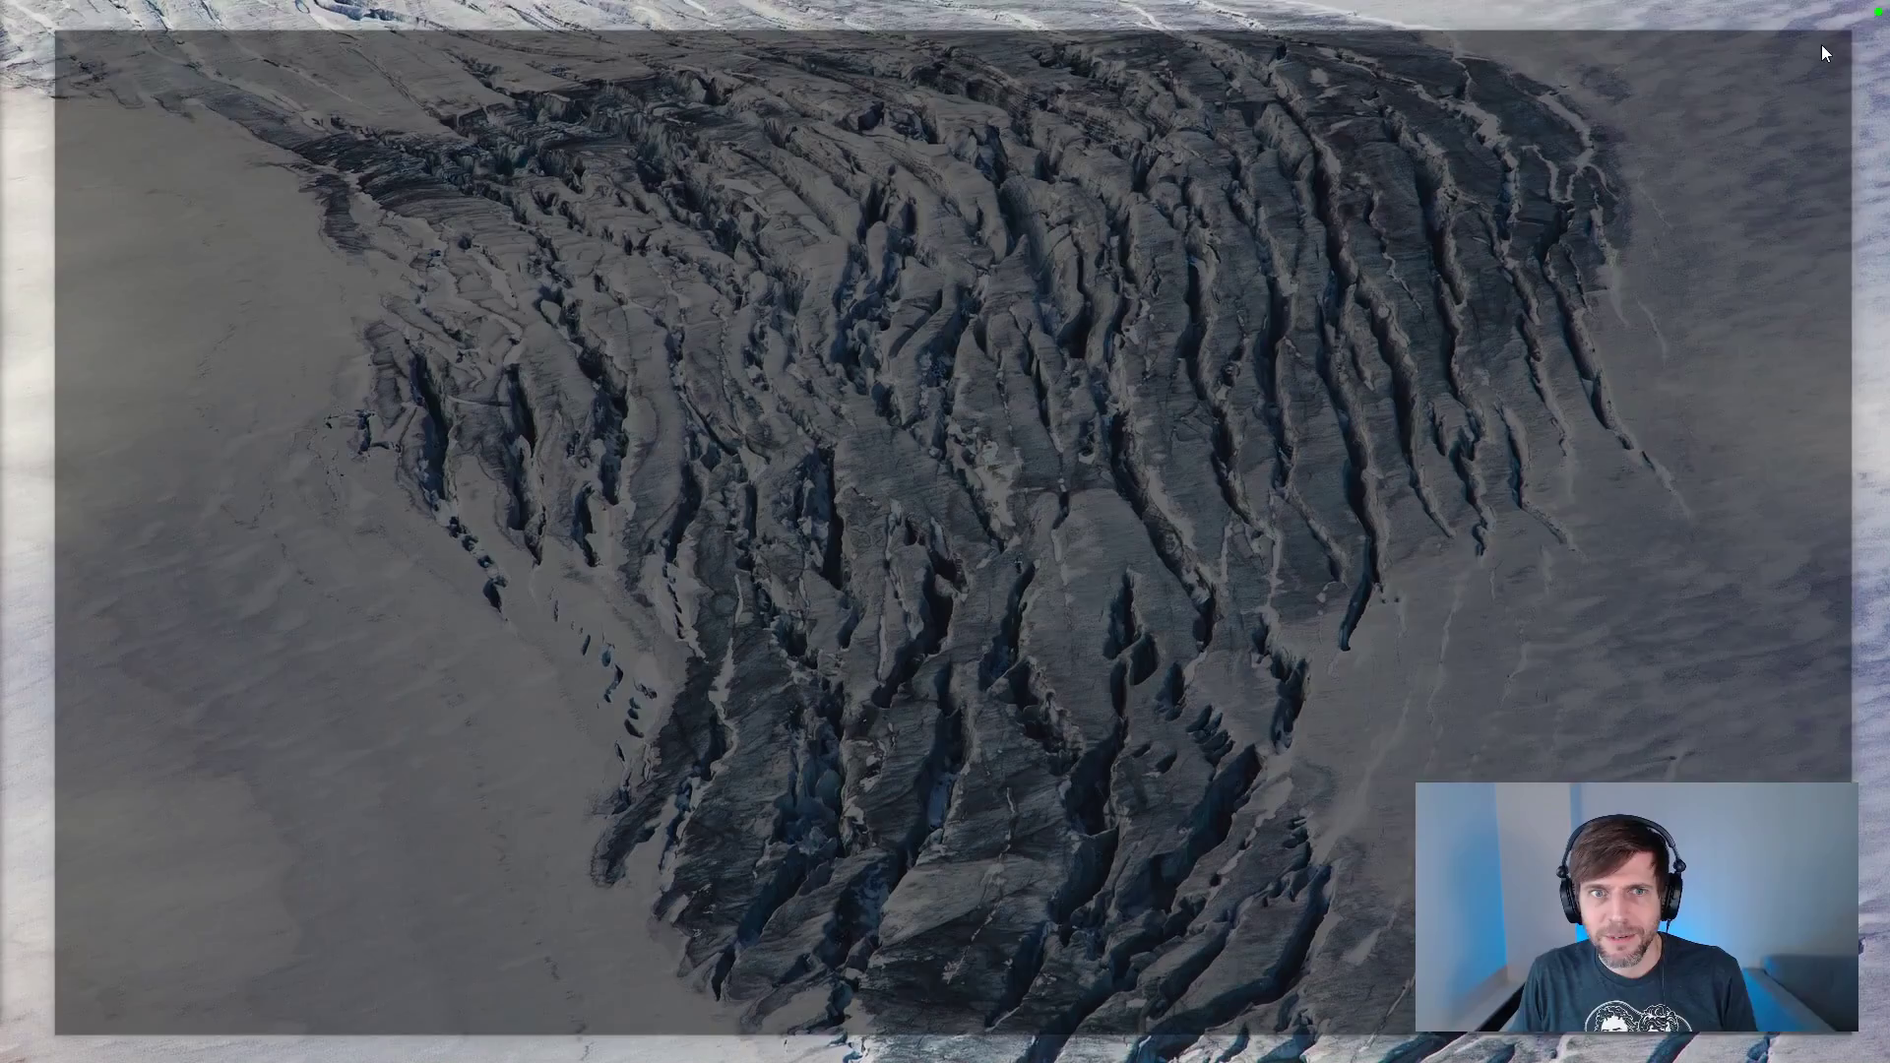
pyautogui.click(1851, 33)
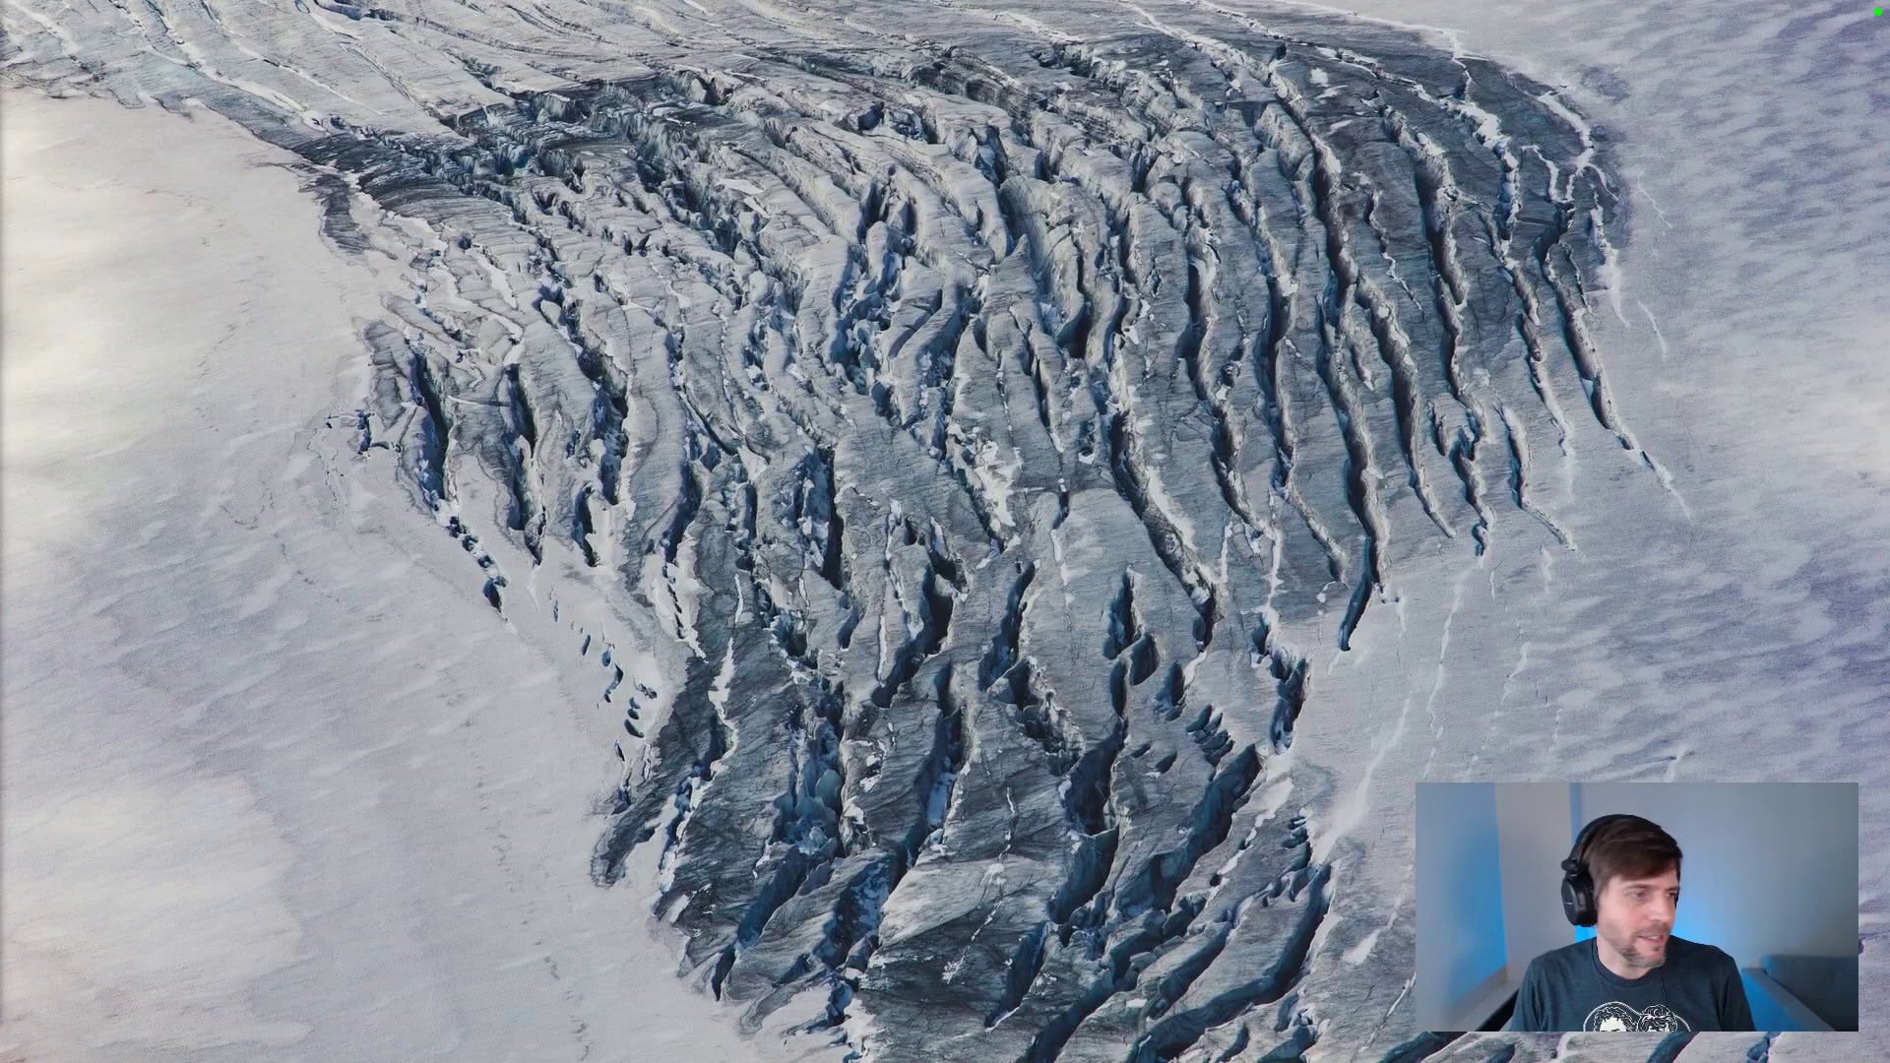
pyautogui.moveTo(0, 124); pyautogui.dragTo(1016, 71)
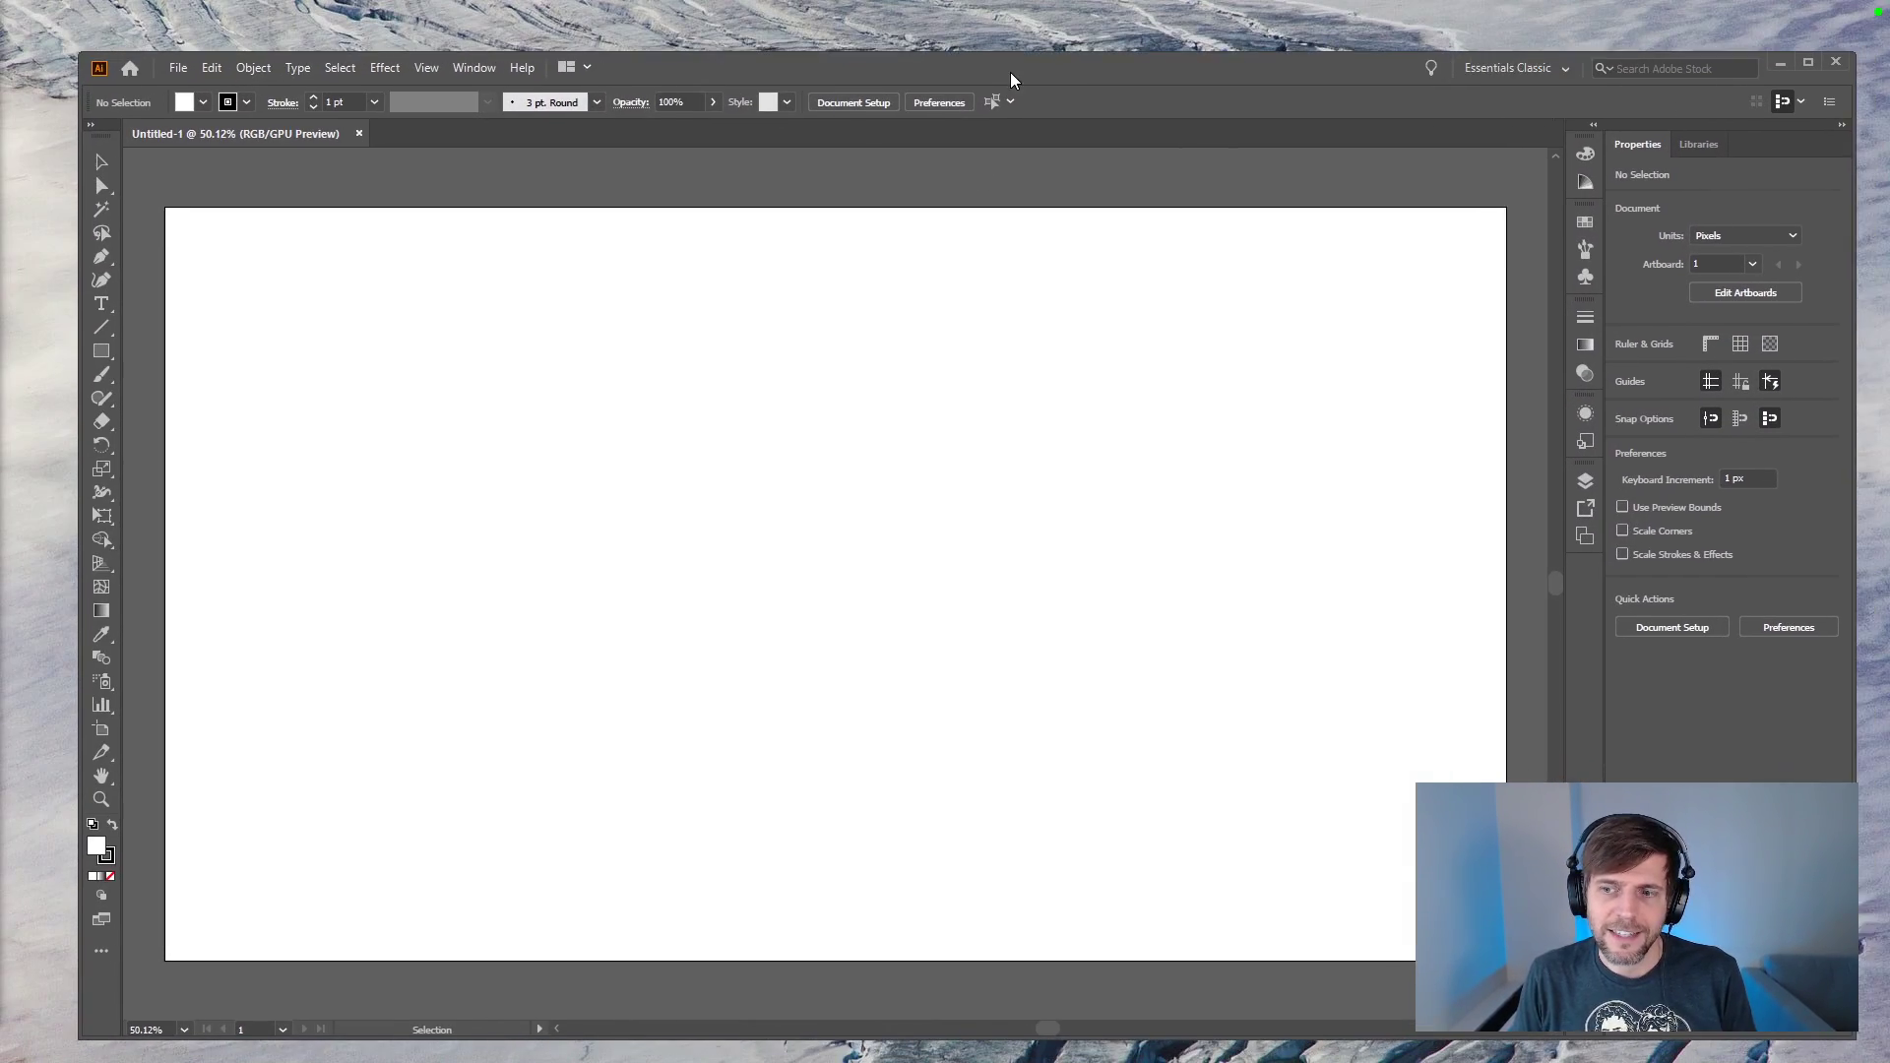
# Step: Draw a five-pointed star about 473 × 450 px near the artboard's centre and round all its corners to about 35.5 px
pyautogui.click(114, 347)
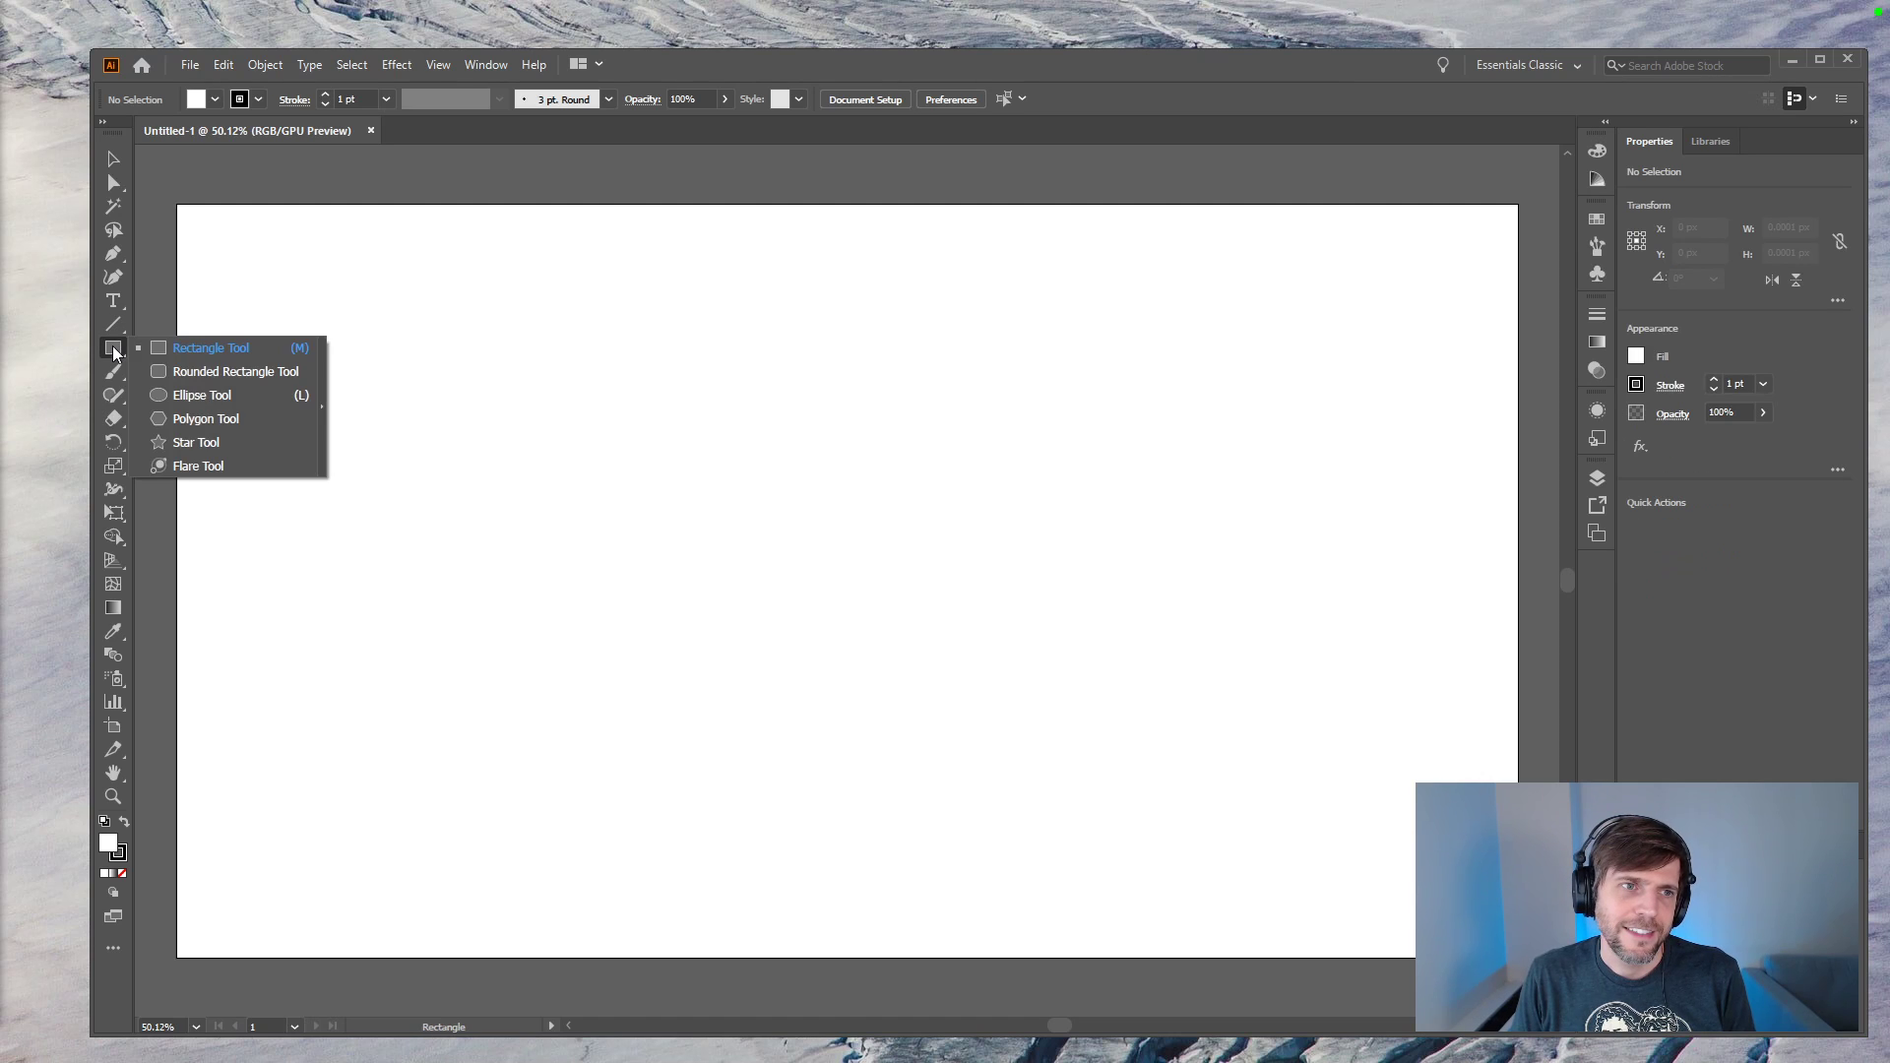
pyautogui.click(195, 442)
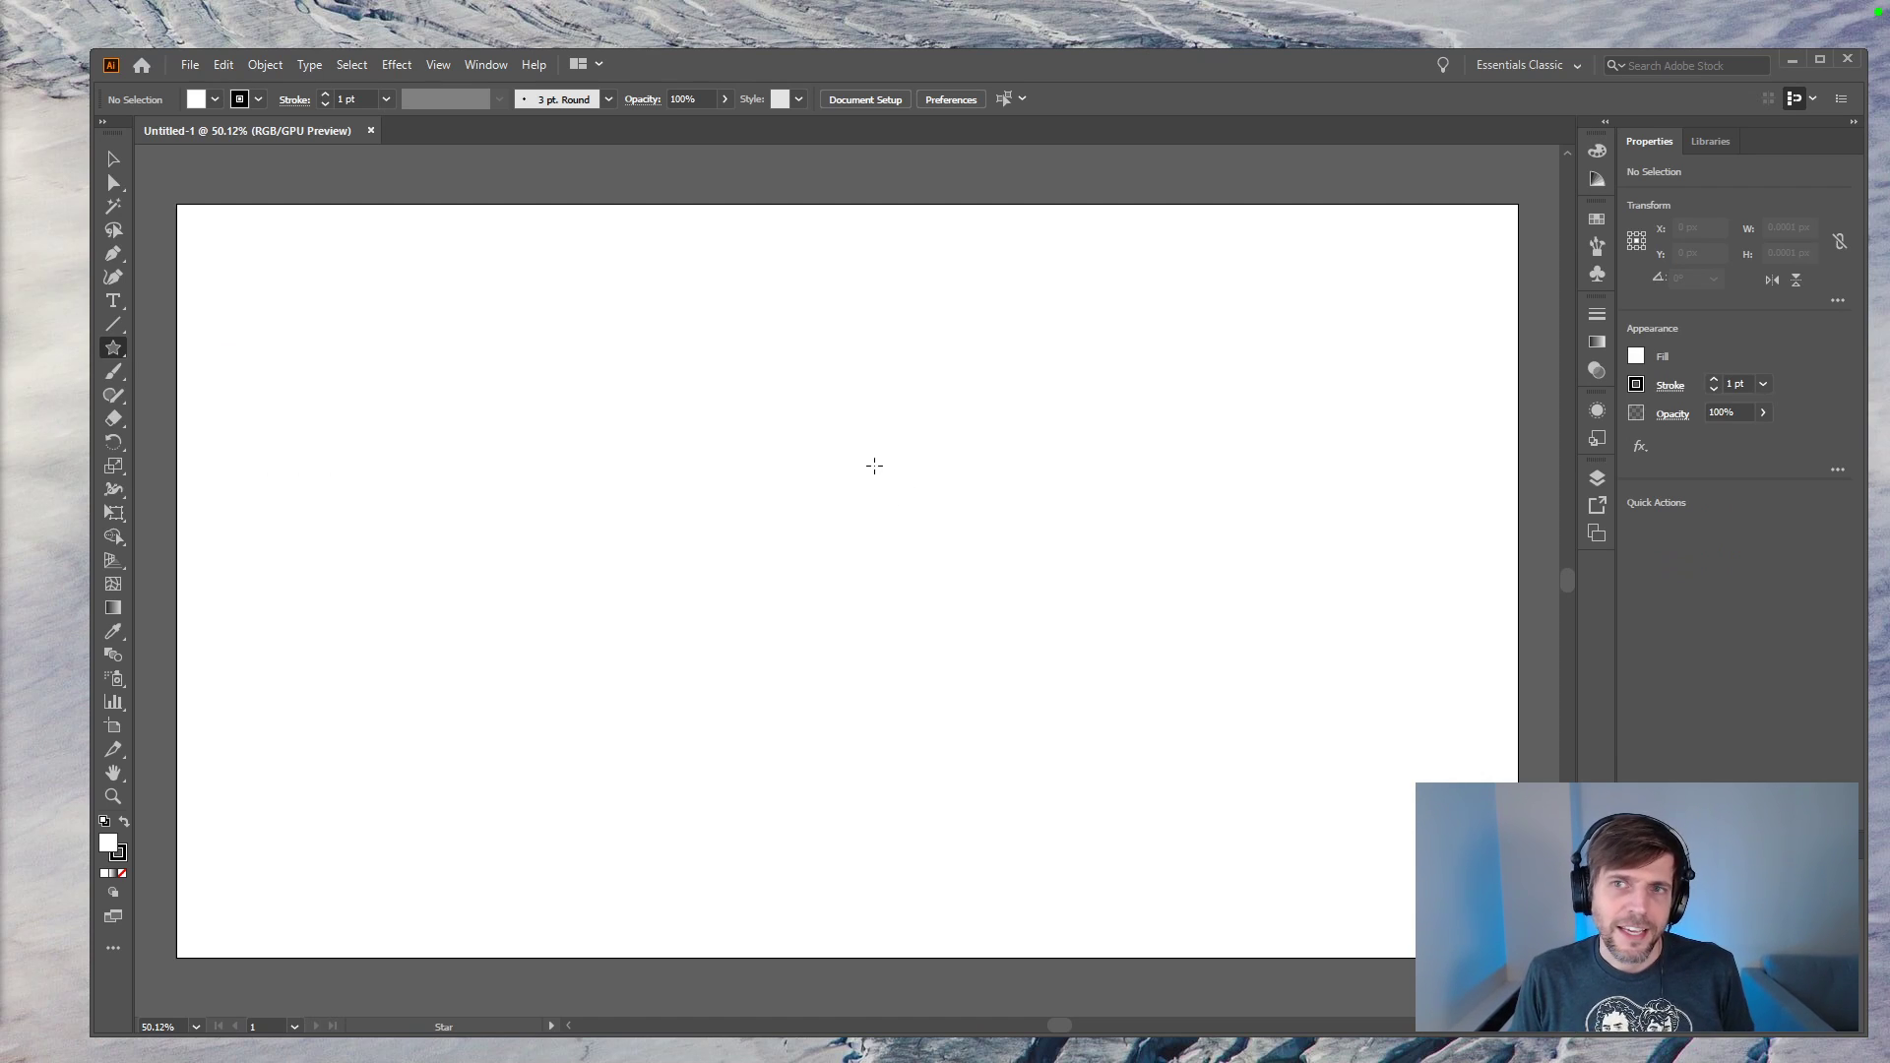
pyautogui.moveTo(792, 519)
pyautogui.mouseDown()
pyautogui.moveTo(903, 557)
pyautogui.moveTo(949, 486)
pyautogui.moveTo(856, 481)
pyautogui.moveTo(966, 487)
pyautogui.moveTo(895, 426)
pyautogui.moveTo(751, 443)
pyautogui.moveTo(860, 468)
pyautogui.moveTo(920, 452)
pyautogui.moveTo(857, 472)
pyautogui.moveTo(954, 456)
pyautogui.moveTo(836, 489)
pyautogui.moveTo(1181, 384)
pyautogui.moveTo(827, 506)
pyautogui.moveTo(1040, 438)
pyautogui.moveTo(914, 470)
pyautogui.moveTo(954, 464)
pyautogui.mouseUp()
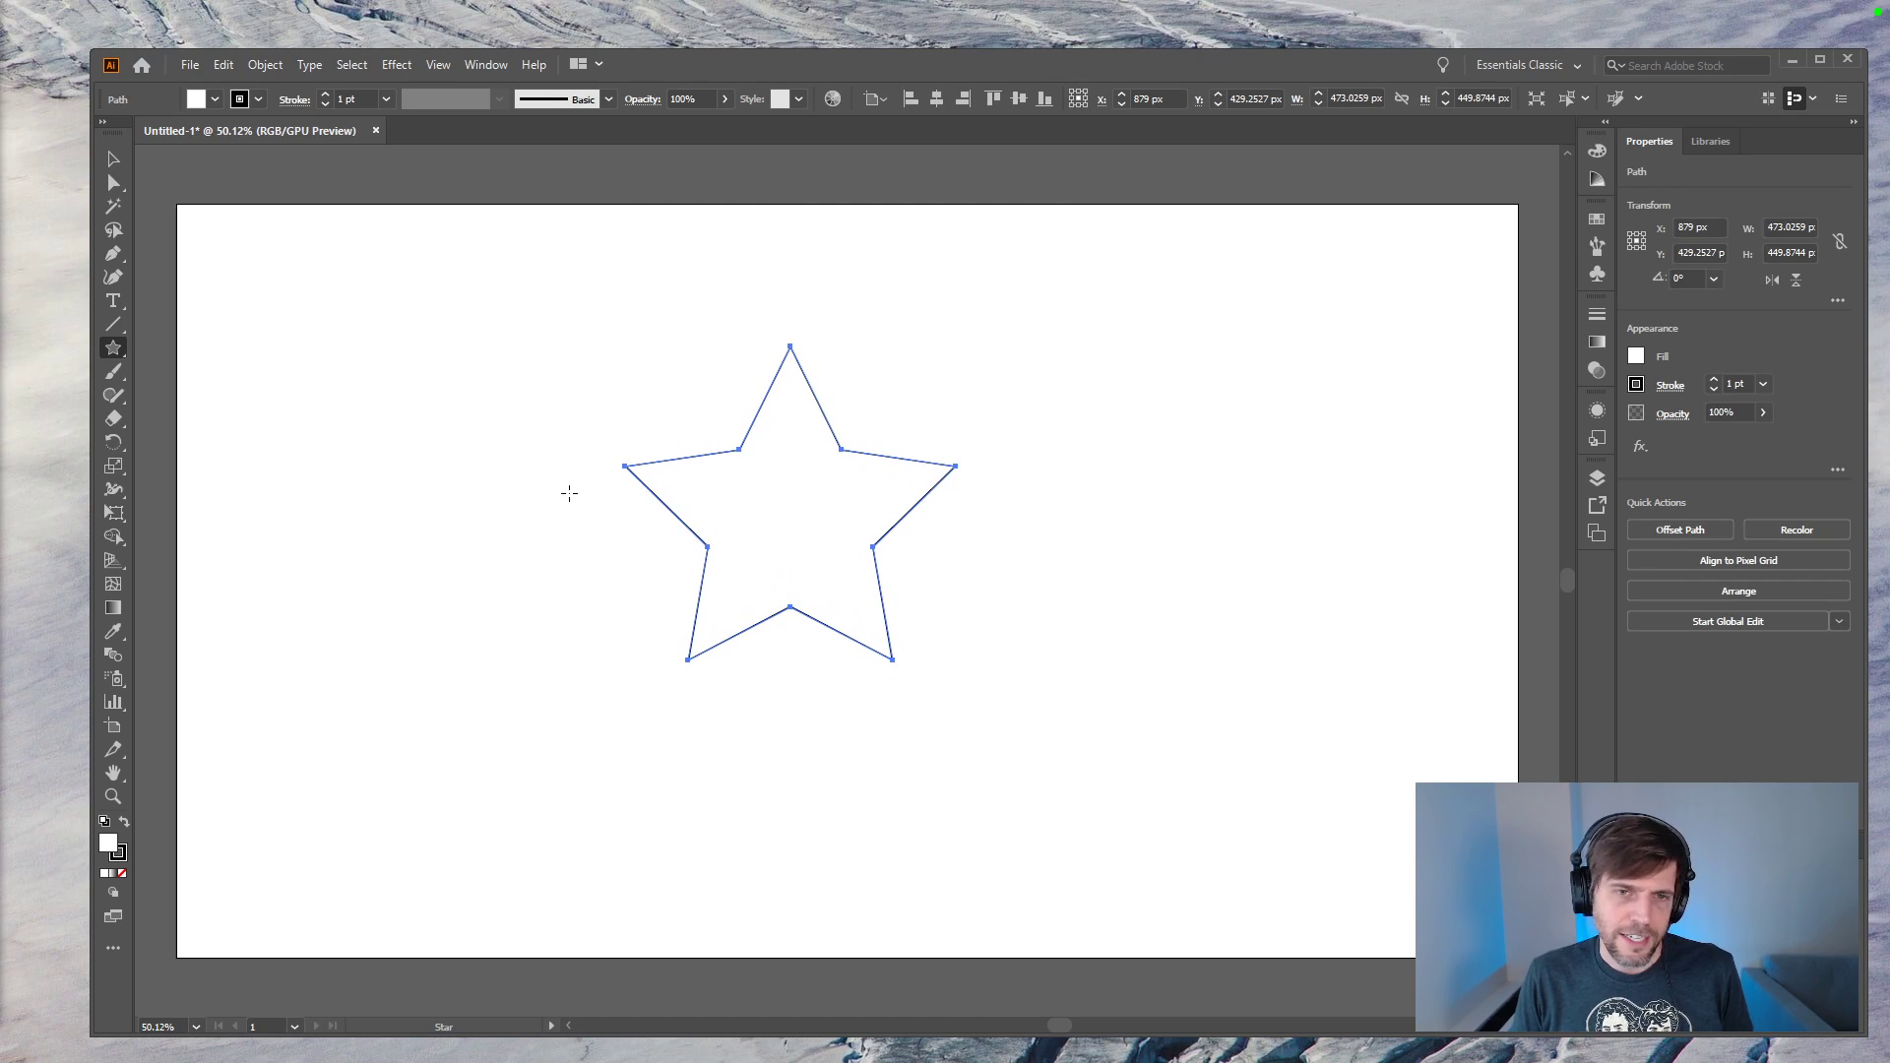
pyautogui.press('a')
pyautogui.moveTo(728, 437)
pyautogui.mouseDown()
pyautogui.moveTo(718, 409)
pyautogui.moveTo(728, 450)
pyautogui.mouseUp()
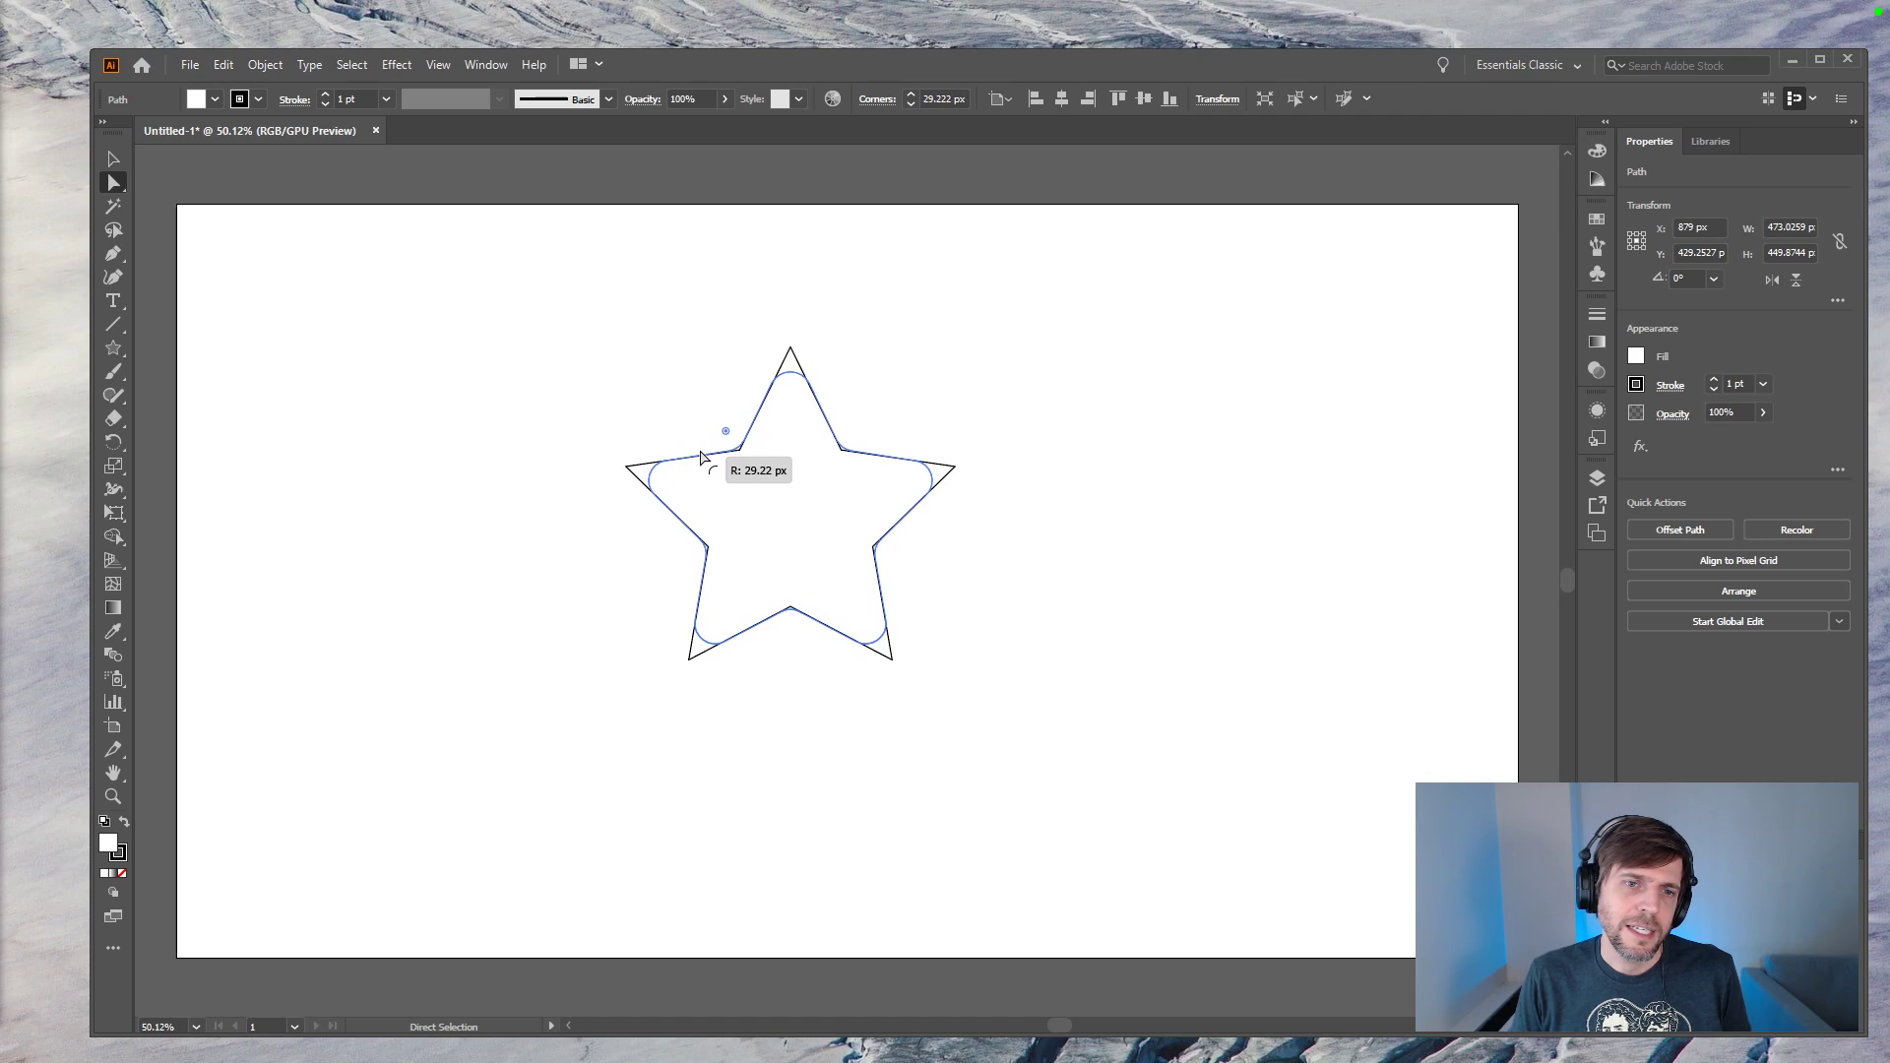
pyautogui.moveTo(704, 458); pyautogui.dragTo(678, 485)
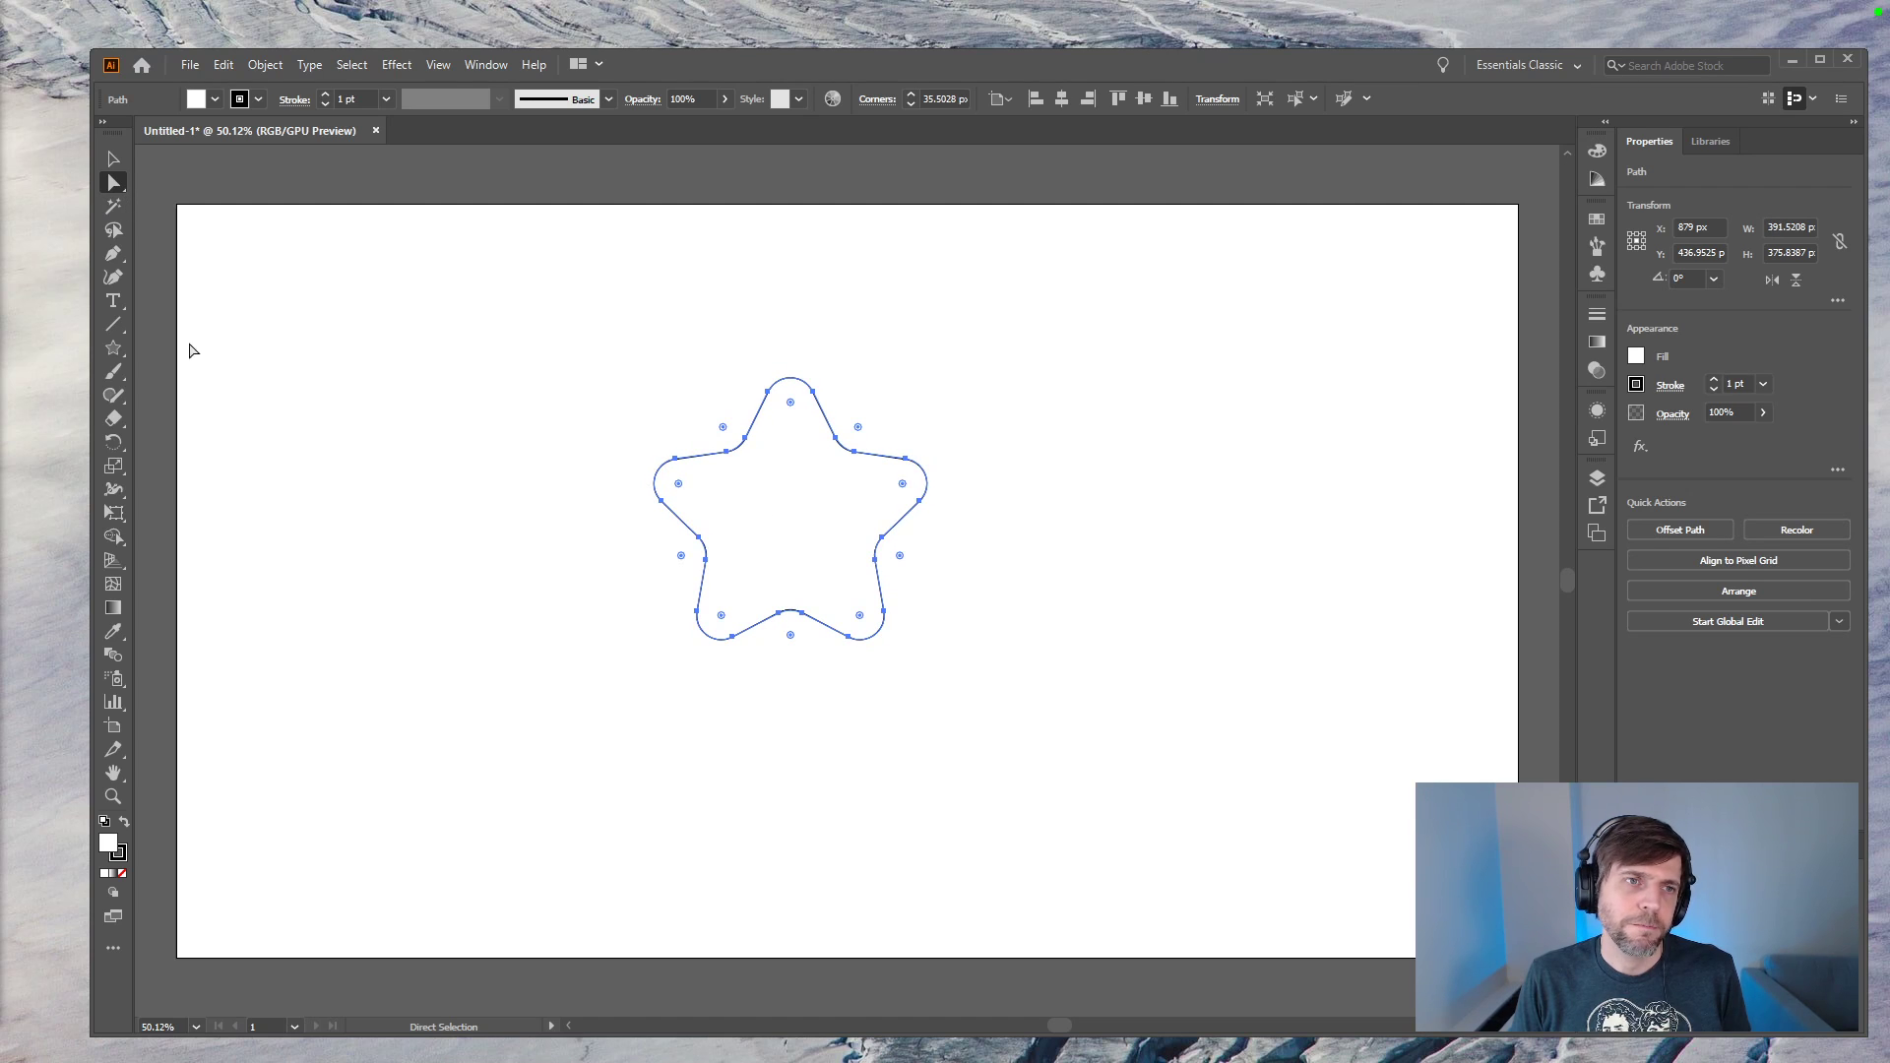
pyautogui.doubleClick(119, 855)
pyautogui.click(627, 467)
pyautogui.click(779, 434)
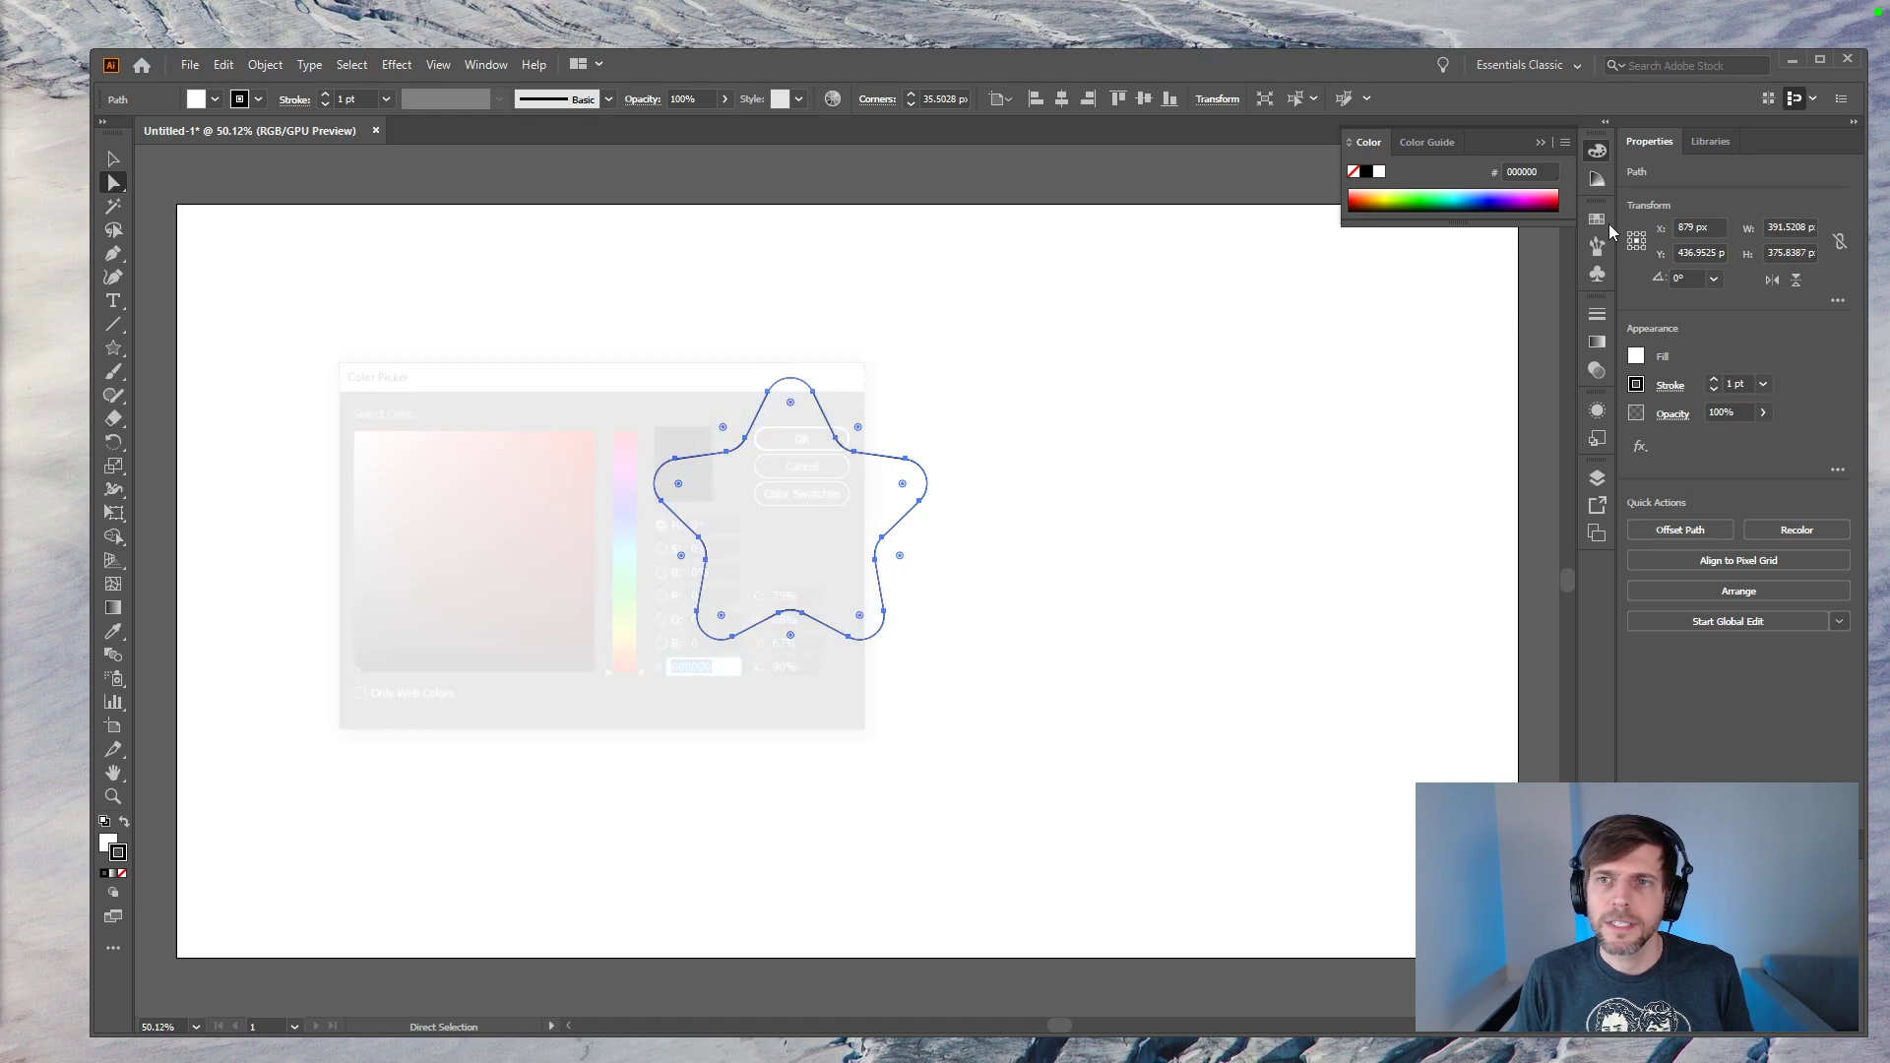
# Step: Show the document's swatches and enlarge their display to reveal all the colour groups
pyautogui.click(1596, 219)
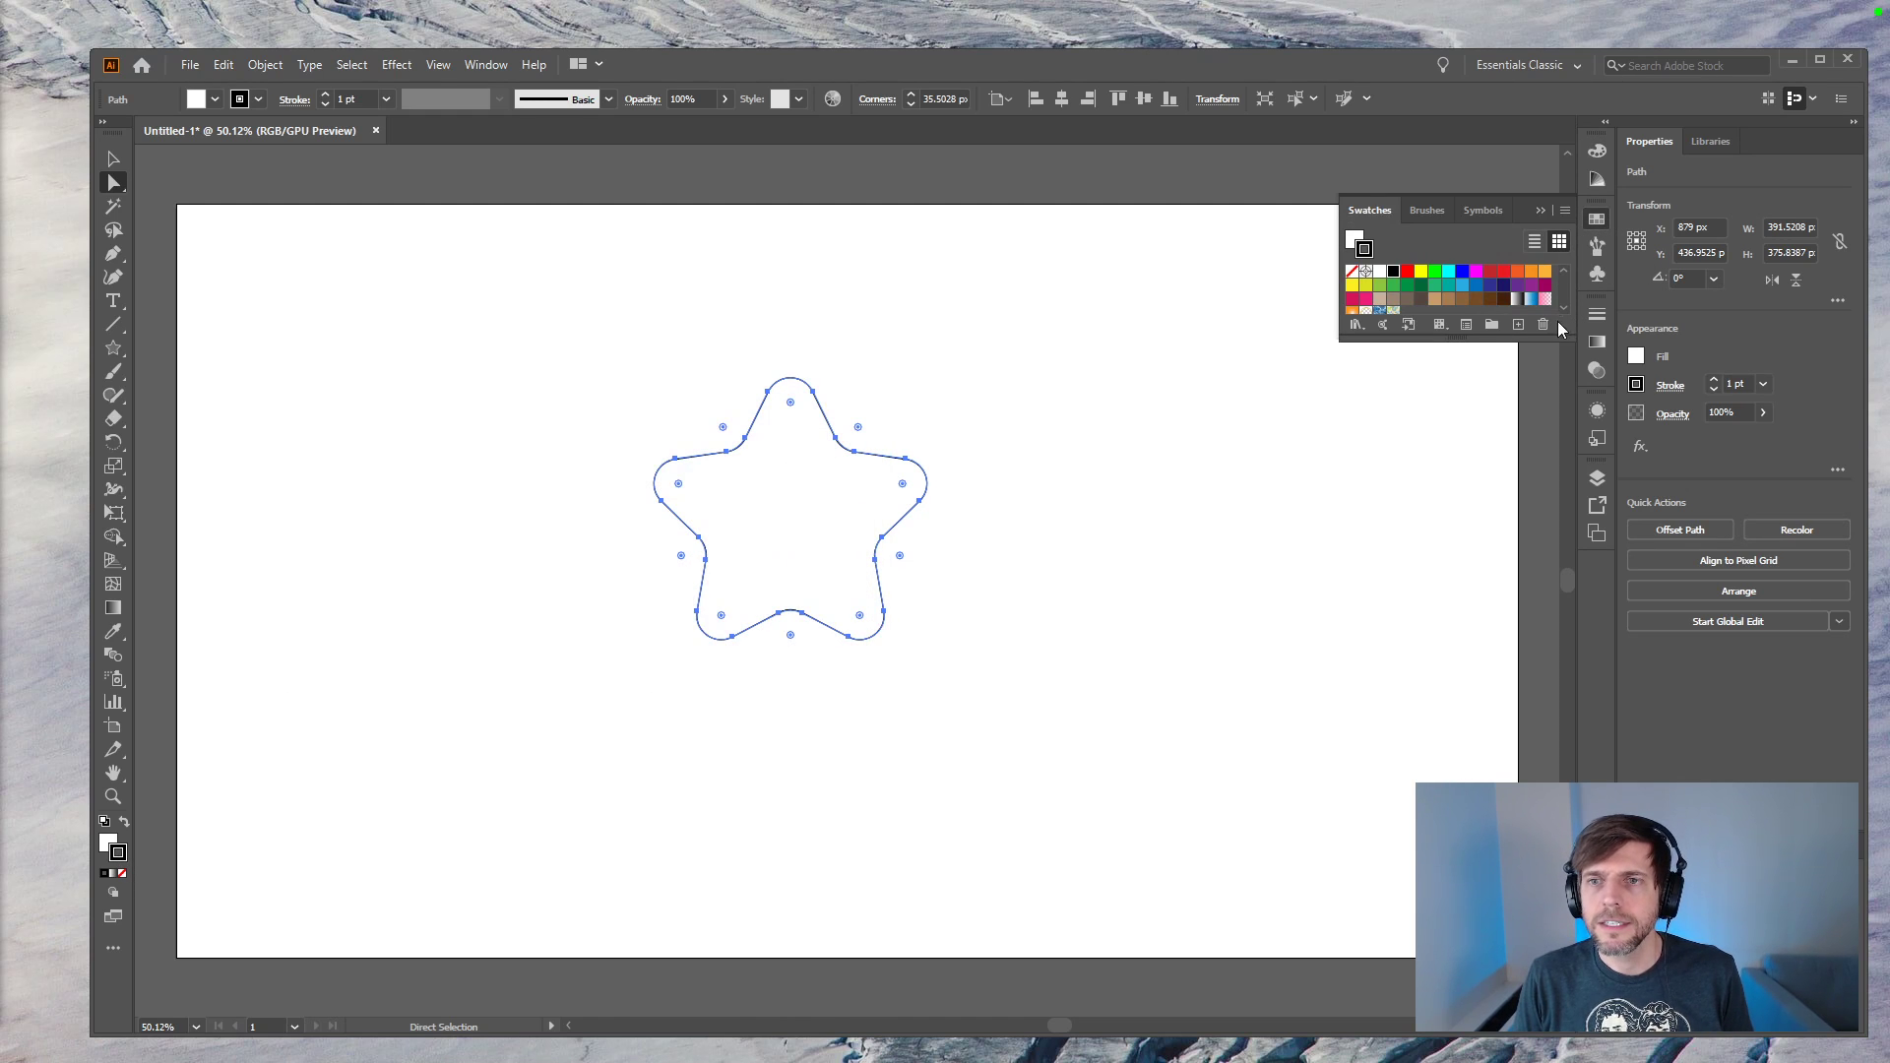
pyautogui.click(1439, 326)
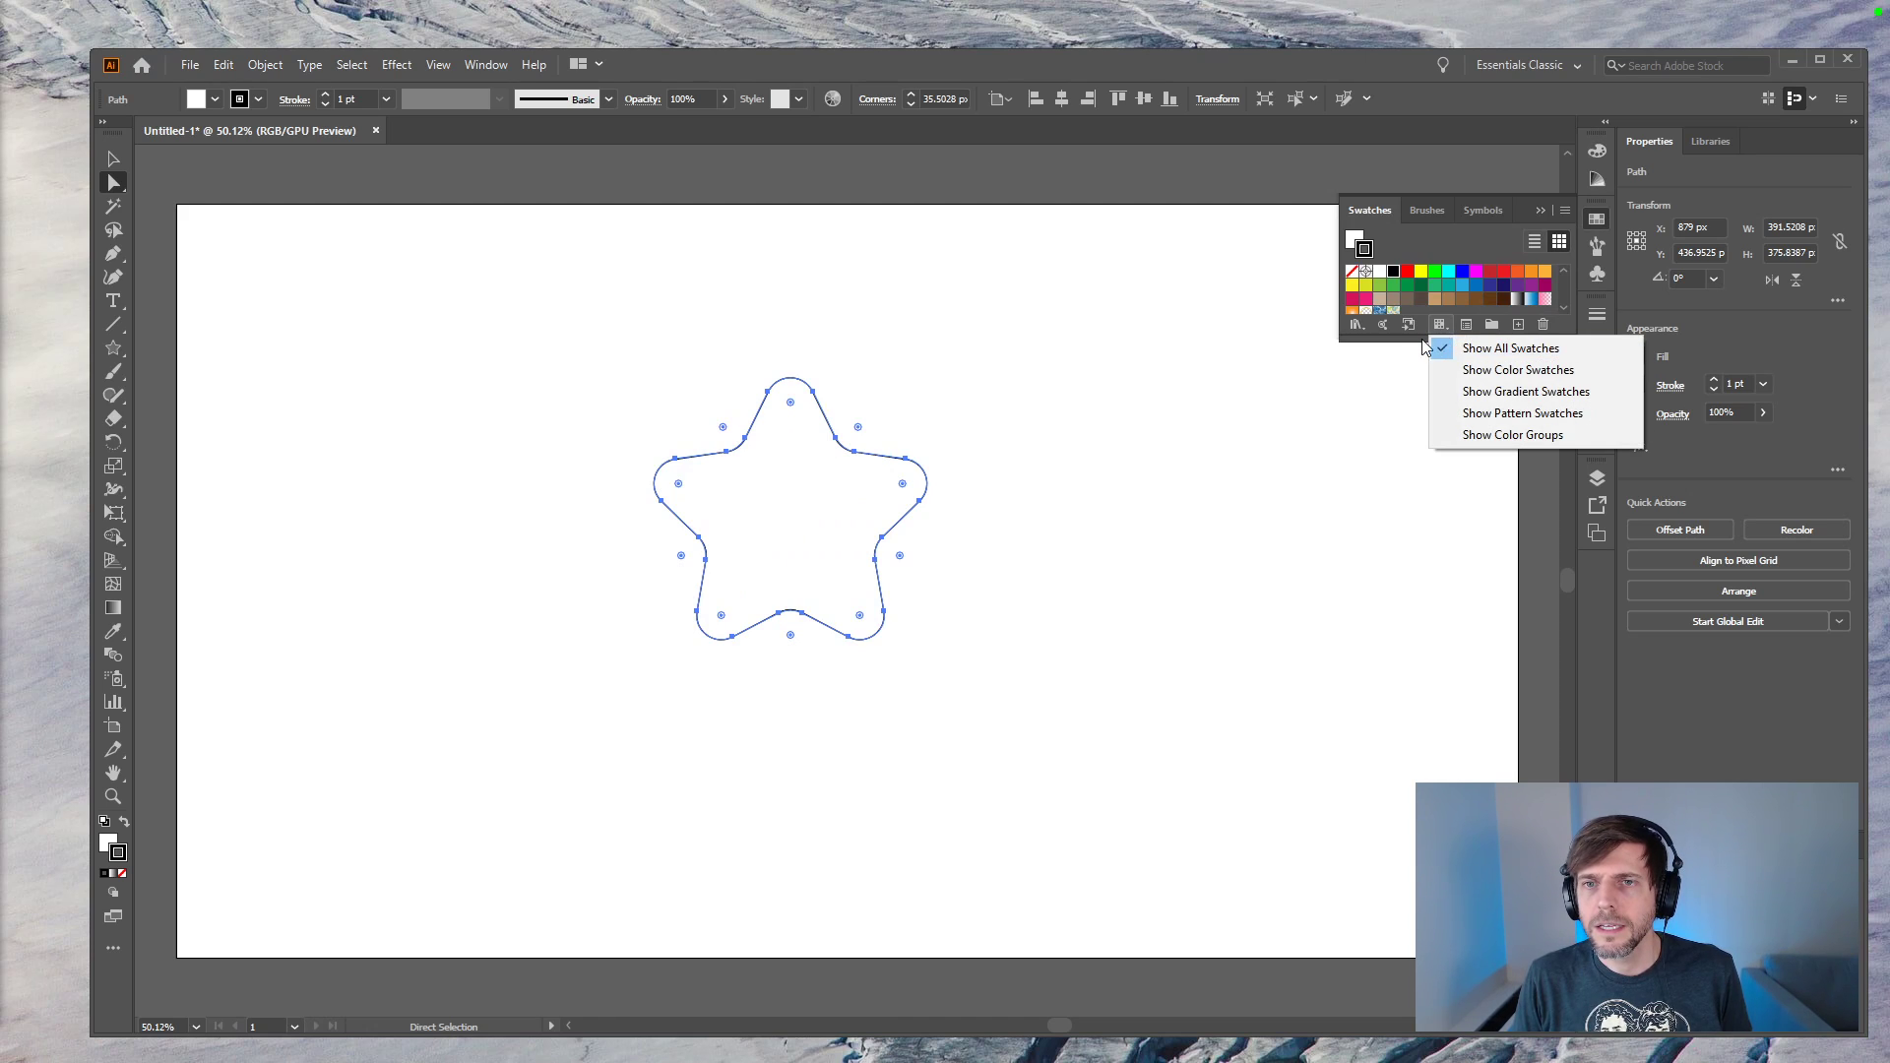
pyautogui.click(1435, 349)
pyautogui.moveTo(1447, 341); pyautogui.dragTo(1443, 532)
pyautogui.click(1437, 517)
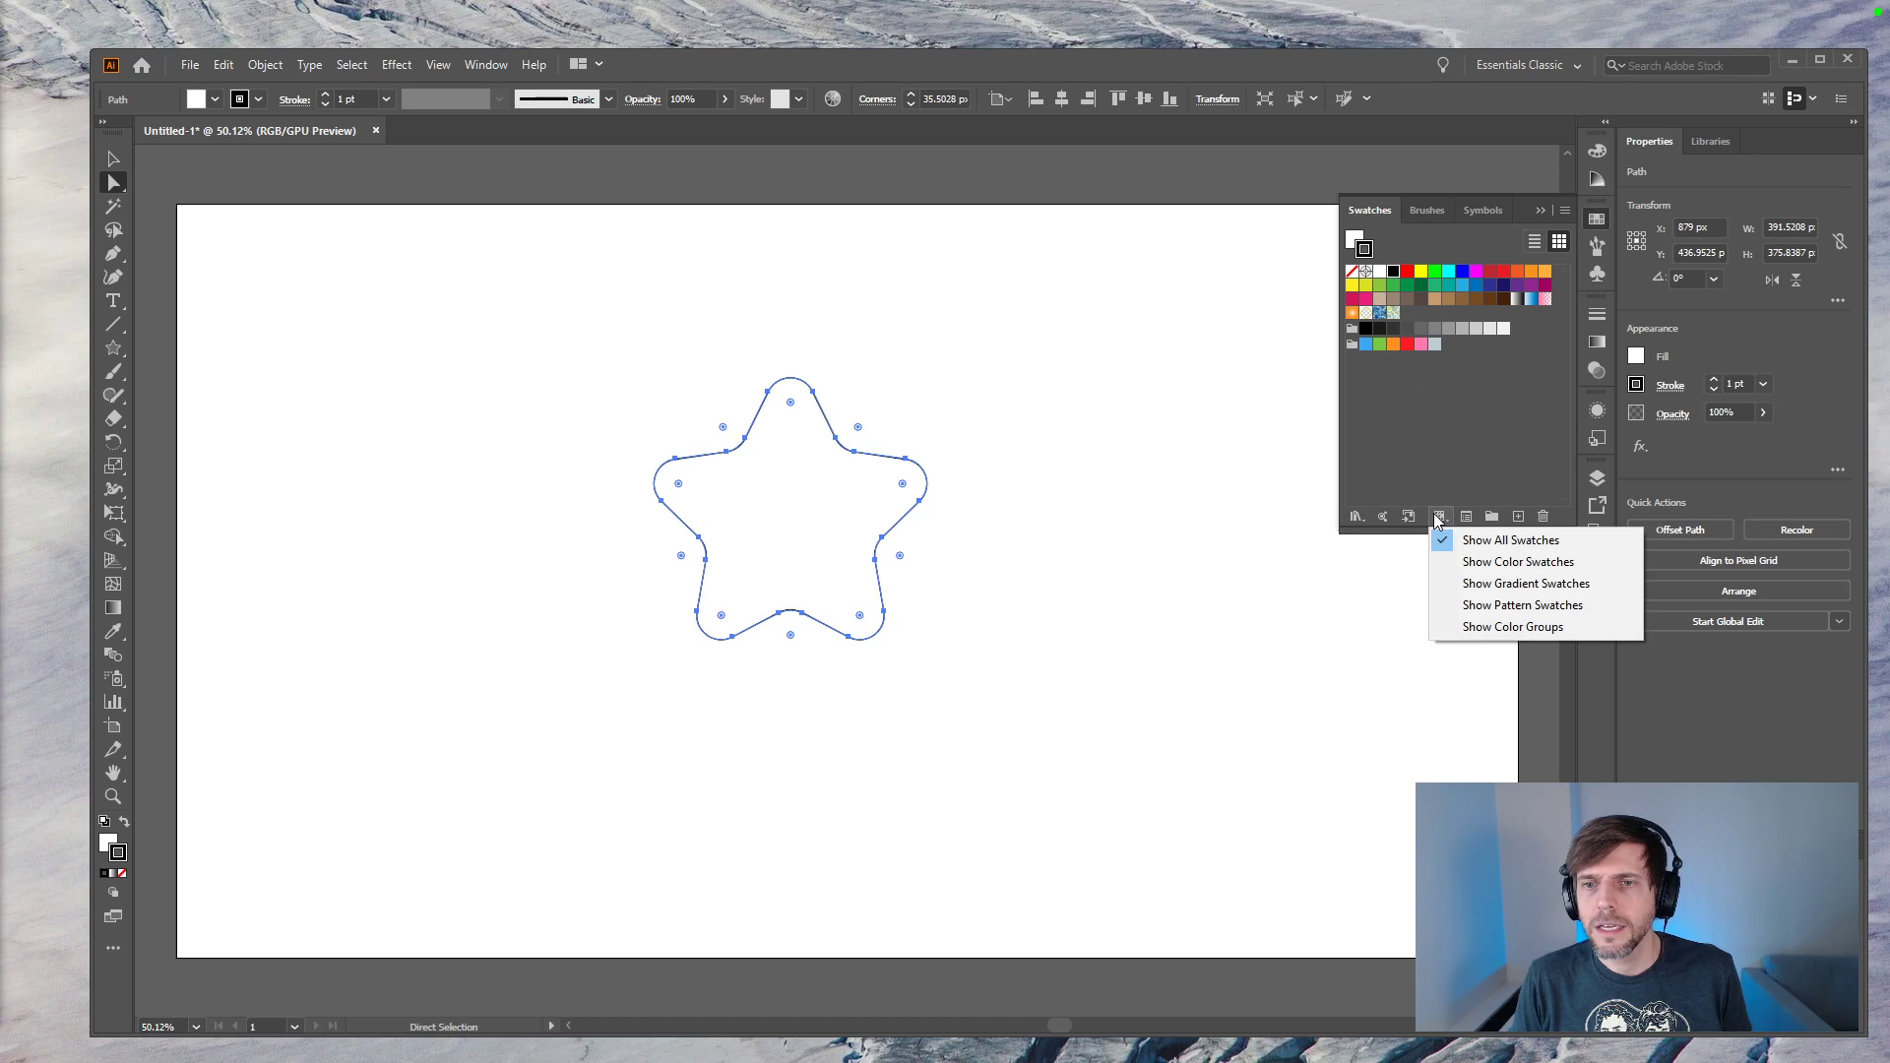
pyautogui.click(1438, 449)
# Step: Open the Pop Art swatch library from the Art History collection, enlarge it and place it below the document's swatches
pyautogui.click(482, 66)
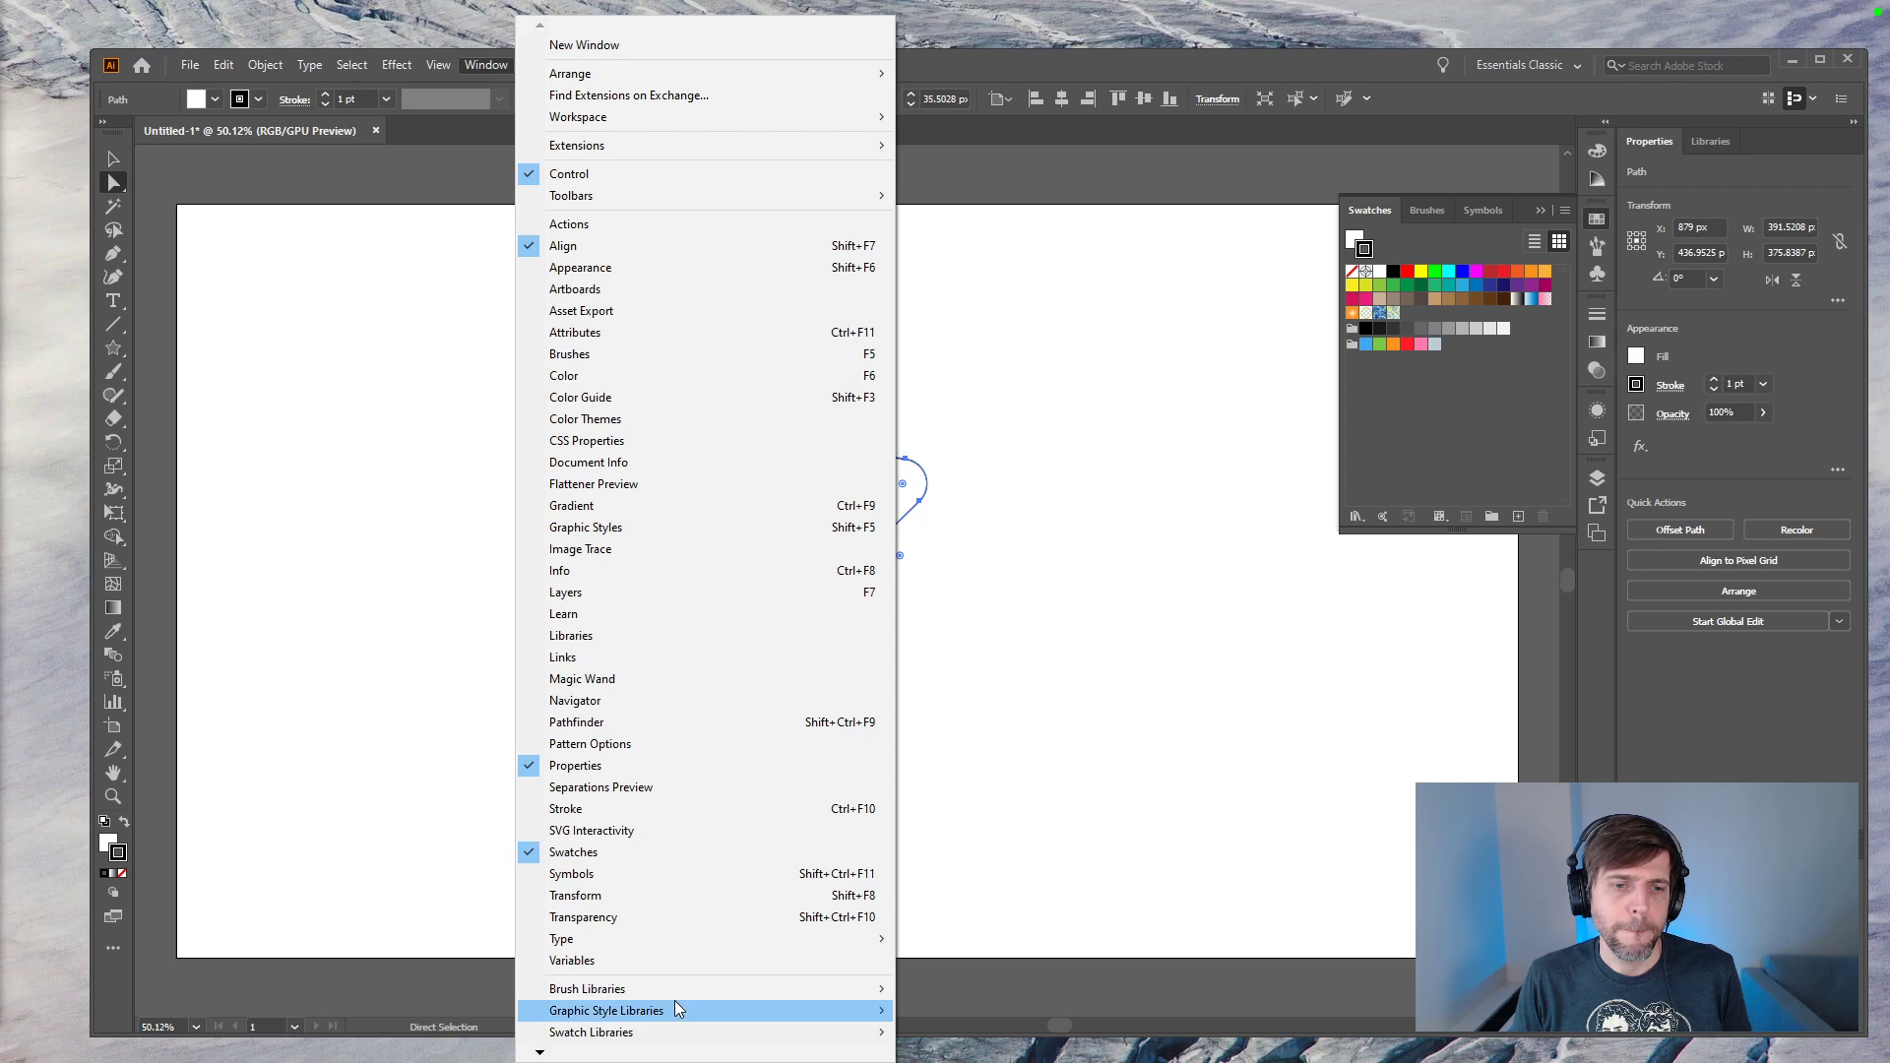
pyautogui.moveTo(689, 1032)
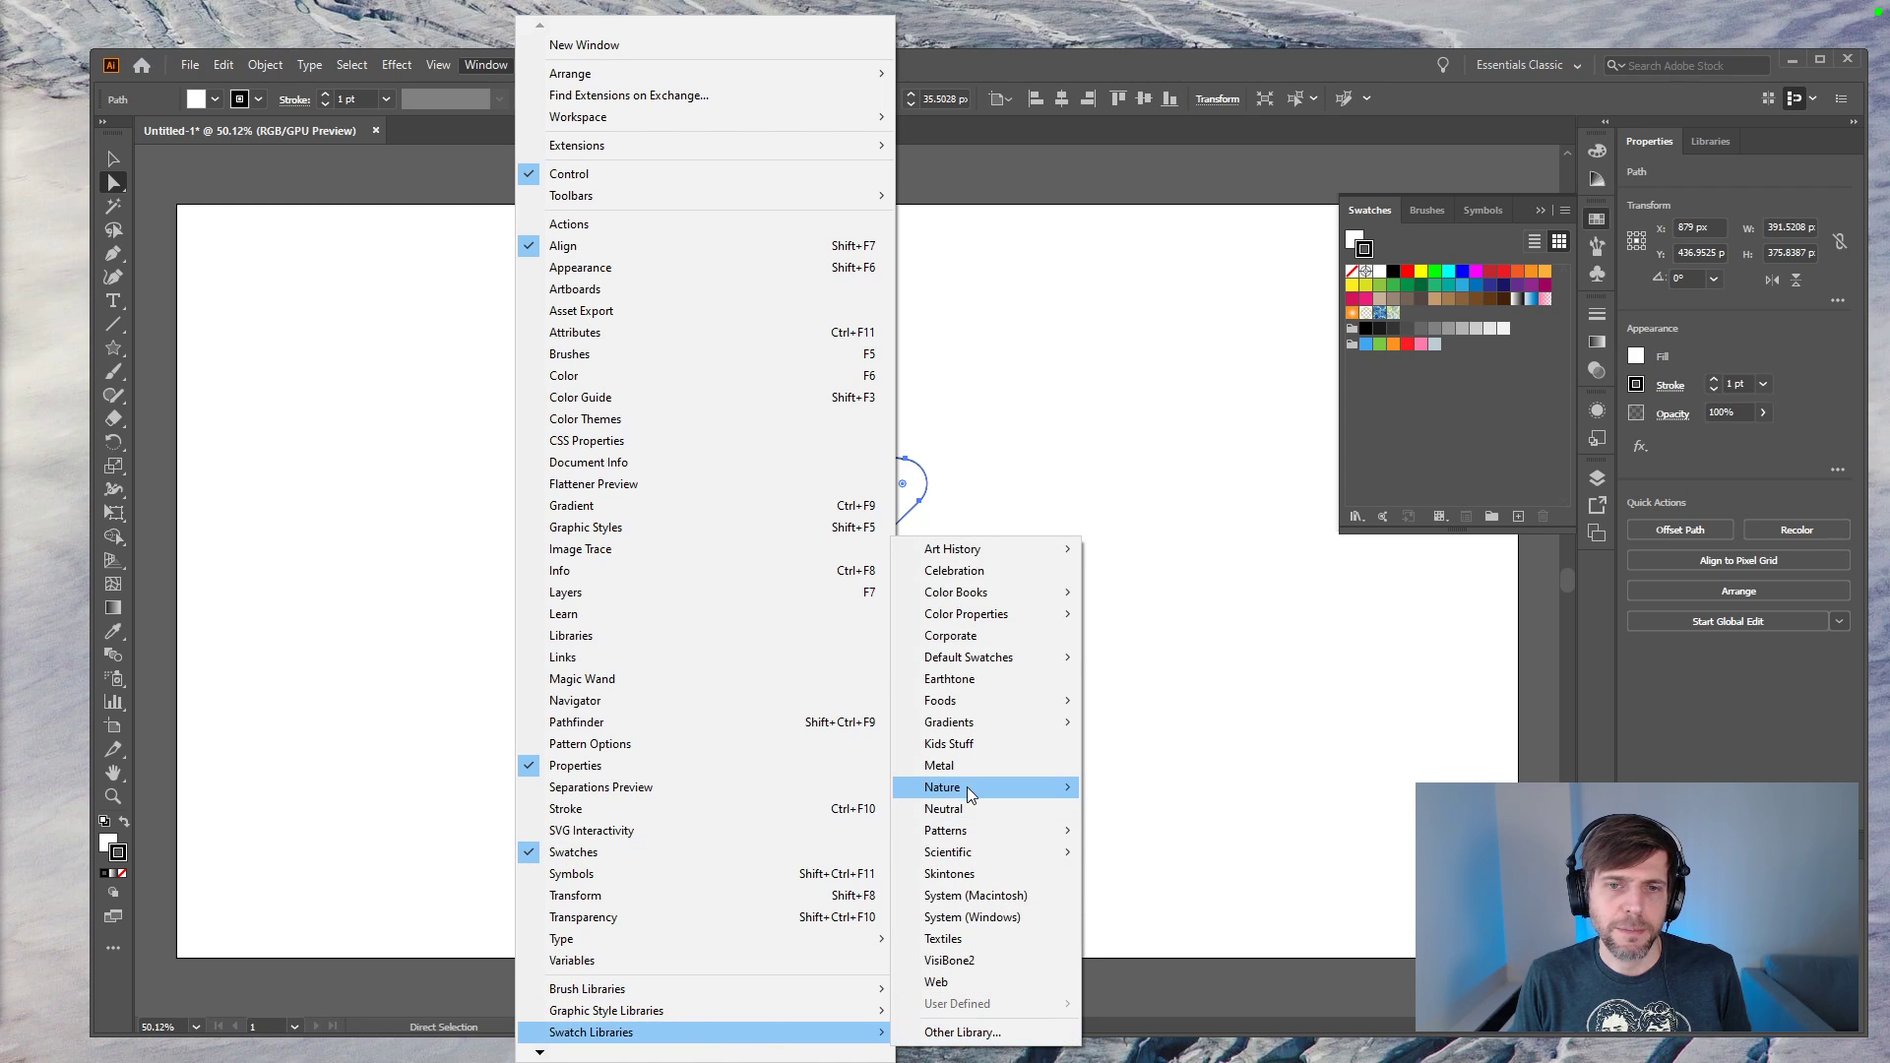
pyautogui.moveTo(995, 547)
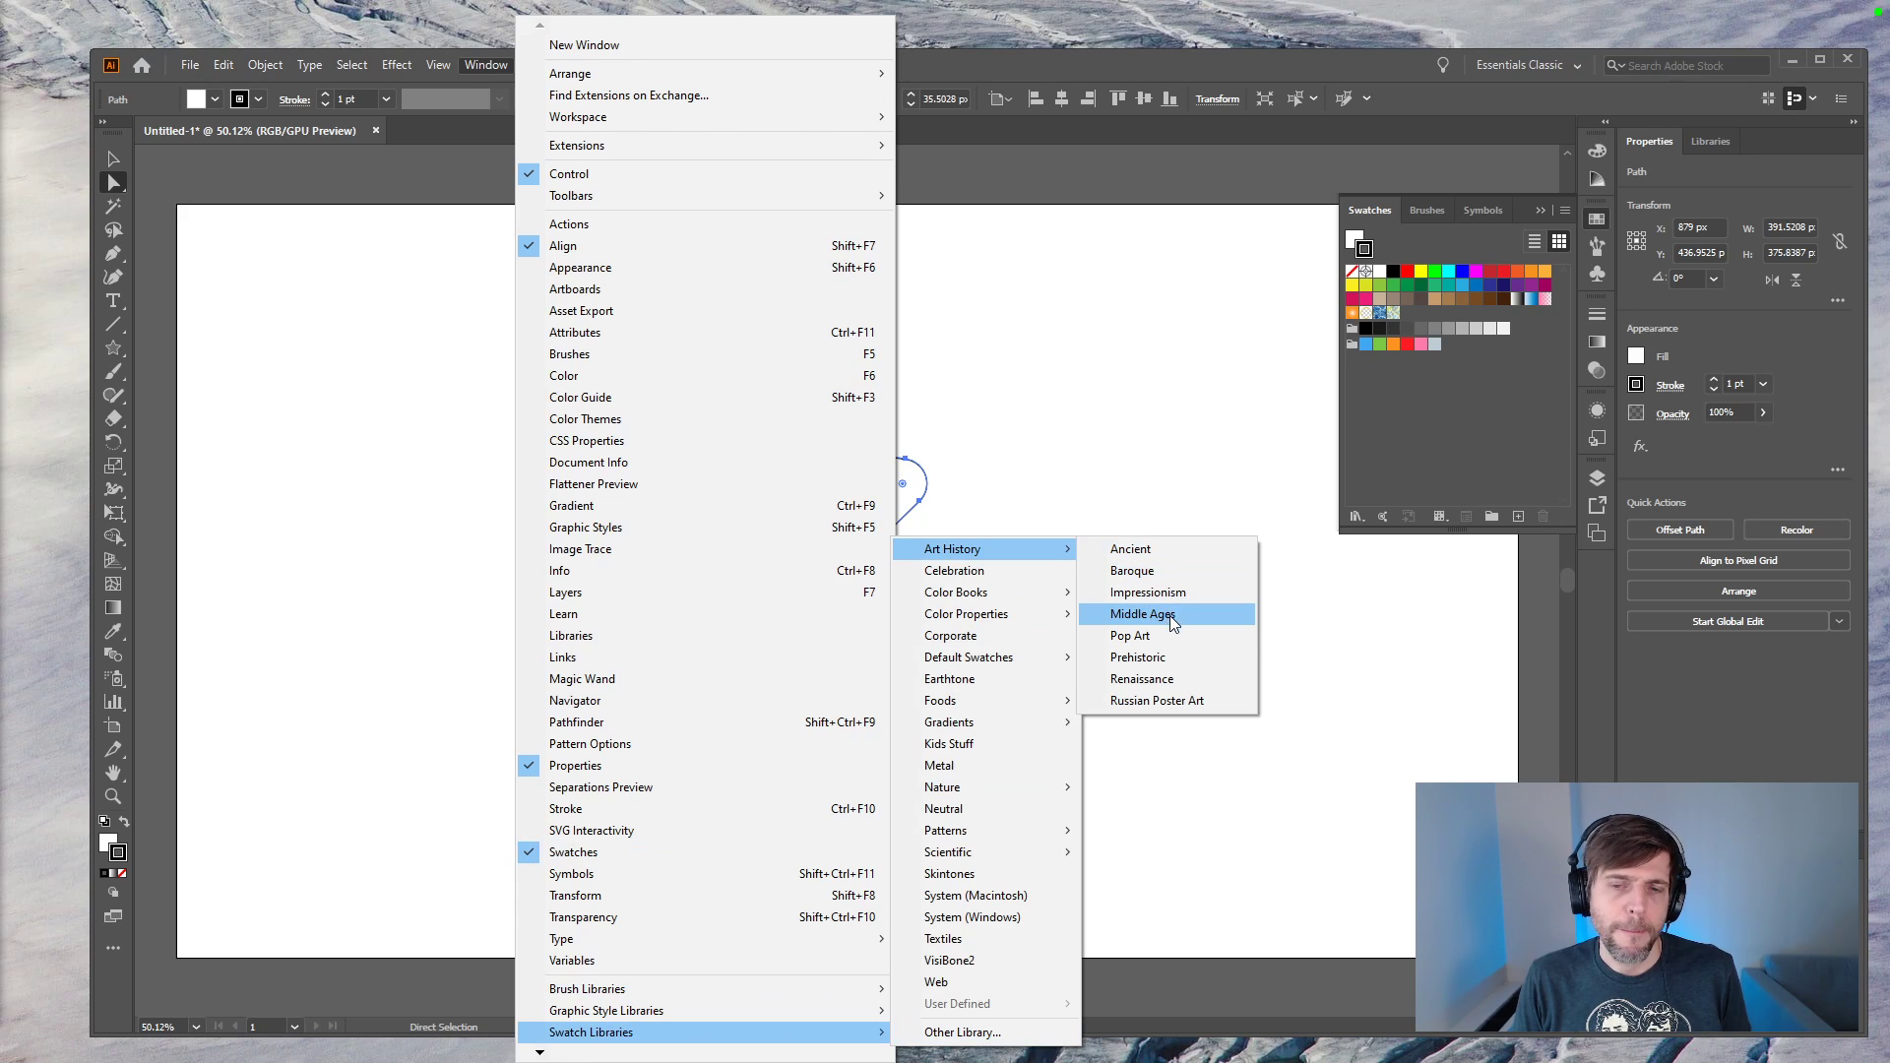
pyautogui.click(1162, 635)
pyautogui.moveTo(942, 465); pyautogui.dragTo(1319, 575)
pyautogui.moveTo(1430, 723); pyautogui.dragTo(1501, 851)
pyautogui.moveTo(1319, 588); pyautogui.dragTo(1351, 597)
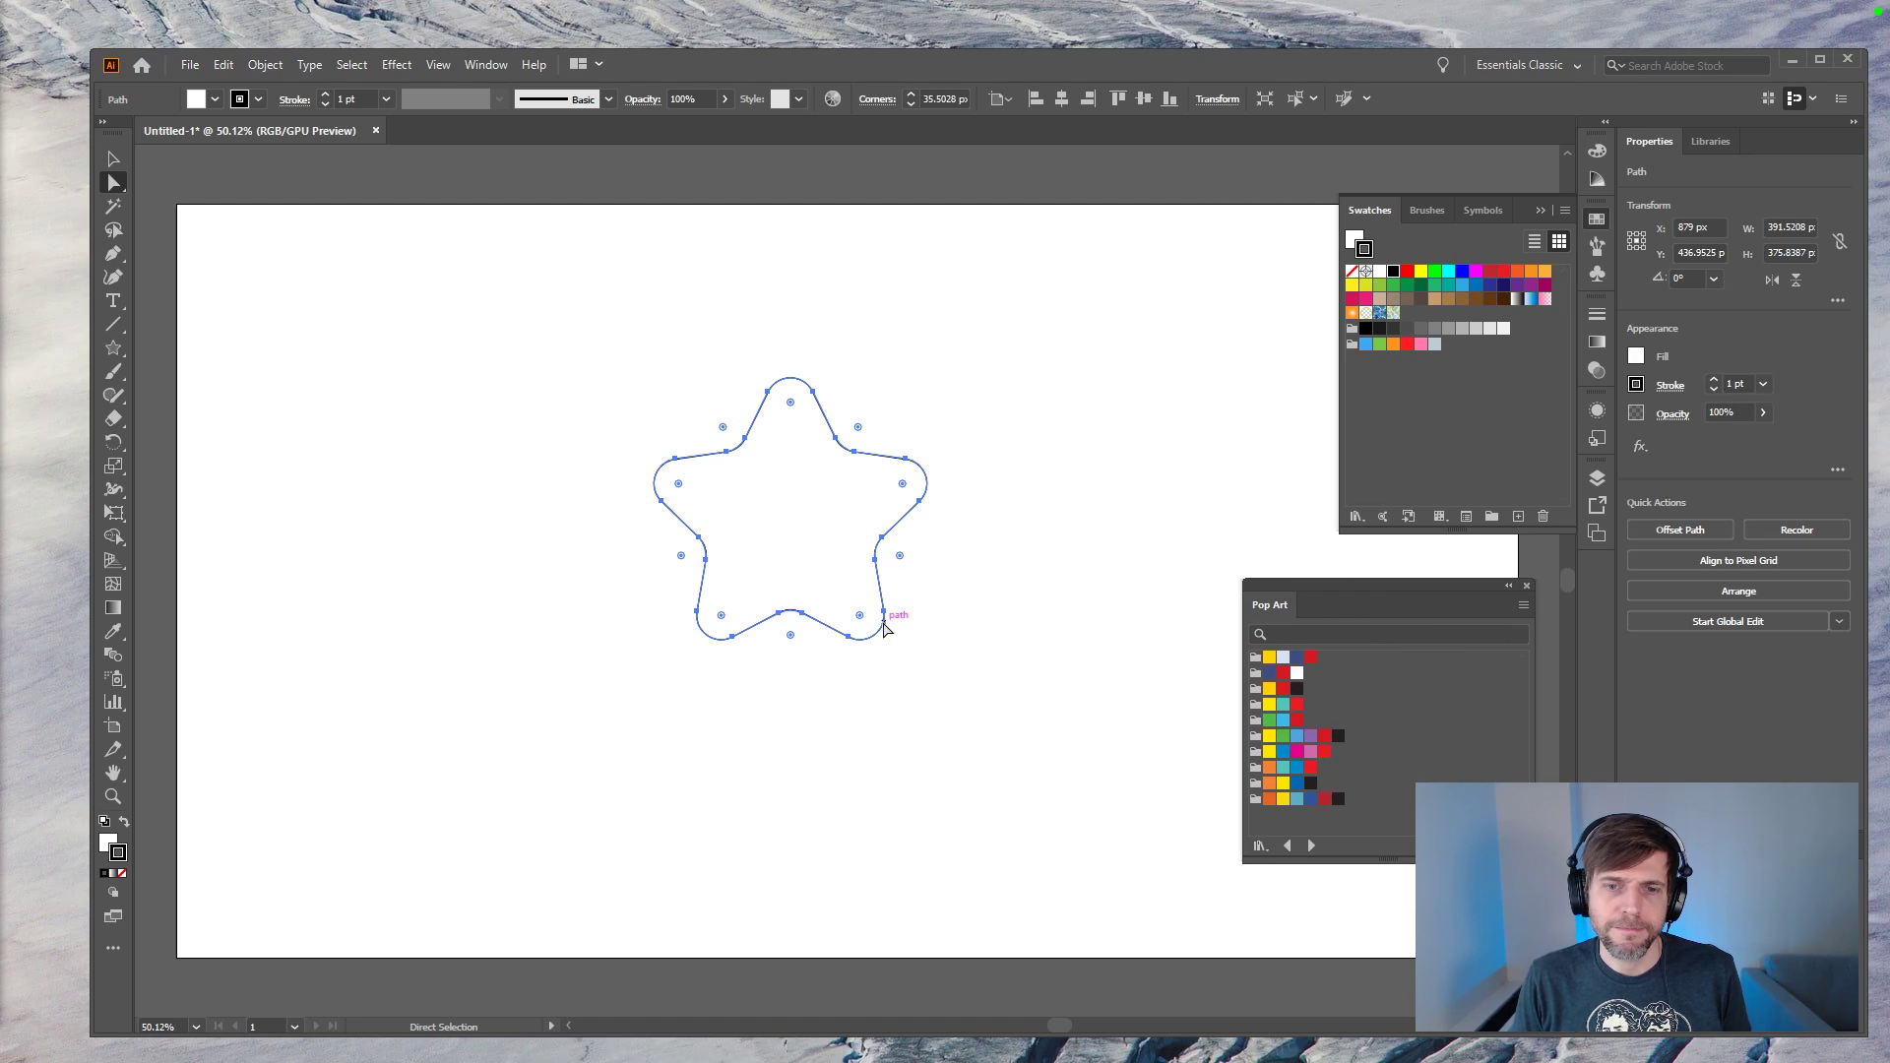
# Step: Set the stroke to a green Pop Art swatch, trying a weight of 8 pt before settling on 12 pt
pyautogui.click(1283, 736)
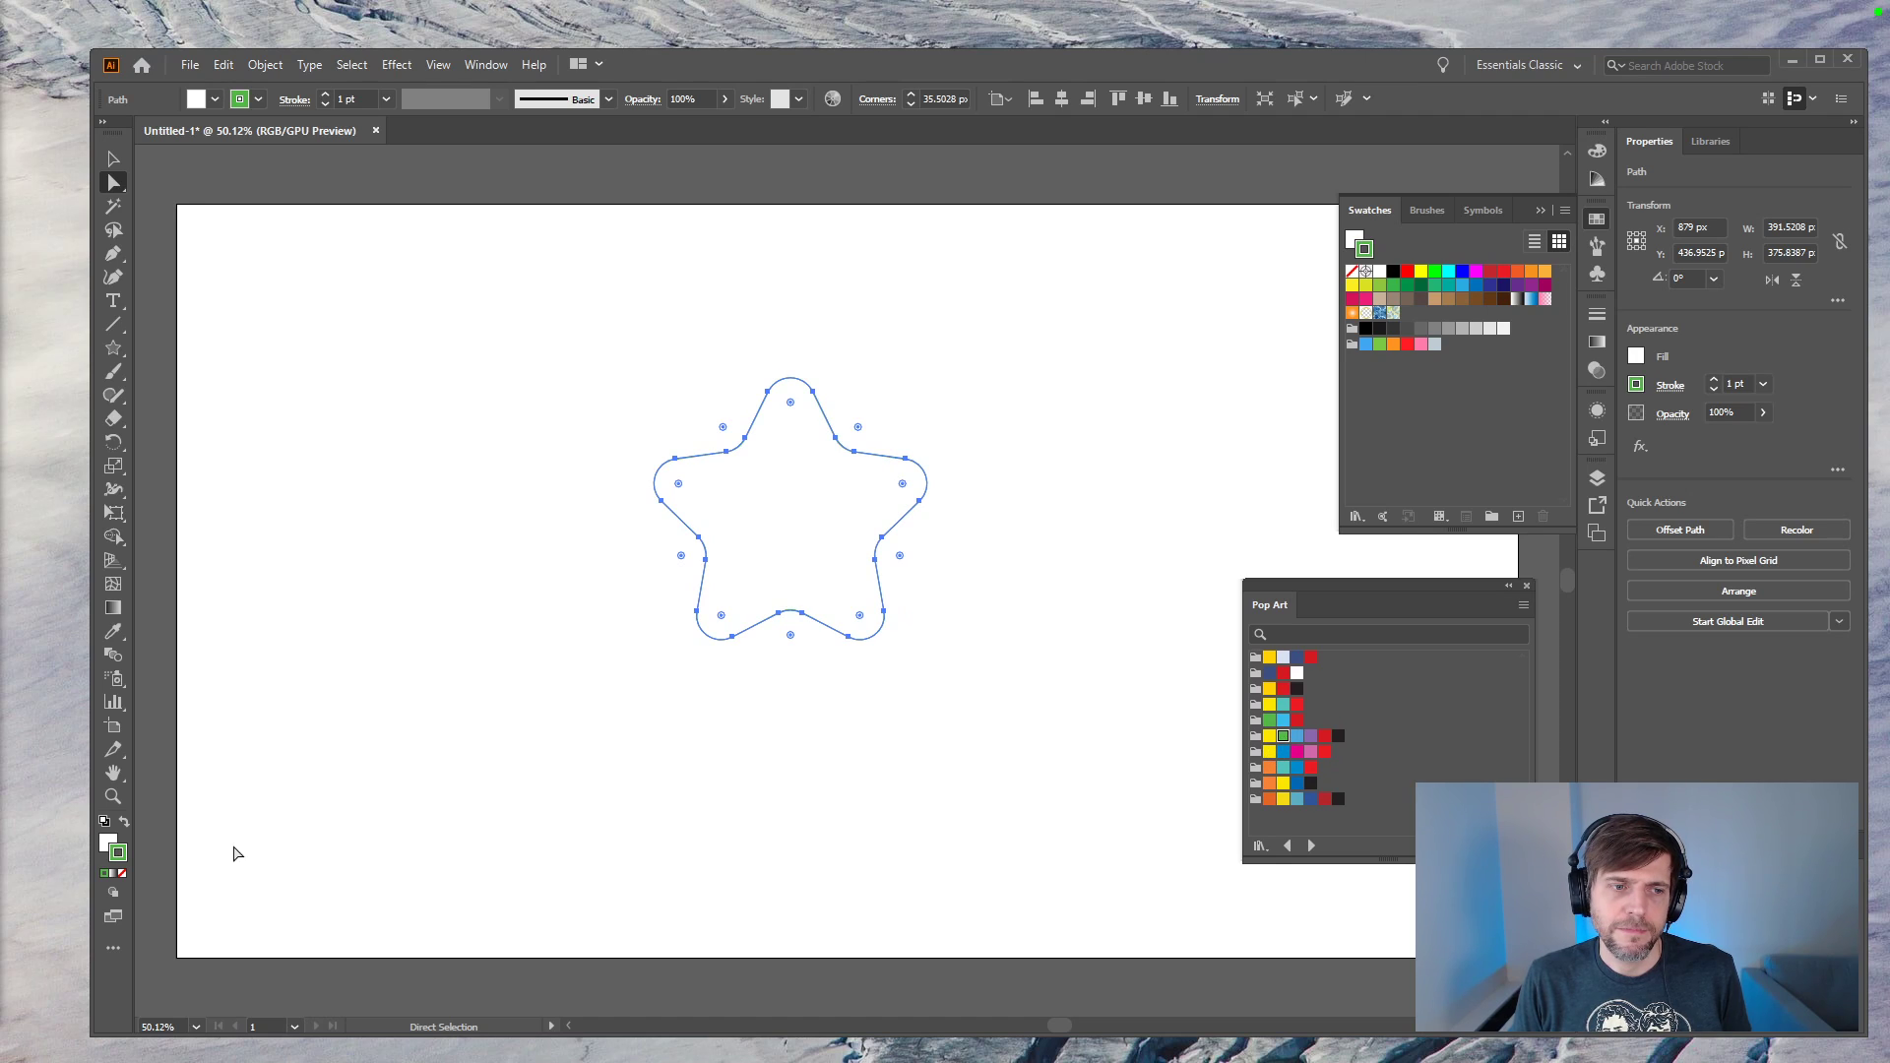
pyautogui.click(283, 106)
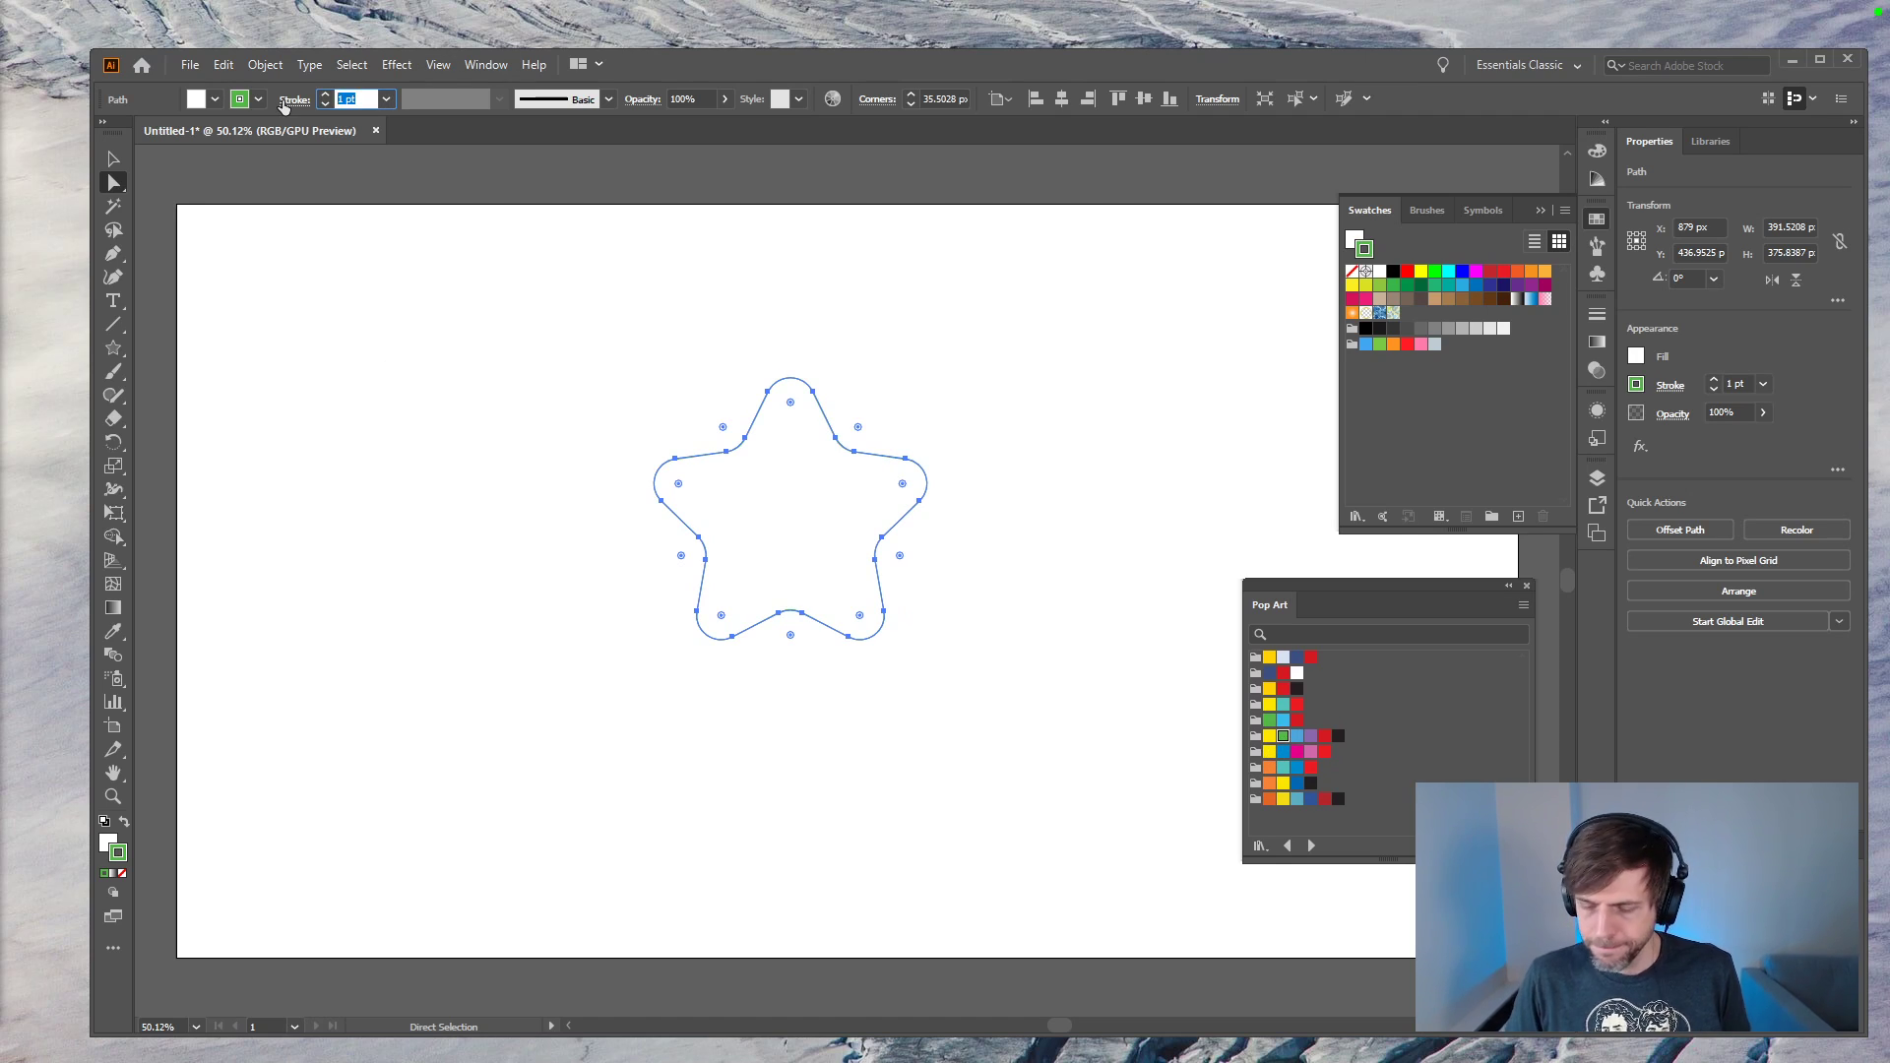
pyautogui.write('8')
pyautogui.press('Return')
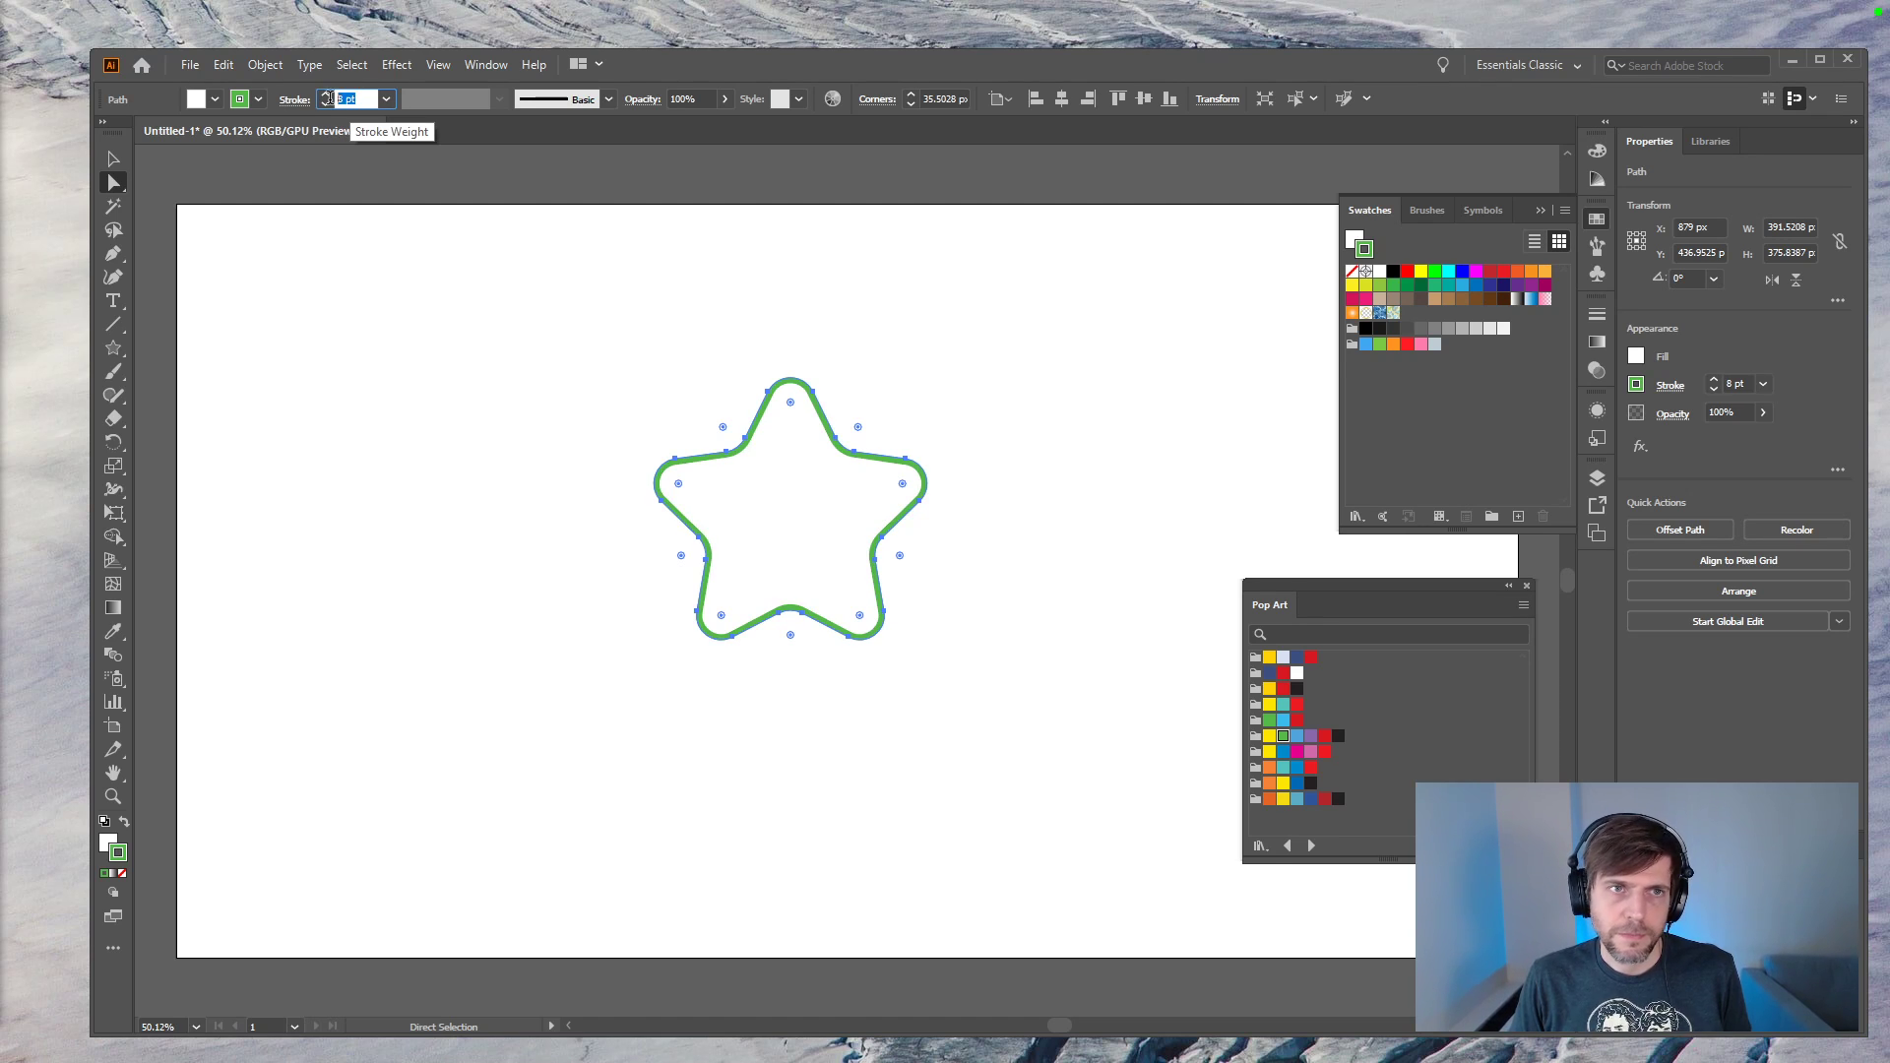
pyautogui.write('12')
pyautogui.press('Return')
# Step: Delete the rounded star from the artboard
pyautogui.click(106, 158)
pyautogui.moveTo(646, 404); pyautogui.dragTo(837, 550)
pyautogui.press('Delete')
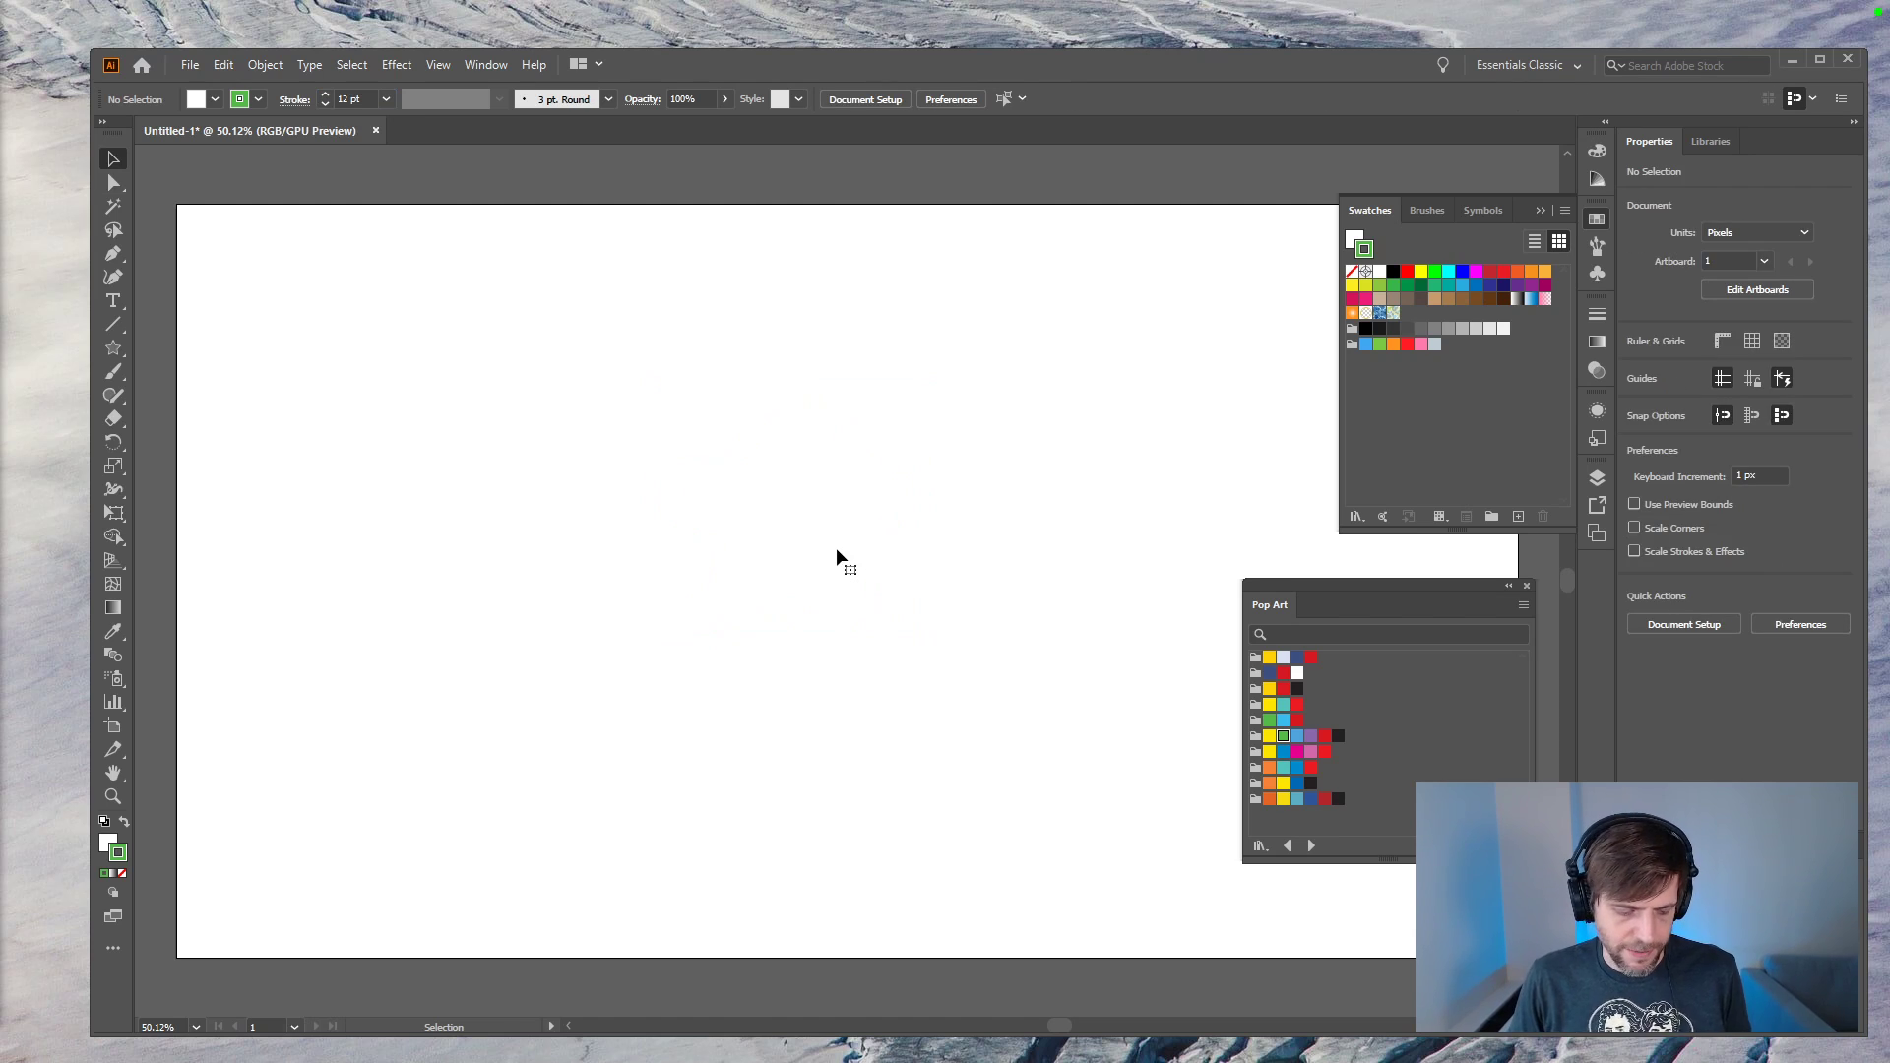
# Step: Create a 128 × 128 px square near the artboard's centre to gauge its size
pyautogui.press('m')
pyautogui.click(857, 515)
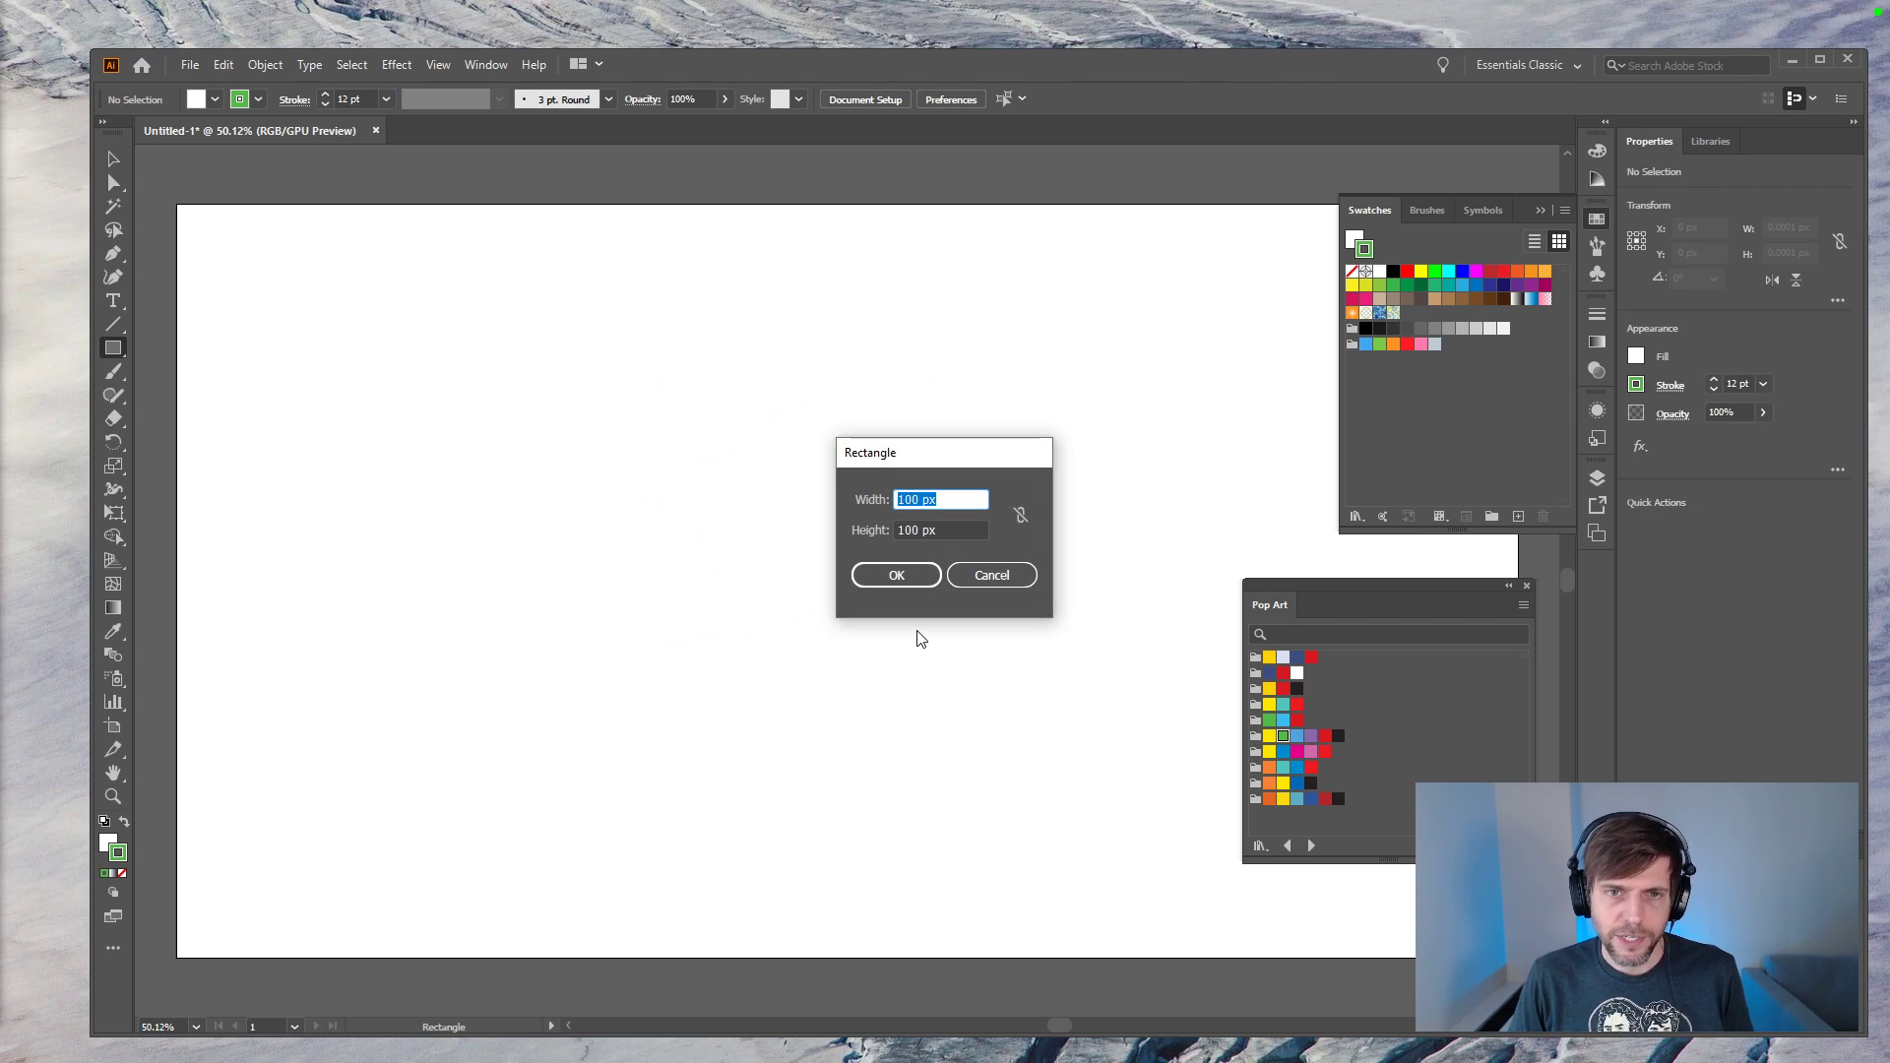
pyautogui.write('128')
pyautogui.press('Tab')
pyautogui.write('128')
pyautogui.press('Return')
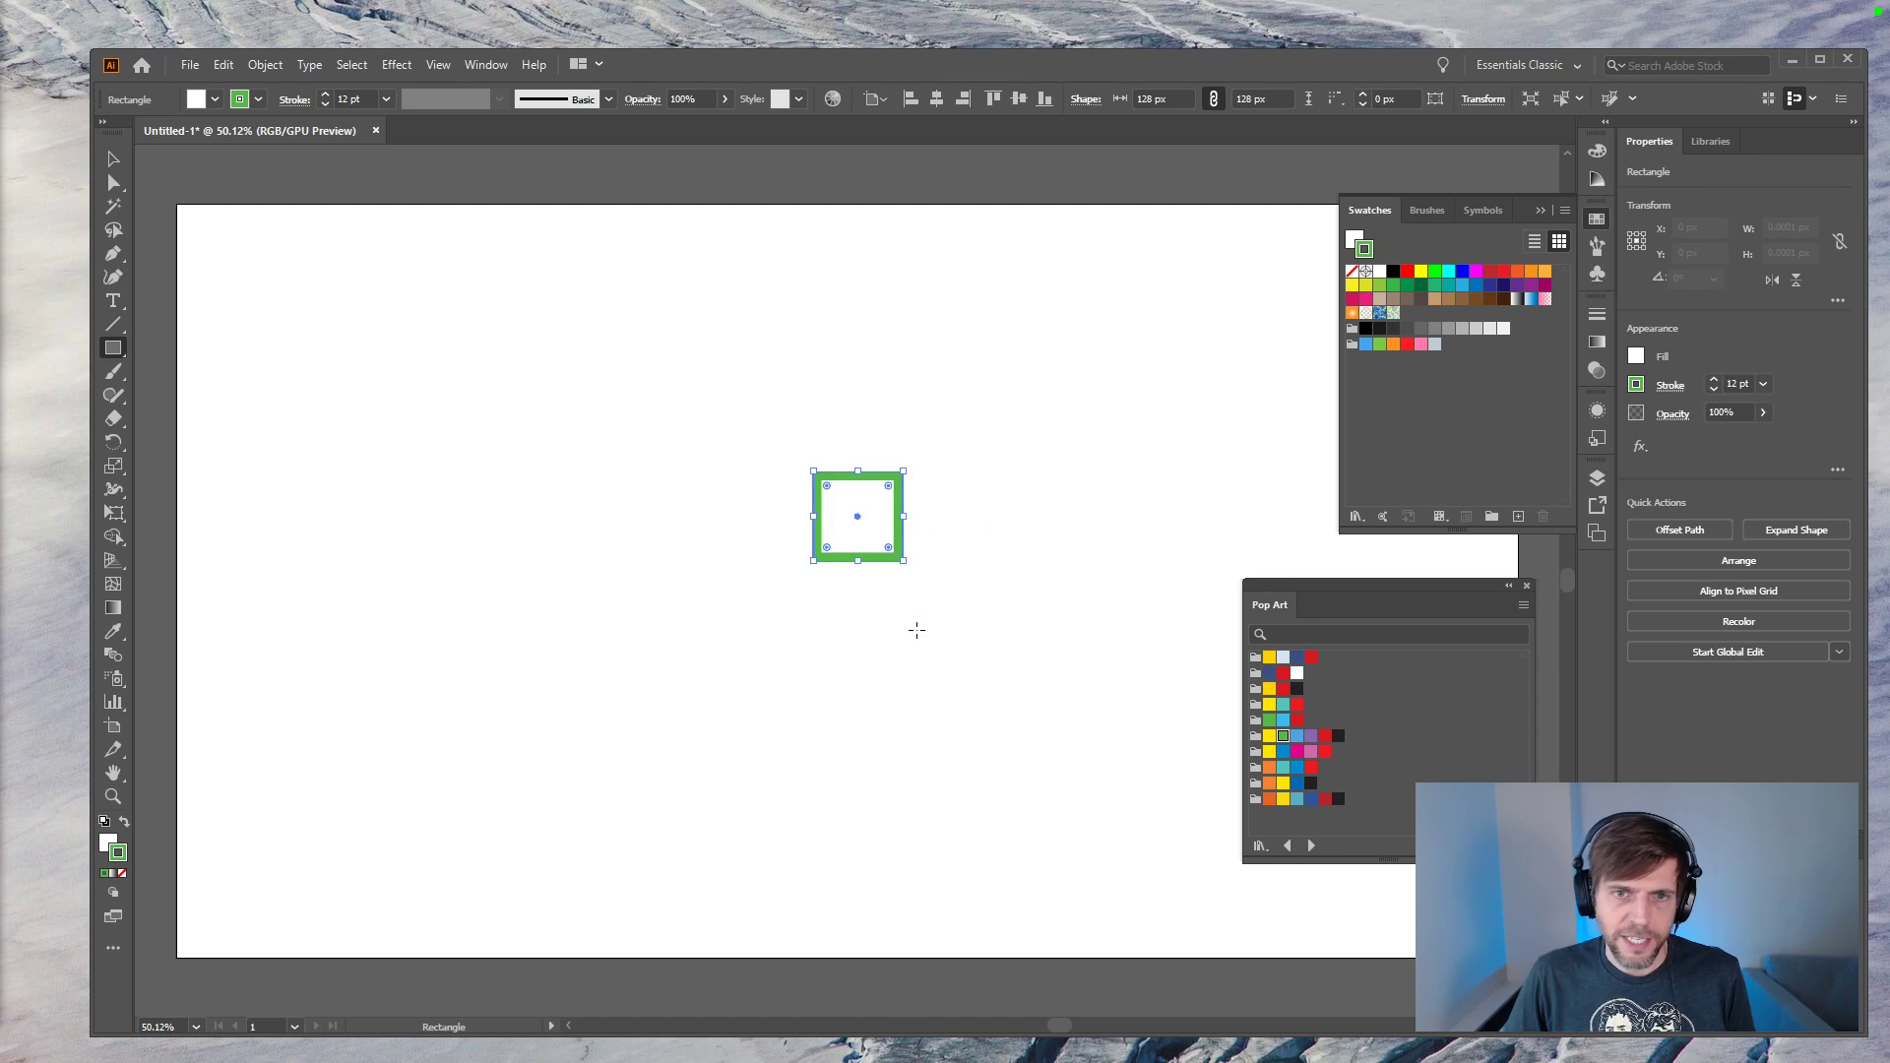
# Step: Delete the small square and create a 512 × 512 px square near the artboard's centre instead
pyautogui.press('Delete')
pyautogui.click(844, 552)
pyautogui.write('512')
pyautogui.press('Tab')
pyautogui.write('512')
pyautogui.press('Return')
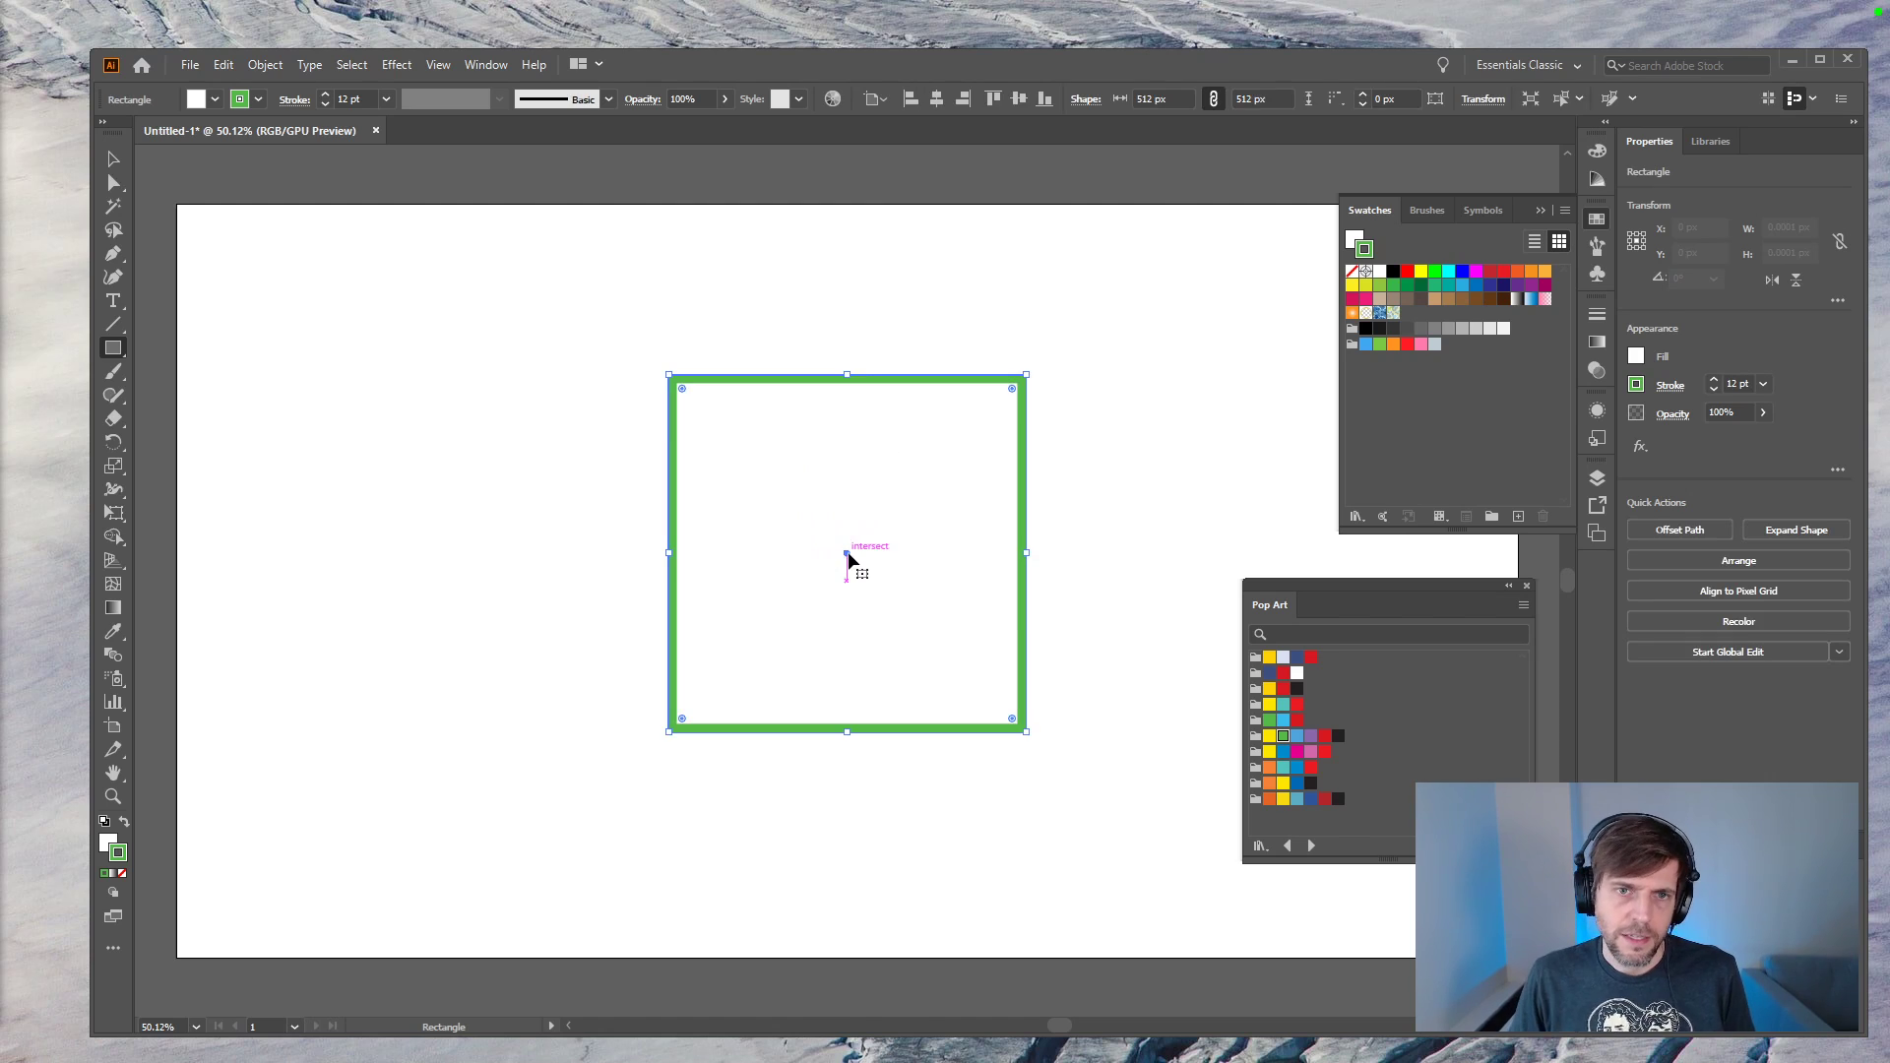
# Step: Delete the 512 px square and create a five-pointed star with radii of 512 px and 256 px
pyautogui.press('Delete')
pyautogui.moveTo(110, 352); pyautogui.dragTo(187, 442)
pyautogui.click(763, 455)
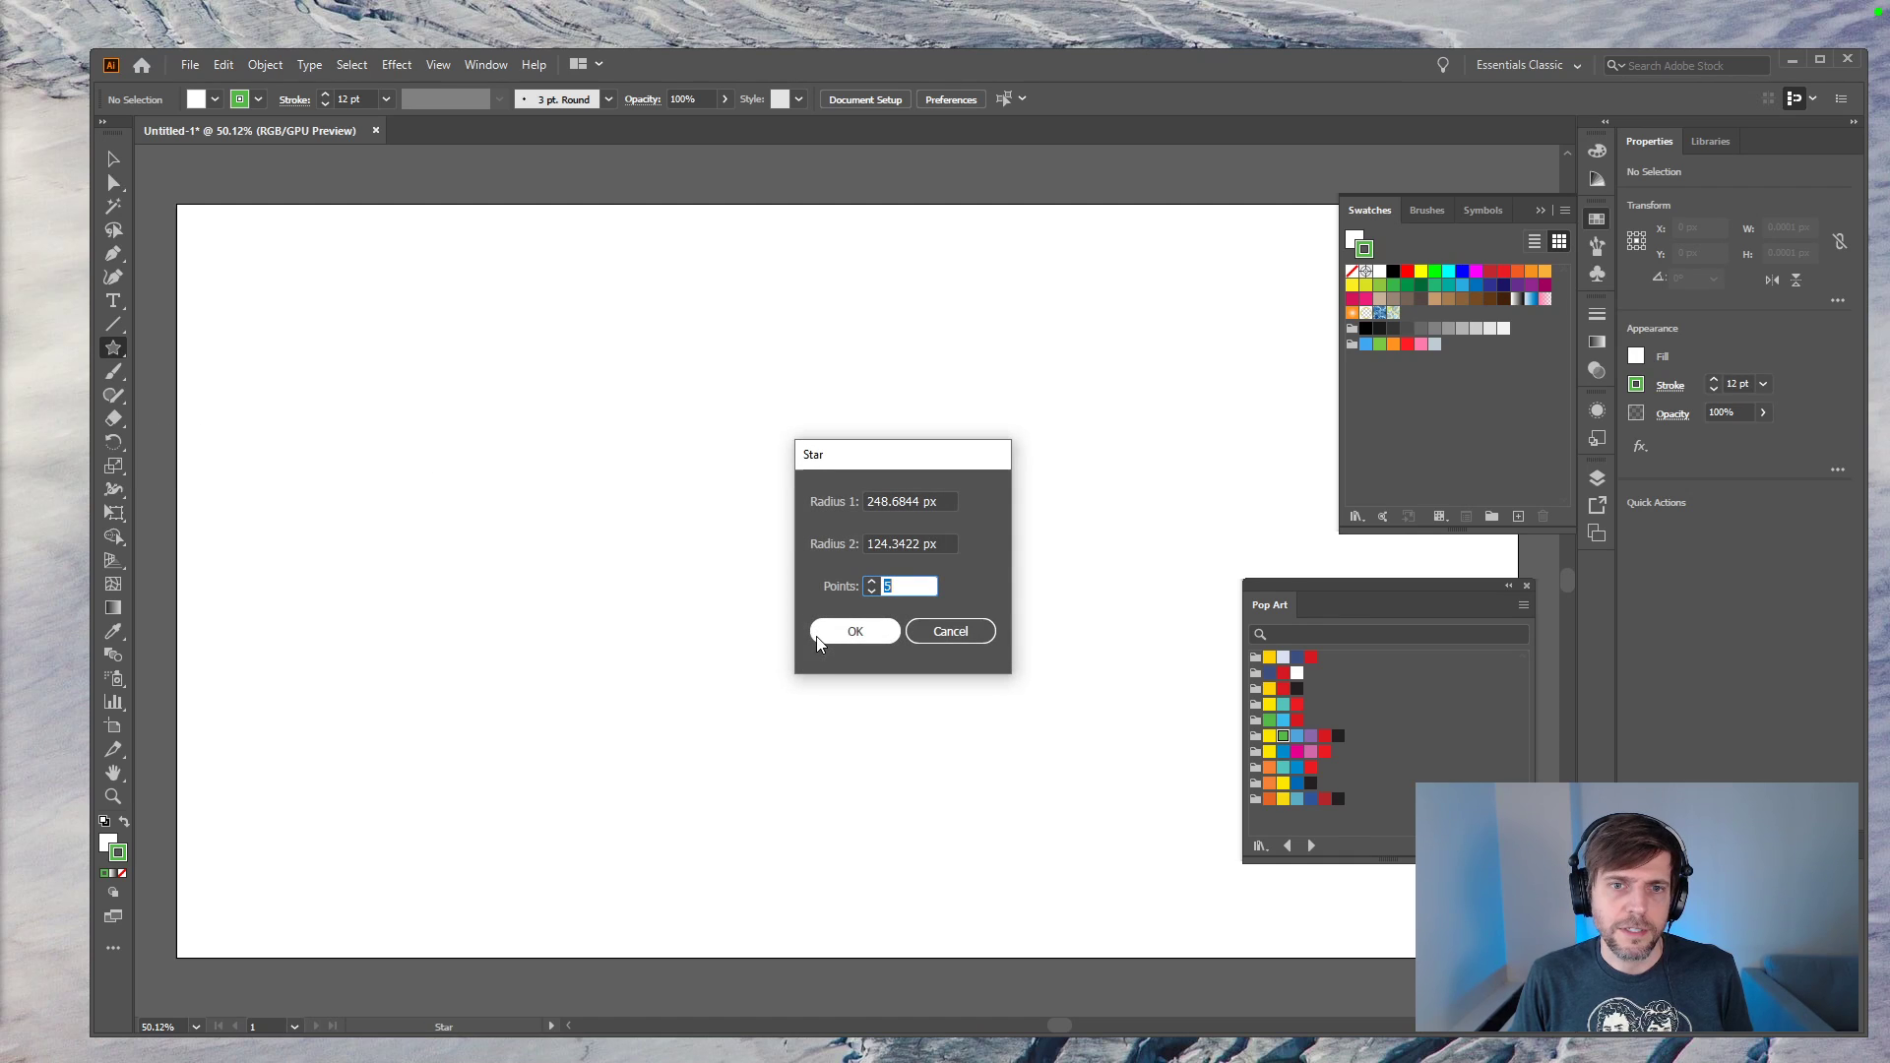
pyautogui.click(947, 498)
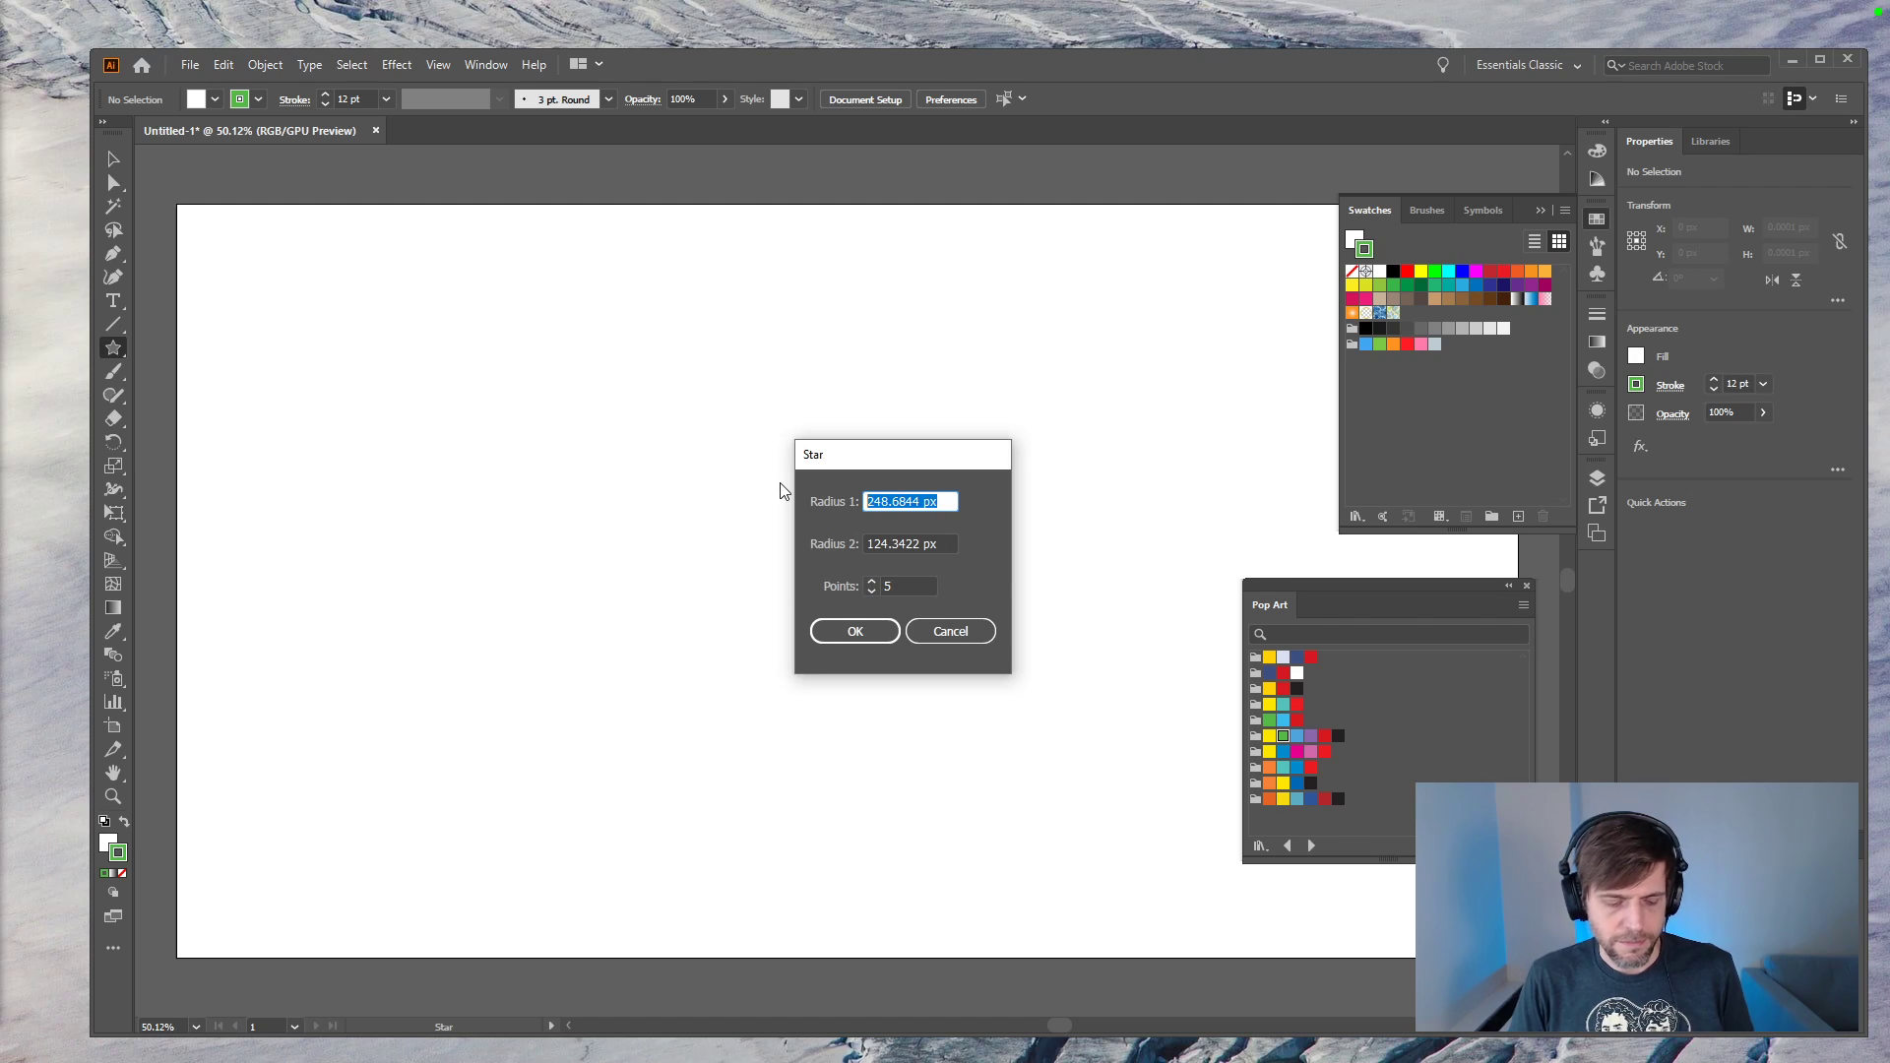
pyautogui.write('512')
pyautogui.press('Tab')
pyautogui.write('256')
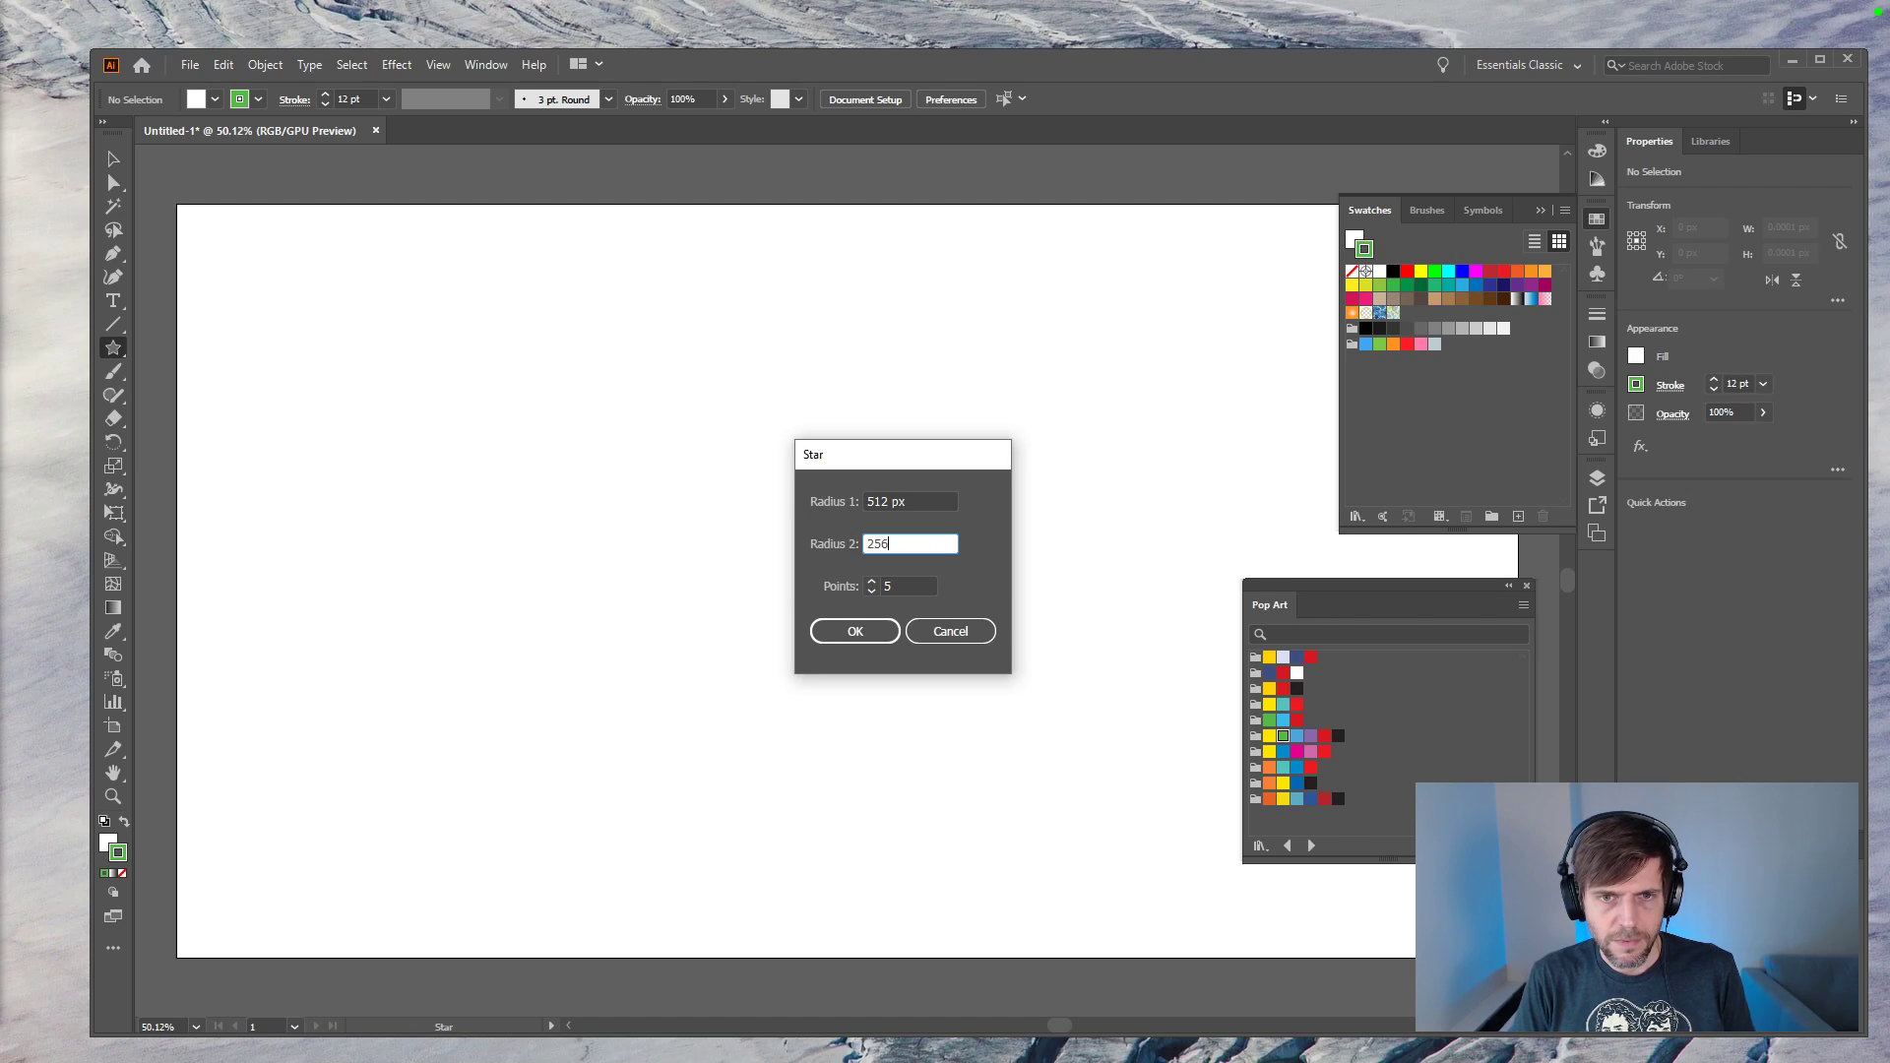
pyautogui.press('Return')
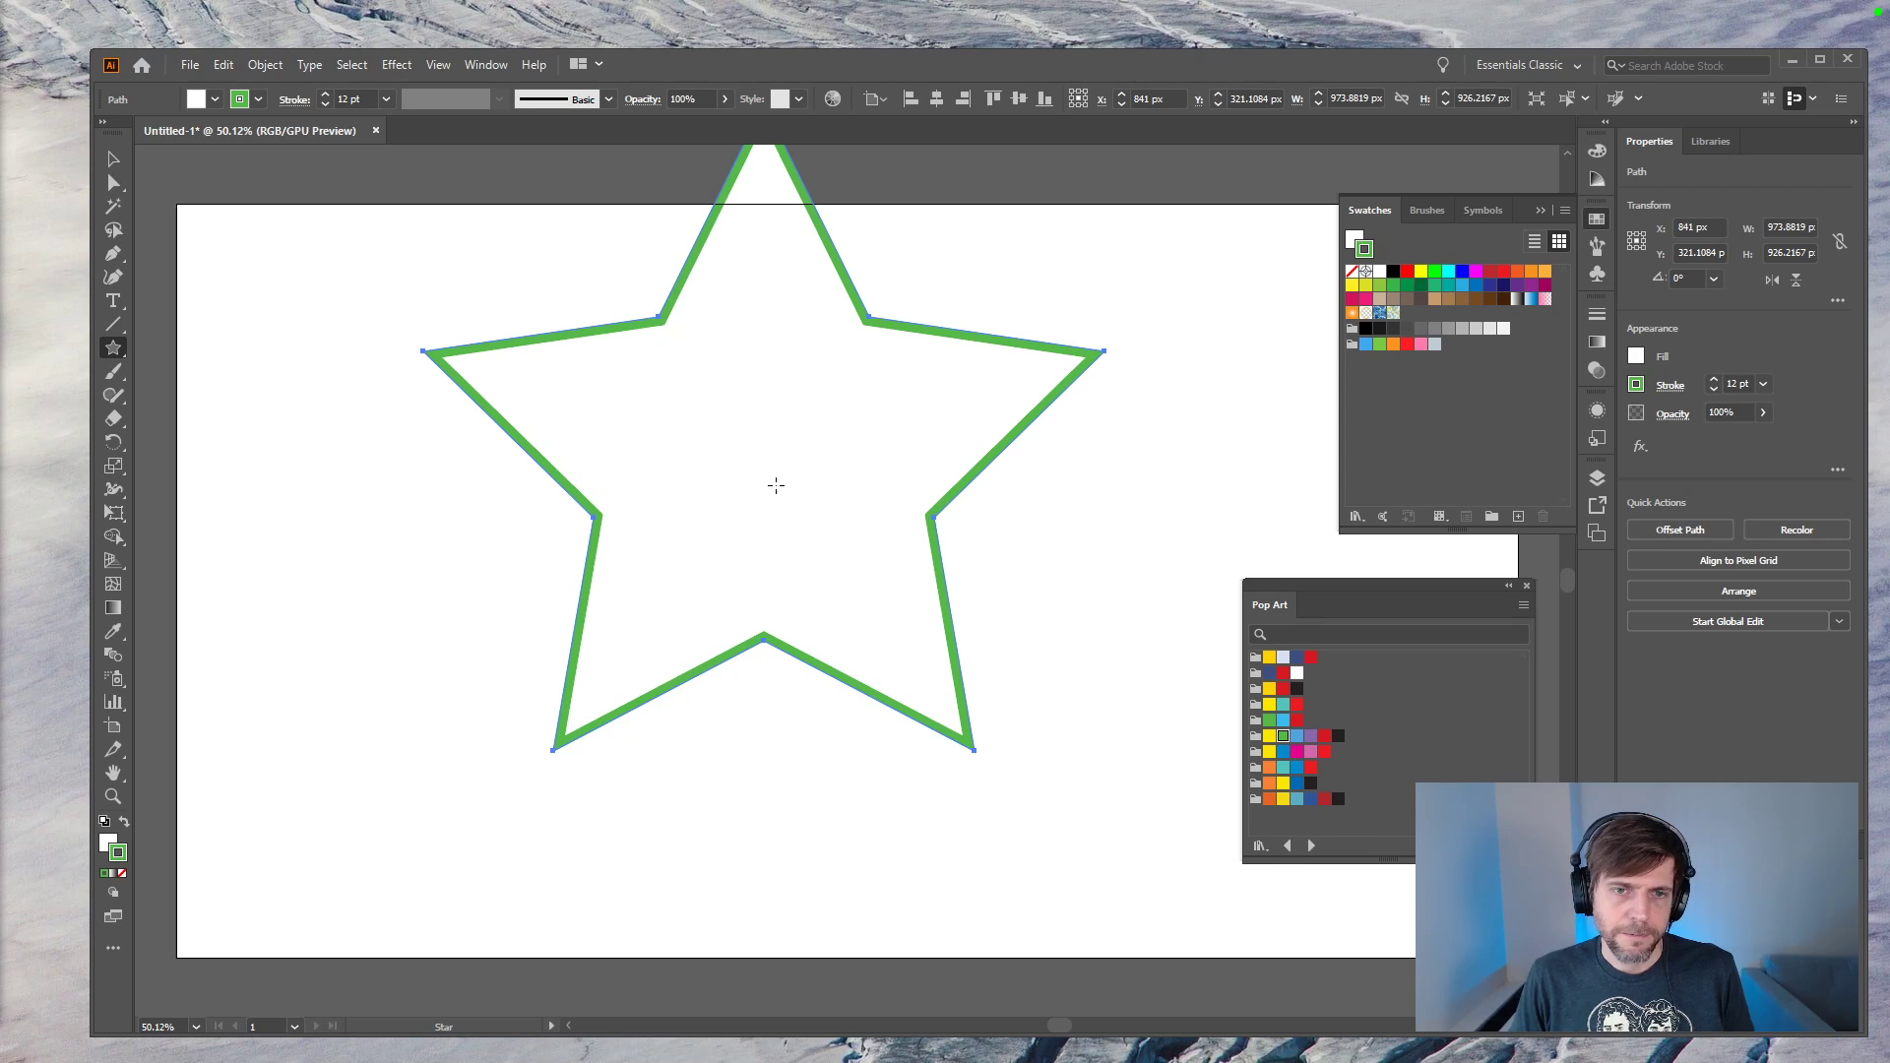
# Step: Undo the oversized star and create a five-pointed one with radii of 256 px and 128 px near the artboard's centre
pyautogui.hotkey('ctrl', 'z')
pyautogui.click(801, 561)
pyautogui.click(910, 502)
pyautogui.write('256')
pyautogui.press('Tab')
pyautogui.write('51')
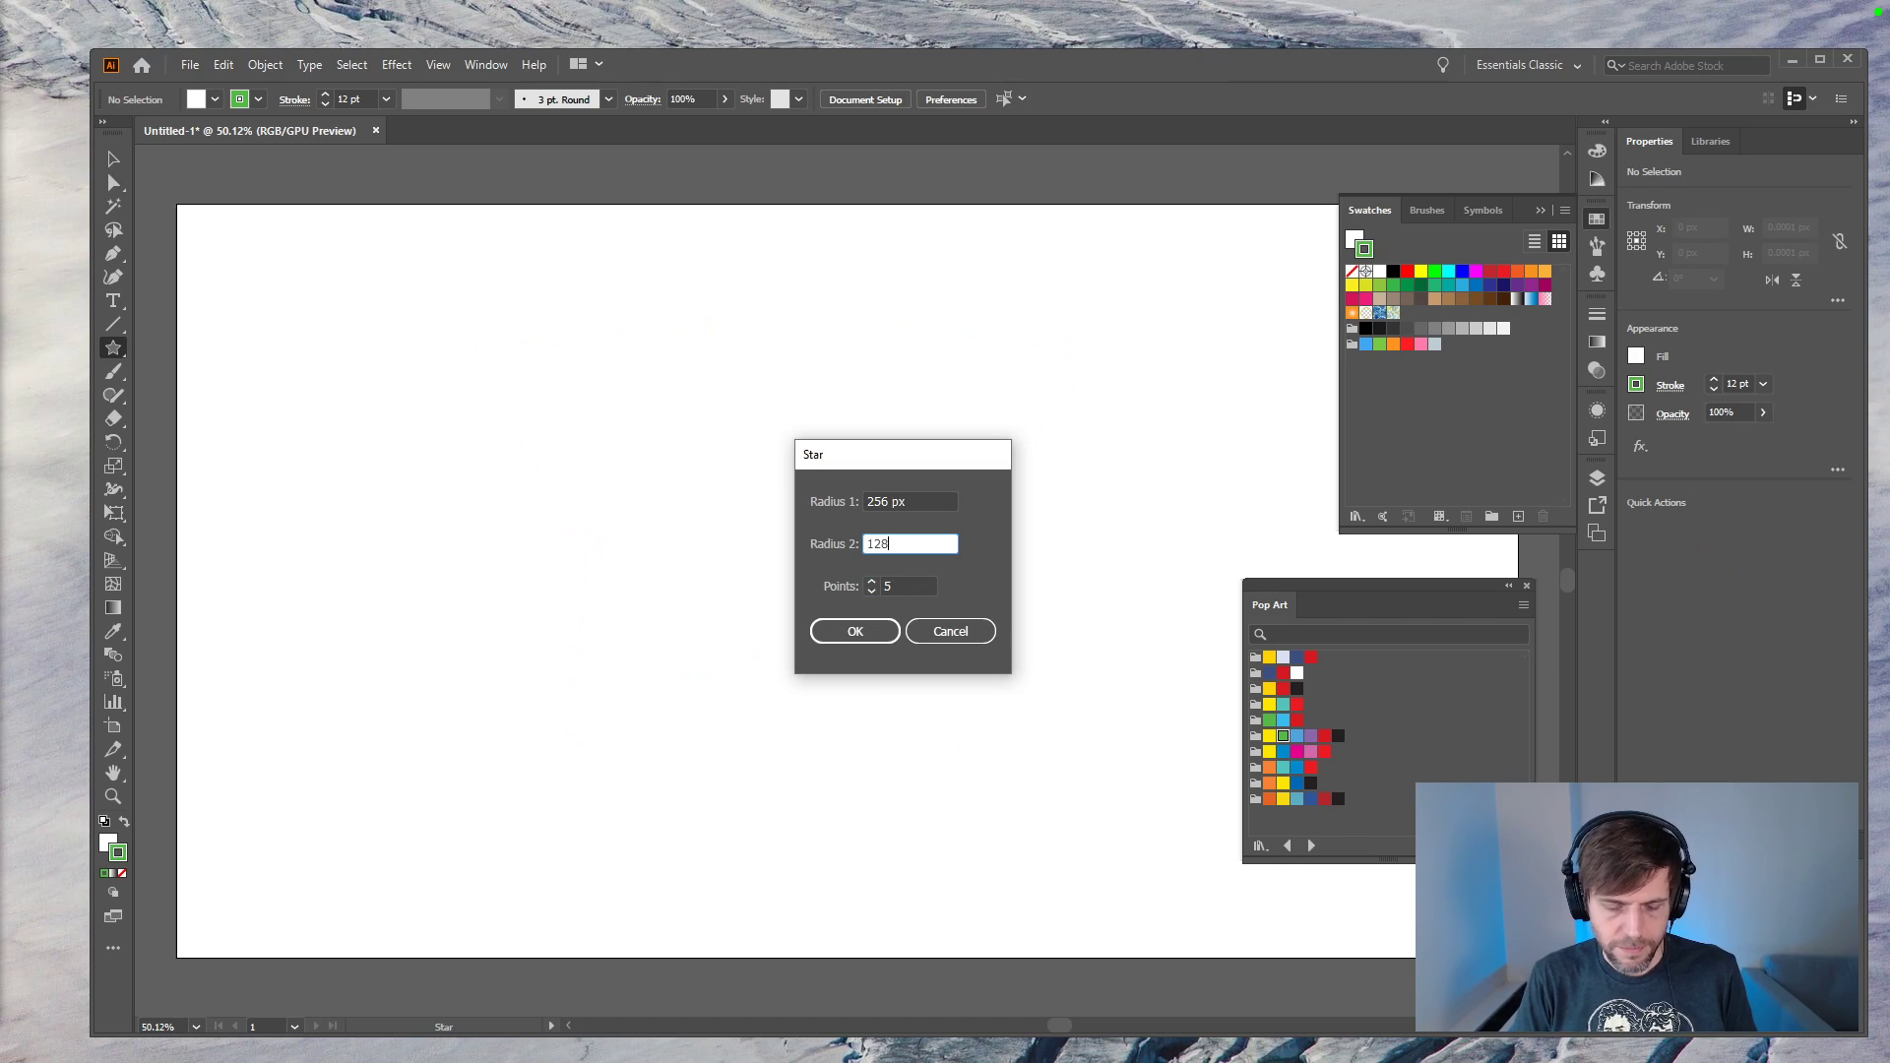
pyautogui.write('8')
pyautogui.press('Return')
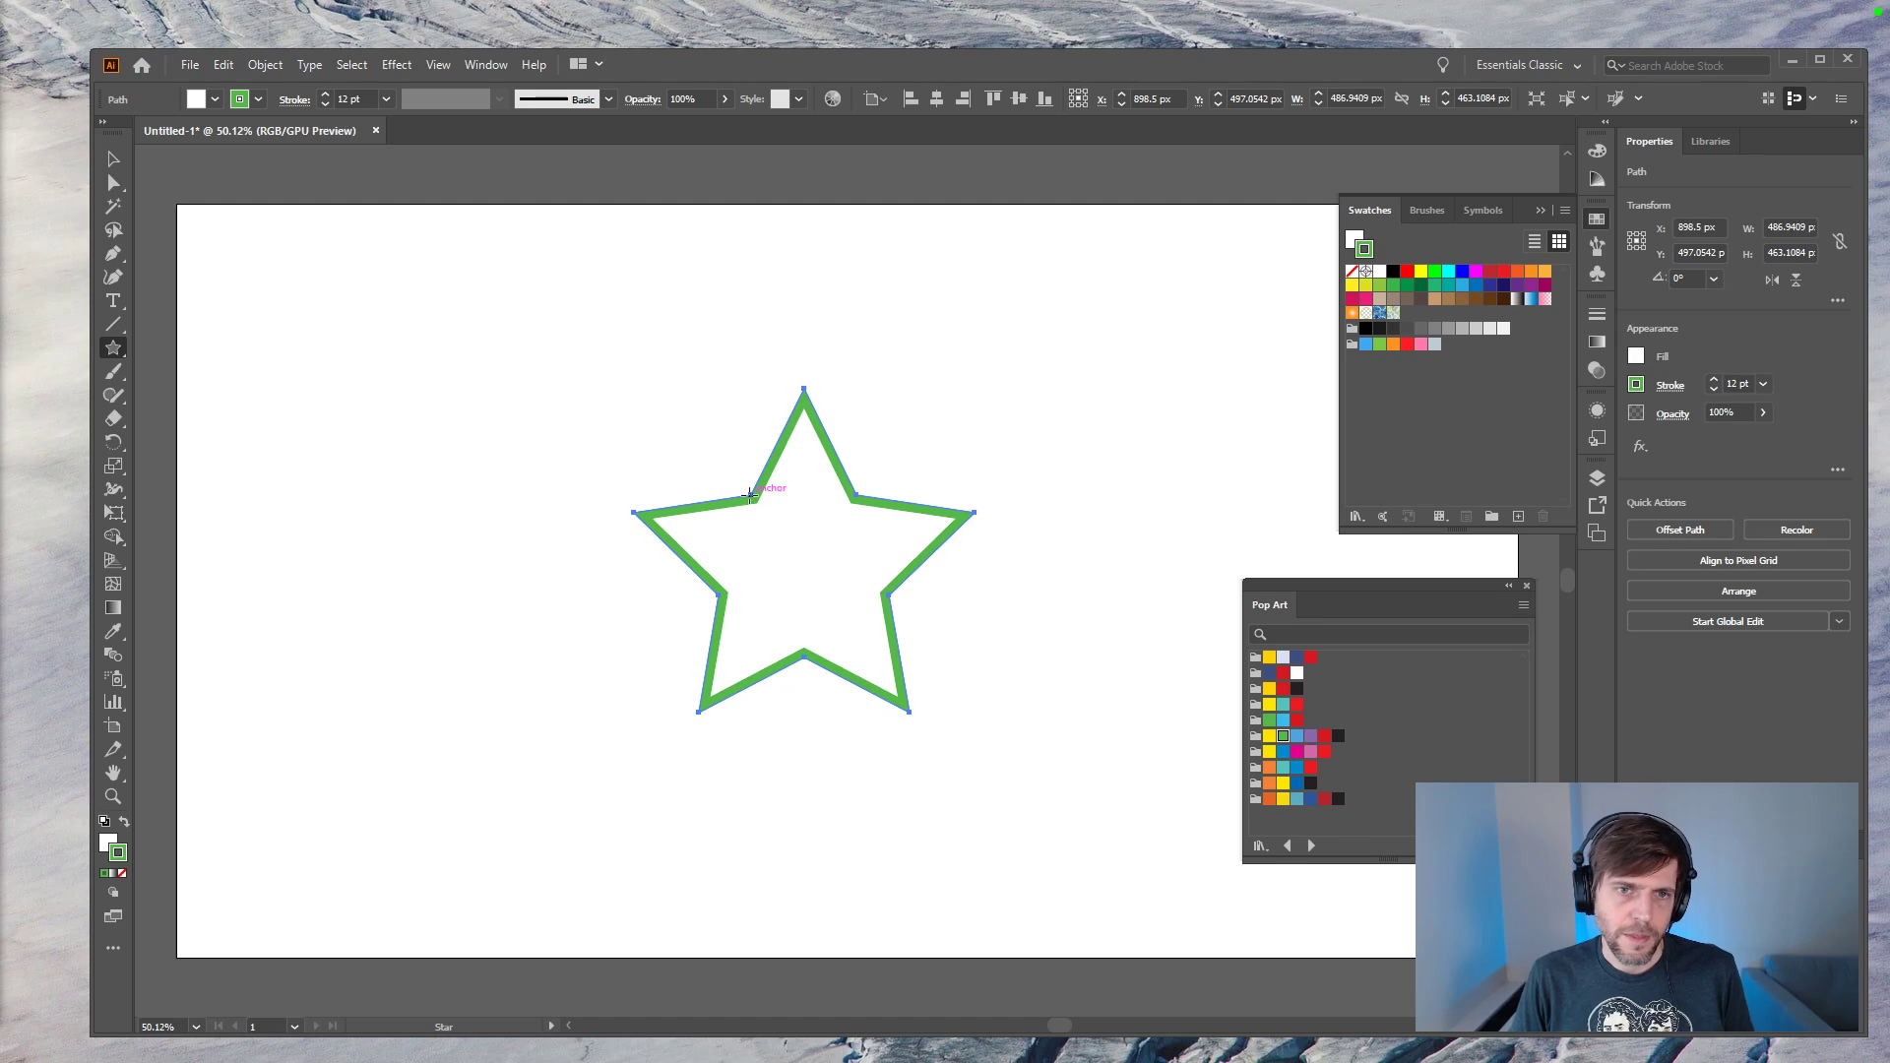
# Step: Round all the star's corners until it measures about 398 × 382 px, and select the whole shape
pyautogui.press('a')
pyautogui.moveTo(756, 508)
pyautogui.mouseDown()
pyautogui.moveTo(707, 463)
pyautogui.moveTo(737, 483)
pyautogui.mouseUp()
pyautogui.click(113, 158)
pyautogui.click(476, 408)
pyautogui.click(813, 588)
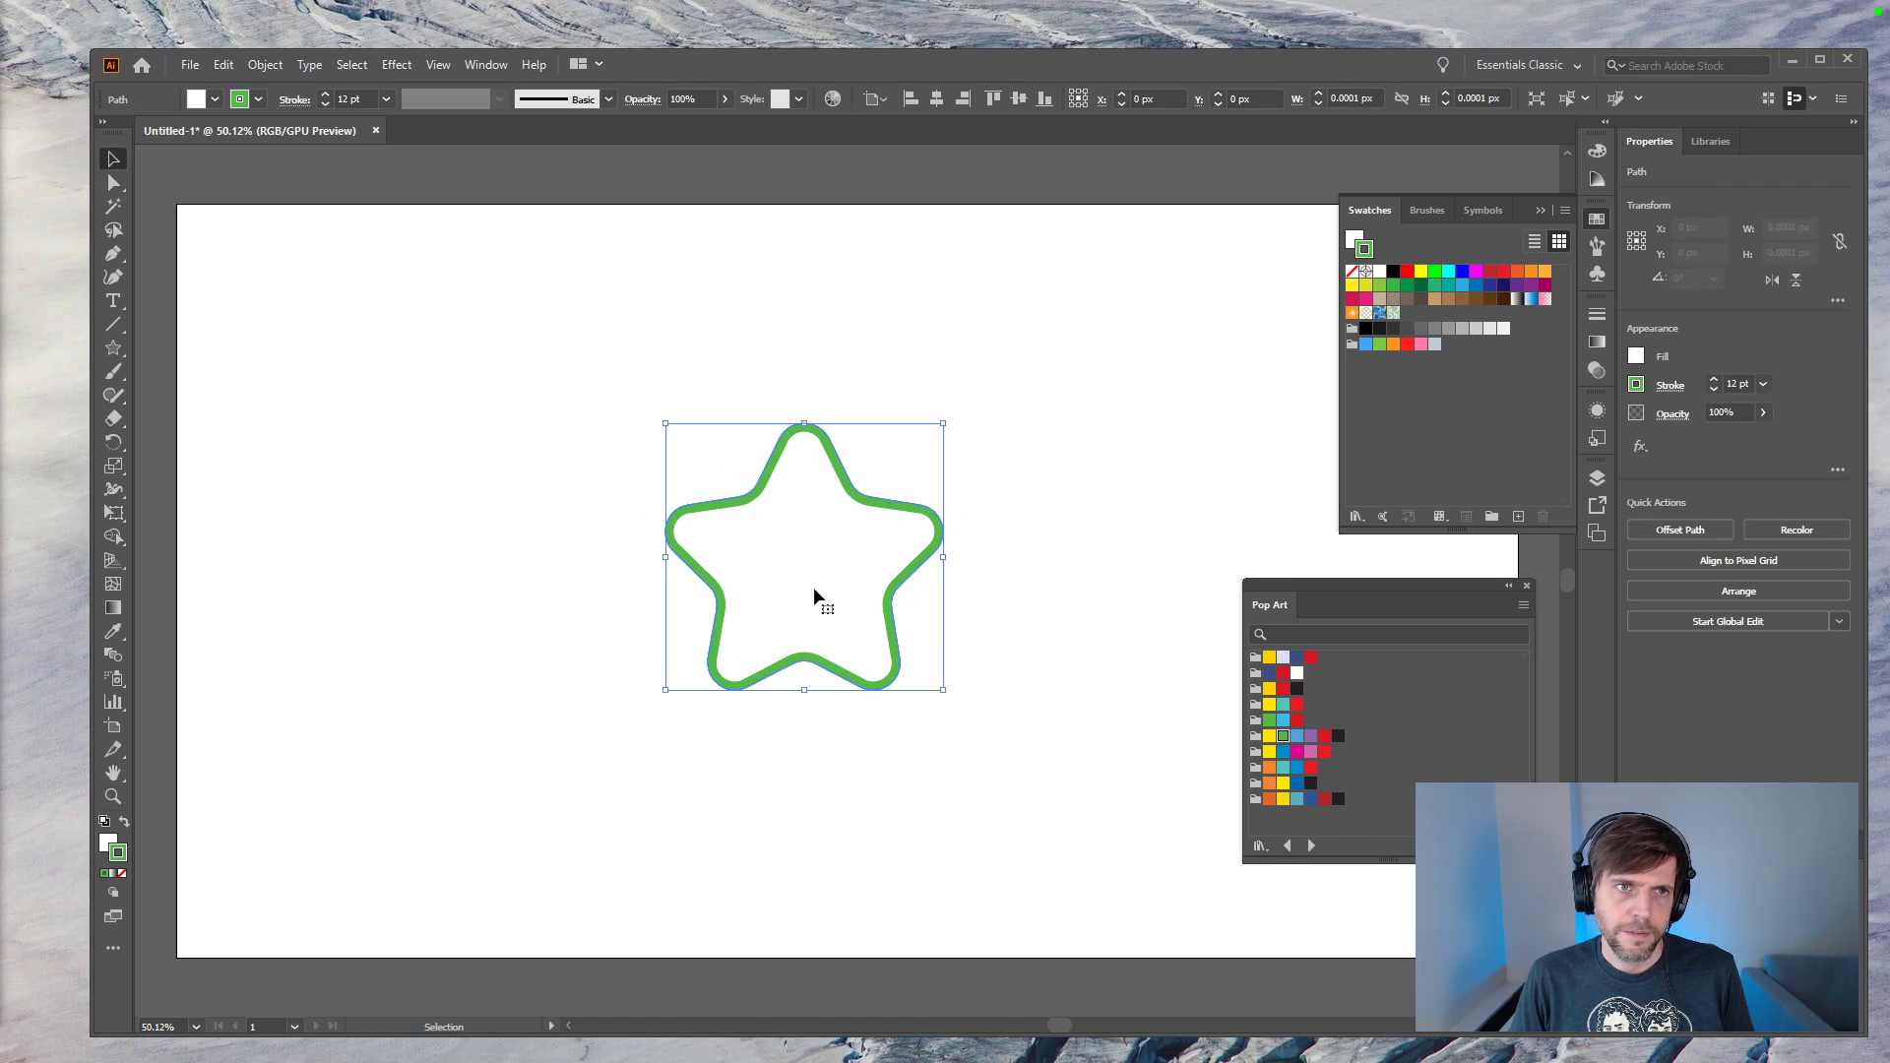
# Step: Set the rounded star's stroke weight to 16 pt and deselect it
pyautogui.click(350, 99)
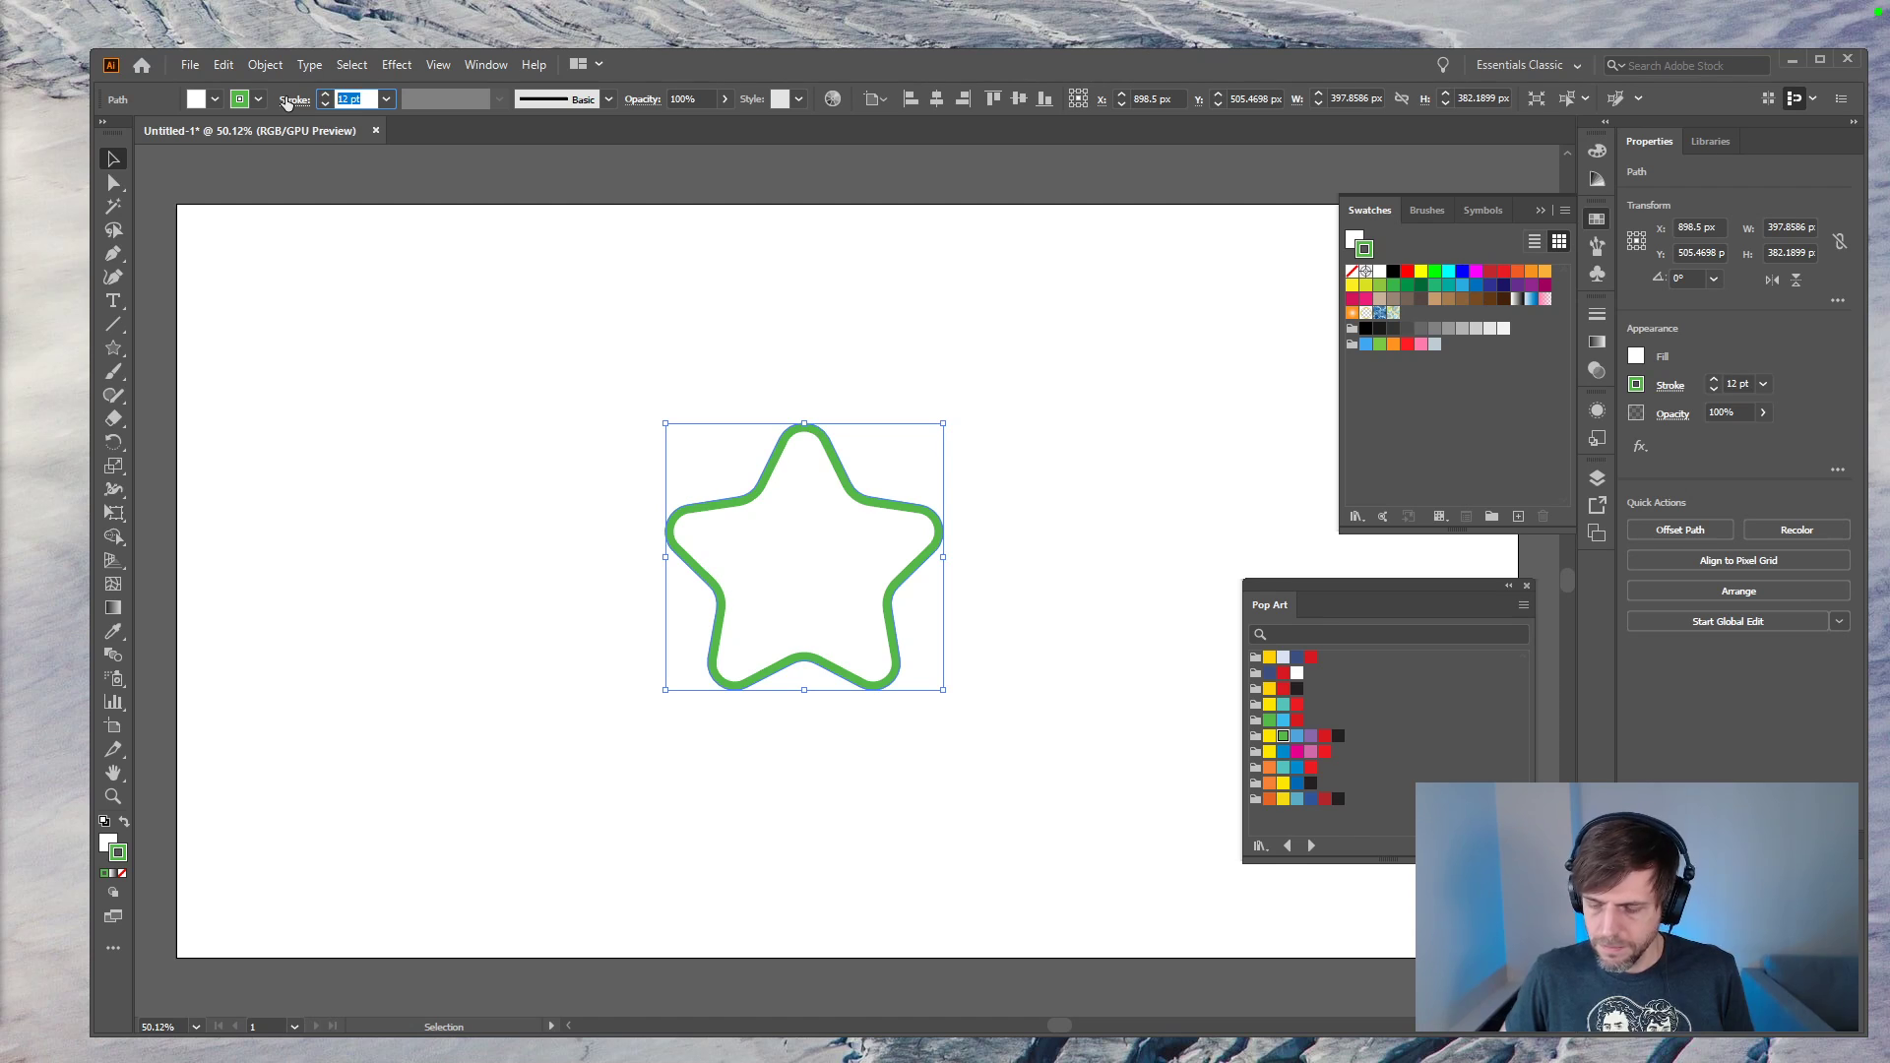
pyautogui.write('16')
pyautogui.press('Return')
pyautogui.click(984, 468)
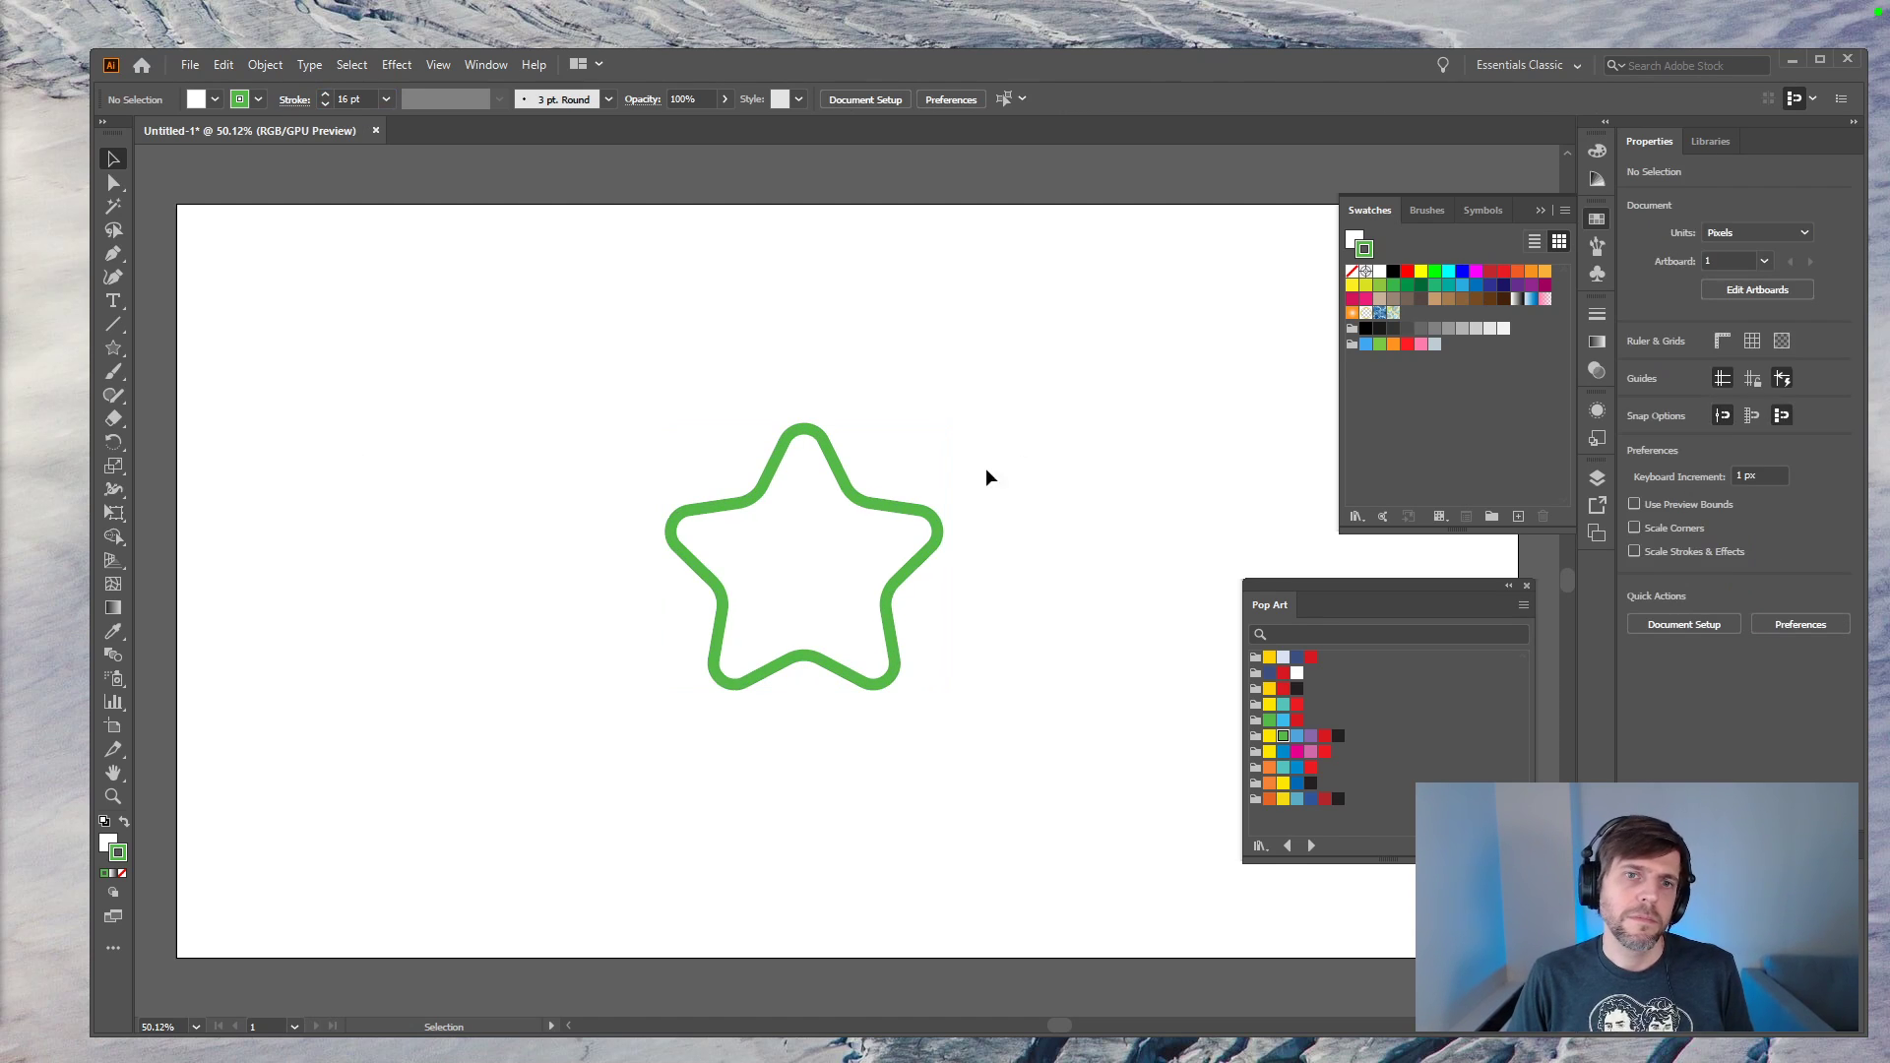
# Step: Set the rounded star's stroke weight to 8 pt, check it deselected and select the star again
pyautogui.click(896, 516)
pyautogui.click(911, 640)
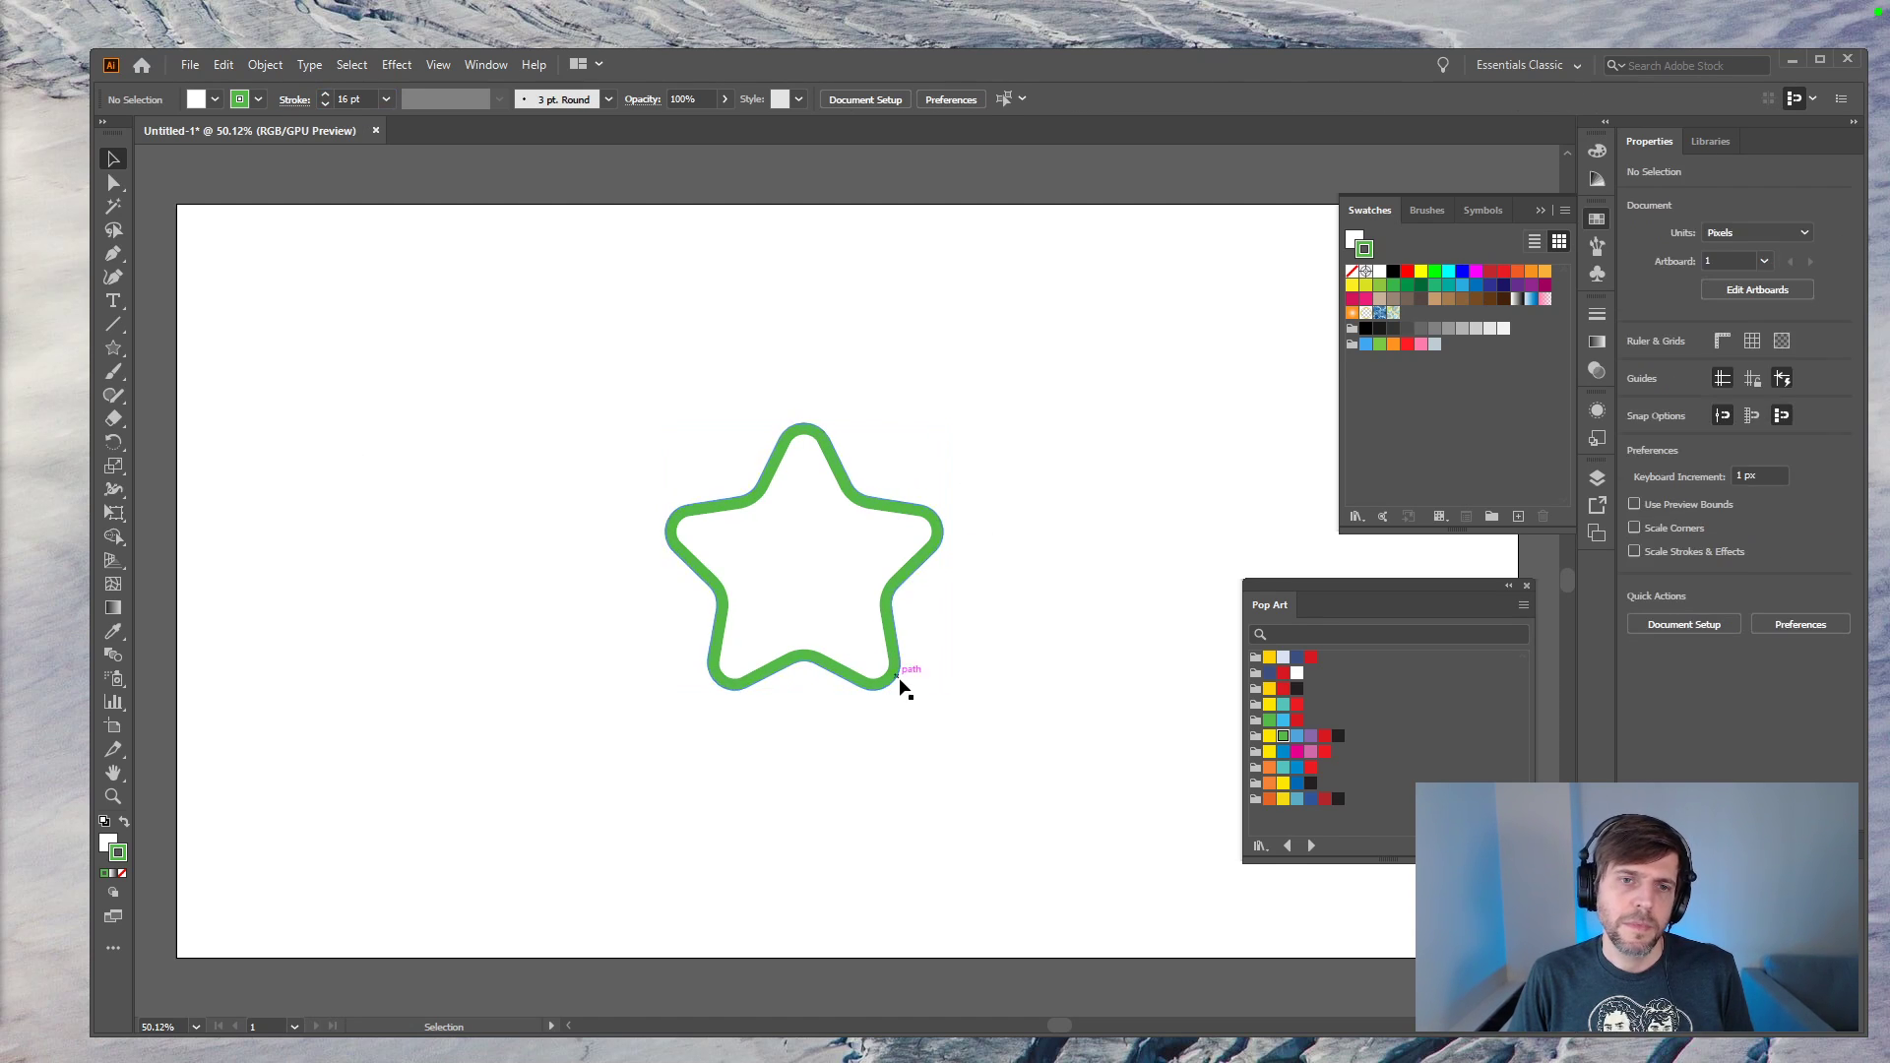
pyautogui.hotkey('ctrl', '+')
pyautogui.moveTo(1054, 652); pyautogui.dragTo(947, 684)
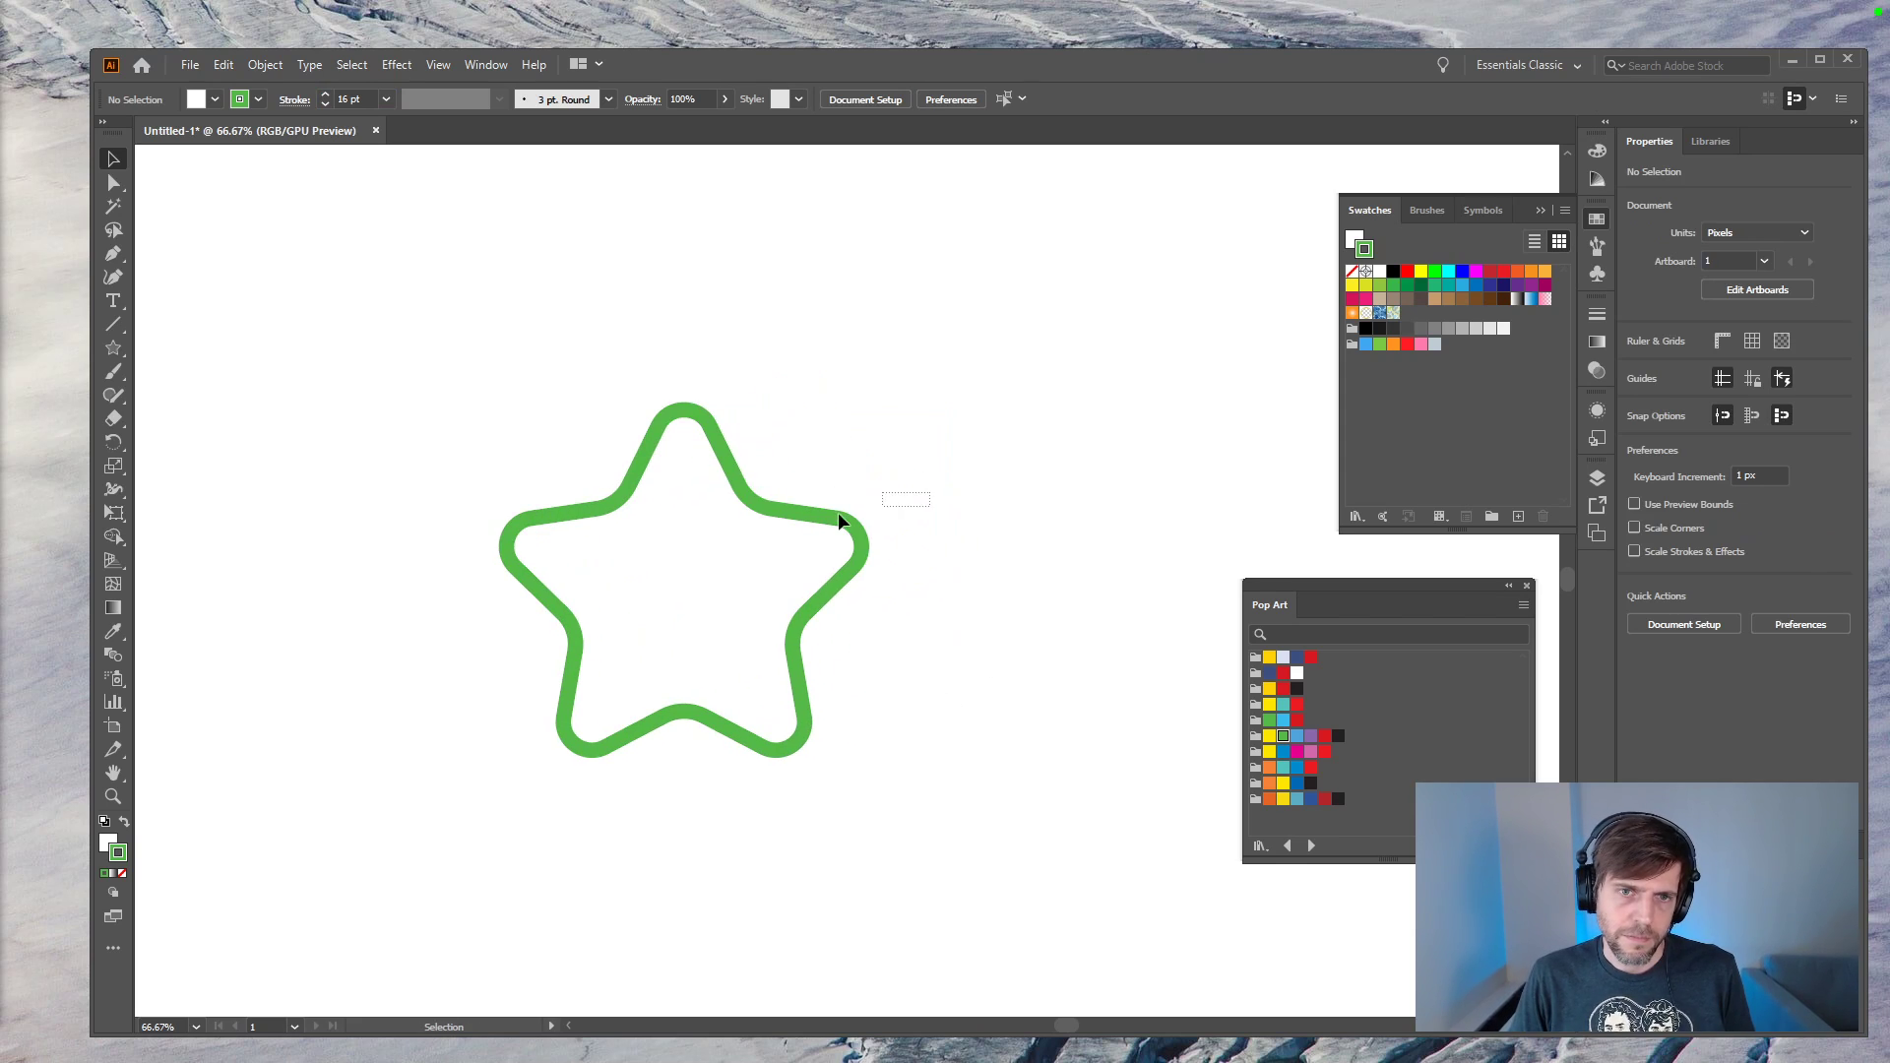
pyautogui.click(843, 518)
pyautogui.moveTo(363, 97); pyautogui.dragTo(323, 97)
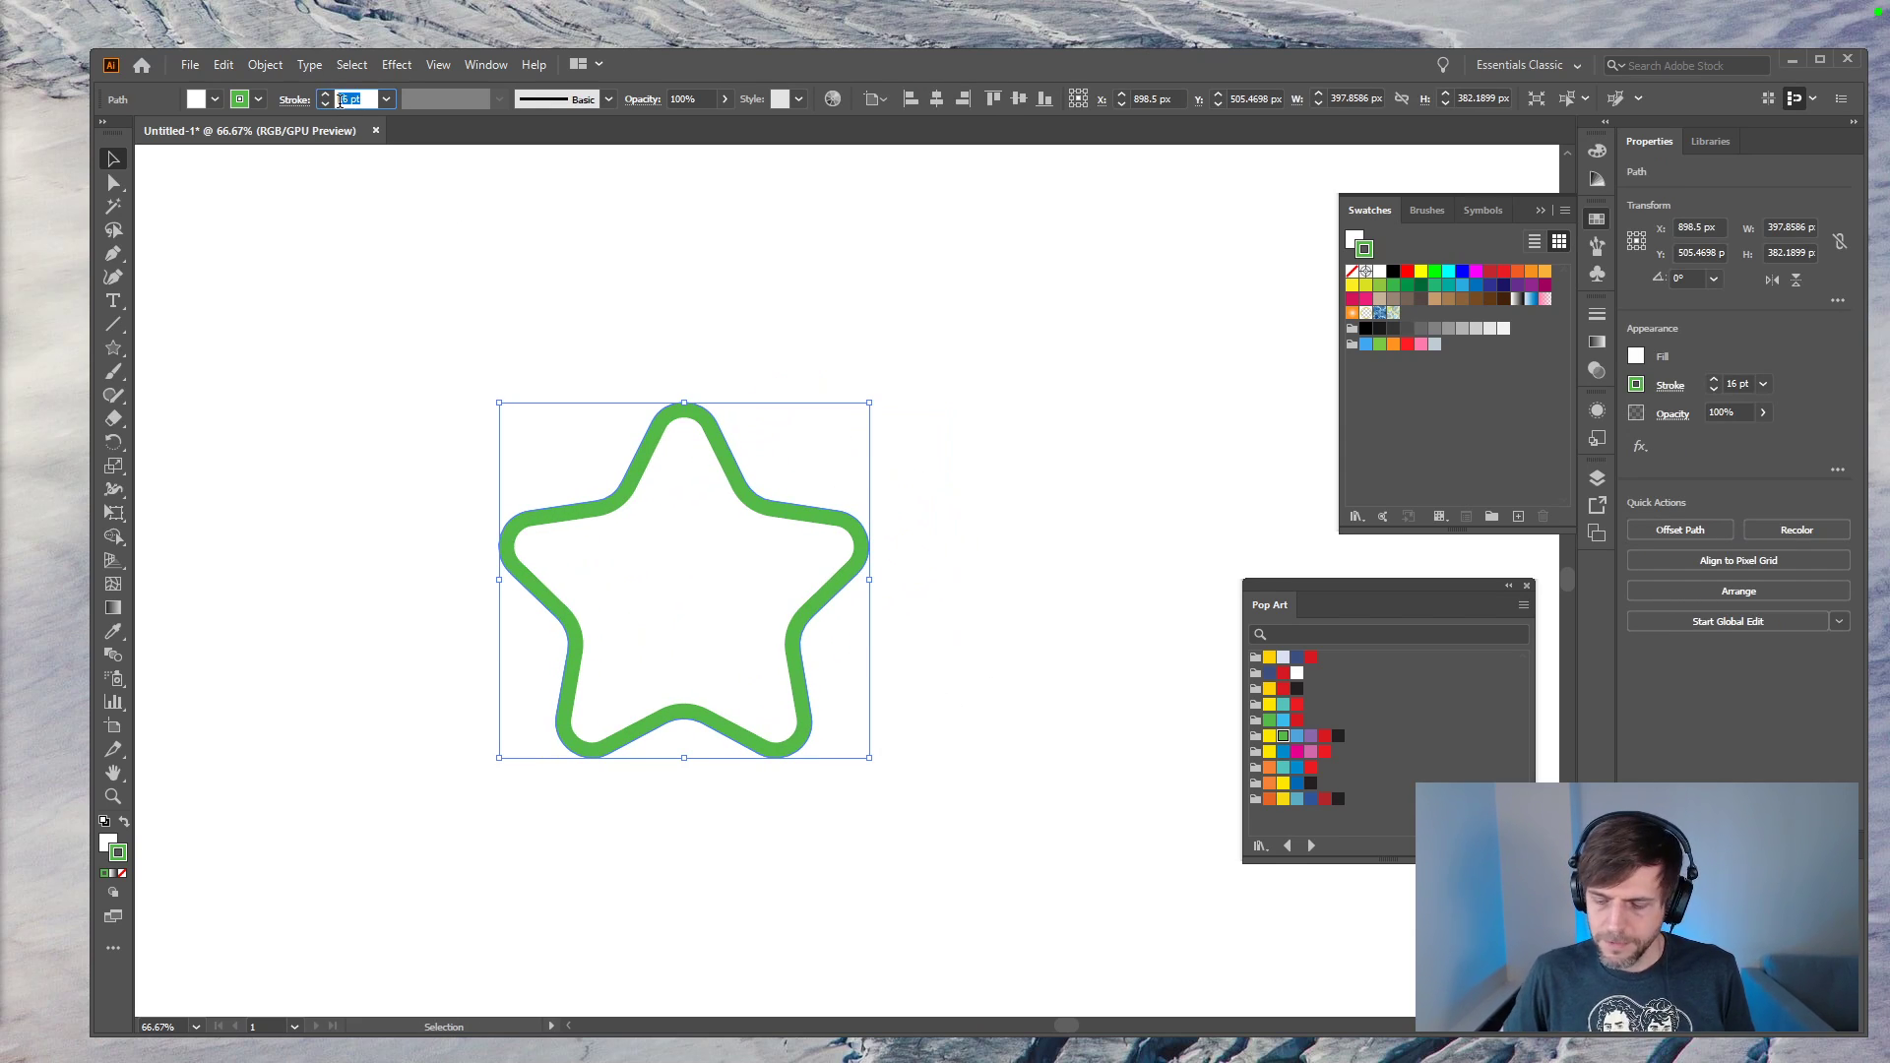
pyautogui.write('8')
pyautogui.press('Return')
pyautogui.press('a')
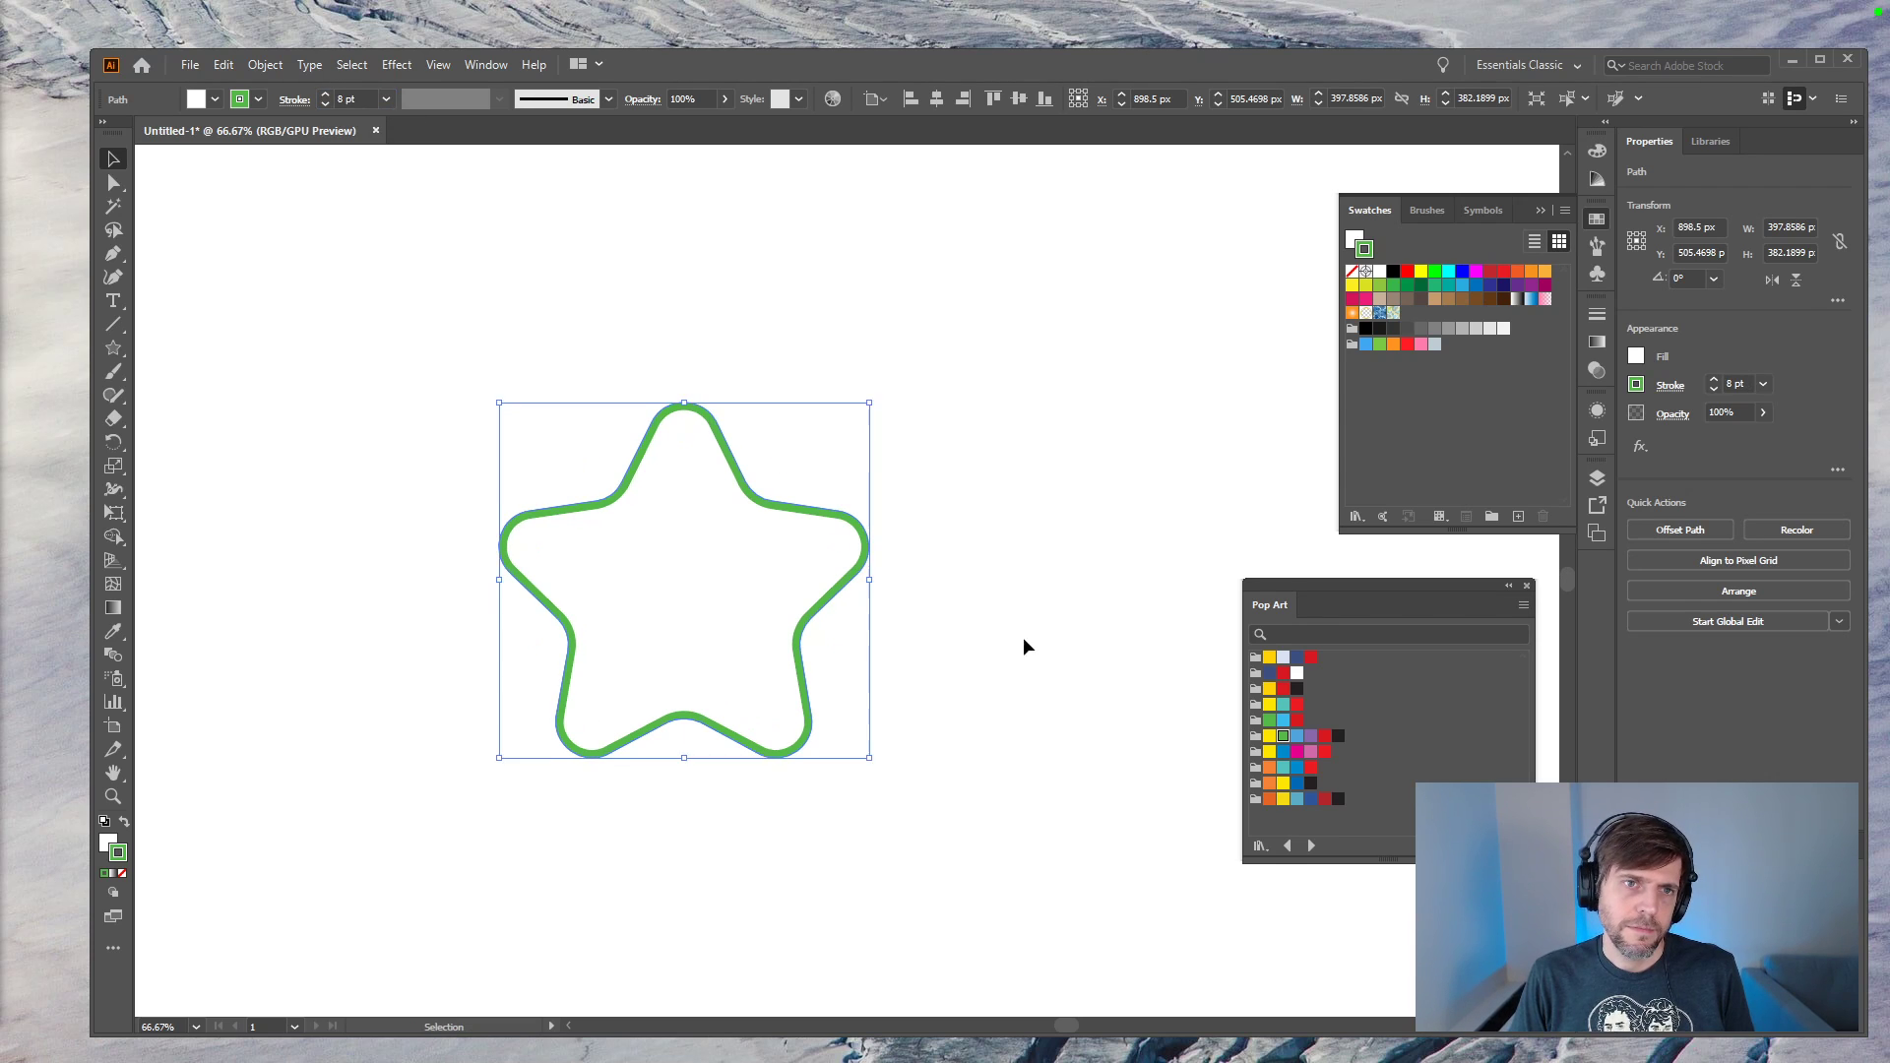
pyautogui.click(1028, 647)
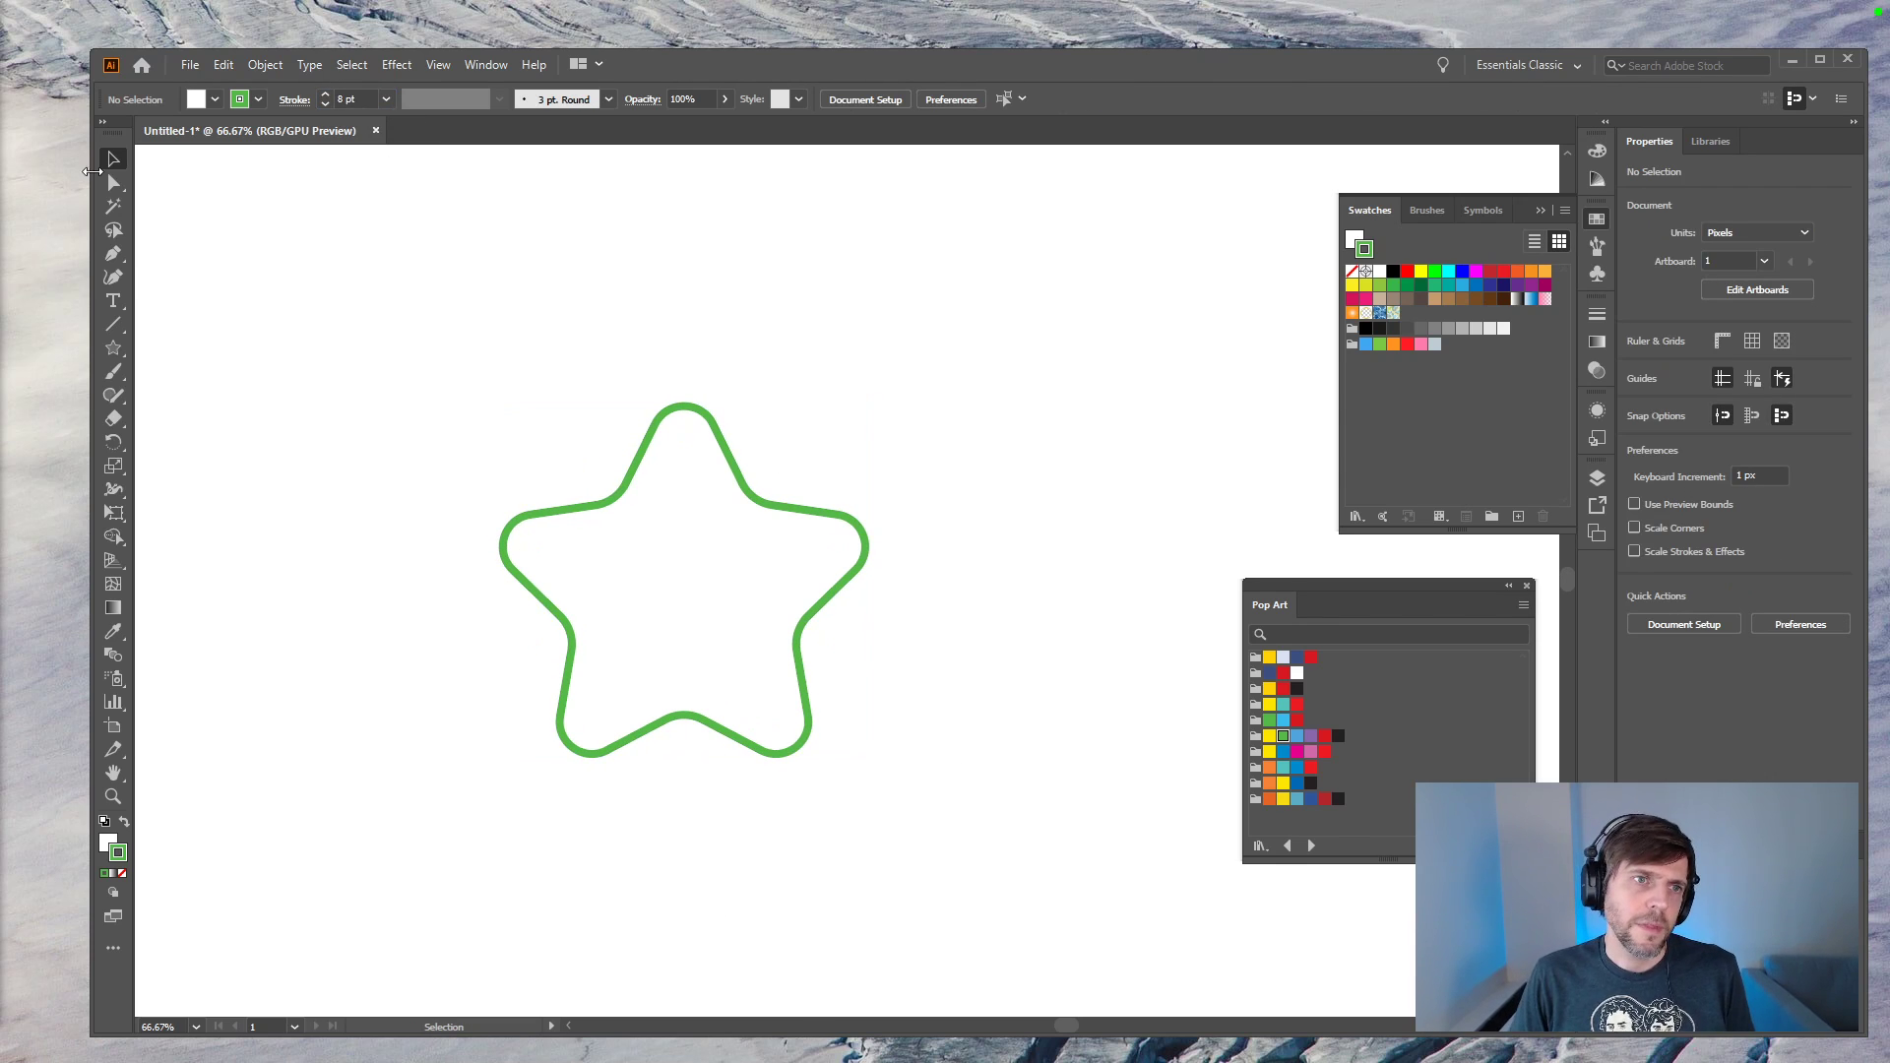
pyautogui.click(813, 623)
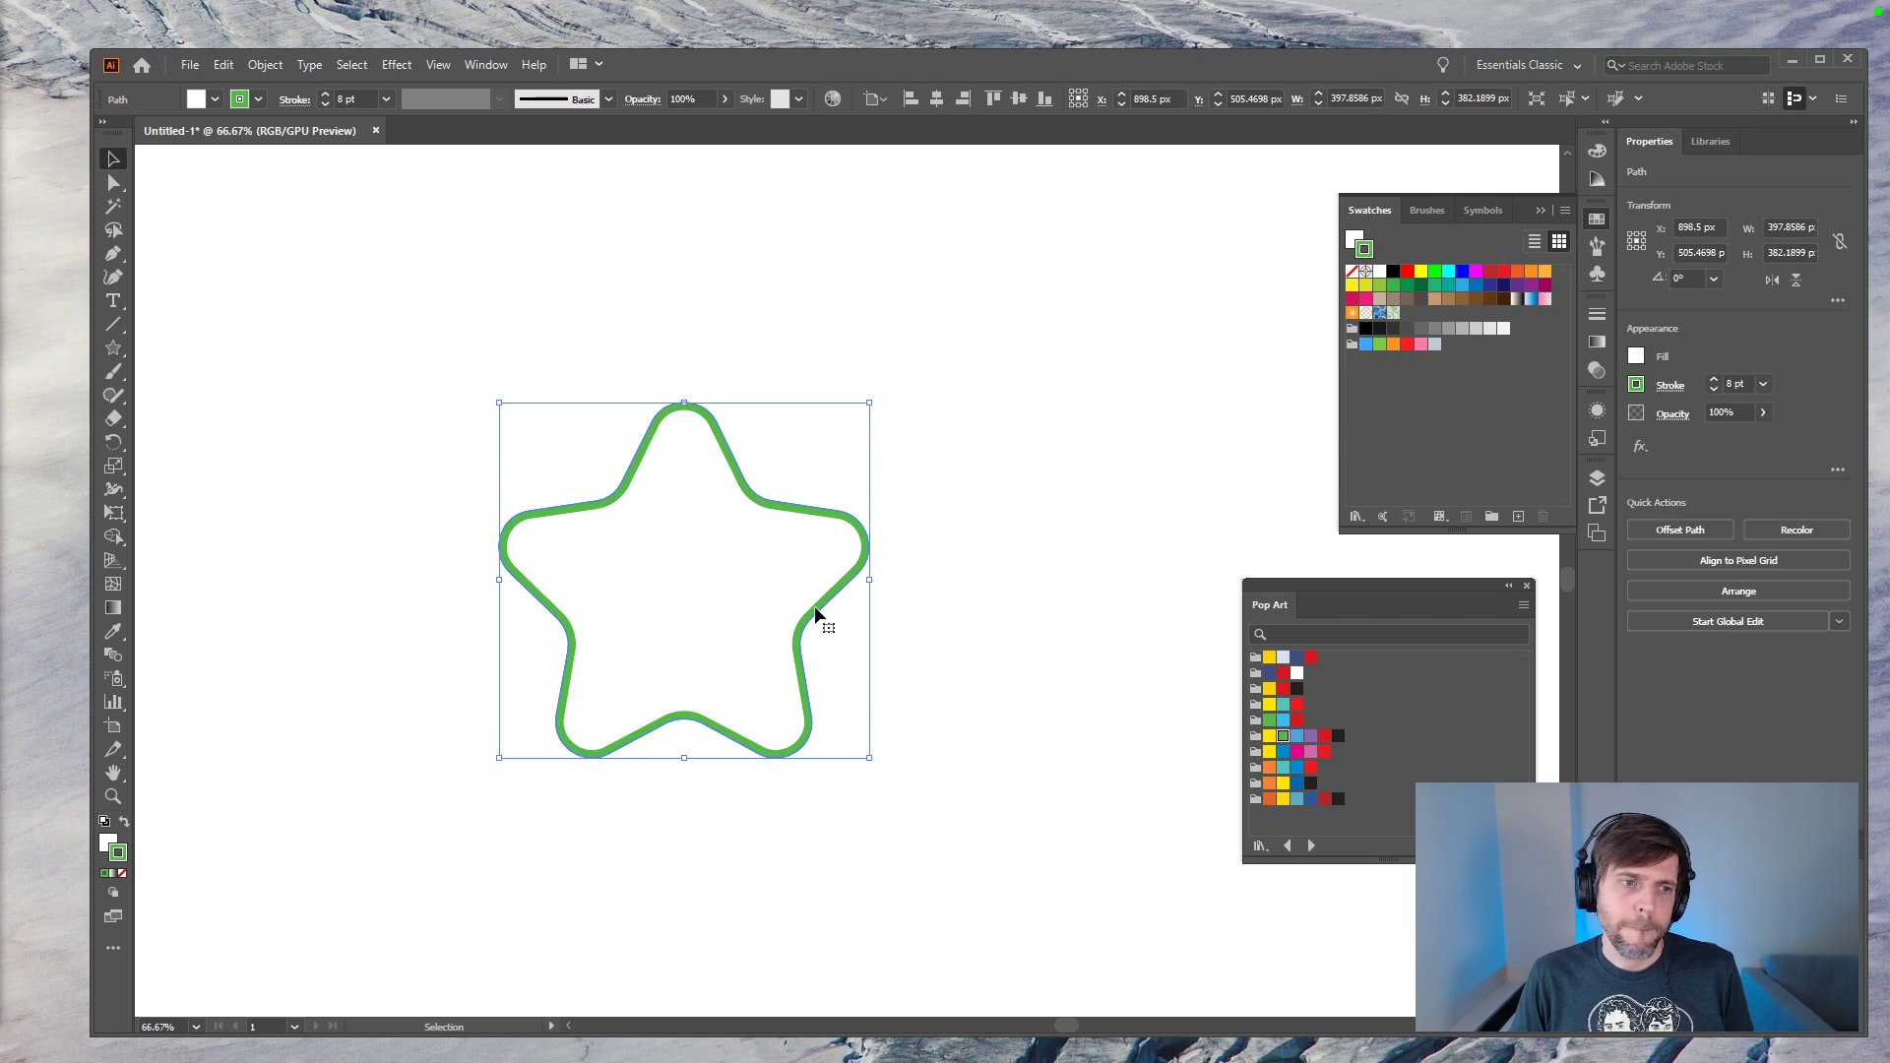
# Step: Fill the star with golden yellow from the Pop Art swatches and deselect it
pyautogui.click(1282, 719)
pyautogui.click(1296, 720)
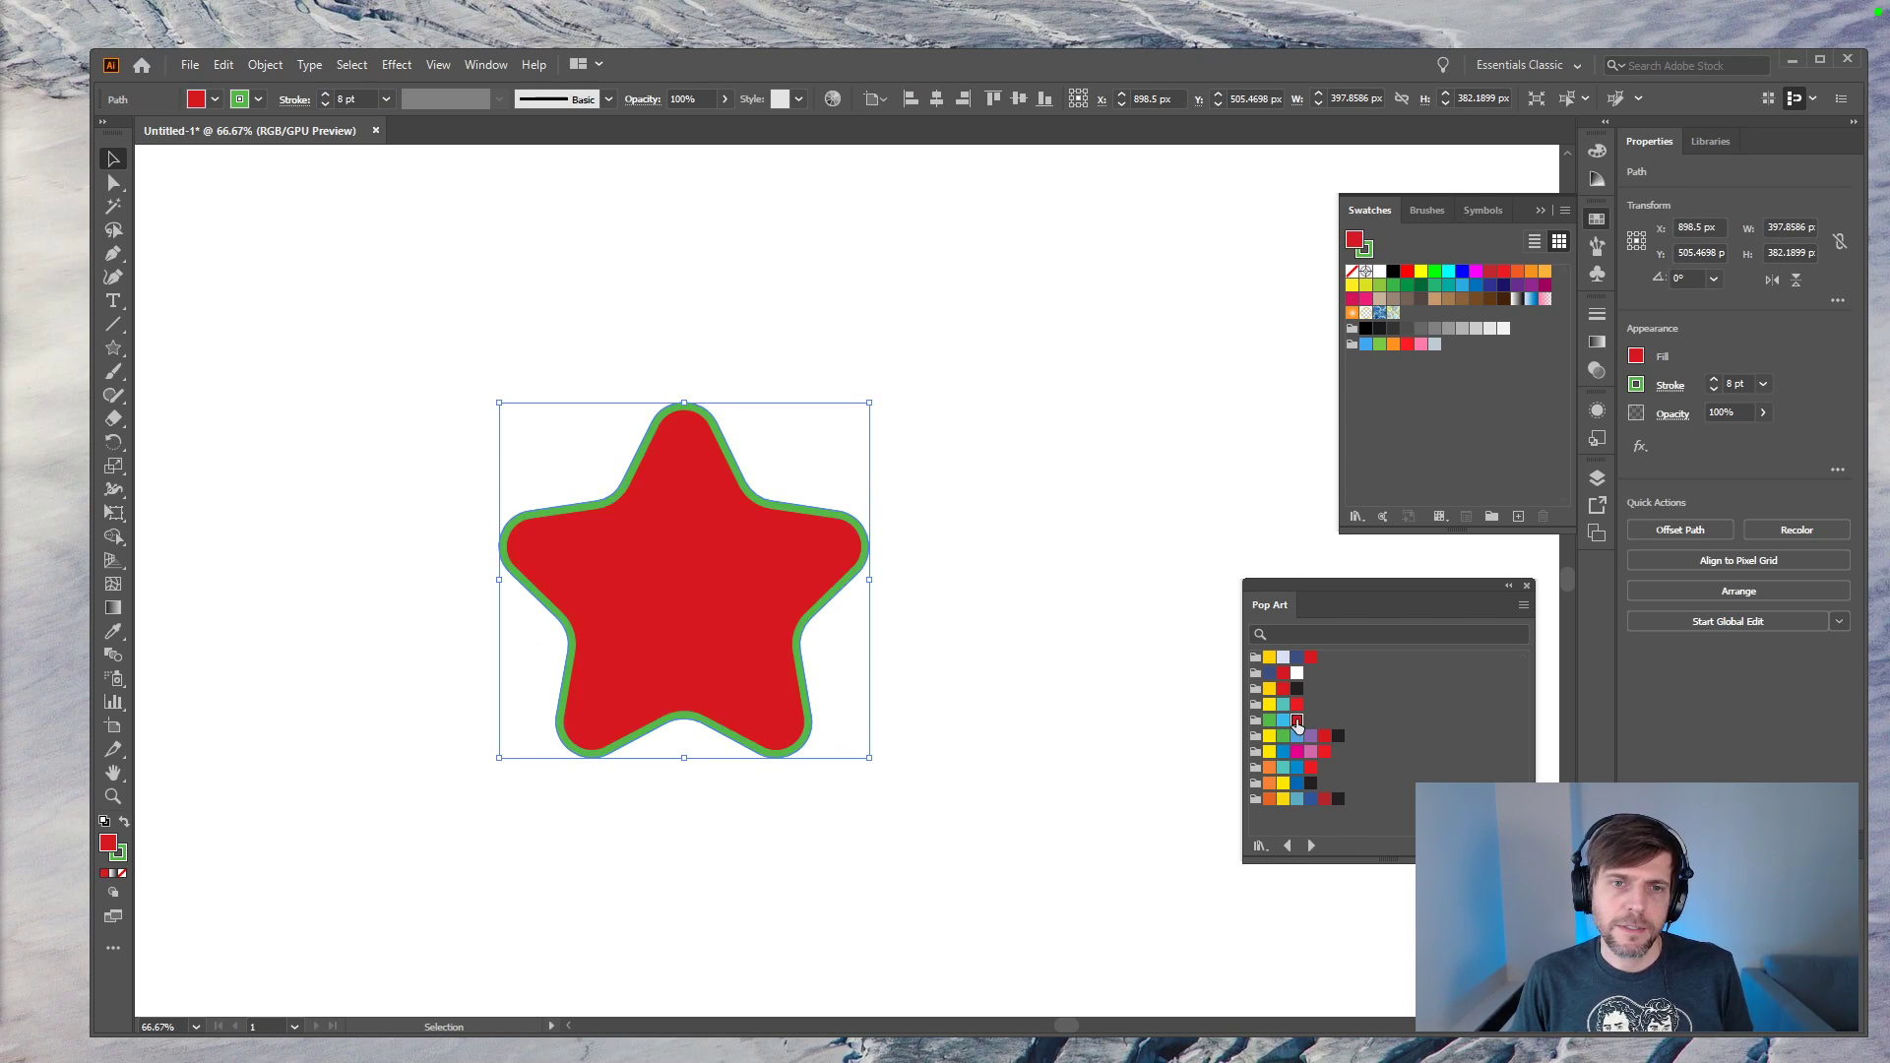
pyautogui.click(1270, 688)
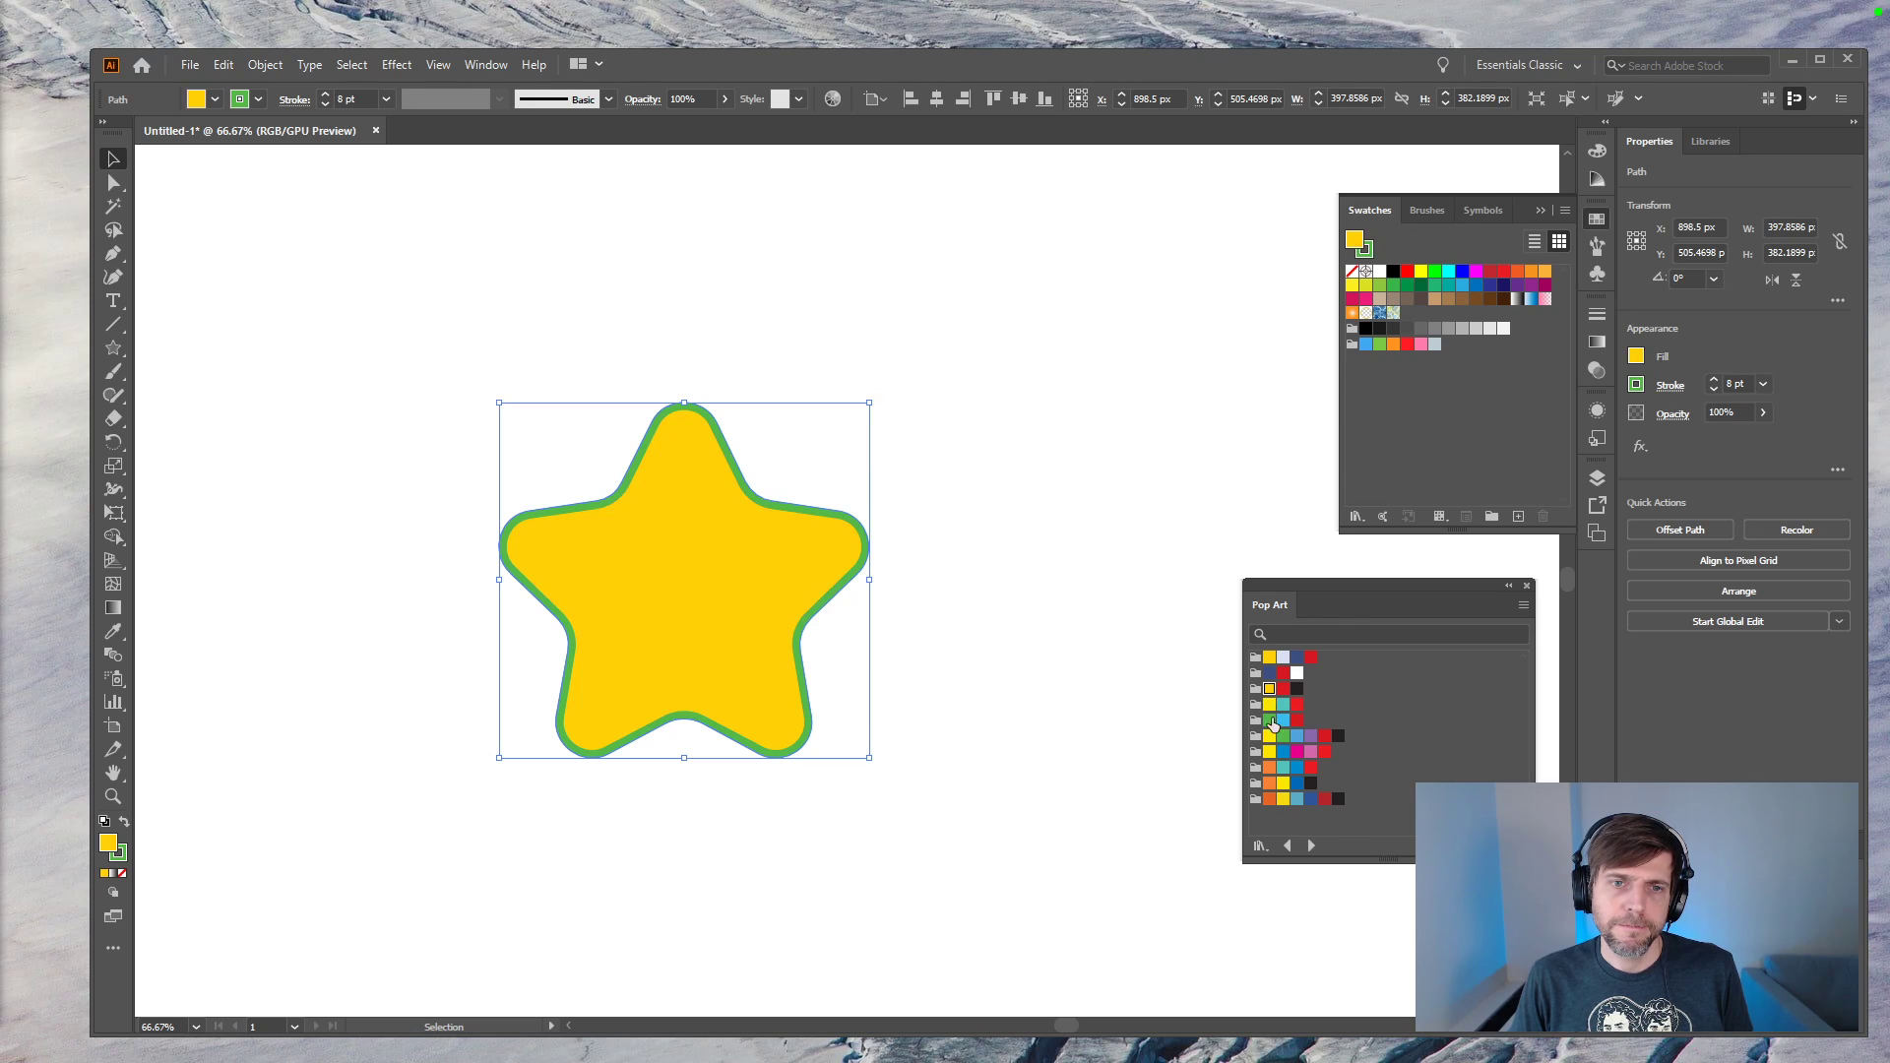
pyautogui.click(1026, 617)
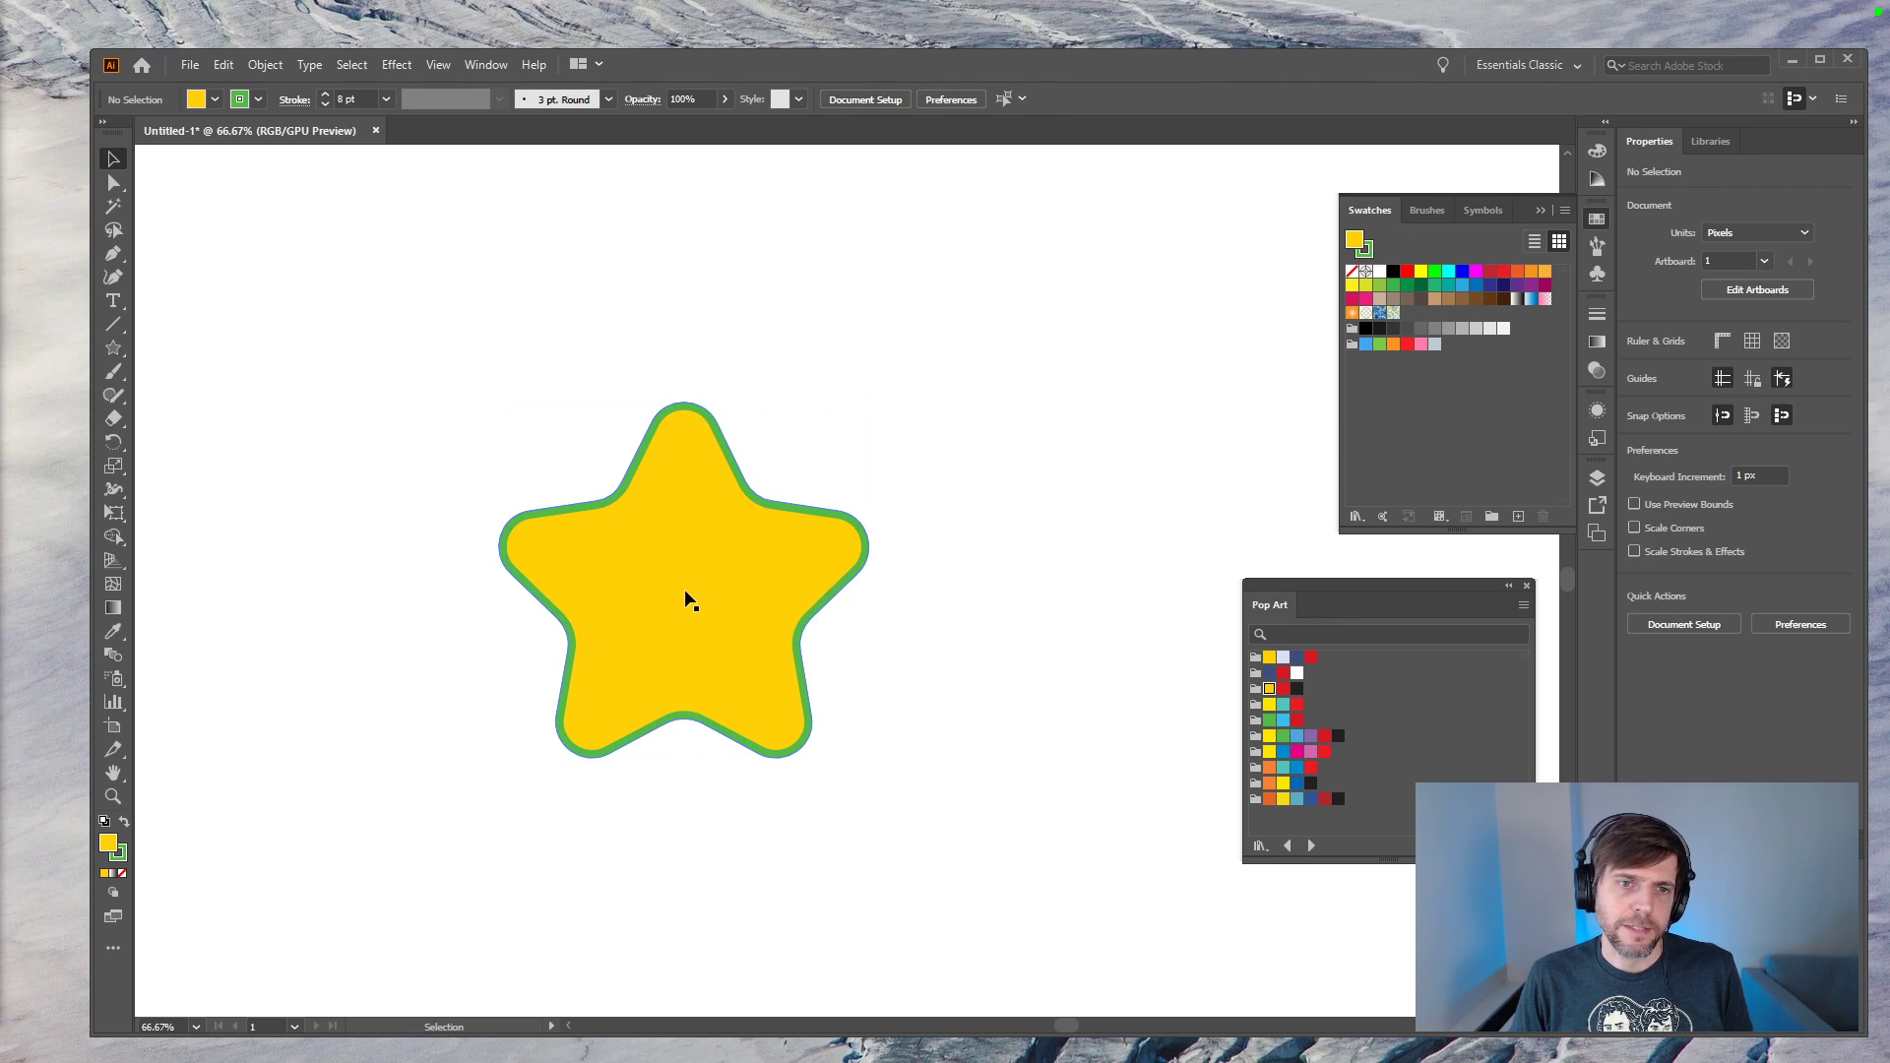
# Step: Draw a circle about 446 px across with the Ellipse tool, starting from the star's centre
pyautogui.moveTo(115, 343); pyautogui.dragTo(165, 394)
pyautogui.moveTo(683, 578); pyautogui.dragTo(782, 509)
pyautogui.hotkey('ctrl', 'z')
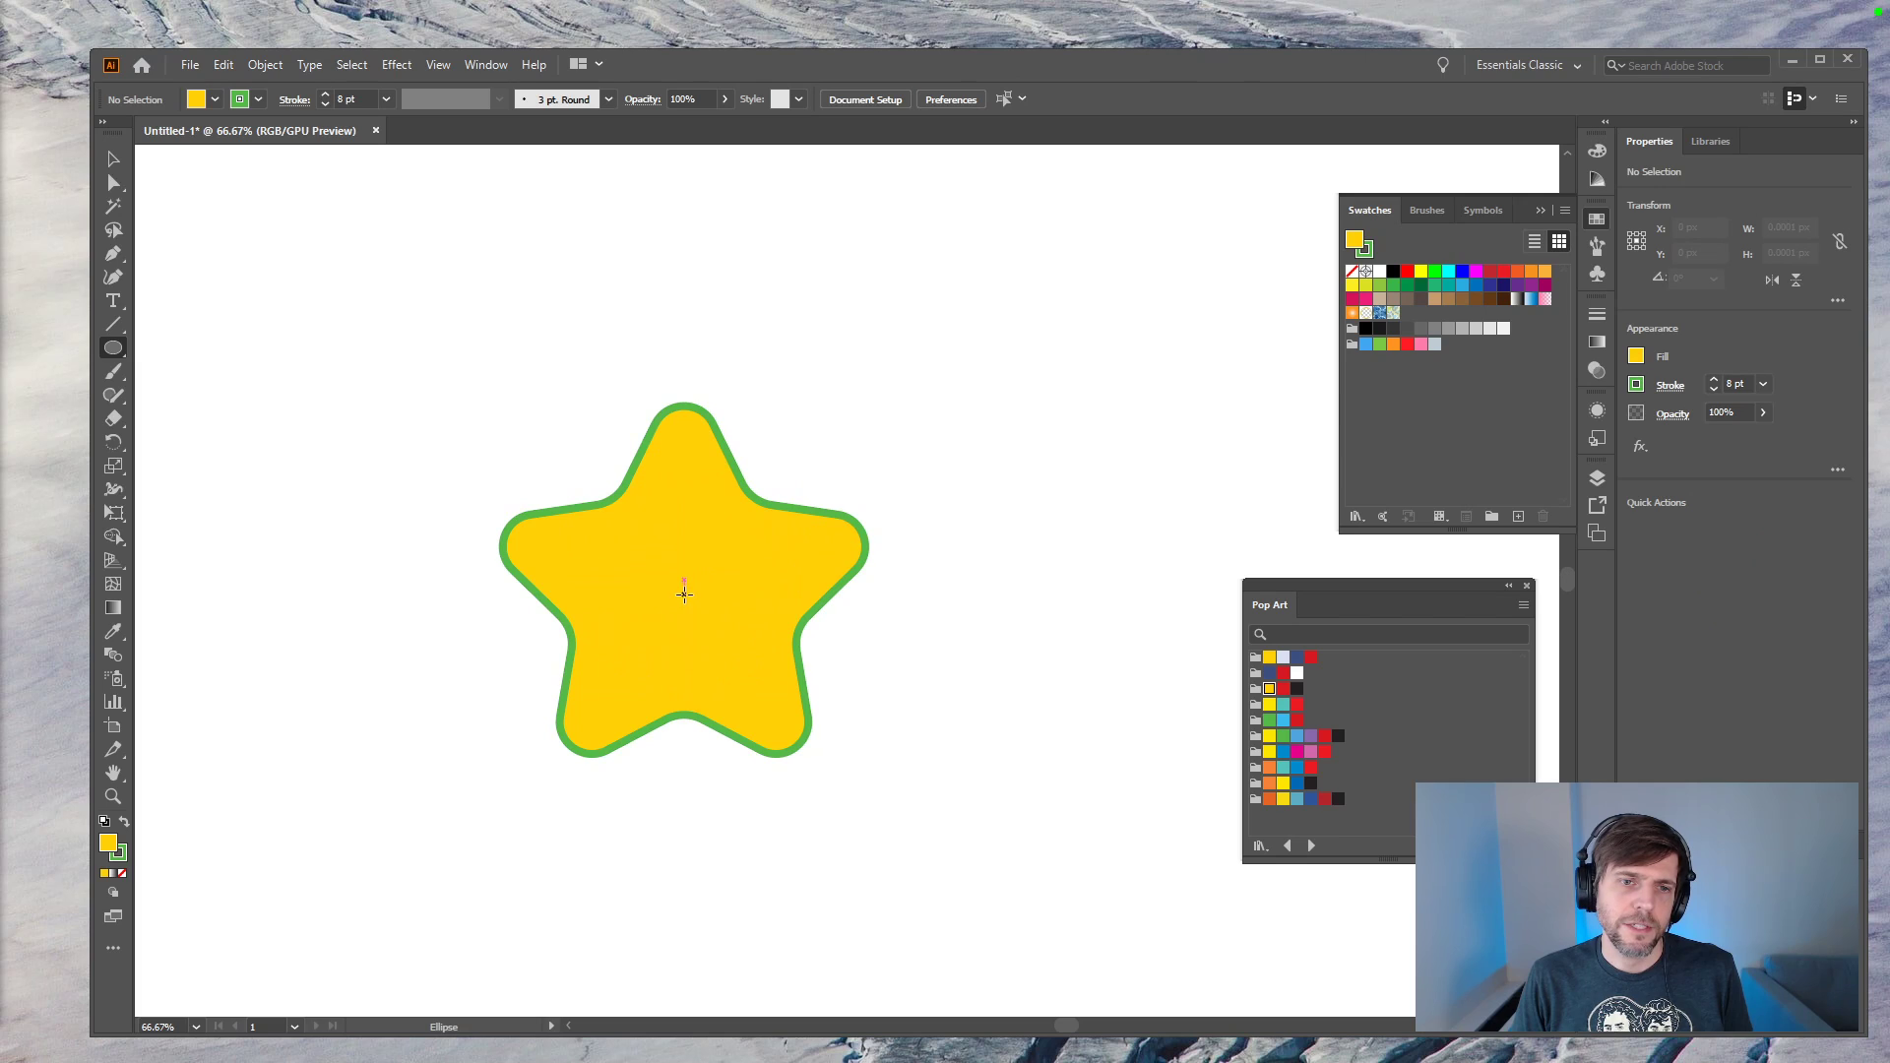
pyautogui.moveTo(683, 579); pyautogui.dragTo(891, 401)
# Step: Select the star and the circle together and align their centres with each other
pyautogui.press('v')
pyautogui.moveTo(1018, 418); pyautogui.dragTo(445, 715)
pyautogui.click(804, 424)
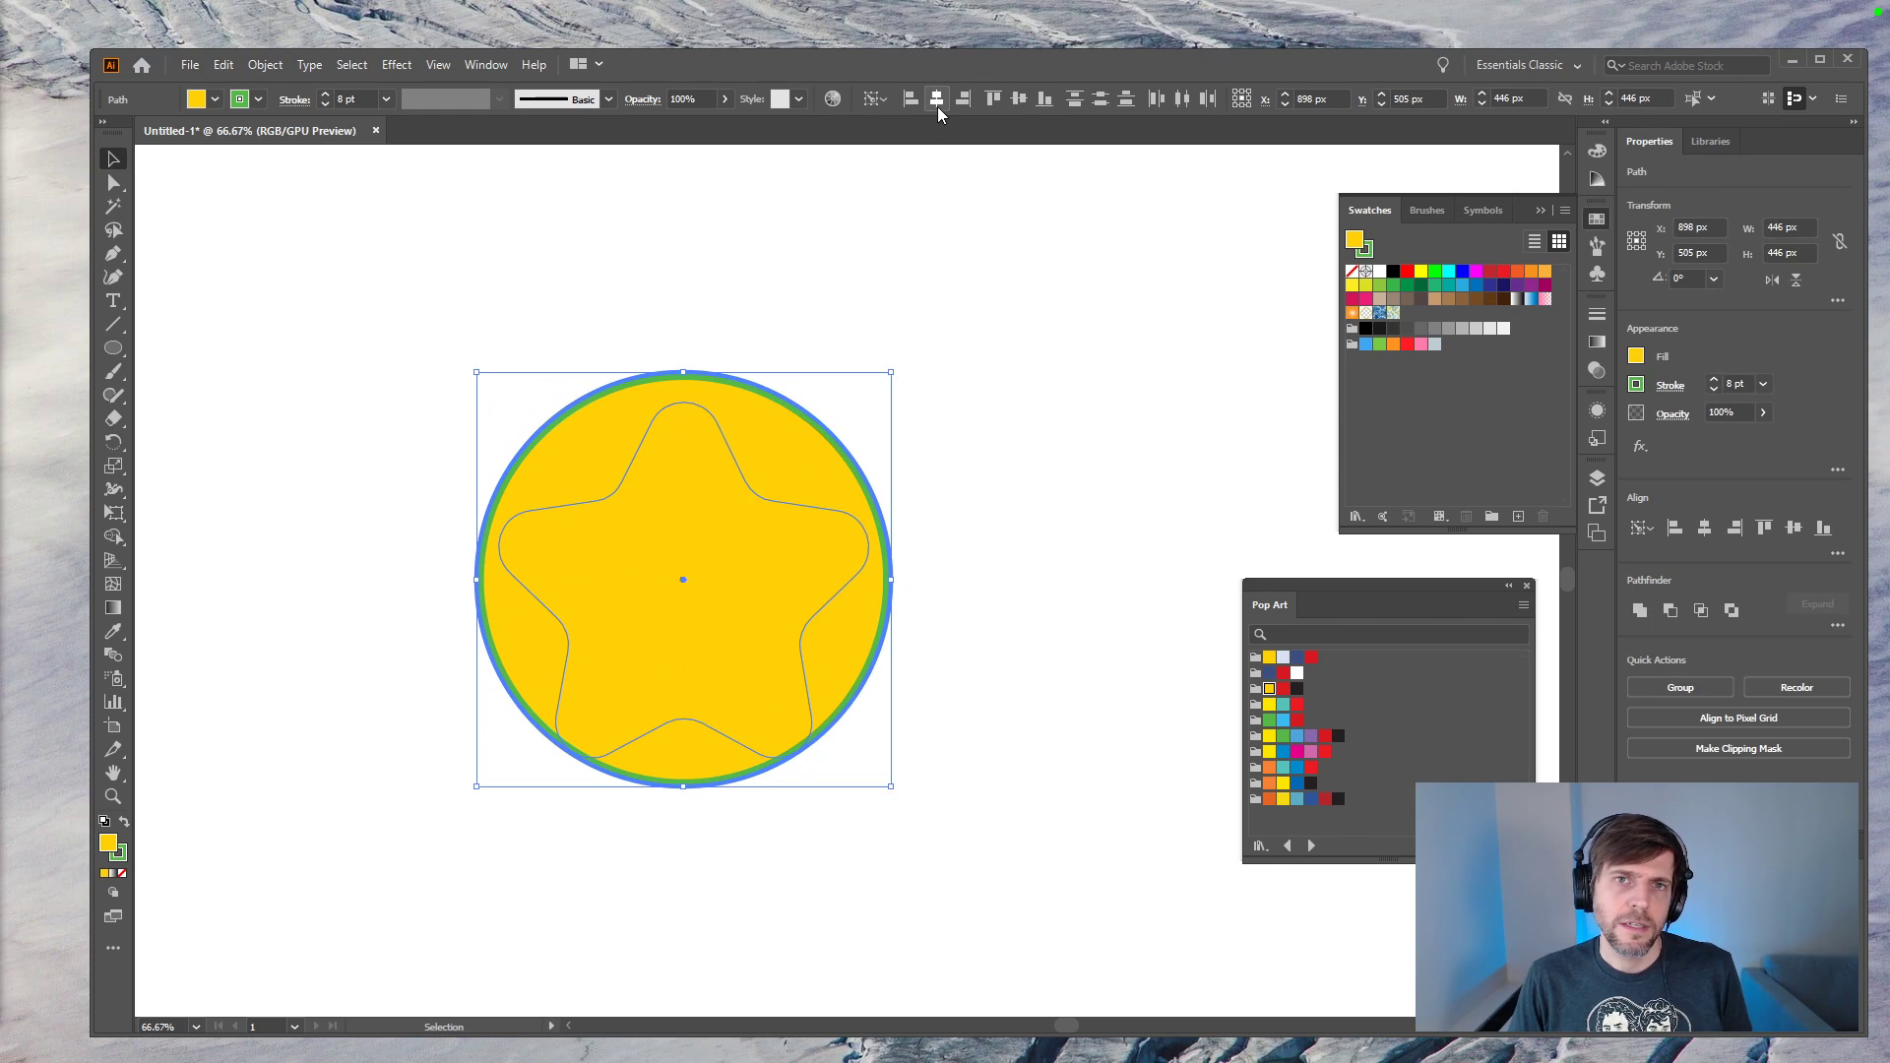
pyautogui.click(1041, 102)
pyautogui.click(1021, 102)
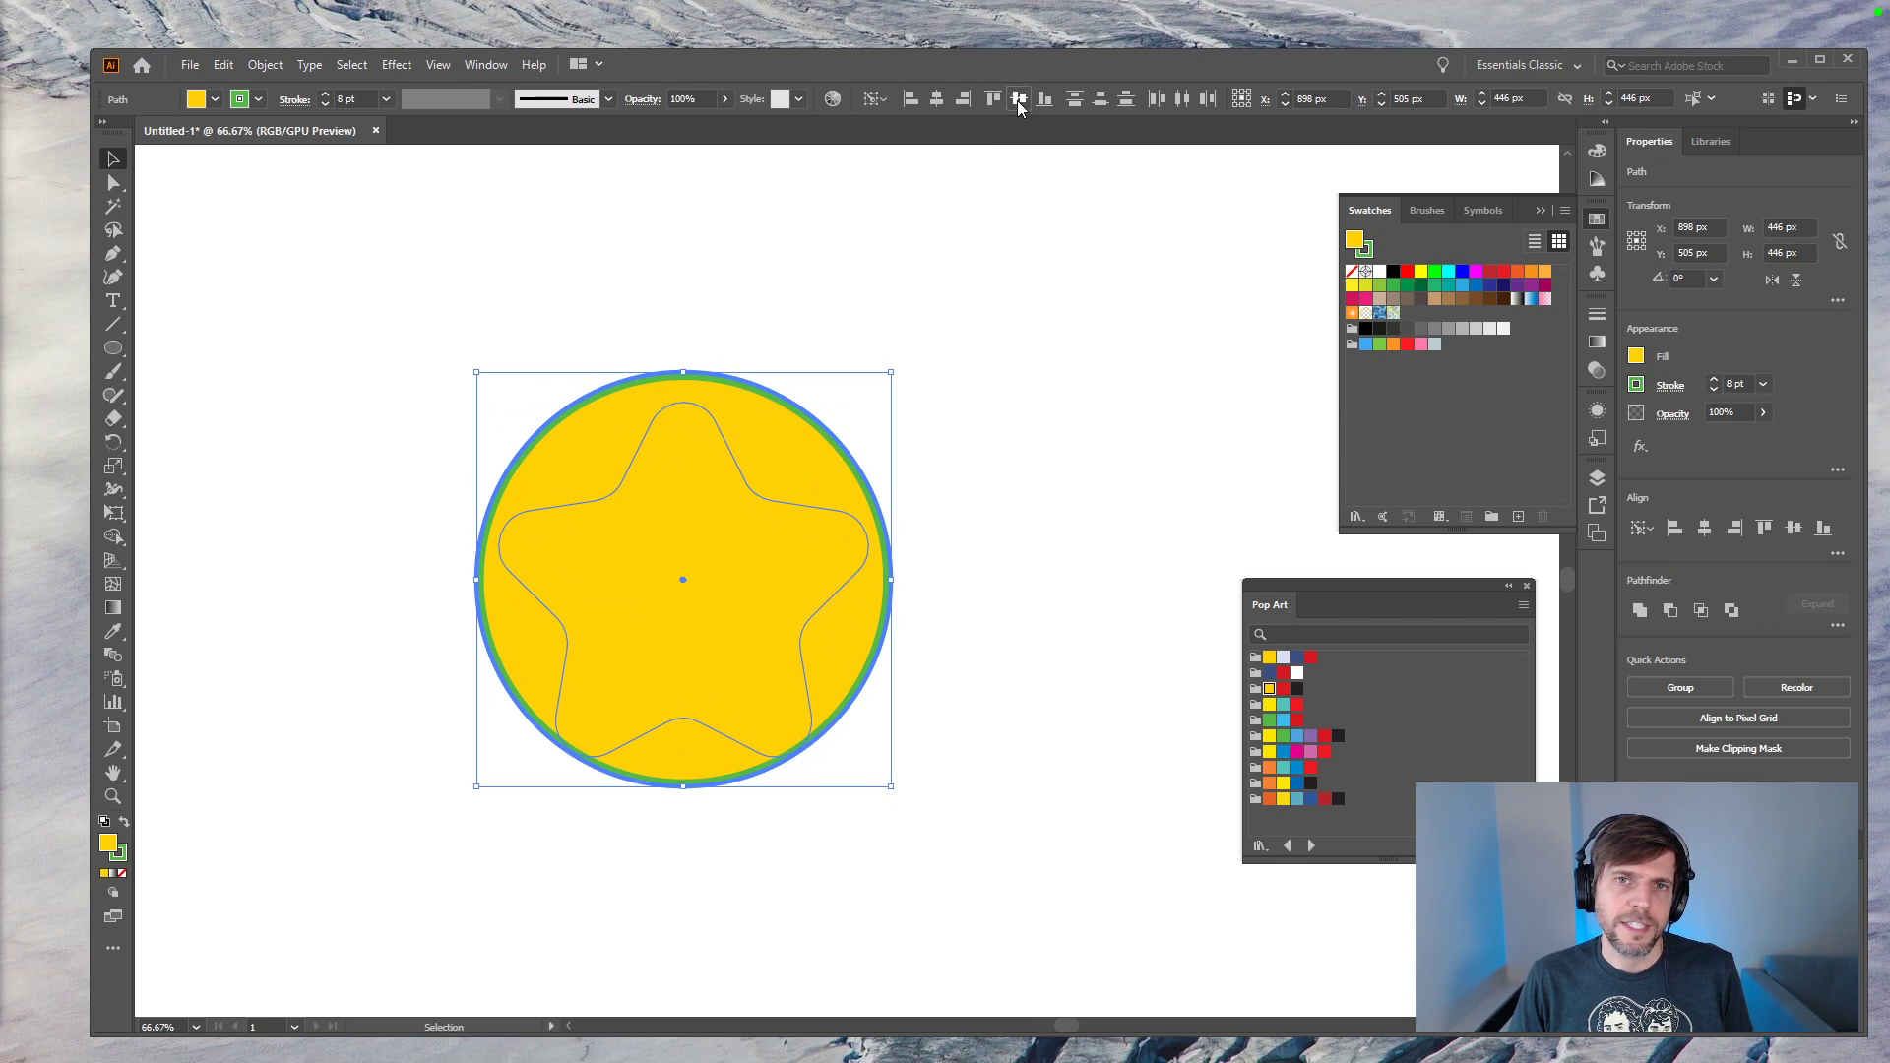
# Step: Move the circle to about X 1161, Y 537 px and the star to about X 722, Y 441 px, and deselect
pyautogui.click(937, 301)
pyautogui.moveTo(791, 455); pyautogui.dragTo(1038, 485)
pyautogui.moveTo(647, 553); pyautogui.dragTo(482, 494)
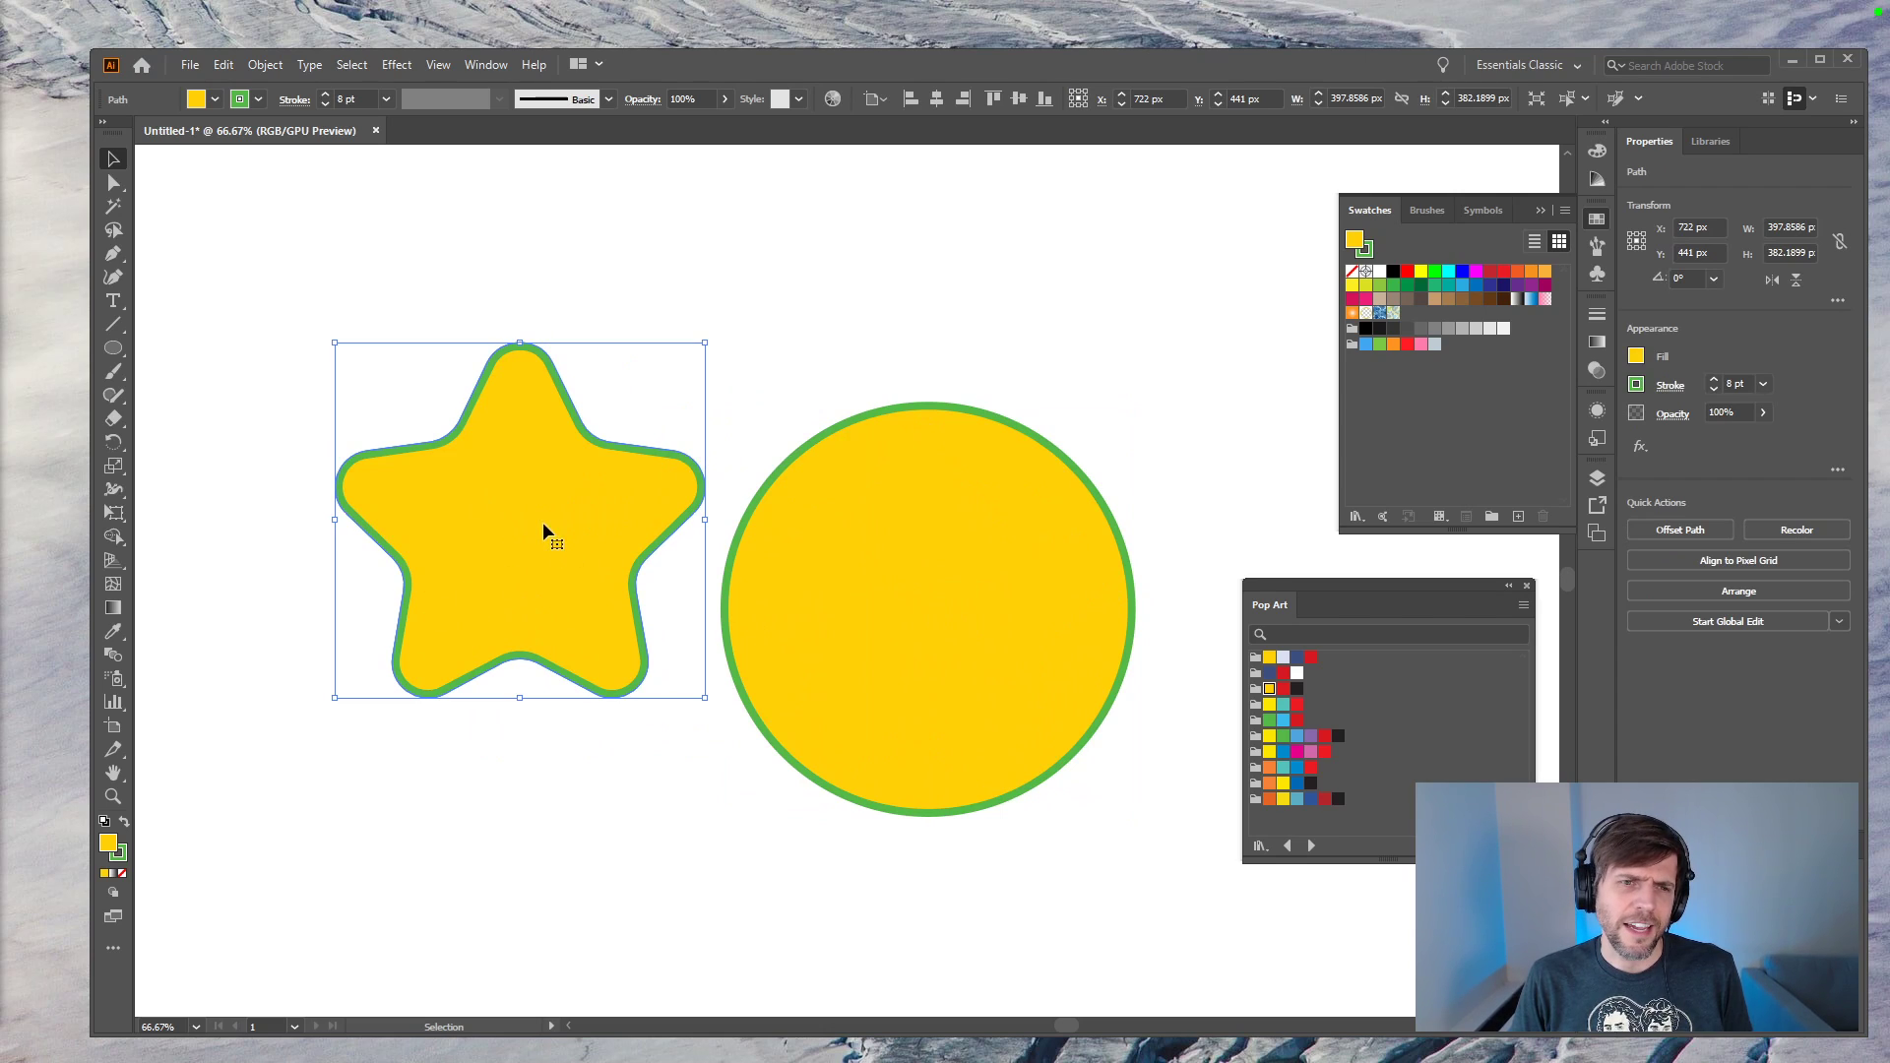
pyautogui.click(778, 329)
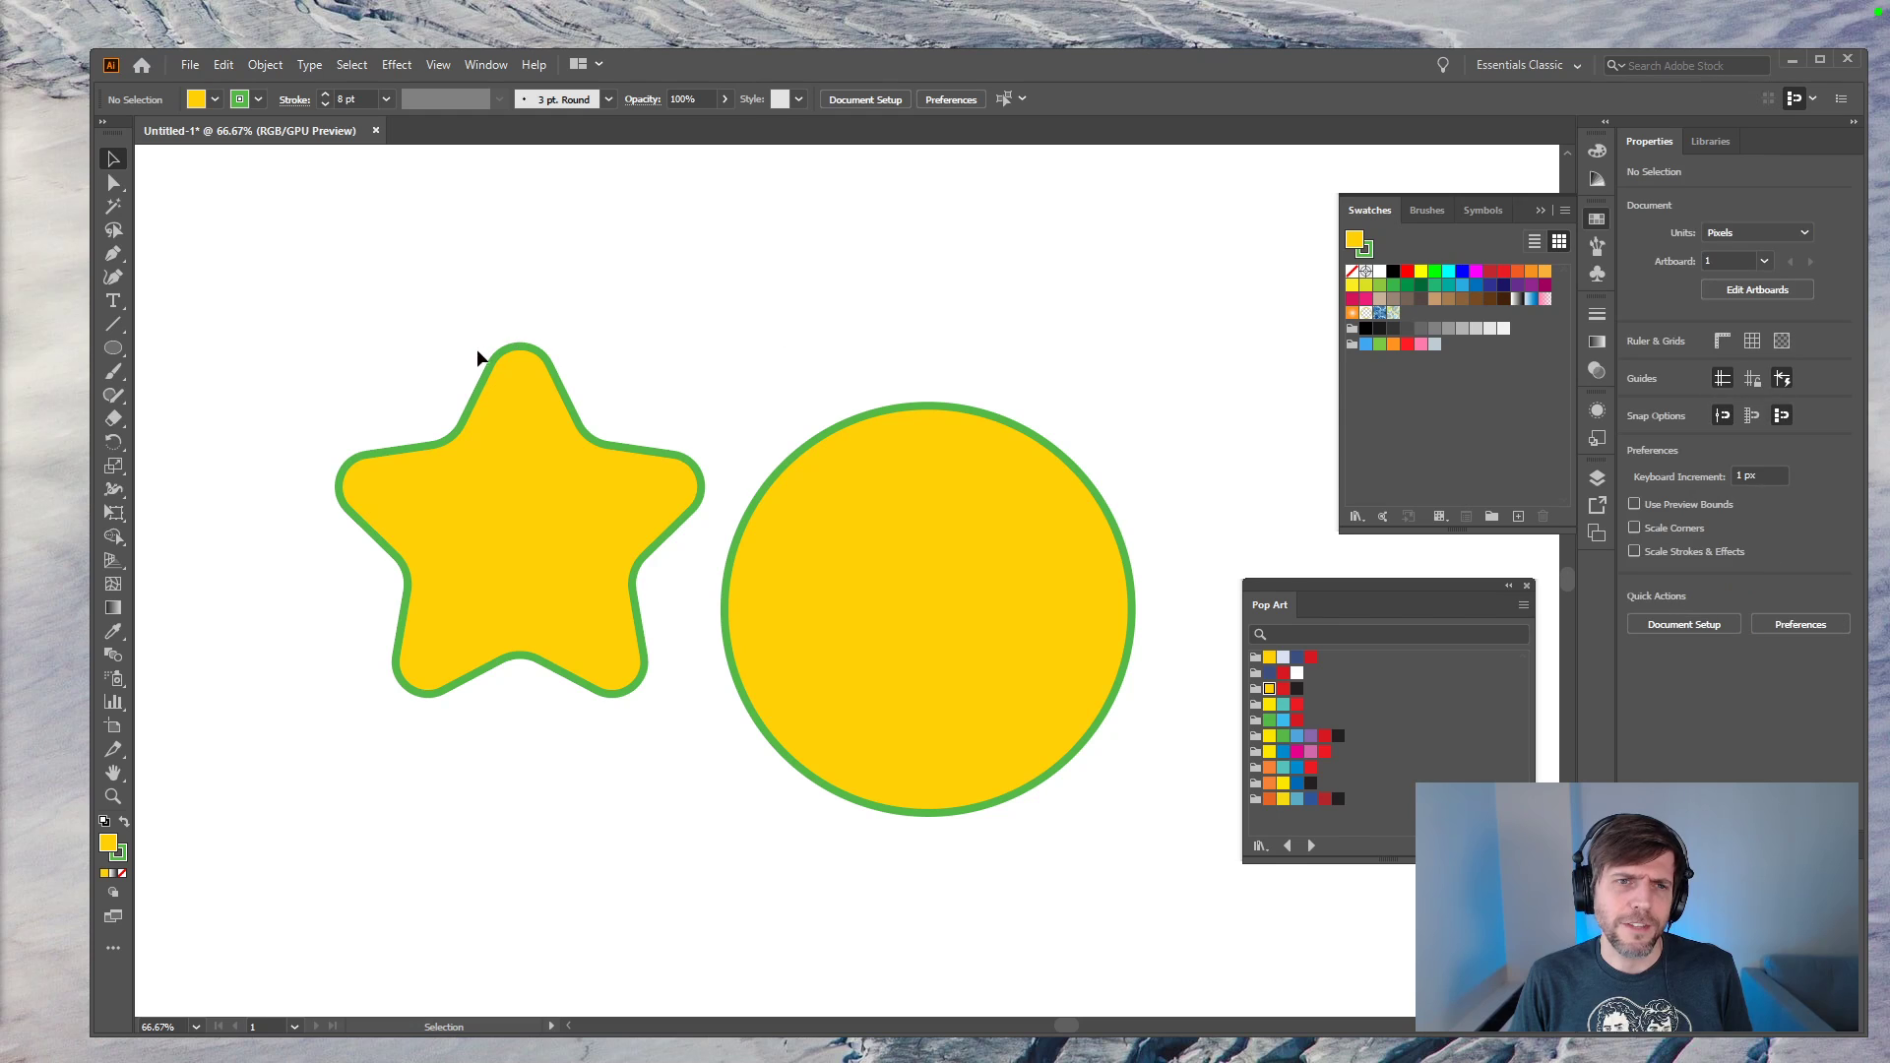
# Step: Delete the rounded star beside the circle
pyautogui.click(530, 468)
pyautogui.press('a')
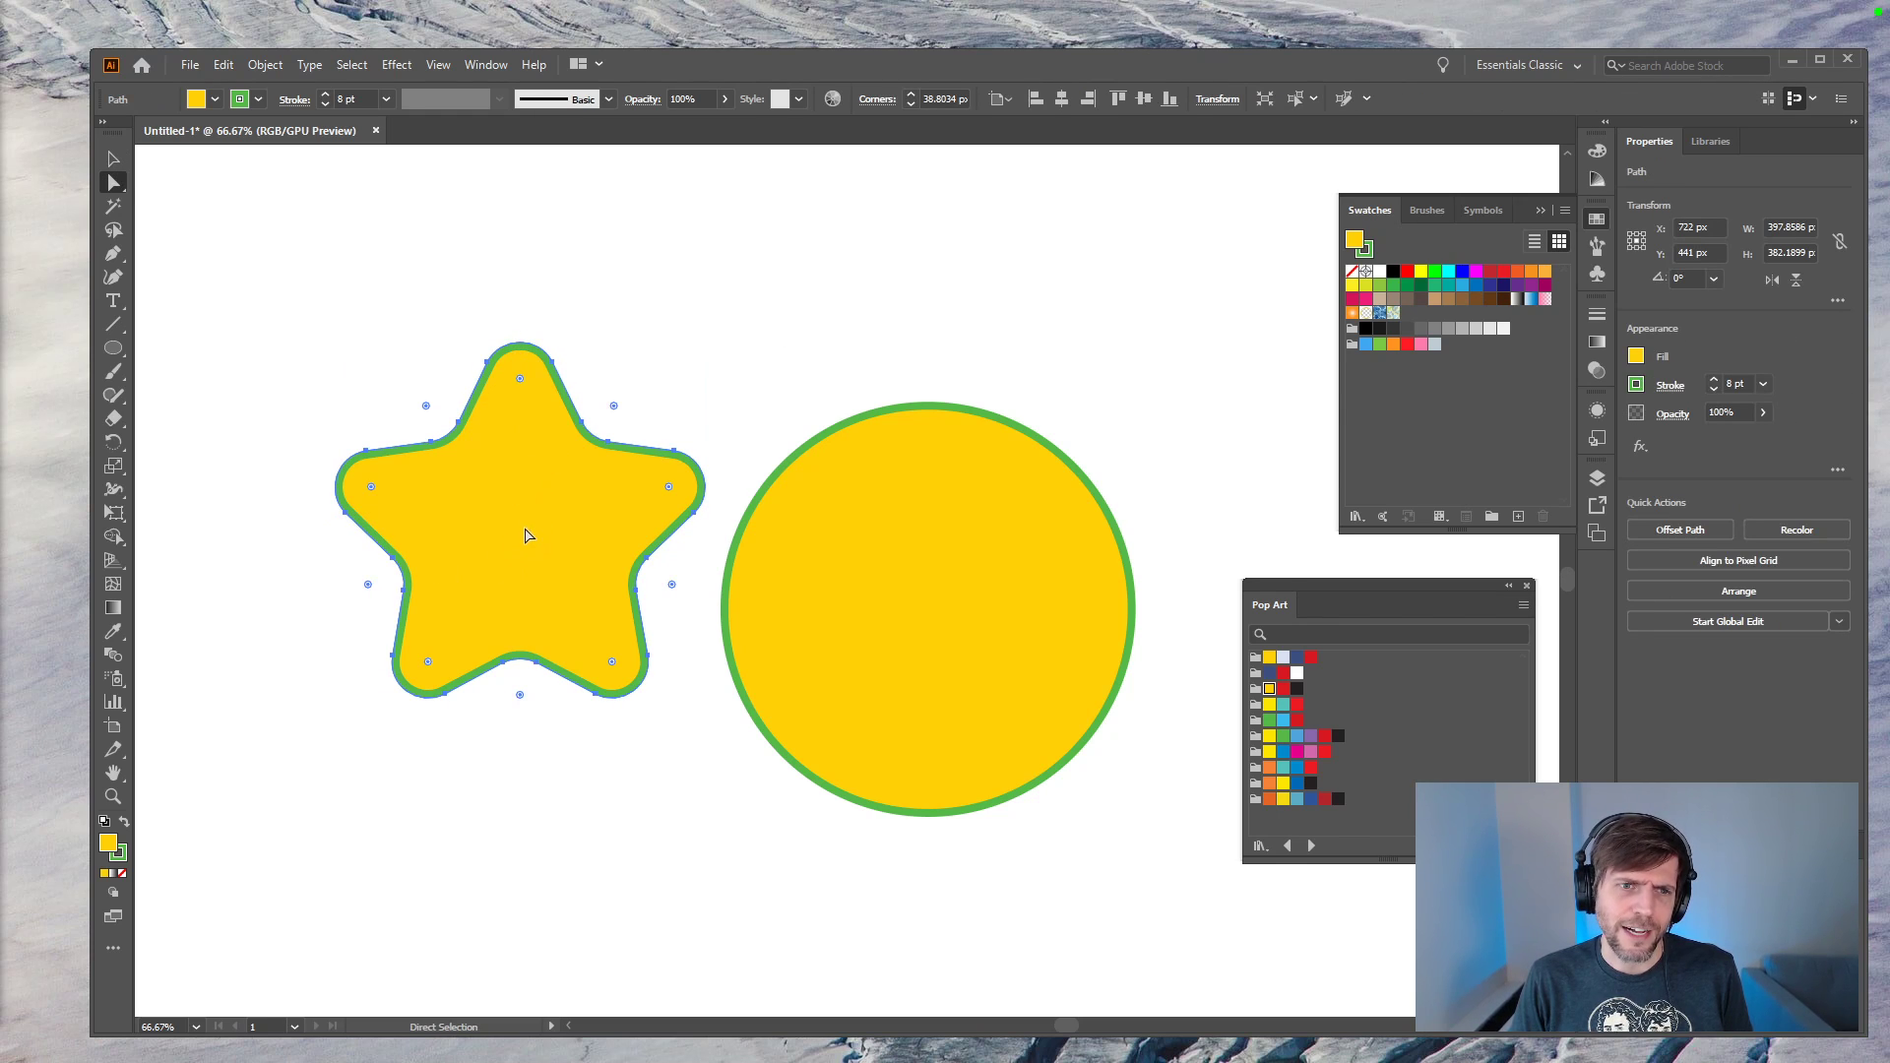
pyautogui.click(753, 425)
pyautogui.press('v')
pyautogui.click(539, 498)
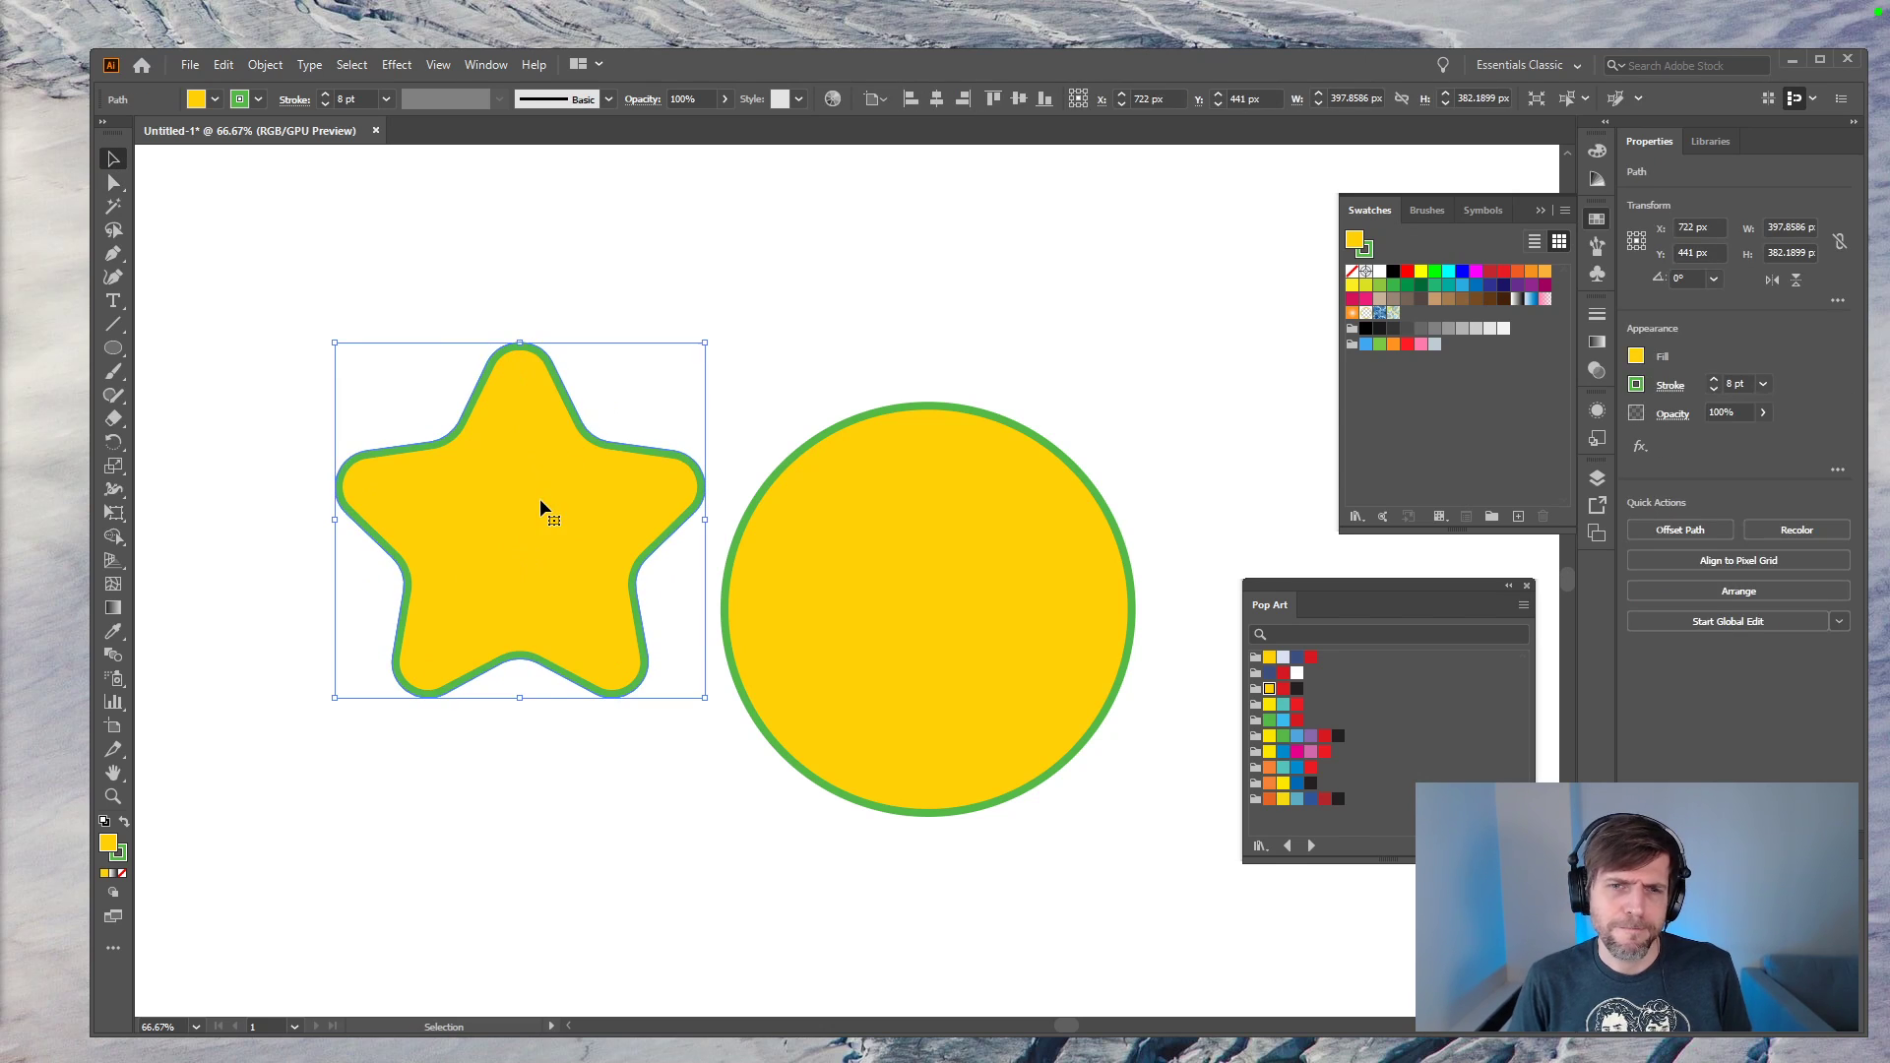
pyautogui.press('Delete')
# Step: Create a five-pointed star with radii of 256 px and 128 px at the circle's centre
pyautogui.click(114, 347)
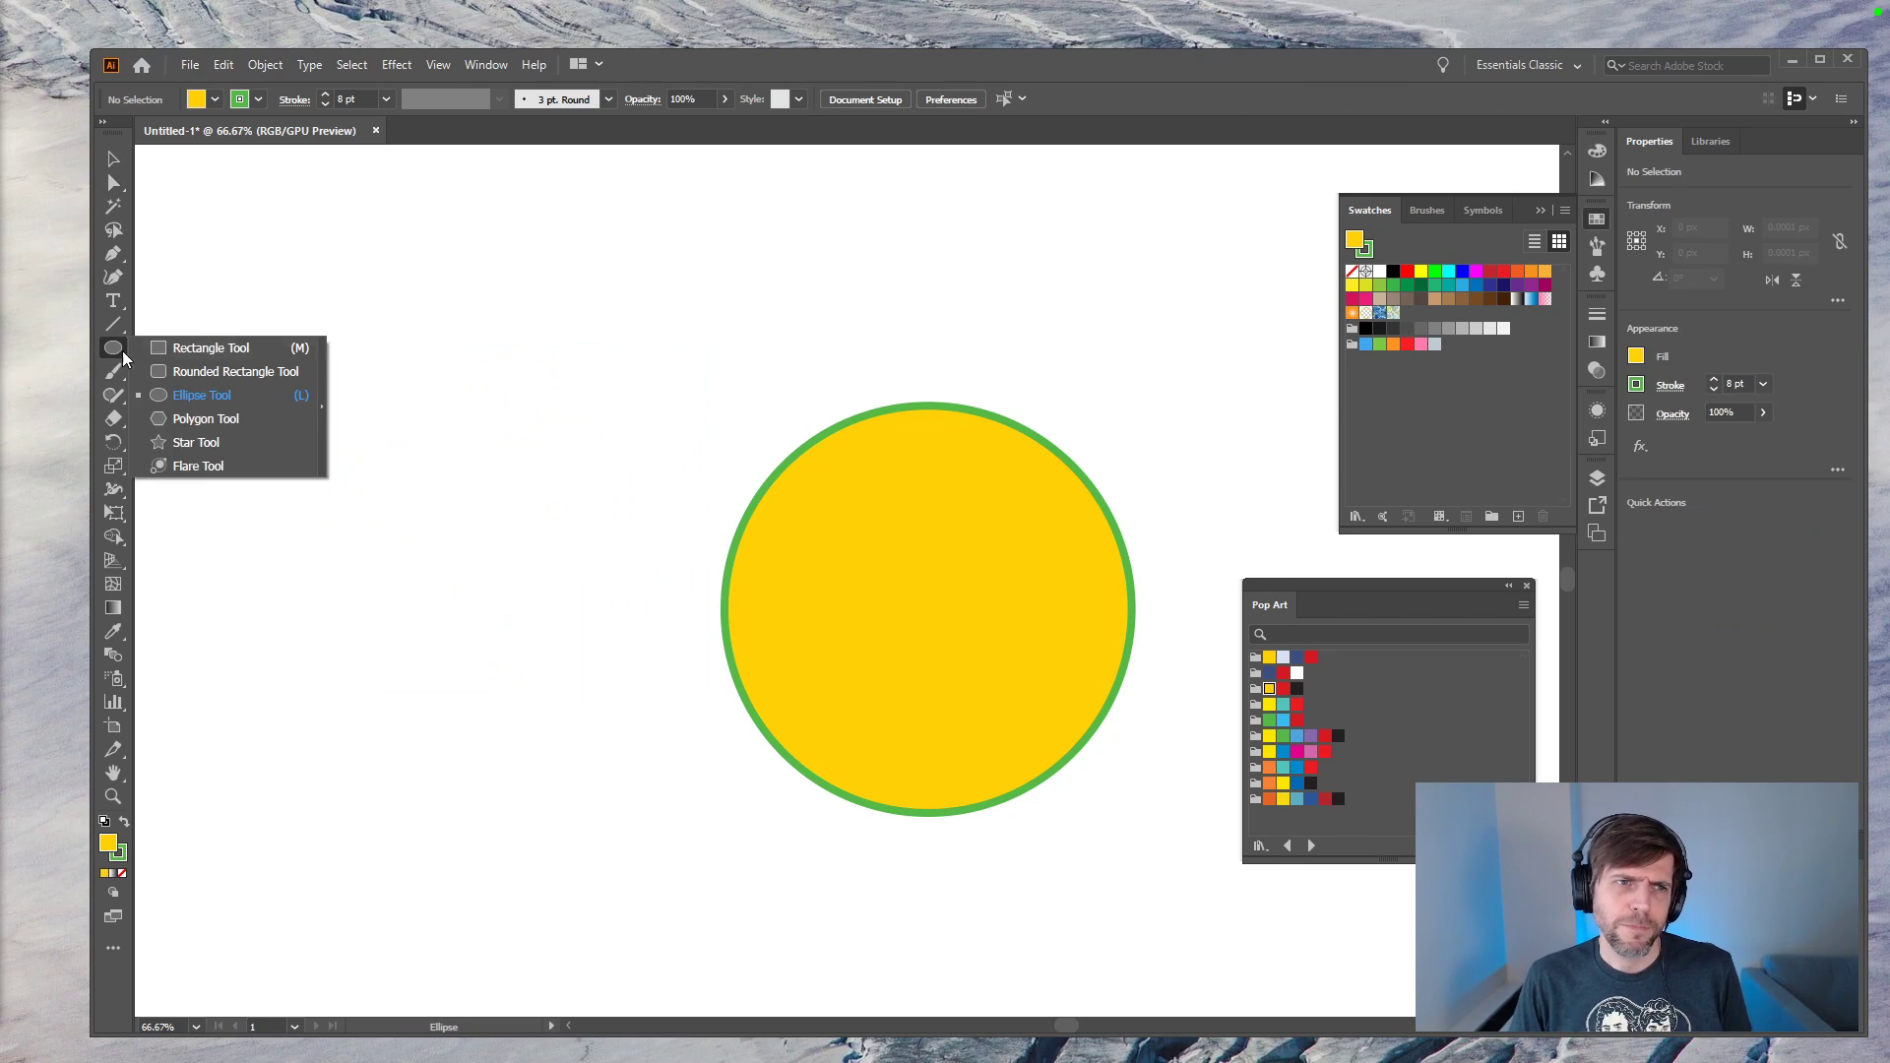
pyautogui.click(195, 441)
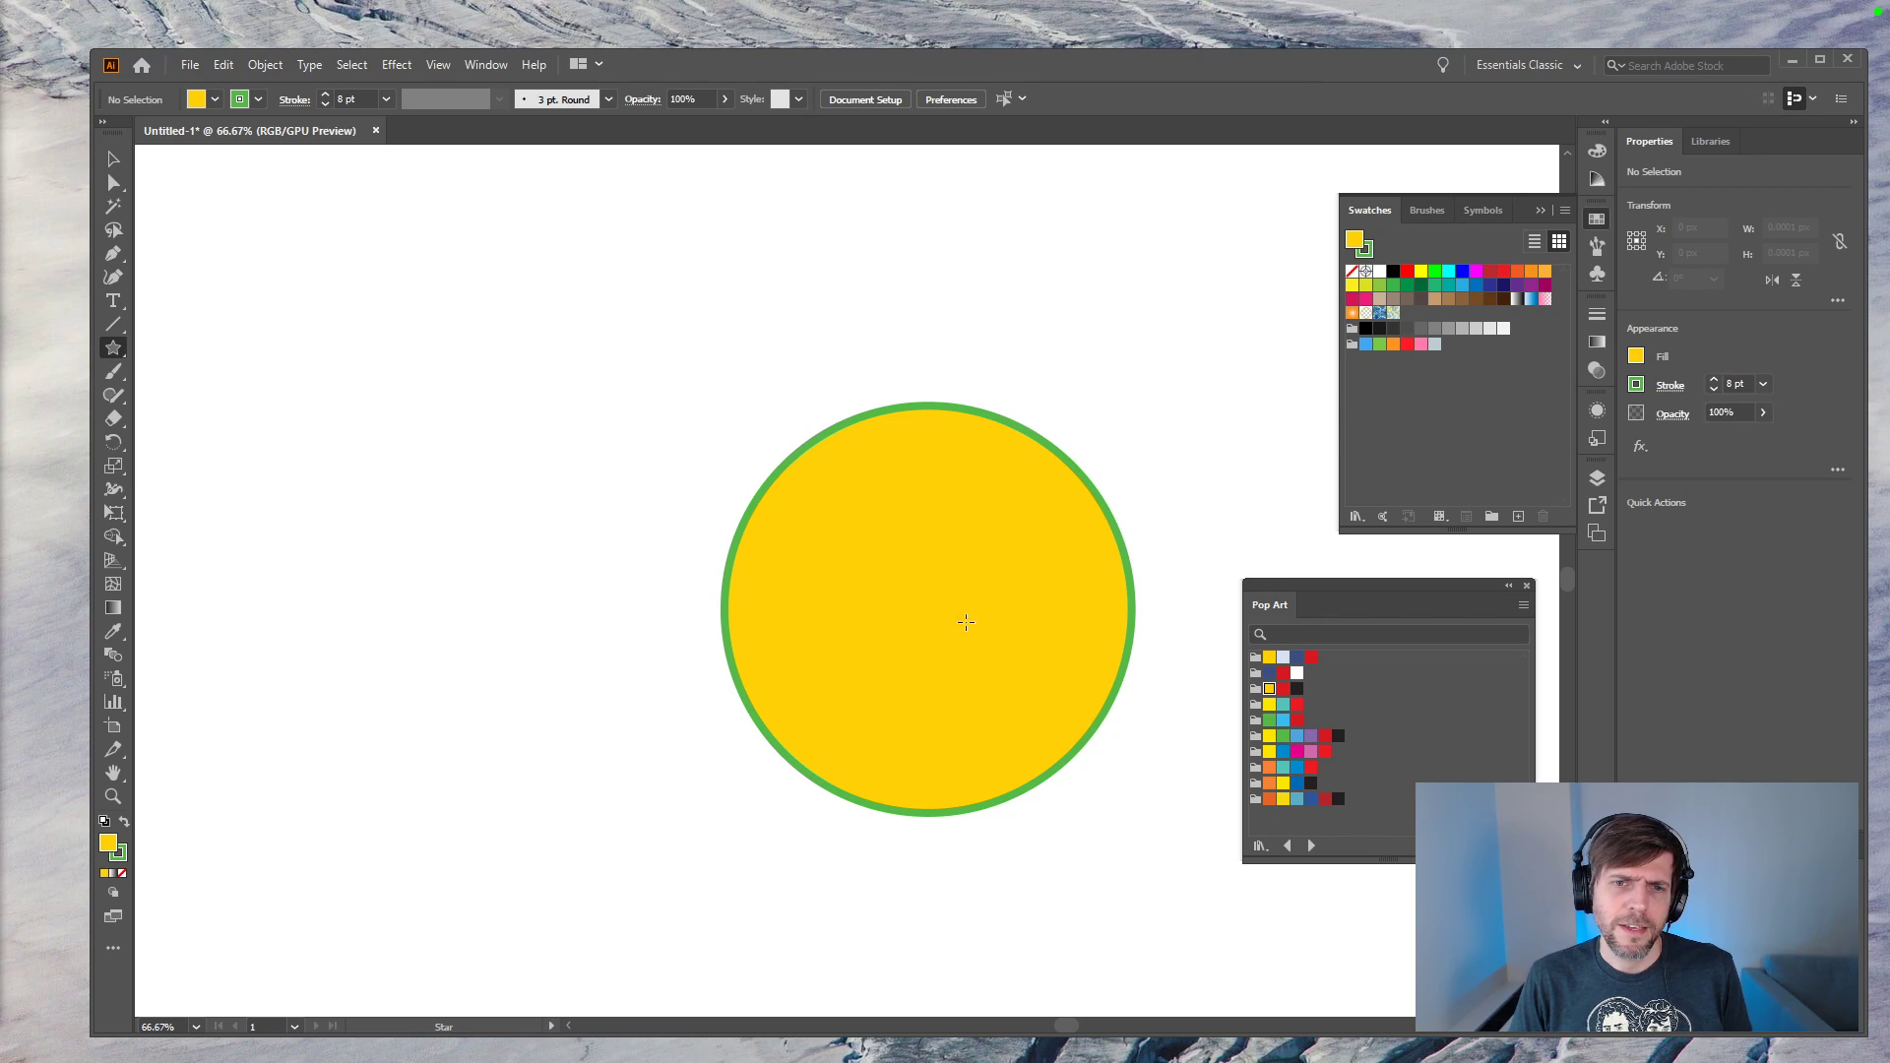
pyautogui.click(929, 607)
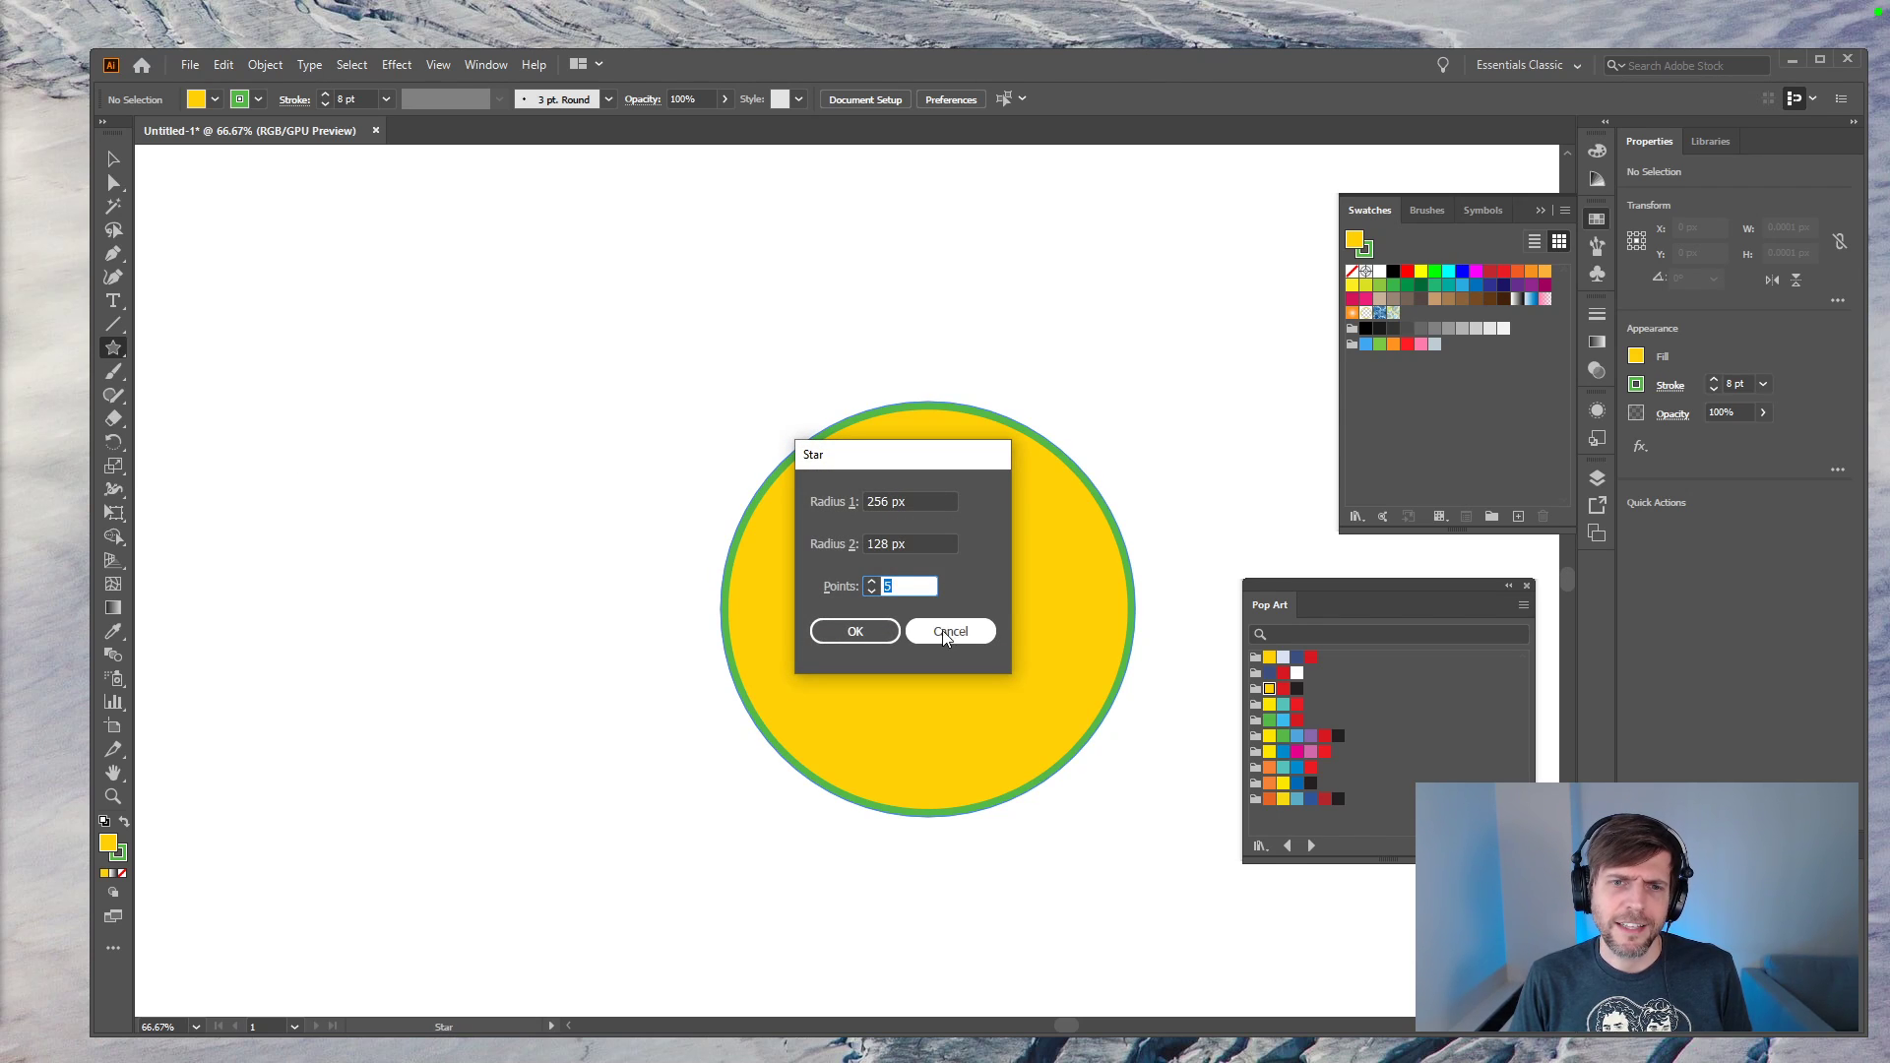
pyautogui.click(870, 636)
# Step: Round all the new star's corners to about 30.5 px
pyautogui.click(113, 183)
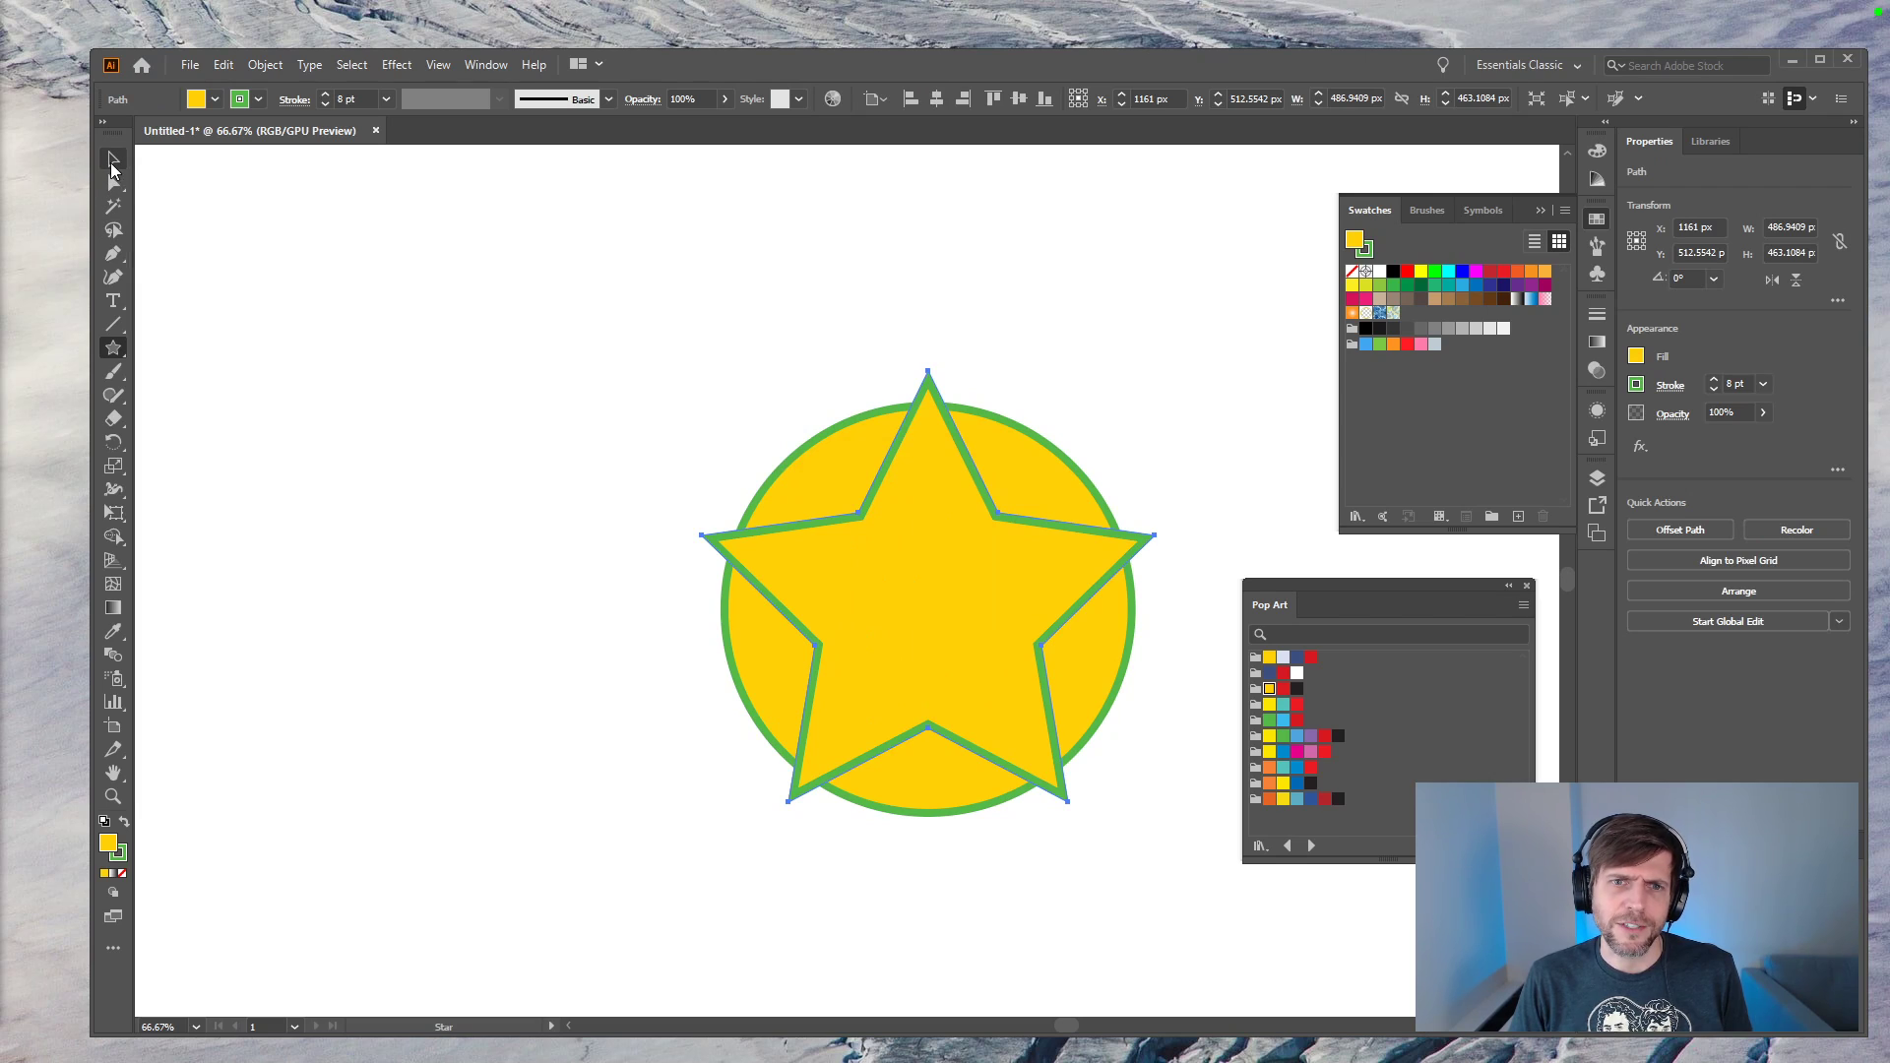
pyautogui.moveTo(846, 497)
pyautogui.mouseDown()
pyautogui.moveTo(864, 522)
pyautogui.moveTo(835, 496)
pyautogui.mouseUp()
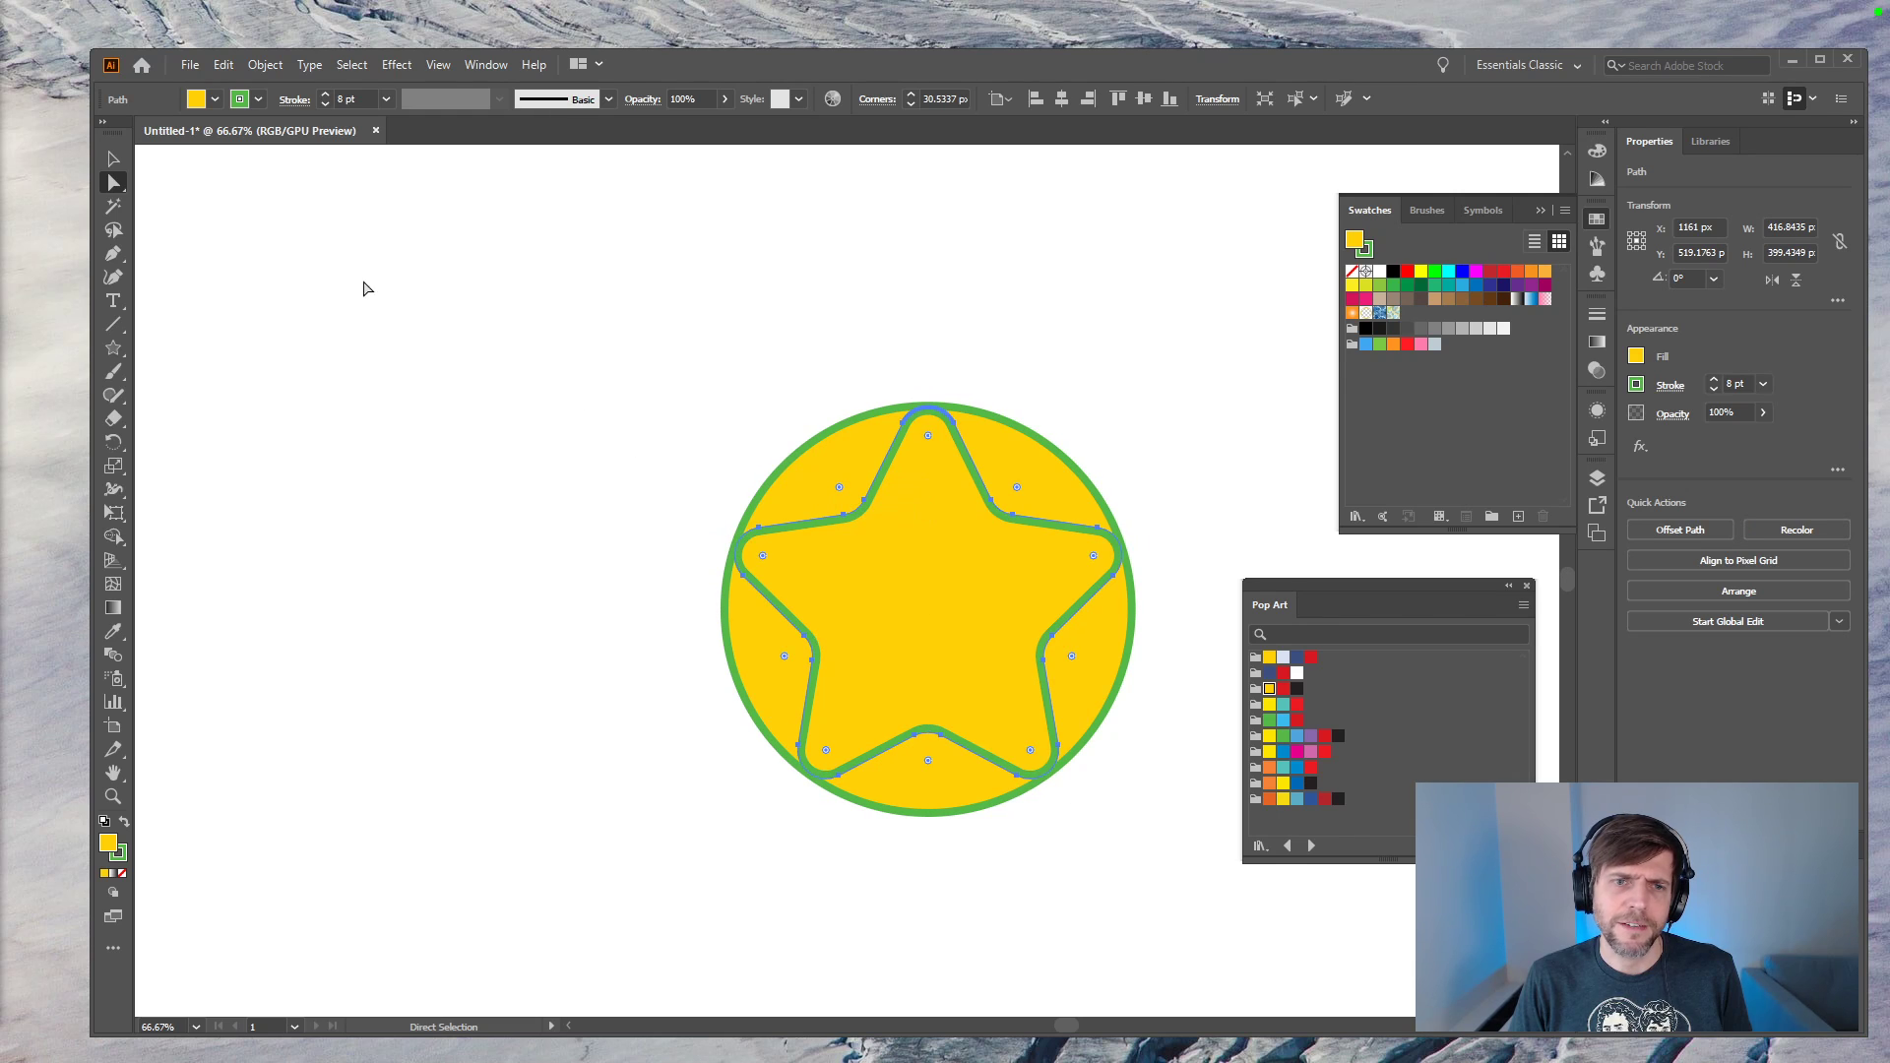
pyautogui.click(114, 160)
# Step: Try shrinking the circle to about 136 px, undo it and look through its stroke and transform options
pyautogui.click(1048, 486)
pyautogui.moveTo(1116, 422); pyautogui.dragTo(986, 551)
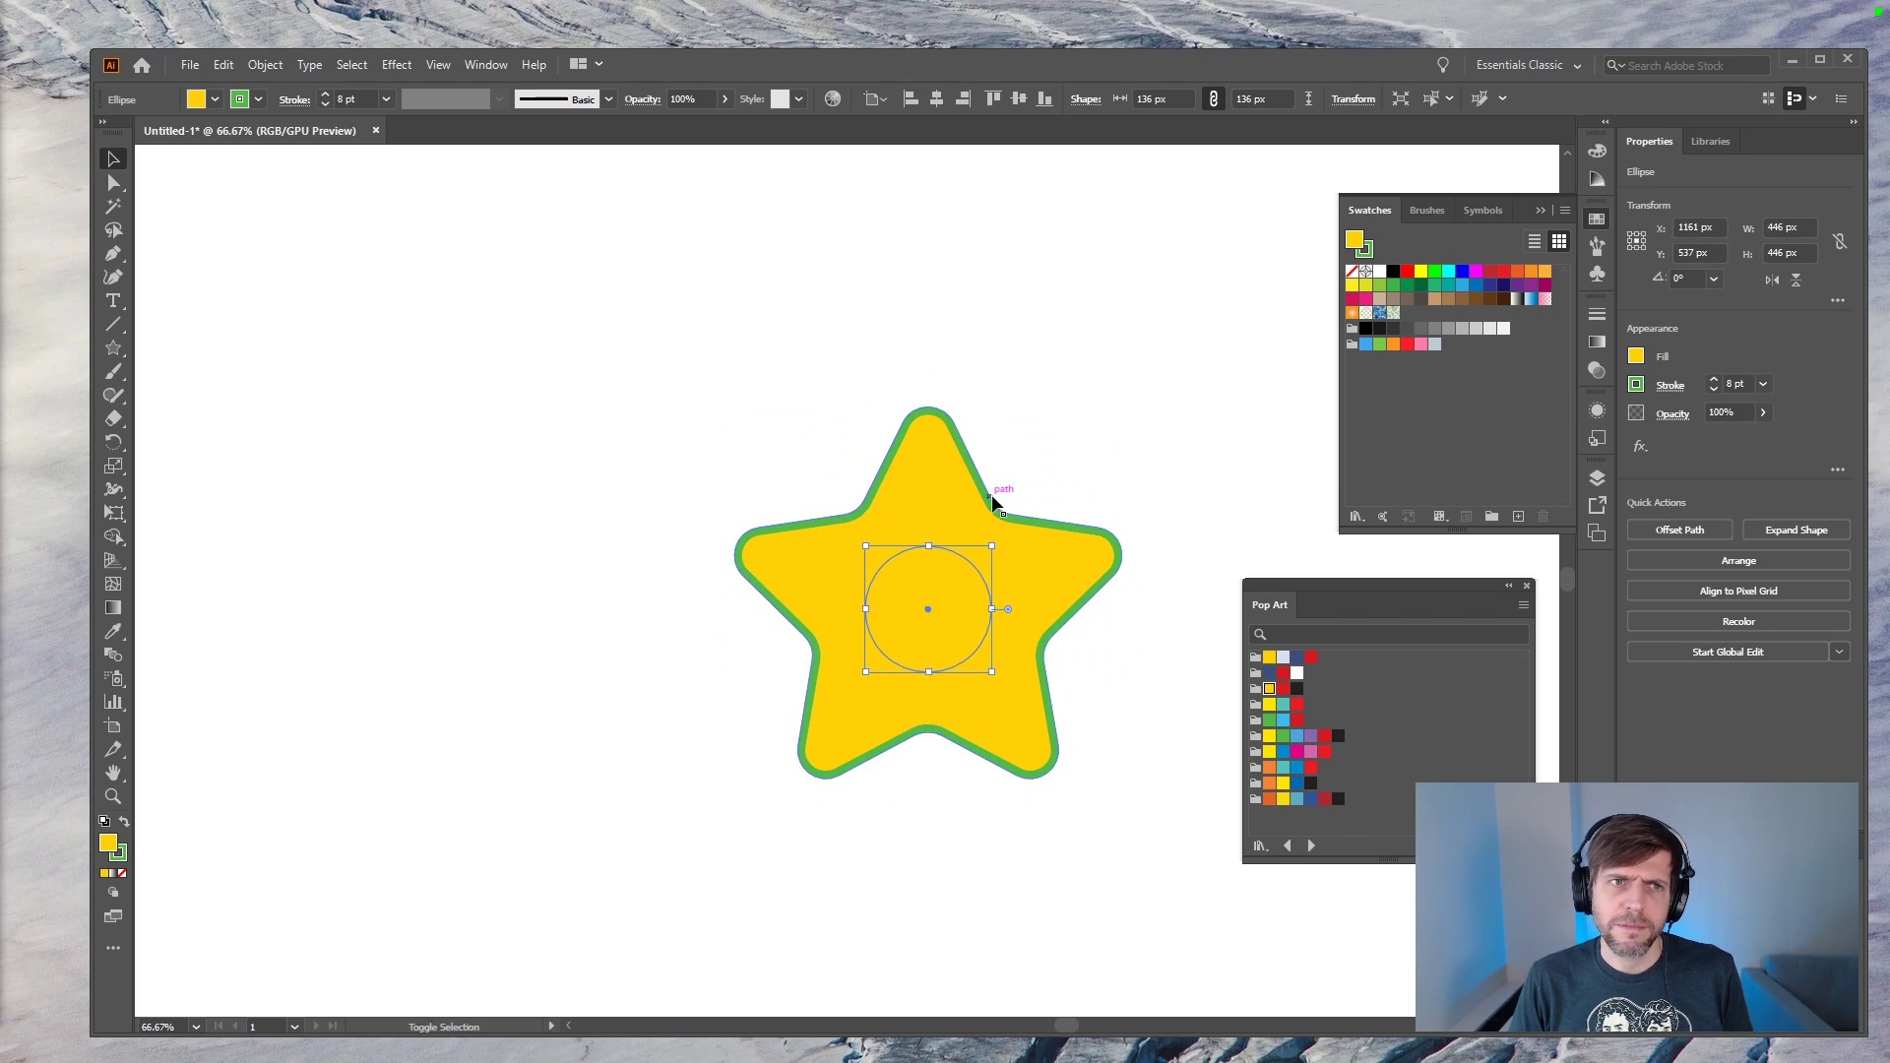
pyautogui.hotkey('ctrl', 'z')
pyautogui.click(296, 100)
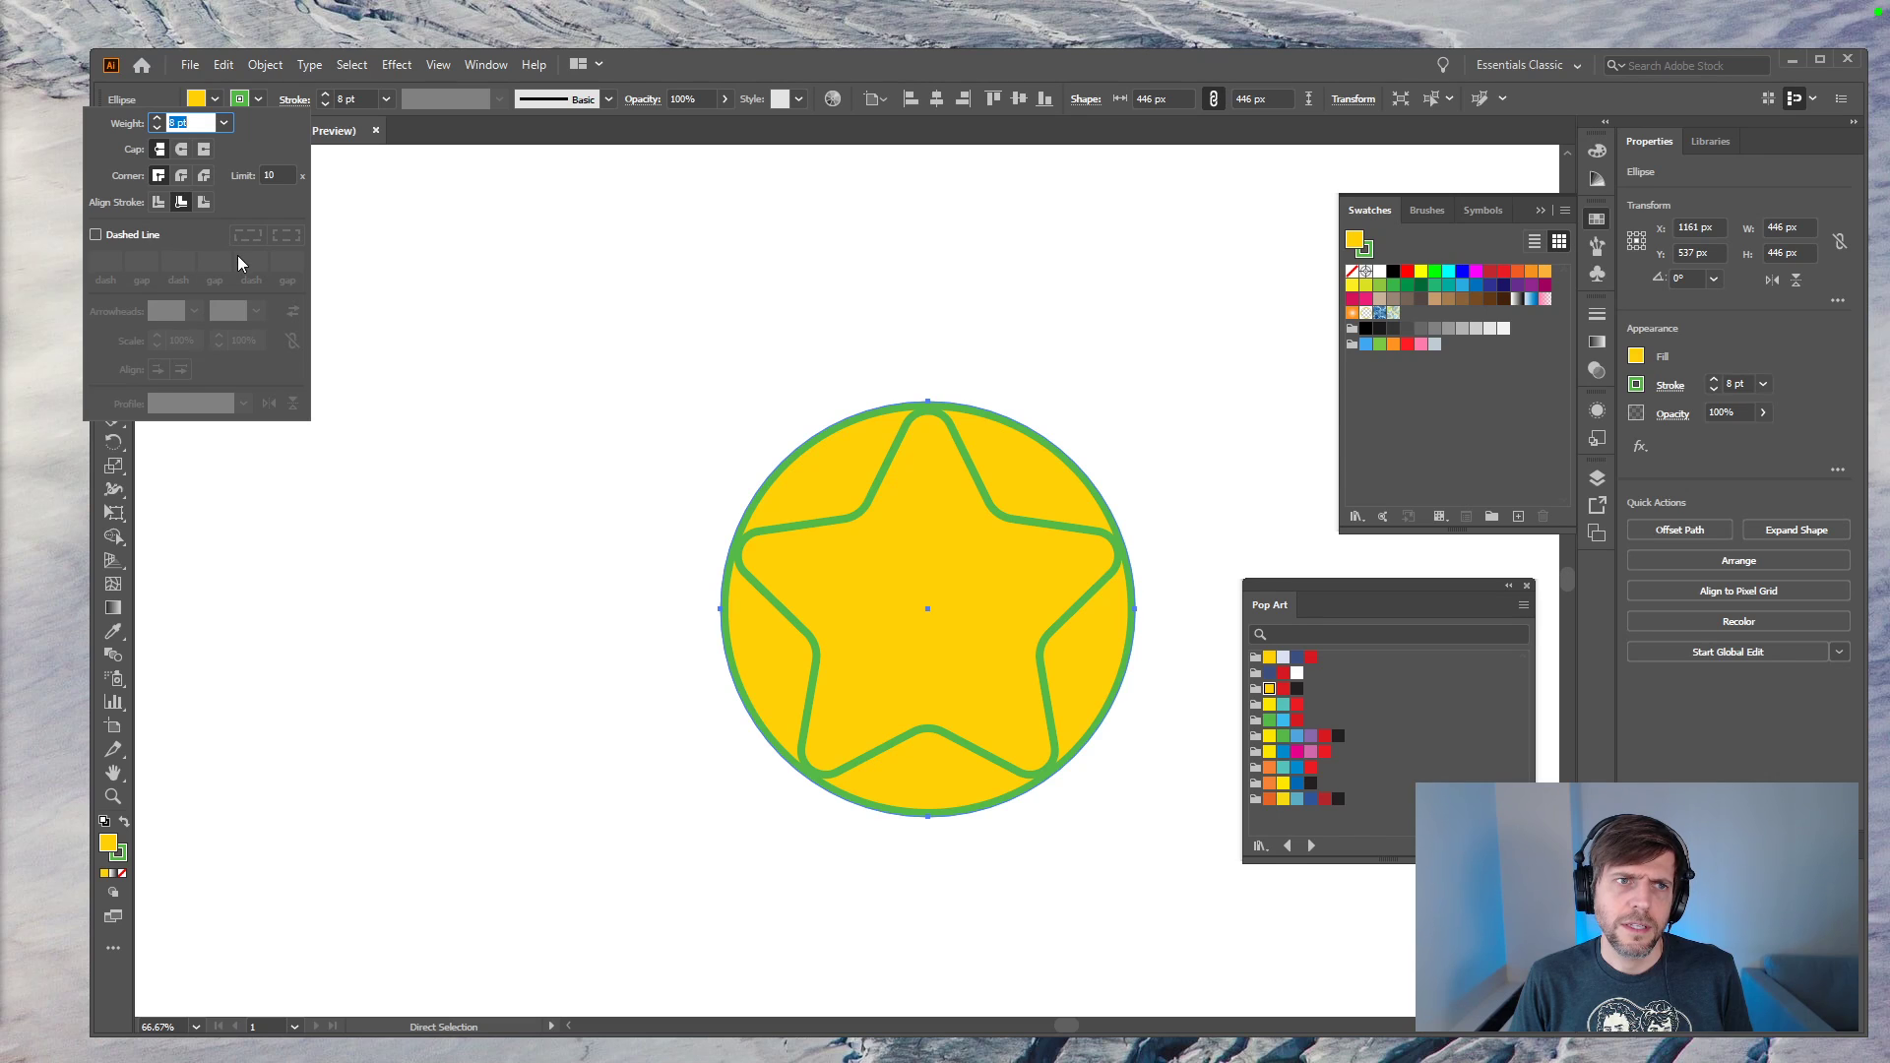
pyautogui.click(425, 219)
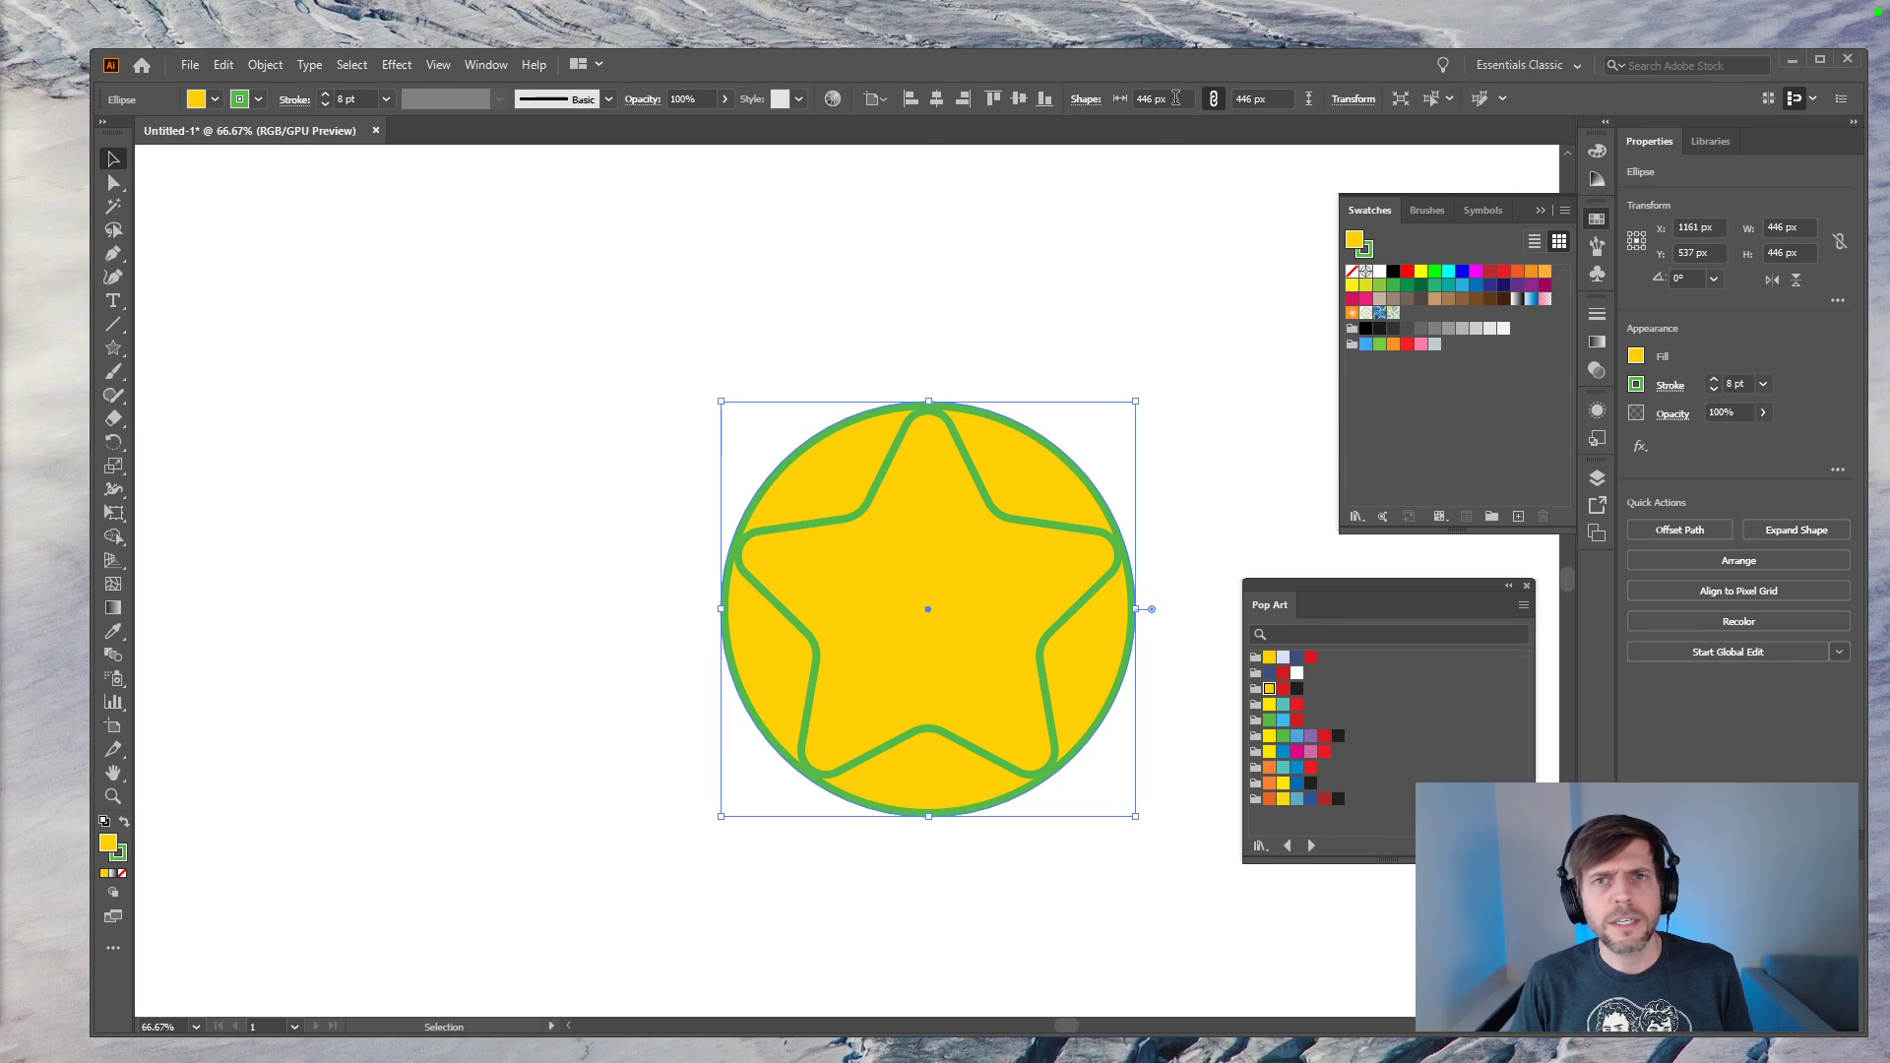
pyautogui.click(1352, 100)
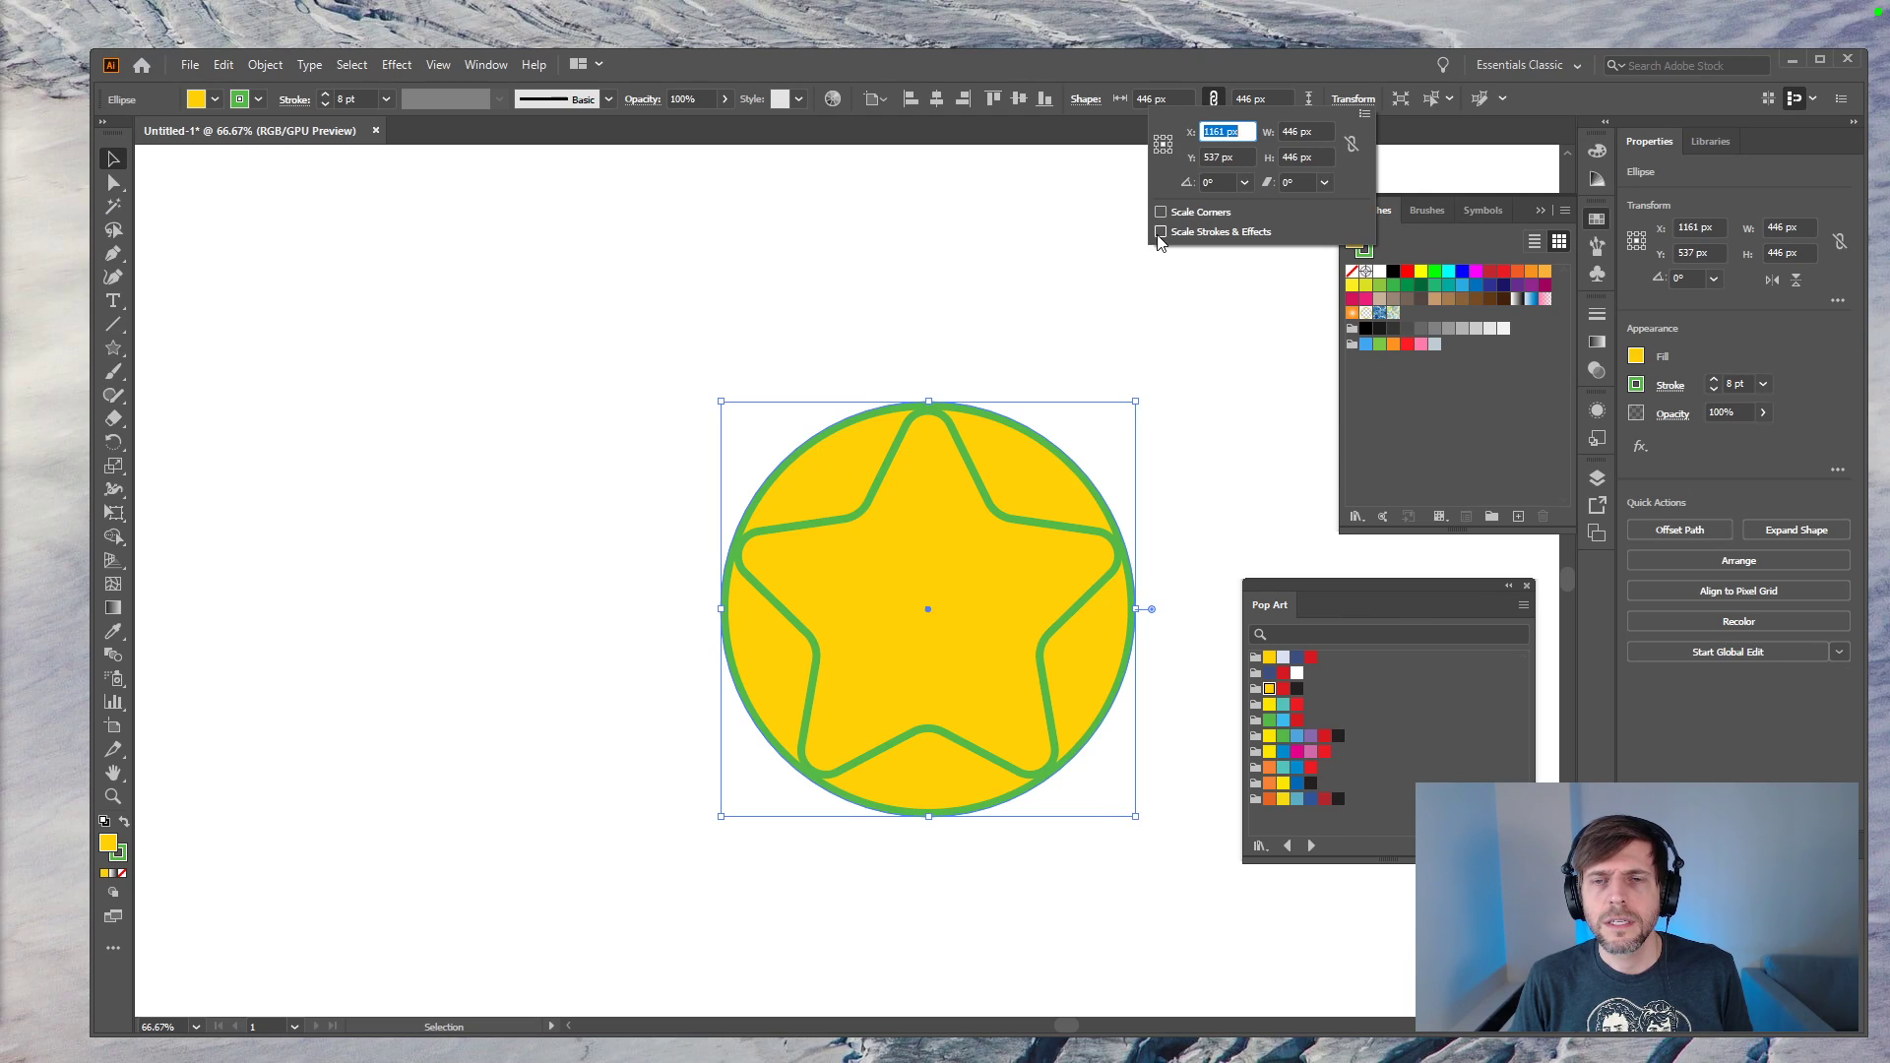
# Step: Shrink the circle around its centre to about 180 px and send the star behind it
pyautogui.moveTo(1139, 403); pyautogui.dragTo(1017, 489)
pyautogui.click(1016, 490)
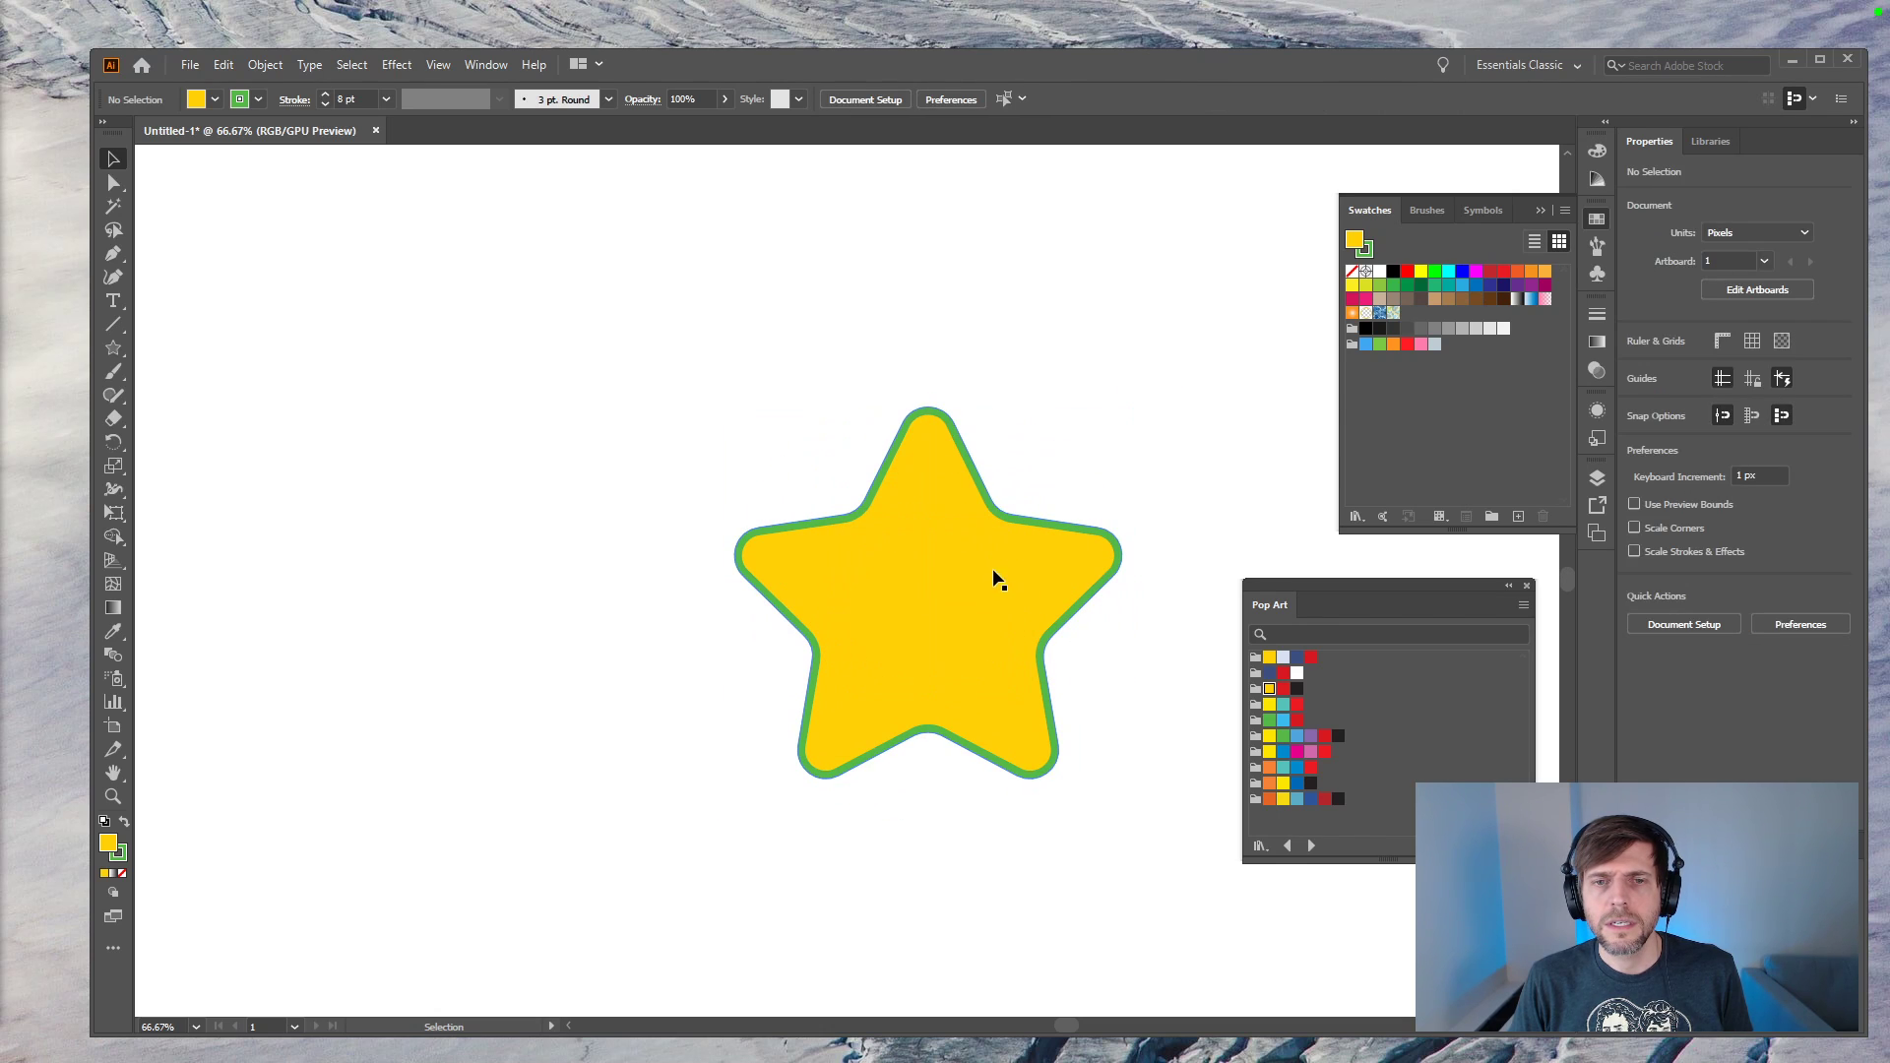
pyautogui.click(1004, 559)
pyautogui.hotkey('ctrl', 'shift', '[')
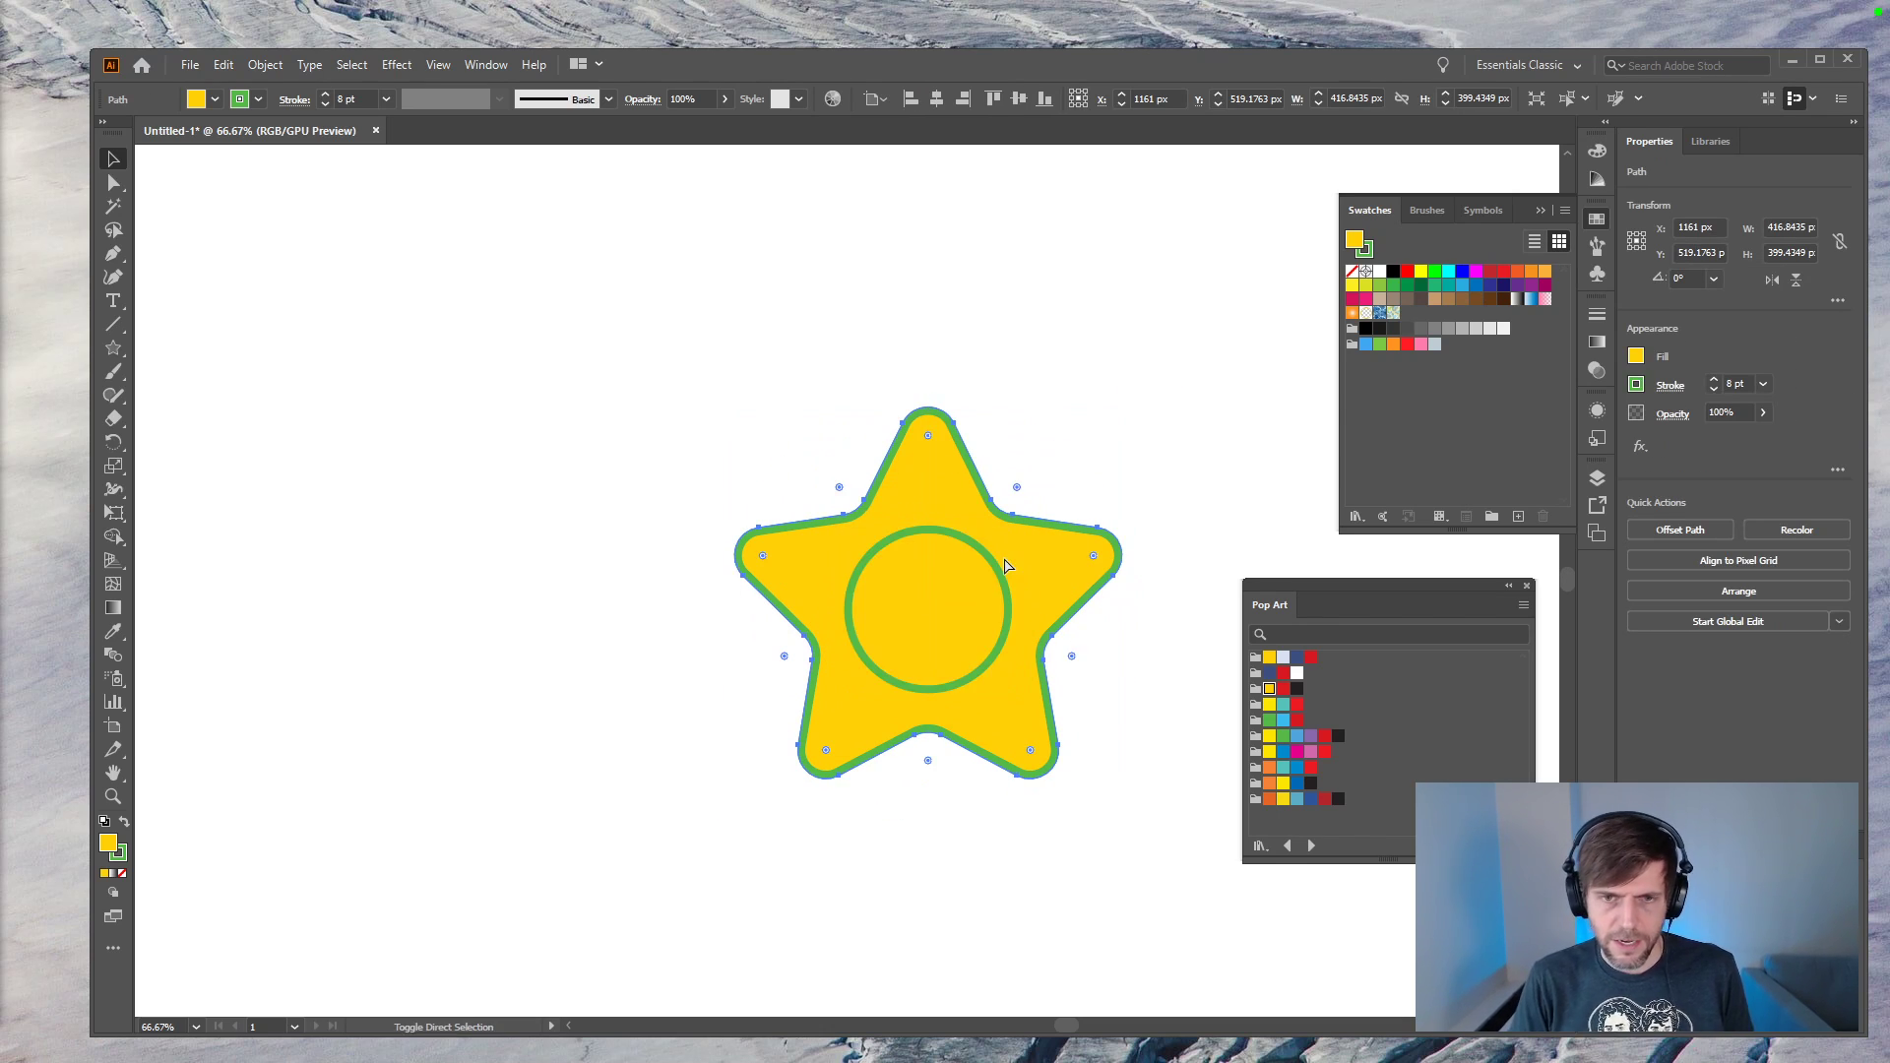
# Step: Shrink the circle around its centre to about 142 px
pyautogui.click(1287, 329)
pyautogui.click(996, 640)
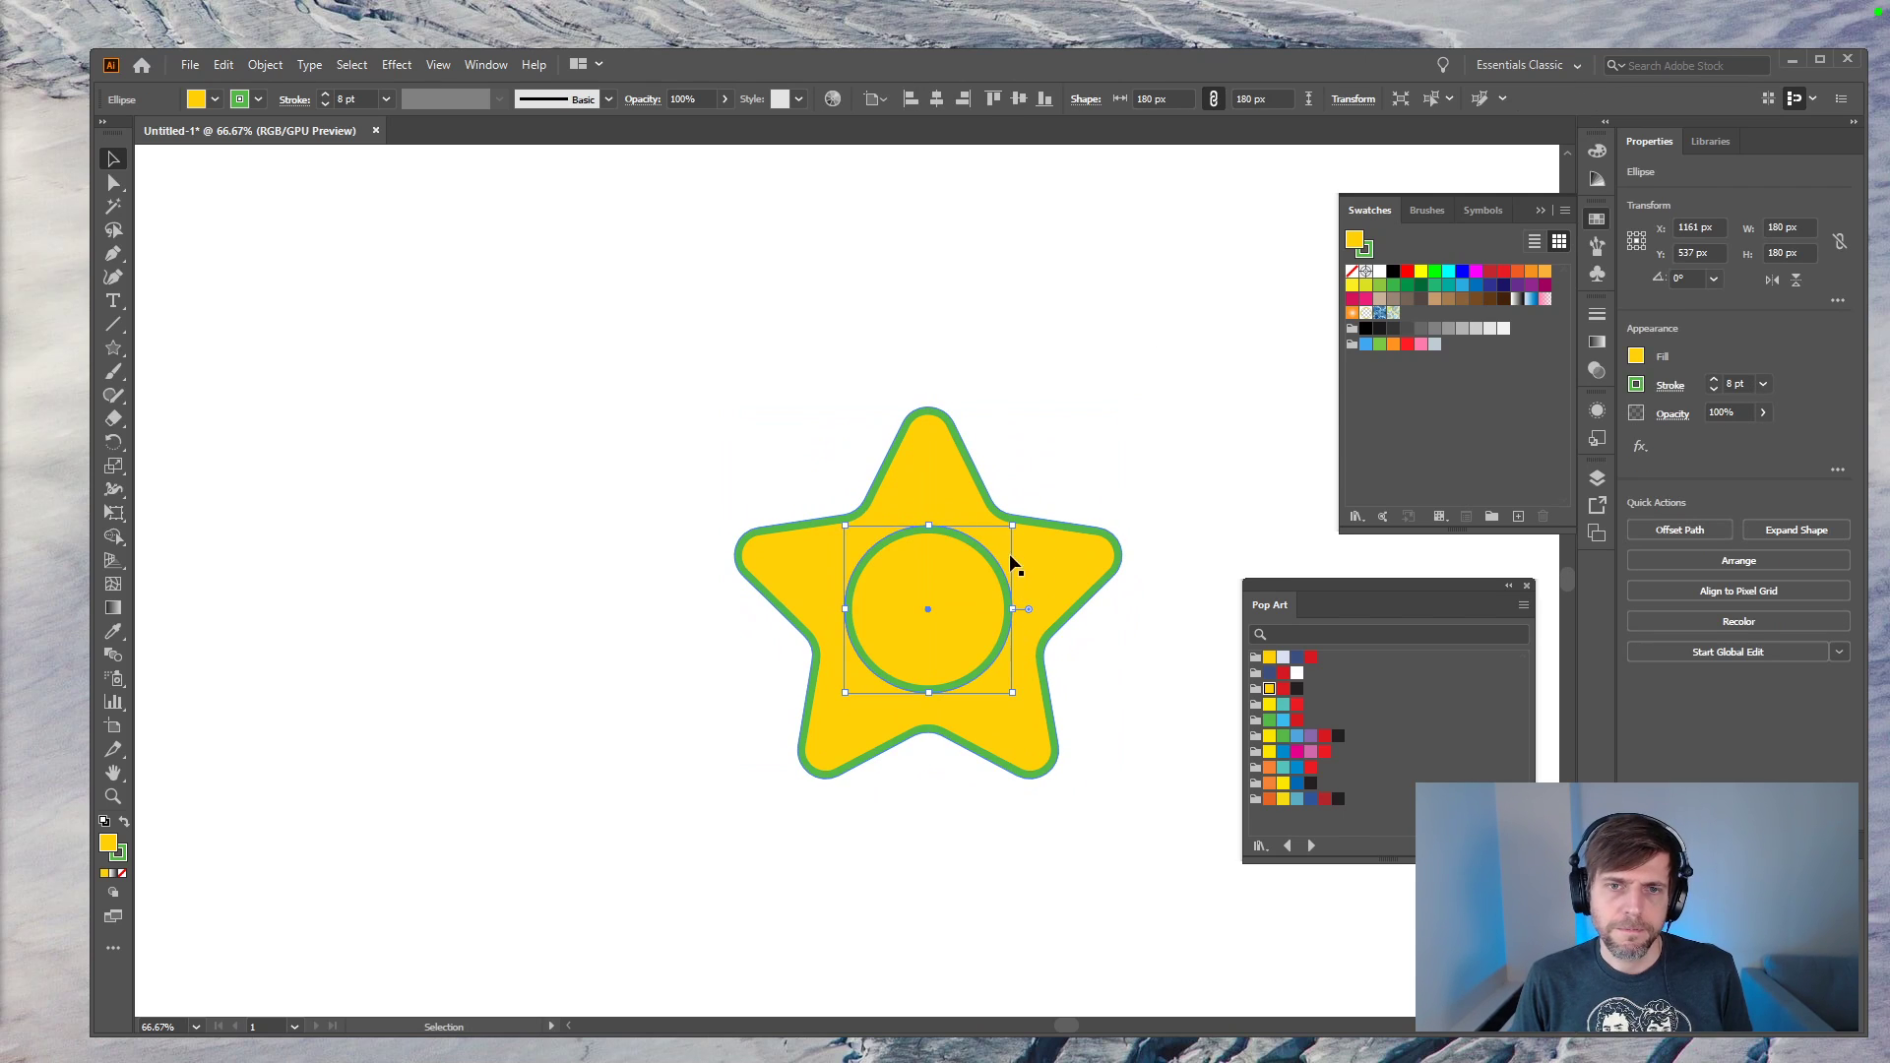
pyautogui.moveTo(1014, 524); pyautogui.dragTo(995, 542)
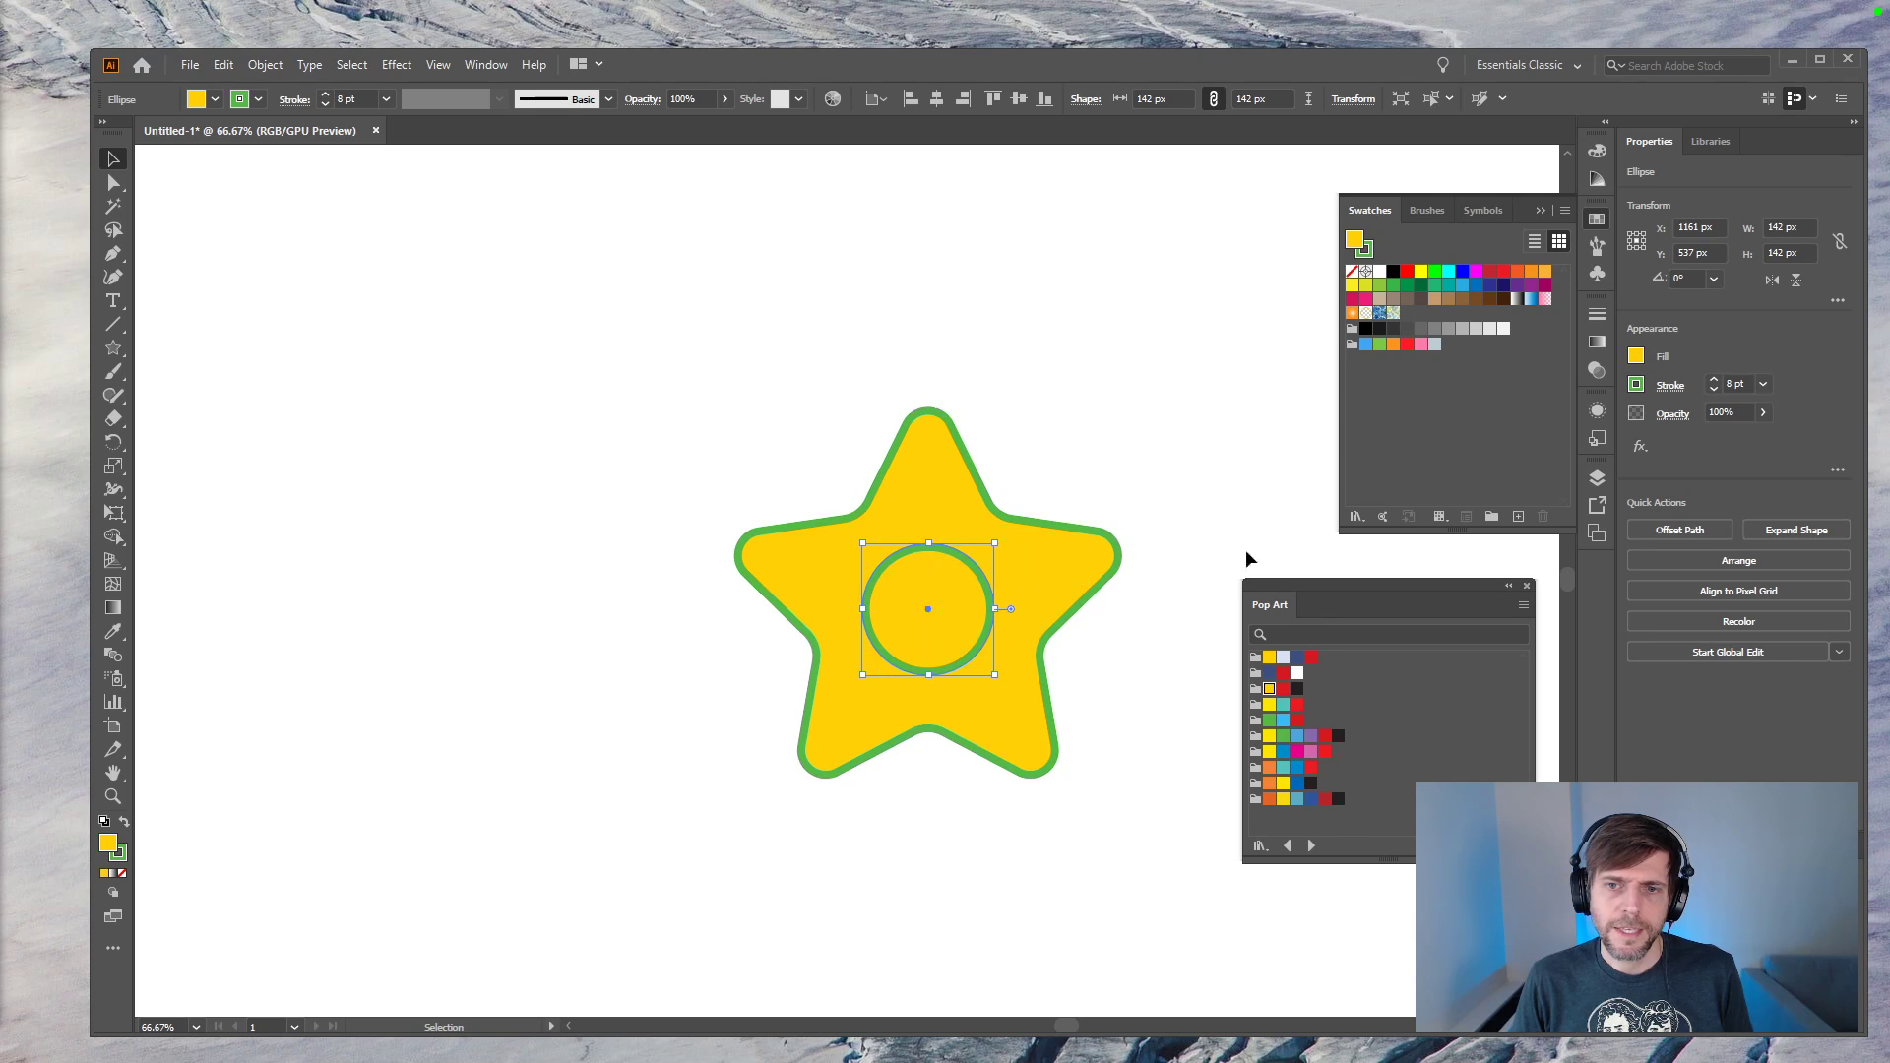
# Step: Give the circle a Pop Art teal fill and magenta stroke, and deselect it
pyautogui.click(1282, 711)
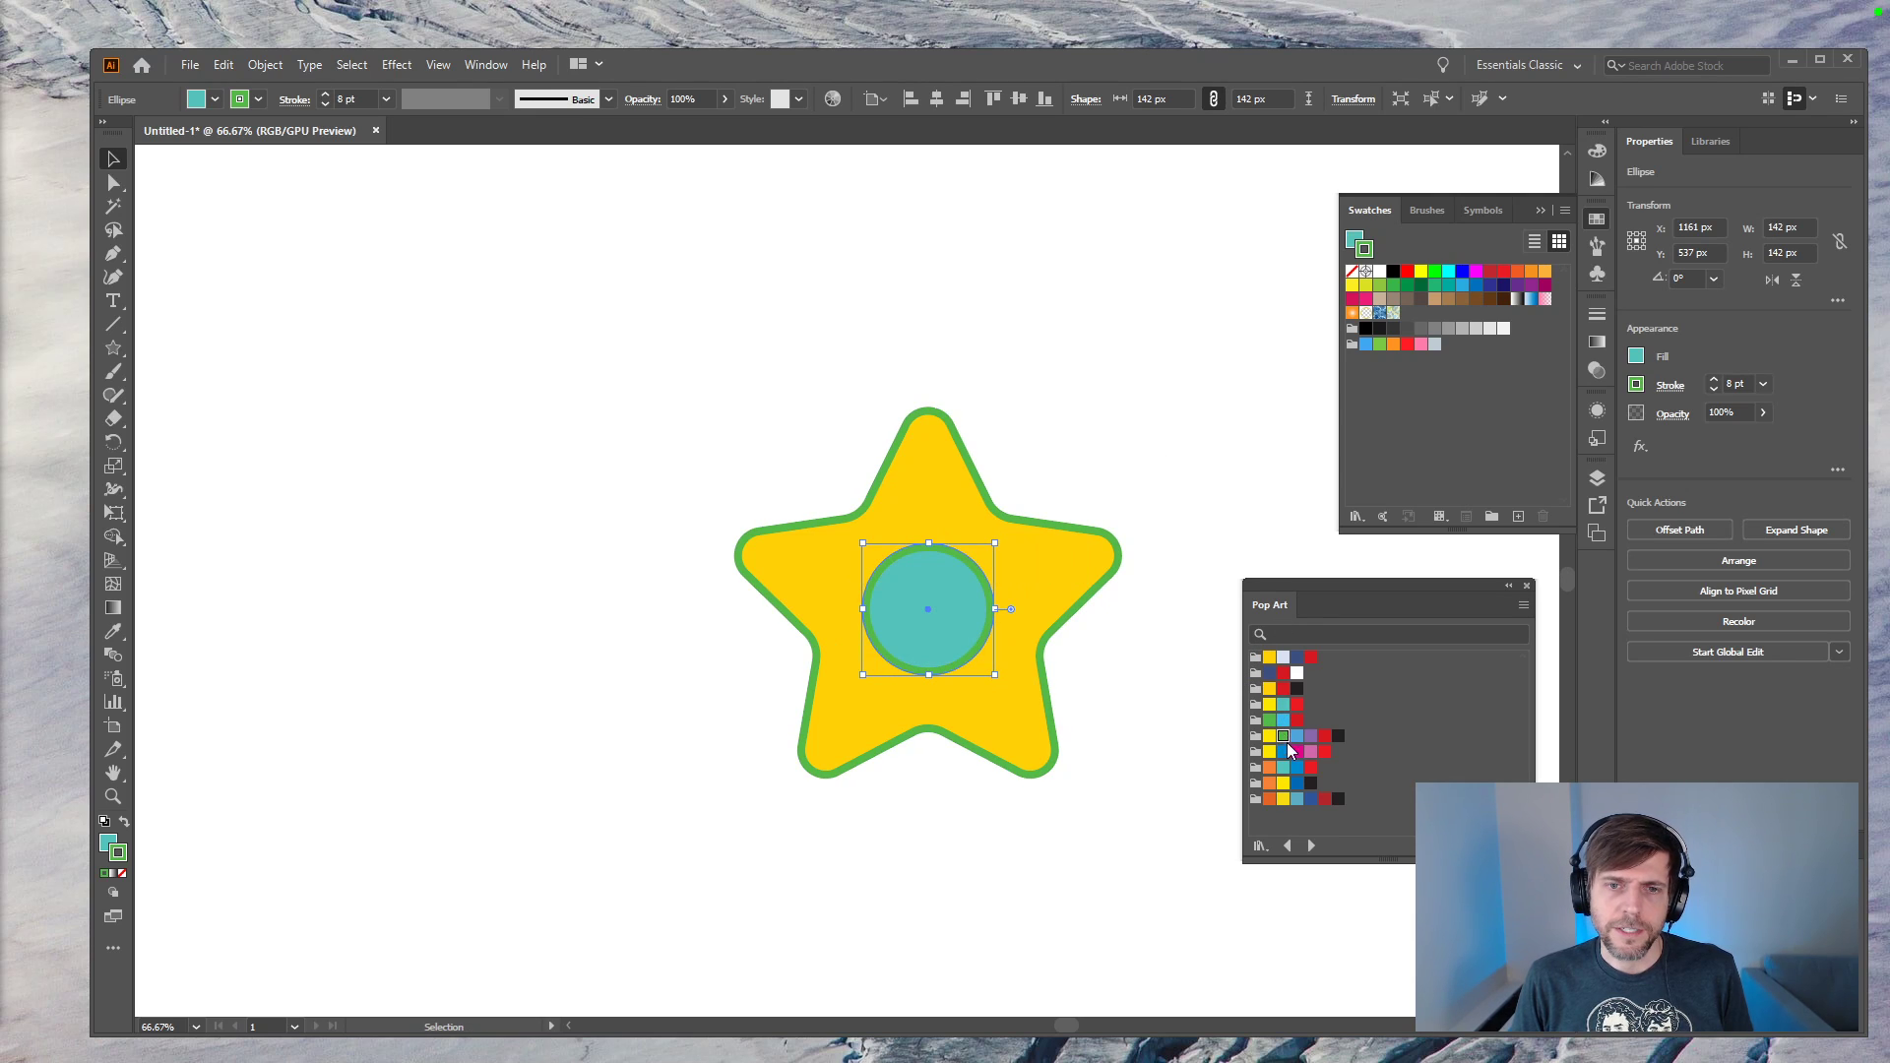
pyautogui.press('x')
pyautogui.click(1296, 754)
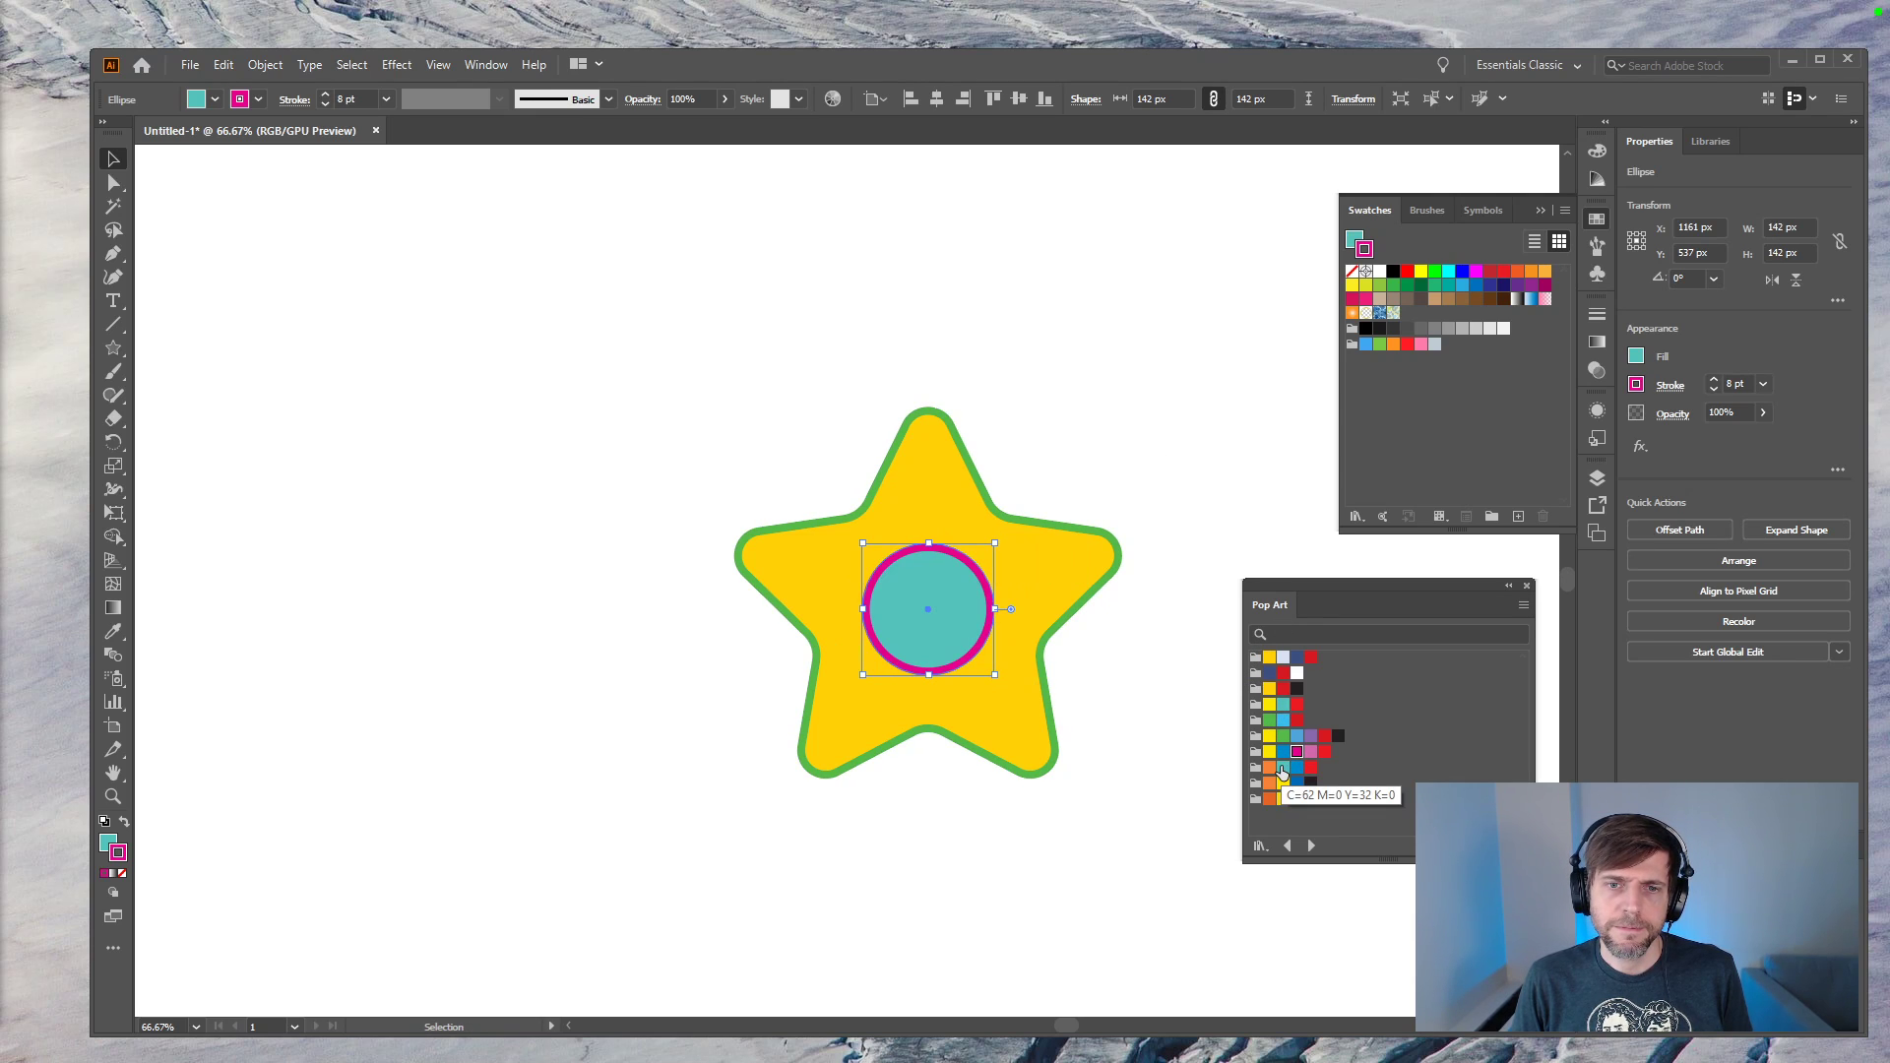
pyautogui.click(1143, 439)
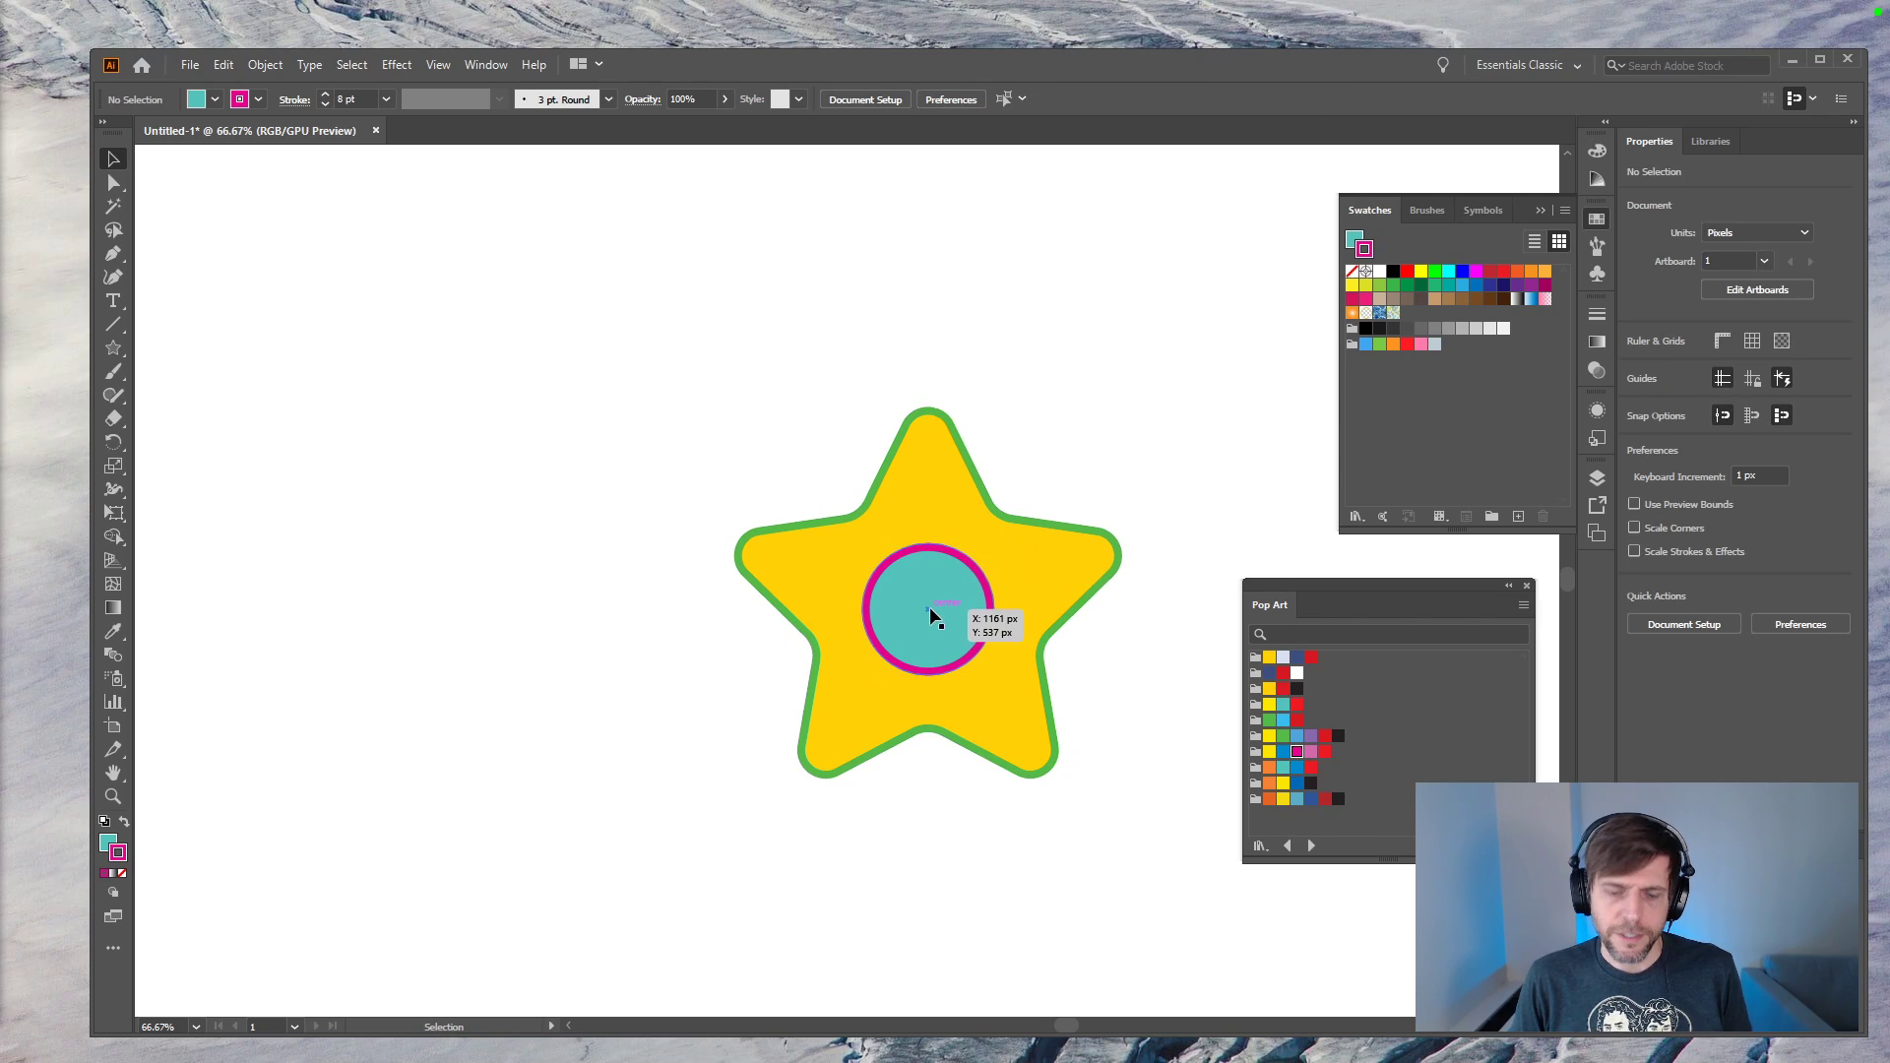
# Step: Draw a circle about 48 px across at the teal circle's centre with Pop Art red fill and no stroke, and deselect it
pyautogui.press('l')
pyautogui.moveTo(925, 607)
pyautogui.mouseDown()
pyautogui.moveTo(964, 581)
pyautogui.moveTo(951, 594)
pyautogui.mouseUp()
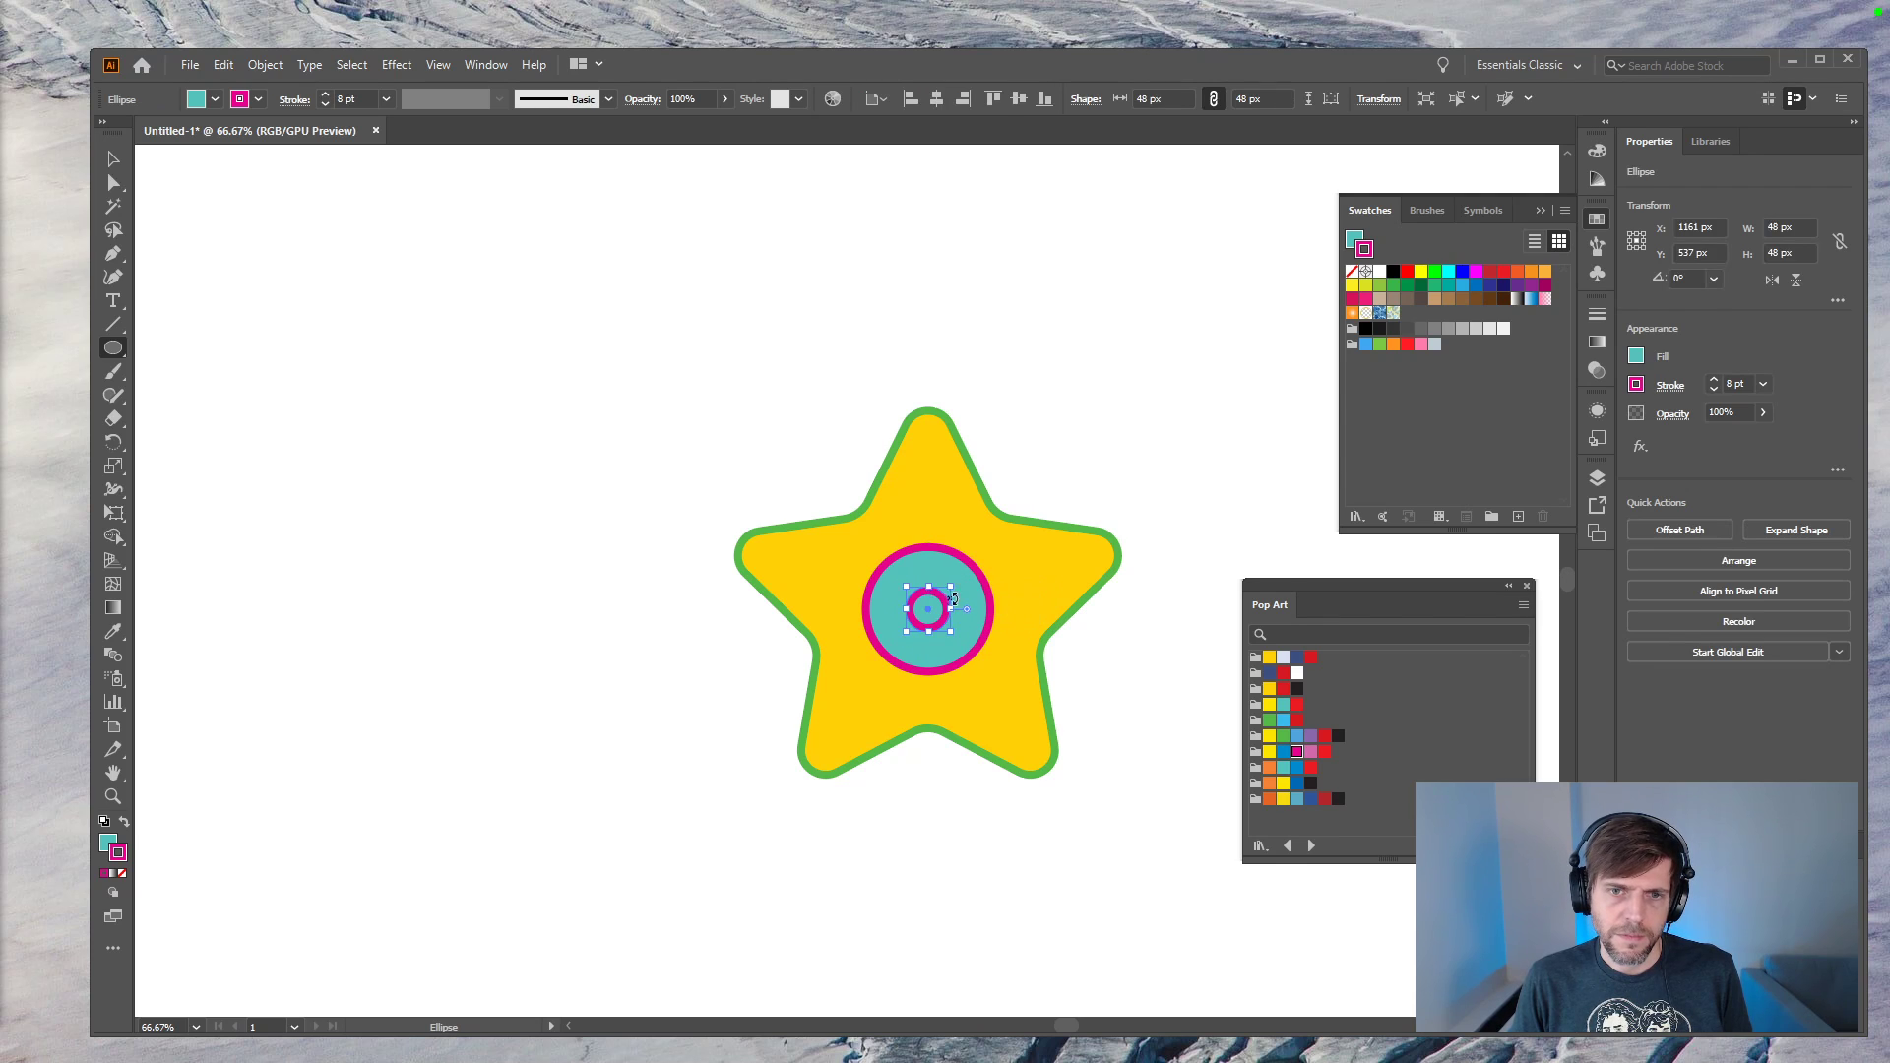
pyautogui.press('x')
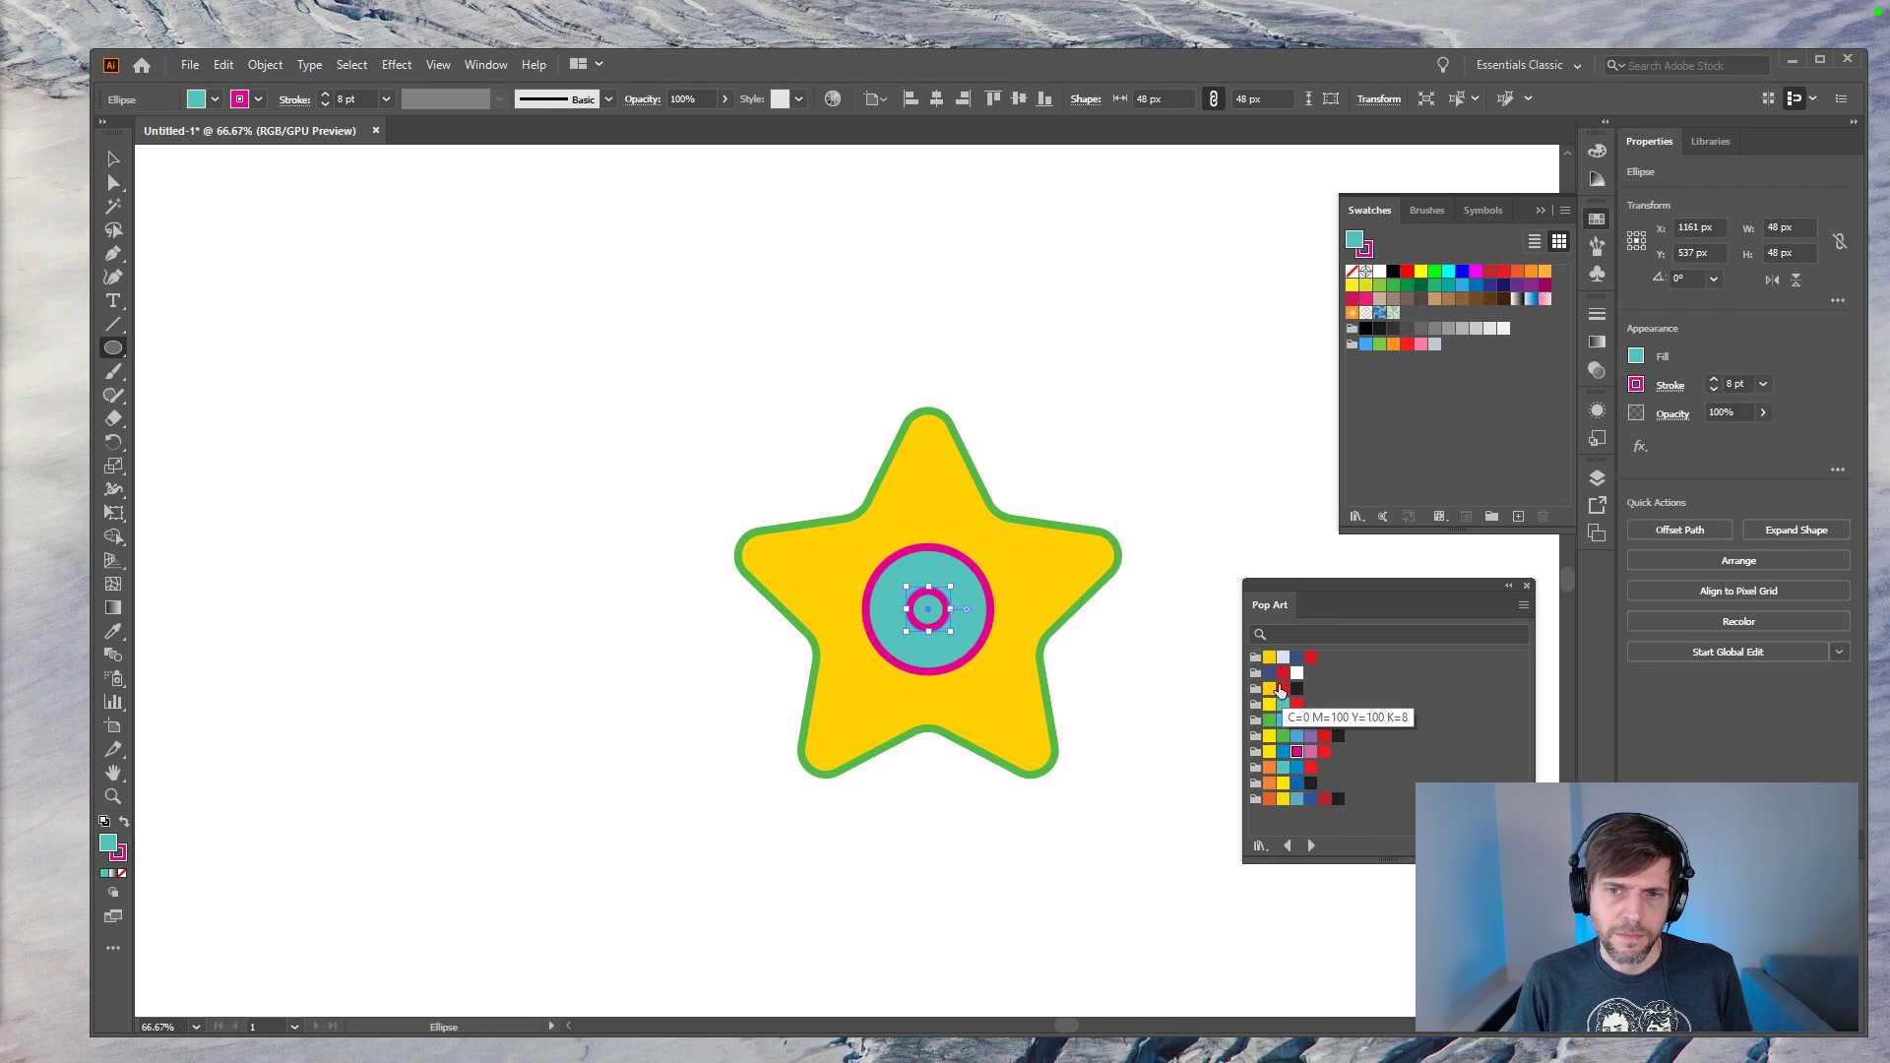
pyautogui.click(1280, 689)
pyautogui.click(123, 873)
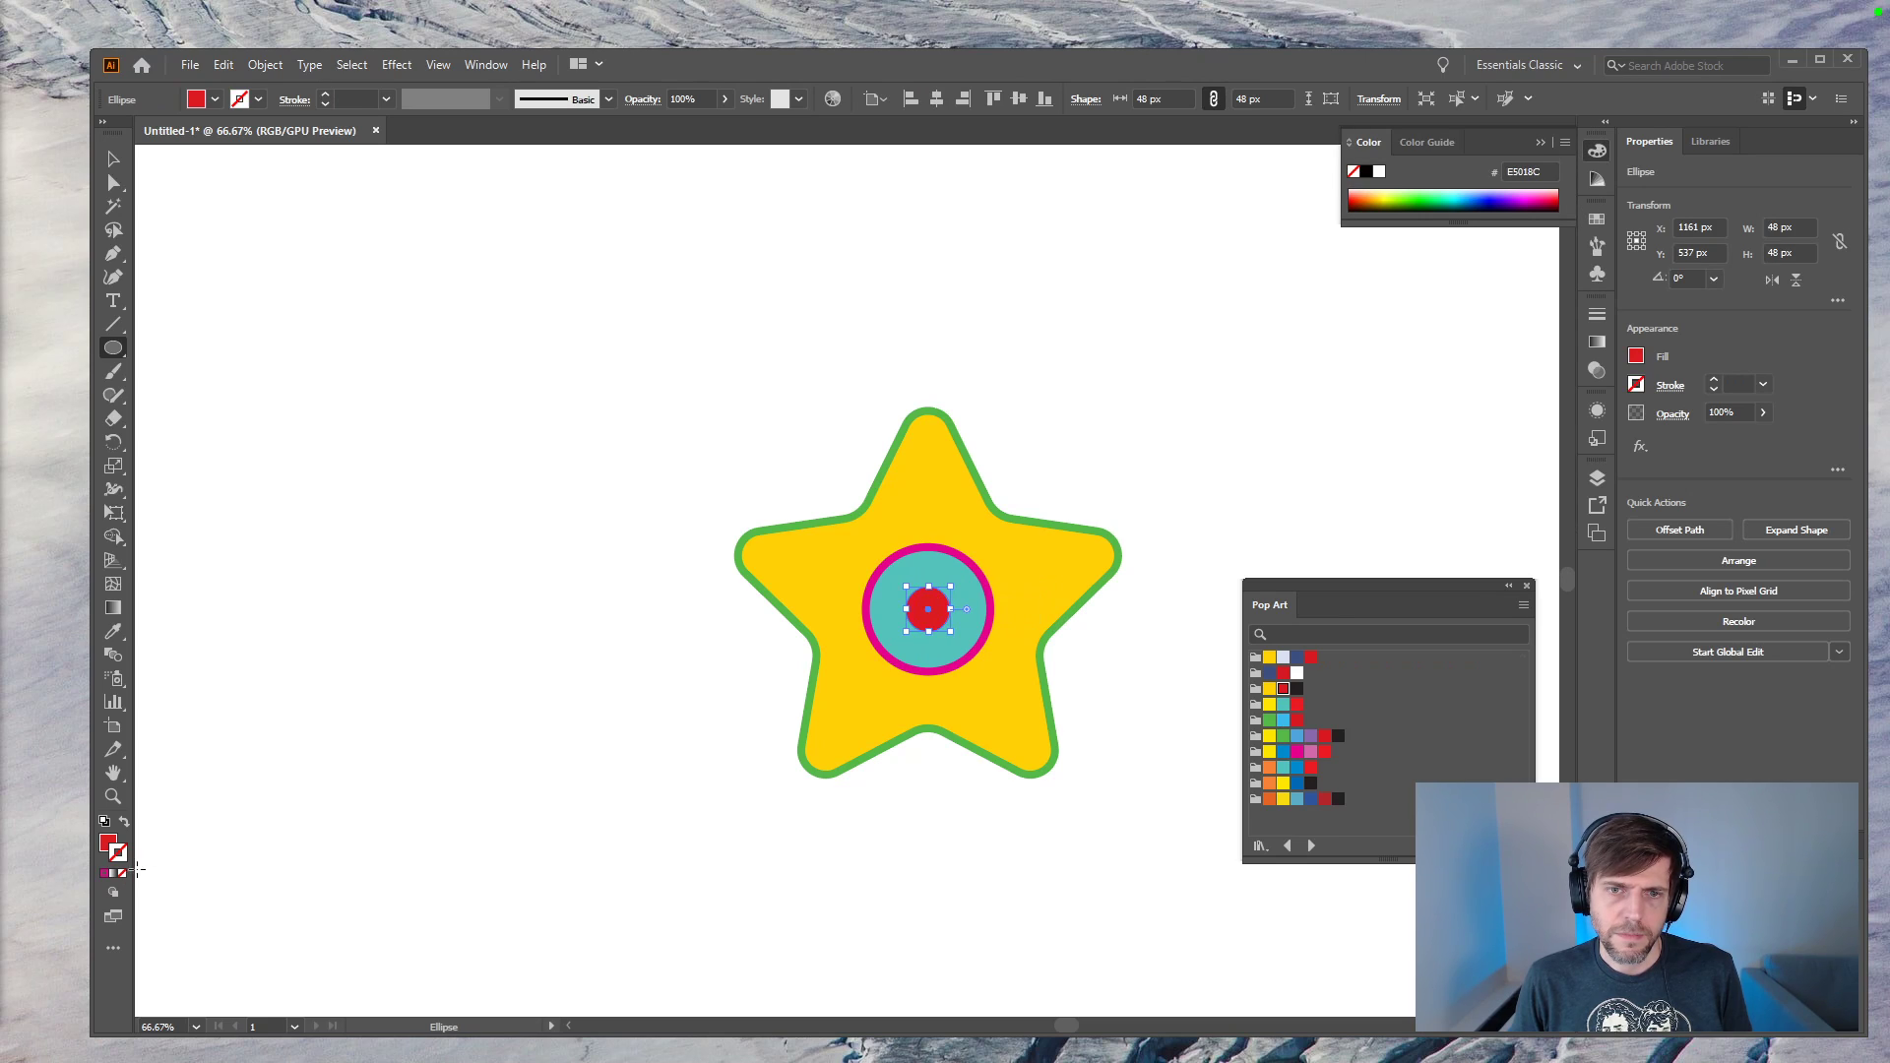
pyautogui.click(123, 162)
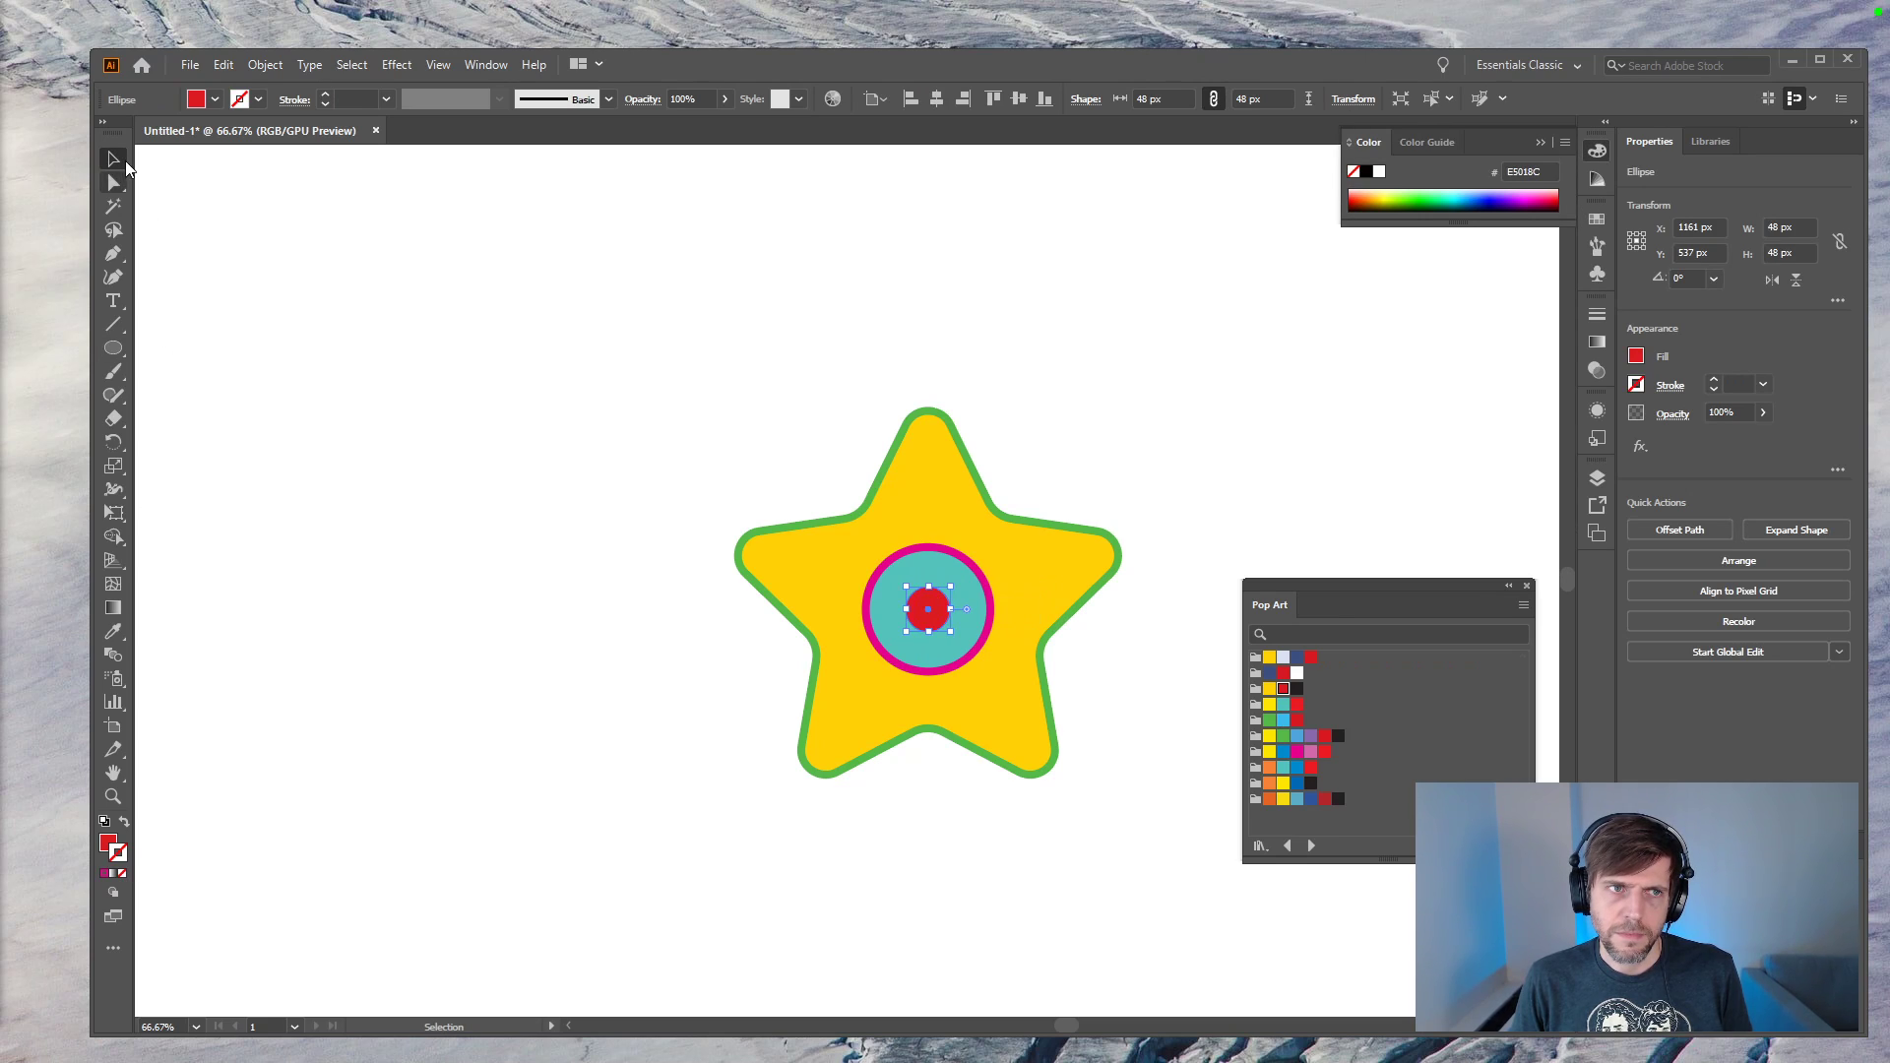
pyautogui.click(307, 266)
# Step: Round the star's corners further until it measures about 377 × 363 px, and deselect it
pyautogui.moveTo(659, 392); pyautogui.dragTo(1121, 807)
pyautogui.click(605, 525)
pyautogui.press('a')
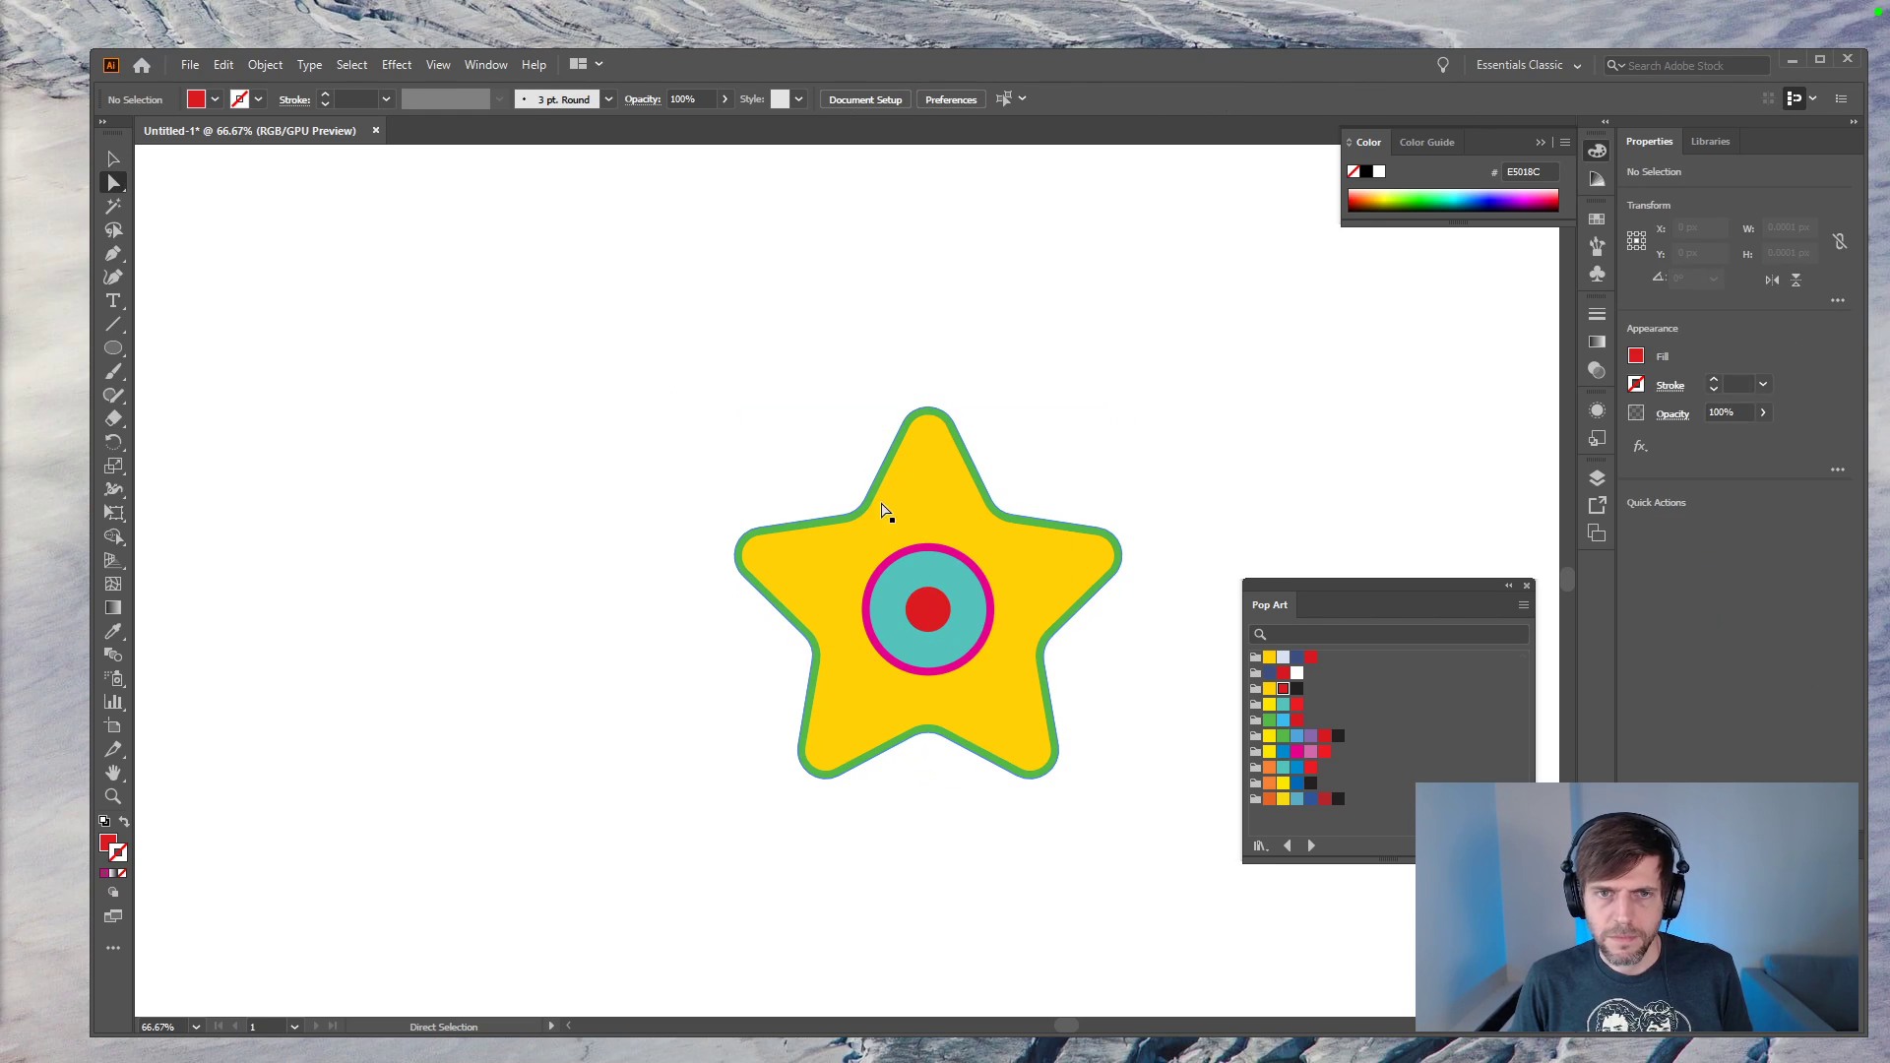
pyautogui.click(889, 517)
pyautogui.click(827, 549)
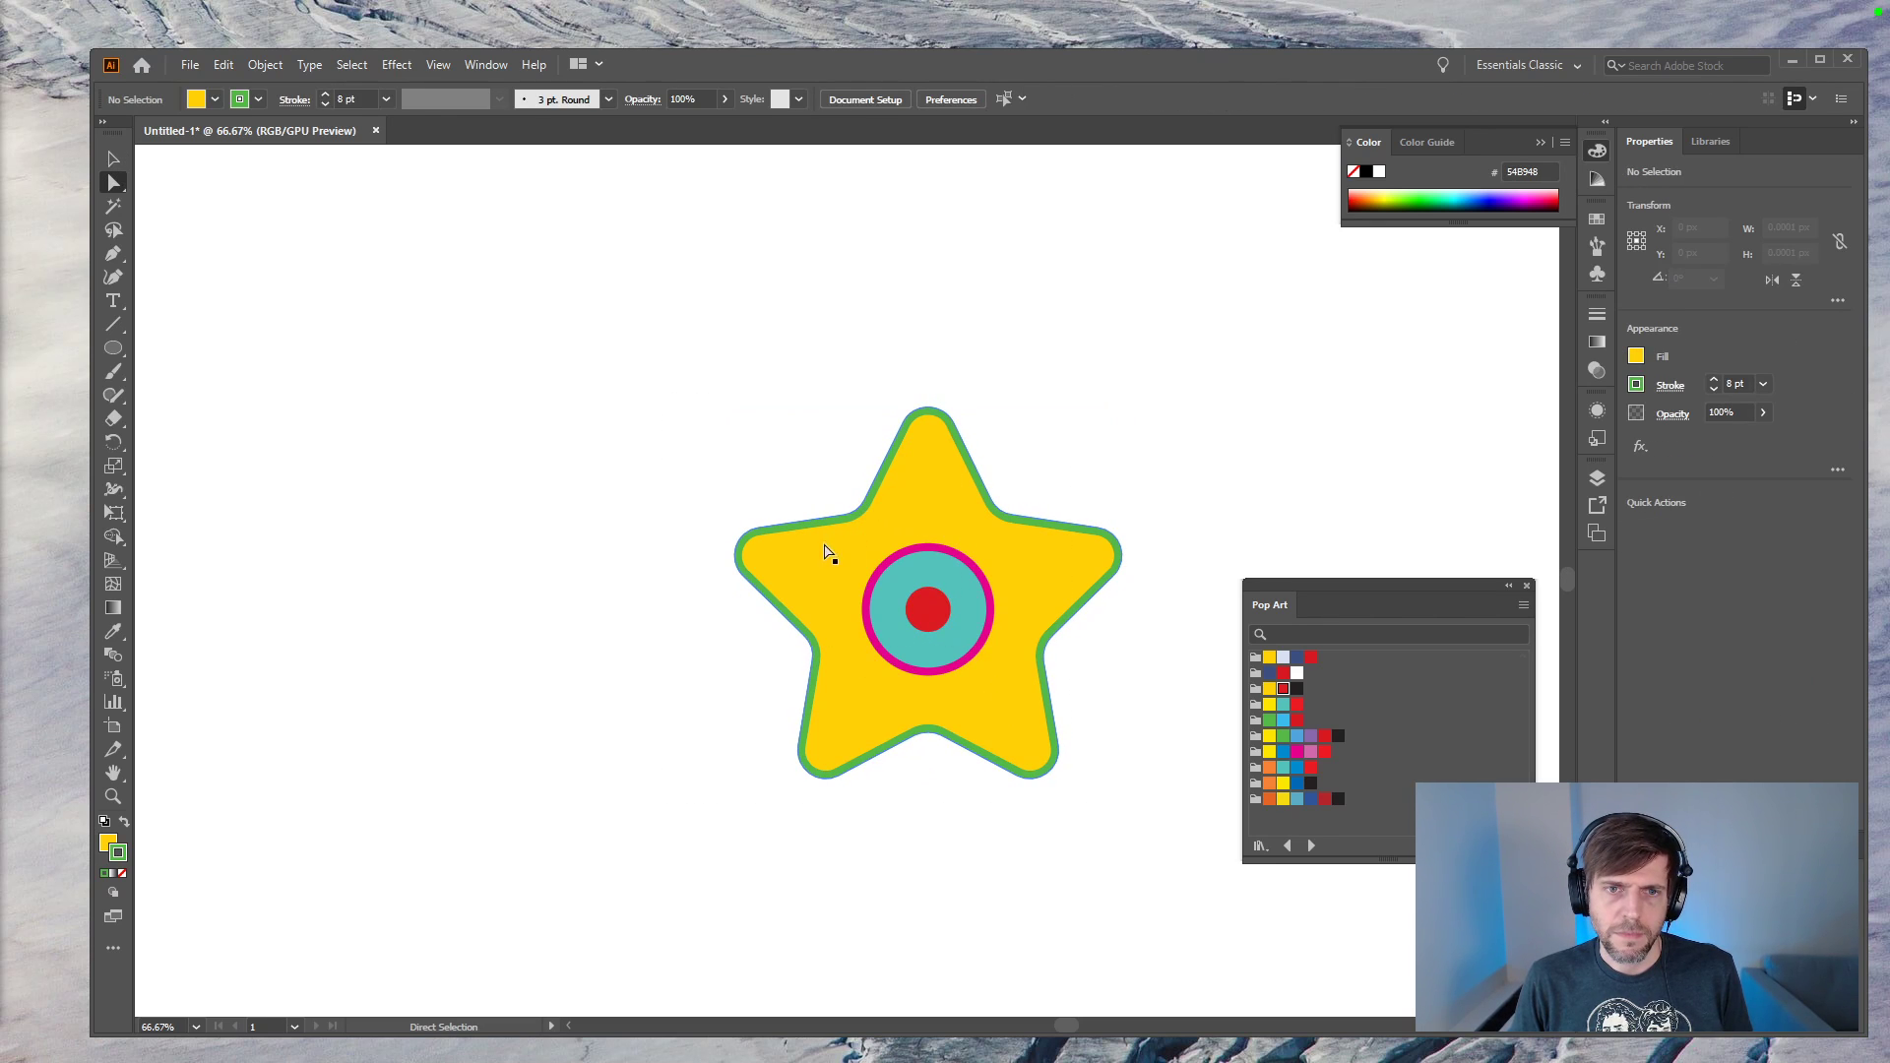
pyautogui.moveTo(849, 502); pyautogui.dragTo(827, 480)
pyautogui.press('v')
pyautogui.click(628, 468)
pyautogui.hotkey('ctrl', '-')
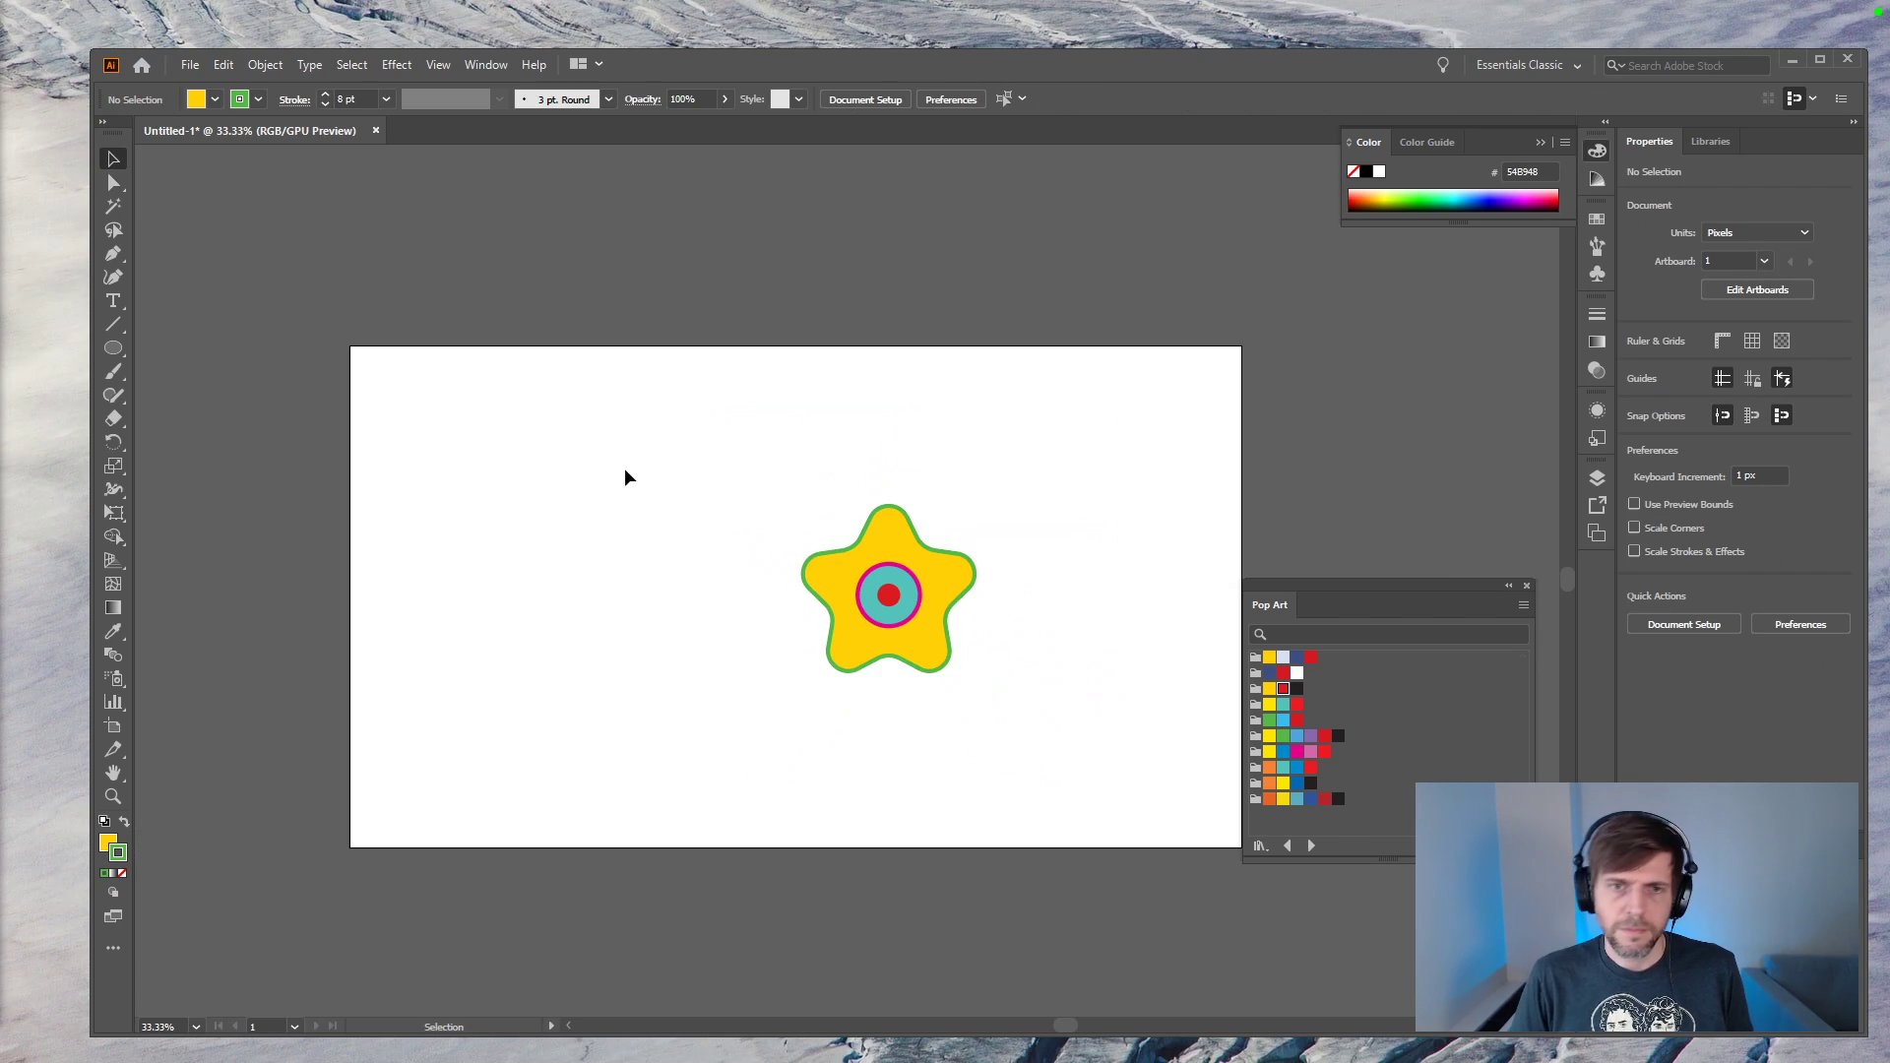
# Step: Select the star and try different Pop Art swatches as its fill, ending with orange
pyautogui.click(112, 179)
pyautogui.hotkey('ctrl', '+')
pyautogui.press('v')
pyautogui.moveTo(635, 451); pyautogui.dragTo(778, 591)
pyautogui.click(1310, 751)
pyautogui.click(1281, 754)
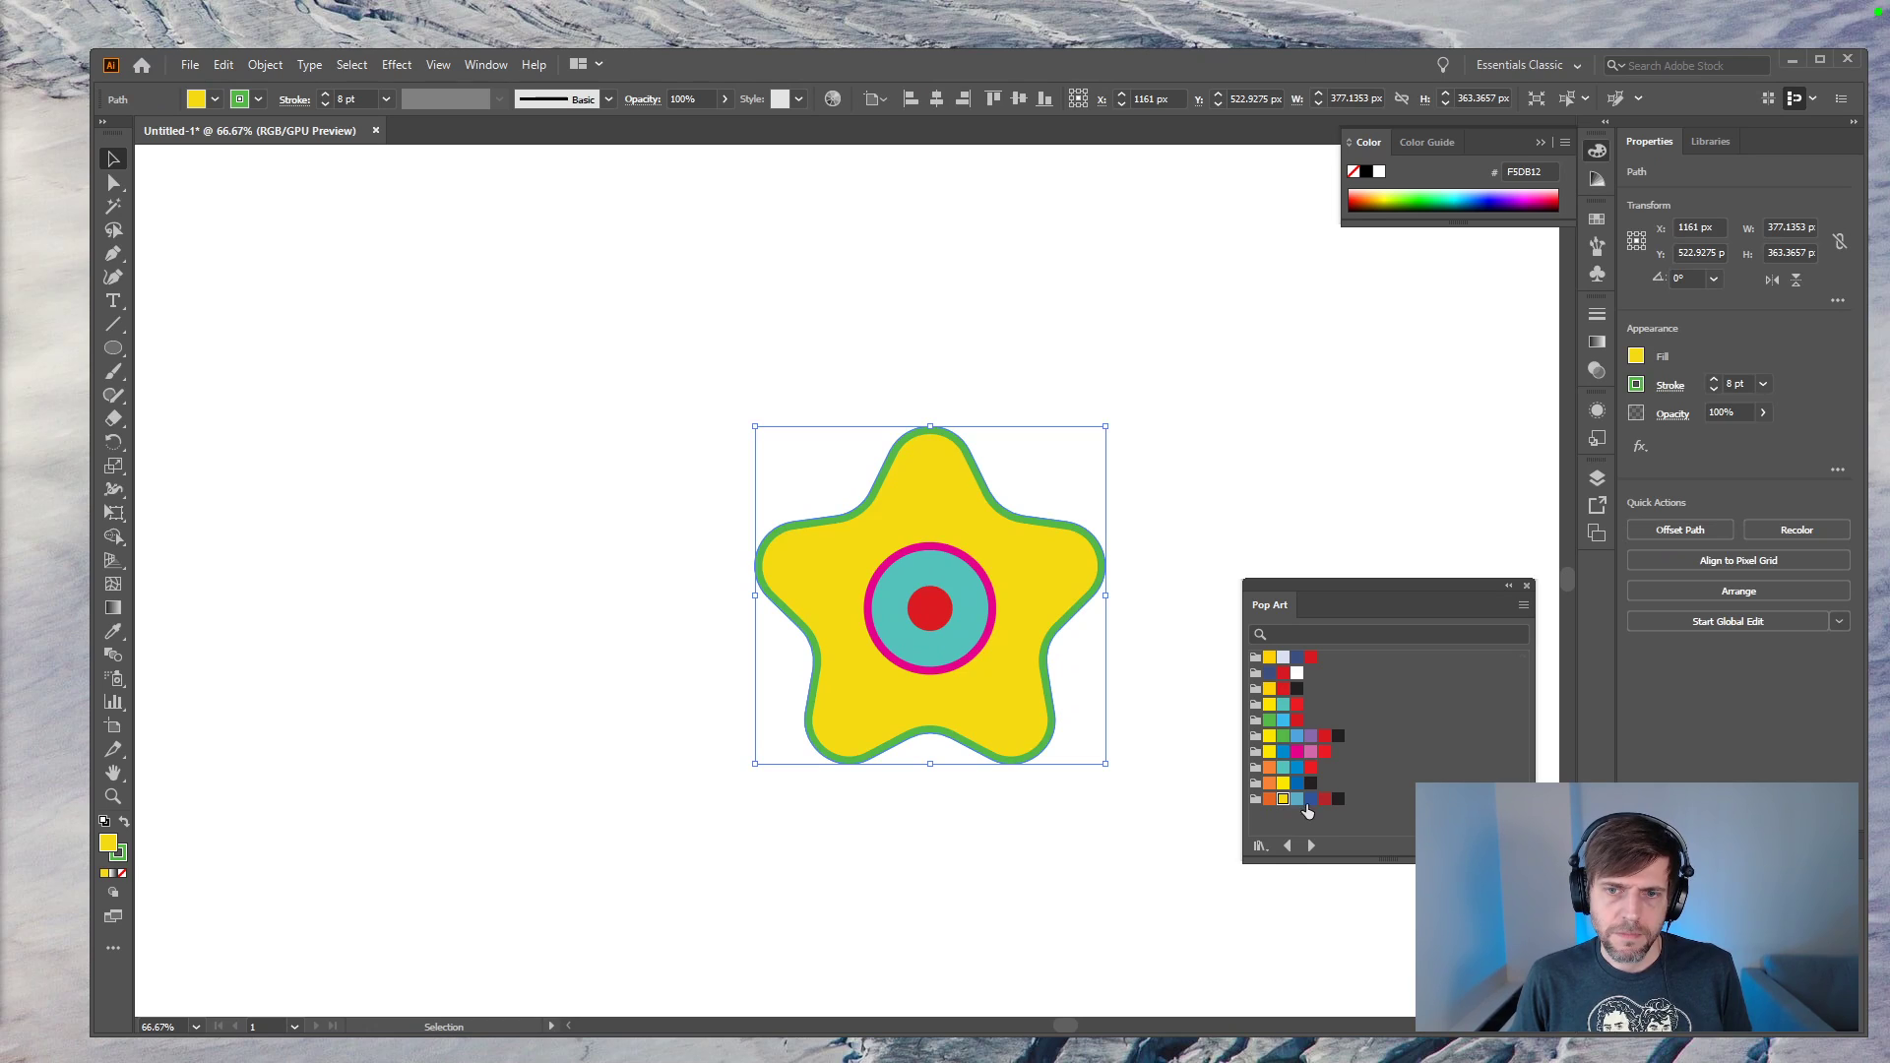
pyautogui.click(1313, 801)
pyautogui.click(1270, 768)
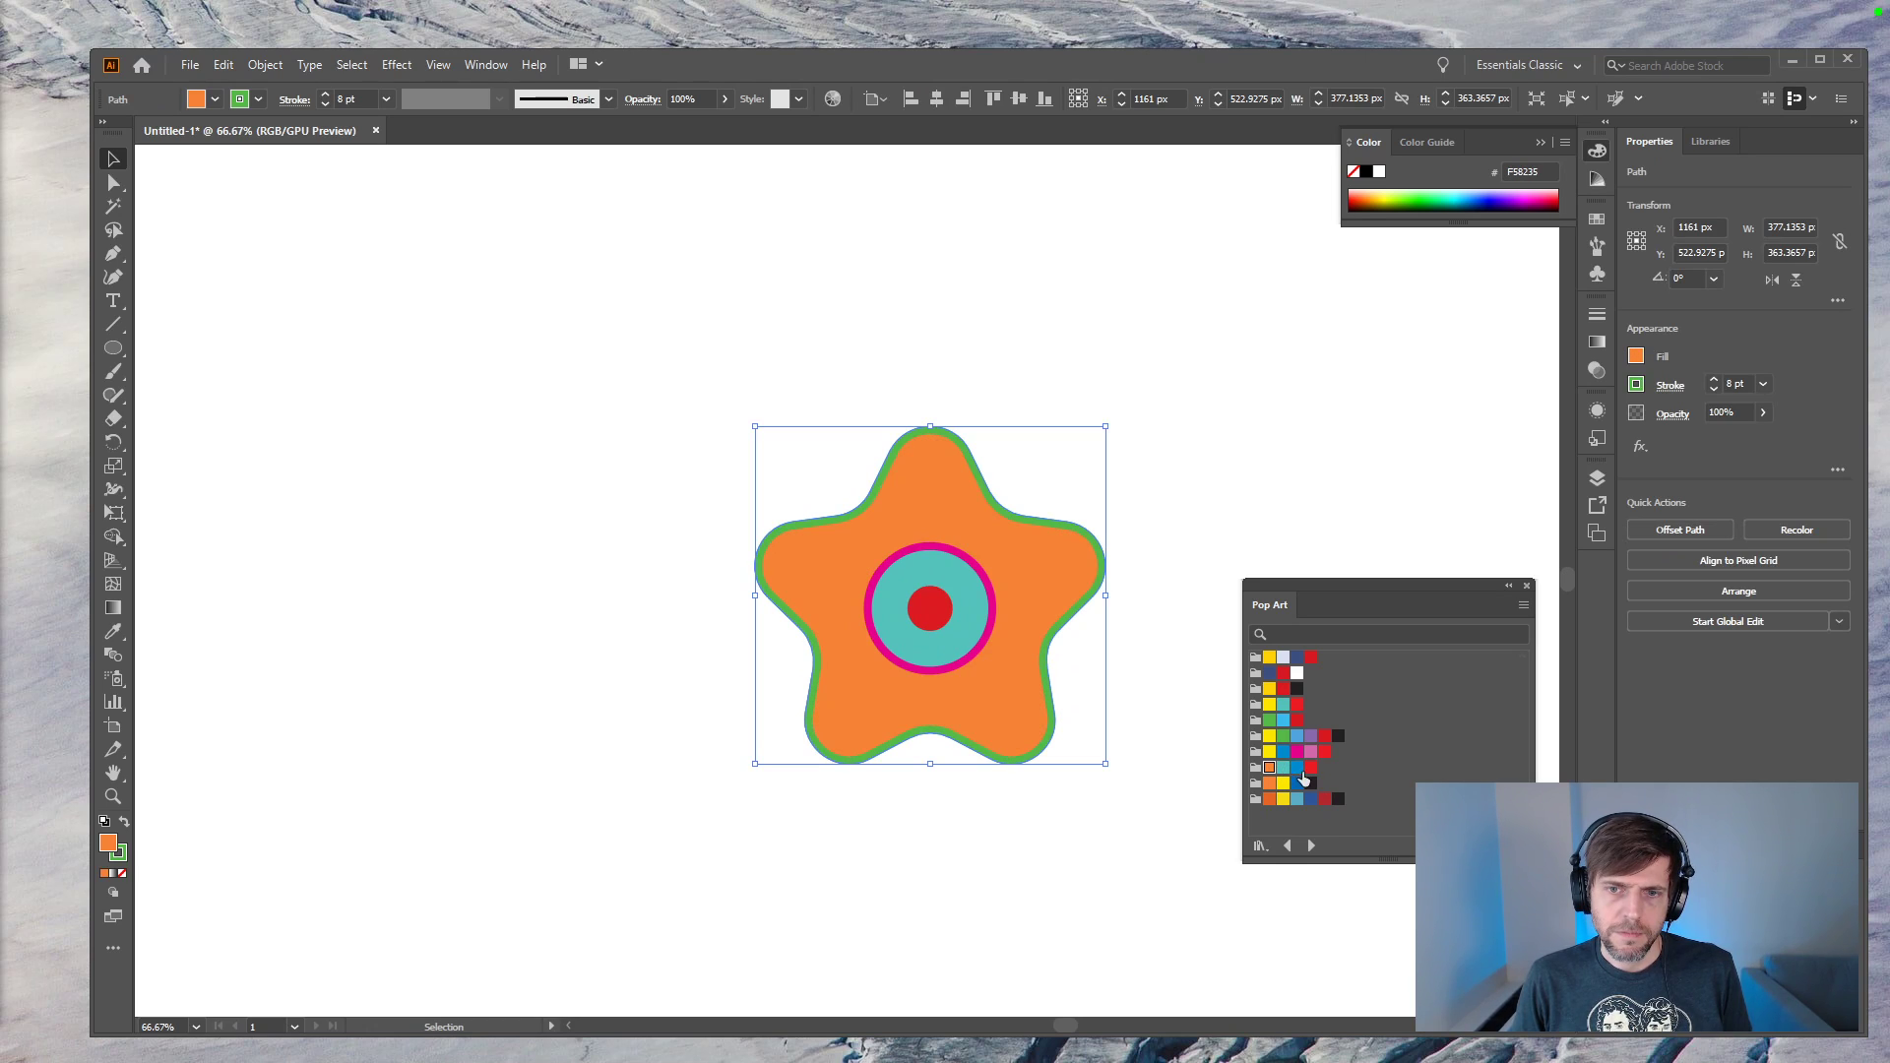
# Step: Try Pop Art yellow and red as the fill of the 142 px circle, and close the Pop Art swatch library
pyautogui.click(930, 610)
pyautogui.click(978, 611)
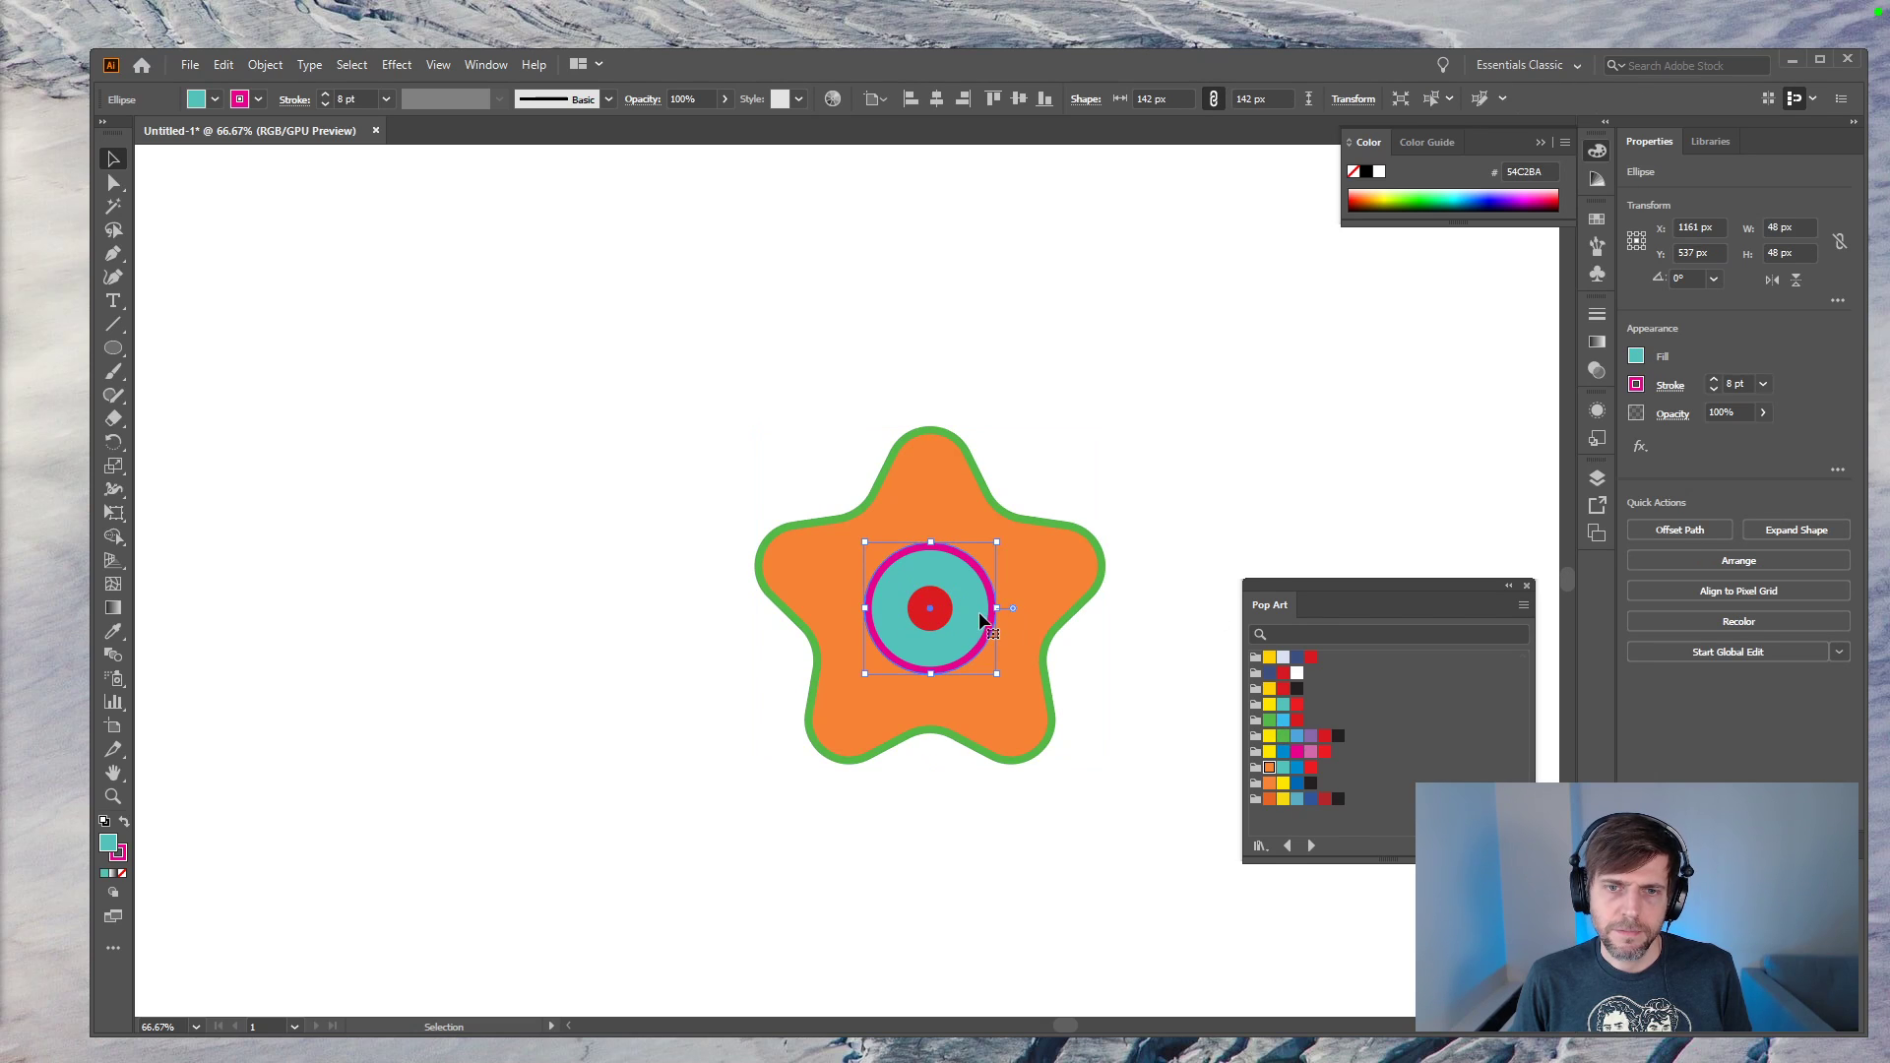
pyautogui.click(1270, 706)
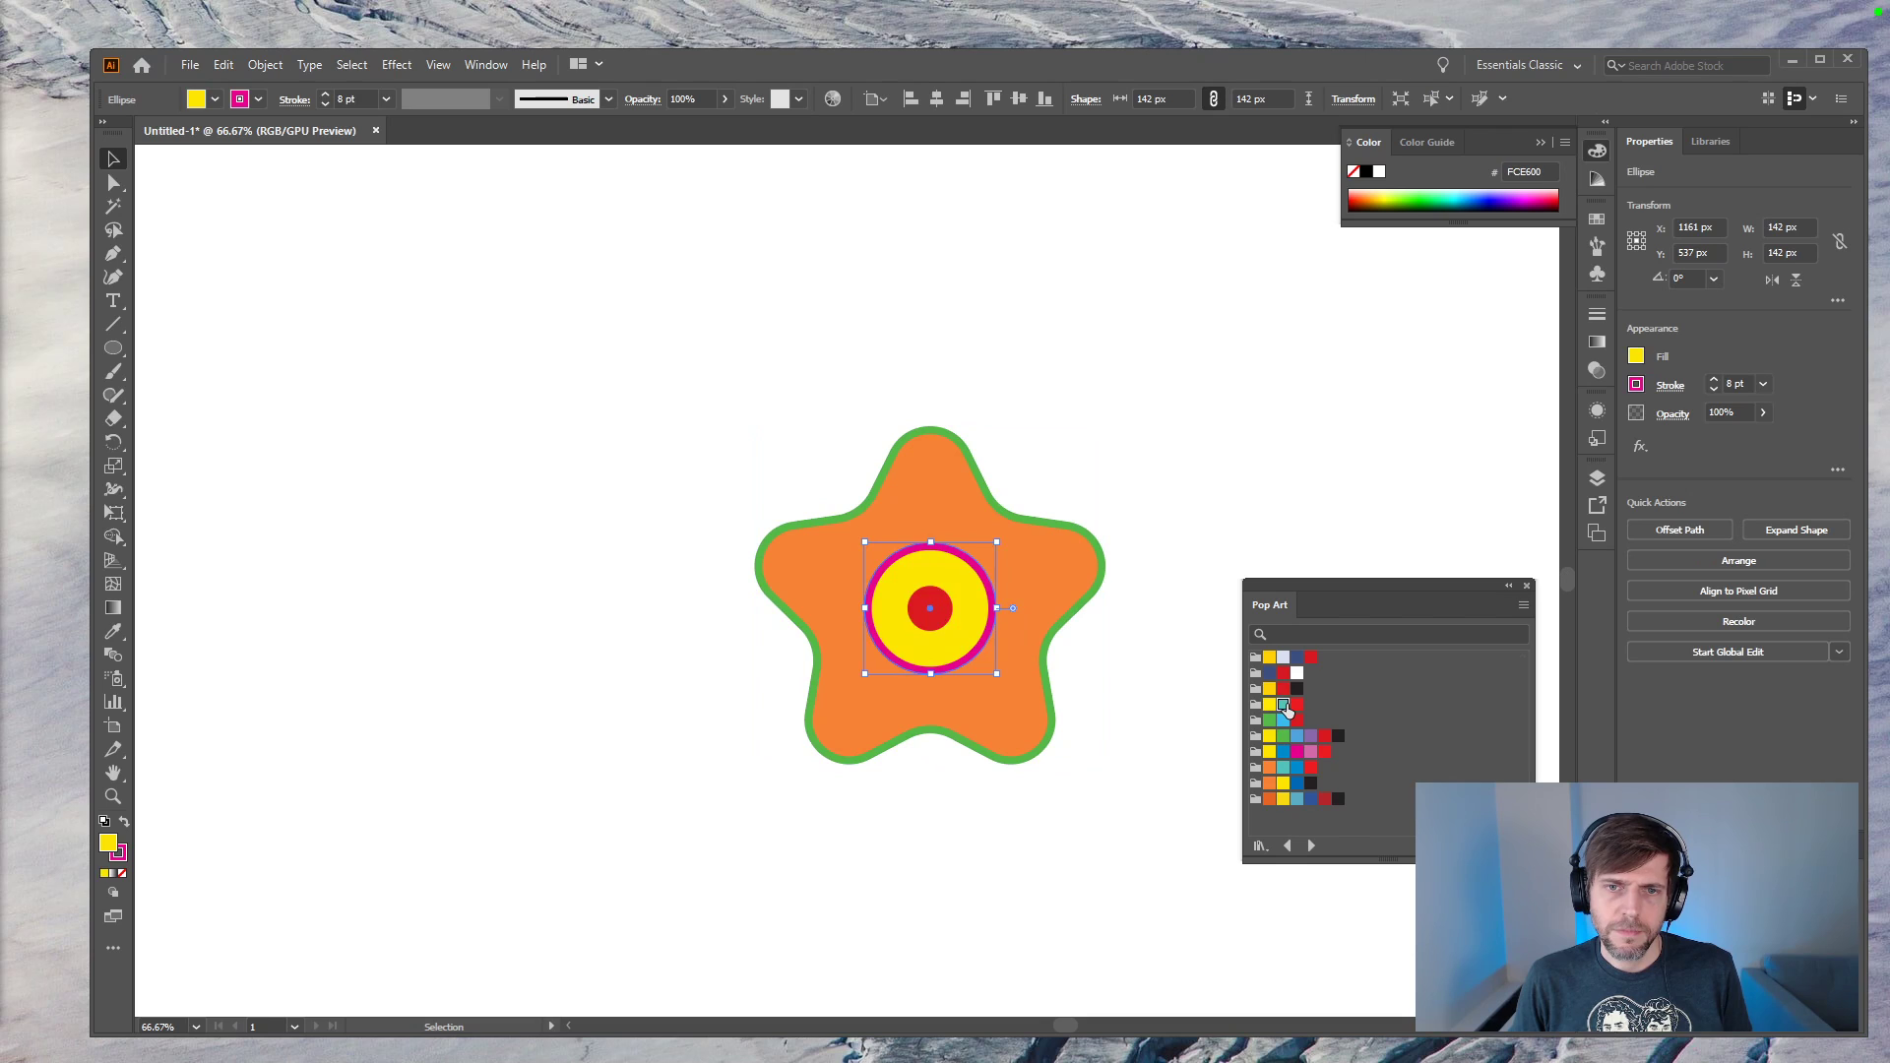
pyautogui.click(1283, 689)
pyautogui.click(1527, 586)
pyautogui.click(1527, 592)
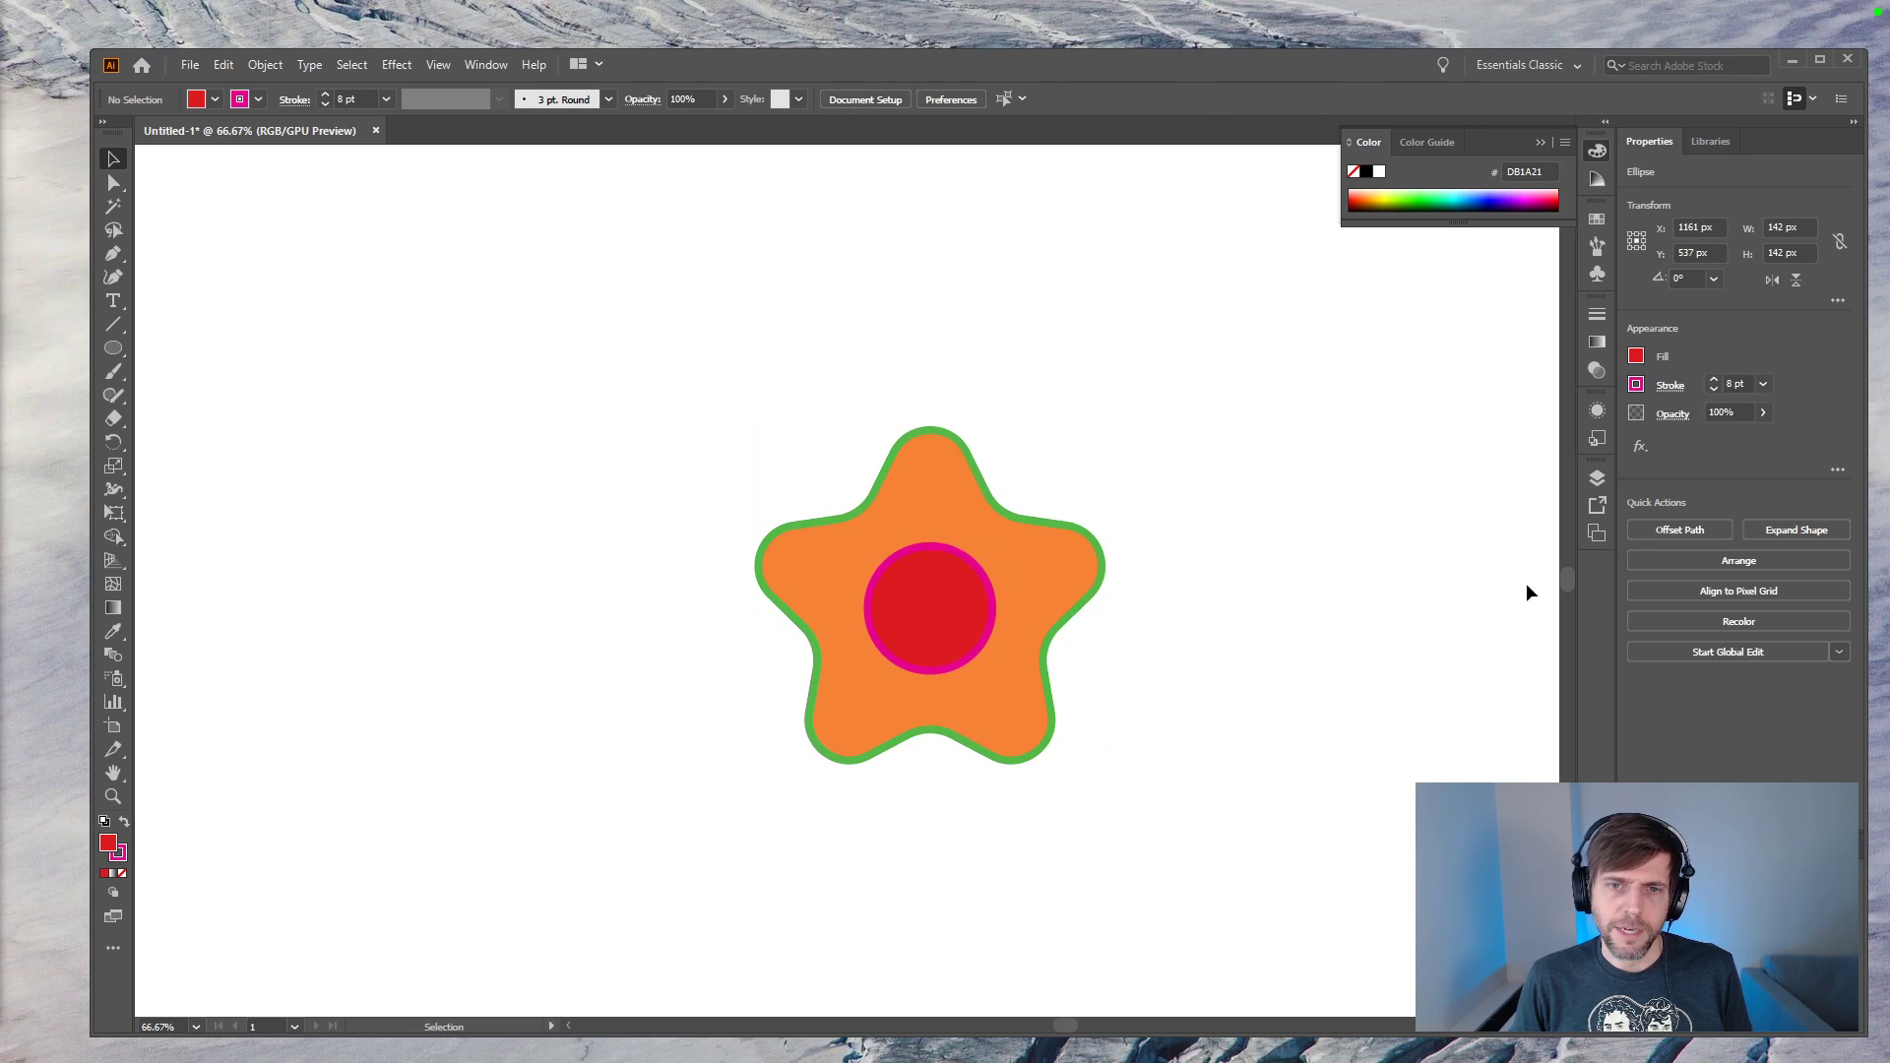
# Step: Open the Impressionism swatch library from the Art History collection and enlarge it to show all its colour groups
pyautogui.click(438, 65)
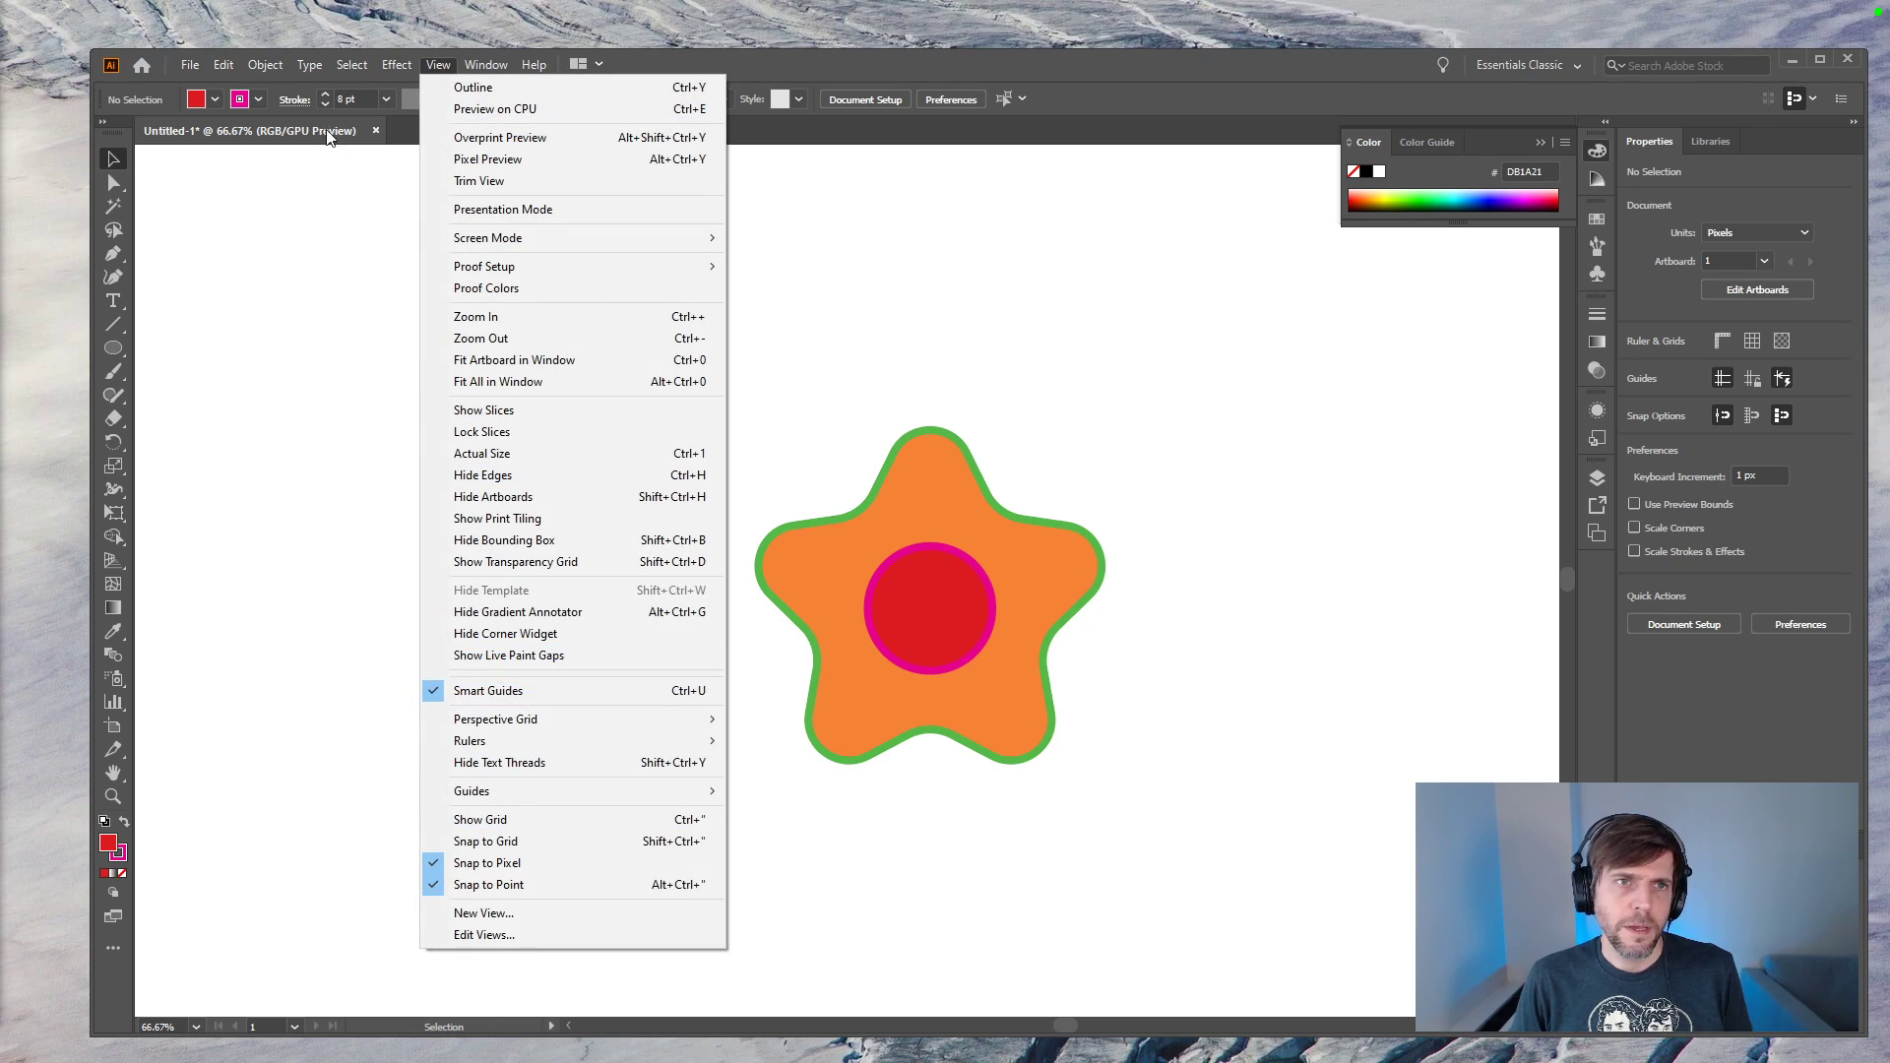
pyautogui.moveTo(487, 65)
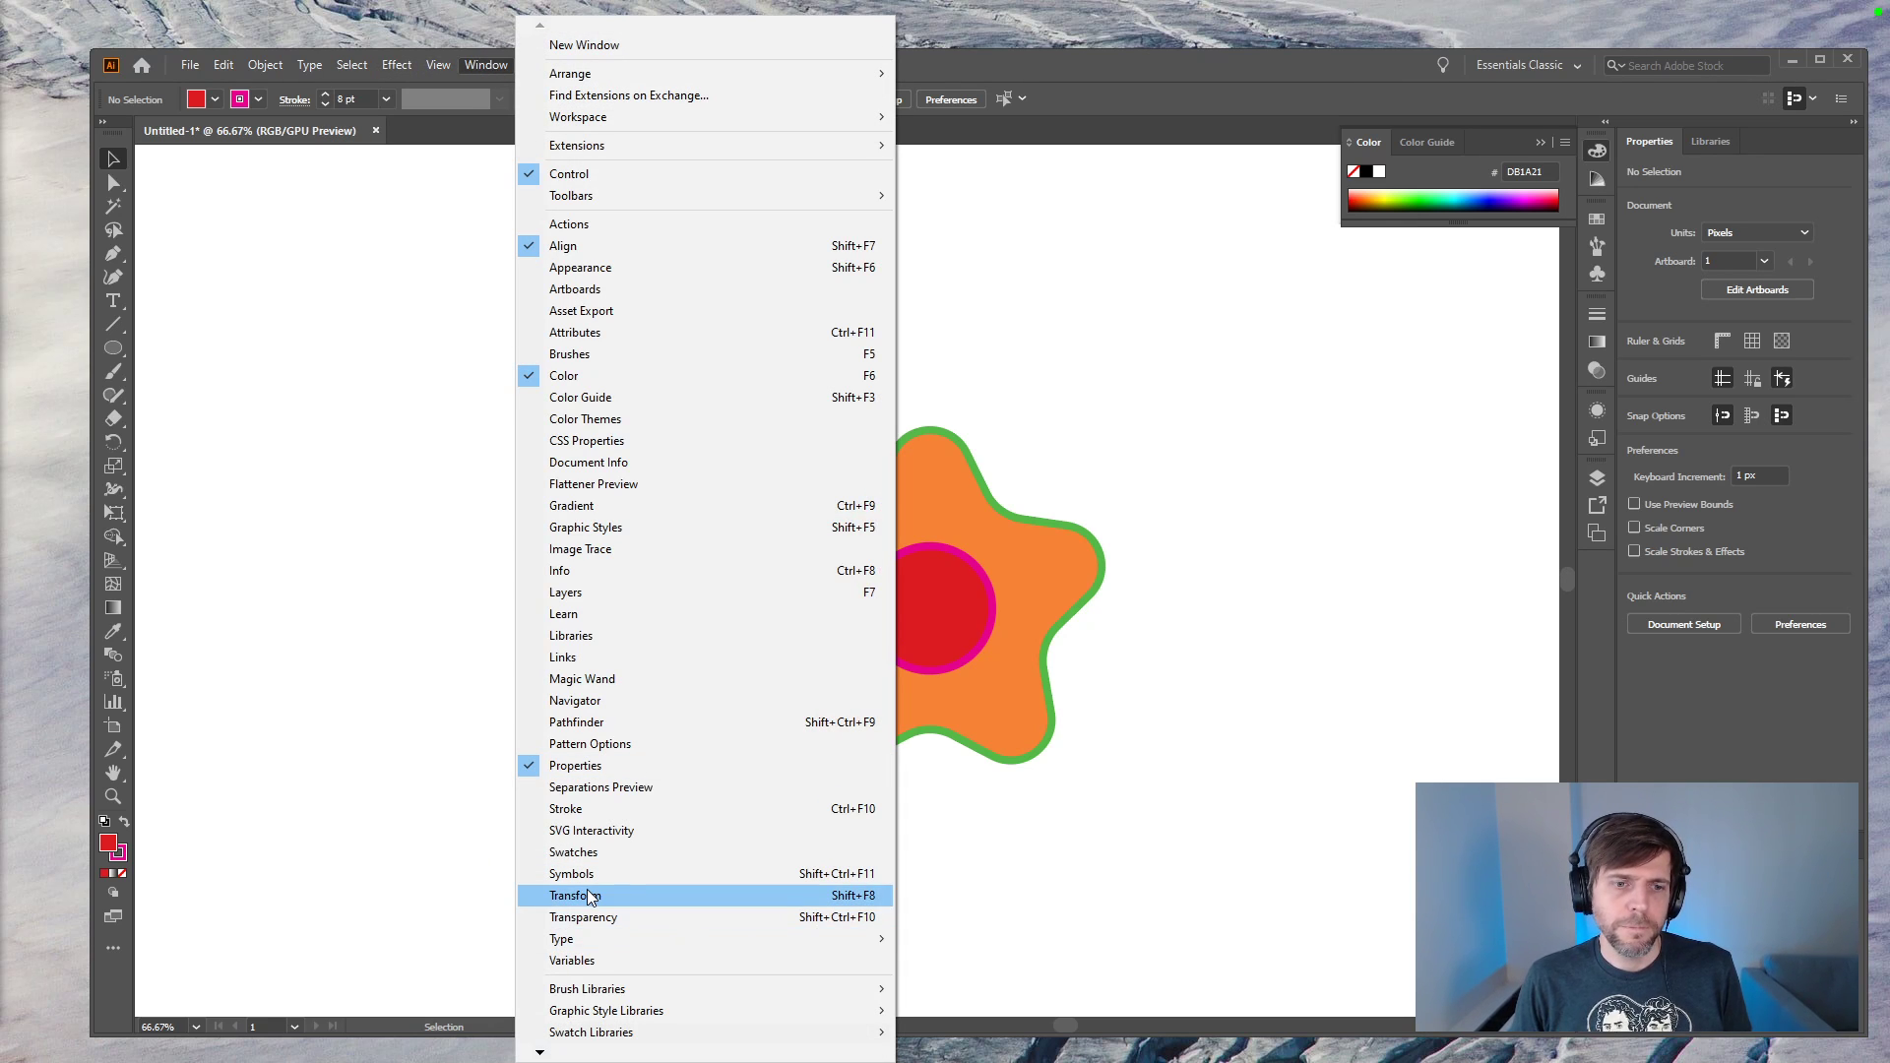
pyautogui.moveTo(612, 1042)
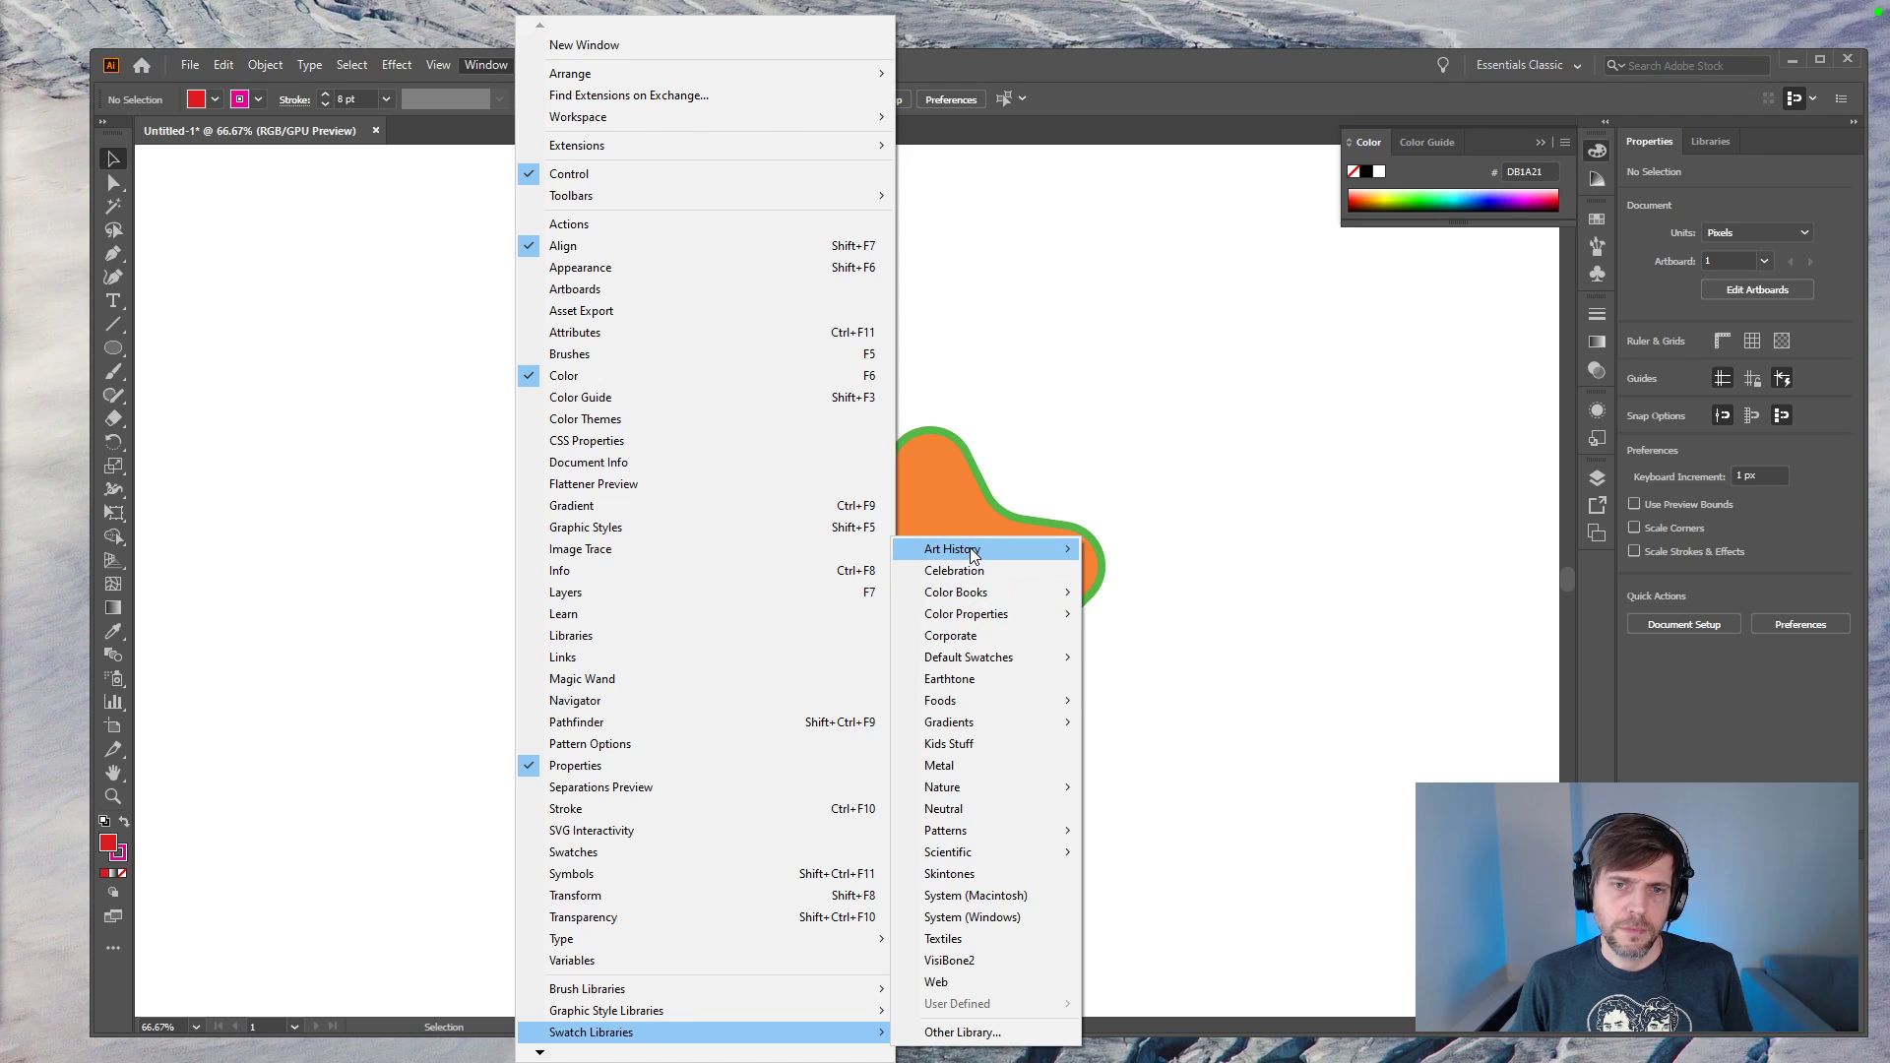
pyautogui.moveTo(975, 551)
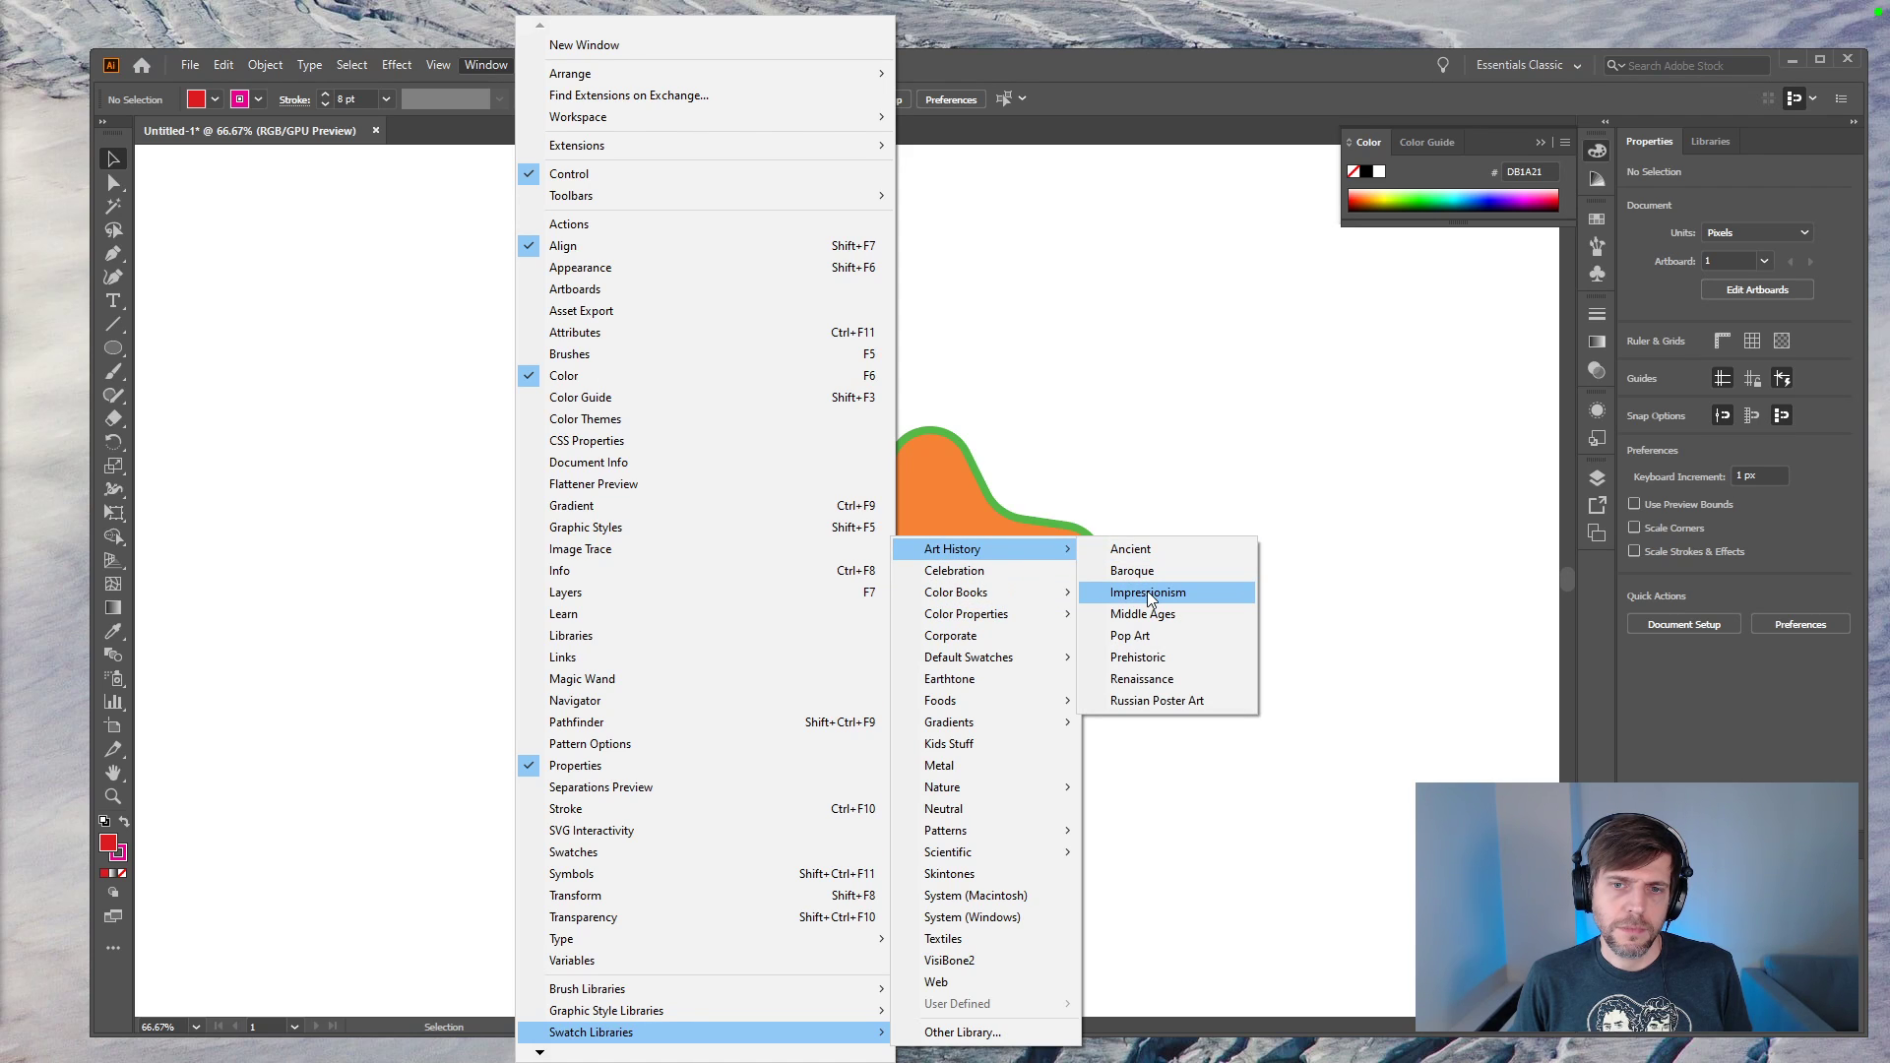
pyautogui.click(1149, 593)
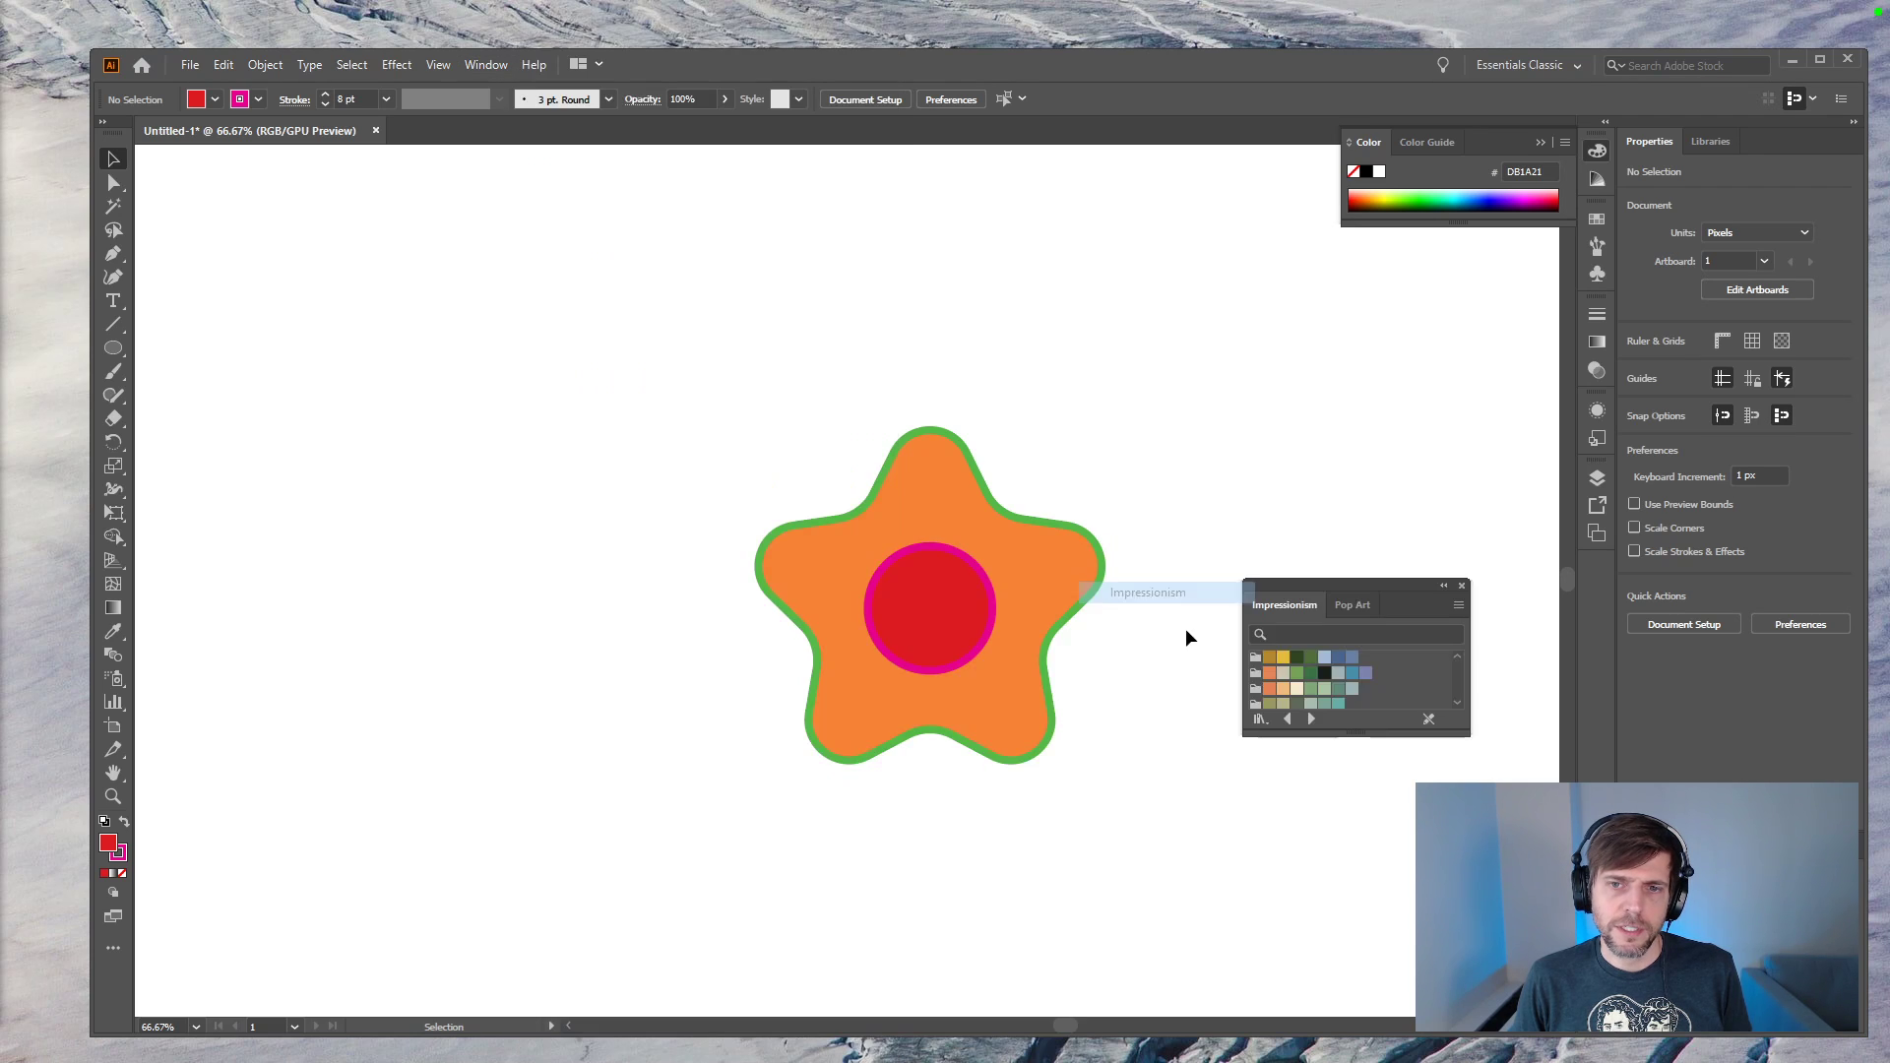
pyautogui.moveTo(1403, 737); pyautogui.dragTo(1403, 940)
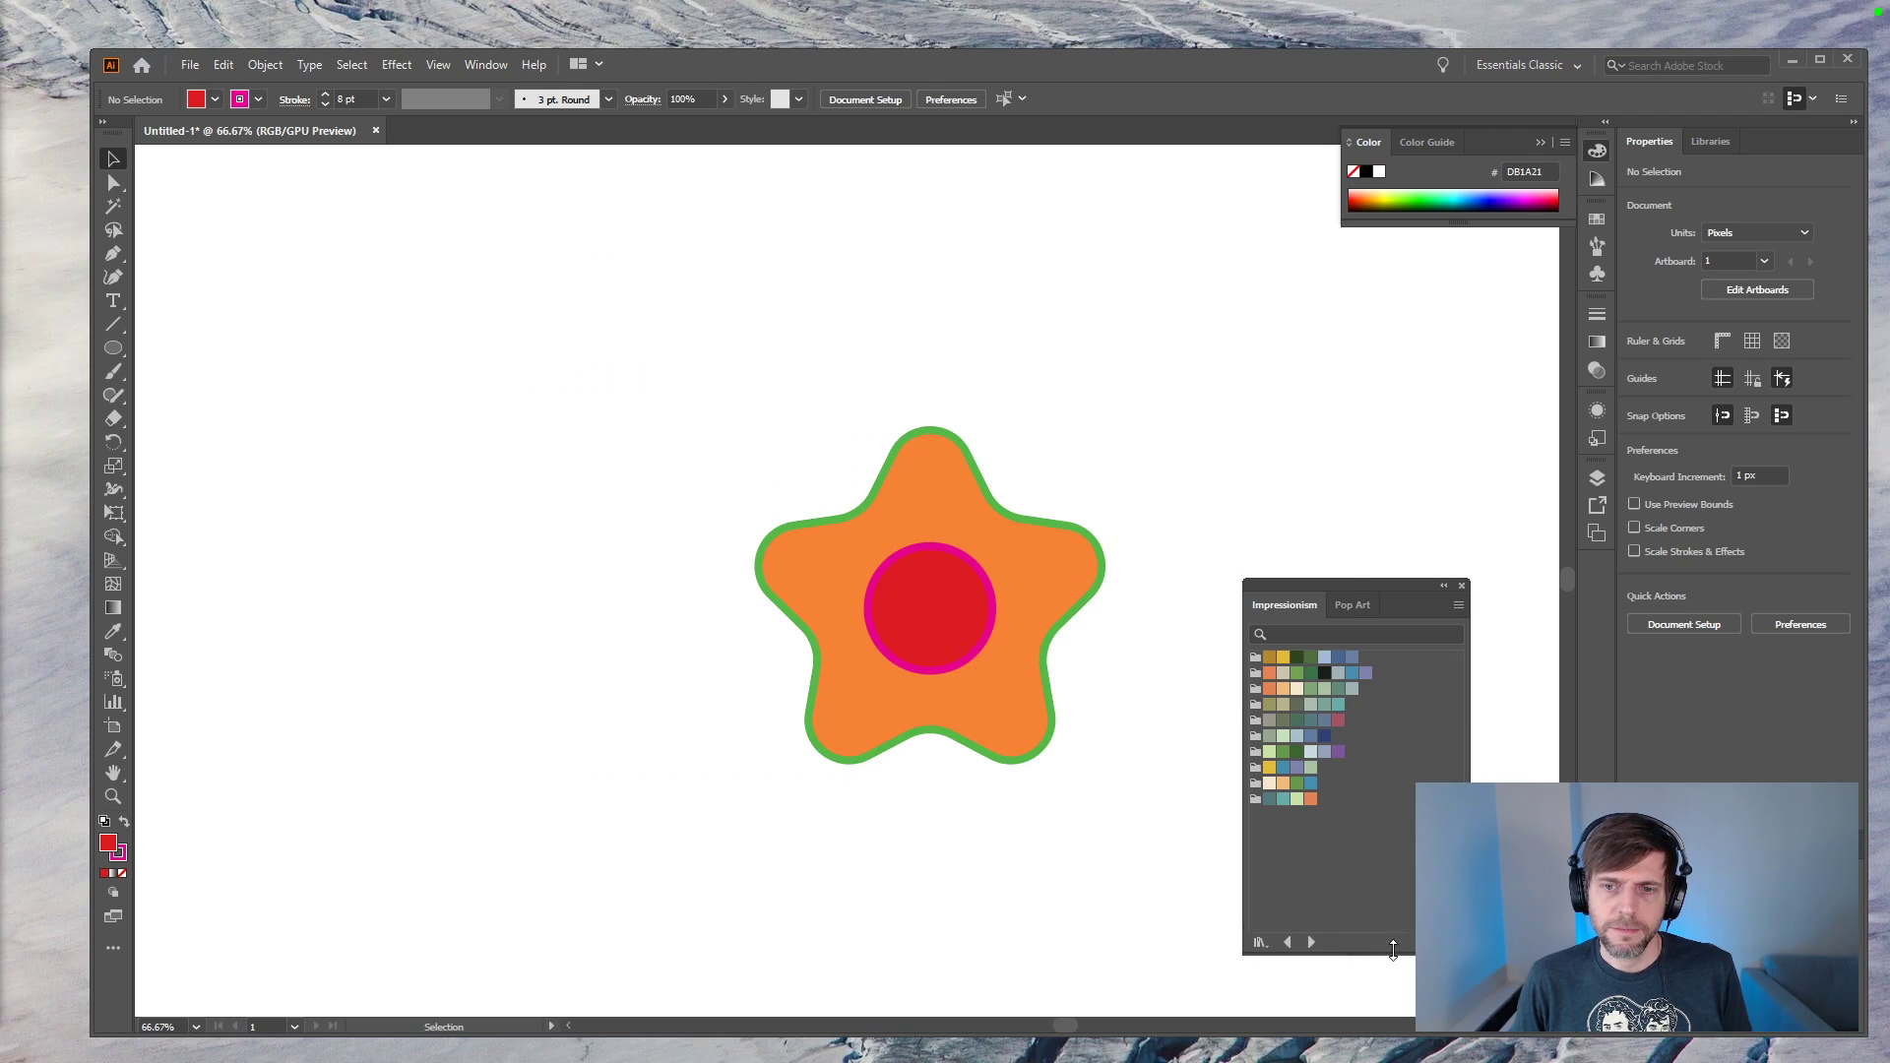
# Step: Try Impressionism swatches on the star, ending with a golden-yellow fill (E3BC3D) and a teal stroke (67ADA9)
pyautogui.click(1024, 578)
pyautogui.click(1297, 736)
pyautogui.press('x')
pyautogui.click(1296, 767)
pyautogui.click(1282, 799)
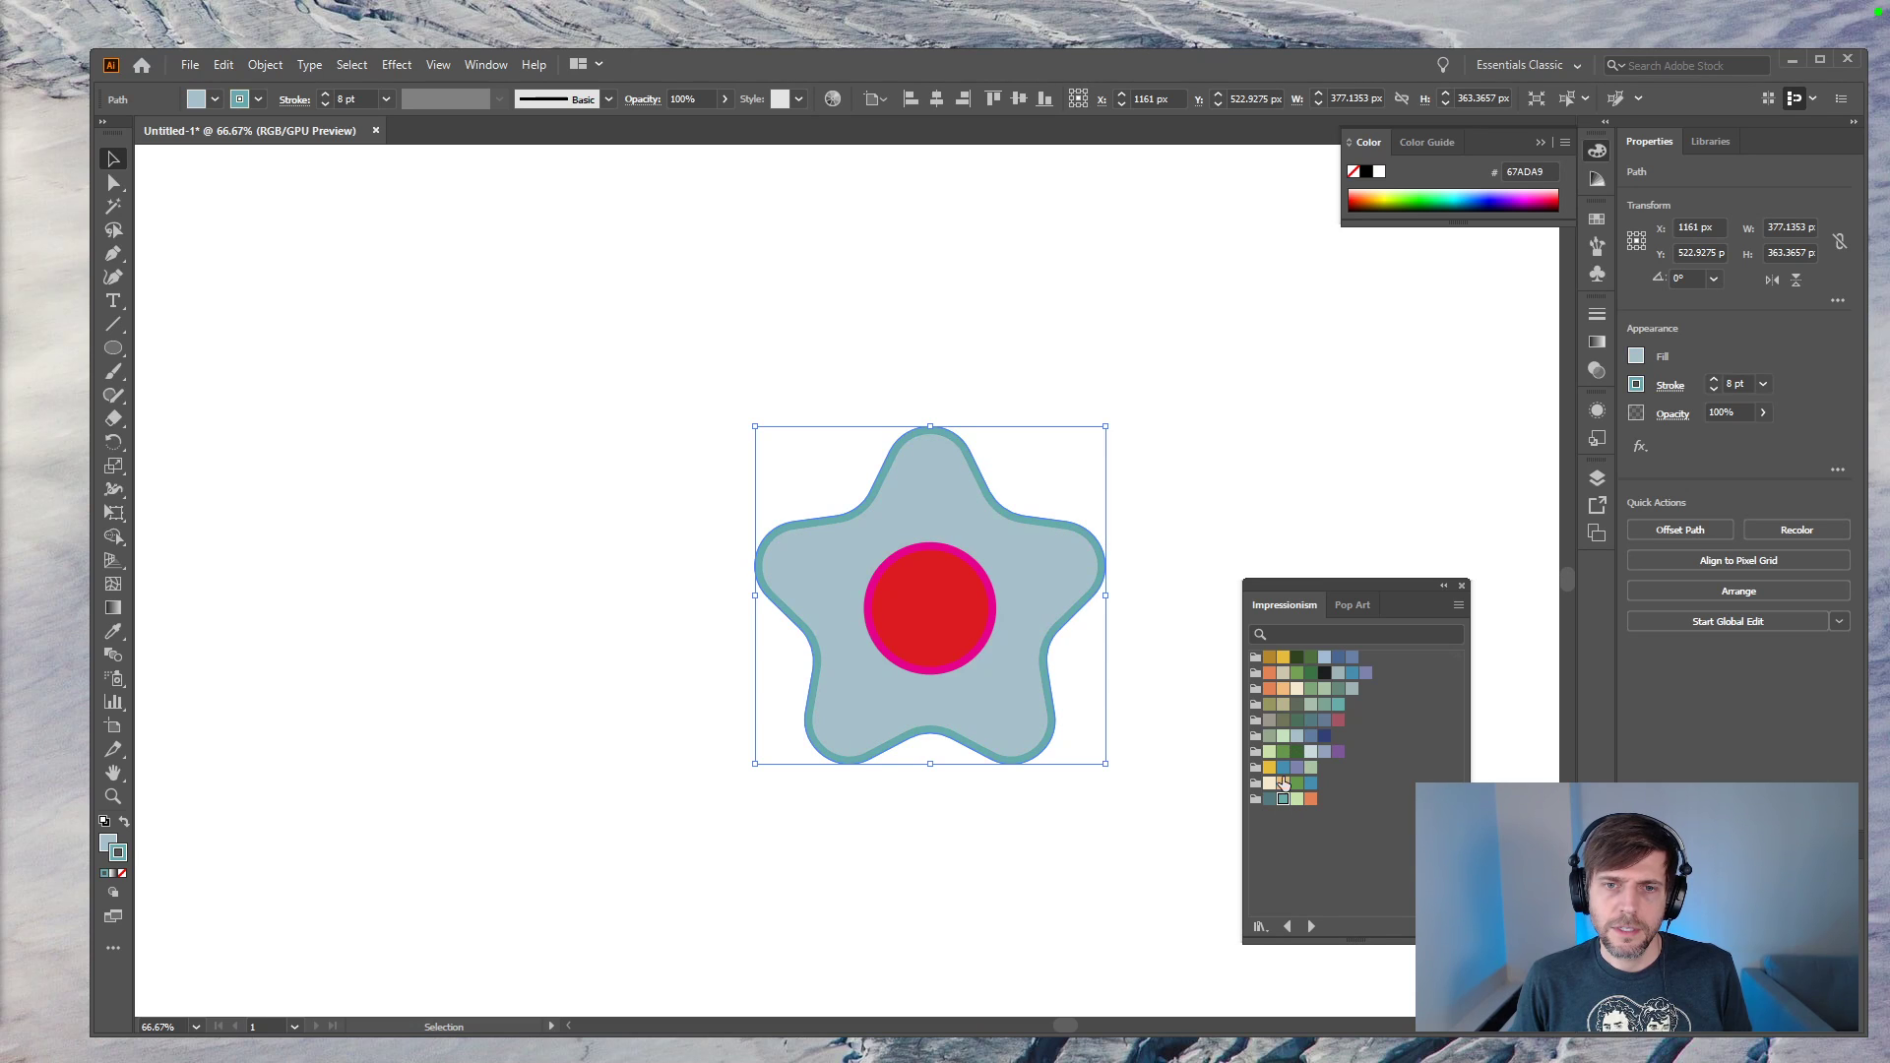
pyautogui.press('x')
pyautogui.click(1283, 720)
pyautogui.click(1270, 658)
pyautogui.click(1283, 657)
# Step: Give the 142 px circle at the star's centre a muted green fill and pale blue-grey stroke (CADADD), and deselect it
pyautogui.click(953, 590)
pyautogui.click(1338, 688)
pyautogui.press('x')
pyautogui.click(1311, 752)
pyautogui.click(1171, 669)
# Step: Fill the 48 px circle at the star's centre with Impressionism cream (F5E8D0), and deselect it
pyautogui.click(932, 625)
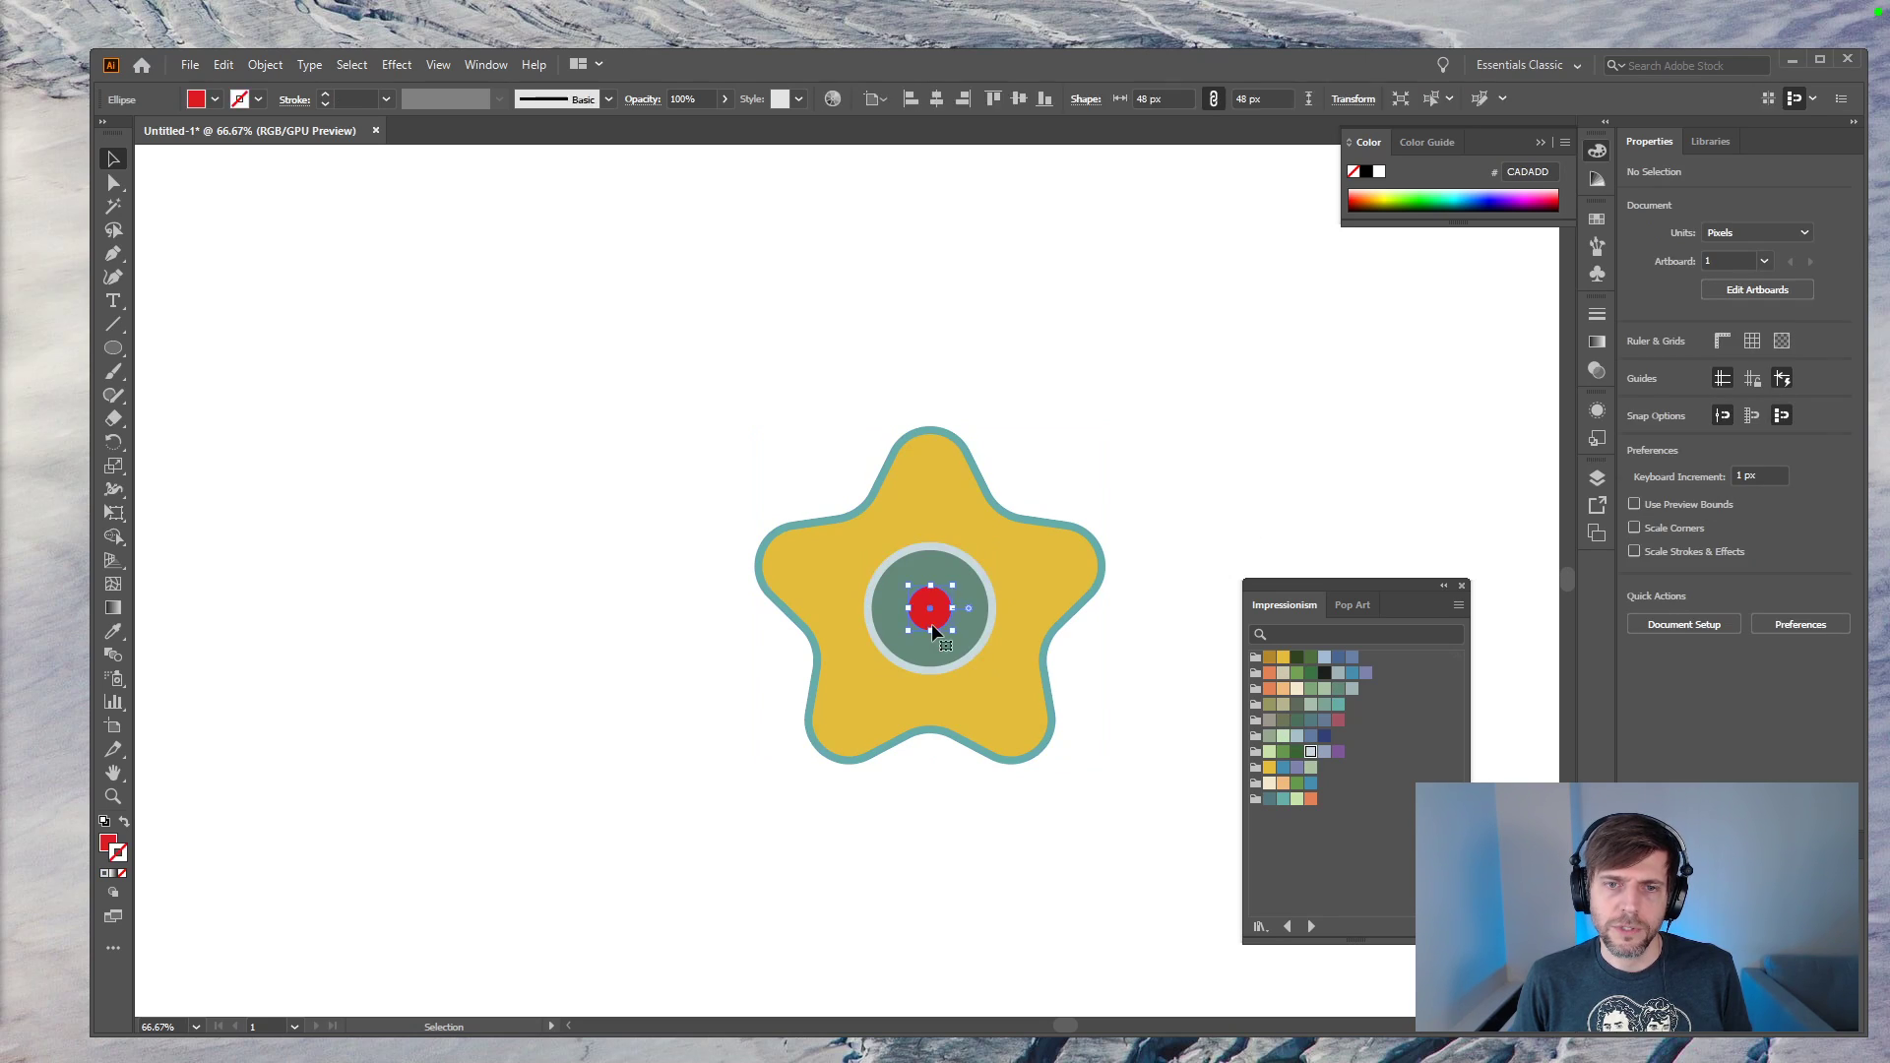
pyautogui.click(1296, 689)
pyautogui.click(1149, 492)
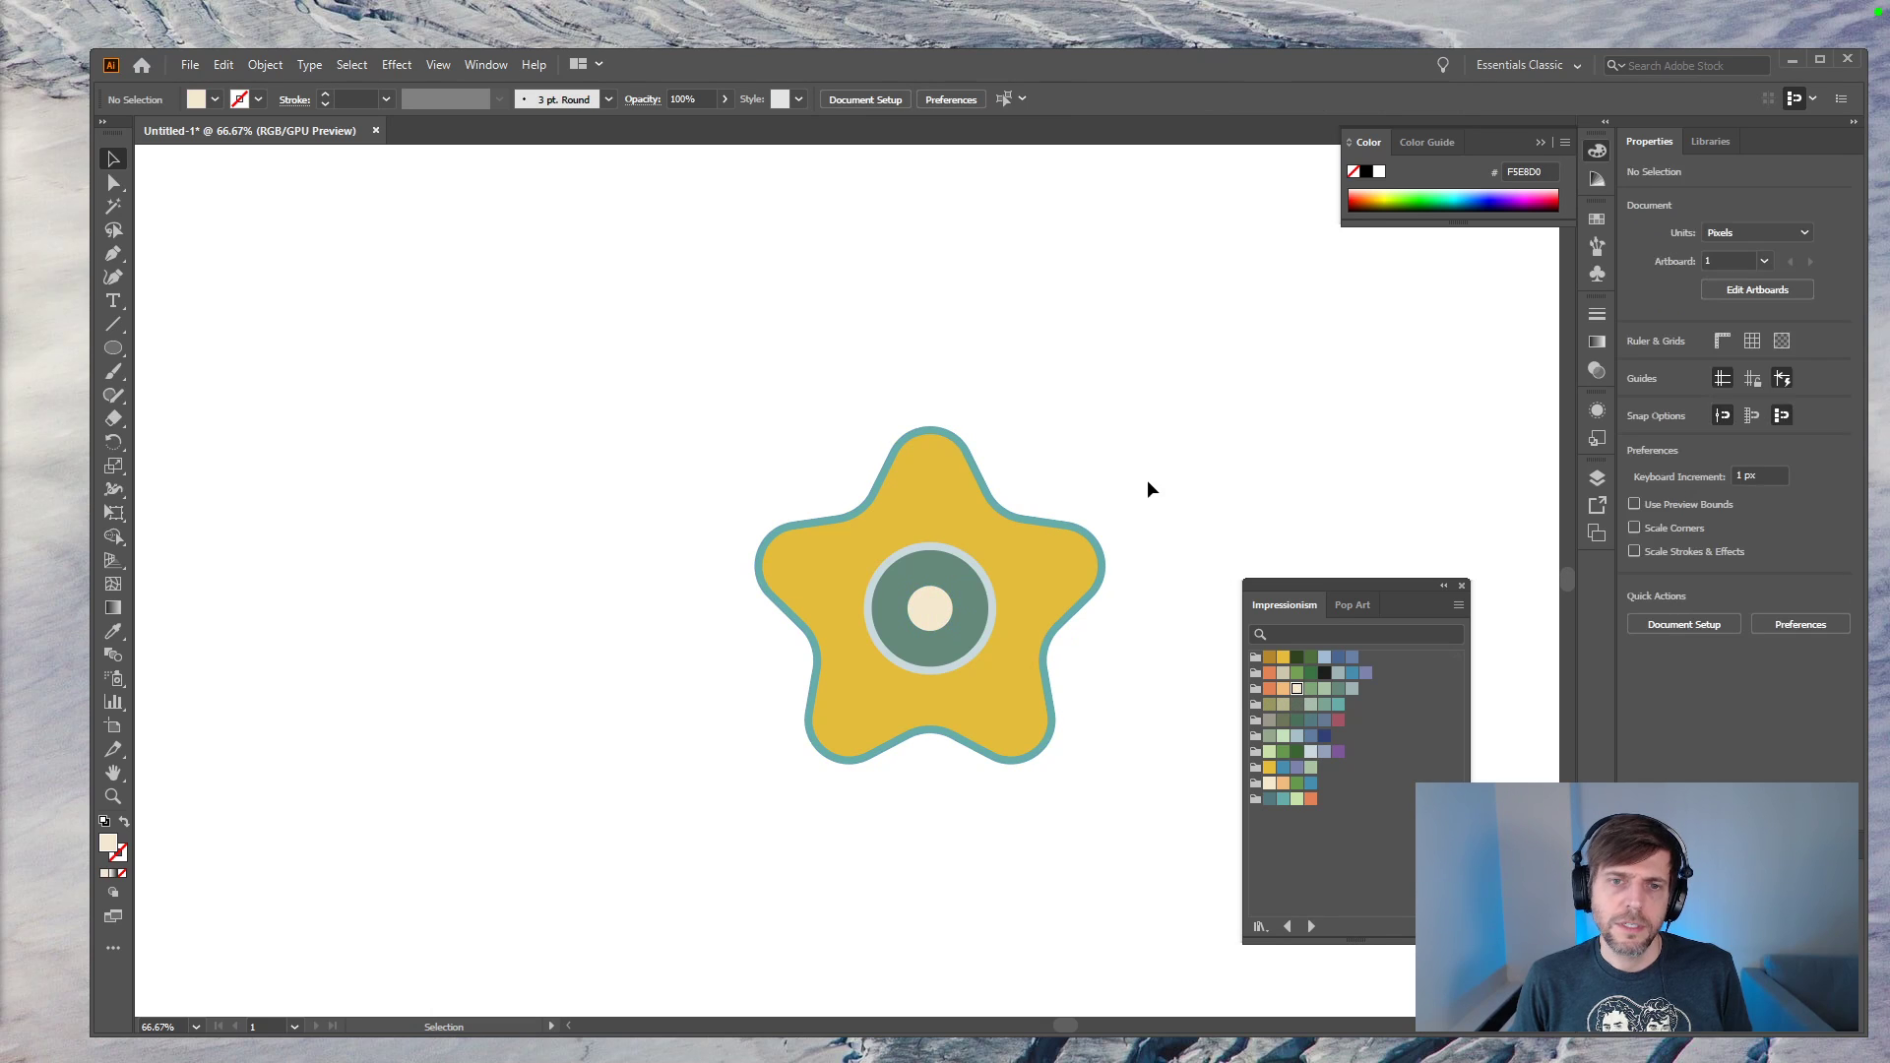
# Step: Move the star together with its concentric circles up and to the left on the artboard, and deselect them
pyautogui.moveTo(1149, 496); pyautogui.dragTo(679, 714)
pyautogui.moveTo(1033, 576); pyautogui.dragTo(494, 429)
pyautogui.click(870, 450)
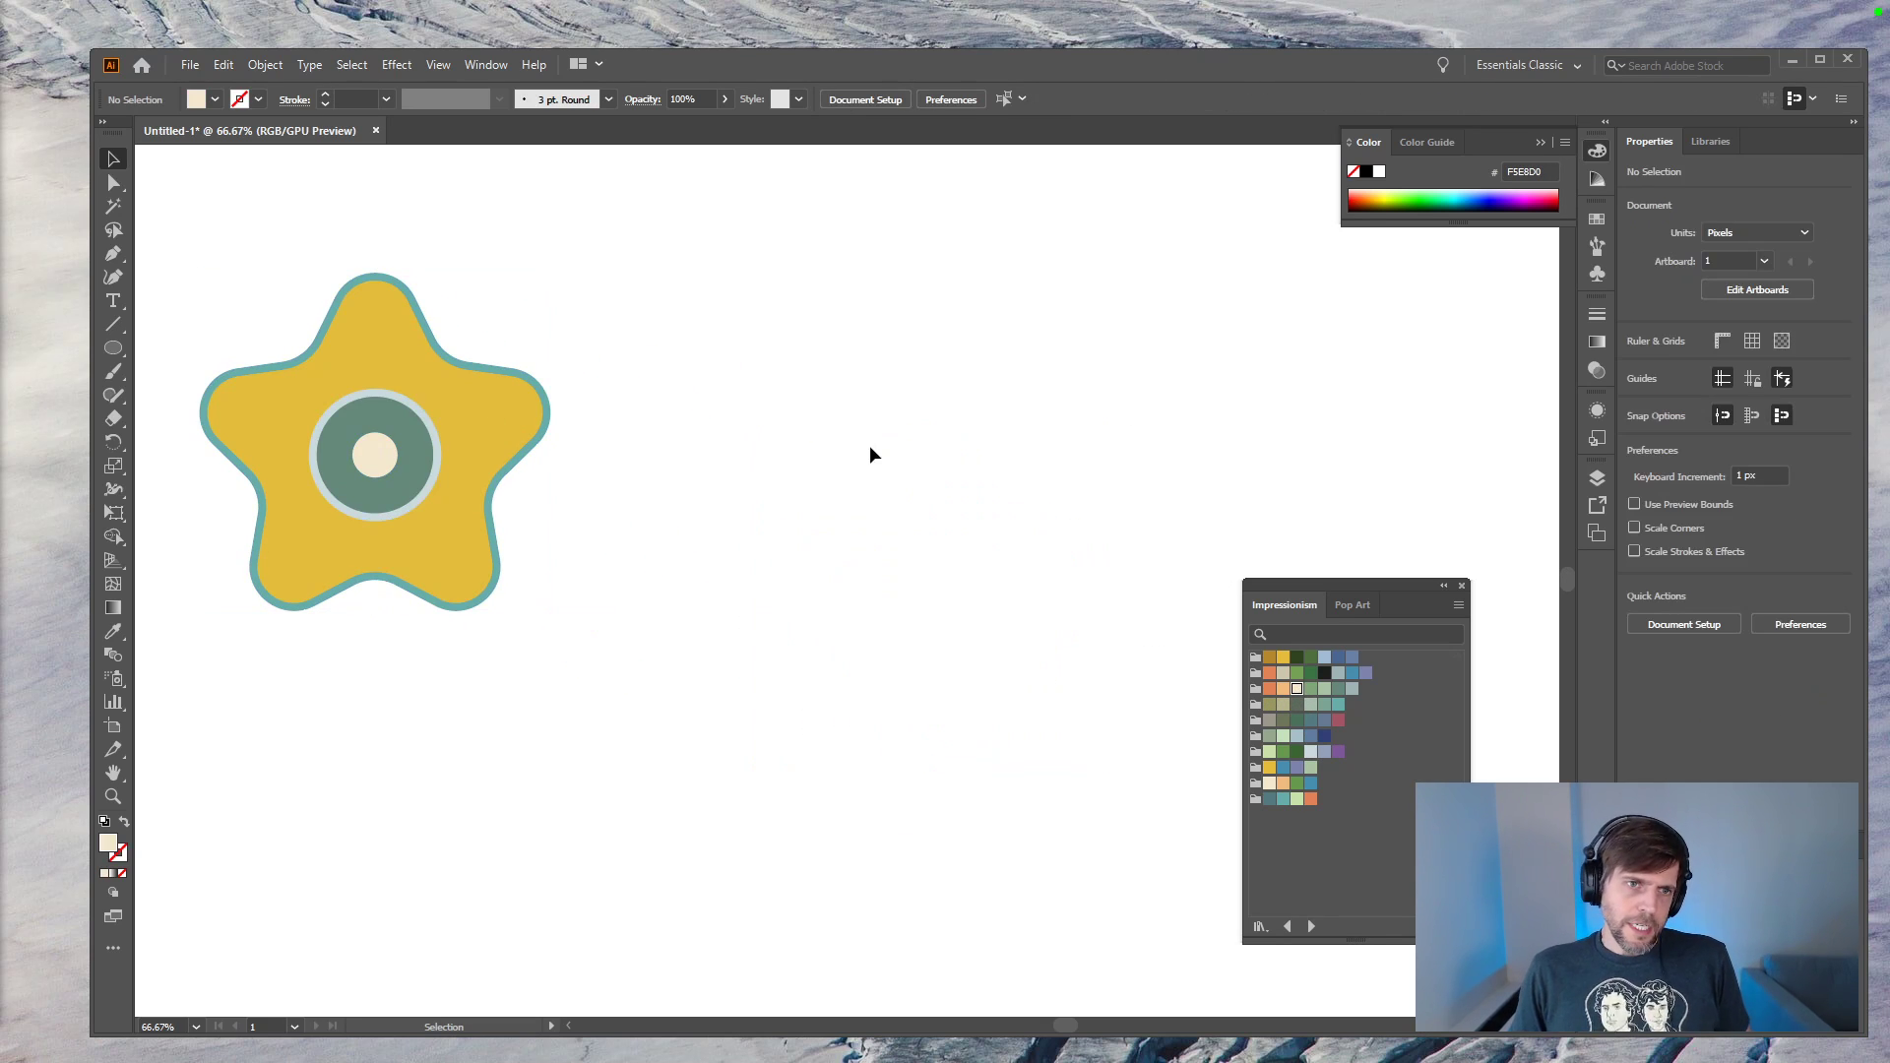
# Step: Copy the star's concentric circles three times, arranging the copies in a triangle to the right of the star
pyautogui.moveTo(561, 332); pyautogui.dragTo(792, 769)
pyautogui.keyDown('shift'); pyautogui.click(495, 419); pyautogui.keyUp('shift')
pyautogui.click(977, 744)
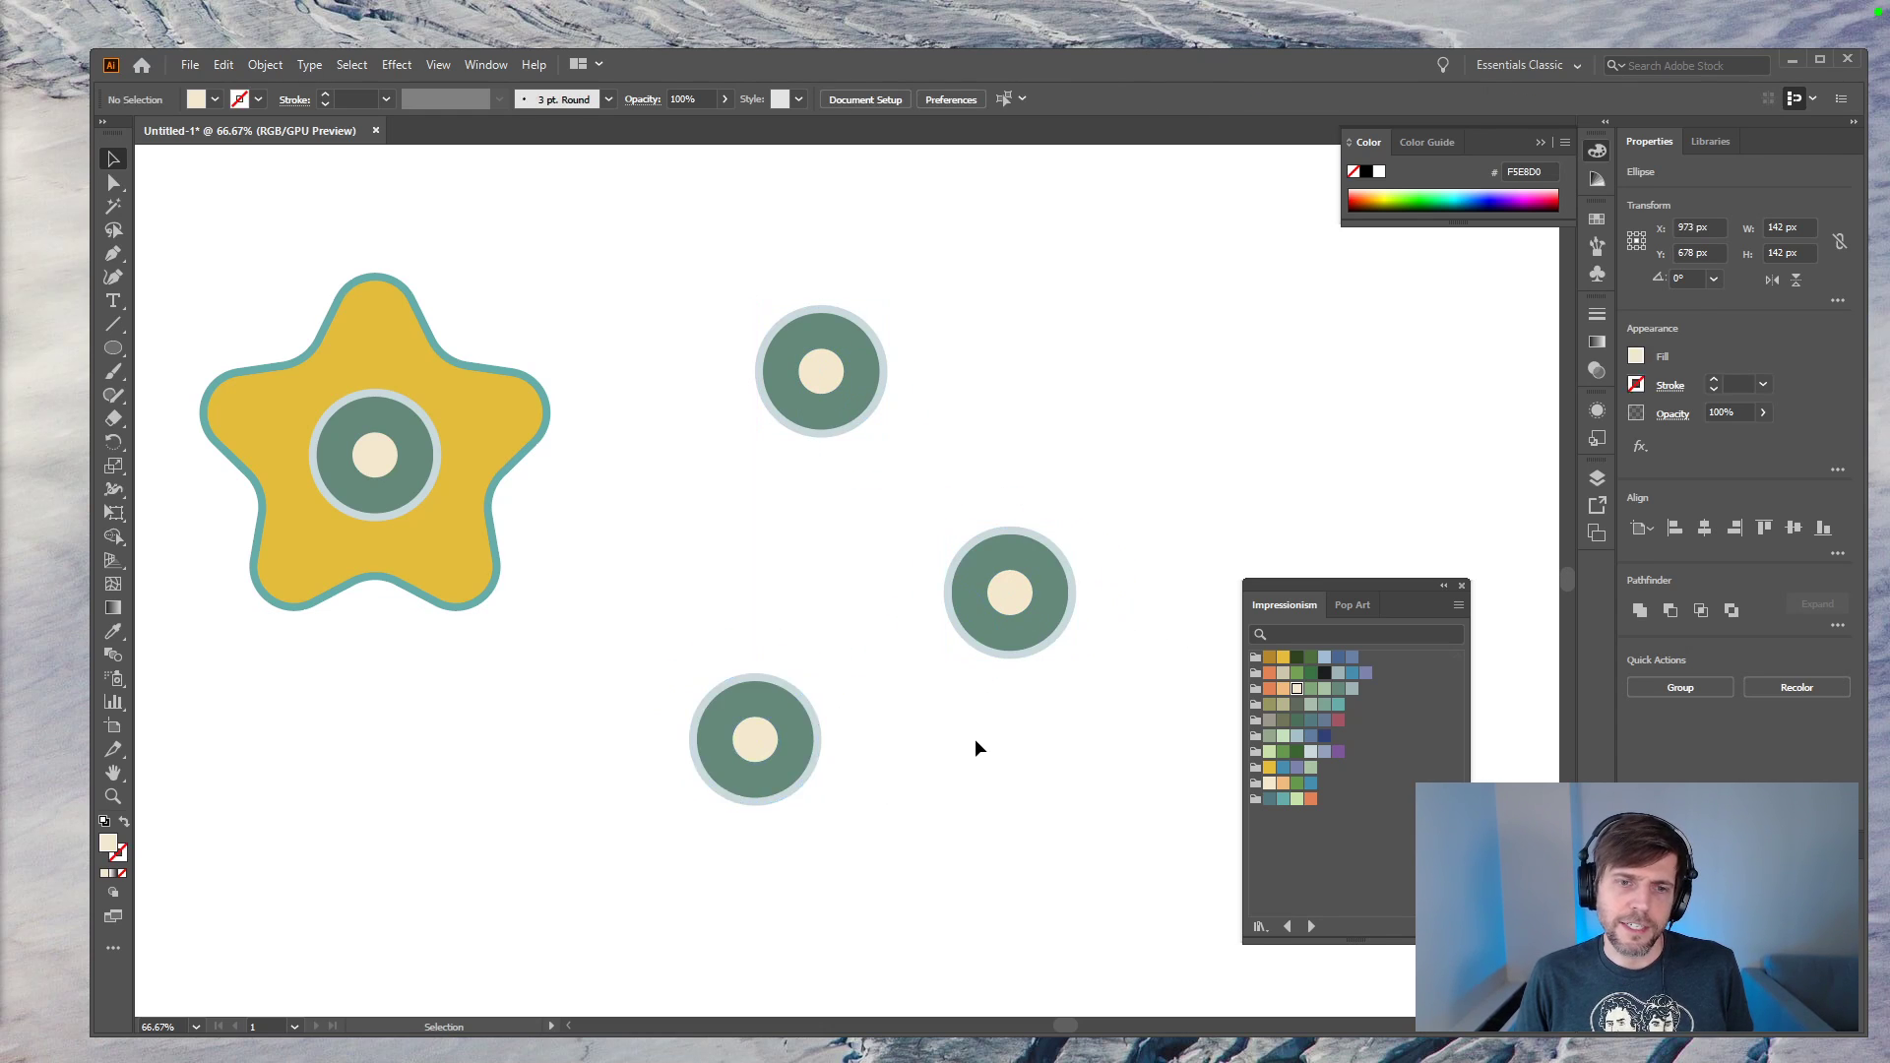
pyautogui.press('l')
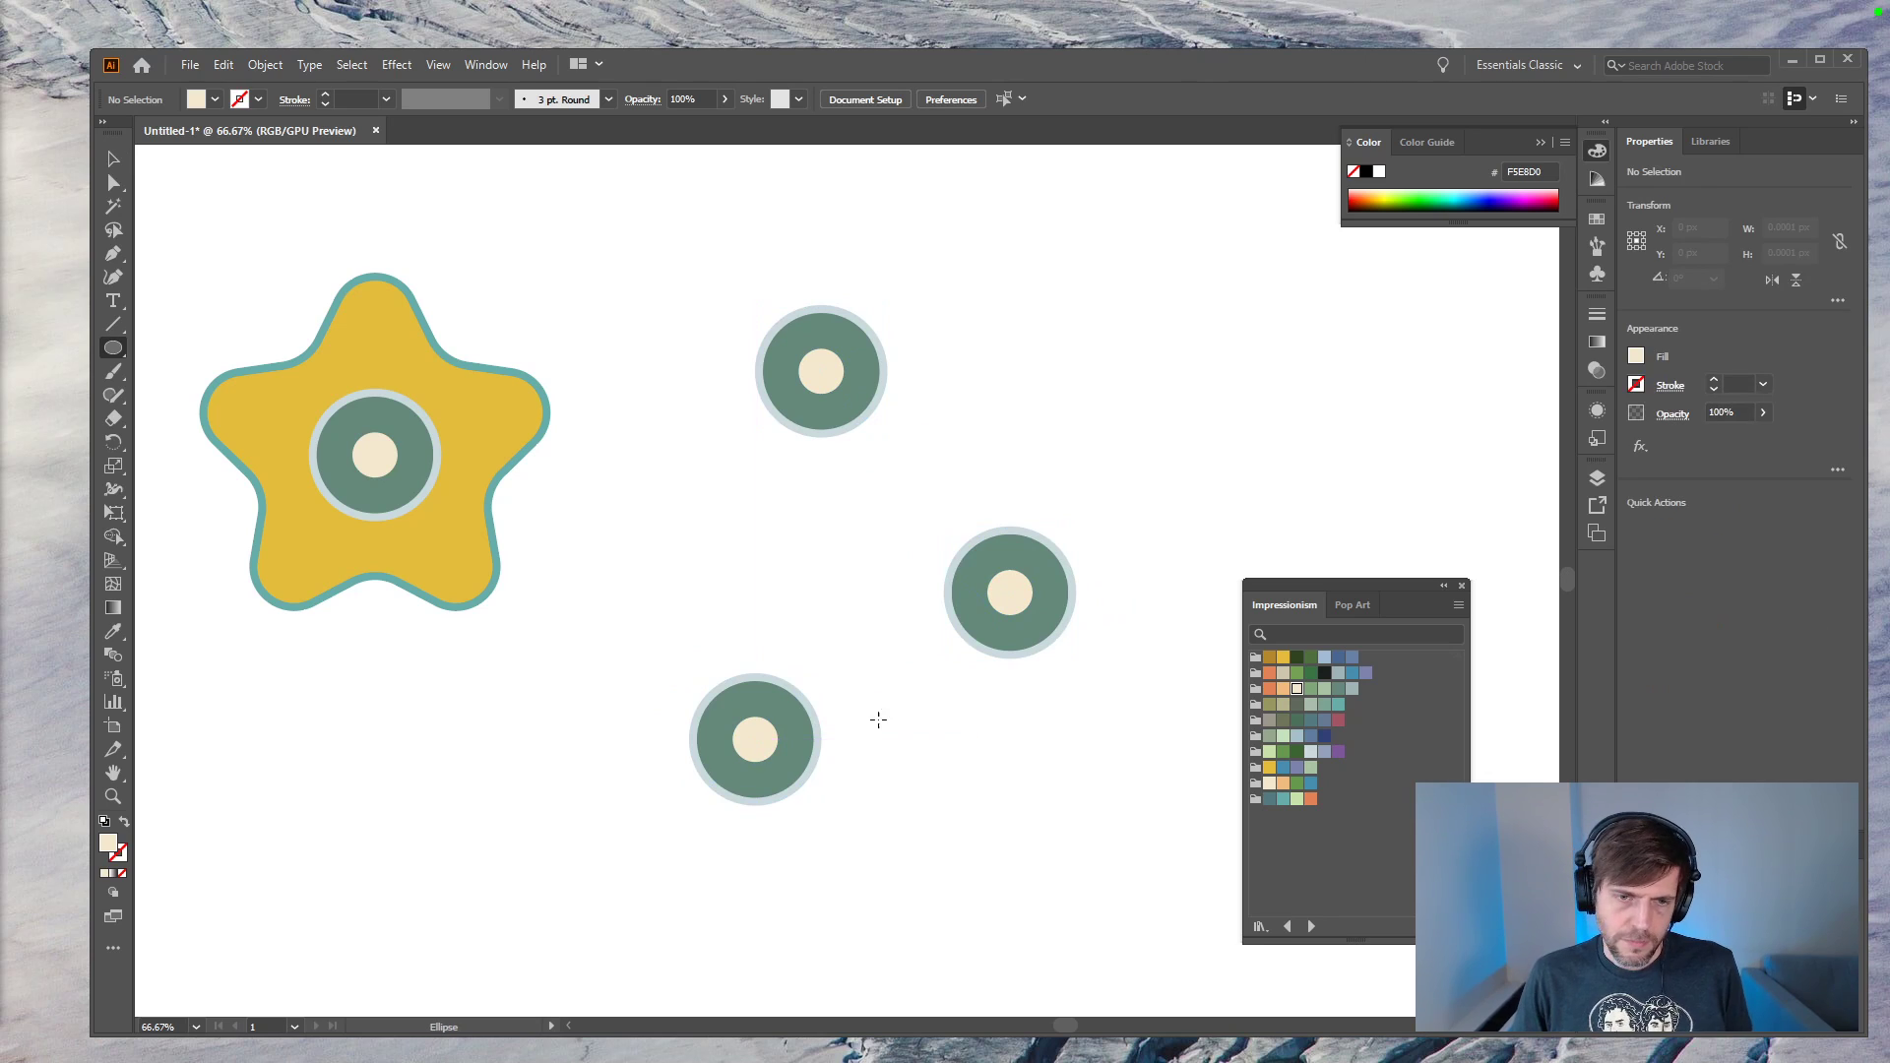
pyautogui.moveTo(756, 736); pyautogui.dragTo(815, 423)
pyautogui.hotkey('ctrl', 'z')
# Step: Draw a closed triangle with the Pen tool, placing its corners at the centres of the three copied circle pairs
pyautogui.press('p')
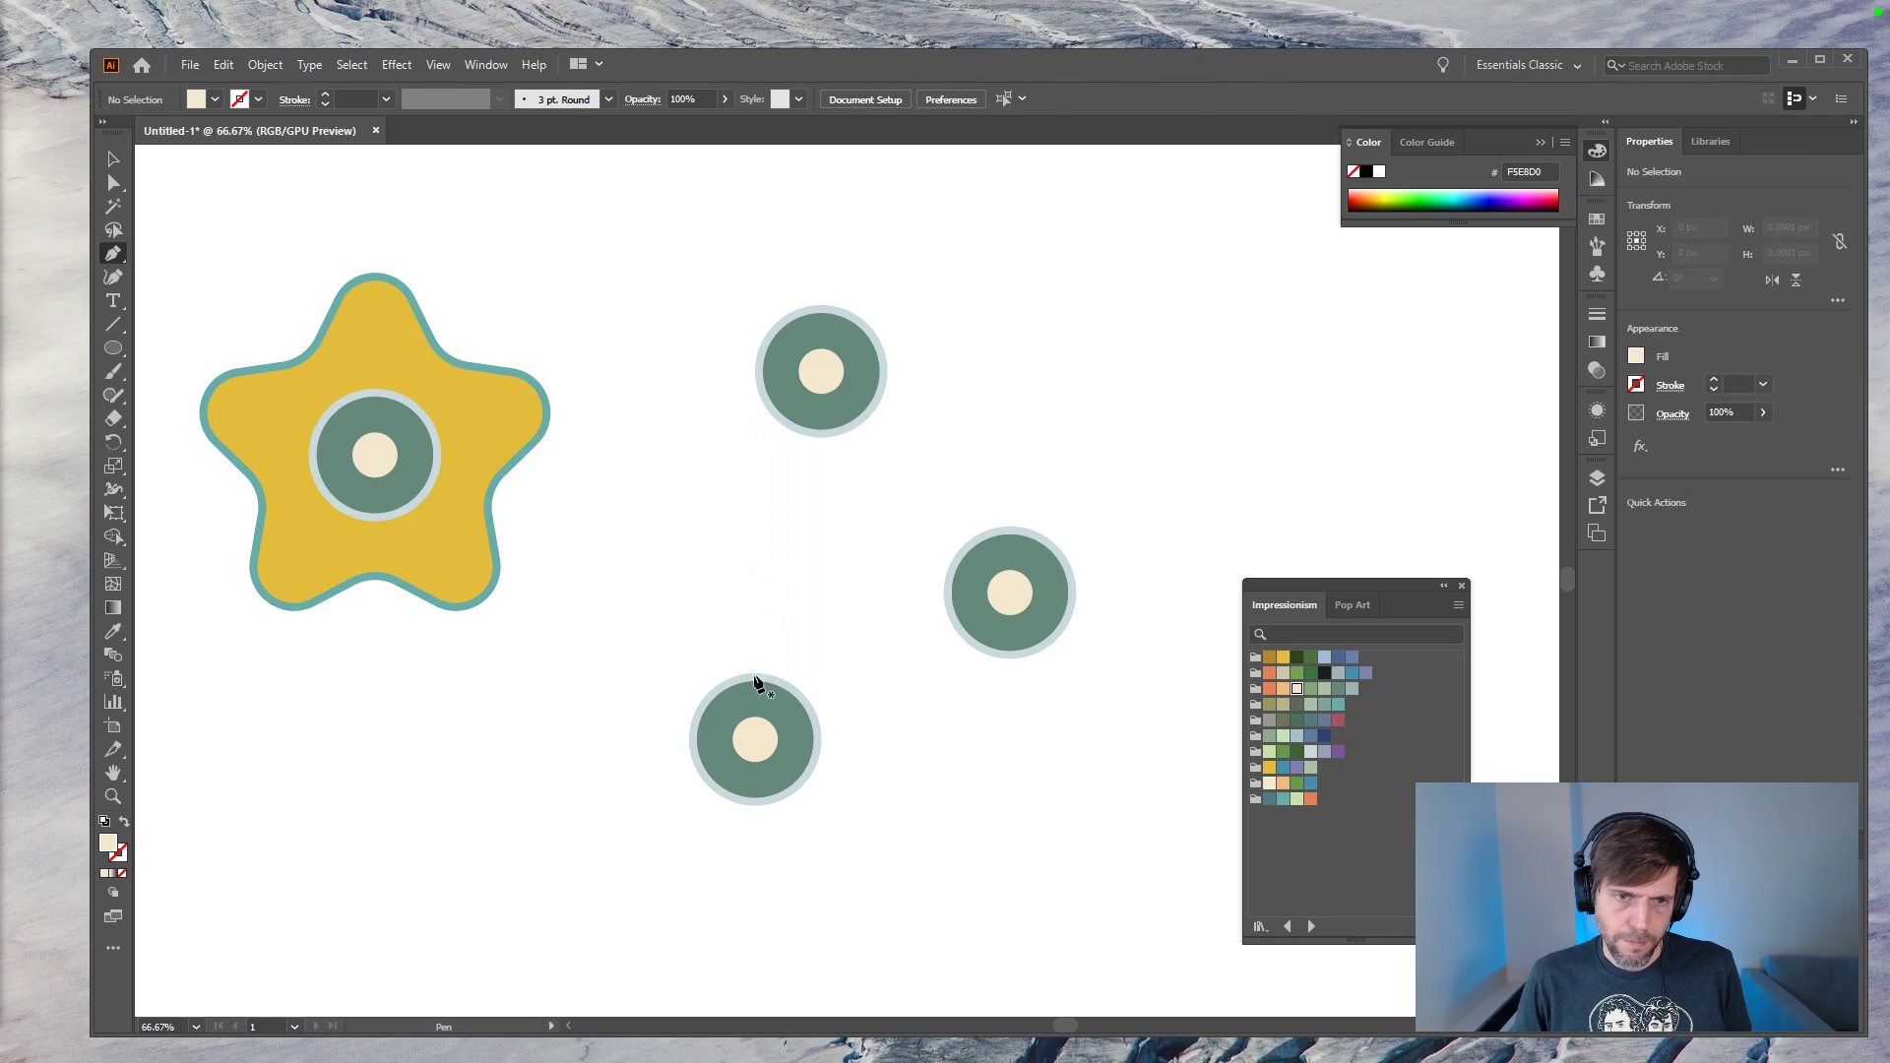
pyautogui.click(754, 739)
pyautogui.click(820, 372)
pyautogui.click(1010, 591)
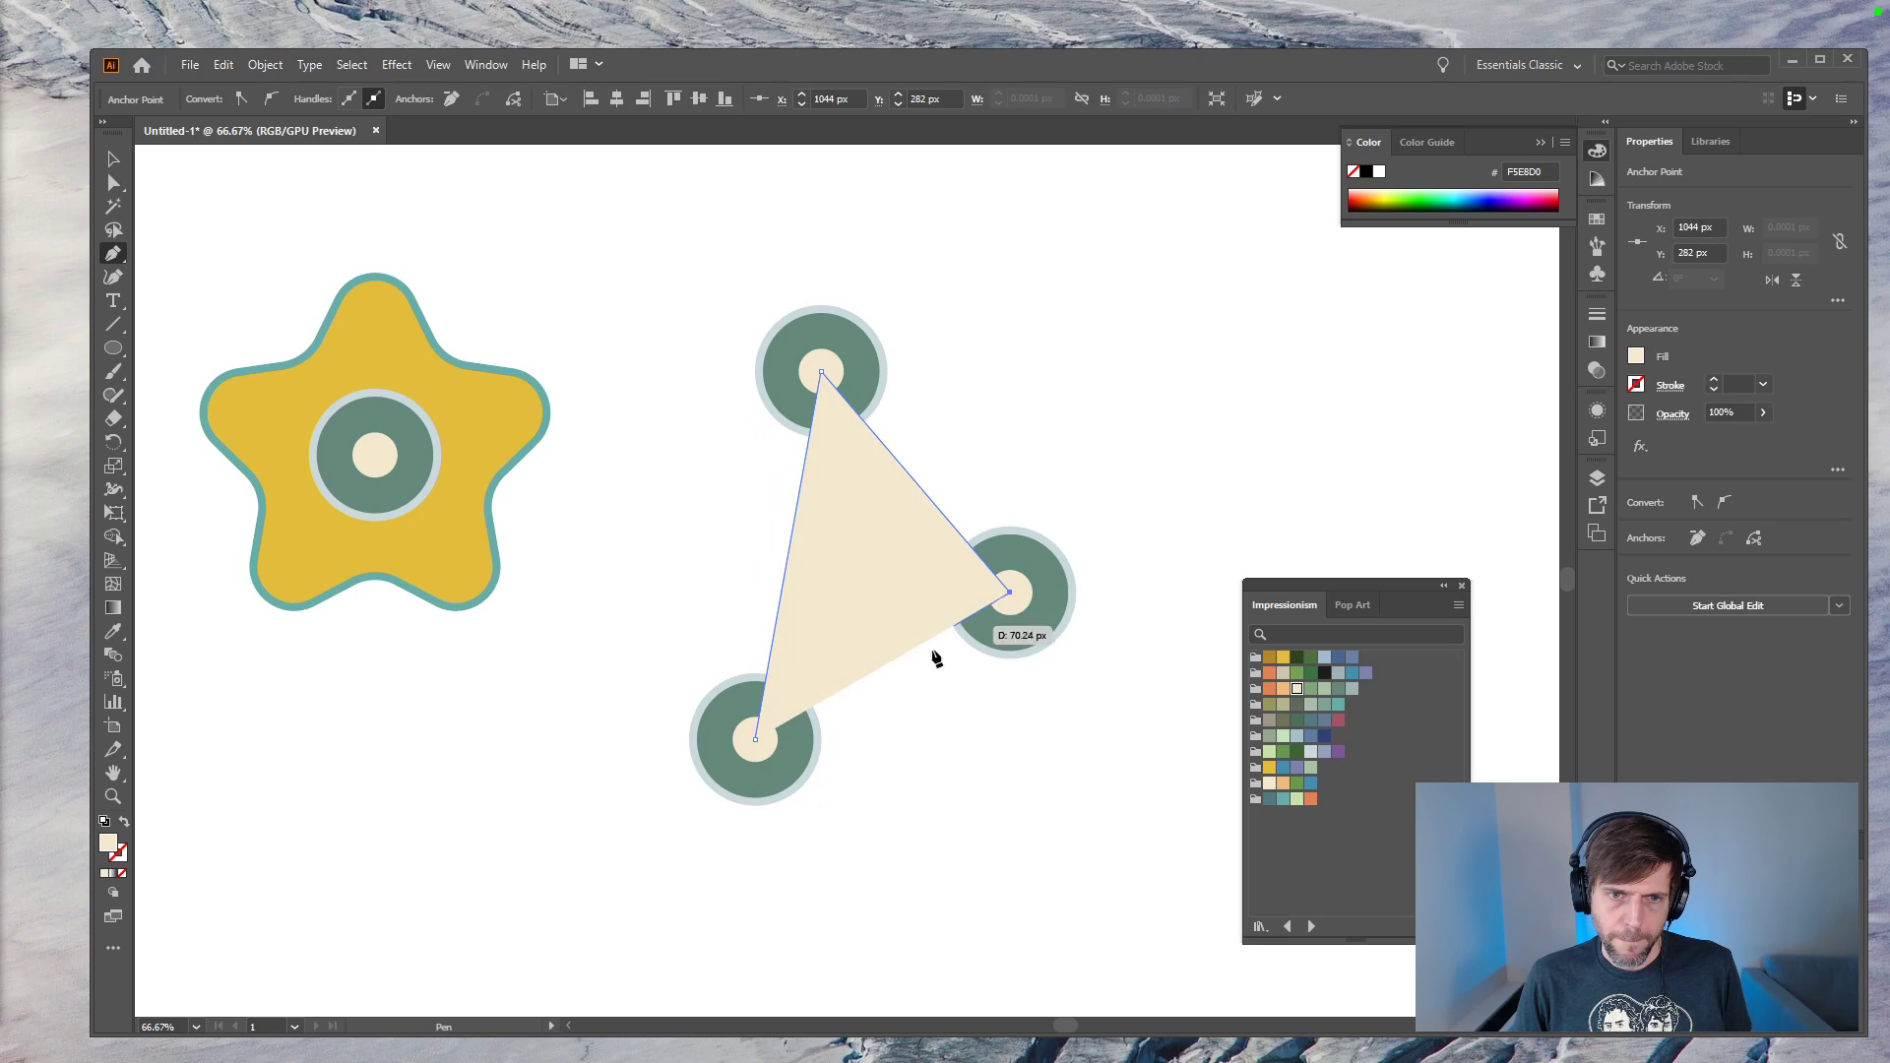
pyautogui.click(756, 740)
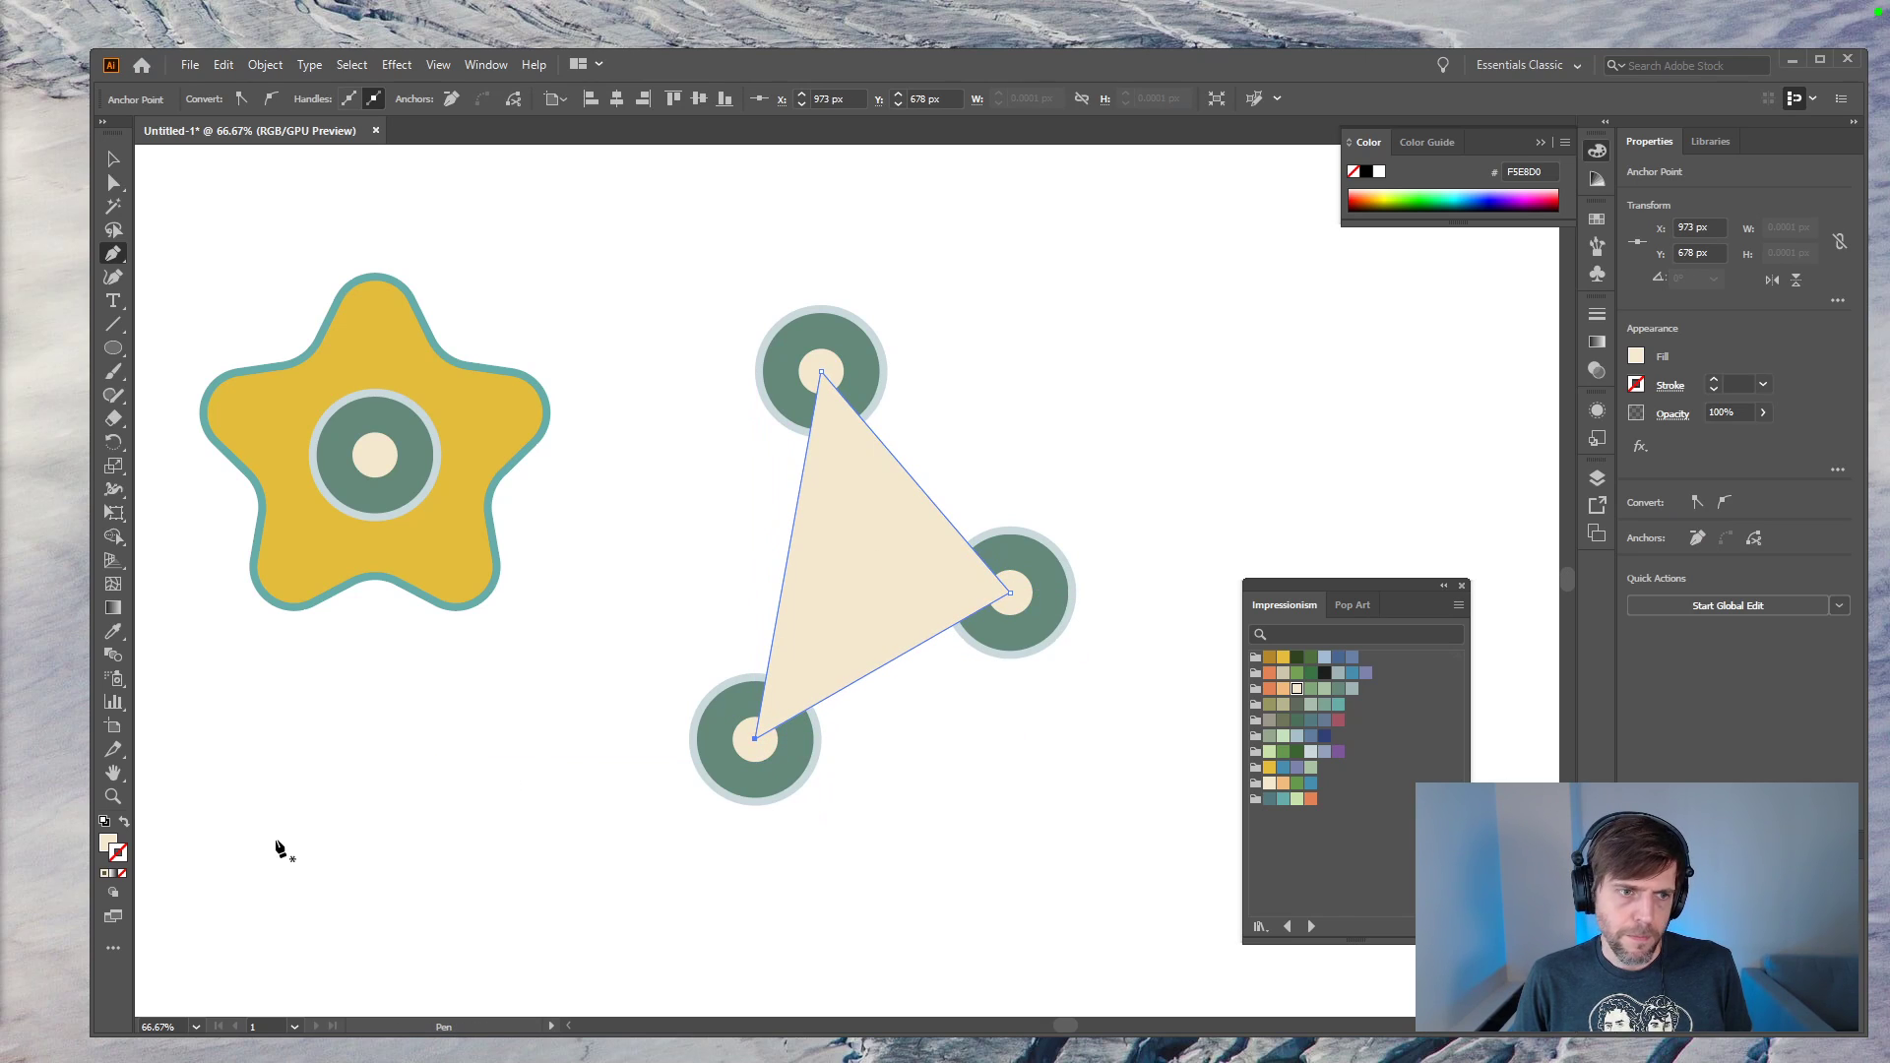
pyautogui.press('v')
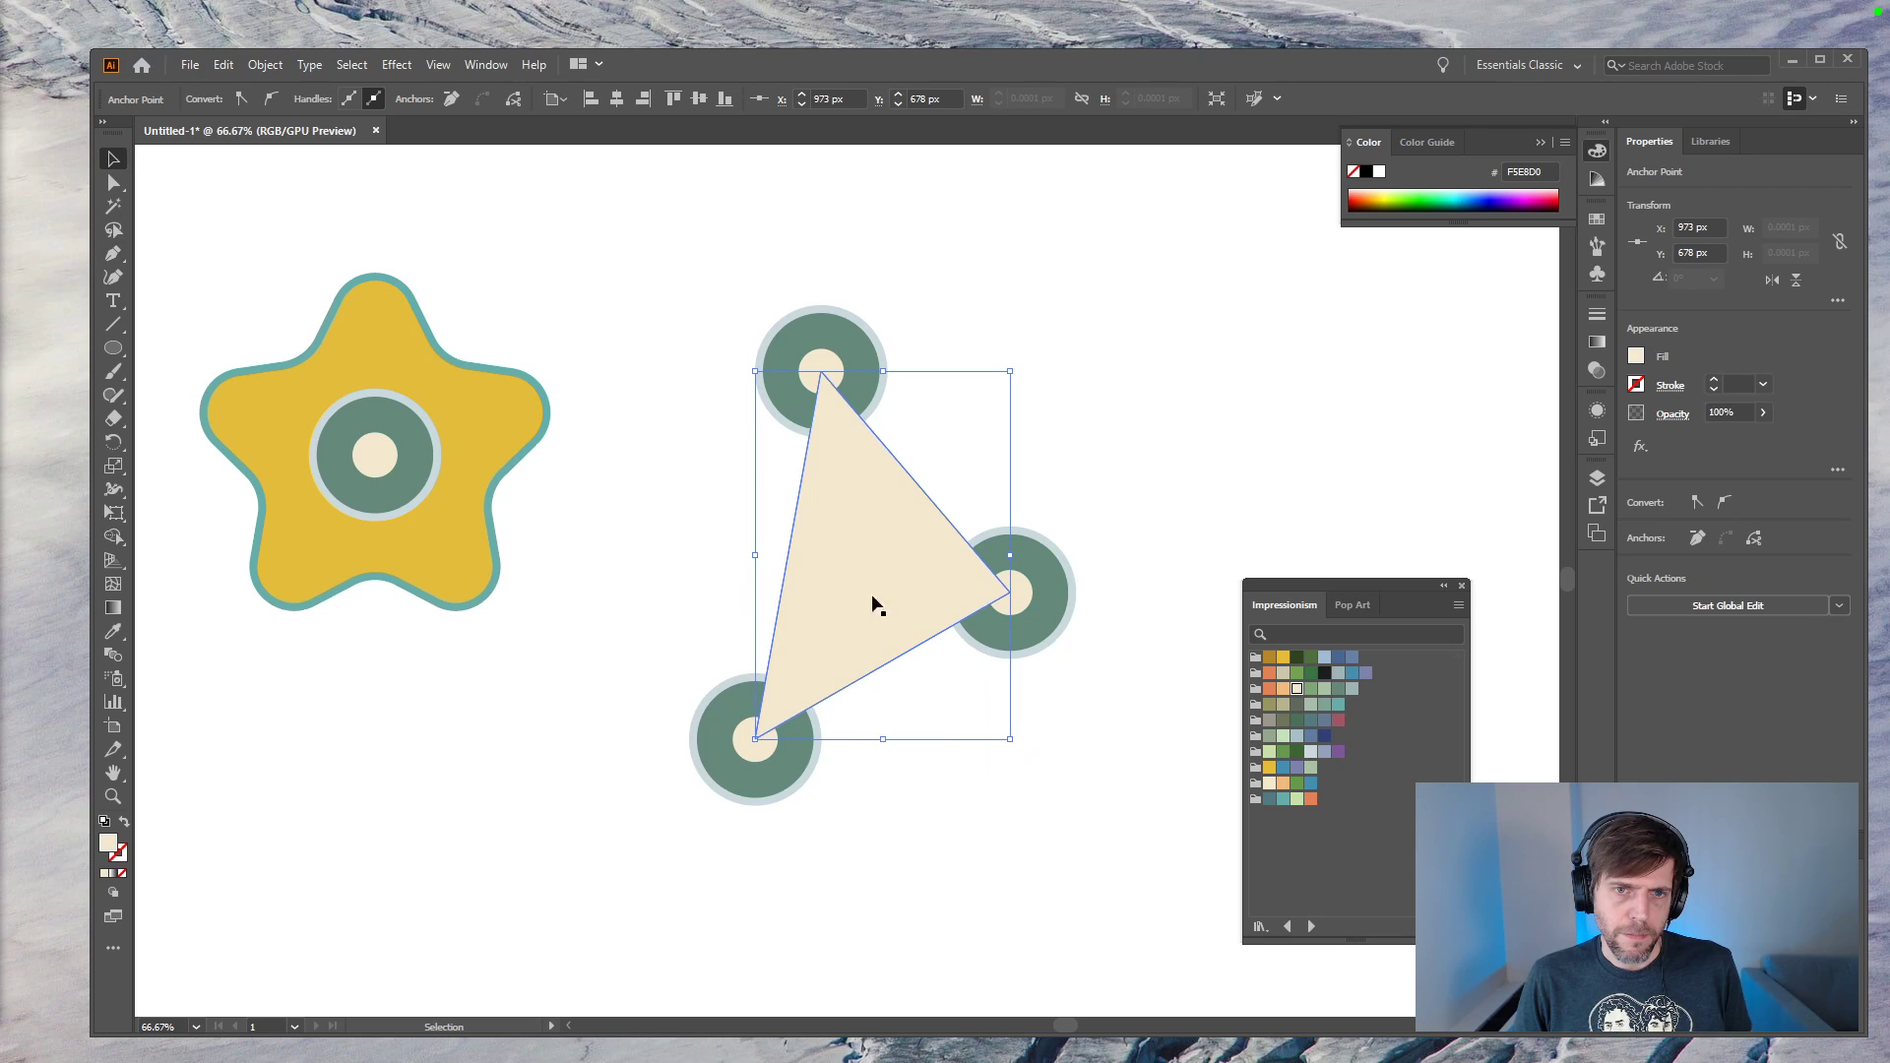
# Step: Swap the triangle's fill and stroke colours so only its outline is cream, and set the stroke weight to 8 pt
pyautogui.click(123, 821)
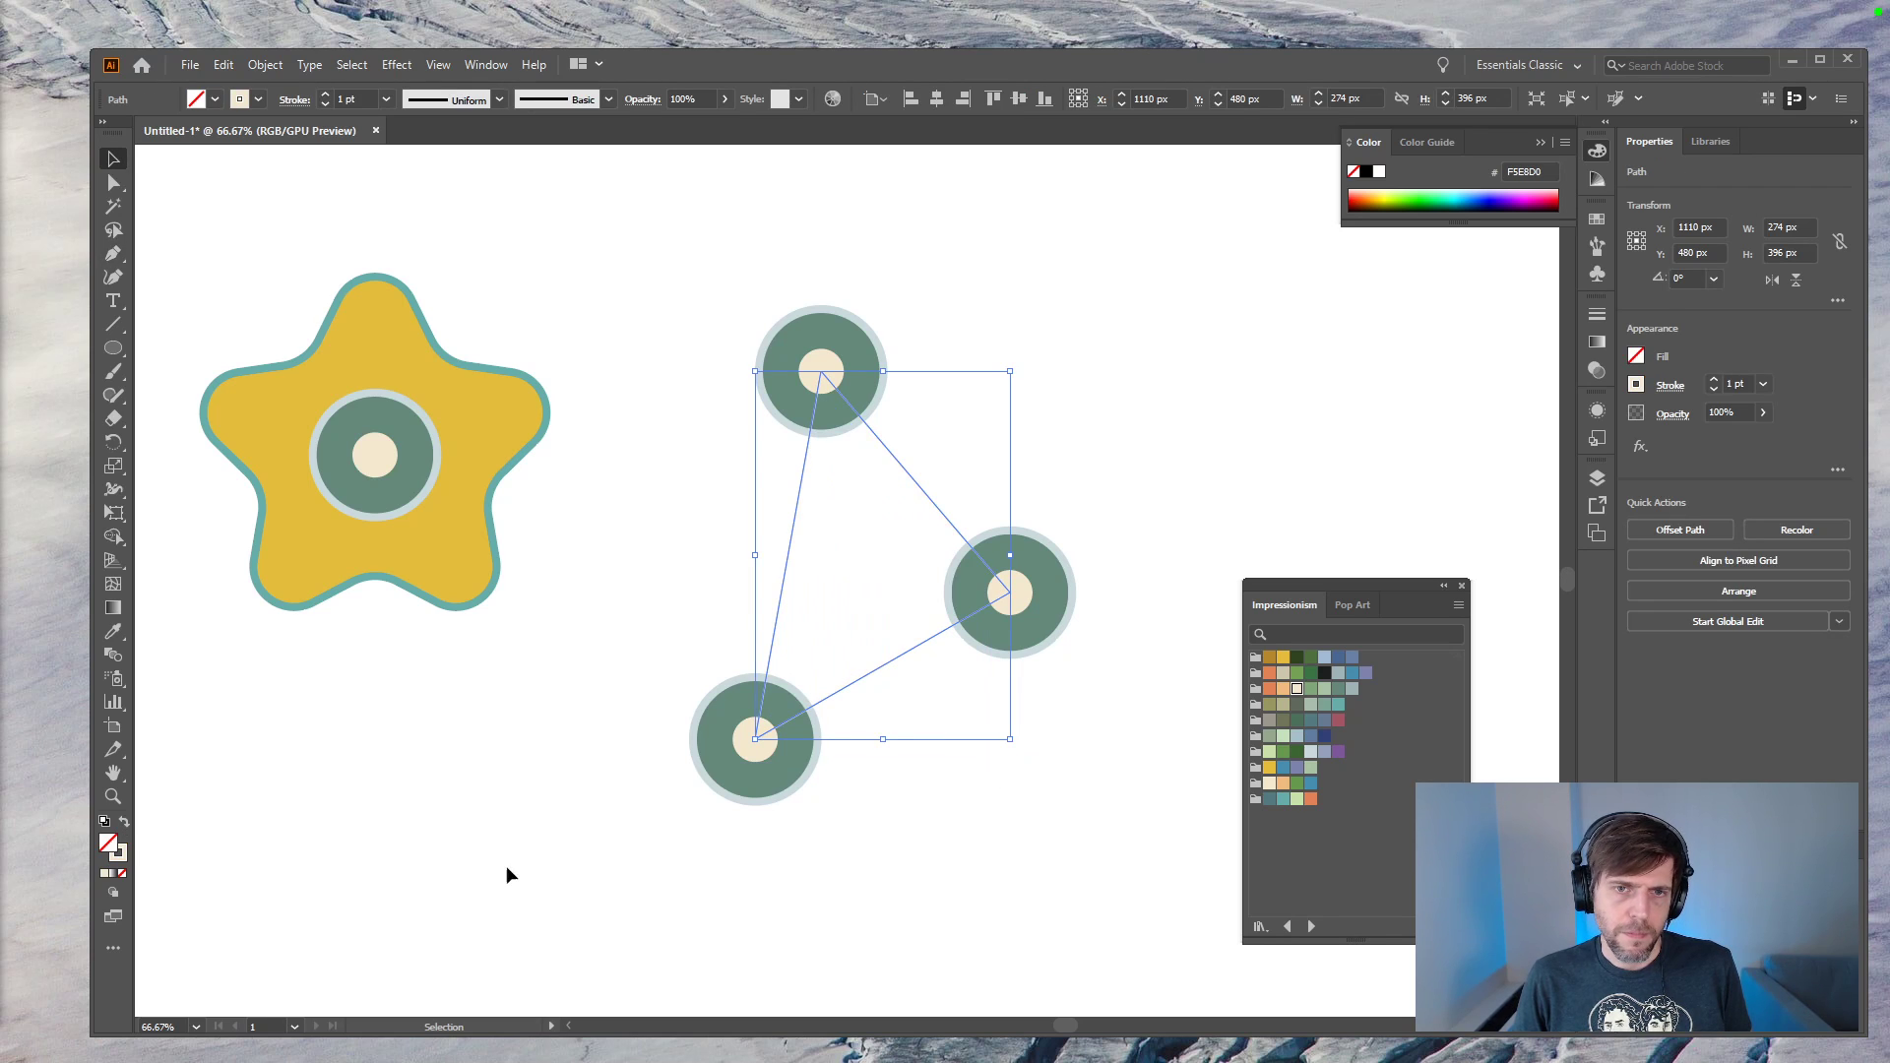
pyautogui.click(502, 867)
pyautogui.moveTo(959, 466); pyautogui.dragTo(900, 510)
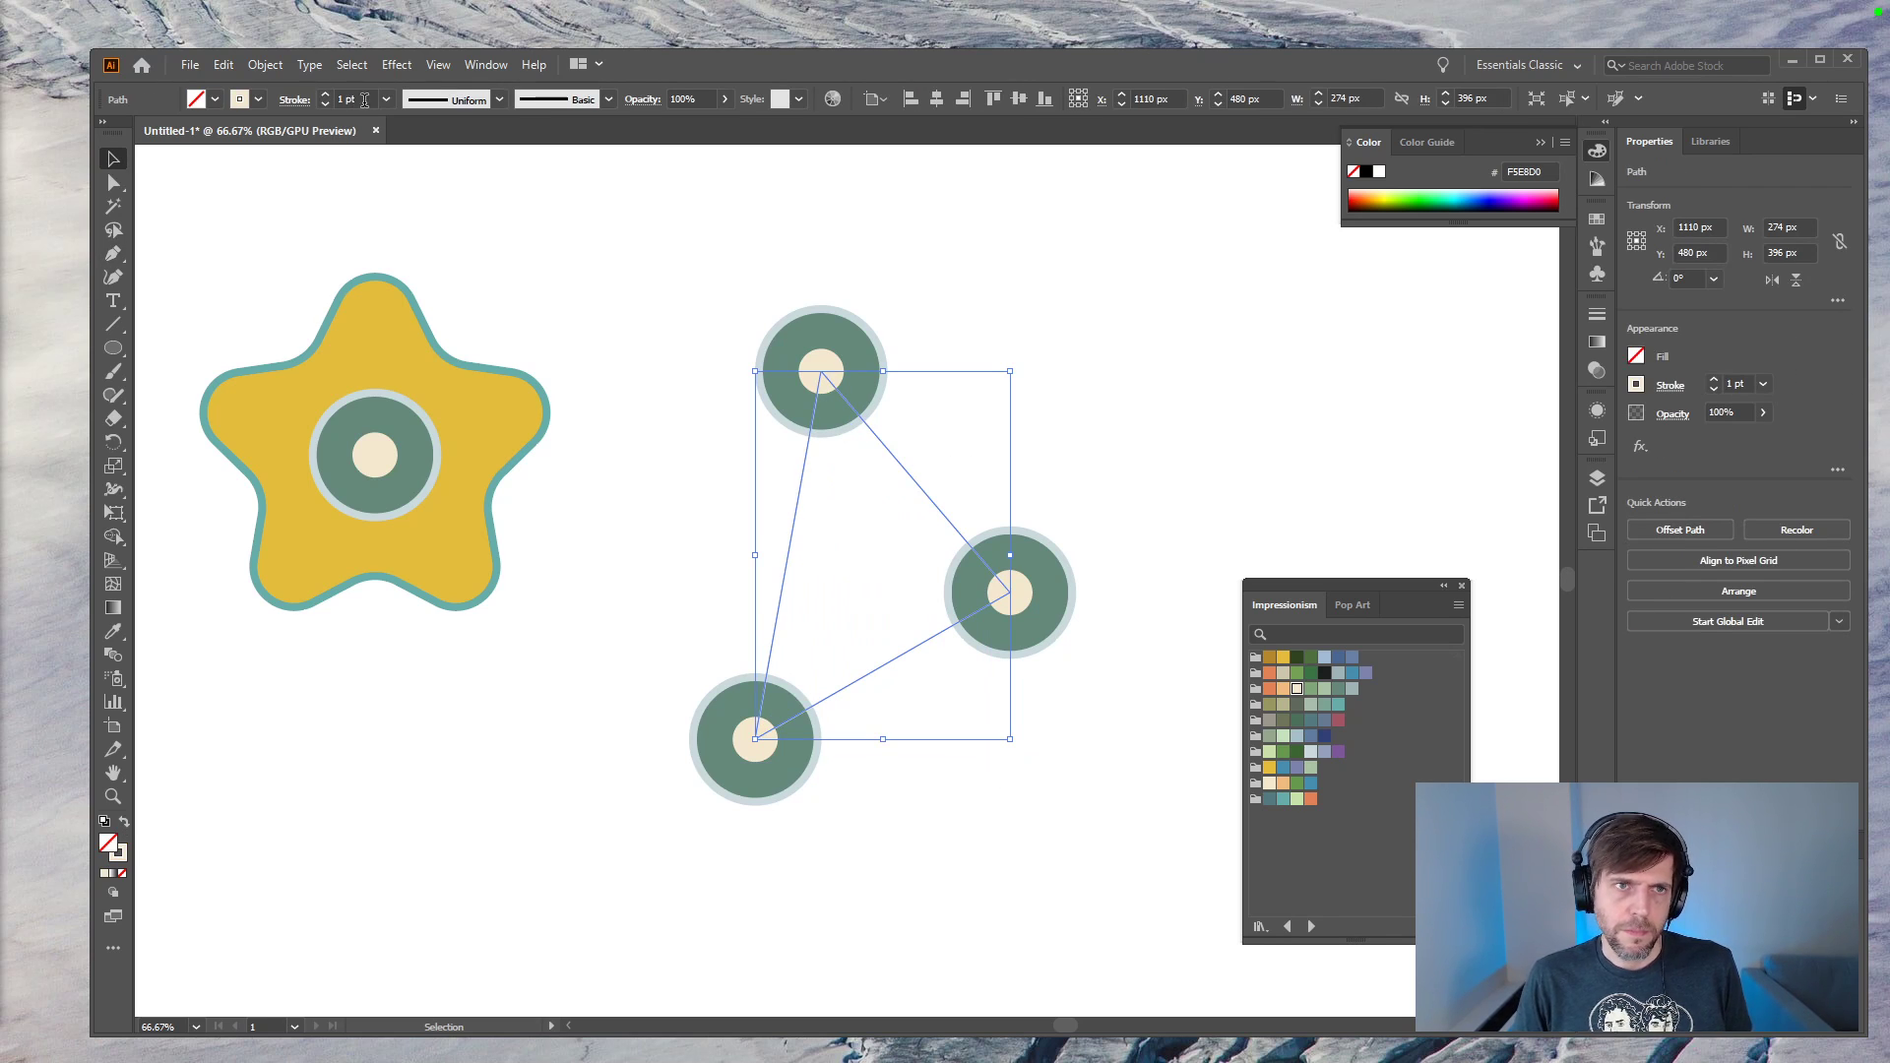
pyautogui.moveTo(364, 100); pyautogui.dragTo(332, 103)
pyautogui.write('8')
pyautogui.press('Return')
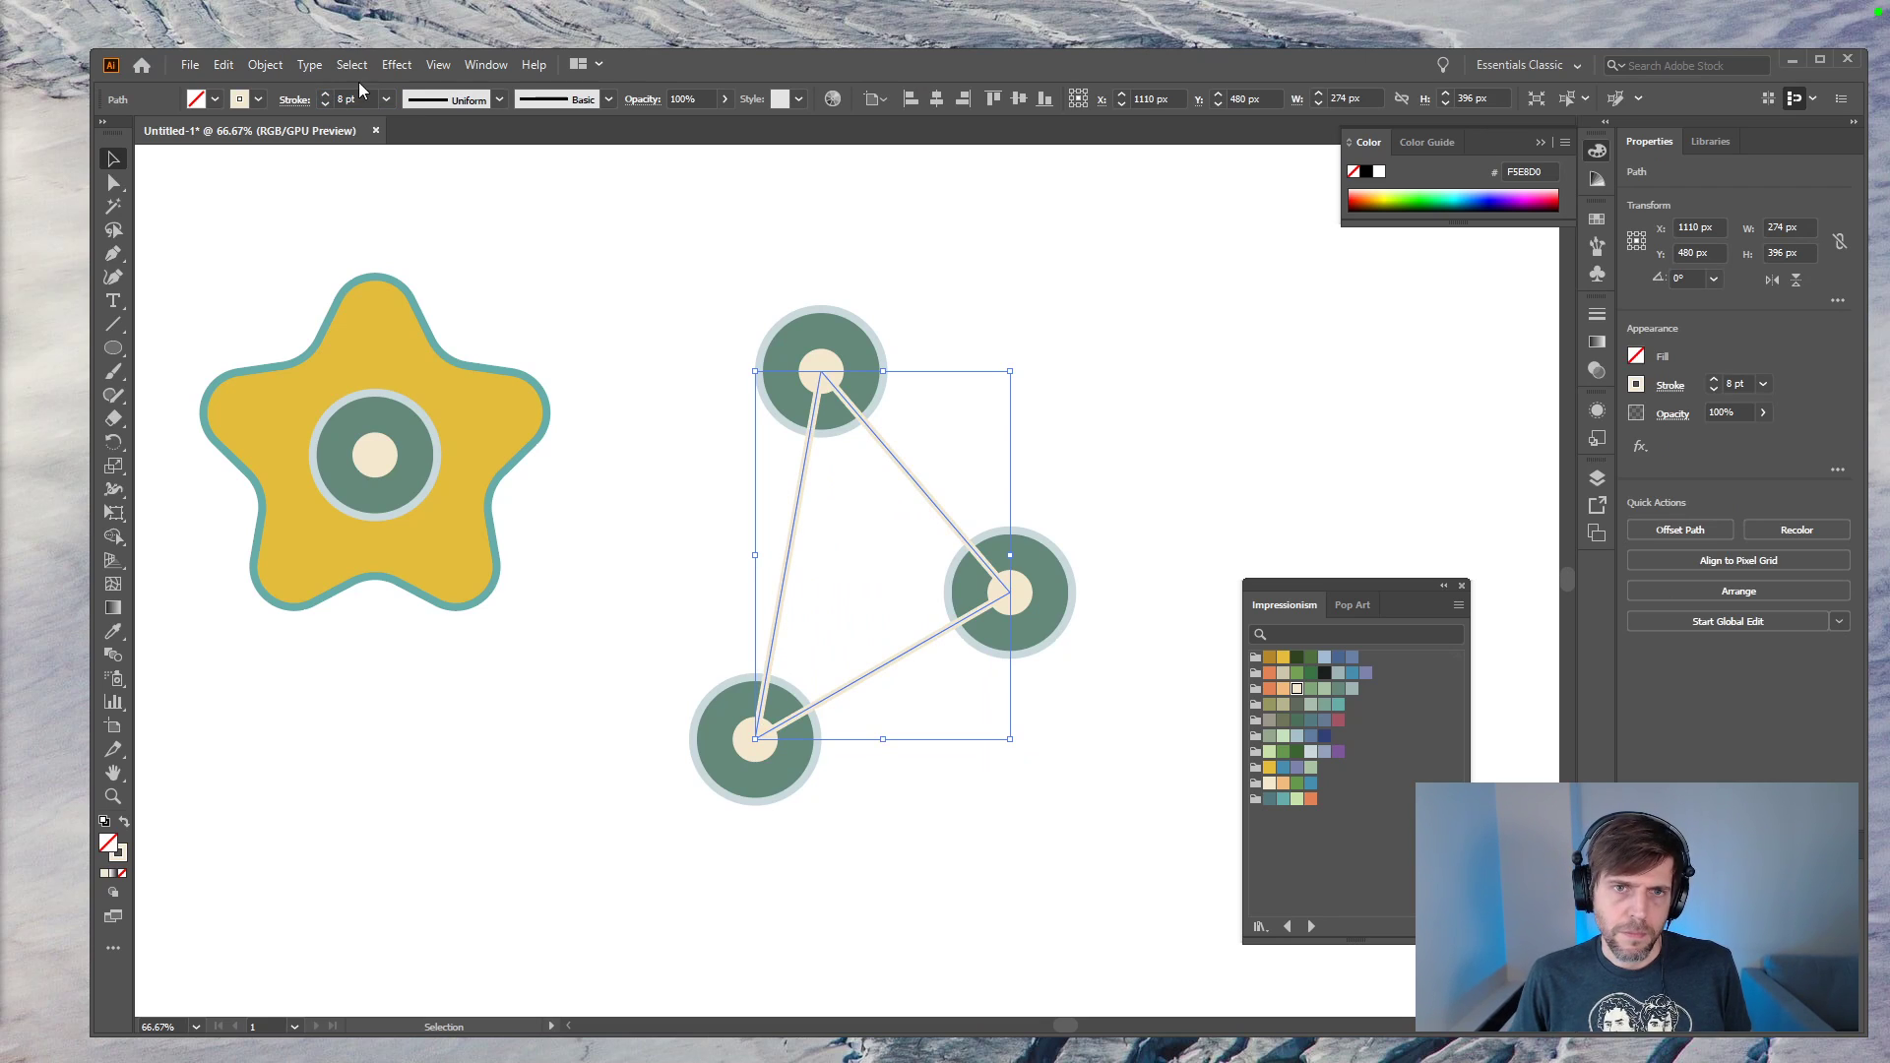
pyautogui.click(714, 443)
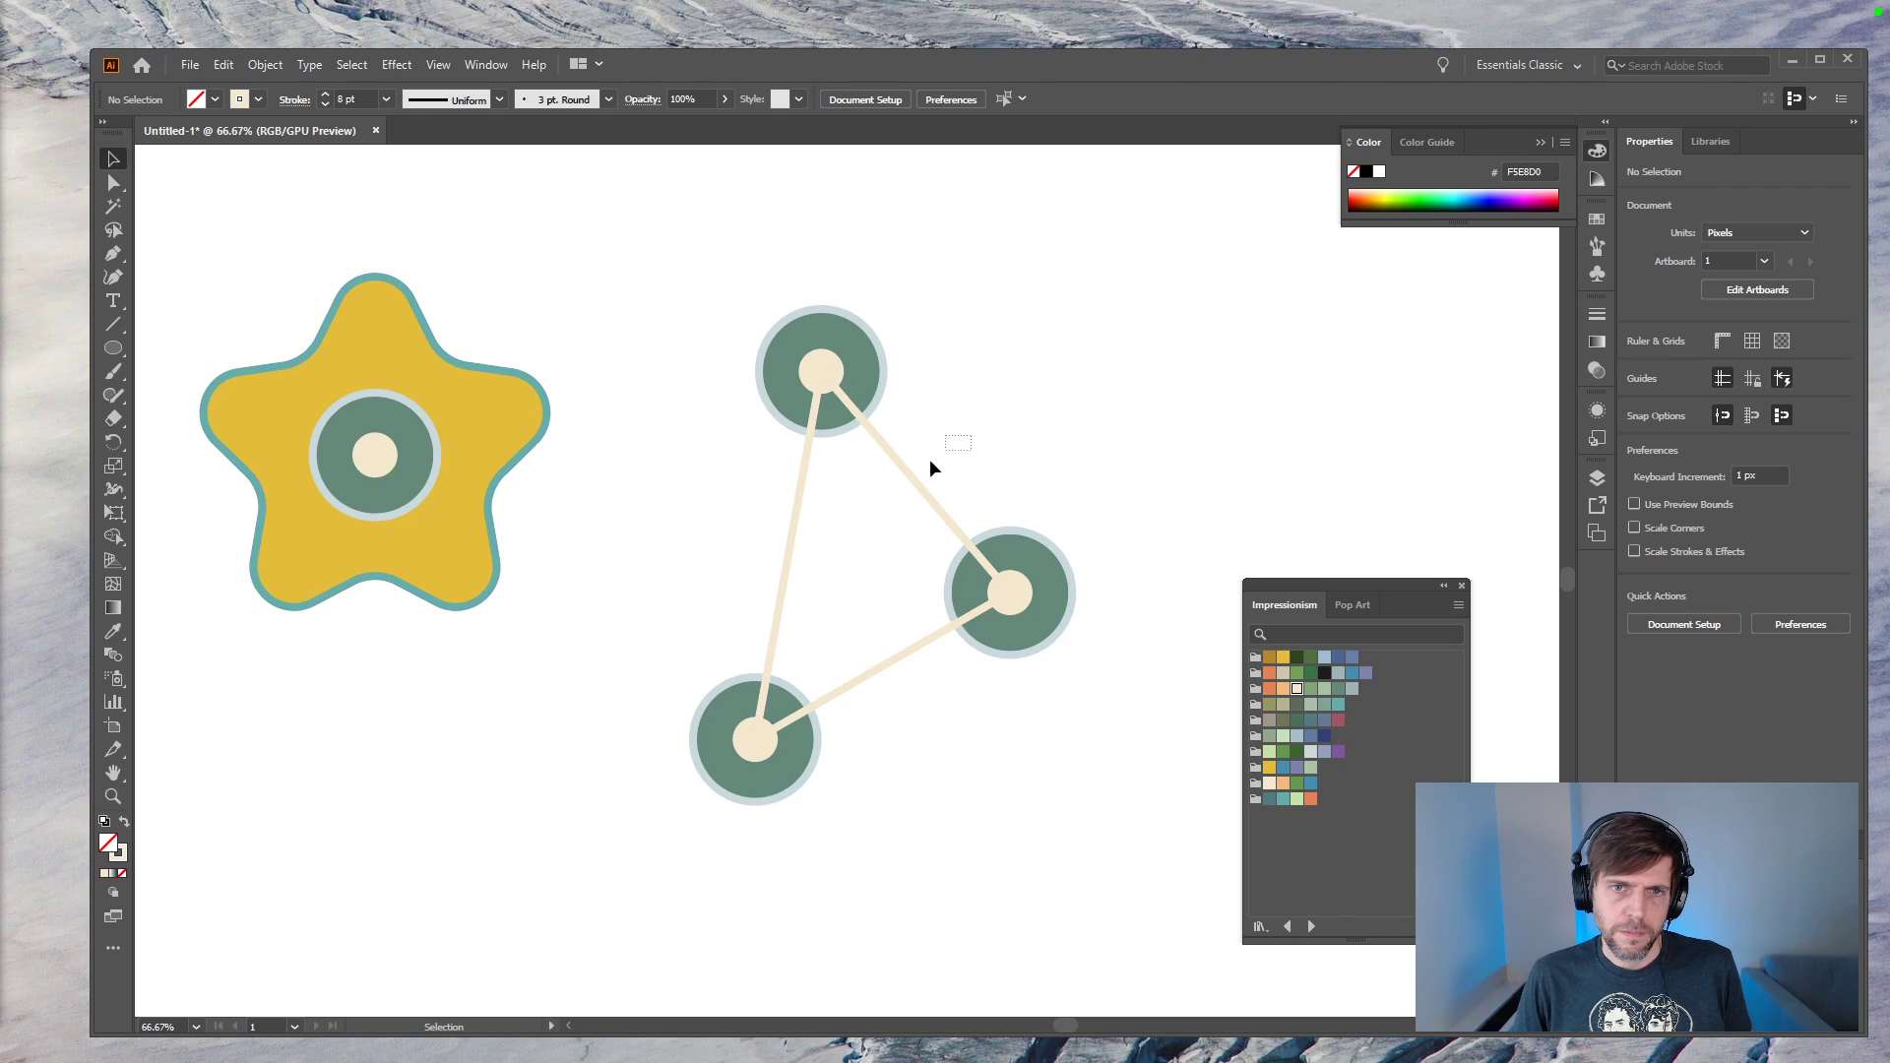
# Step: Select the triangle outline and send it behind the three copied circle pairs
pyautogui.click(937, 514)
pyautogui.click(917, 554)
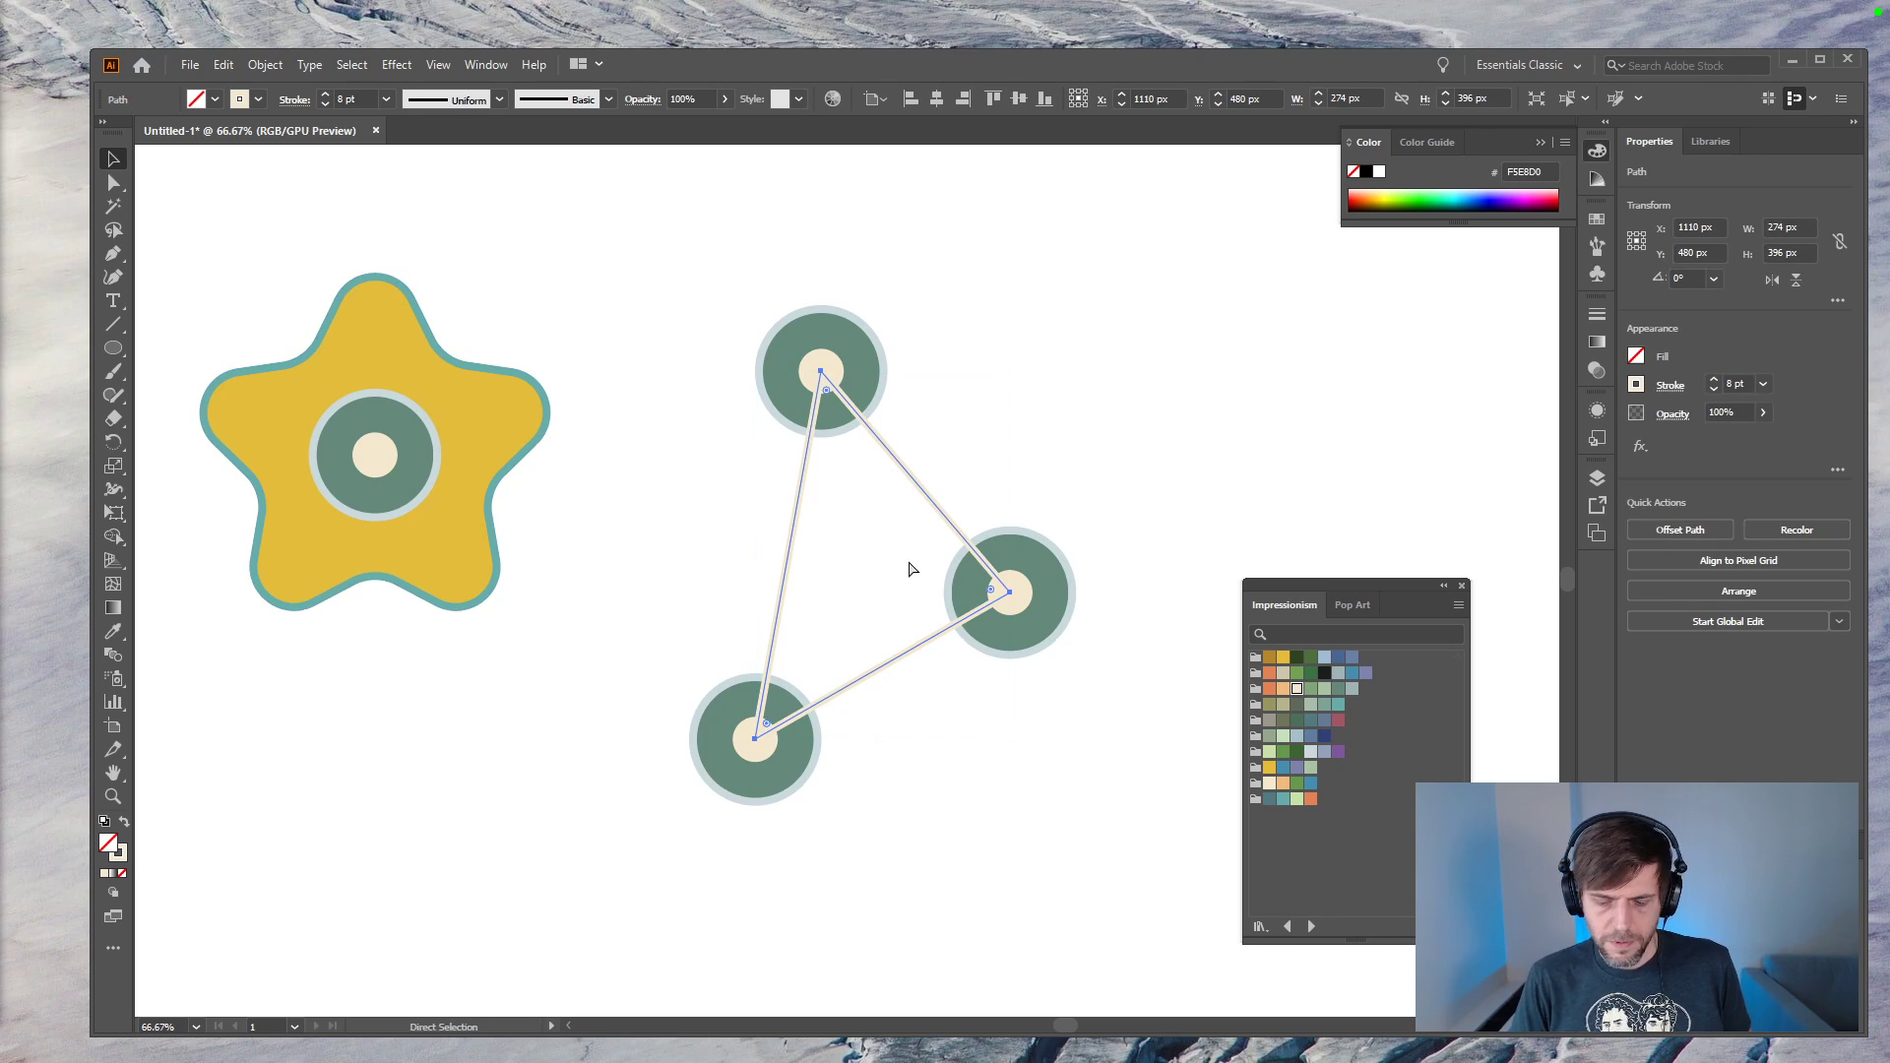
pyautogui.click(907, 559)
pyautogui.click(941, 441)
# Step: Try a teal swatch on the triangle, undo it, and give the triangle an Impressionism blue stroke (4A6792)
pyautogui.click(880, 492)
pyautogui.click(1339, 703)
pyautogui.click(1179, 516)
pyautogui.hotkey('ctrl', 'z')
pyautogui.press('x')
pyautogui.click(1073, 448)
pyautogui.click(921, 487)
pyautogui.click(1339, 657)
pyautogui.click(1339, 656)
pyautogui.click(1096, 541)
# Step: Give the three larger circles on the triangle's corners a teal stroke and try cream and golden-yellow fills
pyautogui.click(1065, 579)
pyautogui.keyDown('shift'); pyautogui.click(798, 738); pyautogui.keyUp('shift')
pyautogui.keyDown('shift'); pyautogui.click(787, 418); pyautogui.keyUp('shift')
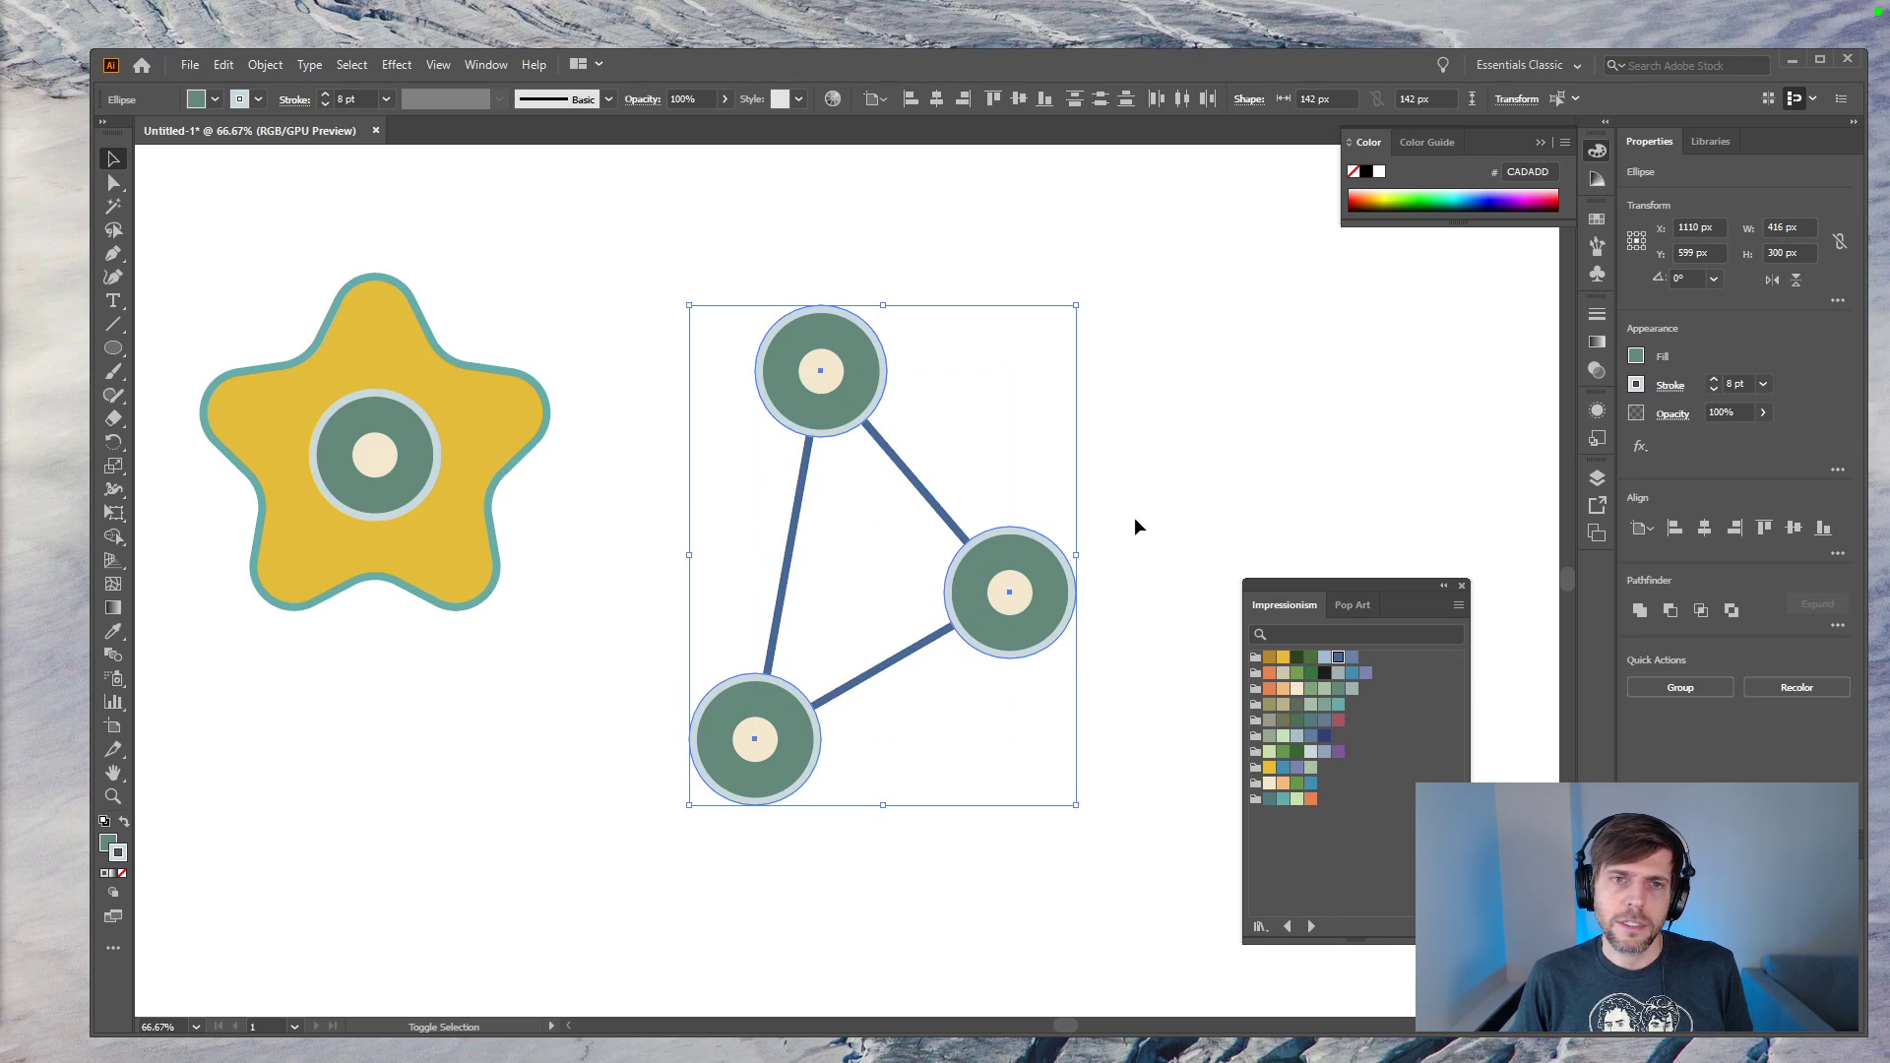
pyautogui.click(1279, 798)
pyautogui.press('x')
pyautogui.click(1296, 689)
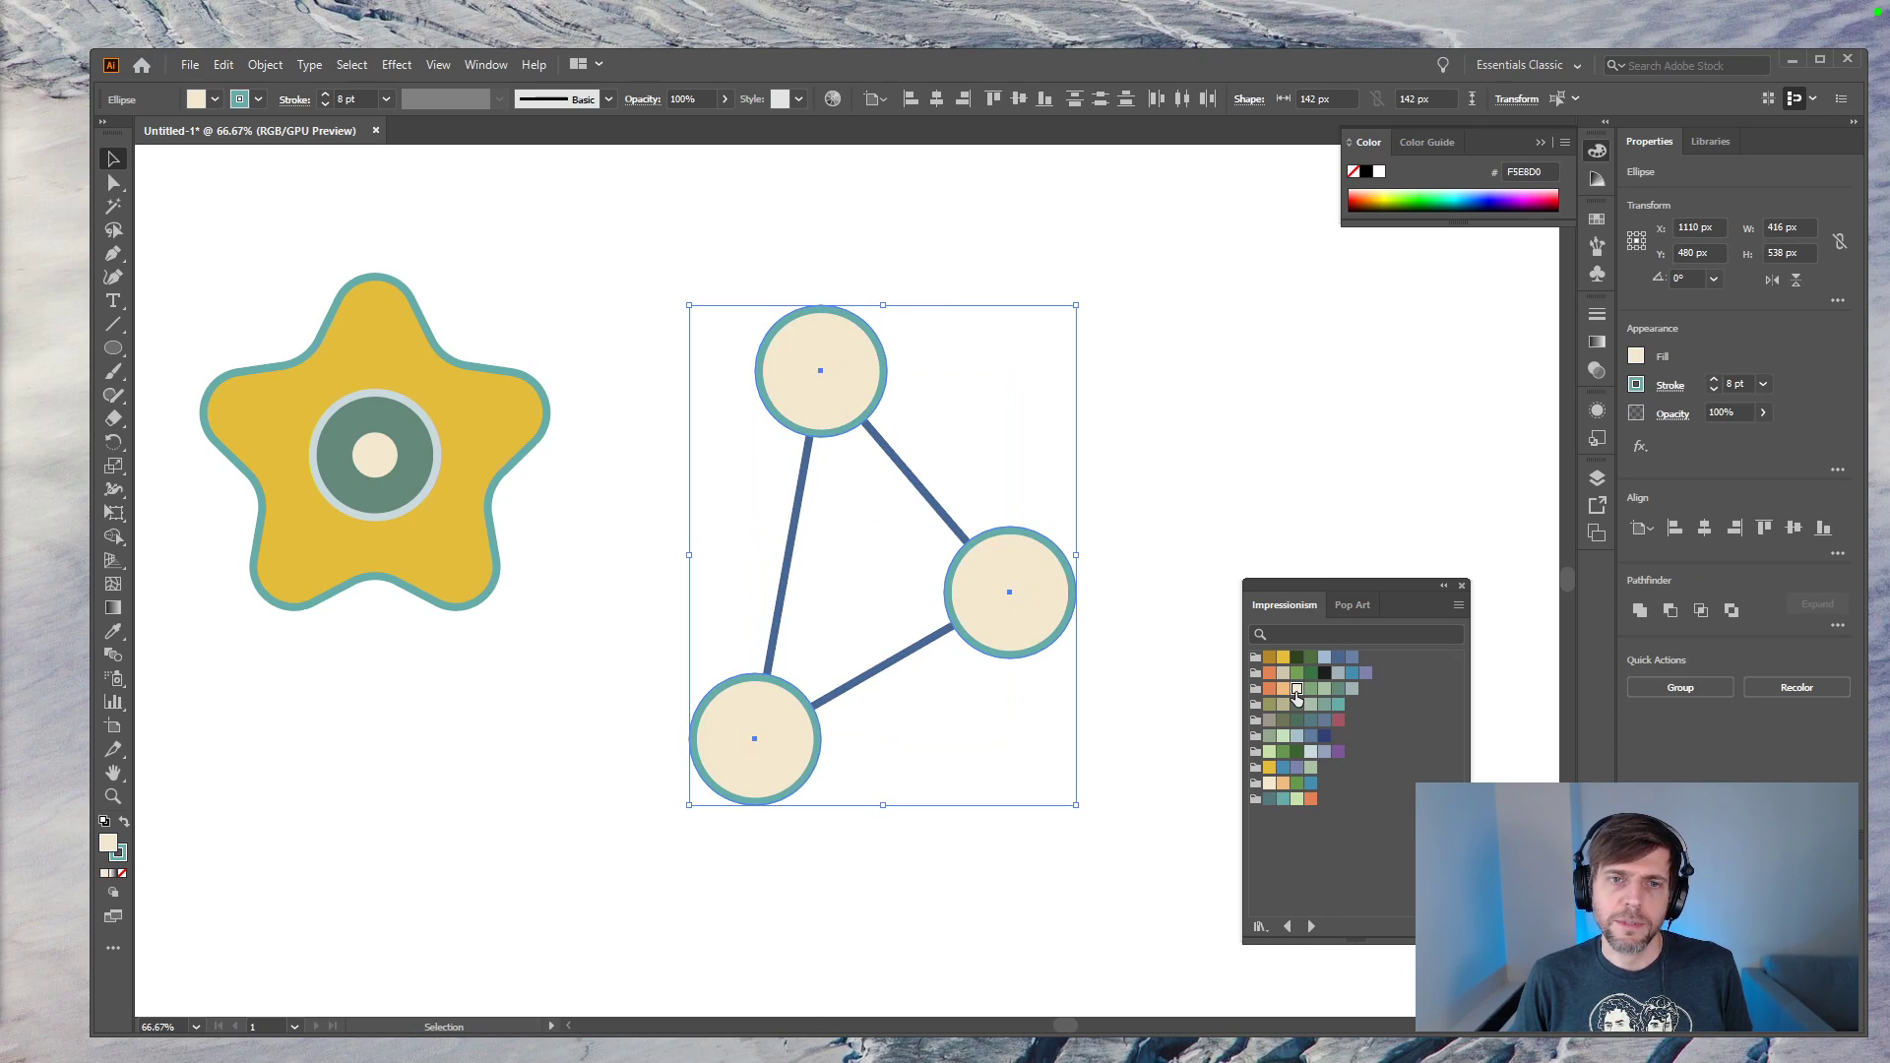
pyautogui.click(1283, 658)
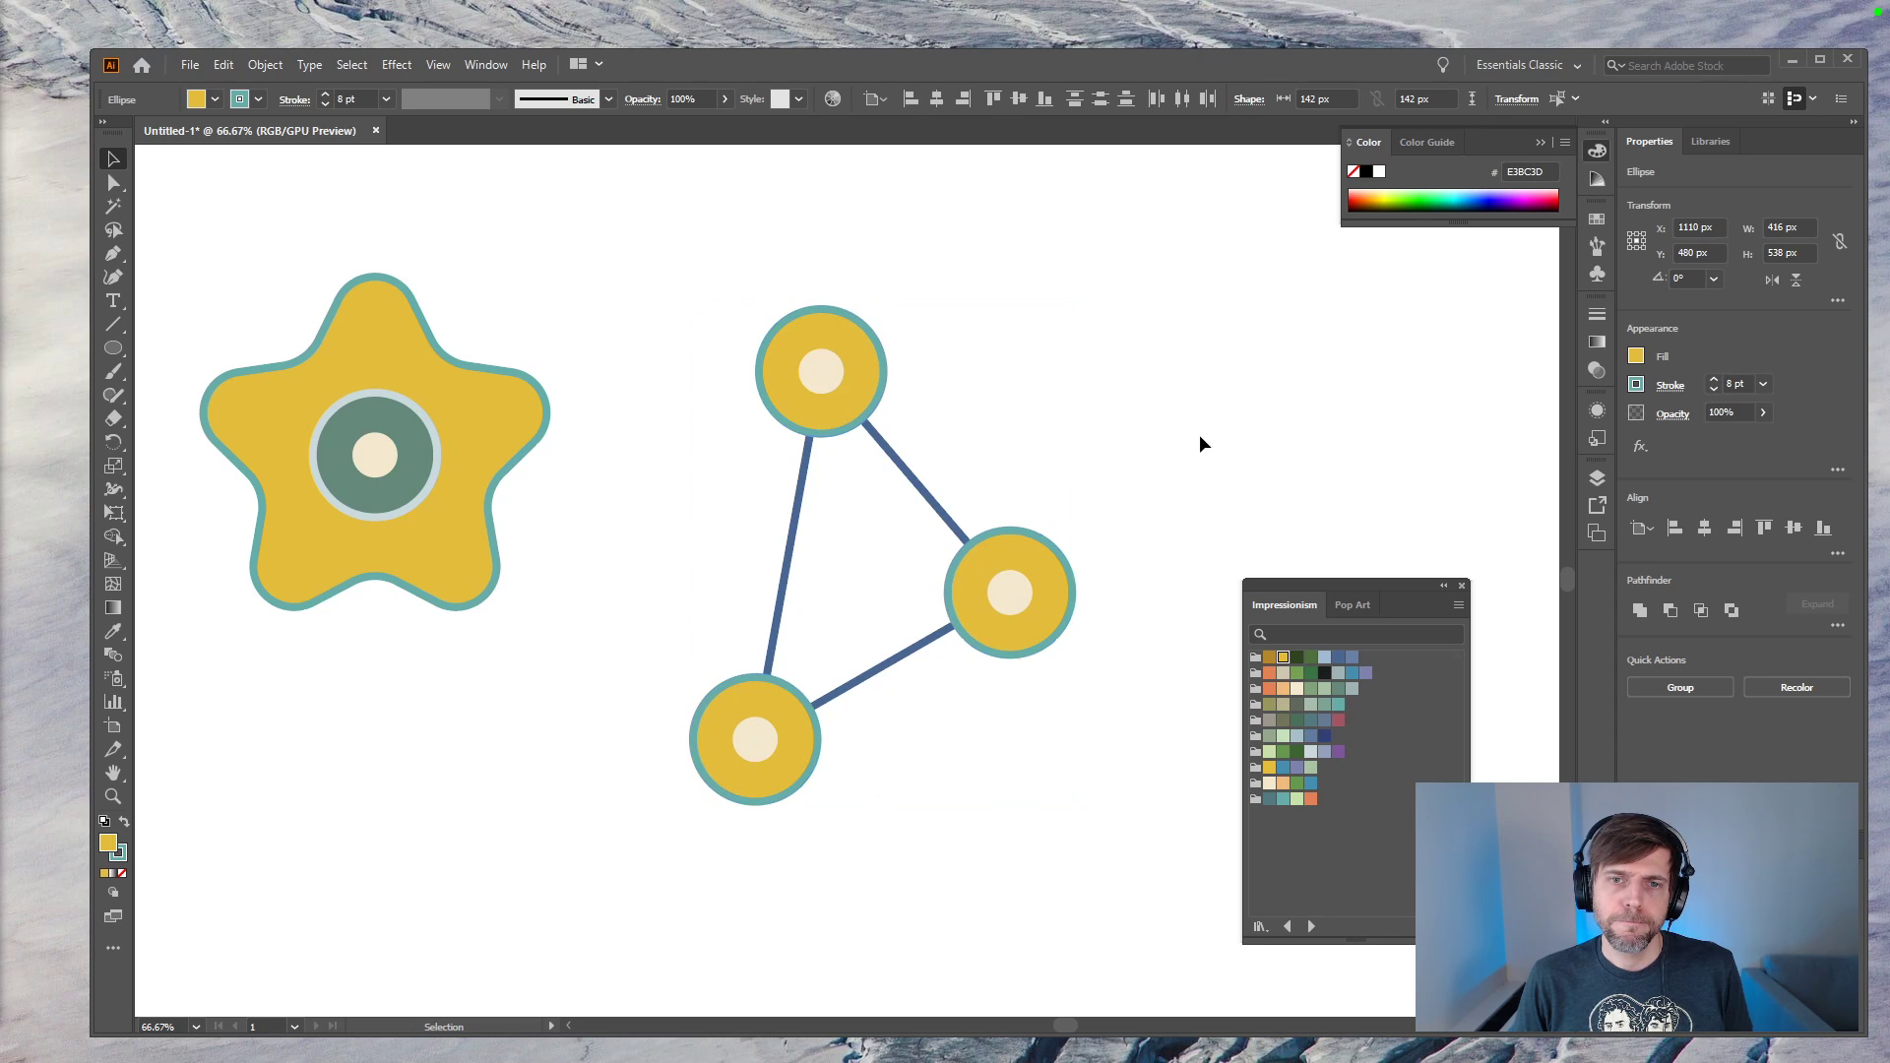
pyautogui.click(1199, 434)
# Step: Fill the three larger circles on the triangle's corners with Impressionism dusty red (A35563), and deselect them
pyautogui.click(833, 382)
pyautogui.click(1034, 566)
pyautogui.keyDown('shift'); pyautogui.click(883, 395); pyautogui.keyUp('shift')
pyautogui.keyDown('shift'); pyautogui.click(805, 715); pyautogui.keyUp('shift')
pyautogui.click(1339, 717)
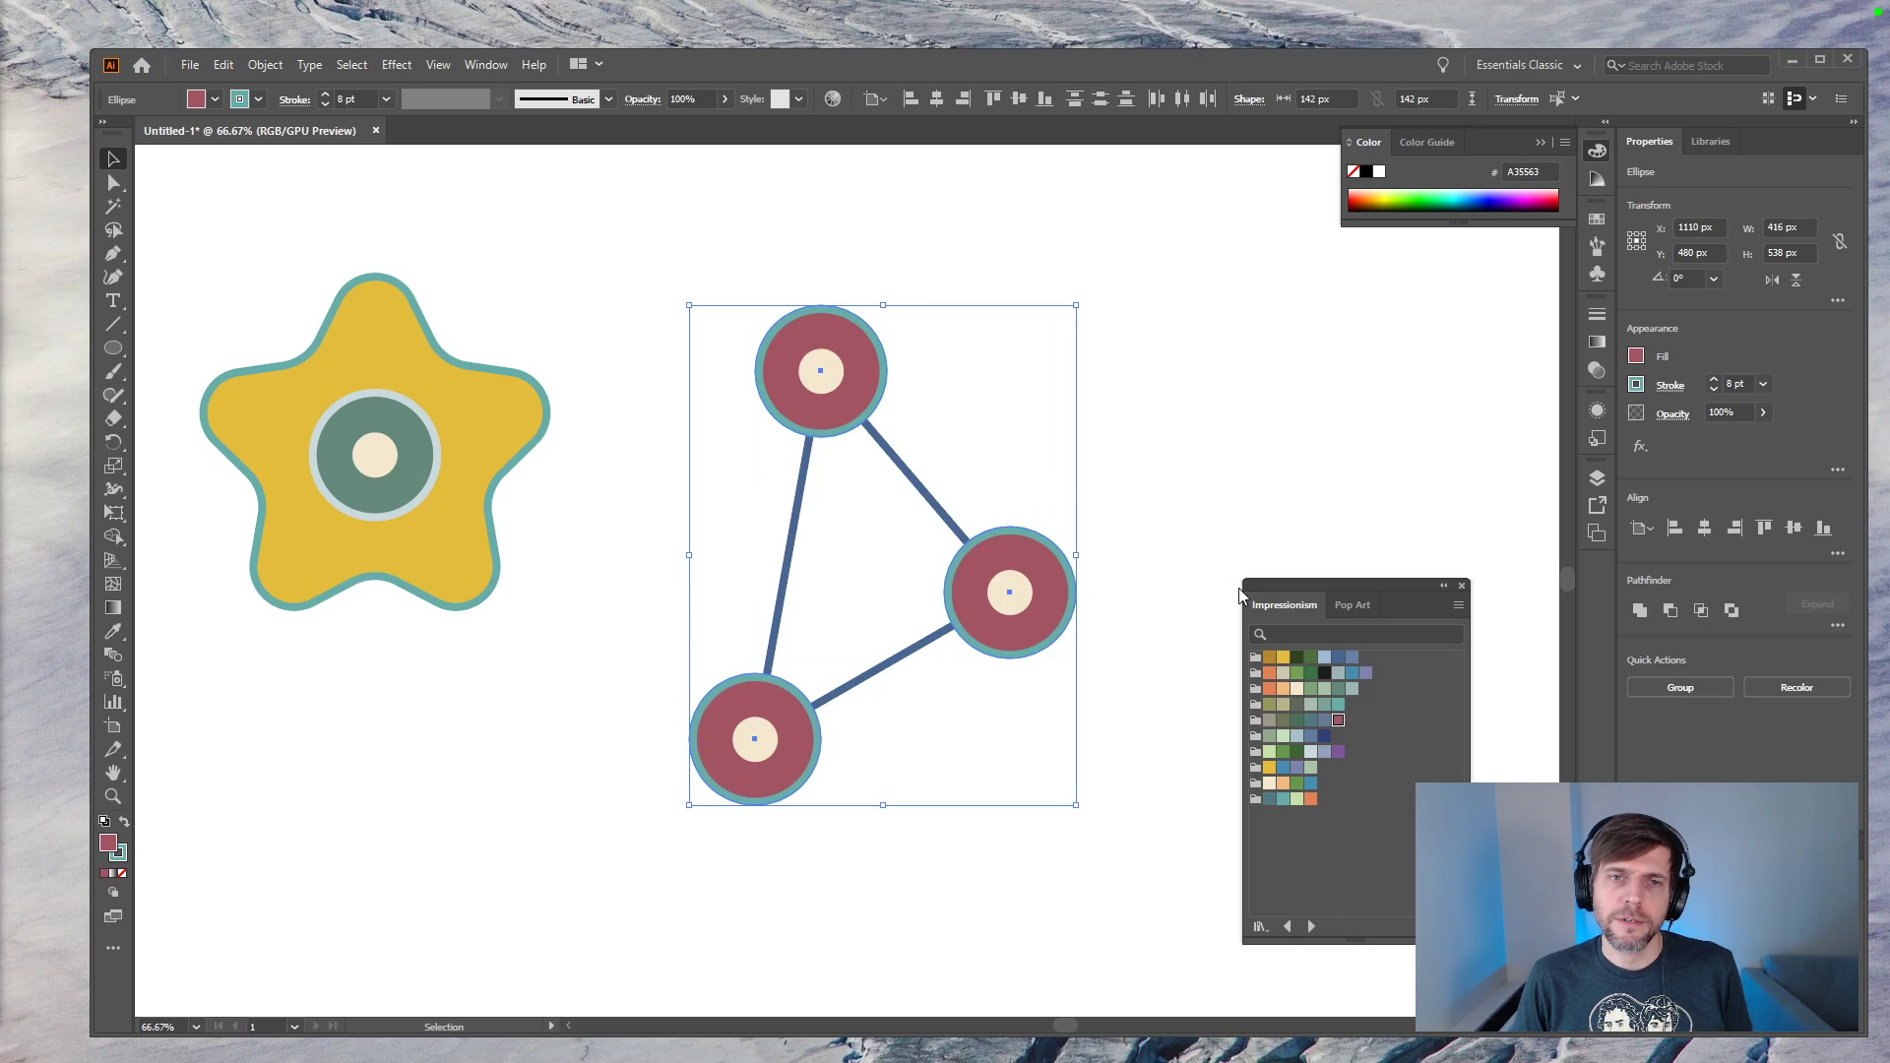
pyautogui.click(1205, 436)
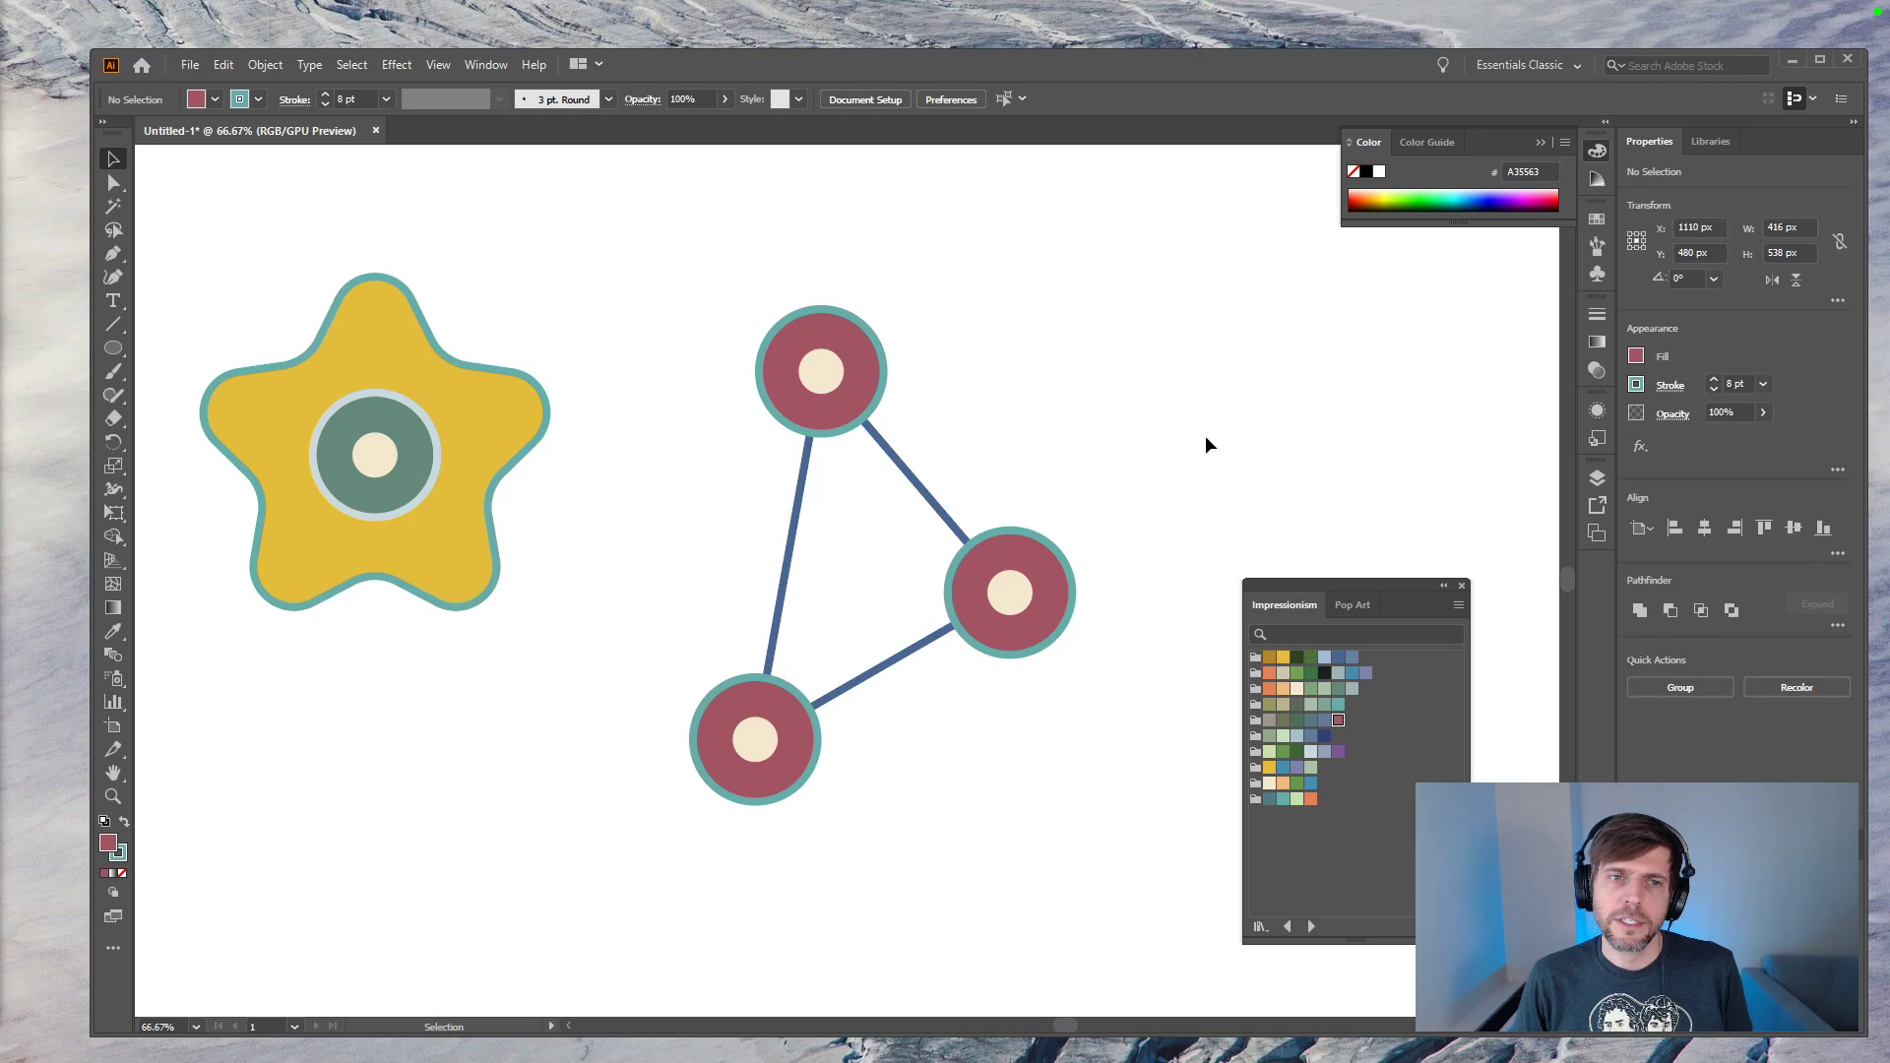
# Step: Give the three dusty-red circles an Impressionism orange stroke (E18256), and deselect them
pyautogui.click(883, 372)
pyautogui.keyDown('shift'); pyautogui.click(1030, 540); pyautogui.keyUp('shift')
pyautogui.keyDown('shift'); pyautogui.click(817, 746); pyautogui.keyUp('shift')
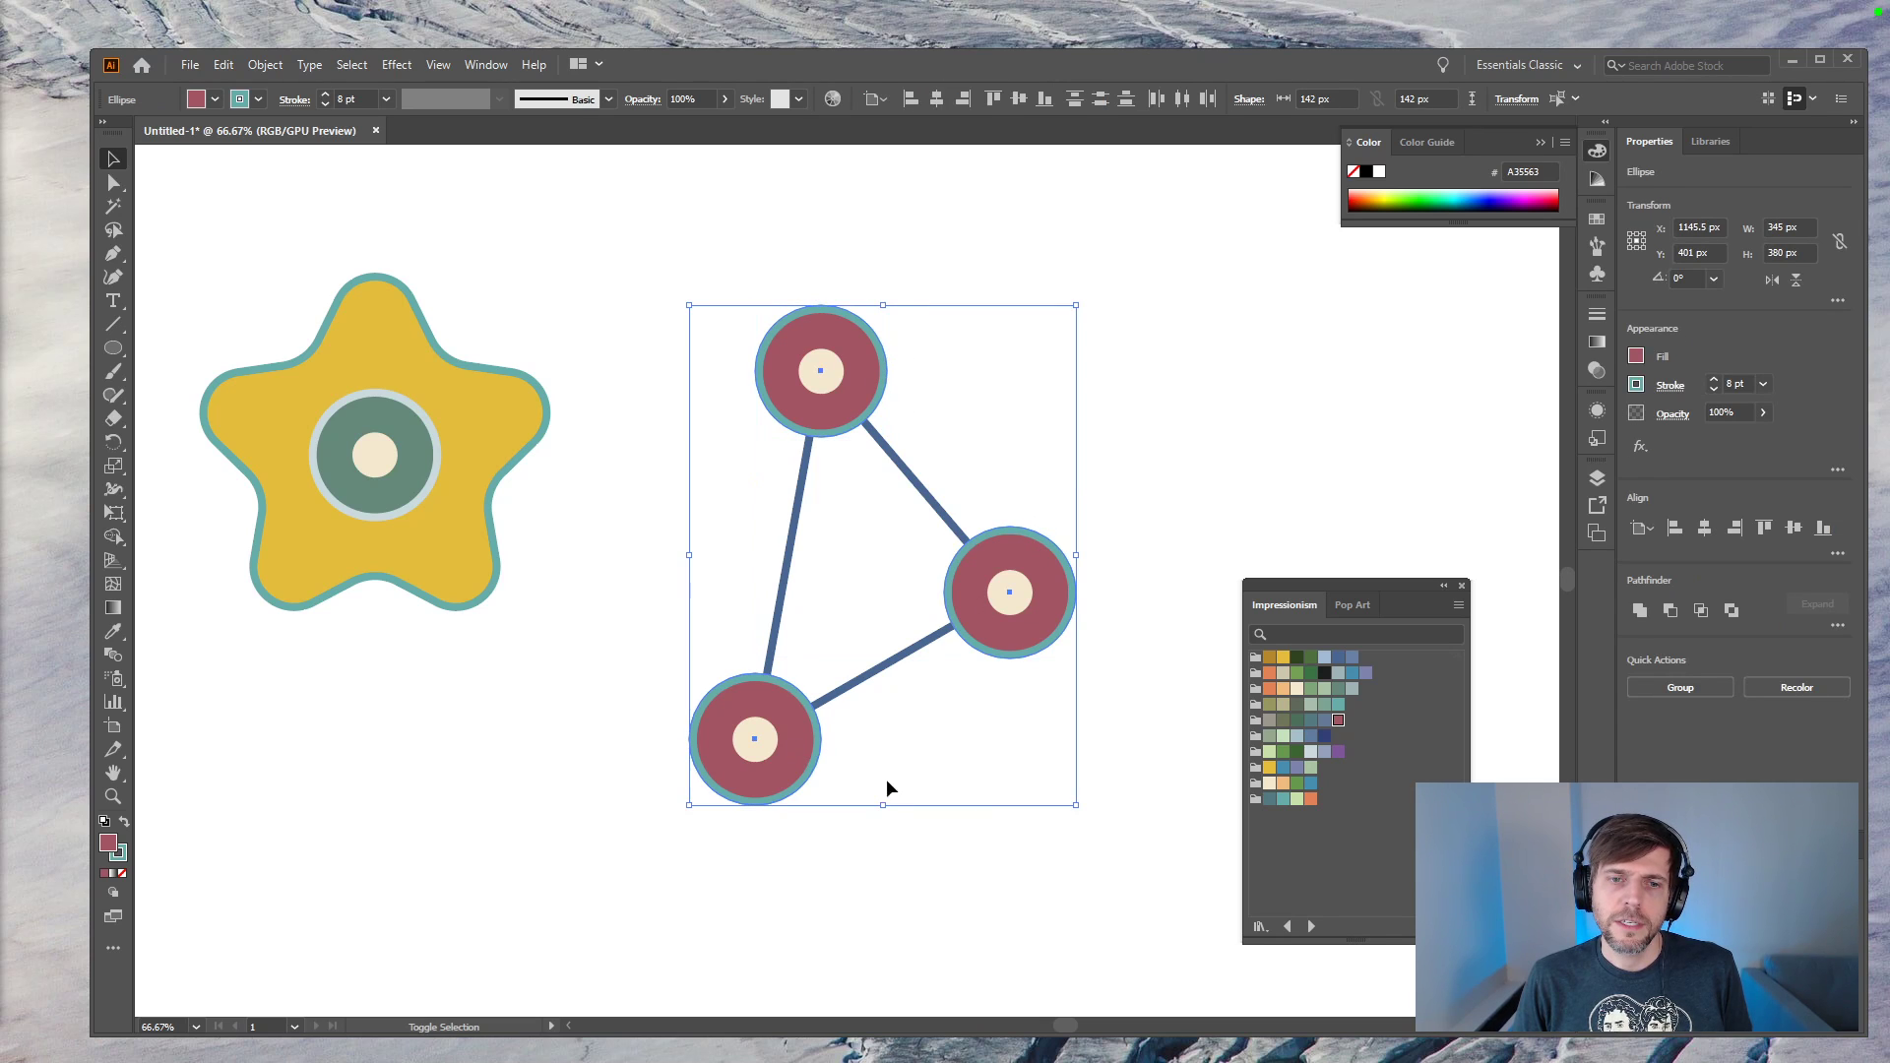
pyautogui.click(1309, 799)
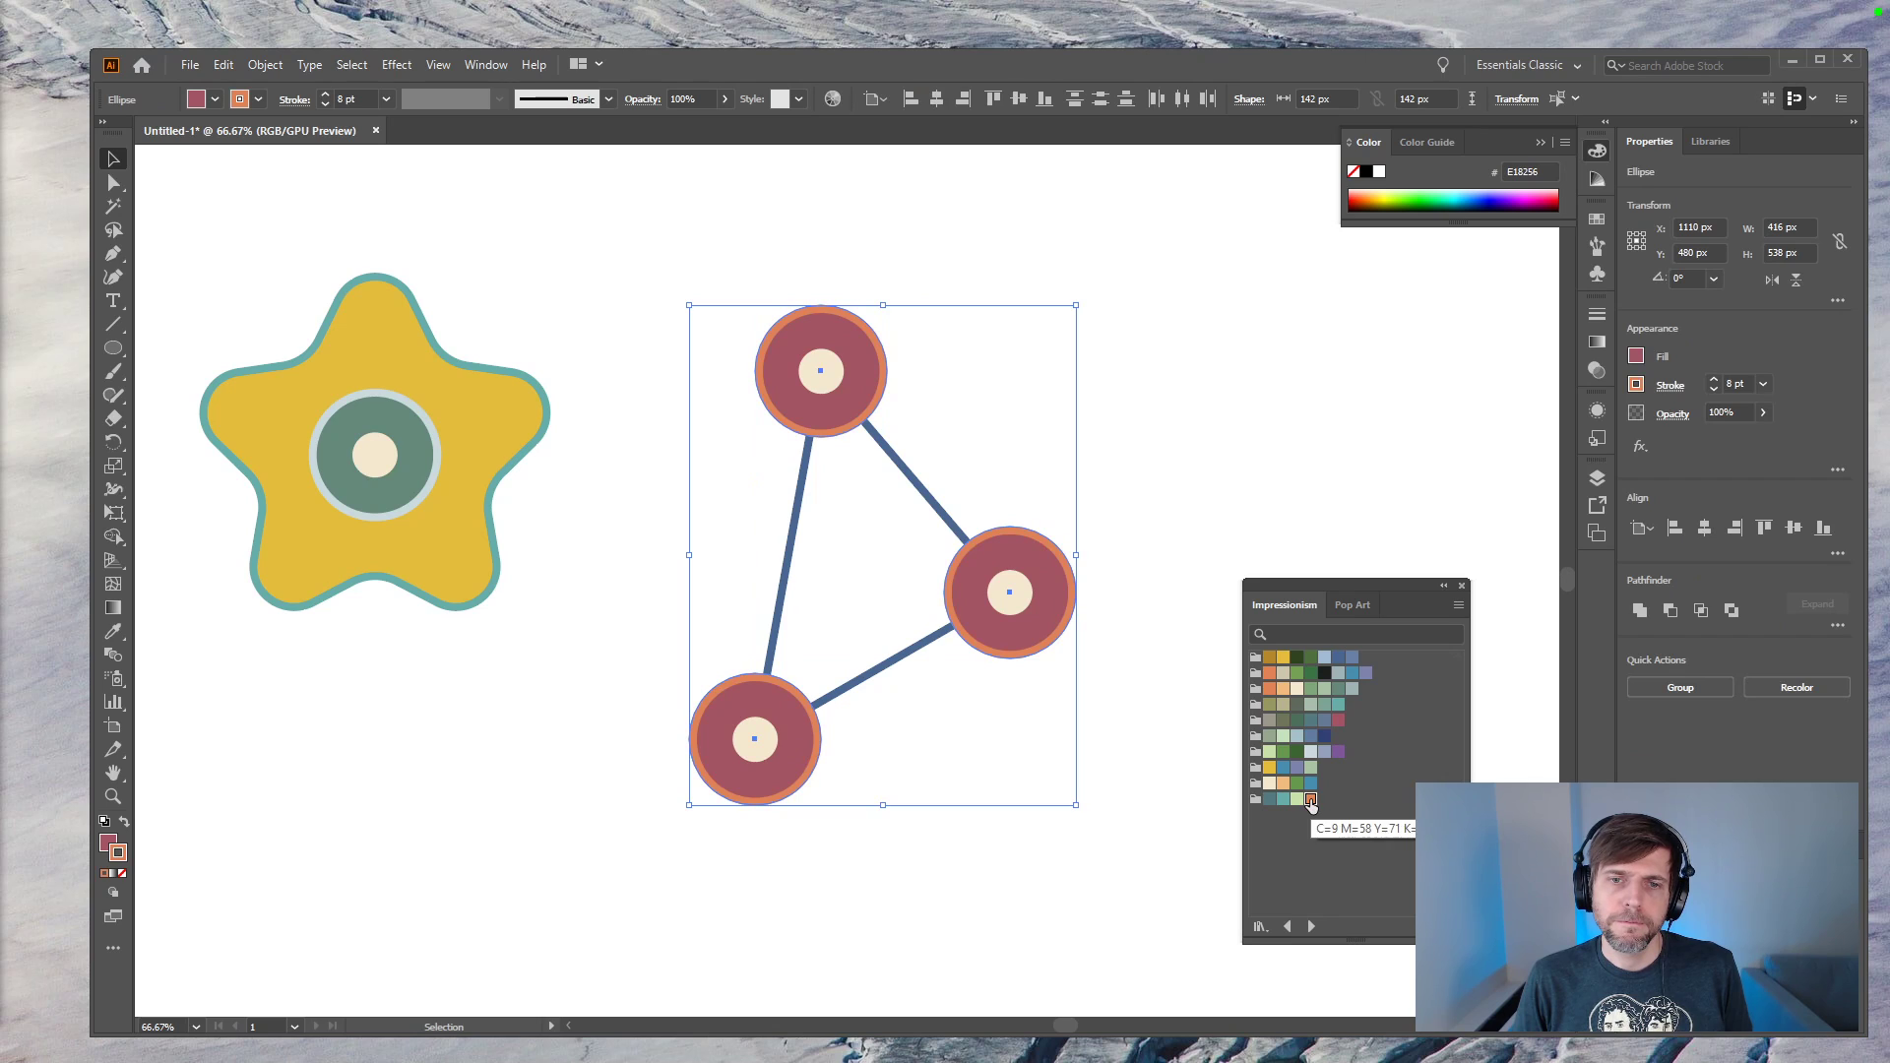
pyautogui.click(908, 455)
# Step: Try Impressionism swatches on the triangle's stroke, ending with grey, and deselect the triangle
pyautogui.click(790, 541)
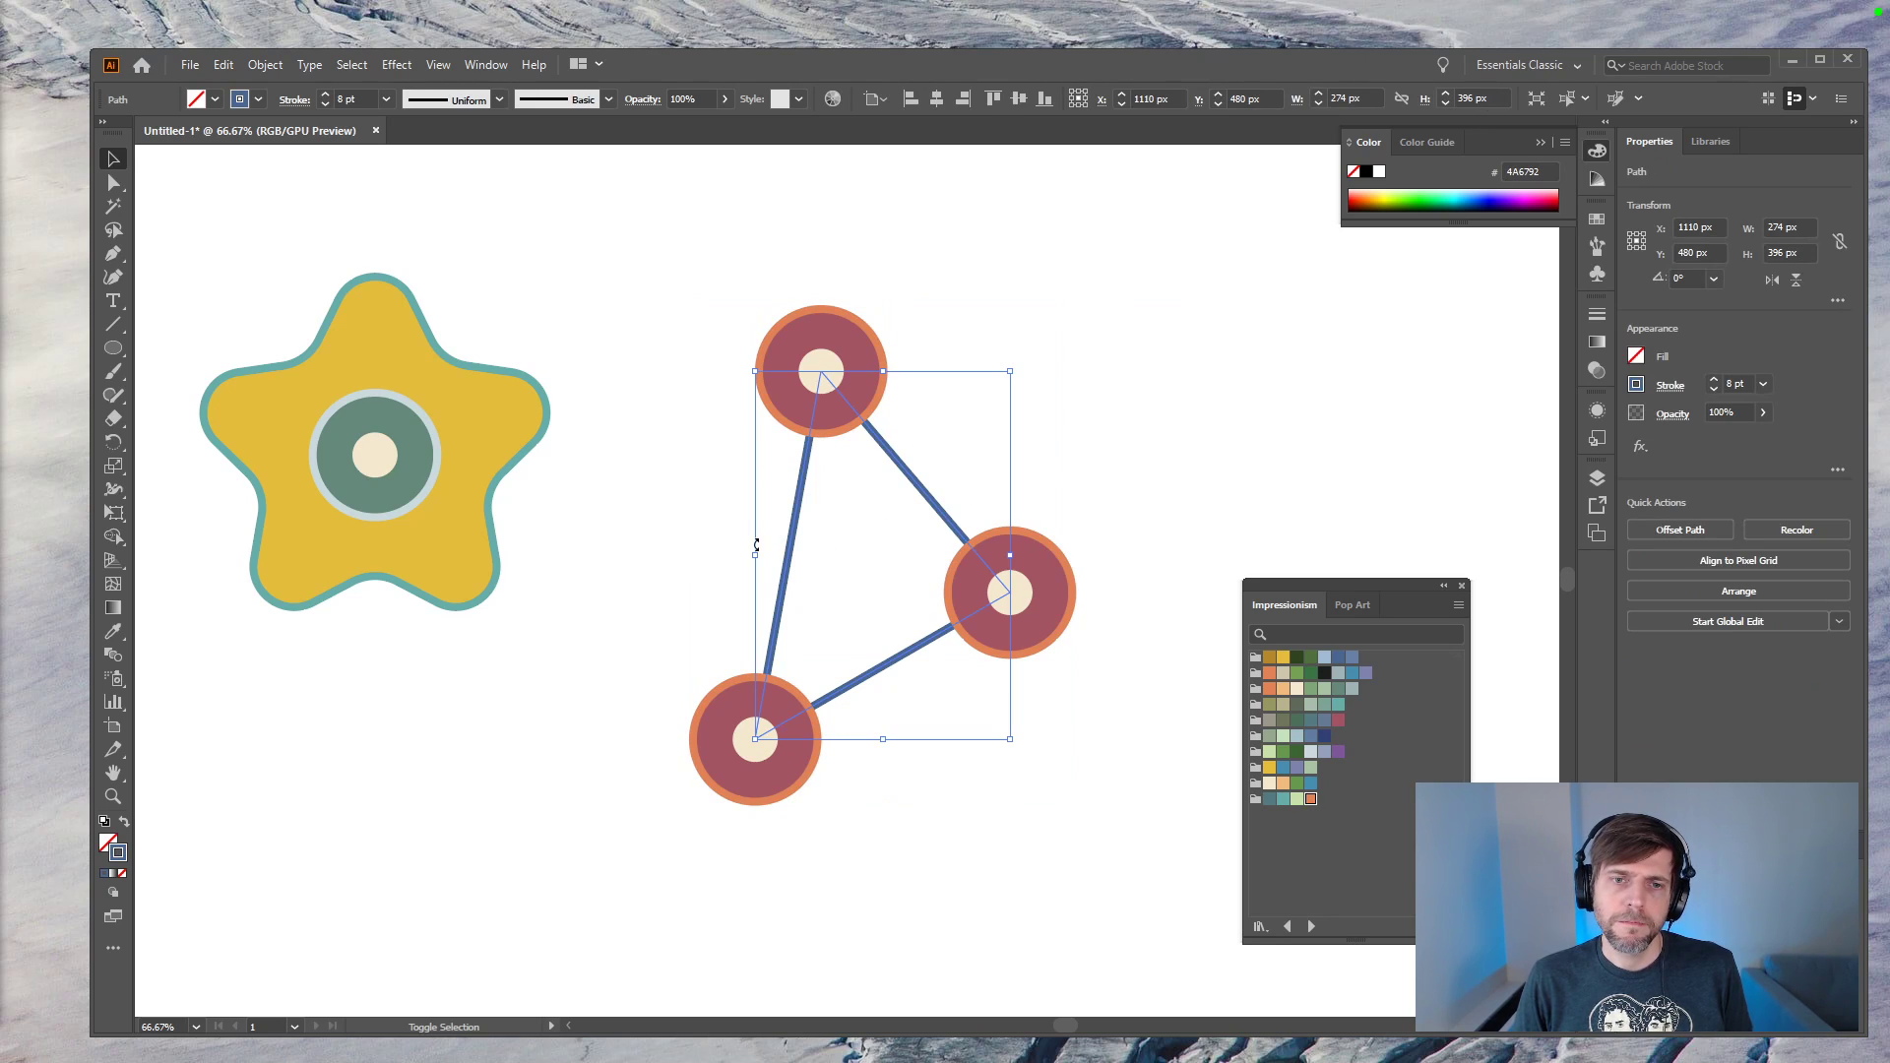
pyautogui.click(1284, 722)
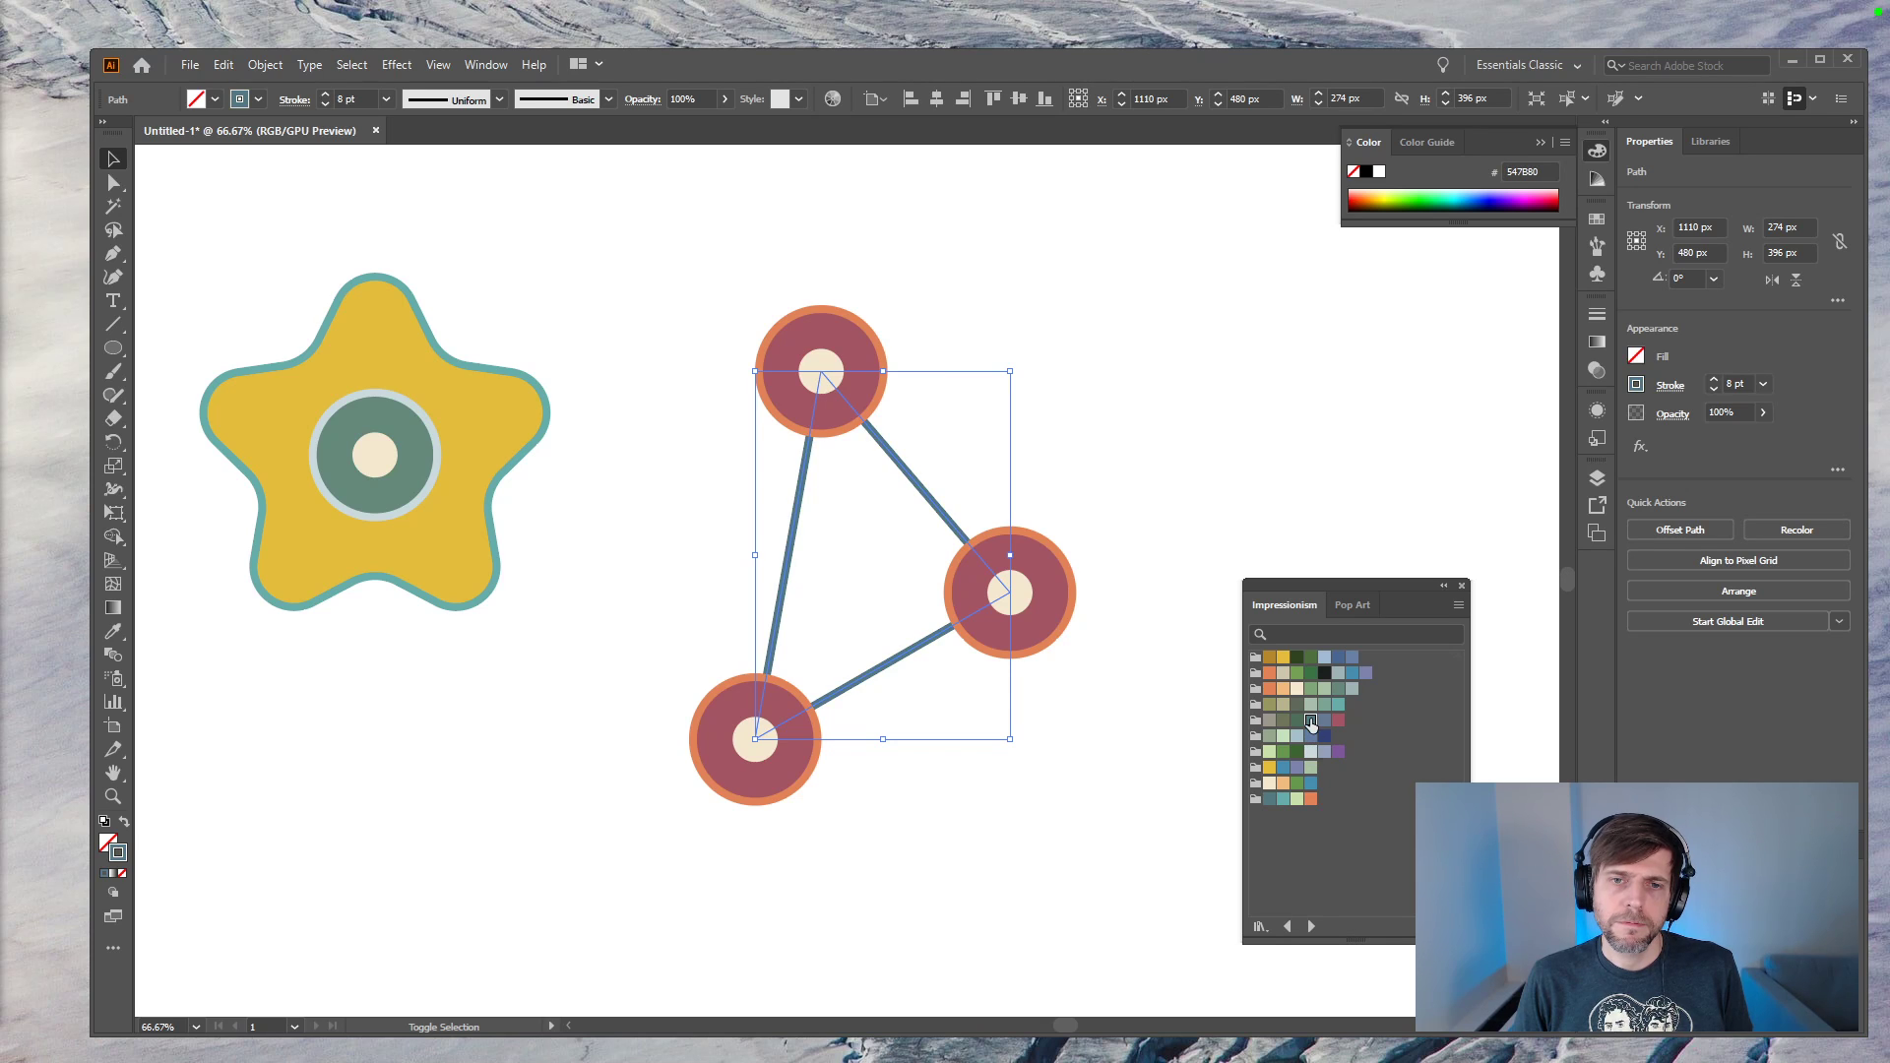
pyautogui.click(1270, 721)
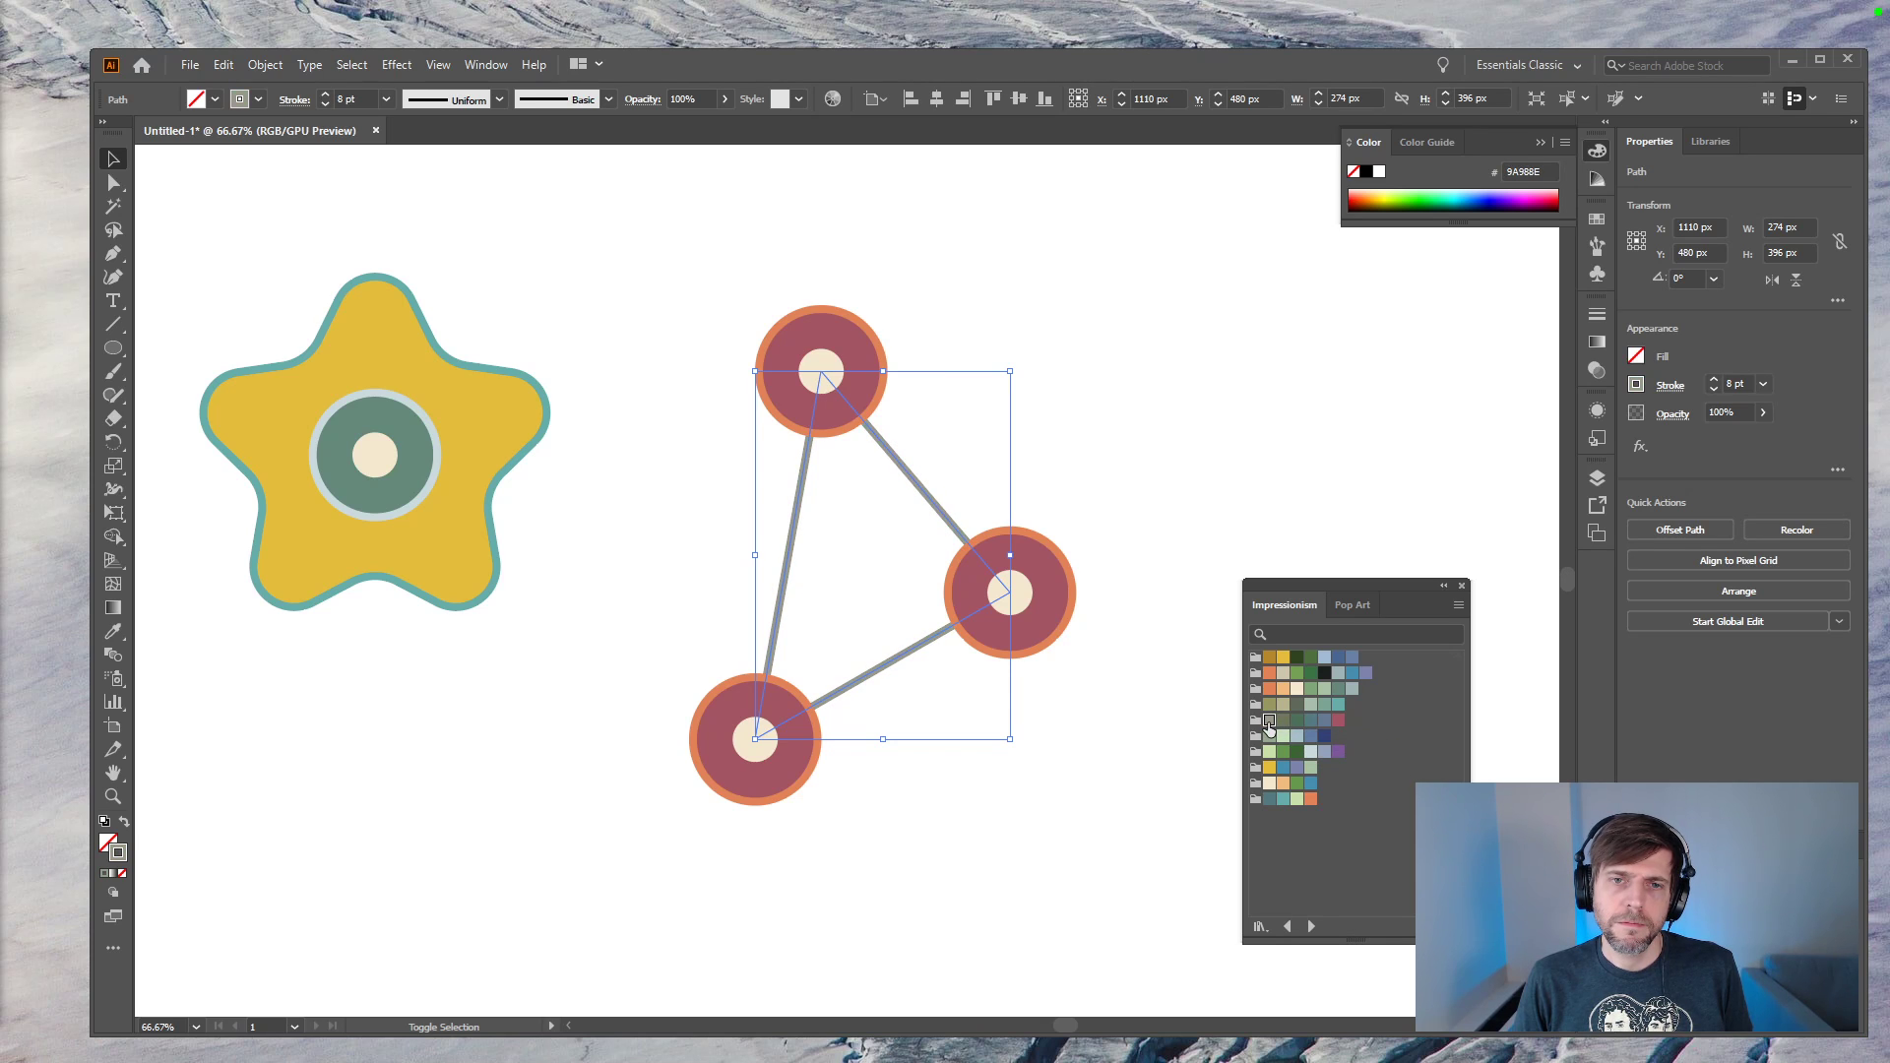
pyautogui.click(1177, 472)
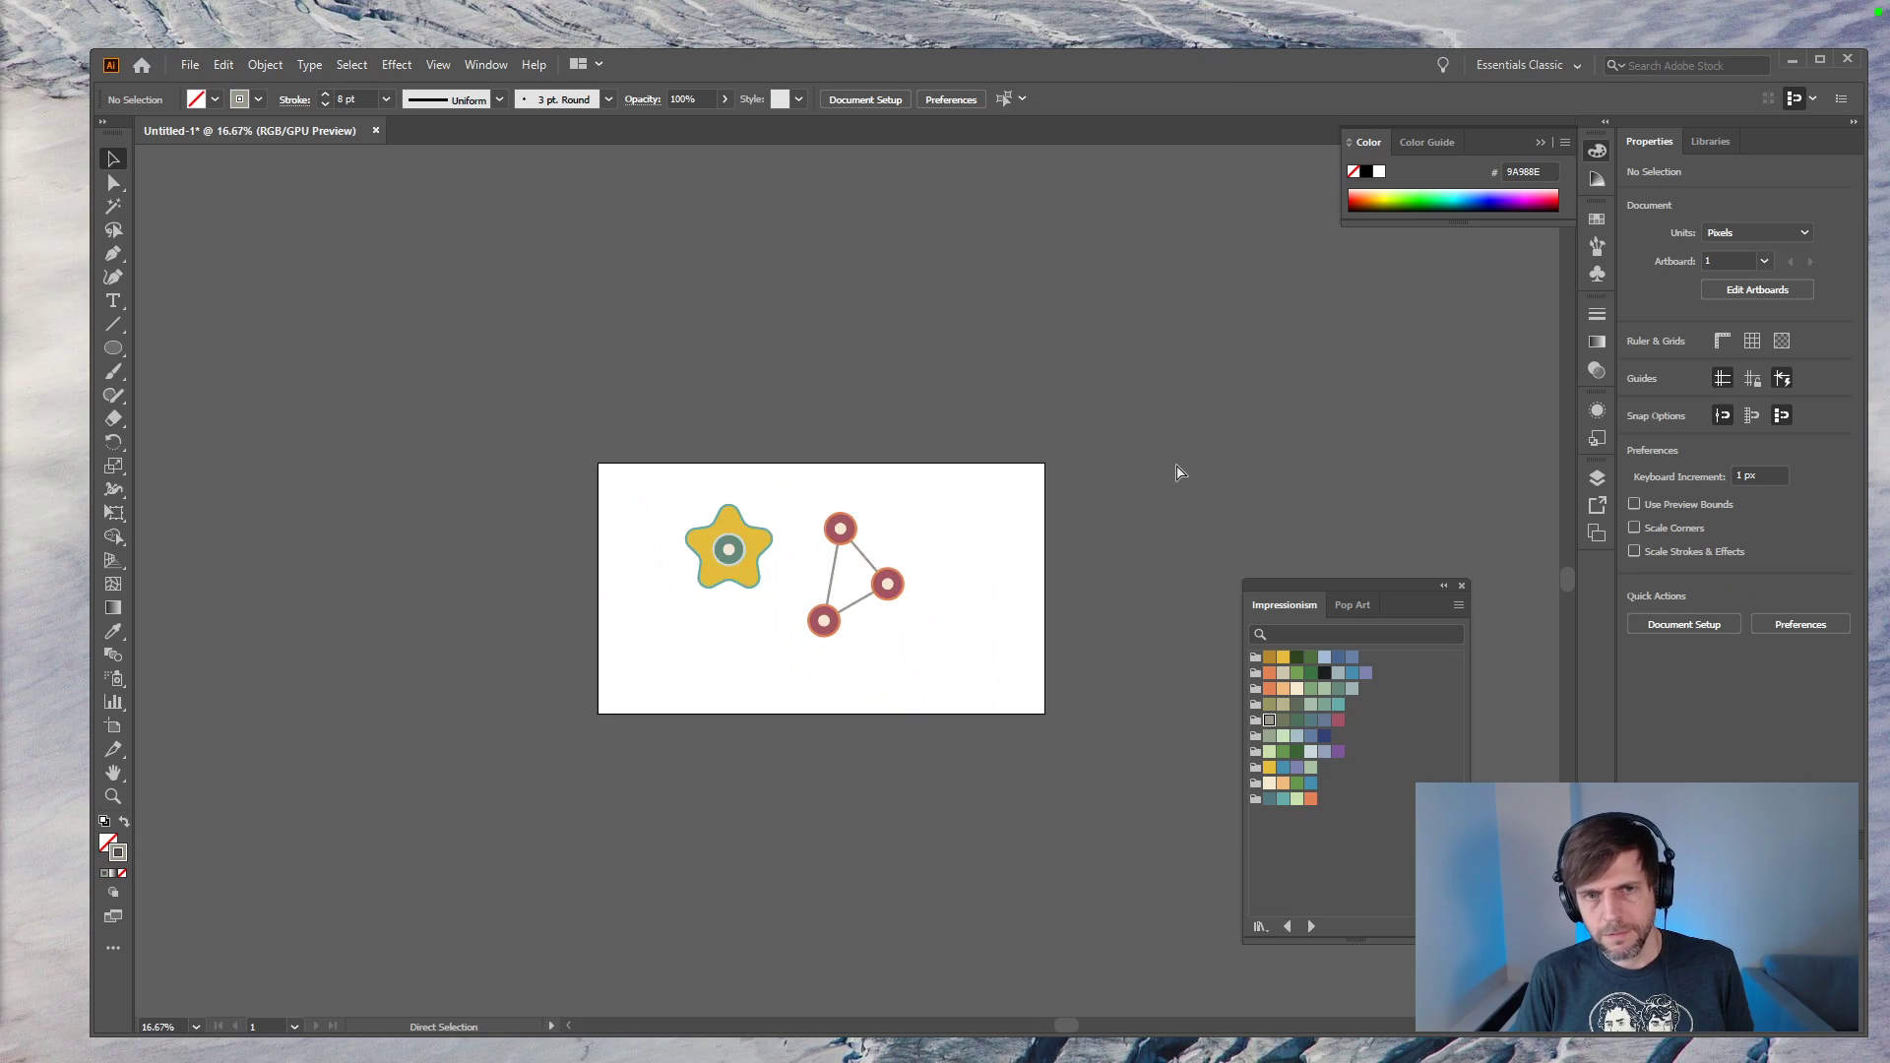
# Step: Move the triangle together with its corner circles up and slightly to the right, and deselect it
pyautogui.moveTo(1073, 371); pyautogui.dragTo(695, 789)
pyautogui.moveTo(1013, 750); pyautogui.dragTo(940, 648)
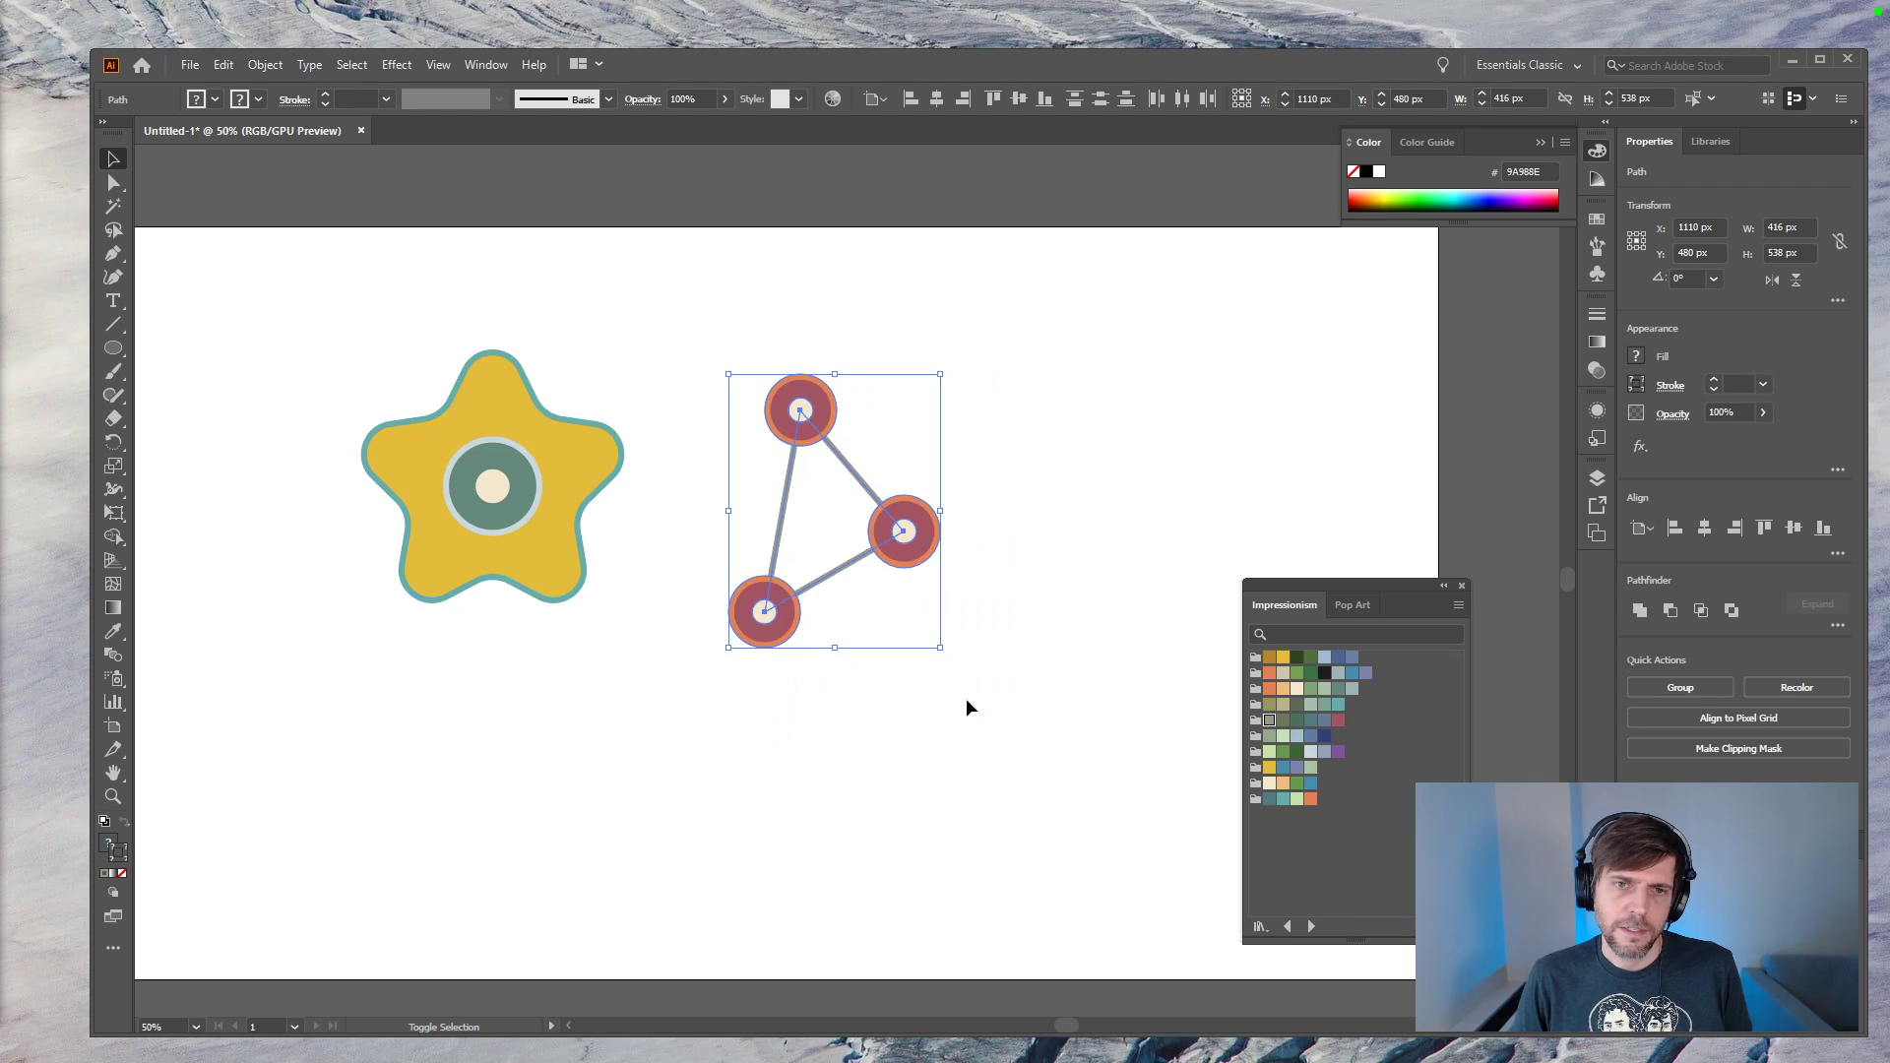
pyautogui.click(988, 428)
pyautogui.click(764, 607)
pyautogui.moveTo(819, 585); pyautogui.dragTo(852, 520)
pyautogui.click(947, 715)
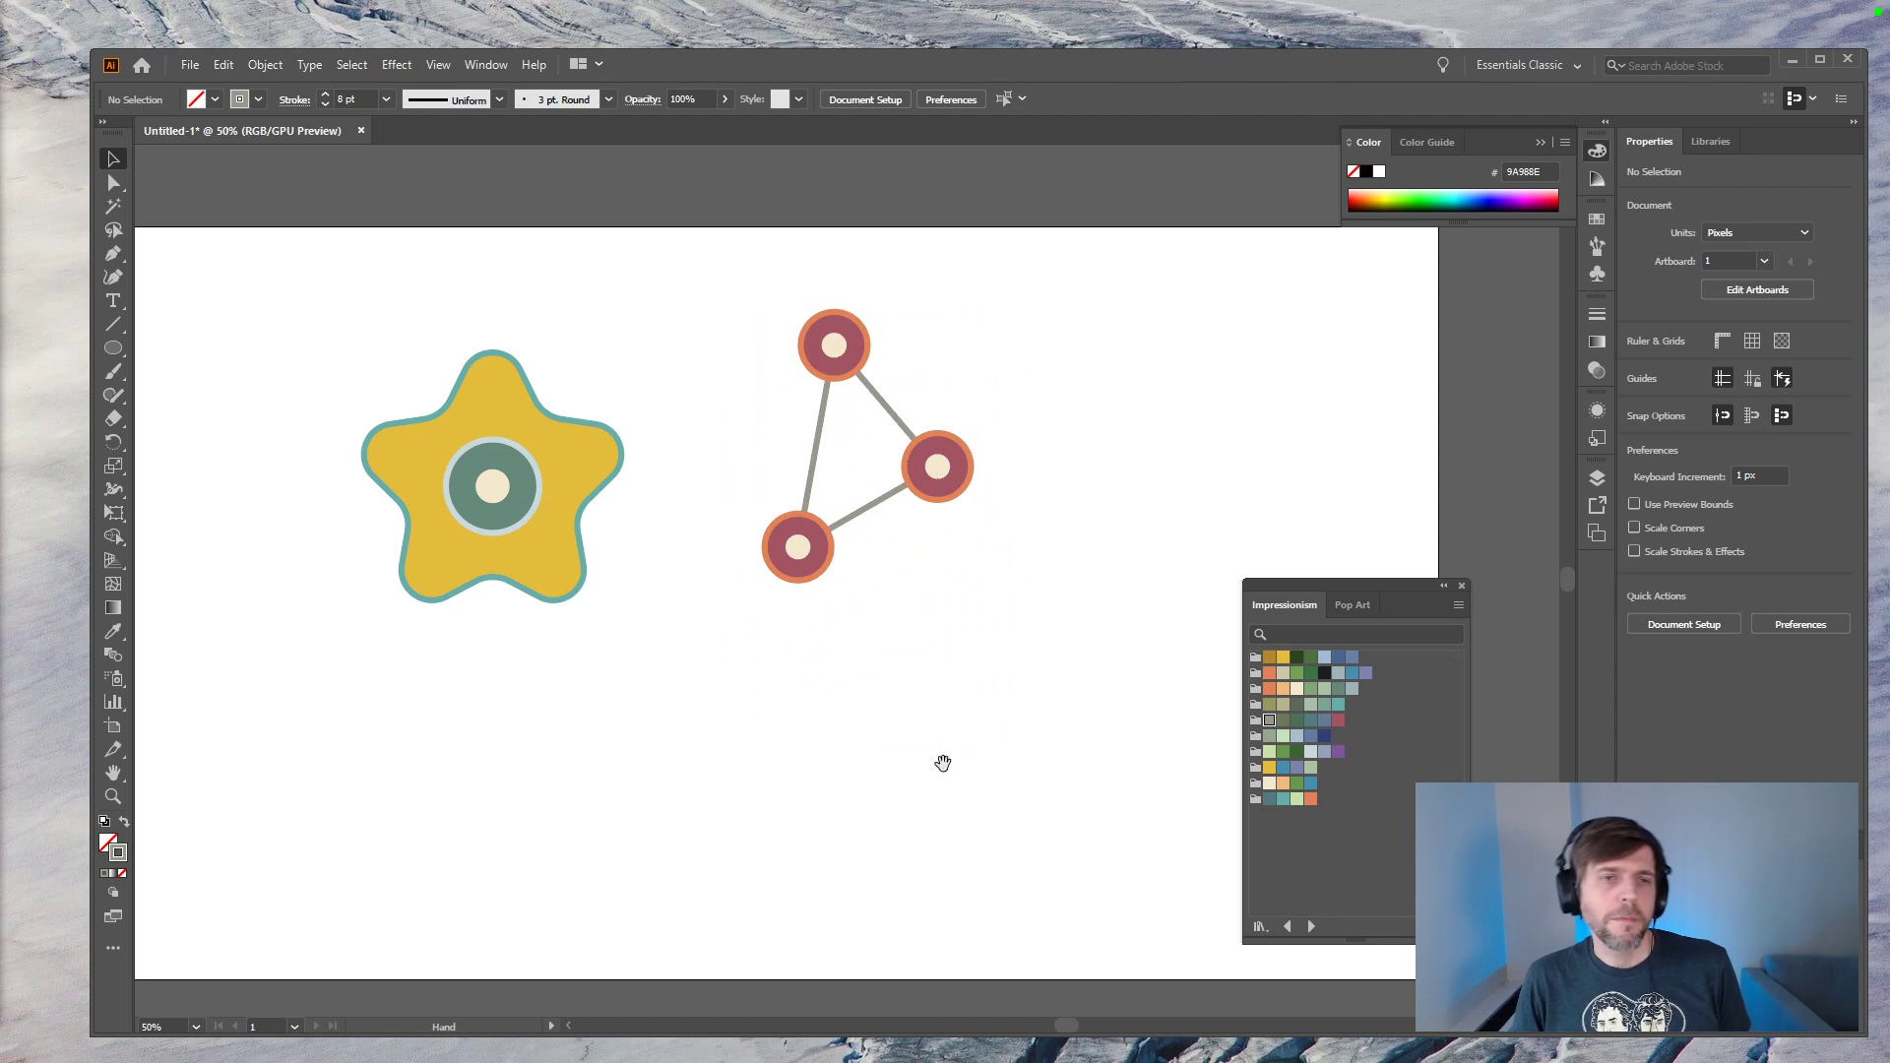
# Step: Shift the small cream circle in the star's centre slightly up and to the right, and deselect it
pyautogui.scroll(-1, 943, 748)
pyautogui.moveTo(493, 466); pyautogui.dragTo(510, 454)
pyautogui.click(950, 763)
# Step: Nudge the three small cream circles on the triangle's corners left so they sit off-centre, and deselect them
pyautogui.click(800, 525)
pyautogui.keyDown('shift'); pyautogui.click(940, 448); pyautogui.keyUp('shift')
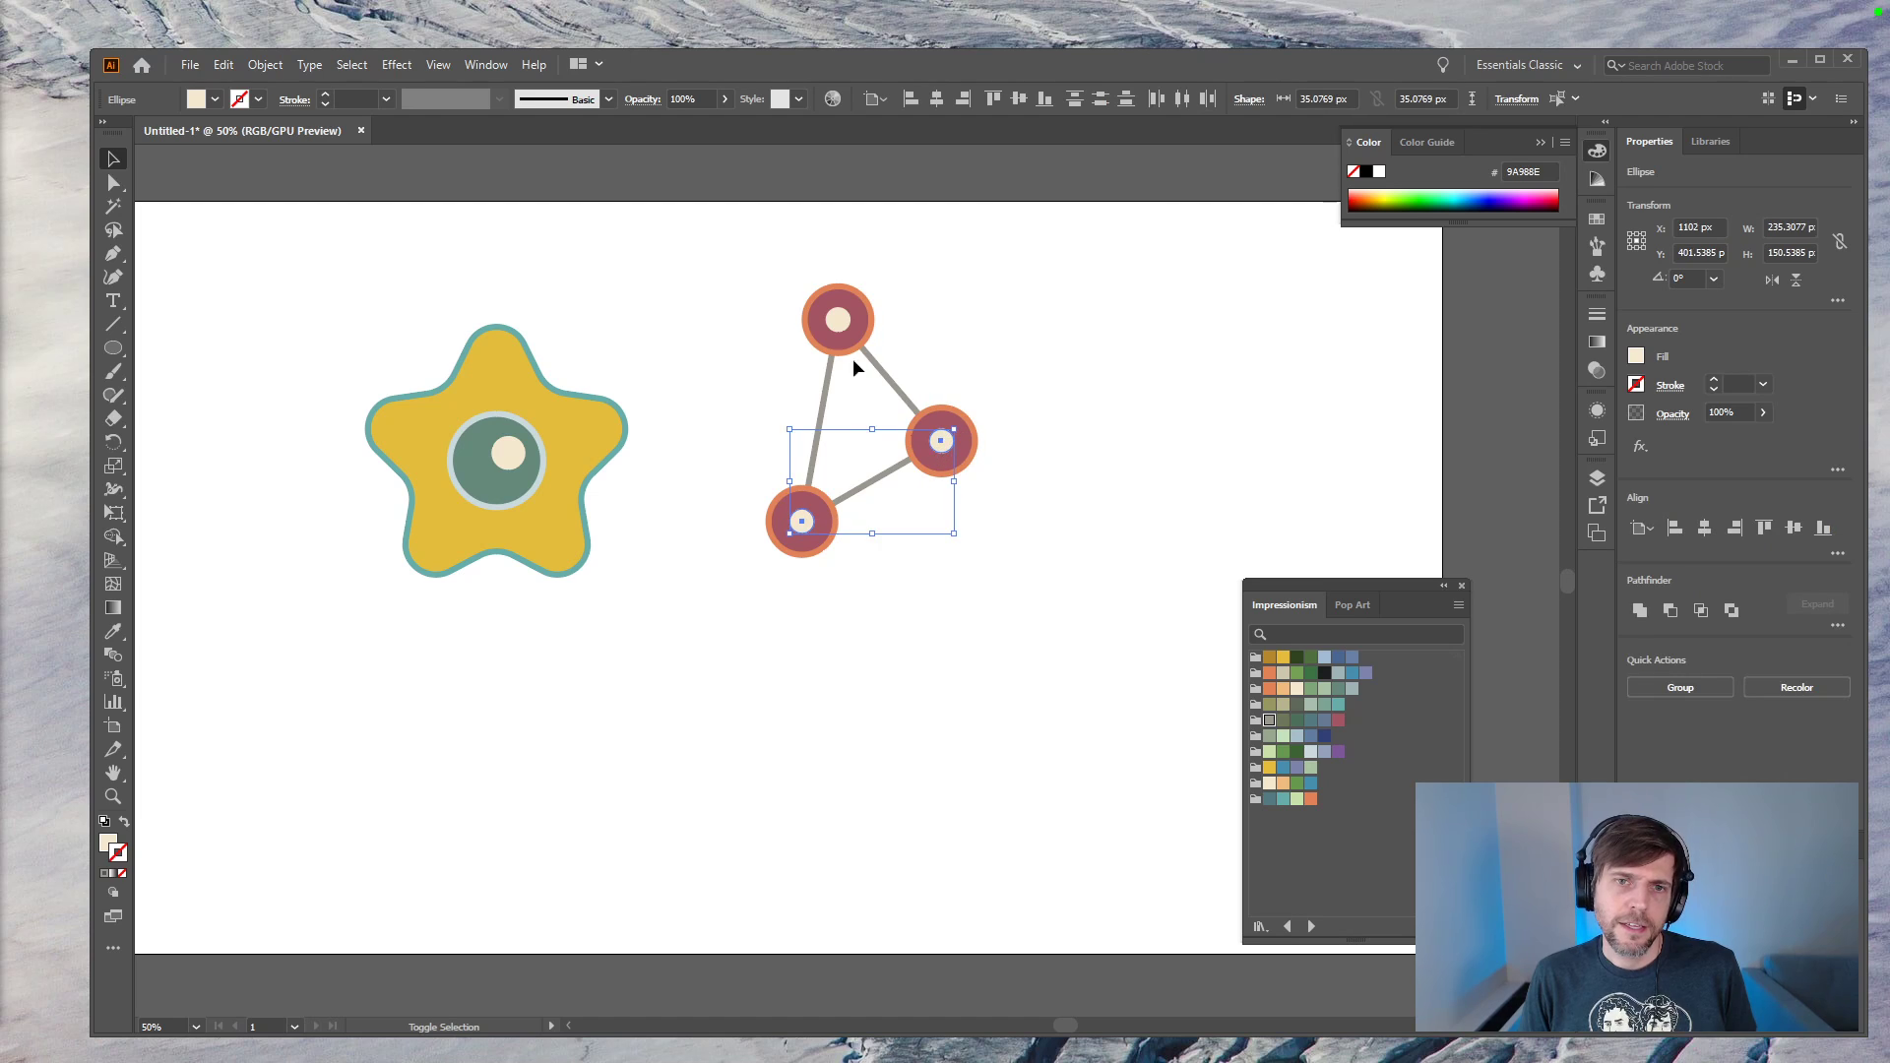
pyautogui.keyDown('shift'); pyautogui.click(837, 327); pyautogui.keyUp('shift')
pyautogui.press('Left')
pyautogui.press('Left')
pyautogui.press('Left')
pyautogui.press('Left')
pyautogui.press('Left')
pyautogui.press('Left')
pyautogui.press('Left')
pyautogui.press('Left')
pyautogui.press('Left')
pyautogui.press('Left')
pyautogui.press('Left')
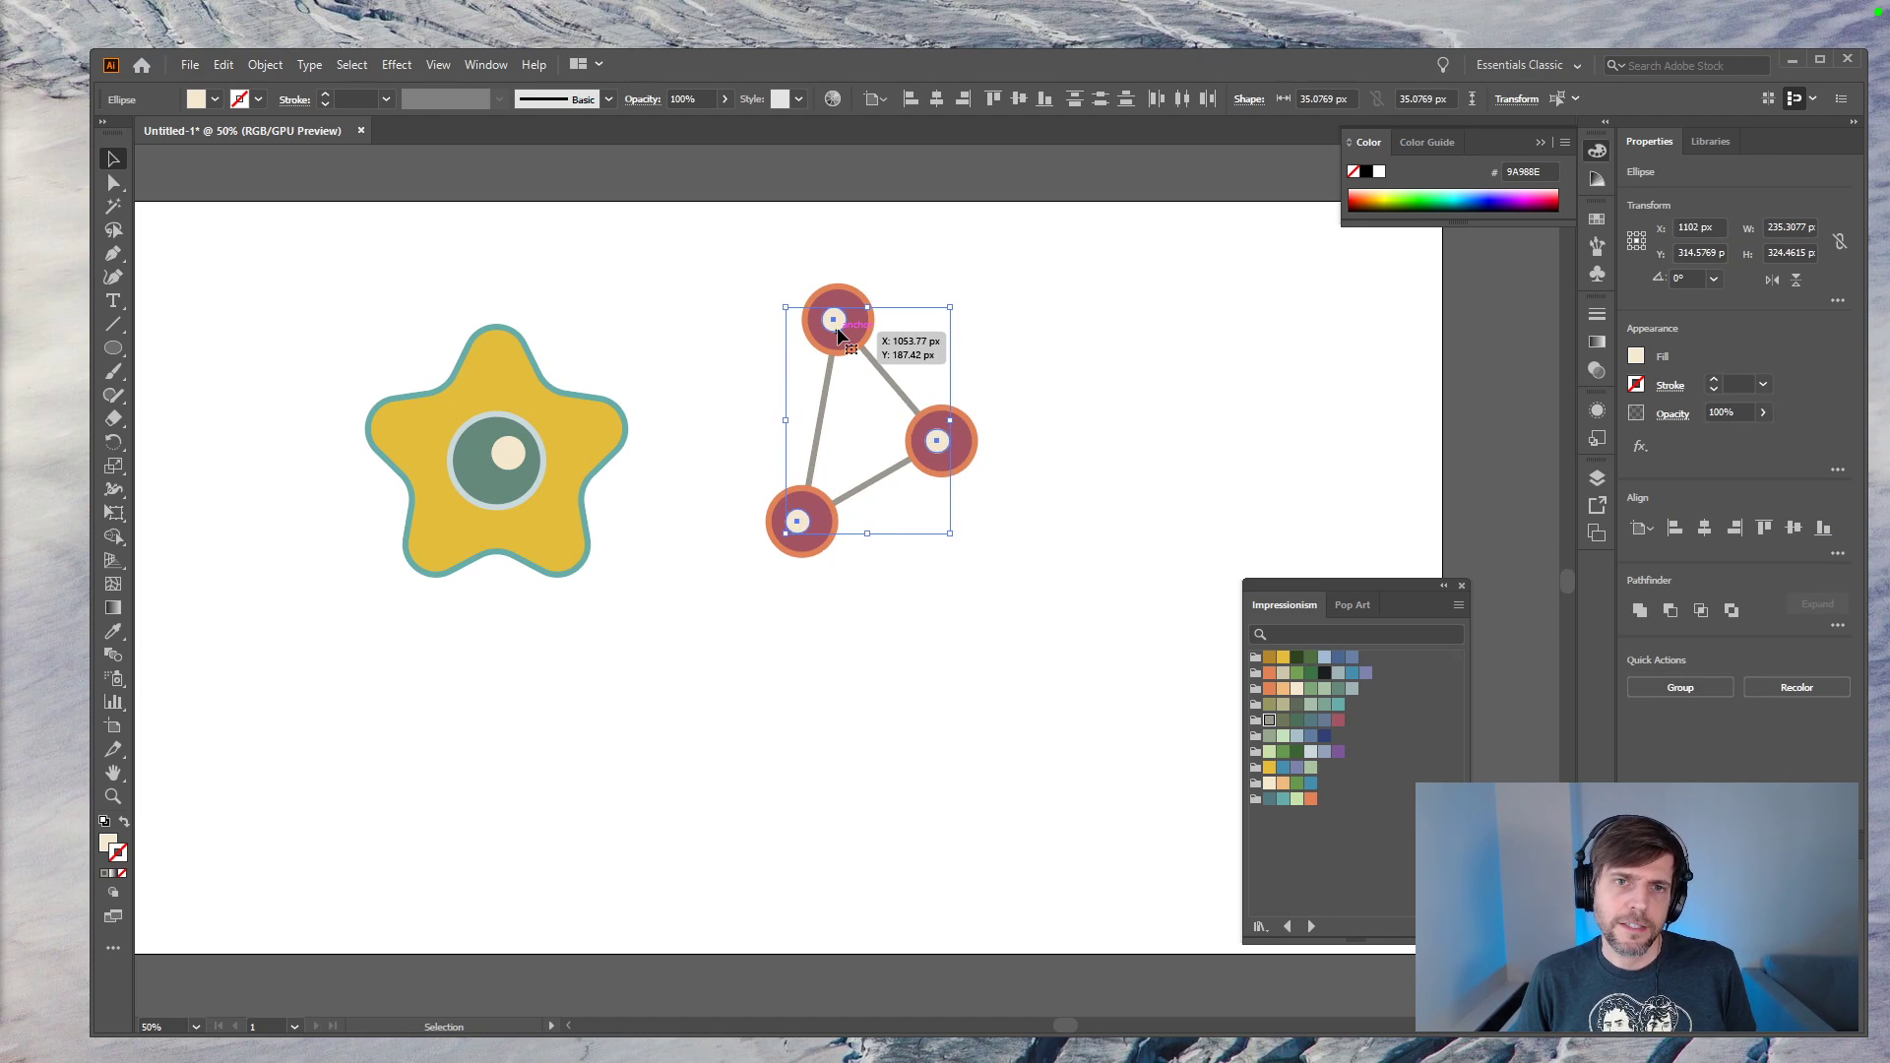
pyautogui.moveTo(1007, 593); pyautogui.dragTo(789, 315)
pyautogui.click(985, 750)
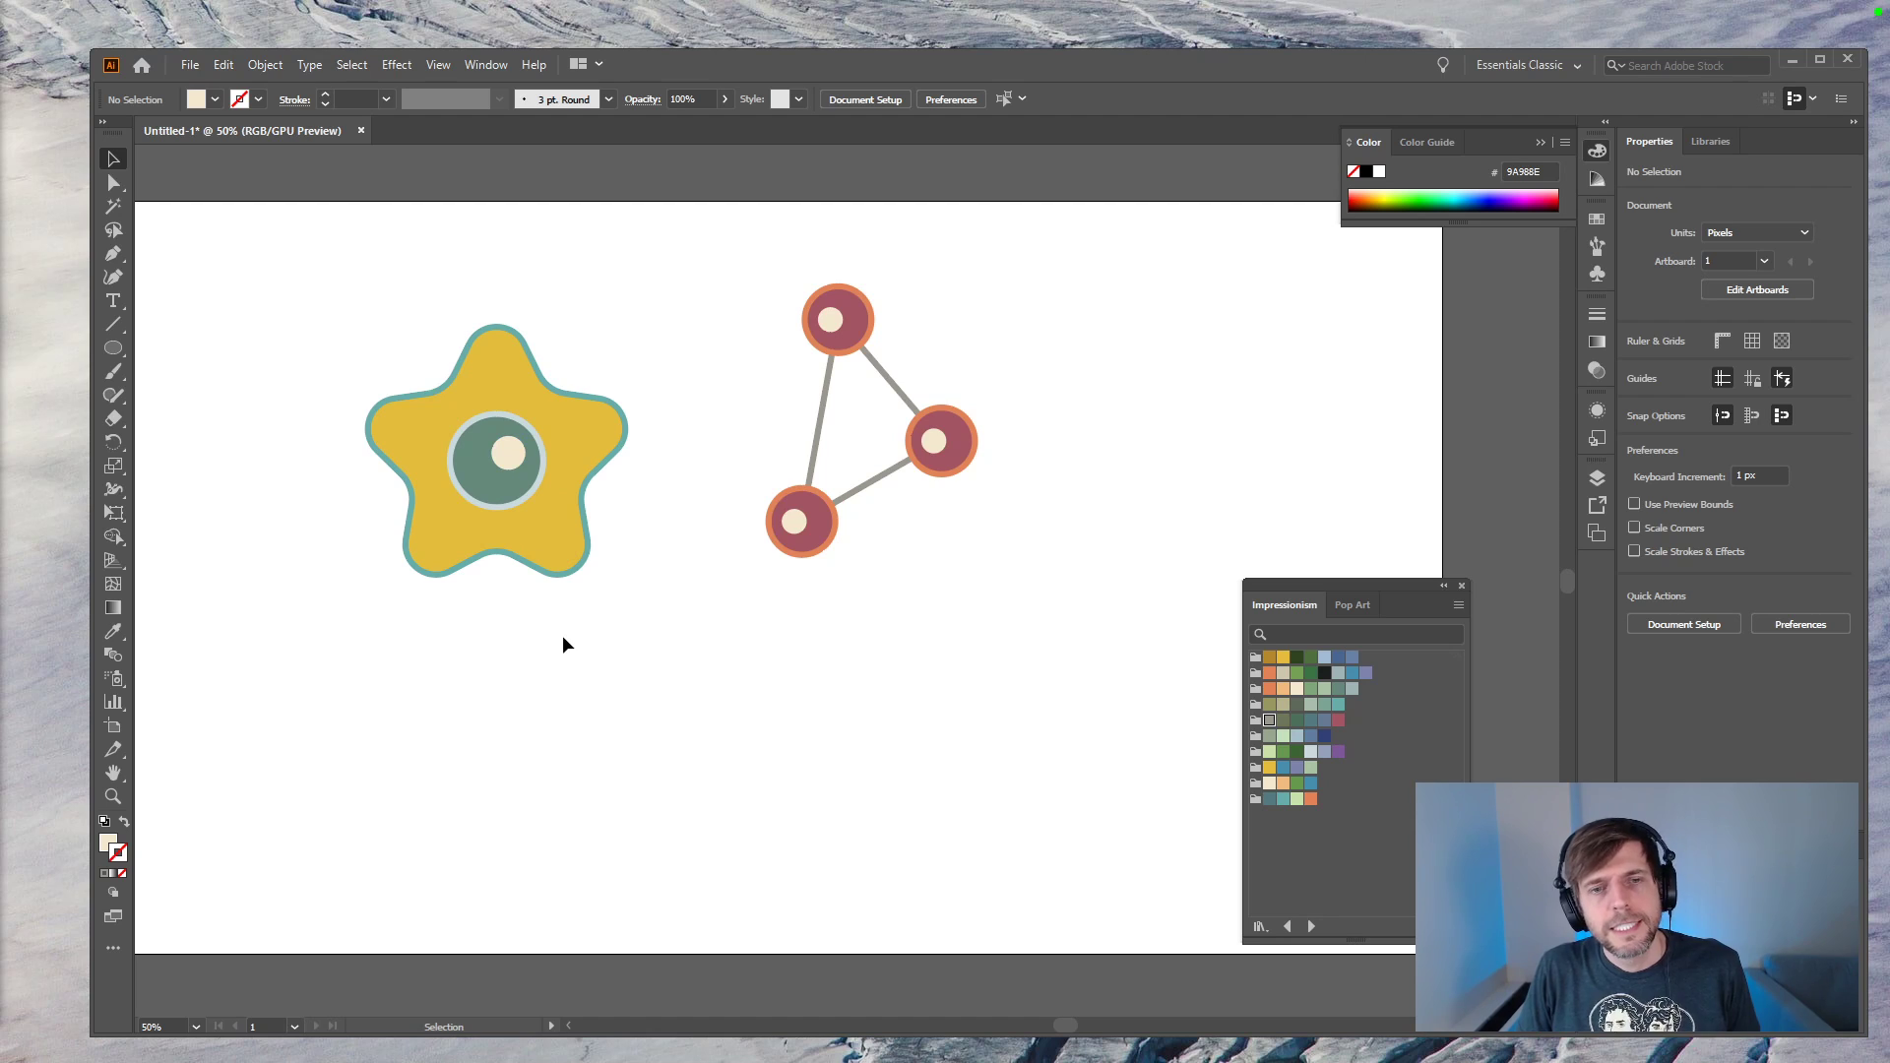
# Step: Duplicate the circle pair on the triangle's lower-left corner into the empty area below the triangle
pyautogui.moveTo(783, 524); pyautogui.dragTo(882, 740)
pyautogui.click(815, 581)
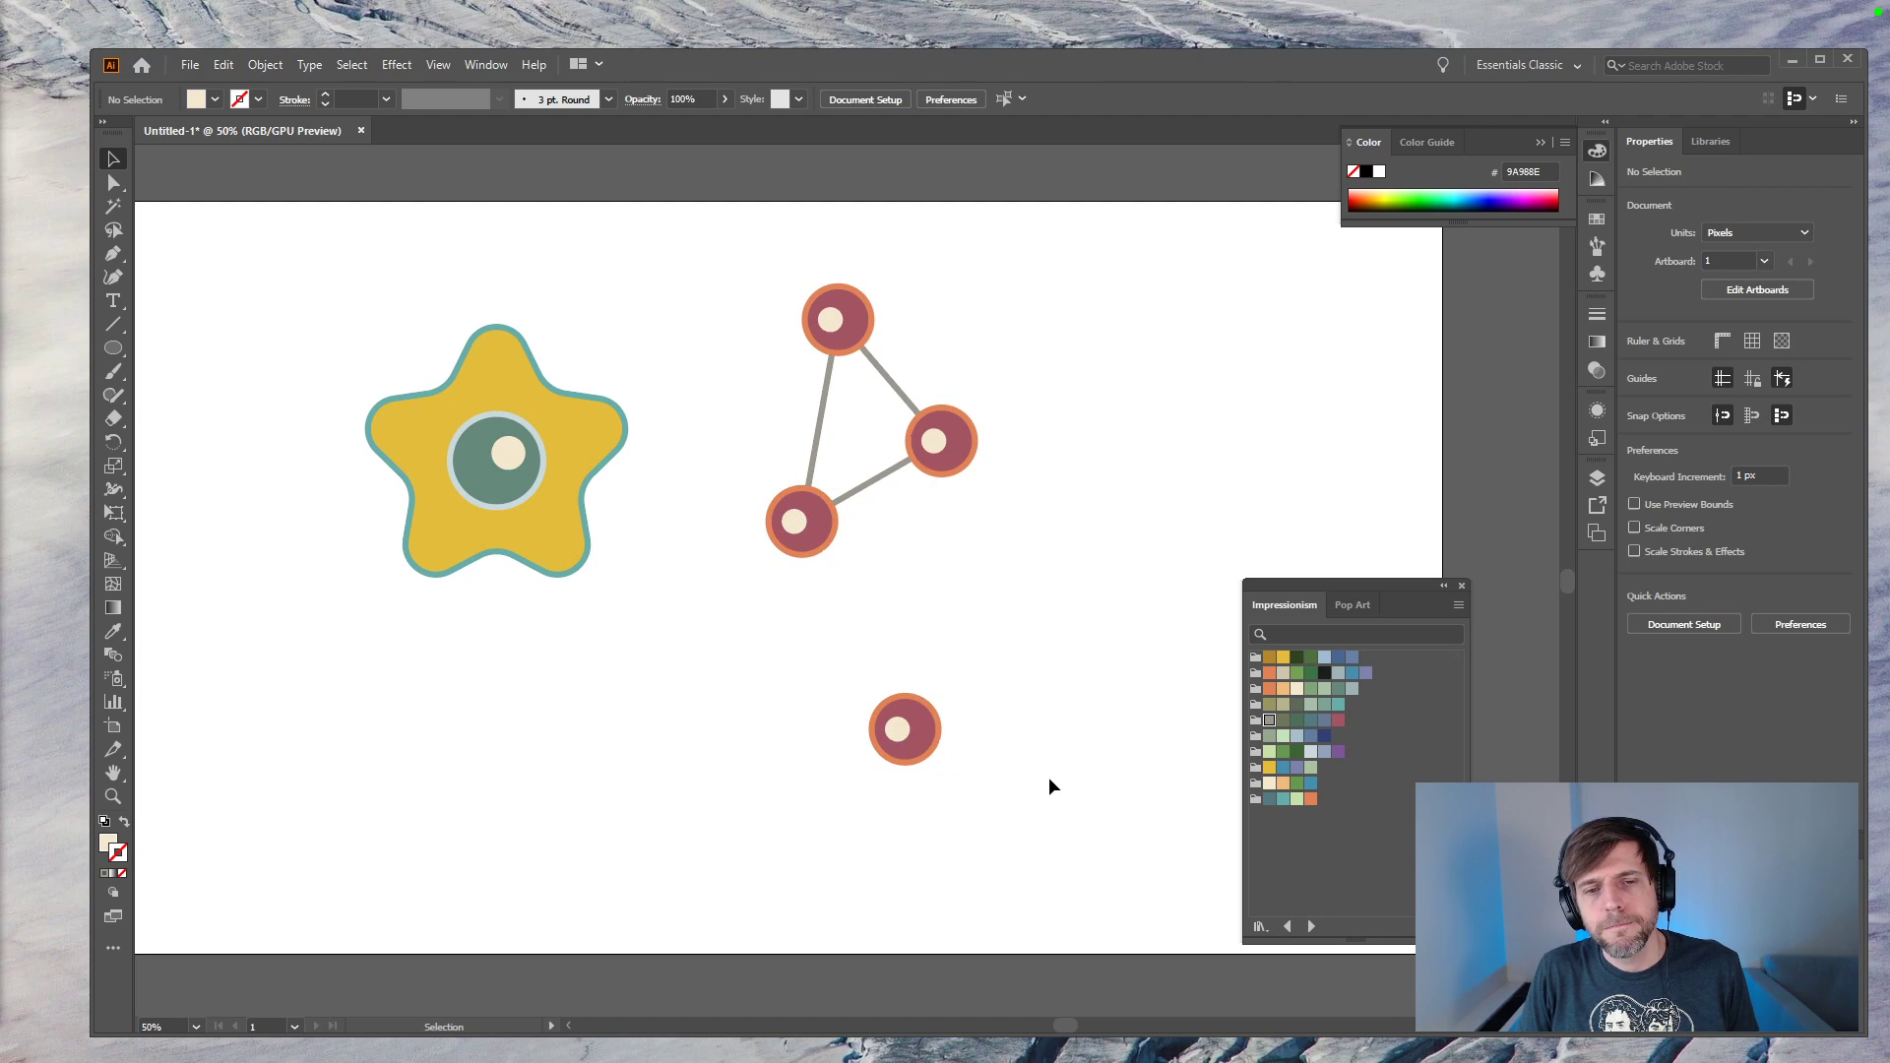
# Step: Try rotating copies of the duplicated circle pair by 120° around a point below it to form a three-circle cluster
pyautogui.click(888, 751)
pyautogui.press('r')
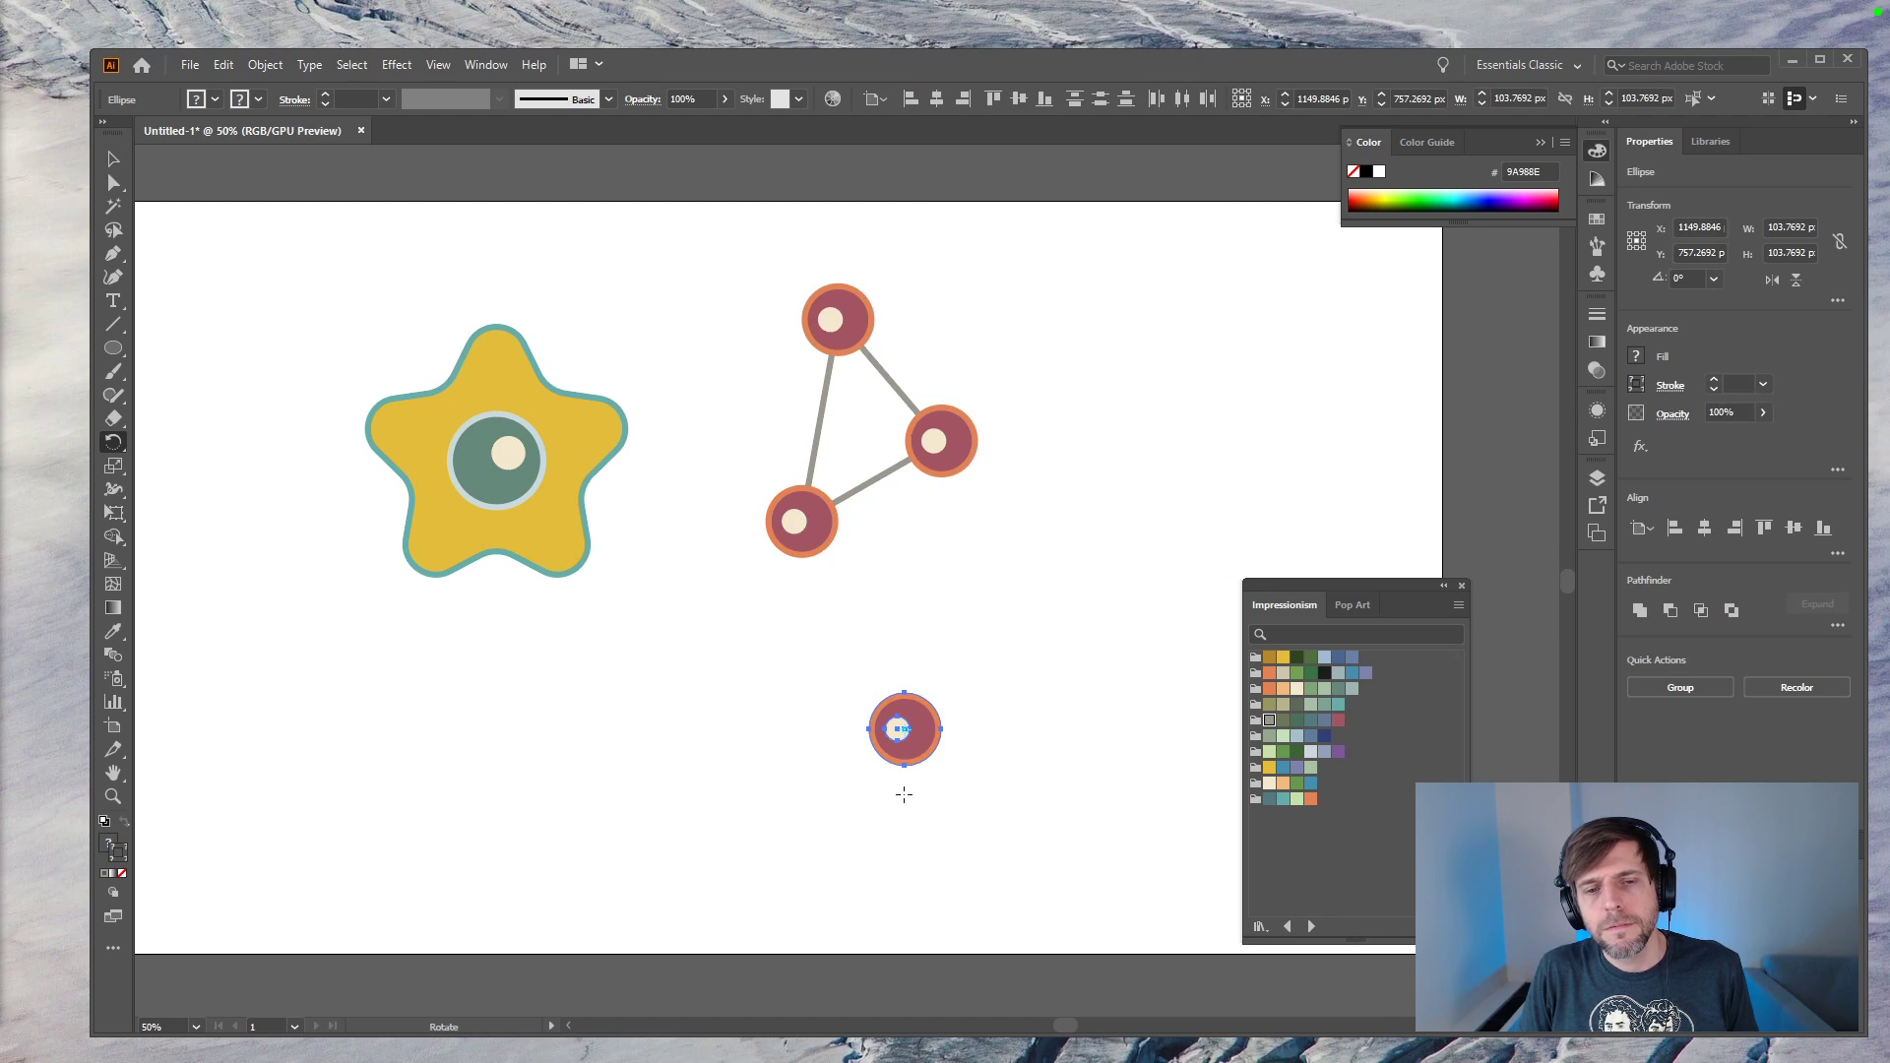
pyautogui.press('Return')
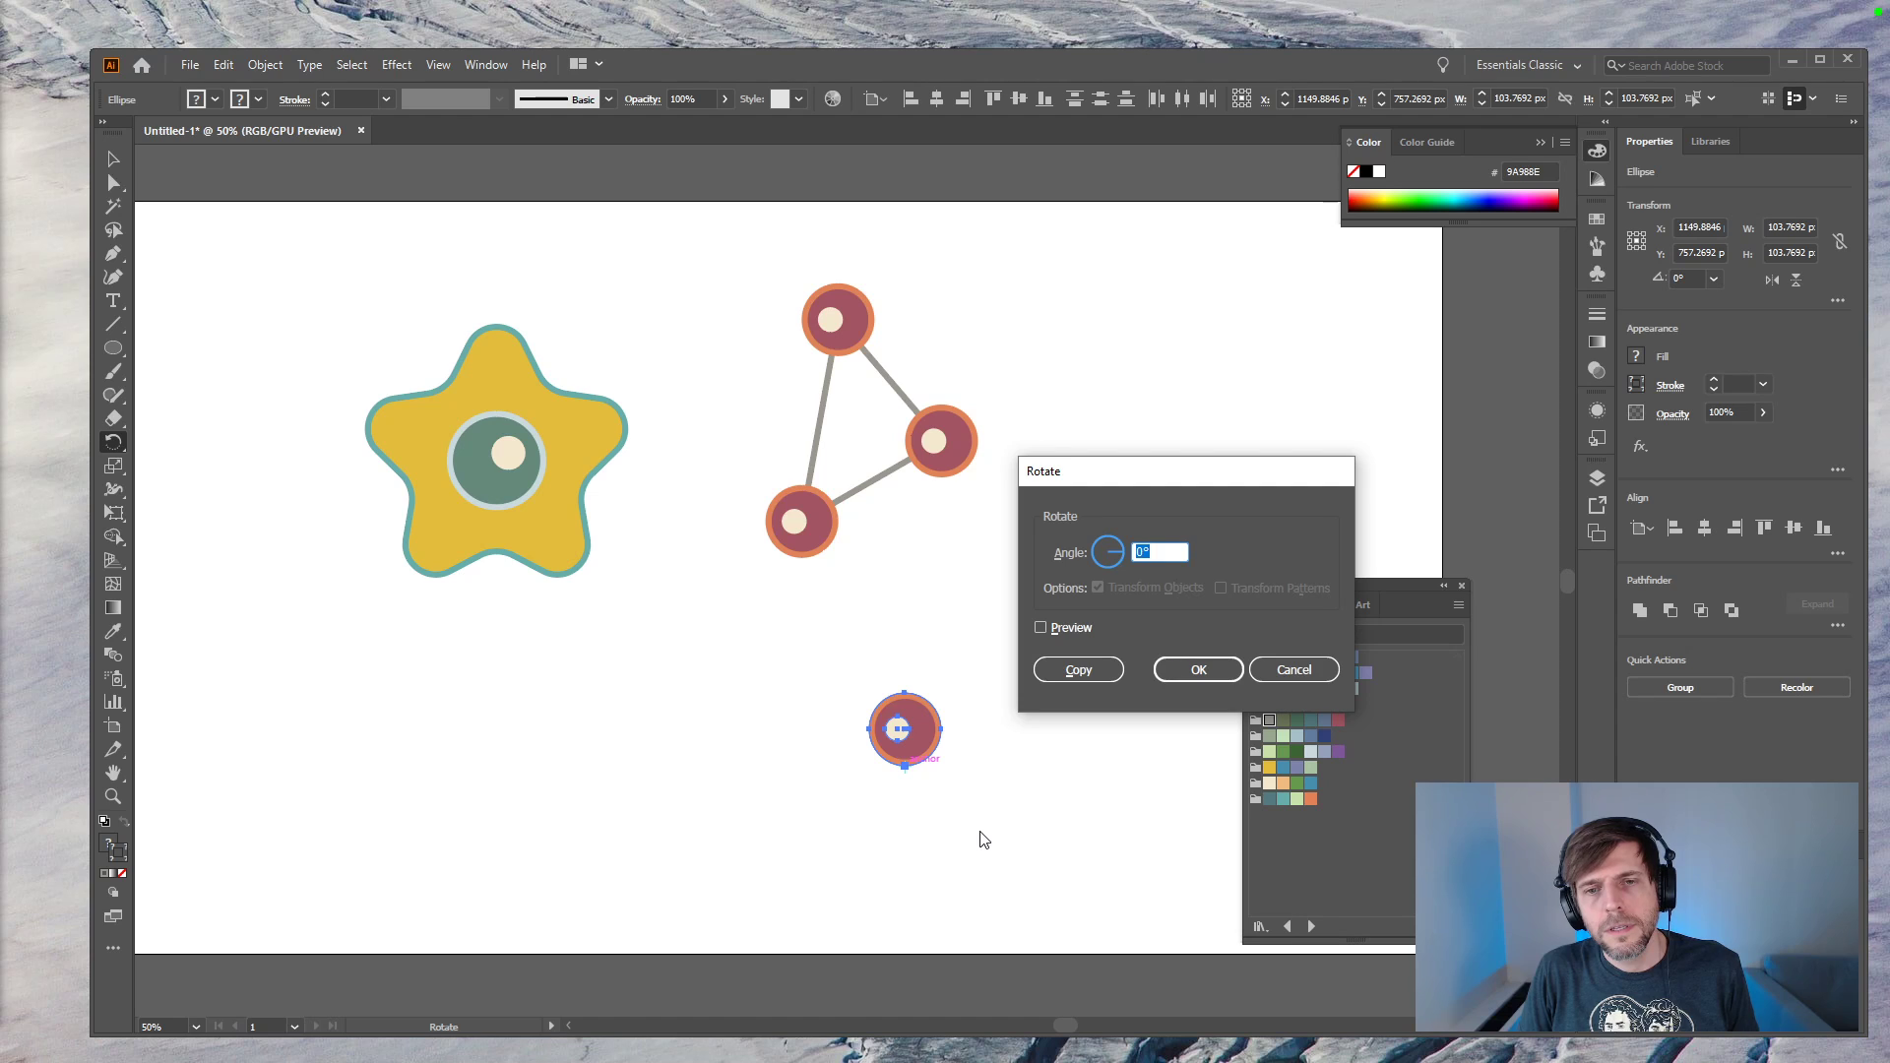
pyautogui.write('120')
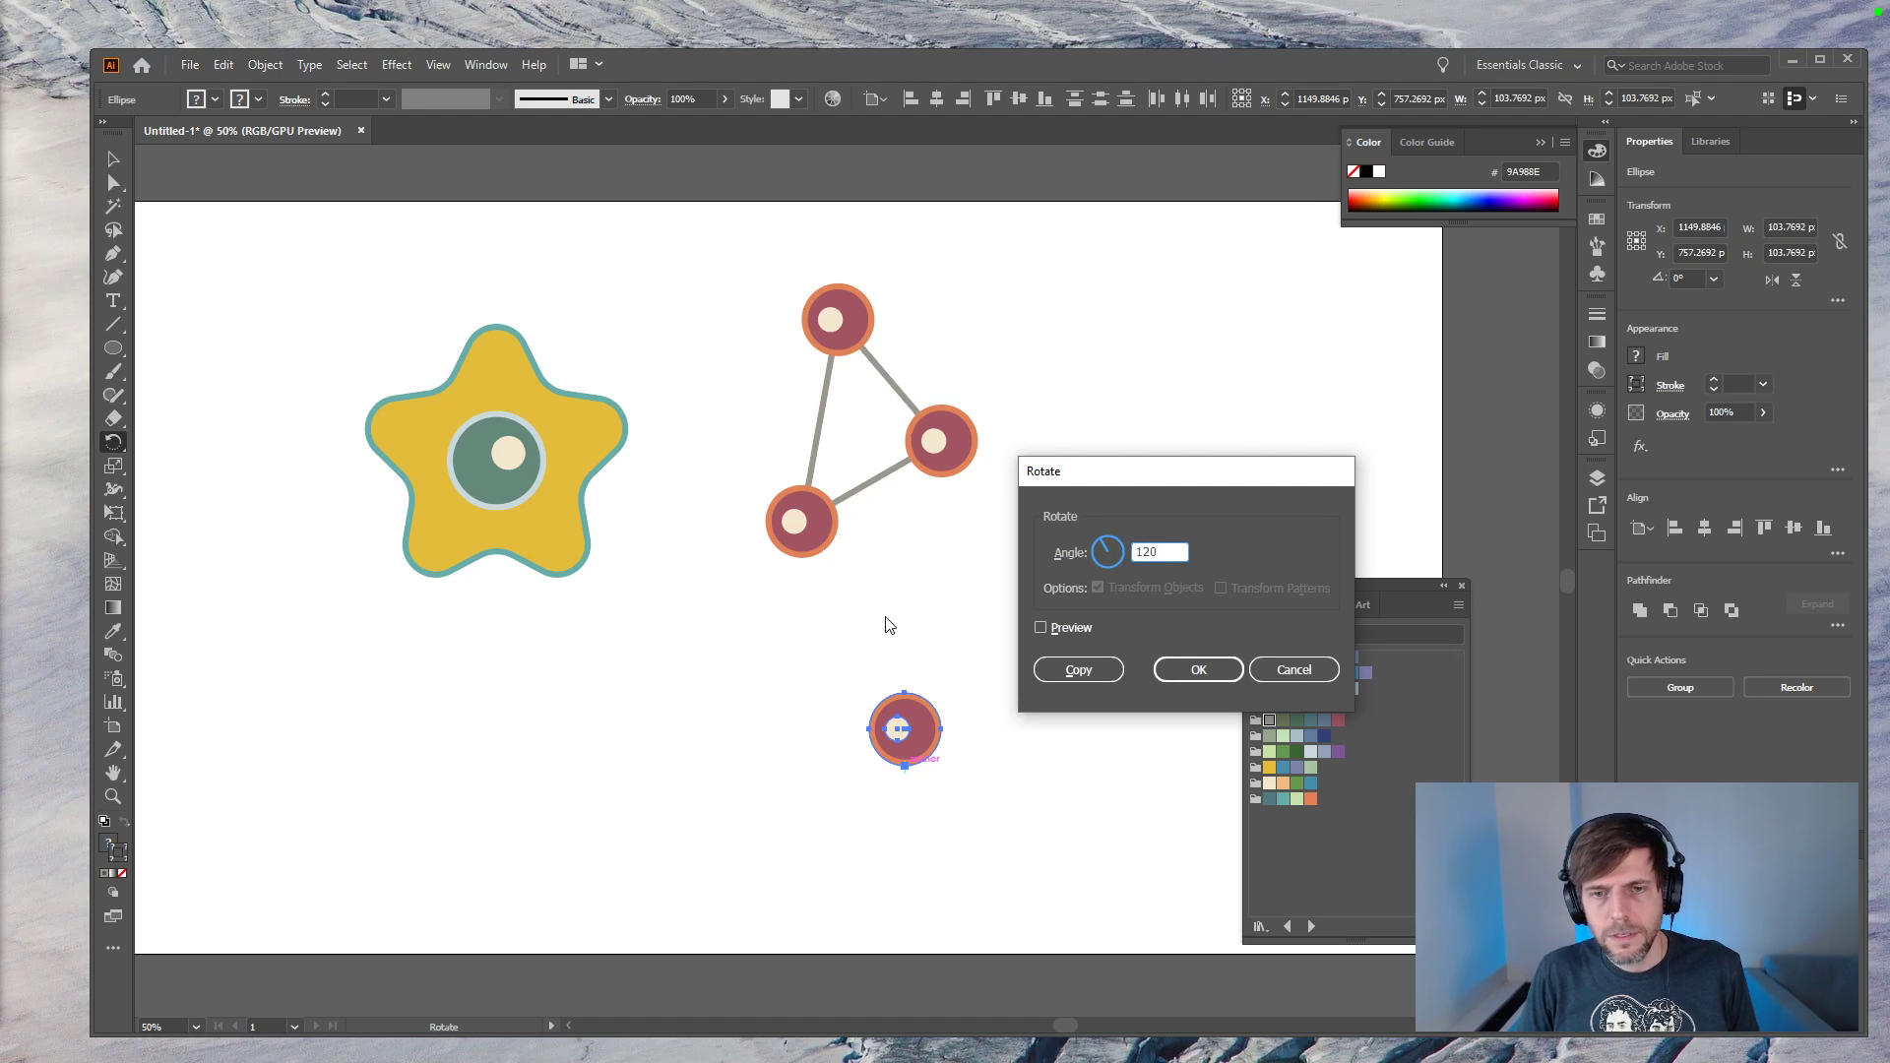
pyautogui.click(1072, 673)
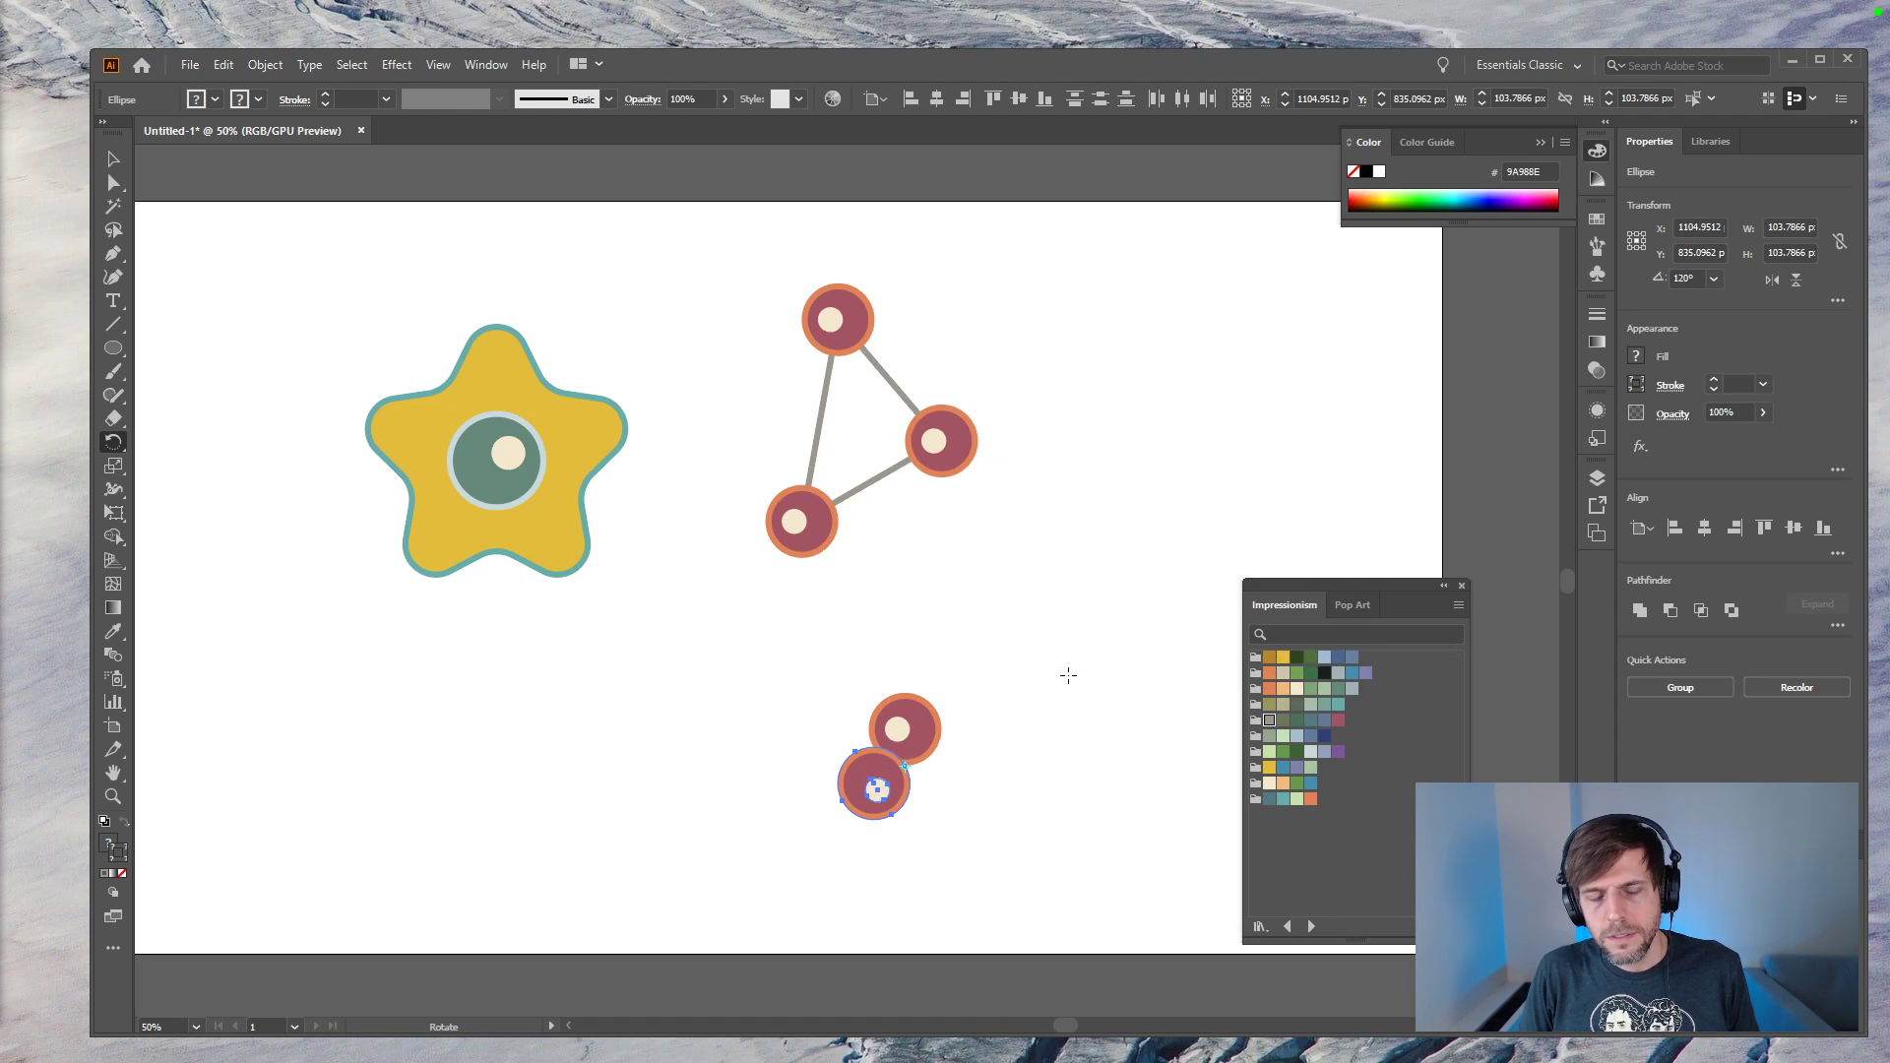
pyautogui.hotkey('ctrl', 'd')
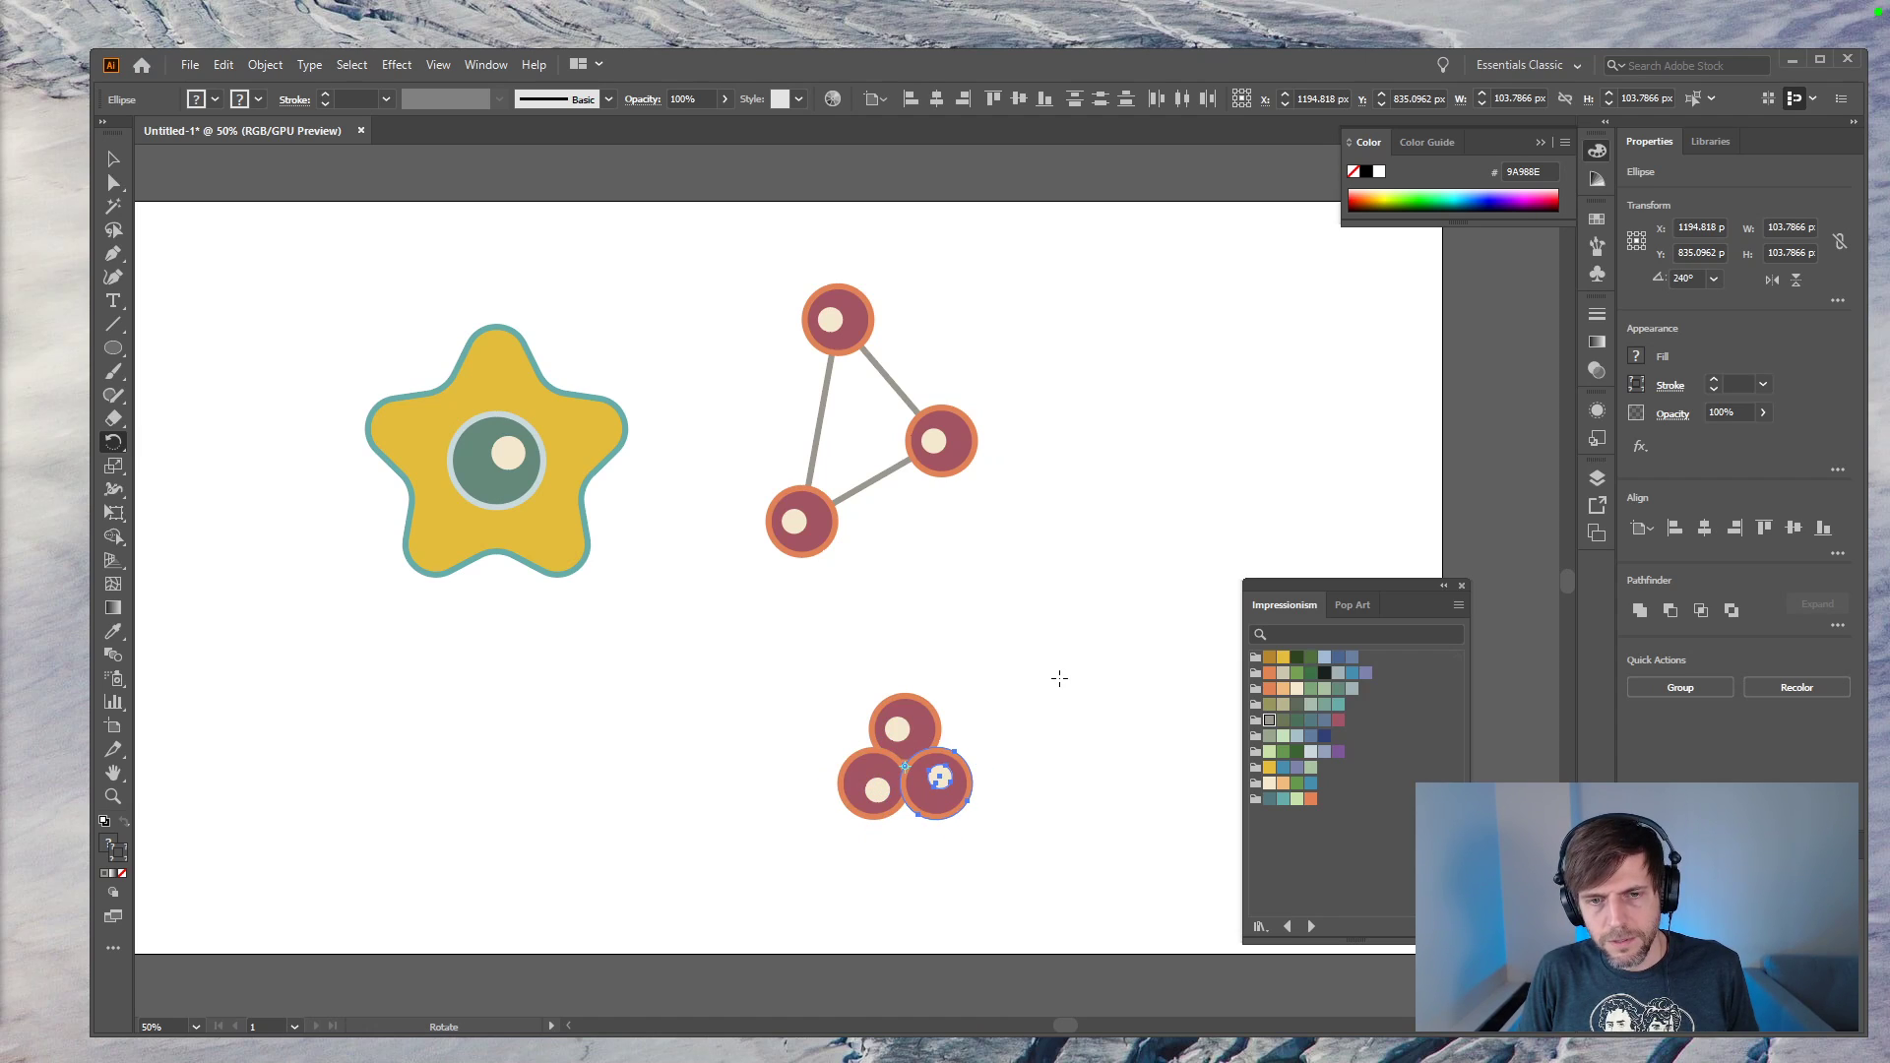
# Step: Select the cluster's three large circles, try aligning their strokes to the outside, and set the alignment back to inside
pyautogui.press('v')
pyautogui.click(1012, 748)
pyautogui.moveTo(900, 847); pyautogui.dragTo(802, 788)
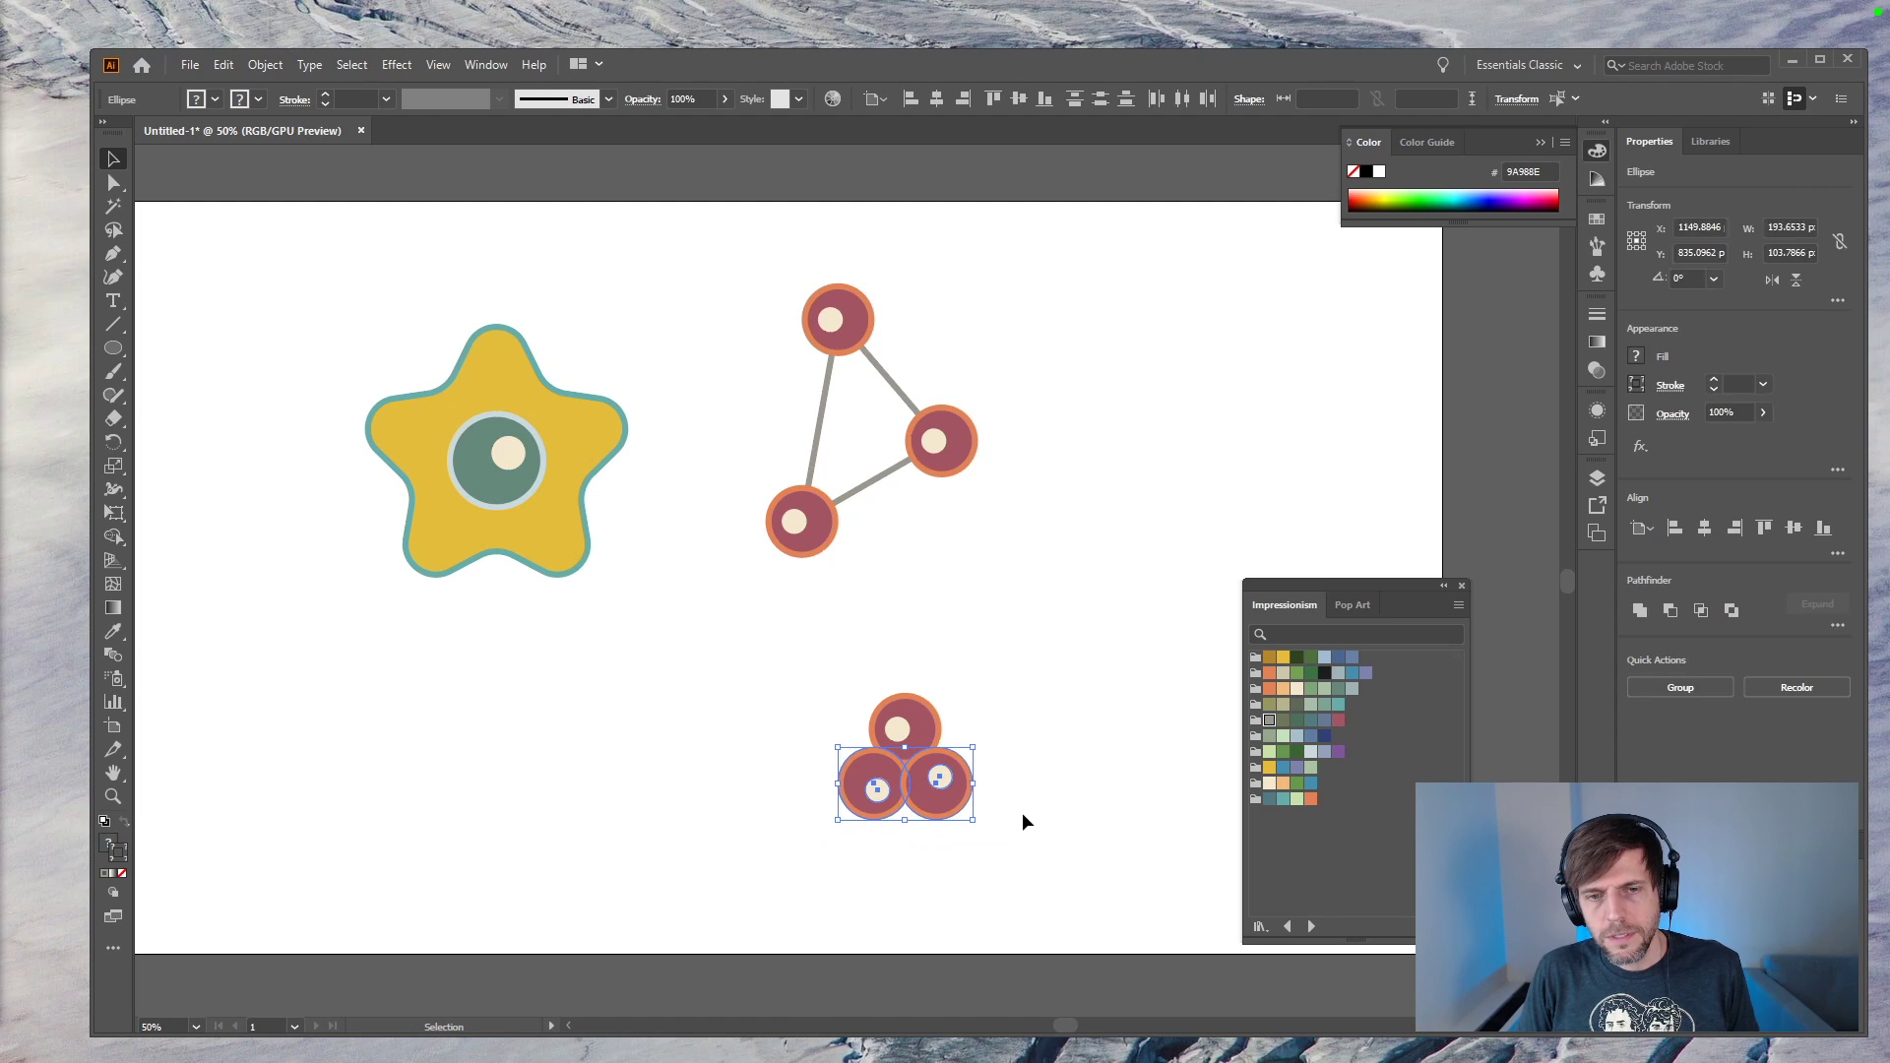
pyautogui.moveTo(960, 734); pyautogui.dragTo(888, 760)
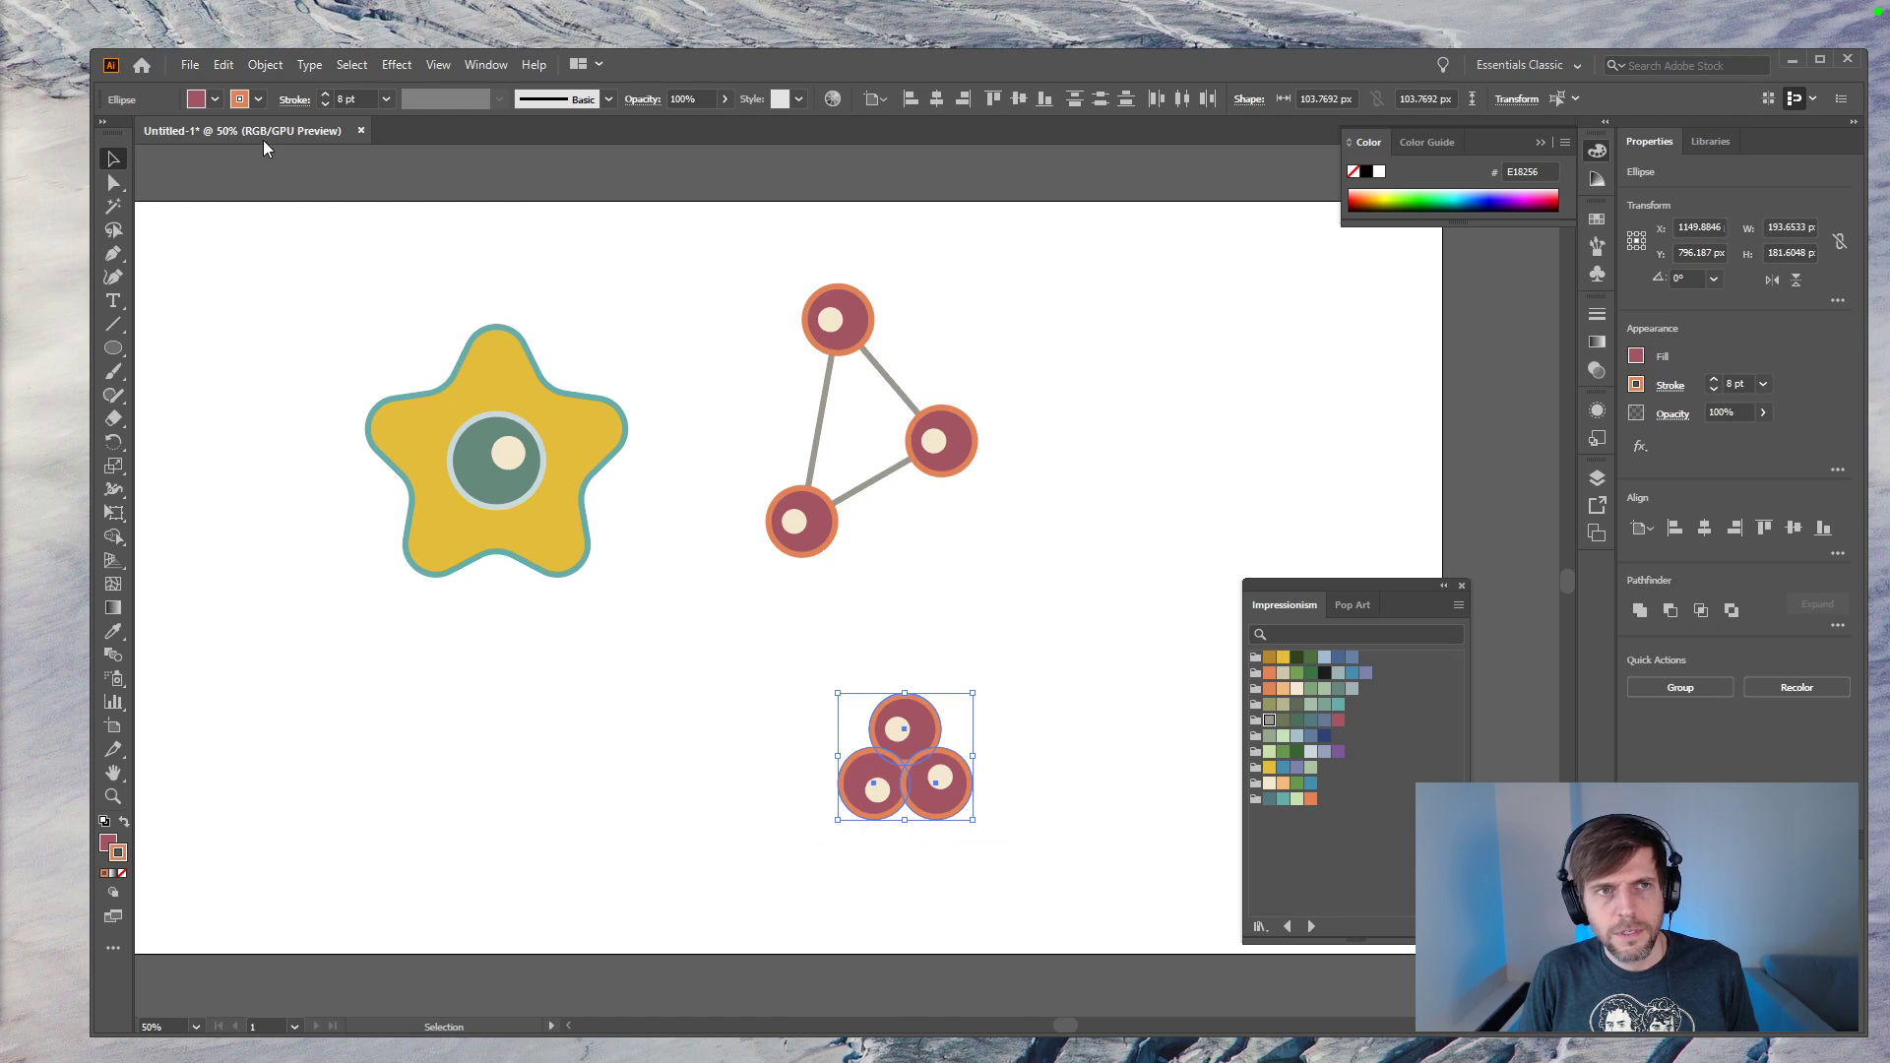
pyautogui.click(293, 99)
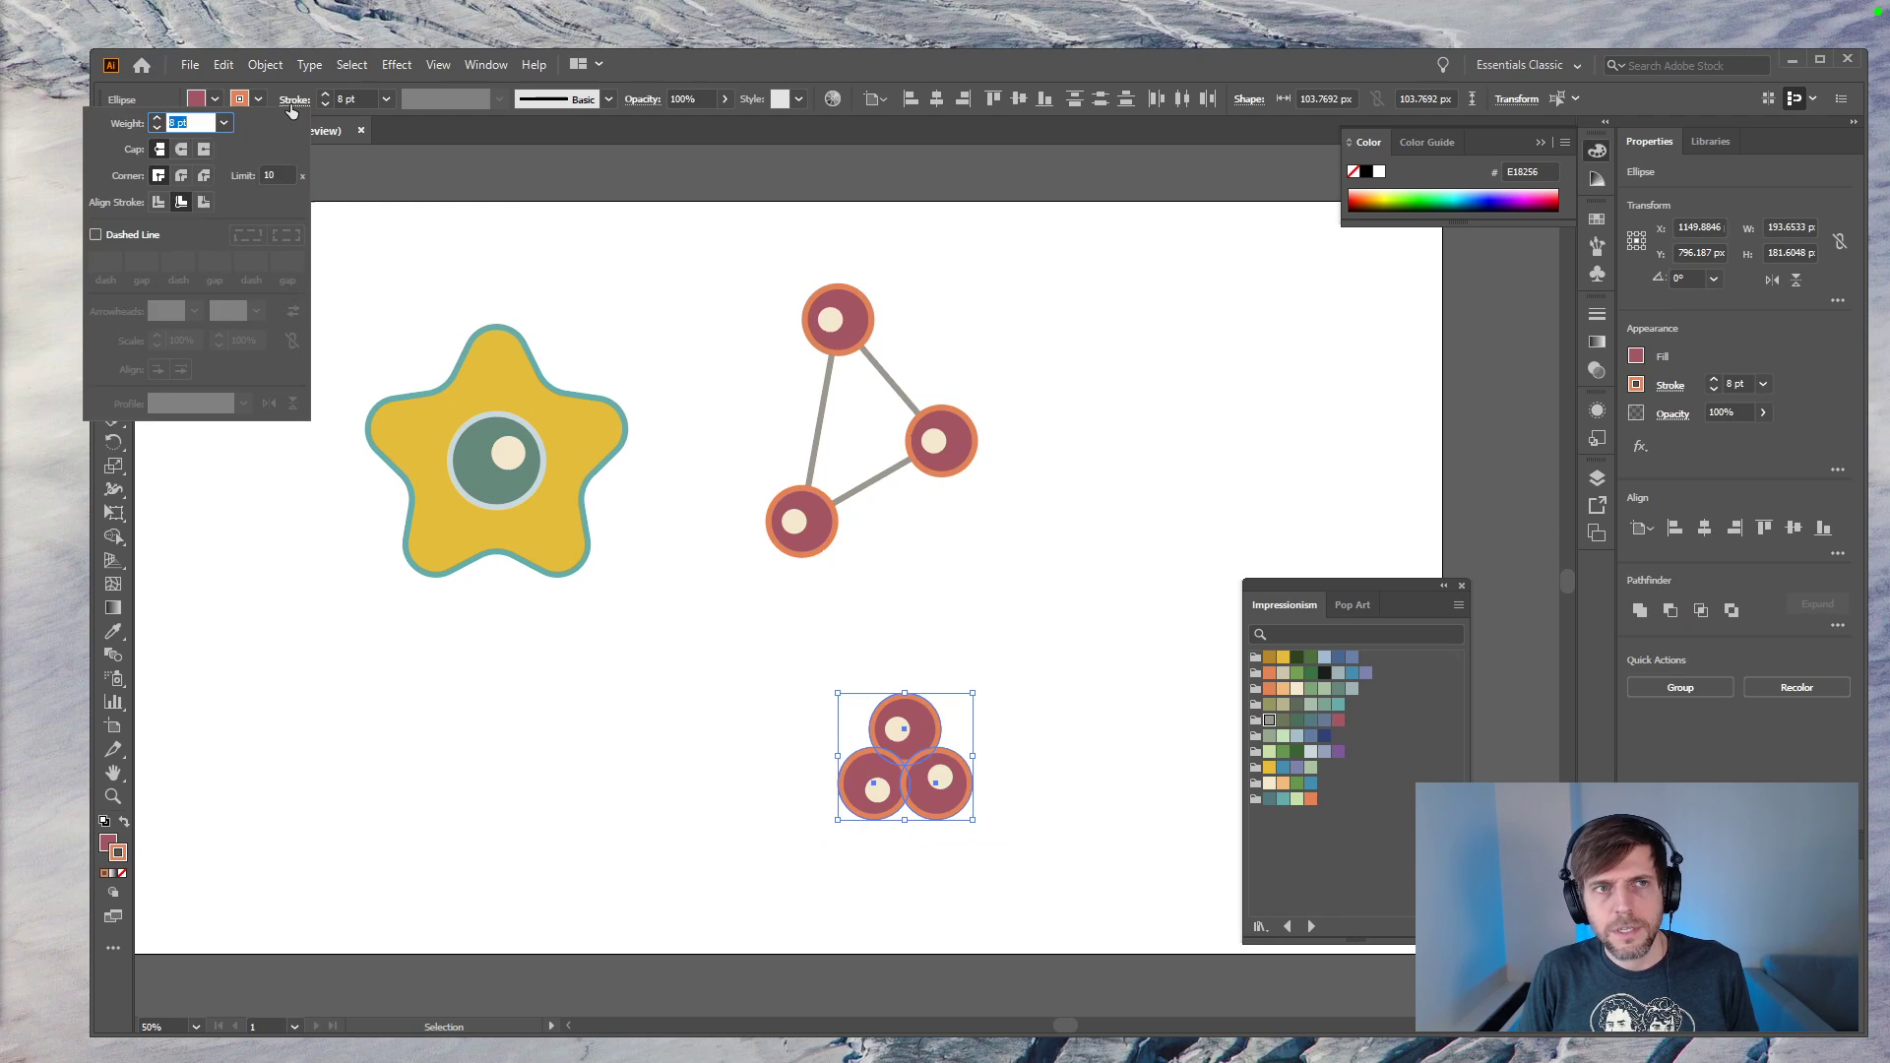
pyautogui.click(203, 203)
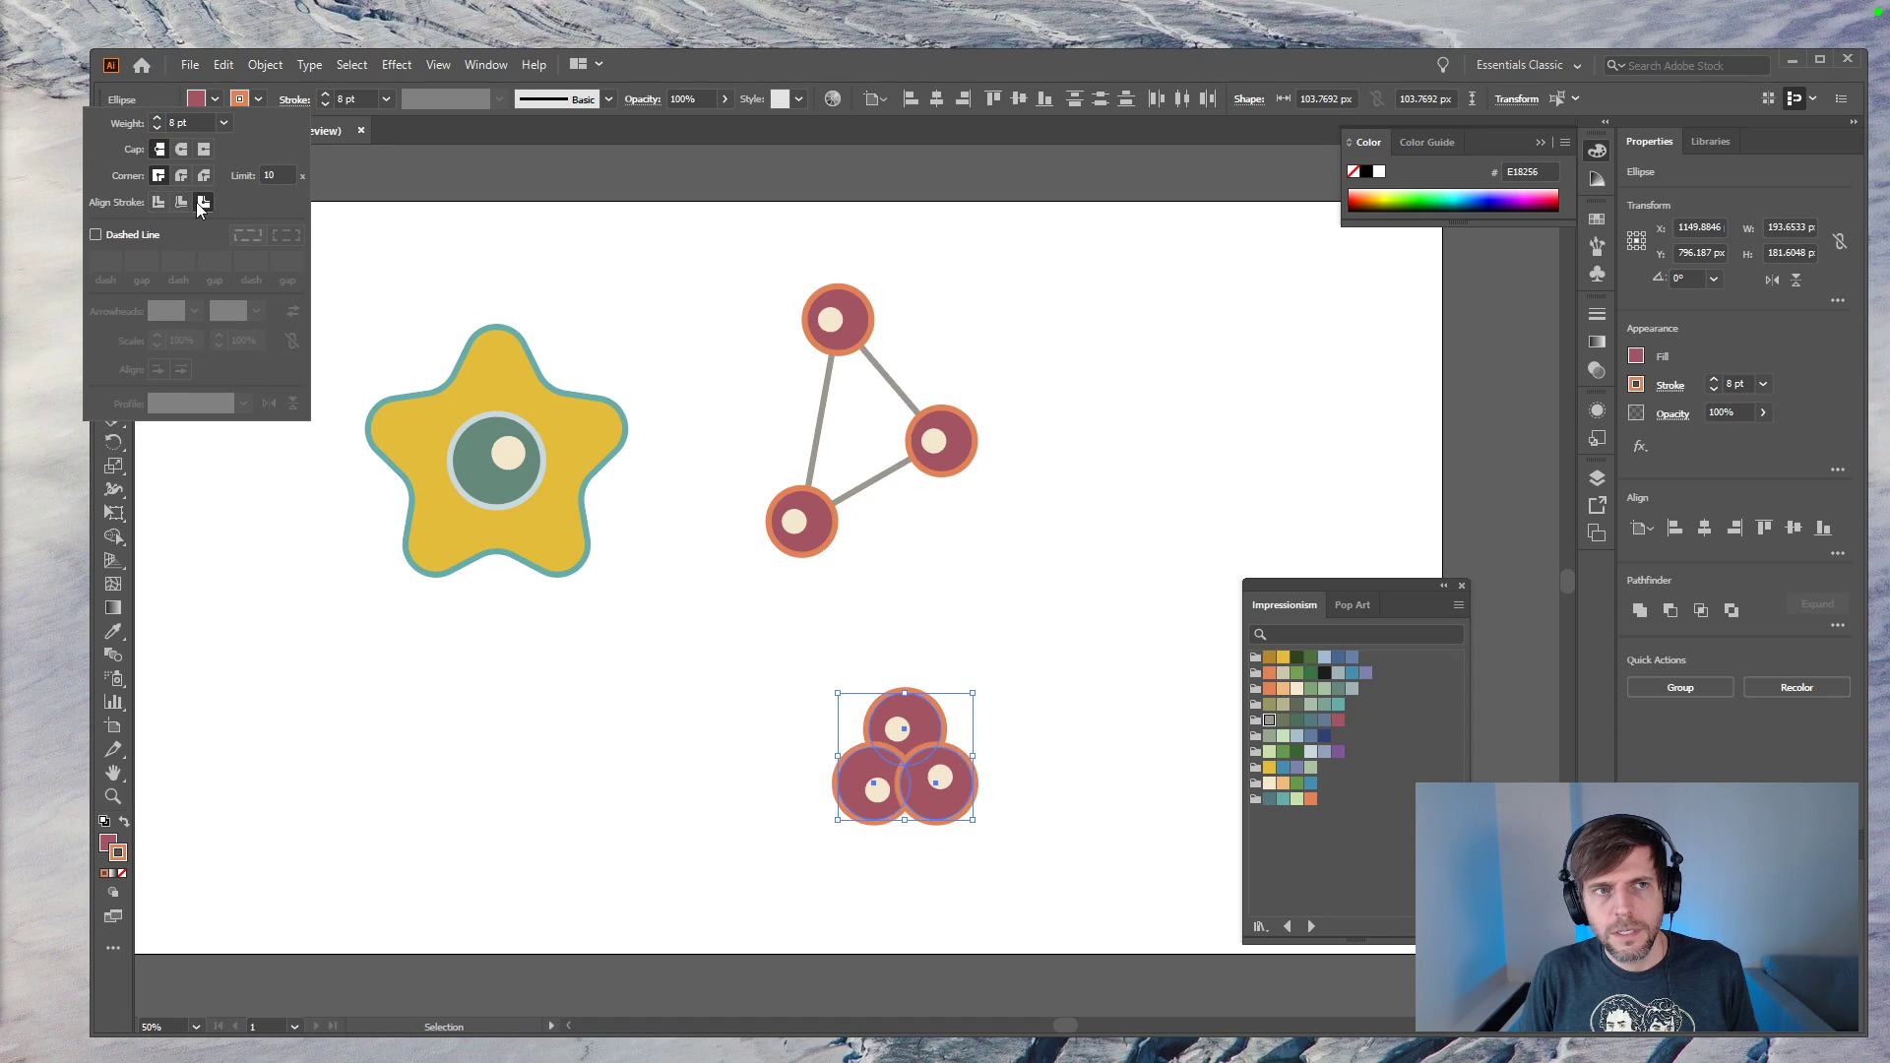
pyautogui.click(183, 203)
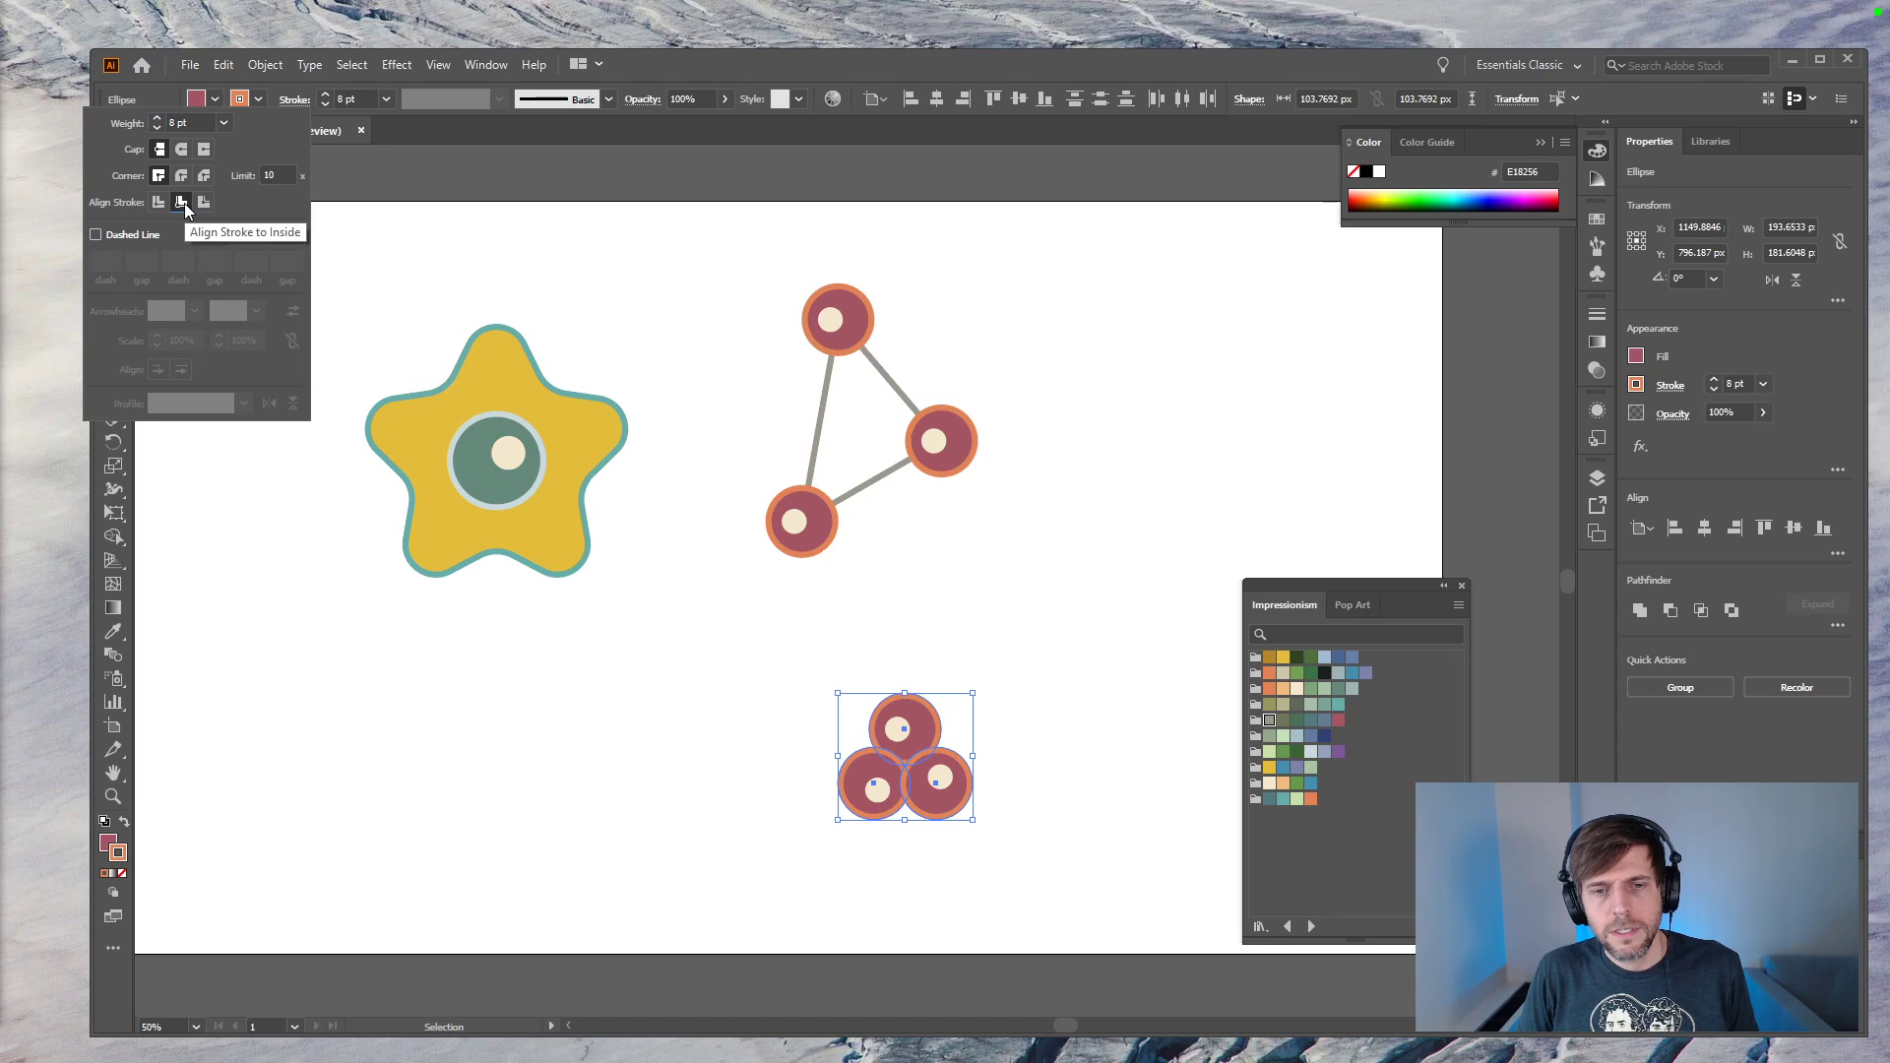
pyautogui.press('Escape')
# Step: Remove the two rotated copies so only the duplicated circle pair remains
pyautogui.press('a')
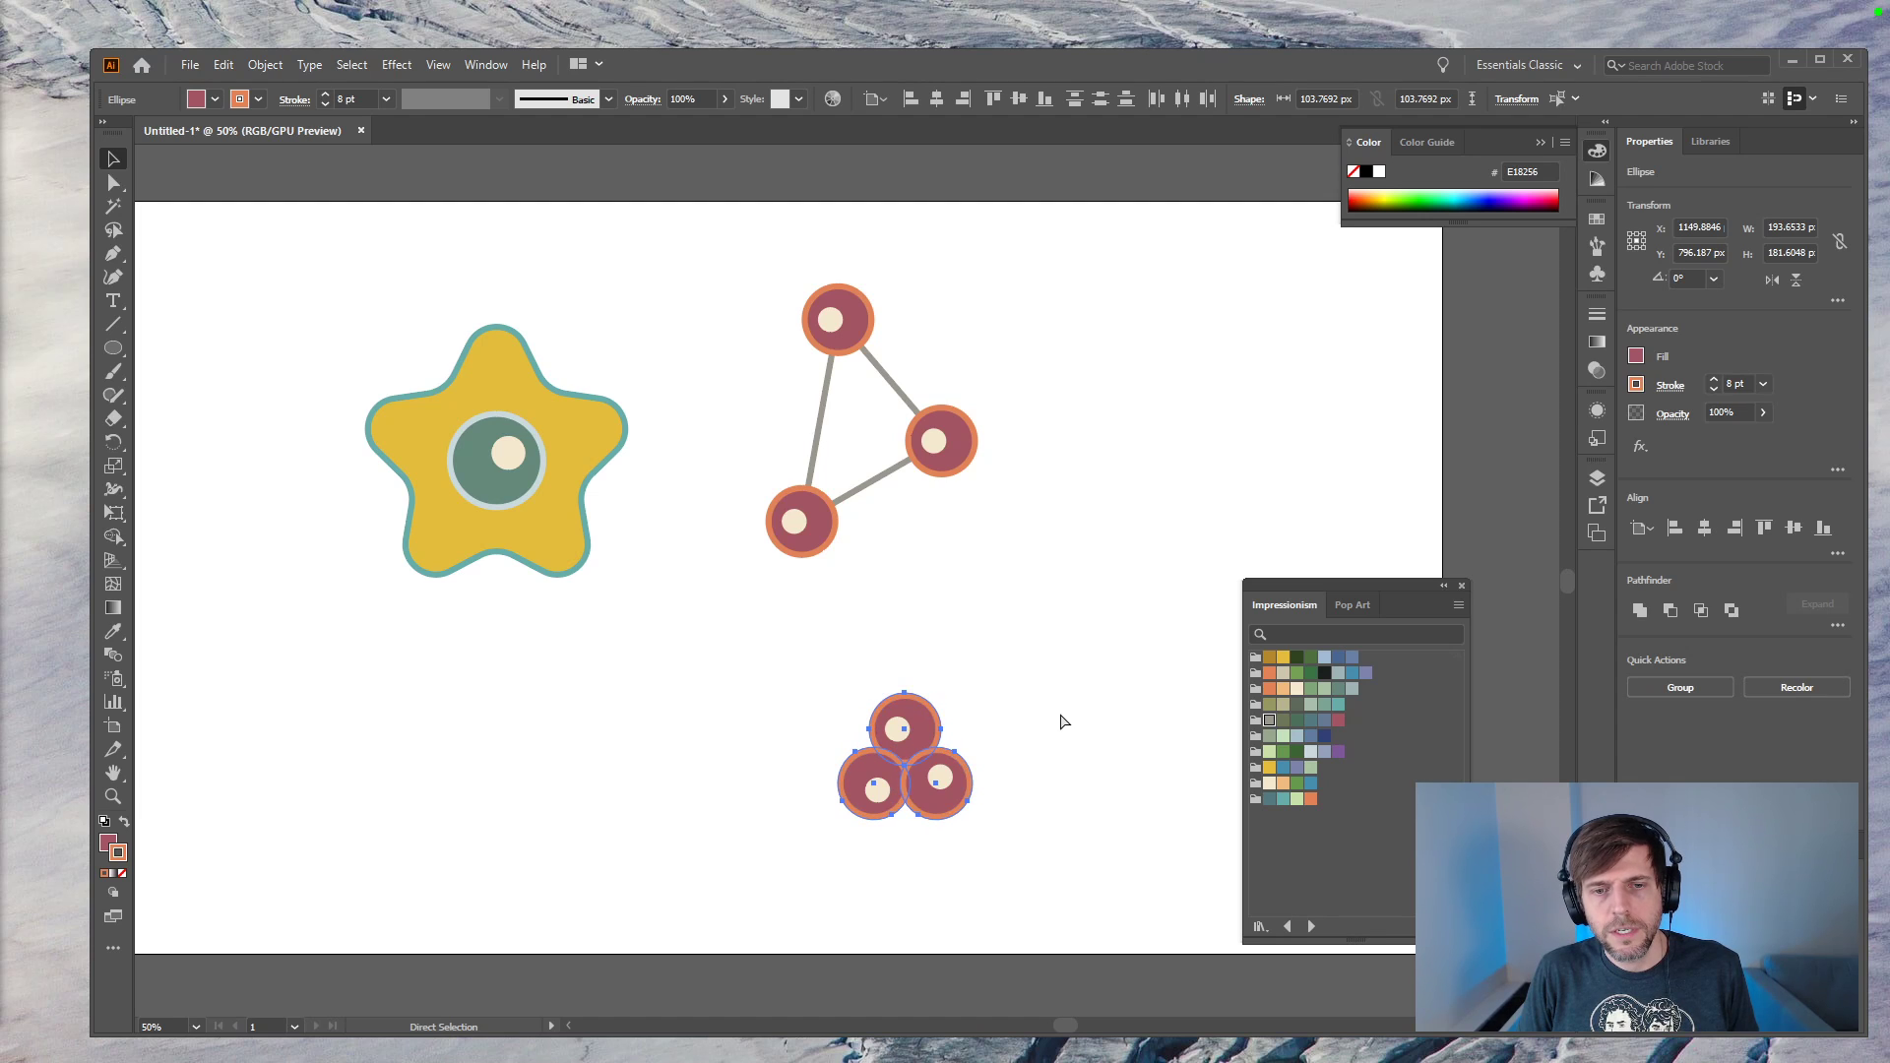
pyautogui.press('Delete')
pyautogui.press('Delete')
pyautogui.press('v')
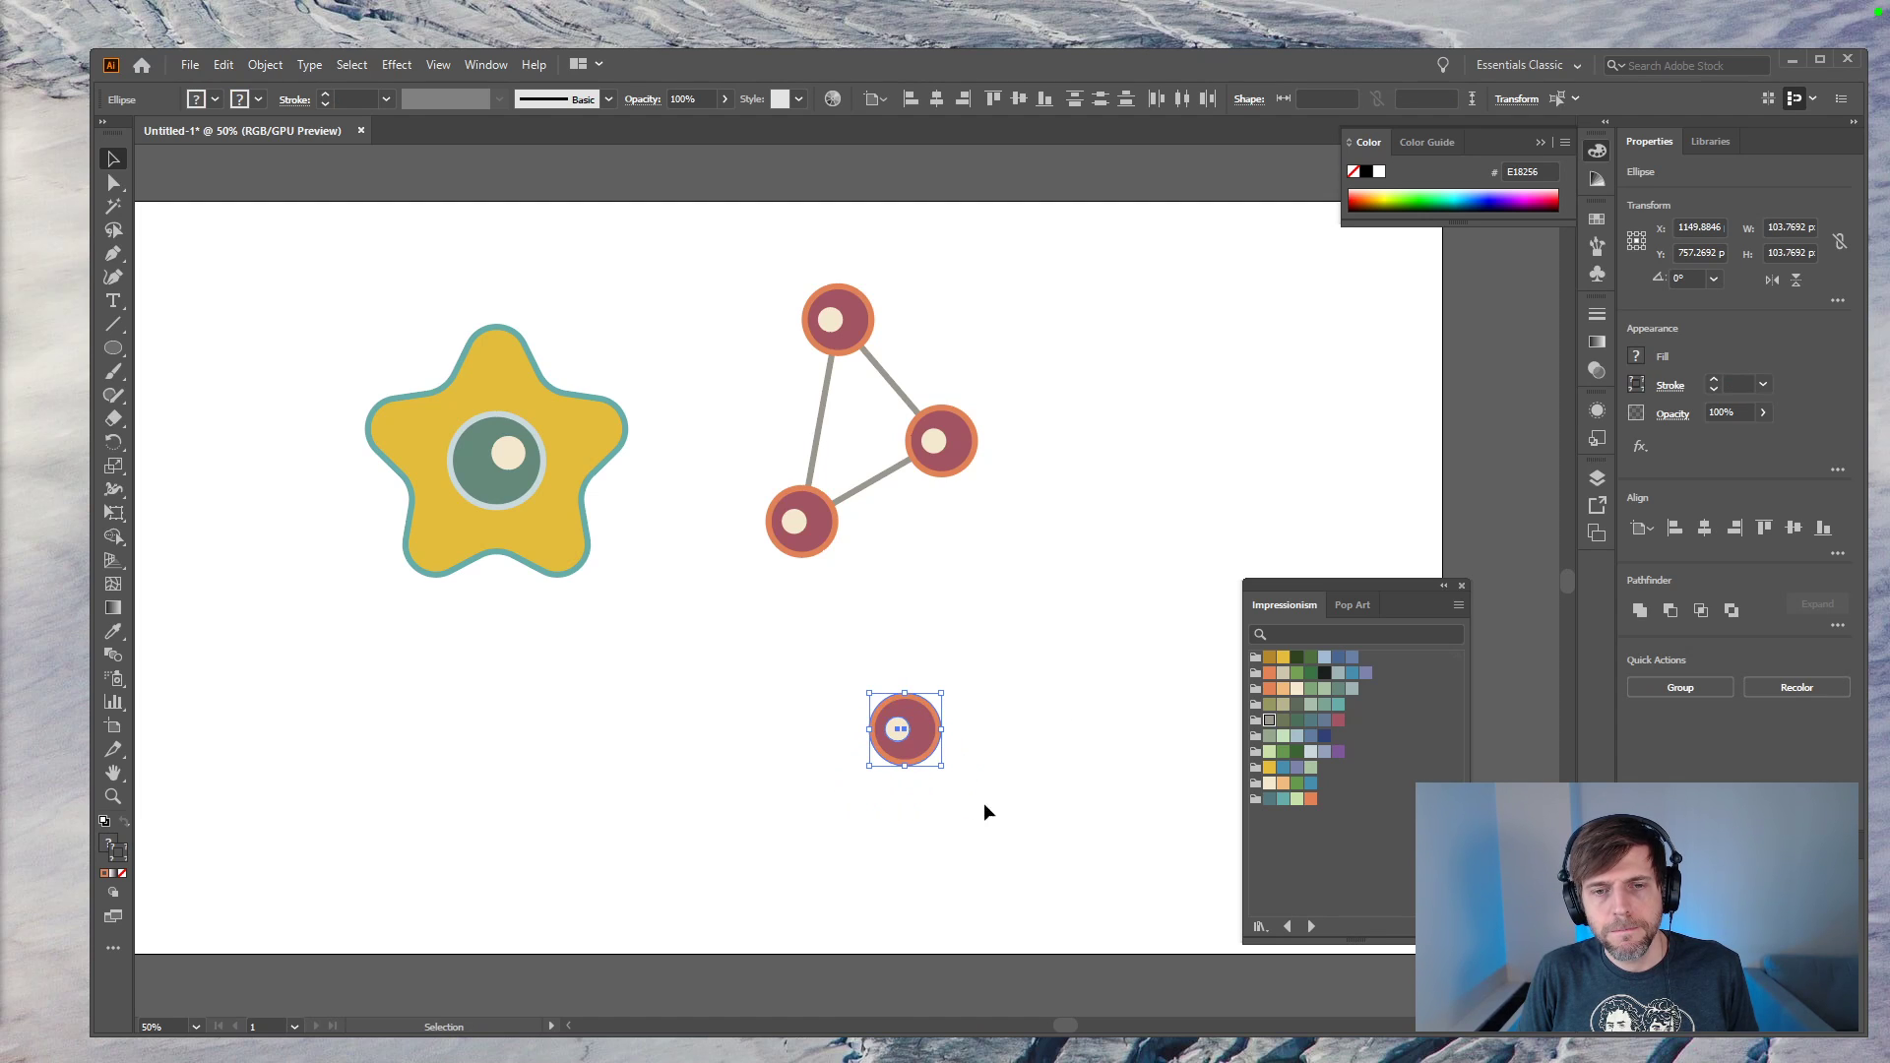
pyautogui.click(922, 754)
pyautogui.press('r')
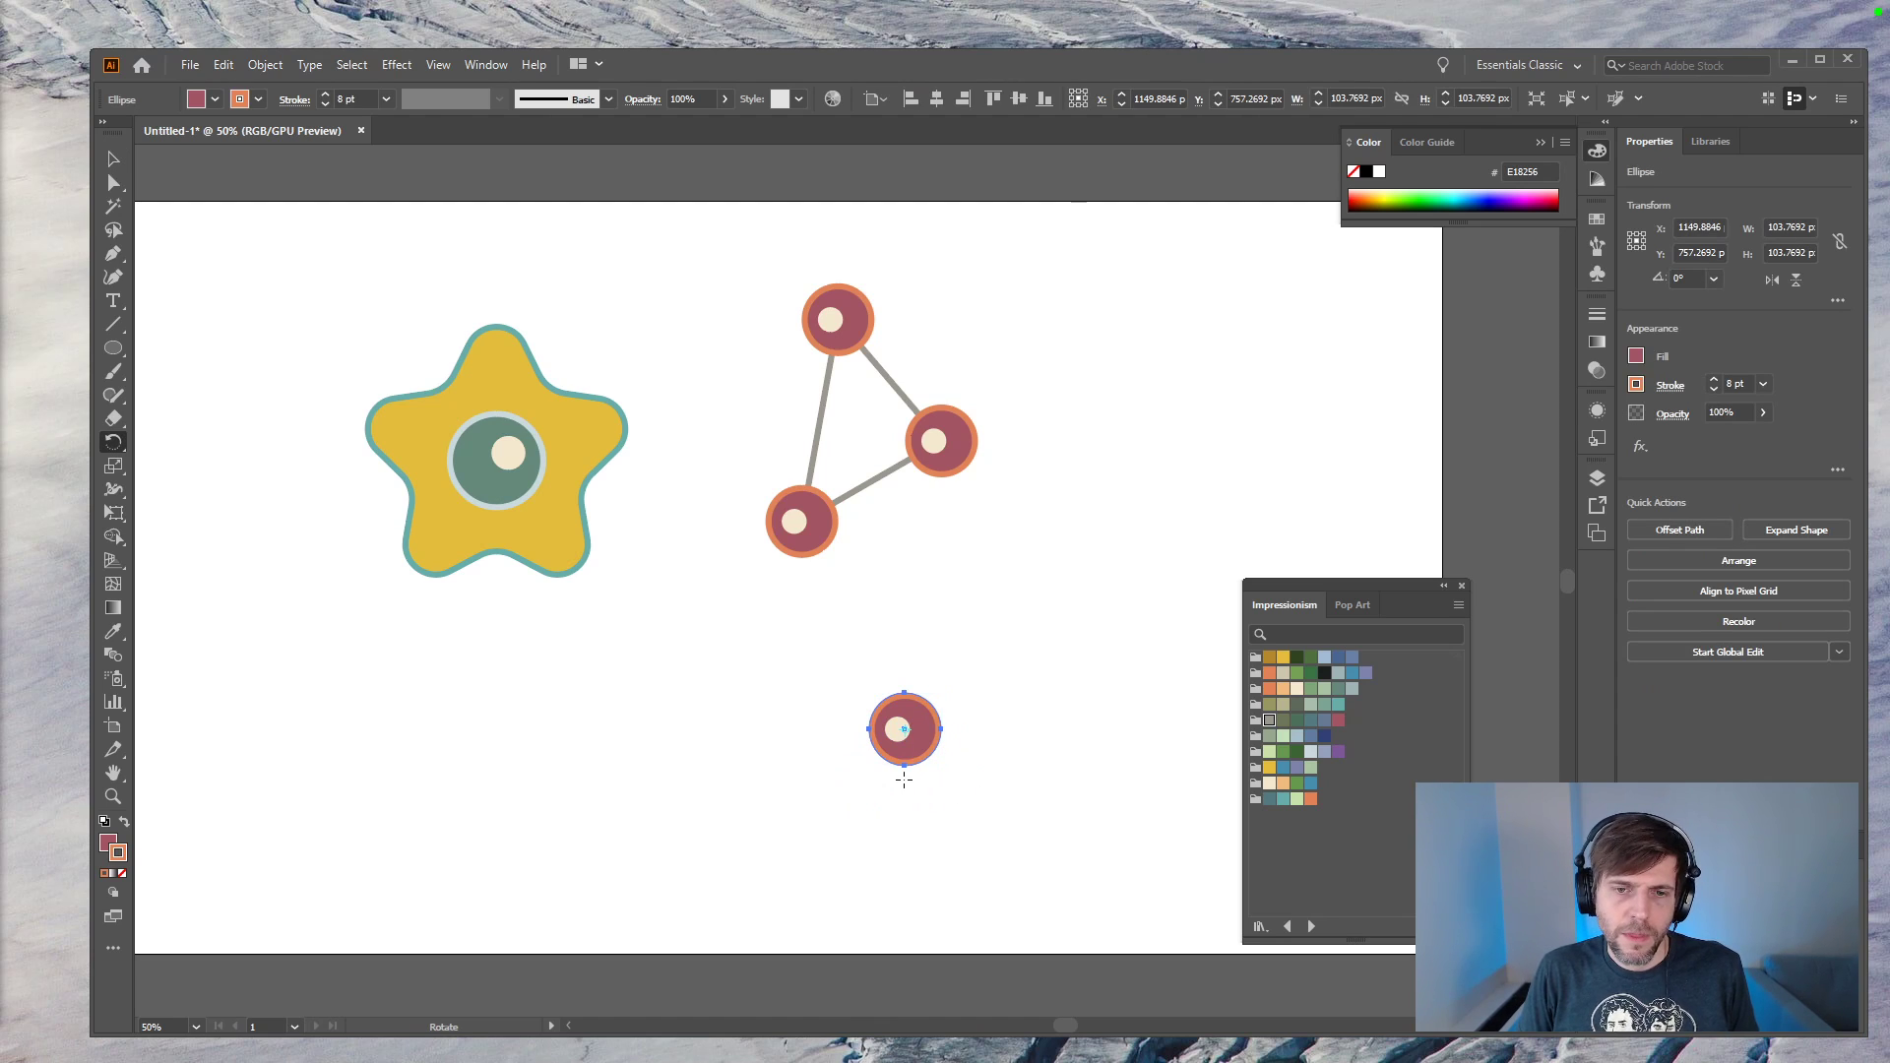
pyautogui.keyDown('alt'); pyautogui.click(904, 779); pyautogui.keyUp('alt')
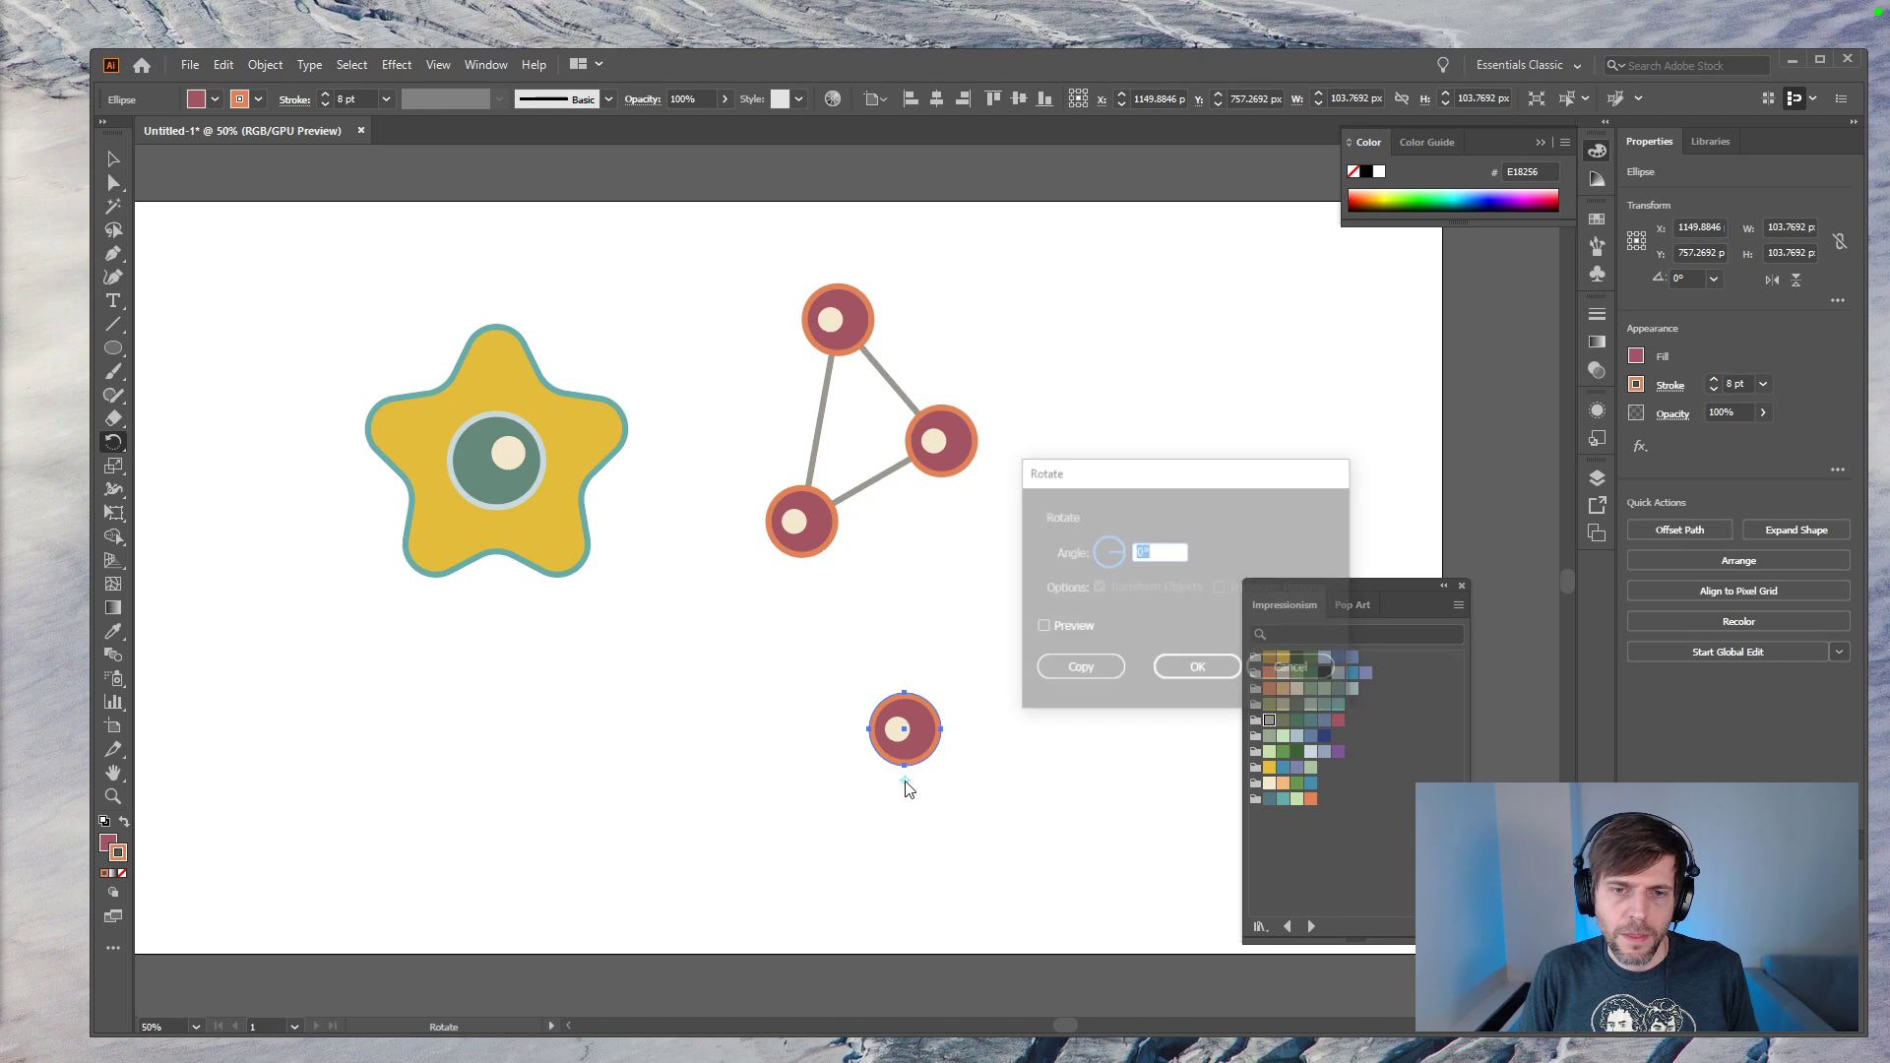
pyautogui.click(1080, 669)
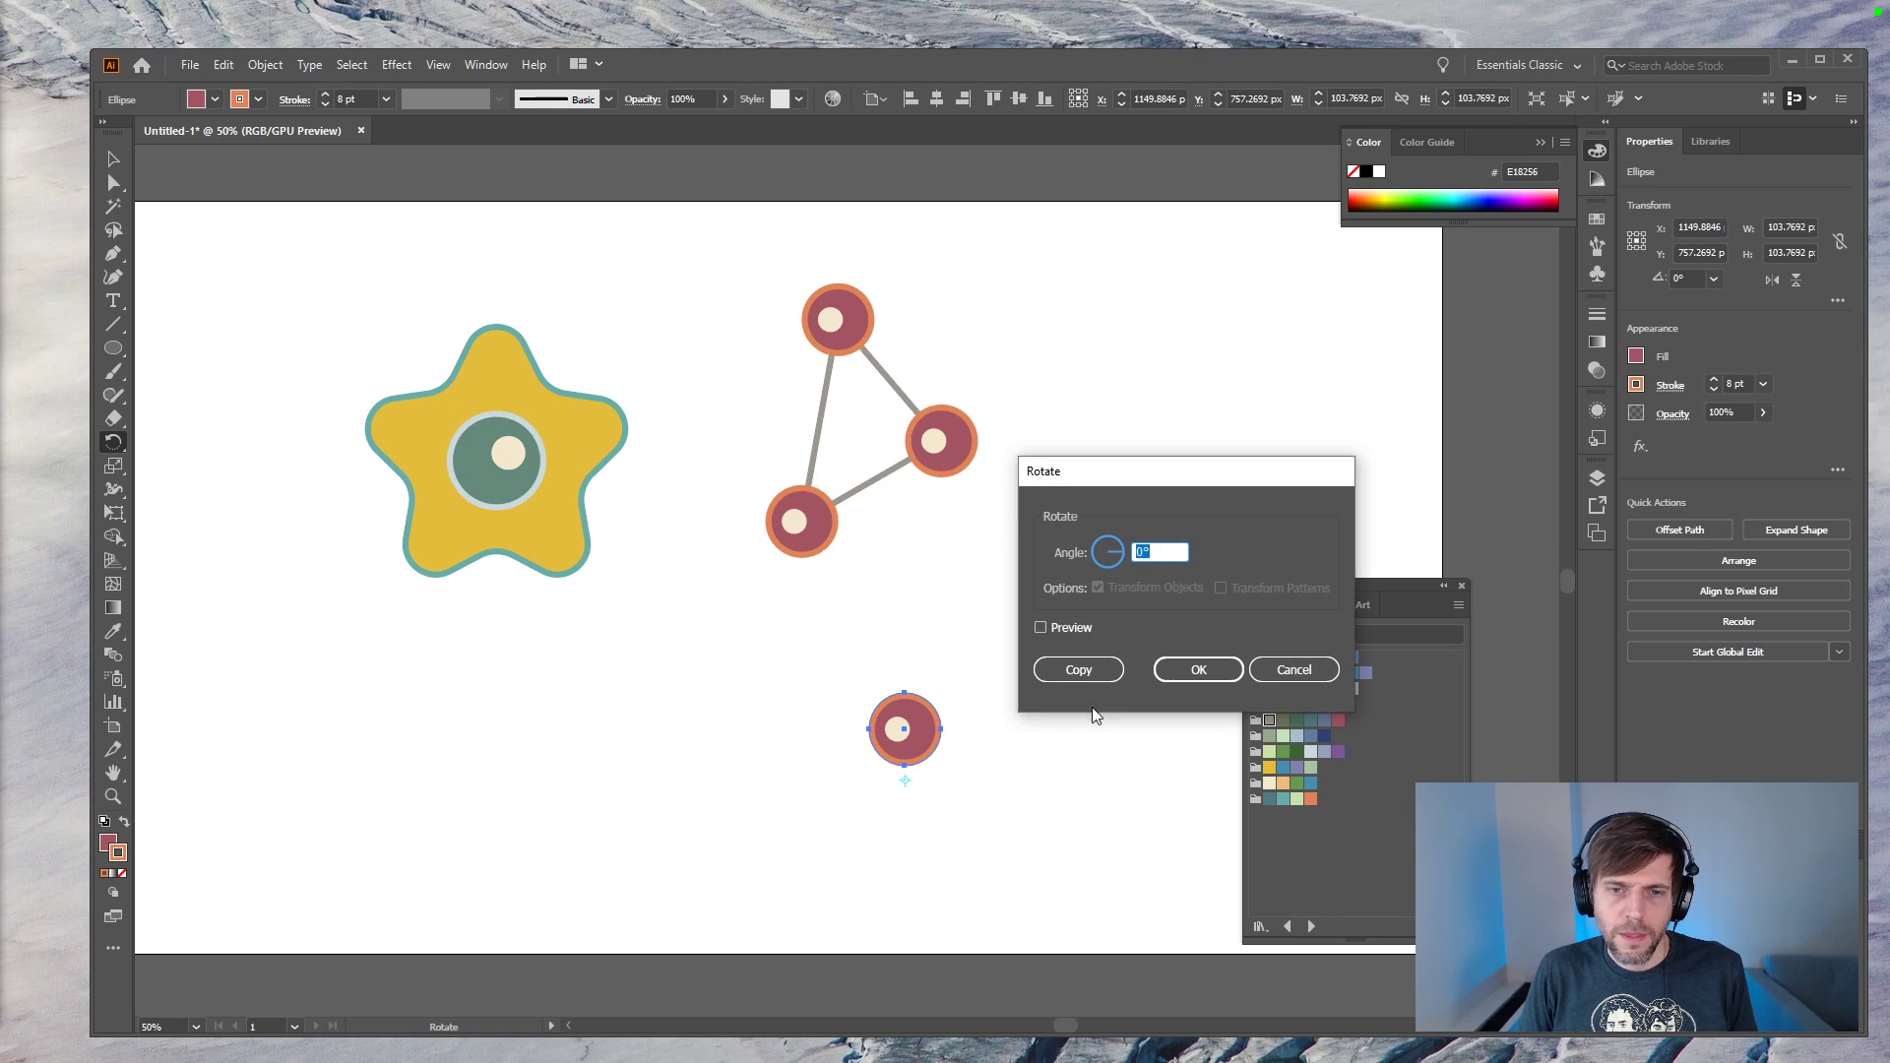
pyautogui.press('v')
pyautogui.click(880, 764)
pyautogui.press('m')
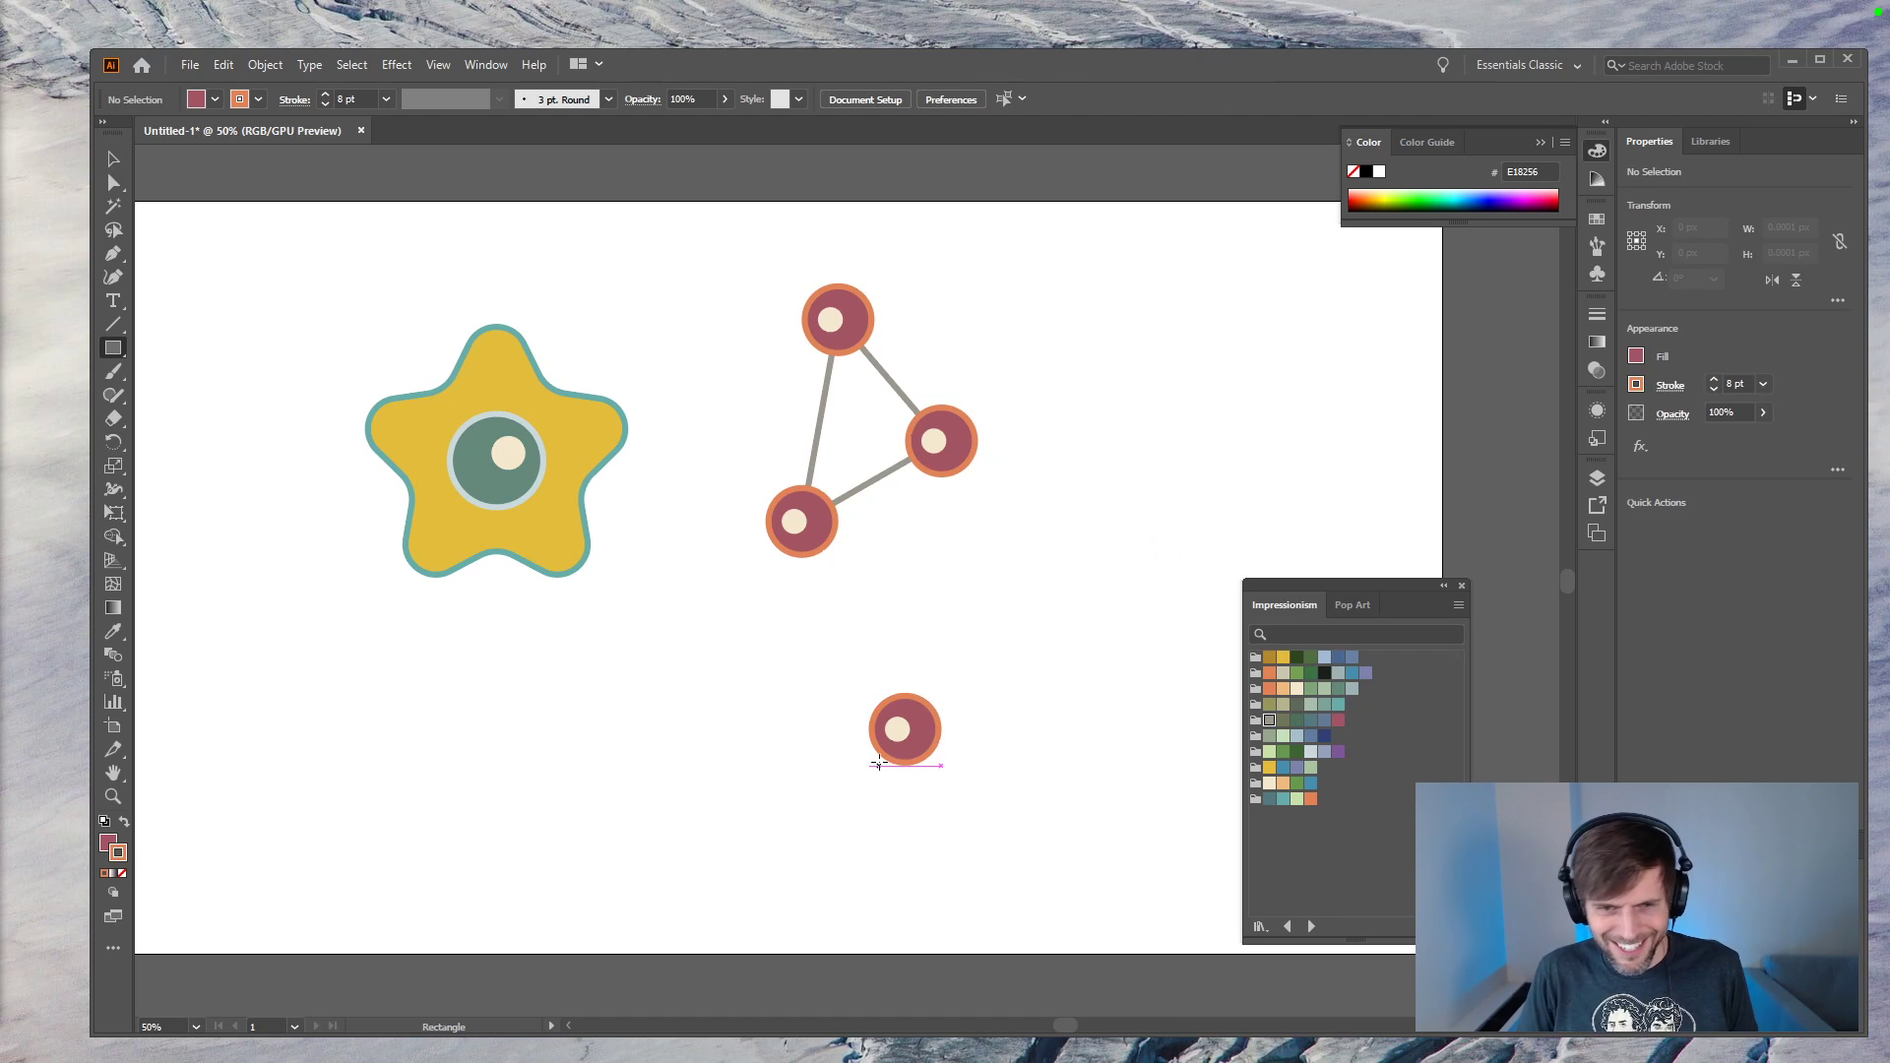
pyautogui.press('v')
# Step: Make a concentric copy of the duplicated dusty-red circle, enlarge it to about 244 px wide, and send it to the back
pyautogui.click(928, 738)
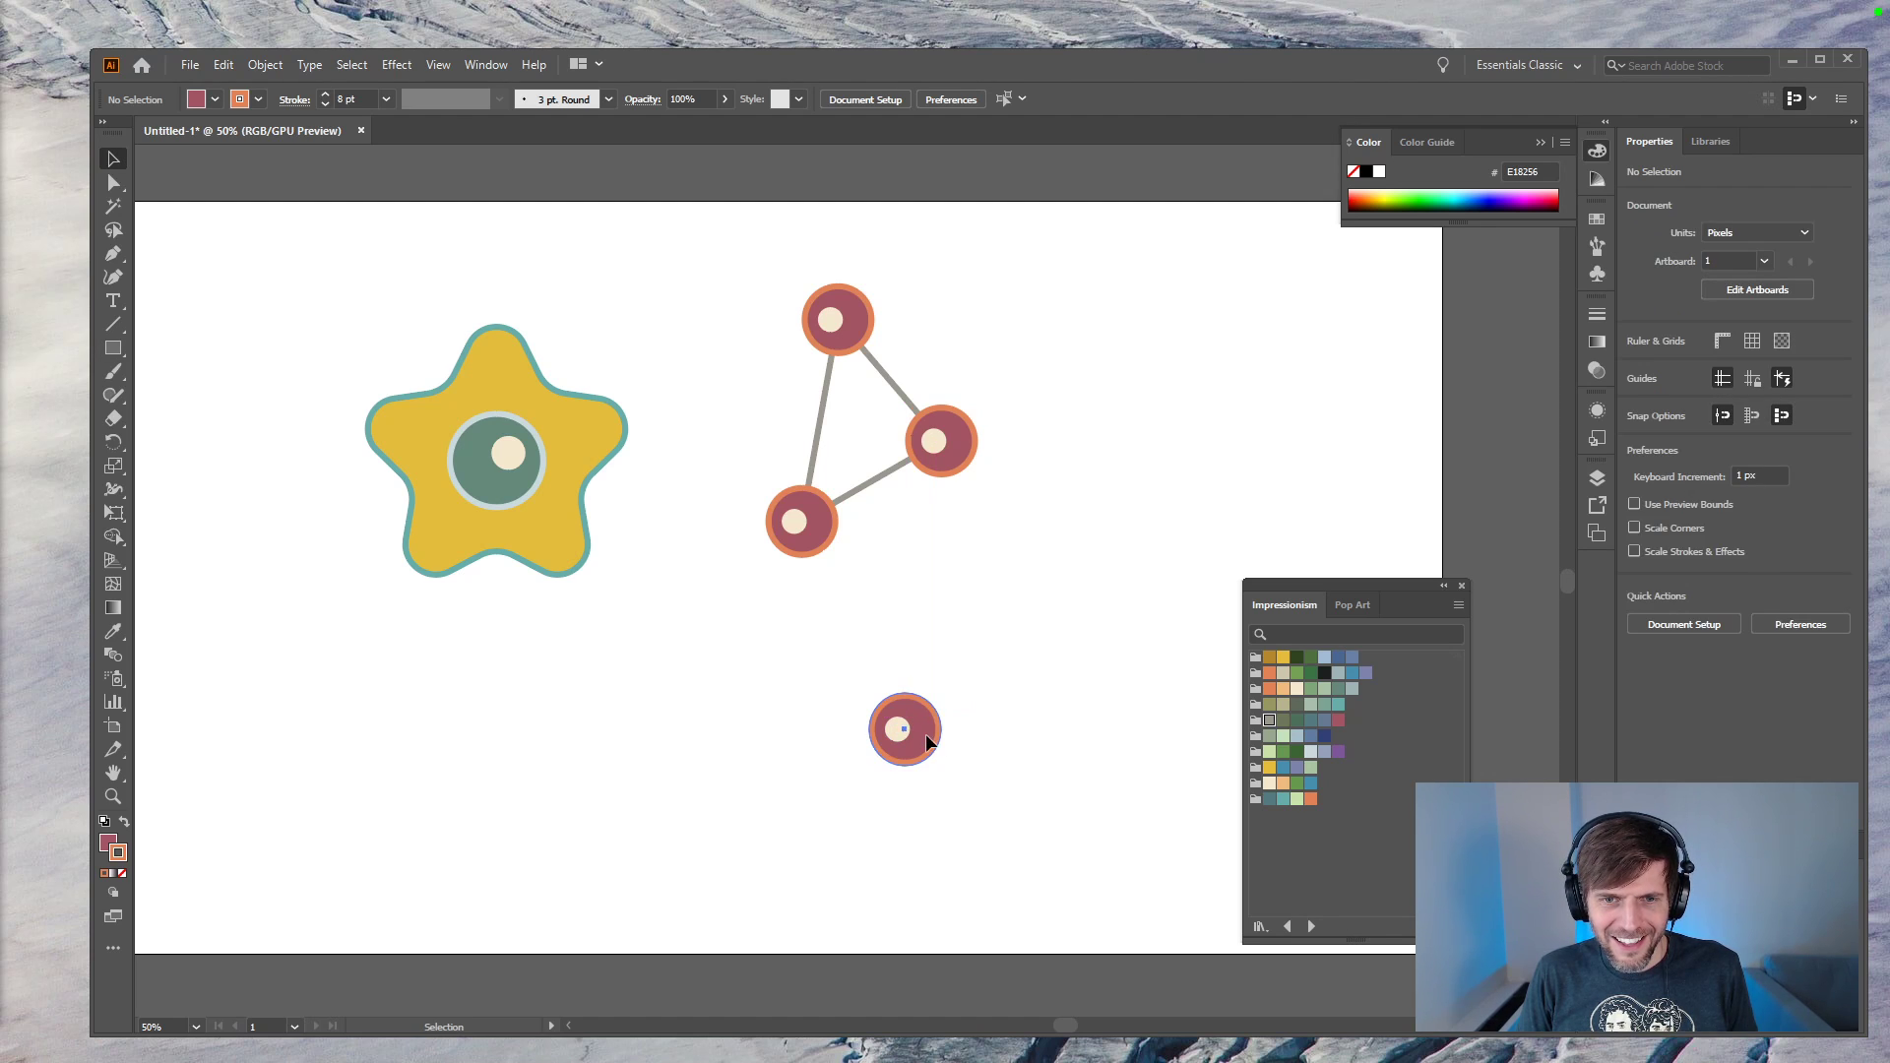
pyautogui.press('v')
pyautogui.moveTo(940, 694); pyautogui.dragTo(1022, 597)
pyautogui.hotkey('ctrl', 'shift', '[')
pyautogui.moveTo(1025, 612); pyautogui.dragTo(990, 643)
pyautogui.click(1012, 810)
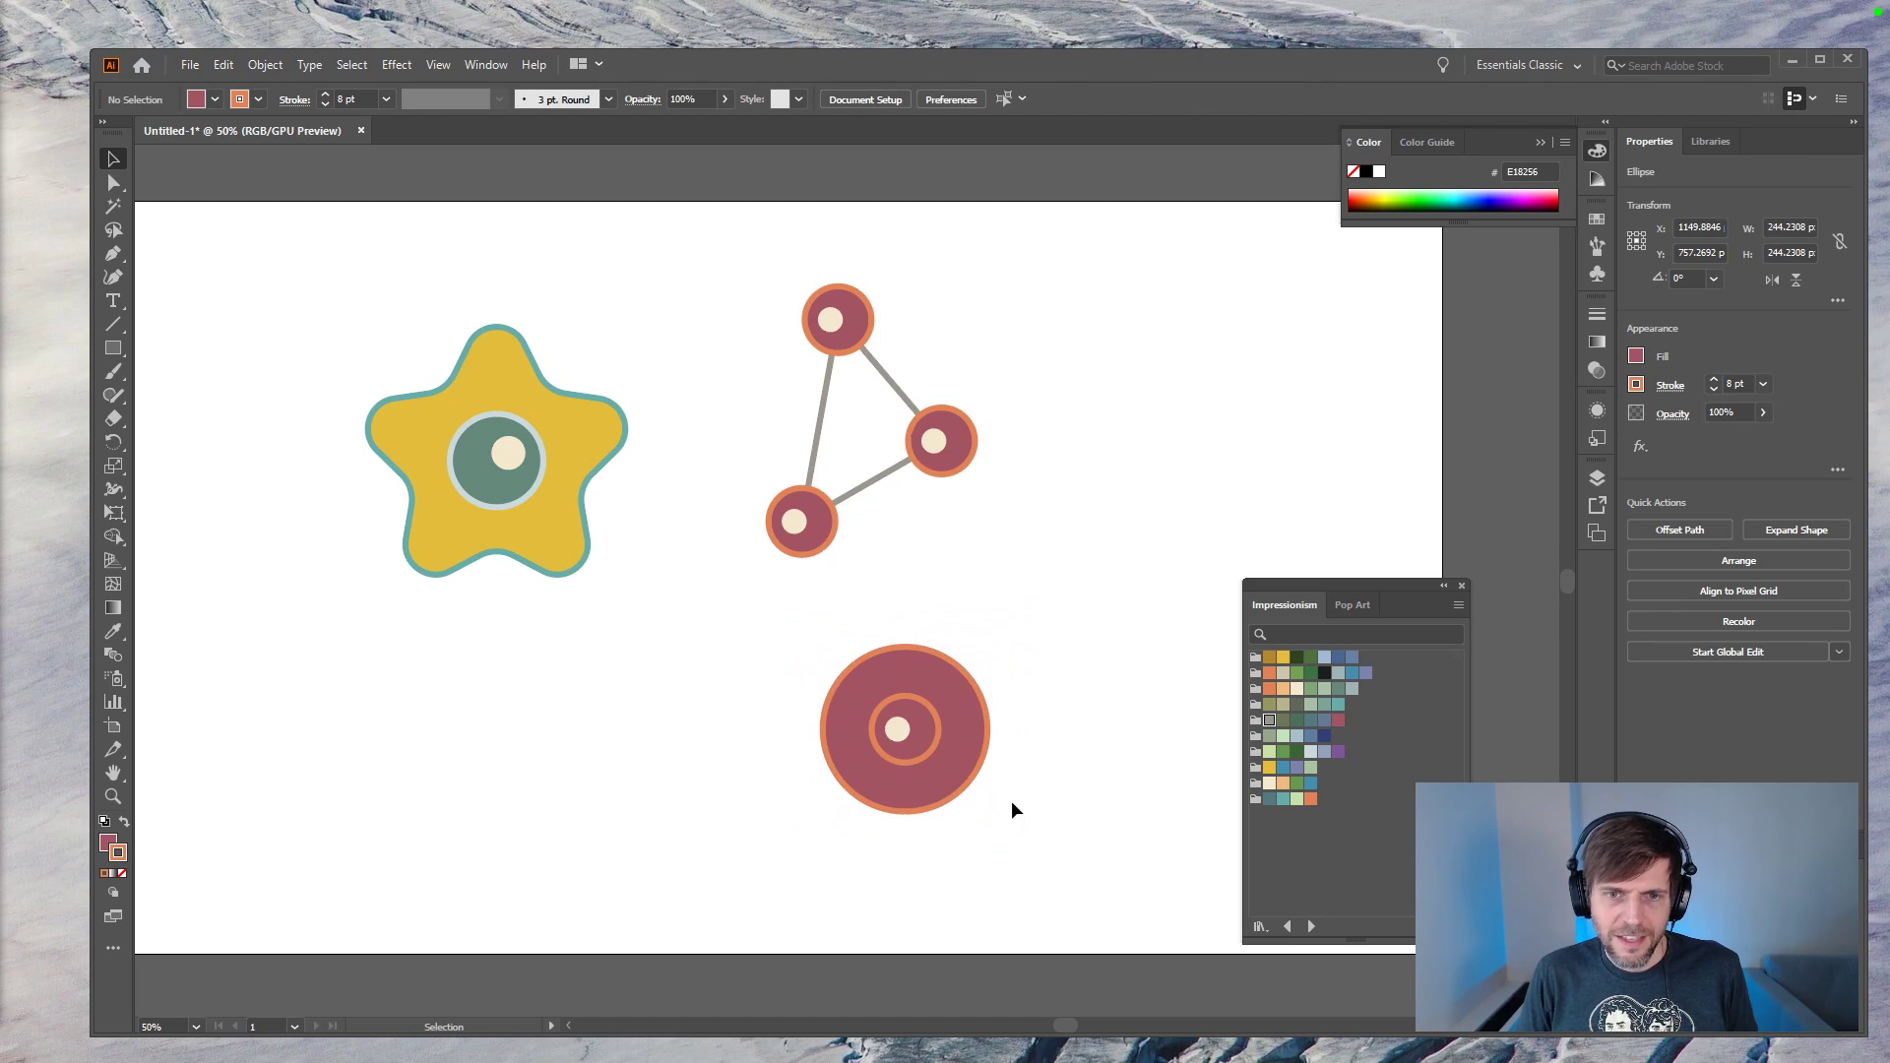
# Step: Give the large outer circle an Impressionism light orange fill and a green stroke (65994C), and deselect it
pyautogui.click(953, 752)
pyautogui.click(1324, 705)
pyautogui.press('x')
pyautogui.press('x')
pyautogui.click(1296, 783)
pyautogui.press('x')
pyautogui.click(1283, 783)
pyautogui.press('x')
pyautogui.click(1091, 712)
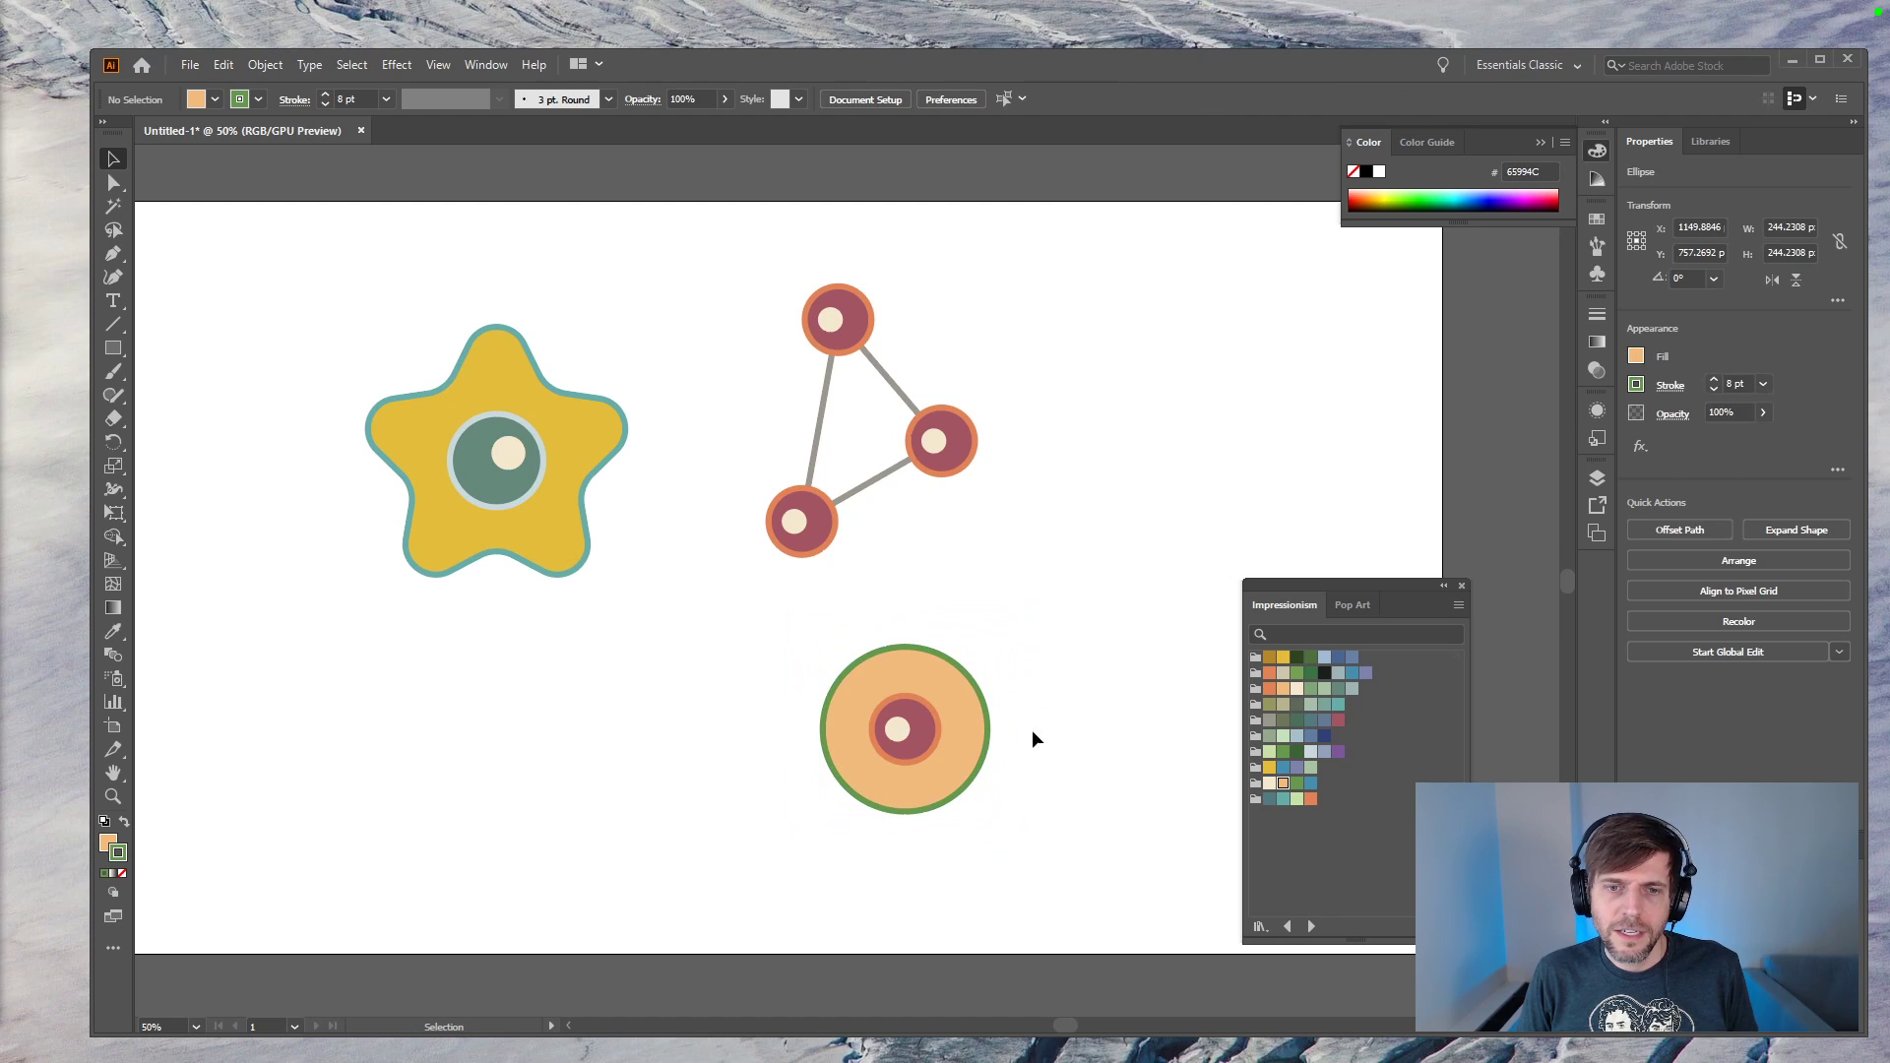
# Step: Give the middle circle an Impressionism blue stroke (478EB0) and a muted purple-blue fill (7E82AD), and deselect it
pyautogui.click(931, 734)
pyautogui.click(1353, 675)
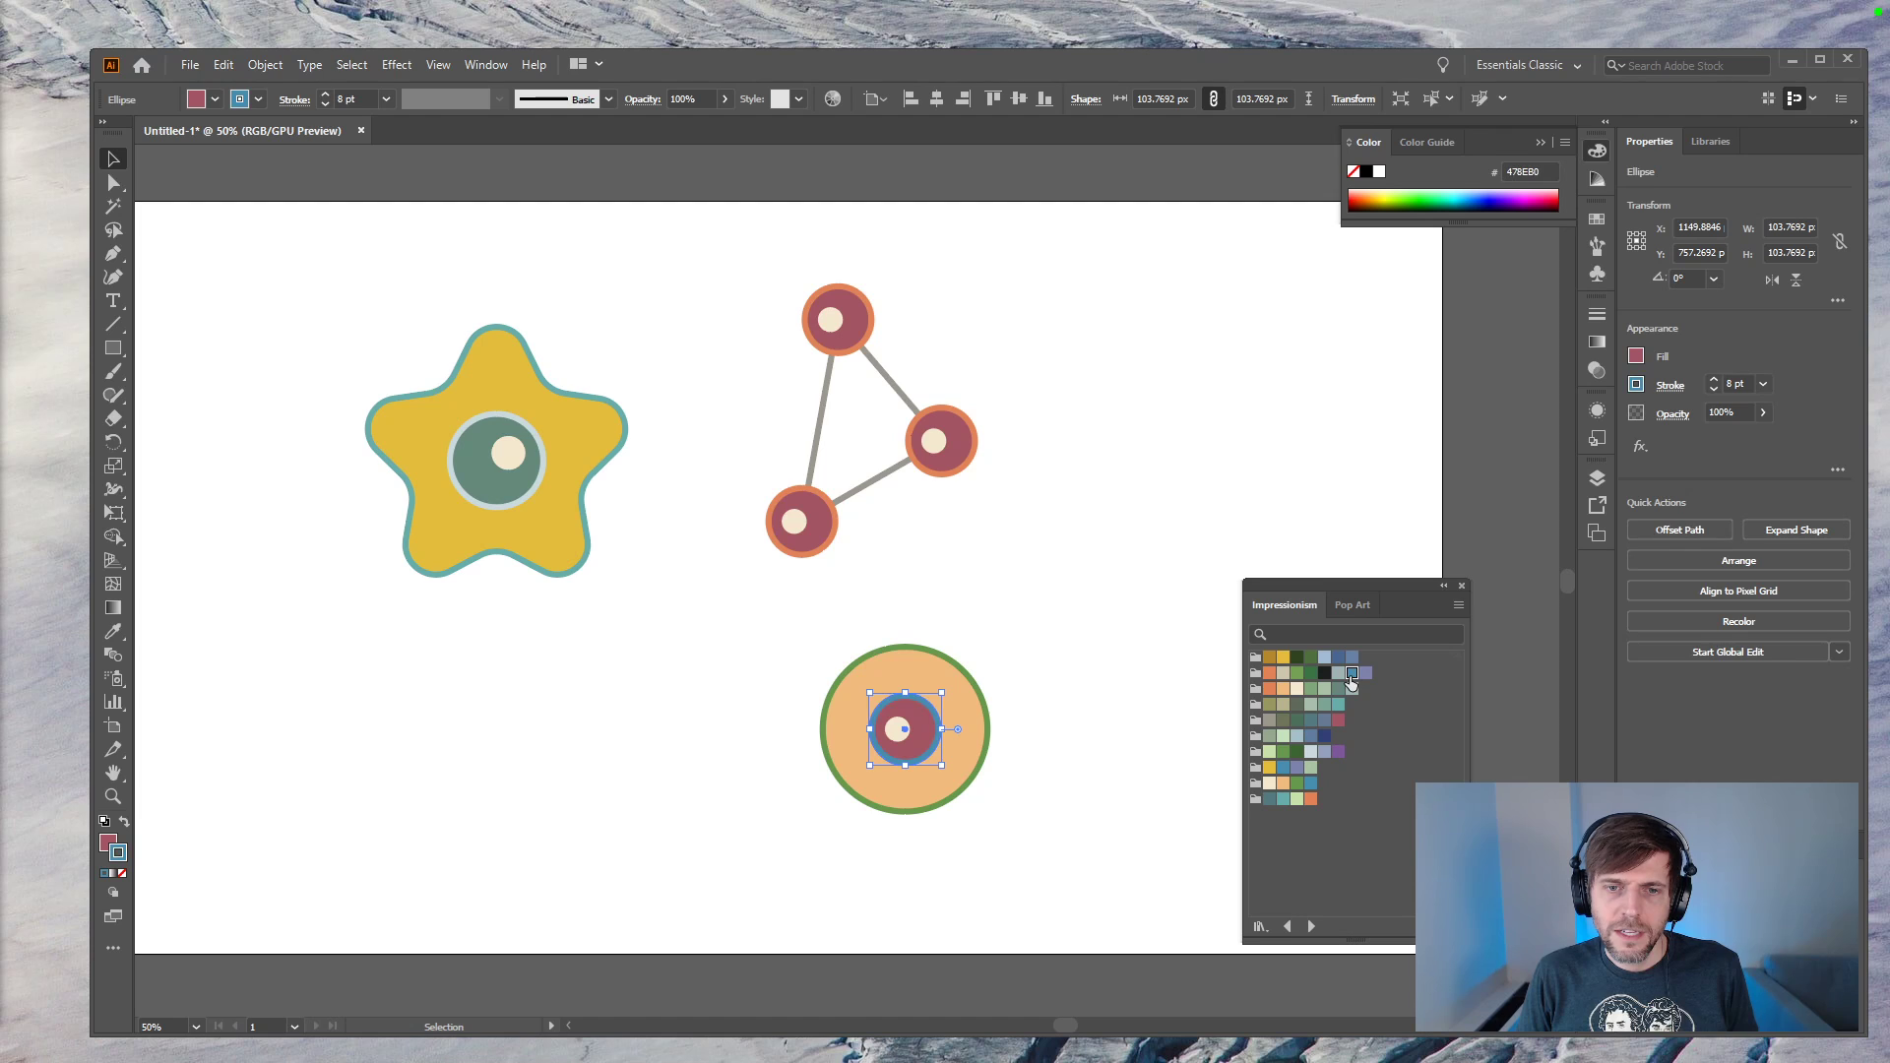
pyautogui.press('x')
pyautogui.click(1365, 673)
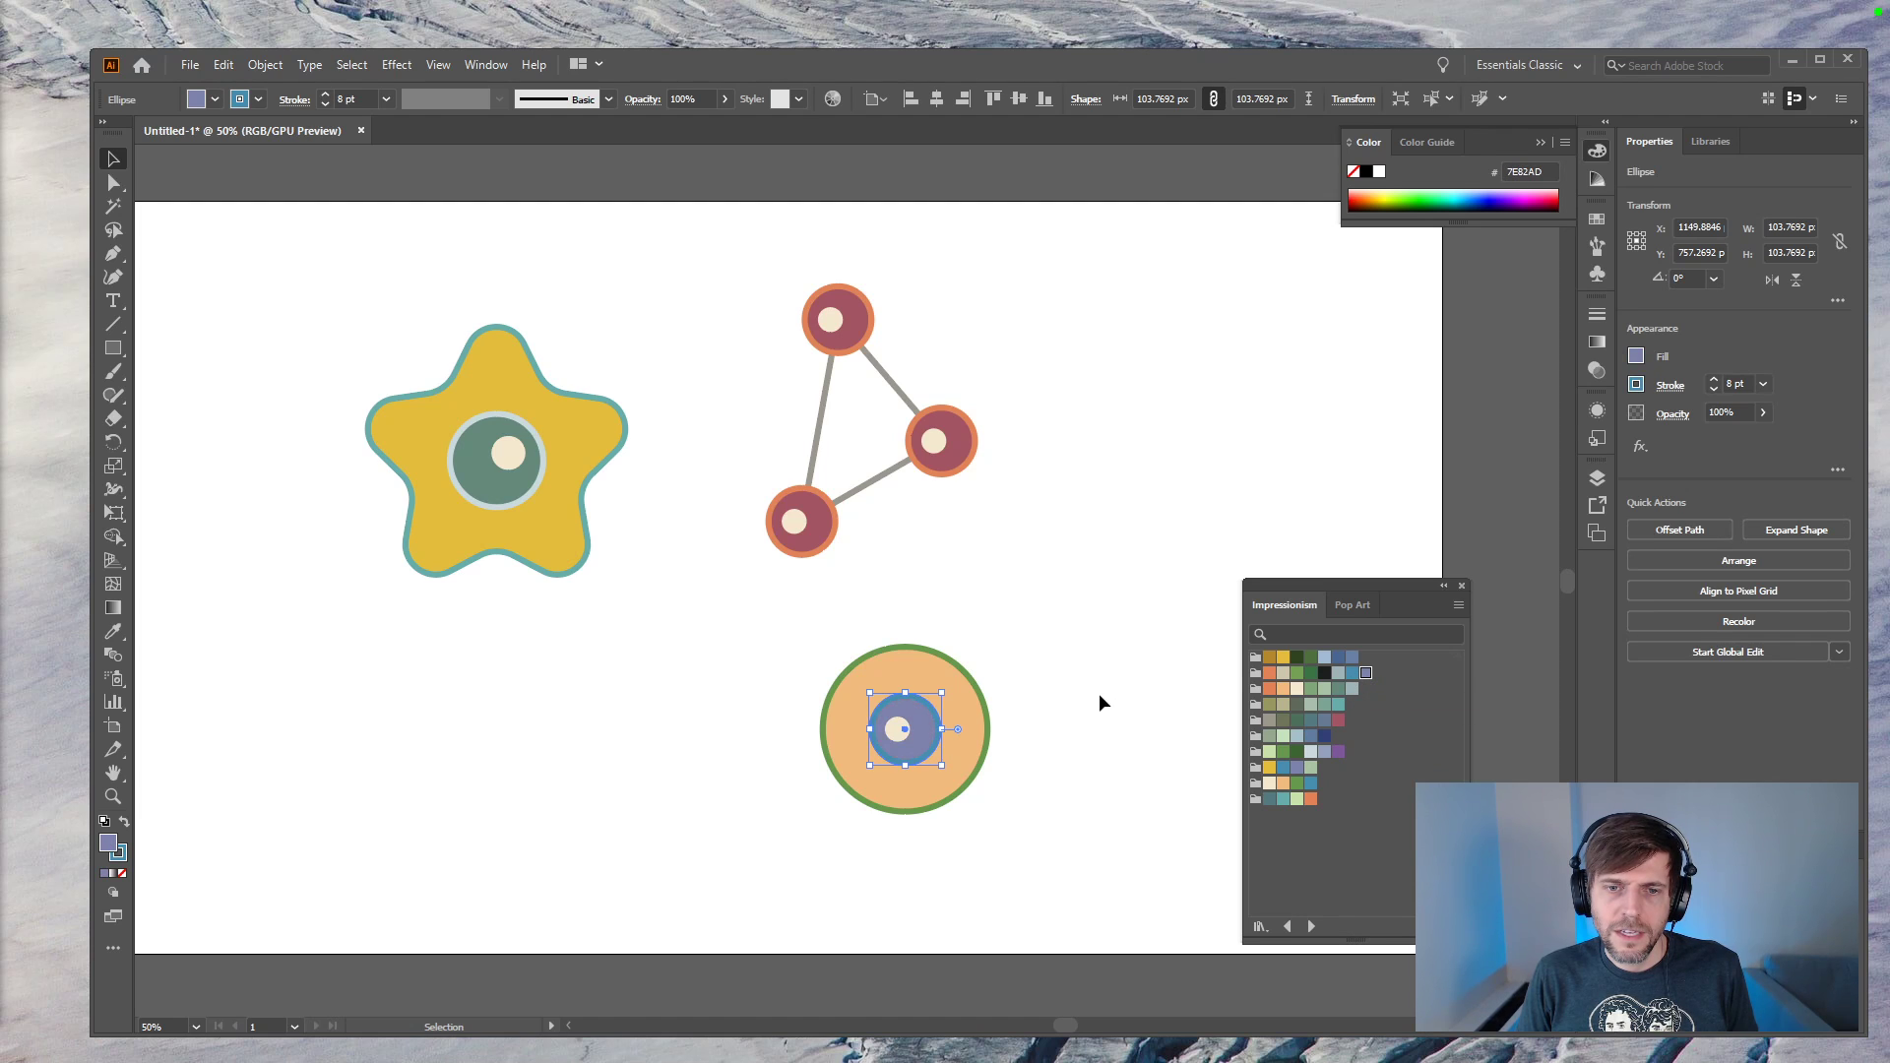
pyautogui.click(1099, 693)
# Step: Try Impressionism orange and pale green (CAE2AA) fills on the small off-centre dot inside the concentric circles, and deselect it
pyautogui.click(898, 729)
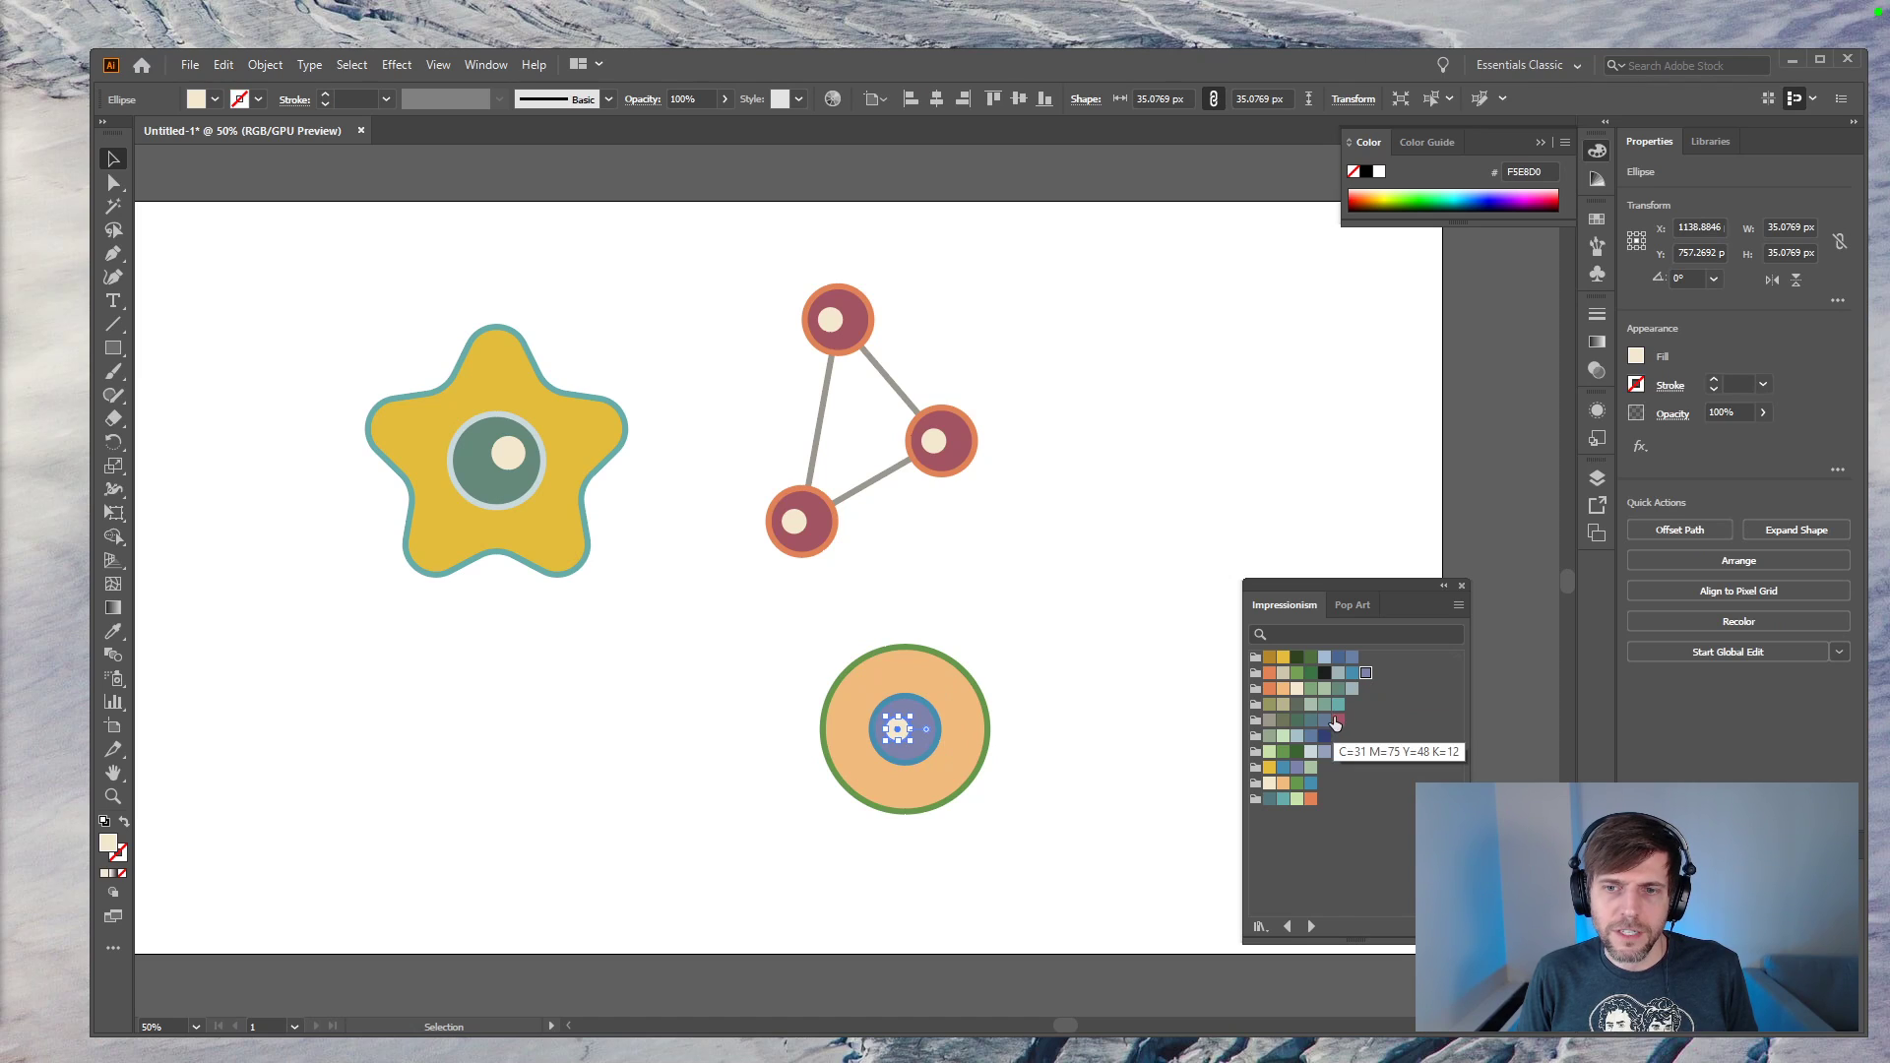
pyautogui.click(1283, 688)
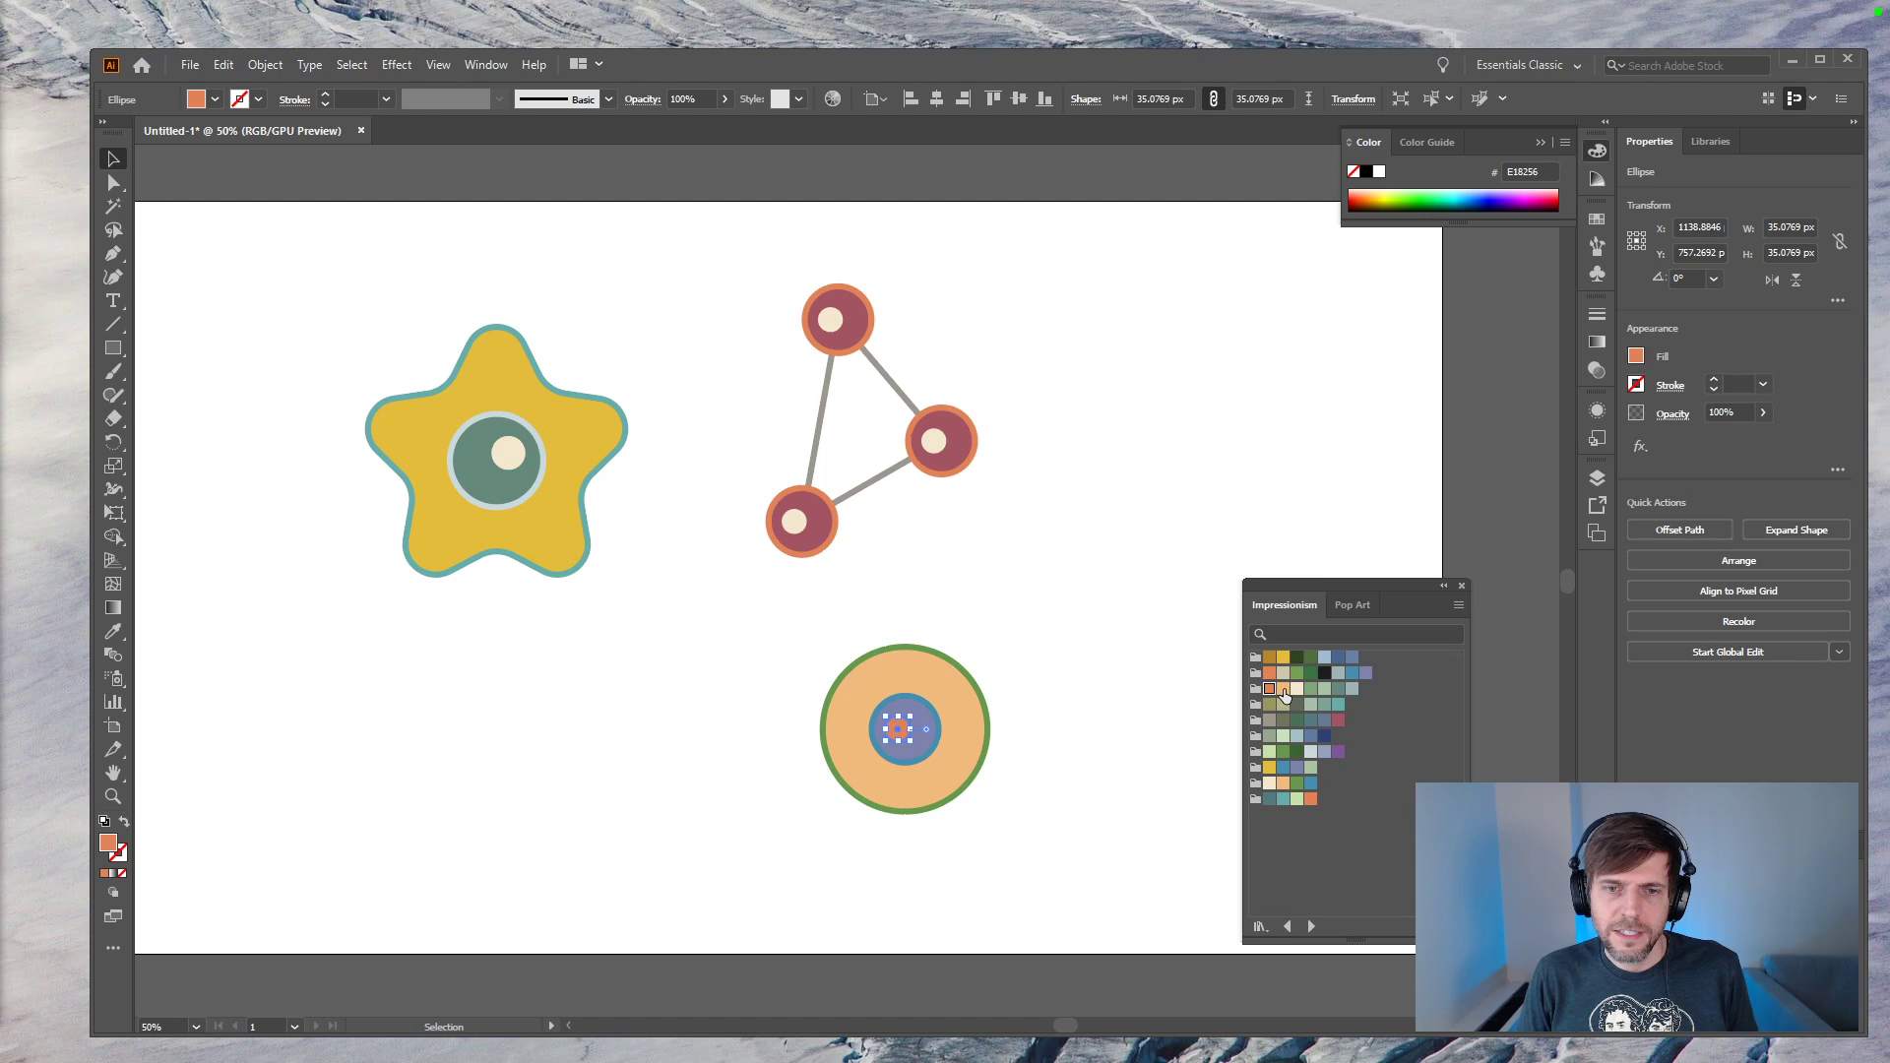
pyautogui.click(1296, 799)
pyautogui.click(978, 845)
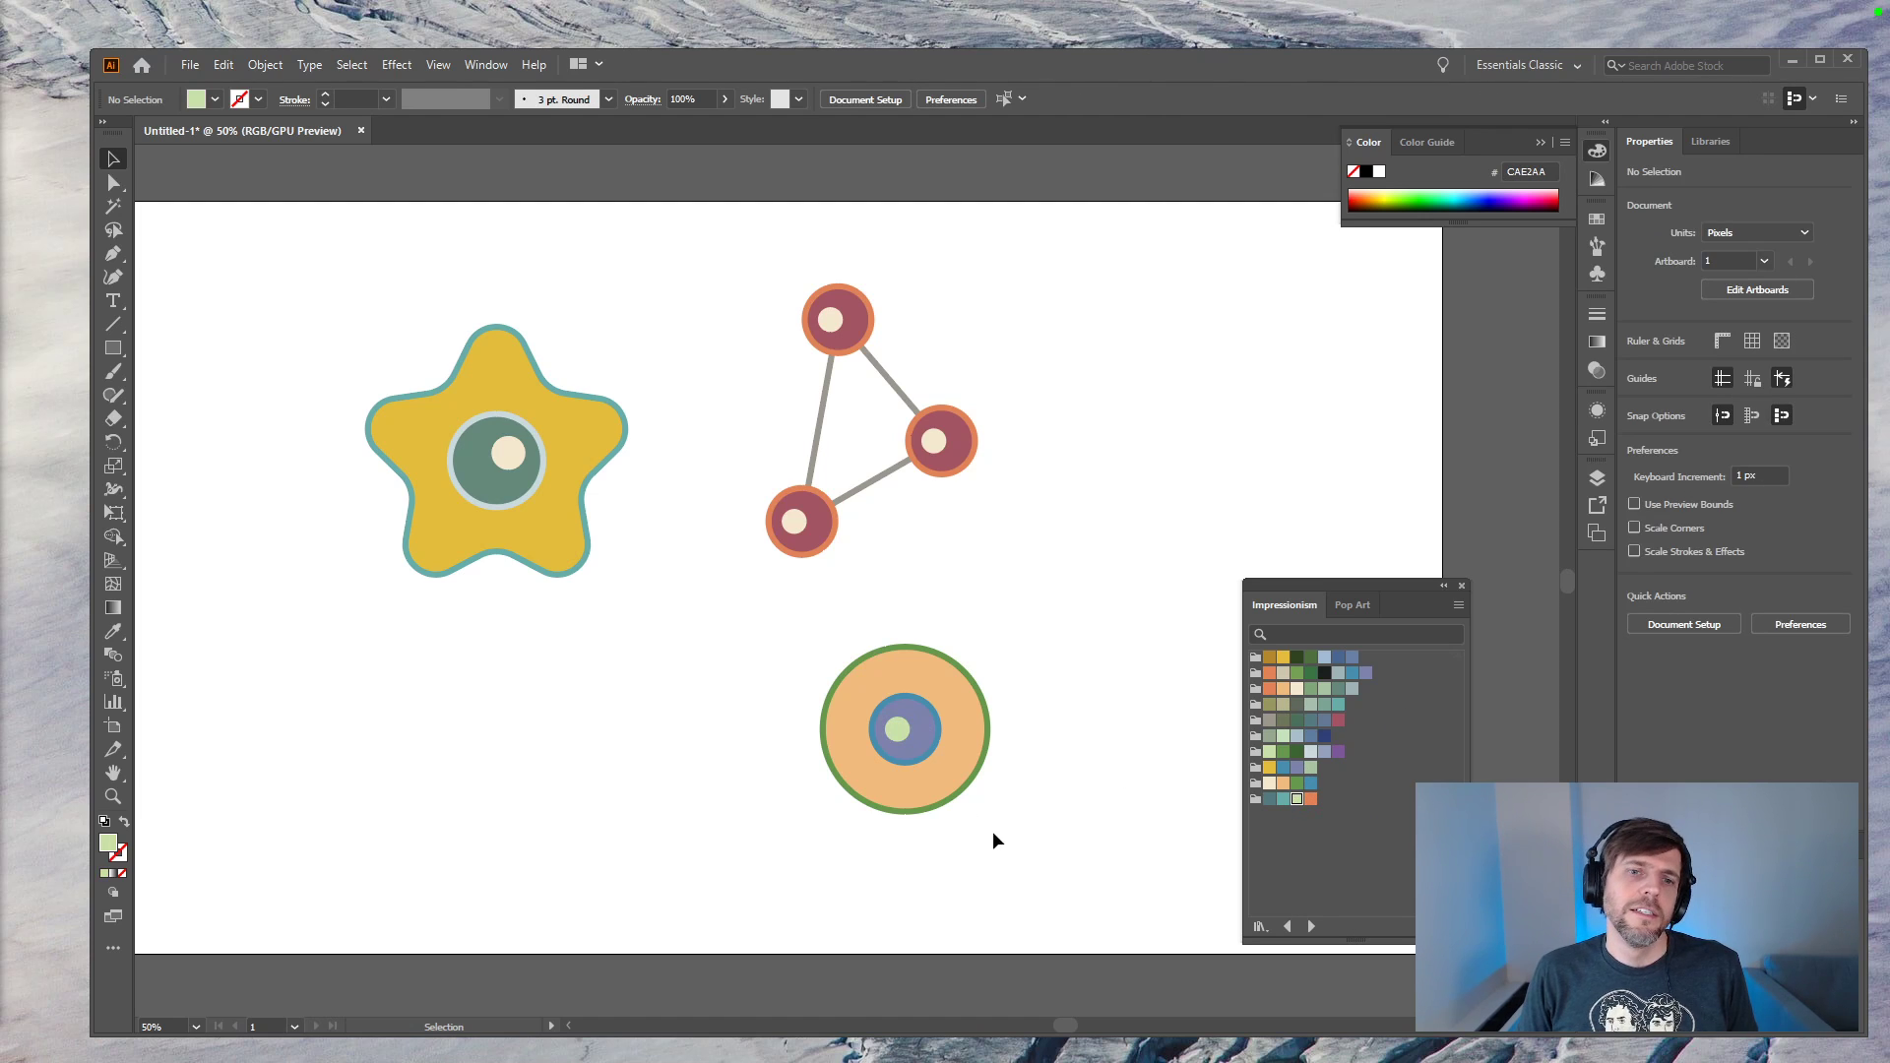
pyautogui.moveTo(1095, 641); pyautogui.dragTo(737, 833)
pyautogui.click(1049, 692)
pyautogui.moveTo(1051, 692); pyautogui.dragTo(776, 787)
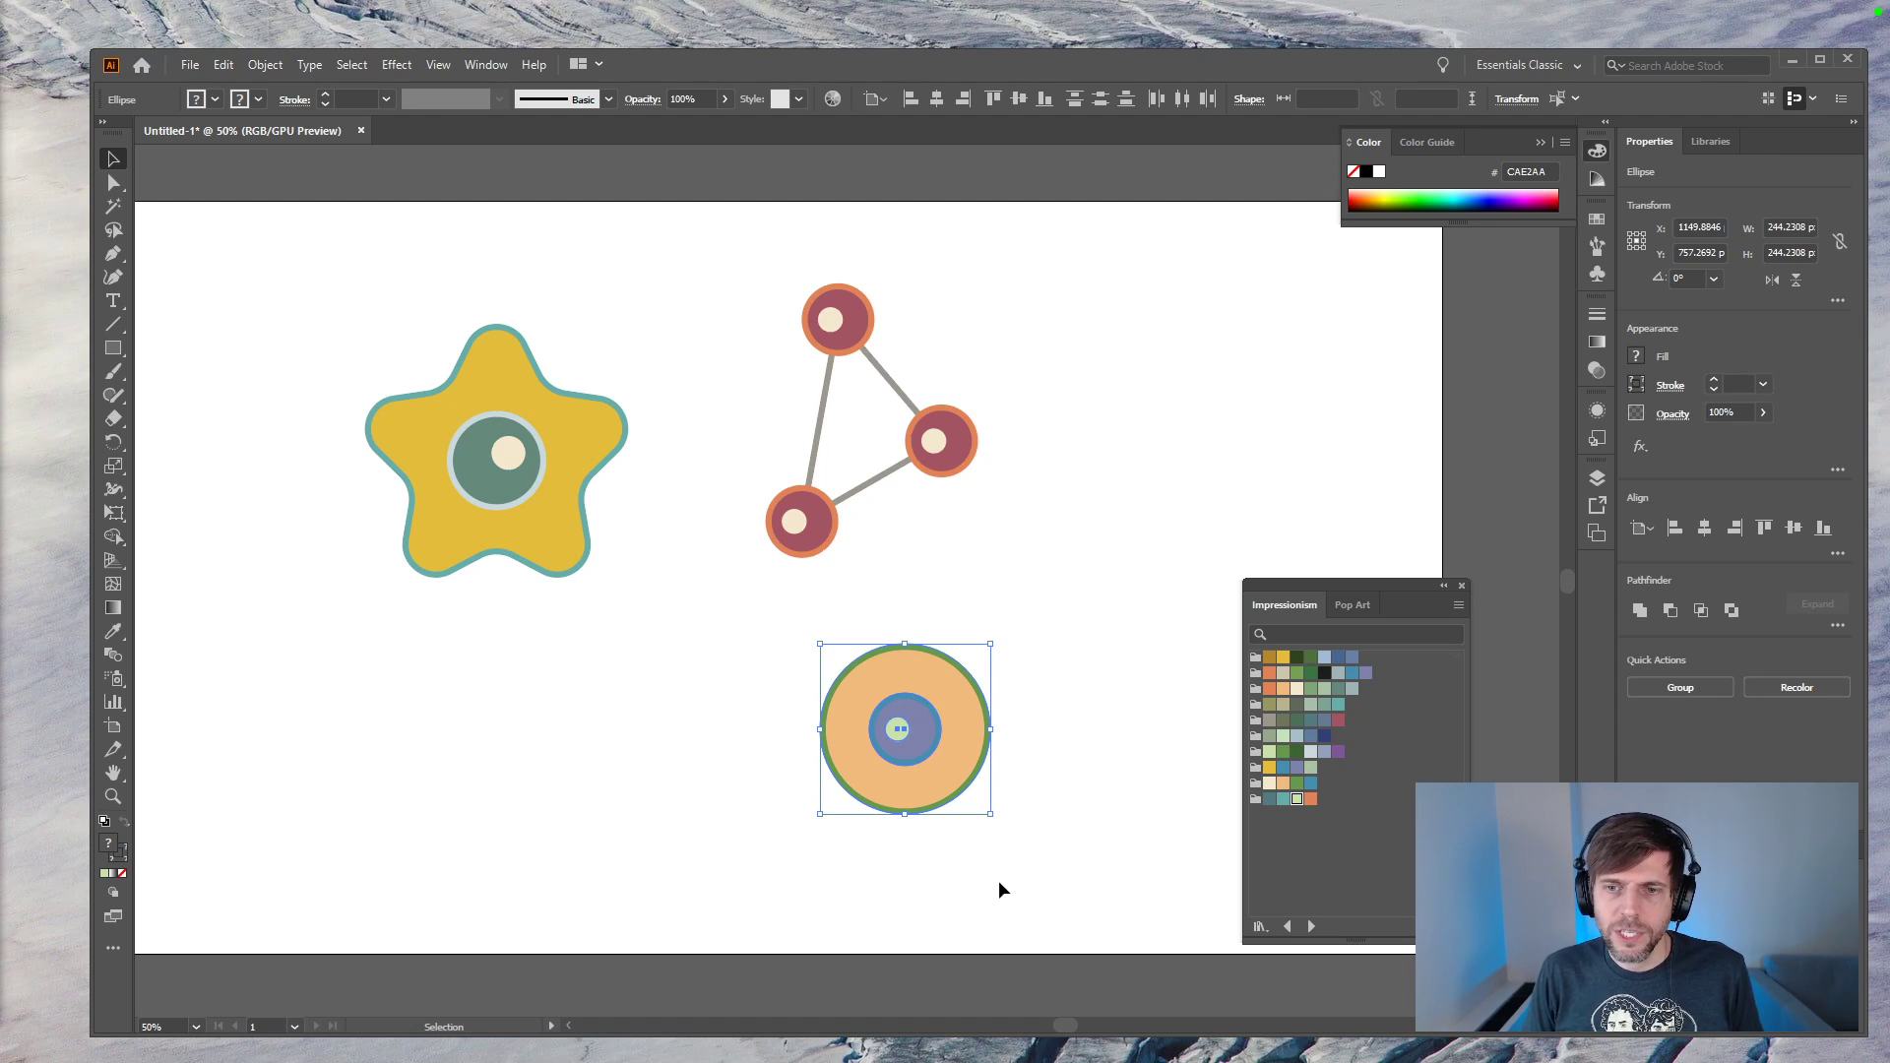
pyautogui.click(1034, 769)
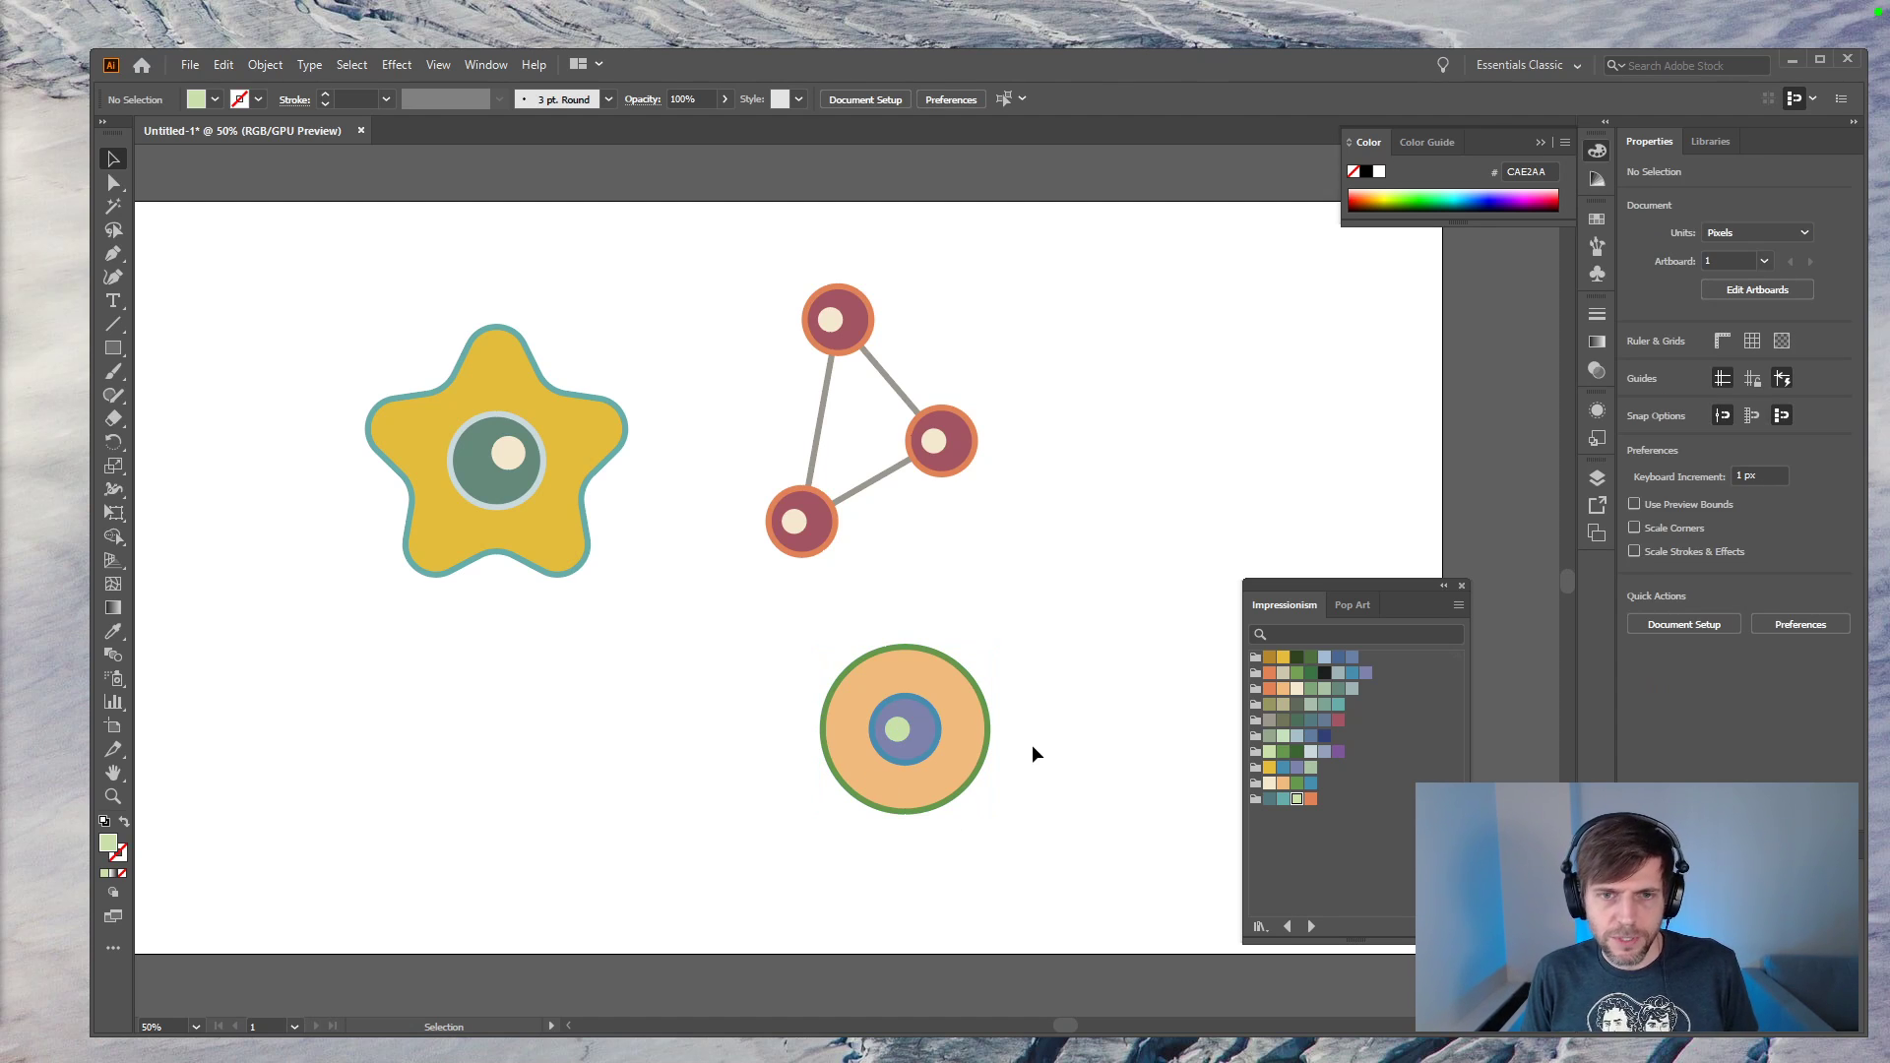
# Step: Fill the middle circle with Impressionism cream (F5E8D0) and the small dot inside it with blue (478EB0)
pyautogui.click(917, 758)
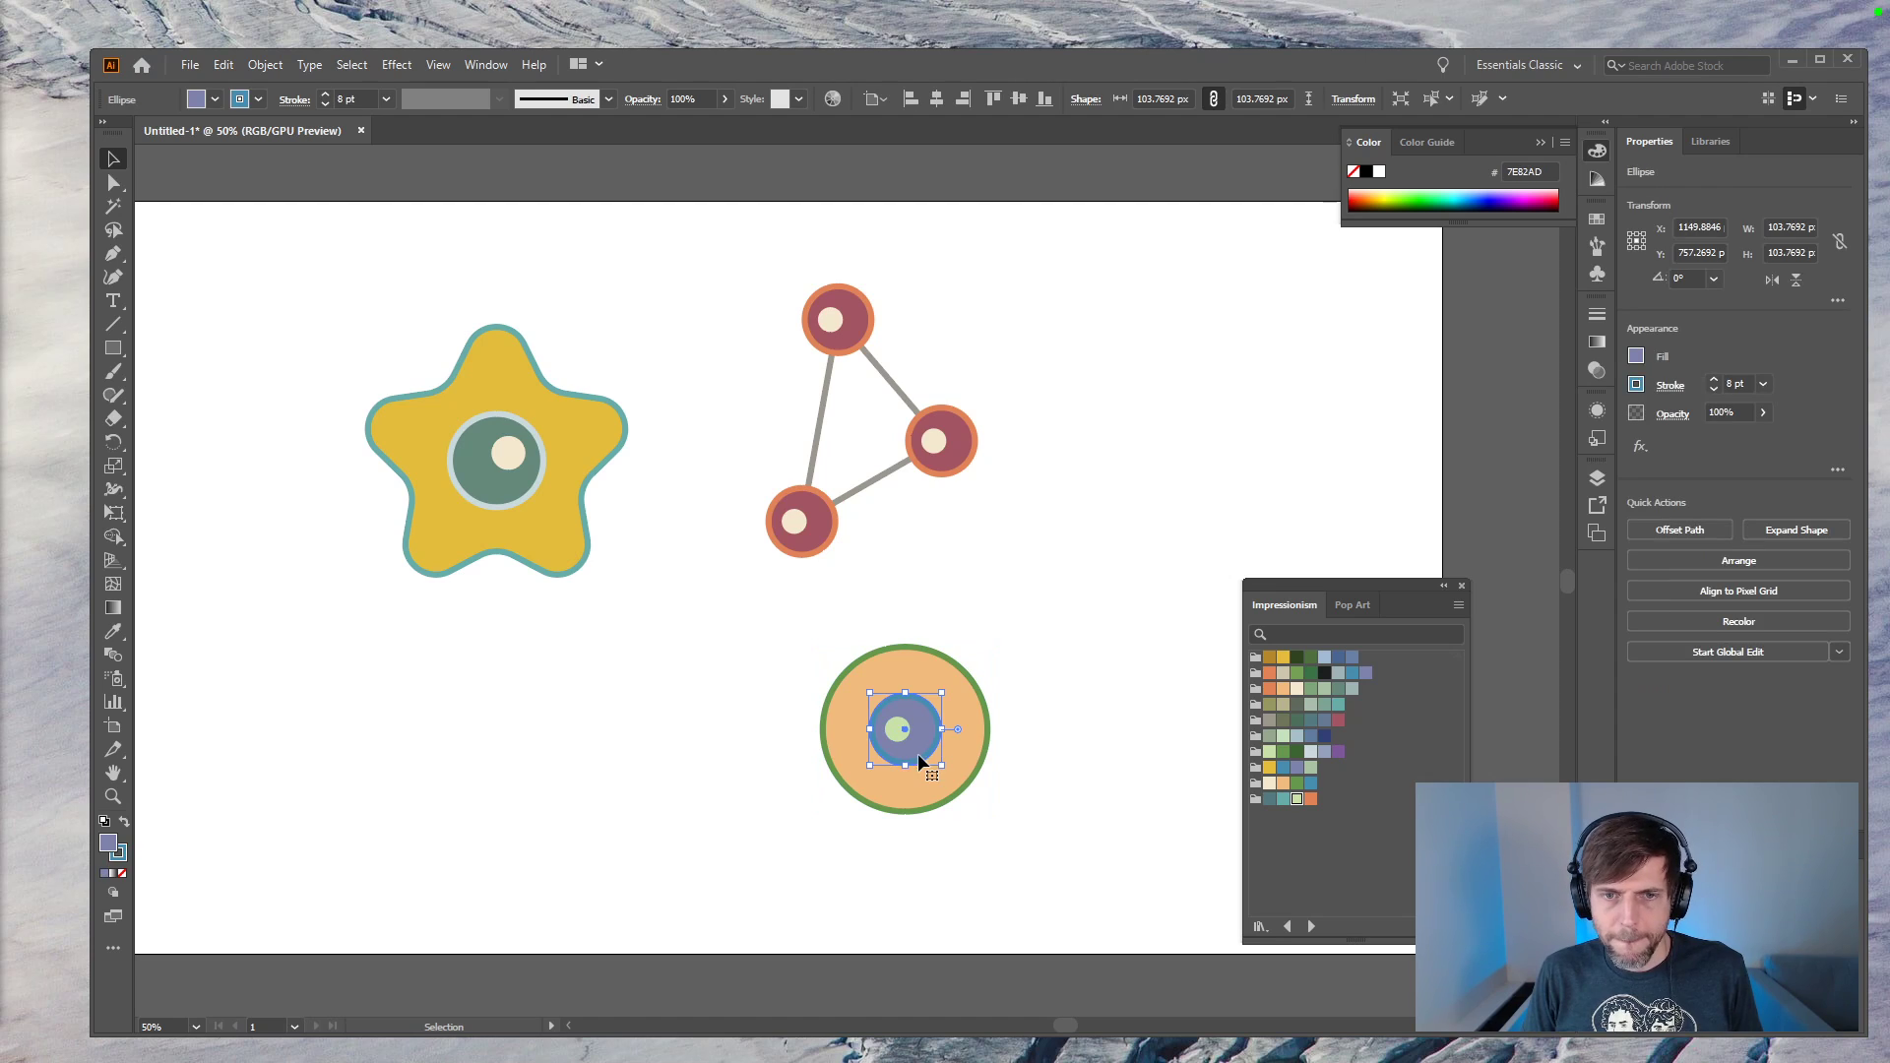
pyautogui.click(1296, 689)
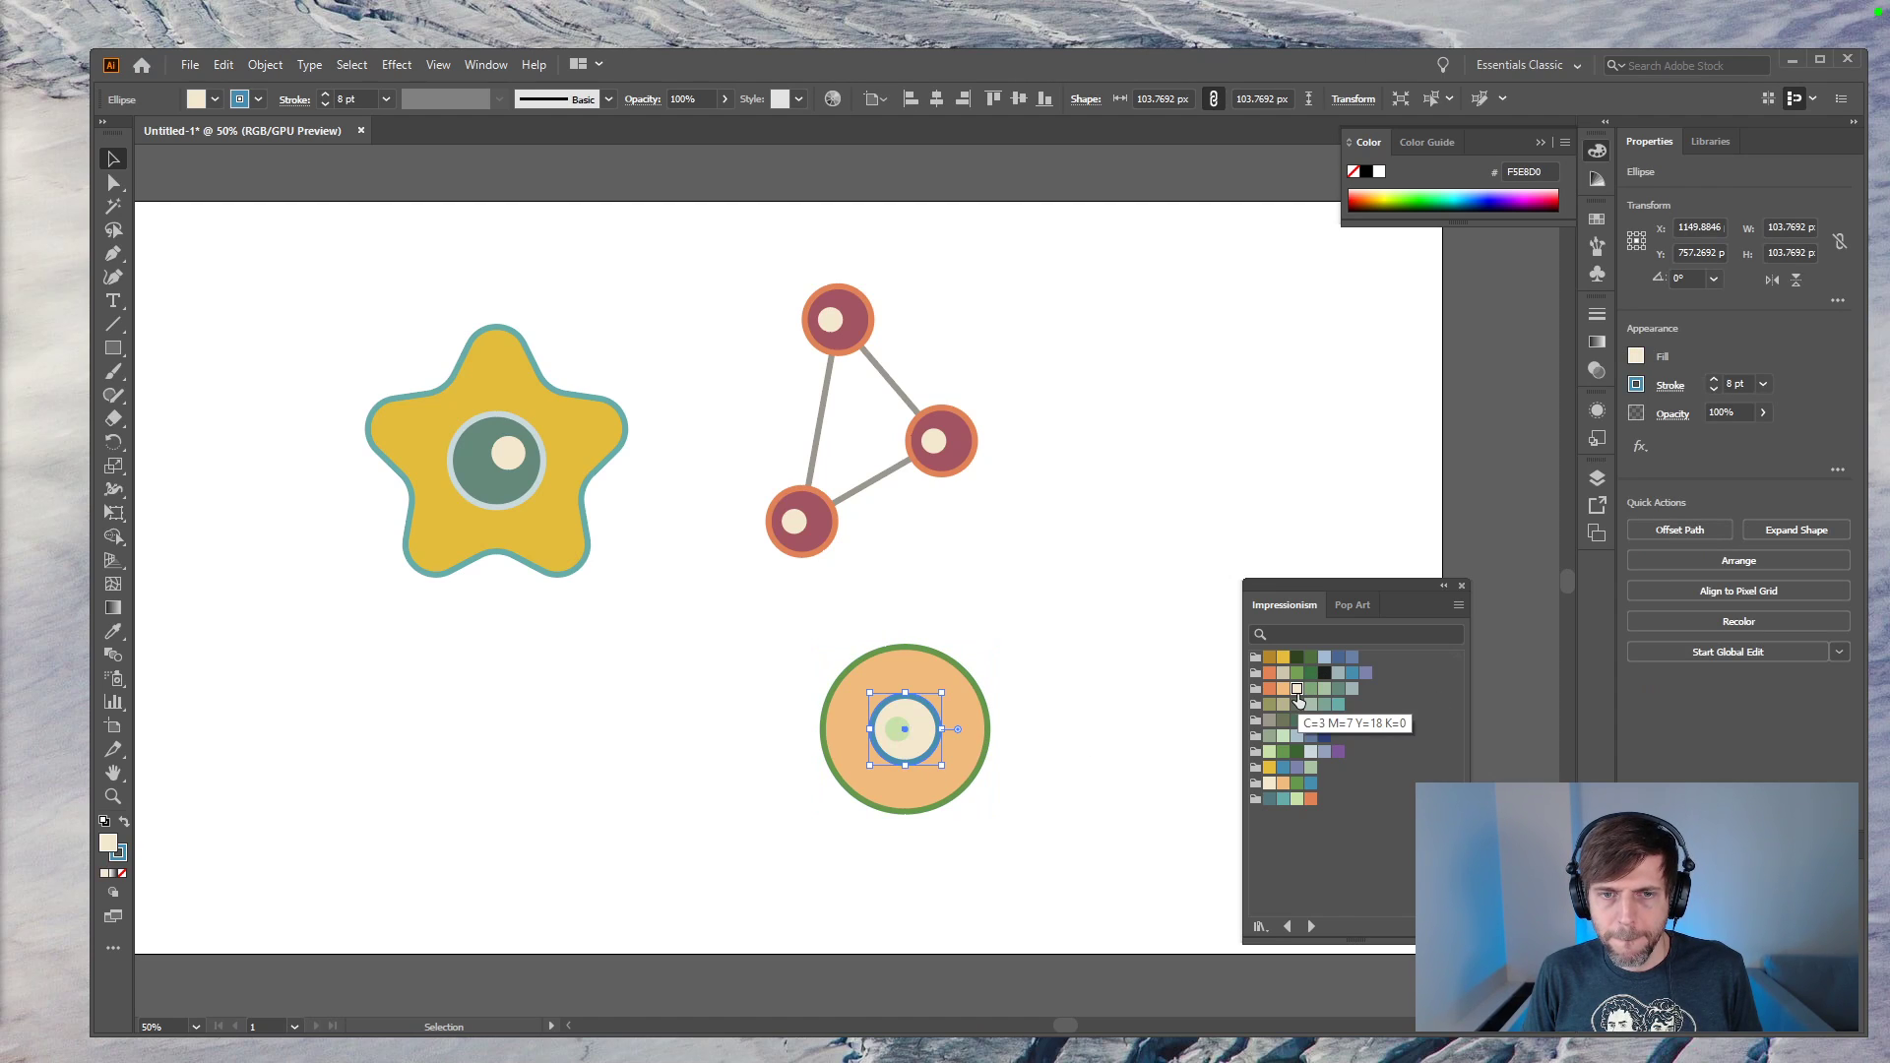
pyautogui.click(1008, 733)
pyautogui.click(901, 730)
pyautogui.click(1324, 674)
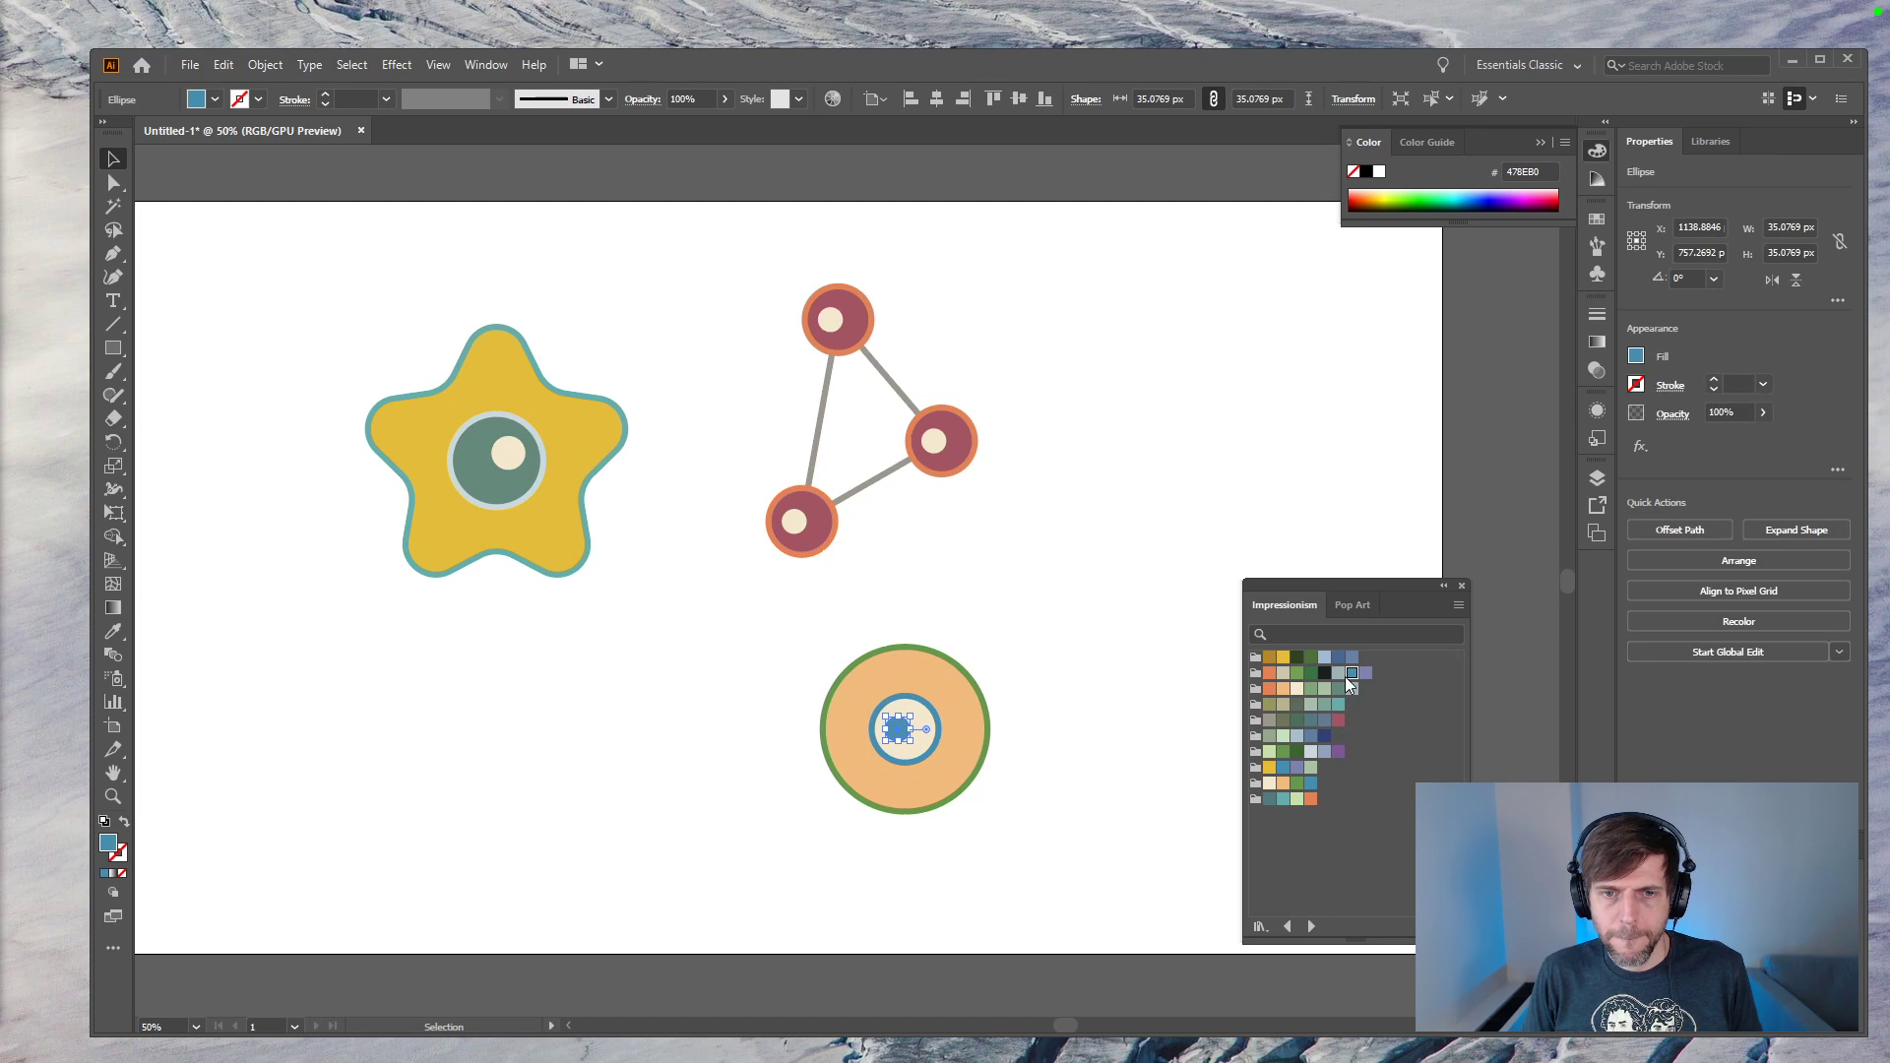
# Step: Try Impressionism orange on the small inner dot, settle on purple (7D579A), and nudge the dot slightly upward
pyautogui.click(1269, 675)
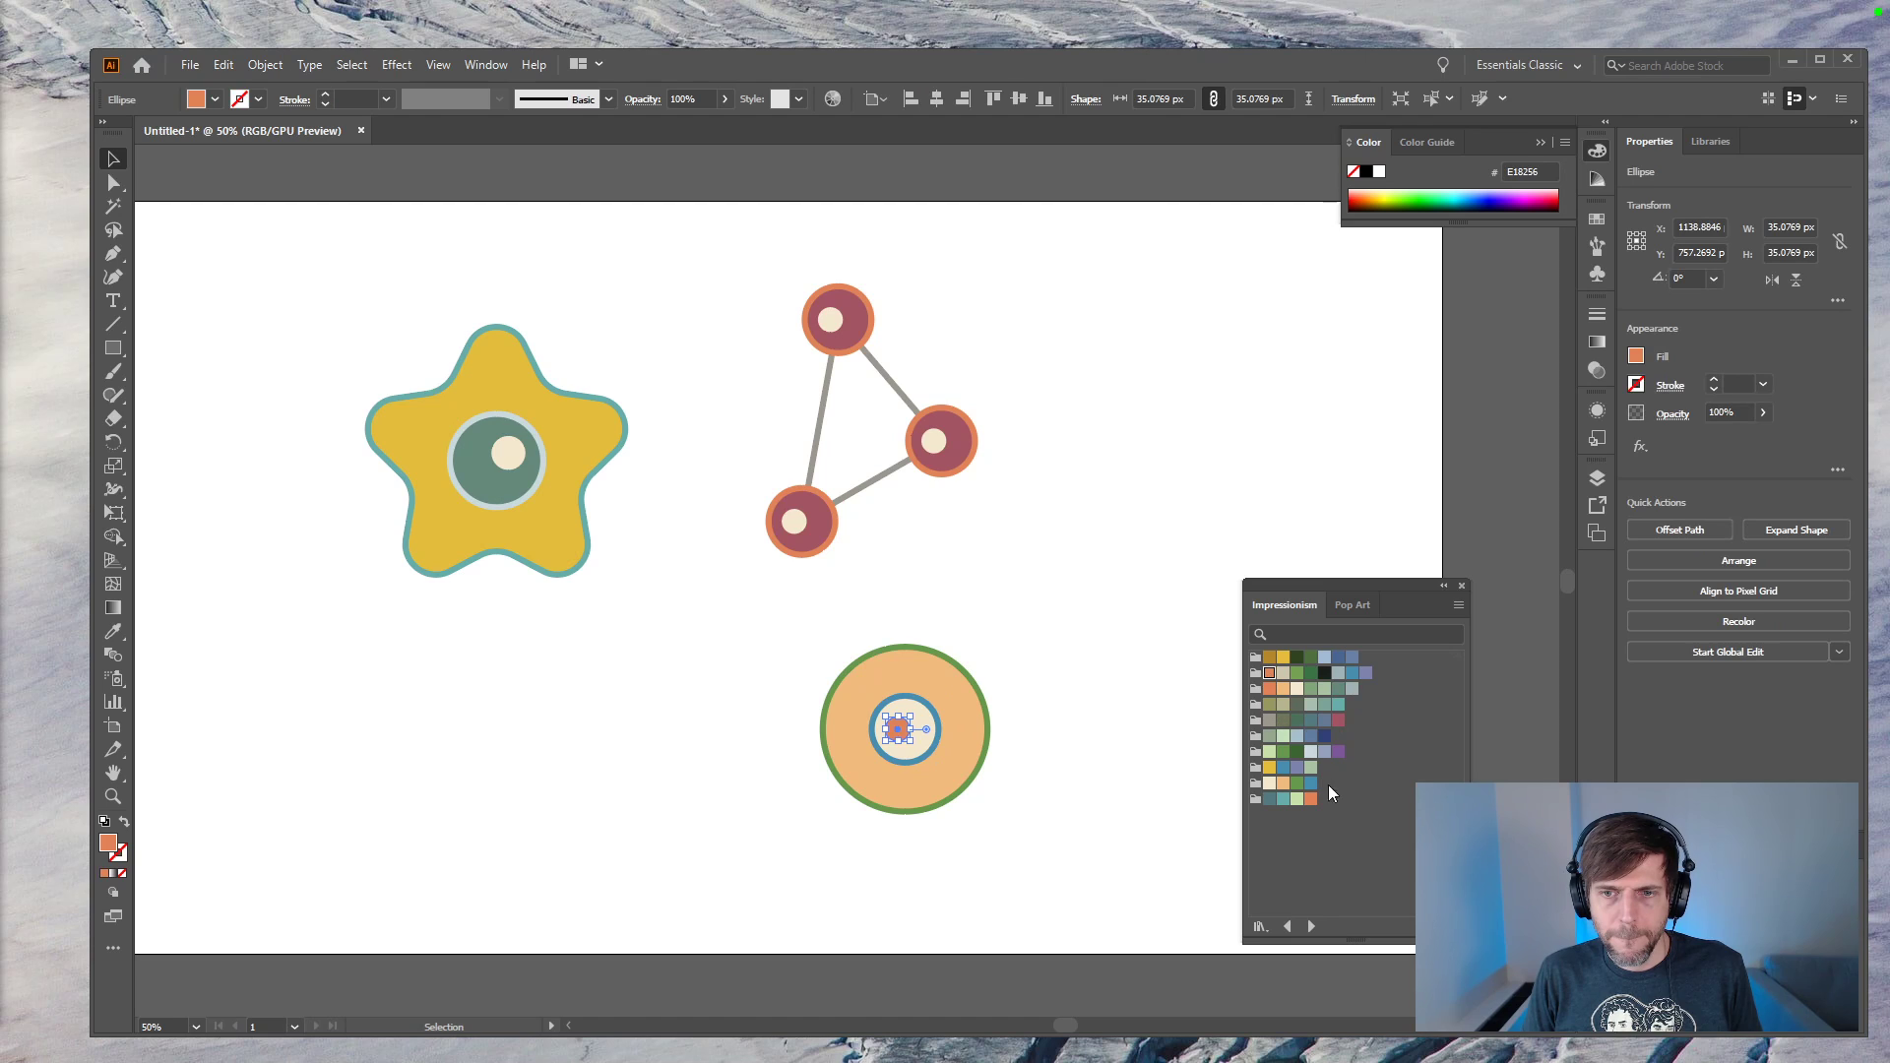
pyautogui.click(1338, 753)
pyautogui.click(1164, 875)
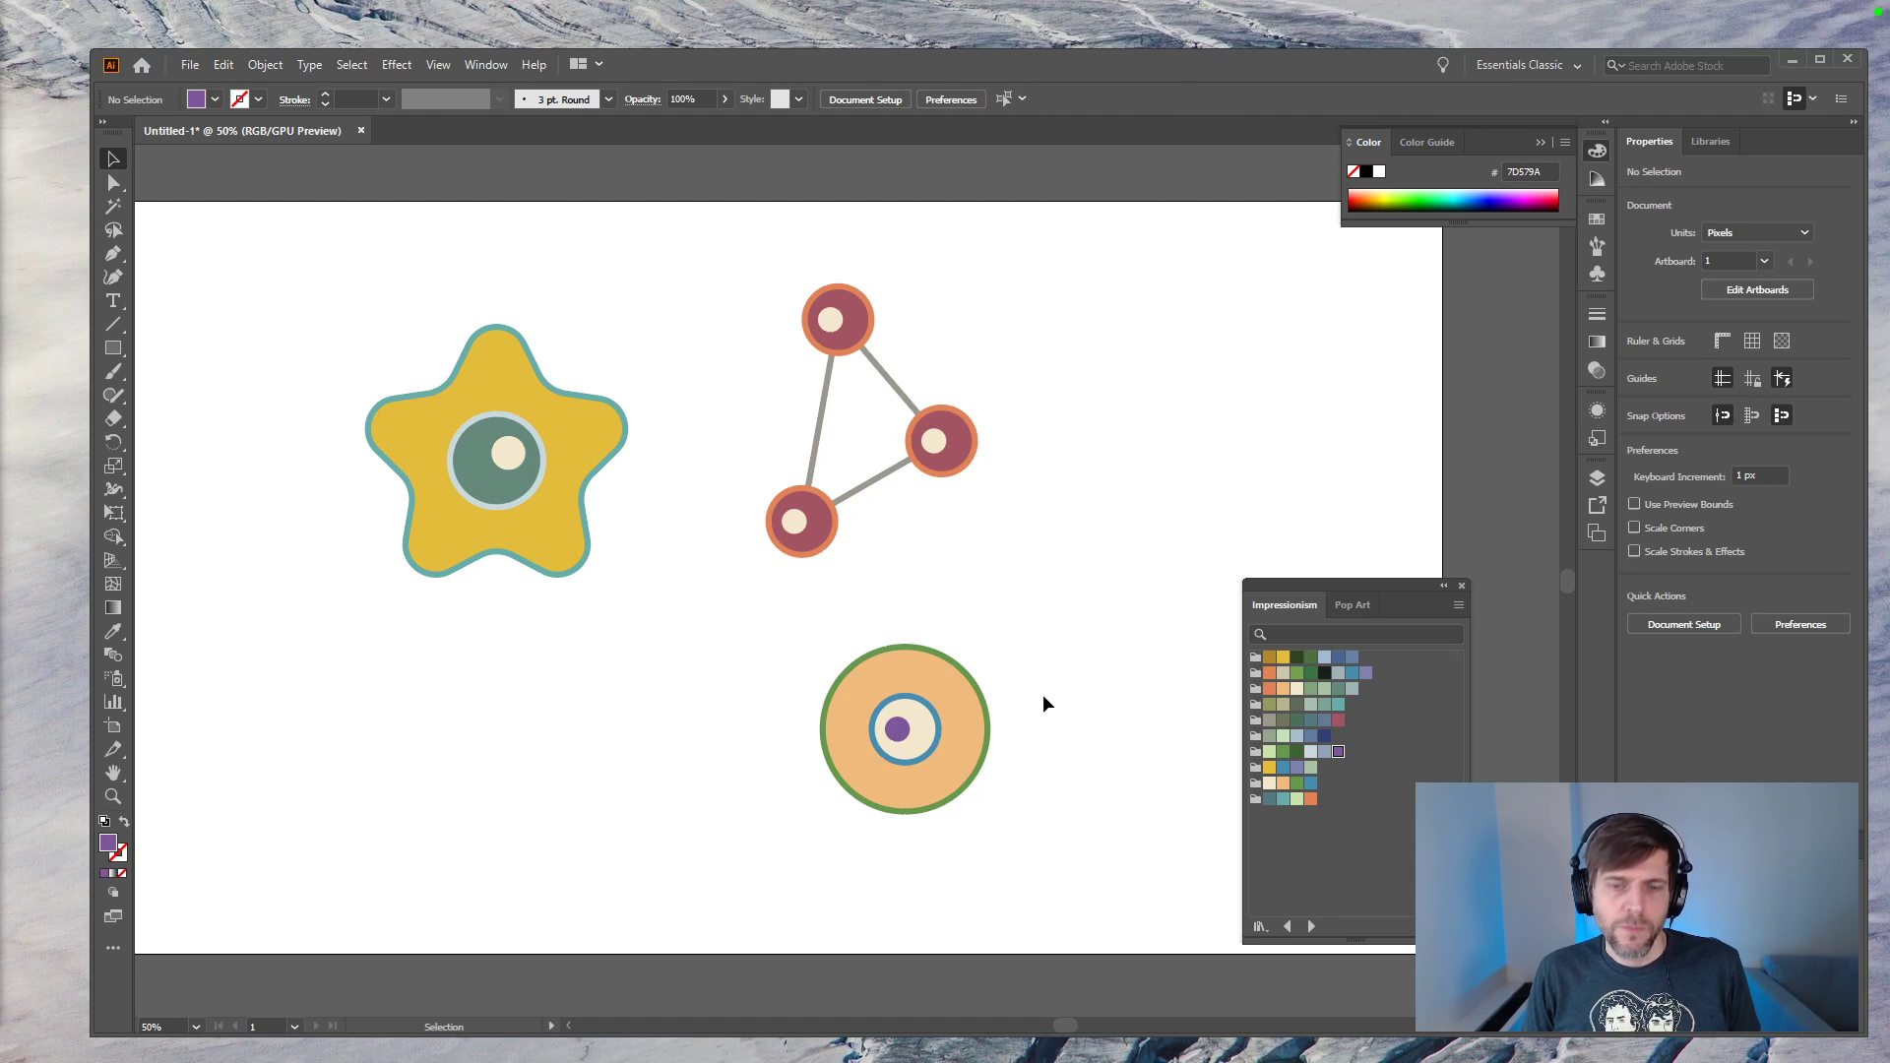
pyautogui.moveTo(894, 731); pyautogui.dragTo(896, 724)
pyautogui.click(1117, 705)
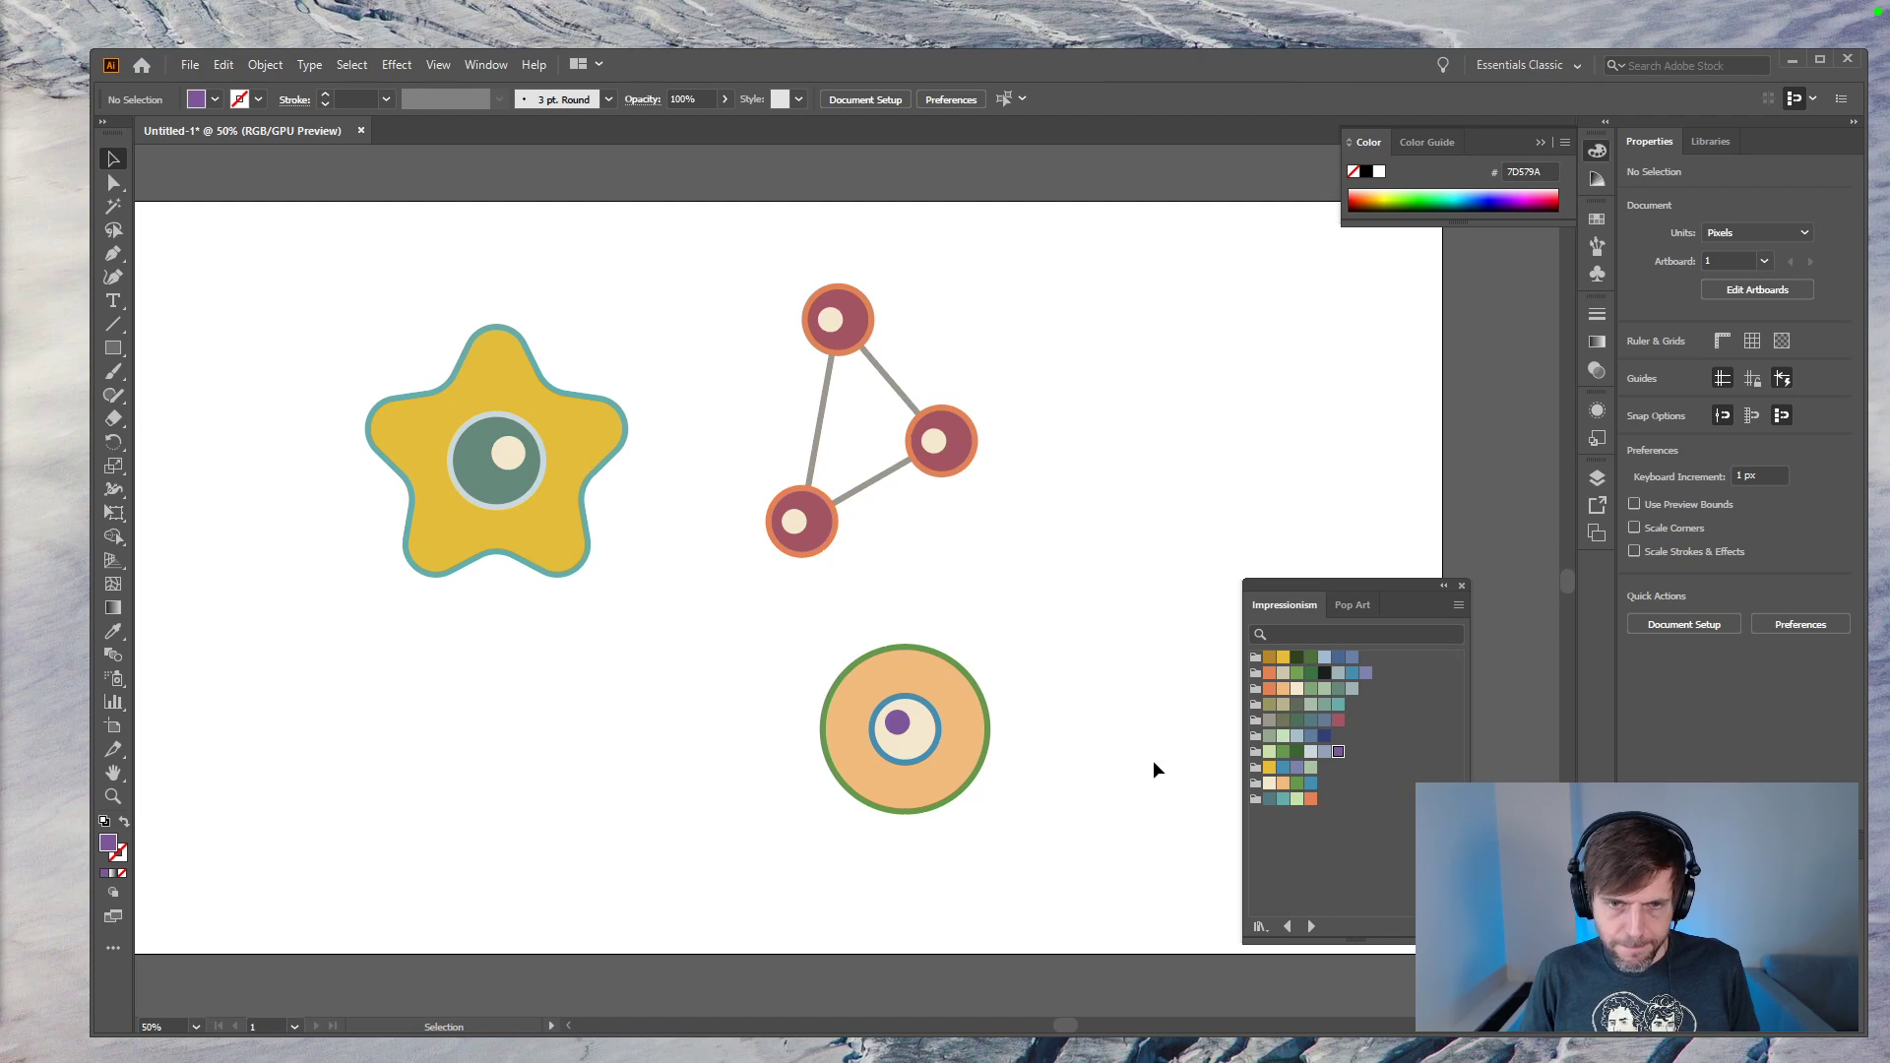
# Step: Duplicate the cream circle with the blue stroke and place a scaled-down copy just above the large orange circle, aligned with its centre
pyautogui.moveTo(923, 720); pyautogui.dragTo(917, 608)
pyautogui.click(1006, 650)
pyautogui.click(905, 595)
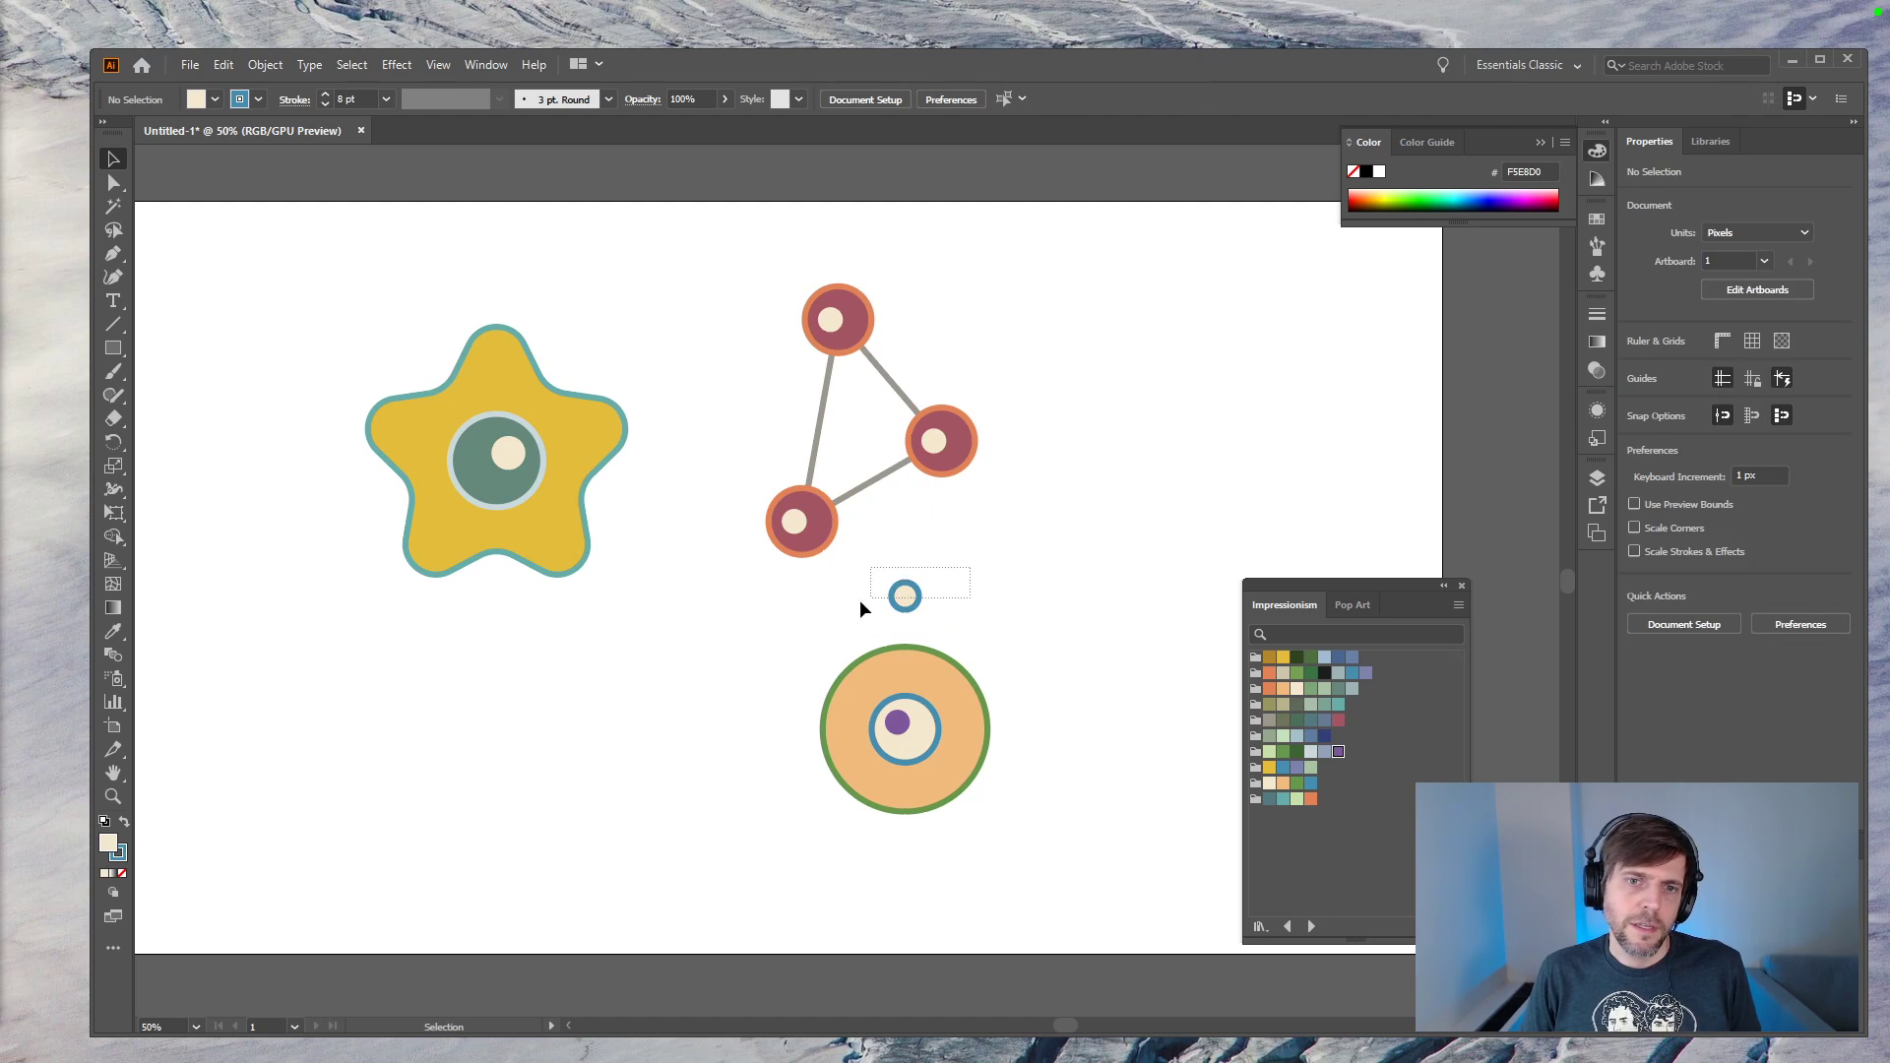
pyautogui.click(1077, 649)
# Step: Draw a short vertical line with the Pen tool from the small circle down to the large circle's upper edge
pyautogui.press('p')
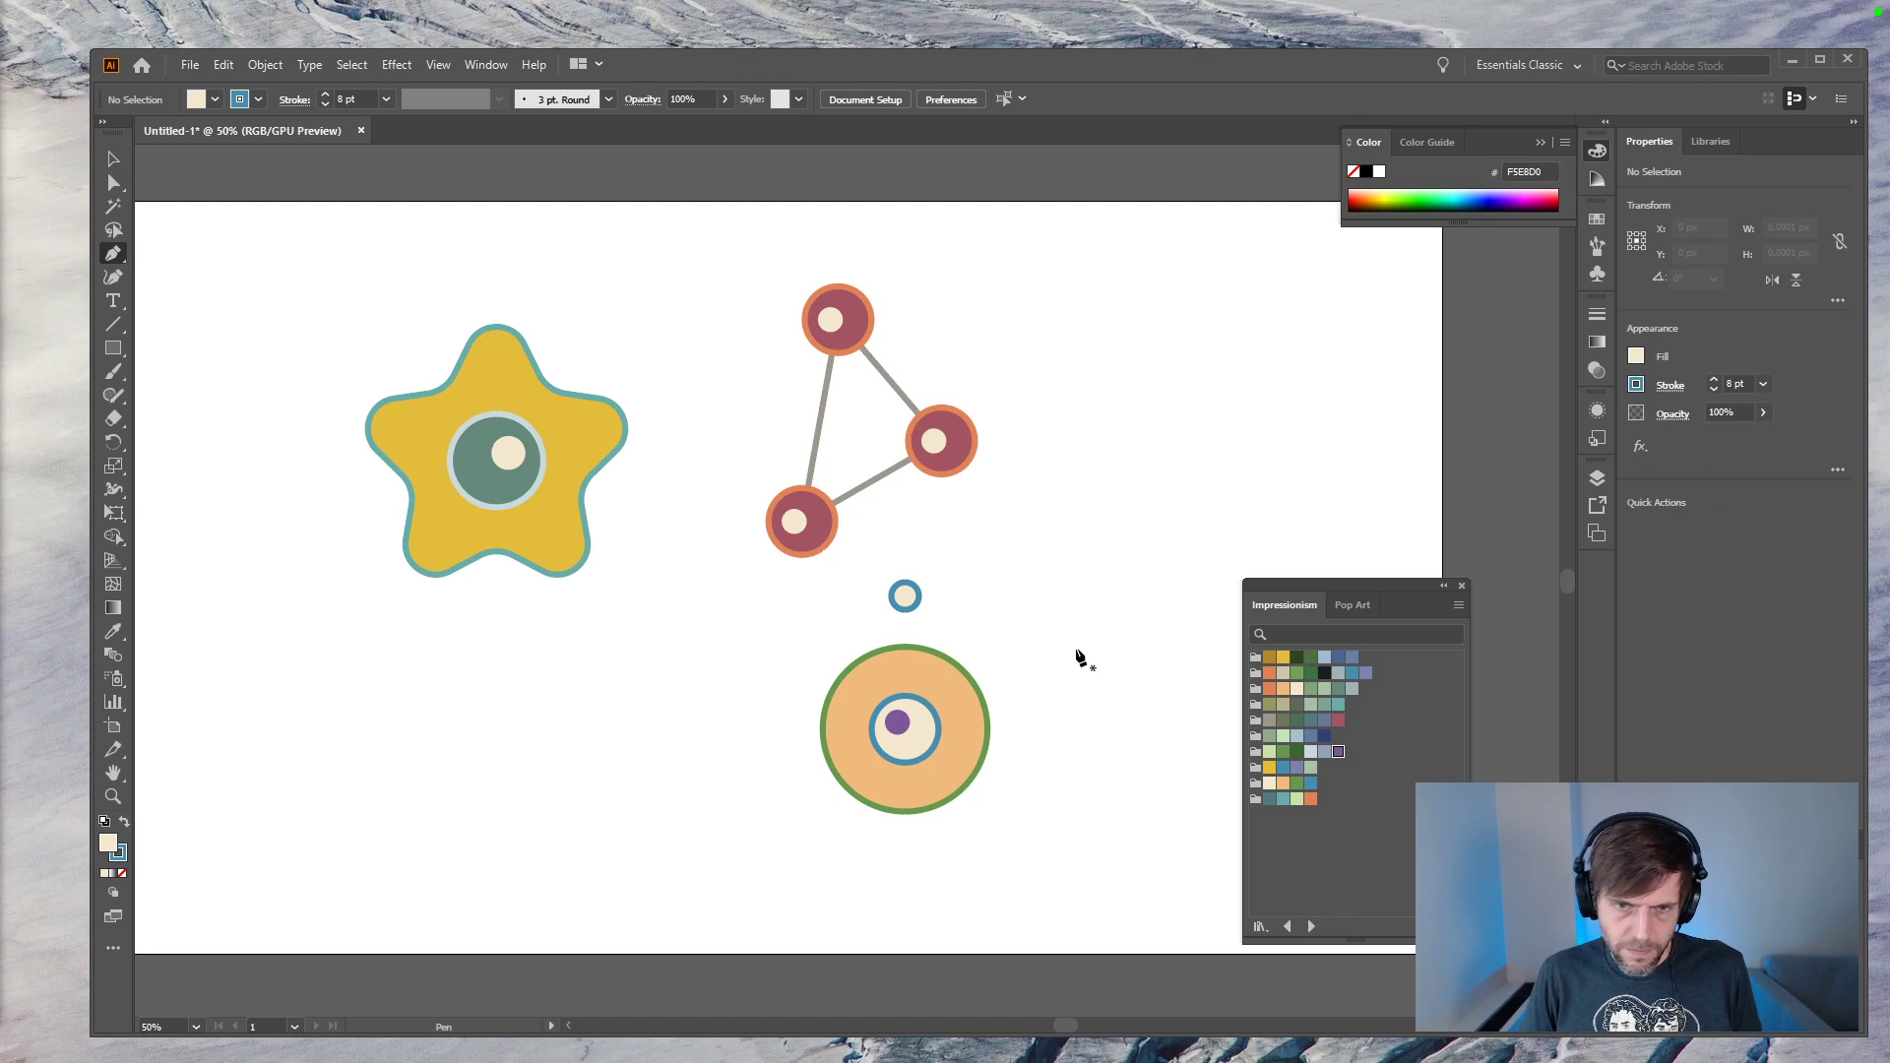
pyautogui.click(905, 612)
pyautogui.click(907, 652)
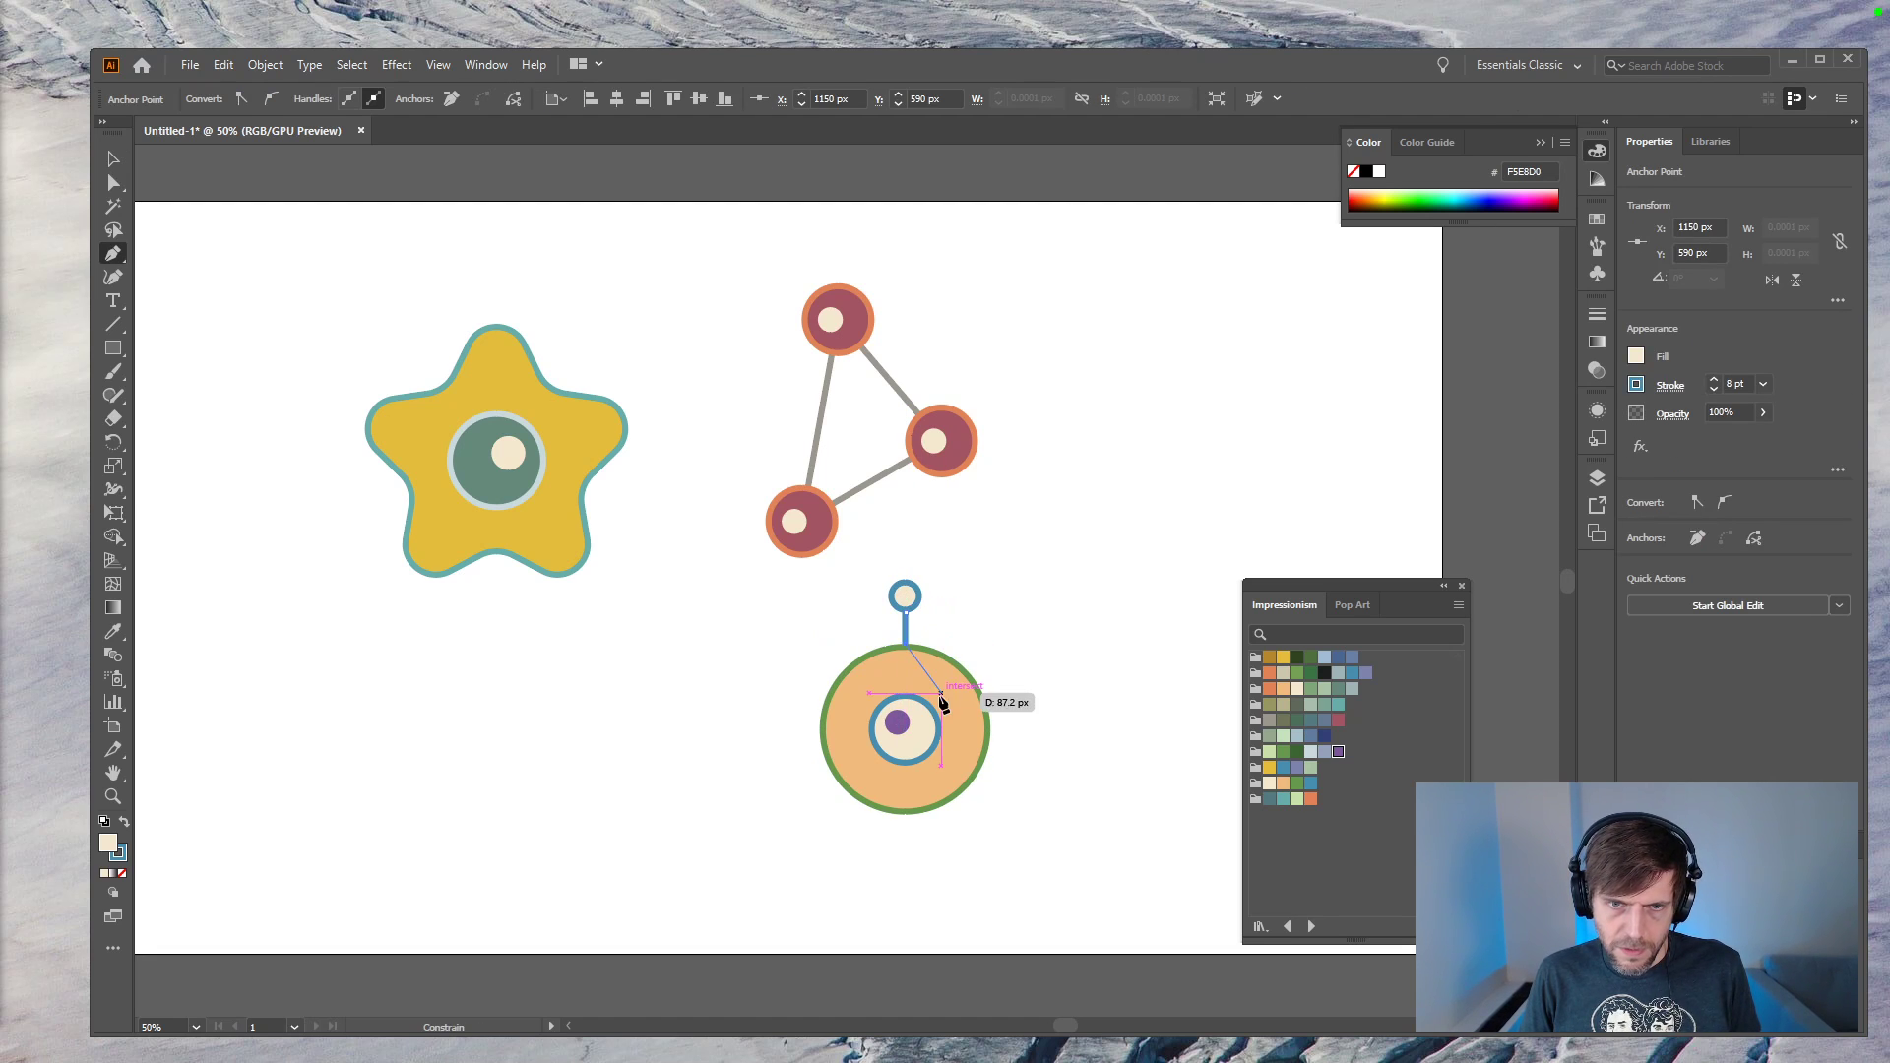
pyautogui.scroll(2, 942, 705)
pyautogui.press('v')
pyautogui.click(1052, 507)
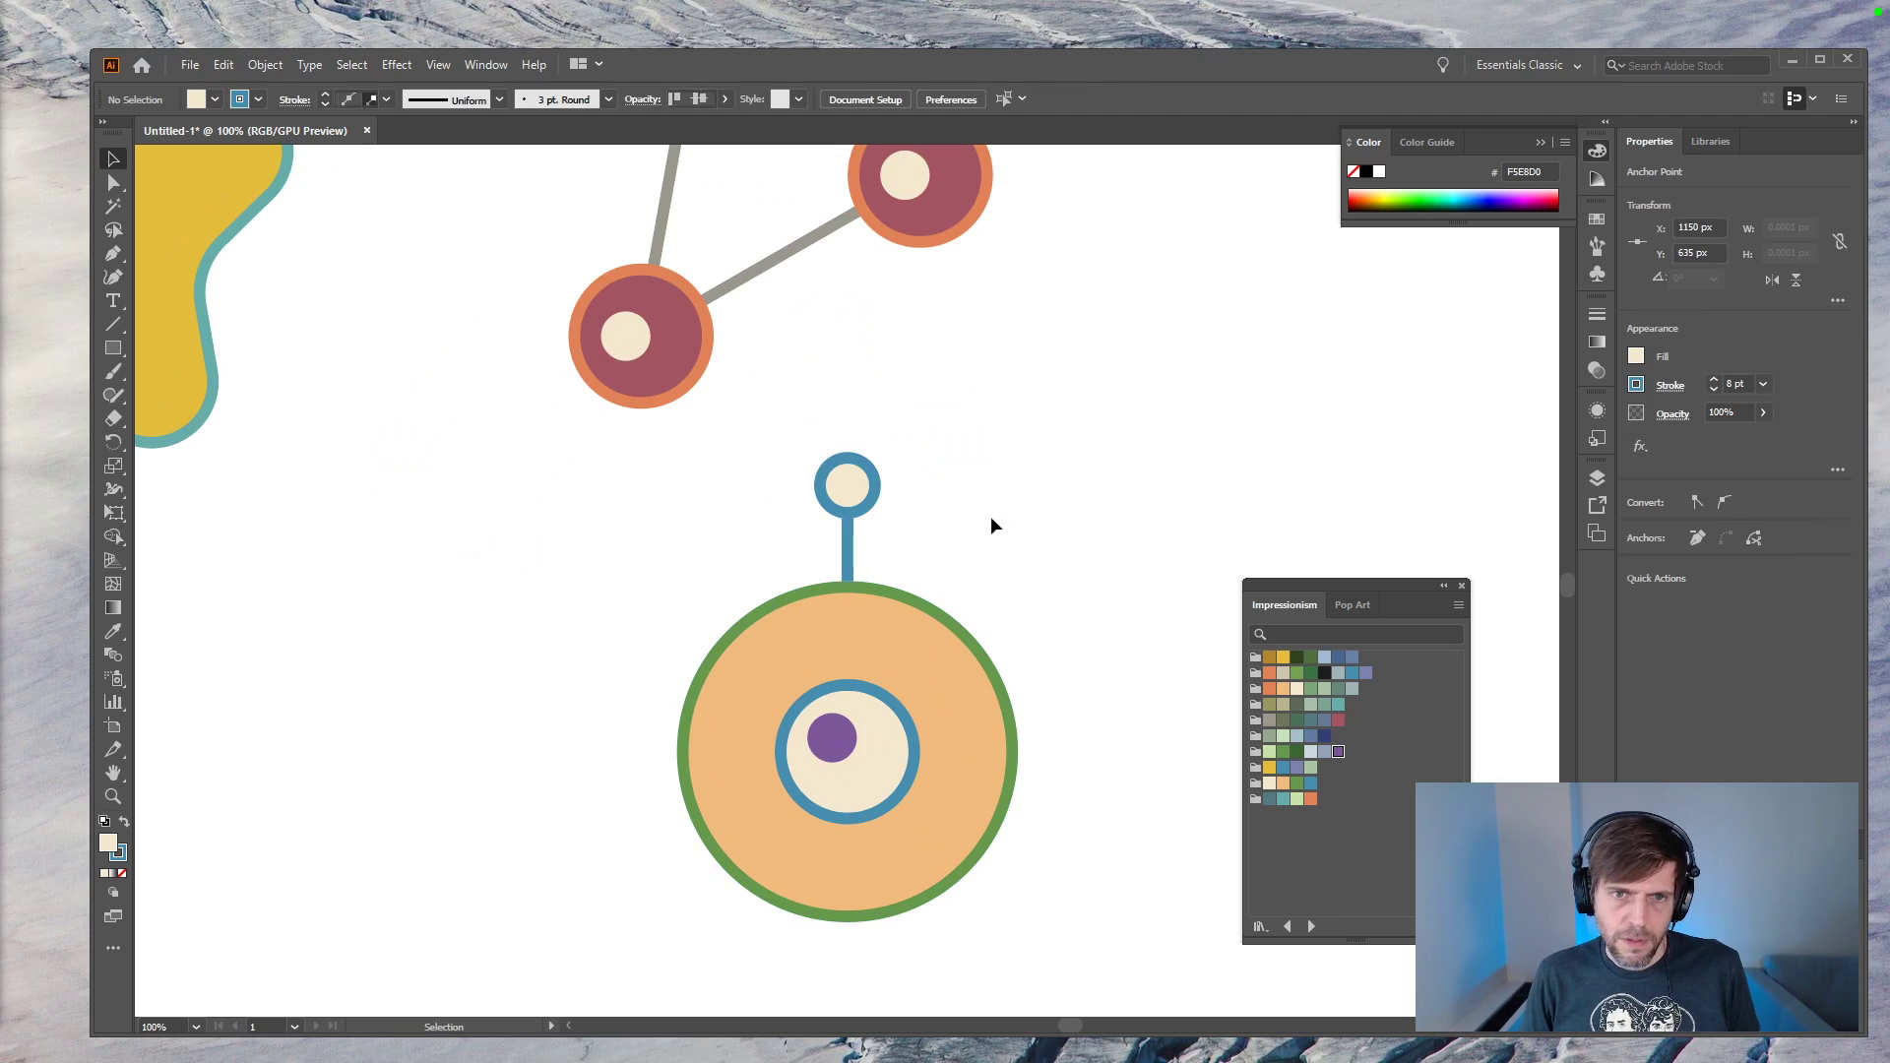
# Step: Group the small circle with its connecting line, select the group and start the Rotate tool
pyautogui.moveTo(940, 450); pyautogui.dragTo(811, 547)
pyautogui.press('ctrl')
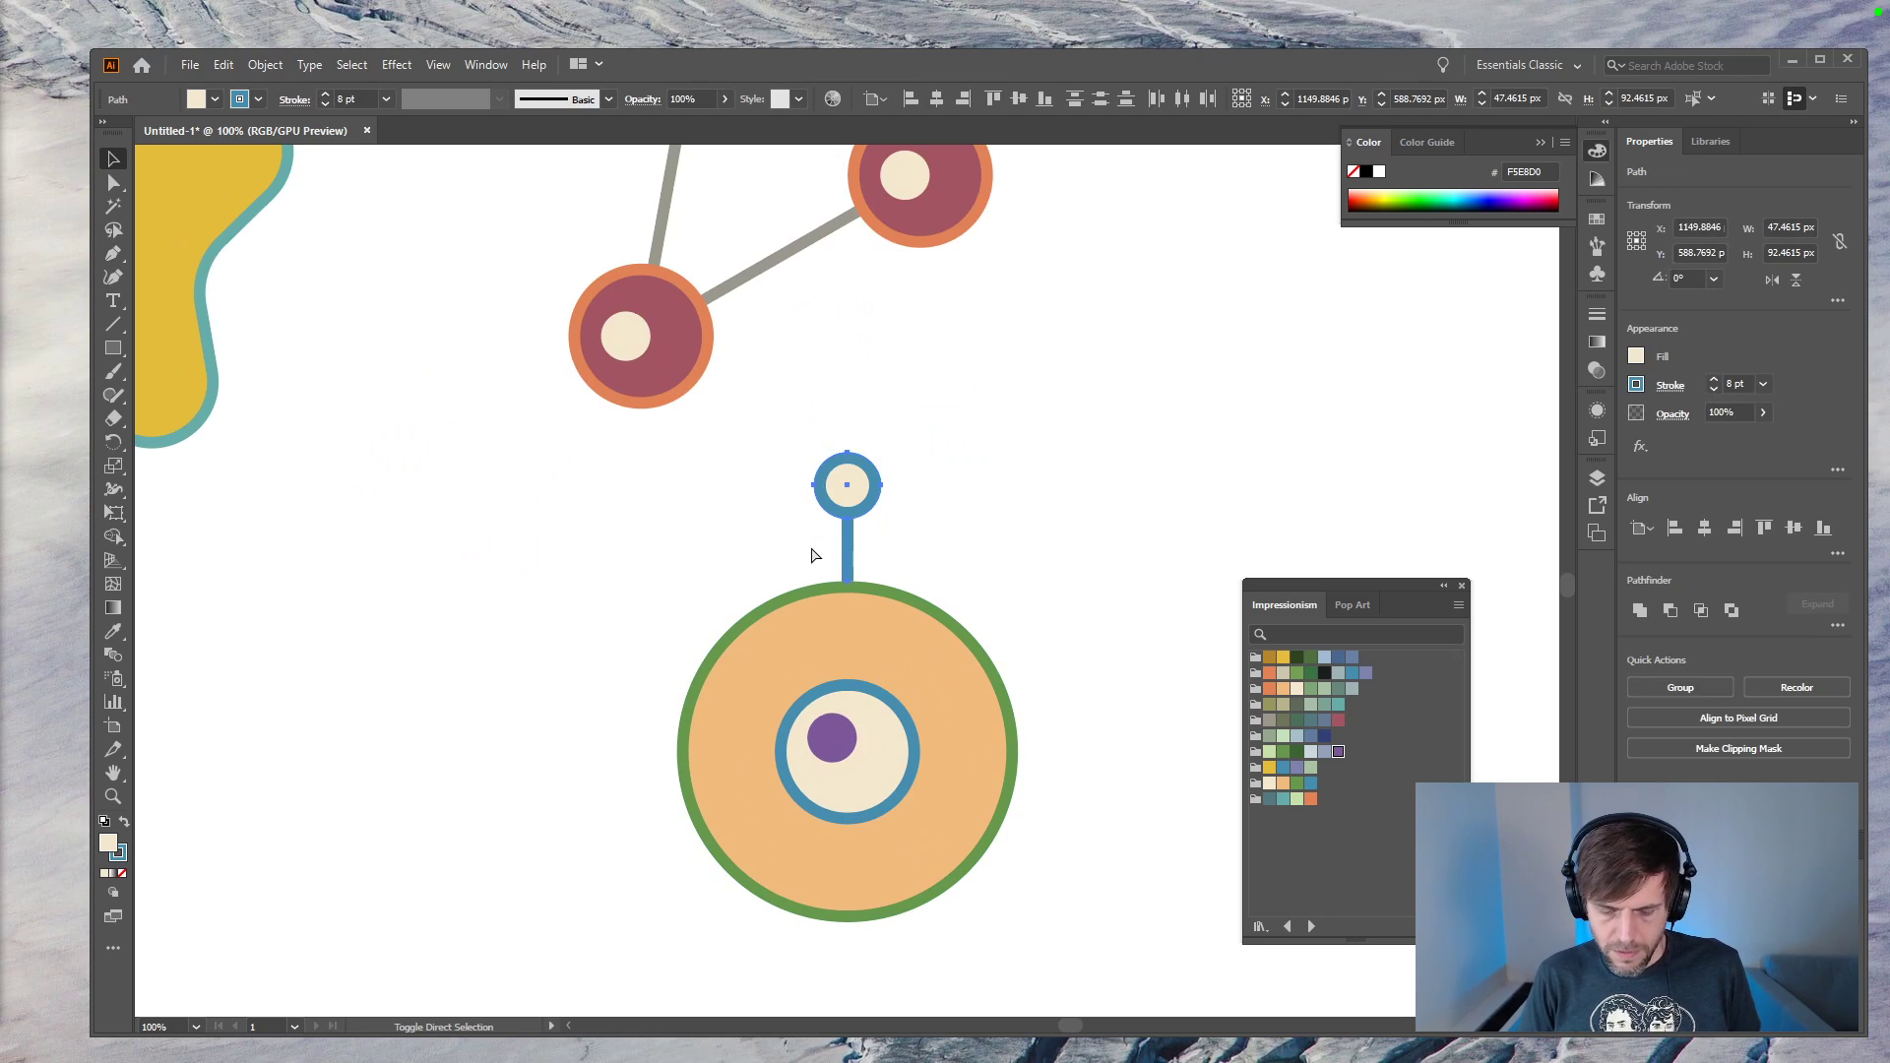
pyautogui.hotkey('ctrl', 'g')
pyautogui.click(942, 435)
pyautogui.moveTo(942, 435); pyautogui.dragTo(738, 562)
pyautogui.press('r')
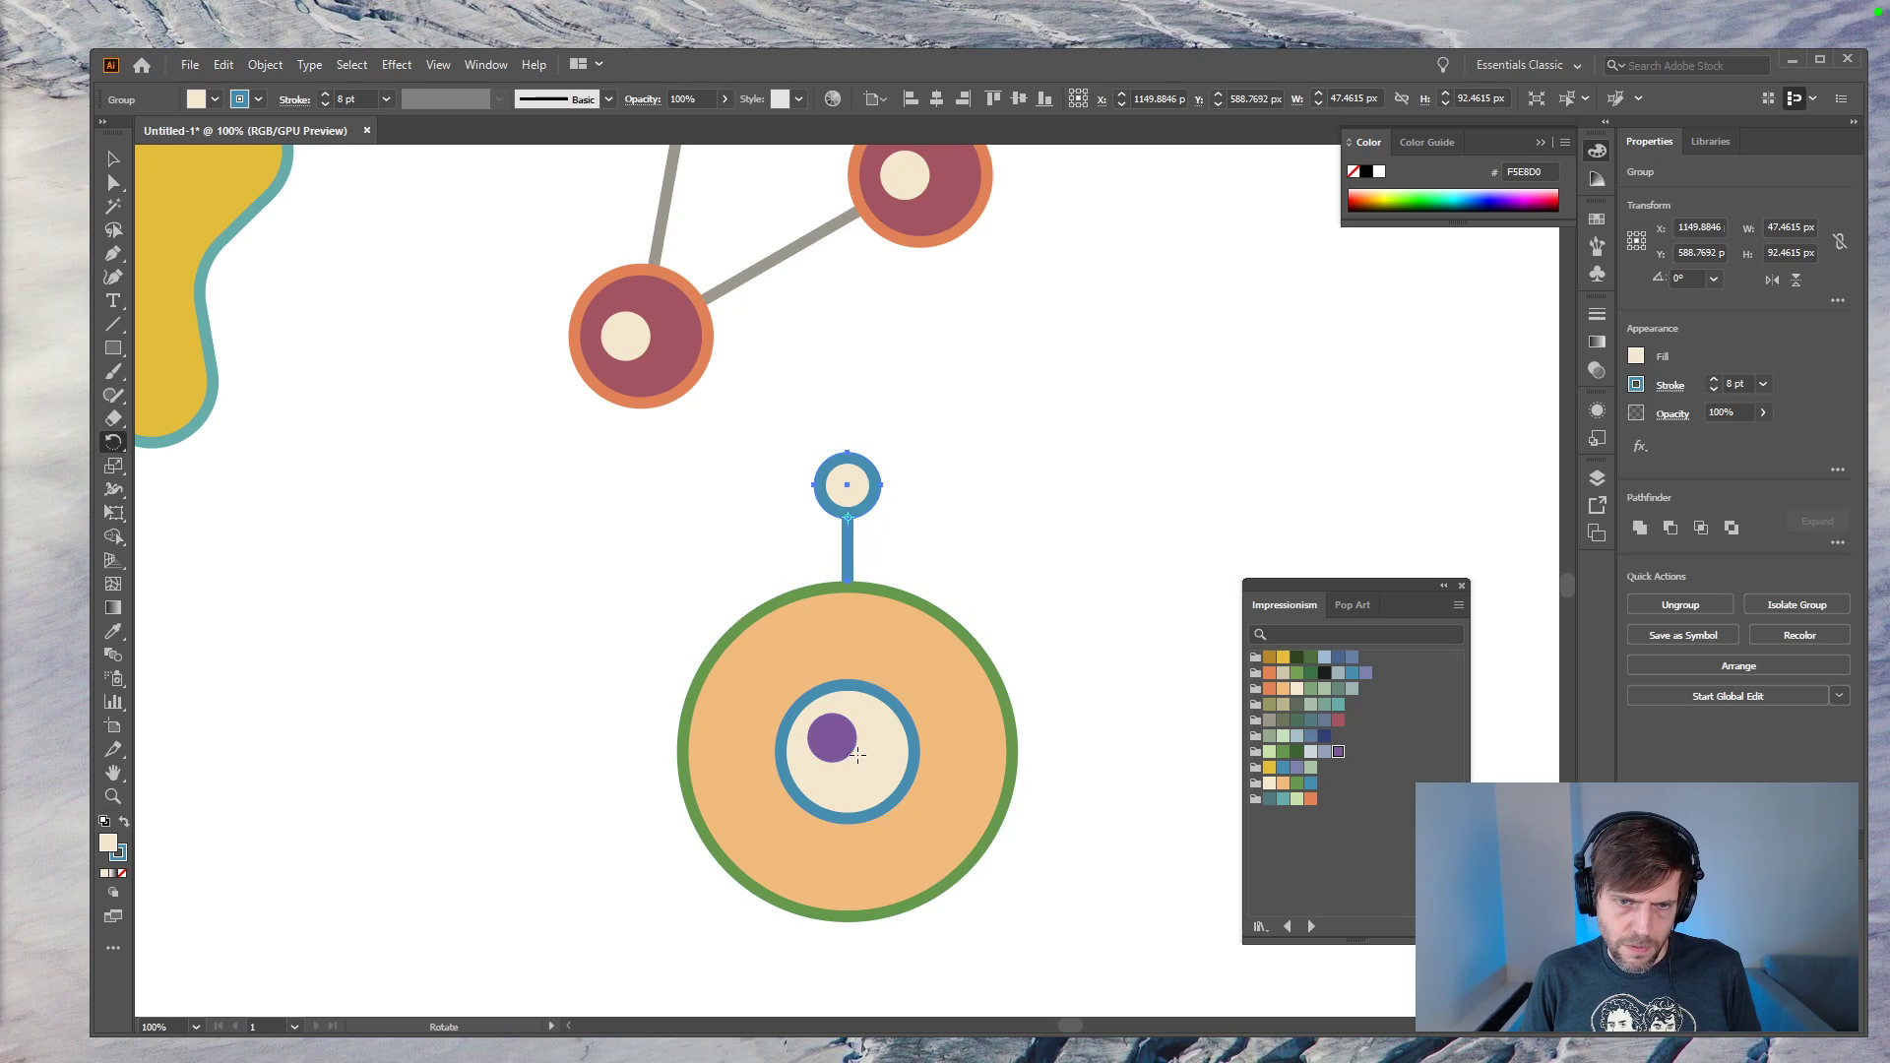
# Step: Move the small purple dot to the exact centre of the concentric circles
pyautogui.press('v')
pyautogui.click(1013, 624)
pyautogui.moveTo(852, 749); pyautogui.dragTo(858, 751)
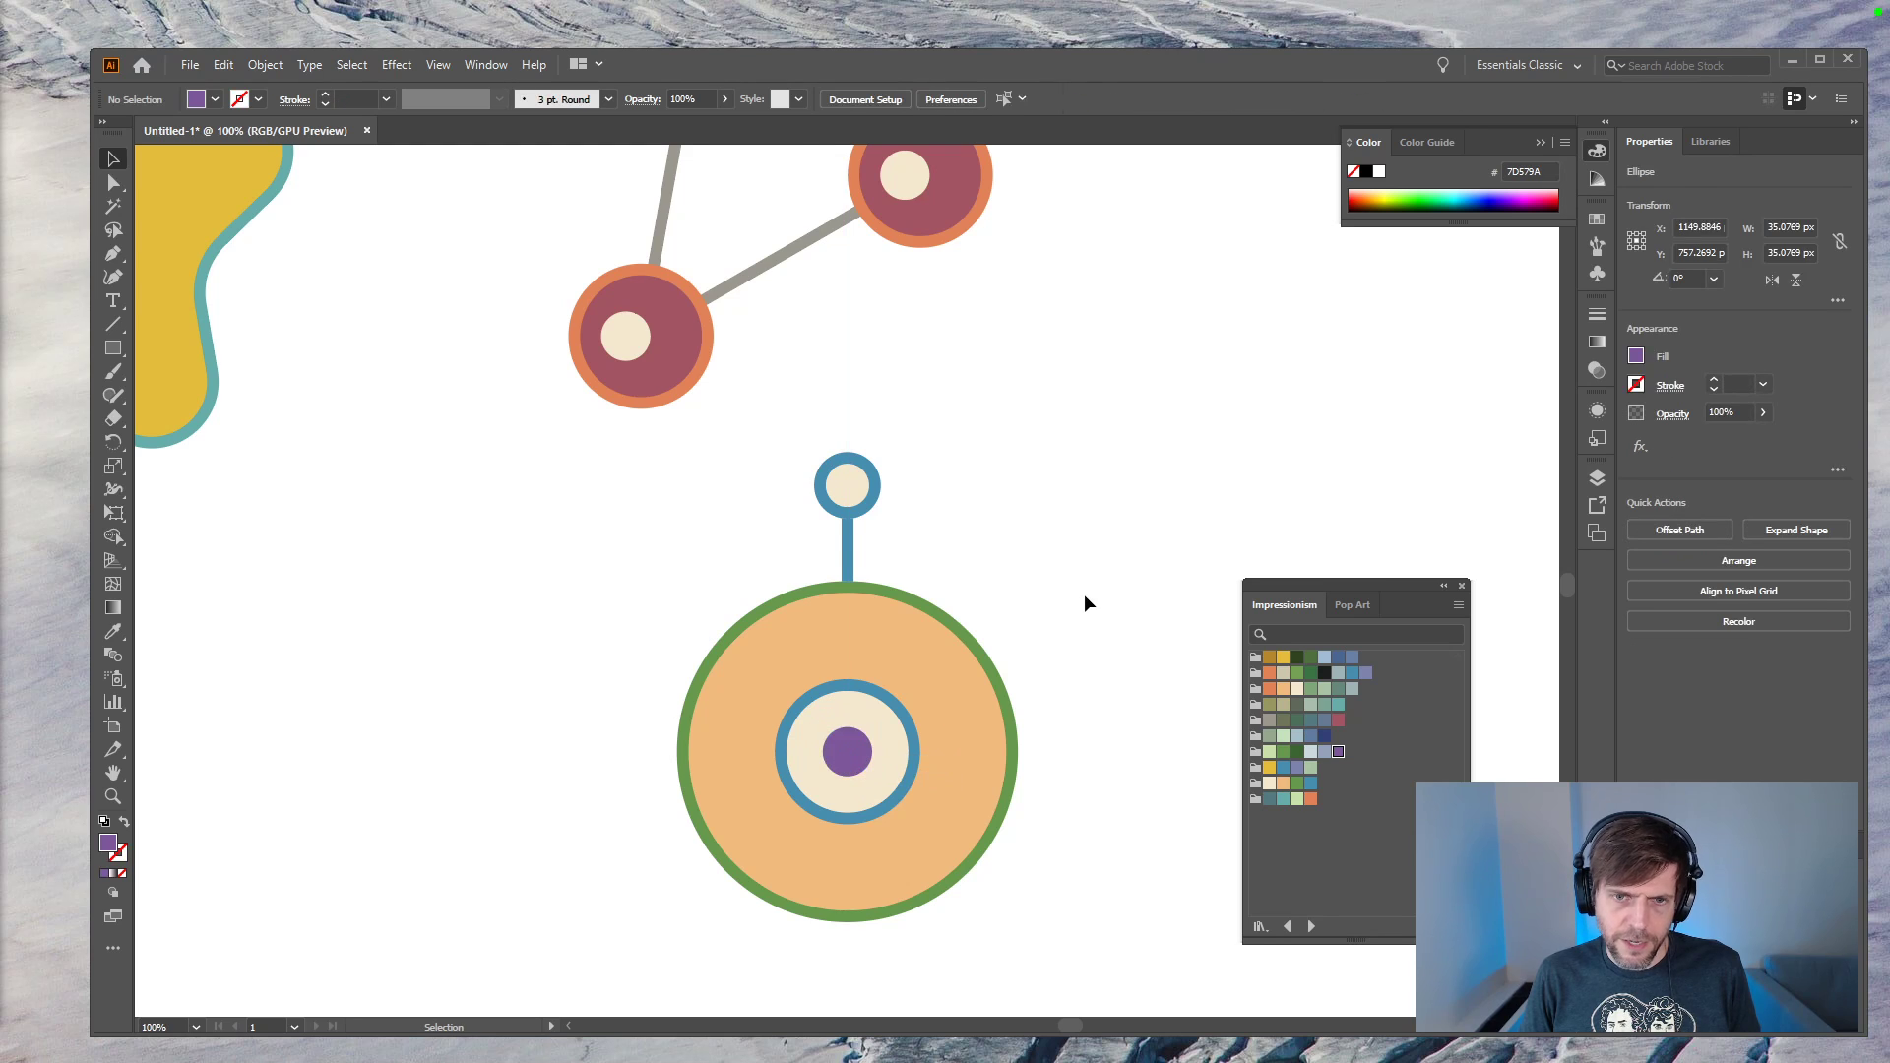
# Step: Move the whole concentric-circle motif with its stalk farther right on the artboard, to about X 1413 px, and deselect it
pyautogui.hotkey('ctrl', '-')
pyautogui.hotkey('ctrl', '-')
pyautogui.moveTo(1084, 599); pyautogui.dragTo(844, 582)
pyautogui.moveTo(781, 493); pyautogui.dragTo(472, 670)
pyautogui.moveTo(675, 663); pyautogui.dragTo(859, 659)
pyautogui.click(882, 558)
pyautogui.moveTo(954, 445); pyautogui.dragTo(620, 703)
pyautogui.click(858, 608)
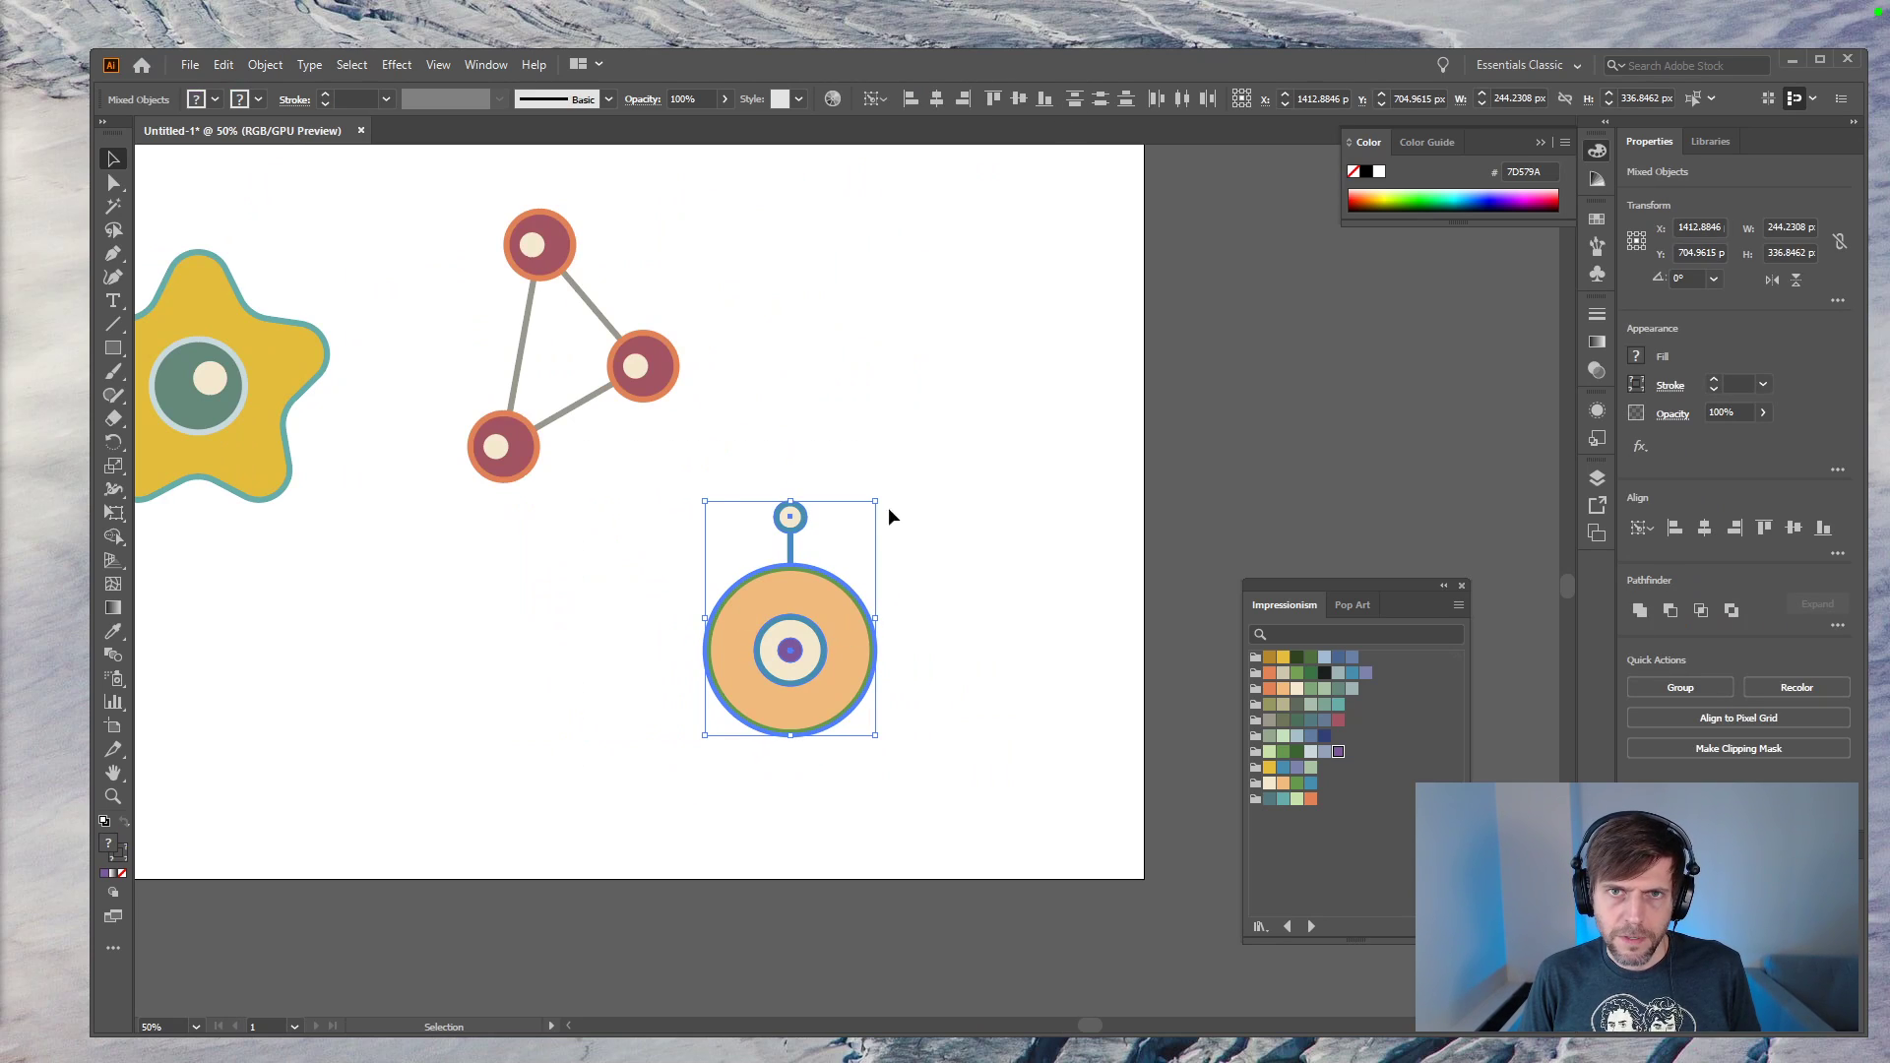
pyautogui.click(947, 541)
# Step: Give the grouped stalk and small circle an Impressionism navy fill (313F76) and a sage green stroke (97A88E)
pyautogui.hotkey('ctrl', '1')
pyautogui.moveTo(947, 541); pyautogui.dragTo(1028, 432)
pyautogui.moveTo(886, 297); pyautogui.dragTo(728, 414)
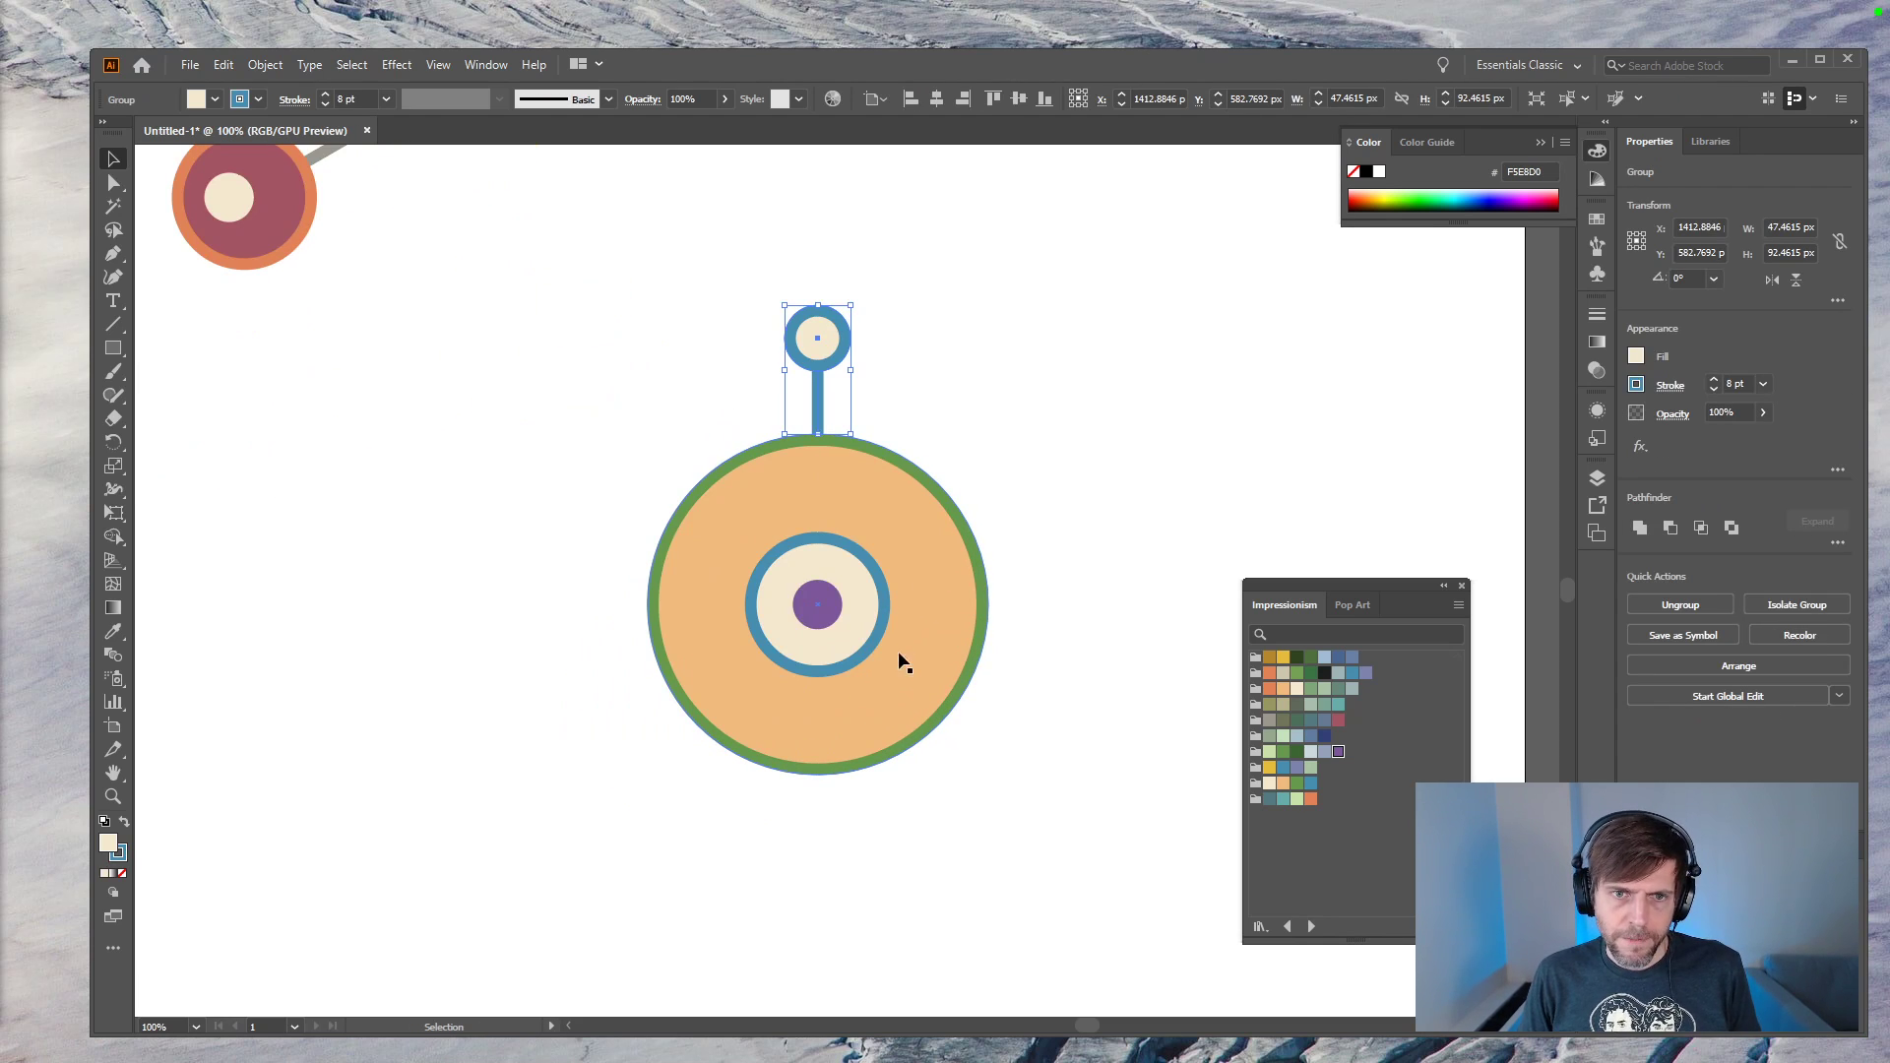
pyautogui.click(1043, 453)
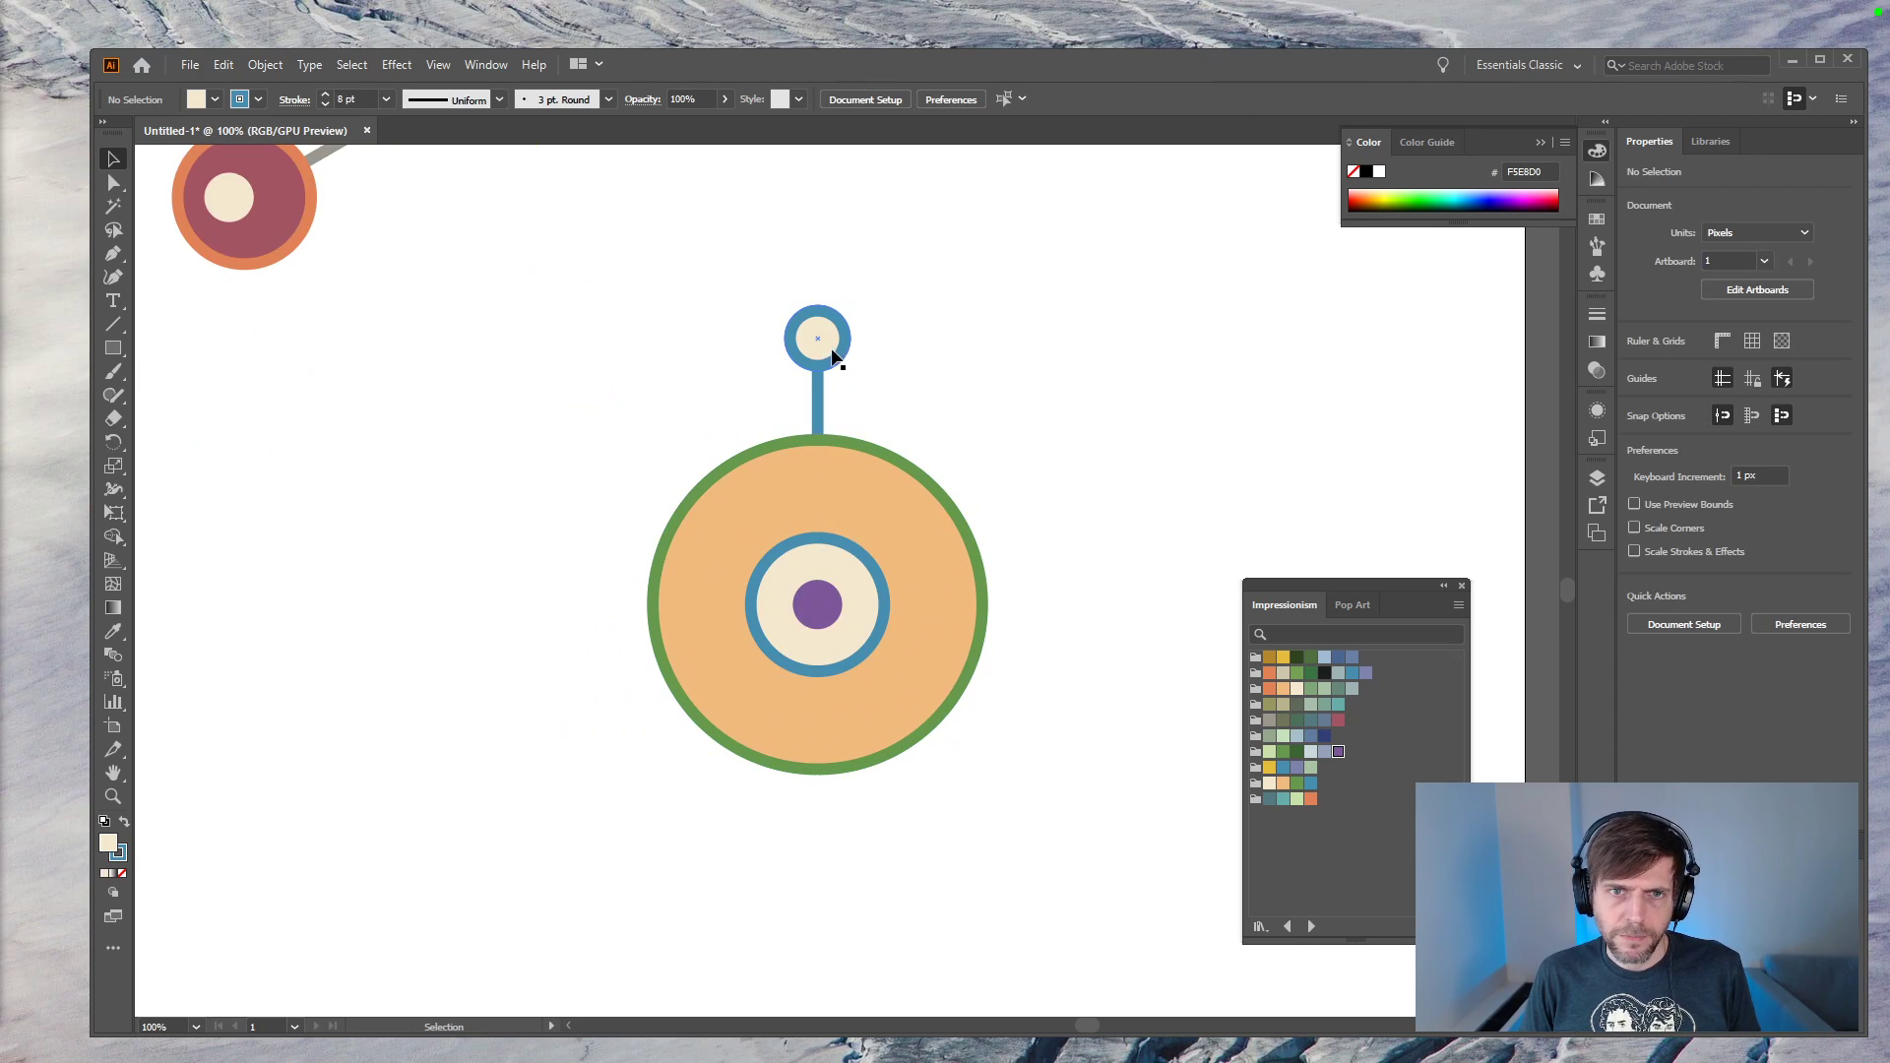
pyautogui.moveTo(936, 319); pyautogui.dragTo(772, 423)
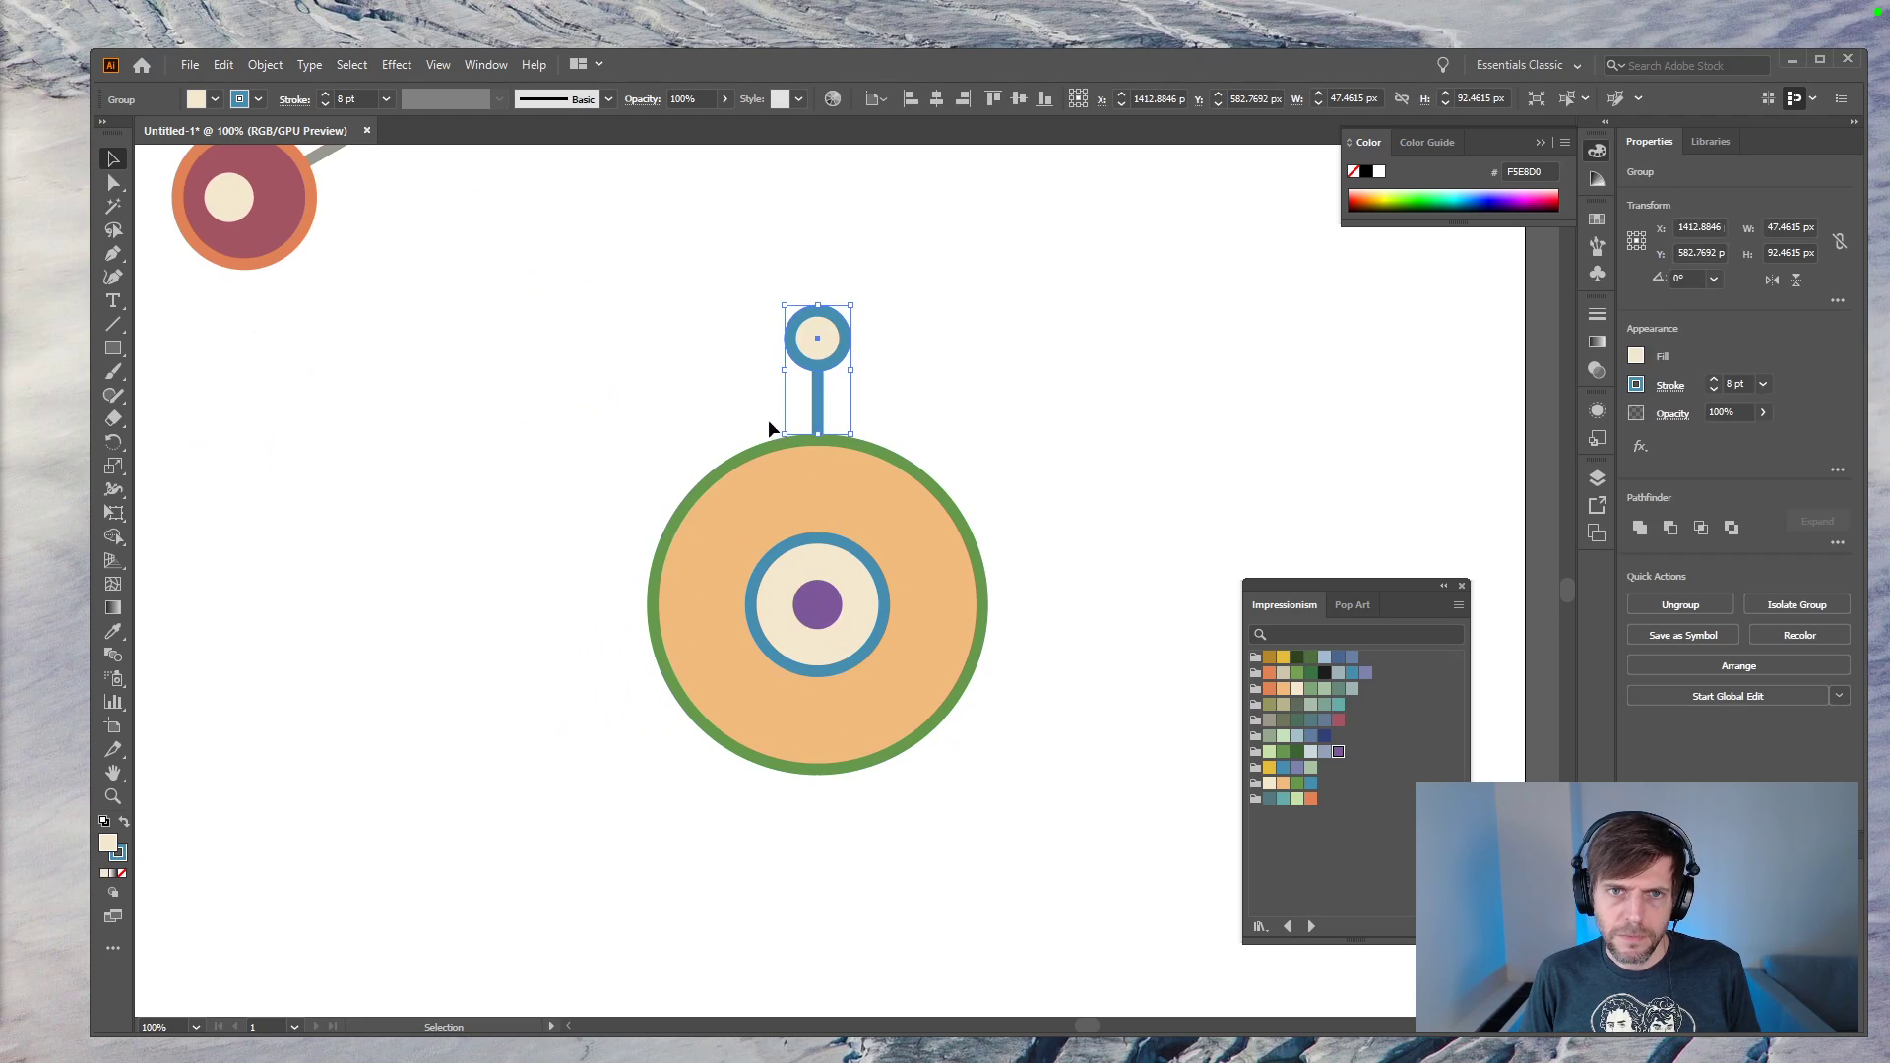
pyautogui.click(1324, 736)
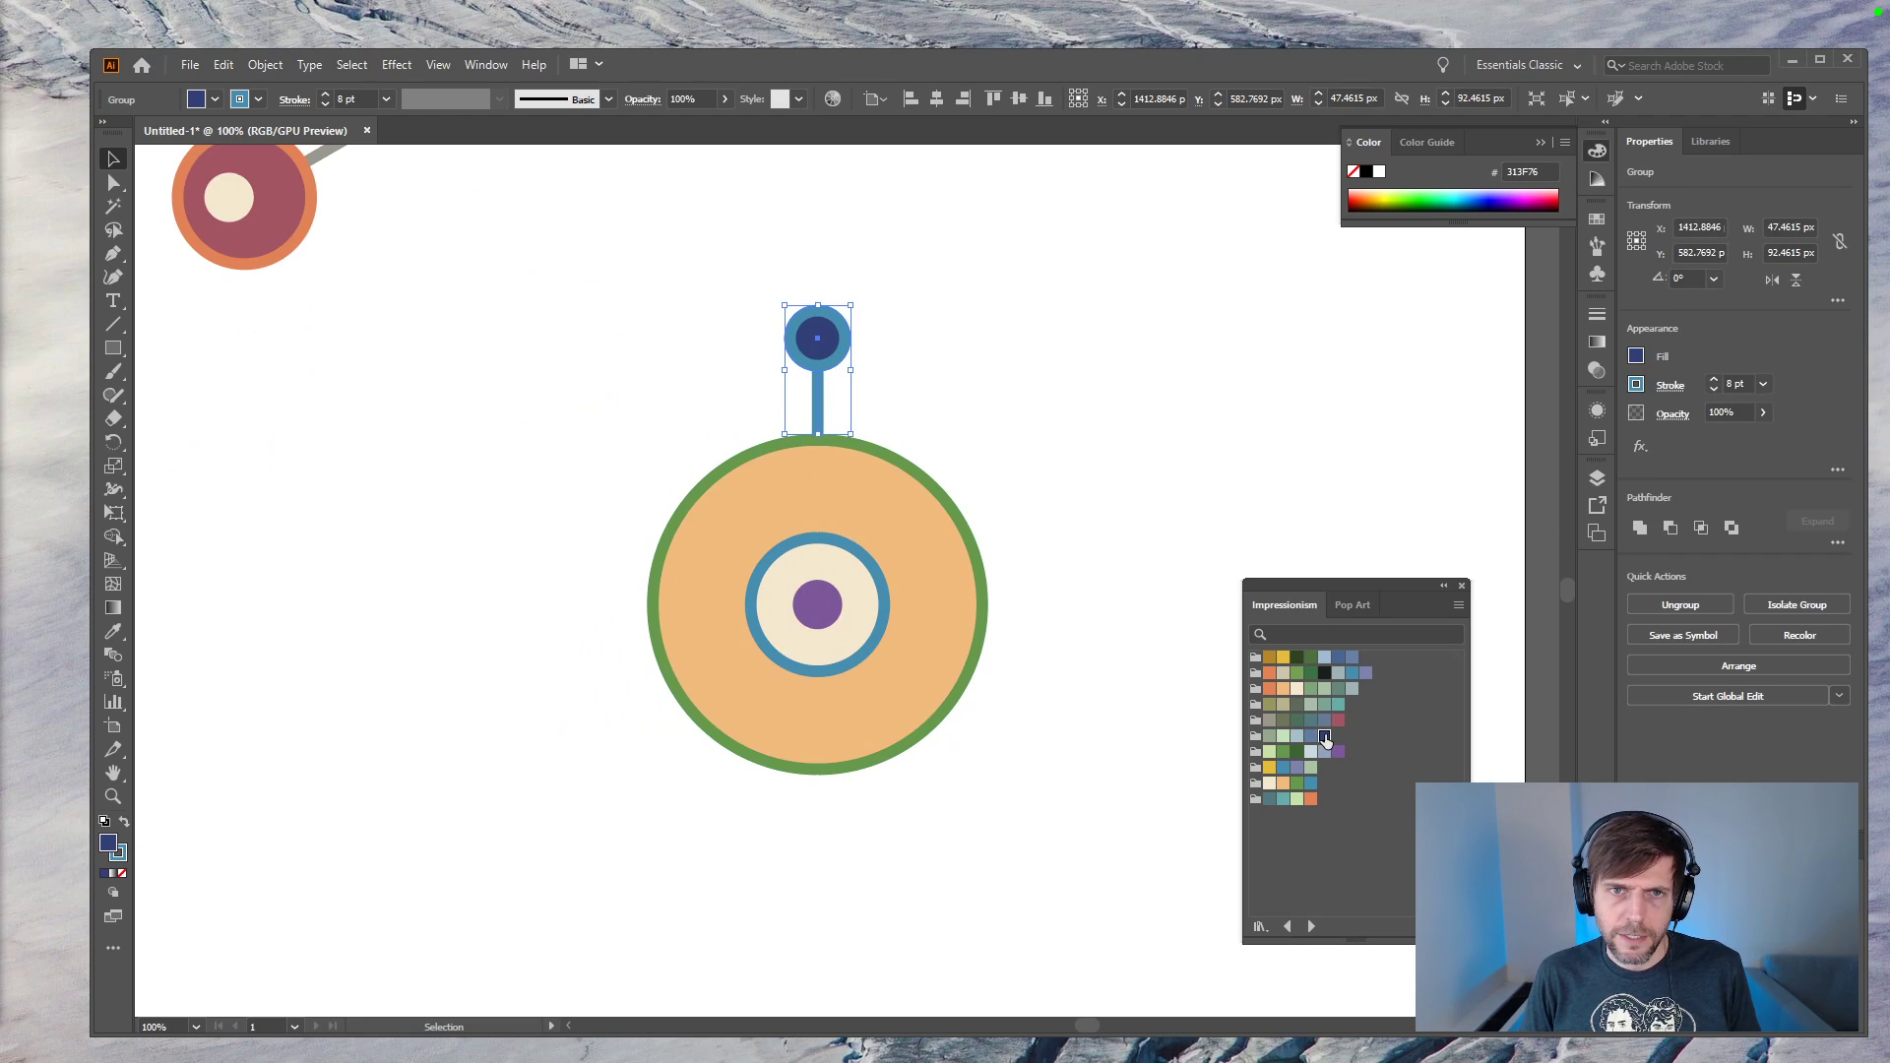
pyautogui.click(1283, 784)
pyautogui.click(1285, 769)
pyautogui.click(1269, 737)
# Step: Make a copy of the stalk group rotated 30° around the centre of the concentric circles
pyautogui.press('r')
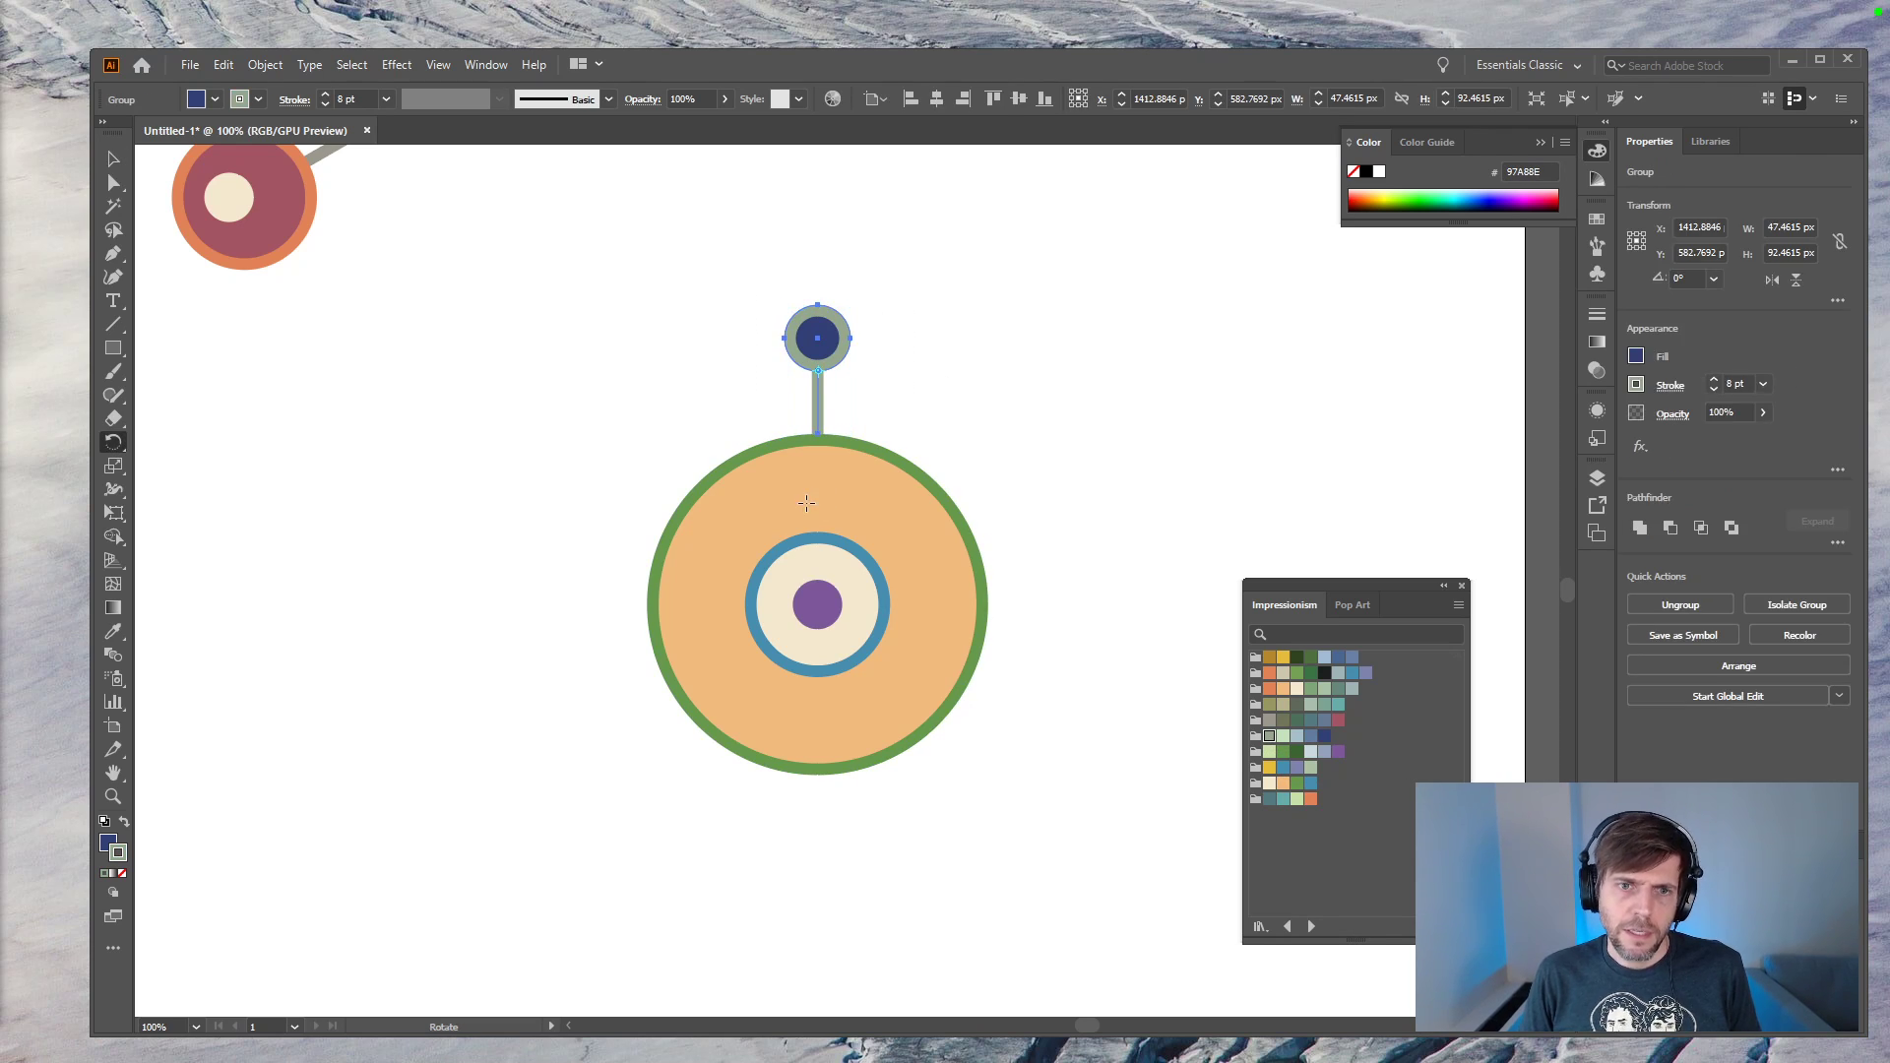
pyautogui.keyDown('alt'); pyautogui.click(818, 606); pyautogui.keyUp('alt')
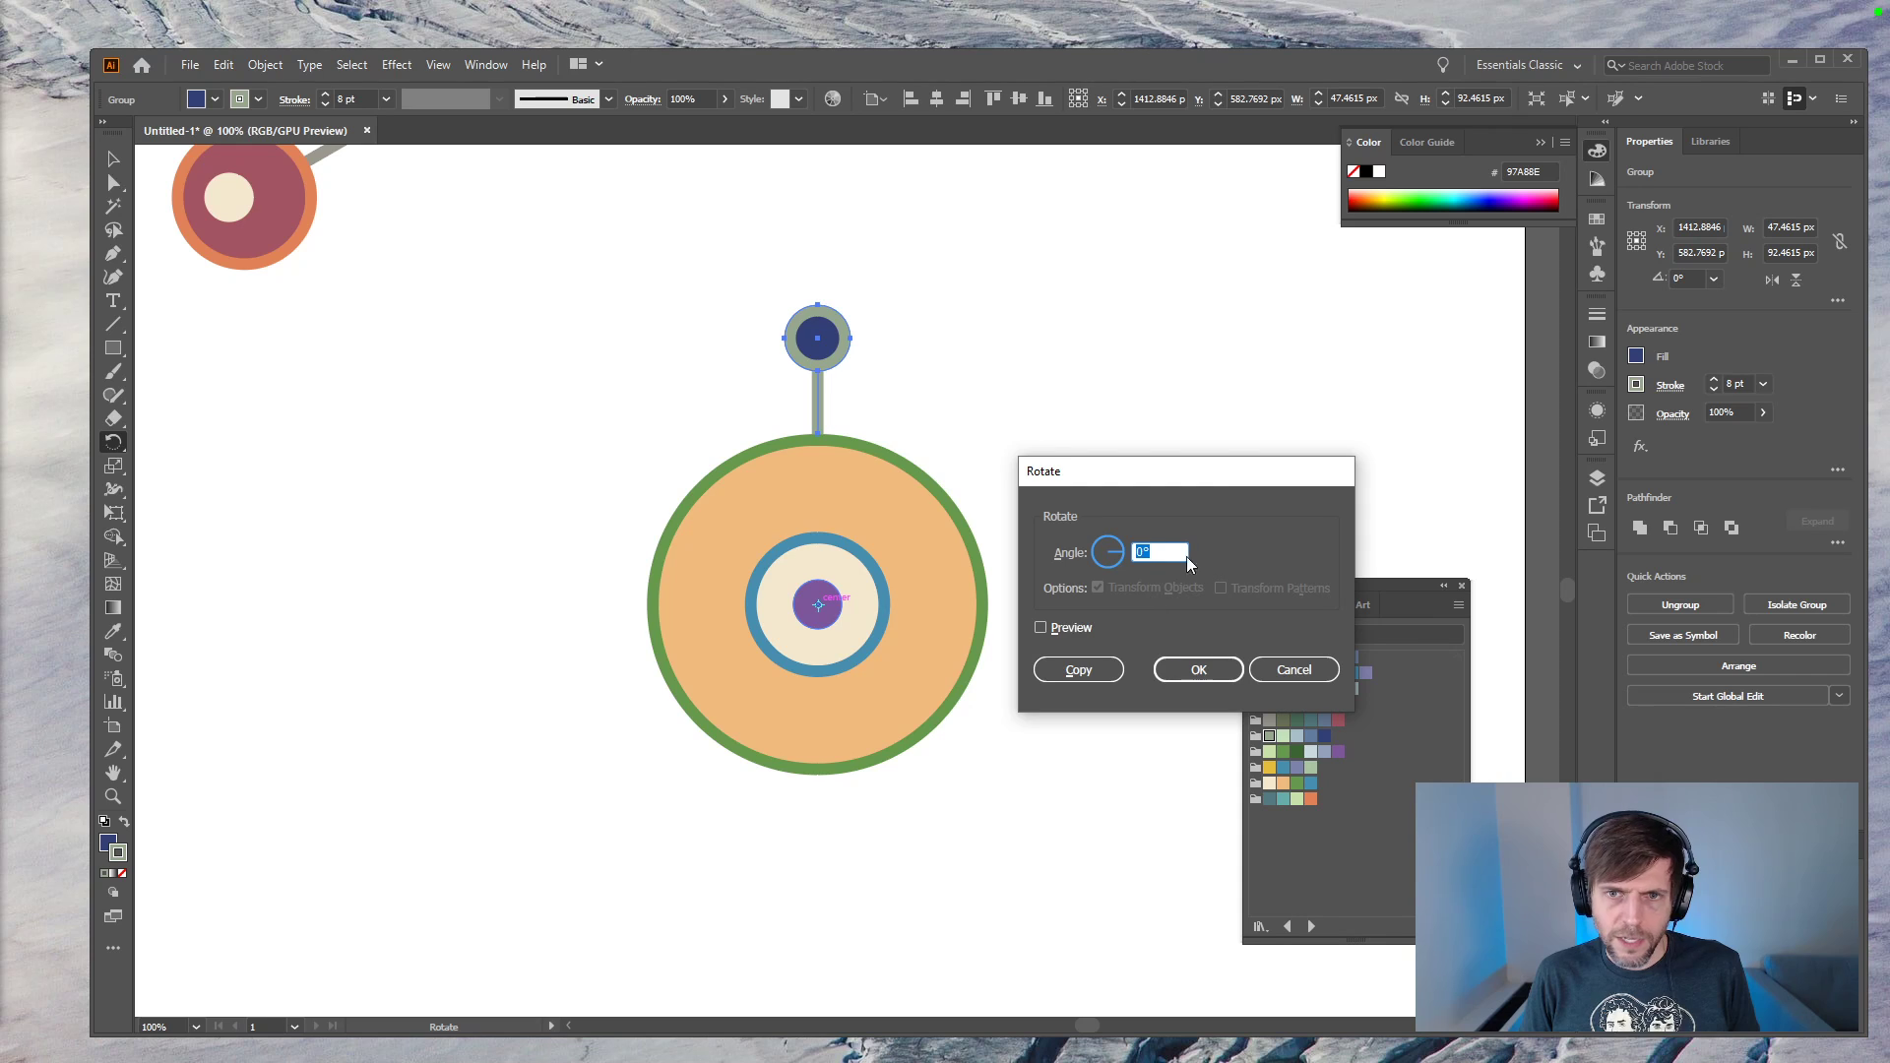
pyautogui.write('30')
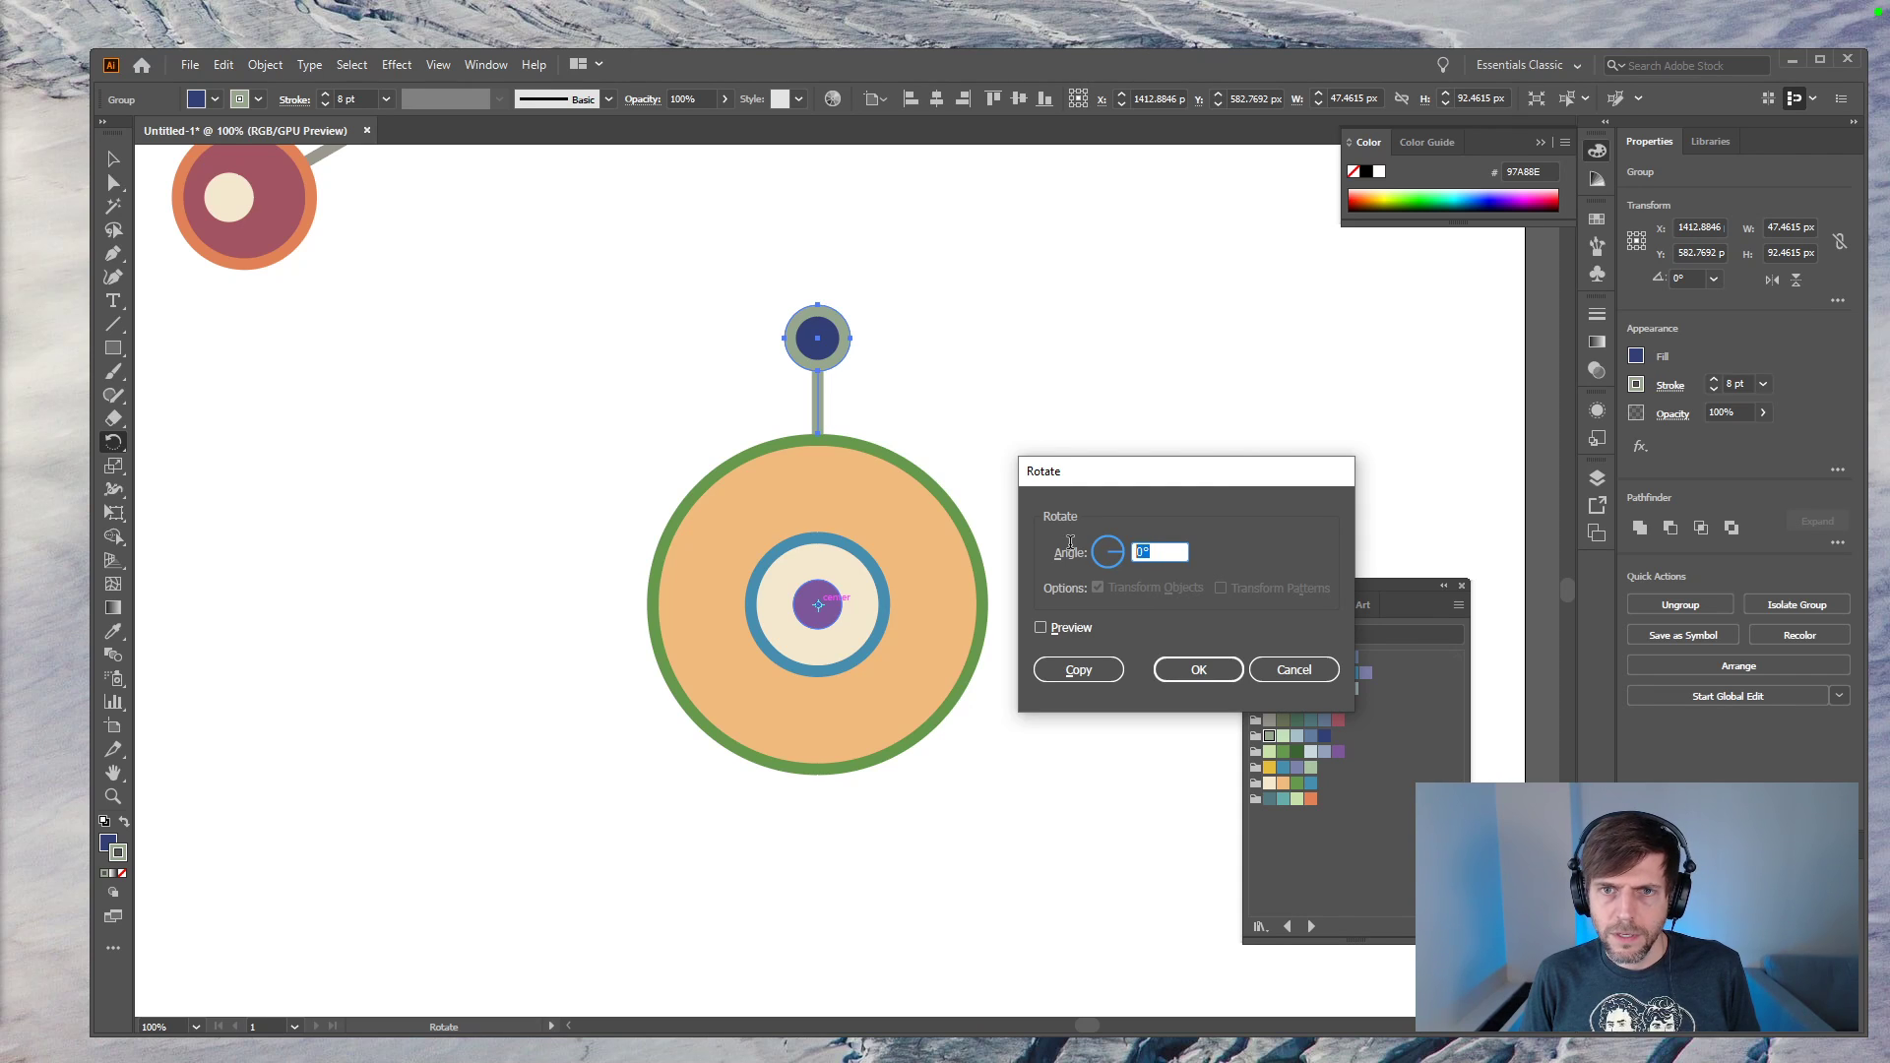
pyautogui.click(1051, 630)
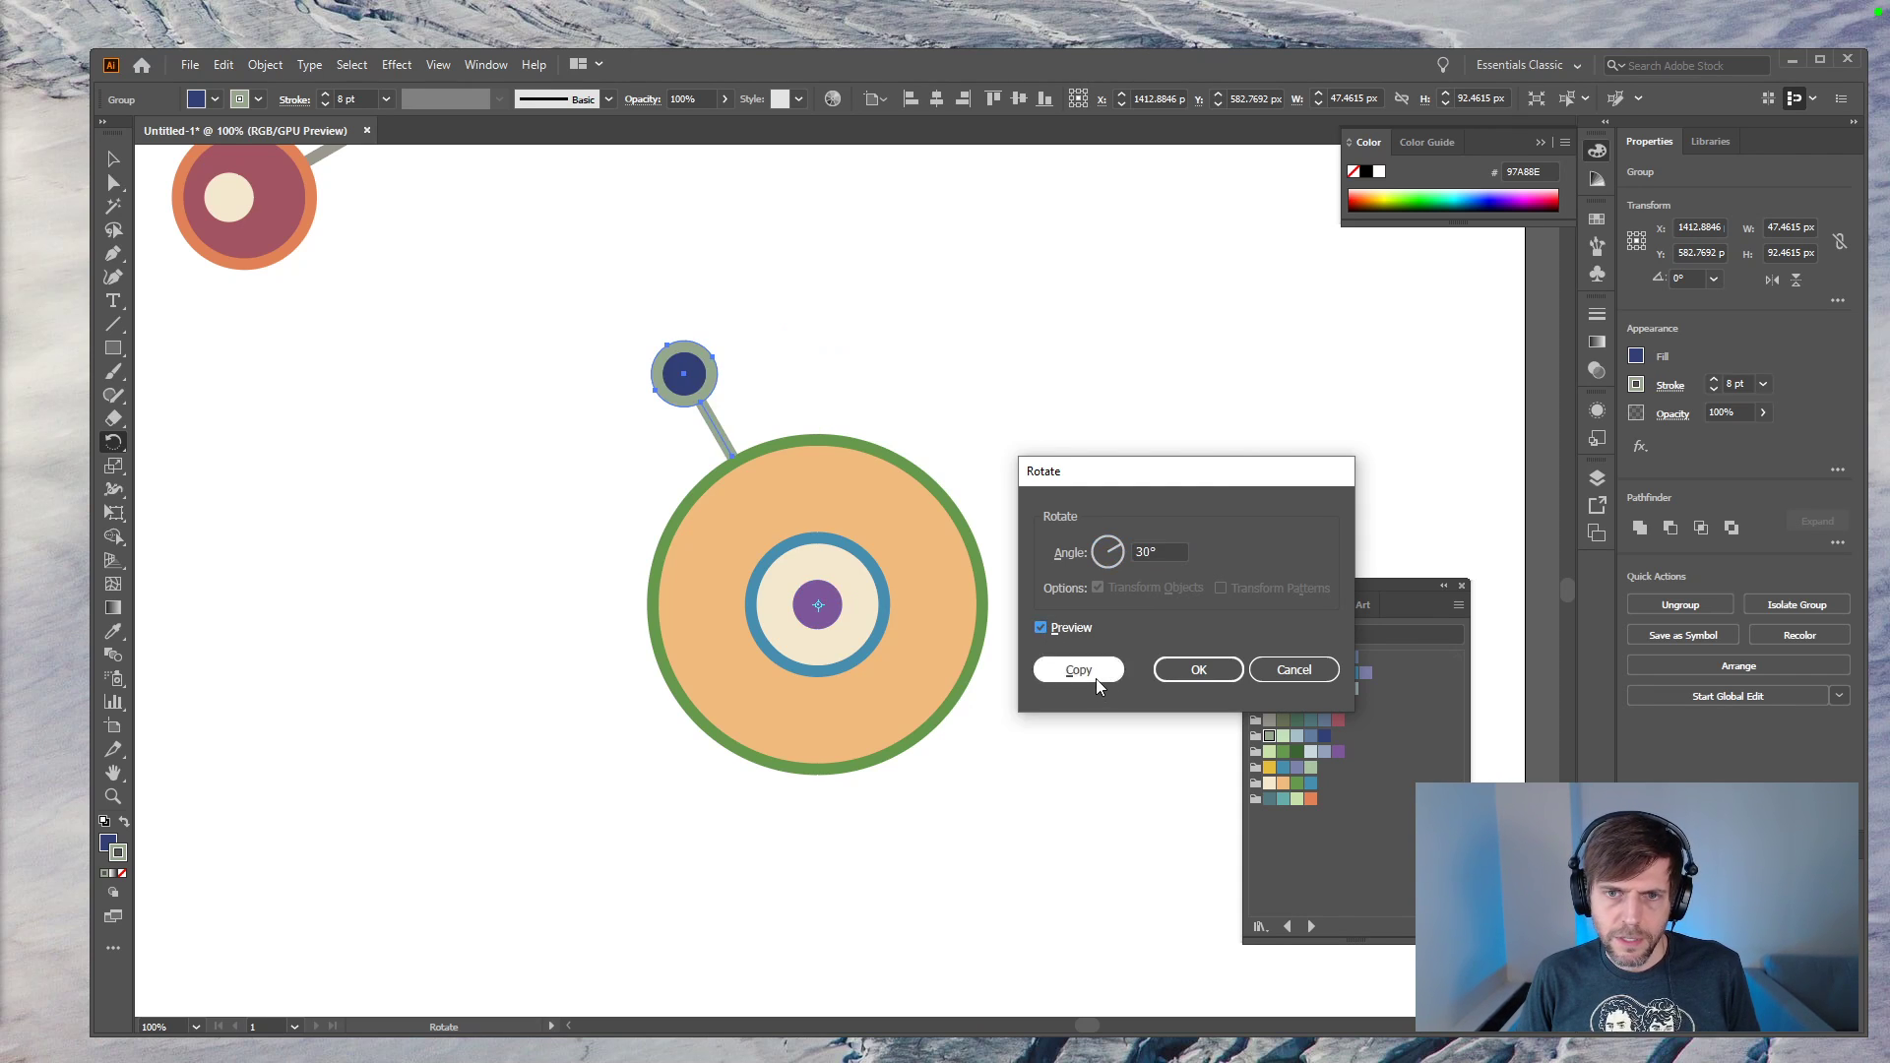
pyautogui.click(1090, 671)
# Step: Repeat the rotated copy until twelve stalks ring the large circle, and deselect them
pyautogui.hotkey('ctrl', 'd')
pyautogui.hotkey('ctrl', 'd')
pyautogui.hotkey('ctrl', 'd')
pyautogui.hotkey('ctrl', 'd')
pyautogui.hotkey('ctrl', 'd')
pyautogui.hotkey('ctrl', 'd')
pyautogui.hotkey('ctrl', 'd')
pyautogui.hotkey('ctrl', 'd')
pyautogui.hotkey('ctrl', 'd')
pyautogui.hotkey('ctrl', 'd')
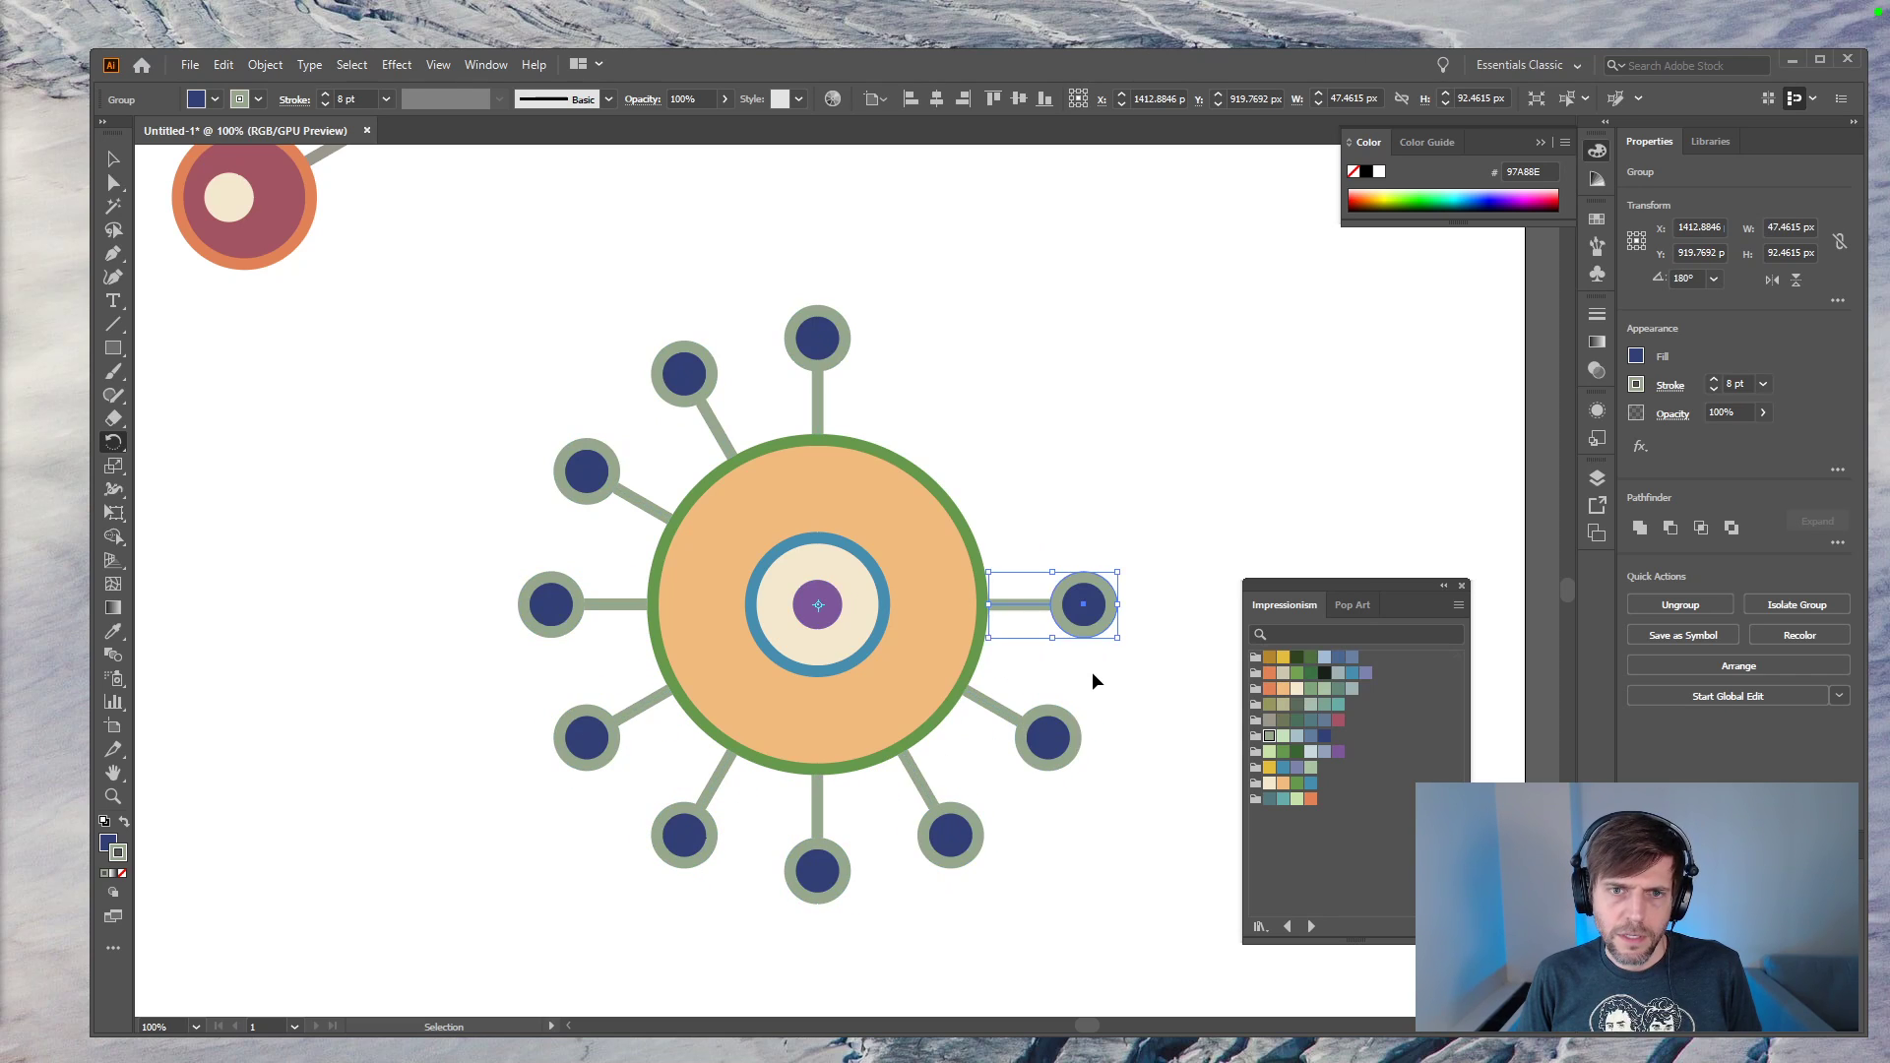
pyautogui.click(112, 161)
pyautogui.click(280, 424)
pyautogui.hotkey('ctrl', '0')
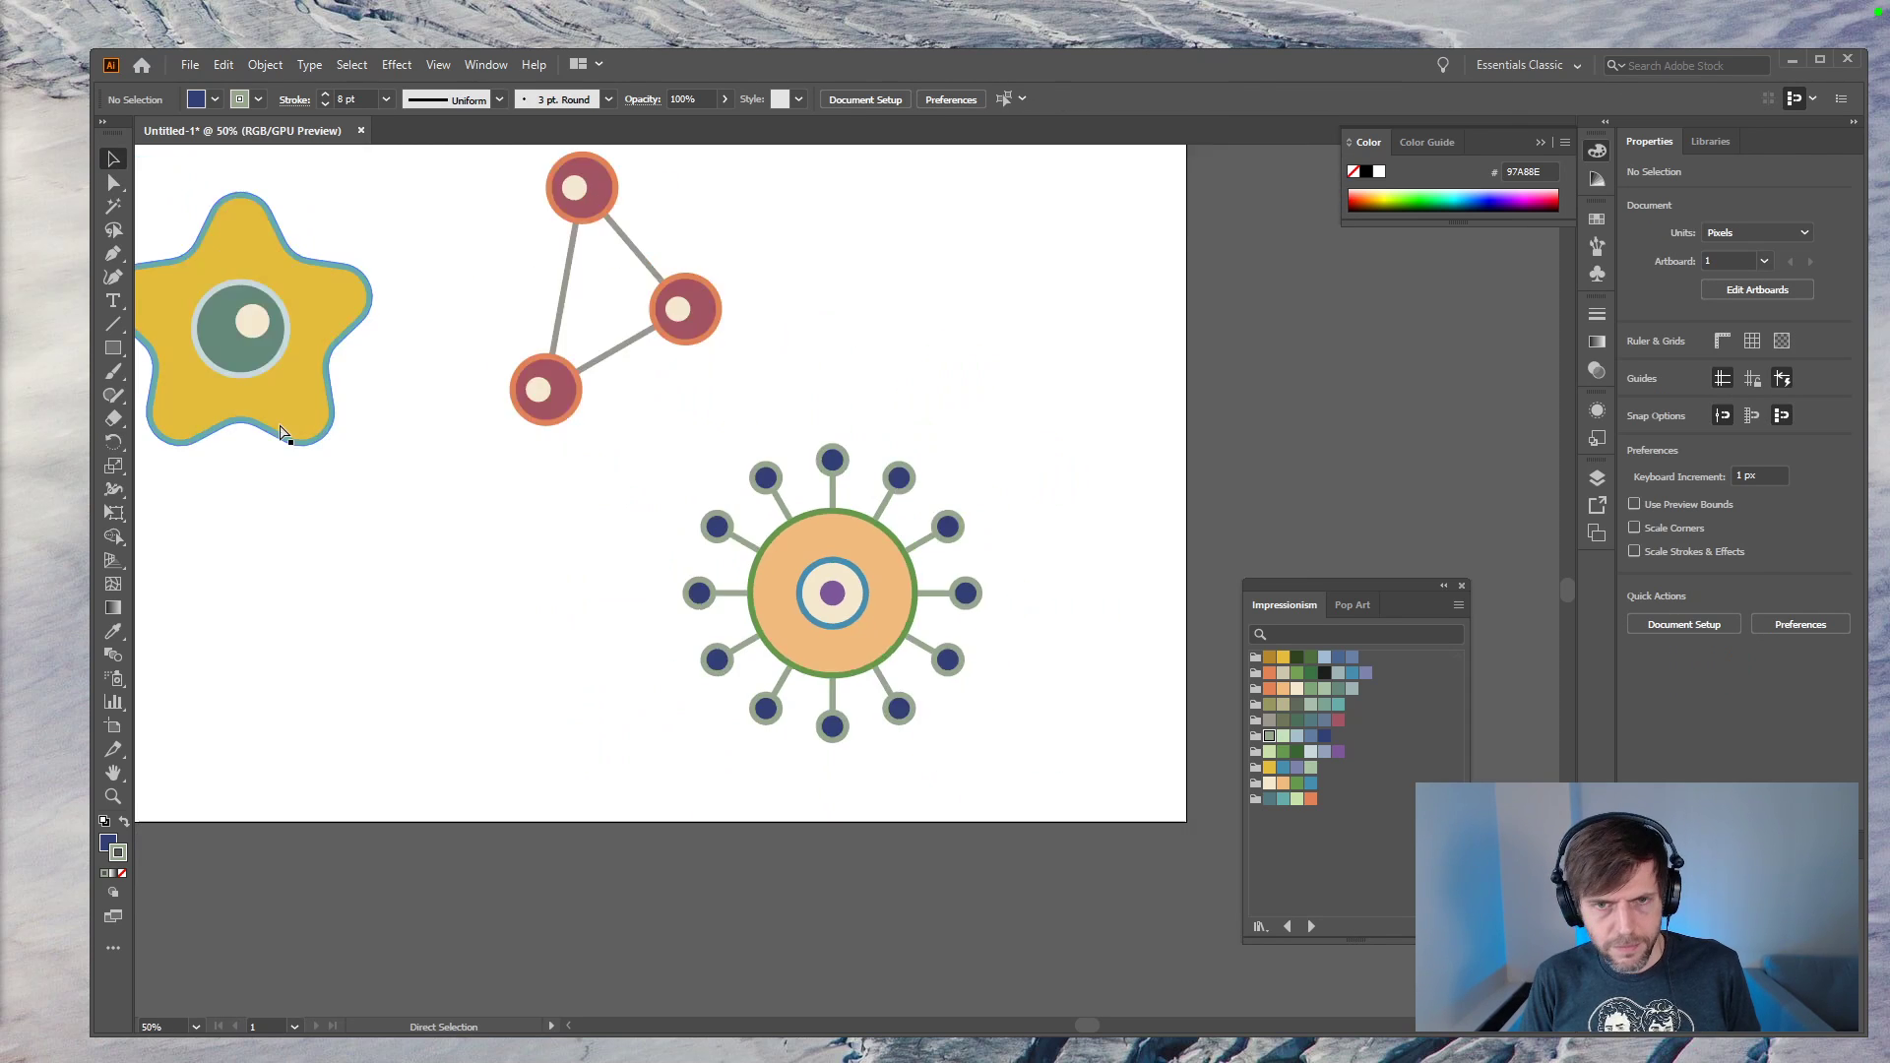
pyautogui.moveTo(609, 538); pyautogui.dragTo(678, 608)
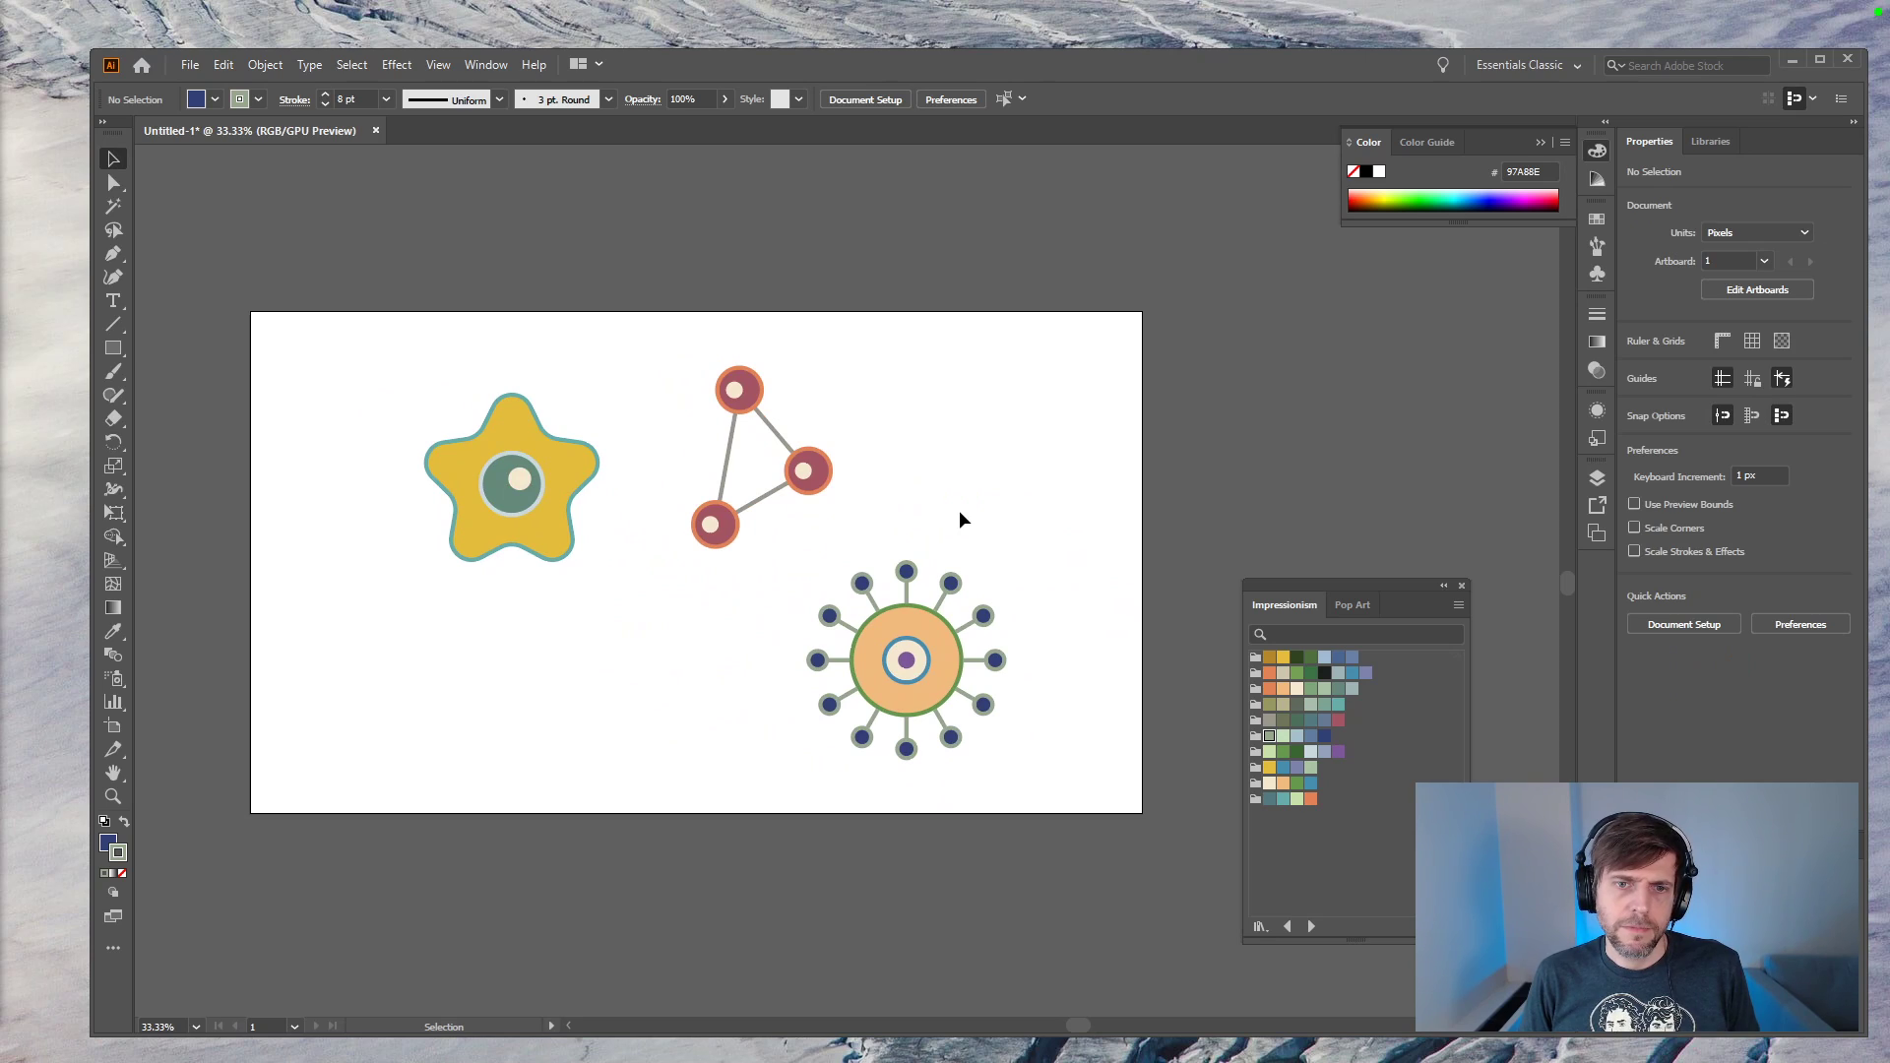
# Step: Select all twelve stalks without the central circles, delete them and undo the deletion
pyautogui.moveTo(953, 516); pyautogui.dragTo(829, 586)
pyautogui.moveTo(1041, 533); pyautogui.dragTo(803, 764)
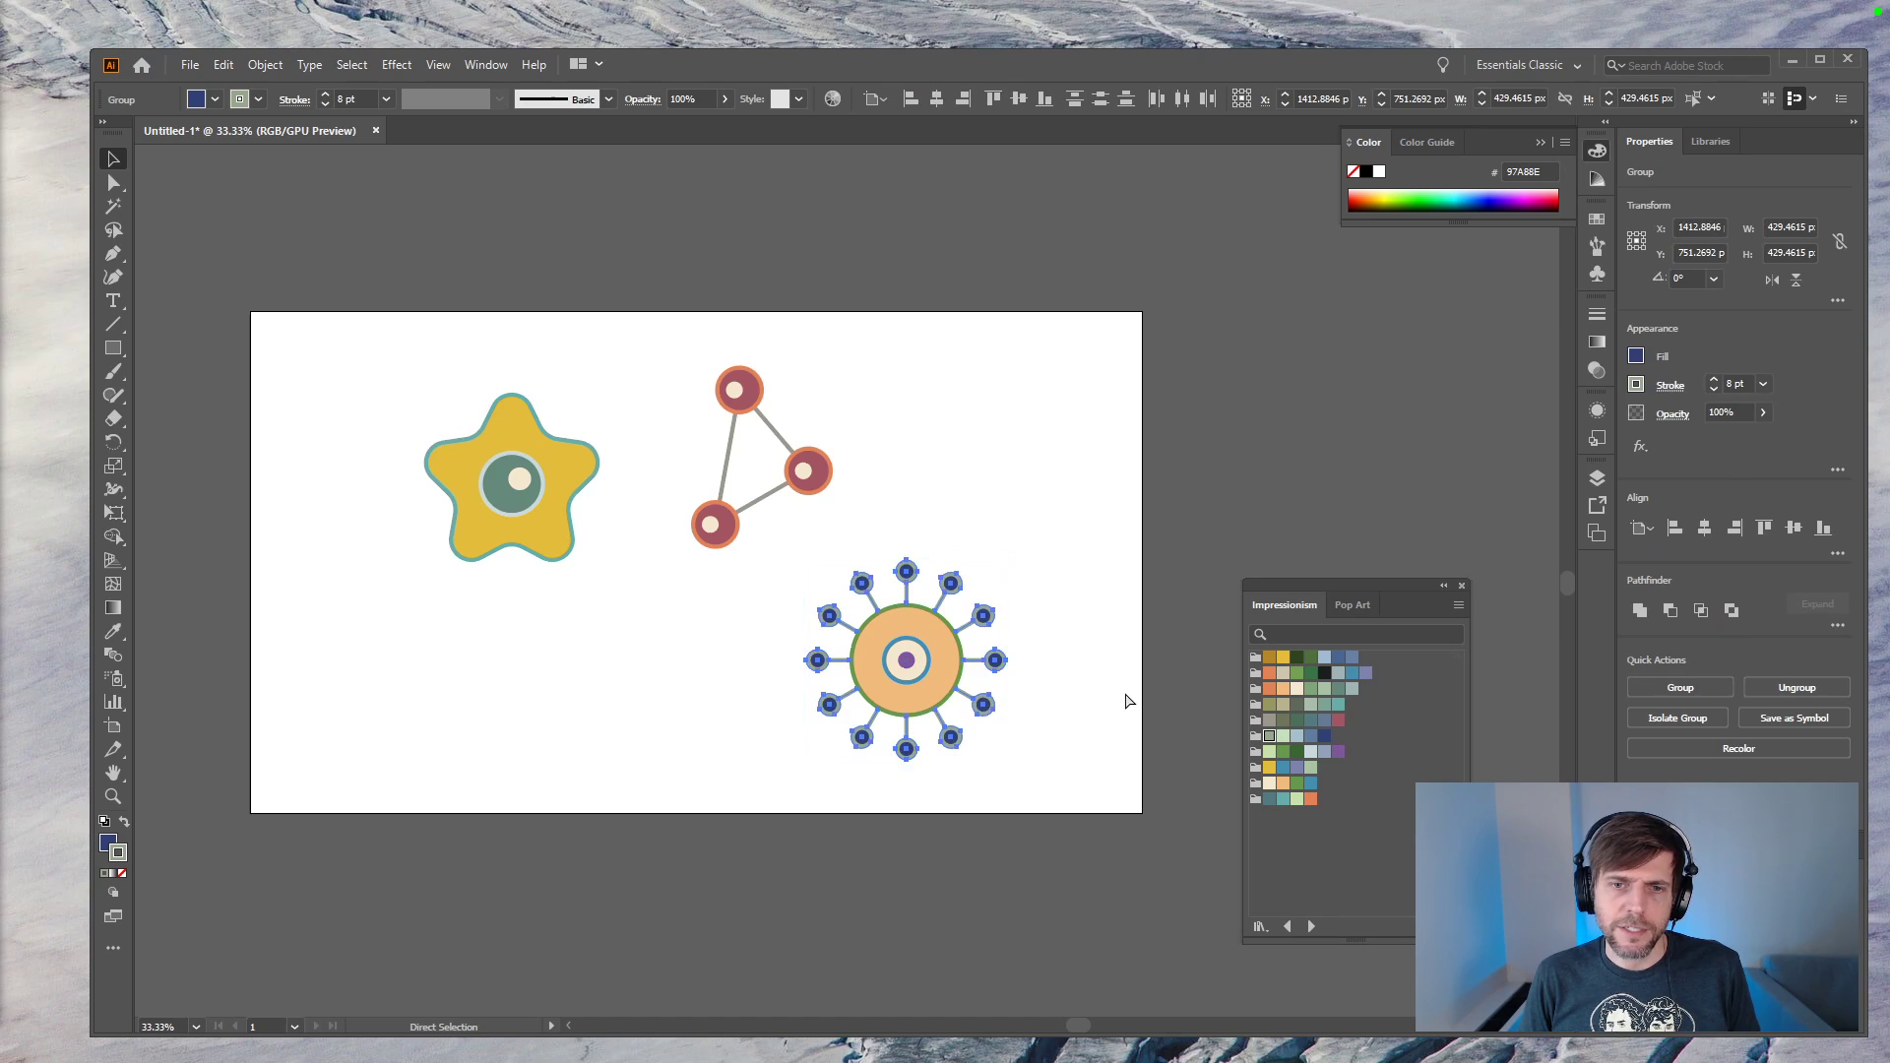
pyautogui.press('Delete')
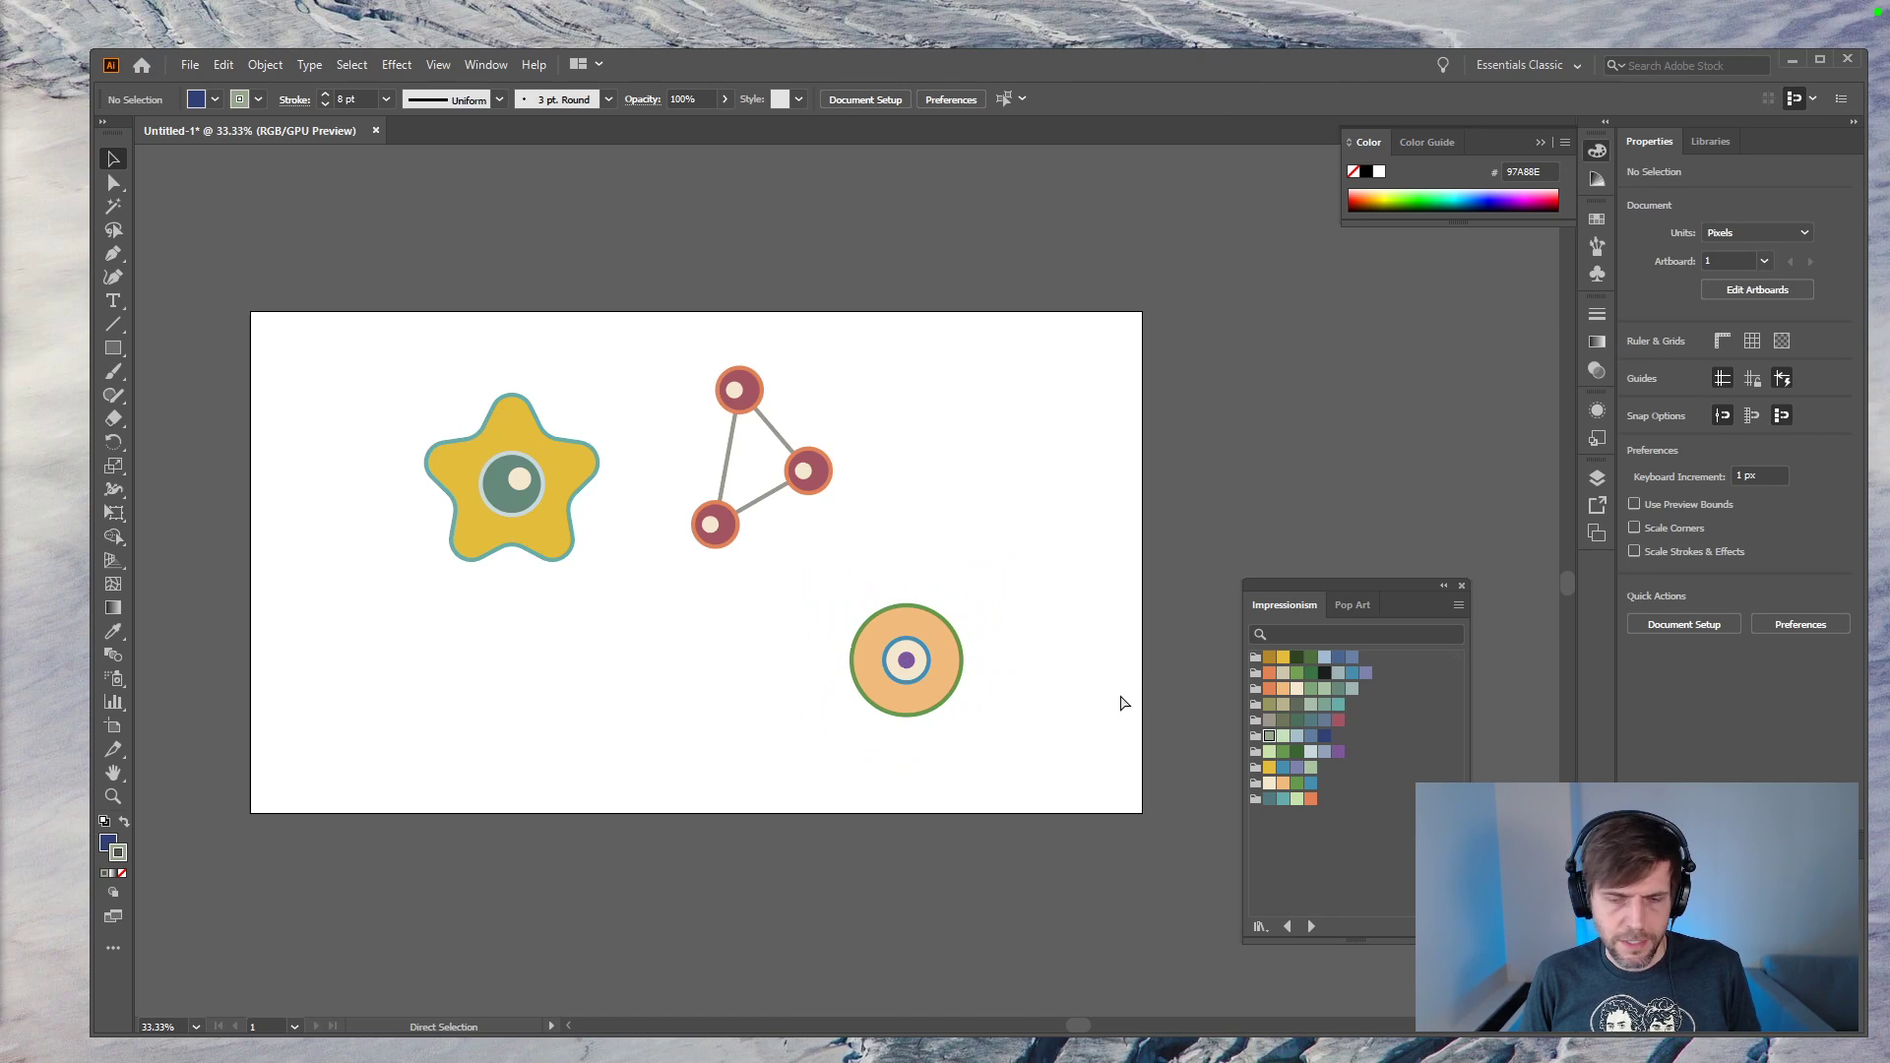
pyautogui.hotkey('ctrl', 'z')
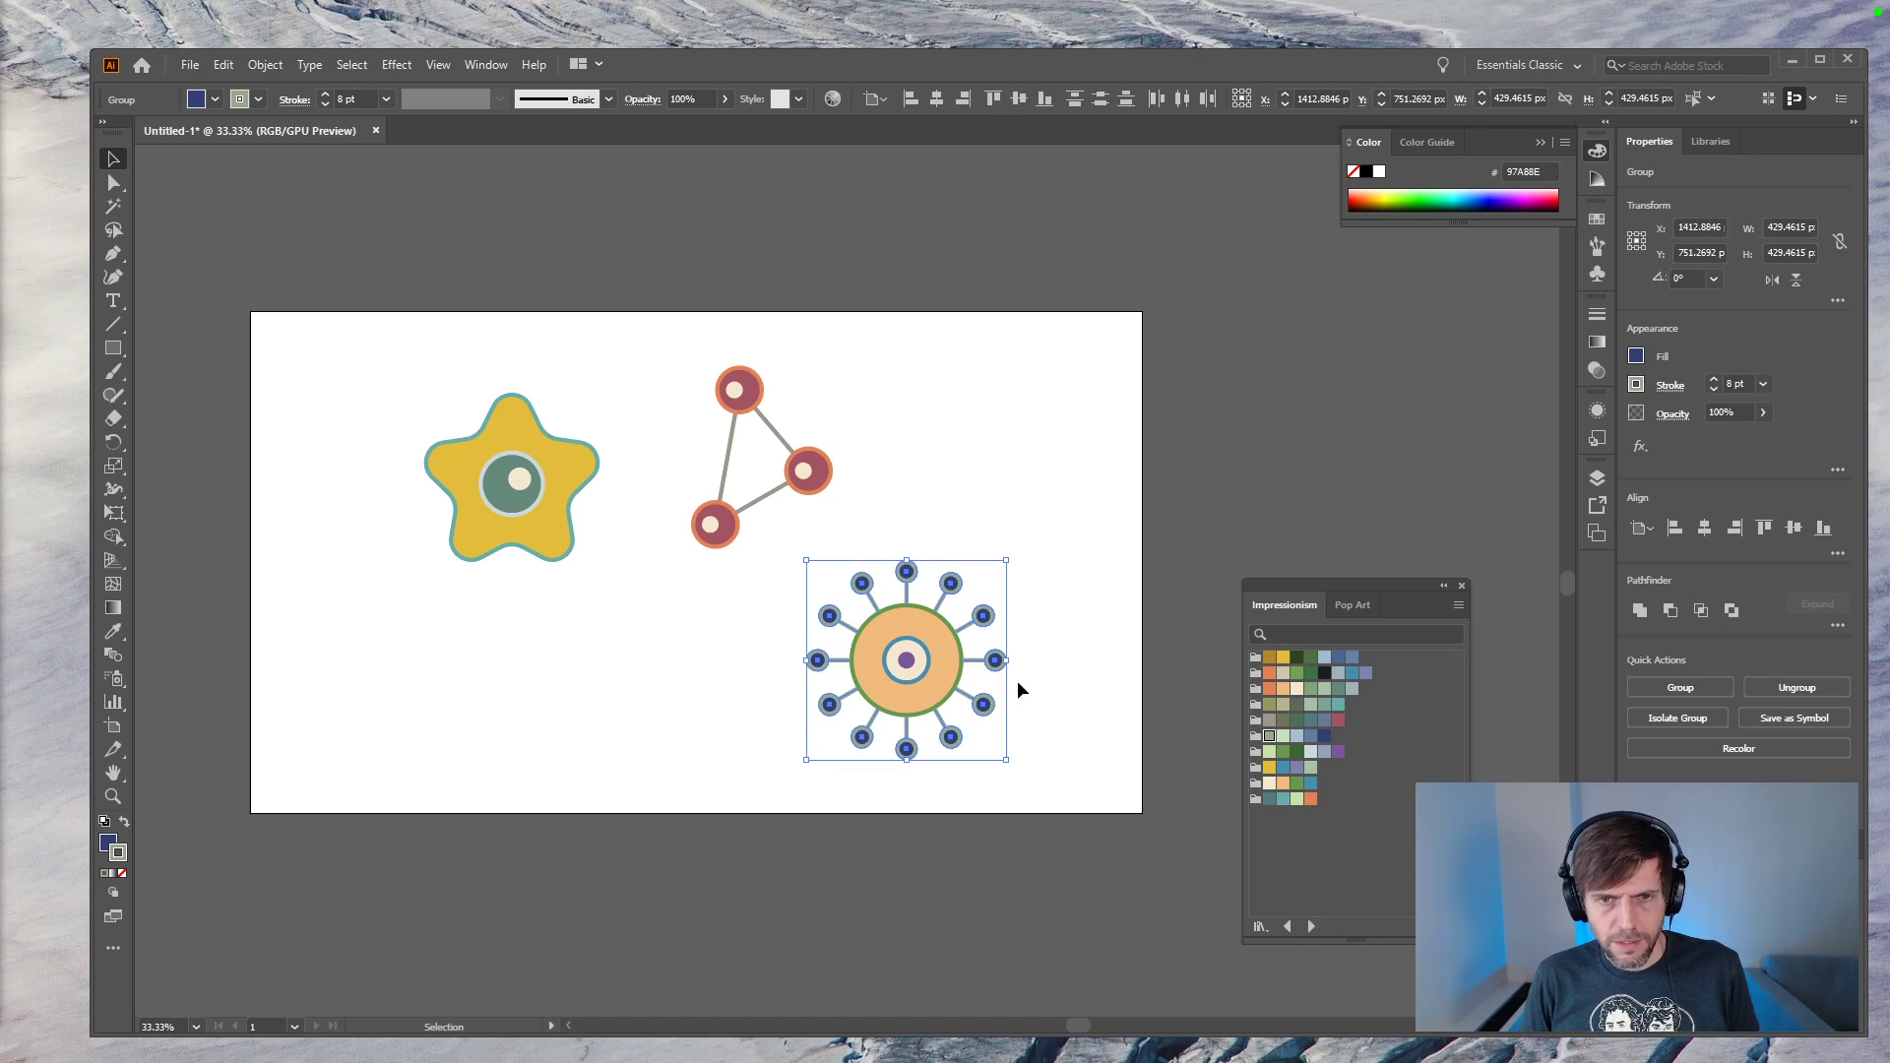
# Step: Try several Impressionism fills on the twelve stalks, including cream (F5E8D0), and settle on orange (E18256)
pyautogui.press('x')
pyautogui.click(1297, 752)
pyautogui.click(1297, 767)
pyautogui.click(1270, 784)
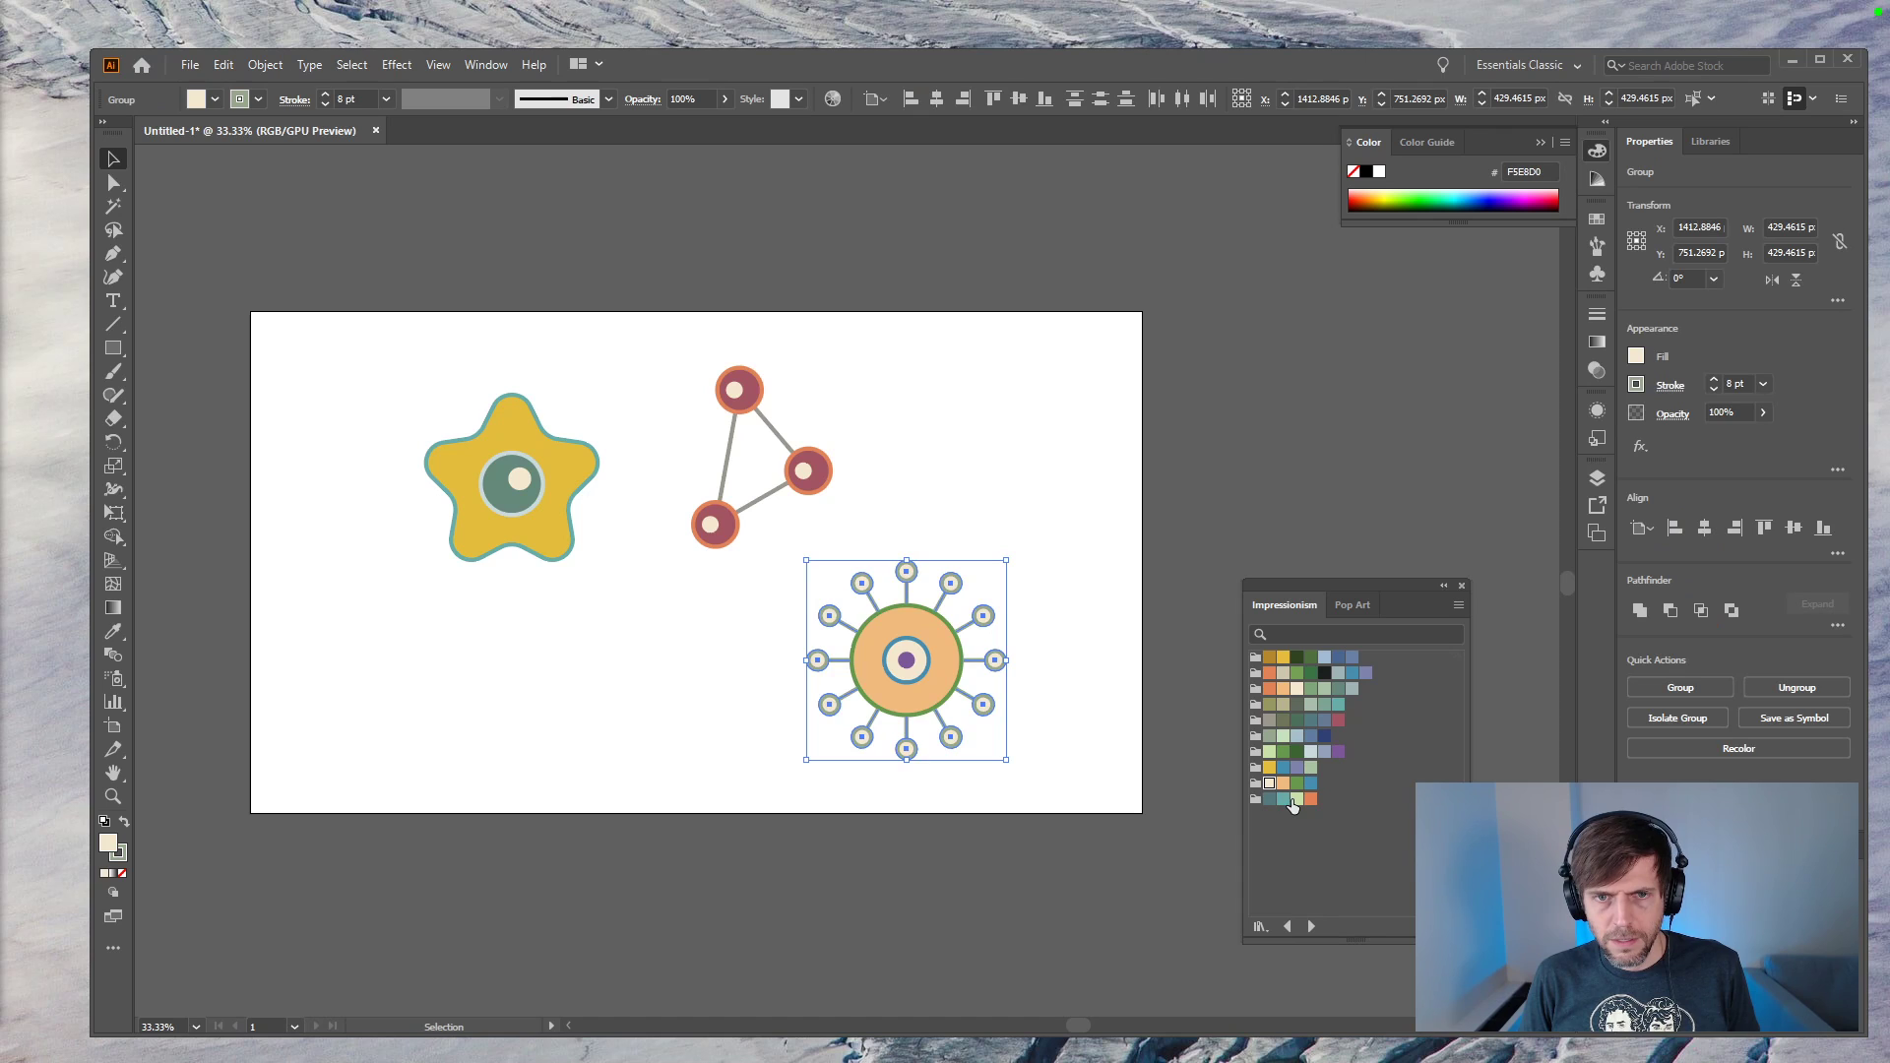
pyautogui.click(1311, 799)
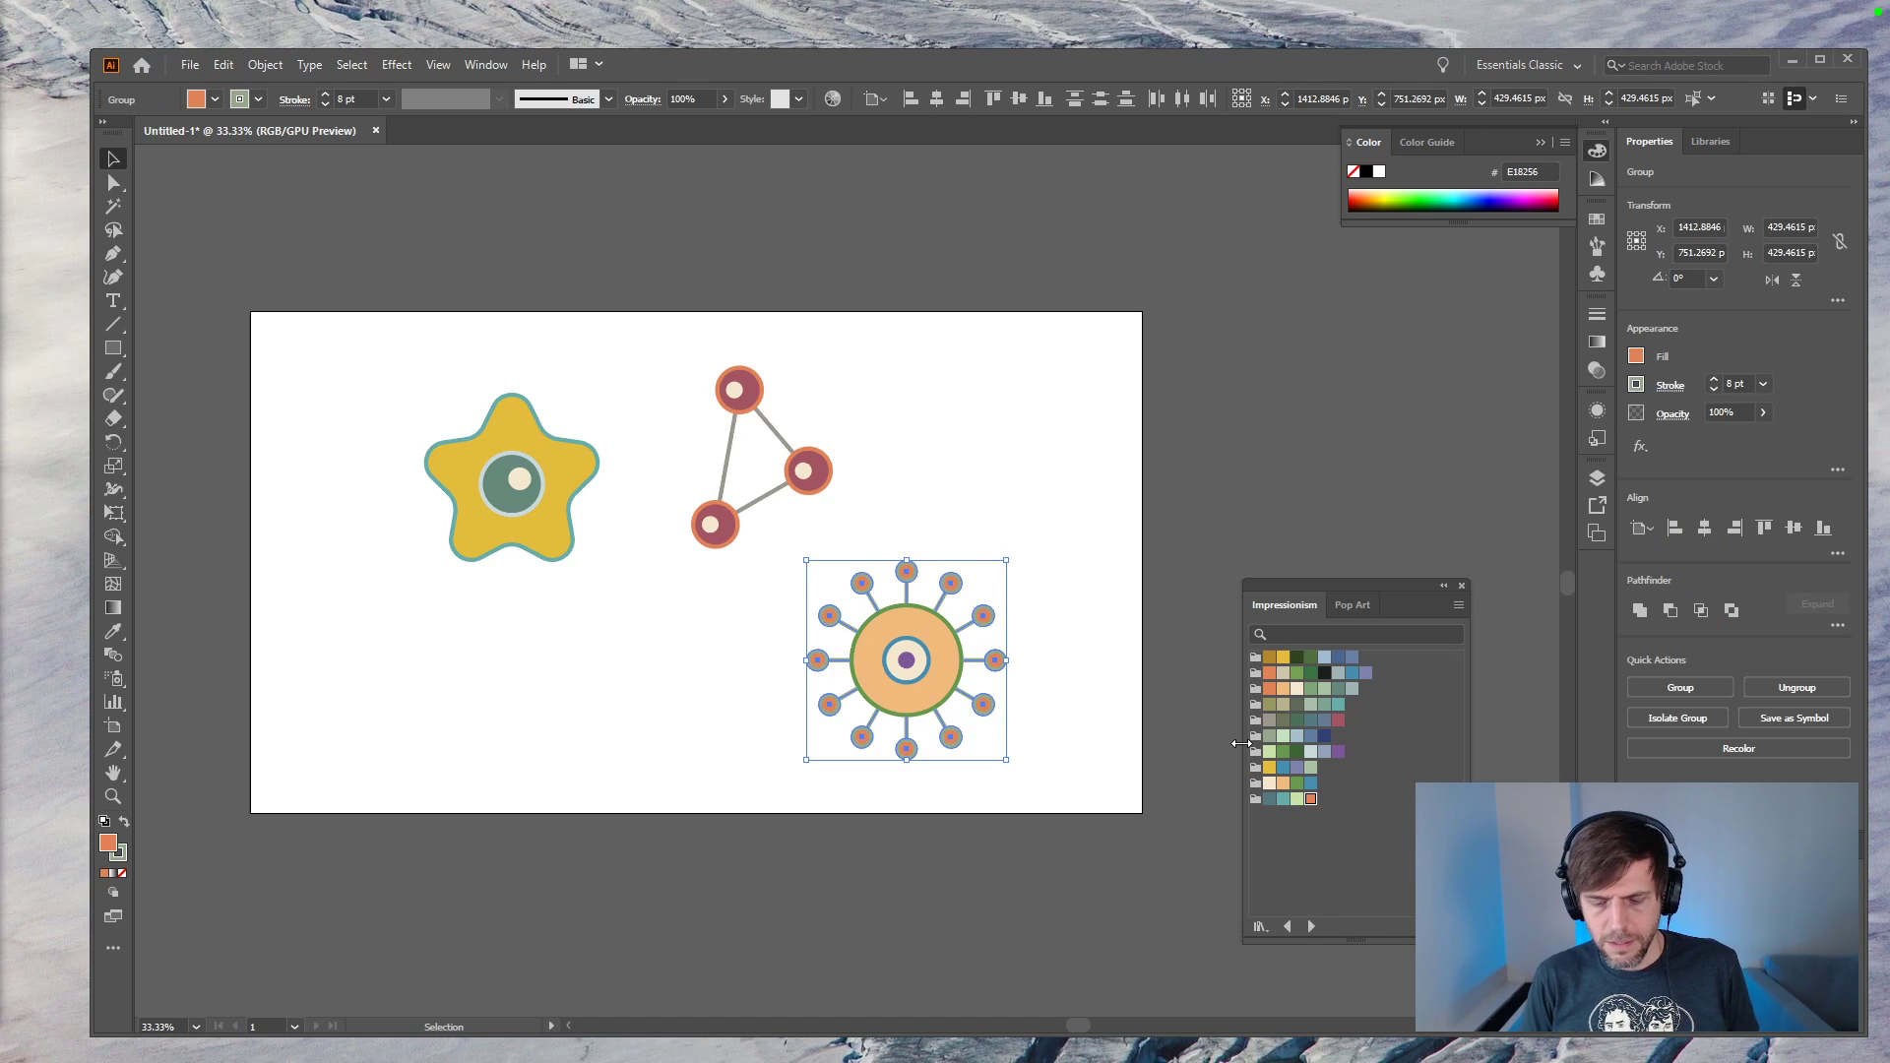
# Step: Give the twelve stalks an Impressionism dark red stroke (A35563) and deselect them
pyautogui.hotkey('ctrl', '+')
pyautogui.hotkey('ctrl', '+')
pyautogui.click(1338, 720)
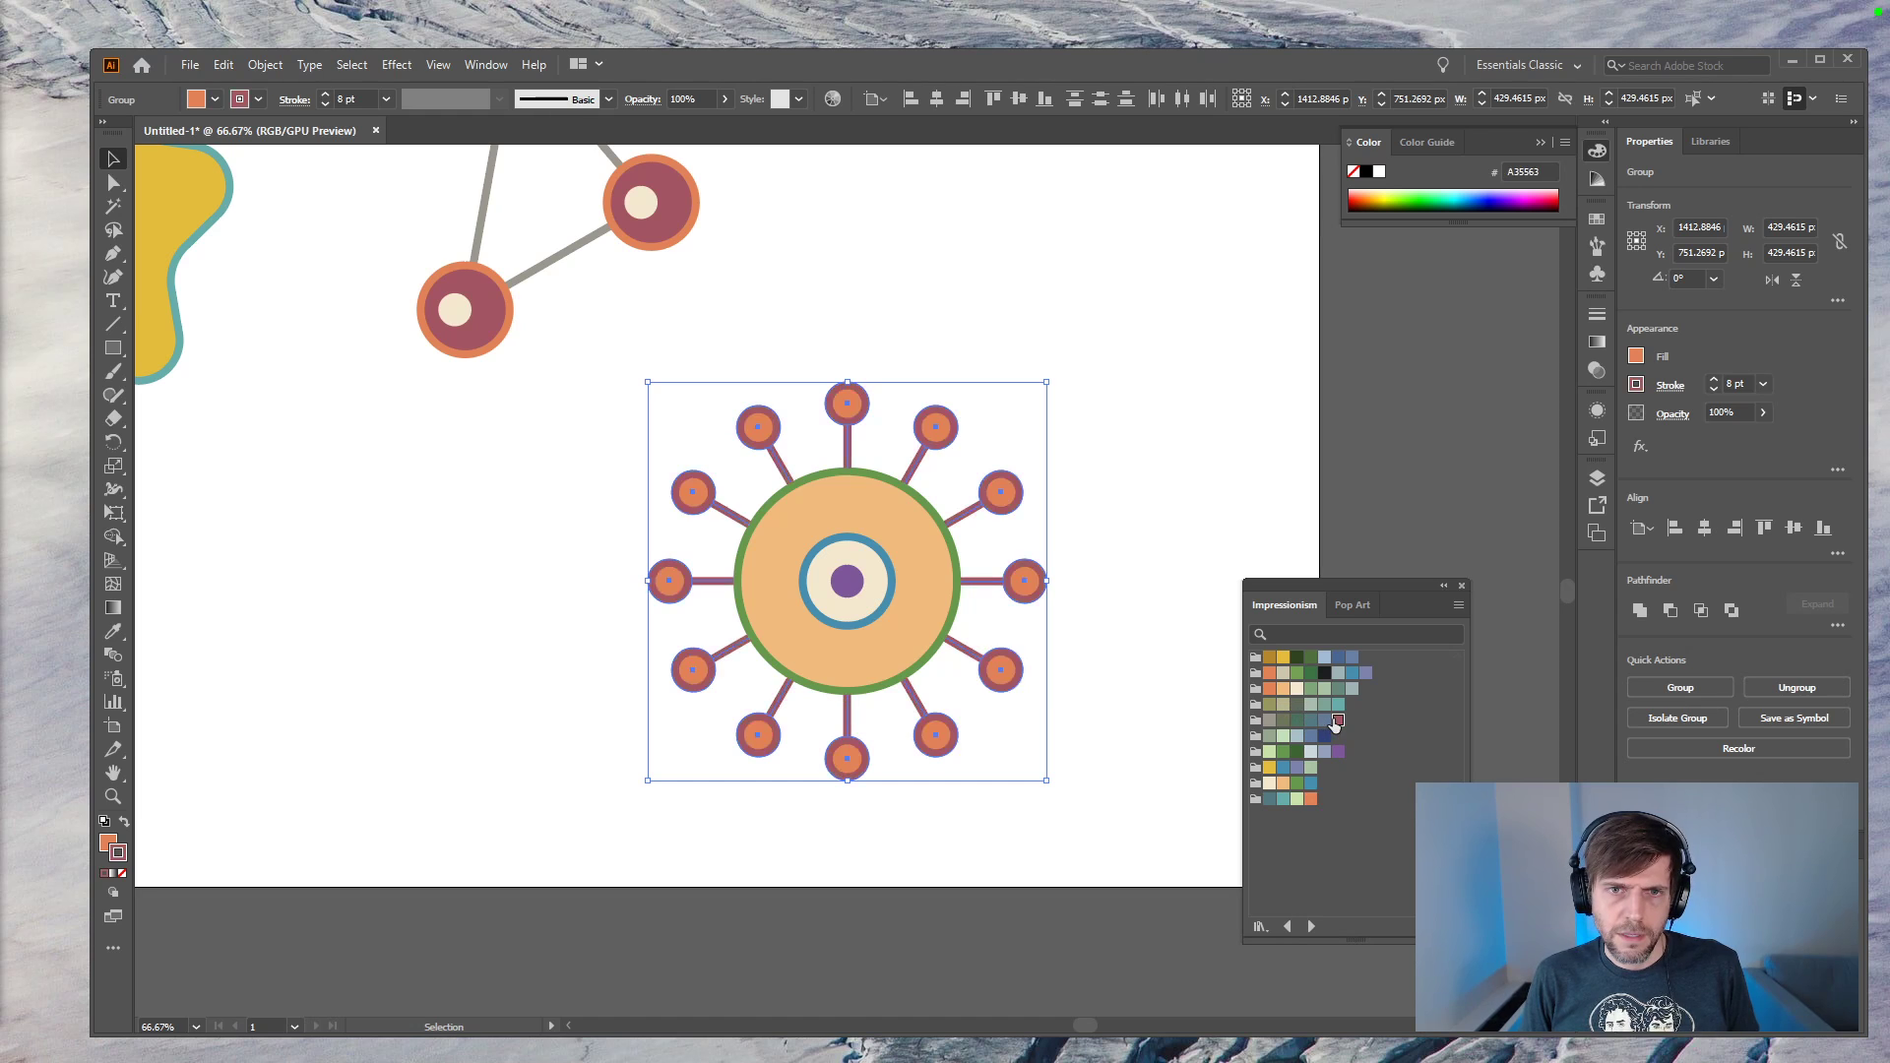
pyautogui.click(1160, 517)
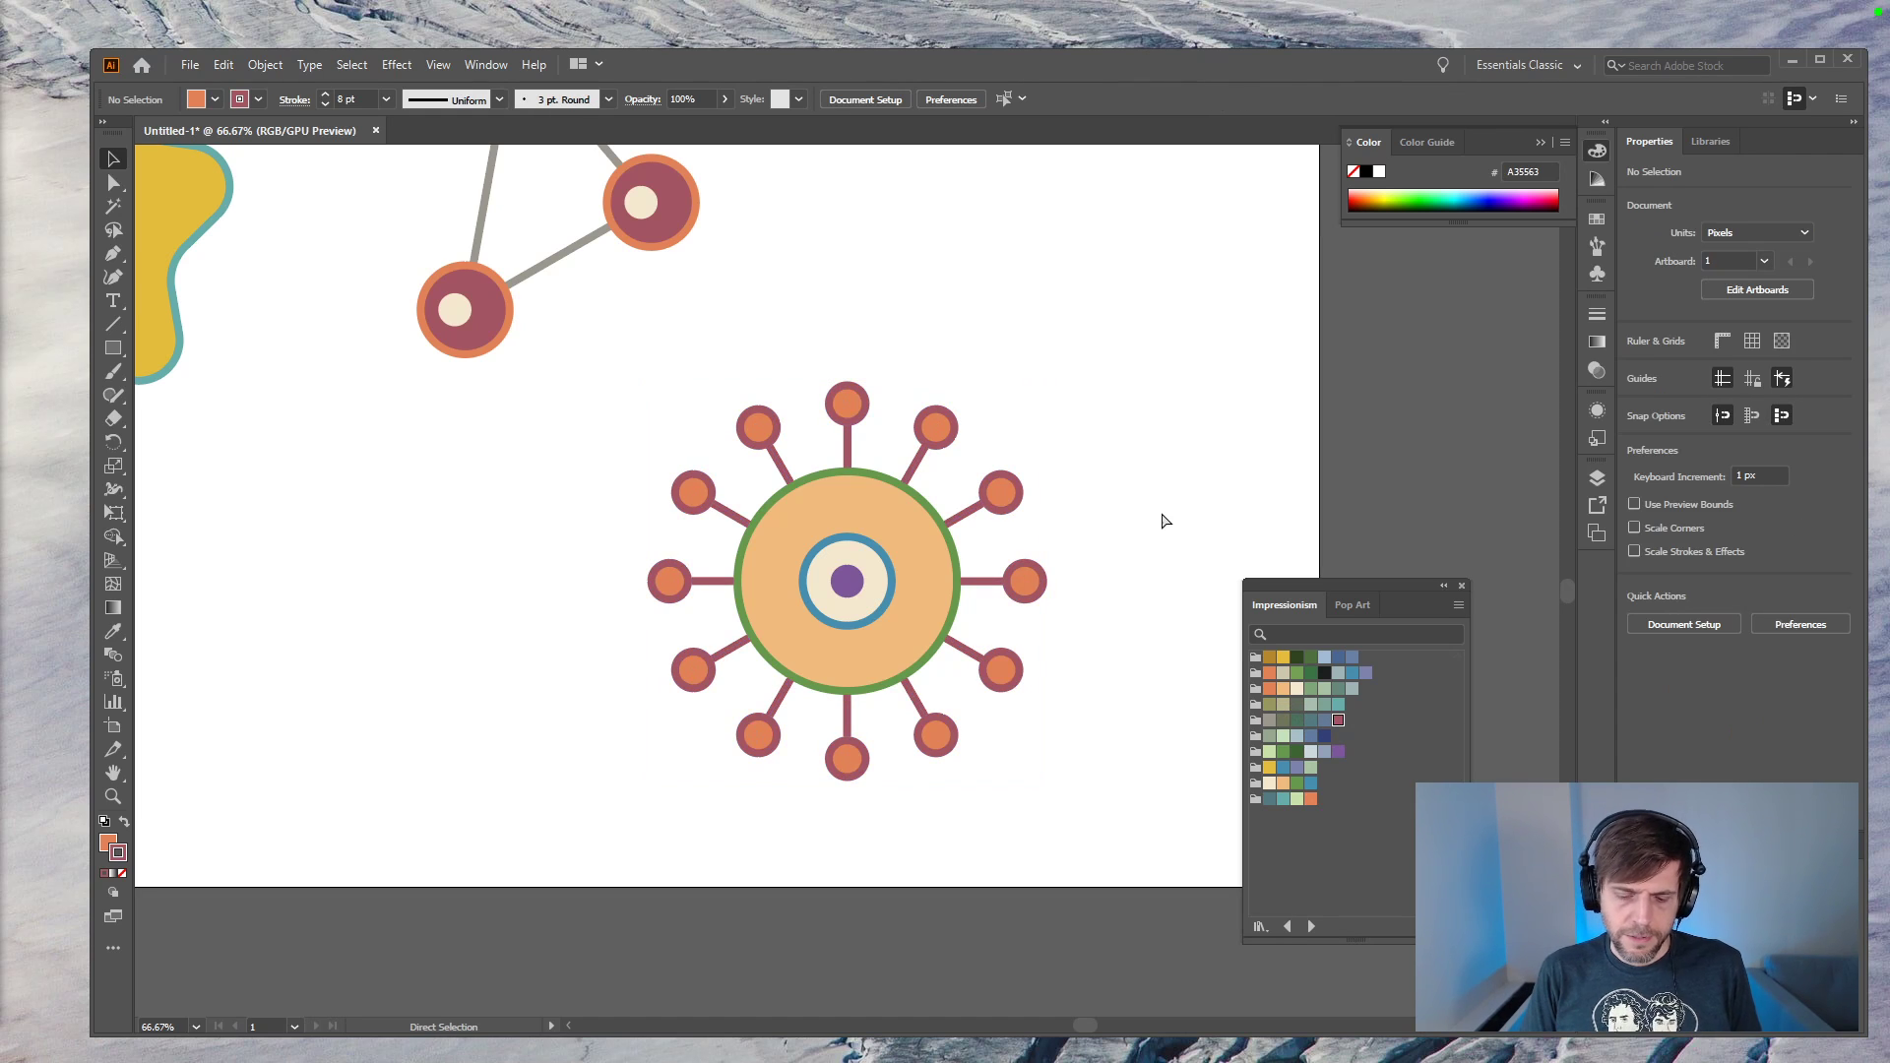
# Step: Move the Impressionism swatches clear of the radial motif and bring the whole artboard into view
pyautogui.hotkey('ctrl', '-')
pyautogui.hotkey('ctrl', '-')
pyautogui.moveTo(958, 417); pyautogui.dragTo(1075, 470)
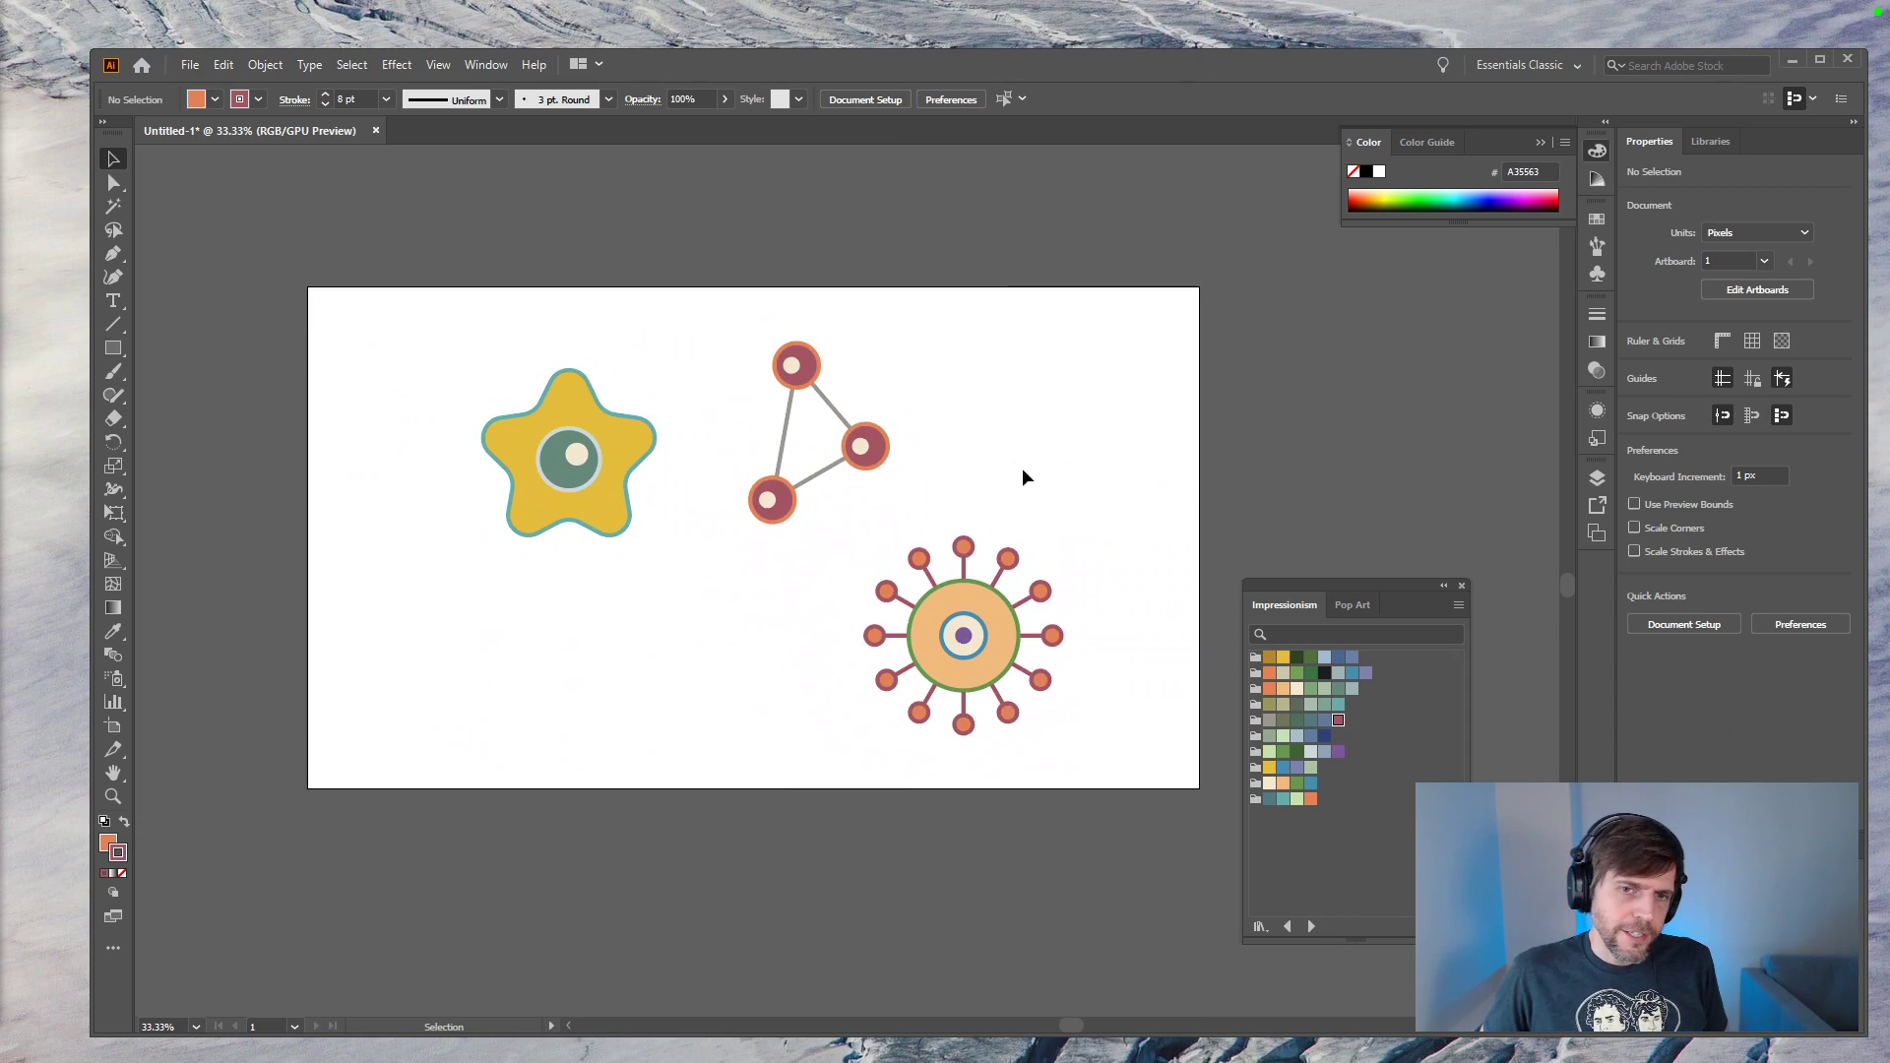
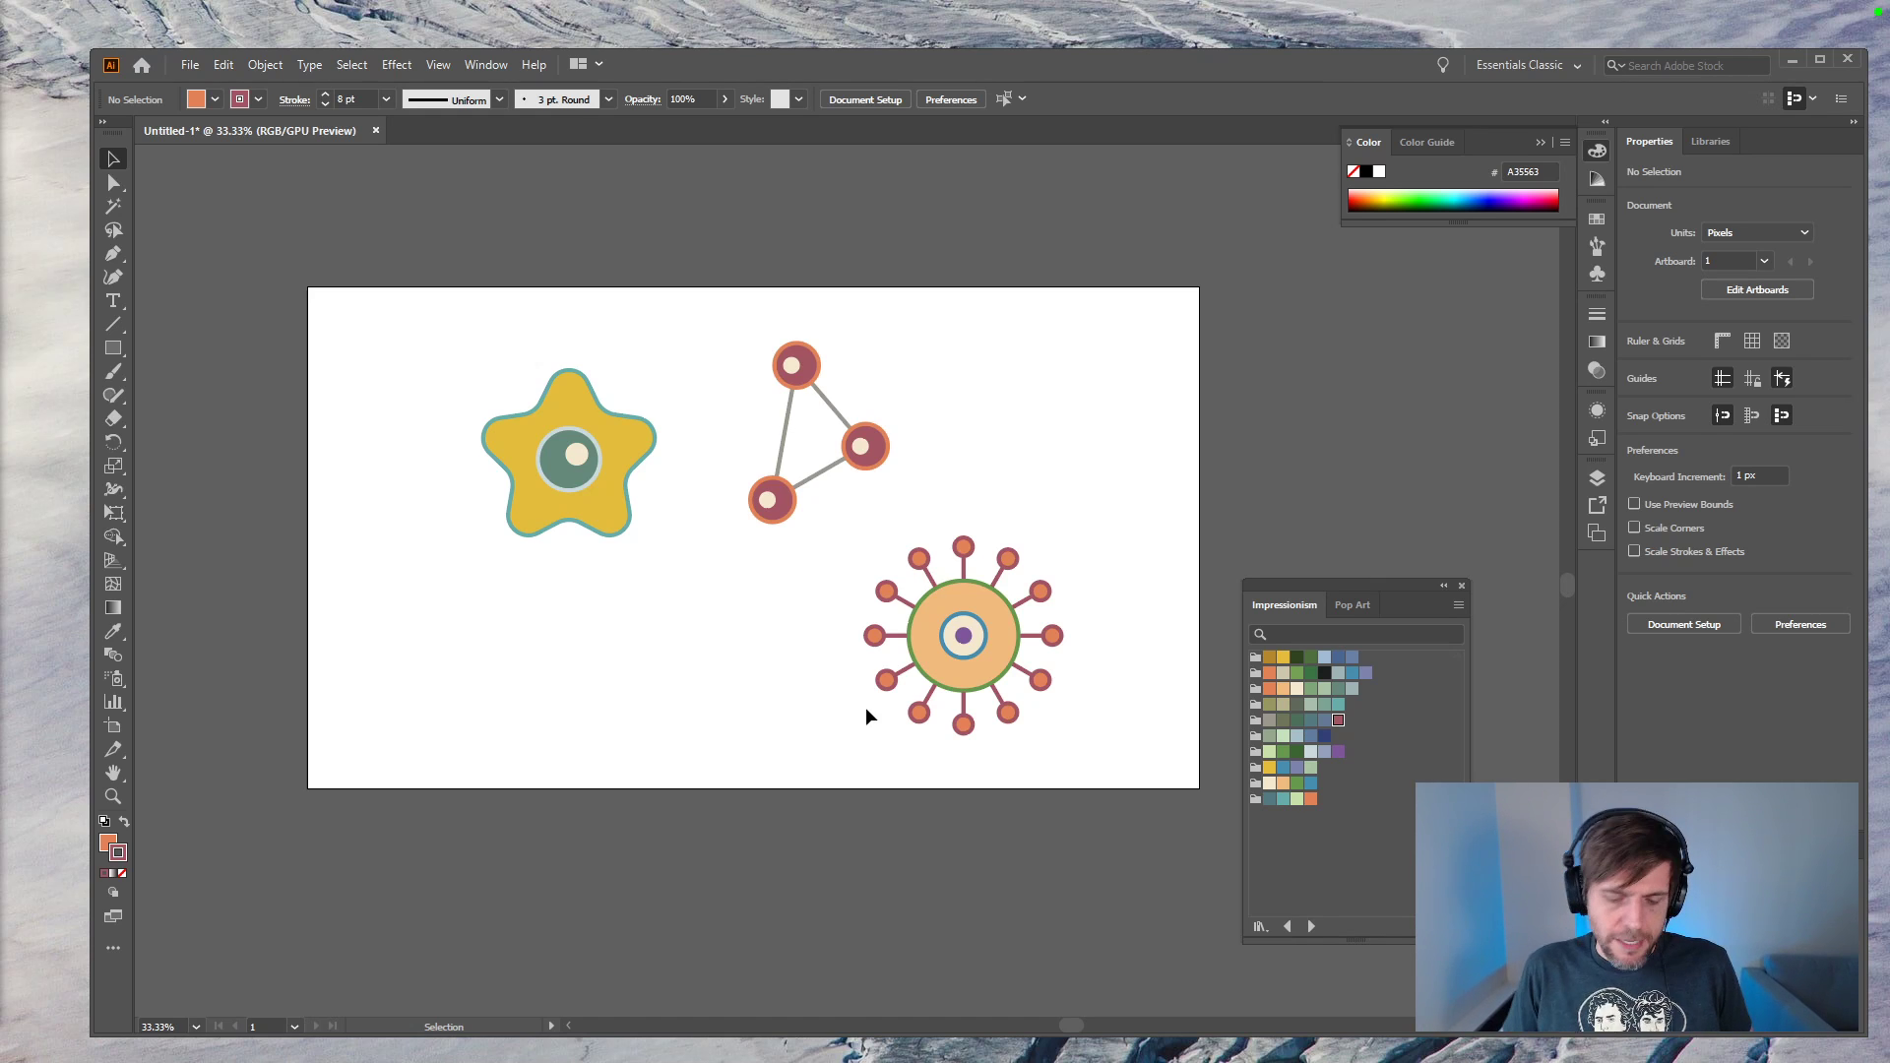
pyautogui.hotkey('ctrl', '=')
pyautogui.moveTo(1339, 588); pyautogui.dragTo(1465, 593)
pyautogui.moveTo(747, 528); pyautogui.dragTo(870, 559)
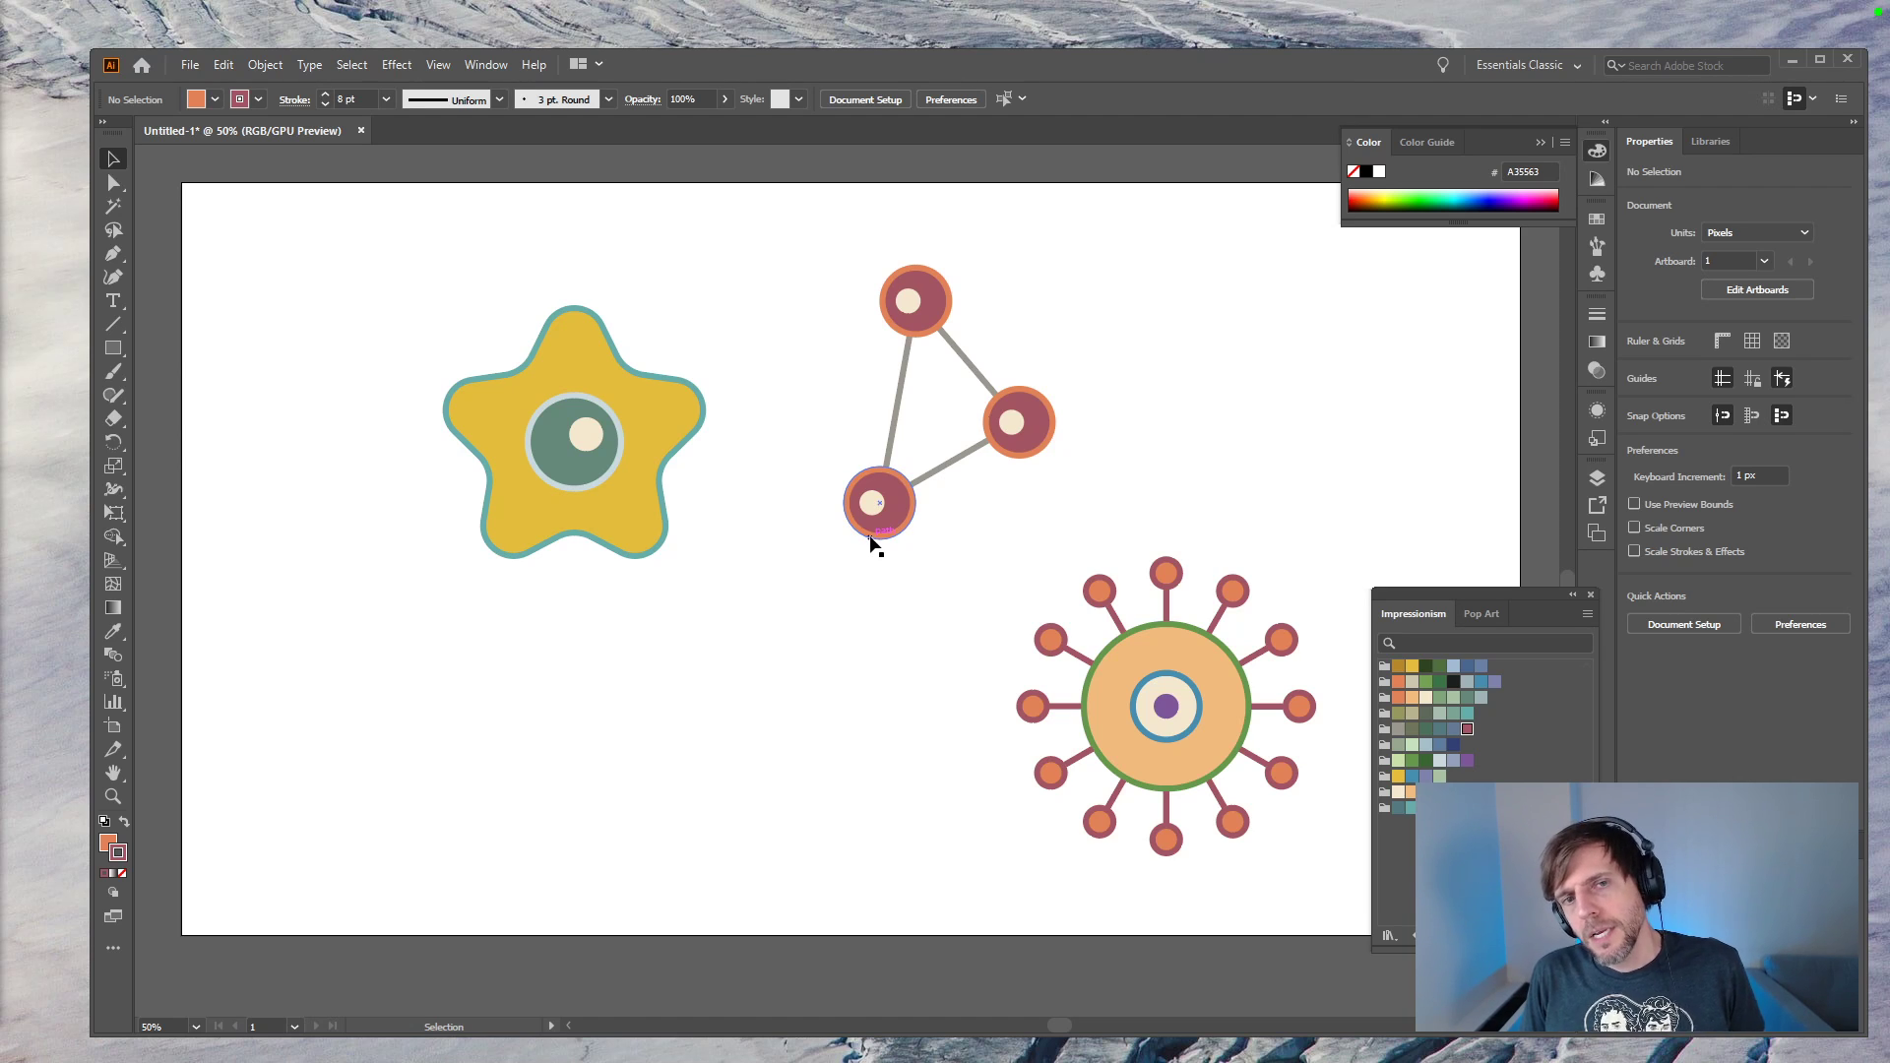
# Step: Move the star with its inner circles toward the artboard's left edge, and the triangle of linked circles up and left
pyautogui.moveTo(777, 287); pyautogui.dragTo(439, 583)
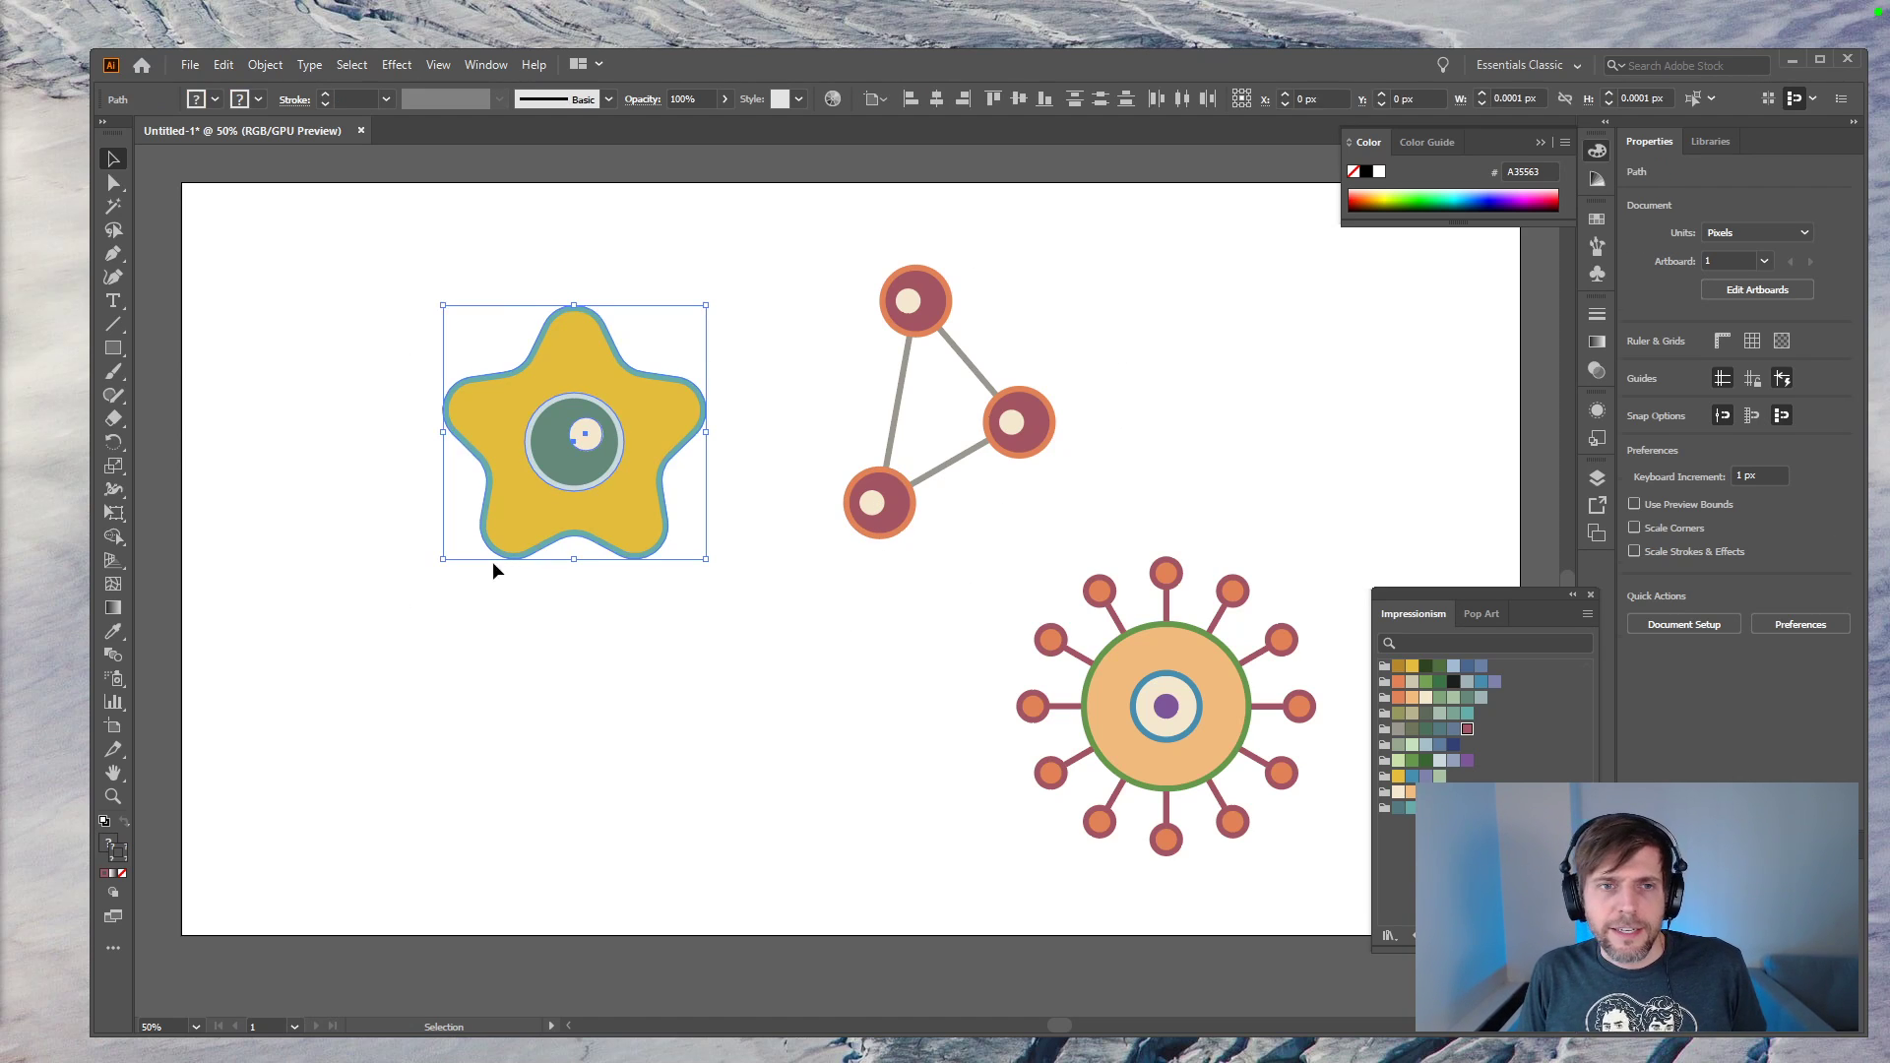
pyautogui.moveTo(646, 536); pyautogui.dragTo(490, 497)
pyautogui.click(635, 585)
pyautogui.moveTo(789, 284); pyautogui.dragTo(1038, 552)
pyautogui.moveTo(1038, 454); pyautogui.dragTo(913, 390)
# Step: Move the radial stalk motif up and right on the artboard, to about X 1535 px, Y 448 px, and deselect it
pyautogui.moveTo(978, 499); pyautogui.dragTo(1252, 834)
pyautogui.moveTo(1207, 759); pyautogui.dragTo(1295, 553)
pyautogui.click(960, 659)
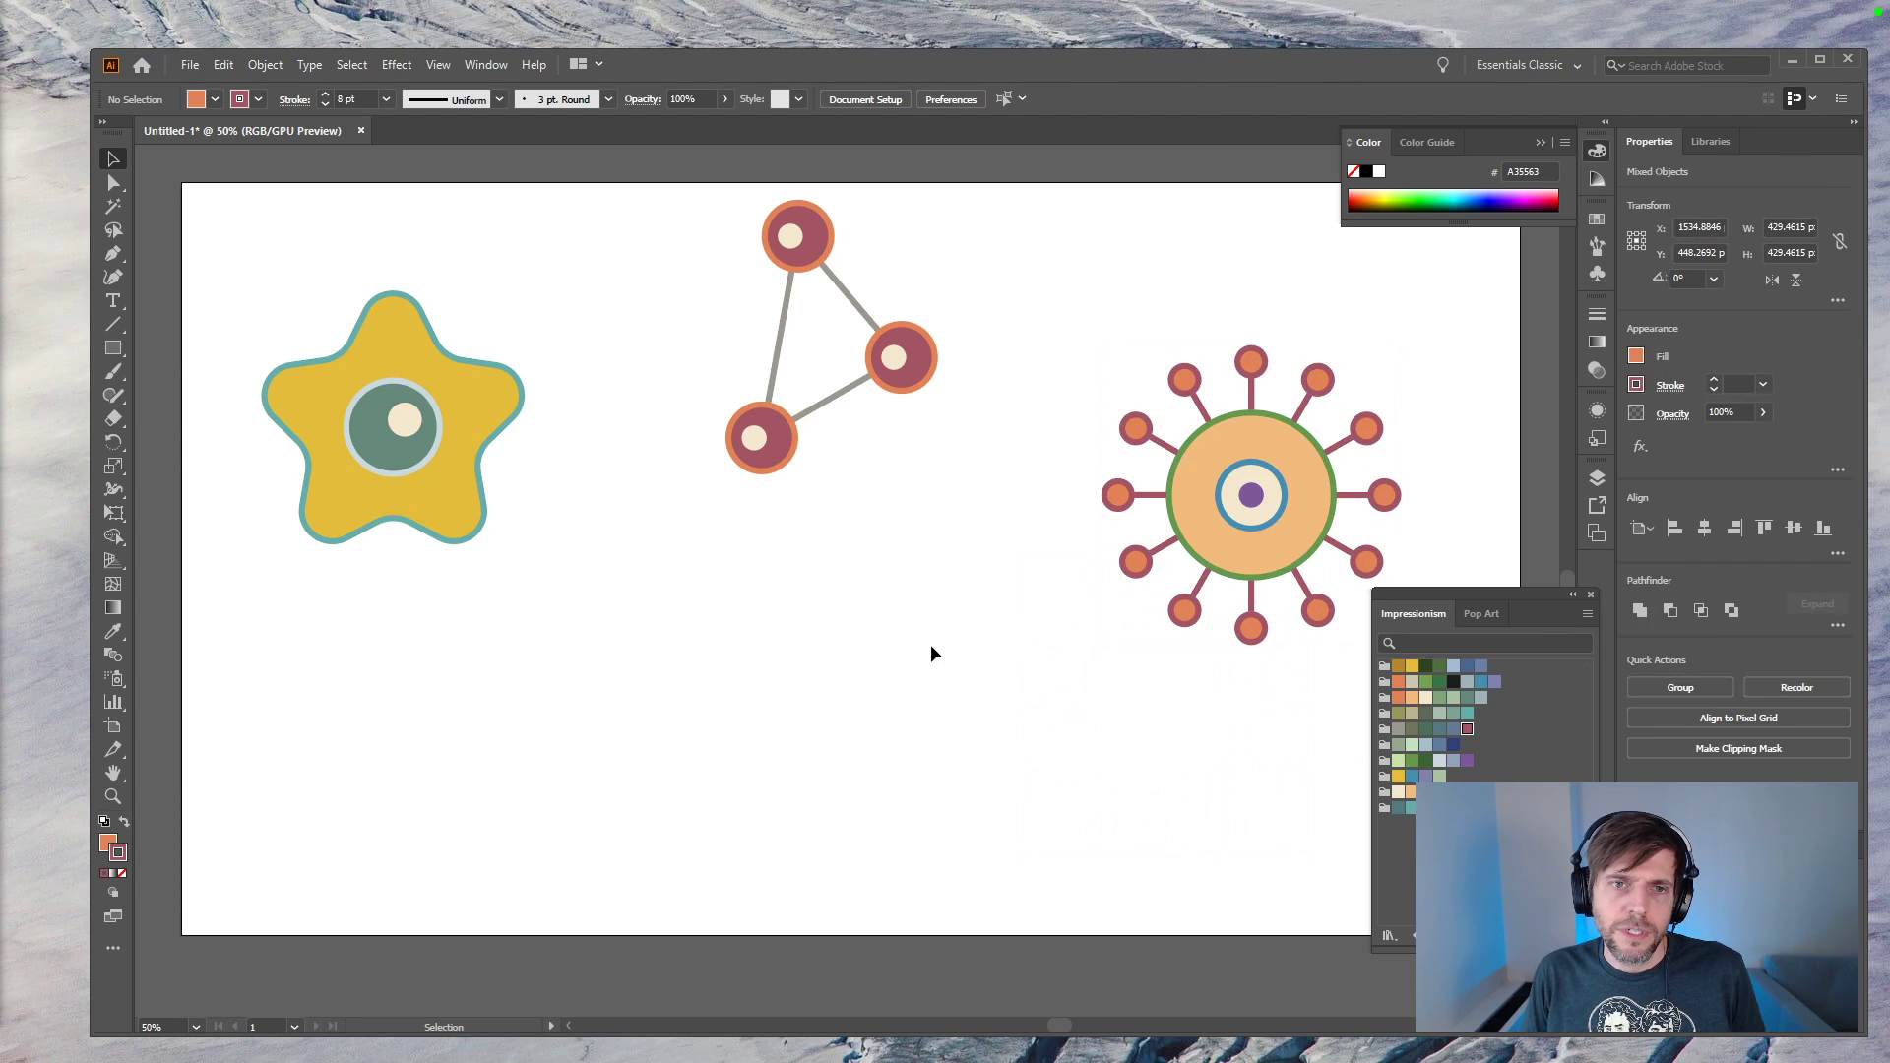
pyautogui.hotkey('ctrl', '=')
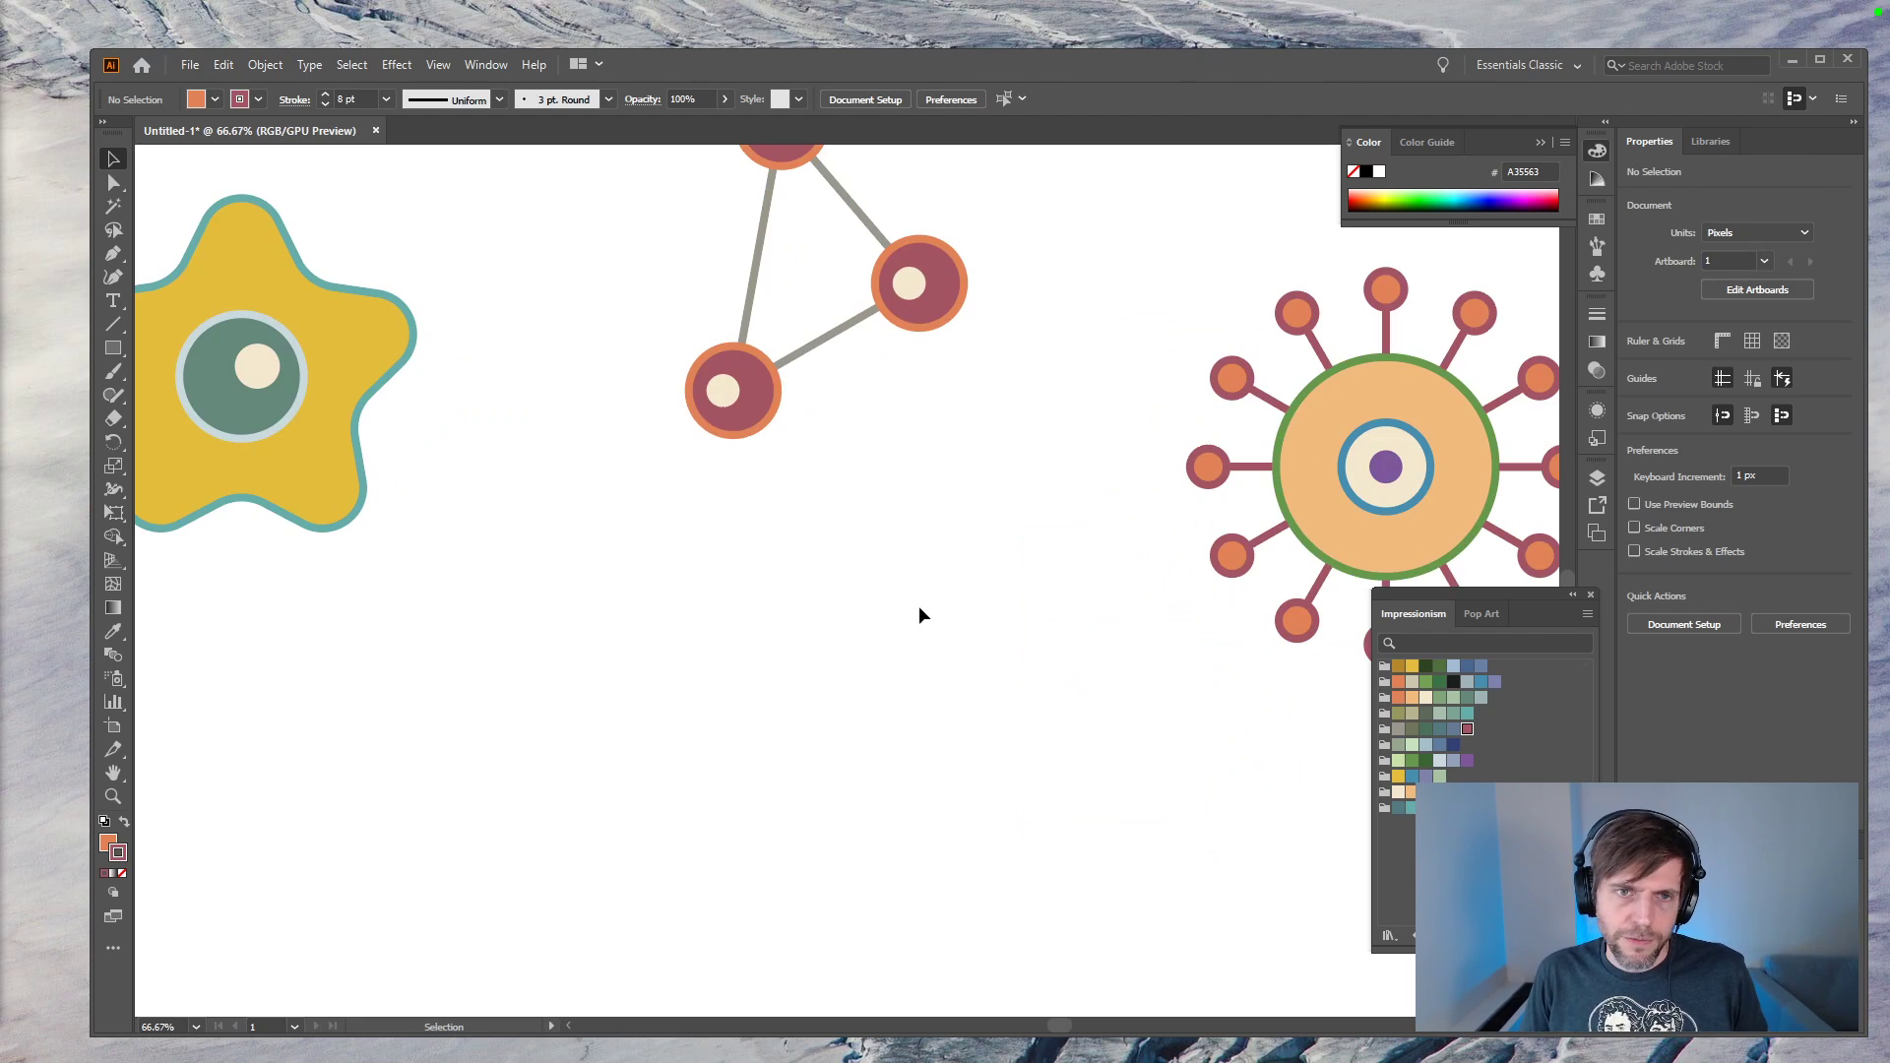
# Step: Duplicate the triangle's lower-left circle with its inner circle into the empty area below, and centre the inner circle within the copy
pyautogui.moveTo(766, 425); pyautogui.dragTo(873, 696)
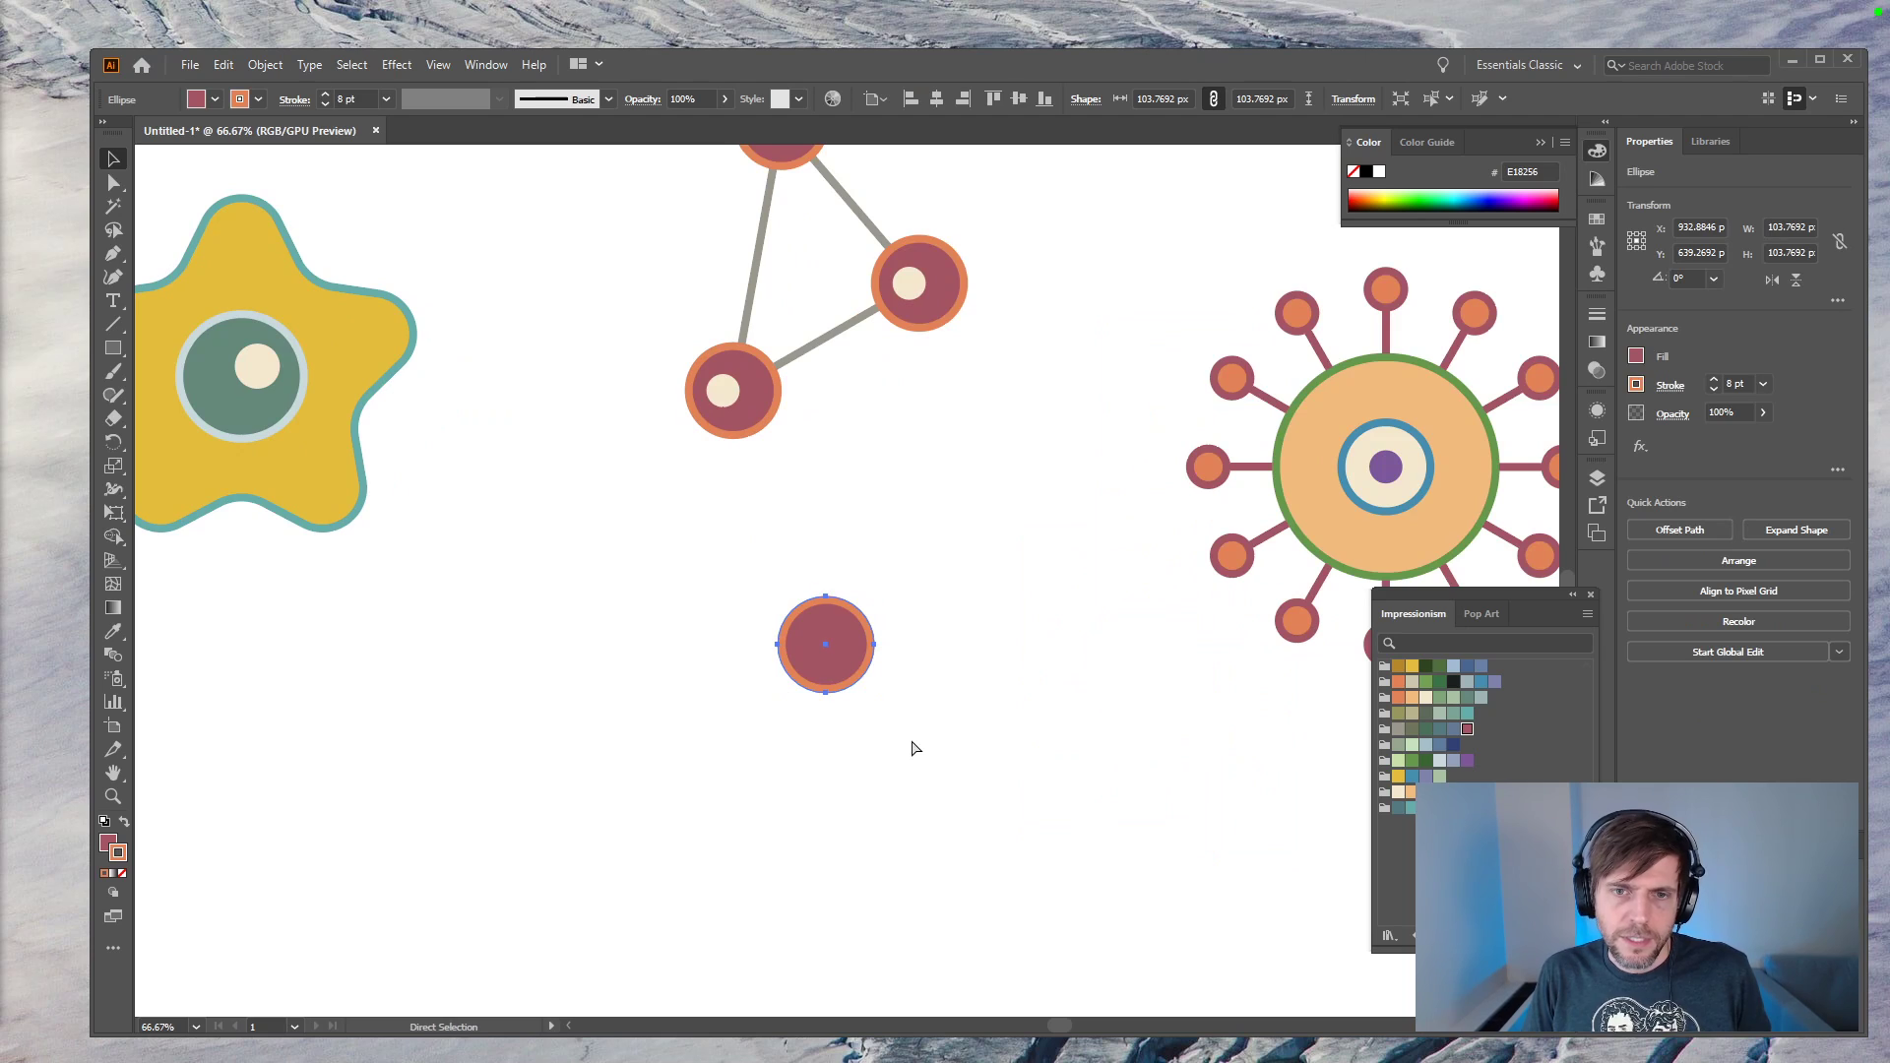
pyautogui.hotkey('ctrl', 'z')
pyautogui.click(950, 662)
pyautogui.moveTo(703, 403); pyautogui.dragTo(864, 685)
pyautogui.click(989, 776)
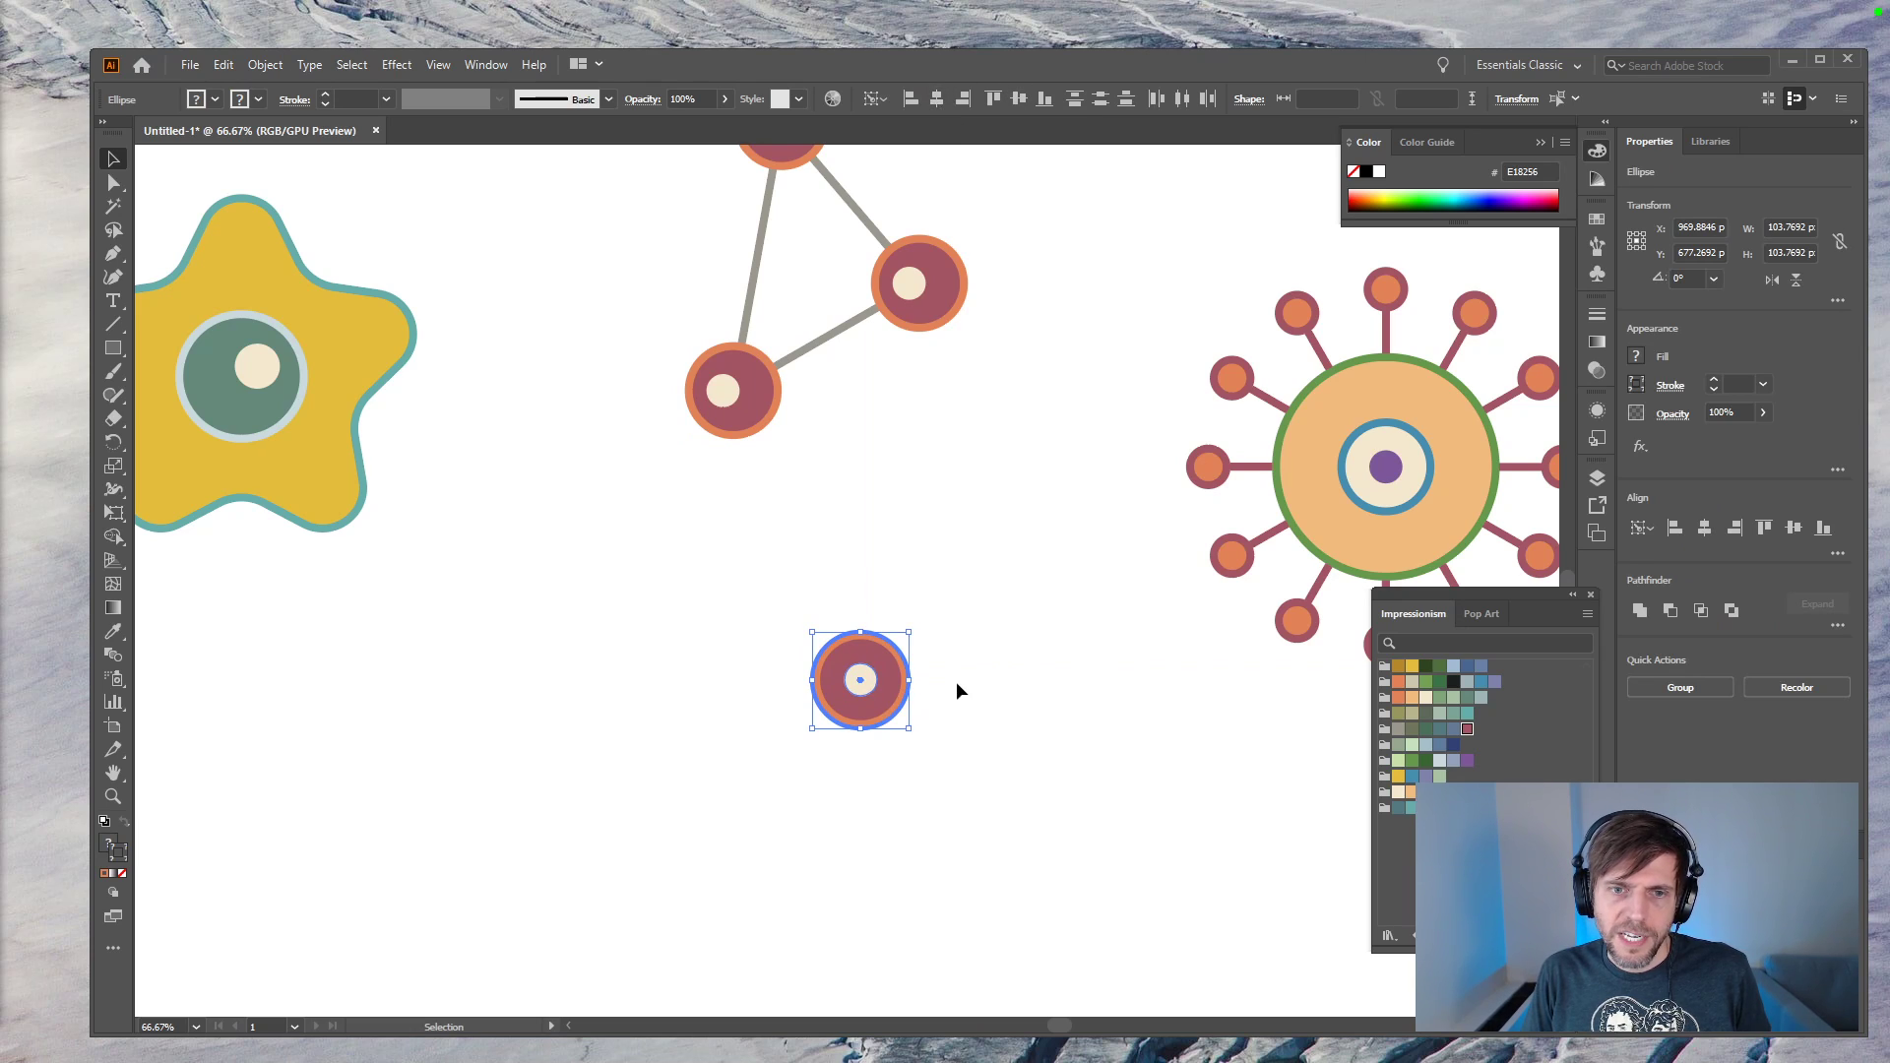
pyautogui.click(961, 630)
pyautogui.hotkey('ctrl', '1')
pyautogui.hotkey('ctrl', '+')
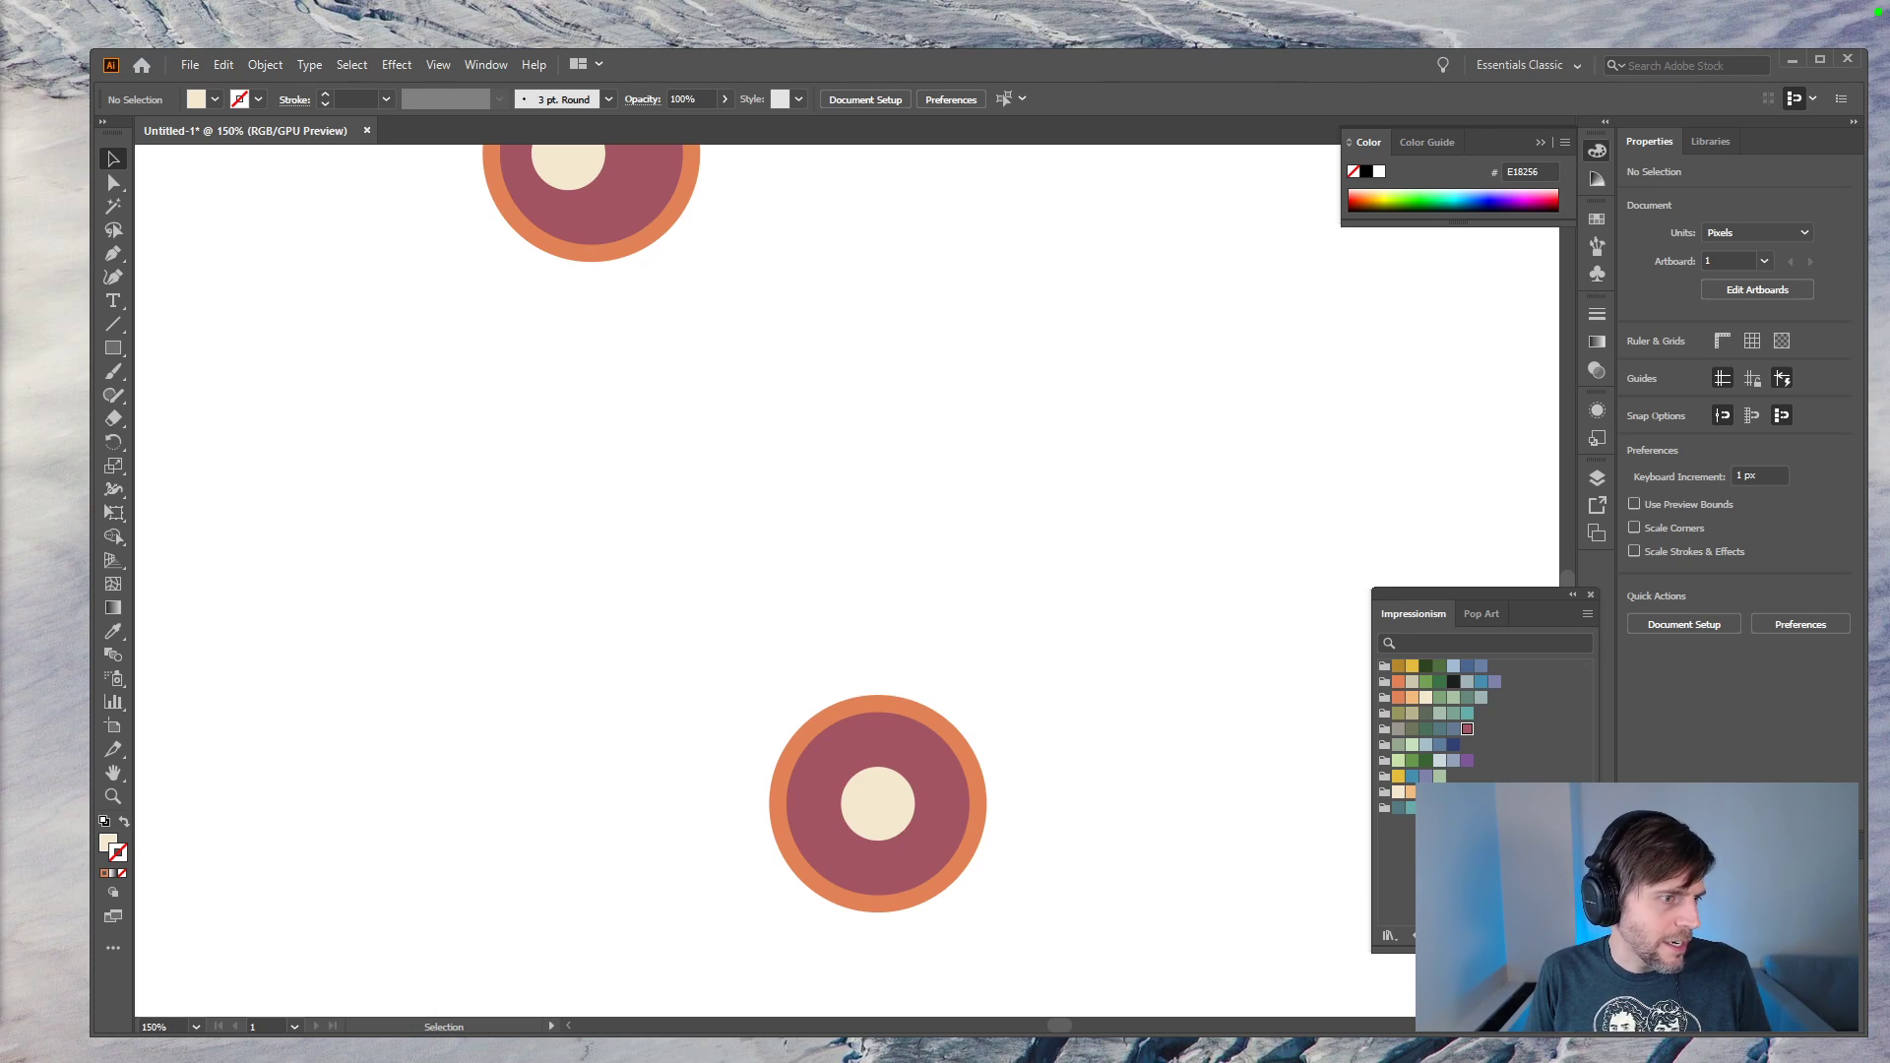
pyautogui.moveTo(1047, 874); pyautogui.dragTo(1062, 686)
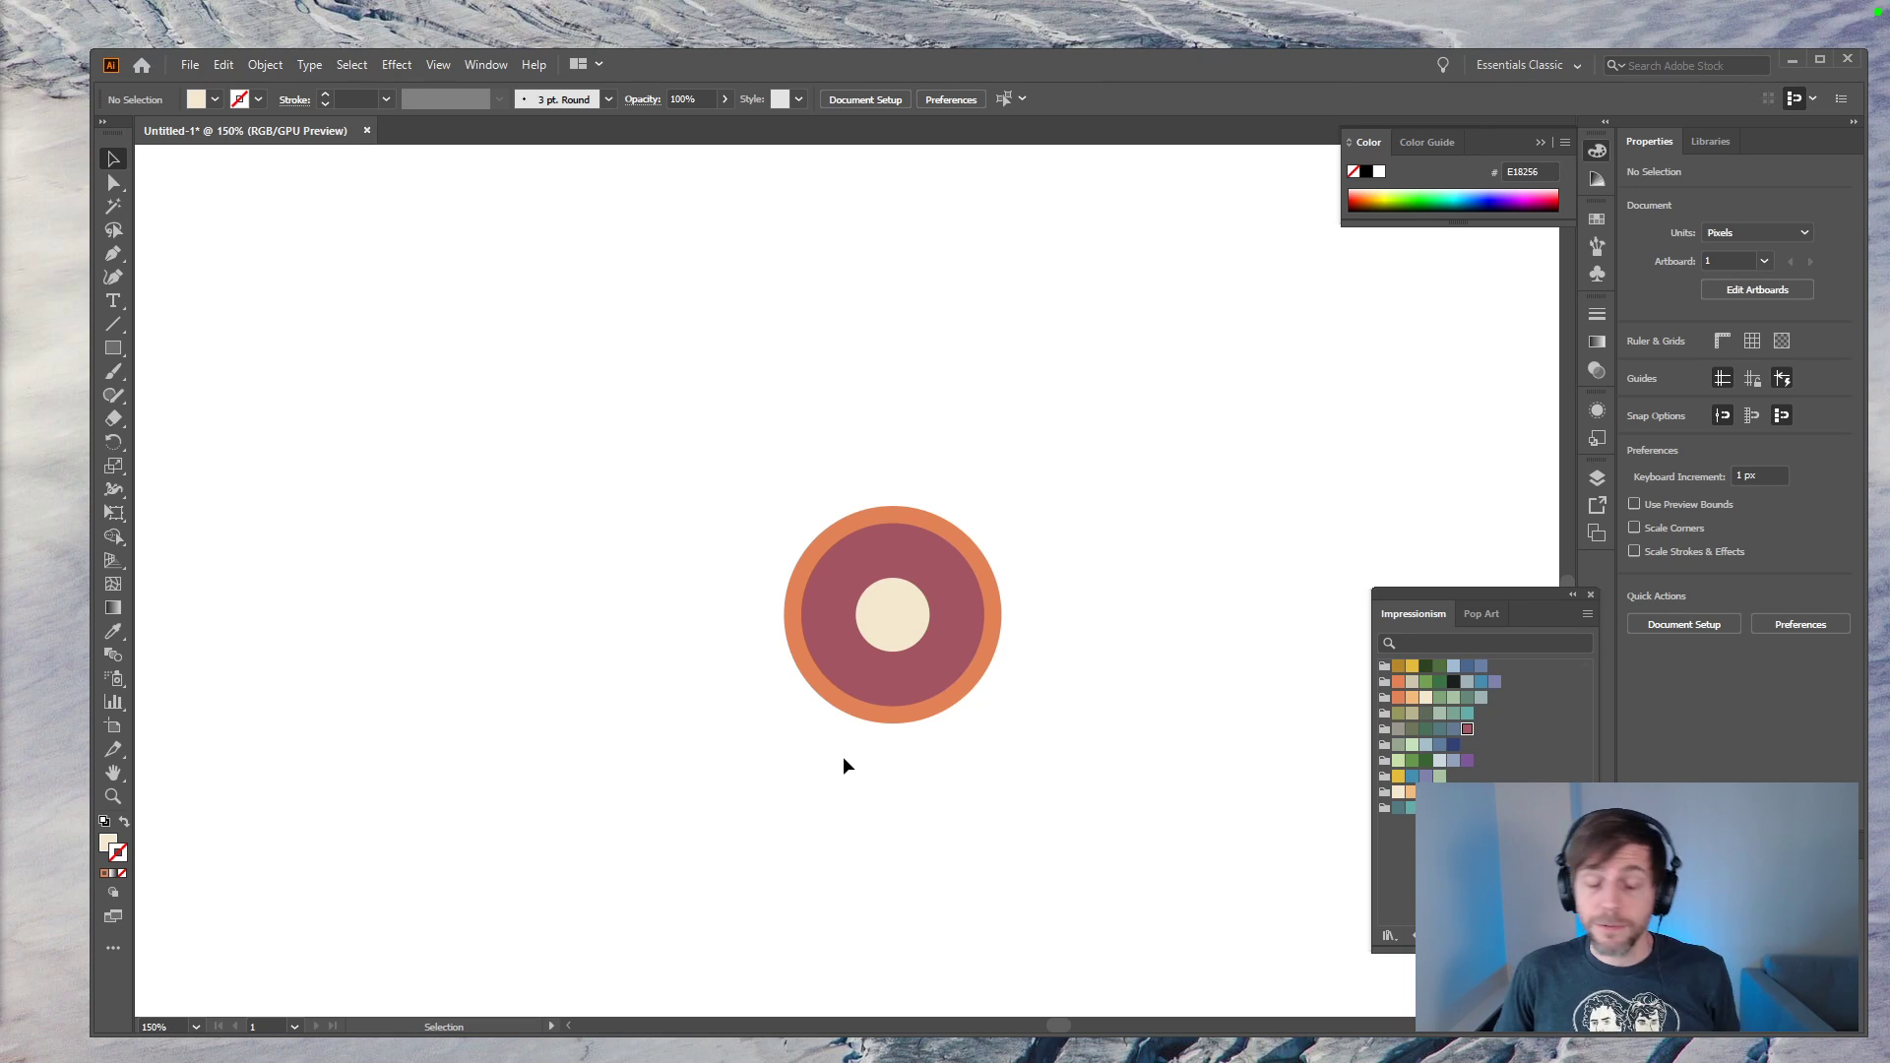
# Step: Move the star with its inner circles up and left on the artboard
pyautogui.hotkey('ctrl', '-')
pyautogui.hotkey('ctrl', '-')
pyautogui.moveTo(949, 624); pyautogui.dragTo(1130, 882)
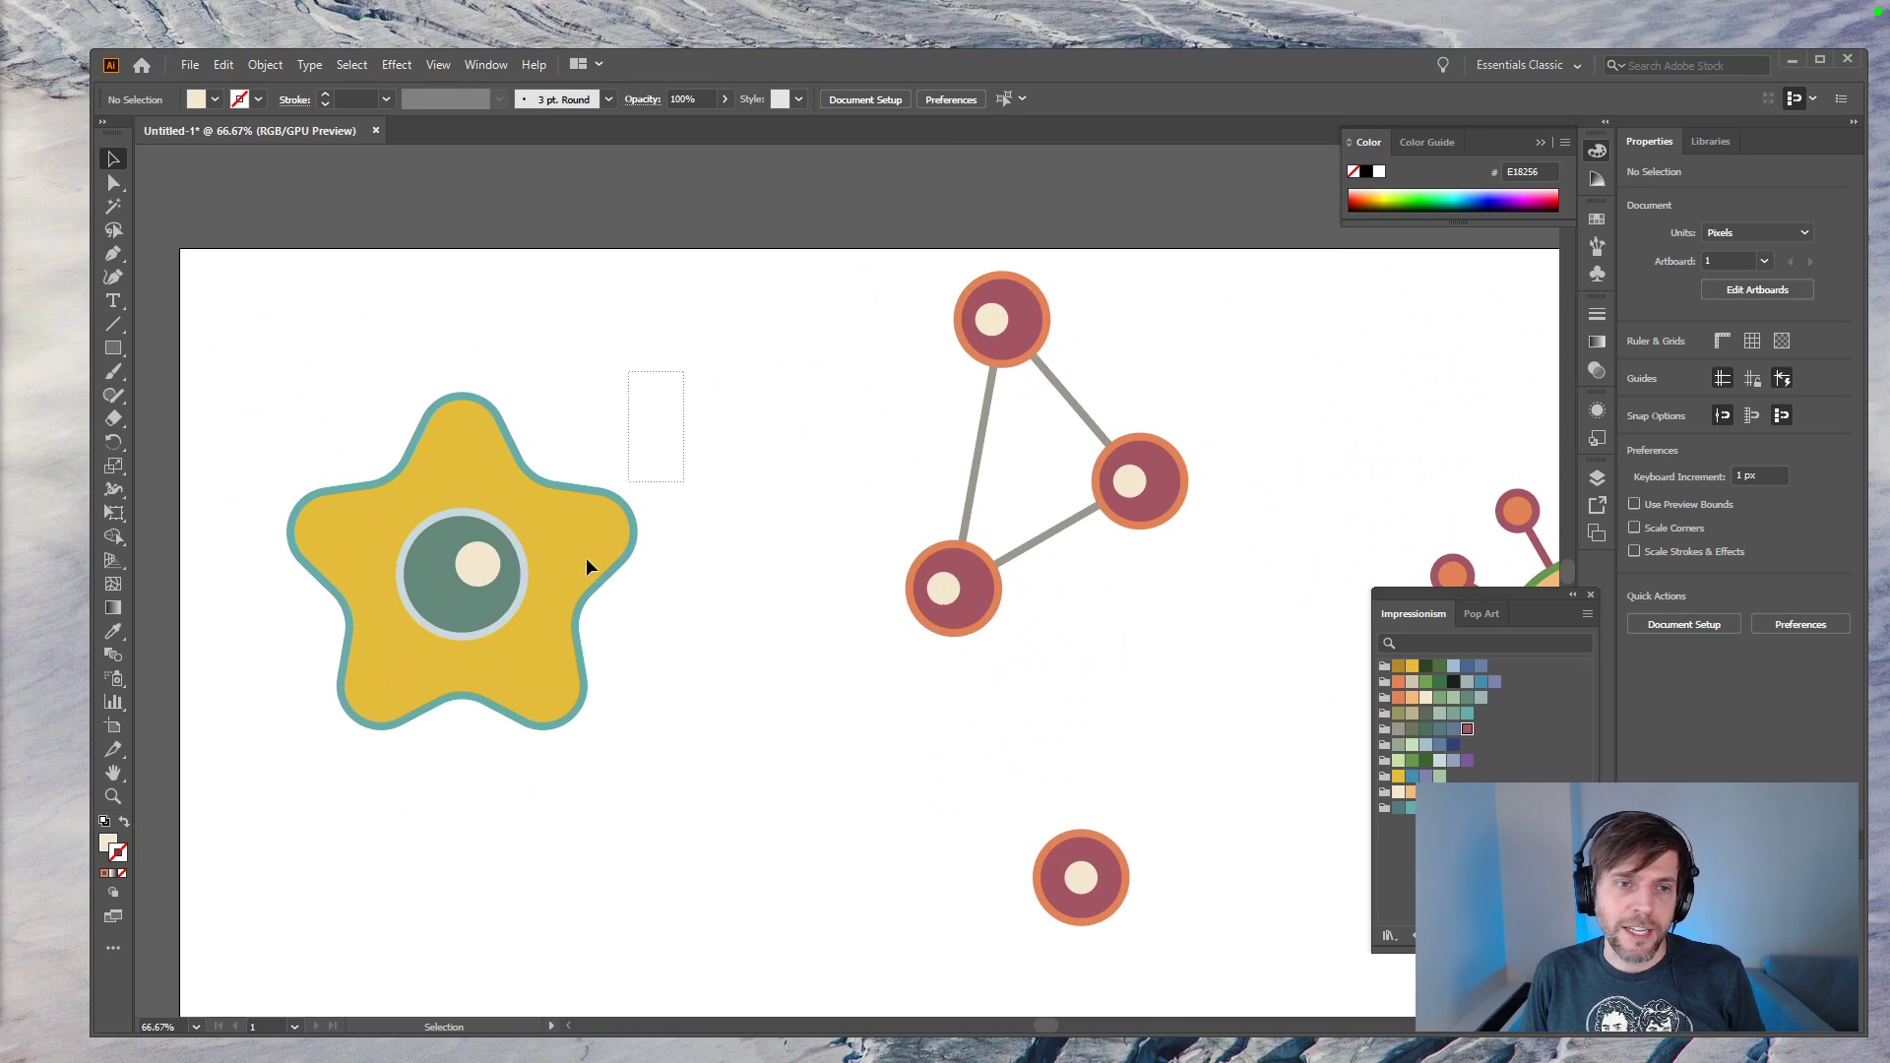
pyautogui.moveTo(656, 448); pyautogui.dragTo(311, 782)
pyautogui.moveTo(538, 703); pyautogui.dragTo(488, 624)
# Step: Move the triangle of linked circles left and down to about X 801 px, Y 323 px, and deselect it
pyautogui.moveTo(860, 254); pyautogui.dragTo(1172, 667)
pyautogui.moveTo(1158, 517); pyautogui.dragTo(990, 583)
pyautogui.click(1211, 611)
pyautogui.moveTo(1175, 745); pyautogui.dragTo(1168, 654)
pyautogui.moveTo(1004, 168); pyautogui.dragTo(692, 637)
pyautogui.moveTo(784, 561); pyautogui.dragTo(838, 598)
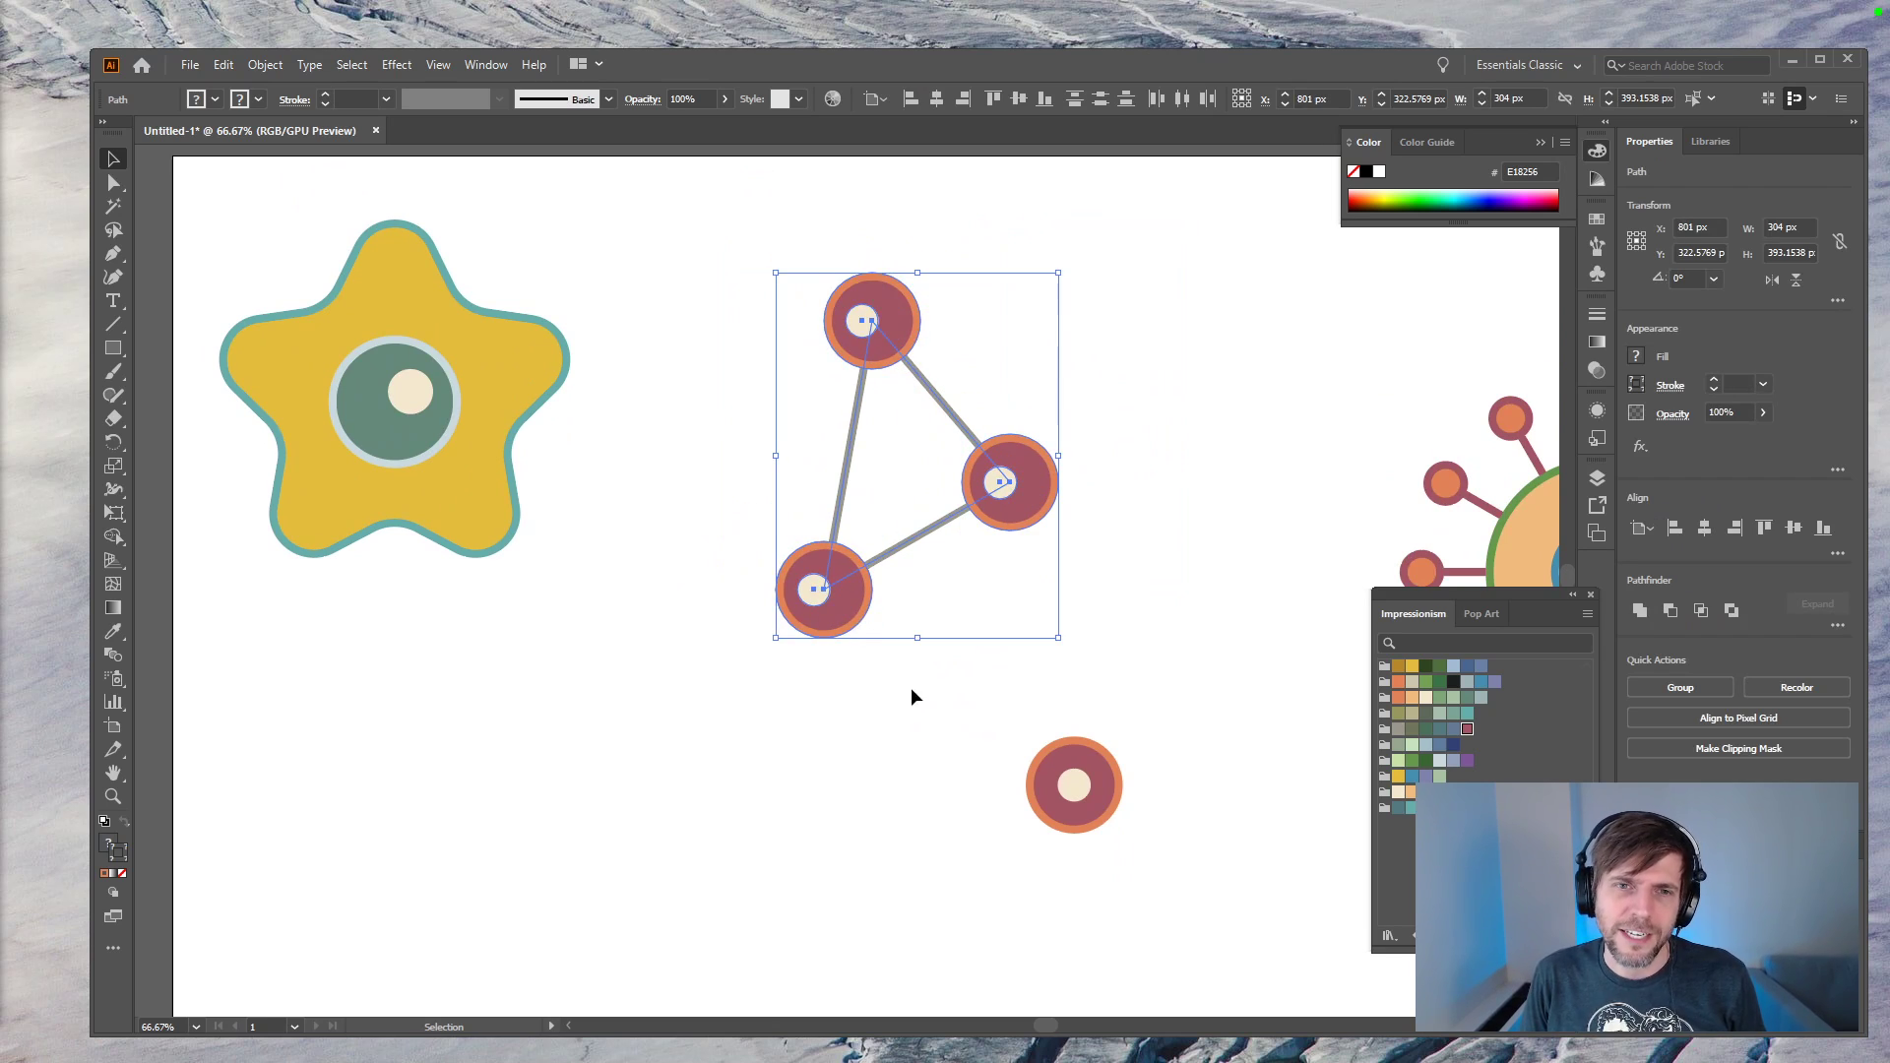
pyautogui.click(907, 689)
pyautogui.moveTo(919, 890); pyautogui.dragTo(854, 669)
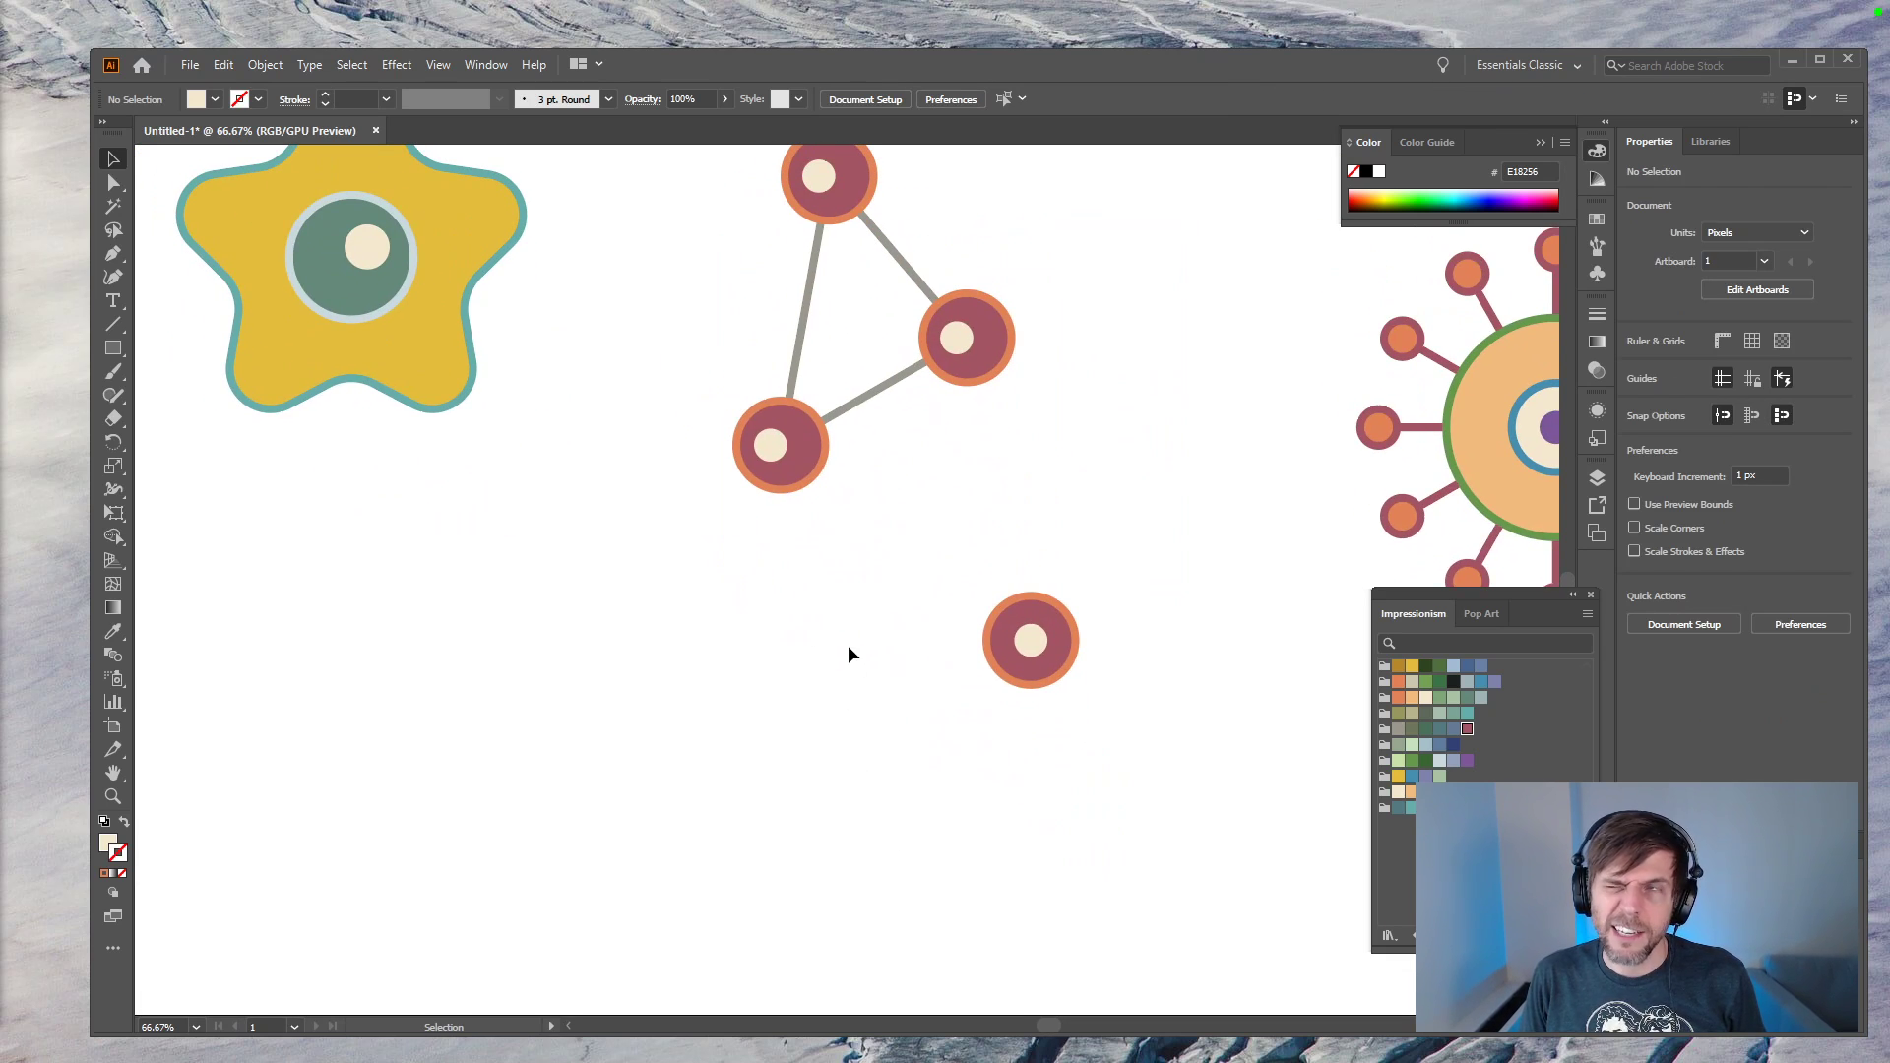
# Step: Give the duplicated outer circle a teal stroke and a light green fill from the Impressionism swatches
pyautogui.moveTo(1160, 600); pyautogui.dragTo(943, 713)
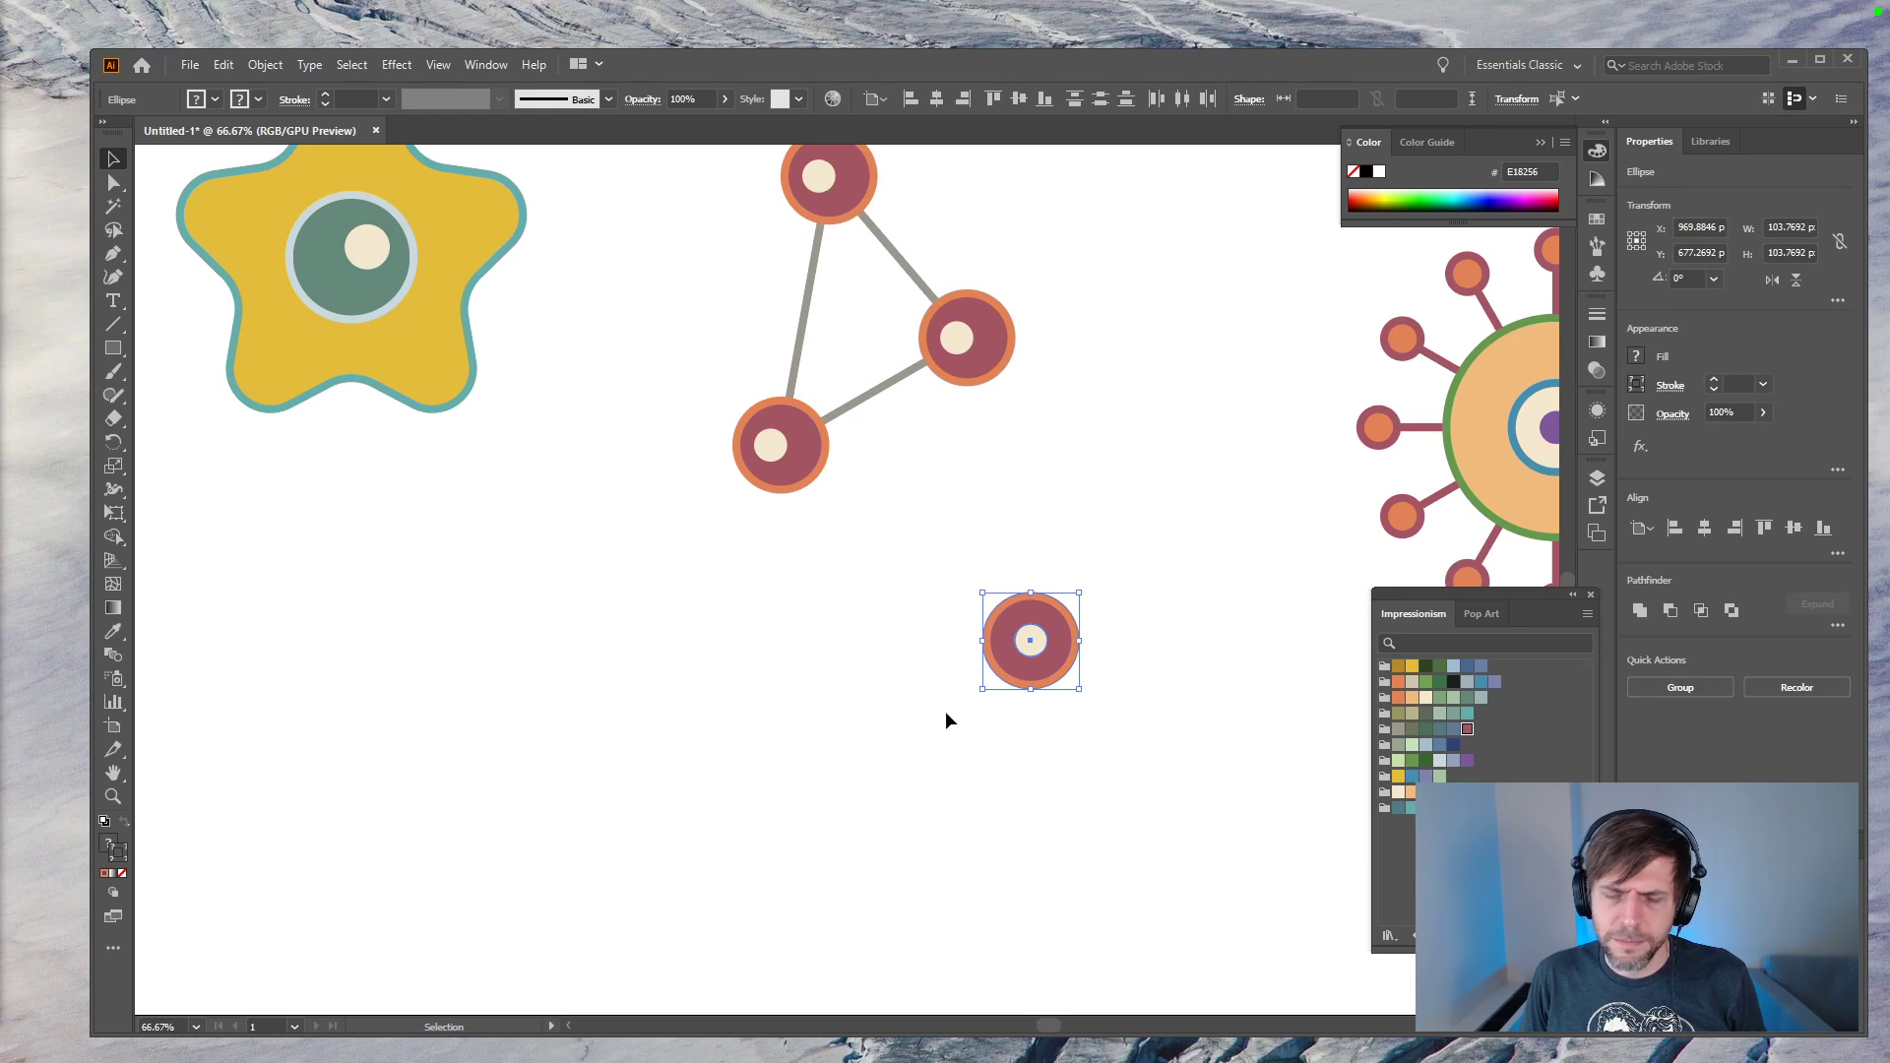
pyautogui.press('a')
pyautogui.hotkey('ctrl', '=')
pyautogui.click(946, 714)
pyautogui.click(876, 619)
pyautogui.click(1439, 729)
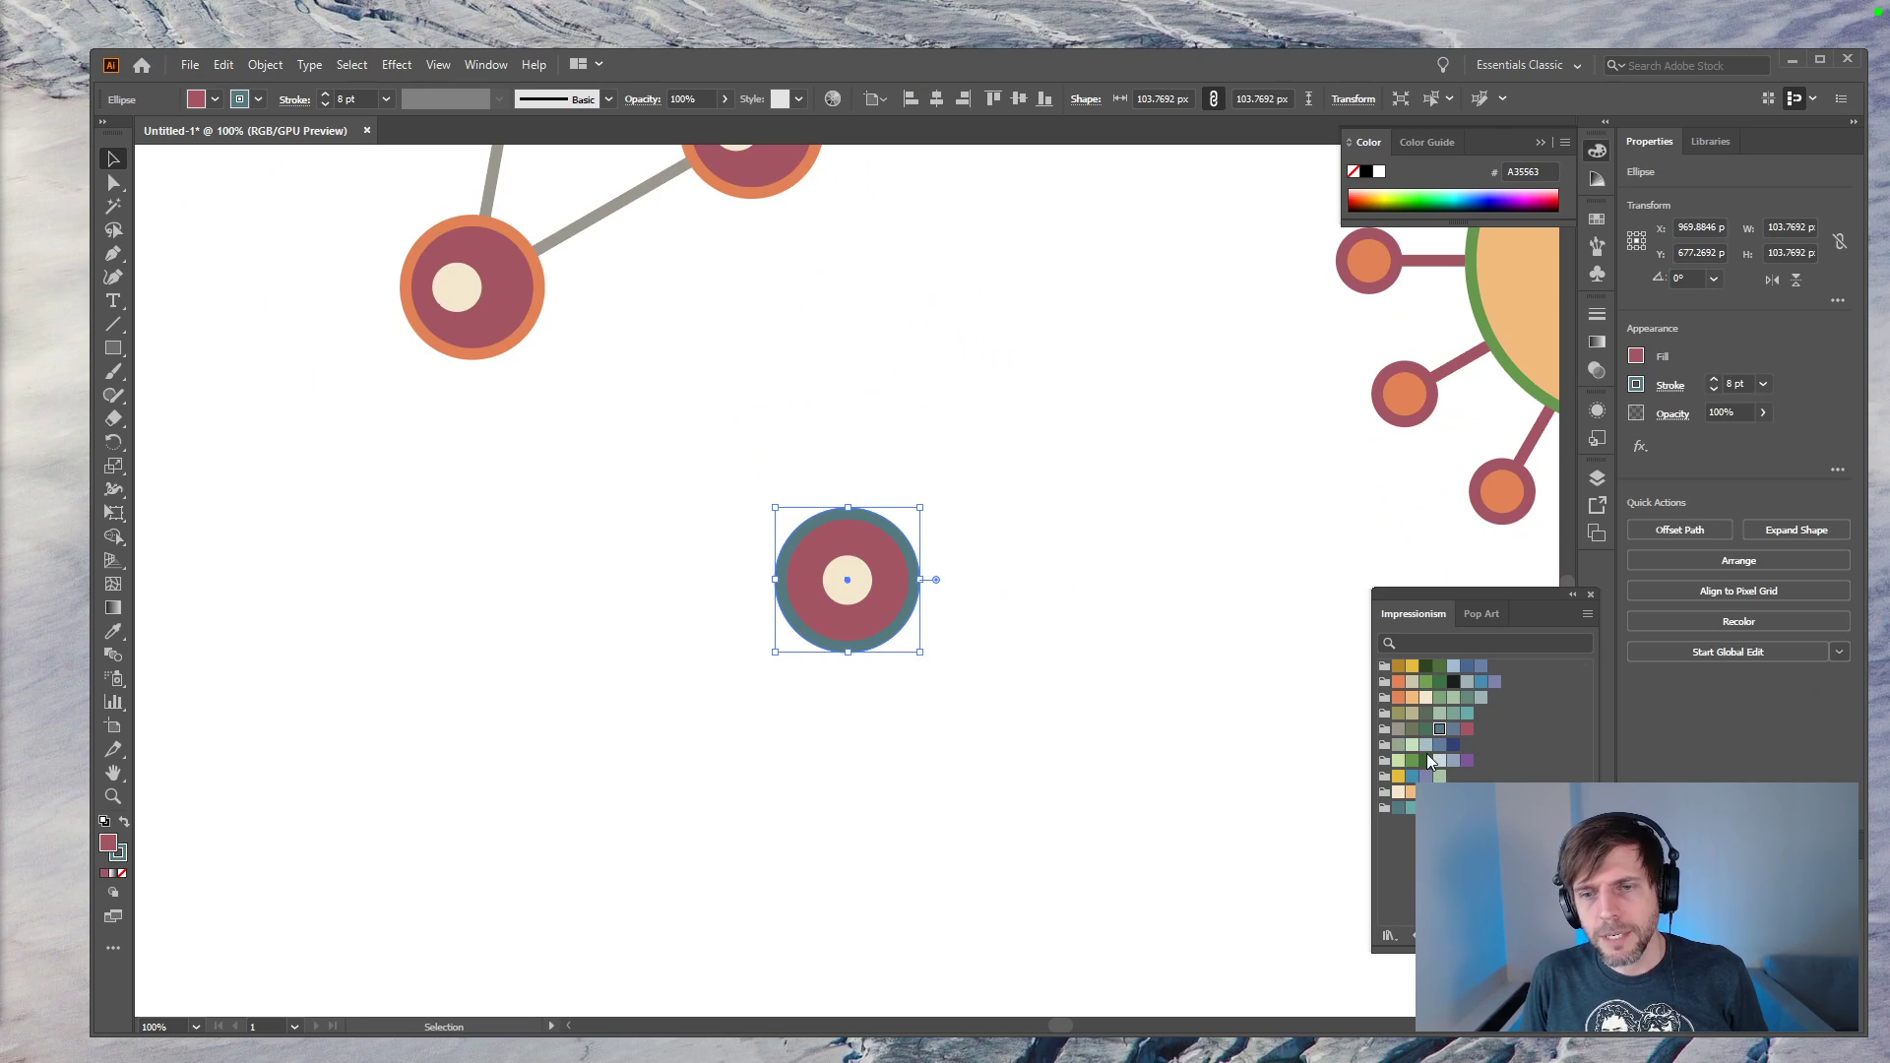
pyautogui.click(1412, 745)
# Step: Fill the small inner circle with the Impressionism peach swatch and deselect it
pyautogui.click(850, 597)
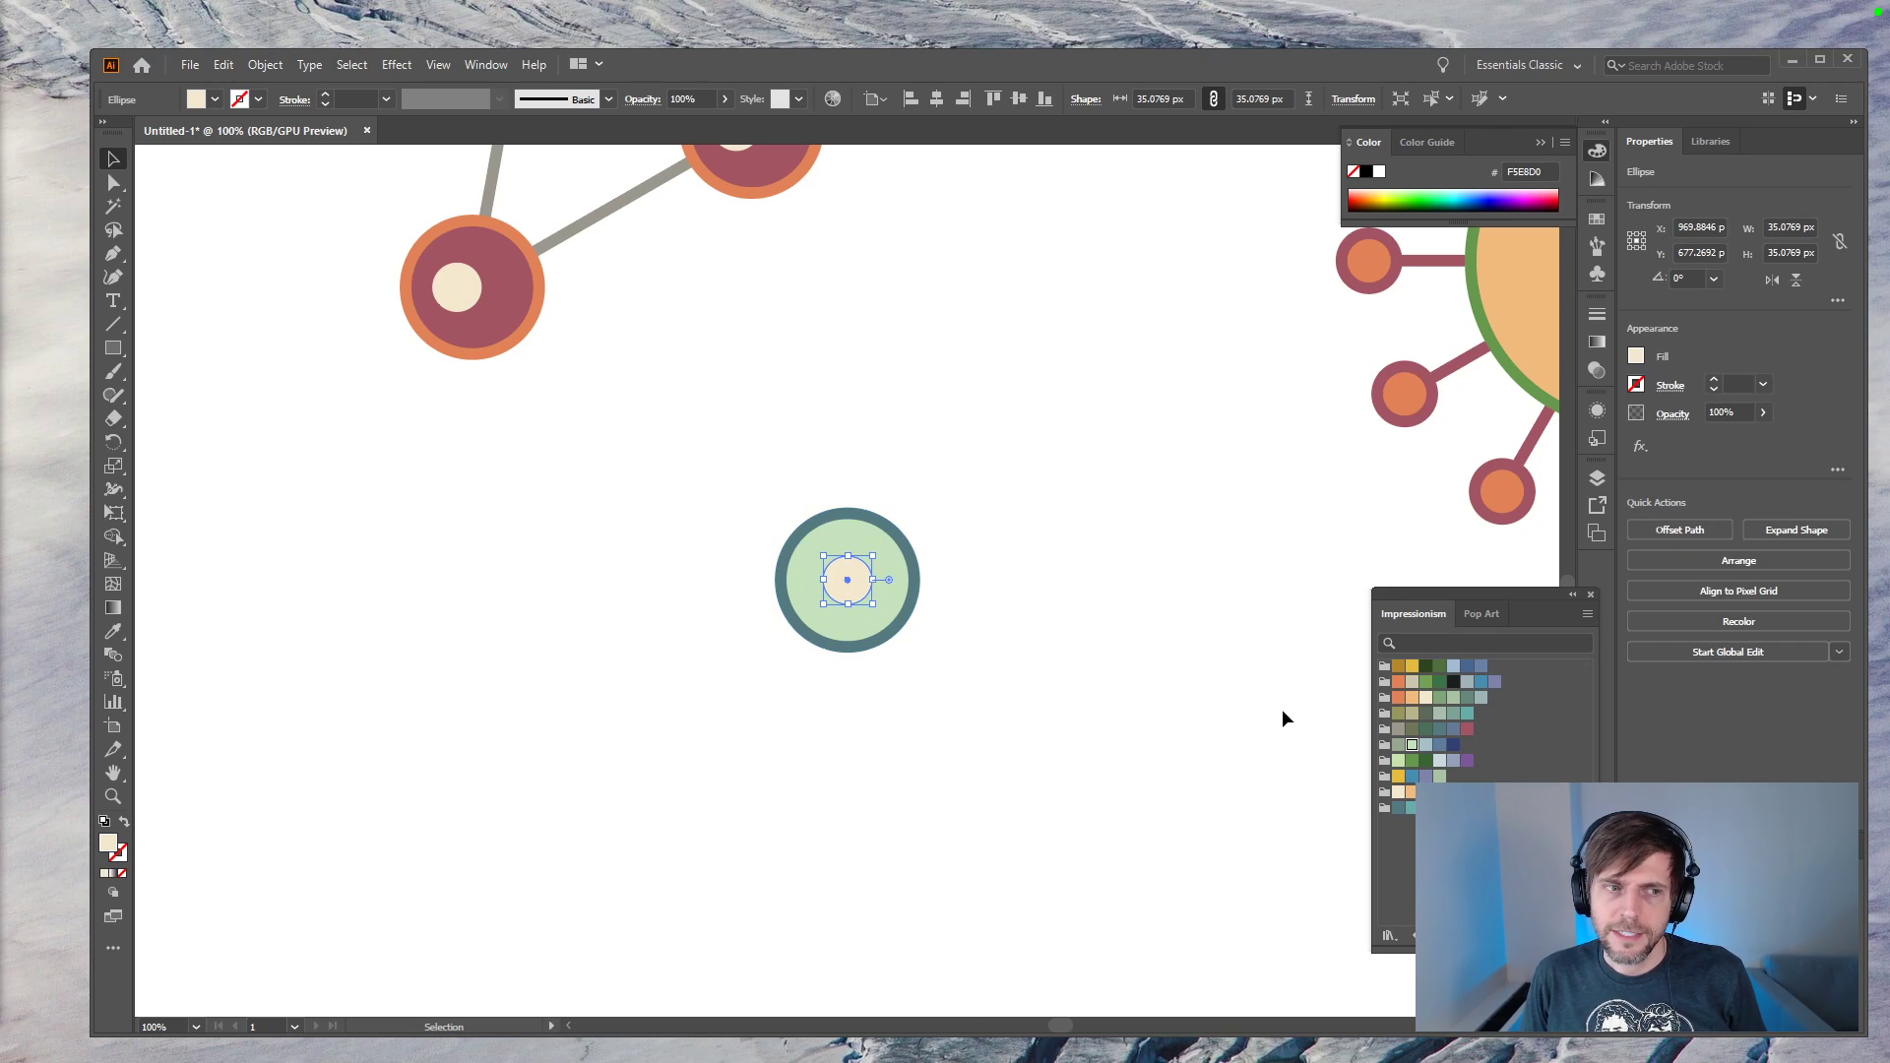
pyautogui.click(1412, 792)
pyautogui.click(1000, 659)
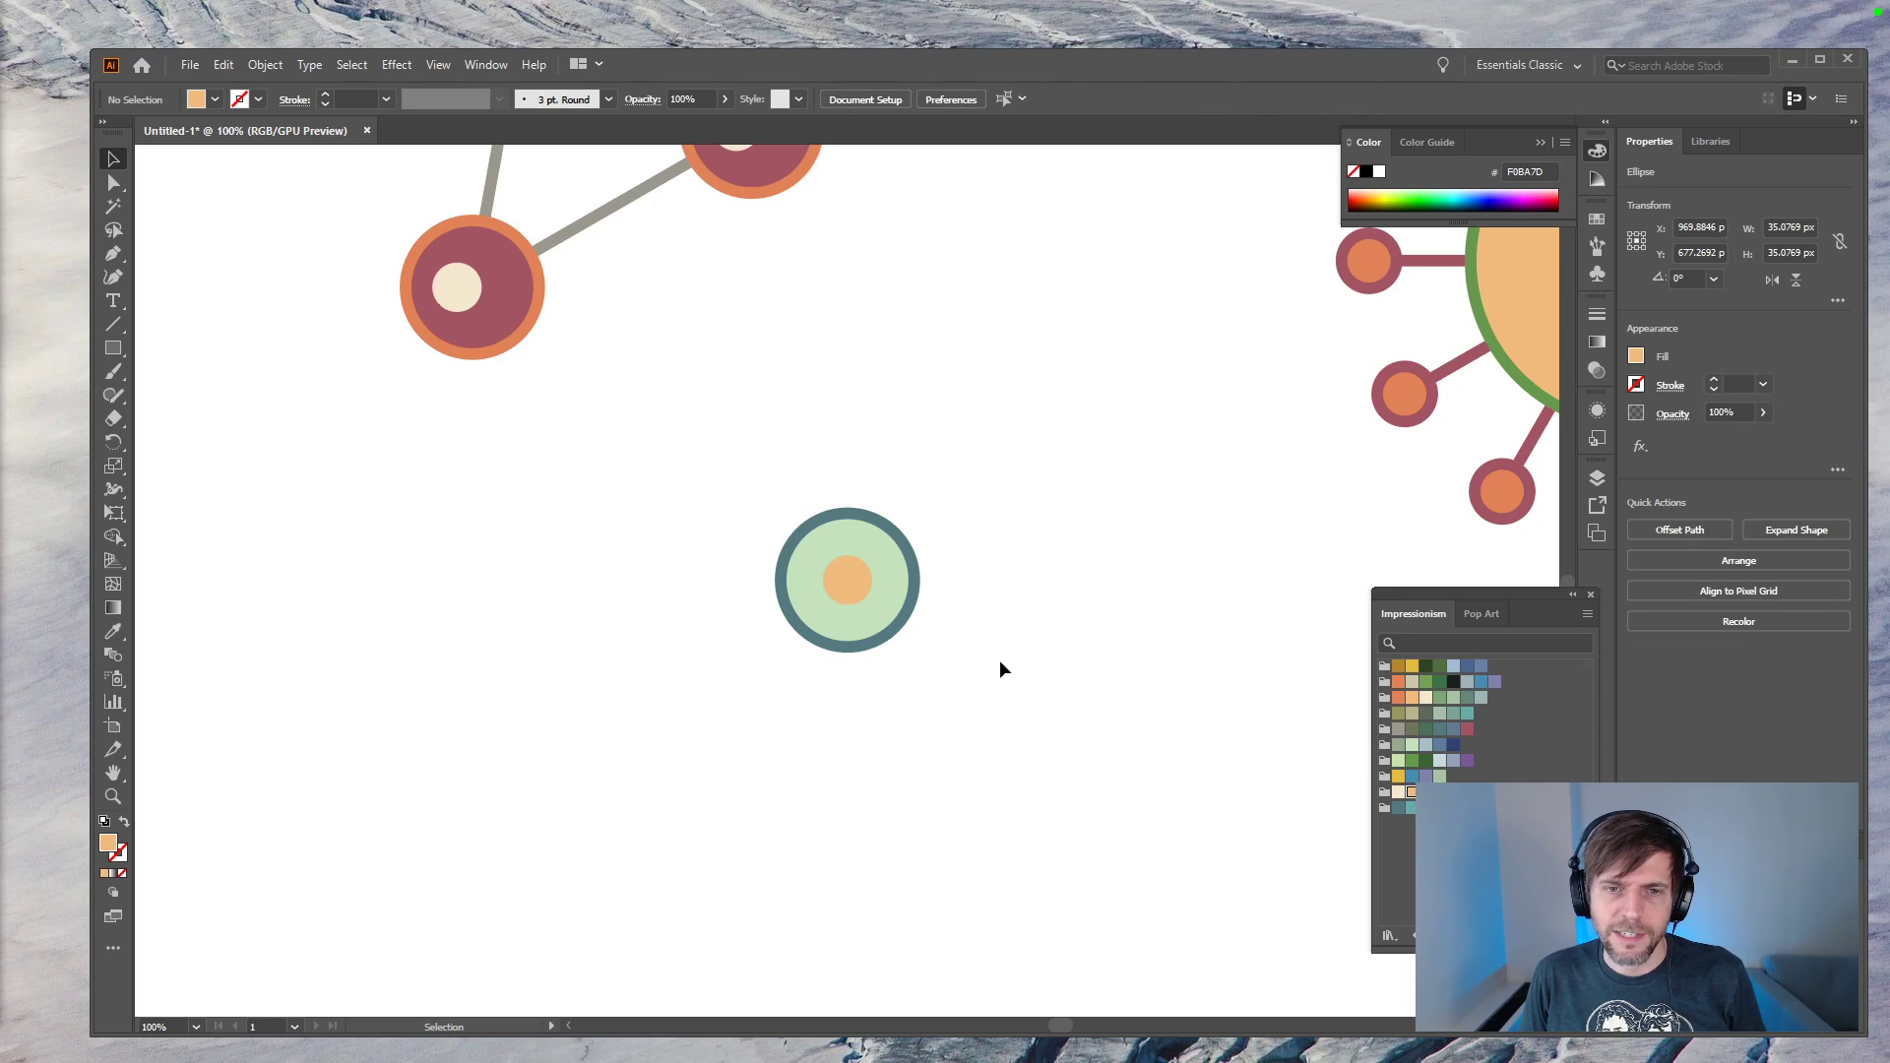
# Step: Change the light green circle's stroke to the Impressionism dark blue (313F76) and deselect it
pyautogui.click(906, 624)
pyautogui.click(1467, 728)
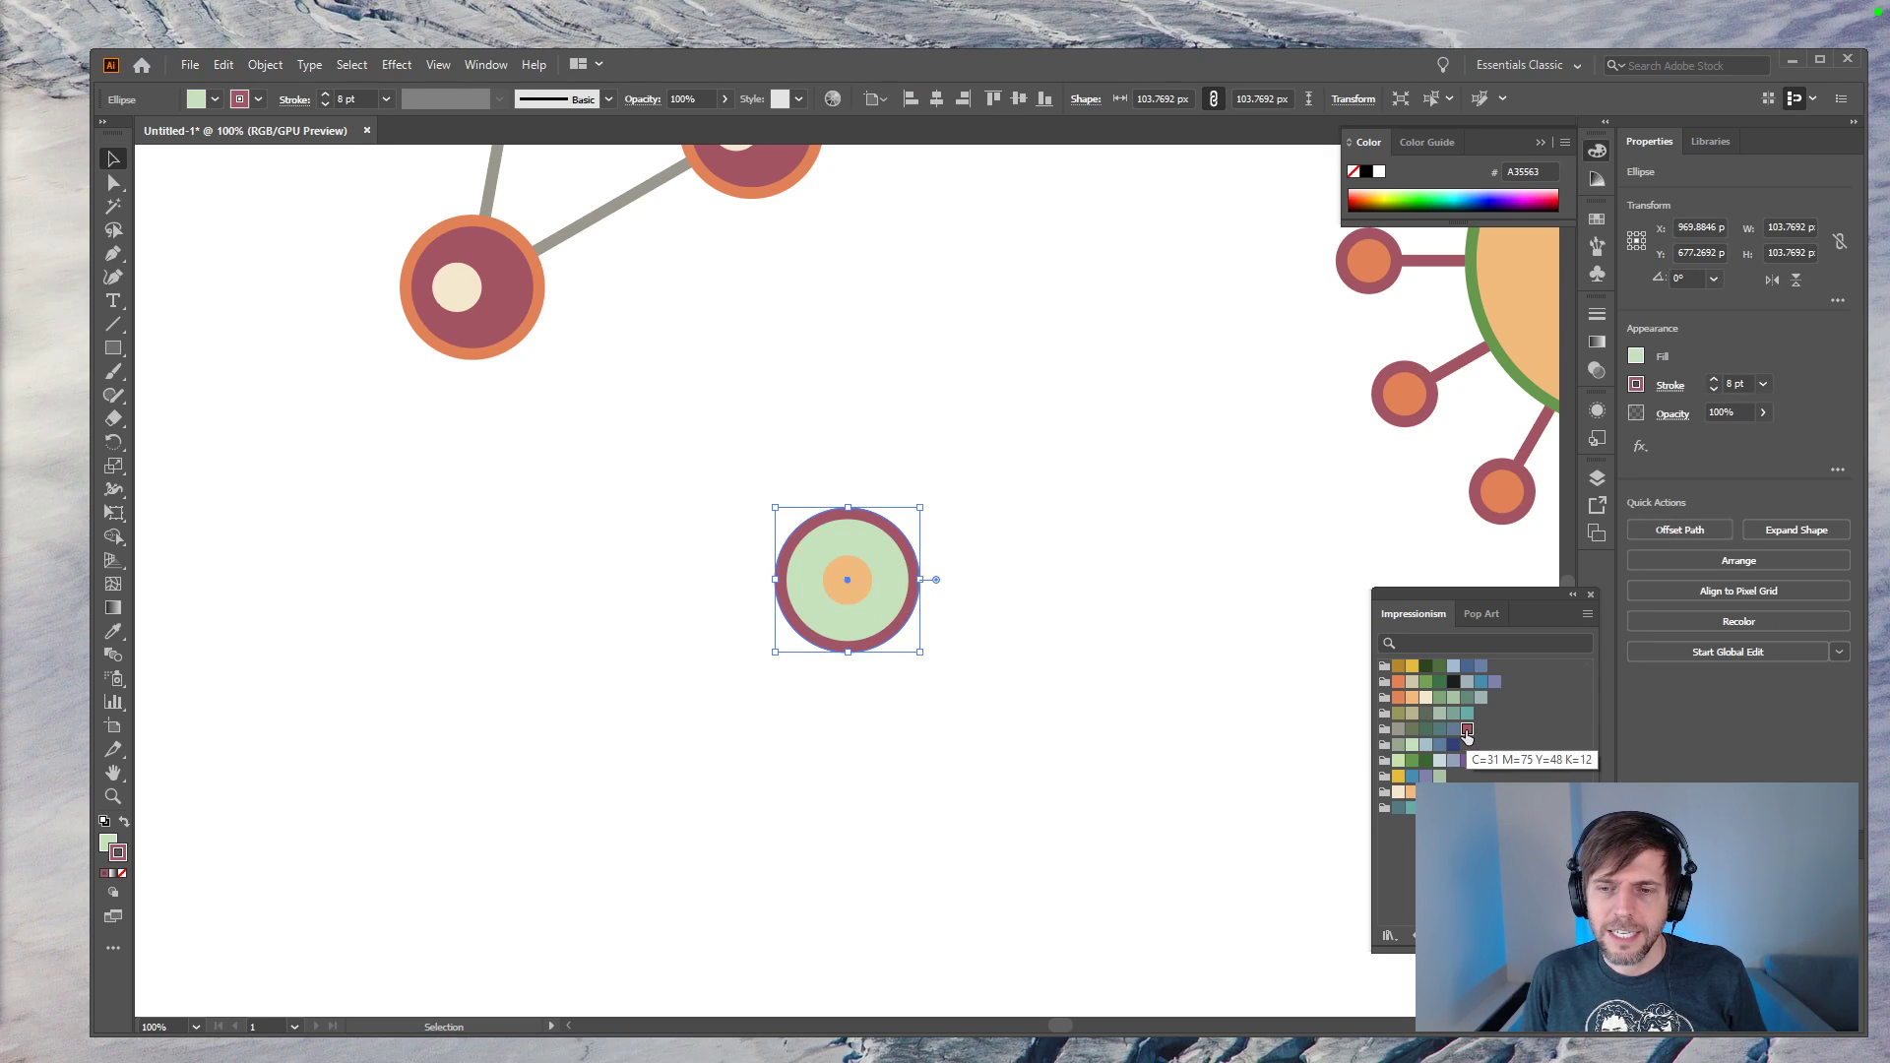
pyautogui.click(1454, 745)
pyautogui.click(1078, 638)
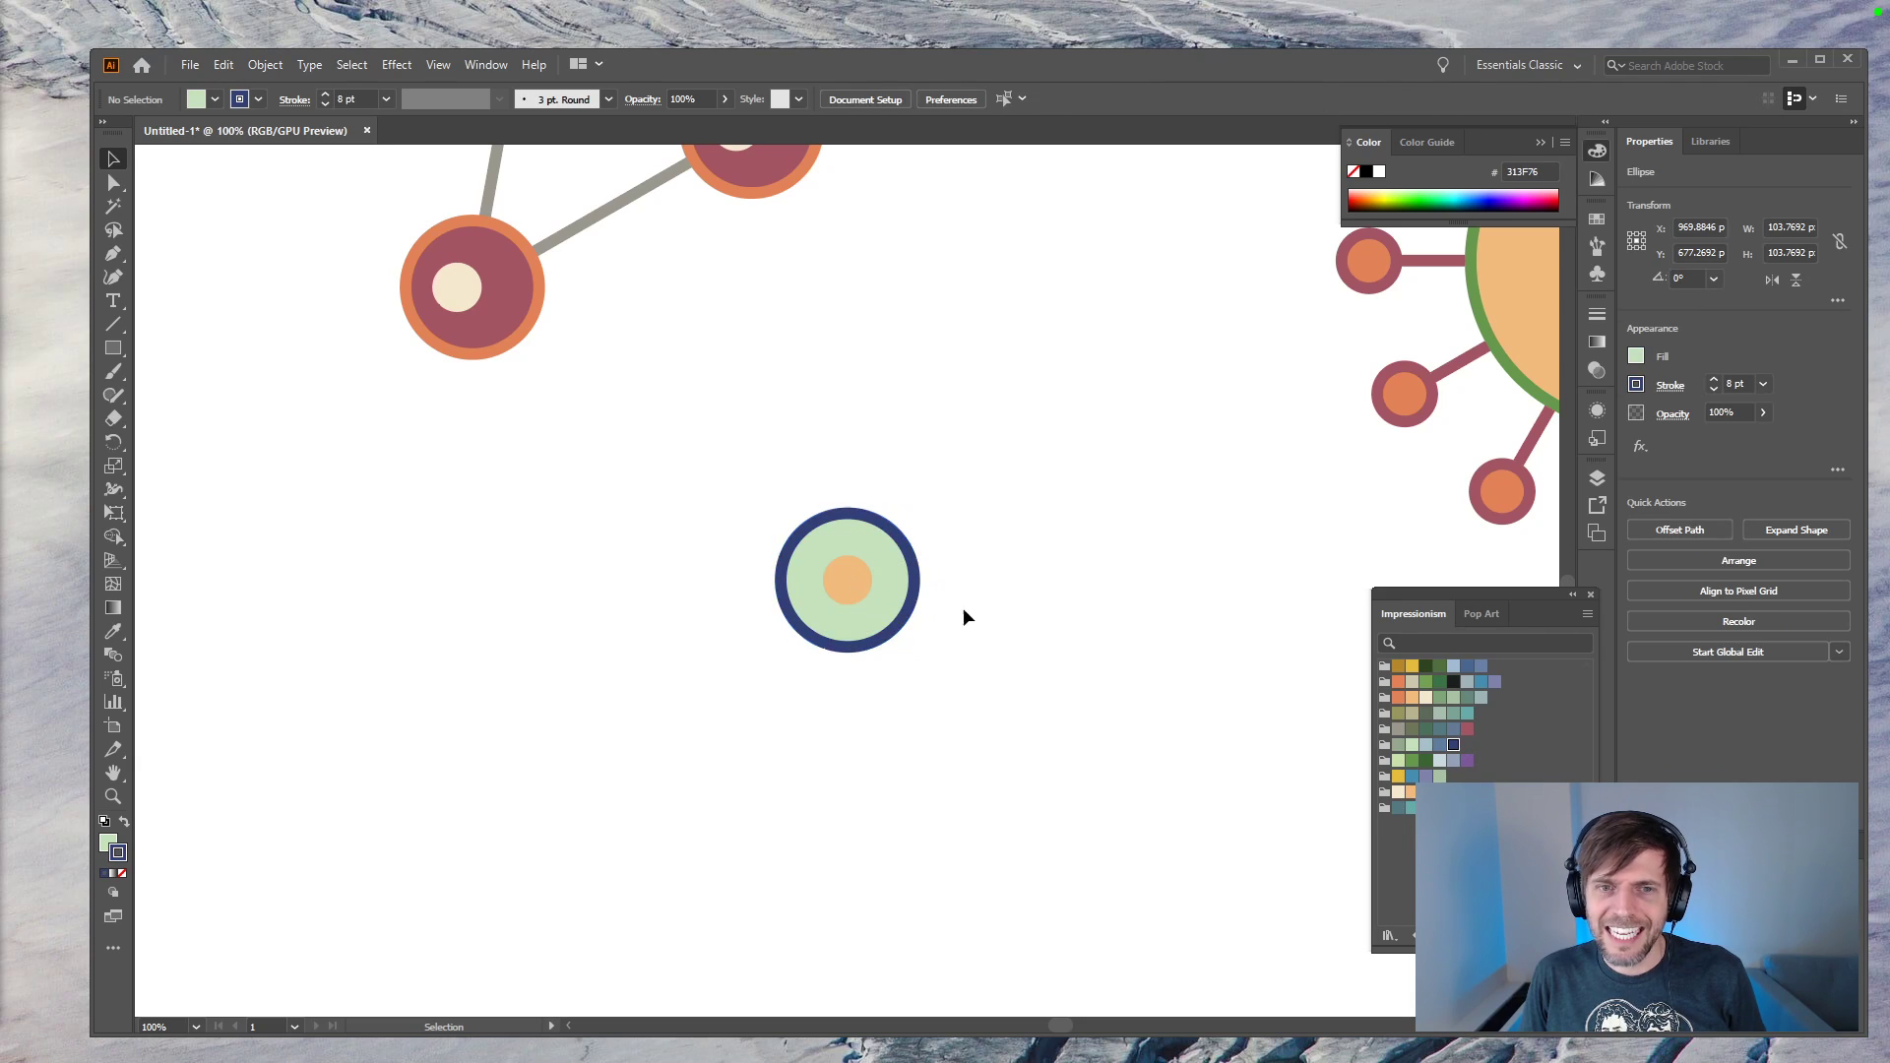
# Step: Fill the small inner circle with the Impressionism dark grey-green (5E6959), leave it without a stroke and deselect it
pyautogui.click(859, 589)
pyautogui.click(1425, 715)
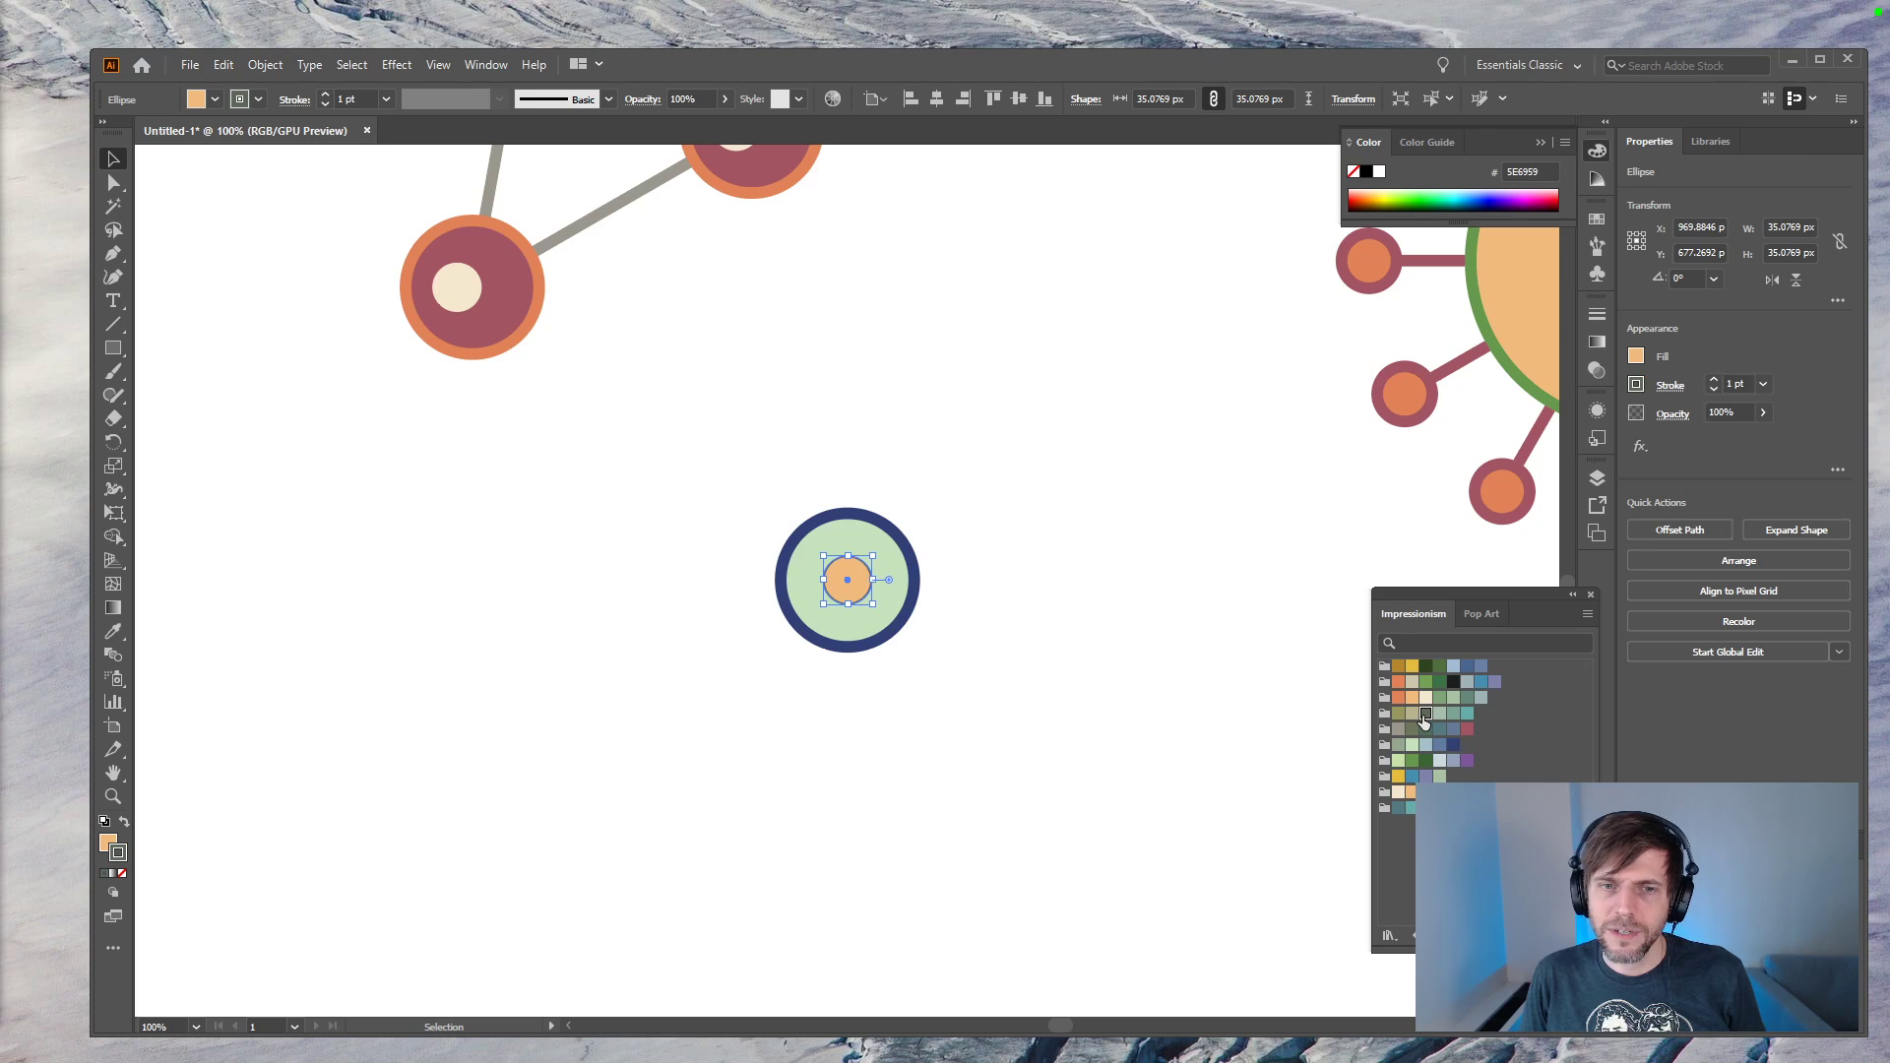
pyautogui.click(1424, 720)
pyautogui.press('c')
pyautogui.click(1287, 652)
pyautogui.press('Return')
pyautogui.click(1112, 638)
pyautogui.press('Return')
pyautogui.press('v')
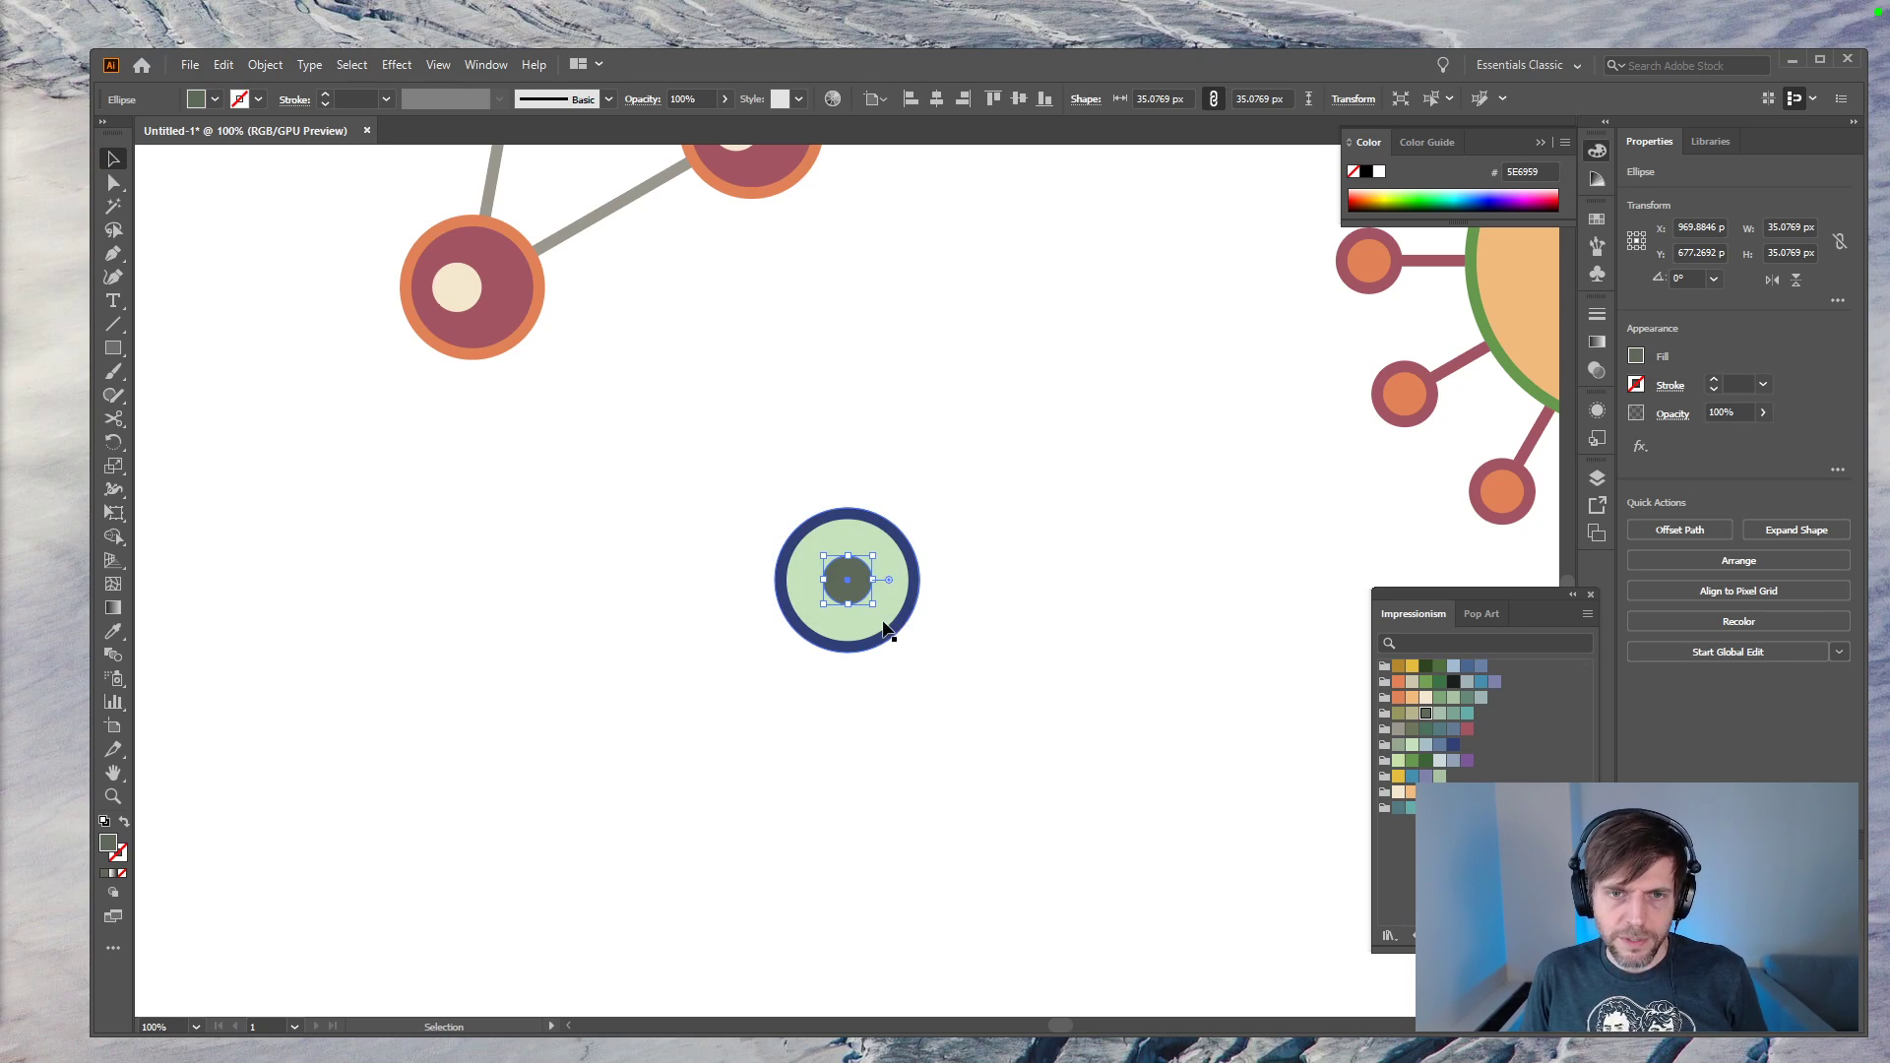
pyautogui.click(949, 638)
# Step: Draw a vertical guide line 76 px long downward from the centre of the green circle
pyautogui.press('\\')
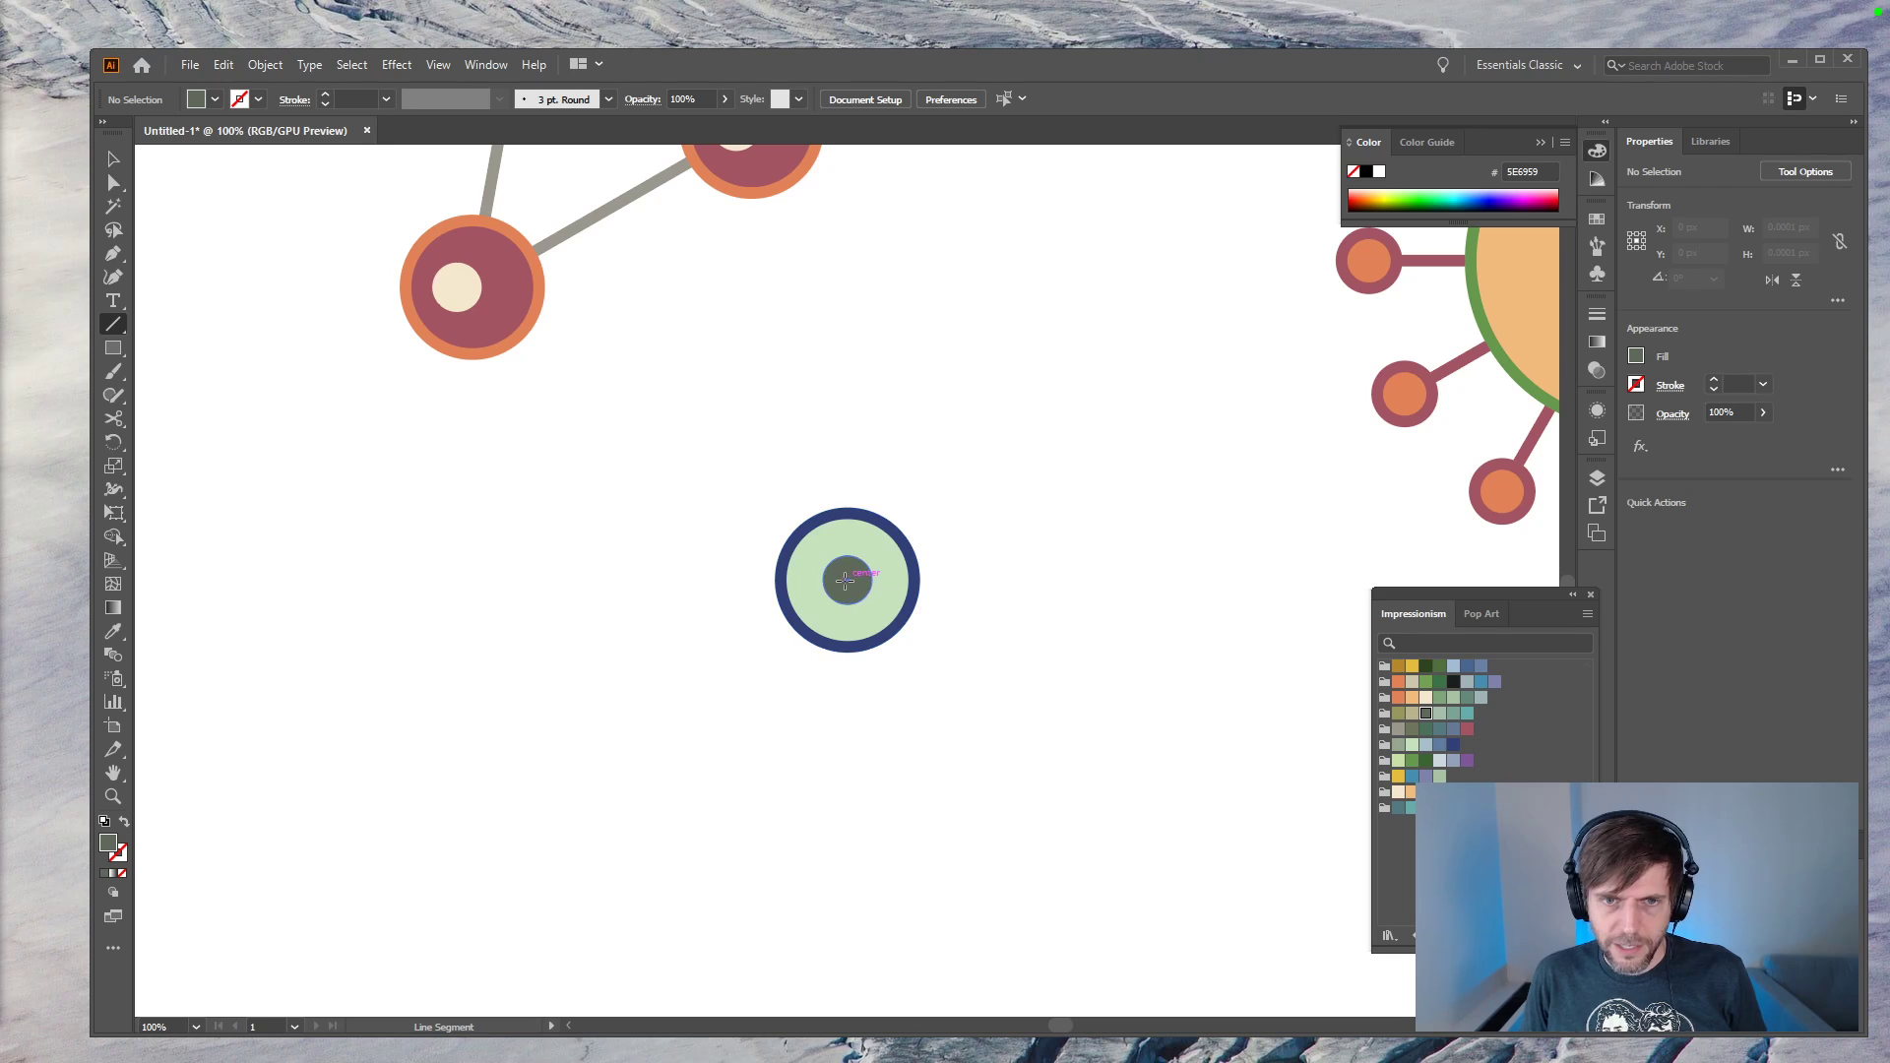
pyautogui.moveTo(848, 580); pyautogui.dragTo(842, 684)
pyautogui.press('a')
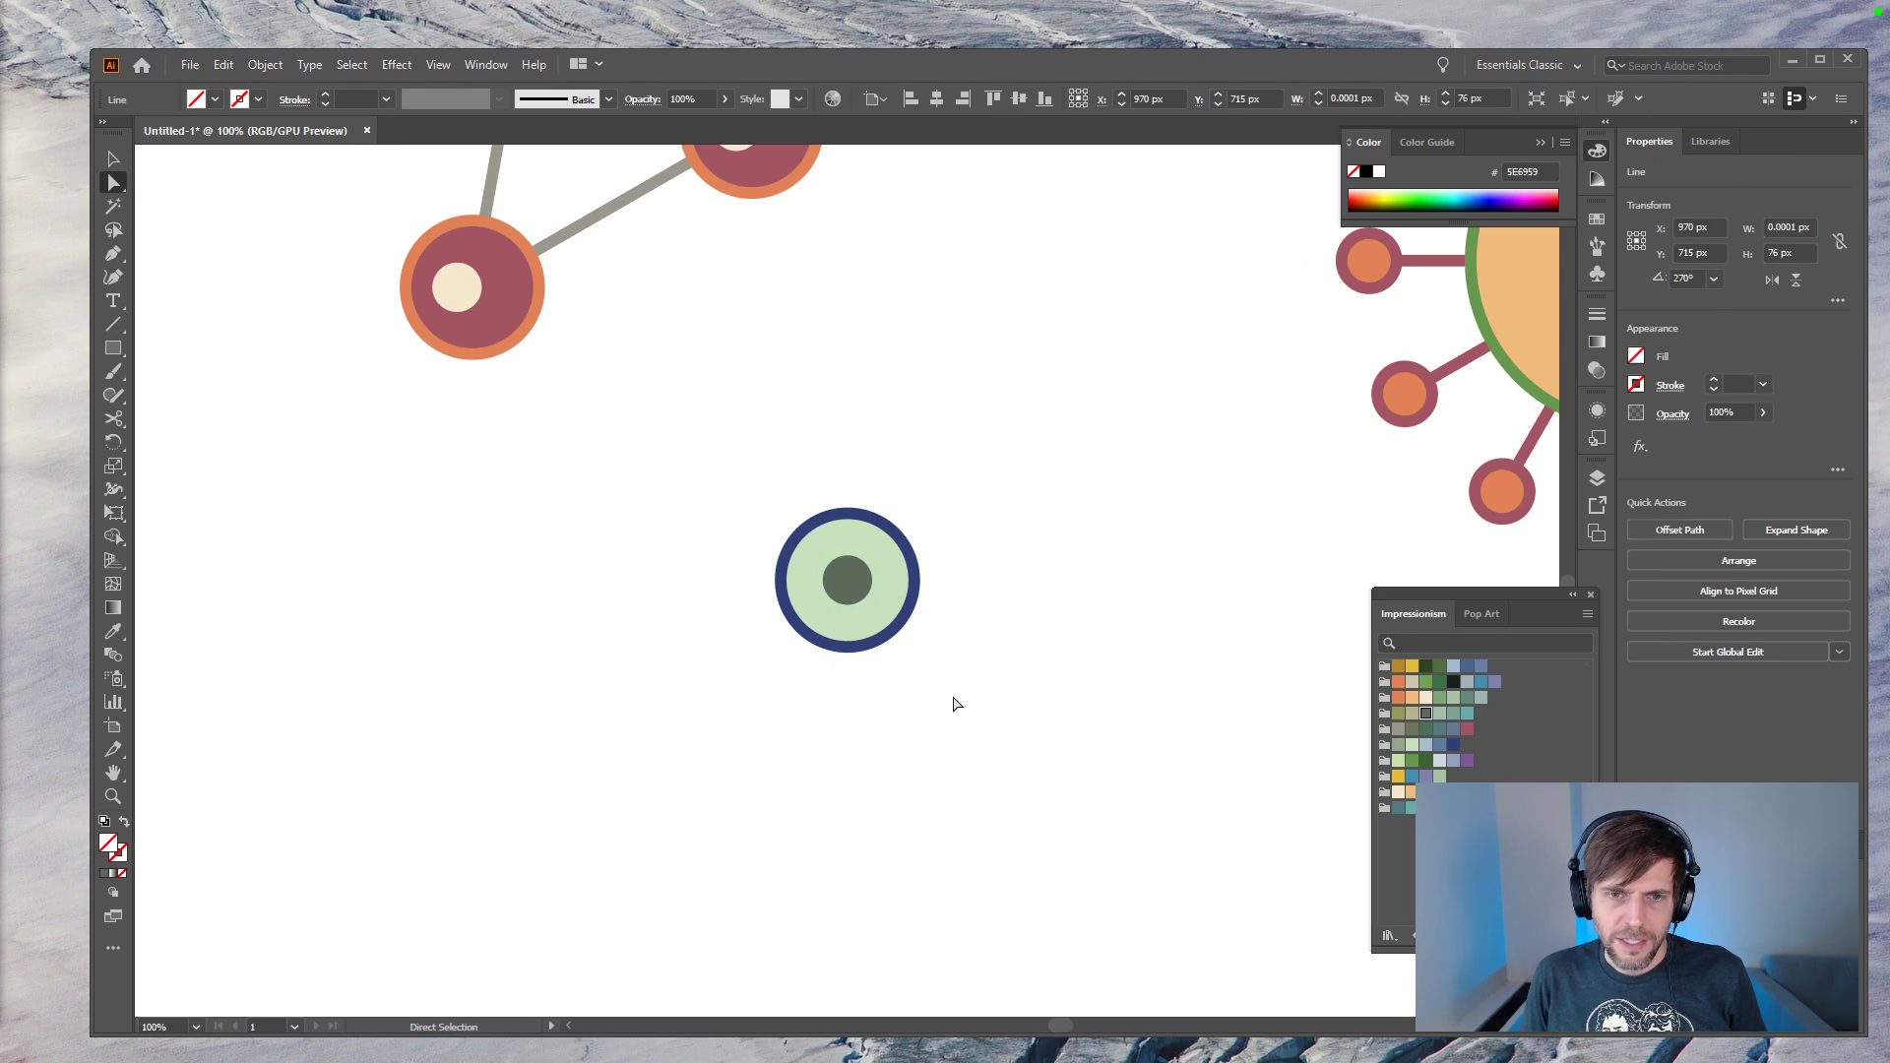
pyautogui.click(953, 699)
pyautogui.click(848, 673)
pyautogui.moveTo(985, 492); pyautogui.dragTo(740, 750)
pyautogui.press('r')
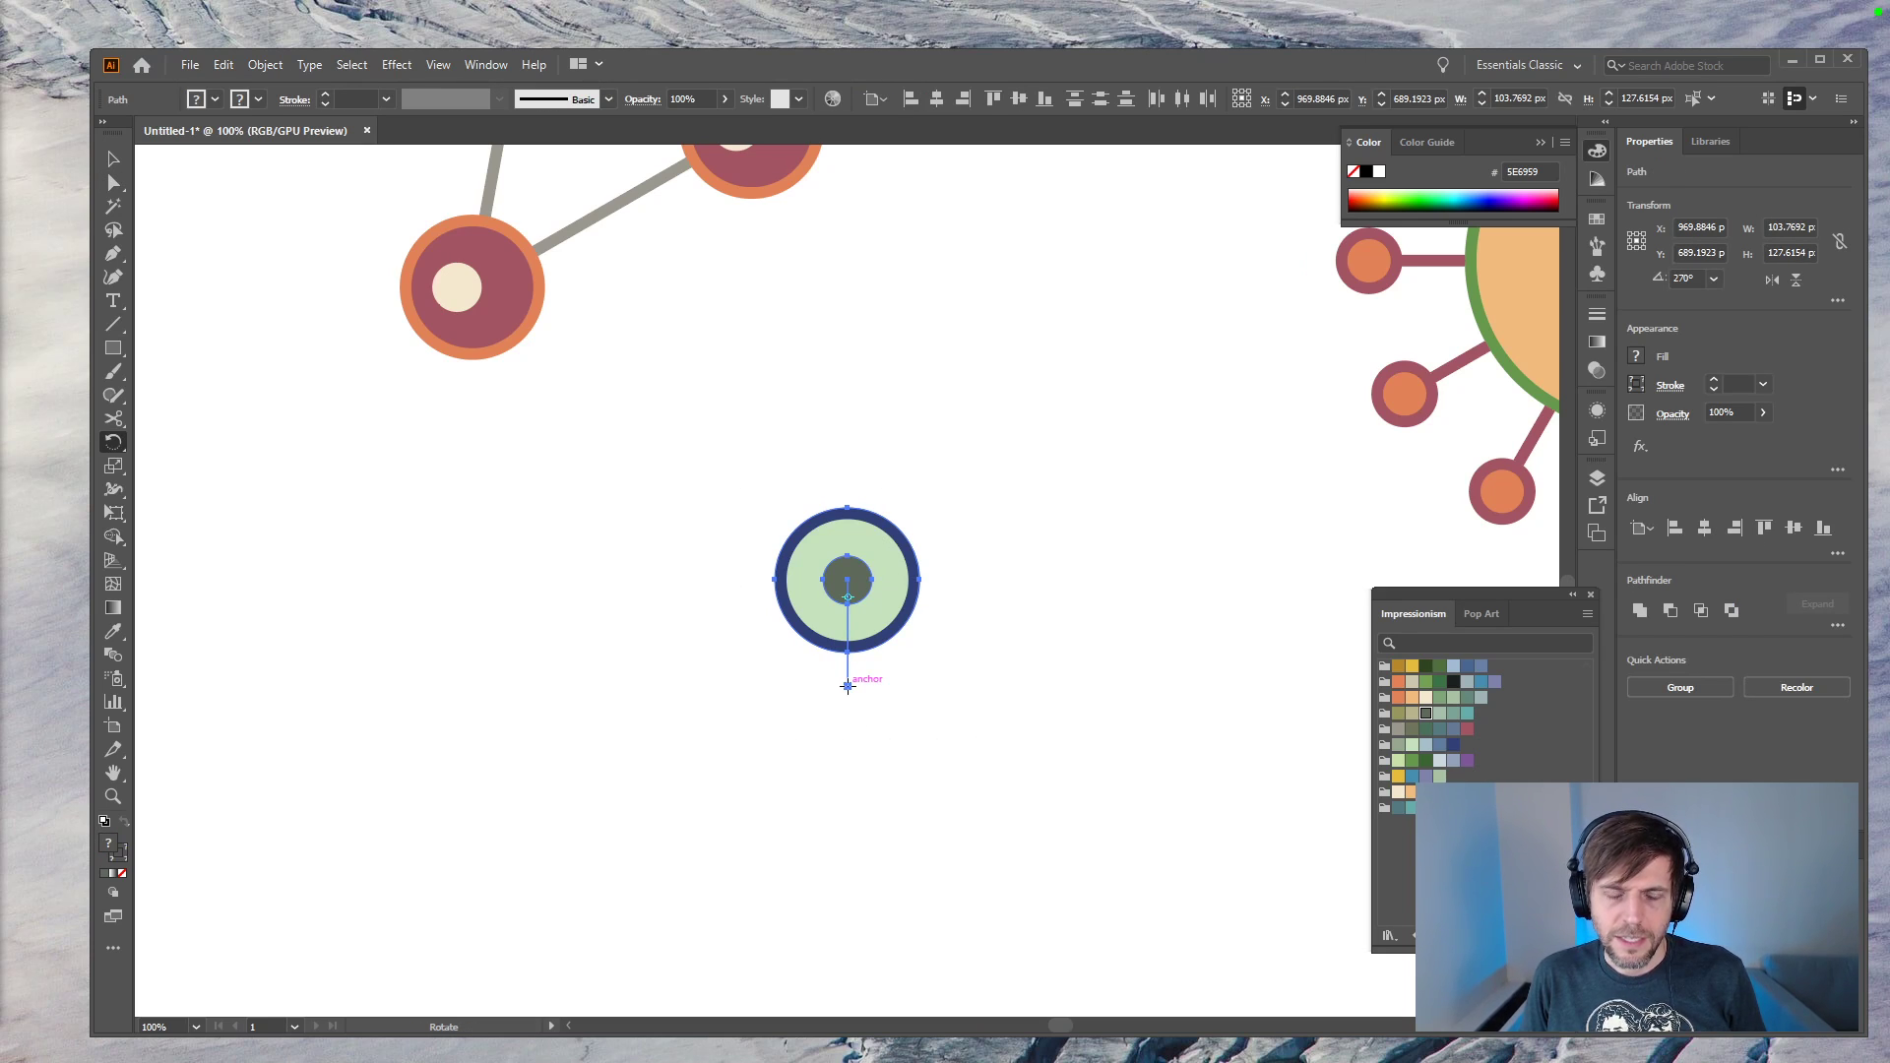
pyautogui.keyDown('ctrl'); pyautogui.click(848, 686); pyautogui.keyUp('ctrl')
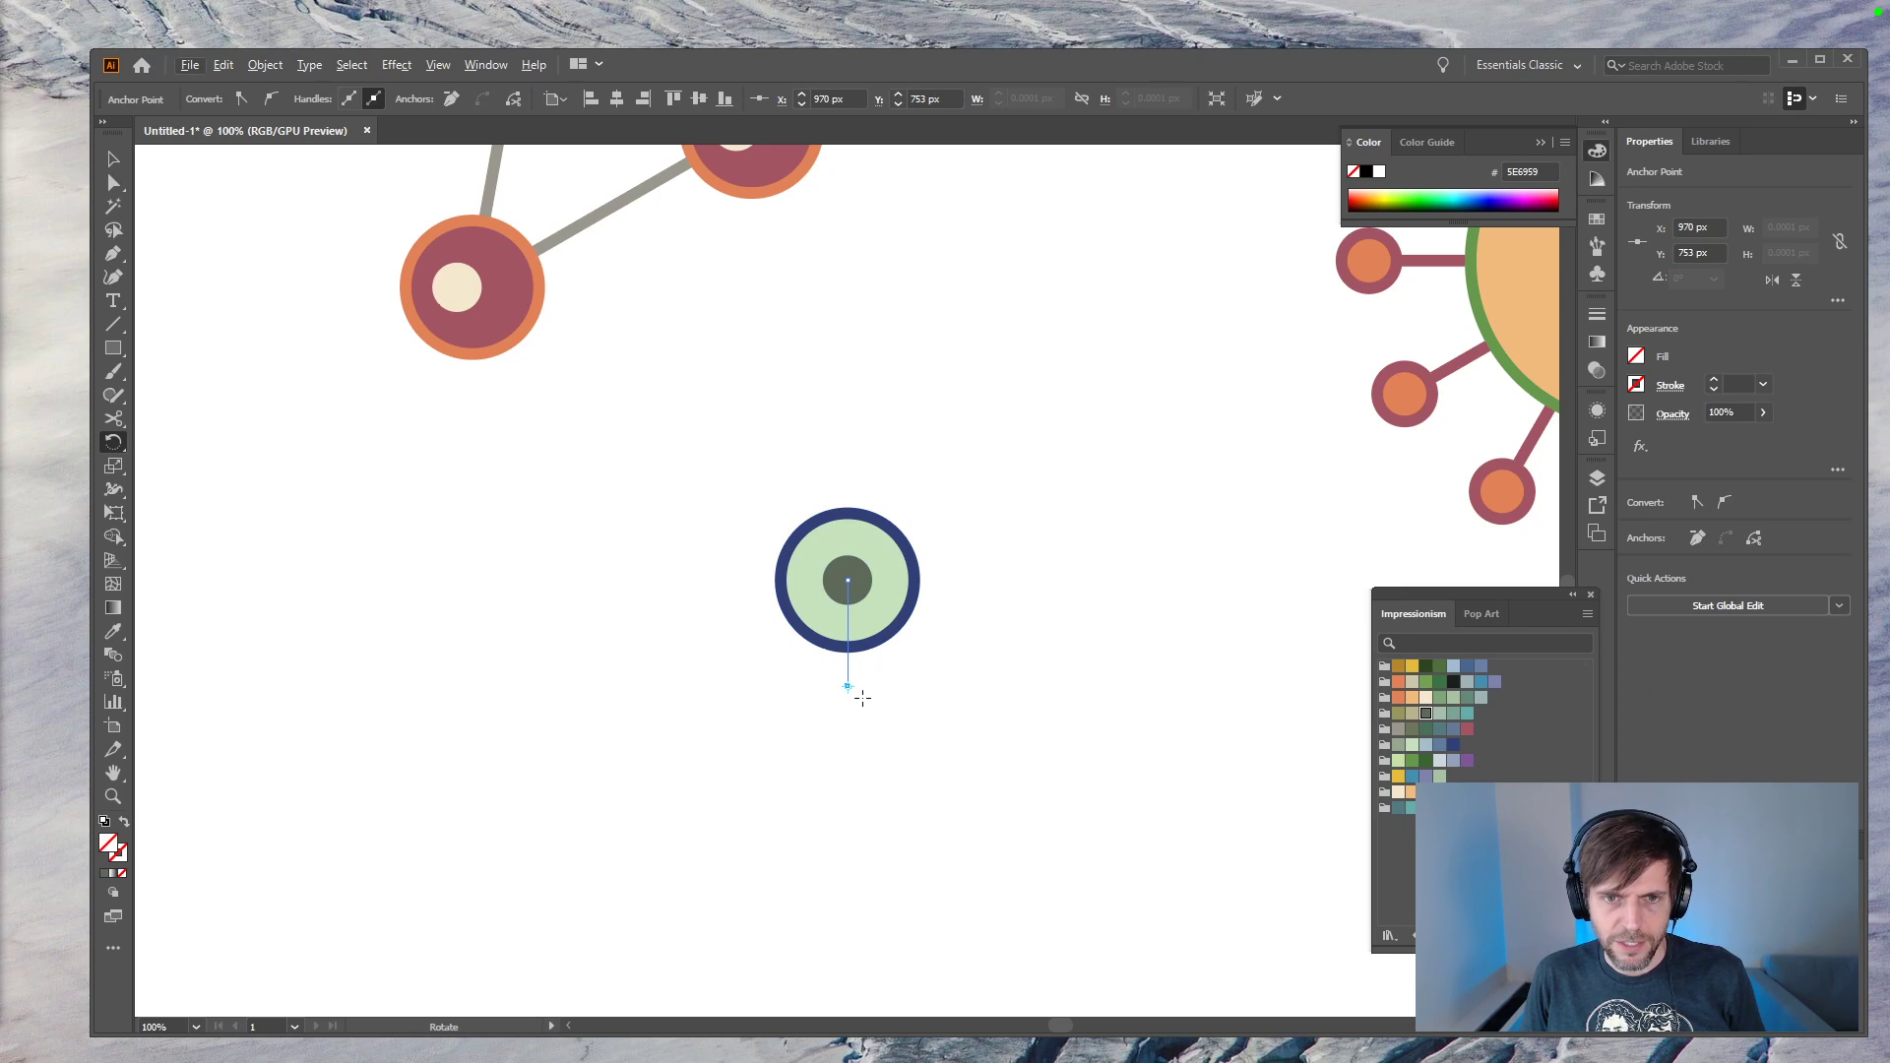
pyautogui.keyDown('alt'); pyautogui.click(848, 686); pyautogui.keyUp('alt')
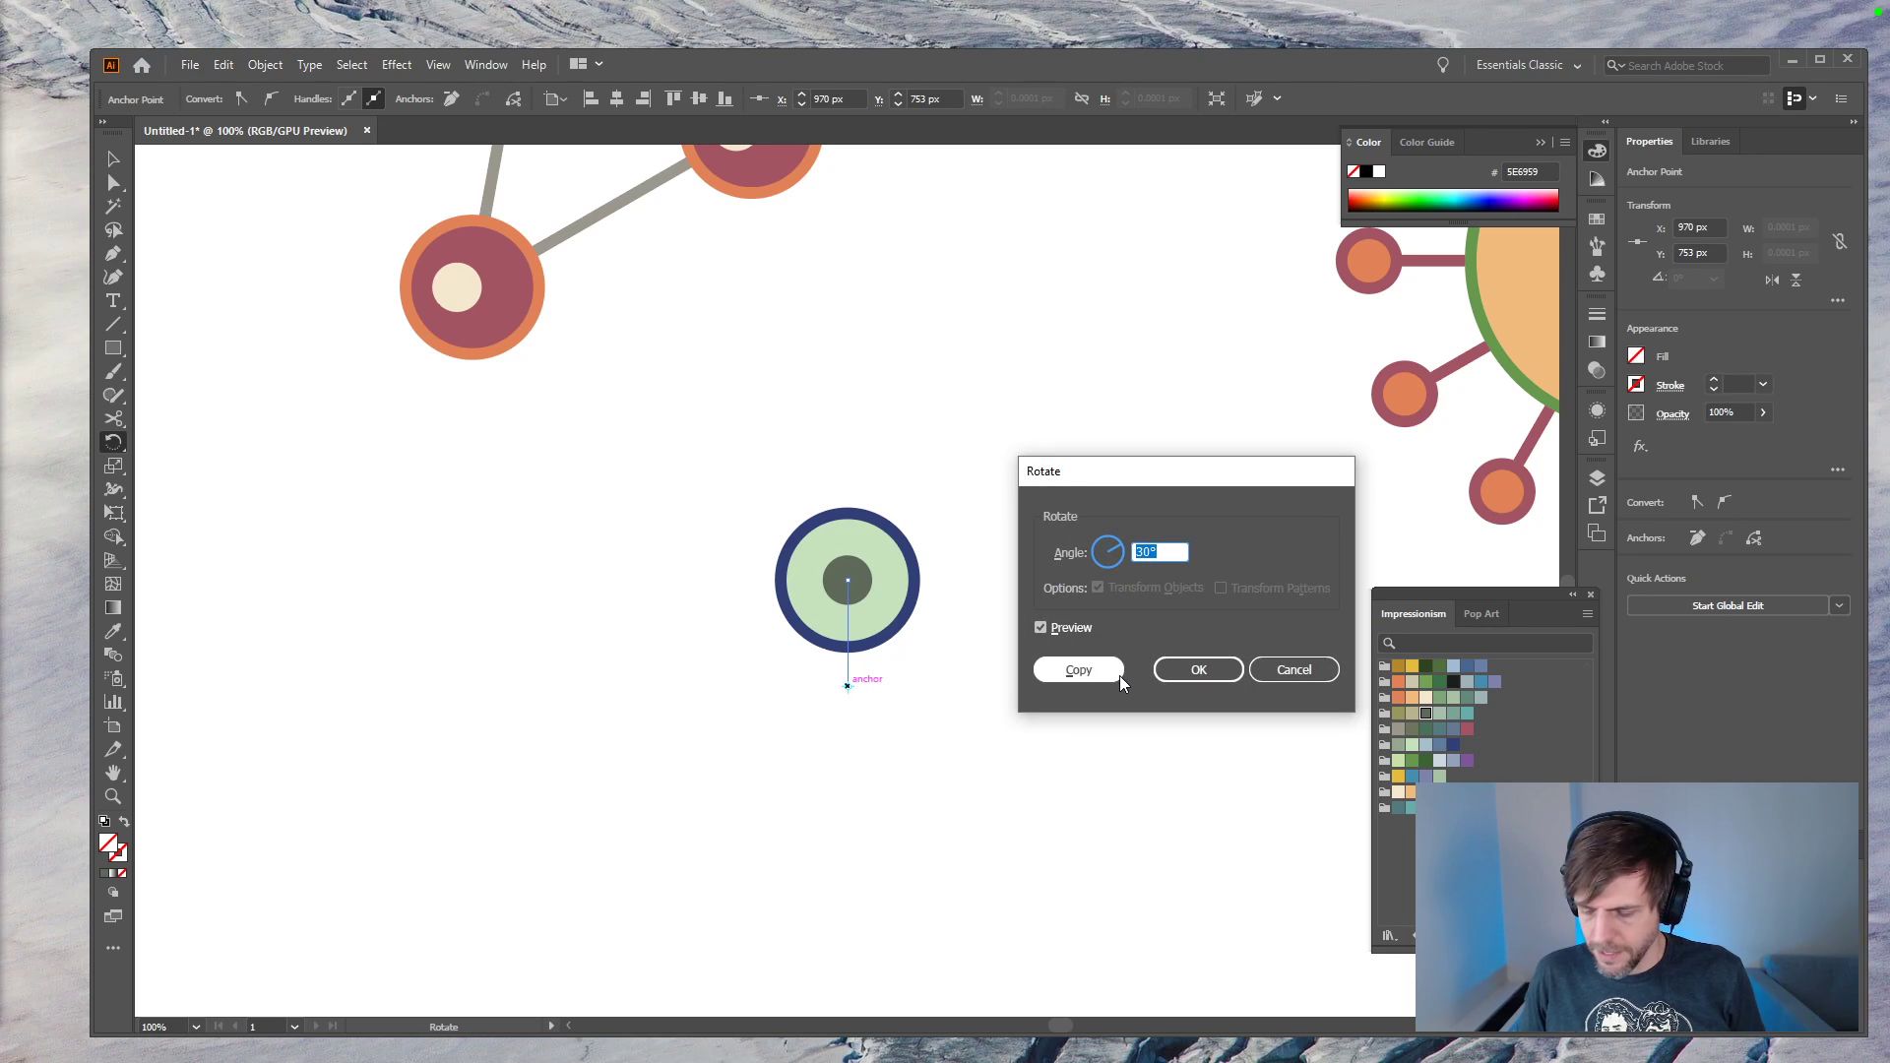
pyautogui.write('120')
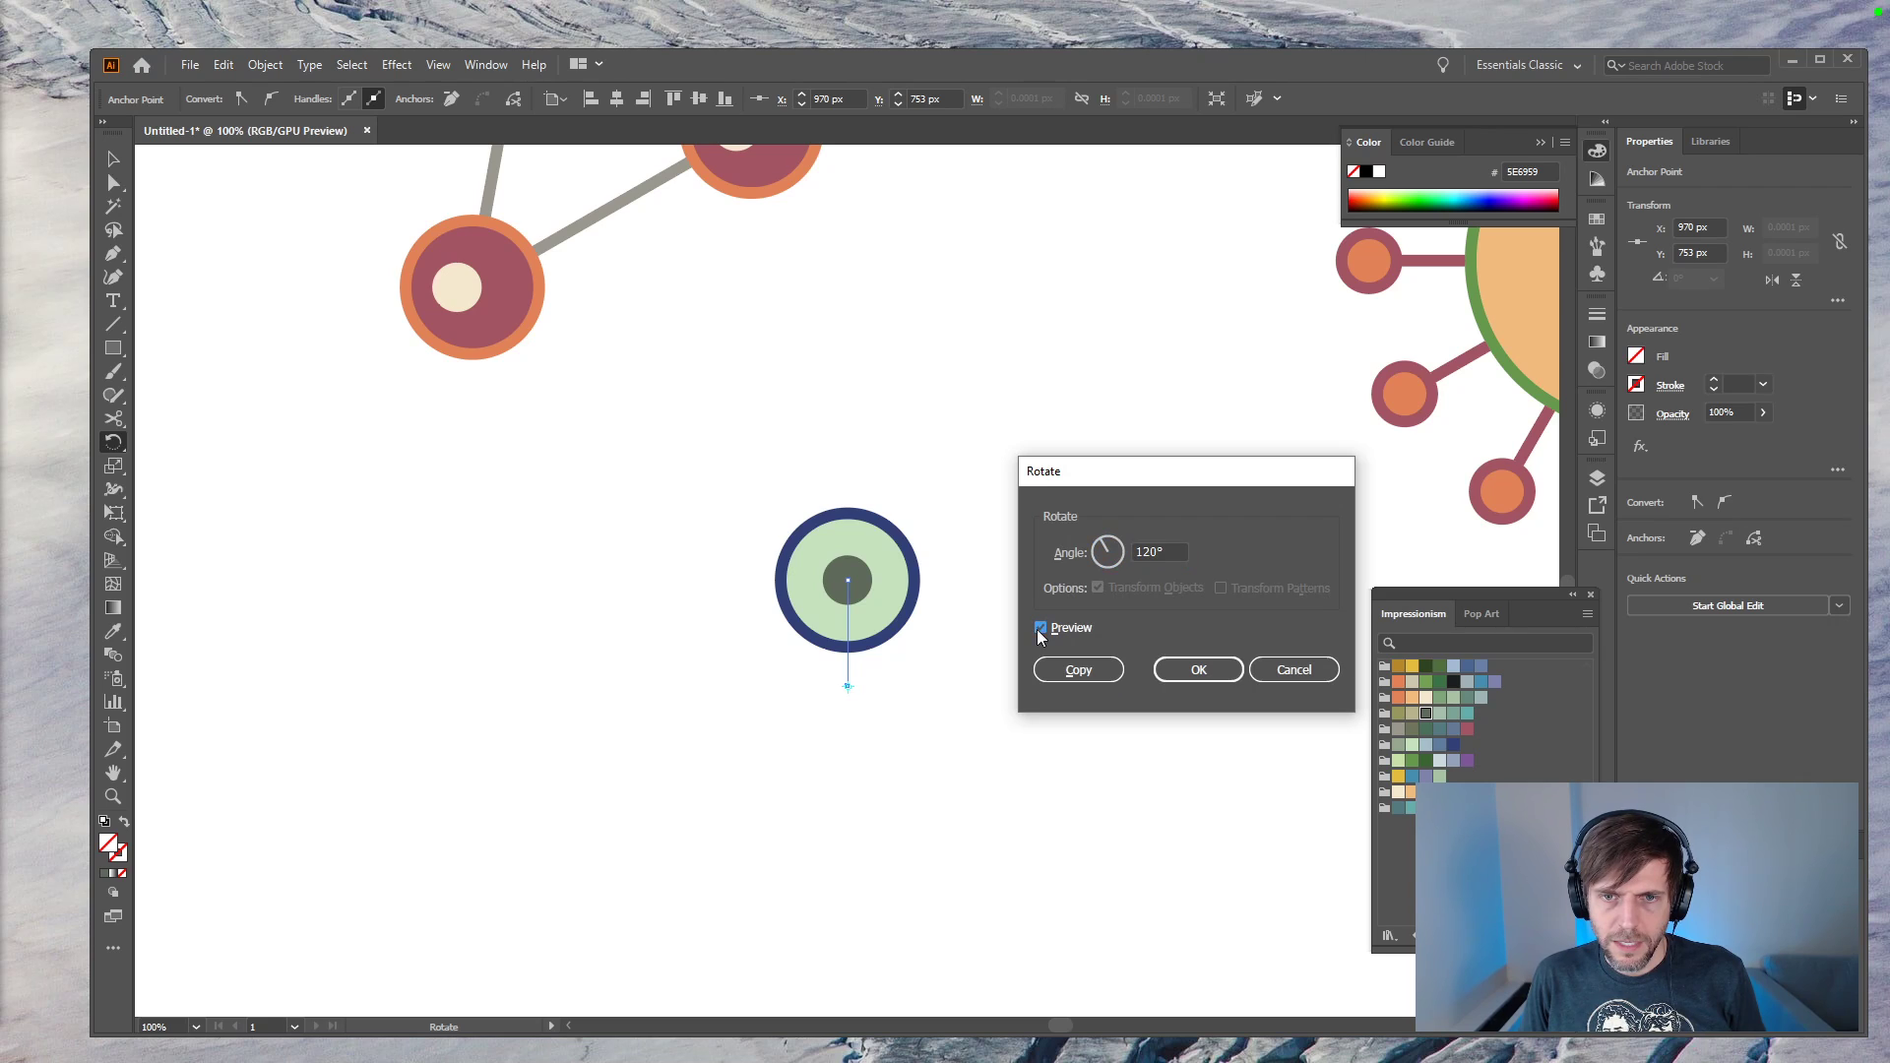
pyautogui.press('Escape')
pyautogui.press('v')
pyautogui.click(1036, 655)
pyautogui.moveTo(982, 507); pyautogui.dragTo(727, 716)
pyautogui.click(884, 692)
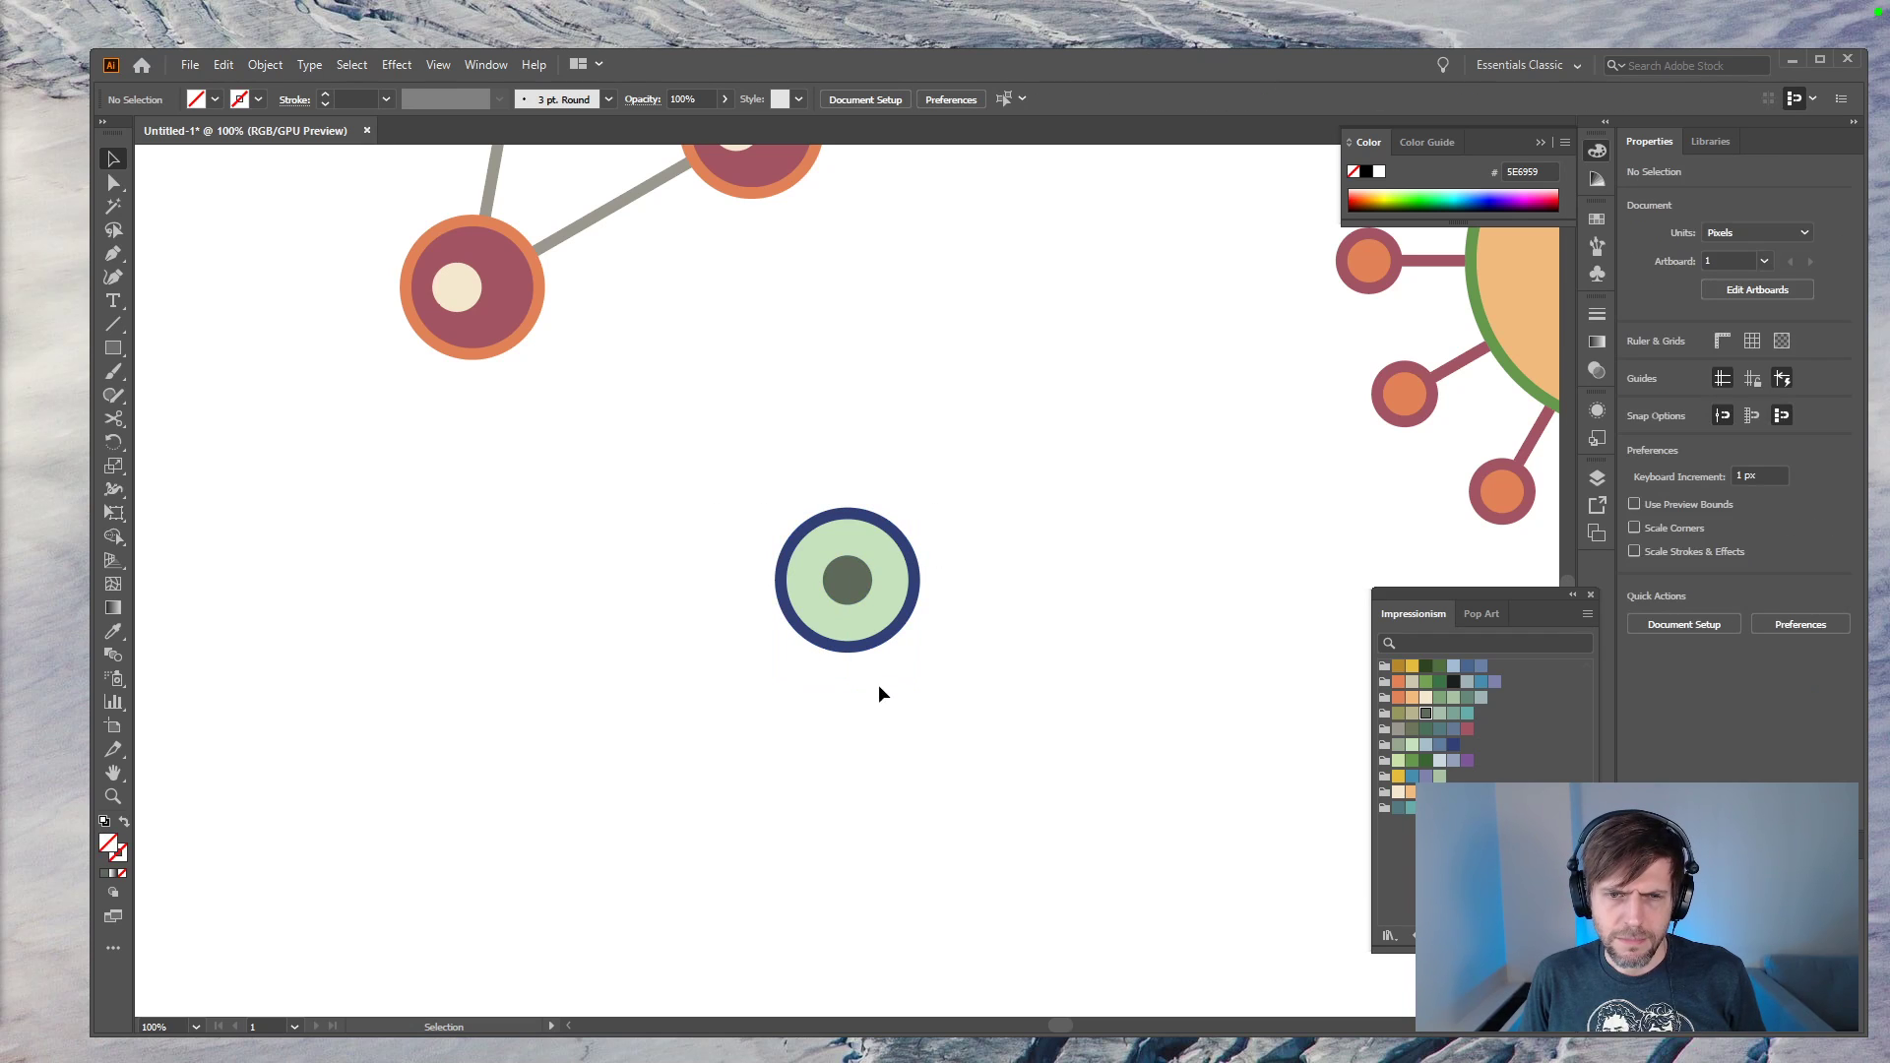
pyautogui.moveTo(848, 669); pyautogui.dragTo(961, 692)
pyautogui.hotkey('ctrl', 'z')
# Step: Make two copies of the green circle and its guide line, rotated 120° each about the line's lower end, and deselect them
pyautogui.moveTo(988, 506); pyautogui.dragTo(636, 793)
pyautogui.press('r')
pyautogui.press('ctrl')
pyautogui.click(848, 687)
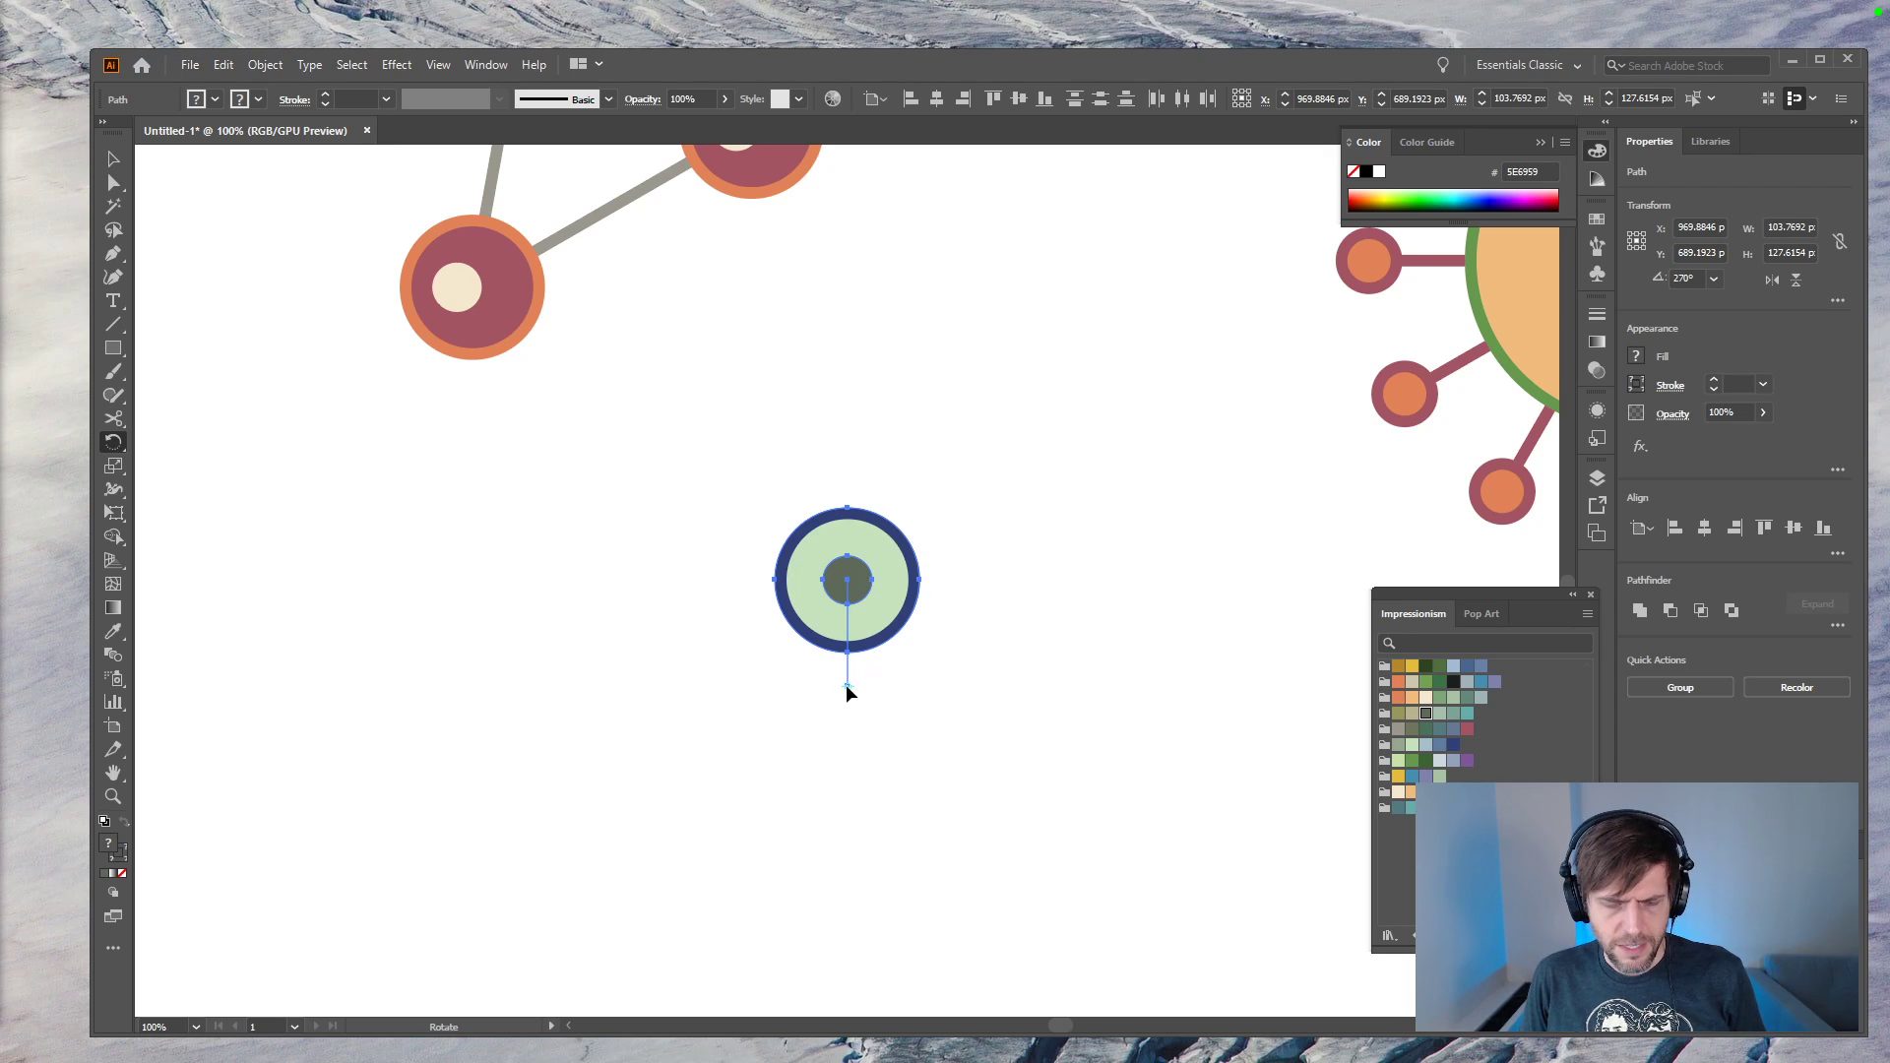
pyautogui.keyDown('alt'); pyautogui.click(846, 686); pyautogui.keyUp('alt')
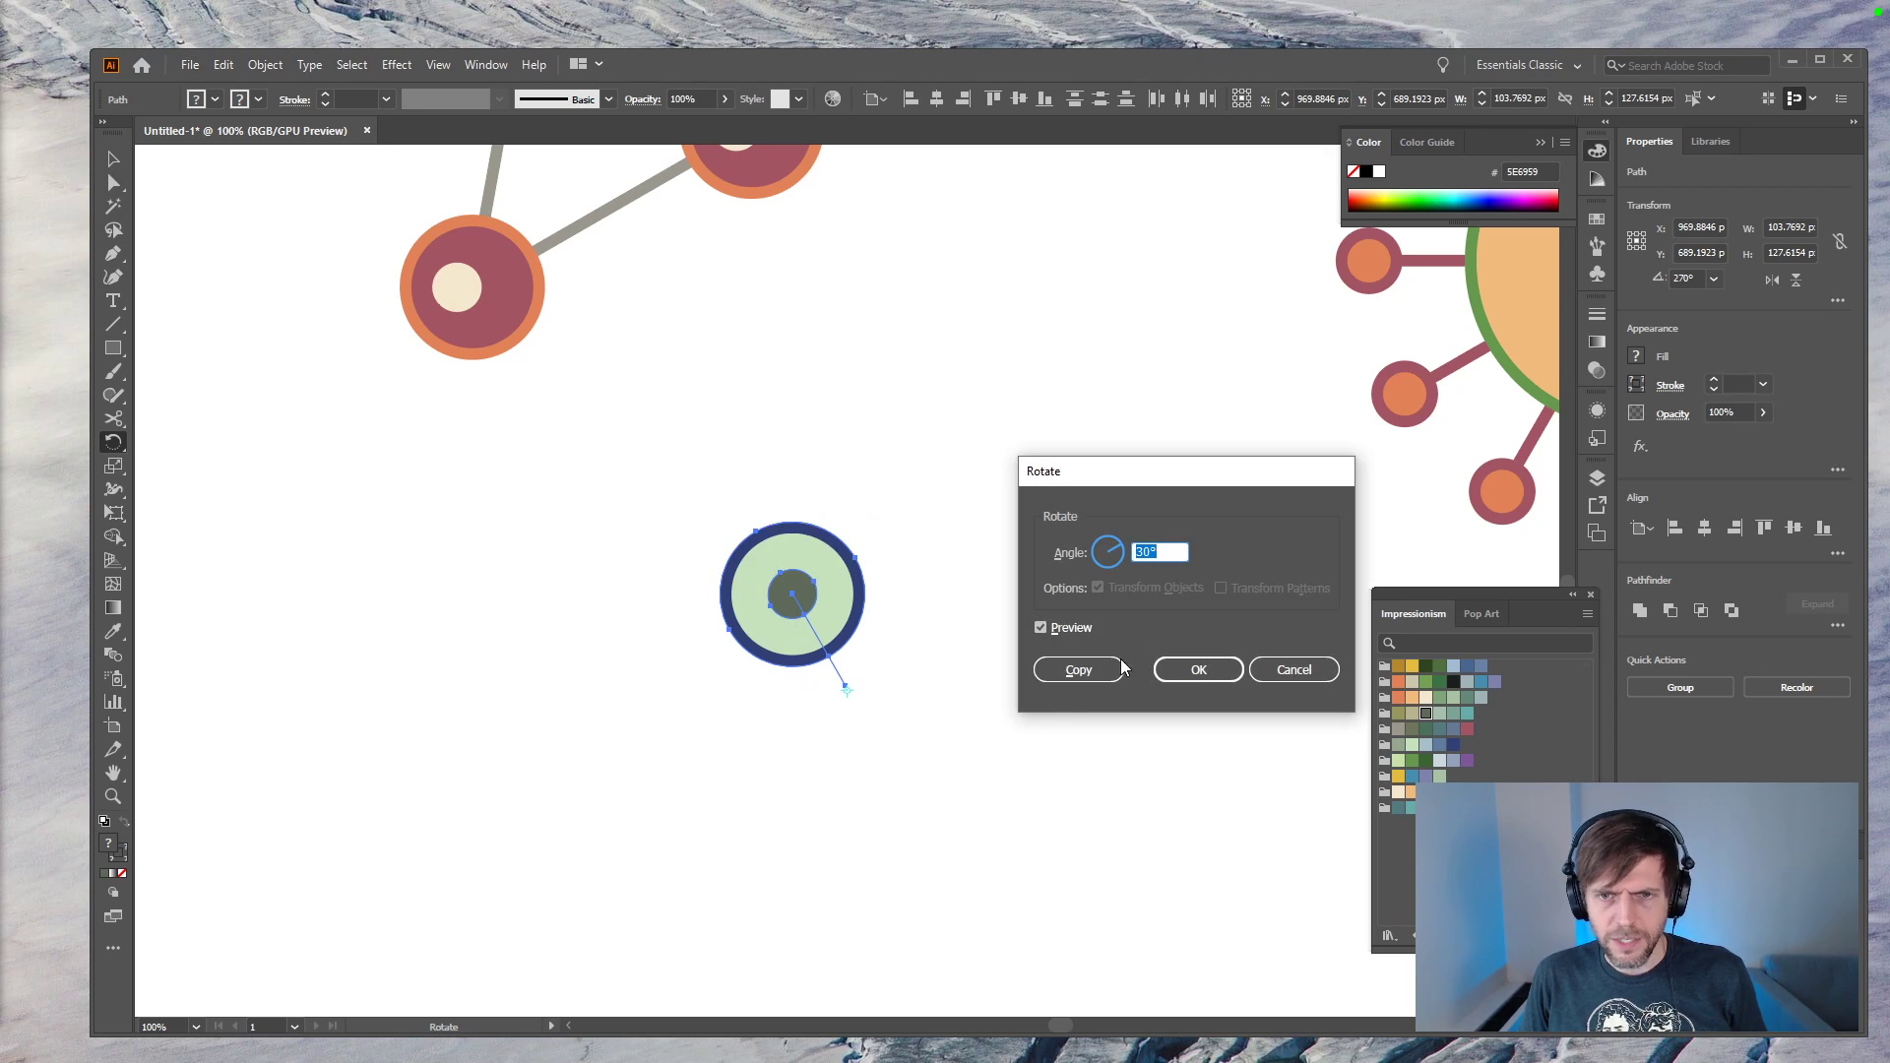
pyautogui.write('120')
pyautogui.click(1078, 670)
pyautogui.hotkey('ctrl', 'd')
pyautogui.press('v')
pyautogui.click(1068, 645)
pyautogui.click(861, 700)
pyautogui.hotkey('ctrl', 'shift', 'a')
pyautogui.hotkey('ctrl', '-')
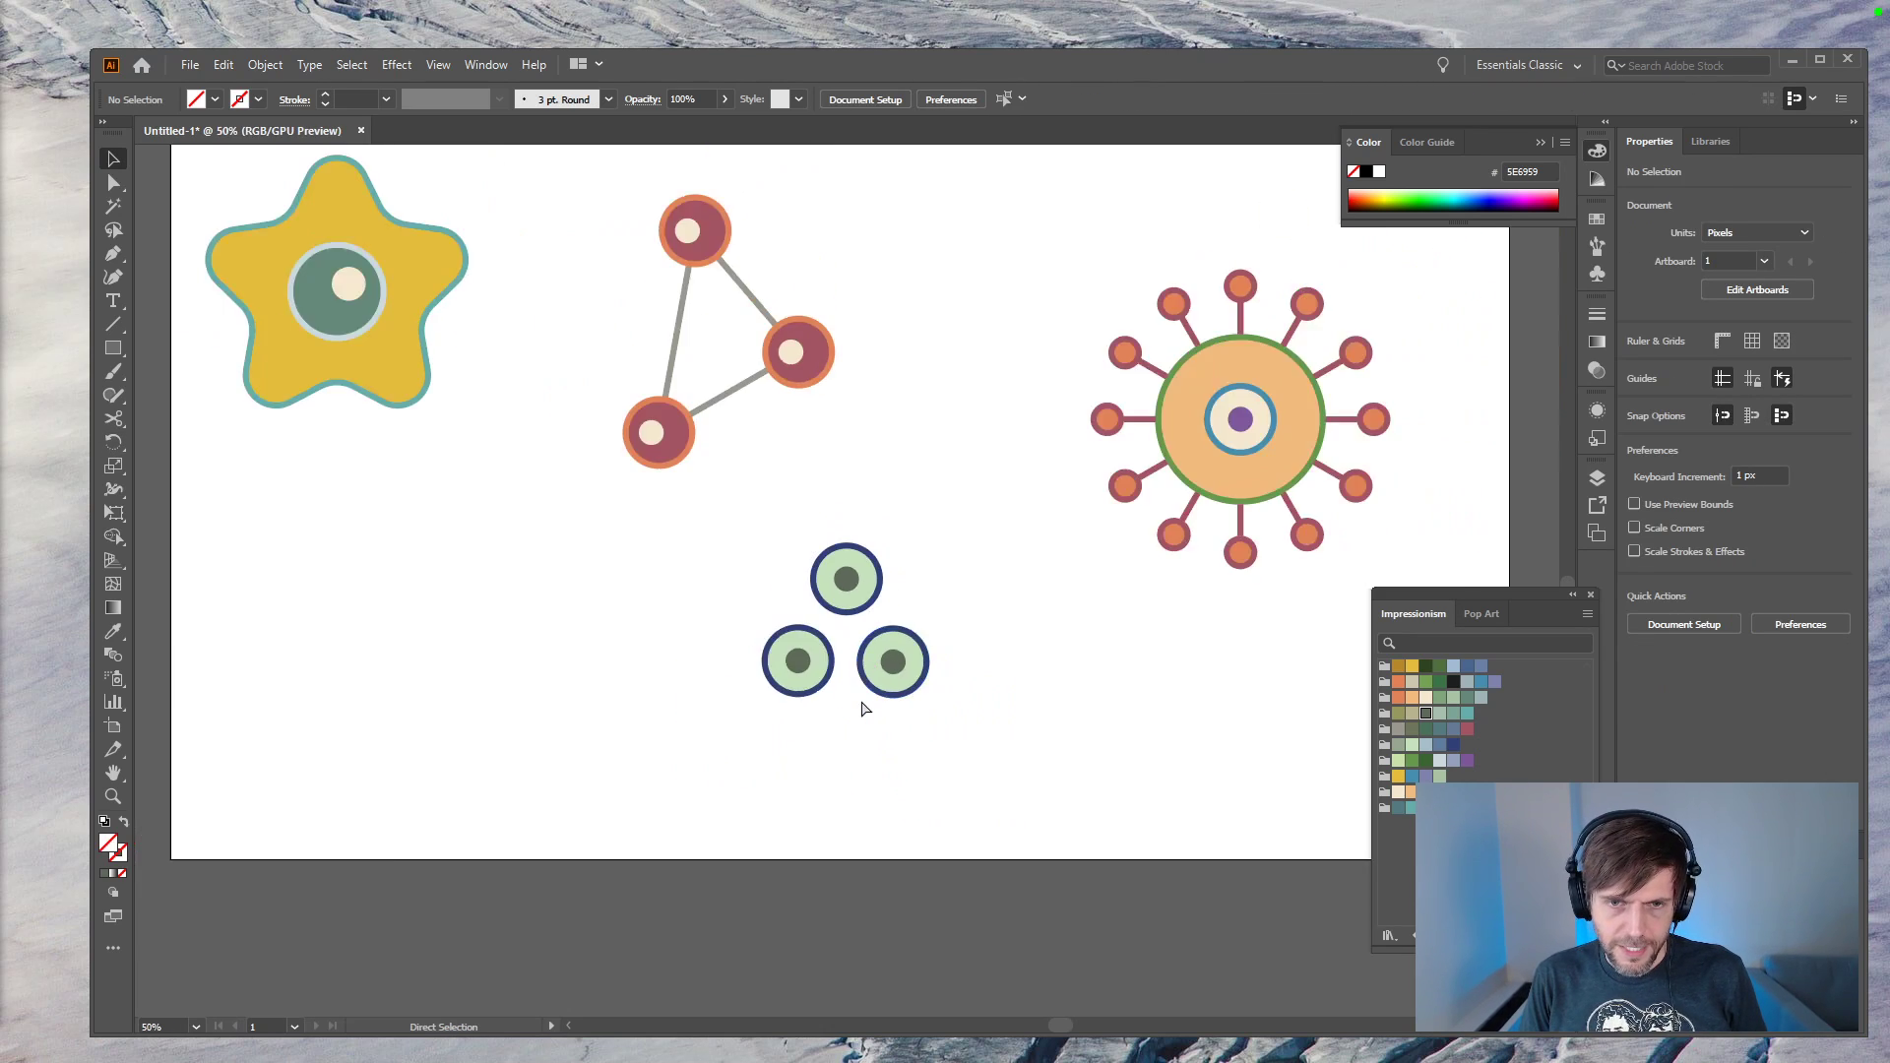
pyautogui.hotkey('ctrl', '+')
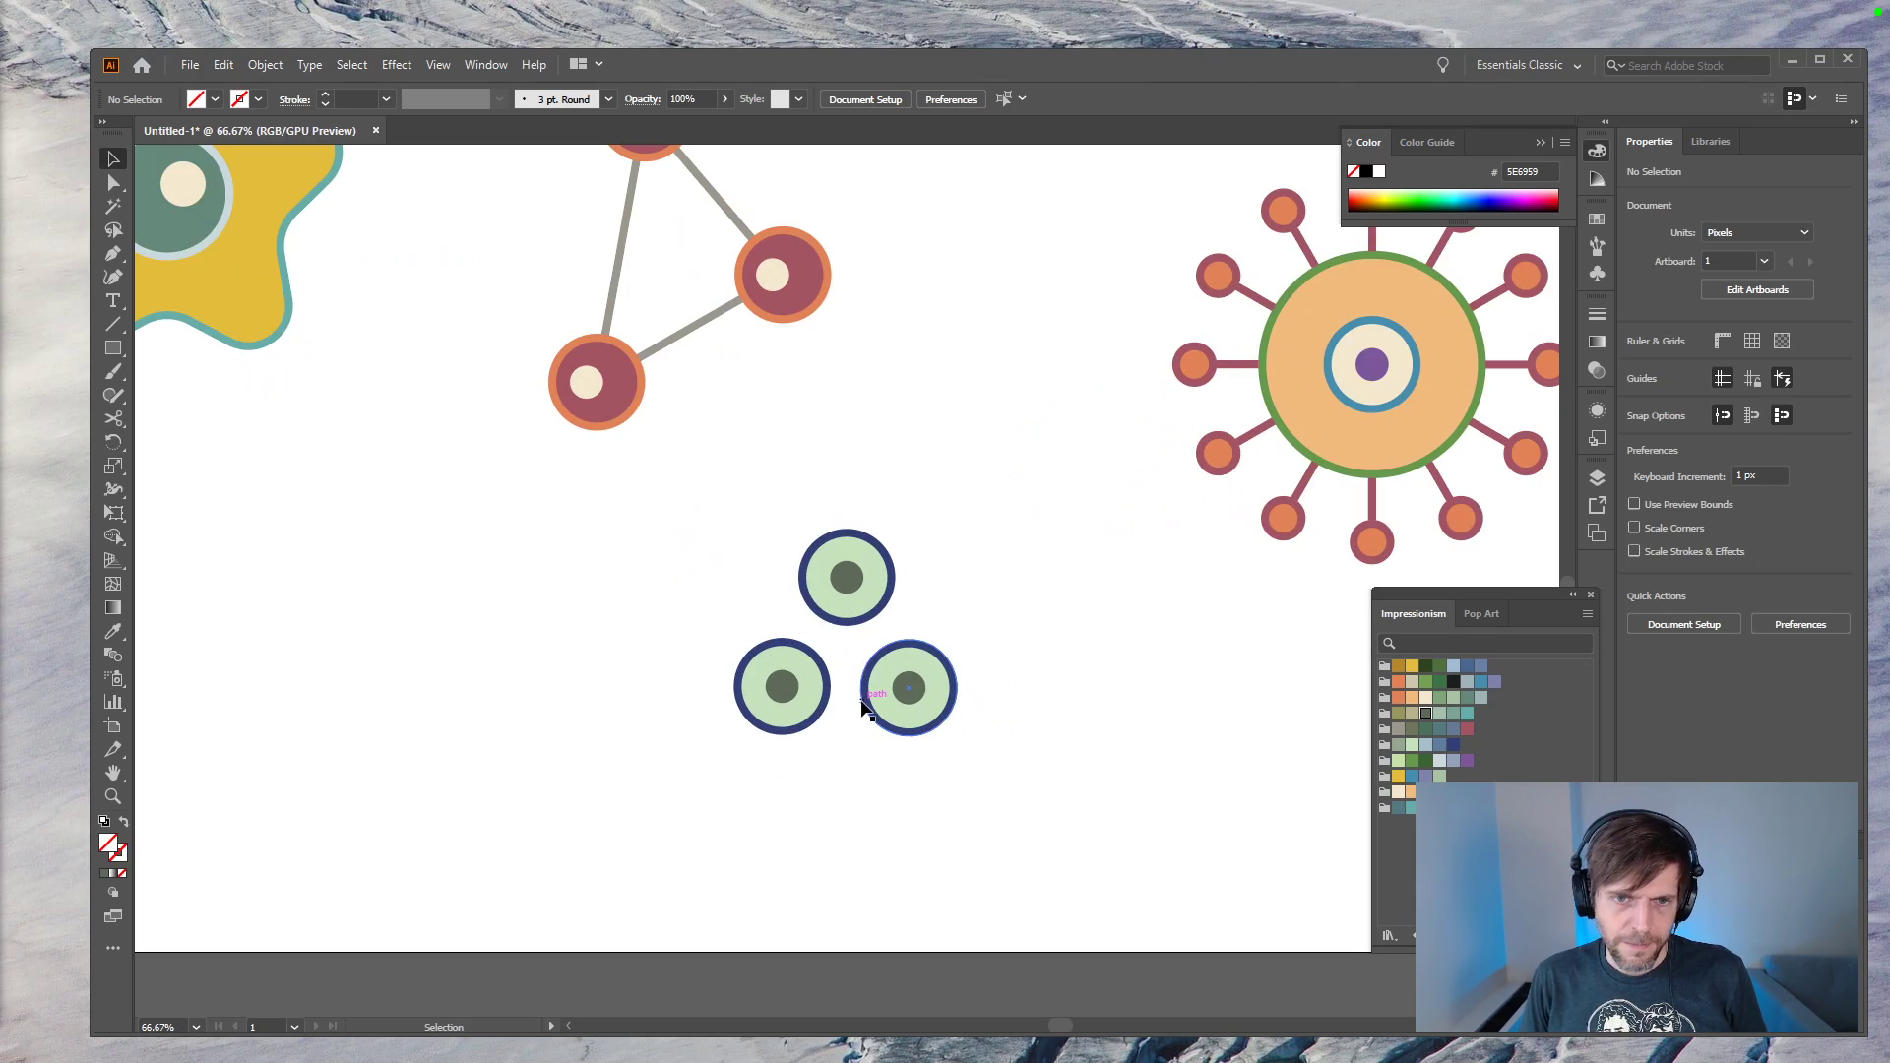
# Step: Delete the three guide lines and the two lower rotated circle copies
pyautogui.click(847, 652)
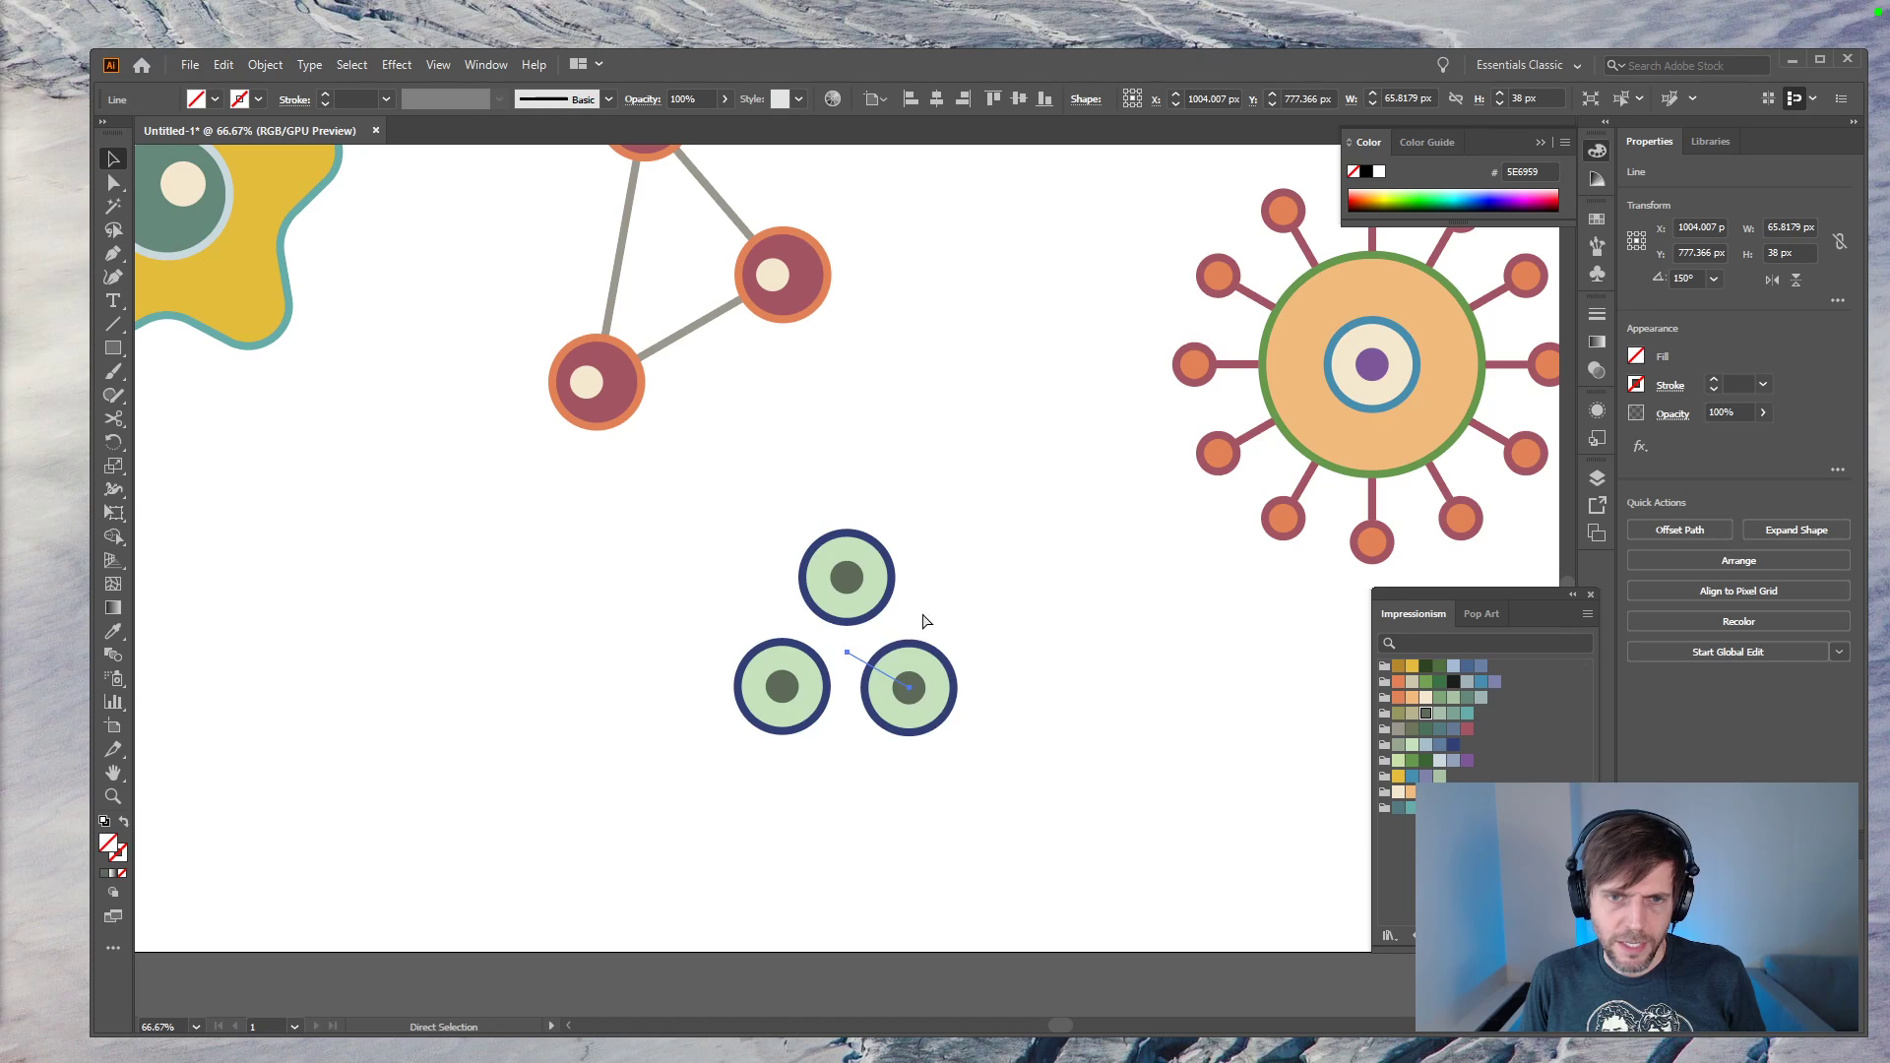
pyautogui.hotkey('ctrl', 'z')
pyautogui.click(998, 565)
pyautogui.hotkey('ctrl', 'shift', 'z')
pyautogui.click(865, 641)
pyautogui.moveTo(831, 658); pyautogui.dragTo(830, 658)
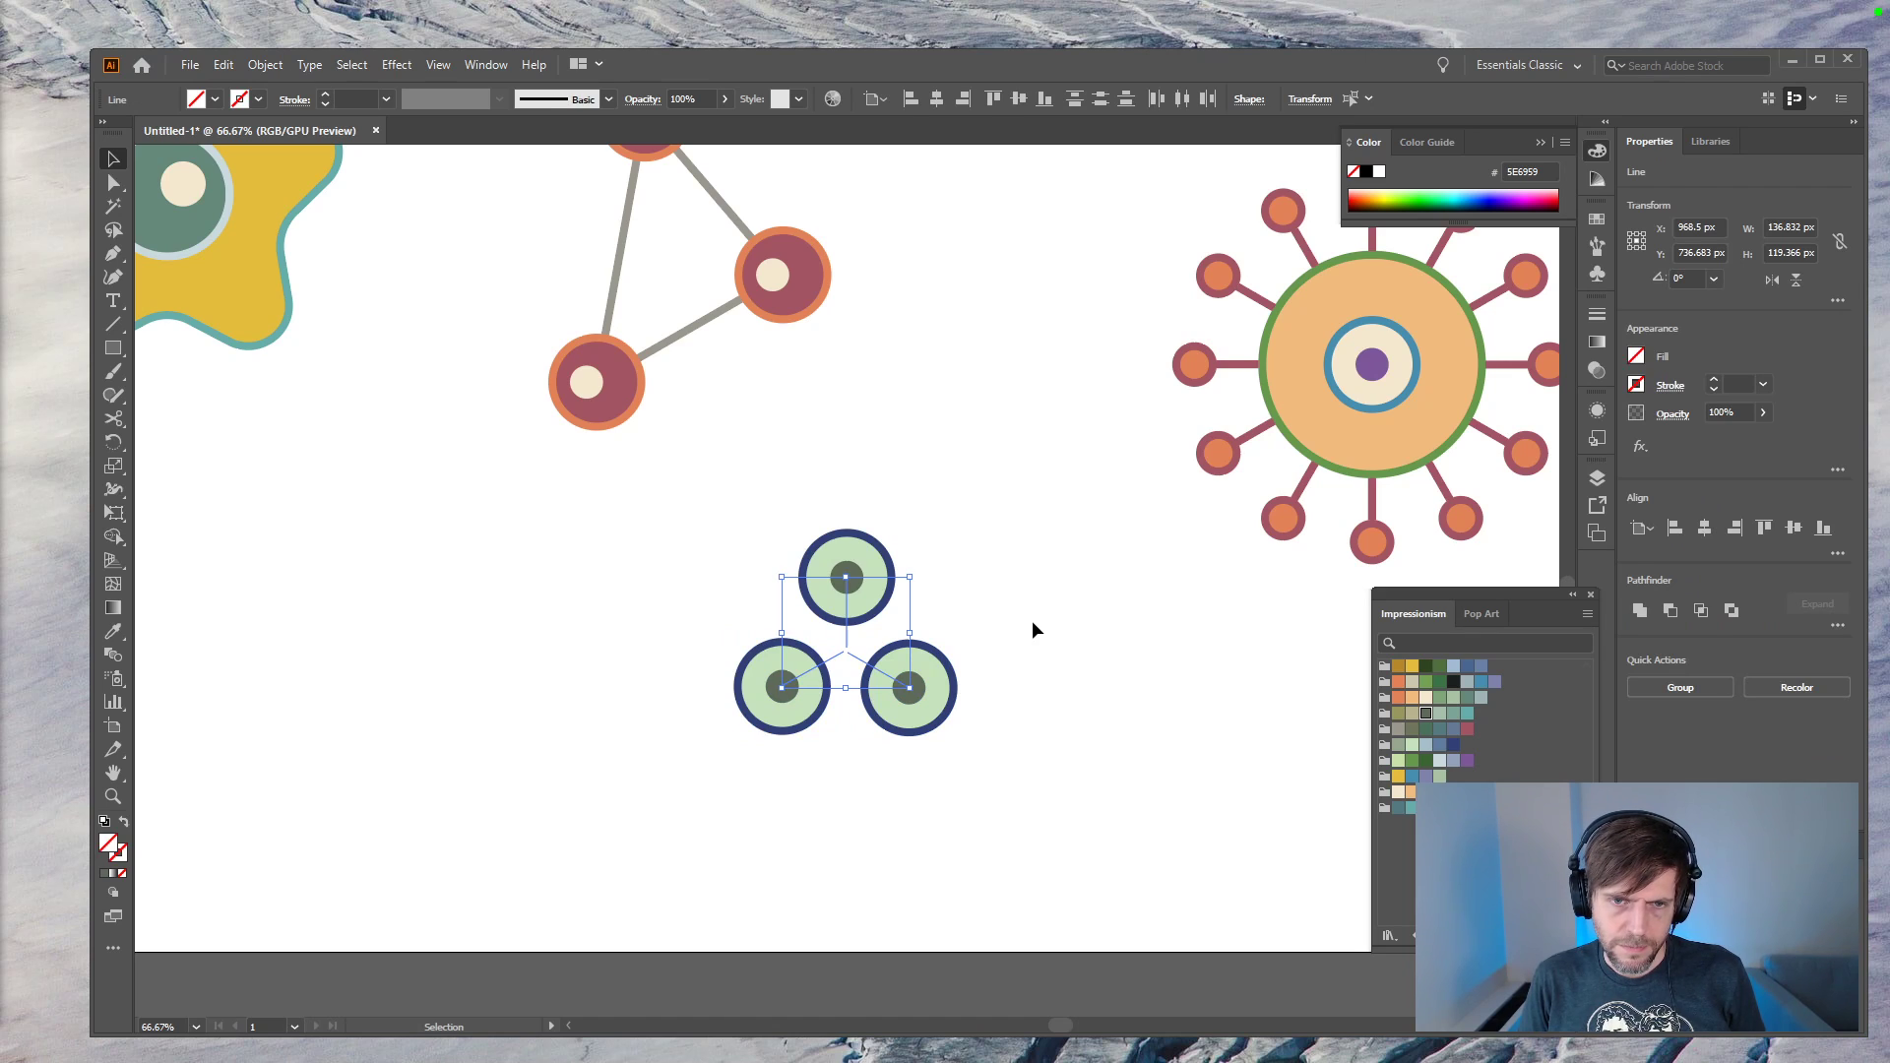
pyautogui.press('Delete')
pyautogui.moveTo(1022, 641); pyautogui.dragTo(676, 659)
pyautogui.press('Delete')
pyautogui.press('Delete')
# Step: Duplicate the remaining green outer circle about 80 px straight down to serve as a rotation centre
pyautogui.moveTo(865, 608); pyautogui.dragTo(871, 686)
pyautogui.click(982, 626)
pyautogui.moveTo(941, 512); pyautogui.dragTo(795, 702)
pyautogui.press('r')
pyautogui.moveTo(911, 504); pyautogui.dragTo(796, 570)
pyautogui.hotkey('ctrl', 'z')
pyautogui.press('v')
pyautogui.click(936, 475)
pyautogui.hotkey('ctrl', 'z')
# Step: Make two copies of the upper green circle with its inner circle, rotated 120° each about the lower circle's centre
pyautogui.moveTo(962, 502); pyautogui.dragTo(795, 571)
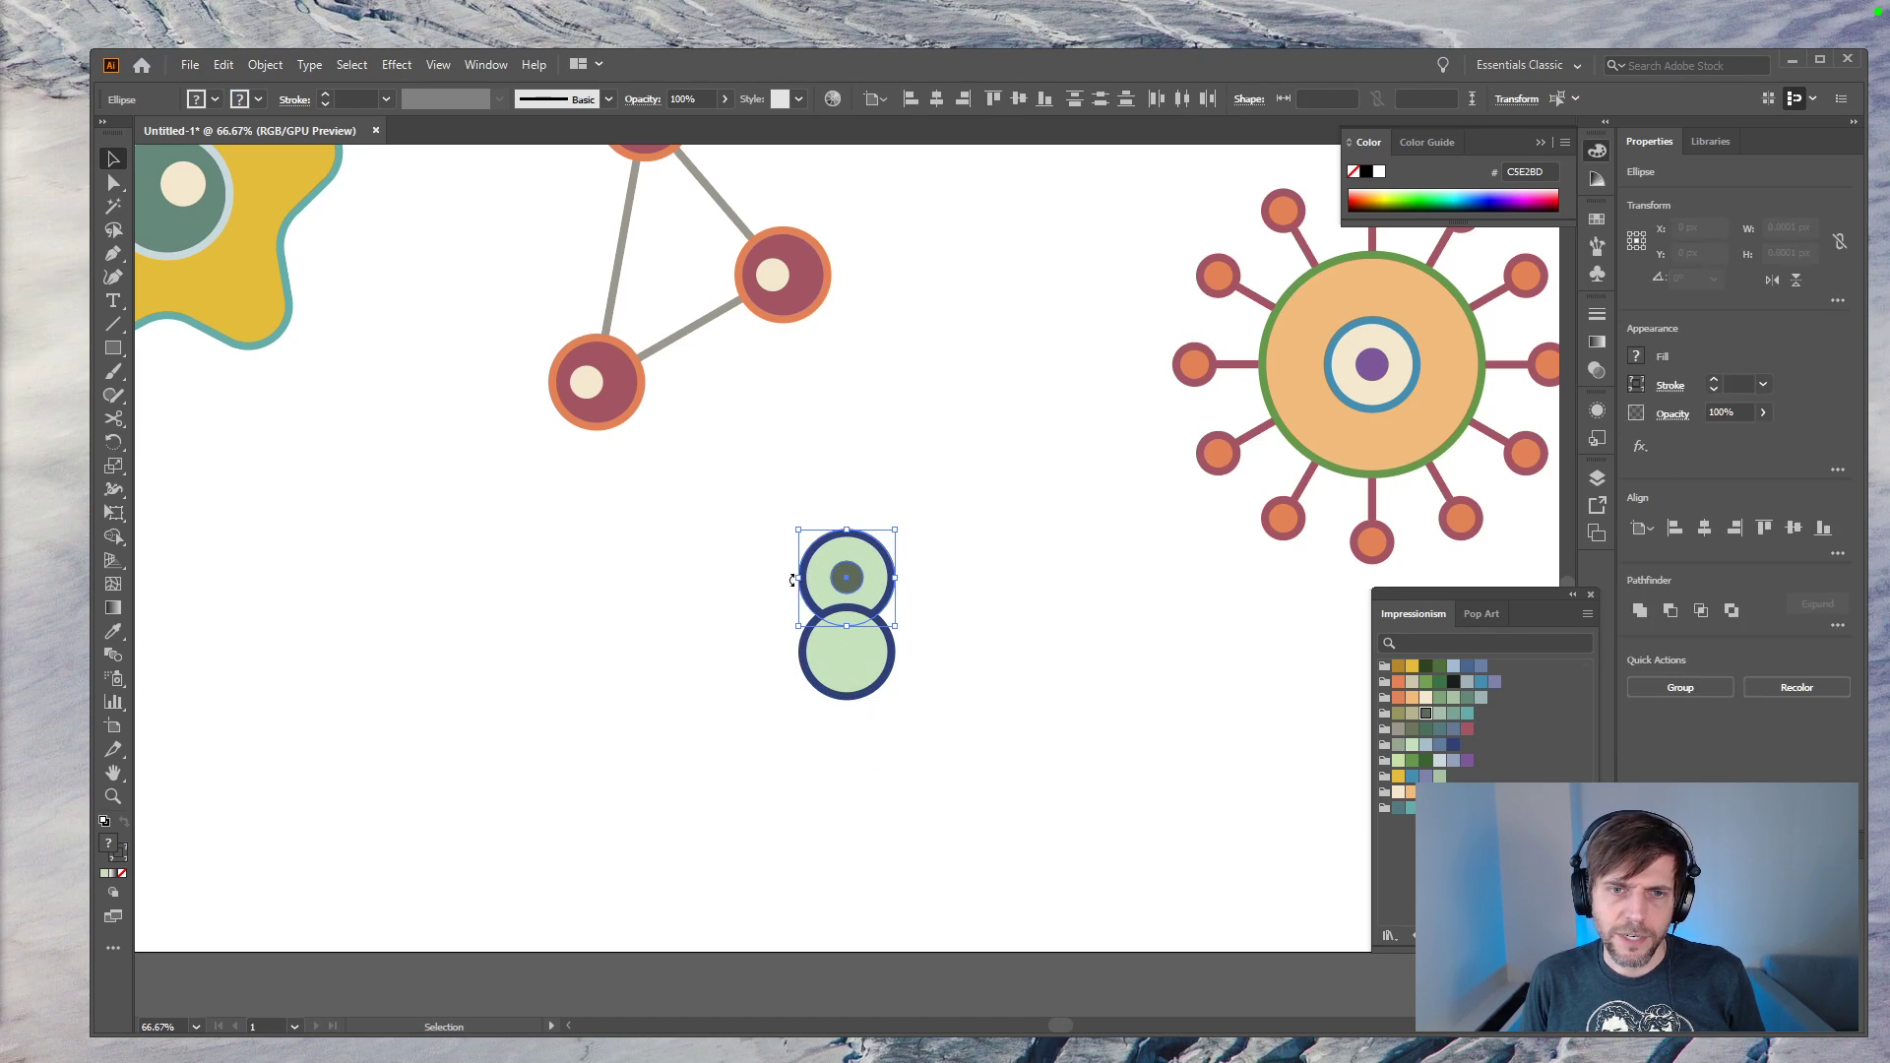
pyautogui.press('r')
pyautogui.keyDown('alt'); pyautogui.click(847, 653); pyautogui.keyUp('alt')
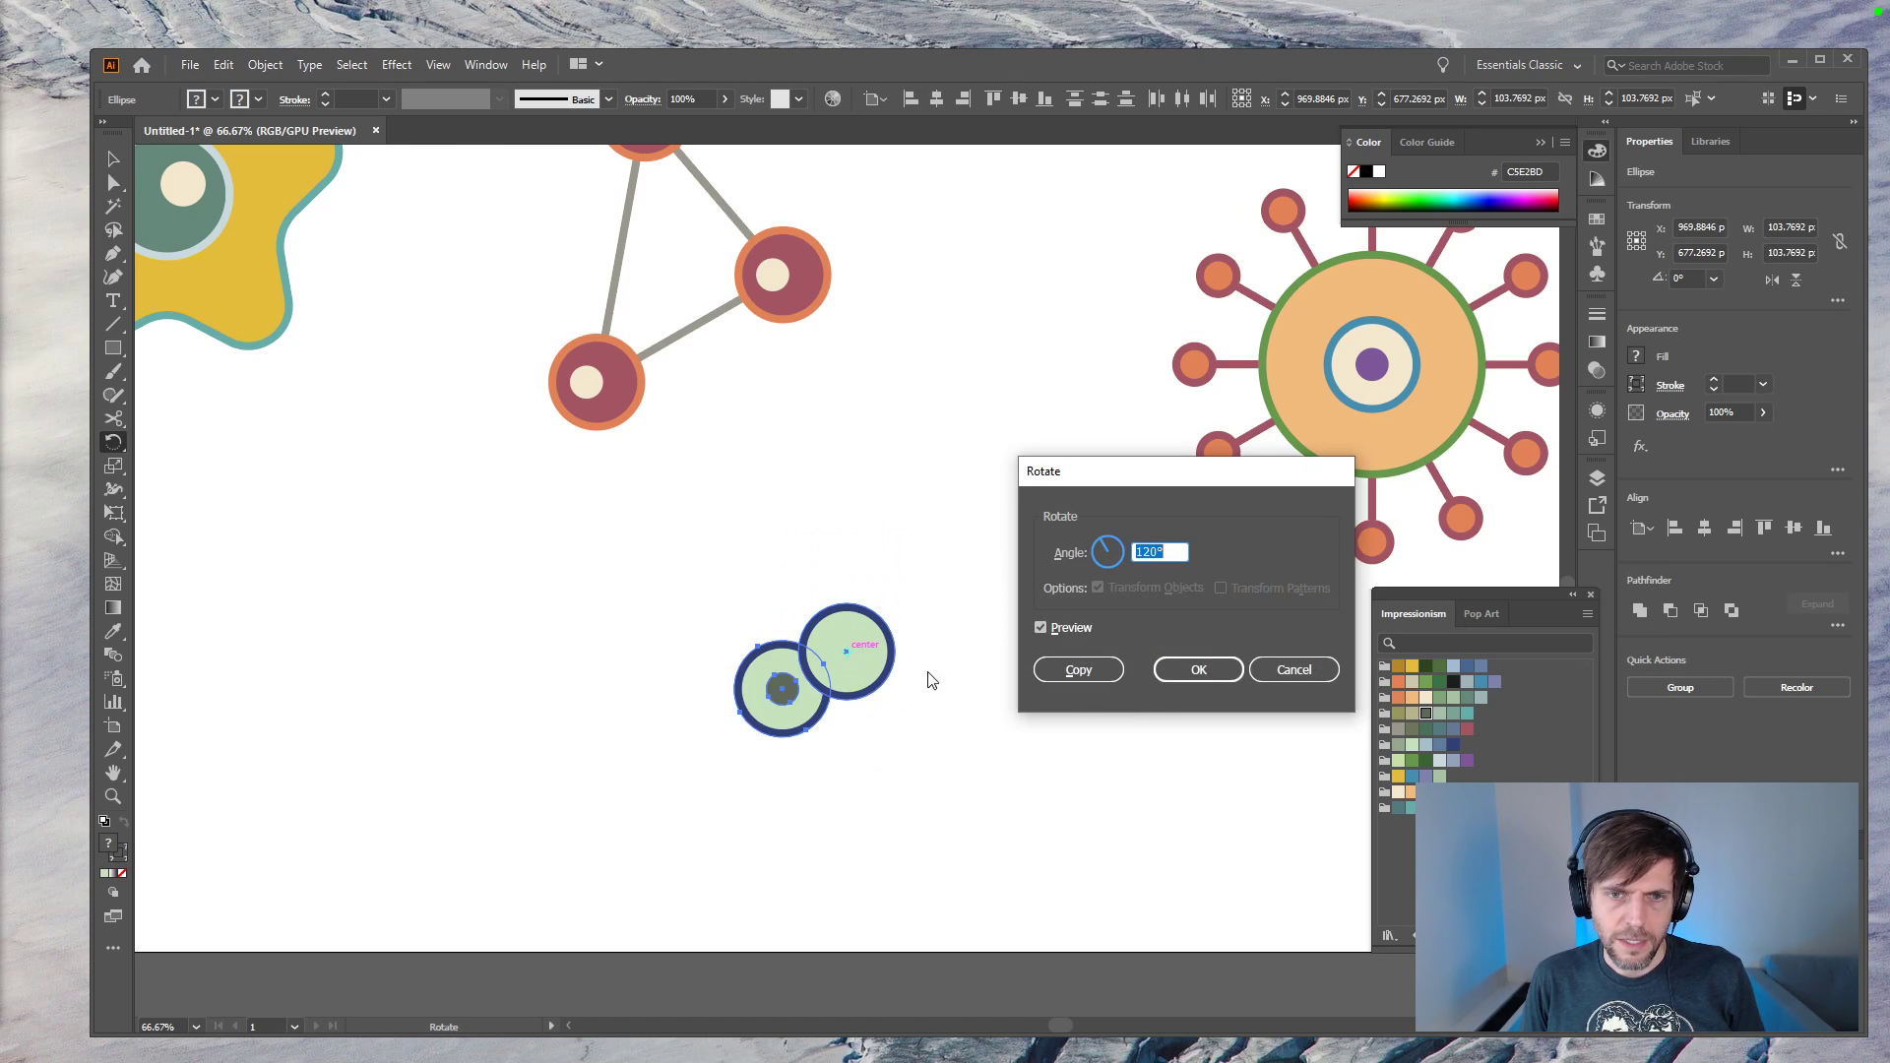
pyautogui.write('120')
pyautogui.click(1085, 673)
pyautogui.hotkey('ctrl', 'd')
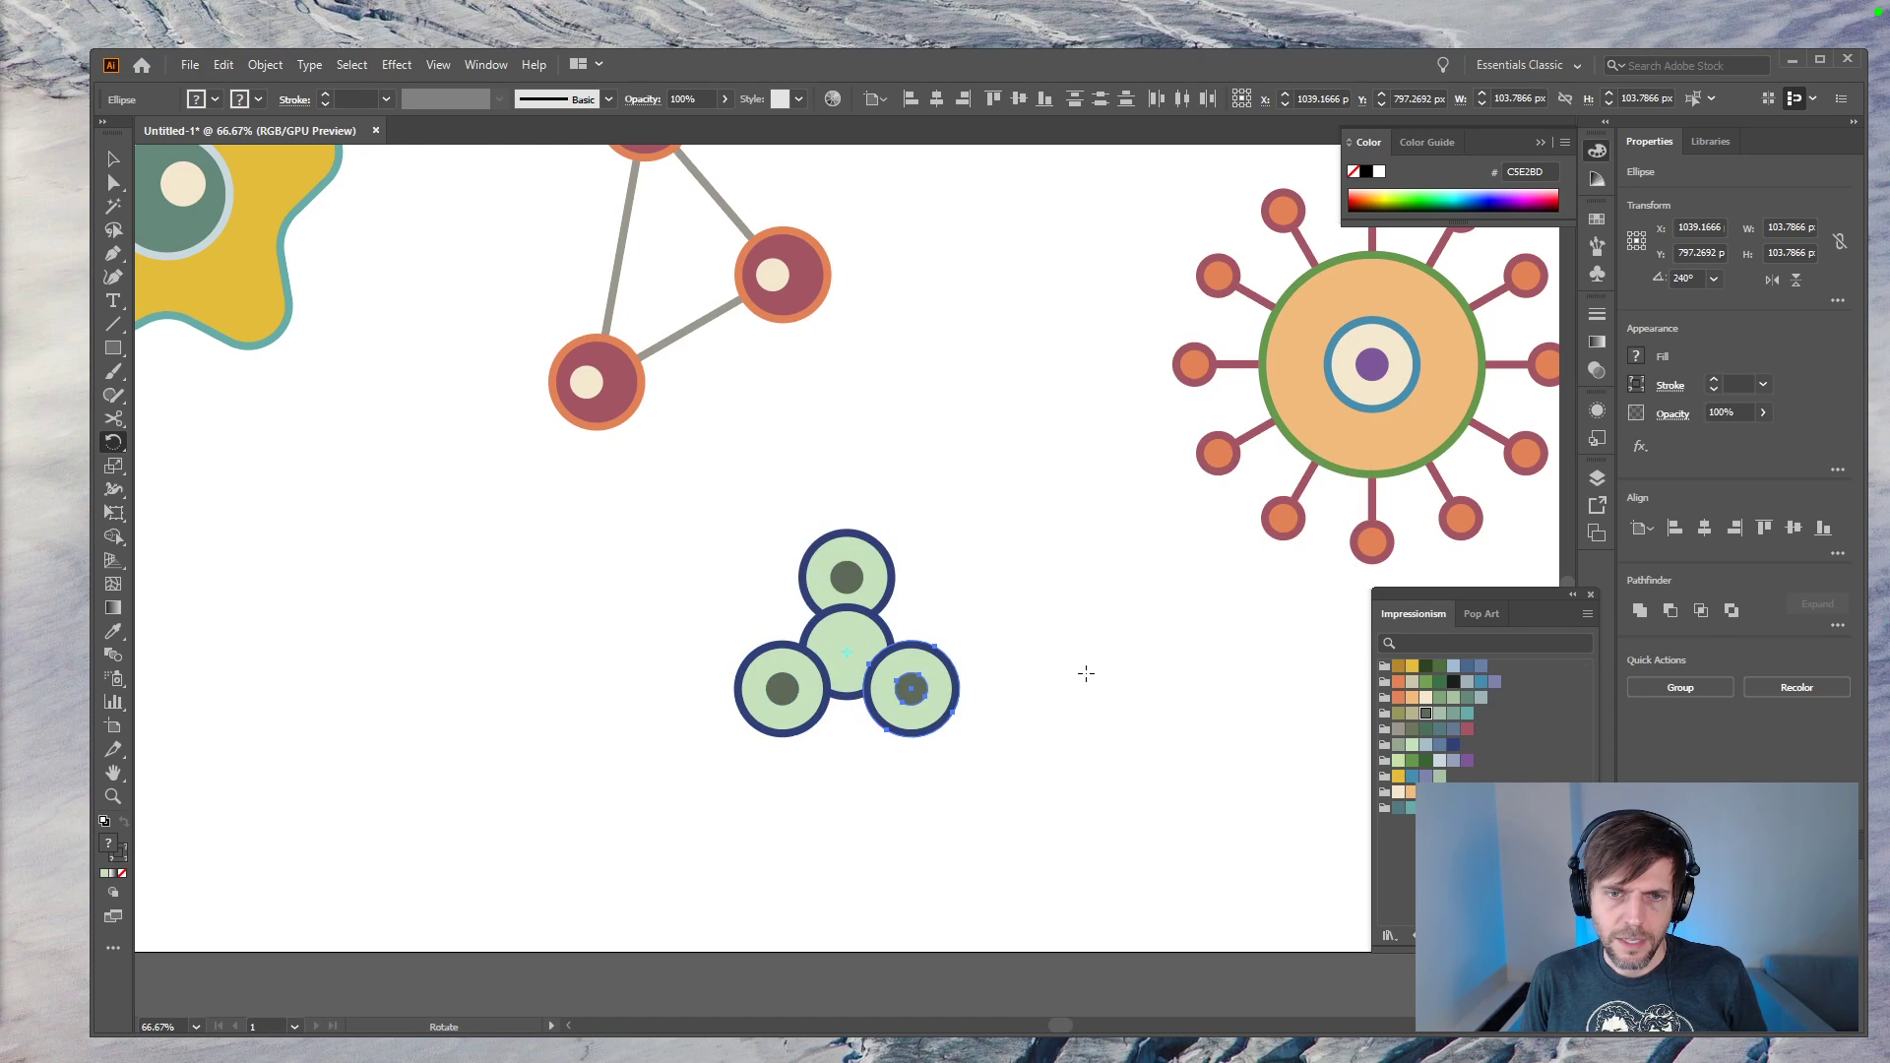
# Step: Draw an upright triangle about 357 by 309 px around the three circles, centred on the middle circle
pyautogui.press('v')
pyautogui.click(866, 650)
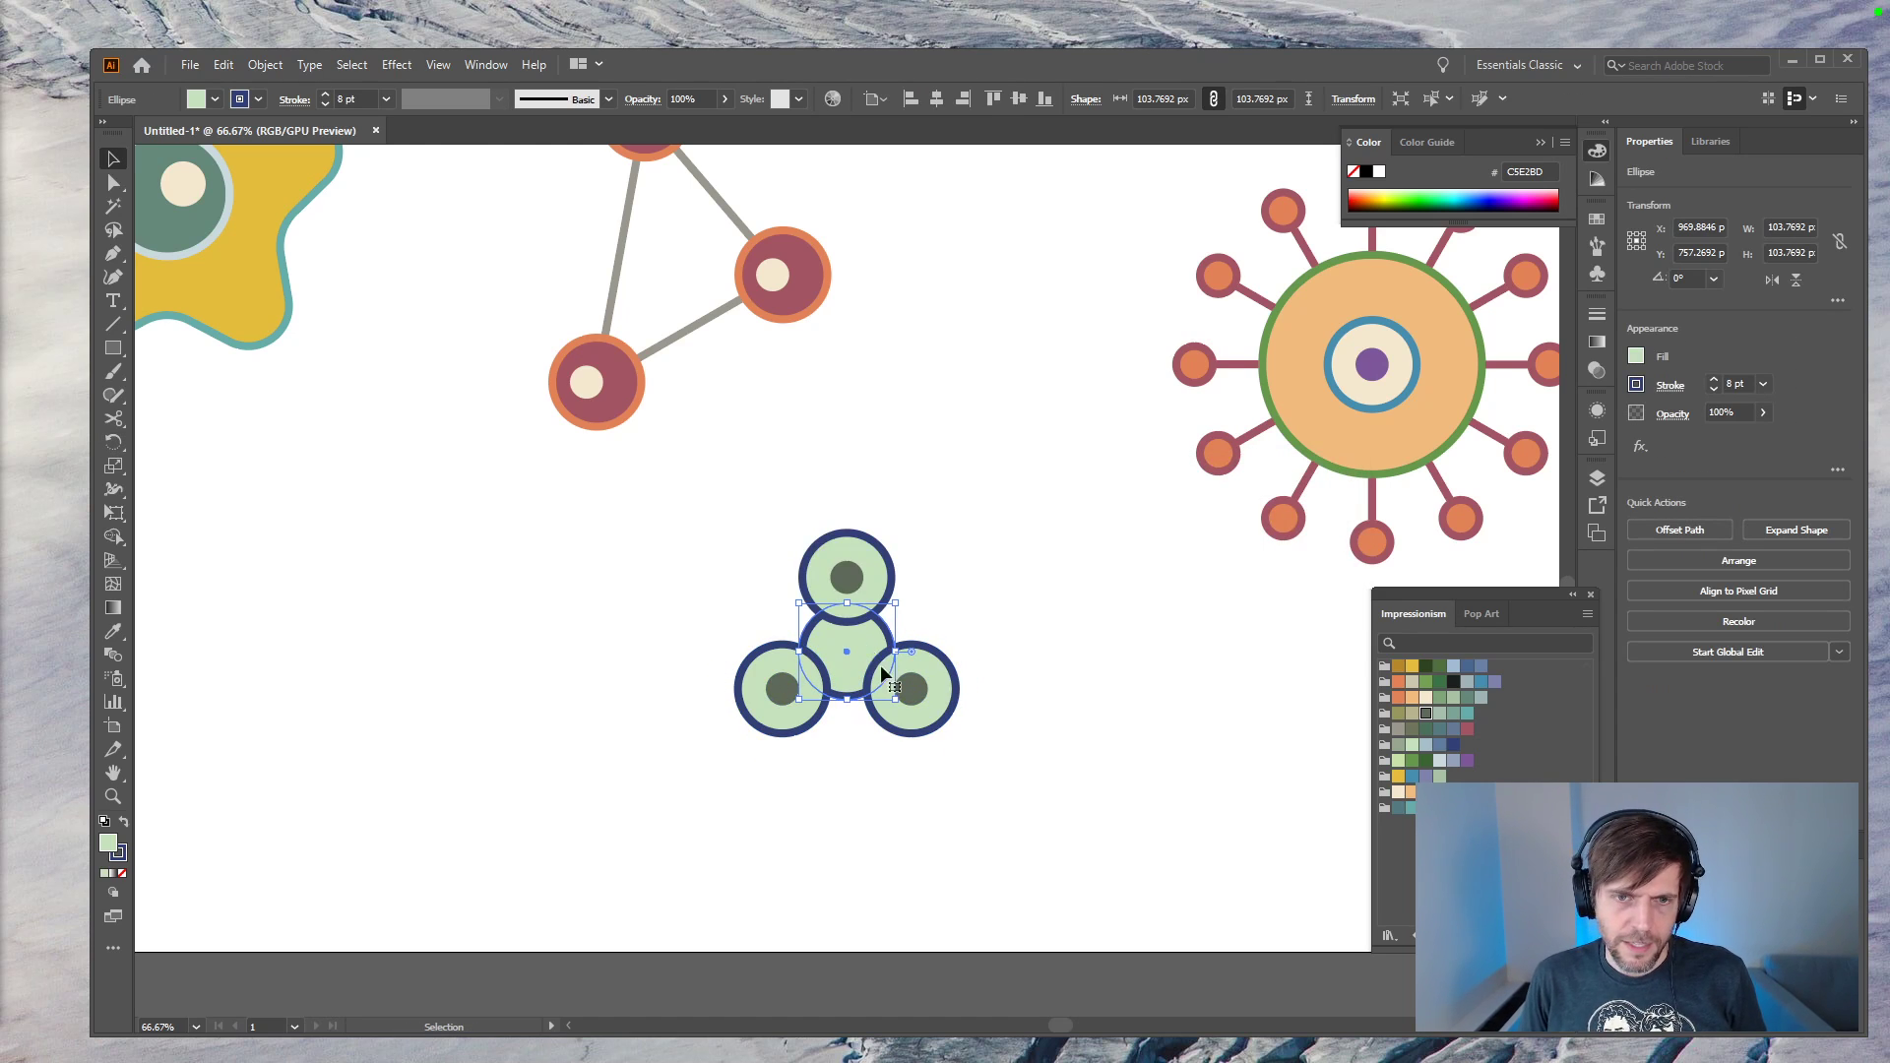
pyautogui.click(949, 564)
pyautogui.moveTo(111, 349); pyautogui.dragTo(183, 416)
pyautogui.moveTo(847, 649); pyautogui.dragTo(926, 478)
pyautogui.press('Down')
pyautogui.press('Down')
pyautogui.press('Down')
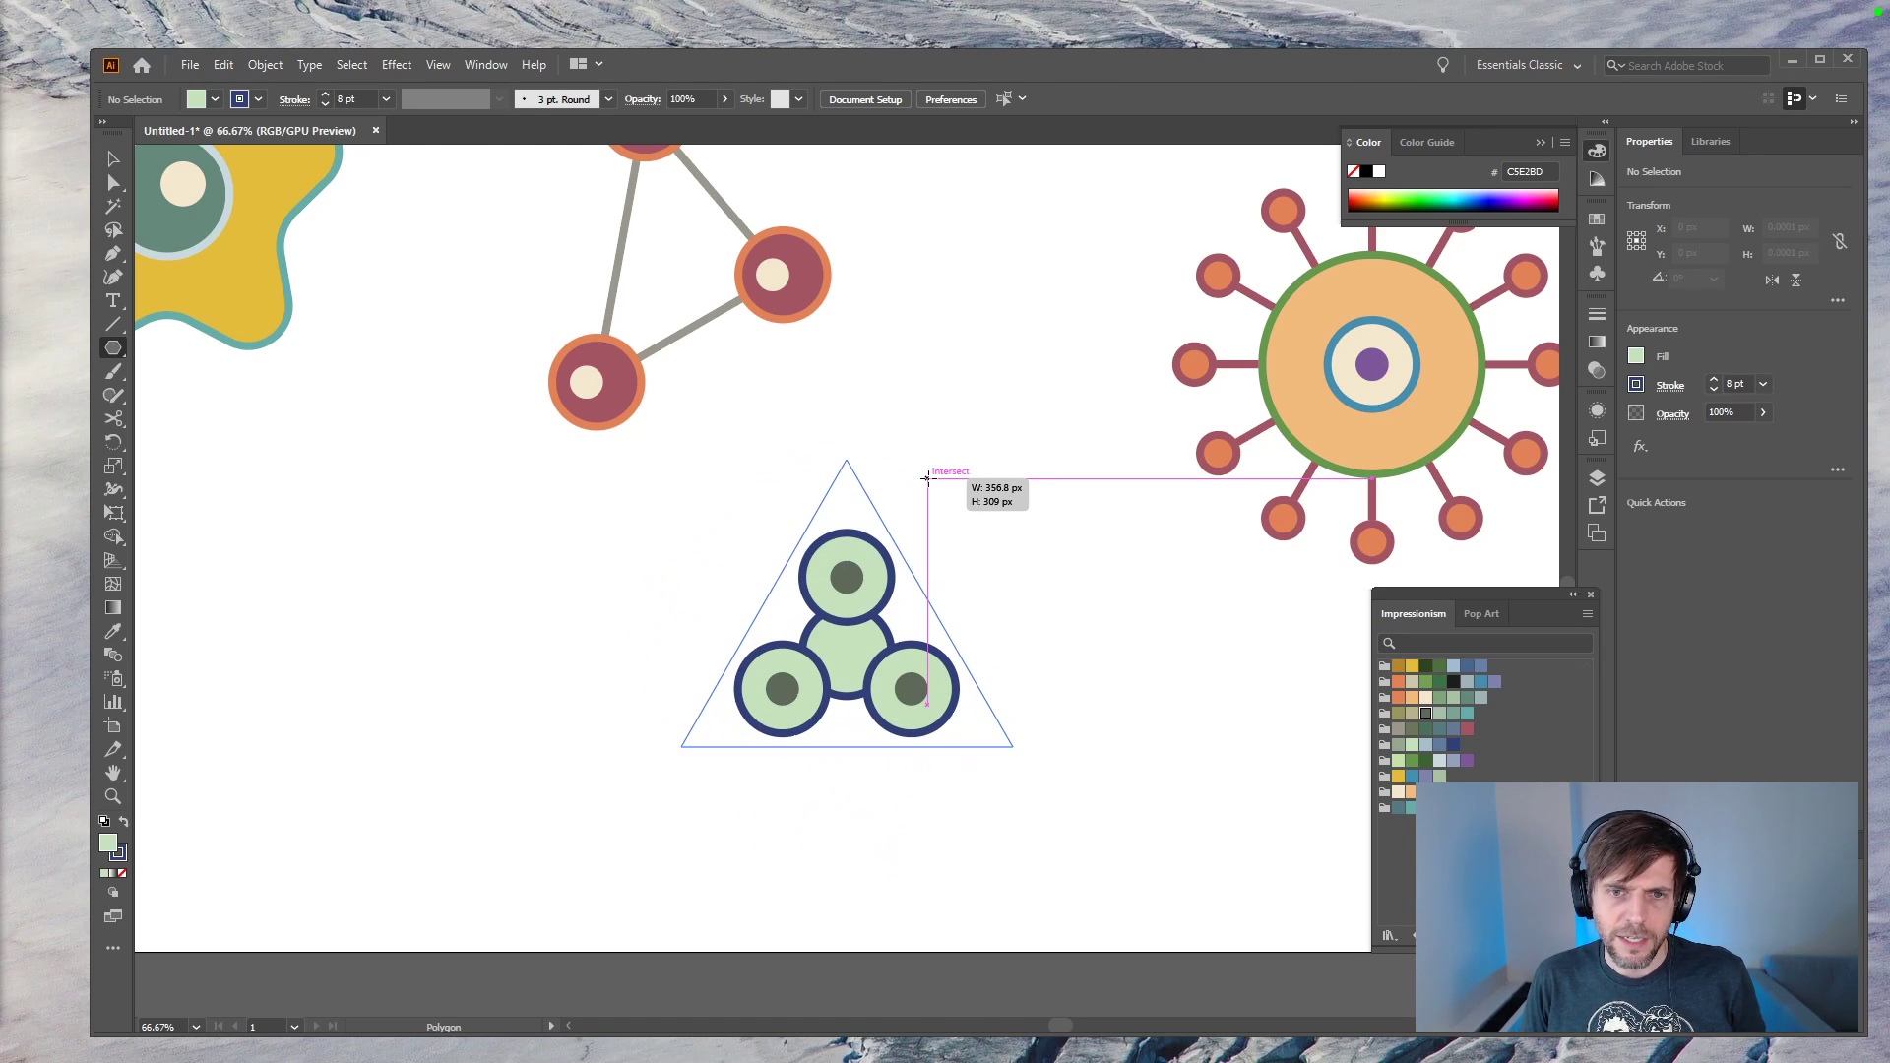
# Step: Round the triangle's corners to a radius of about 50 px and send it behind the circles
pyautogui.moveTo(926, 478); pyautogui.dragTo(848, 552)
pyautogui.press('a')
pyautogui.hotkey('ctrl', 'shift', '[')
pyautogui.click(957, 589)
# Step: Delete the middle circle between the three green circles and select the rounded triangle
pyautogui.click(852, 647)
pyautogui.press('Delete')
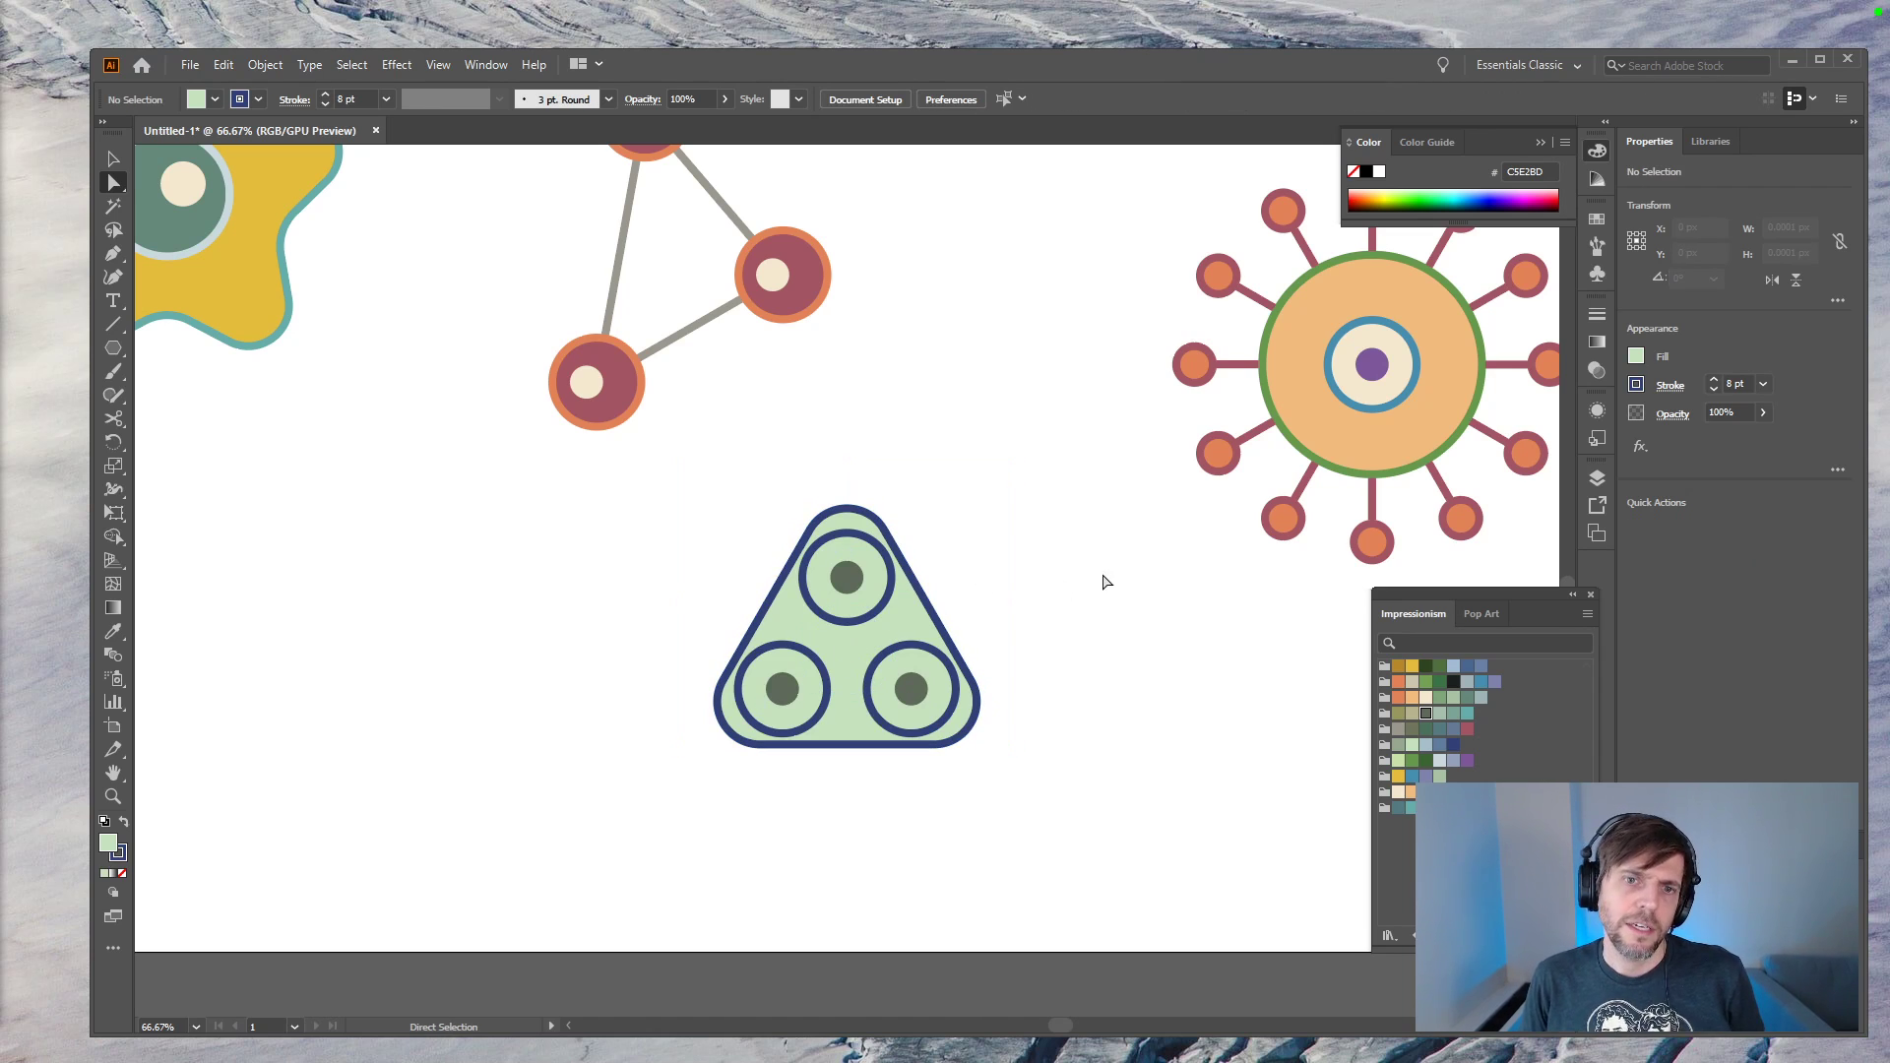
pyautogui.click(881, 628)
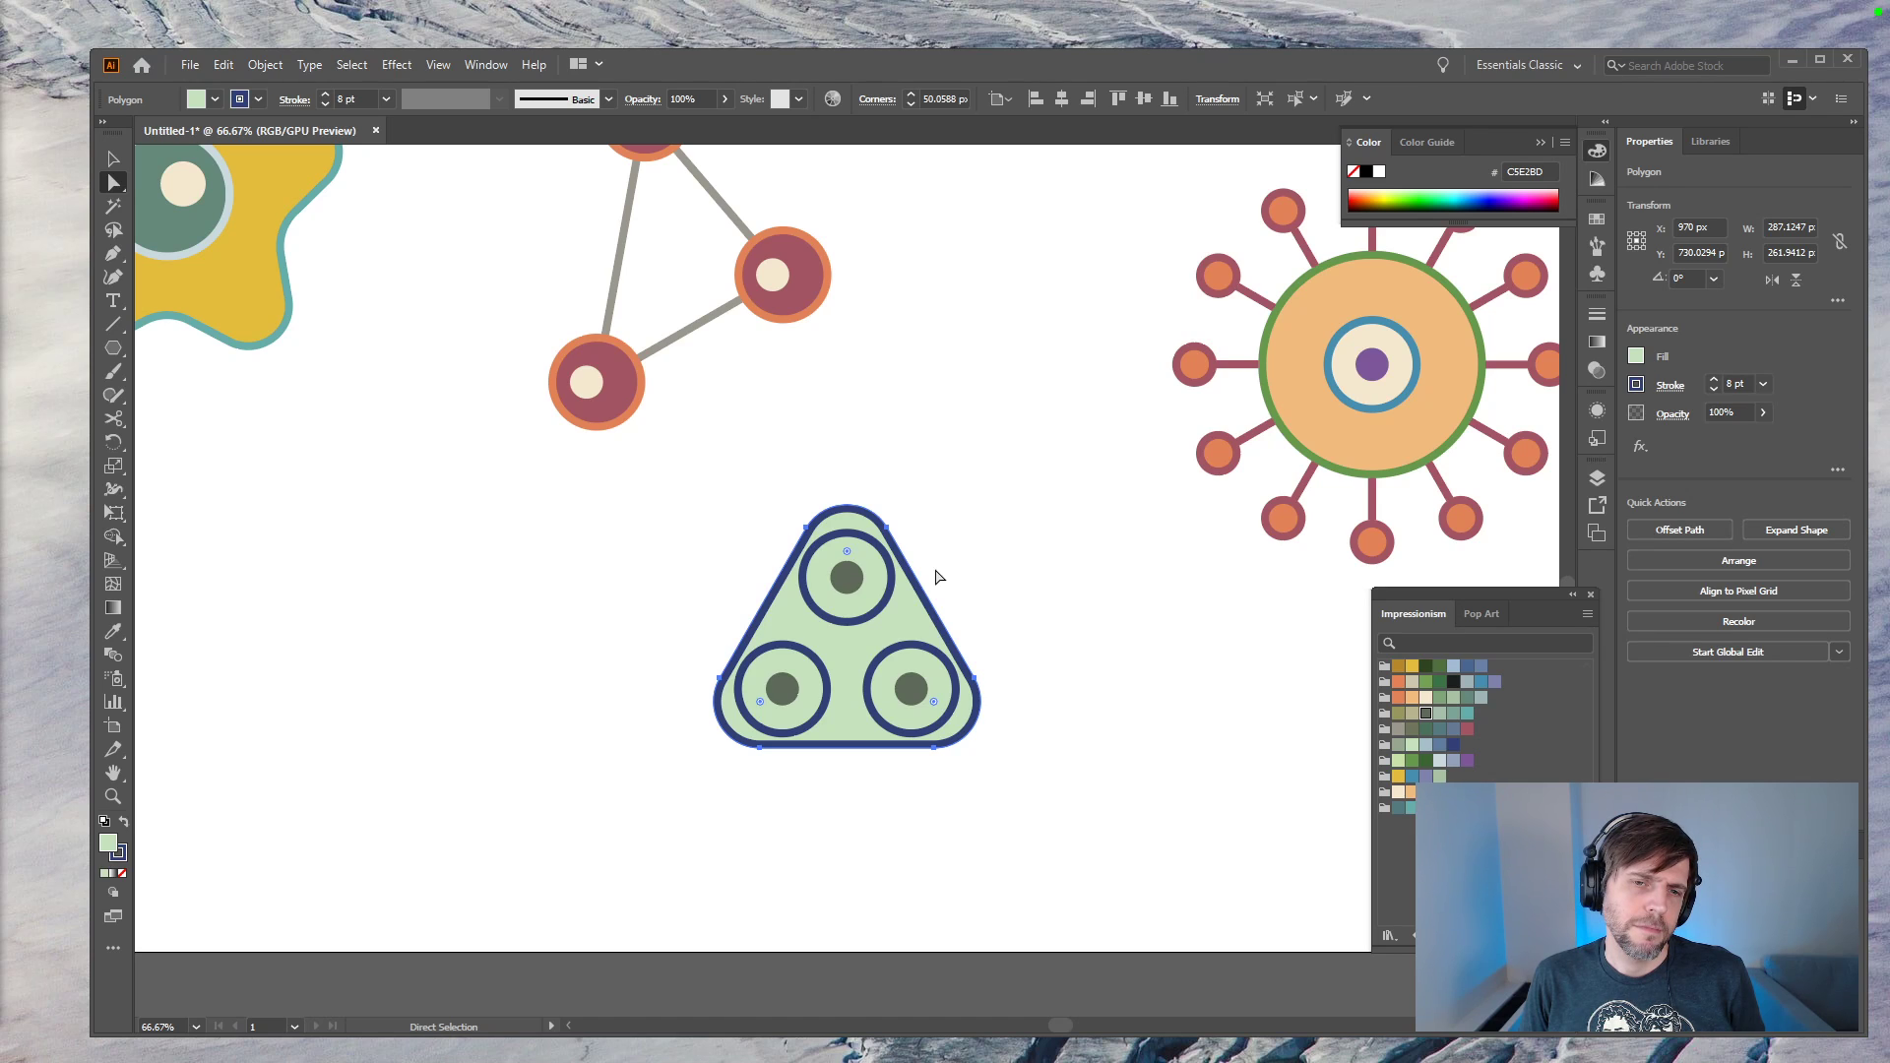
pyautogui.click(1004, 577)
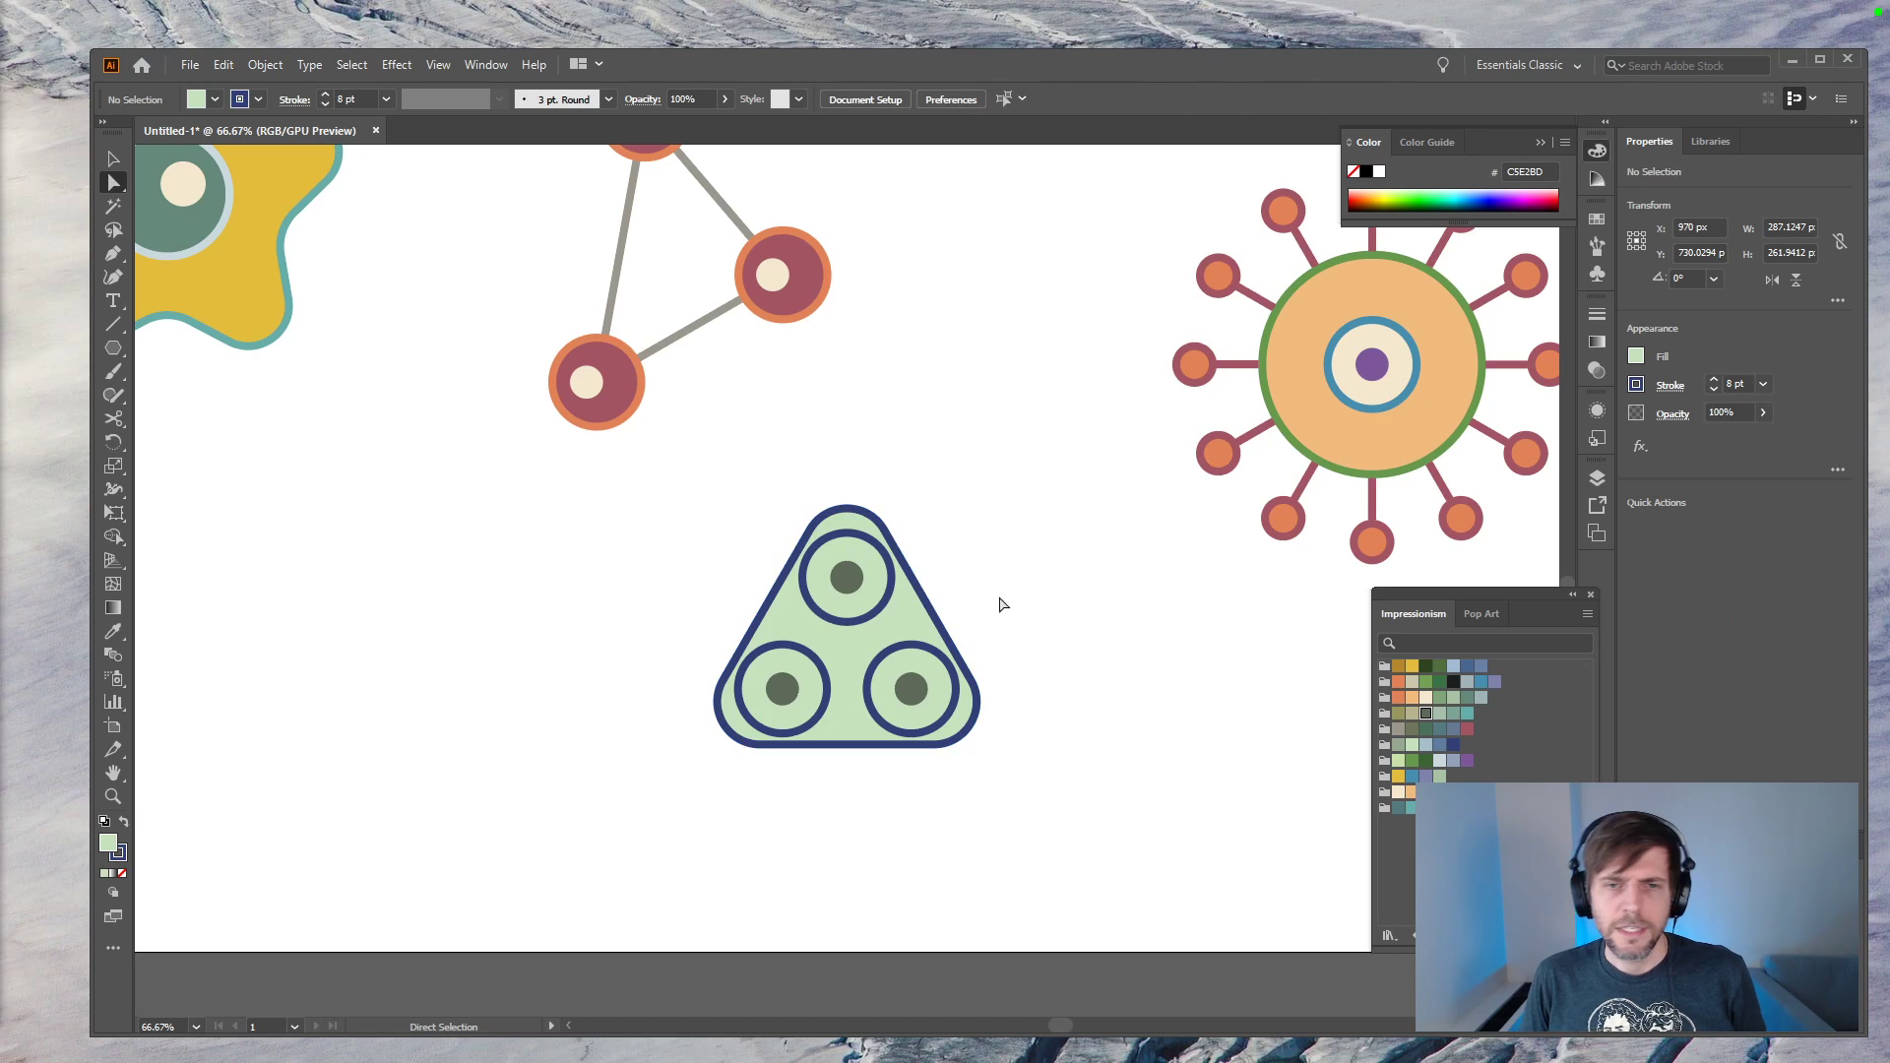
pyautogui.click(930, 612)
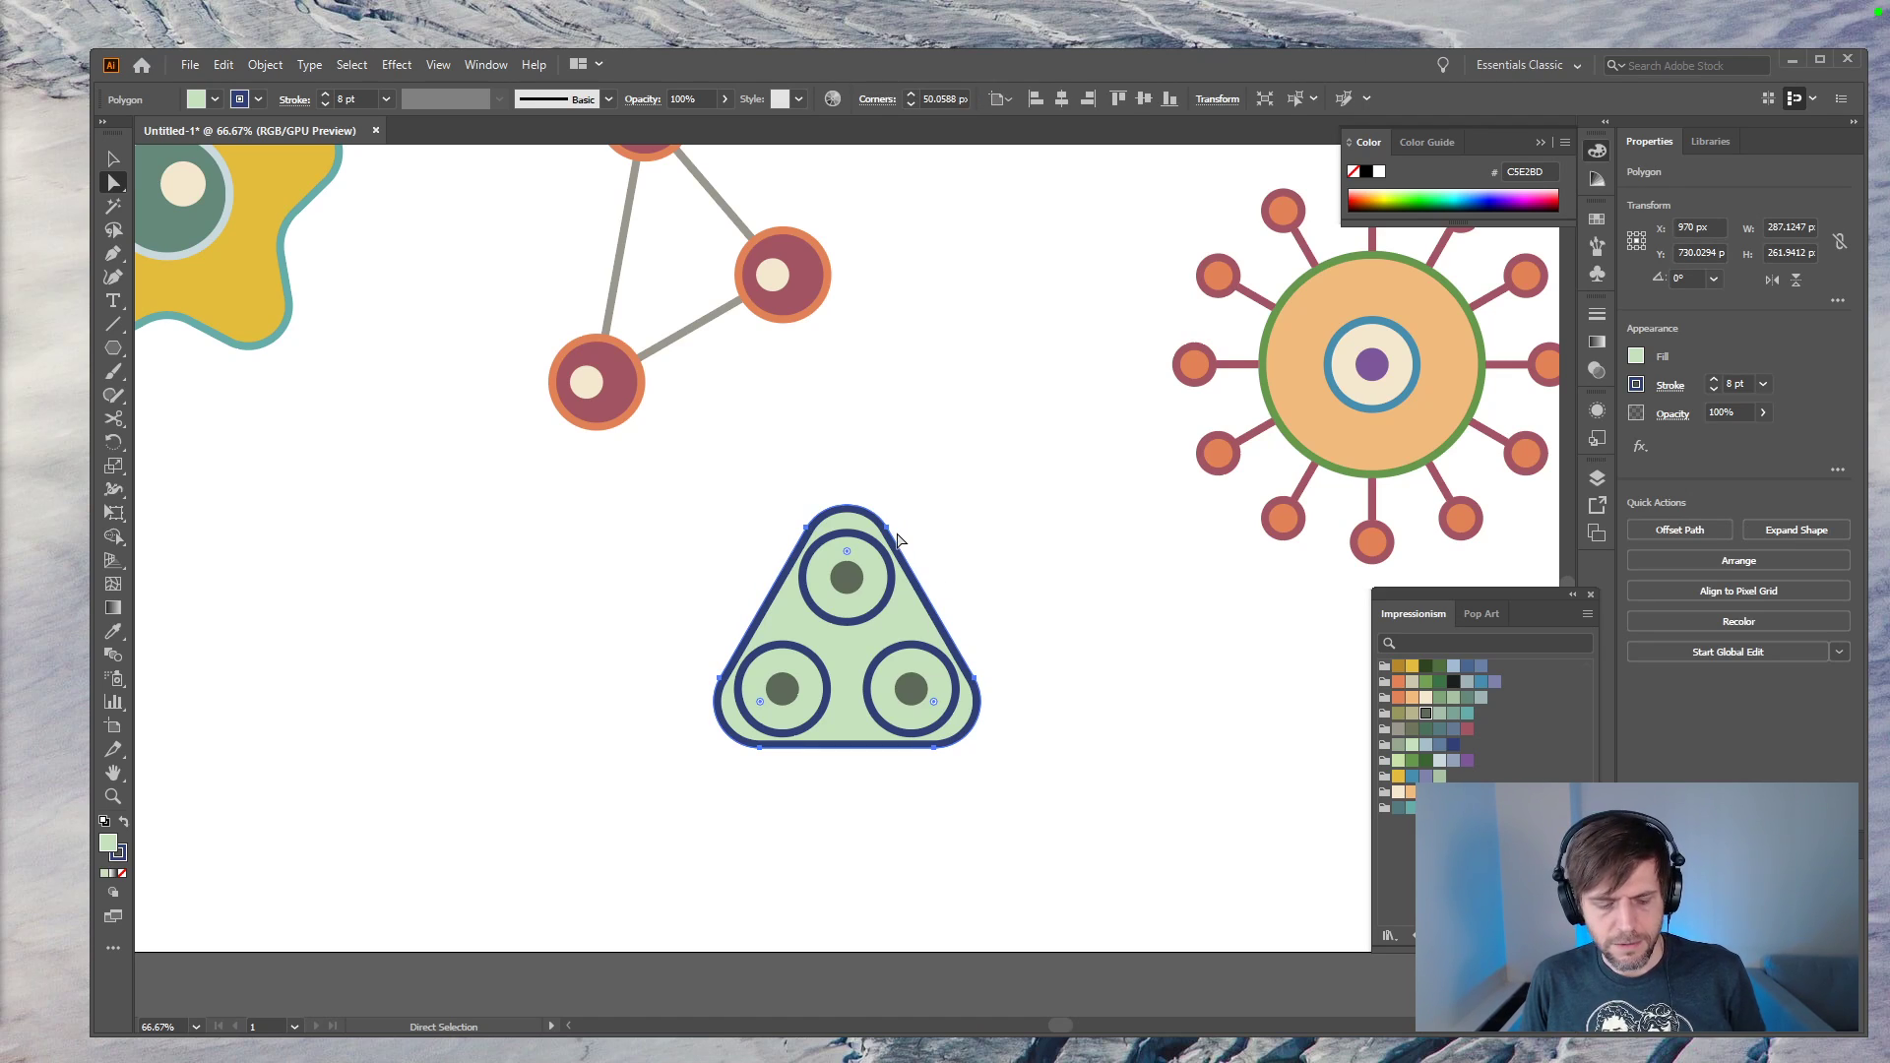
pyautogui.press('q')
pyautogui.press('v')
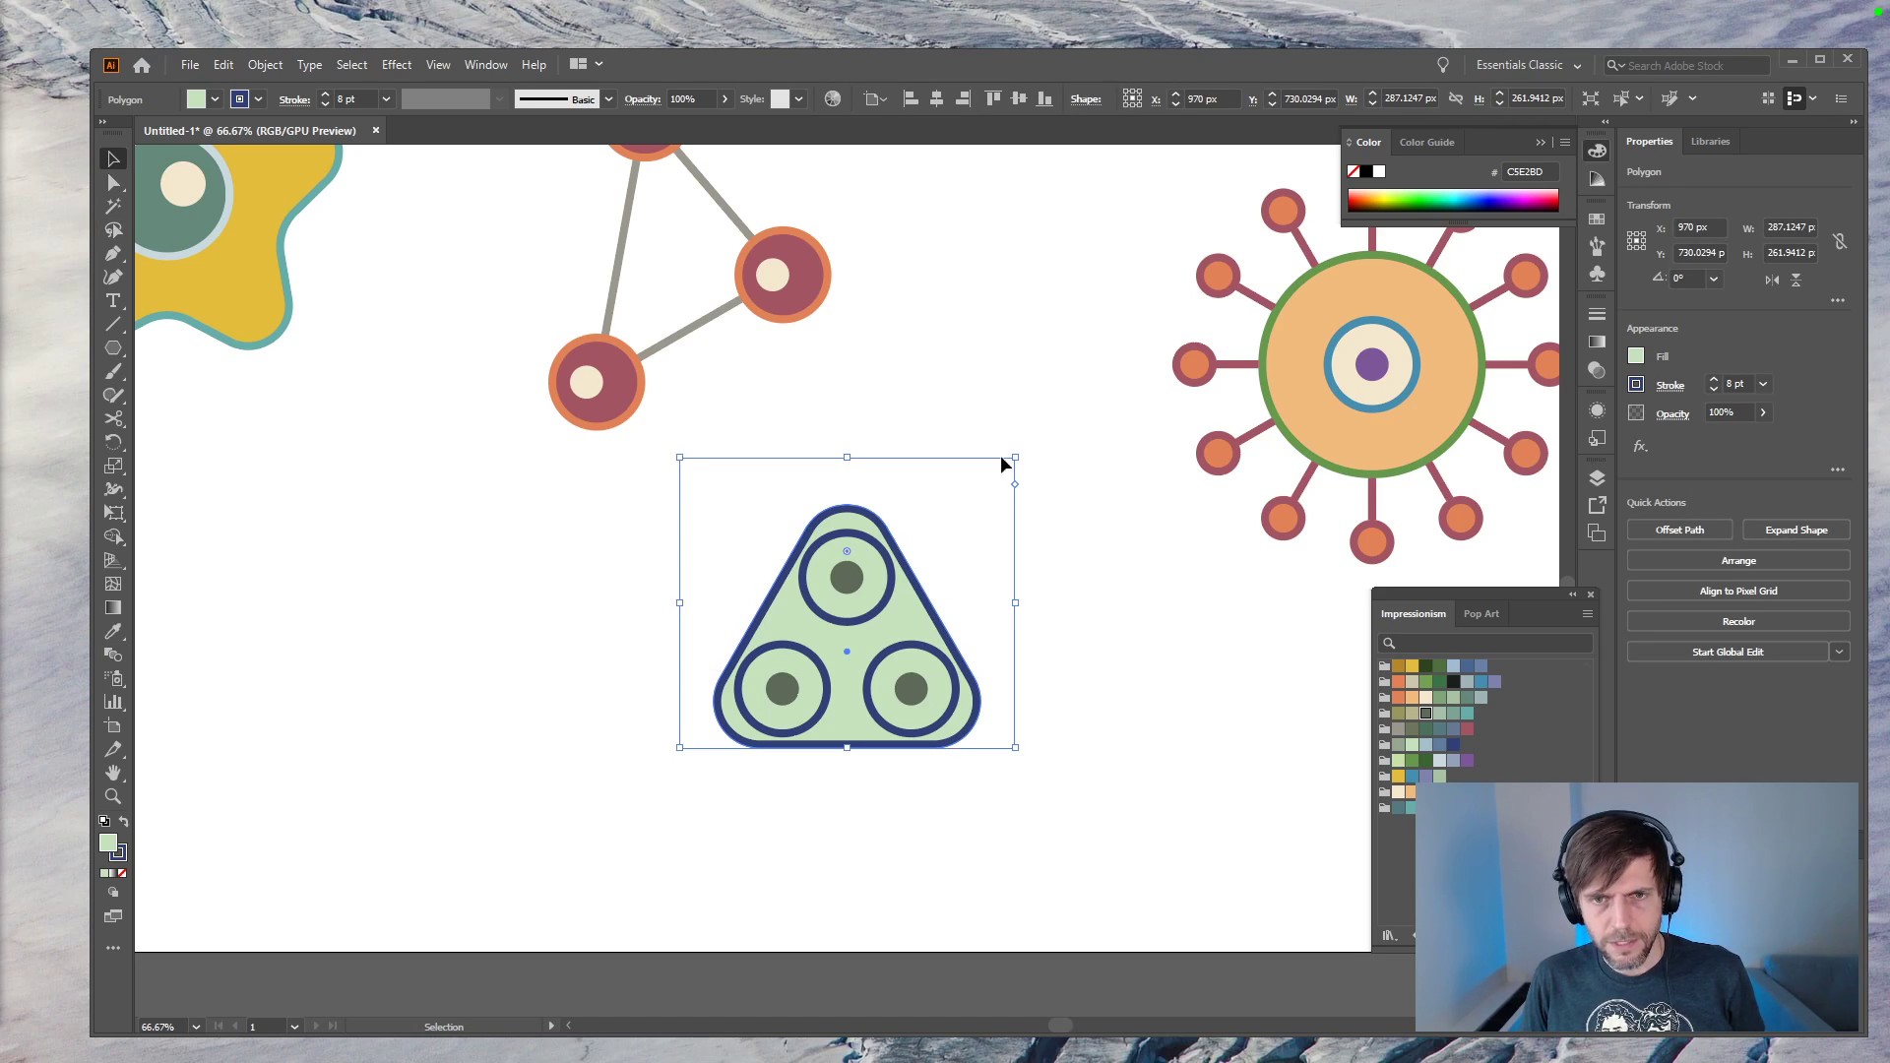
pyautogui.click(1046, 620)
pyautogui.click(908, 634)
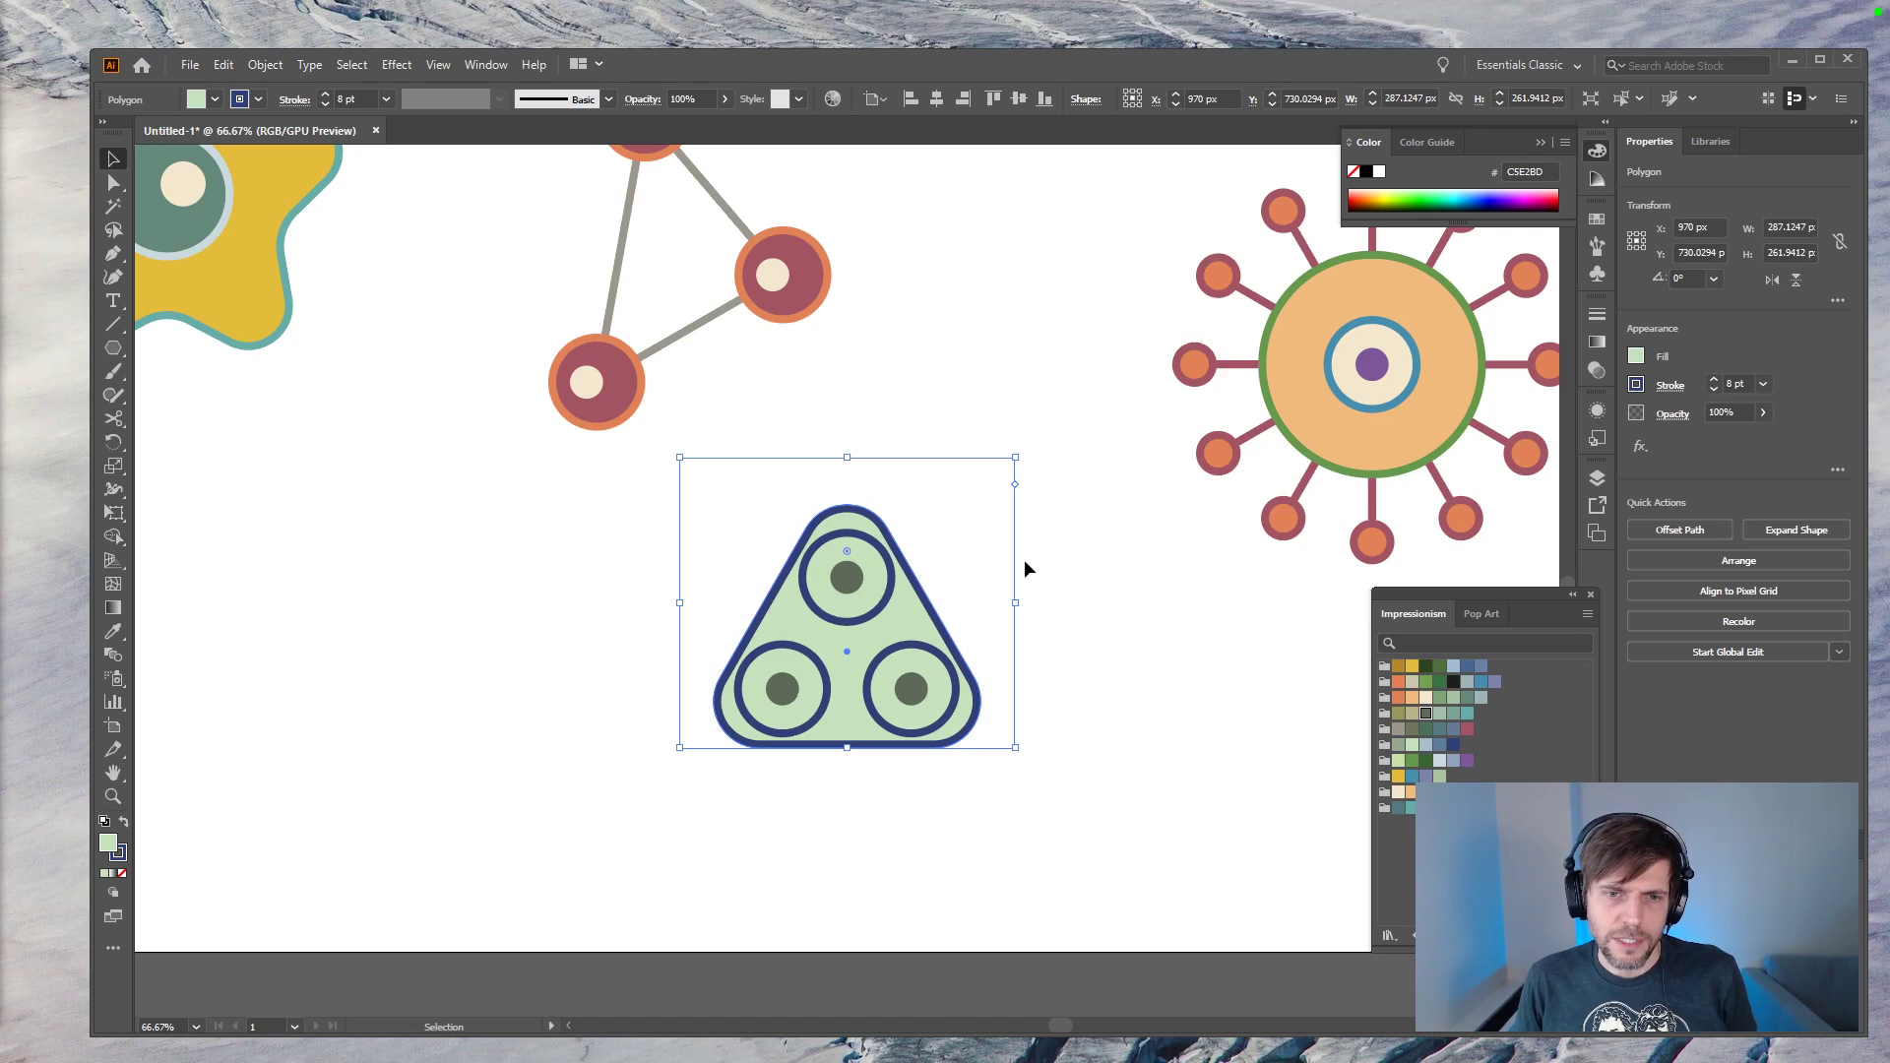
pyautogui.press('a')
pyautogui.press('v')
pyautogui.click(1045, 627)
pyautogui.click(918, 617)
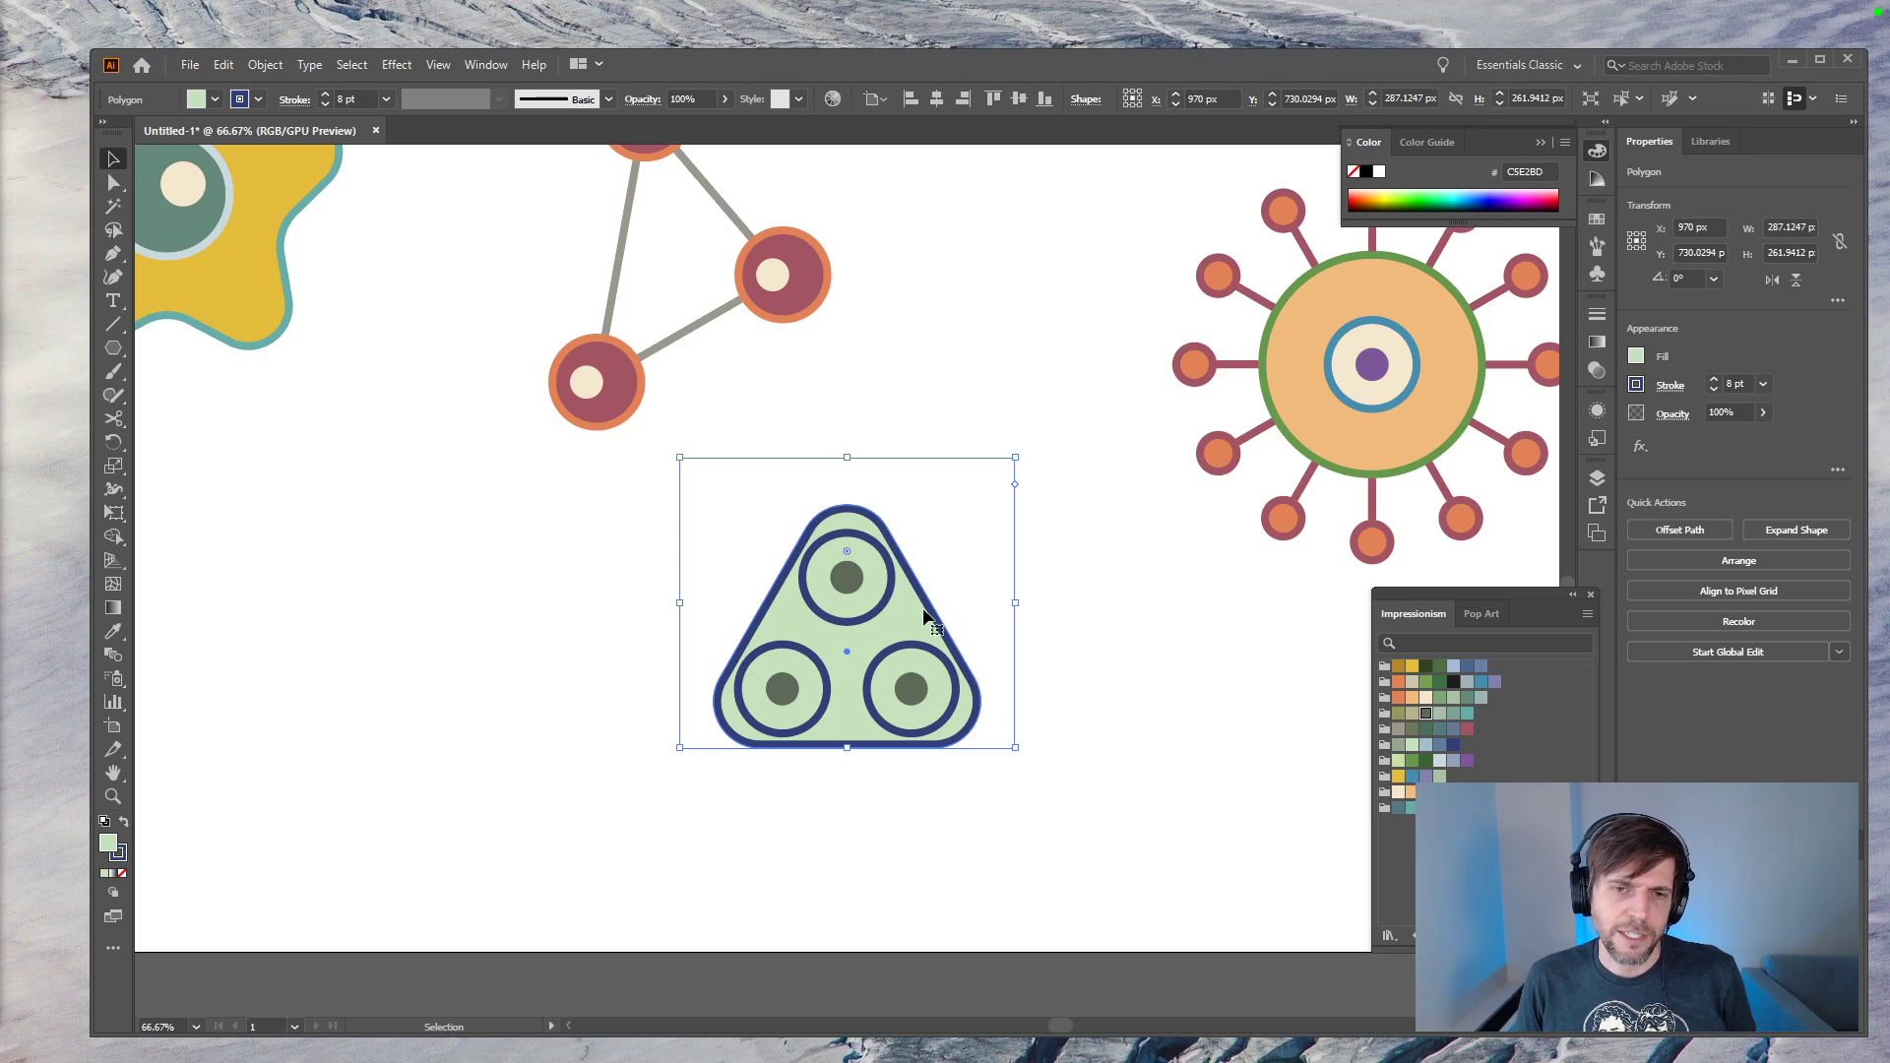
# Step: Undo the triangle's corner rounding and stacking change, and enlarge the sharp triangle about its centre
pyautogui.hotkey('ctrl', 'z')
pyautogui.hotkey('ctrl', 'z')
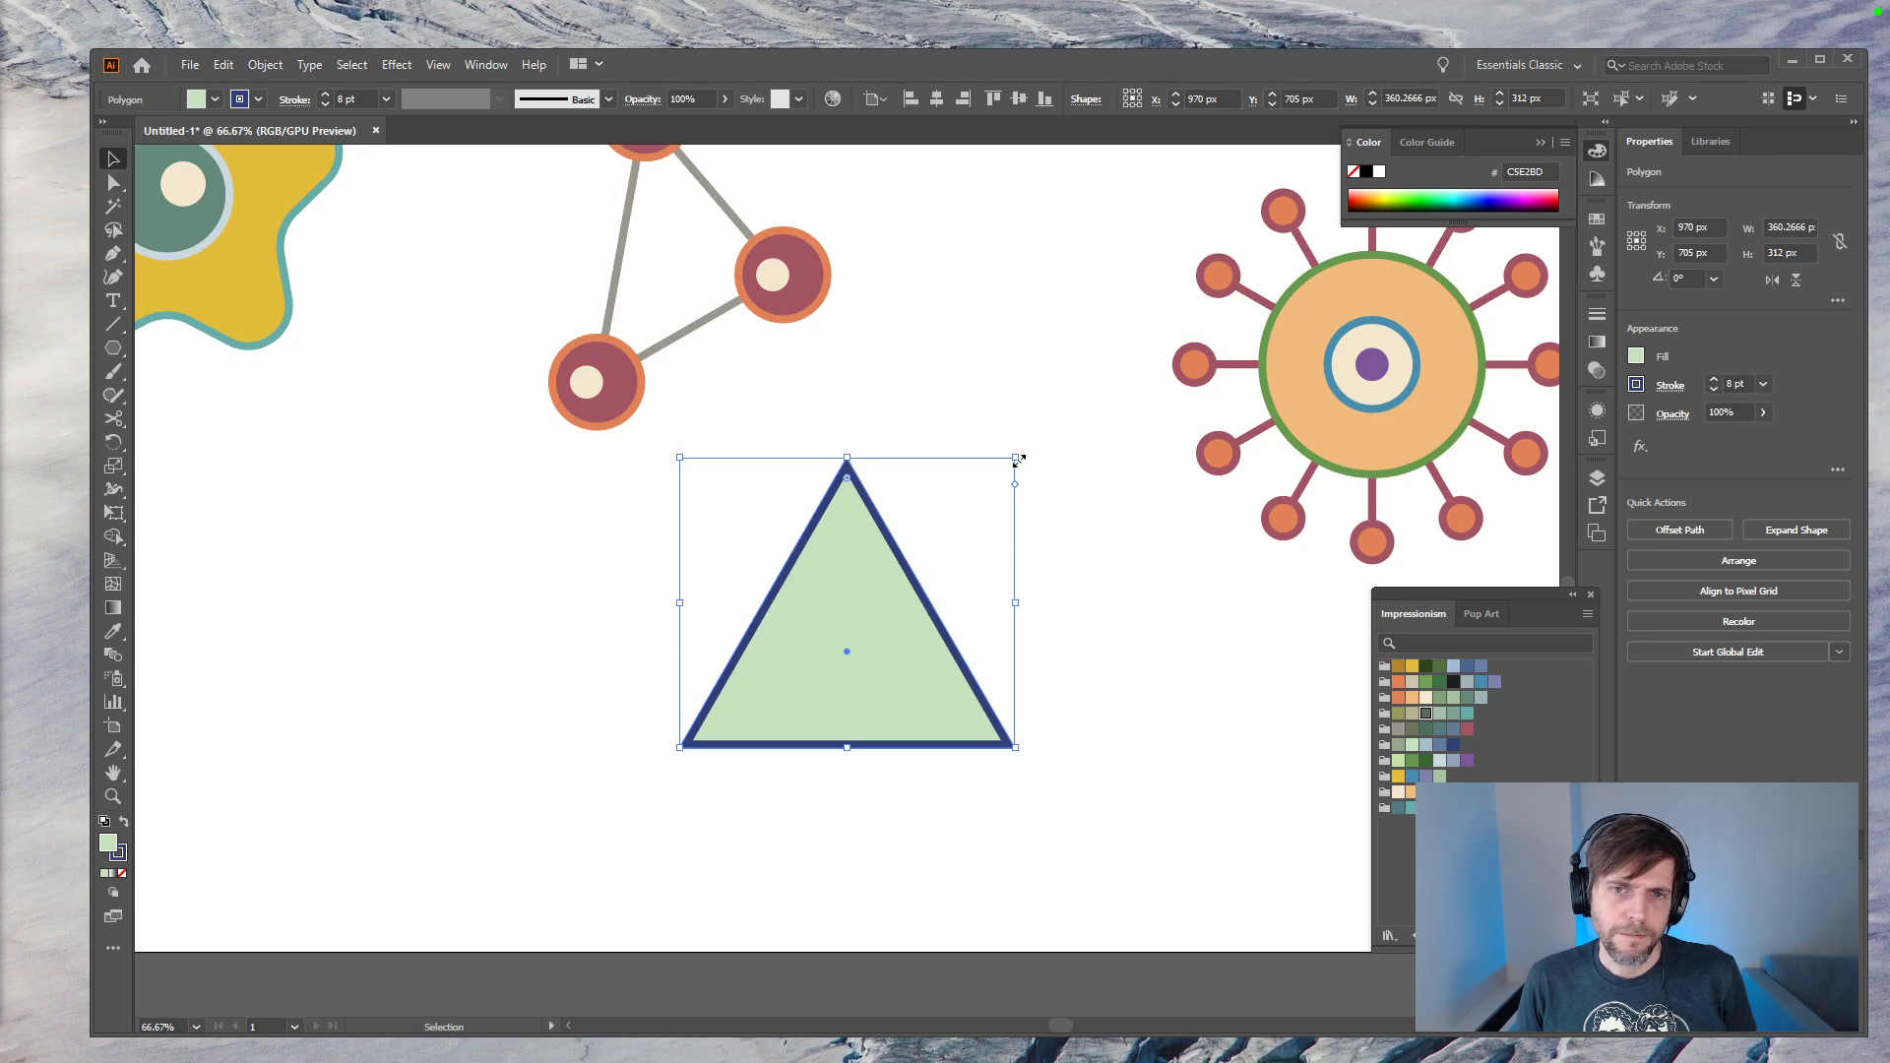
pyautogui.moveTo(1016, 461); pyautogui.dragTo(1046, 422)
# Step: Round the enlarged triangle's corners to a radius of 51 px and send it behind the circles
pyautogui.press('a')
pyautogui.moveTo(848, 443); pyautogui.dragTo(868, 512)
pyautogui.press('ctrl')
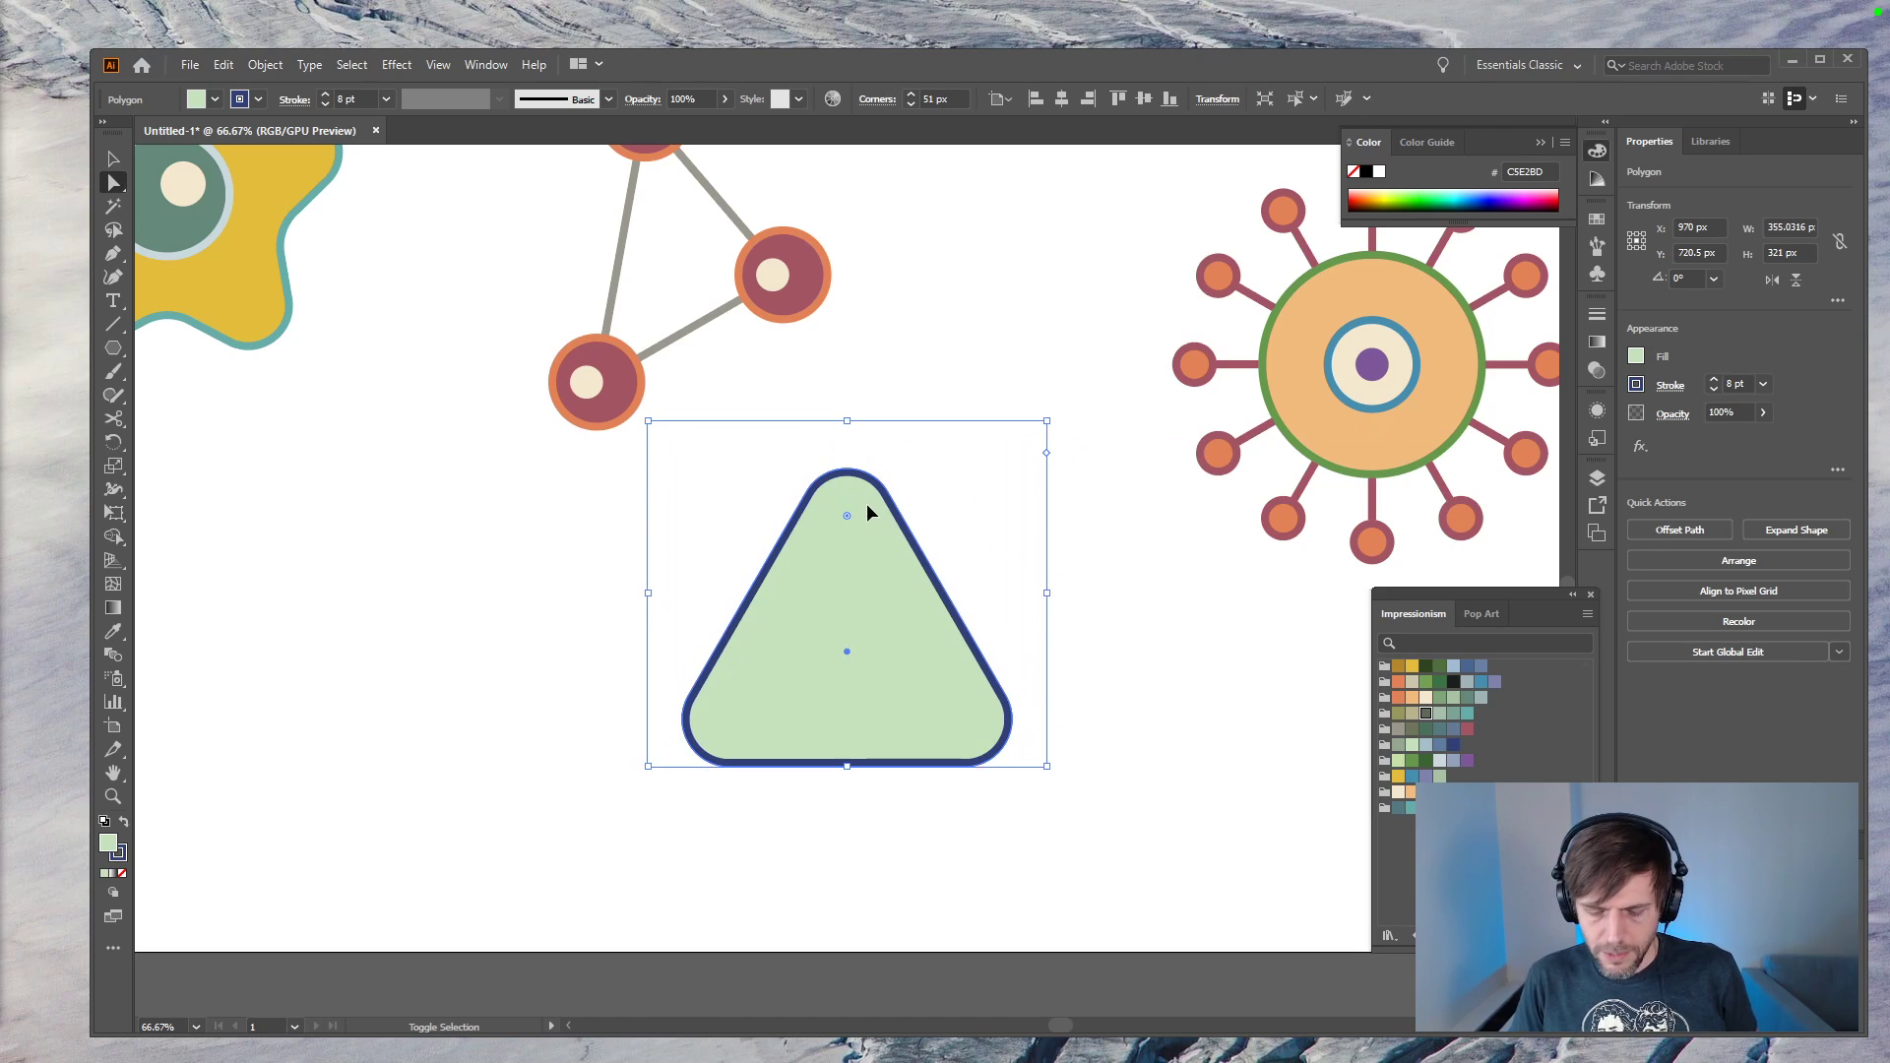
pyautogui.press('v')
pyautogui.click(1027, 556)
pyautogui.click(925, 589)
pyautogui.hotkey('ctrl', 'shift', '[')
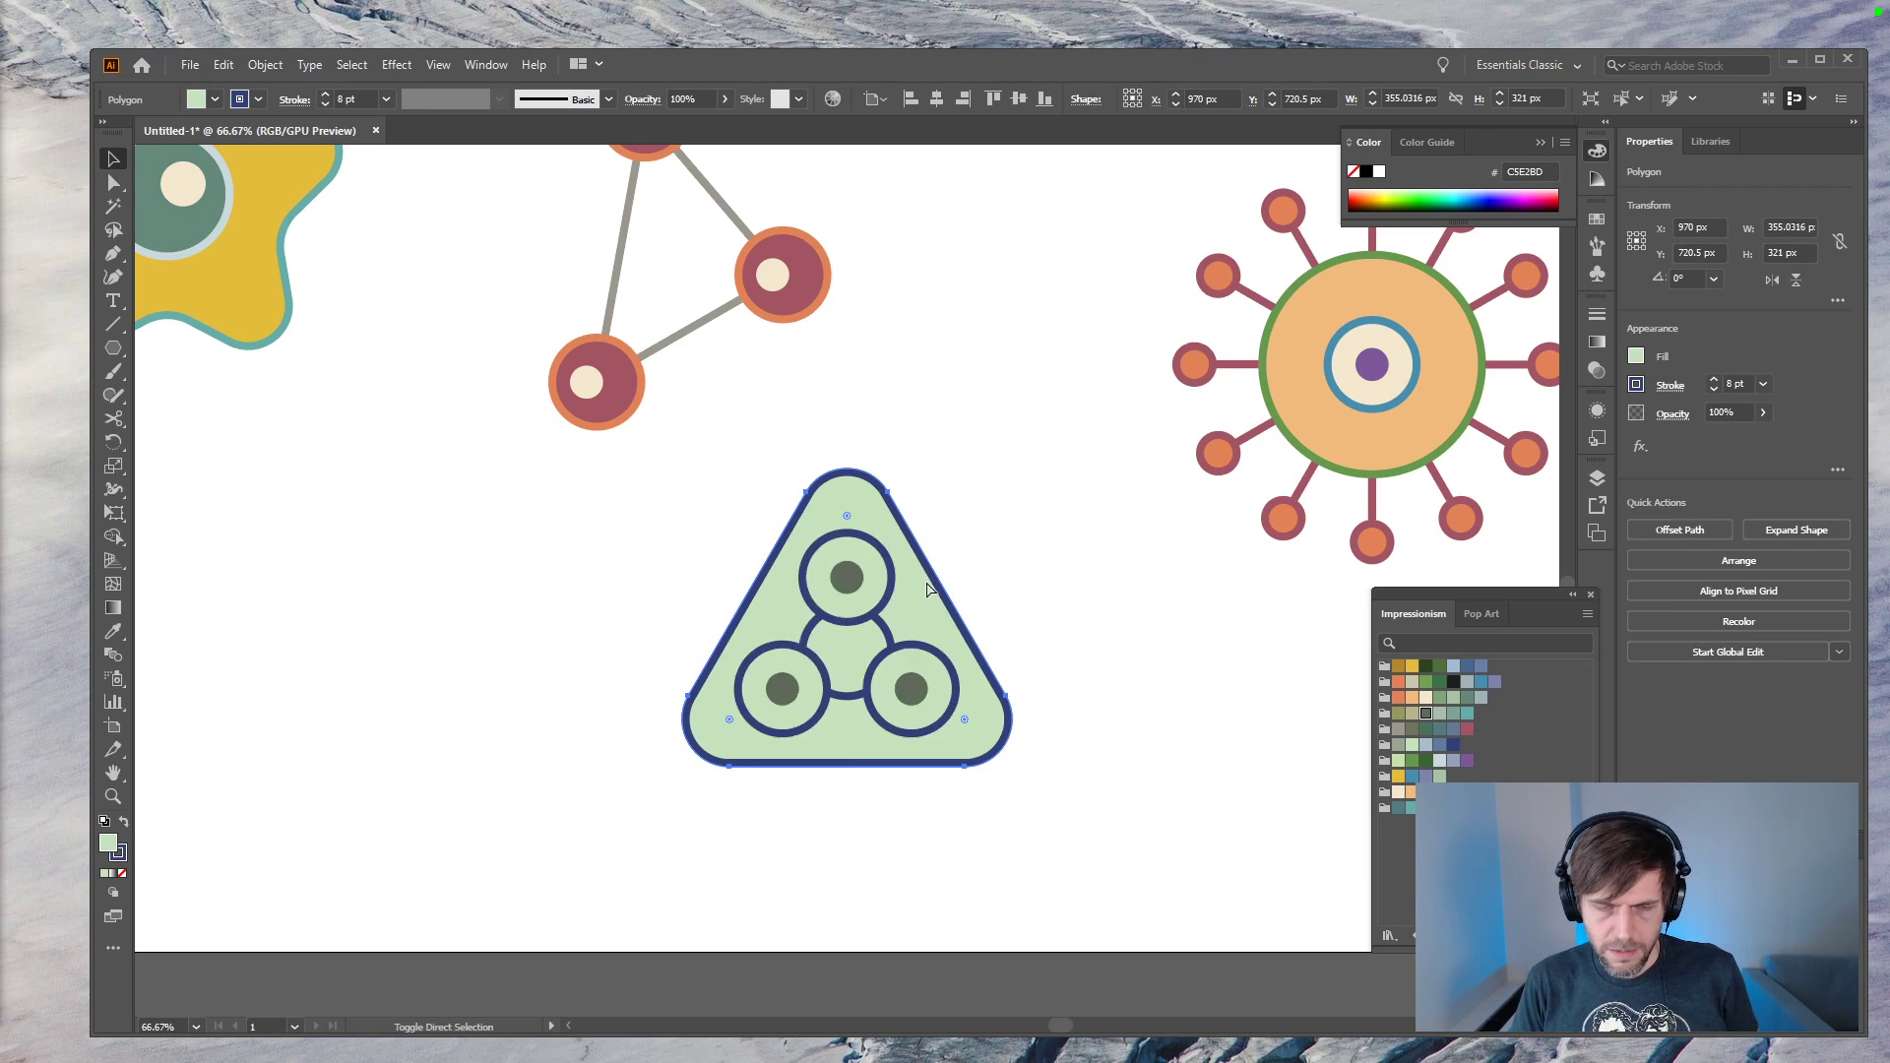
# Step: Hide the middle circle between the three green circles behind the rounded triangle
pyautogui.click(1113, 629)
pyautogui.click(855, 645)
pyautogui.press('Delete')
# Step: Round the triangle's corners further, bringing its overall size to about 321 by 298 px
pyautogui.click(849, 493)
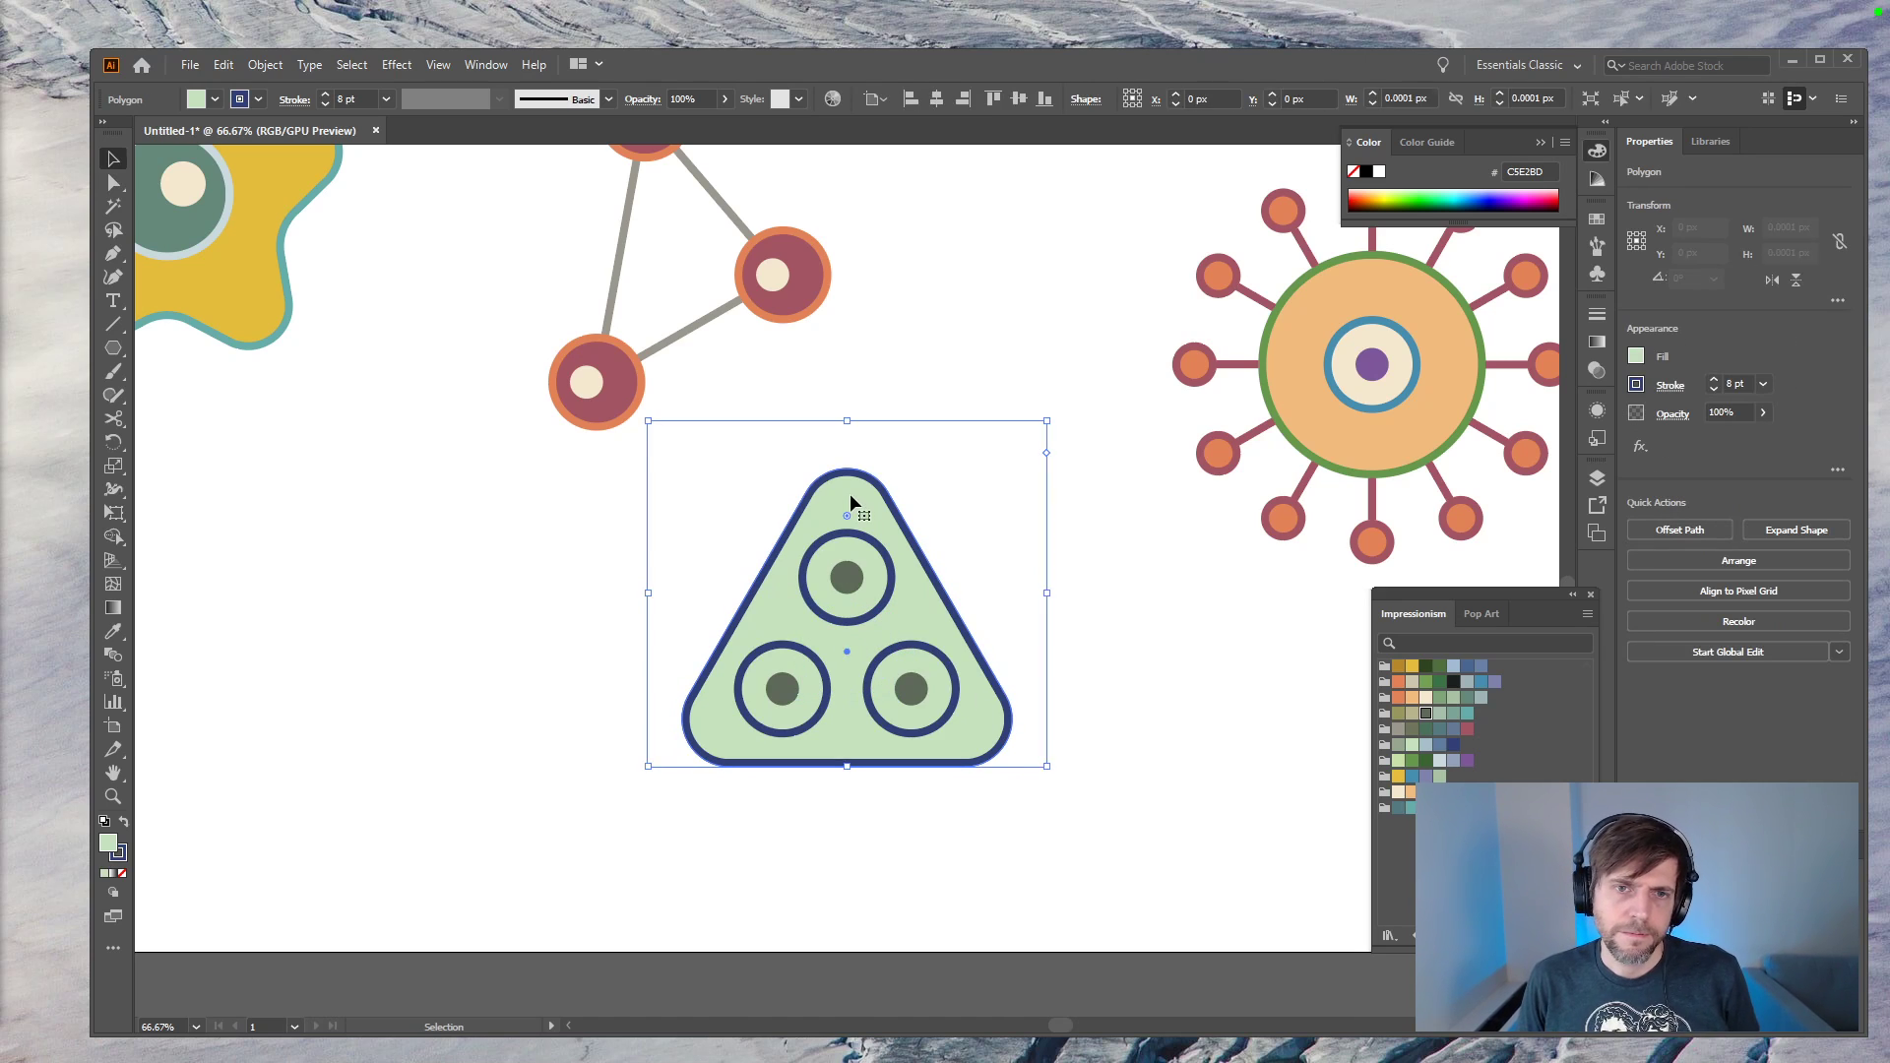
pyautogui.press('a')
pyautogui.moveTo(847, 514); pyautogui.dragTo(845, 566)
pyautogui.press('v')
pyautogui.click(1048, 623)
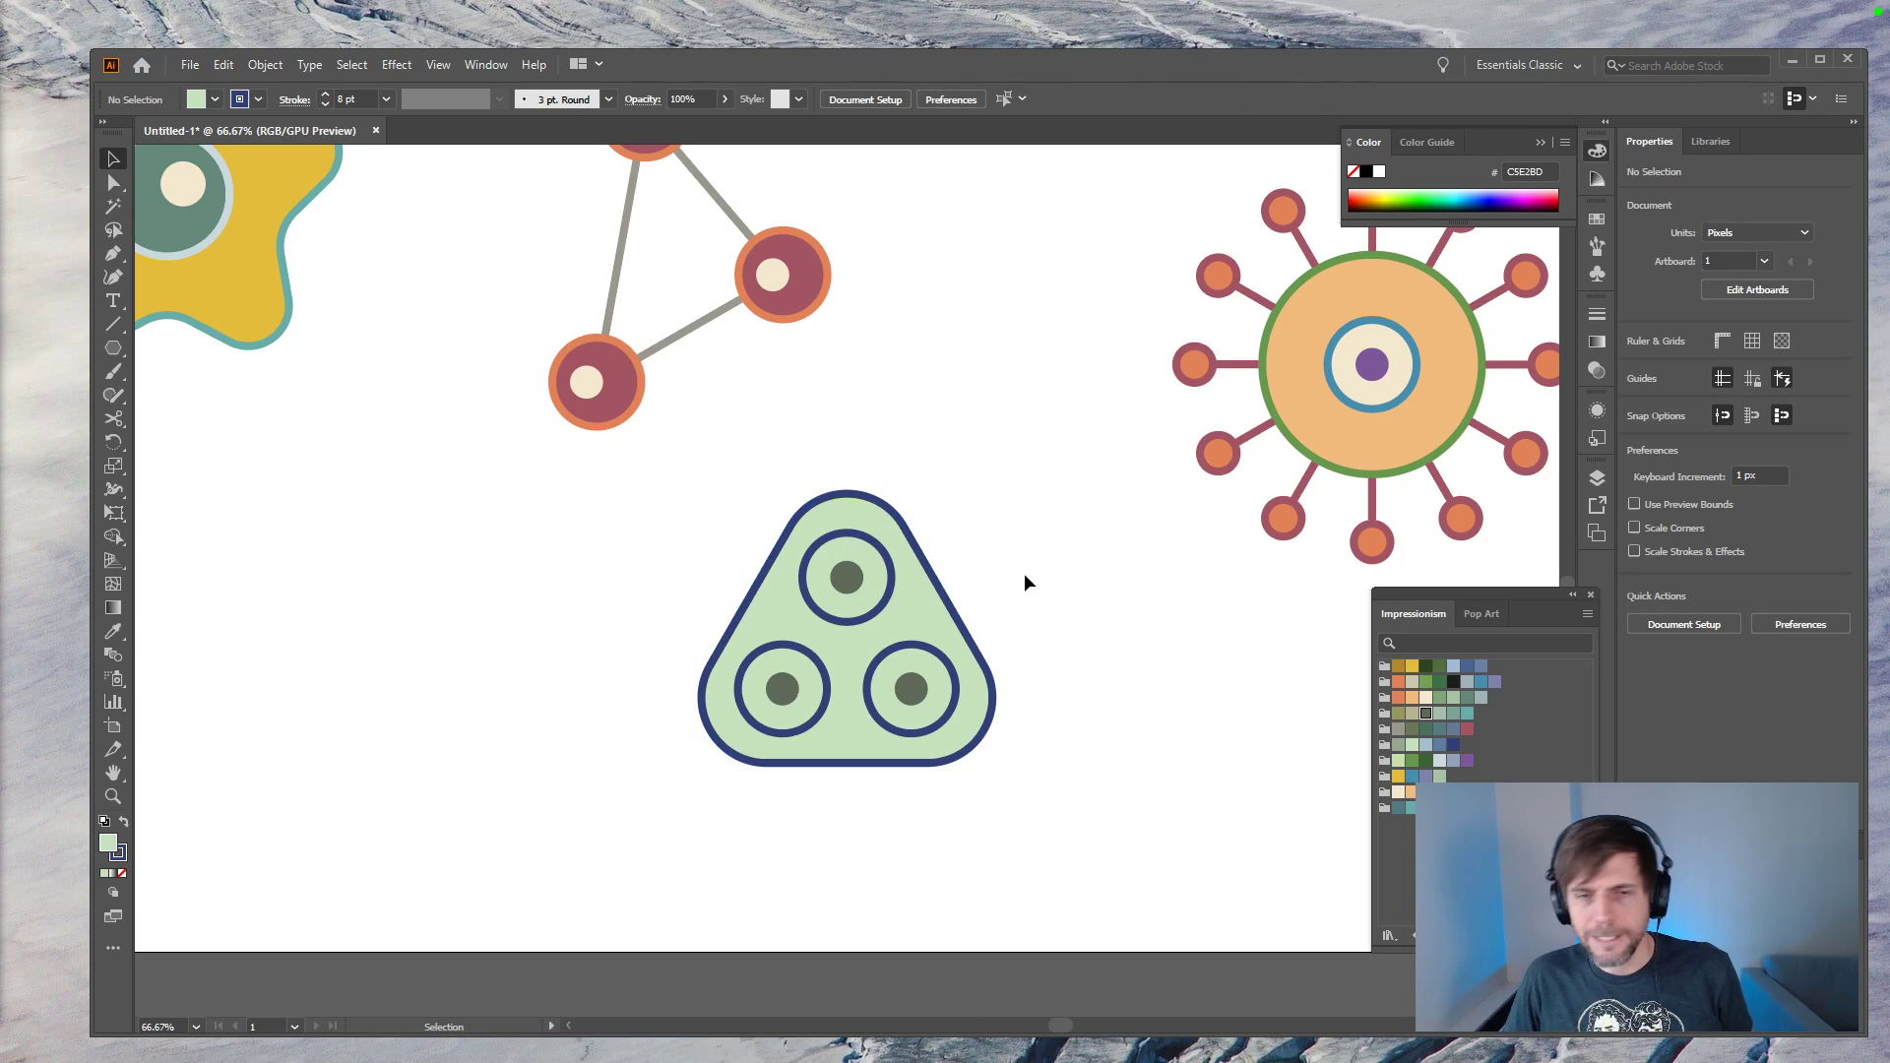
# Step: Give the rounded triangle a blue fill and an orange stroke from the Impressionism swatches
pyautogui.click(940, 618)
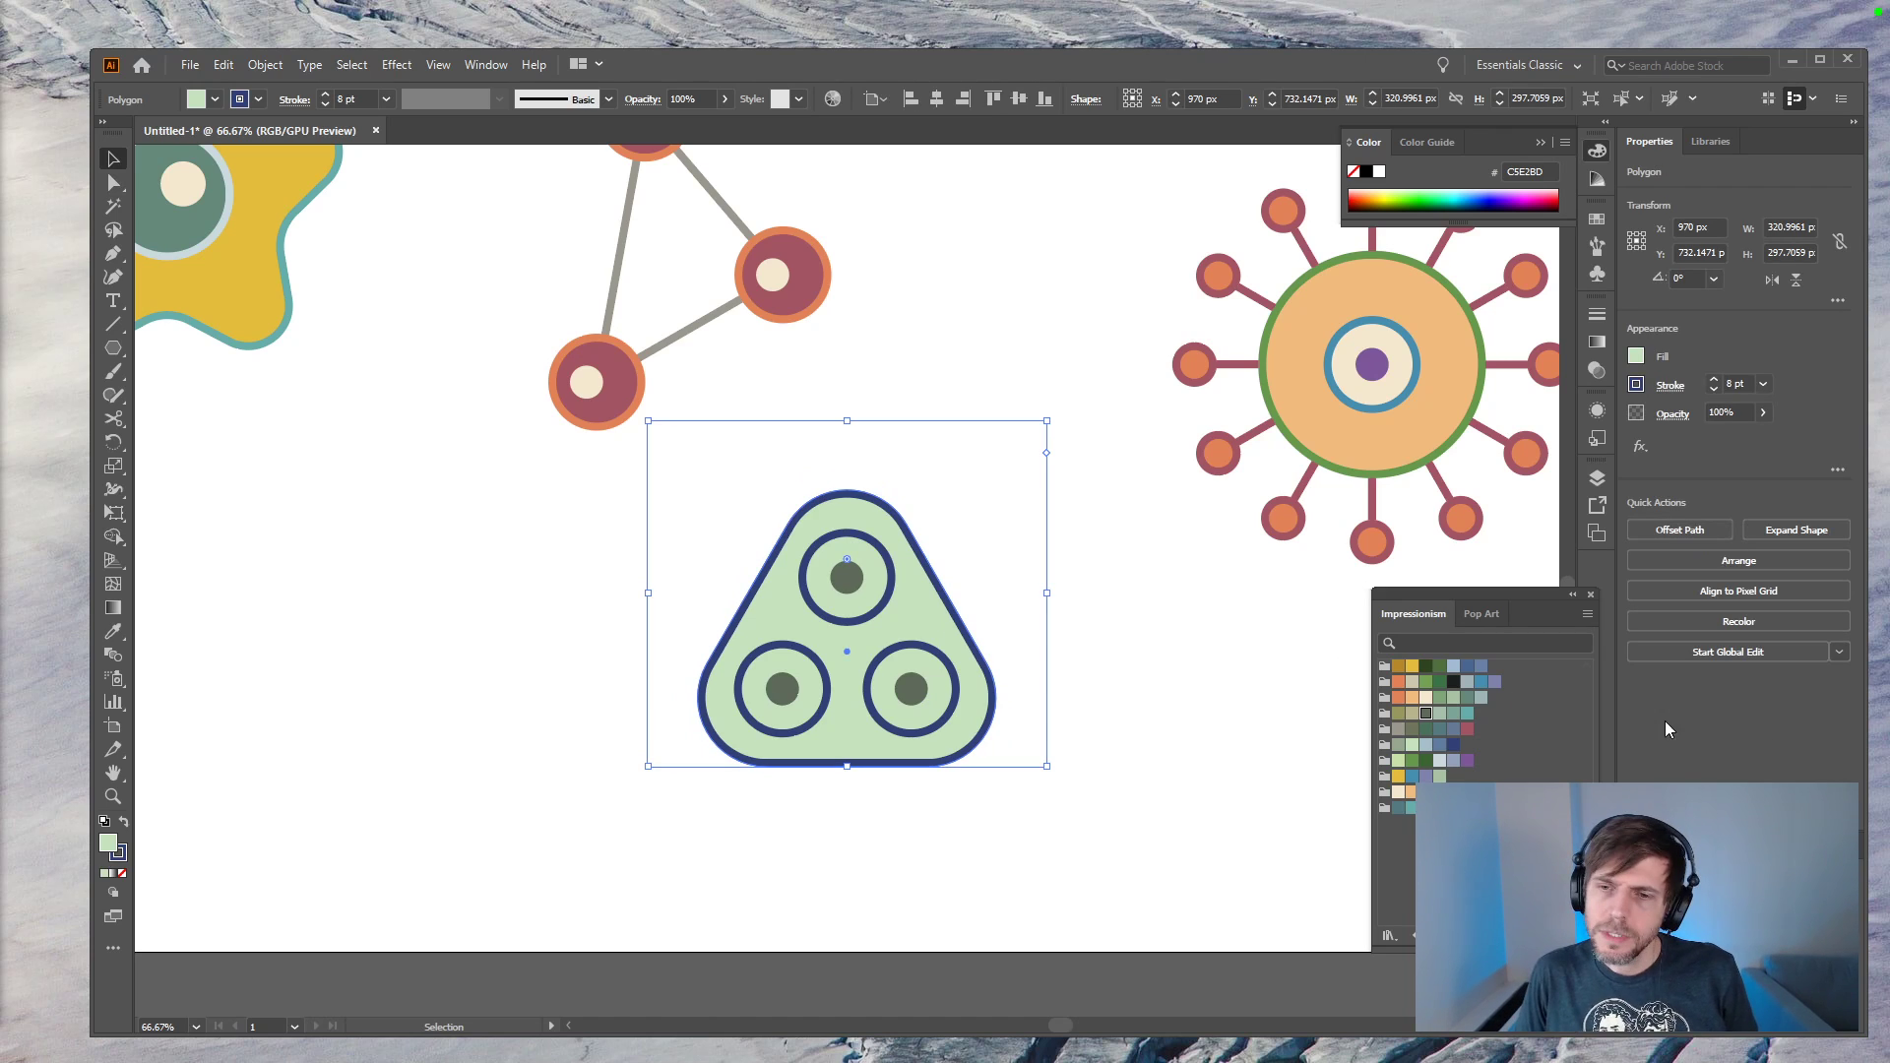
pyautogui.click(1441, 698)
pyautogui.click(1479, 681)
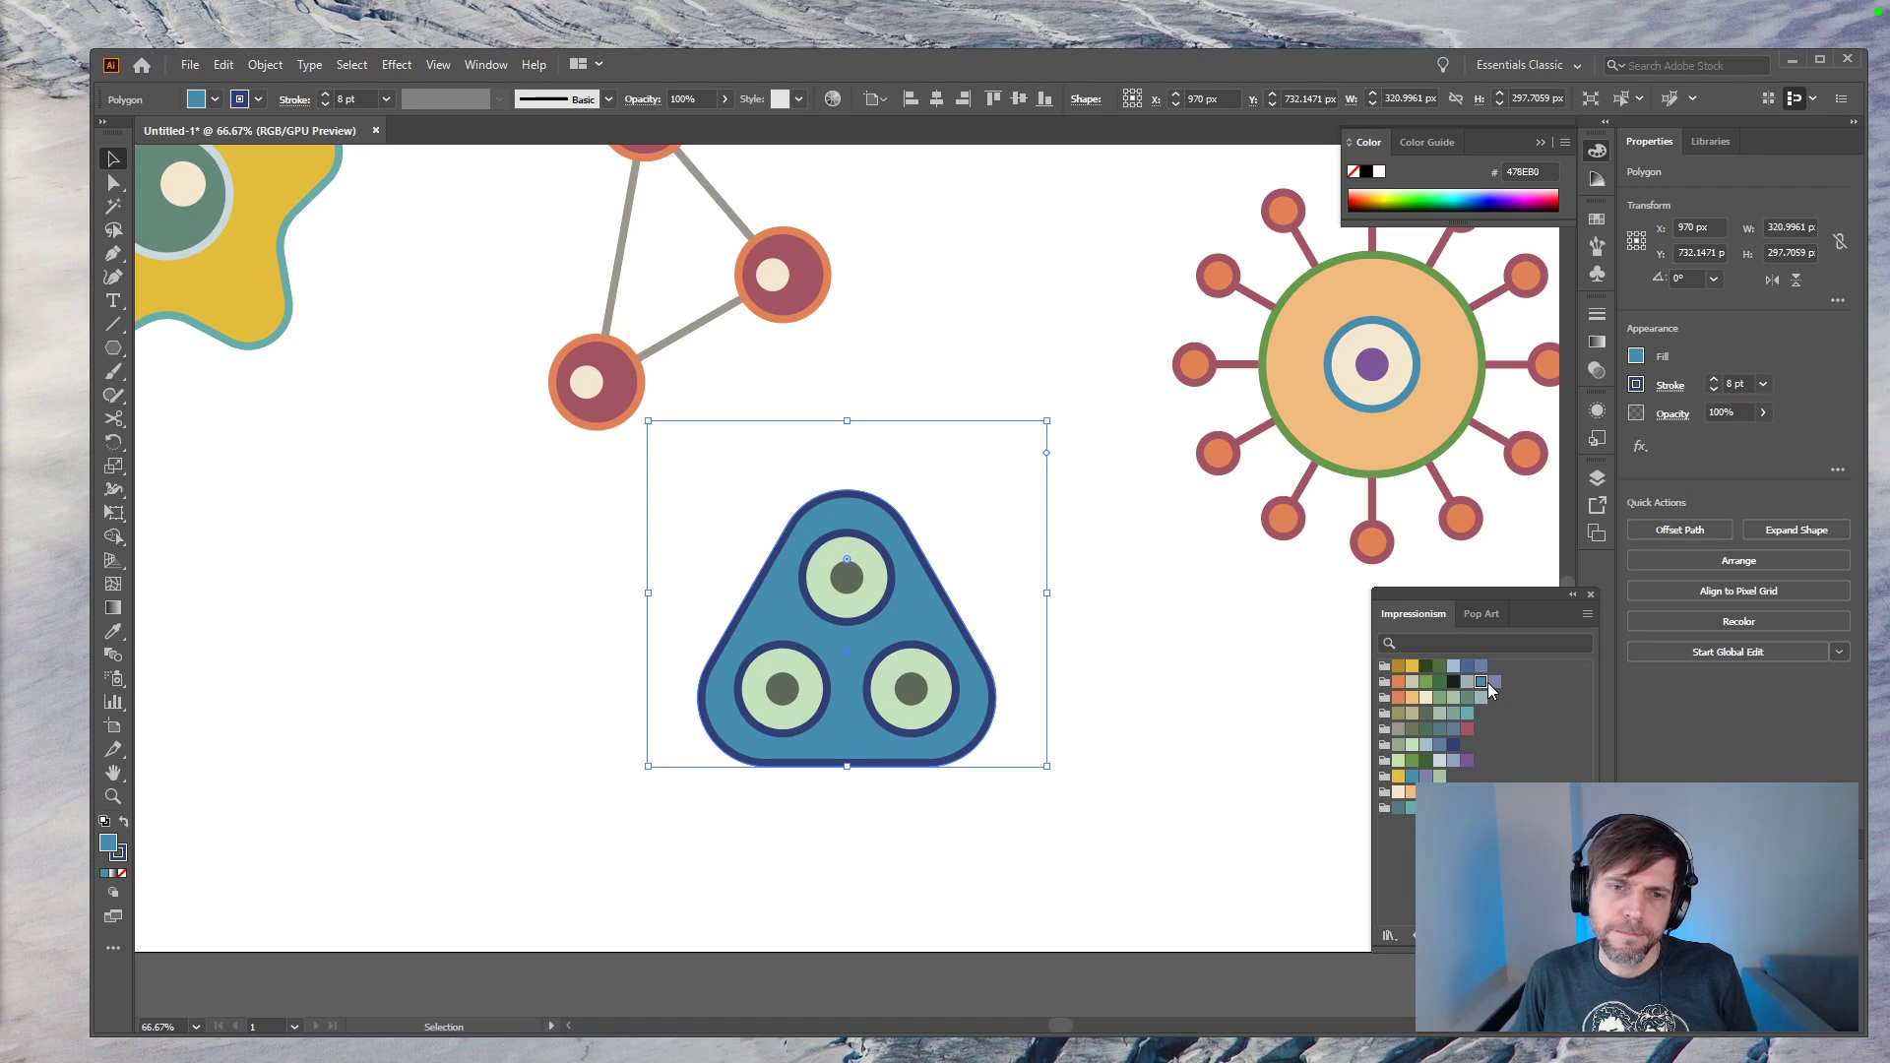
pyautogui.press('x')
pyautogui.click(1426, 776)
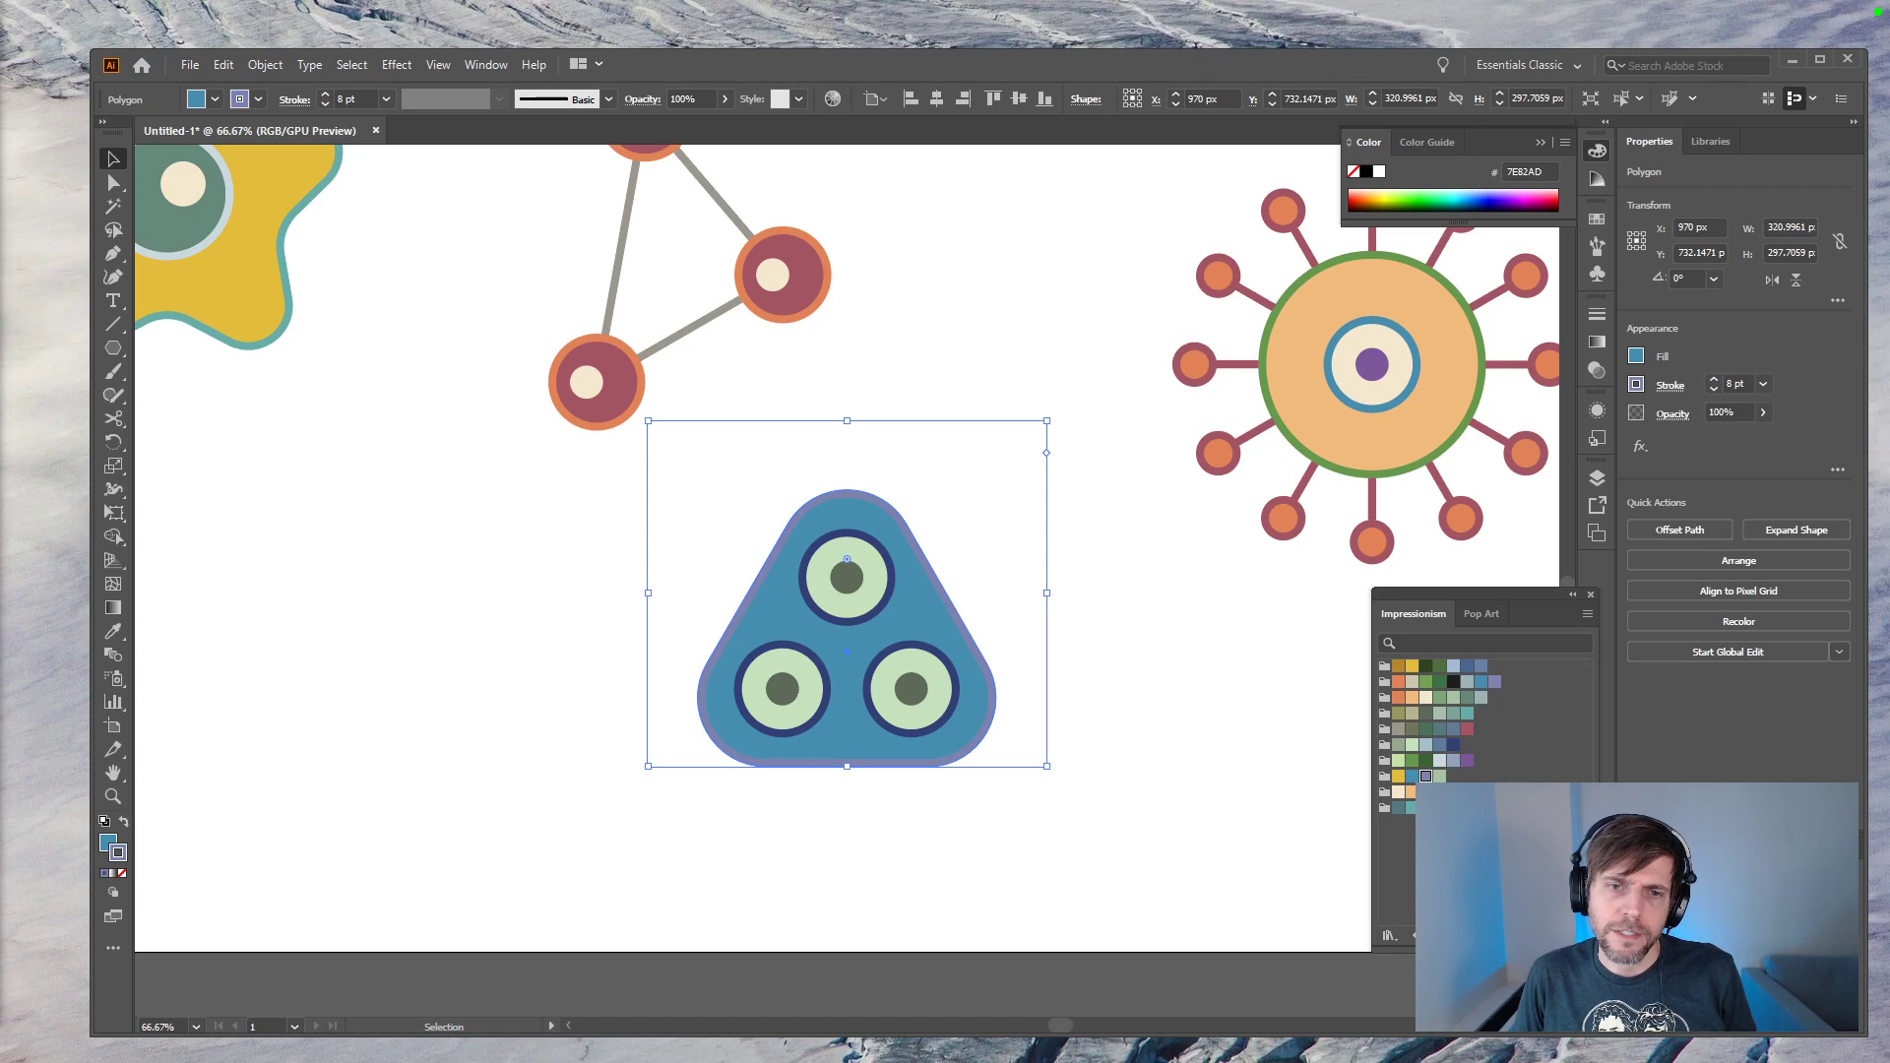
pyautogui.click(1425, 791)
pyautogui.click(1229, 733)
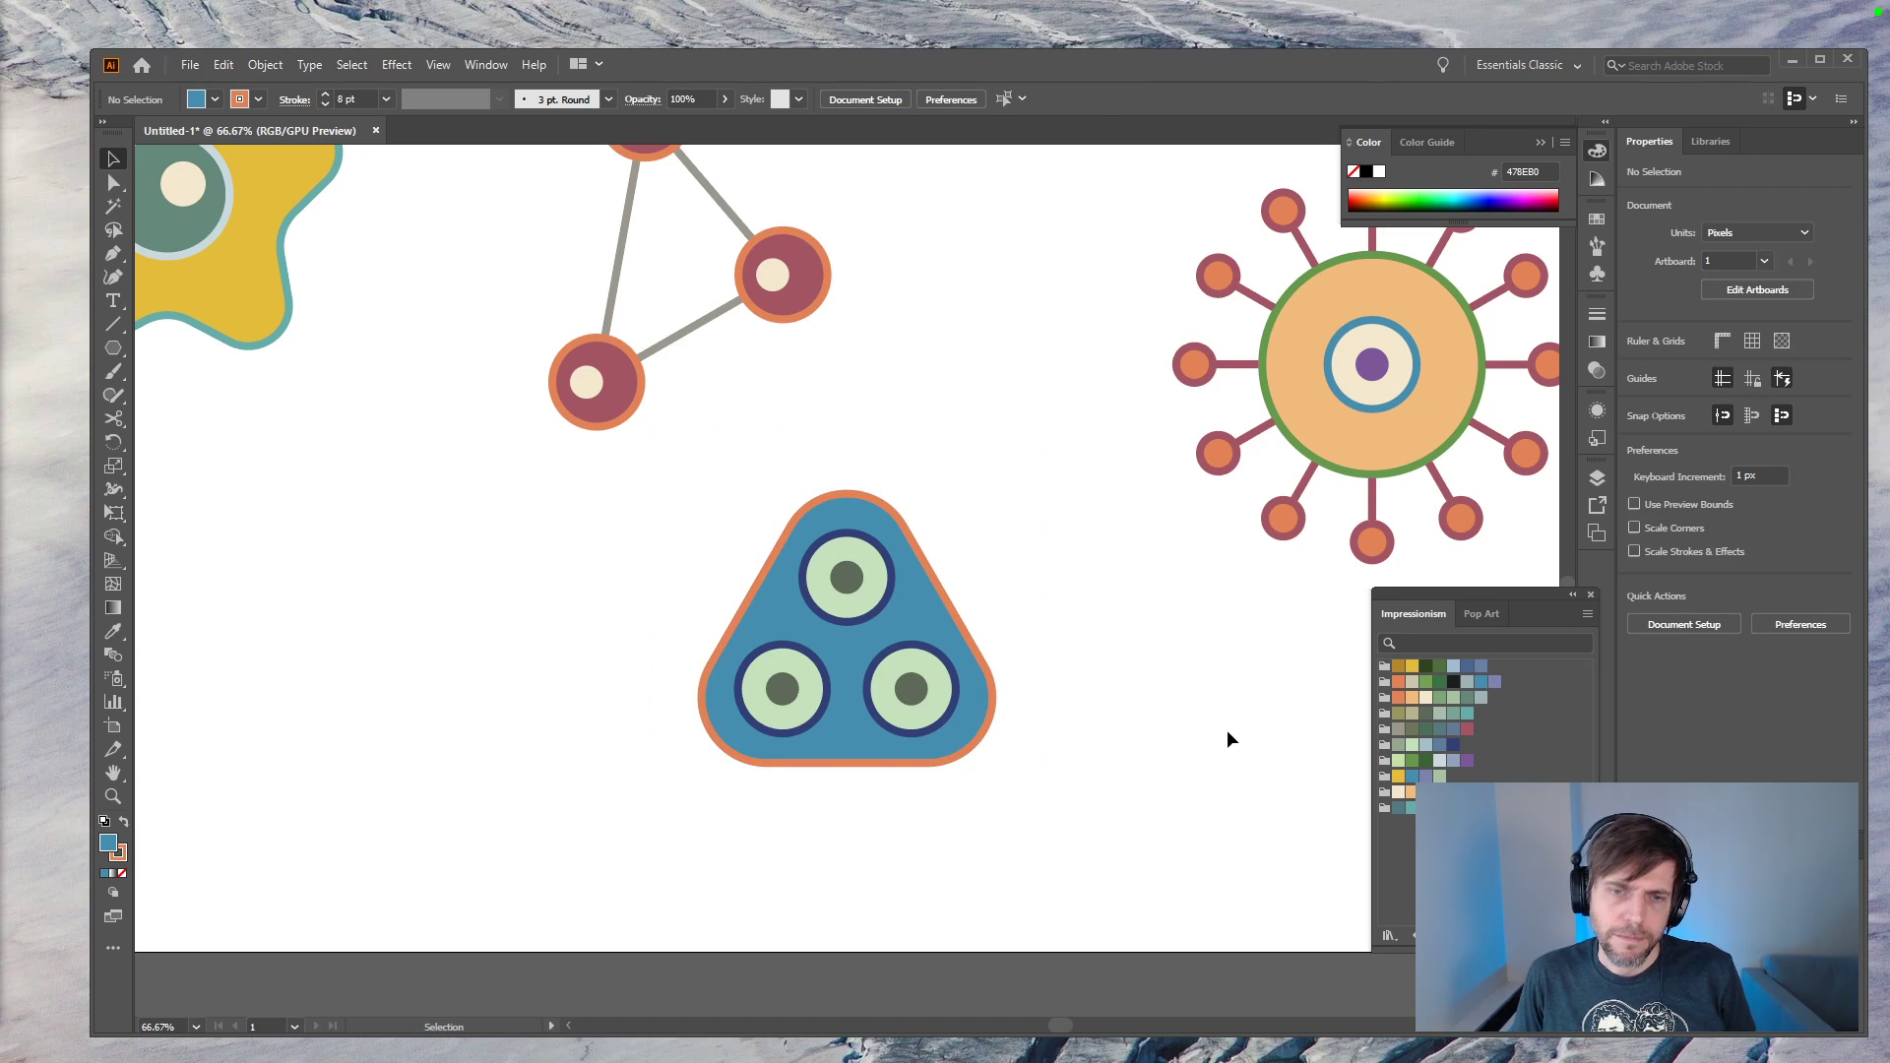
# Step: Examine the recoloured triangle motif alongside the other shapes in the artwork
pyautogui.hotkey('ctrl', '-')
pyautogui.hotkey('ctrl', '-')
pyautogui.hotkey('ctrl', '-')
pyautogui.hotkey('ctrl', '-')
pyautogui.hotkey('ctrl', '=')
pyautogui.hotkey('ctrl', '=')
pyautogui.hotkey('ctrl', '=')
pyautogui.hotkey('ctrl', '=')
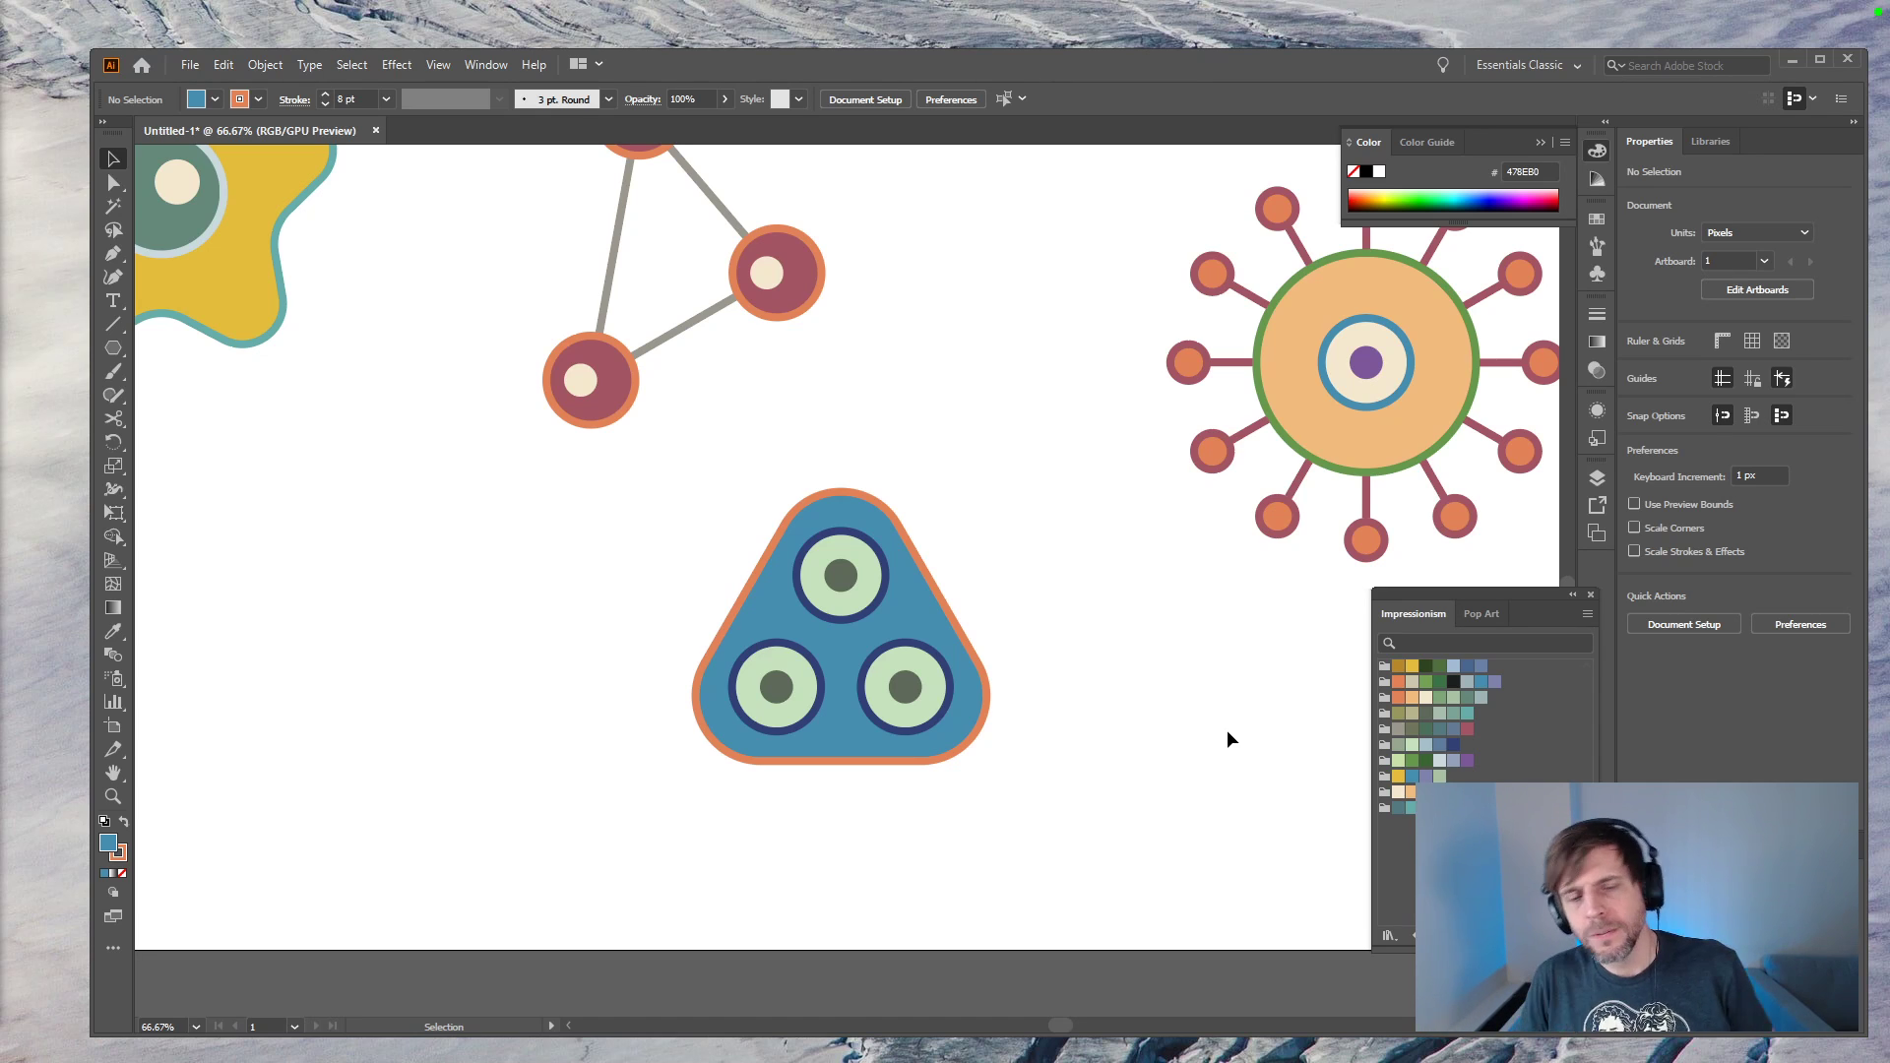
# Step: Move the complete triangle motif to about X 1148 px, Y 808 px
pyautogui.moveTo(1010, 470); pyautogui.dragTo(666, 793)
pyautogui.moveTo(940, 636); pyautogui.dragTo(1106, 709)
pyautogui.click(1230, 716)
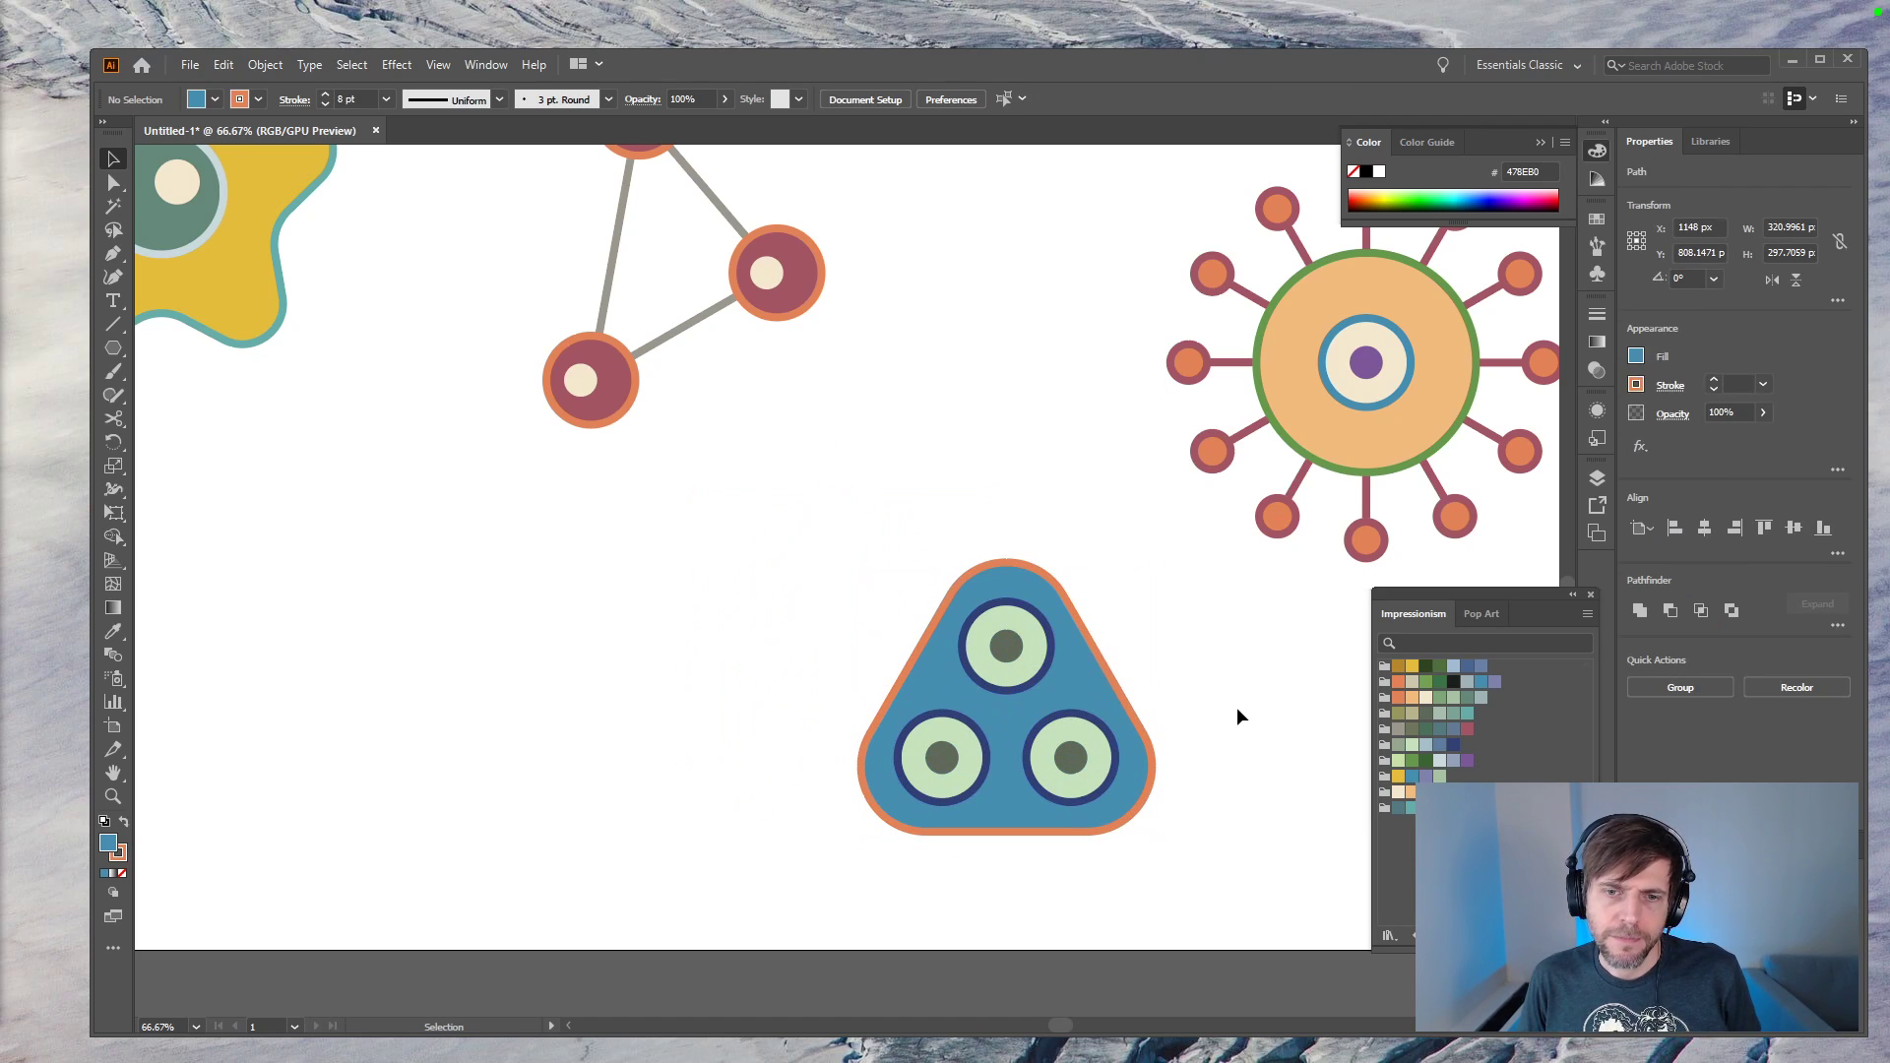
pyautogui.click(1113, 687)
pyautogui.press('ctrl')
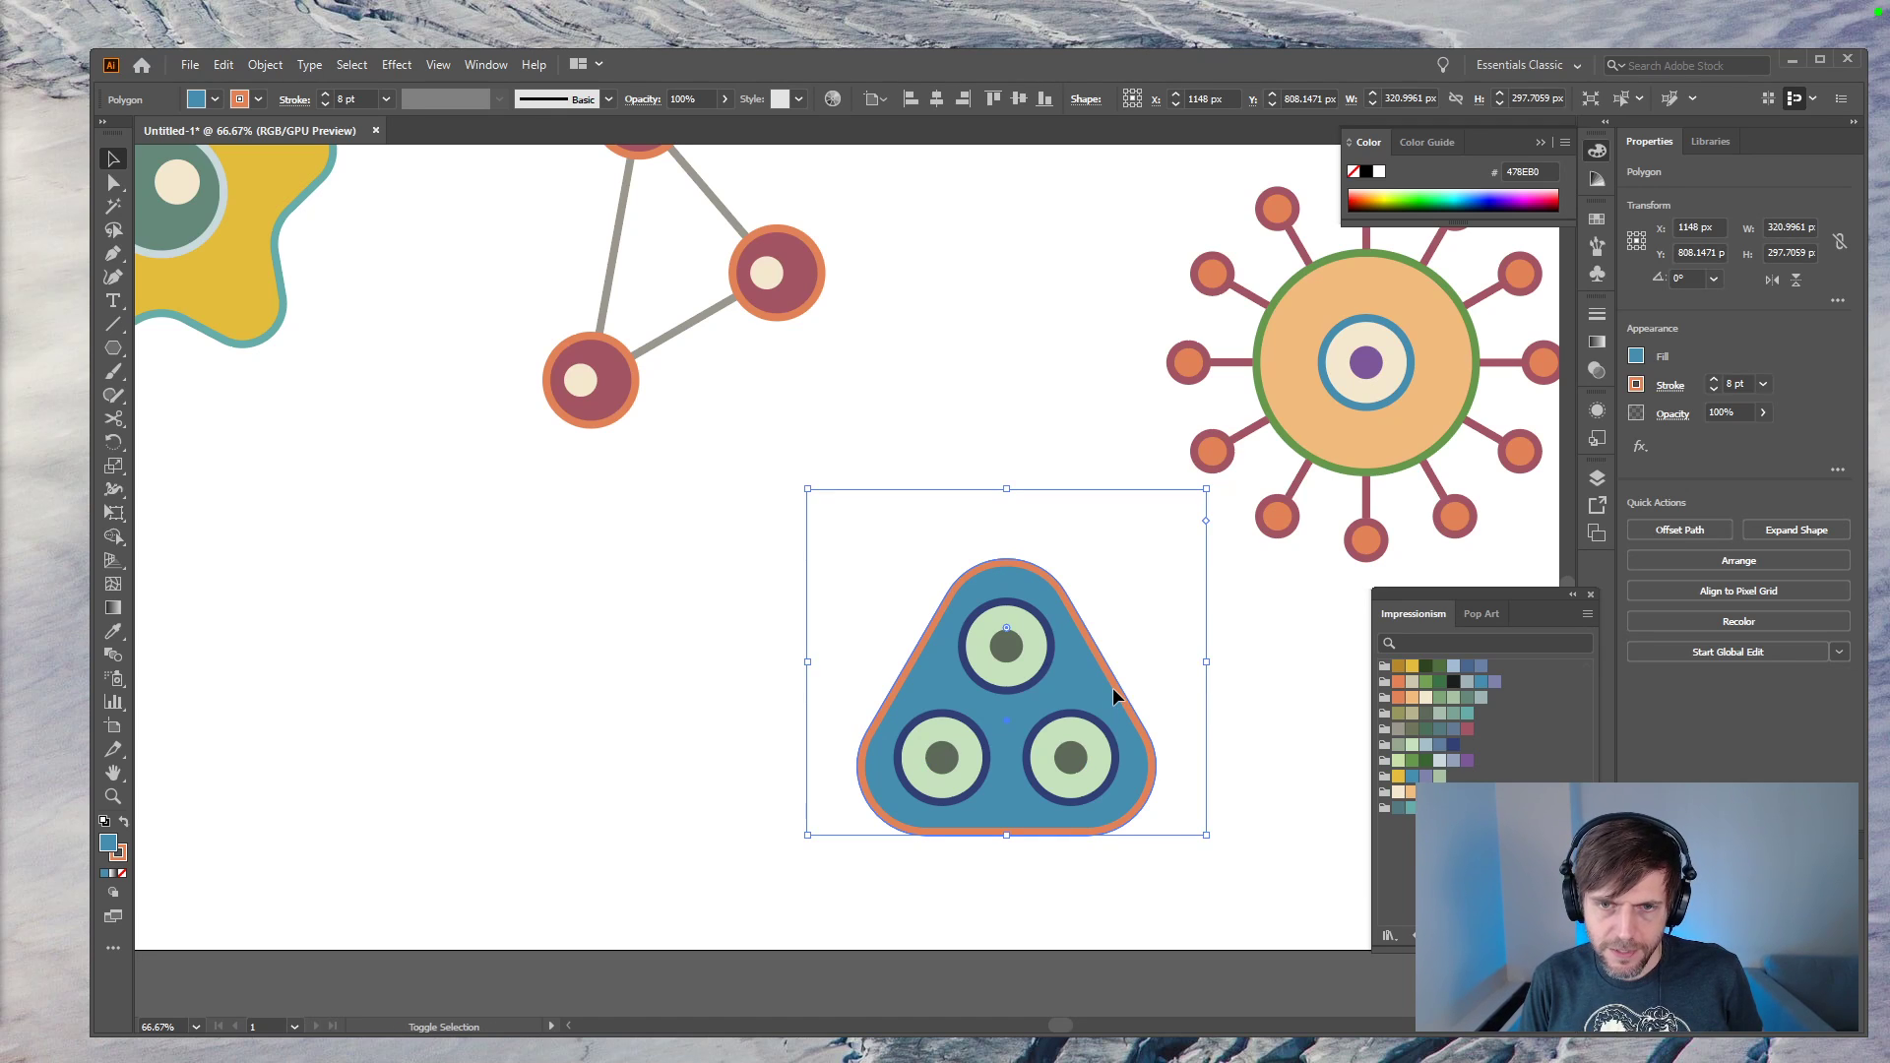
pyautogui.moveTo(1113, 687); pyautogui.dragTo(1014, 689)
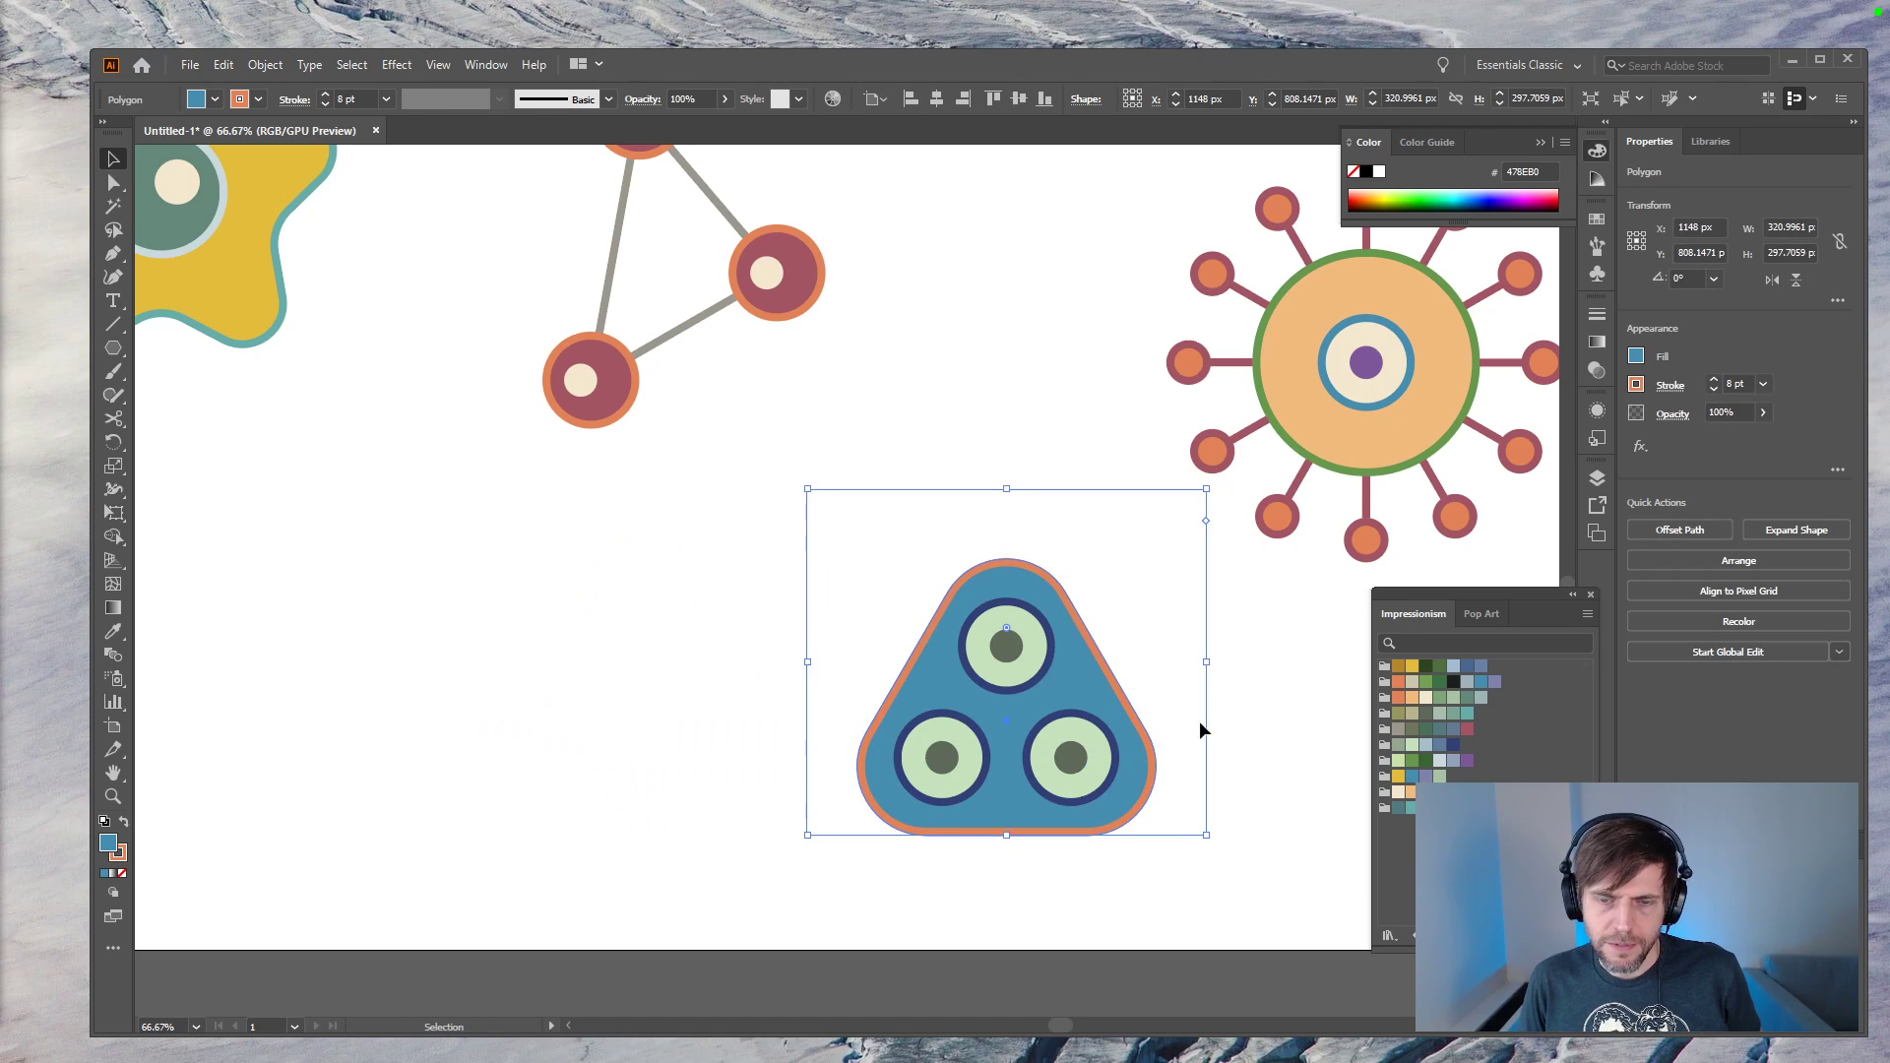
# Step: Undo the motif's move and redo the triangle's blue fill and orange stroke
pyautogui.click(1272, 645)
pyautogui.moveTo(1267, 633); pyautogui.dragTo(916, 772)
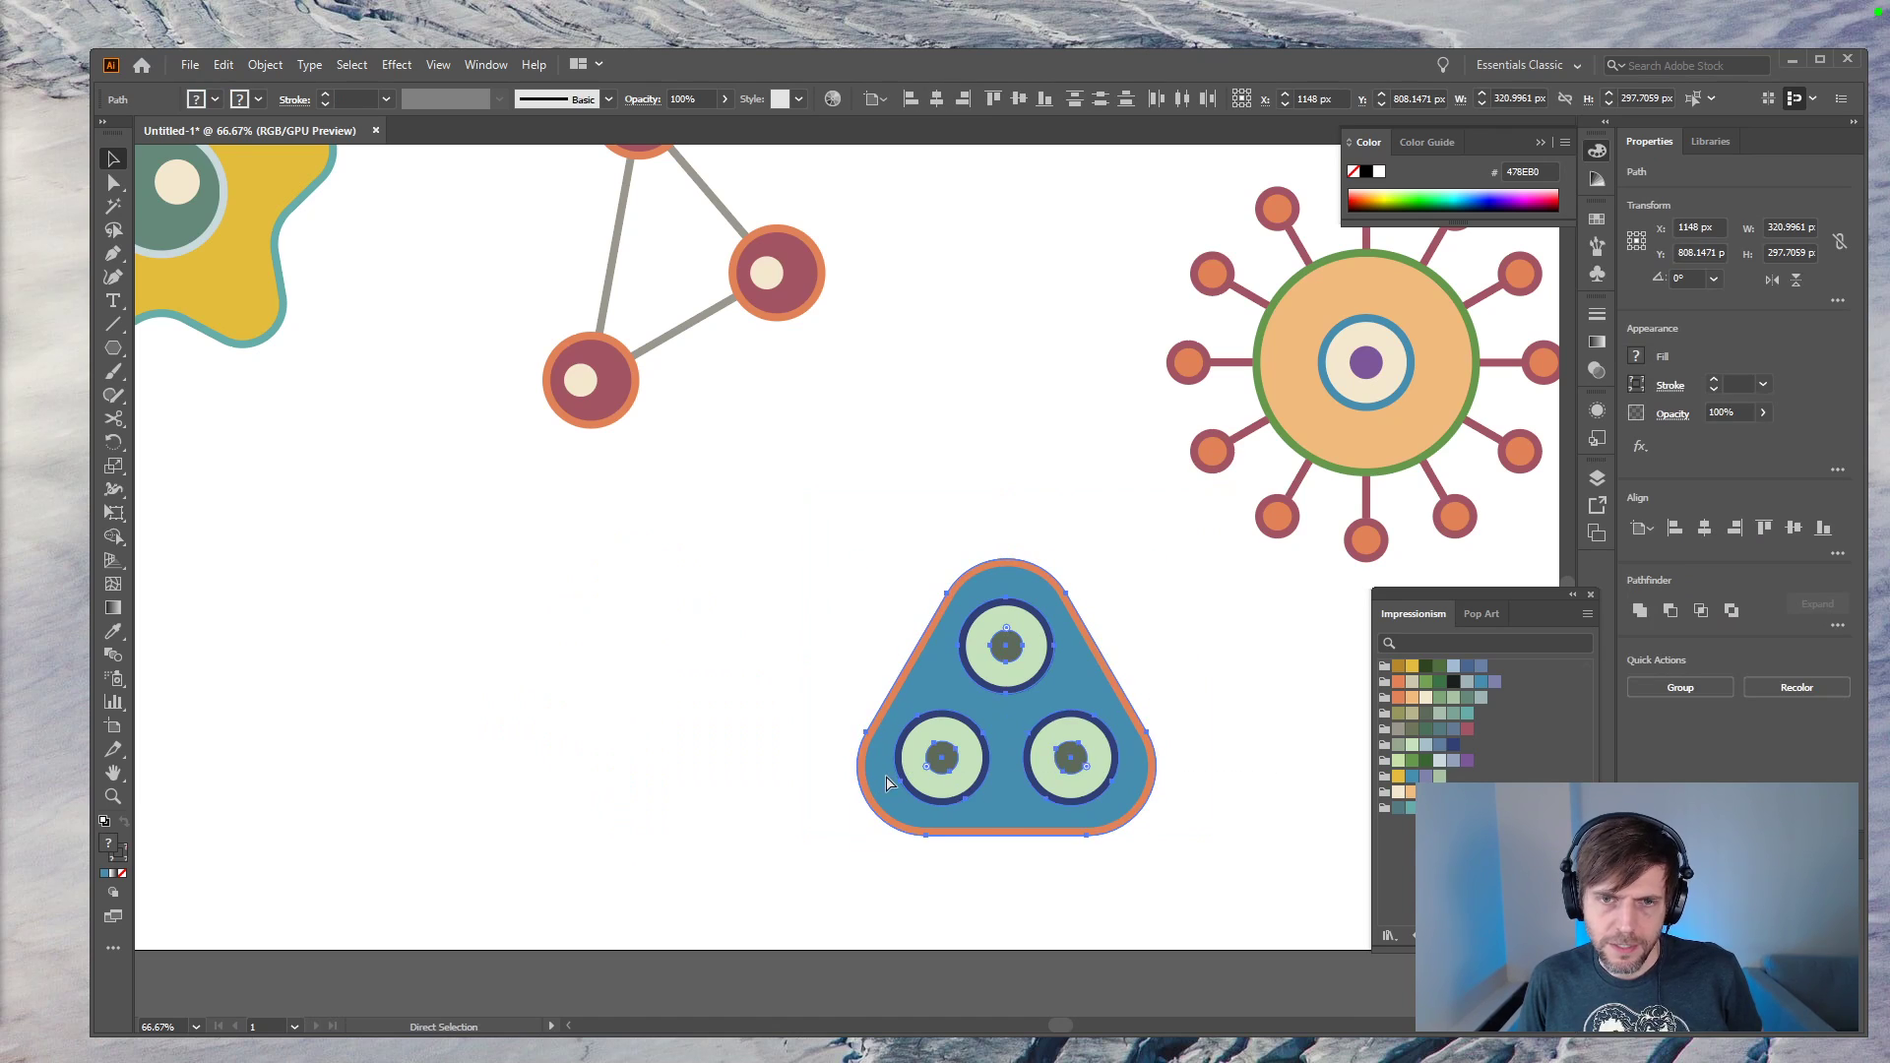
pyautogui.moveTo(1049, 822); pyautogui.dragTo(884, 751)
pyautogui.click(1079, 589)
pyautogui.moveTo(1030, 510); pyautogui.dragTo(632, 782)
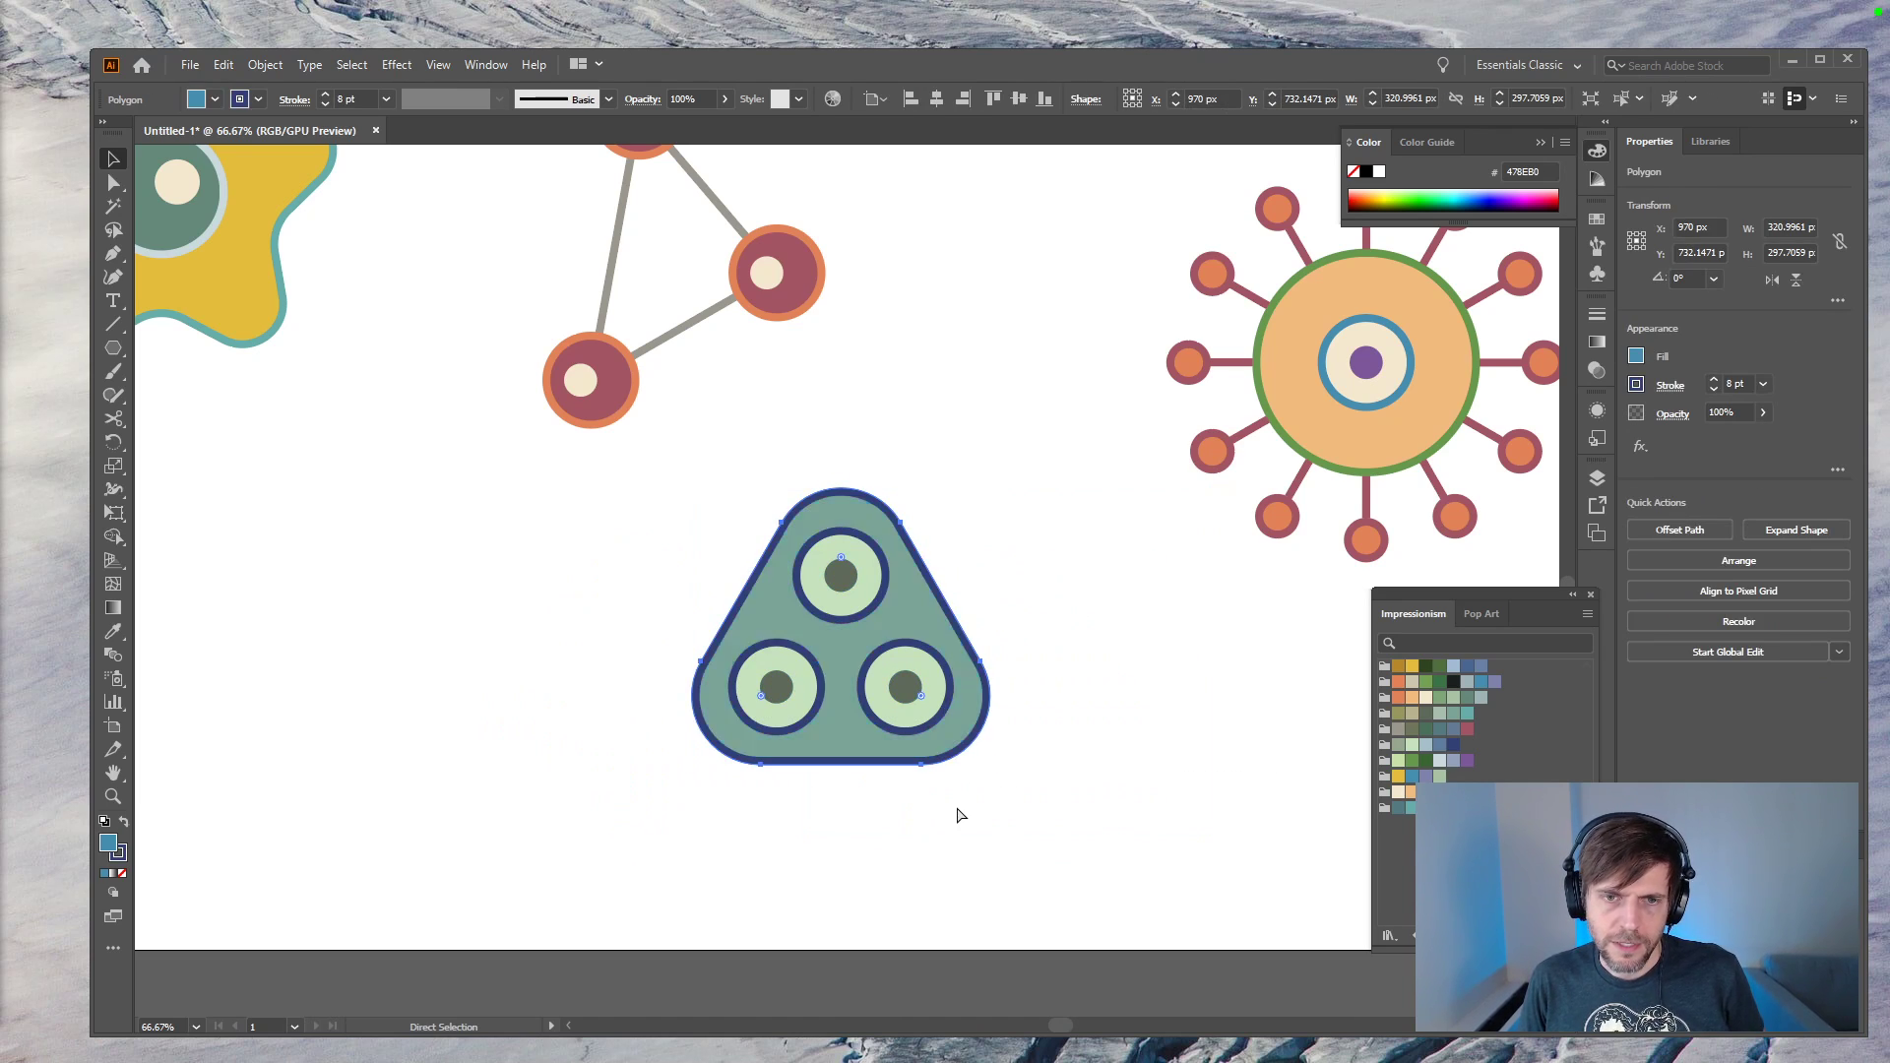
pyautogui.hotkey('ctrl', 'z')
pyautogui.hotkey('ctrl', 'z')
pyautogui.hotkey('ctrl', 'z')
pyautogui.hotkey('ctrl', 'z')
pyautogui.hotkey('ctrl', 'shift', 'z')
# Step: Delete the triangle and its outer green circles to check for hidden shapes, and undo the deletions
pyautogui.moveTo(1036, 497); pyautogui.dragTo(647, 582)
pyautogui.press('Delete')
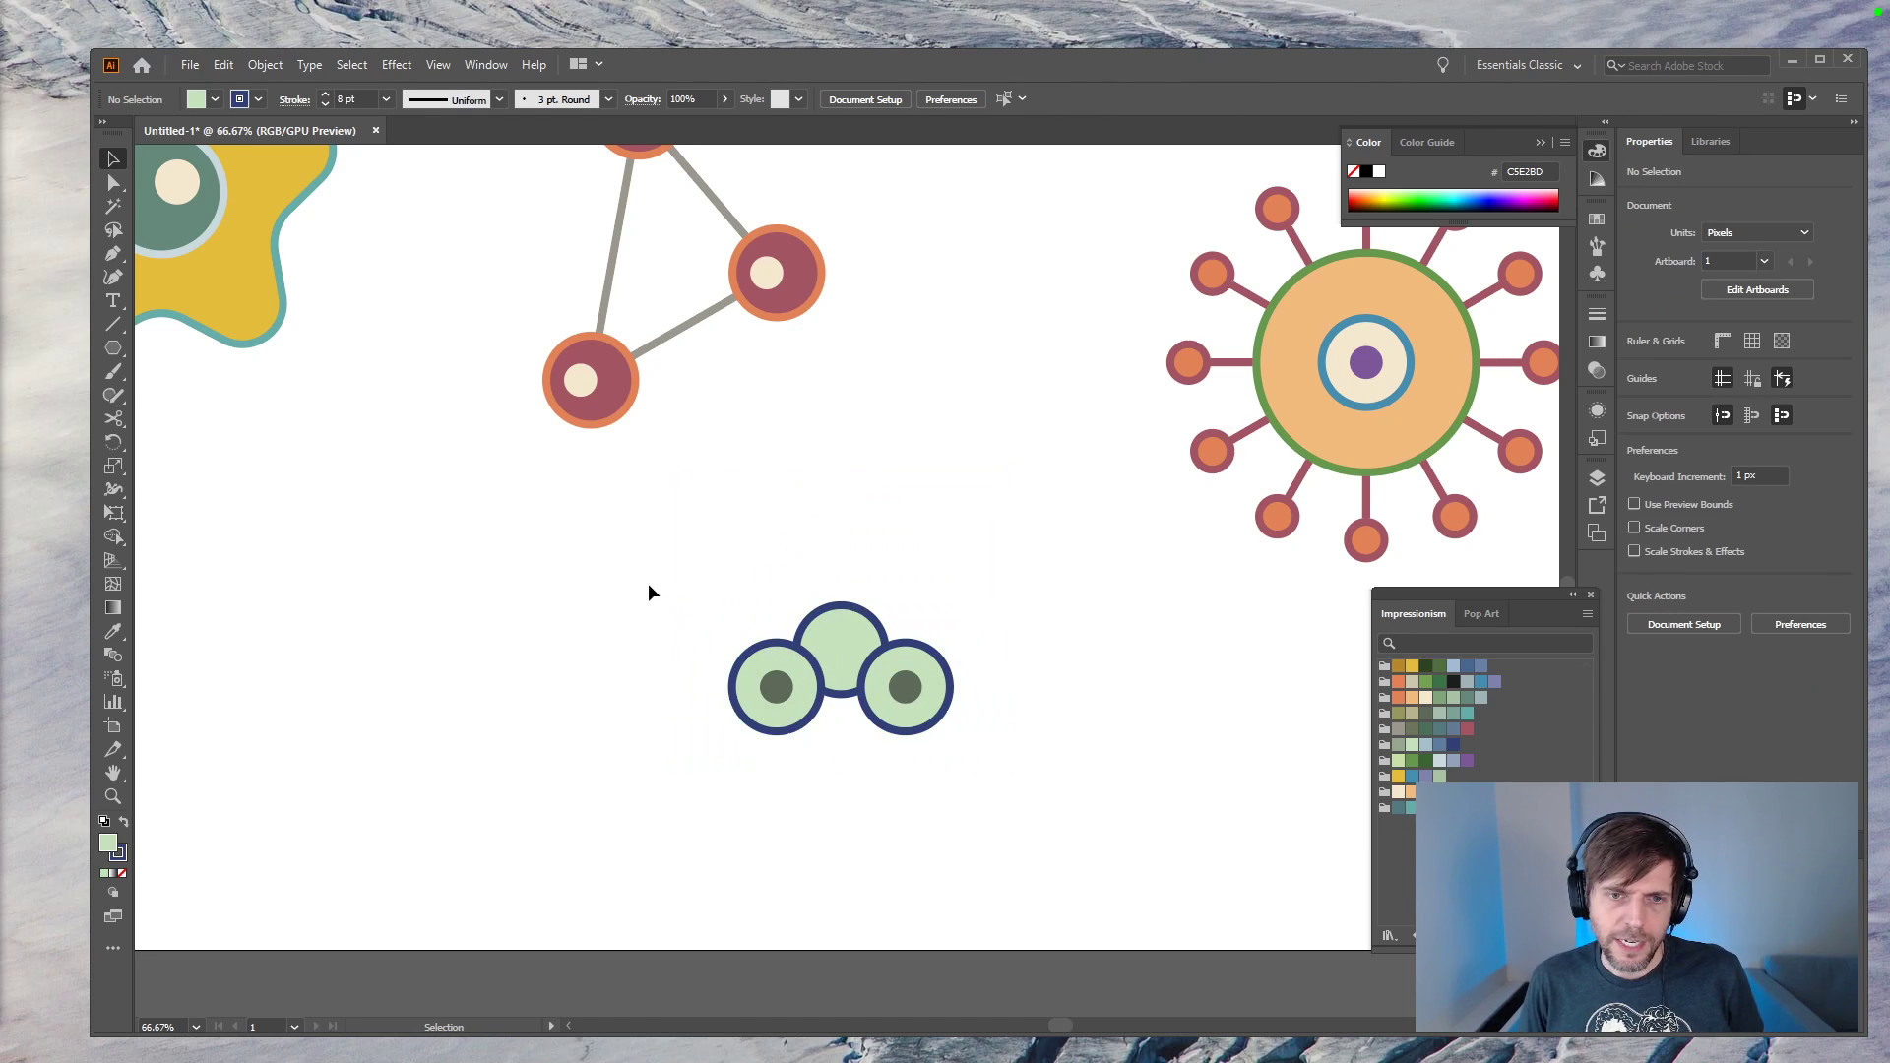
pyautogui.moveTo(677, 651); pyautogui.dragTo(751, 738)
pyautogui.press('Delete')
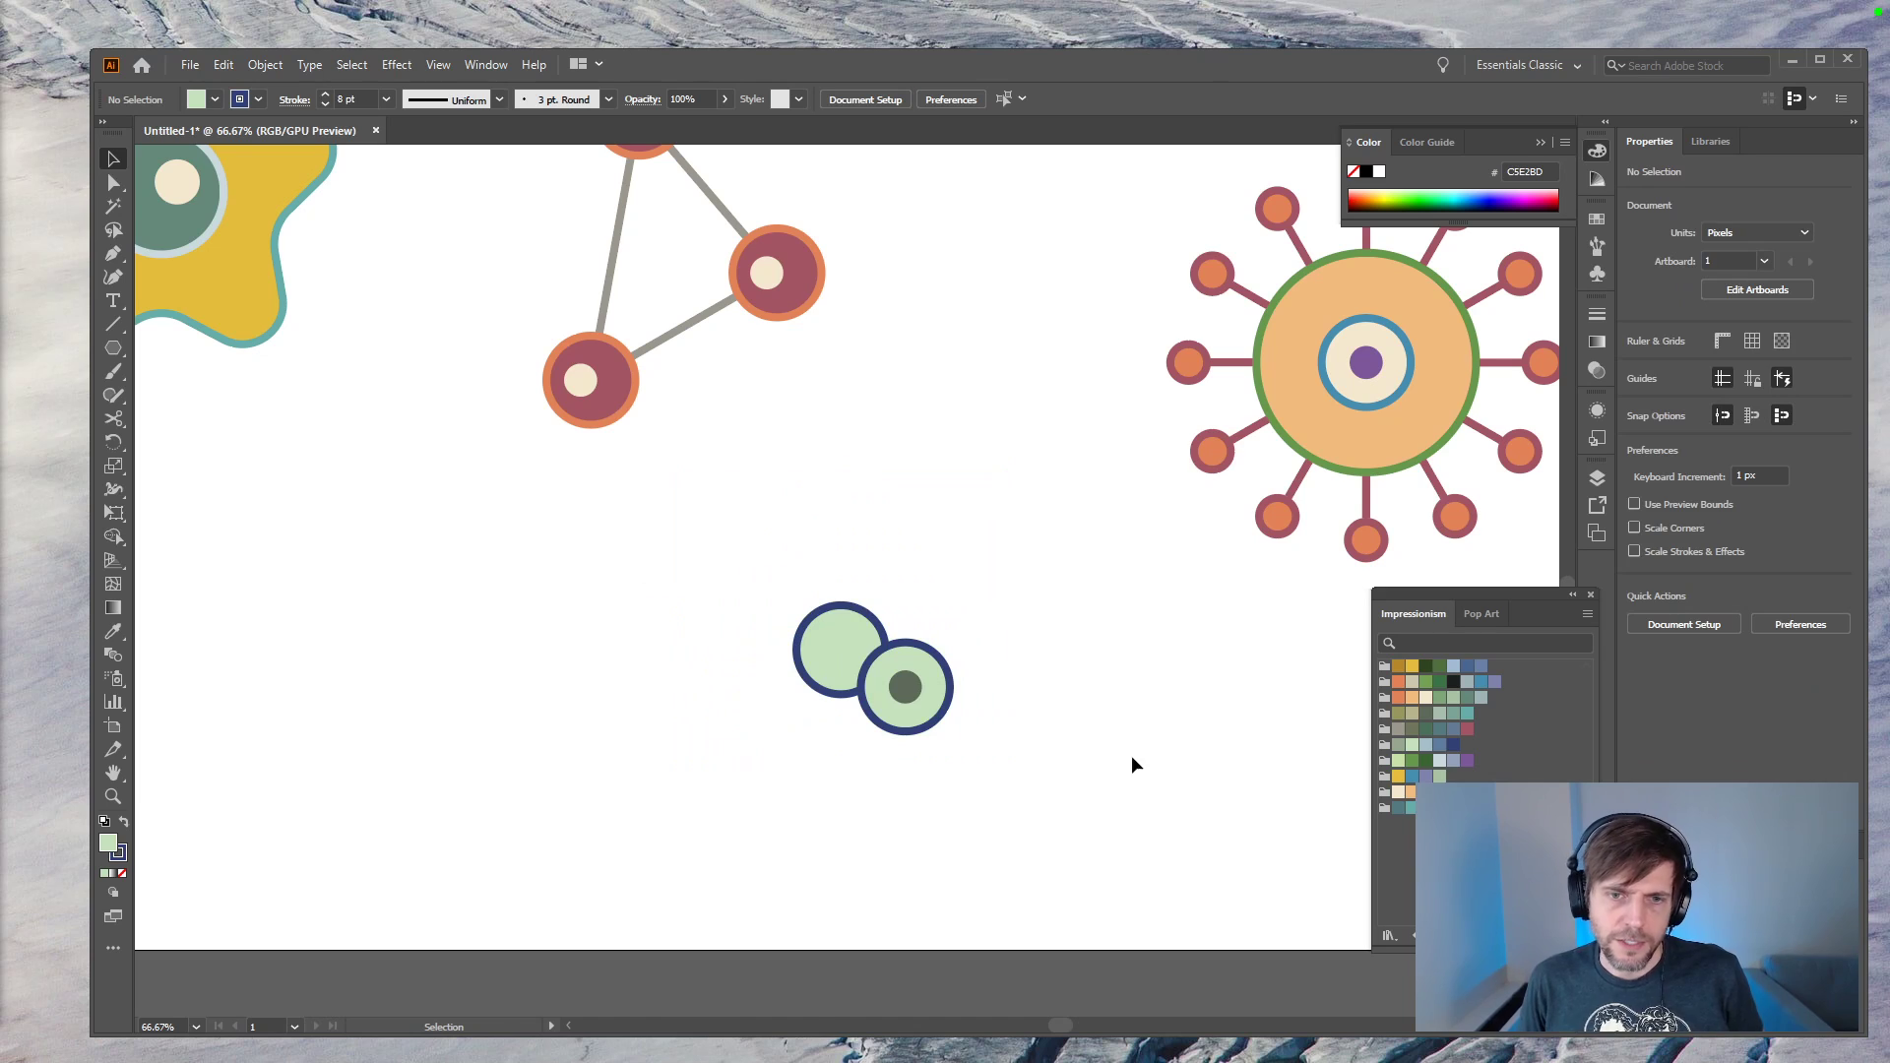
pyautogui.moveTo(924, 728); pyautogui.dragTo(920, 731)
pyautogui.press('Delete')
pyautogui.hotkey('ctrl', 'z')
pyautogui.hotkey('ctrl', 'z')
pyautogui.hotkey('ctrl', 'z')
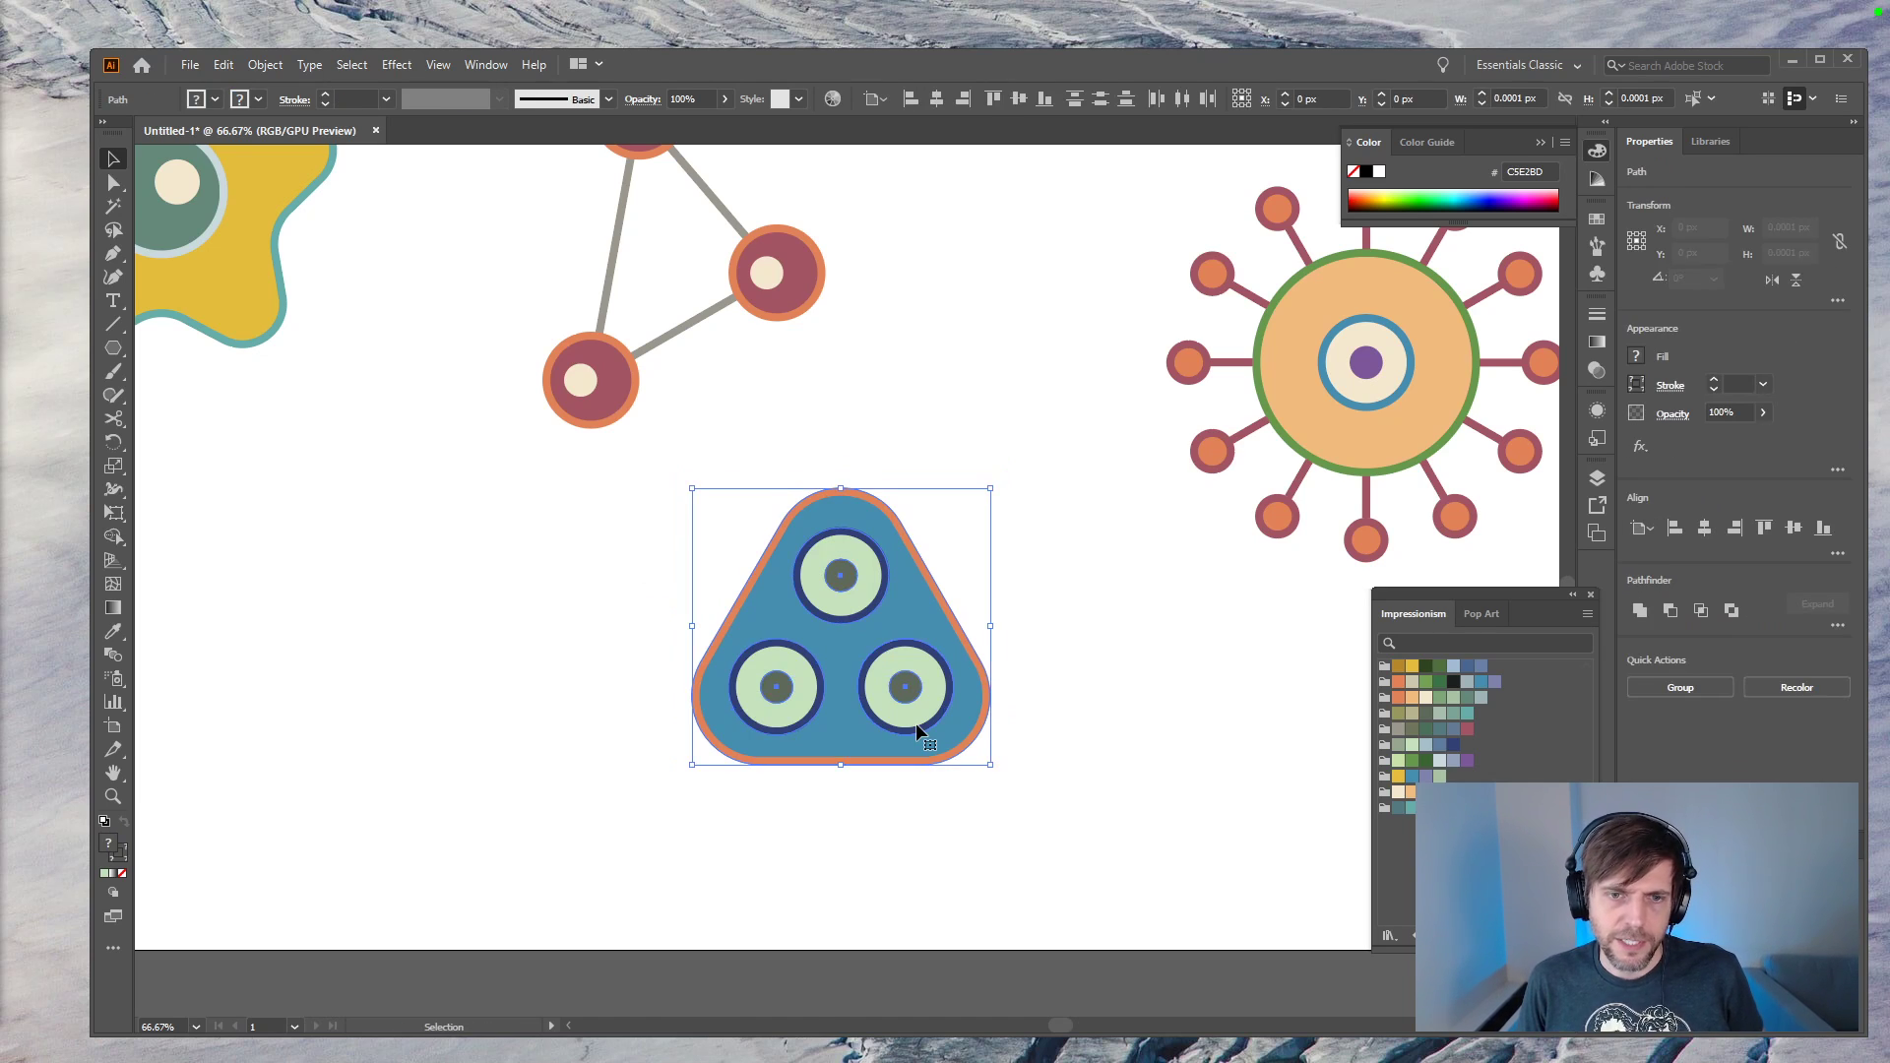
# Step: Send the blue rounded triangle to the back, behind all four green circles
pyautogui.click(1060, 691)
pyautogui.click(903, 624)
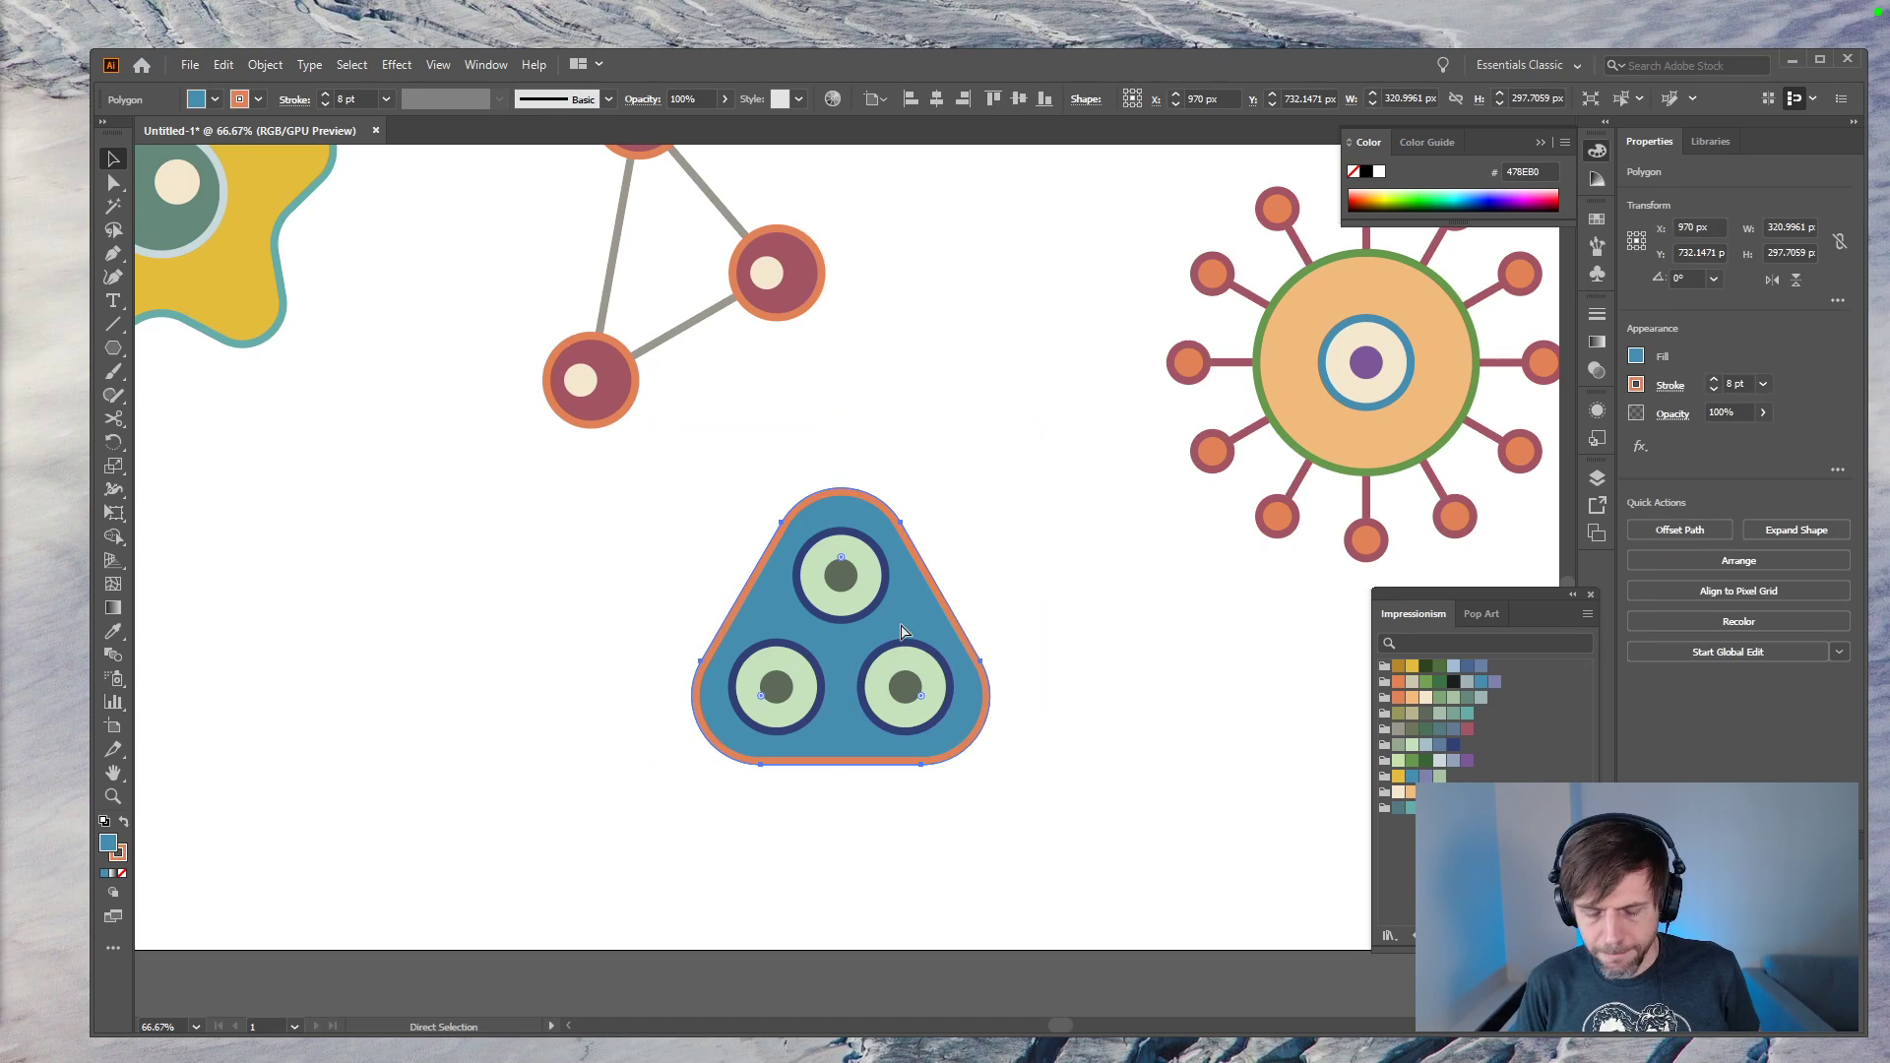
pyautogui.hotkey('ctrl', 'shift', '[')
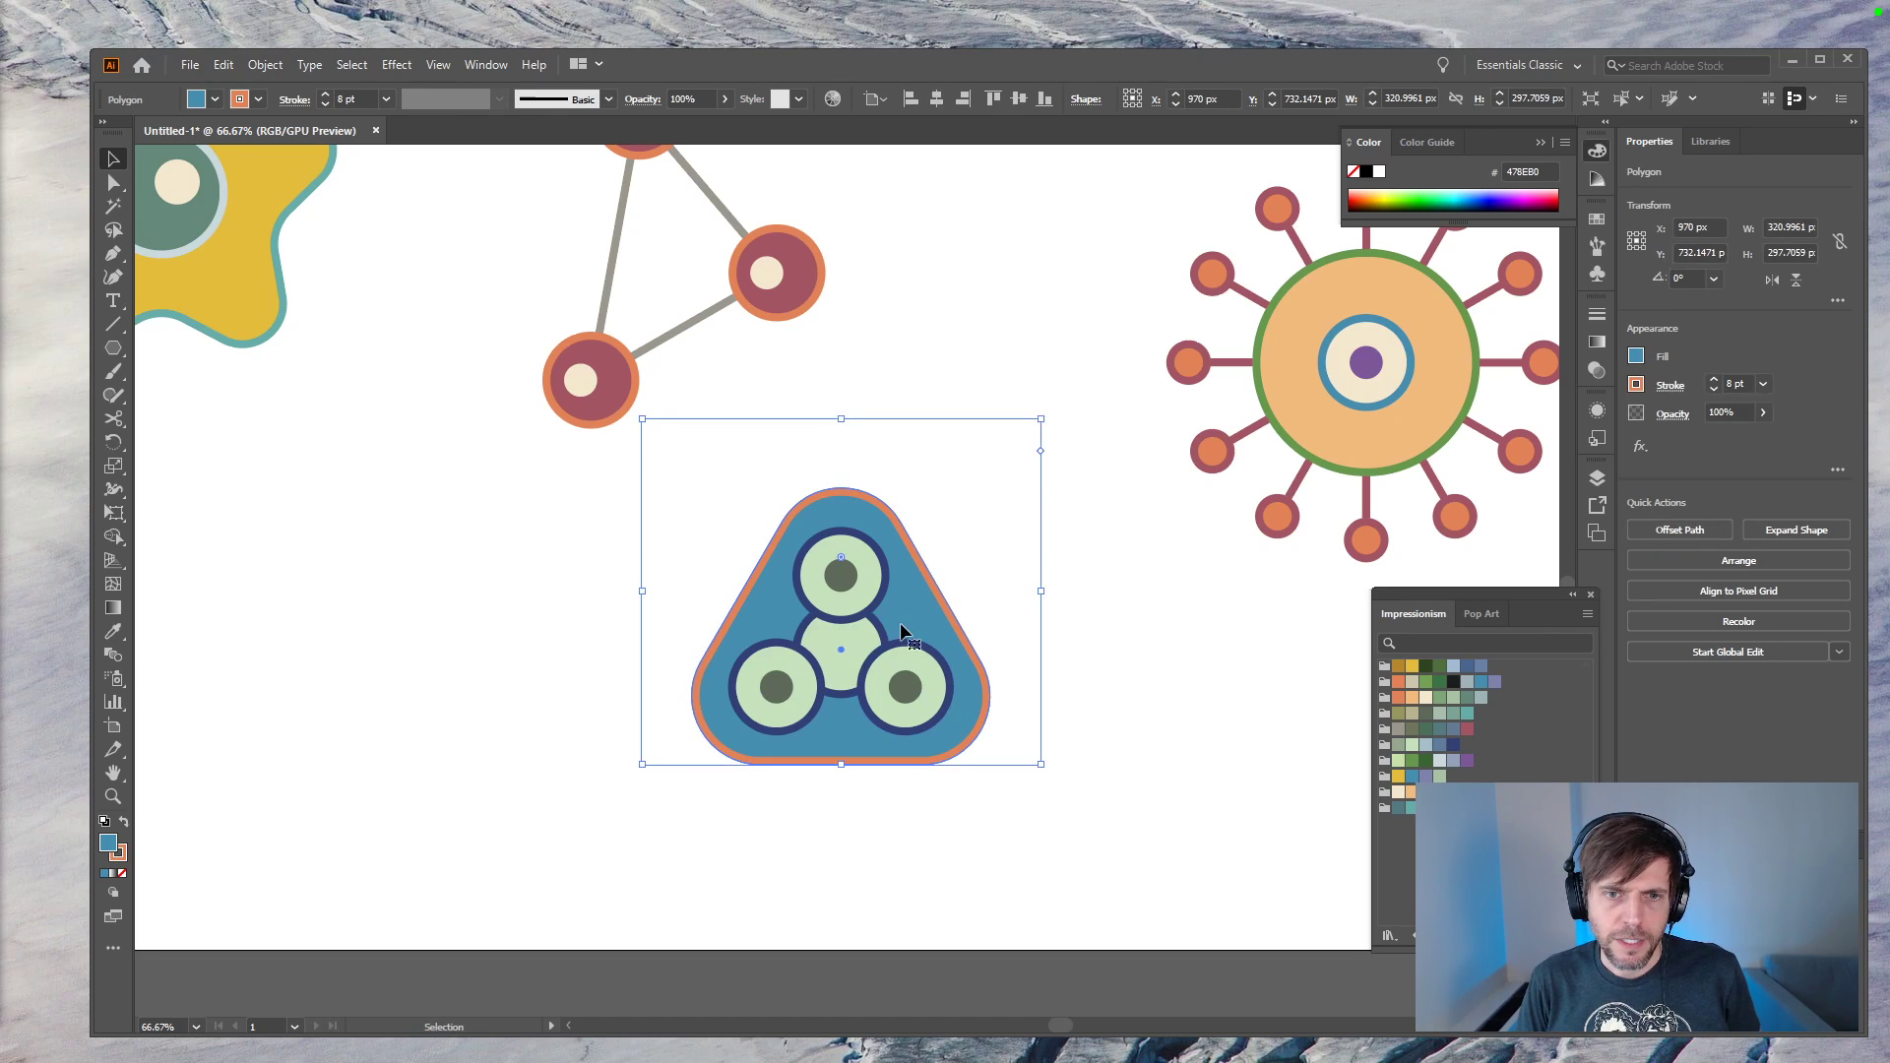
pyautogui.click(772, 346)
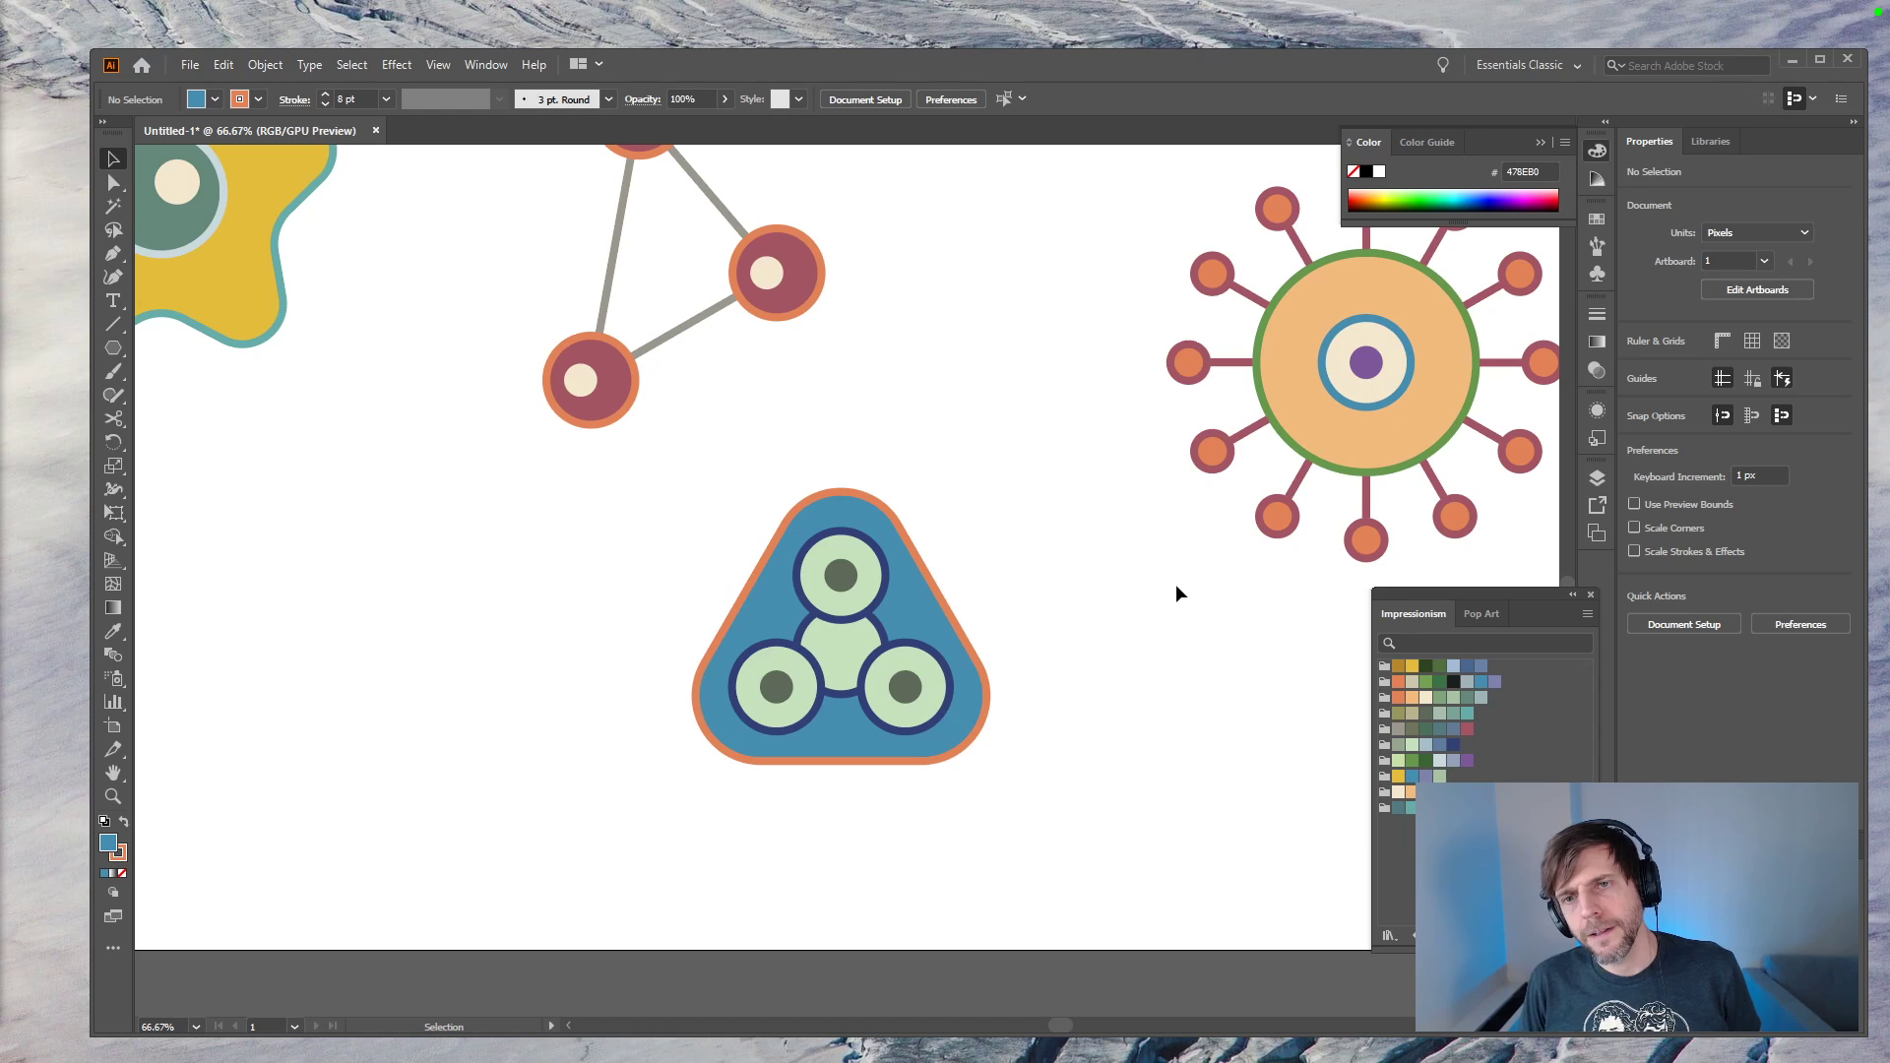
# Step: Move the complete triangle motif with its circles slightly down and to the right
pyautogui.moveTo(1038, 524); pyautogui.dragTo(660, 719)
pyautogui.moveTo(909, 620); pyautogui.dragTo(968, 707)
pyautogui.click(538, 630)
# Step: Draw a 192 px circle beside the triangle motif and convert its left and right anchor points to corners
pyautogui.moveTo(114, 345); pyautogui.dragTo(171, 392)
pyautogui.moveTo(442, 607); pyautogui.dragTo(621, 785)
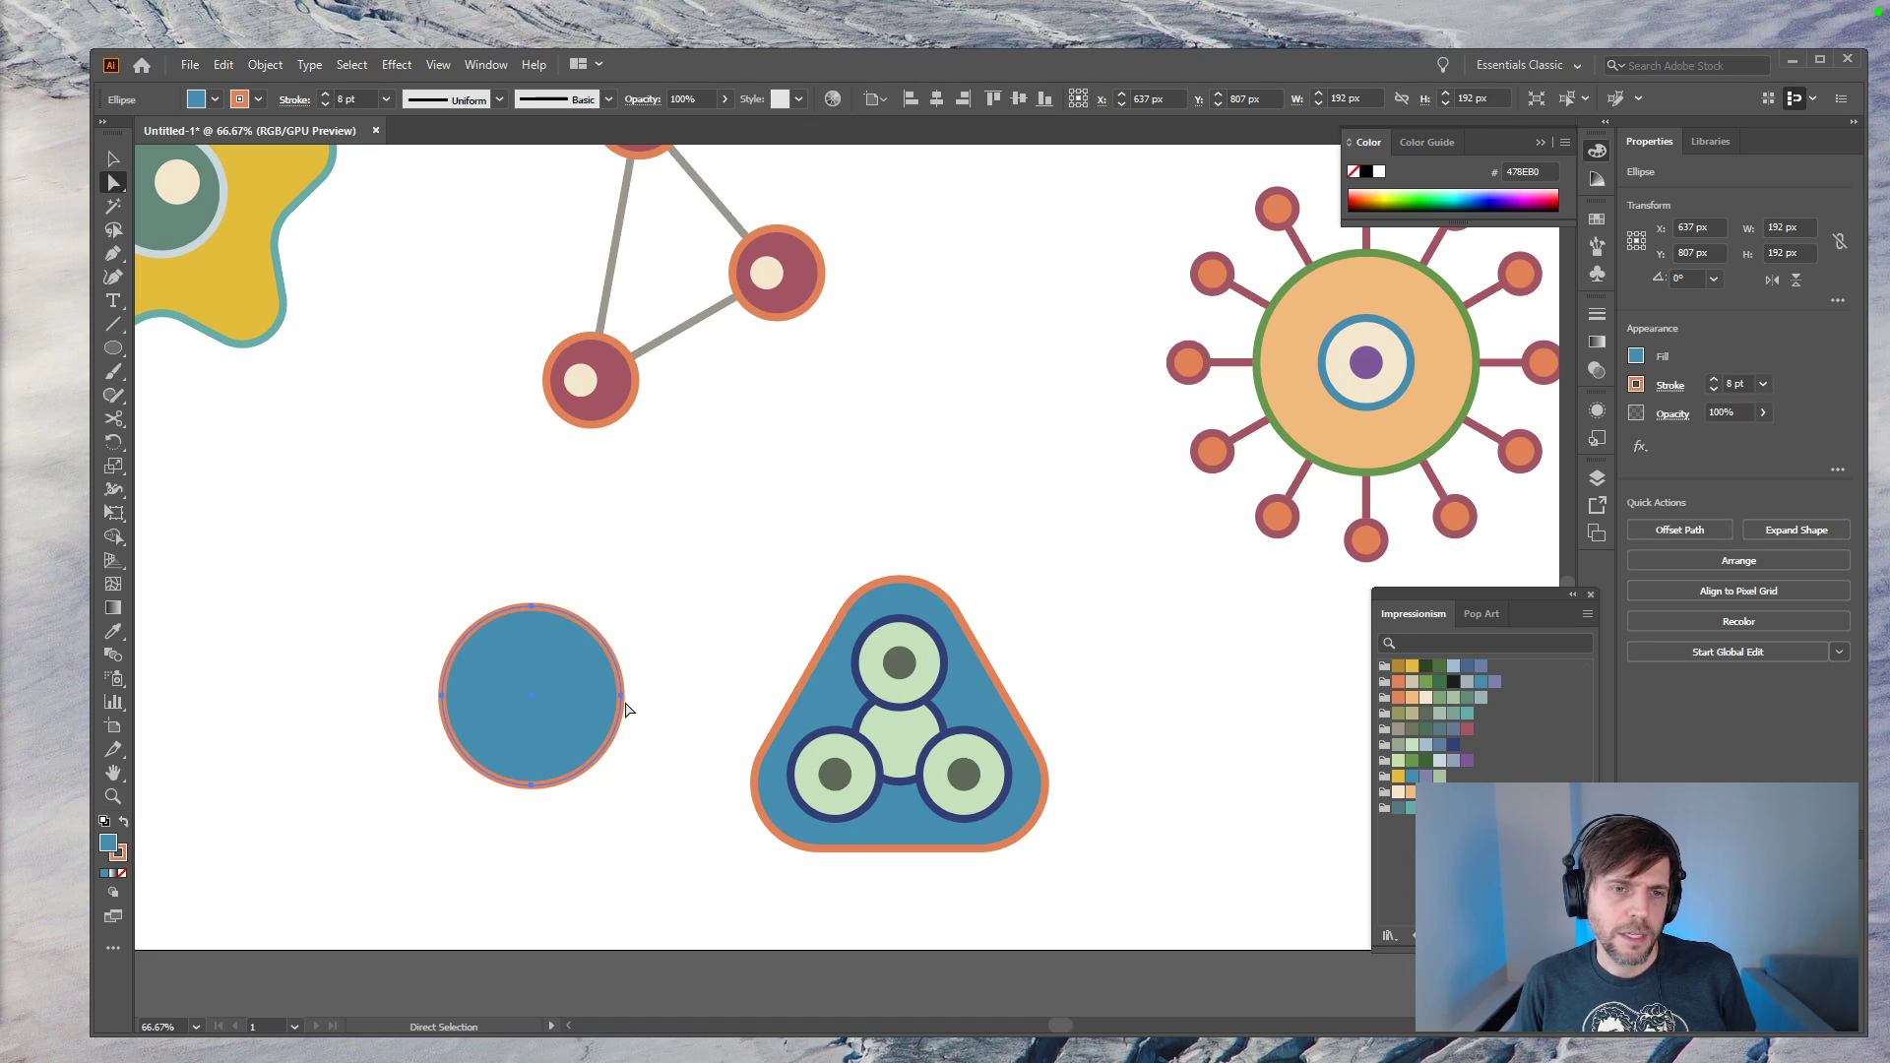
pyautogui.press('p')
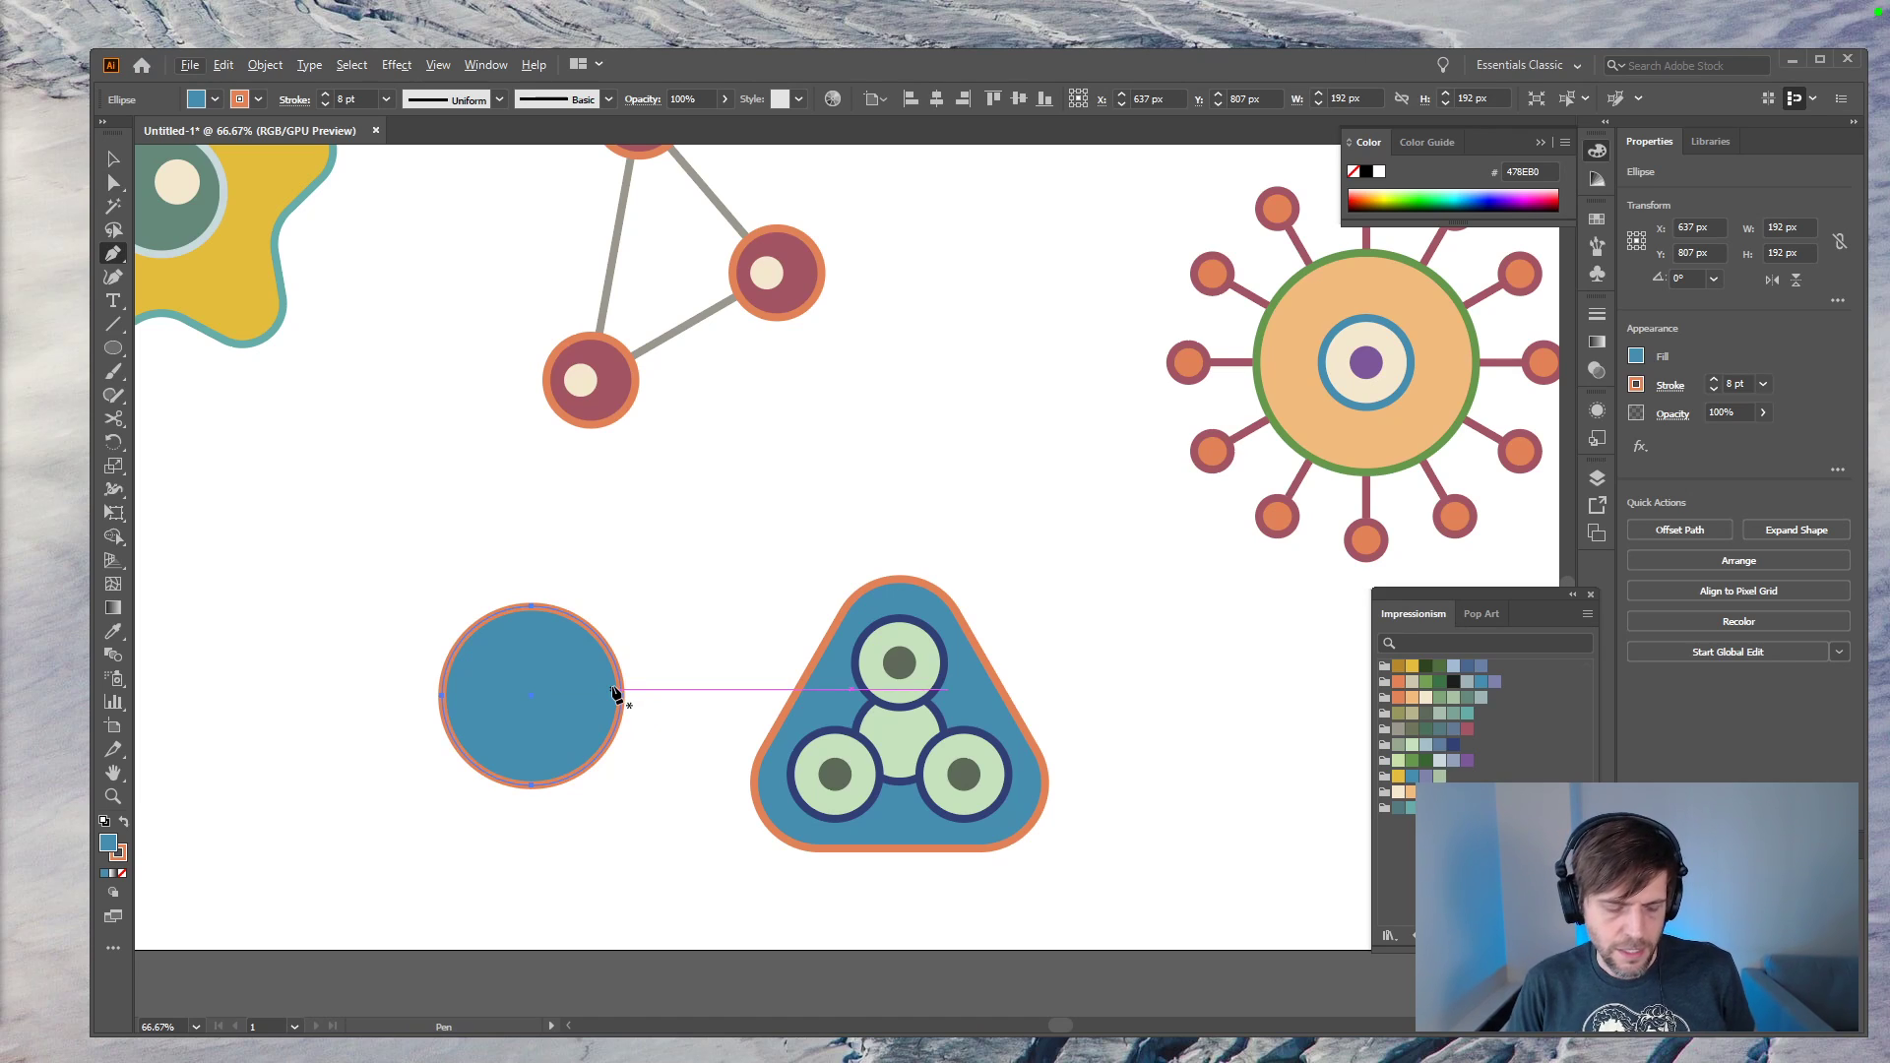
pyautogui.keyDown('alt'); pyautogui.click(621, 695); pyautogui.keyUp('alt')
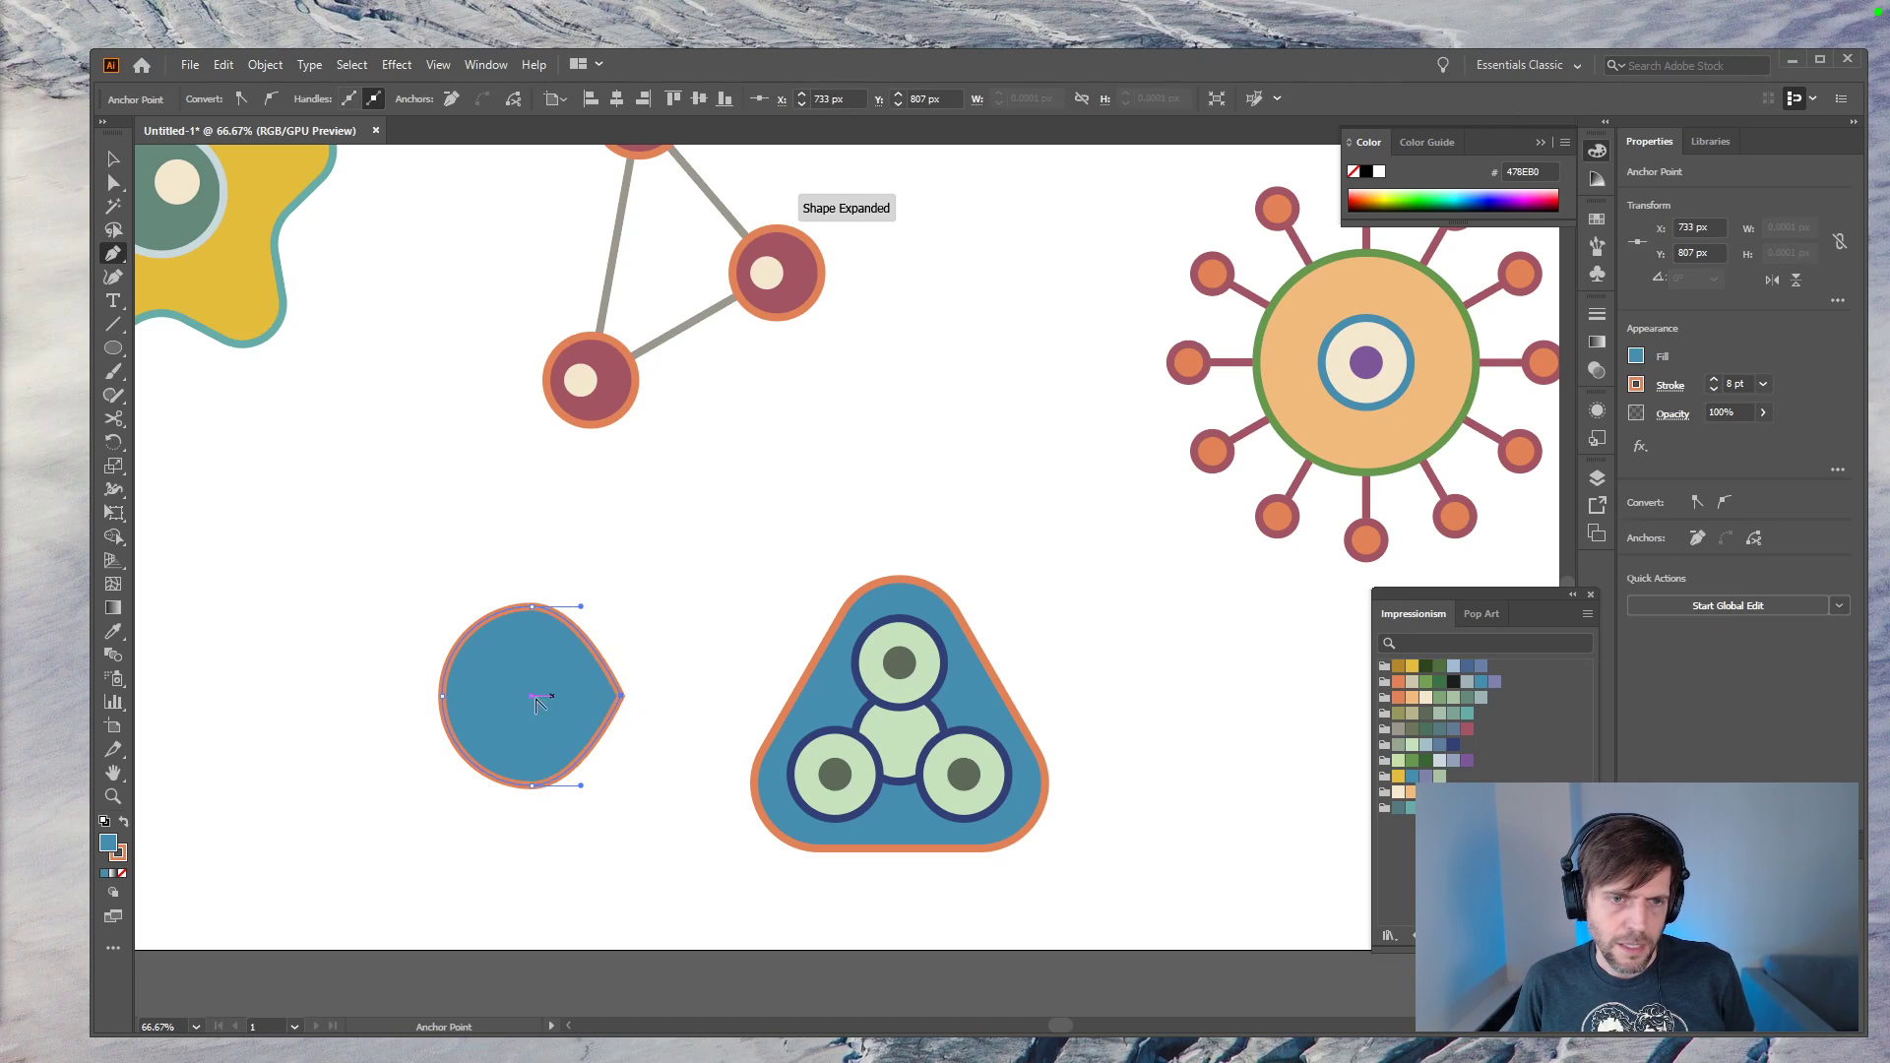
pyautogui.keyDown('alt'); pyautogui.click(442, 695); pyautogui.keyUp('alt')
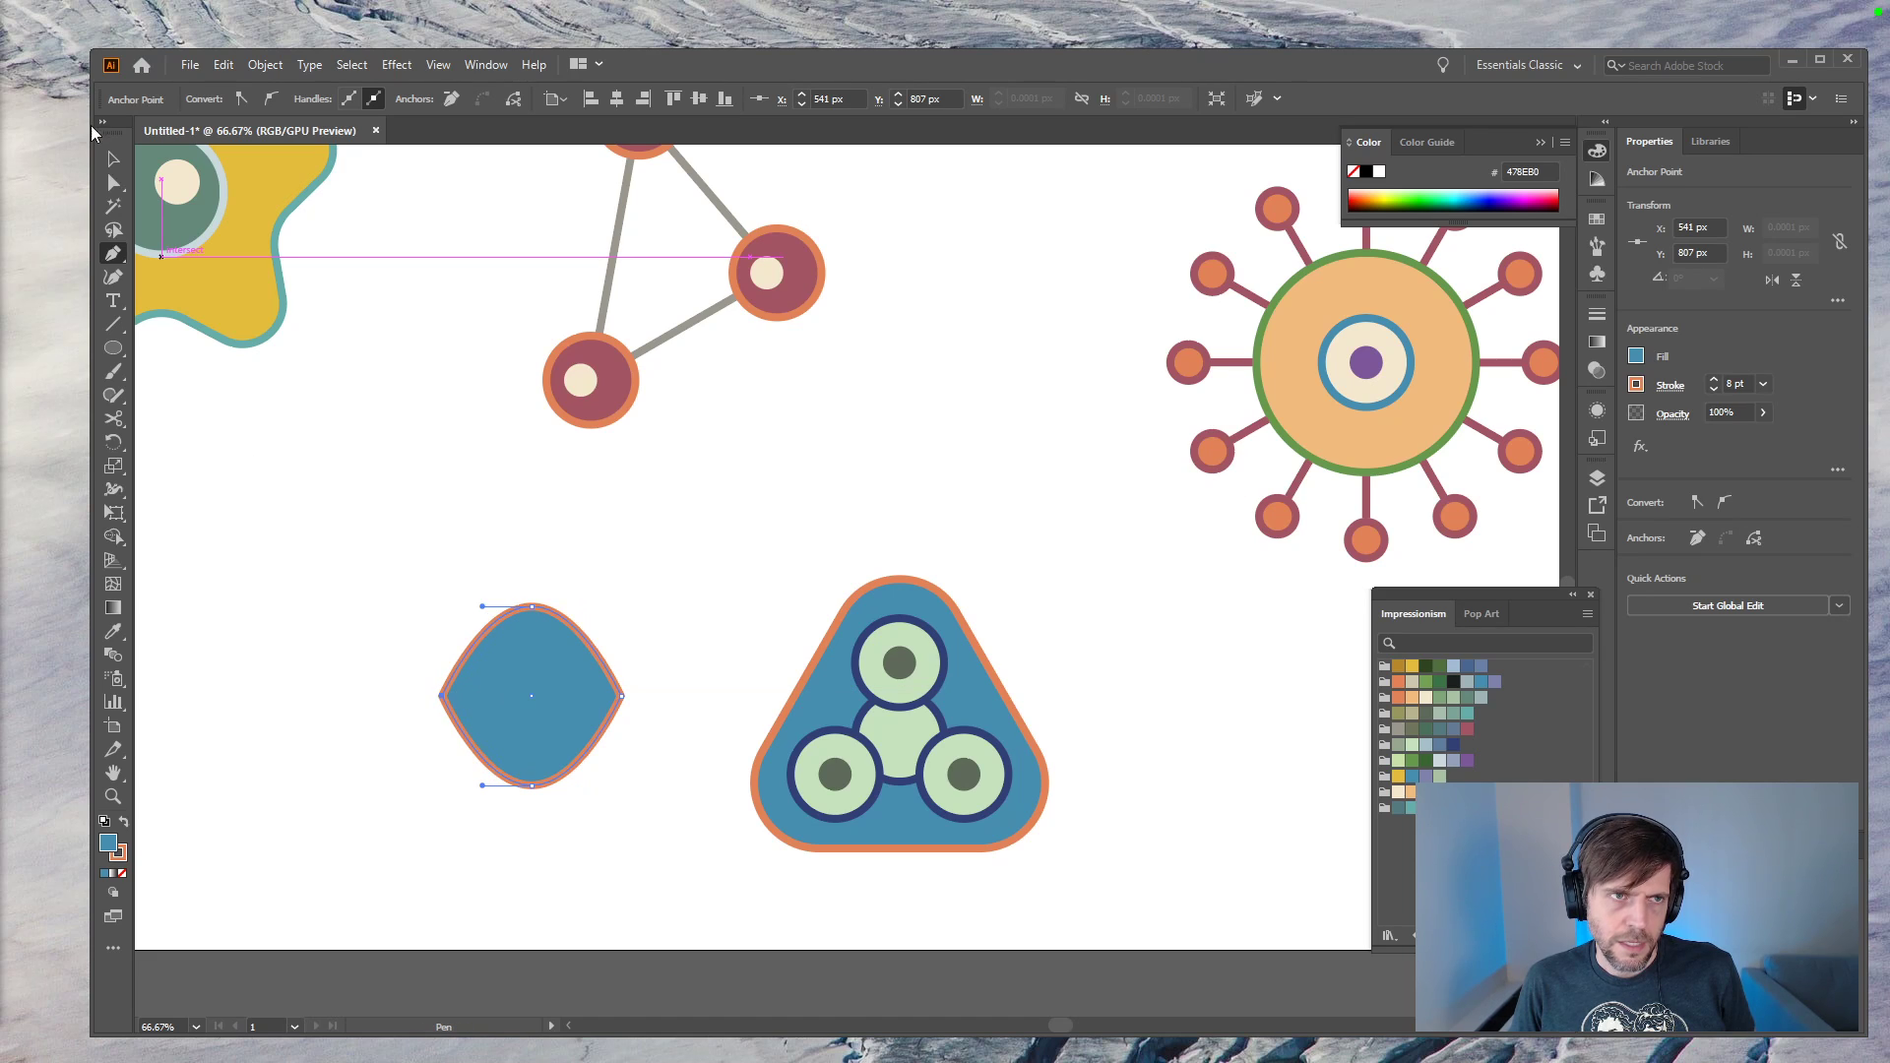
# Step: Flatten the pointed shape to a 192 by 64 px leaf and rotate it 90° to stand upright
pyautogui.click(109, 161)
pyautogui.moveTo(525, 607); pyautogui.dragTo(525, 726)
pyautogui.click(646, 657)
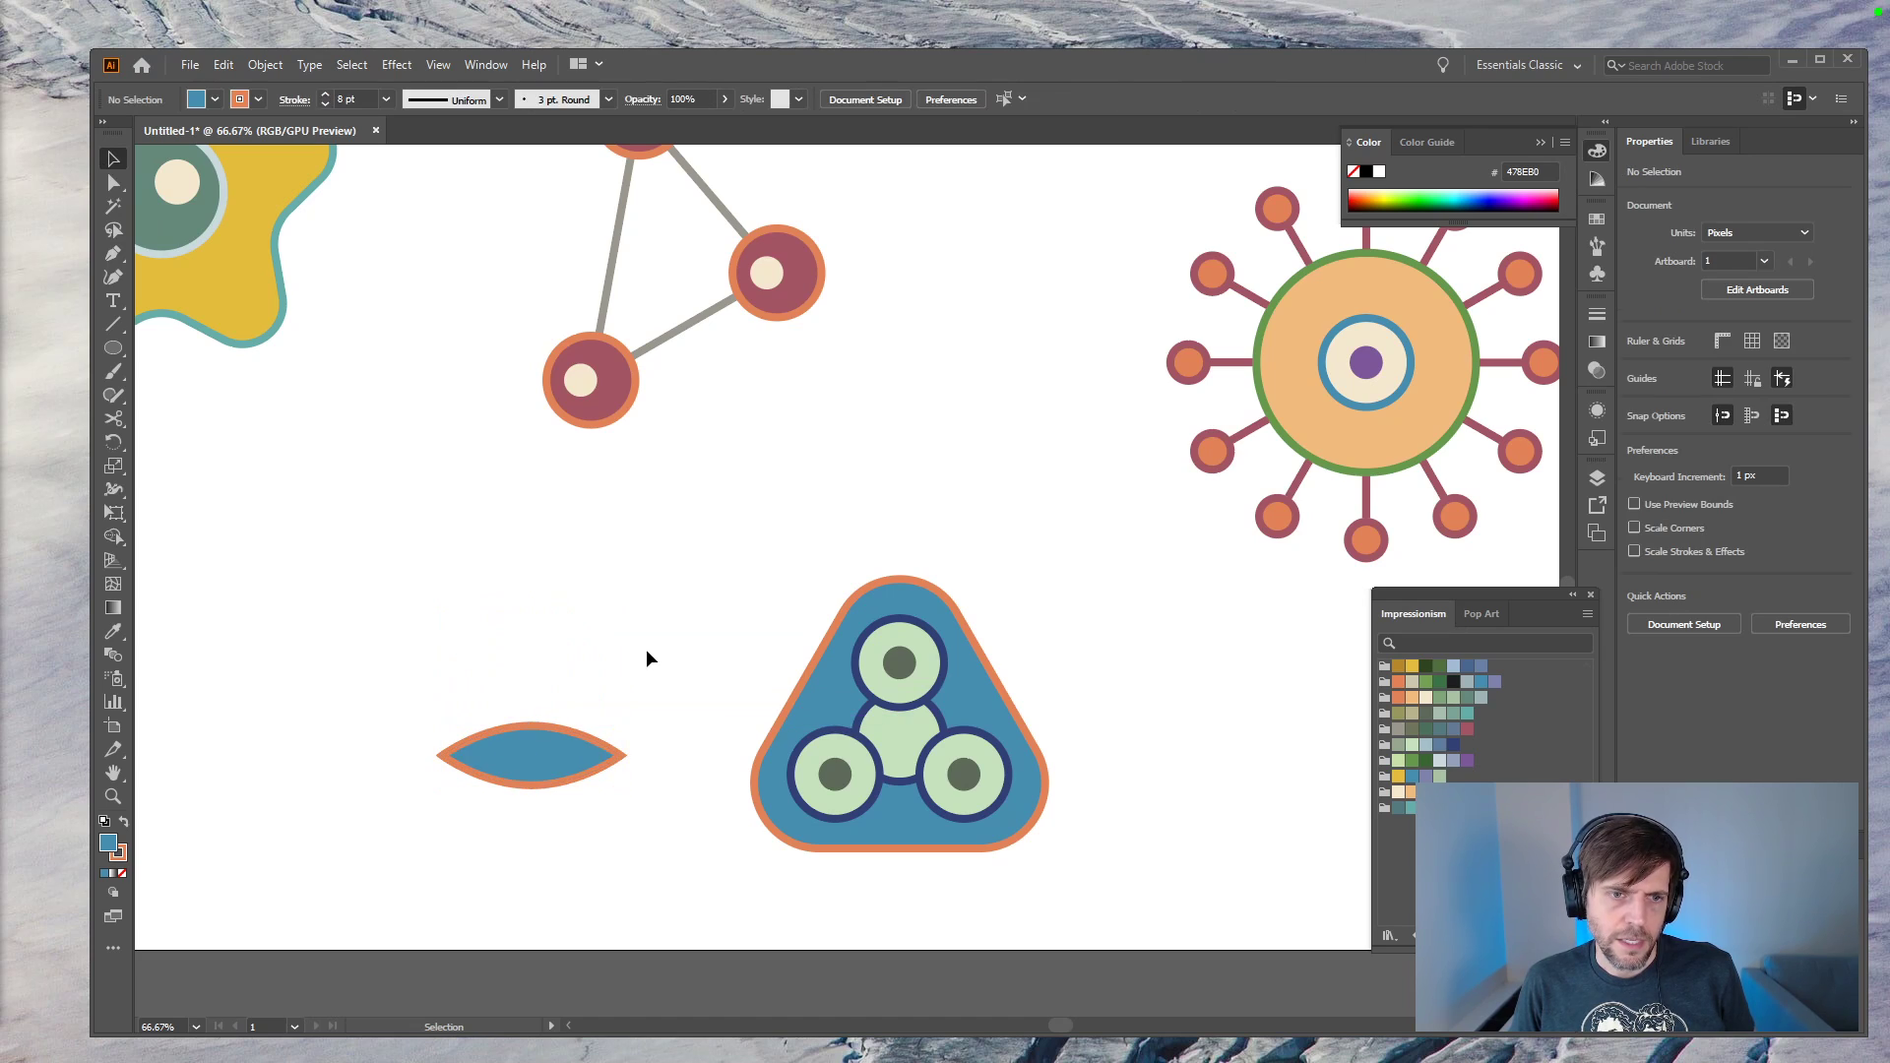
pyautogui.click(602, 756)
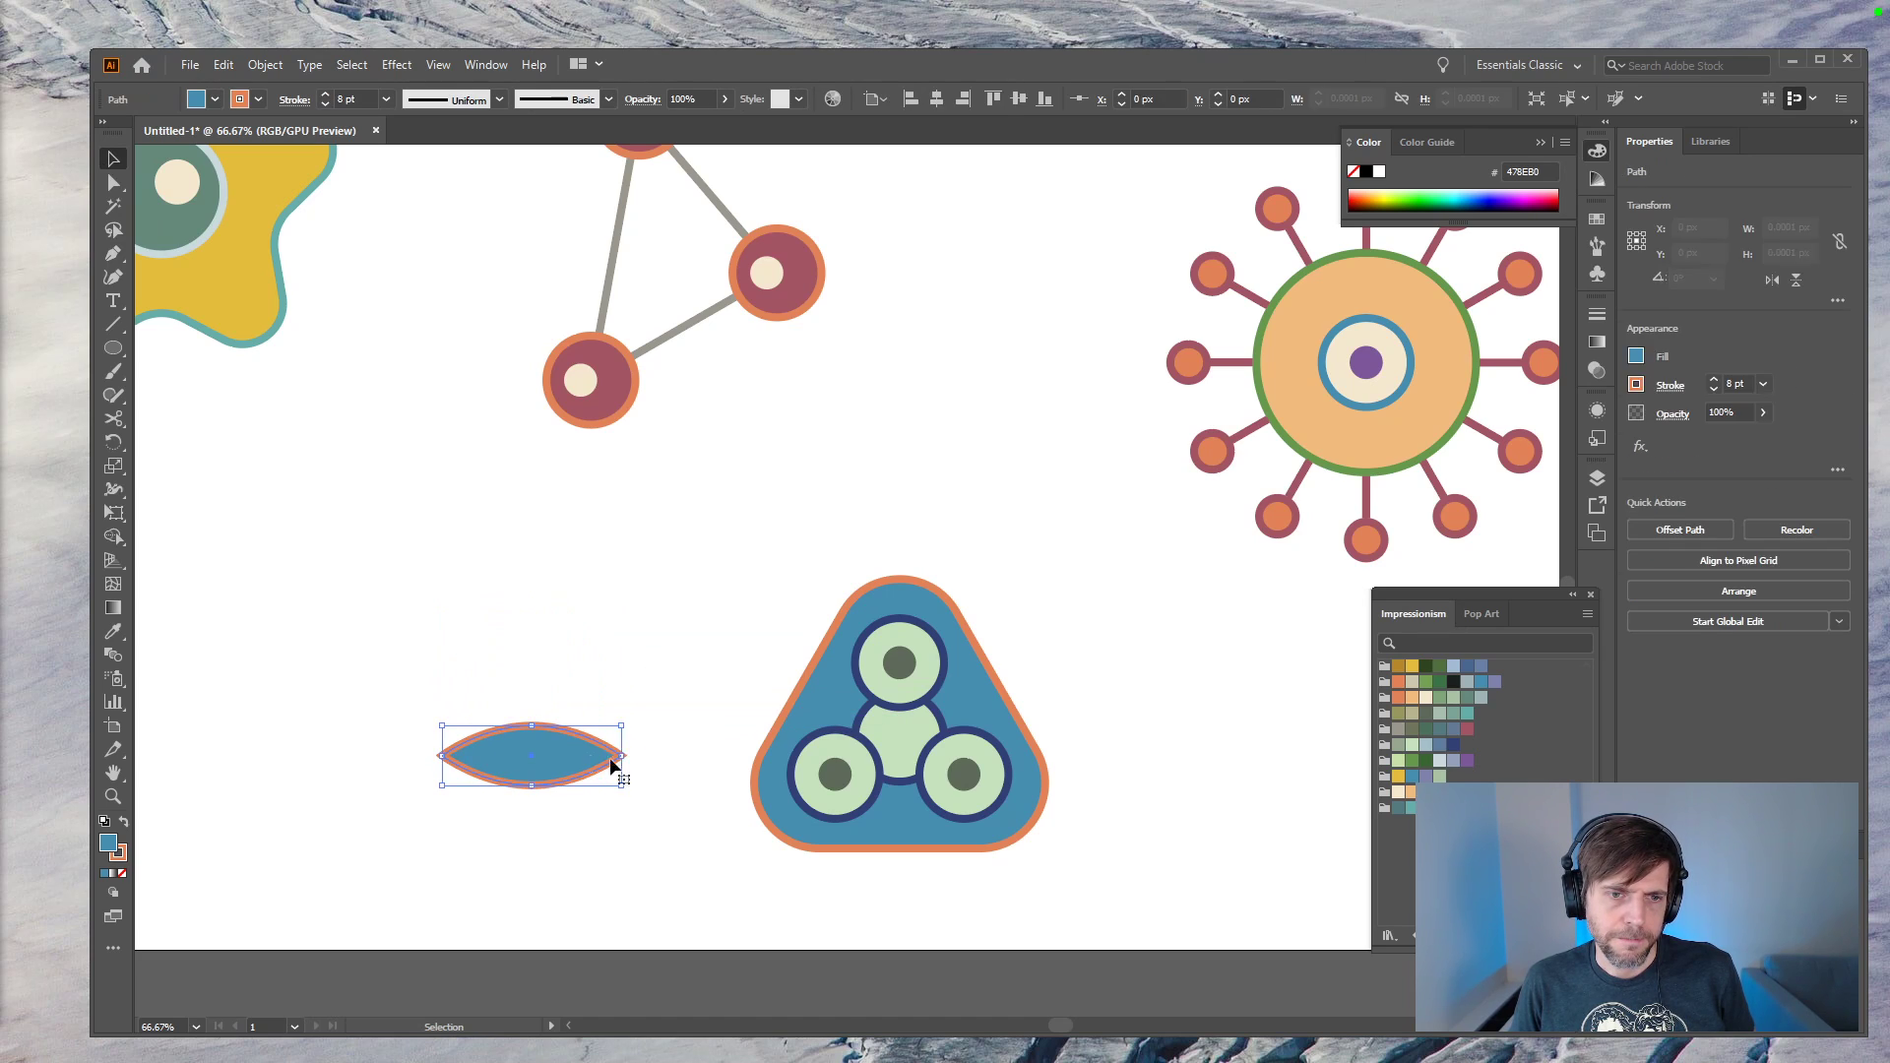
pyautogui.moveTo(633, 789); pyautogui.dragTo(508, 832)
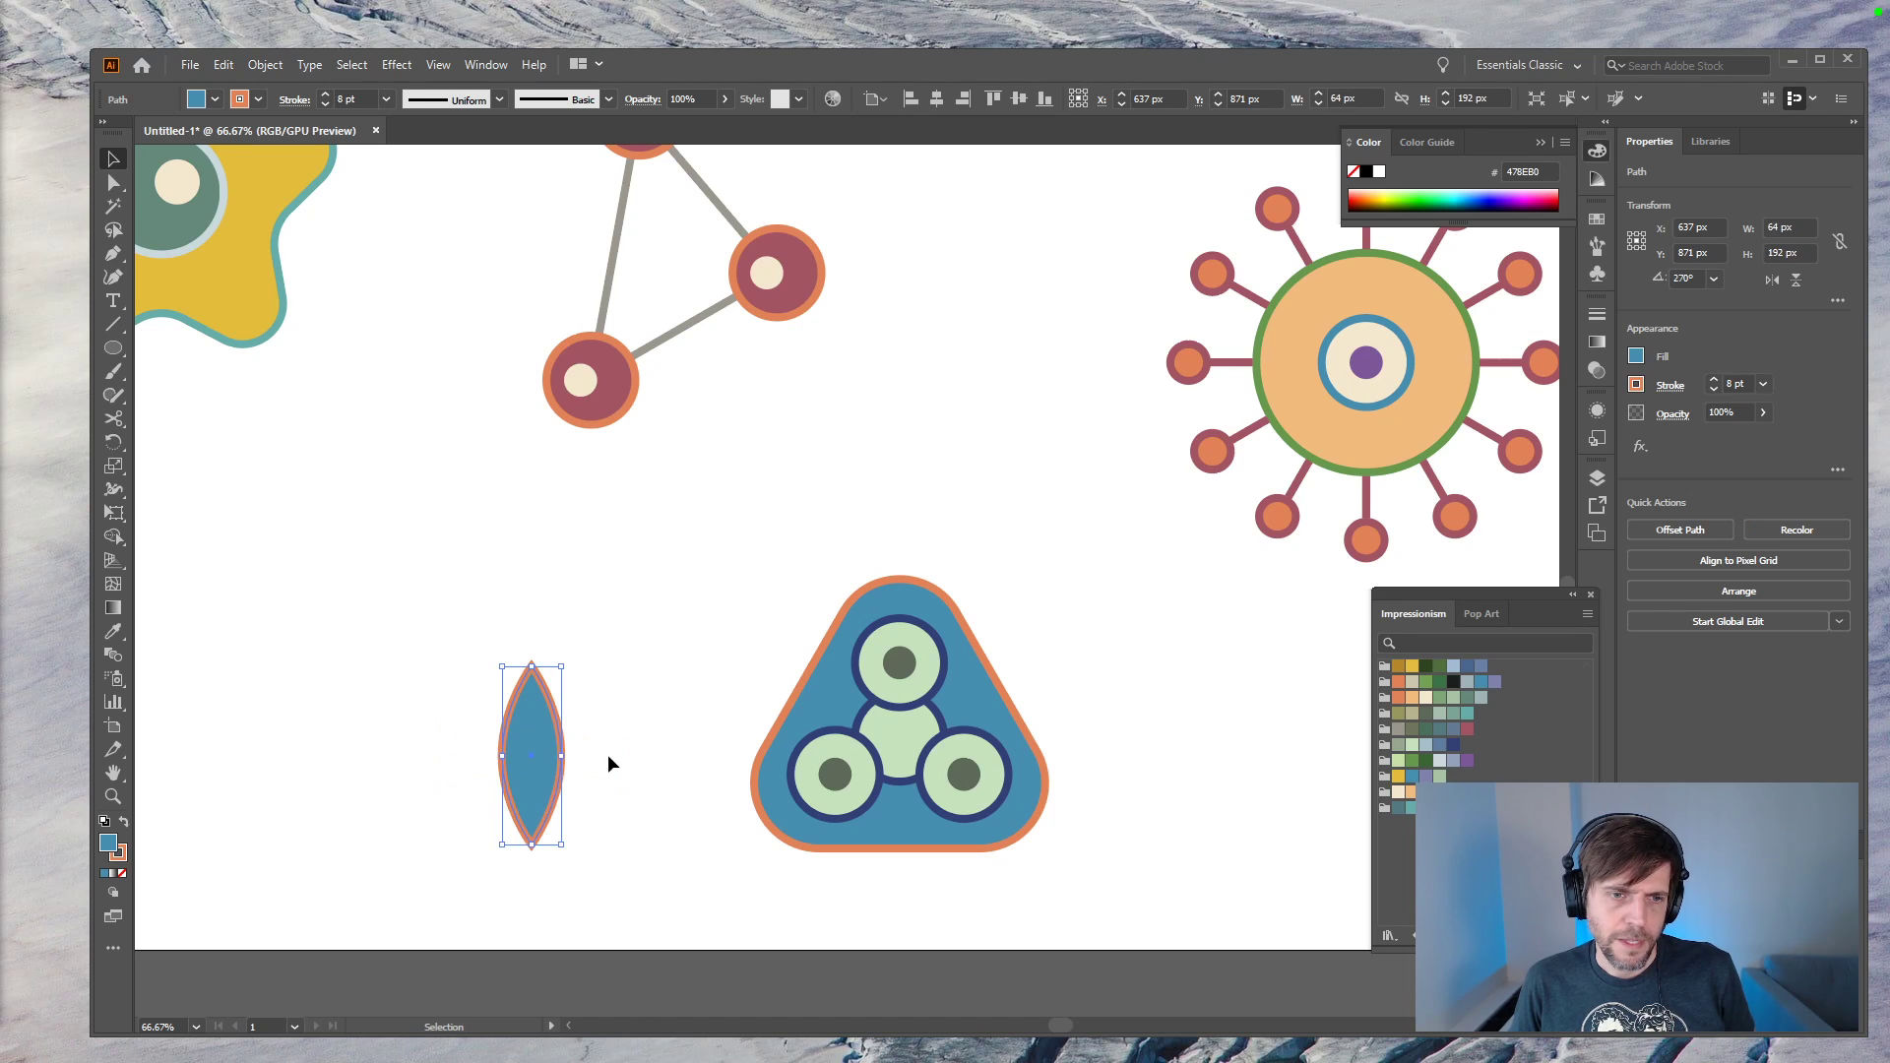
# Step: Move the leaf onto the rounded triangle's top corner at X 1033 px, Y 614 px, and send it to the back
pyautogui.click(600, 764)
pyautogui.moveTo(540, 759); pyautogui.dragTo(905, 522)
pyautogui.hotkey('ctrl', 'shift', '[')
pyautogui.click(1002, 494)
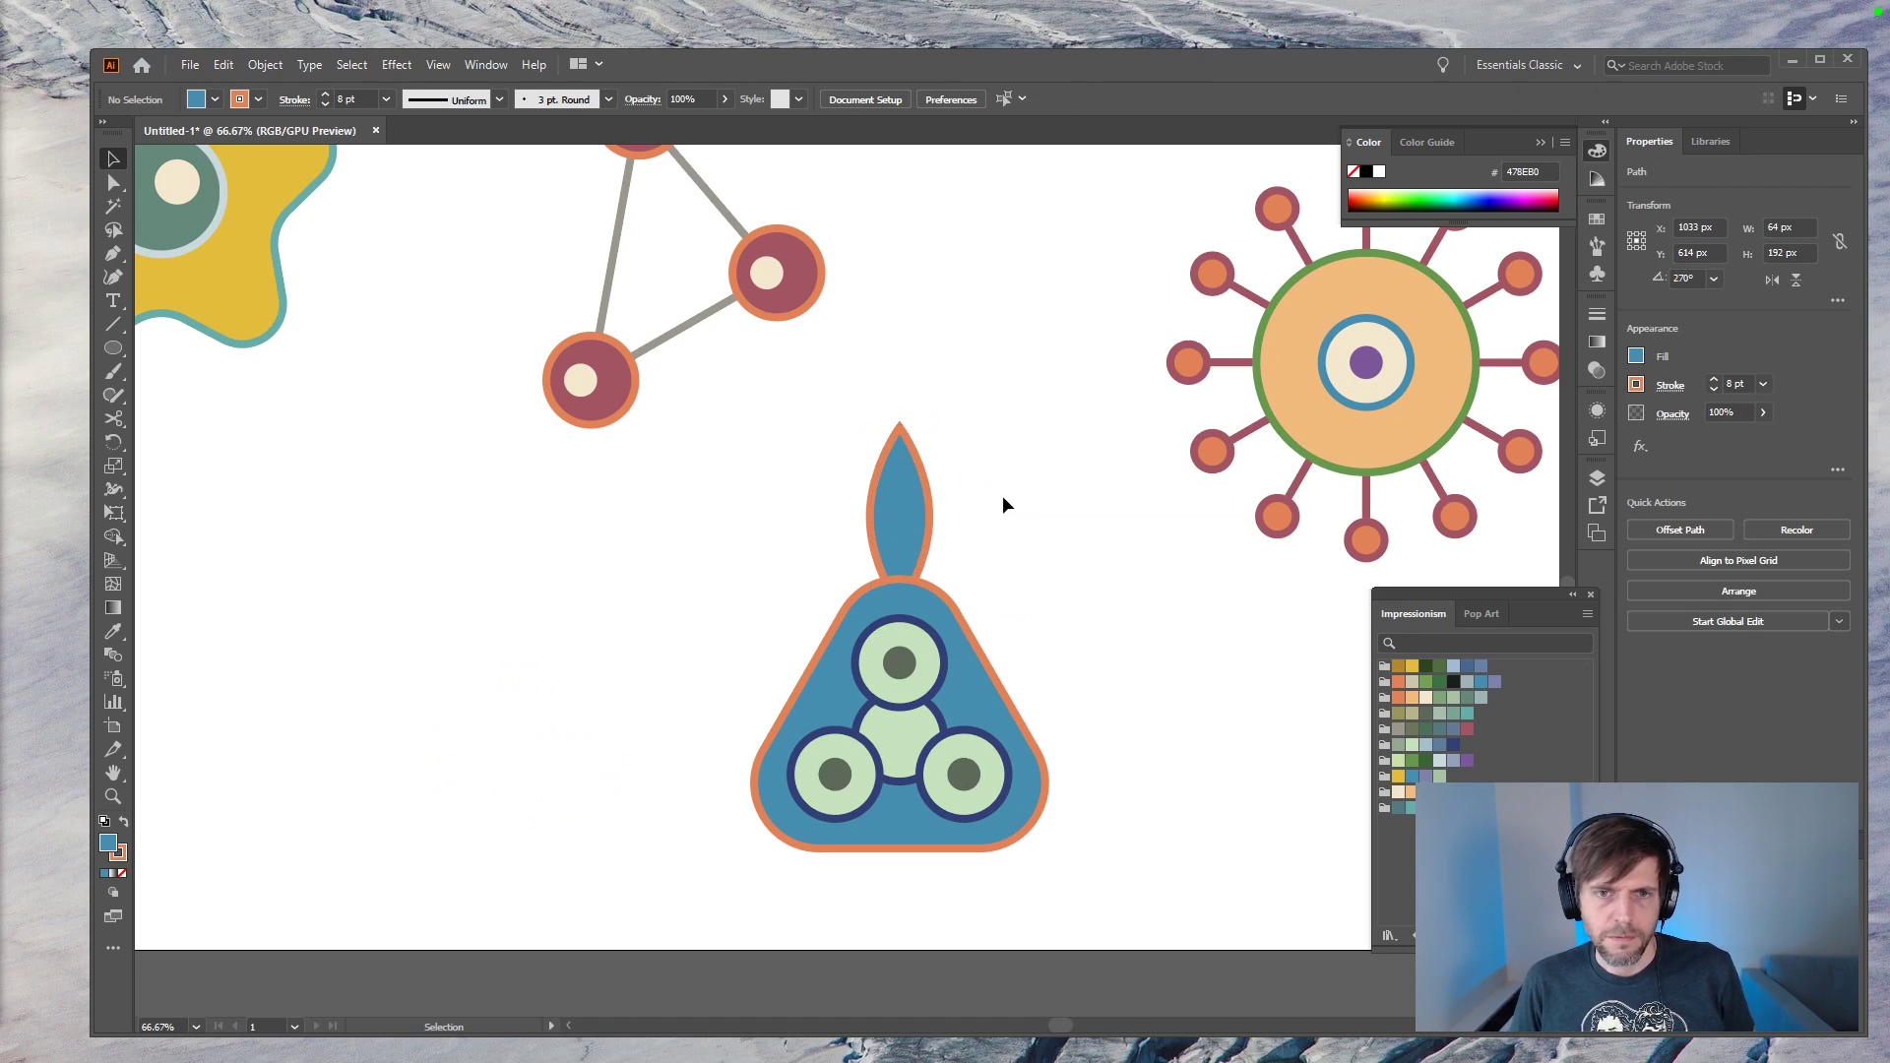
# Step: Recolour the leaf above the rounded triangle with the light orange Impressionism swatch as fill and the periwinkle one as stroke
pyautogui.click(917, 520)
pyautogui.click(1426, 713)
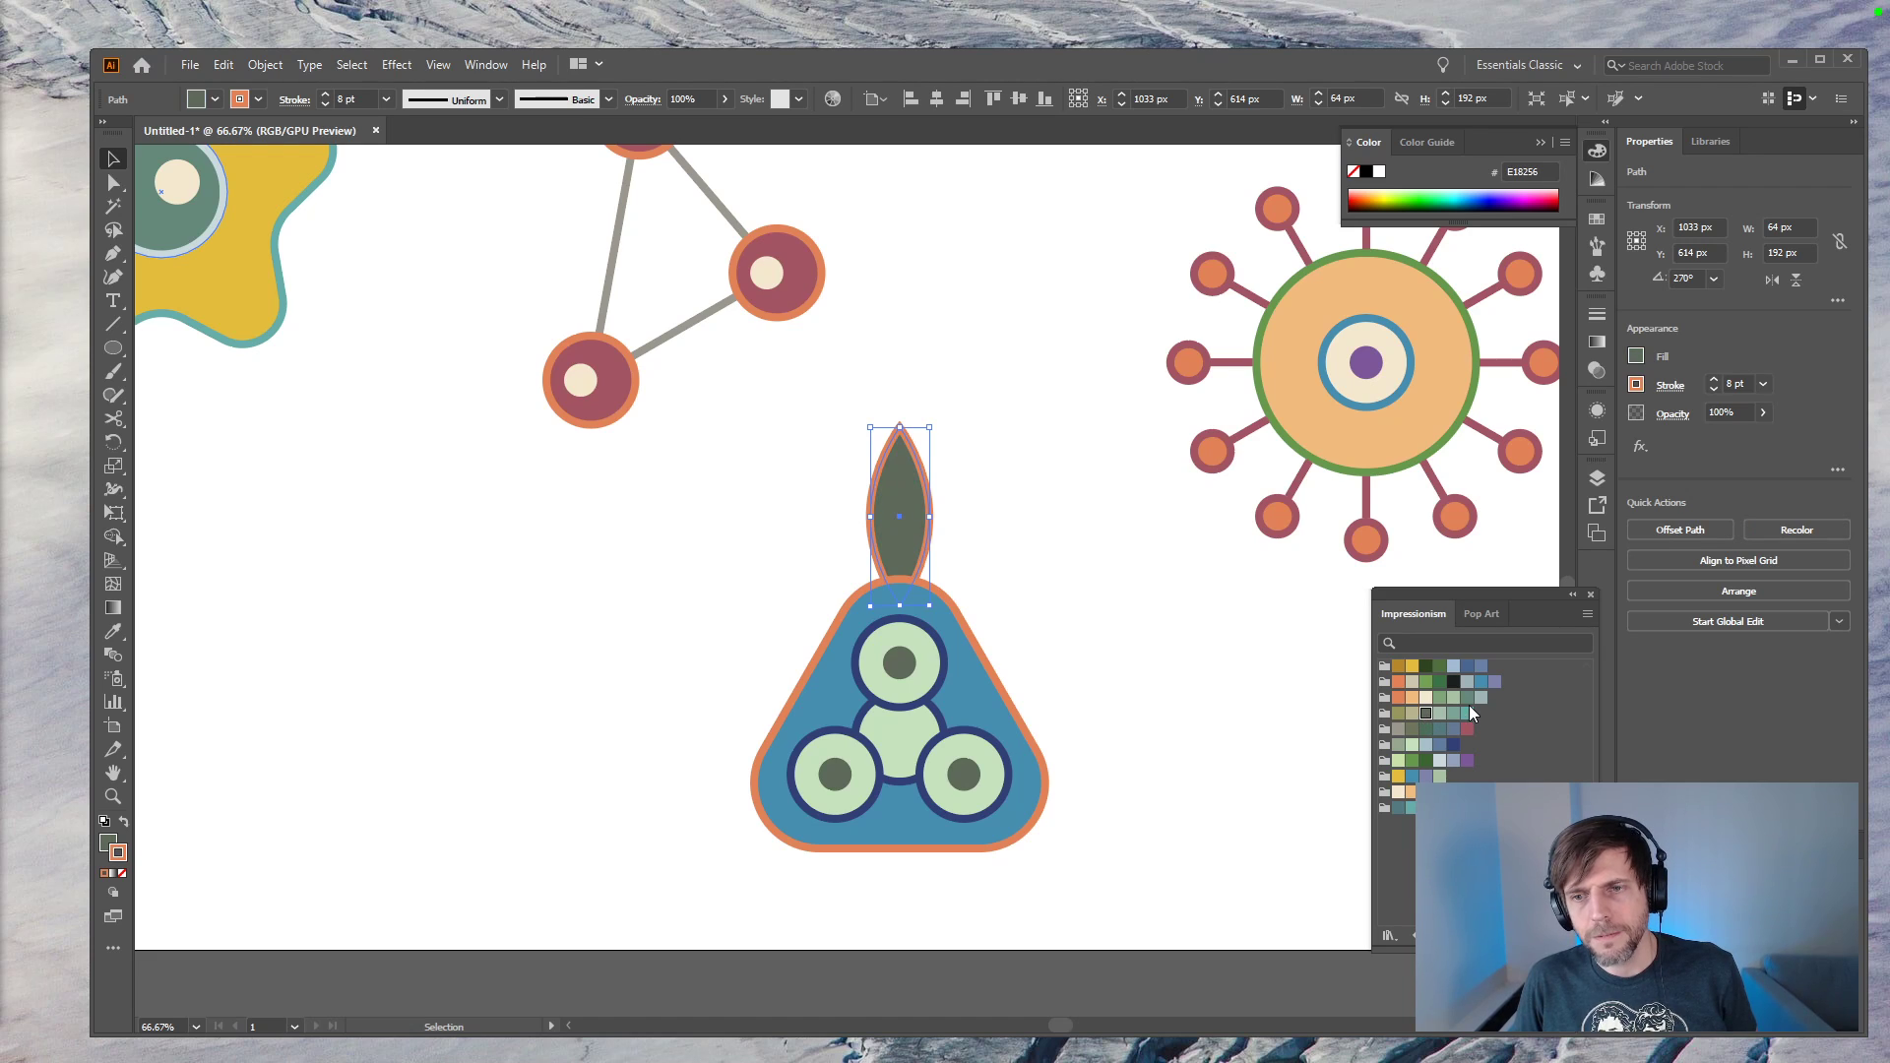
pyautogui.click(1482, 681)
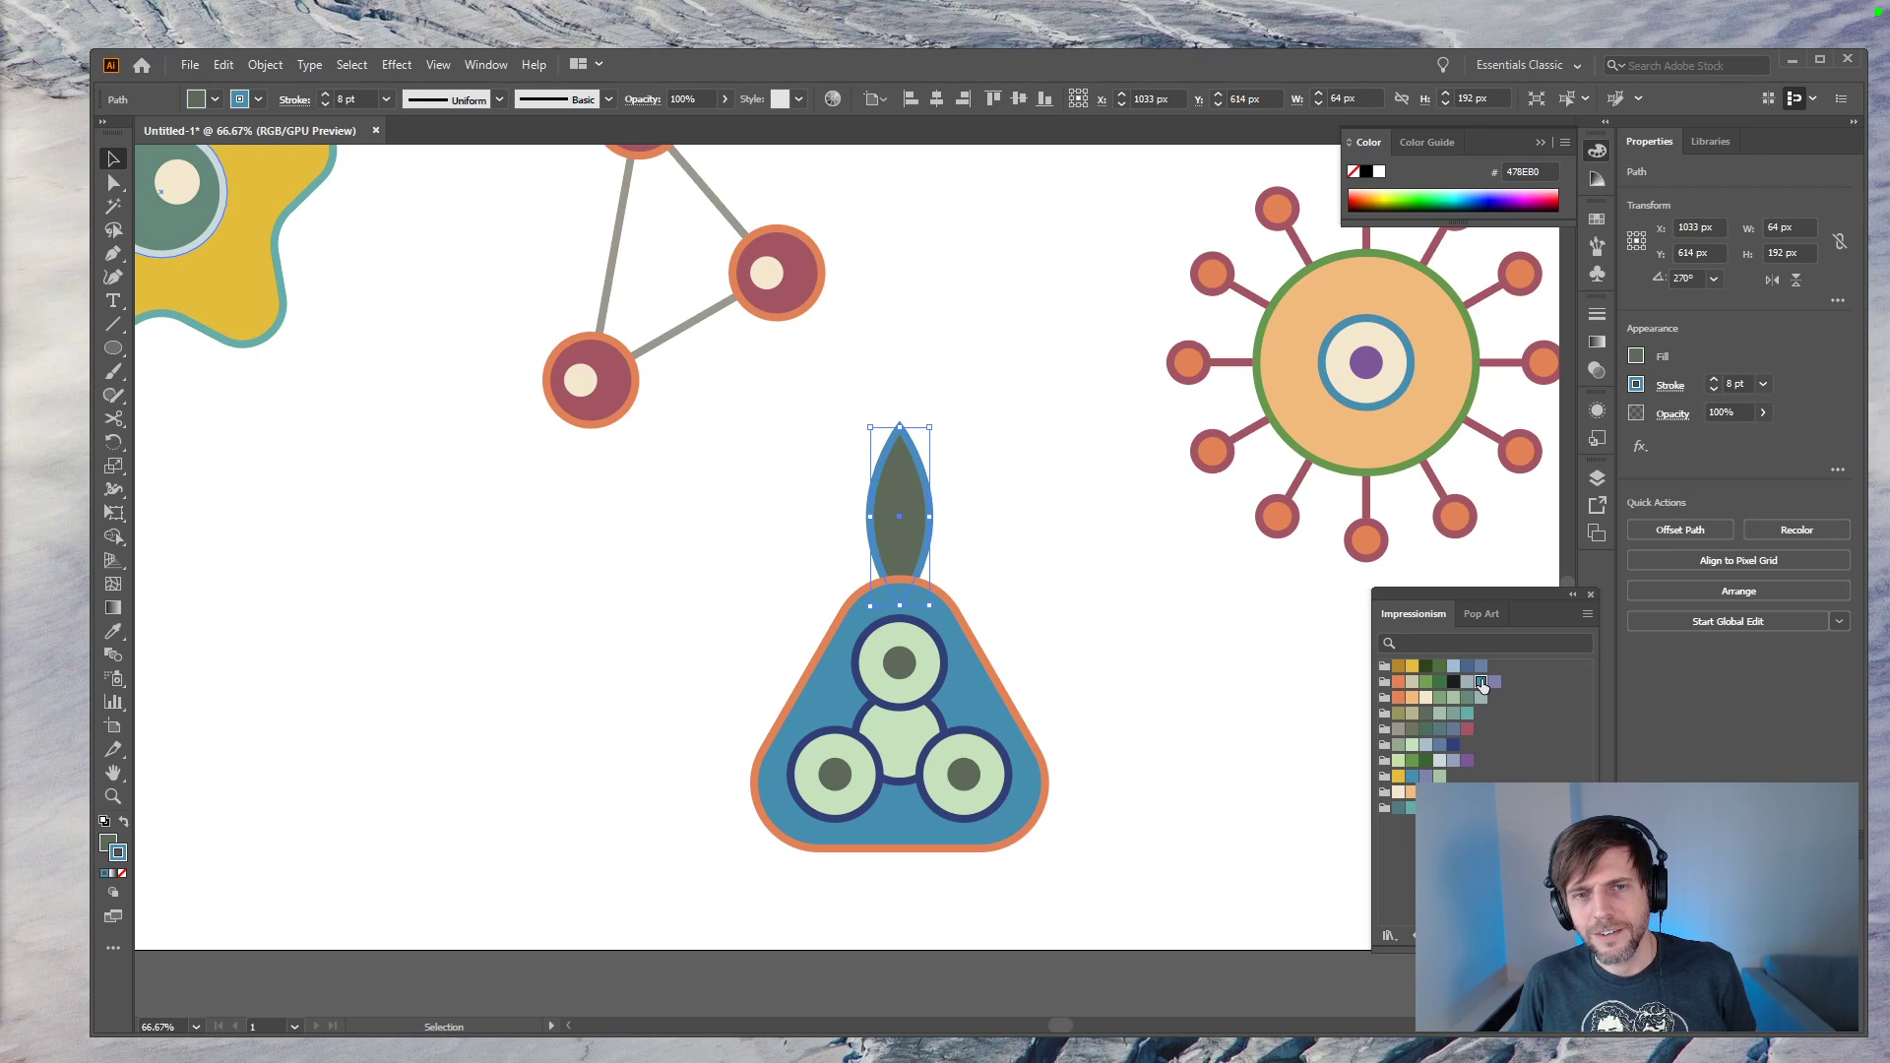
pyautogui.click(1495, 681)
pyautogui.press('x')
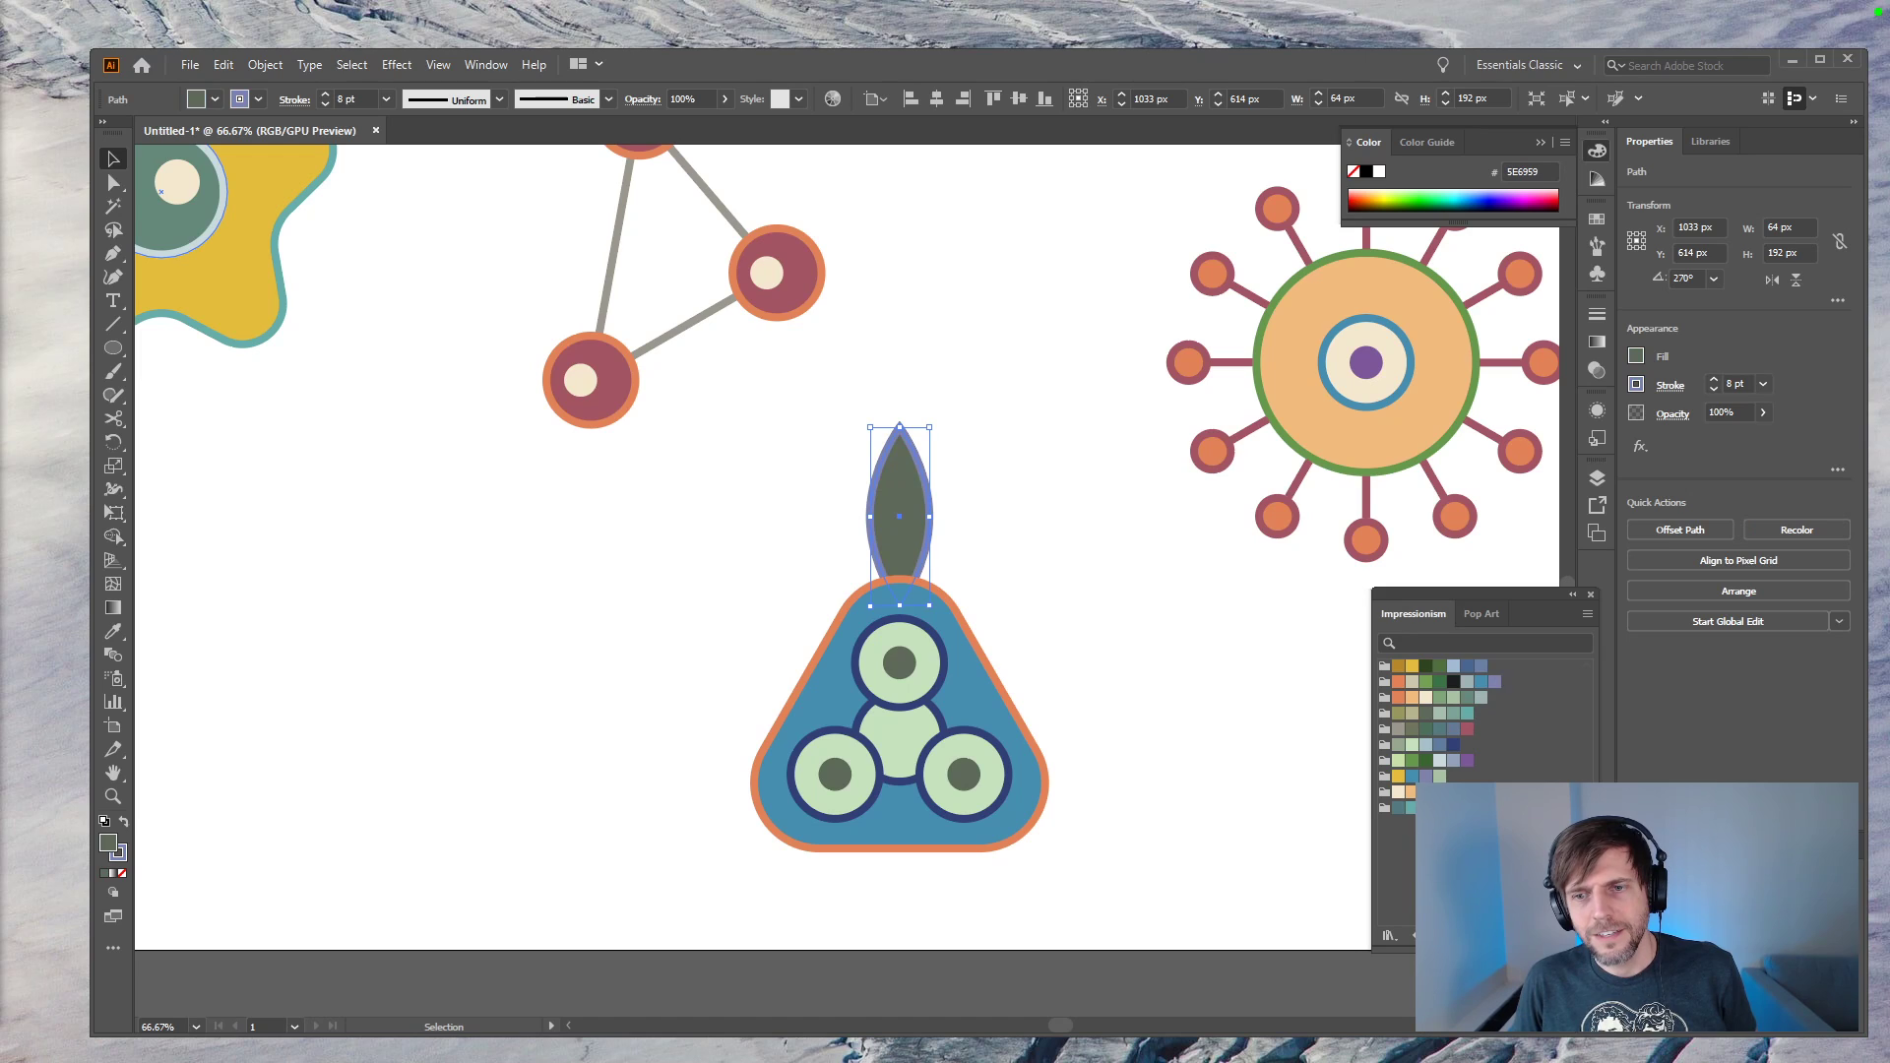
pyautogui.click(1412, 761)
pyautogui.click(1411, 793)
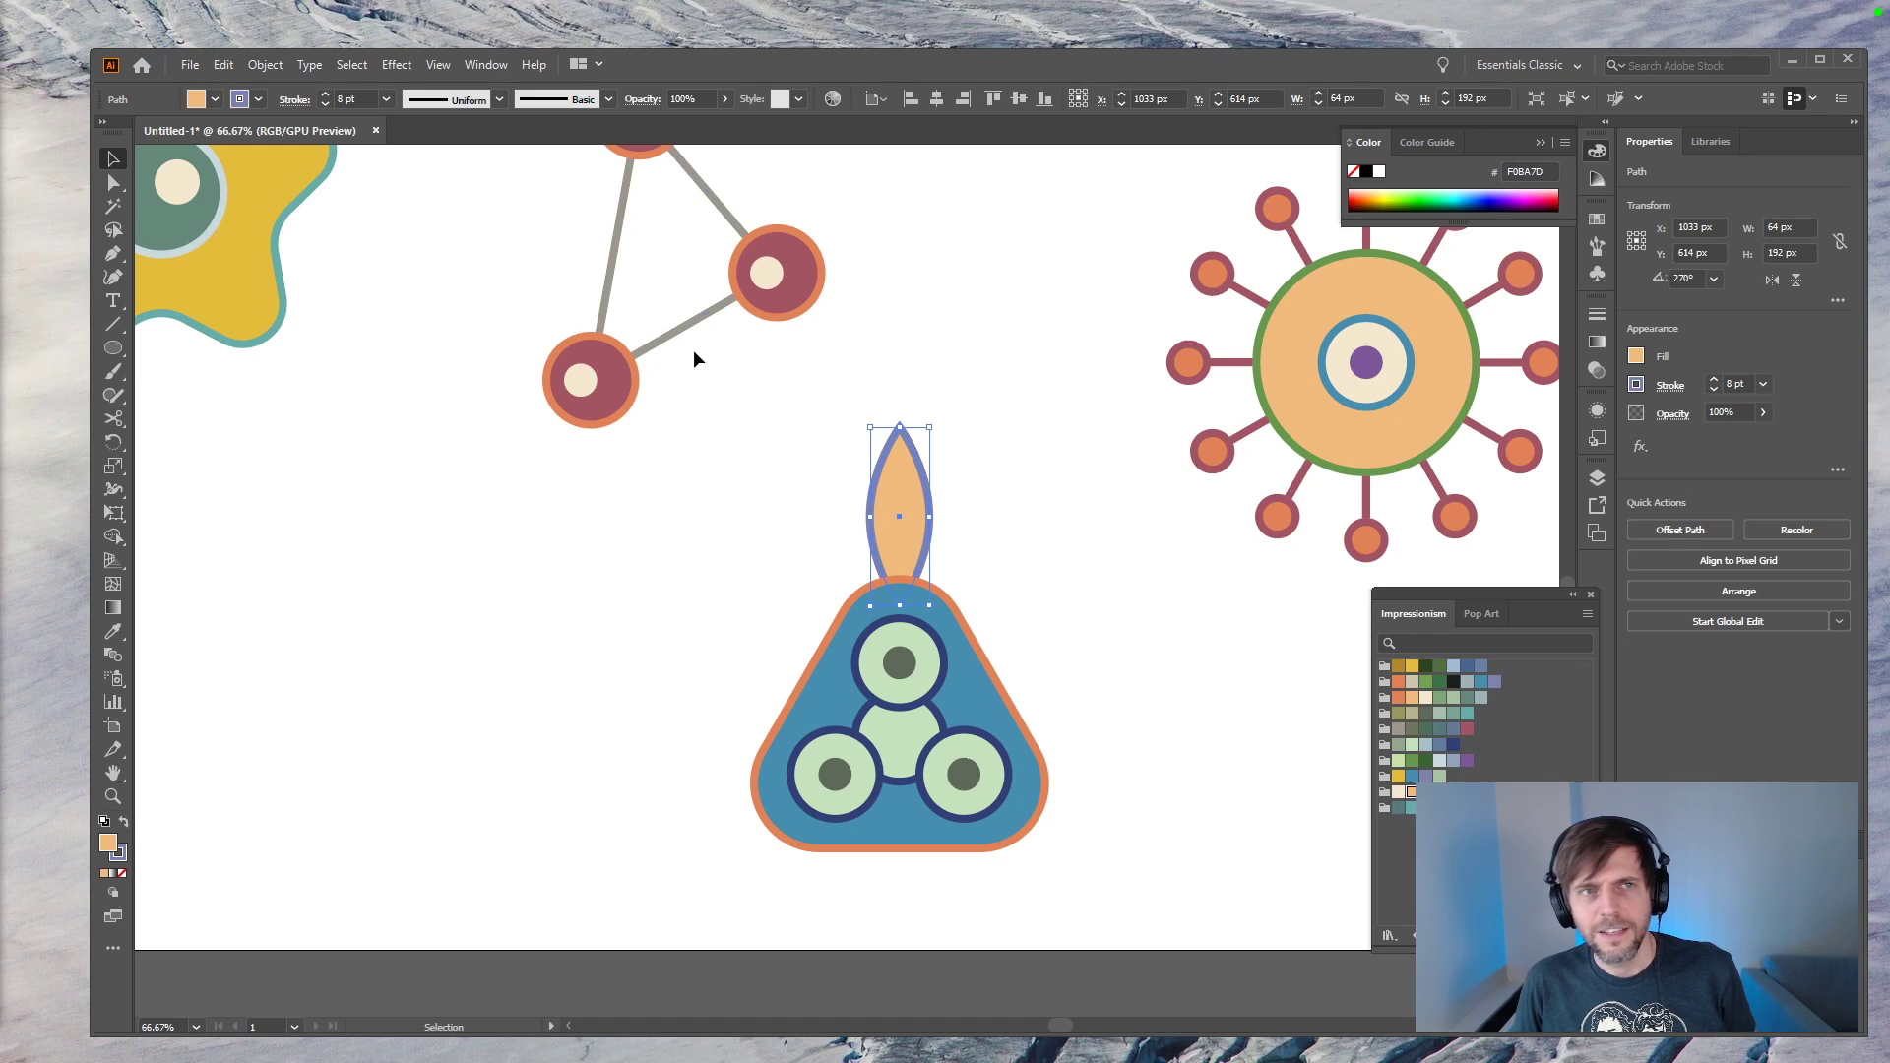
pyautogui.click(522, 173)
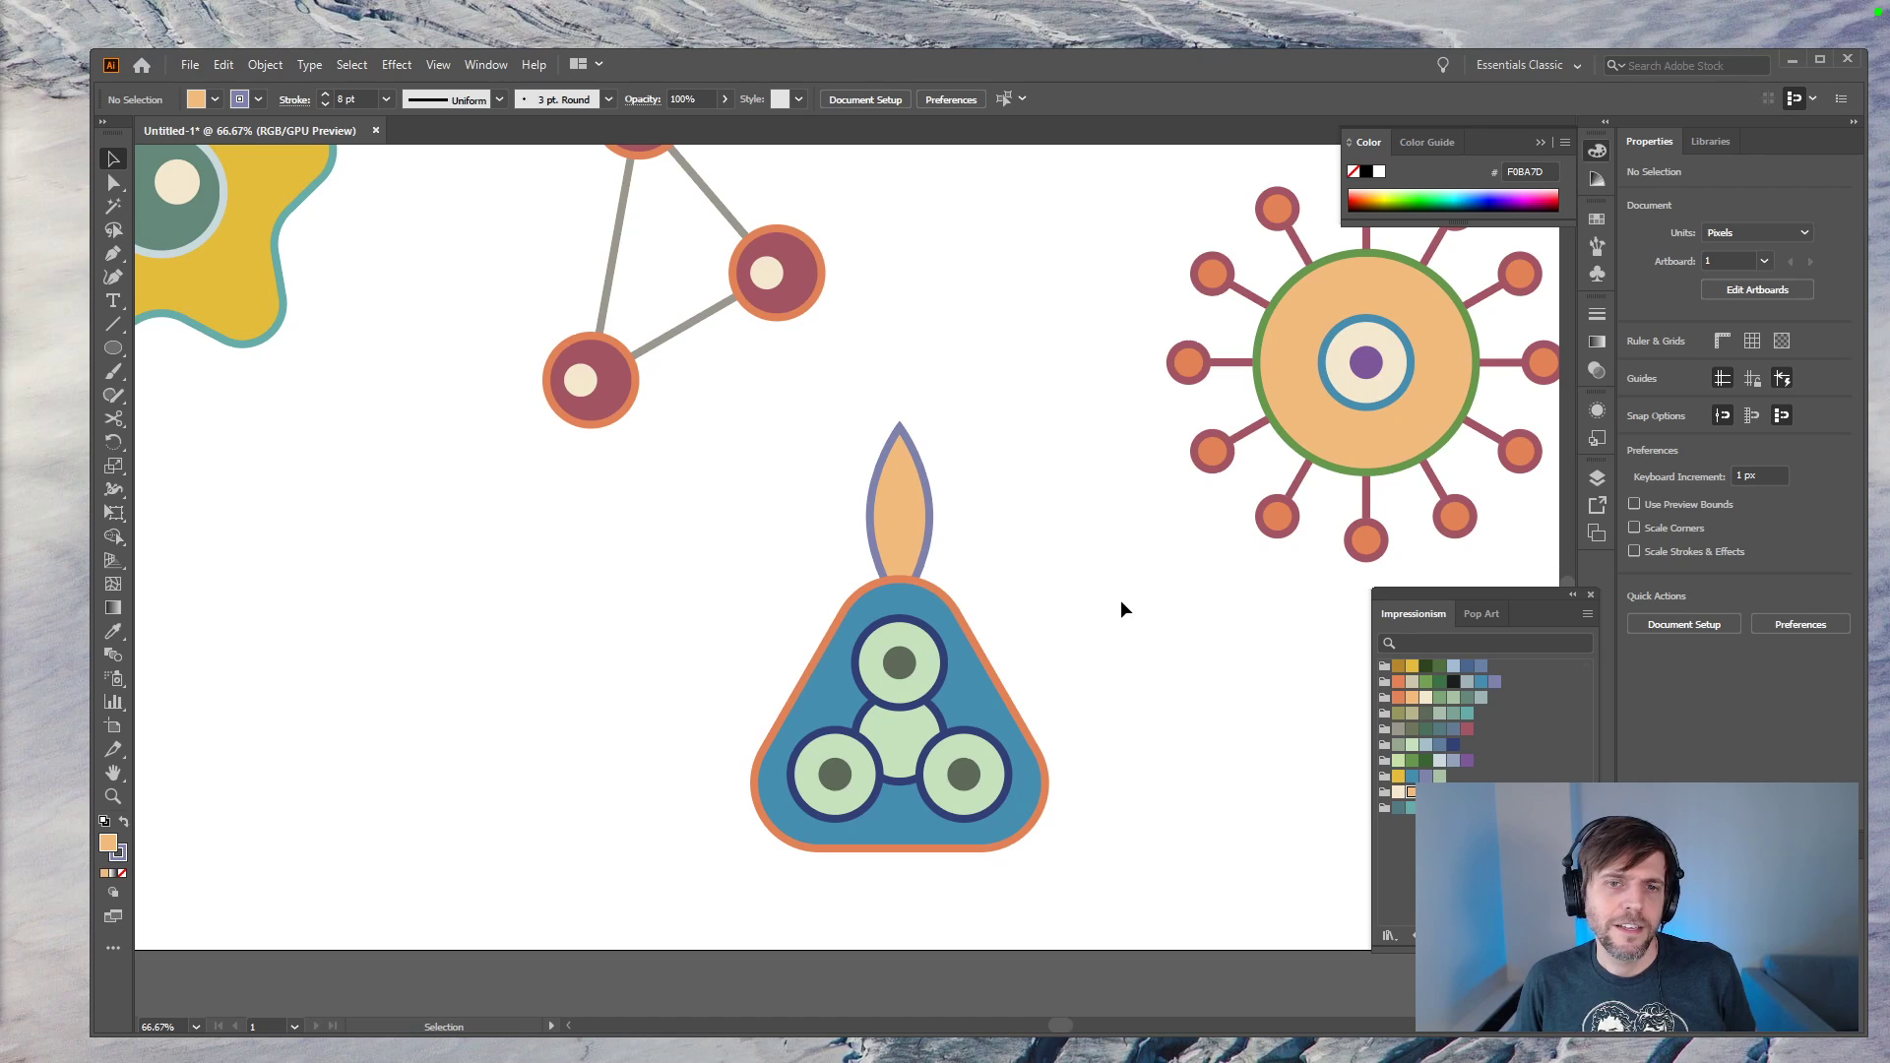
# Step: Rotate a copy of the upright leaf by 30° about its bottom tip
pyautogui.click(910, 524)
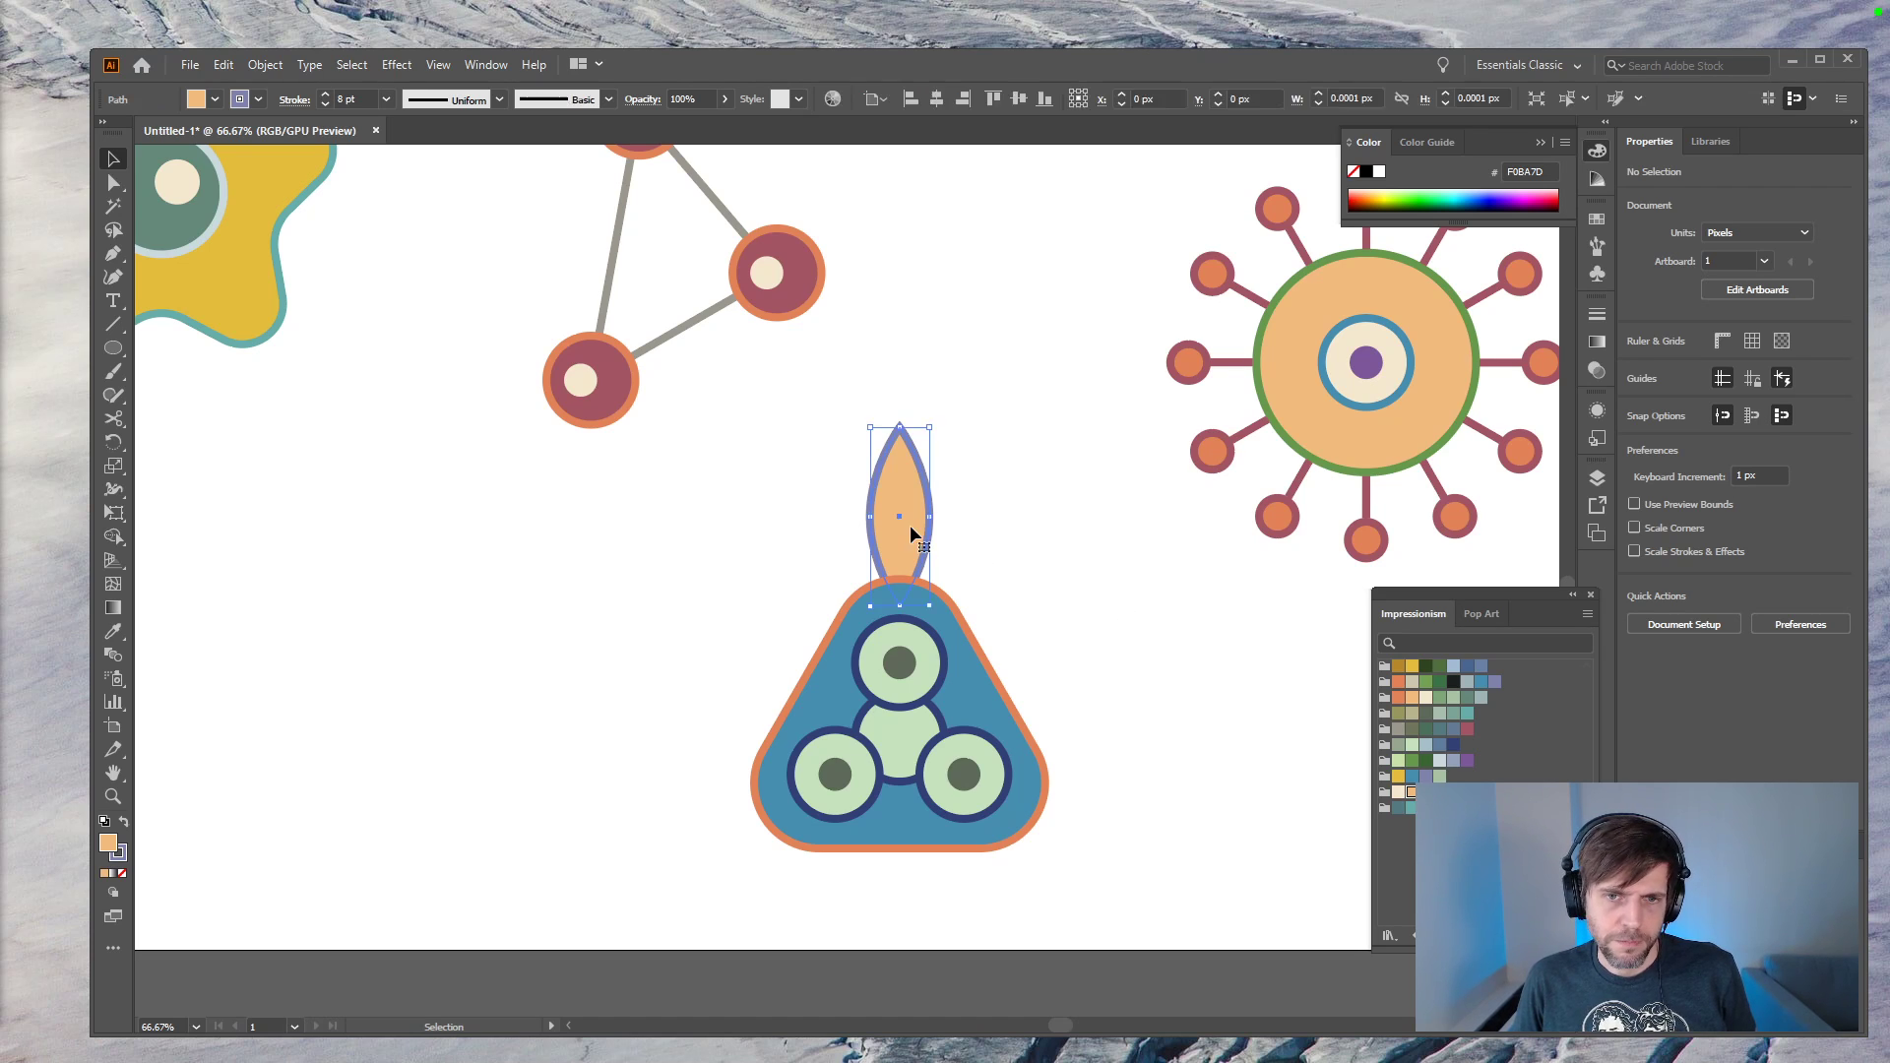
pyautogui.press('r')
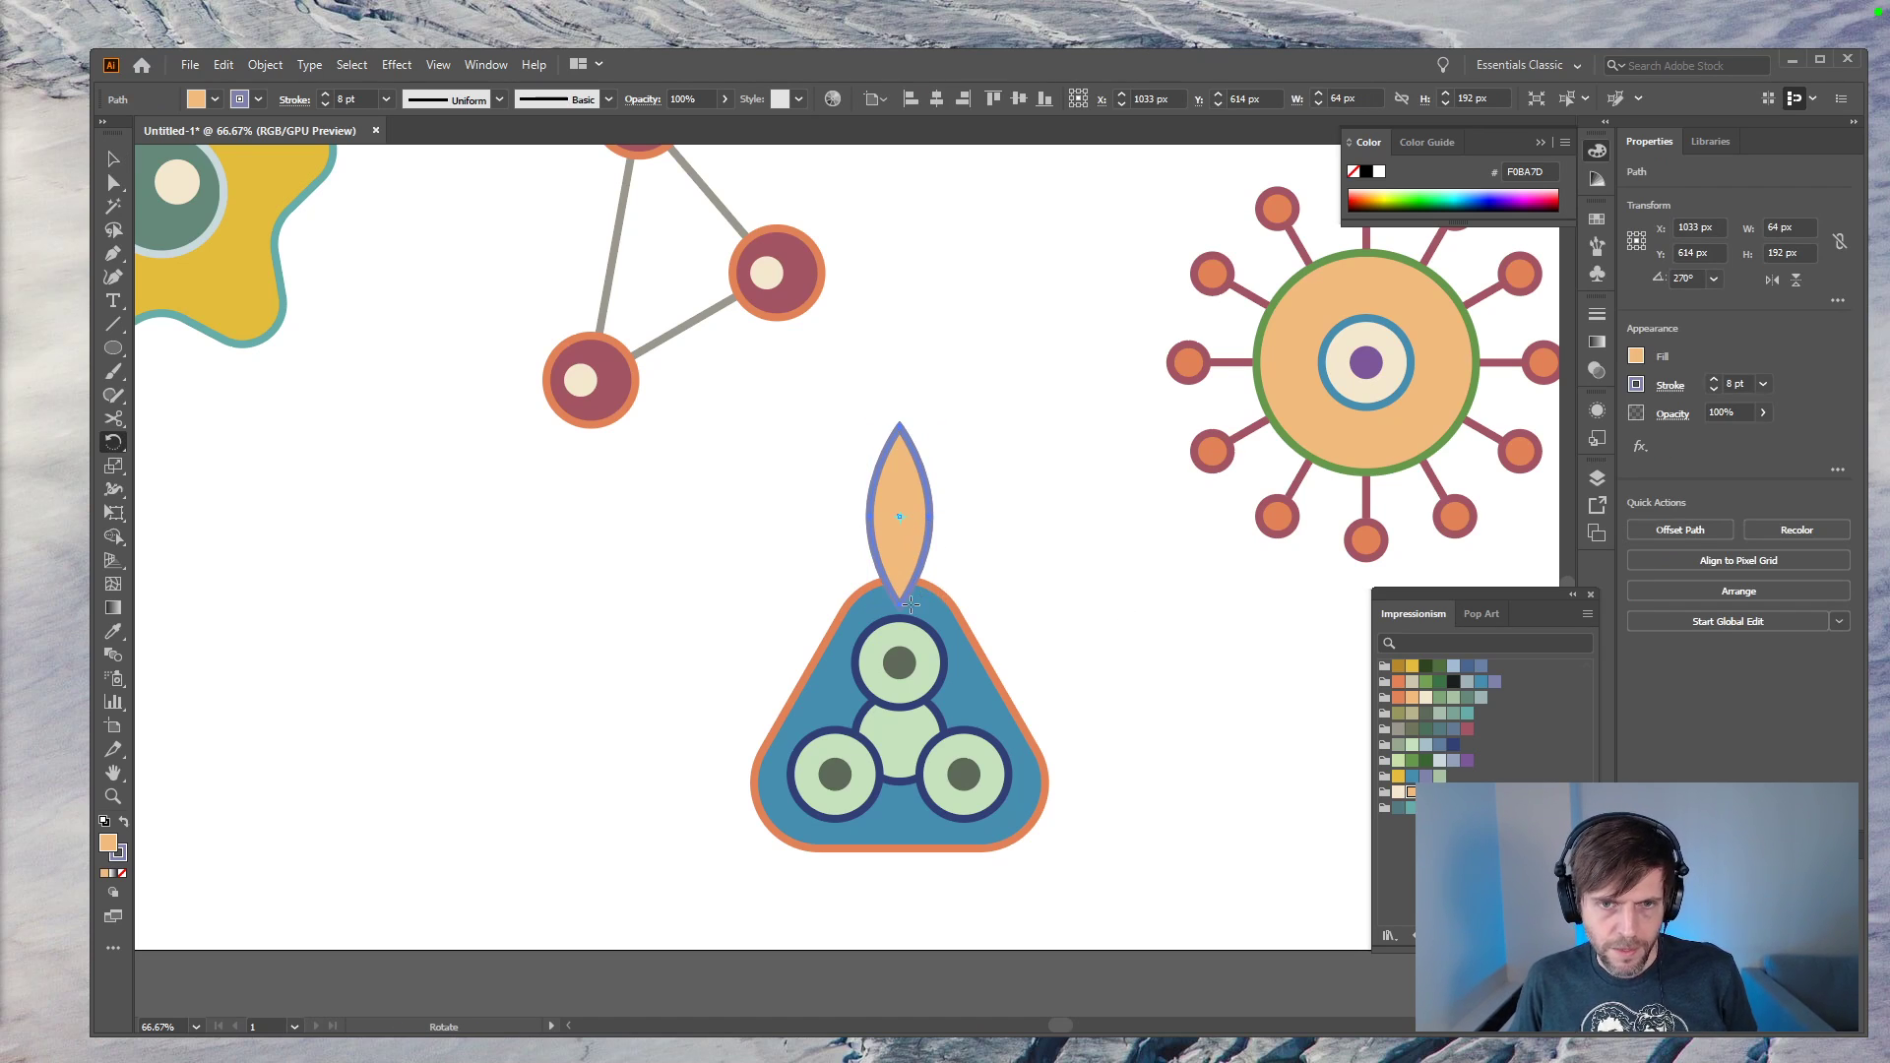
pyautogui.keyDown('alt'); pyautogui.click(900, 605); pyautogui.keyUp('alt')
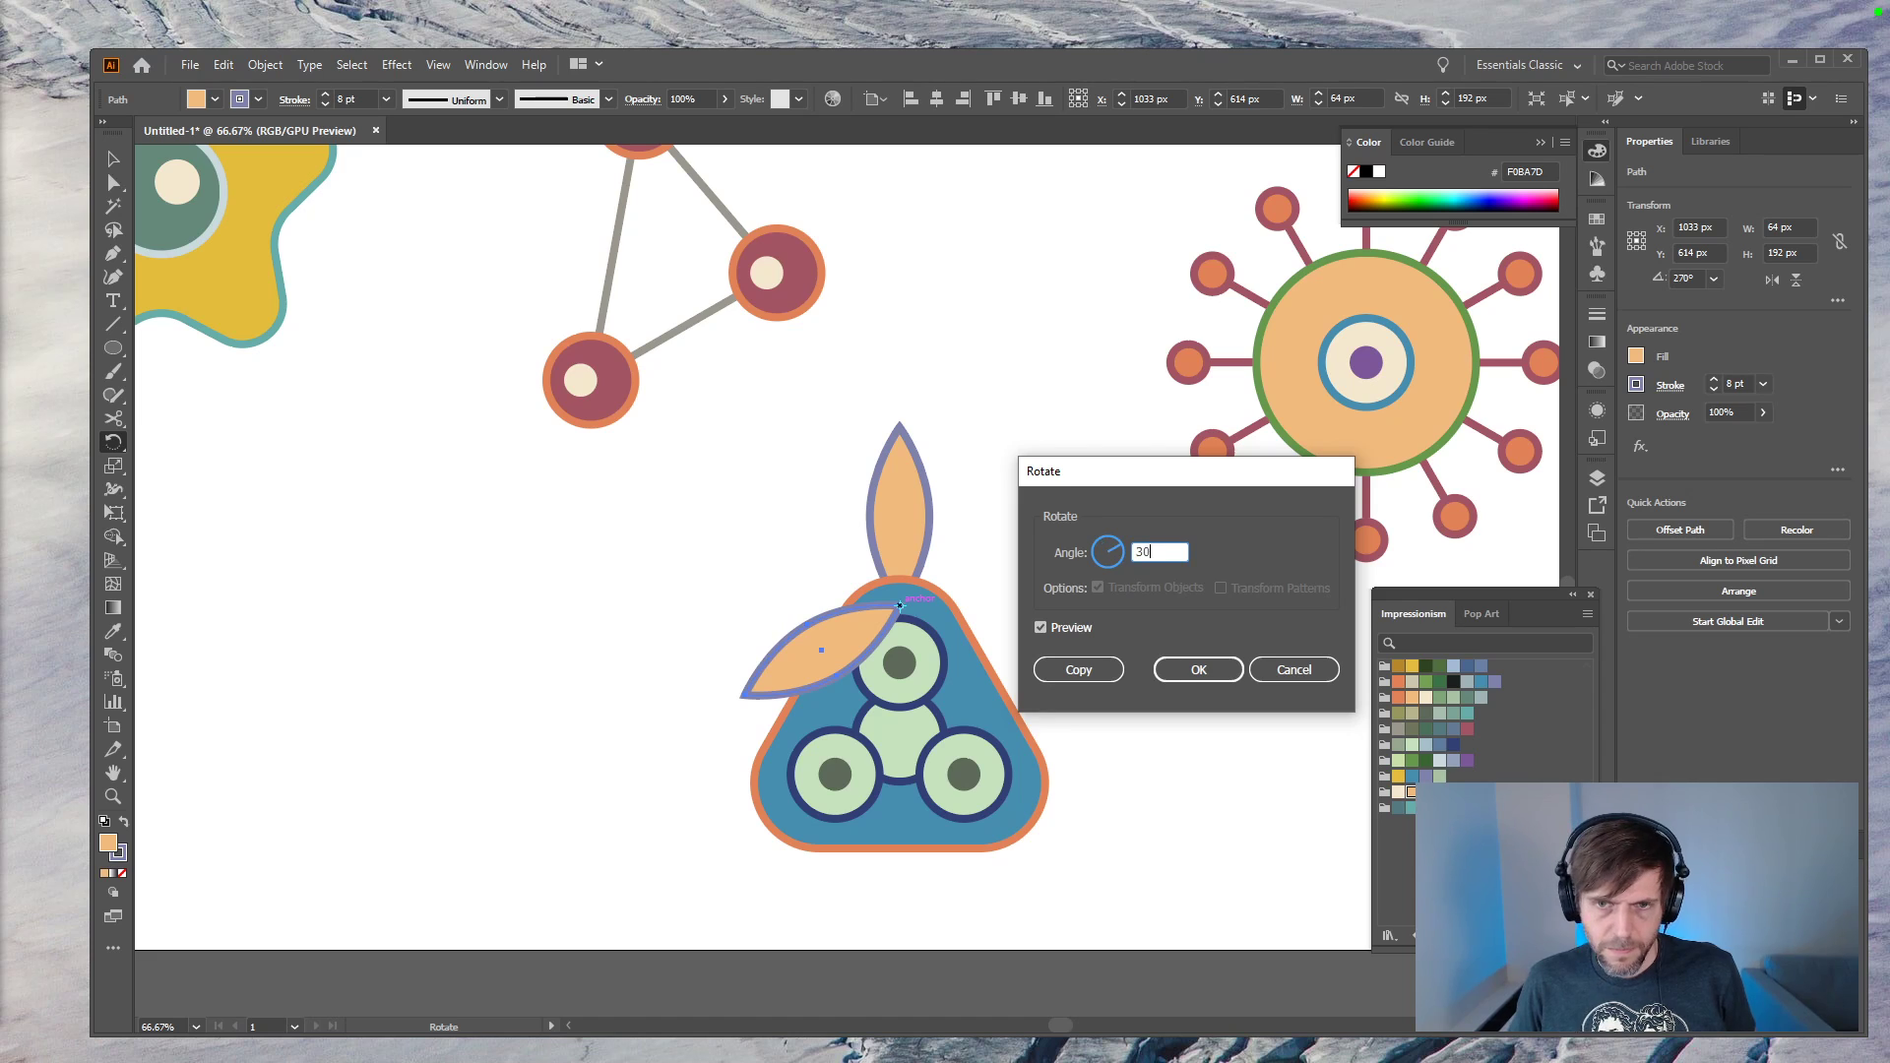
pyautogui.write('30')
pyautogui.press('Return')
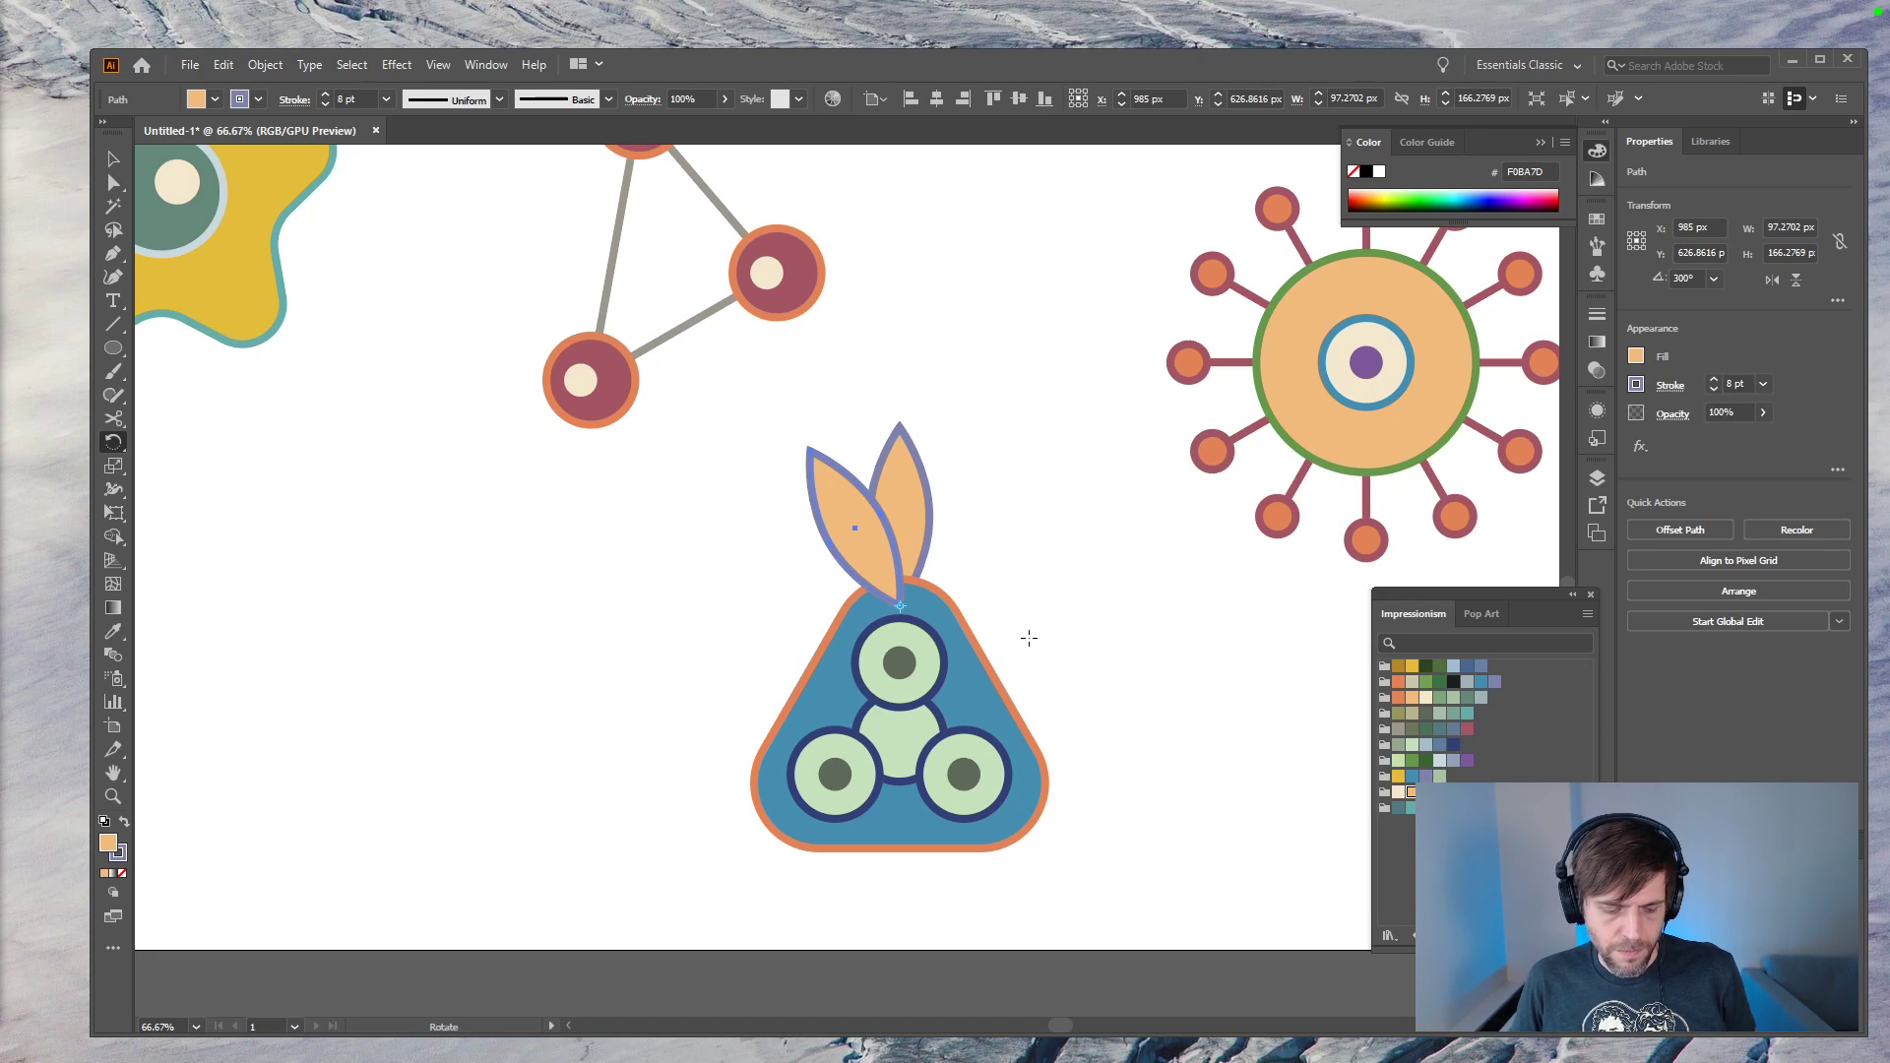
# Step: Try another 30° rotation about the shared bottom tip, first on the tilted leaf and again as a copy of the upright leaf
pyautogui.keyDown('alt'); pyautogui.click(897, 605); pyautogui.keyUp('alt')
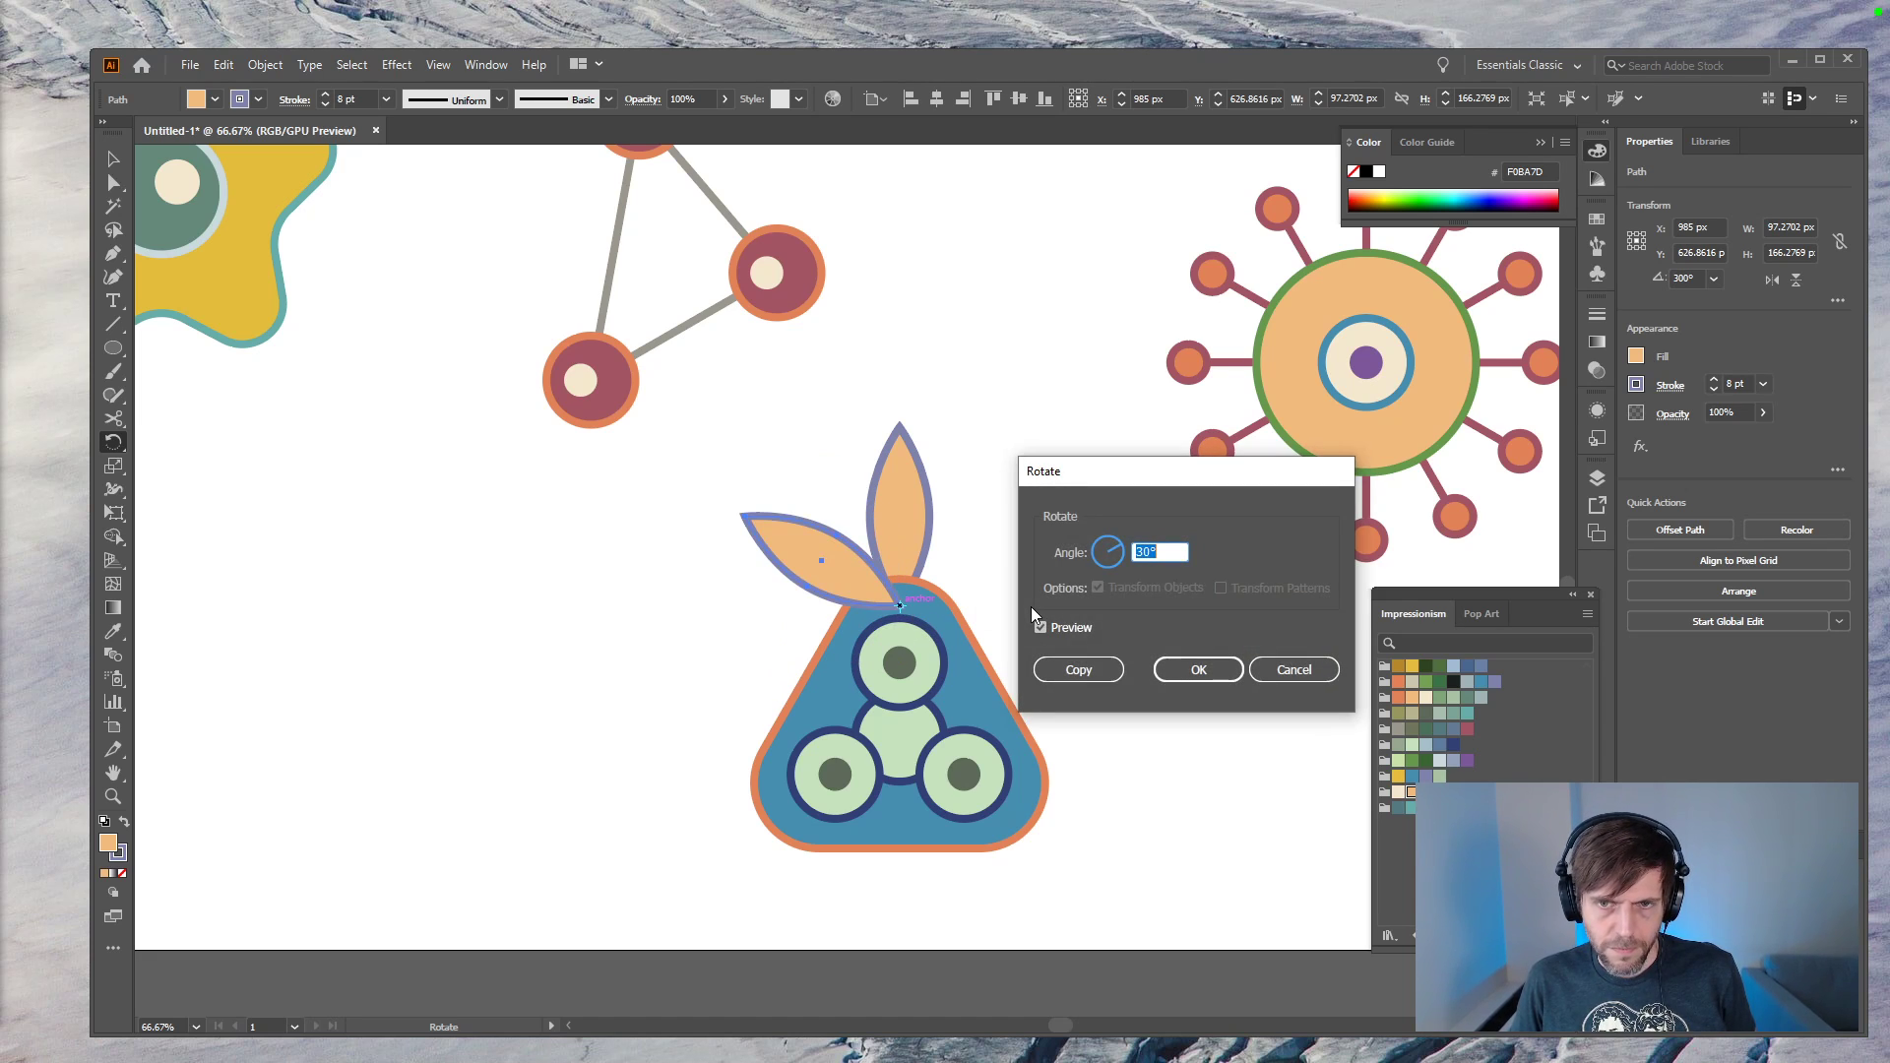
pyautogui.press('Escape')
pyautogui.keyDown('ctrl'); pyautogui.click(911, 507); pyautogui.keyUp('ctrl')
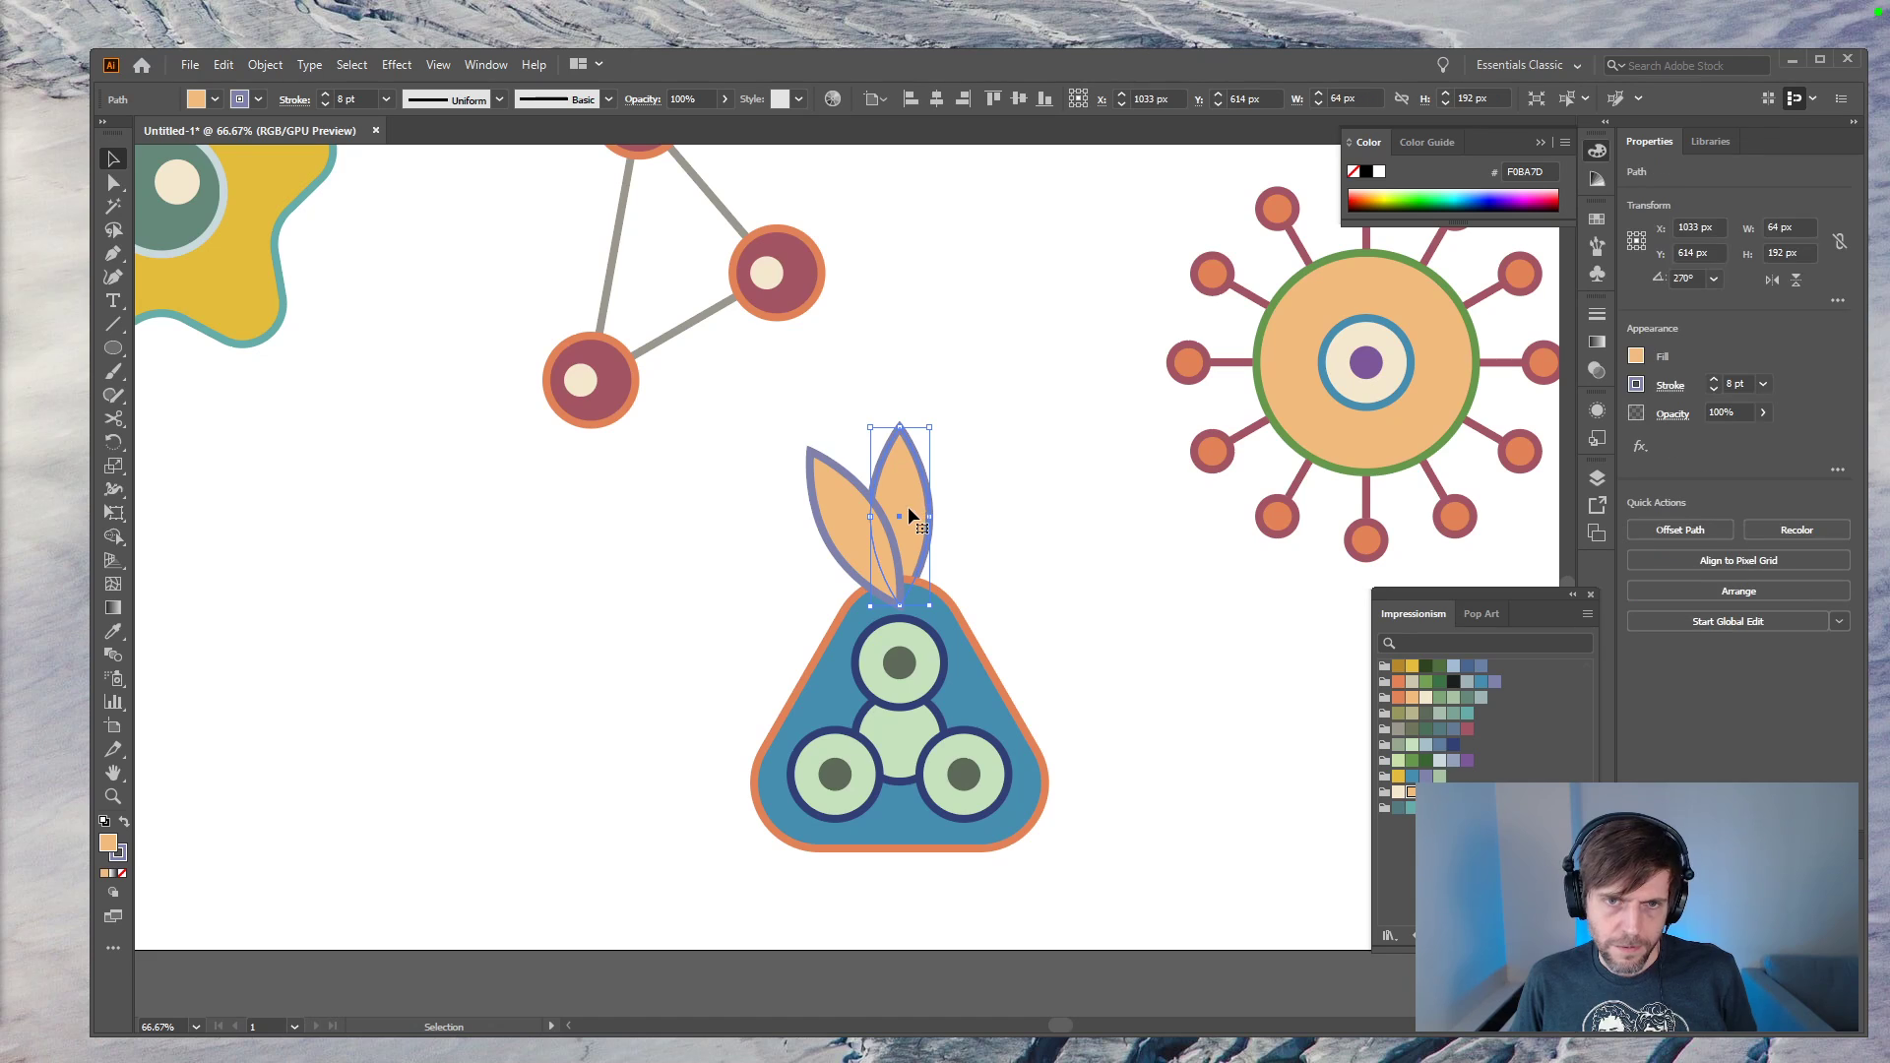
pyautogui.keyDown('alt'); pyautogui.click(898, 605); pyautogui.keyUp('alt')
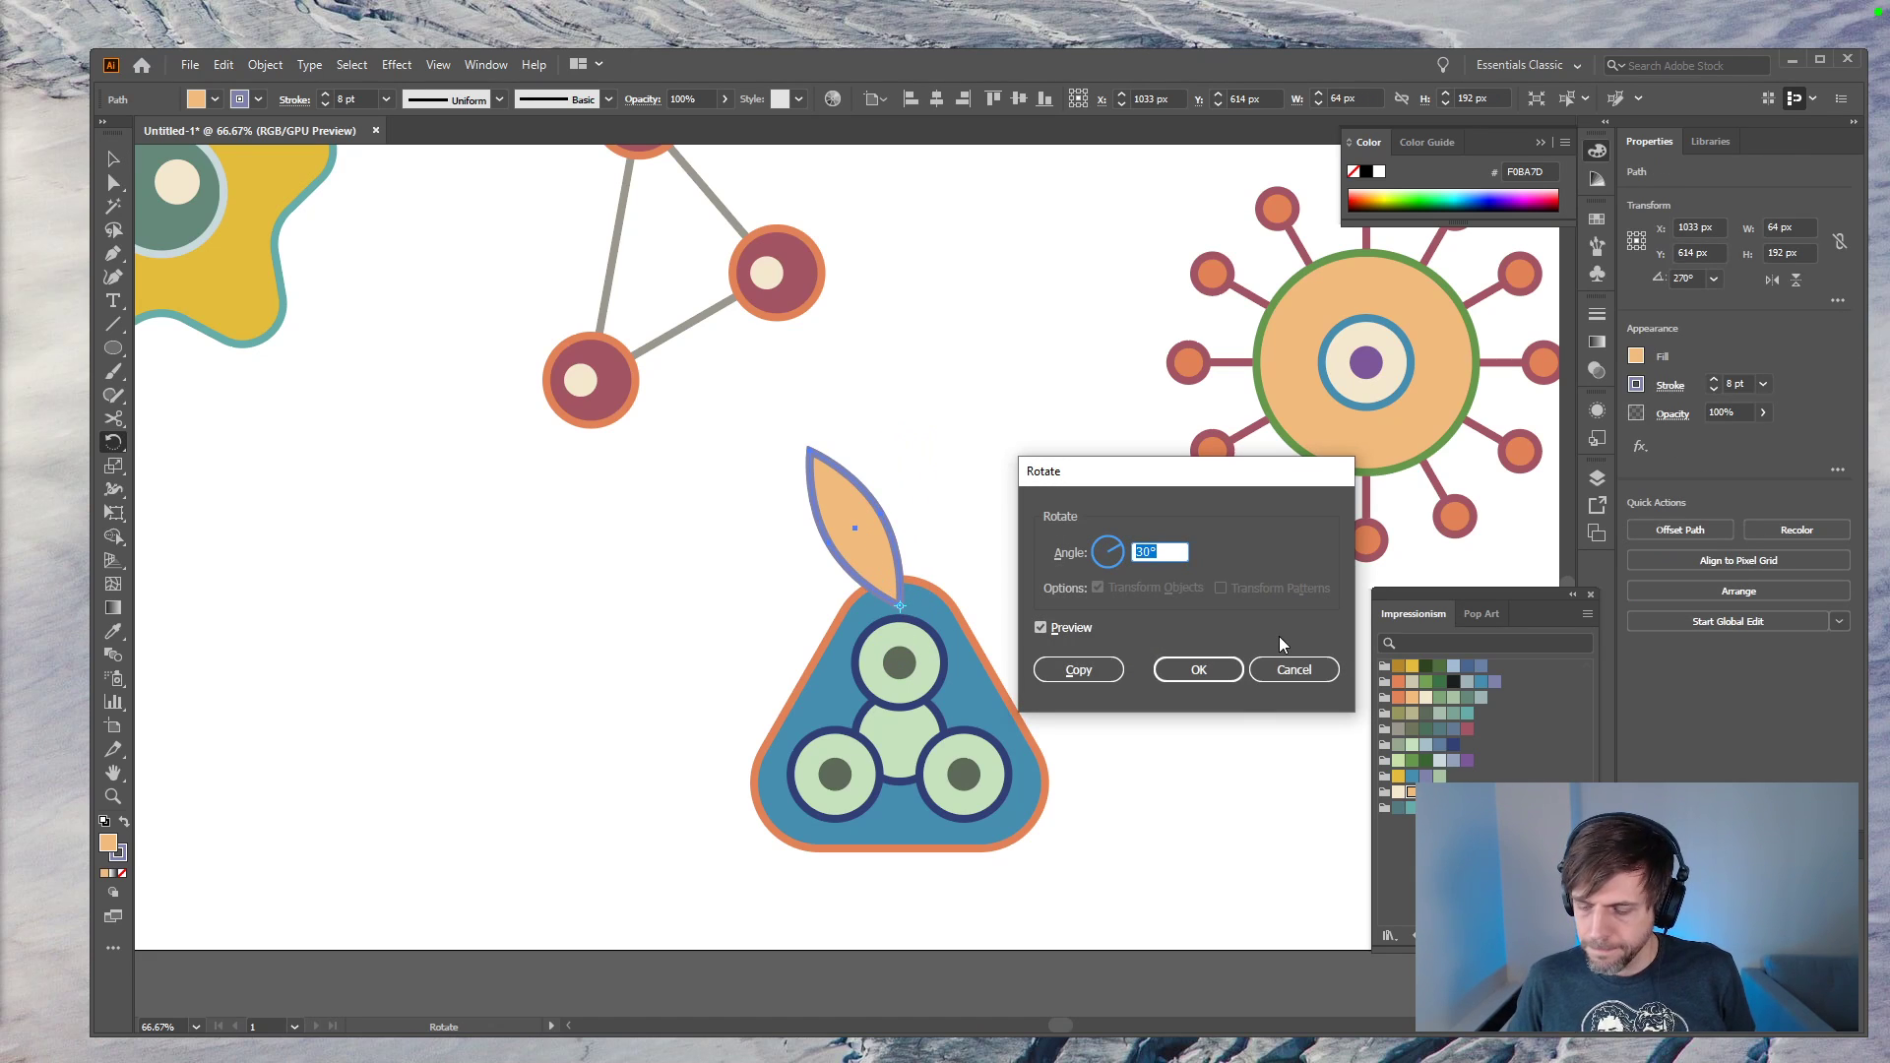
pyautogui.click(1080, 669)
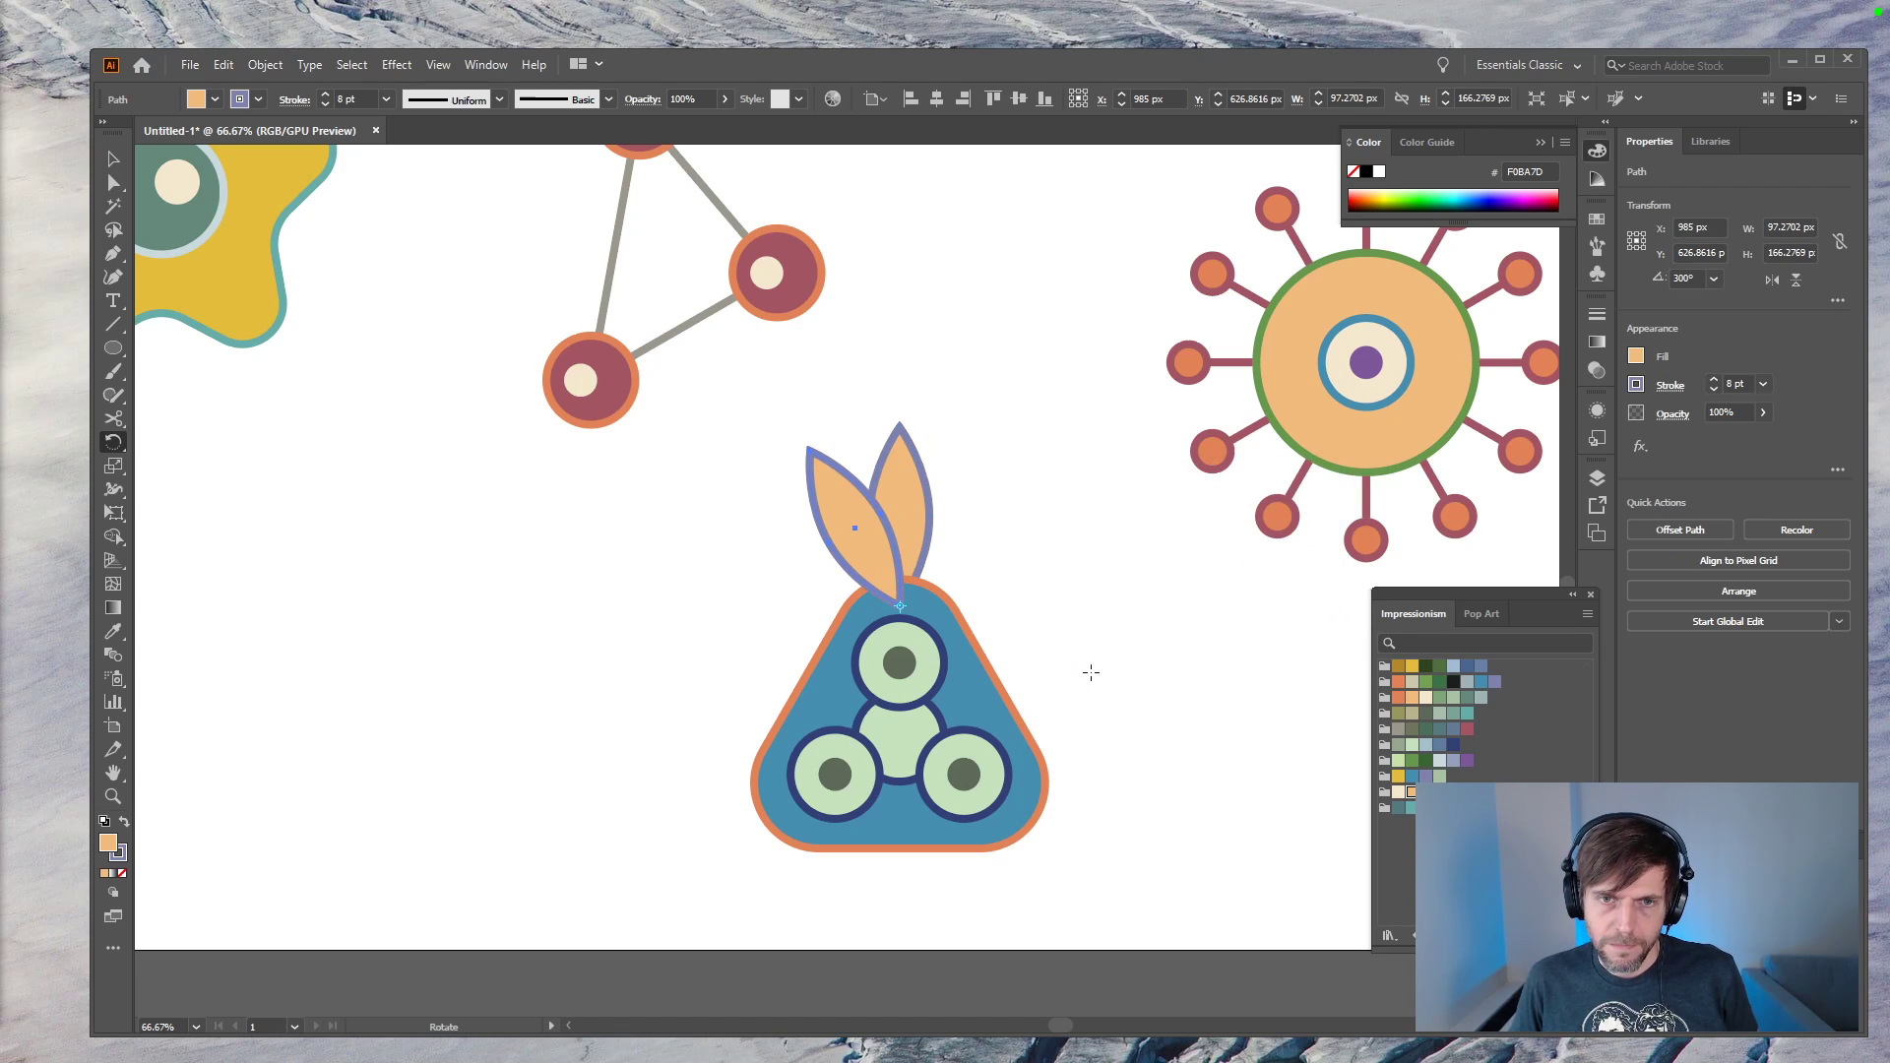
pyautogui.hotkey('ctrl', 'z')
# Step: Select the upright leaf and make a copy rotated by -30° about its bottom tip to mirror the tilted leaf
pyautogui.press('v')
pyautogui.click(1041, 482)
pyautogui.moveTo(914, 475)
pyautogui.mouseDown()
pyautogui.moveTo(1019, 432)
pyautogui.moveTo(918, 496)
pyautogui.mouseUp()
pyautogui.press('r')
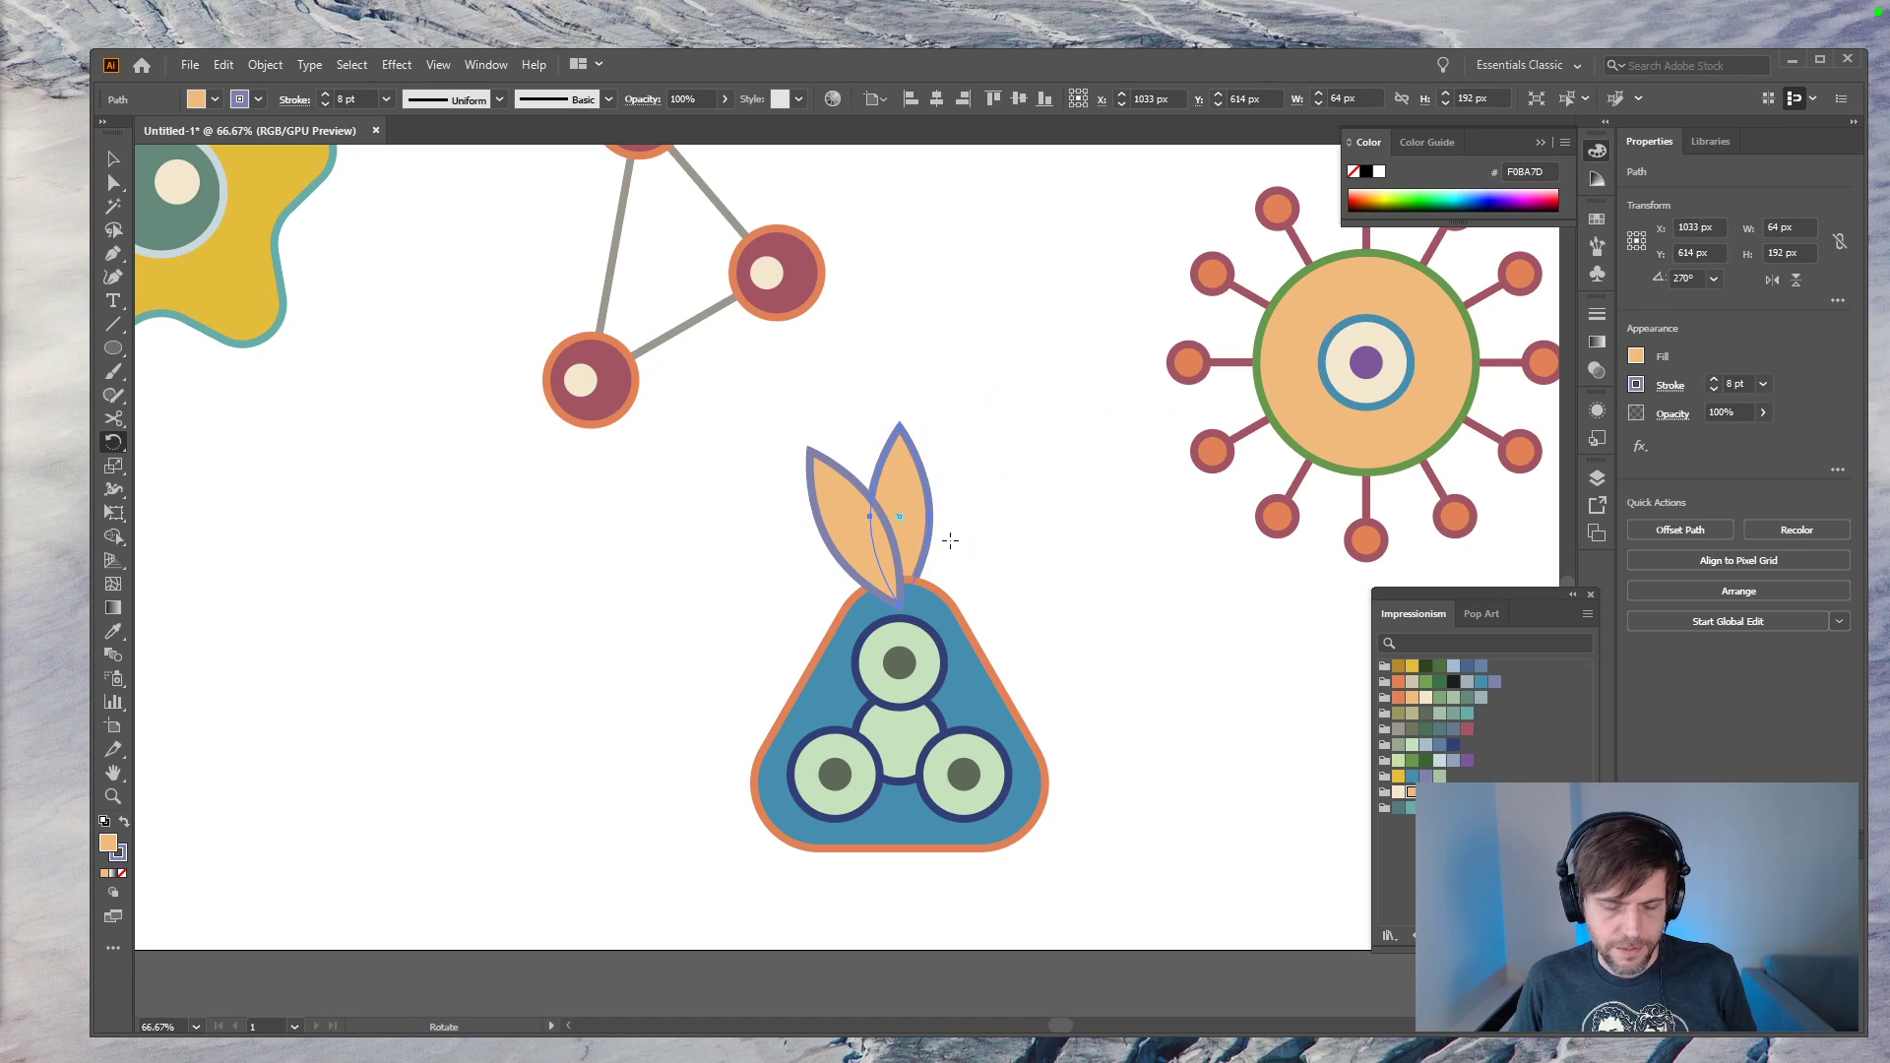
pyautogui.keyDown('alt'); pyautogui.click(899, 602); pyautogui.keyUp('alt')
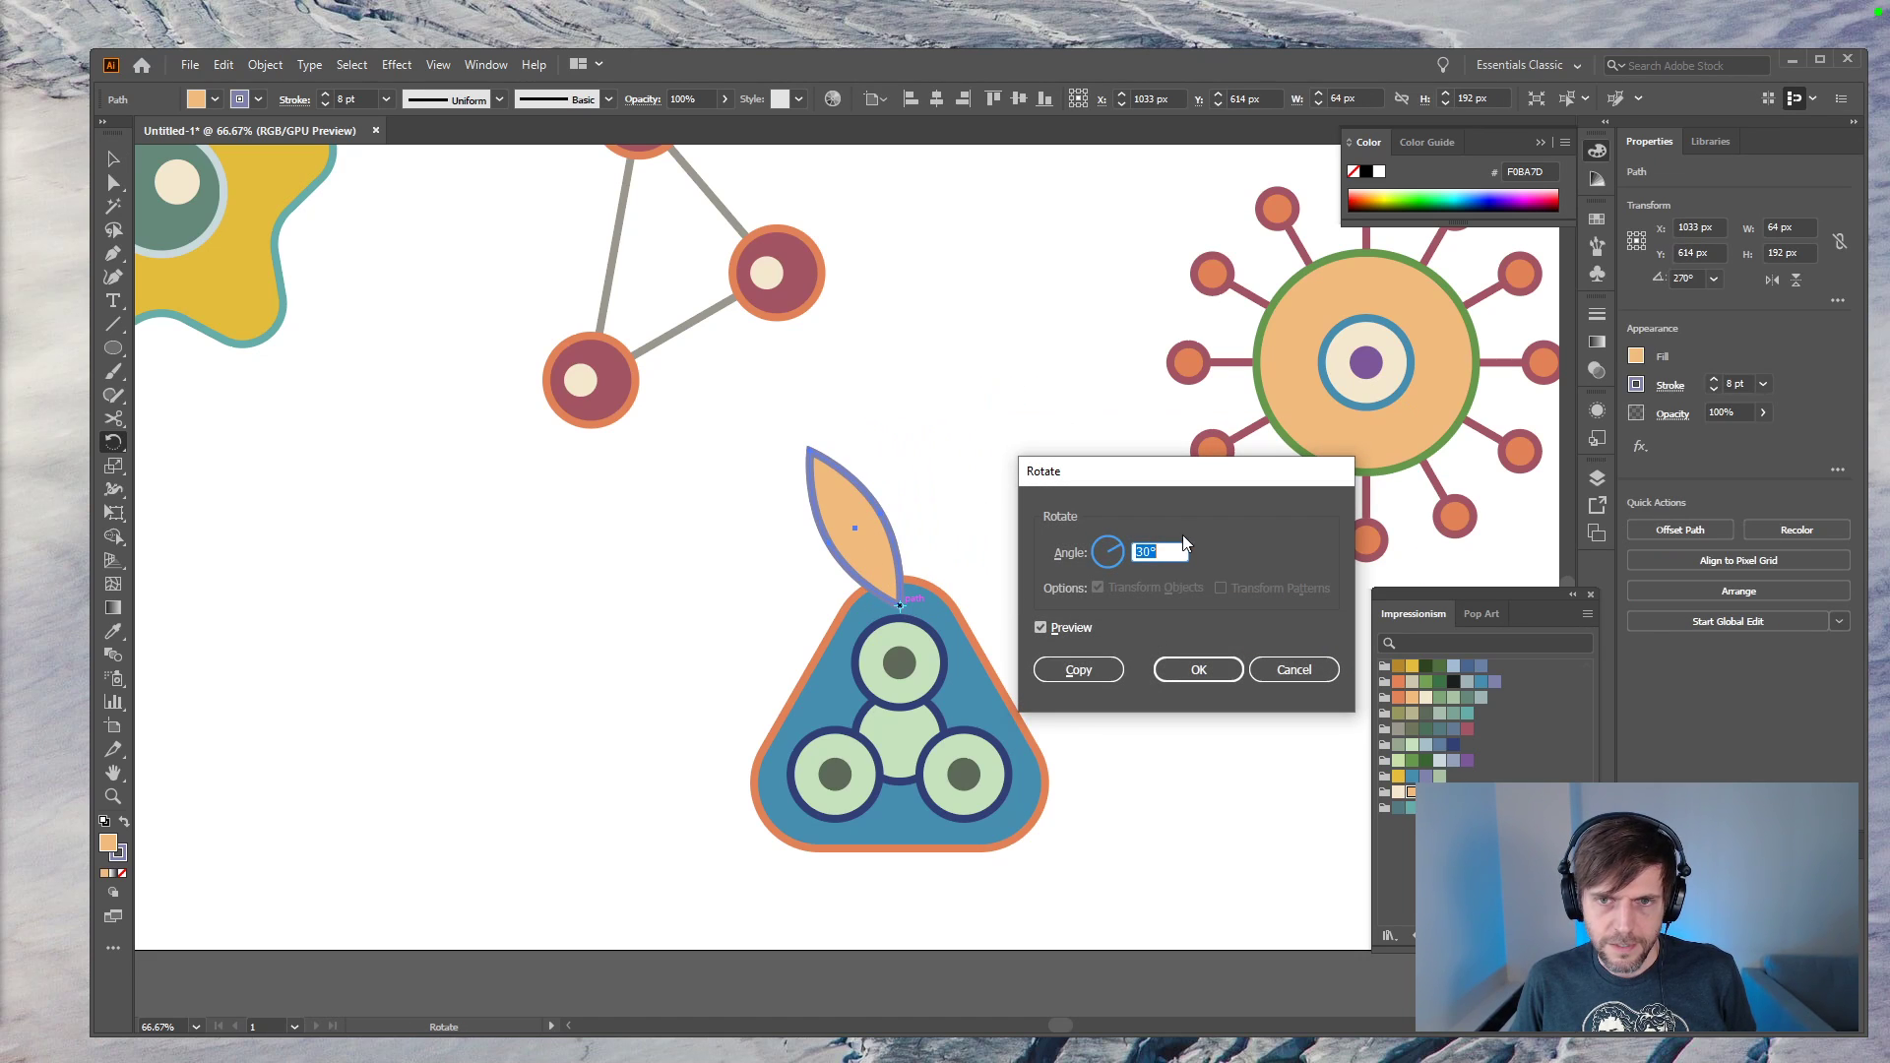
pyautogui.write('-30')
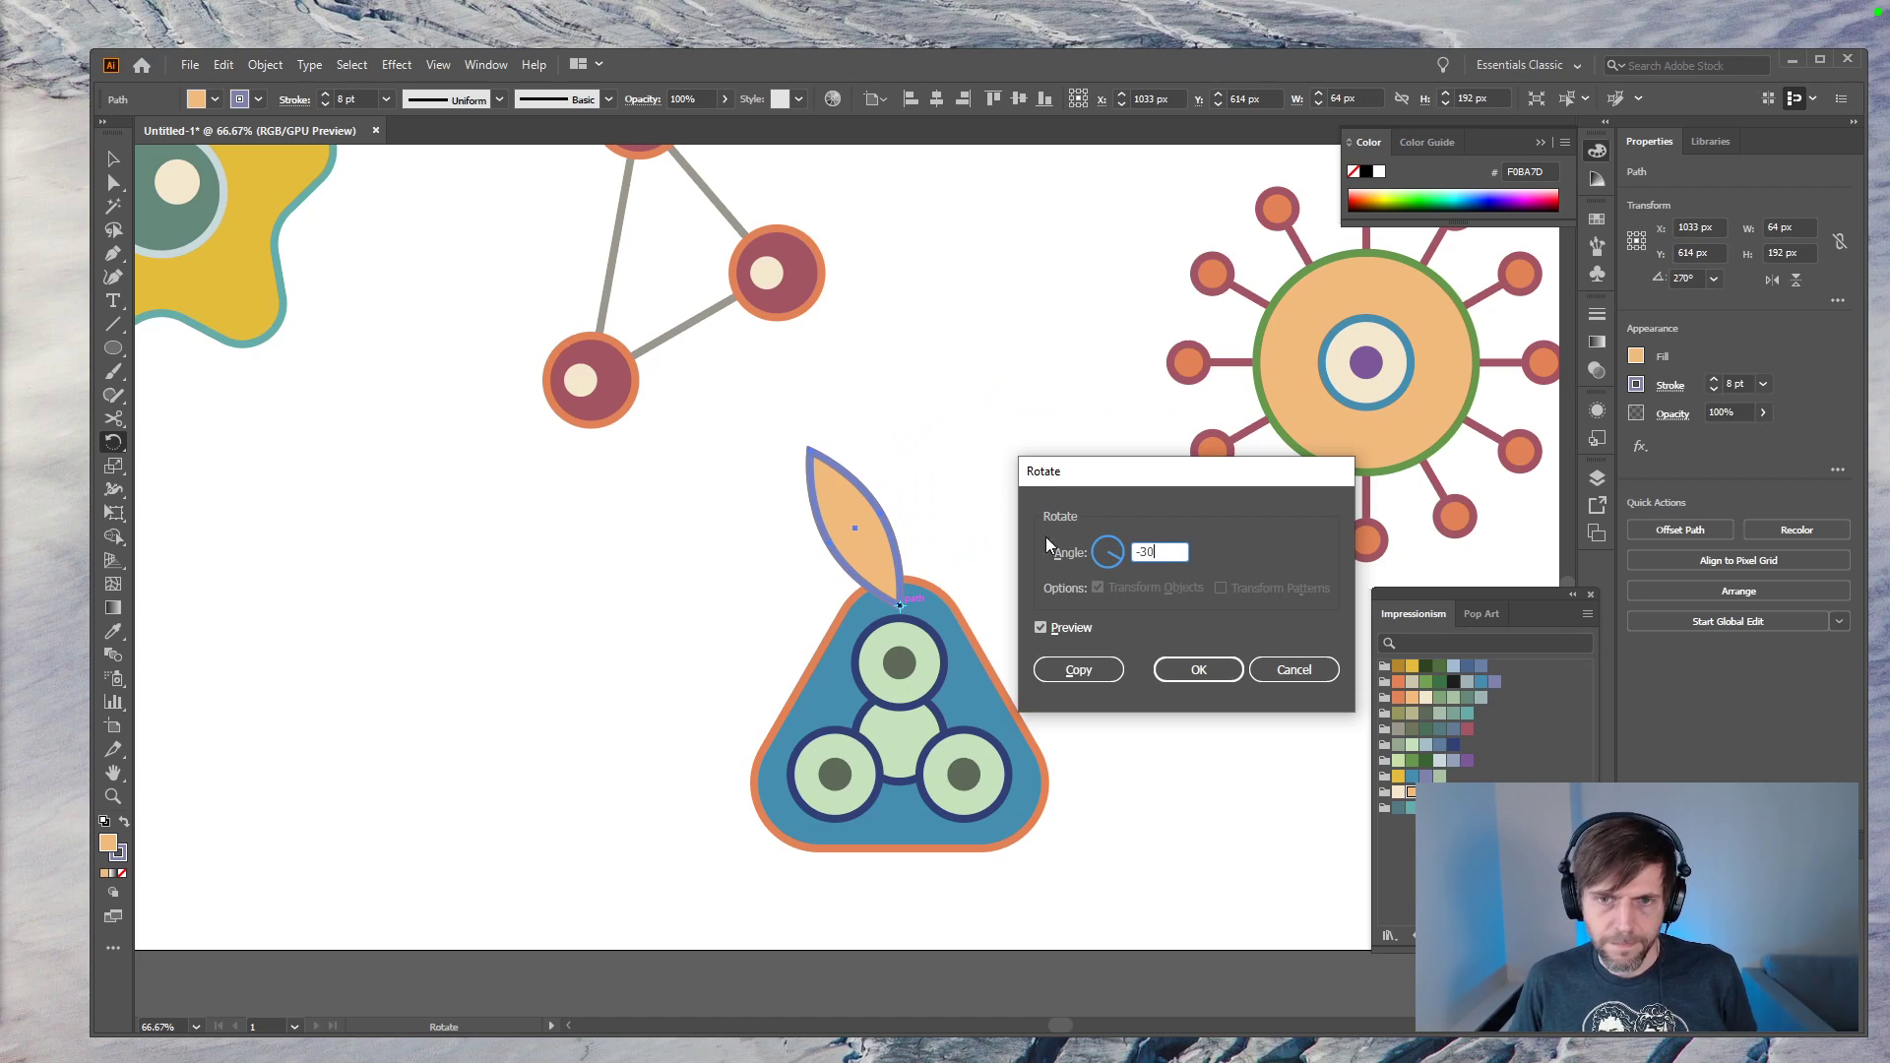
pyautogui.click(1079, 670)
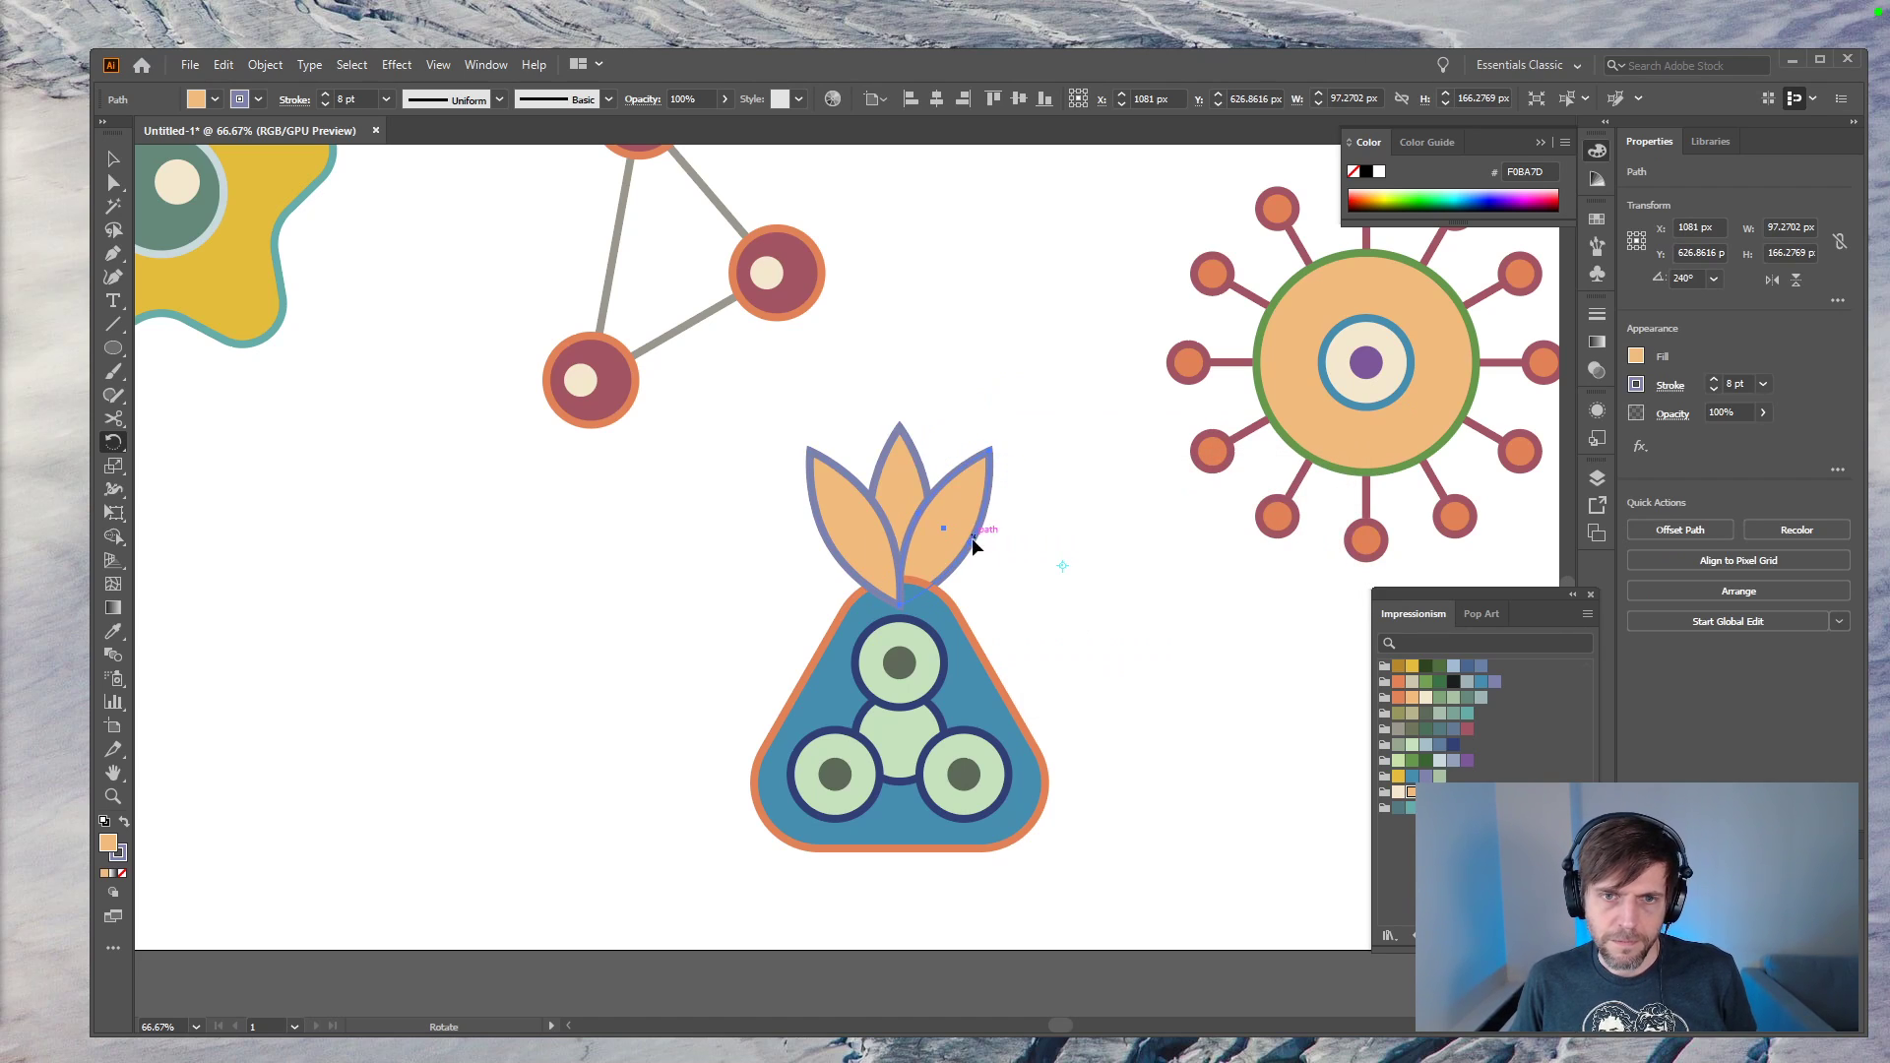
# Step: Rotate the right-hand leaf copy freehand away from the triangle to a nearly horizontal angle of about 176°
pyautogui.moveTo(872, 535); pyautogui.dragTo(1034, 498)
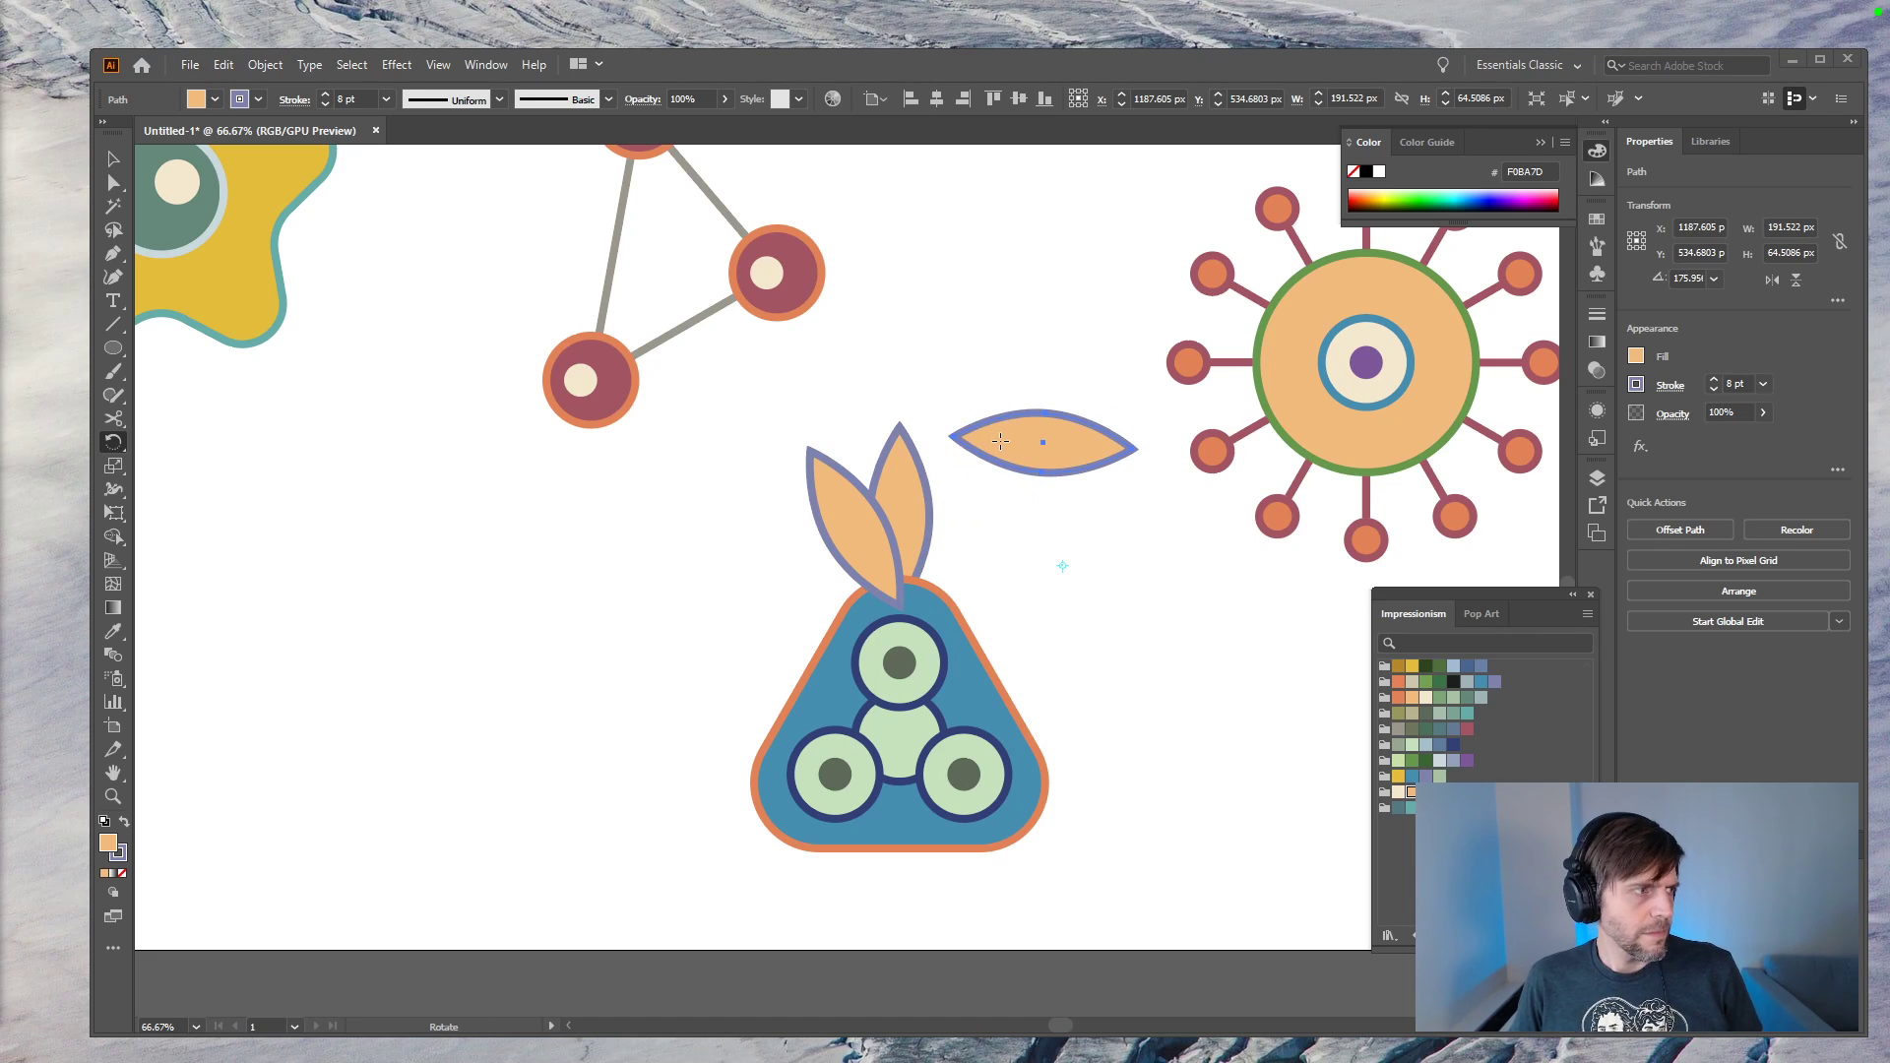
# Step: Undo the misplaced rotation of the third petal and send the three orange petals behind the blue triangle
pyautogui.press('v')
pyautogui.click(1037, 485)
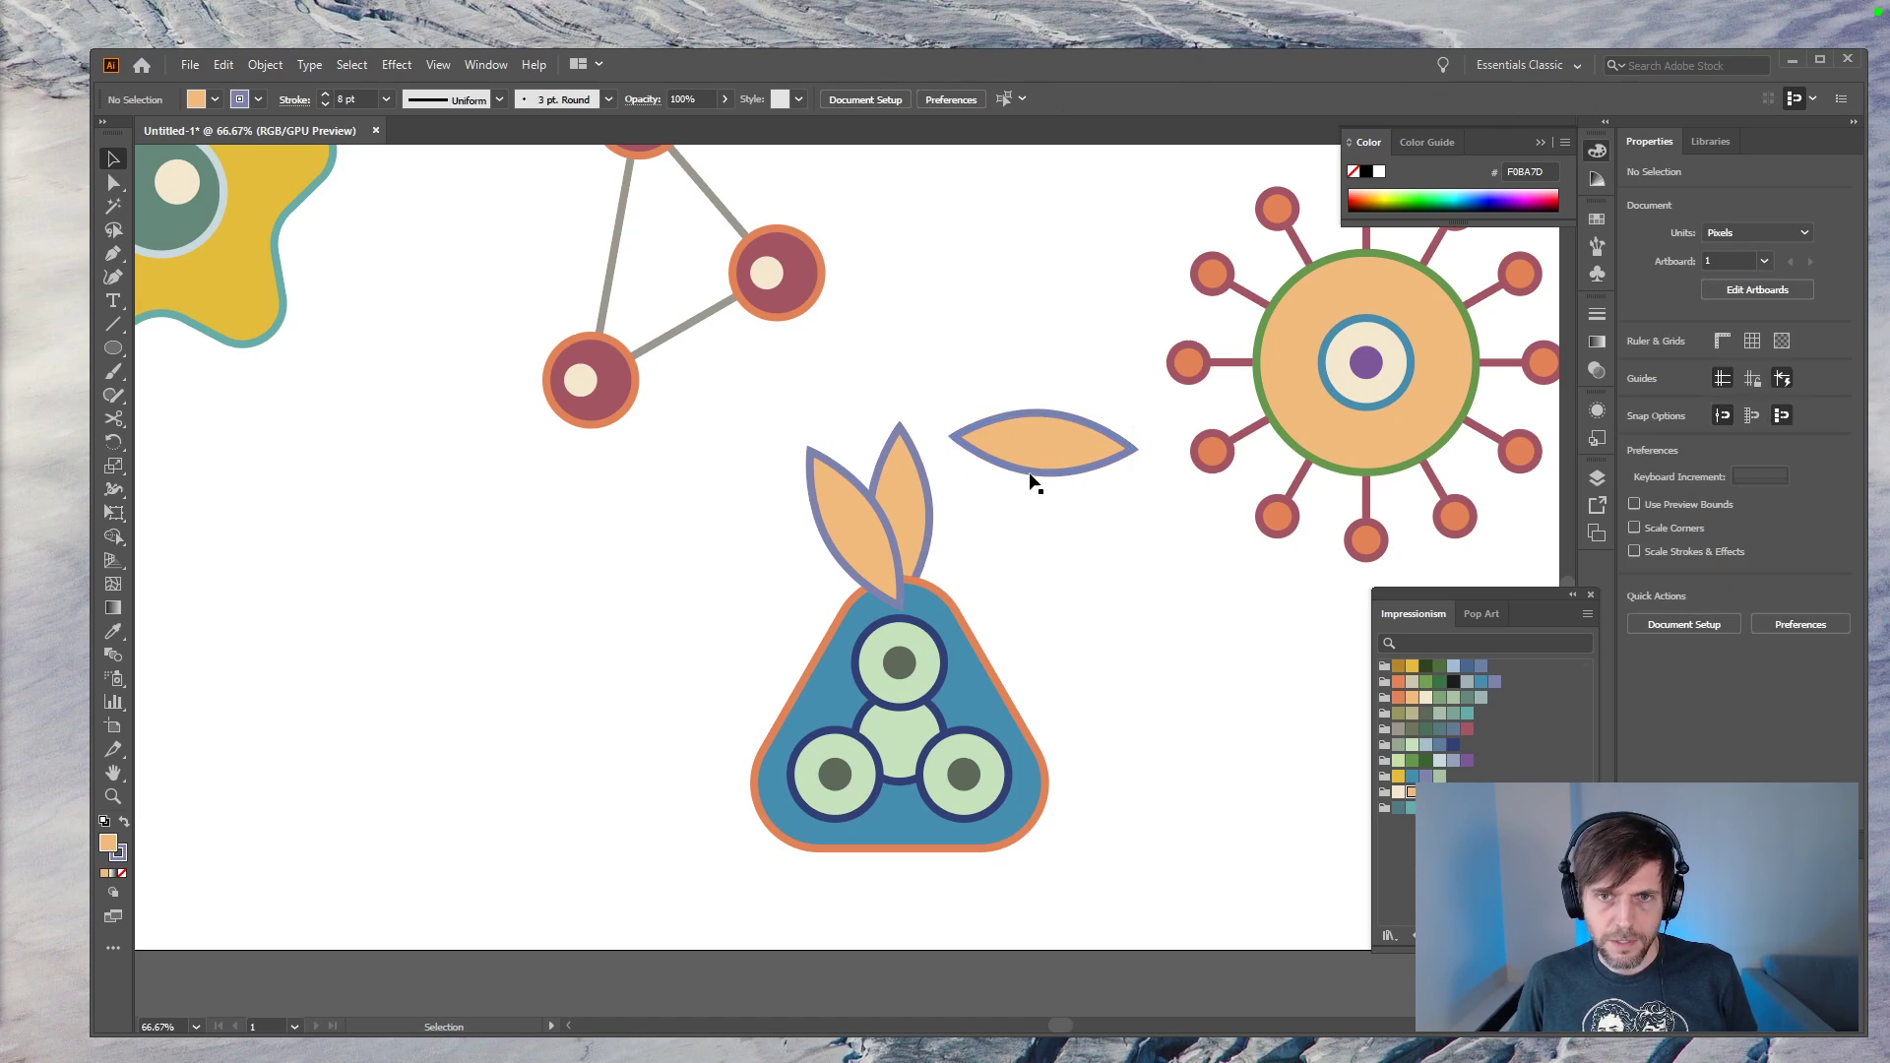
pyautogui.hotkey('ctrl', 'z')
pyautogui.click(1014, 577)
pyautogui.moveTo(935, 486); pyautogui.dragTo(750, 471)
pyautogui.hotkey('ctrl', 'shift', '[')
pyautogui.click(1073, 614)
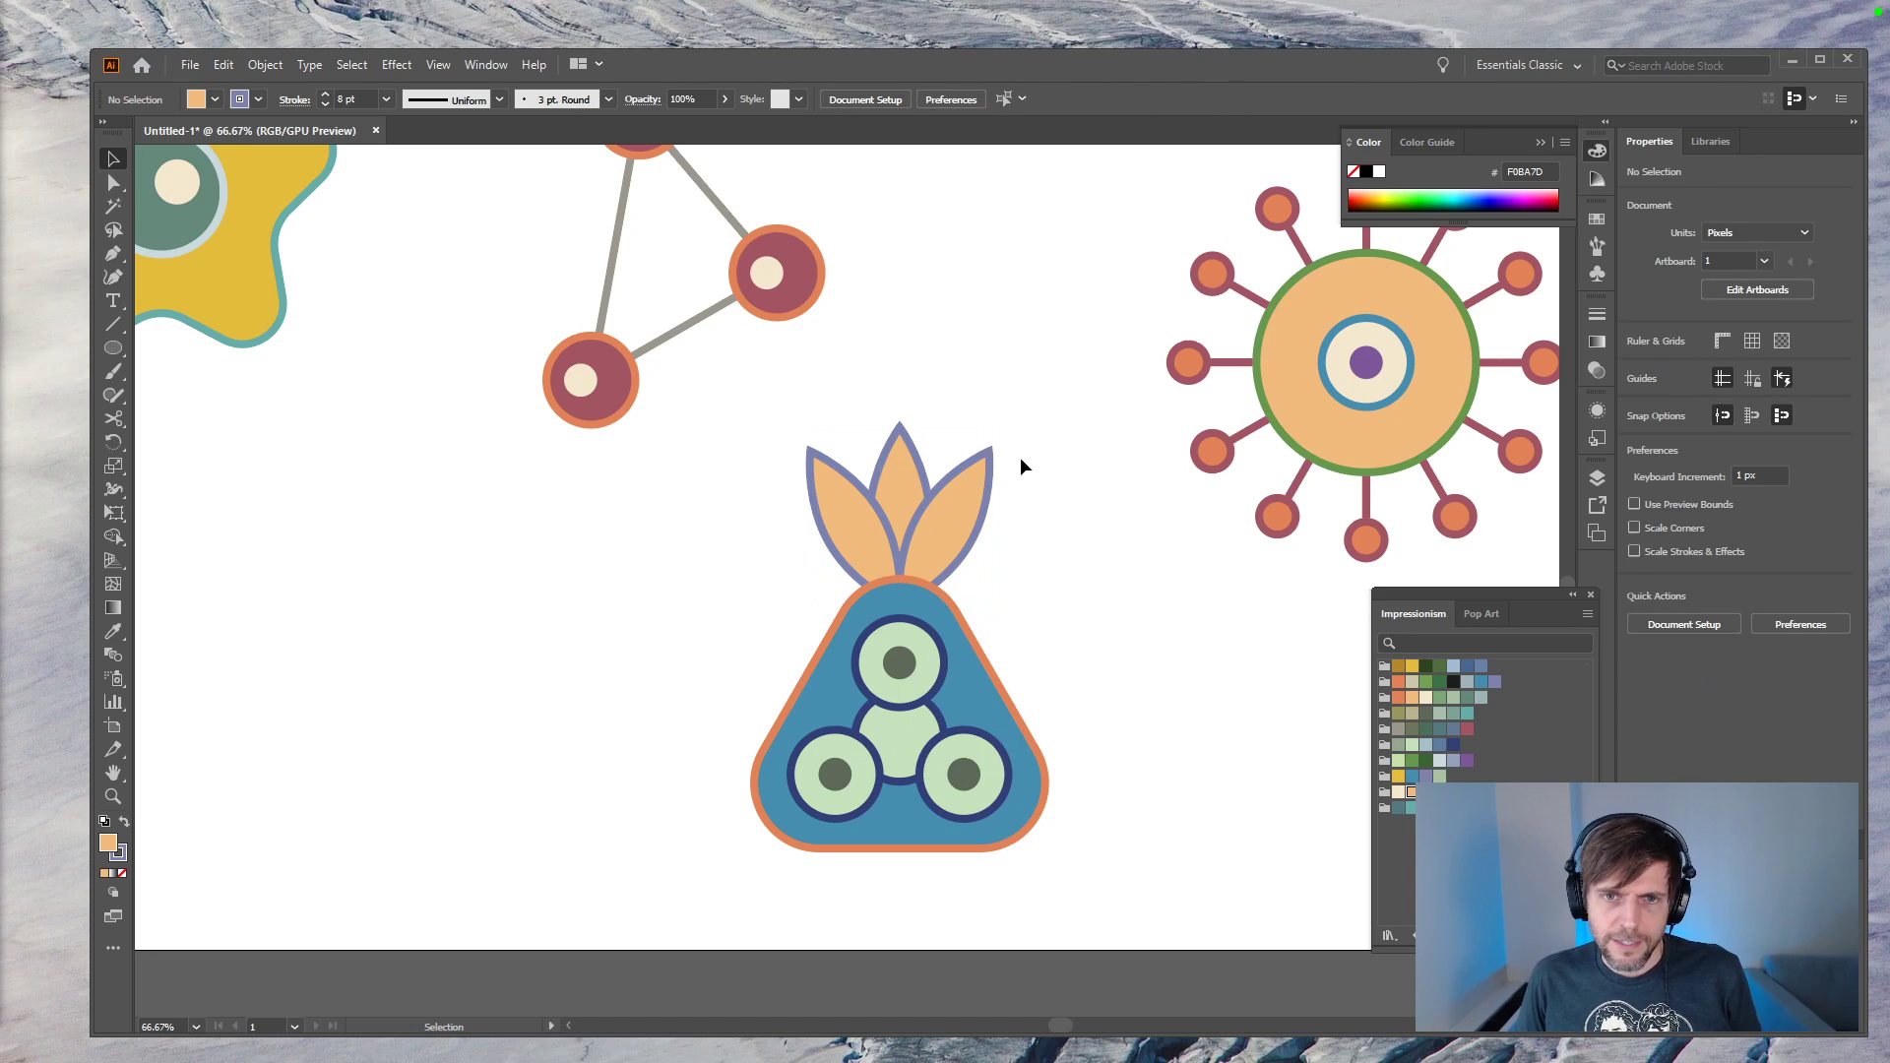
# Step: Scale the three petals above the triangle down to about 167 by 166 px and group them
pyautogui.moveTo(1041, 489); pyautogui.dragTo(765, 516)
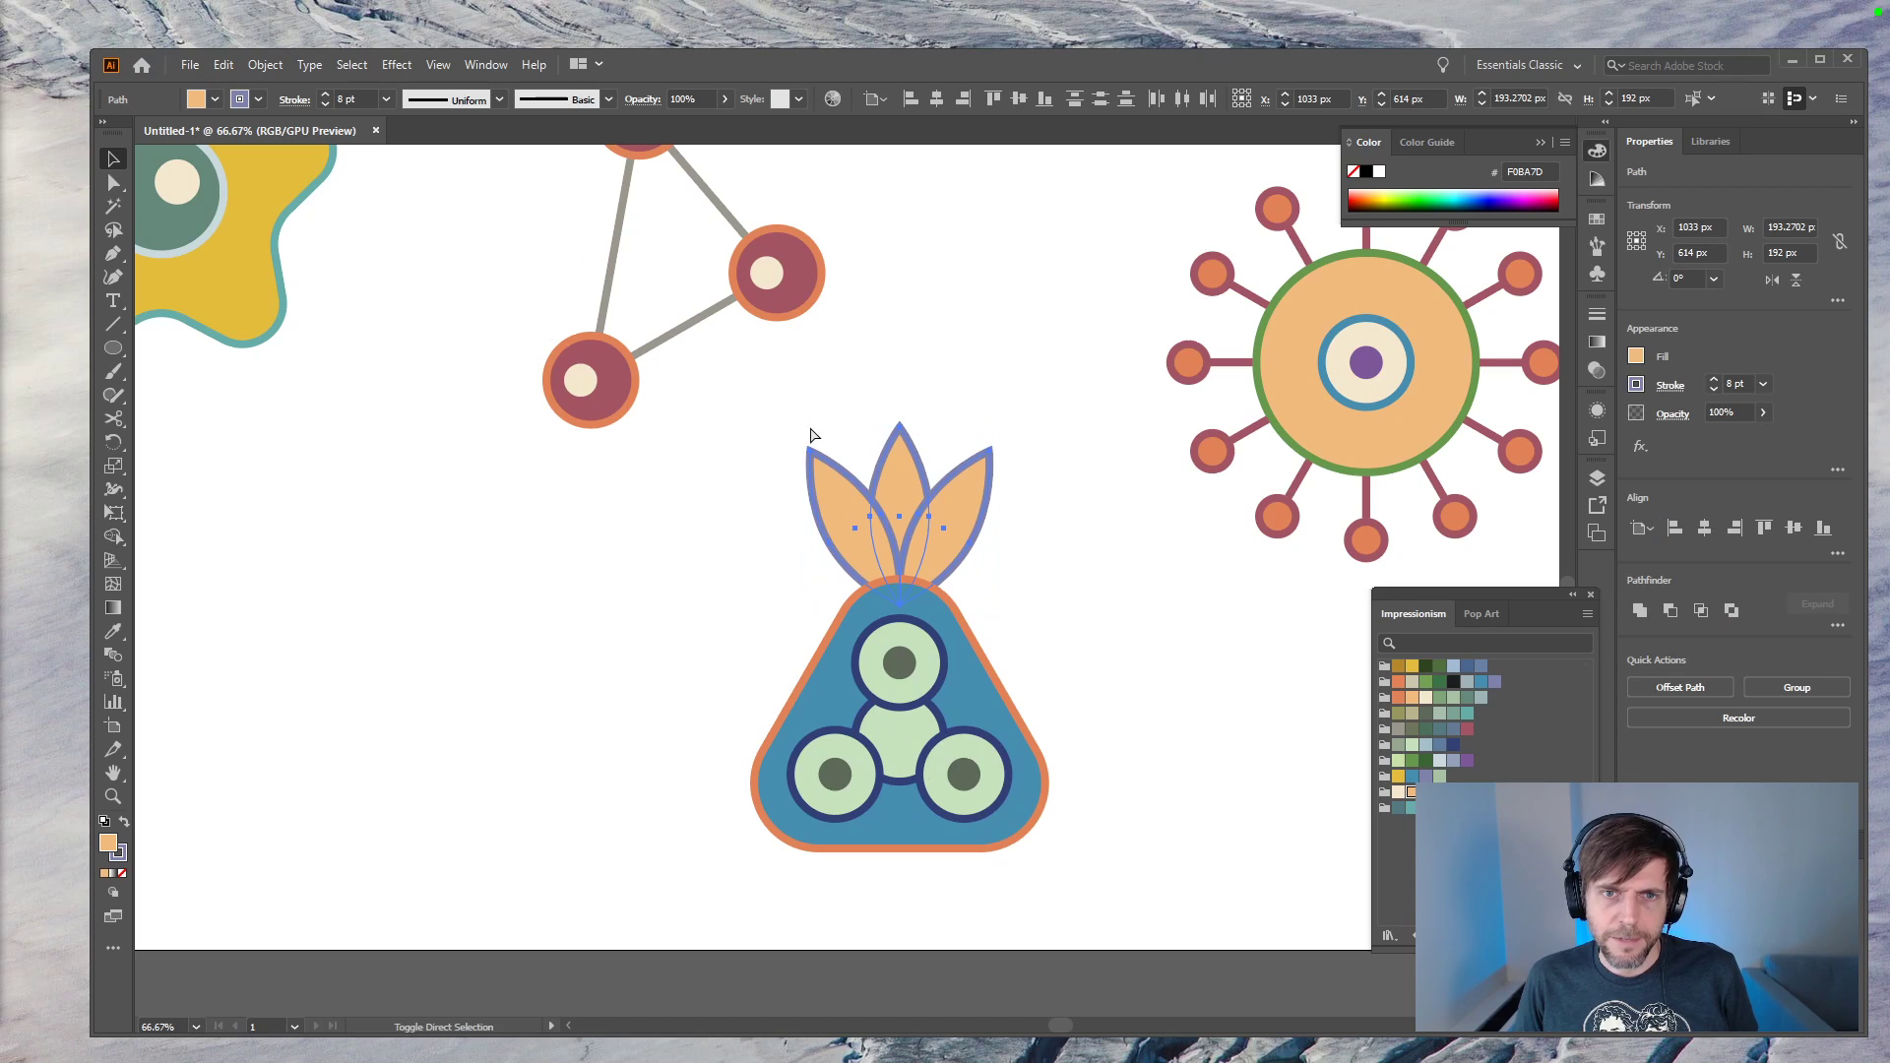
pyautogui.moveTo(810, 429); pyautogui.dragTo(825, 450)
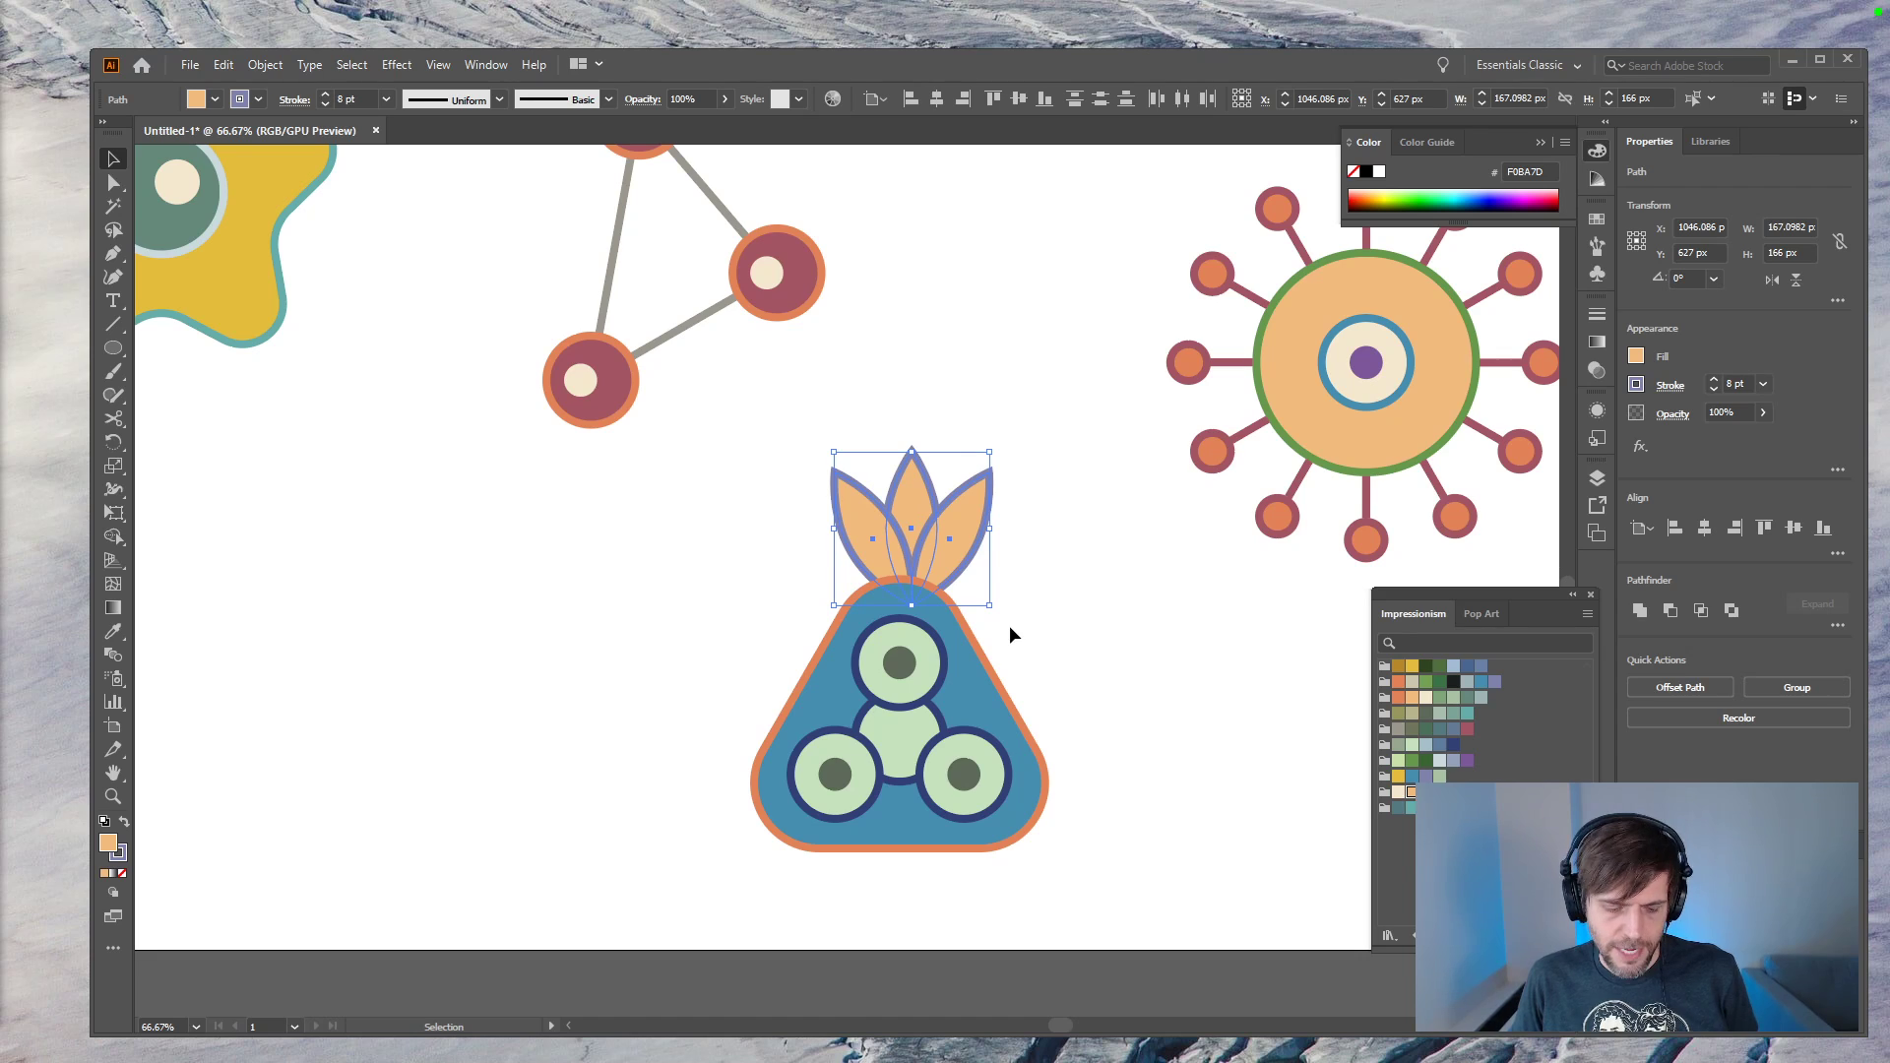
pyautogui.hotkey('ctrl', 'g')
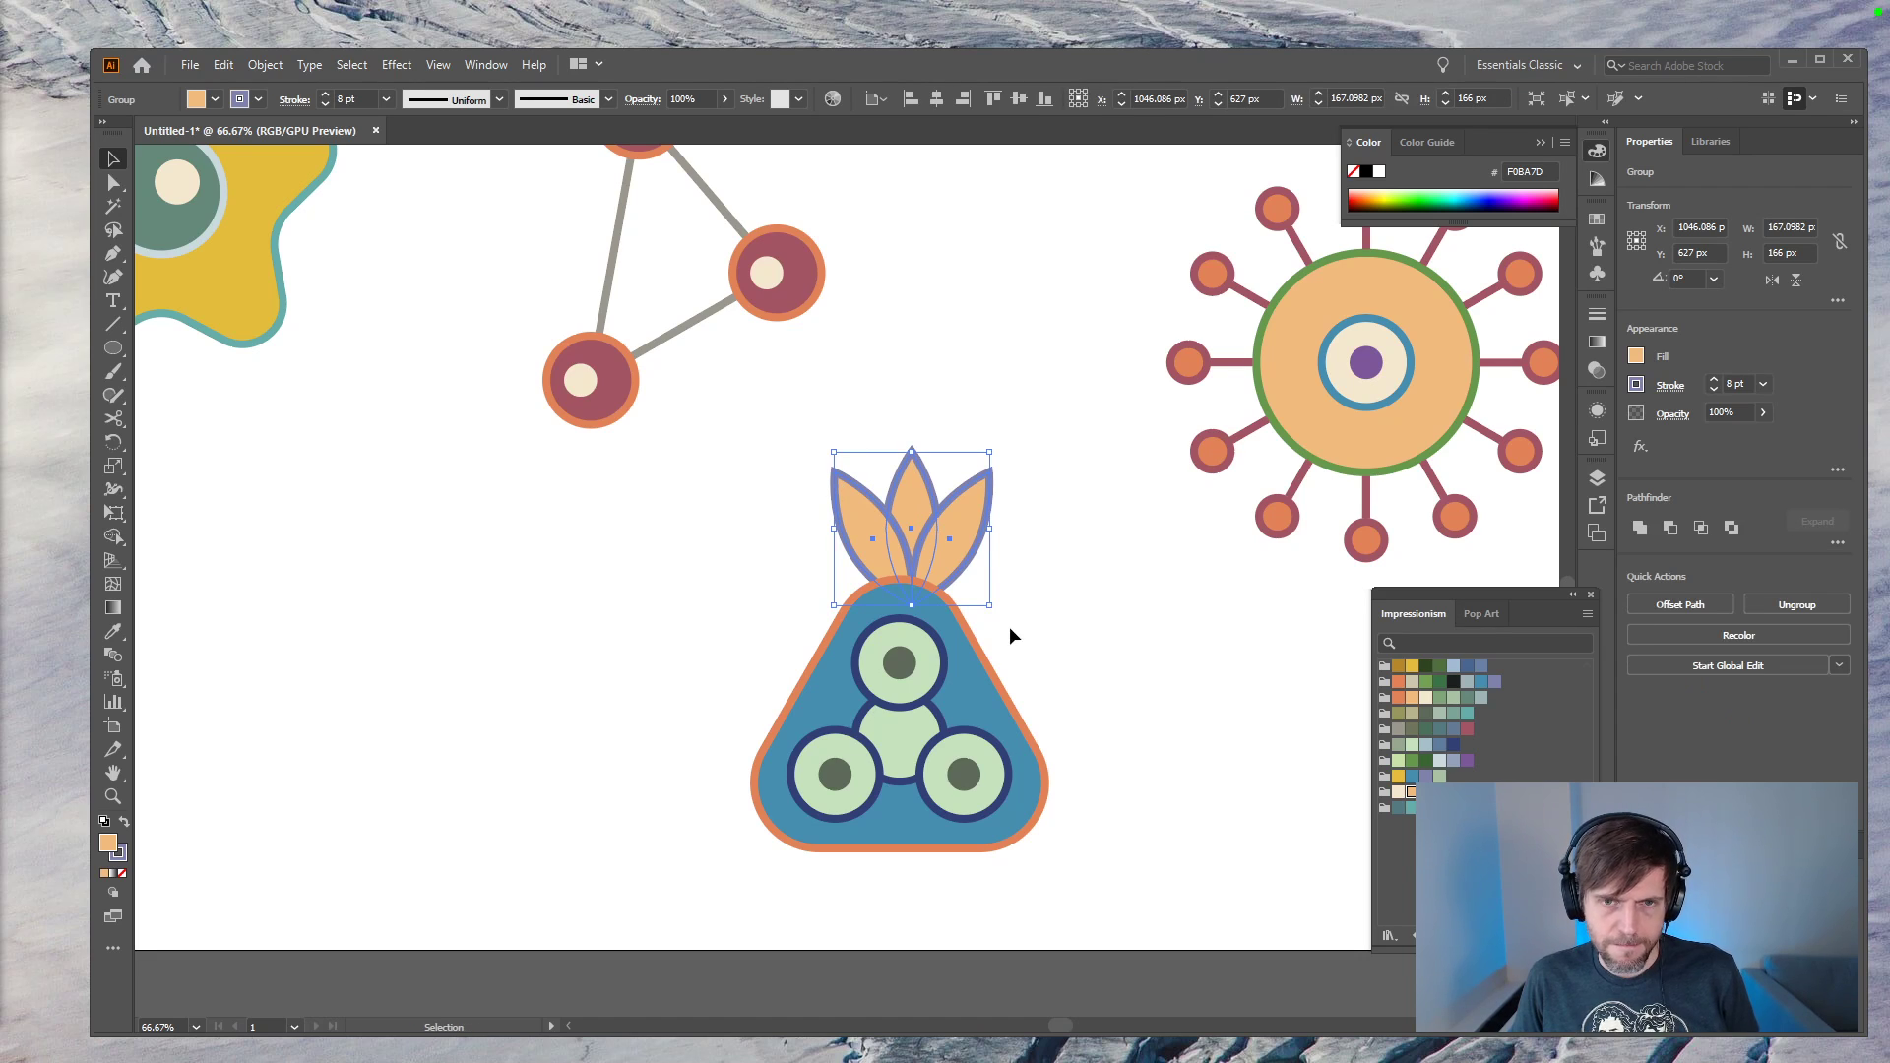
# Step: Center the petal group horizontally with the blue rounded triangle
pyautogui.keyDown('shift'); pyautogui.click(966, 652); pyautogui.keyUp('shift')
pyautogui.click(935, 98)
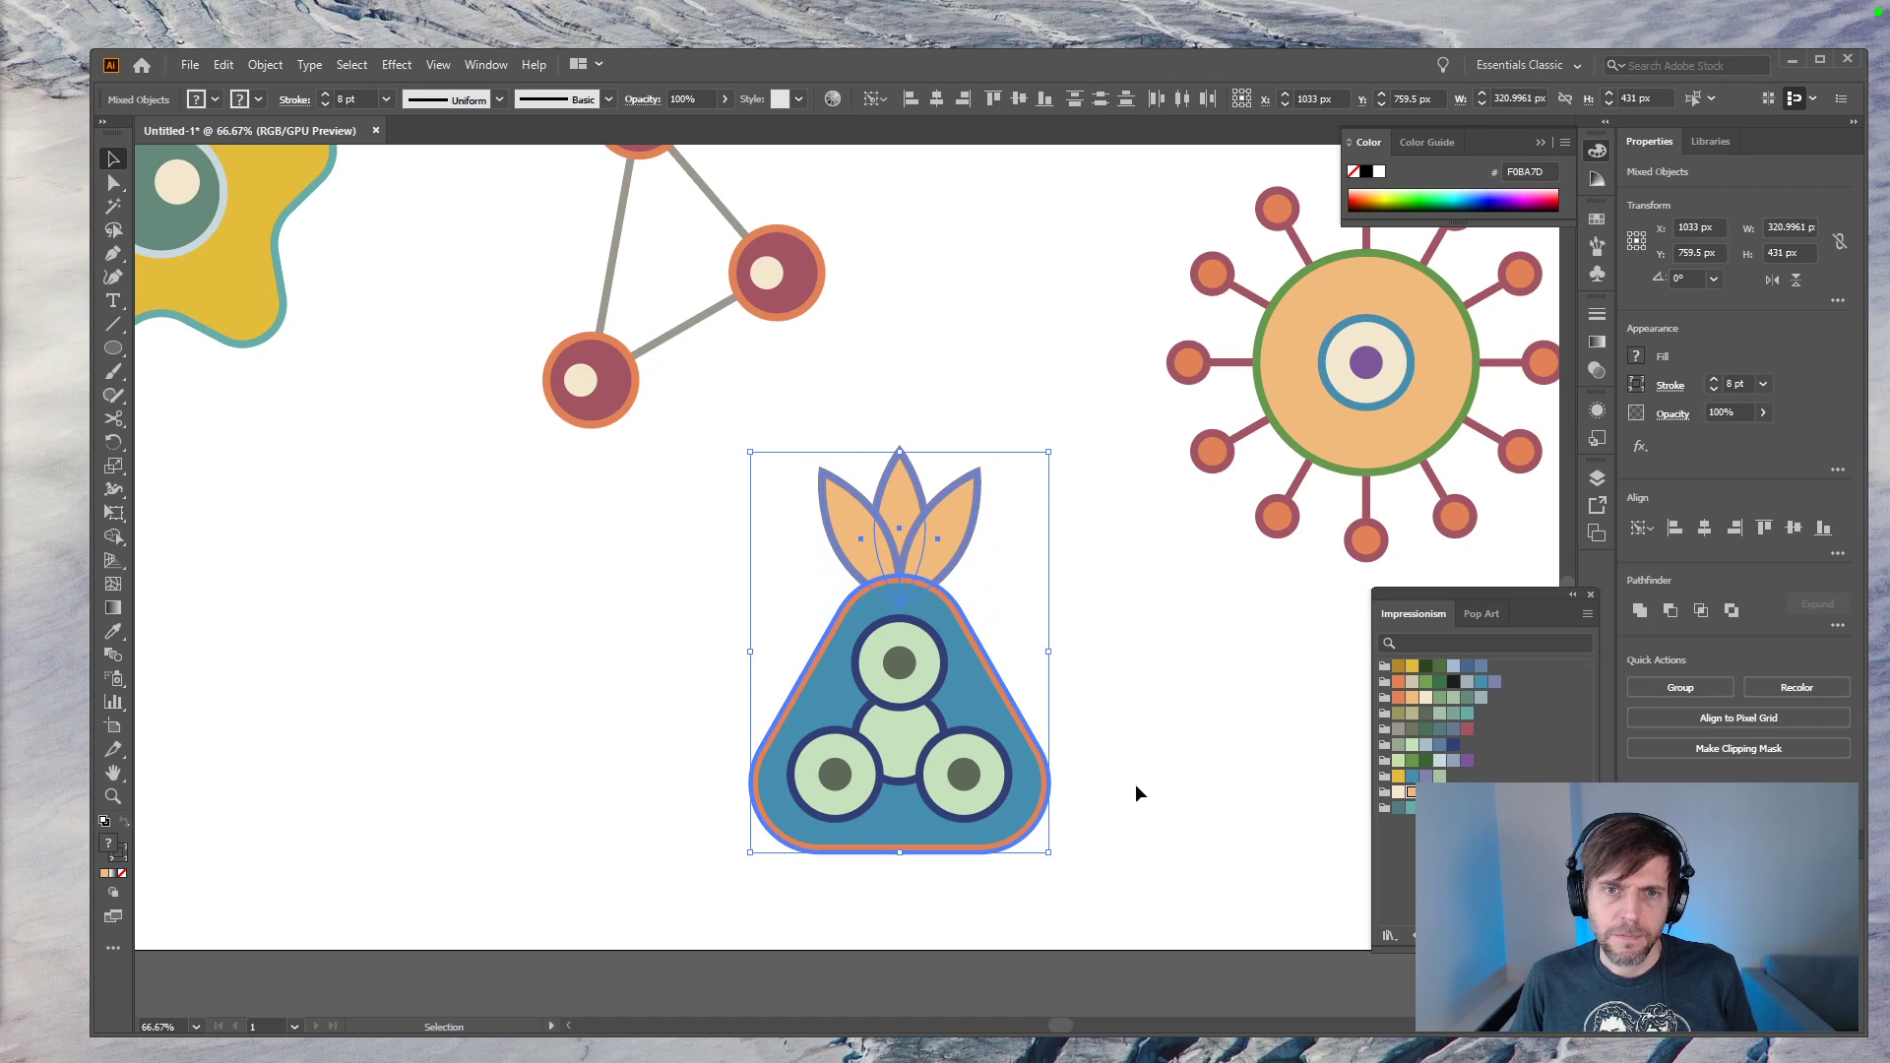
pyautogui.click(1063, 535)
# Step: Copy the petal group by rotating it 120° around the middle circle's center, and repeat the copy for the third corner
pyautogui.click(950, 512)
pyautogui.press('r')
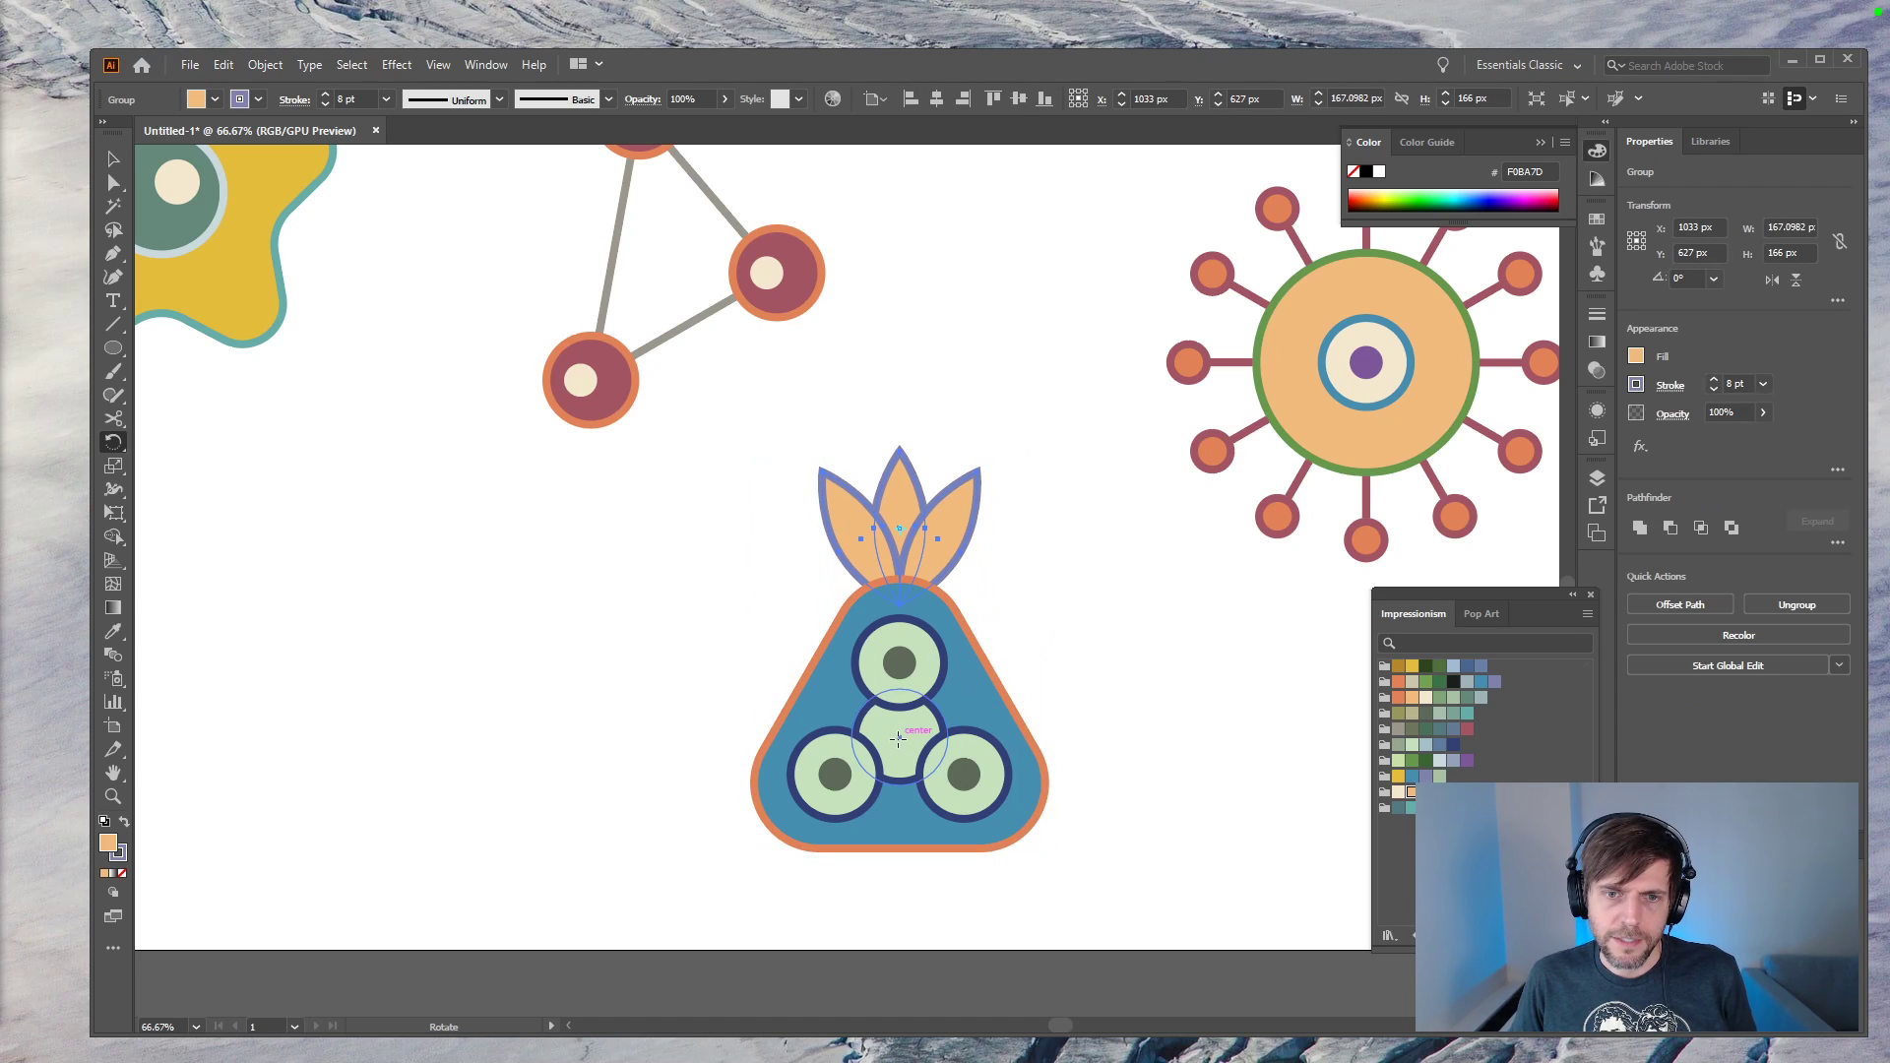
pyautogui.keyDown('alt'); pyautogui.click(899, 736); pyautogui.keyUp('alt')
pyautogui.write('120')
pyautogui.click(1079, 669)
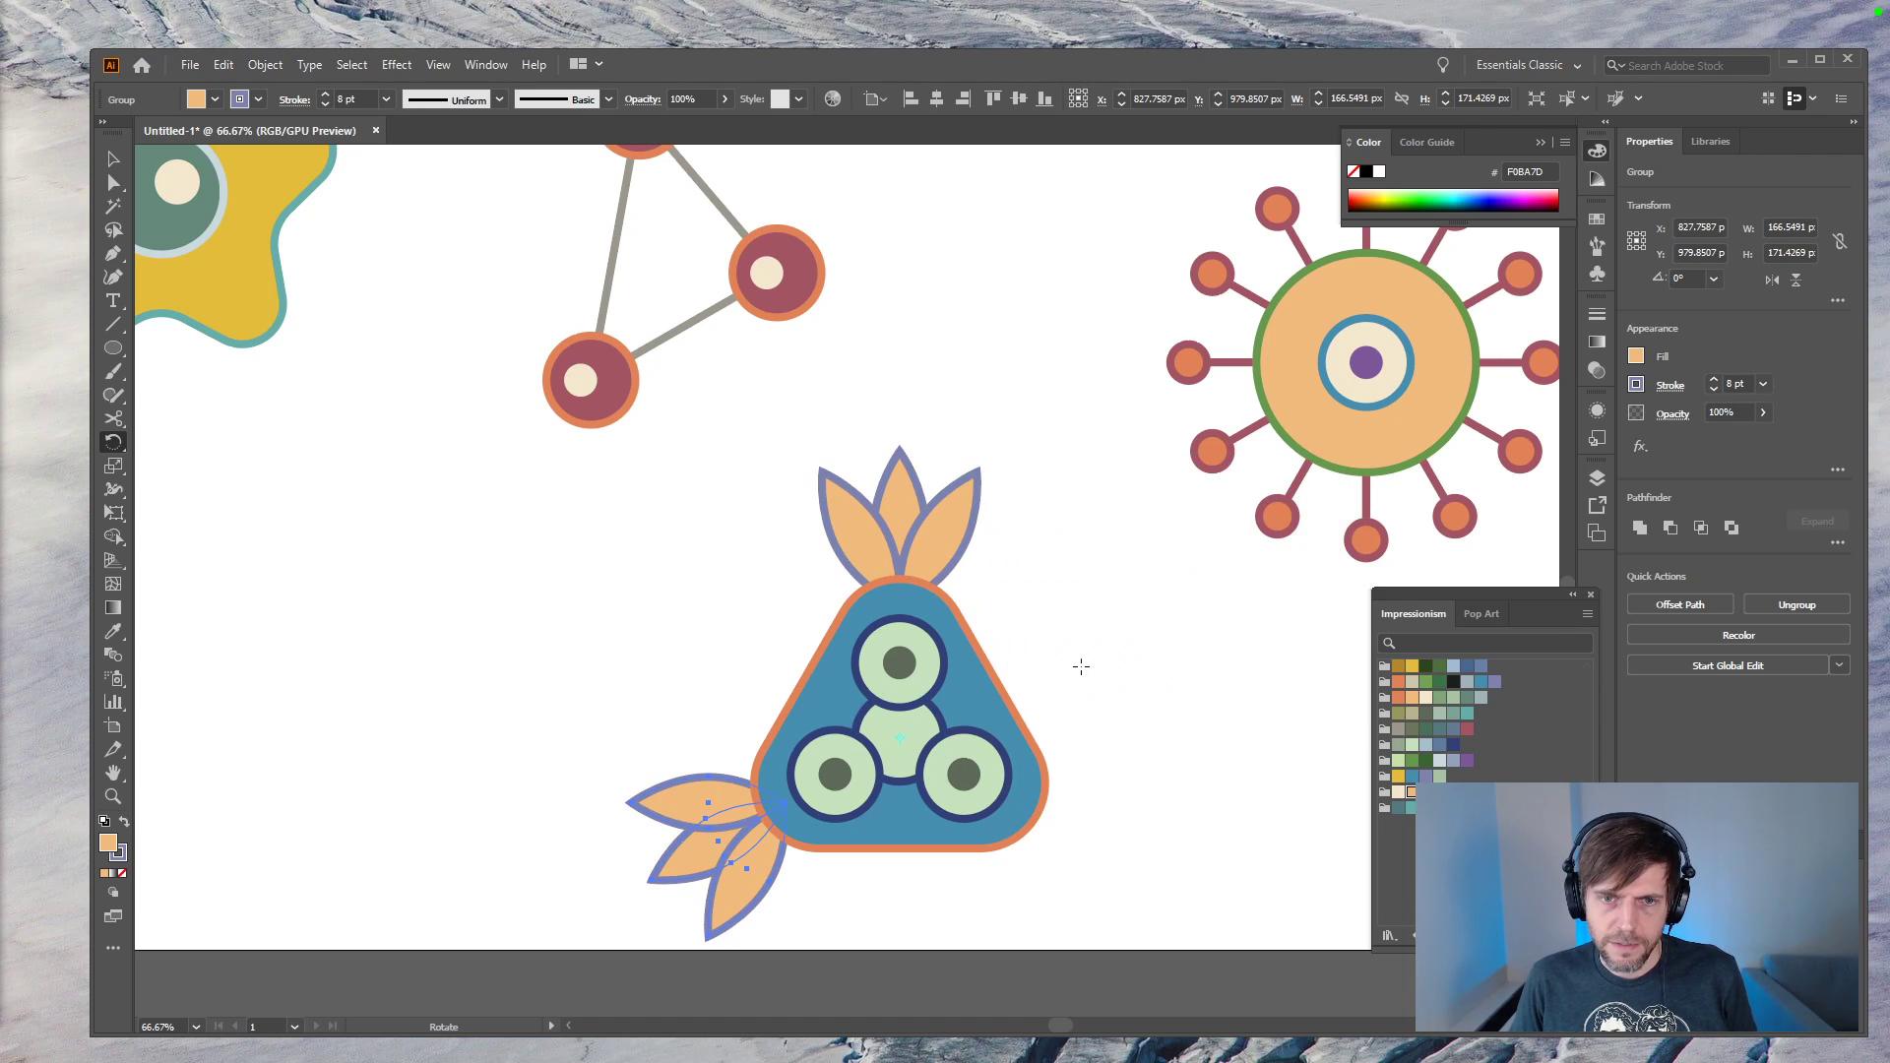
pyautogui.hotkey('ctrl', 'd')
pyautogui.press('v')
pyautogui.click(1203, 666)
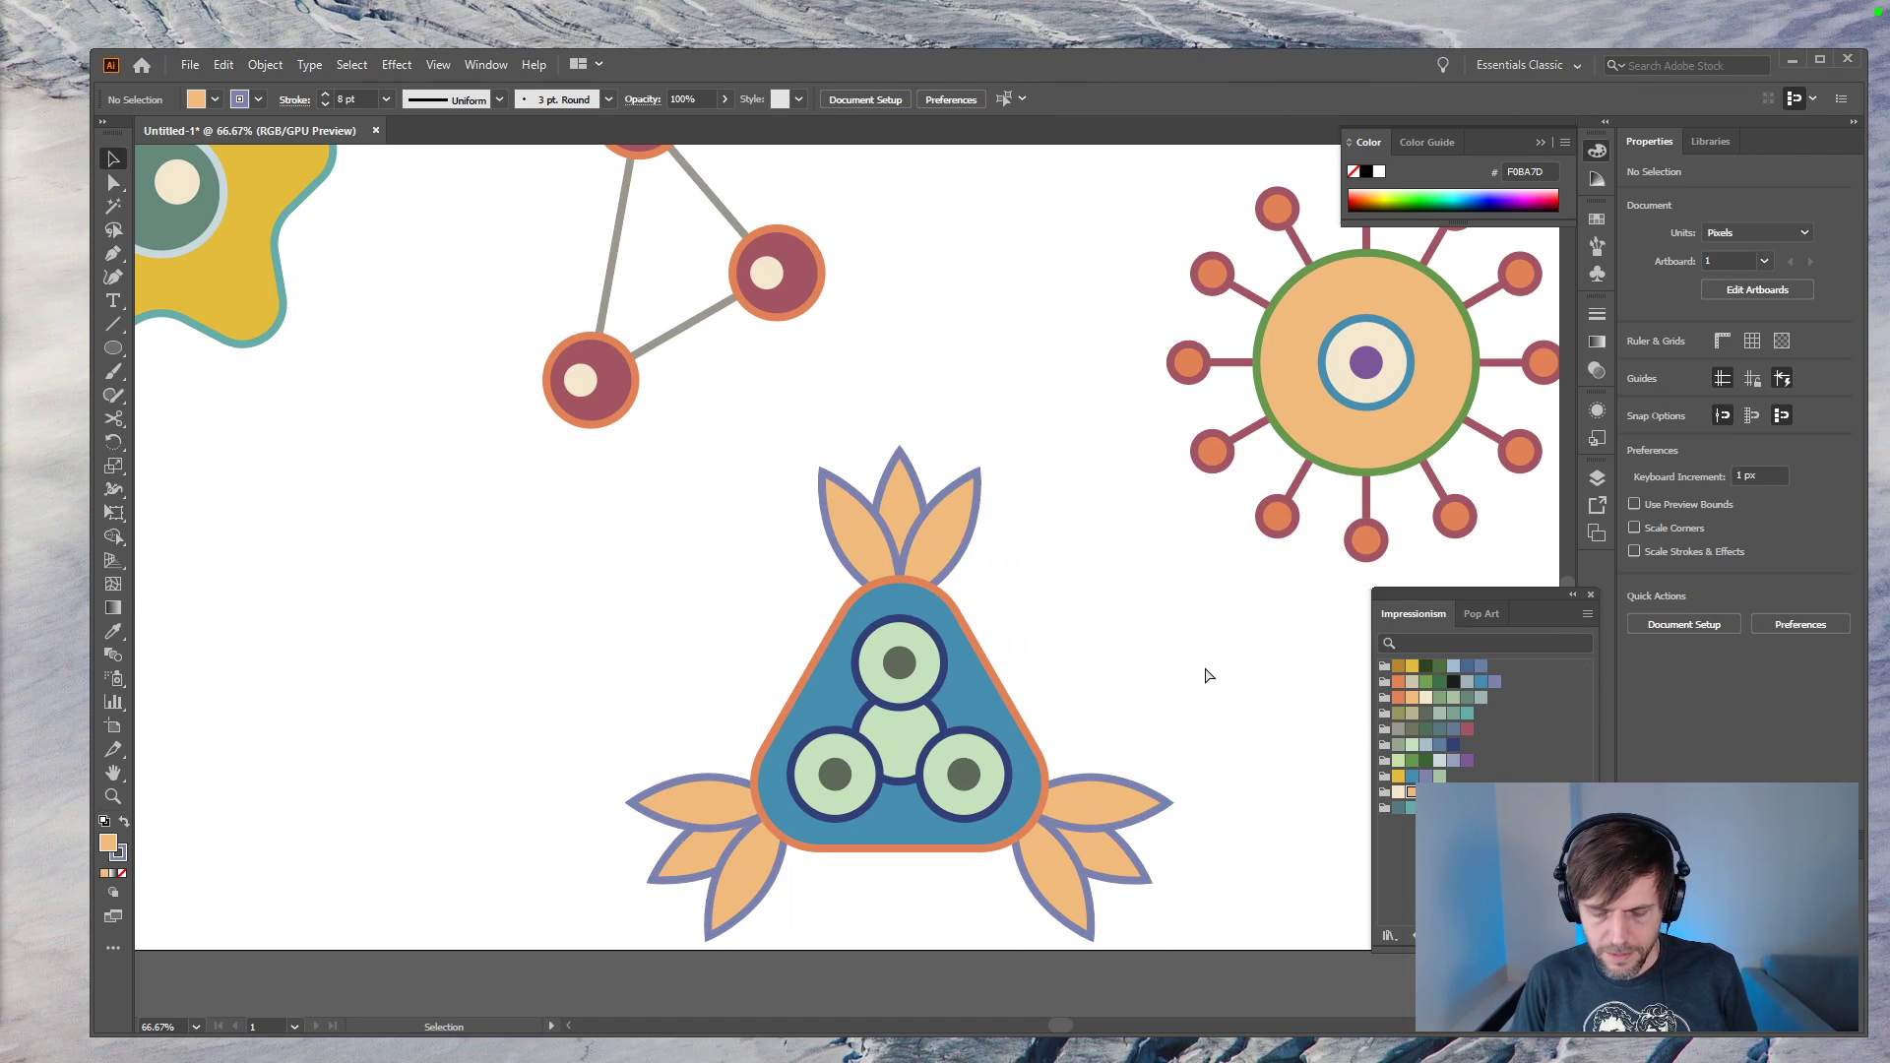
# Step: Delete the light green circle in the middle of the triangle, keeping the three eyes
pyautogui.hotkey('ctrl', '-')
pyautogui.hotkey('ctrl', '-')
pyautogui.hotkey('ctrl', '+')
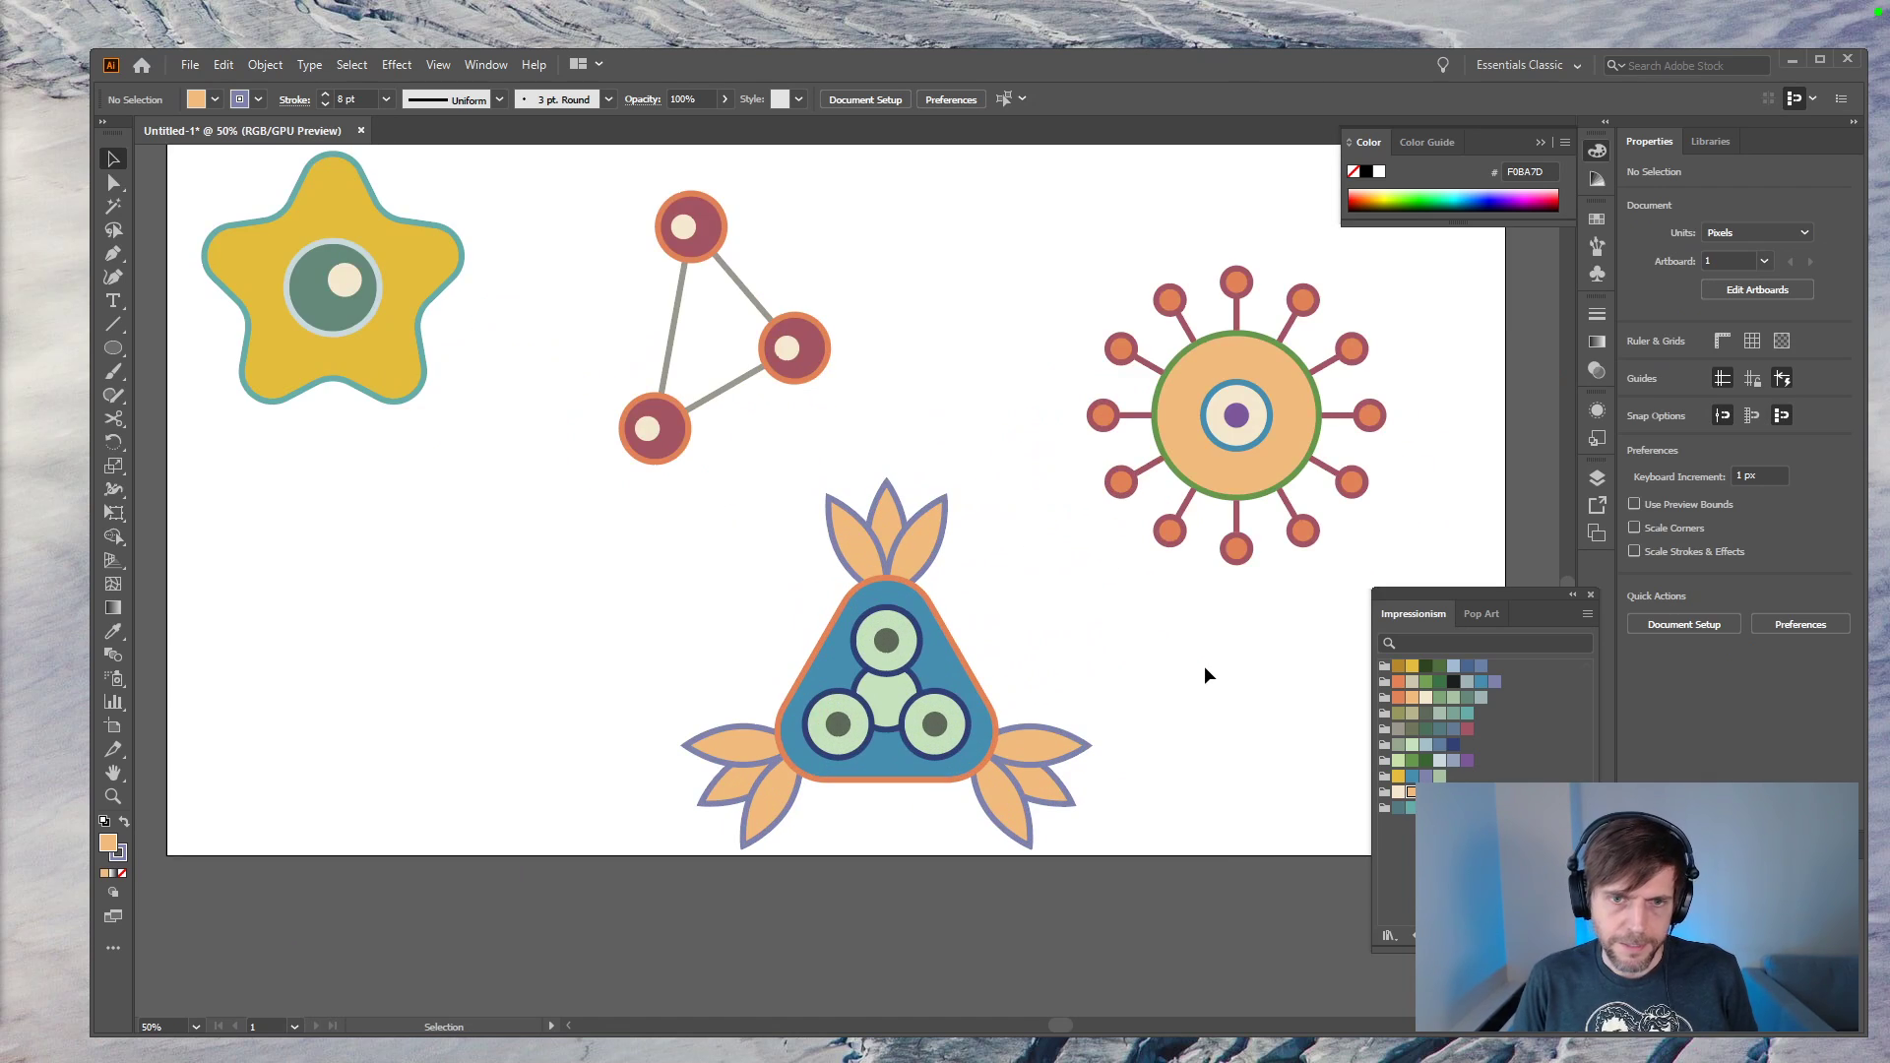
pyautogui.click(940, 707)
pyautogui.click(1059, 709)
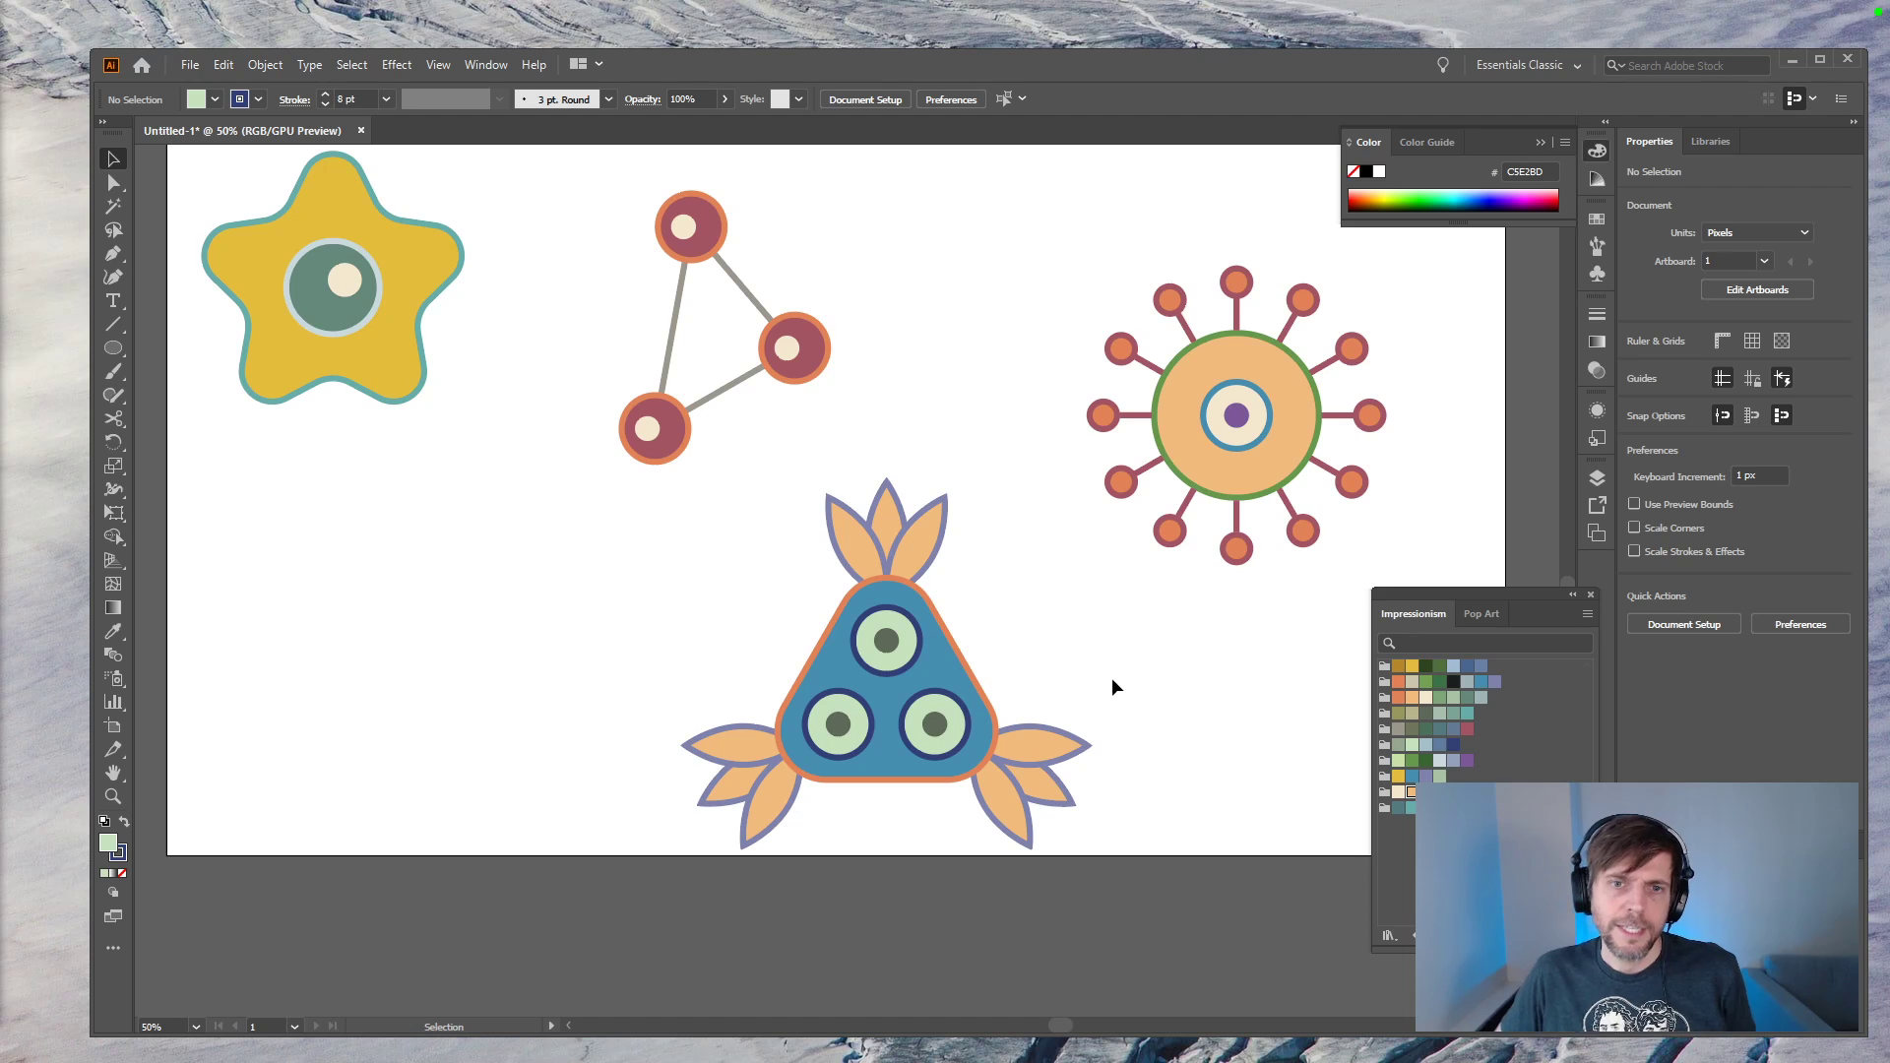
# Step: Select all three petal groups and change their stroke to the olive swatch 6D775B
pyautogui.click(924, 536)
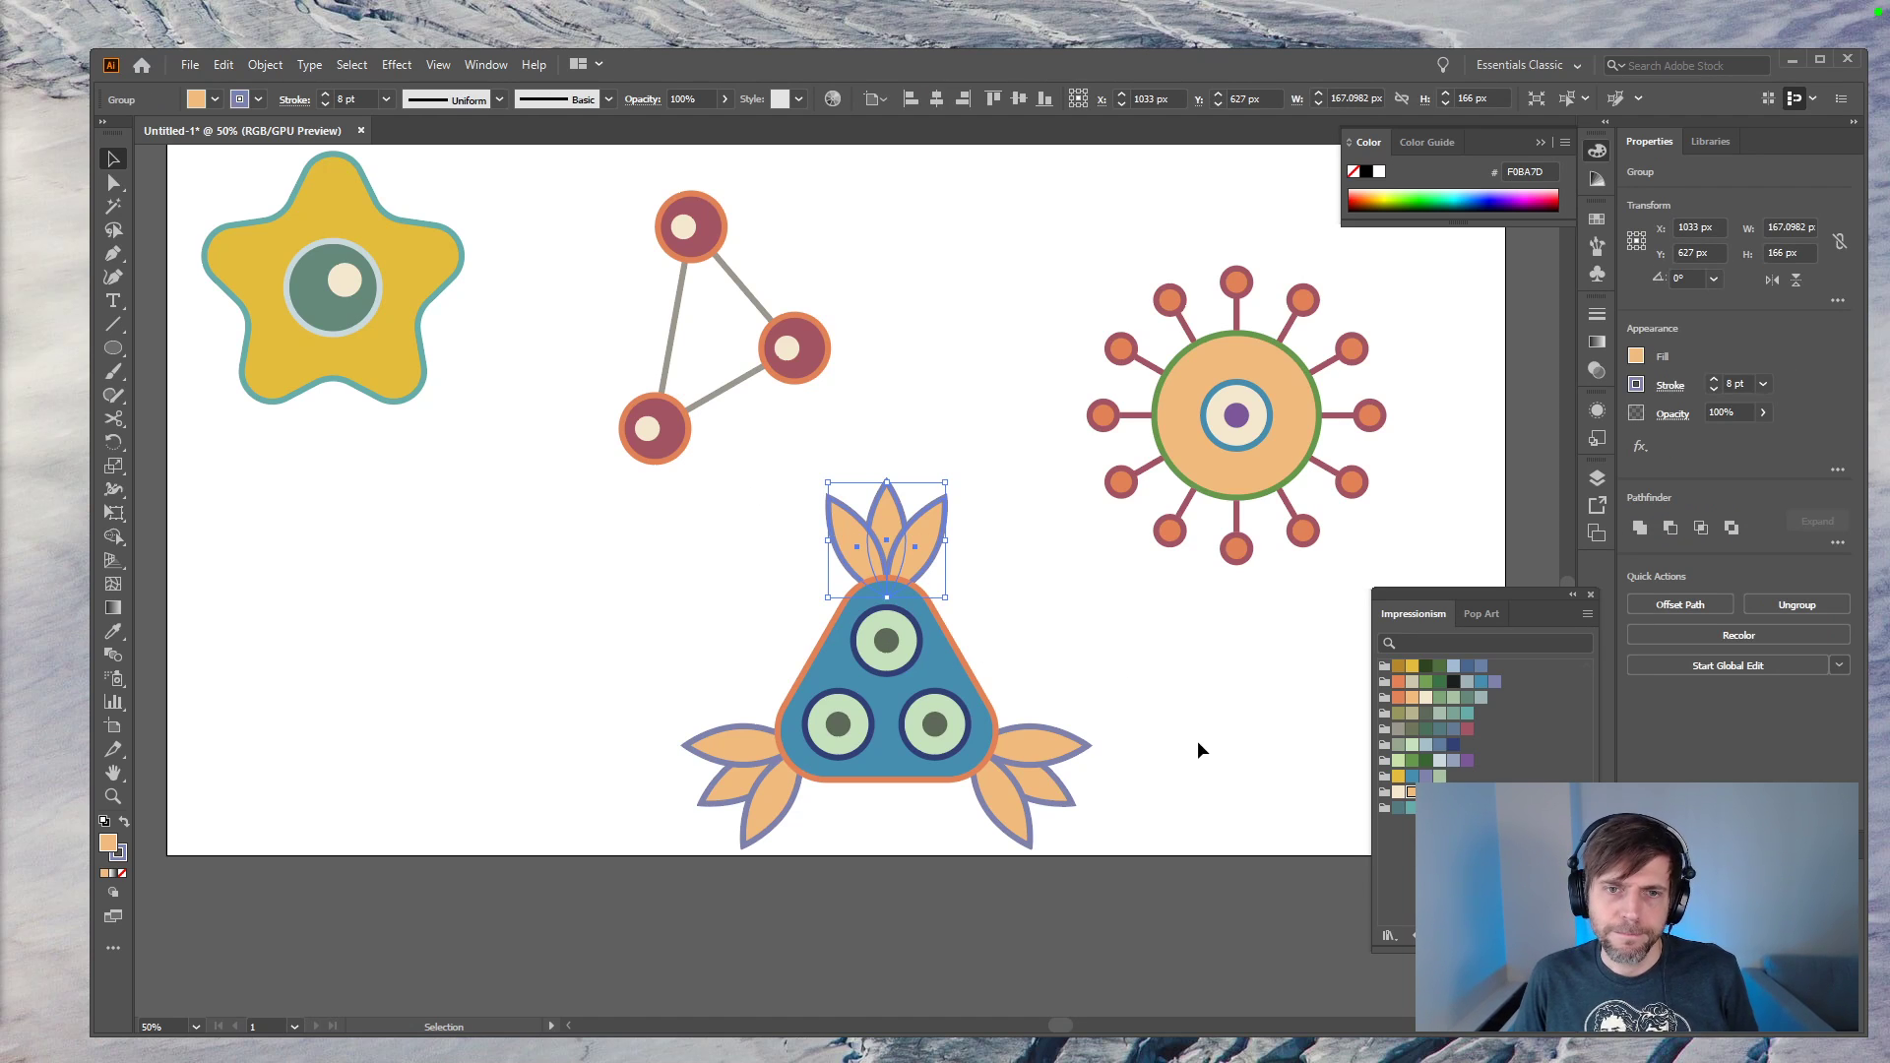
pyautogui.click(1198, 743)
pyautogui.click(1041, 829)
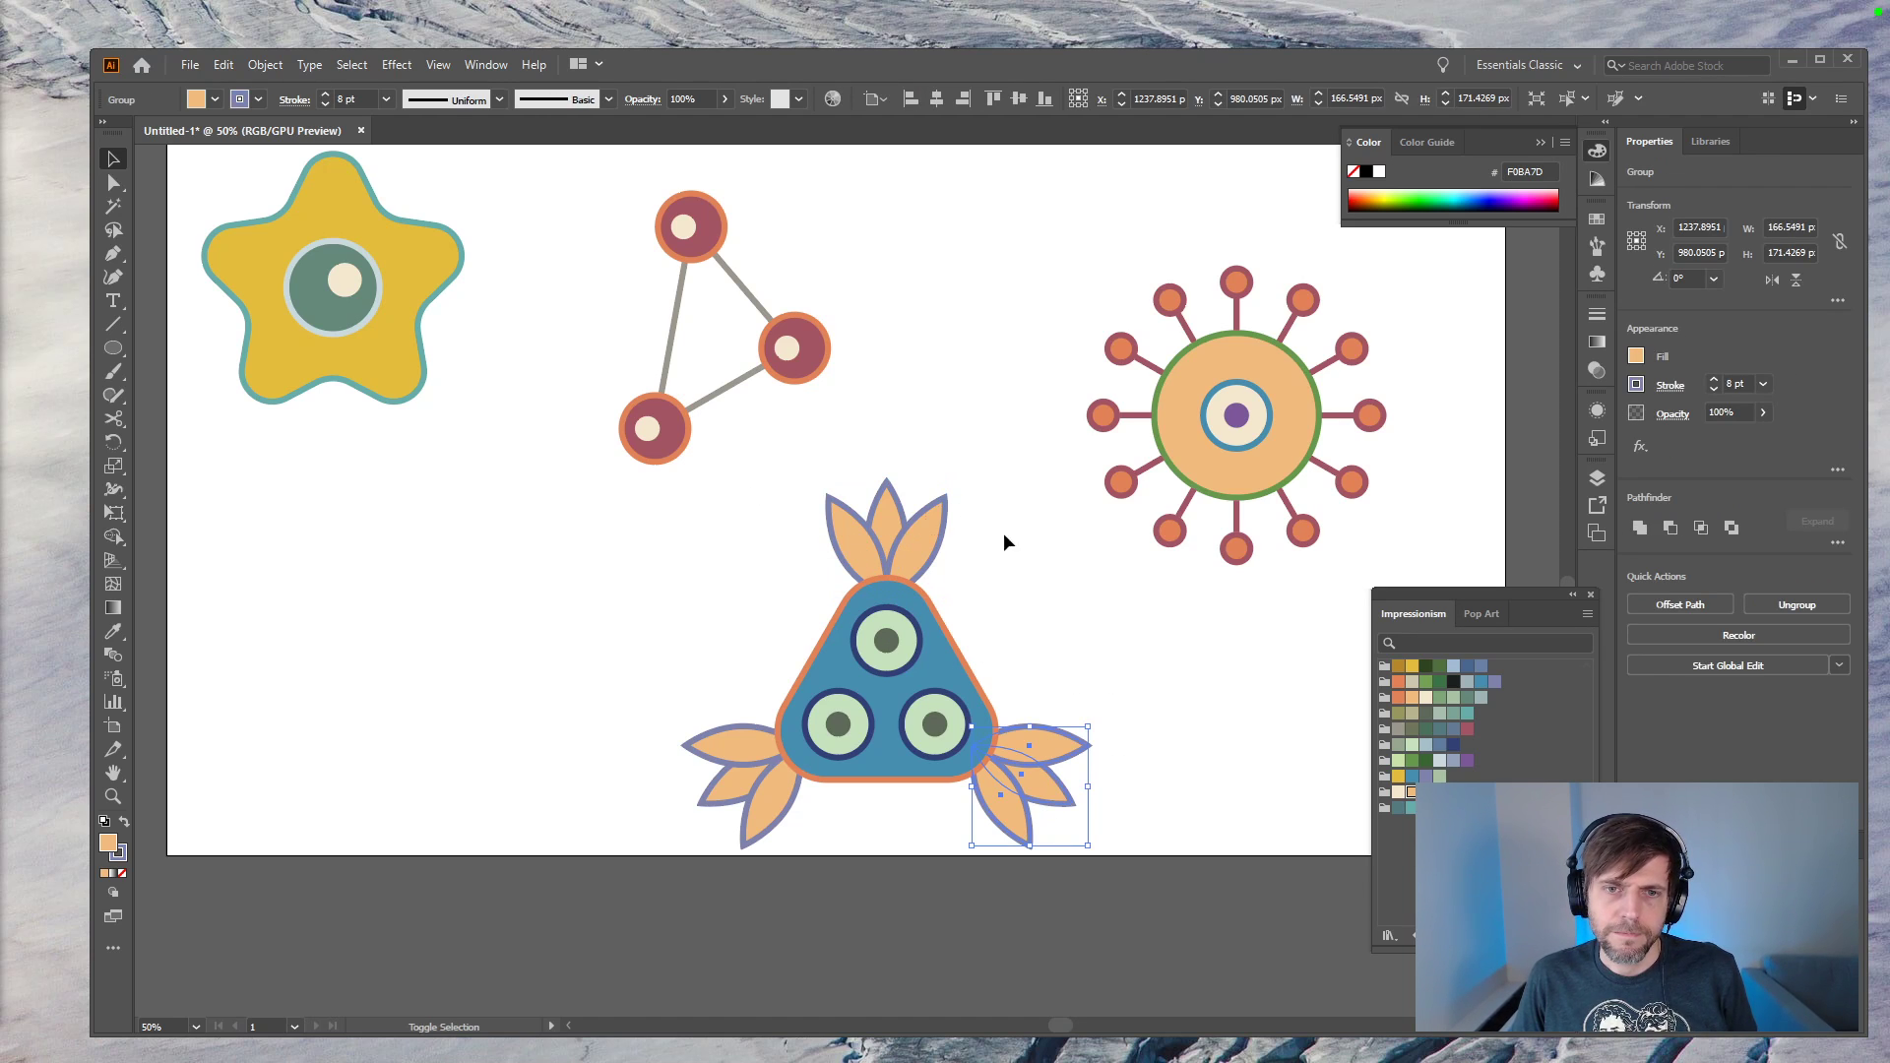
pyautogui.keyDown('shift'); pyautogui.click(925, 537); pyautogui.keyUp('shift')
pyautogui.keyDown('shift'); pyautogui.click(749, 768); pyautogui.keyUp('shift')
pyautogui.press('x')
pyautogui.click(1466, 728)
pyautogui.click(1411, 729)
pyautogui.press('x')
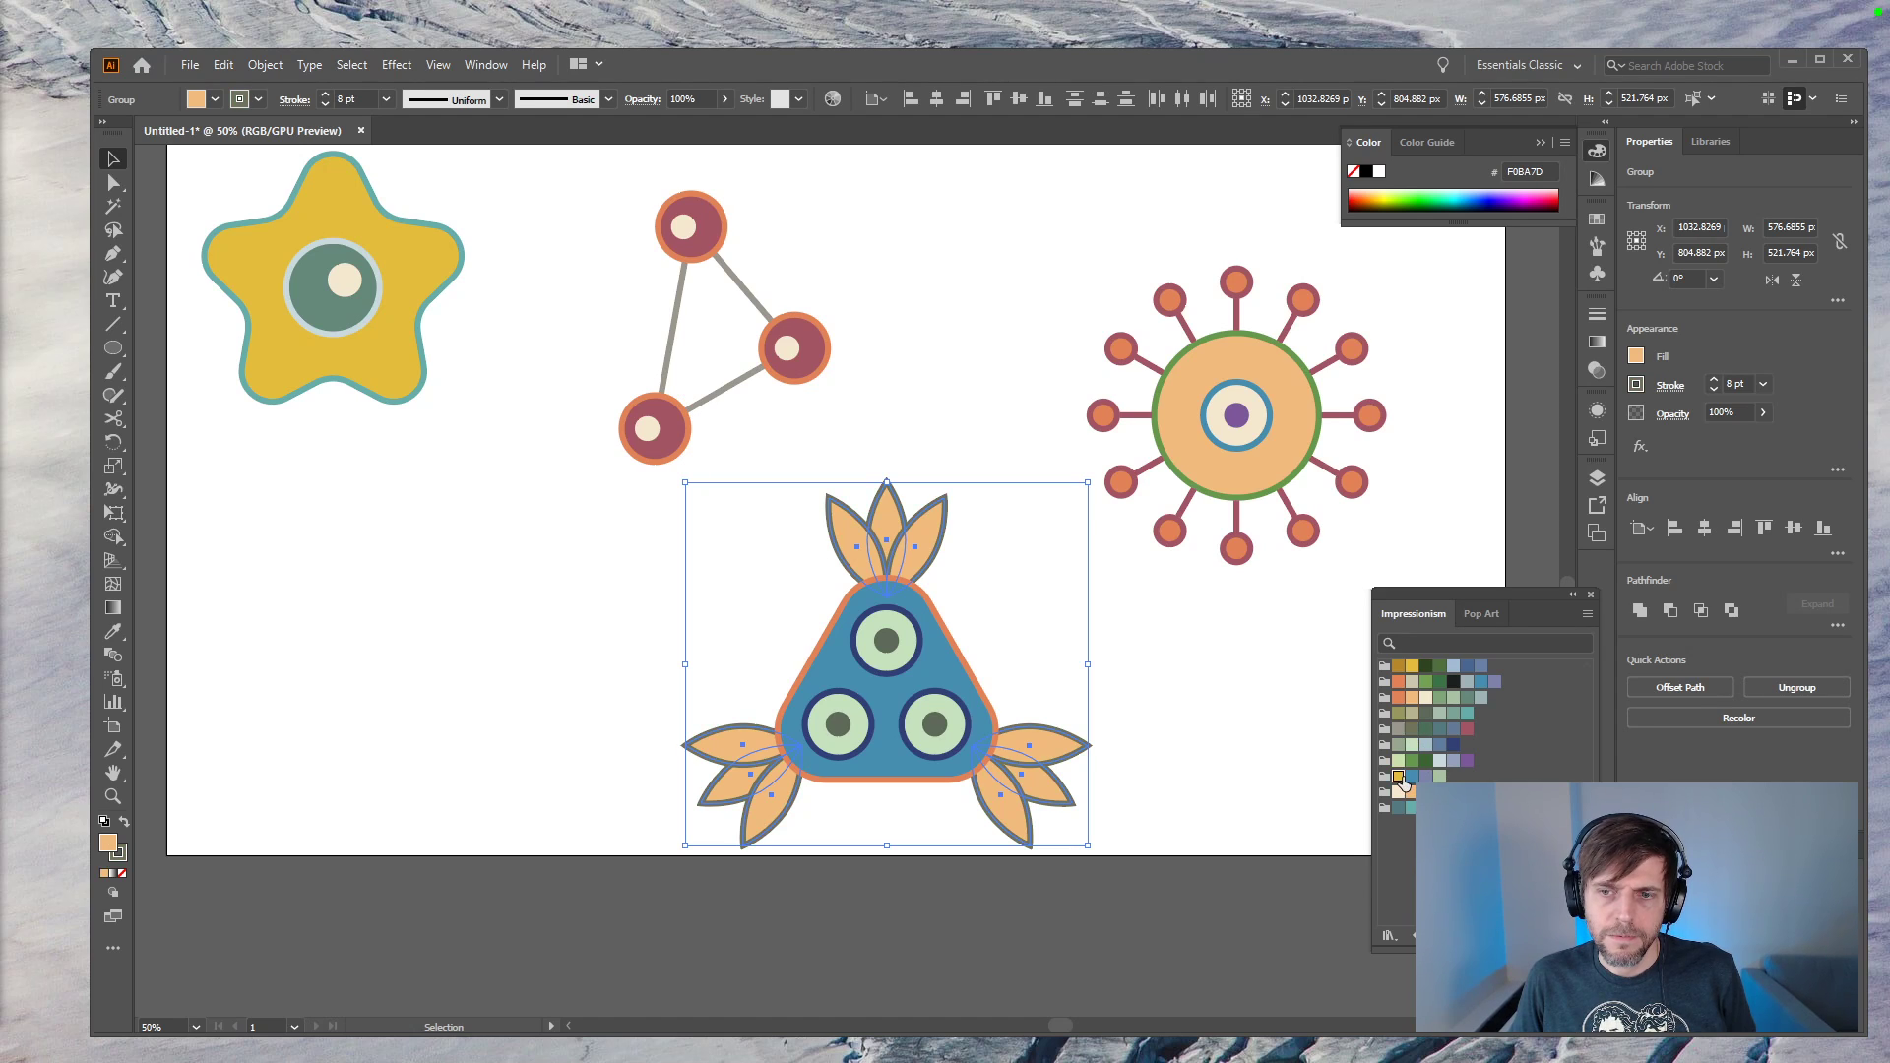
# Step: Try several fill swatches on the three petal groups, including light green CAE2AA, blue-grey A6C0C9 and olive 6D775B
pyautogui.click(1412, 777)
pyautogui.click(1440, 777)
pyautogui.click(1413, 808)
pyautogui.click(1425, 809)
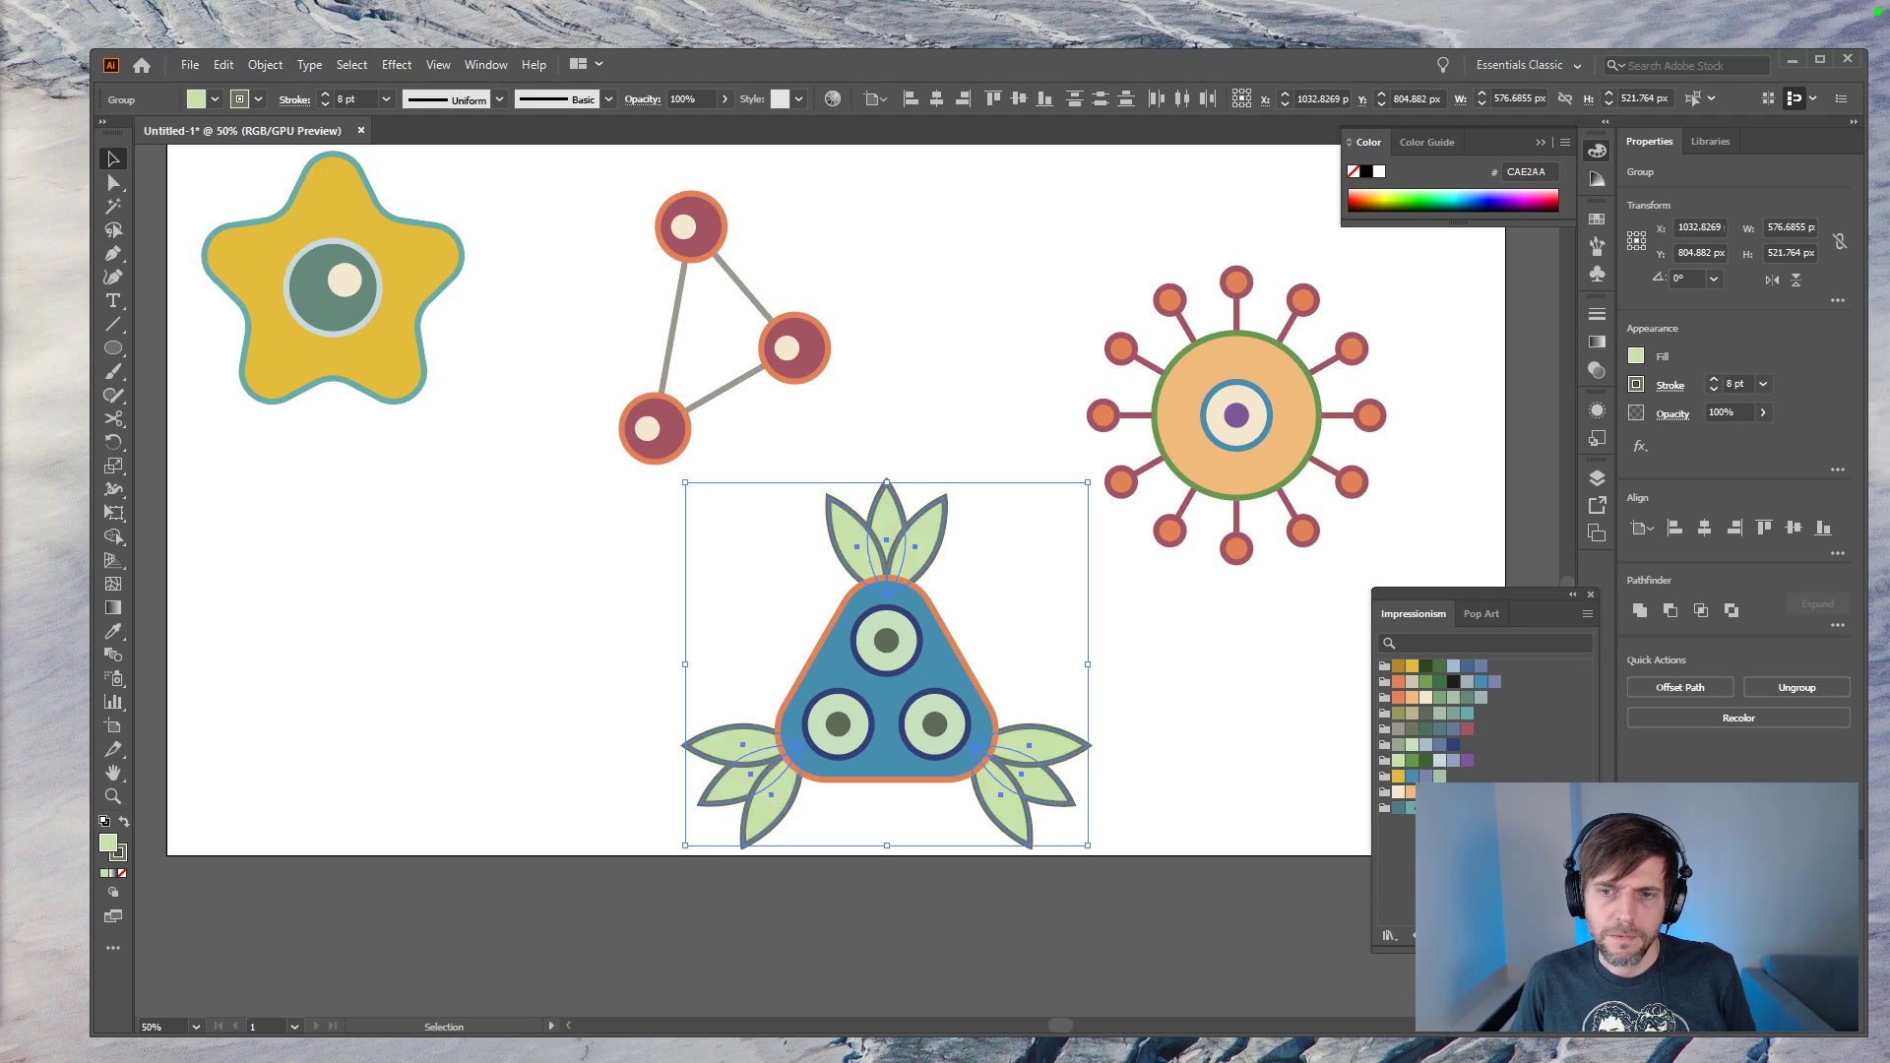
pyautogui.click(1410, 793)
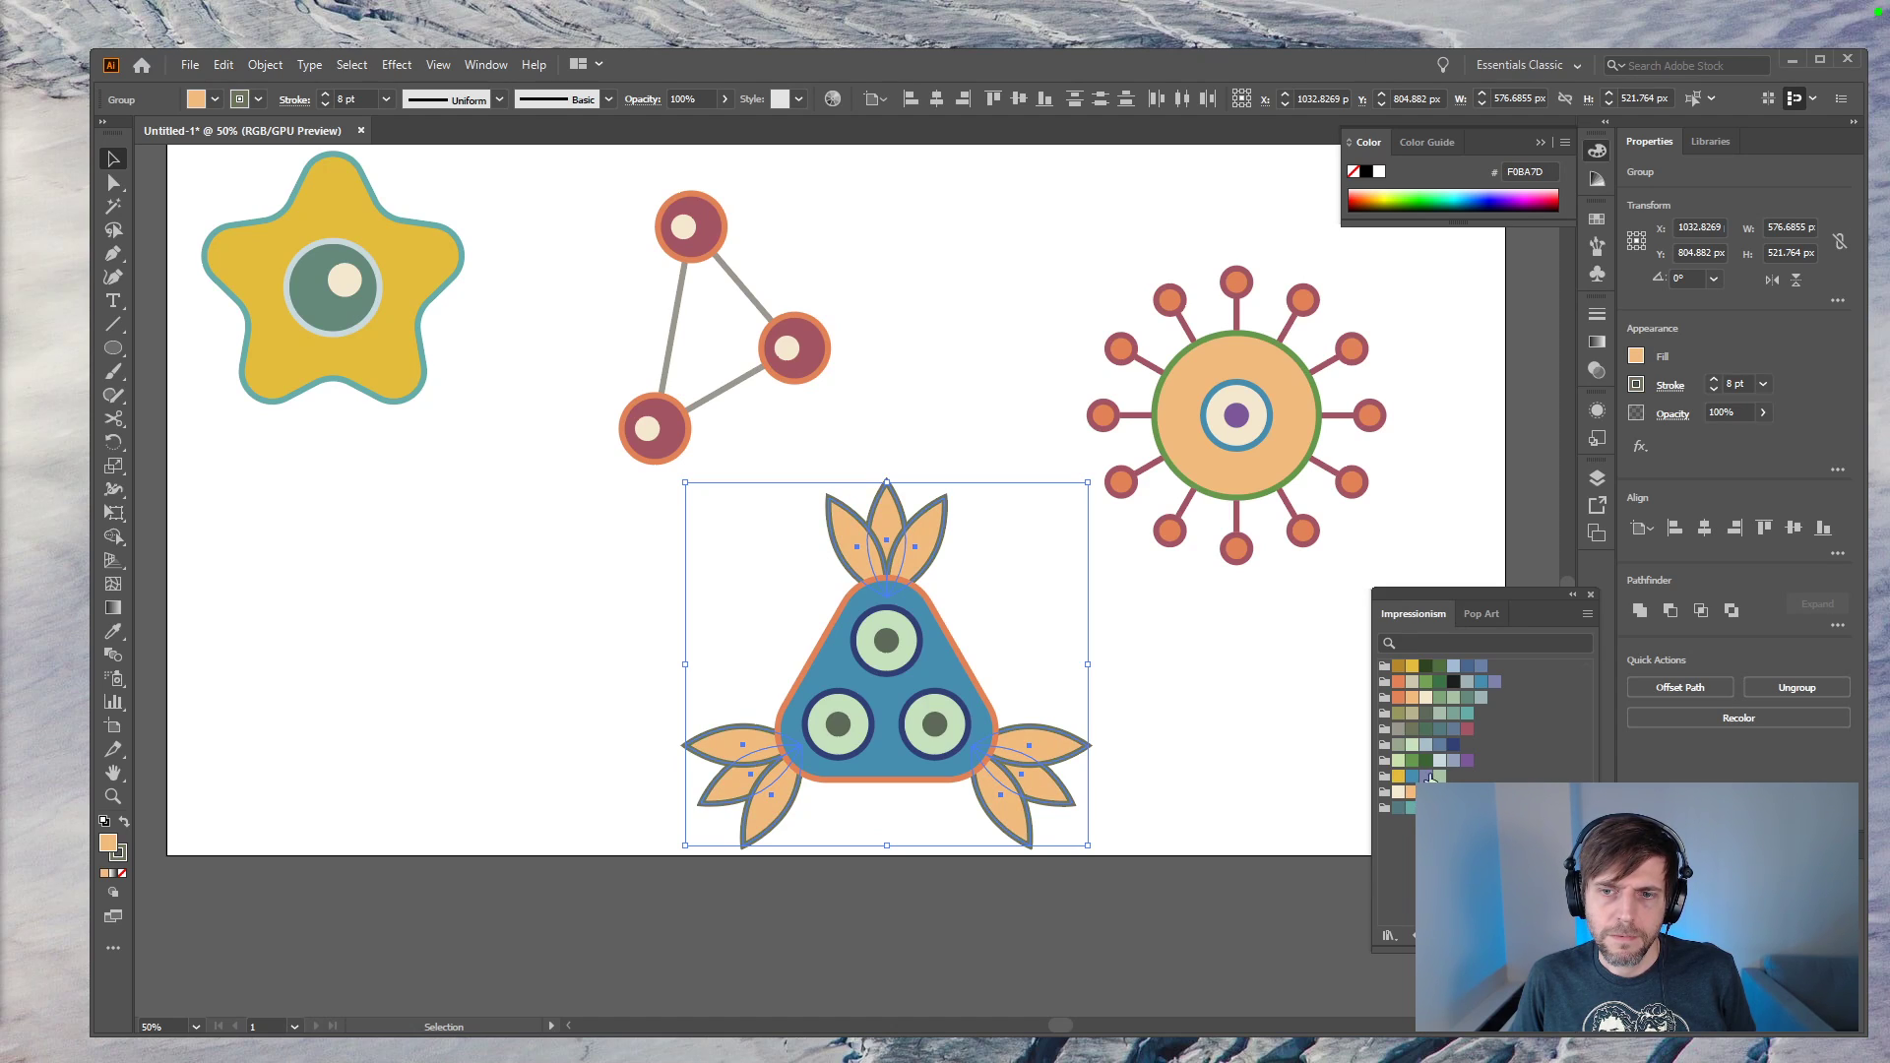
pyautogui.click(1439, 761)
pyautogui.click(1440, 746)
pyautogui.click(1426, 748)
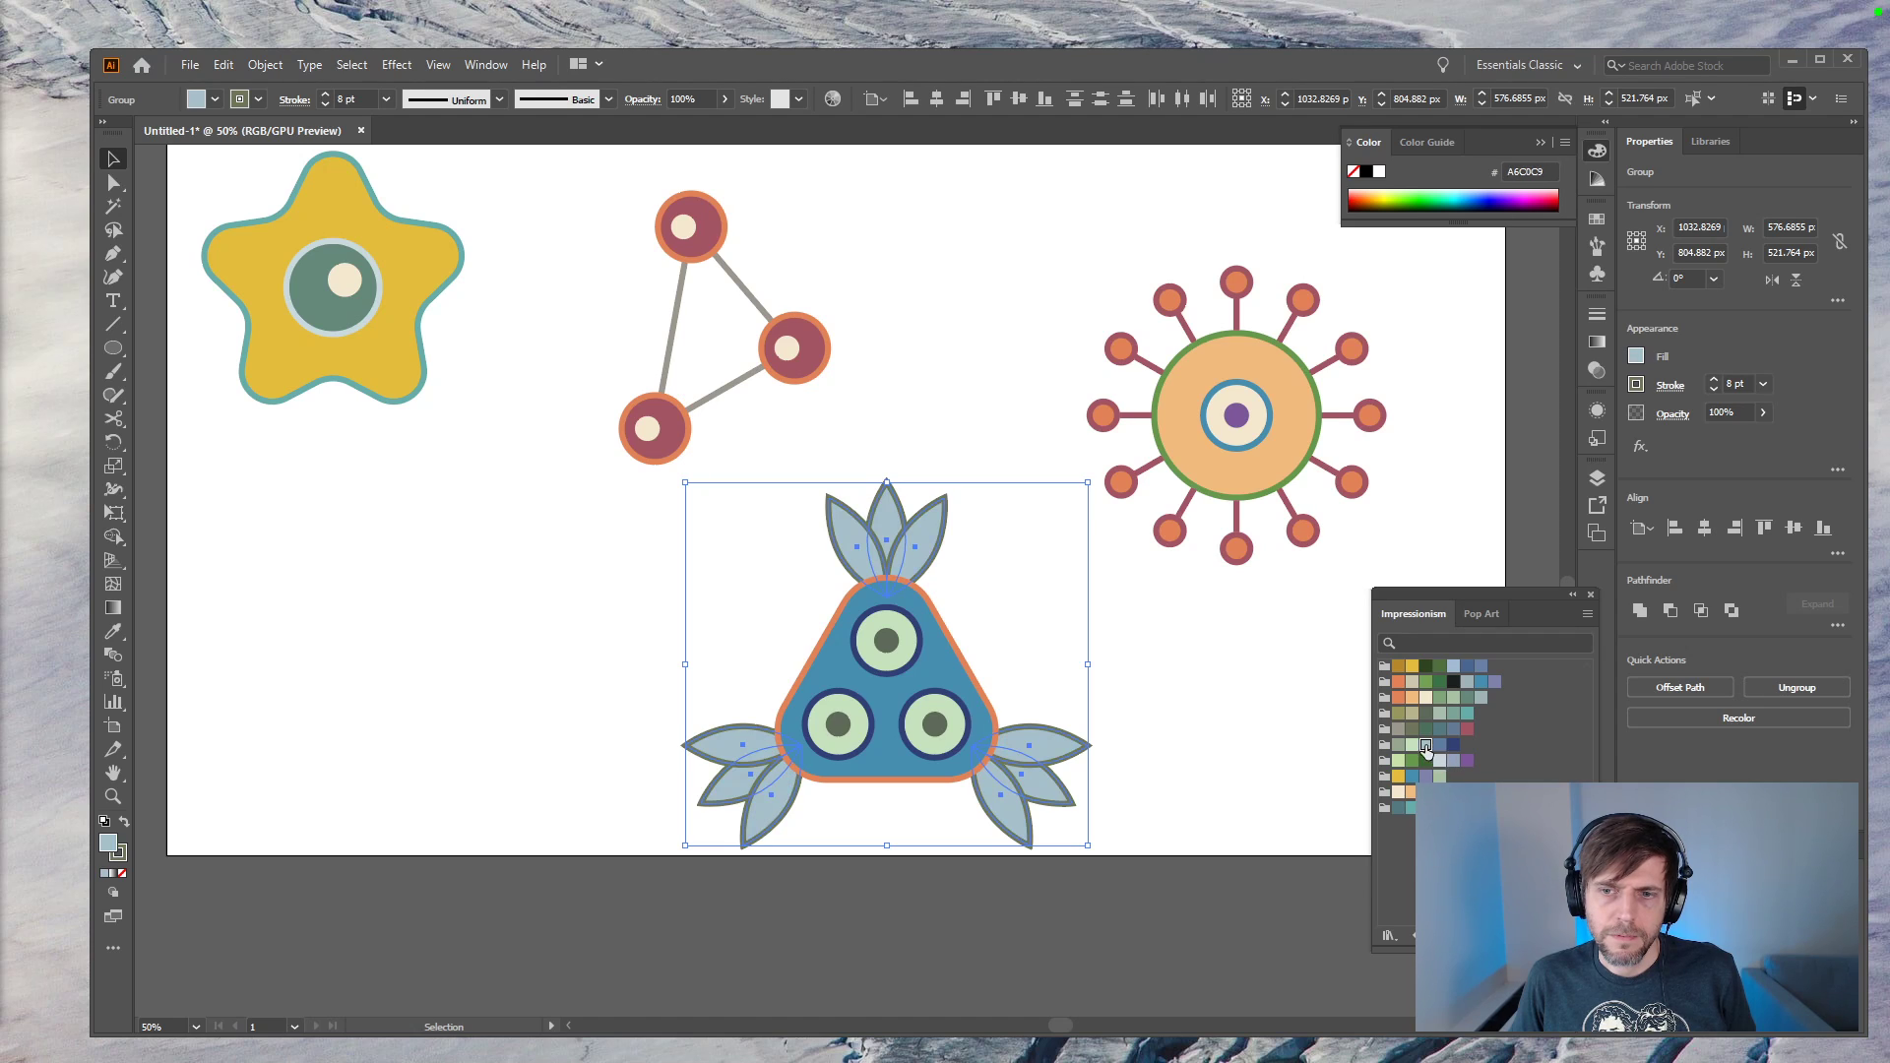
pyautogui.click(1414, 731)
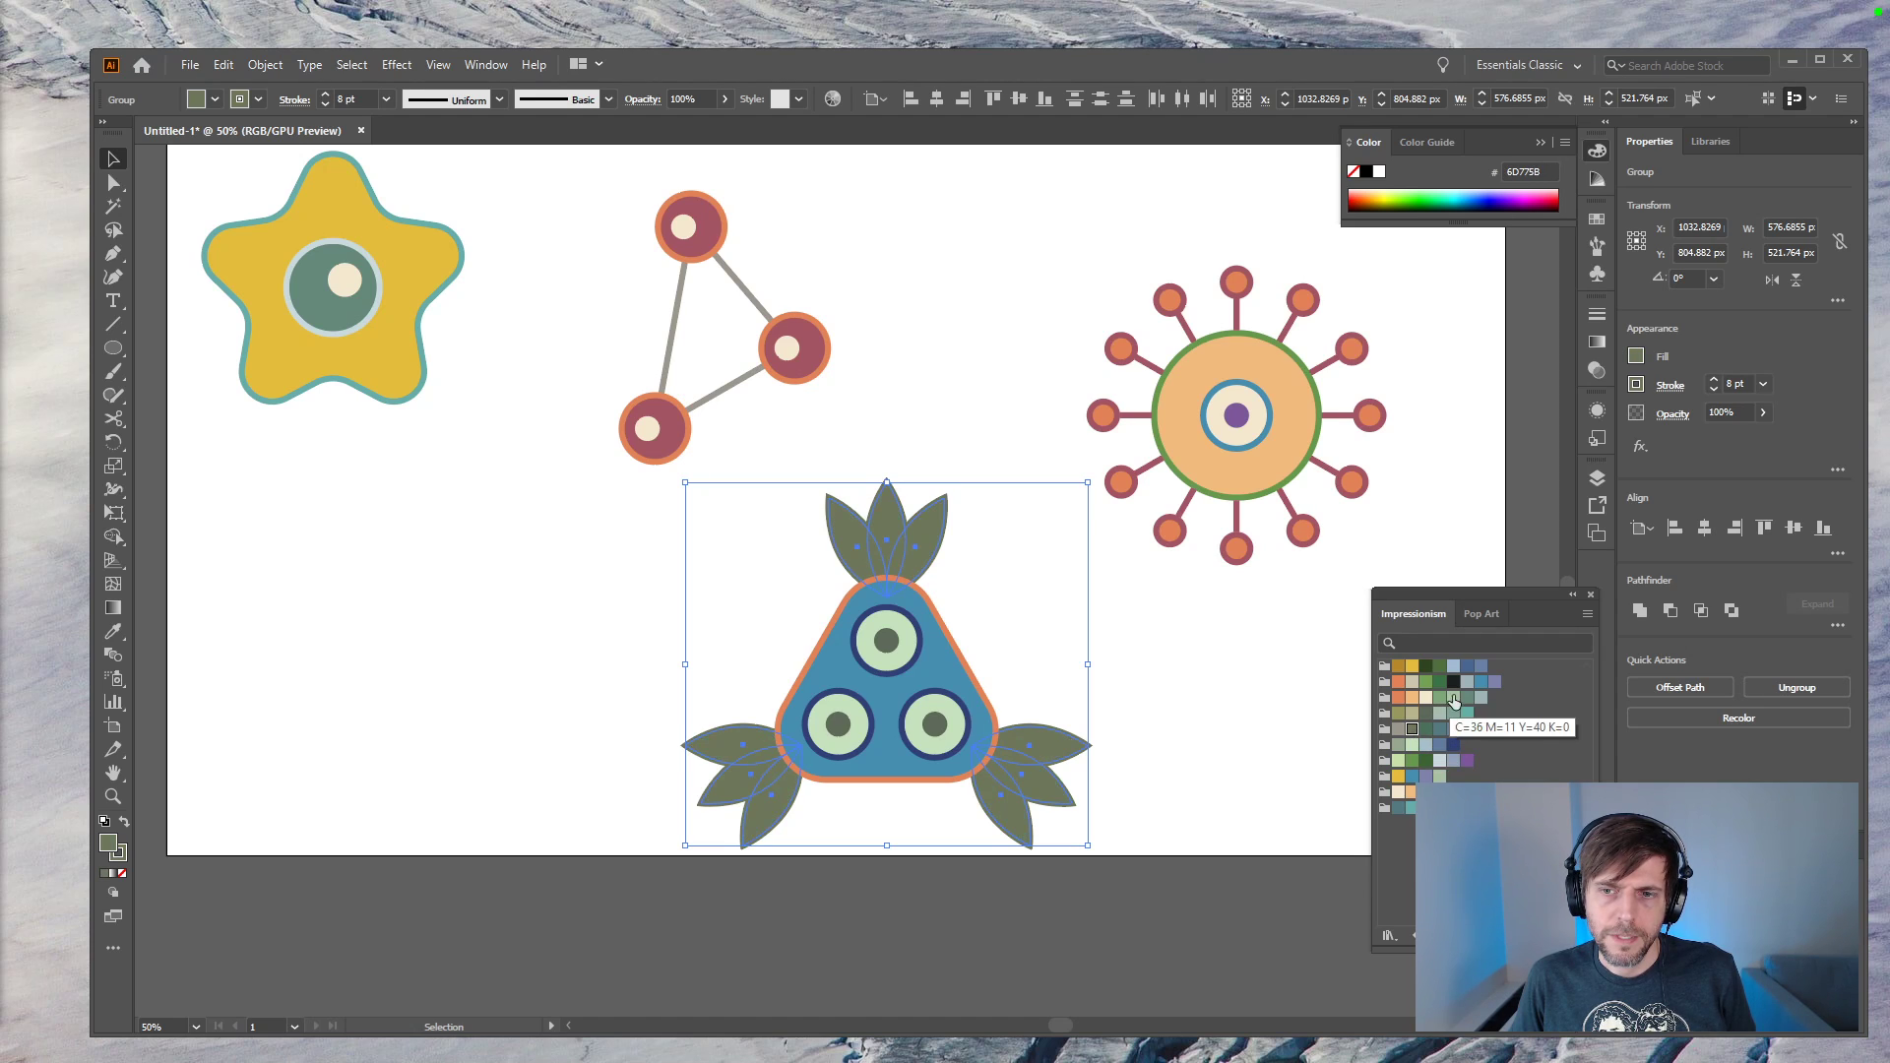
pyautogui.click(1454, 701)
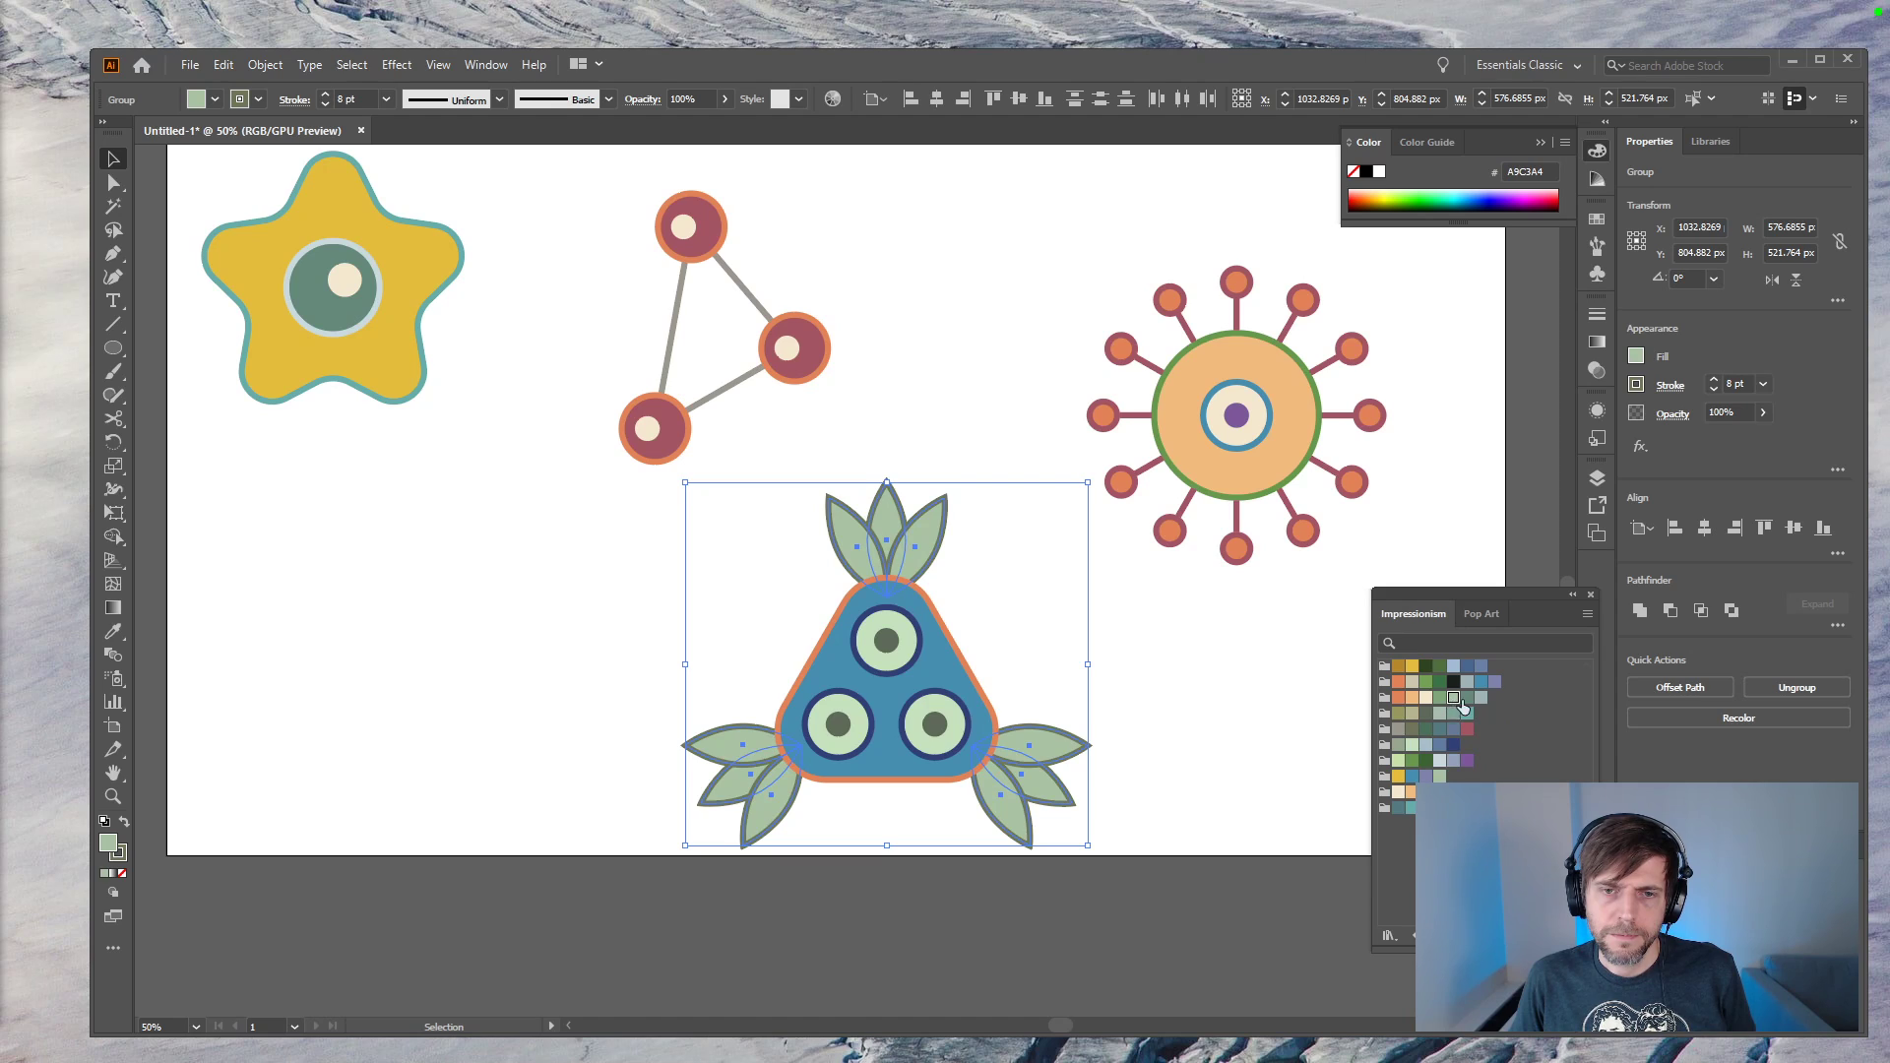
# Step: Fill the three petal groups with the muted teal-green swatch 64897A
pyautogui.click(1467, 699)
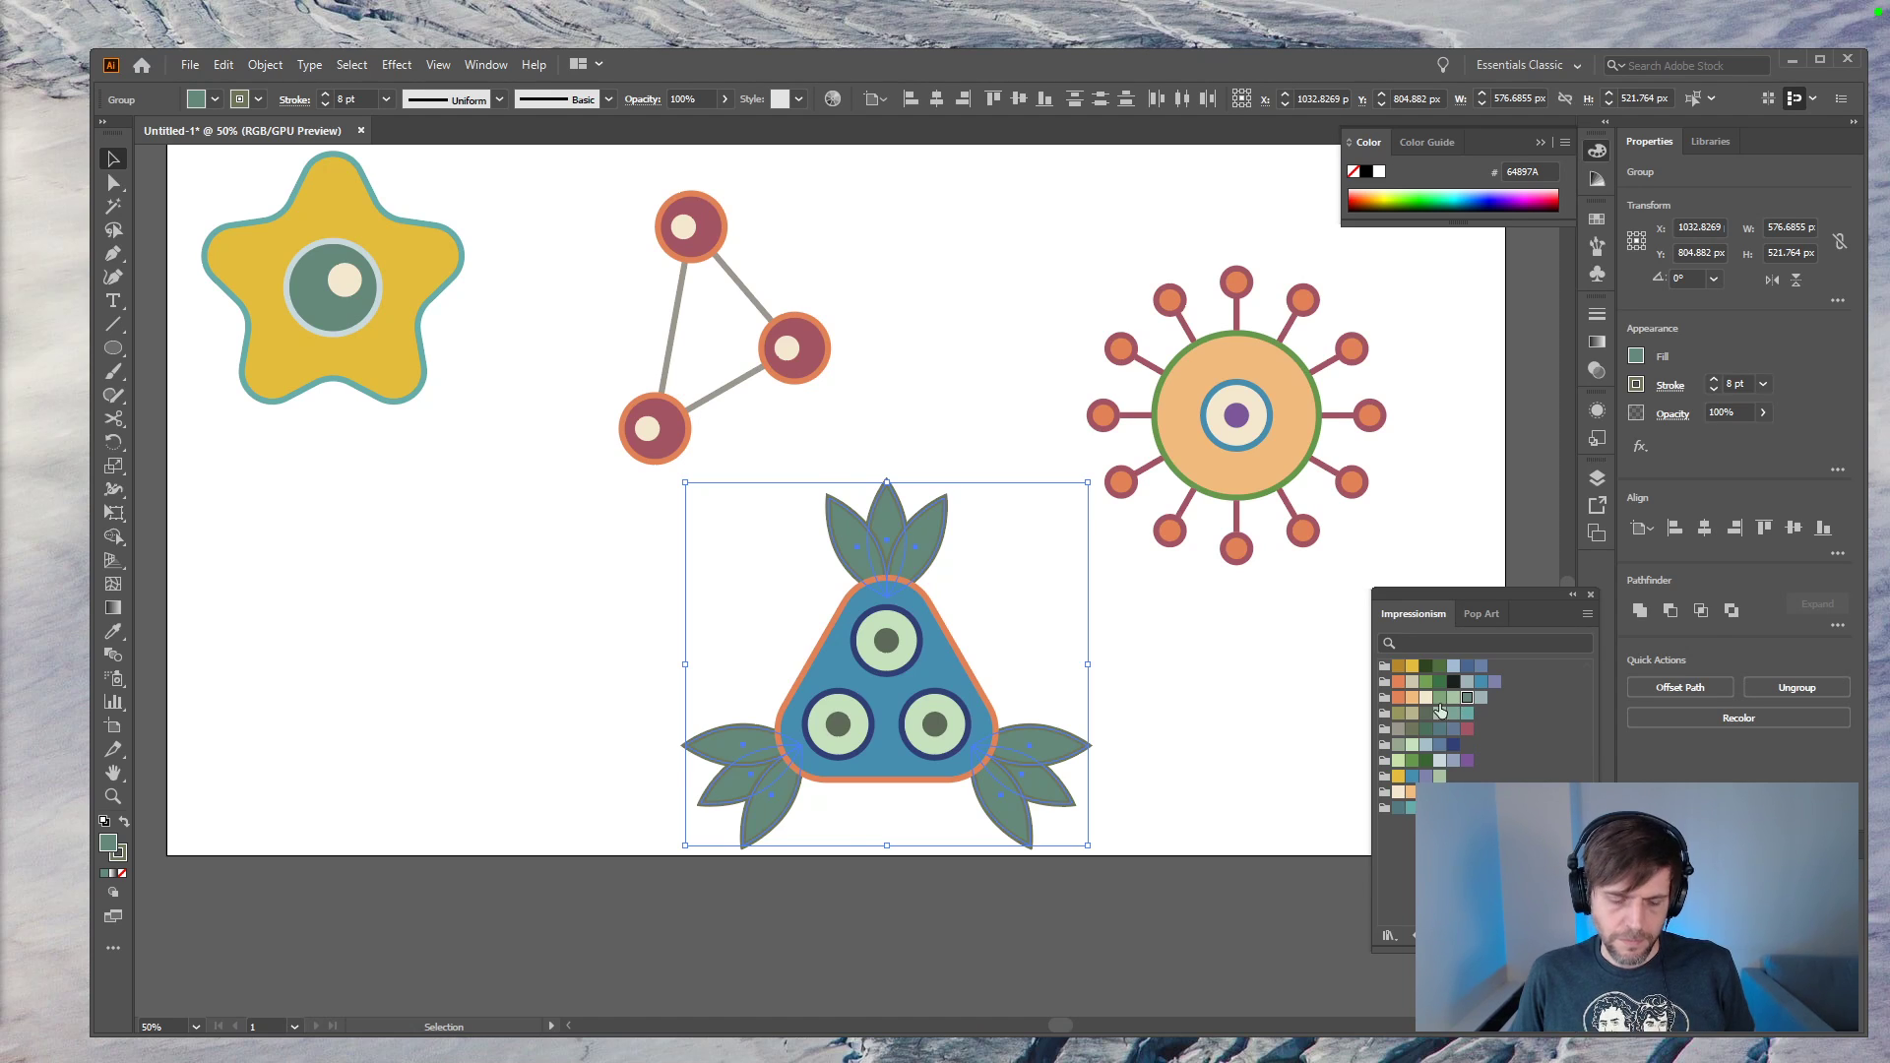
pyautogui.click(1214, 774)
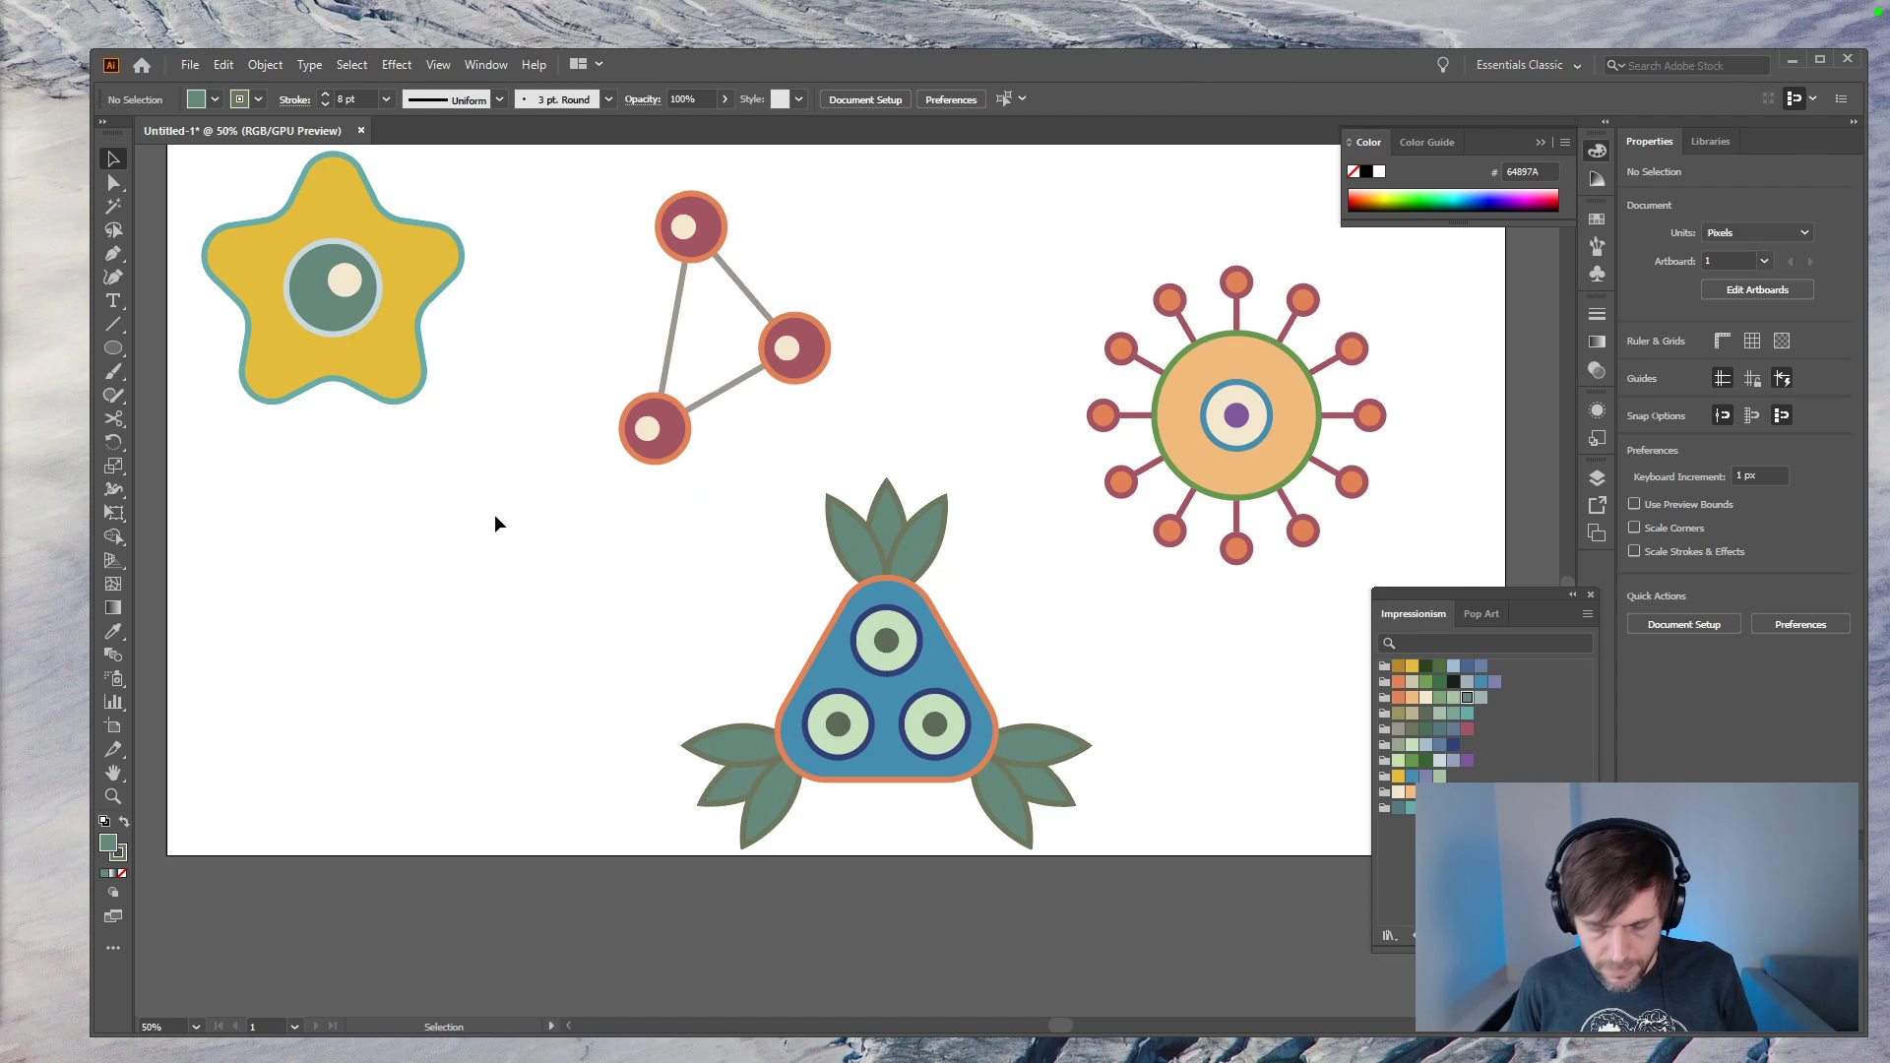
# Step: Move the whole triangle character with its eyes and petals slightly to the right and up
pyautogui.hotkey('ctrl', '-')
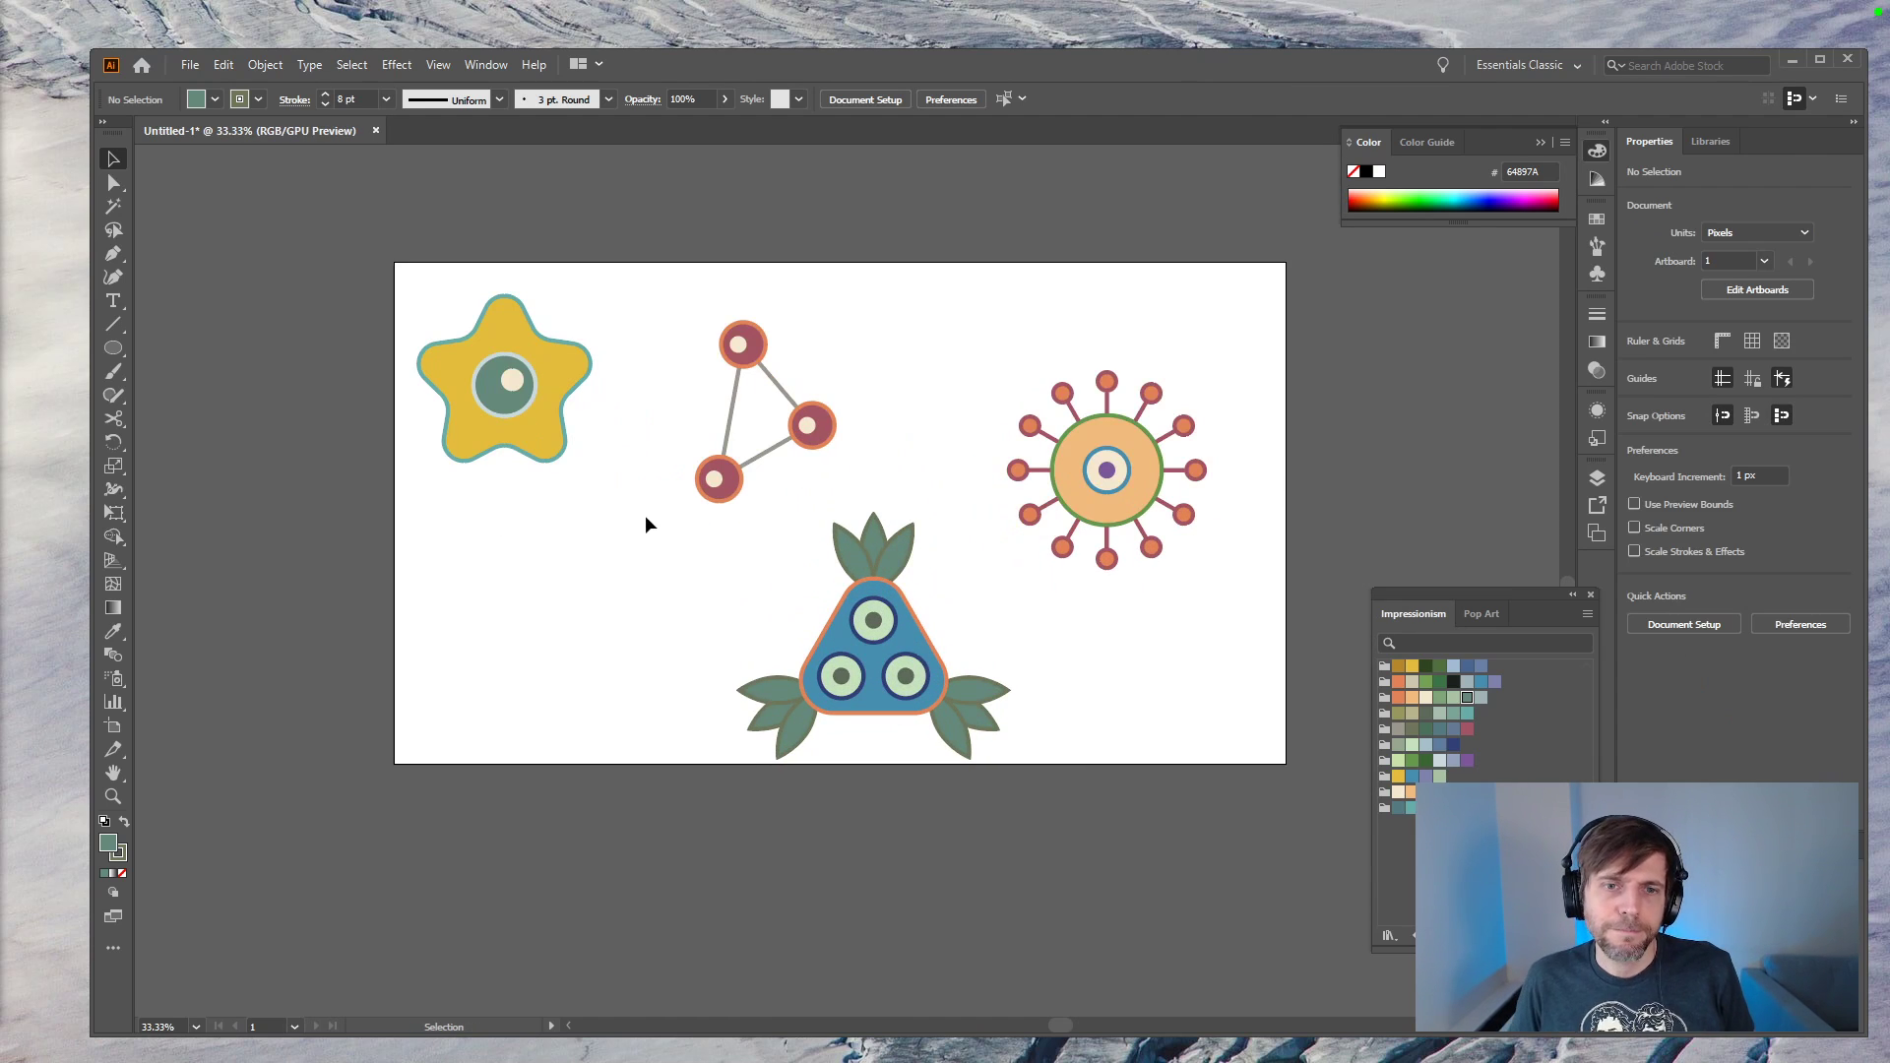
pyautogui.moveTo(700, 577); pyautogui.dragTo(1012, 688)
pyautogui.keyDown('shift'); pyautogui.moveTo(727, 645); pyautogui.dragTo(792, 716); pyautogui.keyUp('shift')
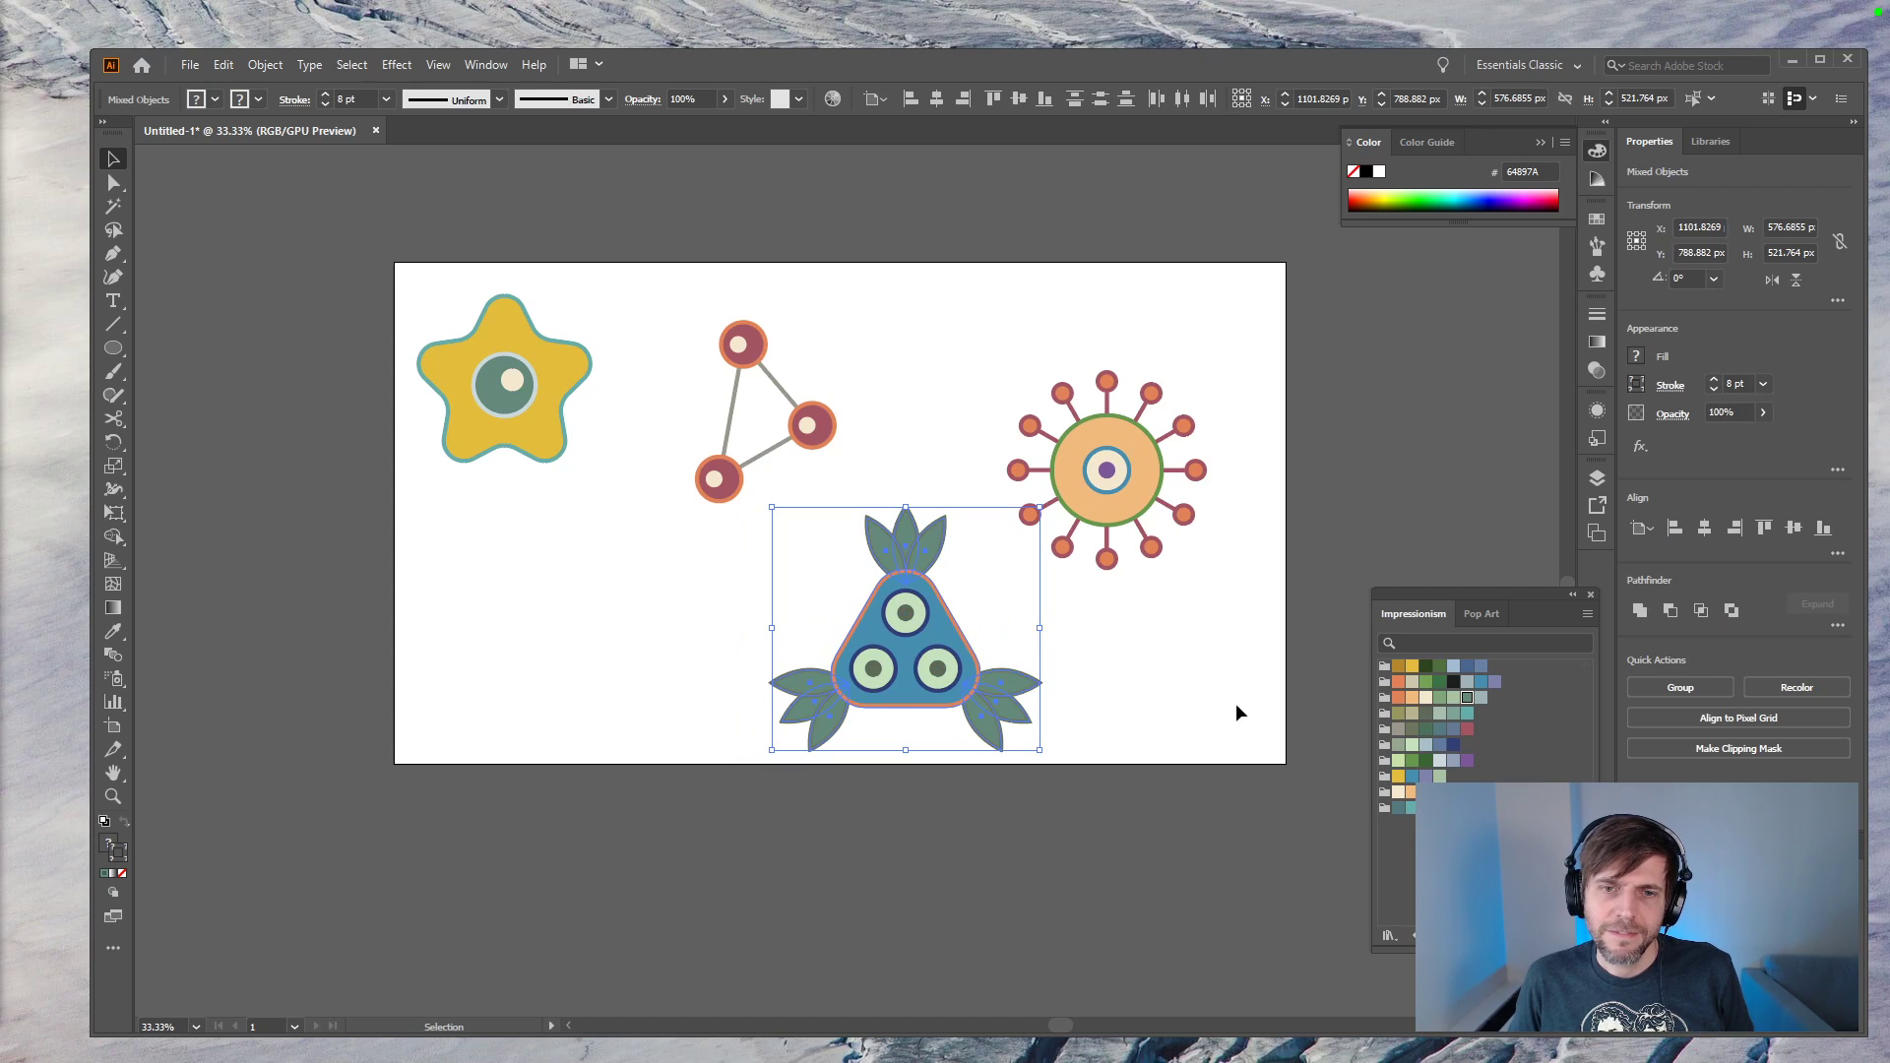
# Step: Group the three petal clusters together and set their stroke to the dark red swatch A35563
pyautogui.hotkey('ctrl', 'g')
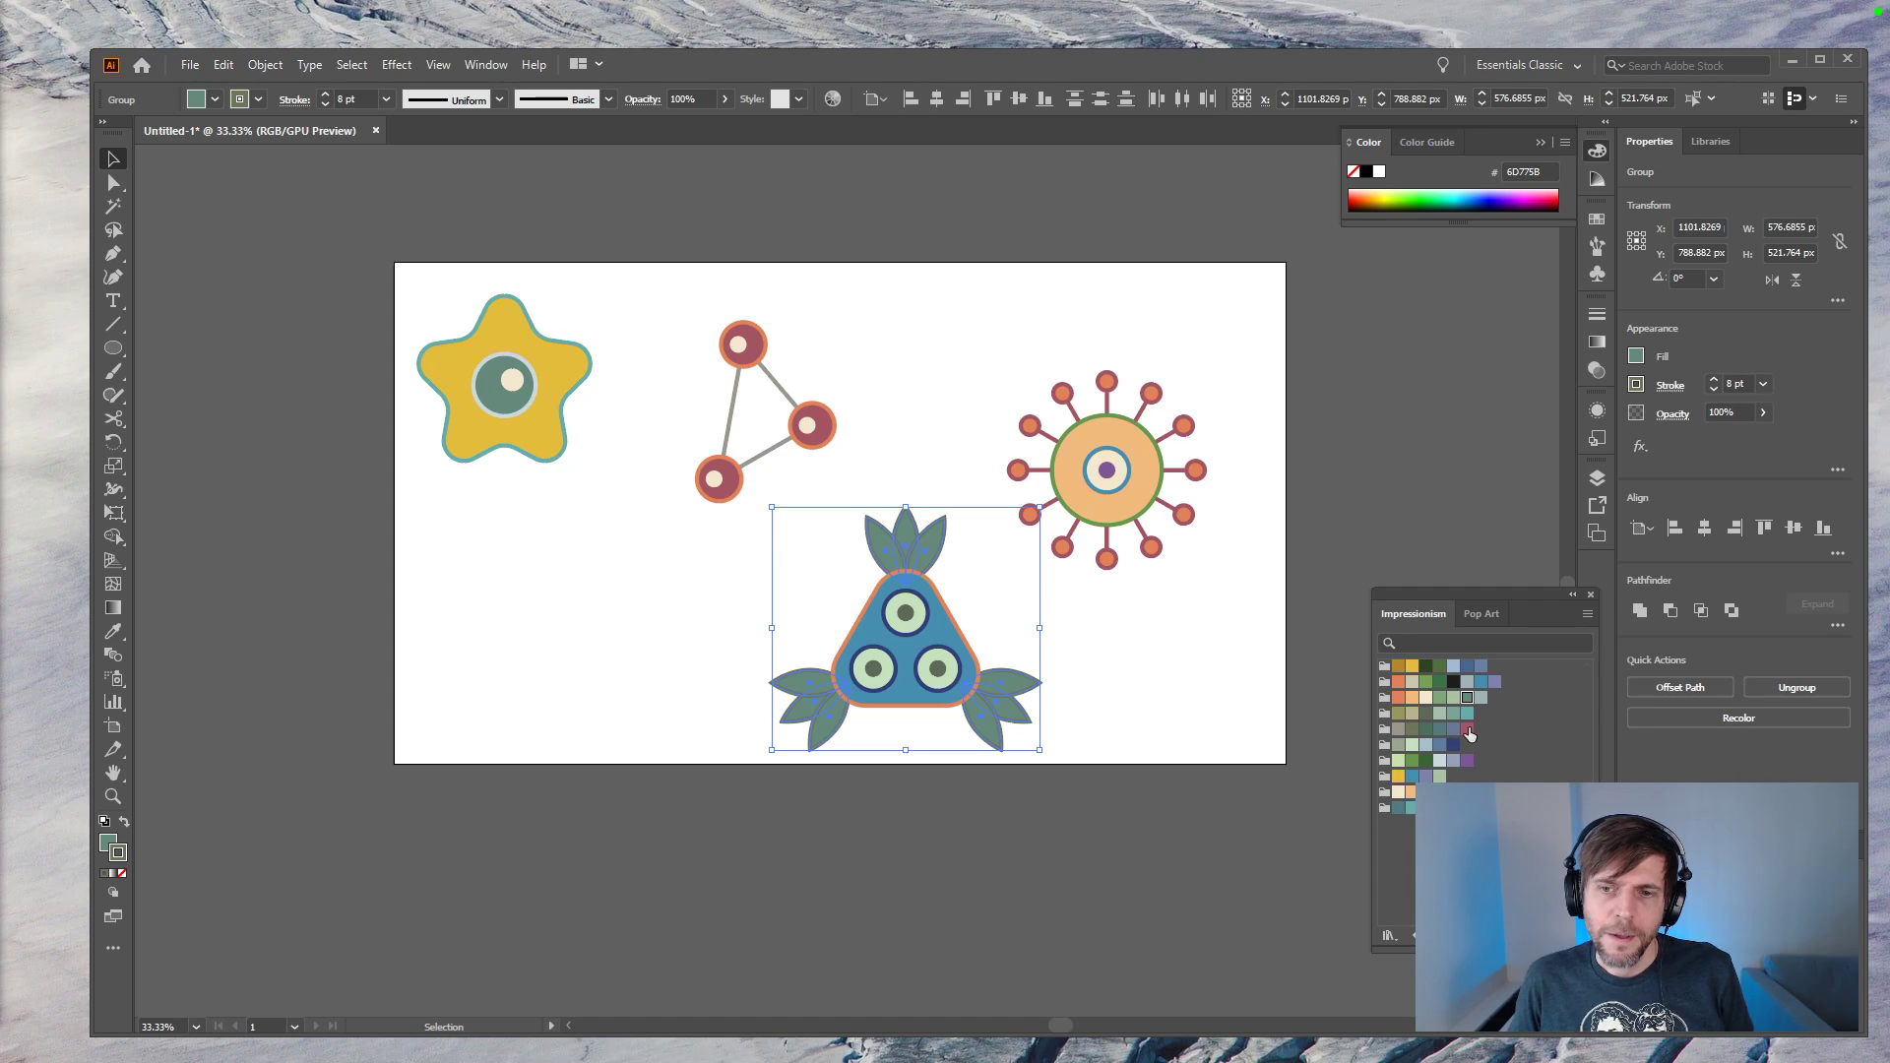
pyautogui.click(995, 770)
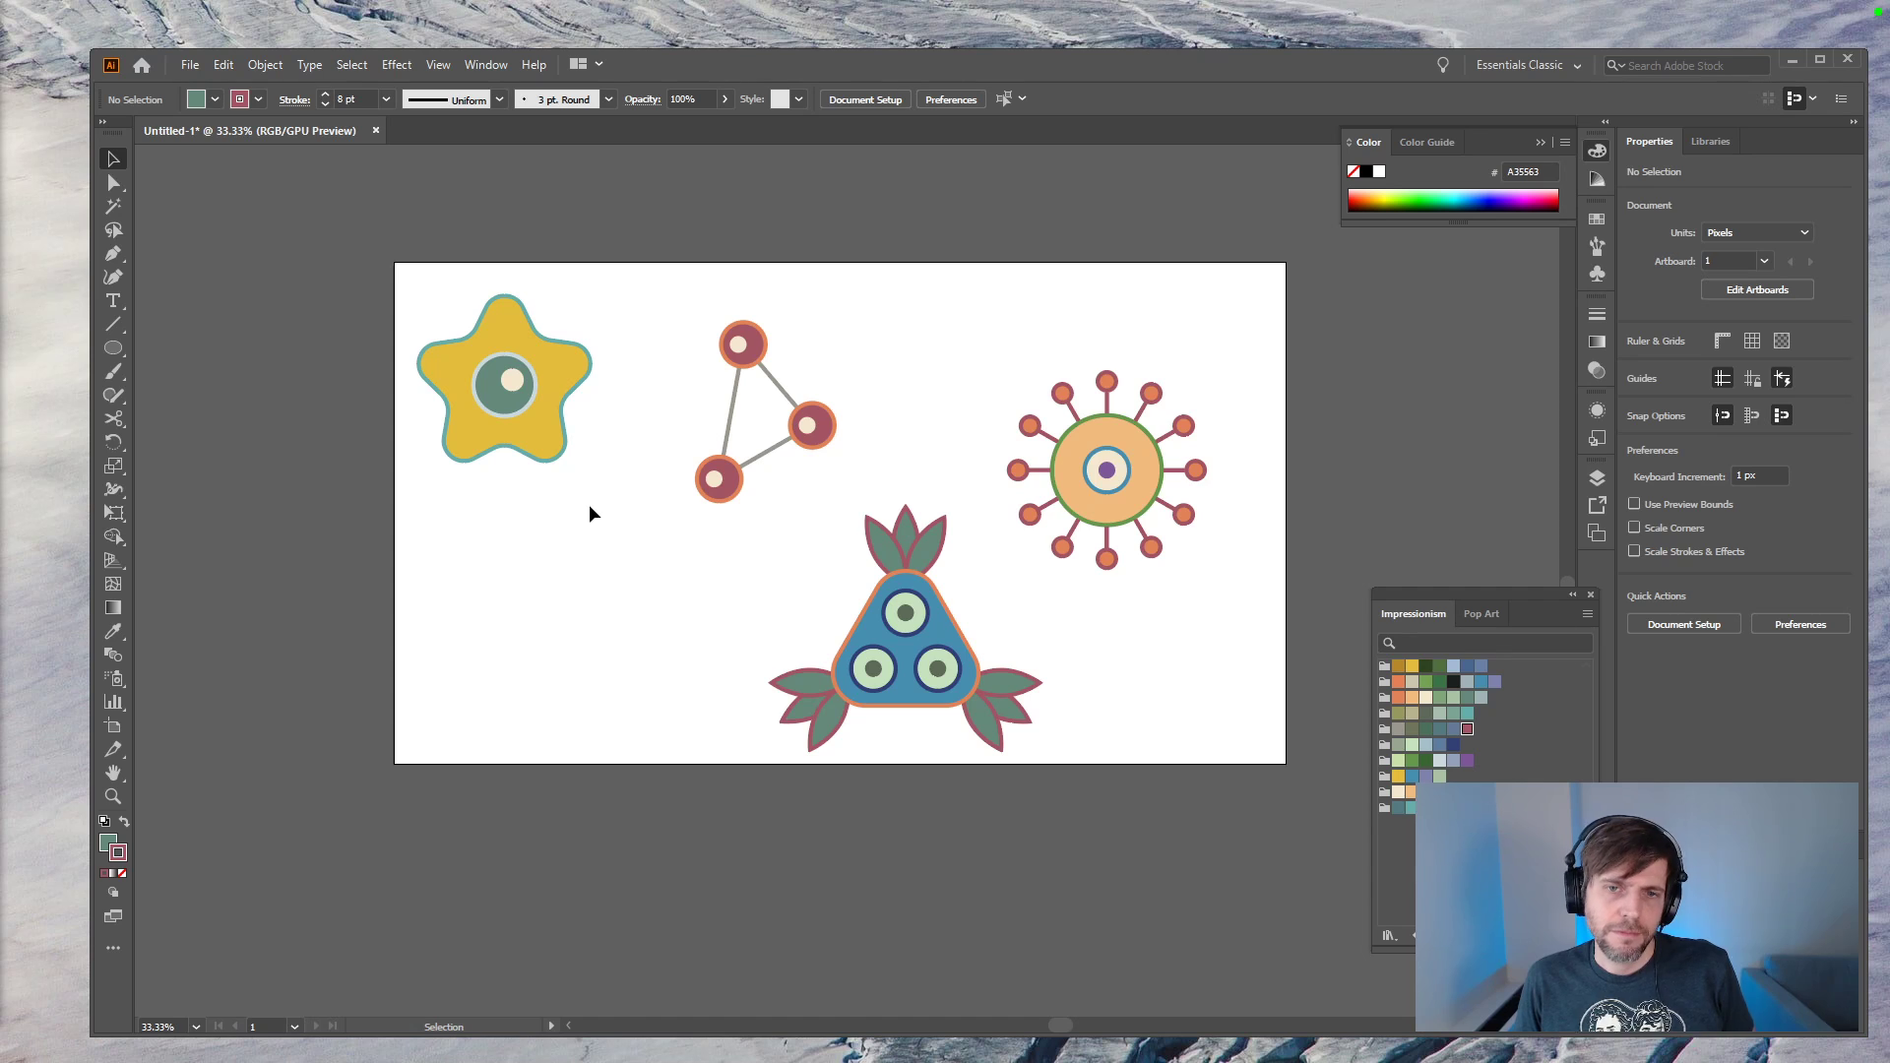
pyautogui.hotkey('ctrl', '=')
pyautogui.moveTo(587, 547); pyautogui.dragTo(742, 499)
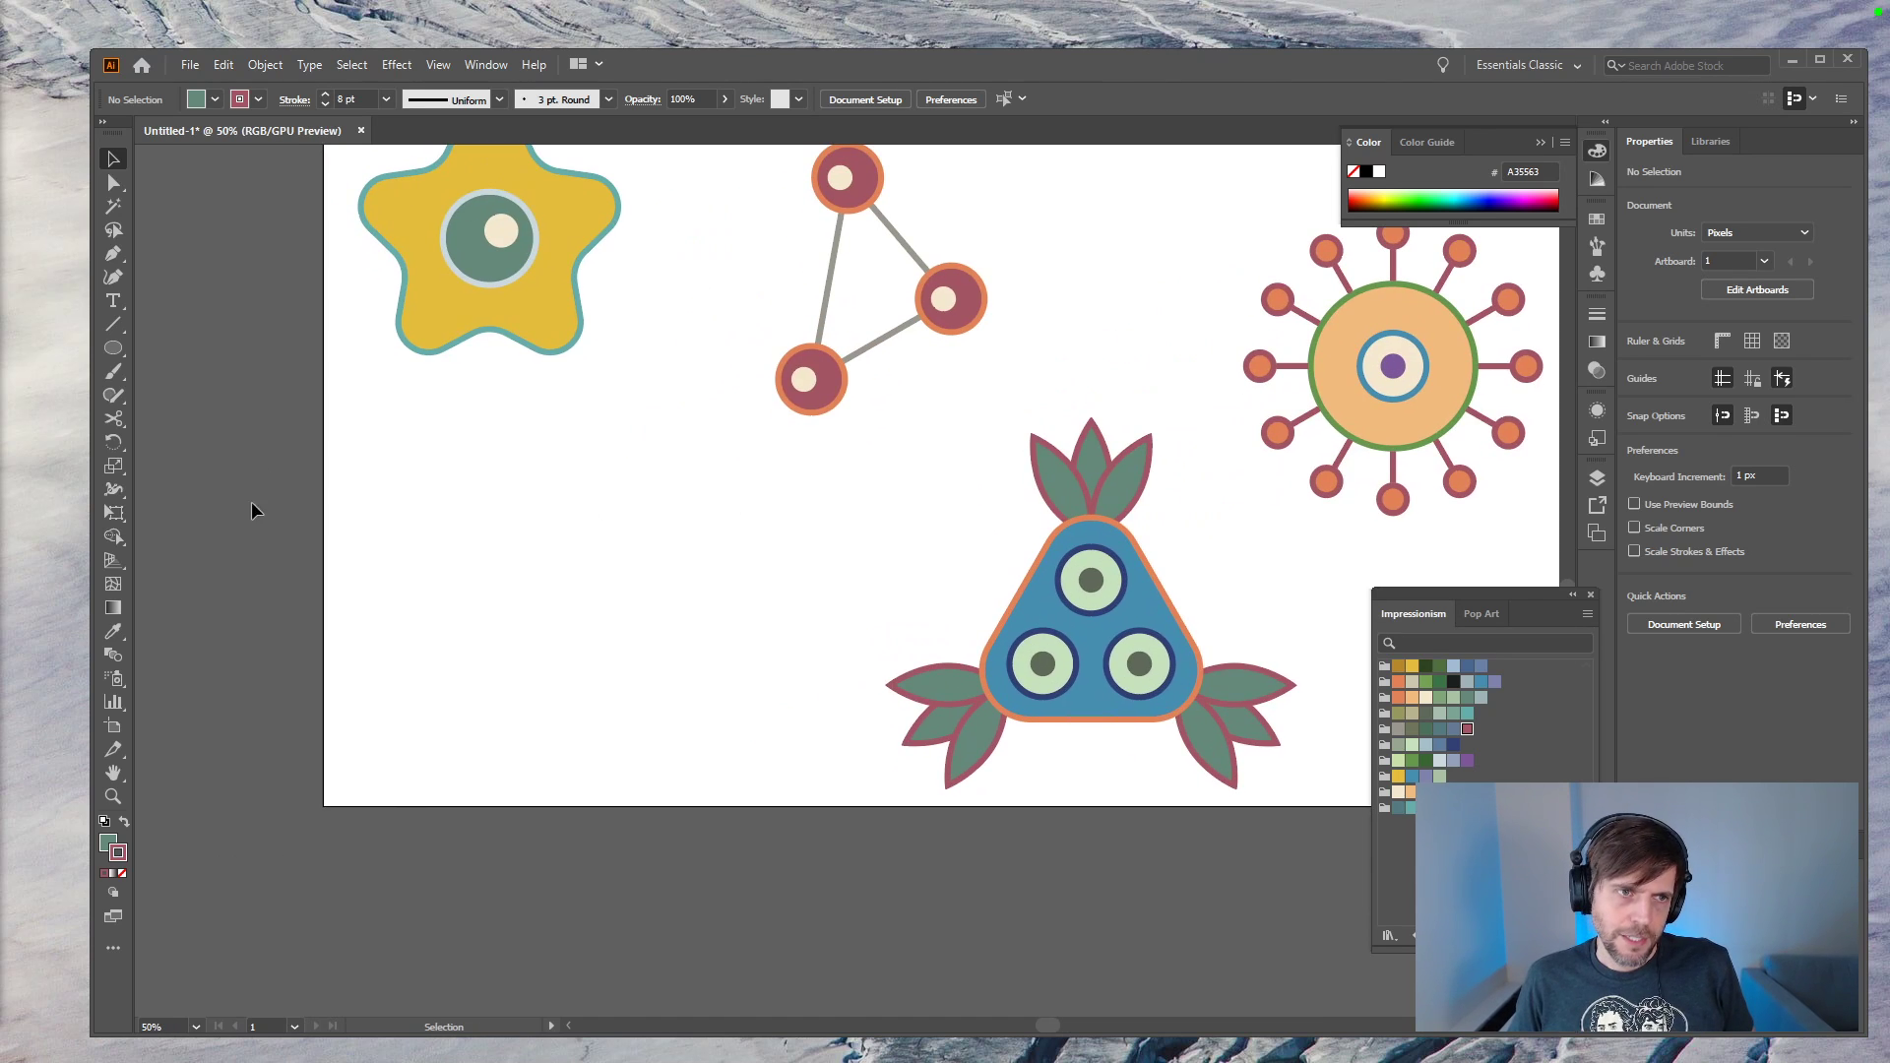
pyautogui.click(115, 353)
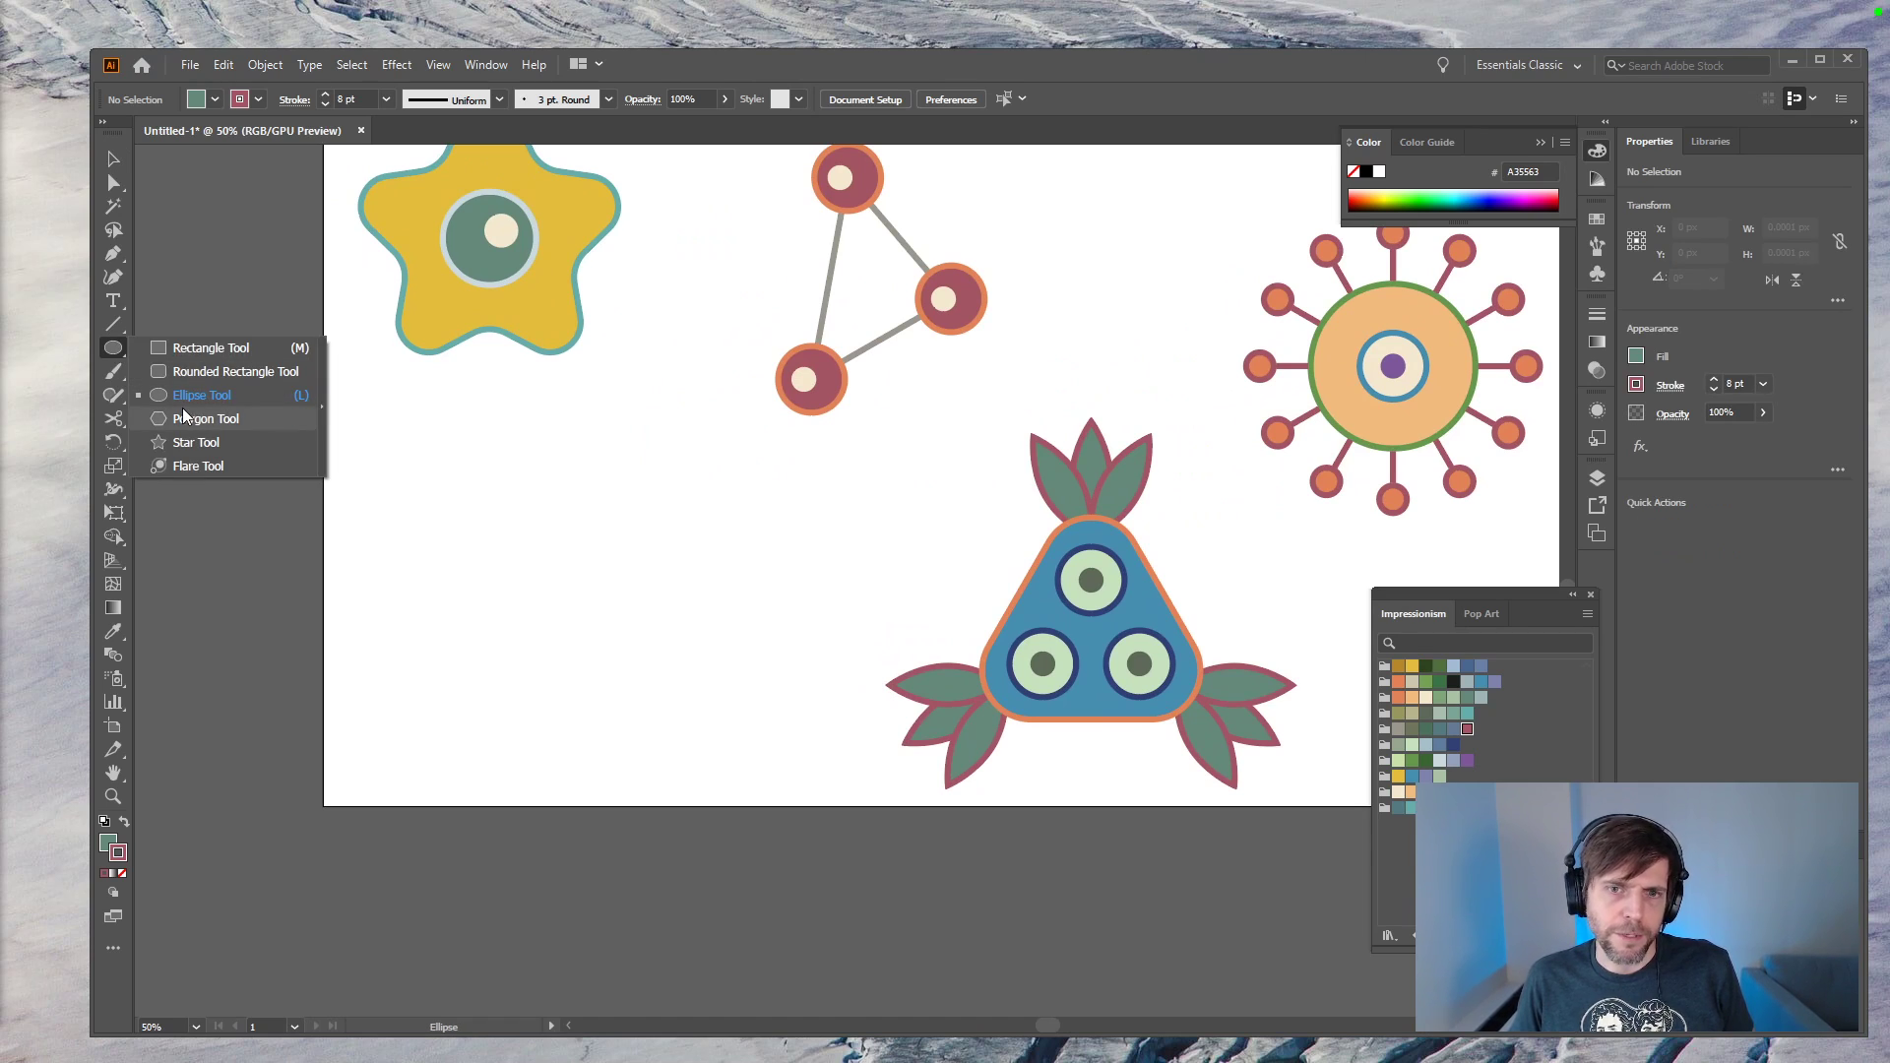
pyautogui.click(788, 662)
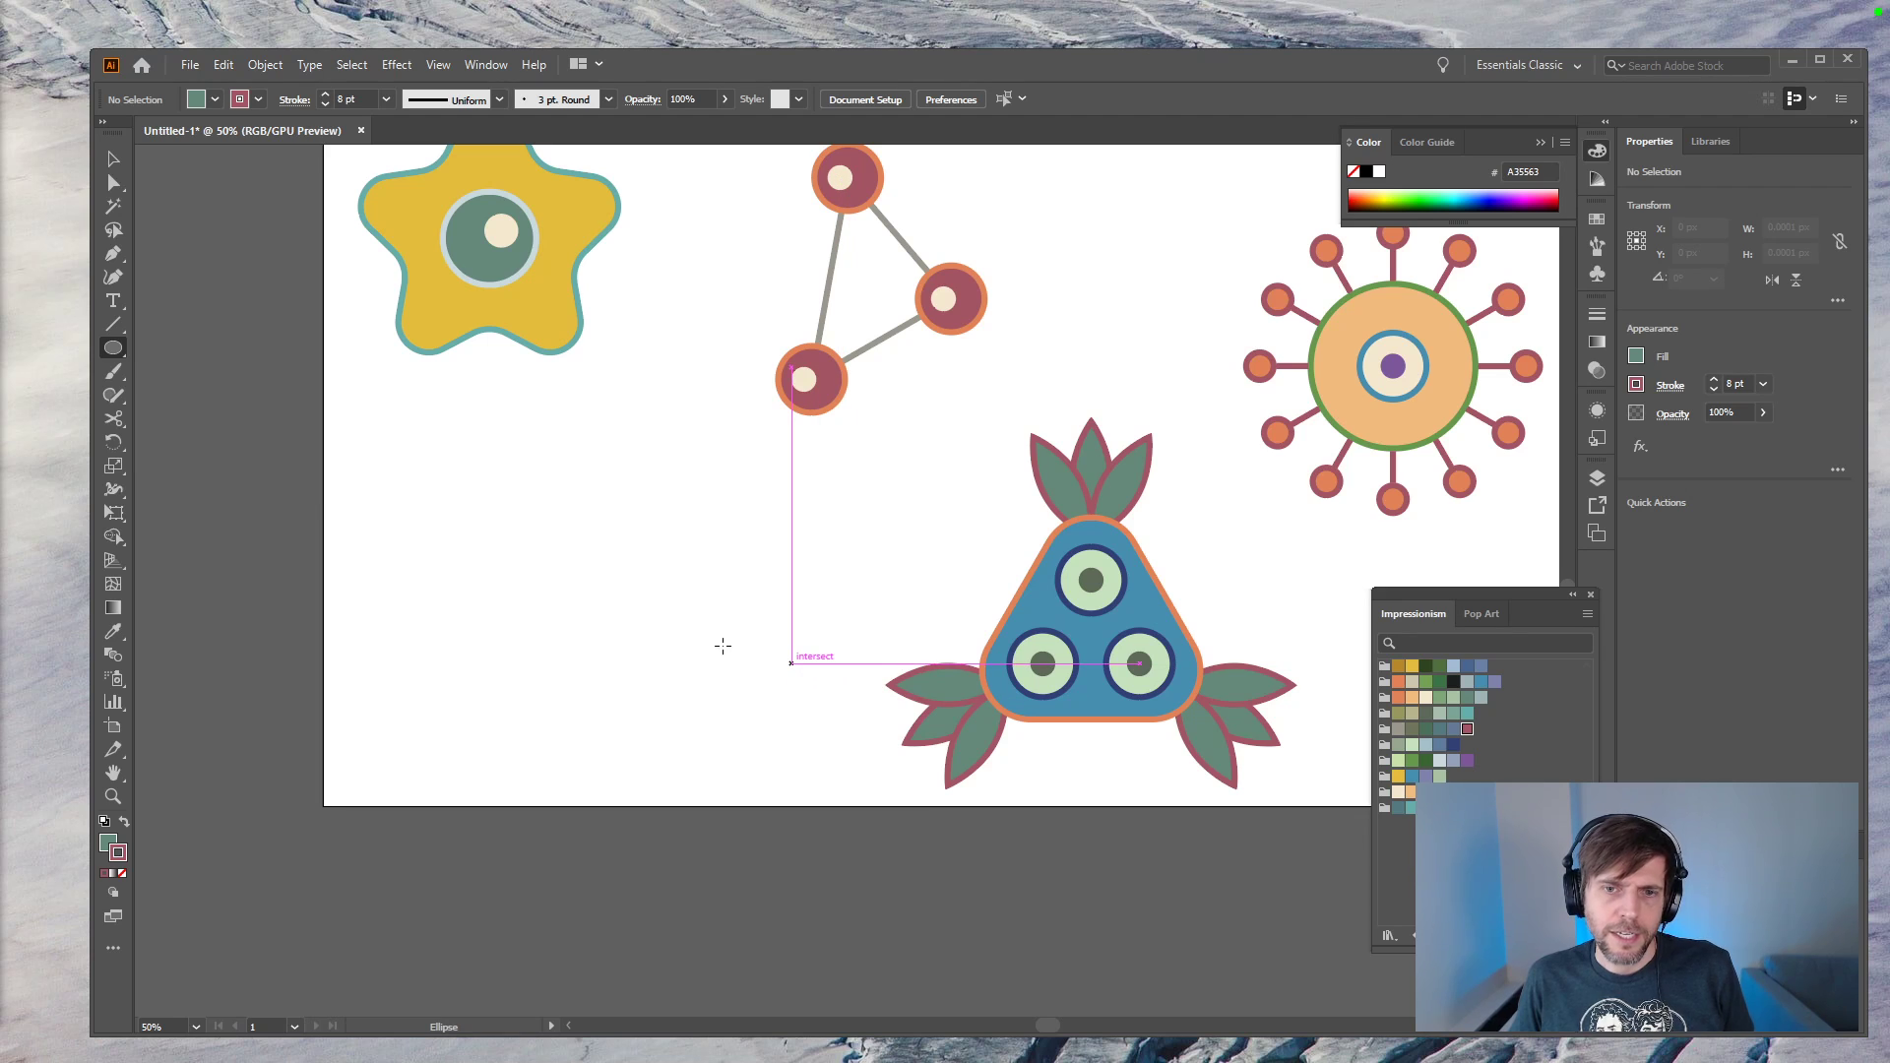
pyautogui.press('Escape')
pyautogui.press('v')
# Step: Duplicate the triangle character's three light green eye circles into the empty area to its left
pyautogui.click(1108, 603)
pyautogui.keyDown('shift'); pyautogui.click(1067, 664); pyautogui.keyUp('shift')
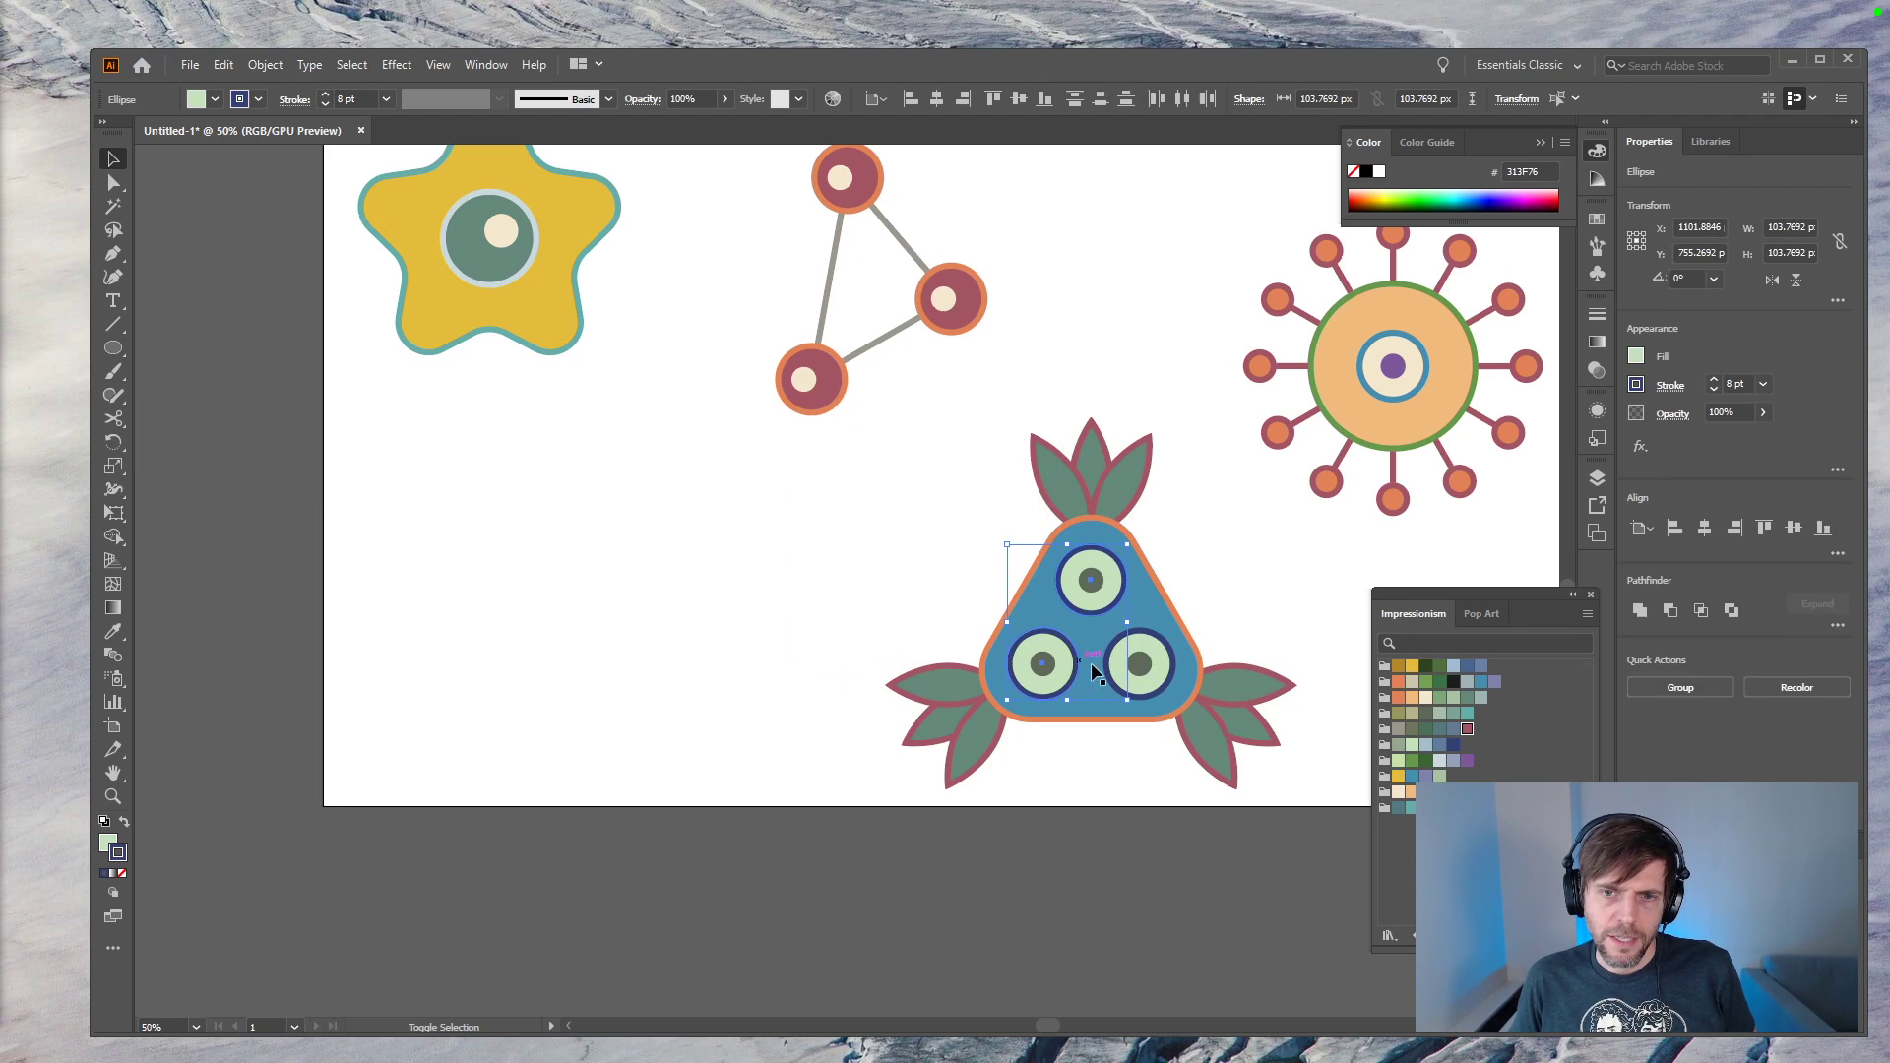
pyautogui.keyDown('shift'); pyautogui.click(1150, 697); pyautogui.keyUp('shift')
pyautogui.moveTo(1164, 687); pyautogui.dragTo(679, 670)
pyautogui.click(760, 725)
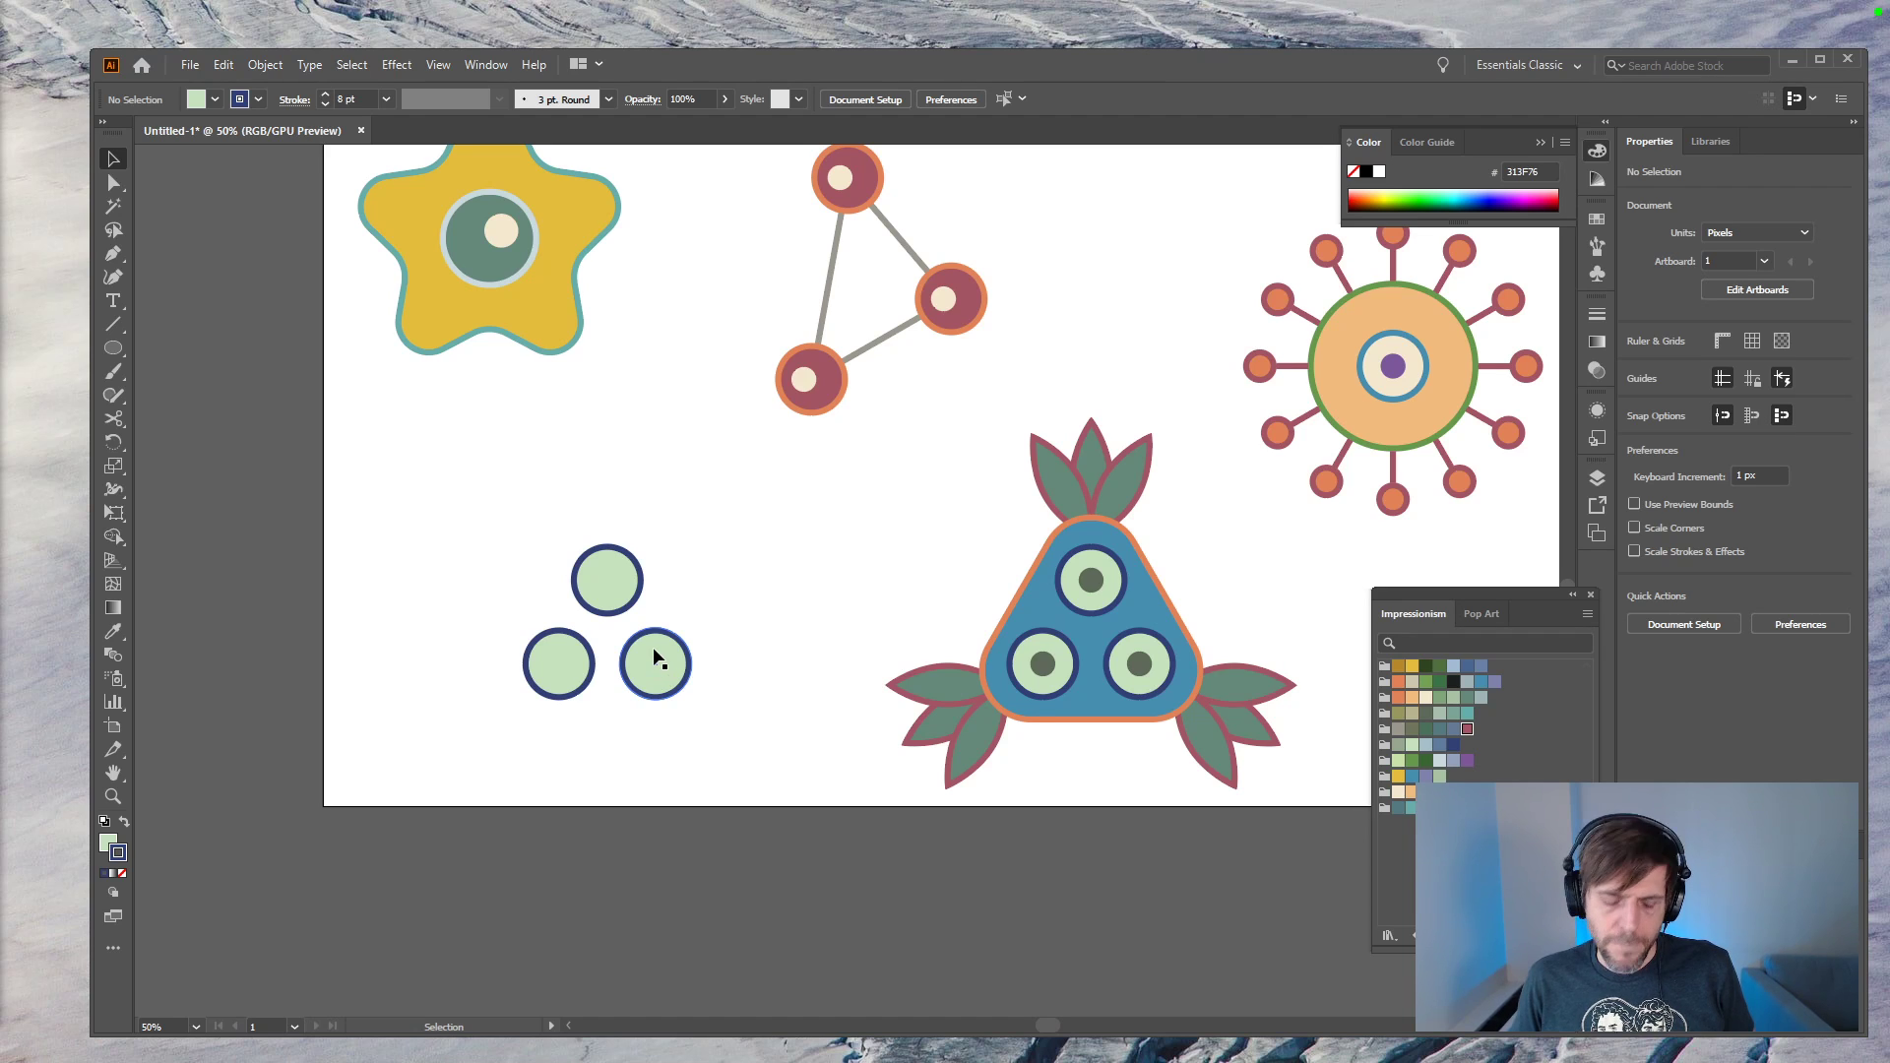
# Step: Draw a narrow 40 by 206 px rectangle centered on the upper circle copy and nudge it down about 110 px
pyautogui.press('m')
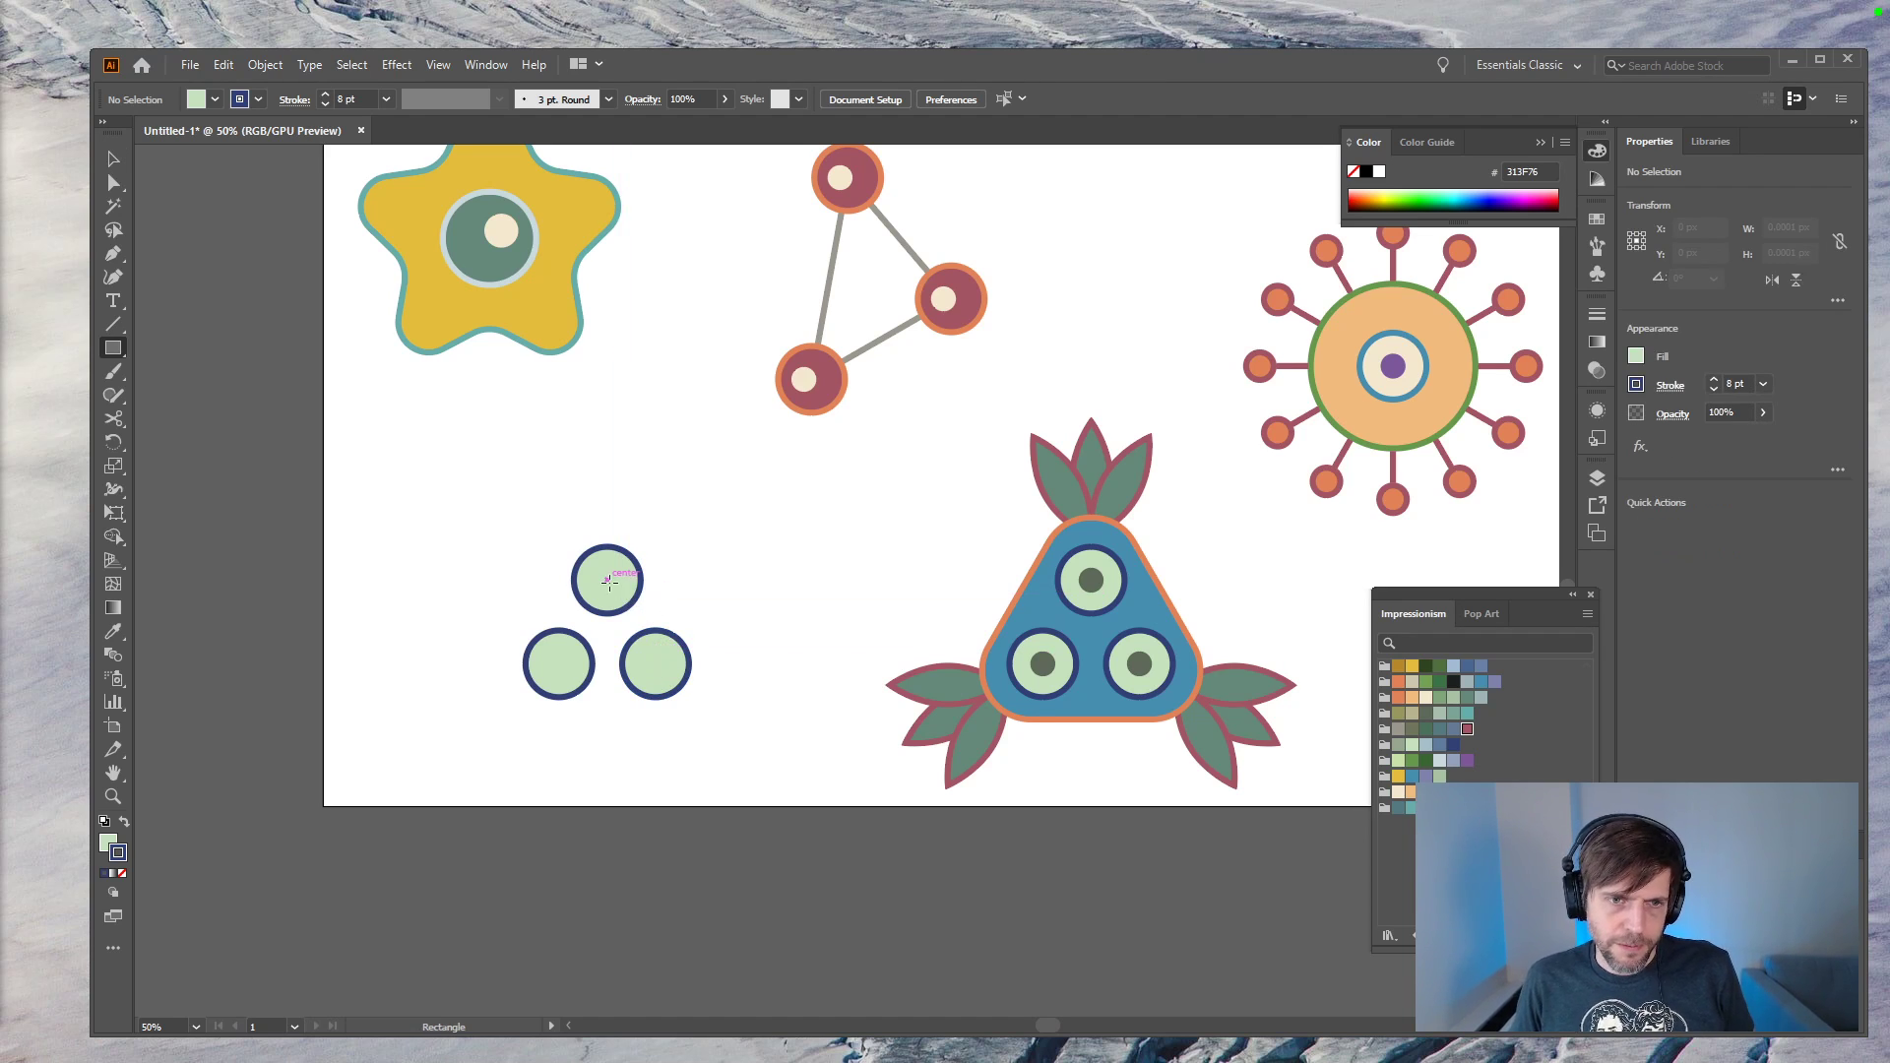
pyautogui.moveTo(594, 508); pyautogui.dragTo(621, 651)
pyautogui.press('ctrl')
pyautogui.hotkey('shift', 'Down')
pyautogui.hotkey('shift', 'Down')
pyautogui.hotkey('shift', 'Down')
pyautogui.hotkey('shift', 'Down')
pyautogui.hotkey('shift', 'Down')
pyautogui.hotkey('shift', 'Down')
pyautogui.hotkey('shift', 'Down')
pyautogui.hotkey('shift', 'Down')
pyautogui.hotkey('shift', 'Down')
pyautogui.hotkey('shift', 'Down')
pyautogui.hotkey('shift', 'Down')
# Step: Delete the two lower circle copies on either side of the rectangle
pyautogui.click(673, 665)
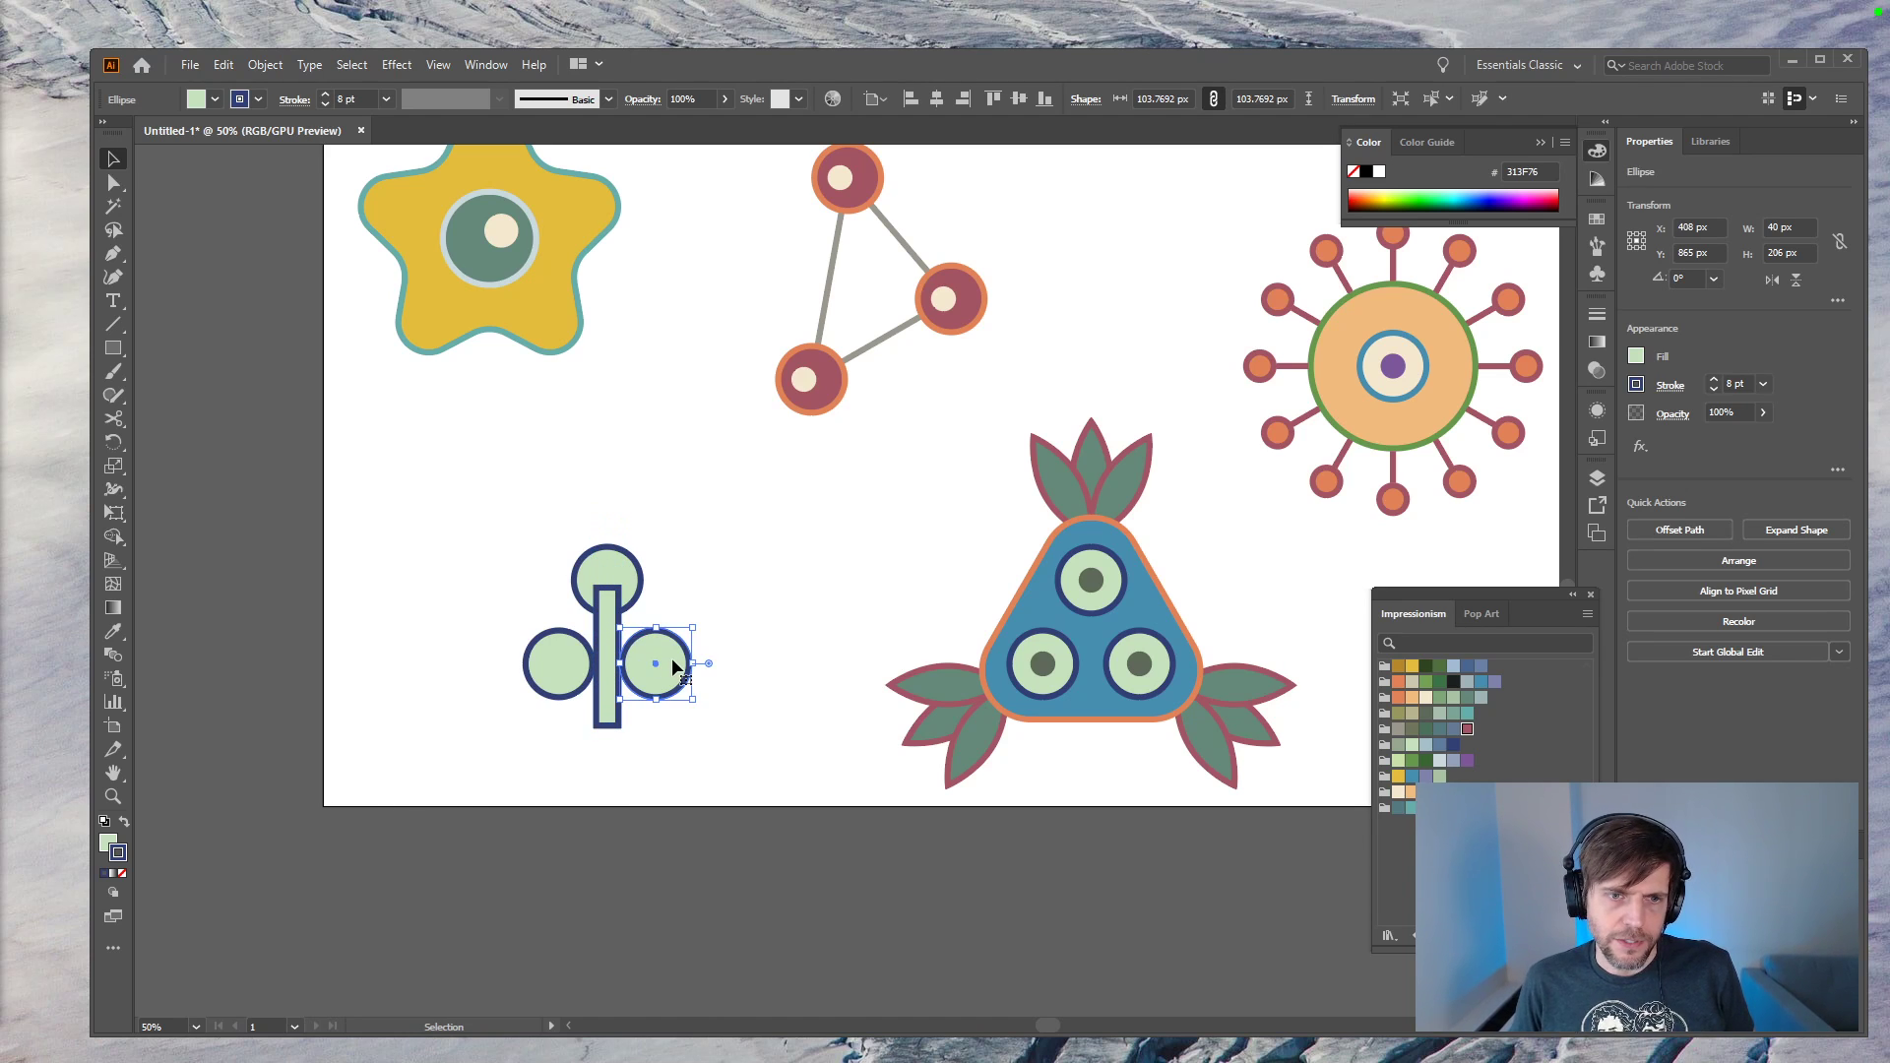
pyautogui.press('Delete')
pyautogui.click(574, 677)
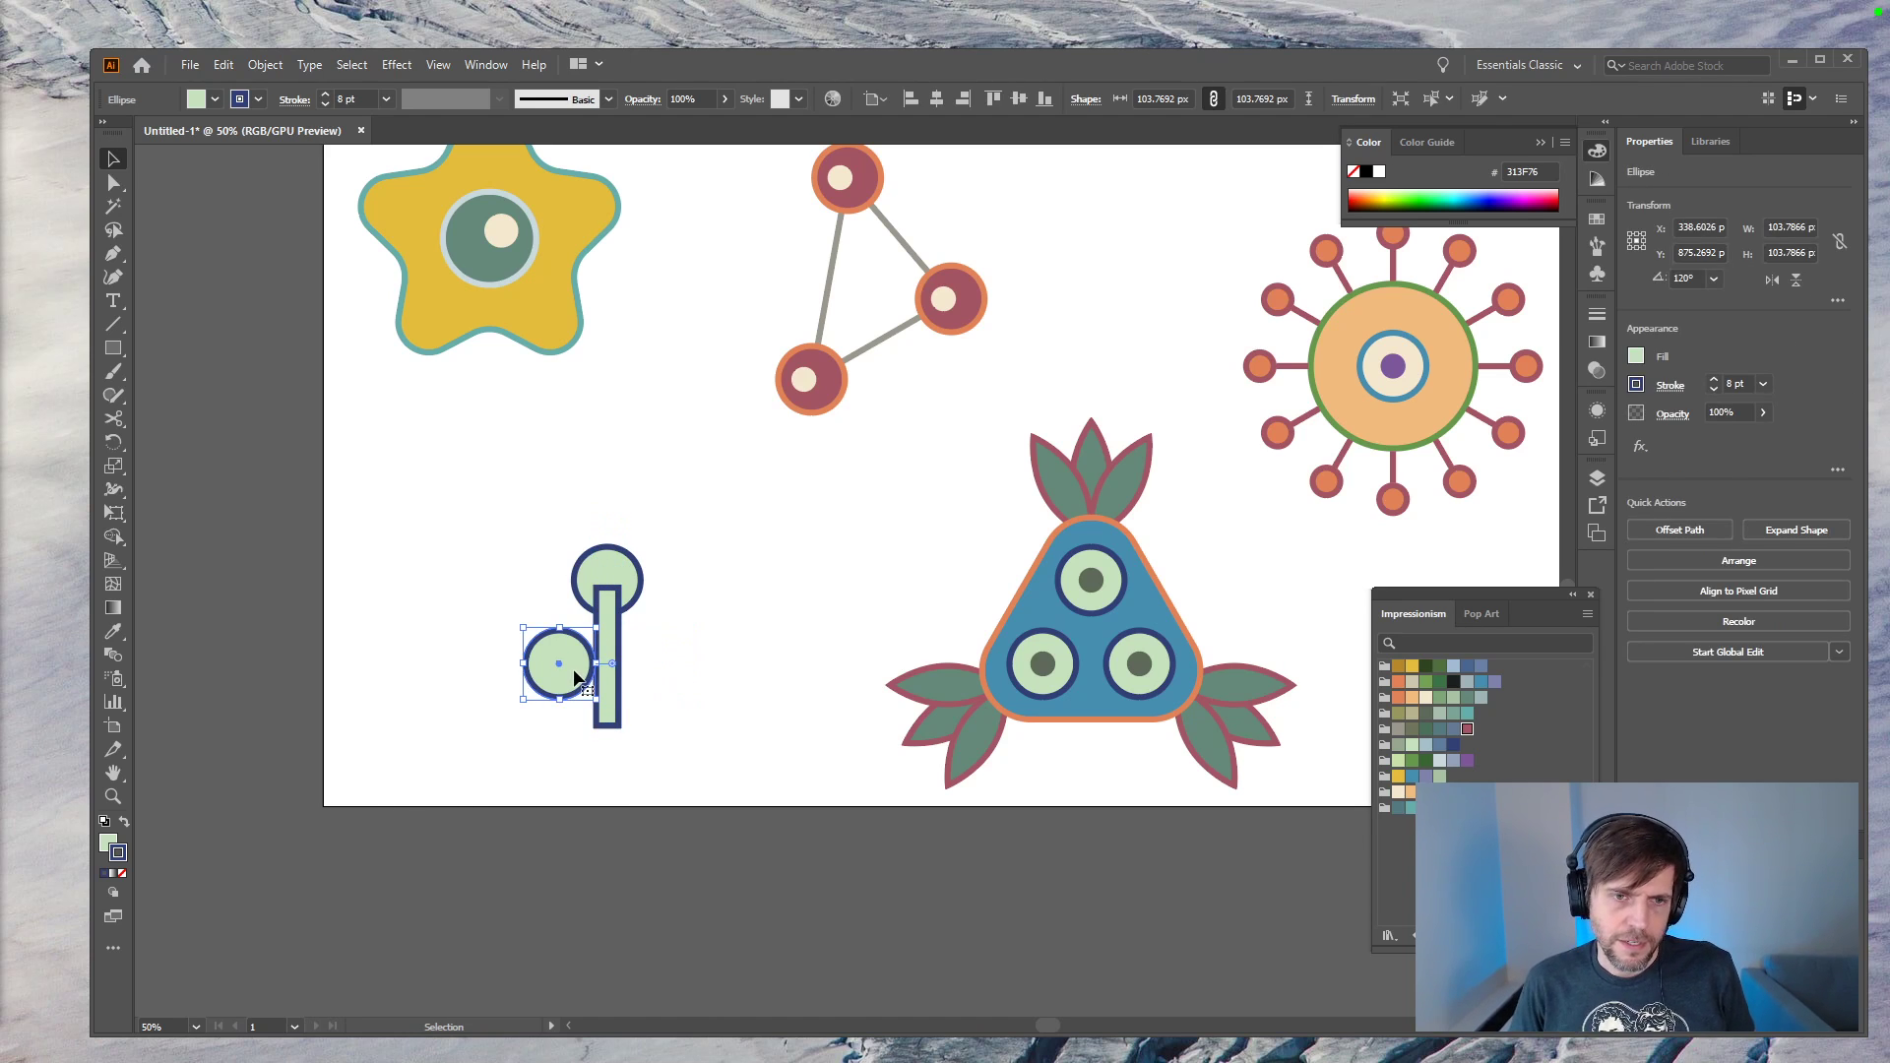
pyautogui.press('Delete')
# Step: Shorten the narrow rectangle by raising its lower end
pyautogui.hotkey('ctrl', '=')
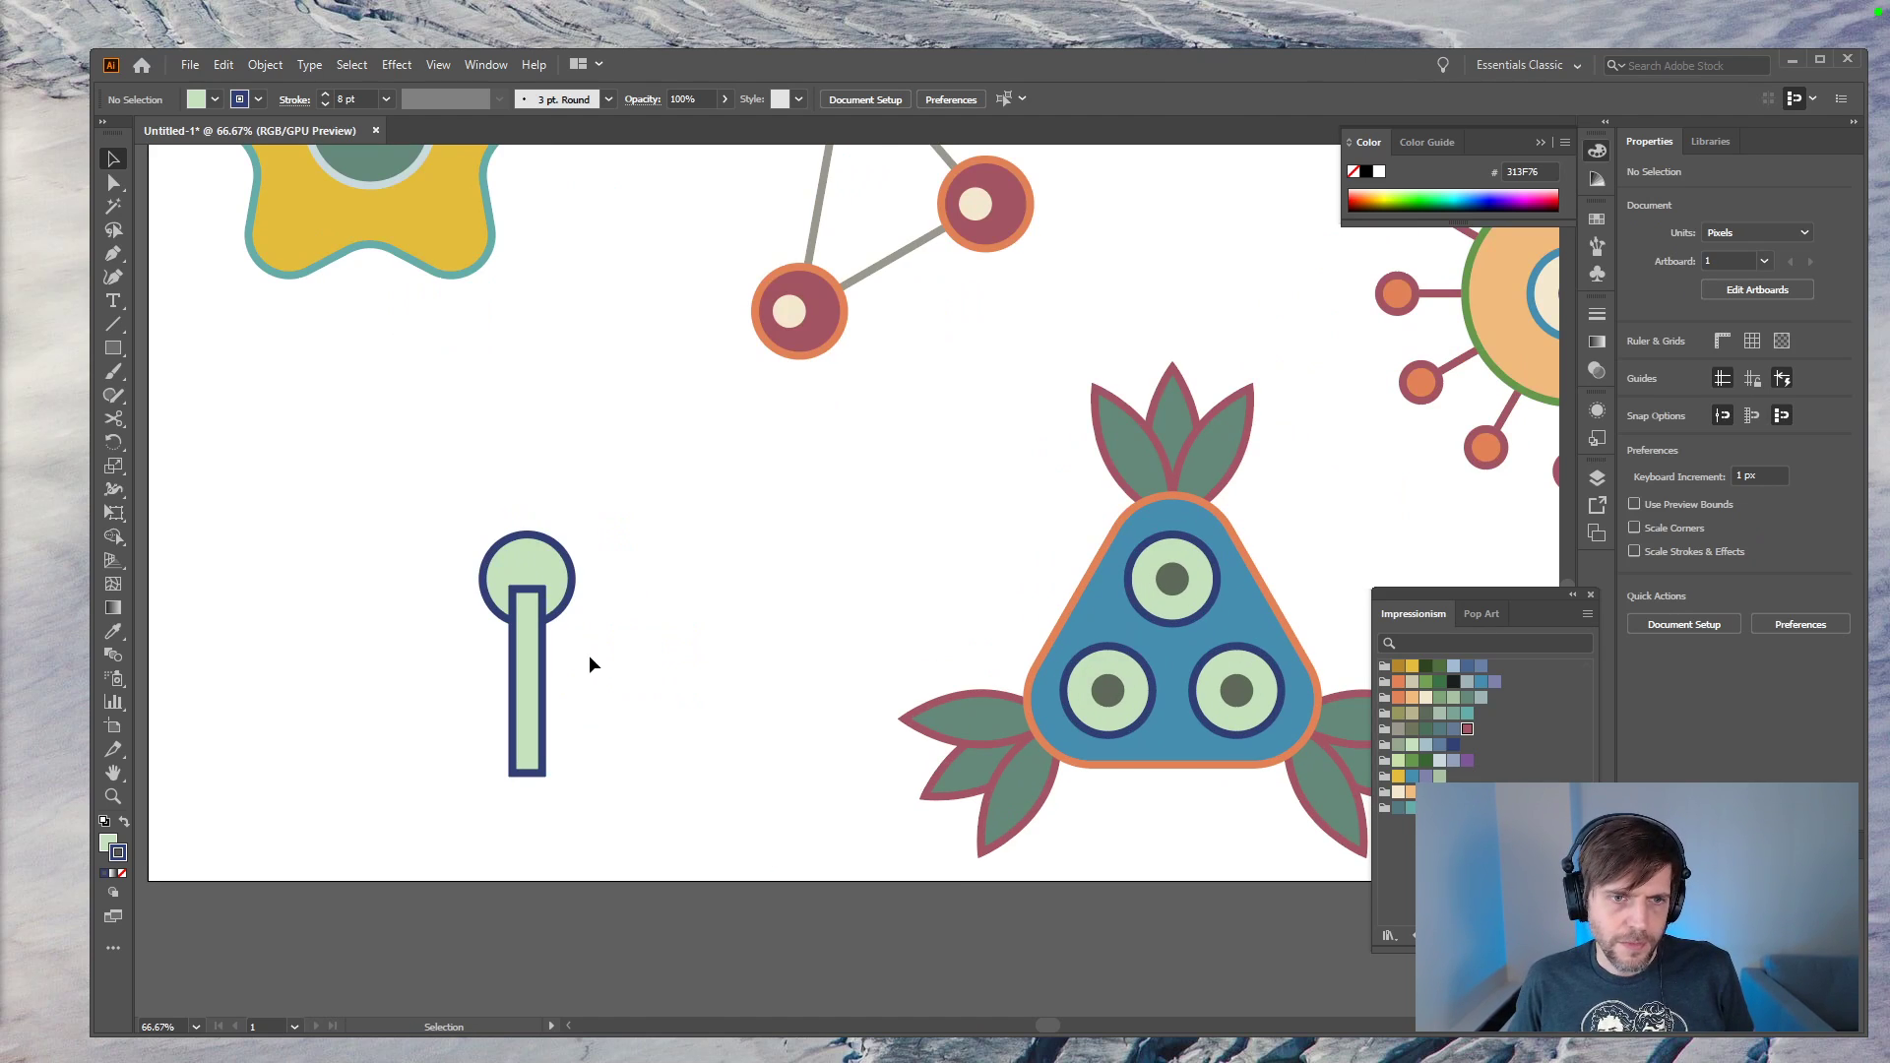
pyautogui.click(528, 768)
pyautogui.moveTo(528, 775); pyautogui.dragTo(535, 710)
# Step: Unite the light green circle and the narrow rectangle below it into one keyhole-like shape
pyautogui.moveTo(676, 623); pyautogui.dragTo(473, 612)
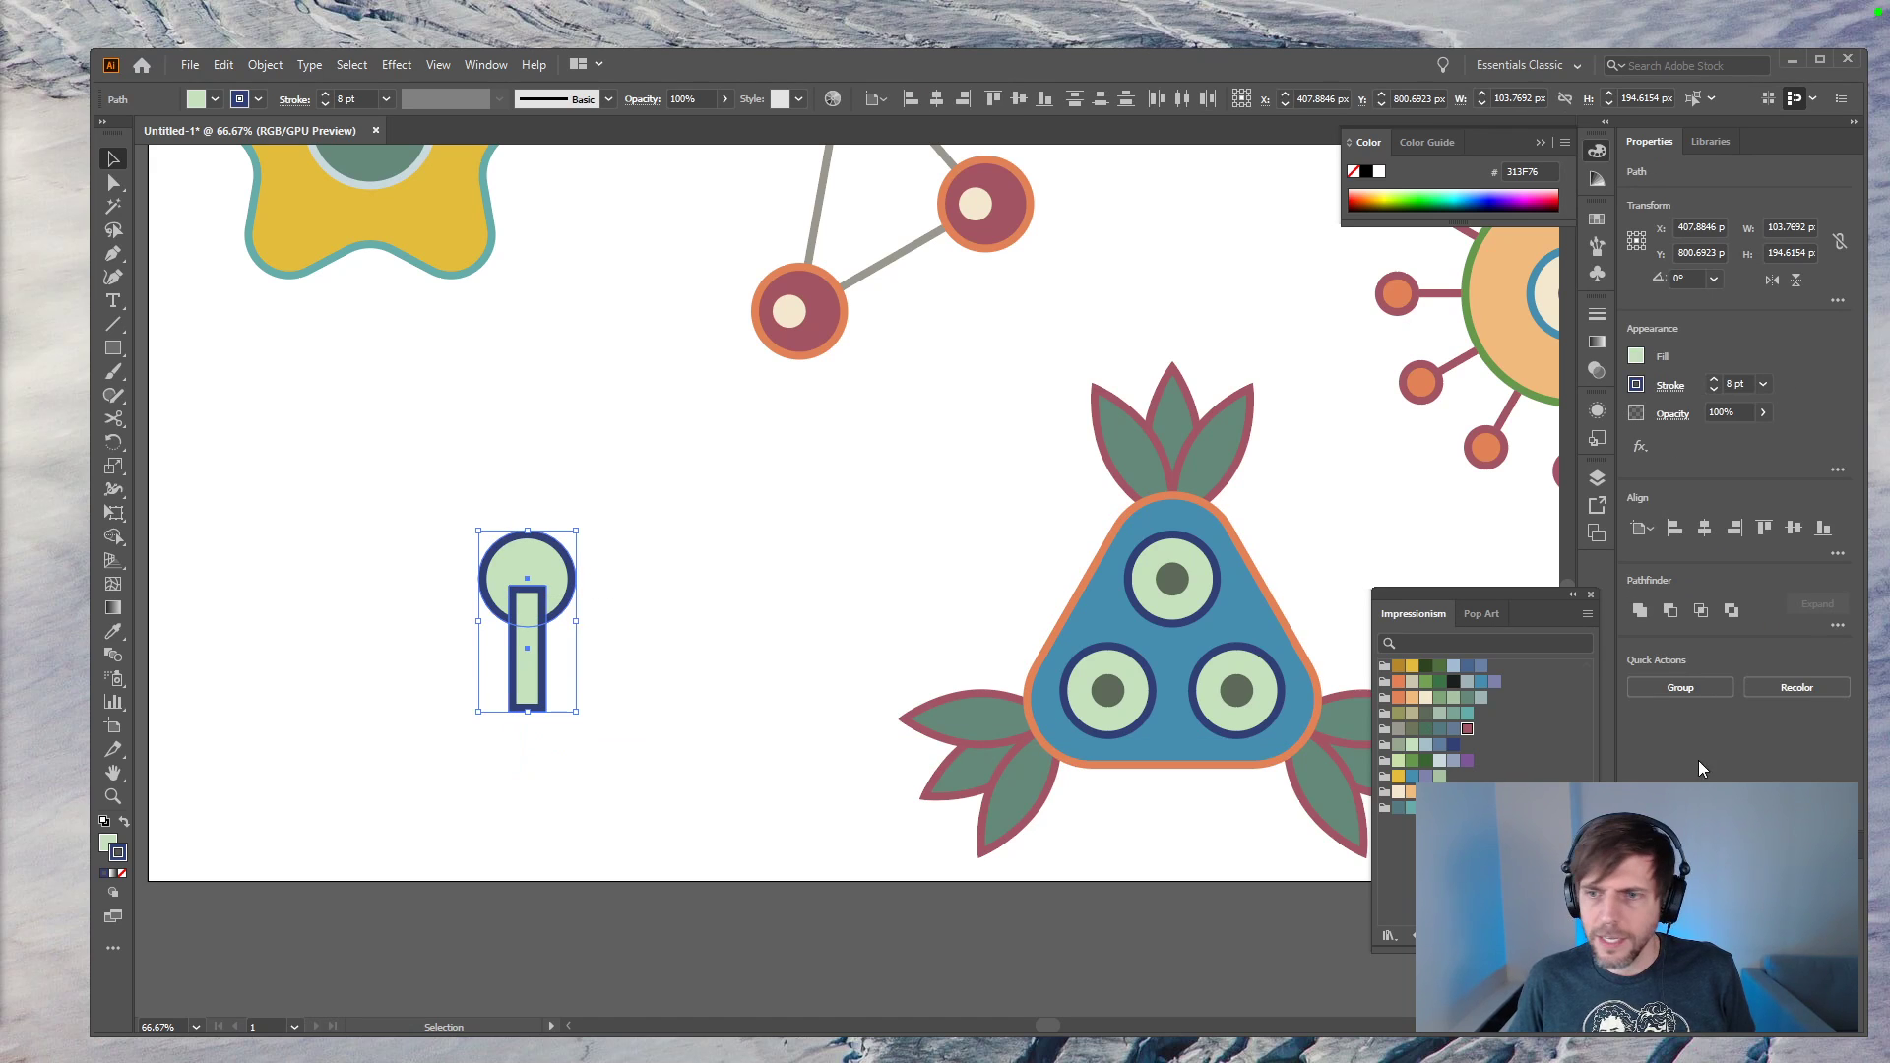
pyautogui.click(1639, 611)
pyautogui.click(717, 622)
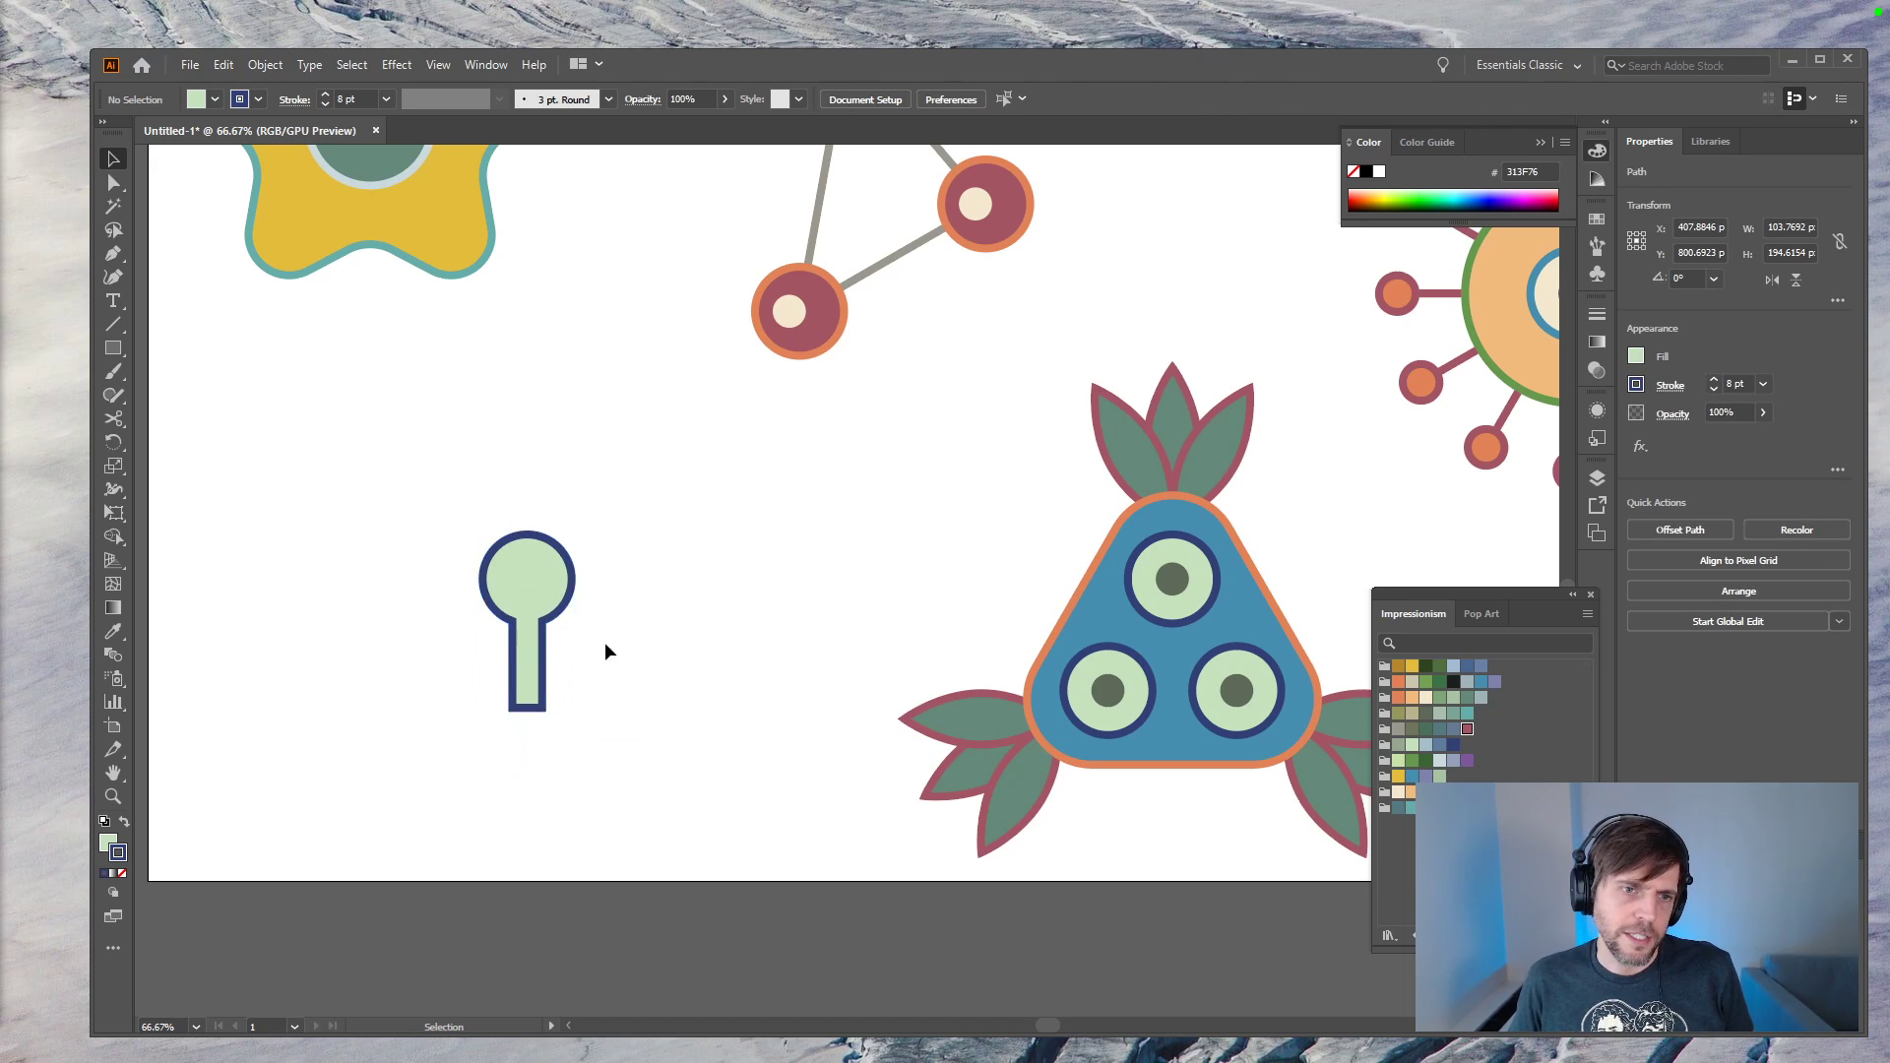
# Step: Round the two inner corners where the stem meets the circle to a radius of about 26 px
pyautogui.click(547, 621)
pyautogui.press('a')
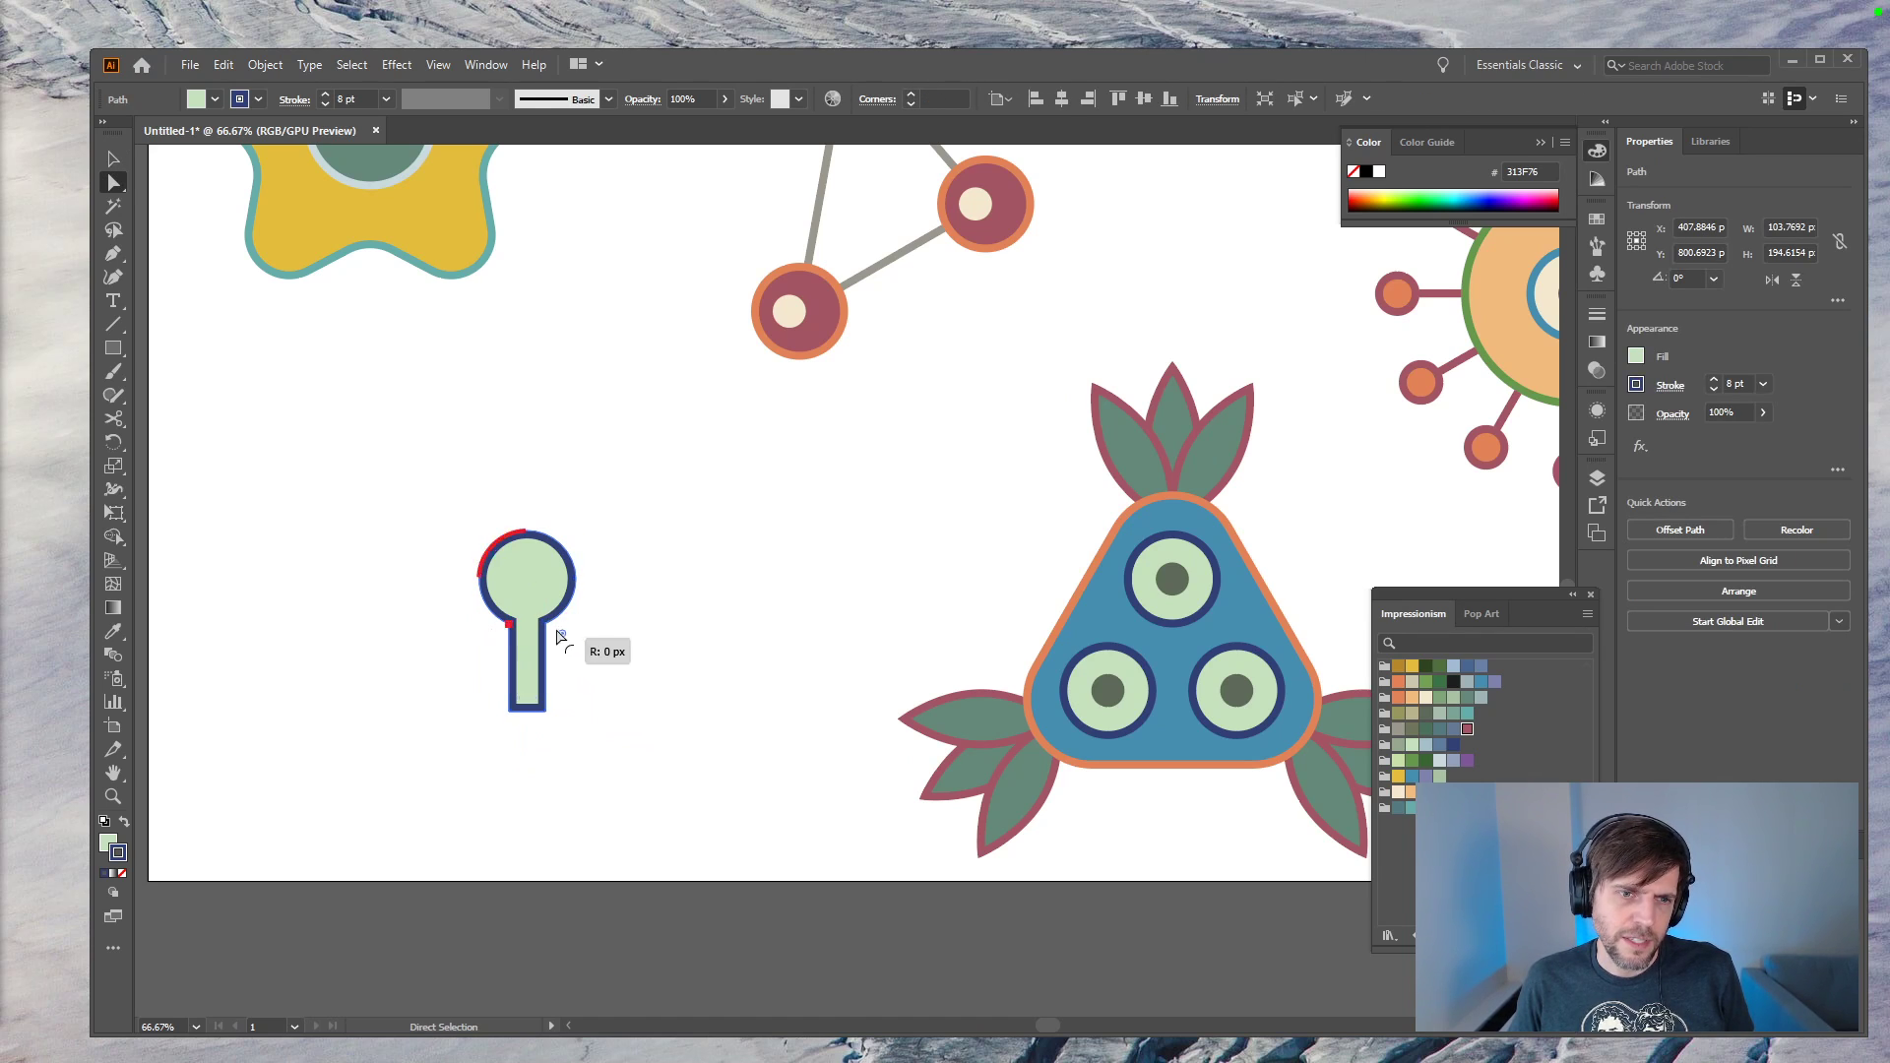
pyautogui.moveTo(568, 645); pyautogui.dragTo(569, 645)
pyautogui.hotkey('ctrl', '=')
pyautogui.hotkey('ctrl', '=')
pyautogui.hotkey('ctrl', '=')
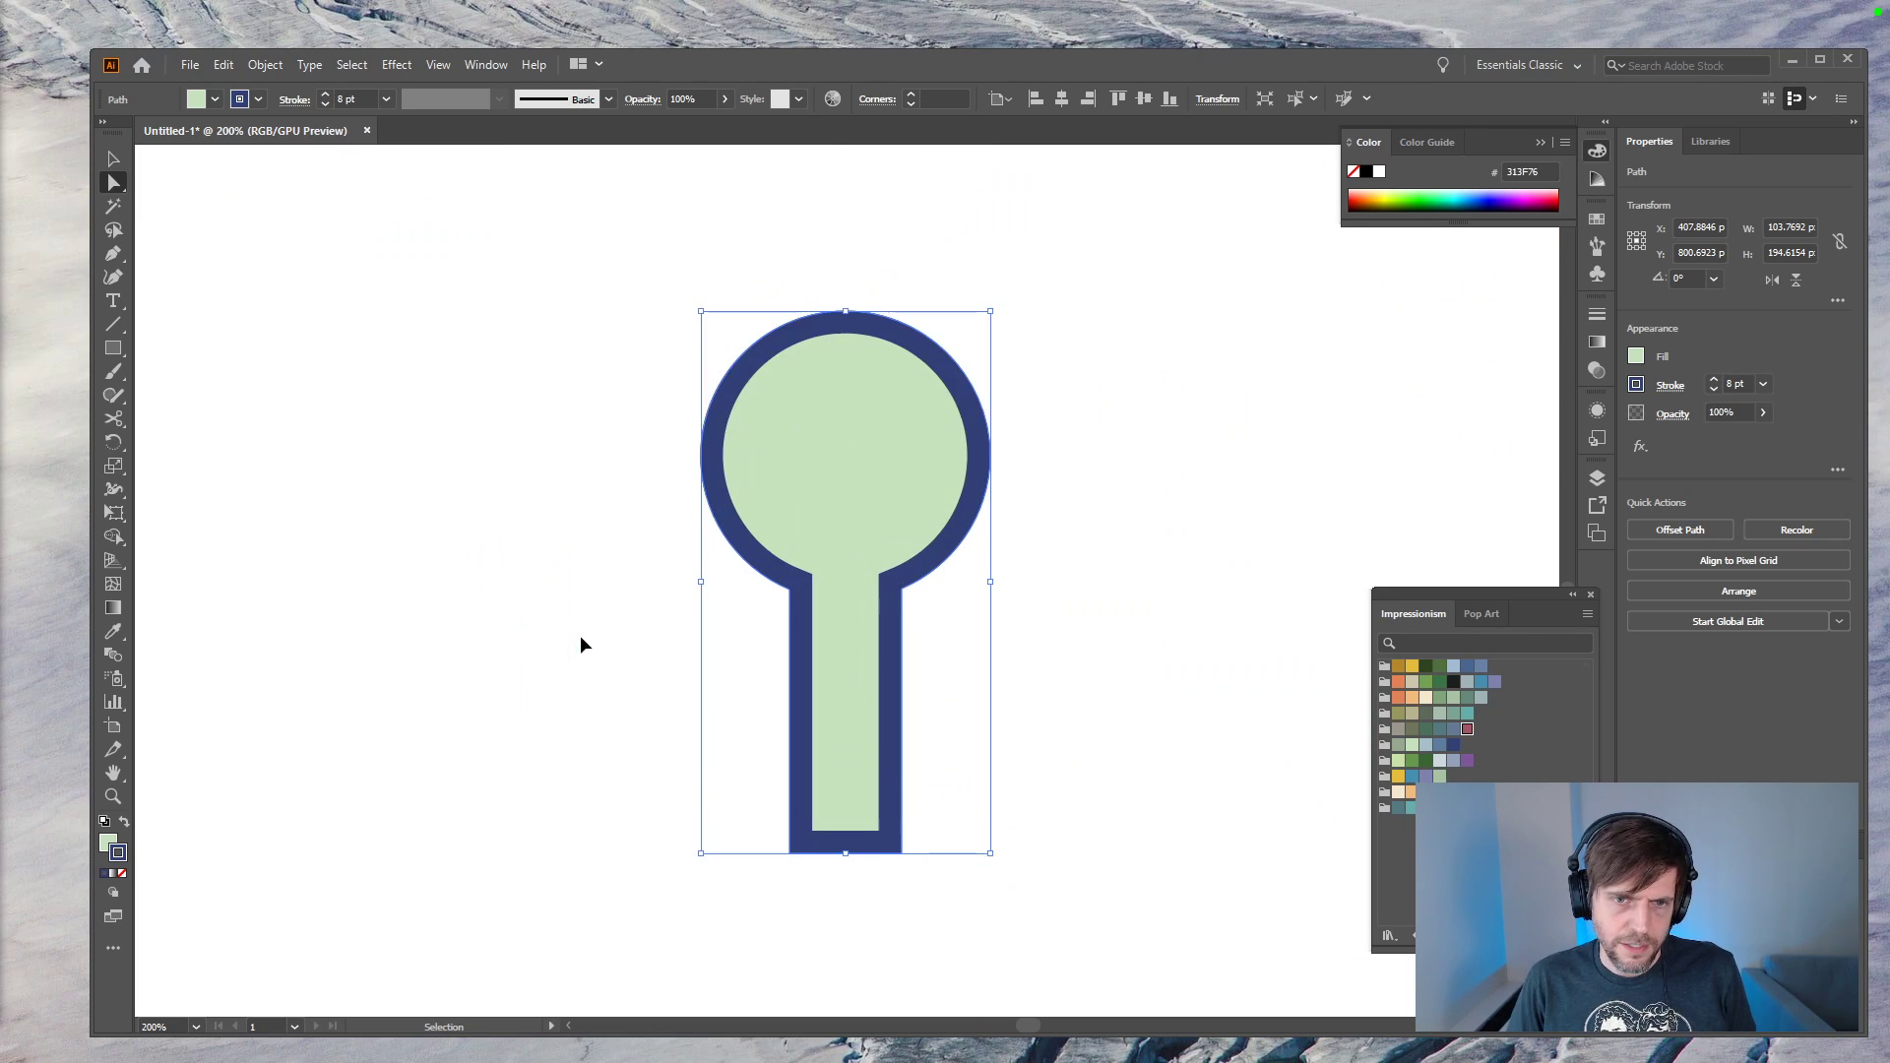
pyautogui.click(904, 591)
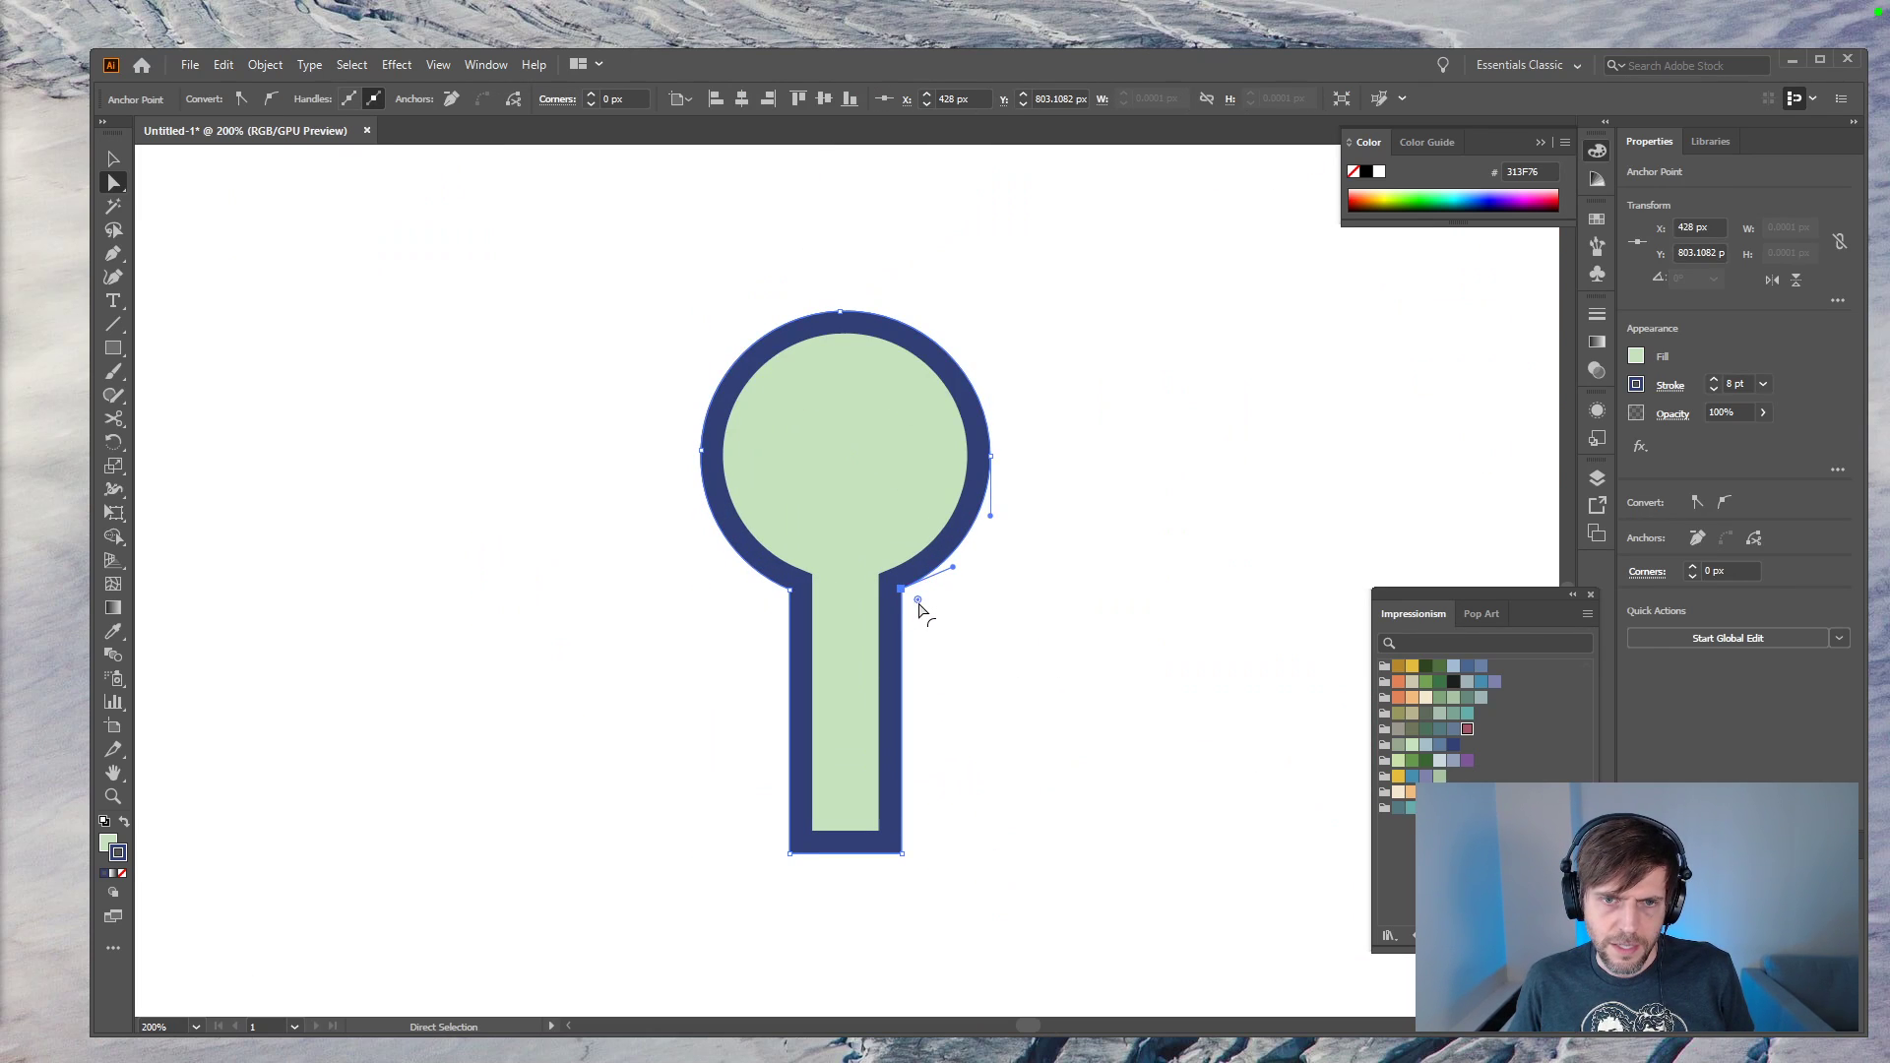
pyautogui.keyDown('shift'); pyautogui.click(791, 591); pyautogui.keyUp('shift')
pyautogui.moveTo(917, 599); pyautogui.dragTo(1118, 703)
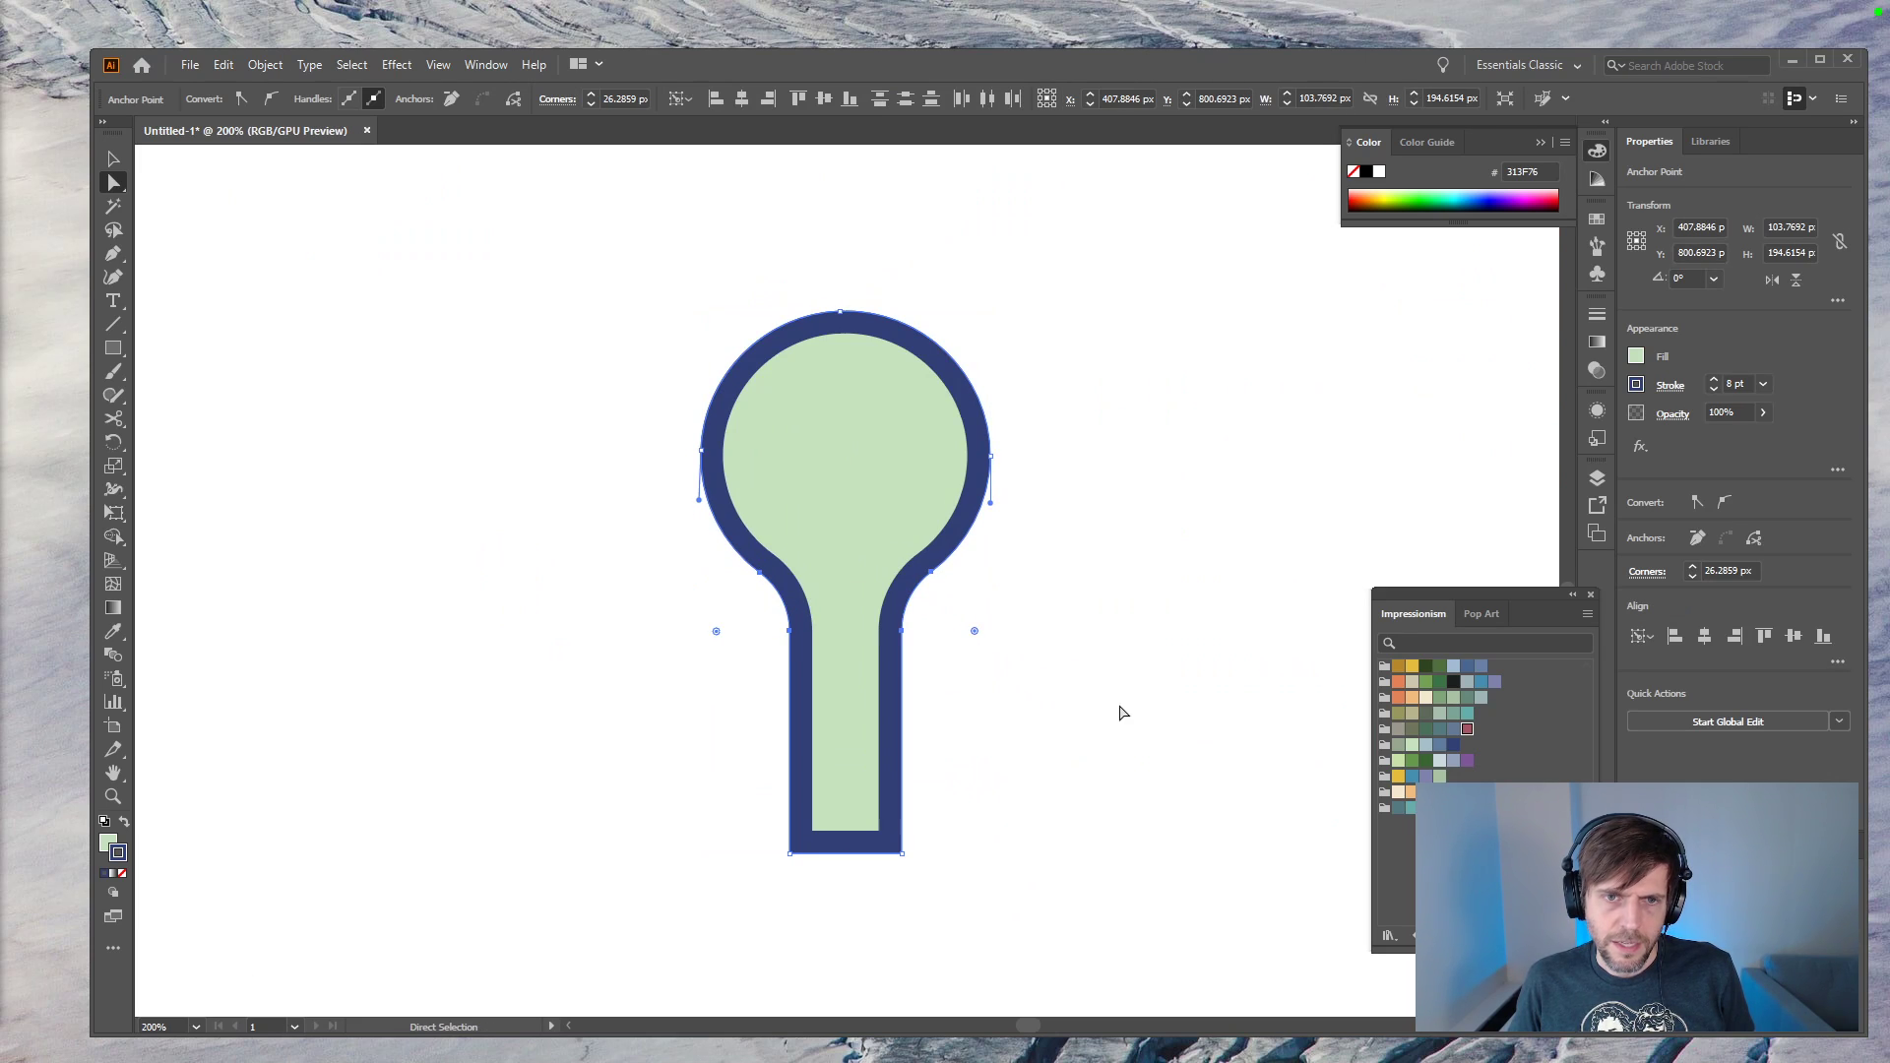
pyautogui.press('v')
pyautogui.click(1118, 703)
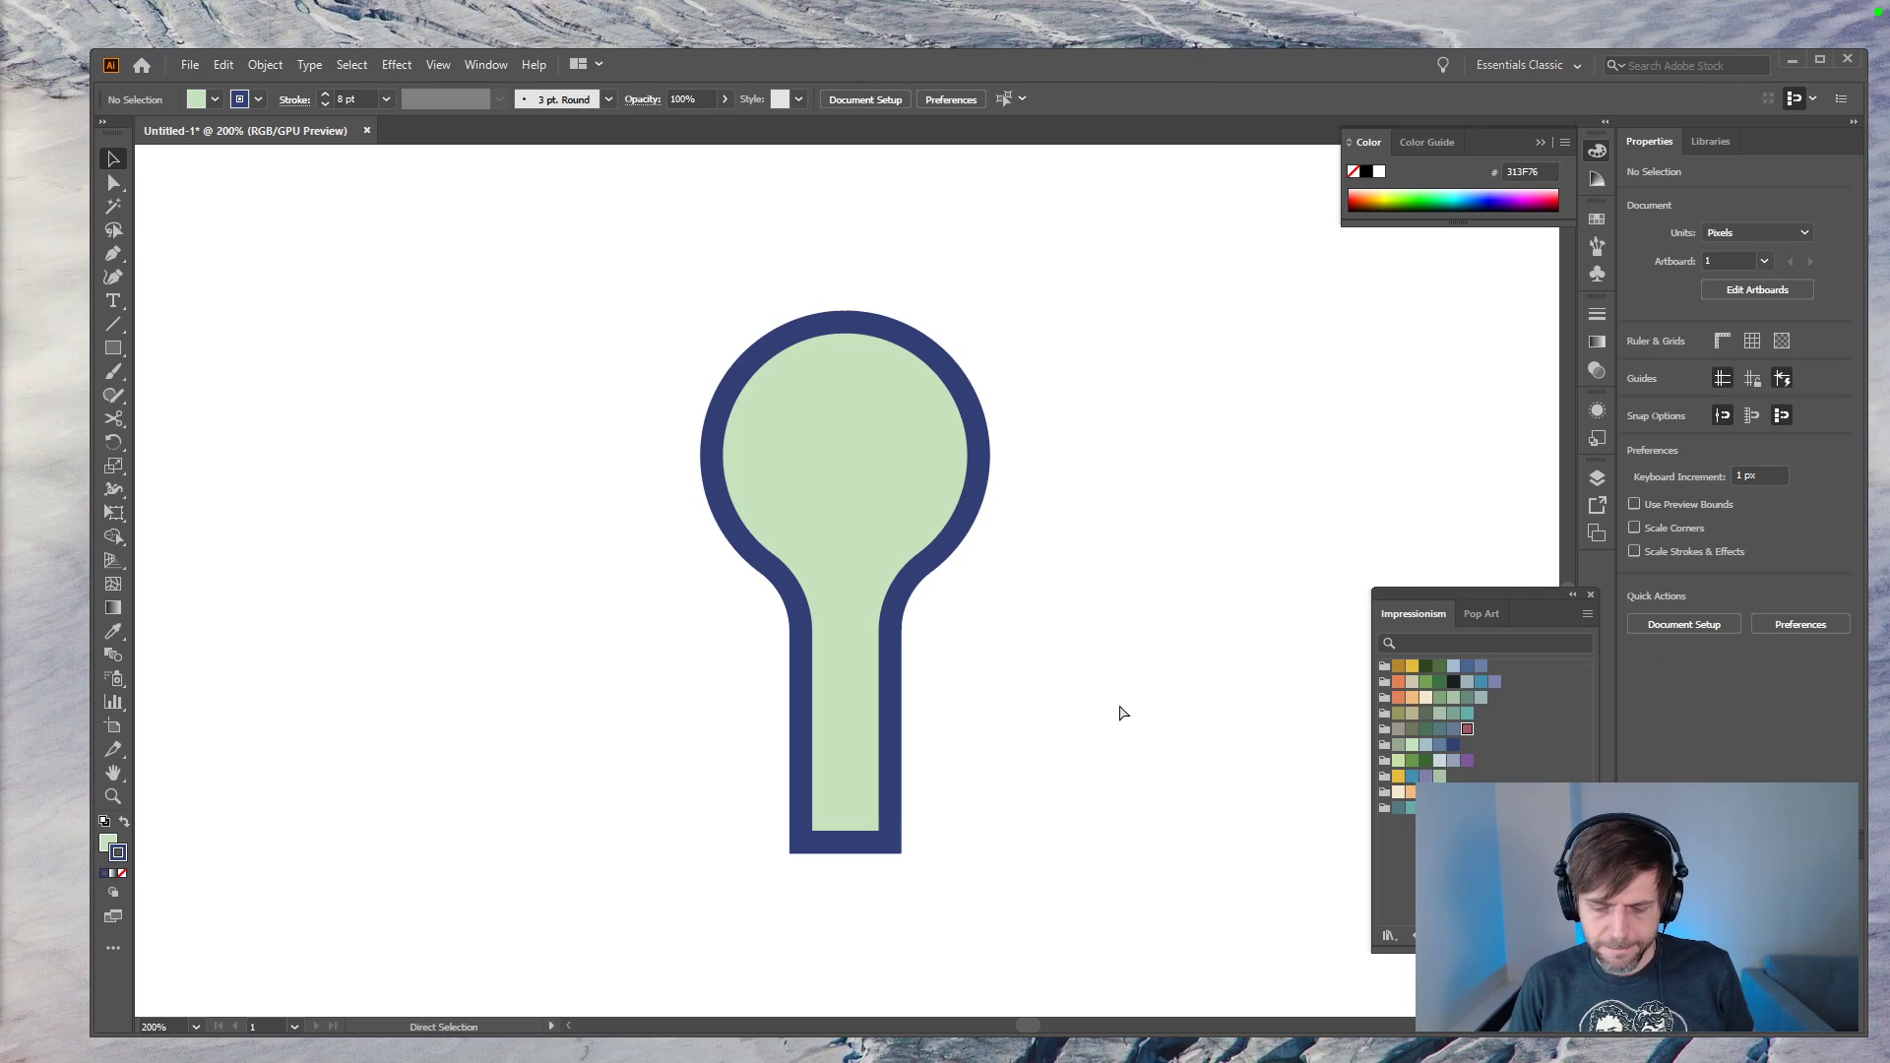
# Step: Undo the corner rounding on the keyhole-like shape
pyautogui.hotkey('ctrl', '0')
pyautogui.hotkey('ctrl', '+')
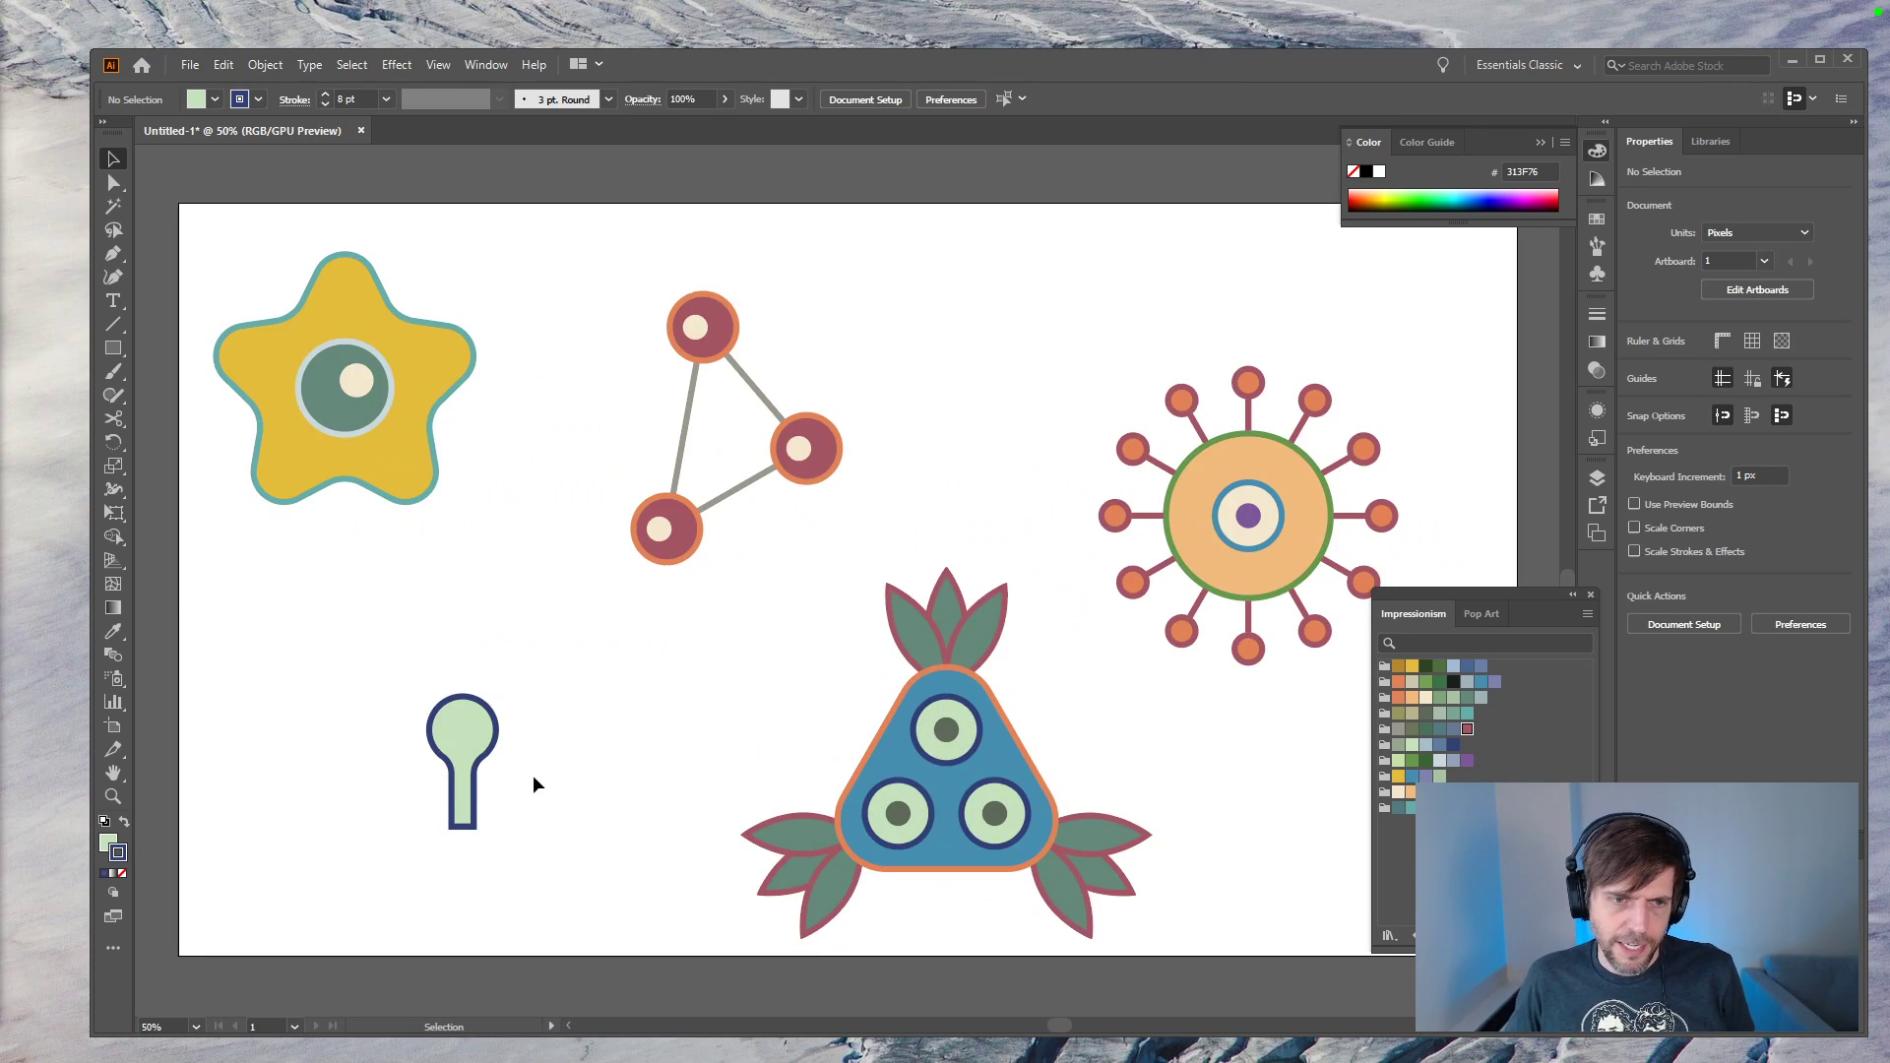
pyautogui.moveTo(575, 754); pyautogui.dragTo(783, 633)
pyautogui.click(667, 660)
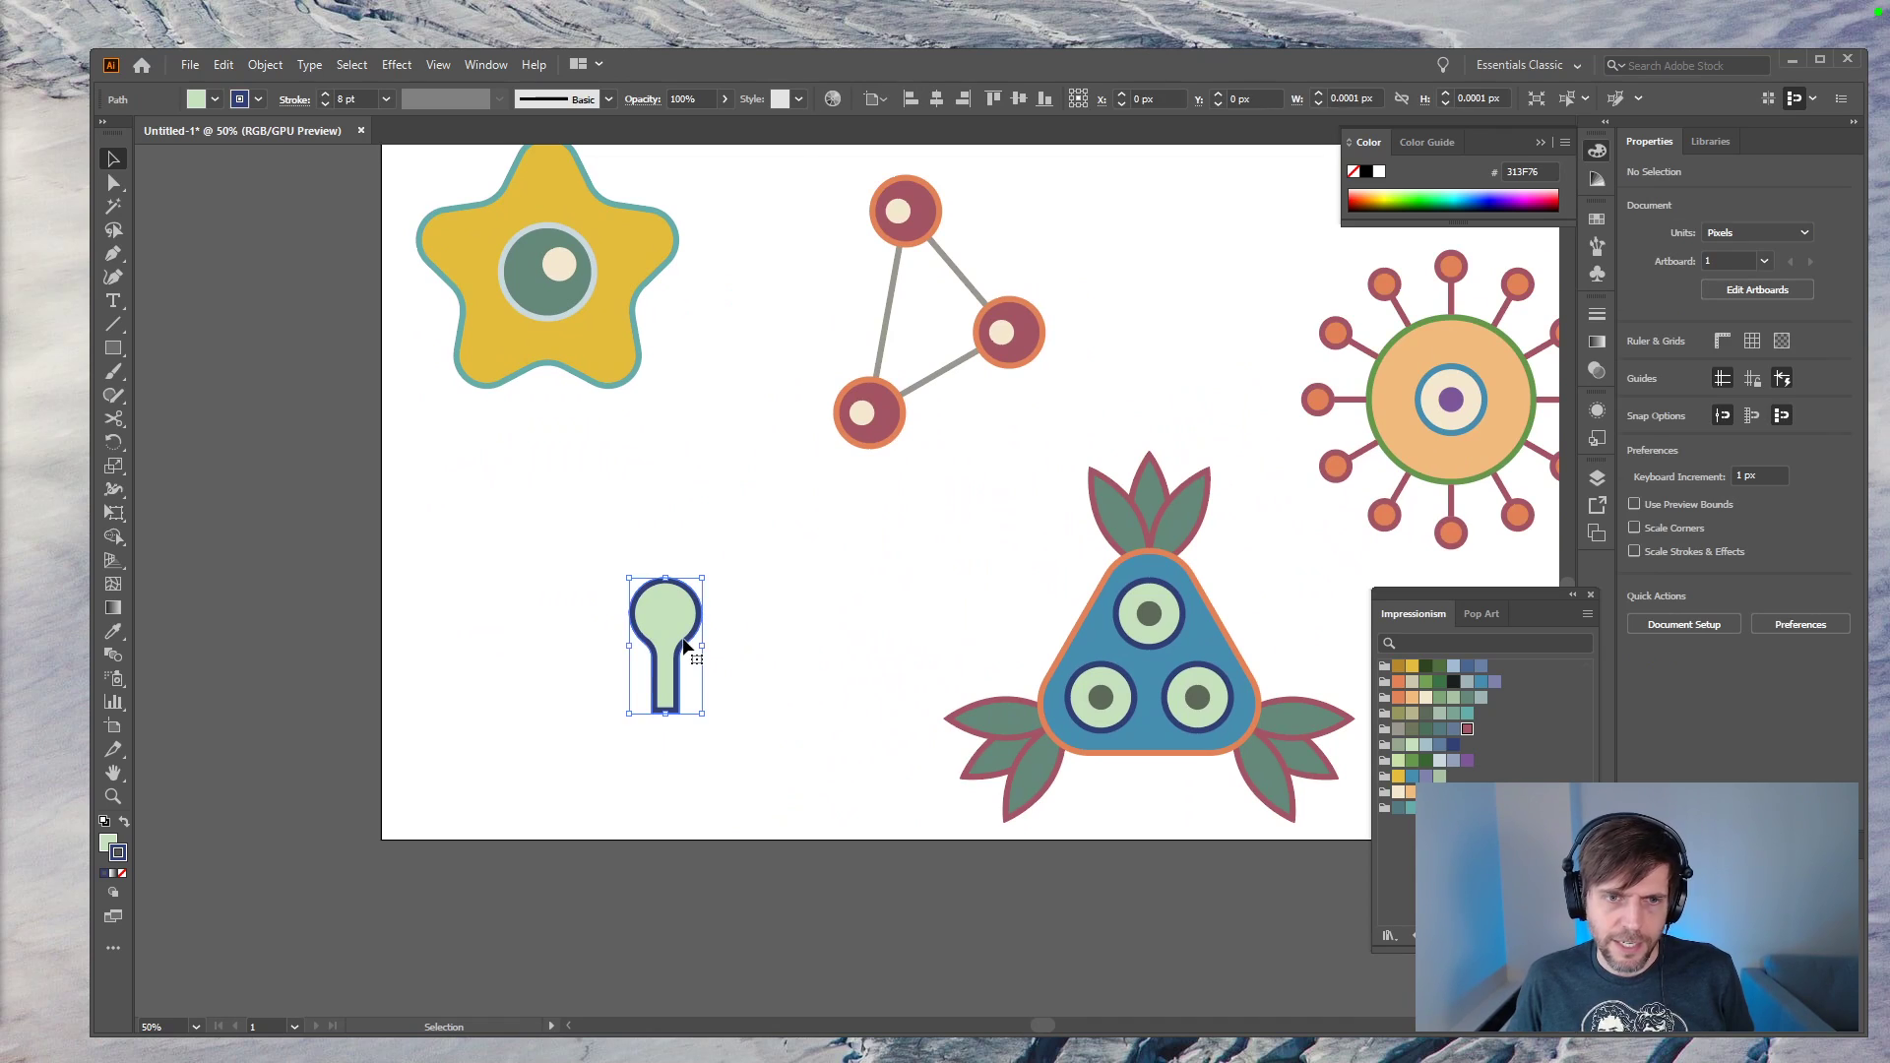
pyautogui.hotkey('ctrl', '+')
pyautogui.press('a')
pyautogui.hotkey('ctrl', 'z')
pyautogui.hotkey('ctrl', 'z')
pyautogui.hotkey('ctrl', 'z')
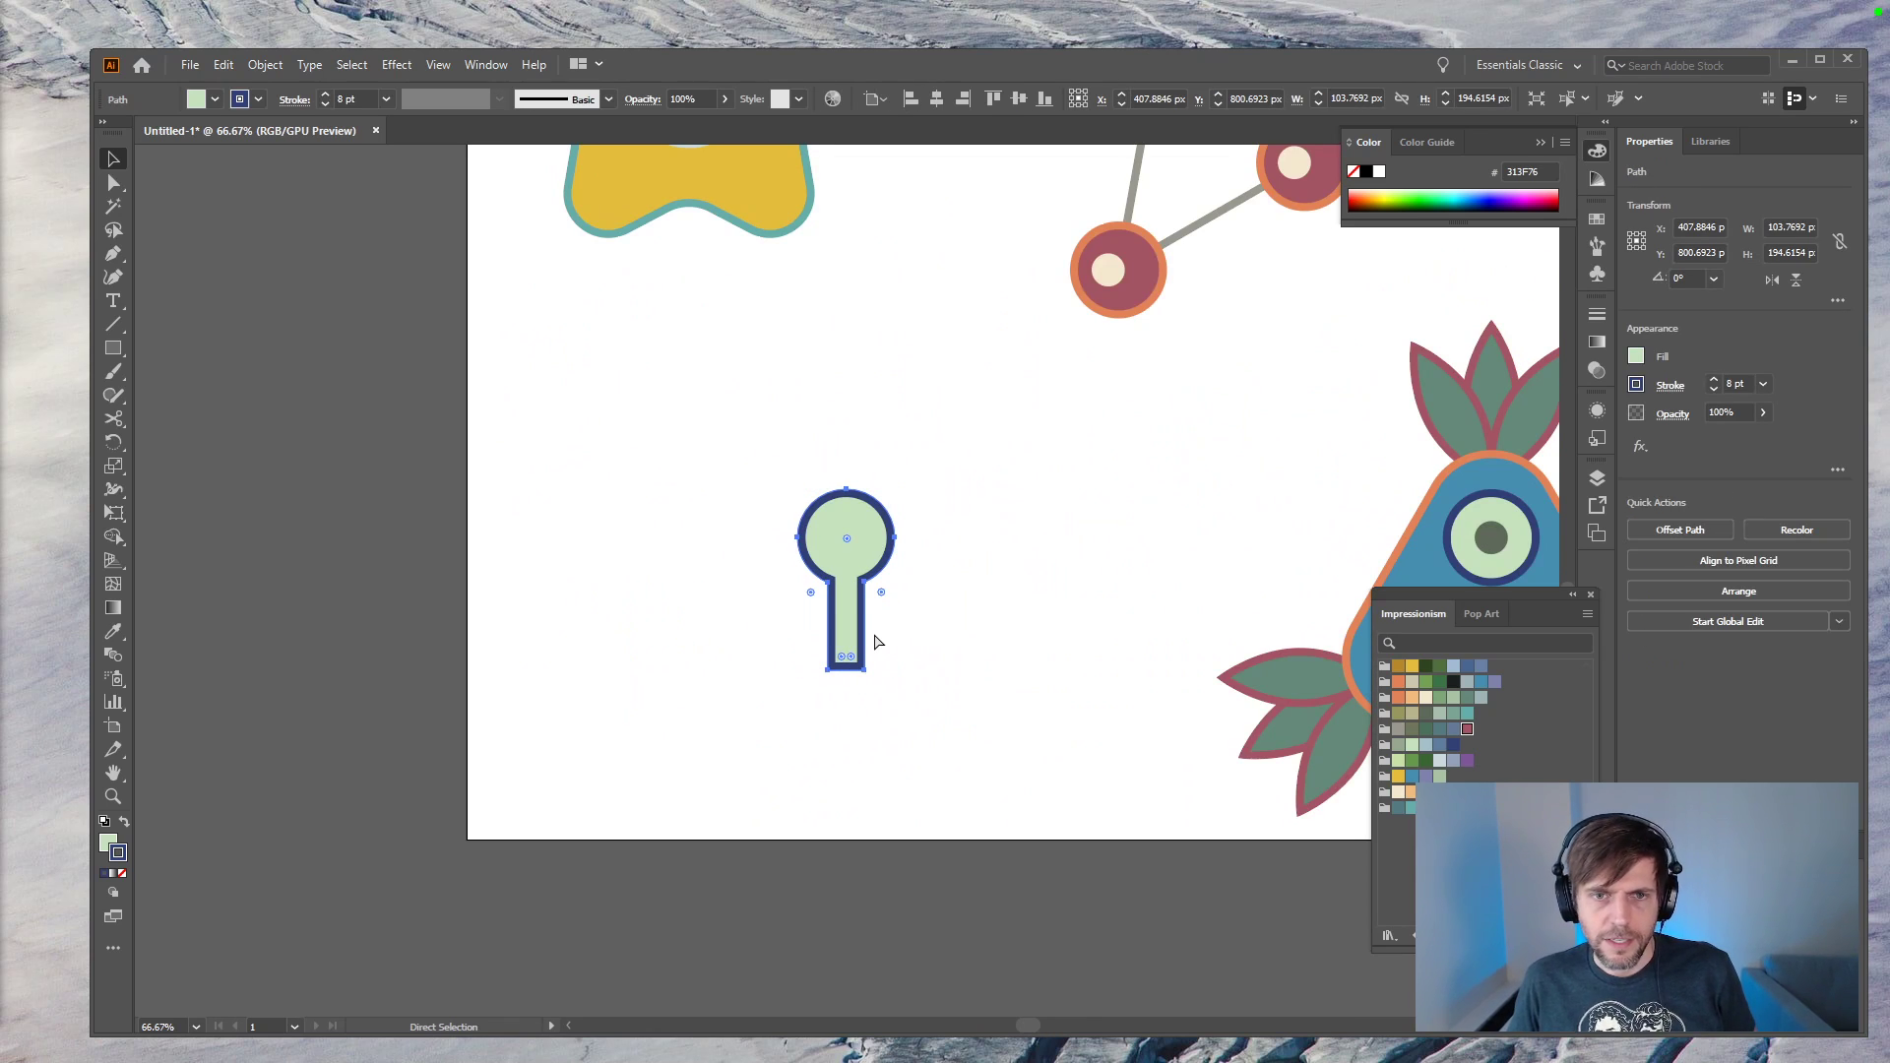
# Step: Place a copy of the circle in front of the rounded shape's head and shrink it concentrically to about 58 px
pyautogui.click(936, 641)
pyautogui.click(863, 640)
pyautogui.press('Delete')
pyautogui.hotkey('ctrl', 'f')
pyautogui.click(973, 593)
pyautogui.click(889, 545)
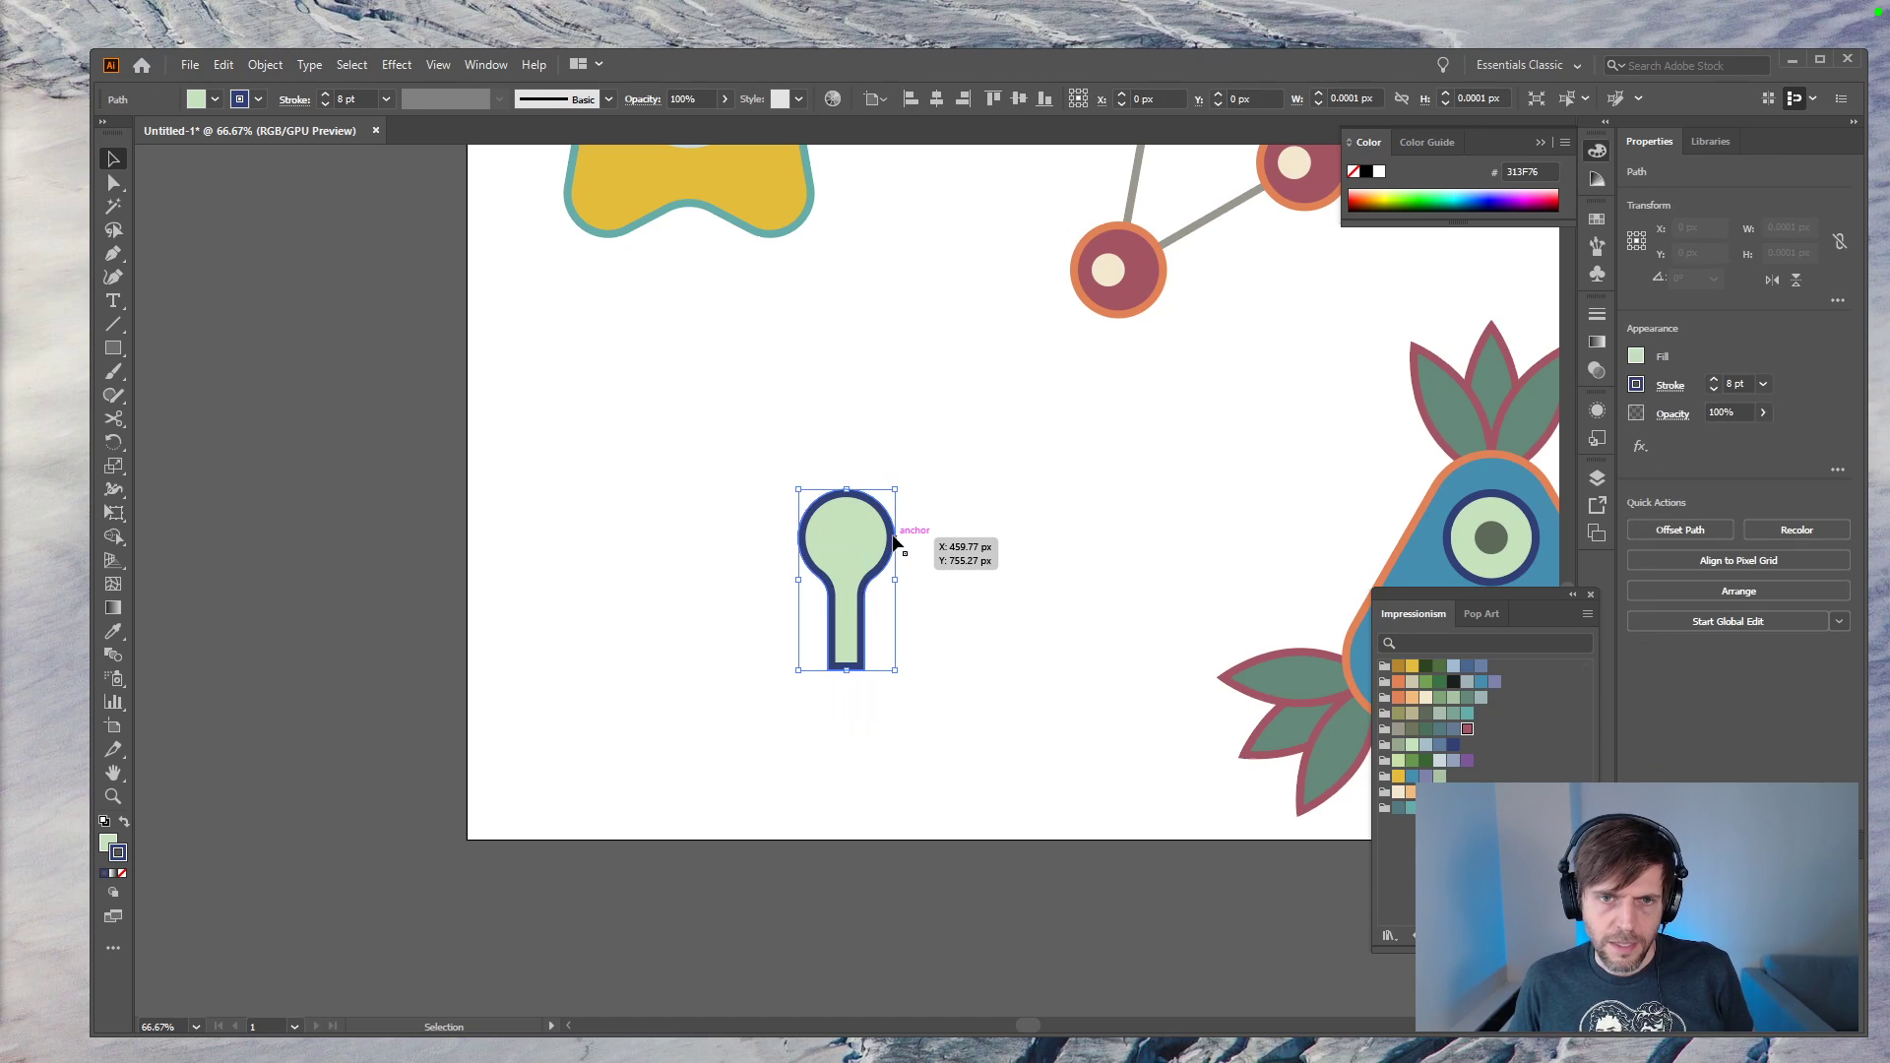
pyautogui.click(952, 565)
pyautogui.click(859, 576)
pyautogui.moveTo(894, 489); pyautogui.dragTo(874, 502)
pyautogui.click(977, 531)
# Step: Add an anchor point at the middle of the stem's lower edge
pyautogui.hotkey('ctrl', '-')
pyautogui.hotkey('ctrl', '-')
pyautogui.hotkey('ctrl', '=')
pyautogui.hotkey('ctrl', '=')
pyautogui.press('space')
pyautogui.moveTo(851, 595); pyautogui.dragTo(764, 506)
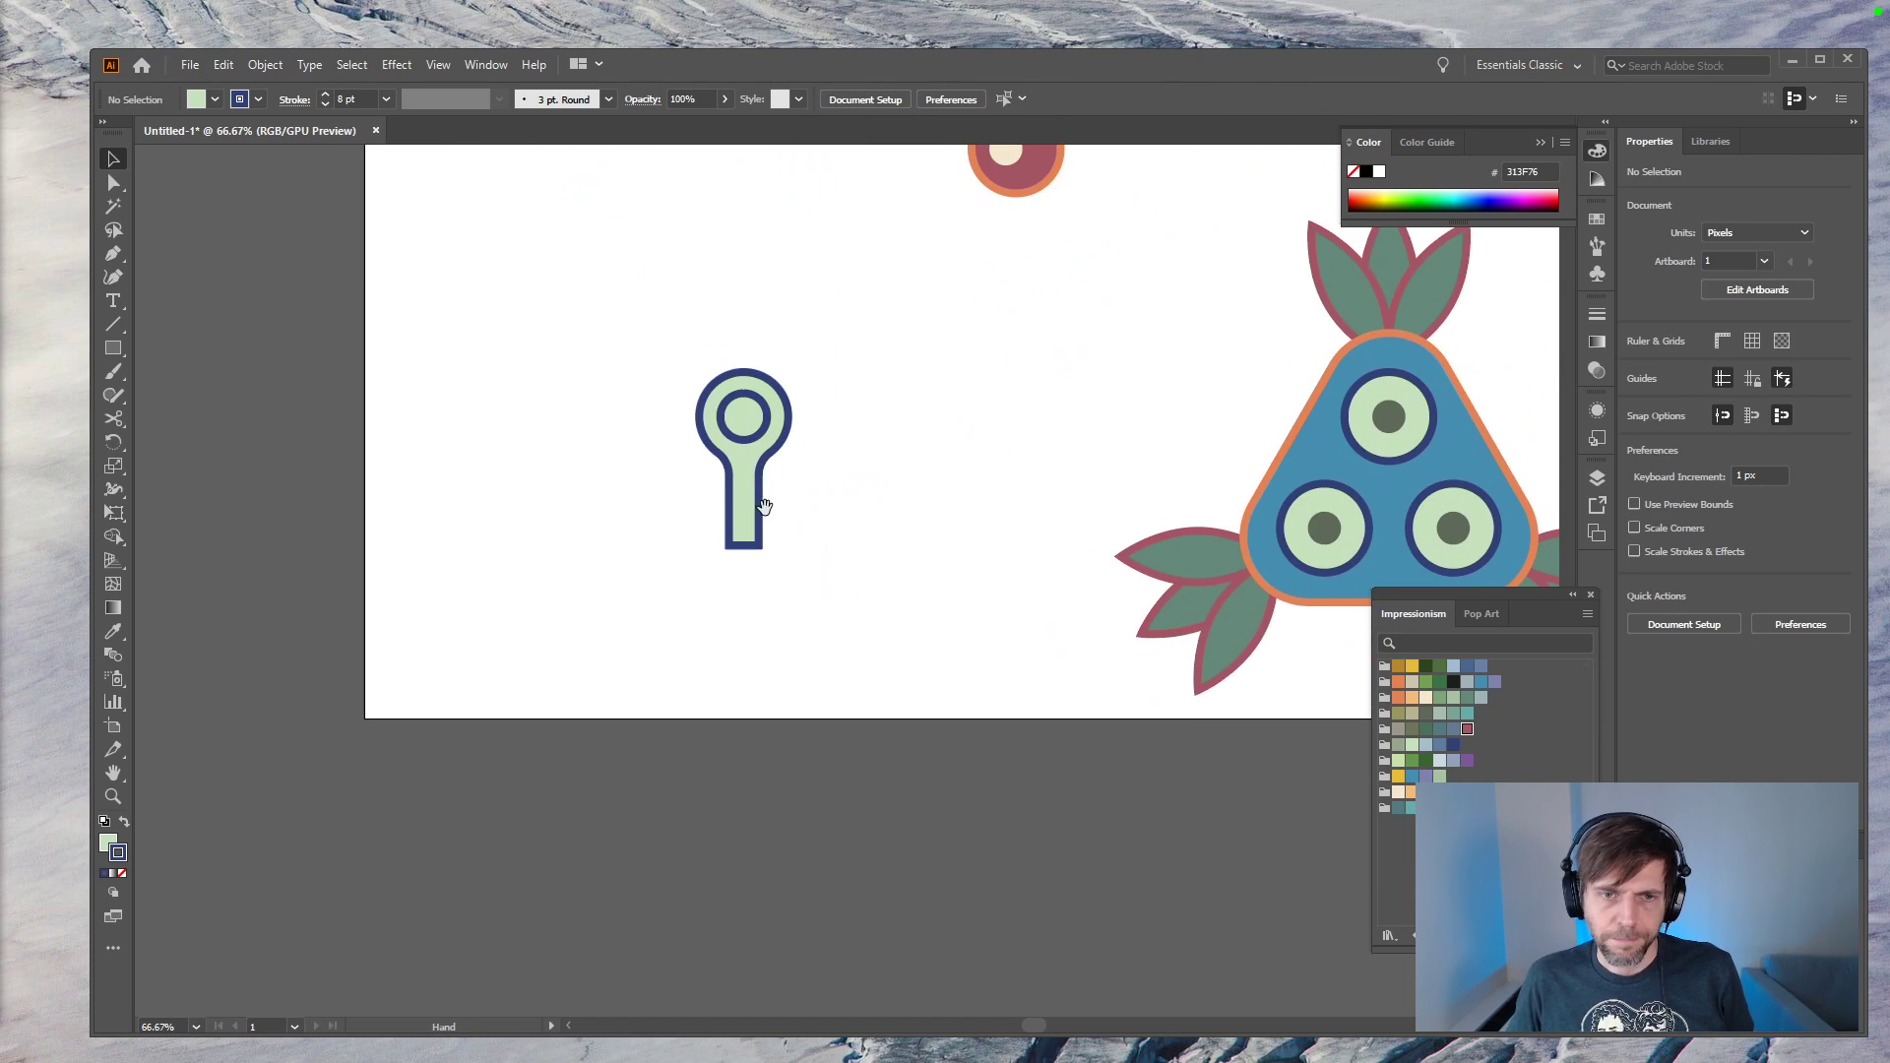
pyautogui.hotkey('ctrl', '=')
pyautogui.press('space')
pyautogui.moveTo(836, 417); pyautogui.dragTo(826, 475)
pyautogui.moveTo(812, 257); pyautogui.dragTo(514, 774)
pyautogui.press('r')
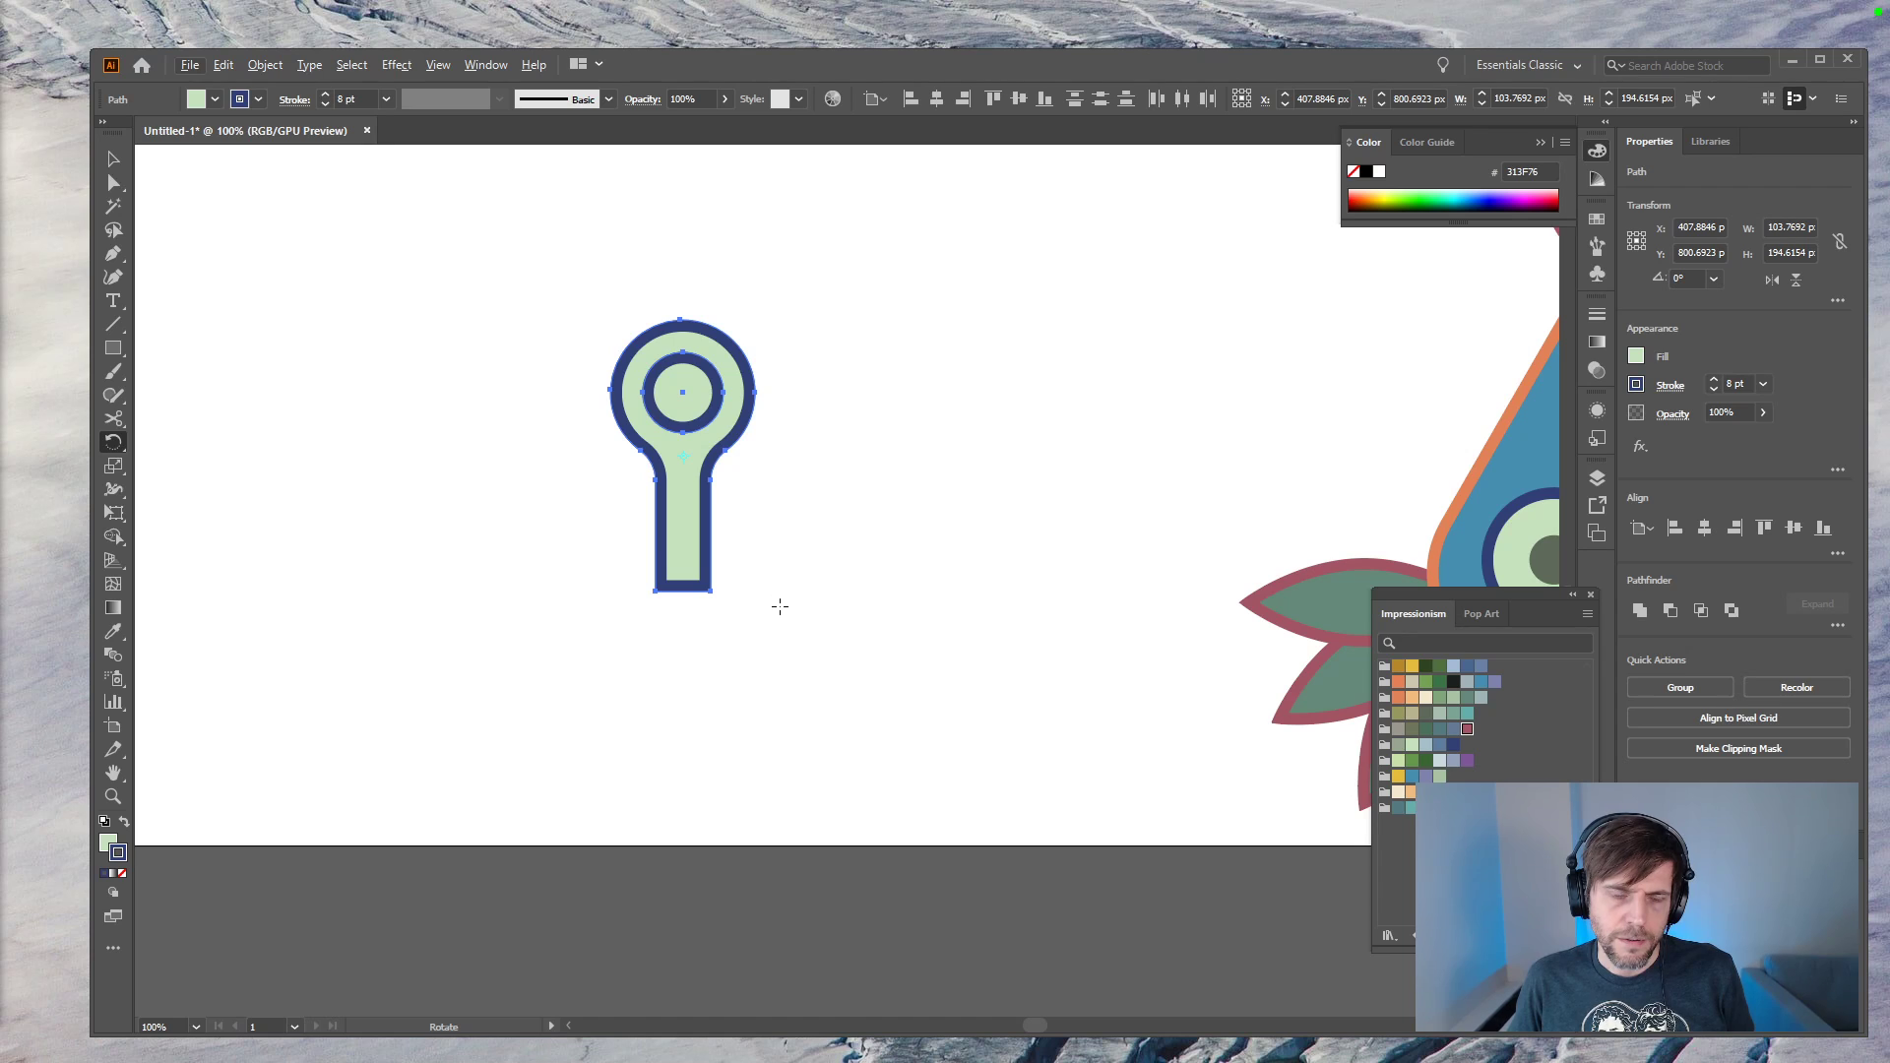
pyautogui.press('a')
pyautogui.click(734, 632)
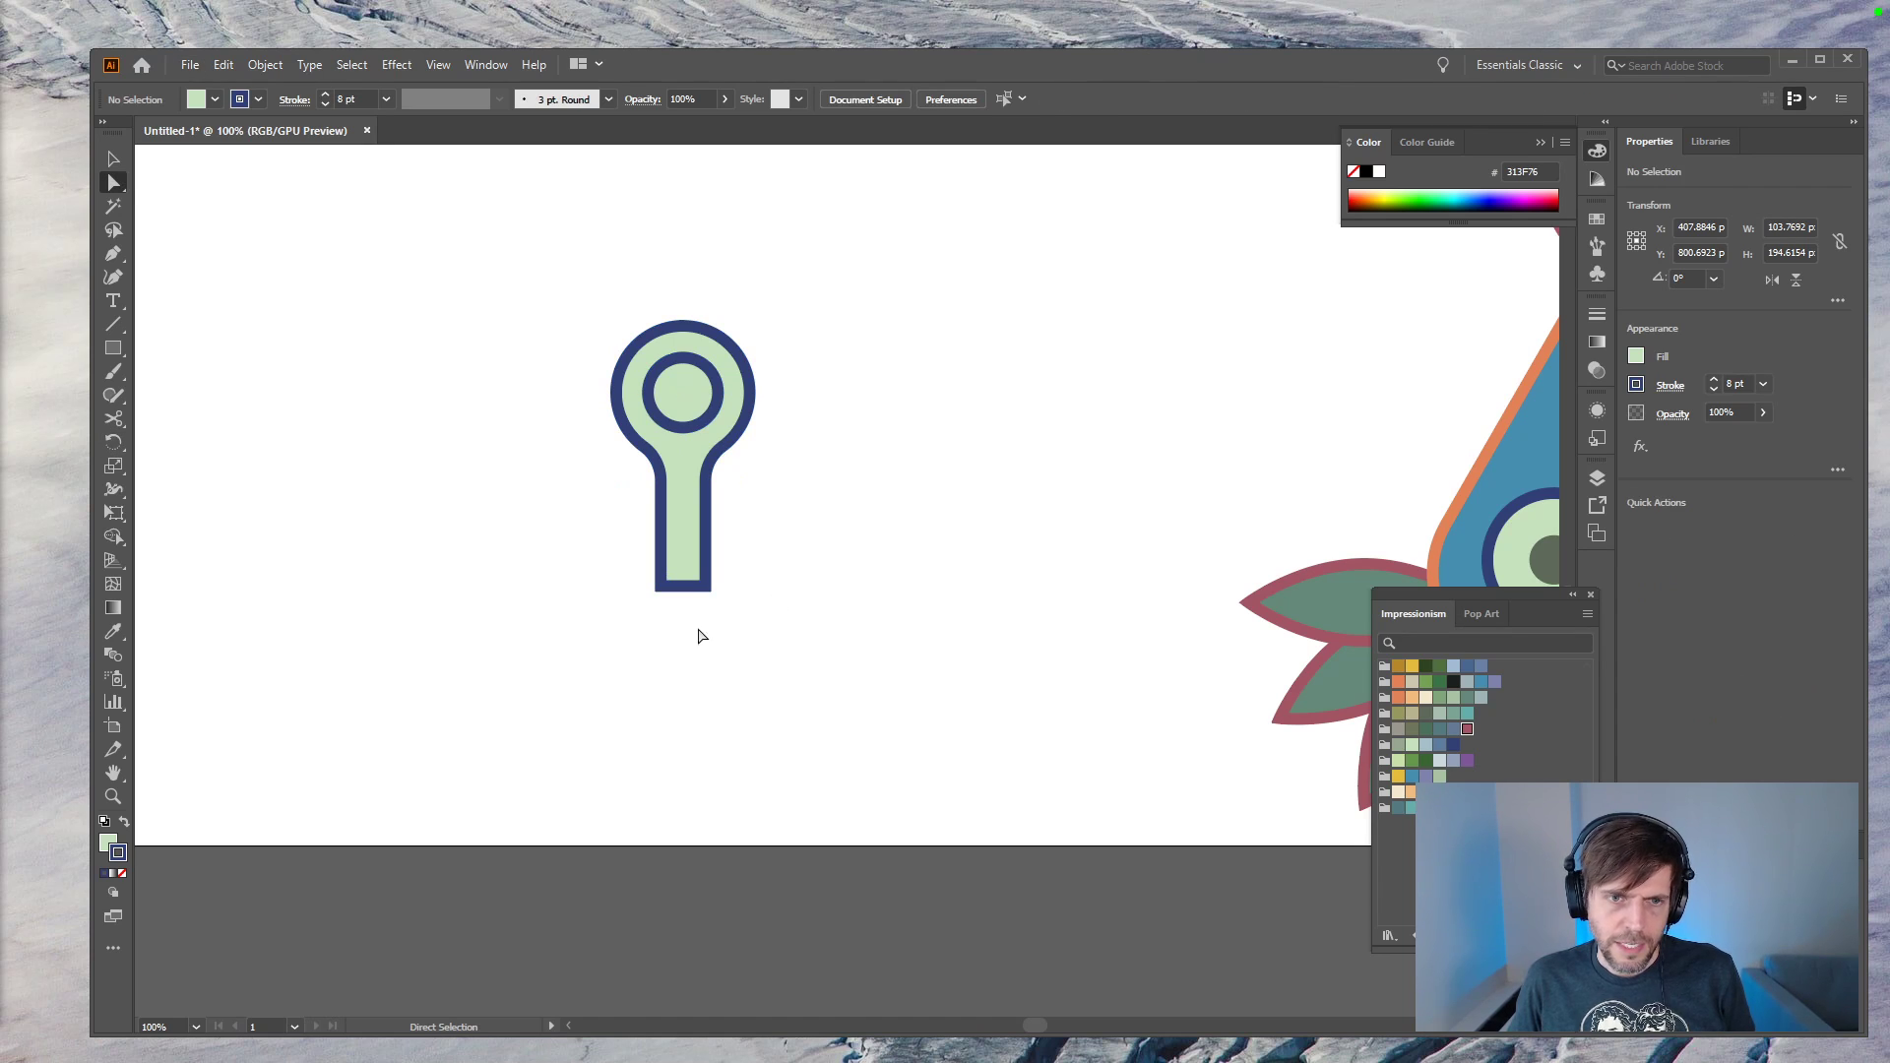
pyautogui.click(684, 600)
pyautogui.press('p')
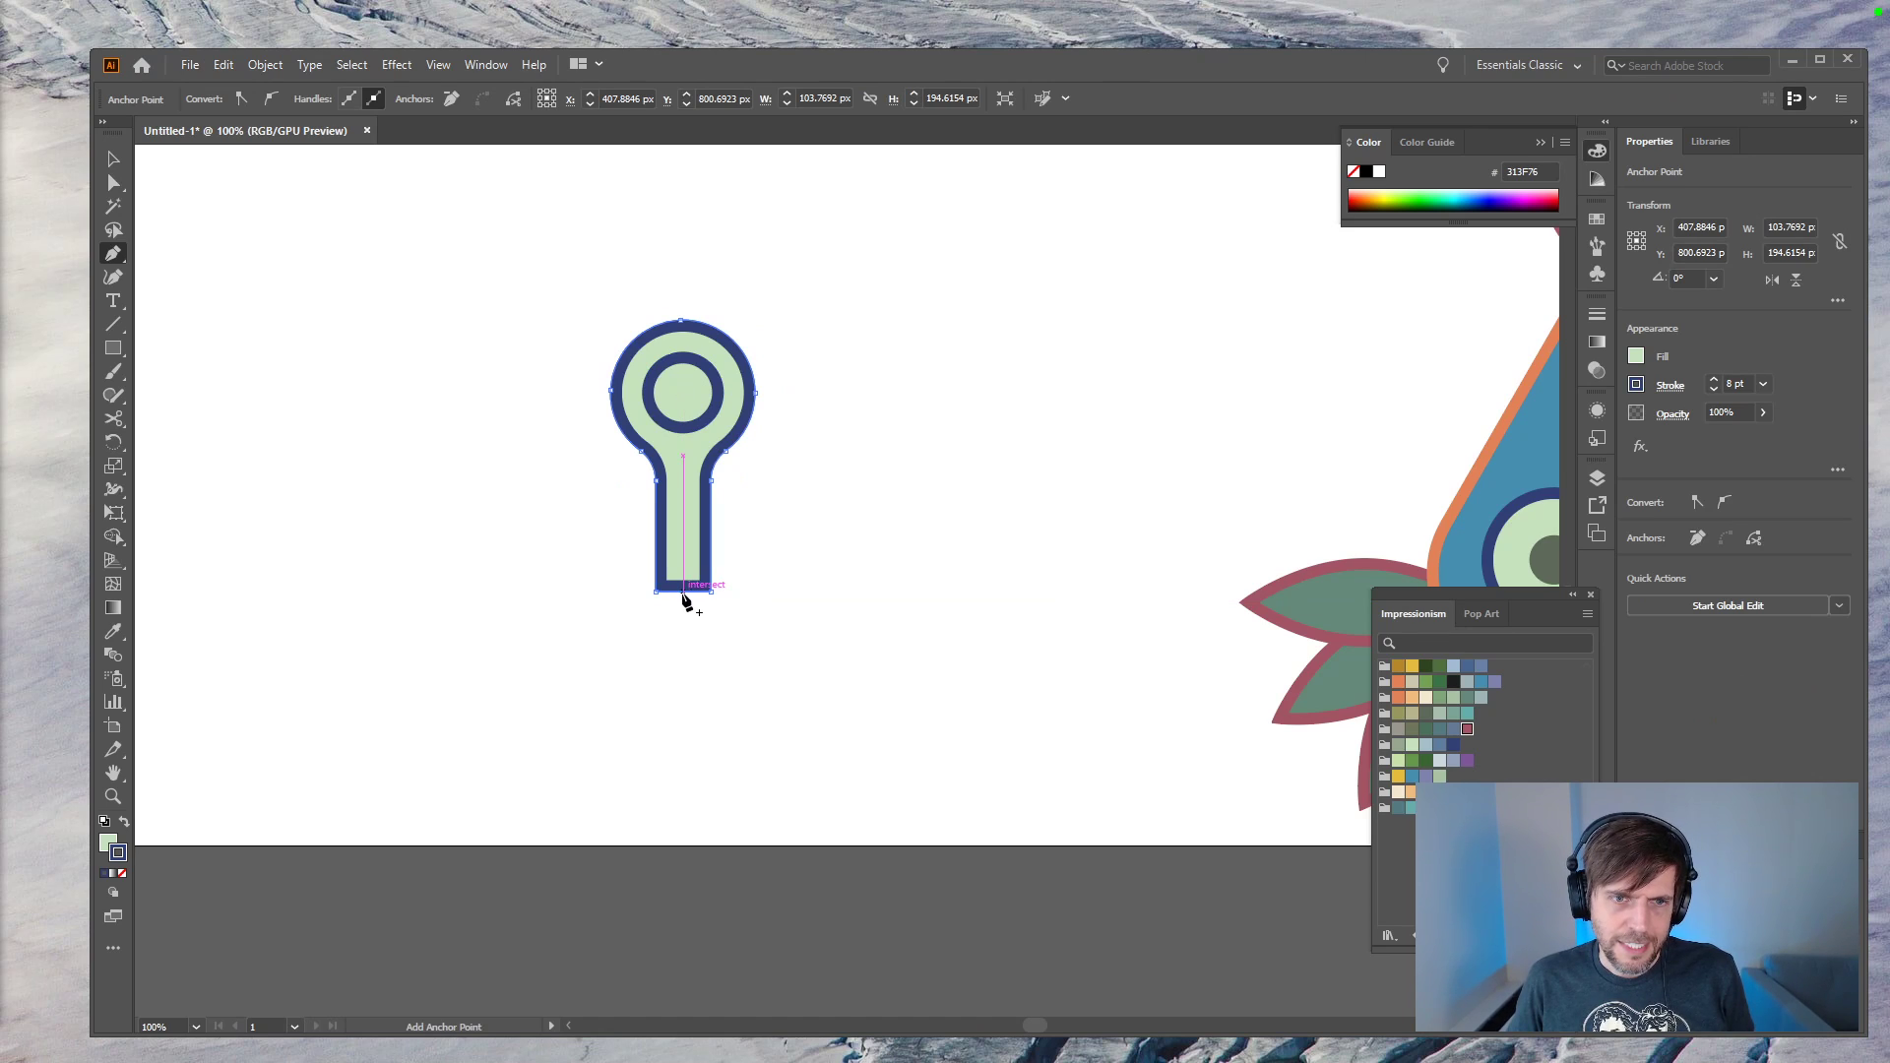
pyautogui.click(683, 592)
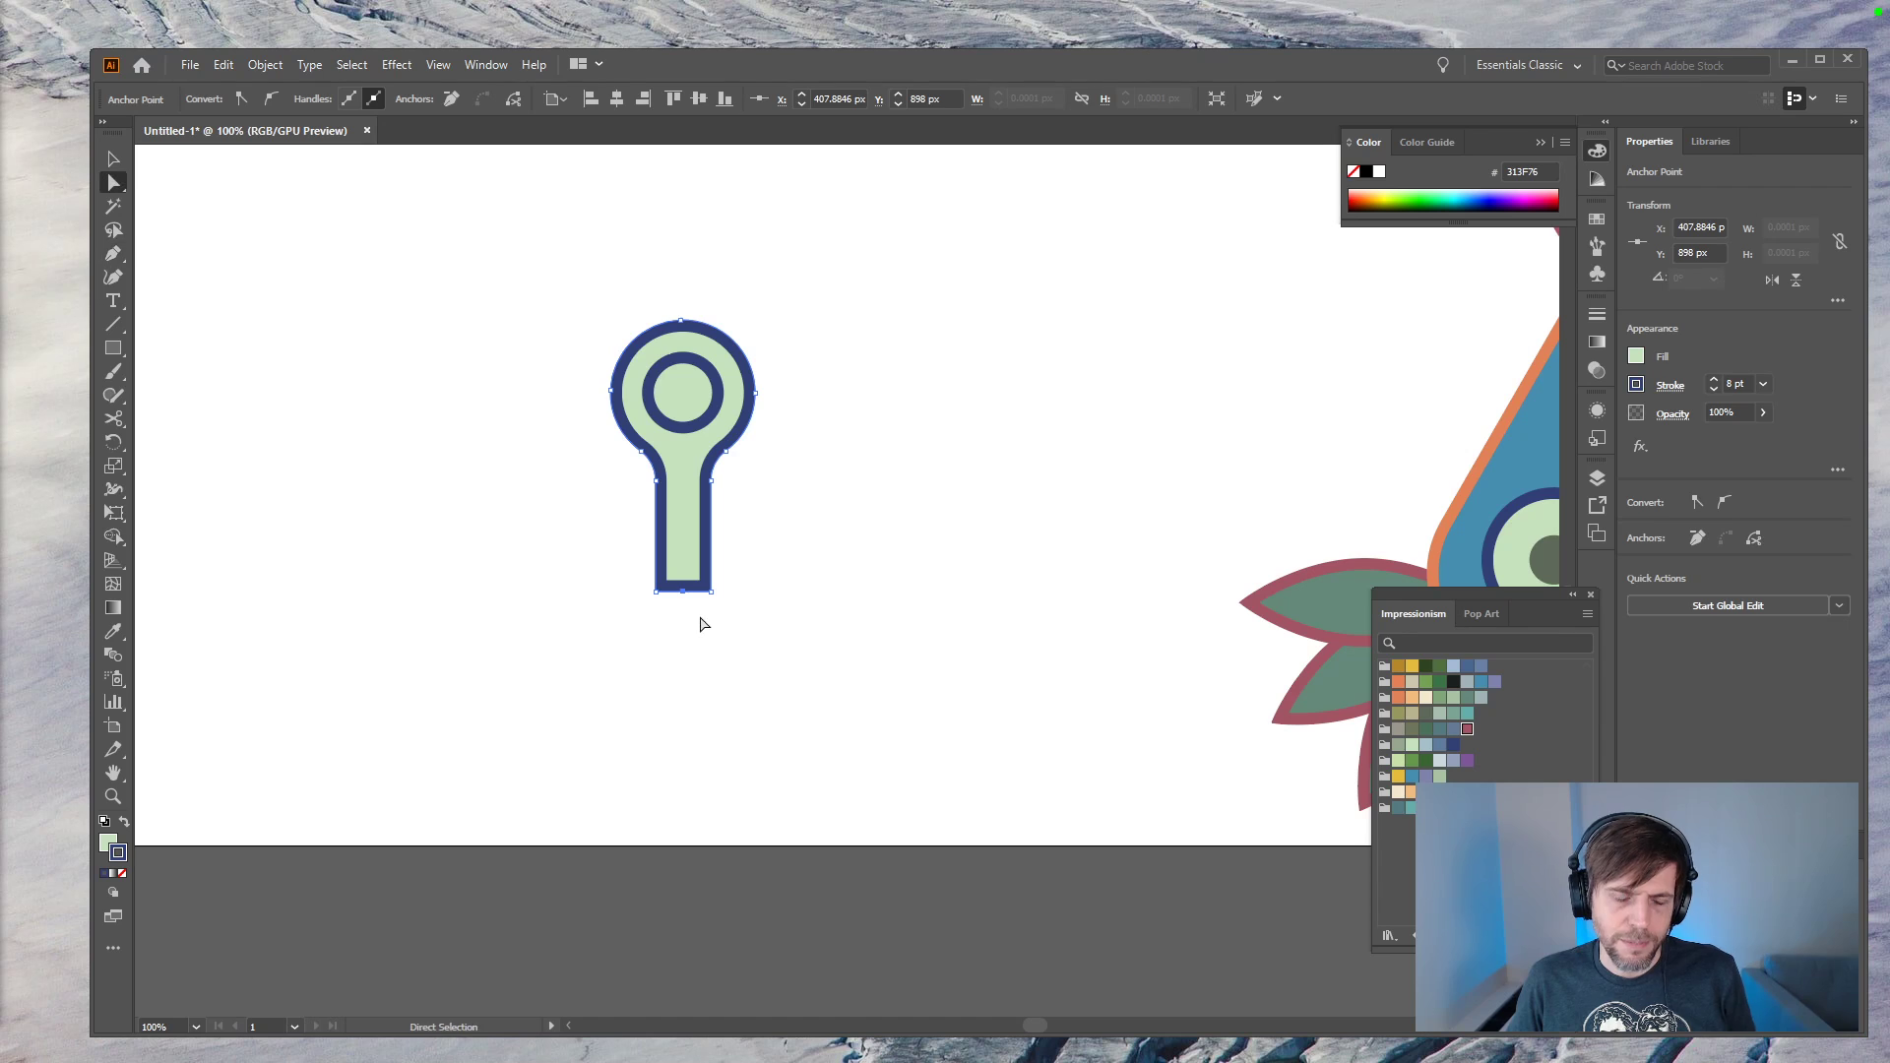
# Step: Try to create a 120° rotated copy about the new anchor point on the stem's lower edge
pyautogui.press('a')
pyautogui.click(698, 612)
pyautogui.click(683, 593)
pyautogui.press('r')
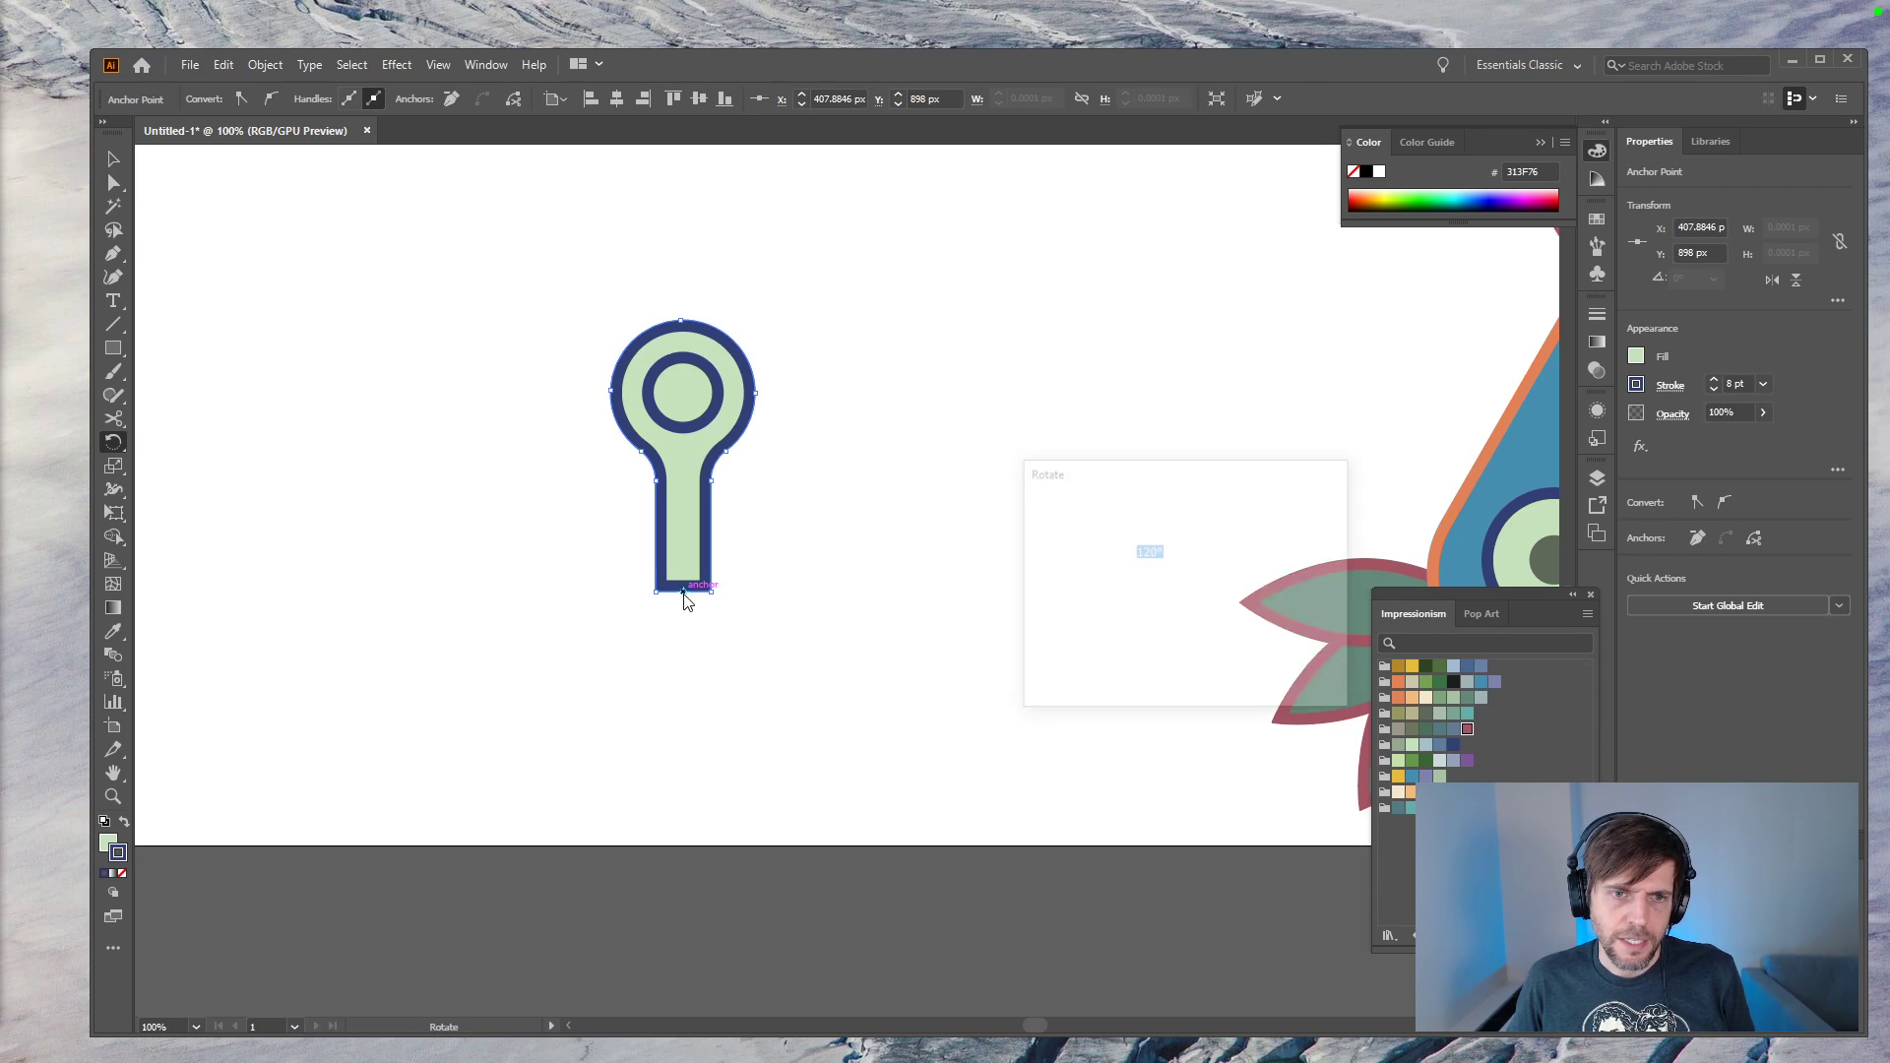
pyautogui.keyDown('alt'); pyautogui.click(684, 592); pyautogui.keyUp('alt')
pyautogui.click(1073, 667)
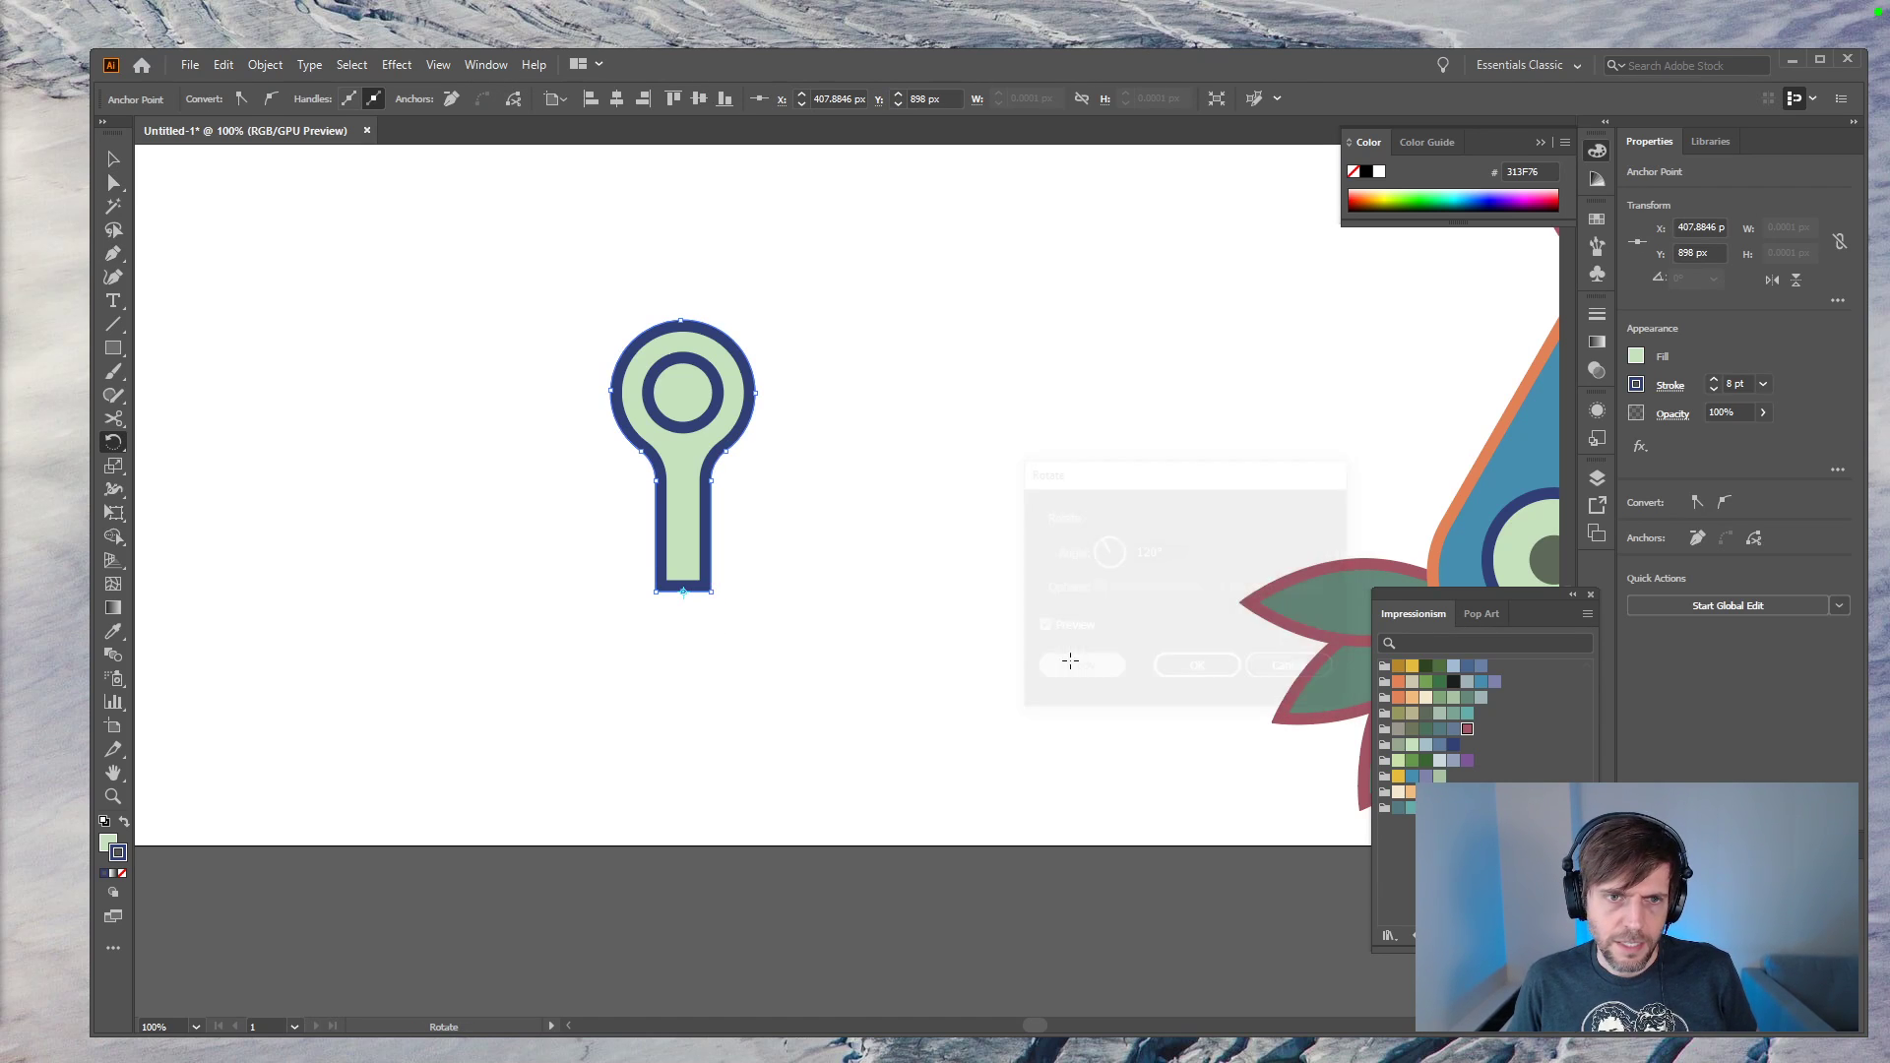
pyautogui.hotkey('ctrl', 'z')
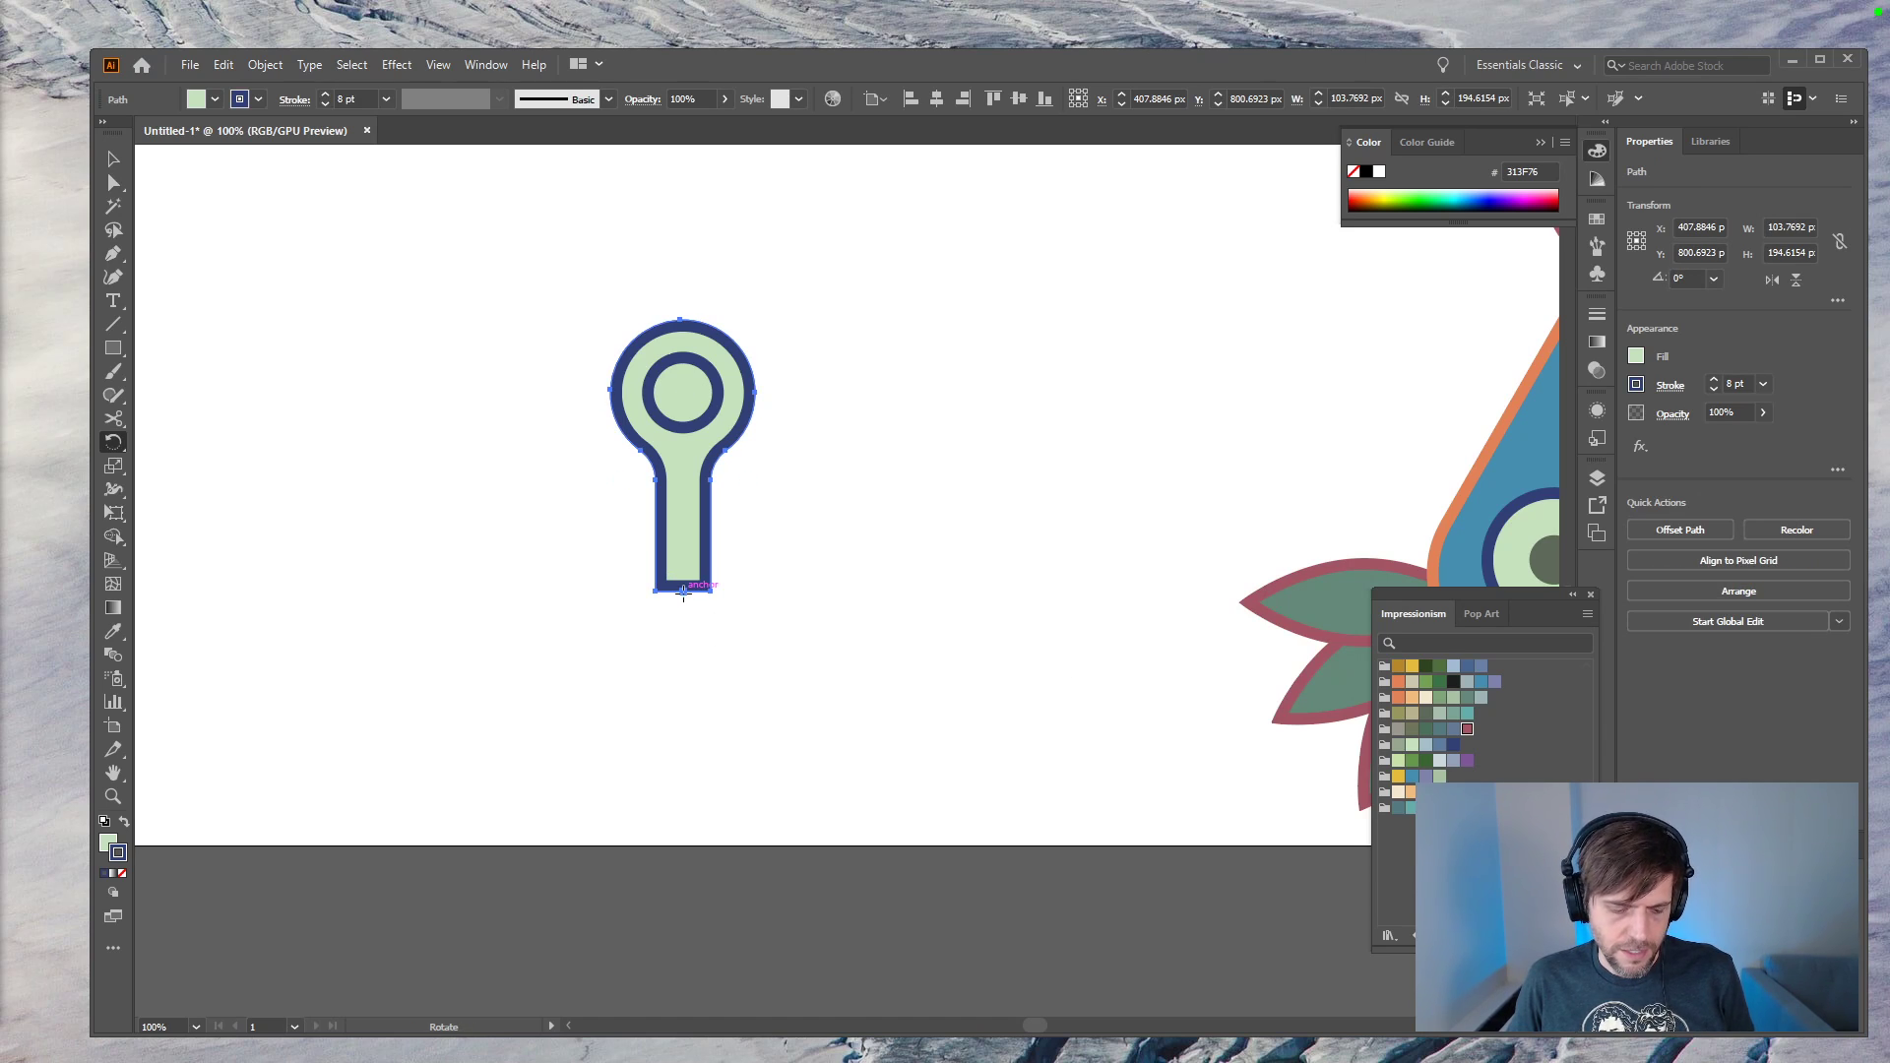
# Step: Create two copies of the stemmed shape, each rotated a further 120° about the middle of the stem's lower edge
pyautogui.keyDown('alt'); pyautogui.click(683, 590); pyautogui.keyUp('alt')
pyautogui.click(1076, 667)
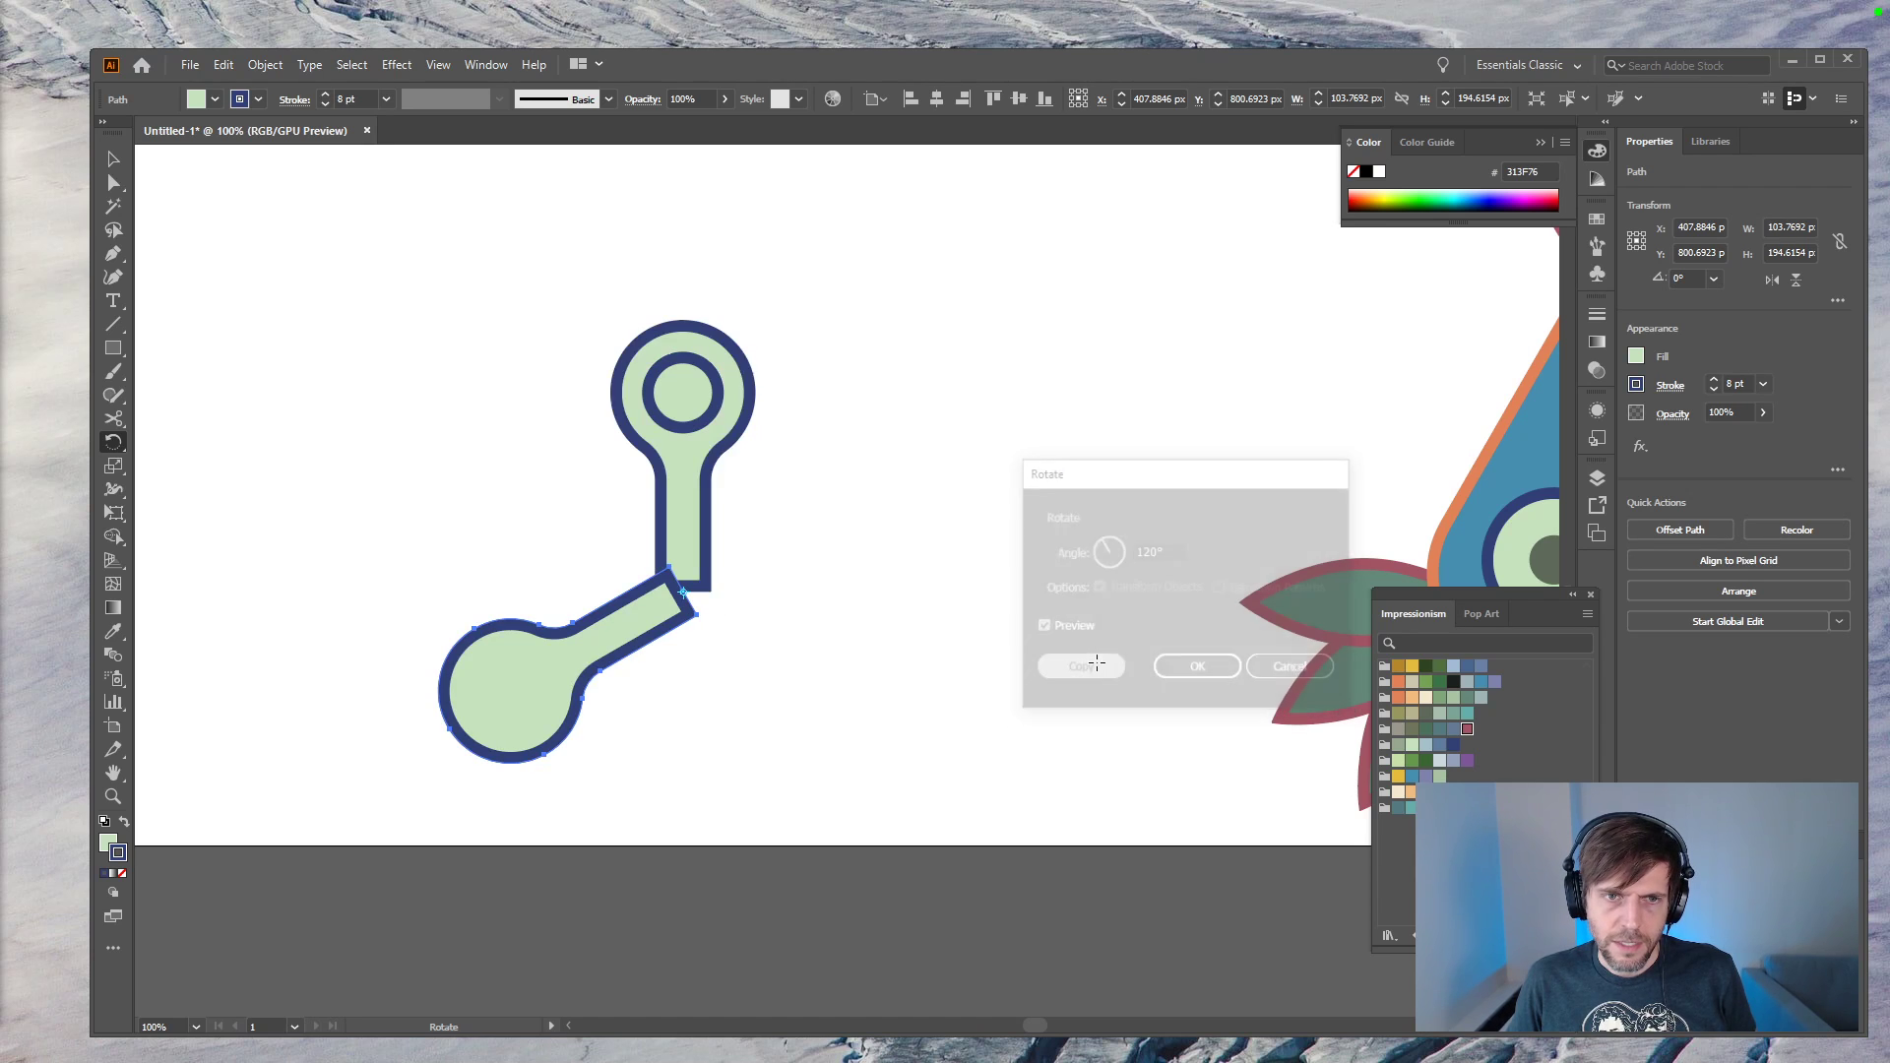
pyautogui.hotkey('ctrl', 'd')
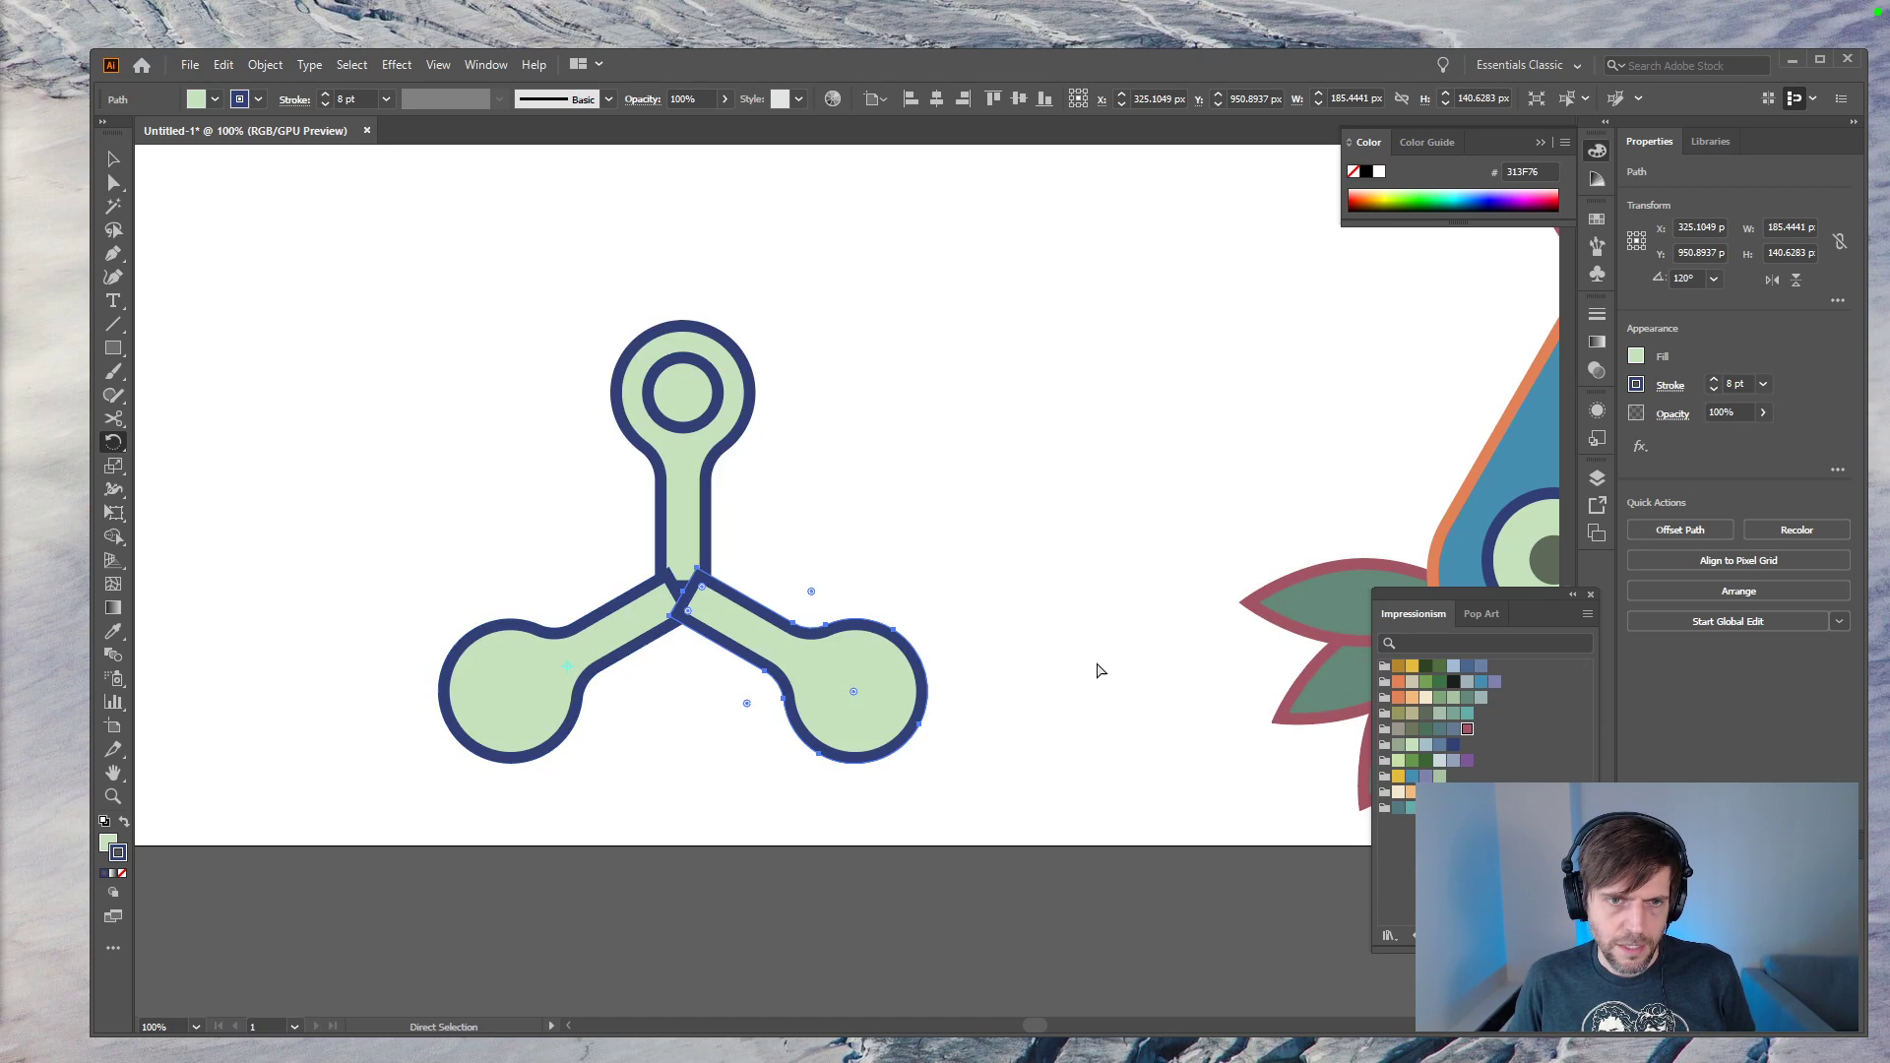
pyautogui.press('v')
pyautogui.click(929, 579)
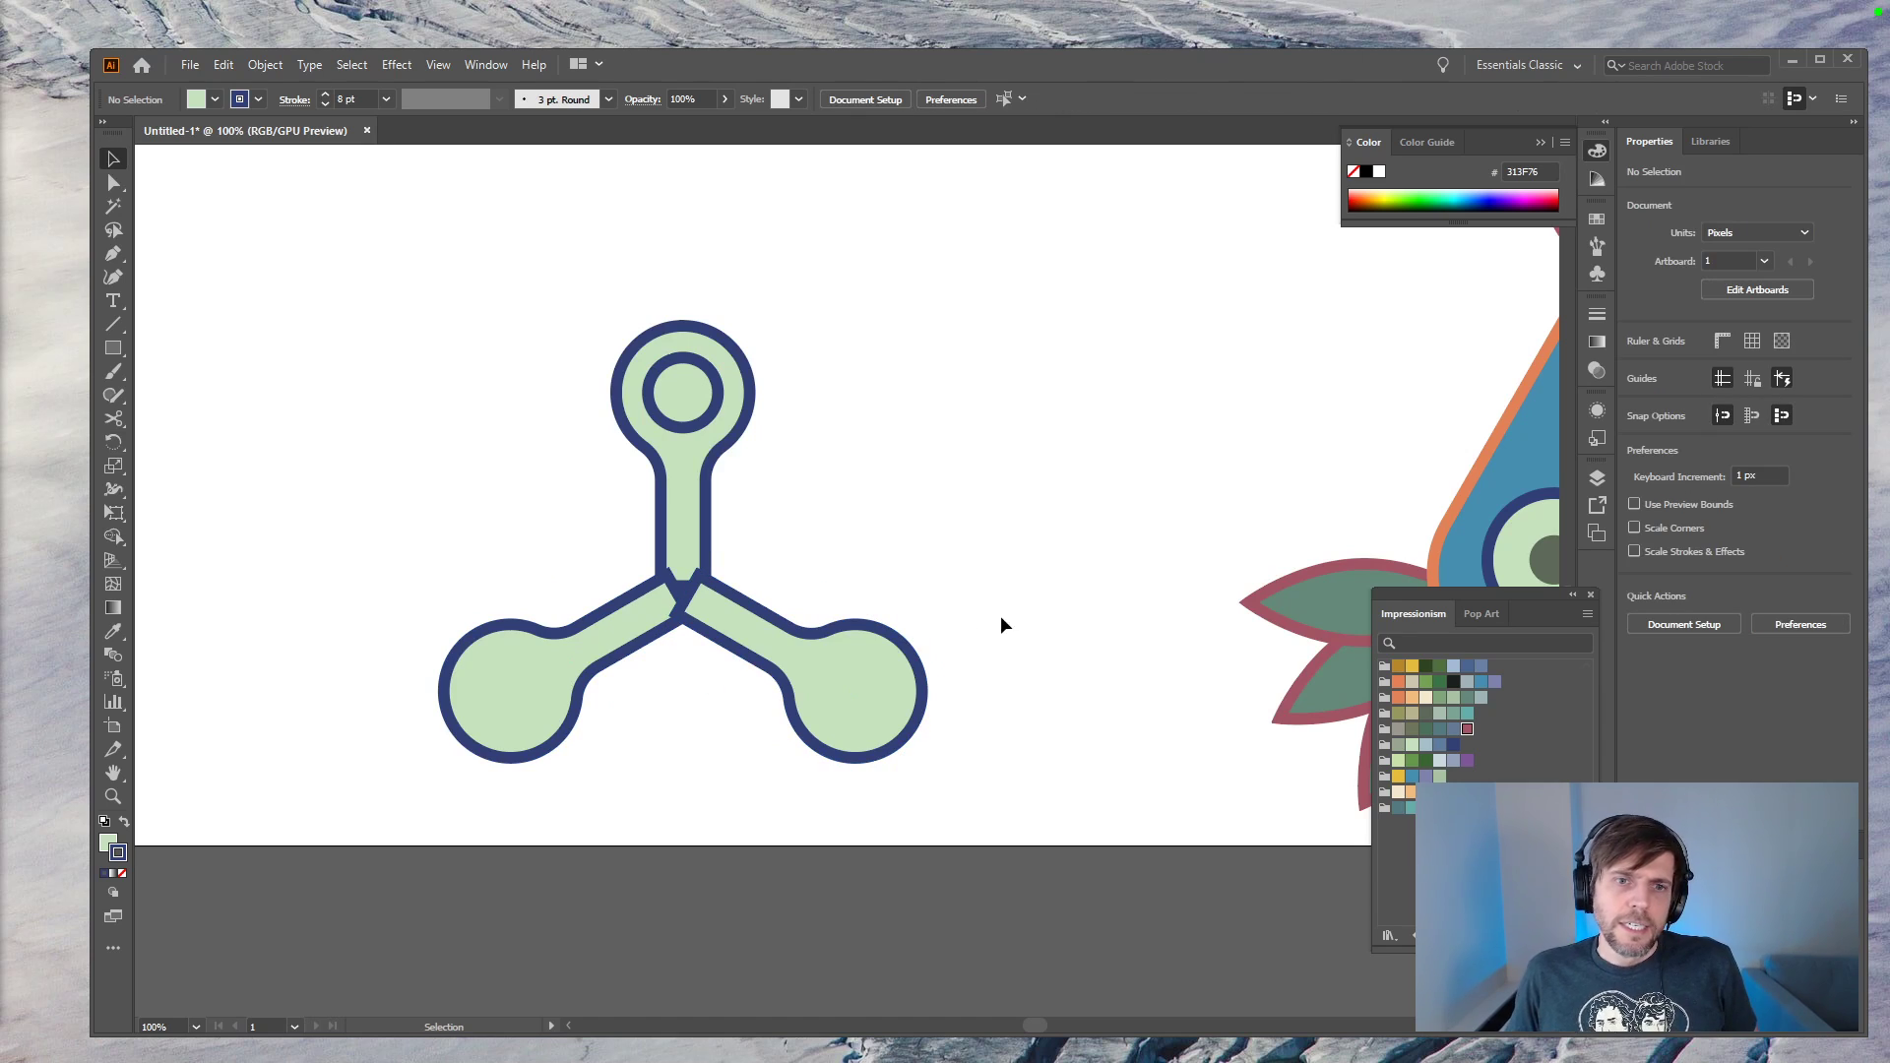
# Step: Delete the two rotated copies of the stemmed shape
pyautogui.click(930, 674)
pyautogui.press('Delete')
pyautogui.click(563, 650)
pyautogui.press('Delete')
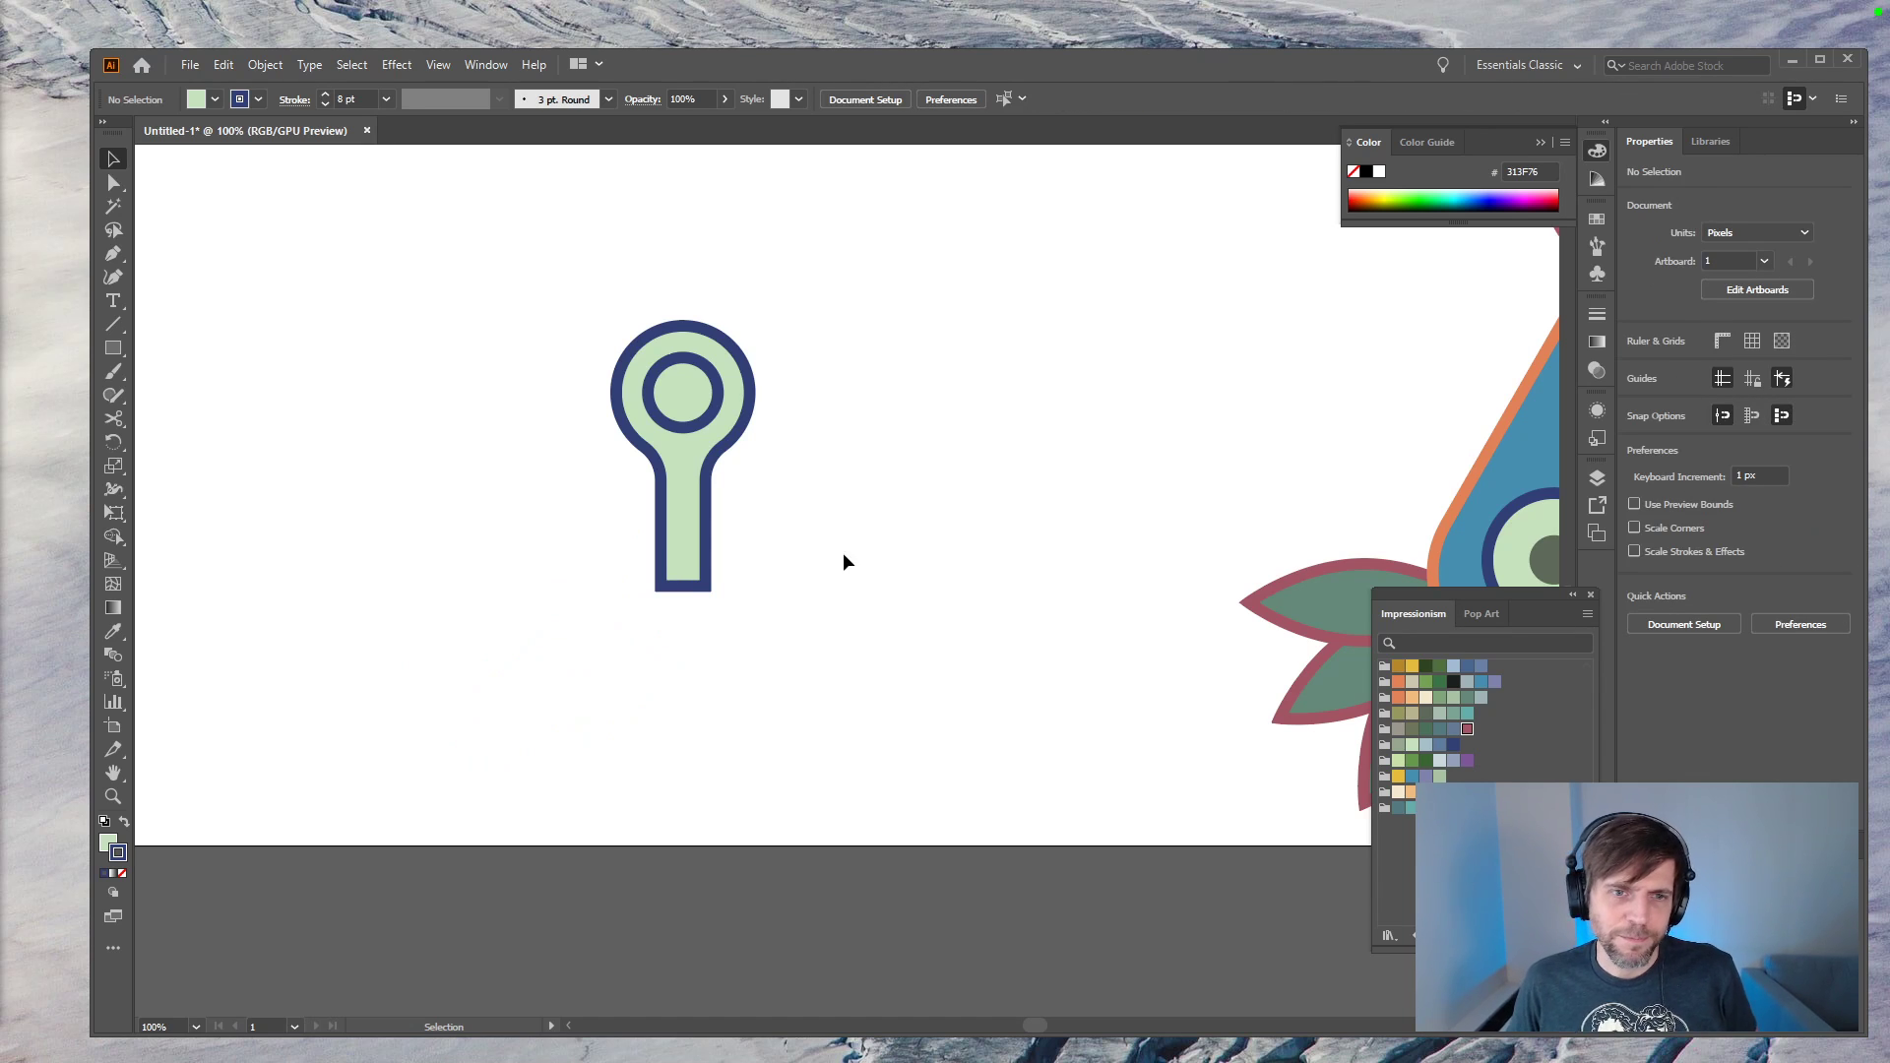
# Step: Duplicate the small inner circle straight down onto the lower end of the stem
pyautogui.click(686, 594)
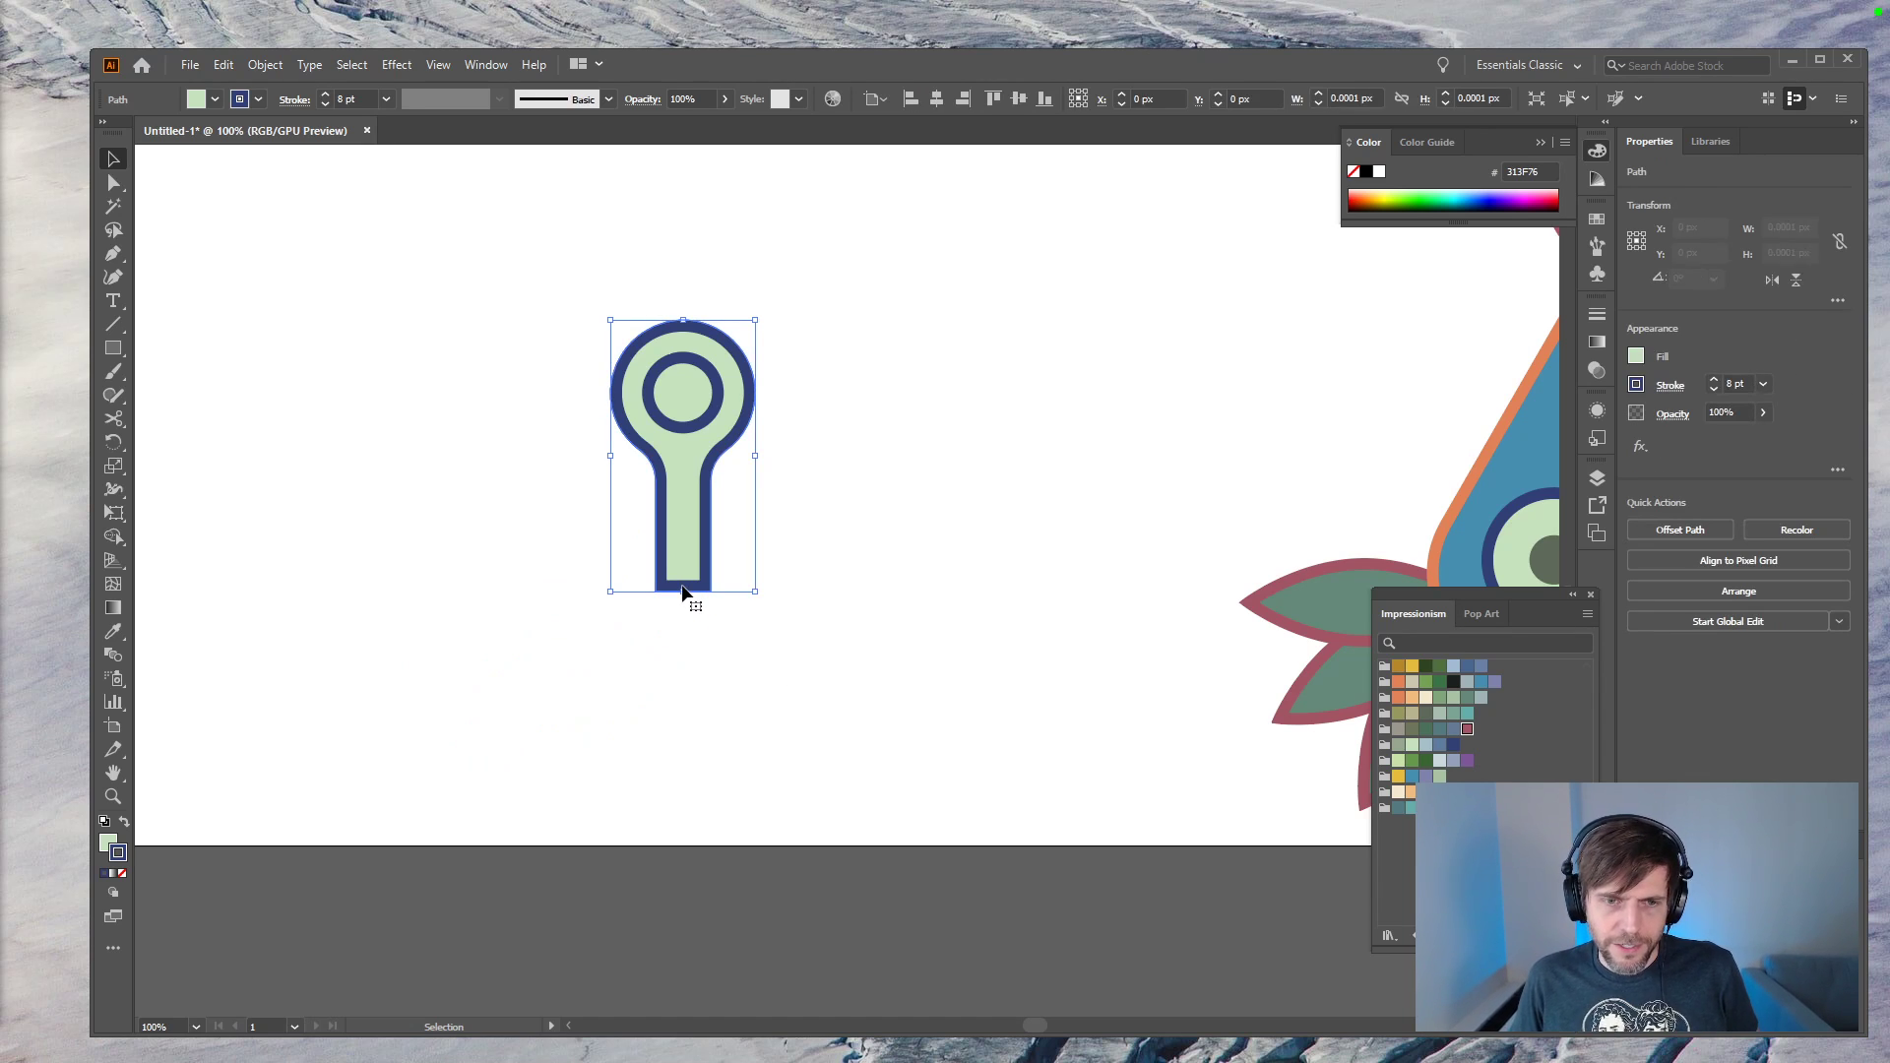
pyautogui.click(791, 530)
pyautogui.moveTo(715, 421); pyautogui.dragTo(719, 599)
pyautogui.click(907, 397)
# Step: Create two copies of the stemmed shape with its inner circle, each rotated a further 120° about the lower circle's center
pyautogui.moveTo(844, 295); pyautogui.dragTo(516, 464)
pyautogui.press('r')
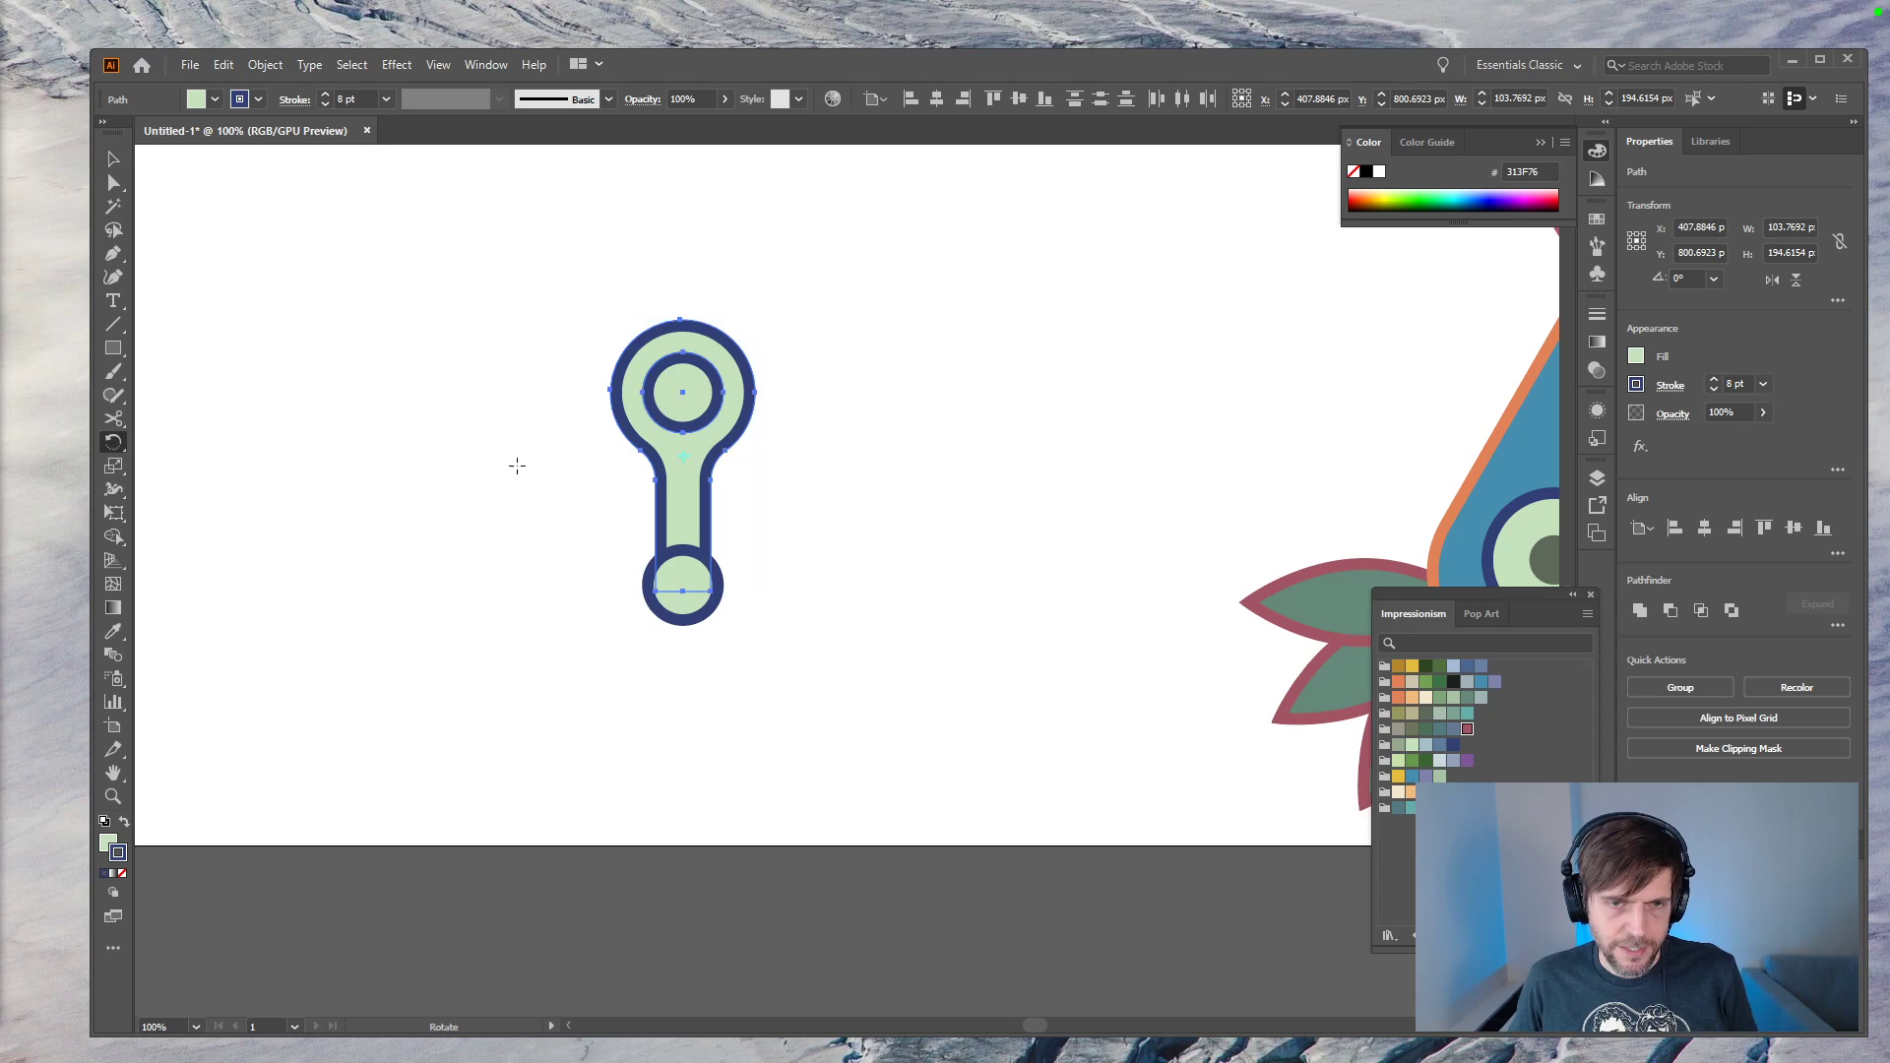
pyautogui.keyDown('alt'); pyautogui.click(683, 587); pyautogui.keyUp('alt')
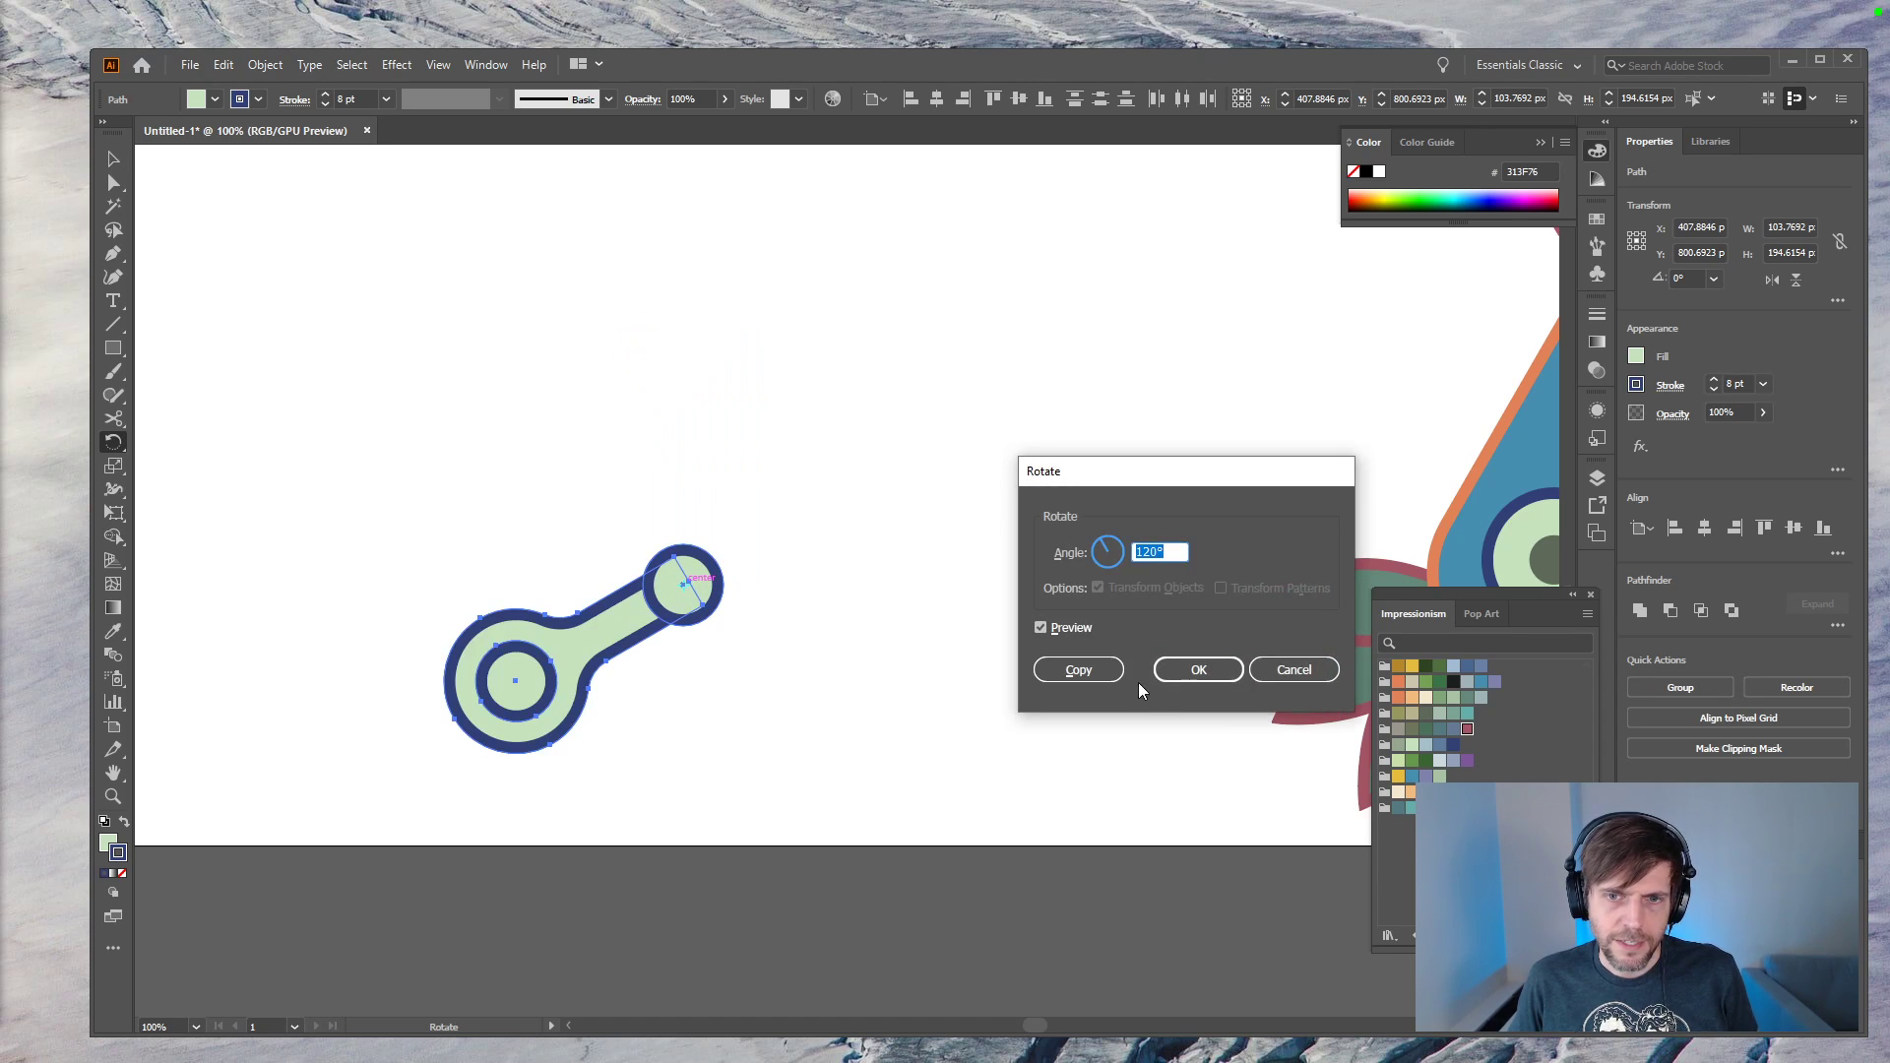
pyautogui.click(1090, 668)
pyautogui.hotkey('ctrl', 'd')
pyautogui.press('v')
pyautogui.click(1043, 650)
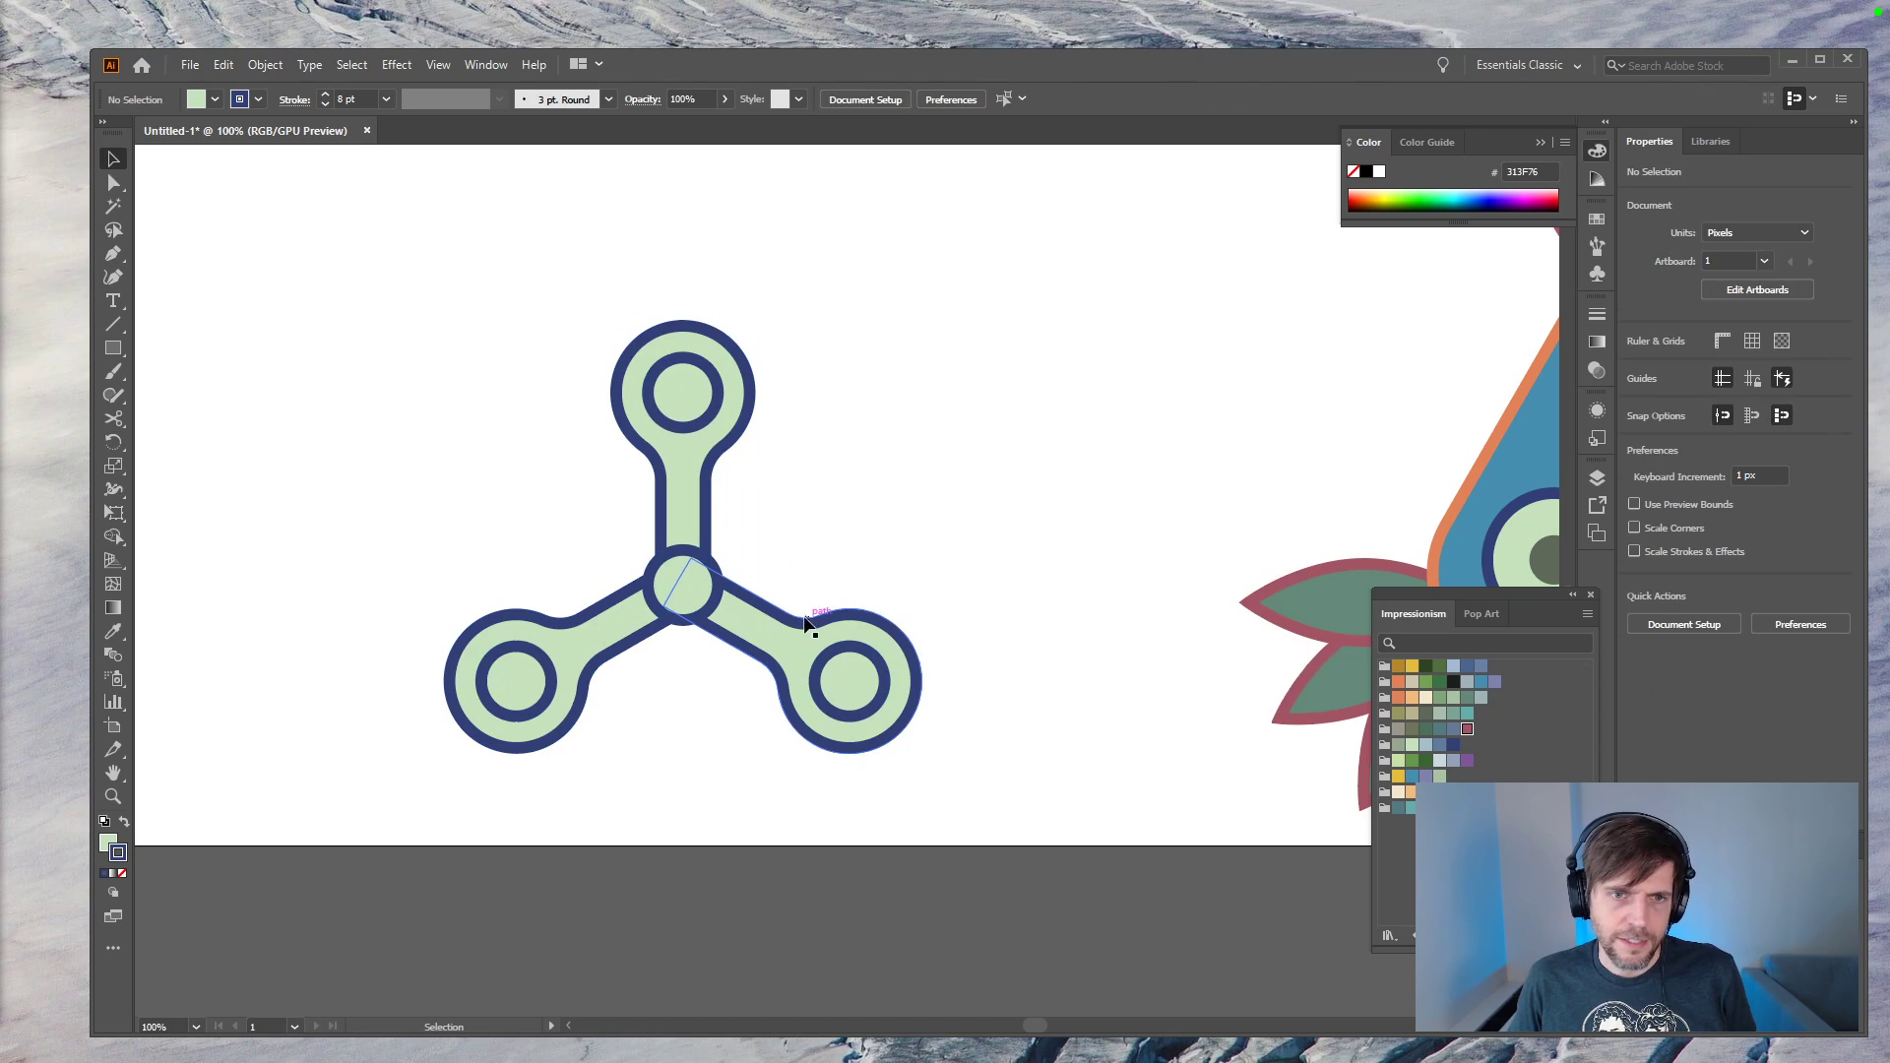
# Step: Unite the three stemmed arms with the central circle and send the merged body behind the eye circles
pyautogui.click(768, 610)
pyautogui.keyDown('shift'); pyautogui.click(603, 609); pyautogui.keyUp('shift')
pyautogui.click(782, 513)
pyautogui.moveTo(790, 515); pyautogui.dragTo(658, 614)
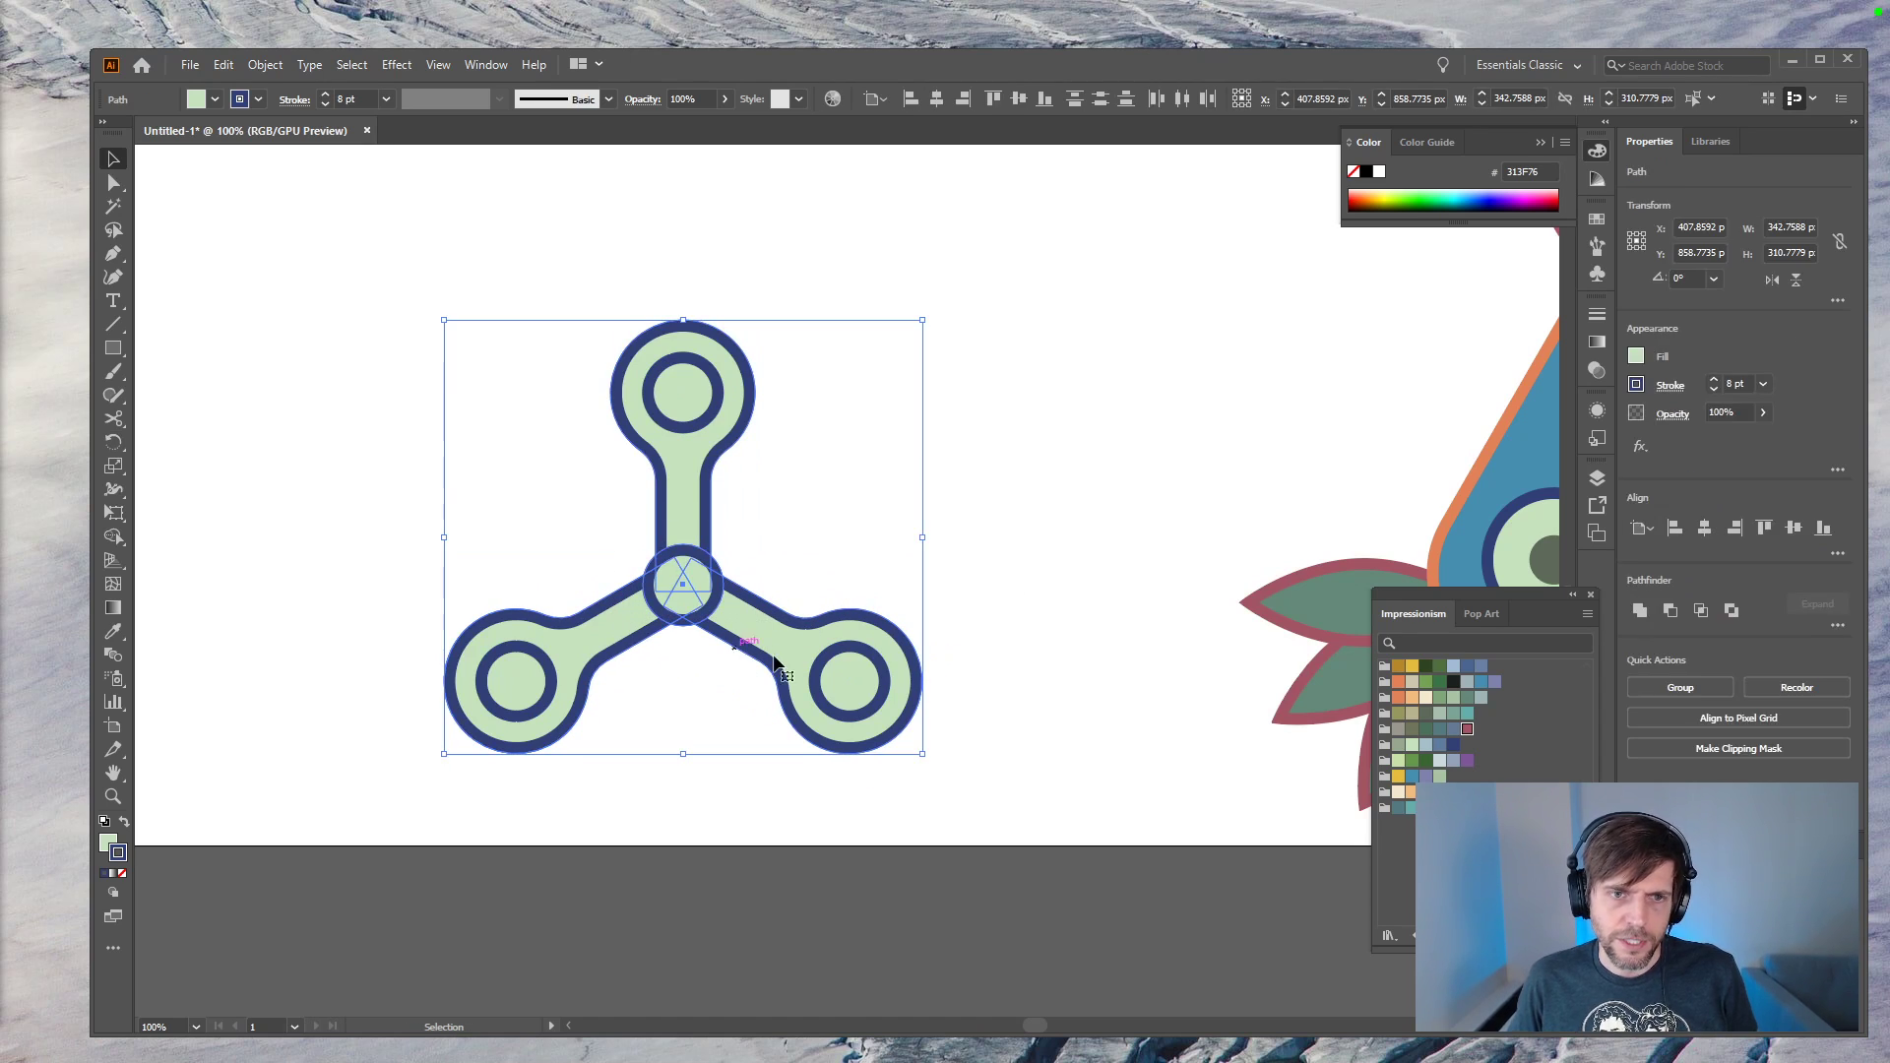
pyautogui.click(1640, 610)
pyautogui.hotkey('ctrl', 'shift', '[')
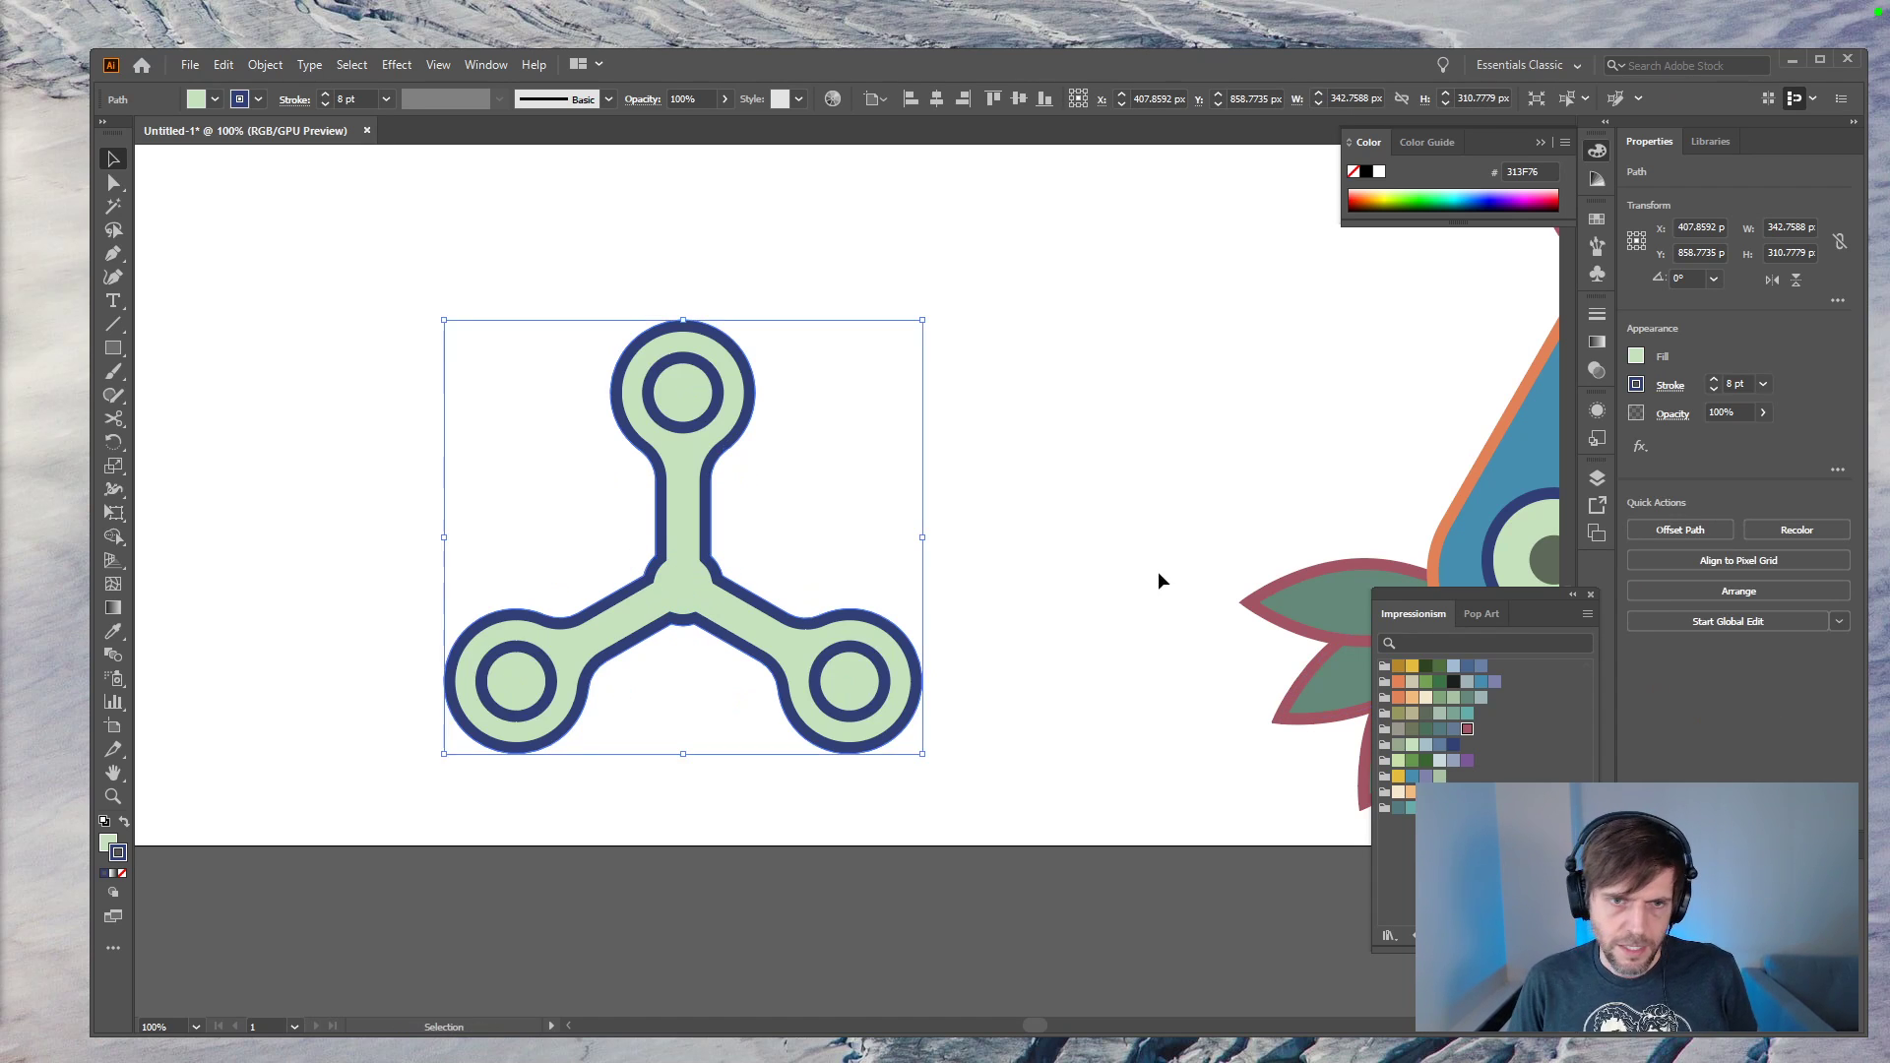
pyautogui.click(1024, 486)
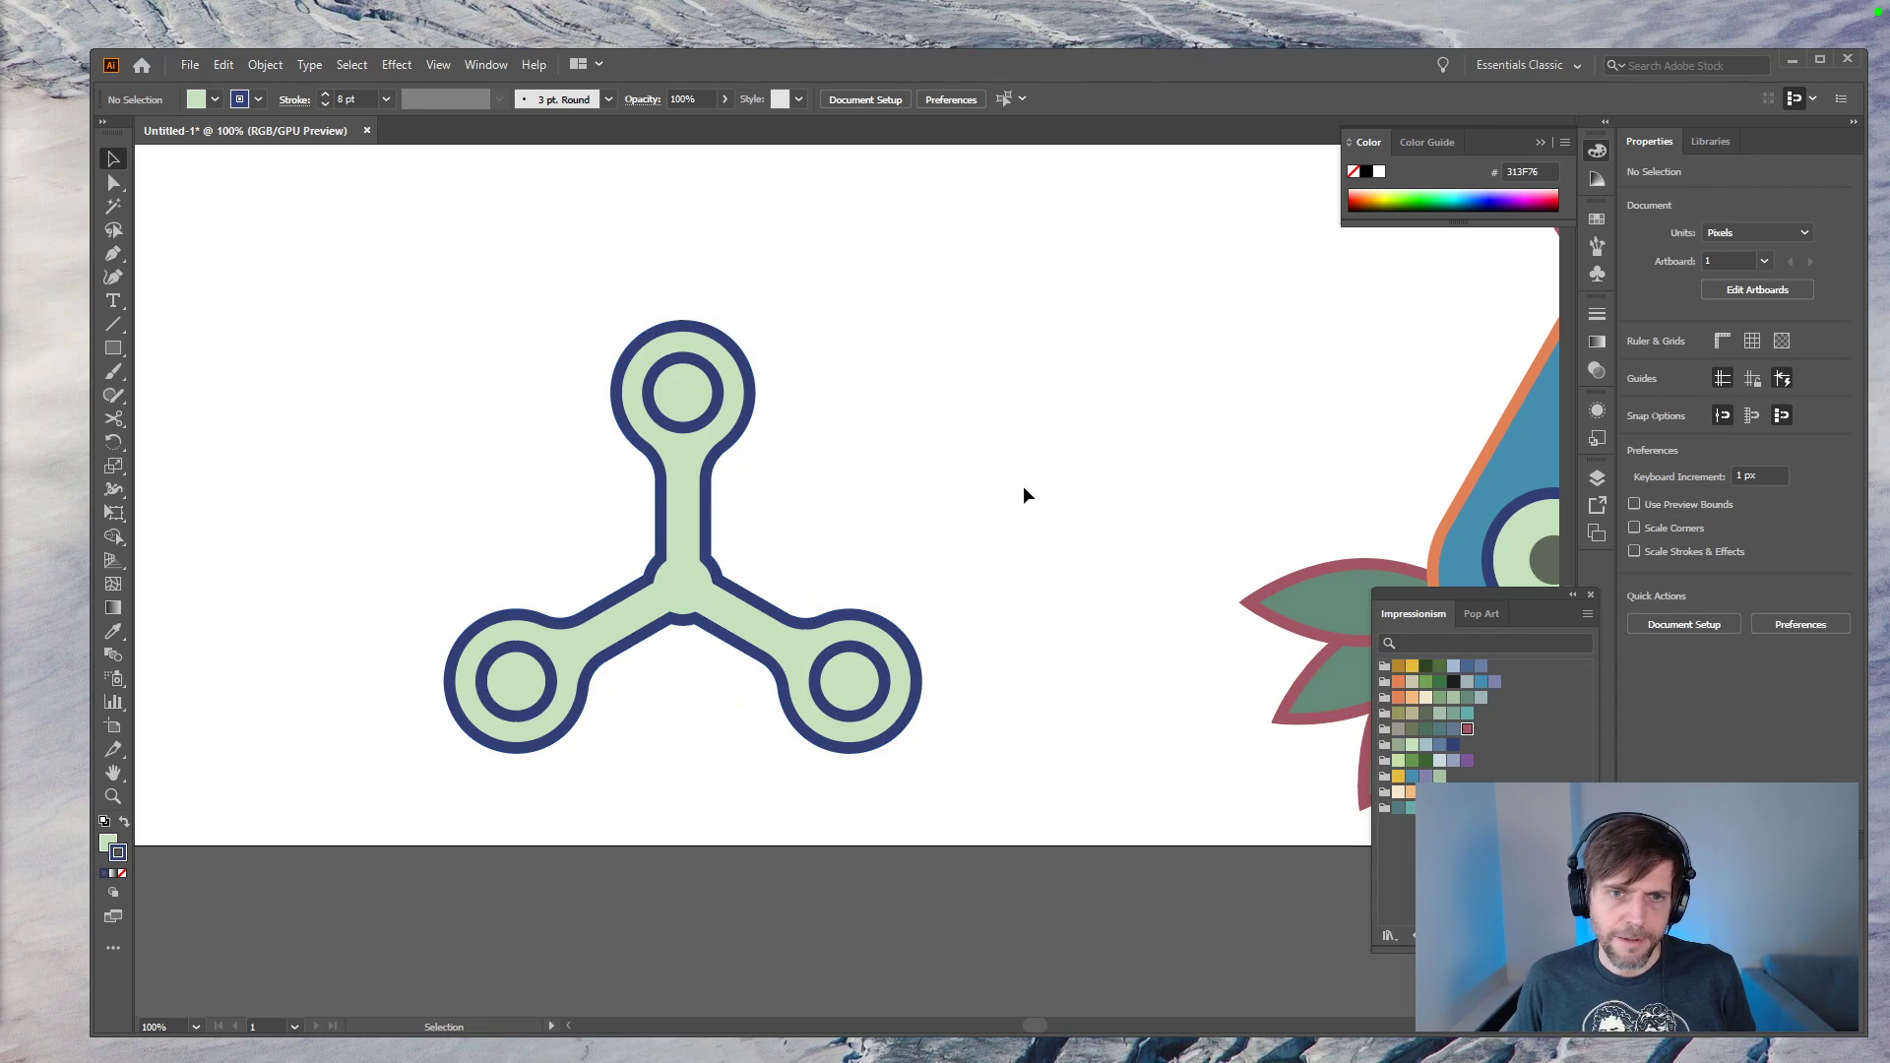
# Step: Add a concentric circle of about 19 px inside the lower-right arm's eye, with no stroke and a light orange F0BA7D fill
pyautogui.click(883, 679)
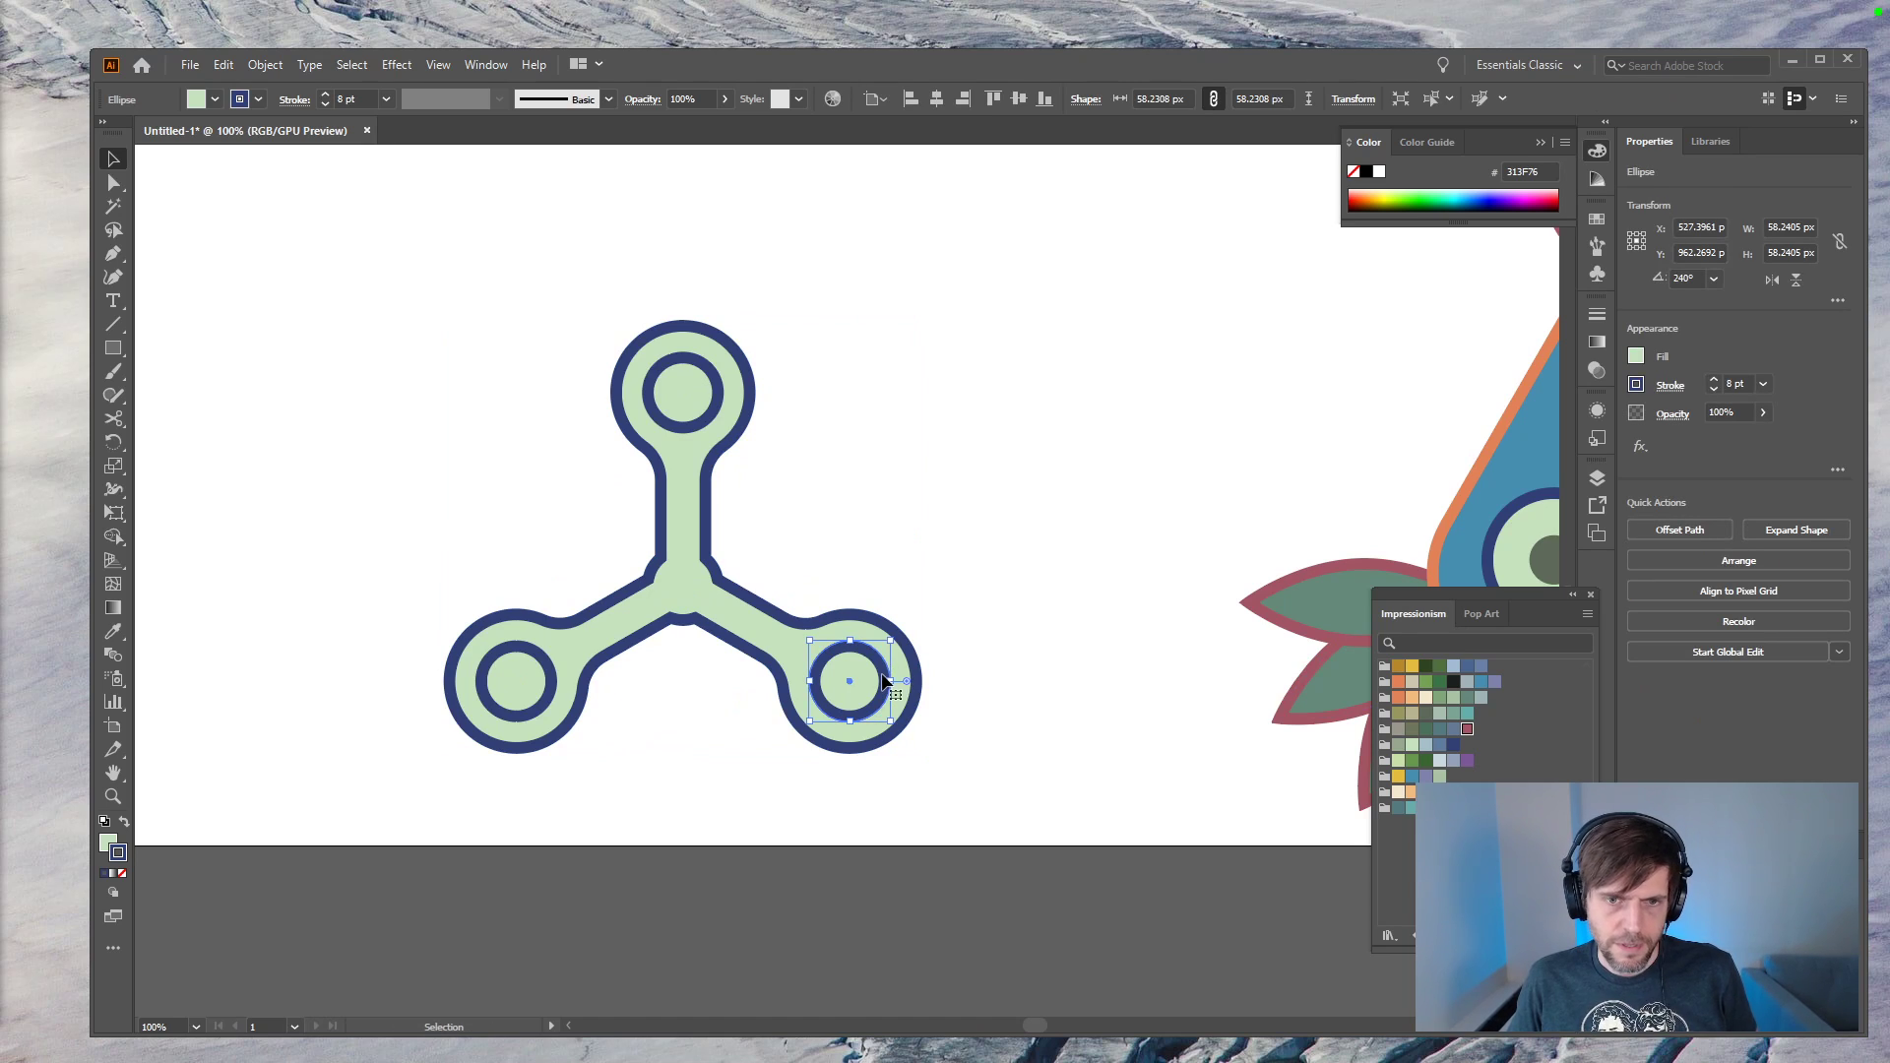
pyautogui.moveTo(890, 641); pyautogui.dragTo(859, 672)
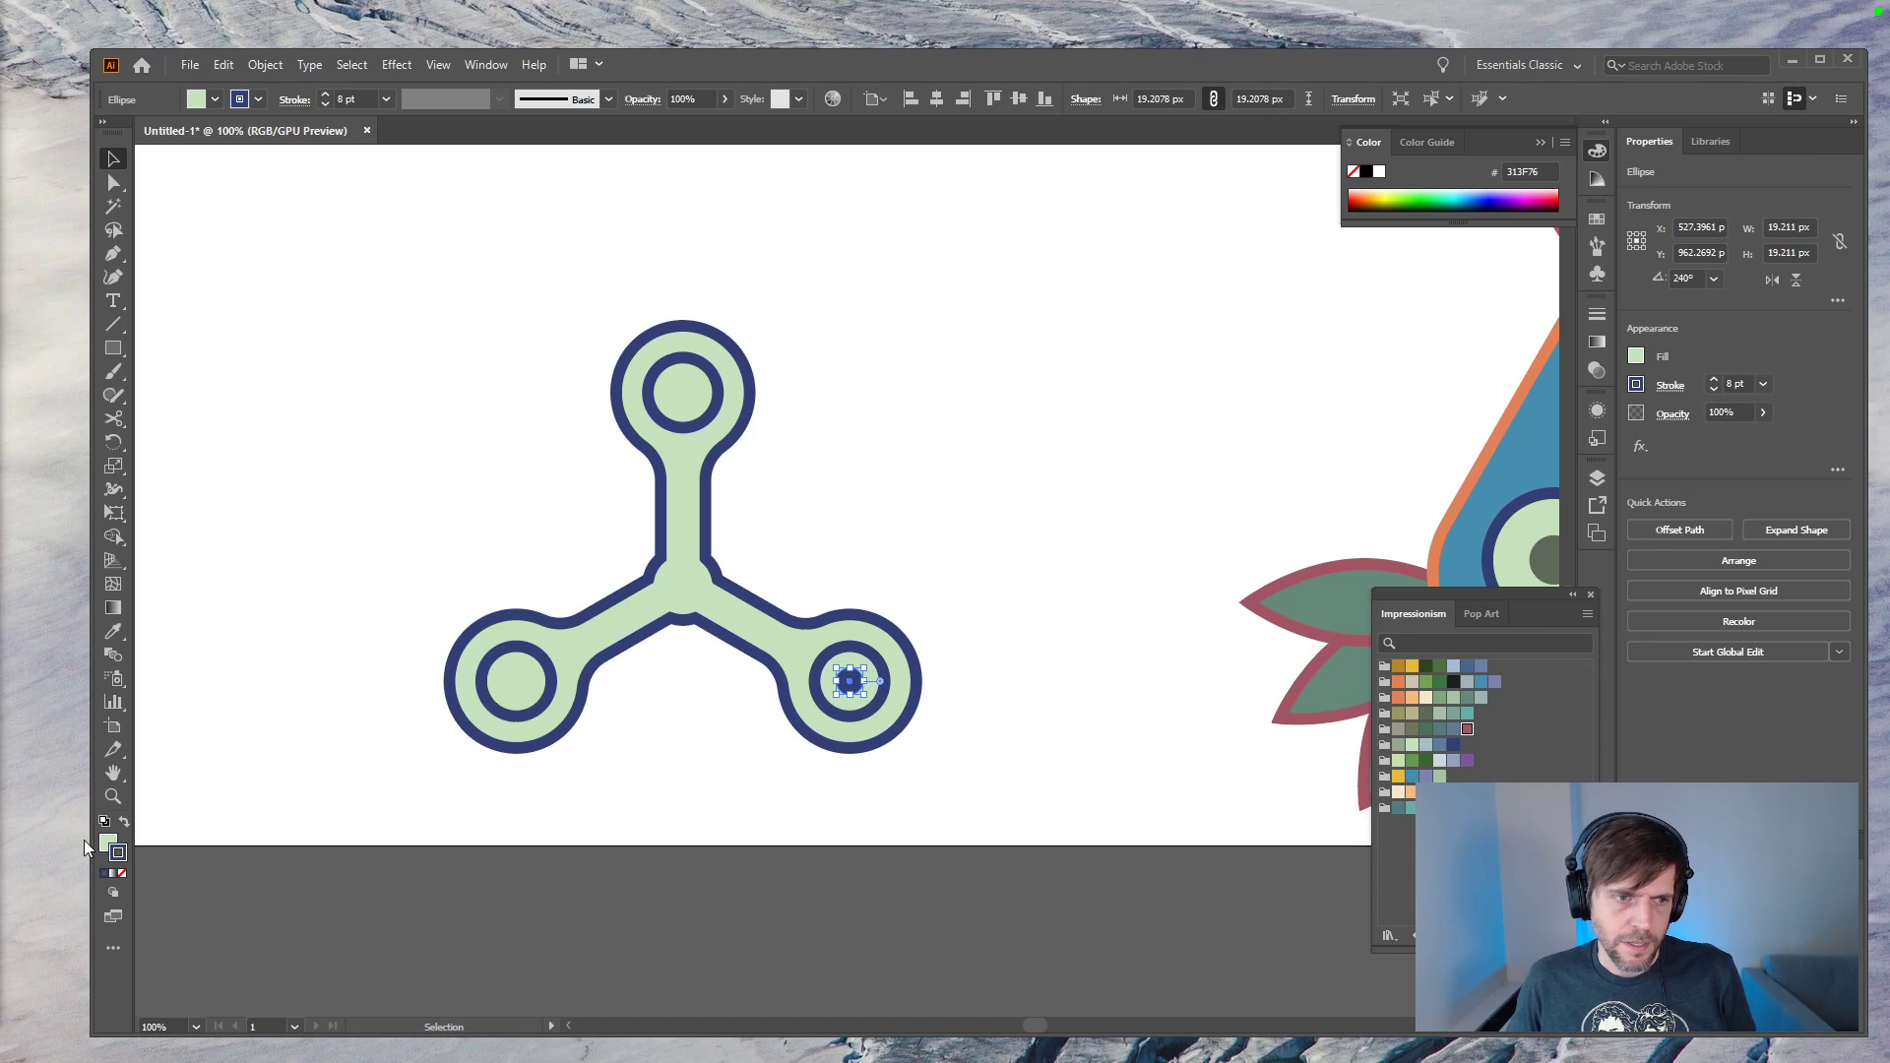
pyautogui.click(122, 874)
pyautogui.click(1453, 714)
pyautogui.hotkey('ctrl', 'z')
pyautogui.press('x')
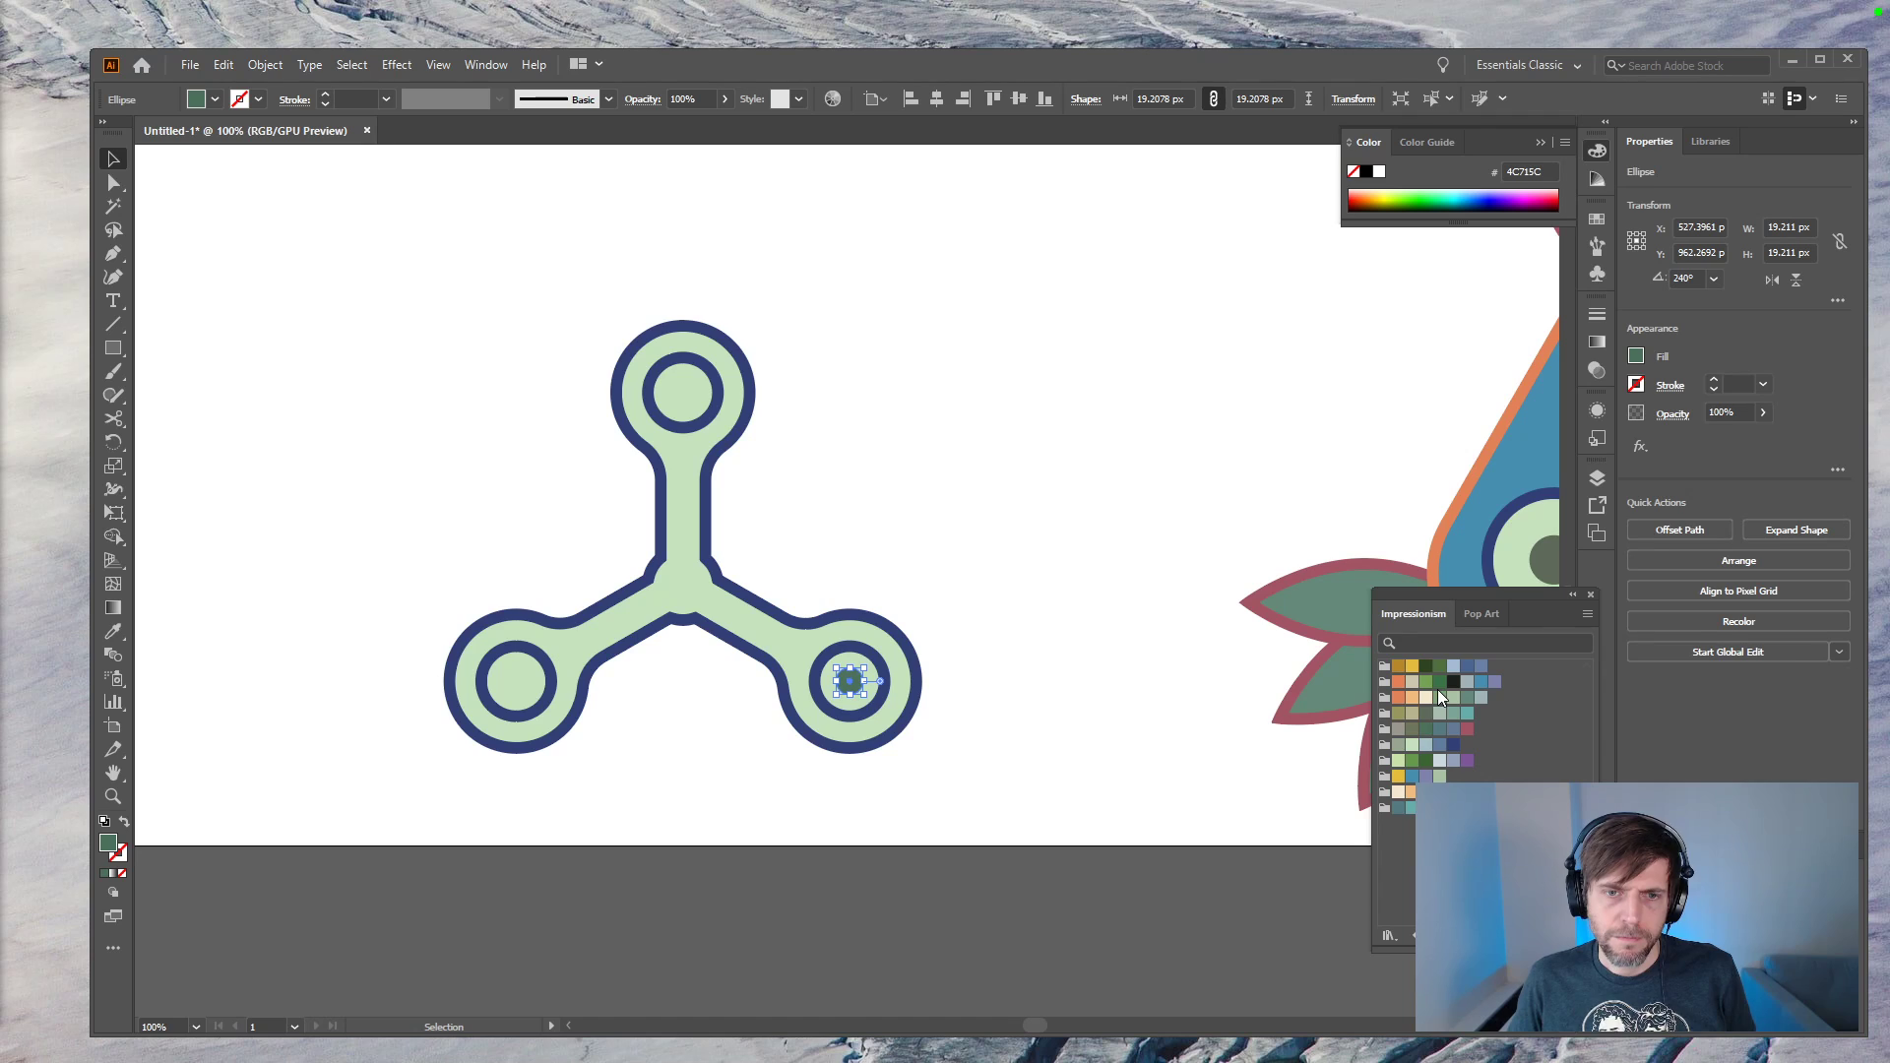
pyautogui.click(1412, 794)
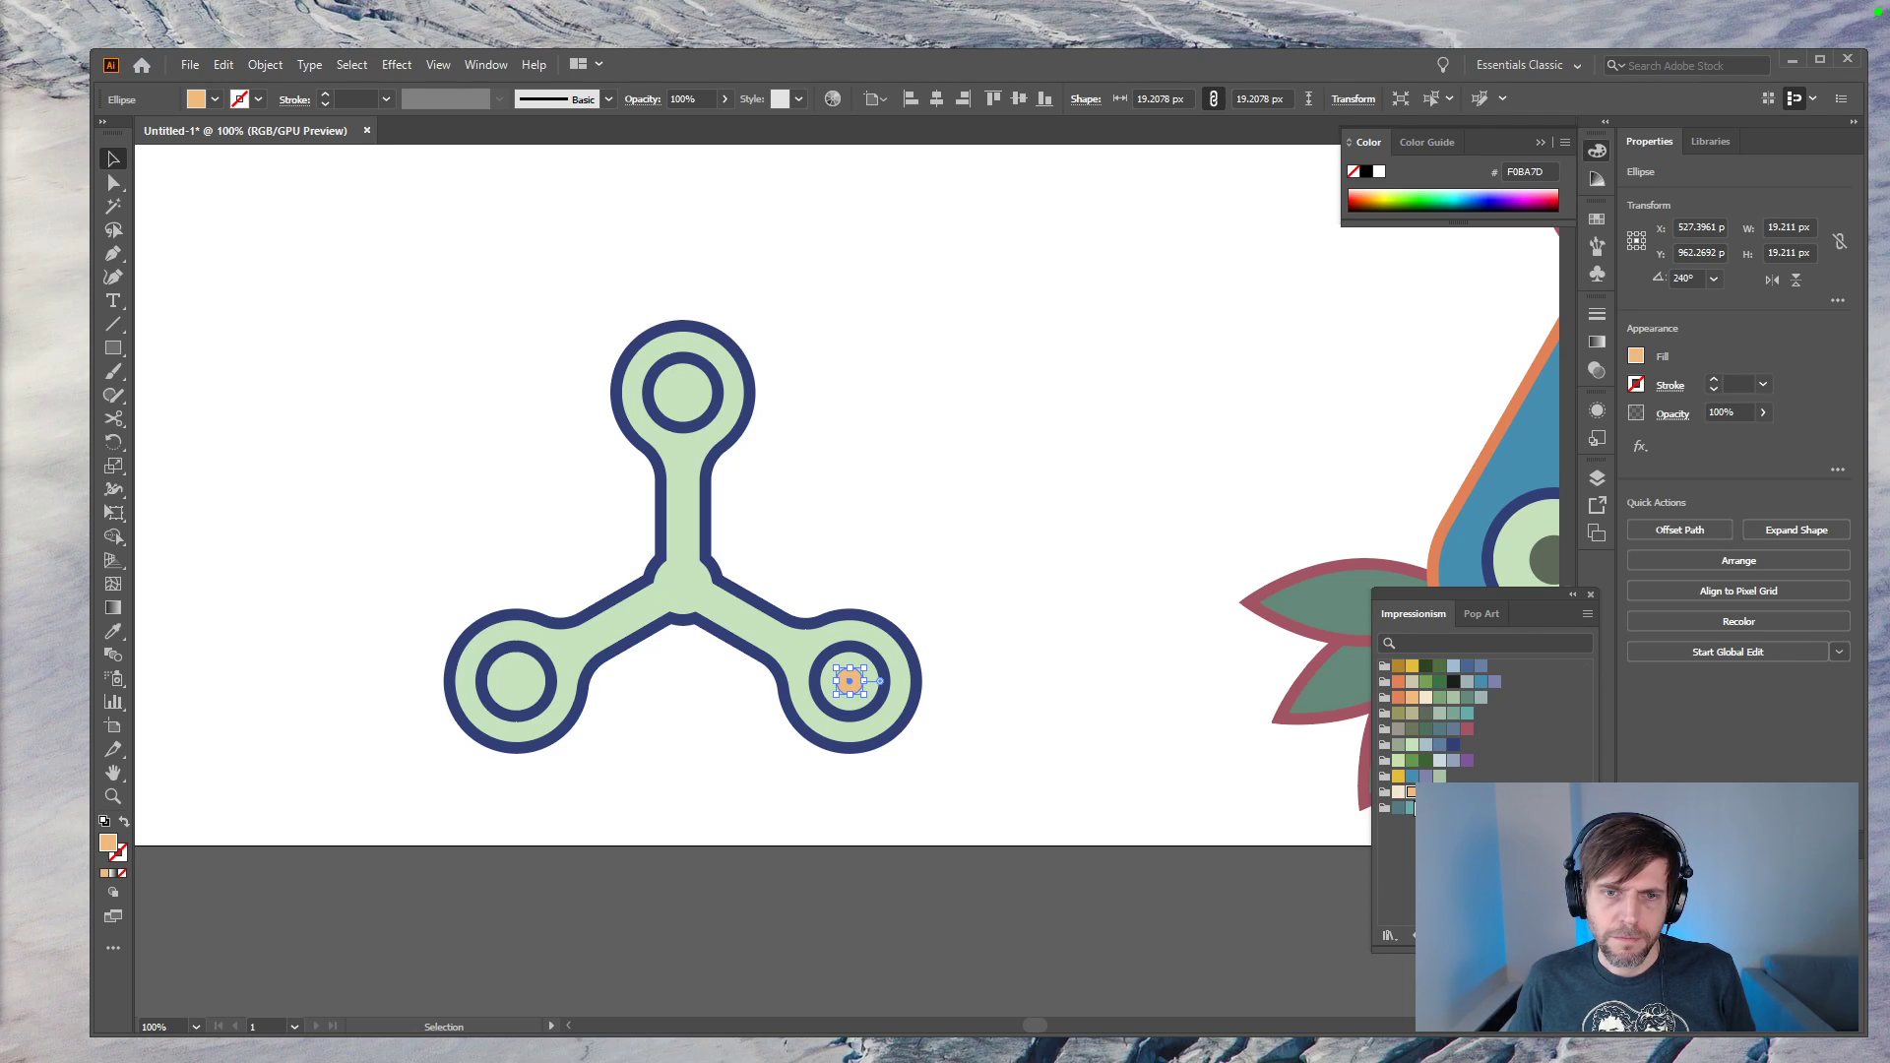
pyautogui.click(926, 673)
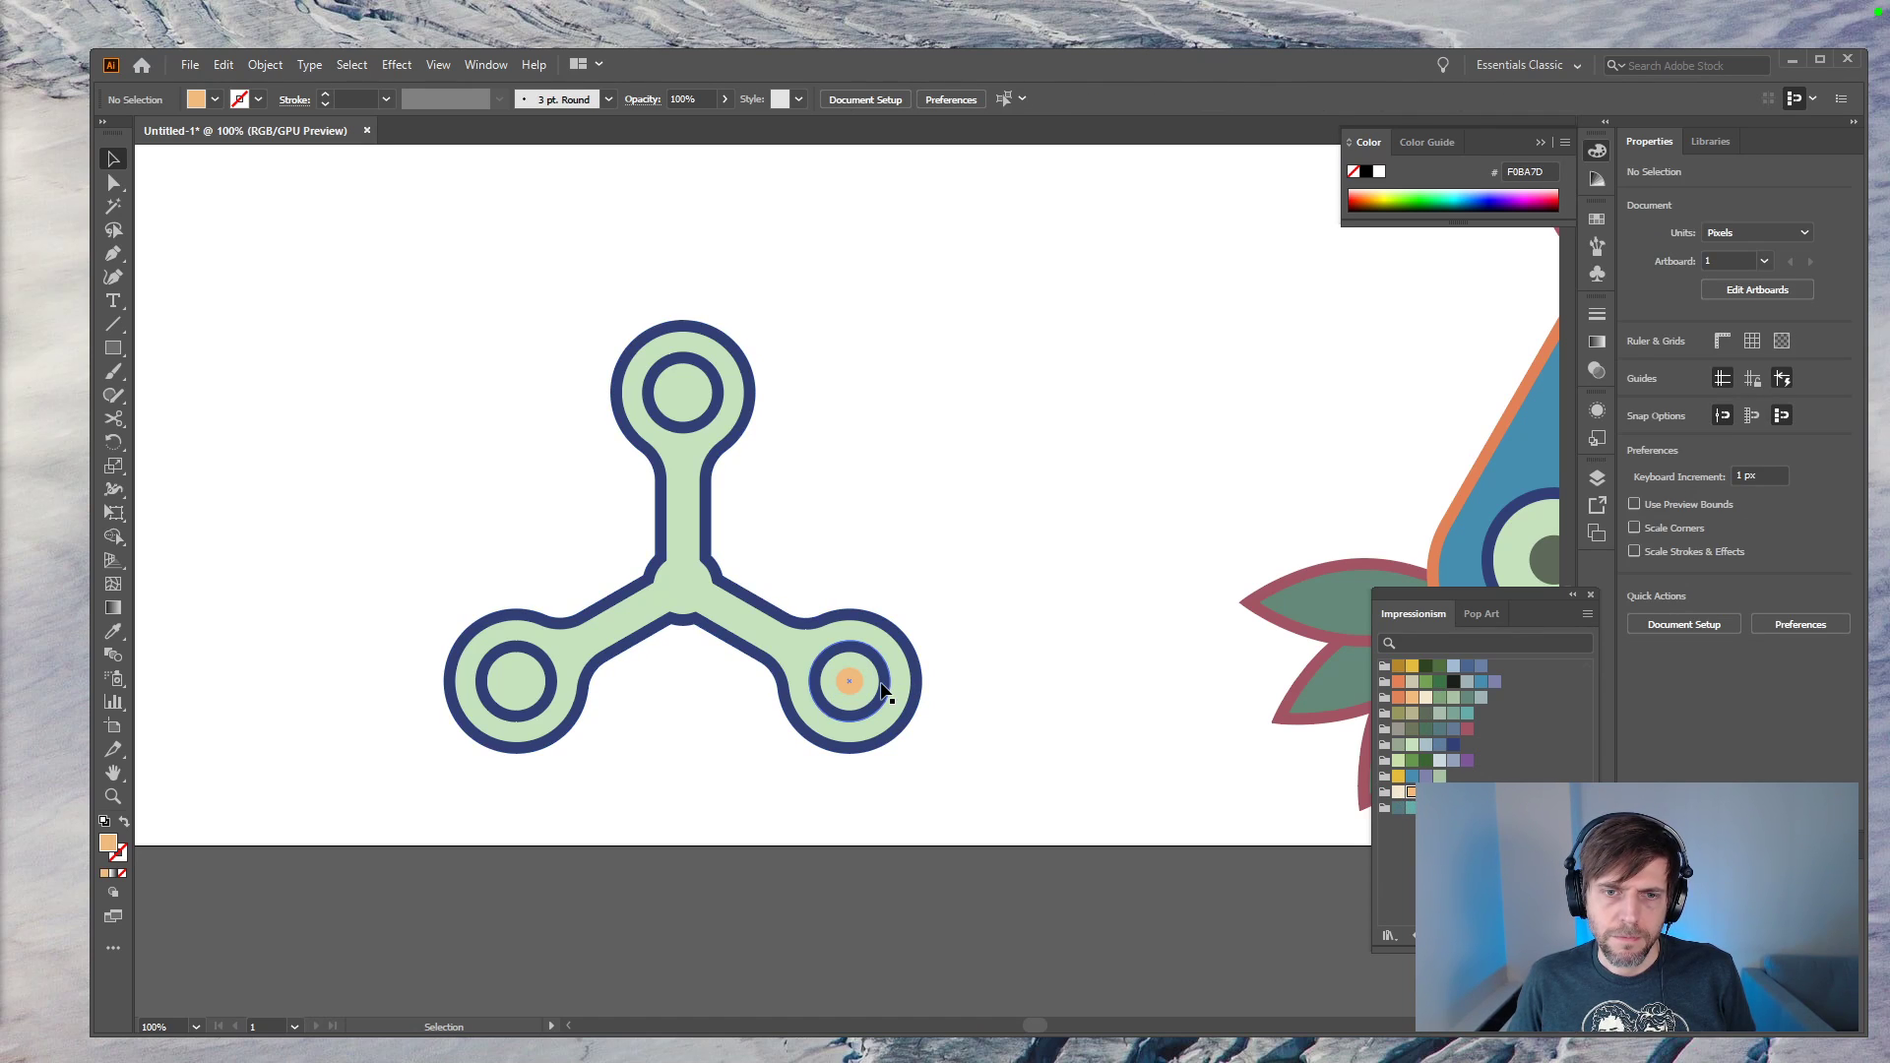
# Step: Copy the light orange circle from the lower-right eye into the centers of the top and lower-left eyes
pyautogui.moveTo(850, 680); pyautogui.dragTo(561, 558)
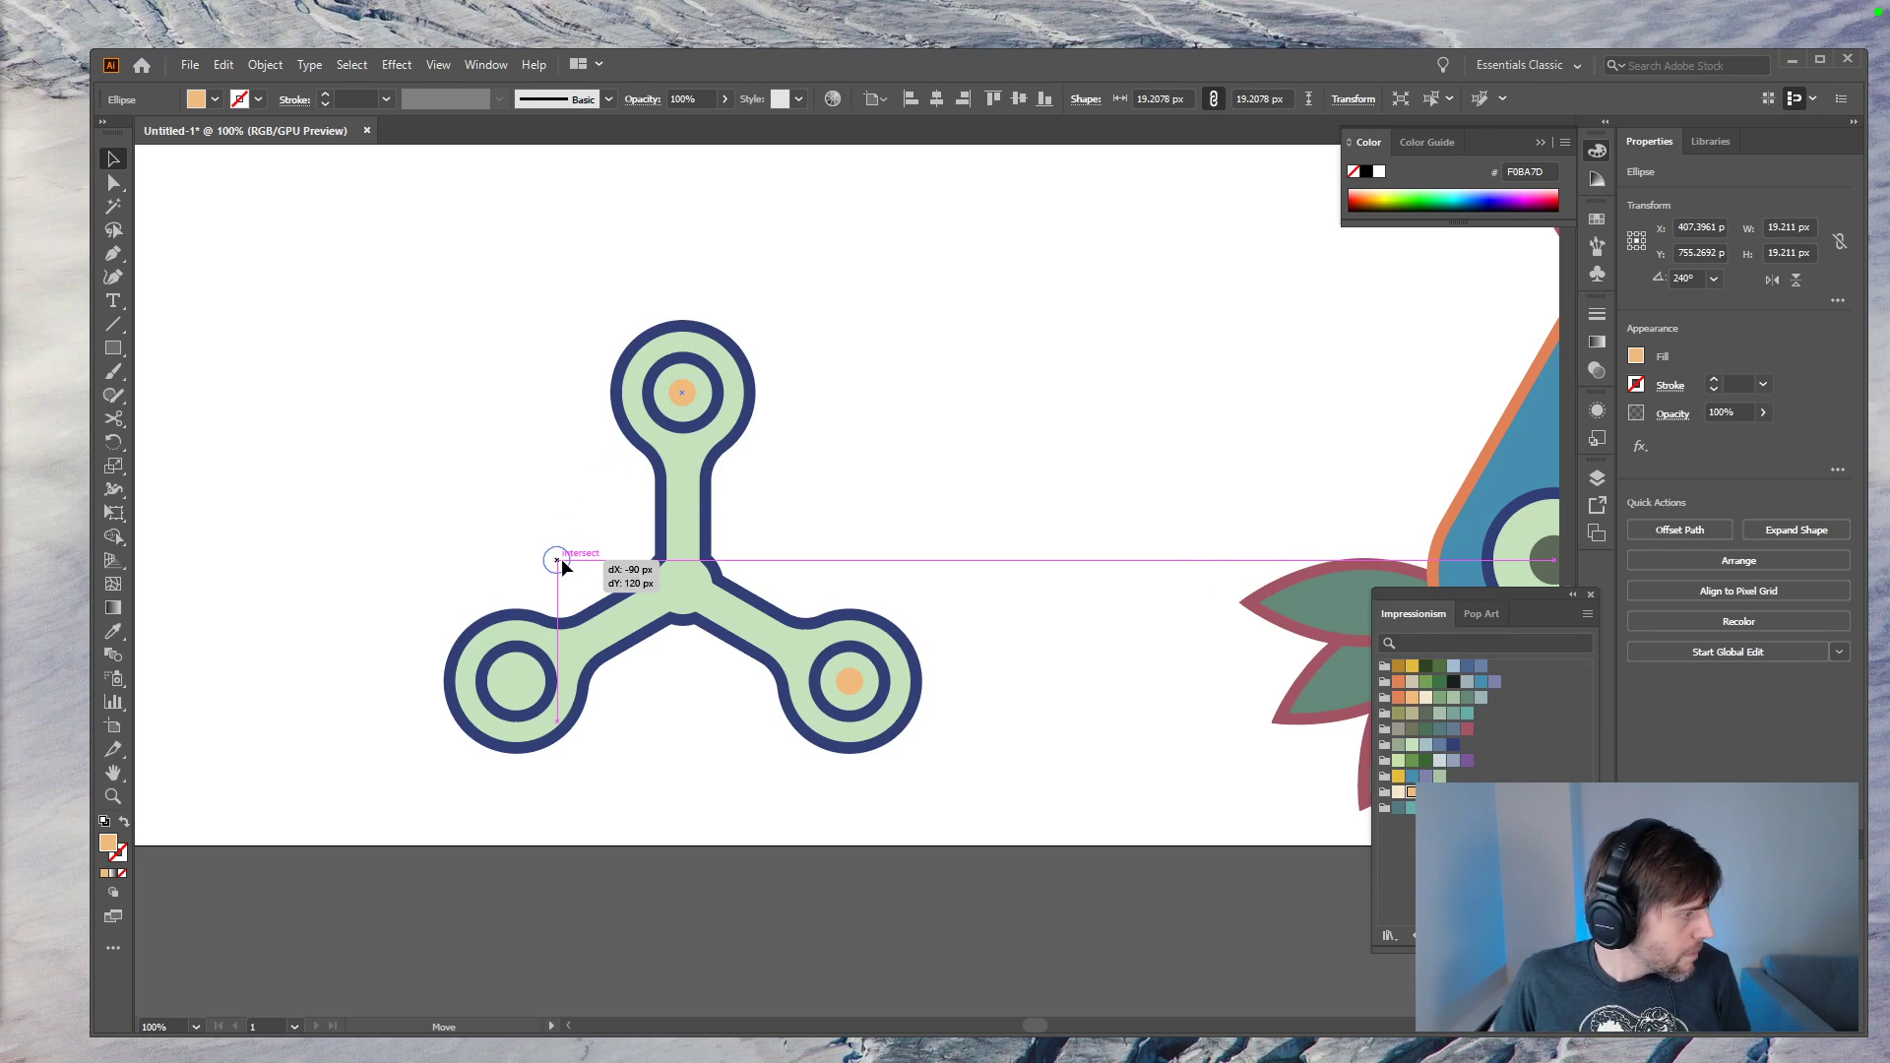
pyautogui.moveTo(561, 558); pyautogui.dragTo(517, 681)
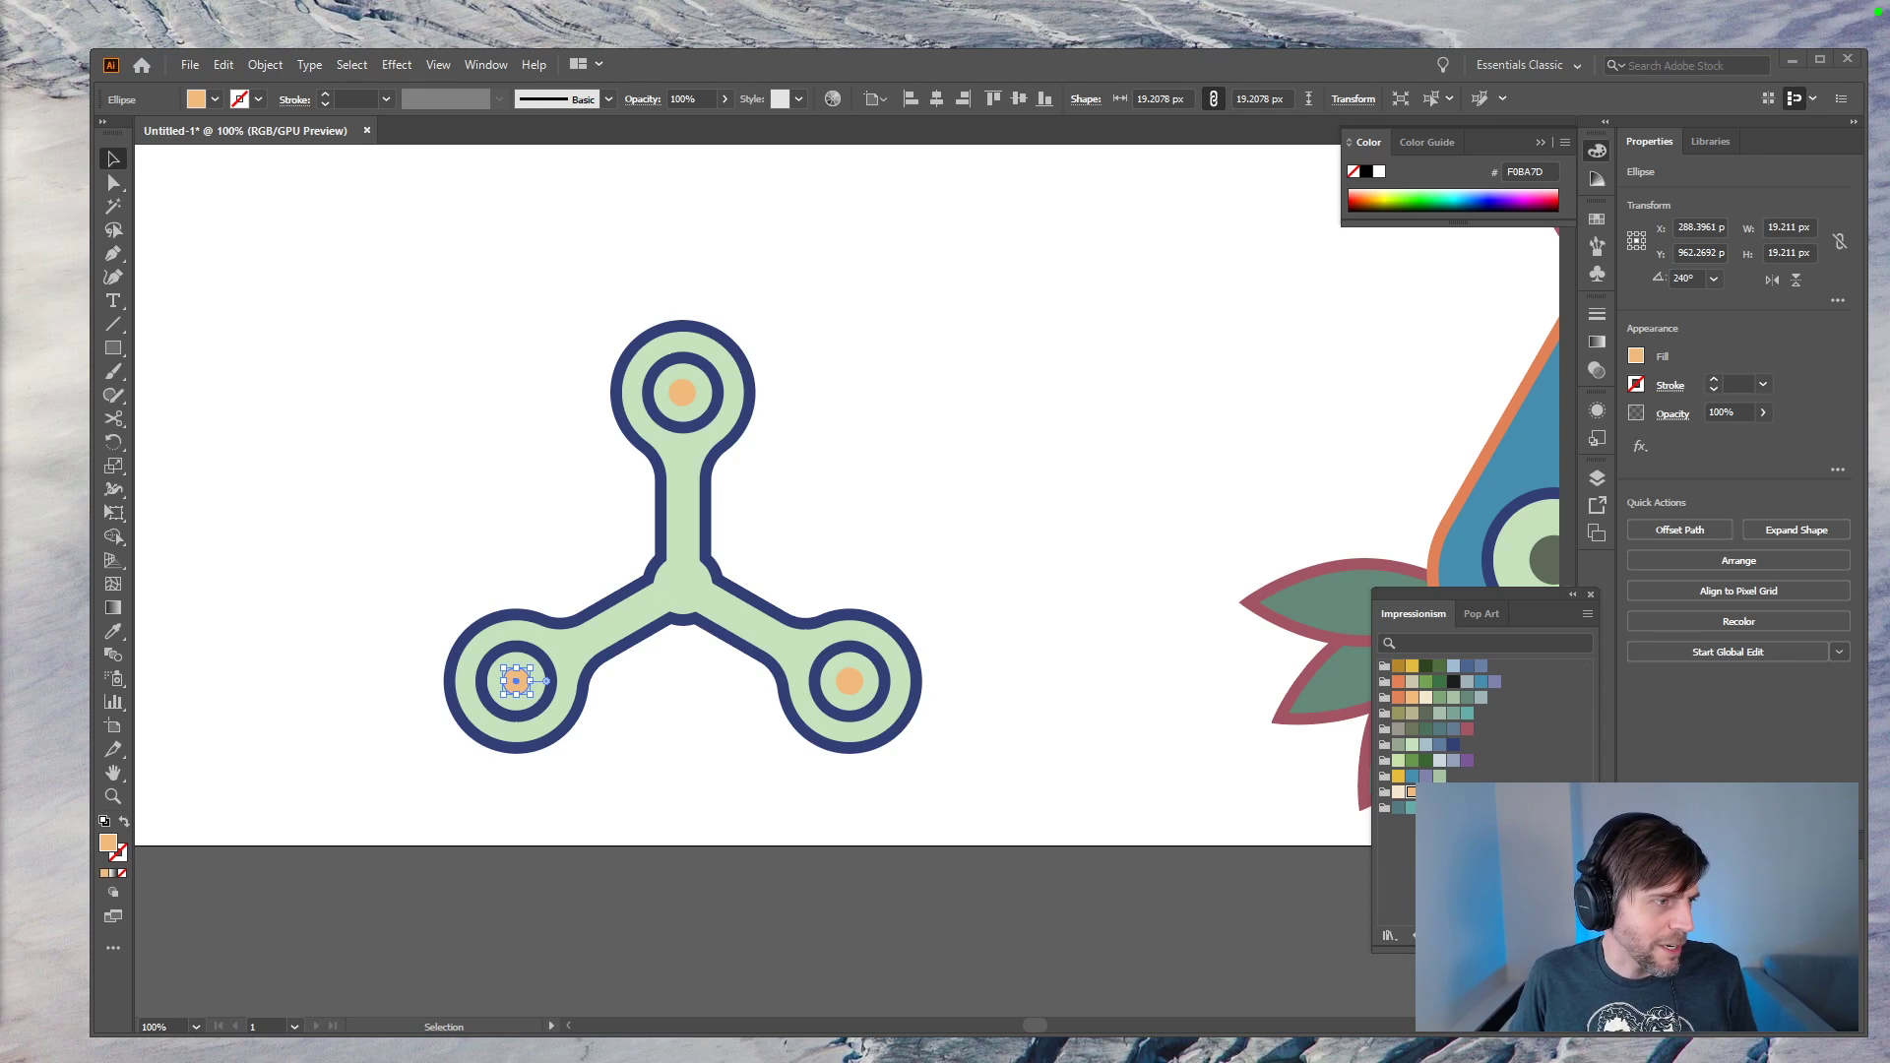
# Step: Switch to the browser, enlarge its window and skim the Cell Lab website's About page
pyautogui.hotkey('alt', 'Tab')
pyautogui.moveTo(843, 43); pyautogui.dragTo(745, 84)
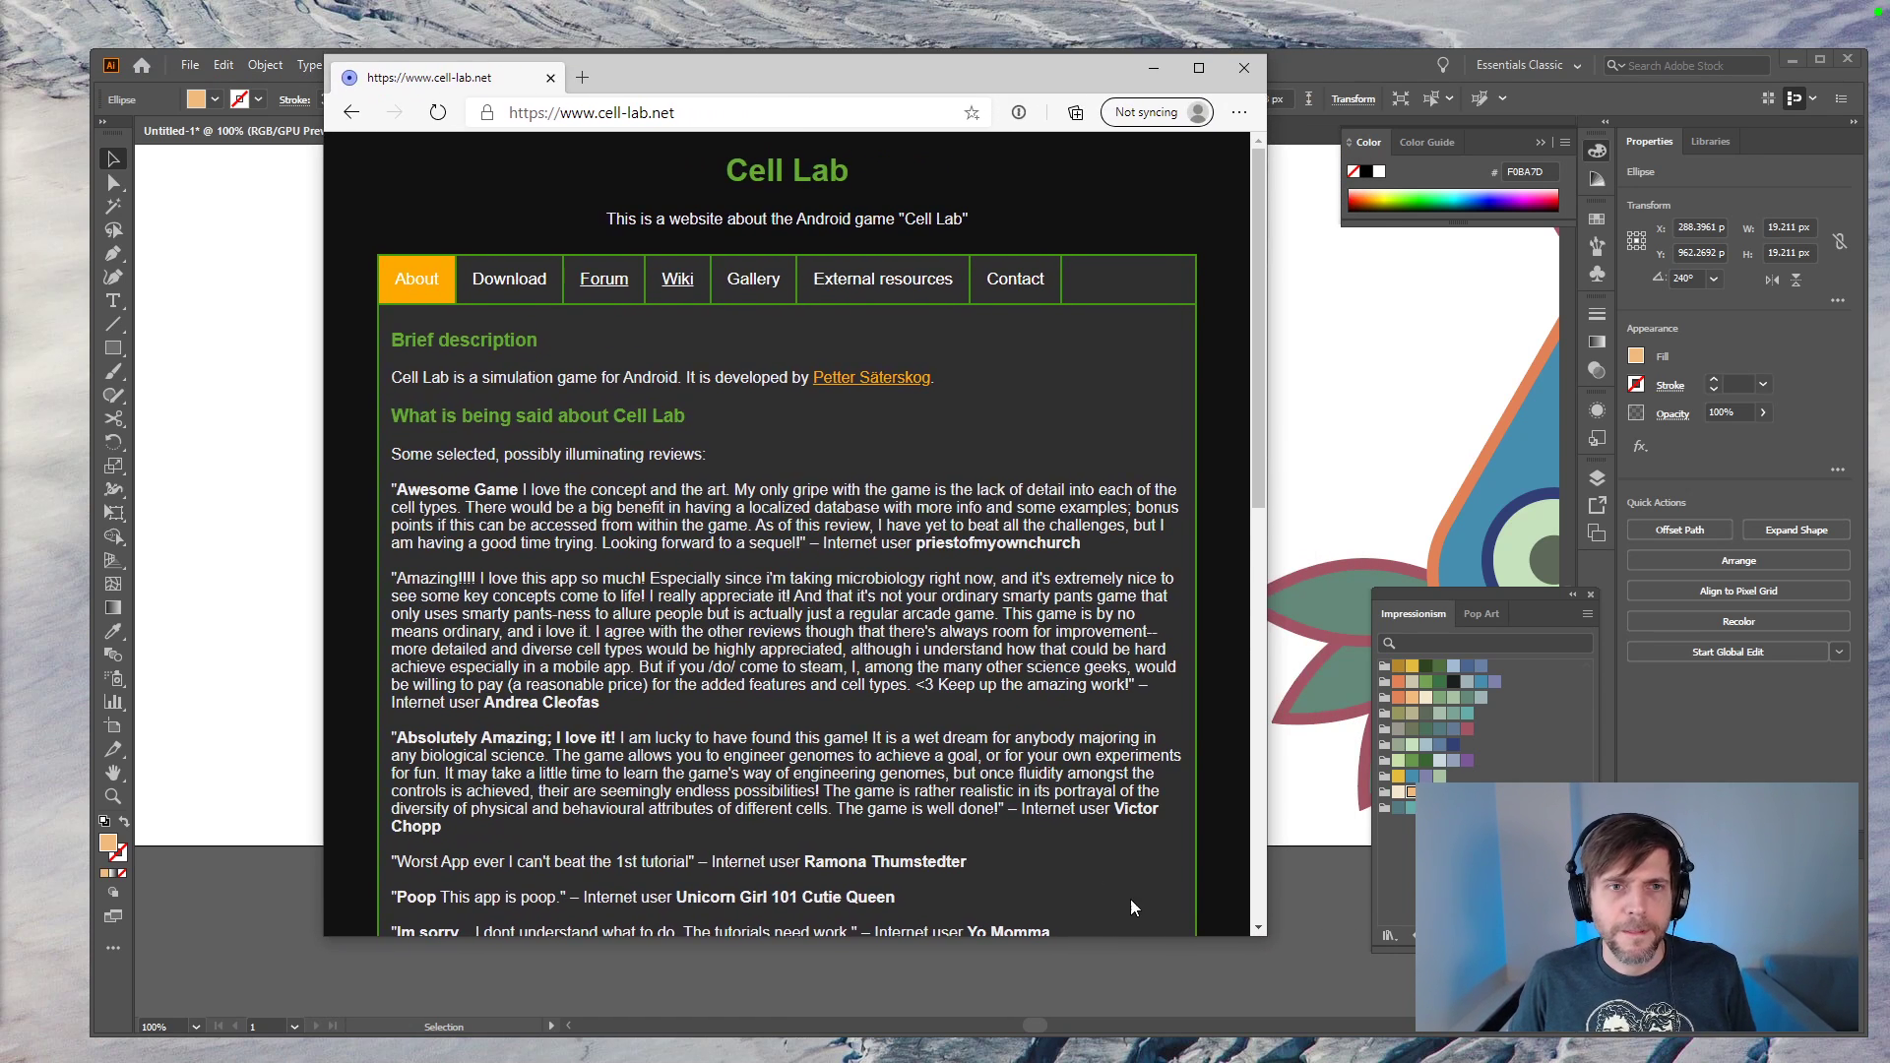
pyautogui.moveTo(1265, 935); pyautogui.dragTo(1316, 1032)
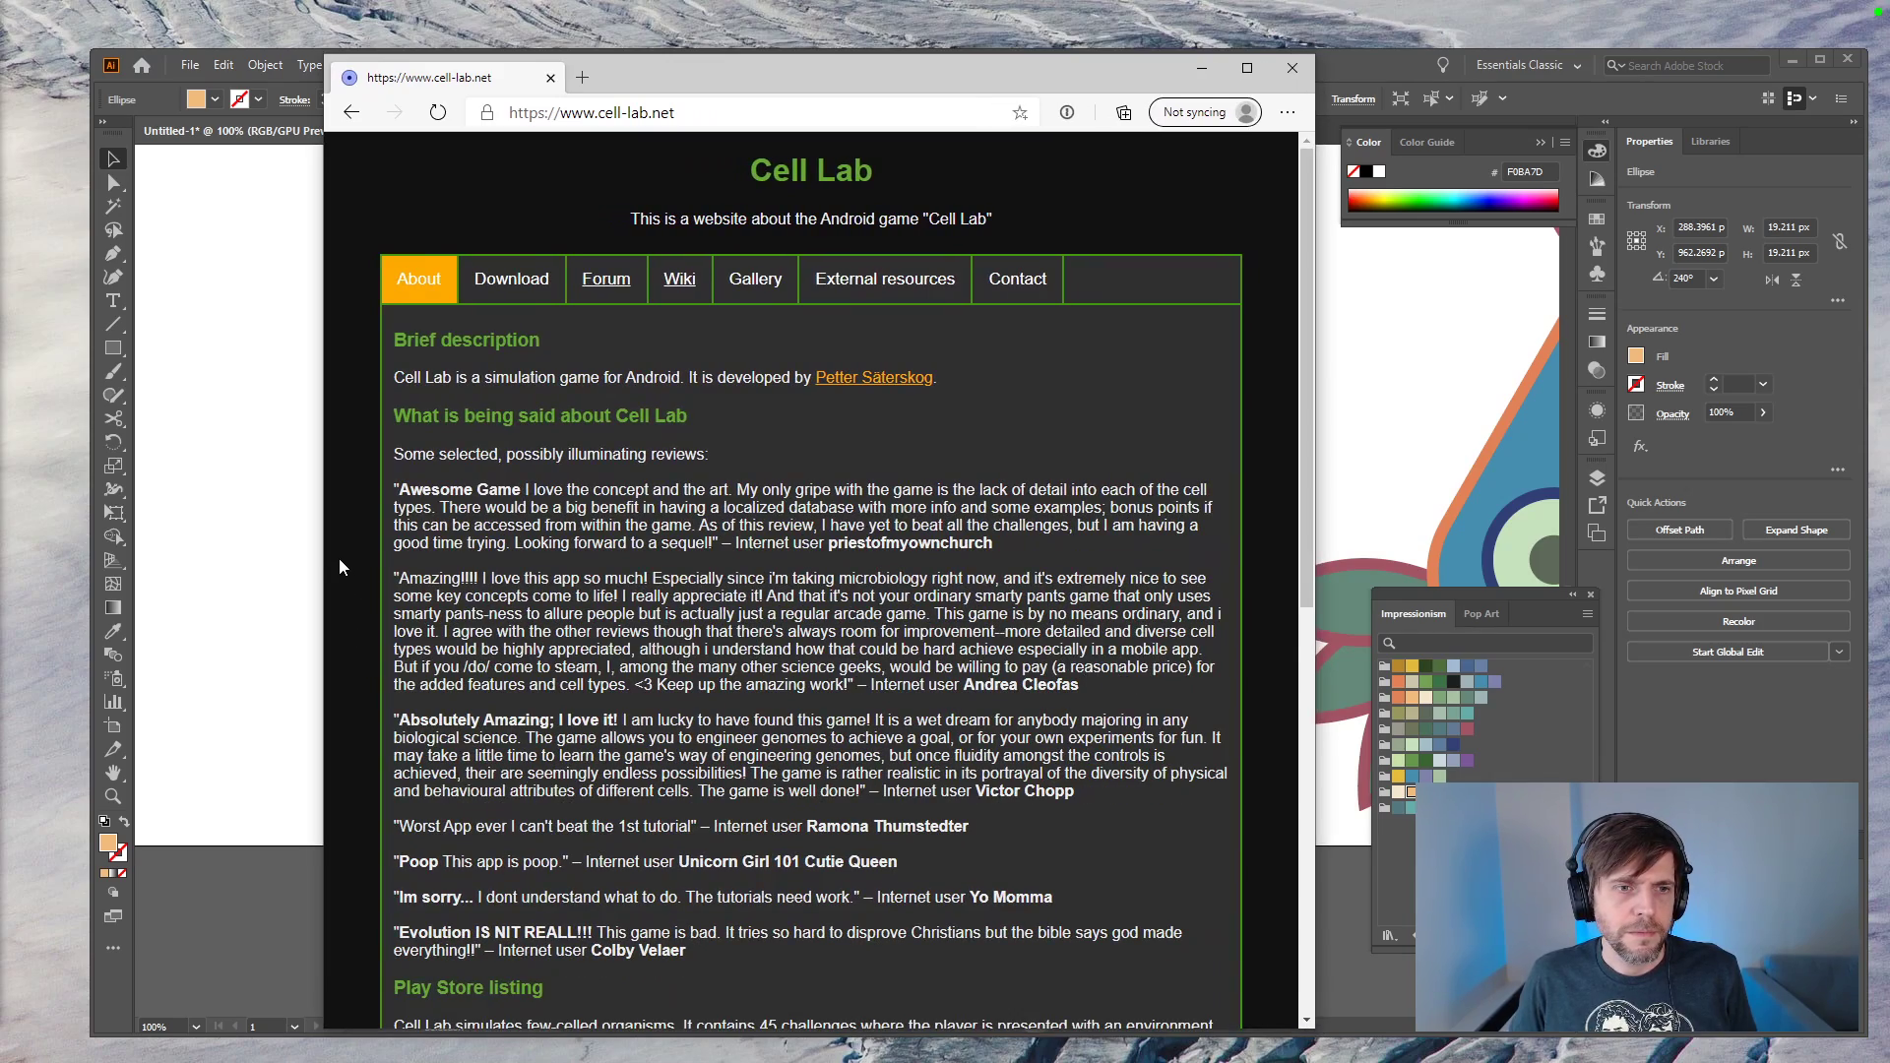
pyautogui.moveTo(325, 561); pyautogui.dragTo(135, 551)
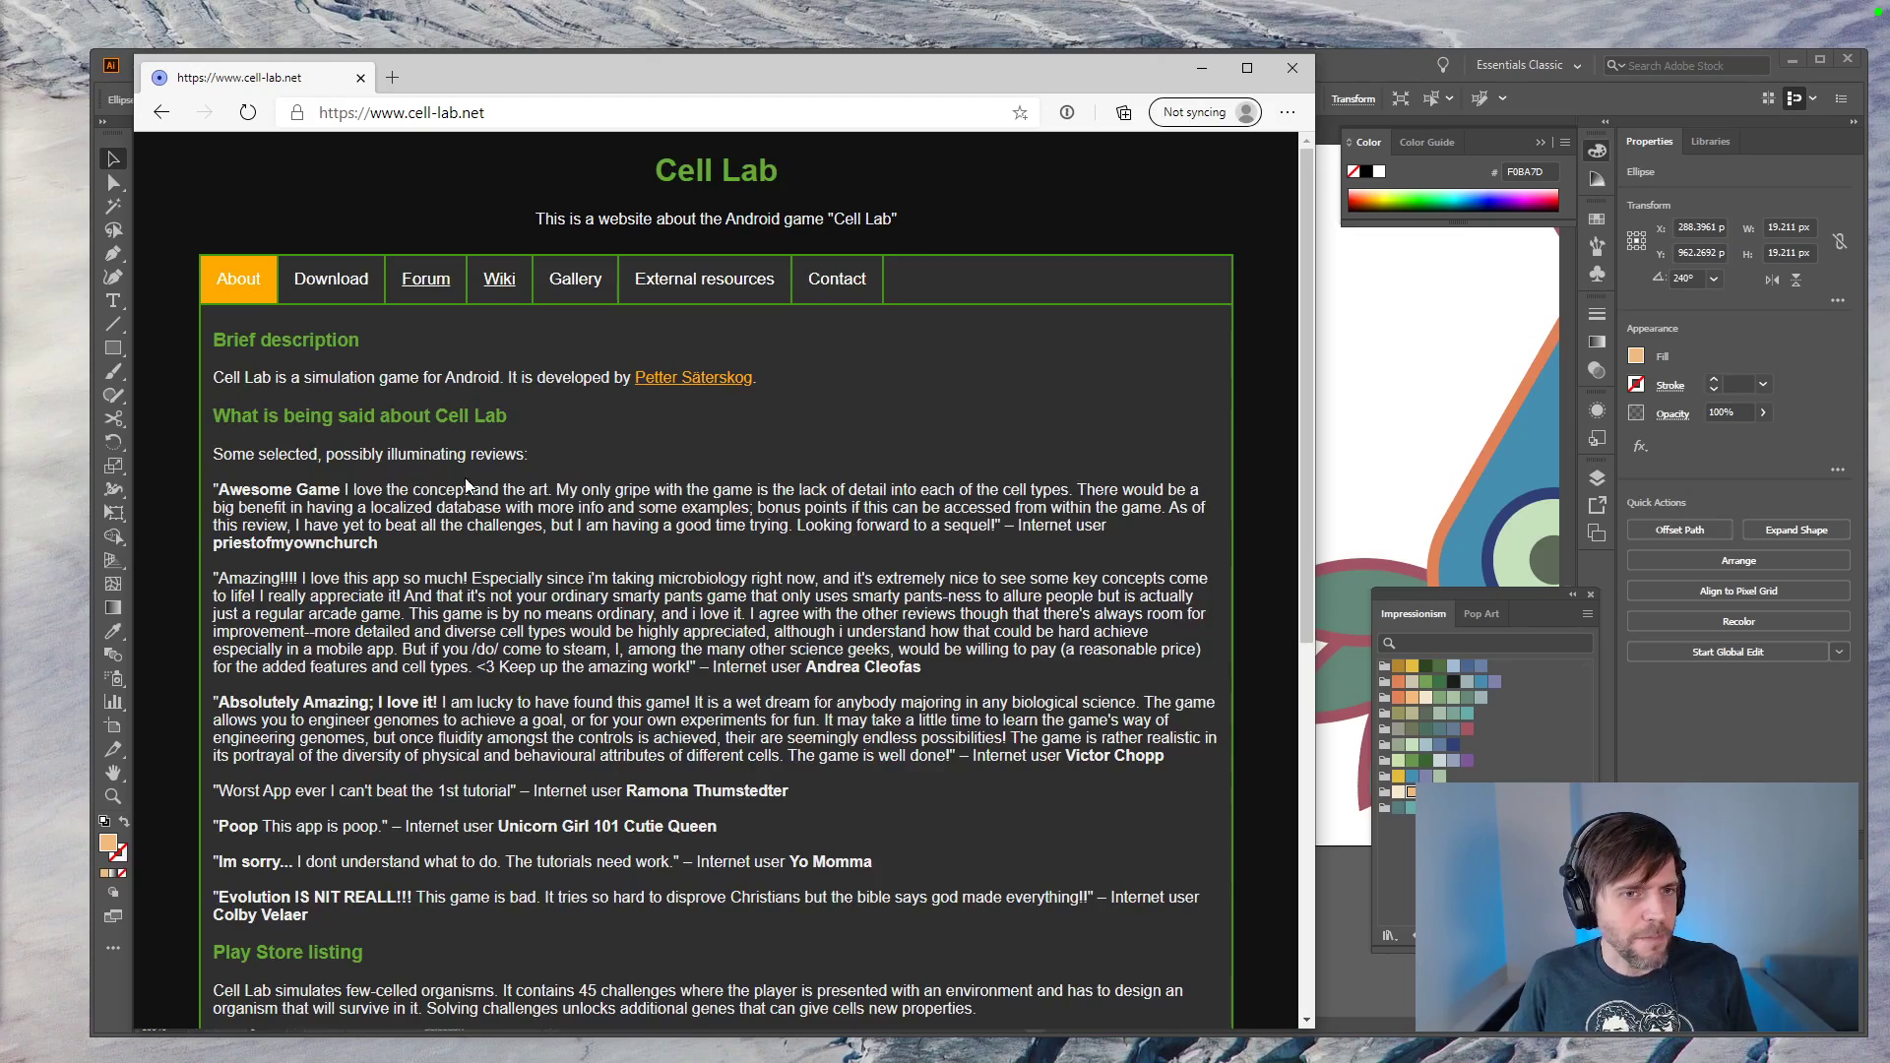
pyautogui.scroll(-3, 605, 510)
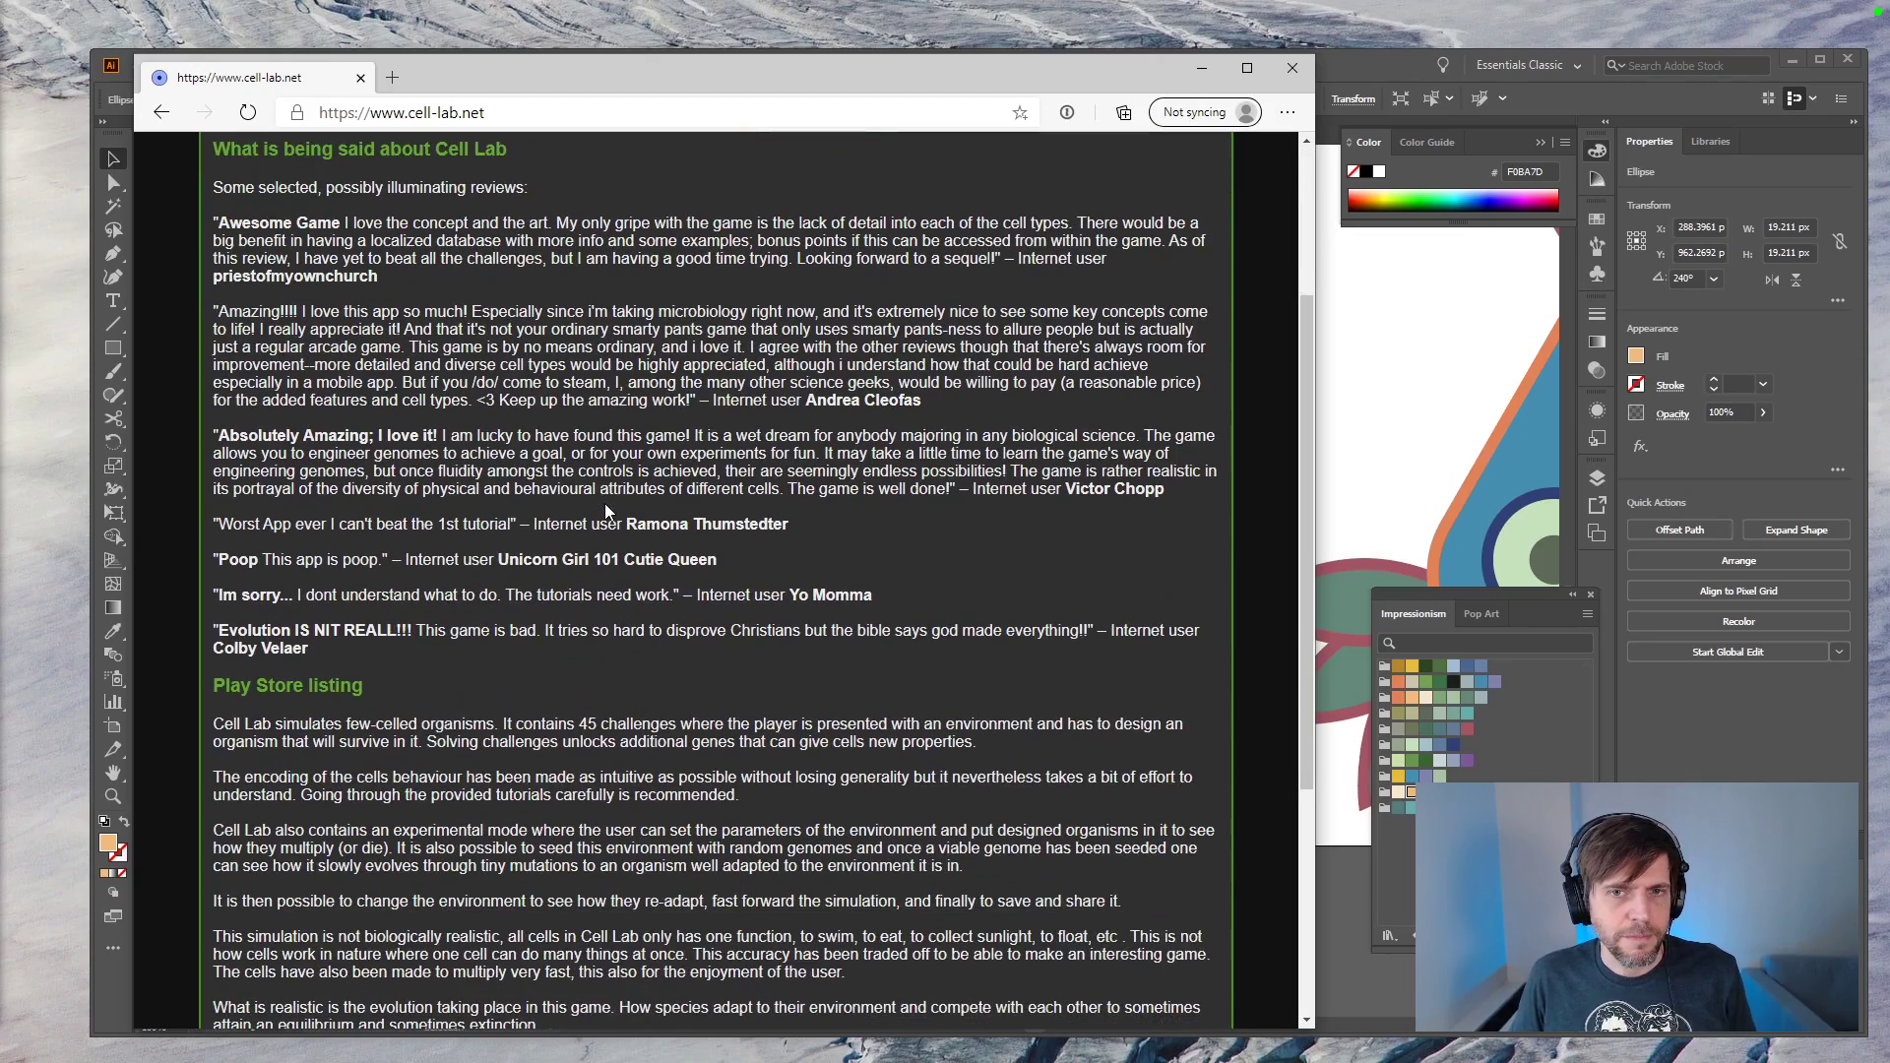
pyautogui.scroll(-4, 602, 504)
pyautogui.scroll(7, 603, 511)
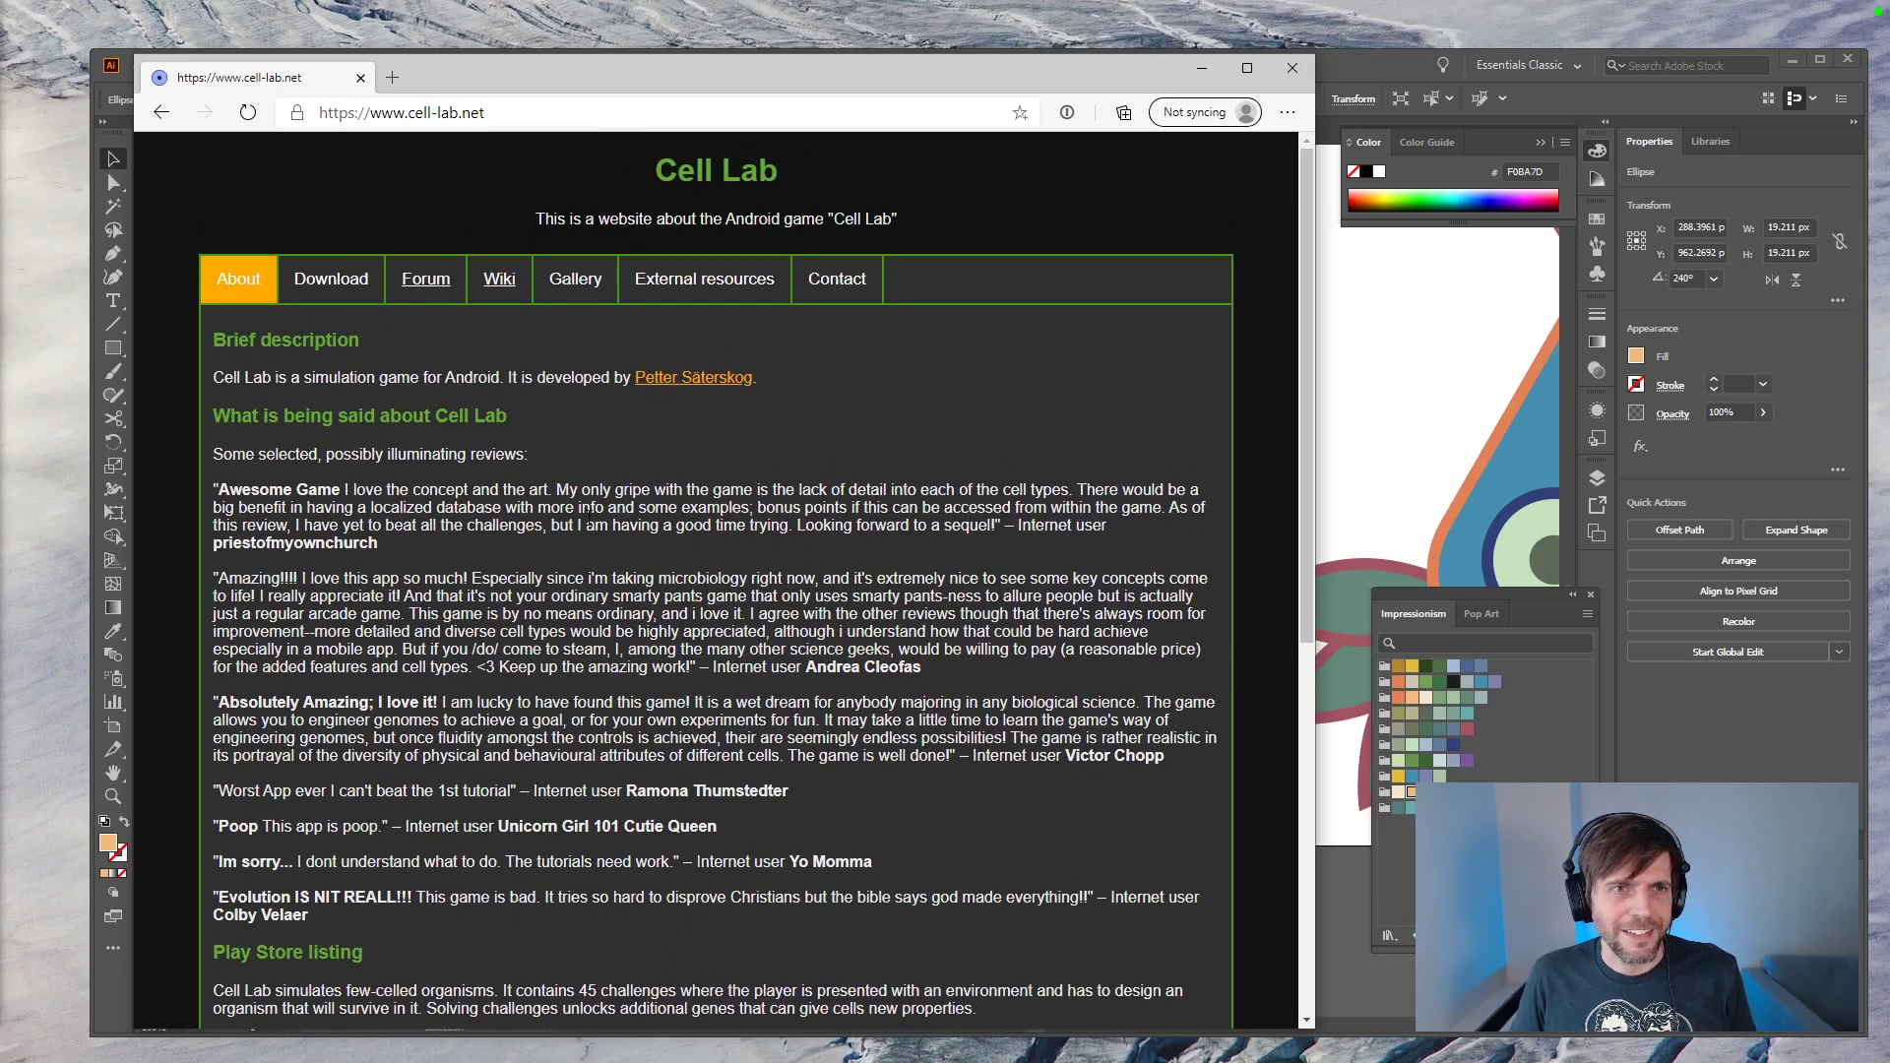
pyautogui.scroll(-10, 587, 523)
pyautogui.scroll(11, 588, 523)
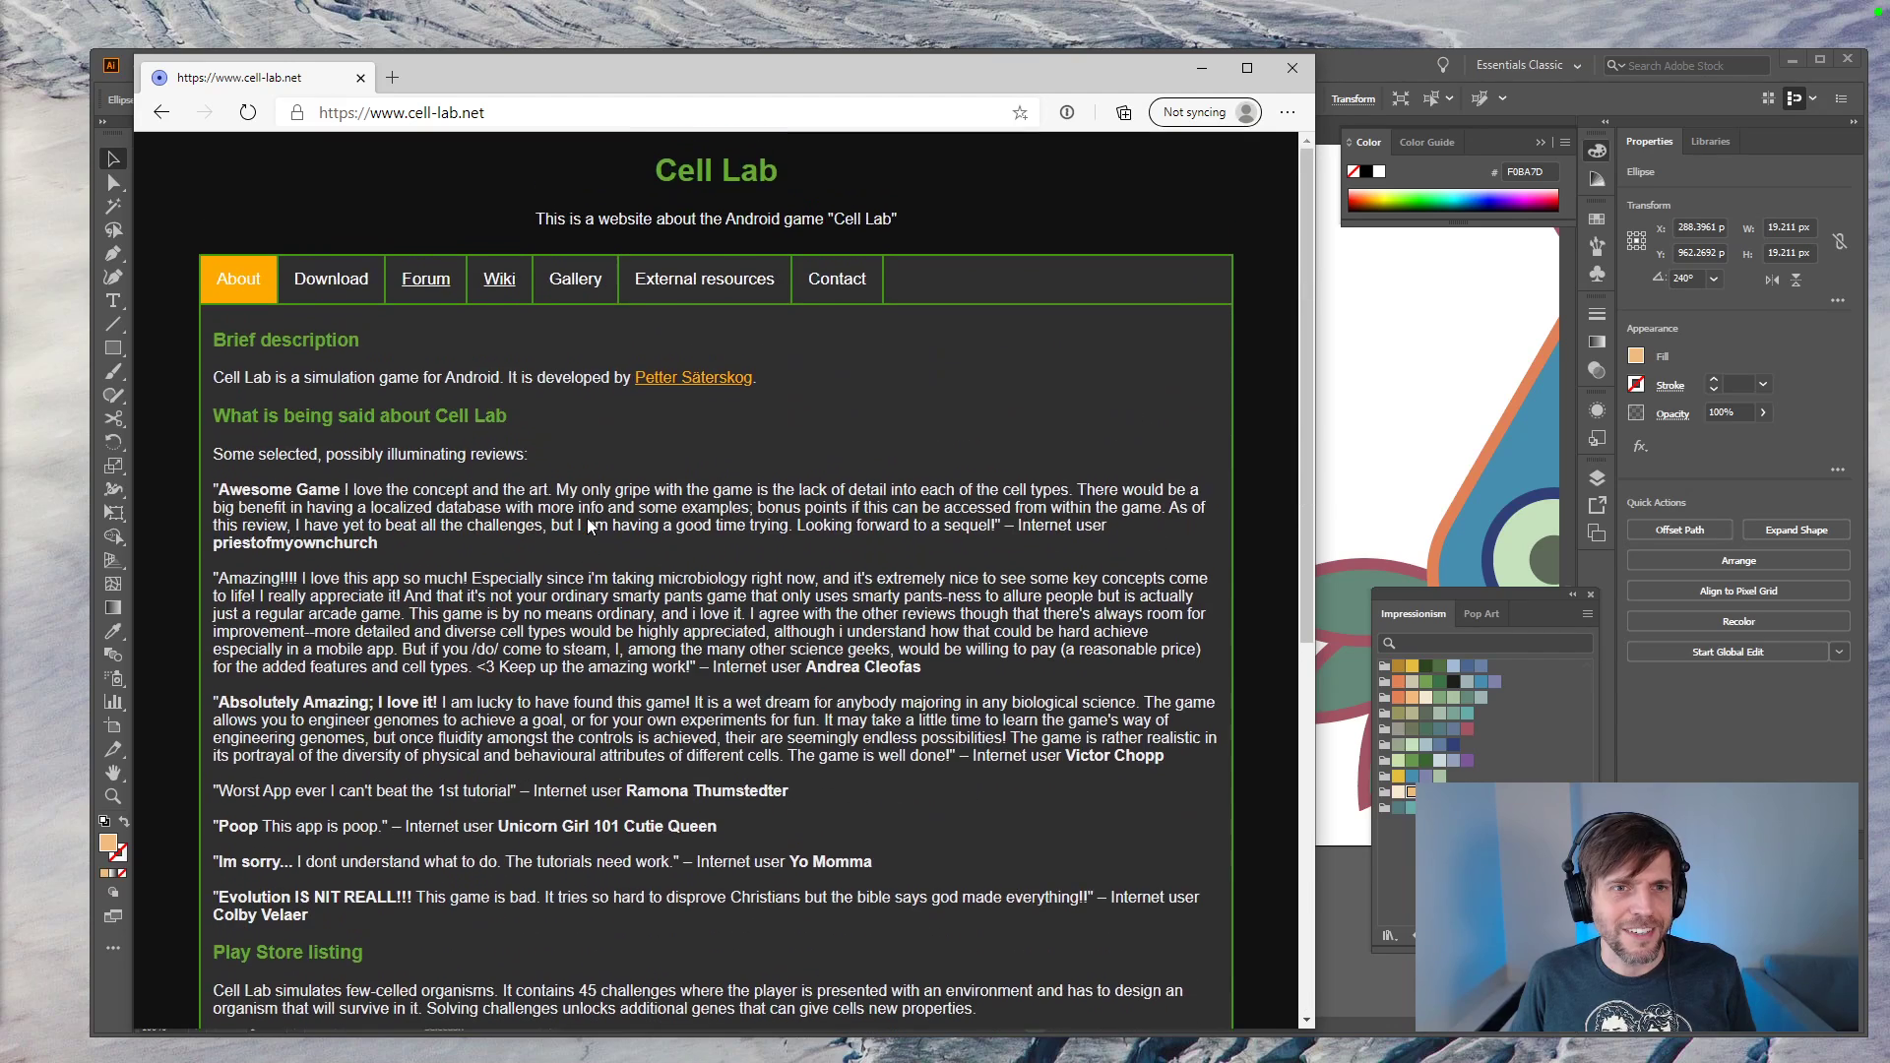
# Step: Examine the Cell Lab gallery screenshots and the wiki's Cell Lab Ecology page, and return to the About page
pyautogui.click(575, 279)
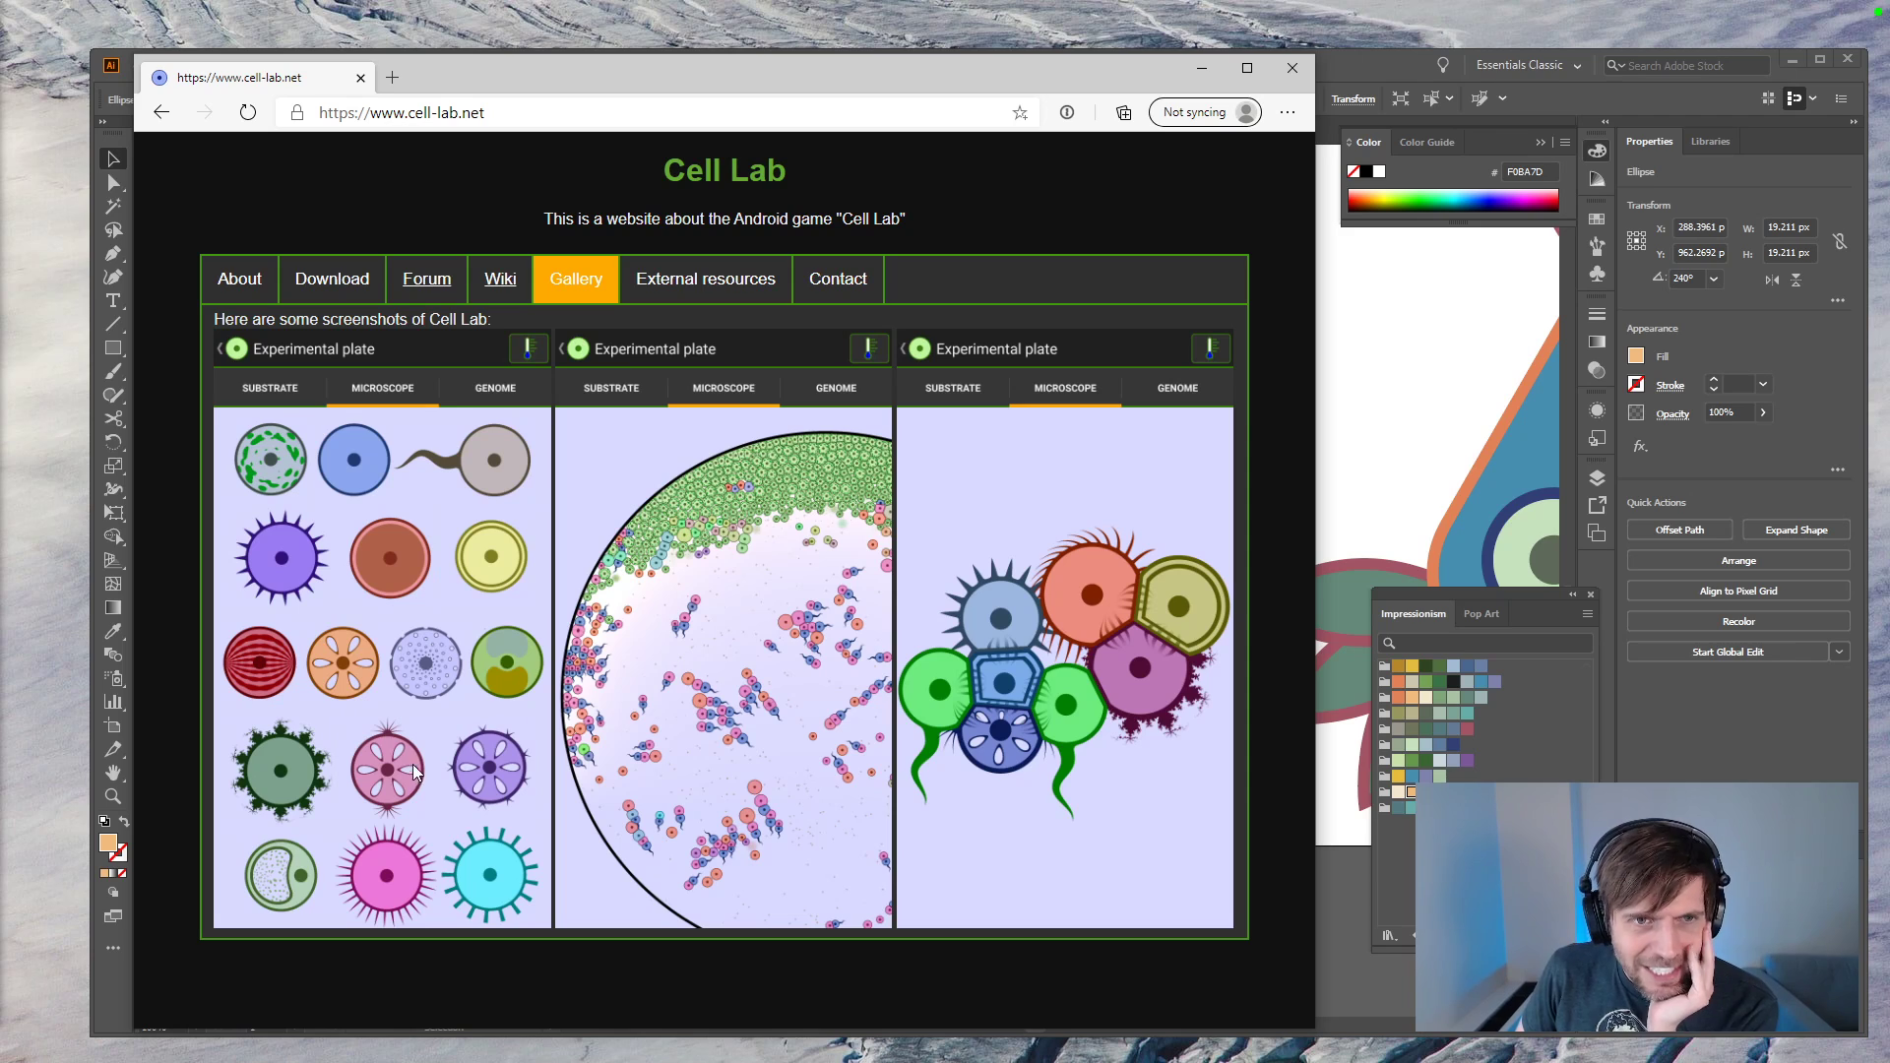
pyautogui.click(505, 279)
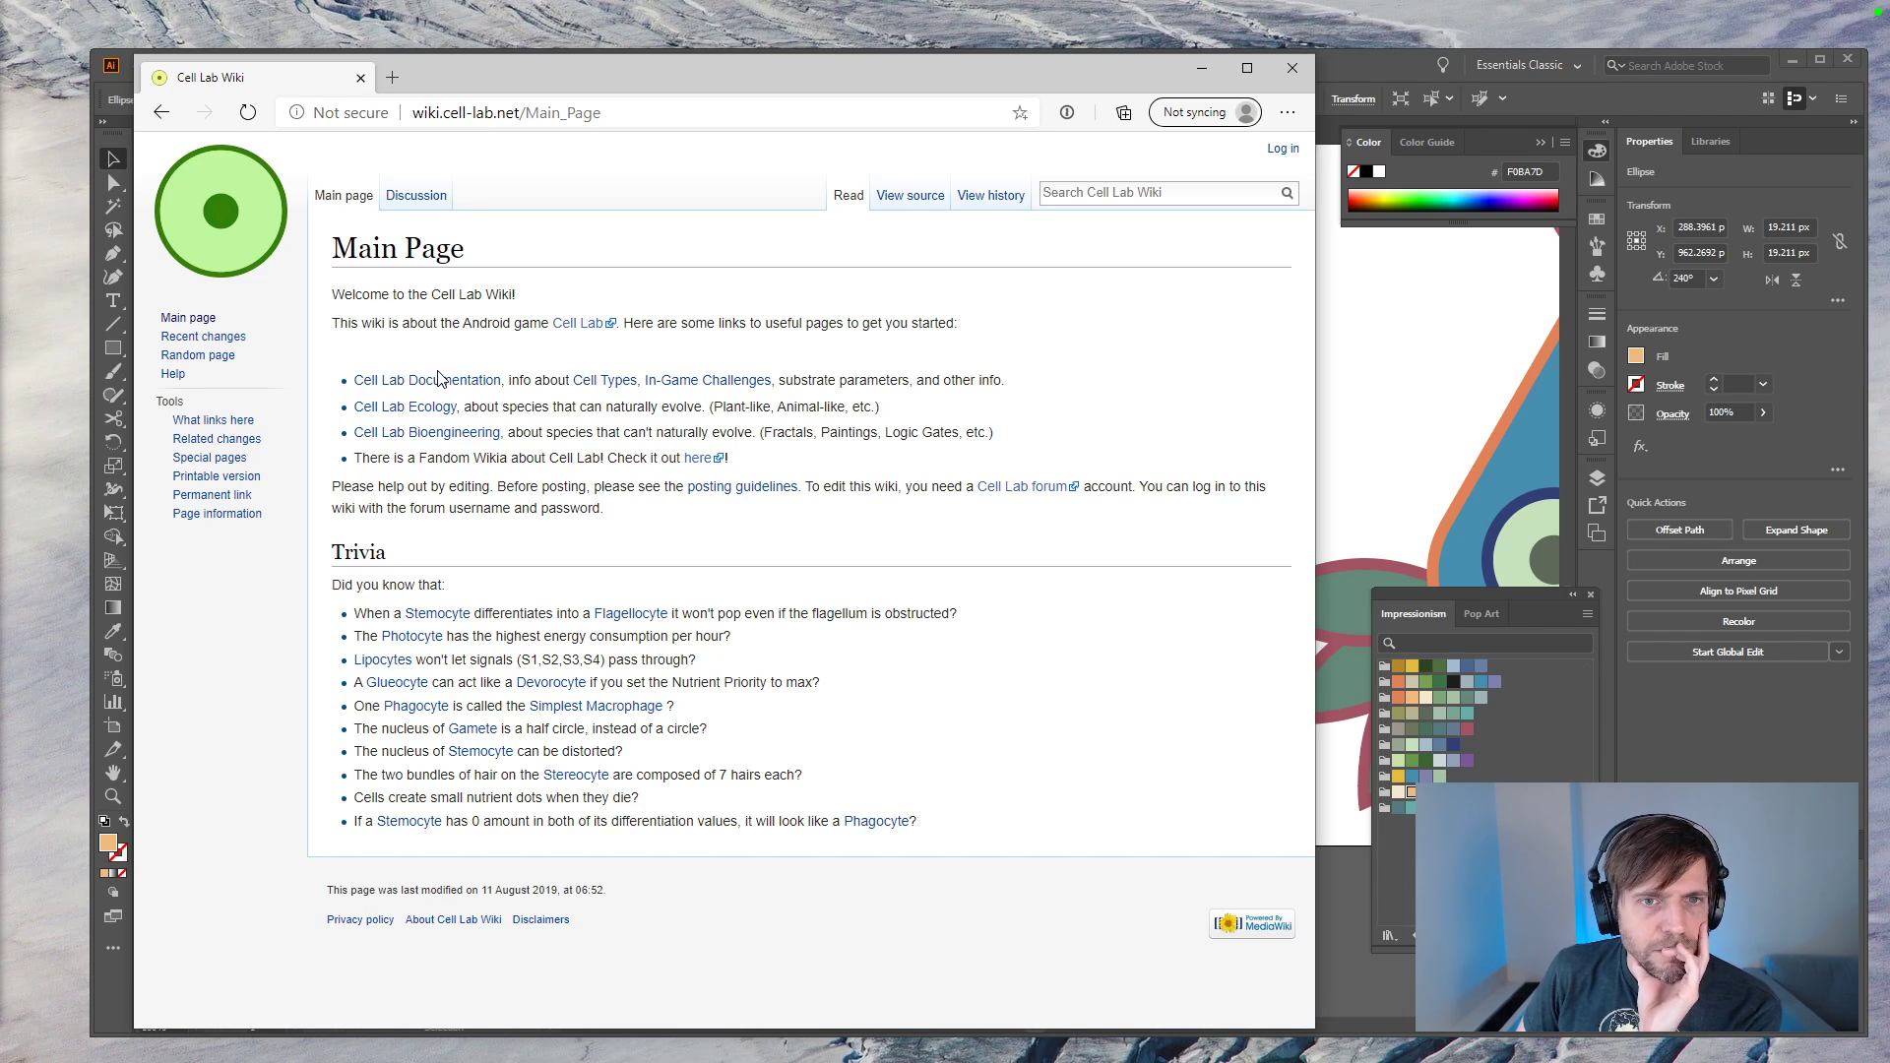
pyautogui.click(449, 406)
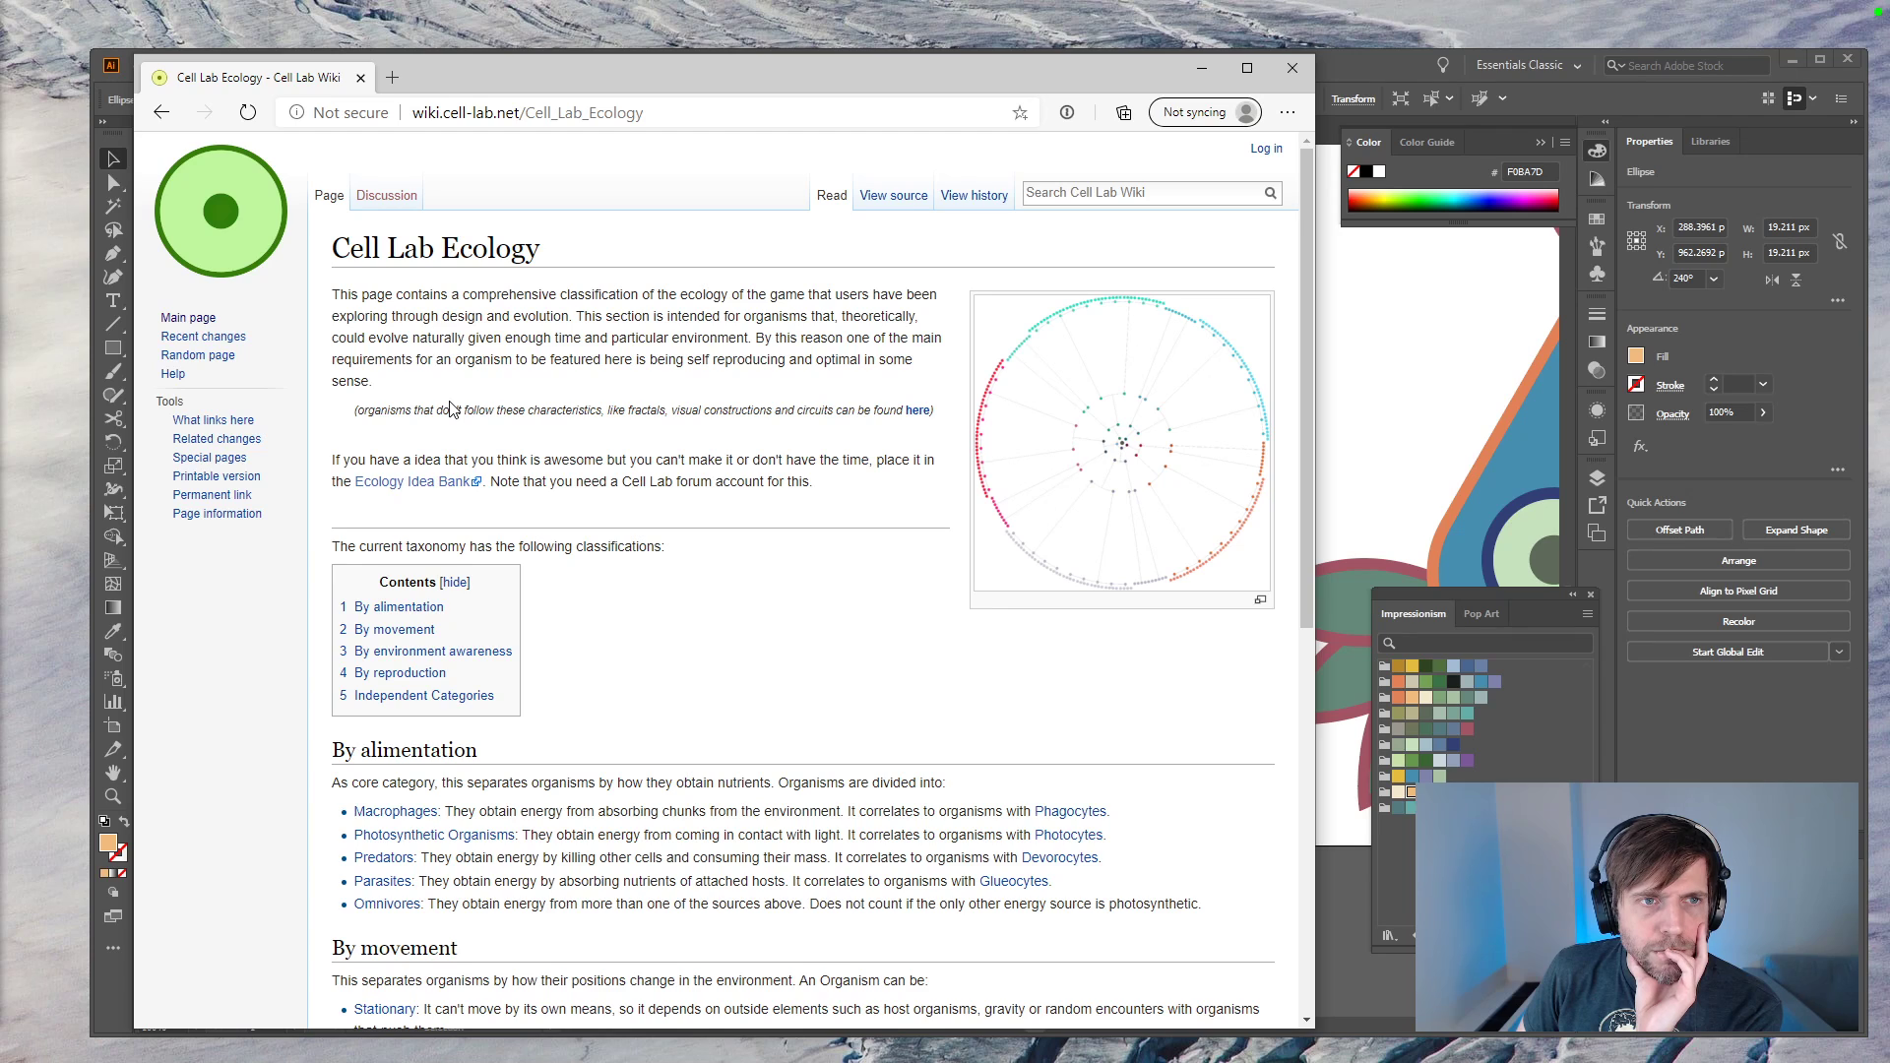
pyautogui.scroll(-7, 449, 406)
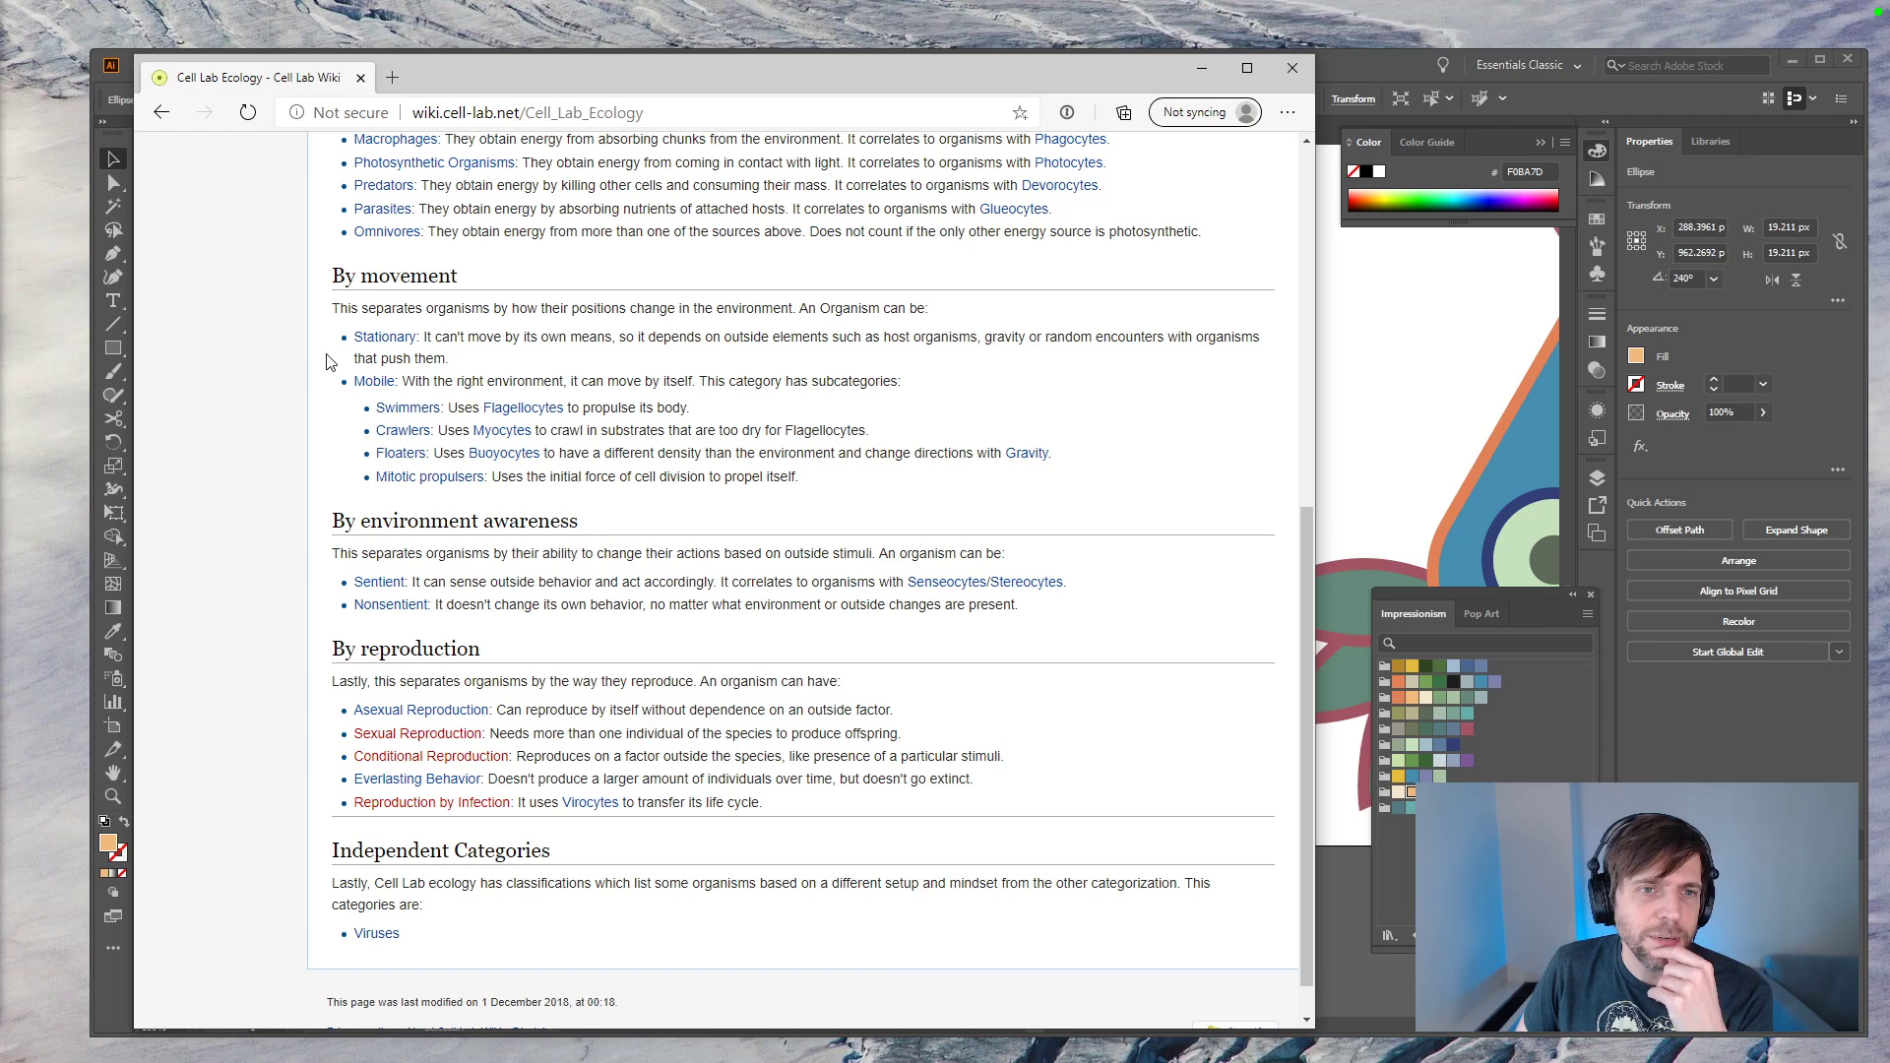
pyautogui.click(169, 108)
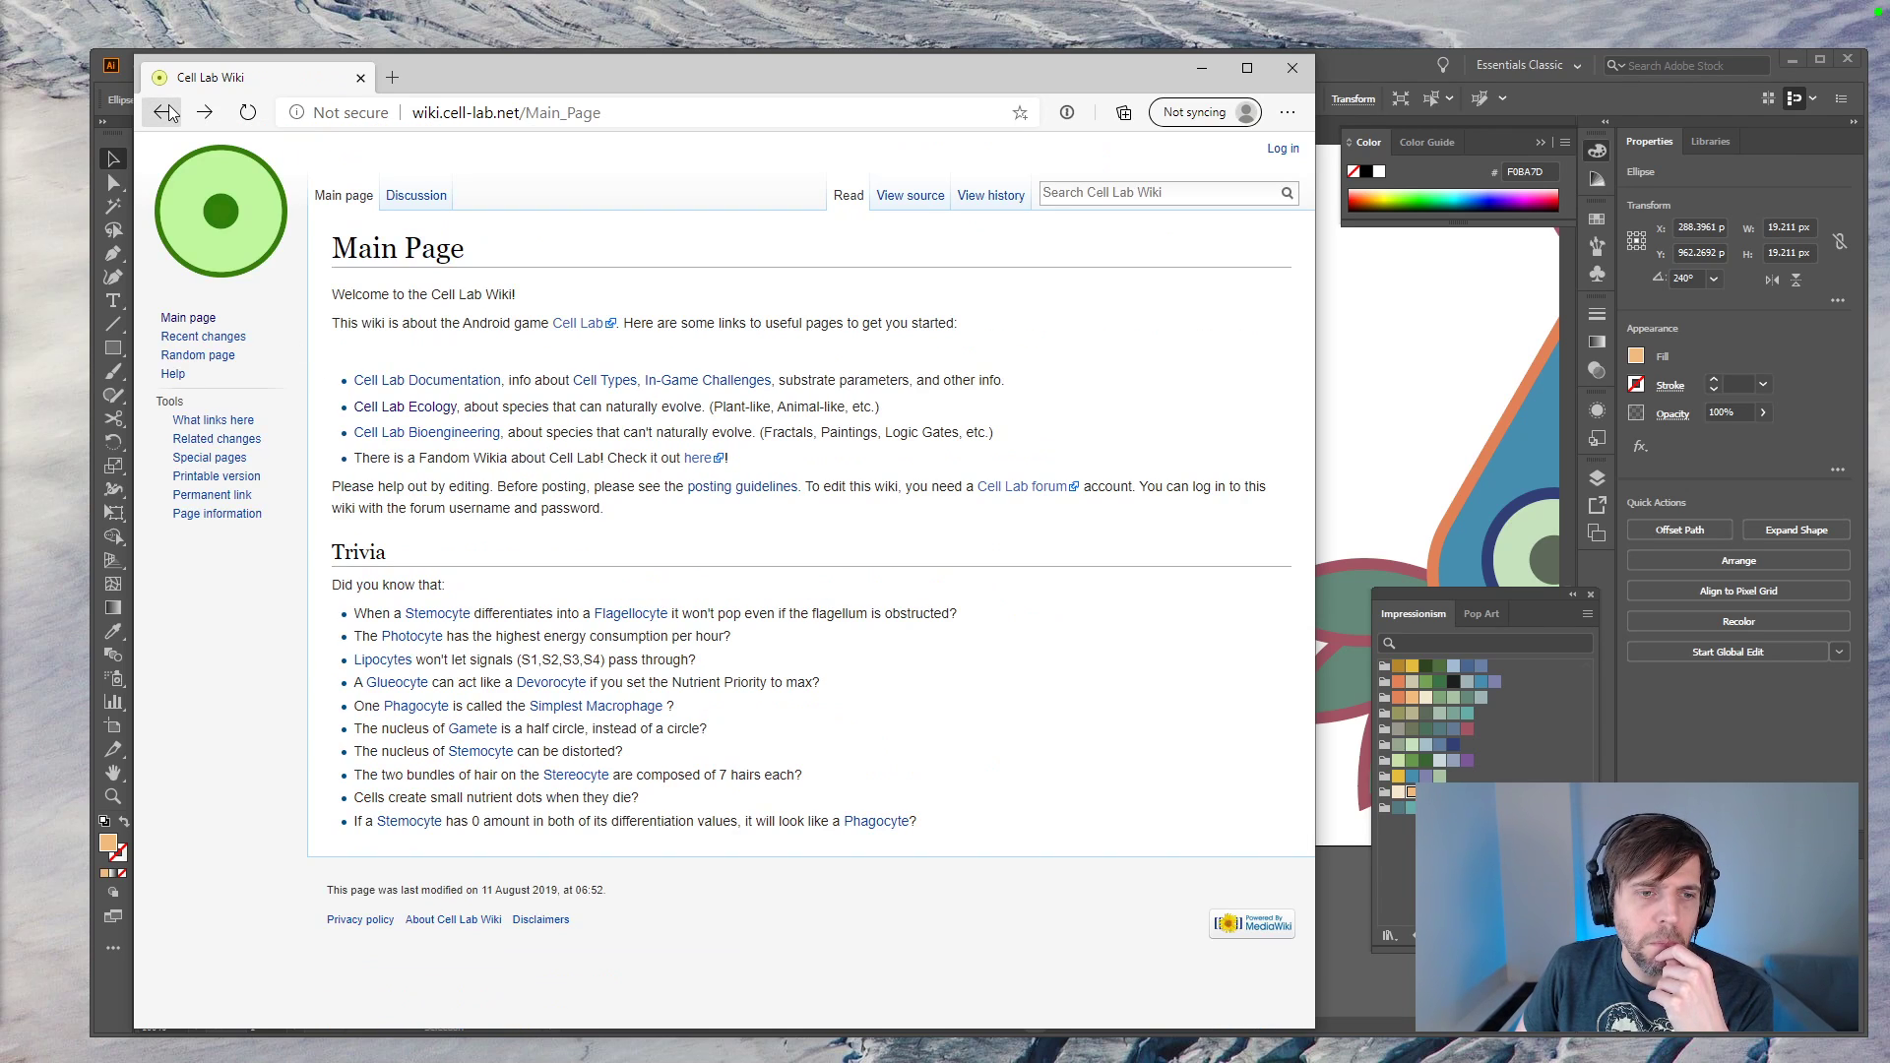
pyautogui.click(168, 113)
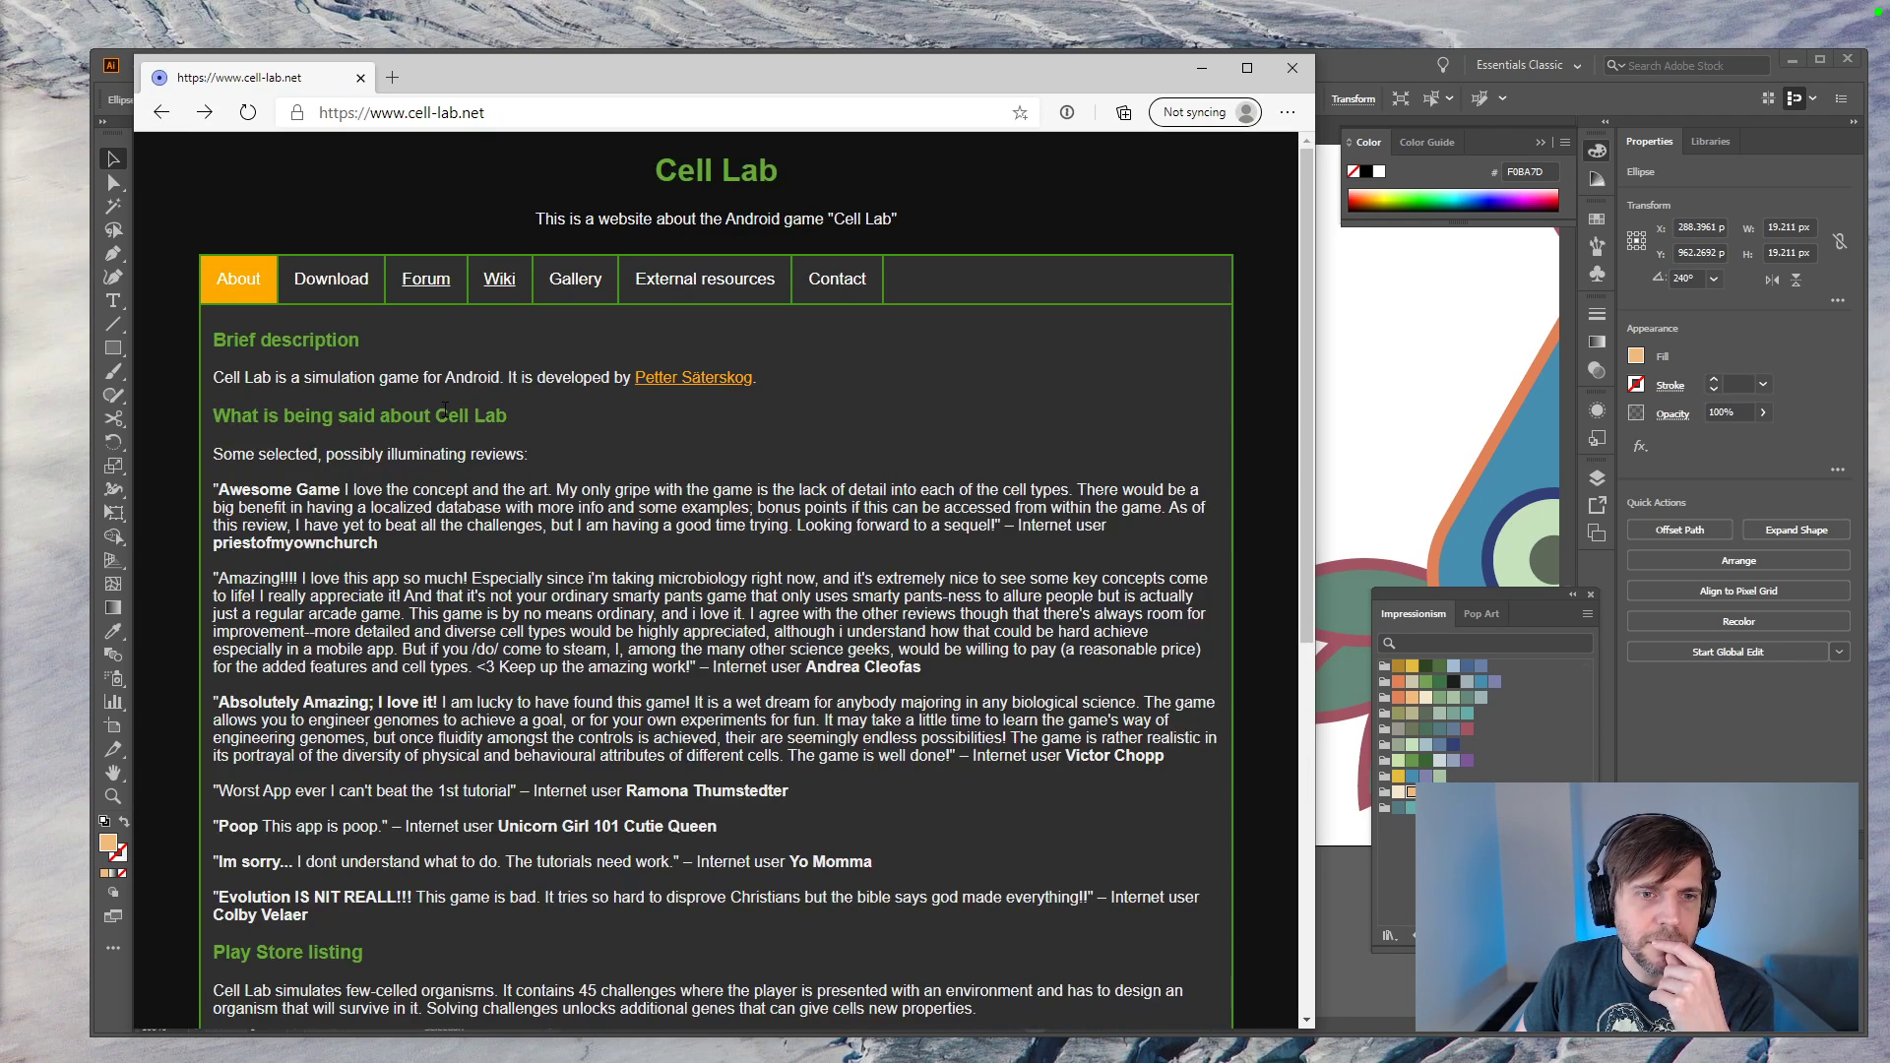
# Step: Read the reviews and the Play Store listing on the Cell Lab About page, and close the browser window
pyautogui.scroll(-4, 445, 409)
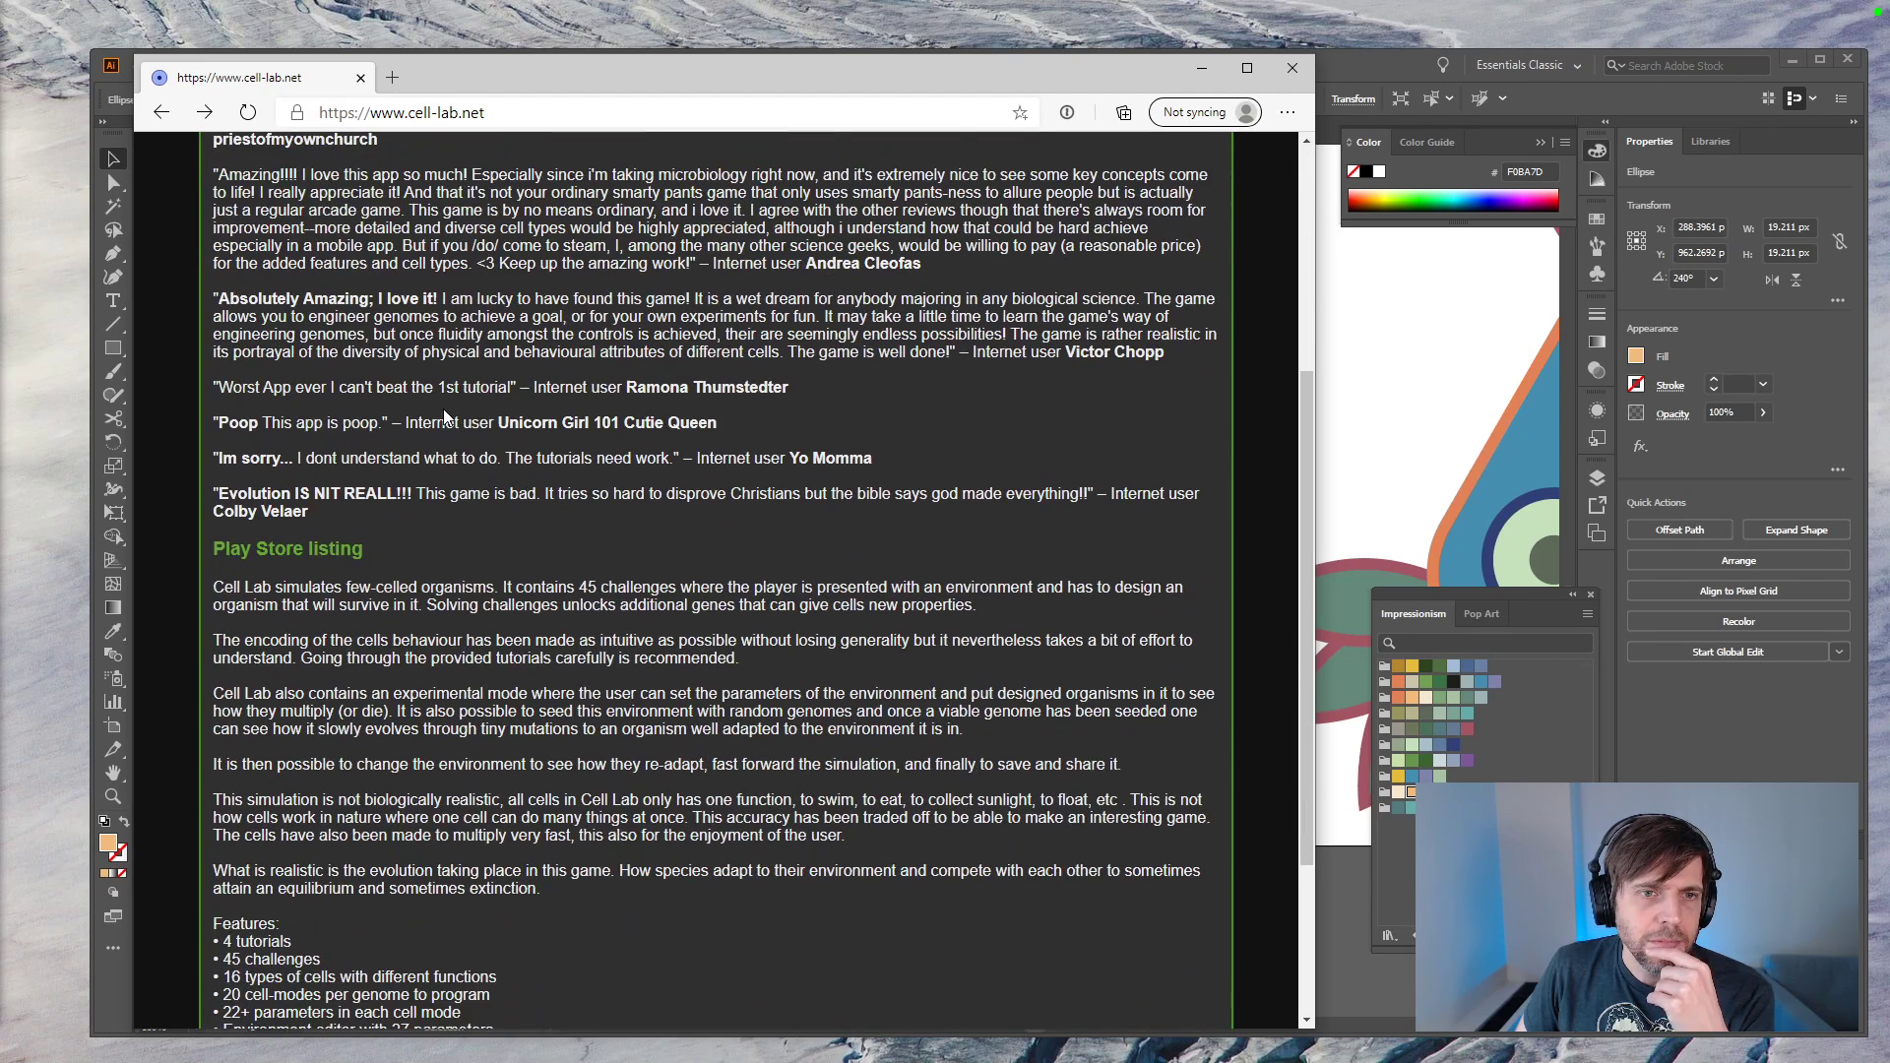
pyautogui.moveTo(498, 423); pyautogui.dragTo(747, 450)
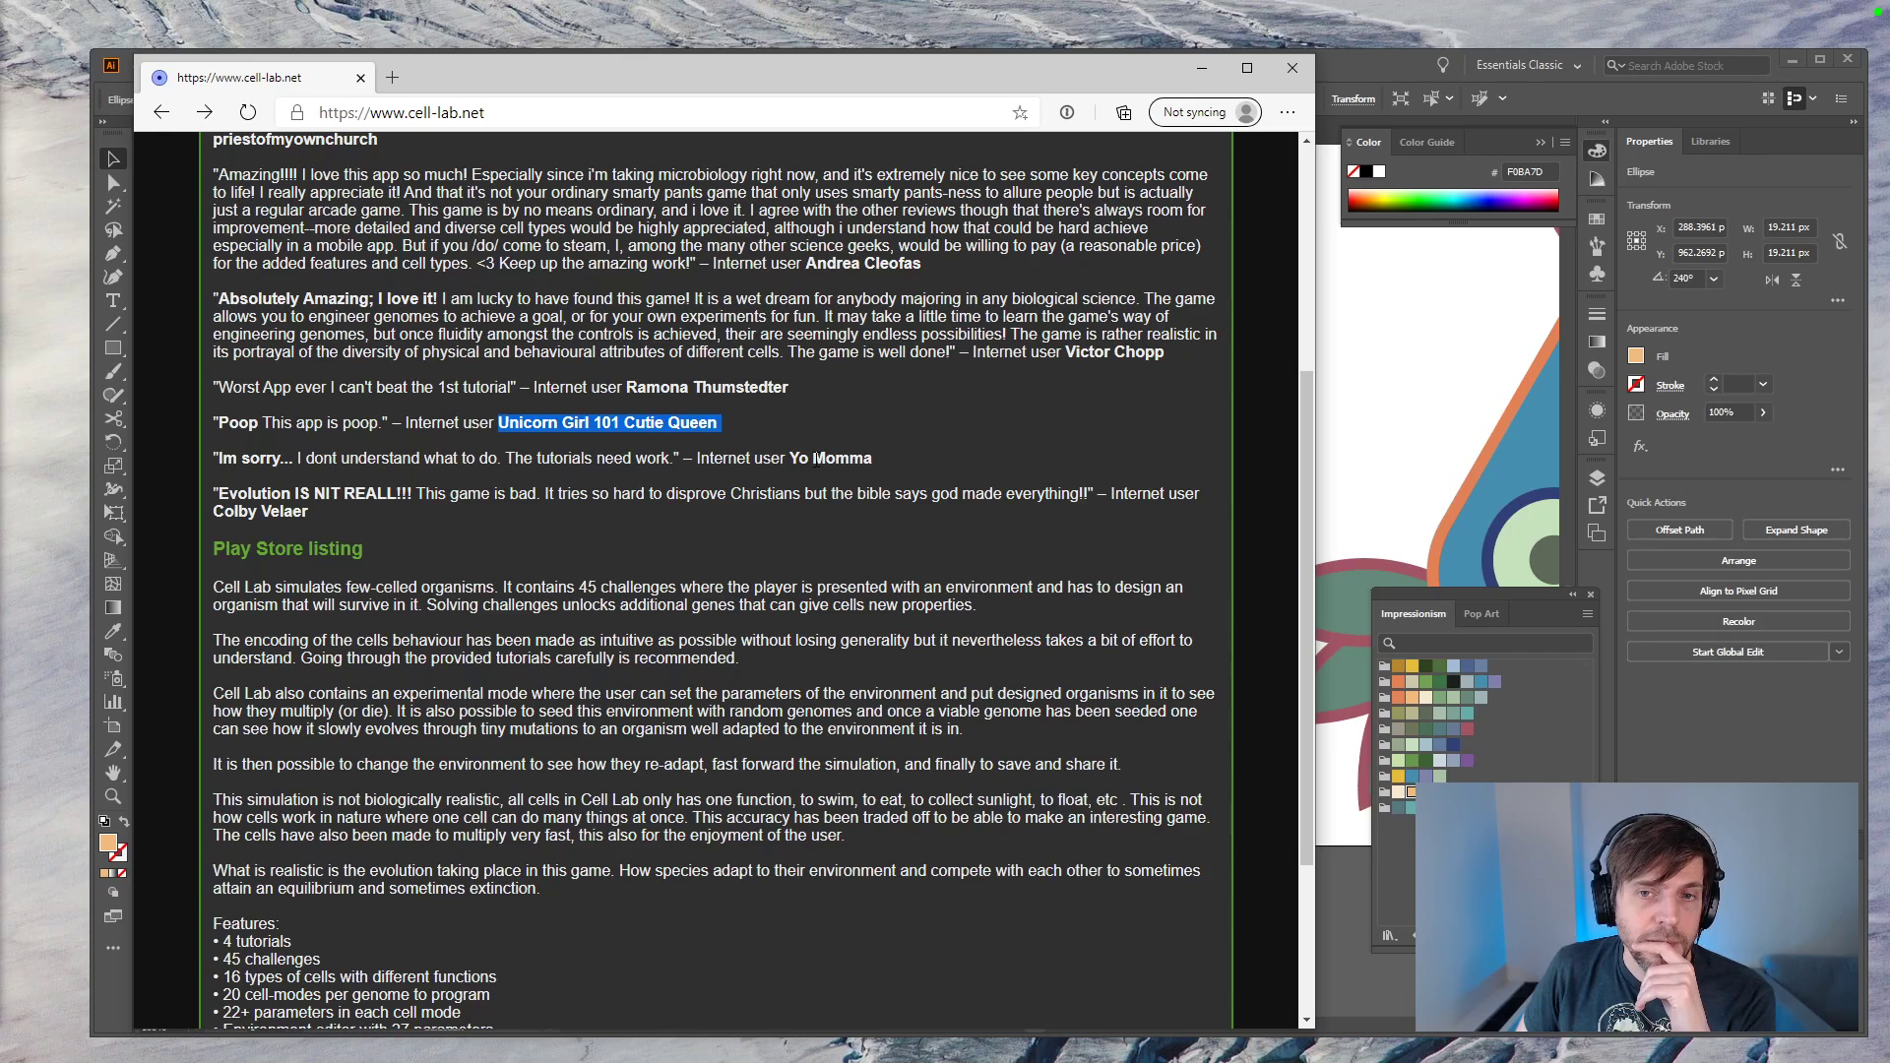
pyautogui.click(226, 495)
pyautogui.moveTo(230, 494); pyautogui.dragTo(417, 497)
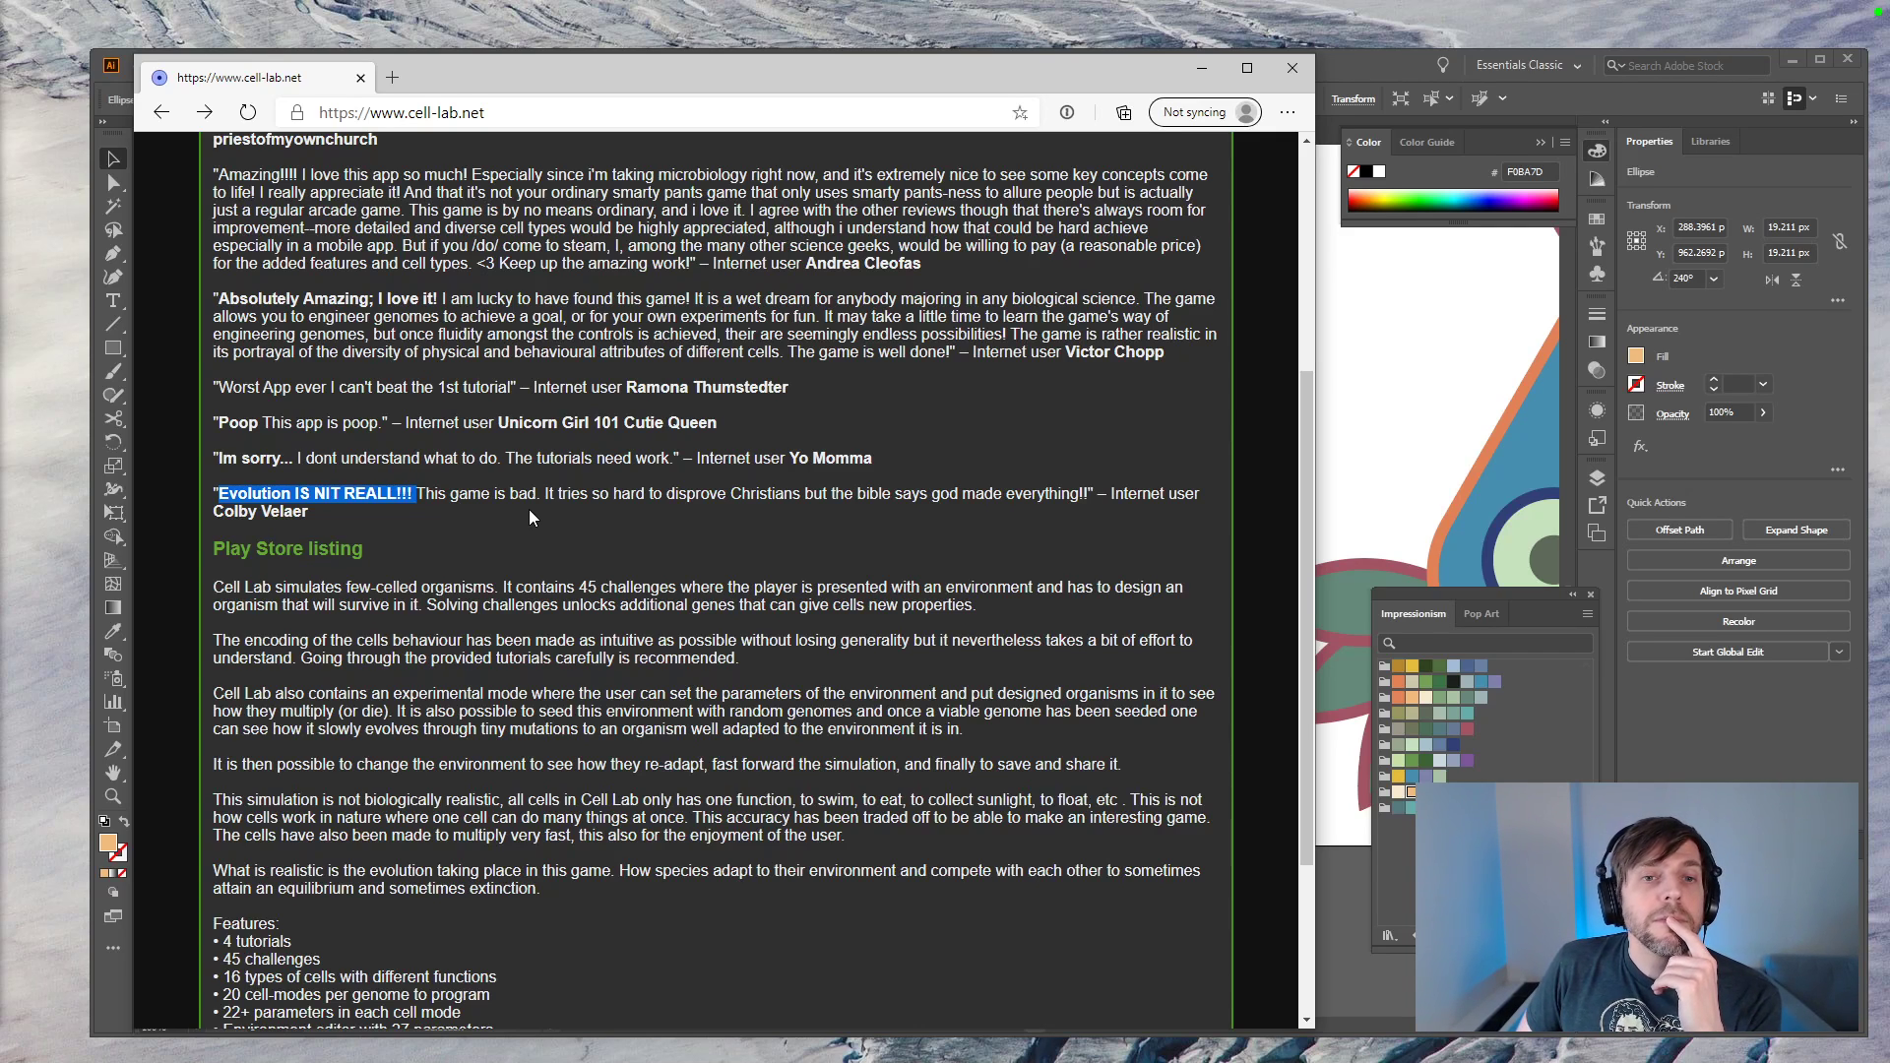
pyautogui.scroll(-3, 528, 510)
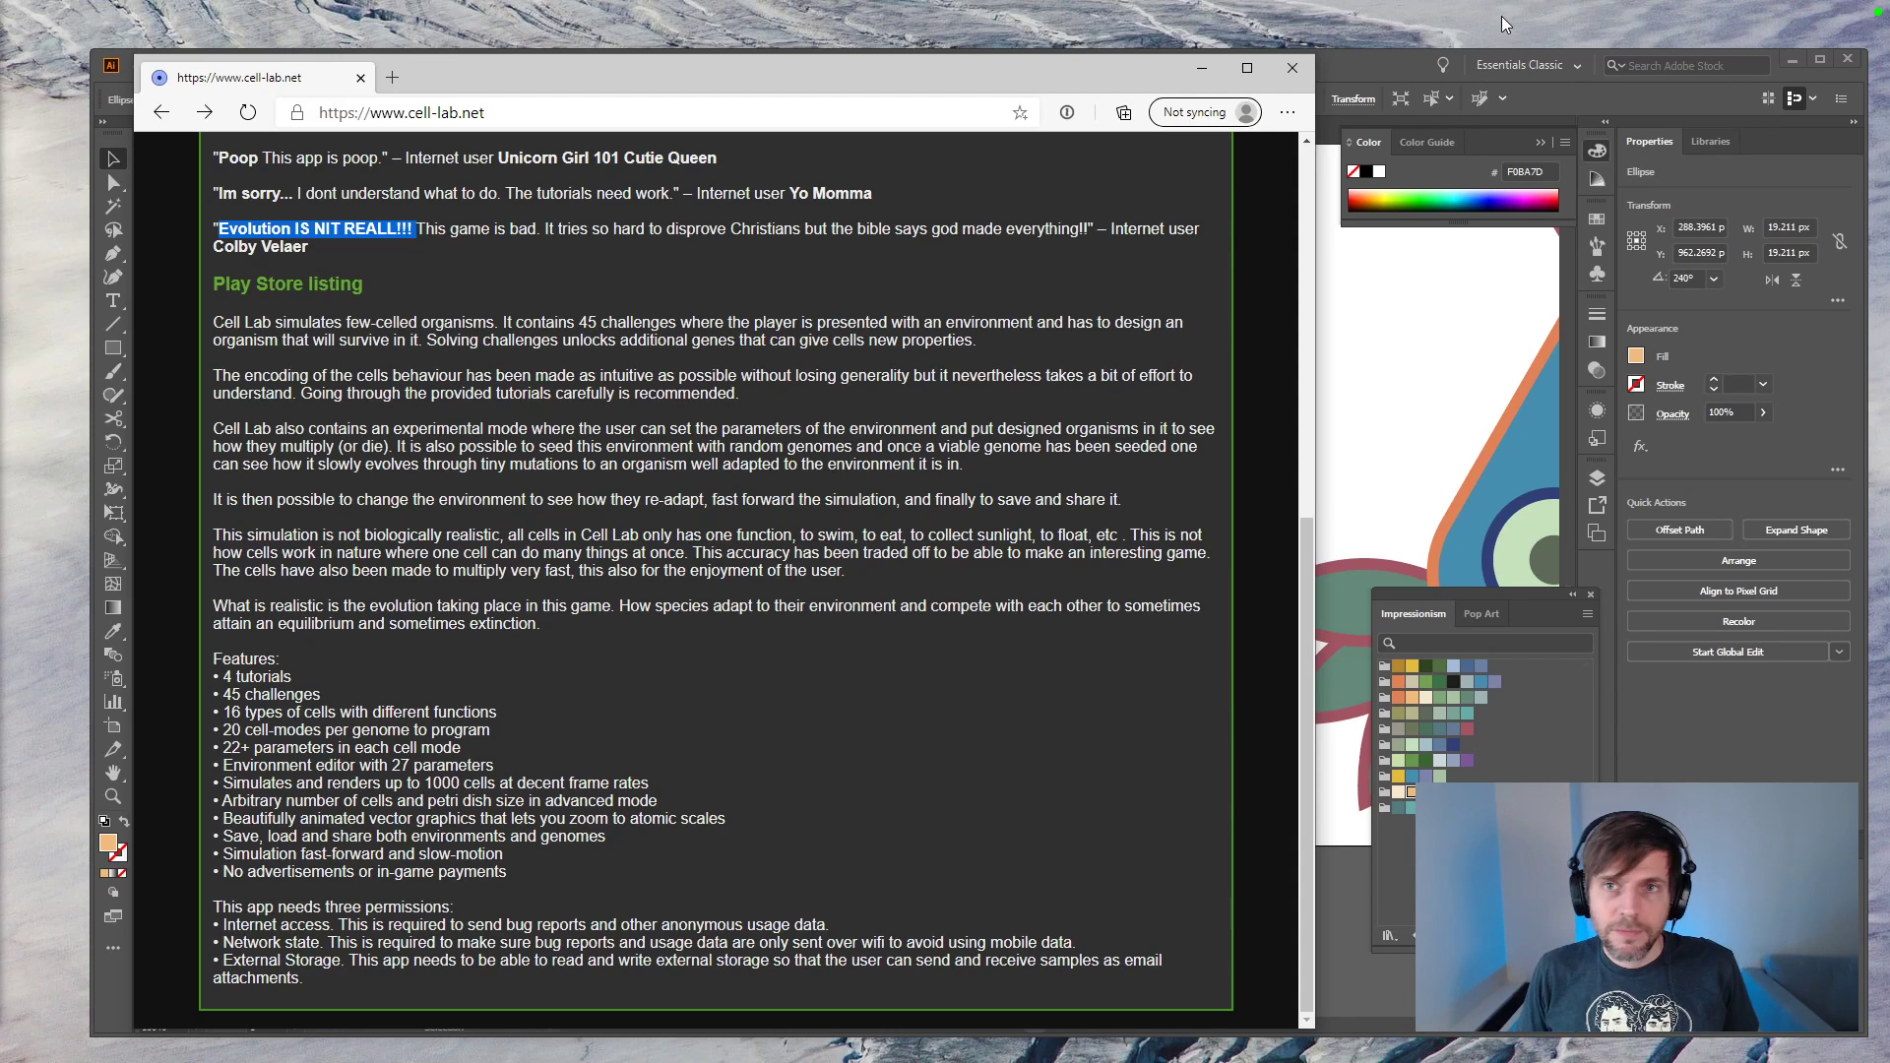
pyautogui.click(1292, 68)
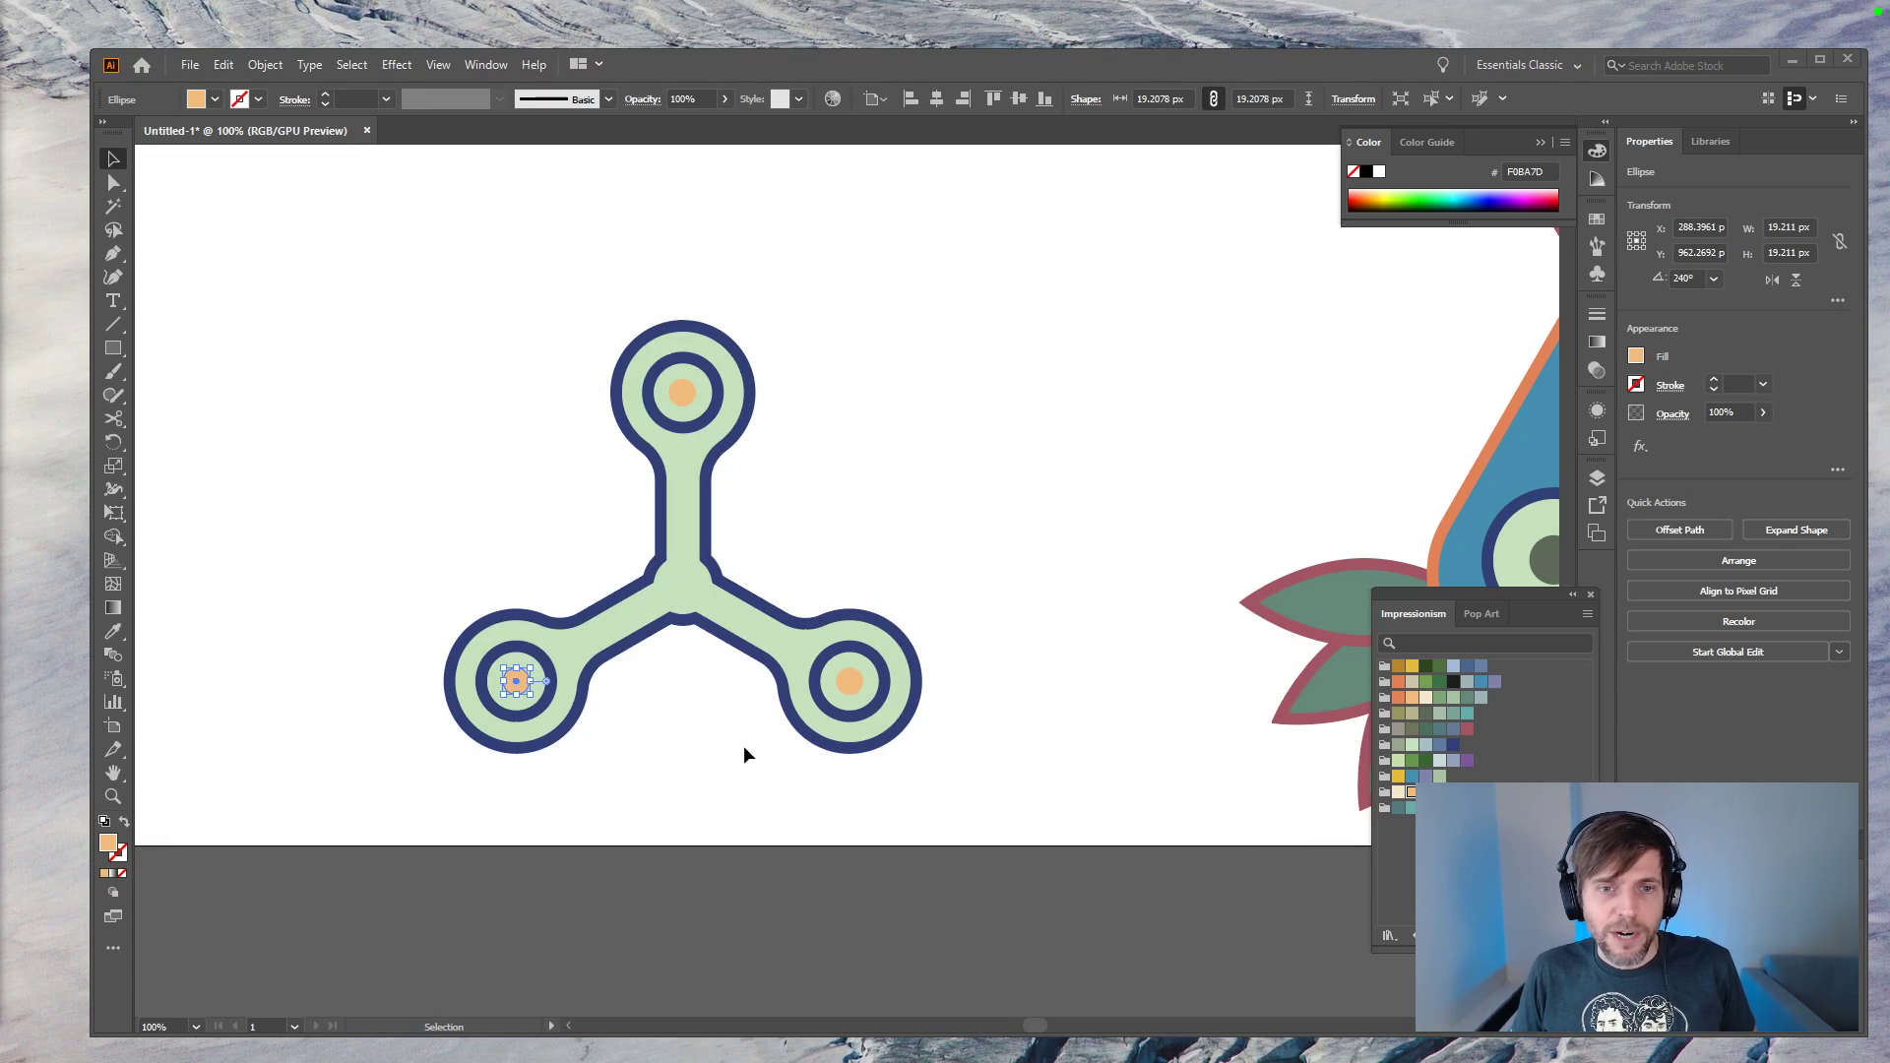
# Step: Recolor the three-armed body with a dark green 3A6531 stroke and a cream fill
pyautogui.click(728, 931)
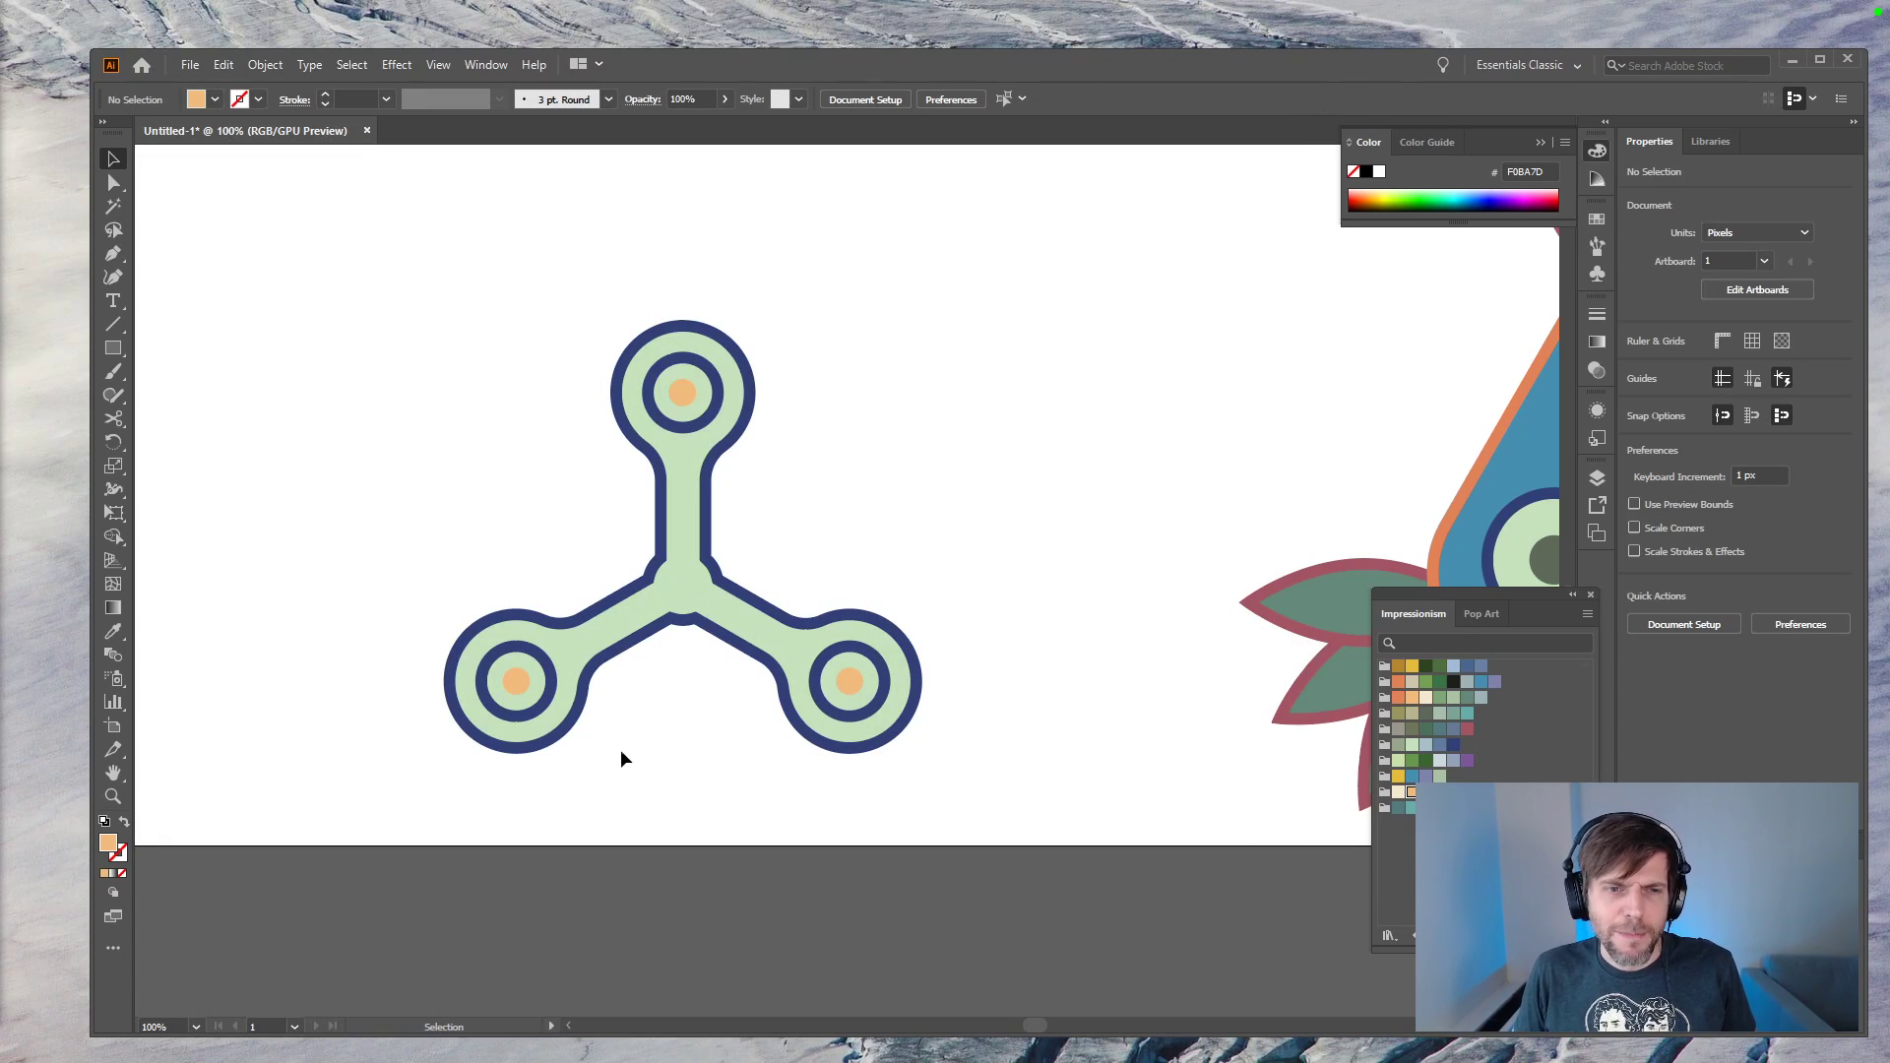
pyautogui.click(618, 654)
pyautogui.press('x')
pyautogui.click(1426, 761)
pyautogui.press('x')
pyautogui.click(1467, 730)
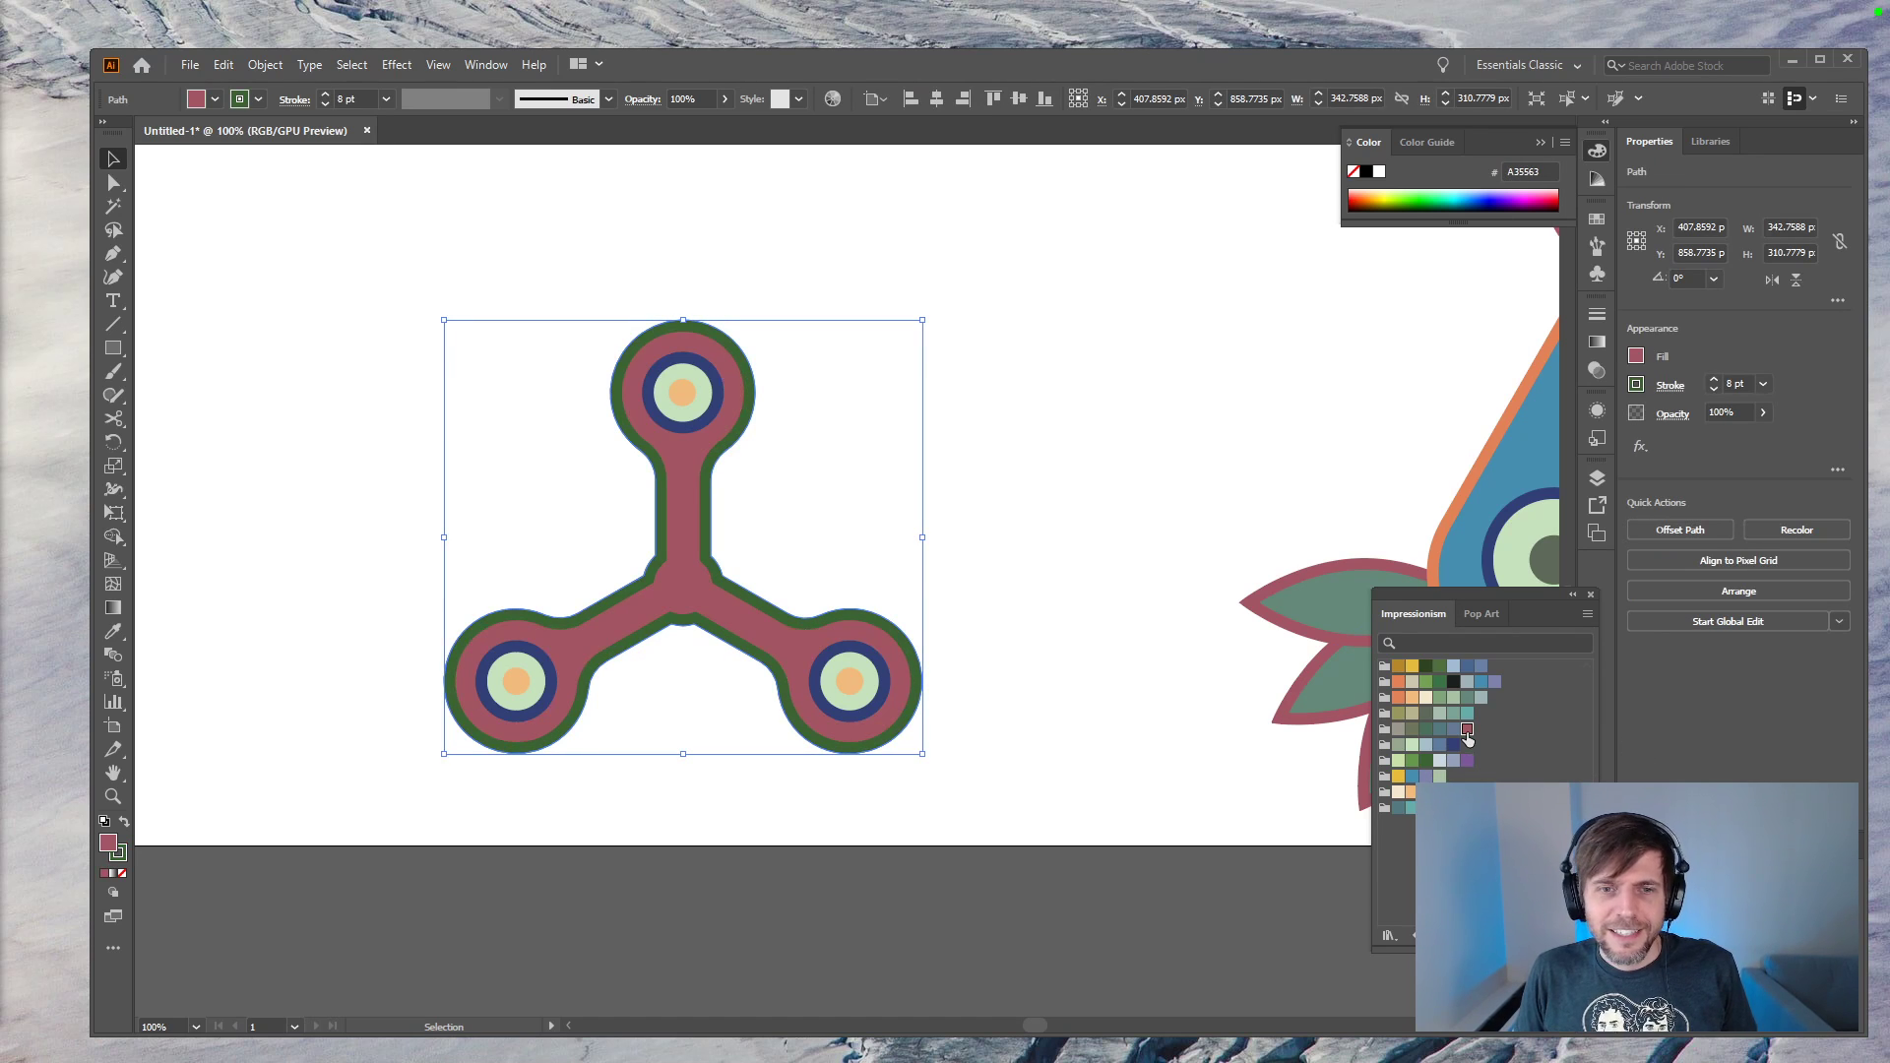
pyautogui.click(1440, 726)
pyautogui.click(1425, 697)
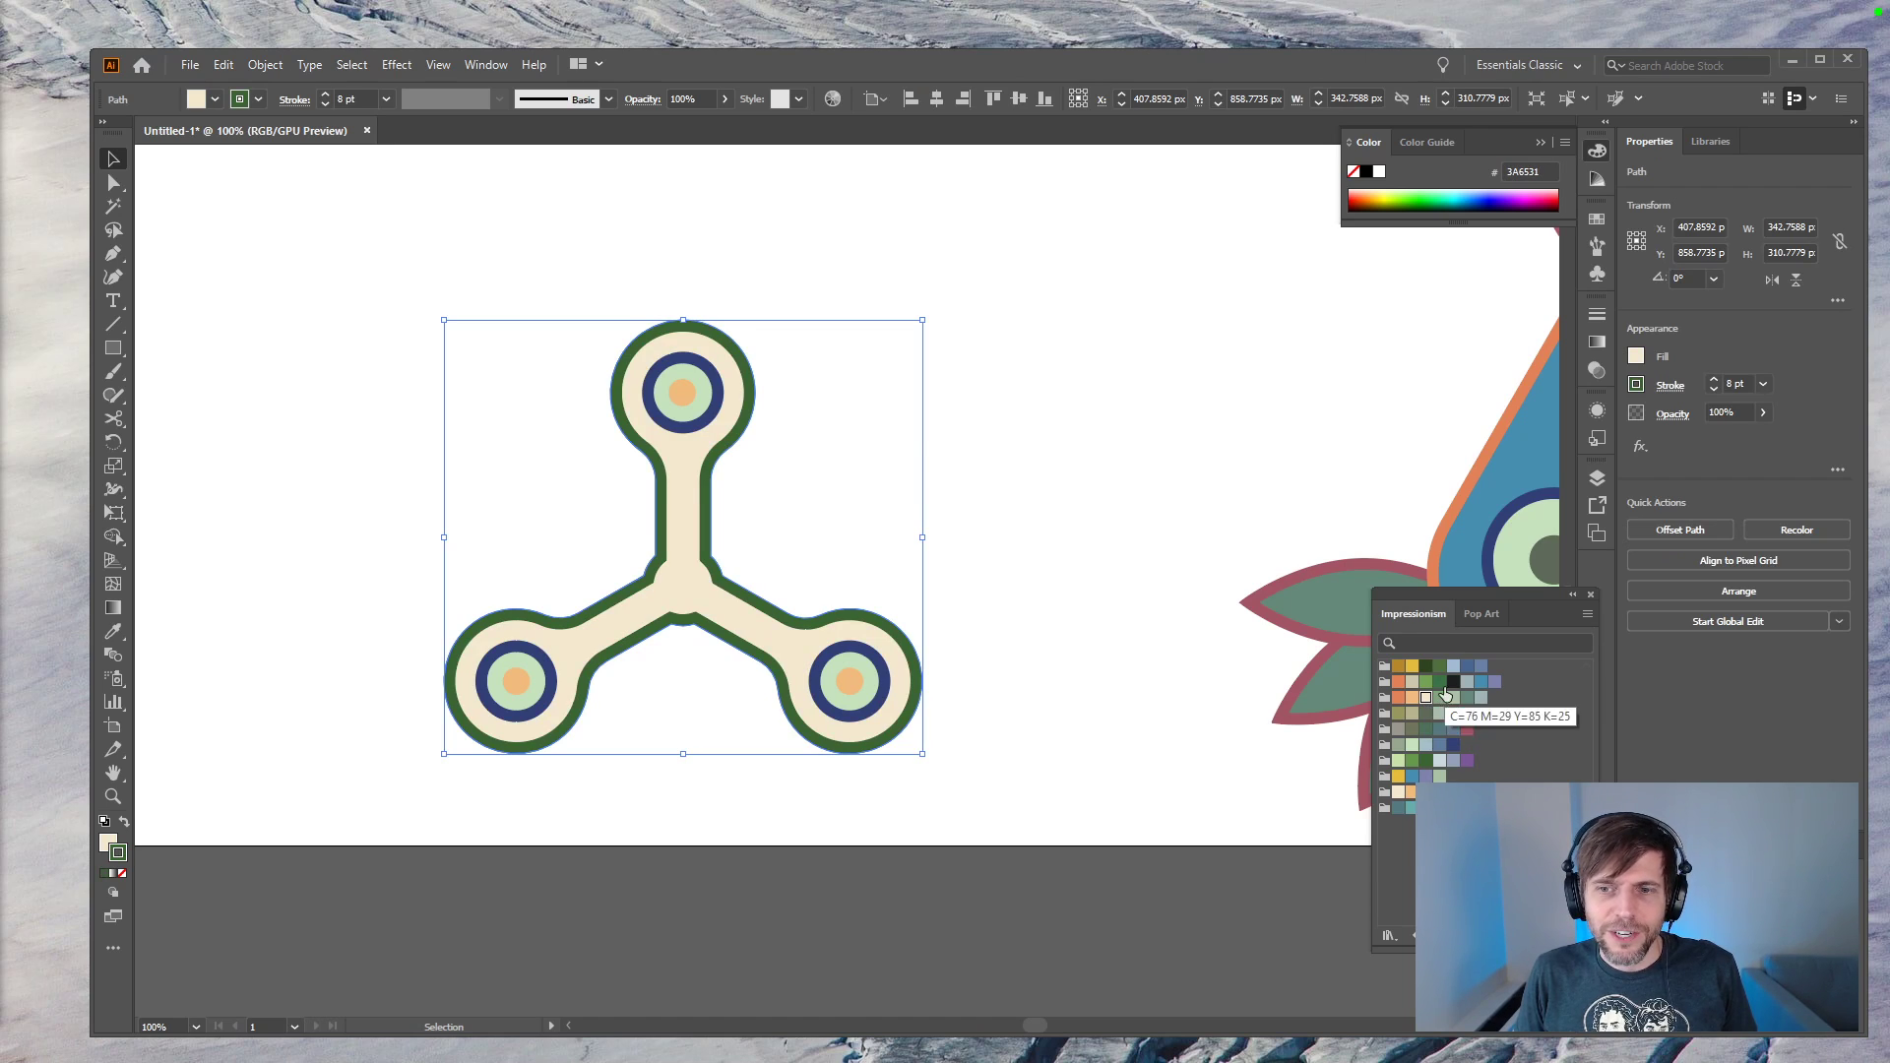
pyautogui.click(801, 907)
# Step: Change the stroke of all three ringed eye circles to the dusty red A35563
pyautogui.click(861, 690)
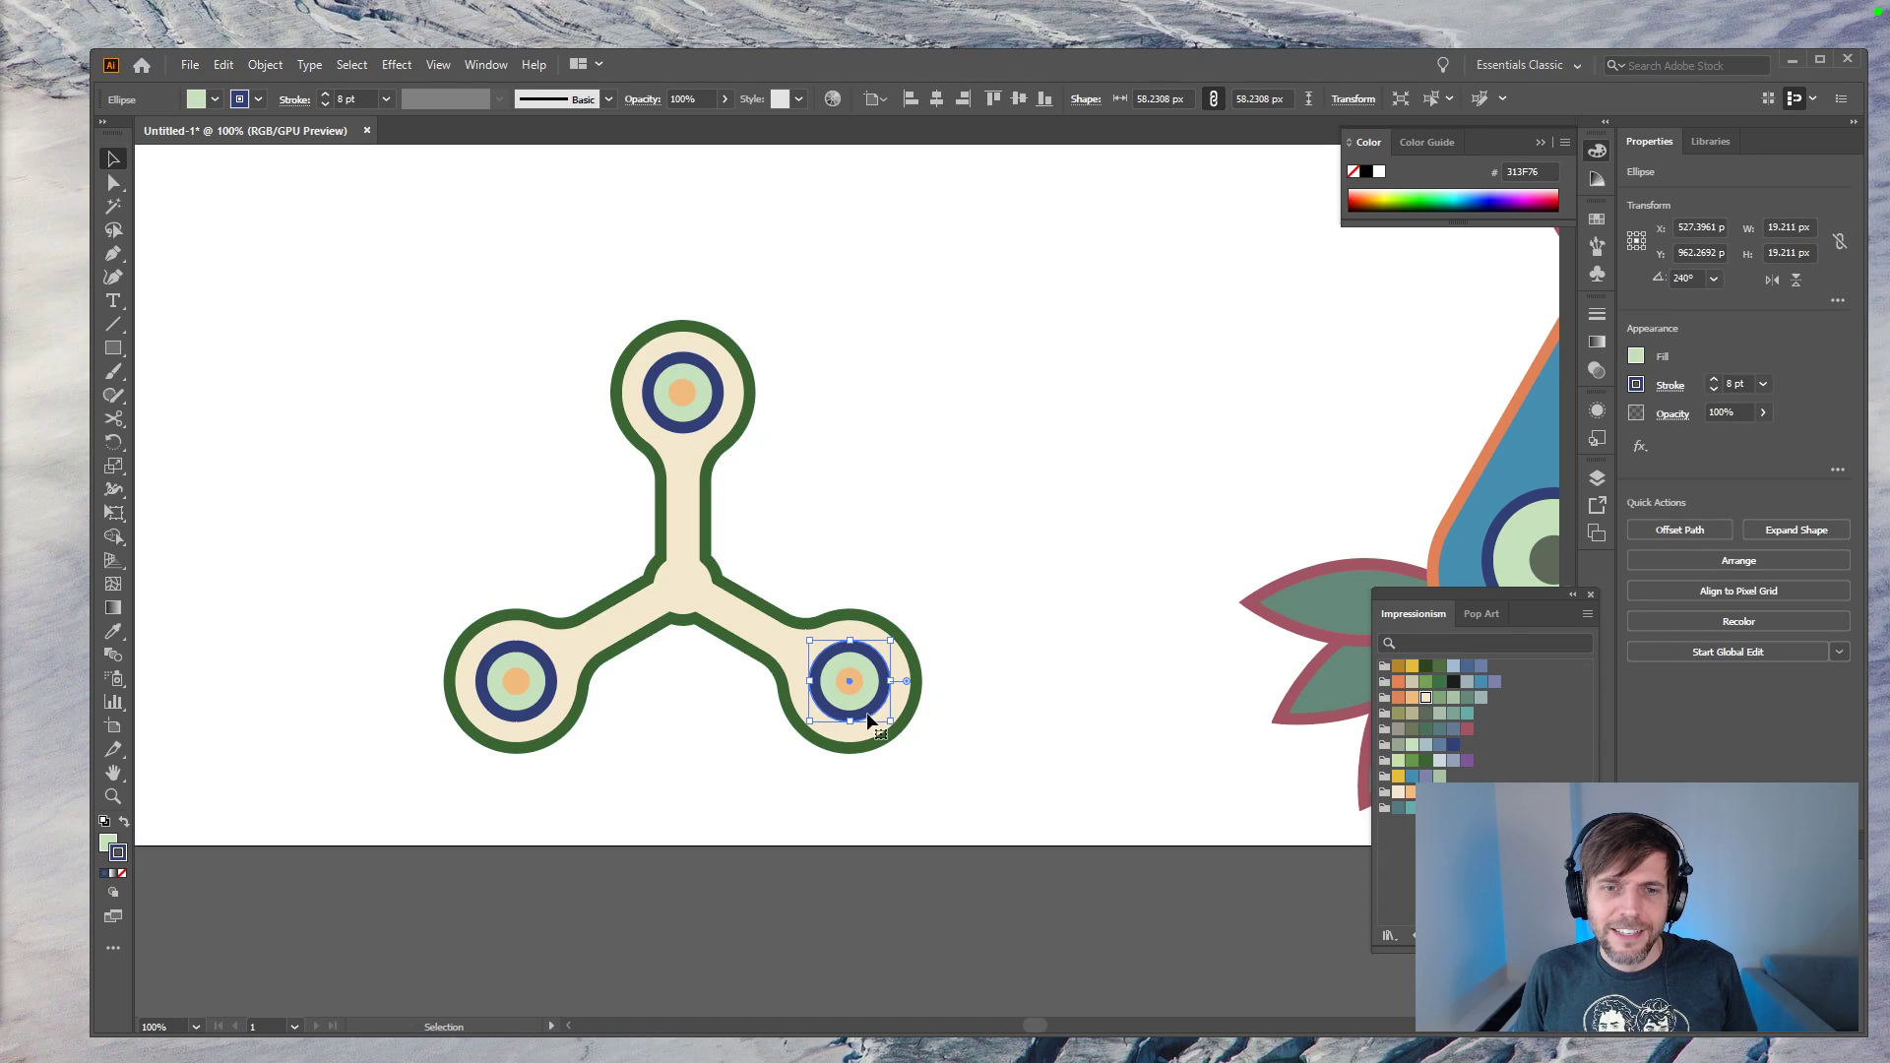
pyautogui.keyDown('shift'); pyautogui.click(695, 435); pyautogui.keyUp('shift')
pyautogui.keyDown('shift'); pyautogui.click(516, 659); pyautogui.keyUp('shift')
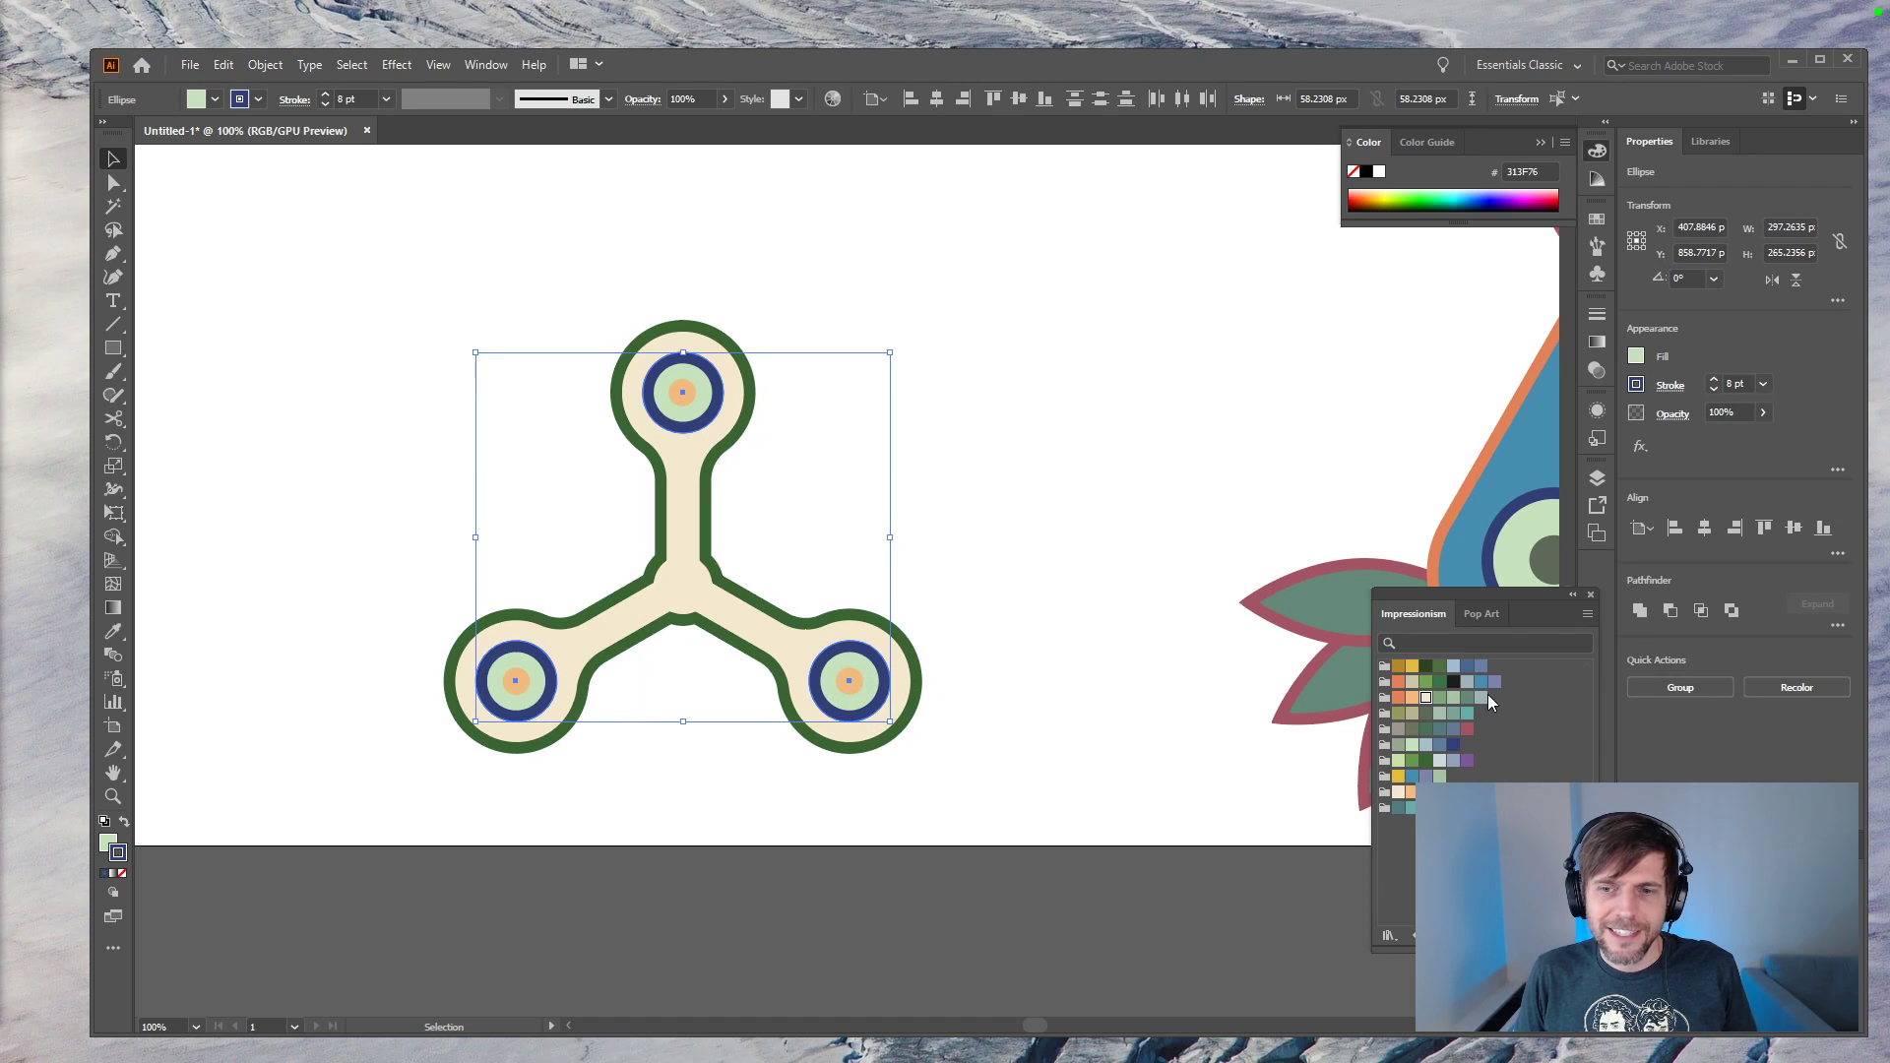
pyautogui.click(1467, 730)
pyautogui.click(1142, 875)
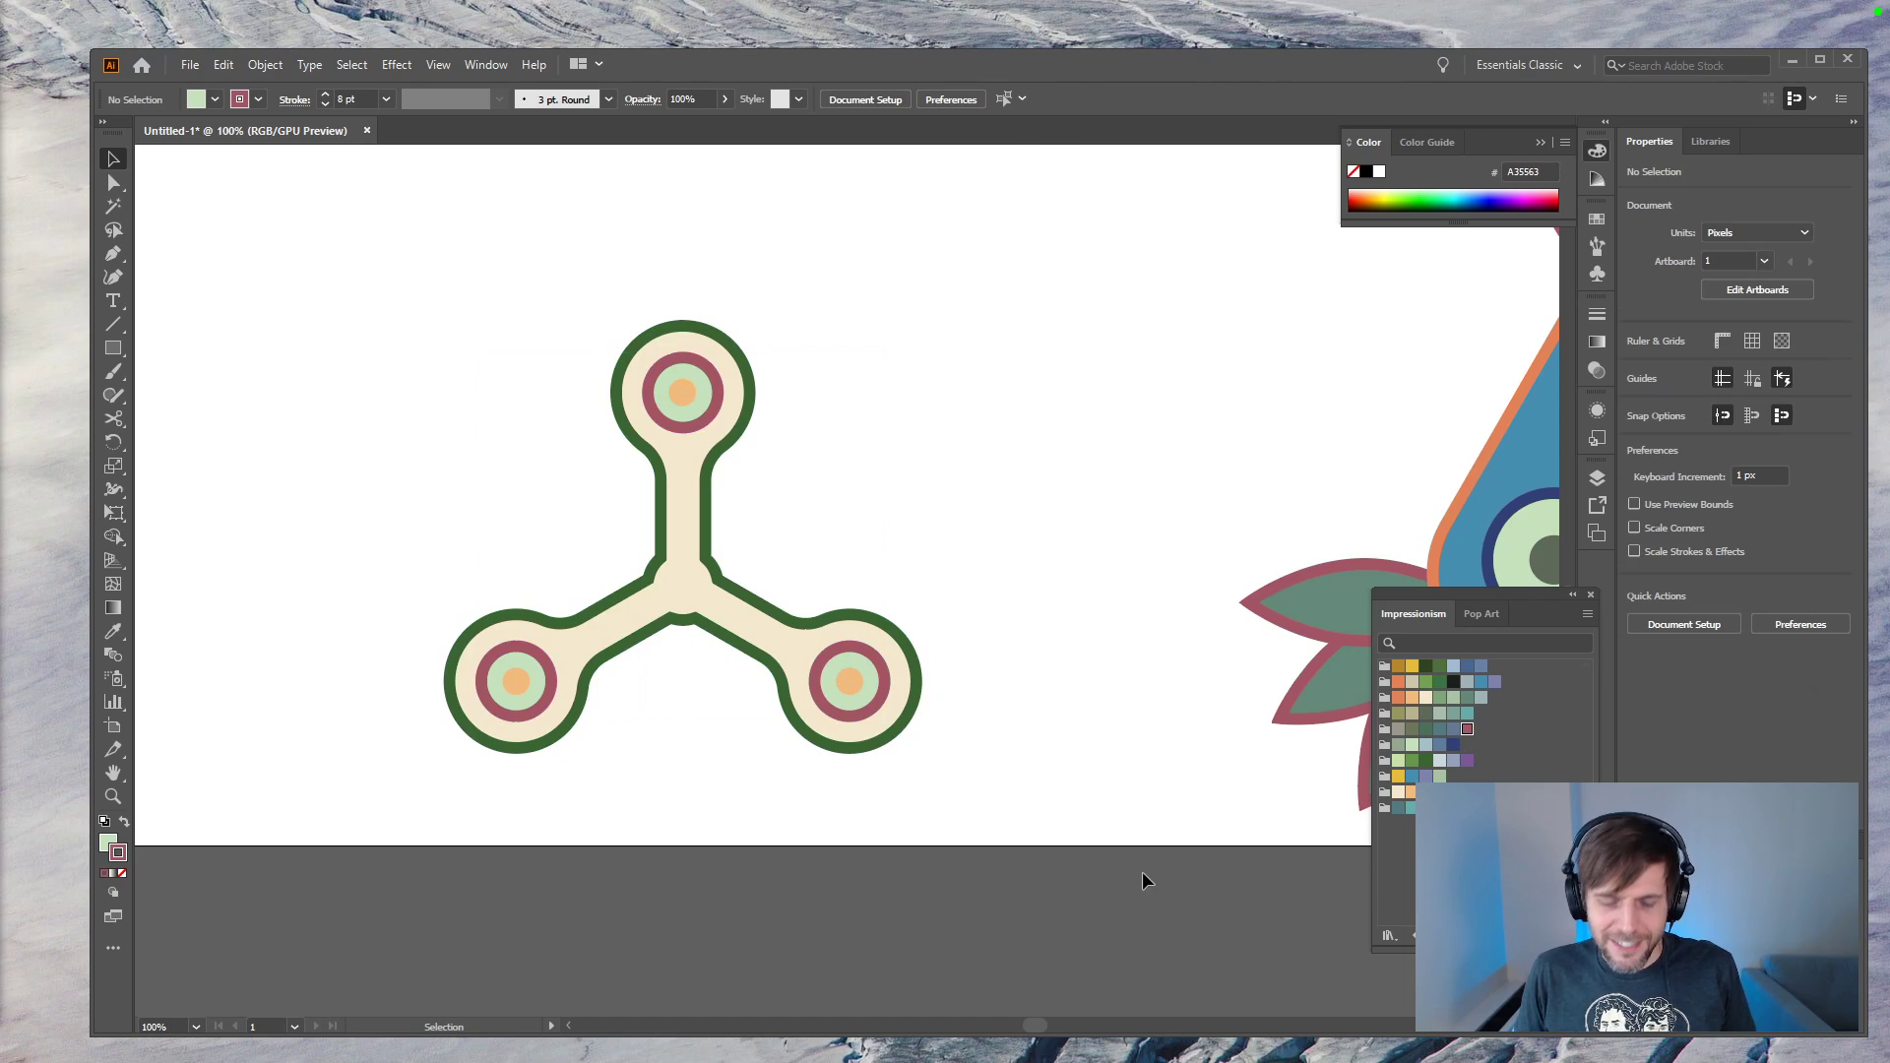
pyautogui.hotkey('ctrl', '0')
pyautogui.hotkey('ctrl', '1')
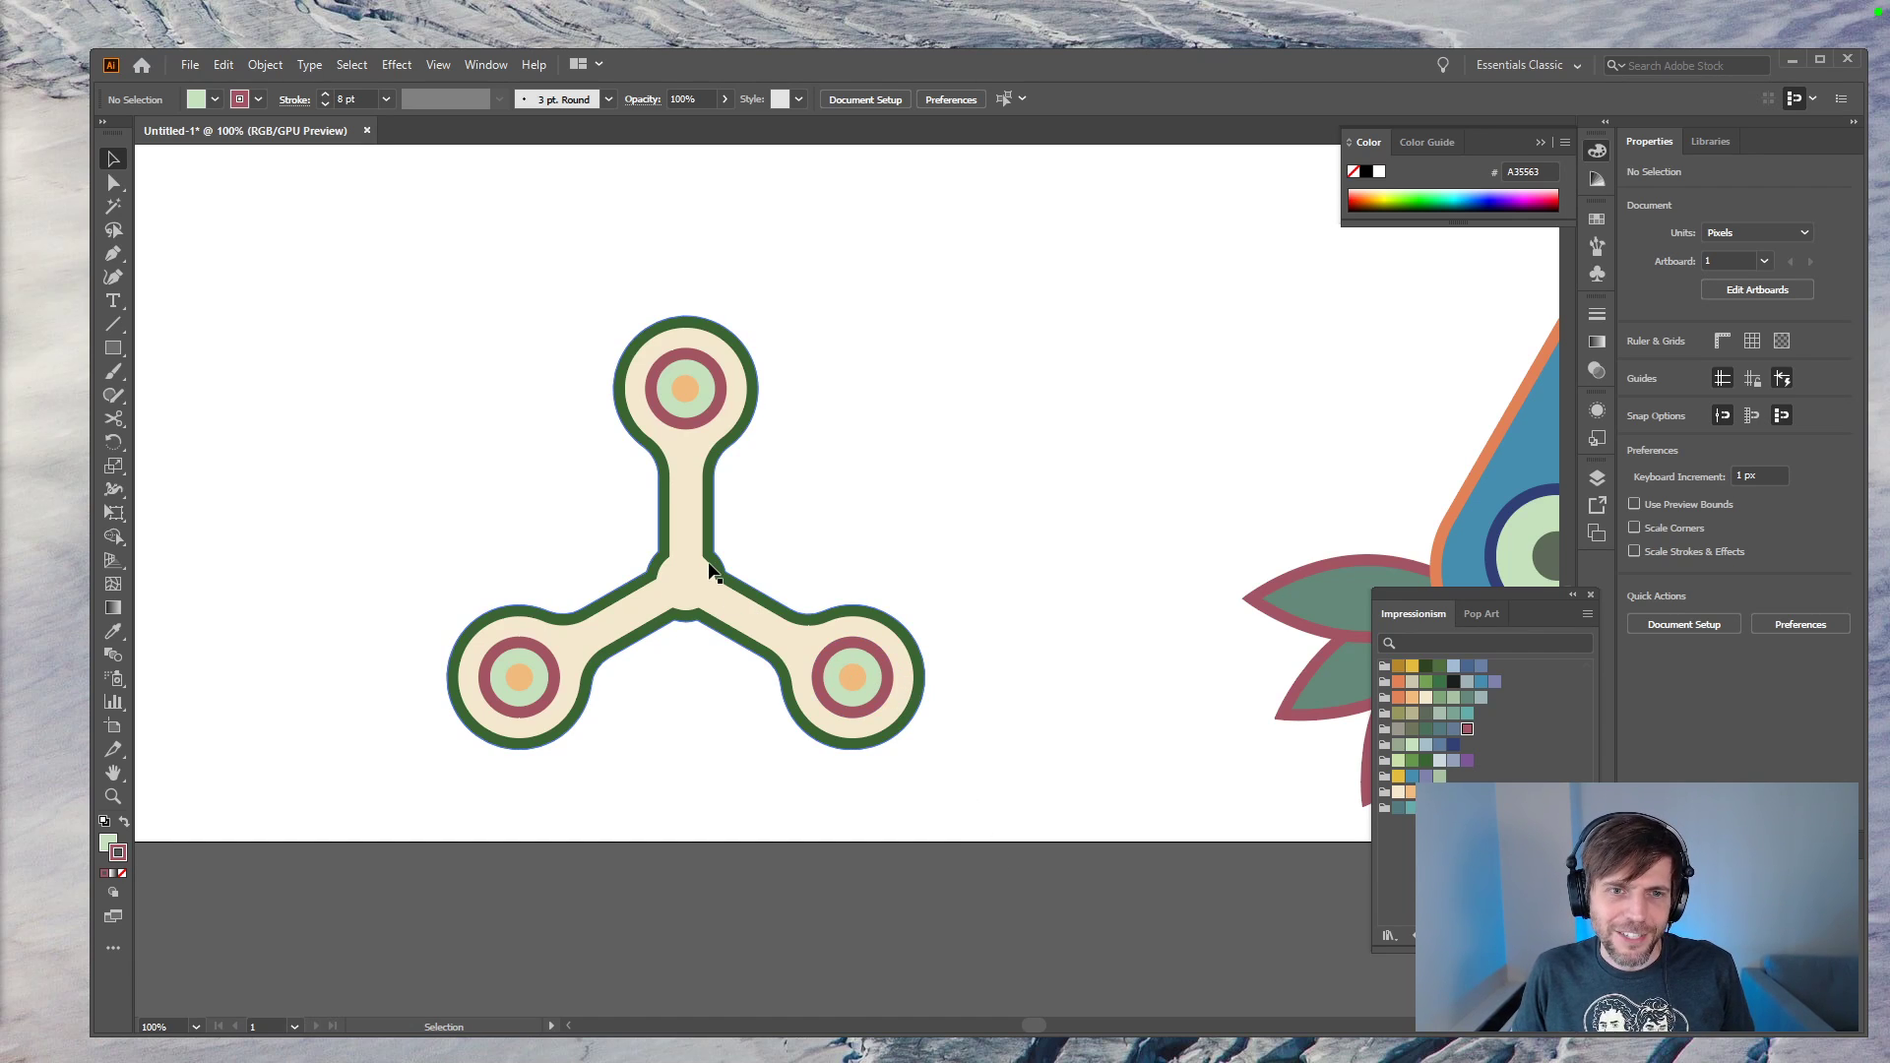
pyautogui.press('m')
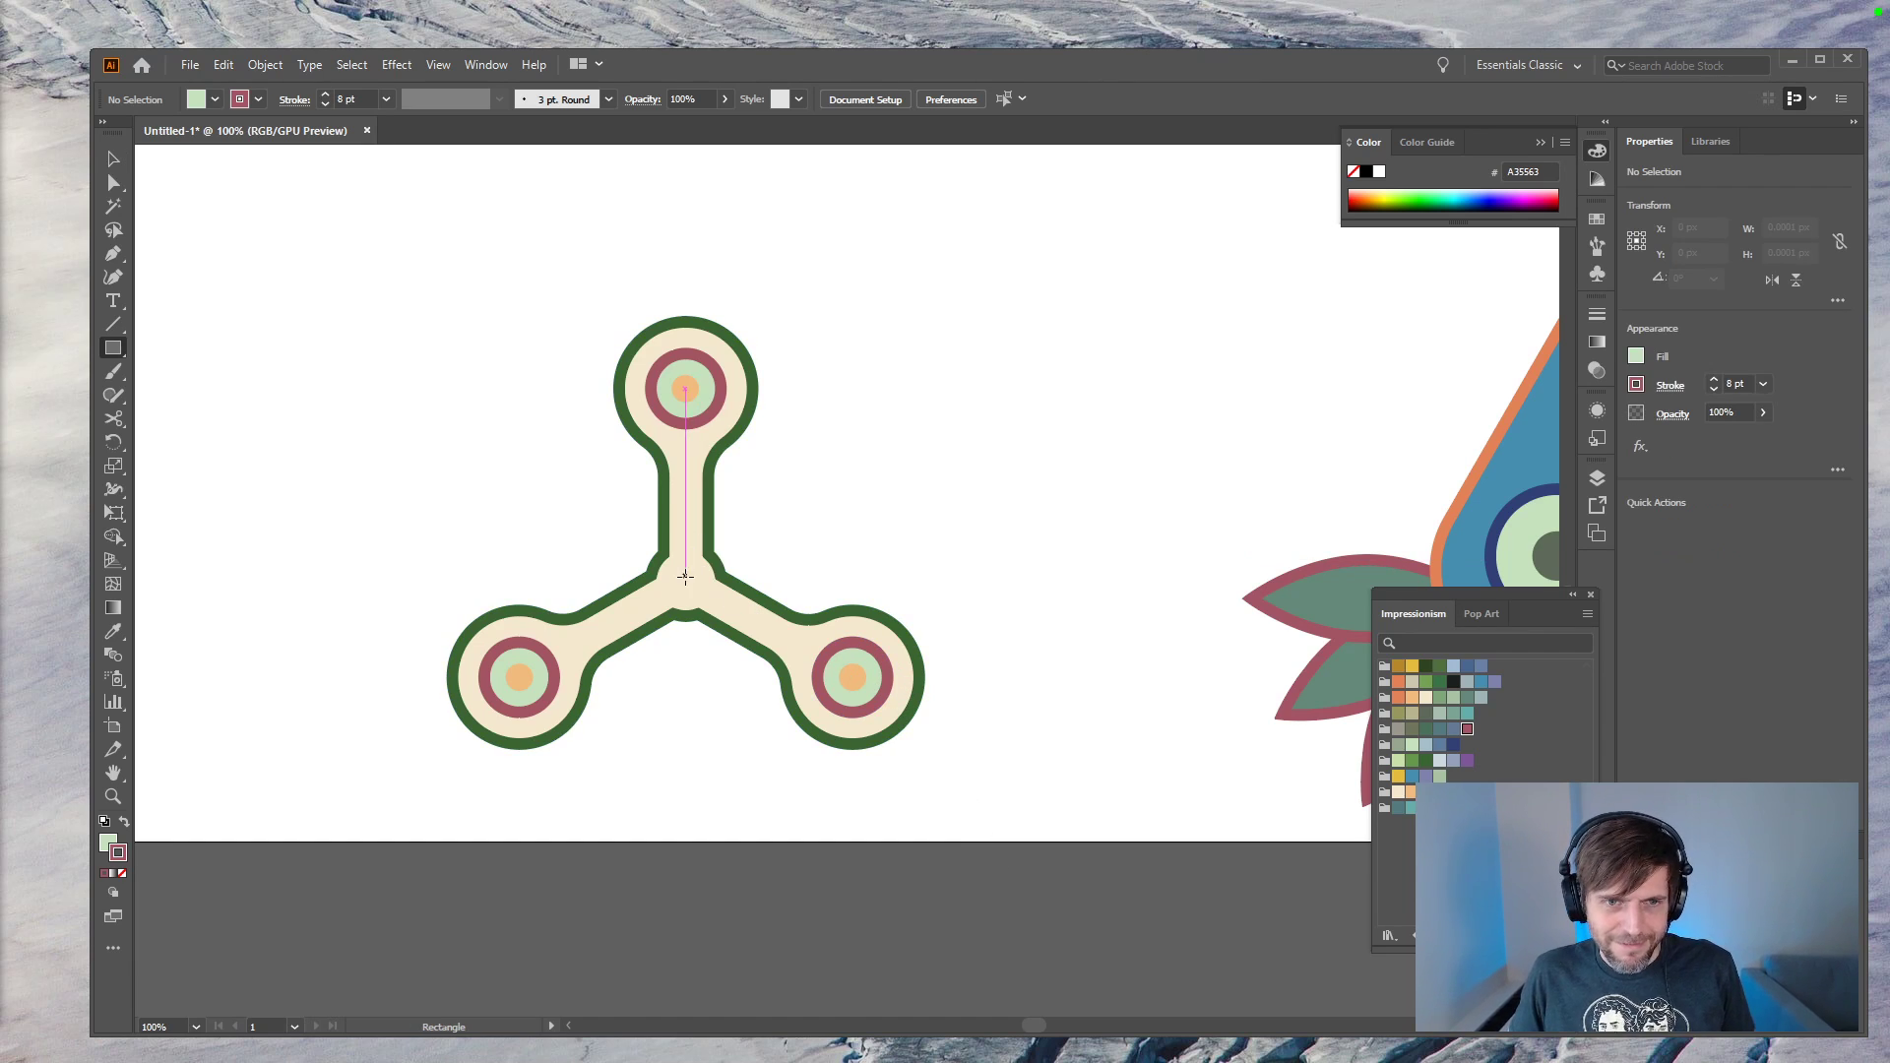
pyautogui.moveTo(686, 581); pyautogui.dragTo(746, 518)
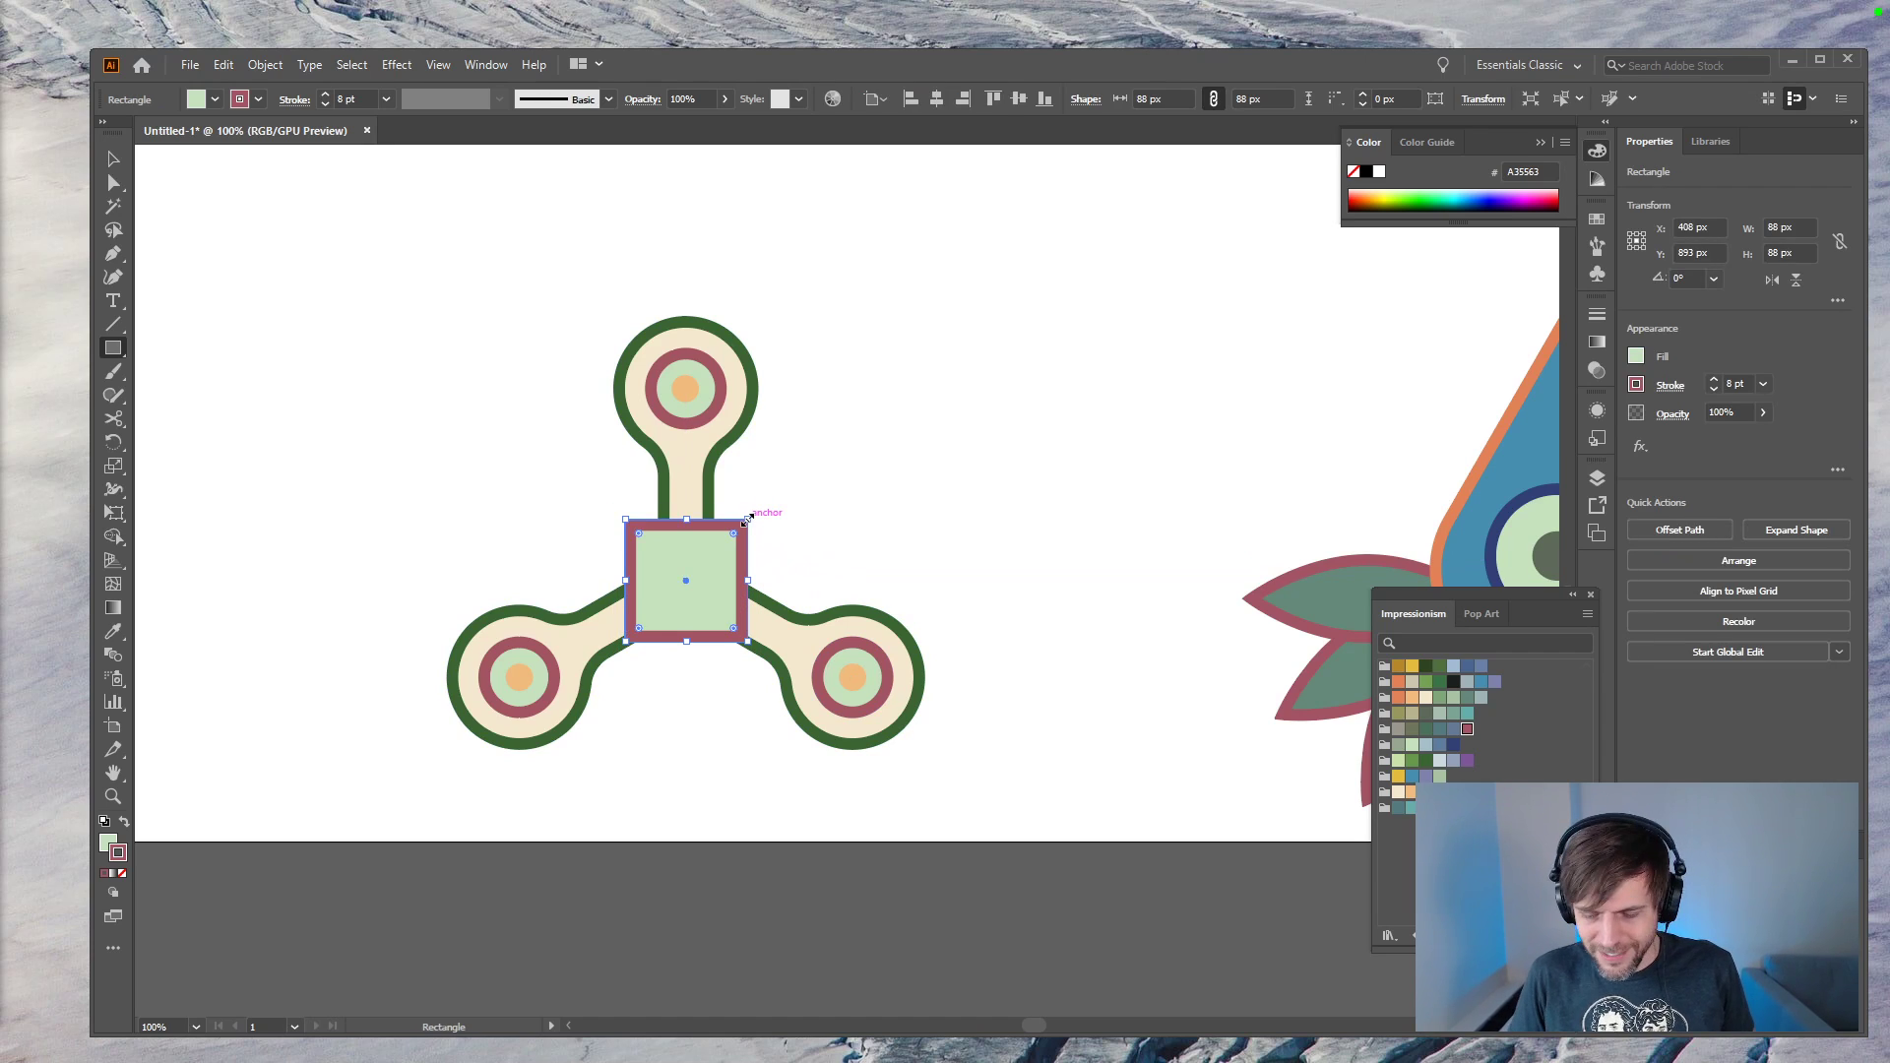
pyautogui.hotkey('ctrl', 'z')
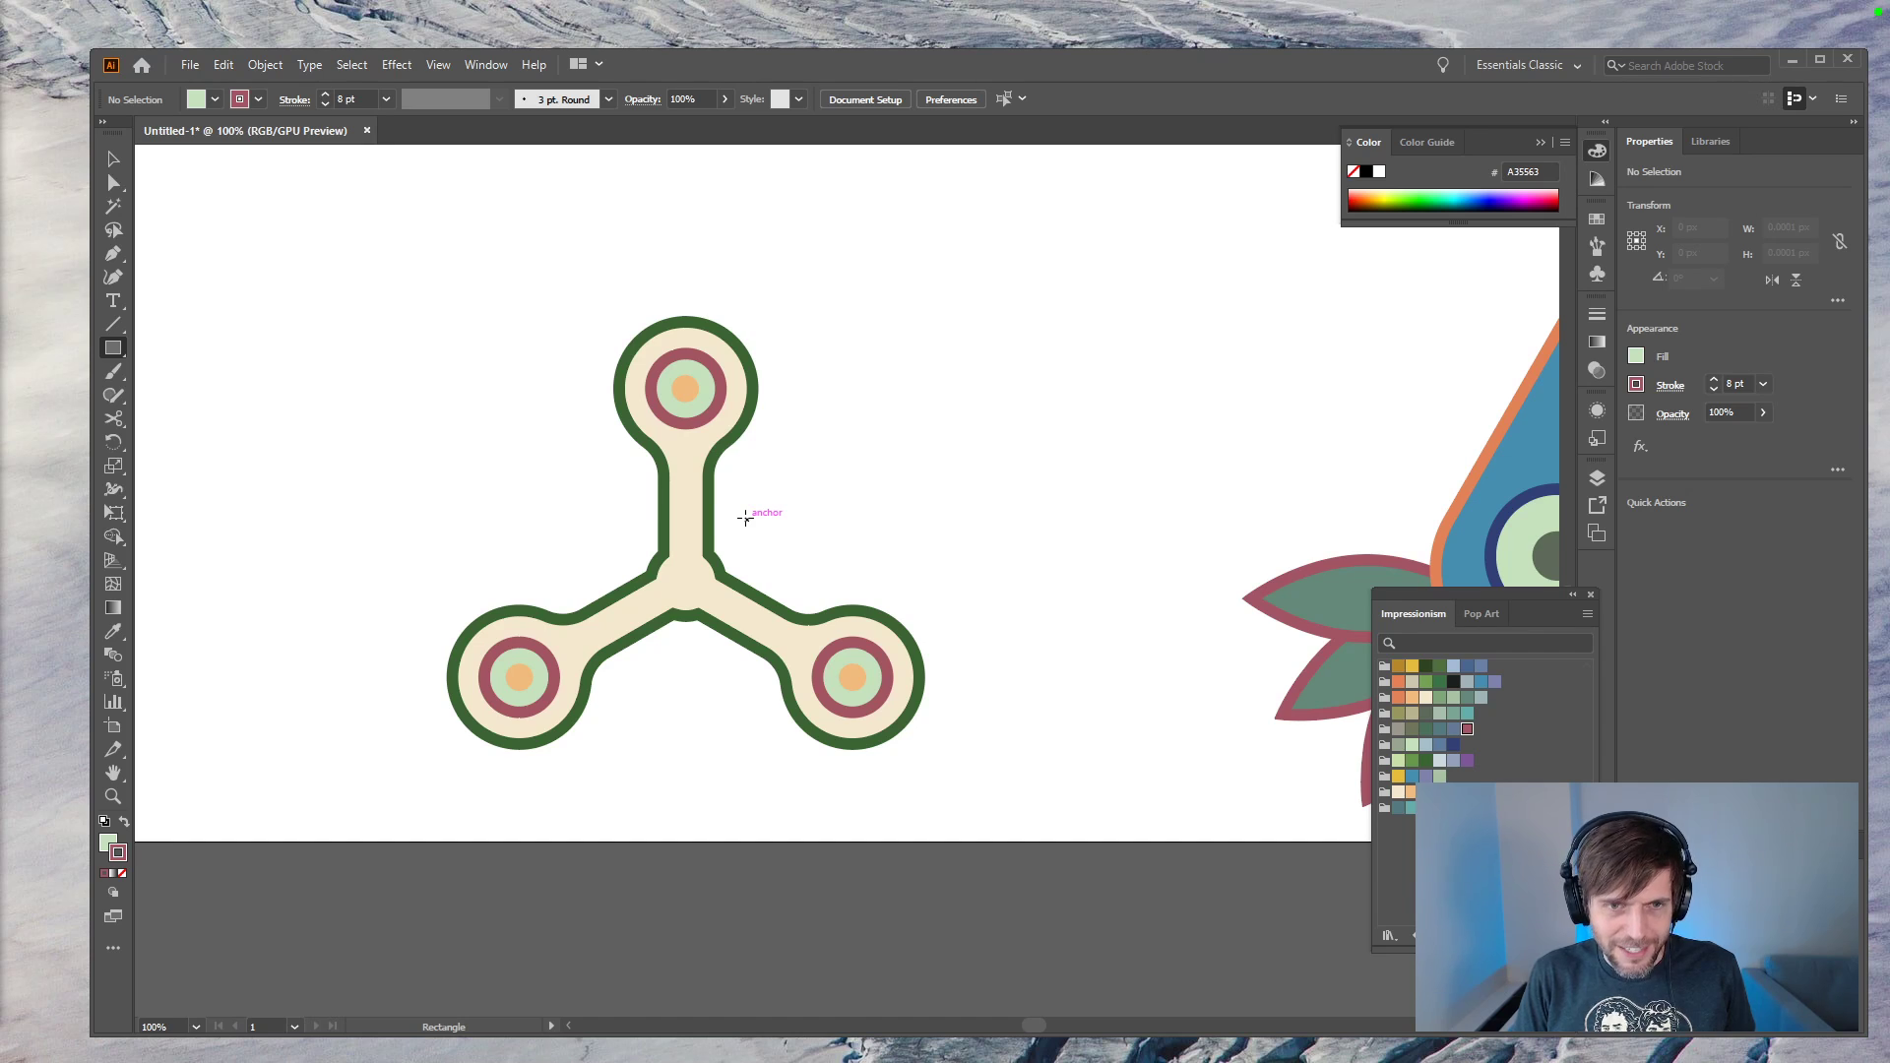
# Step: Draw a circle about 116 px wide centered on the arms' junction and match its fill and stroke to the body
pyautogui.press('l')
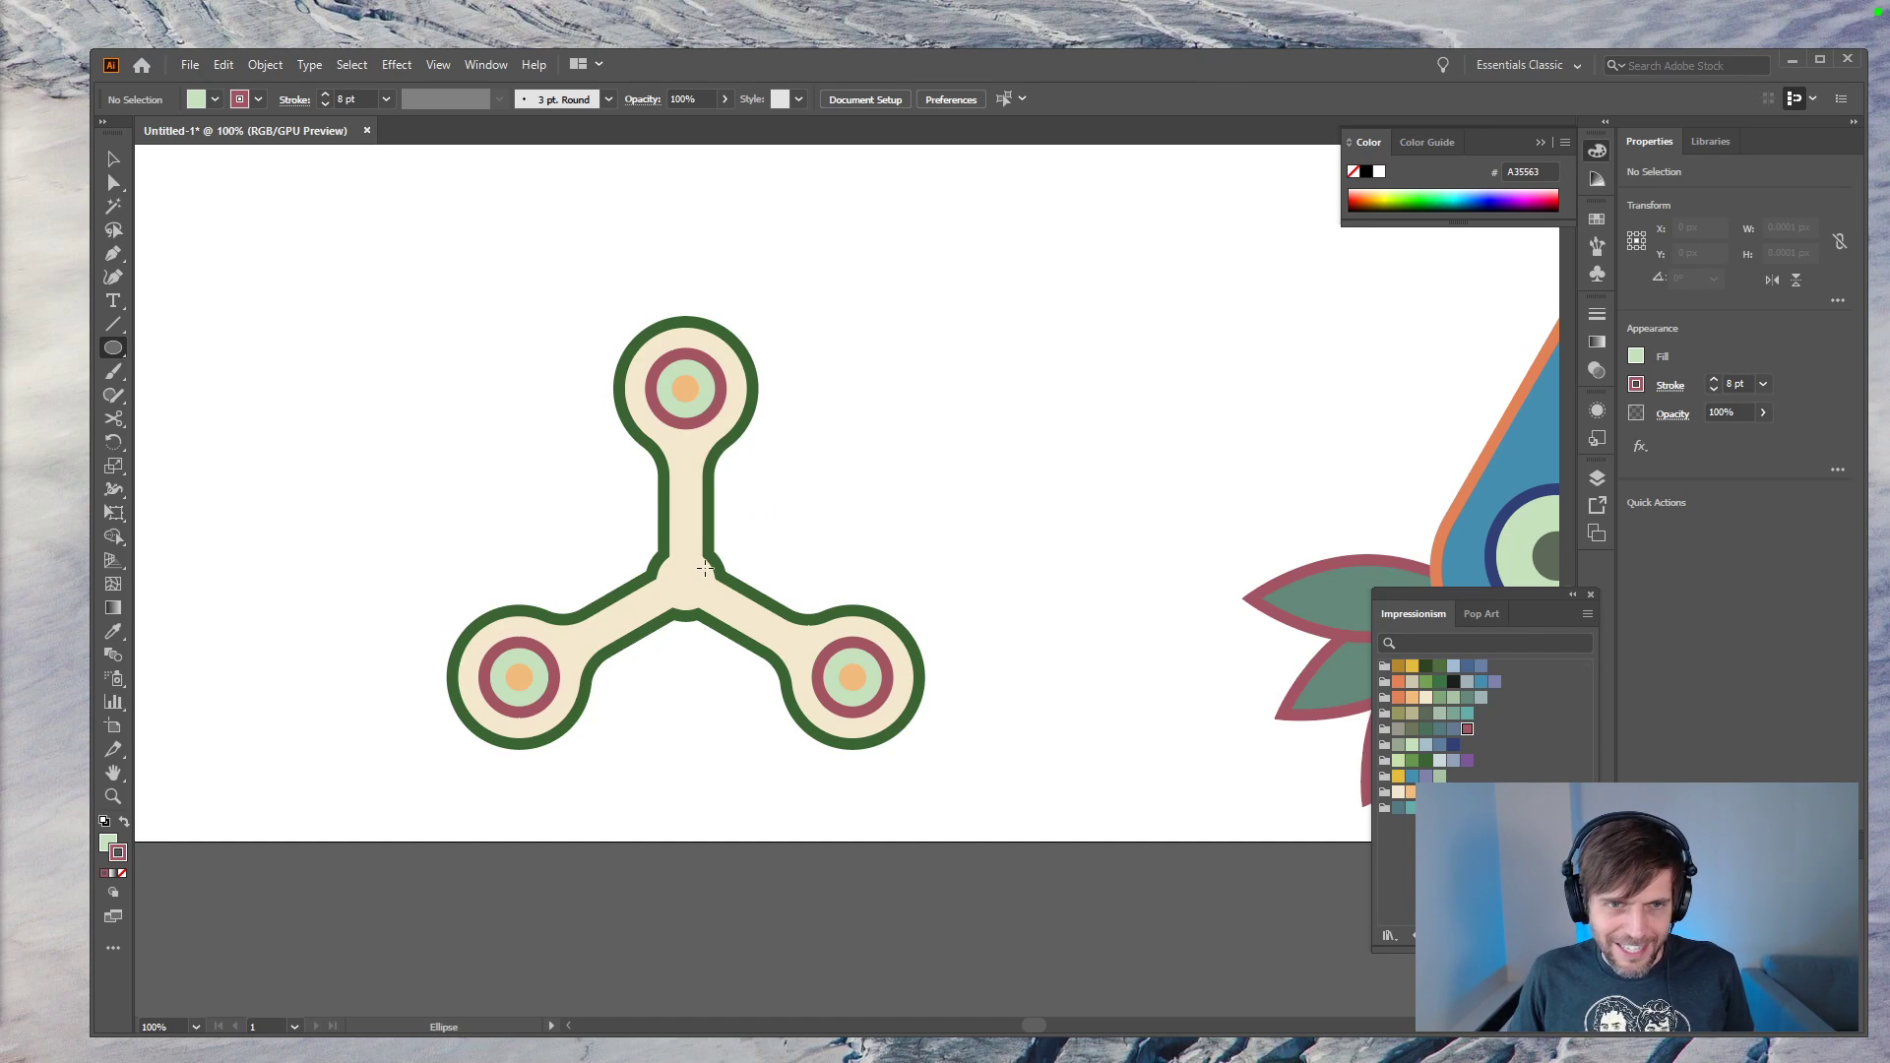
pyautogui.moveTo(686, 581); pyautogui.dragTo(767, 501)
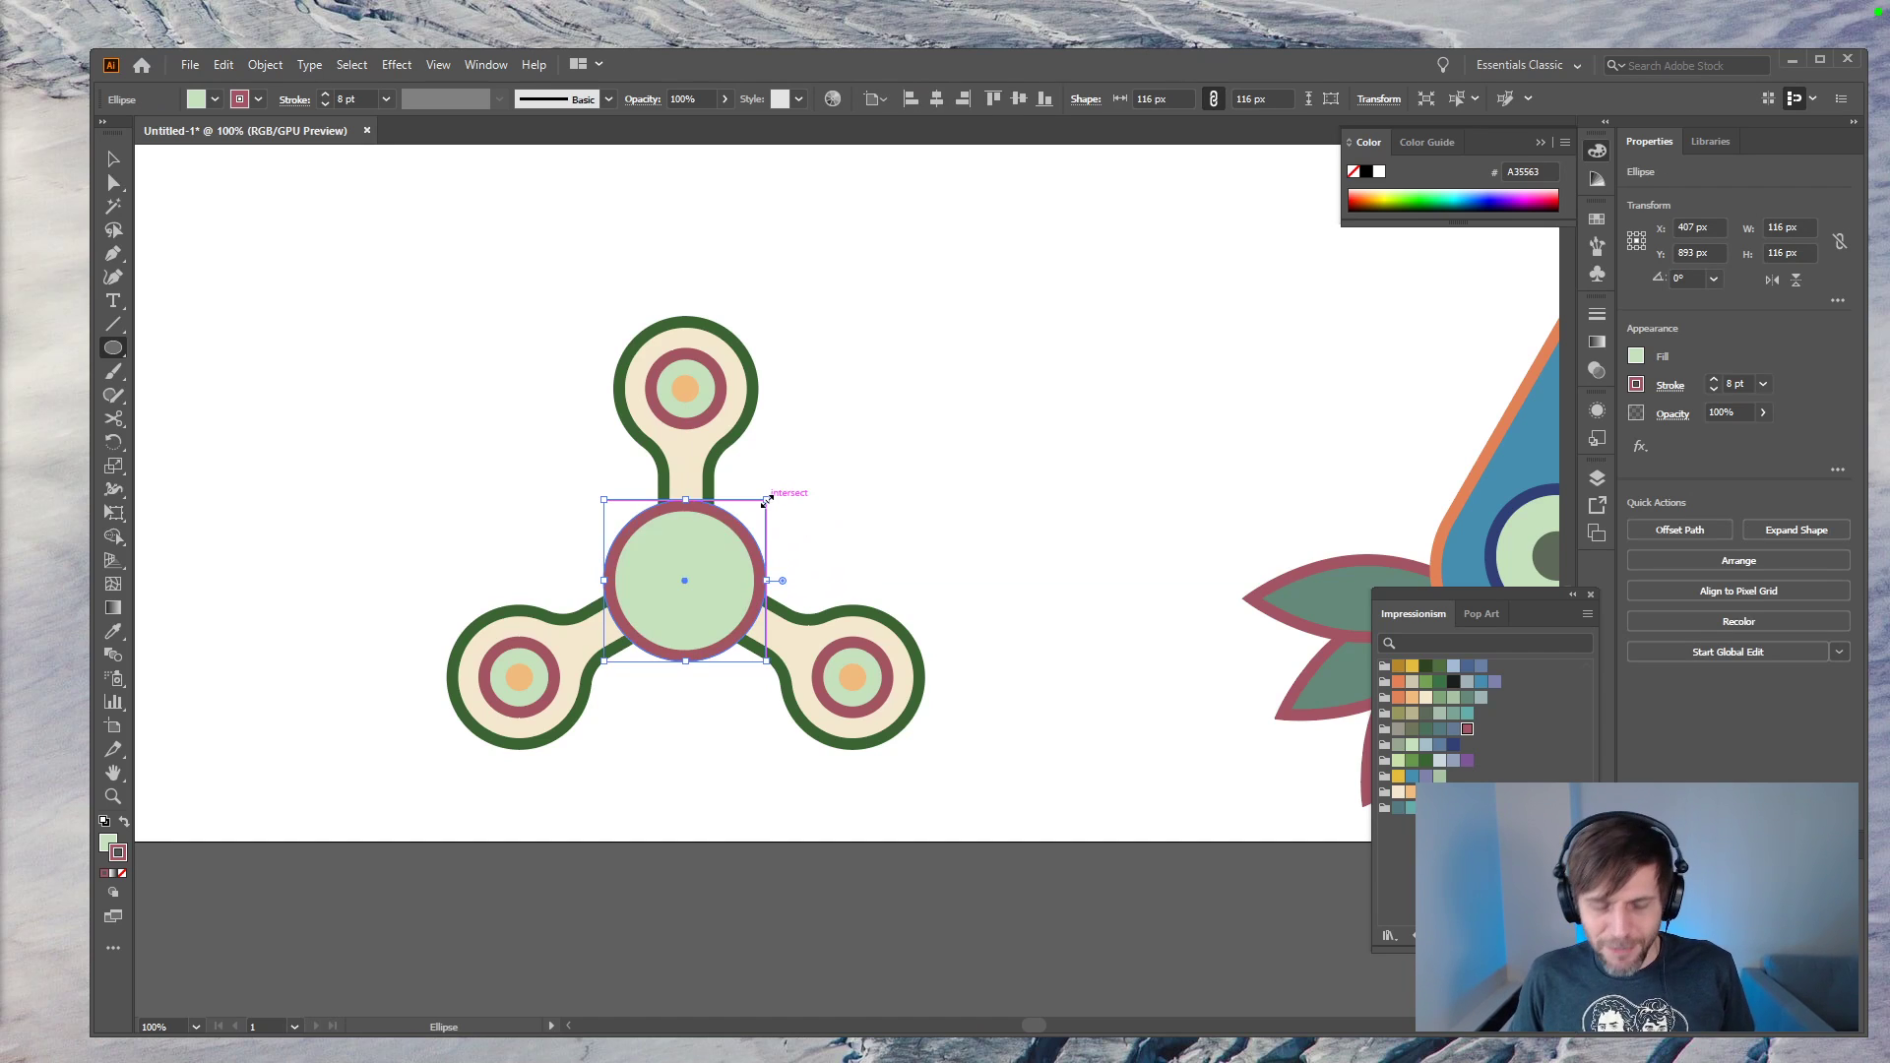
pyautogui.press('i')
pyautogui.click(740, 433)
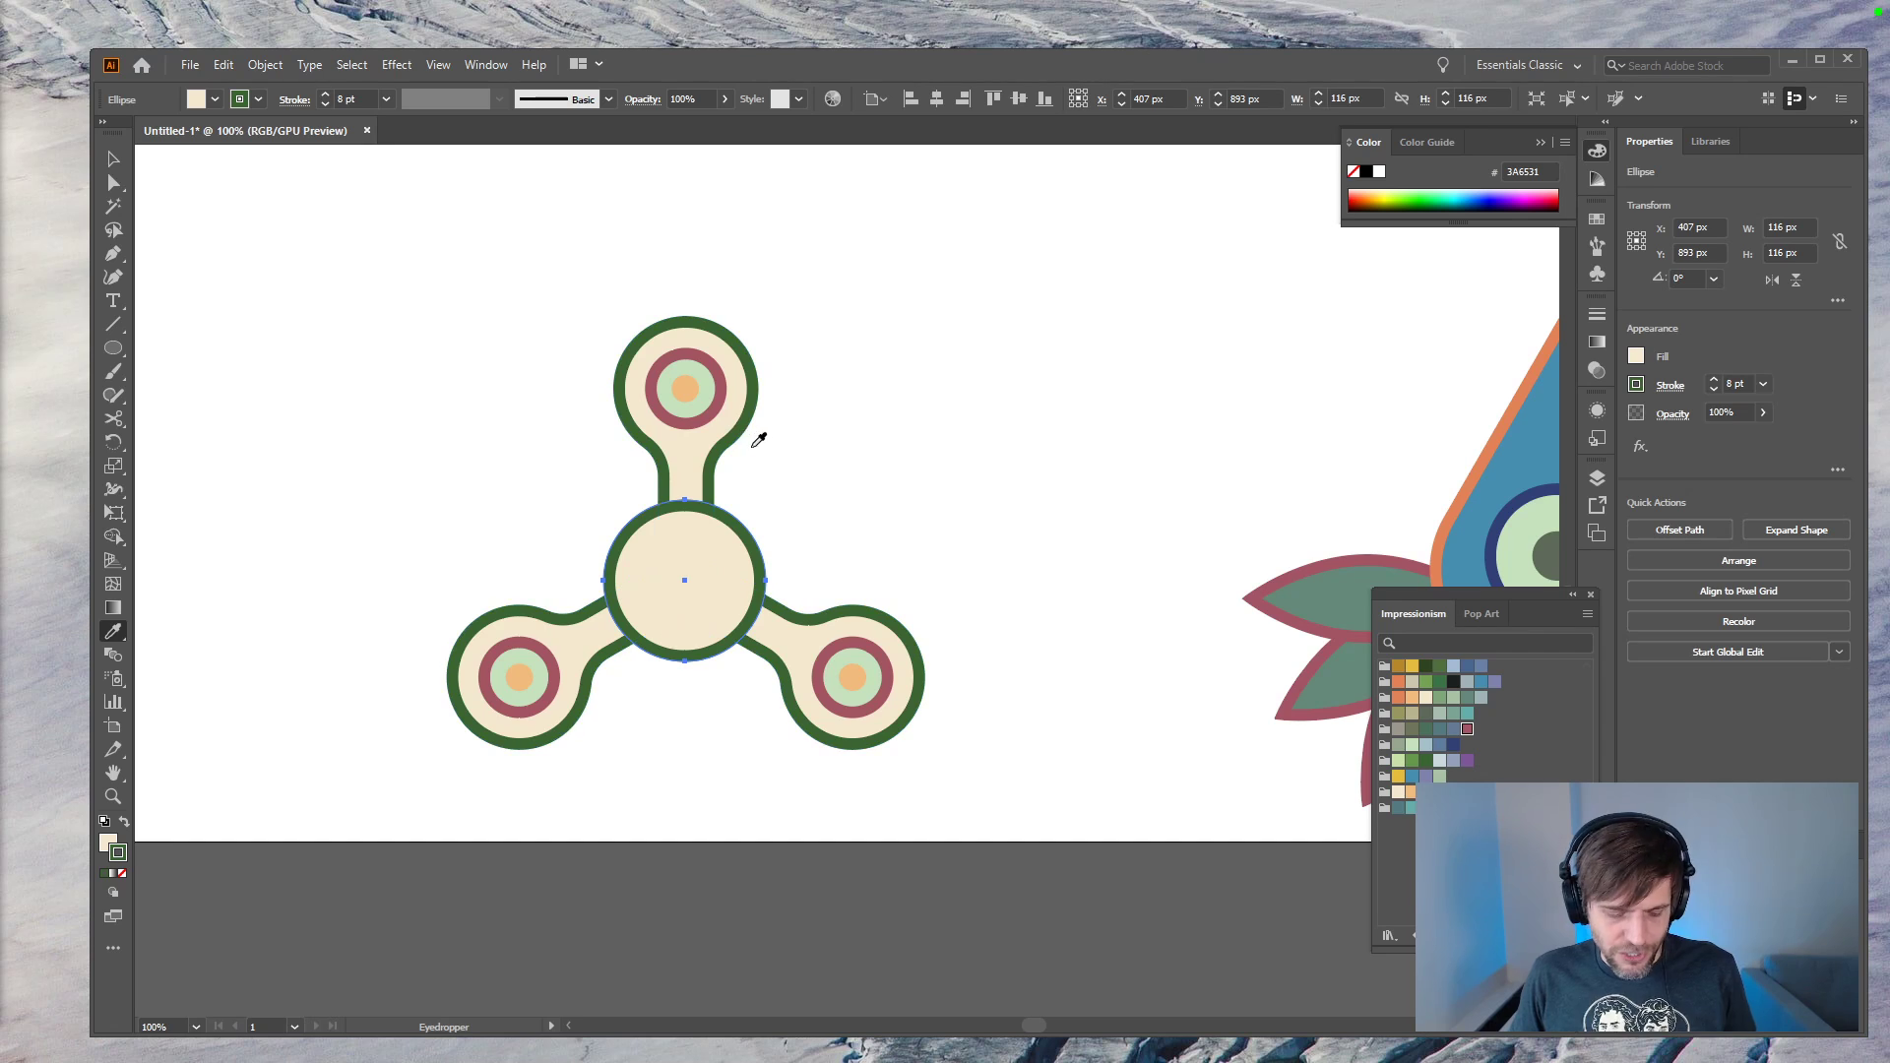
# Step: Unite the large central circle with the three-armed body into one shape
pyautogui.press('v')
pyautogui.keyDown('shift'); pyautogui.click(718, 514); pyautogui.keyUp('shift')
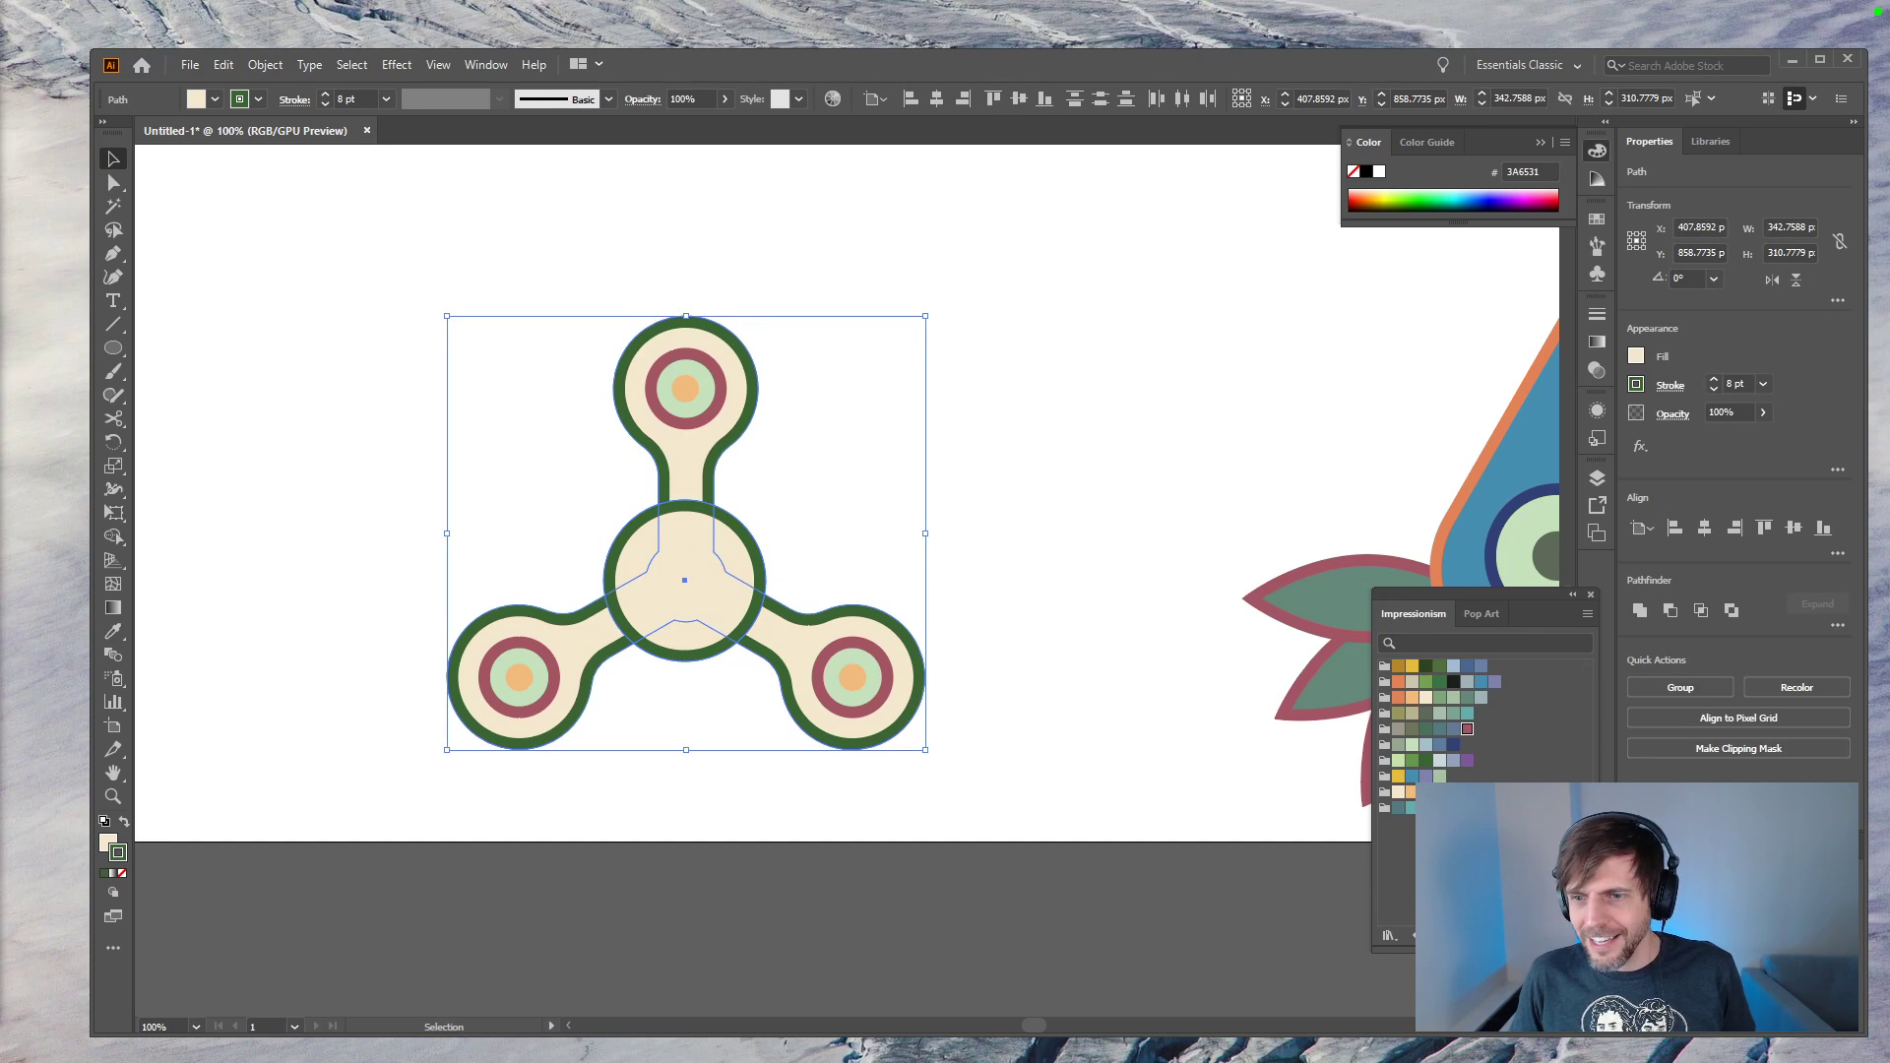
pyautogui.click(1674, 893)
pyautogui.hotkey('ctrl', 'z')
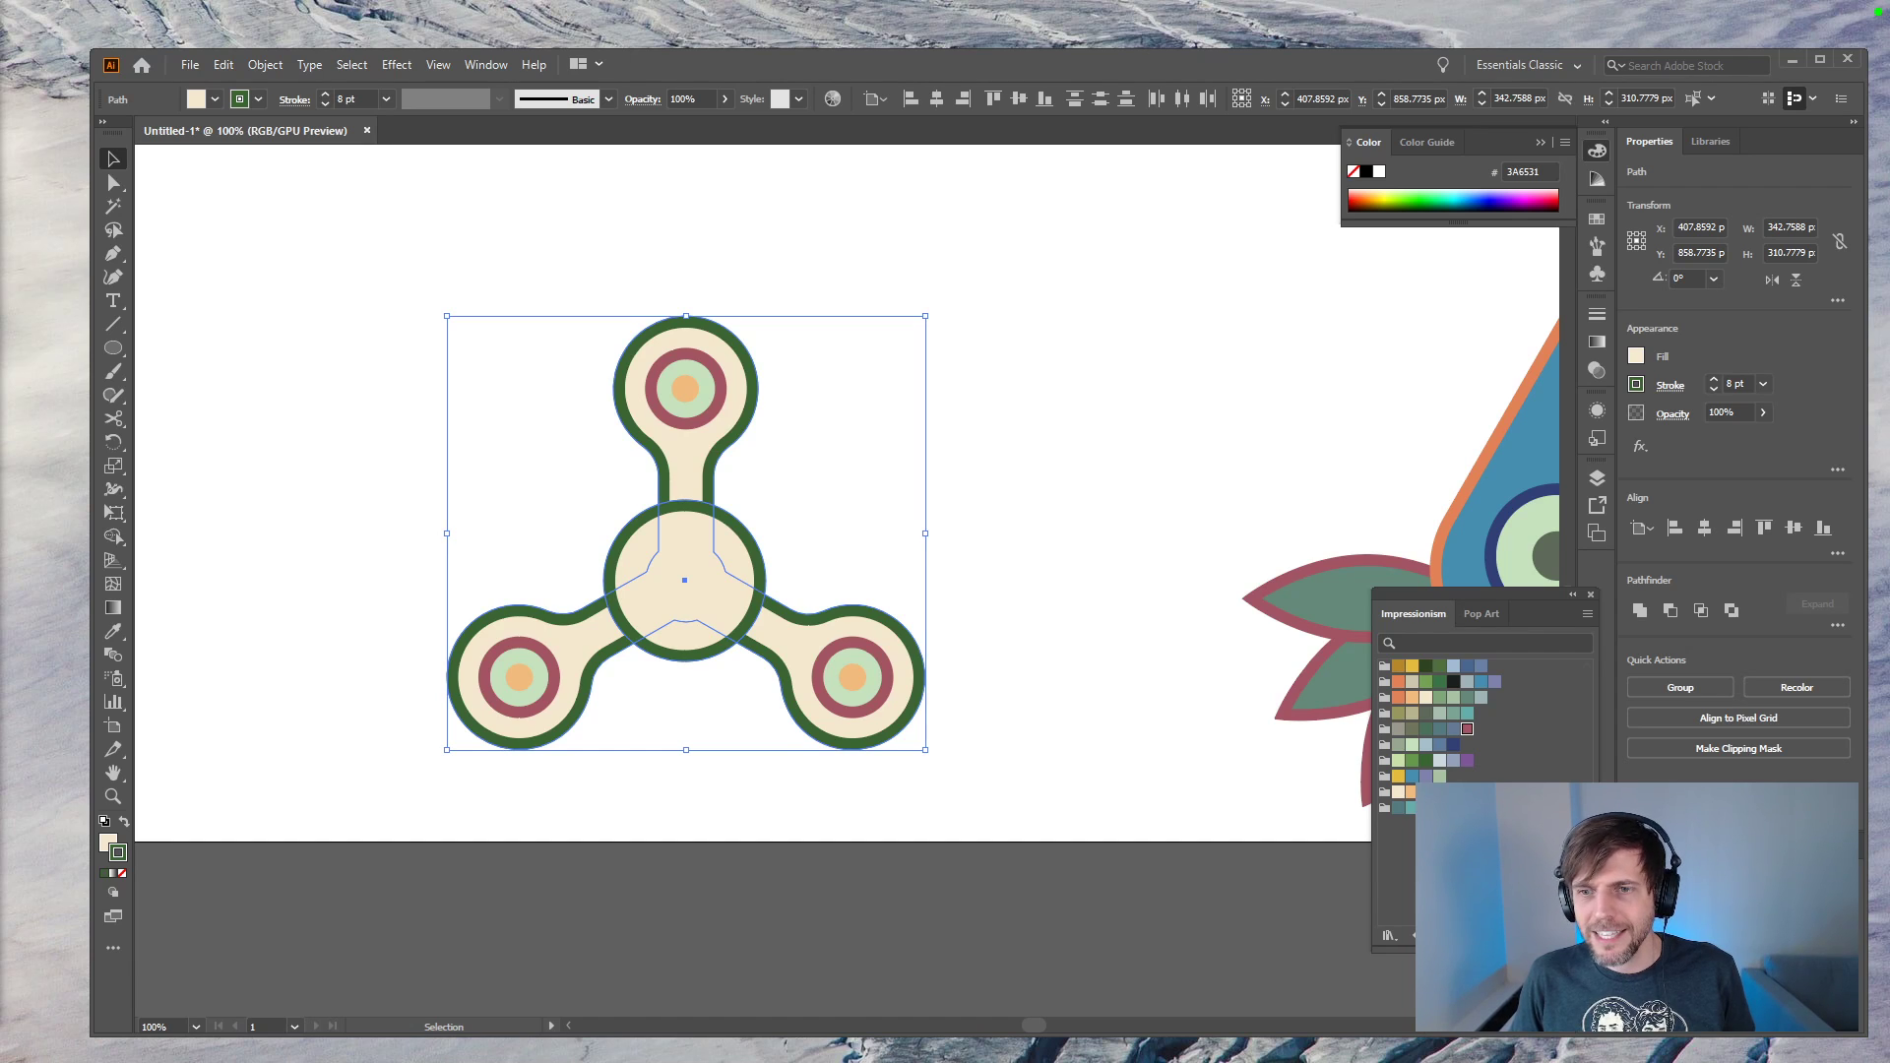
pyautogui.click(1638, 610)
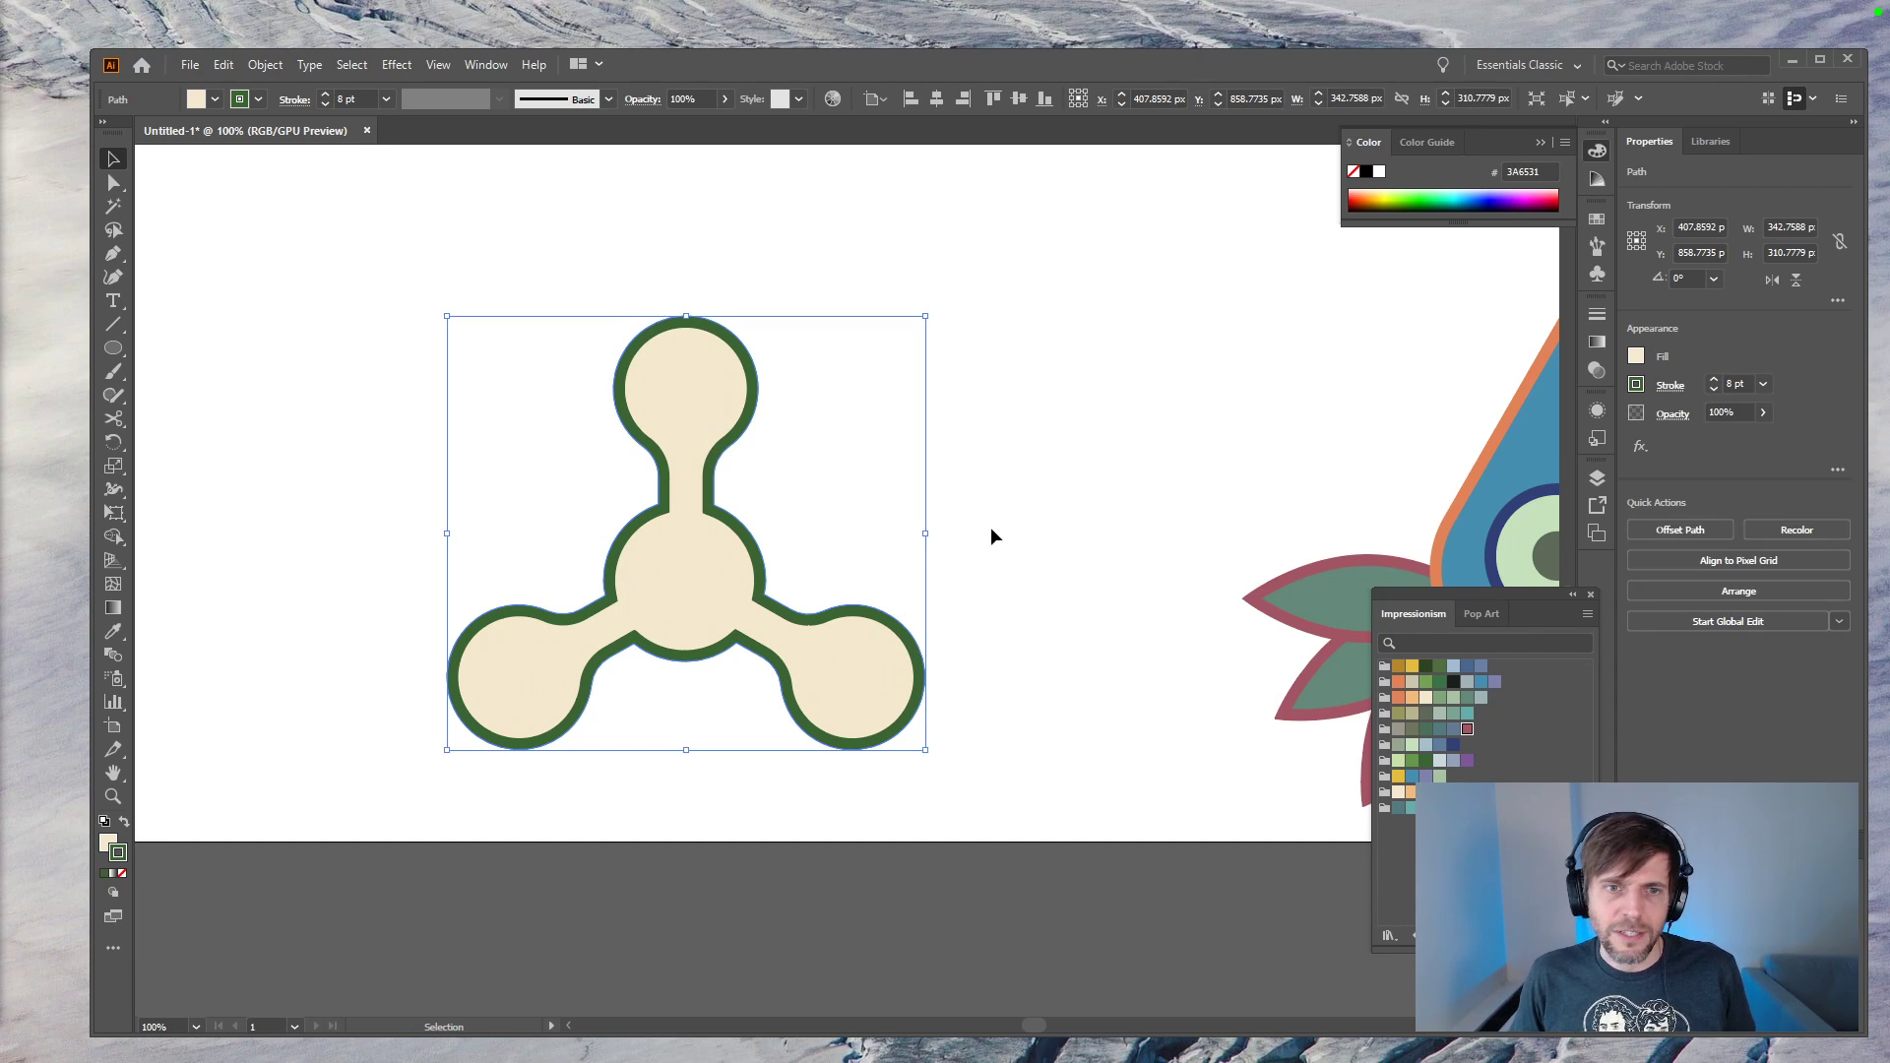
# Step: Send the merged three-armed body behind the ringed eyes
pyautogui.click(989, 527)
pyautogui.click(737, 438)
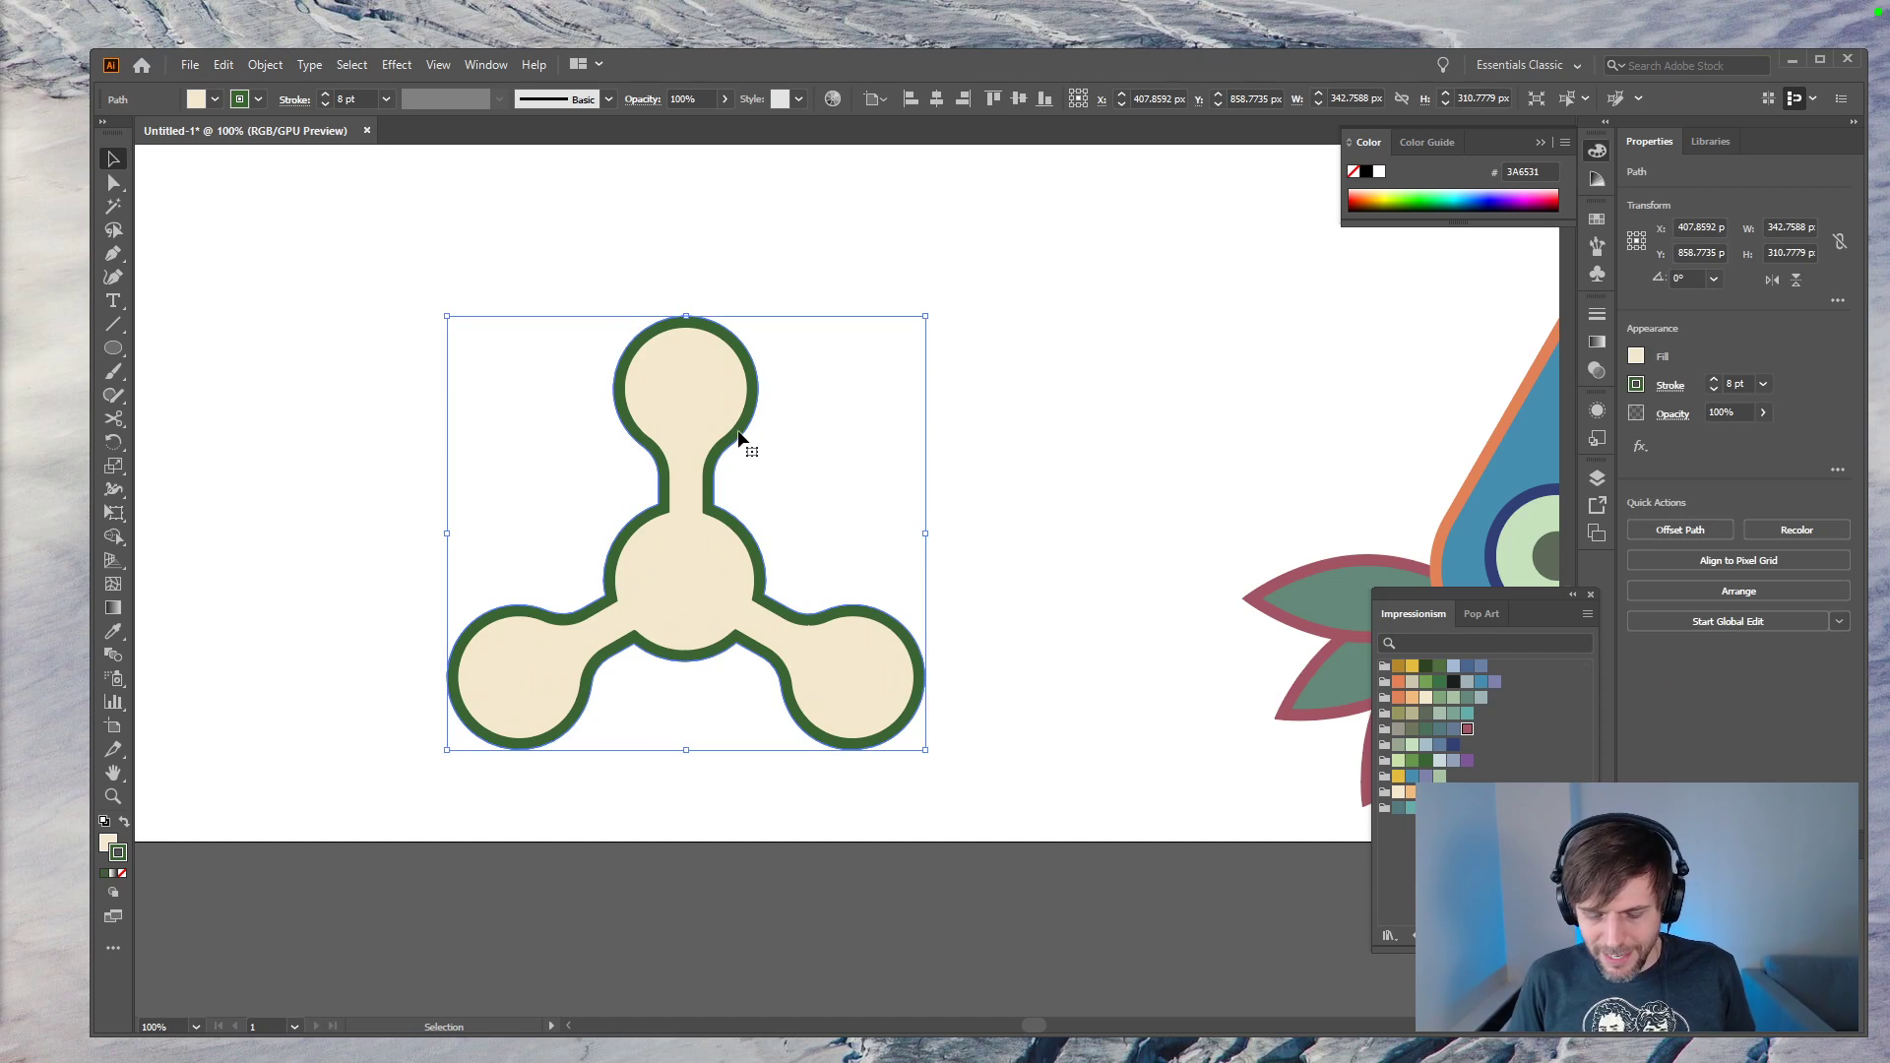
pyautogui.hotkey('ctrl', 'shift', '[')
pyautogui.click(1144, 585)
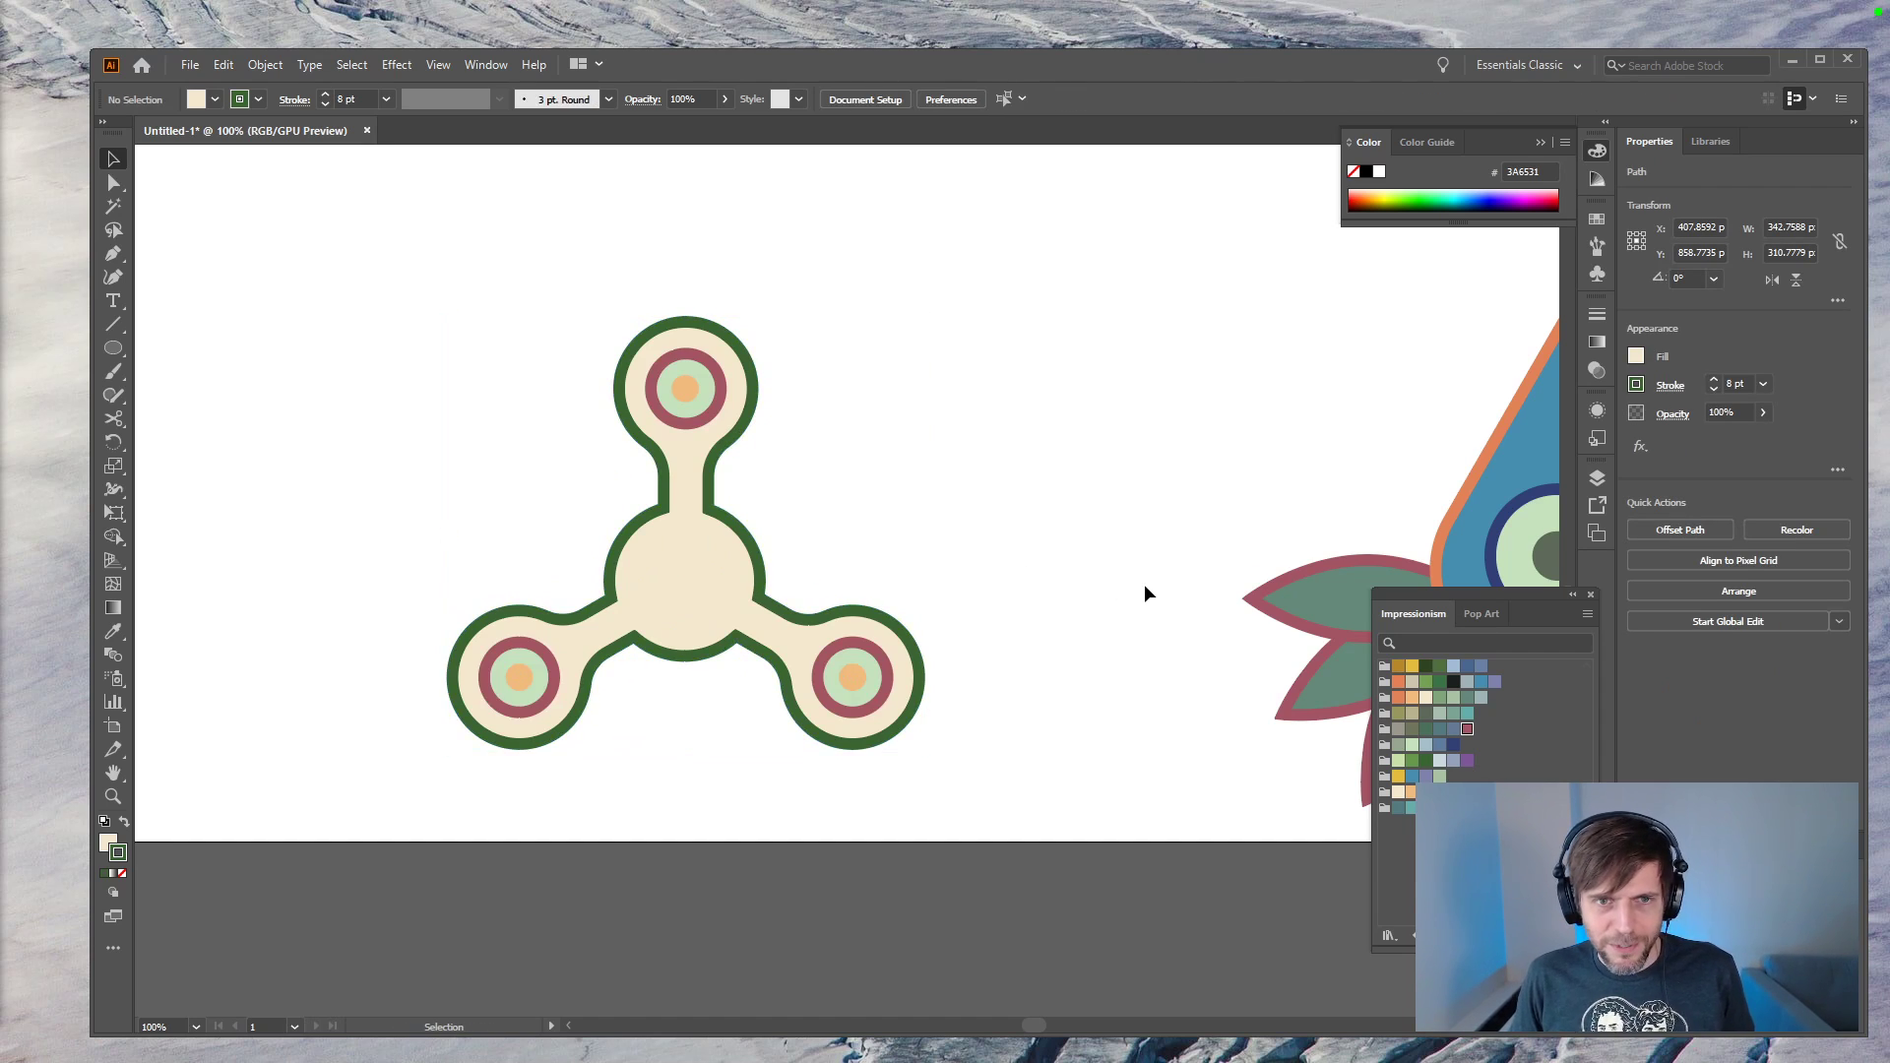
# Step: Round all six inner corners where the three arms meet the central circle of the body
pyautogui.hotkey('ctrl', '=')
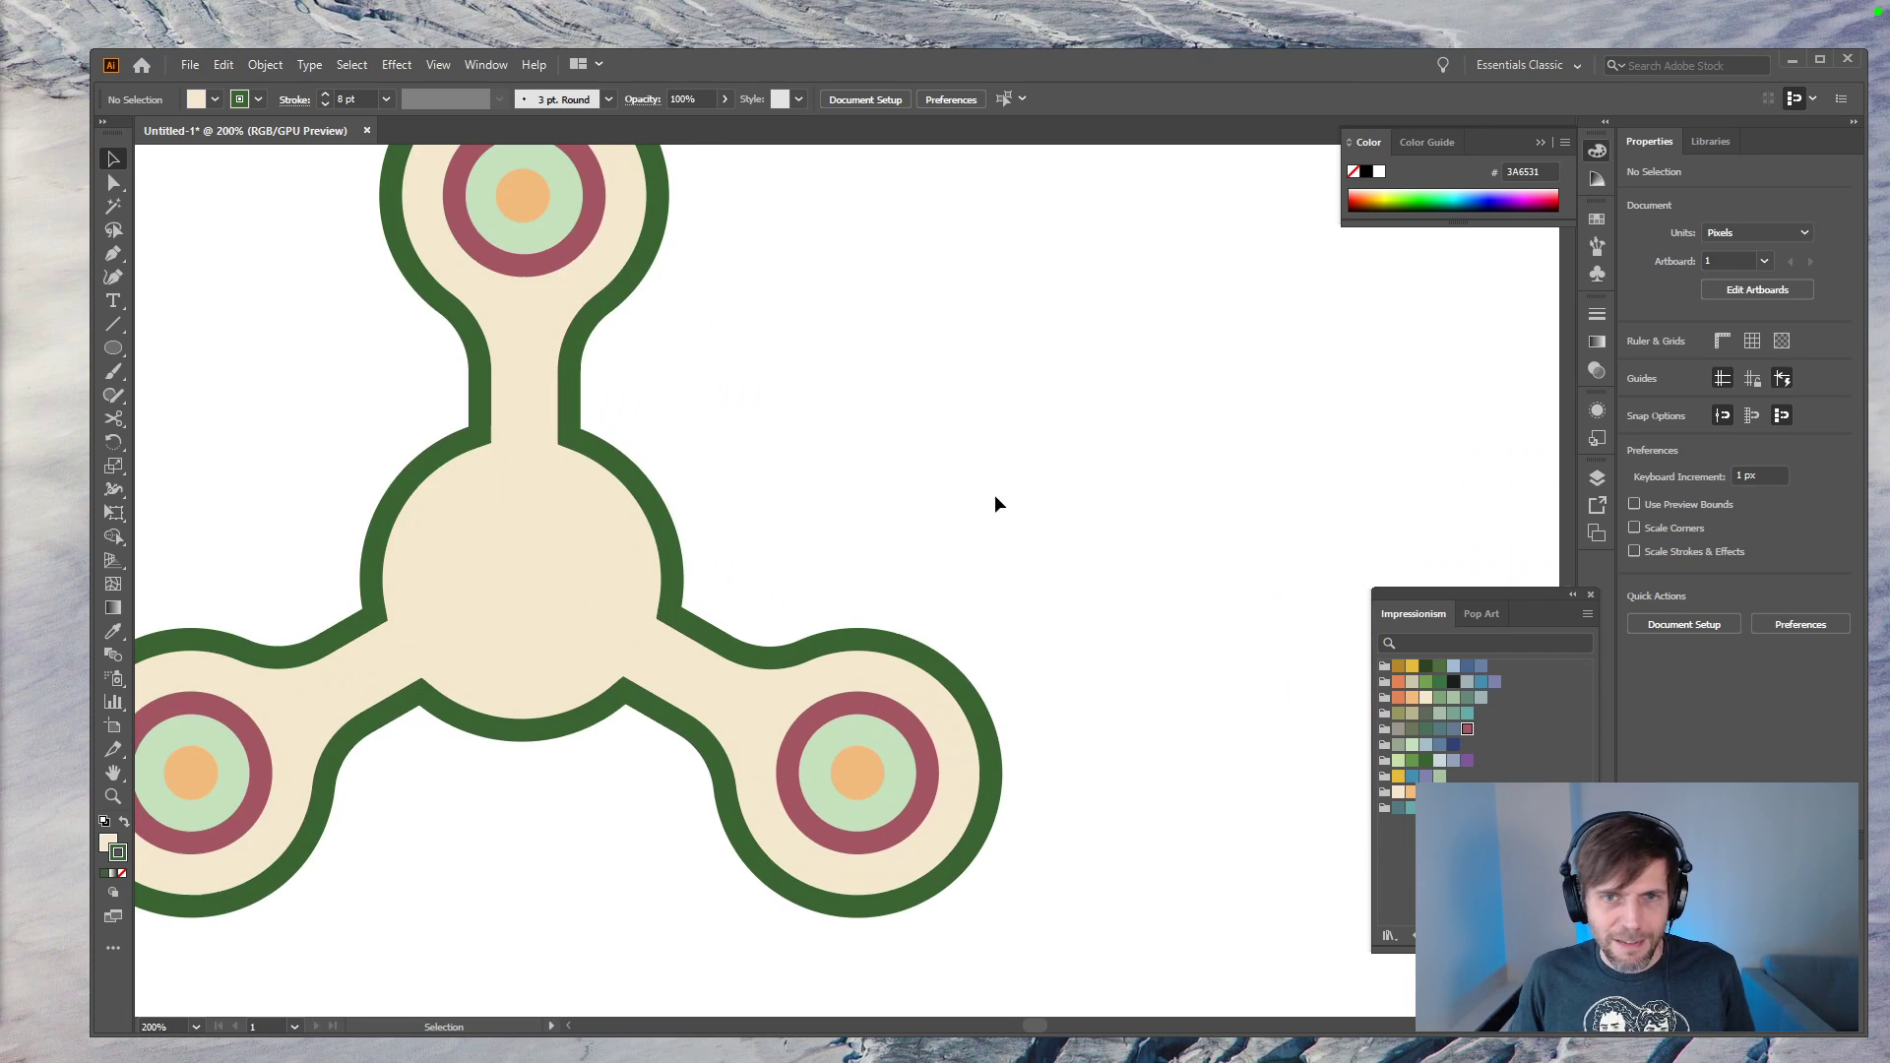
pyautogui.moveTo(844, 455); pyautogui.dragTo(1097, 490)
pyautogui.click(835, 492)
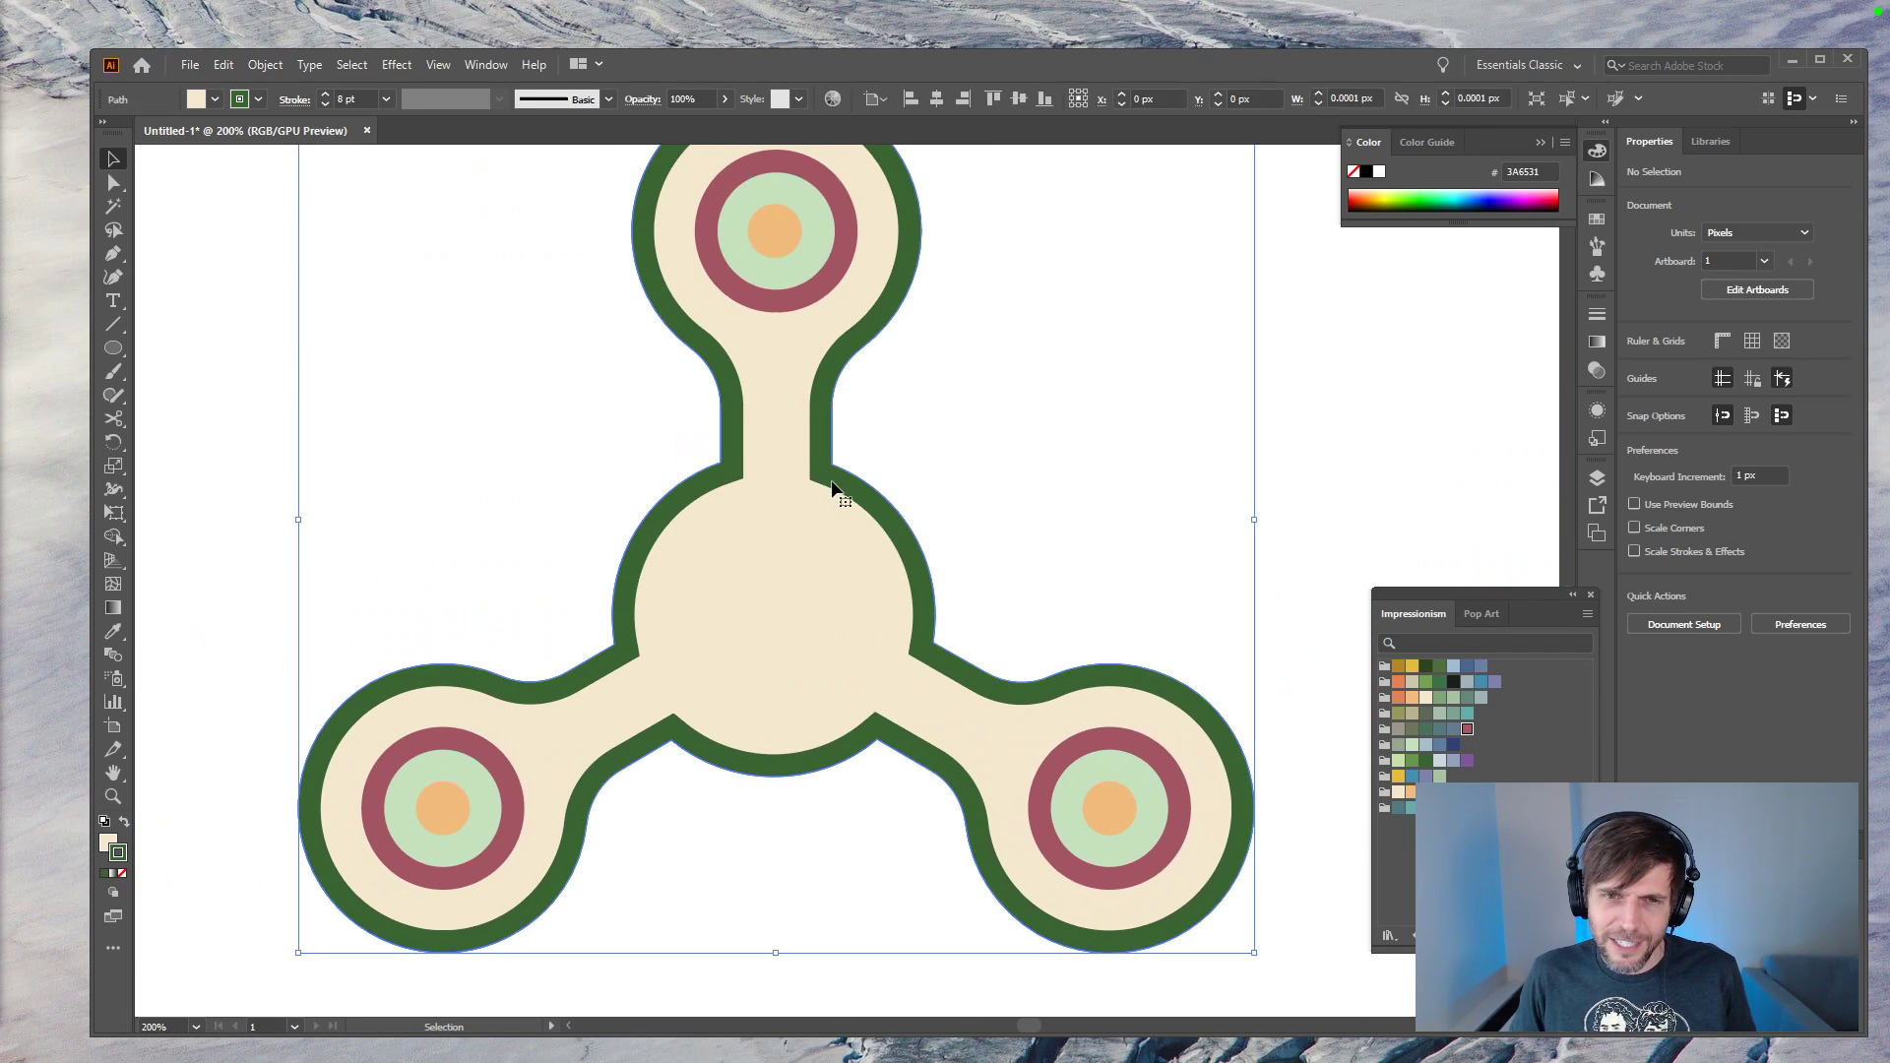
pyautogui.press('a')
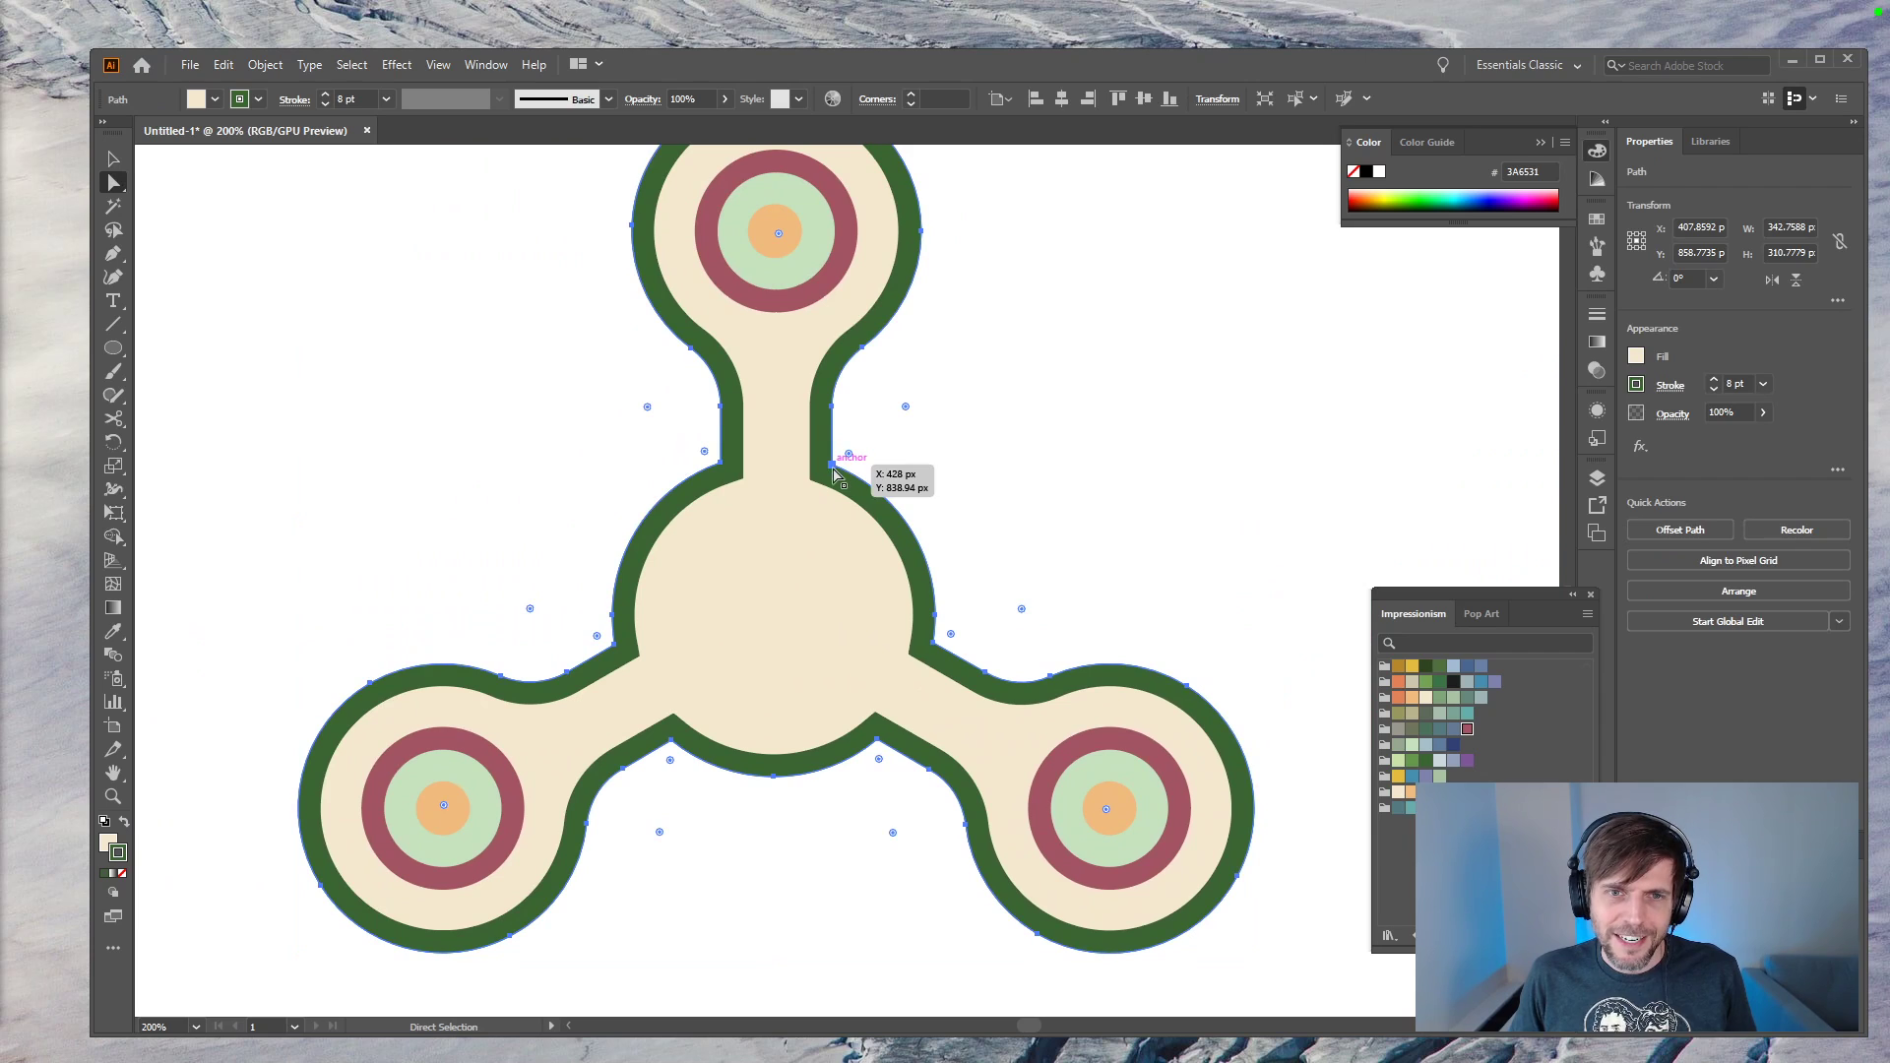
pyautogui.click(833, 464)
pyautogui.keyDown('shift'); pyautogui.click(727, 468); pyautogui.keyUp('shift')
pyautogui.keyDown('shift'); pyautogui.click(616, 642); pyautogui.keyUp('shift')
pyautogui.keyDown('shift'); pyautogui.click(673, 743); pyautogui.keyUp('shift')
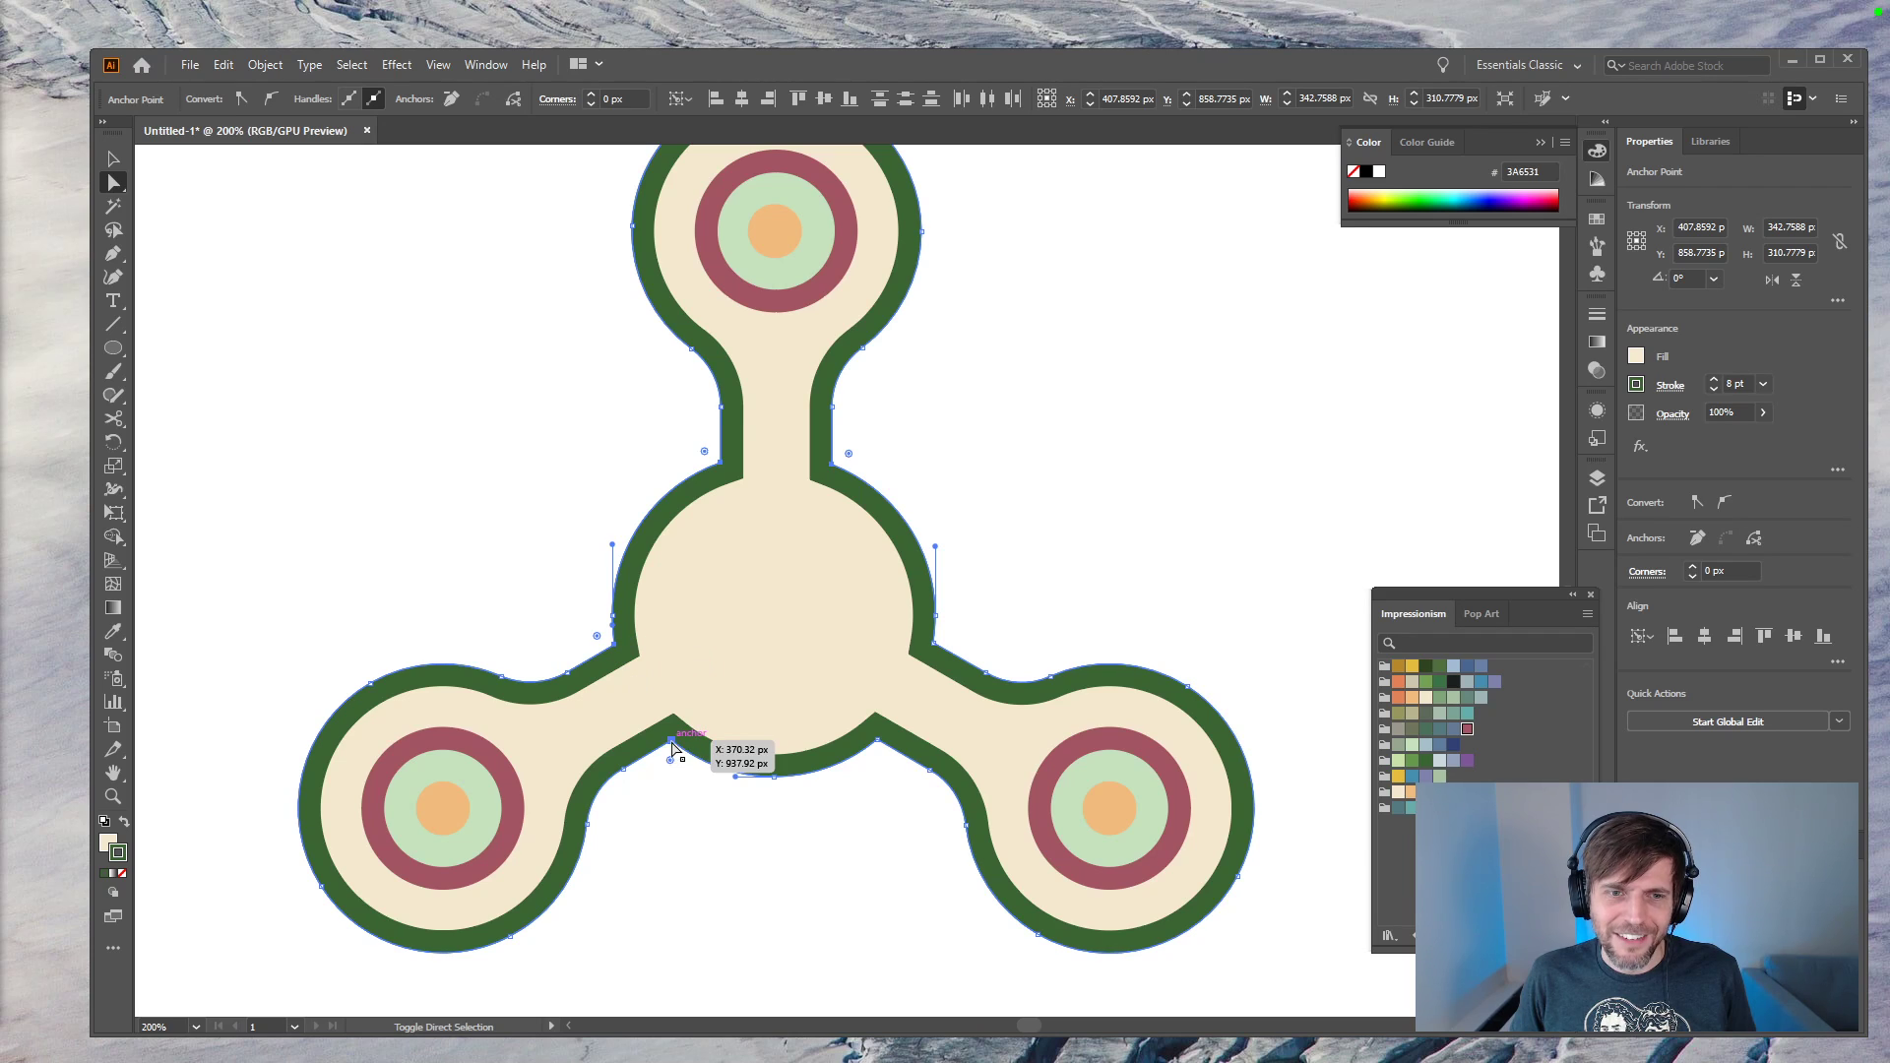
pyautogui.keyDown('shift'); pyautogui.click(877, 739); pyautogui.keyUp('shift')
pyautogui.moveTo(879, 765); pyautogui.dragTo(884, 787)
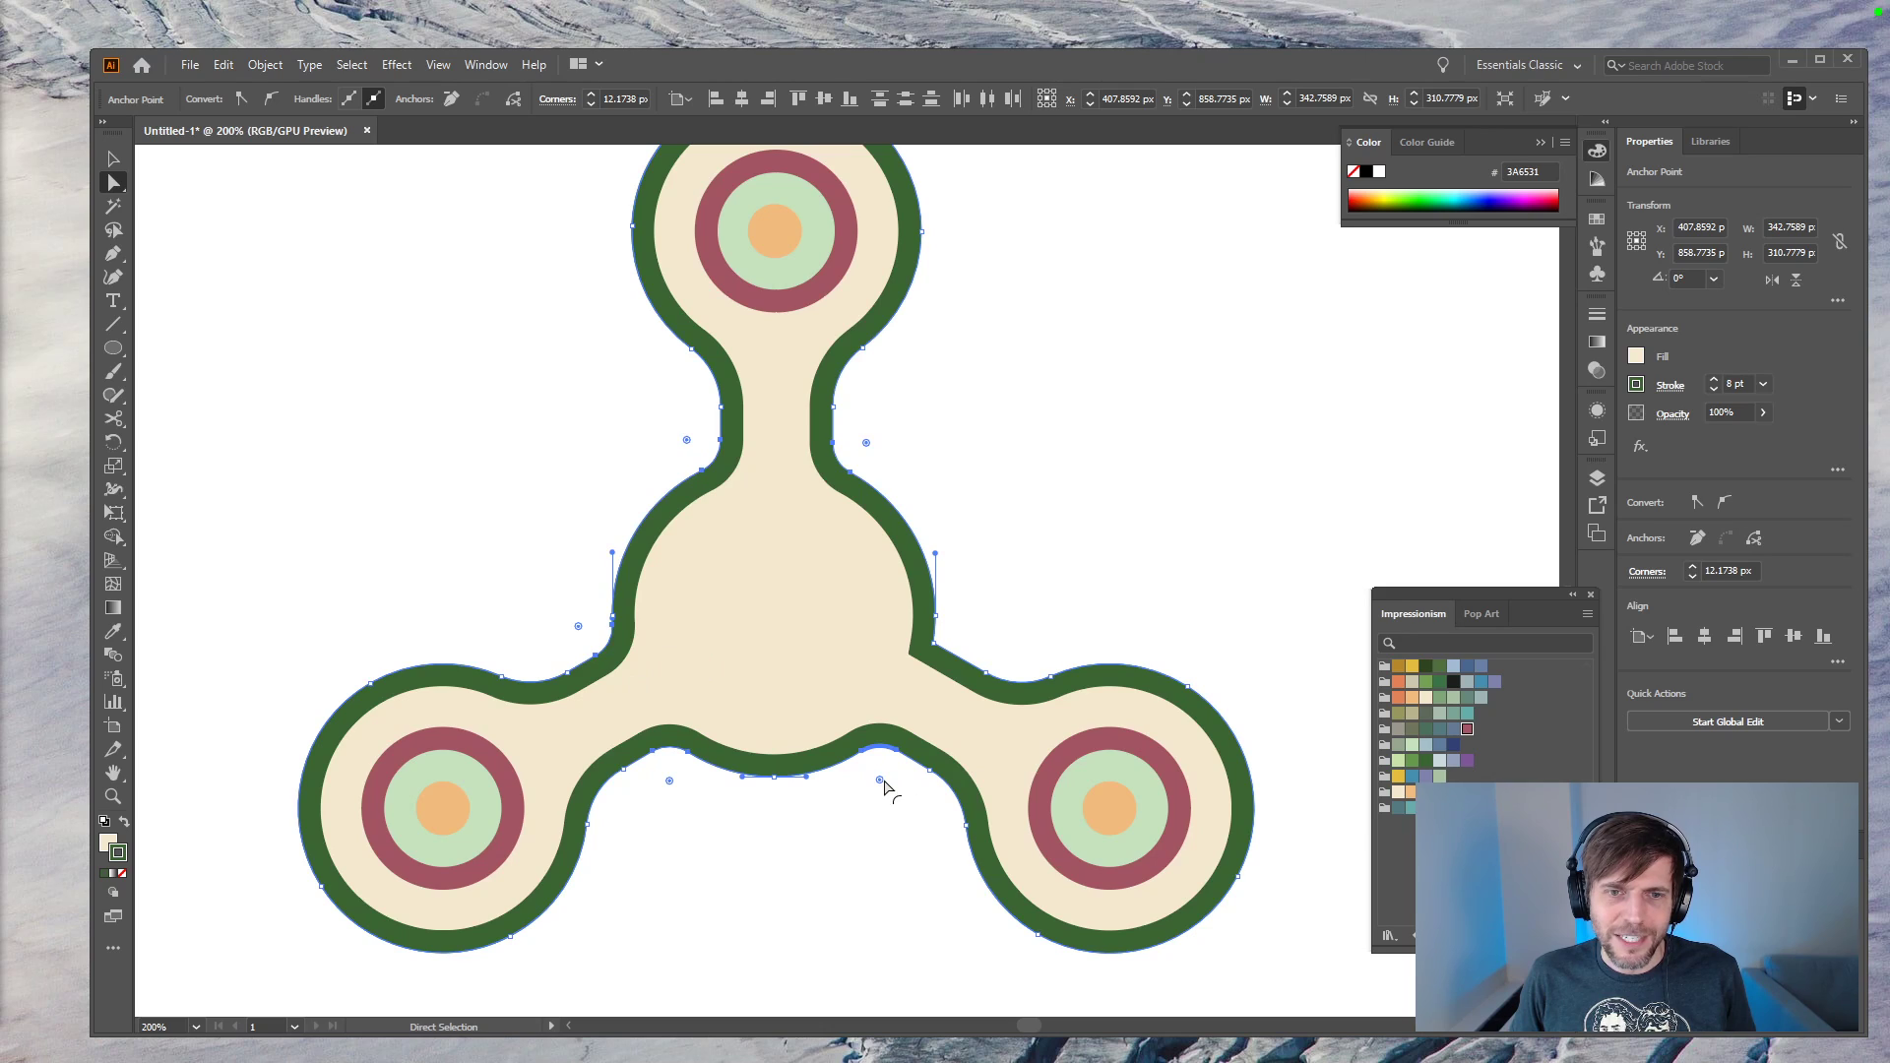
pyautogui.hotkey('ctrl', 'z')
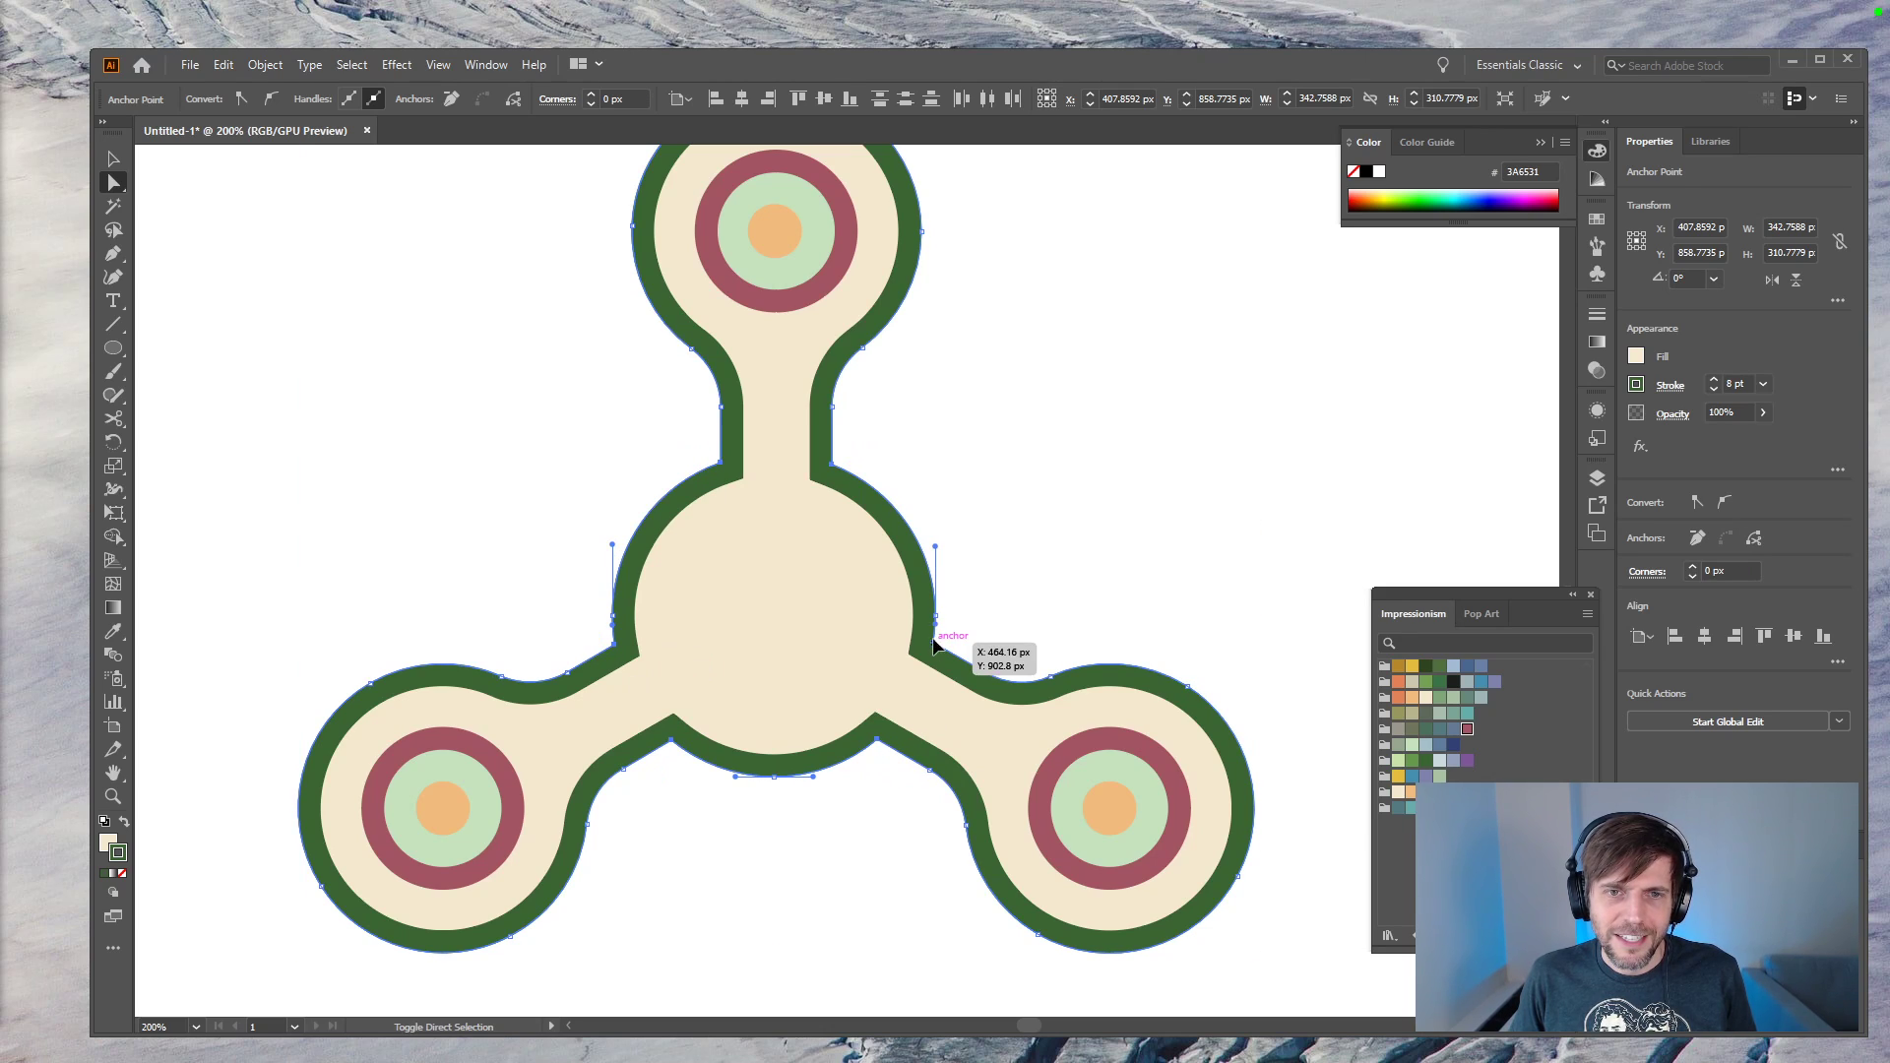
pyautogui.moveTo(882, 764); pyautogui.dragTo(878, 793)
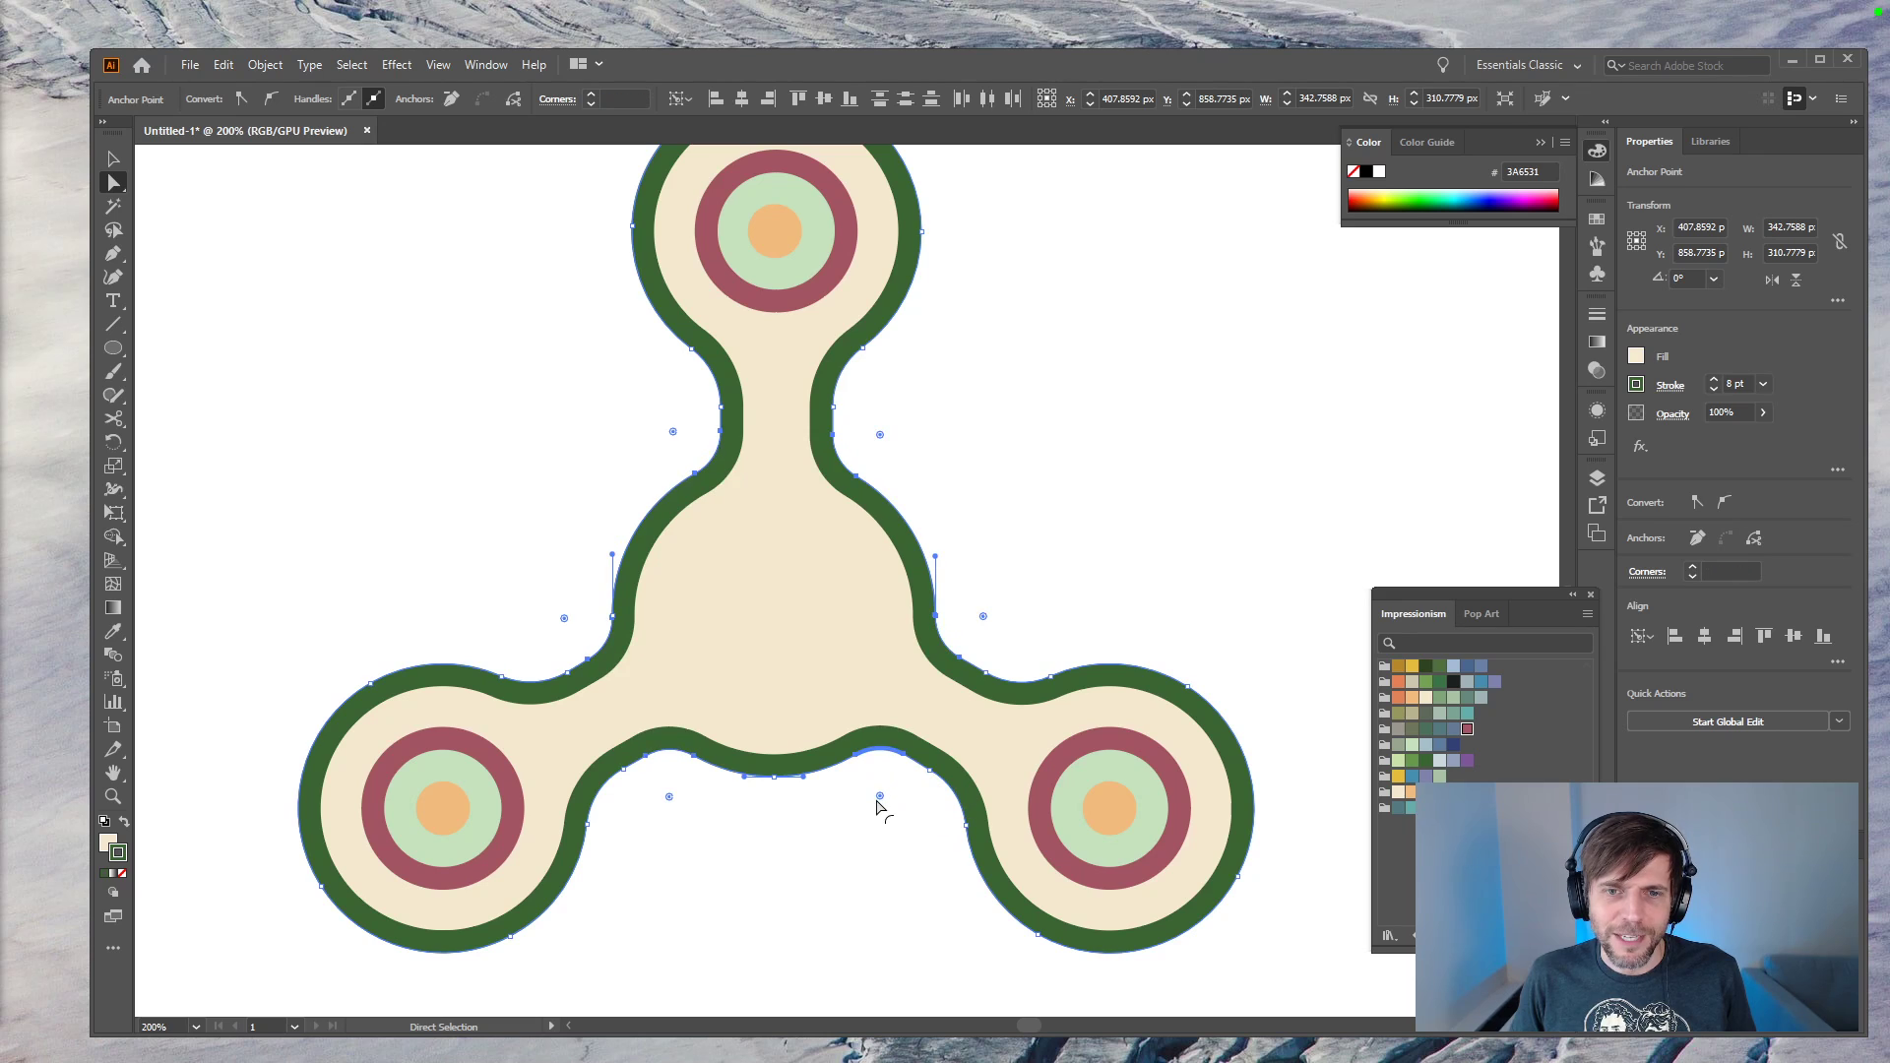
pyautogui.press('v')
pyautogui.click(1315, 949)
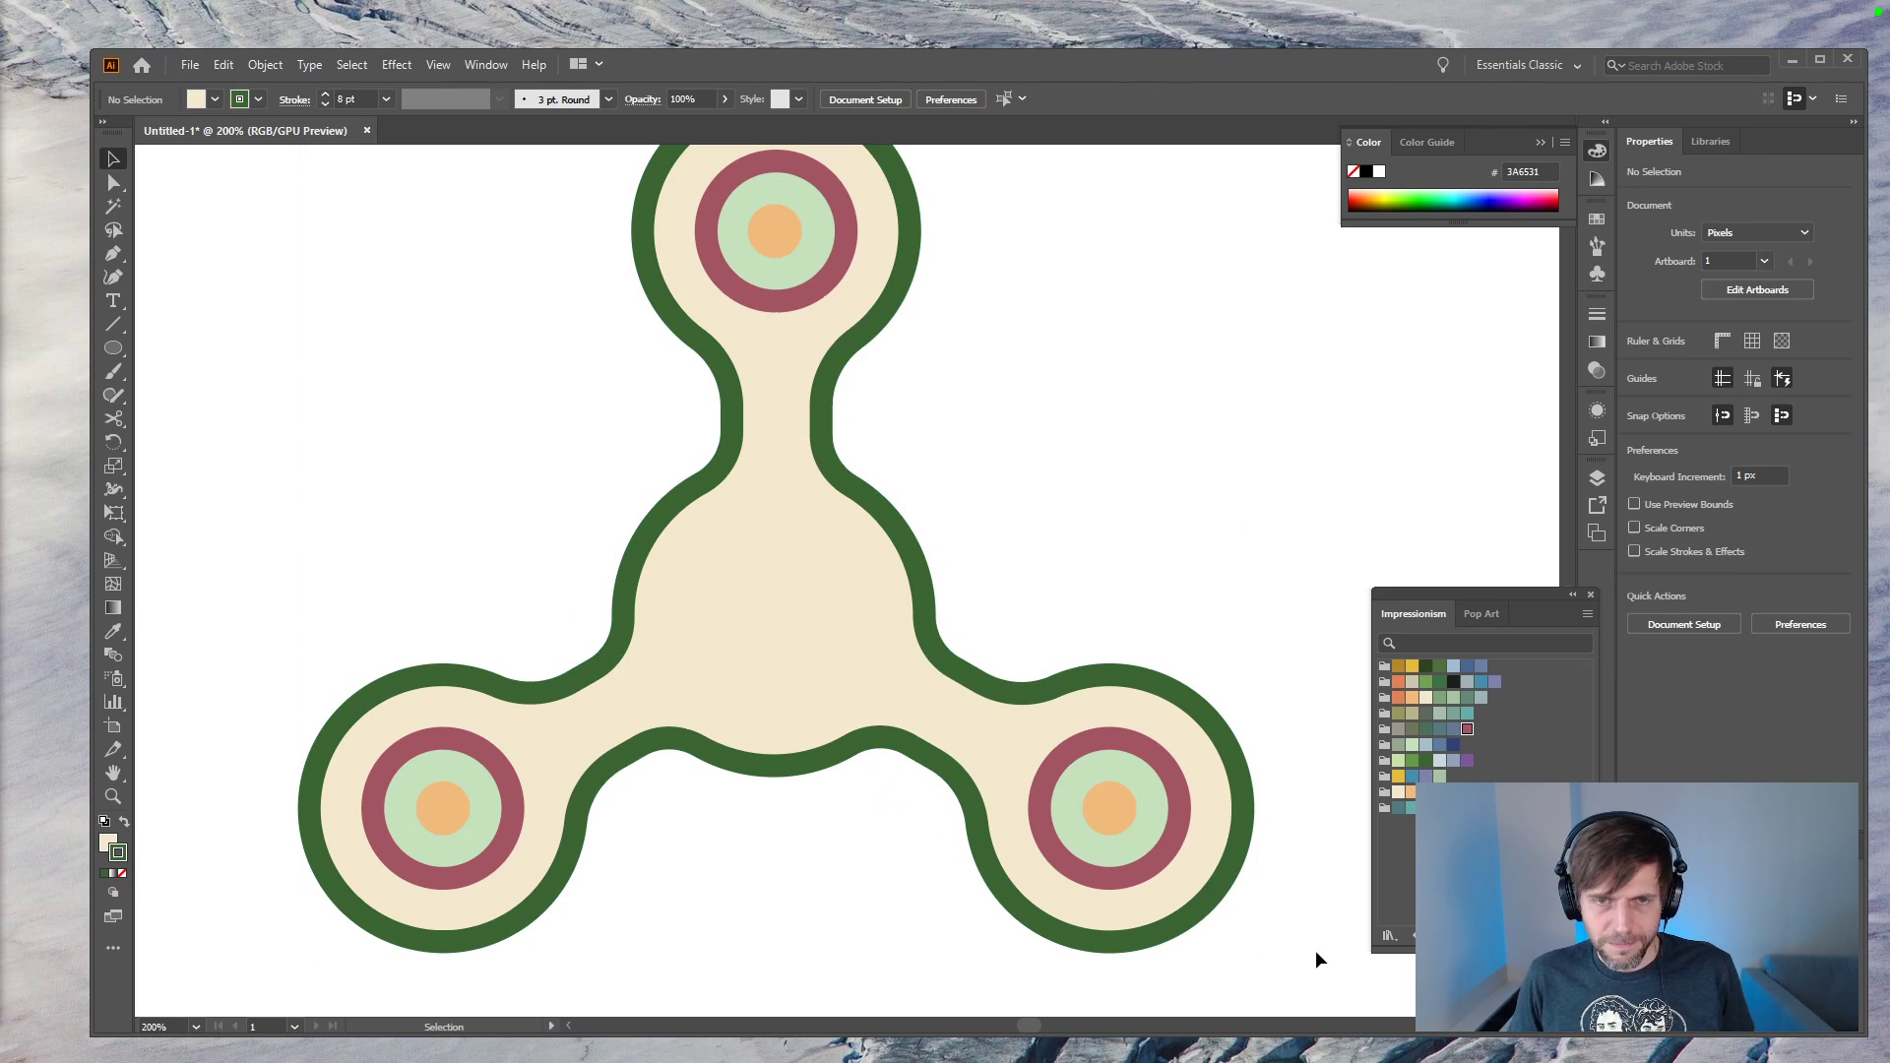
# Step: Cut the rounded body, paste it back in the same place and send it behind the ringed eyes
pyautogui.hotkey('ctrl', '-')
pyautogui.hotkey('ctrl', '-')
pyautogui.hotkey('ctrl', '-')
pyautogui.hotkey('ctrl', '+')
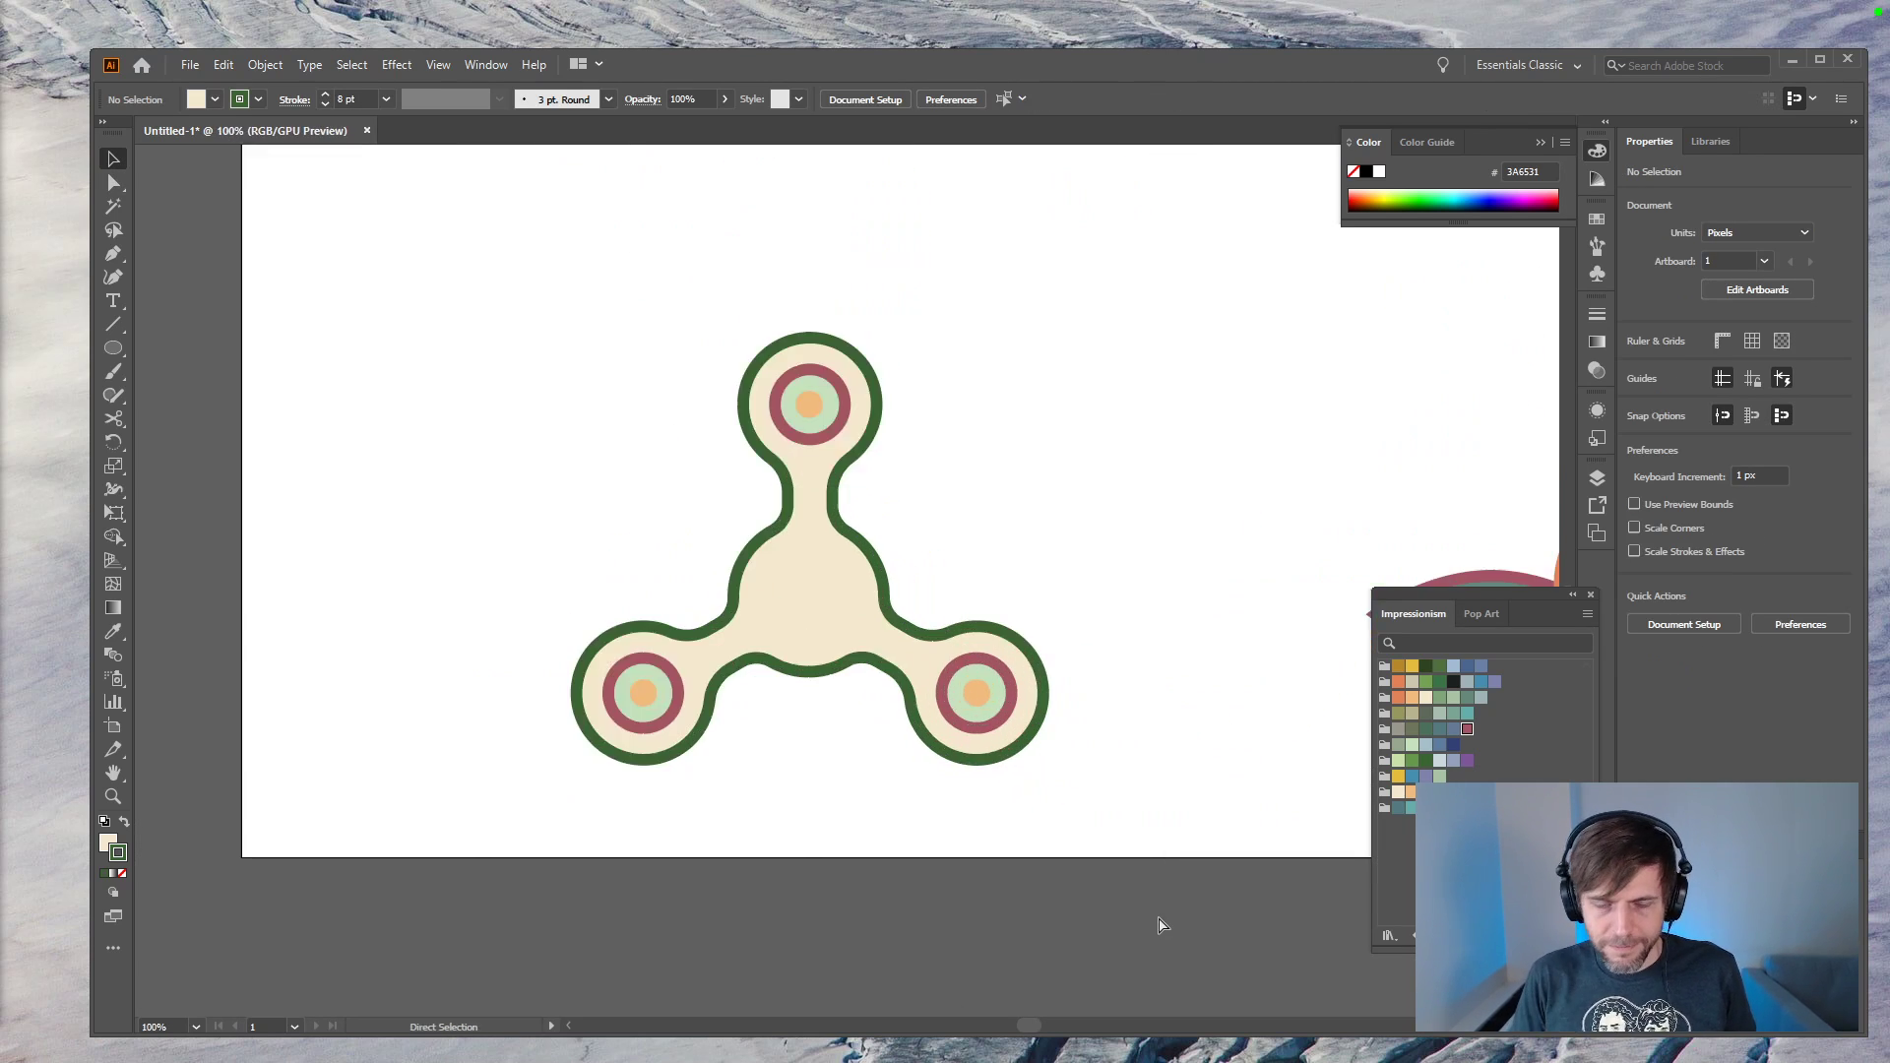
pyautogui.click(888, 571)
pyautogui.press('ctrl')
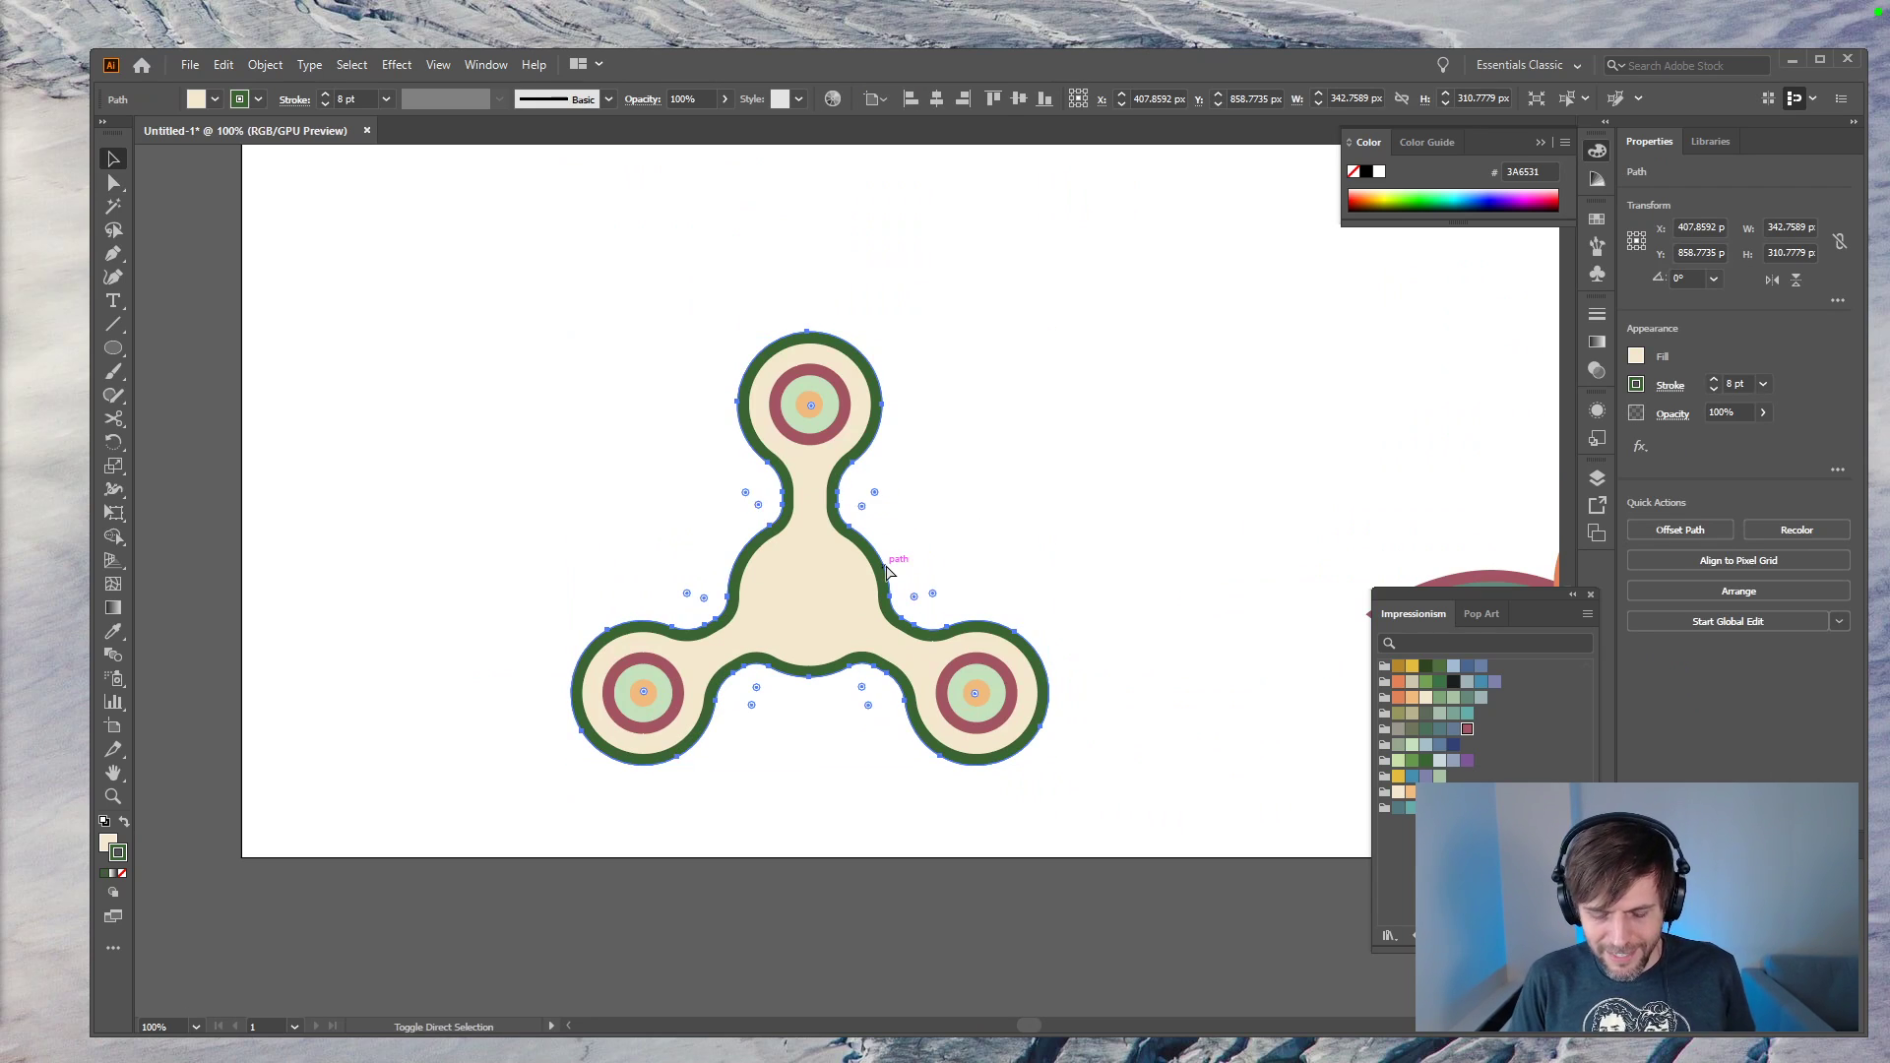
pyautogui.press('ctrl')
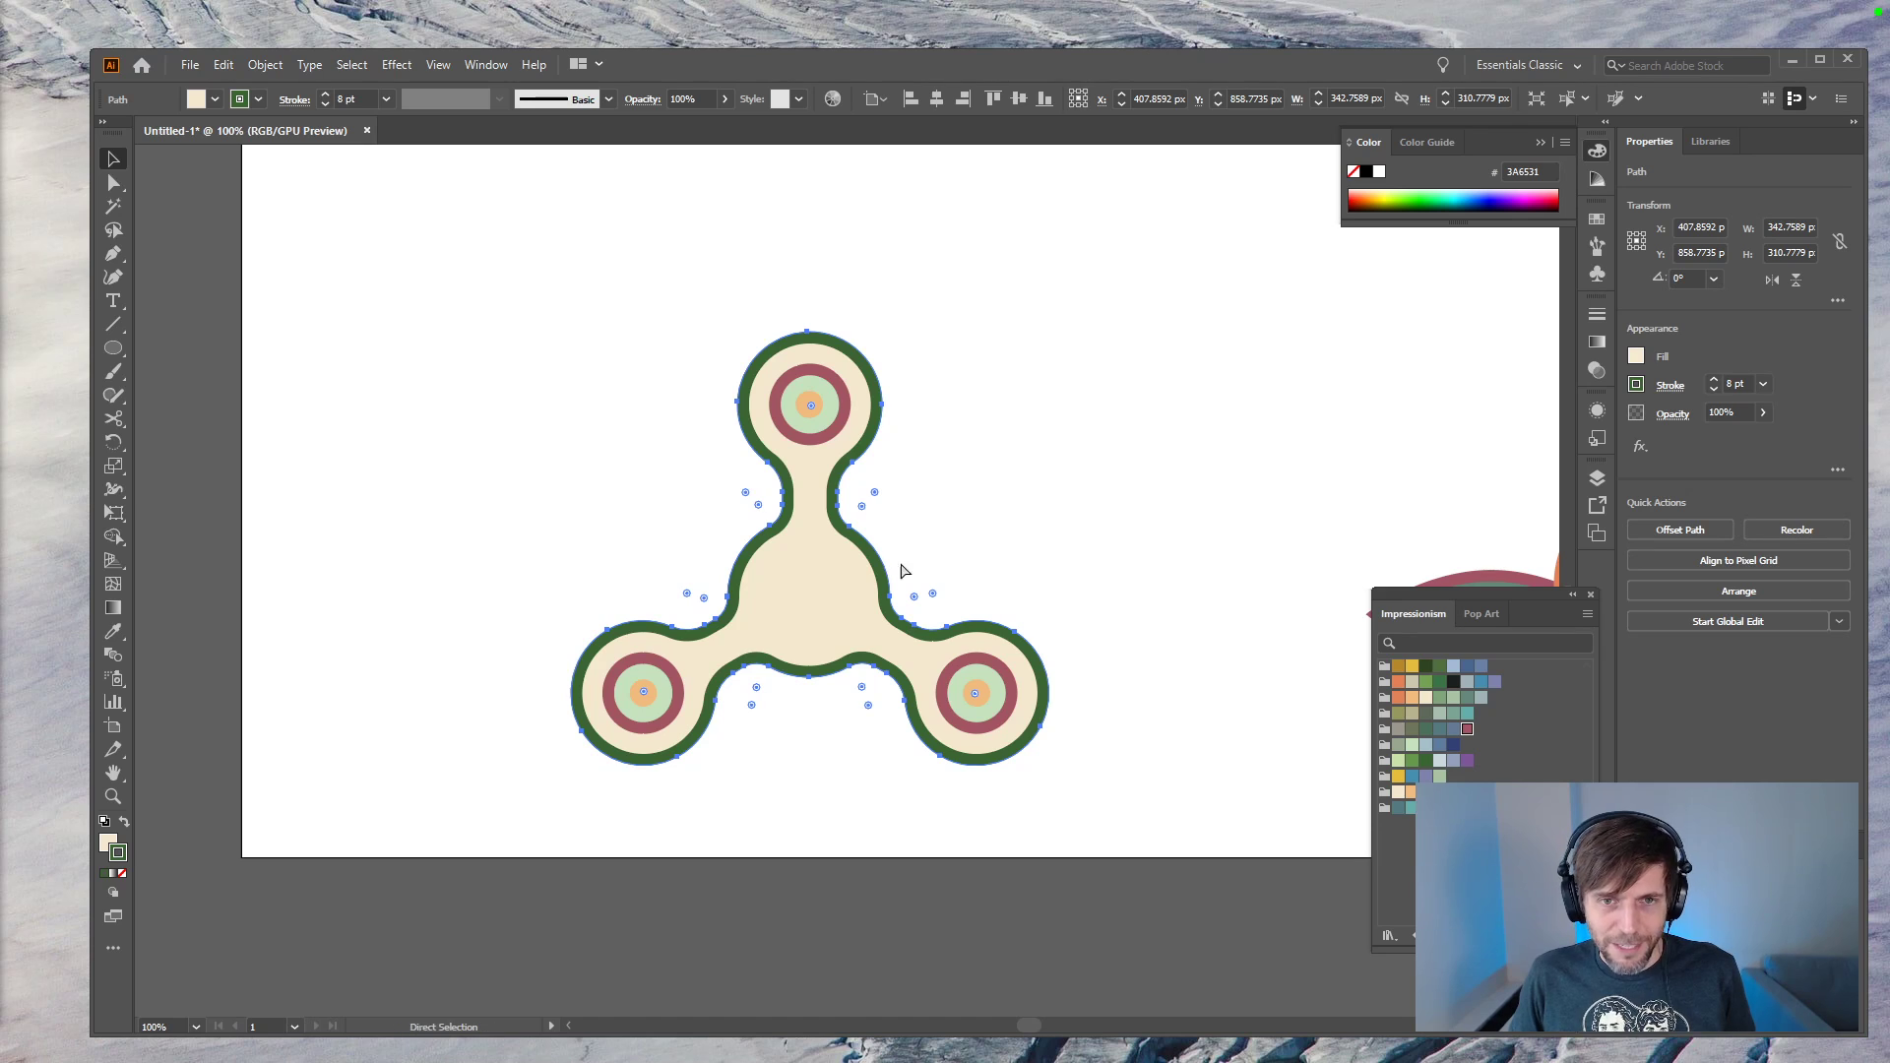
pyautogui.hotkey('ctrl', 'x')
pyautogui.hotkey('ctrl', 'f')
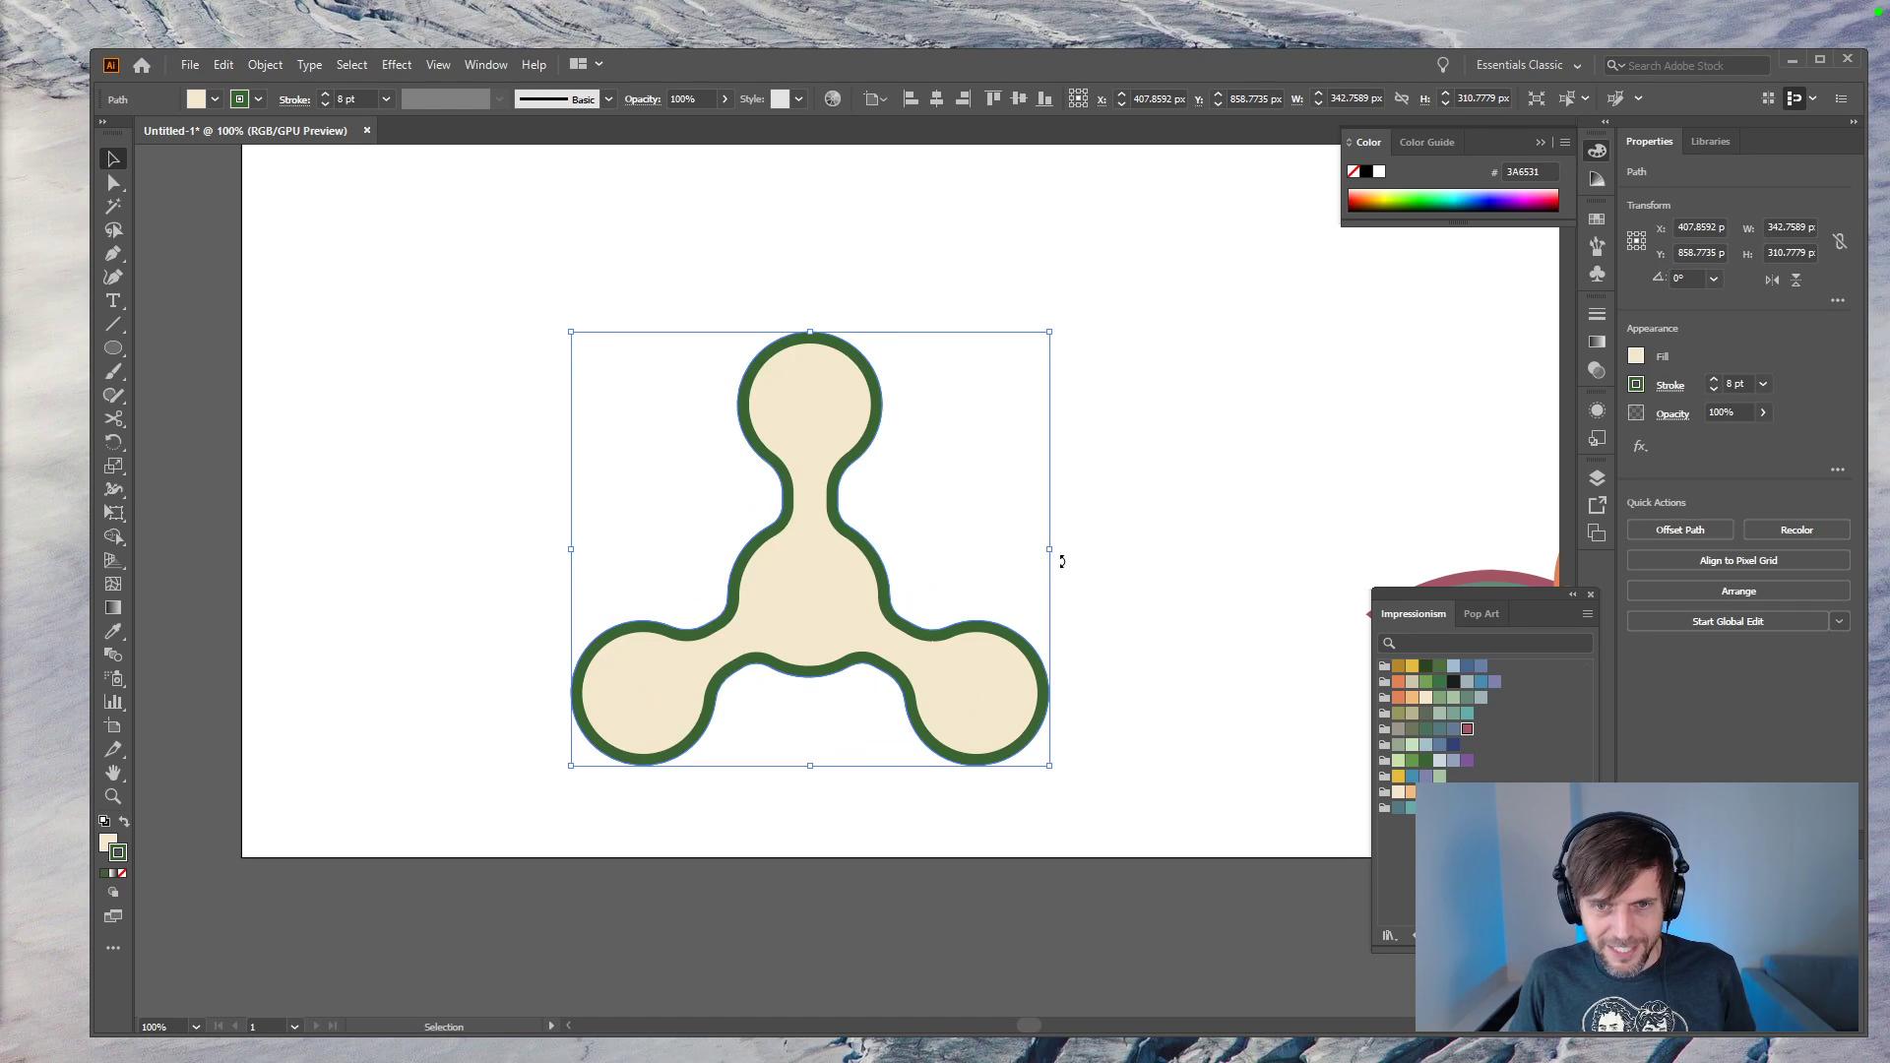
pyautogui.hotkey('ctrl', 'shift', '[')
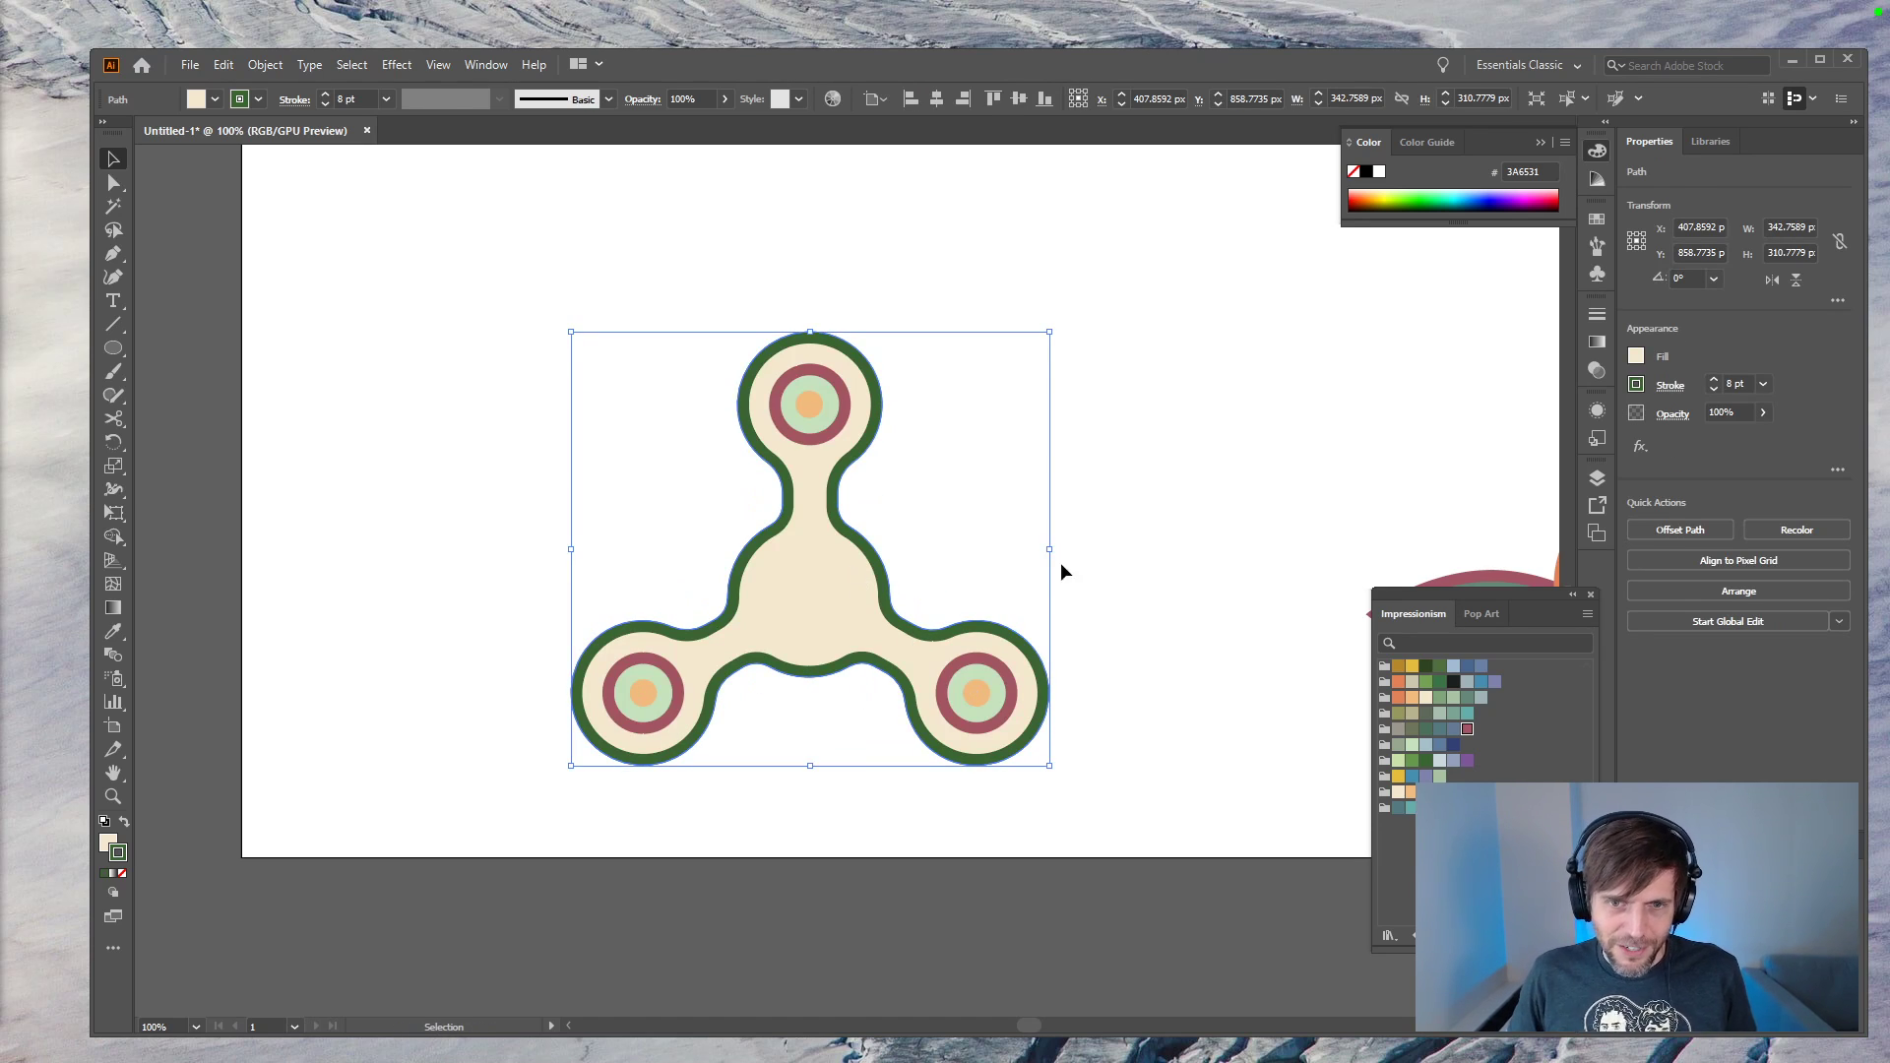
pyautogui.click(1100, 580)
# Step: Duplicate the ringed eye from the lower-right arm onto the center of the body
pyautogui.click(1007, 691)
pyautogui.keyDown('shift'); pyautogui.click(984, 698); pyautogui.keyUp('shift')
pyautogui.moveTo(983, 698); pyautogui.dragTo(826, 605)
pyautogui.click(1077, 626)
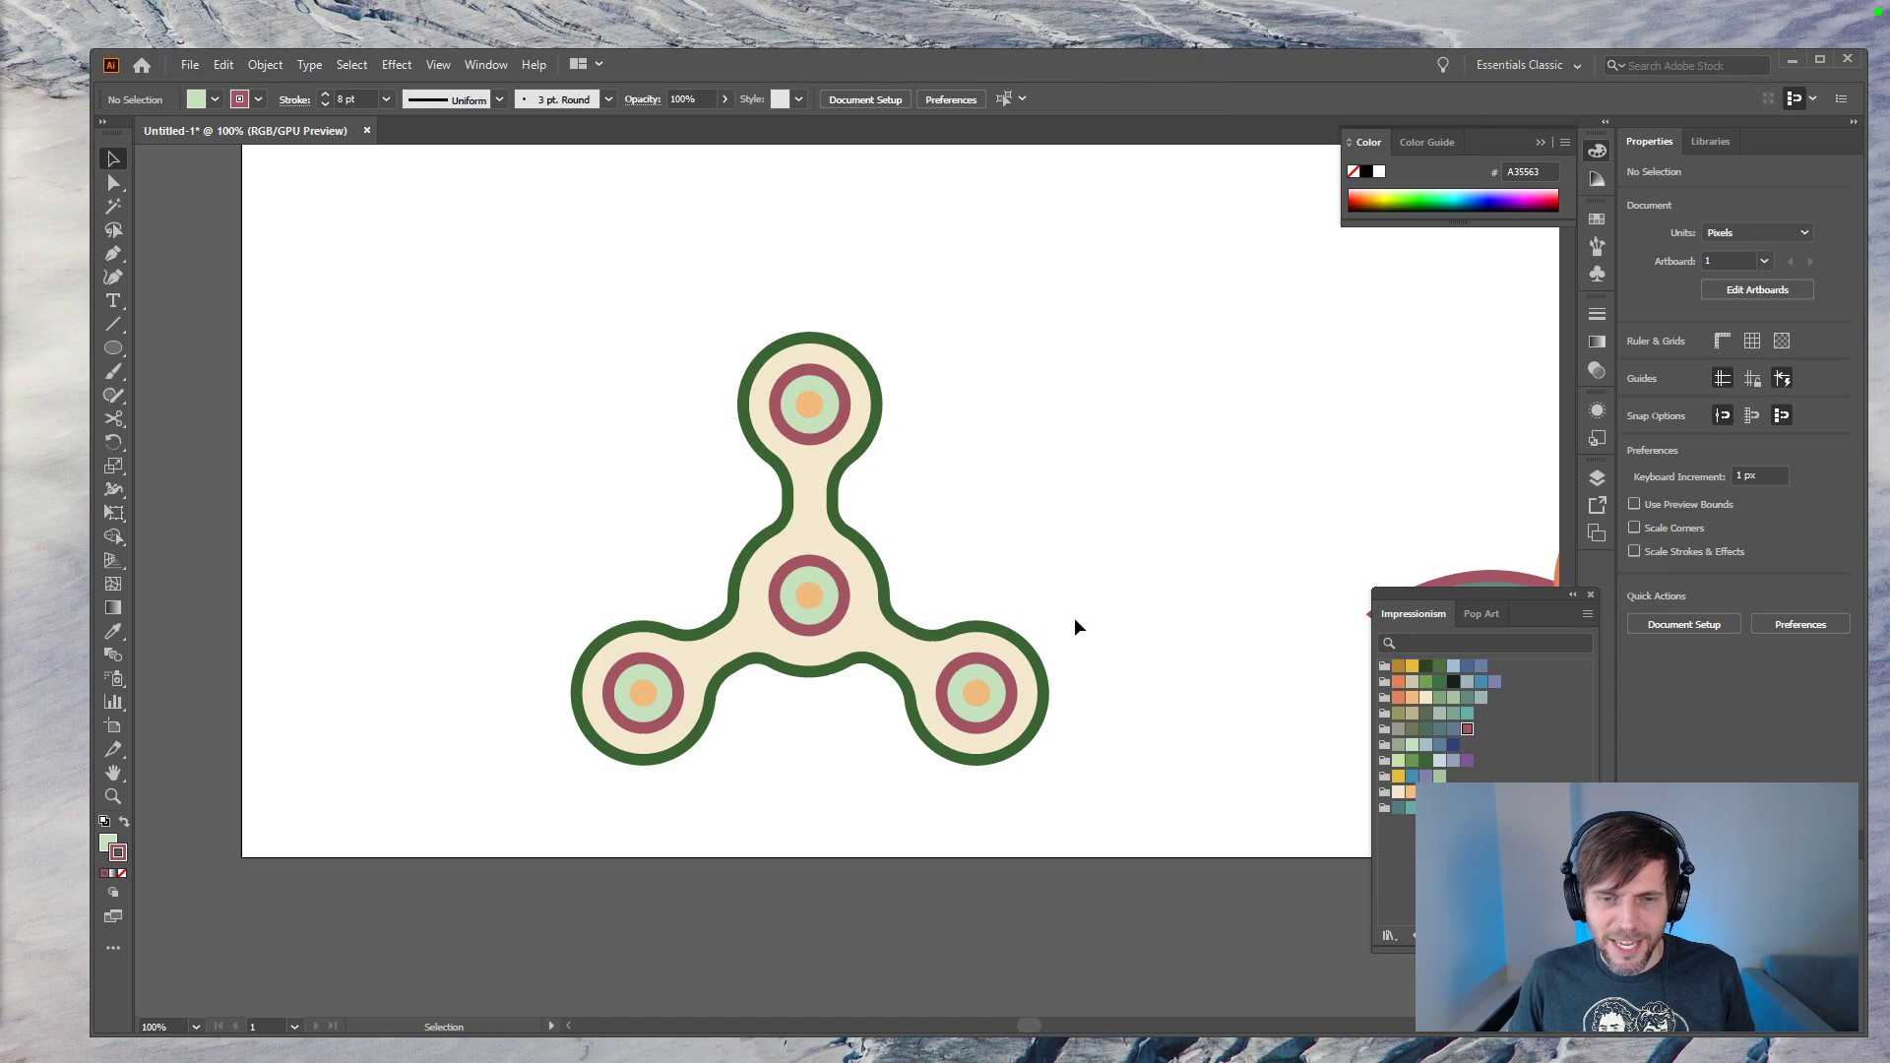
# Step: Enlarge the red-ringed green circle of the central eye around its center, leaving out the orange pupil
pyautogui.hotkey('ctrl', '-')
pyautogui.hotkey('ctrl', '-')
pyautogui.hotkey('ctrl', '-')
pyautogui.hotkey('ctrl', '-')
pyautogui.hotkey('ctrl', '=')
pyautogui.hotkey('ctrl', '=')
pyautogui.hotkey('ctrl', '=')
pyautogui.hotkey('ctrl', '=')
pyautogui.hotkey('ctrl', '=')
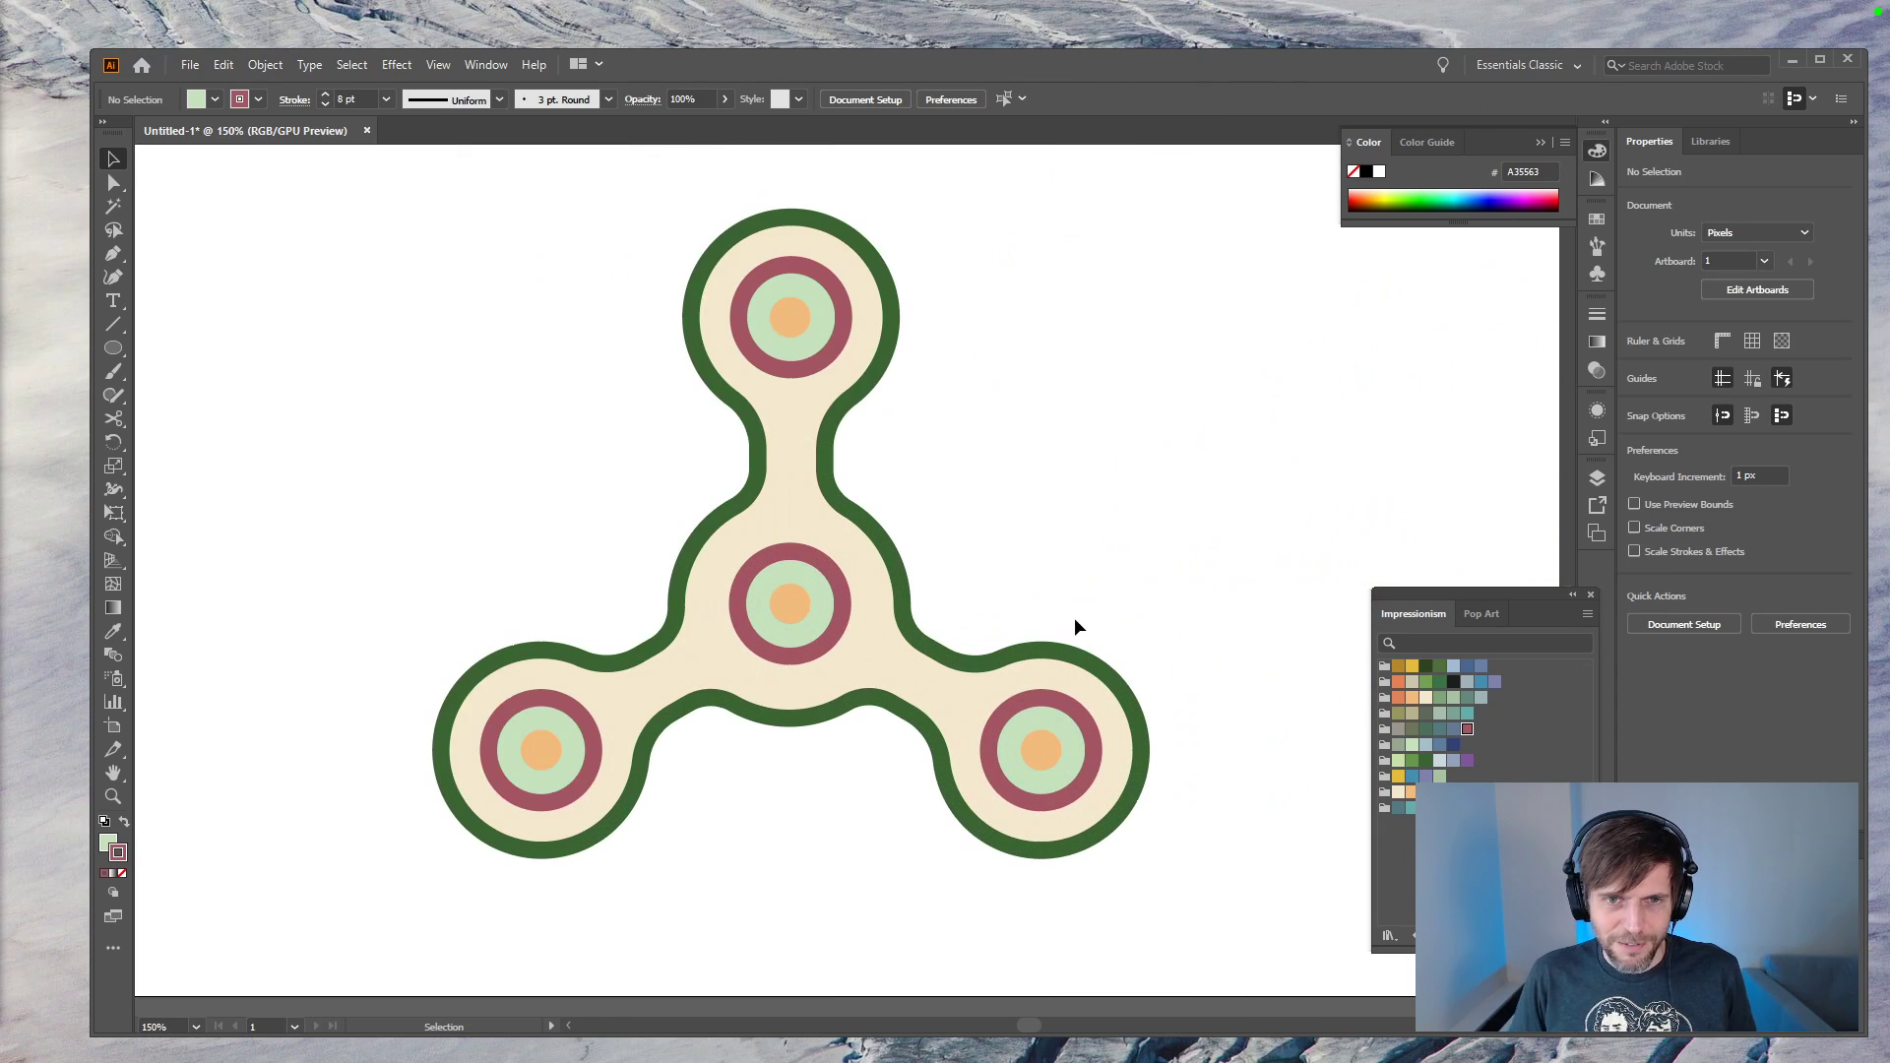
pyautogui.click(838, 596)
pyautogui.moveTo(851, 543); pyautogui.dragTo(877, 515)
pyautogui.click(1122, 521)
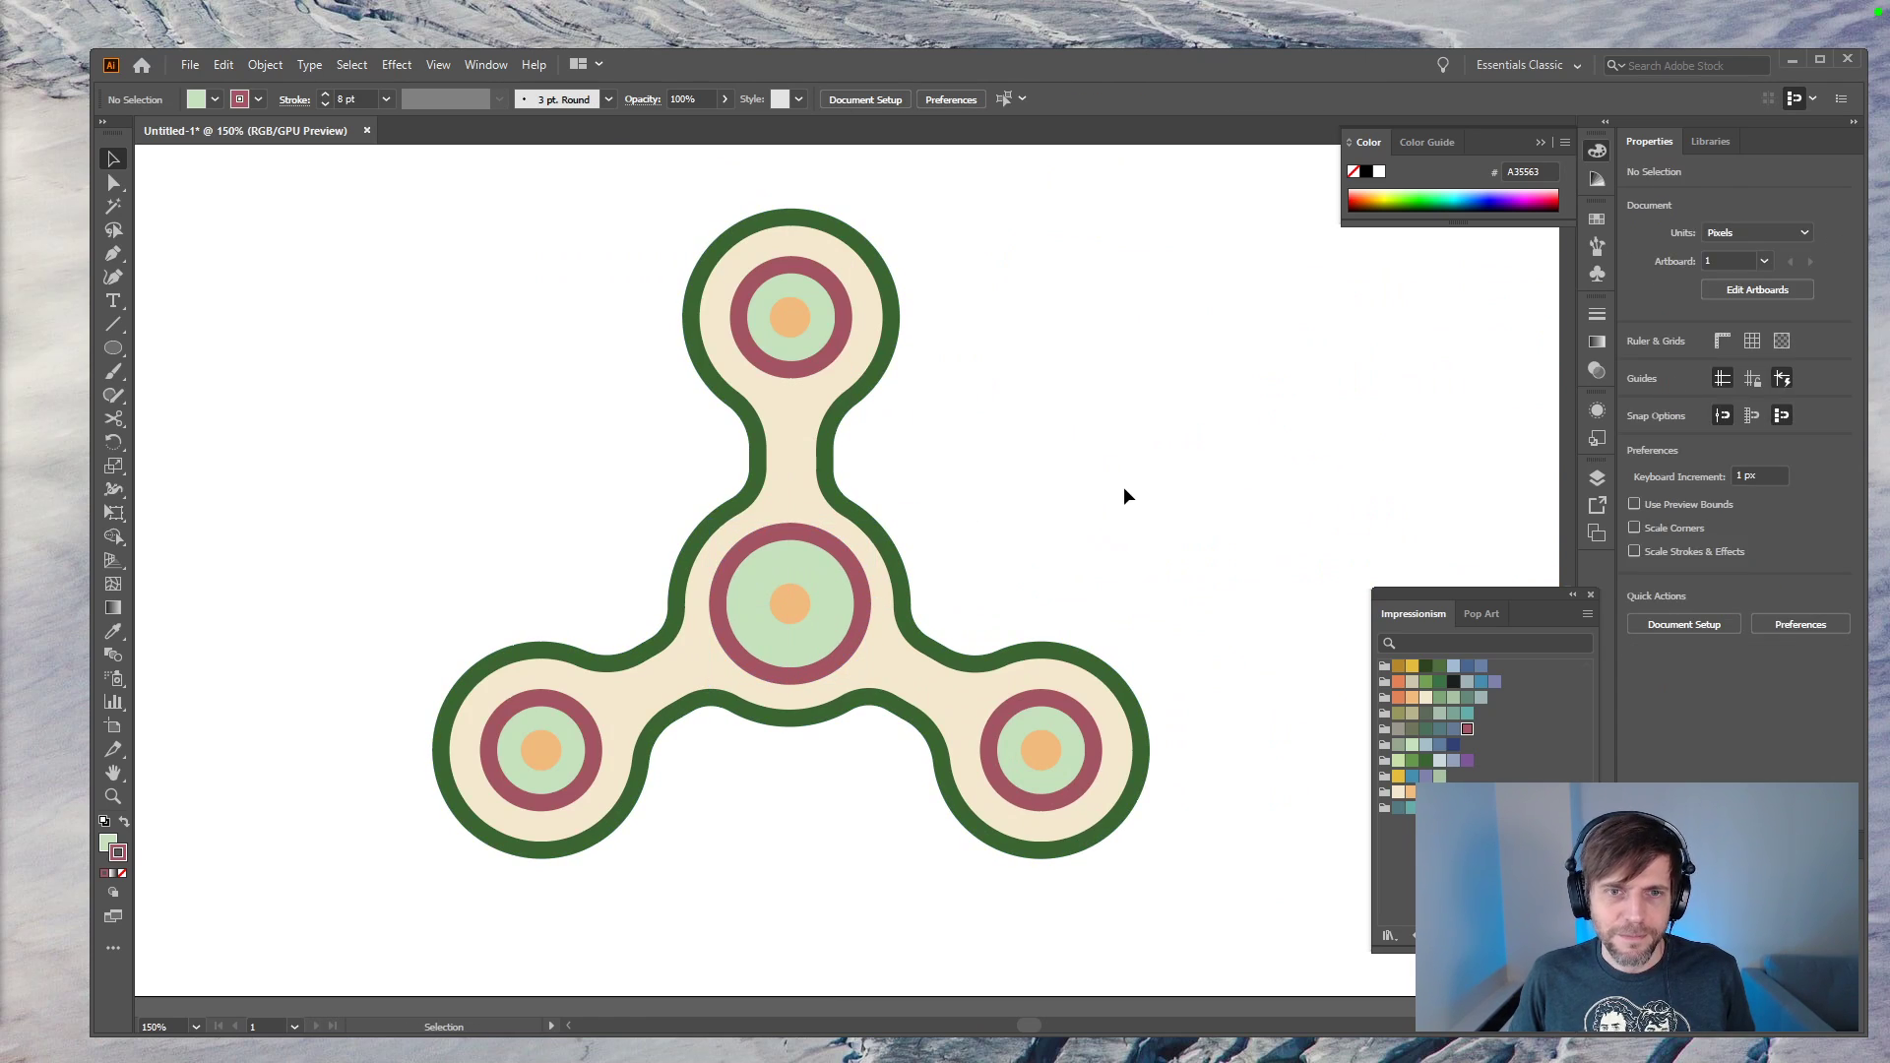
# Step: Change the three-armed body's stroke to a muted olive-grey swatch from the Impressionism colors
pyautogui.hotkey('ctrl', '-')
pyautogui.hotkey('ctrl', '-')
pyautogui.hotkey('ctrl', '-')
pyautogui.hotkey('ctrl', '-')
pyautogui.hotkey('ctrl', '-')
pyautogui.hotkey('ctrl', '=')
pyautogui.hotkey('ctrl', '=')
pyautogui.hotkey('ctrl', '=')
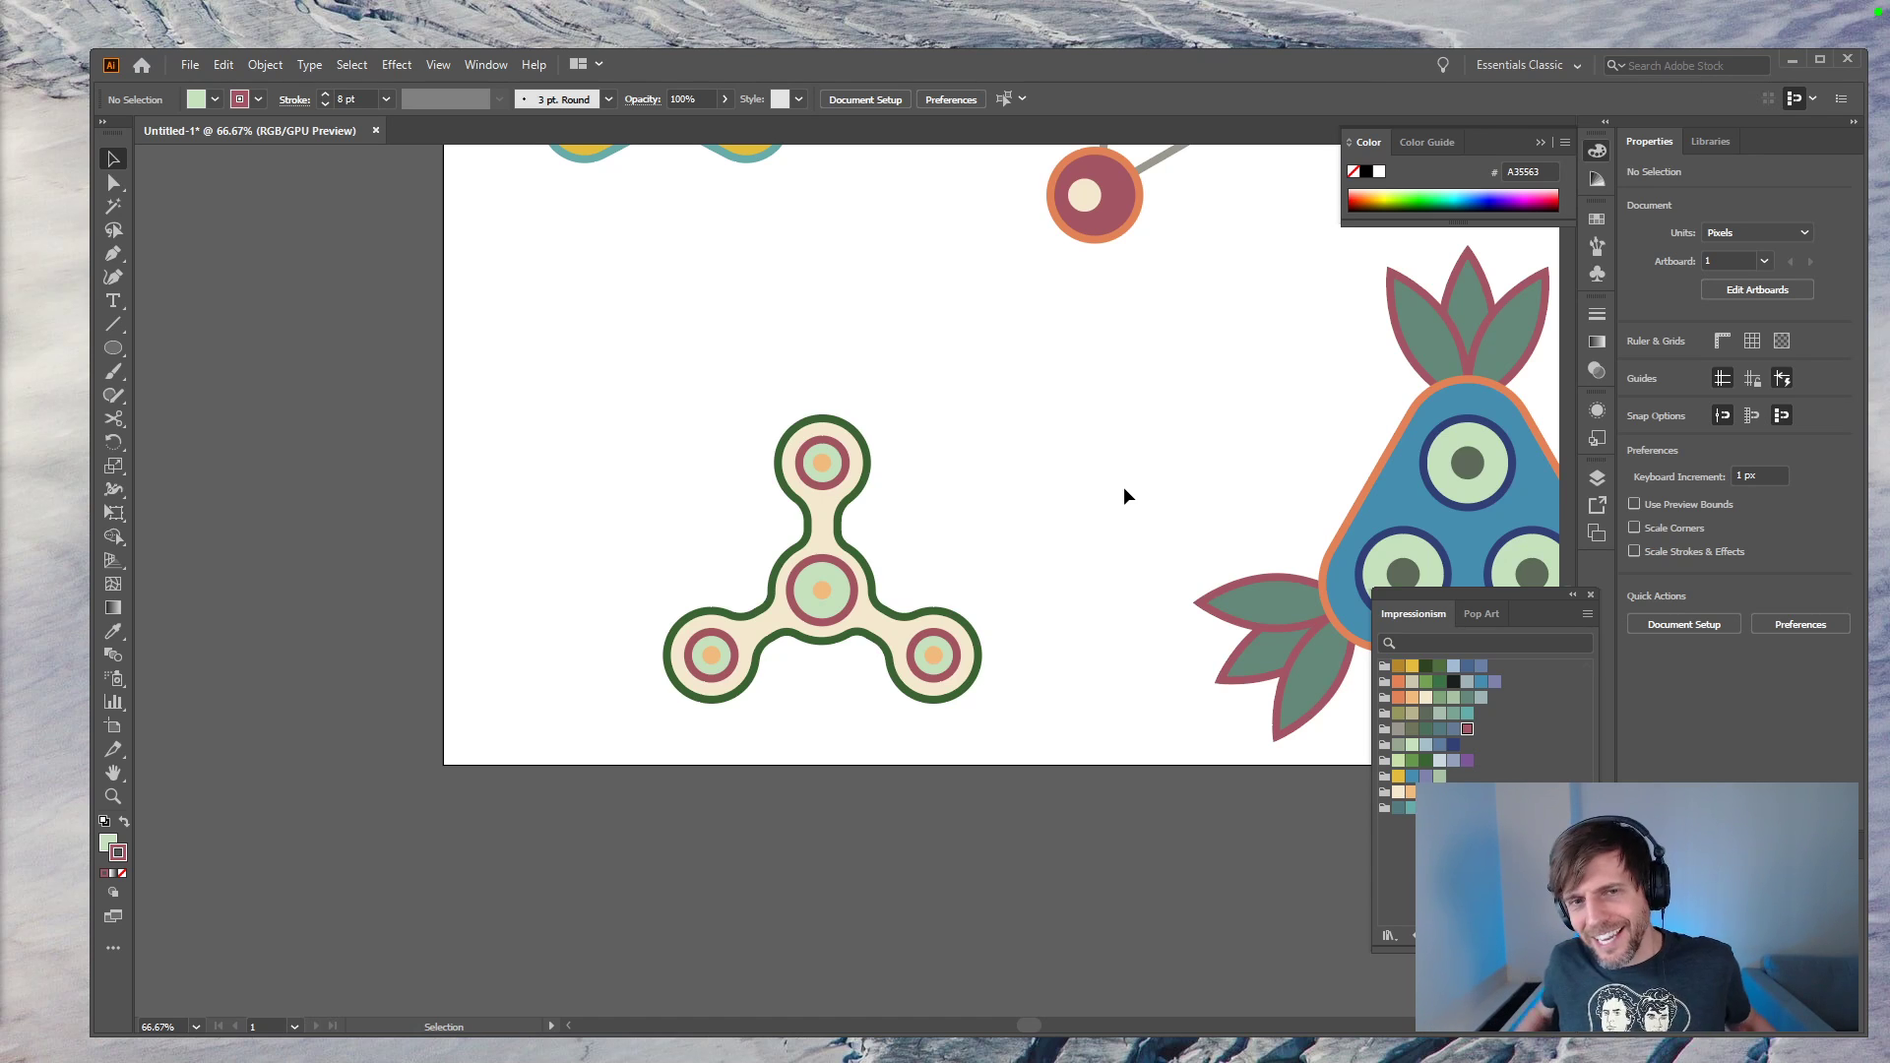
pyautogui.press('space')
pyautogui.moveTo(1148, 738); pyautogui.dragTo(1057, 803)
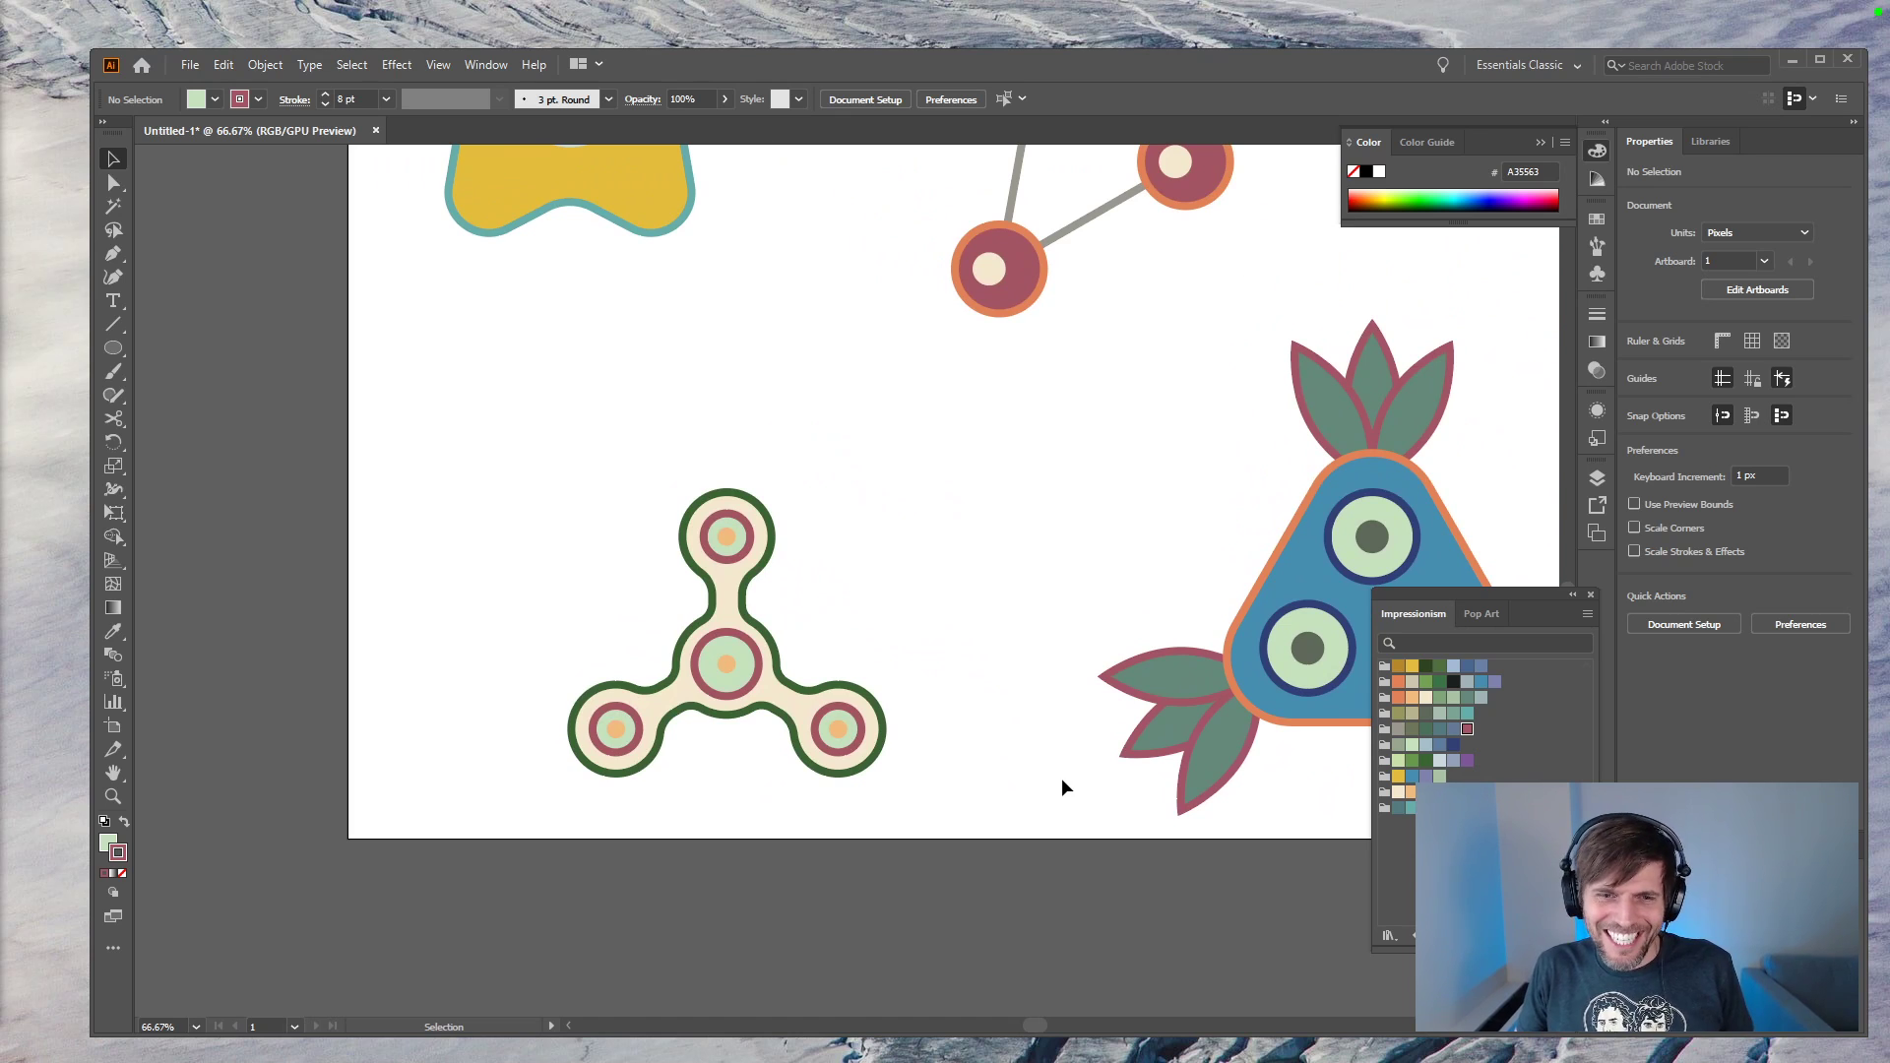
pyautogui.moveTo(996, 692); pyautogui.dragTo(790, 736)
pyautogui.hotkey('ctrl', '-')
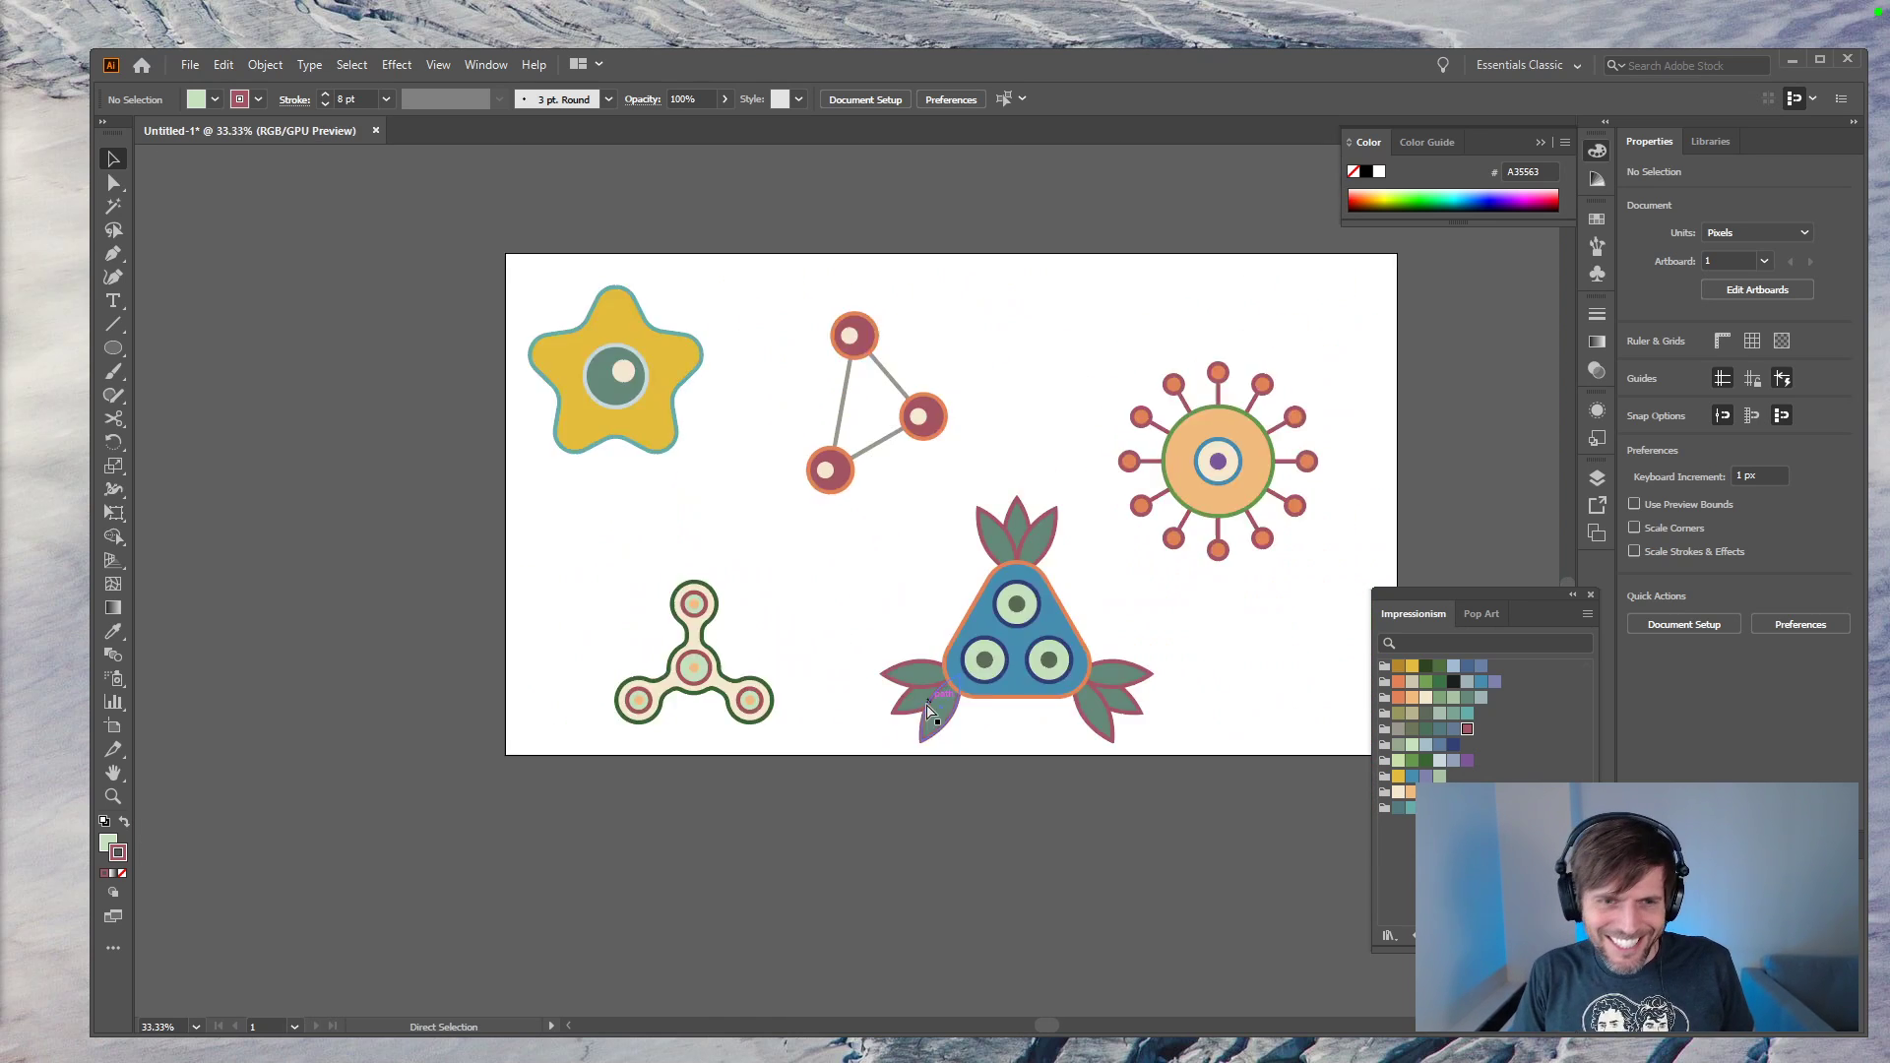
pyautogui.click(711, 734)
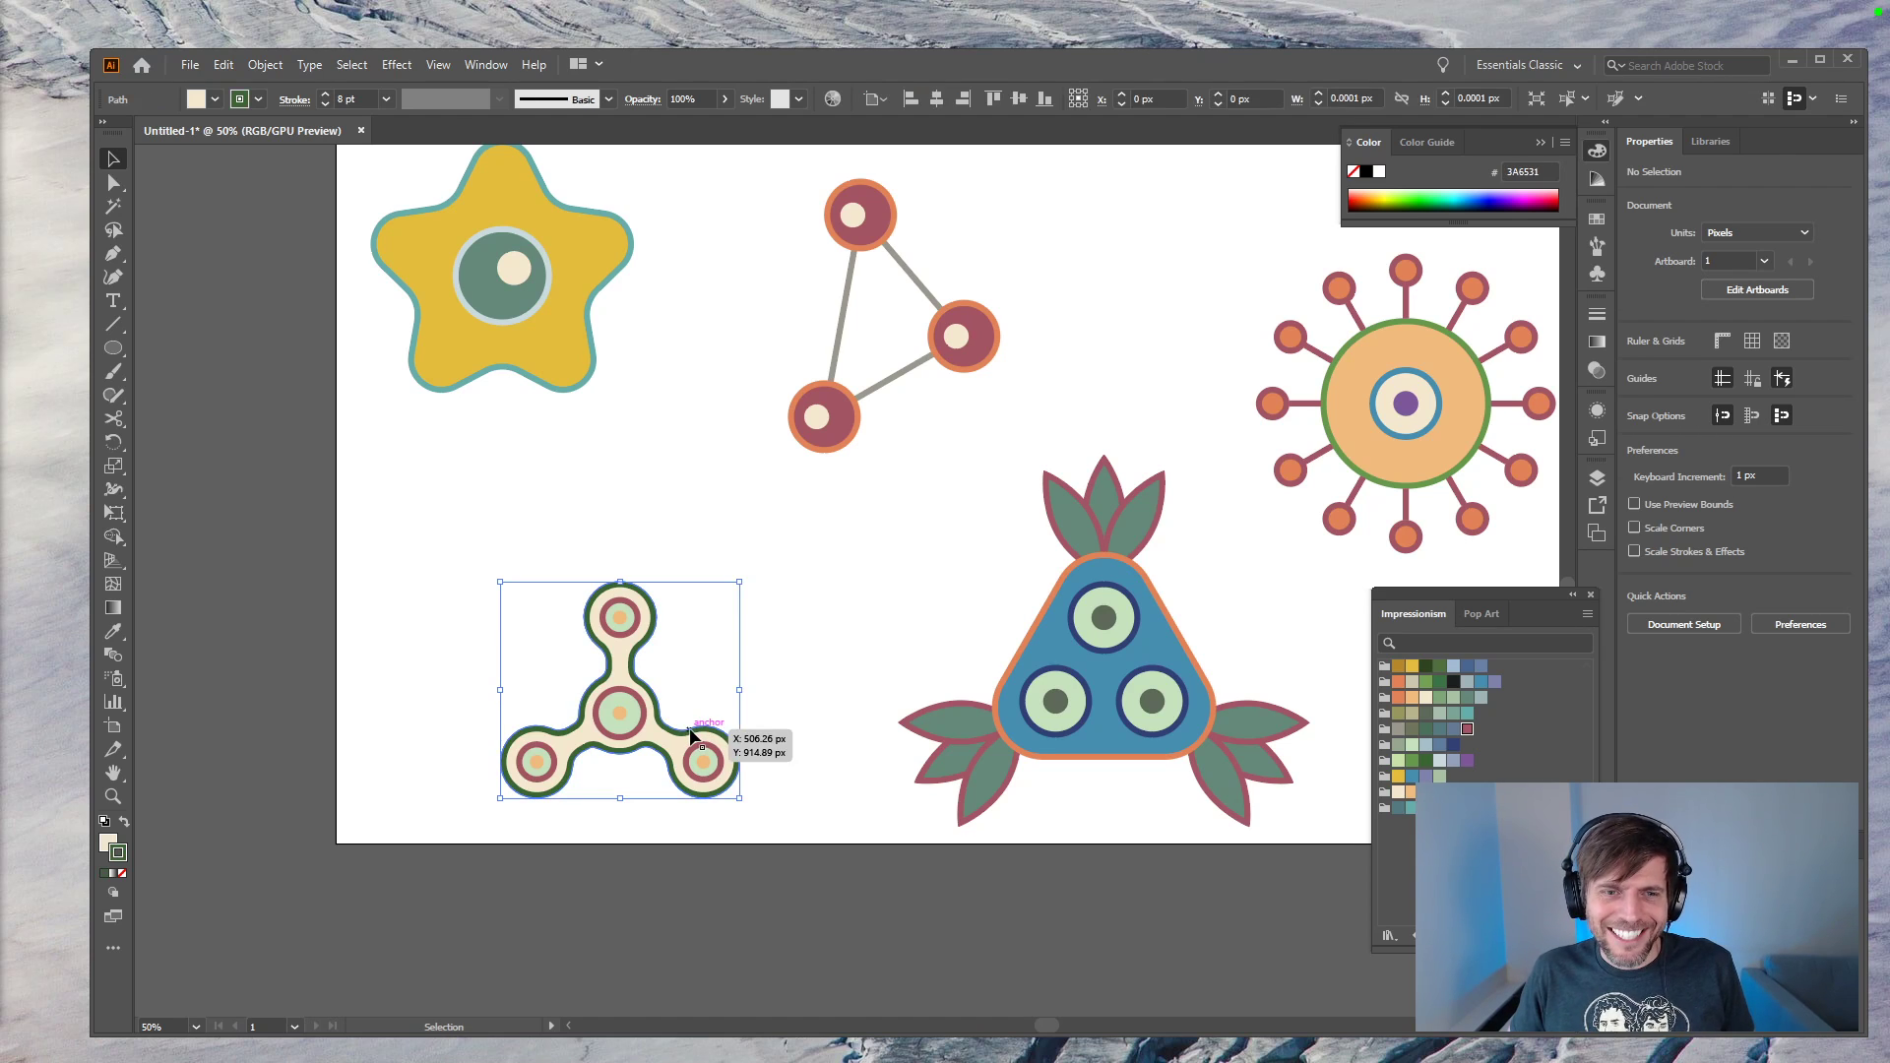
pyautogui.click(1413, 731)
# Step: Try several Impressionism swatches as the three-armed body's fill, including blue 4A6792, ending on cream F5EBD0
pyautogui.press('x')
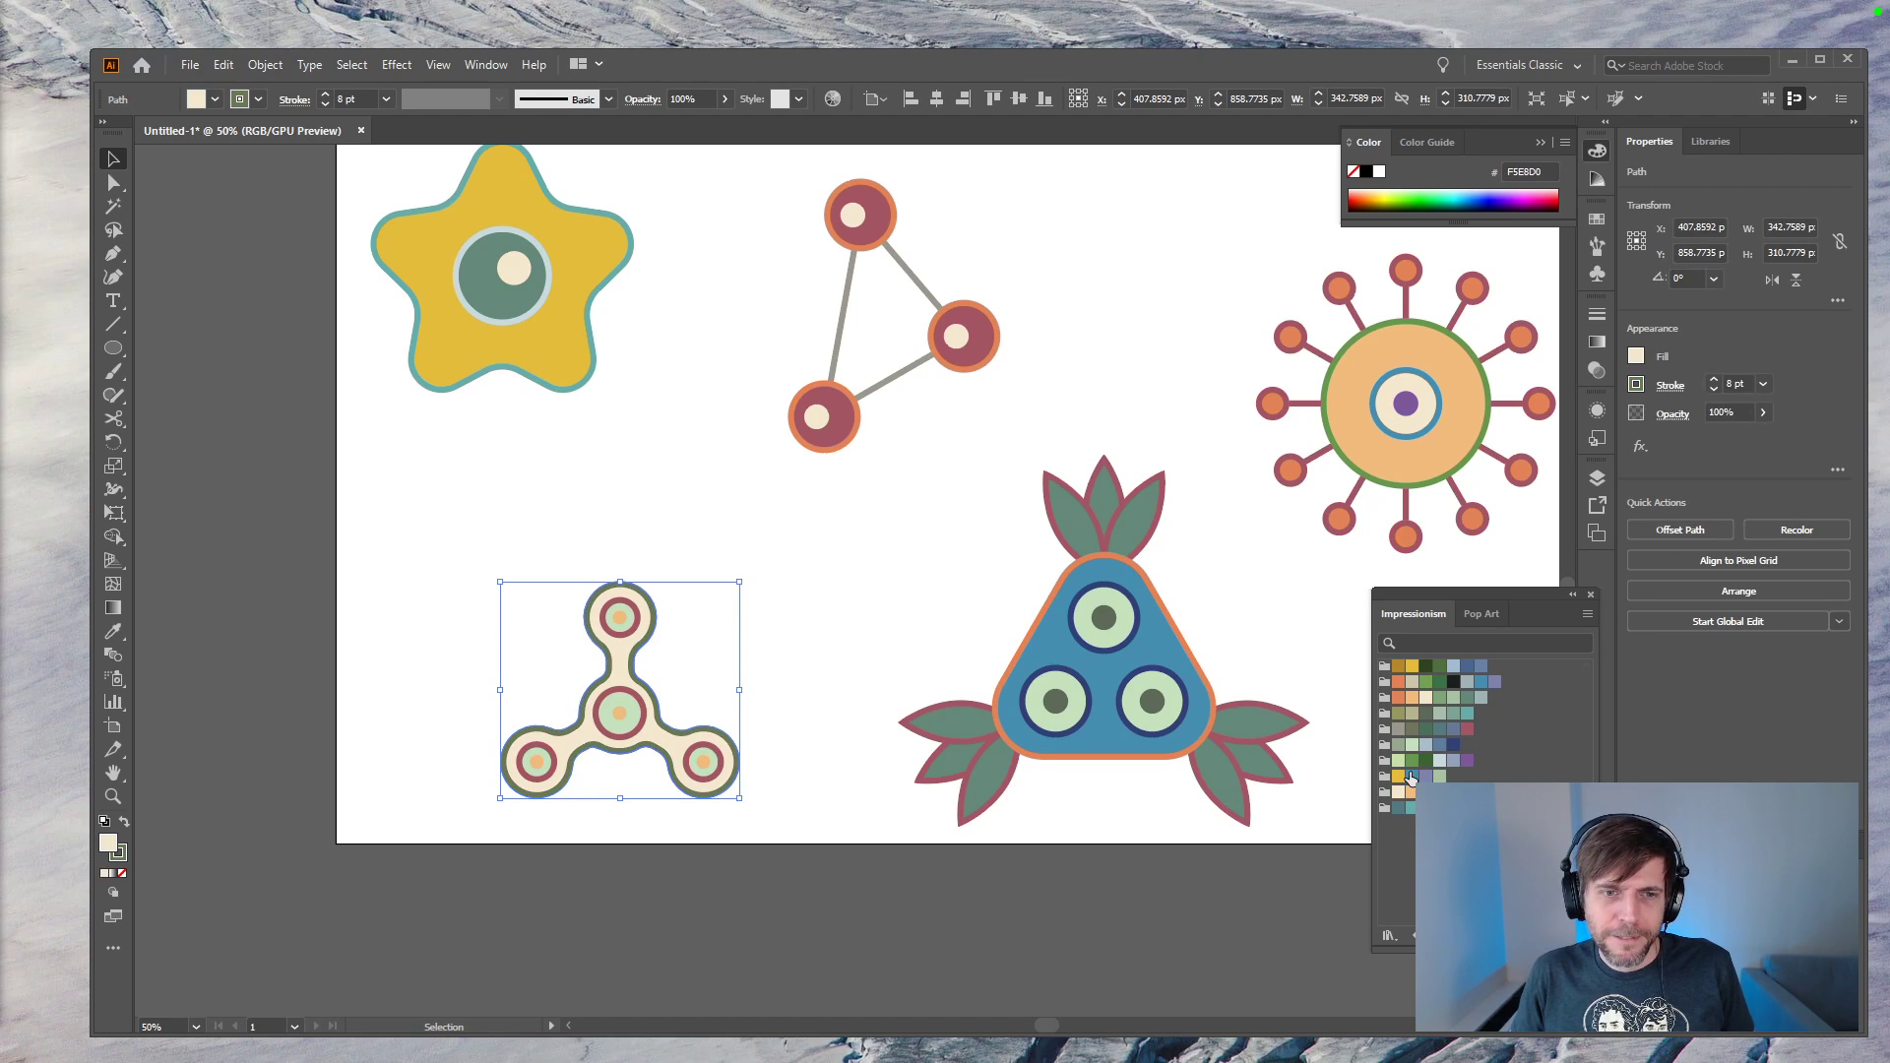
pyautogui.click(1412, 776)
pyautogui.click(1405, 809)
pyautogui.click(1426, 745)
pyautogui.click(1455, 714)
pyautogui.click(1453, 701)
pyautogui.click(1411, 697)
pyautogui.click(1467, 672)
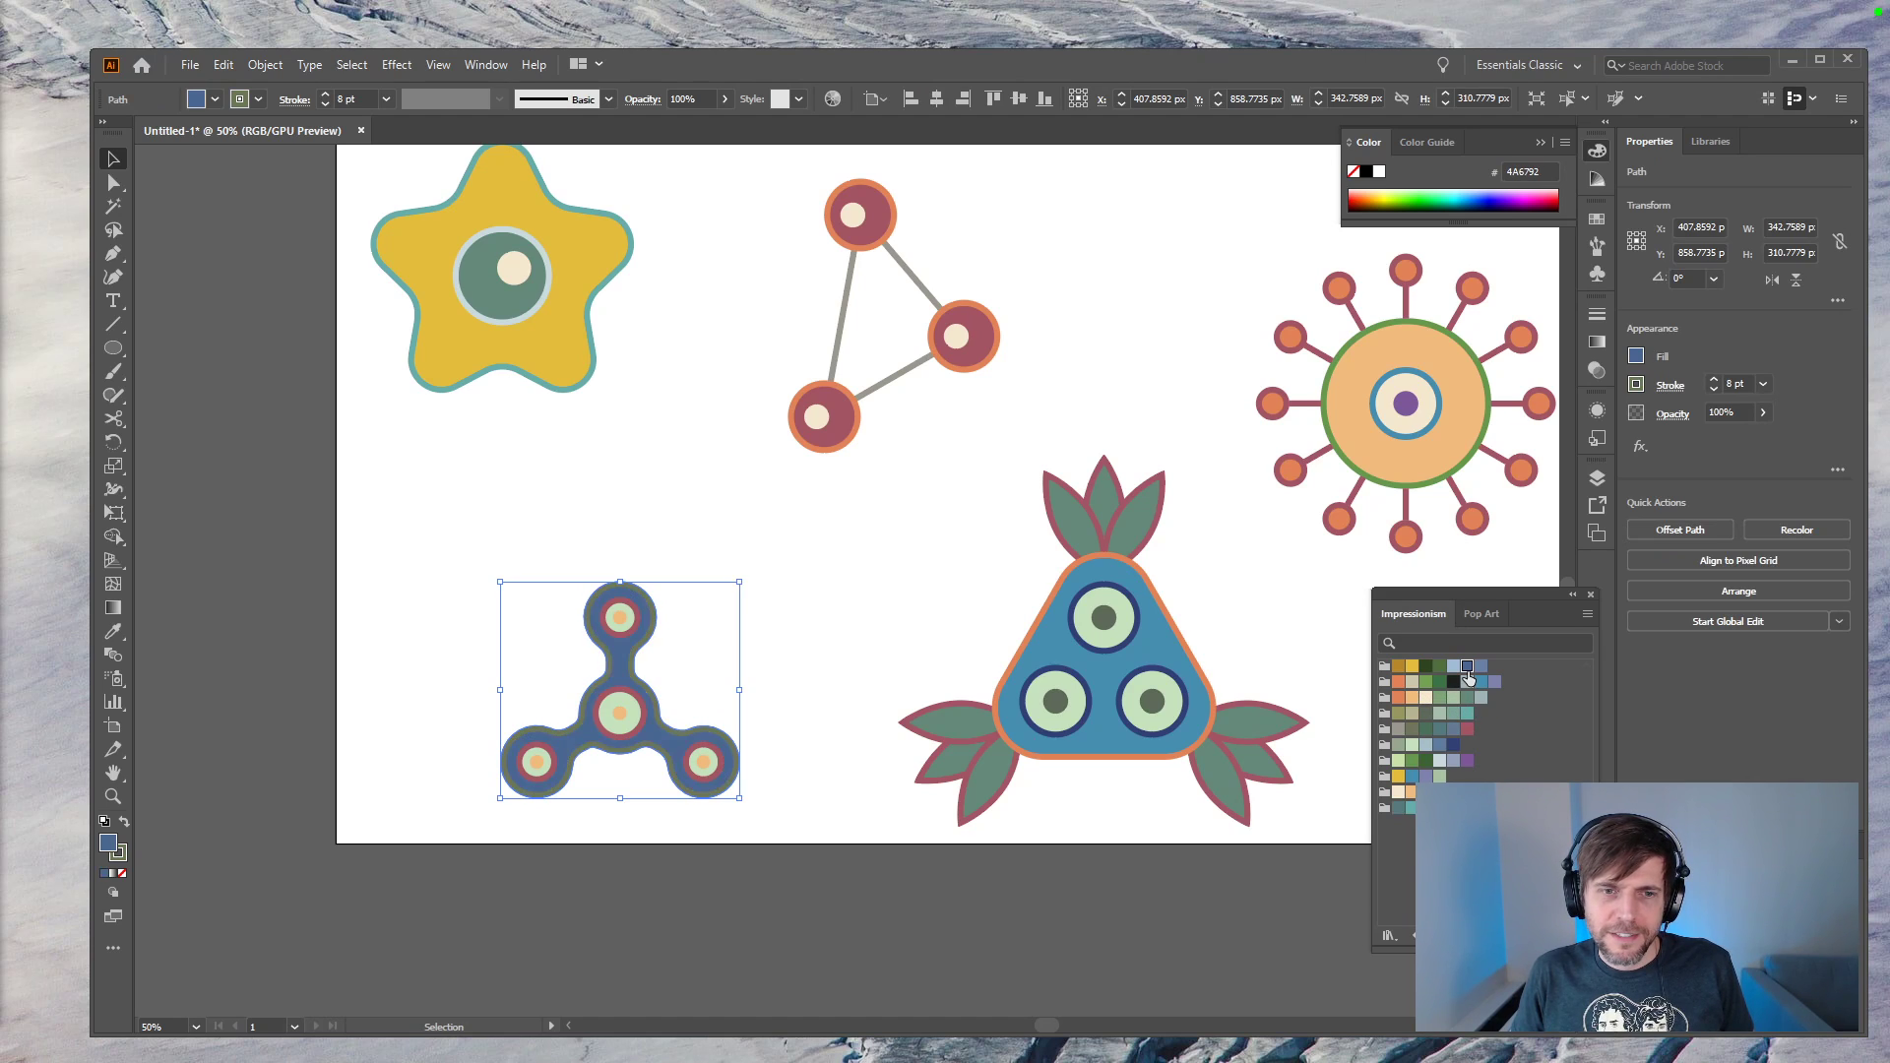
pyautogui.click(1439, 697)
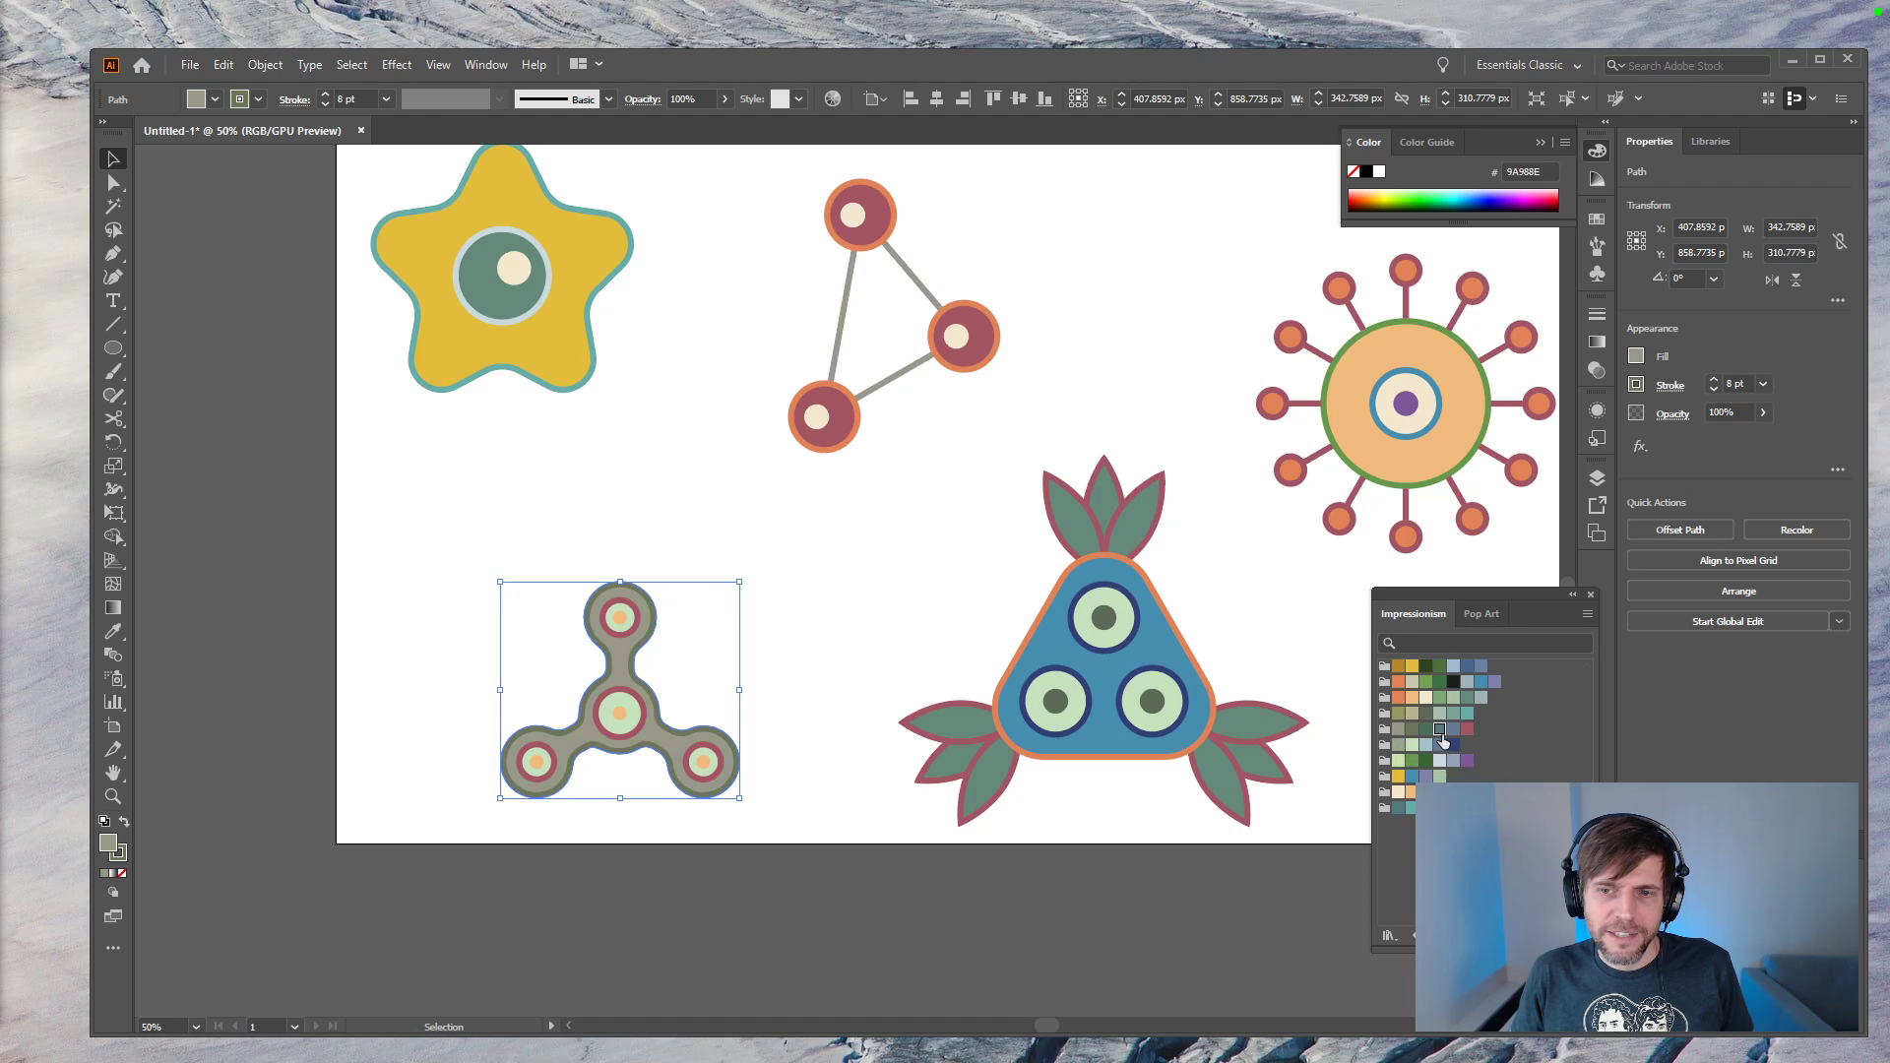
pyautogui.click(1437, 728)
pyautogui.click(1467, 697)
pyautogui.click(1426, 697)
pyautogui.click(1413, 697)
pyautogui.click(1424, 699)
pyautogui.click(829, 710)
# Step: Scale up the whole three-armed character proportionally and move it up and to the left, beneath the yellow star
pyautogui.moveTo(813, 576); pyautogui.dragTo(365, 815)
pyautogui.moveTo(739, 583); pyautogui.dragTo(778, 556)
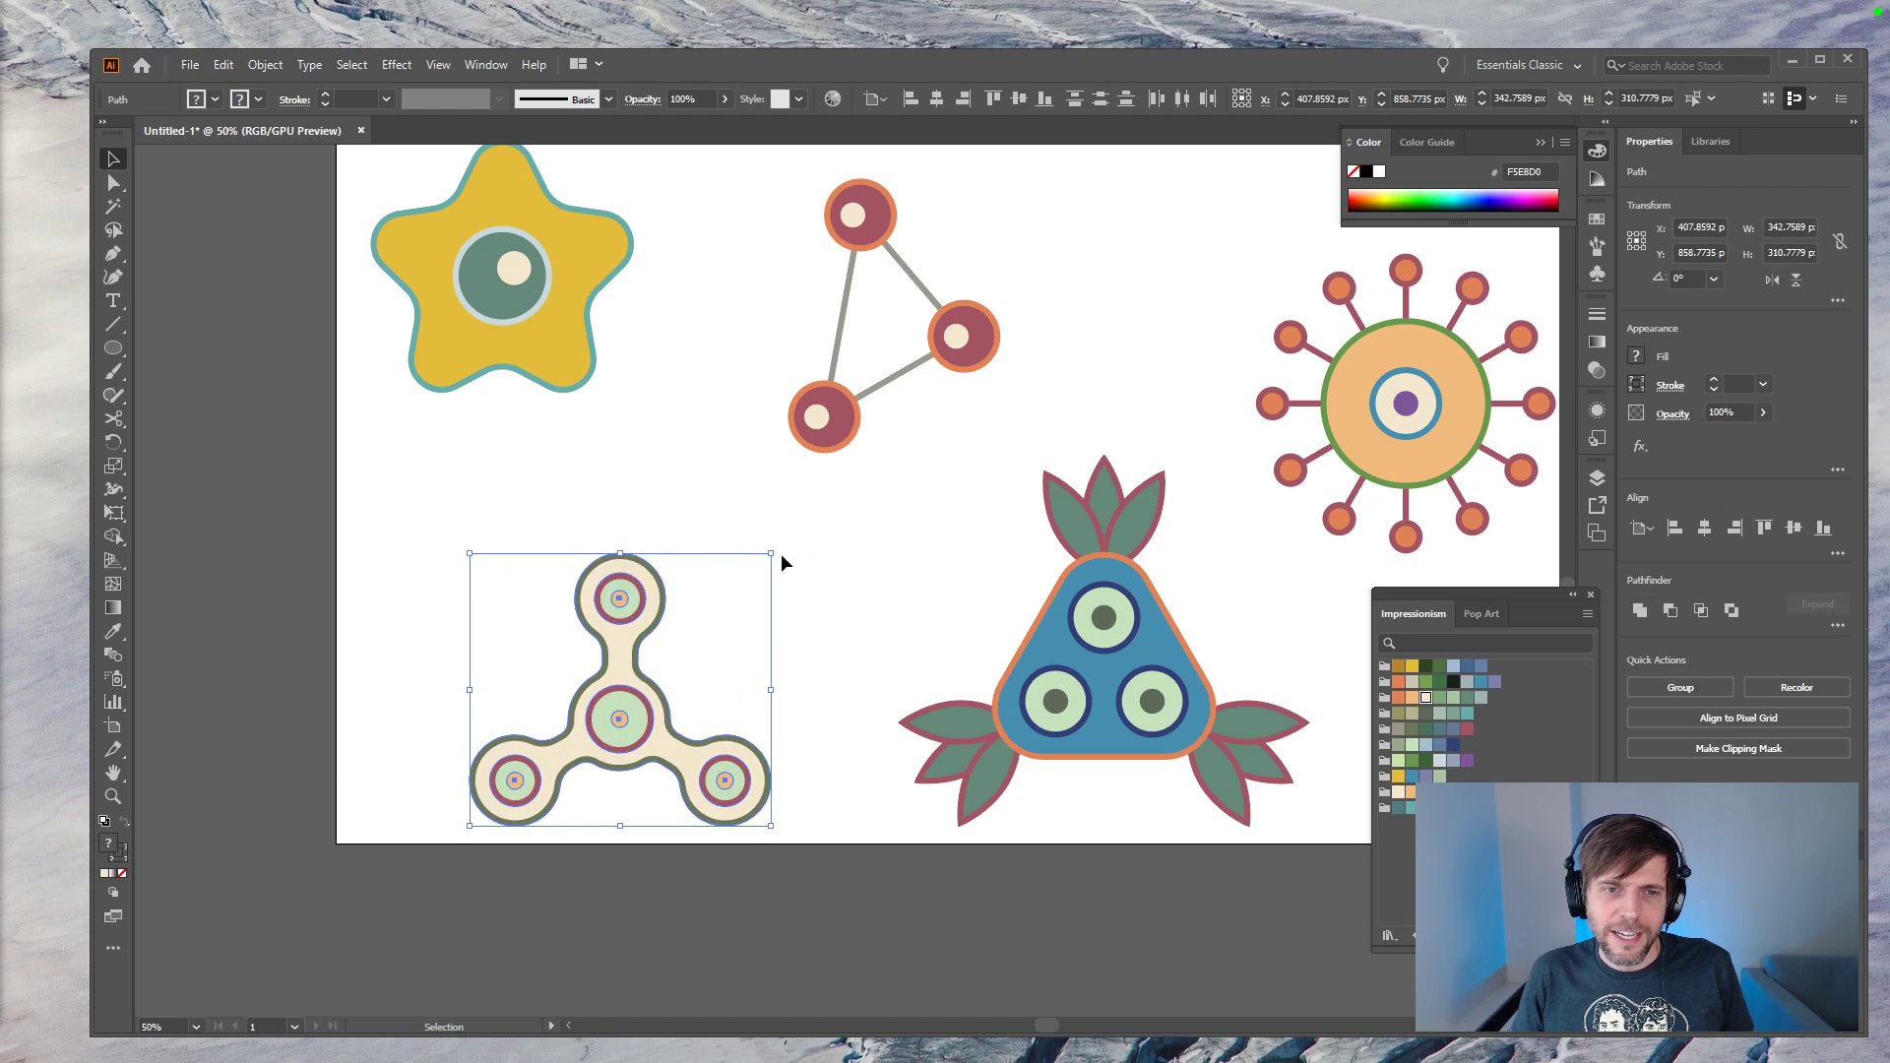
pyautogui.click(844, 677)
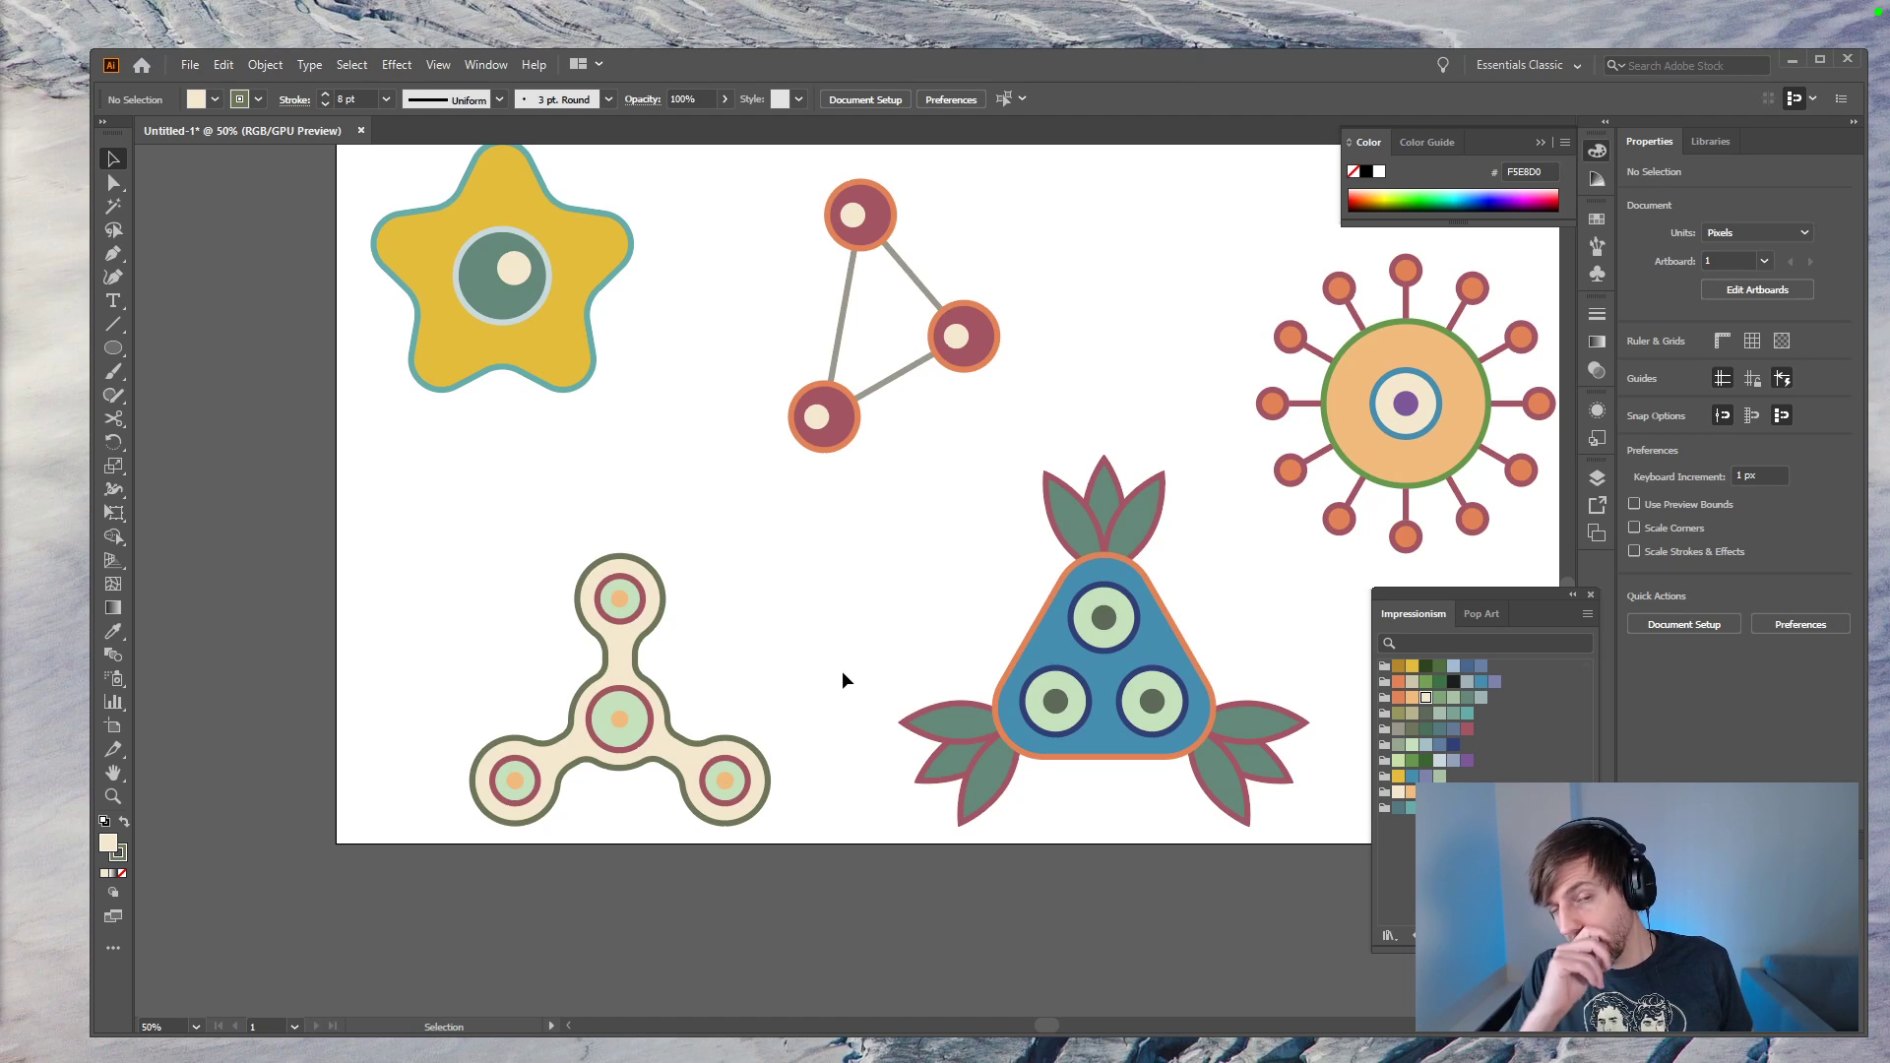
pyautogui.moveTo(649, 714); pyautogui.dragTo(561, 618)
pyautogui.click(751, 646)
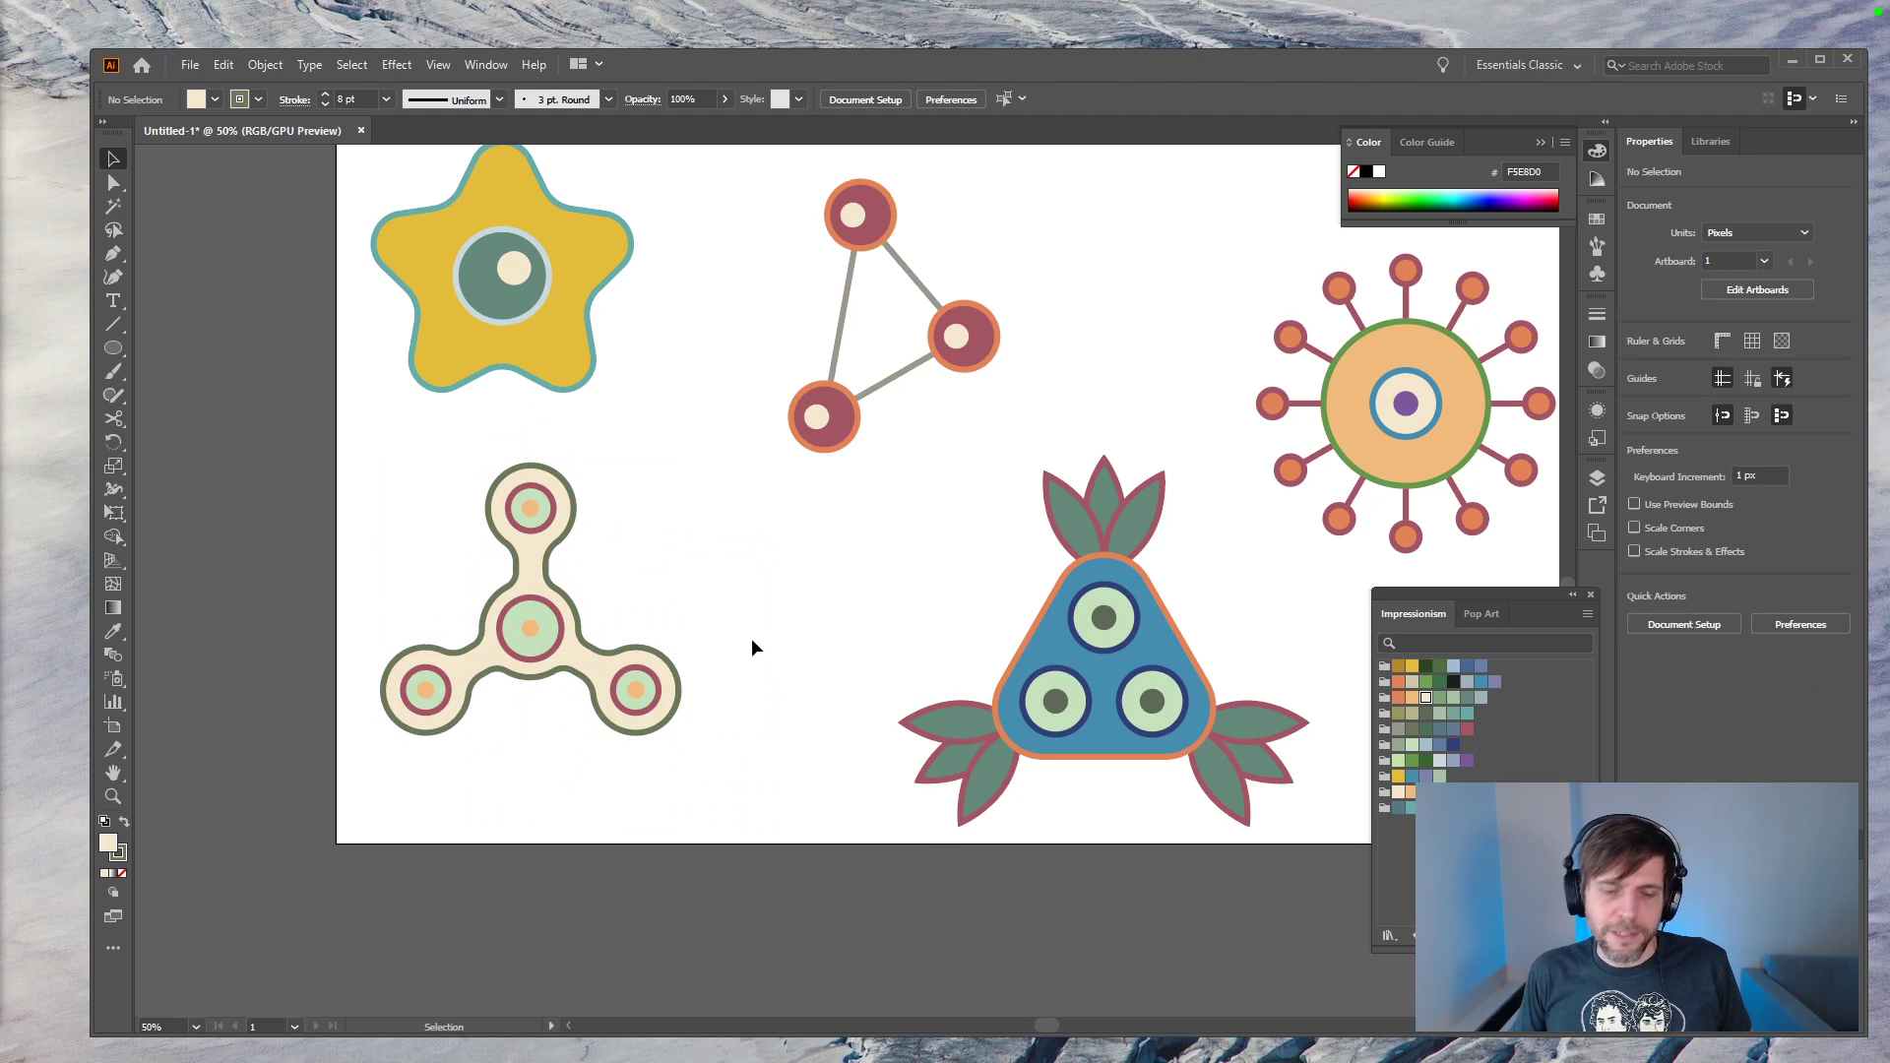
# Step: Try scaling all five characters to 50% with constrained proportions and moving them toward the artboard's upper left
pyautogui.hotkey('ctrl', '-')
pyautogui.moveTo(752, 646); pyautogui.dragTo(557, 688)
pyautogui.moveTo(321, 321); pyautogui.dragTo(1169, 814)
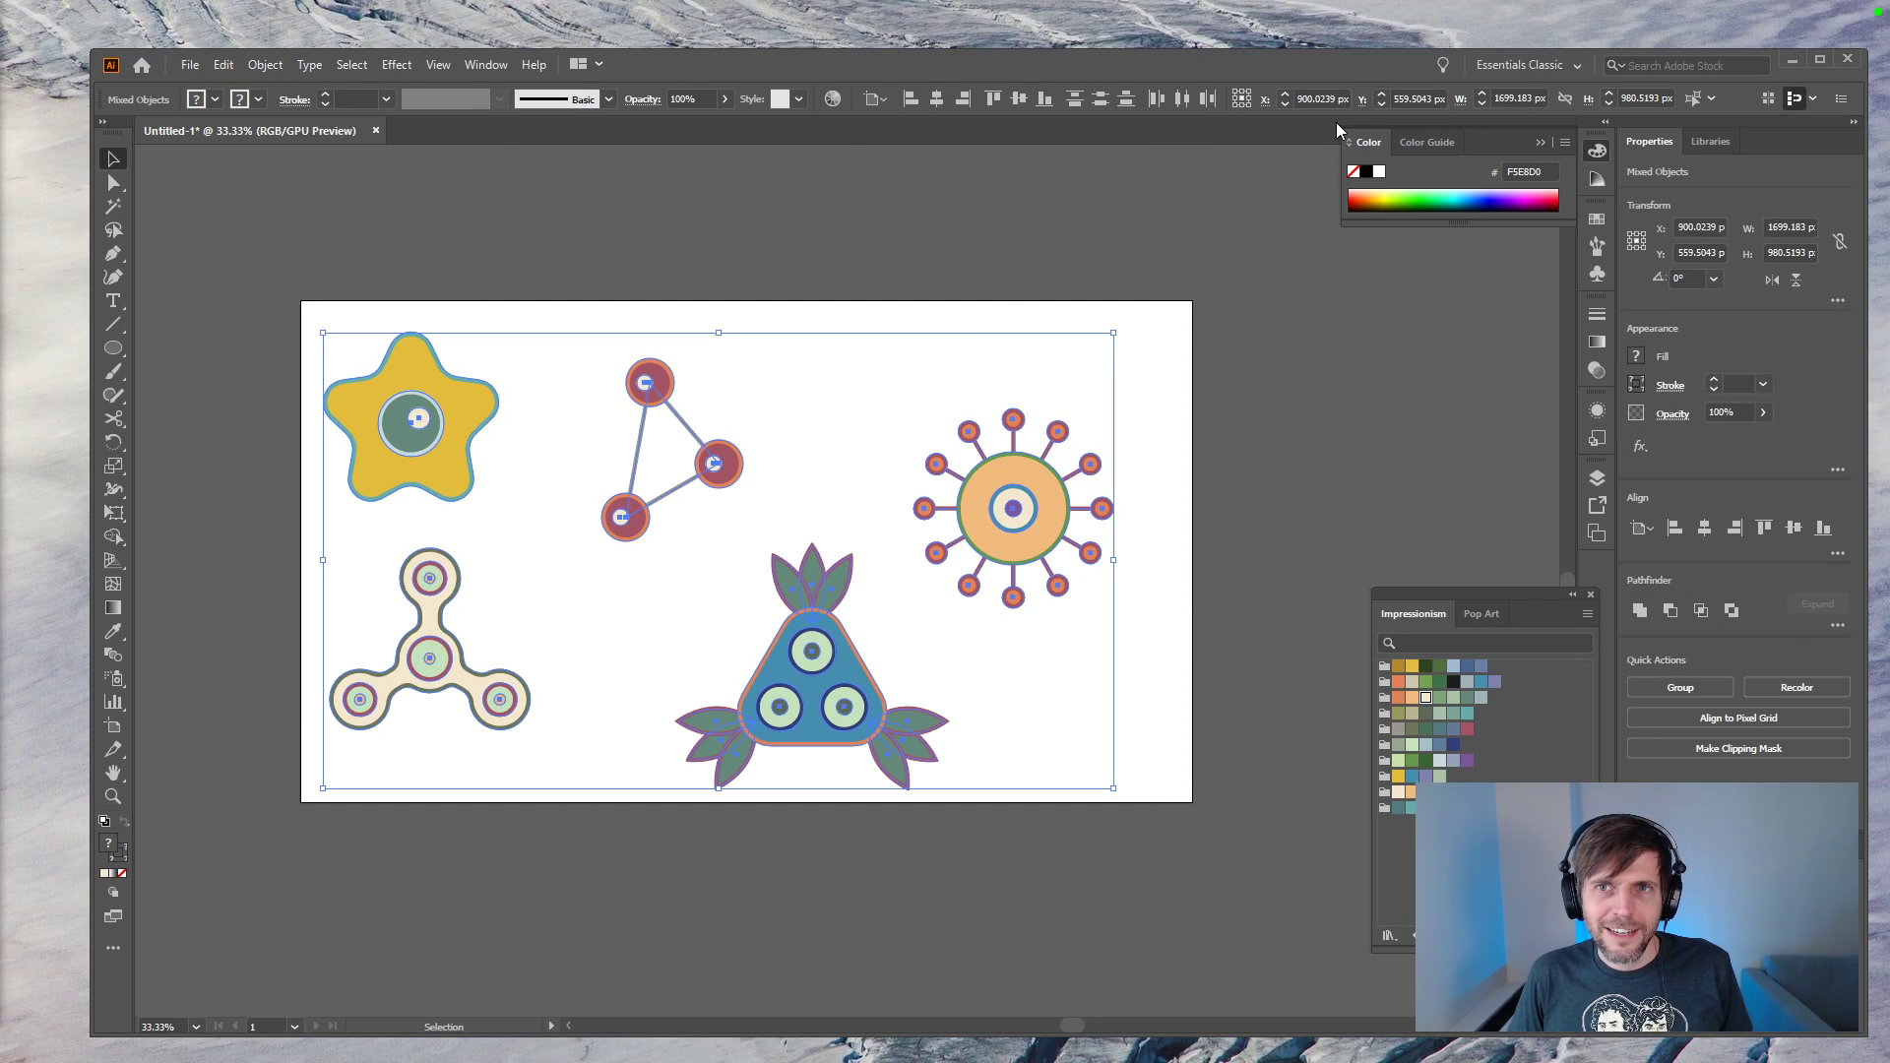
pyautogui.click(1566, 99)
pyautogui.click(1506, 98)
pyautogui.write('50%')
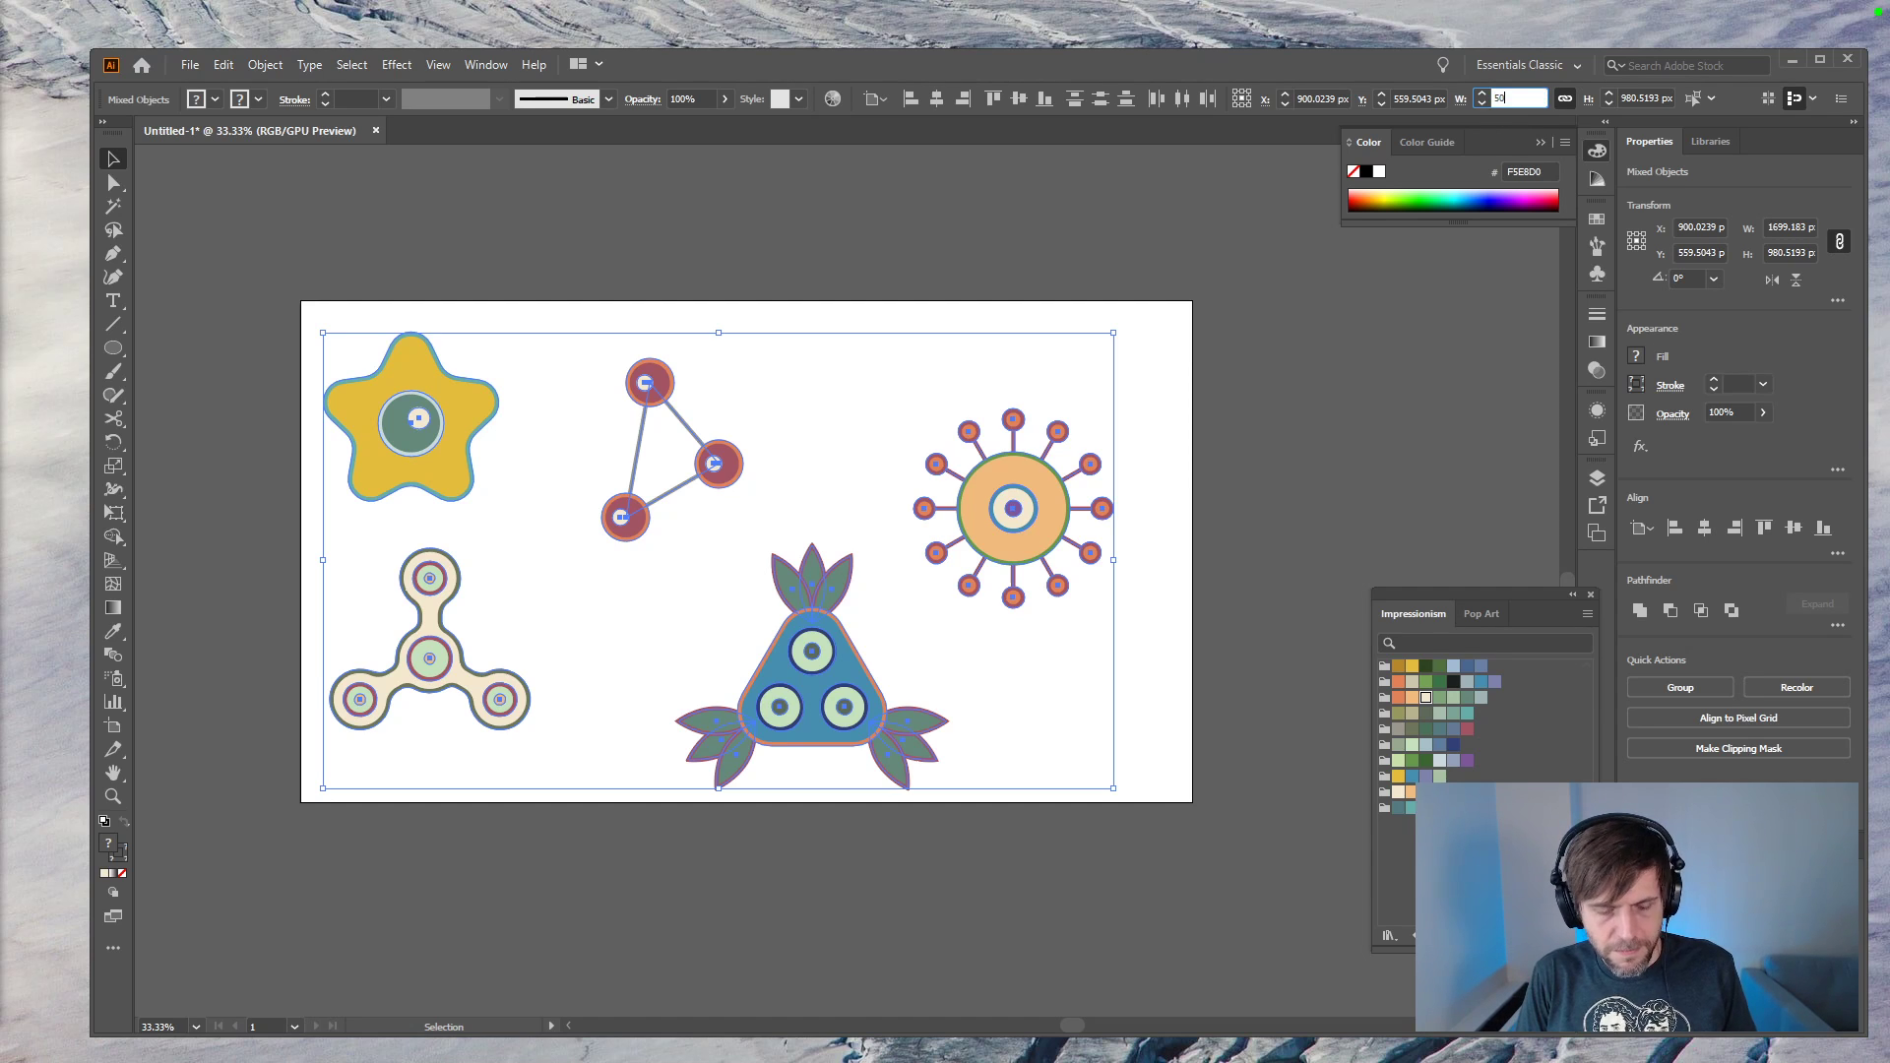
pyautogui.press('Return')
pyautogui.moveTo(863, 531); pyautogui.dragTo(724, 435)
pyautogui.click(1073, 465)
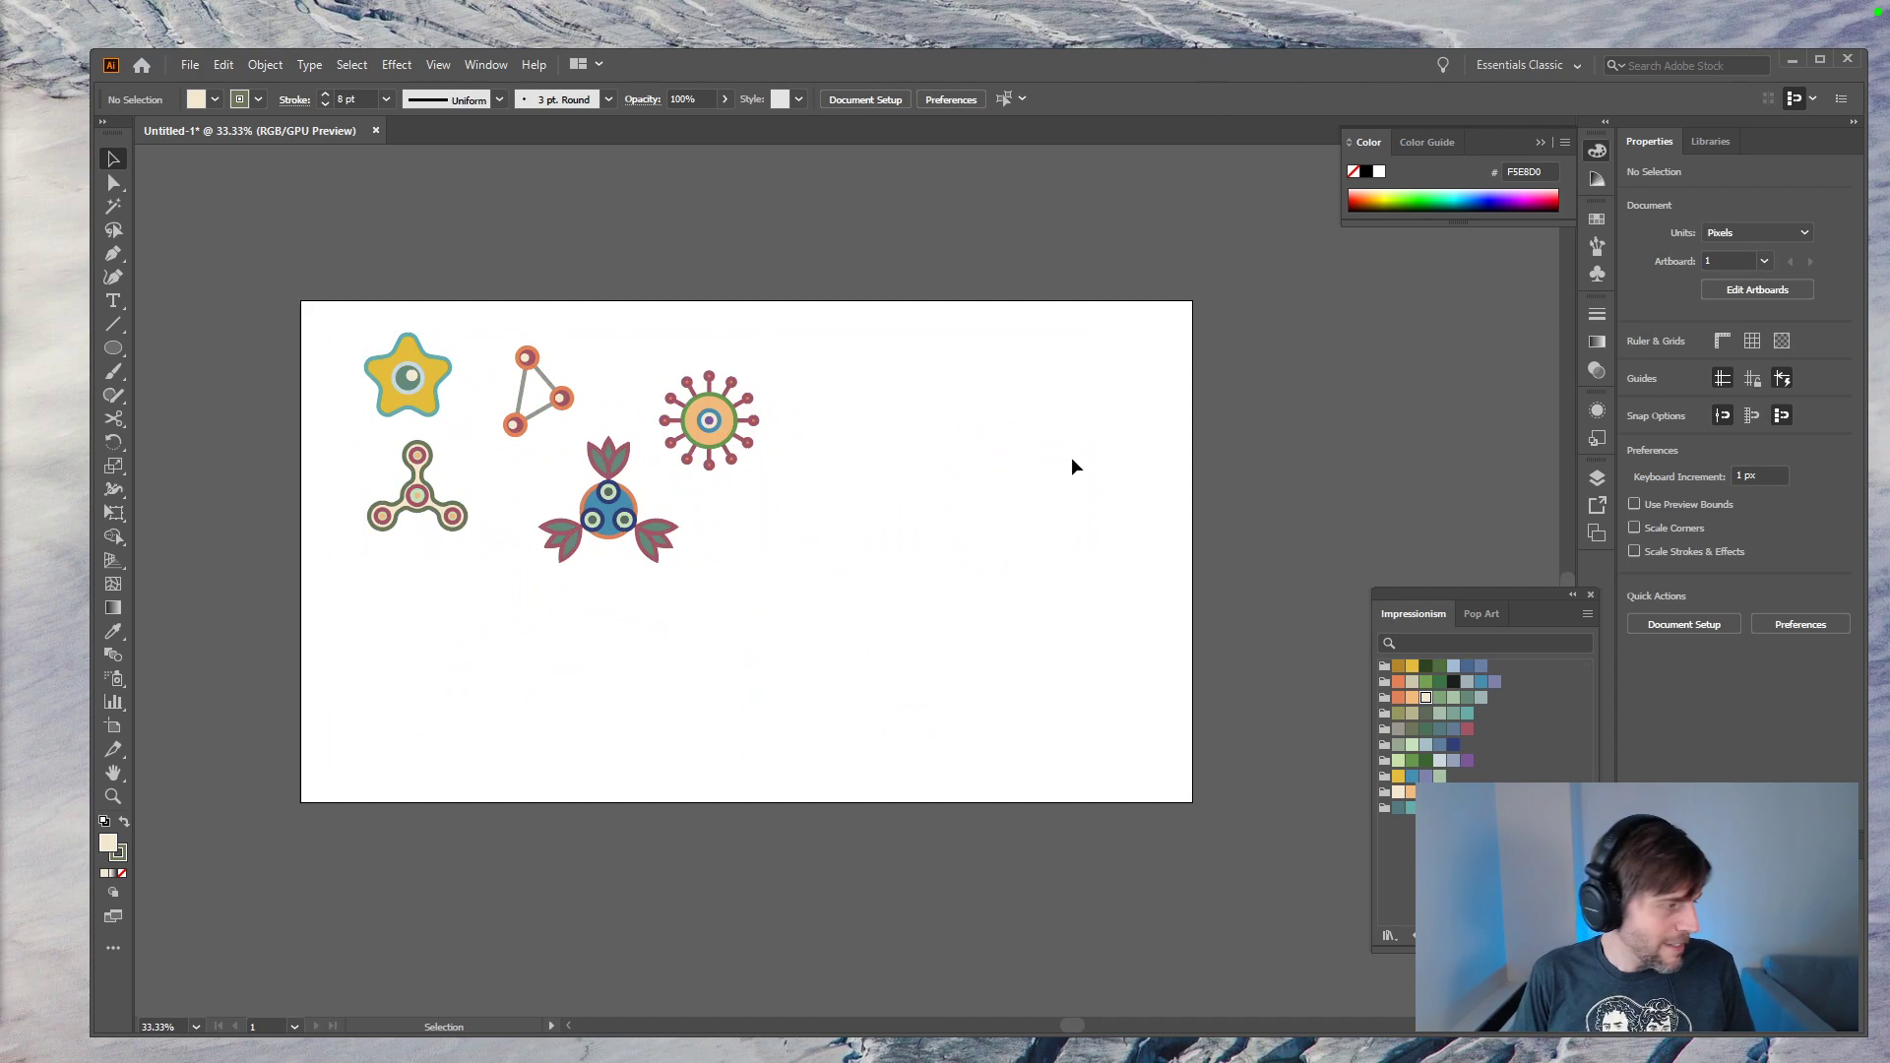
# Step: Inspect the reduced characters up close and undo both their move and the 50% scaling
pyautogui.hotkey('ctrl', '=')
pyautogui.hotkey('ctrl', '=')
pyautogui.hotkey('ctrl', '=')
pyautogui.hotkey('ctrl', '-')
pyautogui.hotkey('ctrl', '-')
pyautogui.press('space')
pyautogui.moveTo(601, 421); pyautogui.dragTo(843, 487)
pyautogui.hotkey('ctrl', 'z')
pyautogui.hotkey('ctrl', 'z')
pyautogui.press('v')
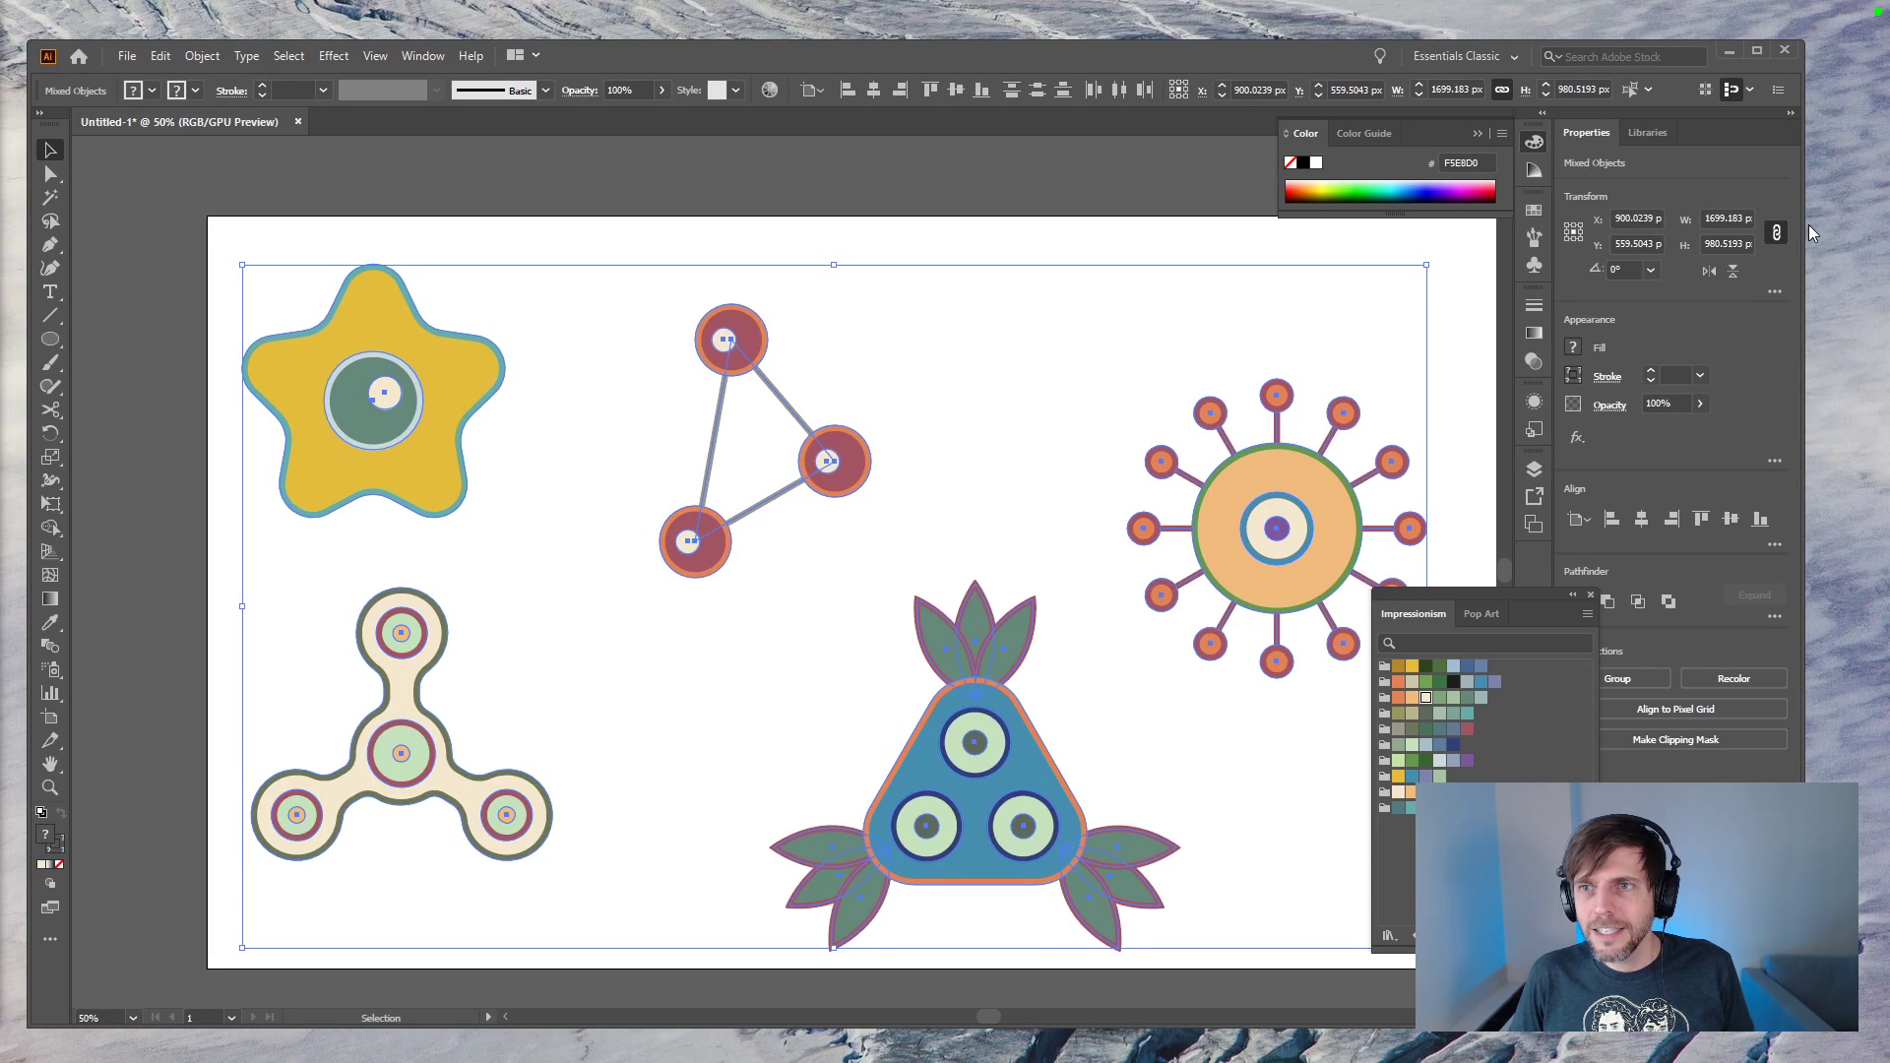
# Step: Close the floating Impressionism swatches and expand the docked Transform settings in a widened program window
pyautogui.moveTo(1804, 224); pyautogui.dragTo(1878, 224)
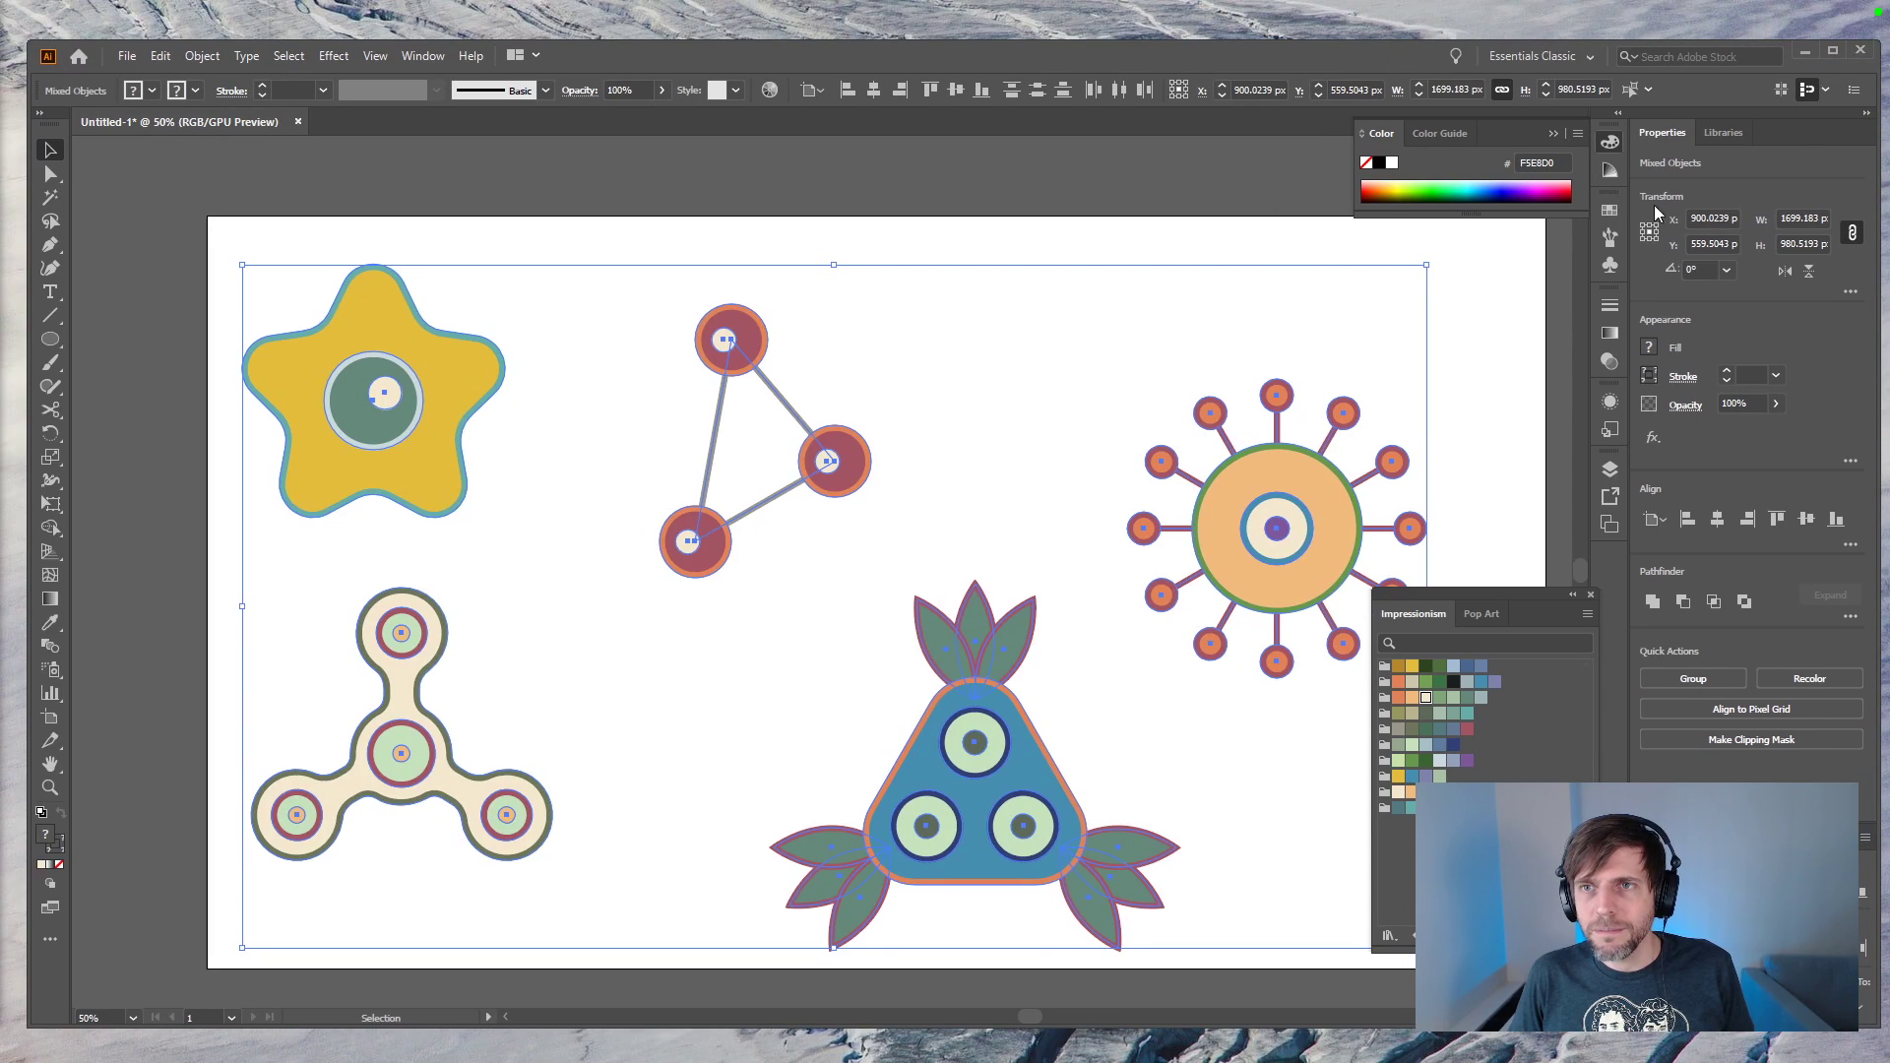
pyautogui.click(1592, 597)
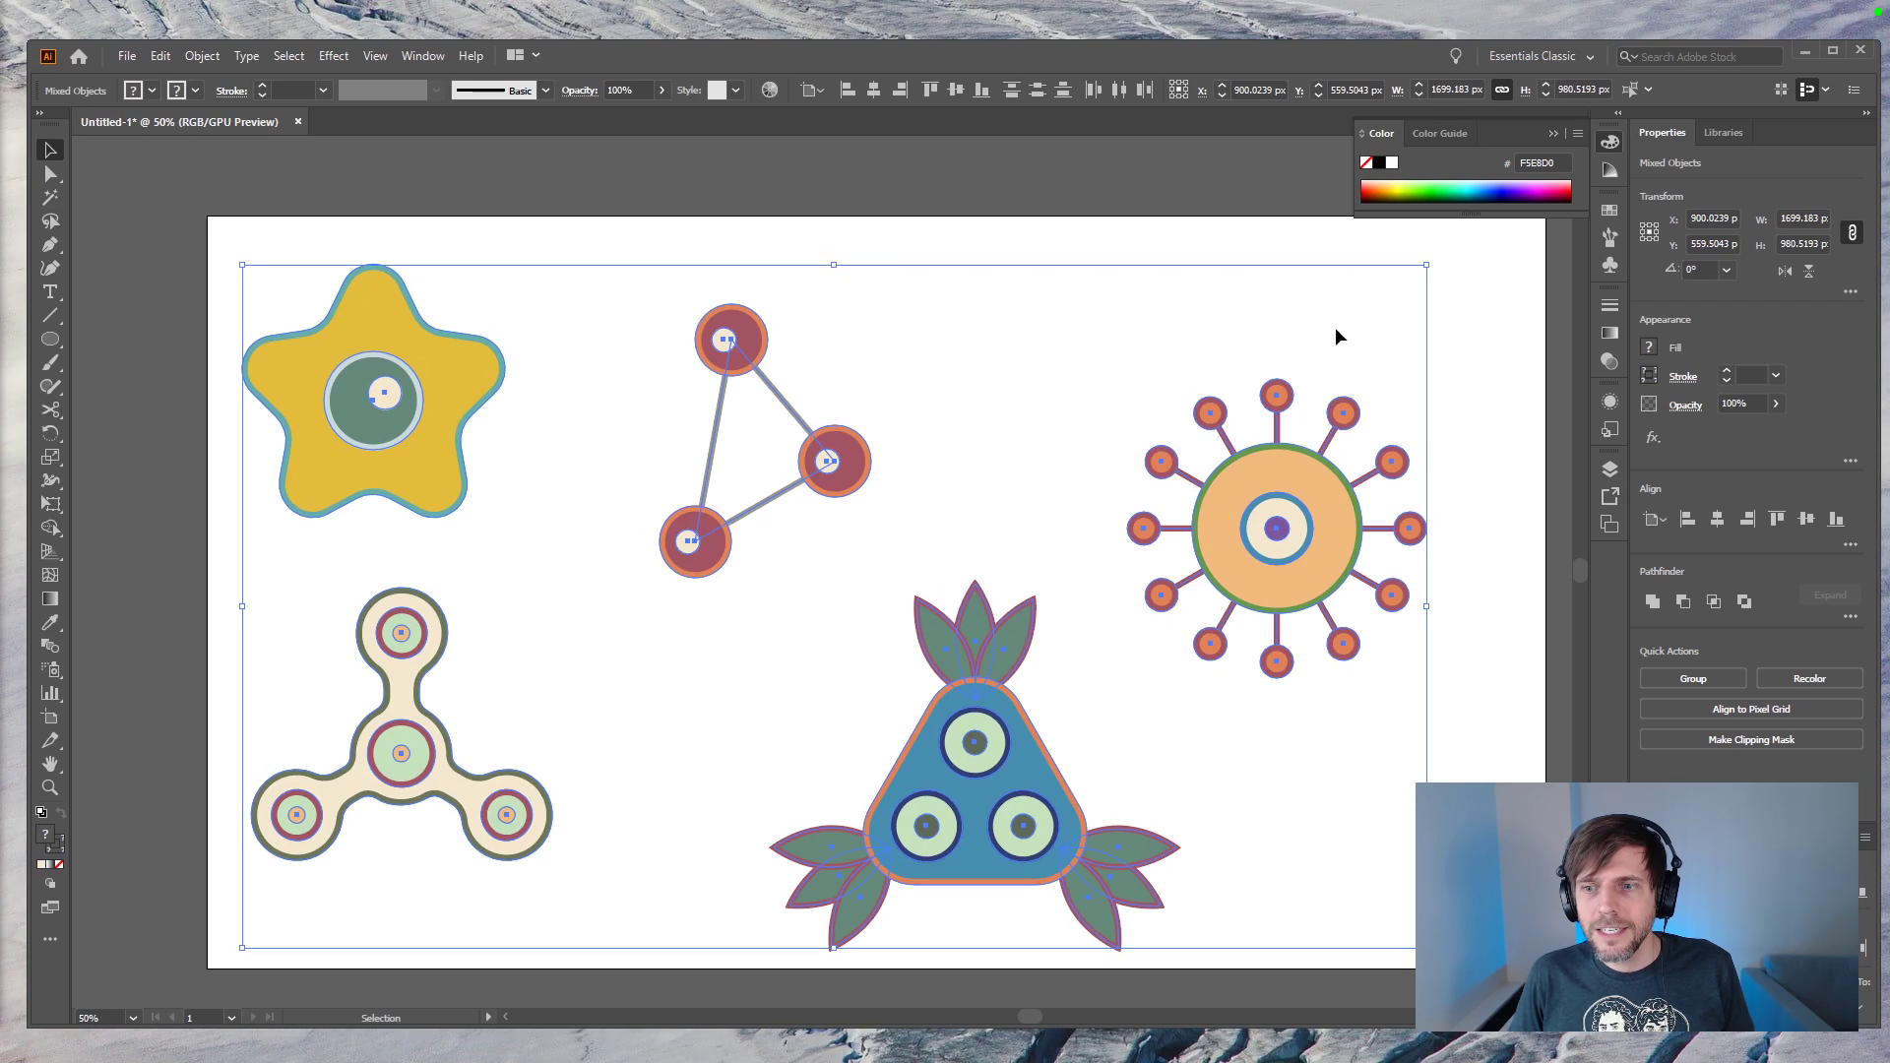
pyautogui.click(1664, 837)
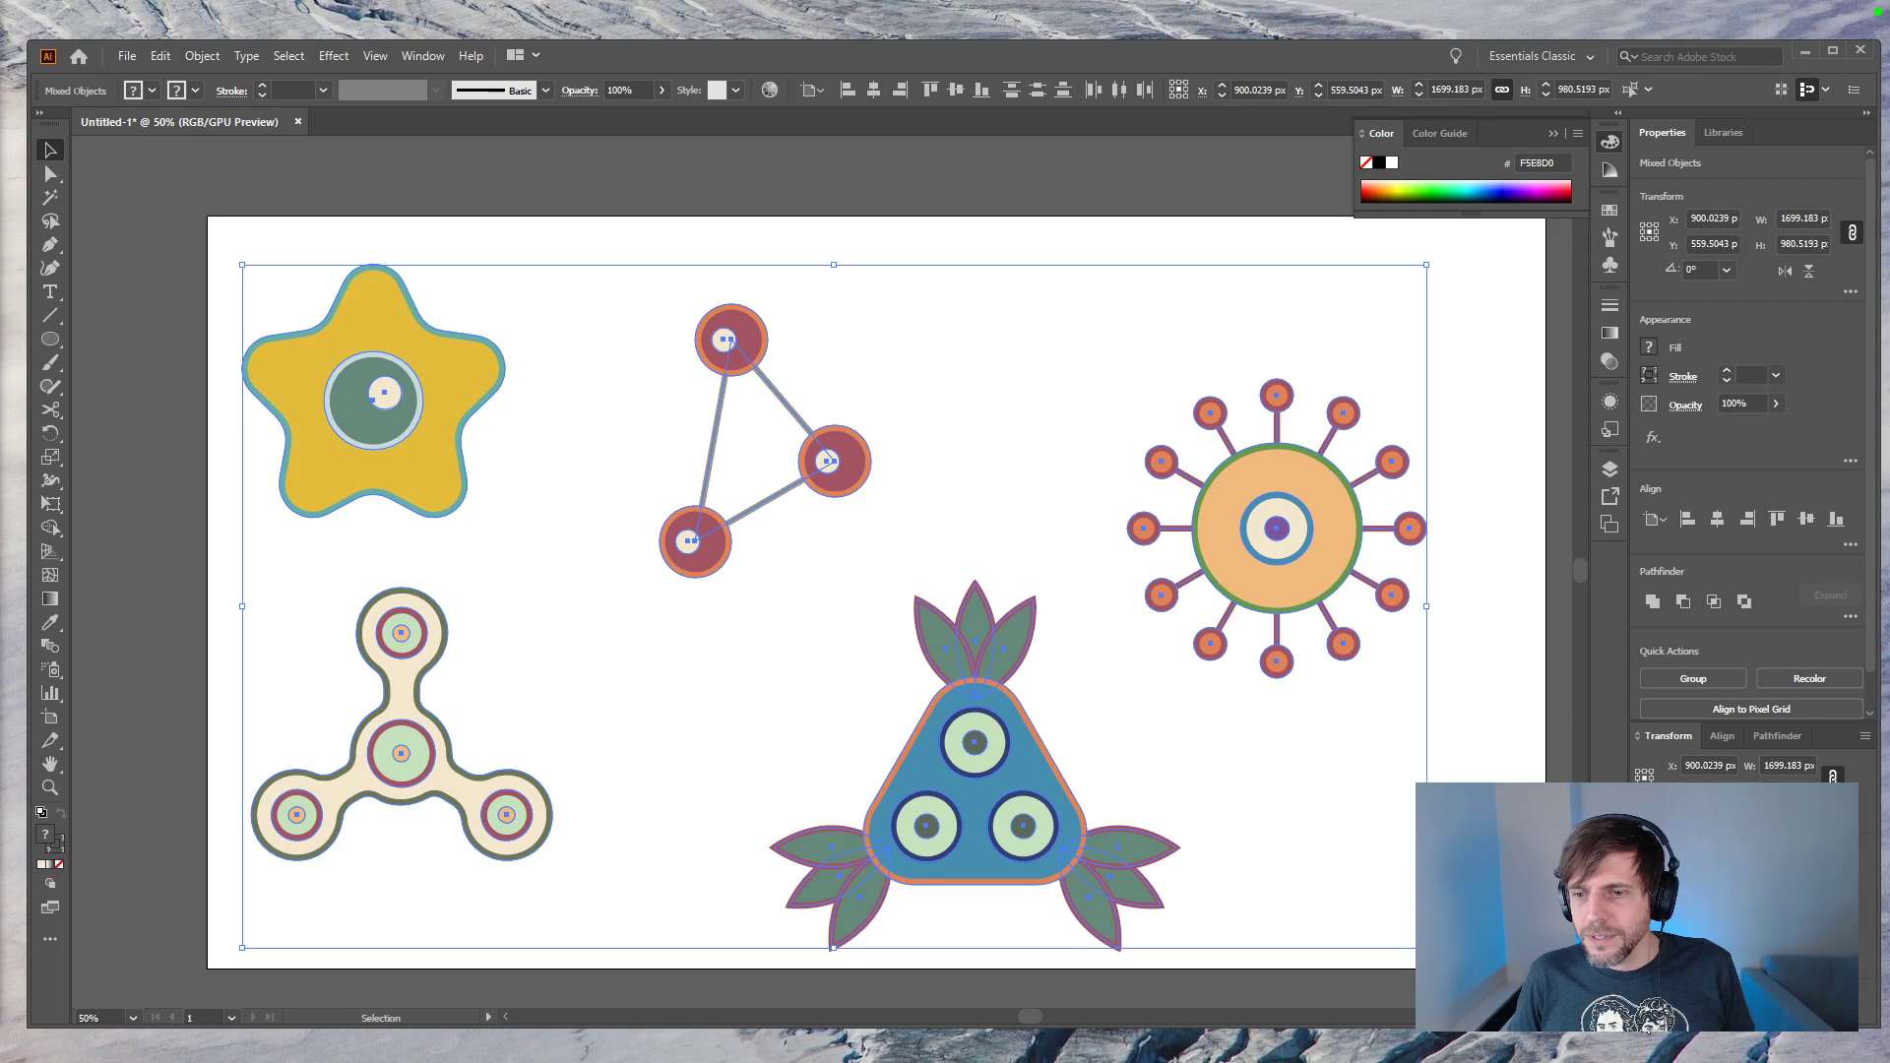
# Step: Scale the five selected characters to 50% of their width with proportions constrained
pyautogui.click(1765, 760)
pyautogui.write('50')
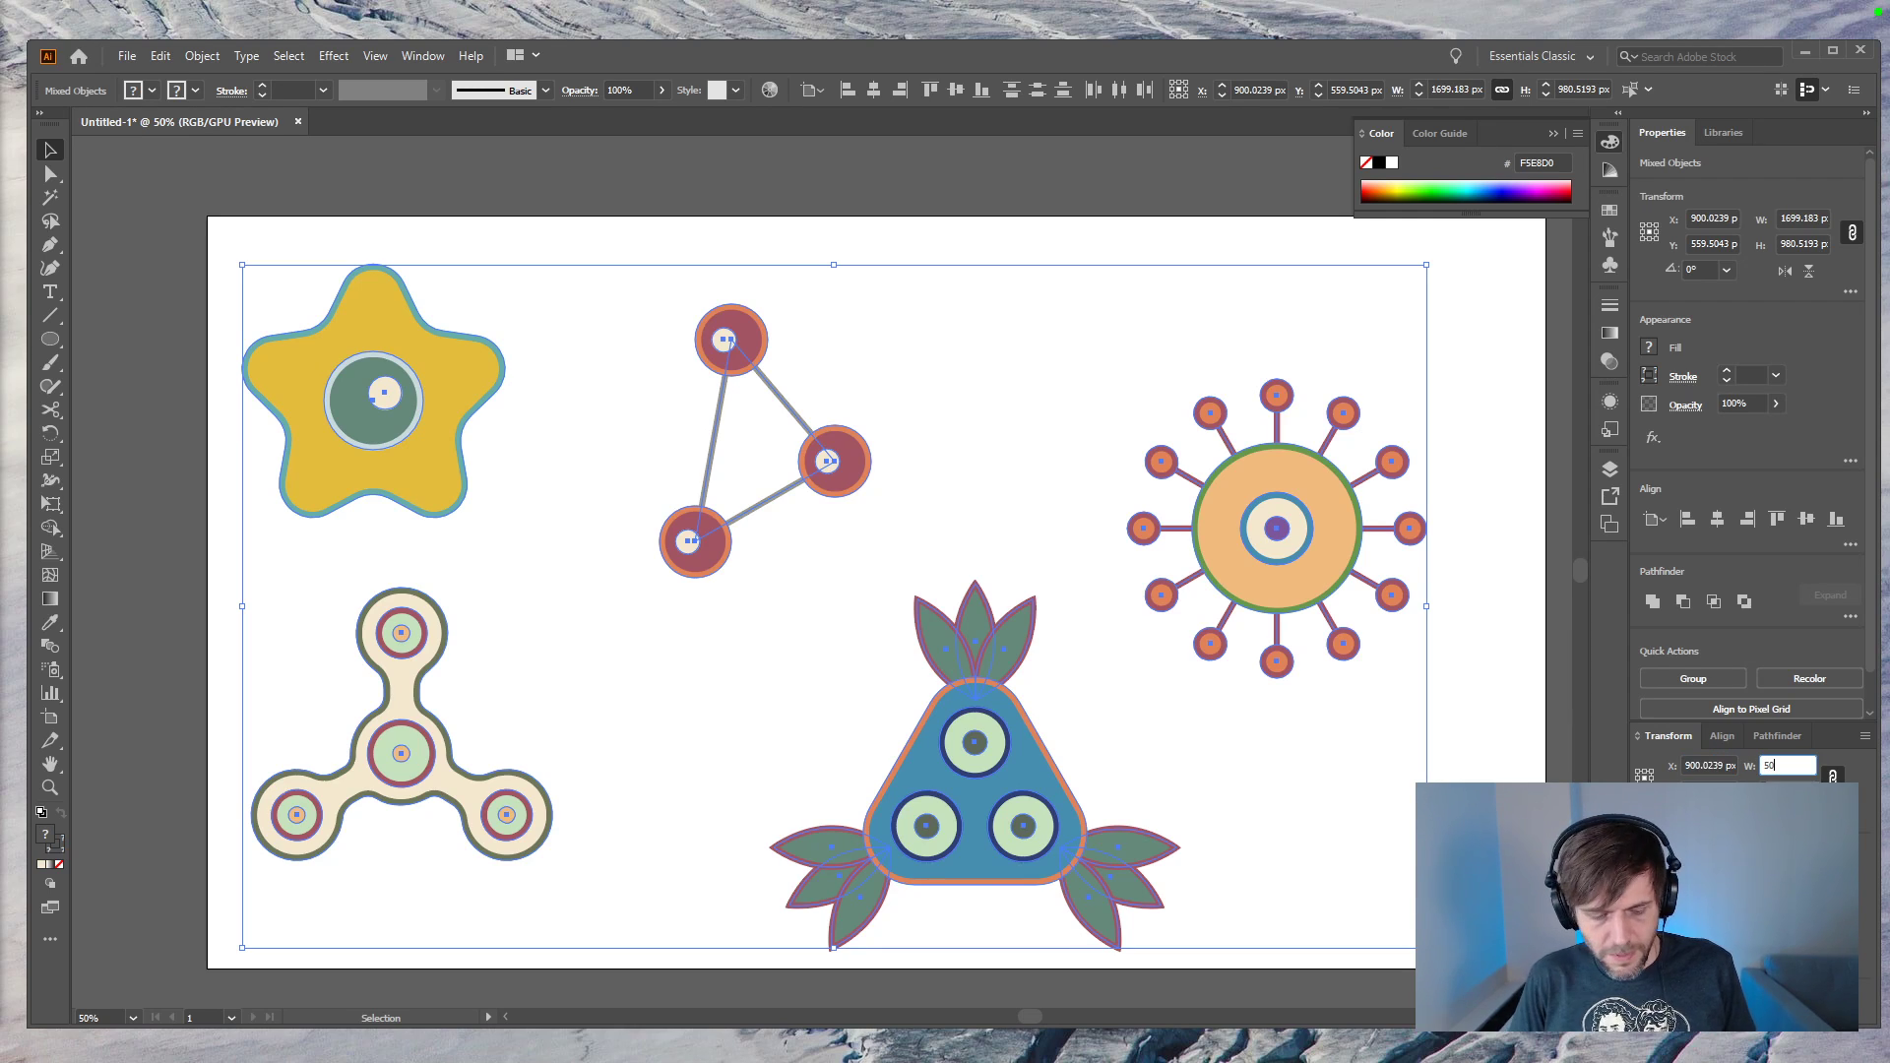
pyautogui.write('%')
pyautogui.press('Return')
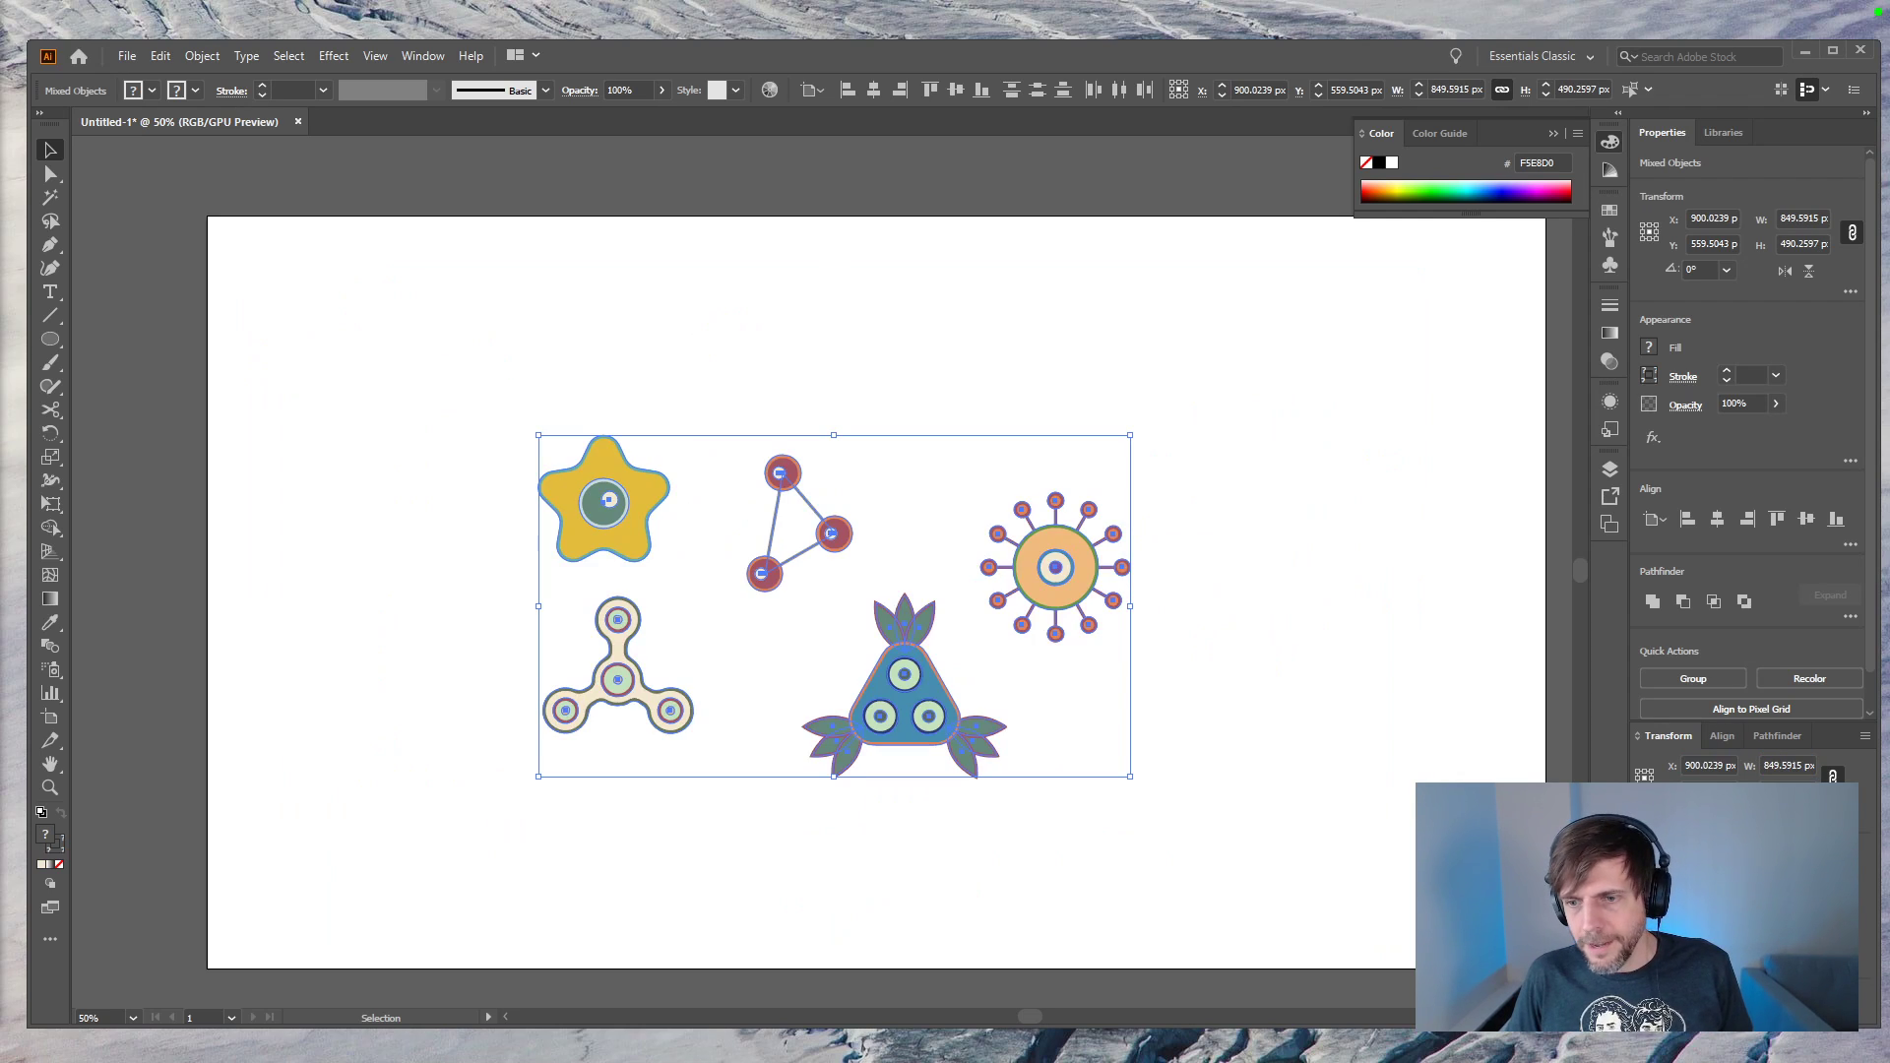
# Step: Move all five reduced characters together into the artboard's upper-left area
pyautogui.click(1304, 626)
pyautogui.moveTo(1267, 381); pyautogui.dragTo(378, 763)
pyautogui.moveTo(613, 533); pyautogui.dragTo(333, 326)
pyautogui.click(847, 471)
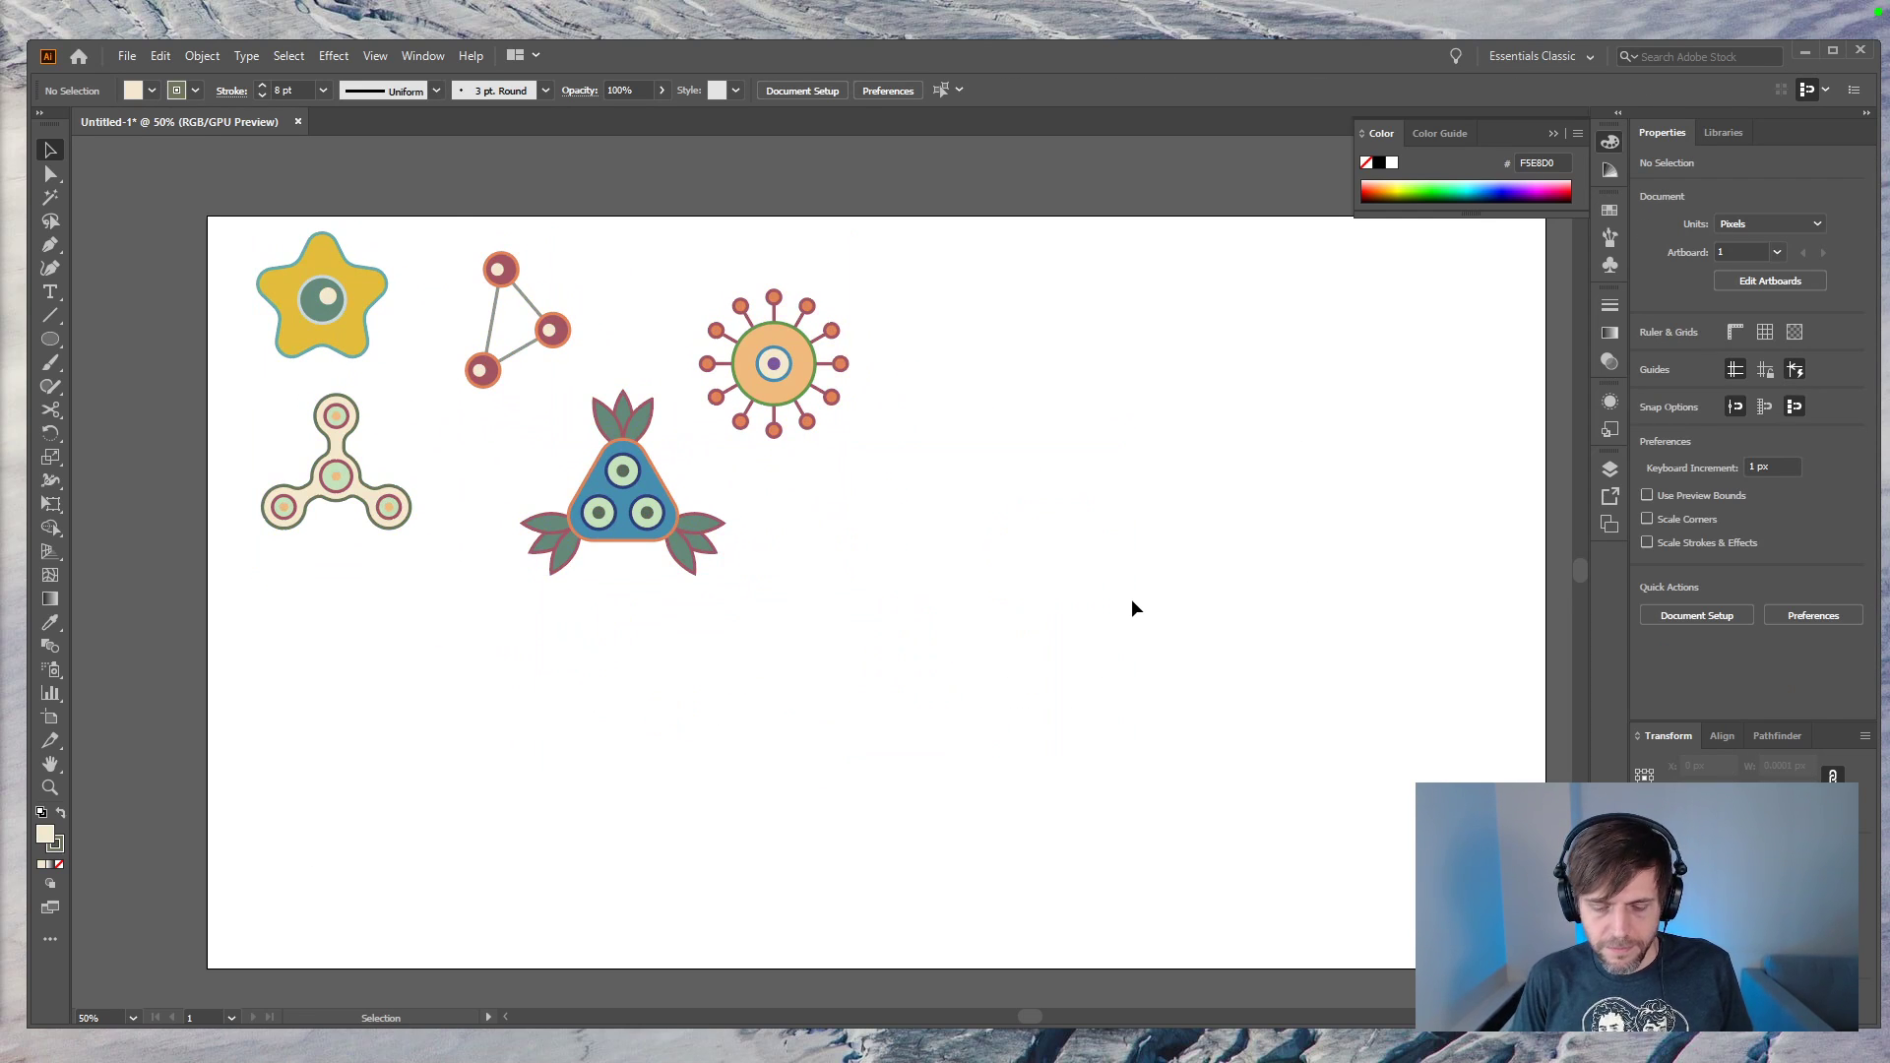
# Step: Examine the reduced characters and the free space beneath them at 100% magnification
pyautogui.hotkey('ctrl', '1')
pyautogui.press('space')
pyautogui.moveTo(896, 538); pyautogui.dragTo(1343, 657)
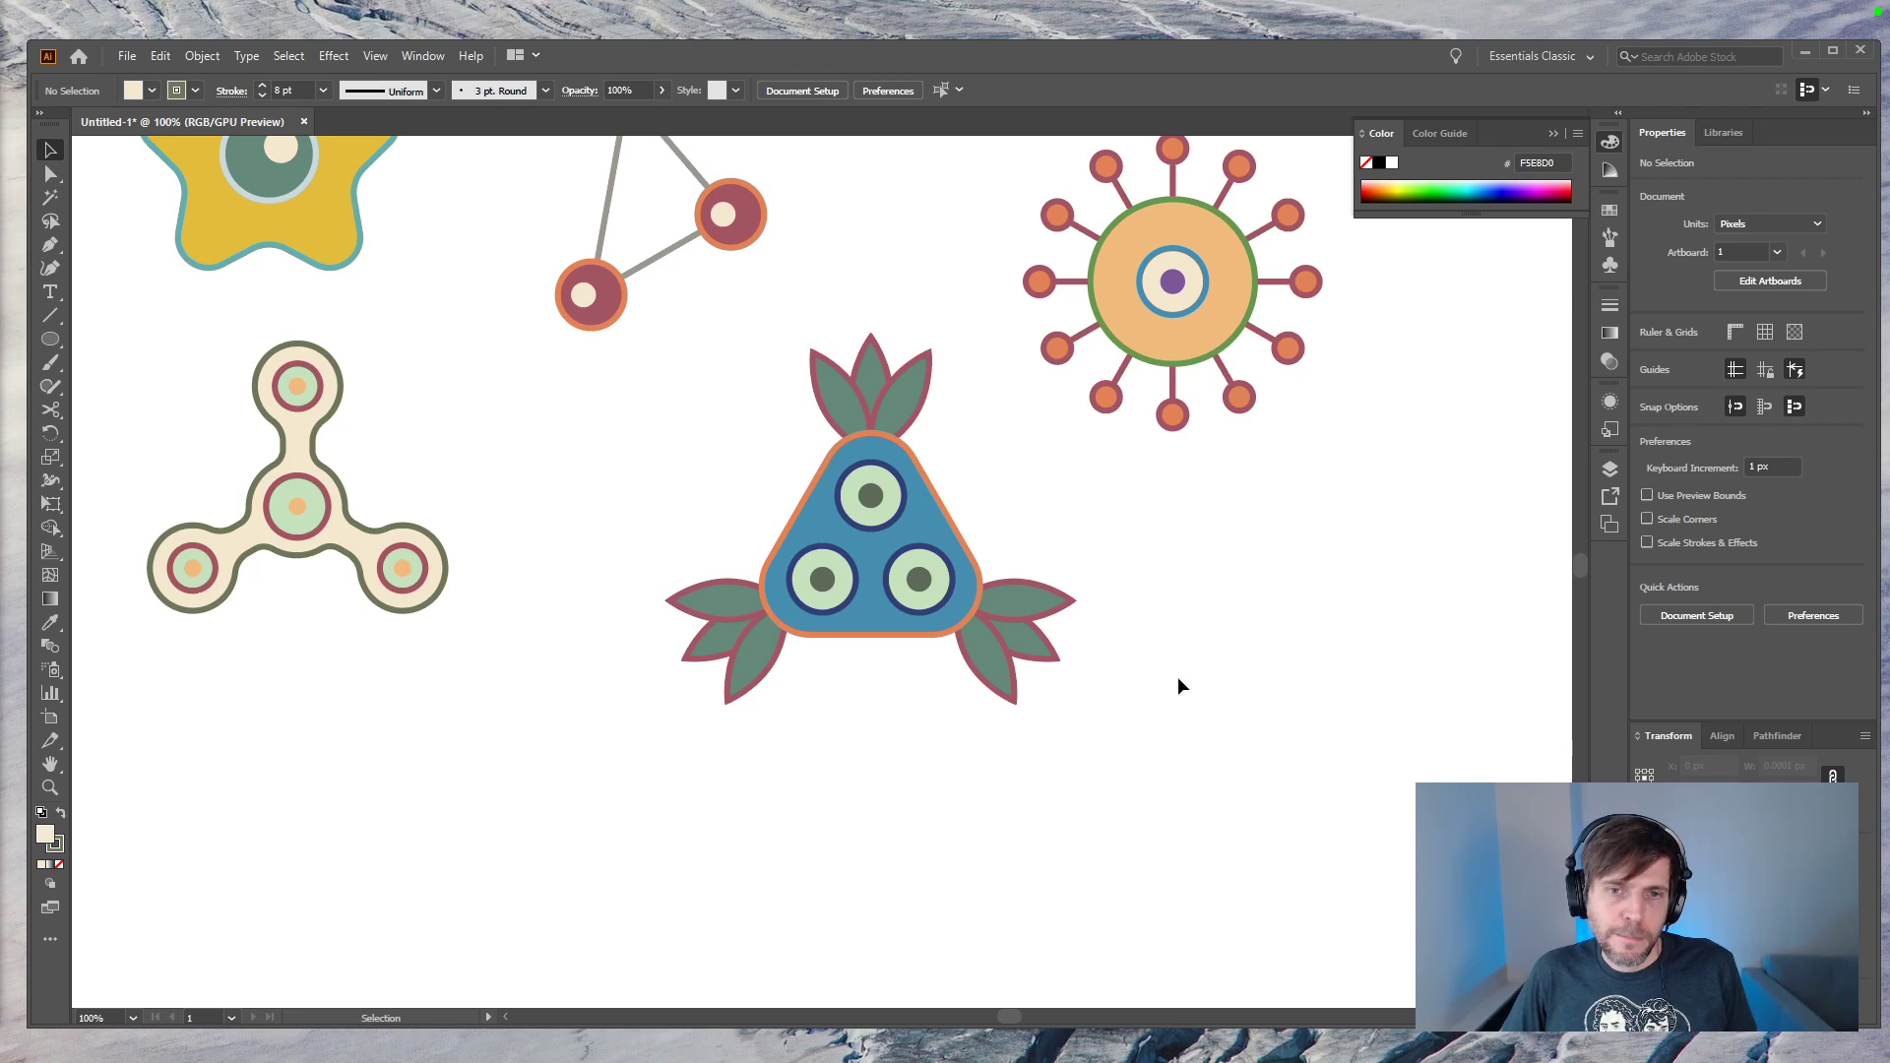
pyautogui.press('space')
pyautogui.moveTo(1214, 557); pyautogui.dragTo(1351, 499)
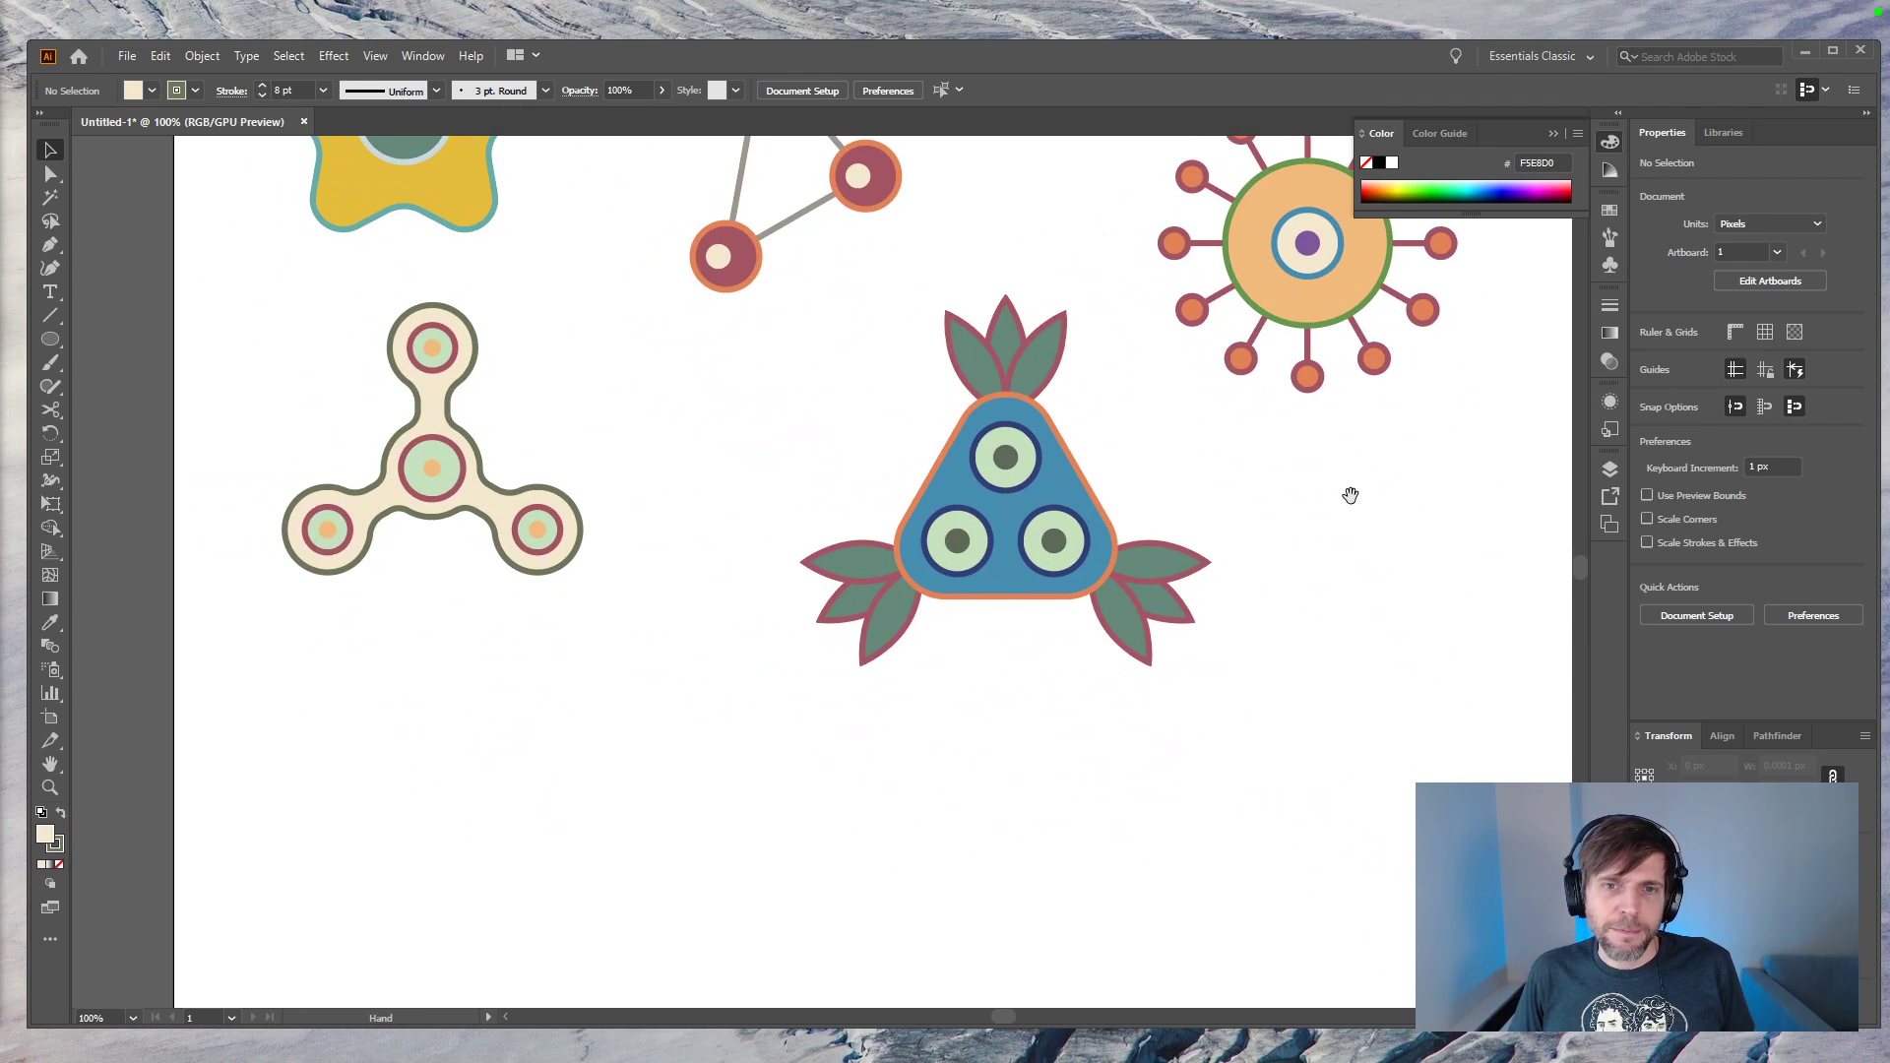
pyautogui.moveTo(1291, 443); pyautogui.dragTo(1221, 606)
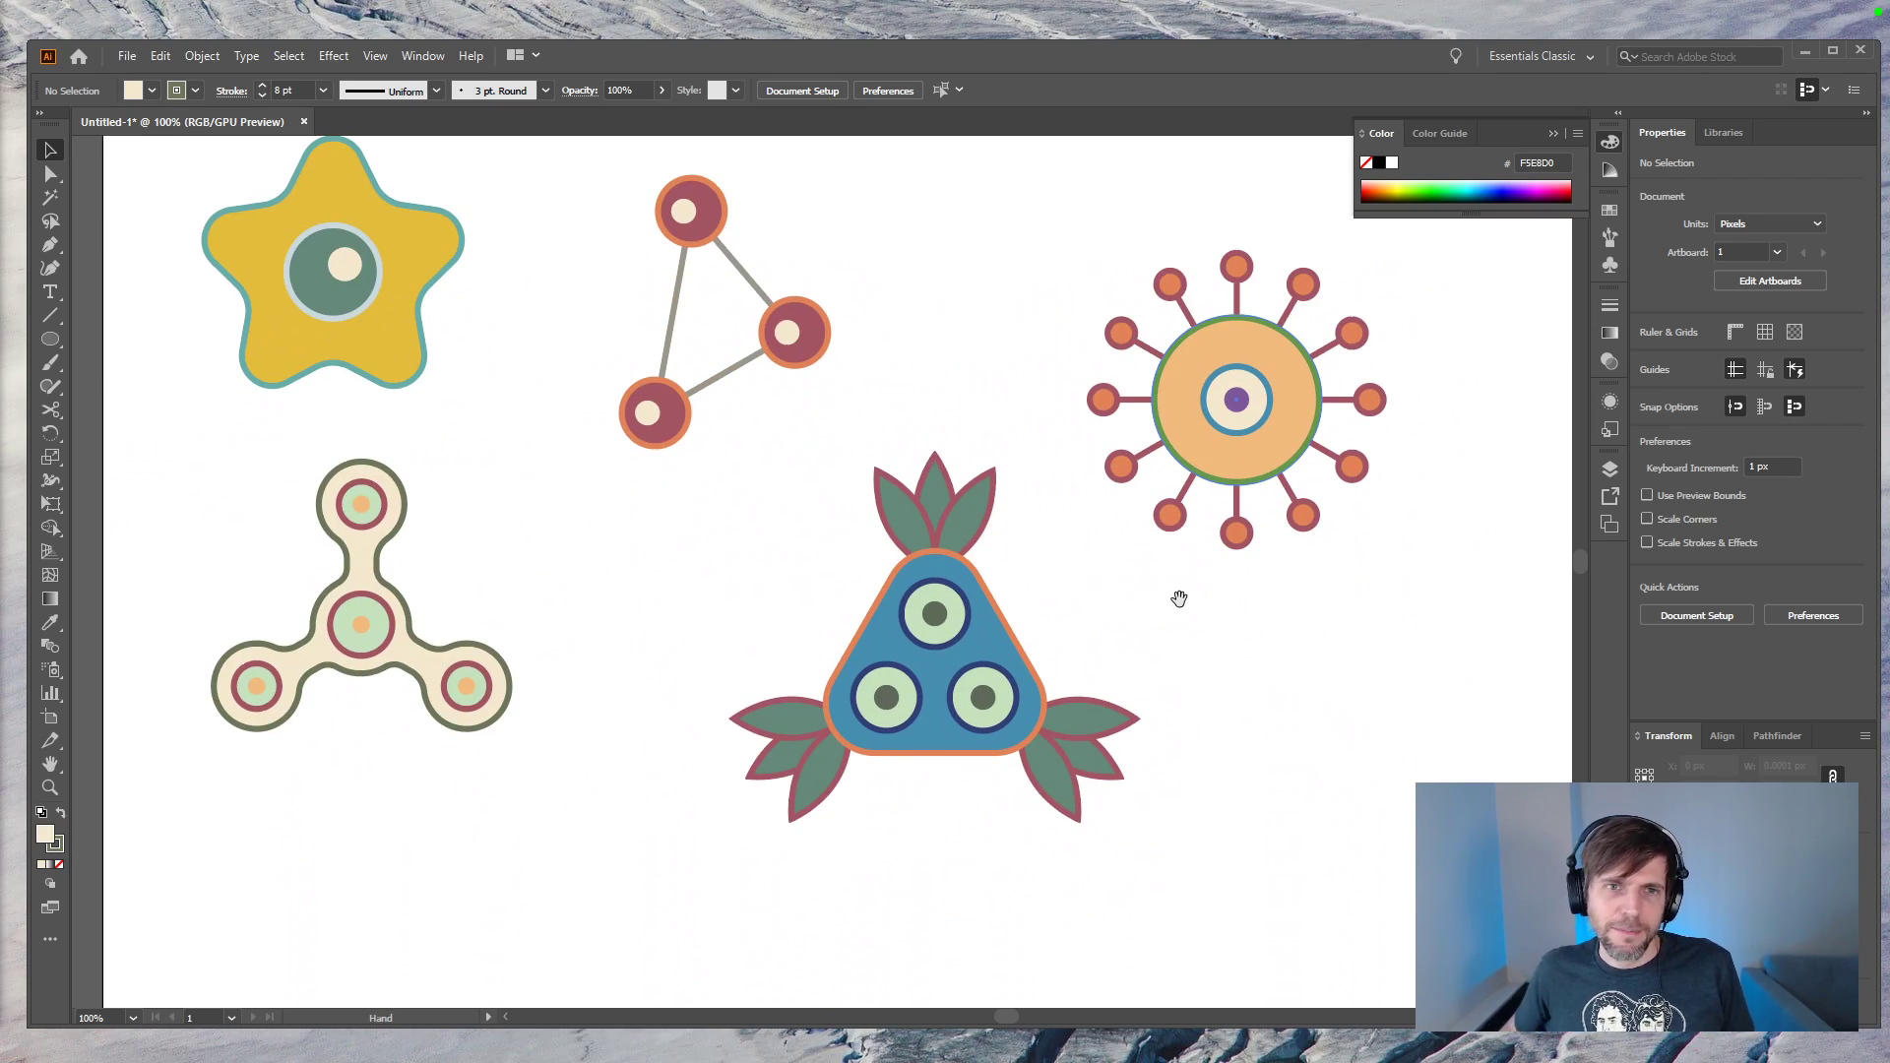
pyautogui.moveTo(1211, 611); pyautogui.dragTo(1144, 533)
pyautogui.moveTo(1294, 686); pyautogui.dragTo(1255, 583)
pyautogui.moveTo(1152, 677); pyautogui.dragTo(1291, 487)
pyautogui.moveTo(1222, 571); pyautogui.dragTo(1178, 936)
pyautogui.moveTo(1303, 882); pyautogui.dragTo(1272, 546)
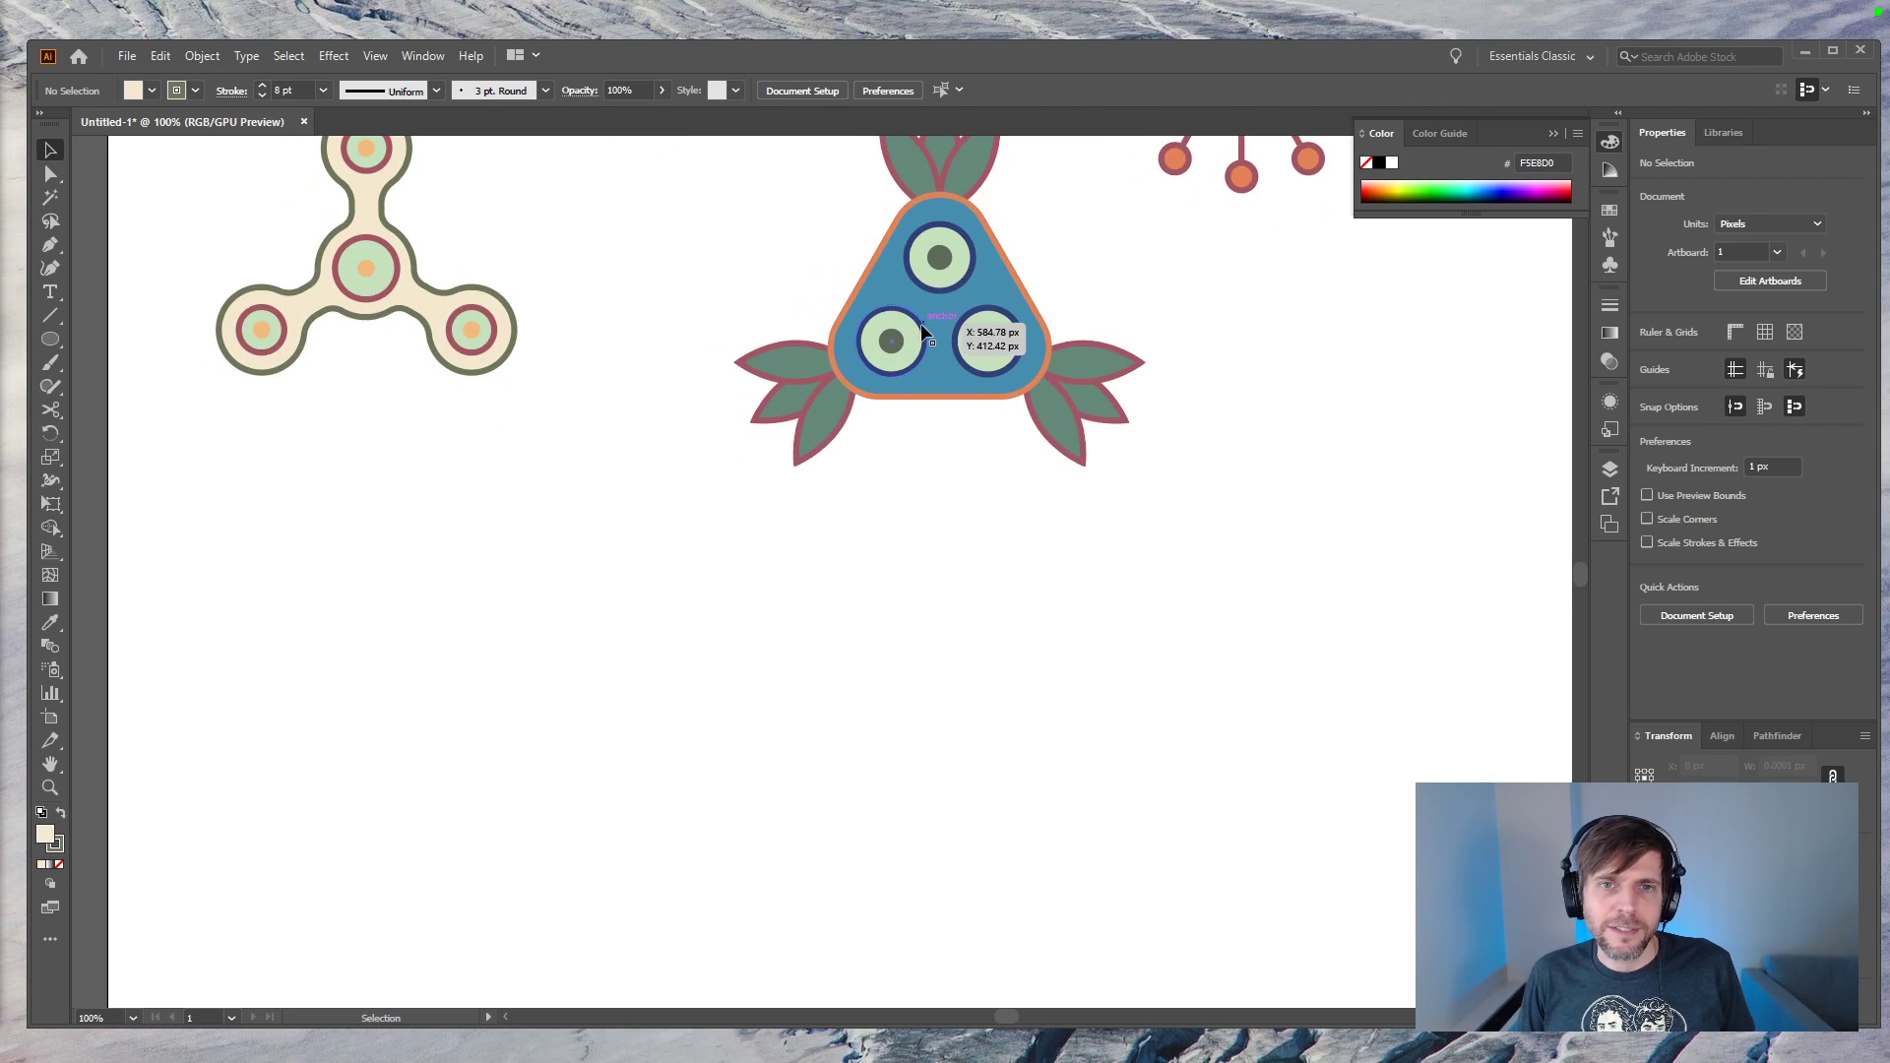
# Step: Duplicate one of the blue triangle's lower eyes into the empty area beneath the three-armed character
pyautogui.click(891, 342)
pyautogui.moveTo(898, 353); pyautogui.dragTo(546, 586)
pyautogui.click(802, 679)
# Step: Draw a circle 172 px in diameter below the duplicated eye and send it to the back
pyautogui.moveTo(54, 334); pyautogui.dragTo(125, 388)
pyautogui.moveTo(538, 574)
pyautogui.mouseDown()
pyautogui.moveTo(699, 591)
pyautogui.moveTo(658, 583)
pyautogui.moveTo(624, 654)
pyautogui.moveTo(612, 767)
pyautogui.mouseUp()
pyautogui.hotkey('ctrl', 'shift', '[')
pyautogui.click(747, 646)
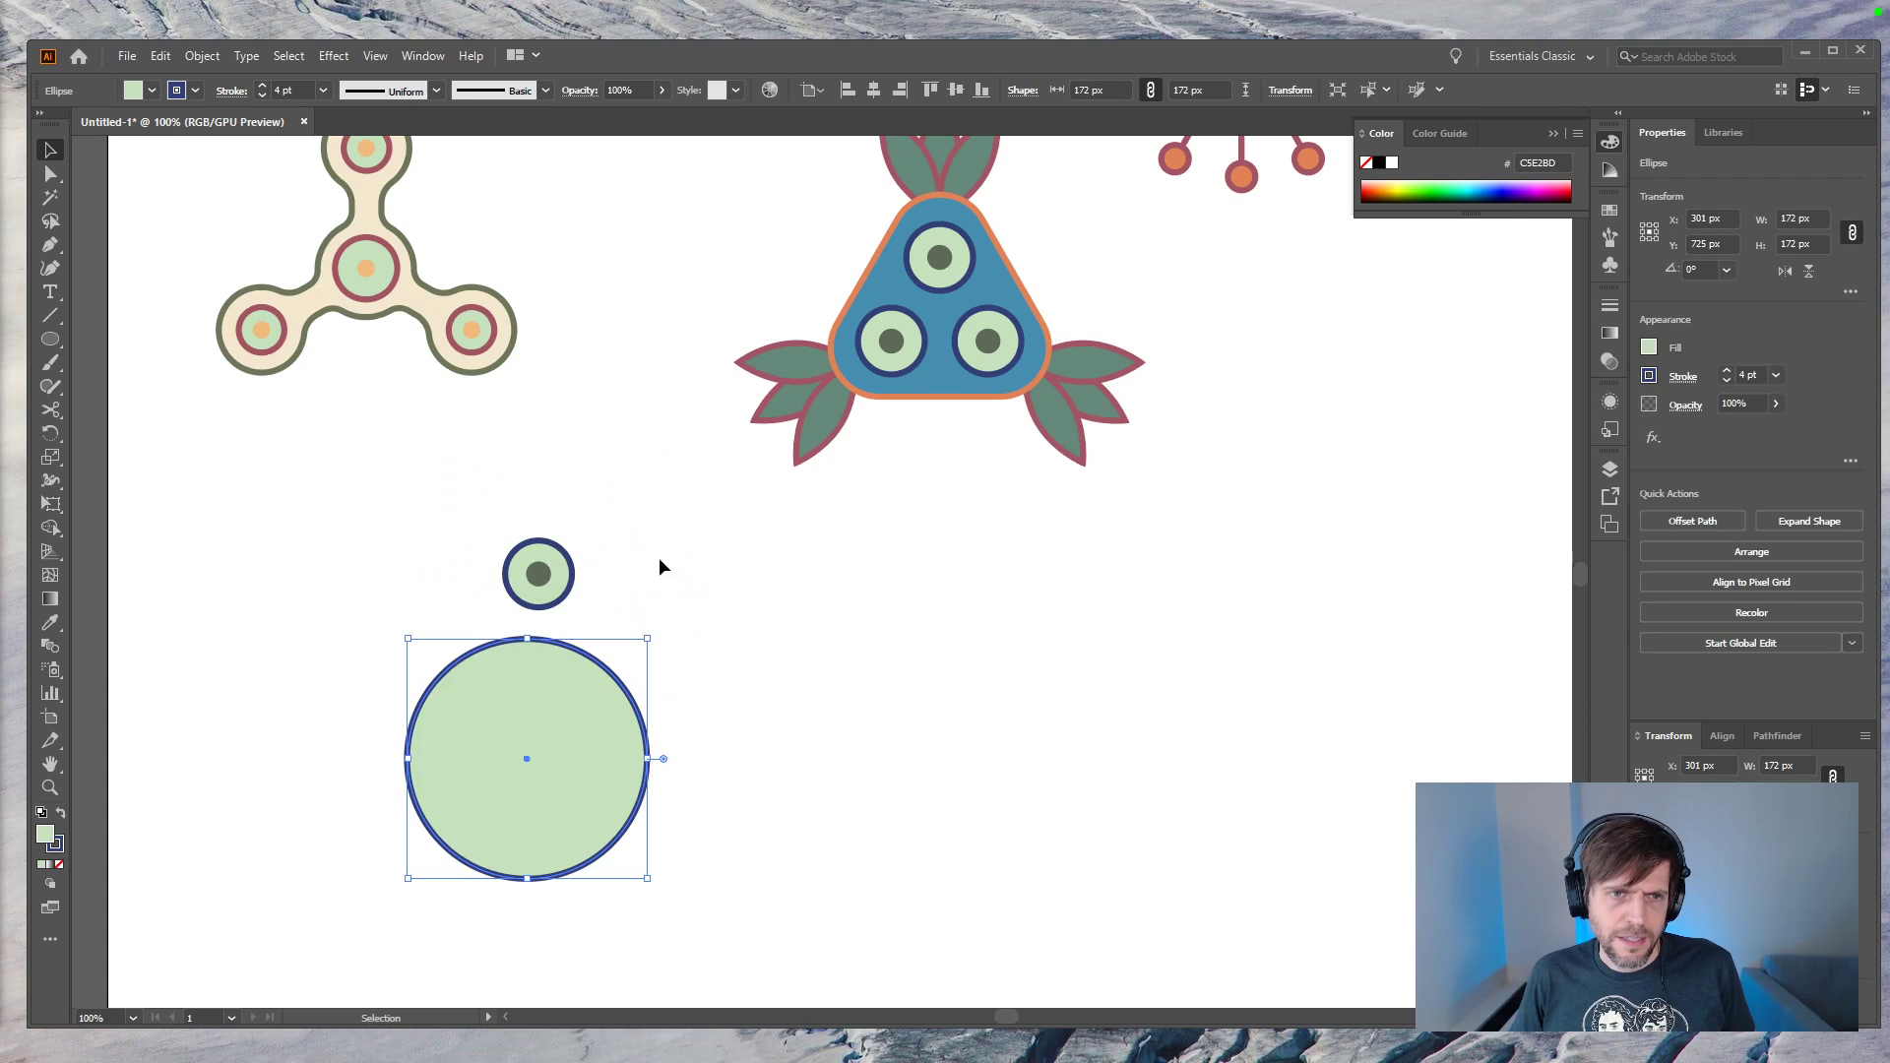
# Step: Copy a leaf's green fill and dark red stroke to the large circle, and center the eye on its top edge
pyautogui.press('i')
pyautogui.click(1085, 355)
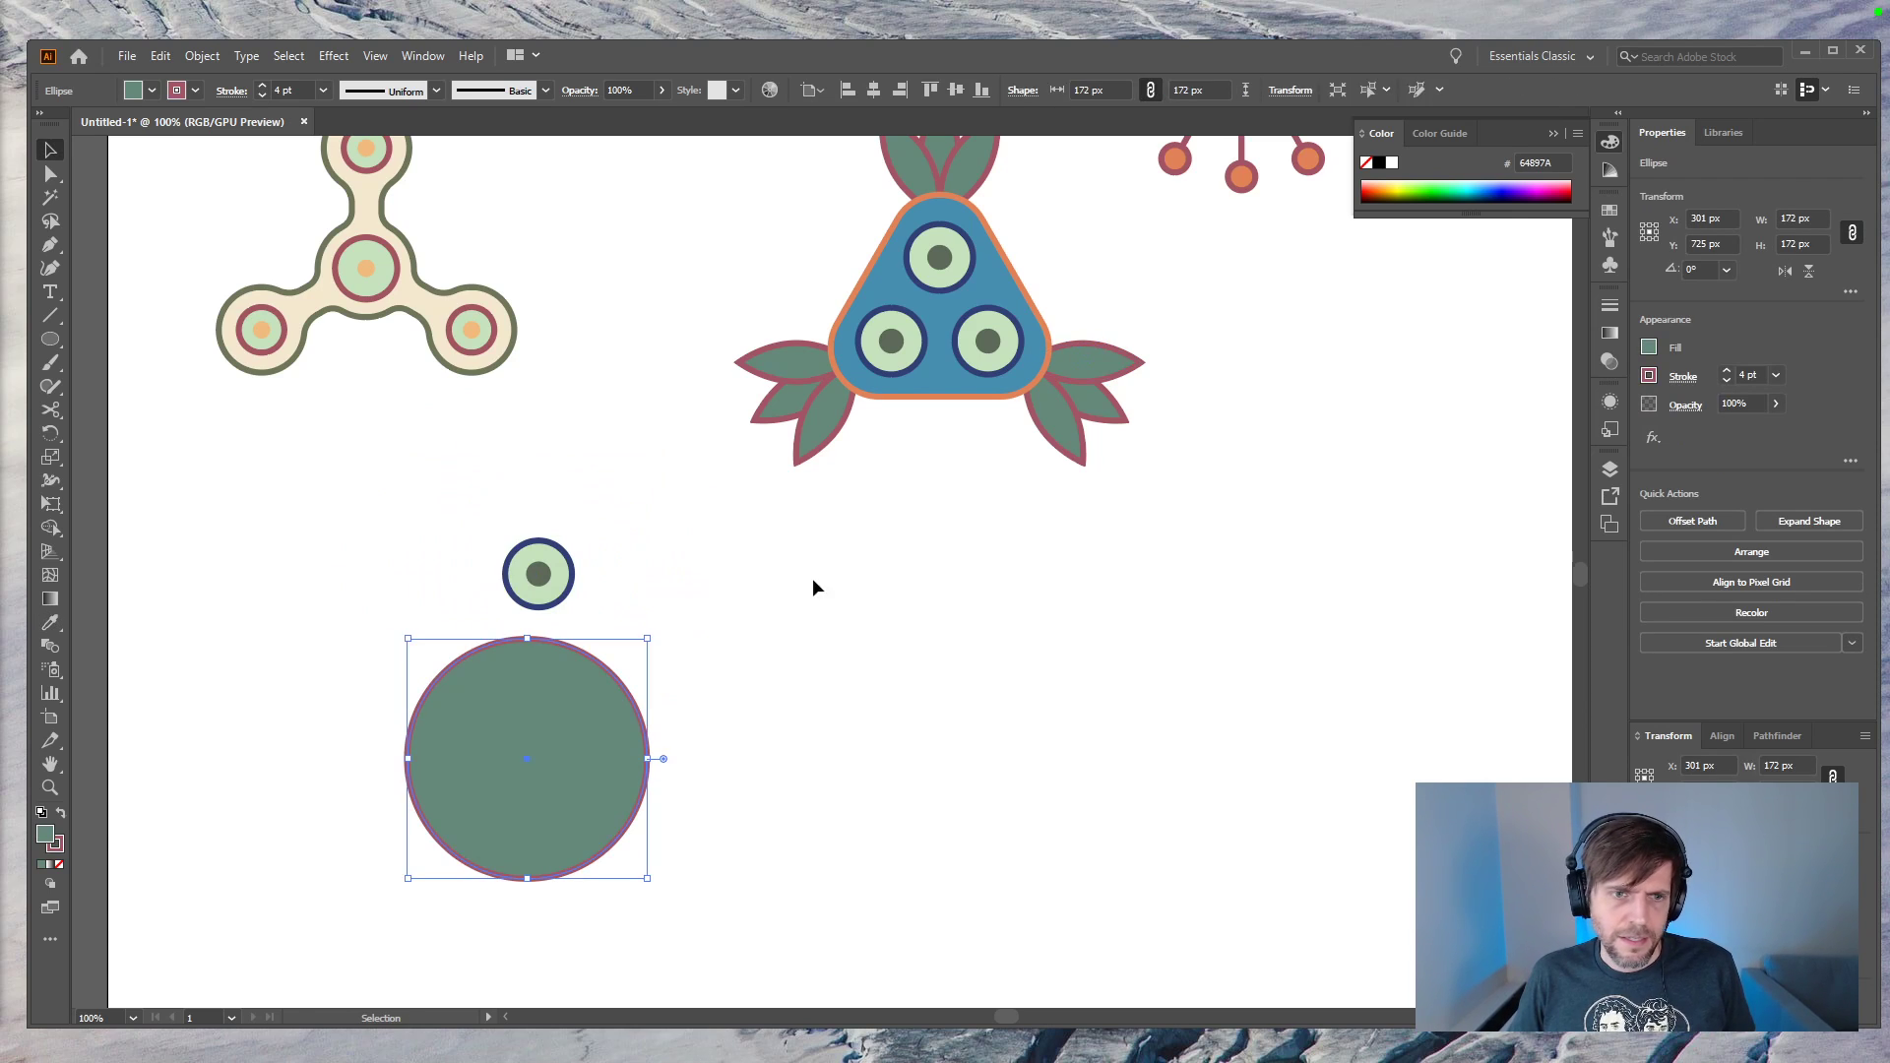
pyautogui.press('v')
pyautogui.click(612, 570)
pyautogui.moveTo(618, 523)
pyautogui.mouseDown()
pyautogui.moveTo(476, 594)
pyautogui.moveTo(536, 630)
pyautogui.moveTo(530, 647)
pyautogui.mouseUp()
pyautogui.click(844, 677)
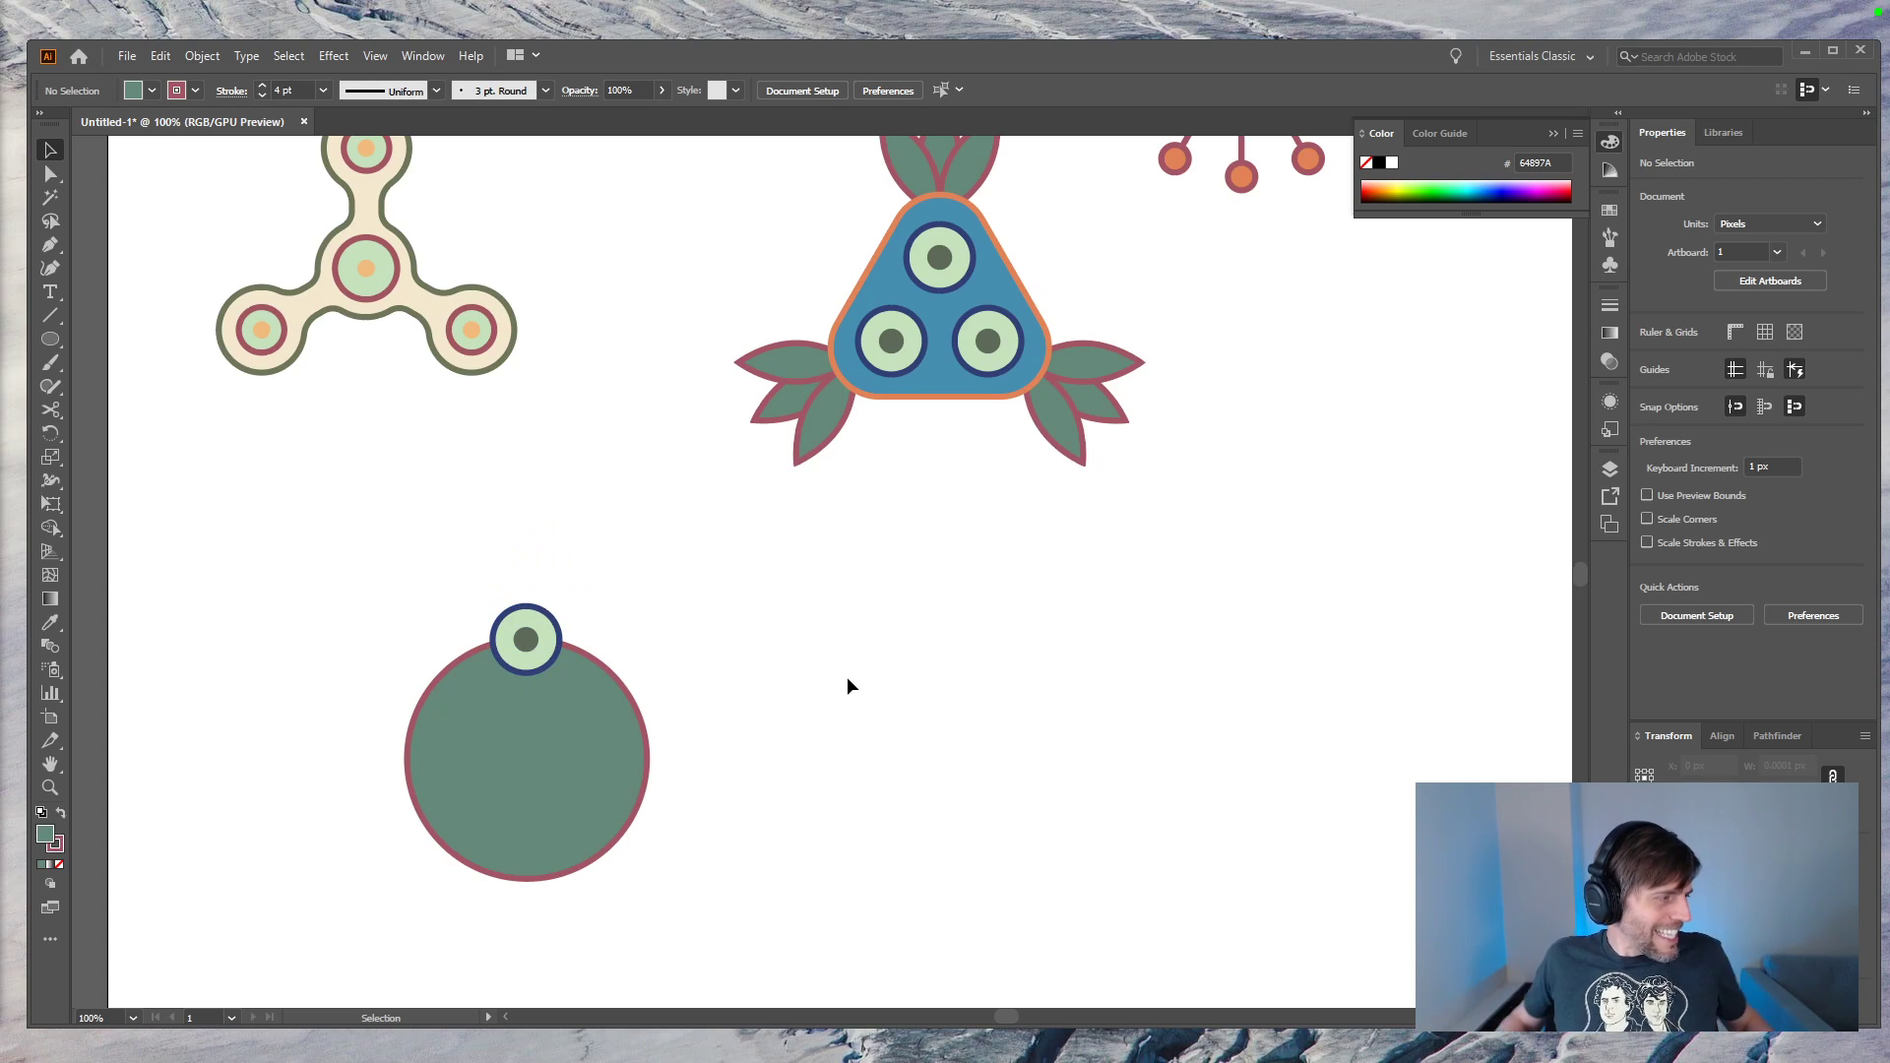
# Step: Try copying the eye at a 30° rotation around the large circle's center and undo it
pyautogui.hotkey('ctrl', '=')
pyautogui.moveTo(595, 701); pyautogui.dragTo(816, 509)
pyautogui.moveTo(599, 452); pyautogui.dragTo(605, 474)
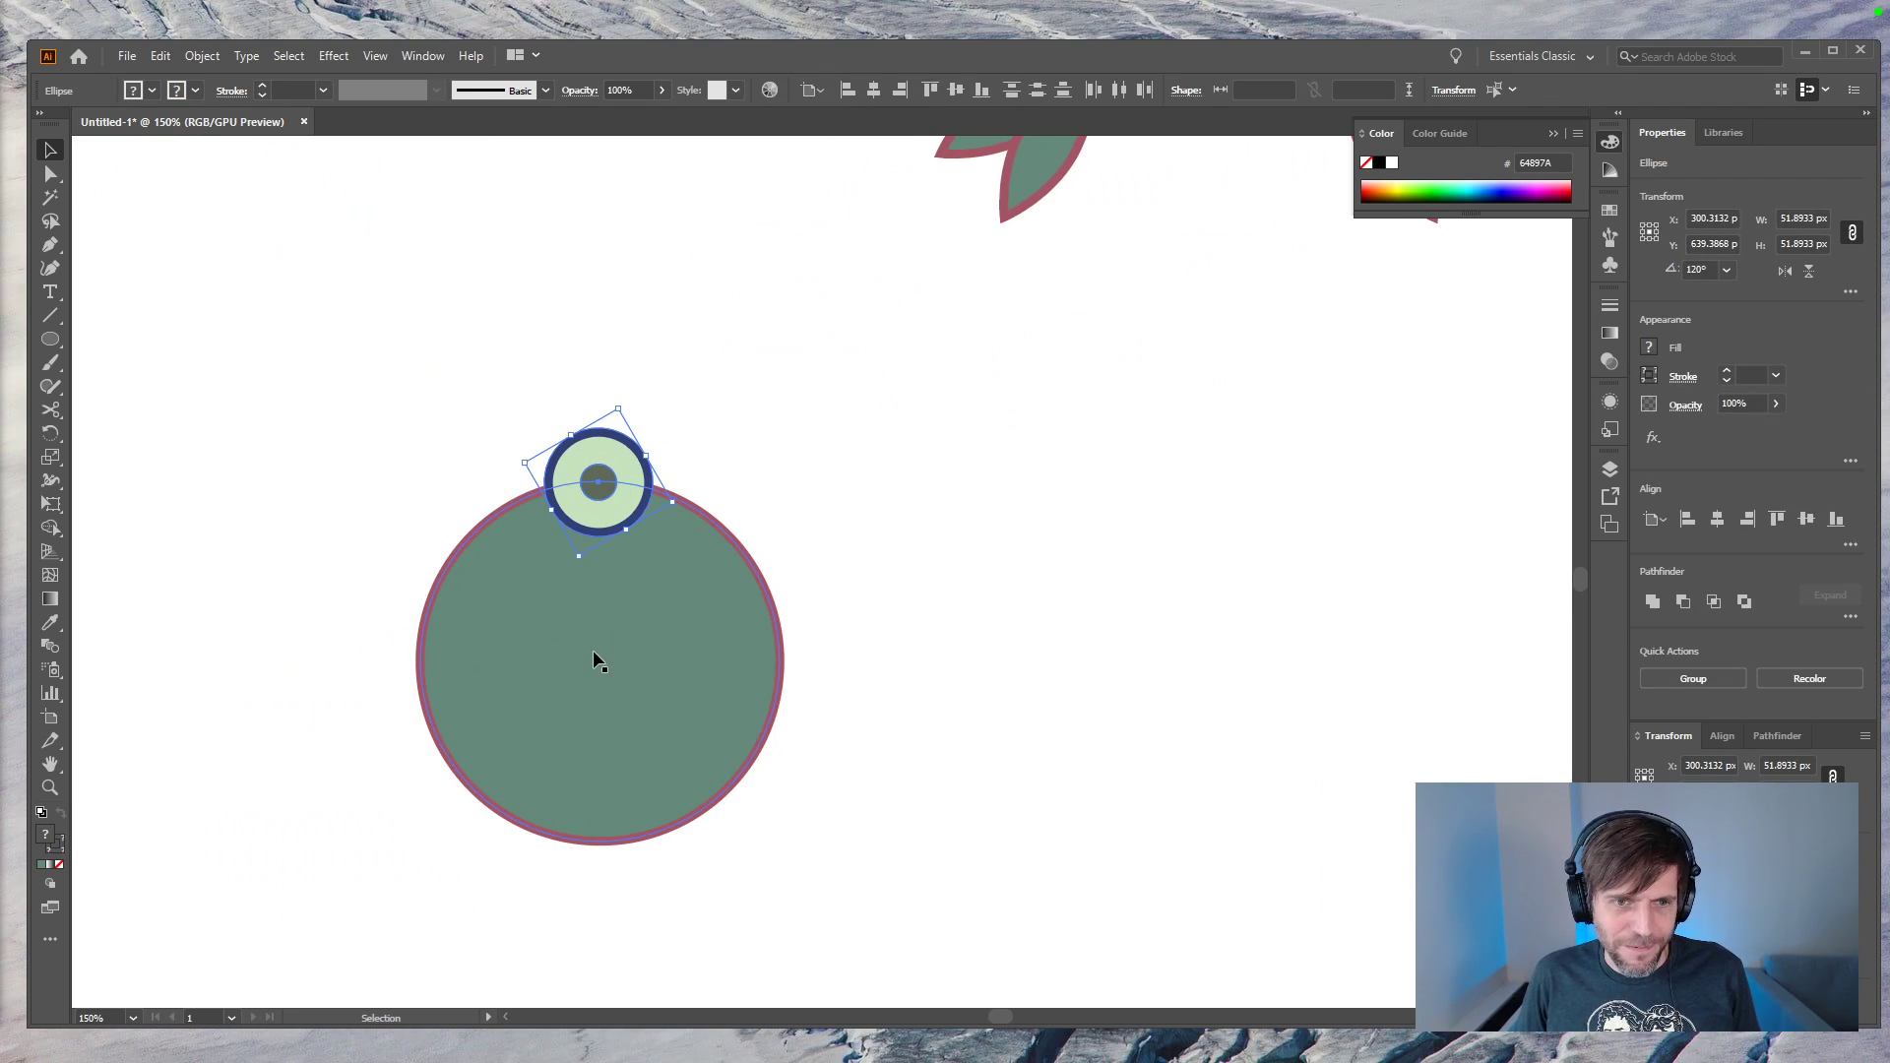
pyautogui.press('r')
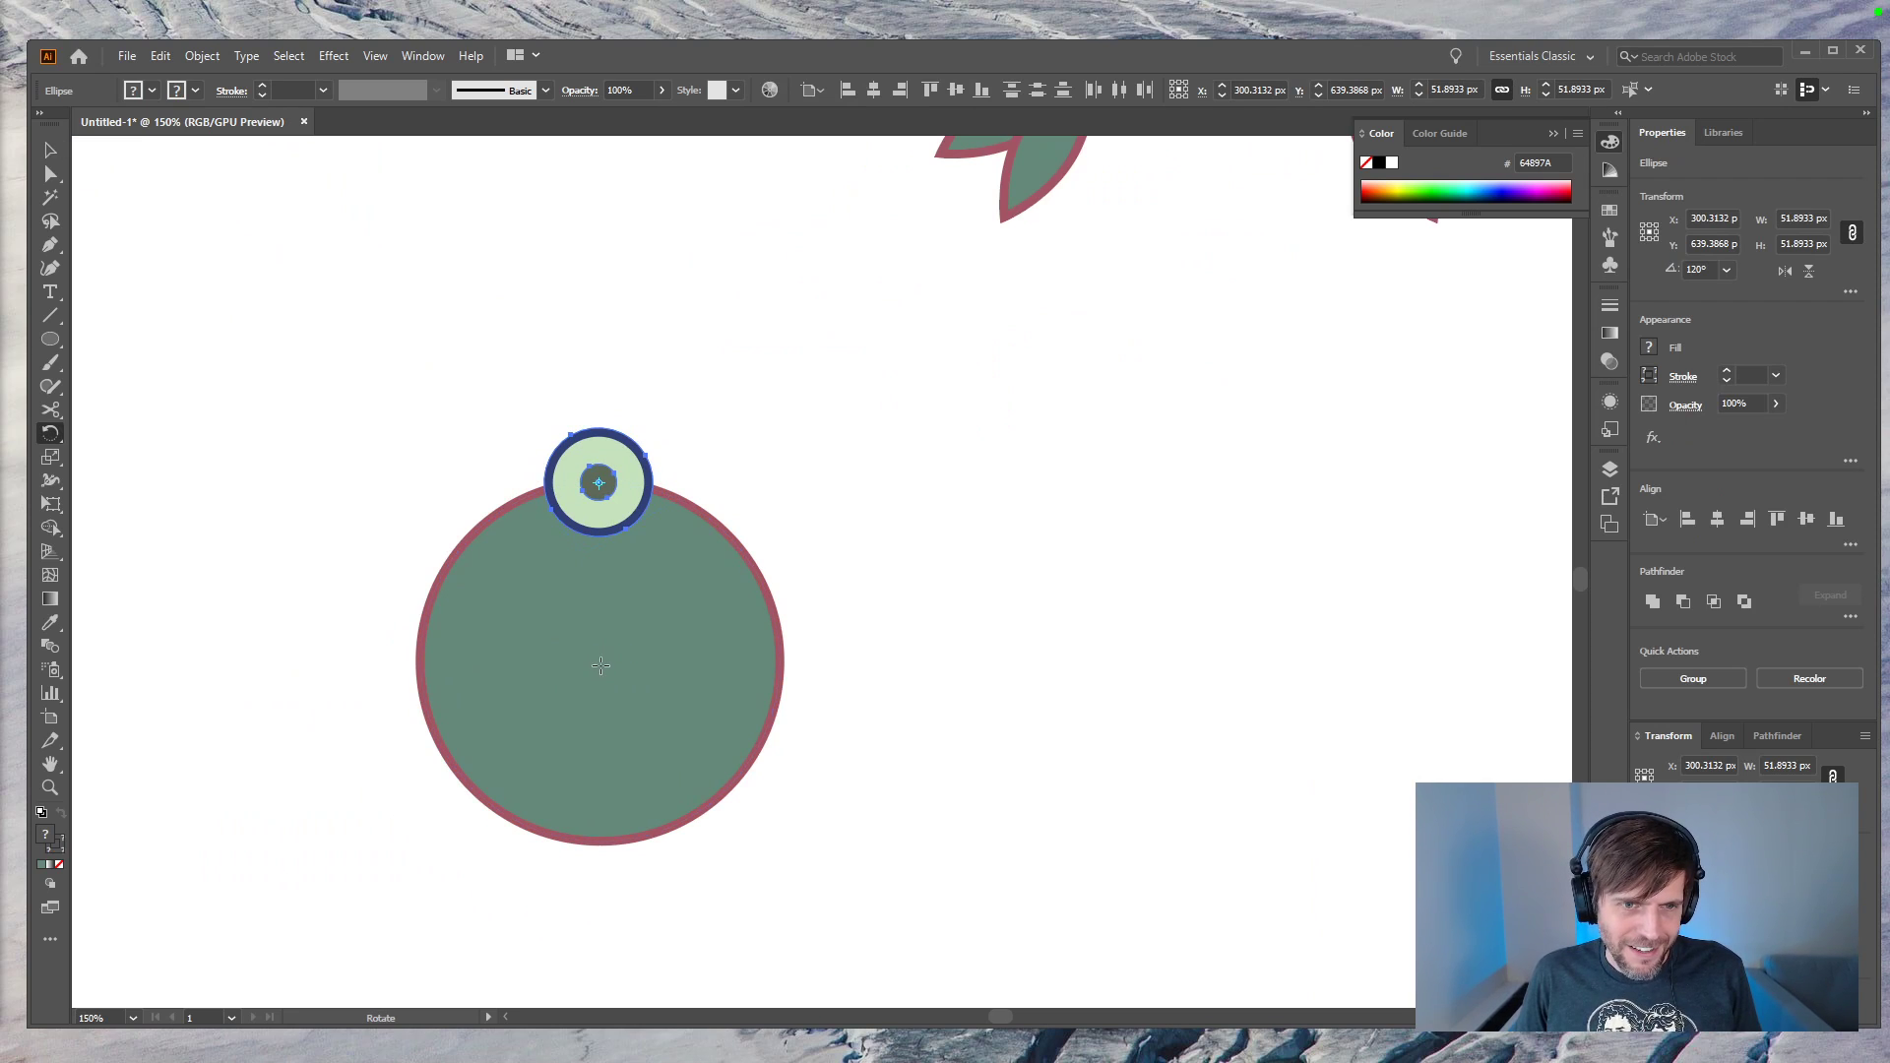
pyautogui.keyDown('alt'); pyautogui.click(599, 663); pyautogui.keyUp('alt')
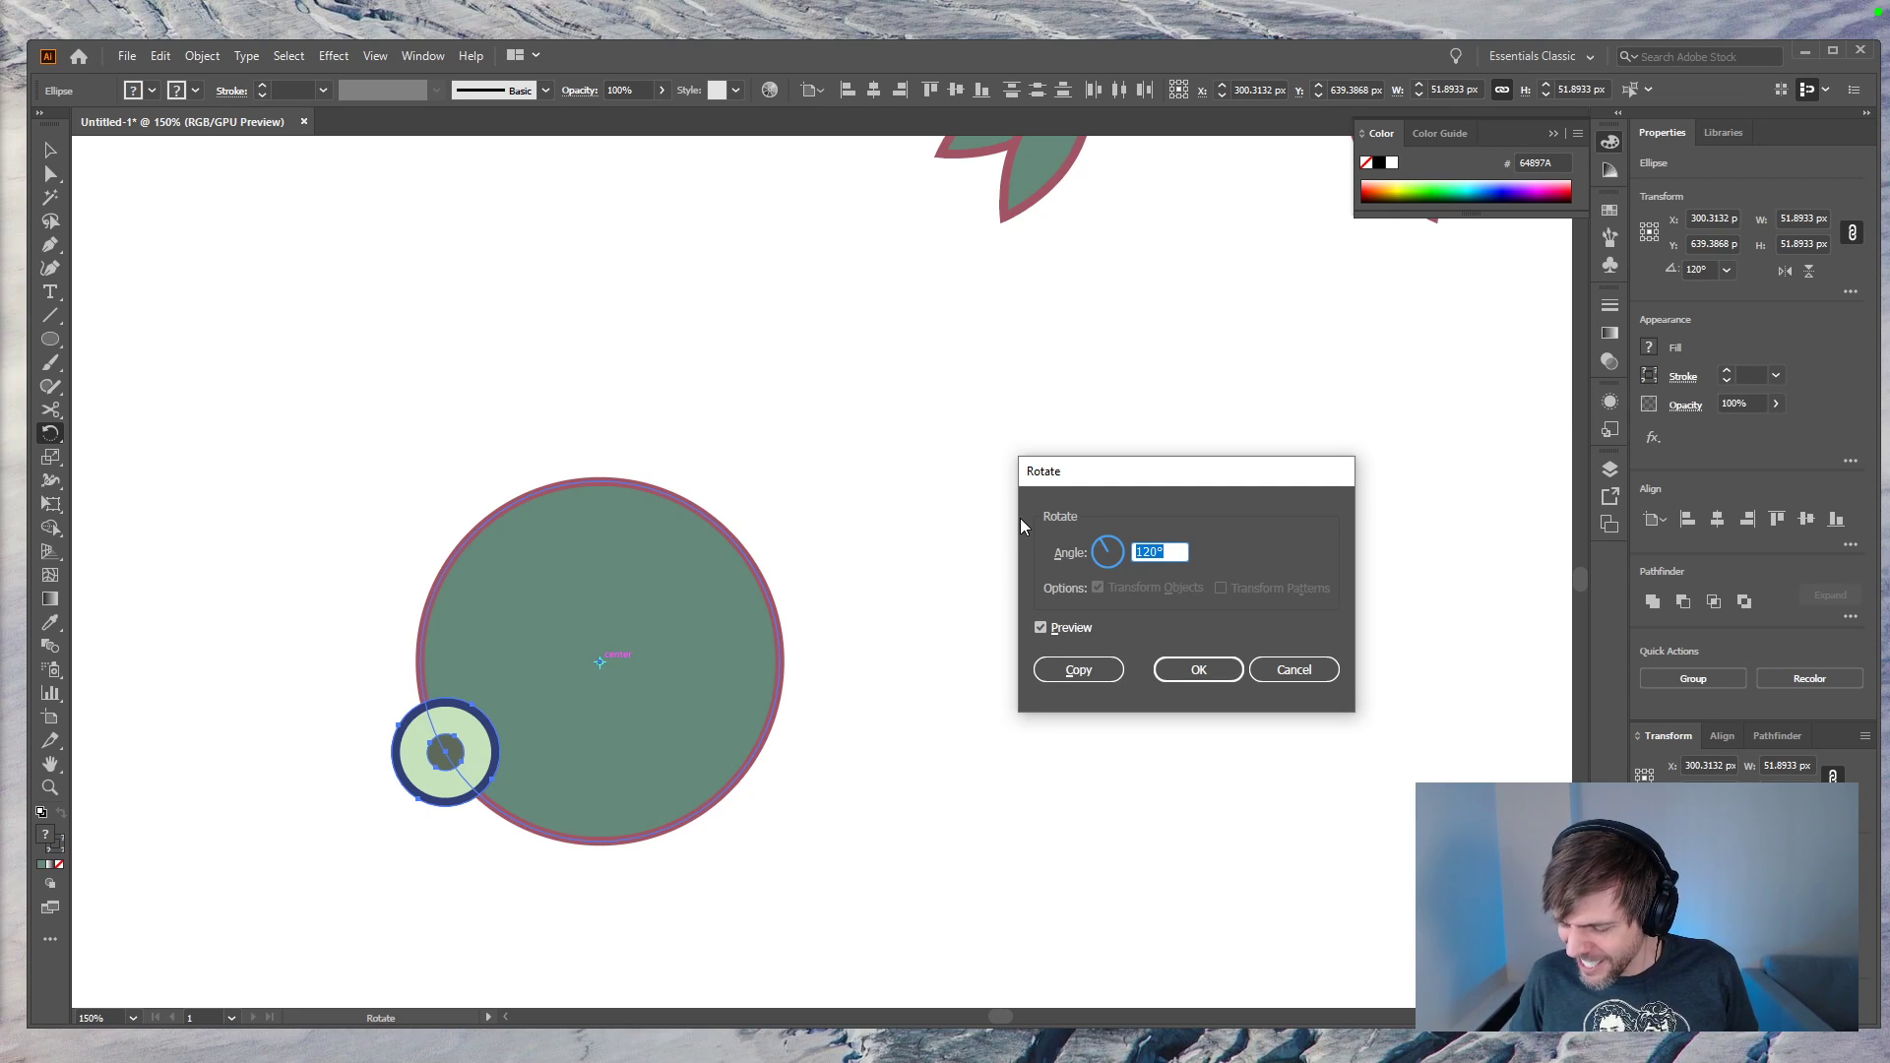
pyautogui.write('31')
pyautogui.write('0')
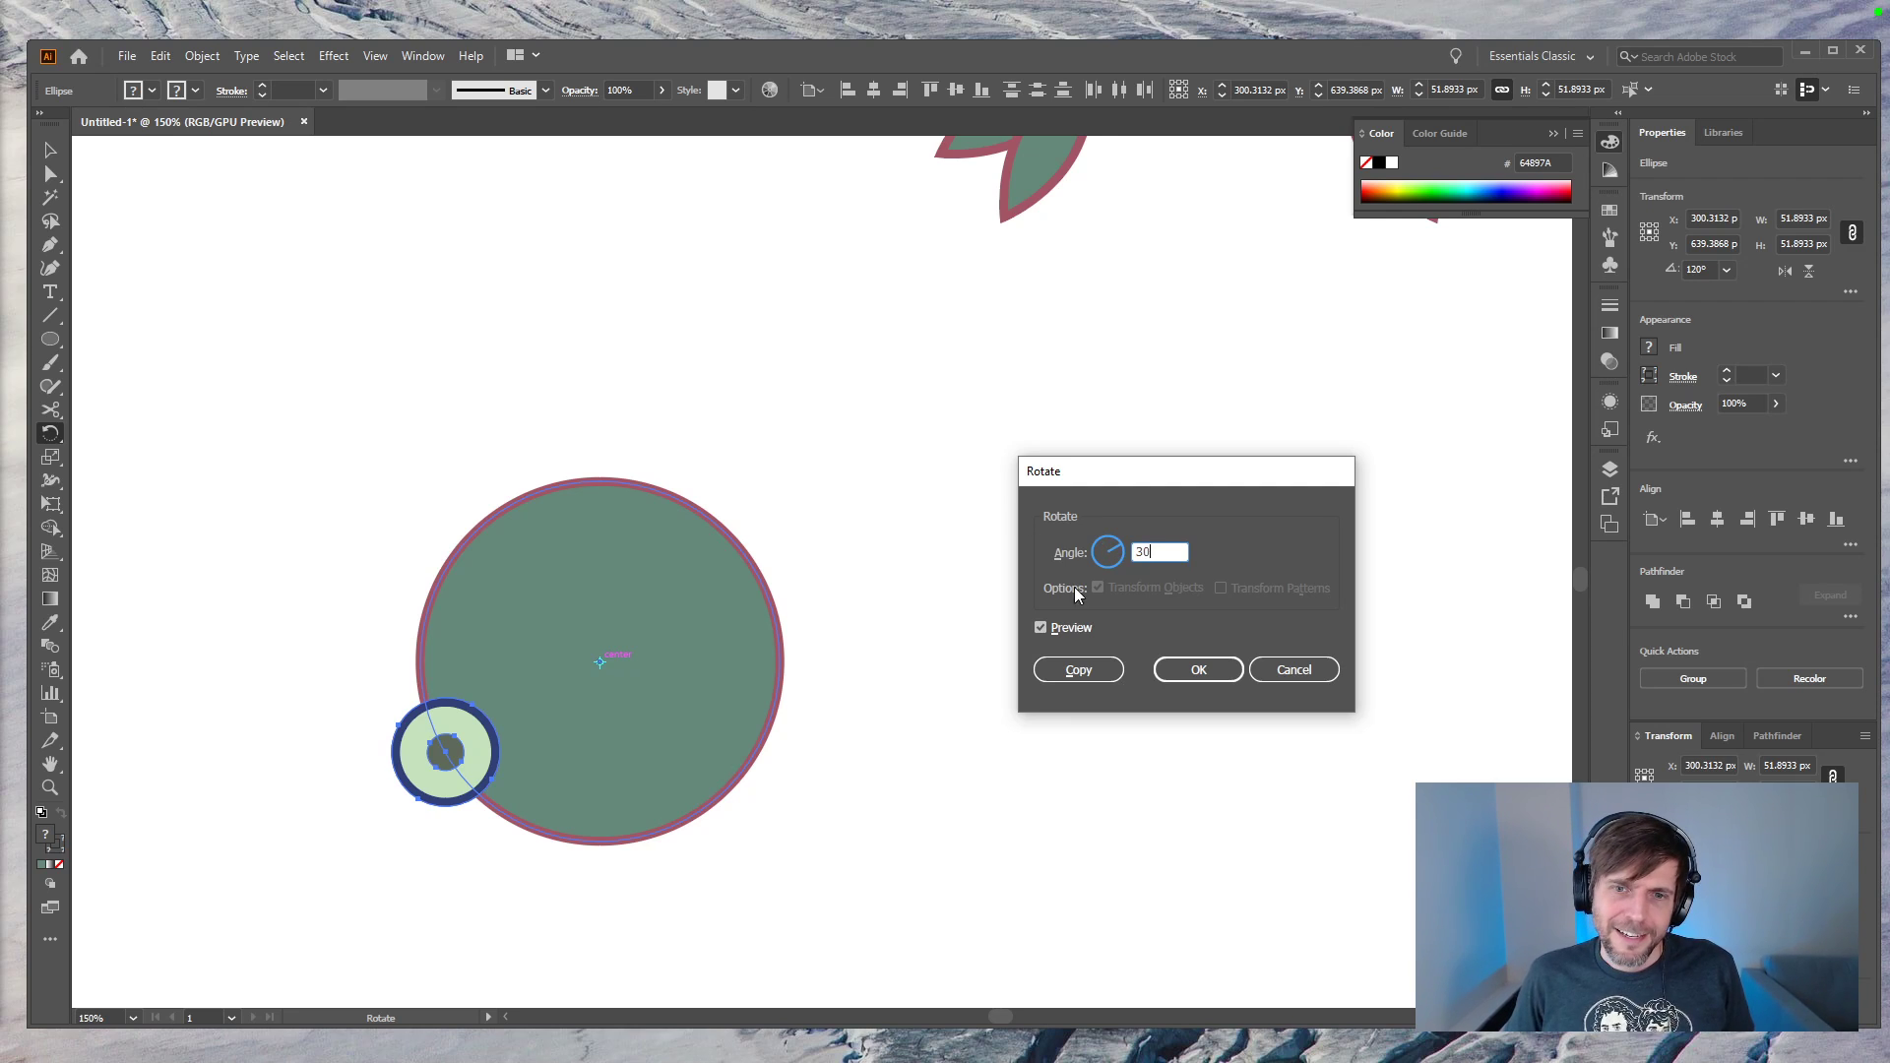
pyautogui.click(1095, 669)
pyautogui.hotkey('ctrl', 'z')
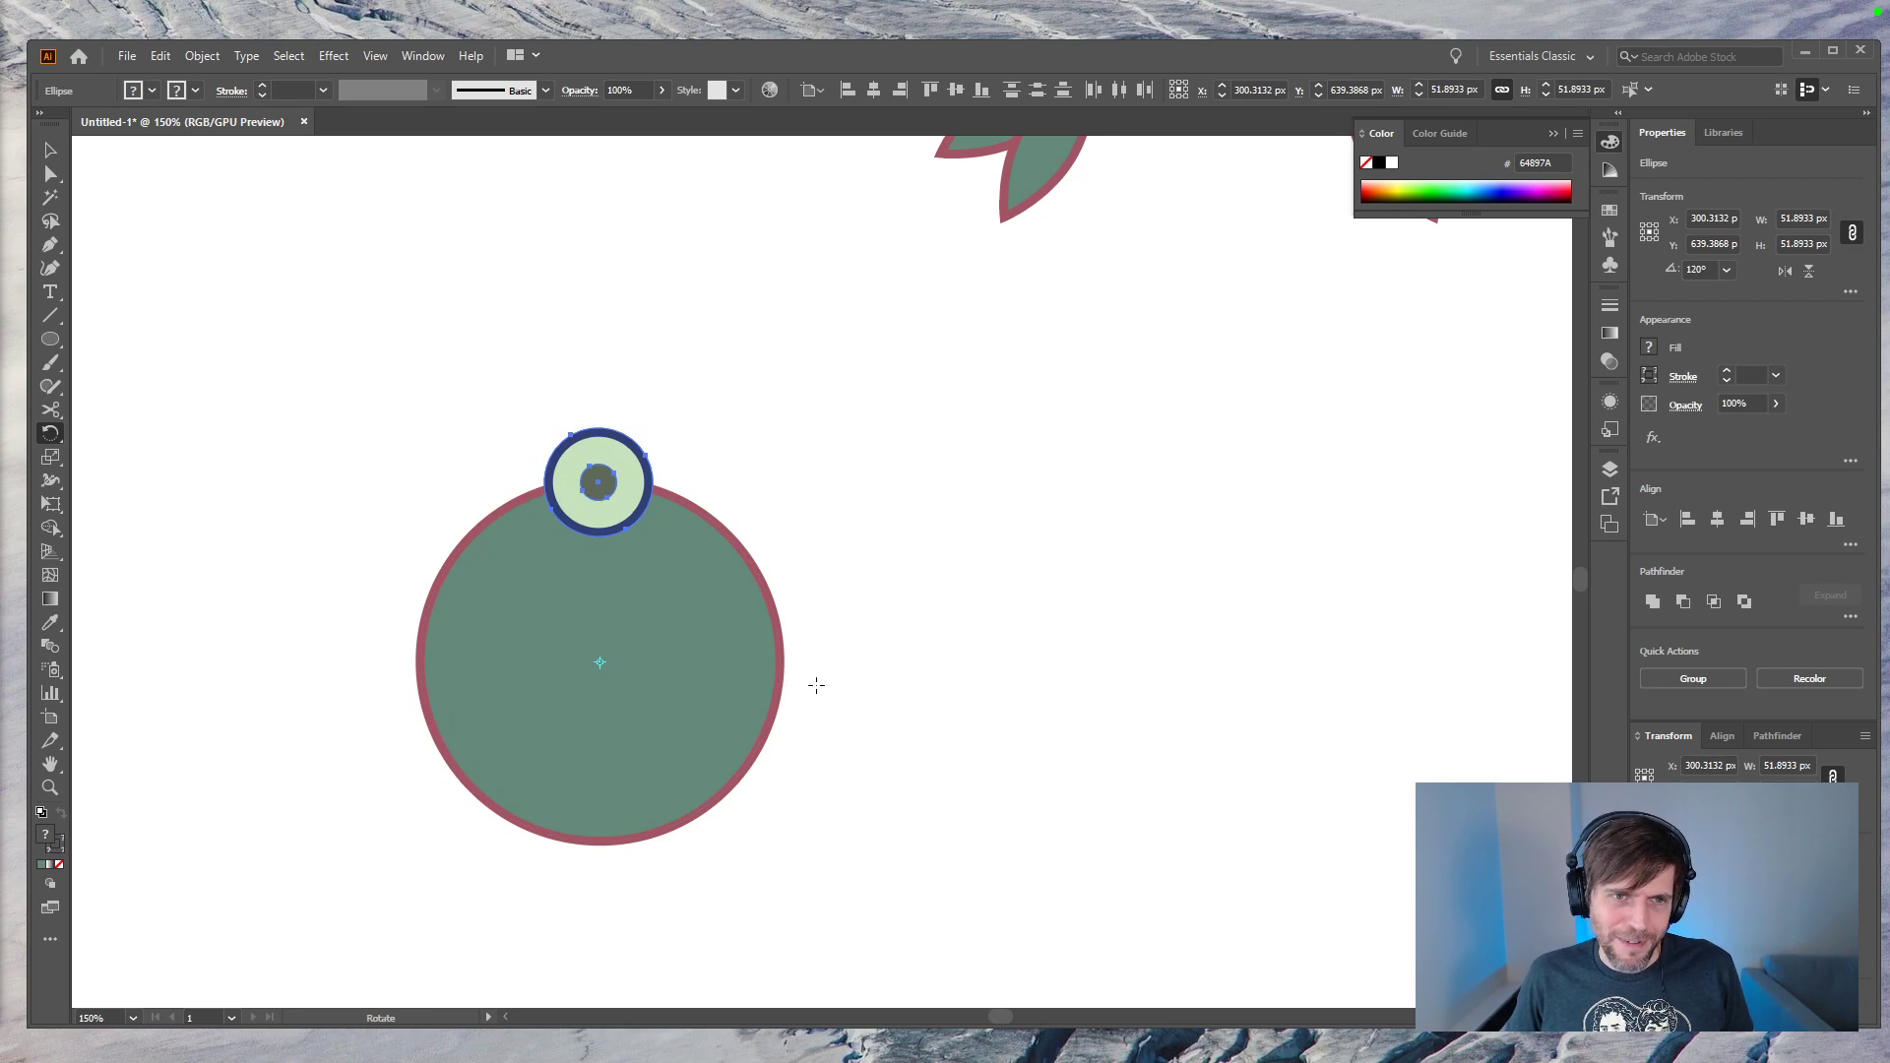
# Step: Try rotating the eye itself 36° around the large circle's center and undo the rotation
pyautogui.keyDown('alt'); pyautogui.click(600, 662); pyautogui.keyUp('alt')
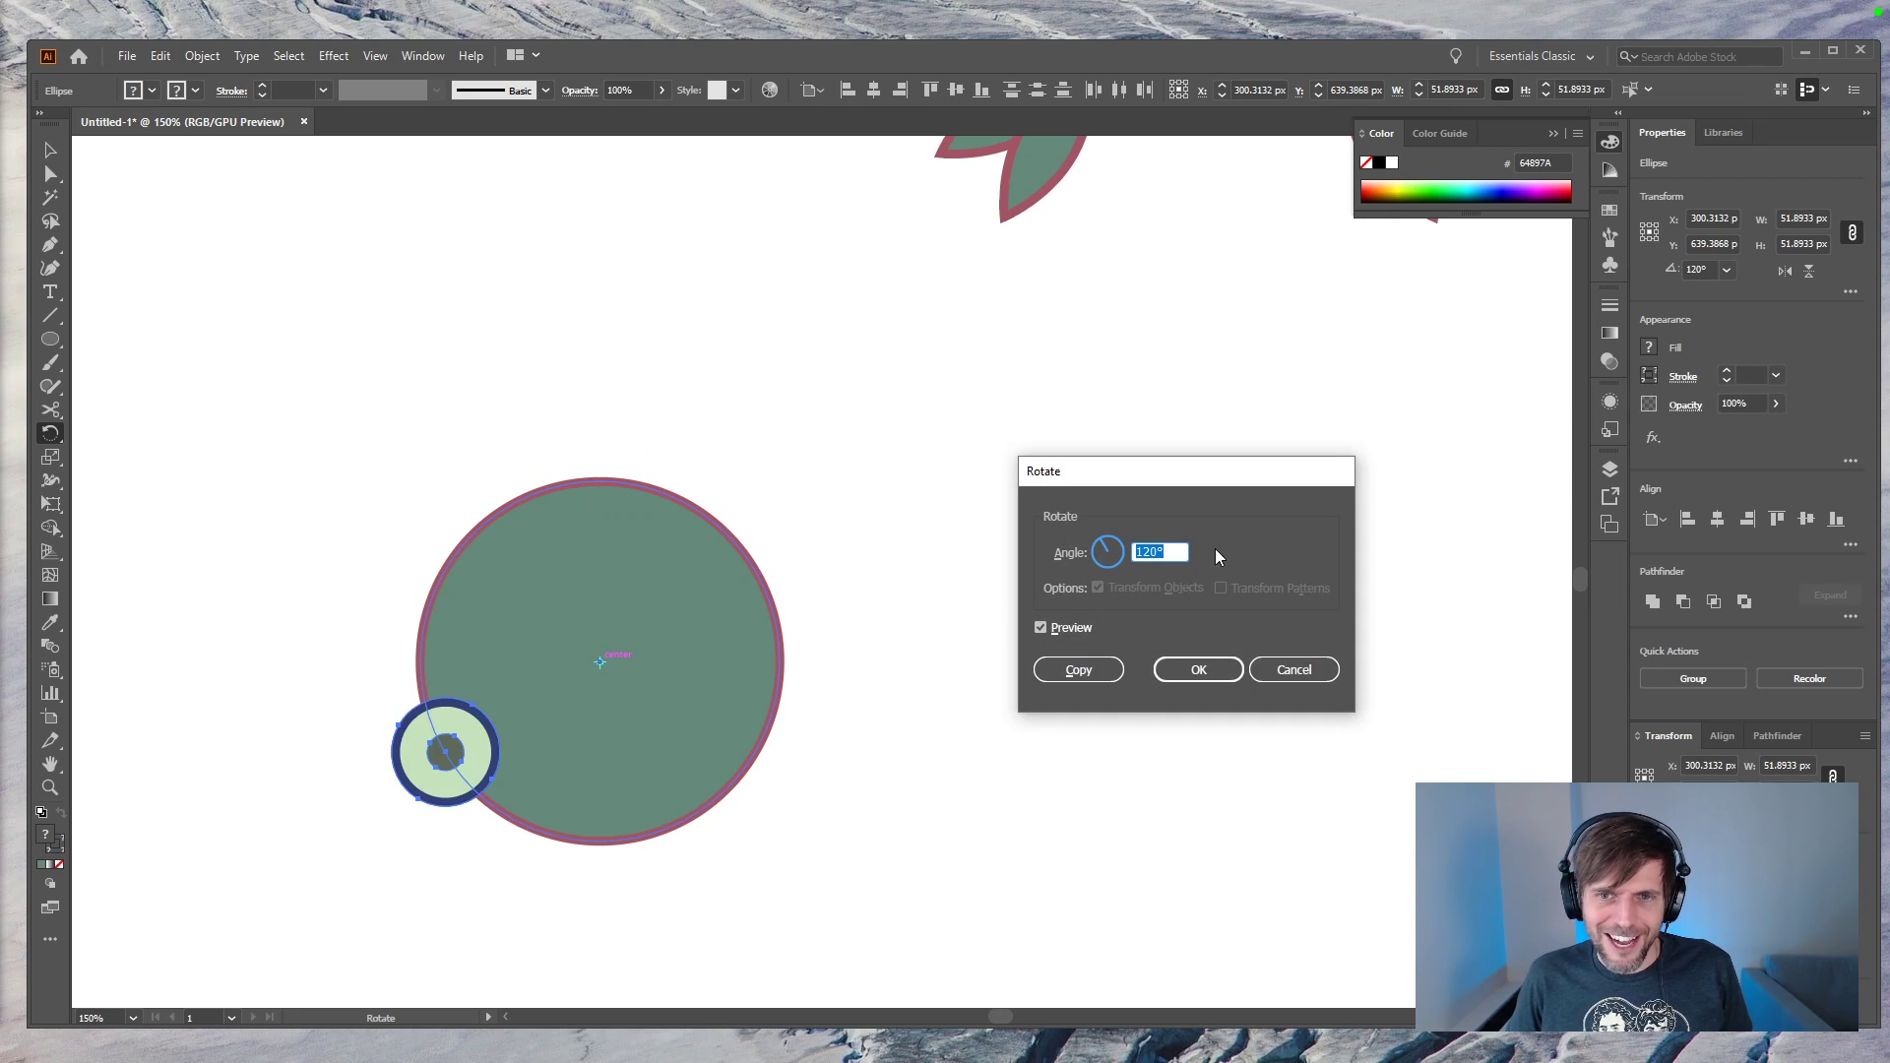
pyautogui.moveTo(1181, 551); pyautogui.dragTo(1074, 550)
pyautogui.write('36')
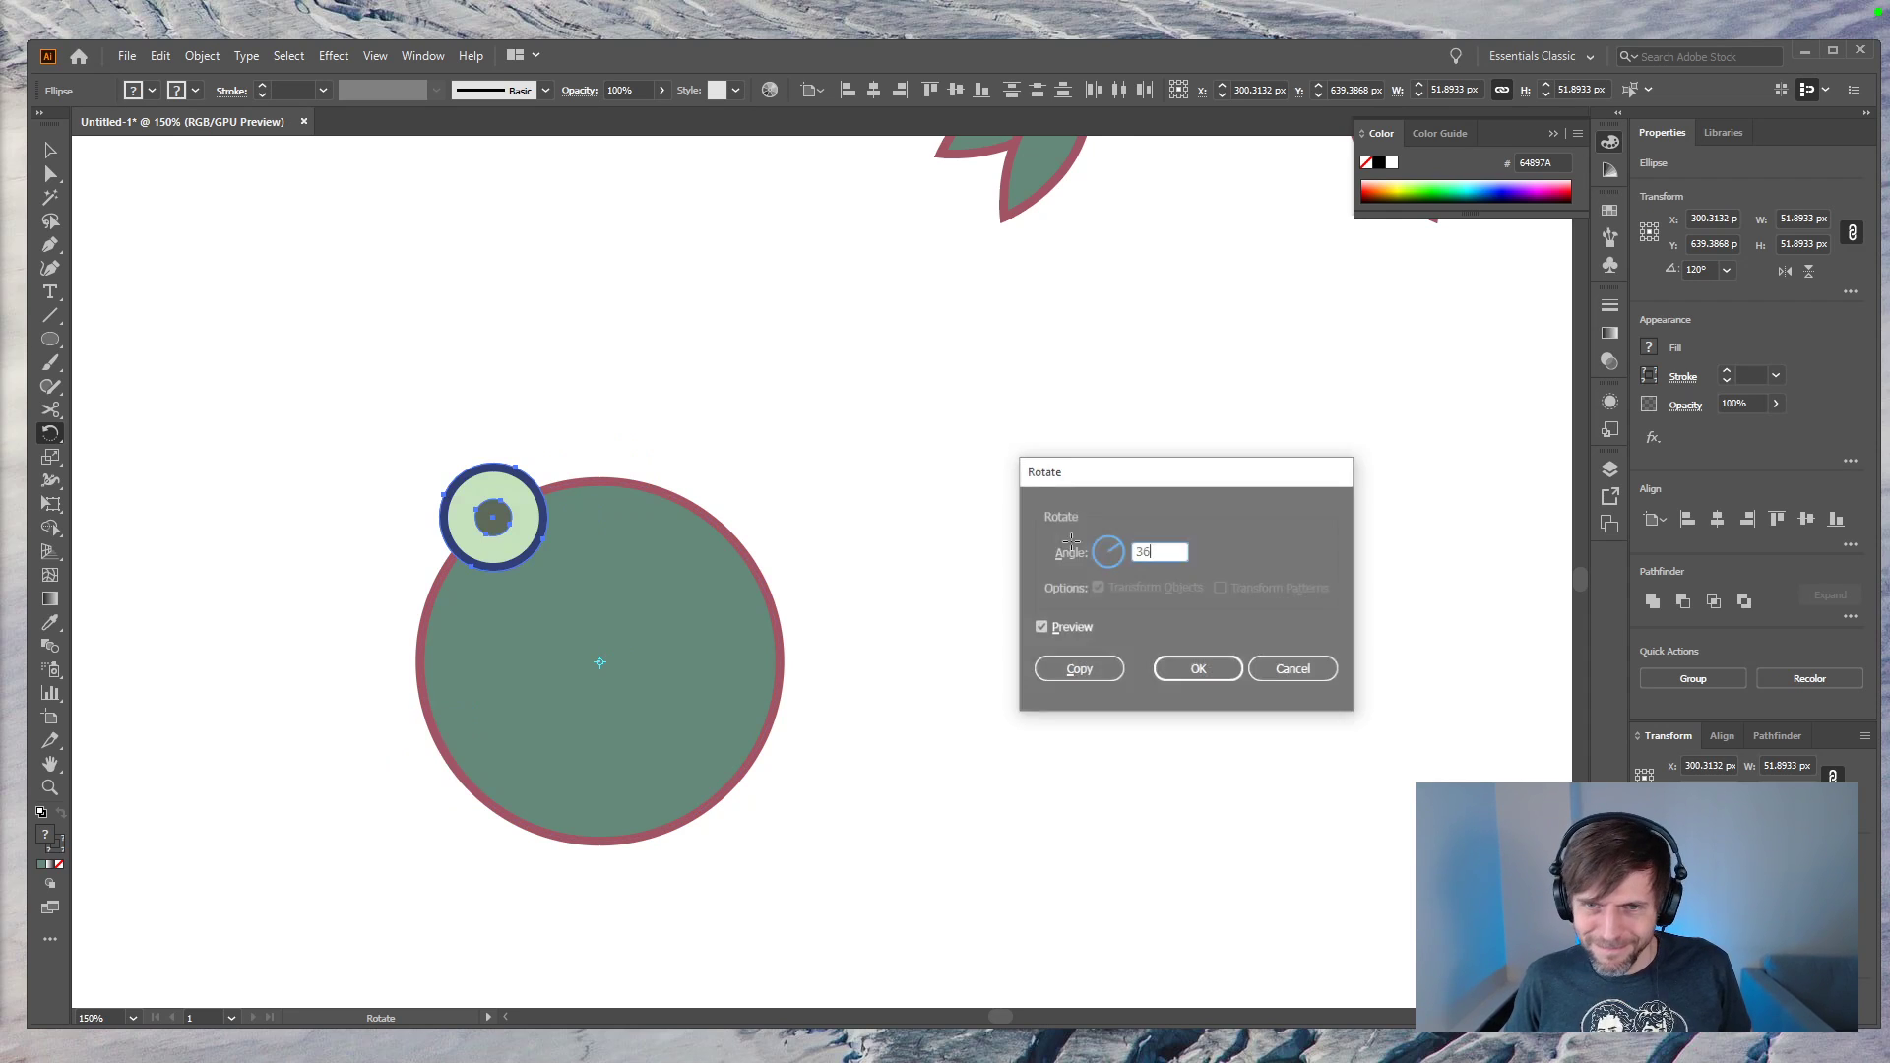
pyautogui.press('Return')
pyautogui.hotkey('ctrl', 'z')
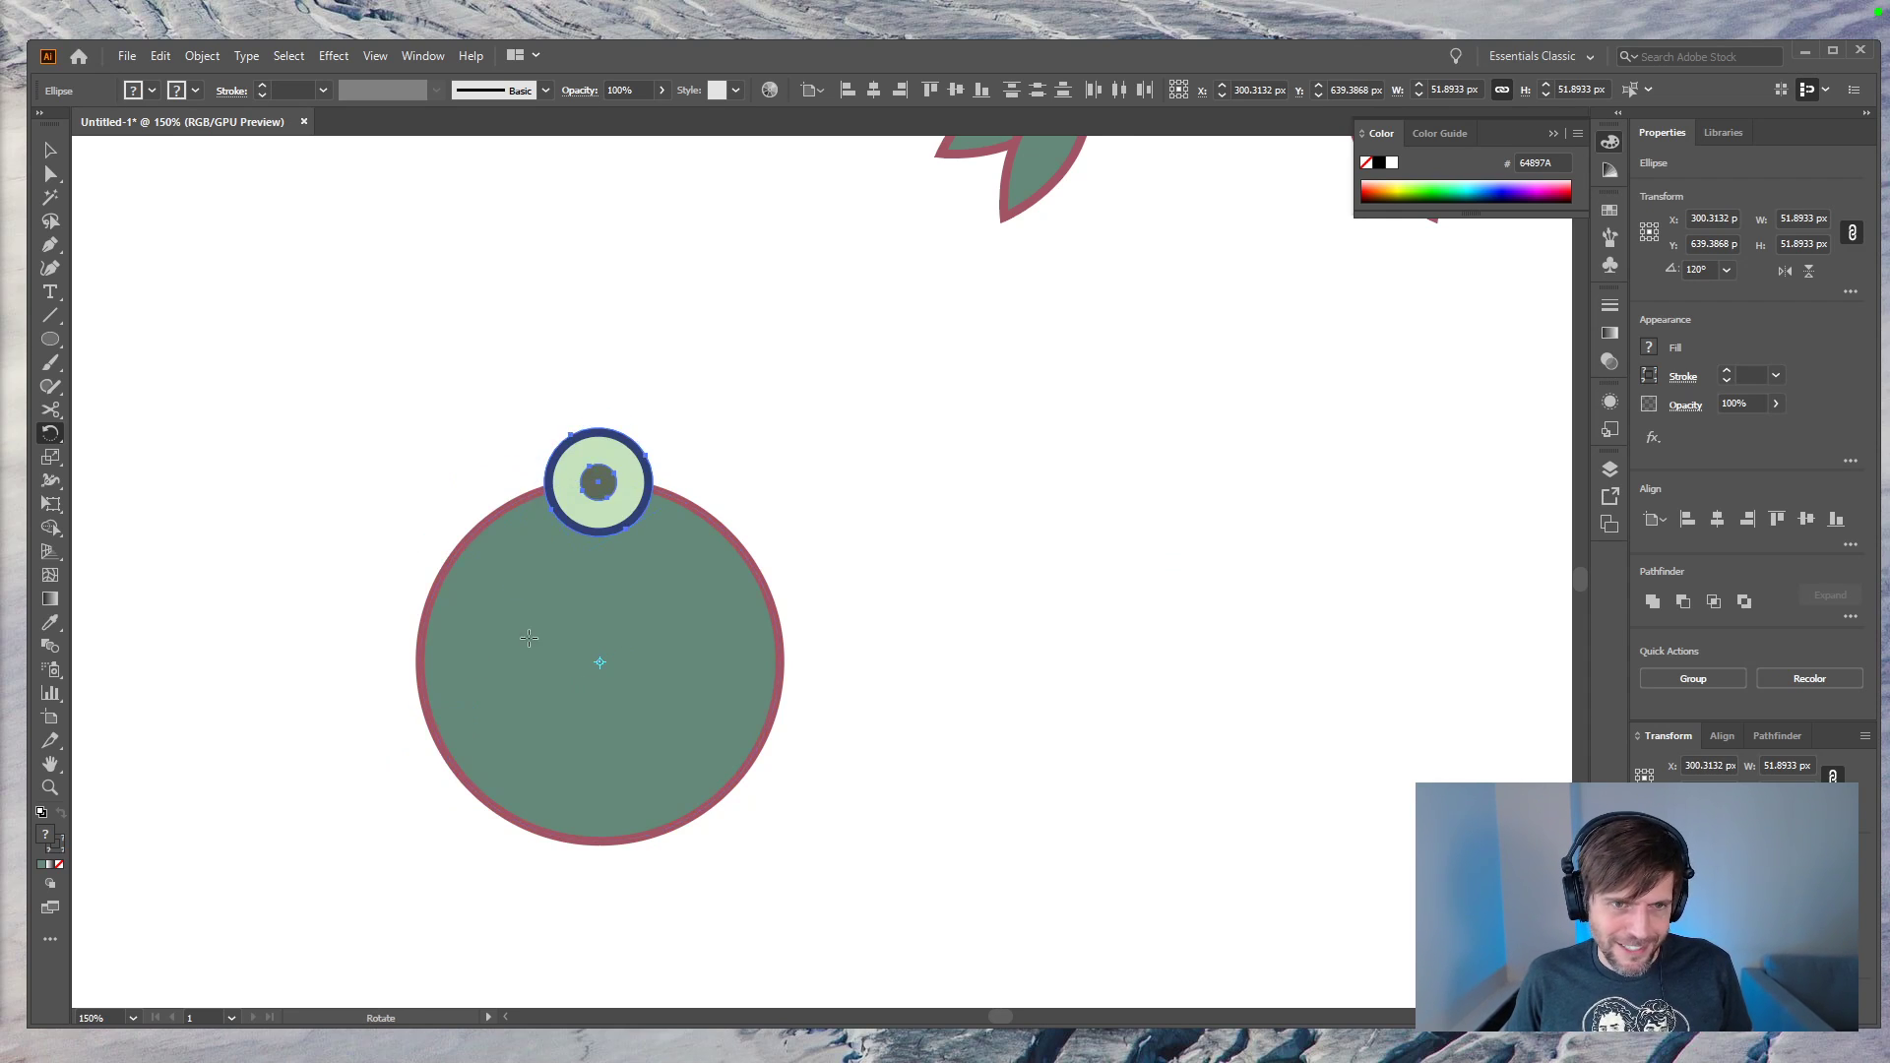
# Step: Try surrounding the large circle with ten eyes by repeating a 36° rotated copy around its center
pyautogui.keyDown('alt'); pyautogui.click(599, 662); pyautogui.keyUp('alt')
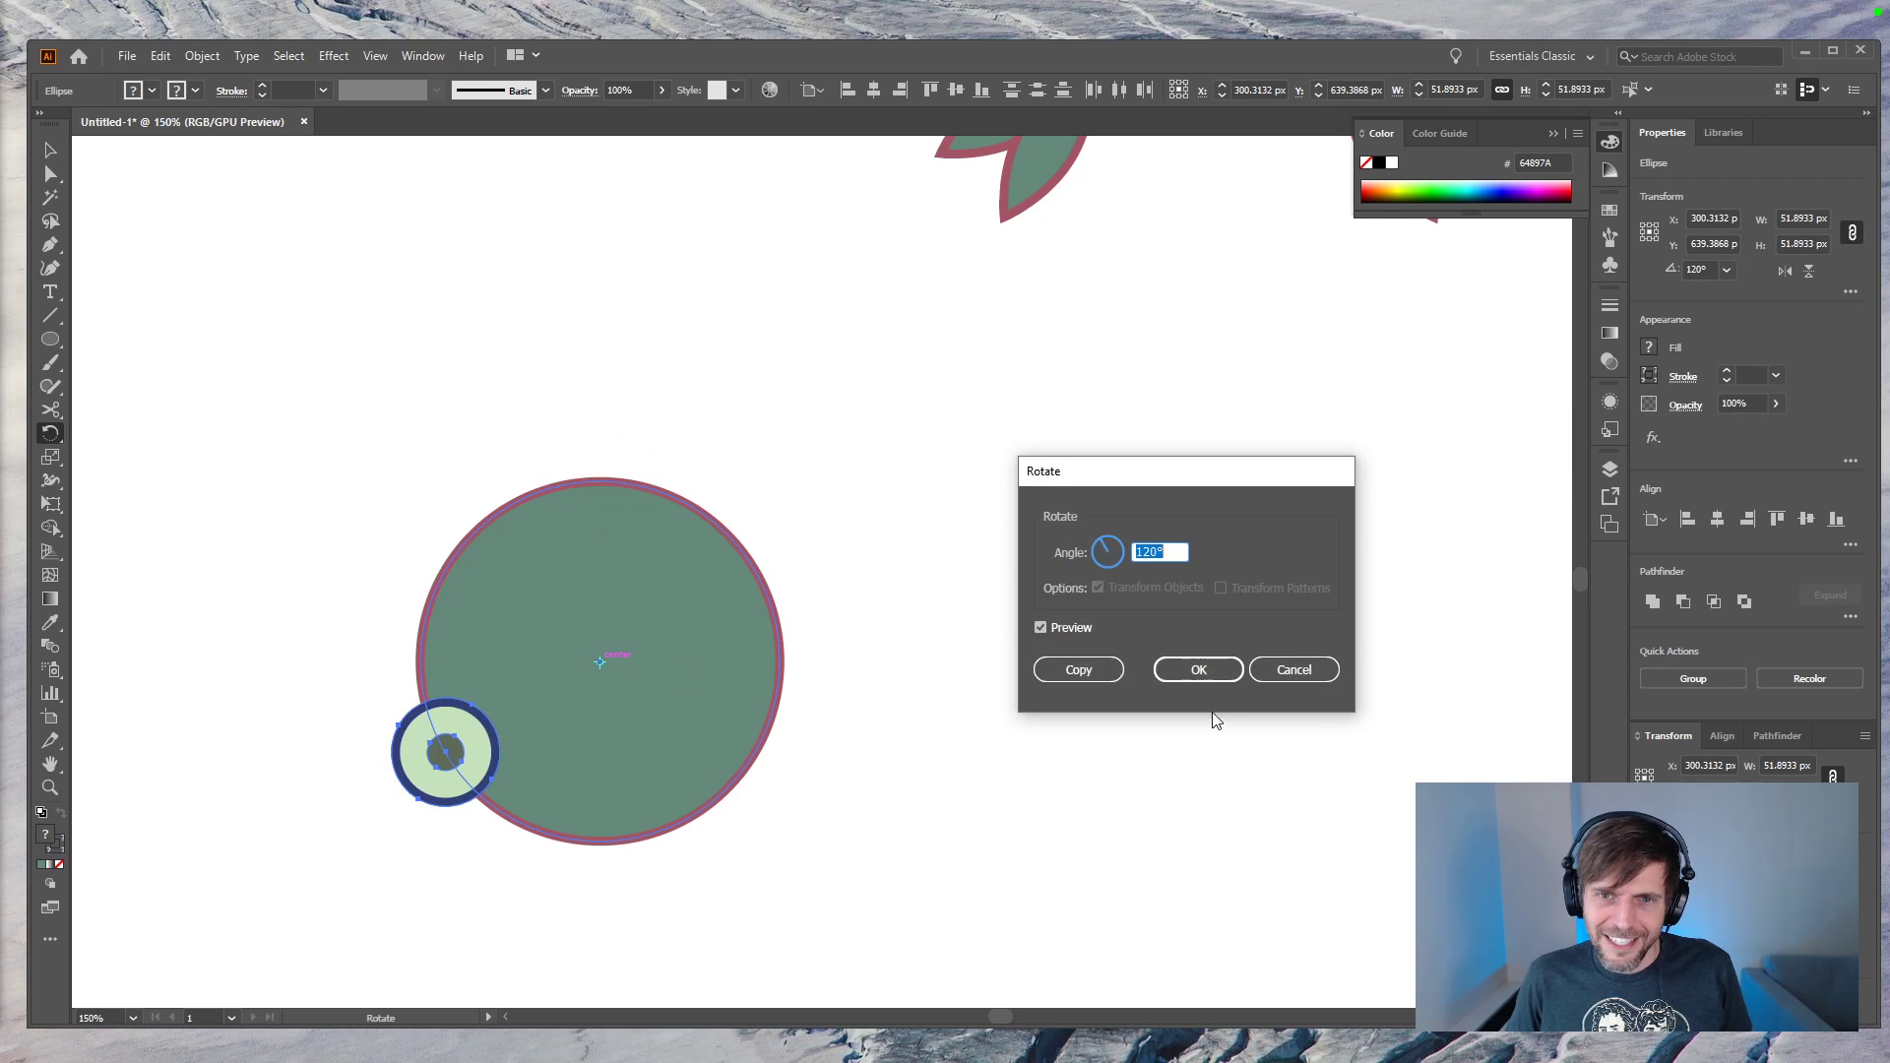
pyautogui.write('36')
pyautogui.click(1103, 670)
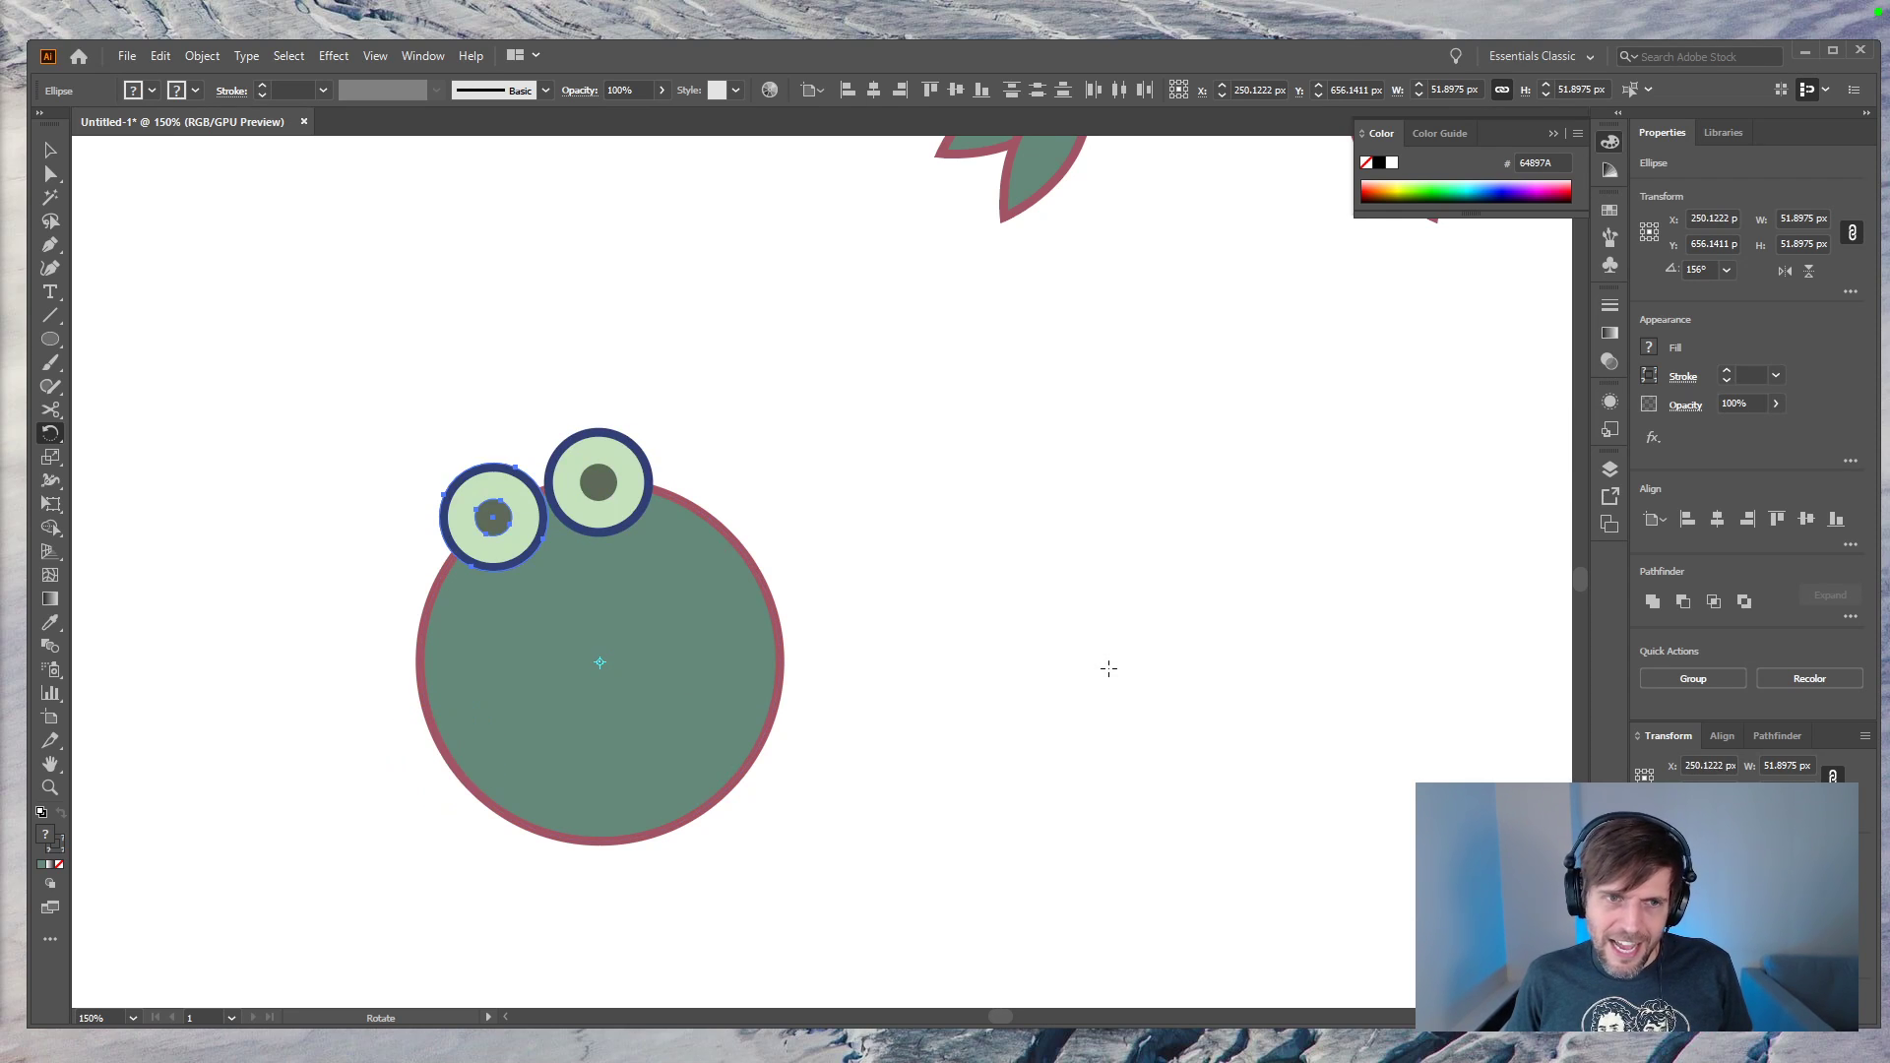
pyautogui.hotkey('ctrl', 'd')
pyautogui.hotkey('ctrl', 'd')
pyautogui.hotkey('ctrl', 'd')
pyautogui.hotkey('ctrl', 'd')
pyautogui.hotkey('ctrl', 'd')
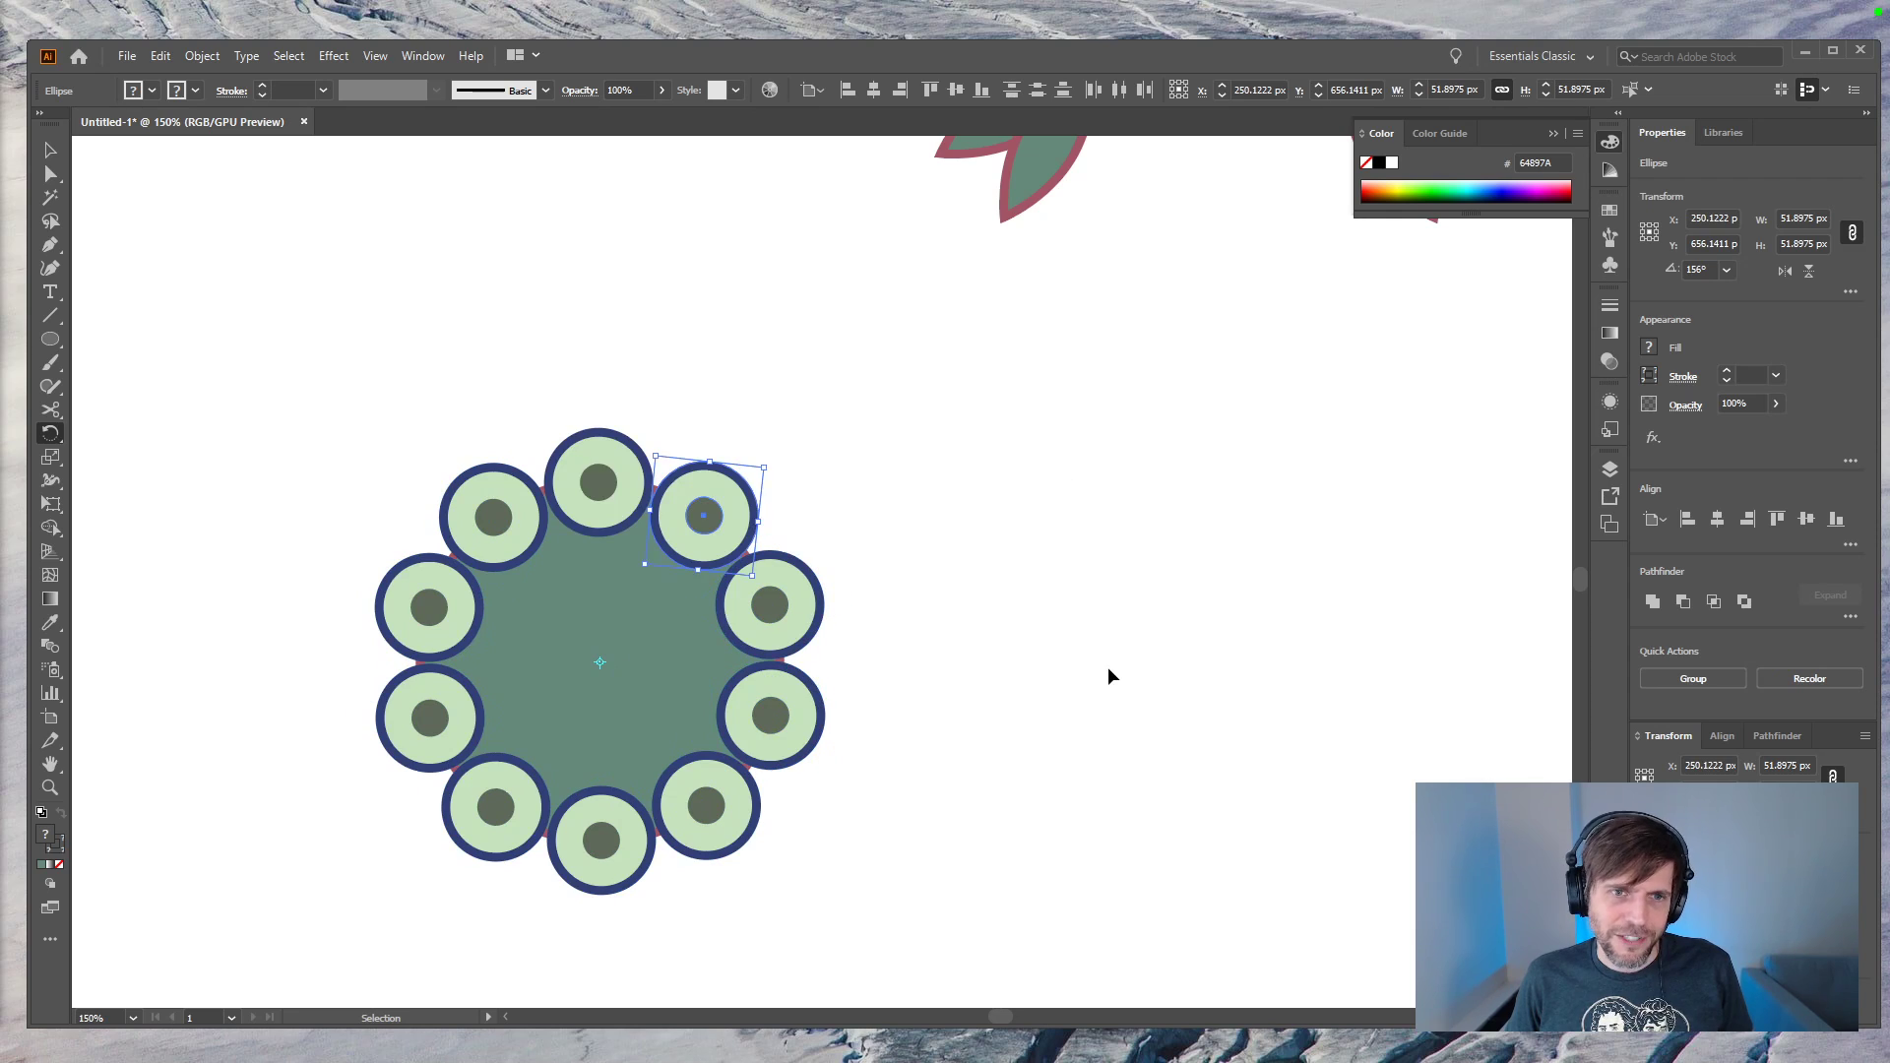
pyautogui.press('v')
pyautogui.click(922, 680)
# Step: Undo the 36° eye copies back to the single eye at the circle's top
pyautogui.hotkey('ctrl', 'z')
pyautogui.hotkey('ctrl', 'z')
pyautogui.hotkey('ctrl', 'z')
pyautogui.hotkey('ctrl', 'z')
pyautogui.hotkey('ctrl', 'z')
pyautogui.hotkey('ctrl', 'z')
pyautogui.hotkey('ctrl', 'z')
pyautogui.hotkey('ctrl', 'z')
pyautogui.hotkey('ctrl', 'z')
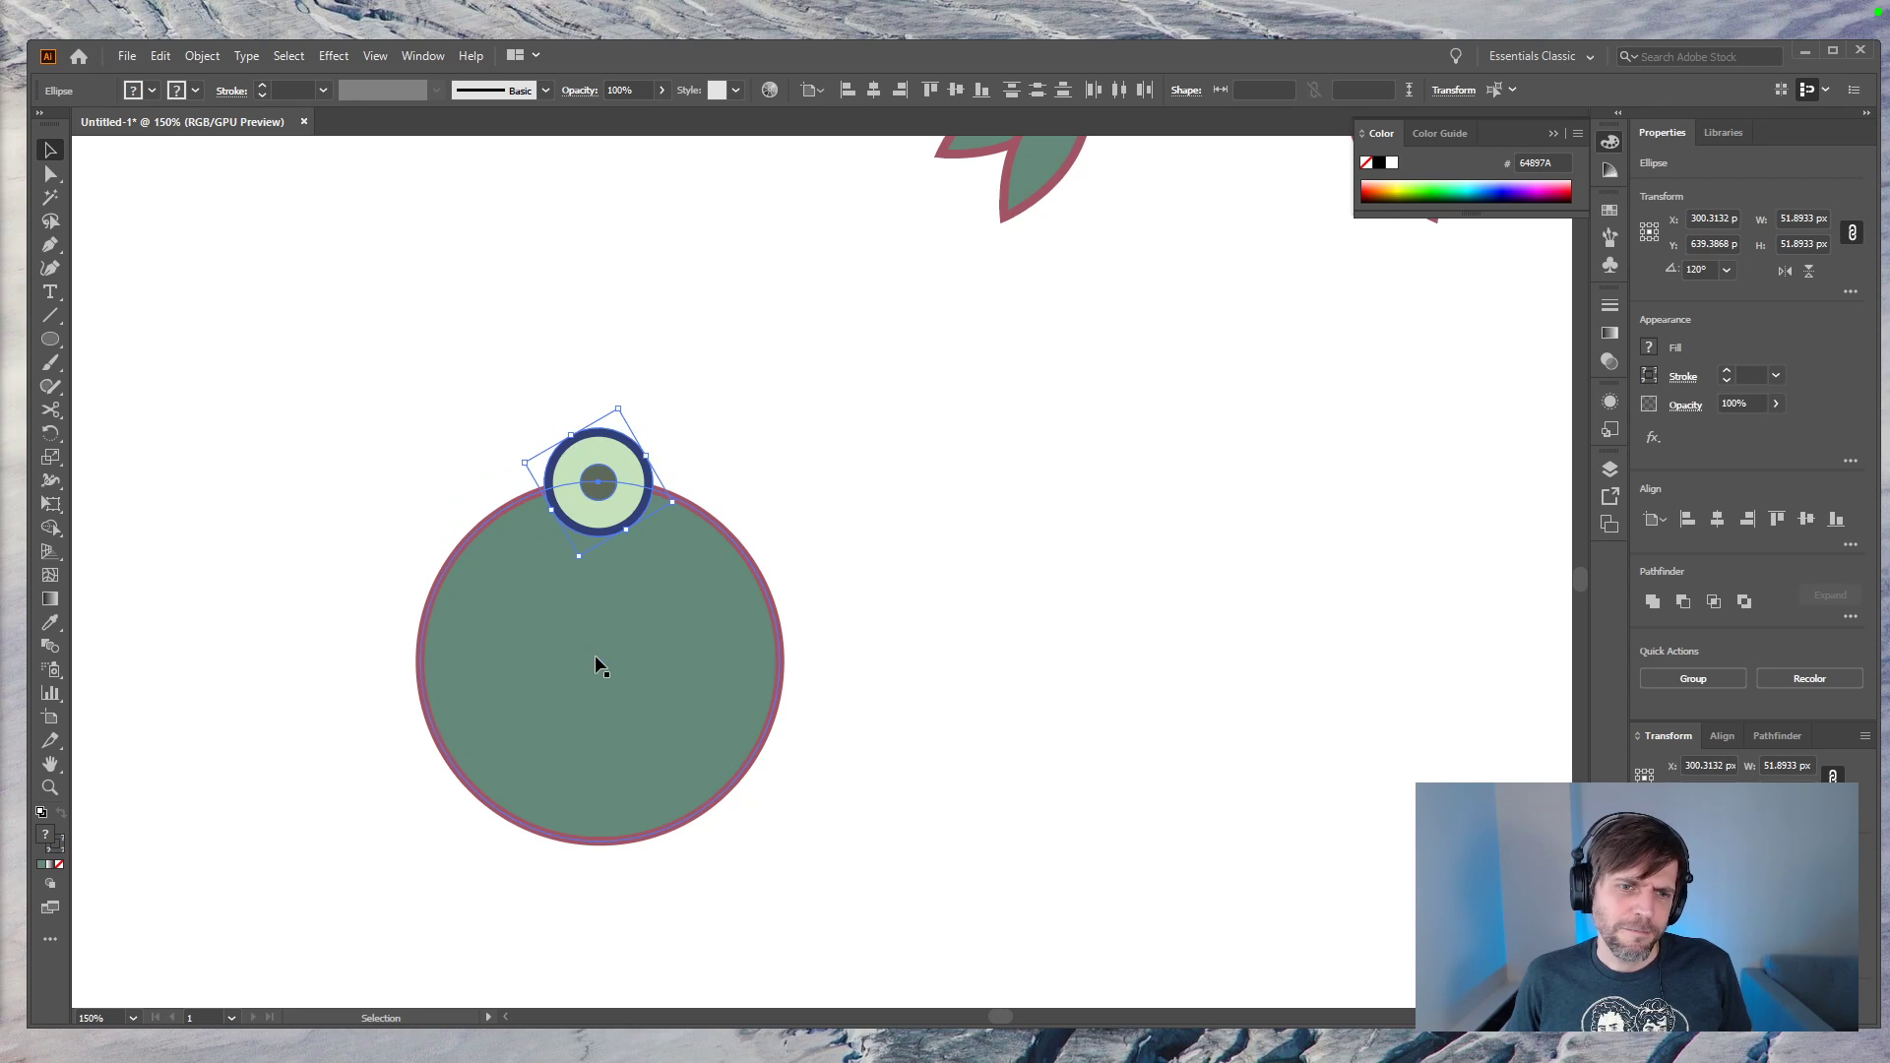
# Step: Distribute six eyes around the large circle by repeating a 60° rotated copy around its center
pyautogui.press('r')
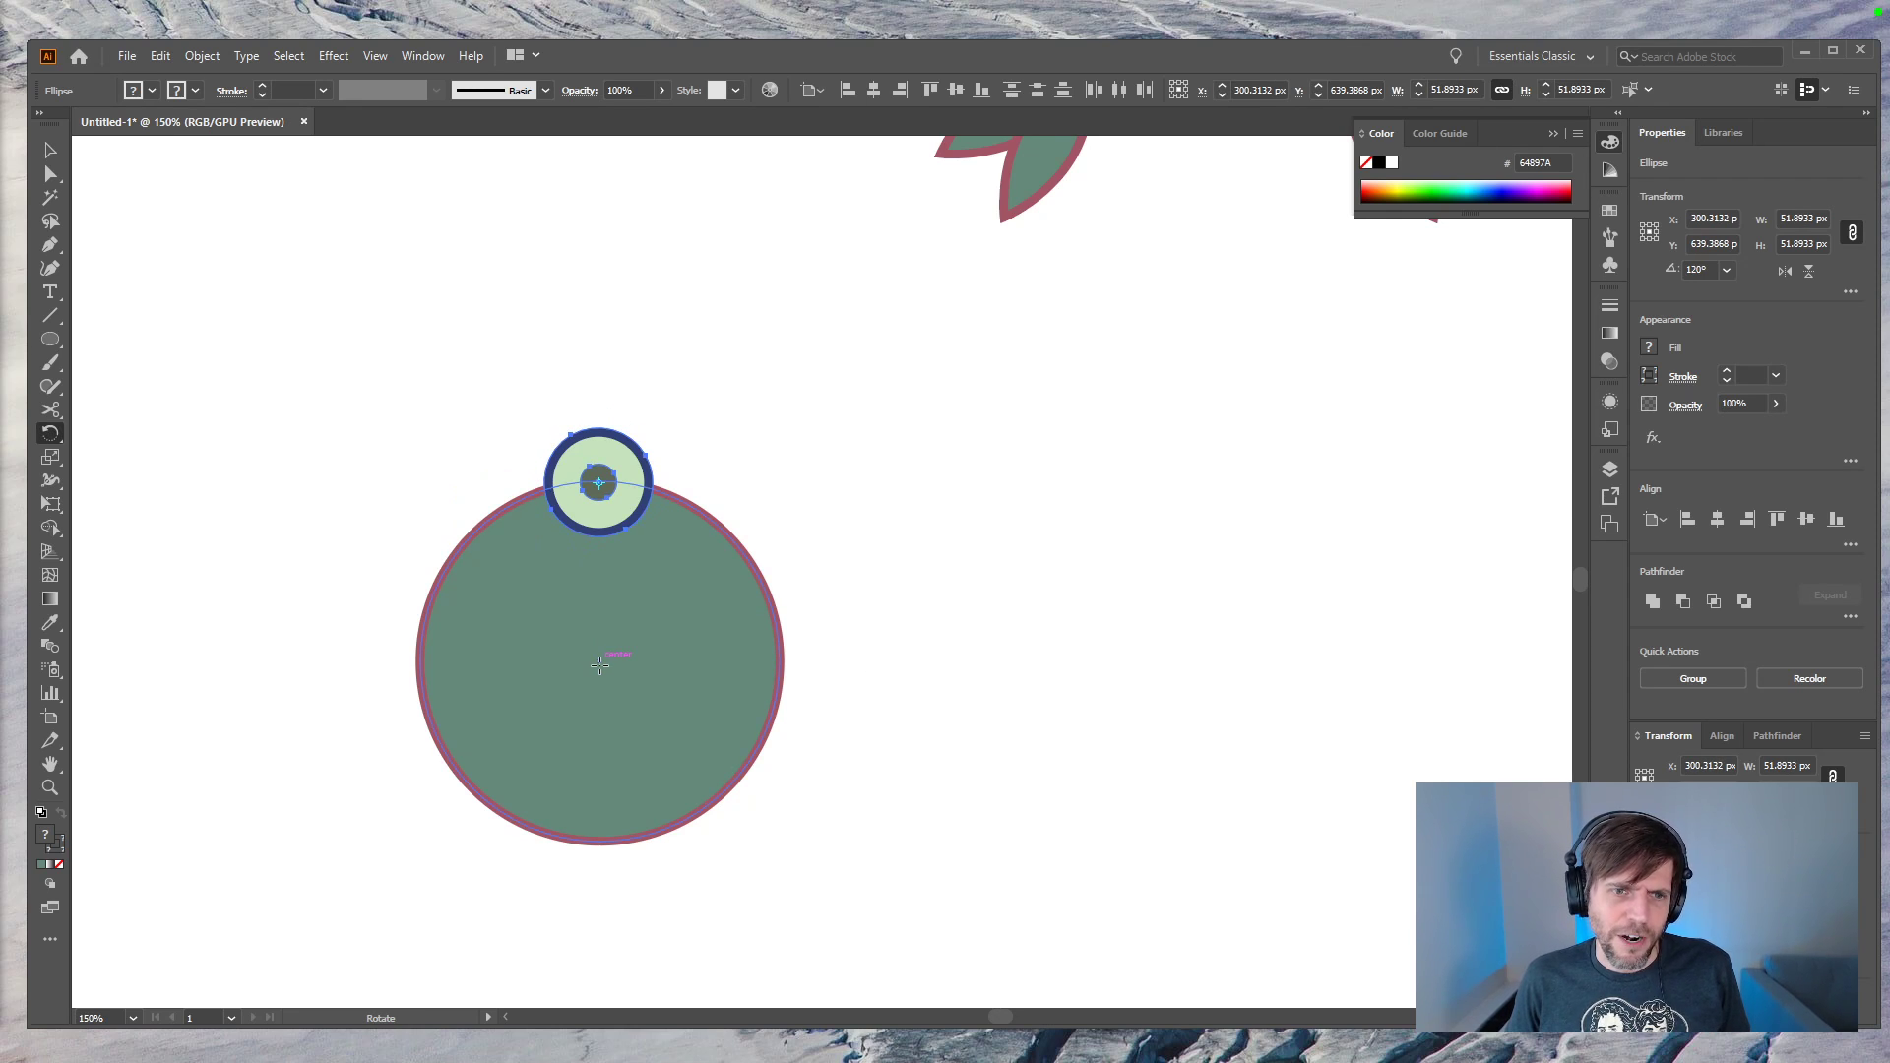
pyautogui.keyDown('alt'); pyautogui.click(599, 664); pyautogui.keyUp('alt')
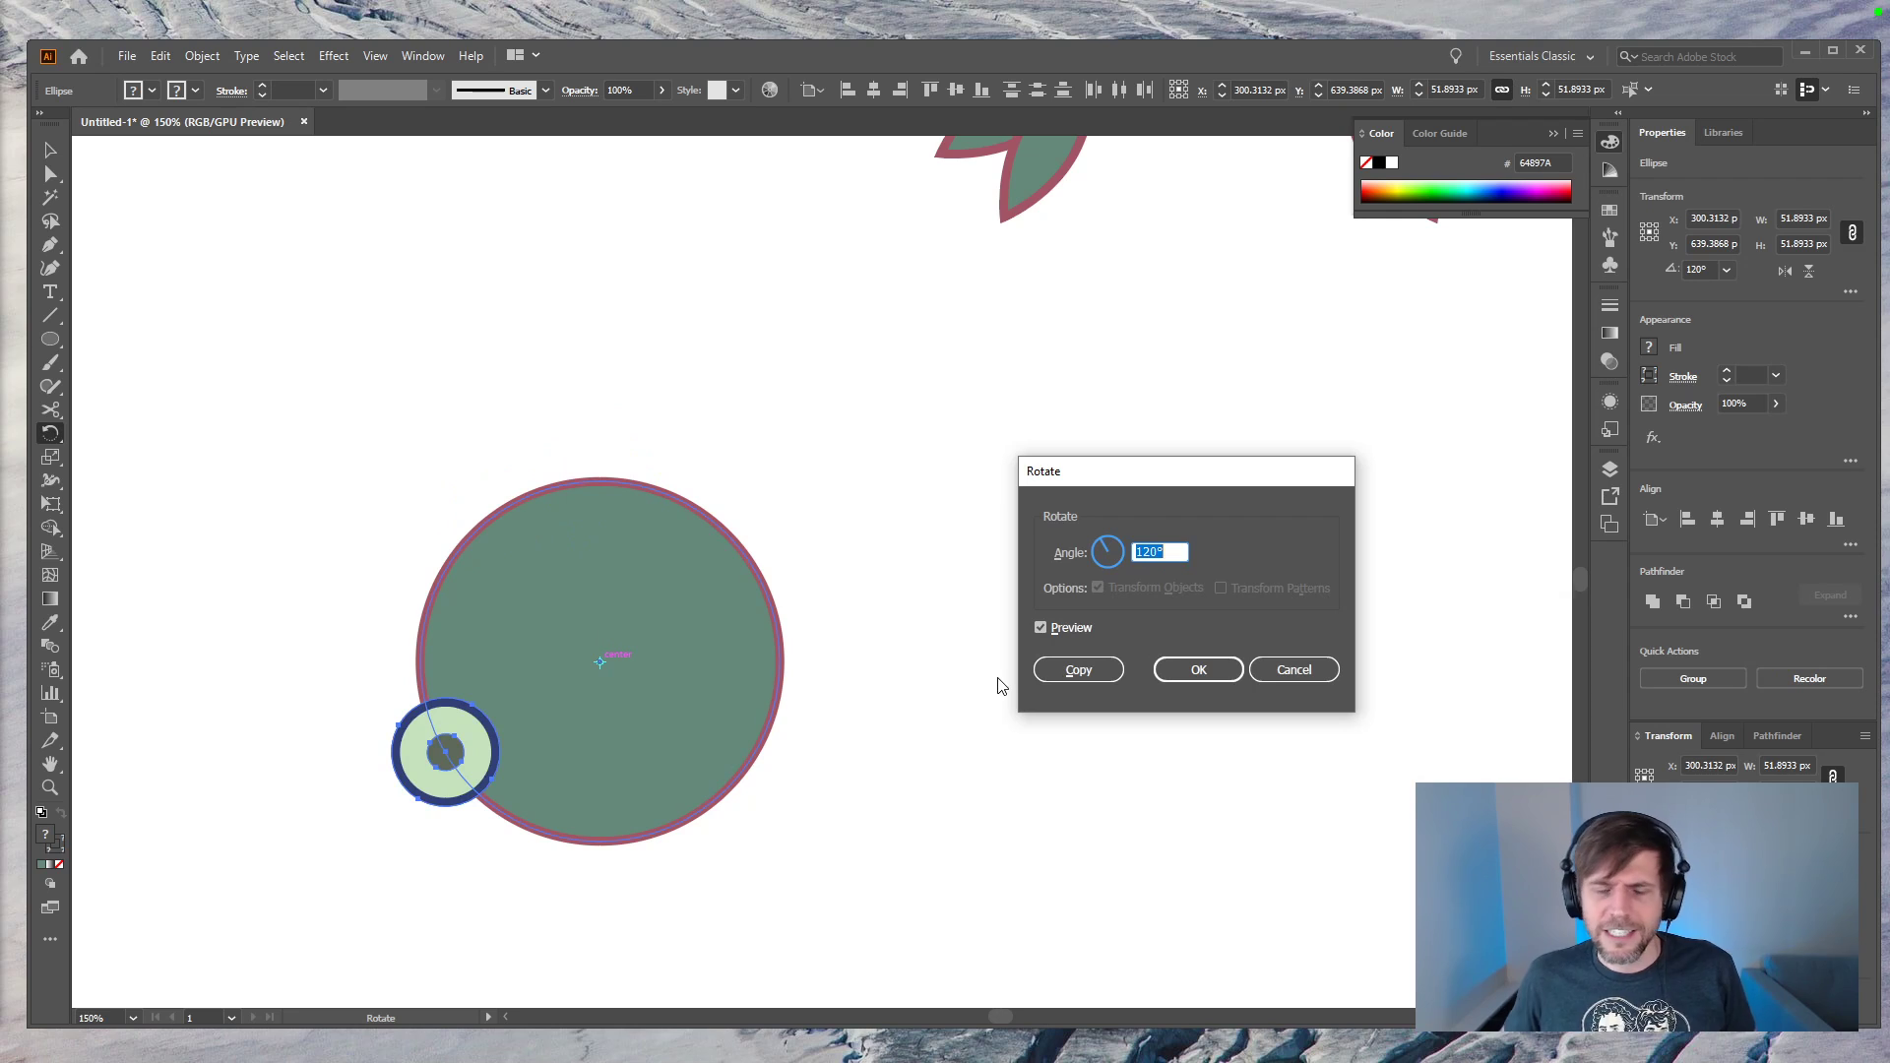
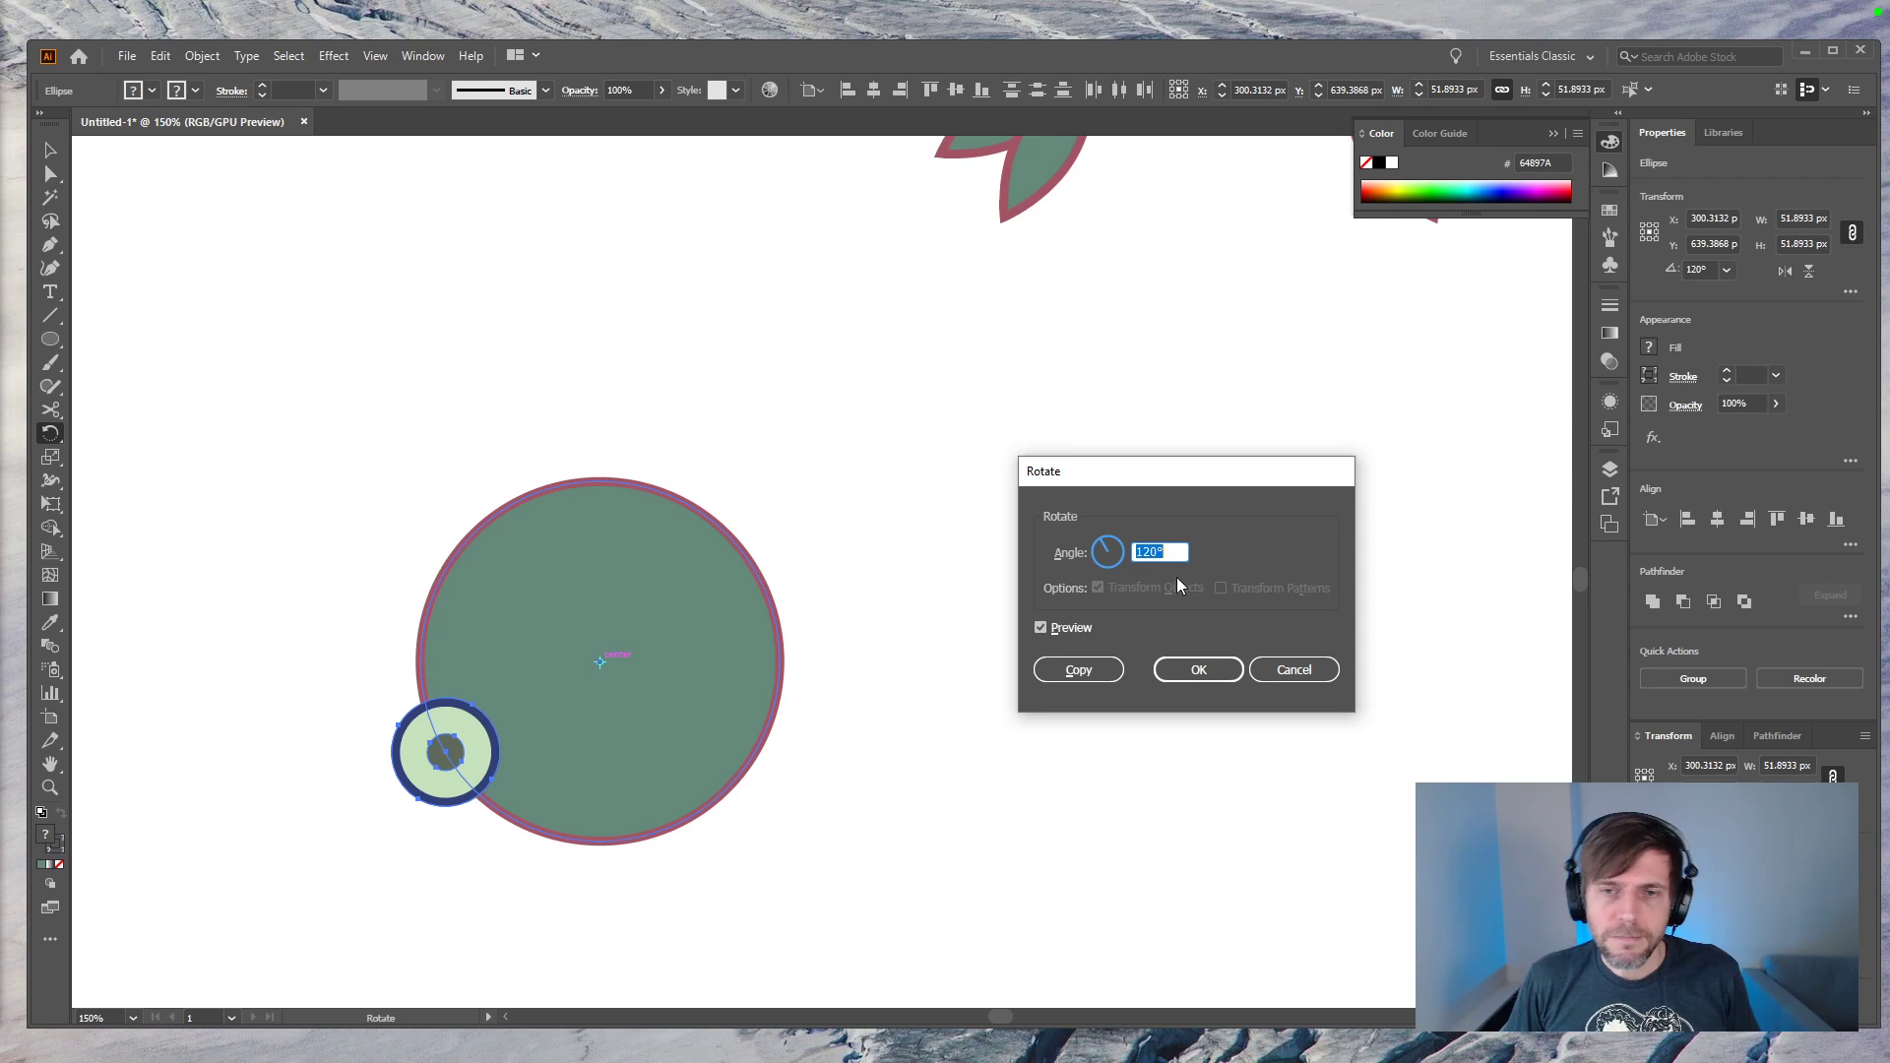
pyautogui.write('60')
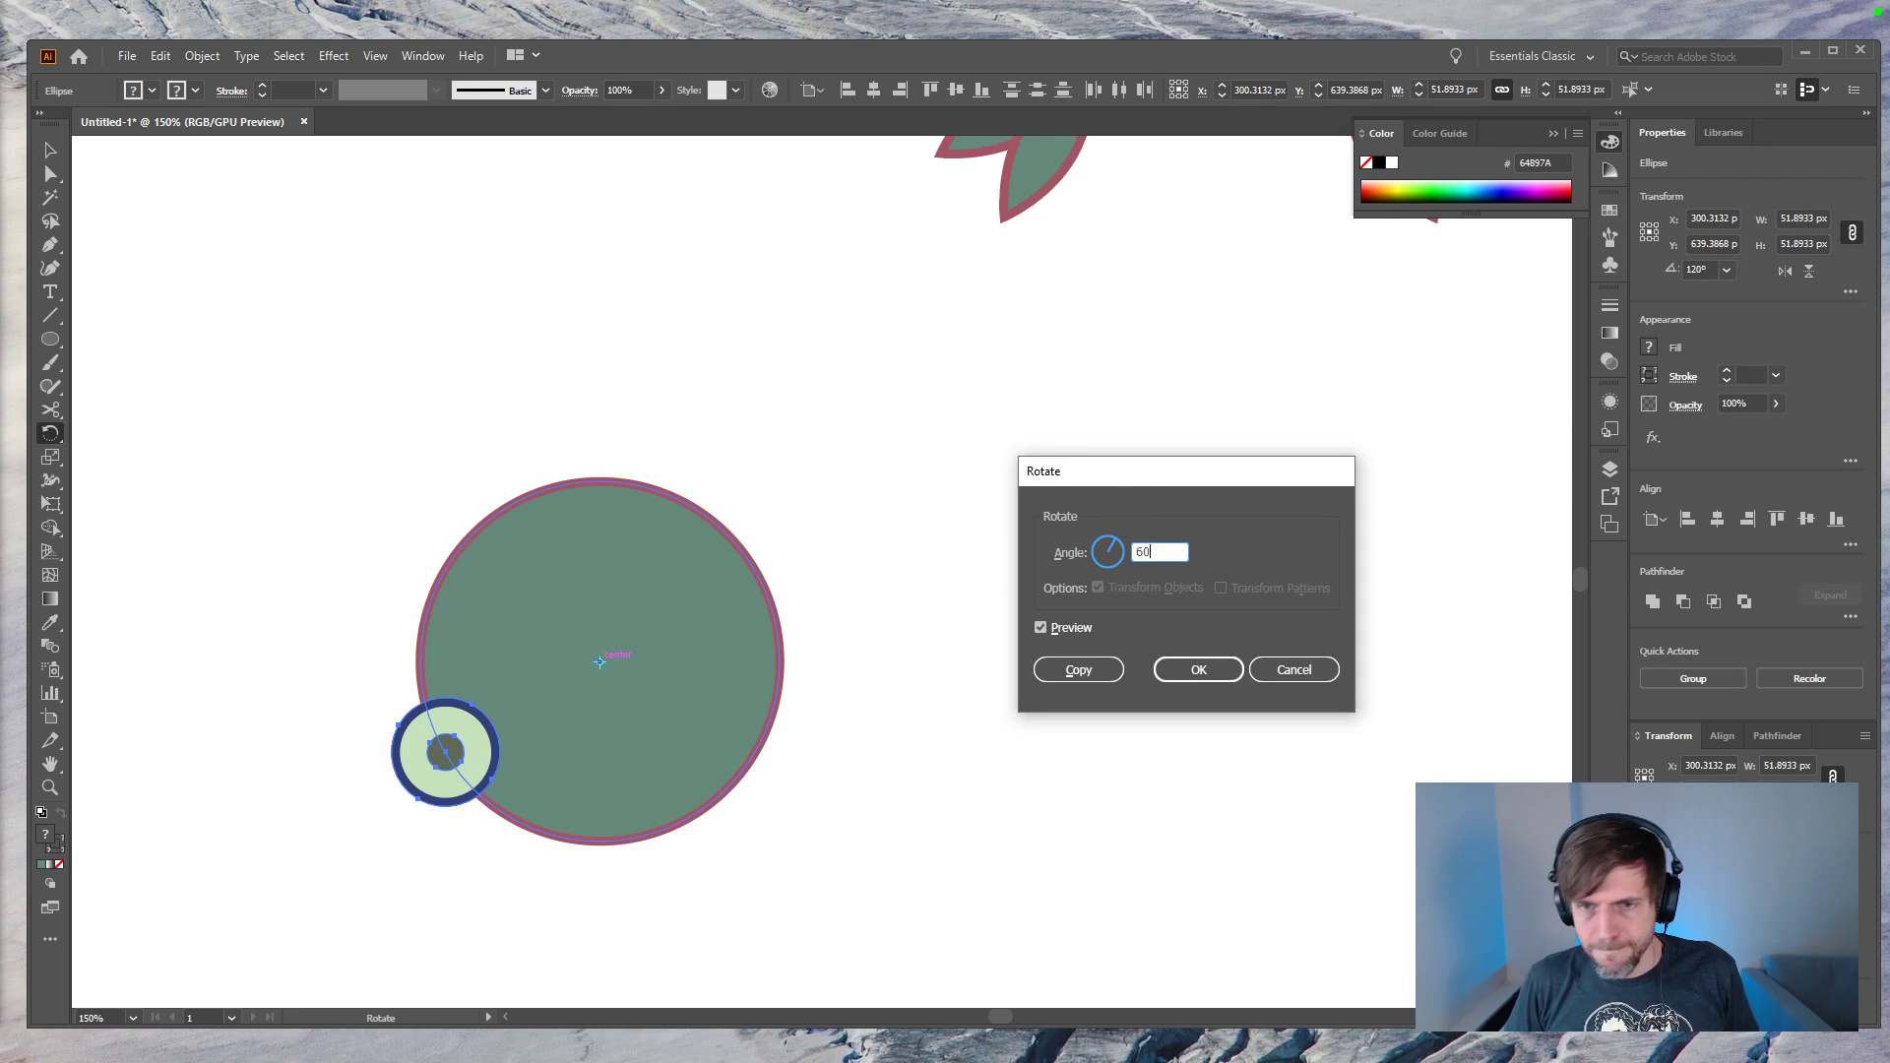
pyautogui.click(1083, 670)
pyautogui.hotkey('ctrl', 'd')
pyautogui.hotkey('ctrl', 'd')
pyautogui.hotkey('ctrl', 'd')
pyautogui.hotkey('ctrl', 'd')
pyautogui.press('v')
pyautogui.click(1001, 493)
# Step: Place a smaller concentric copy of the large green circle in front of the eyes
pyautogui.hotkey('ctrl', '-')
pyautogui.hotkey('ctrl', '-')
pyautogui.hotkey('ctrl', '-')
pyautogui.hotkey('ctrl', '+')
pyautogui.hotkey('ctrl', '+')
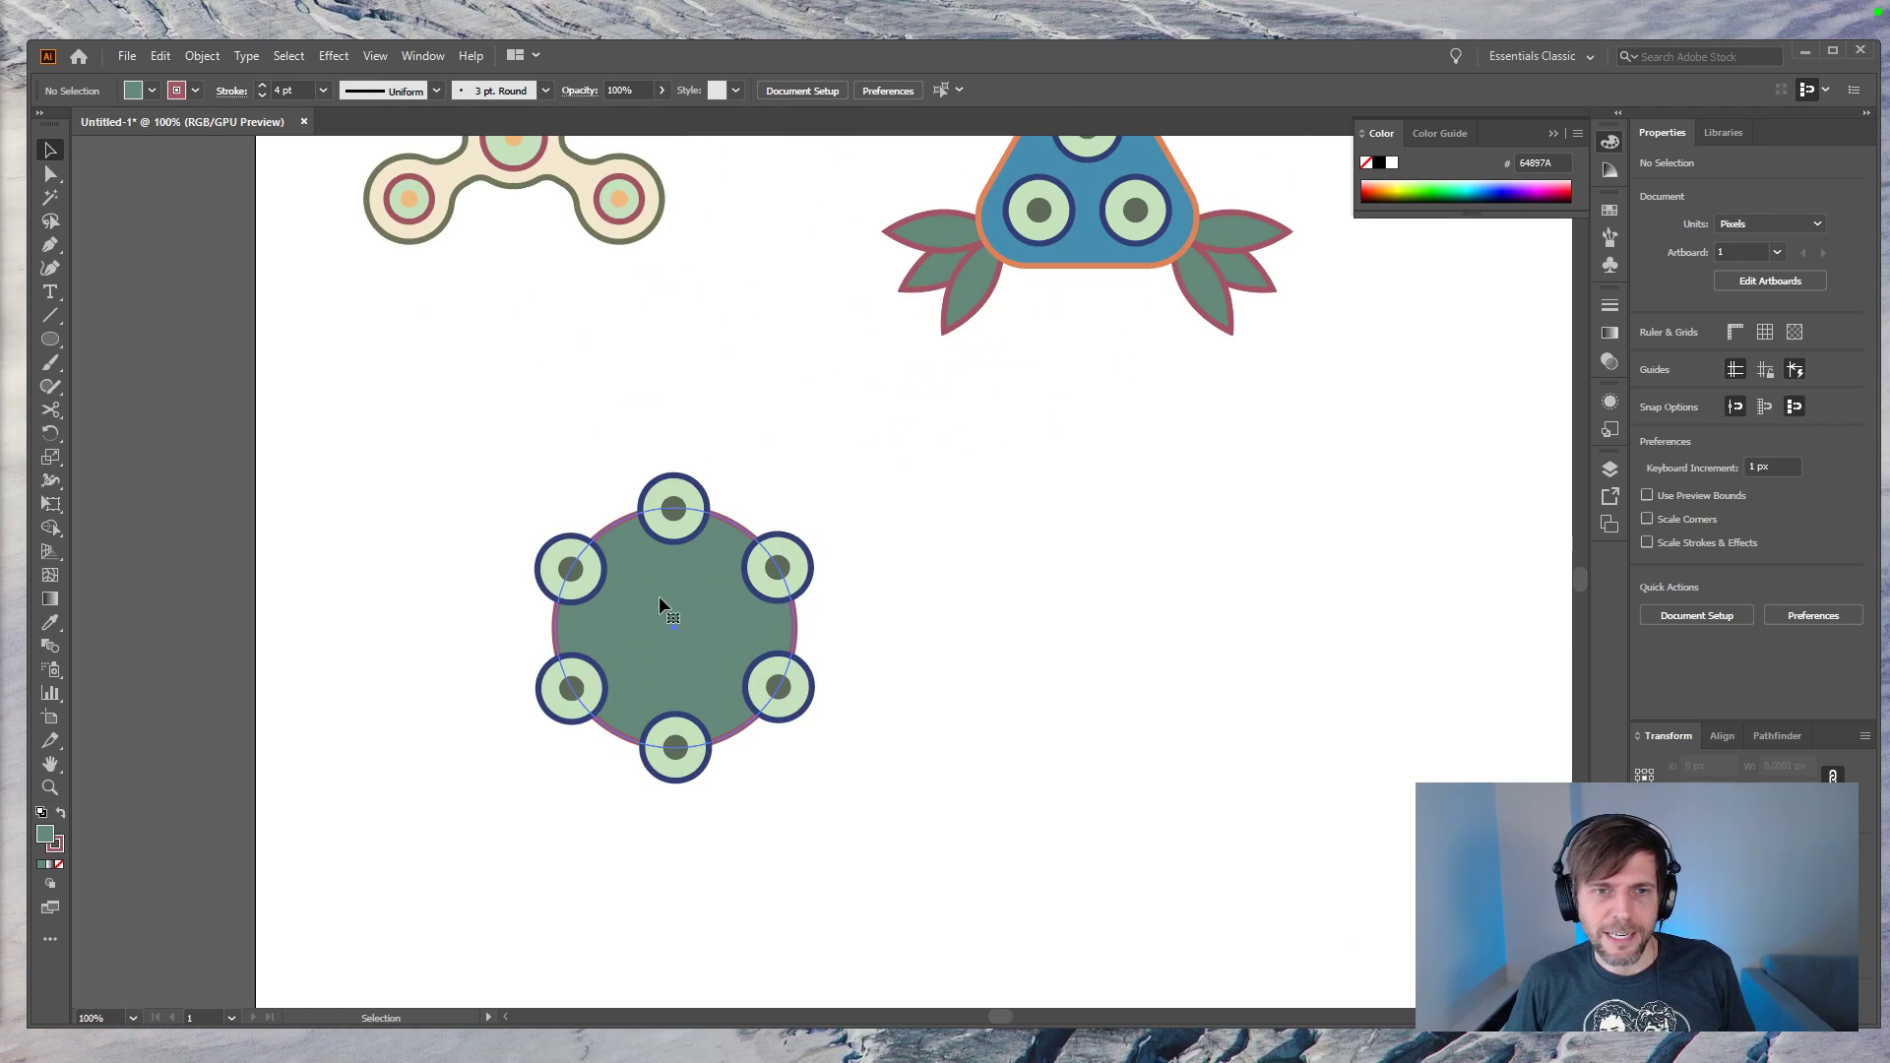
pyautogui.click(658, 604)
pyautogui.hotkey('ctrl', 'shift', ']')
pyautogui.moveTo(795, 508)
pyautogui.mouseDown()
pyautogui.moveTo(750, 533)
pyautogui.moveTo(775, 529)
pyautogui.mouseUp()
pyautogui.click(767, 478)
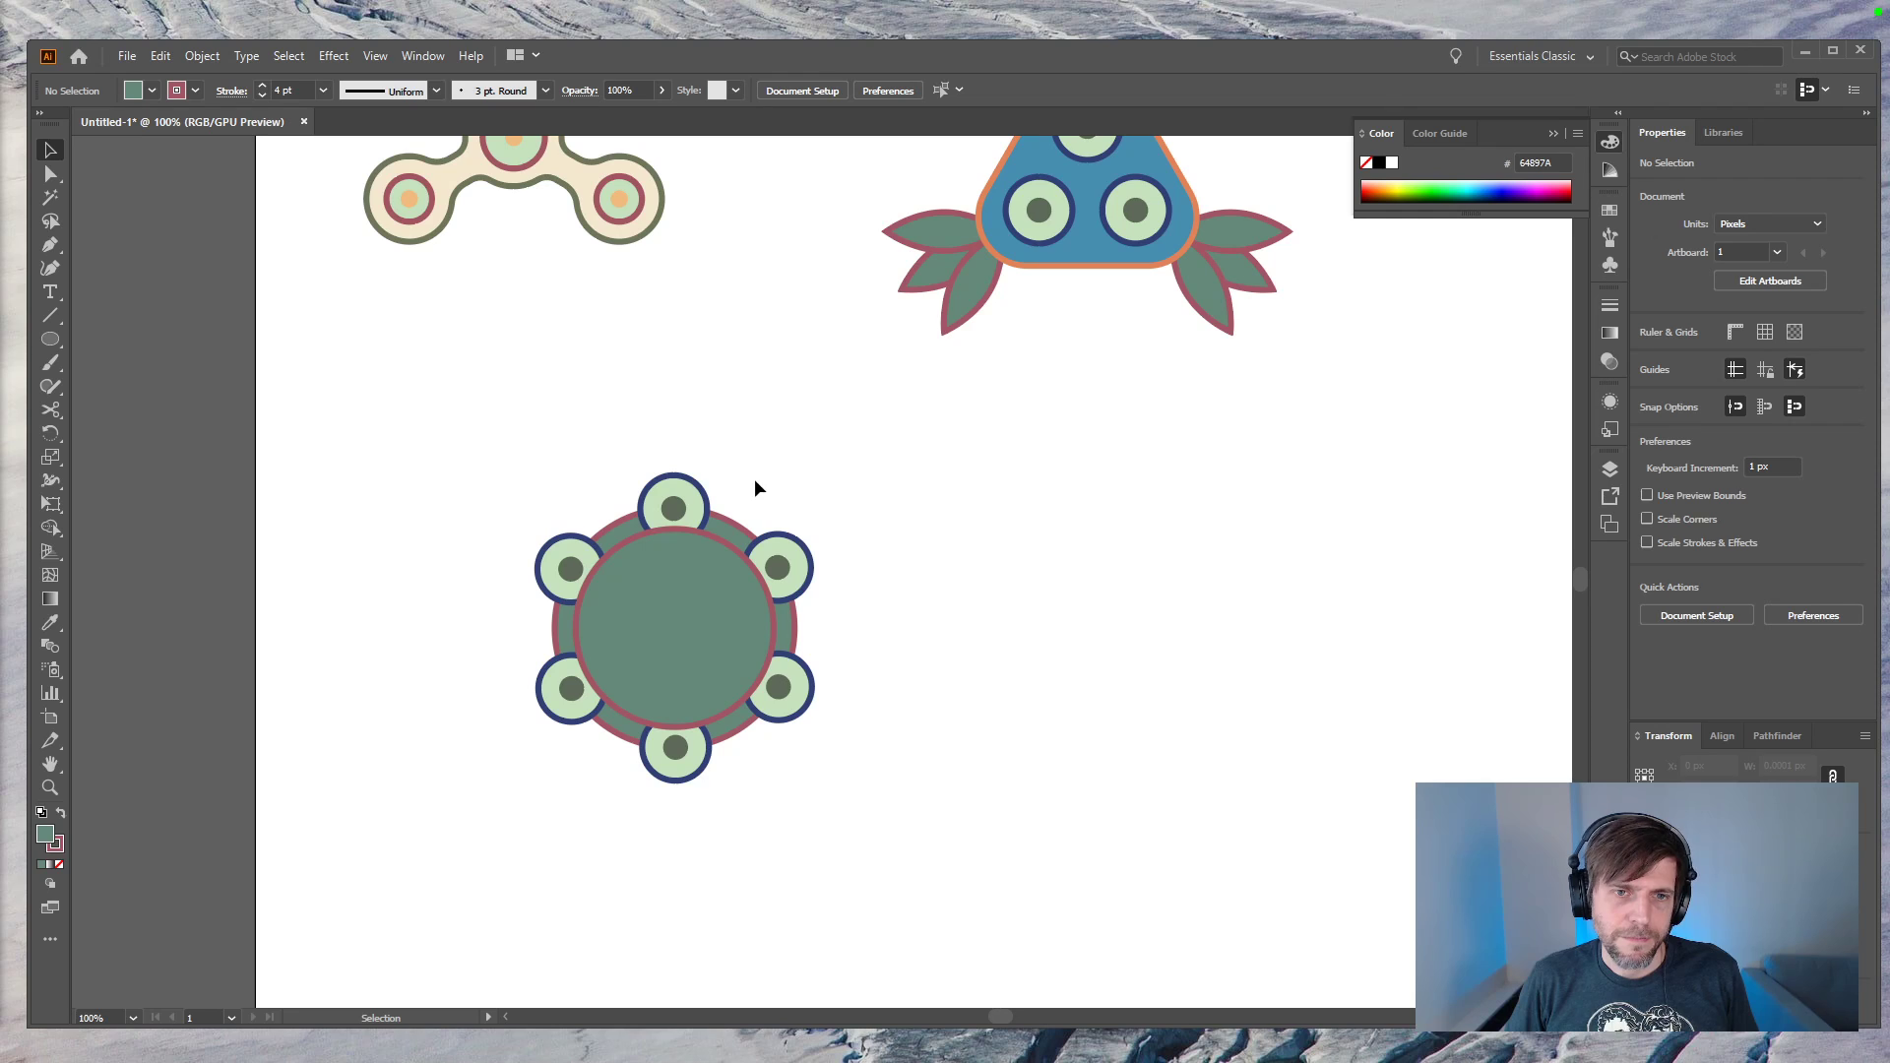
# Step: Subtract the smaller circle from the large one with Minus Front and send the resulting ring behind the eyes
pyautogui.click(729, 529)
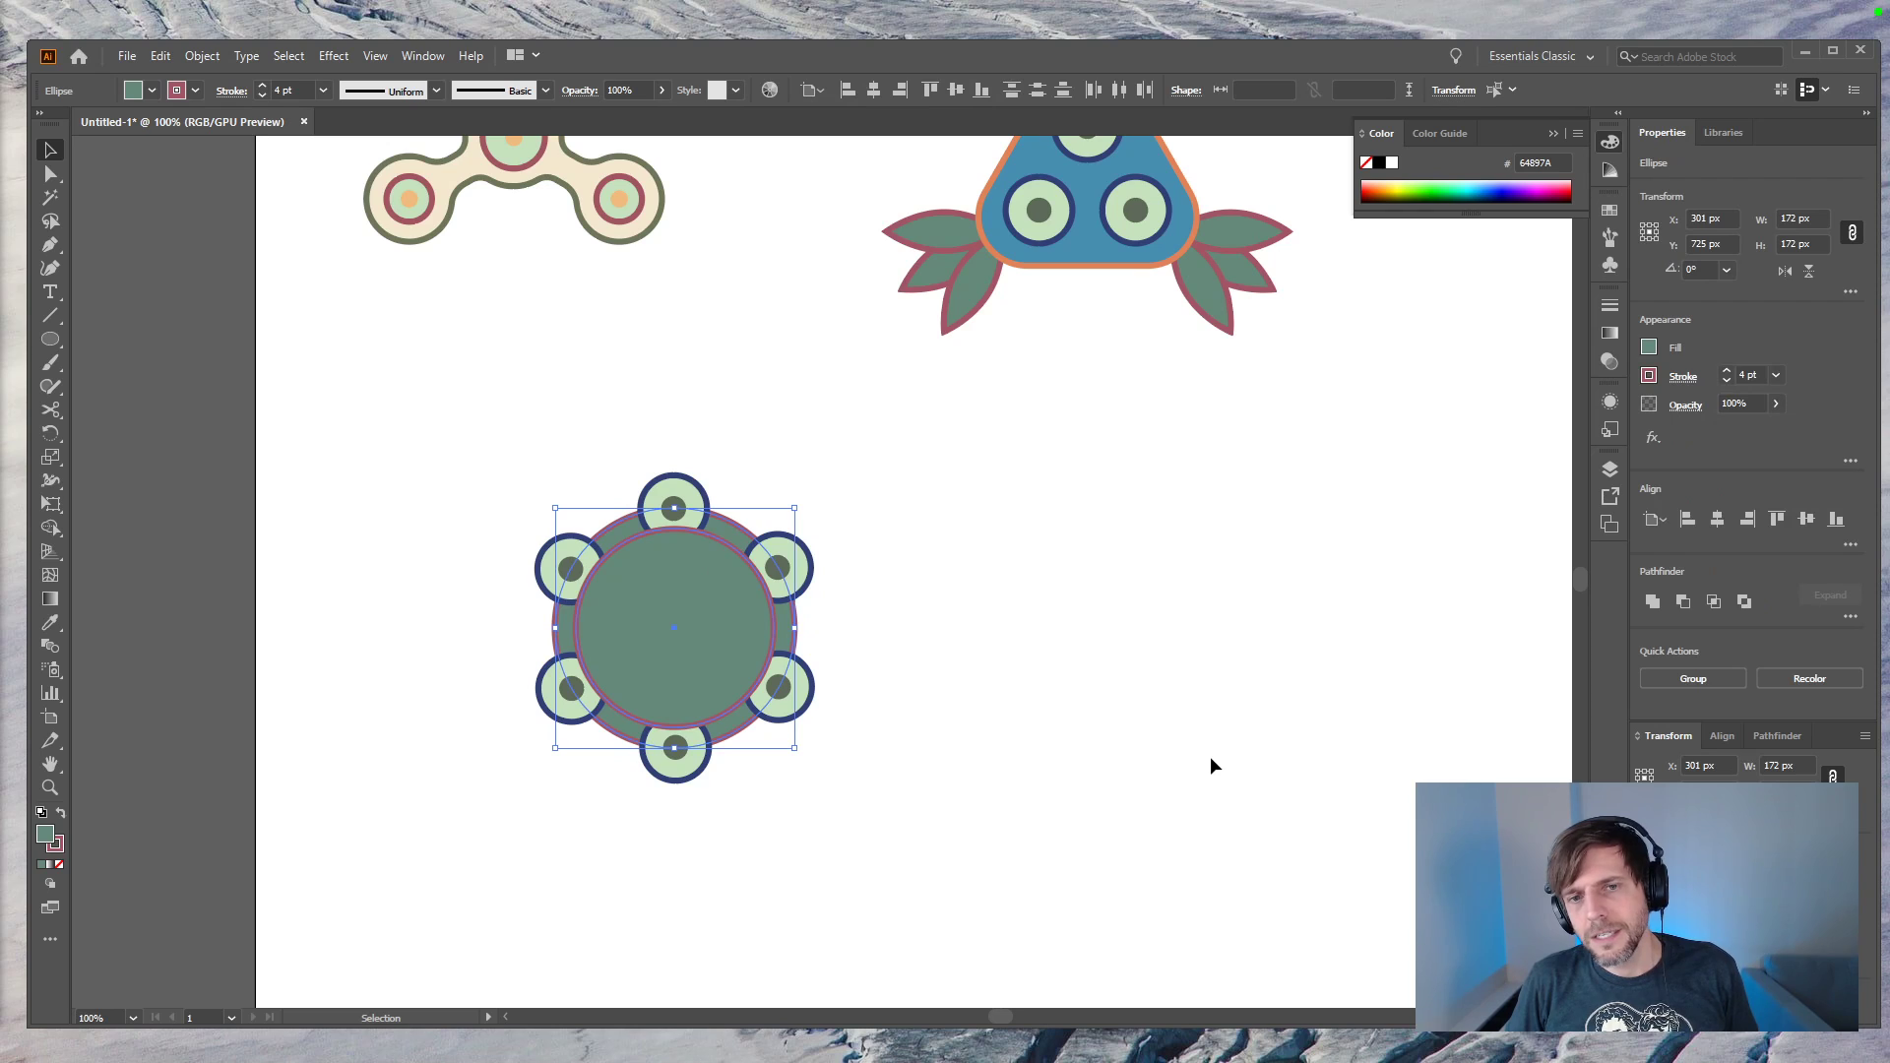
pyautogui.click(1681, 600)
pyautogui.click(1030, 695)
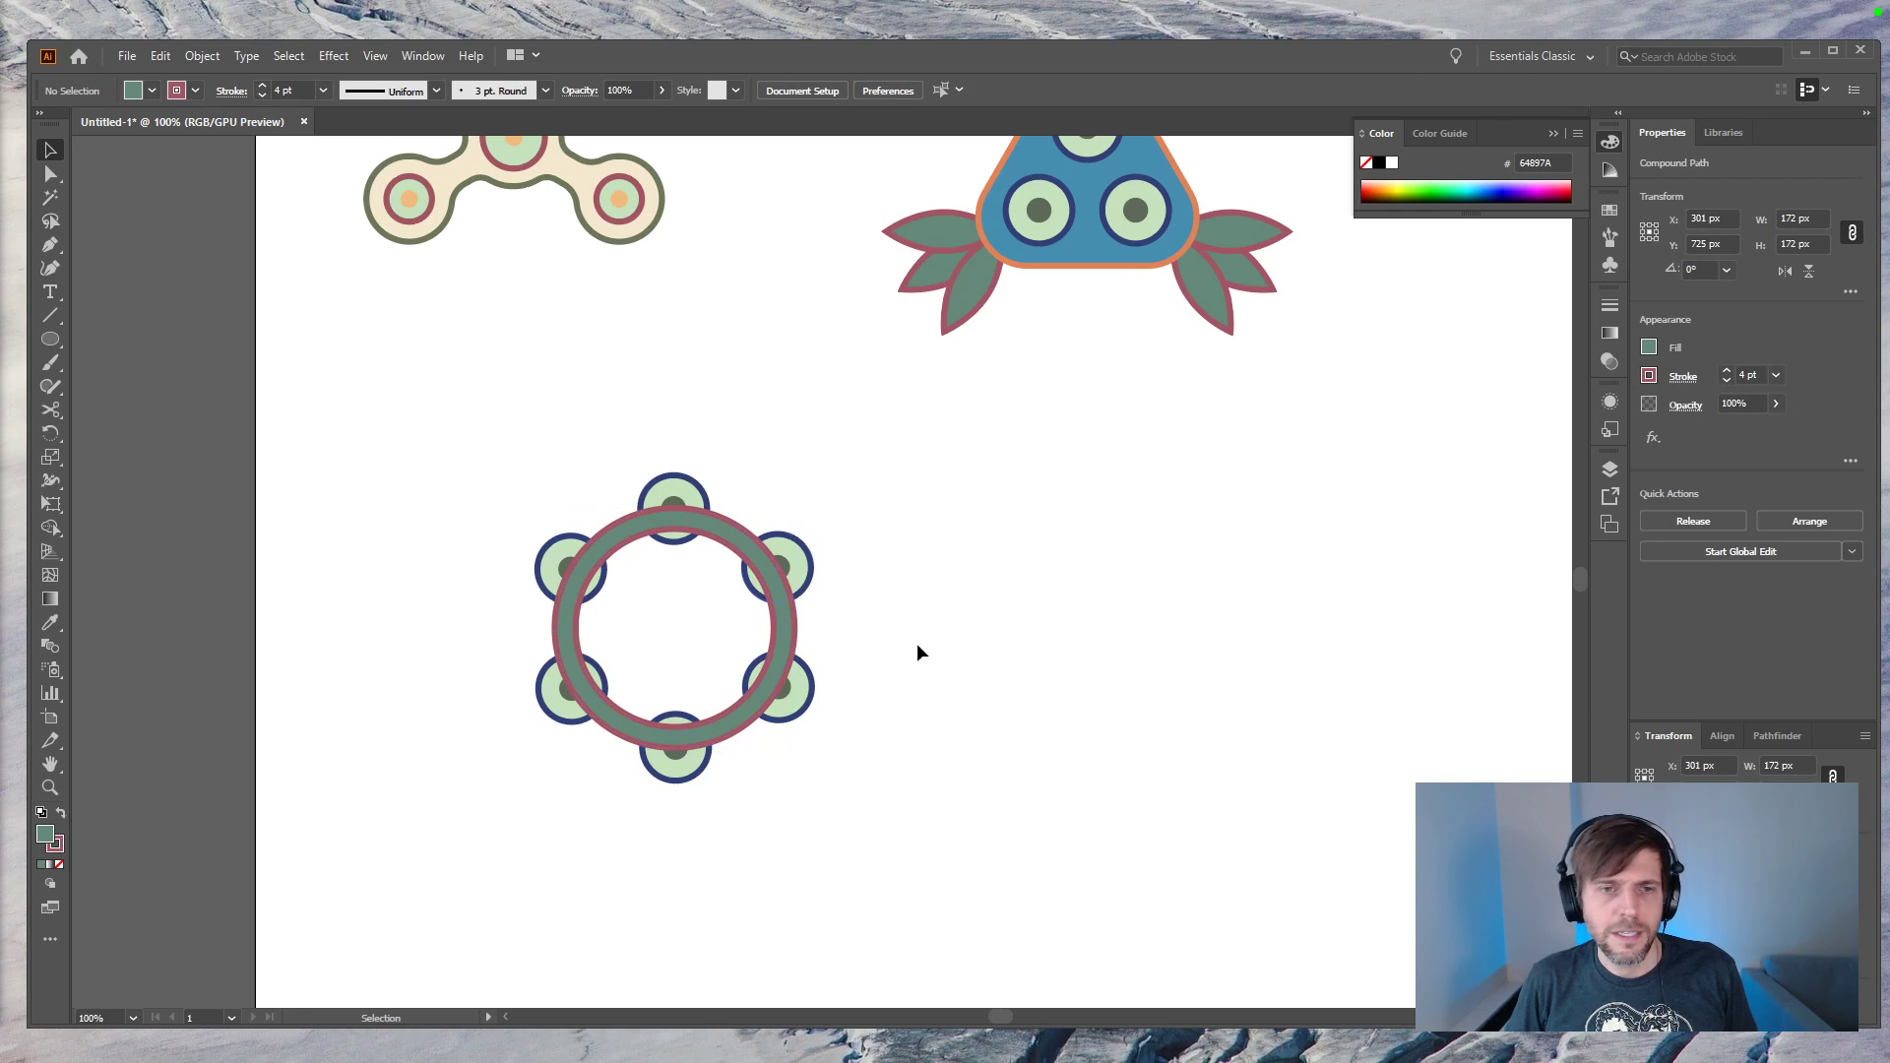
pyautogui.click(730, 528)
pyautogui.press('a')
pyautogui.press('v')
pyautogui.hotkey('ctrl', 'shift', '[')
pyautogui.click(1112, 741)
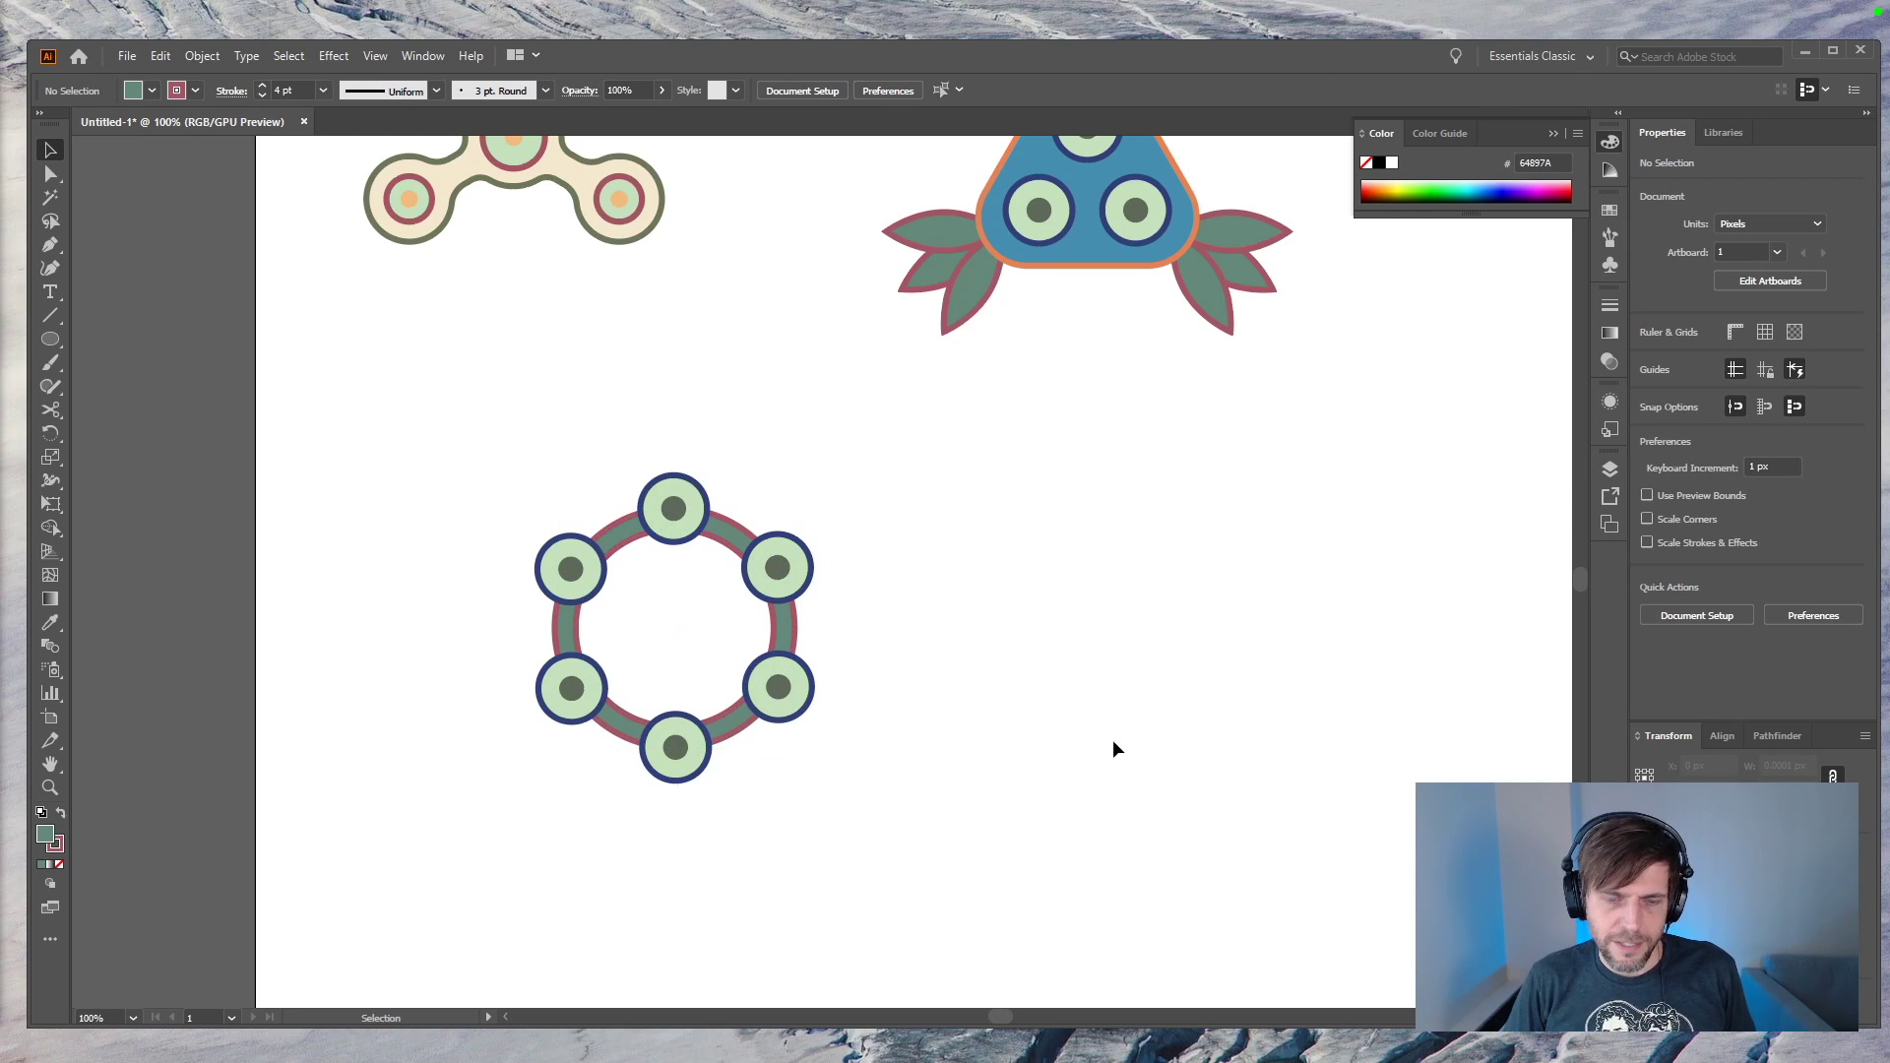
# Step: Move the whole top eye down about 9 px to center it on the ring's band
pyautogui.click(677, 512)
pyautogui.click(708, 457)
pyautogui.click(682, 509)
pyautogui.keyDown('shift'); pyautogui.click(687, 482); pyautogui.keyUp('shift')
pyautogui.moveTo(694, 518); pyautogui.dragTo(694, 529)
pyautogui.click(807, 511)
# Step: Delete the five other eyes, keeping only the green ring and its top eye in place
pyautogui.click(778, 568)
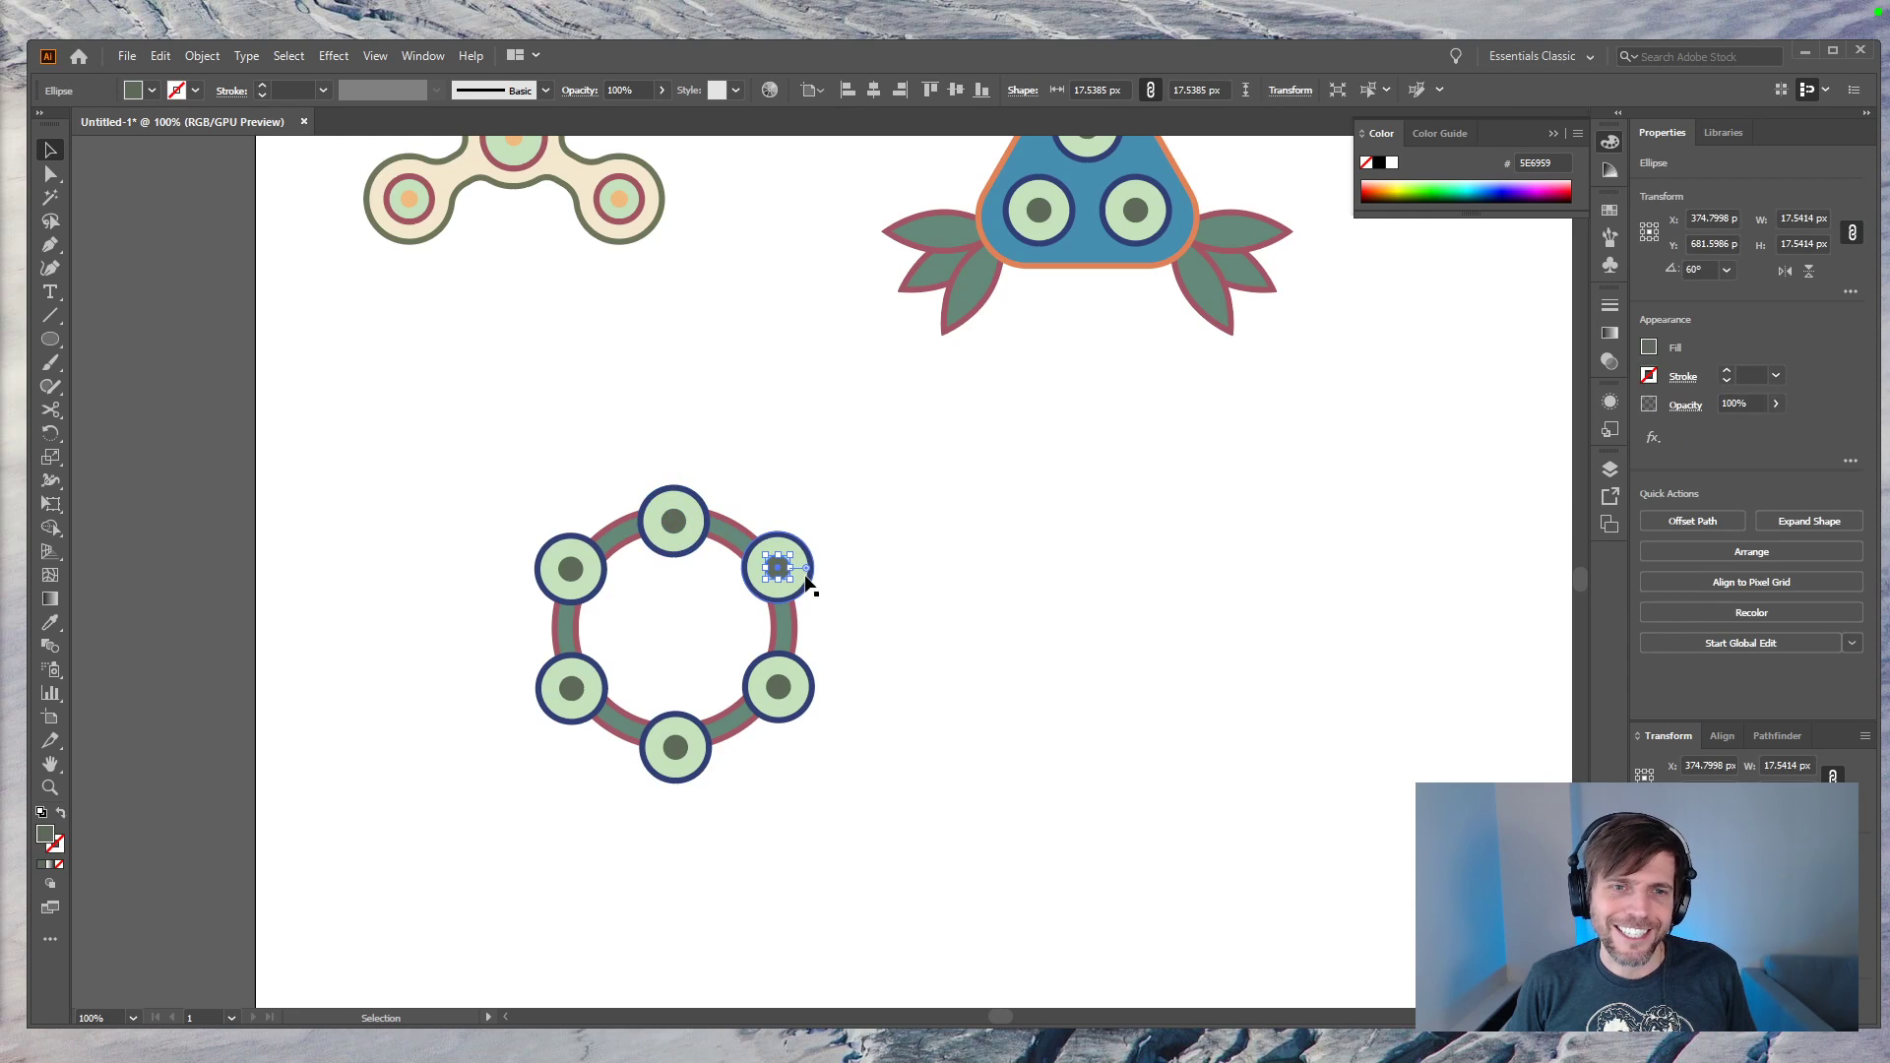
pyautogui.keyDown('shift'); pyautogui.click(806, 581); pyautogui.keyUp('shift')
pyautogui.press('Delete')
pyautogui.moveTo(764, 476); pyautogui.dragTo(947, 554)
pyautogui.hotkey('ctrl', 'c')
pyautogui.moveTo(900, 481); pyautogui.dragTo(434, 762)
pyautogui.press('Delete')
pyautogui.hotkey('ctrl', 'f')
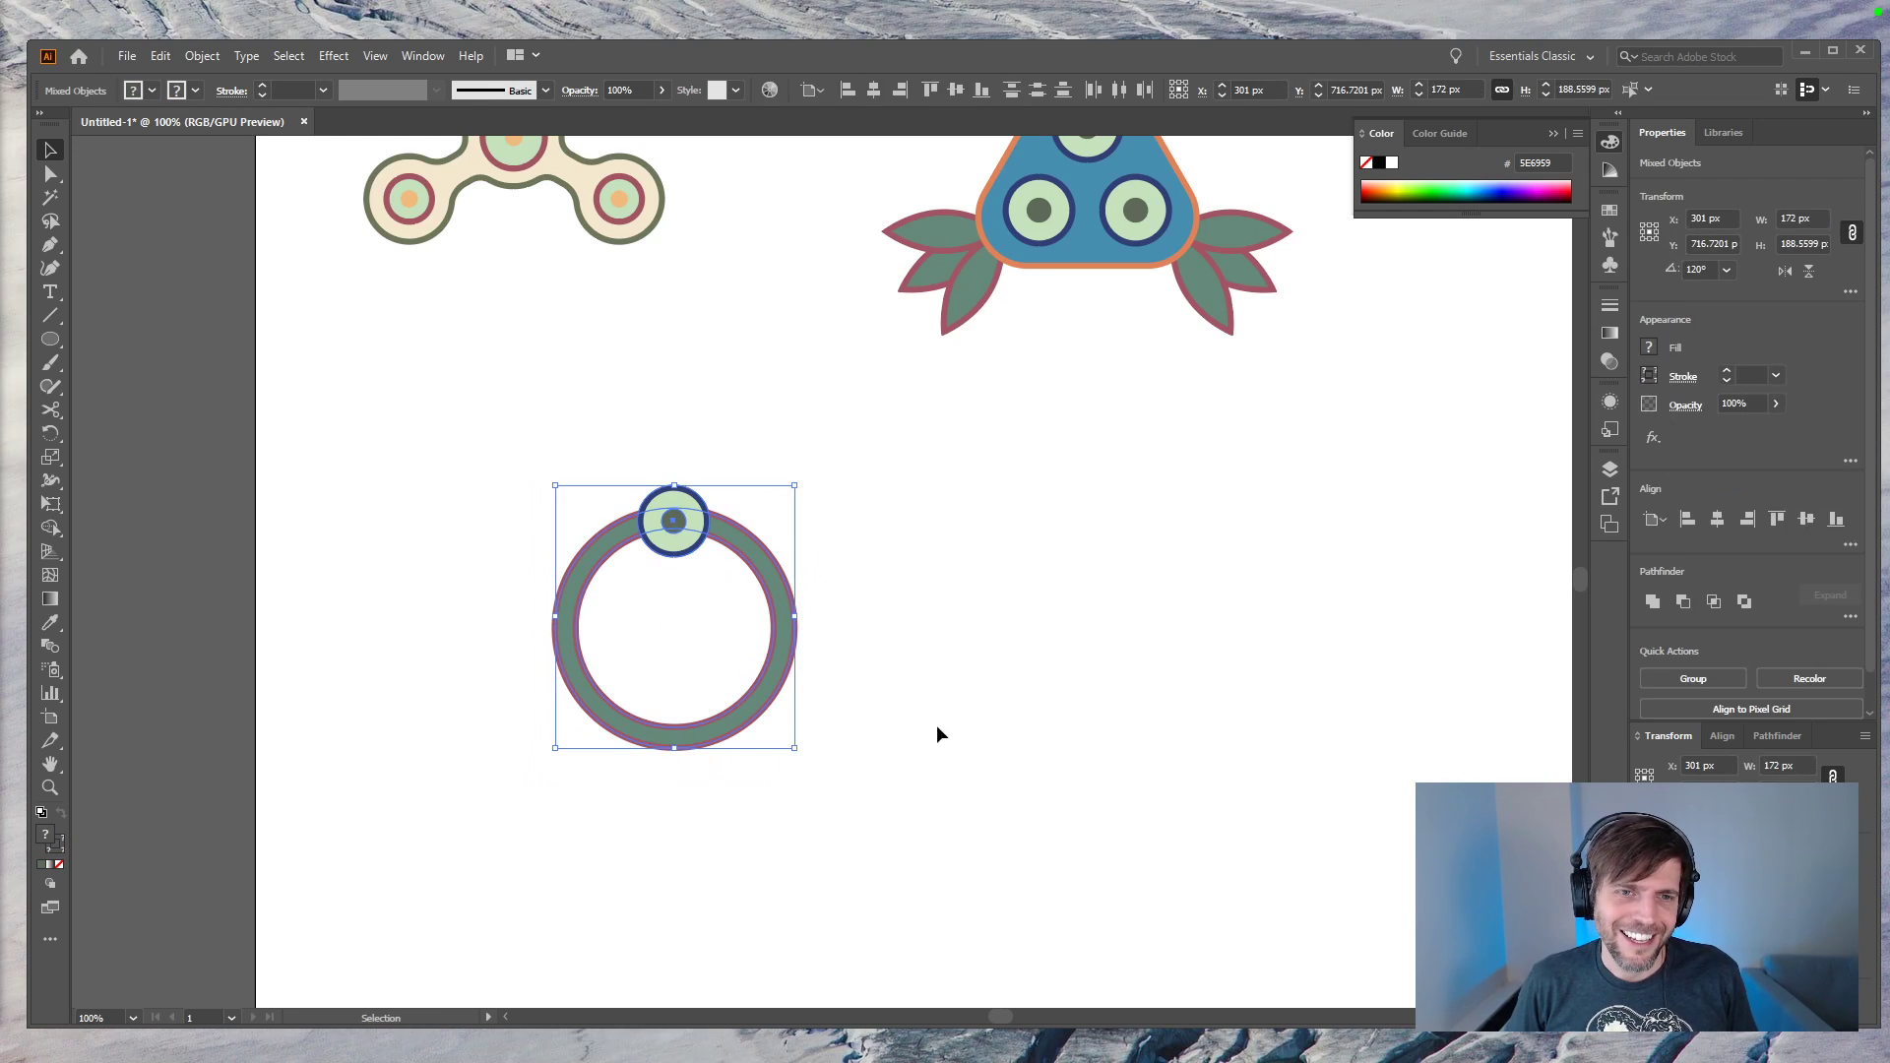
pyautogui.click(917, 741)
# Step: Show the document rulers while preparing to rotate the top eye around the green ring's center
pyautogui.click(689, 517)
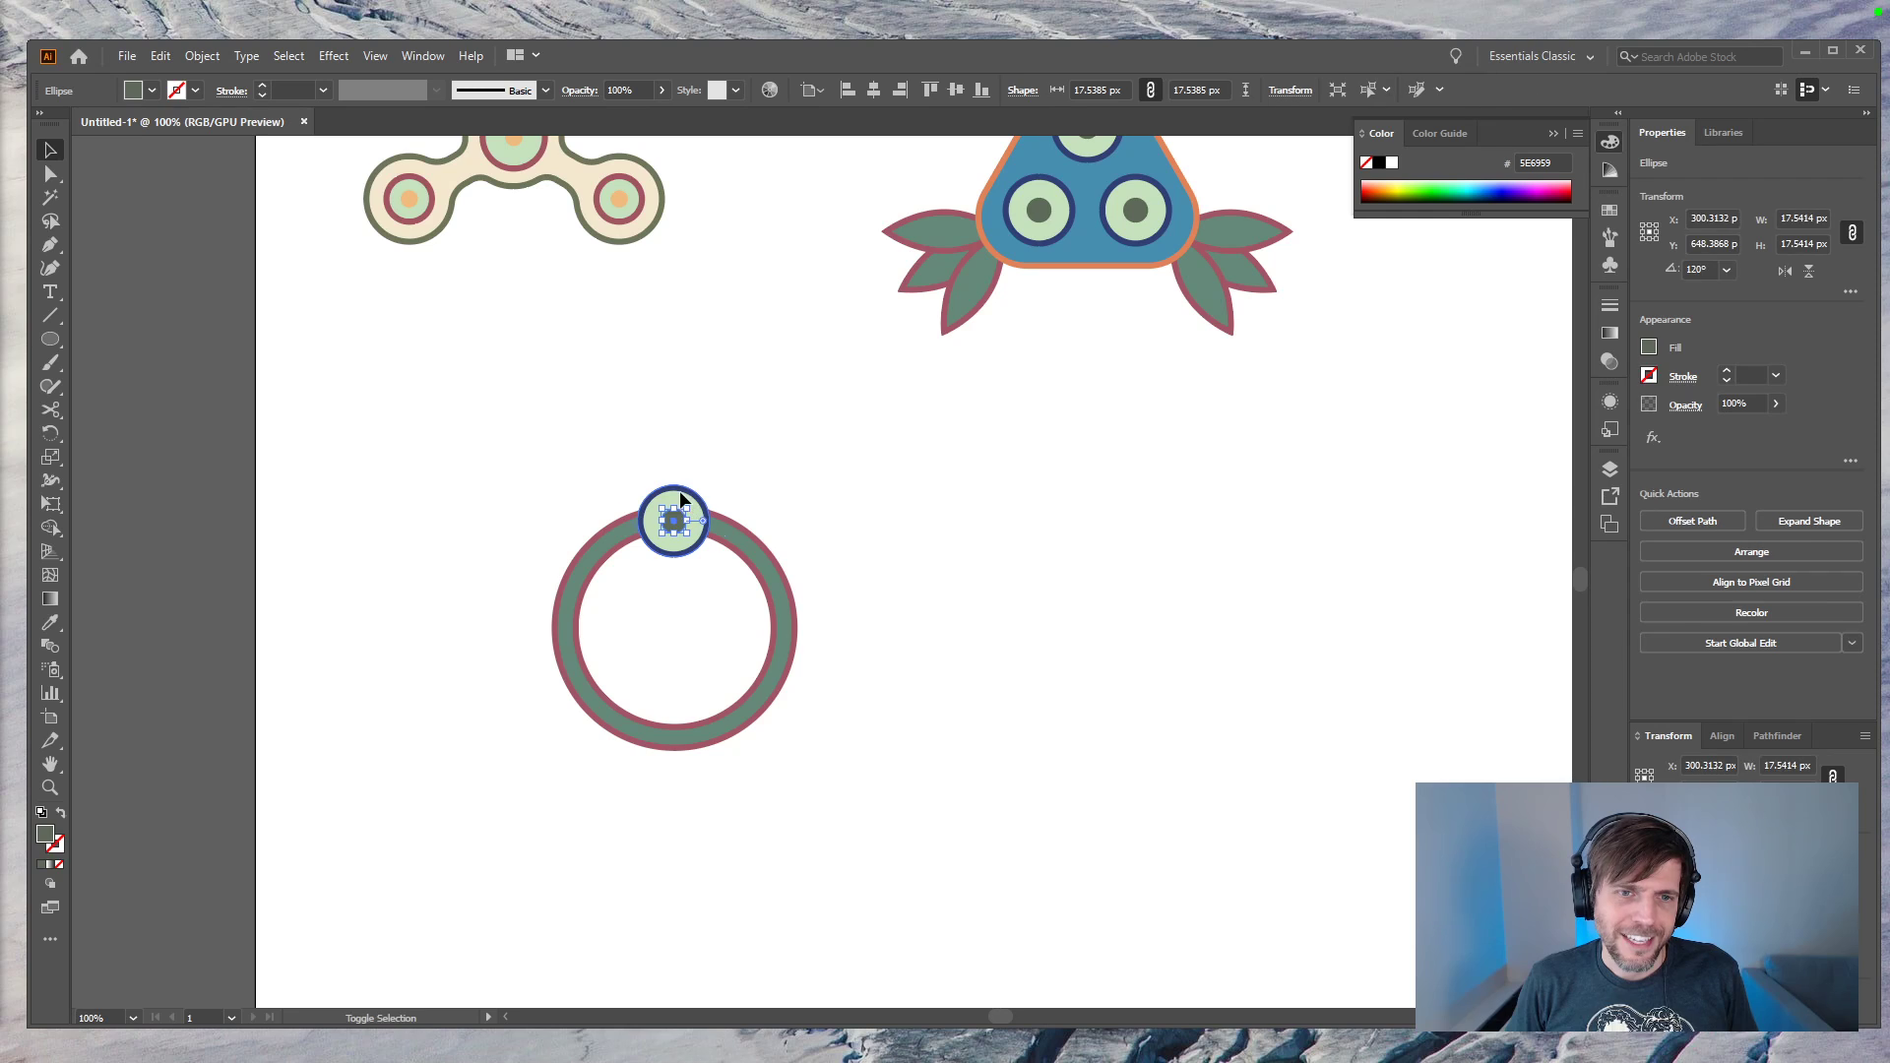
pyautogui.press('r')
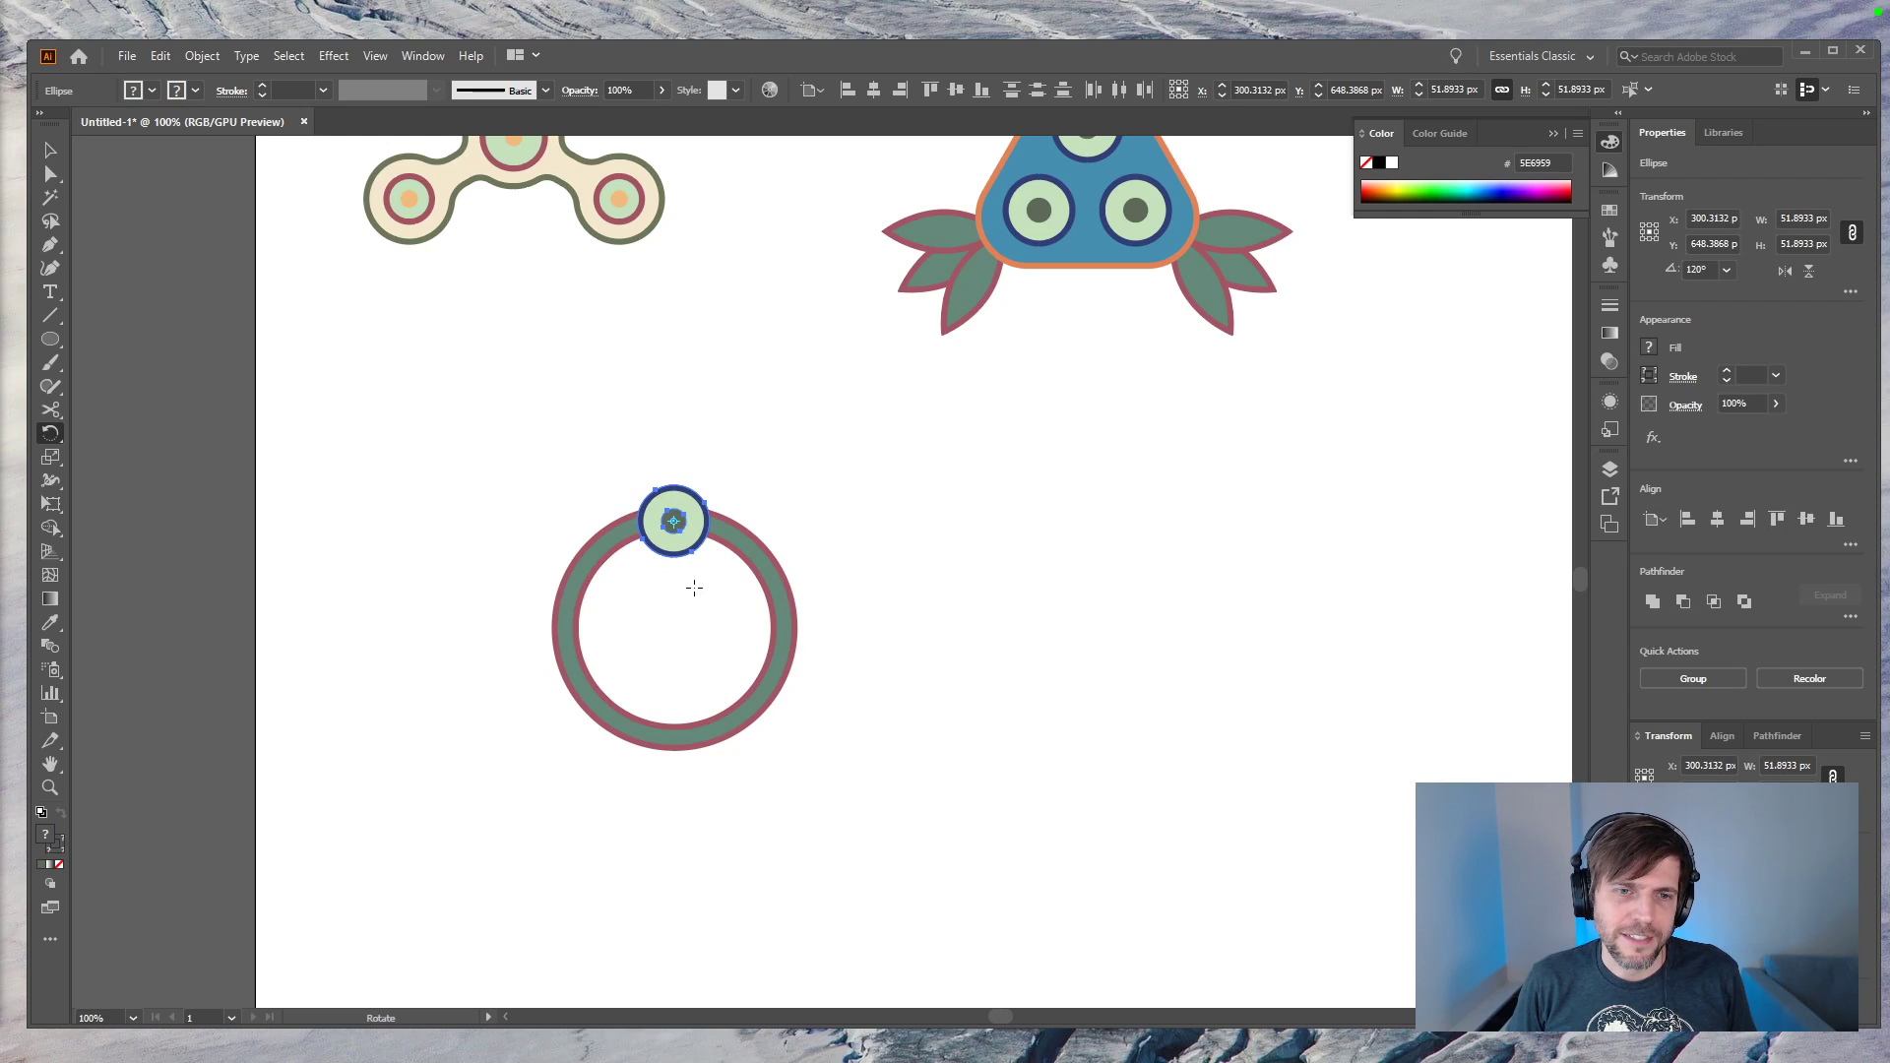
pyautogui.hotkey('ctrl', 'r')
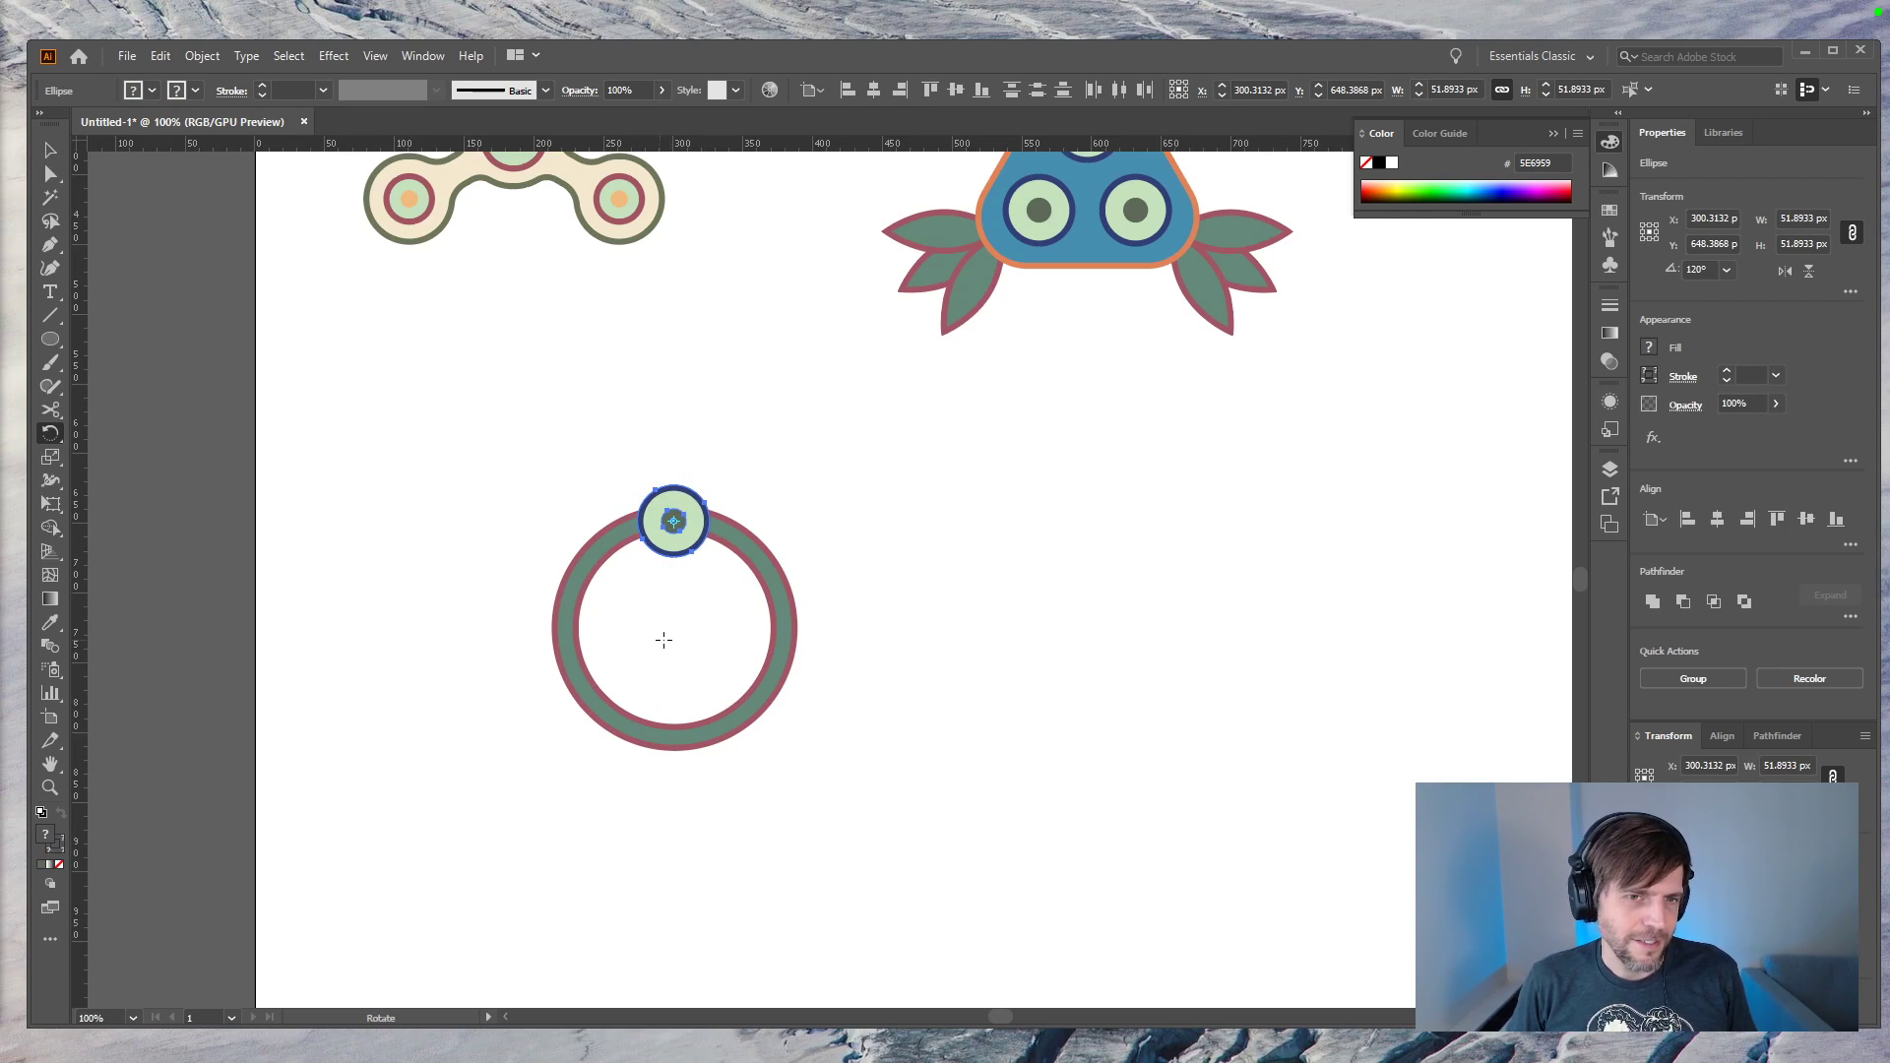
pyautogui.keyDown('ctrl'); pyautogui.keyDown('shift'); pyautogui.click(769, 626); pyautogui.keyUp('shift'); pyautogui.keyUp('ctrl')
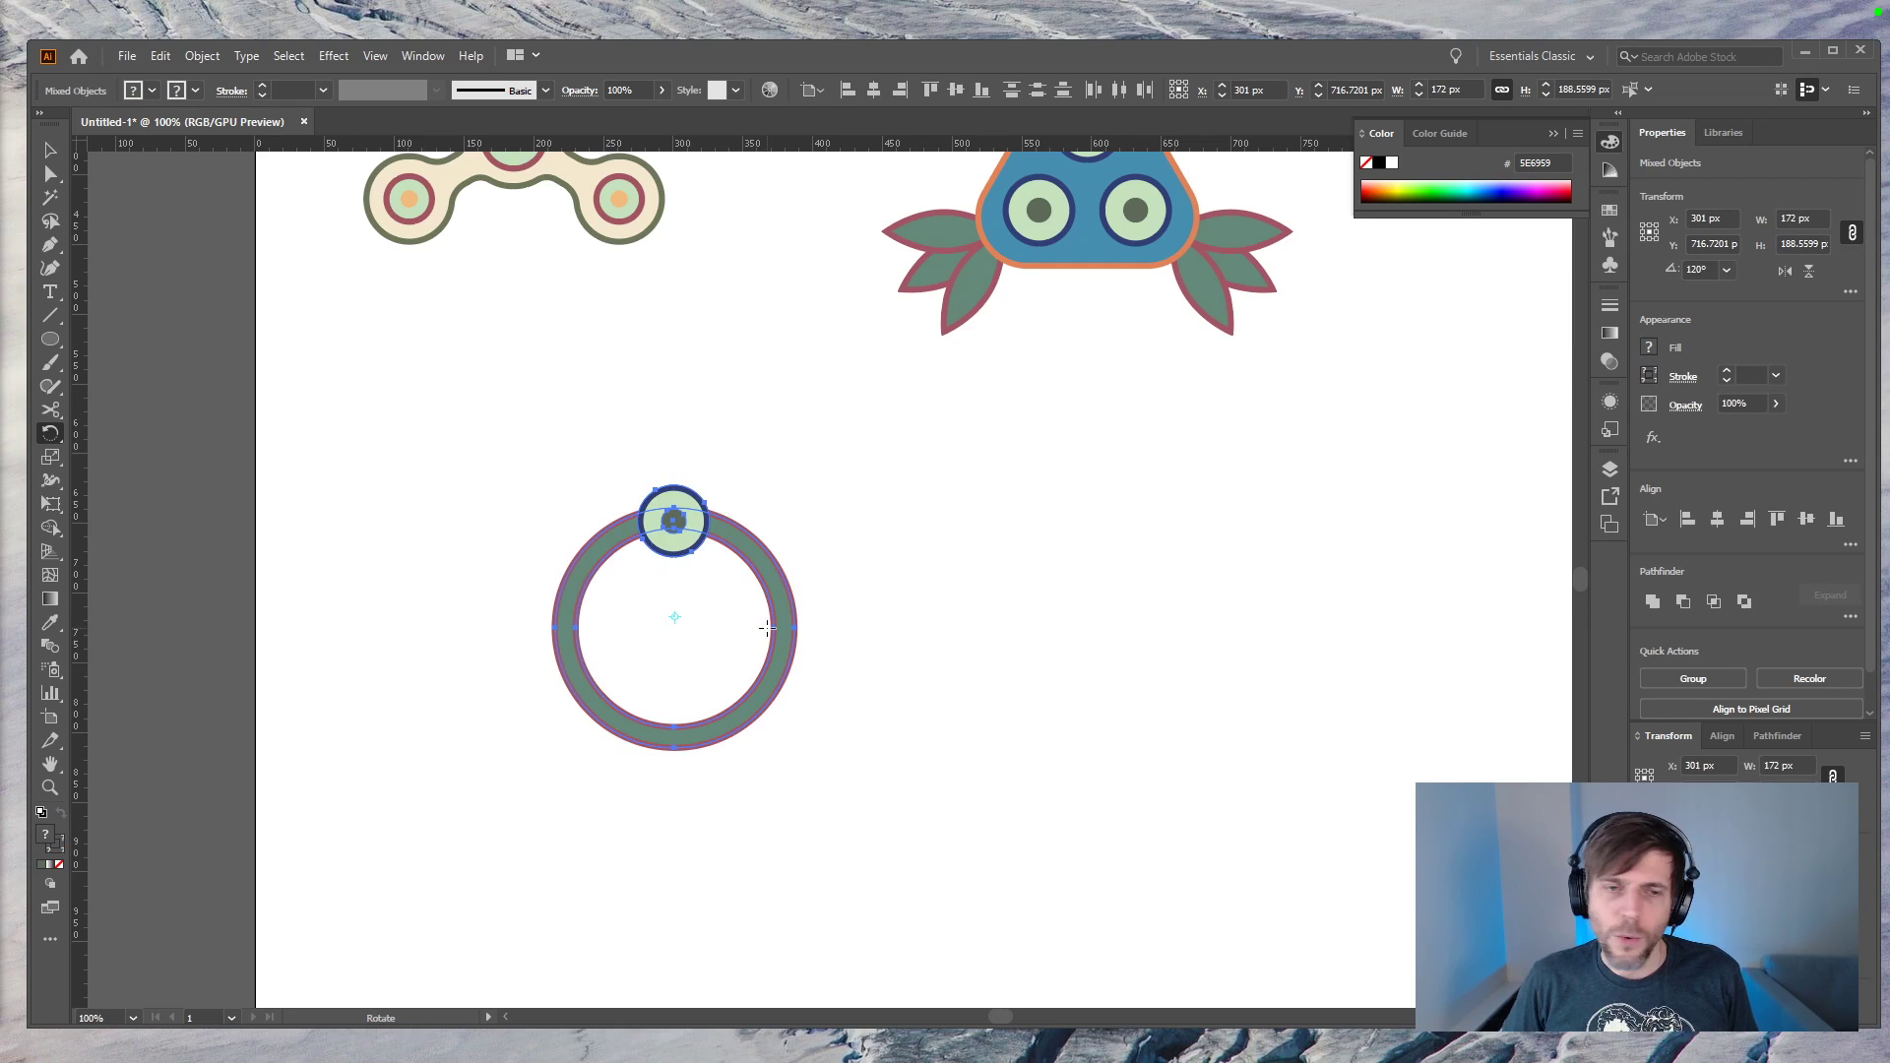
pyautogui.keyDown('ctrl'); pyautogui.click(788, 676); pyautogui.keyUp('ctrl')
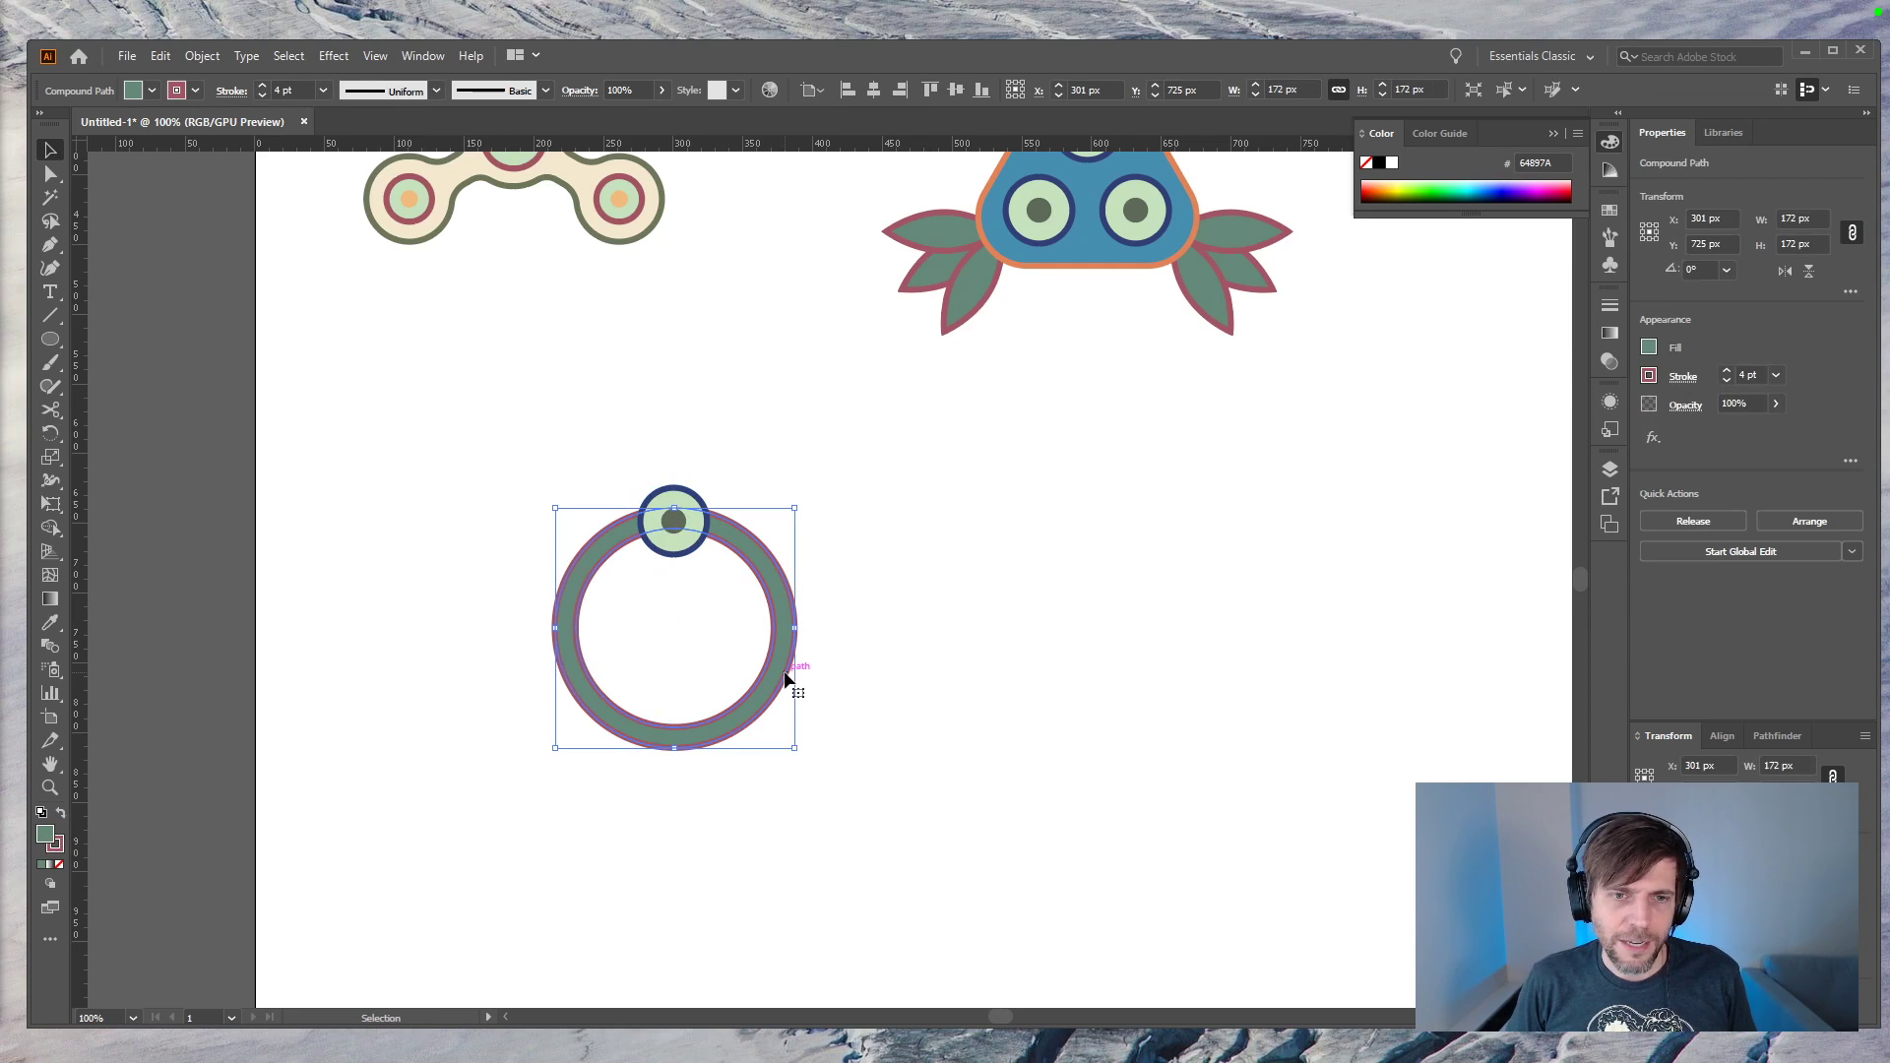
# Step: Draw a small circle inside the ring and align its center horizontally and vertically with the ring
pyautogui.press('m')
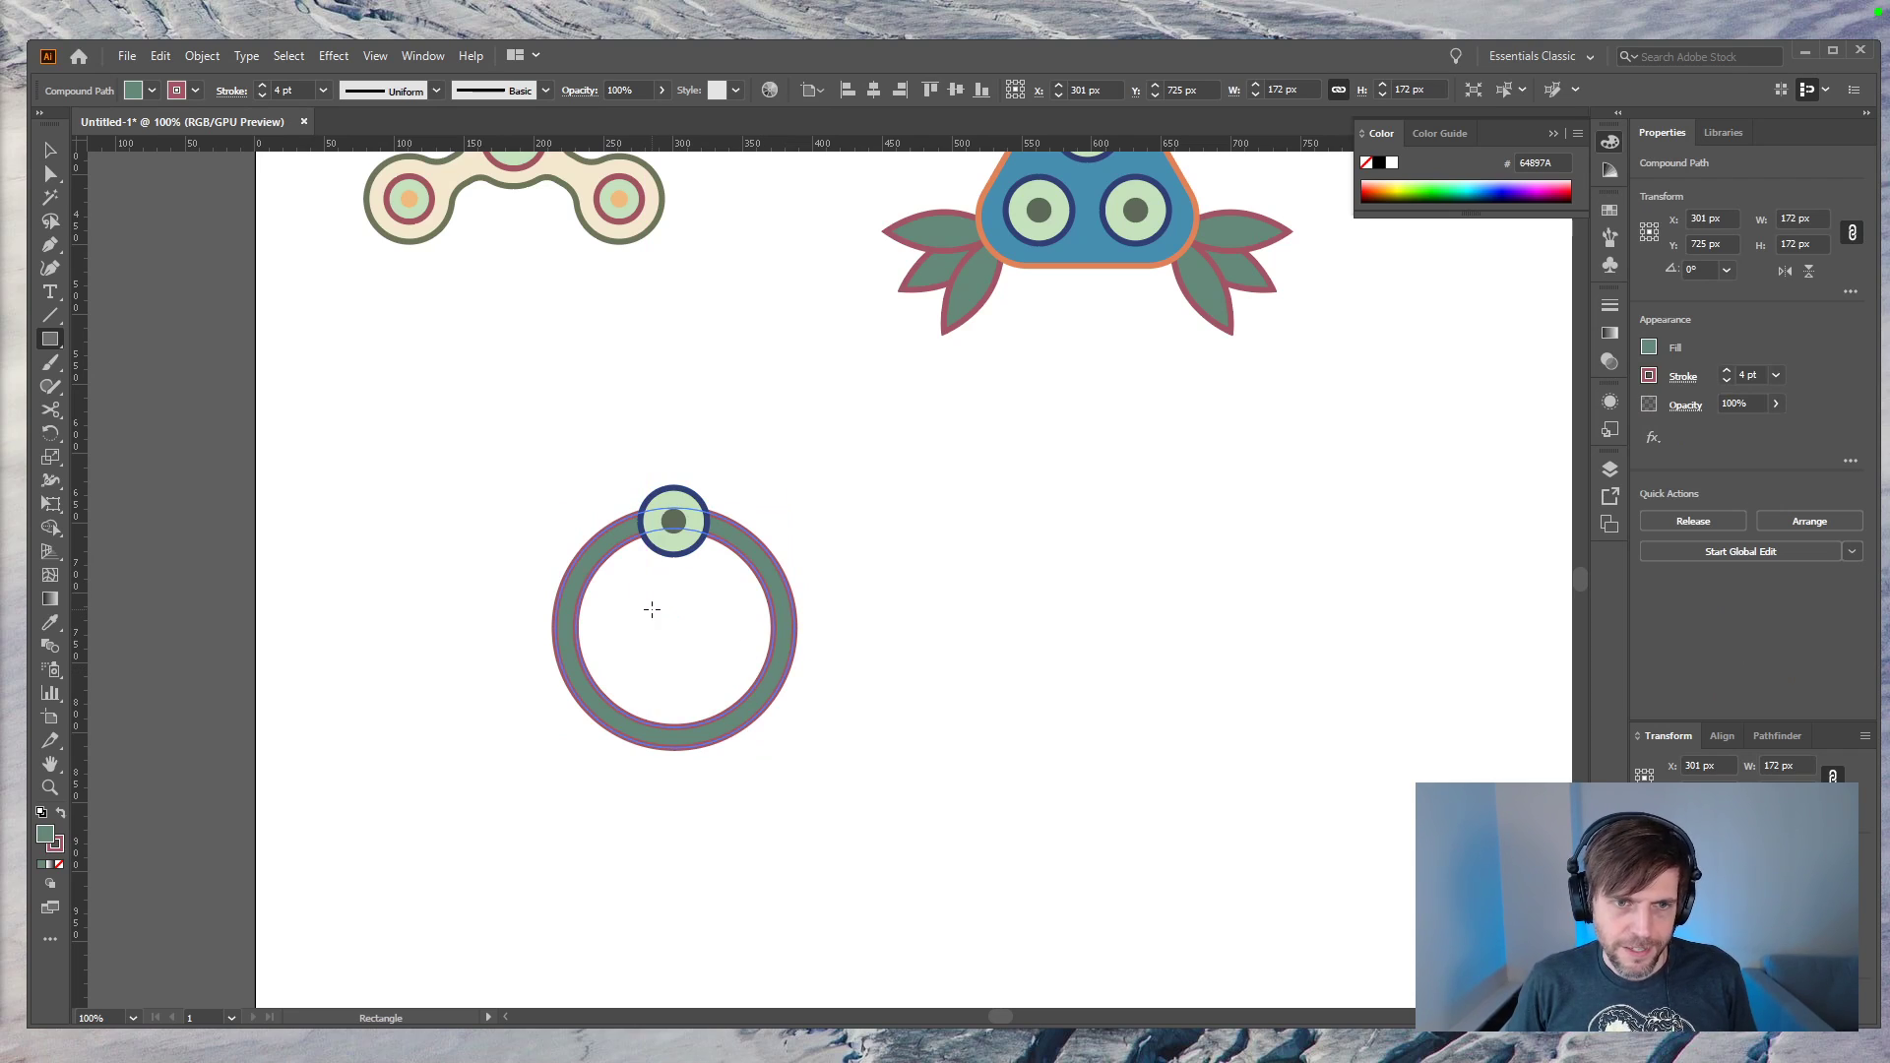
pyautogui.moveTo(652, 609)
pyautogui.mouseDown()
pyautogui.moveTo(687, 659)
pyautogui.moveTo(717, 656)
pyautogui.mouseUp()
pyautogui.hotkey('ctrl', 'z')
pyautogui.press('v')
pyautogui.moveTo(866, 622); pyautogui.dragTo(640, 665)
pyautogui.click(777, 665)
pyautogui.click(873, 90)
pyautogui.click(955, 89)
pyautogui.click(800, 746)
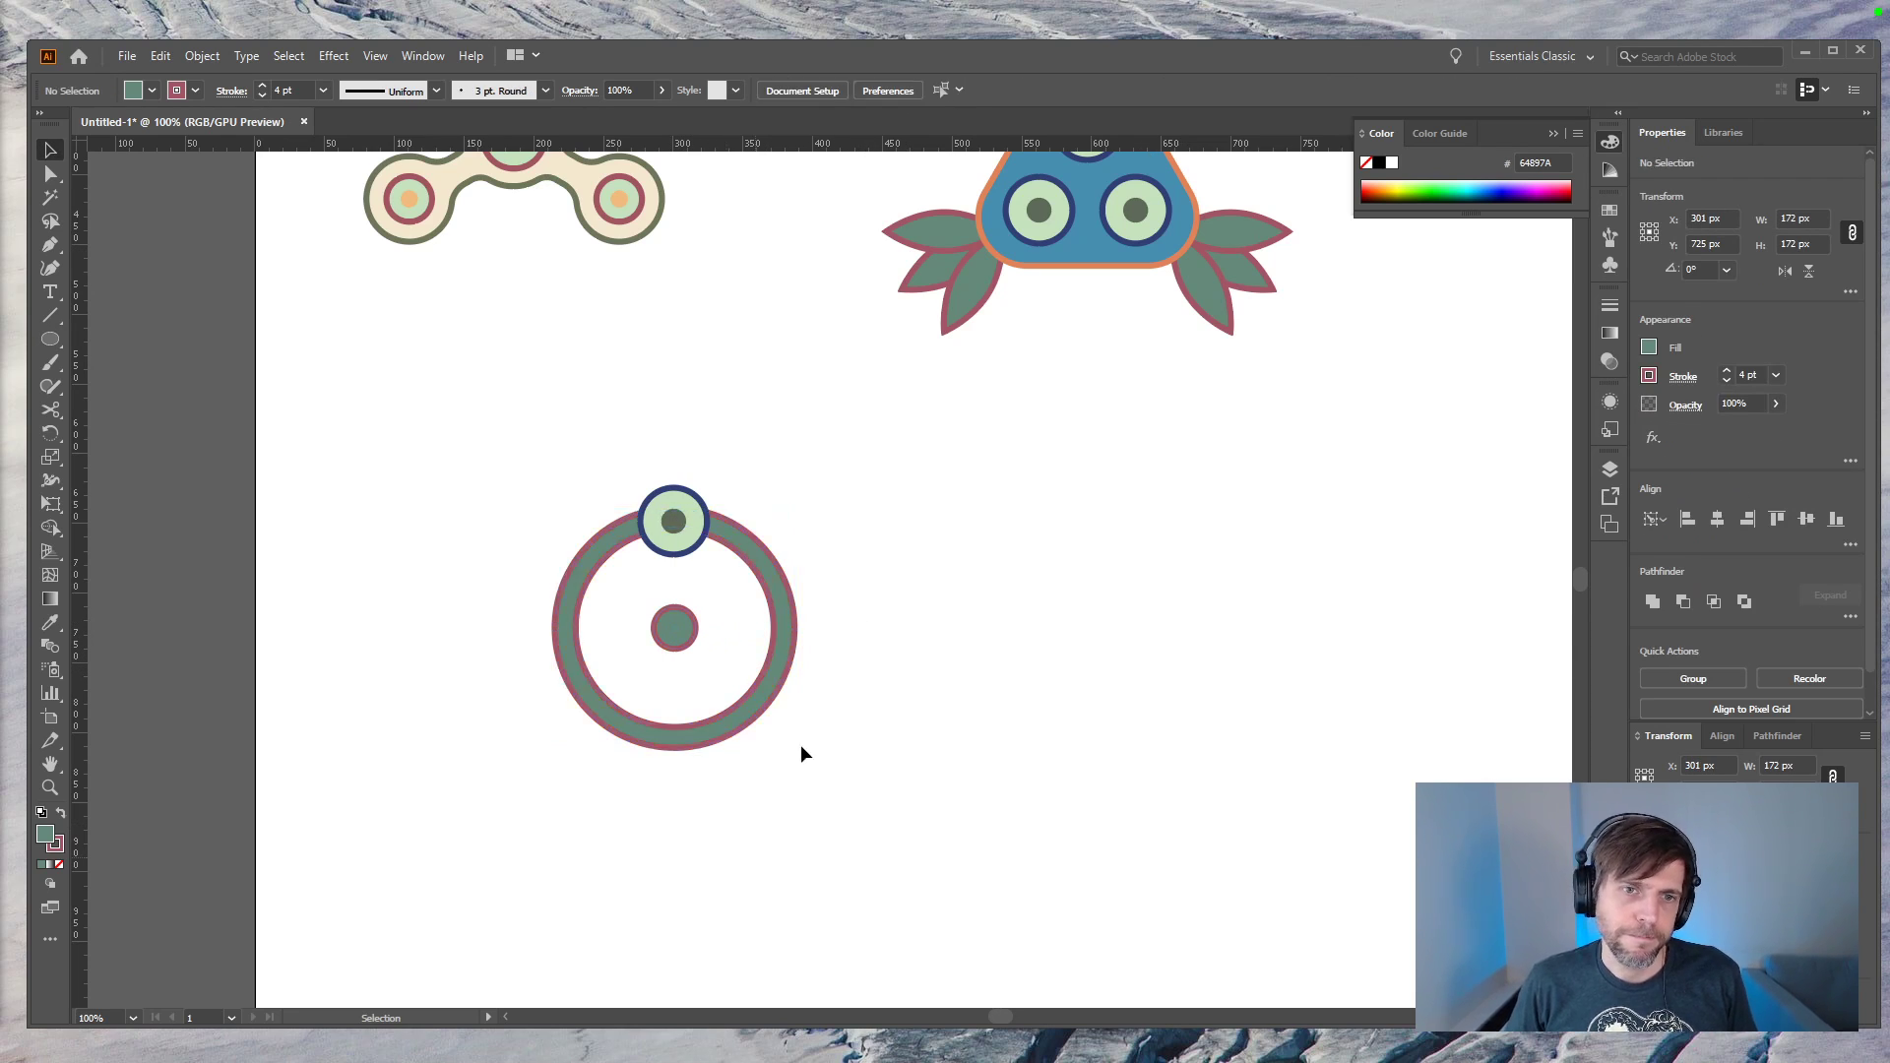
# Step: Rotate copies of the top eye around the small circle's center in 60° steps until six eyes surround the ring
pyautogui.click(682, 505)
pyautogui.press('r')
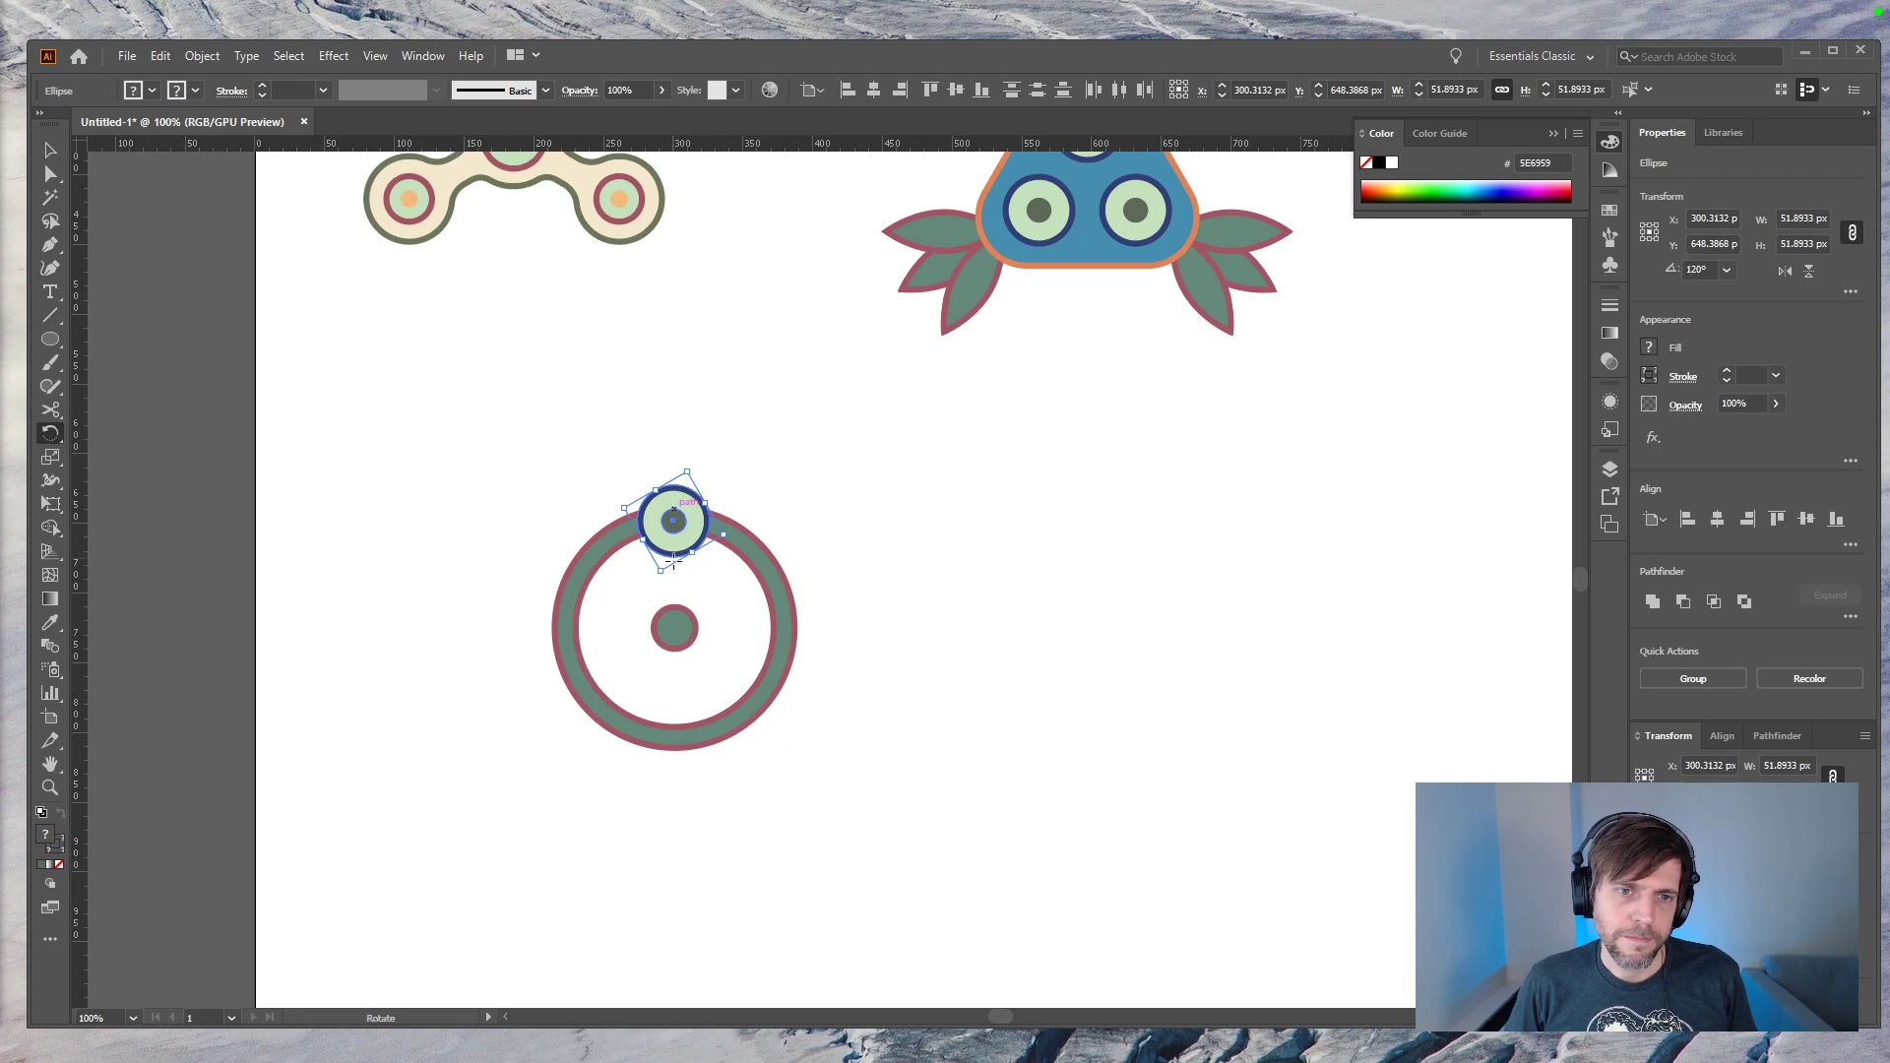
pyautogui.keyDown('alt'); pyautogui.click(674, 630); pyautogui.keyUp('alt')
pyautogui.write('60')
pyautogui.click(1086, 669)
pyautogui.hotkey('ctrl', 'd')
pyautogui.hotkey('ctrl', 'd')
pyautogui.hotkey('ctrl', 'd')
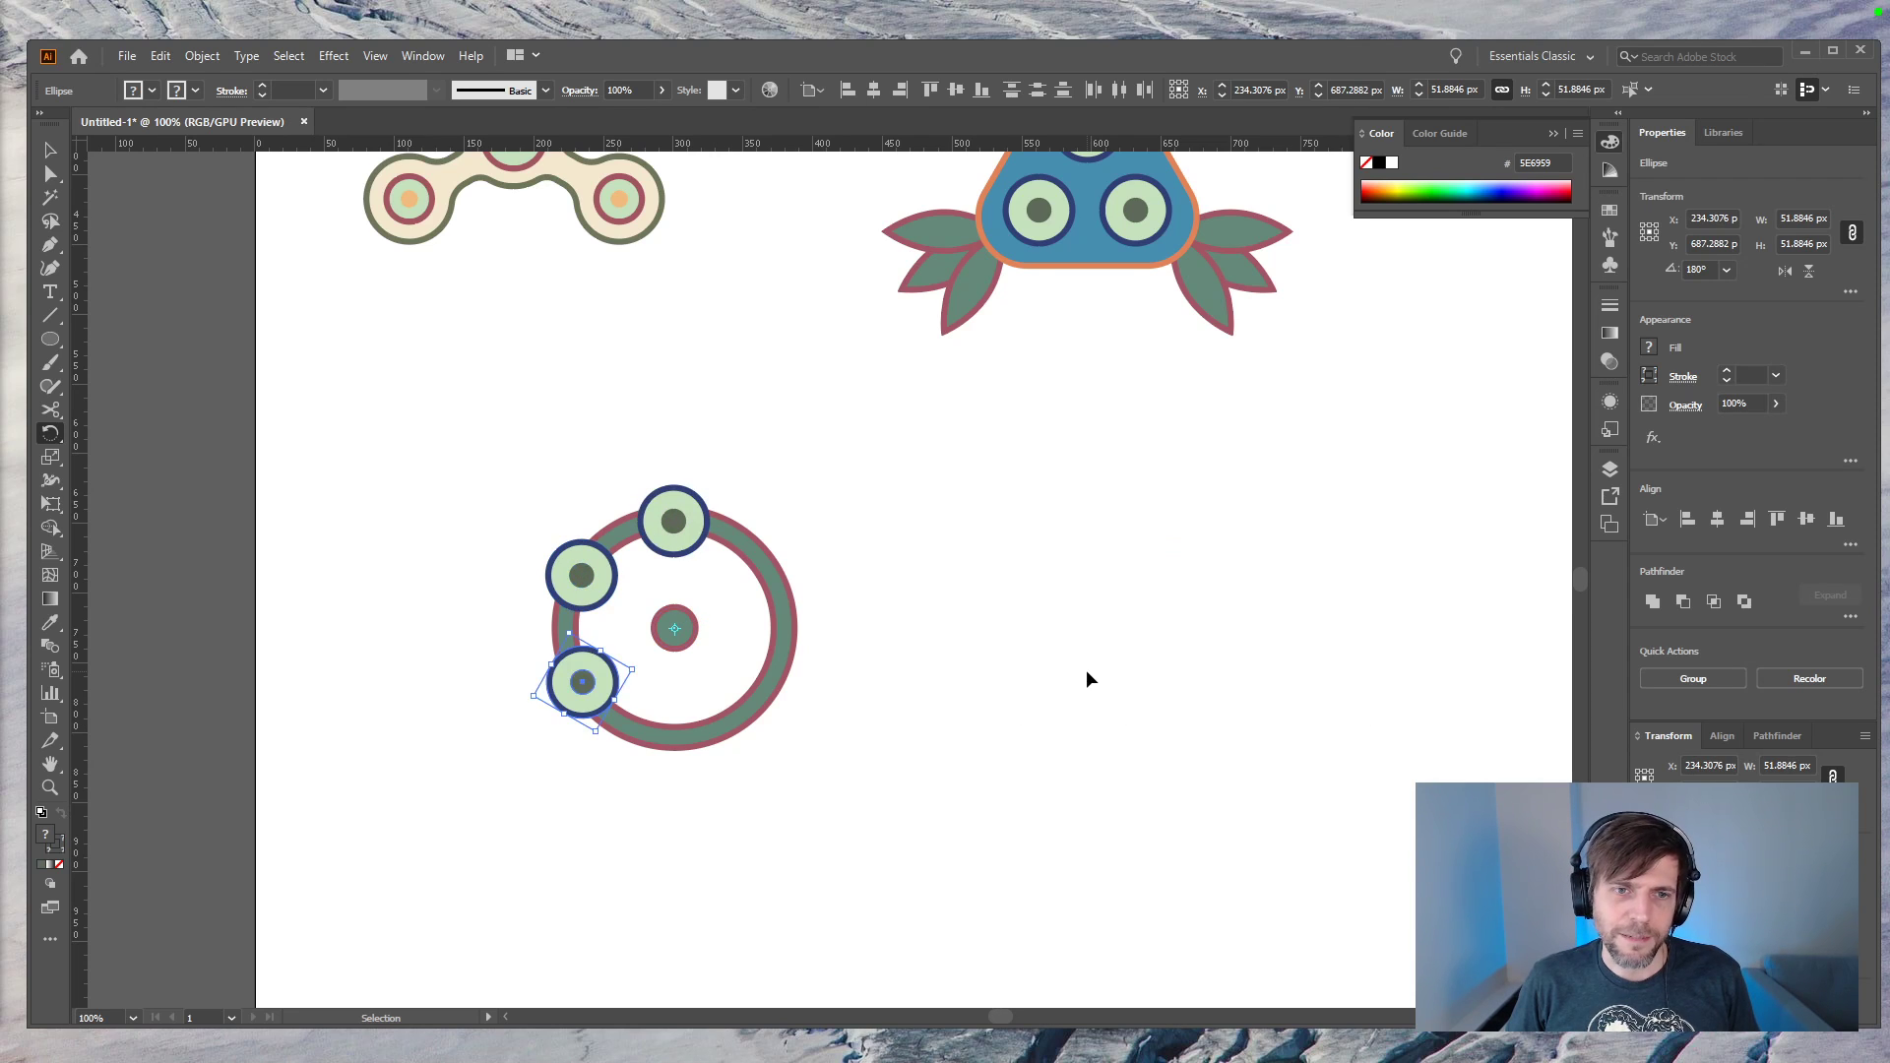
pyautogui.hotkey('ctrl', 'd')
# Step: Delete the small helper circle at the ring's center
pyautogui.press('v')
pyautogui.click(1087, 679)
pyautogui.click(673, 630)
pyautogui.press('Delete')
# Step: Recolor the outer circles of all six ring eyes with the orange fill and maroon outline sampled from the spiked character's knobs
pyautogui.hotkey('ctrl', '-')
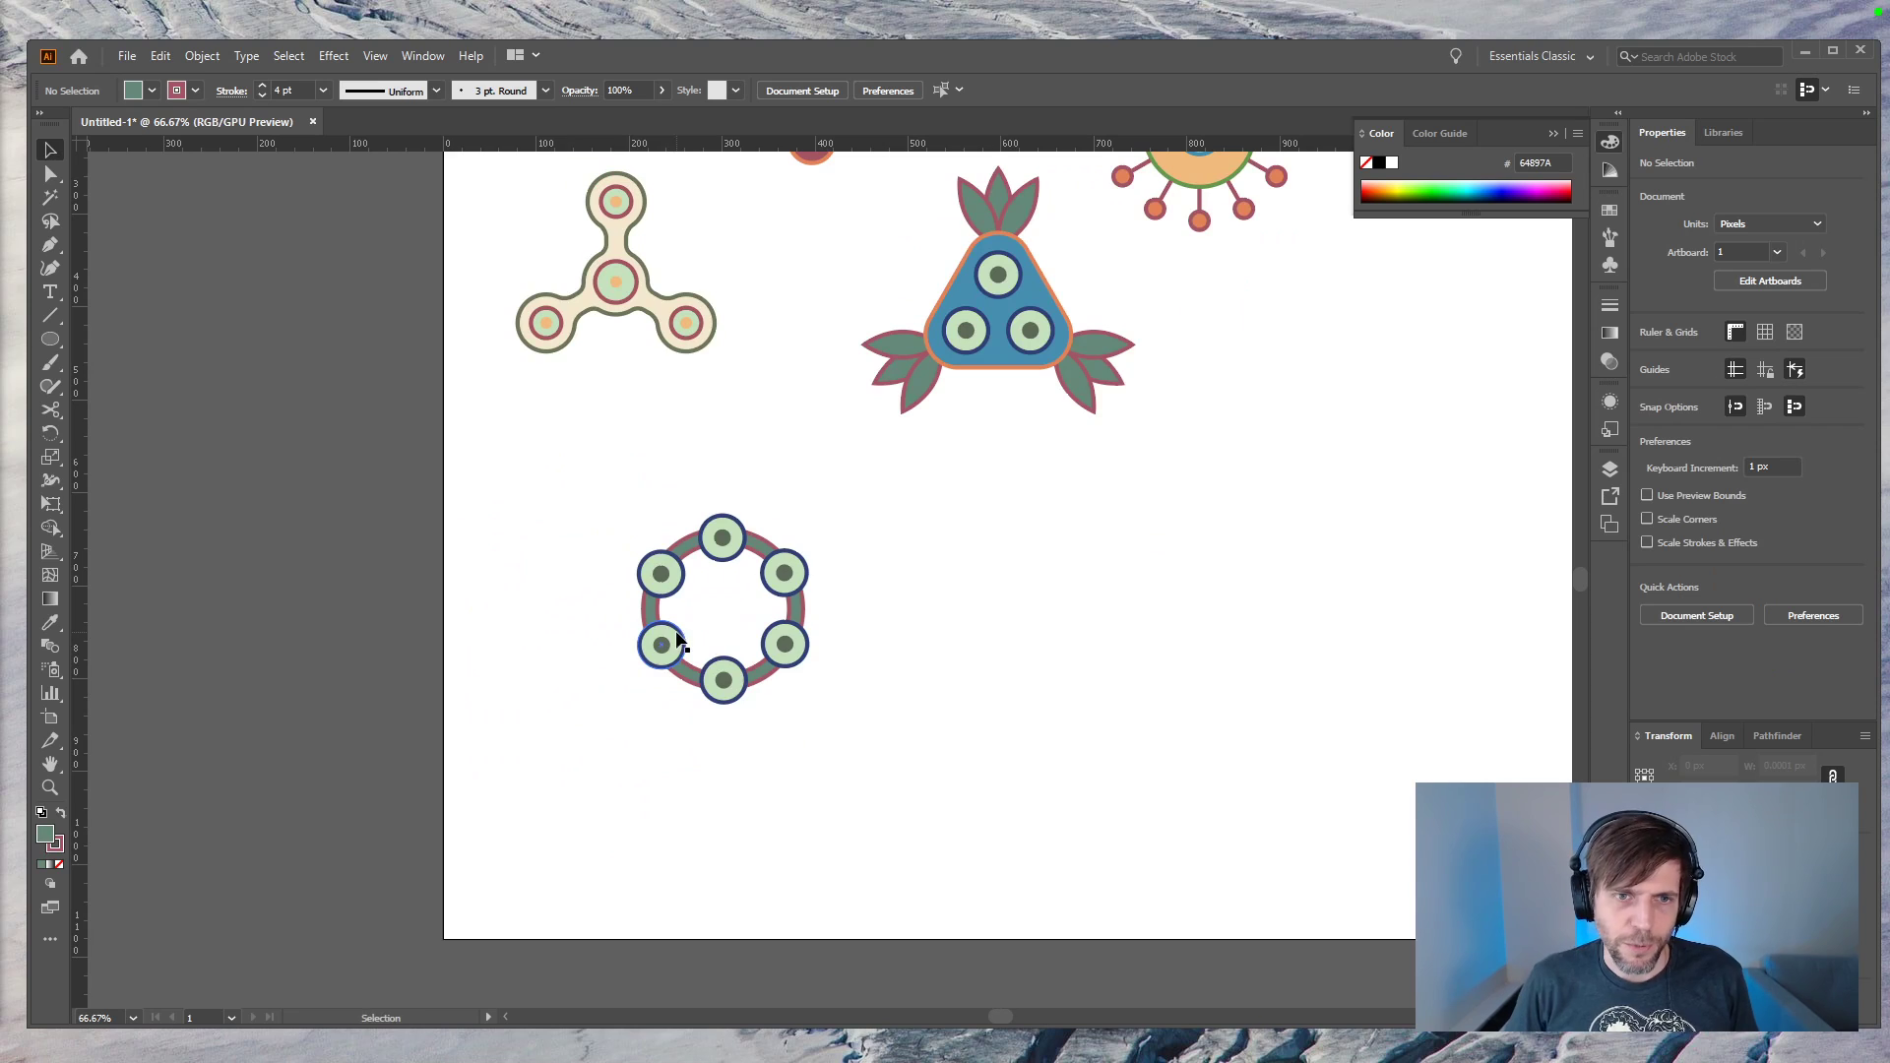
pyautogui.moveTo(956, 576); pyautogui.dragTo(780, 751)
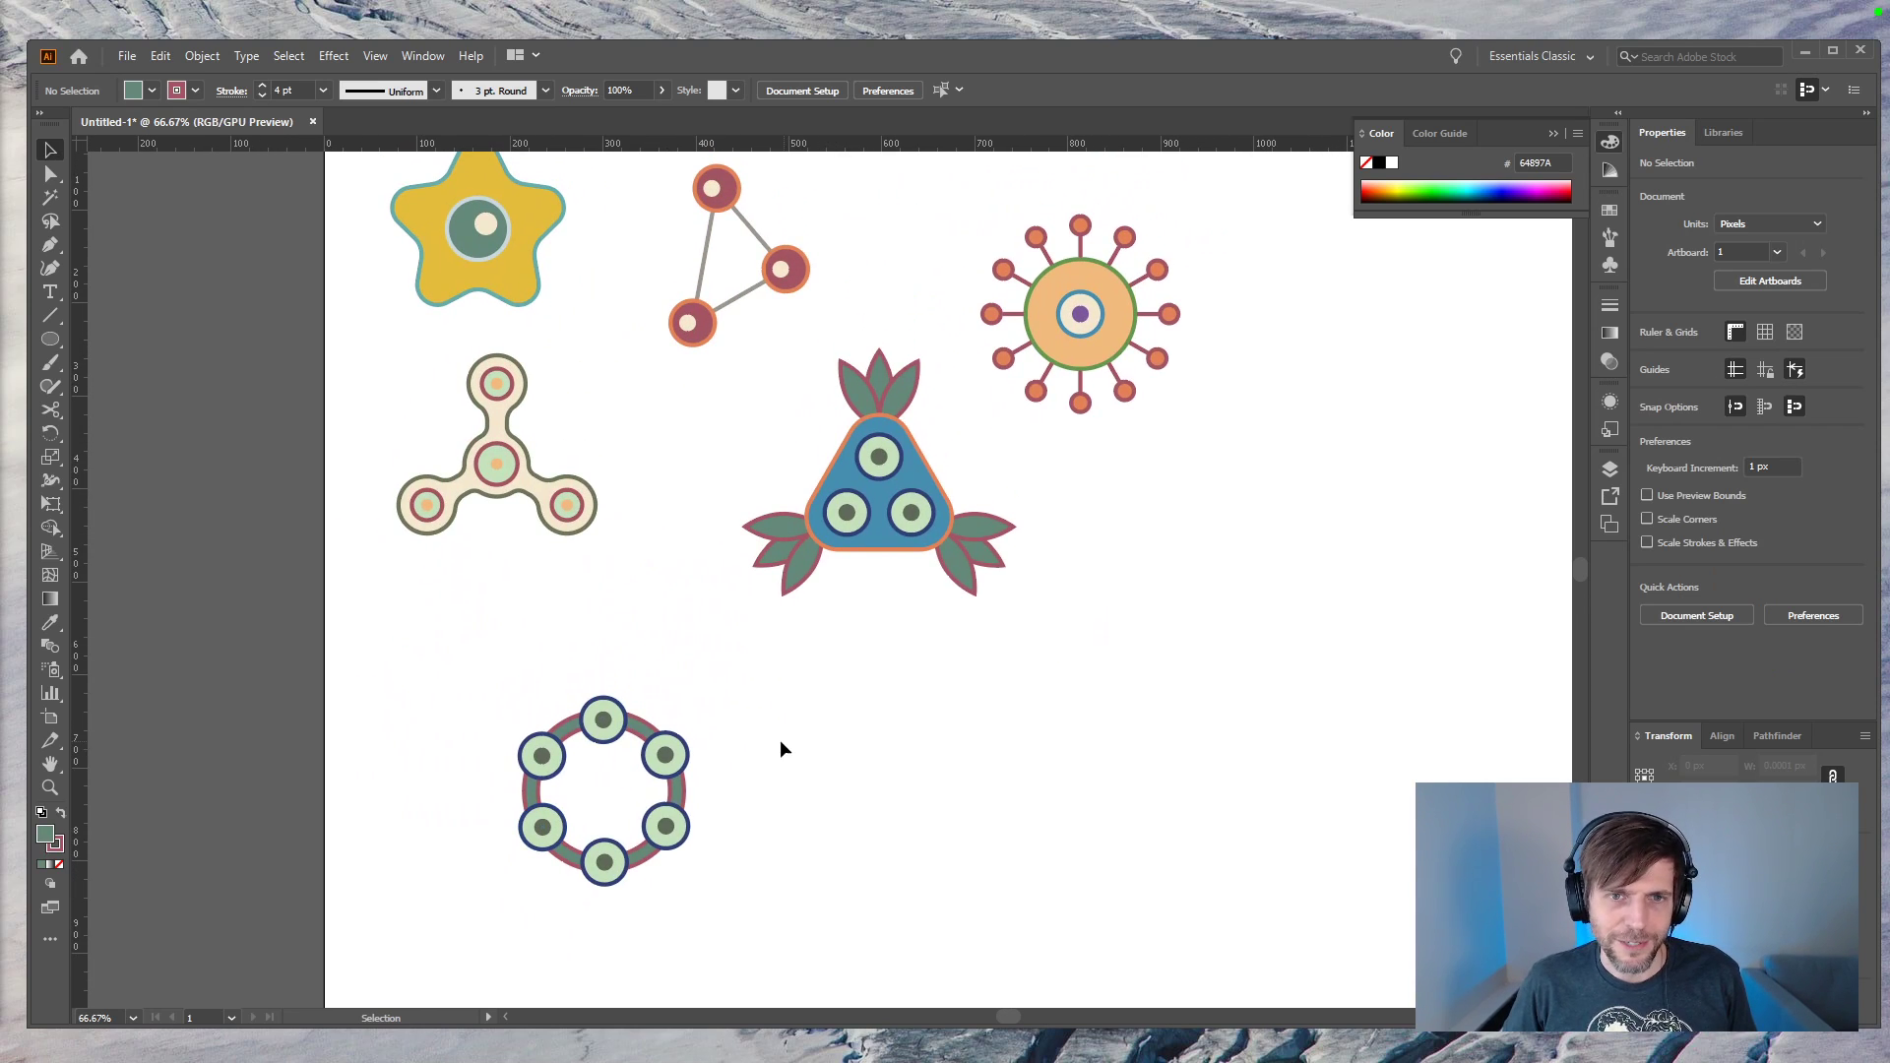
pyautogui.click(679, 766)
pyautogui.keyDown('shift'); pyautogui.click(609, 736); pyautogui.keyUp('shift')
pyautogui.keyDown('shift'); pyautogui.click(557, 762); pyautogui.keyUp('shift')
pyautogui.keyDown('shift'); pyautogui.click(561, 832); pyautogui.keyUp('shift')
pyautogui.keyDown('shift'); pyautogui.click(603, 864); pyautogui.keyUp('shift')
pyautogui.keyDown('shift'); pyautogui.click(647, 832); pyautogui.keyUp('shift')
pyautogui.press('i')
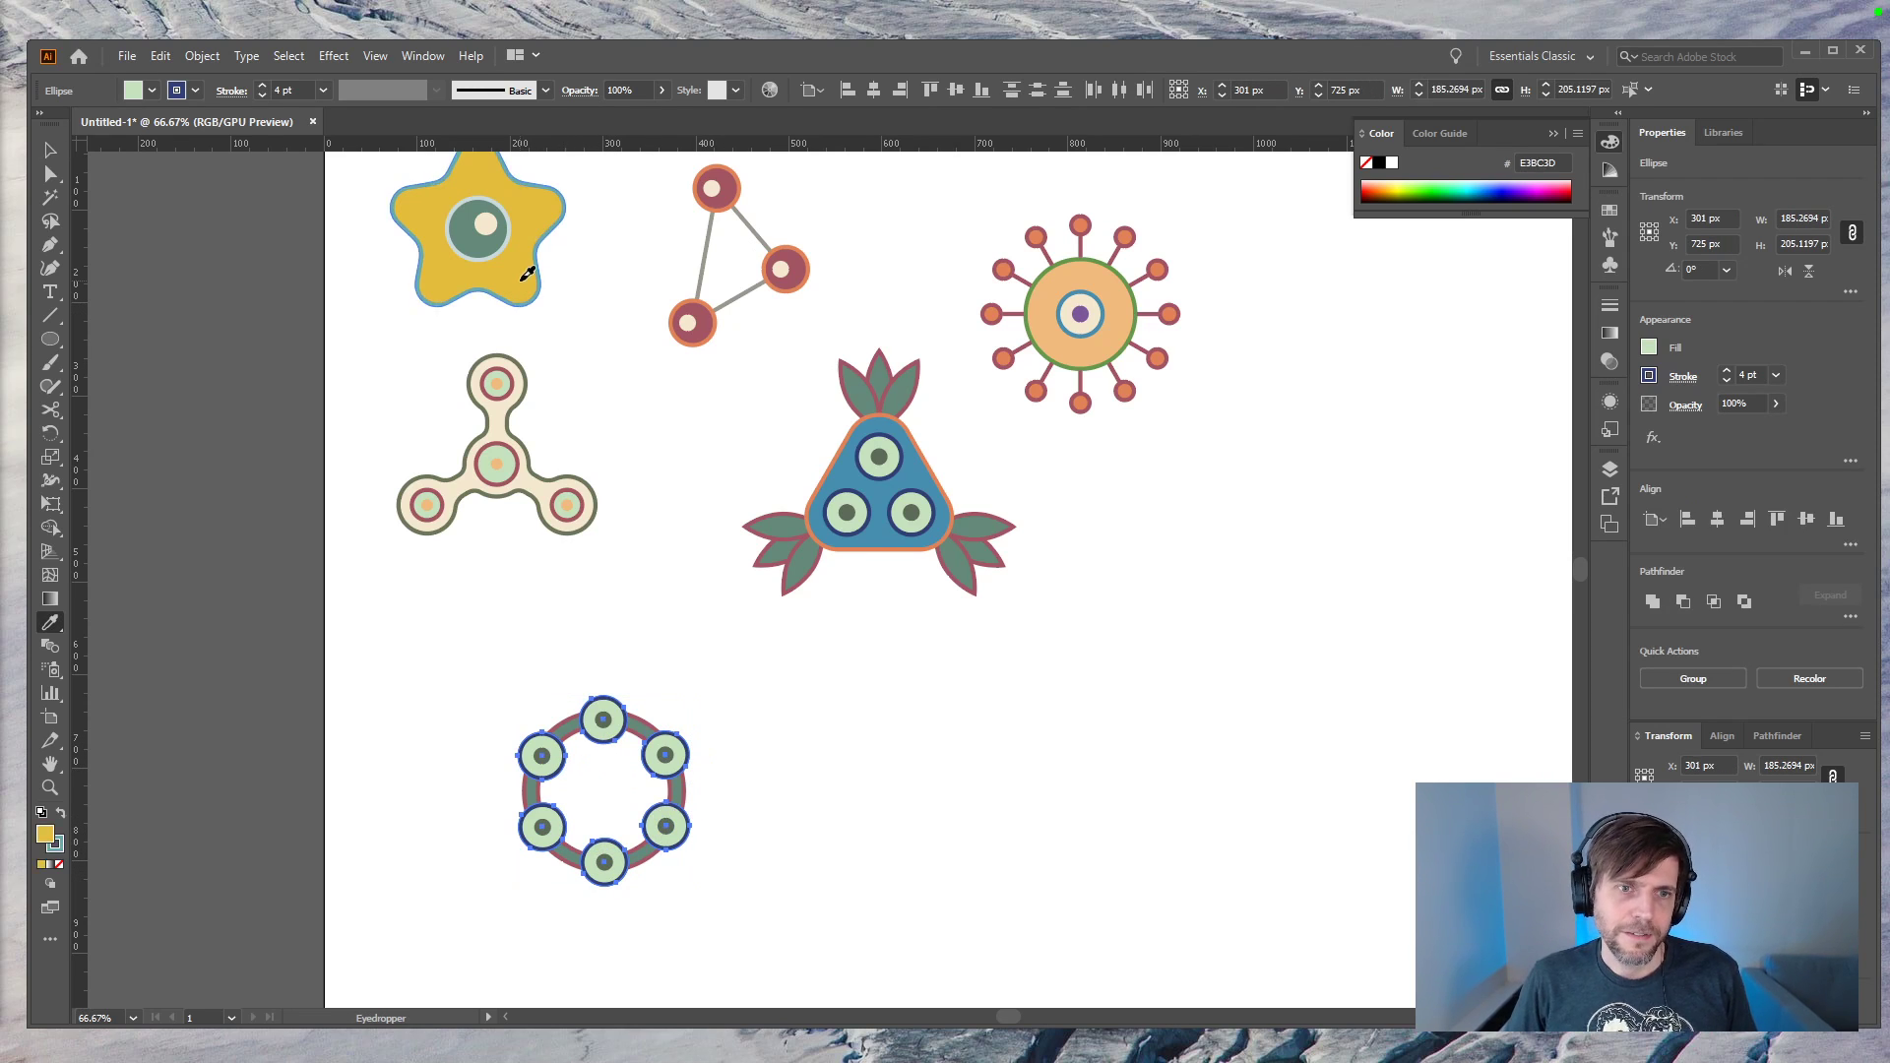
pyautogui.click(523, 280)
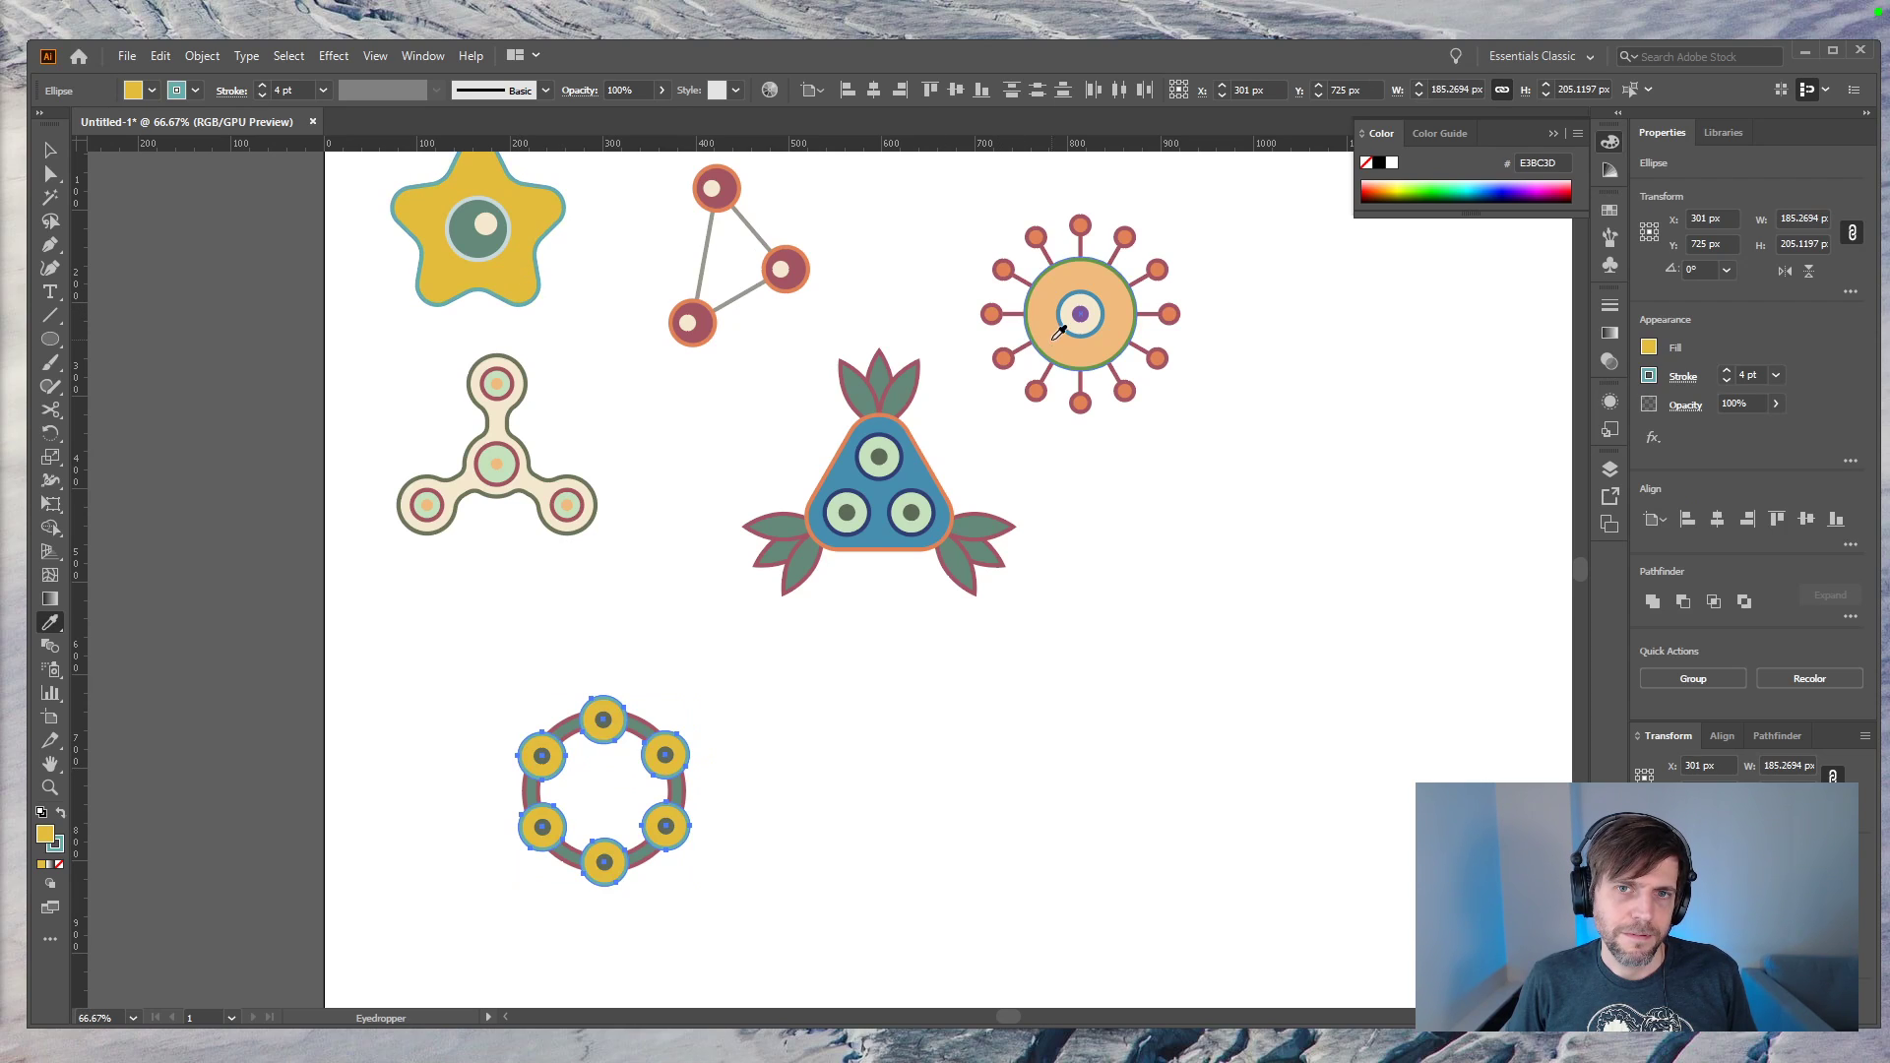
pyautogui.click(994, 313)
pyautogui.press('v')
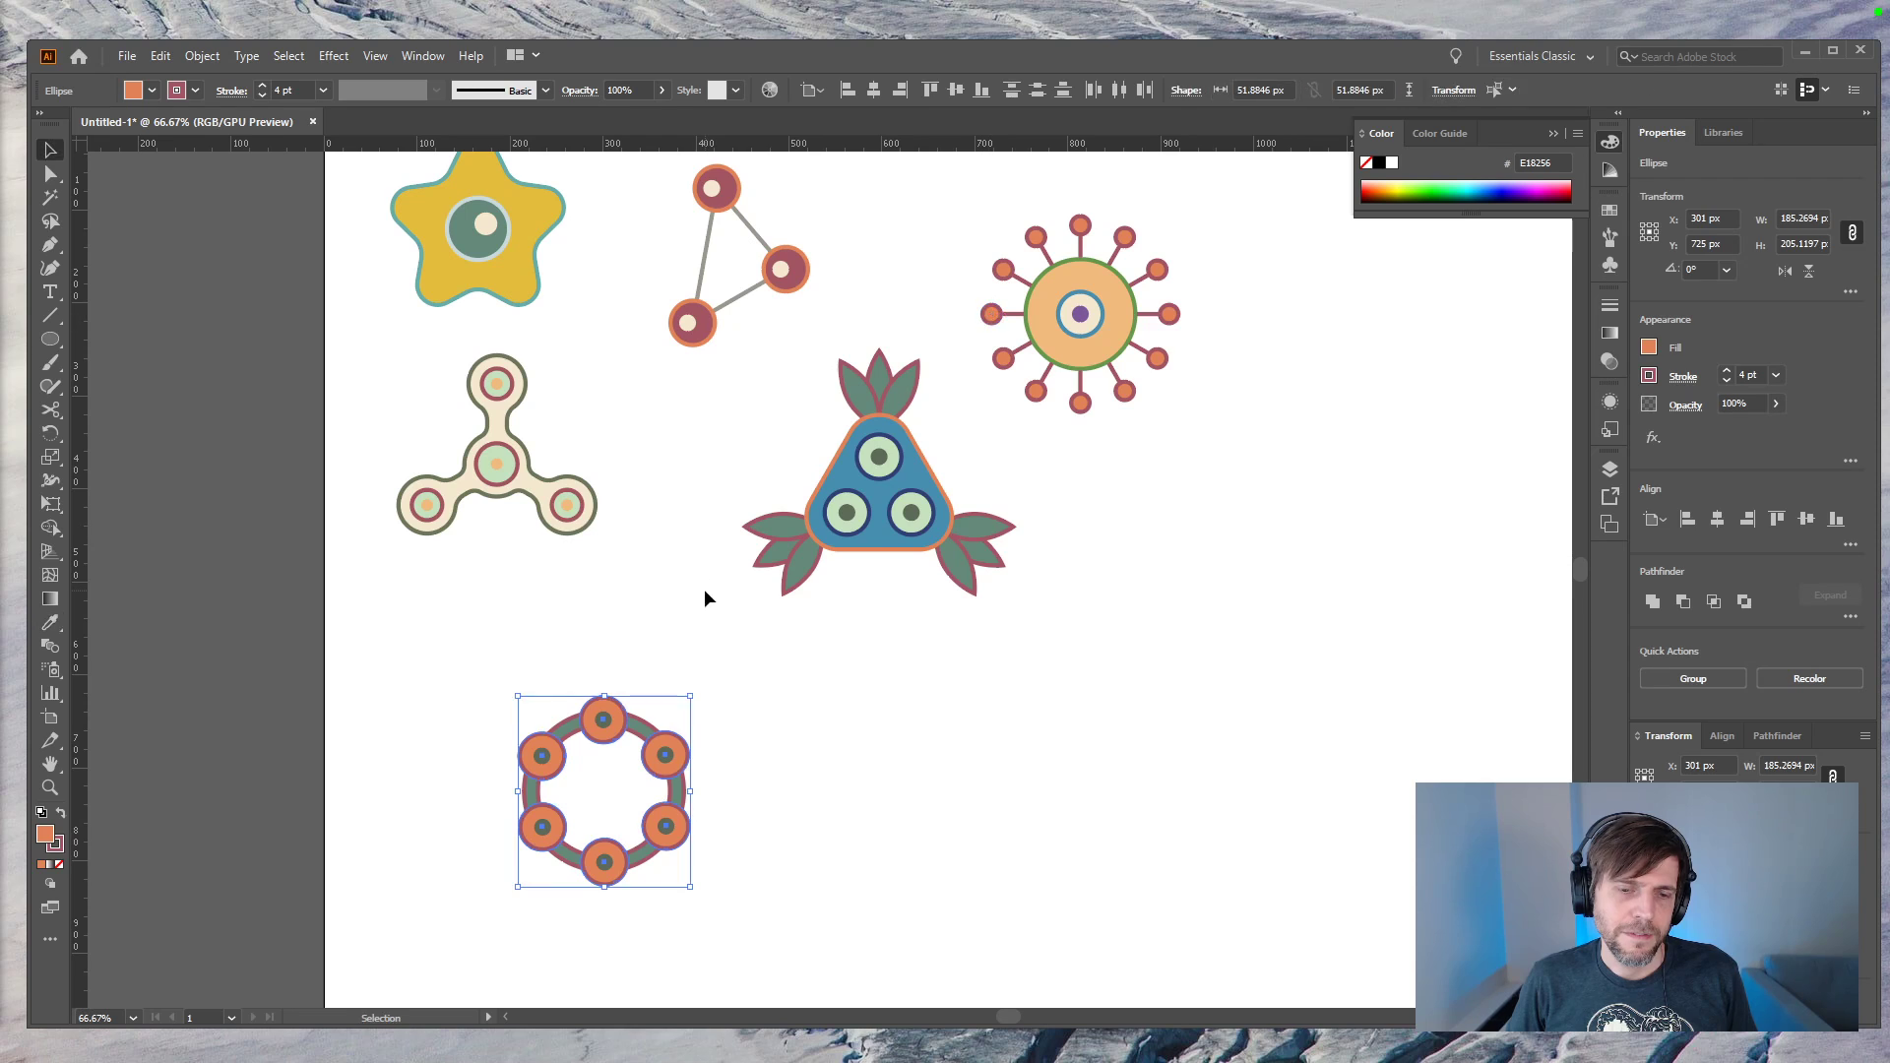
# Step: Recolor the green ring with the yellow fill and teal outline sampled from the star character
pyautogui.click(654, 726)
pyautogui.click(649, 719)
pyautogui.press('i')
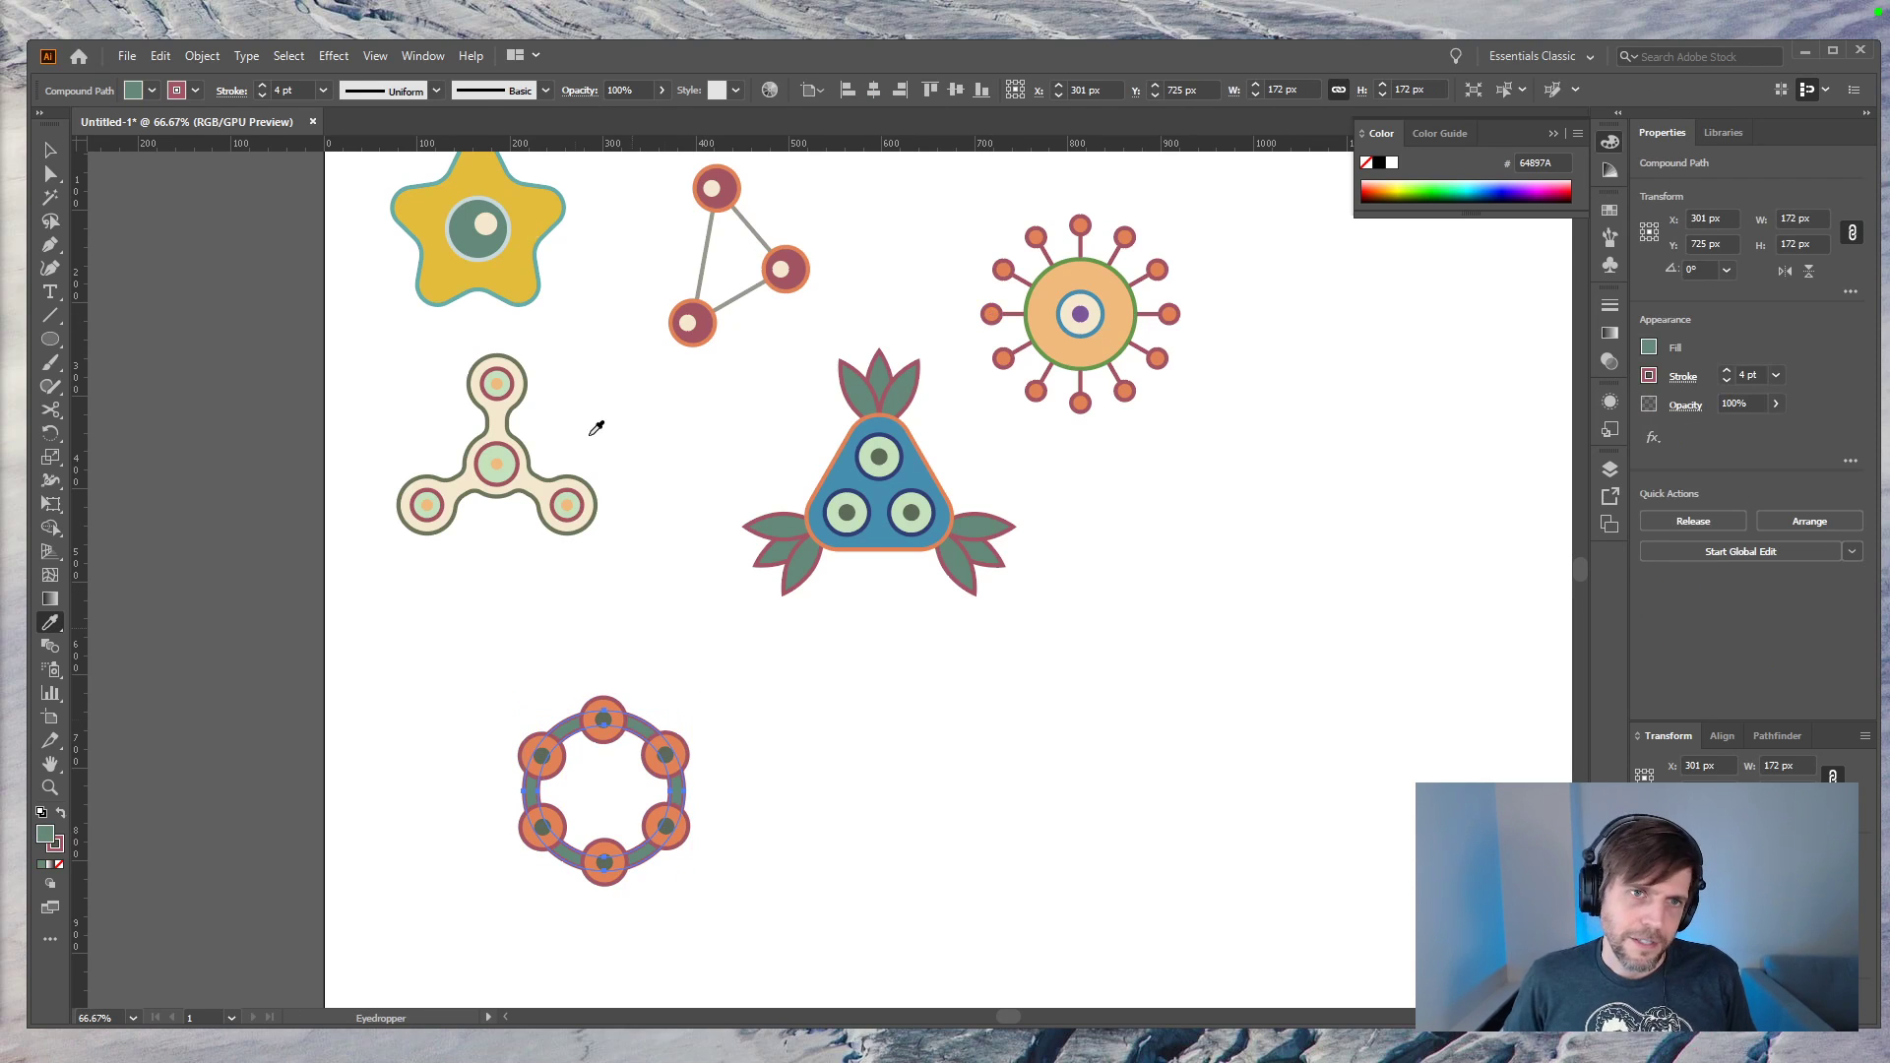
pyautogui.click(512, 265)
pyautogui.press('v')
pyautogui.click(676, 617)
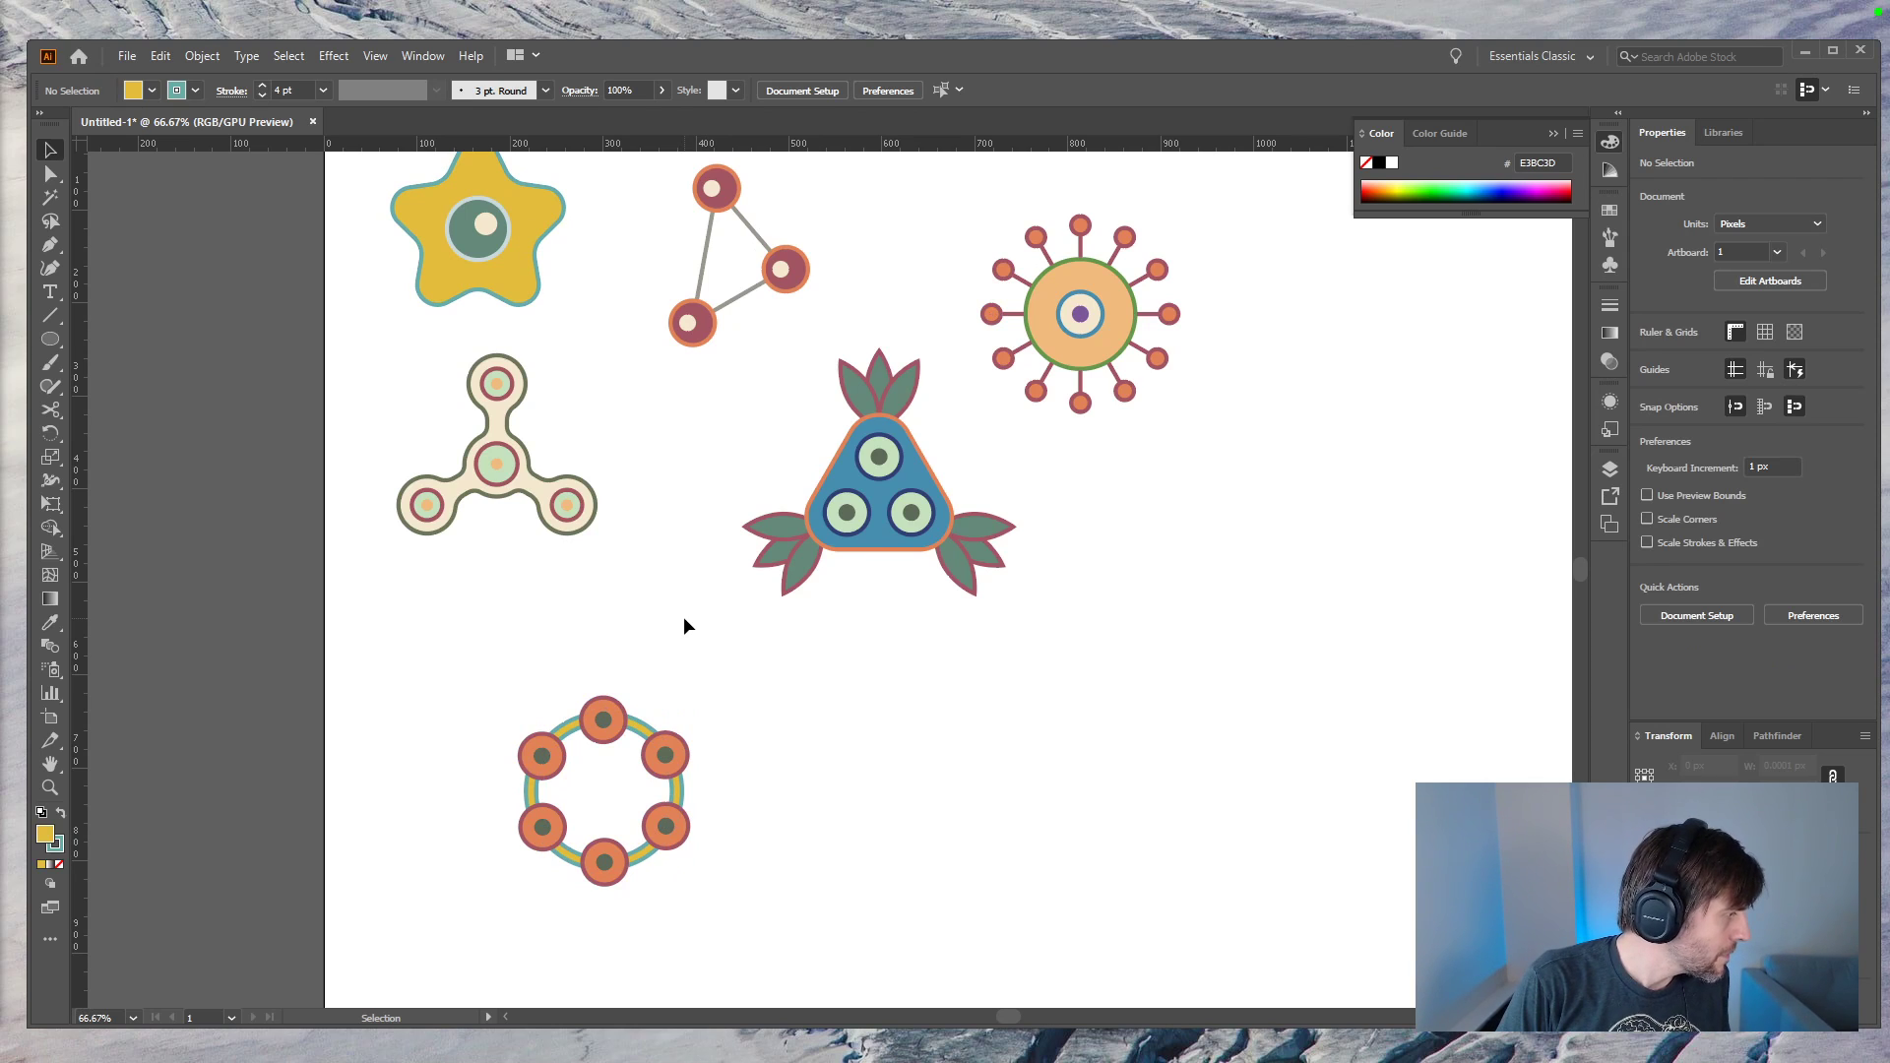
# Step: Move the whole ring character up beside the round spiked character and collapse the floating color controls
pyautogui.moveTo(690, 629); pyautogui.dragTo(522, 839)
pyautogui.moveTo(644, 733); pyautogui.dragTo(1401, 324)
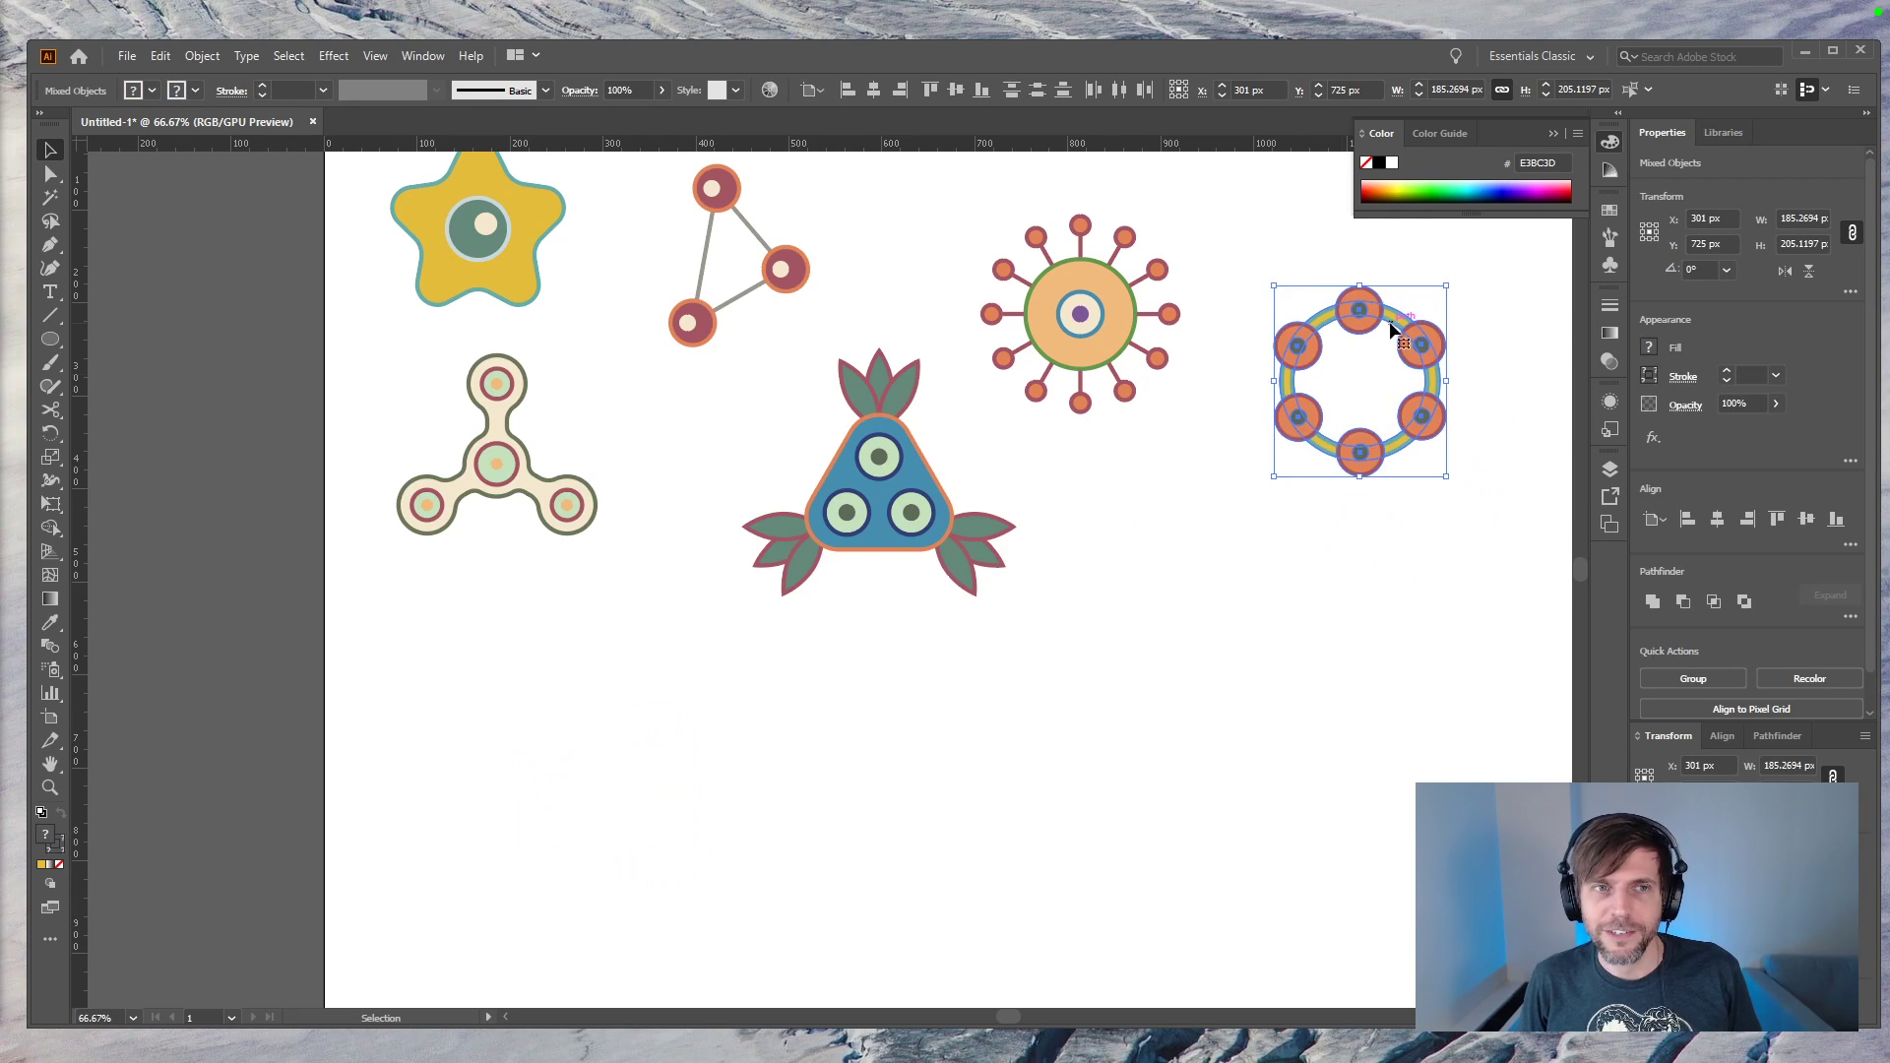
pyautogui.click(1193, 728)
pyautogui.moveTo(1283, 616); pyautogui.dragTo(1182, 726)
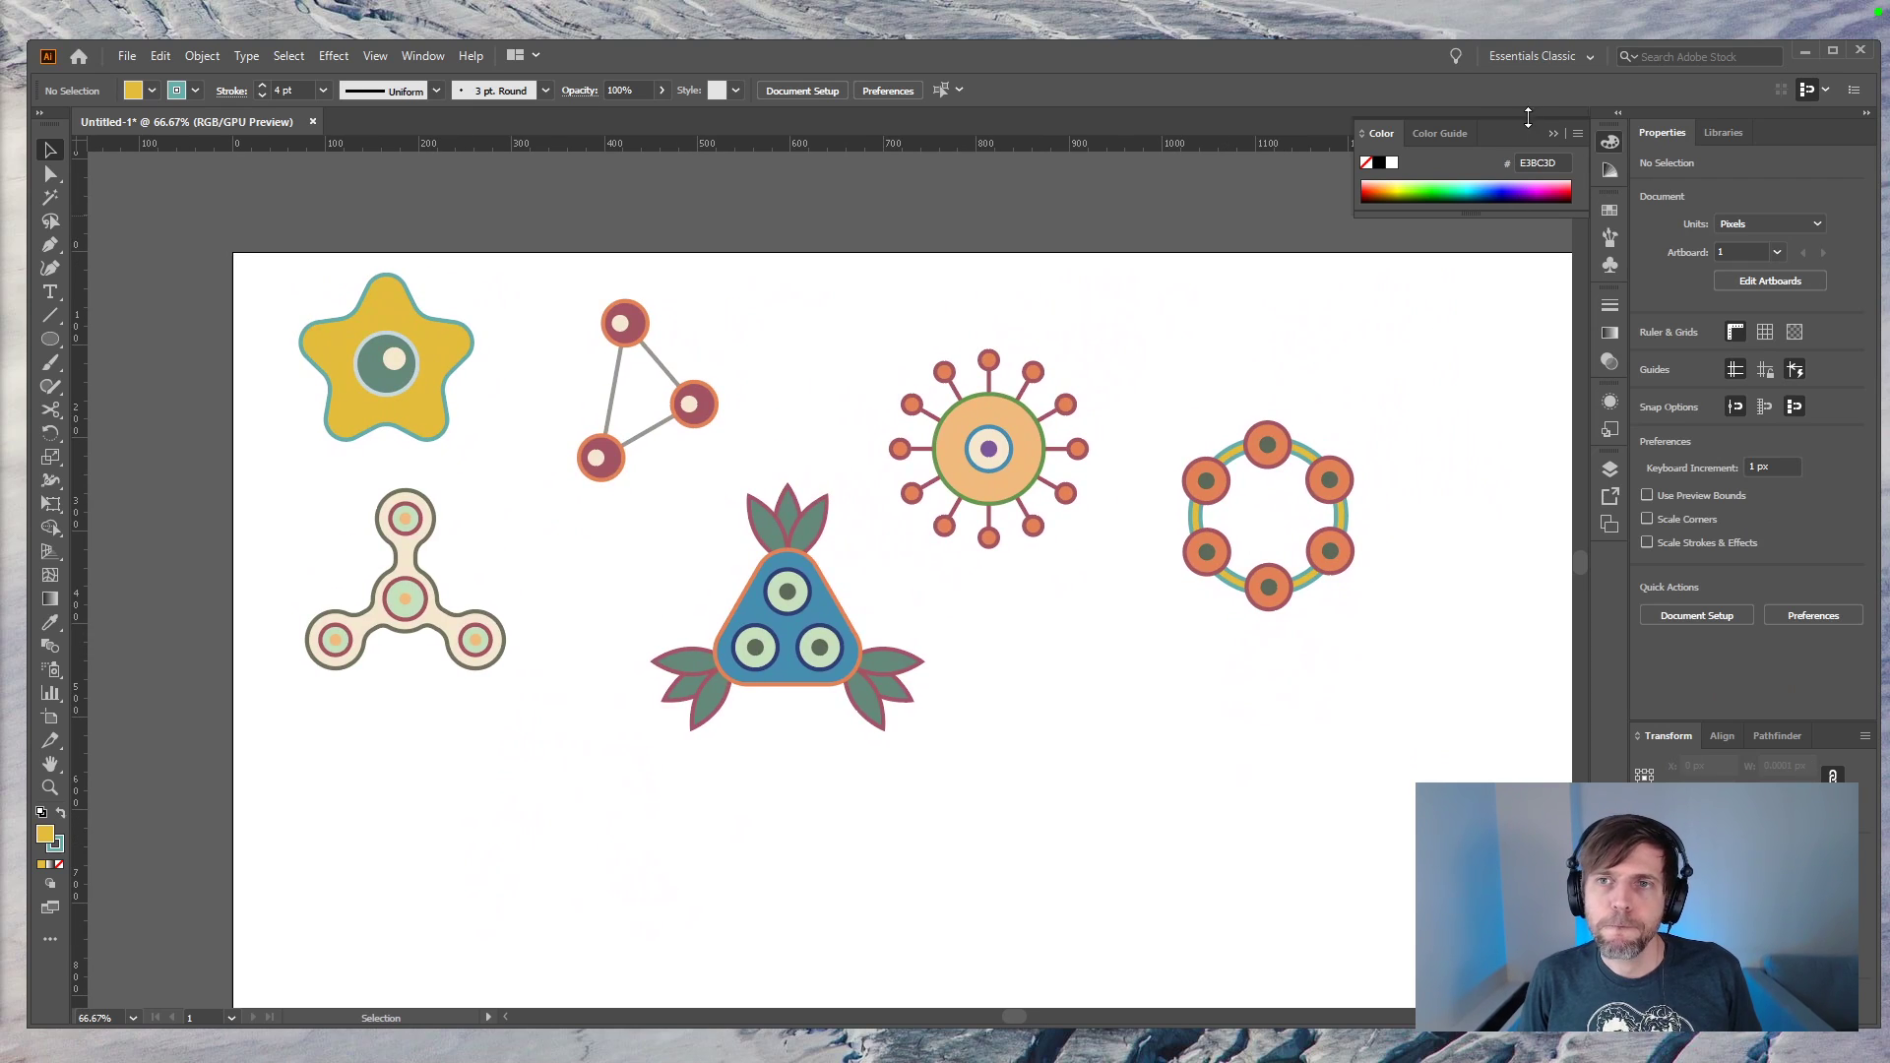
pyautogui.click(1551, 134)
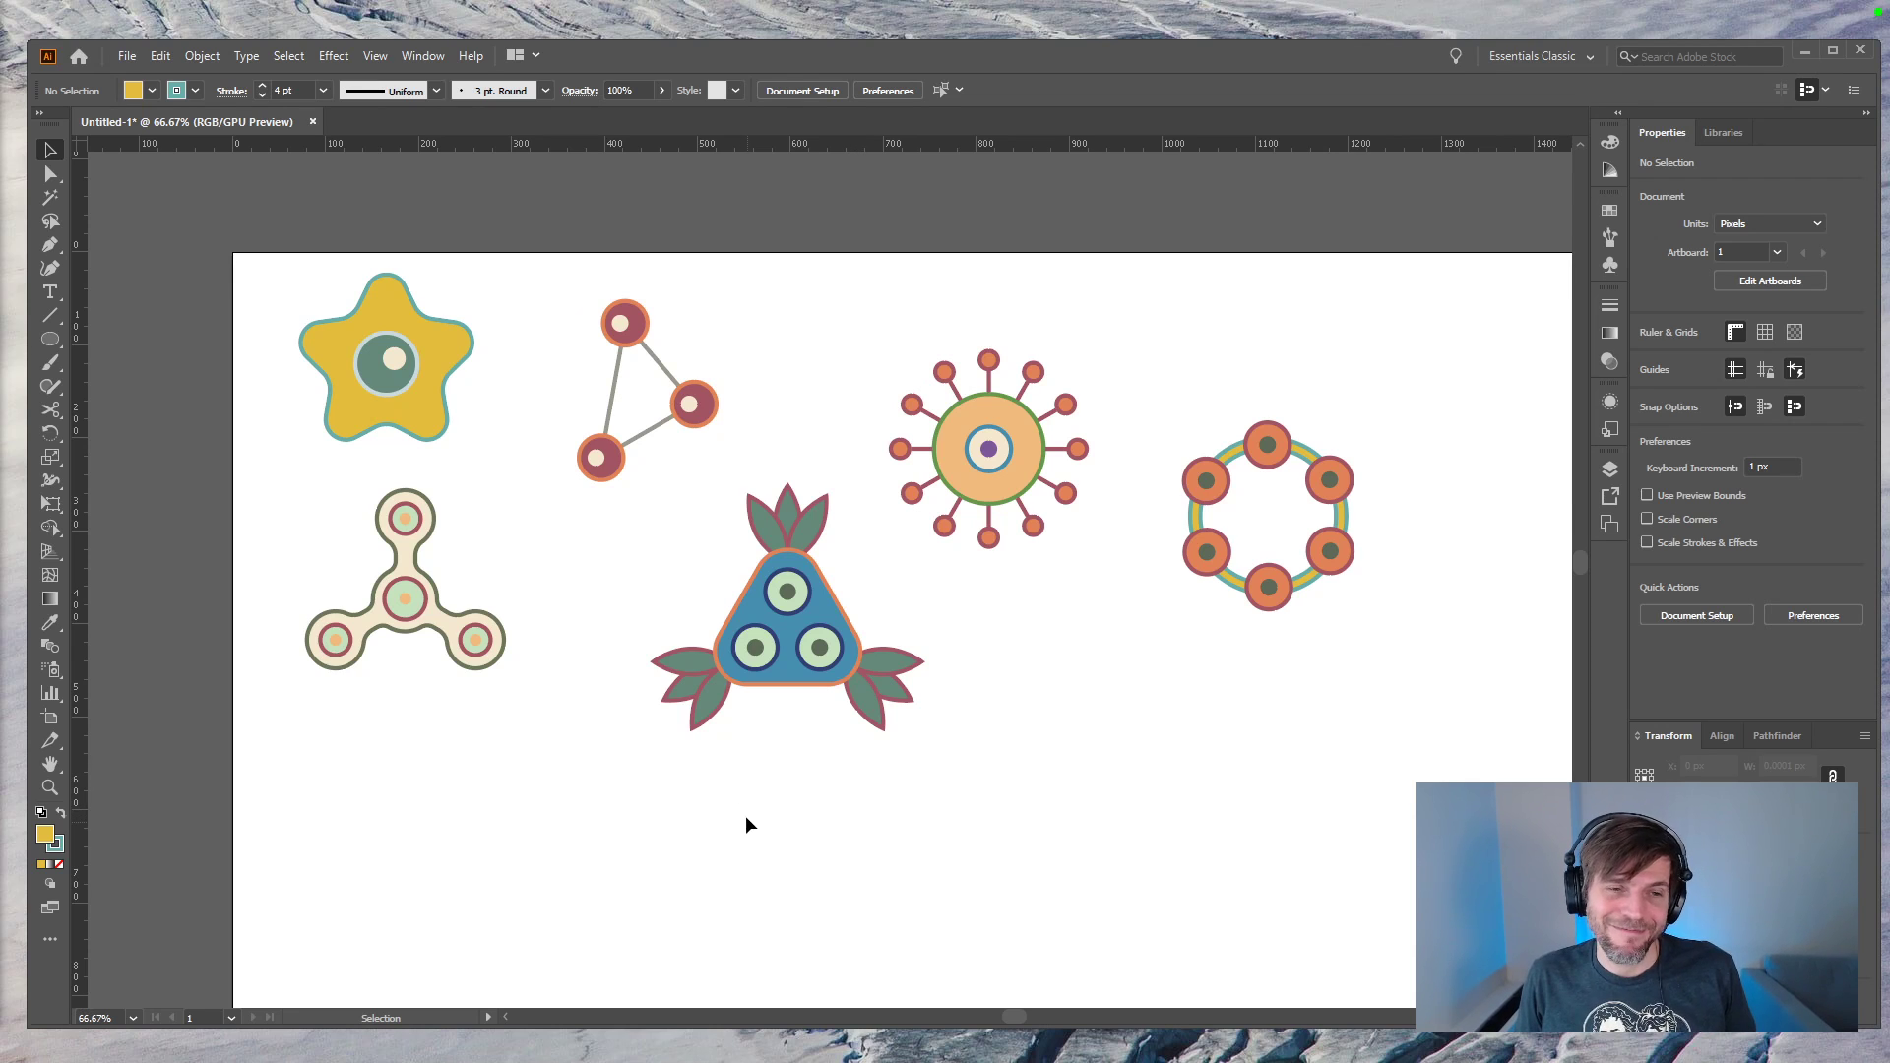
# Step: Try removing the orange pupil from the central eye of the three-armed character
pyautogui.click(406, 599)
pyautogui.click(463, 709)
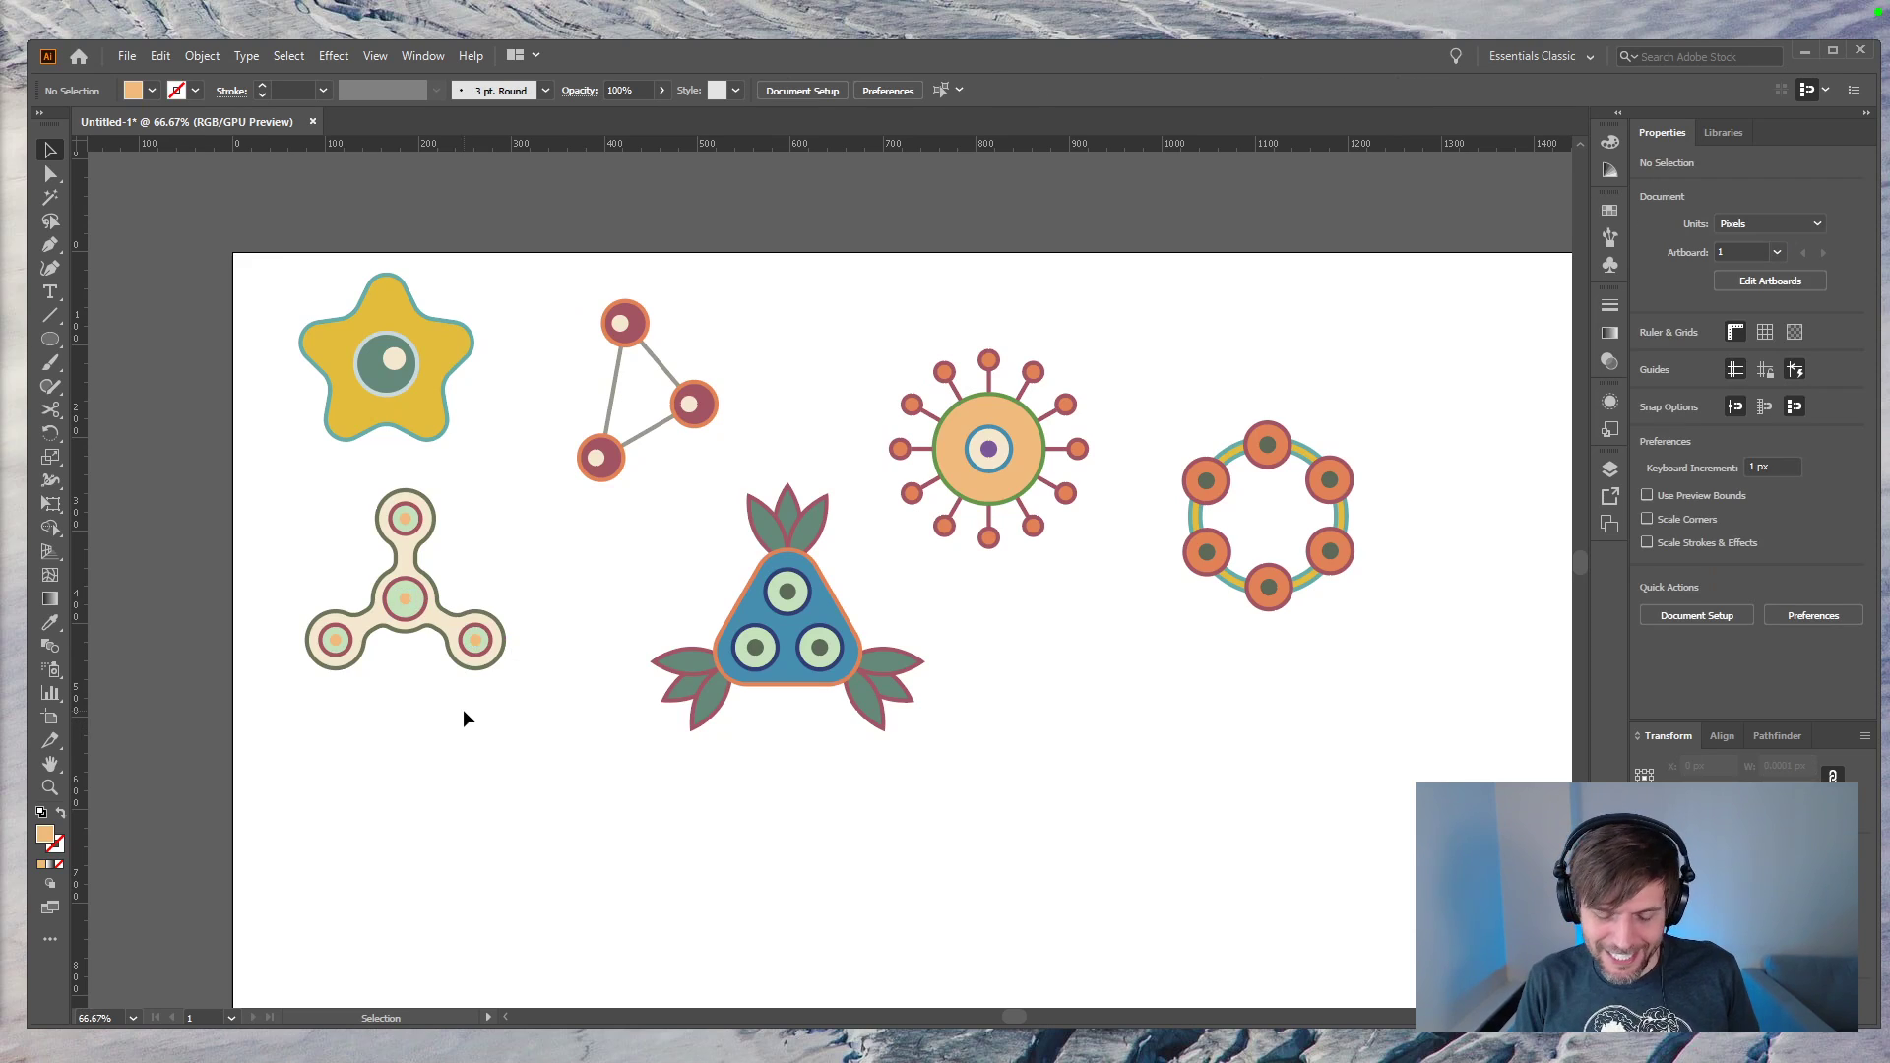
pyautogui.hotkey('ctrl', '=')
pyautogui.hotkey('ctrl', '=')
pyautogui.moveTo(349, 726); pyautogui.dragTo(1154, 644)
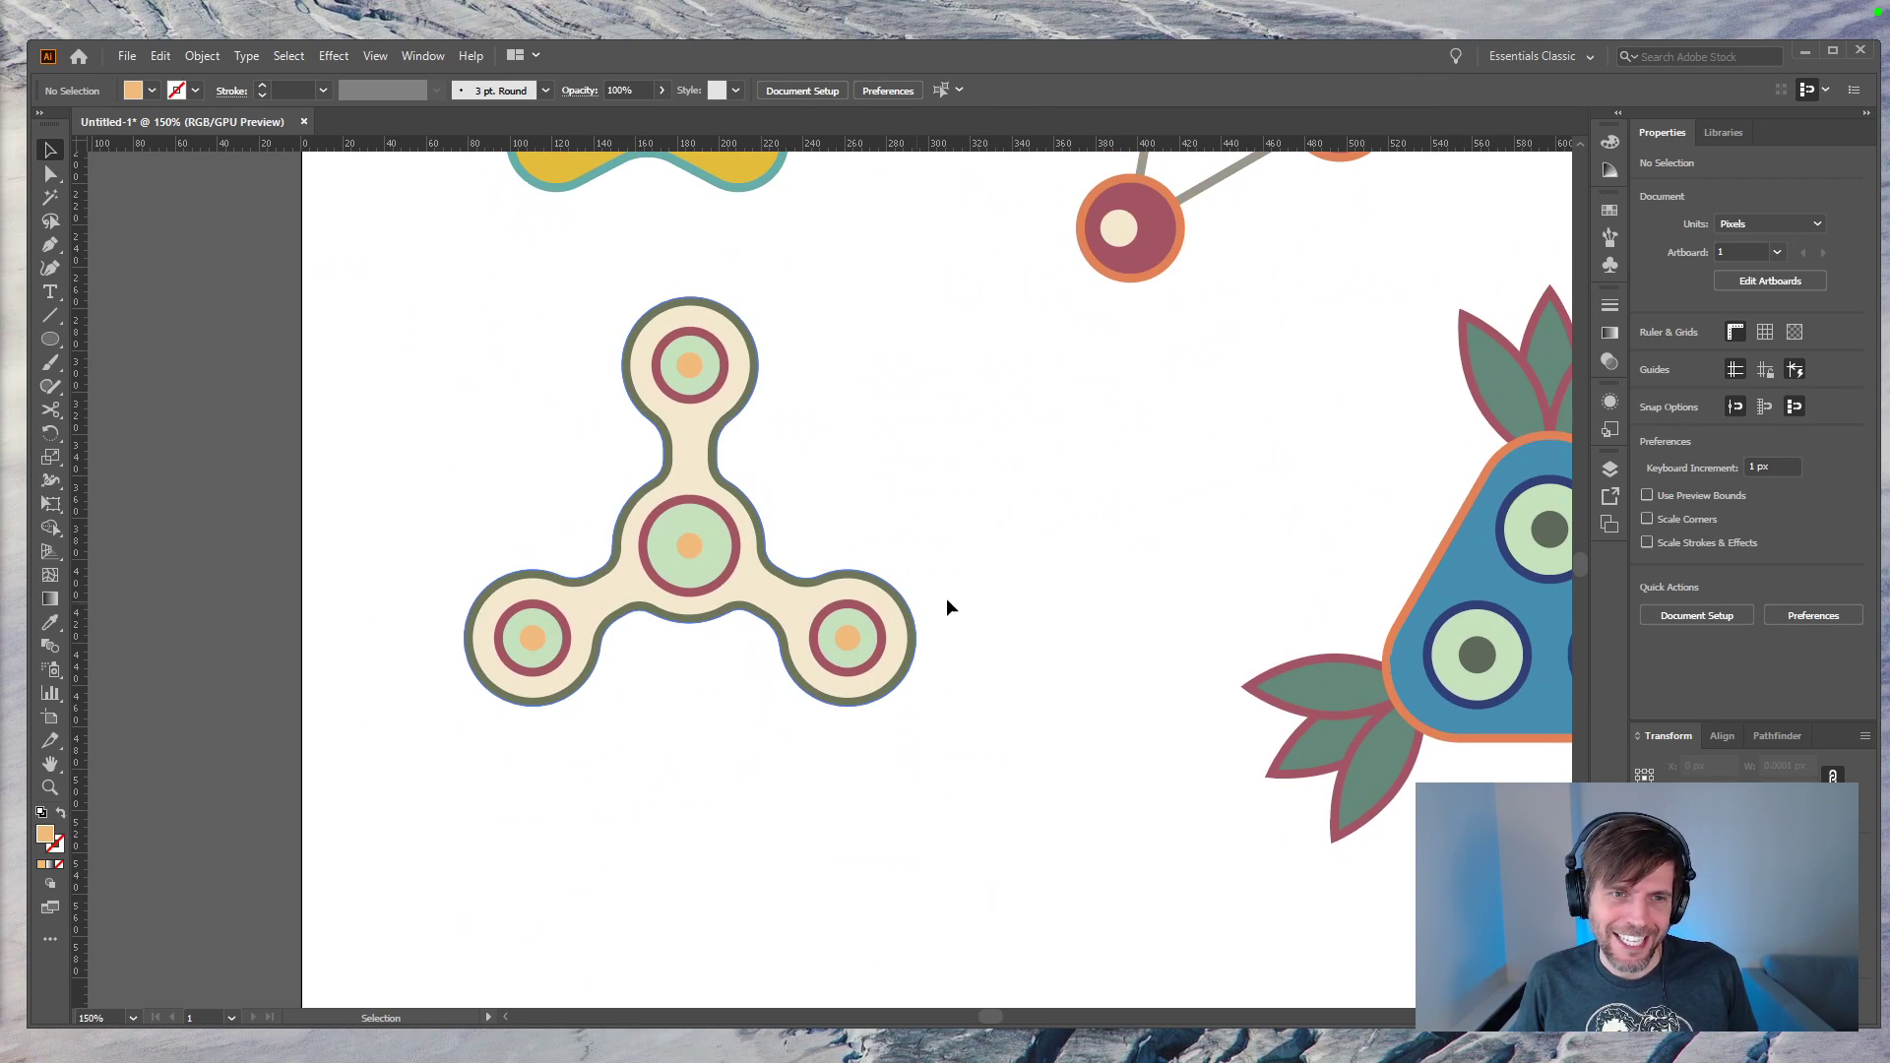
pyautogui.click(699, 548)
pyautogui.press('Delete')
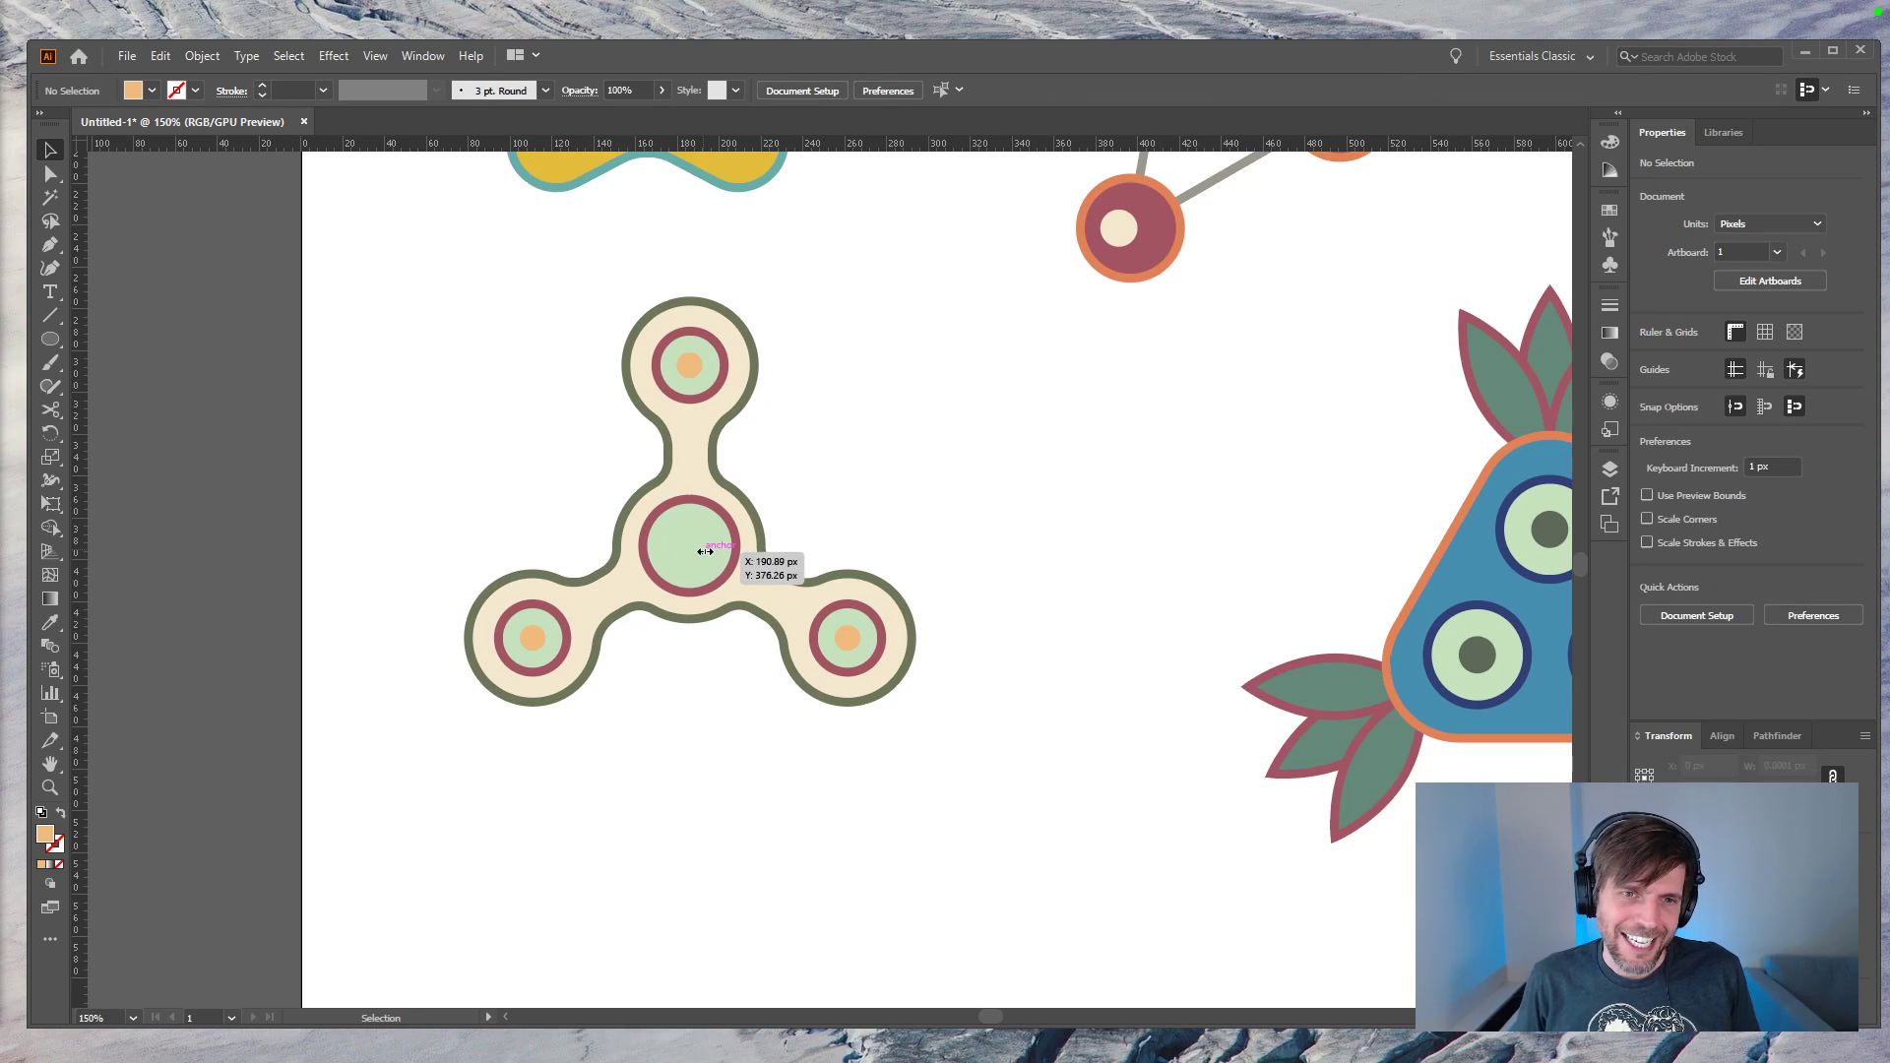
pyautogui.moveTo(777, 601); pyautogui.dragTo(693, 563)
pyautogui.click(914, 549)
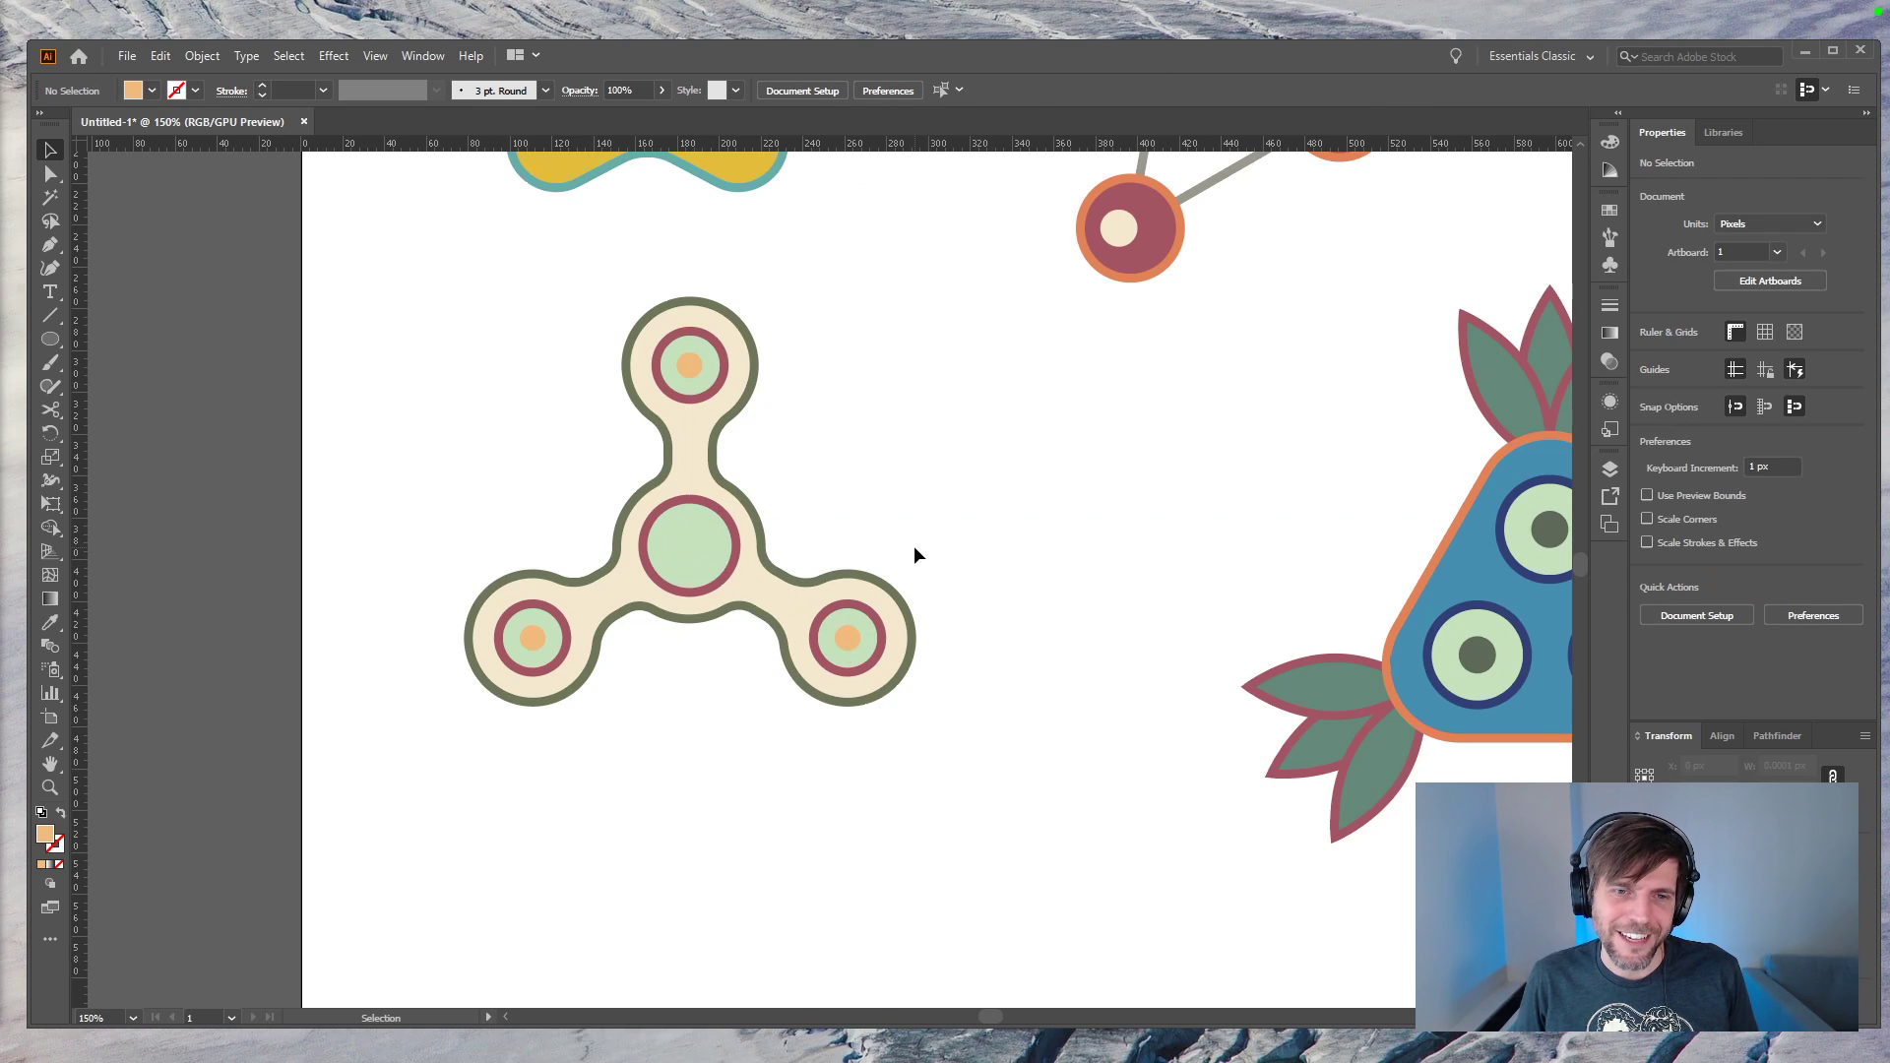
pyautogui.click(730, 545)
pyautogui.hotkey('ctrl', 'shift', '[')
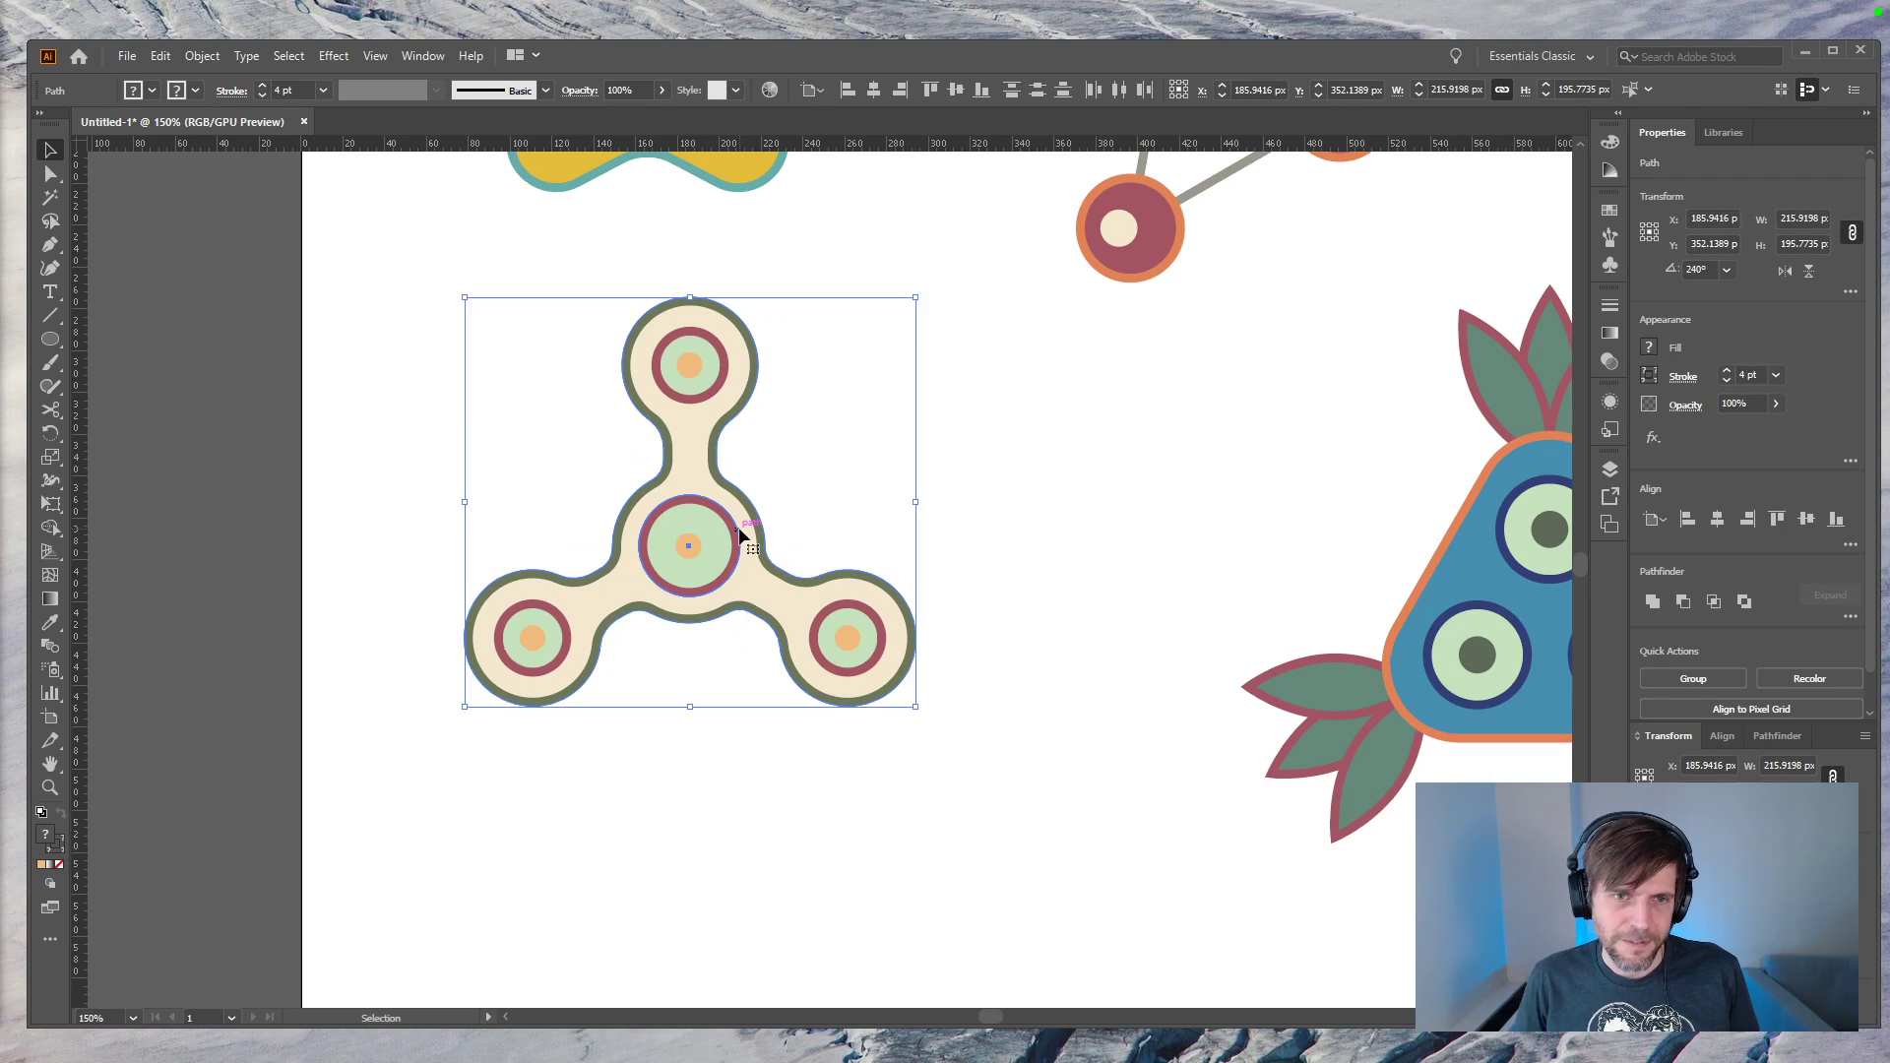
pyautogui.click(1155, 464)
# Step: Move the ring character down and to the left, closer to the blue triangular character
pyautogui.hotkey('ctrl', '-')
pyautogui.hotkey('ctrl', '-')
pyautogui.hotkey('ctrl', '-')
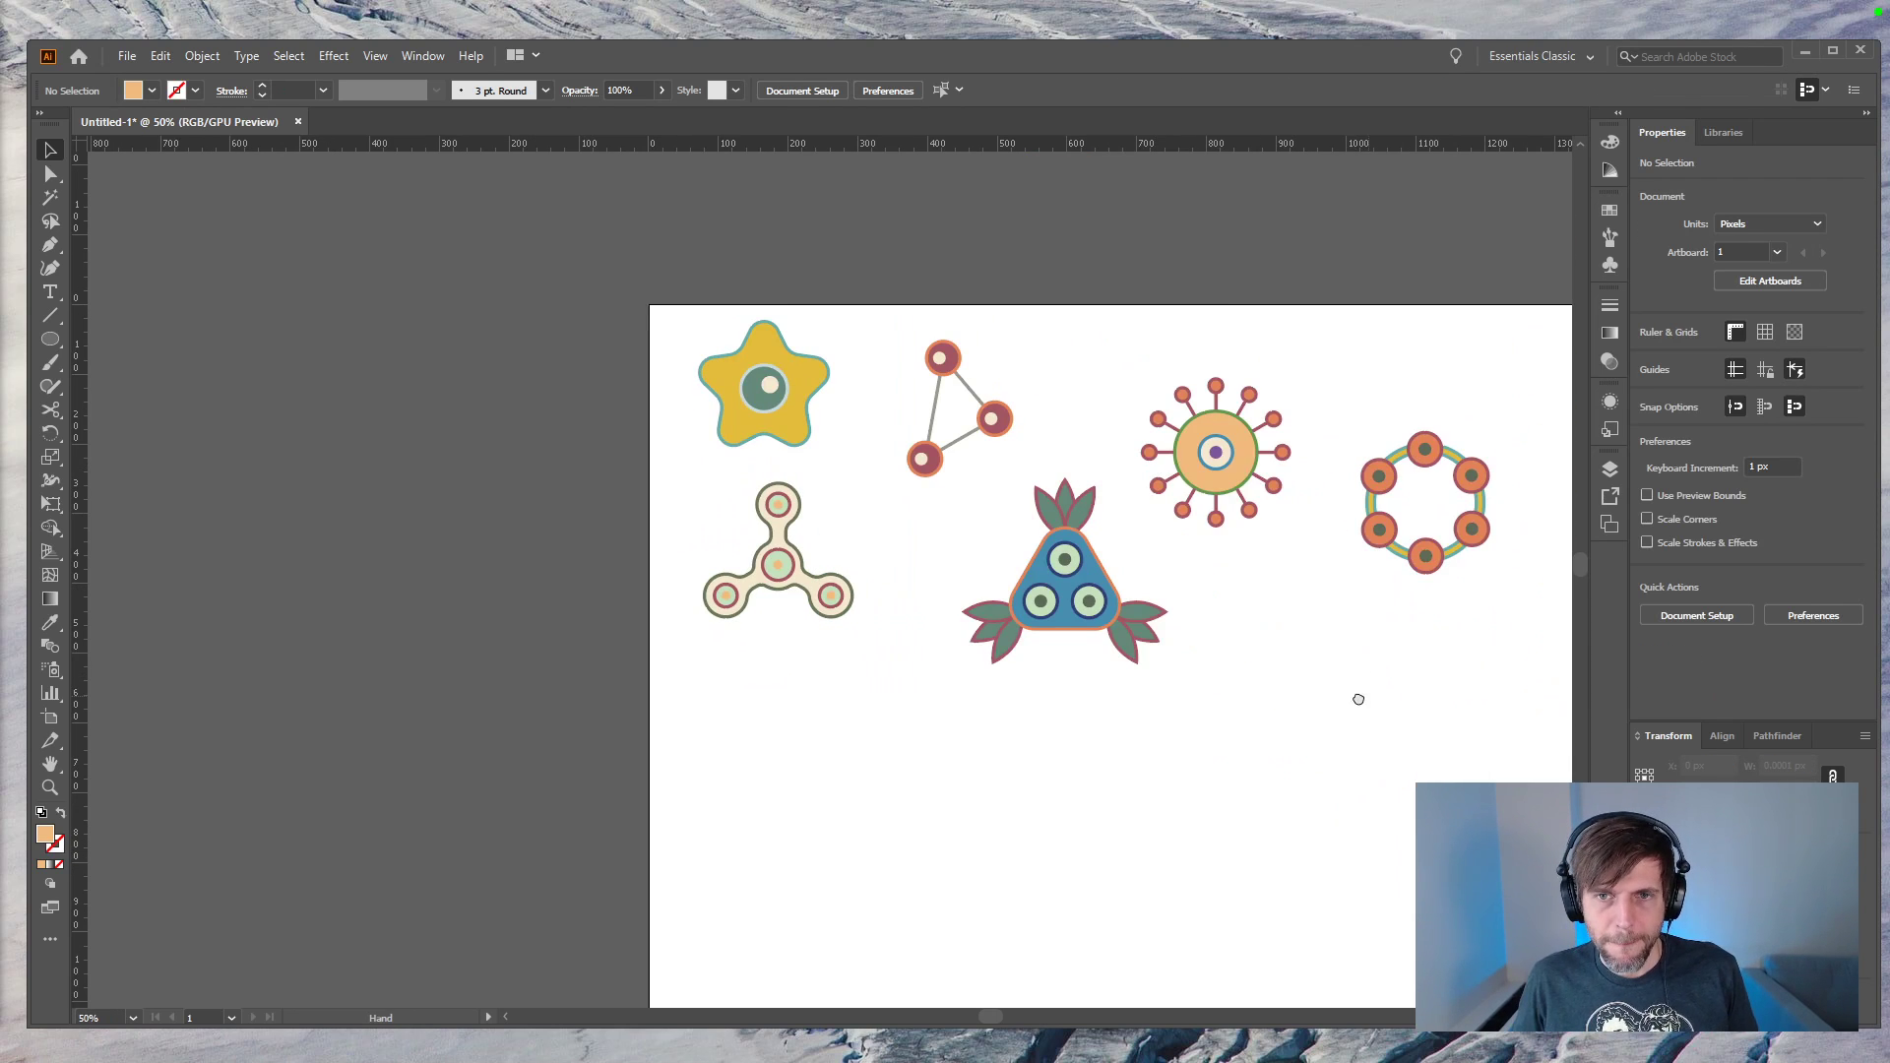
pyautogui.moveTo(1369, 695); pyautogui.dragTo(1004, 734)
pyautogui.moveTo(1196, 462); pyautogui.dragTo(919, 675)
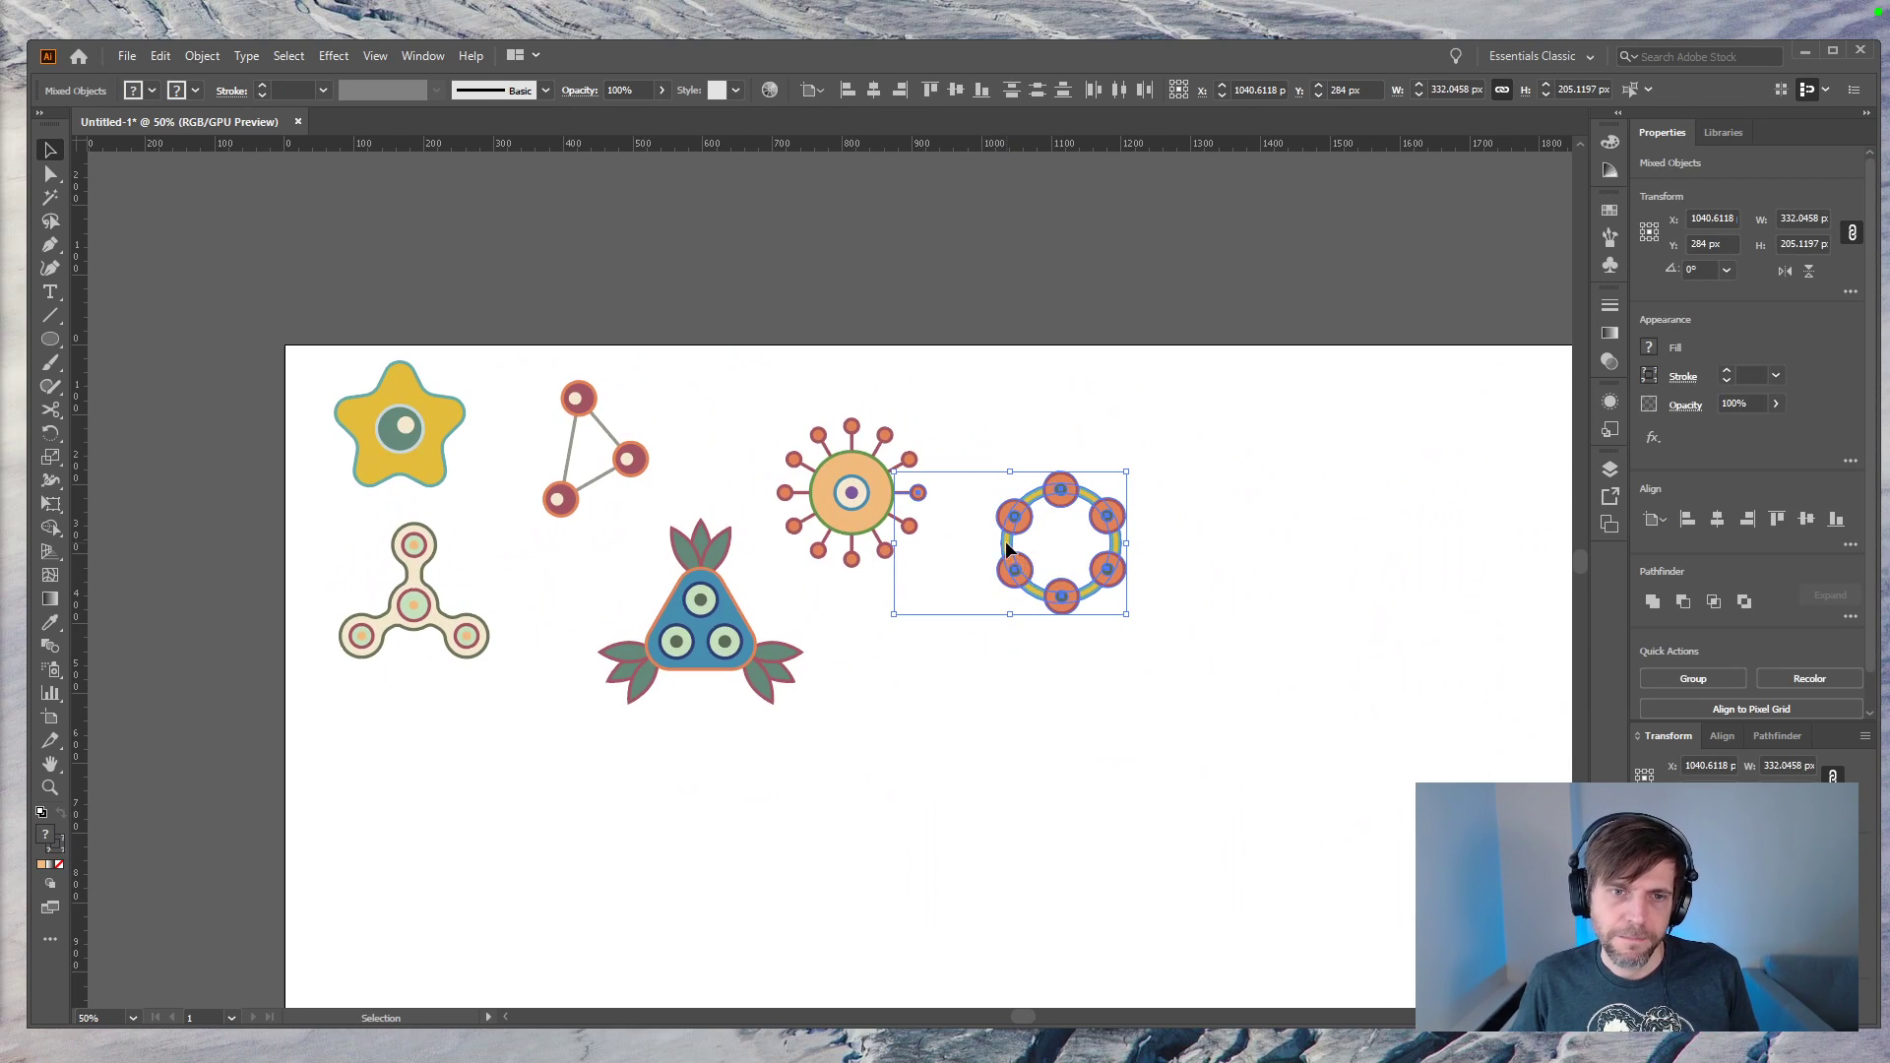
pyautogui.moveTo(1006, 548); pyautogui.dragTo(949, 610)
pyautogui.click(1216, 617)
pyautogui.hotkey('ctrl', '+')
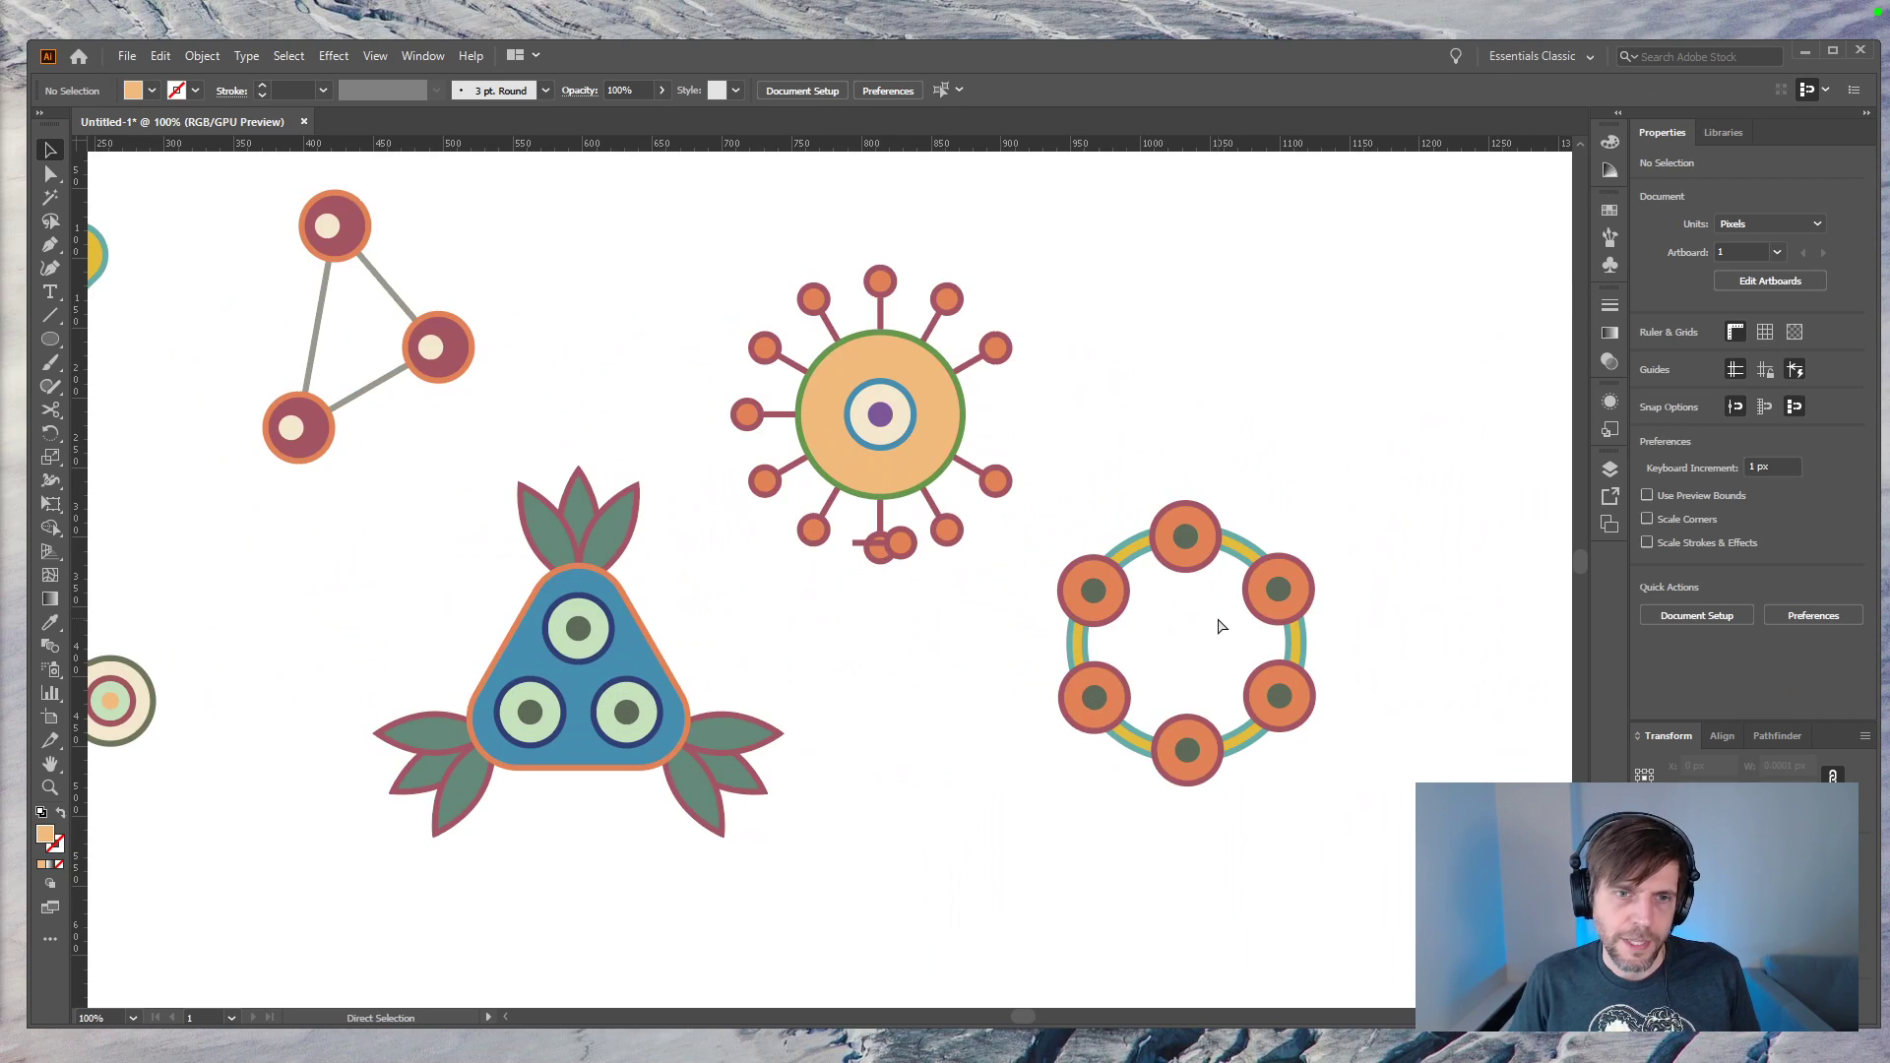
pyautogui.moveTo(861, 862); pyautogui.dragTo(1076, 499)
pyautogui.moveTo(748, 736); pyautogui.dragTo(866, 698)
pyautogui.moveTo(901, 624); pyautogui.dragTo(972, 810)
pyautogui.hotkey('ctrl', '-')
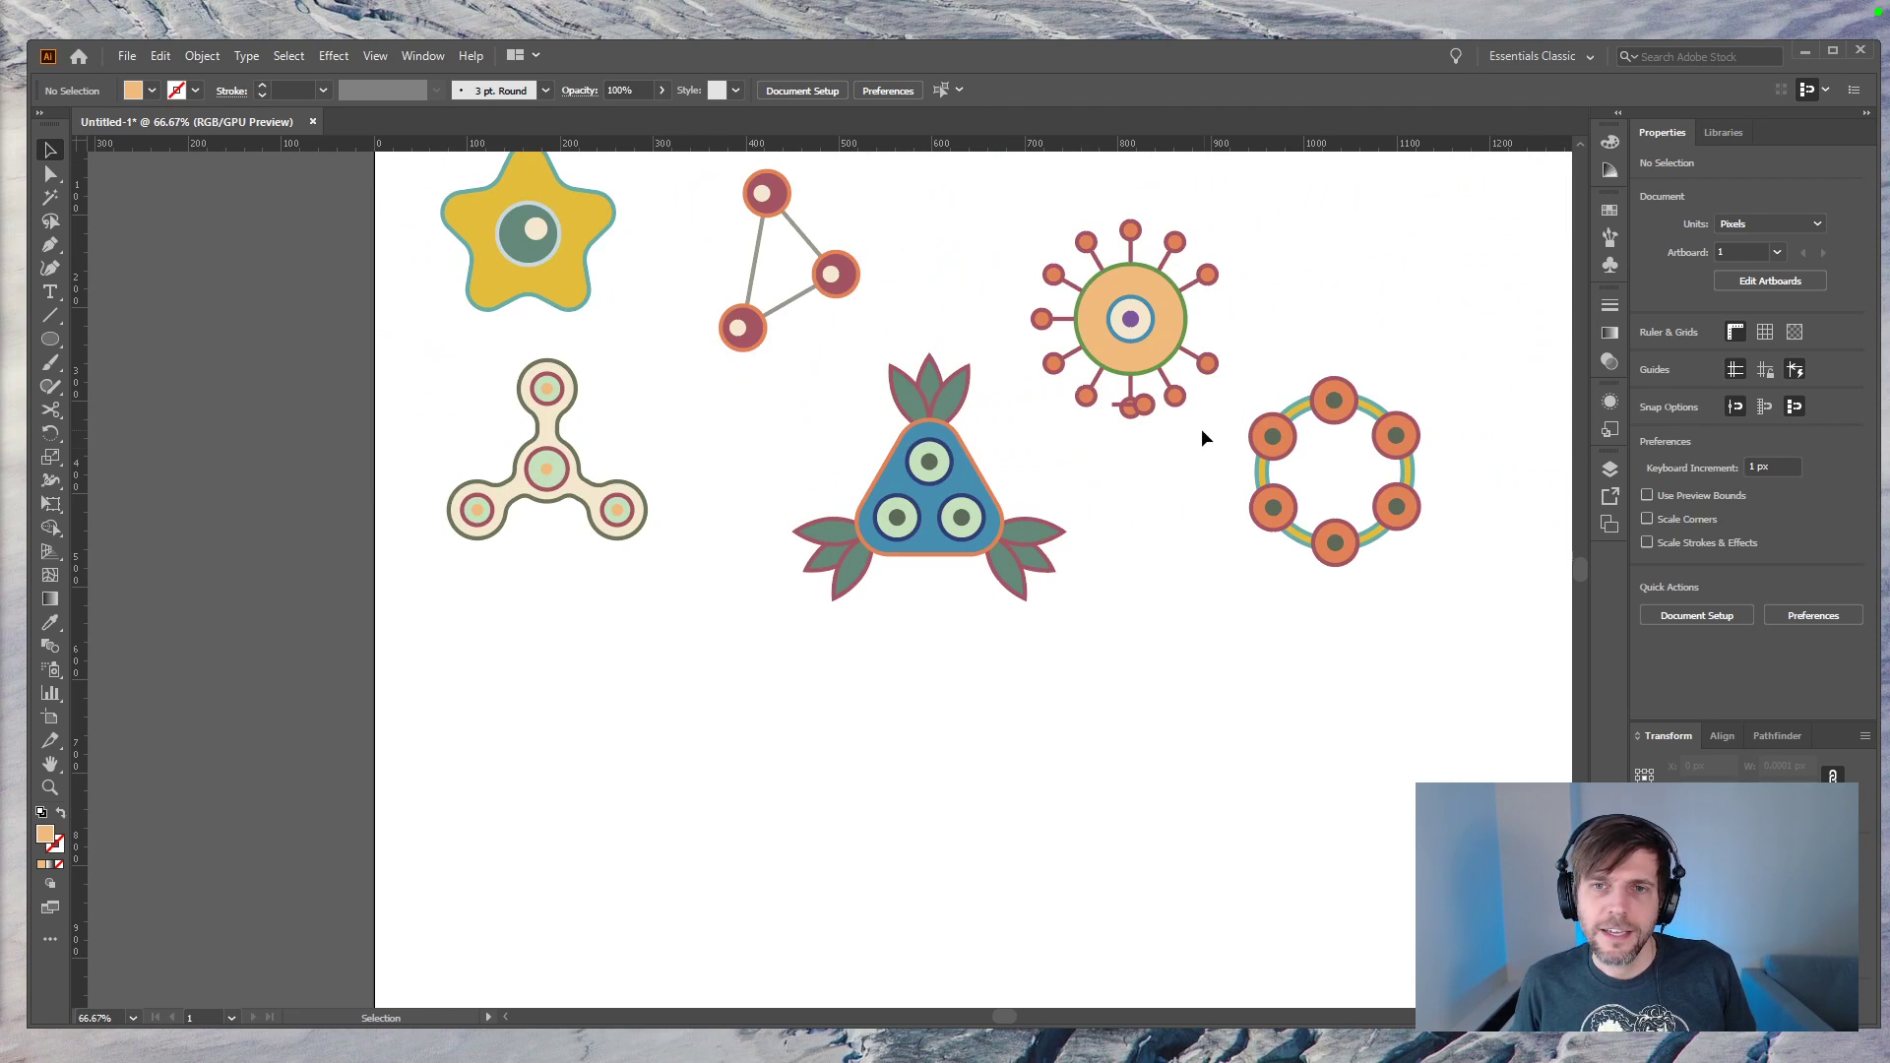
# Step: Move the displaced knob and its stalk back to the empty spot on the right of the round spiked character
pyautogui.click(1033, 588)
pyautogui.click(1134, 405)
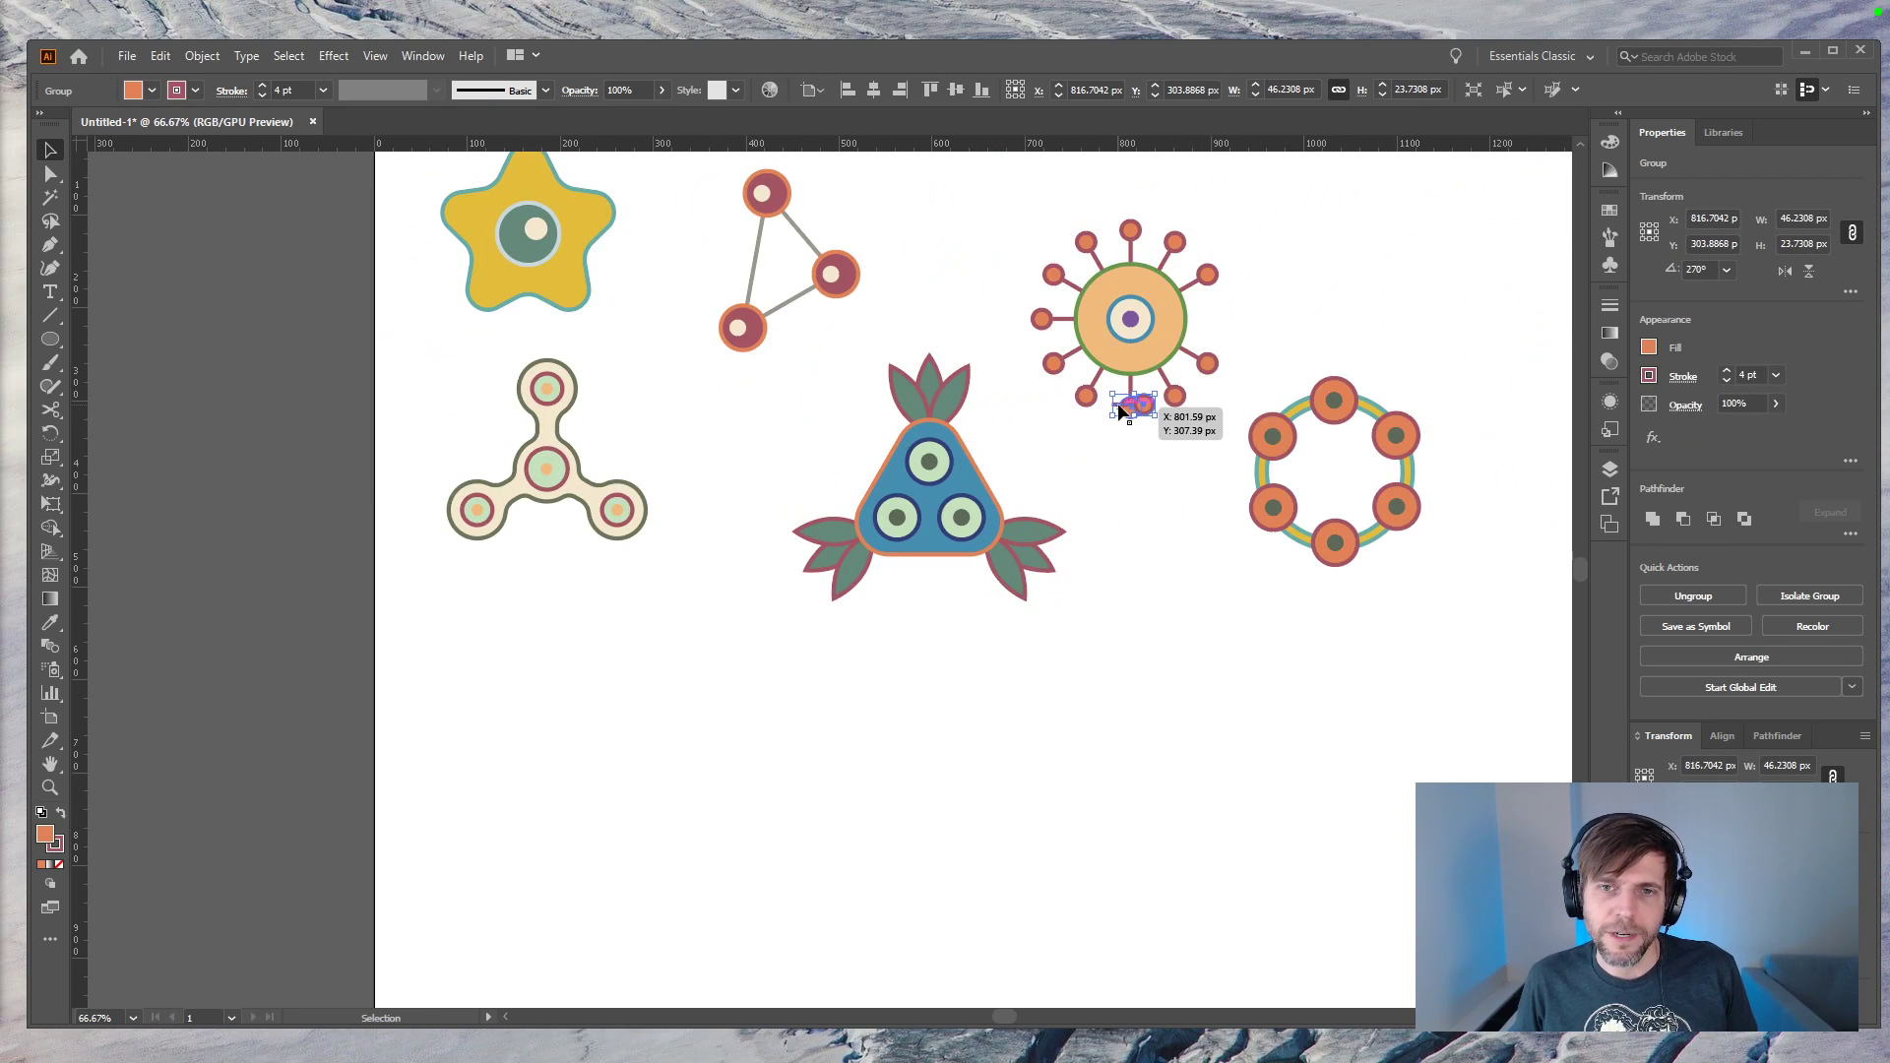
pyautogui.moveTo(1120, 404); pyautogui.dragTo(1244, 327)
pyautogui.moveTo(1136, 396); pyautogui.dragTo(1221, 317)
pyautogui.hotkey('ctrl', 'z')
pyautogui.hotkey('ctrl', 'z')
pyautogui.hotkey('ctrl', 'z')
pyautogui.hotkey('ctrl', 'shift', 'z')
pyautogui.click(1294, 322)
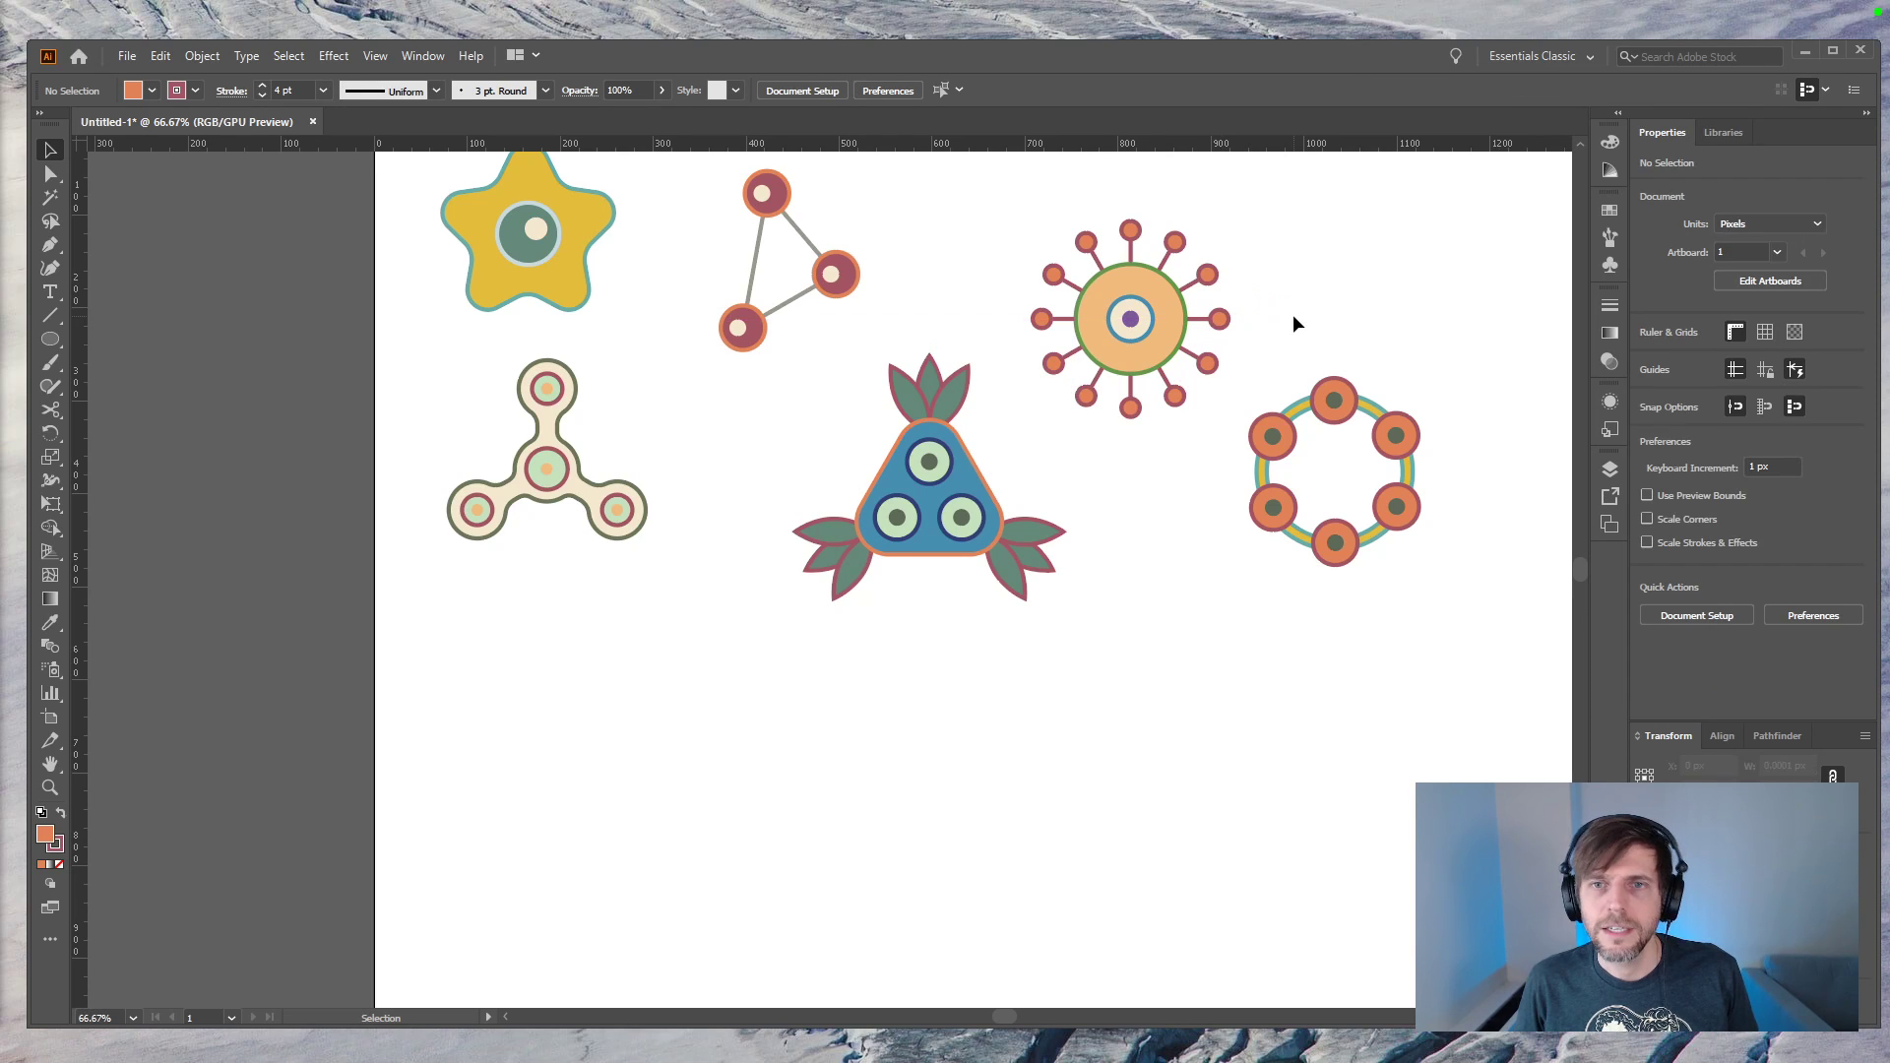
# Step: Examine up close how the left and right stalks meet the edge of the round orange body
pyautogui.click(1218, 318)
pyautogui.hotkey('ctrl', '+')
pyautogui.hotkey('ctrl', '+')
pyautogui.hotkey('ctrl', '+')
pyautogui.hotkey('ctrl', '+')
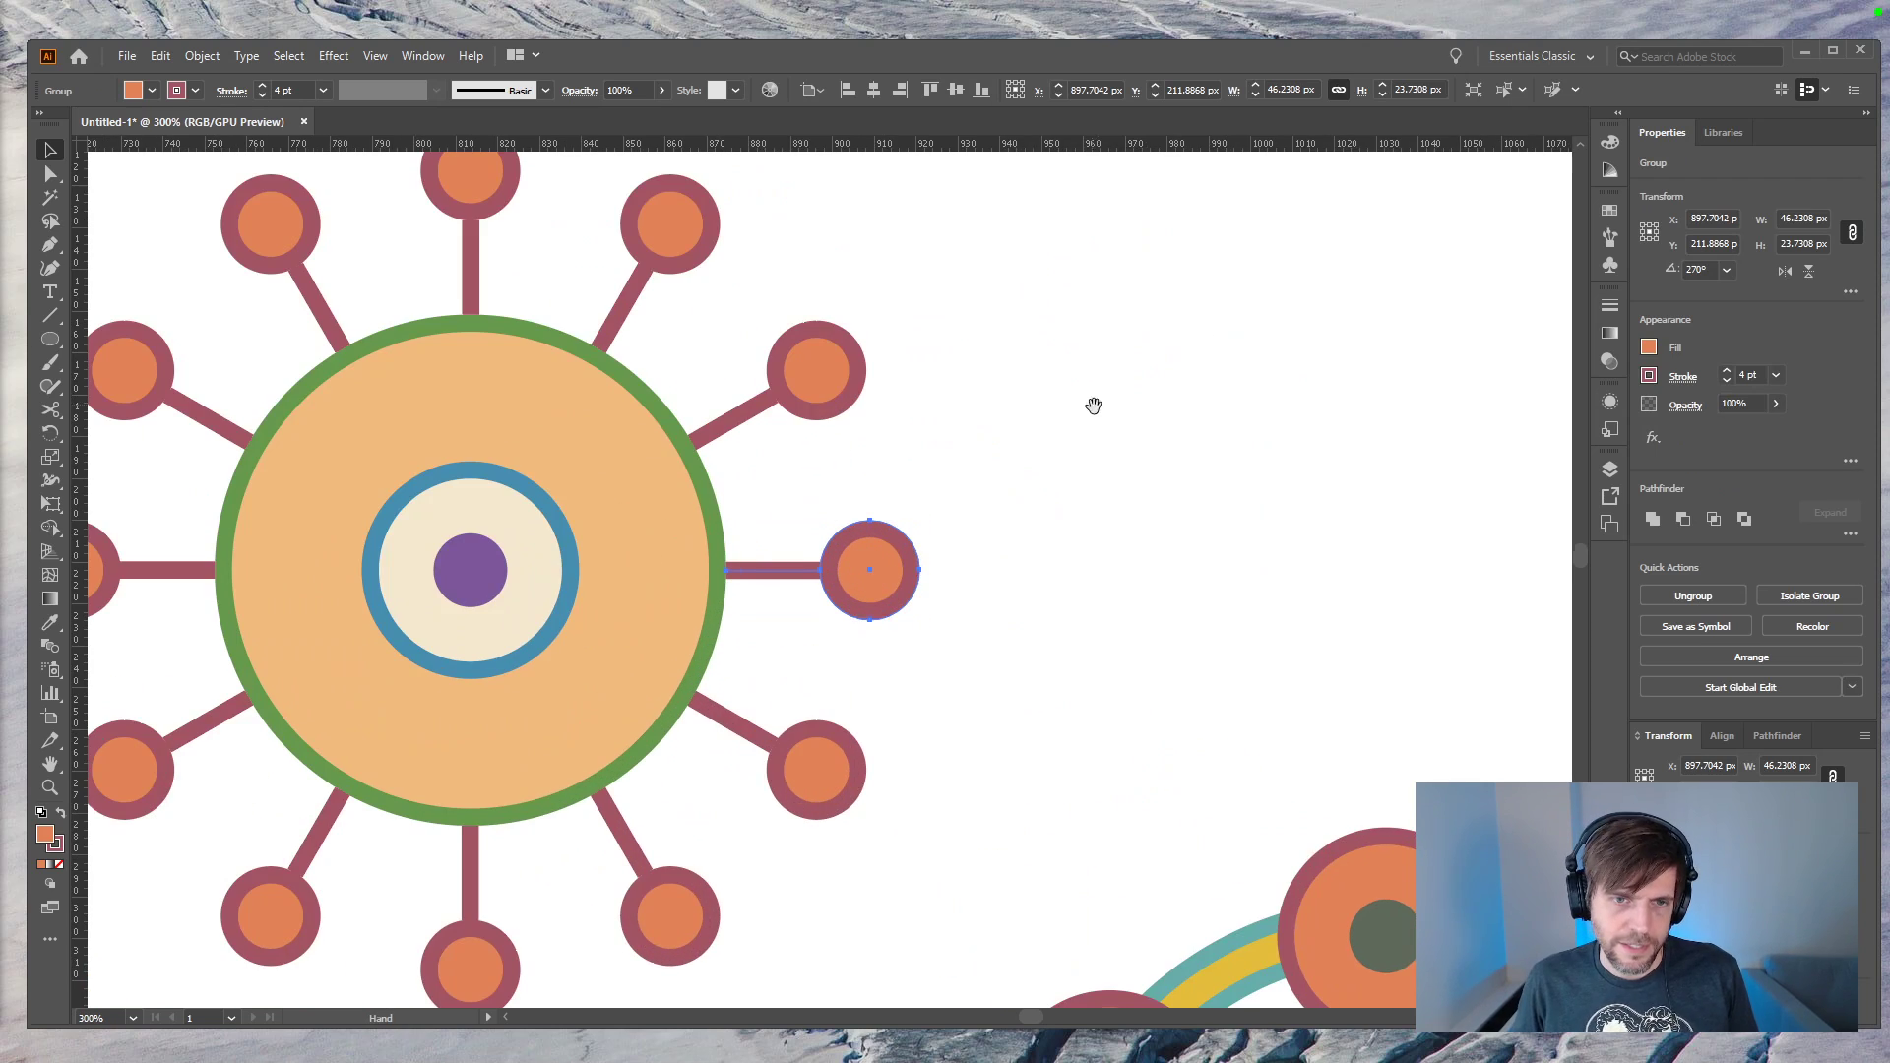
pyautogui.moveTo(1087, 405); pyautogui.dragTo(1329, 313)
pyautogui.click(413, 477)
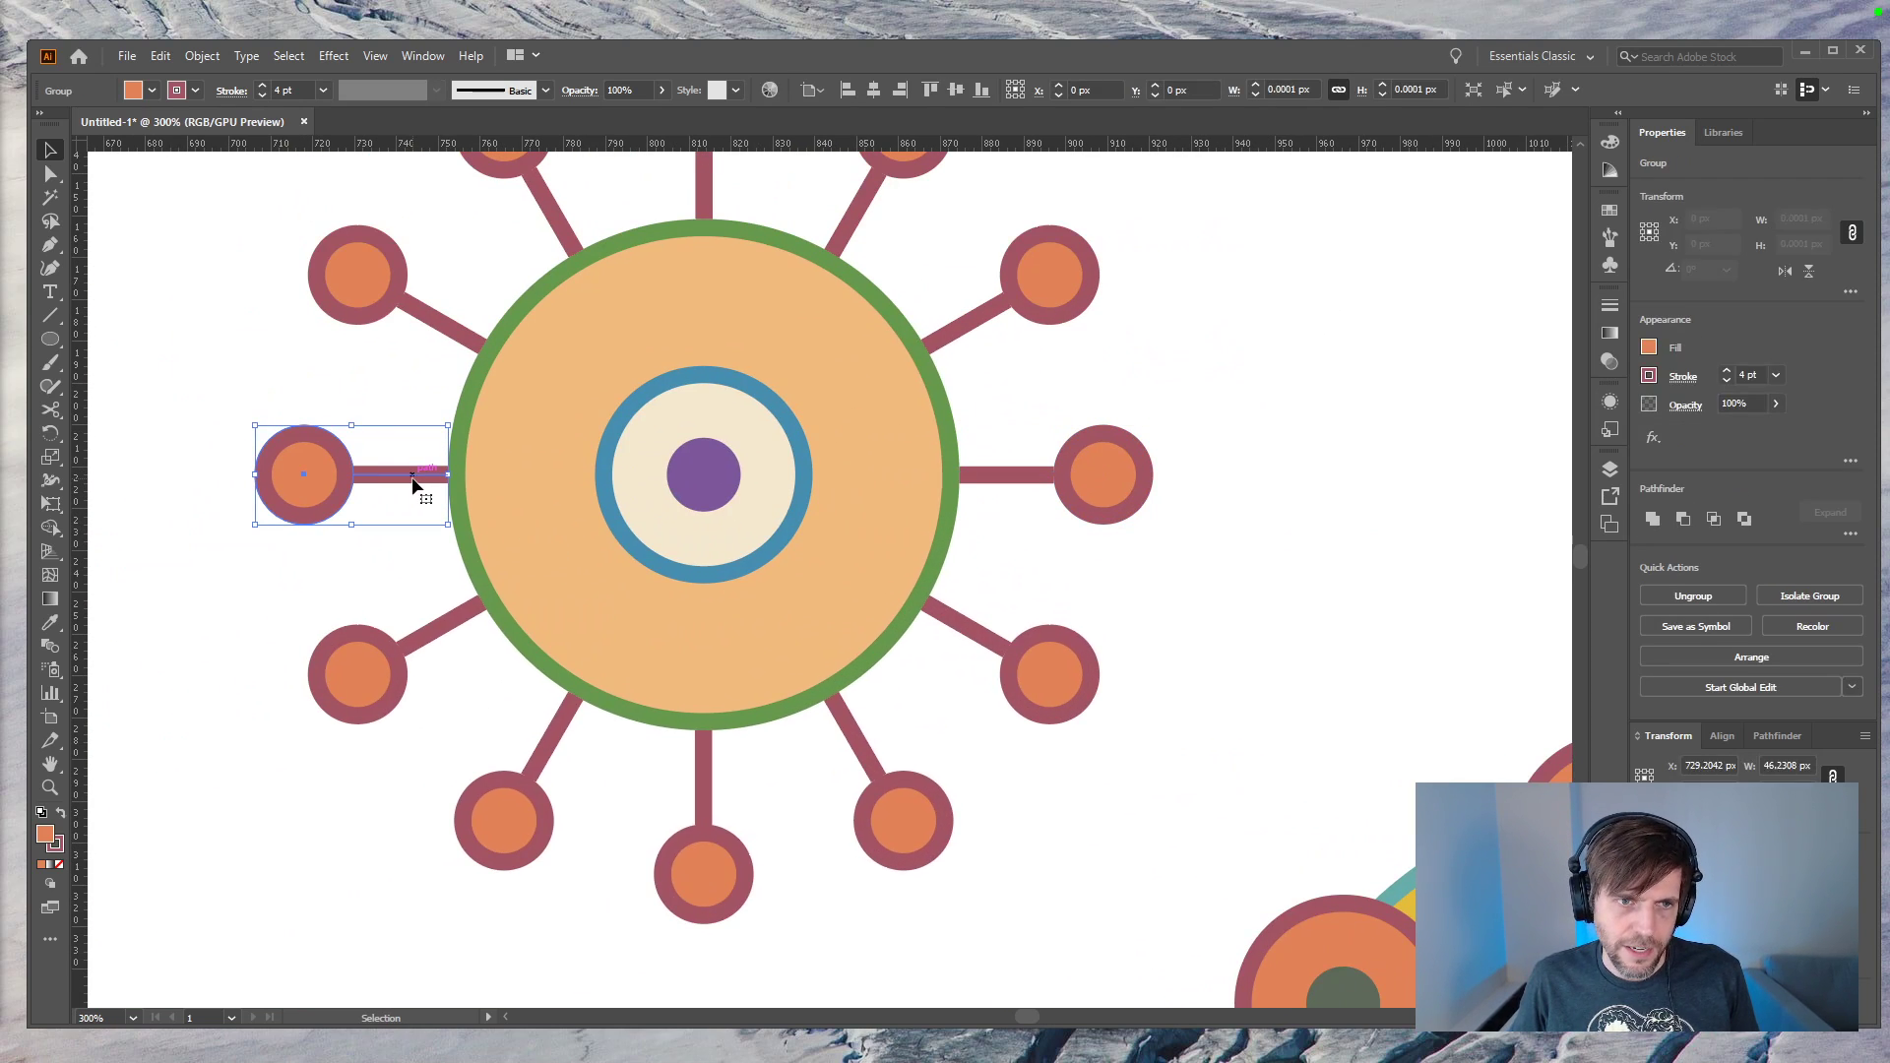
pyautogui.click(1009, 476)
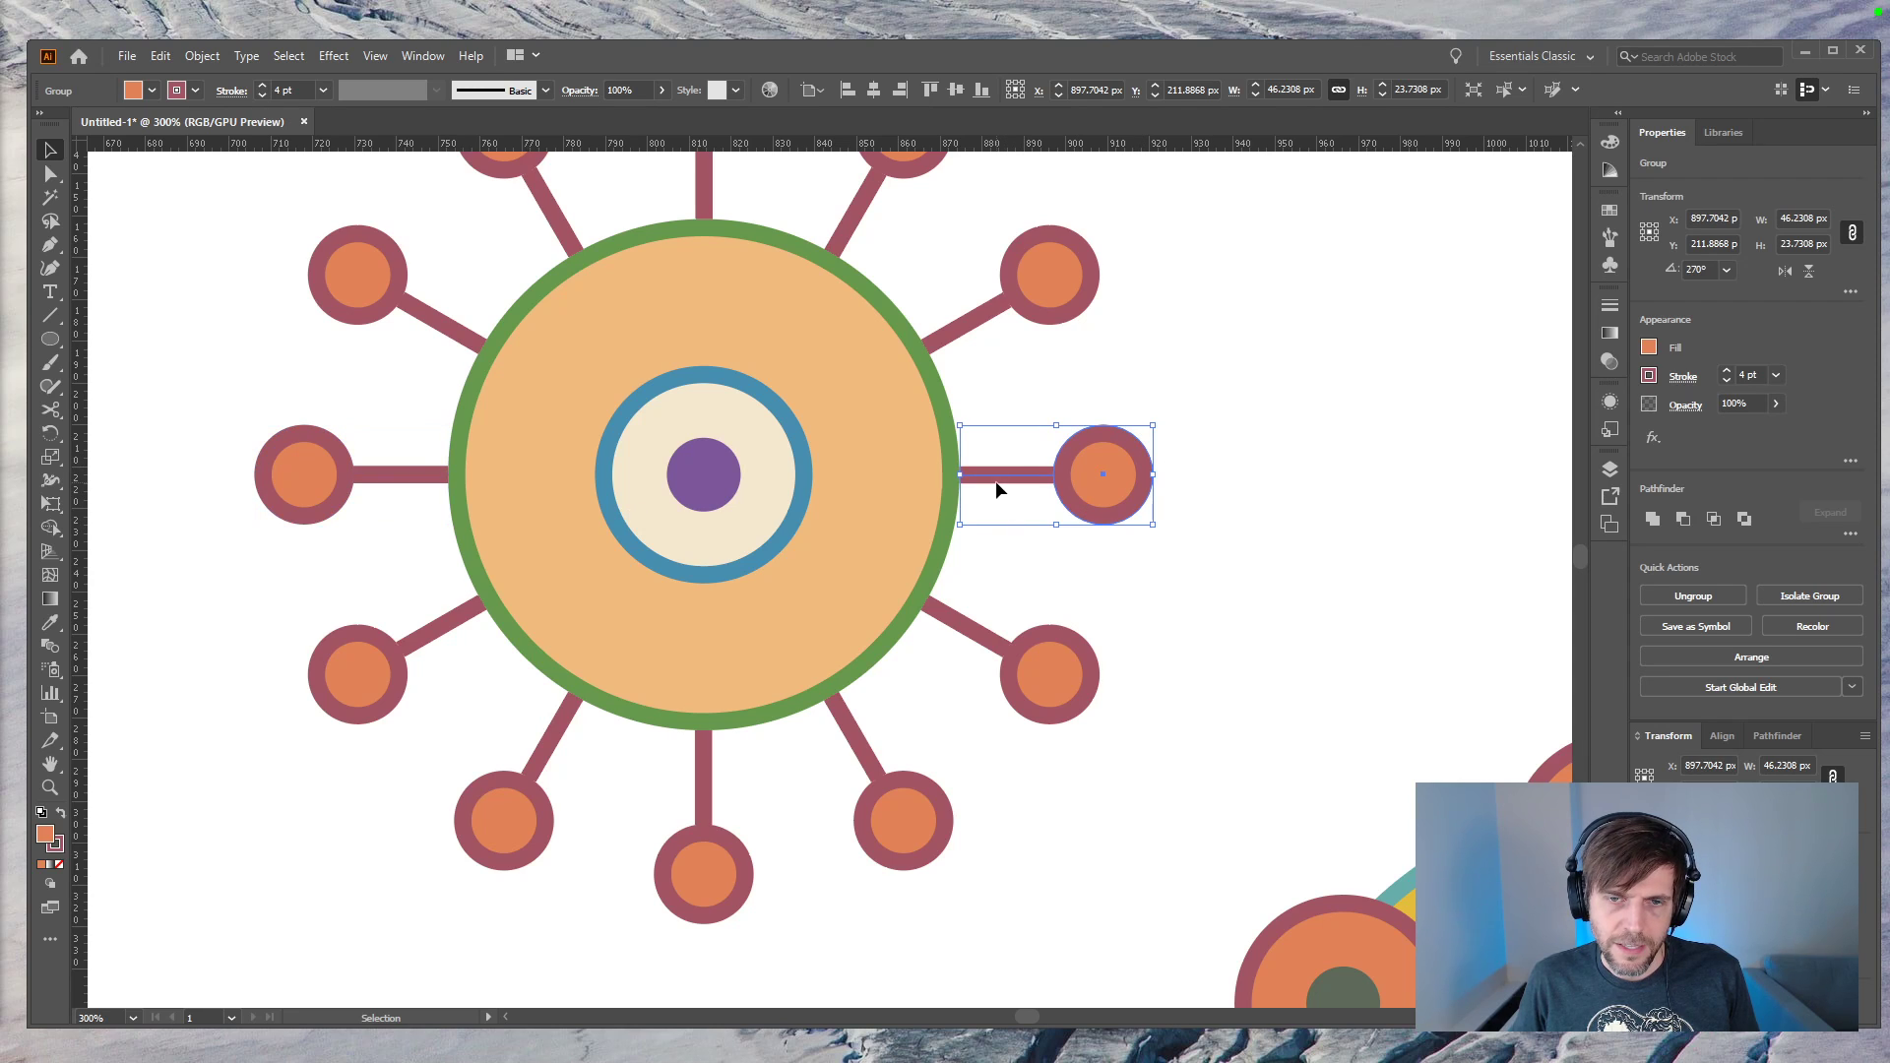
# Step: Pull the right knob and stalk away from the round orange body and place them back against its edge
pyautogui.moveTo(987, 476); pyautogui.dragTo(1121, 426)
pyautogui.click(1078, 419)
pyautogui.click(905, 492)
pyautogui.moveTo(1392, 354); pyautogui.dragTo(1086, 497)
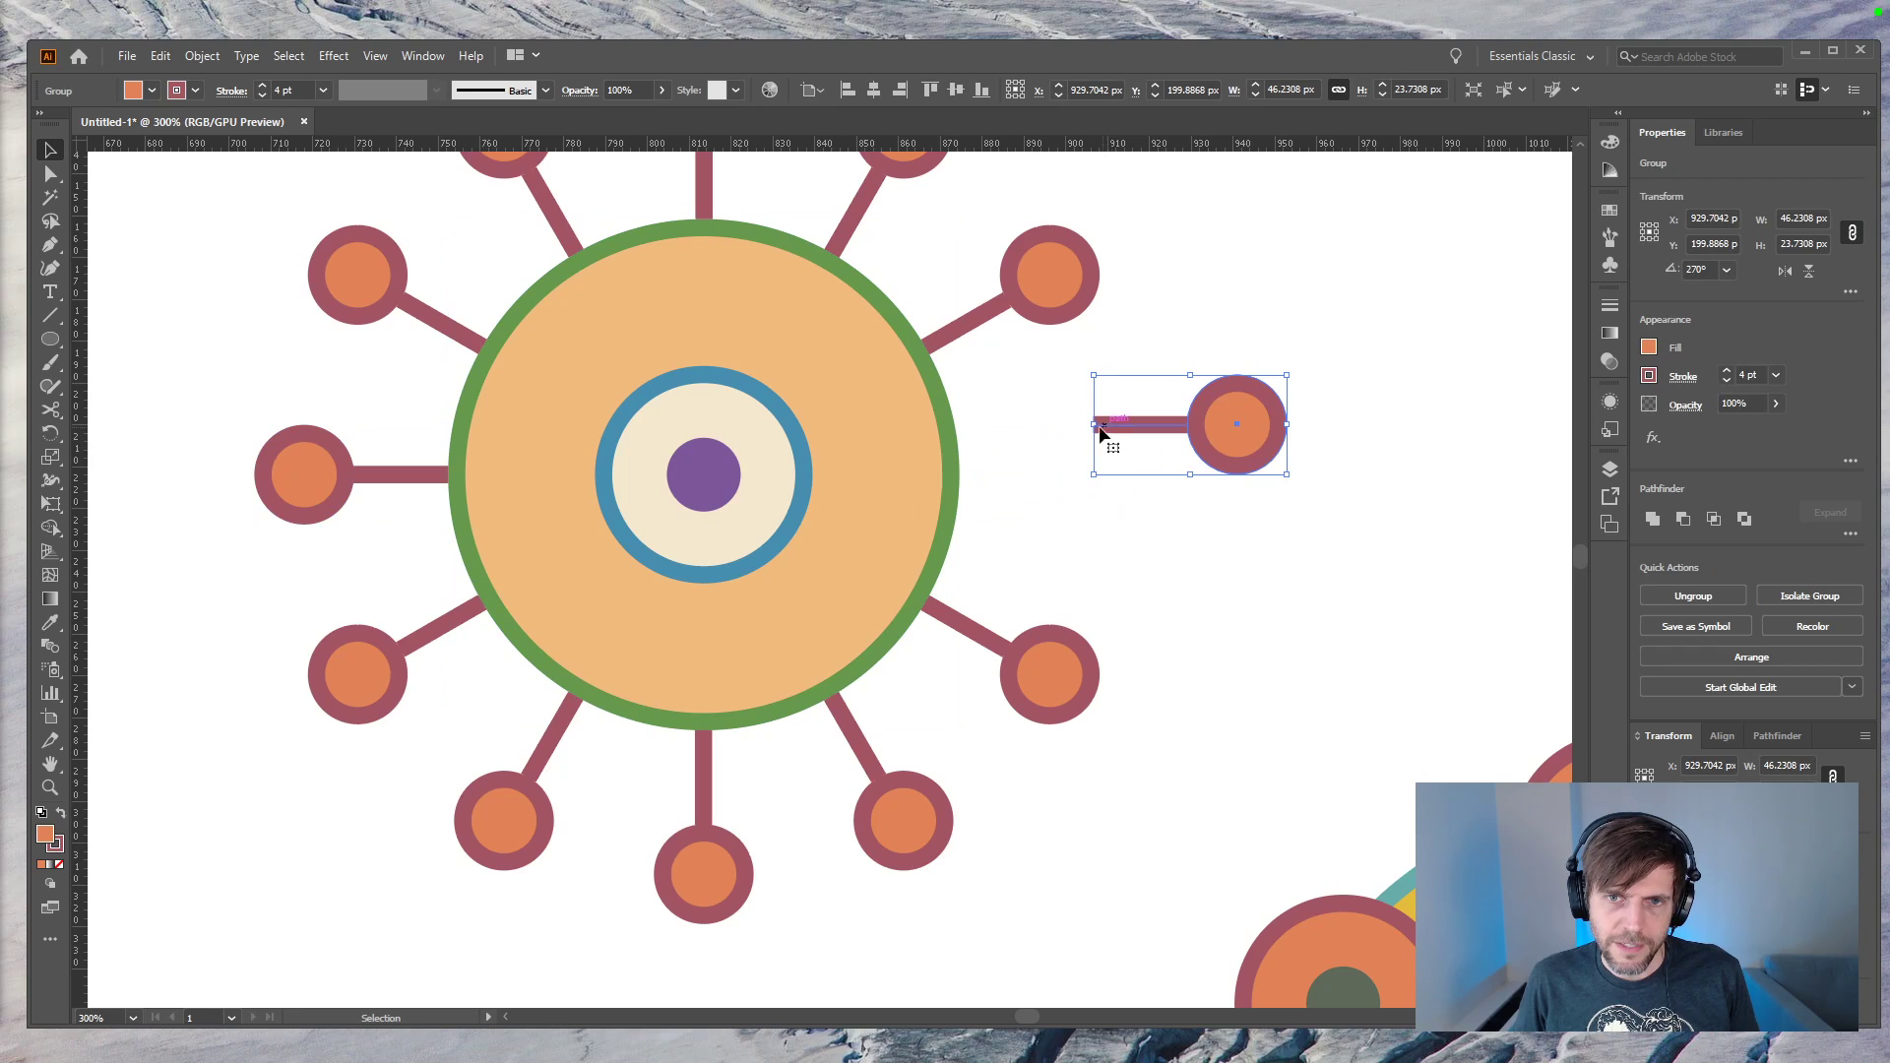
pyautogui.moveTo(1108, 424); pyautogui.dragTo(975, 471)
pyautogui.click(1314, 553)
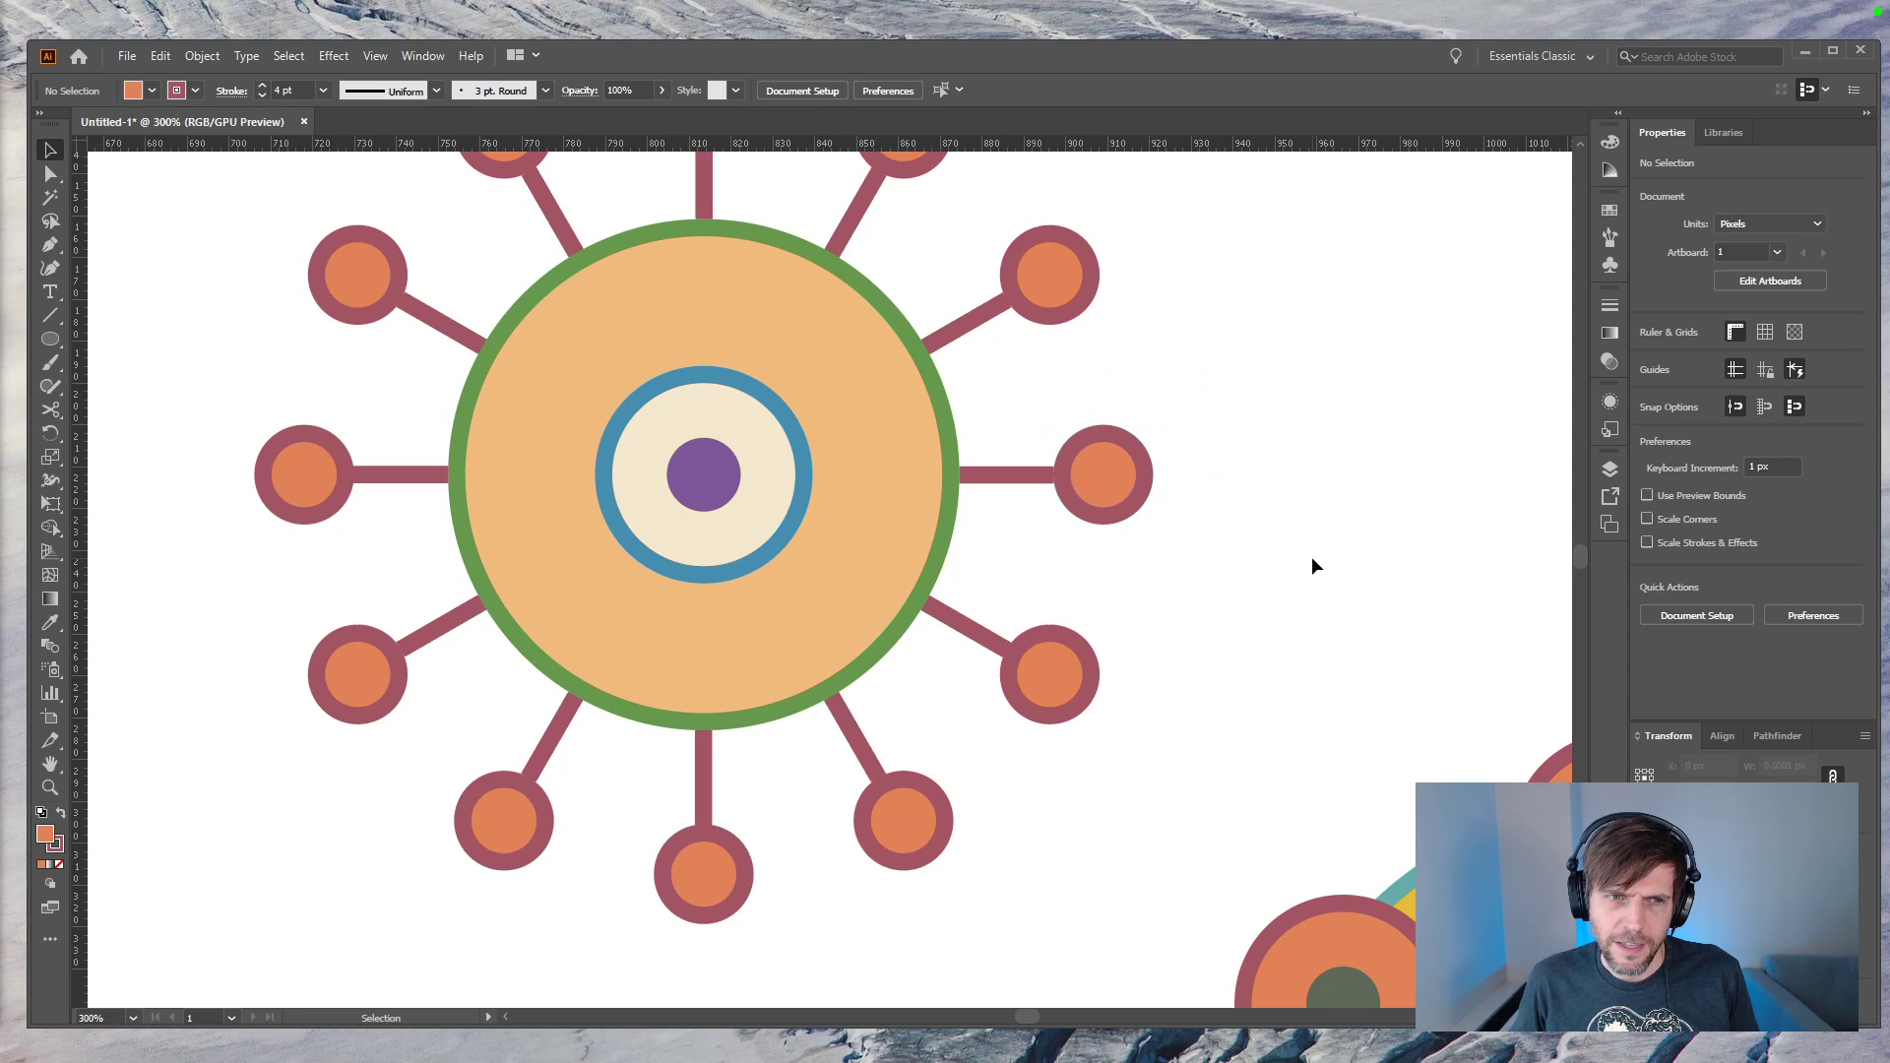
# Step: Examine the knob and stalk at the right of the round spiked character and look over the spacing of the whole set
pyautogui.click(998, 480)
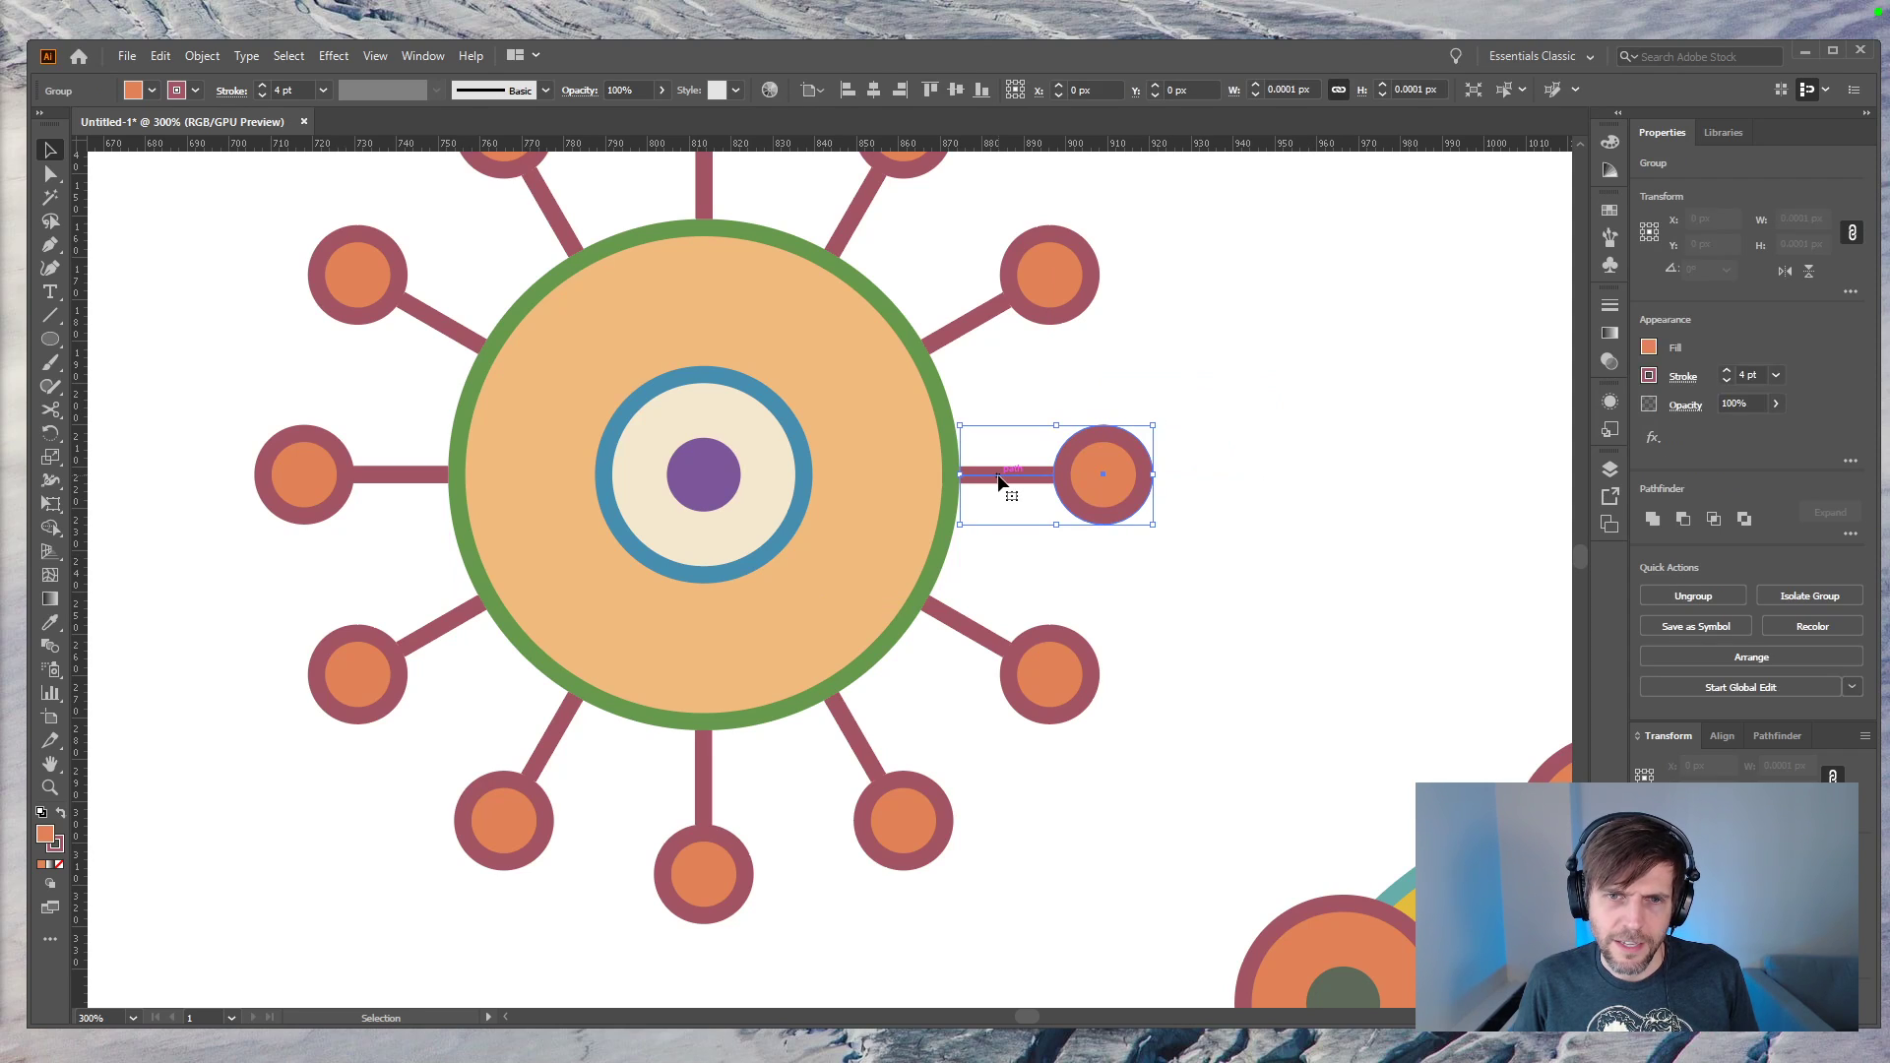
pyautogui.click(1408, 542)
pyautogui.hotkey('ctrl', '-')
pyautogui.hotkey('ctrl', '-')
pyautogui.hotkey('ctrl', '-')
pyautogui.hotkey('ctrl', '-')
pyautogui.hotkey('ctrl', '-')
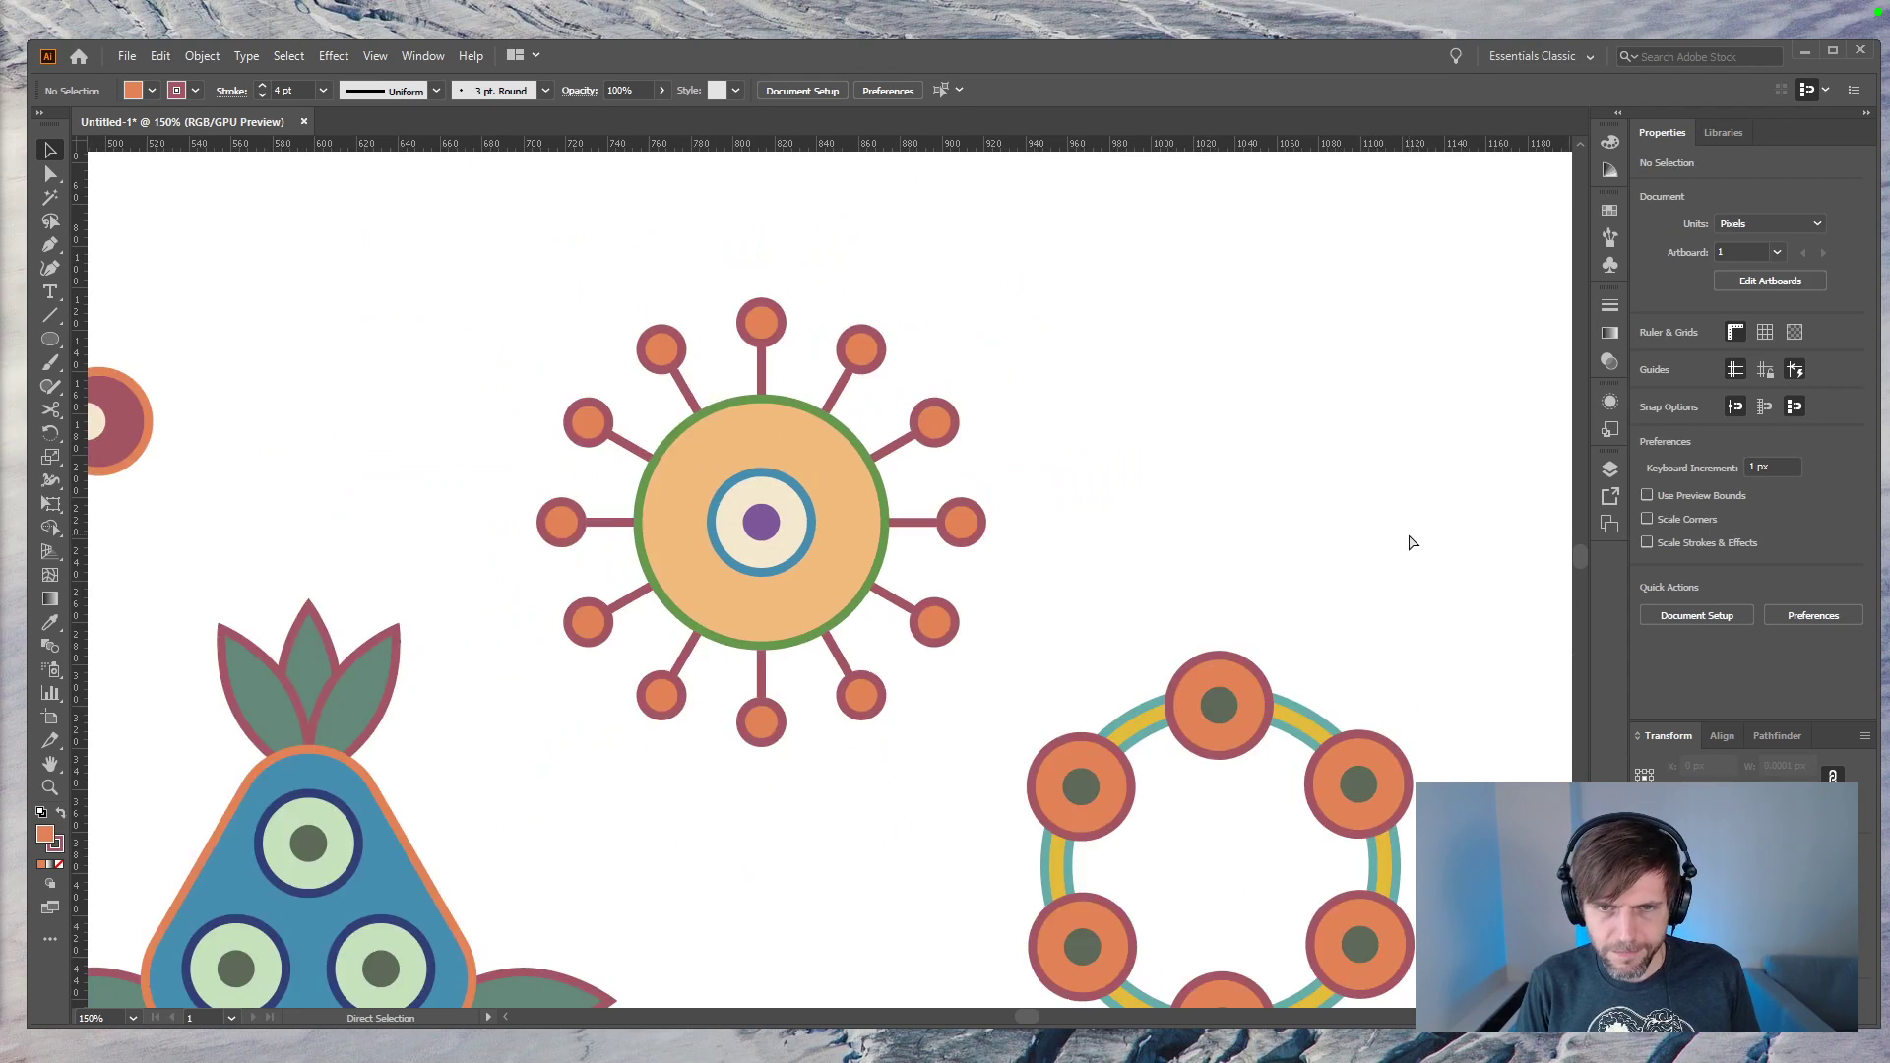
pyautogui.moveTo(657, 730); pyautogui.dragTo(787, 474)
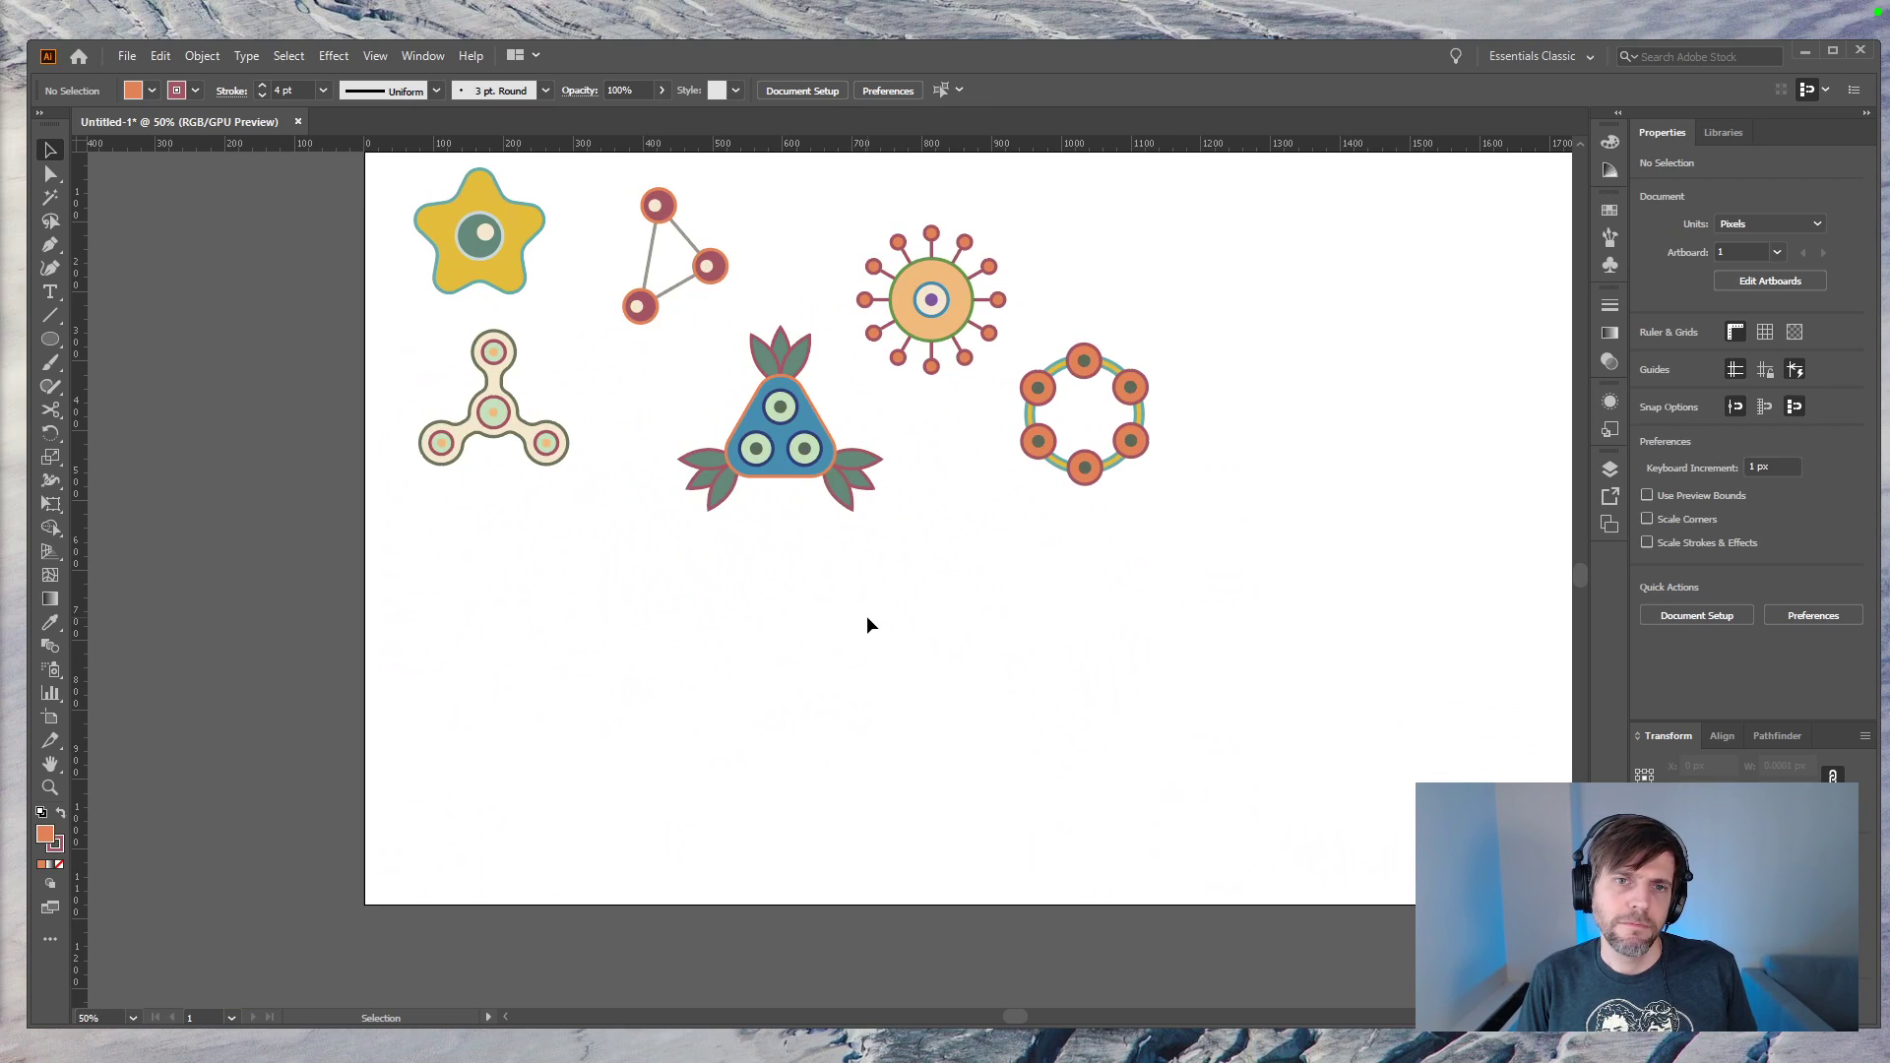
pyautogui.hotkey('ctrl', '+')
pyautogui.hotkey('ctrl', '+')
pyautogui.moveTo(584, 511); pyautogui.dragTo(987, 737)
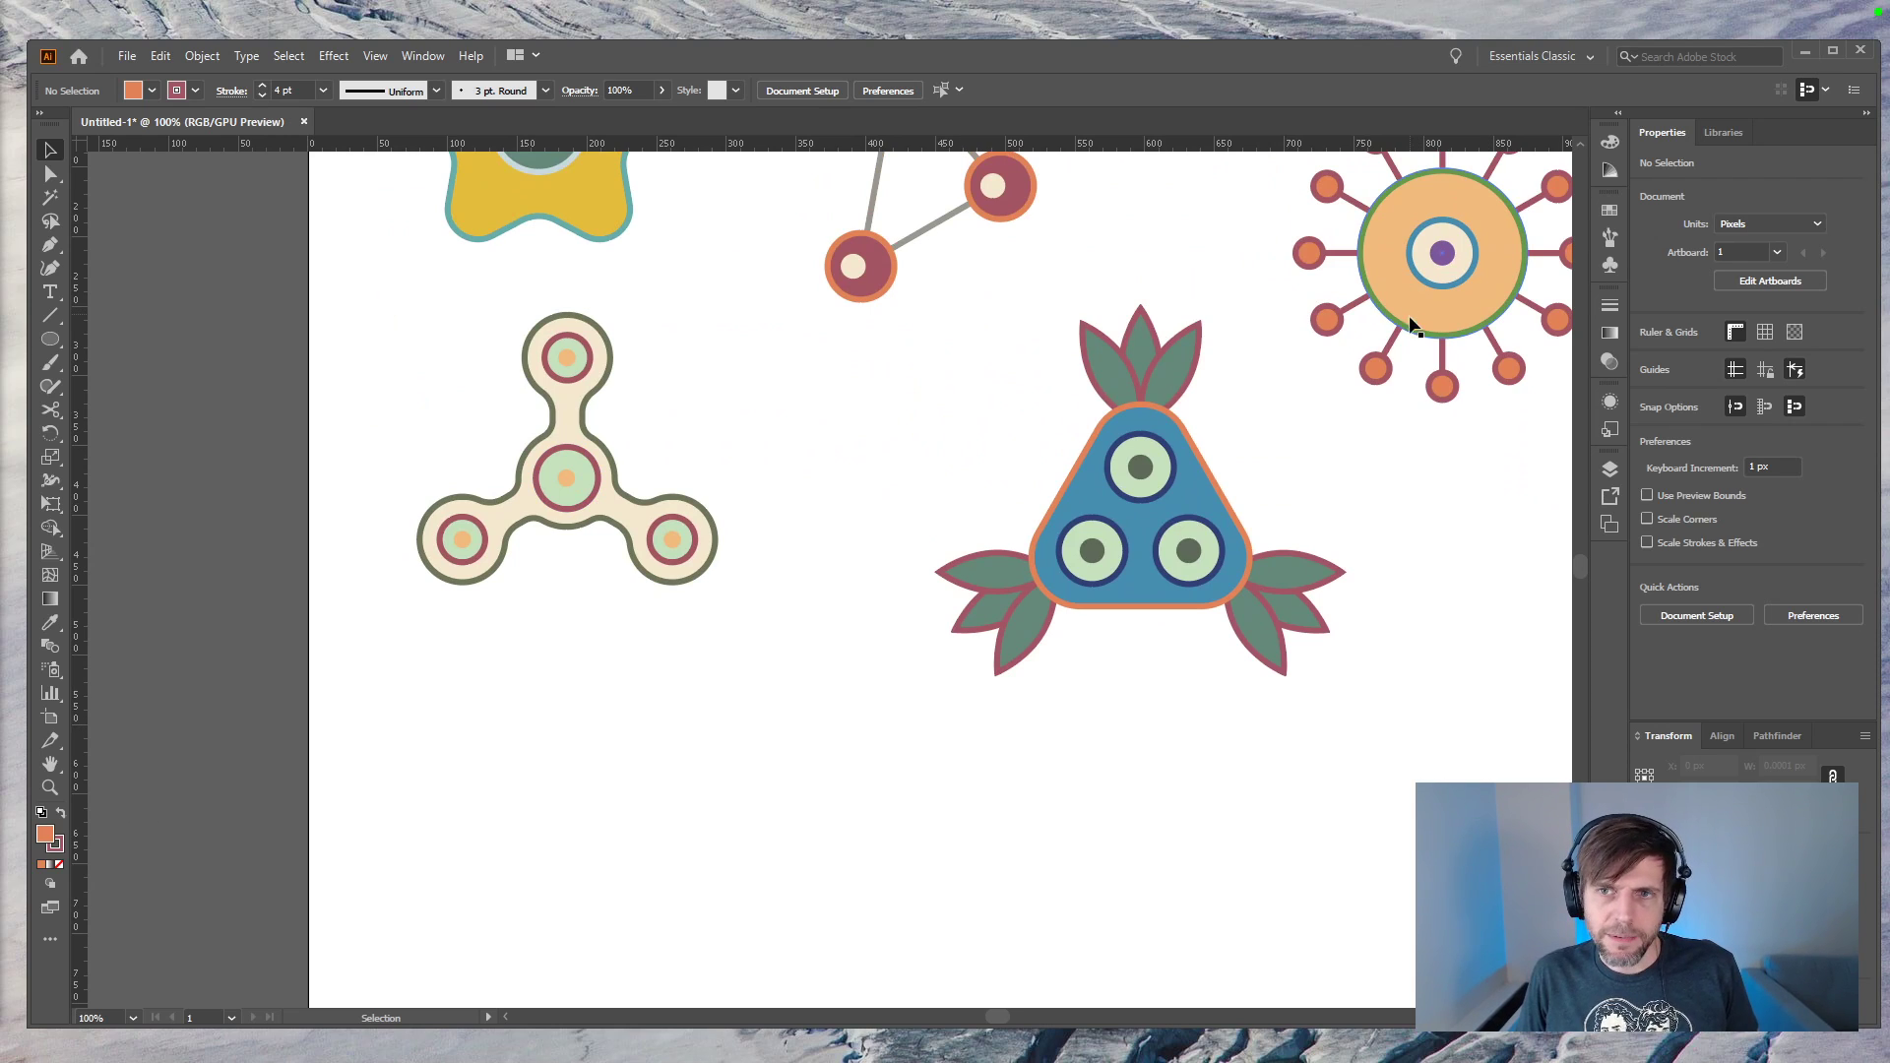
# Step: Copy the spiked character's round body into the empty space below the three-armed character and add a small upright oval about 30 by 38 px
pyautogui.moveTo(1423, 340); pyautogui.dragTo(592, 928)
pyautogui.click(771, 832)
pyautogui.moveTo(635, 858); pyautogui.dragTo(635, 817)
pyautogui.moveTo(697, 882); pyautogui.dragTo(653, 742)
pyautogui.click(769, 791)
pyautogui.click(636, 751)
pyautogui.click(787, 752)
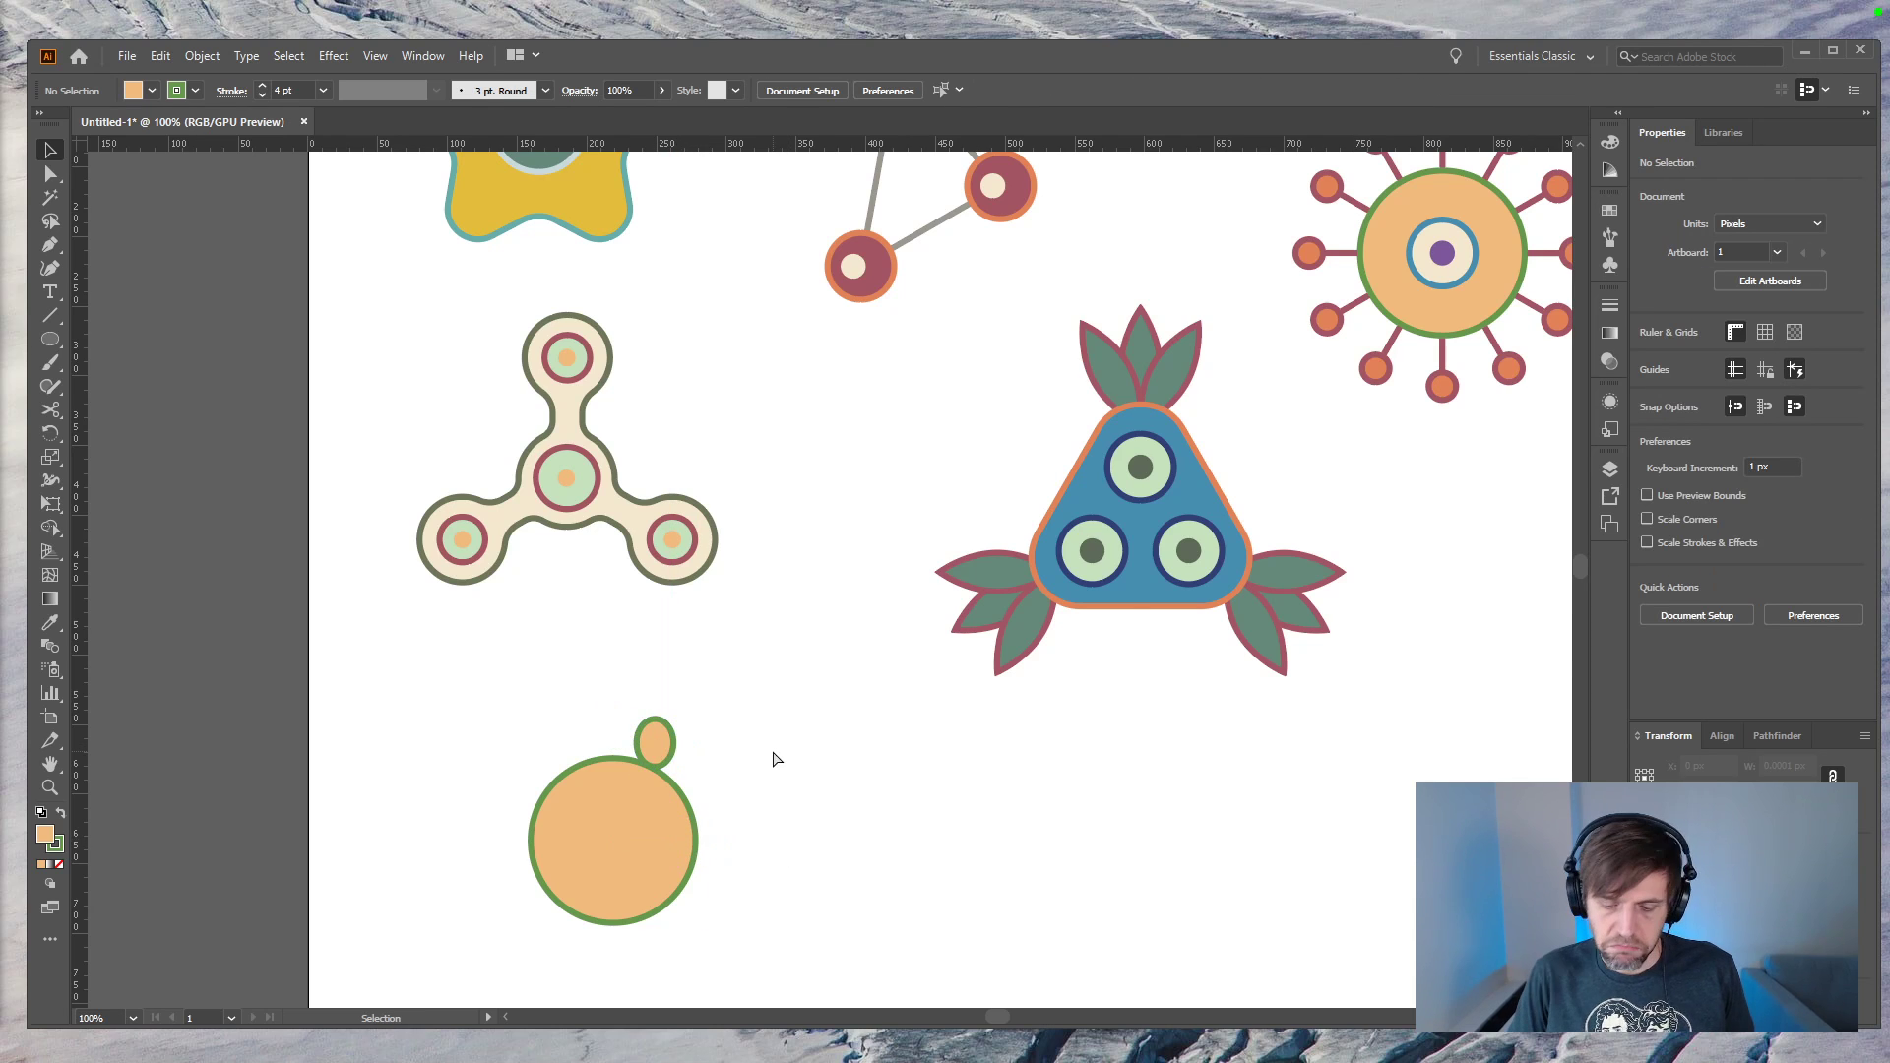
# Step: Place the small oval centred on the top edge of the new circle
pyautogui.hotkey('ctrl', '=')
pyautogui.hotkey('ctrl', '=')
pyautogui.hotkey('ctrl', '=')
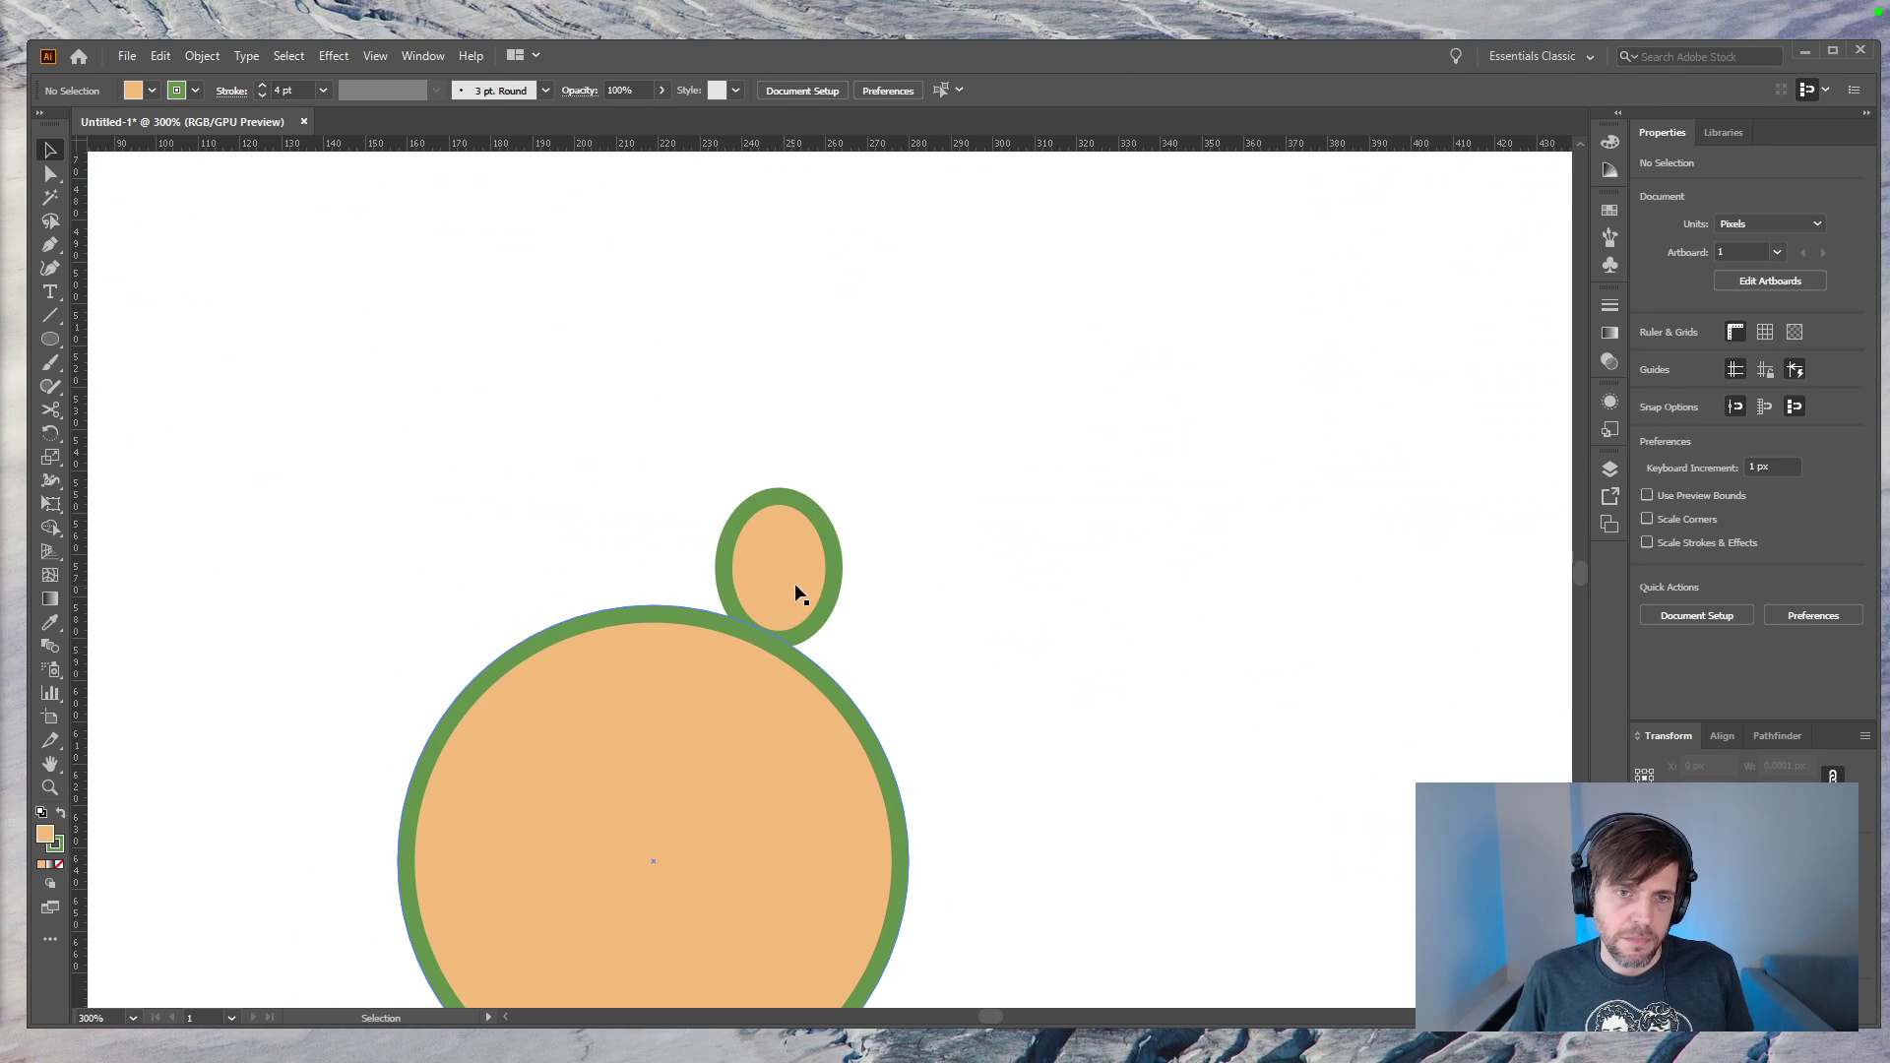
pyautogui.moveTo(784, 582); pyautogui.dragTo(654, 608)
pyautogui.hotkey('ctrl', '1')
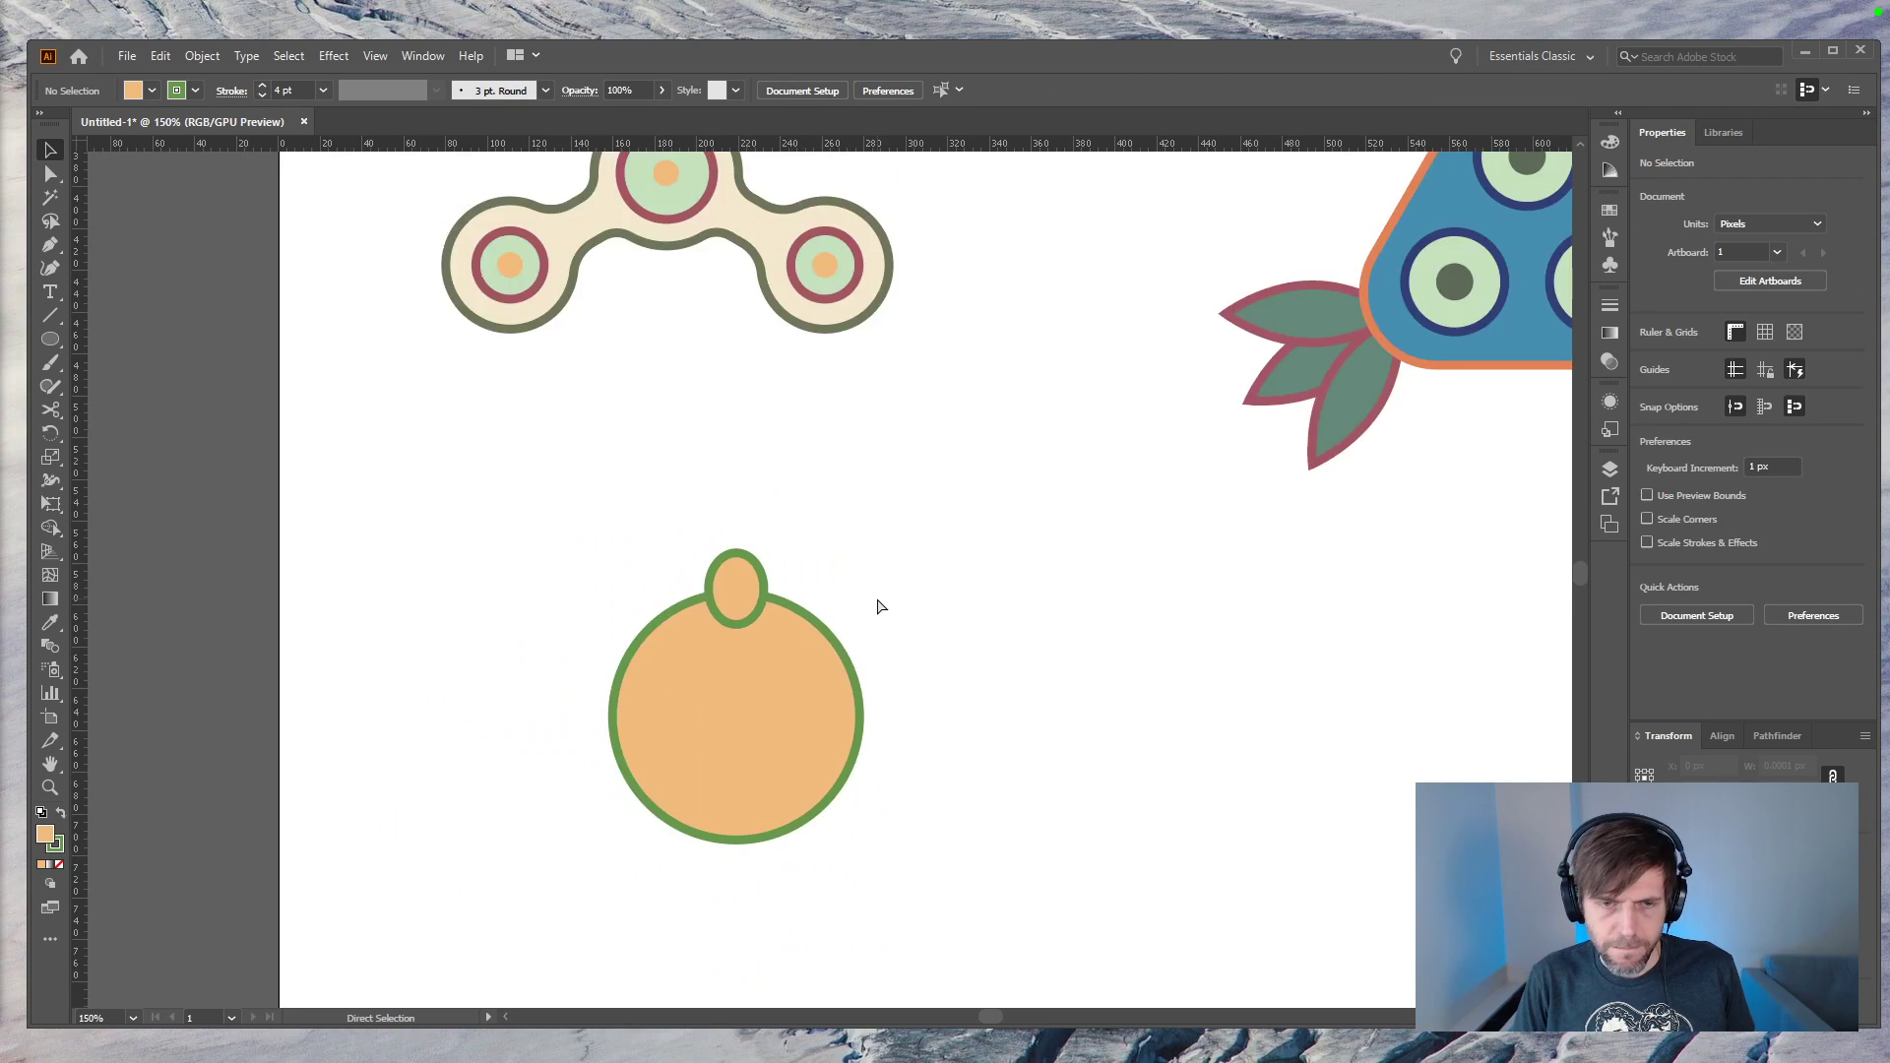
pyautogui.click(803, 616)
pyautogui.click(913, 552)
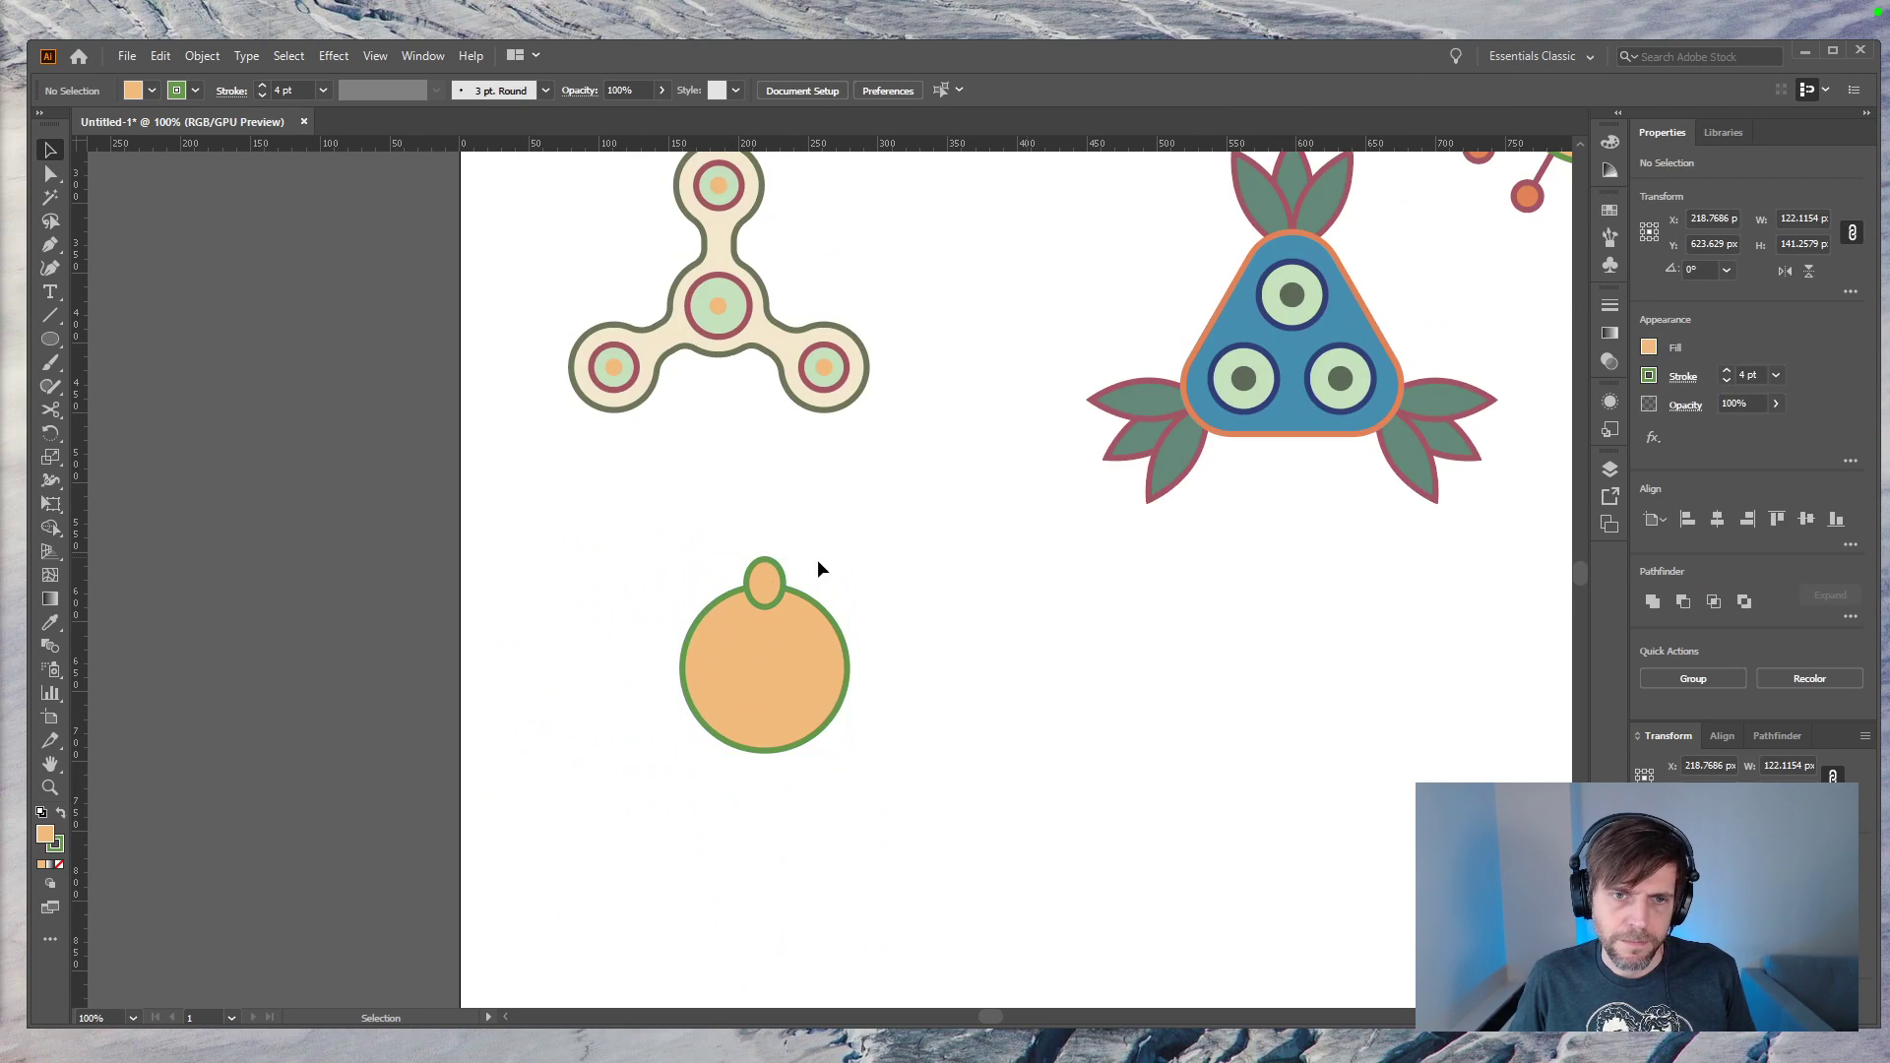
# Step: Copy the oval around the circle's centre at 30° intervals until twelve ovals form a full ring
pyautogui.click(772, 601)
pyautogui.press('r')
pyautogui.keyDown('alt'); pyautogui.click(764, 668); pyautogui.keyUp('alt')
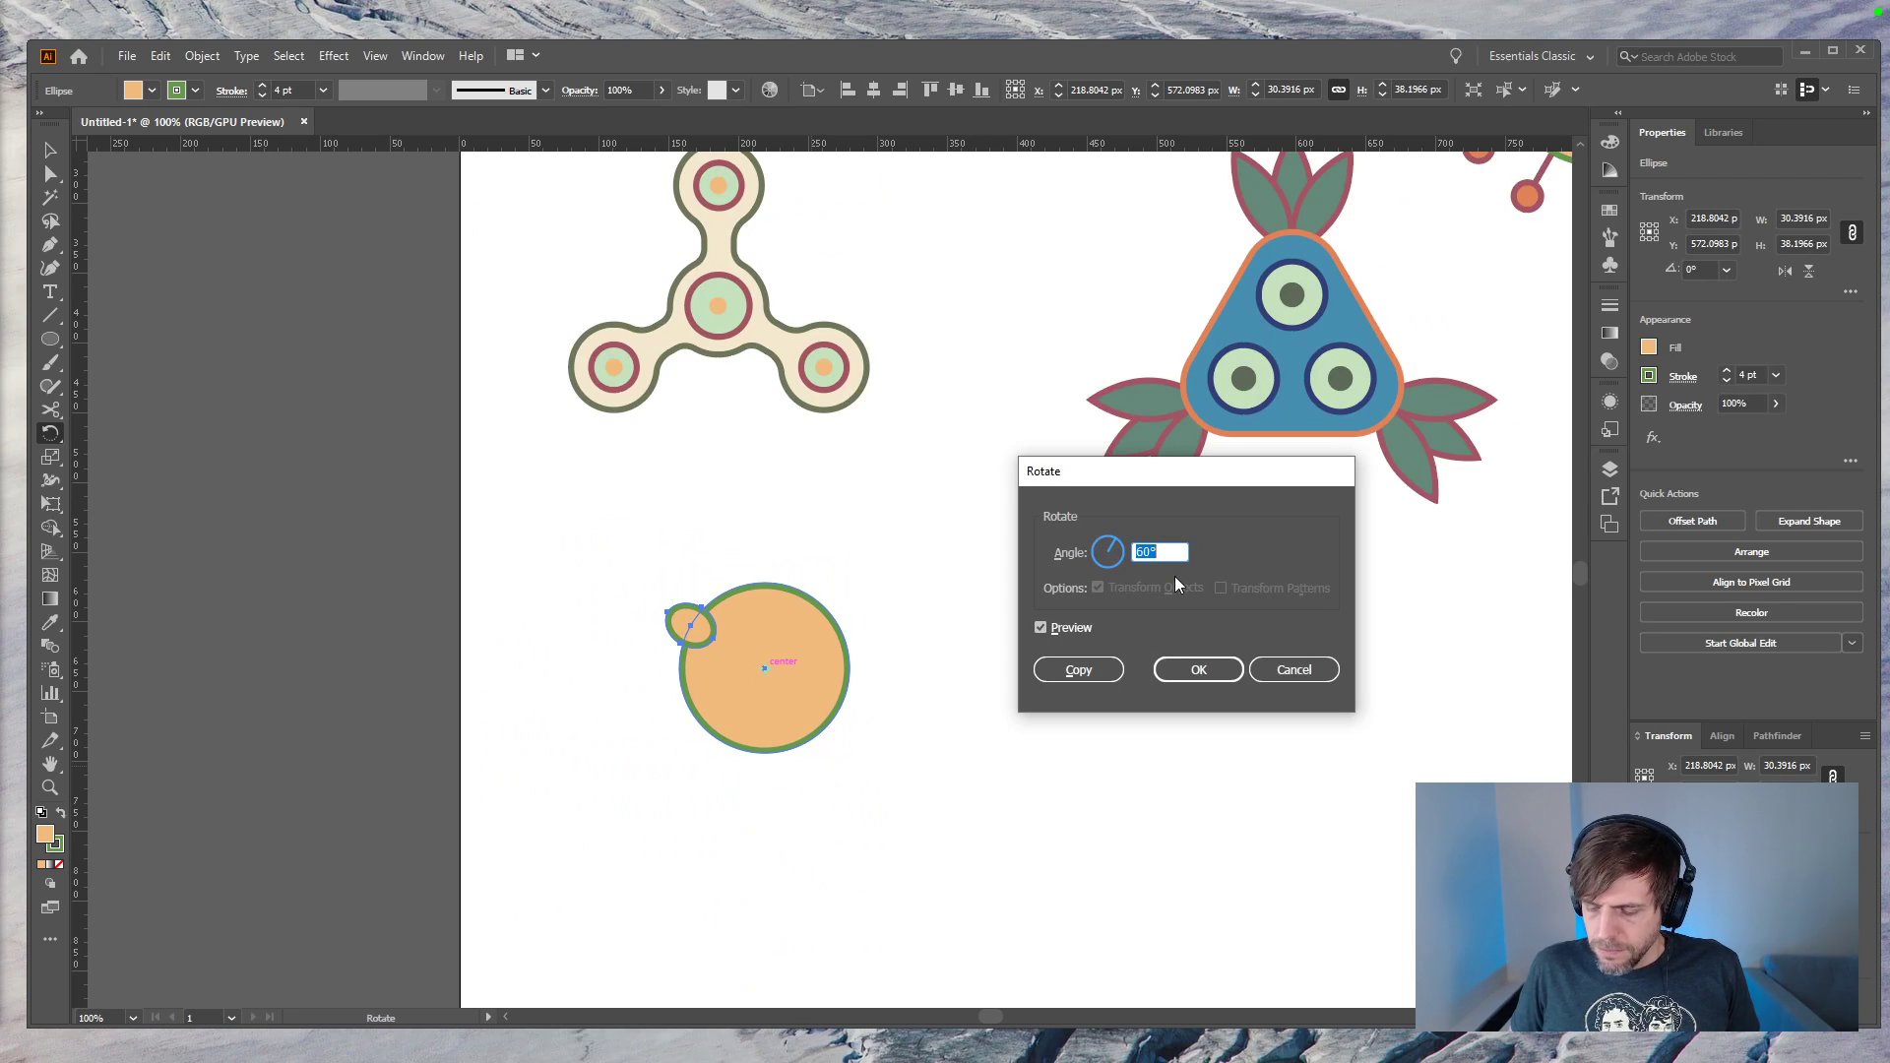
pyautogui.write('30')
pyautogui.click(1078, 669)
pyautogui.hotkey('ctrl', 'd')
pyautogui.hotkey('ctrl', 'd')
pyautogui.hotkey('ctrl', 'd')
pyautogui.hotkey('ctrl', 'd')
pyautogui.hotkey('ctrl', 'd')
pyautogui.hotkey('ctrl', 'd')
pyautogui.hotkey('ctrl', 'd')
pyautogui.hotkey('ctrl', 'd')
pyautogui.hotkey('ctrl', 'd')
pyautogui.hotkey('ctrl', 'd')
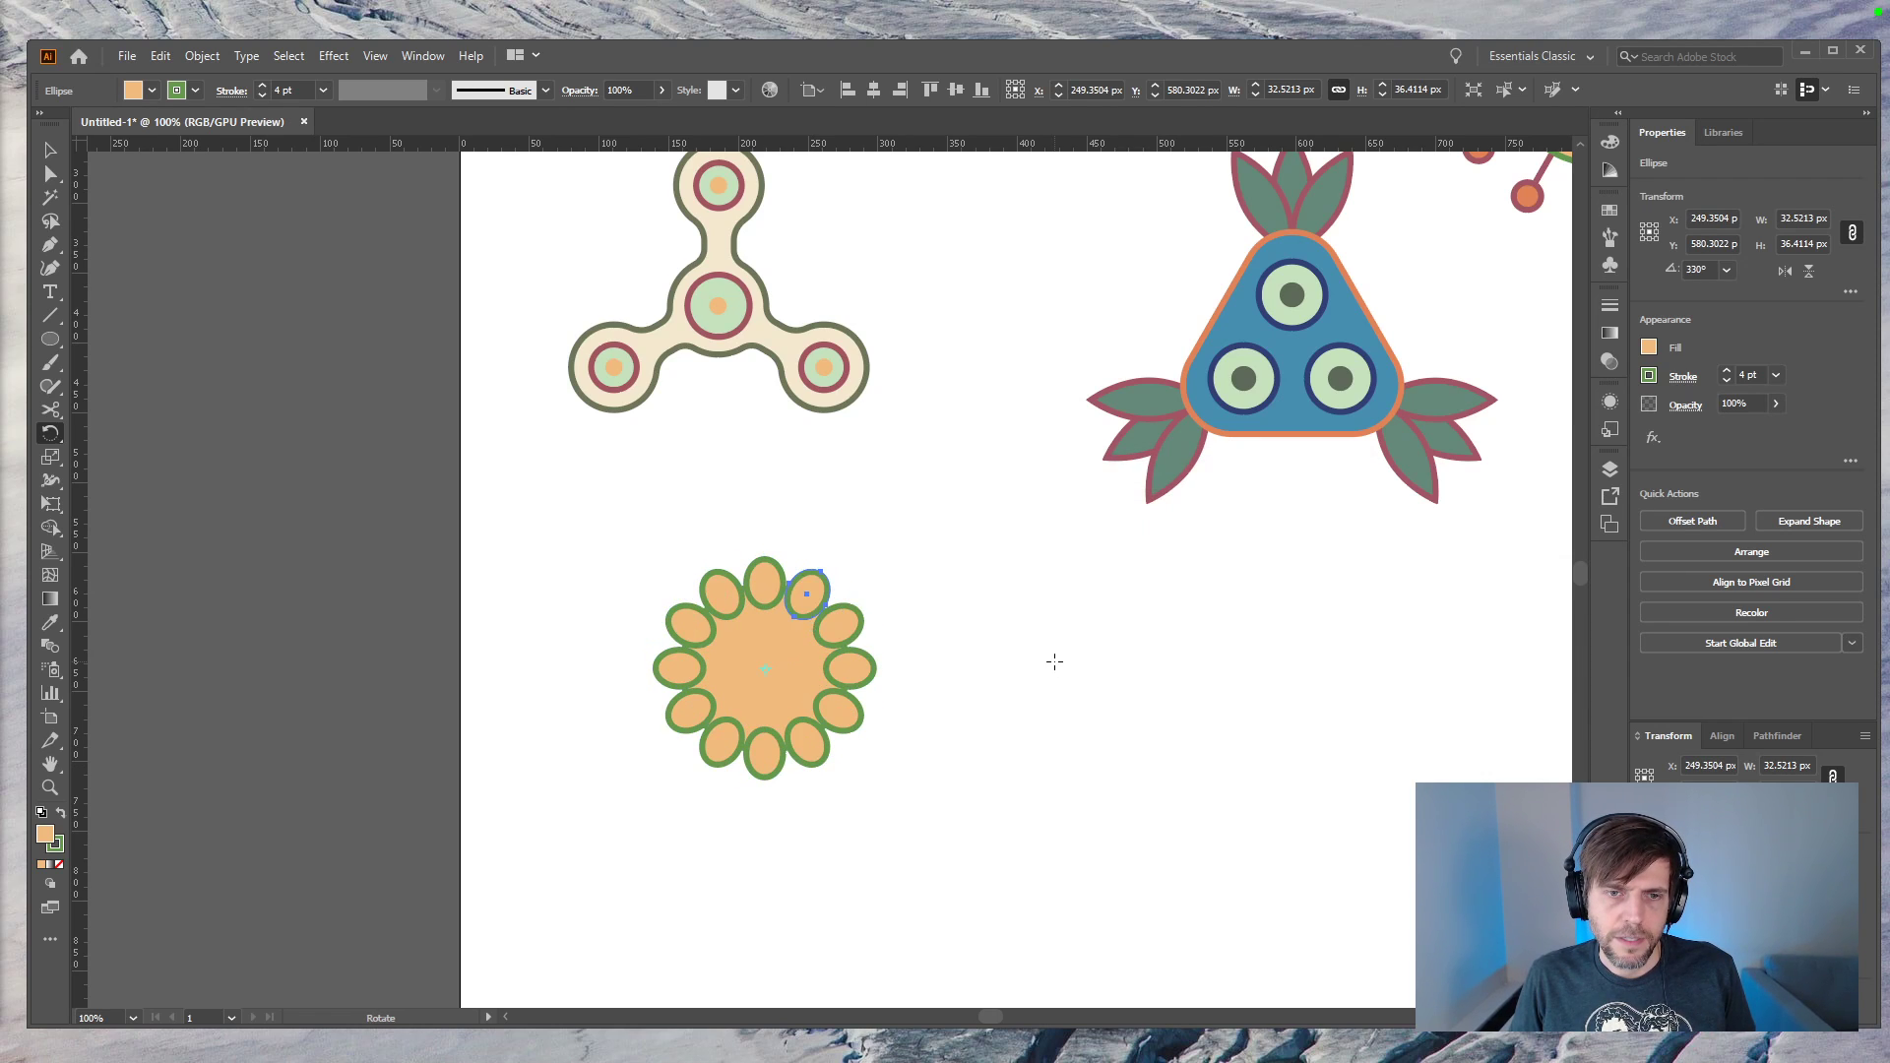
# Step: Recolor the new circle and all its ovals with the cream fill and olive outline sampled from the three-armed character
pyautogui.press('v')
pyautogui.moveTo(982, 623); pyautogui.dragTo(567, 827)
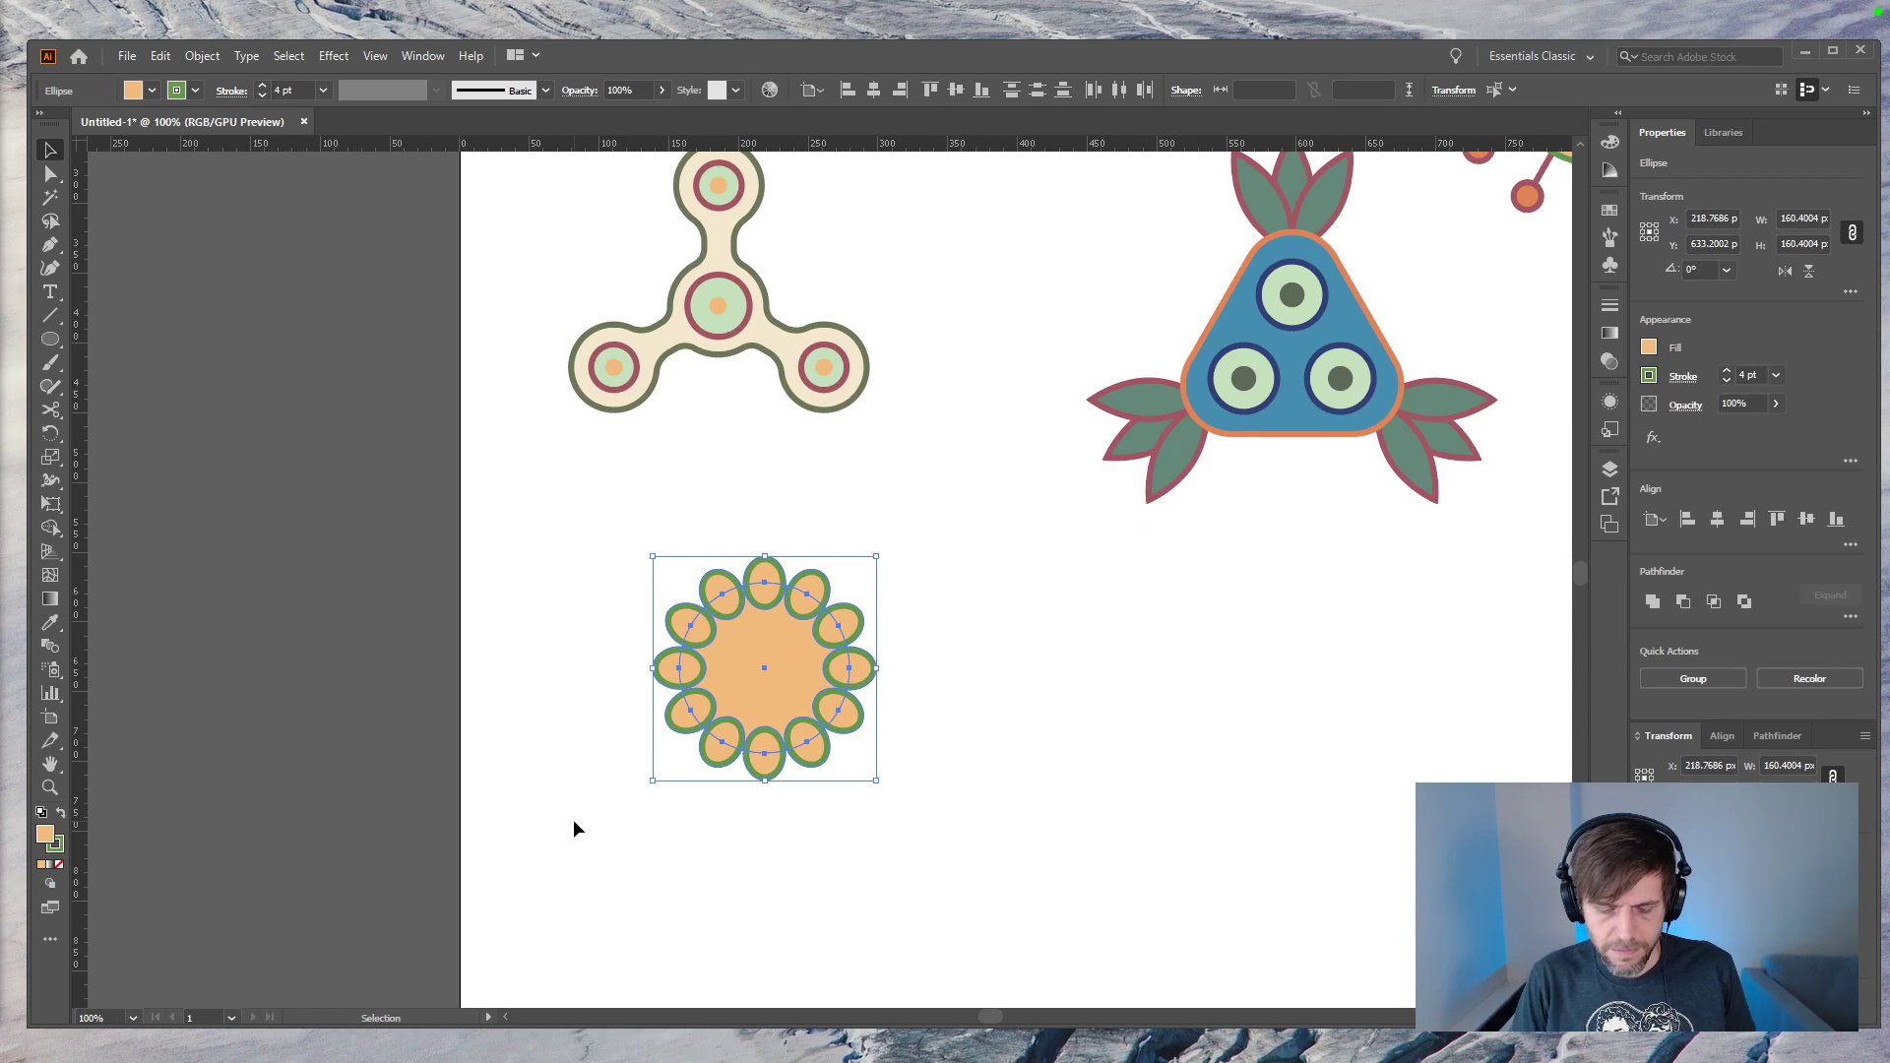
pyautogui.hotkey('ctrl', '0')
pyautogui.press('i')
pyautogui.click(273, 471)
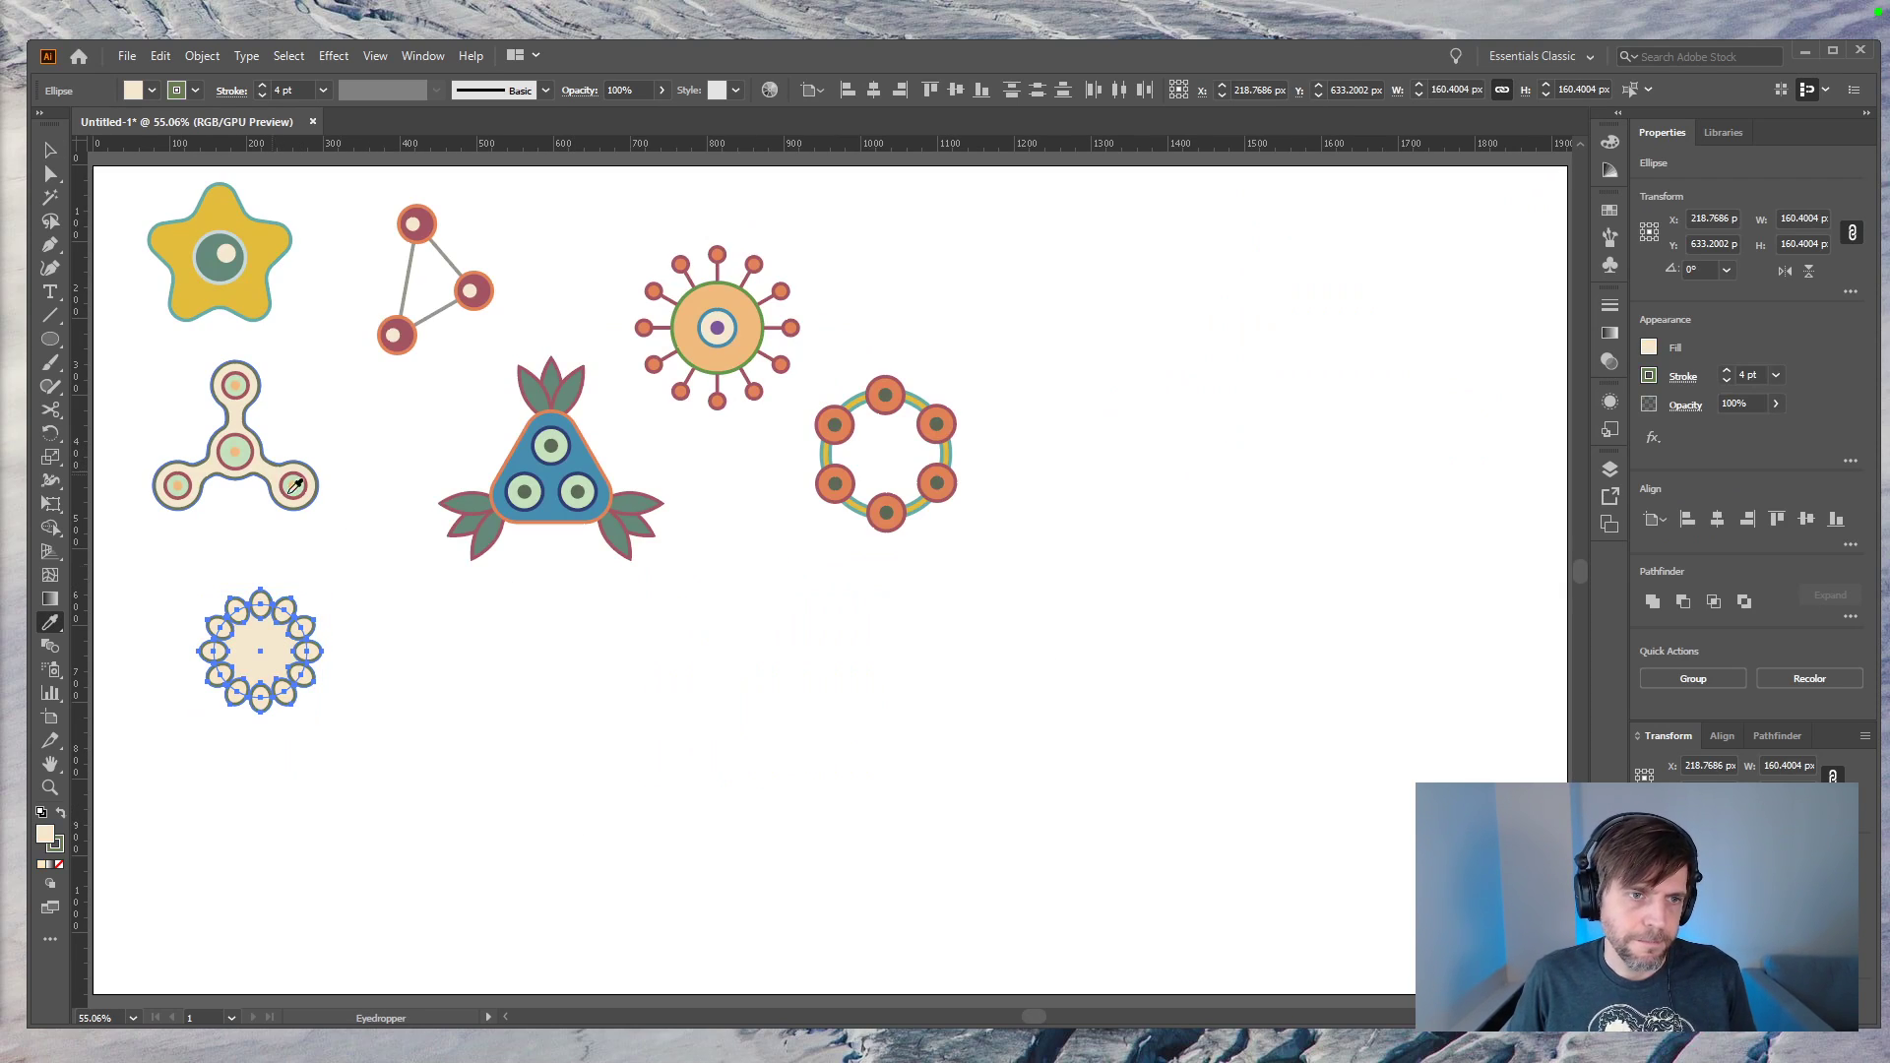
# Step: Give the central circle the orange fill and dark red outline sampled from a knob of the six-eyed ring character
pyautogui.press('v')
pyautogui.click(273, 662)
pyautogui.press('i')
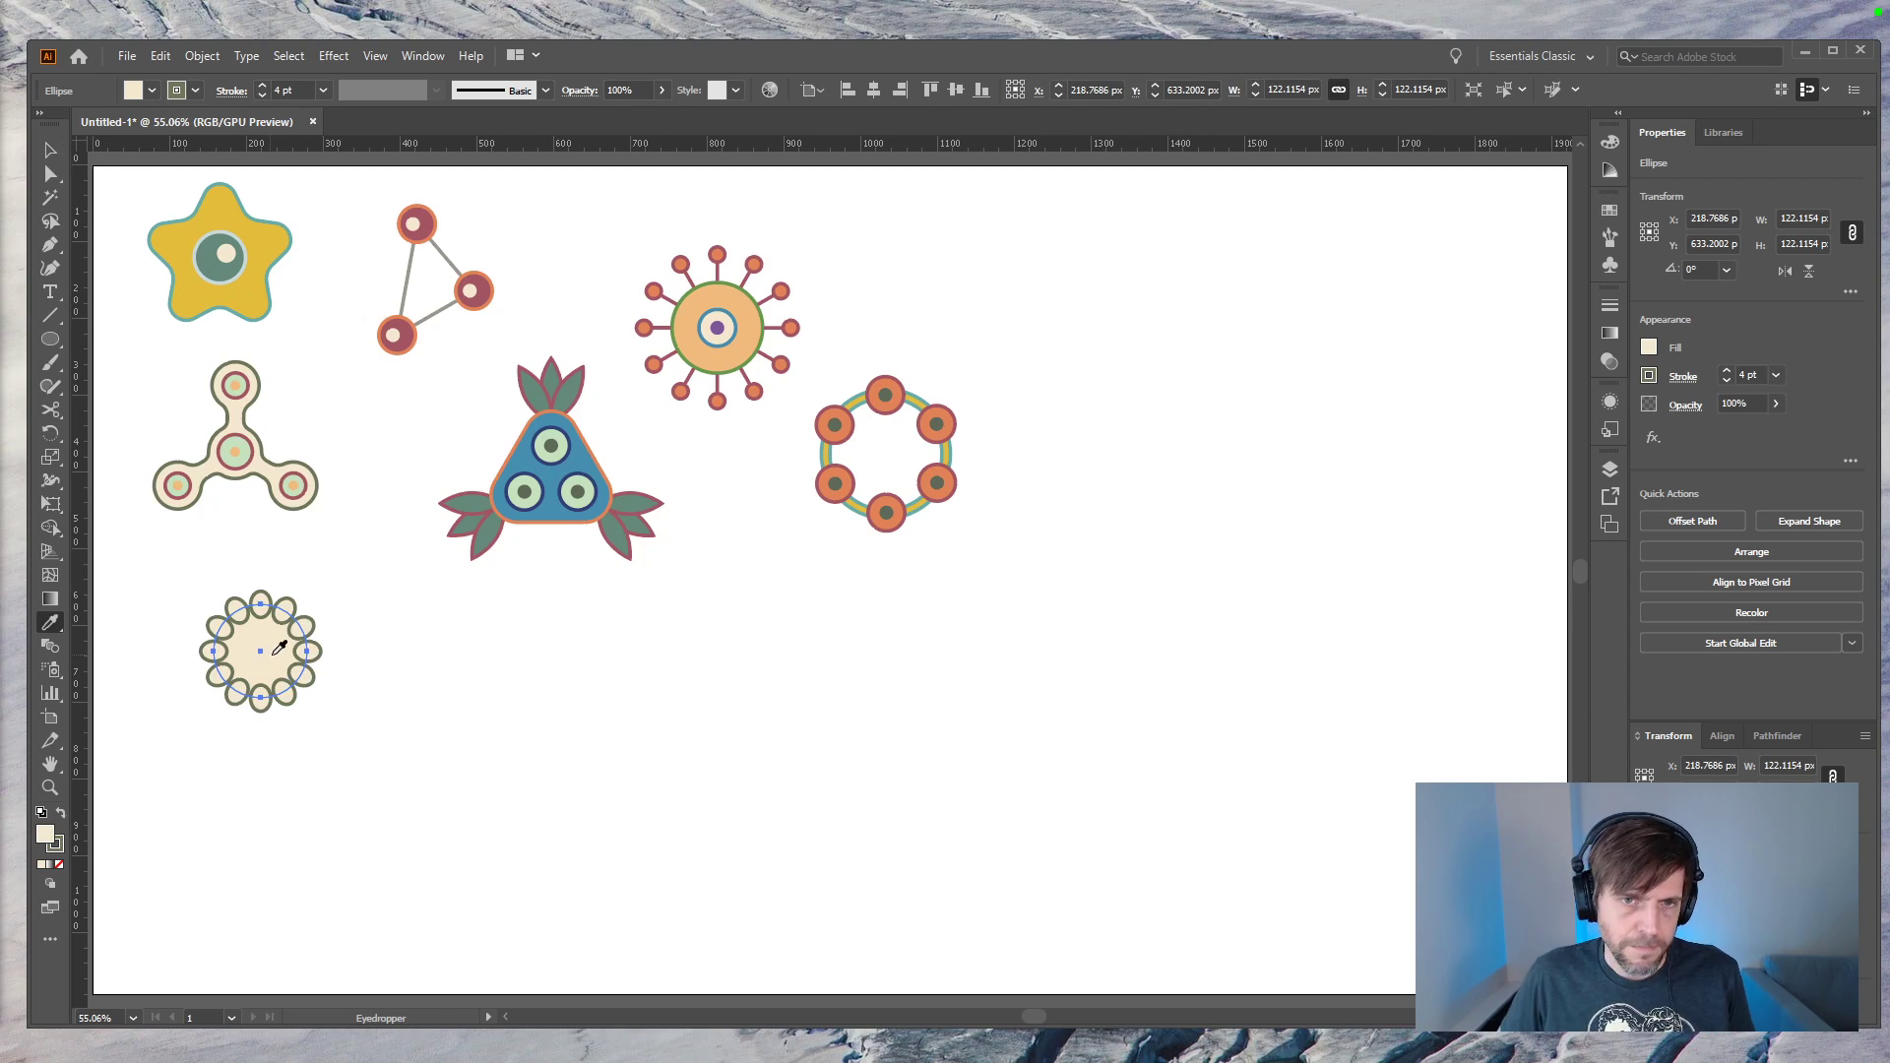
pyautogui.click(855, 489)
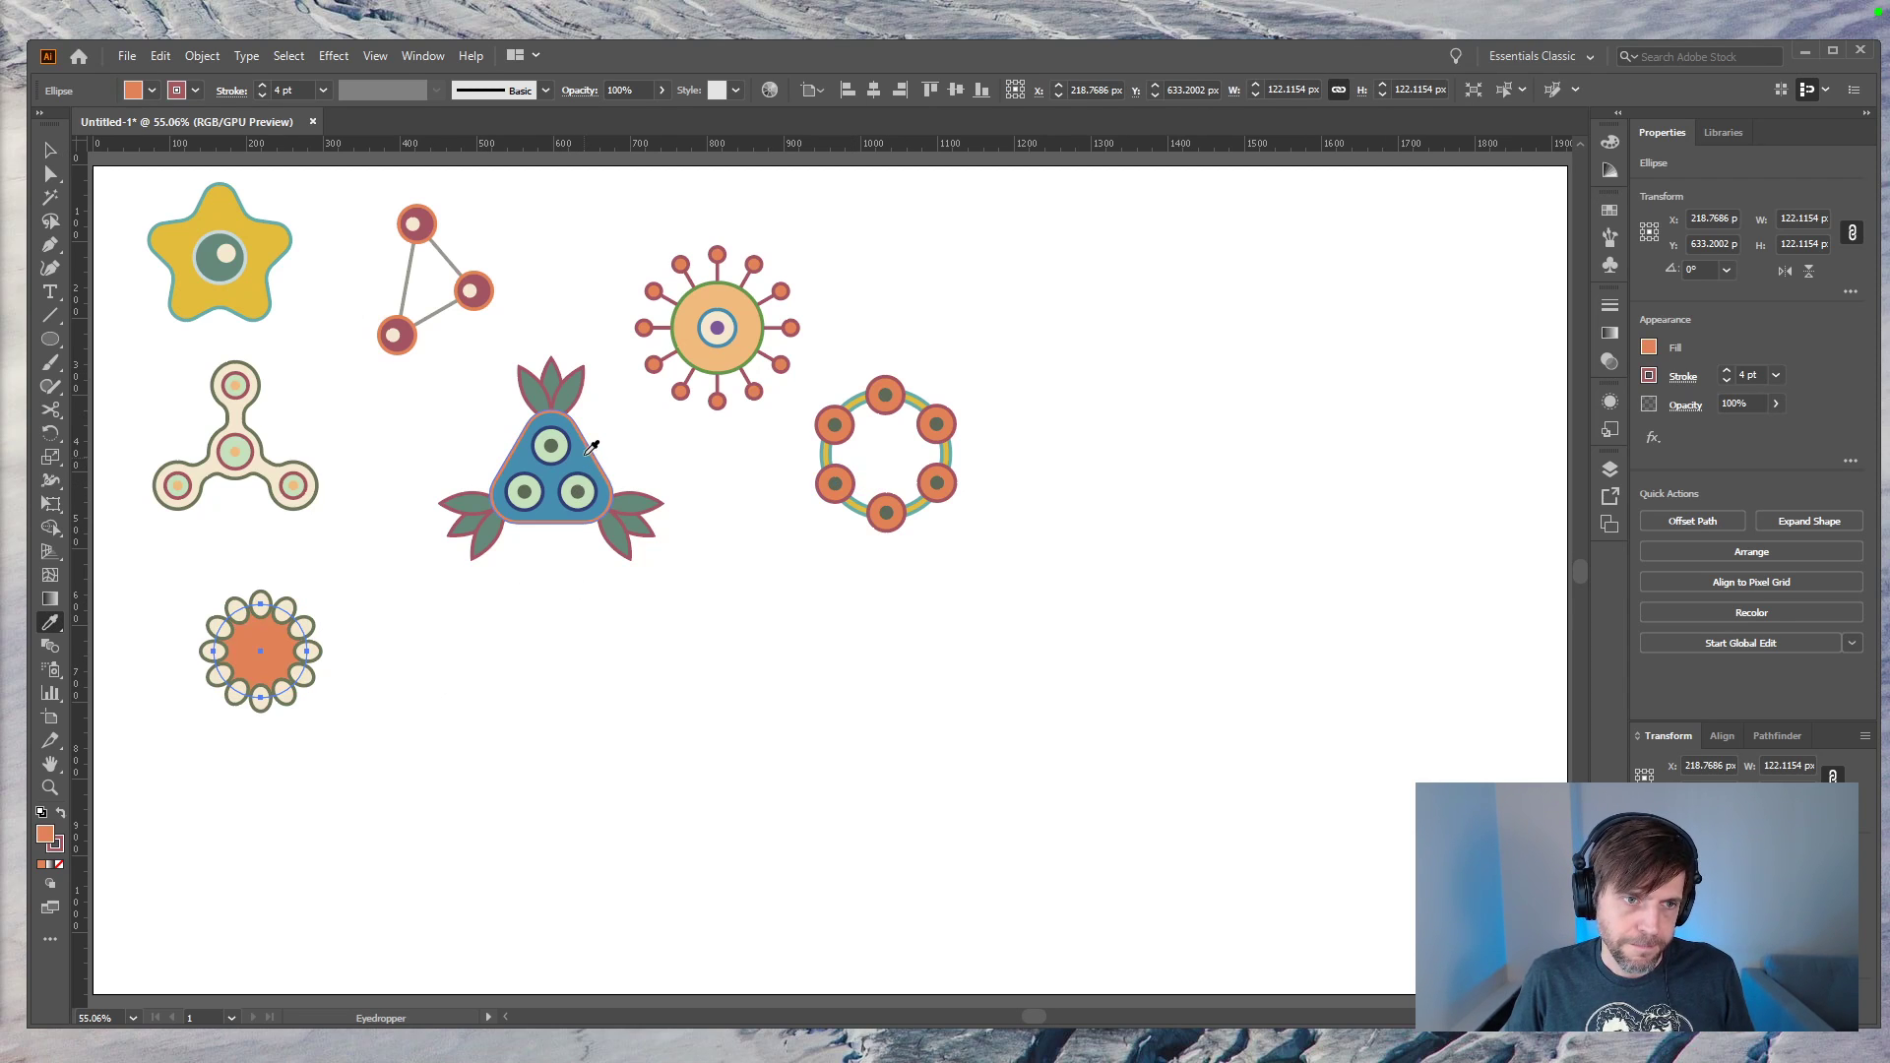
pyautogui.press('v')
# Step: Bring the orange circle in front of the surrounding ovals
pyautogui.click(439, 697)
pyautogui.hotkey('ctrl', '=')
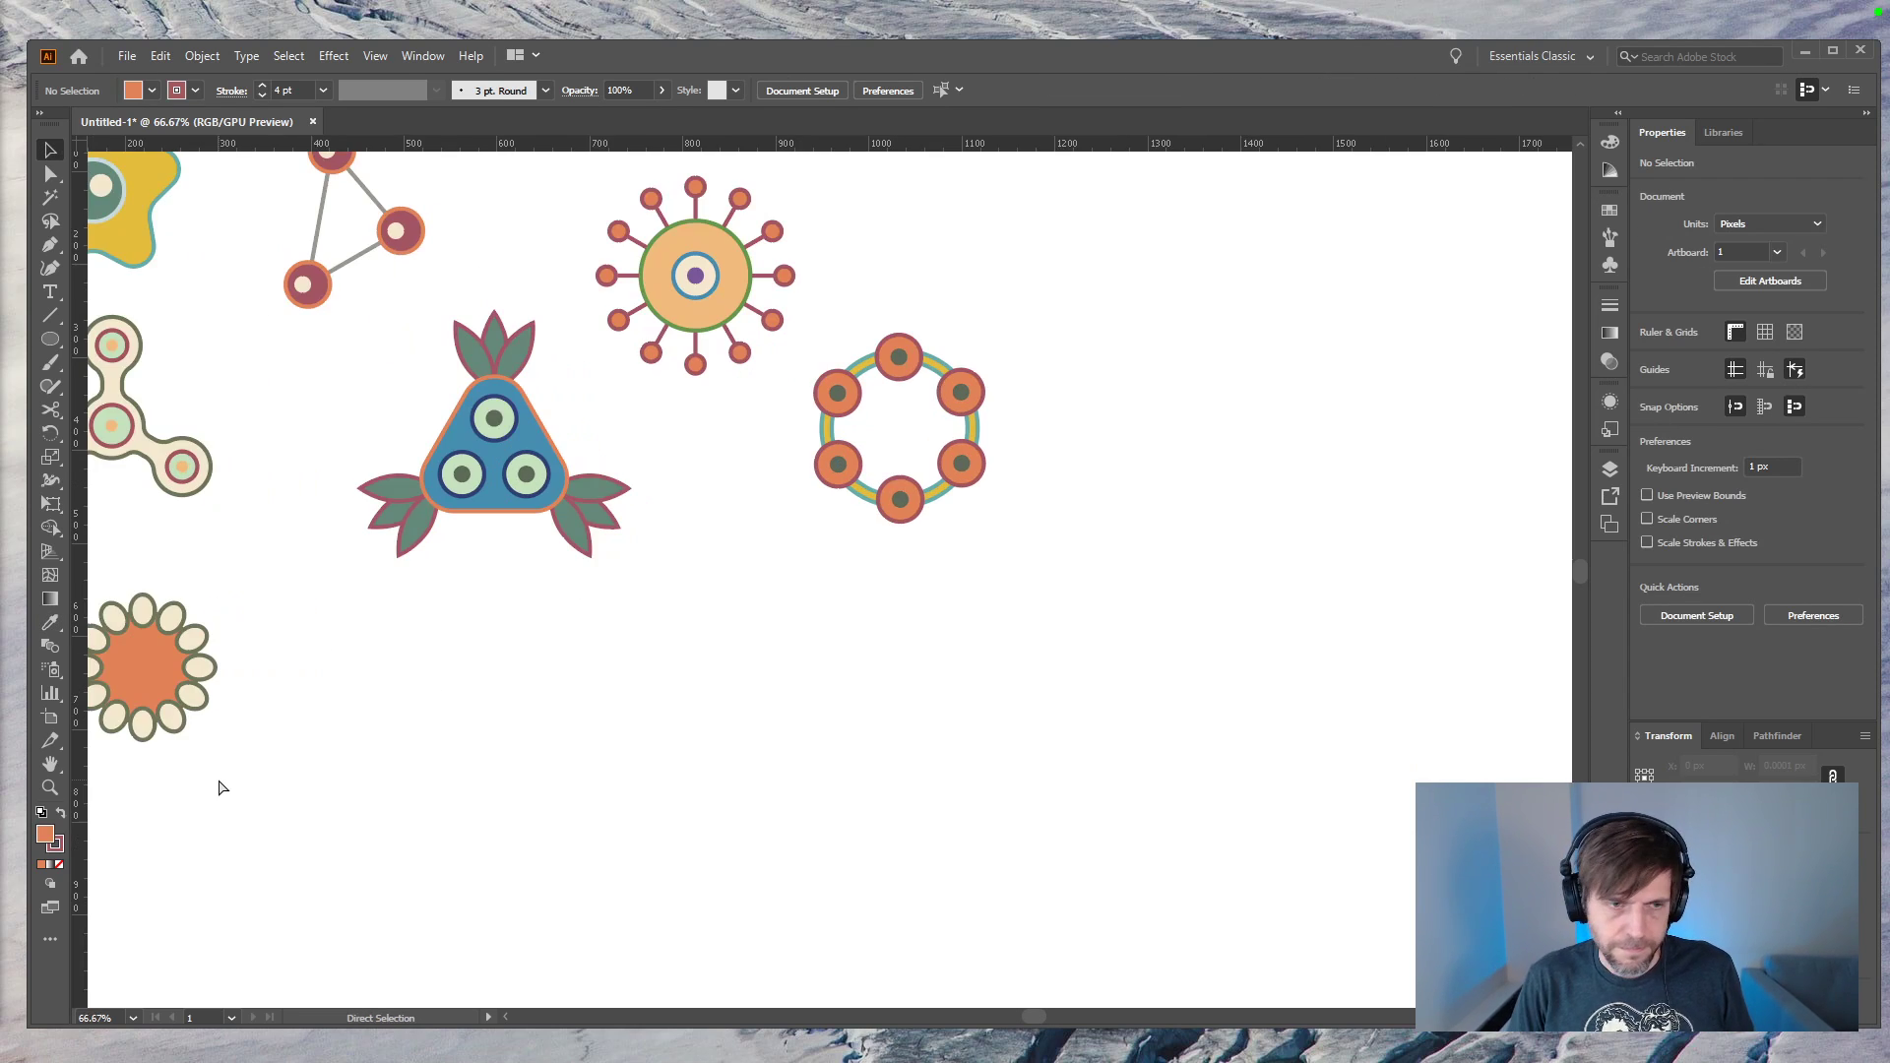
pyautogui.hscroll(-5, 372, 857)
pyautogui.click(514, 633)
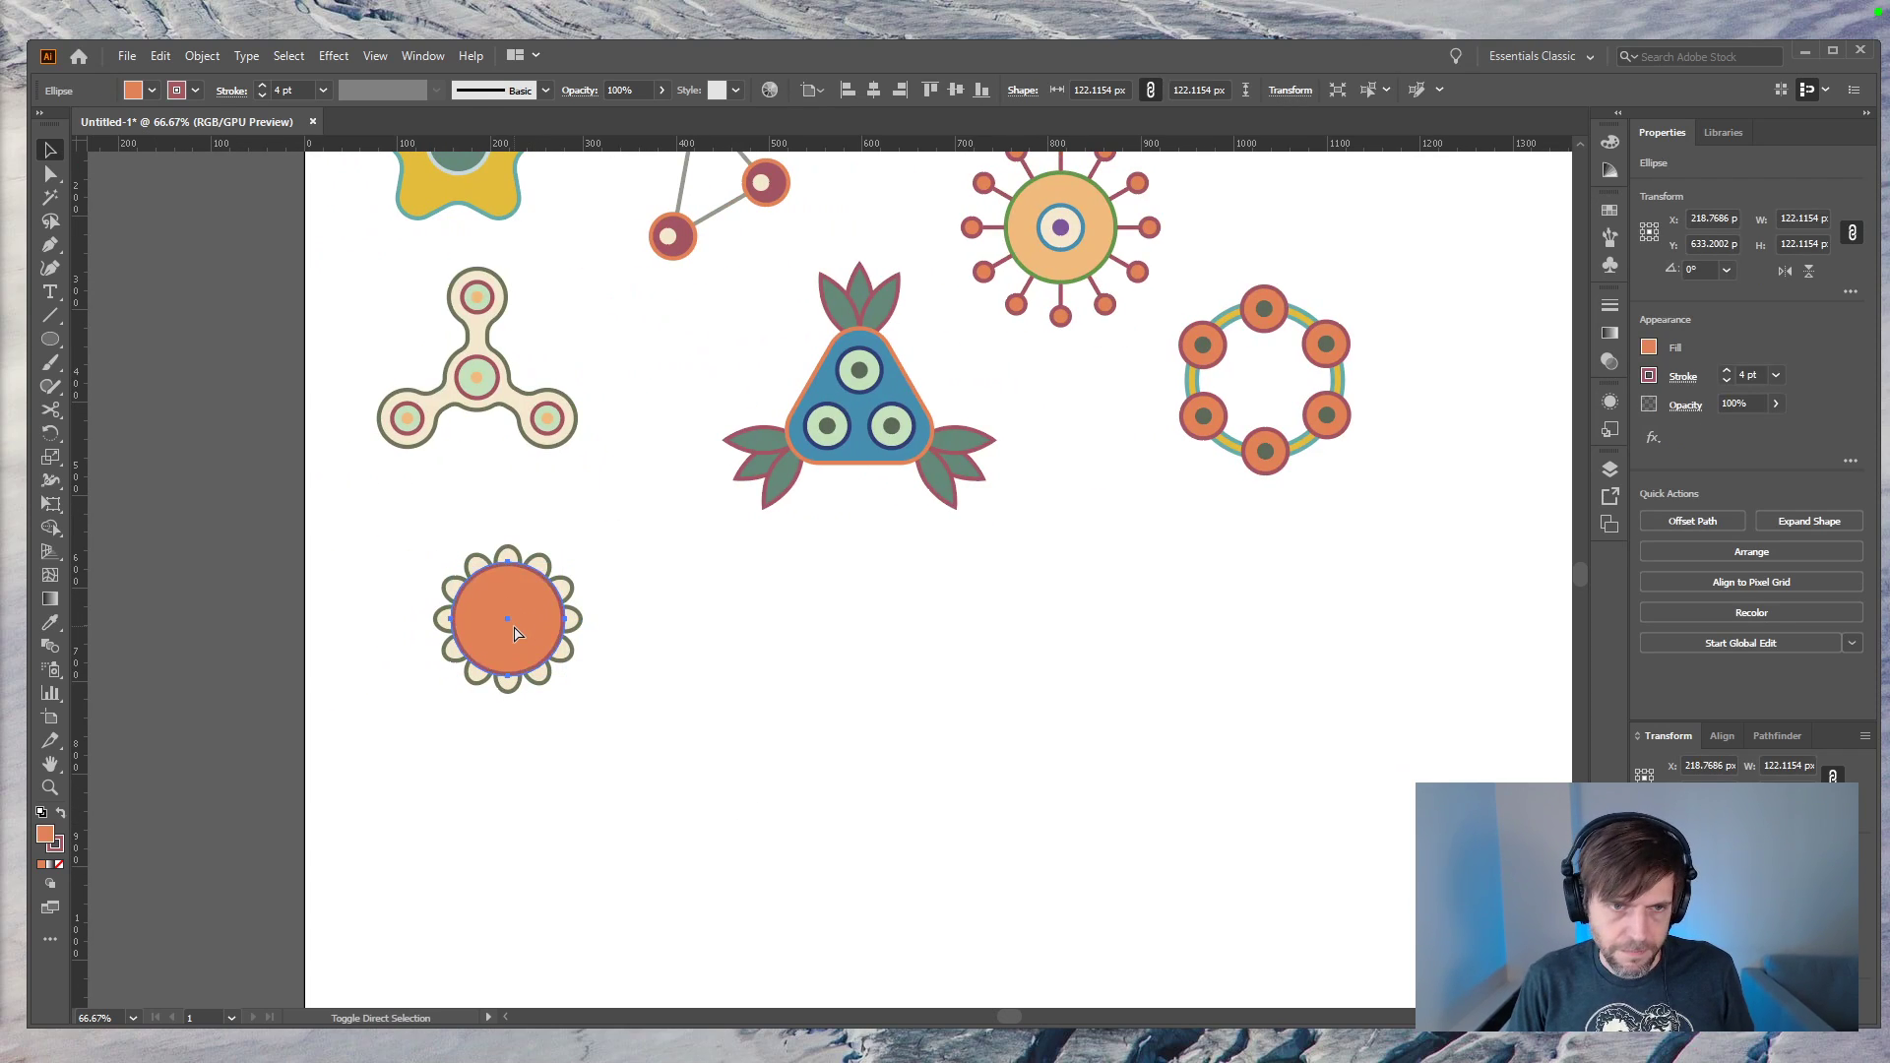
pyautogui.click(810, 767)
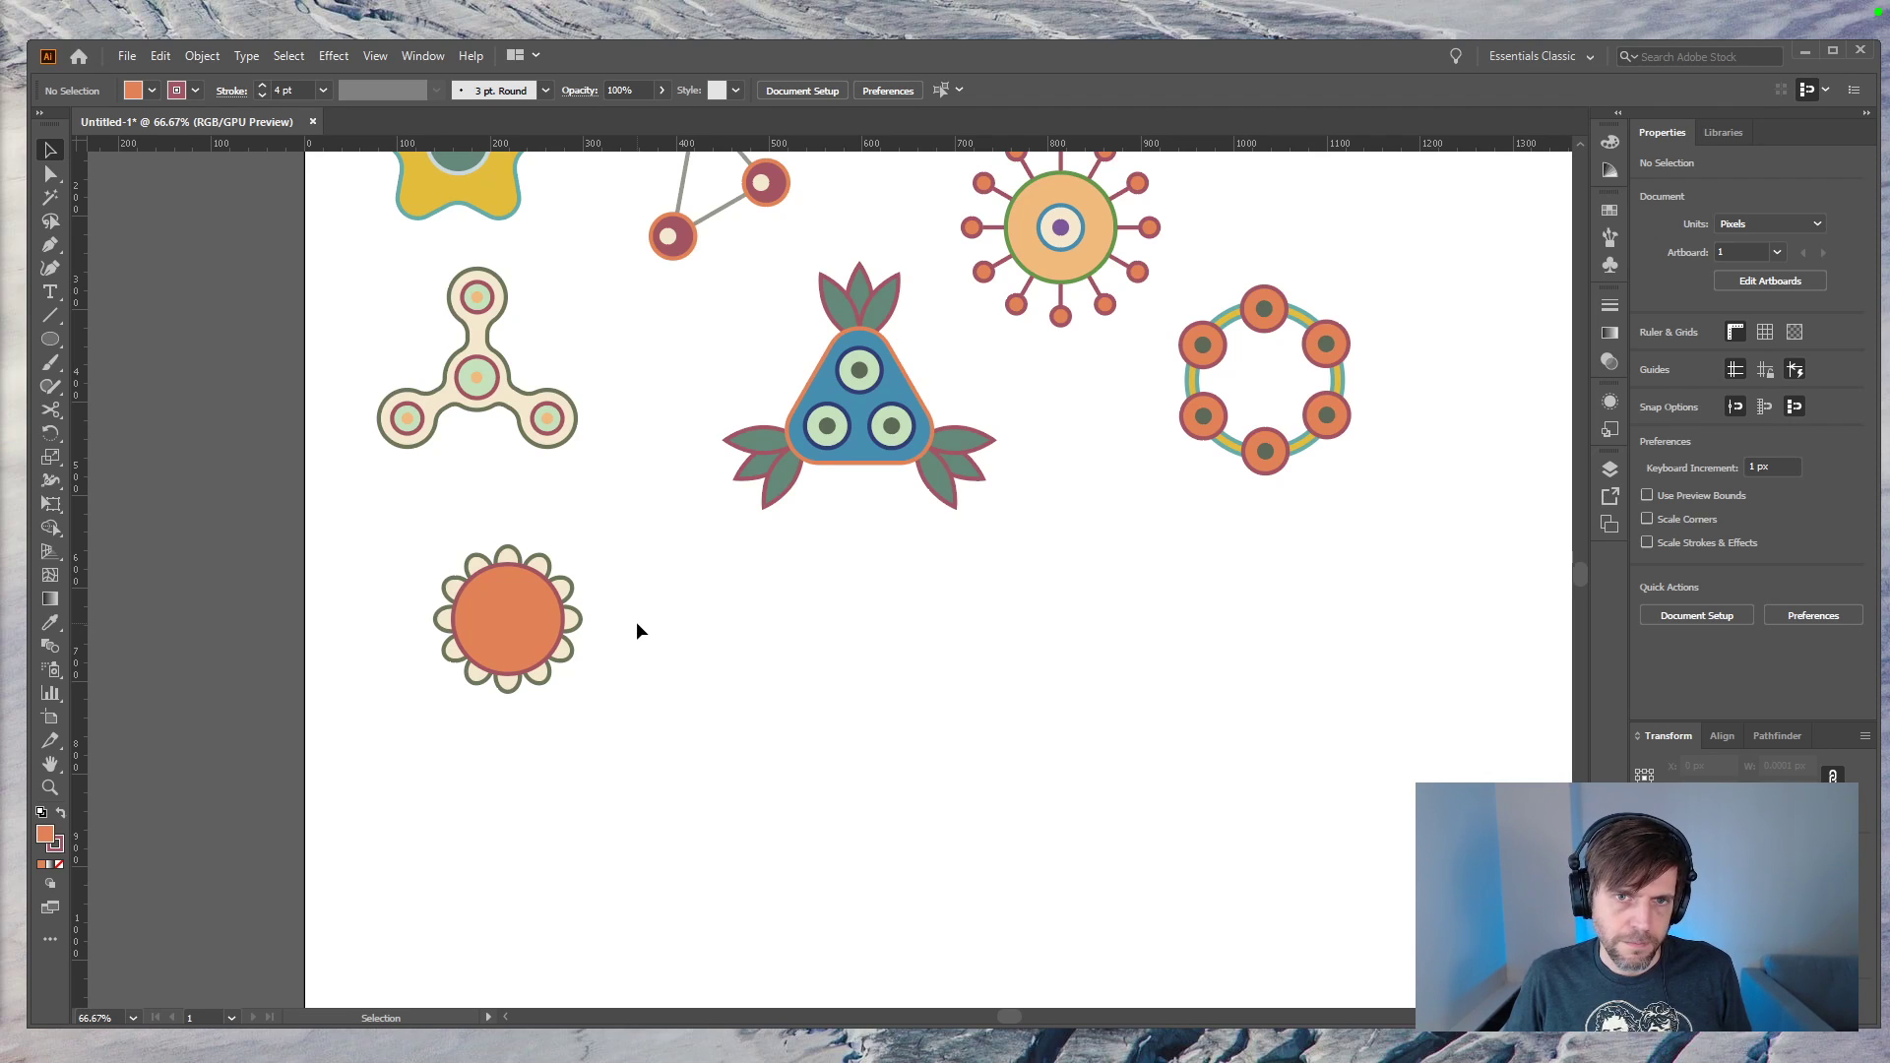
# Step: Move the eye from the three-armed character's right arm to the empty space beside the orange circle
pyautogui.moveTo(641, 599); pyautogui.dragTo(647, 705)
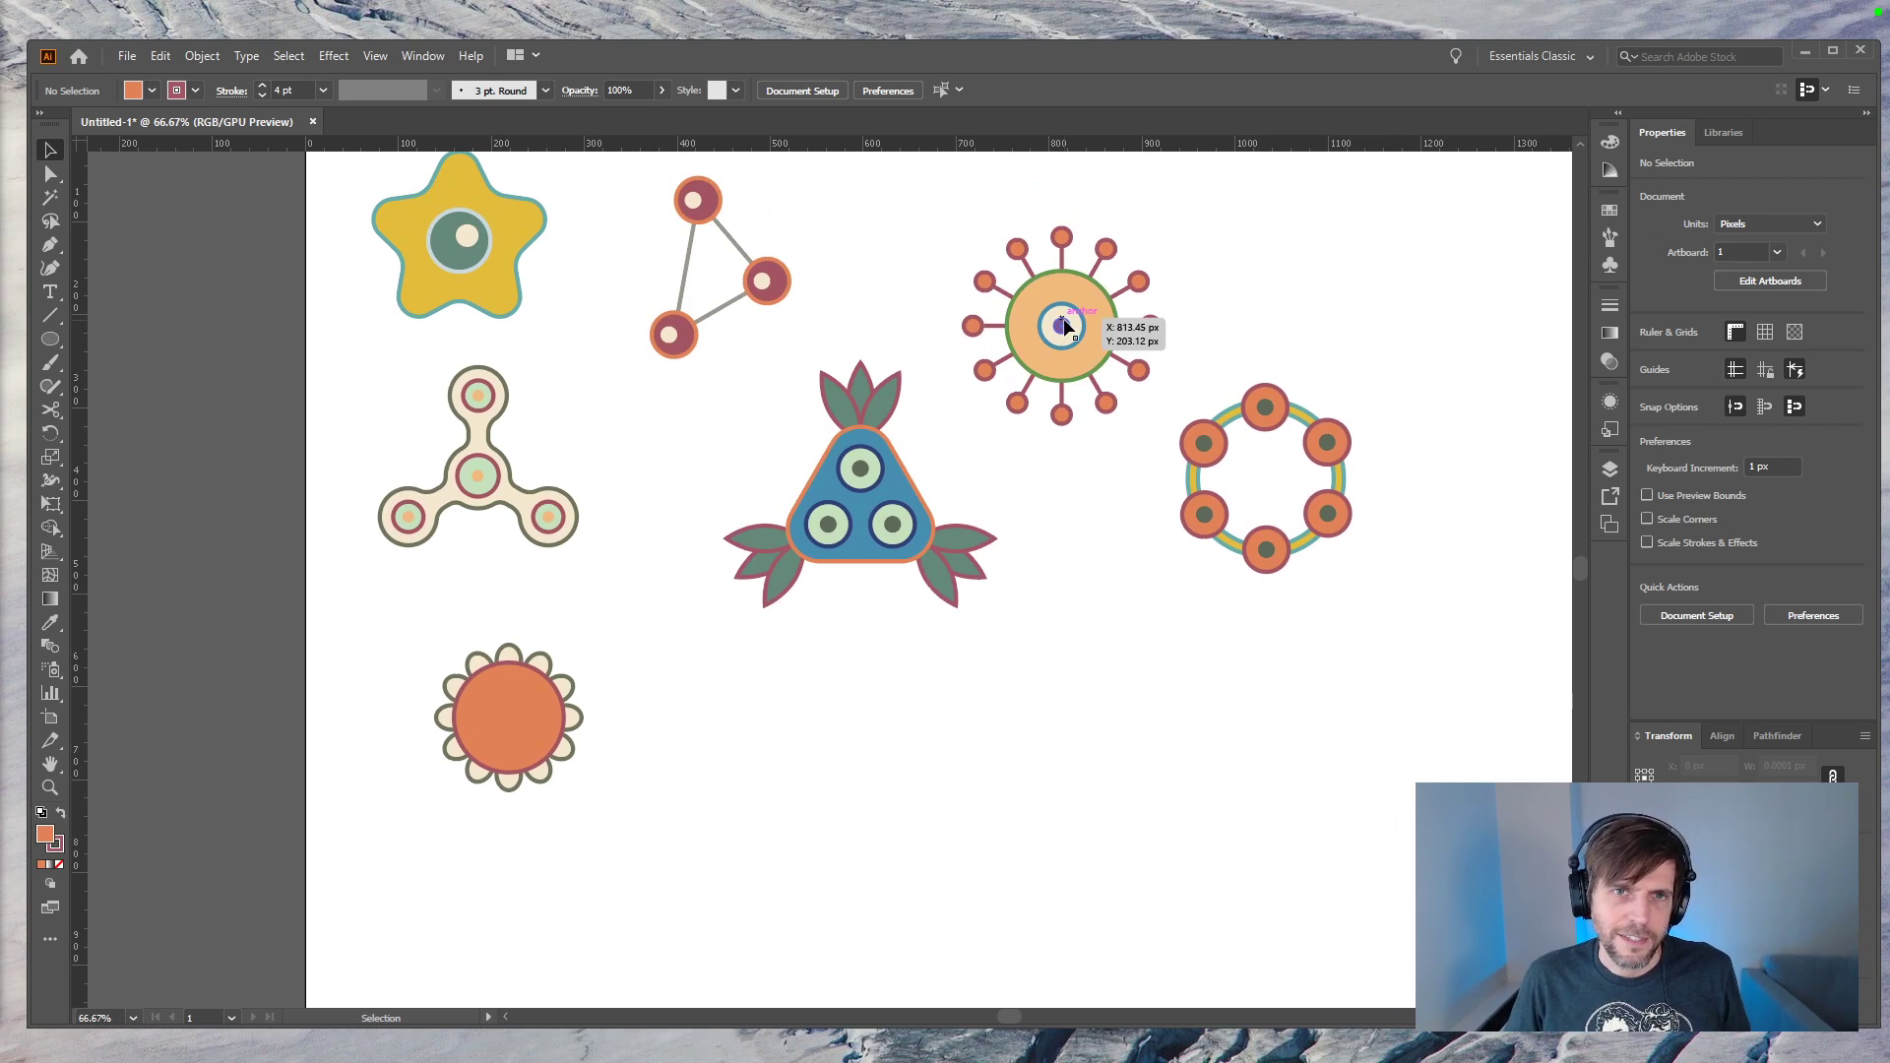
pyautogui.click(553, 522)
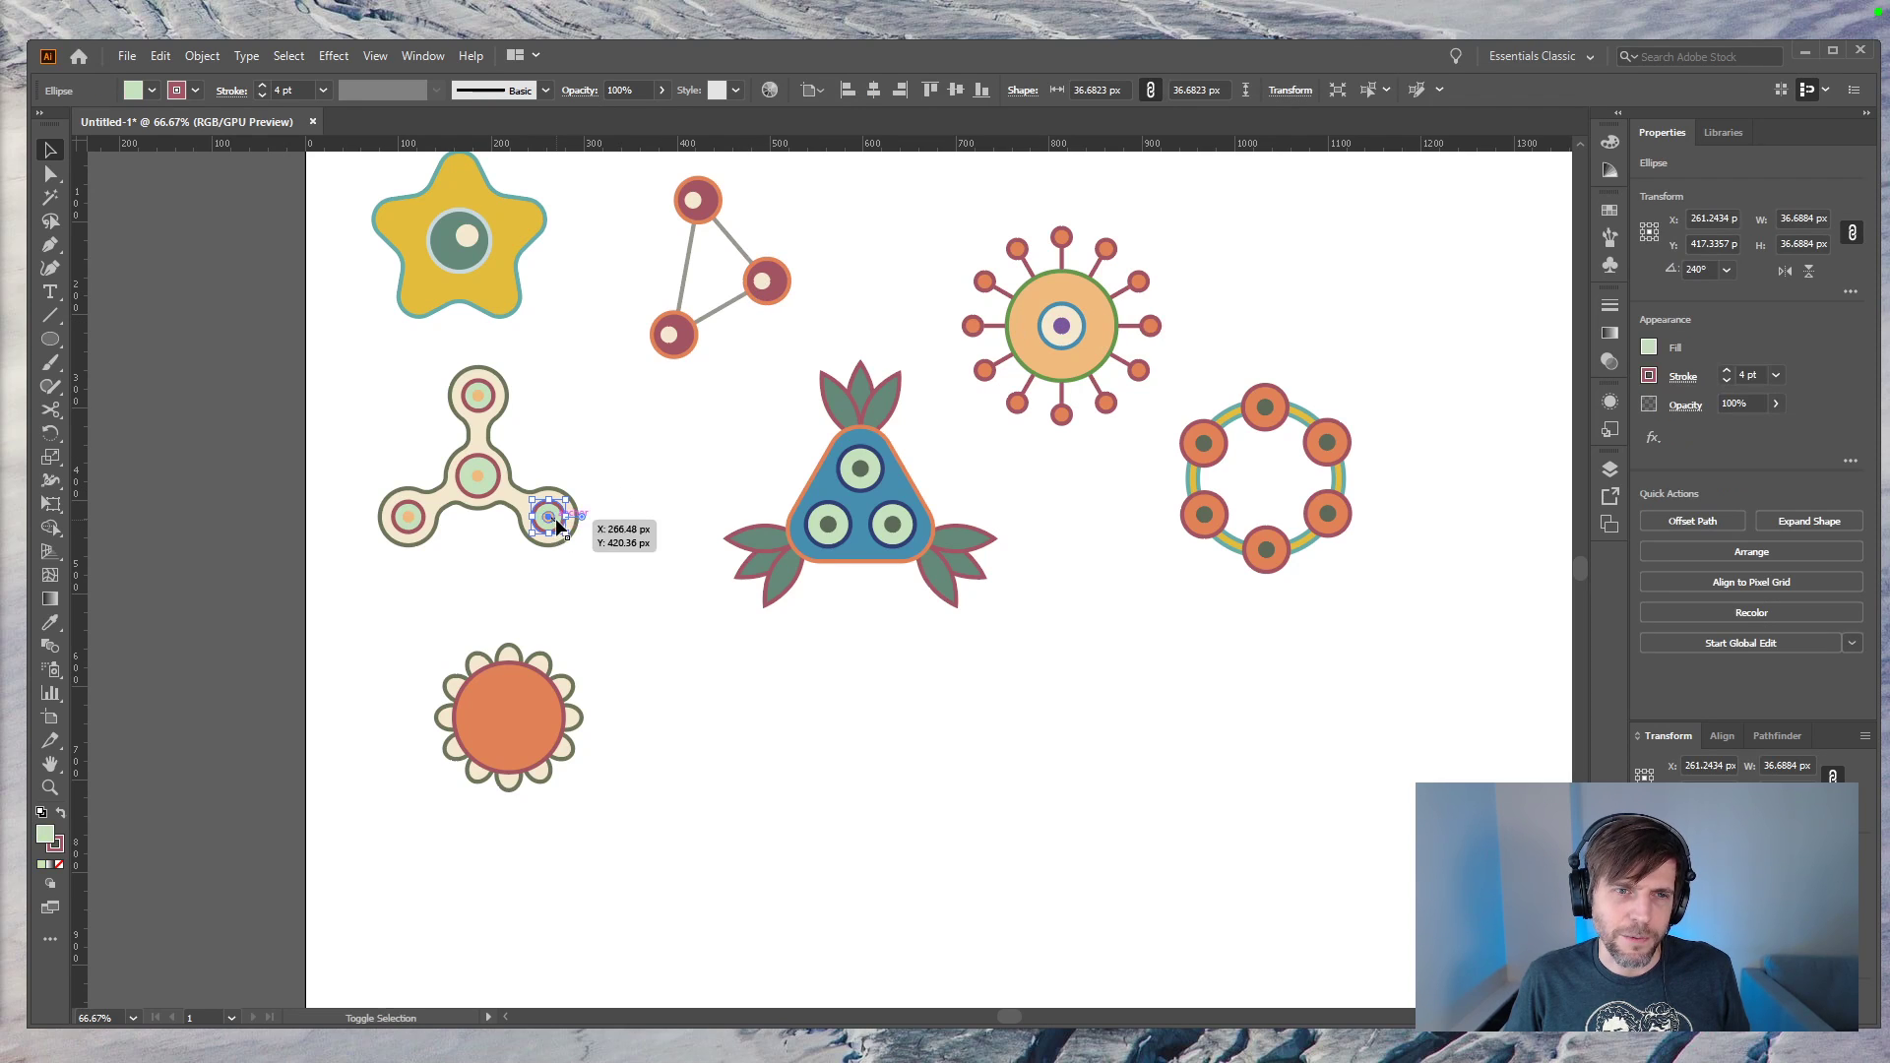
pyautogui.moveTo(553, 524); pyautogui.dragTo(668, 730)
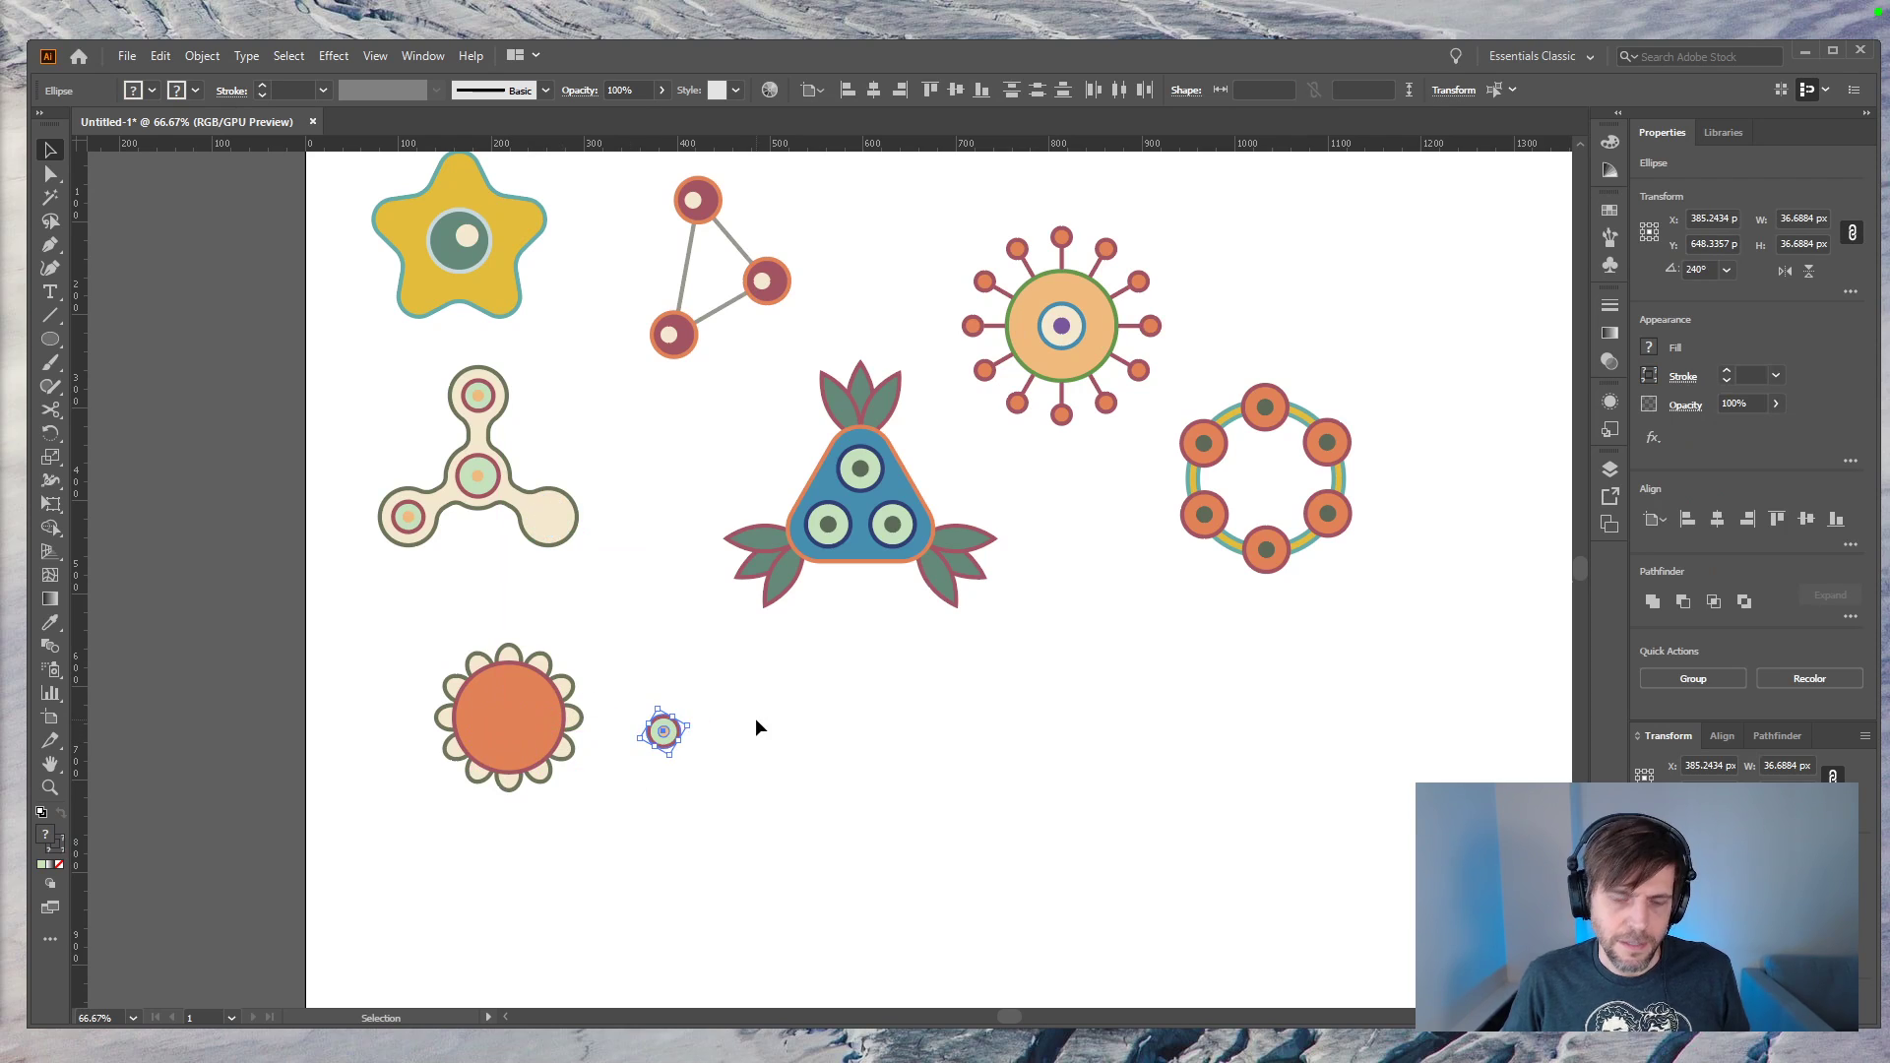
# Step: Align the eye horizontally and vertically to the centre of the orange circle
pyautogui.hotkey('ctrl', '+')
pyautogui.hotkey('ctrl', '+')
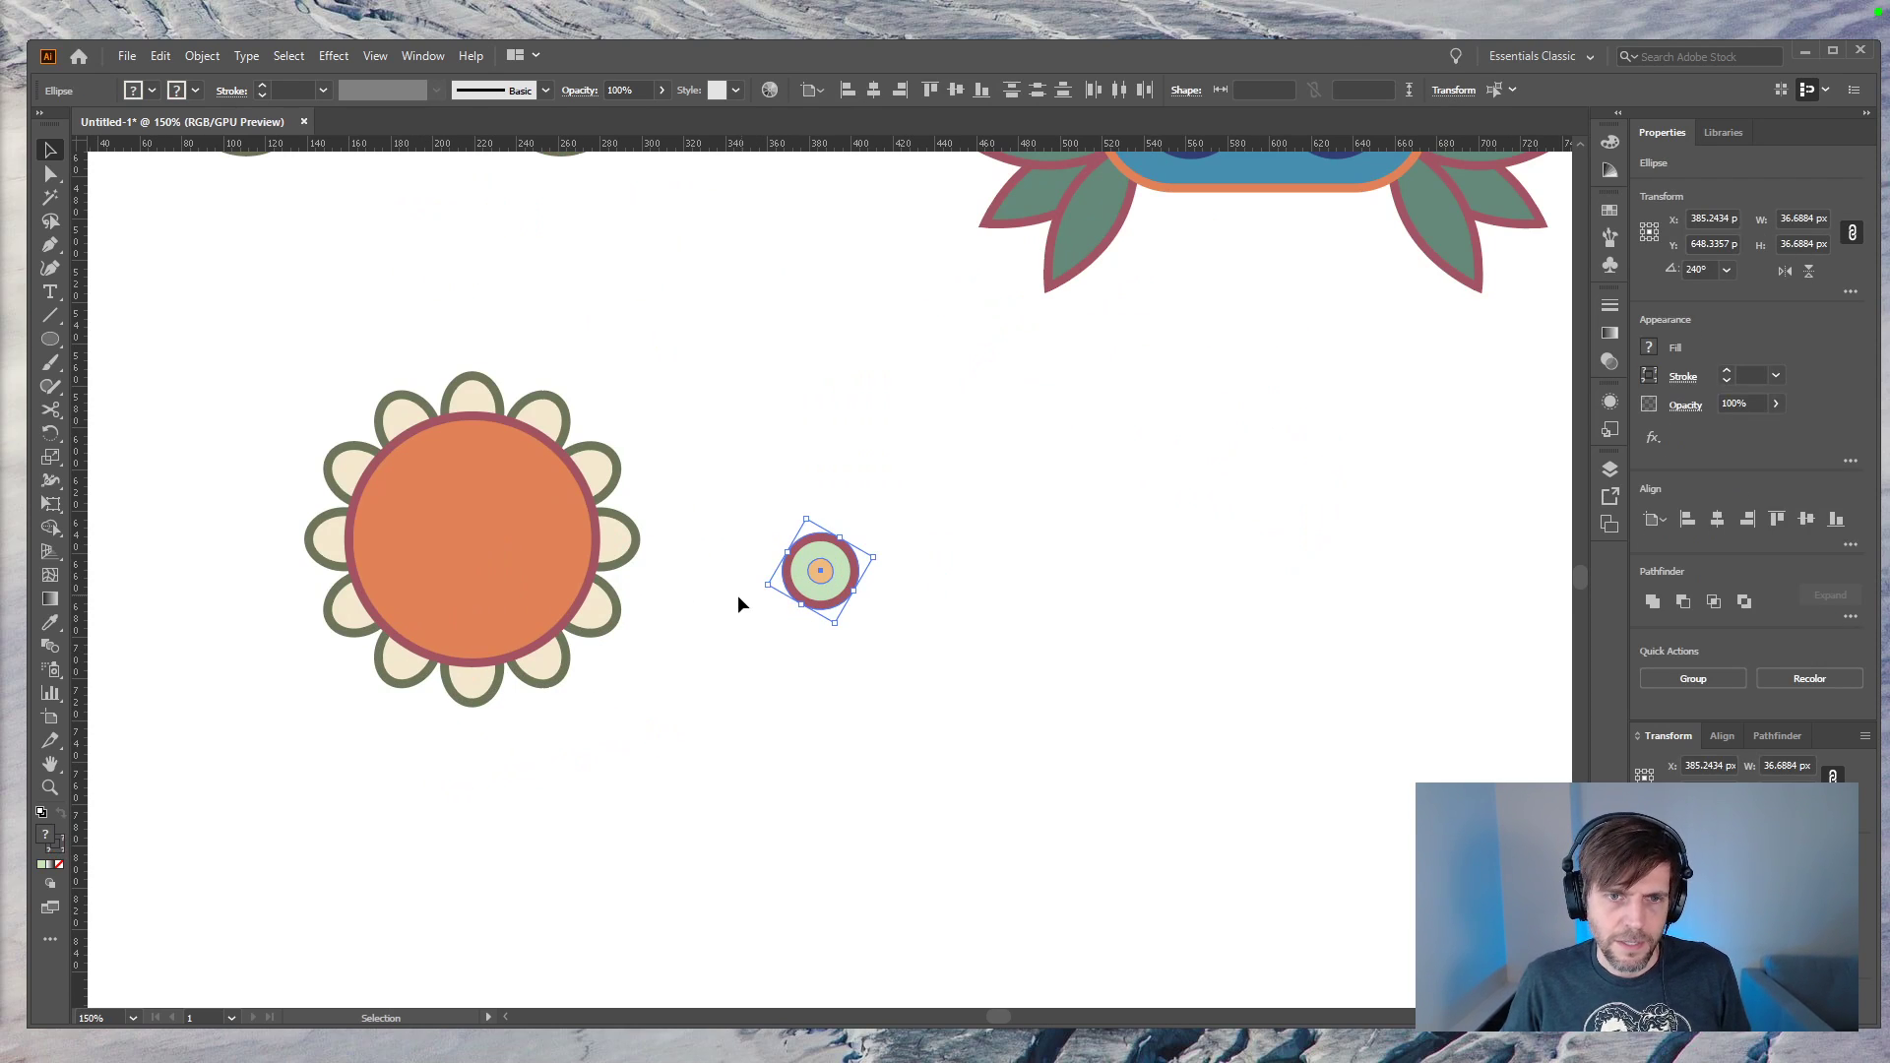
pyautogui.keyDown('shift'); pyautogui.click(560, 575); pyautogui.keyUp('shift')
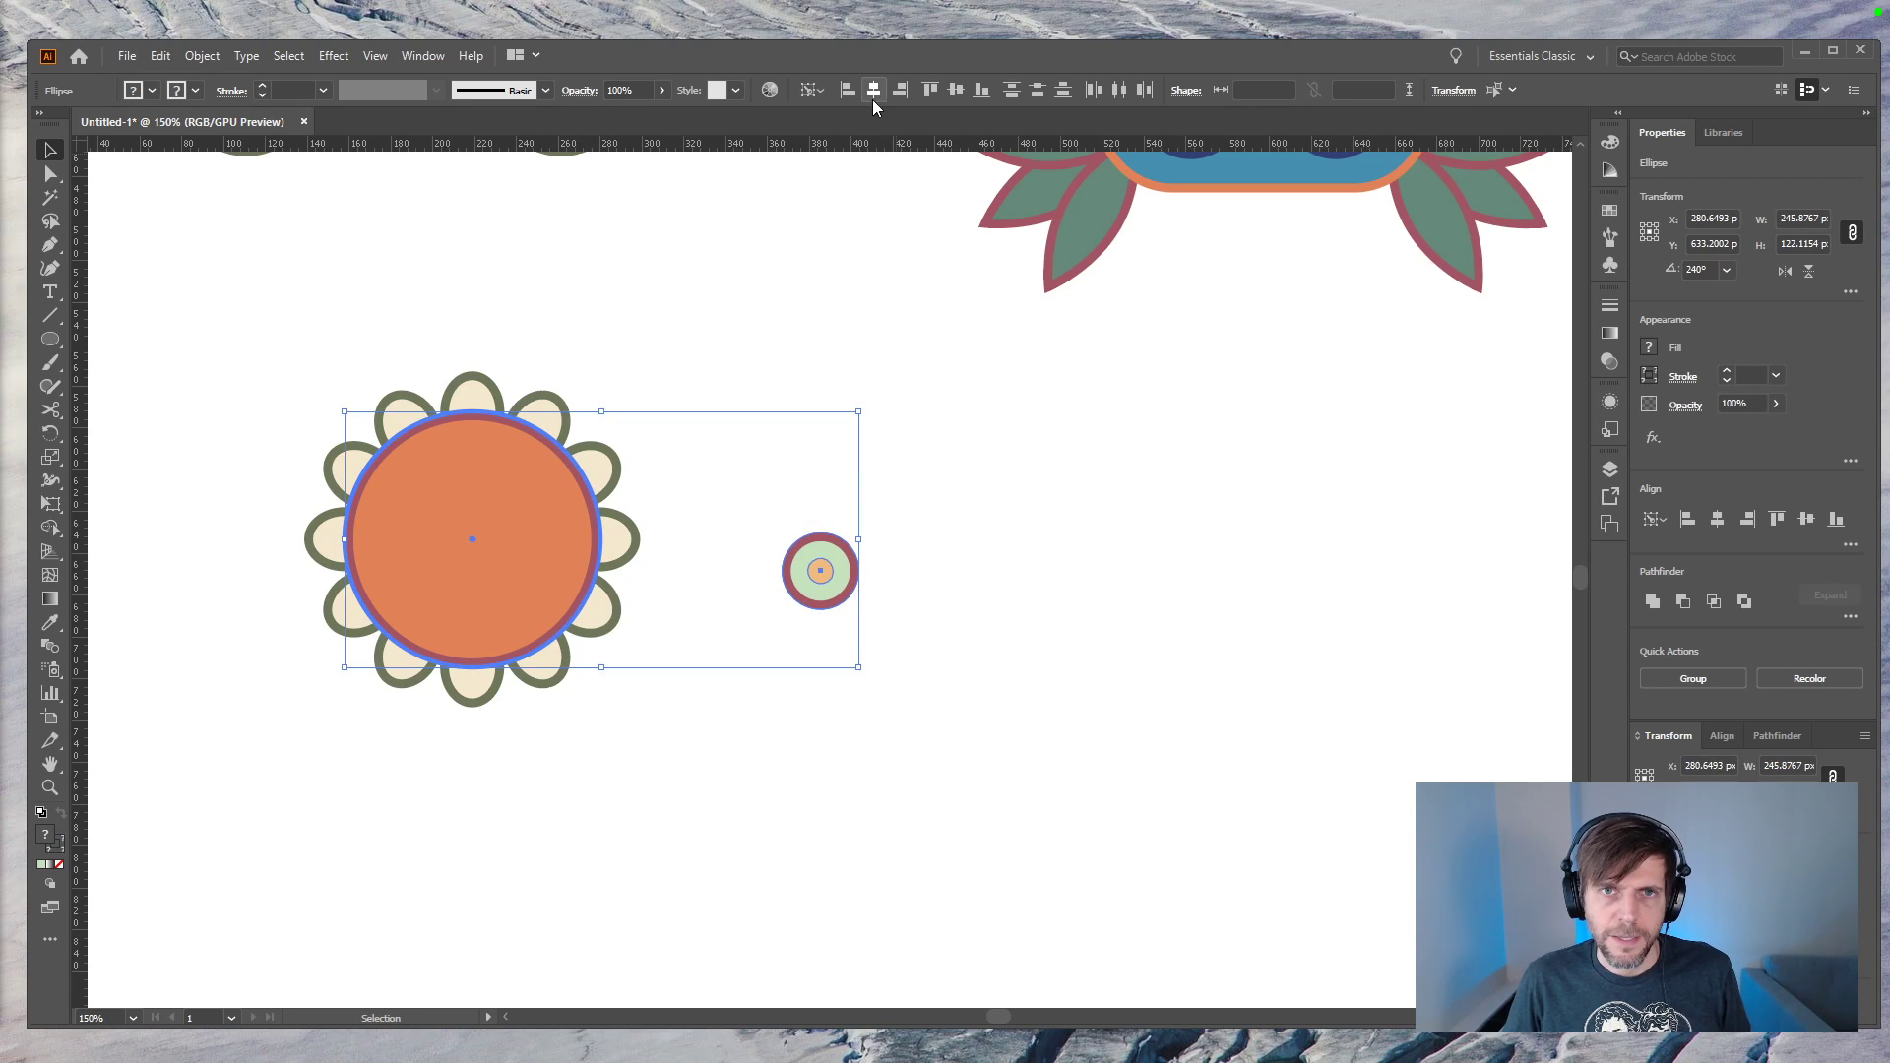
pyautogui.click(873, 92)
pyautogui.click(955, 91)
pyautogui.click(847, 454)
# Step: Try sending the orange circle behind the ovals and the eye, and undo it
pyautogui.click(537, 580)
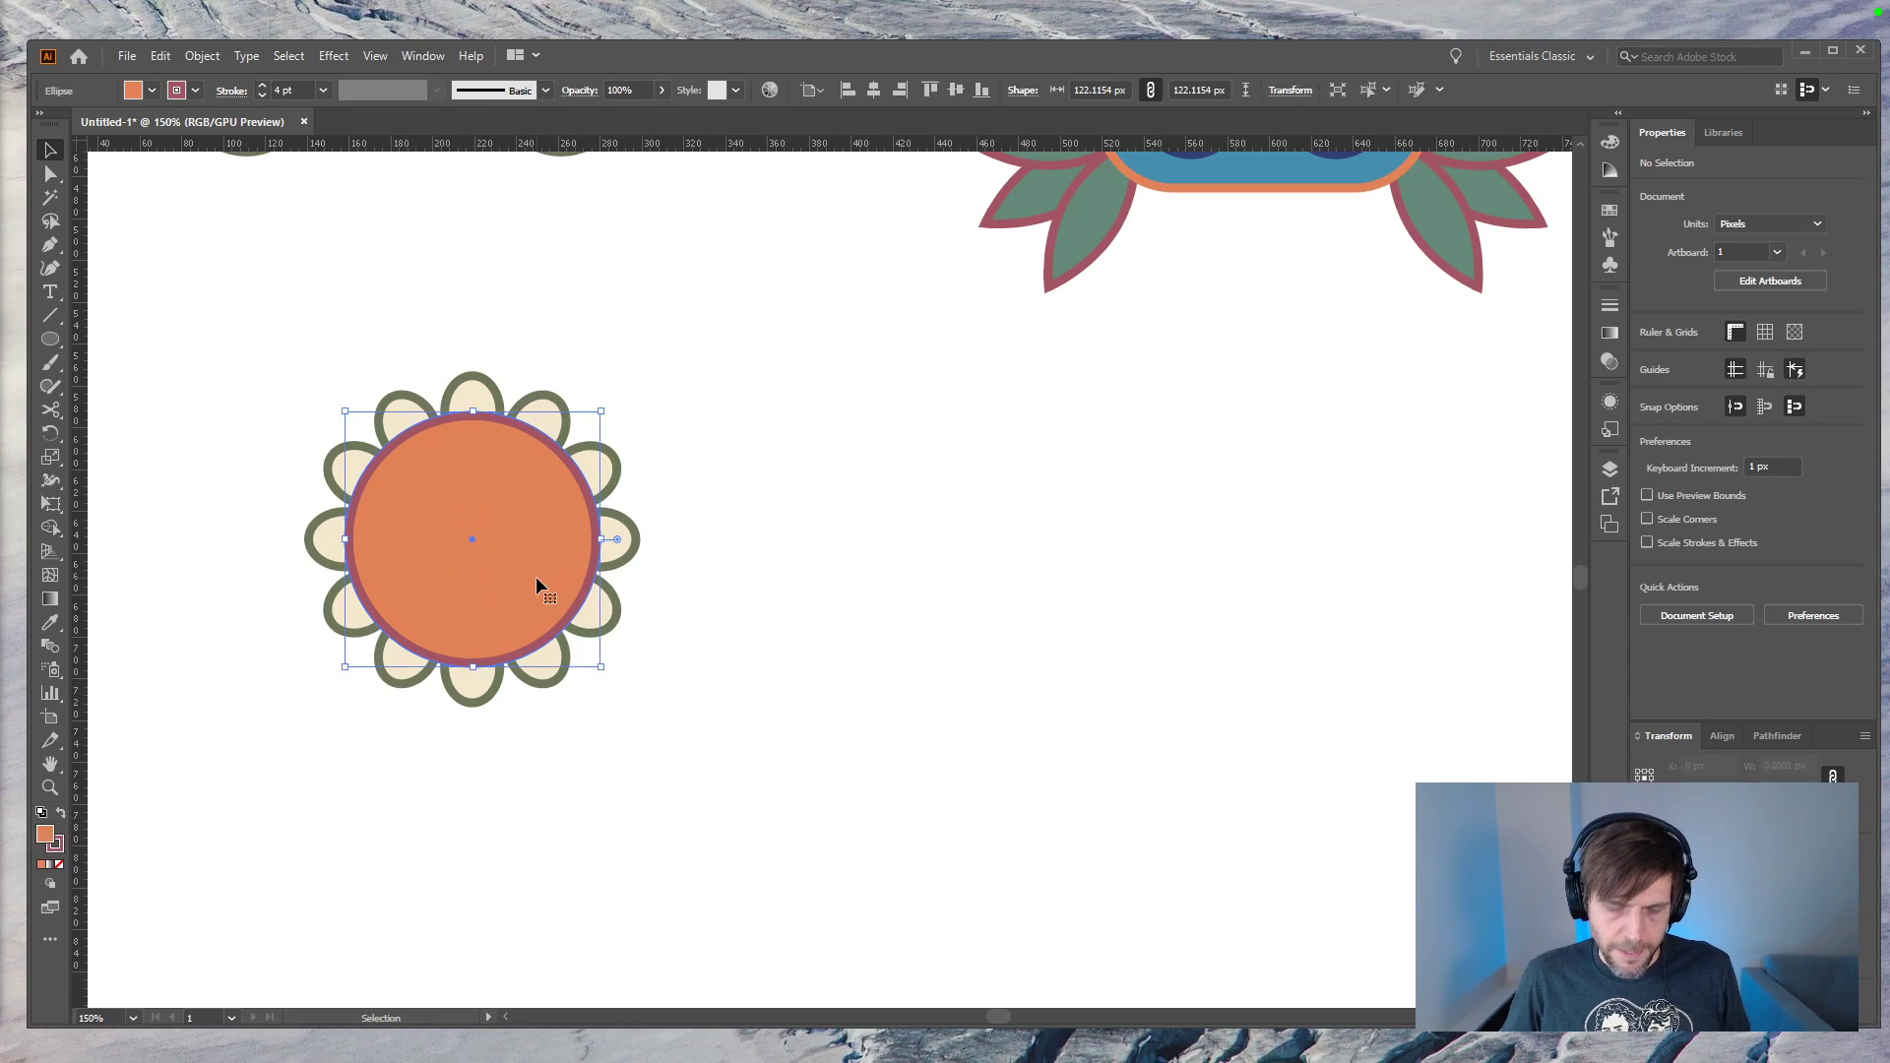
pyautogui.hotkey('ctrl', 'shift', '[')
pyautogui.click(940, 691)
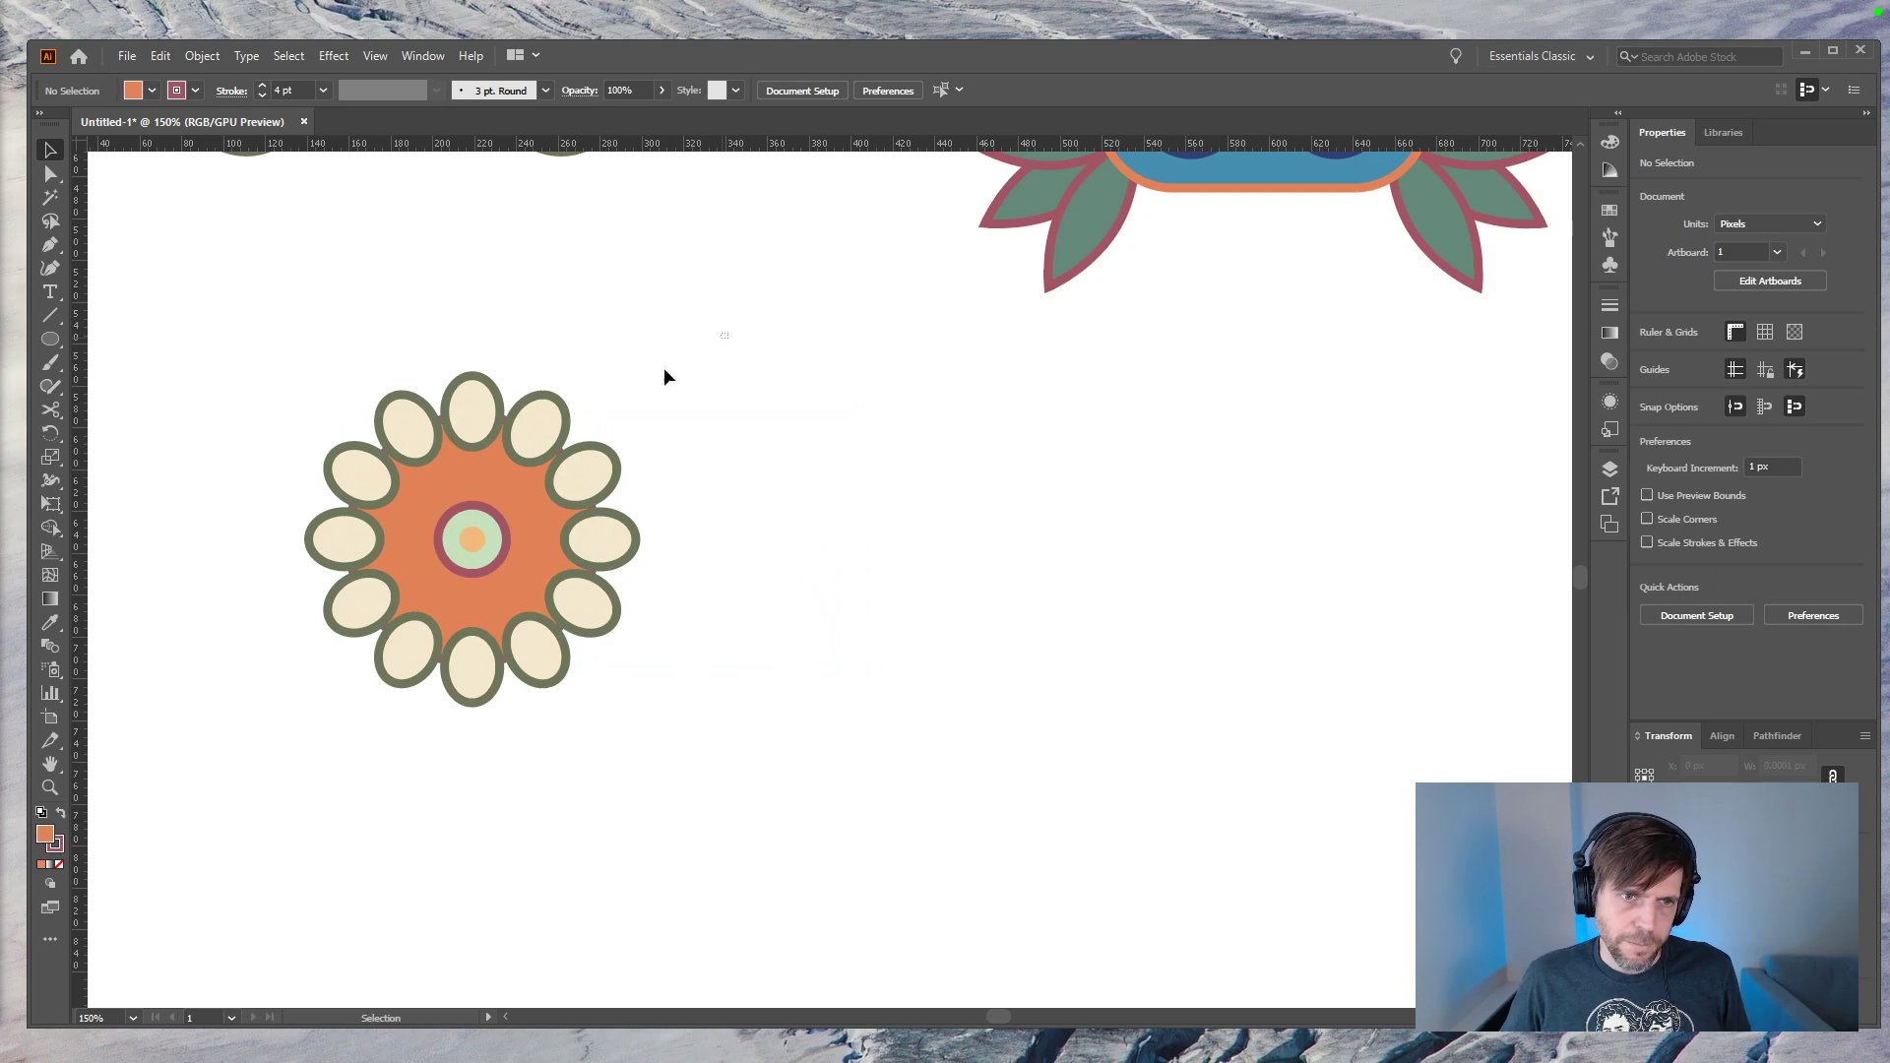
pyautogui.moveTo(729, 340); pyautogui.dragTo(286, 708)
pyautogui.hotkey('ctrl', 'z')
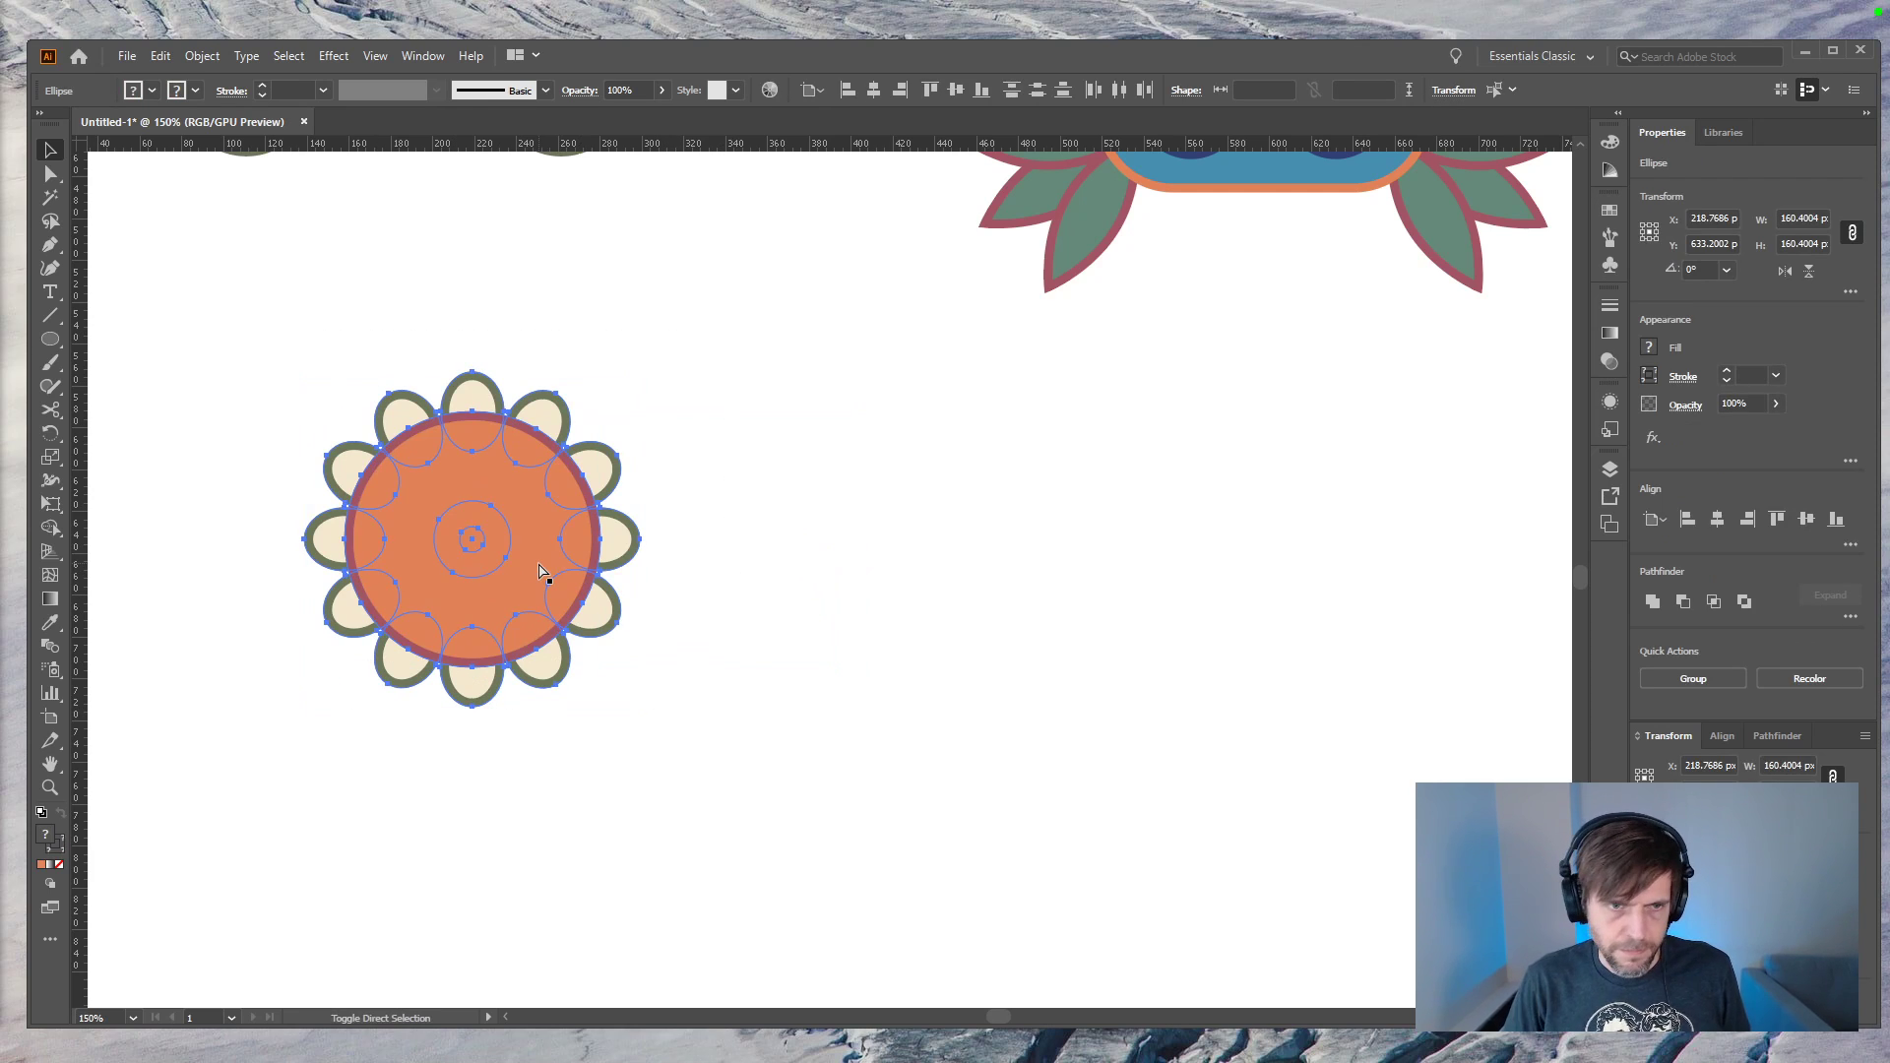
# Step: Send the orange circle to the back so that the eye lies on top of it
pyautogui.click(821, 579)
pyautogui.click(496, 538)
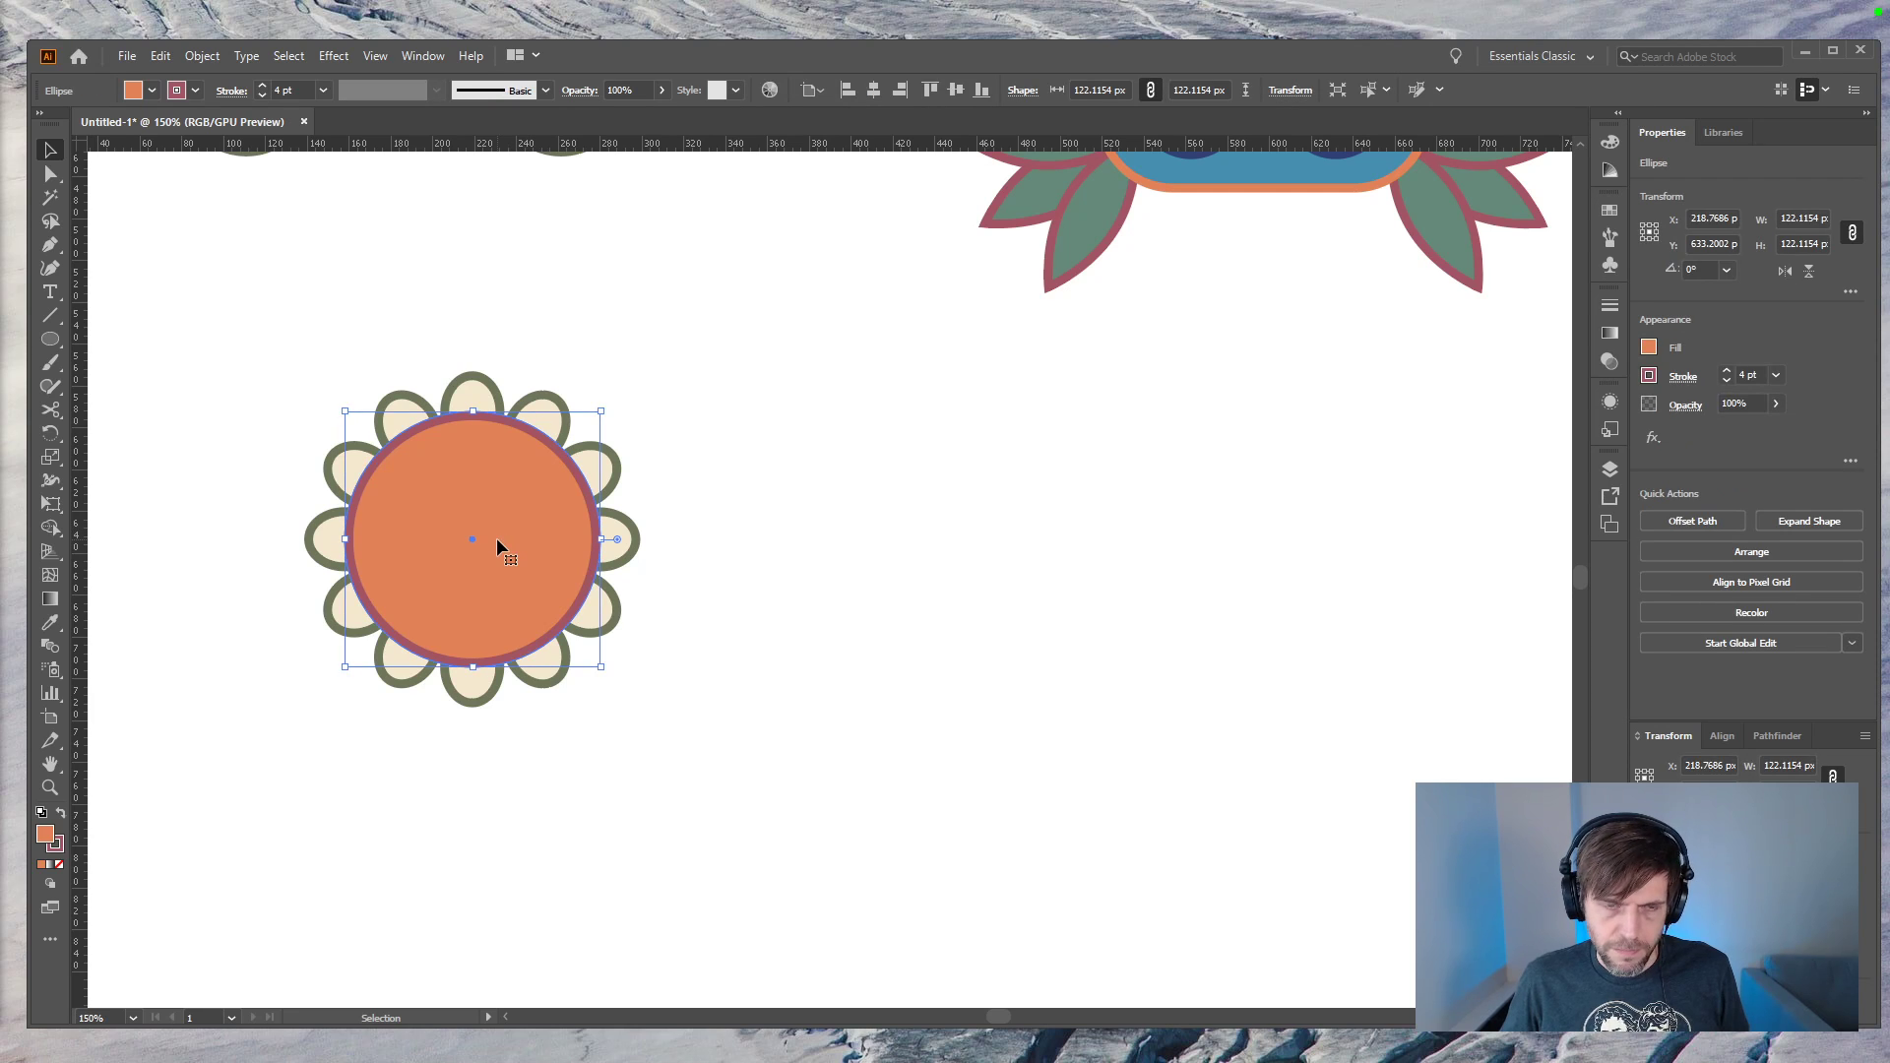
pyautogui.hotkey('ctrl', 'shift', '[')
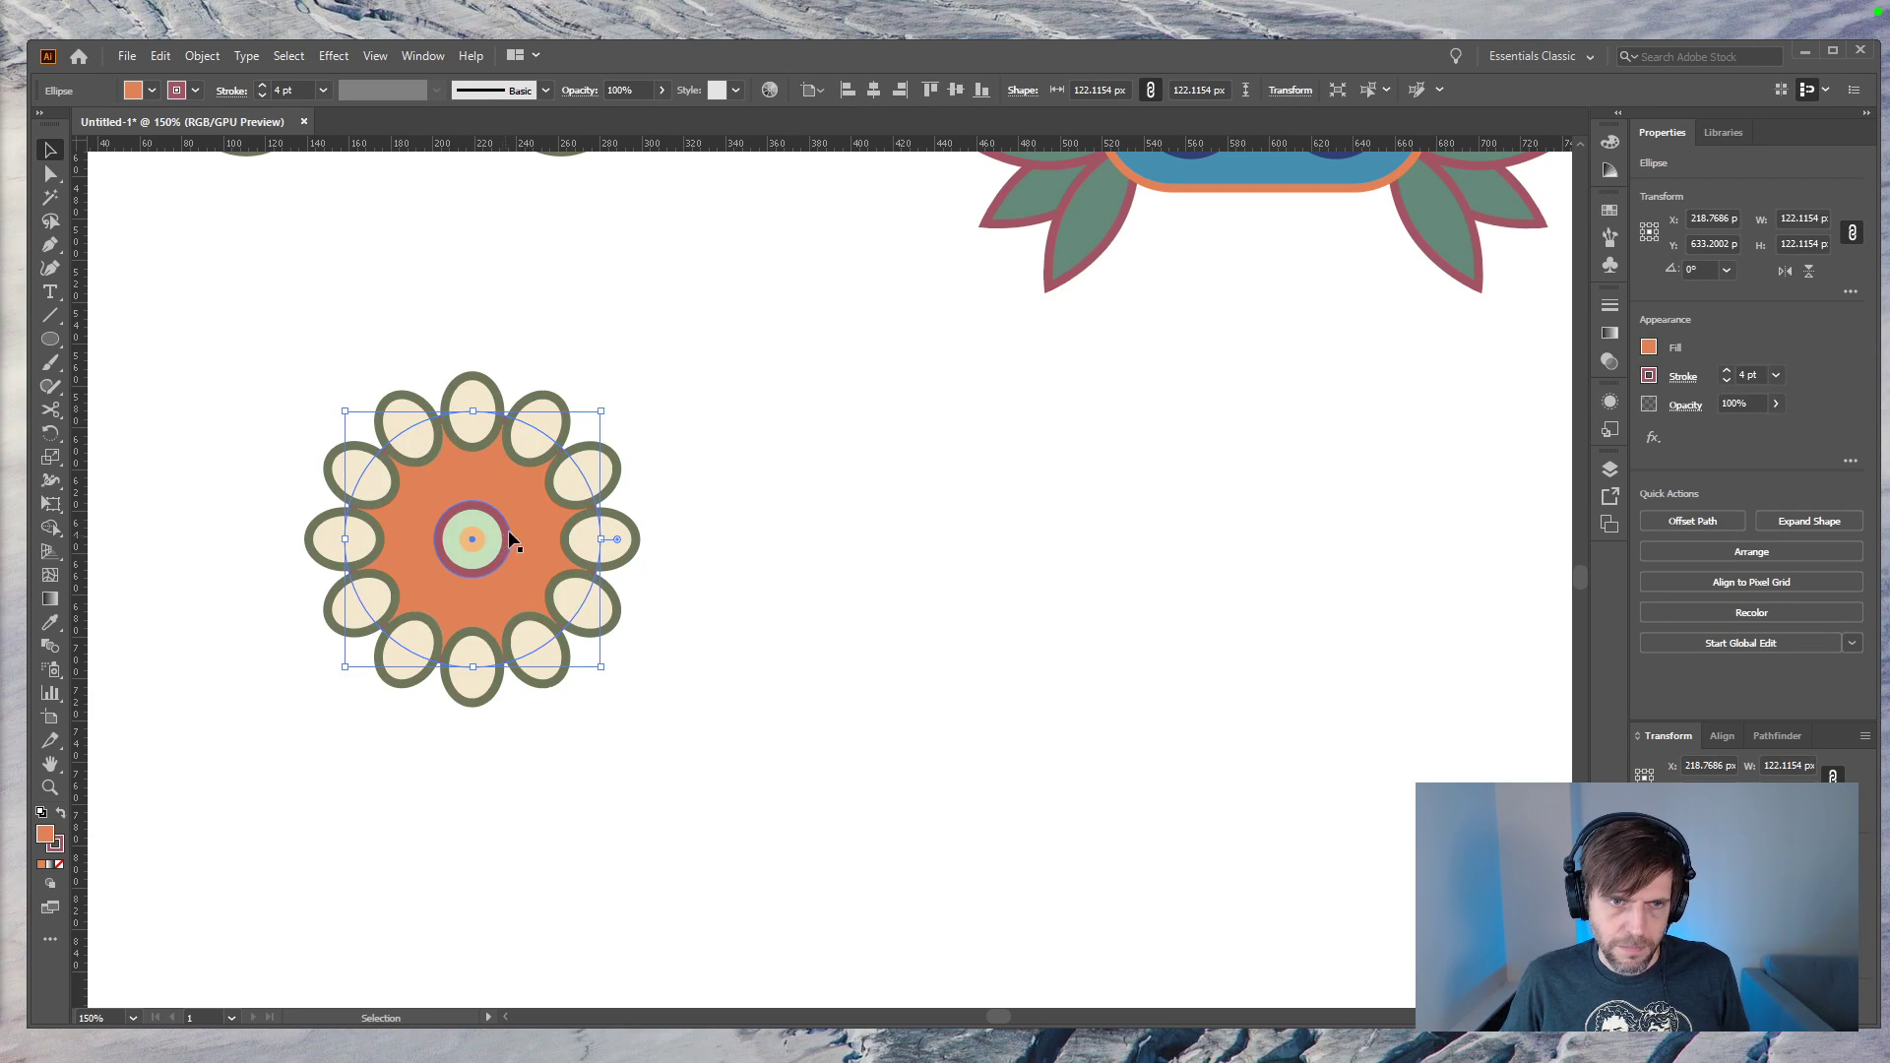
pyautogui.click(756, 577)
pyautogui.moveTo(524, 540); pyautogui.dragTo(612, 587)
pyautogui.hotkey('ctrl', 'z')
# Step: Send the twelve cream ovals behind the orange circle, leaving out the circle and the eye
pyautogui.click(743, 536)
pyautogui.moveTo(671, 334); pyautogui.dragTo(278, 740)
pyautogui.keyDown('shift'); pyautogui.click(475, 541); pyautogui.keyUp('shift')
pyautogui.keyDown('shift'); pyautogui.click(539, 569); pyautogui.keyUp('shift')
pyautogui.hotkey('ctrl', 'shift', '[')
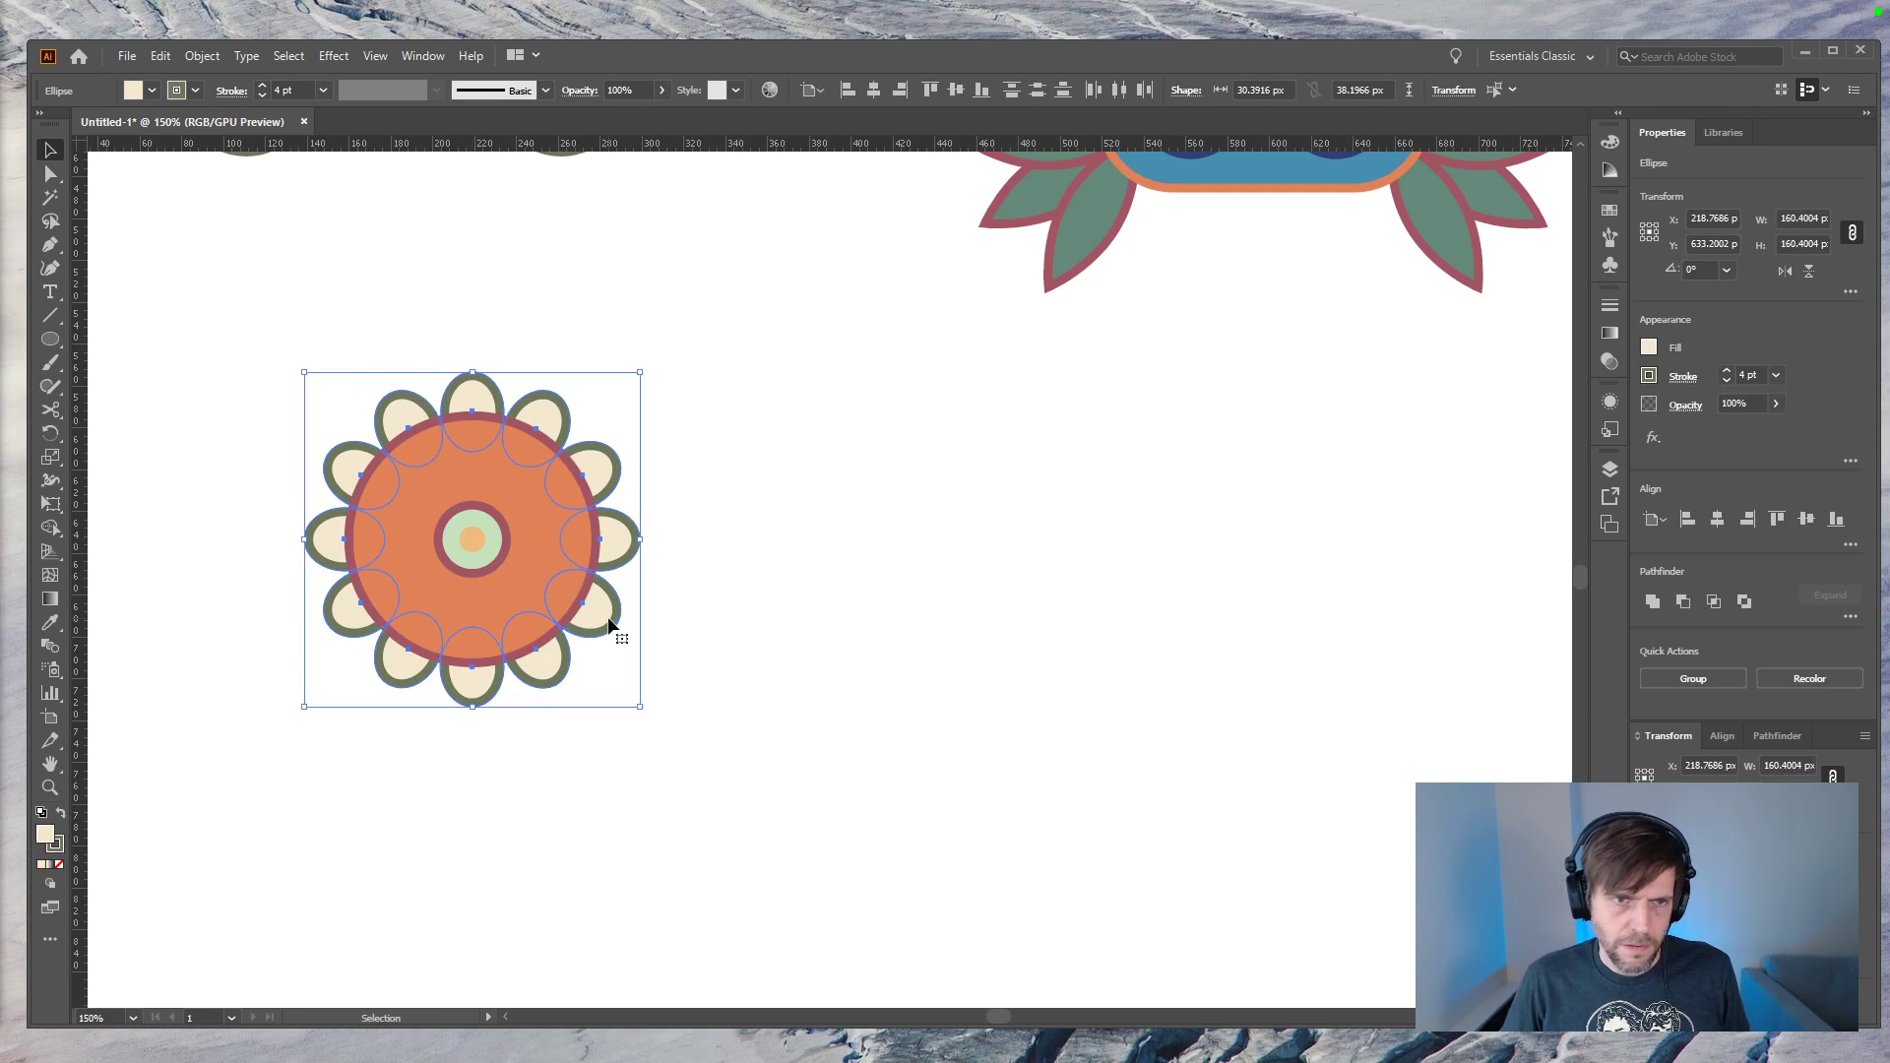
pyautogui.click(882, 616)
pyautogui.moveTo(680, 623); pyautogui.dragTo(715, 615)
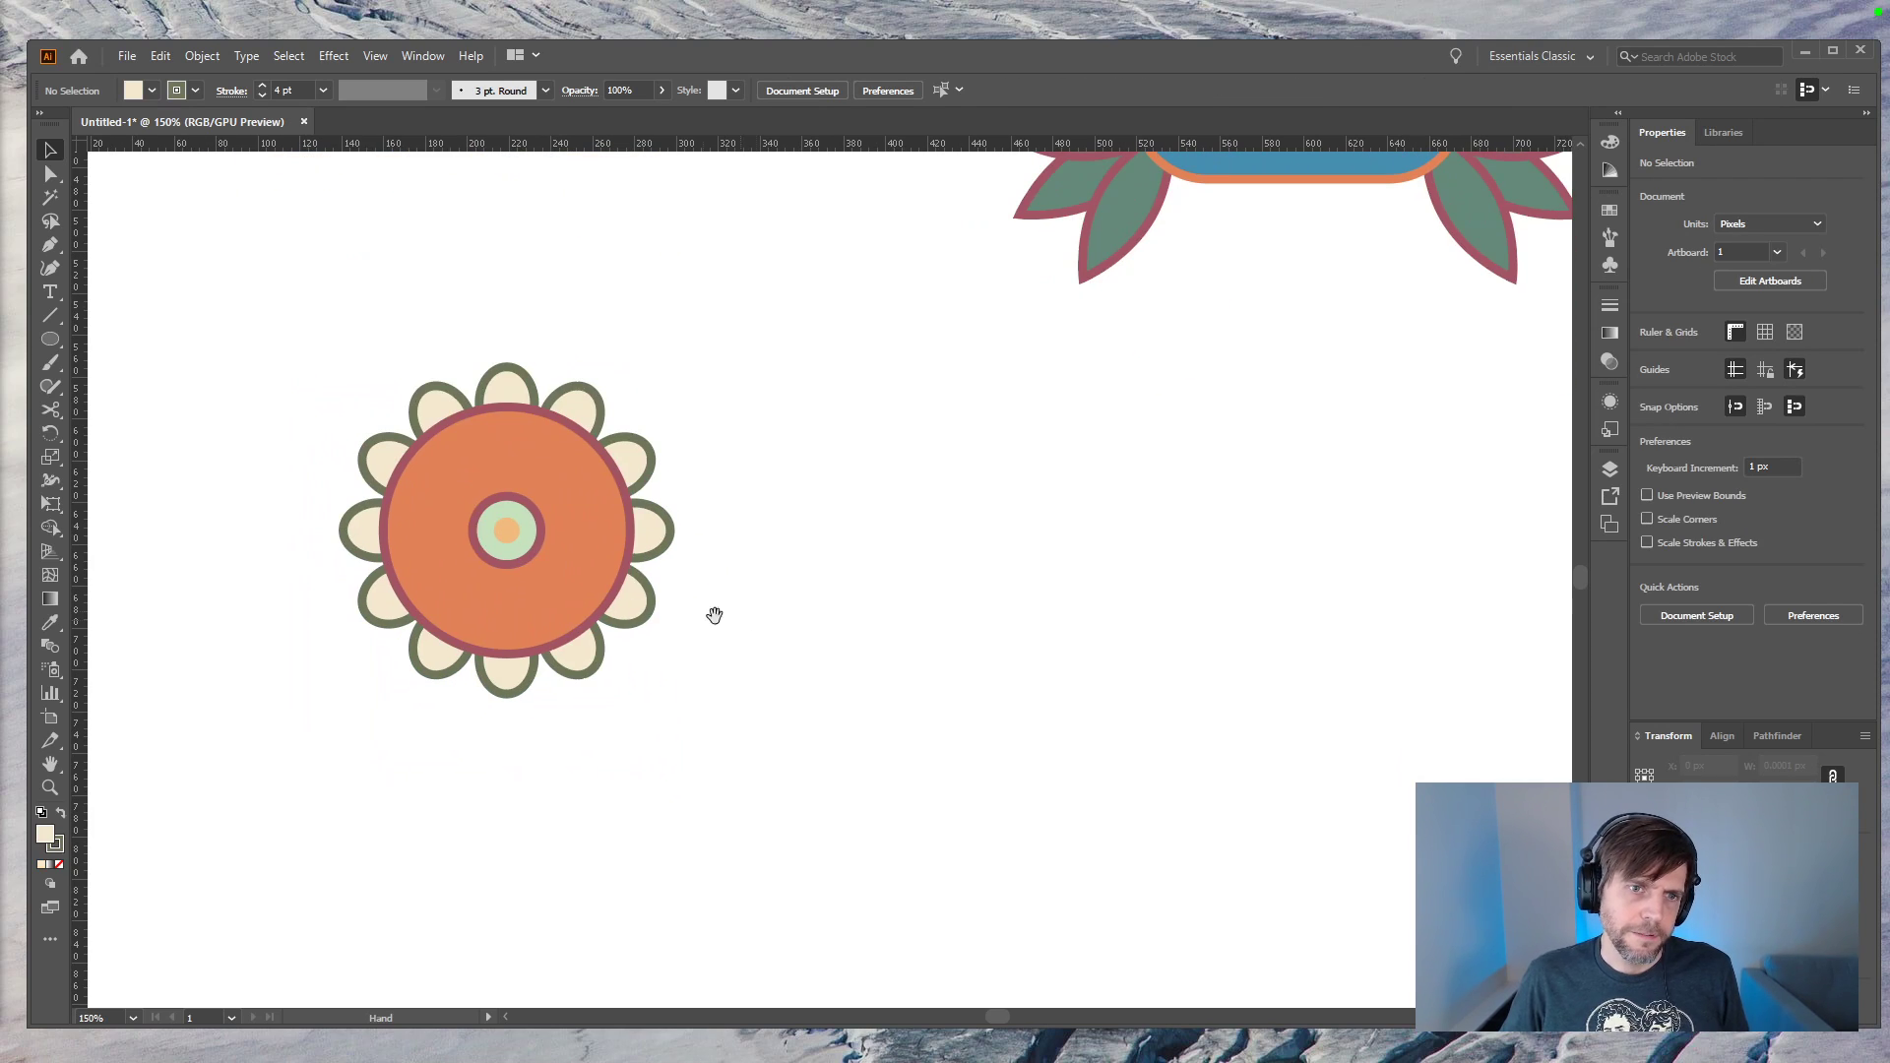
# Step: Shift the eye 30 px left of the circle's centre and place a copy of it 30 px right of the centre
pyautogui.click(534, 547)
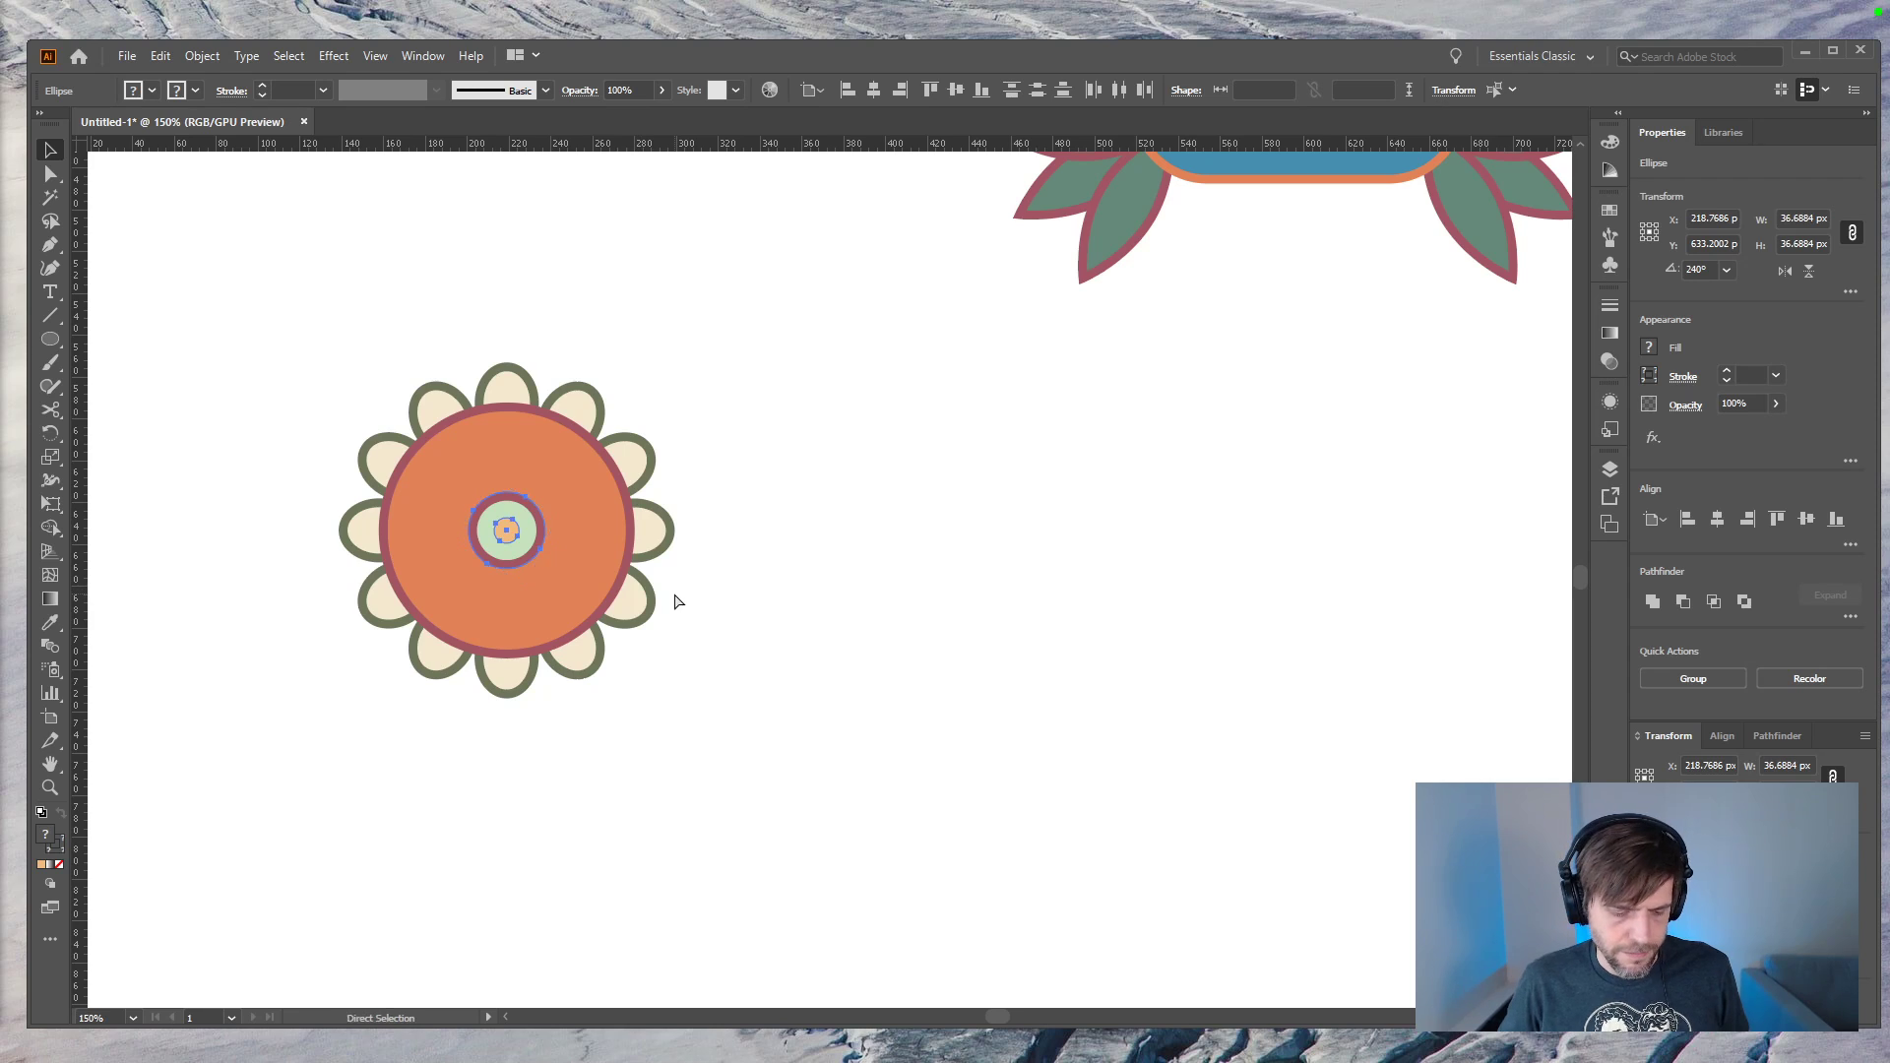
pyautogui.hotkey('shift', 'Left')
pyautogui.hotkey('shift', 'Left')
pyautogui.hotkey('shift', 'Left')
pyautogui.hotkey('alt', 'shift', 'Right')
pyautogui.hotkey('shift', 'Right')
pyautogui.hotkey('shift', 'Right')
pyautogui.hotkey('shift', 'Right')
pyautogui.hotkey('shift', 'Right')
pyautogui.hotkey('shift', 'Right')
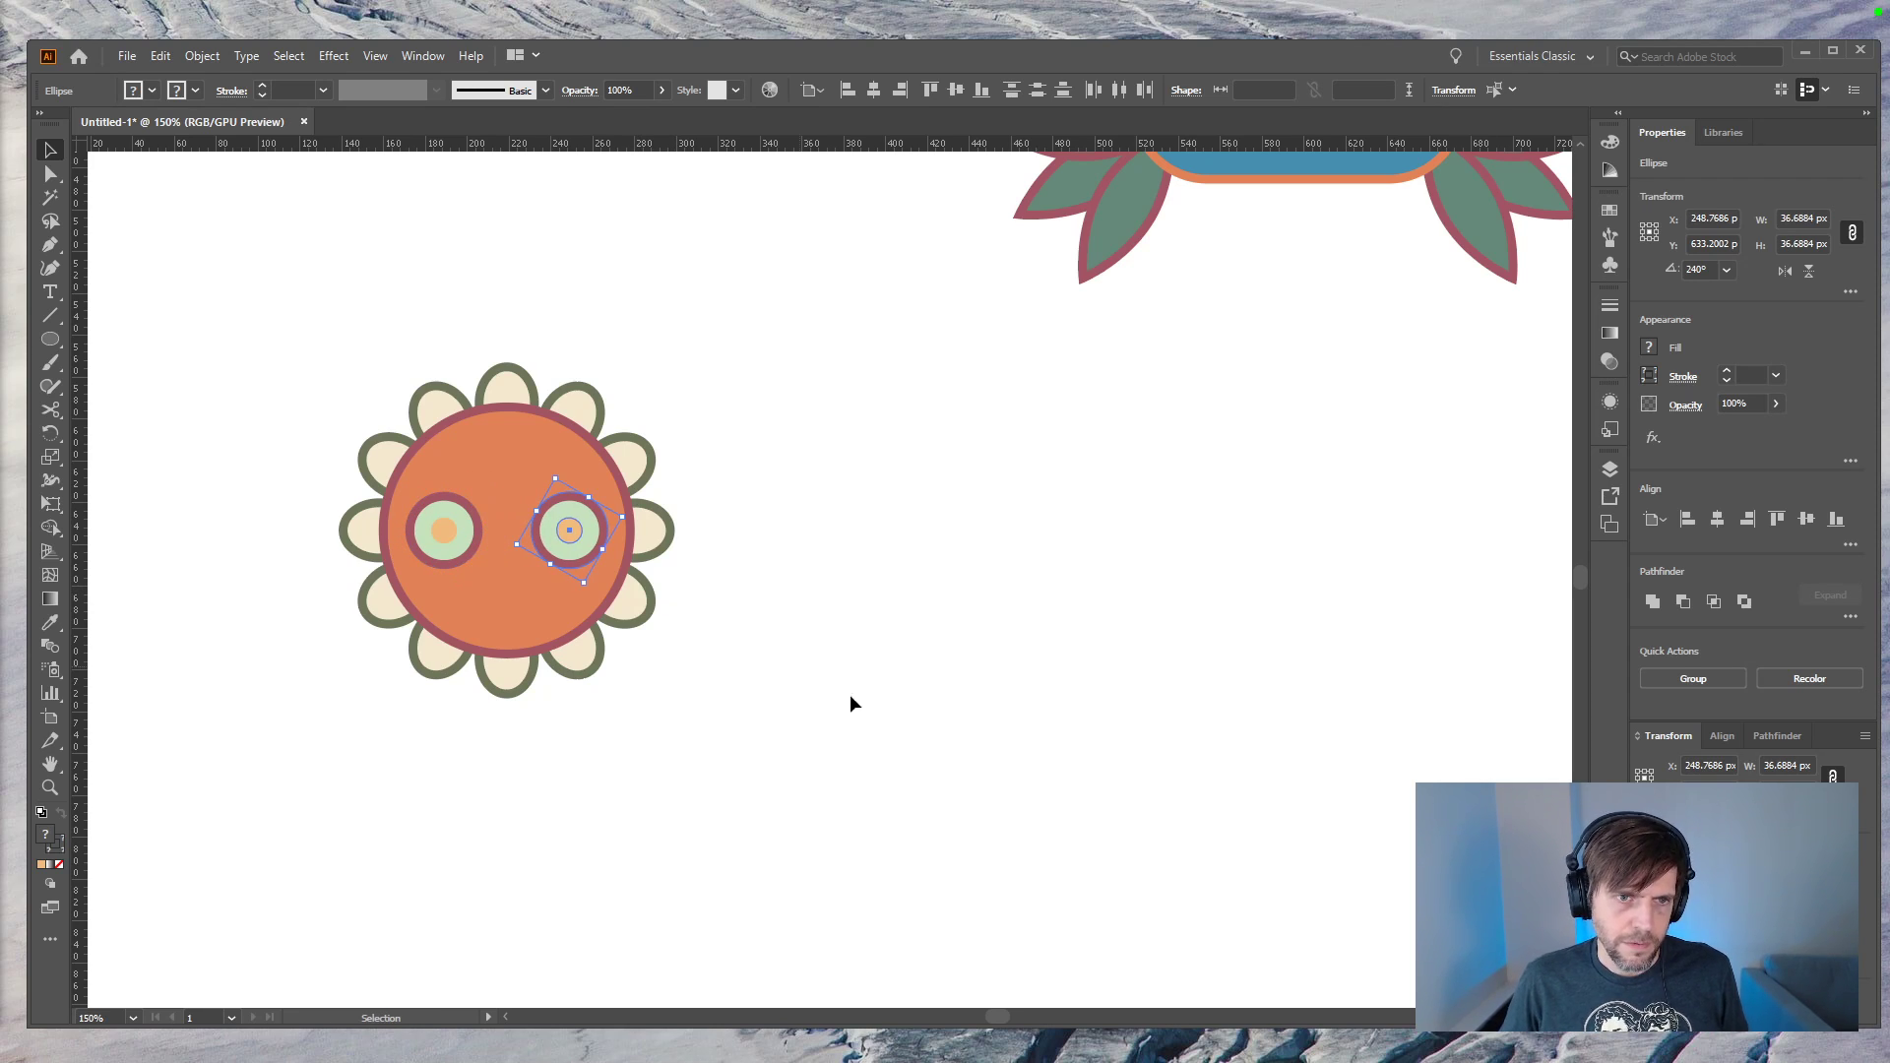
pyautogui.click(859, 706)
# Step: Review the two-eyed petaled character up close and next to the rest of the set
pyautogui.hotkey('ctrl', '-')
pyautogui.hotkey('ctrl', '-')
pyautogui.hotkey('ctrl', '-')
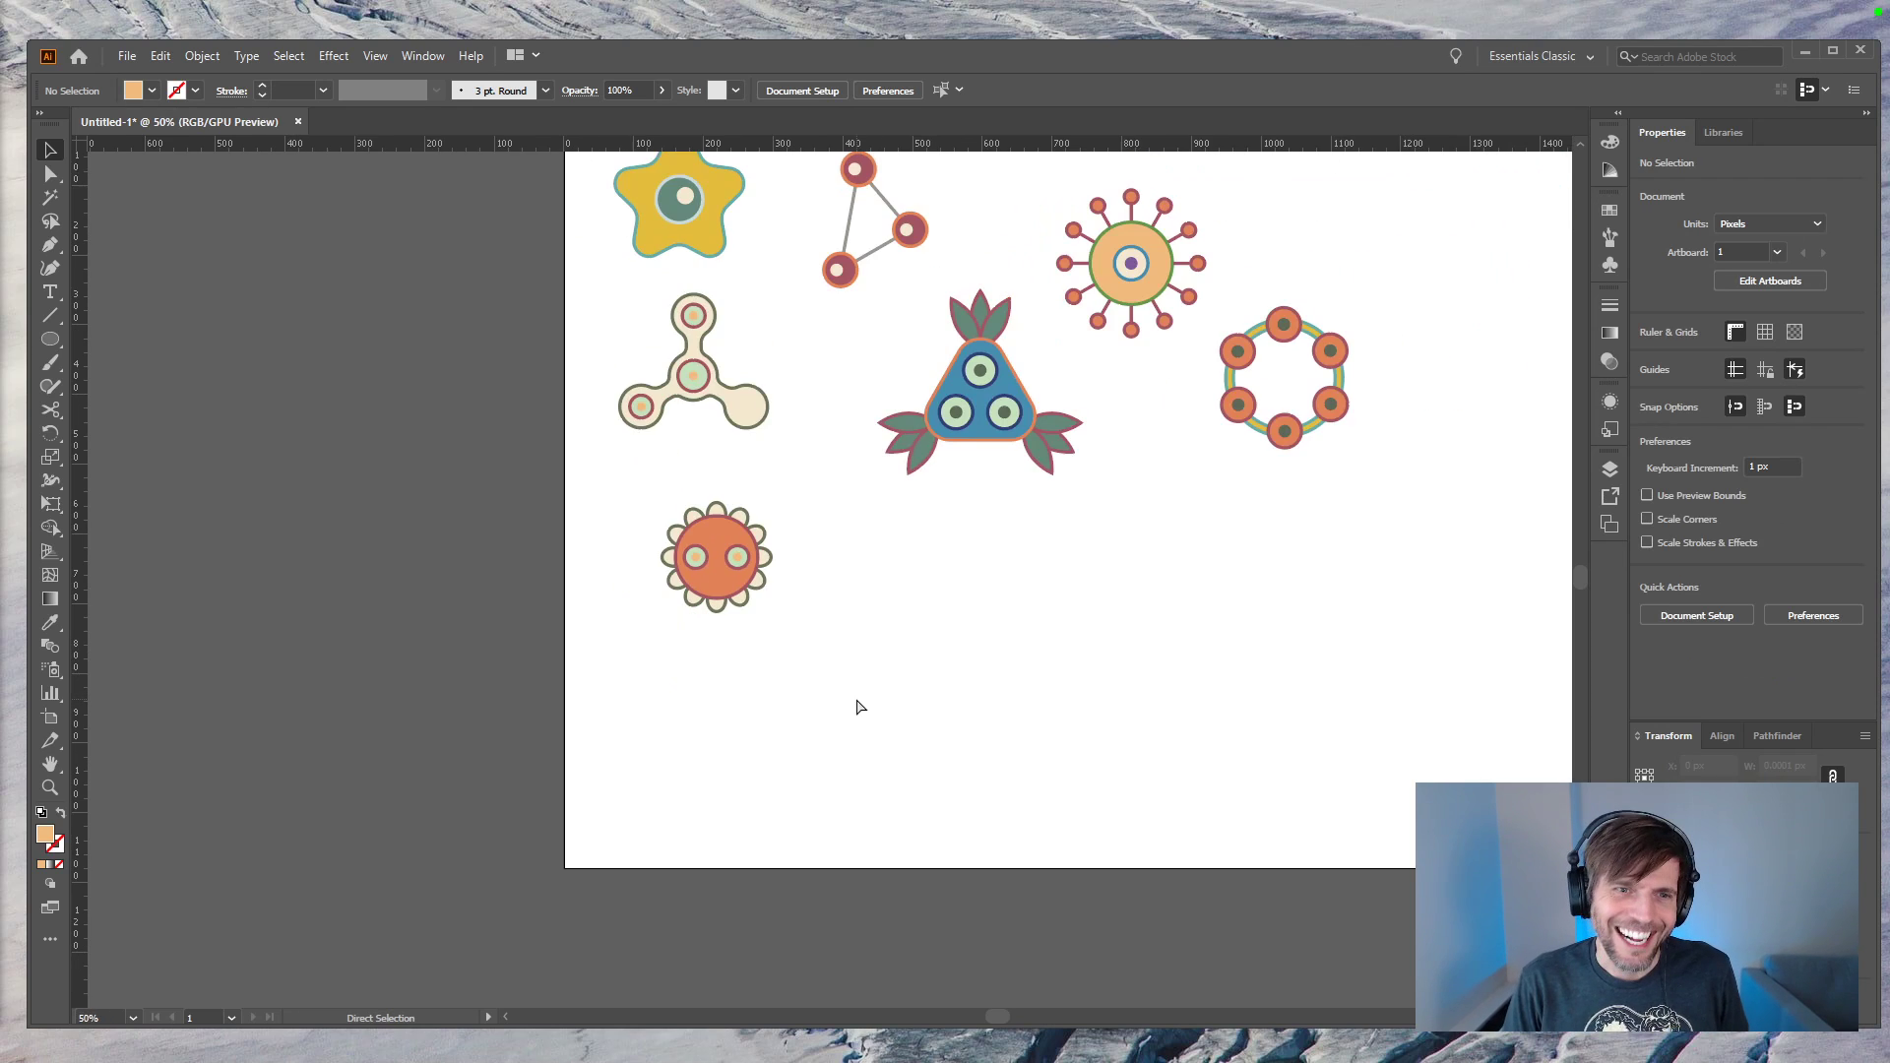
pyautogui.hotkey('ctrl', '=')
pyautogui.hotkey('ctrl', '=')
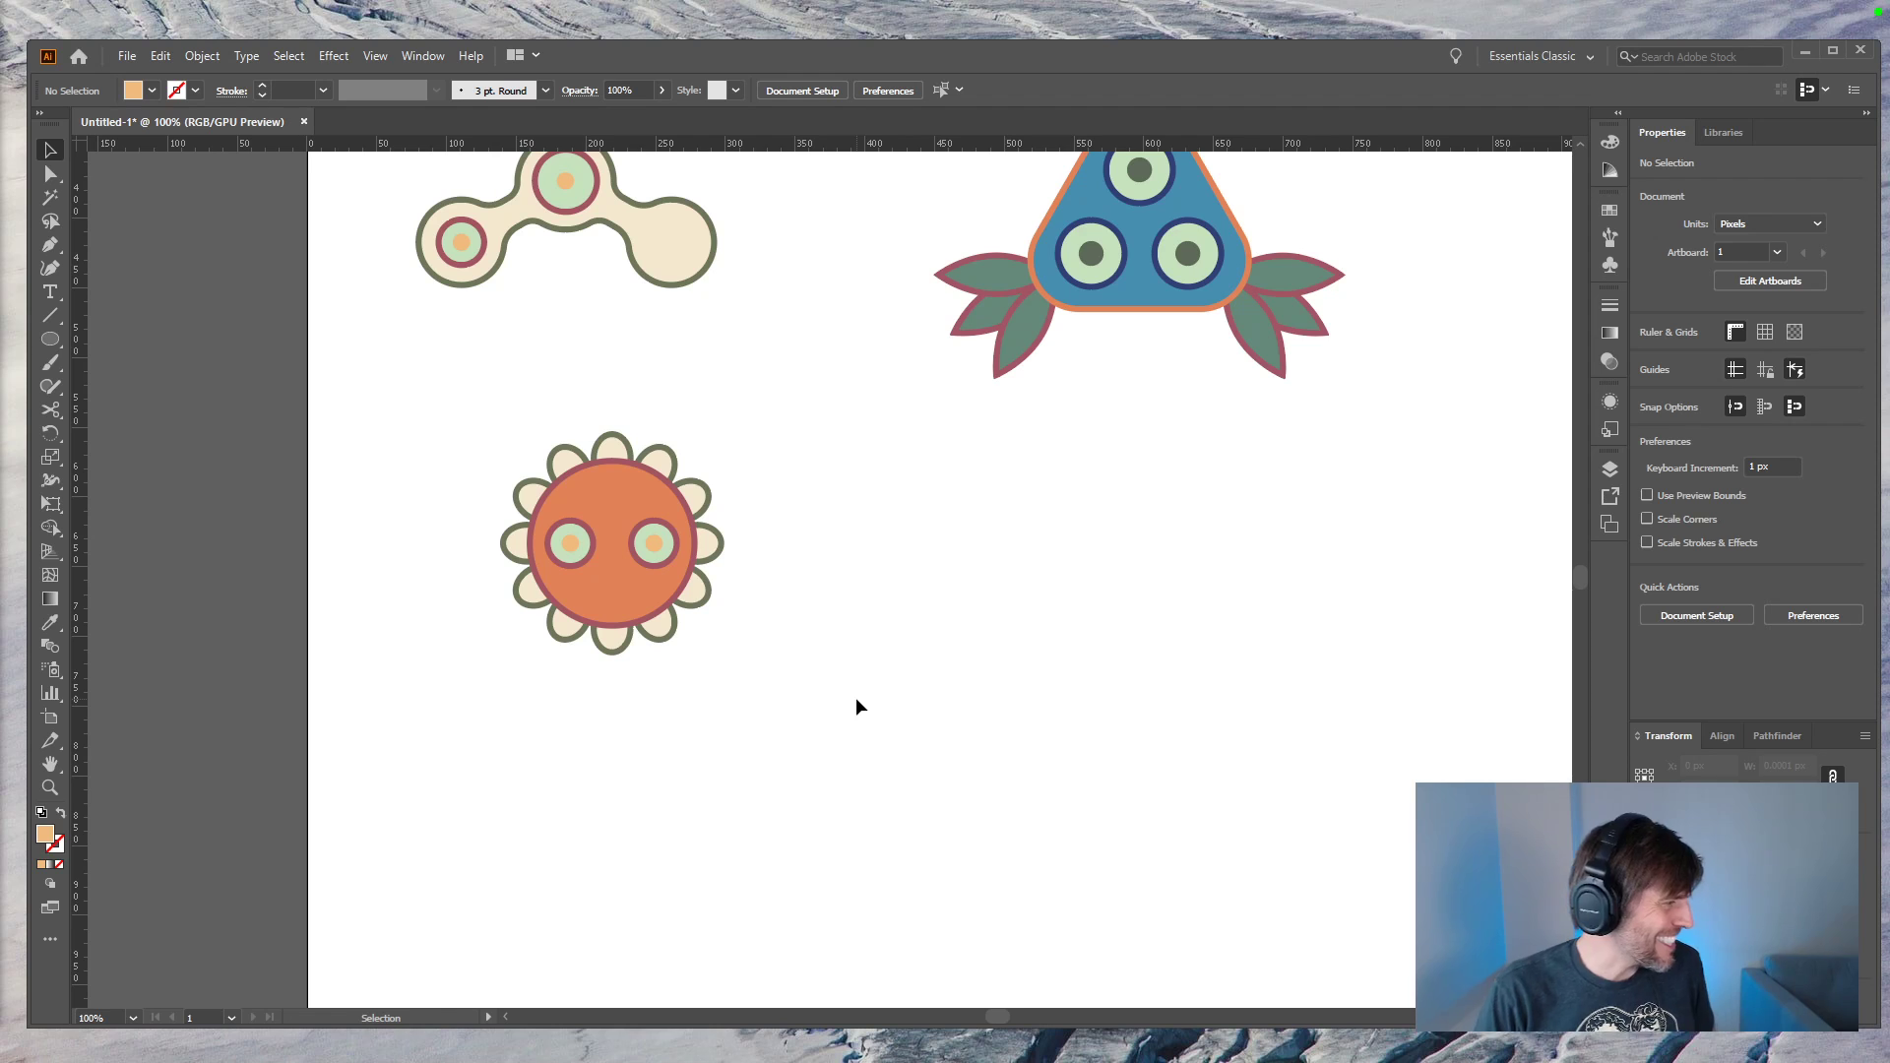
pyautogui.hotkey('ctrl', '-')
pyautogui.hotkey('ctrl', '-')
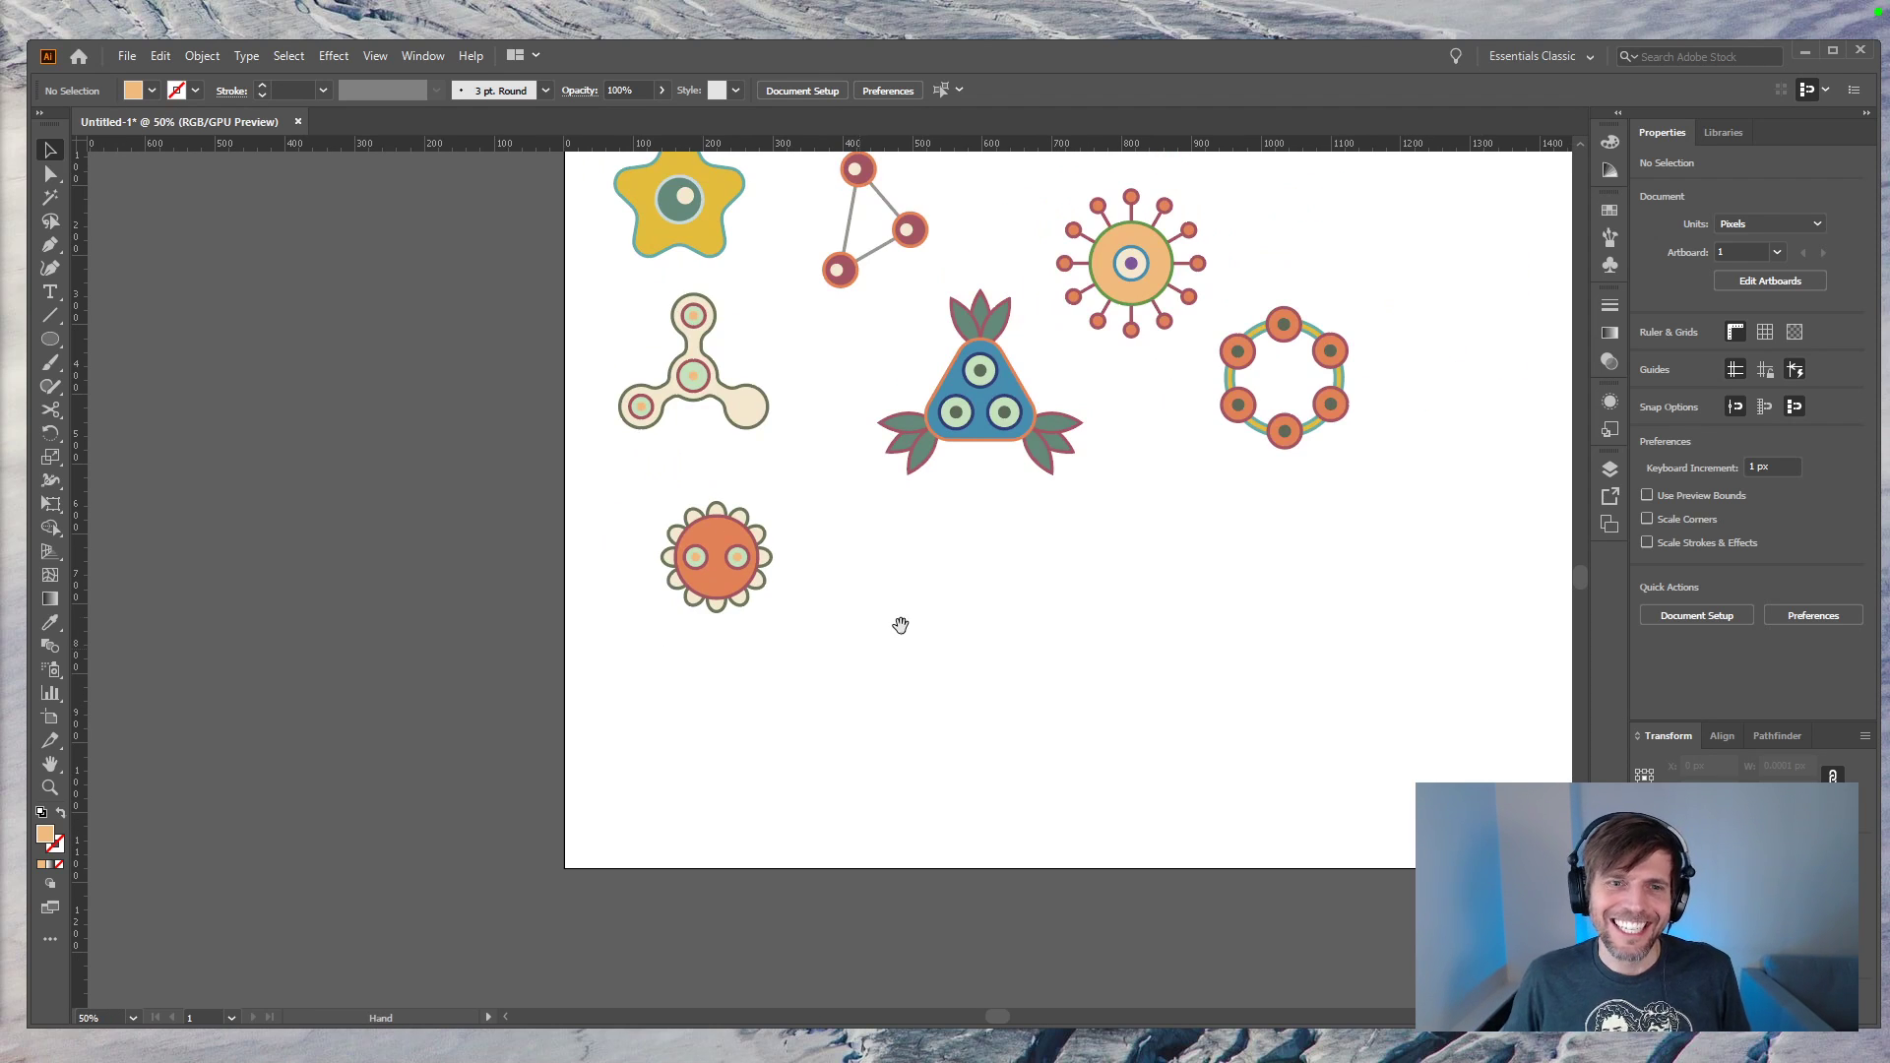
pyautogui.moveTo(860, 705); pyautogui.dragTo(781, 720)
pyautogui.hotkey('ctrl', '=')
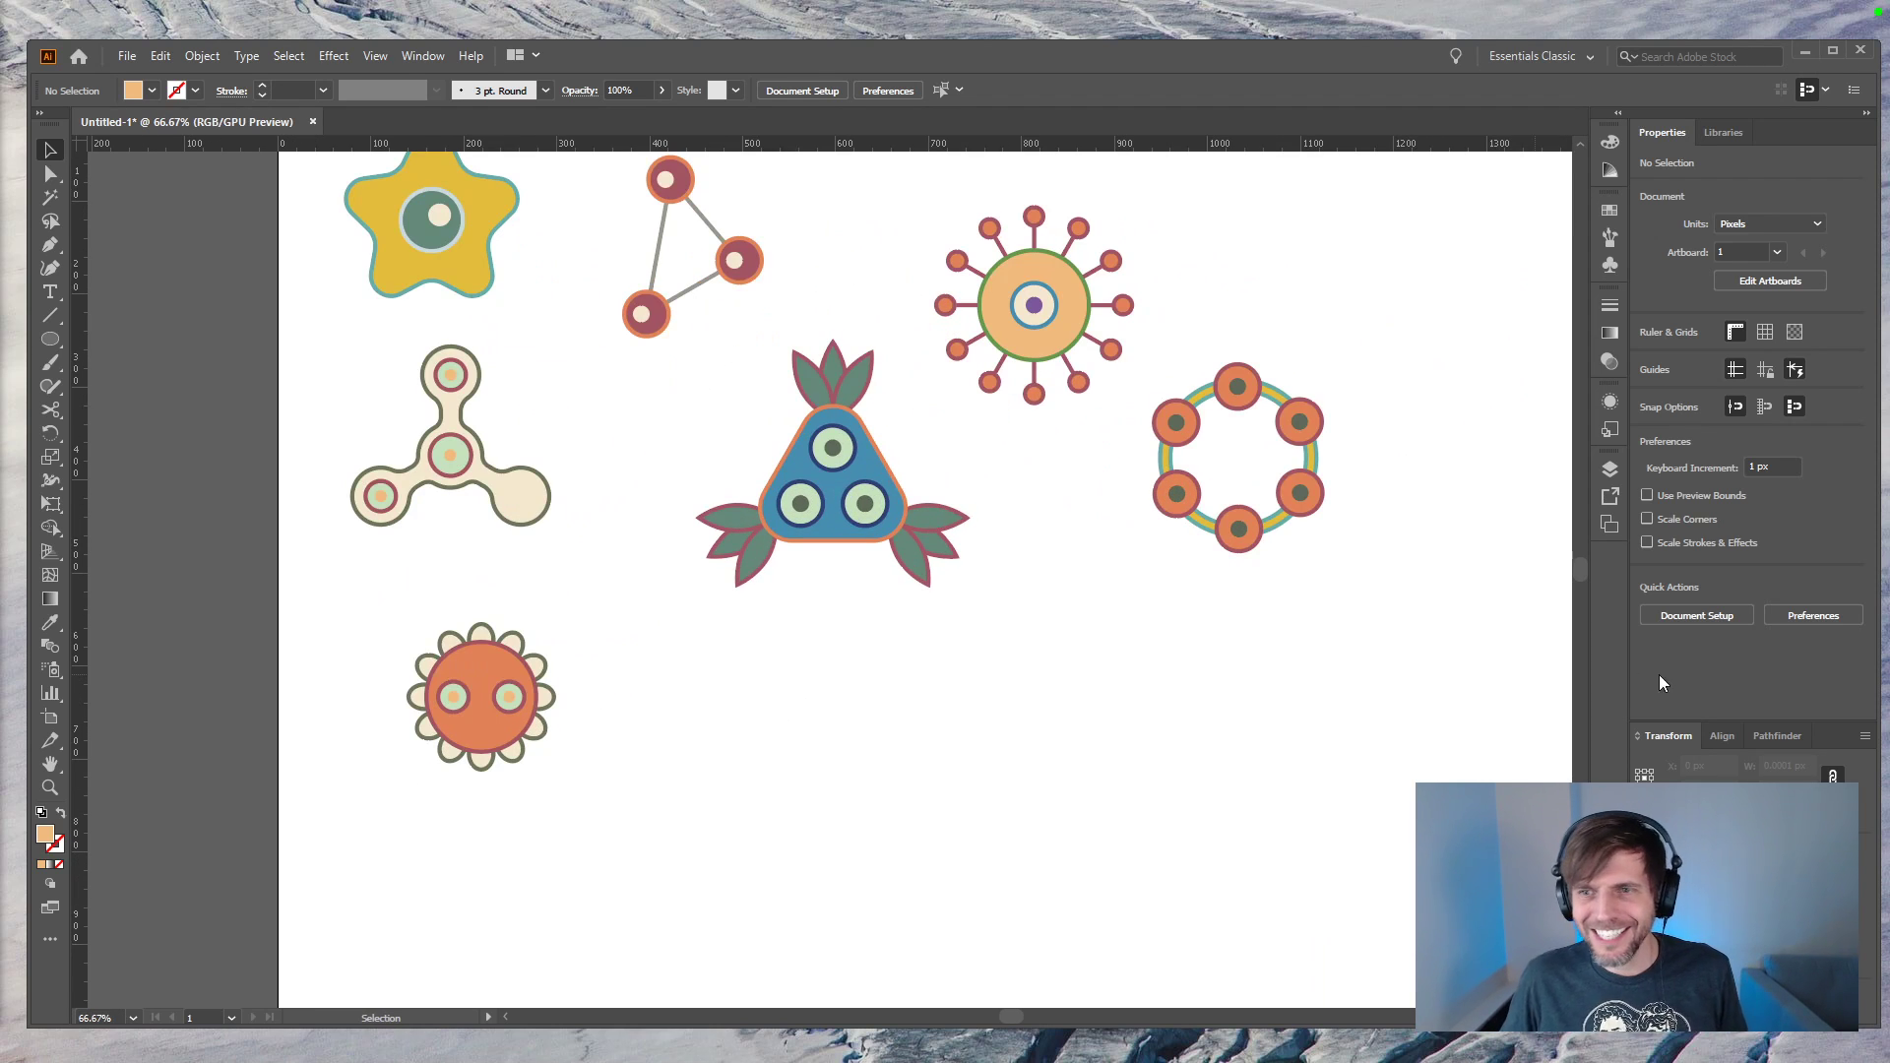
pyautogui.click(1614, 212)
pyautogui.click(1611, 212)
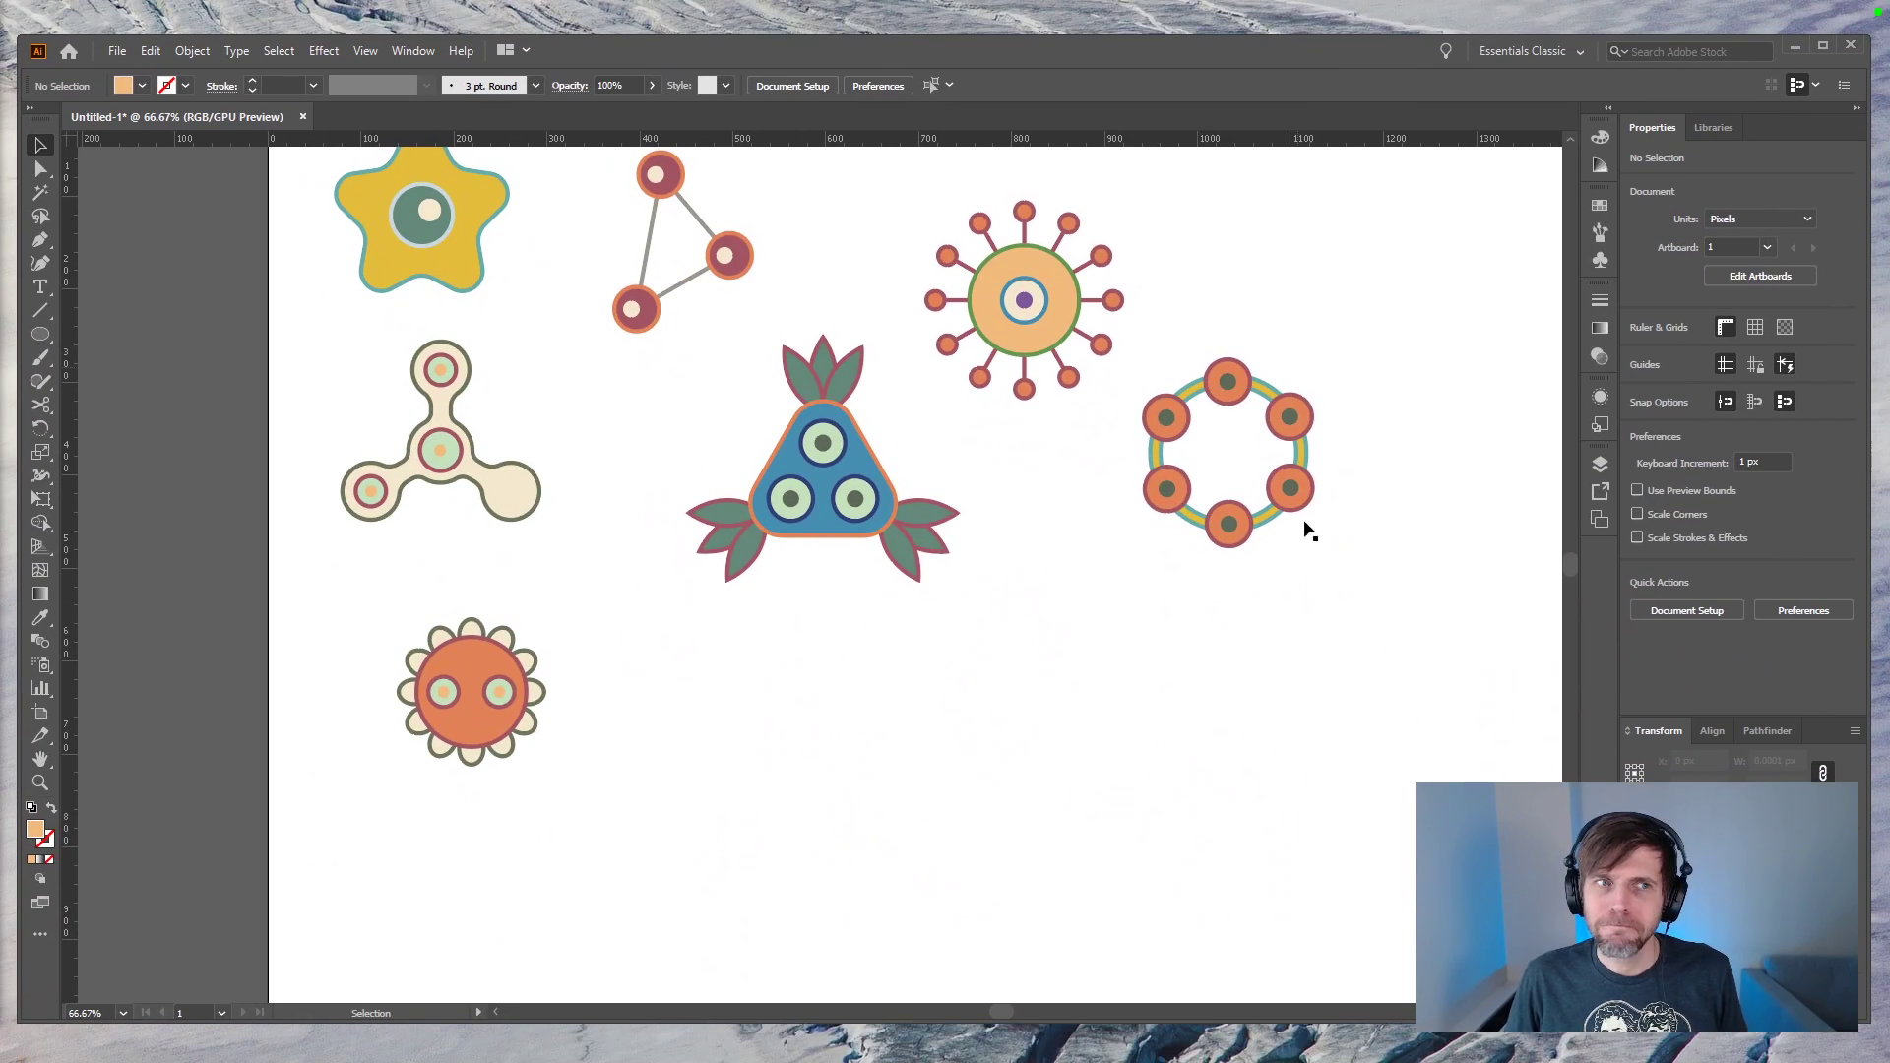
pyautogui.hotkey('ctrl', '-')
pyautogui.hotkey('ctrl', '+')
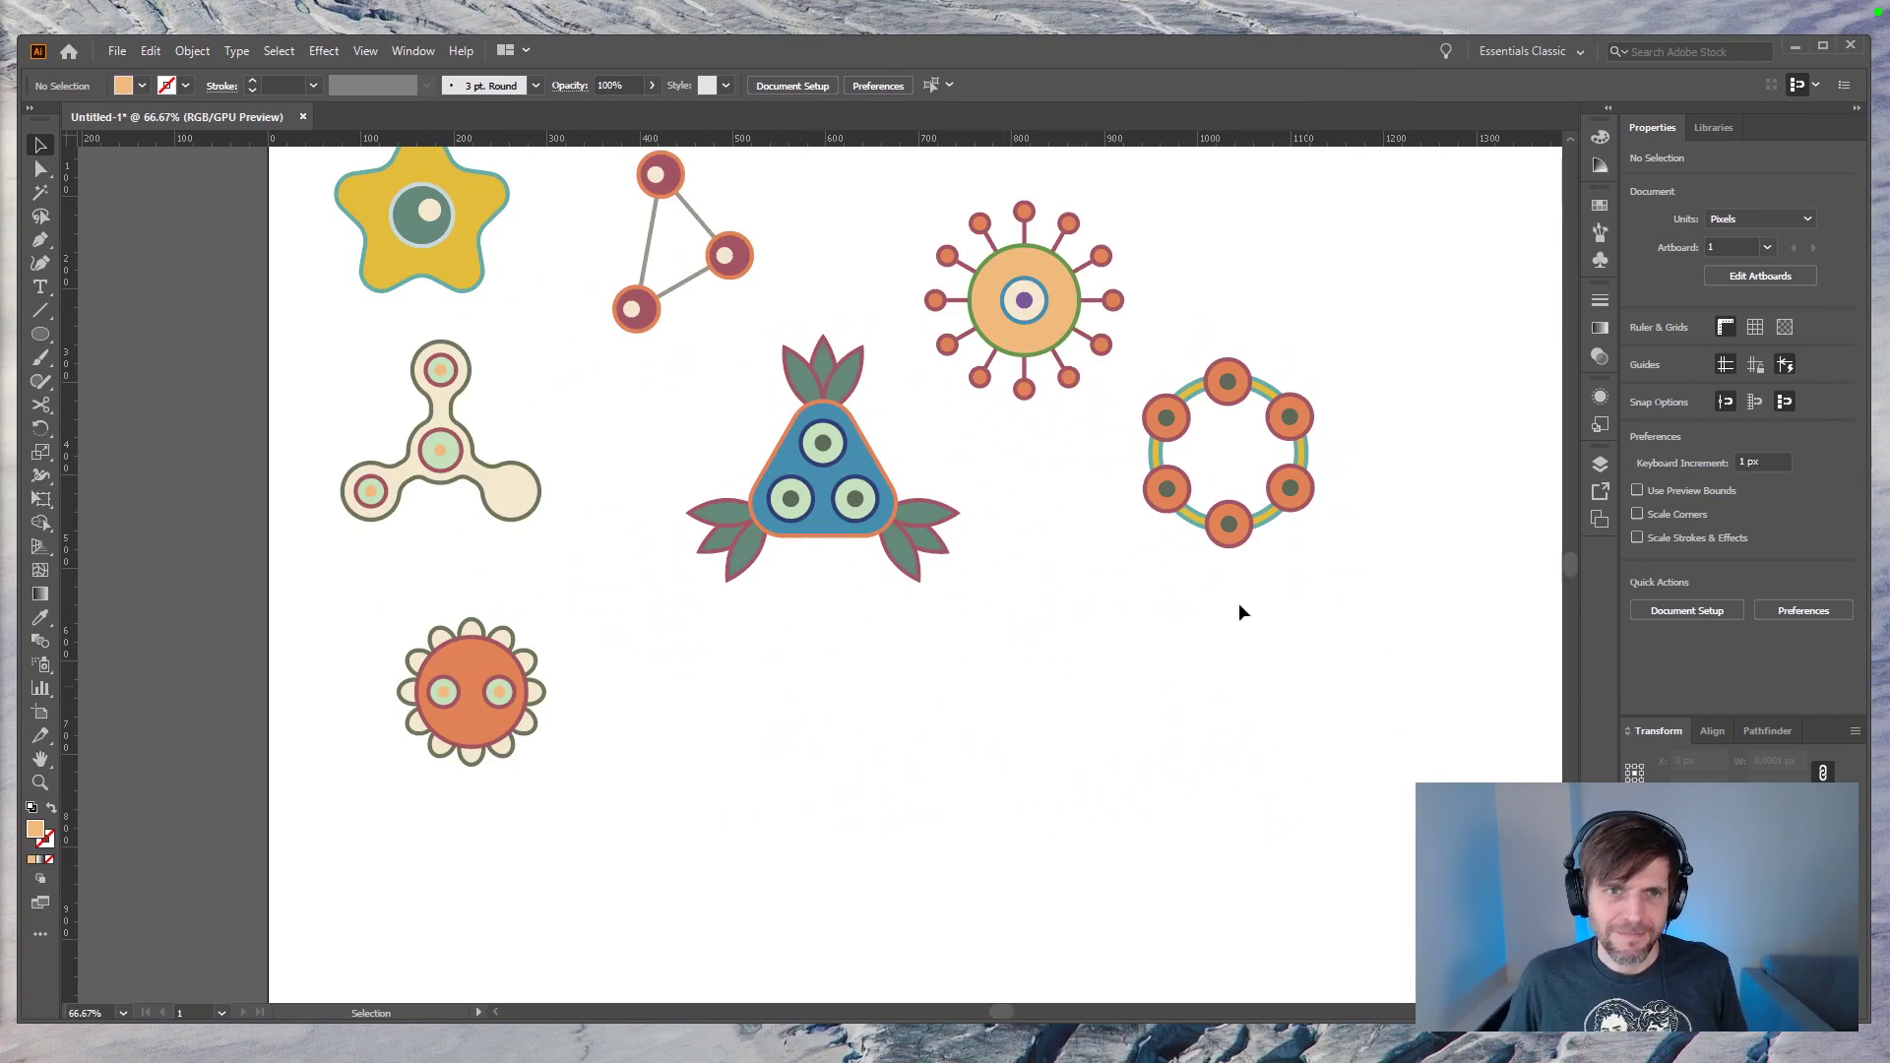
# Step: Copy the eye from the lower-left lobe of the cream three-lobed character onto its empty lower-right lobe
pyautogui.moveTo(942, 689); pyautogui.dragTo(821, 786)
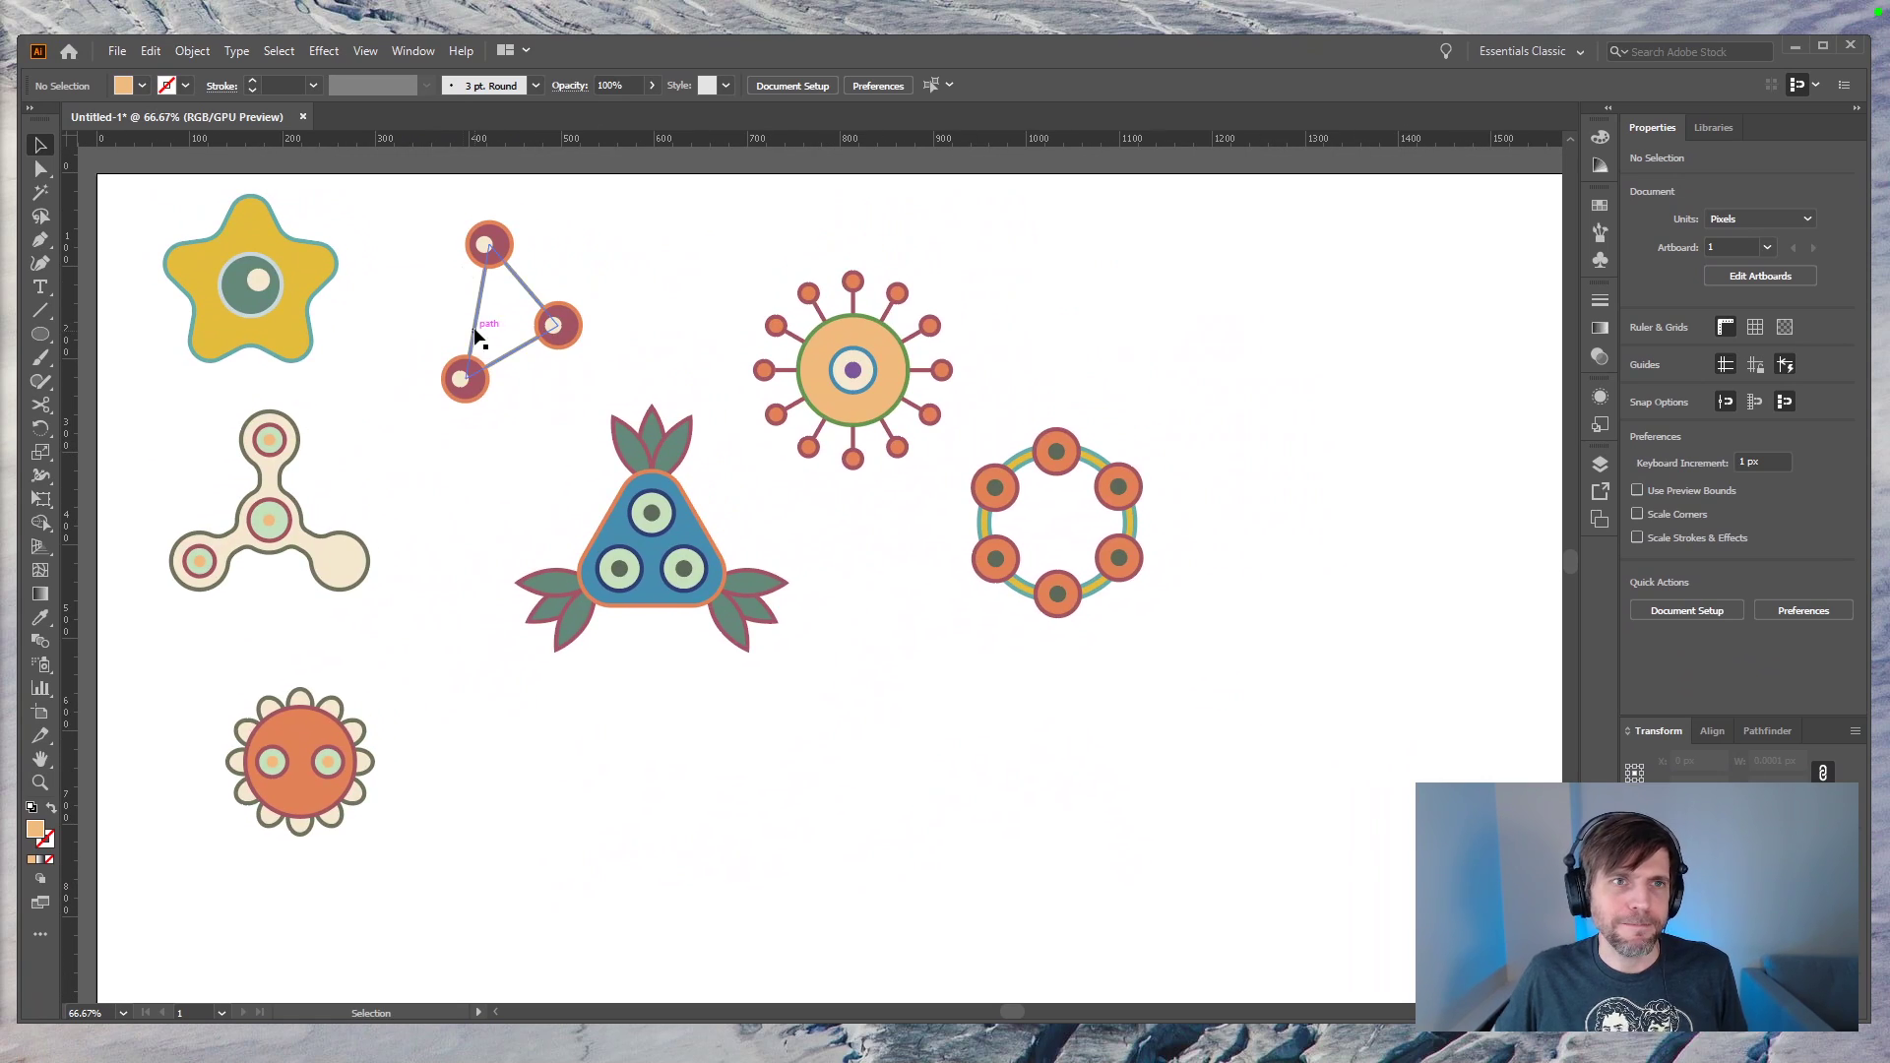
pyautogui.click(204, 569)
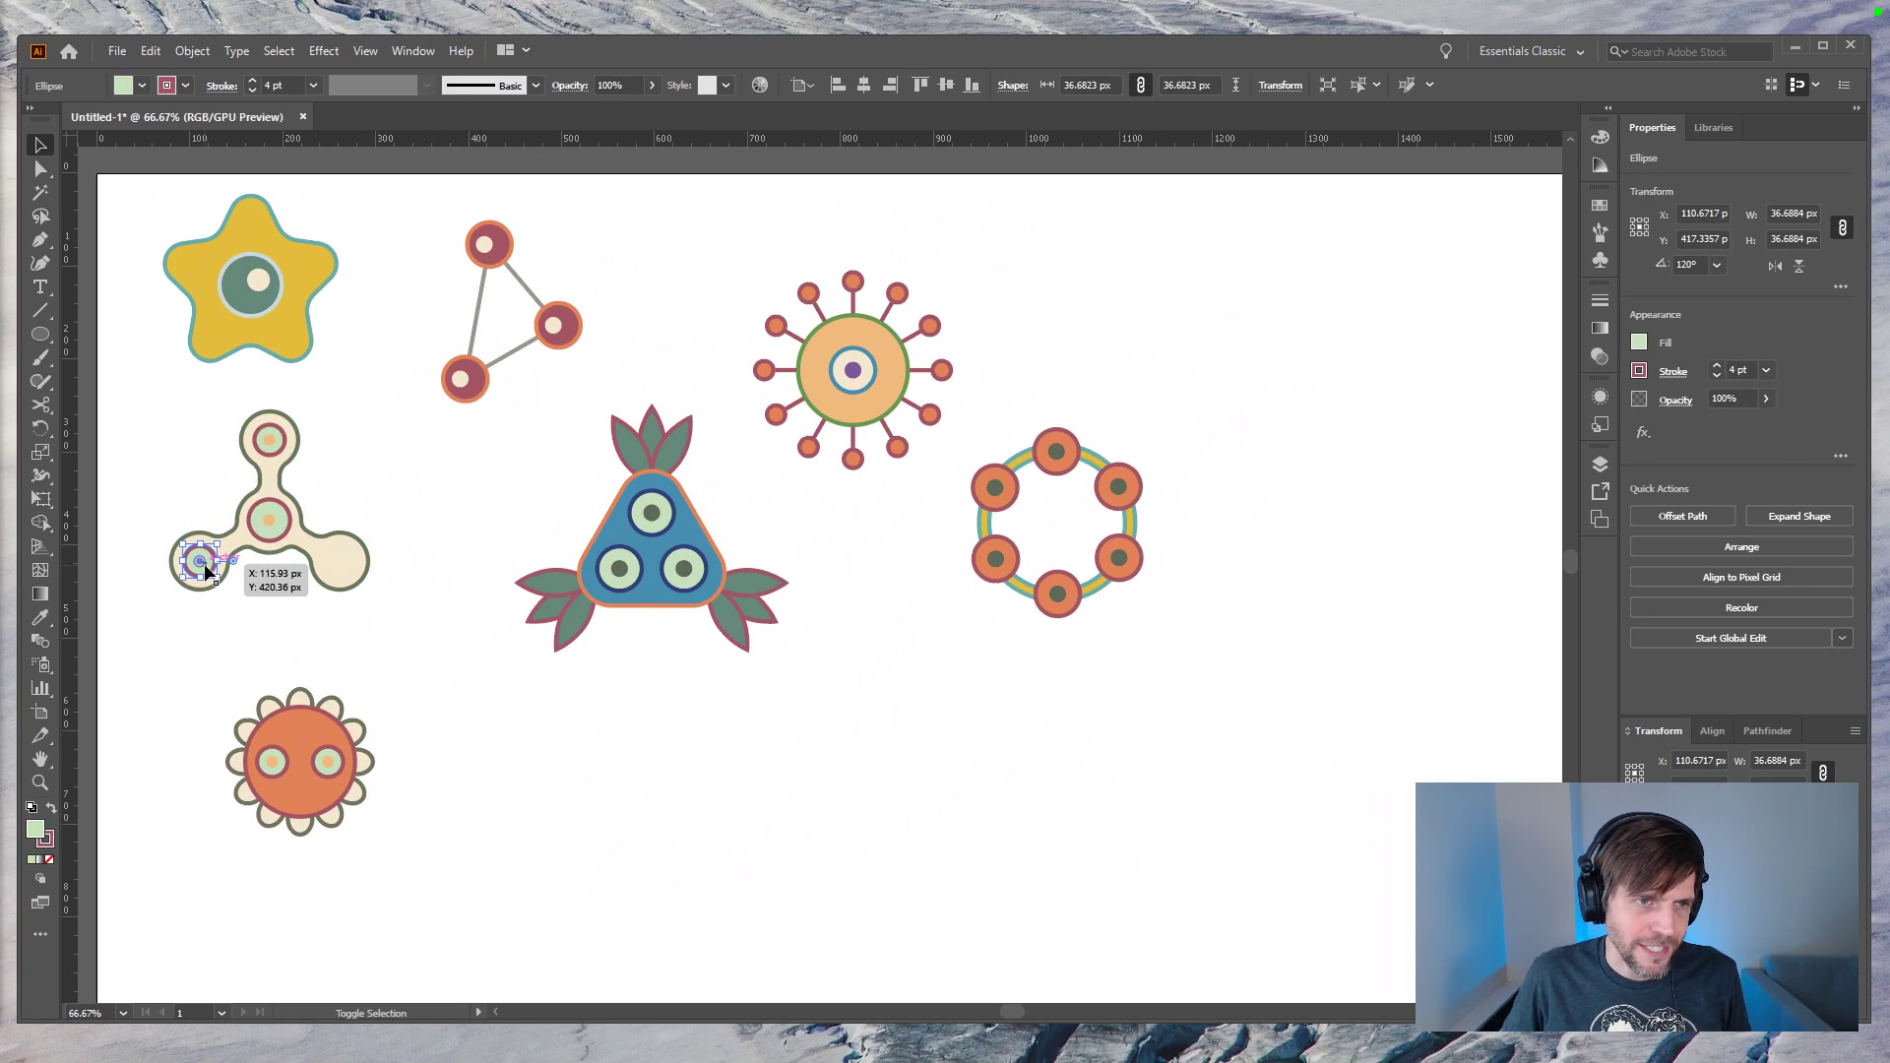
pyautogui.moveTo(205, 571); pyautogui.dragTo(346, 571)
pyautogui.click(466, 718)
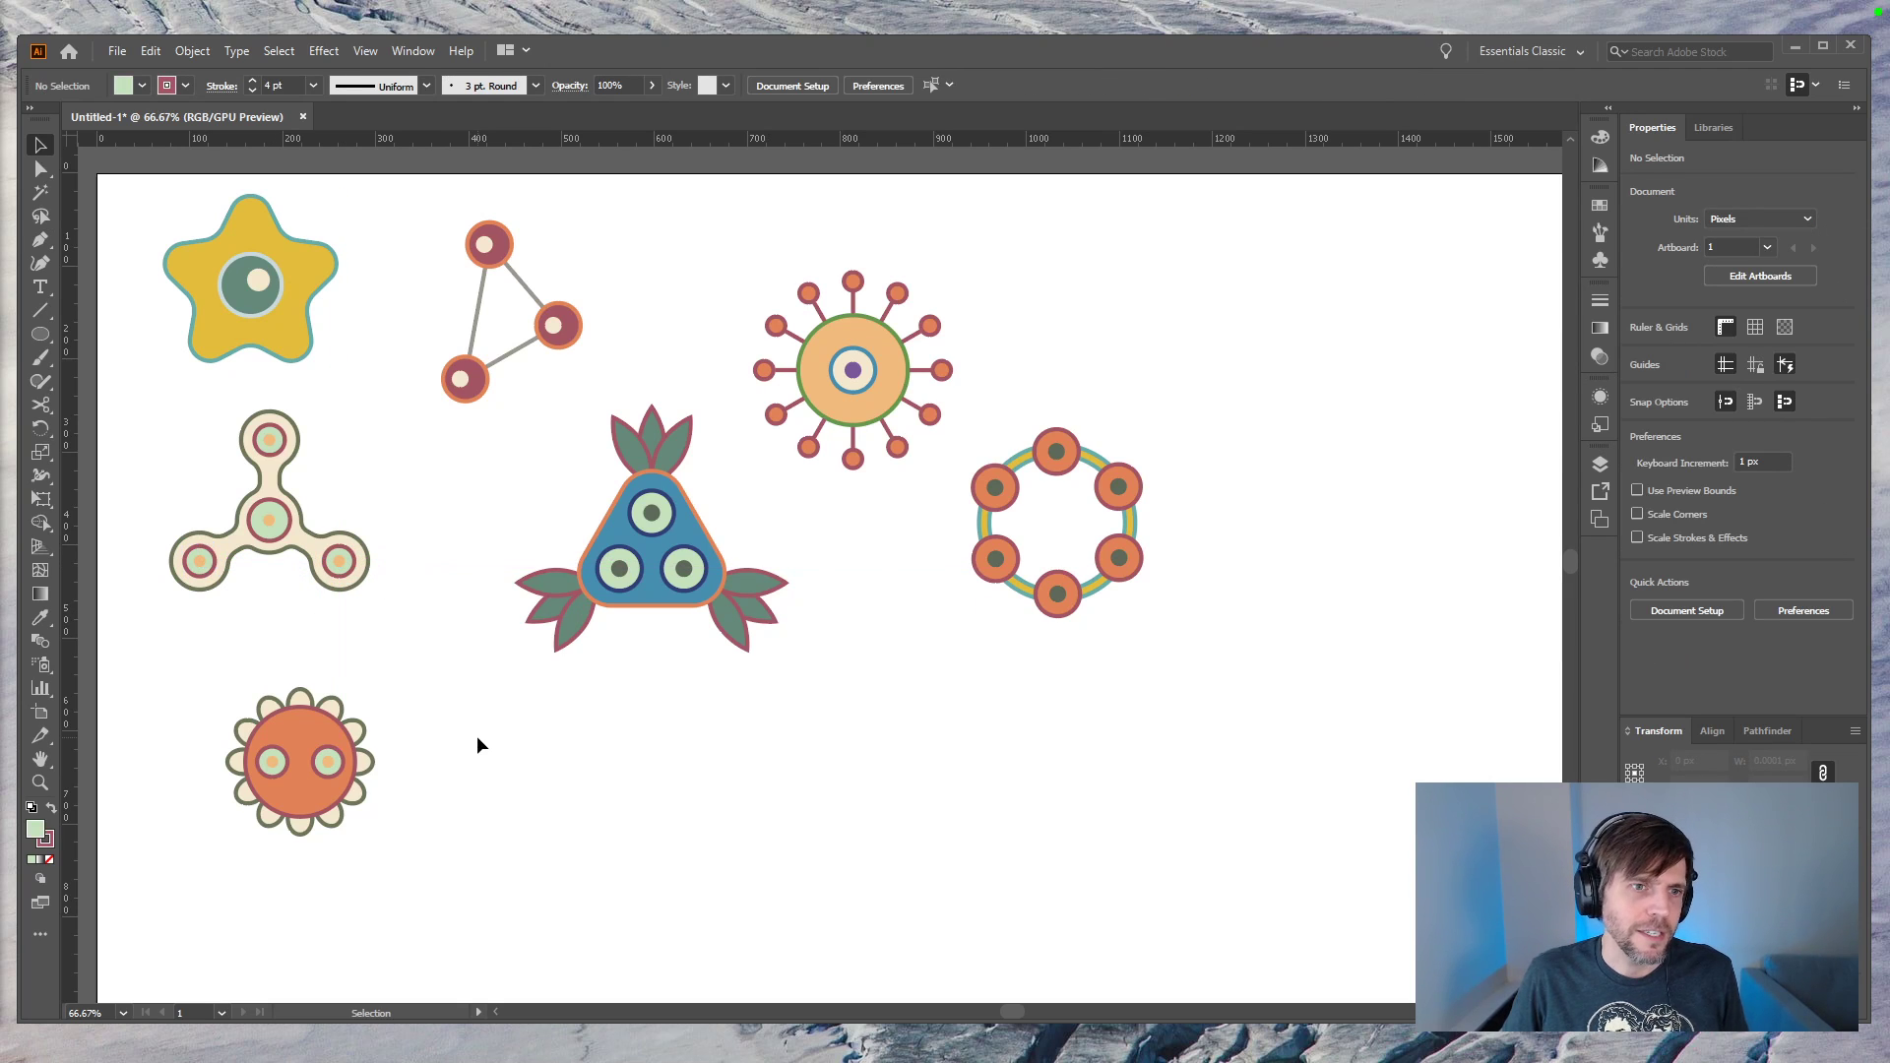
pyautogui.click(414, 53)
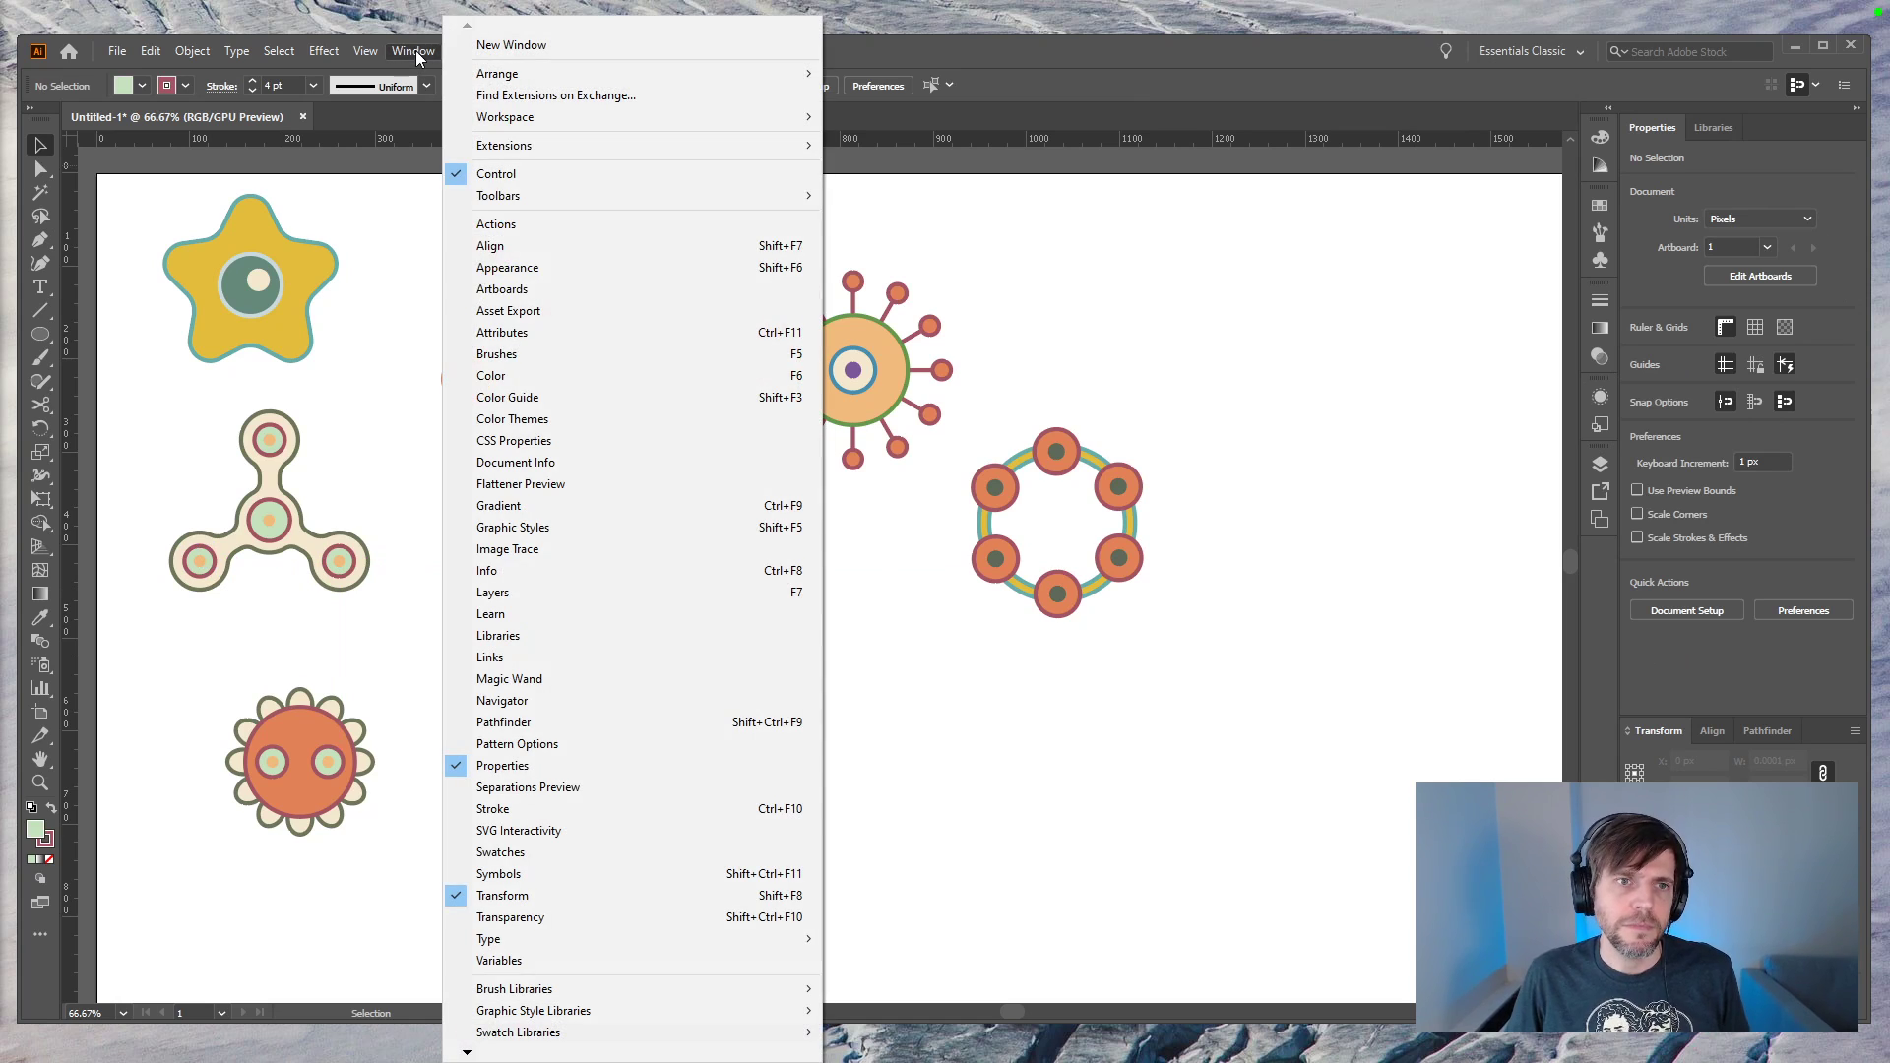
pyautogui.click(537, 267)
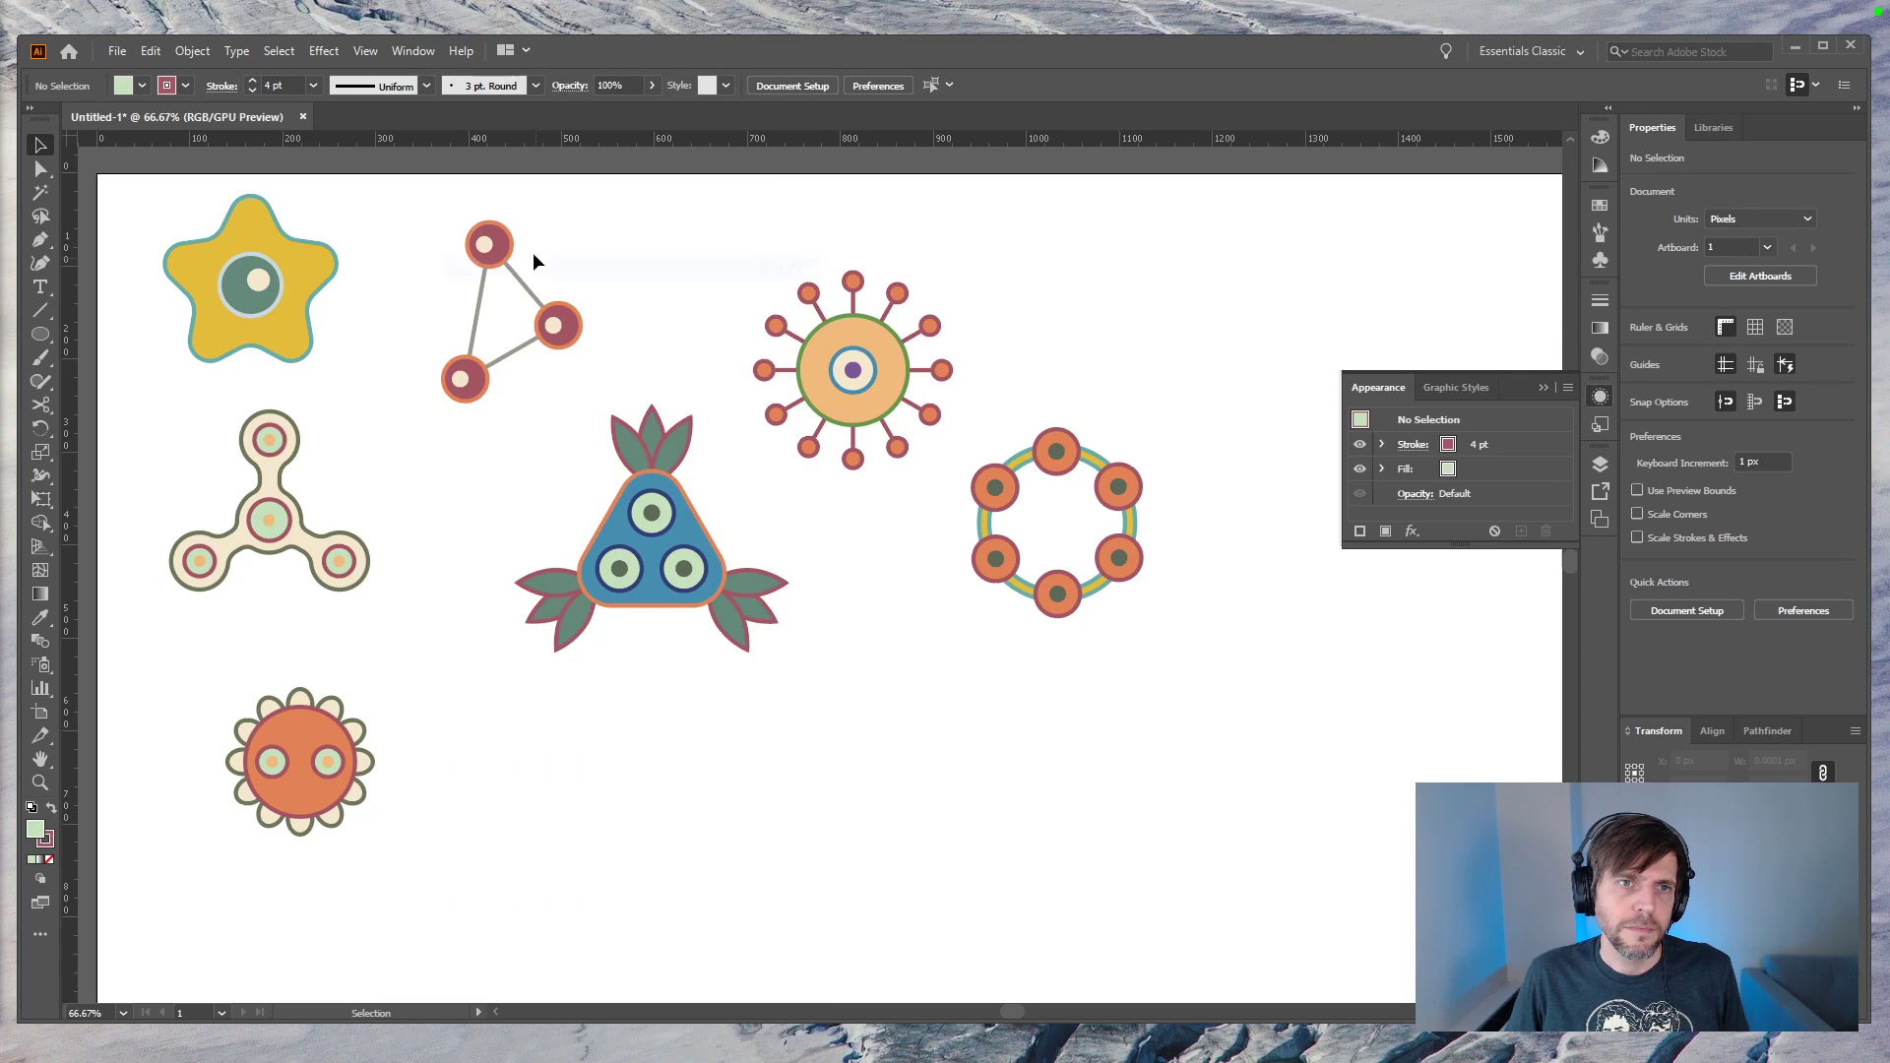
pyautogui.click(1544, 388)
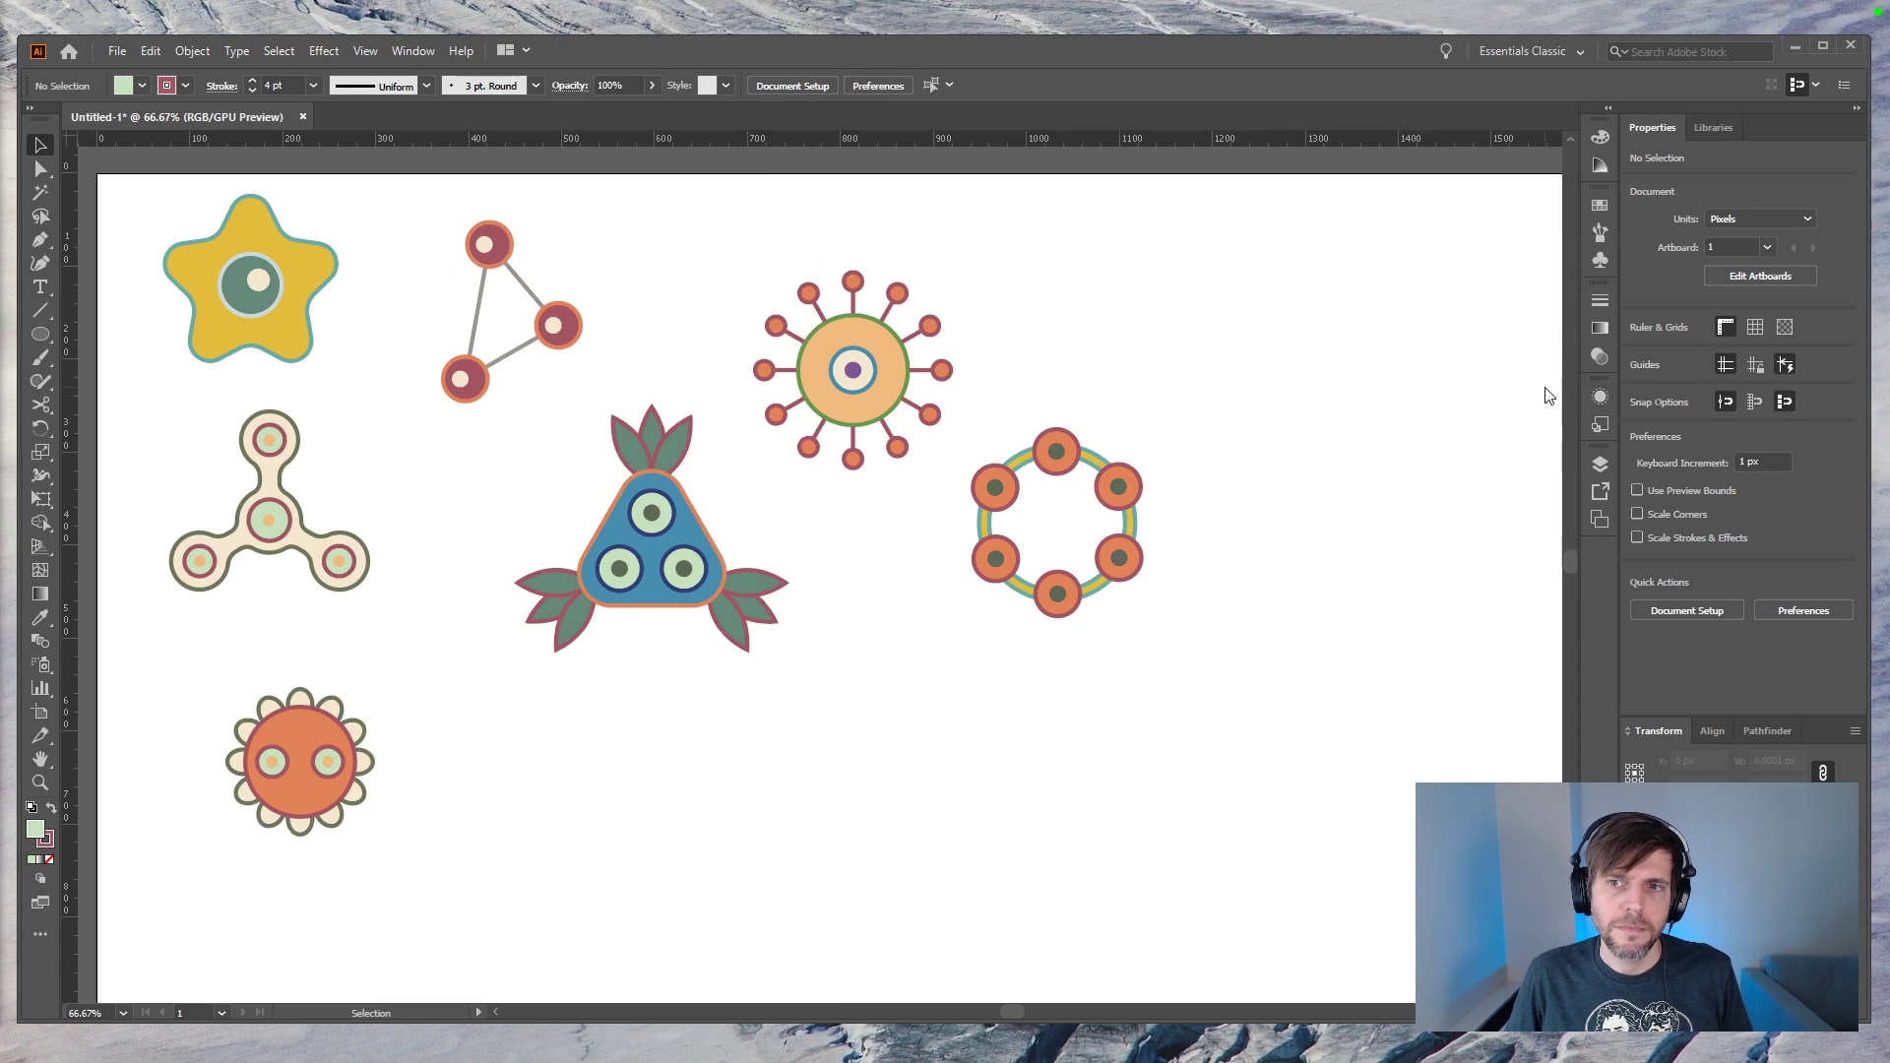
pyautogui.click(132, 49)
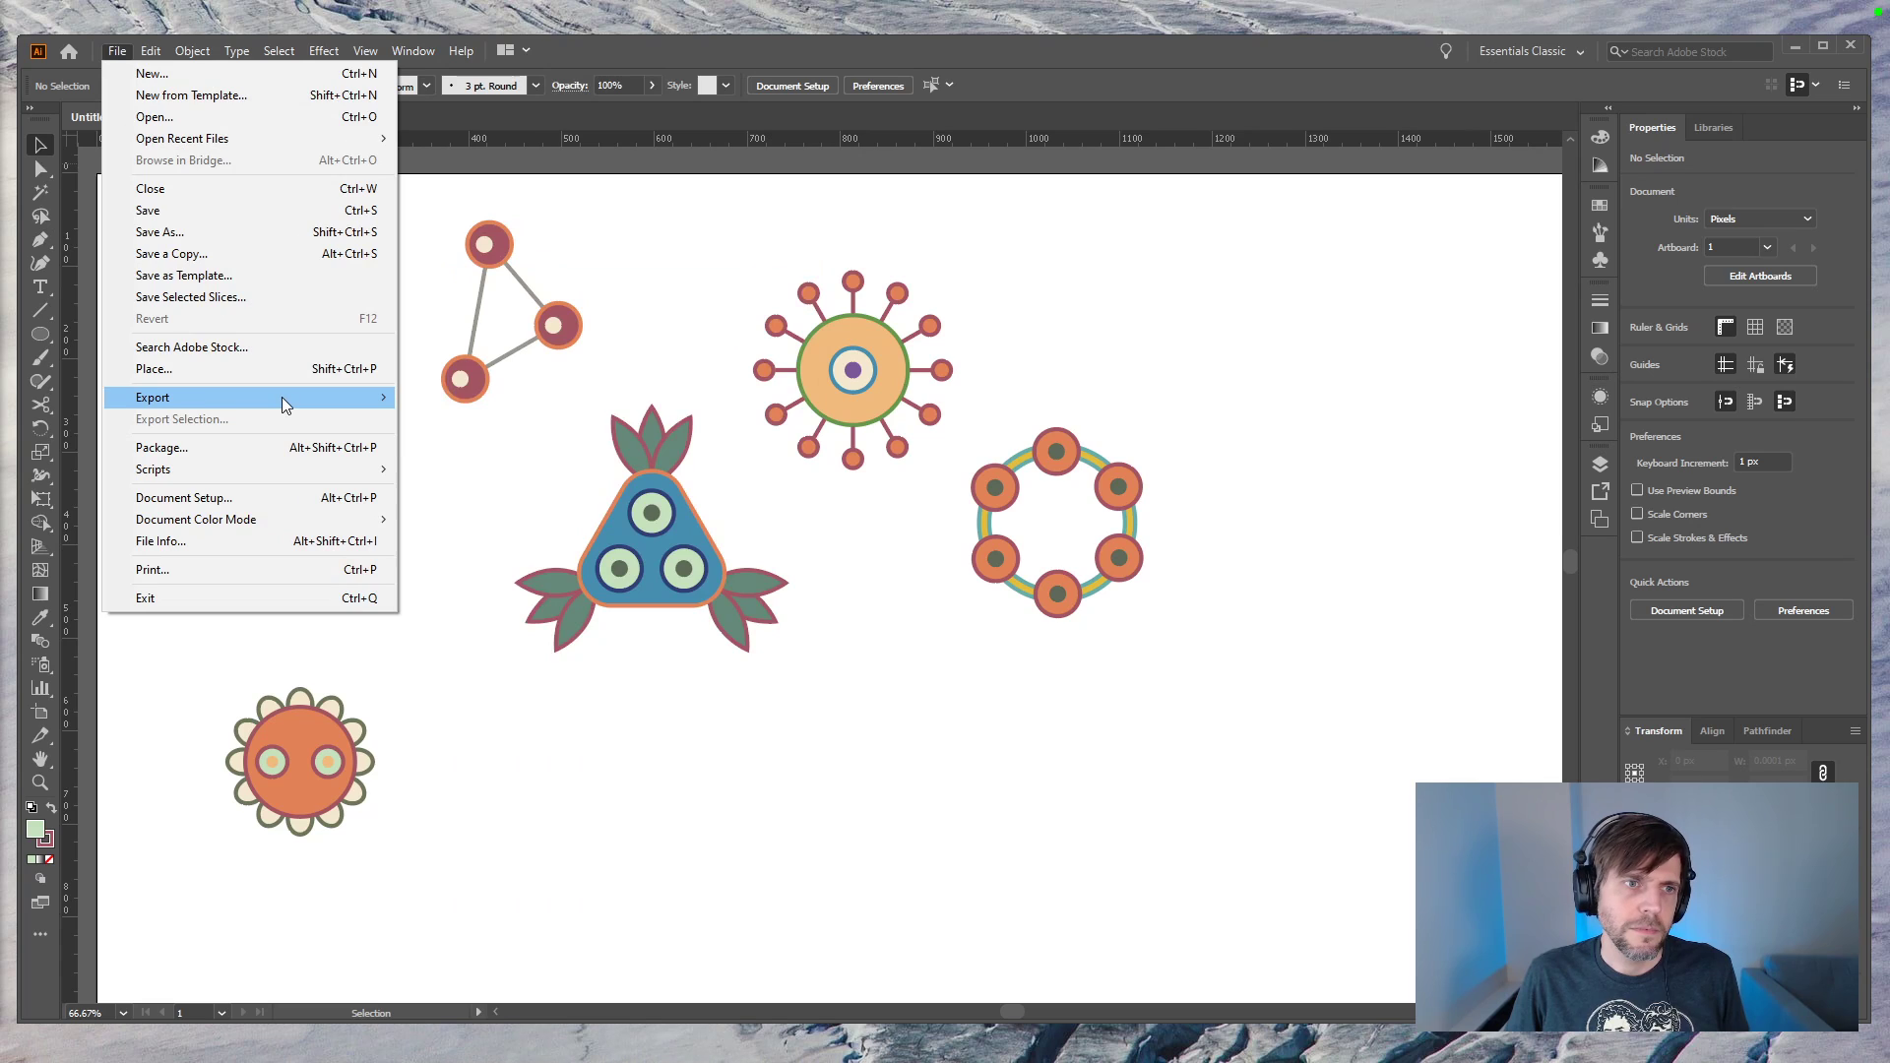
# Step: Open the Impressionism swatch library from the Art History collection and place it beside the artwork
pyautogui.moveTo(460, 50)
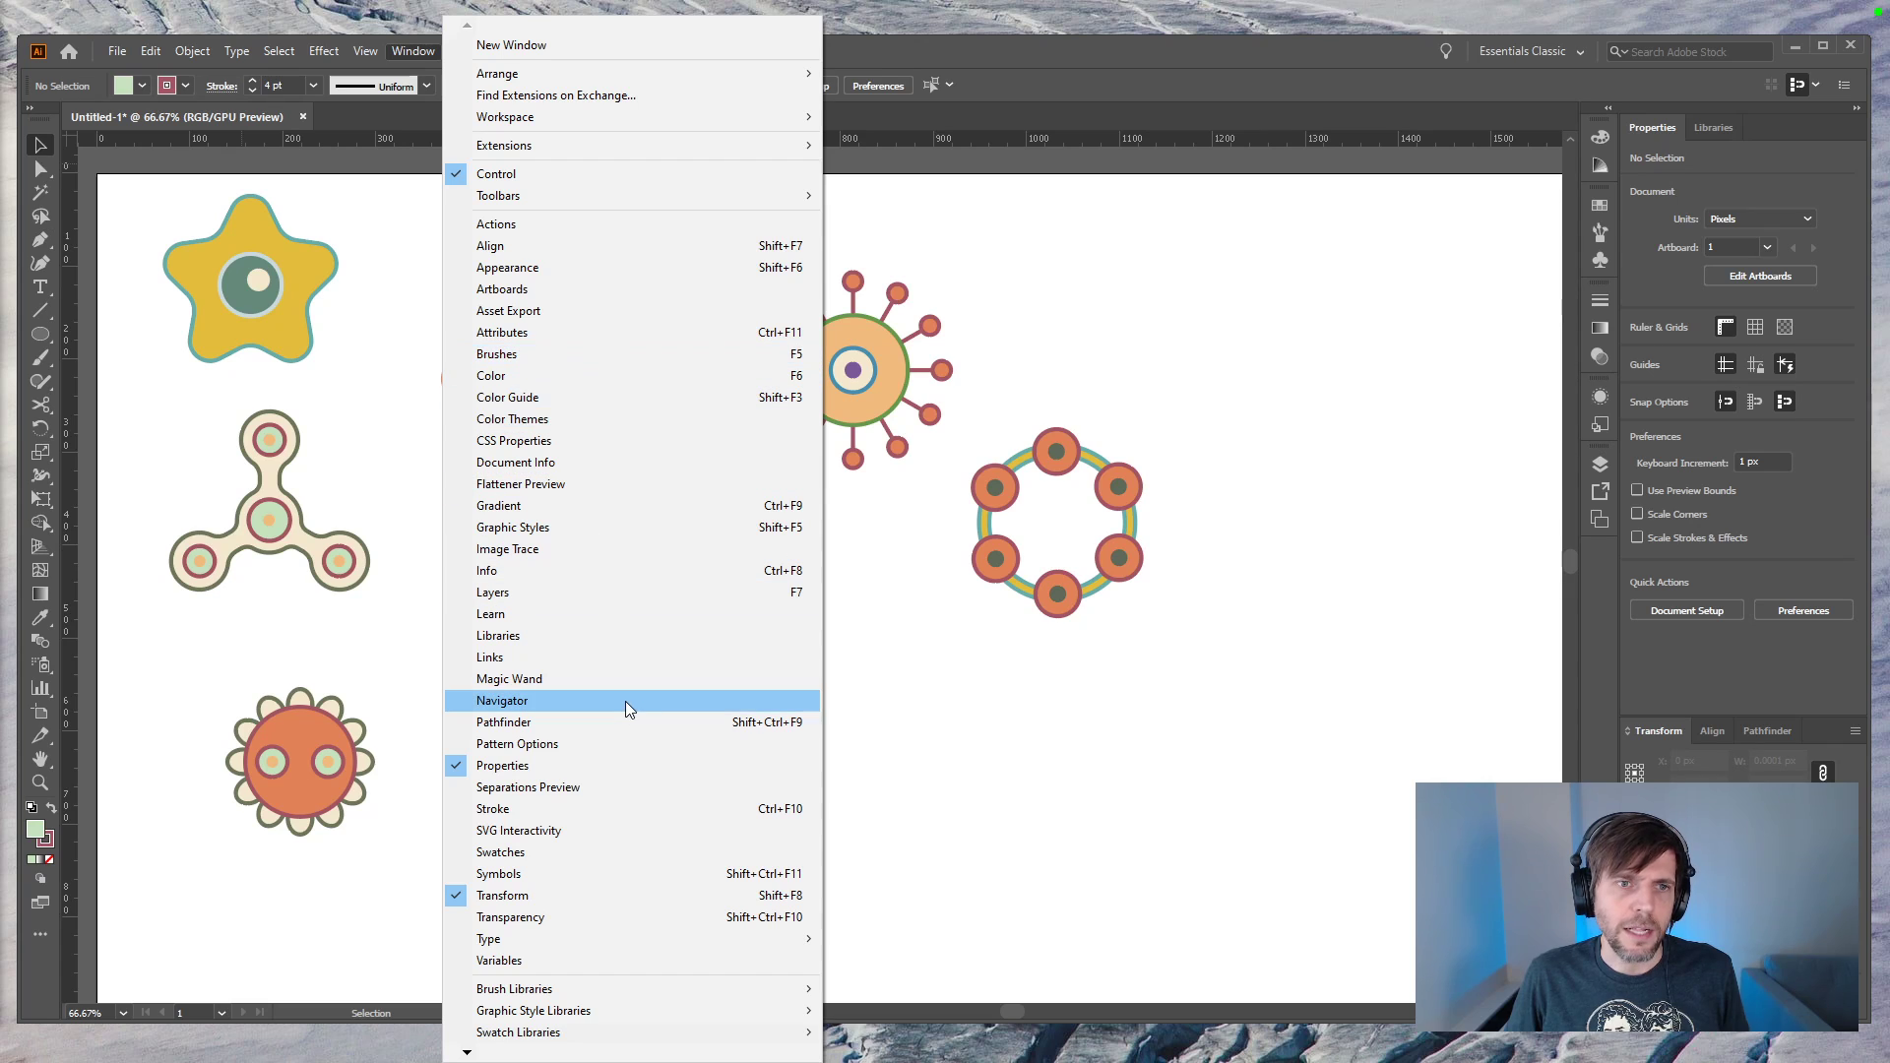
pyautogui.moveTo(636, 1037)
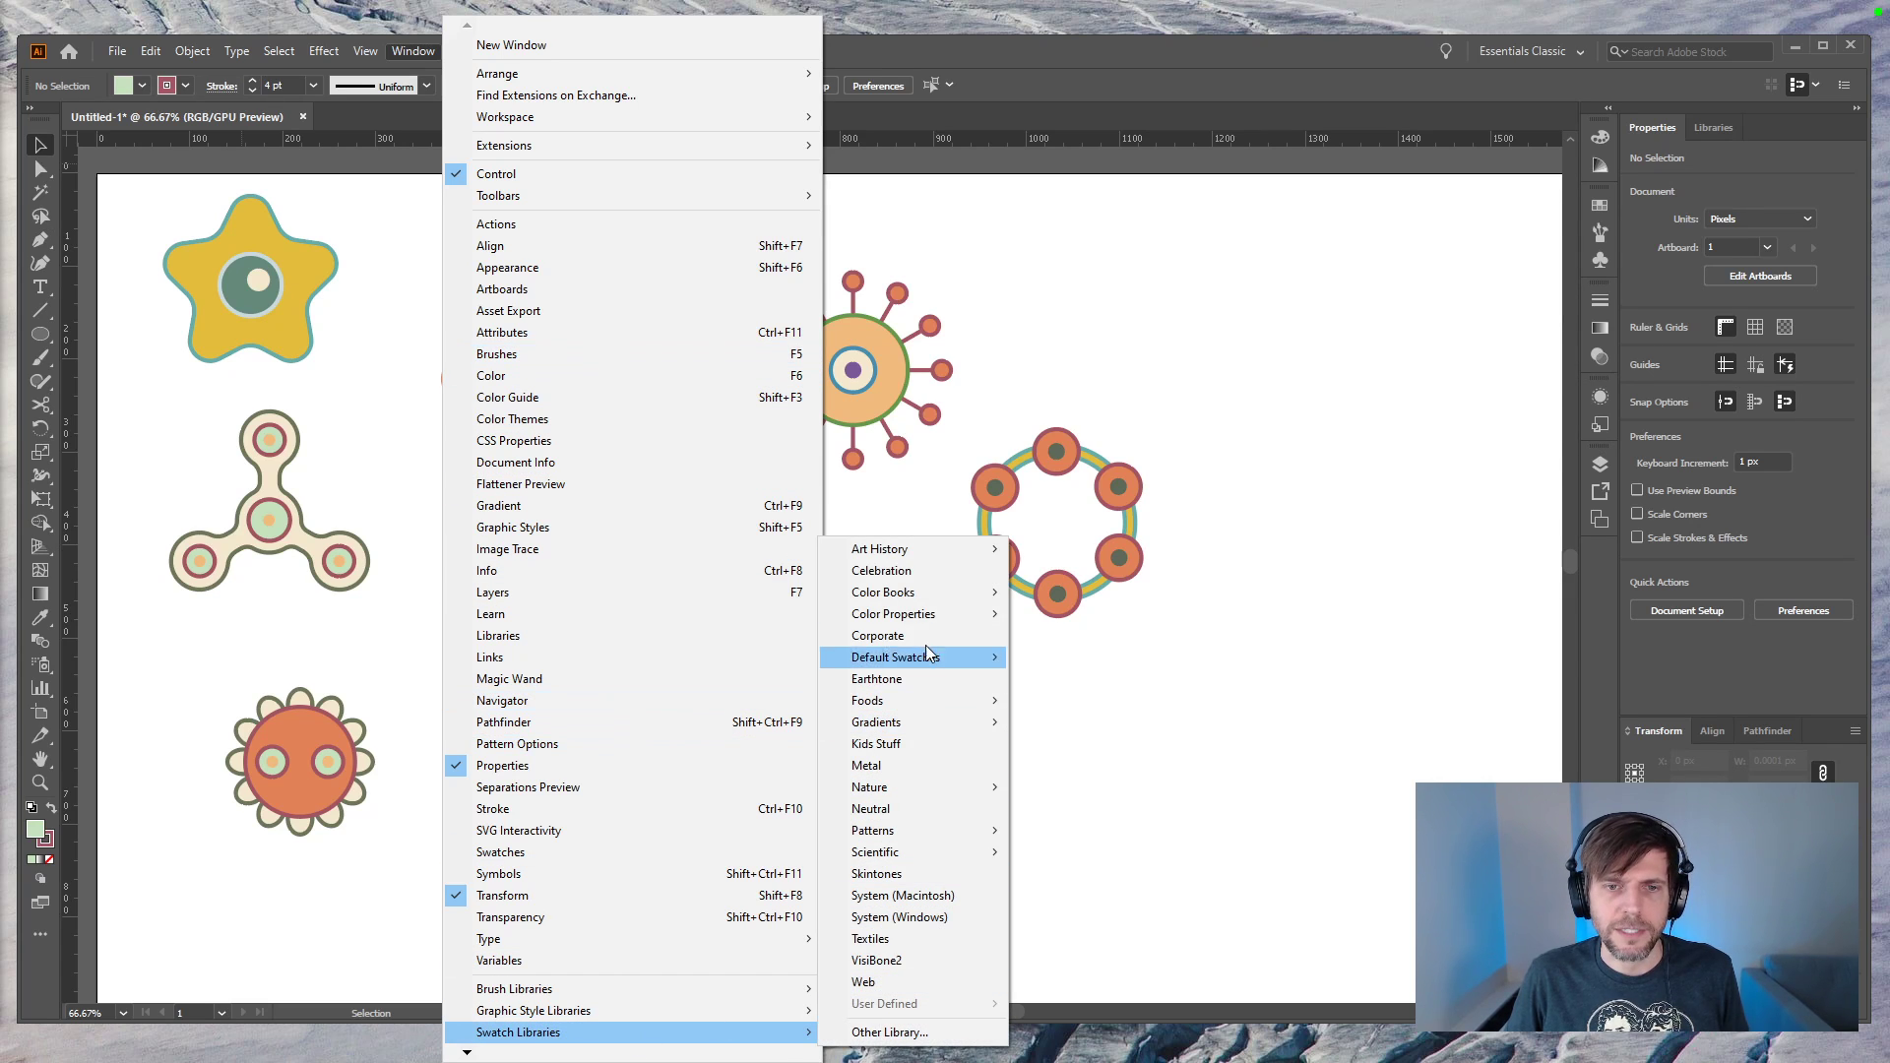
pyautogui.moveTo(916, 550)
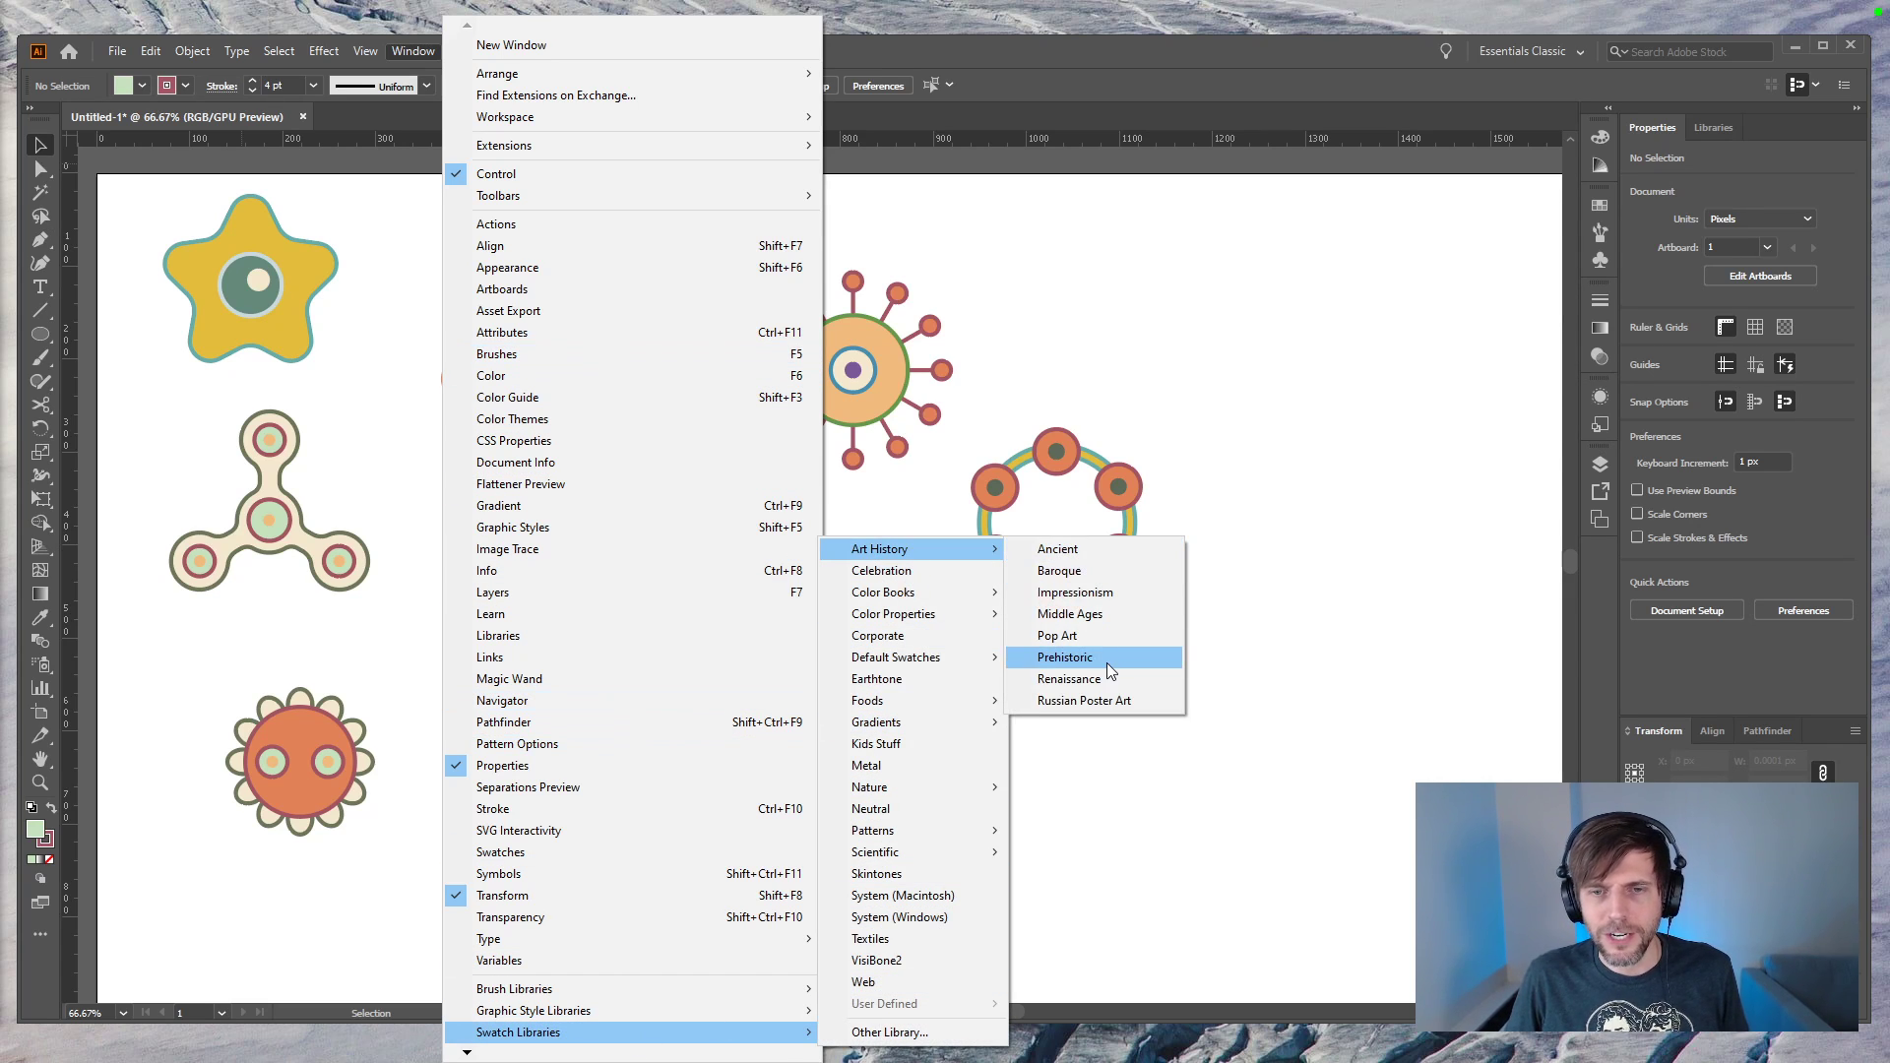
pyautogui.click(1106, 593)
pyautogui.moveTo(1520, 602); pyautogui.dragTo(1370, 611)
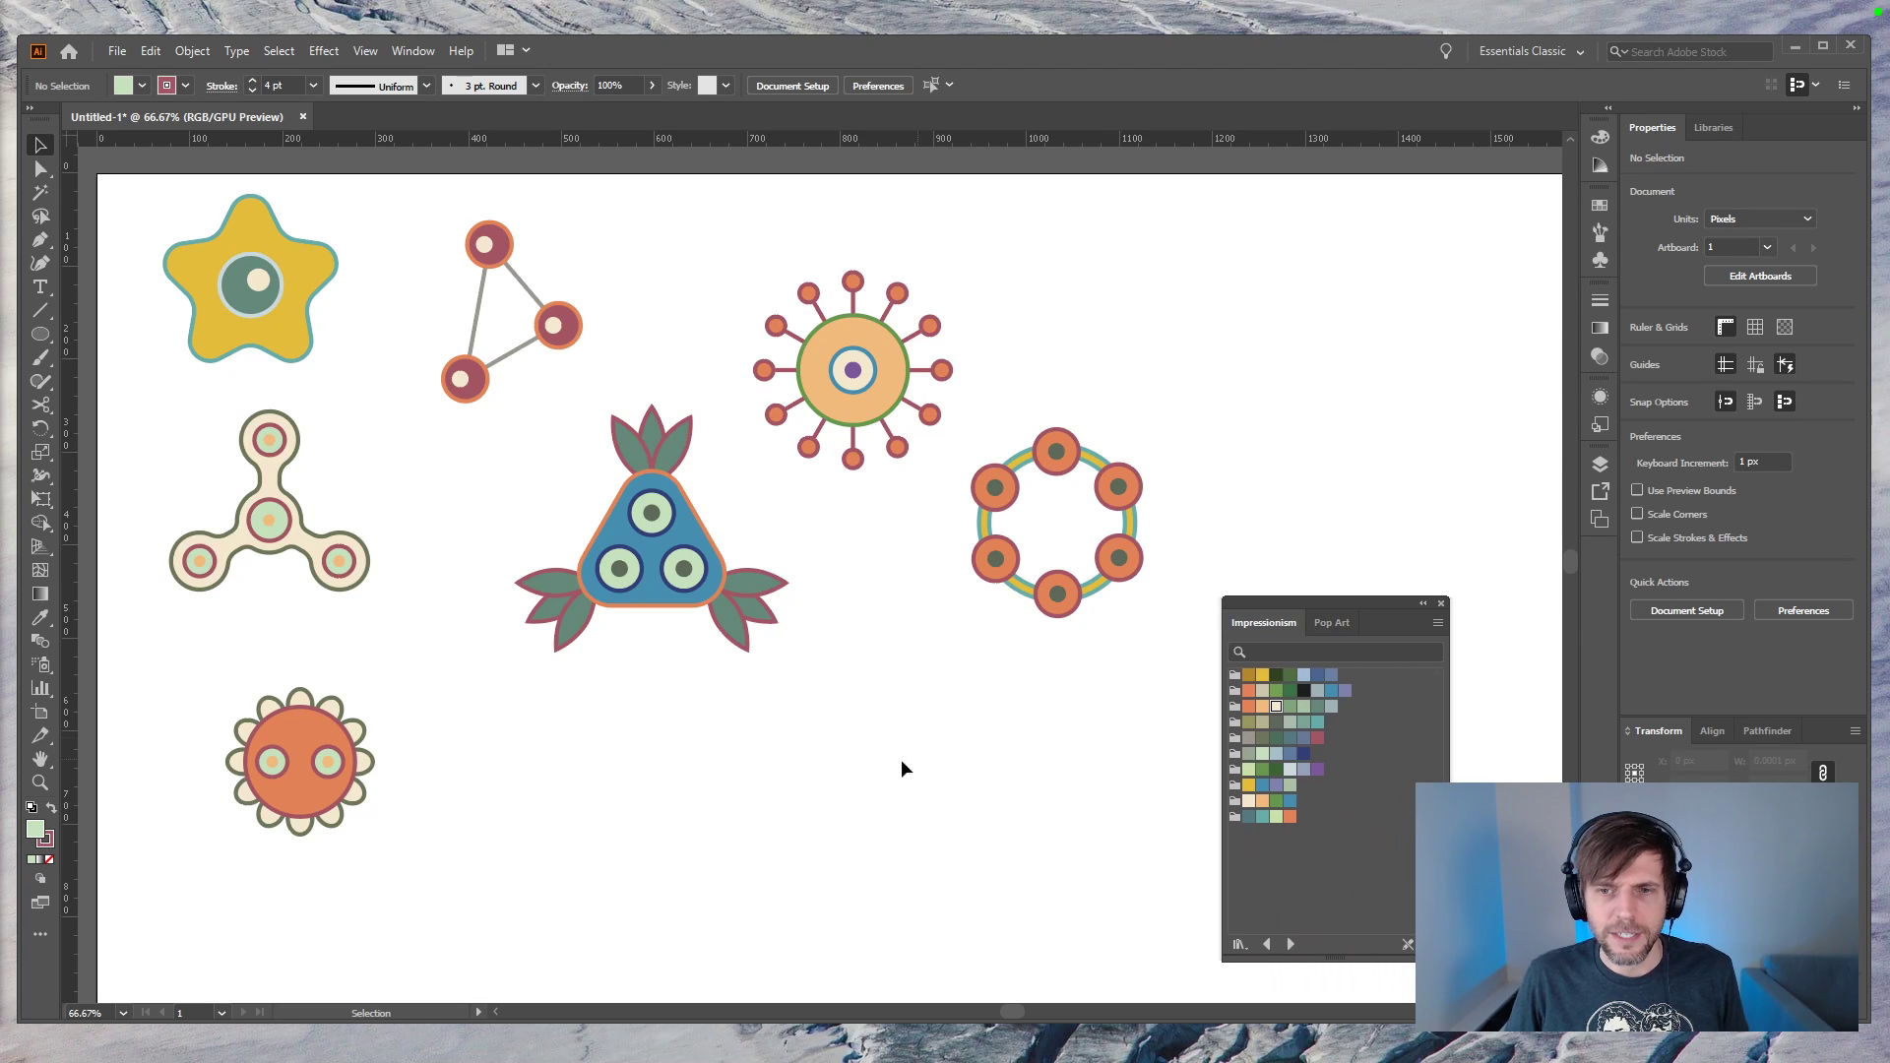
# Step: Recolor the petaled character's orange body circle with a sage green fill and a blue stroke
pyautogui.click(315, 731)
pyautogui.click(1289, 721)
pyautogui.press('x')
pyautogui.click(1290, 800)
pyautogui.click(654, 823)
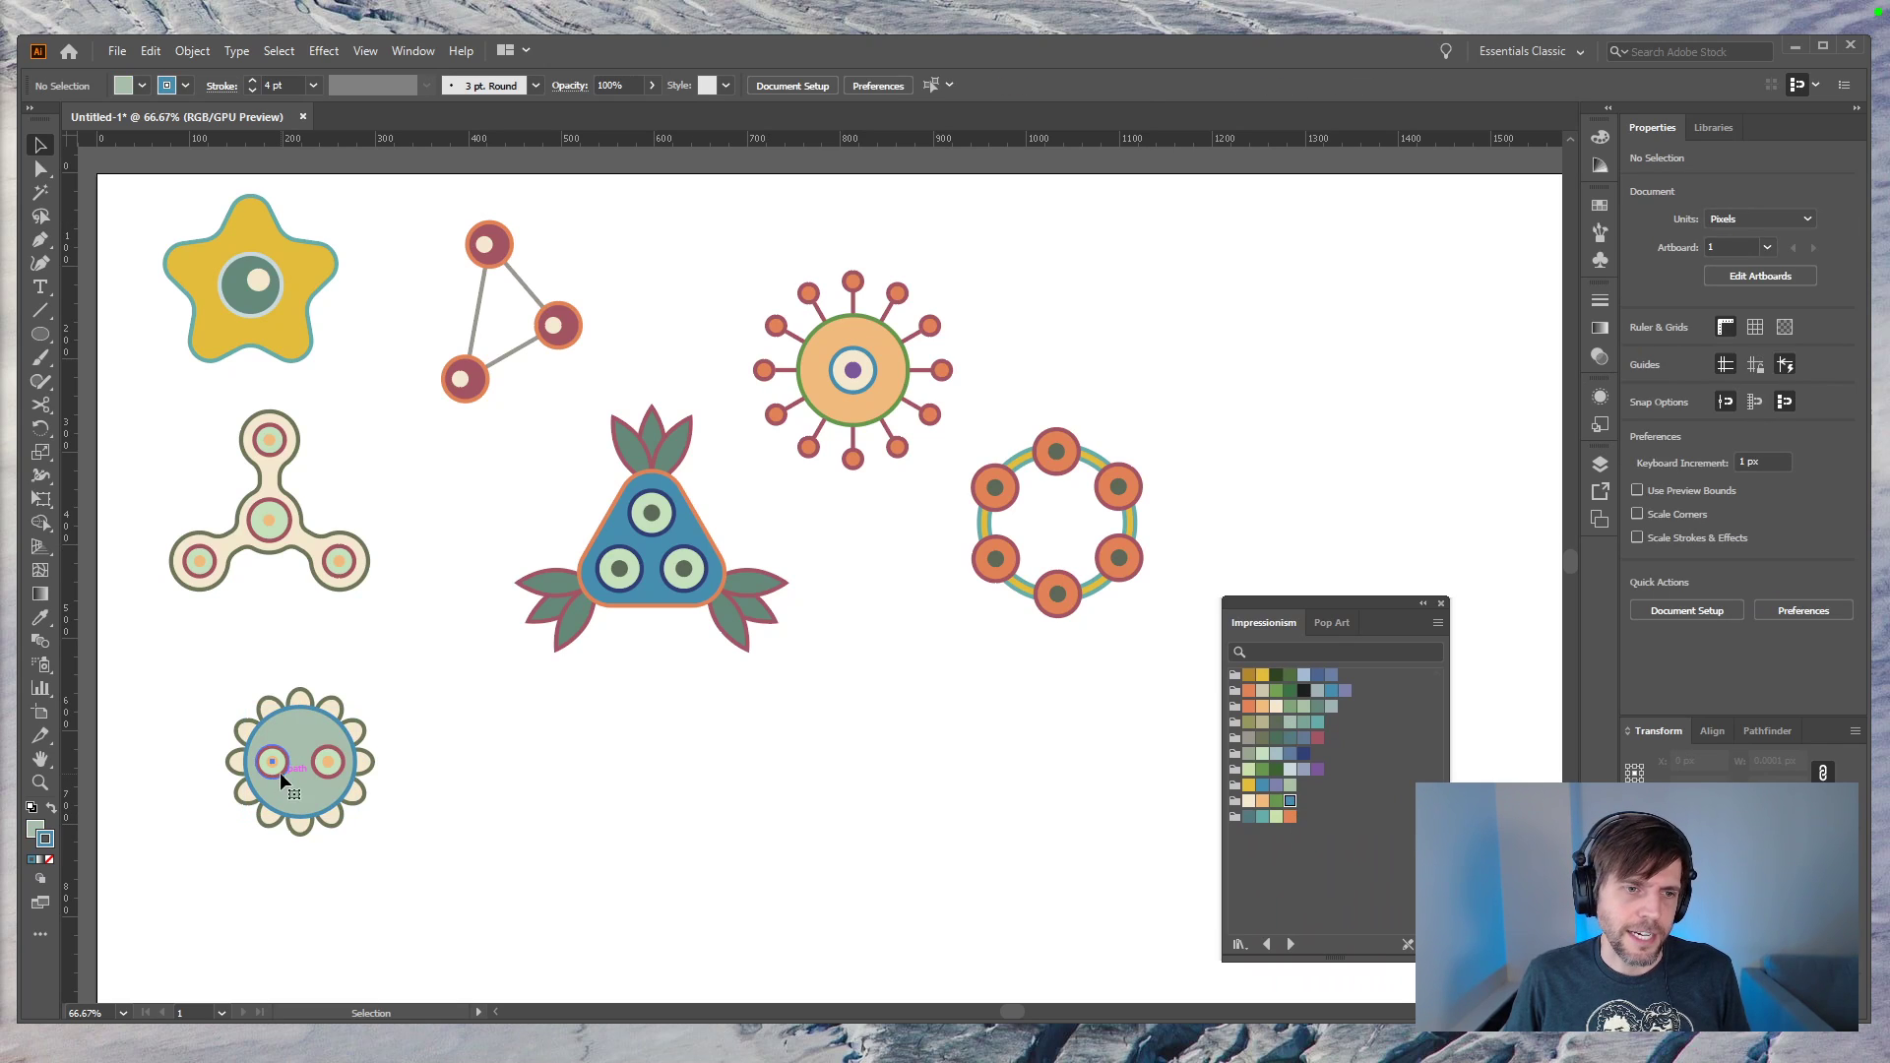
# Step: Give the outer circles of the petaled character's two eyes a light orange fill and a maroon stroke
pyautogui.click(280, 772)
pyautogui.keyDown('shift'); pyautogui.click(333, 774); pyautogui.keyUp('shift')
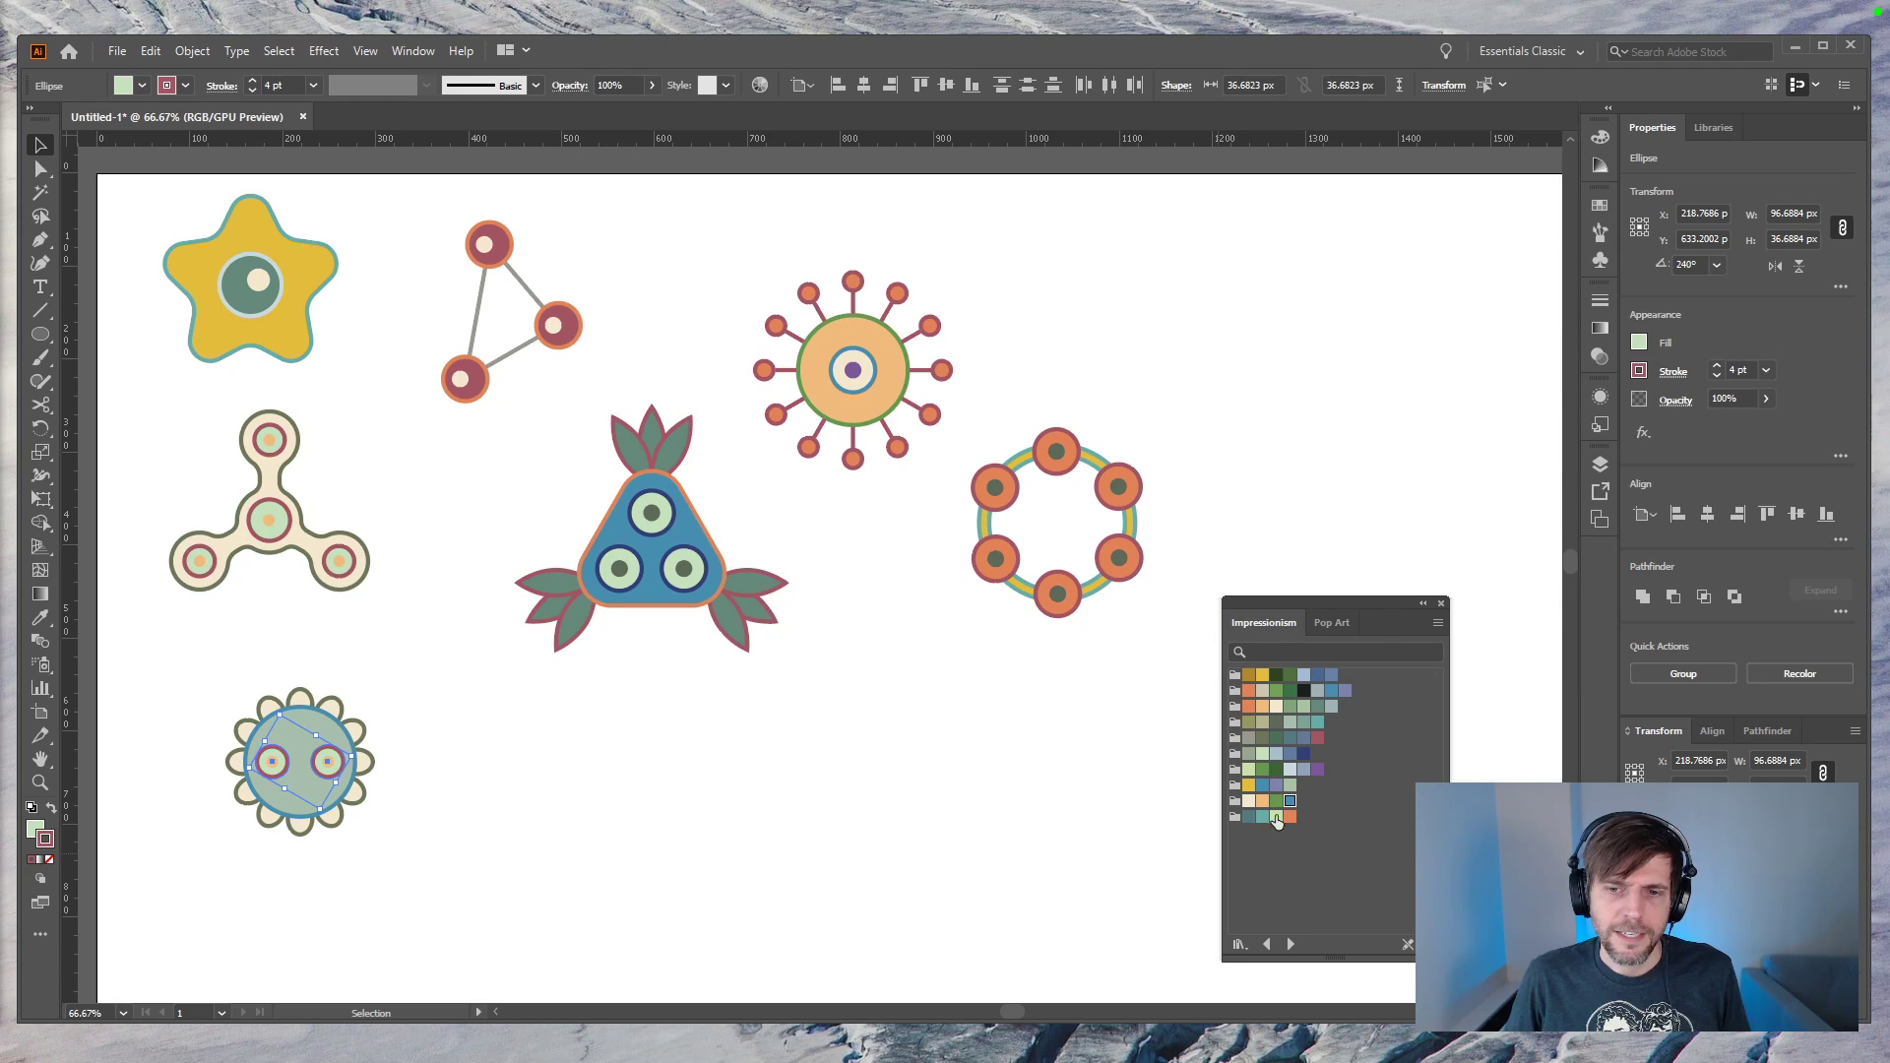
pyautogui.click(1263, 800)
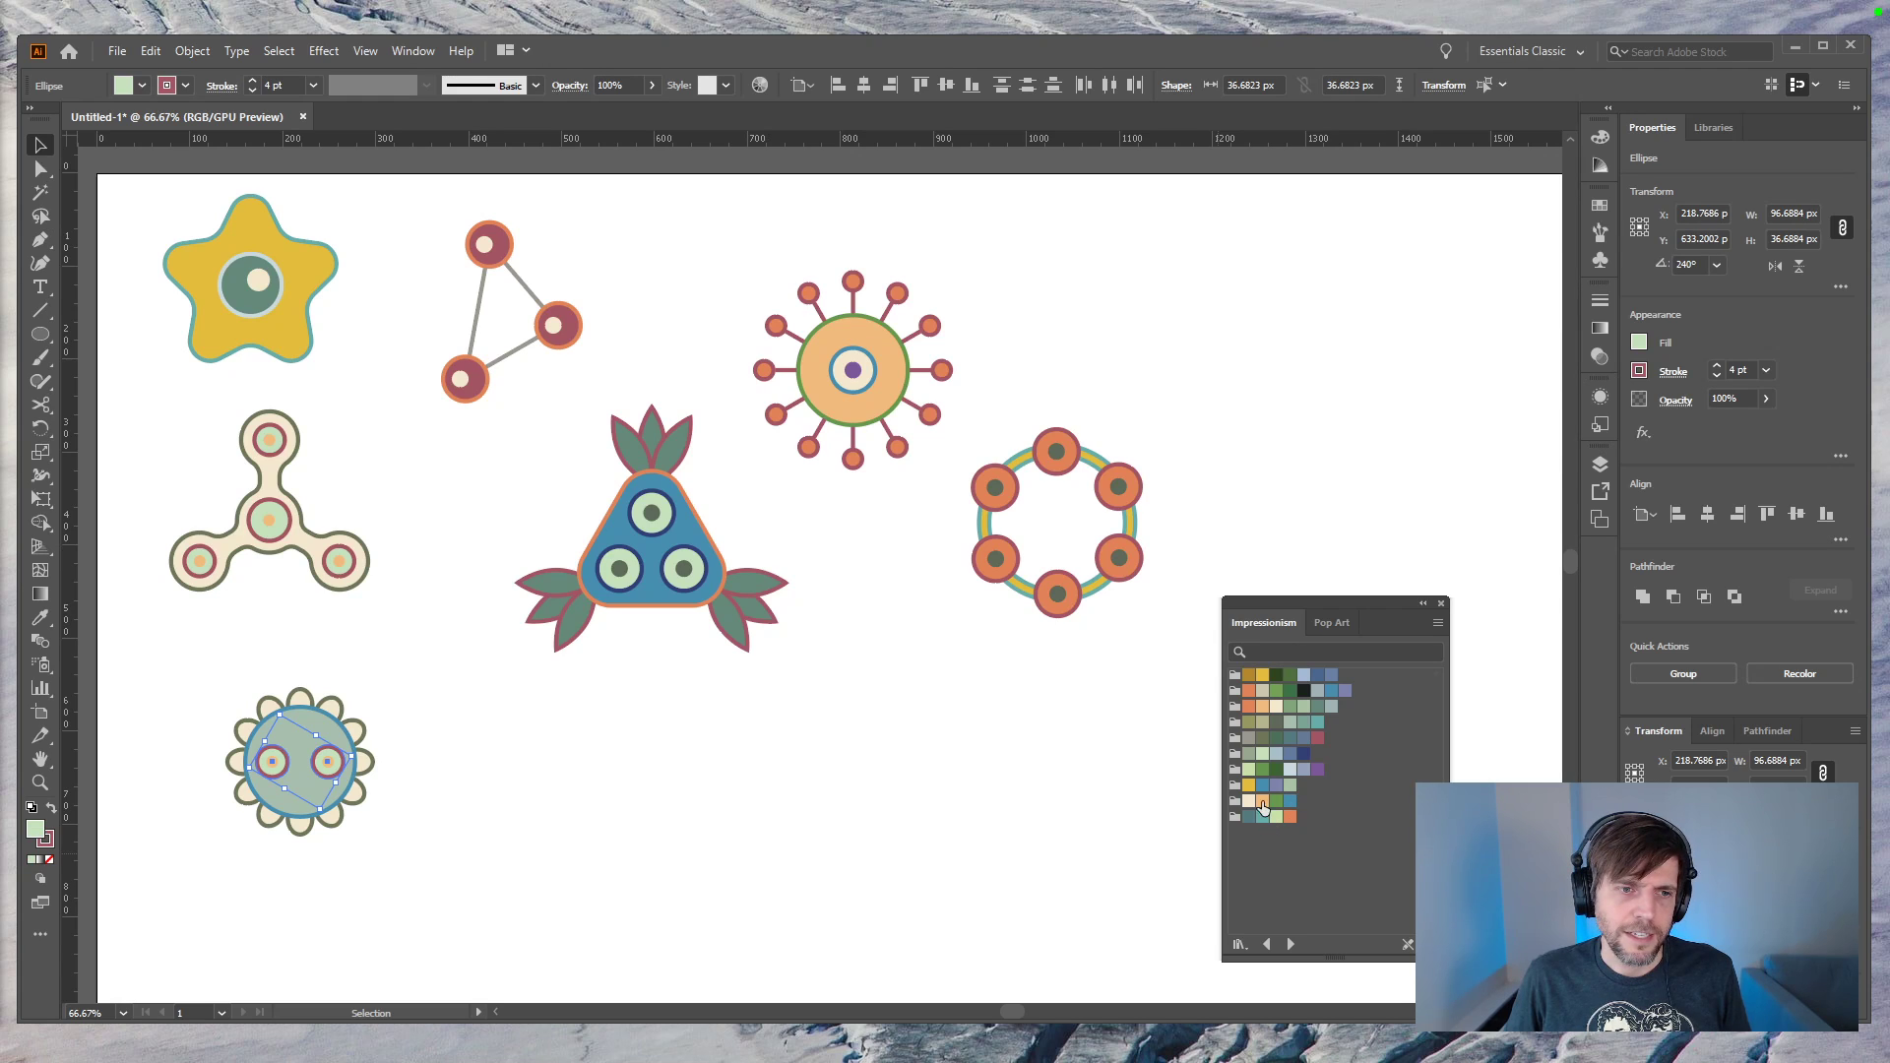
pyautogui.click(1290, 706)
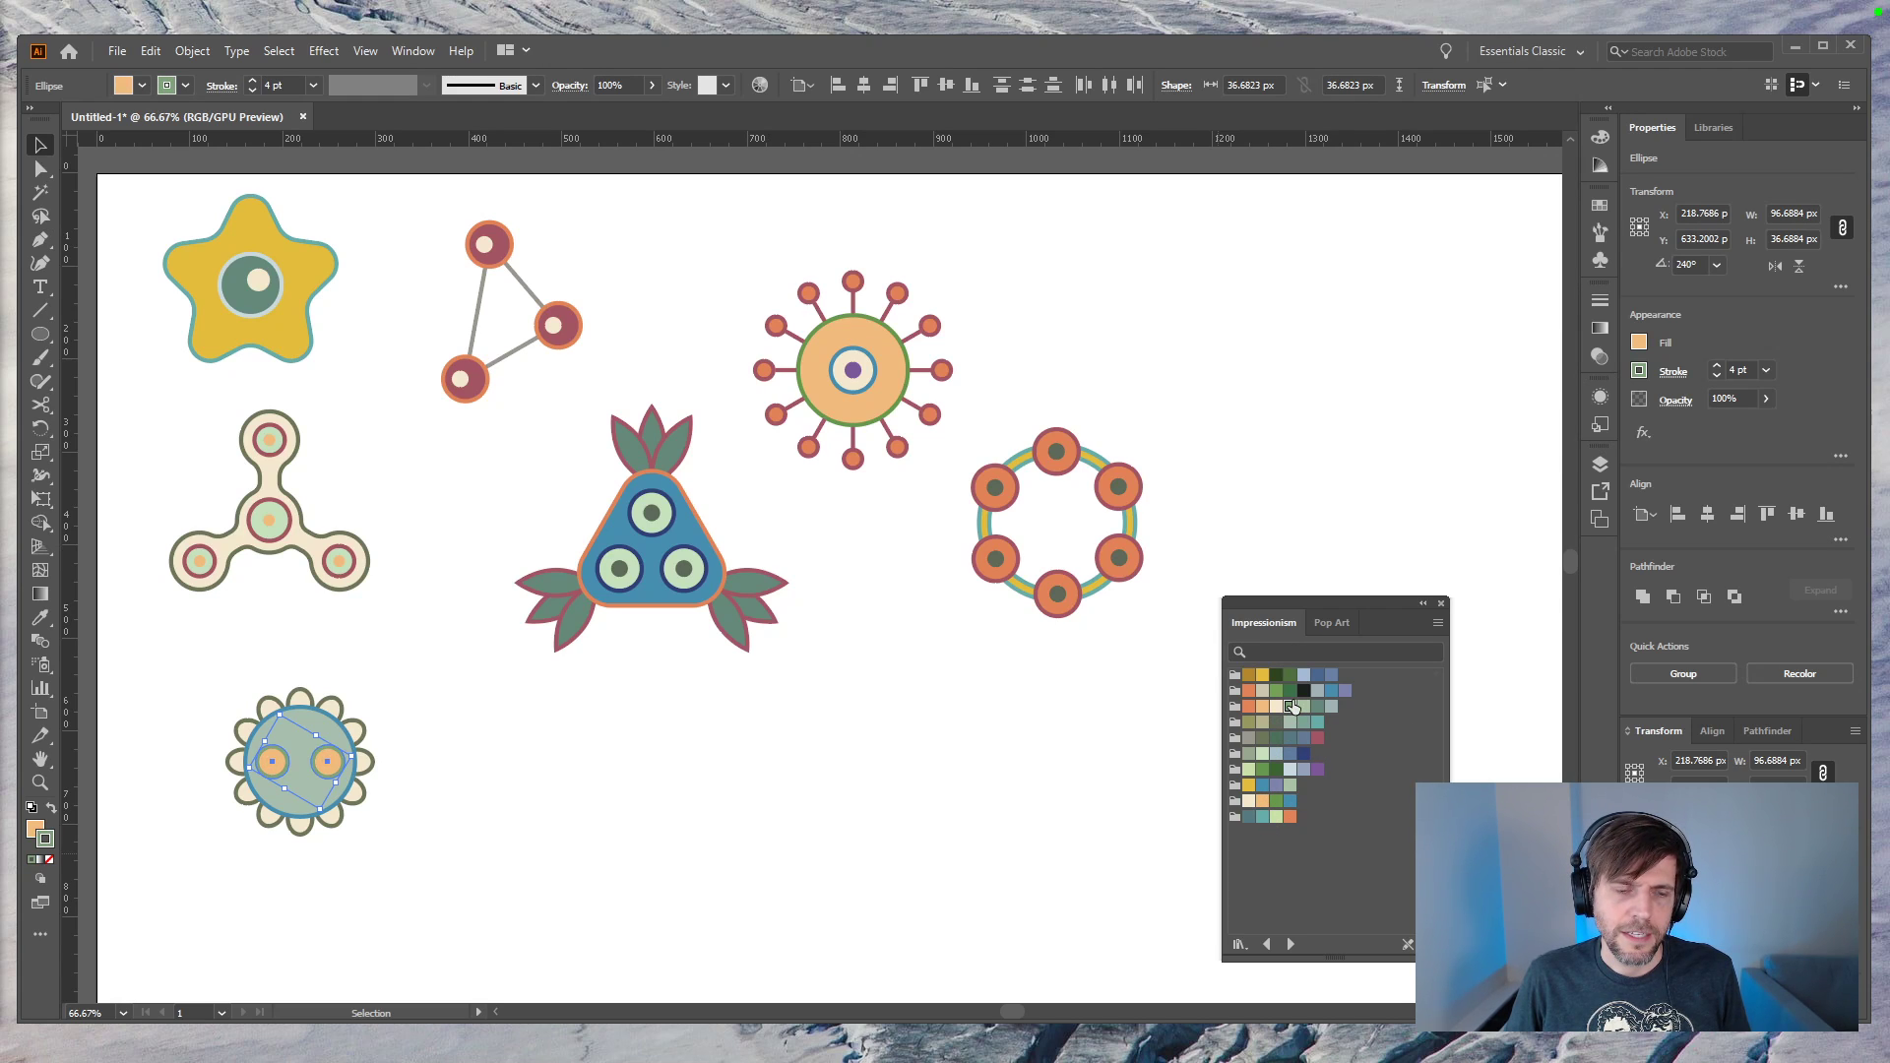
pyautogui.click(1317, 738)
pyautogui.click(561, 835)
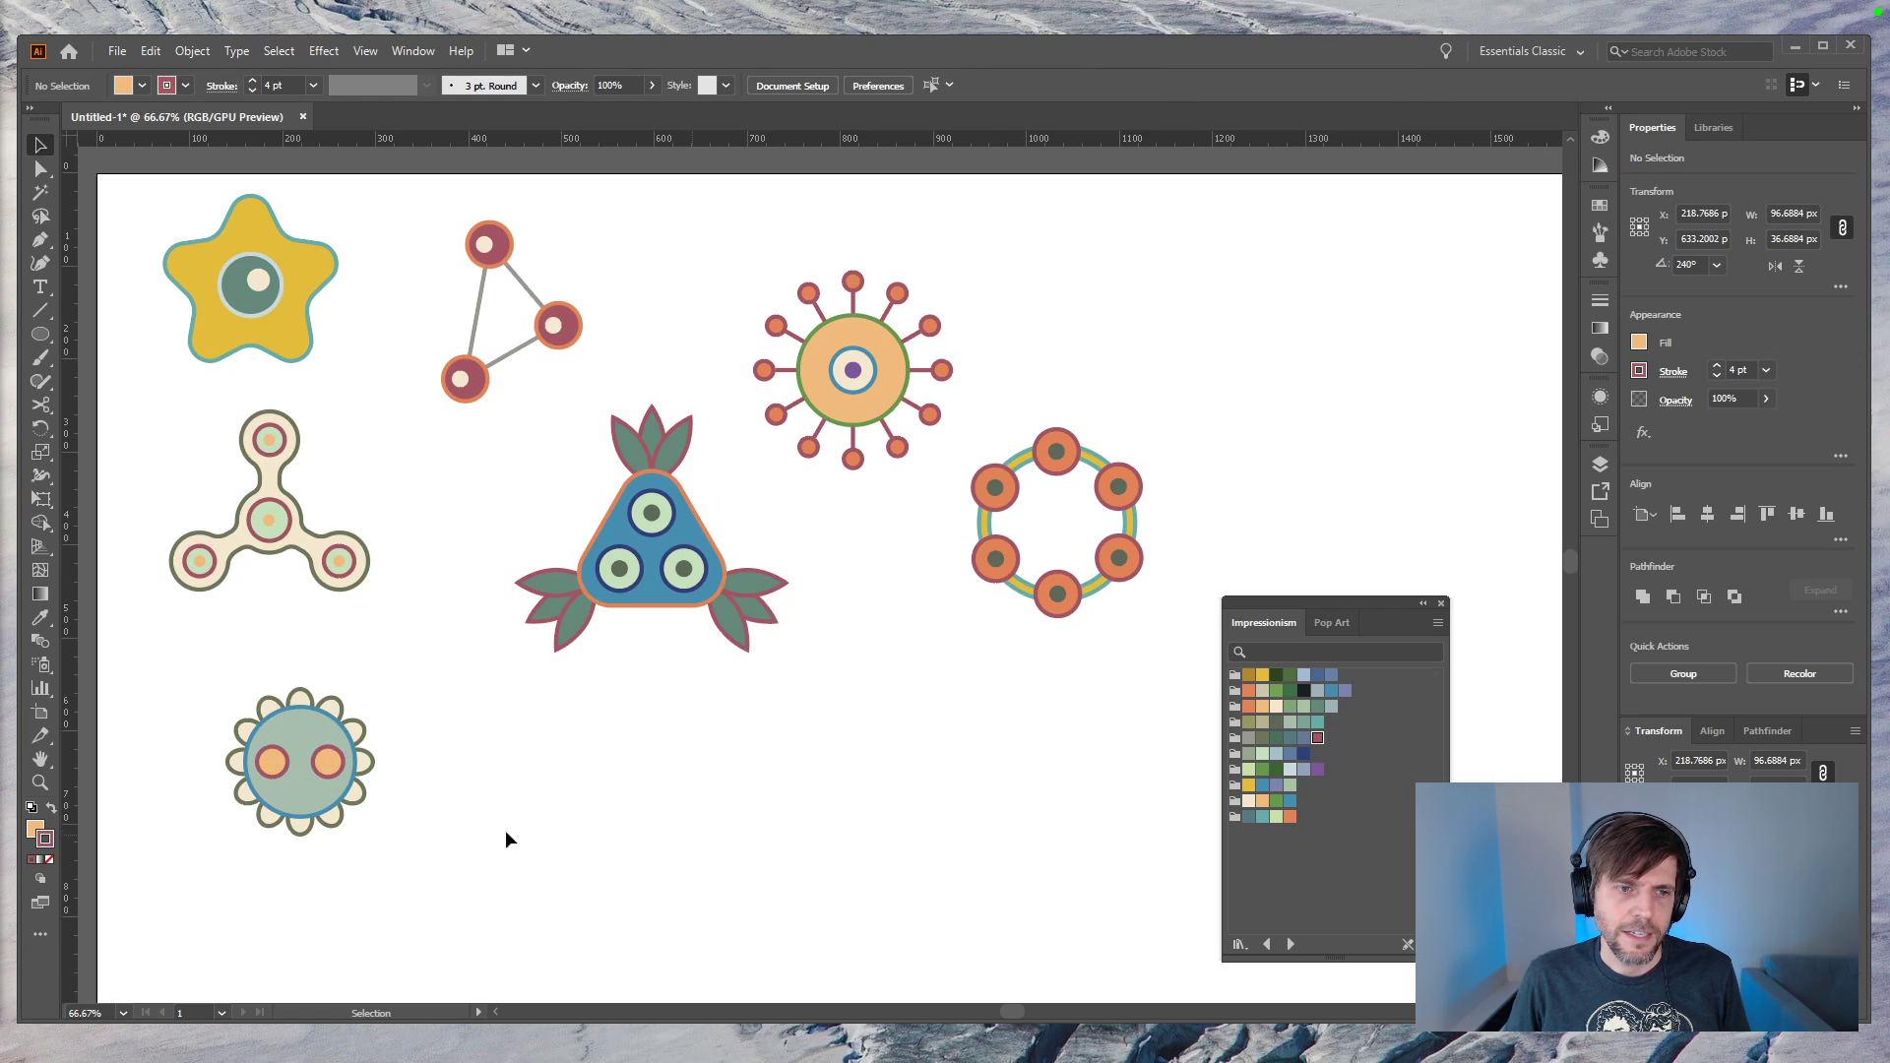
# Step: Try a sage green fill on the two pupils of the petaled character
pyautogui.click(328, 762)
pyautogui.keyDown('shift'); pyautogui.click(269, 762); pyautogui.keyUp('shift')
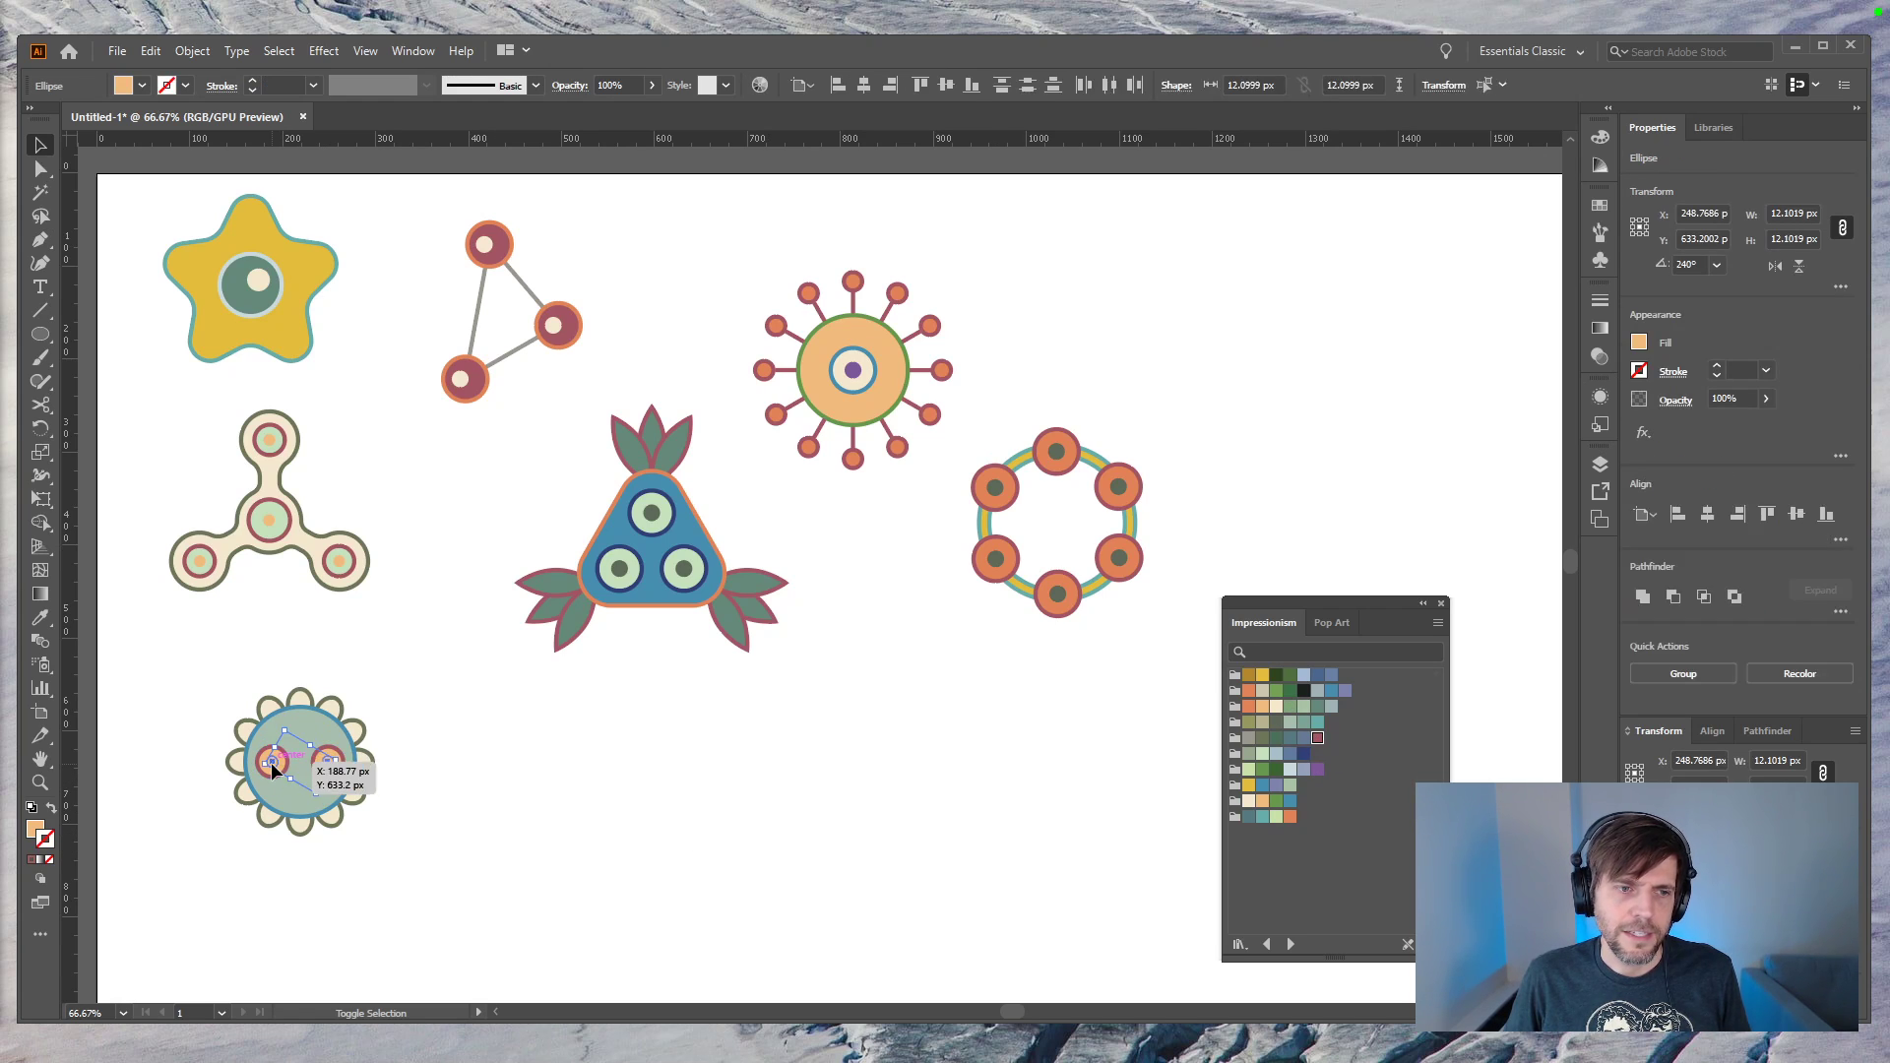
pyautogui.click(1262, 770)
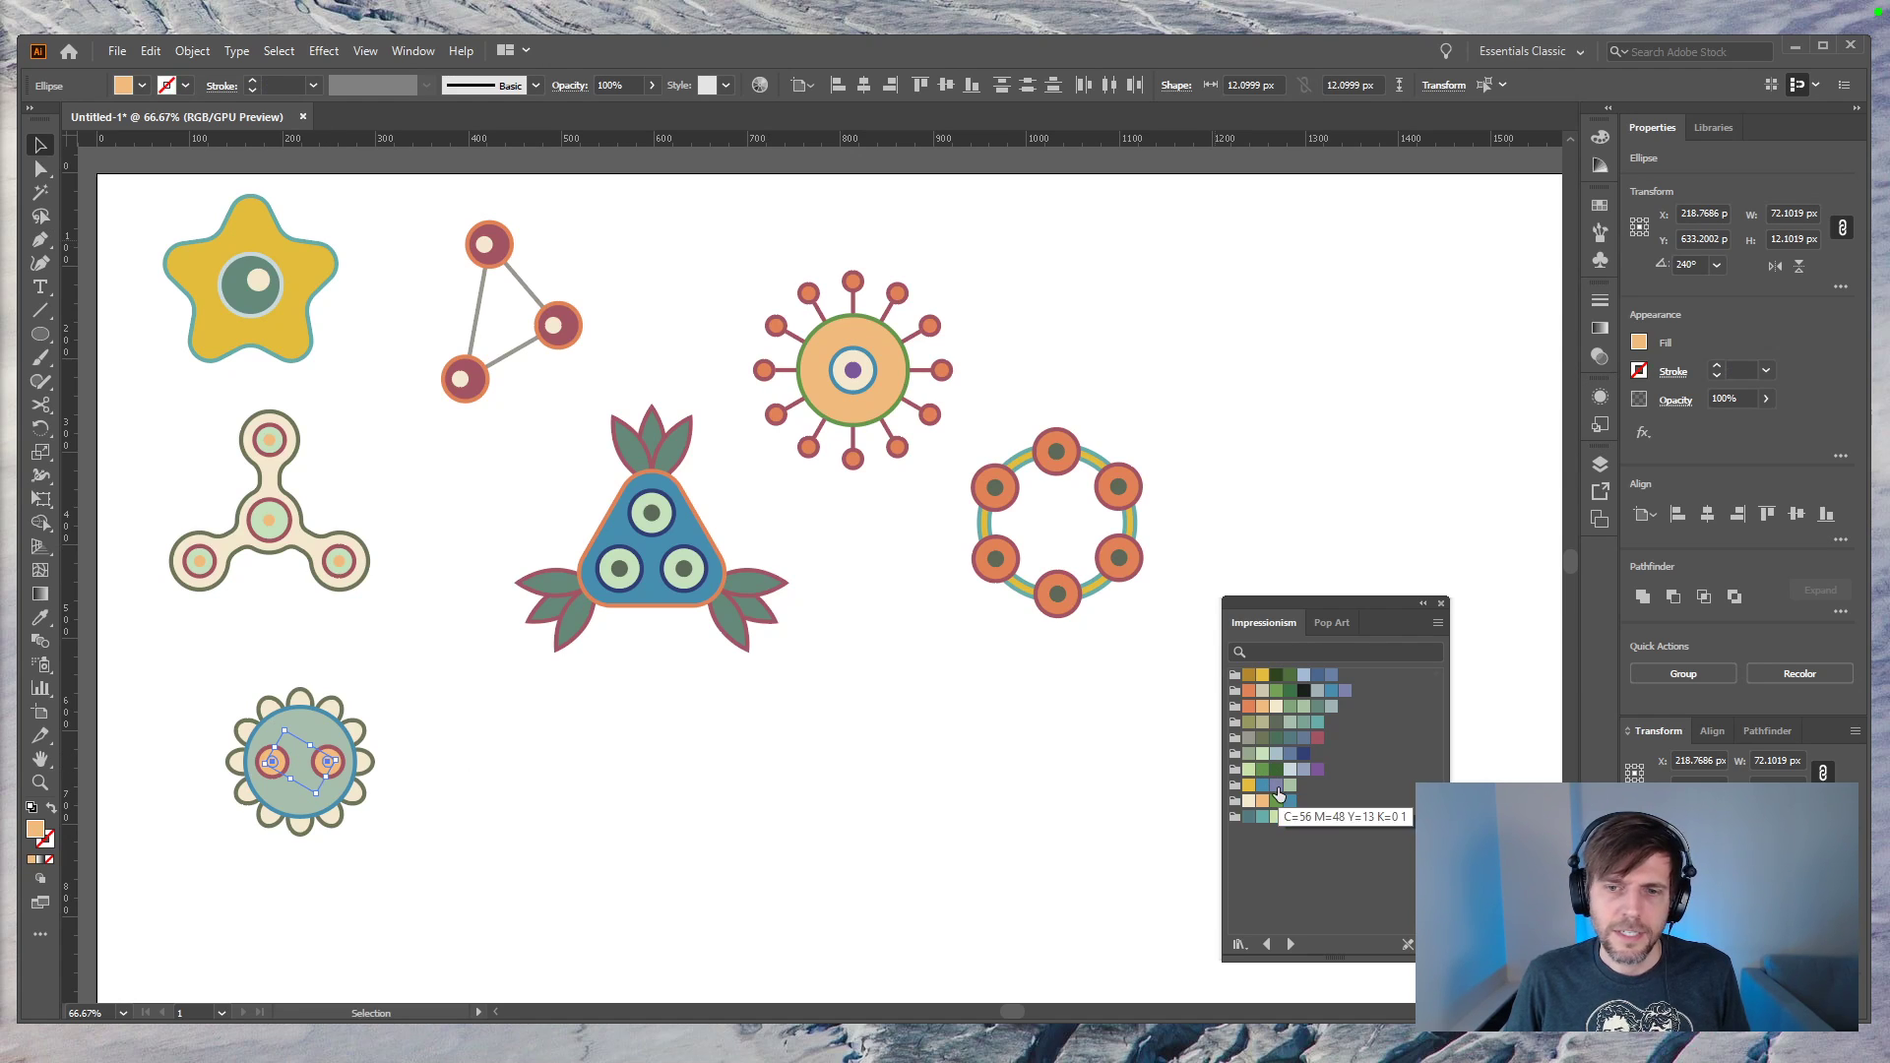
pyautogui.click(1290, 786)
pyautogui.click(542, 817)
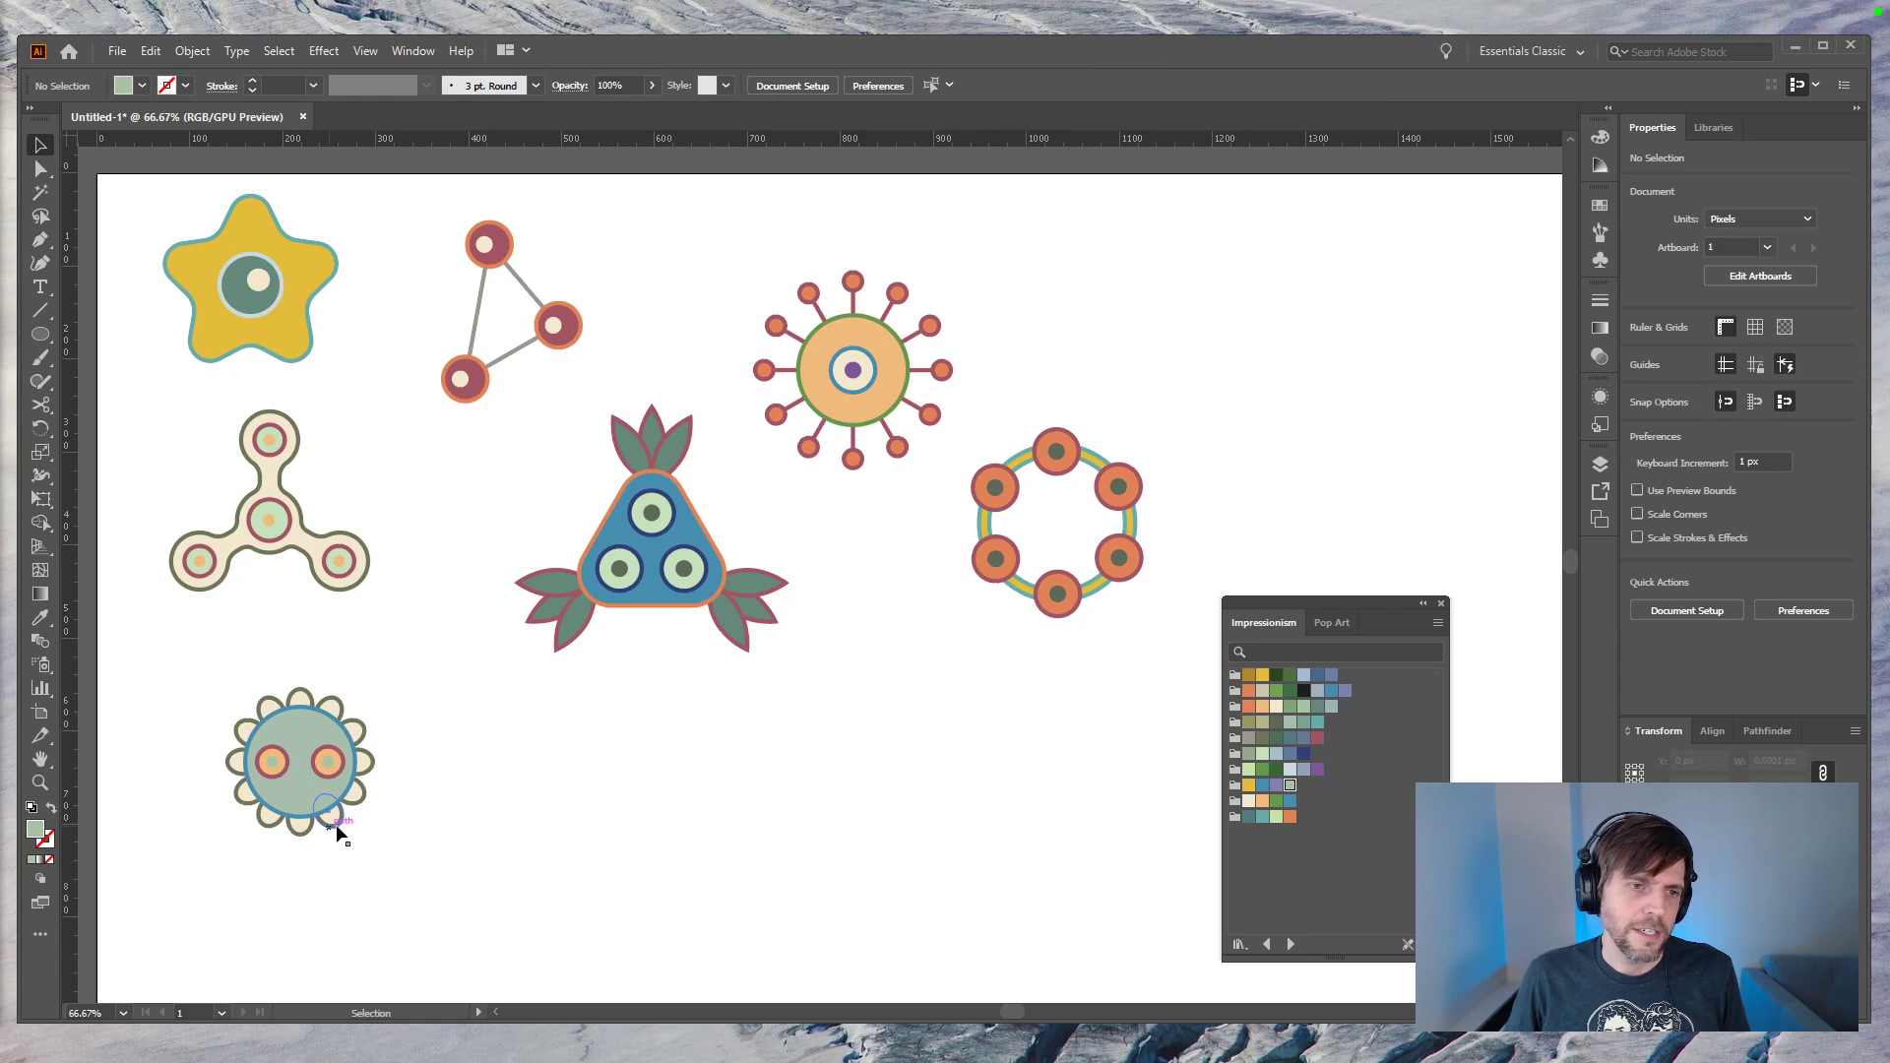
# Step: Try a black fill on the two pupils, undo it and fill them golden yellow instead
pyautogui.click(310, 783)
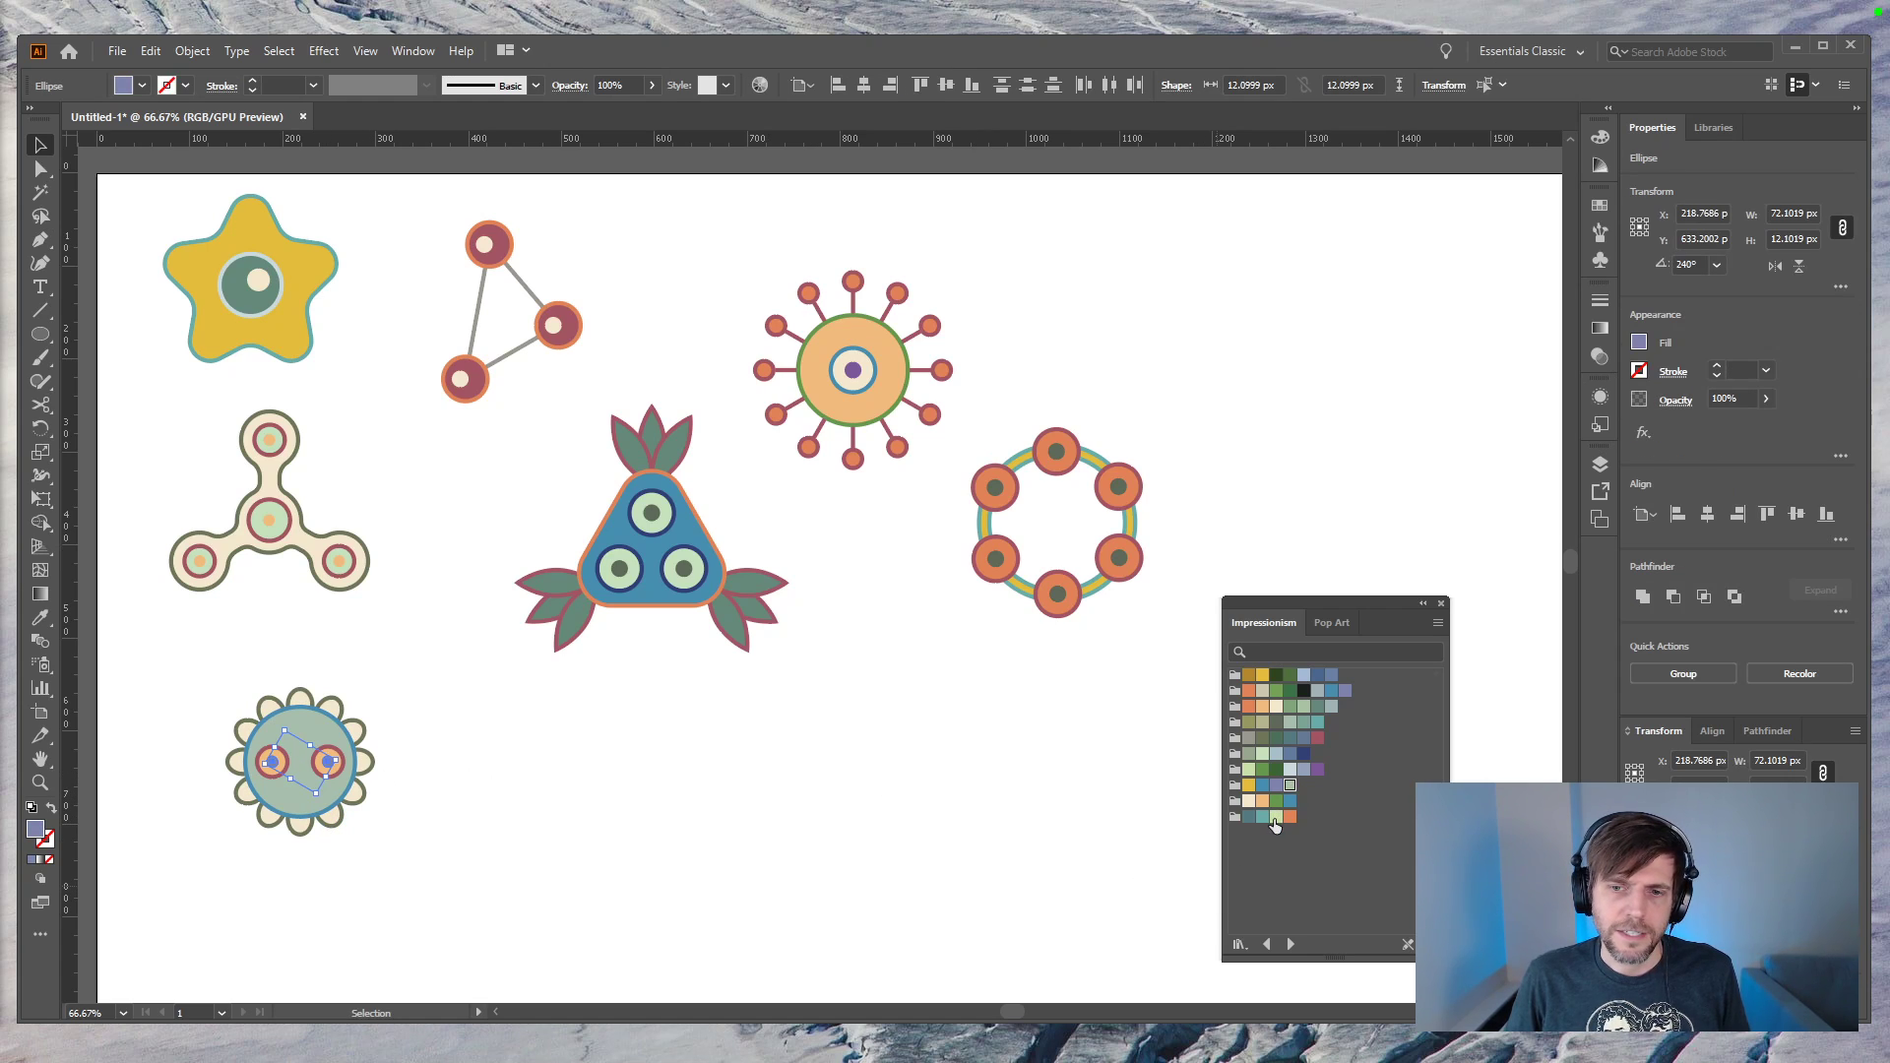
pyautogui.click(1304, 690)
pyautogui.click(607, 837)
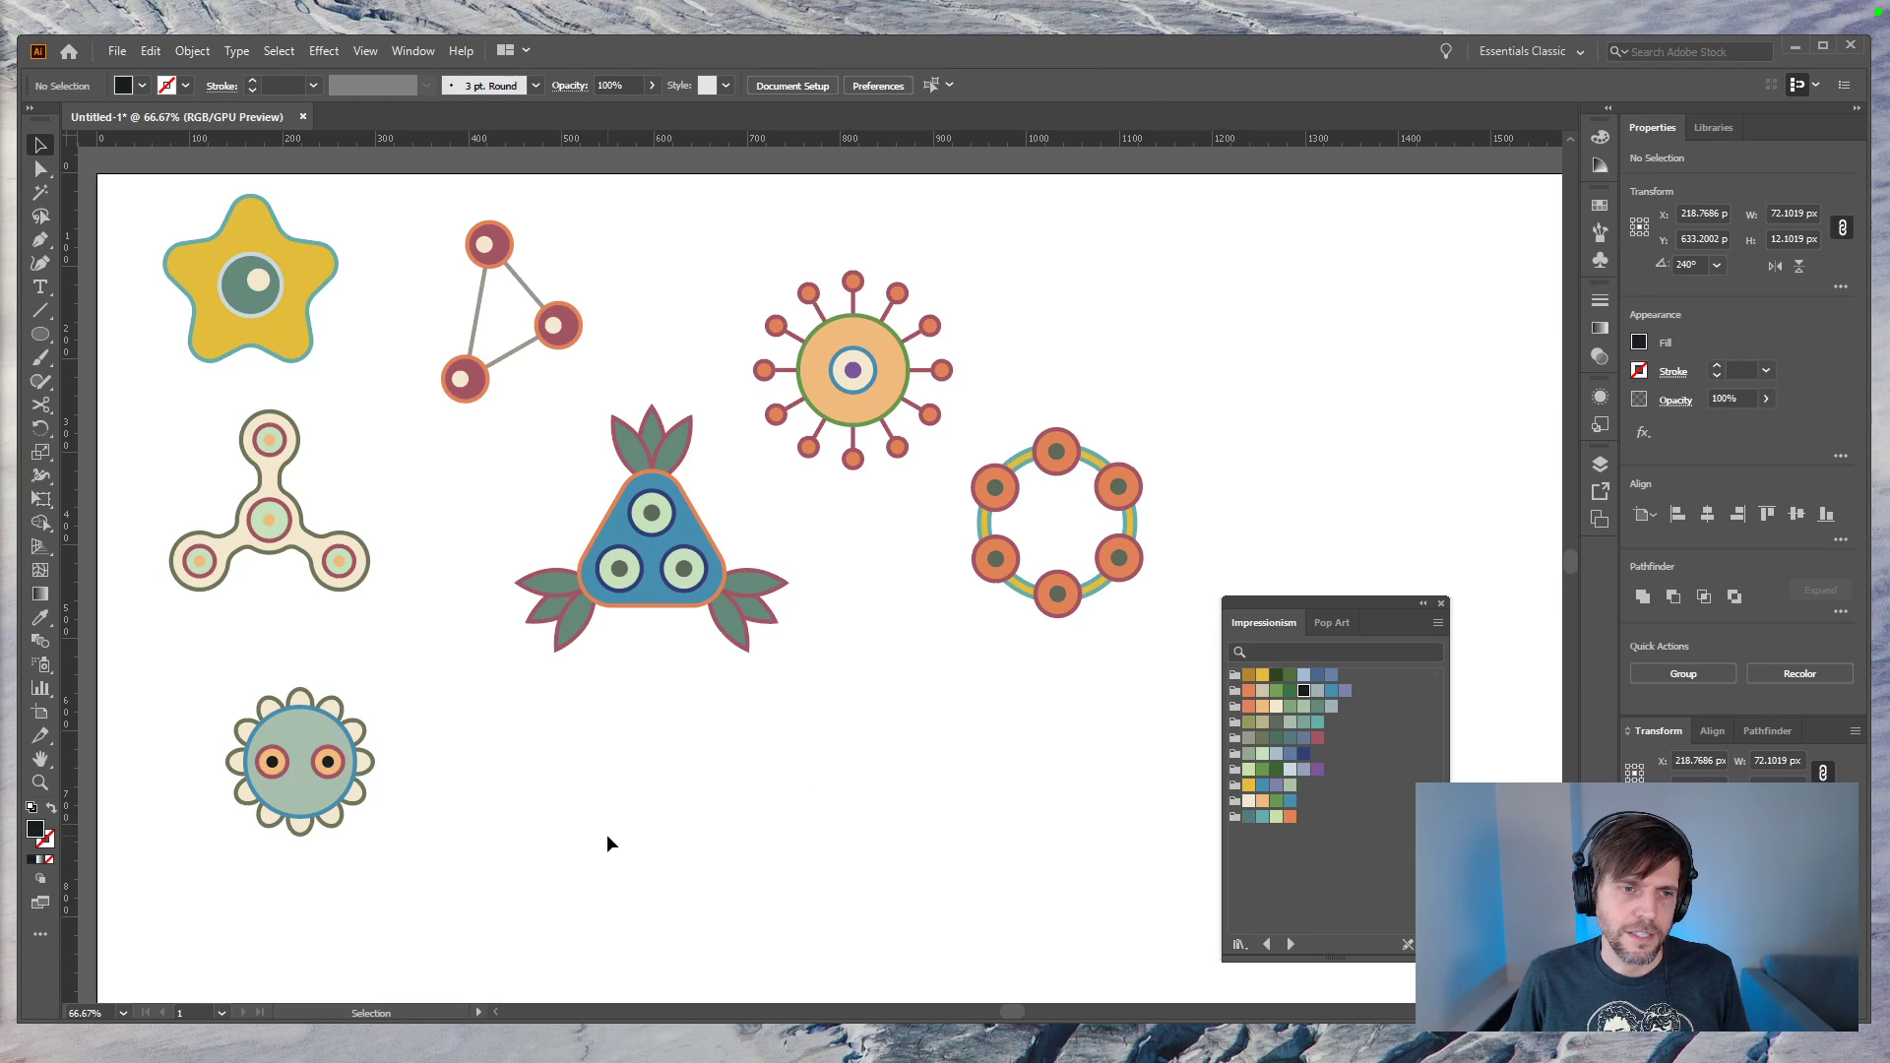
pyautogui.hotkey('ctrl', 'z')
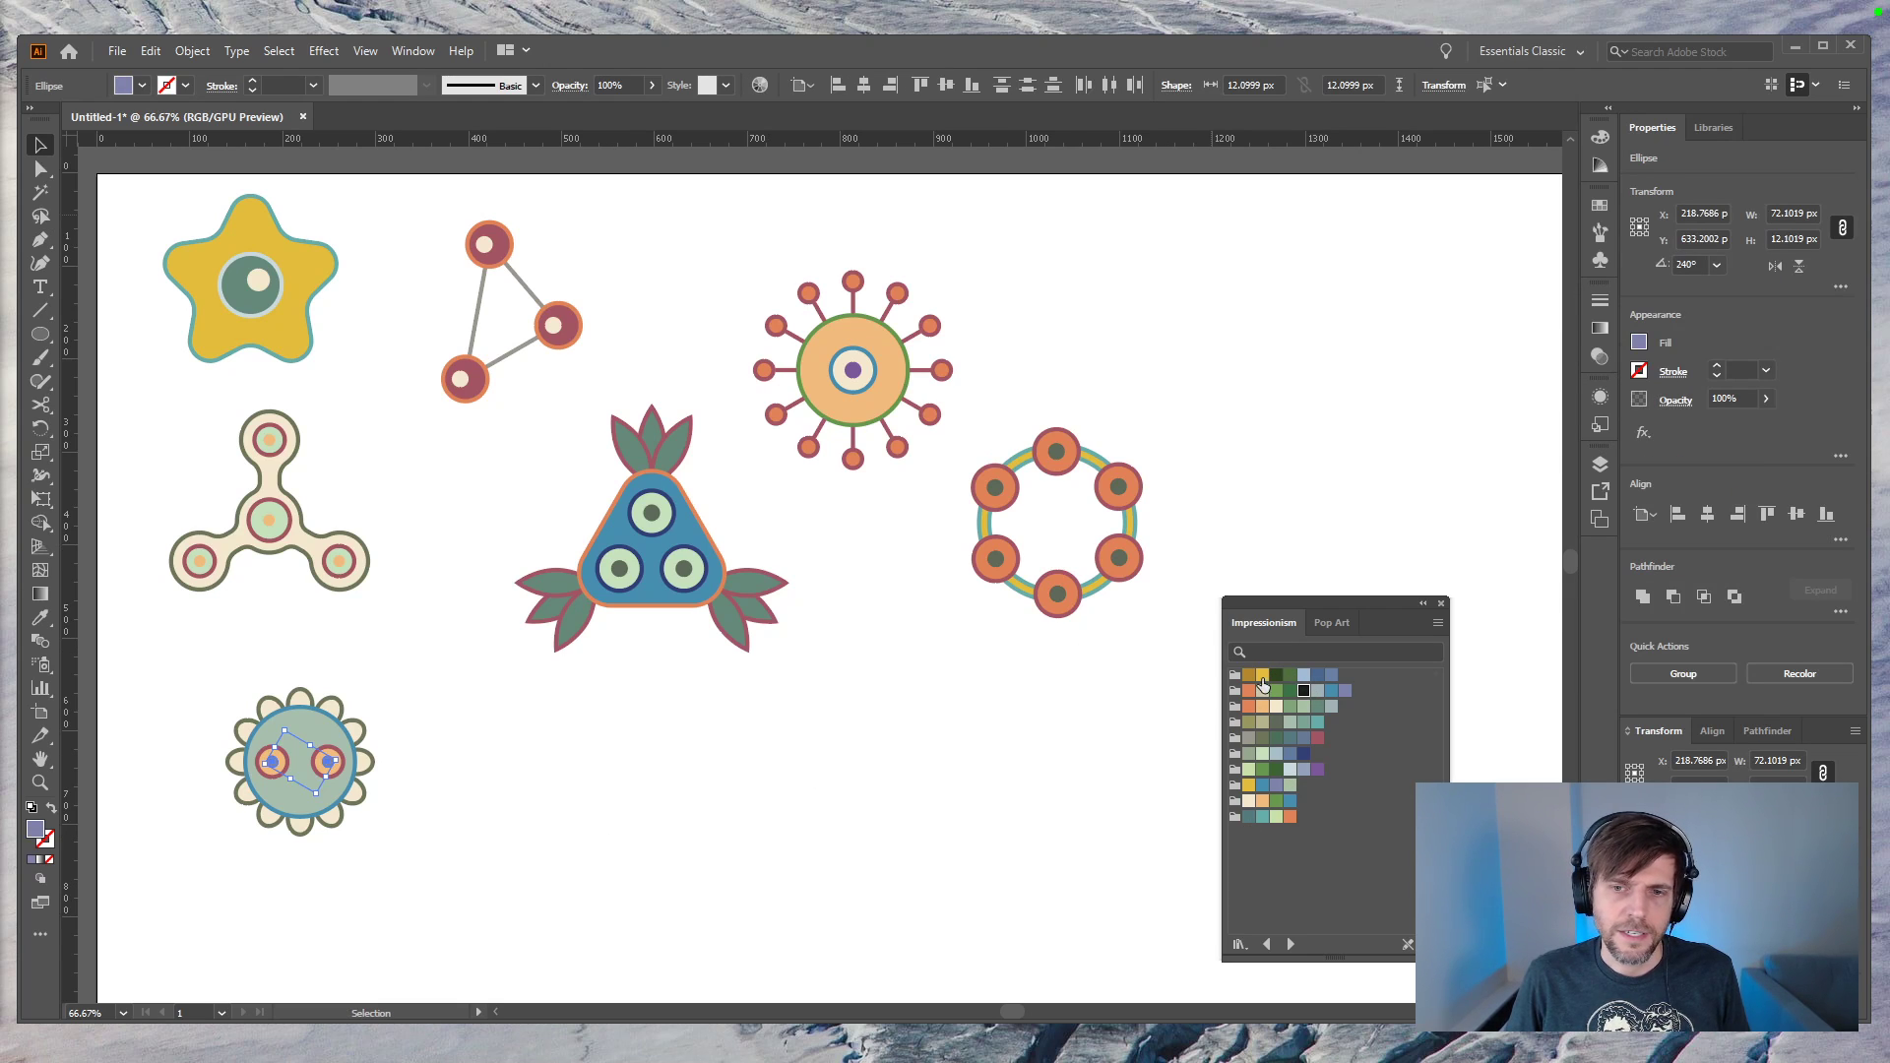
pyautogui.click(1262, 676)
pyautogui.click(676, 833)
# Step: Fill the outer circles of both eyes on the petaled character with purple
pyautogui.hotkey('ctrl', '+')
pyautogui.moveTo(376, 814); pyautogui.dragTo(840, 582)
pyautogui.click(565, 647)
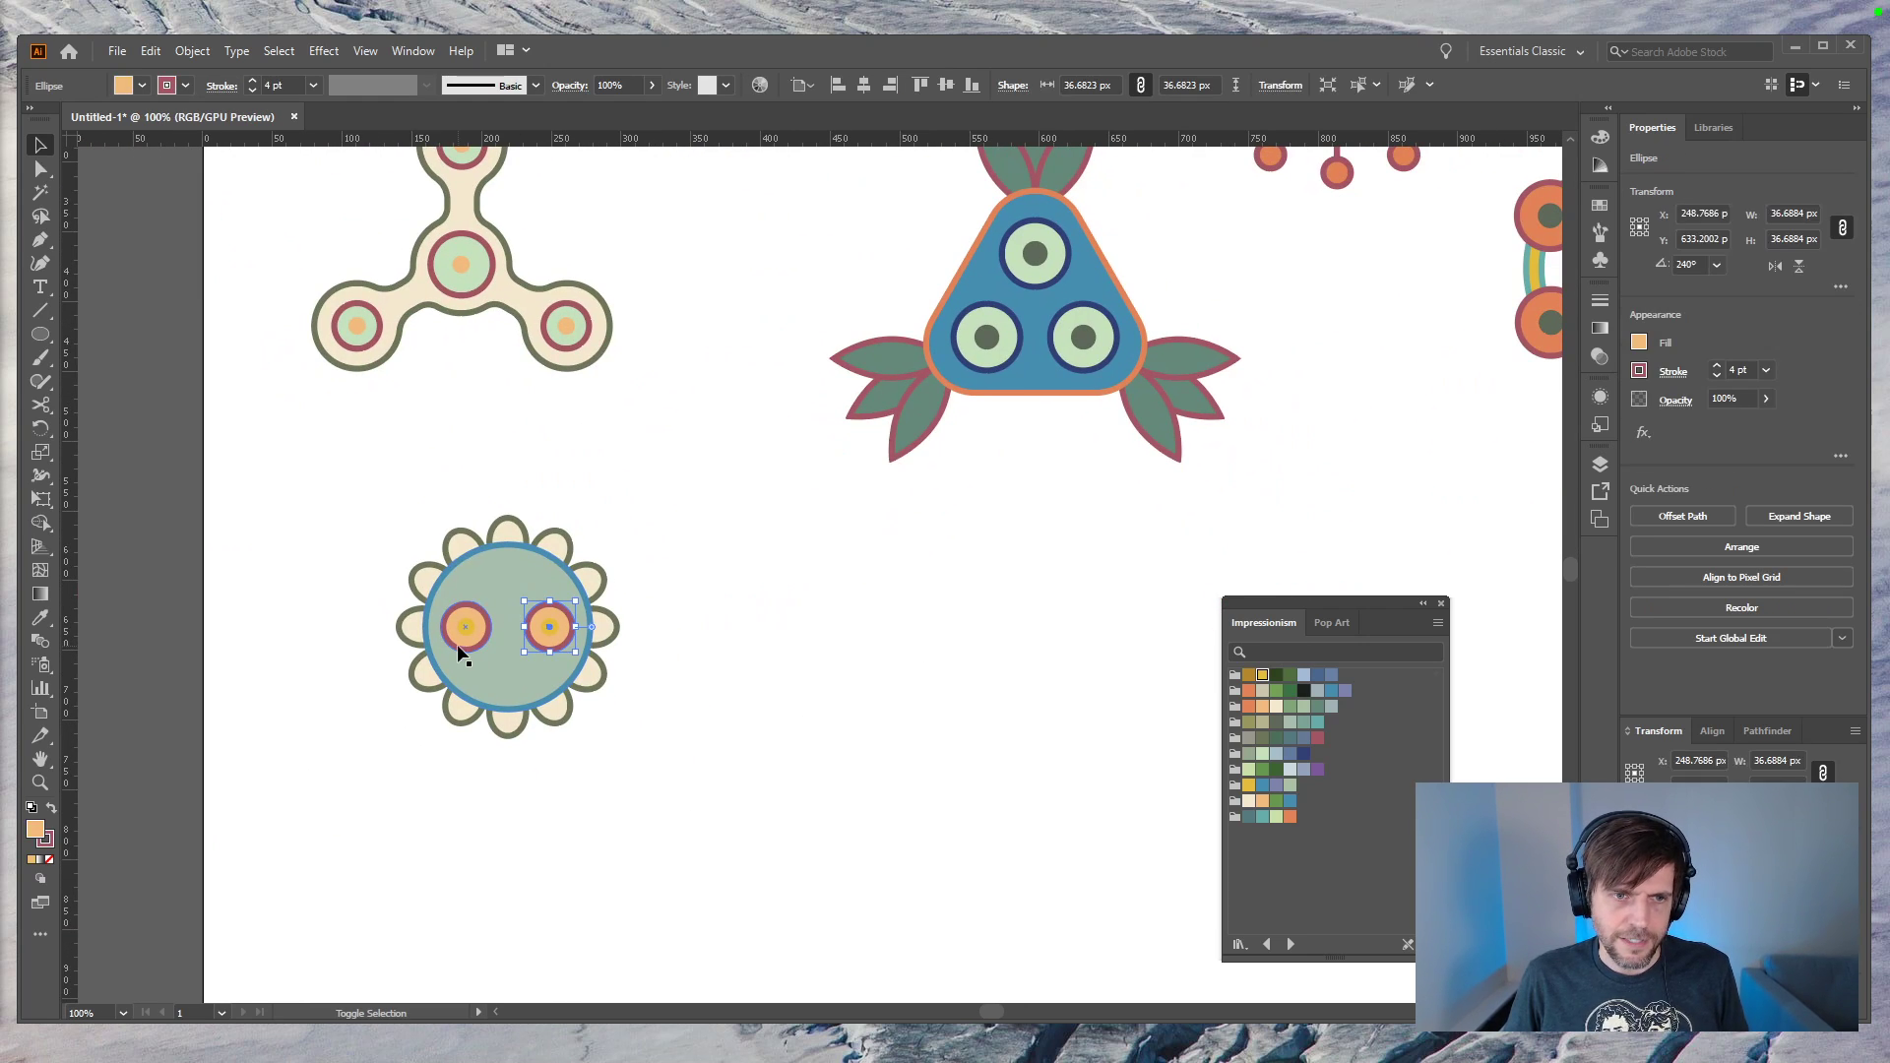
pyautogui.click(1317, 769)
pyautogui.click(1110, 759)
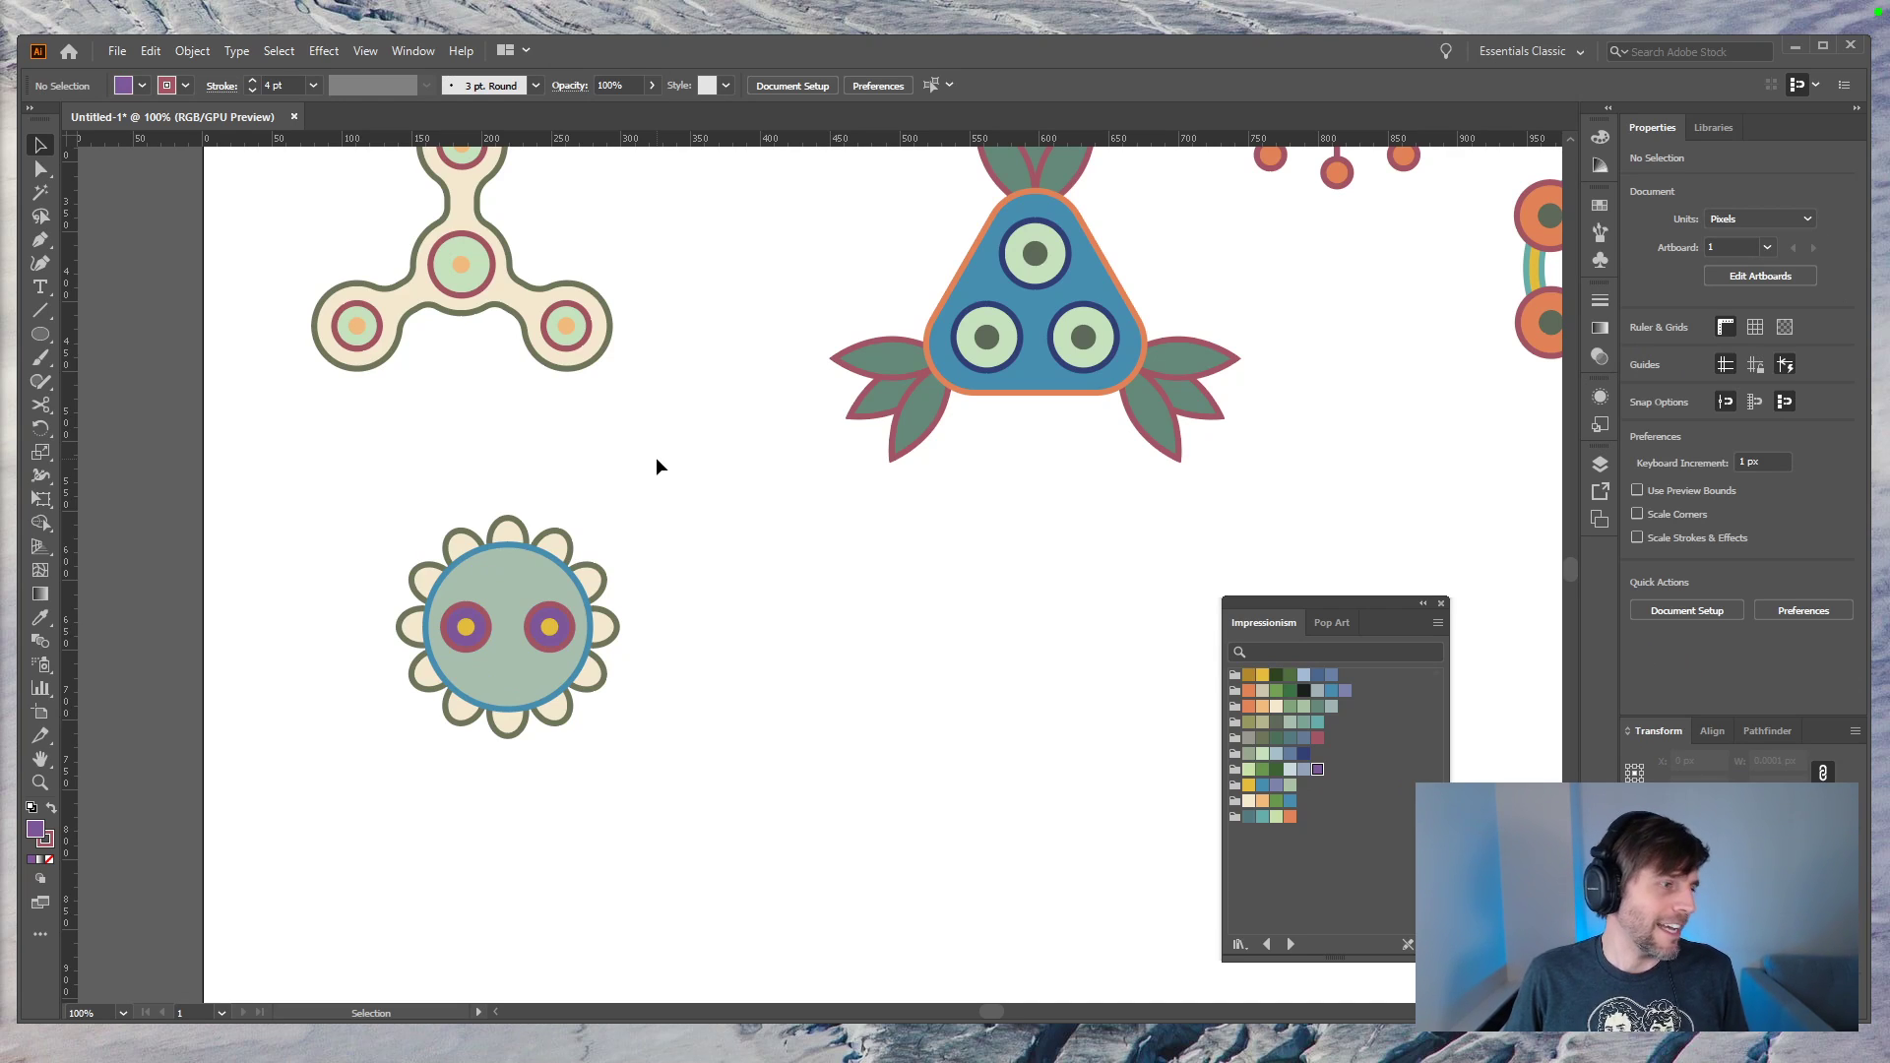
# Step: Collapse the swatch library and scale the whole petaled character up slightly
pyautogui.hotkey('ctrl', '-')
pyautogui.hotkey('ctrl', '-')
pyautogui.hotkey('ctrl', '-')
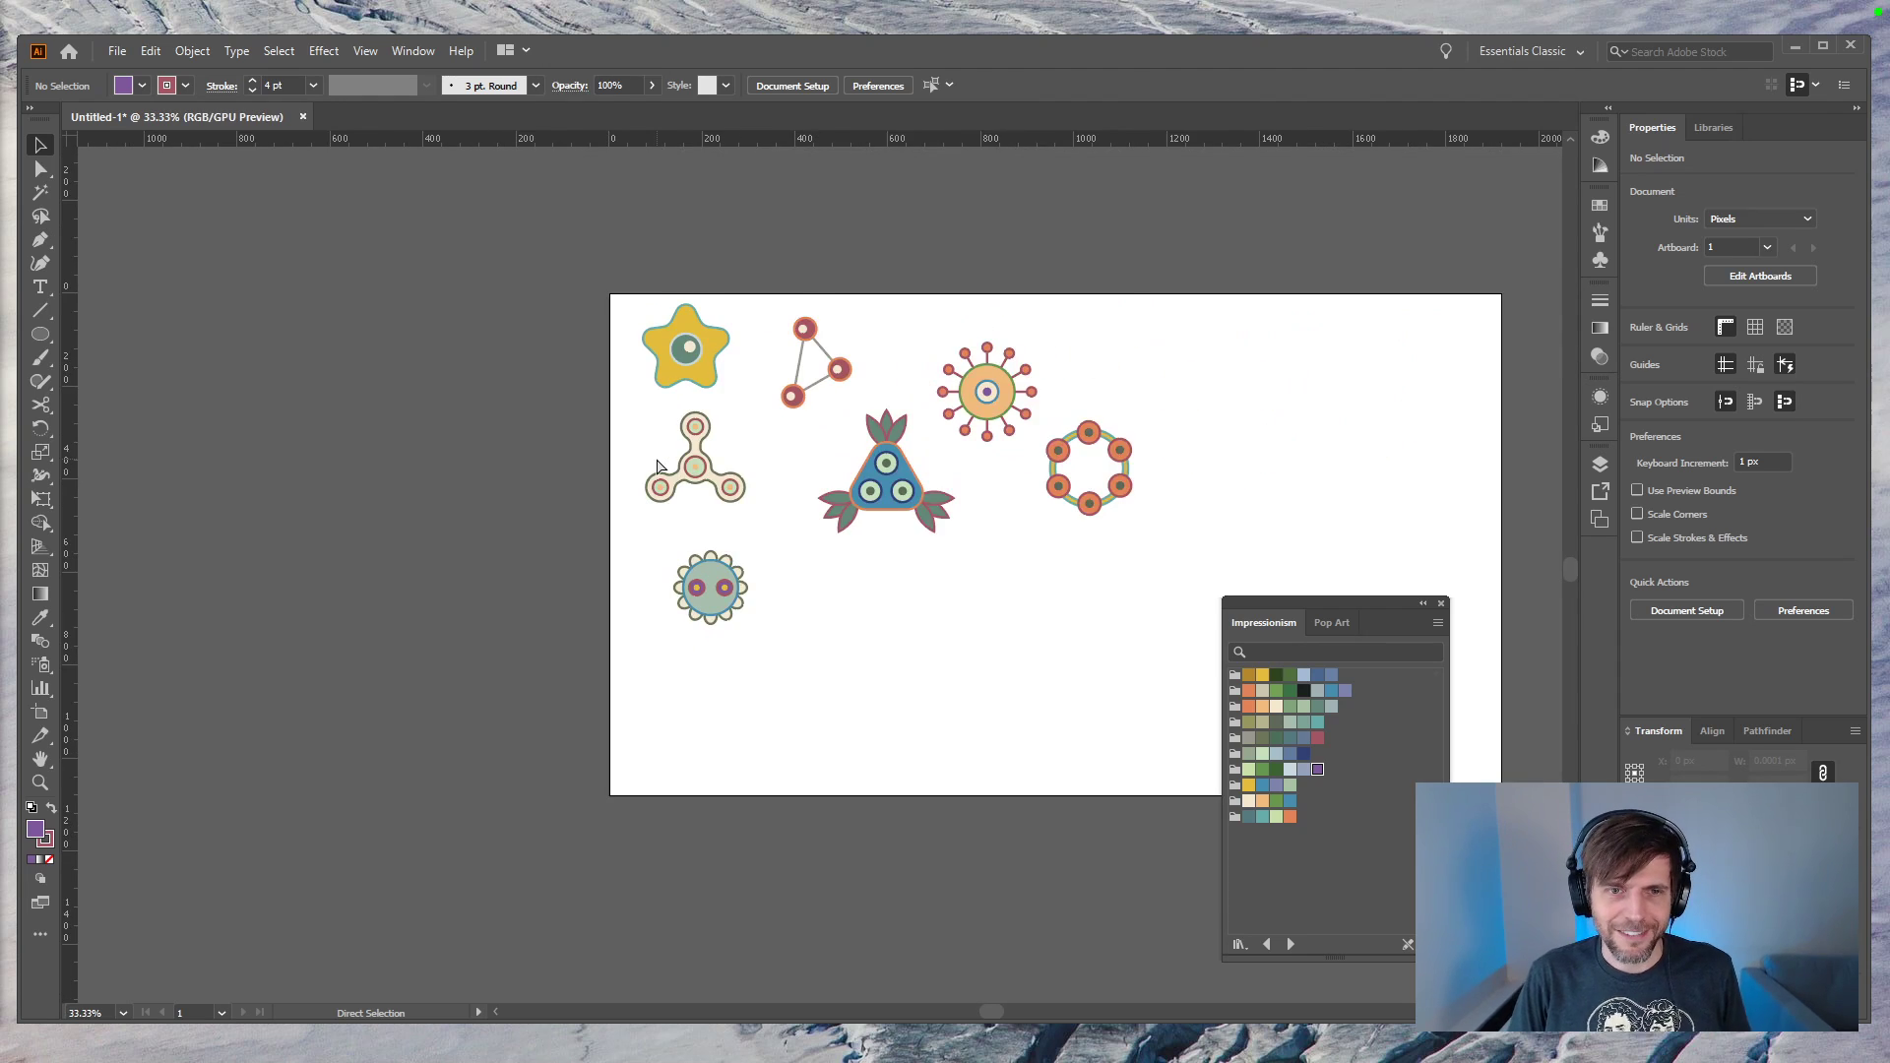
pyautogui.hotkey('ctrl', '+')
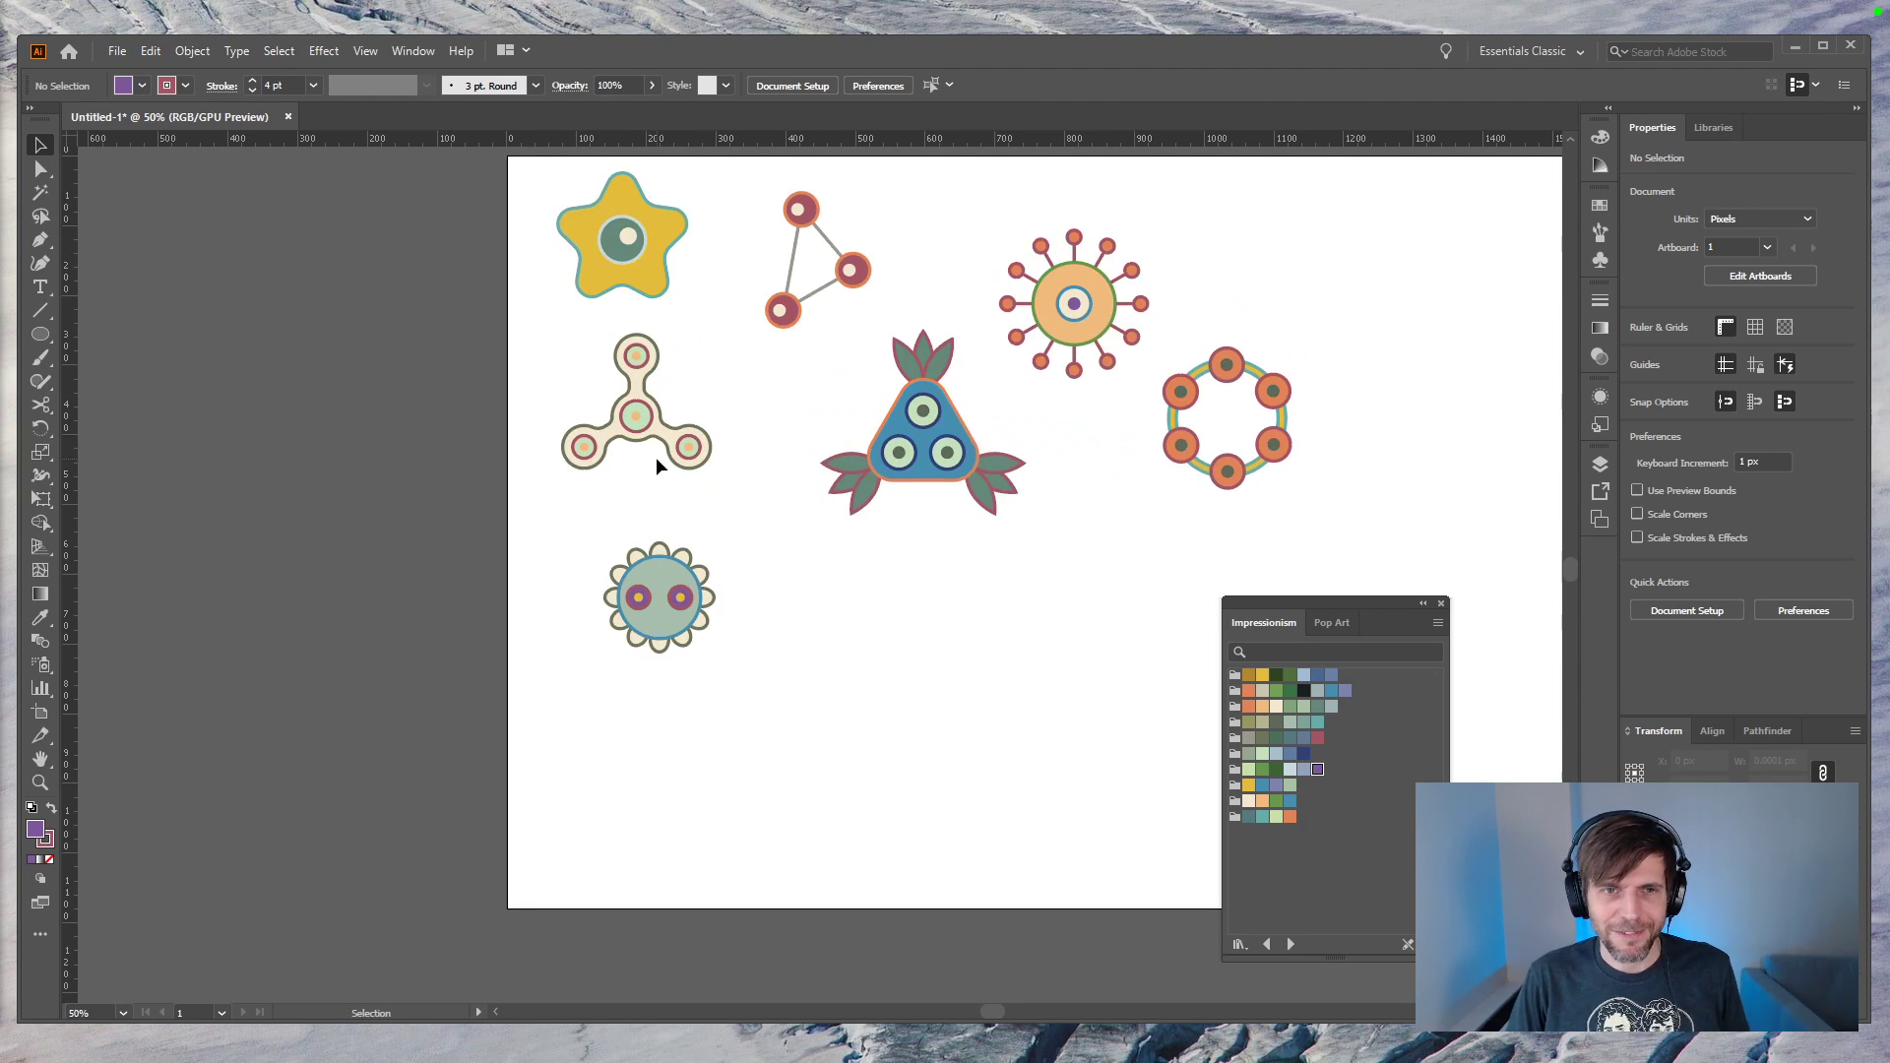
pyautogui.click(1423, 604)
pyautogui.moveTo(762, 699); pyautogui.dragTo(593, 532)
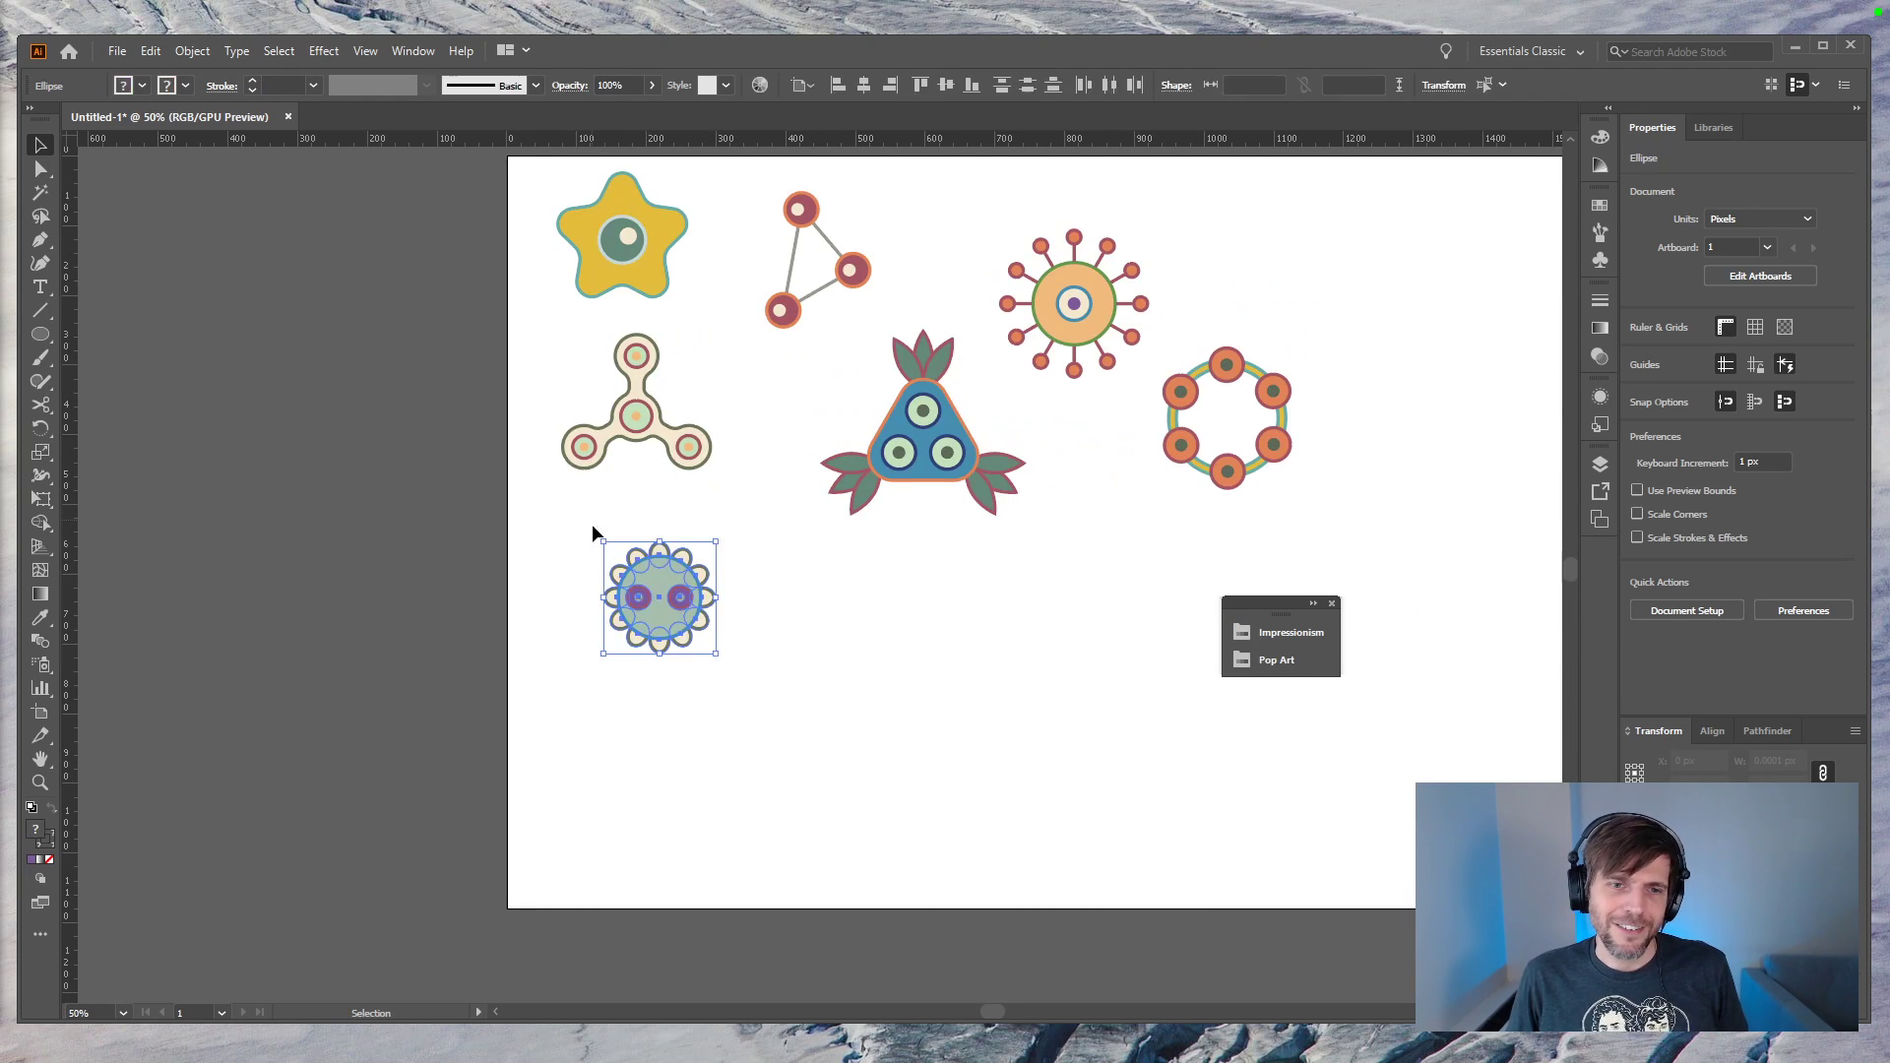
pyautogui.moveTo(715, 654); pyautogui.dragTo(736, 691)
pyautogui.click(721, 676)
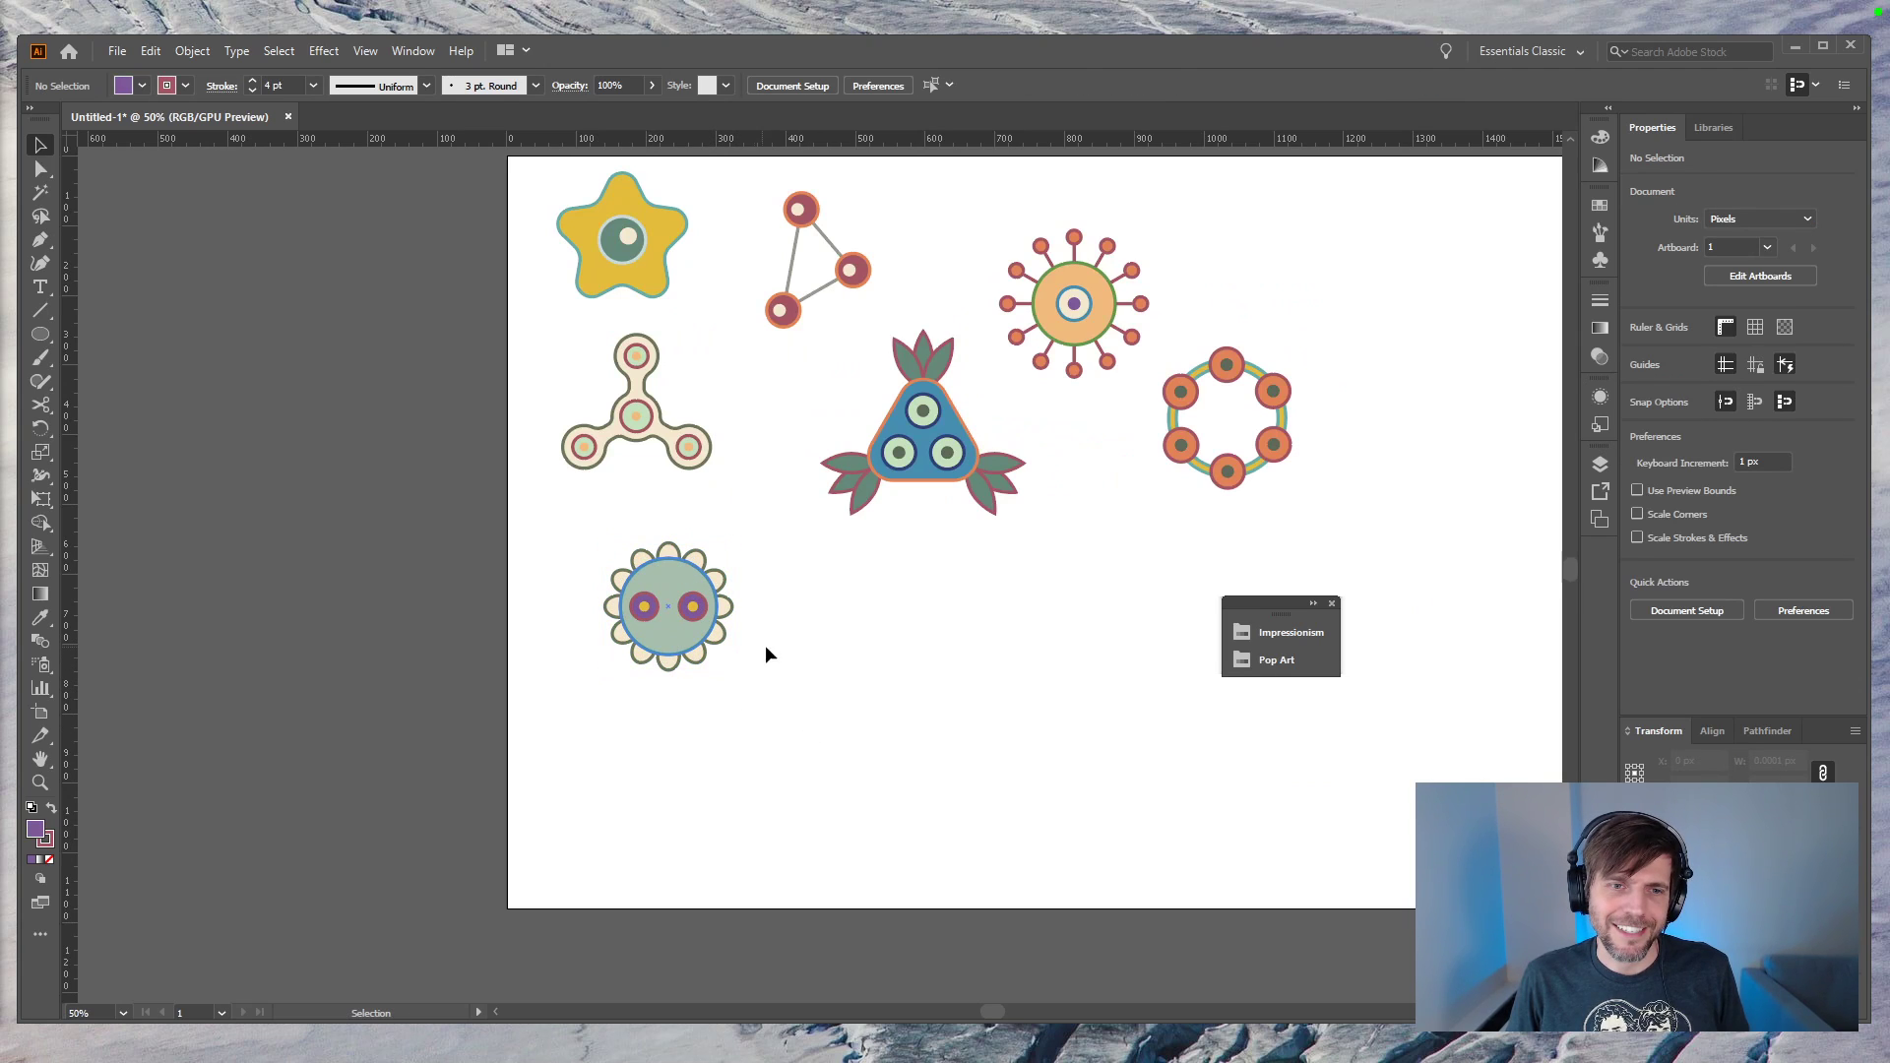
# Step: Stack a copy of the blue rounded triangle in front of the leafy character's three eyes
pyautogui.hscroll(5, 876, 694)
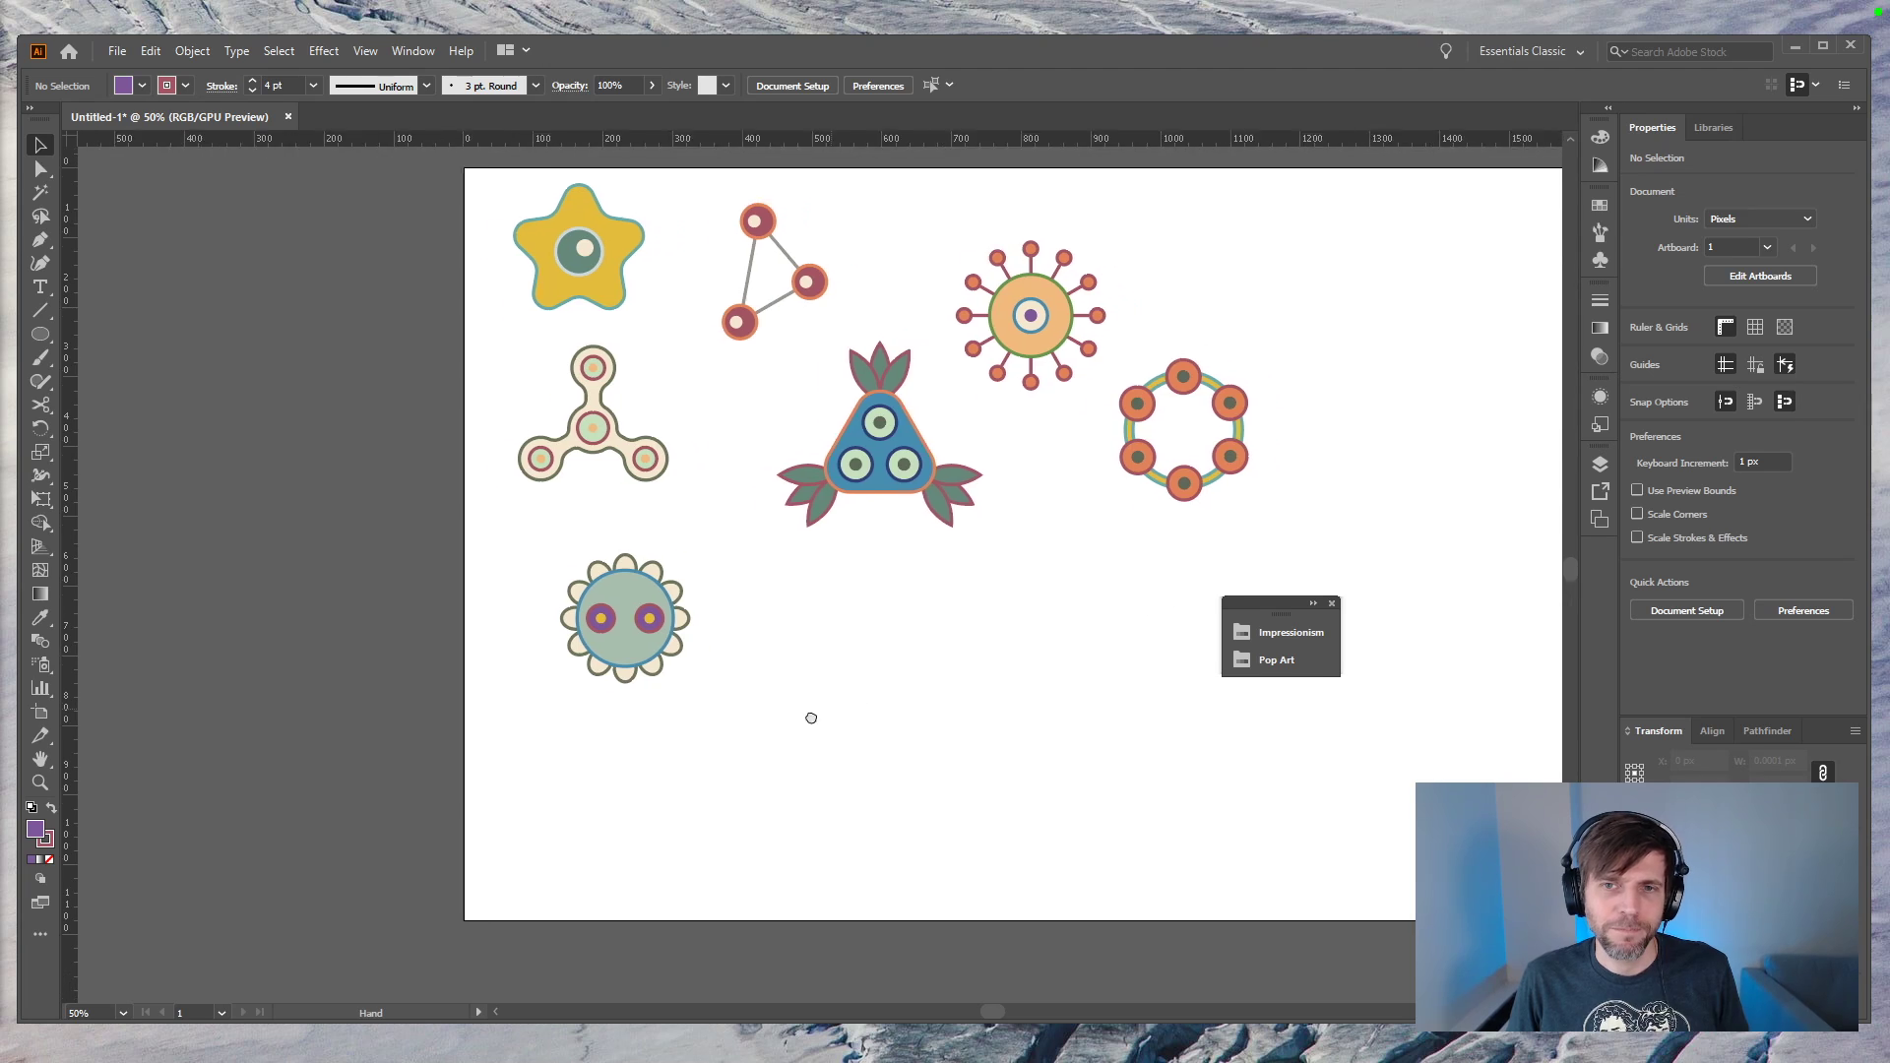
pyautogui.press('a')
pyautogui.click(717, 451)
pyautogui.press('v')
pyautogui.hotkey('ctrl', 'shift', ']')
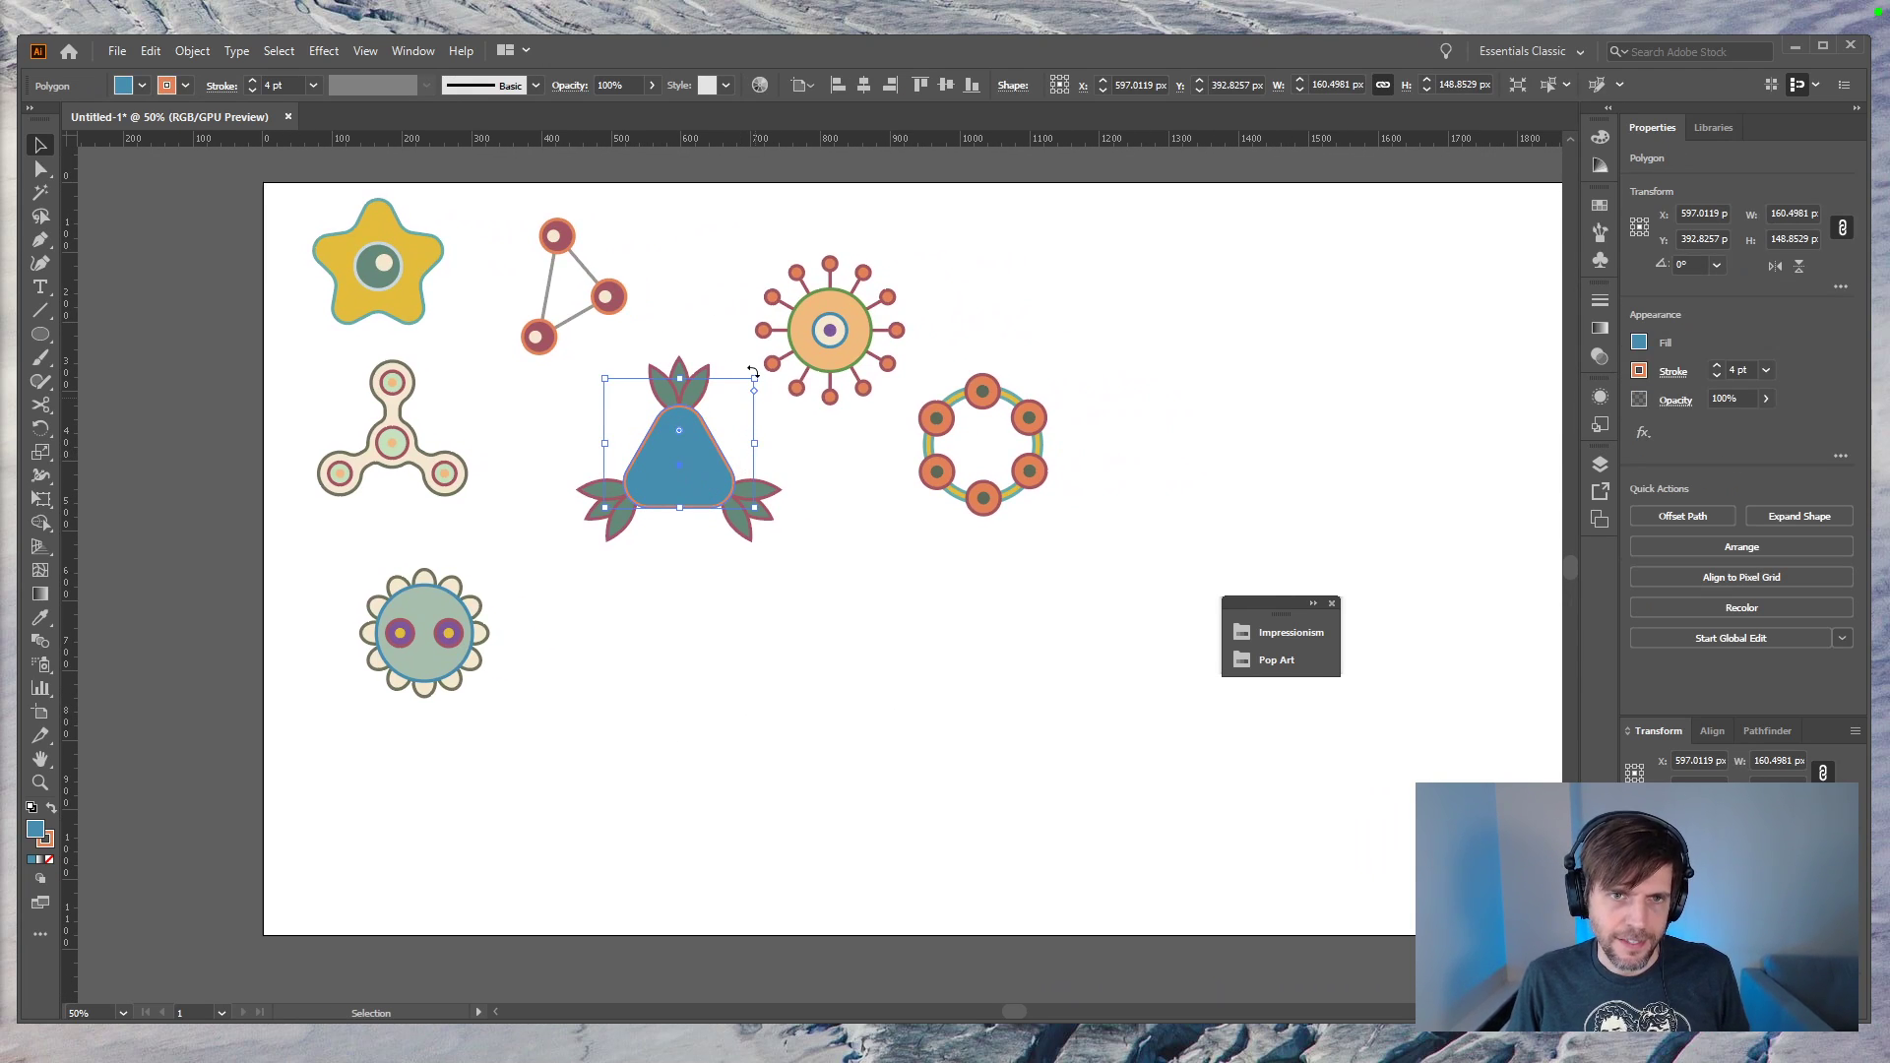
# Step: Try rotating the blue triangle copy in front of the leafy character, undoing each rotation
pyautogui.moveTo(758, 381); pyautogui.dragTo(799, 463)
pyautogui.hotkey('ctrl', 'z')
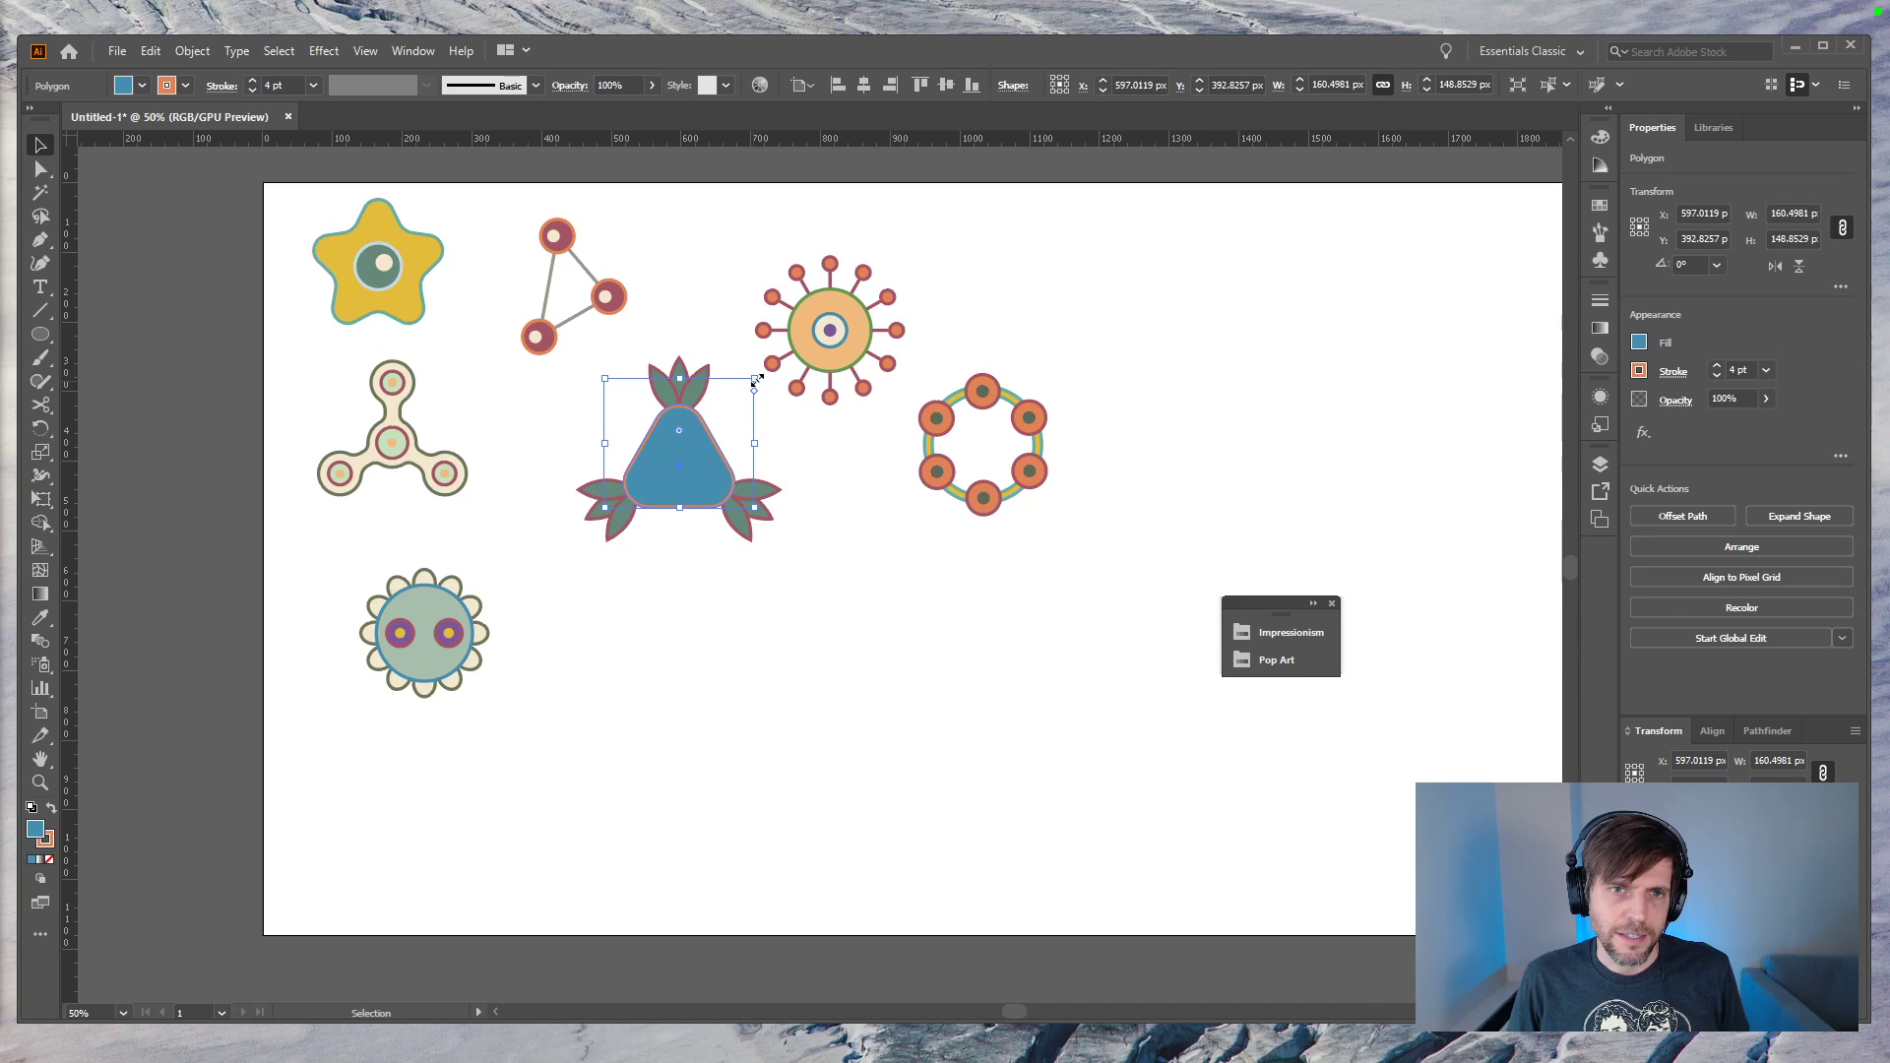
pyautogui.press('e')
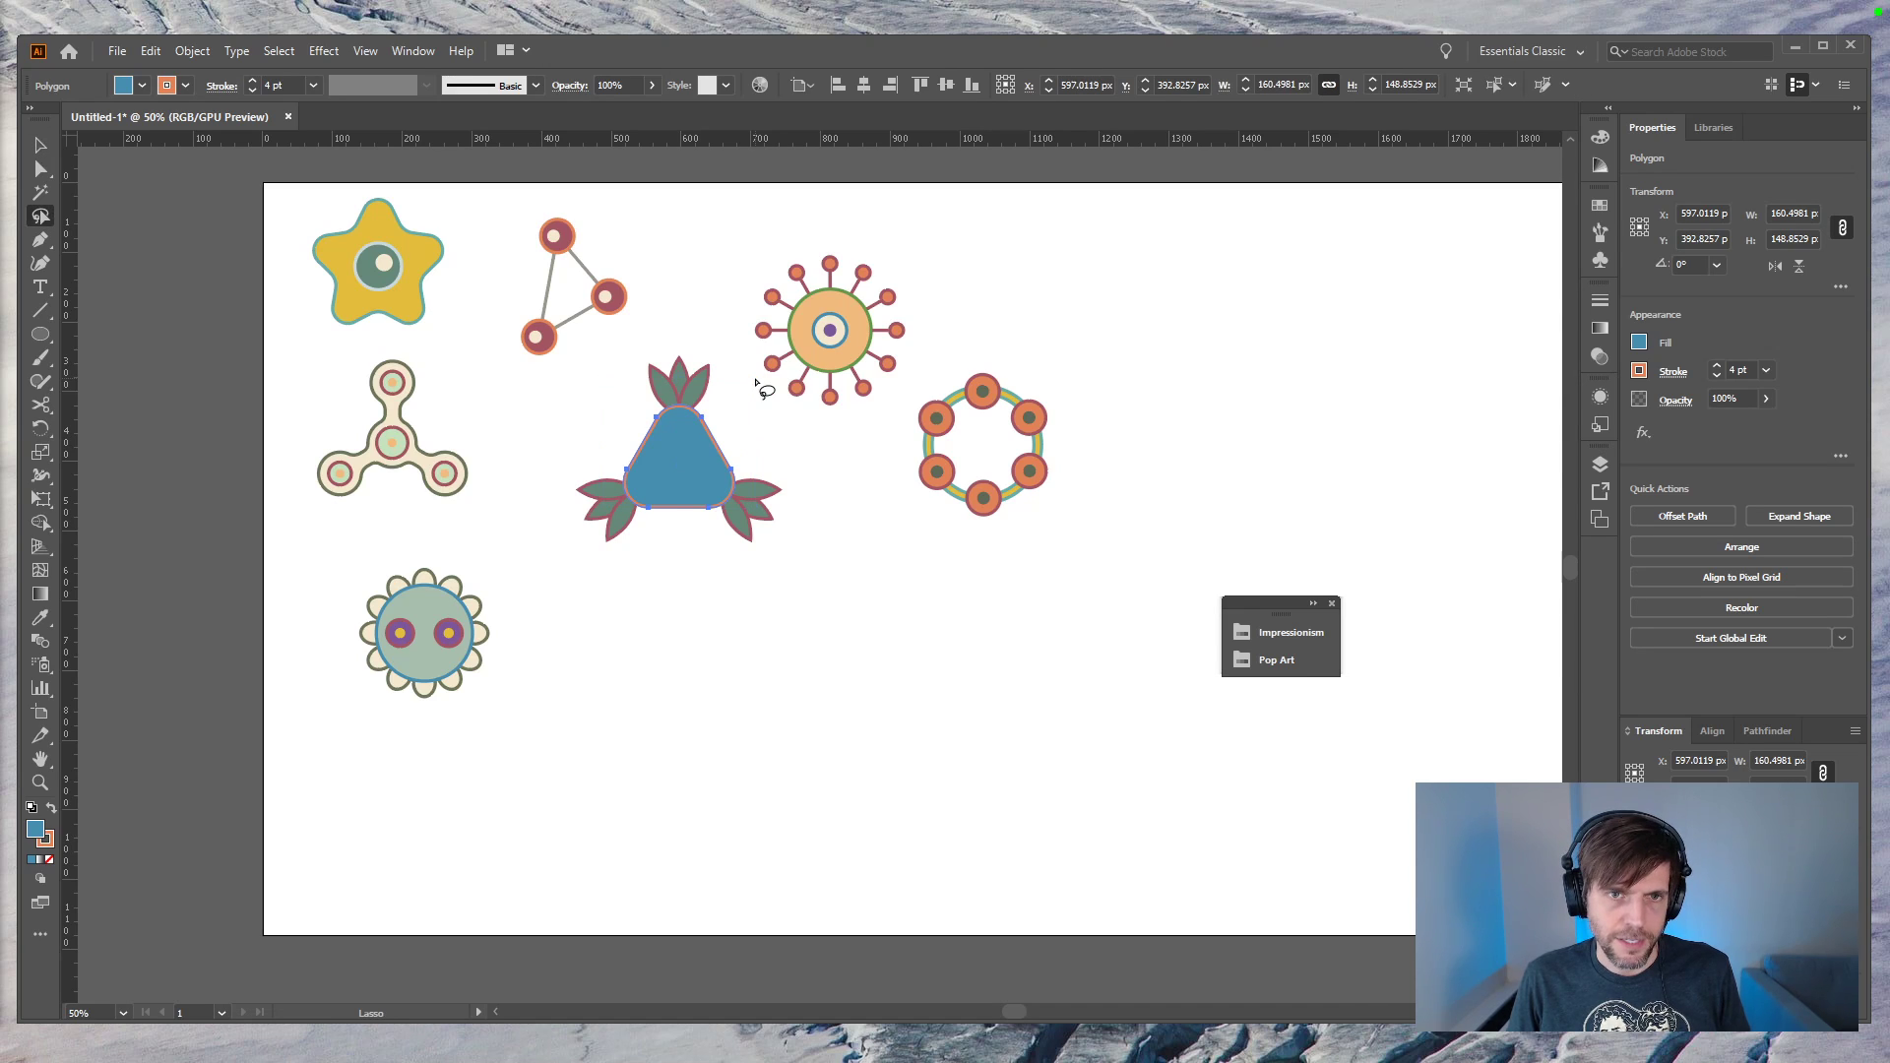
pyautogui.moveTo(747, 399); pyautogui.dragTo(857, 588)
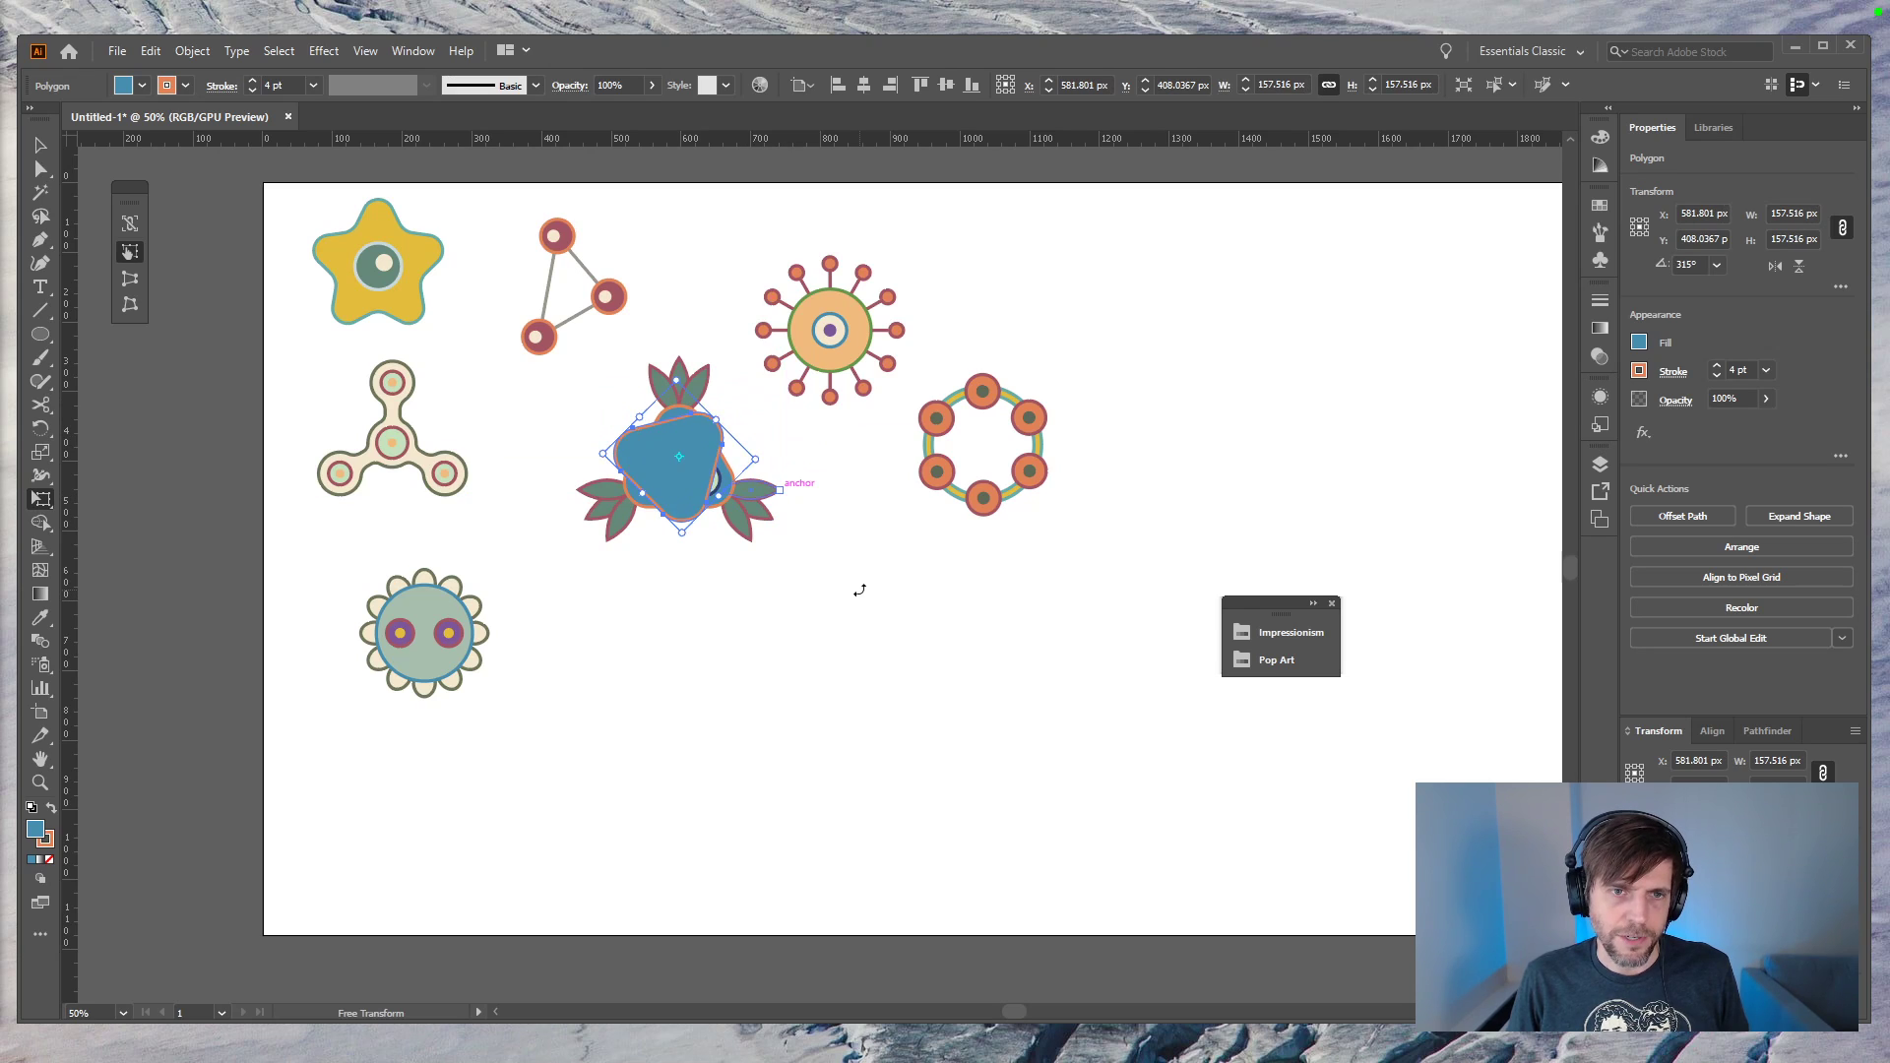
pyautogui.hotkey('ctrl', 'z')
pyautogui.press('v')
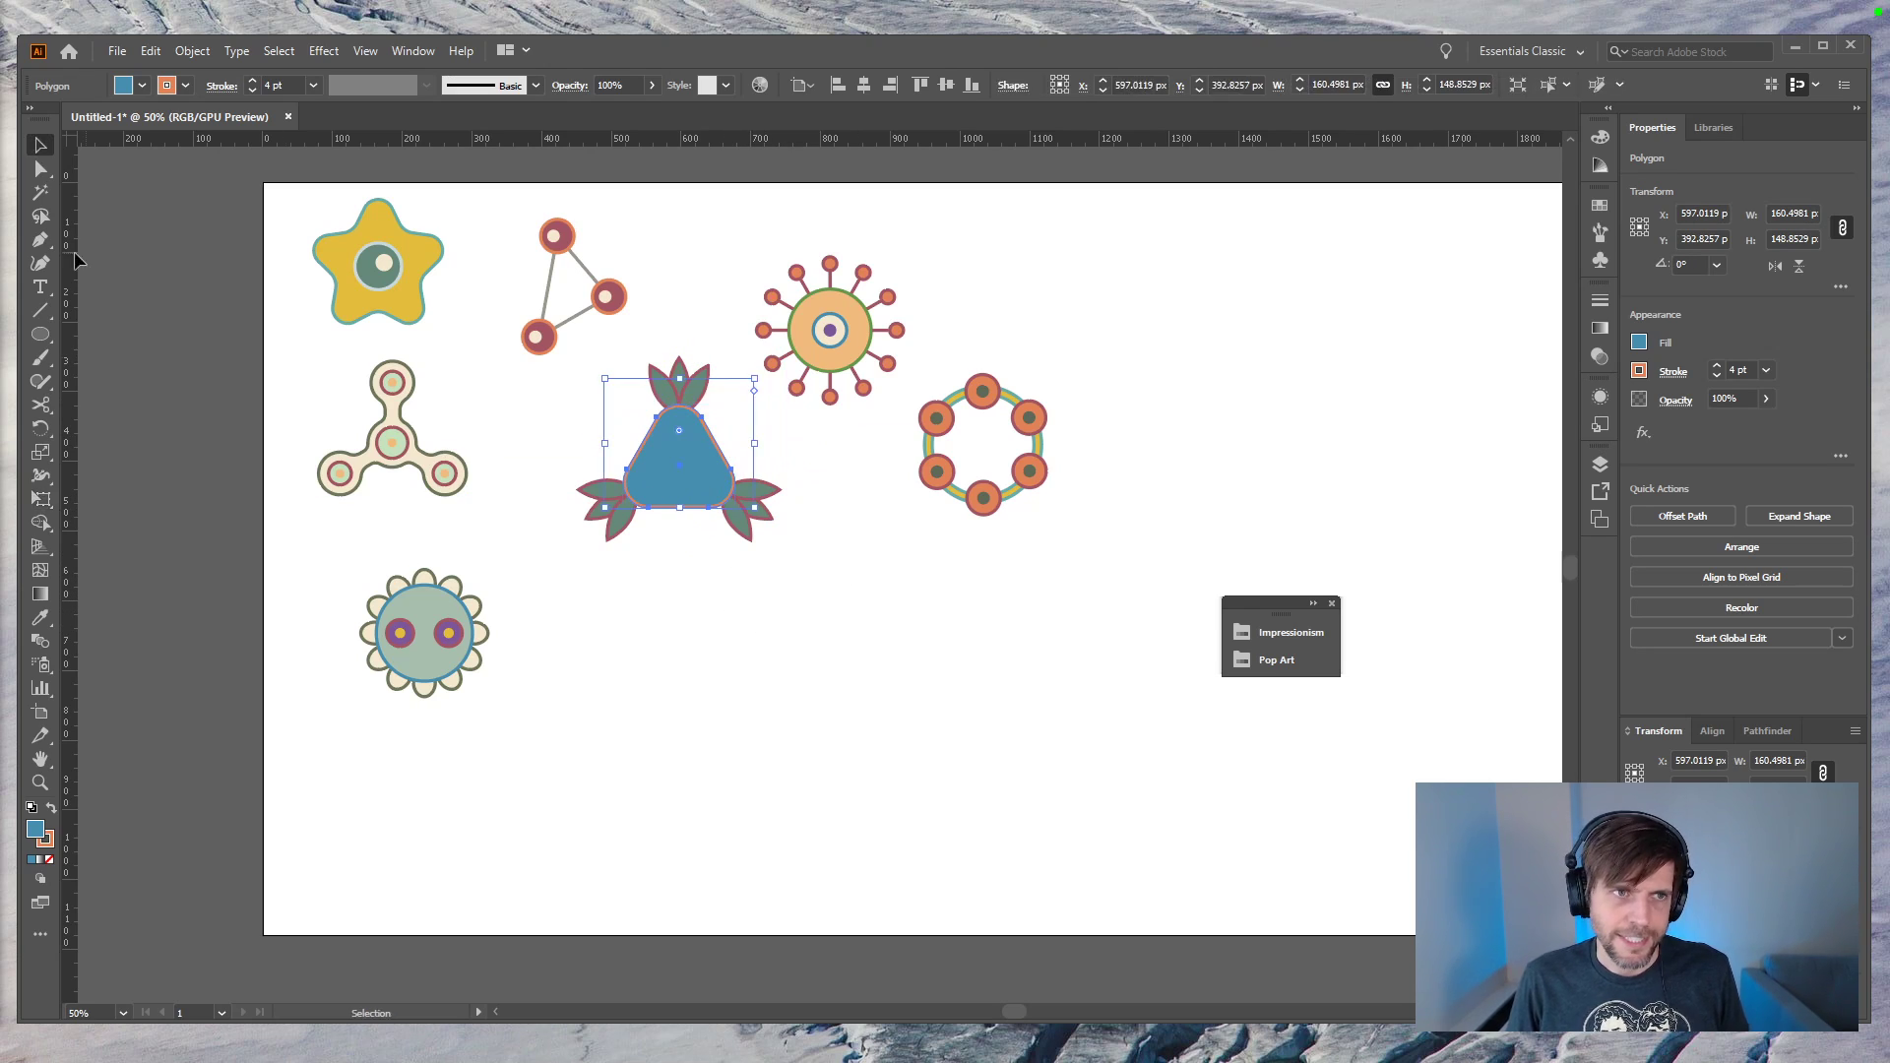
# Step: Move the blue triangle copy off the leafy character's eyes and delete it
pyautogui.moveTo(709, 447); pyautogui.dragTo(784, 439)
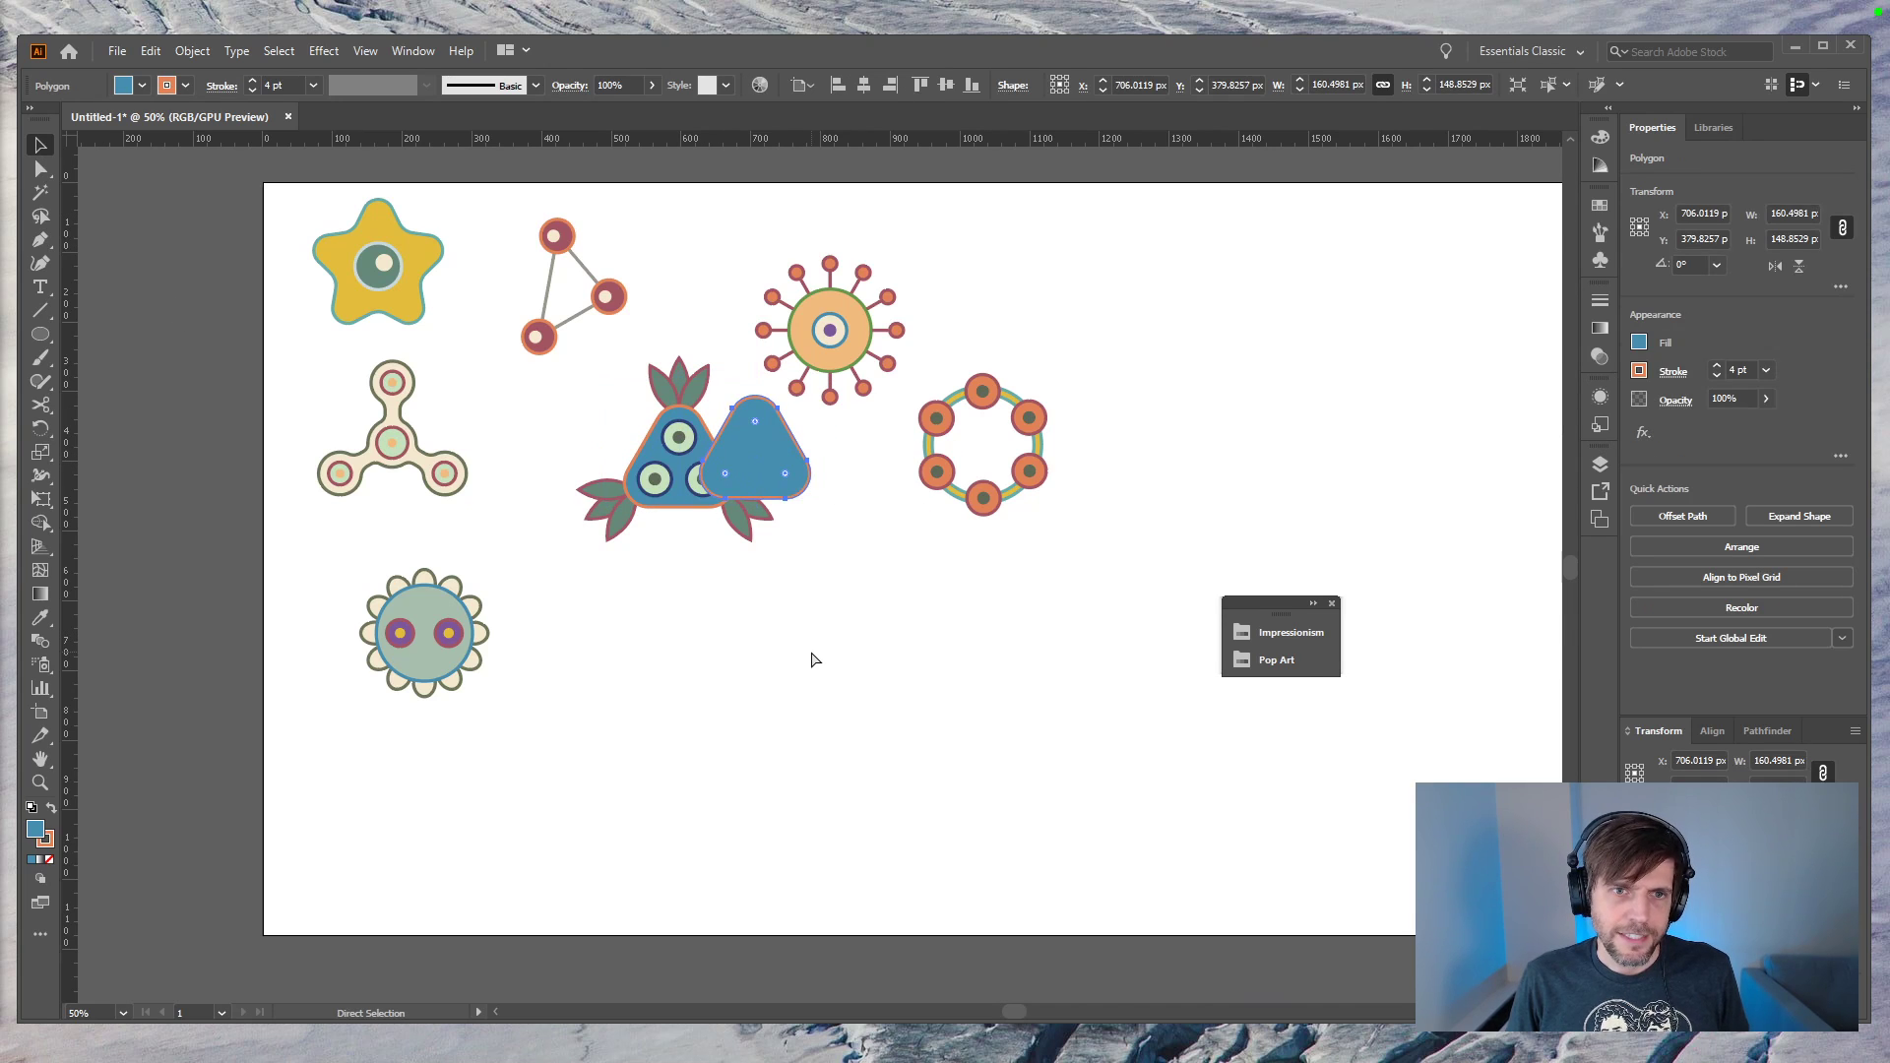
pyautogui.press('Delete')
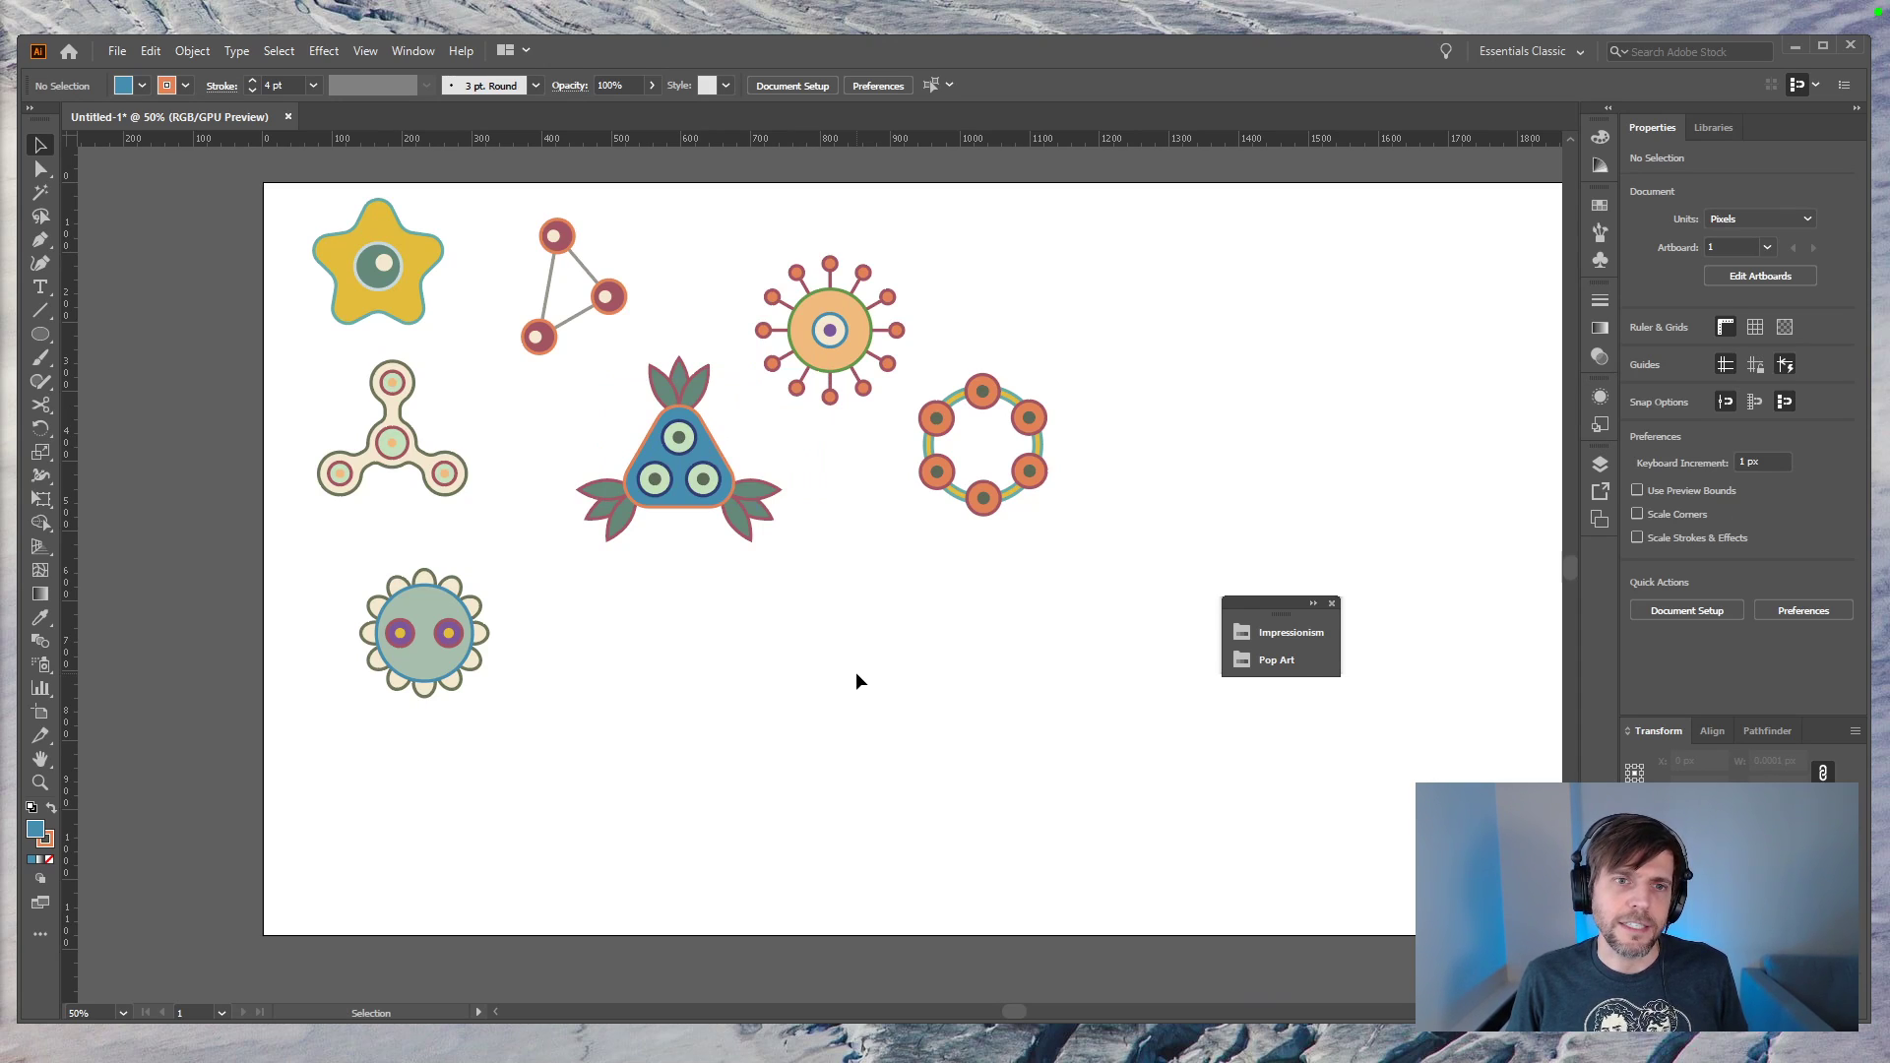
# Step: Draw a circle about 153 px in diameter in the empty area below the leafy character
pyautogui.click(40, 334)
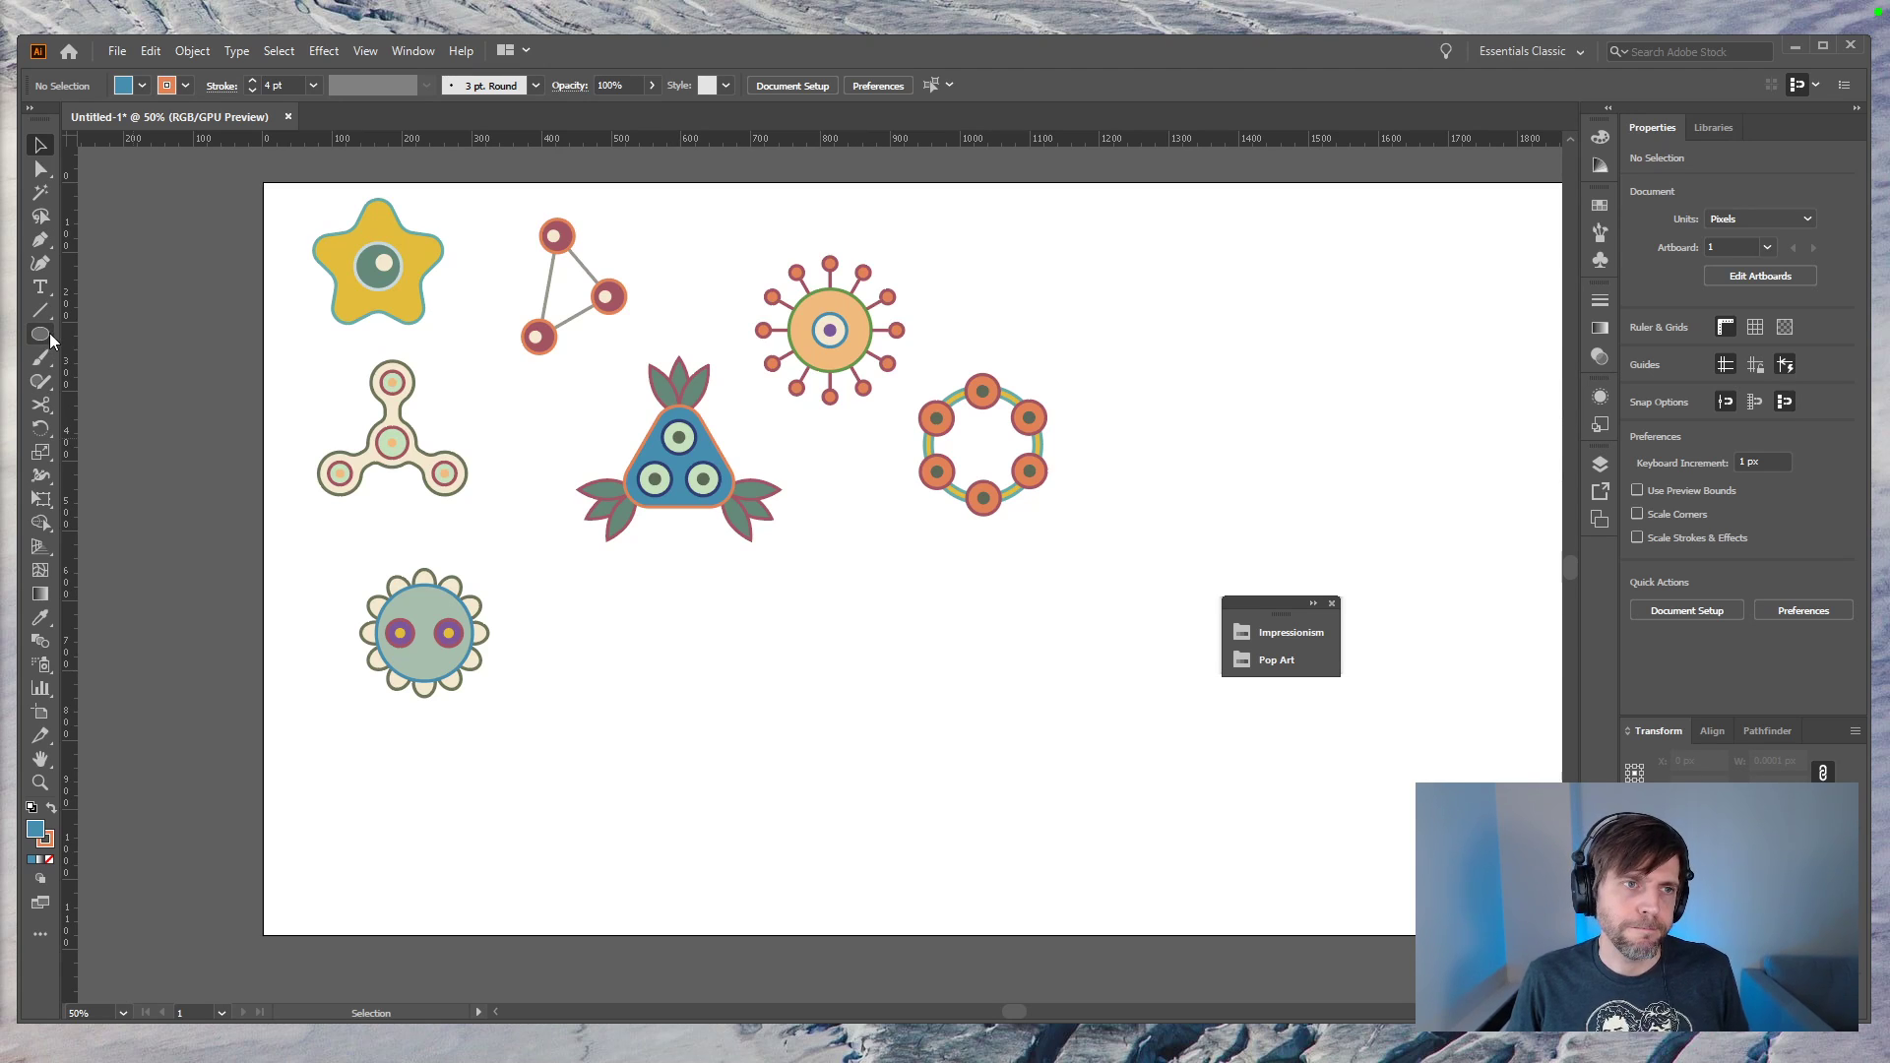
pyautogui.moveTo(728, 730); pyautogui.dragTo(836, 624)
# Step: Draw a triangle about 210 by 182 px from the circle's center with the Star tool reduced to three points
pyautogui.moveTo(44, 340); pyautogui.dragTo(113, 428)
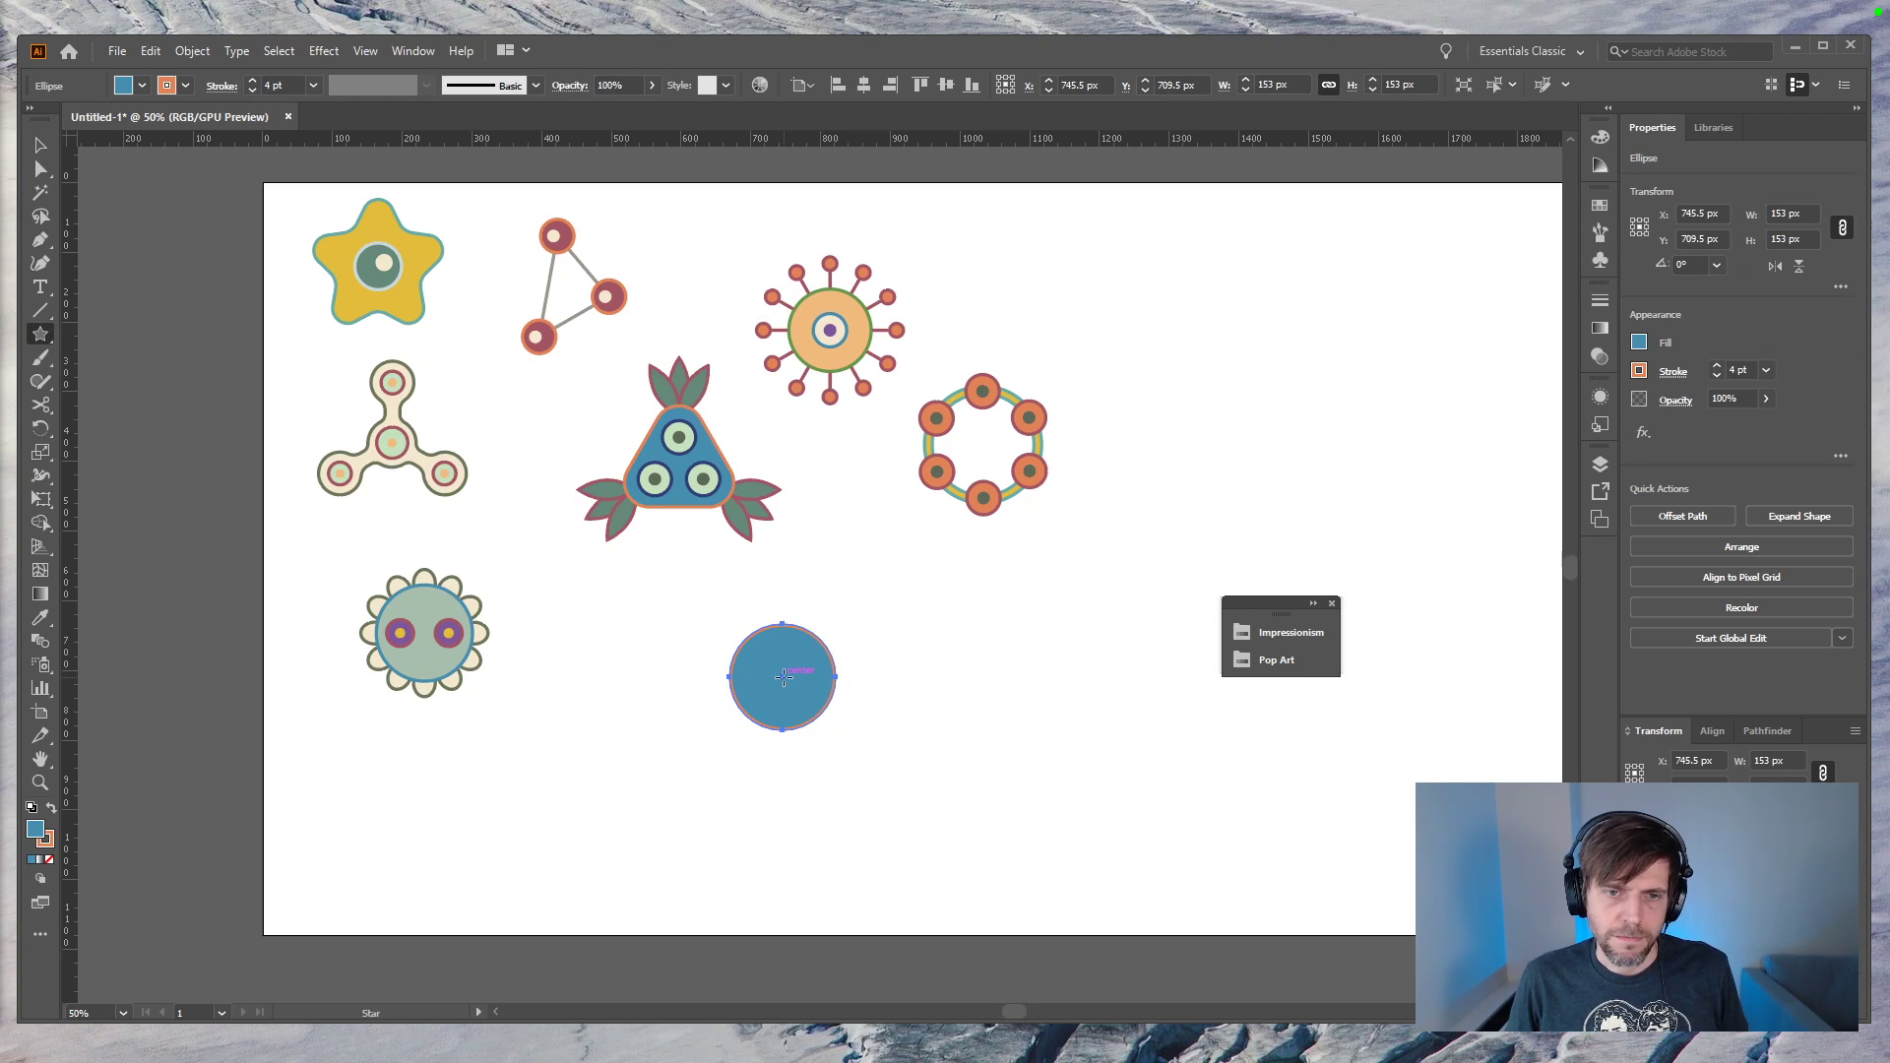
pyautogui.moveTo(783, 676); pyautogui.dragTo(856, 689)
pyautogui.press('Down')
pyautogui.press('Down')
pyautogui.press('v')
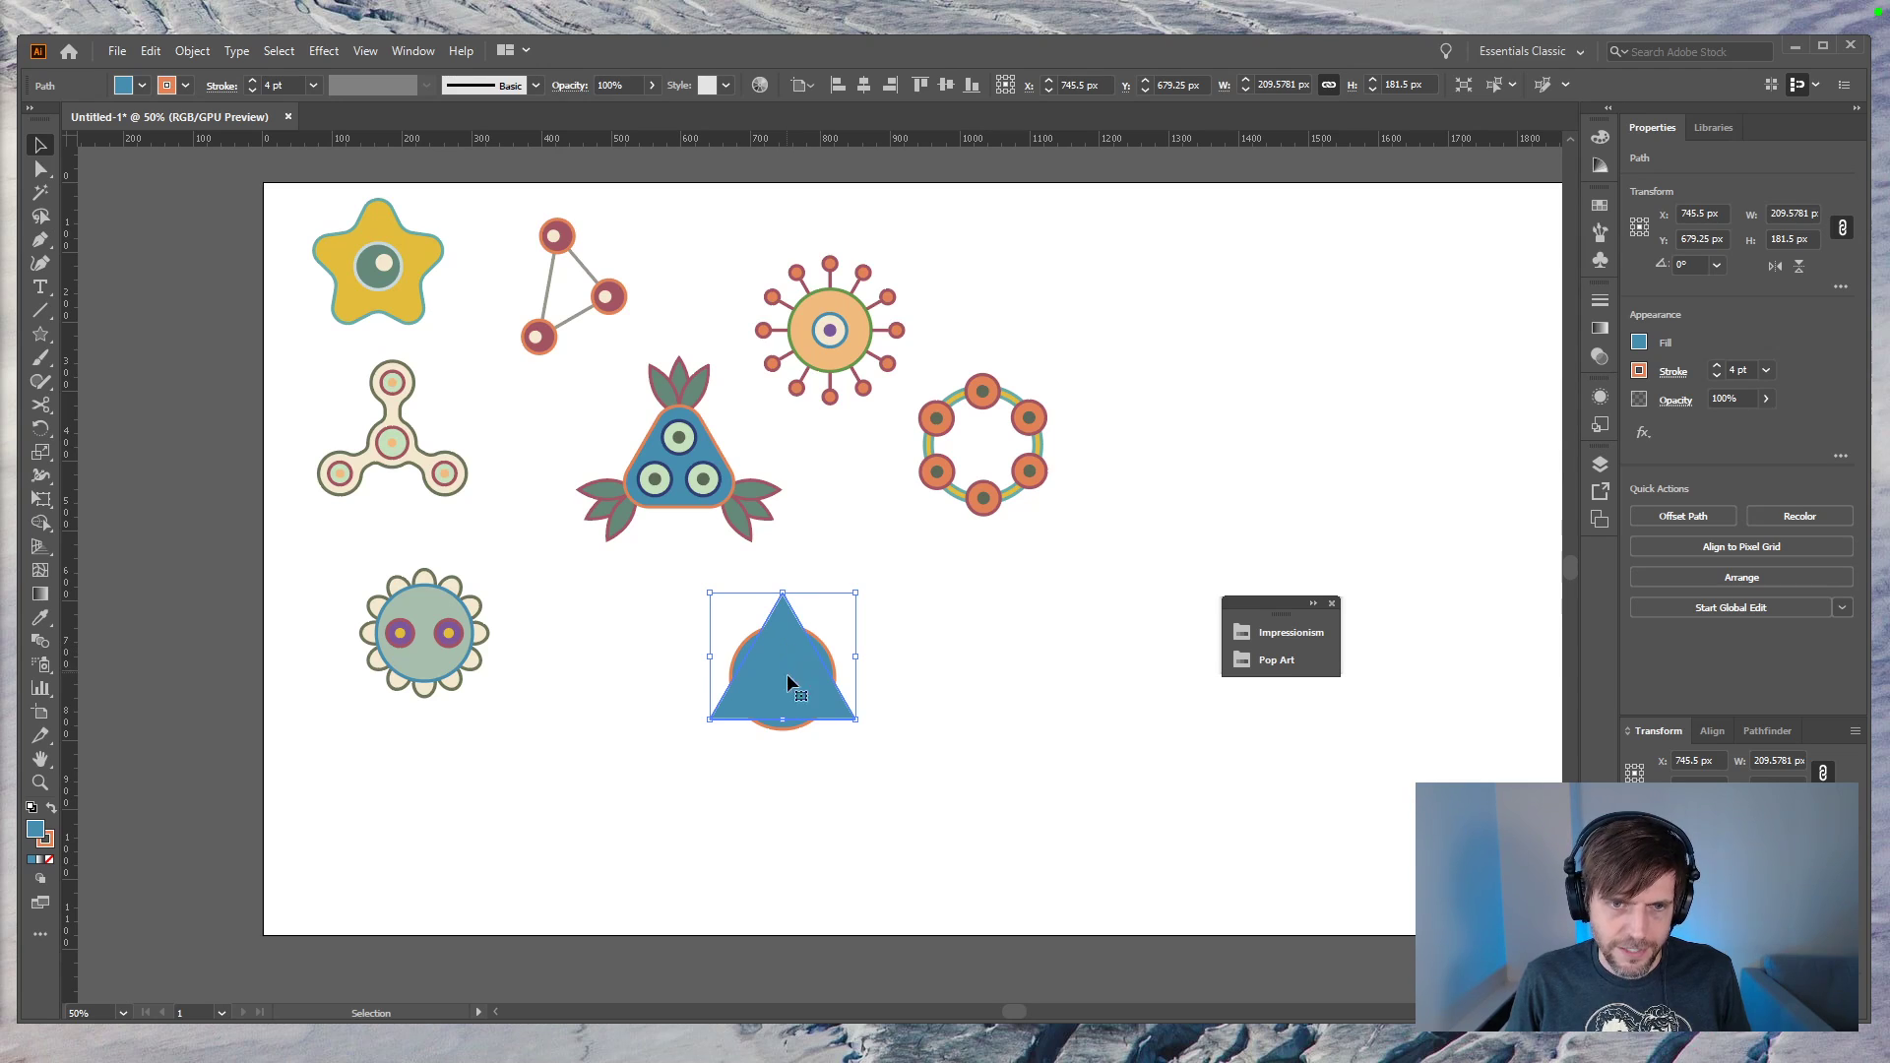
# Step: Try moving the triangle off to the right of the circle, and undo the move
pyautogui.moveTo(788, 668); pyautogui.dragTo(981, 686)
pyautogui.press('a')
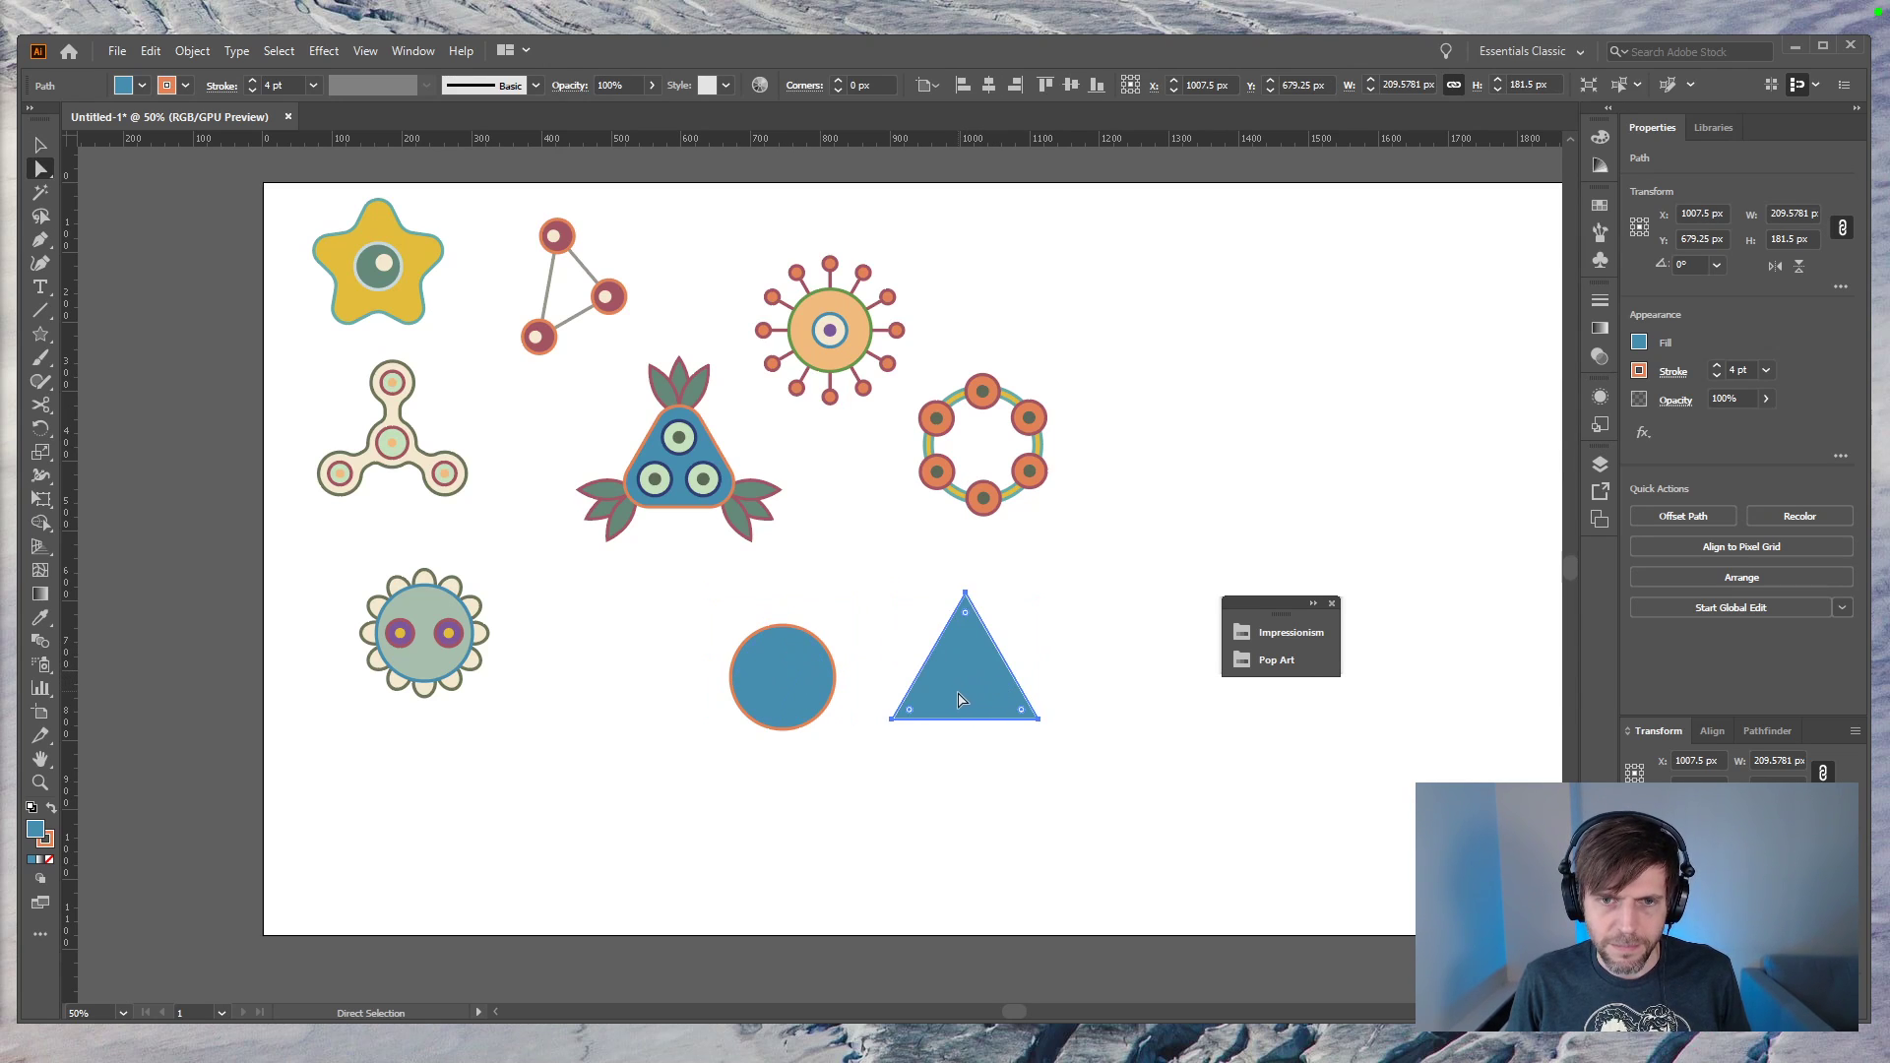
pyautogui.hotkey('ctrl', 'z')
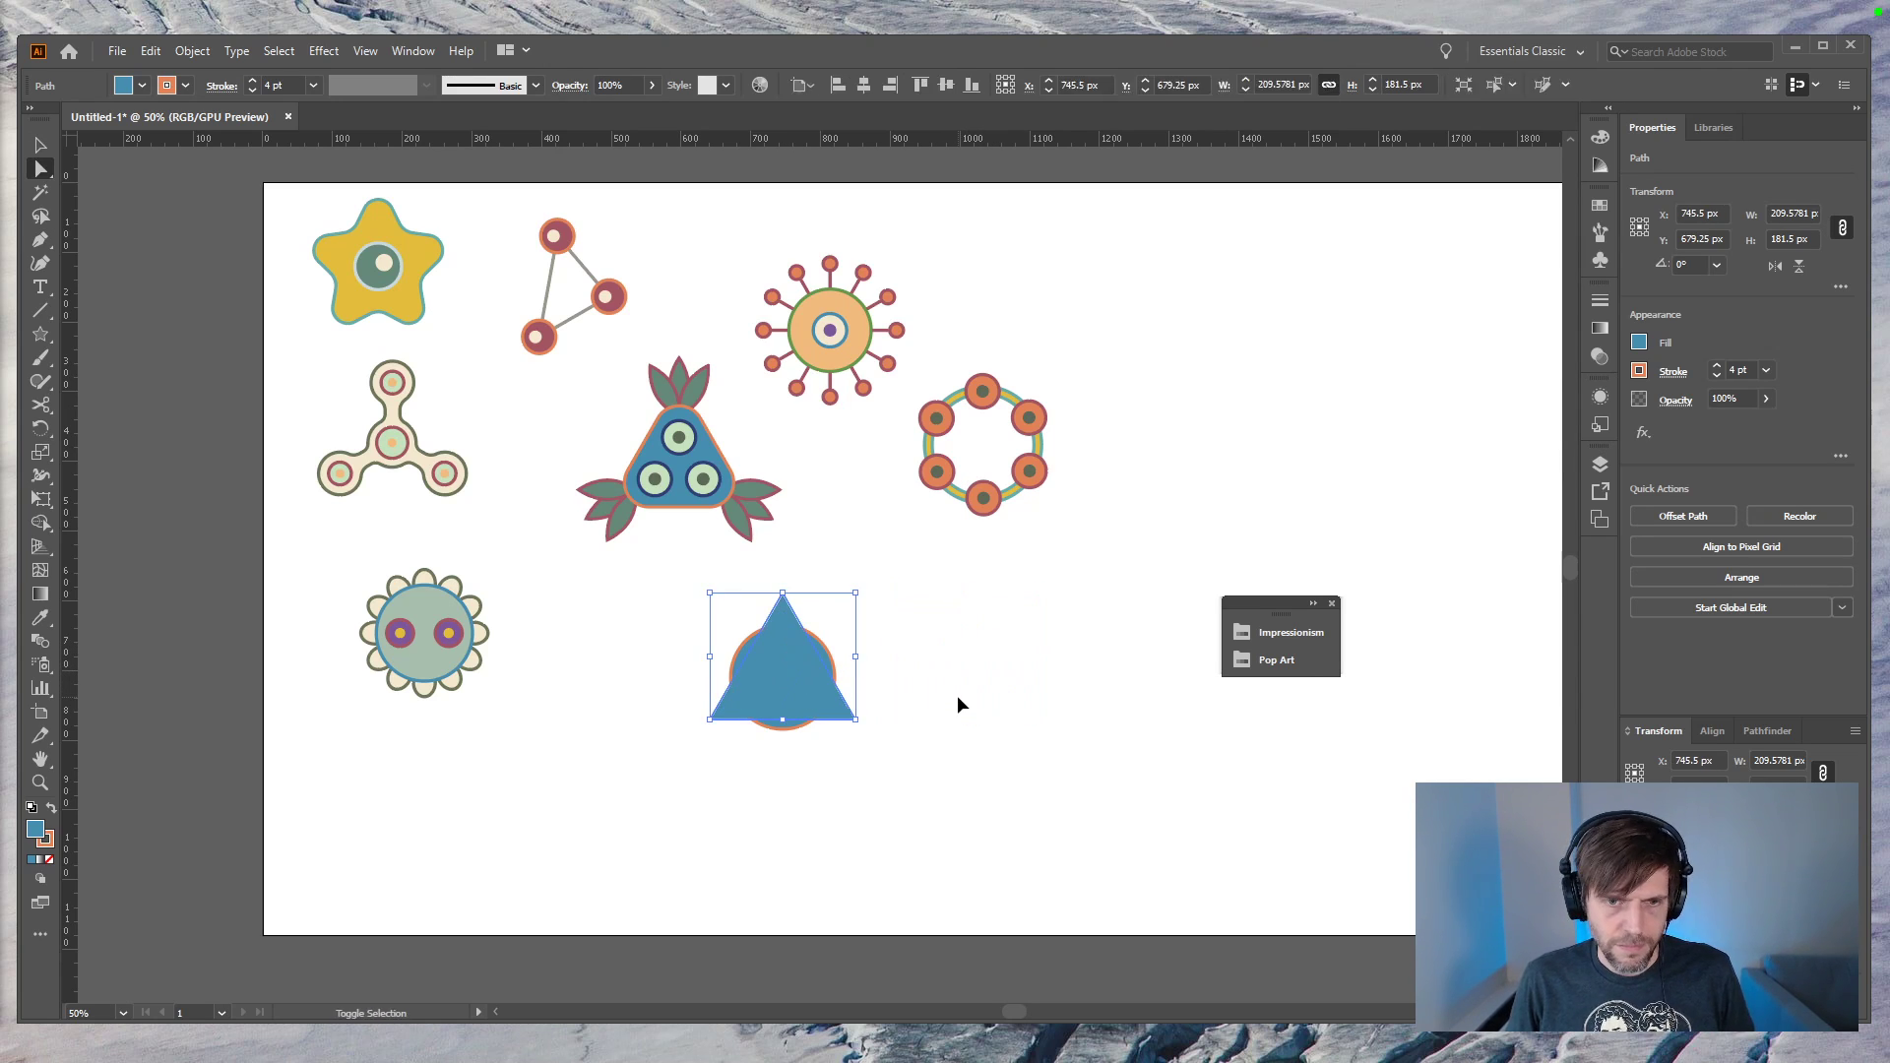
# Step: Try rotating the circle and triangle together by 180° and moving them aside, and undo it
pyautogui.press('v')
pyautogui.keyDown('shift'); pyautogui.click(813, 665); pyautogui.keyUp('shift')
pyautogui.keyDown('shift'); pyautogui.click(808, 665); pyautogui.keyUp('shift')
pyautogui.keyDown('shift'); pyautogui.click(831, 656); pyautogui.keyUp('shift')
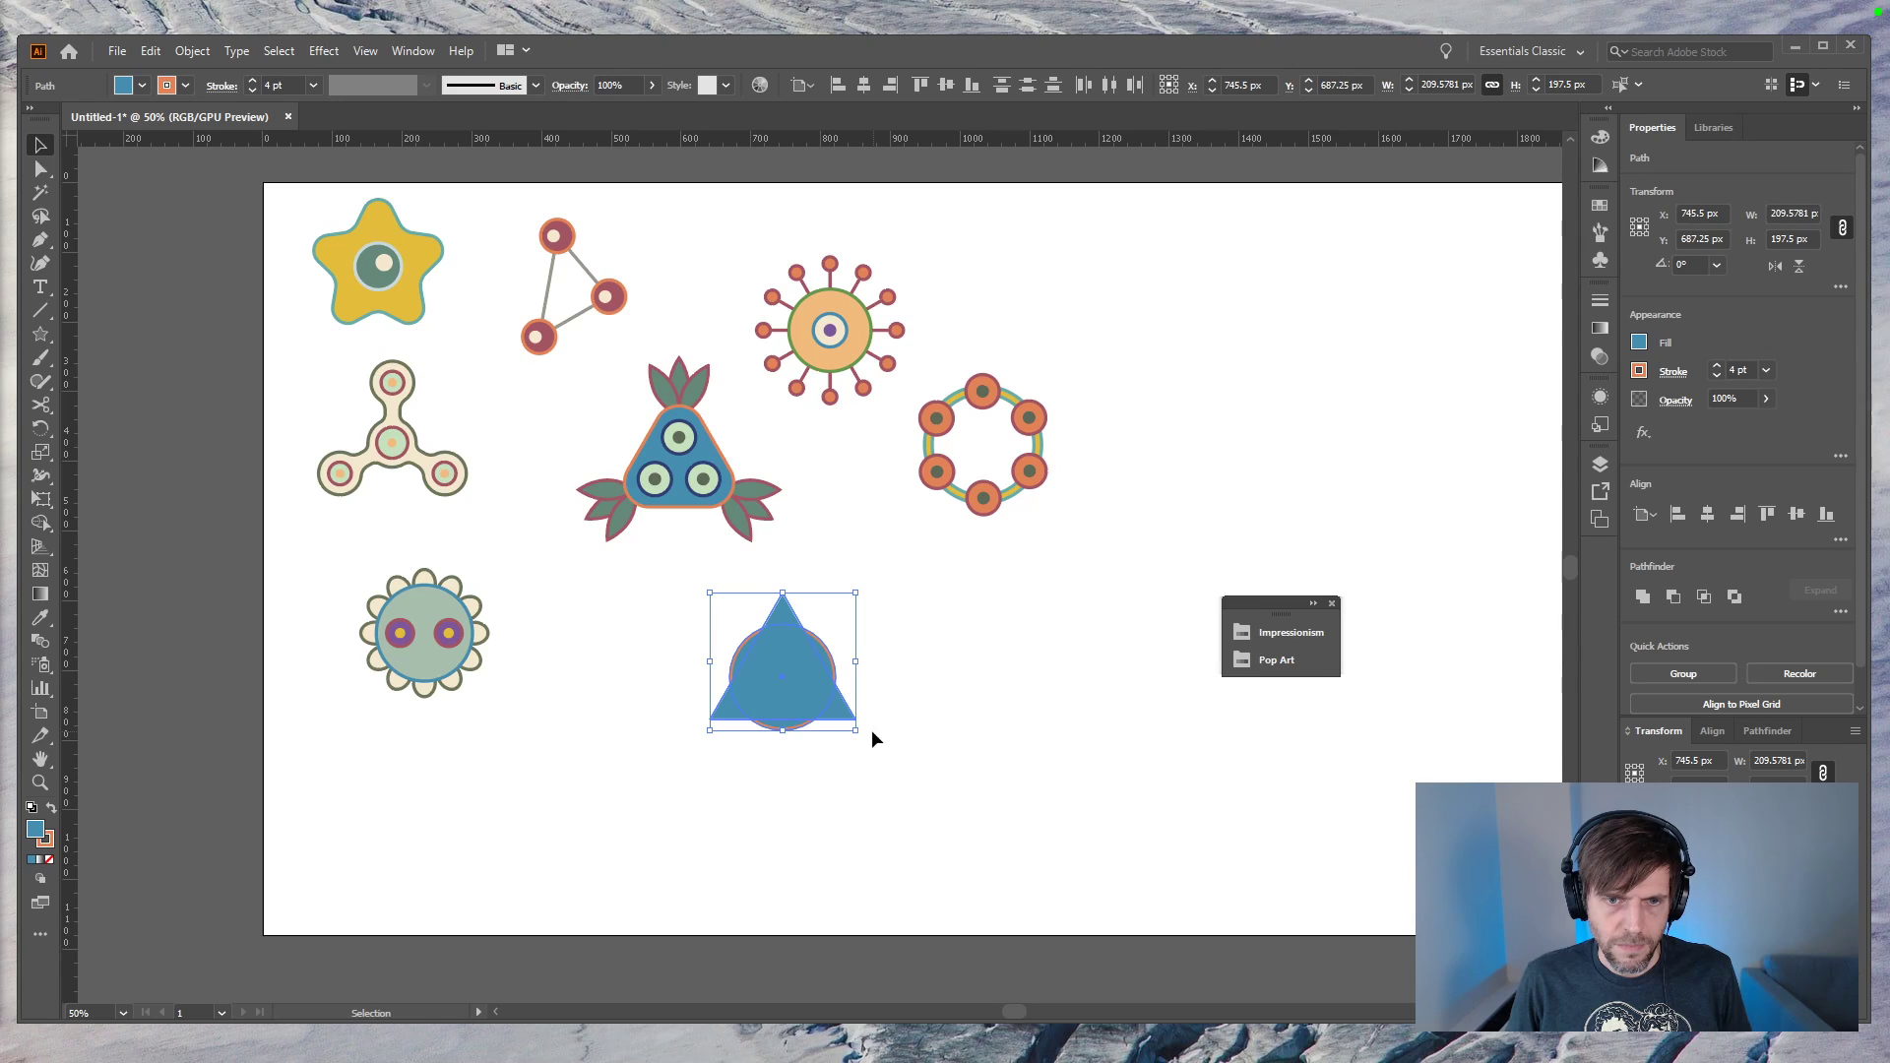
pyautogui.moveTo(867, 739); pyautogui.dragTo(1024, 684)
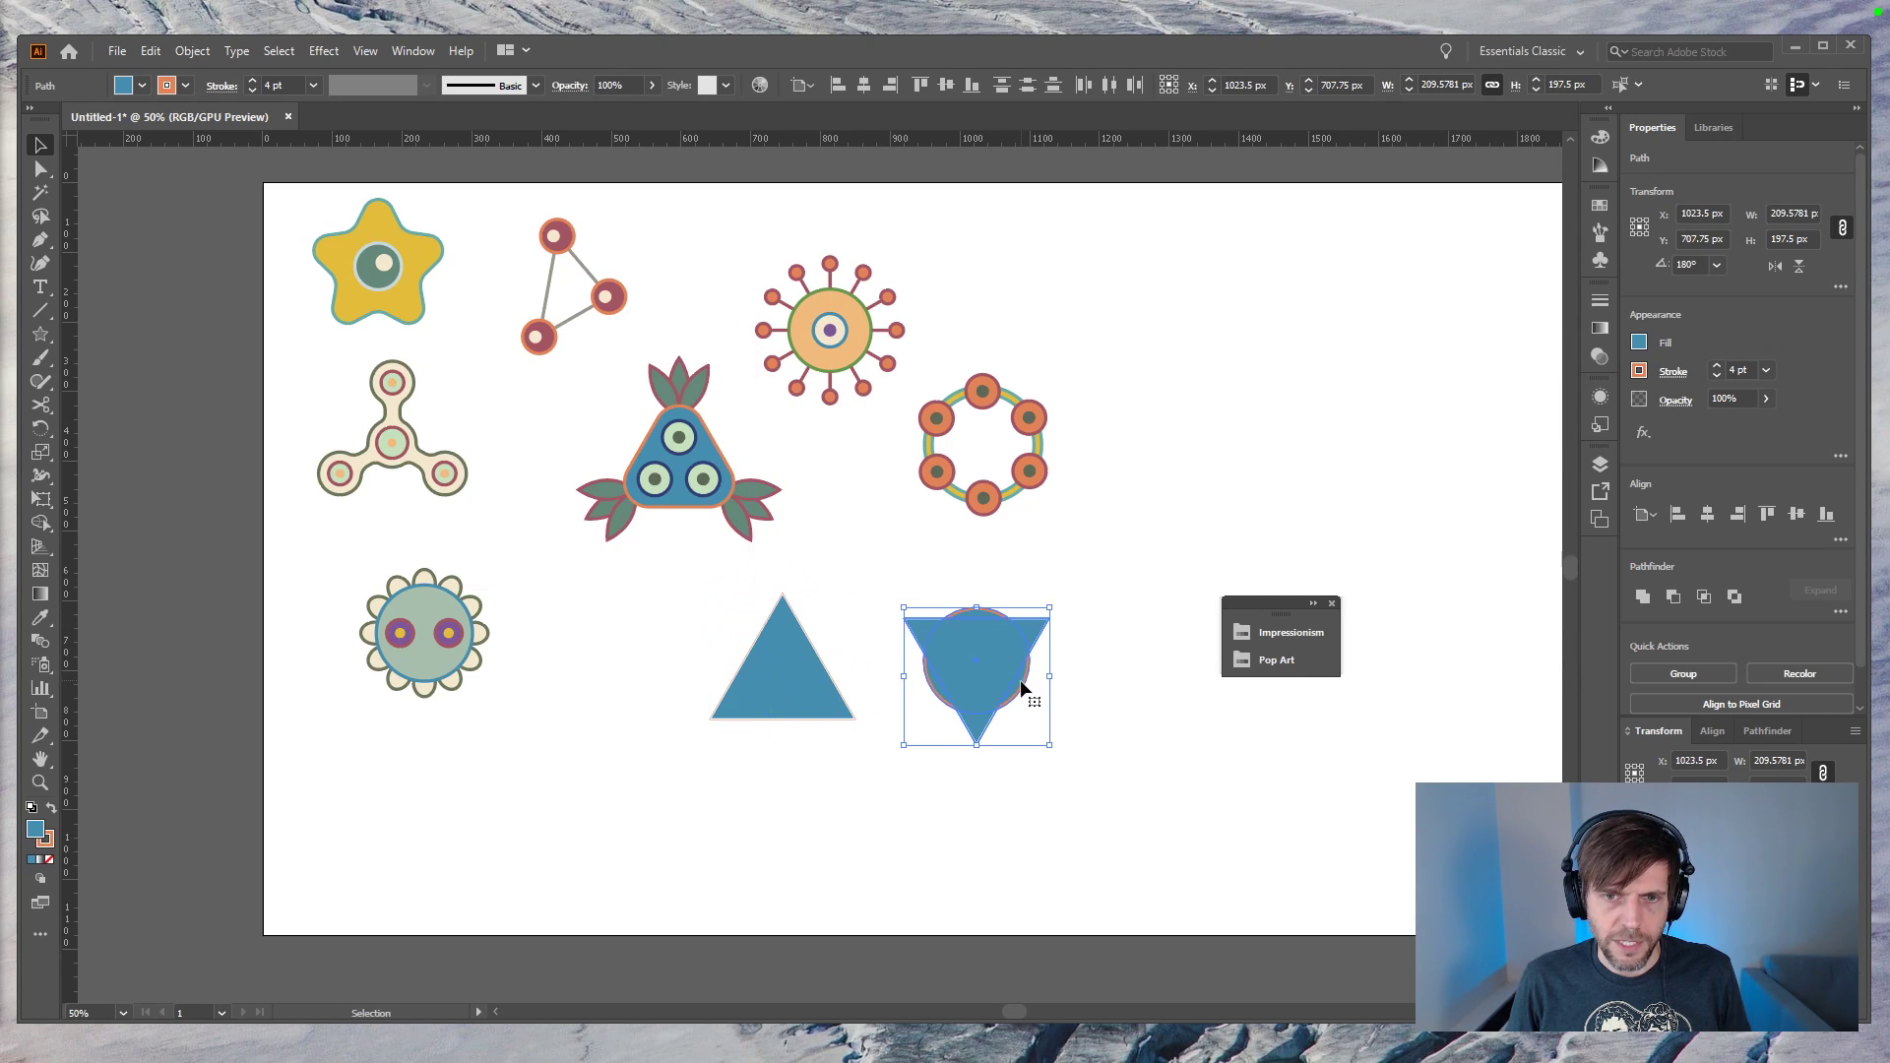
pyautogui.press('a')
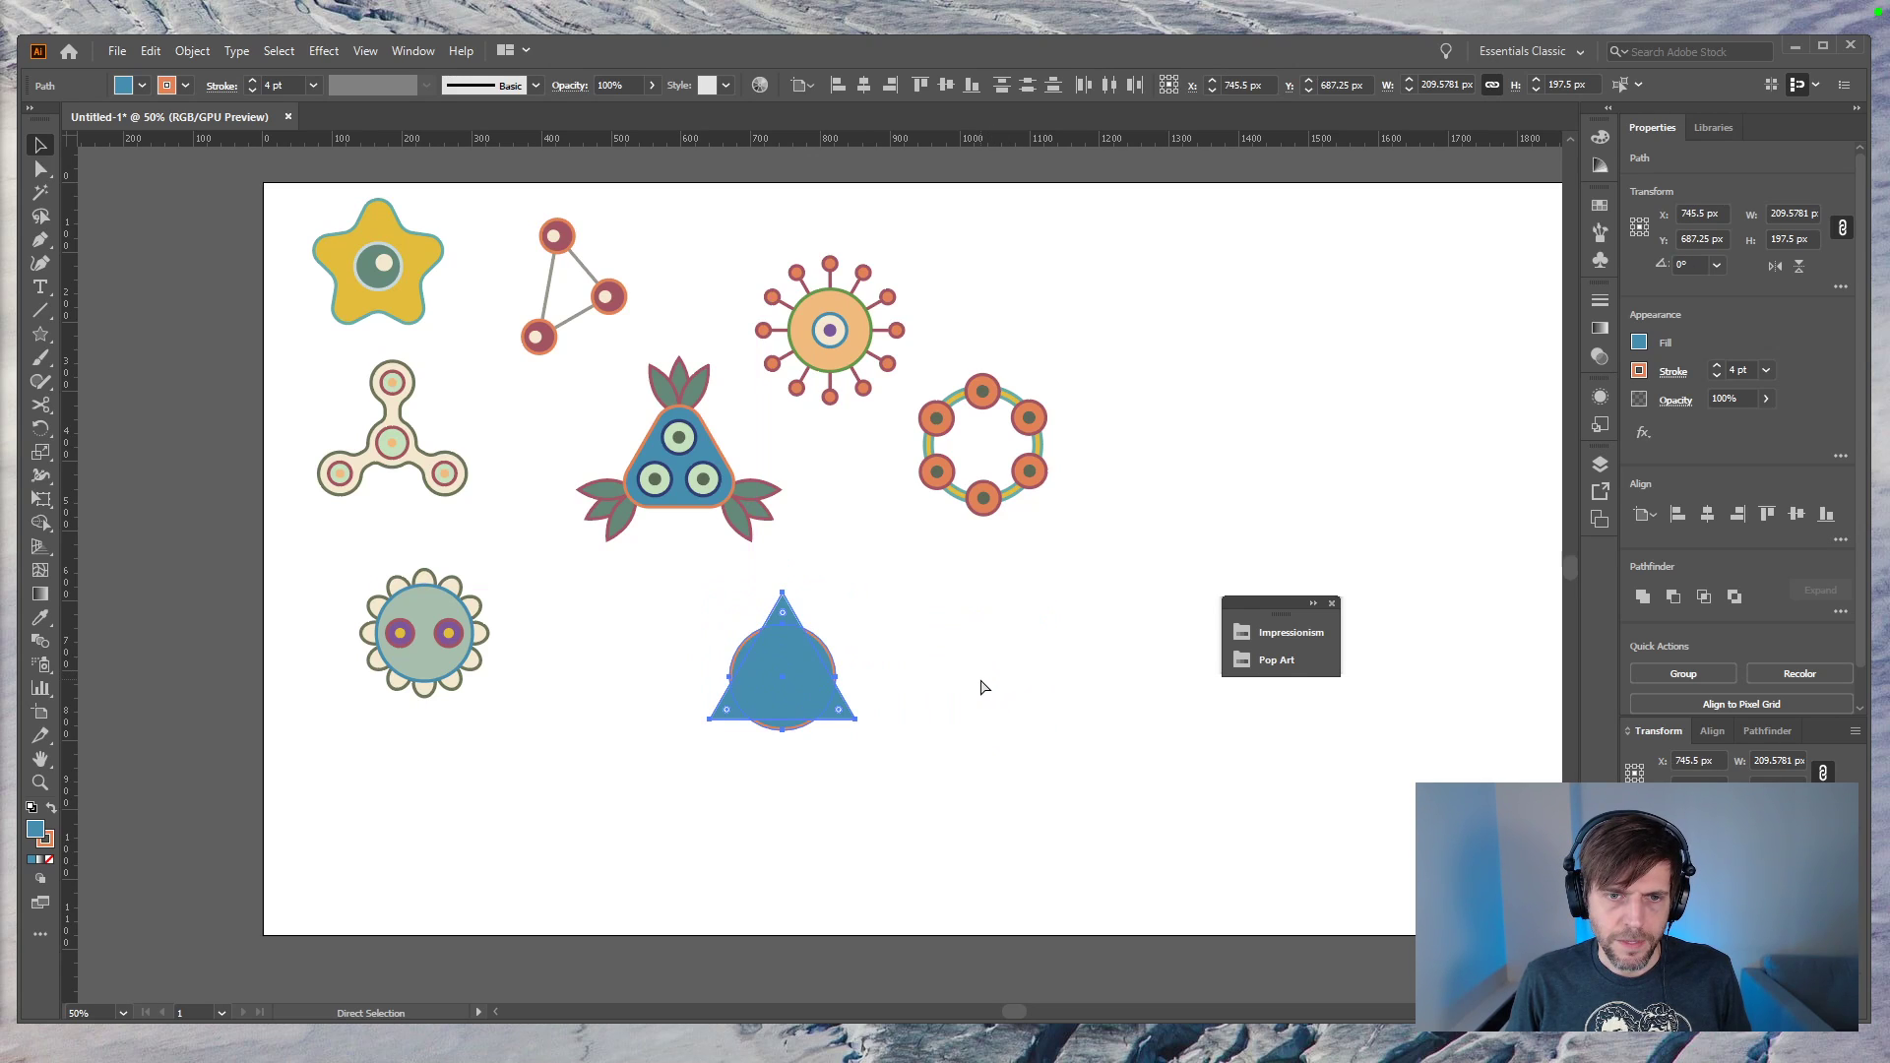
# Step: Move the front triangle off the circle and delete it
pyautogui.press('v')
pyautogui.click(818, 678)
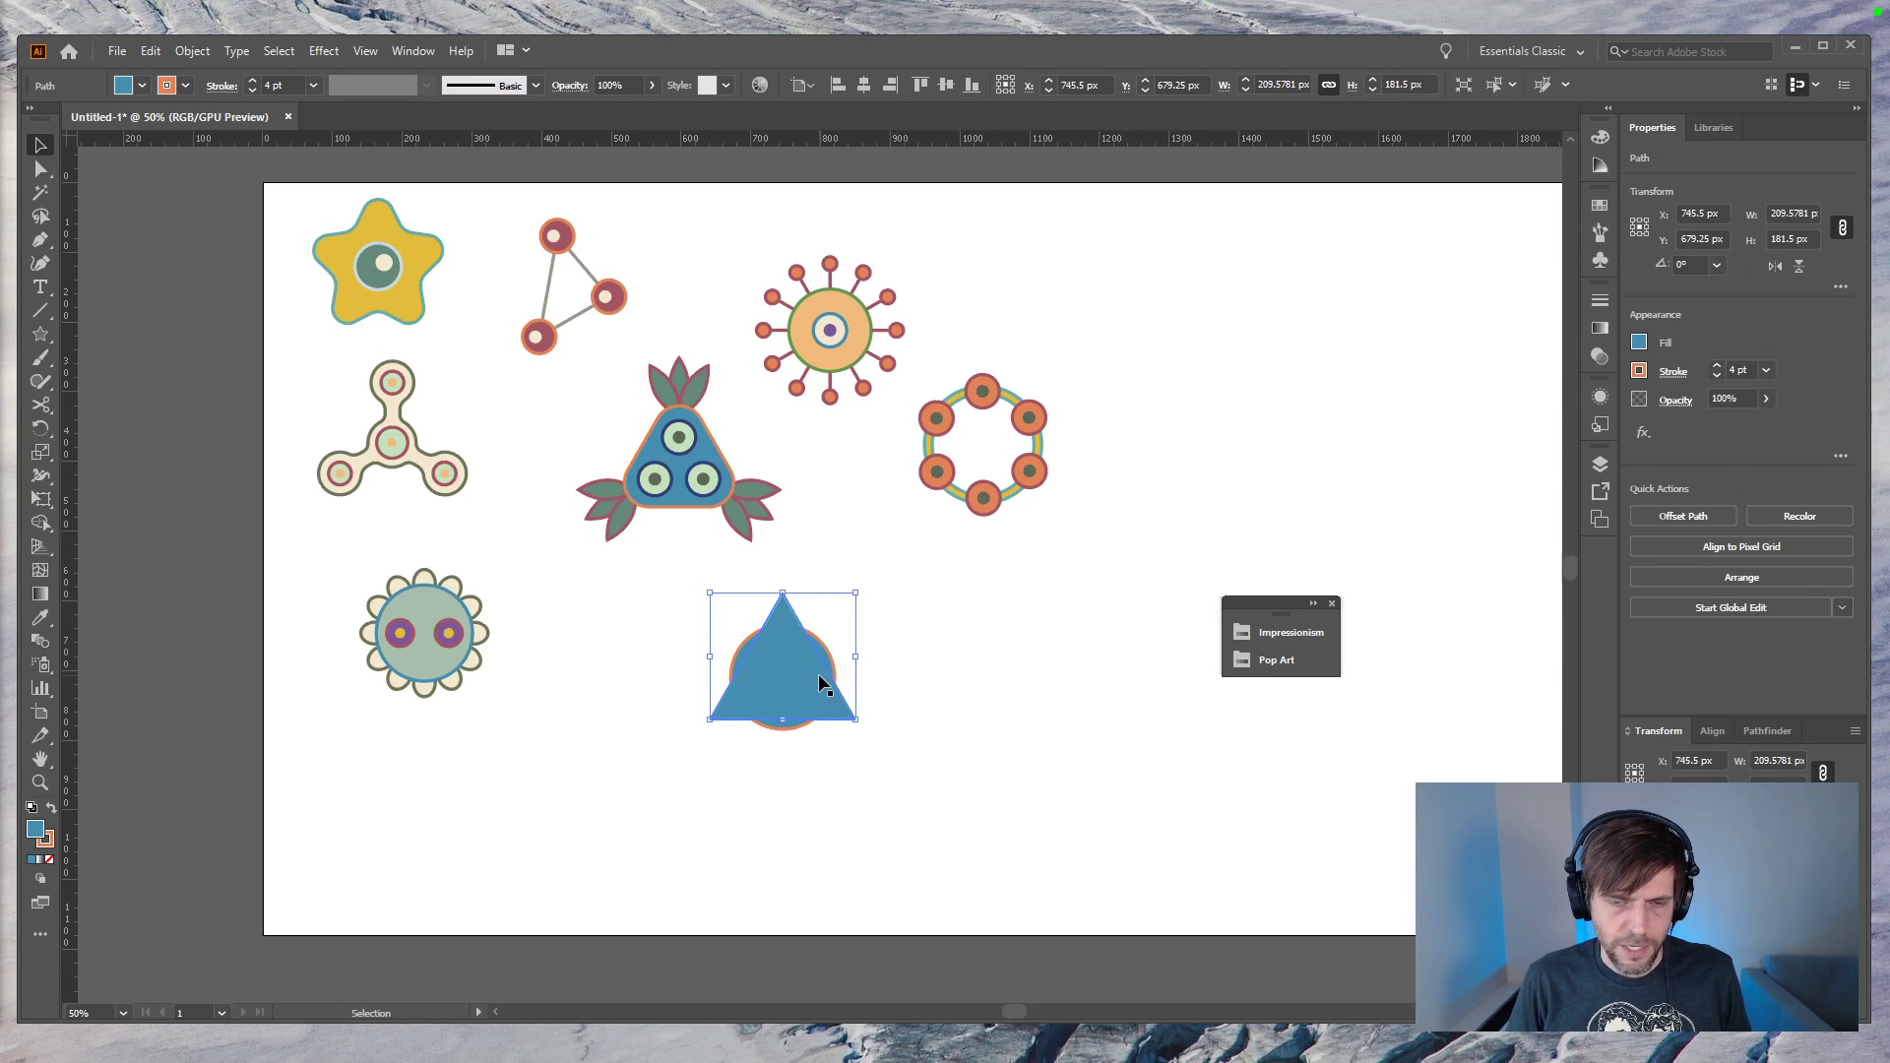
pyautogui.moveTo(935, 724); pyautogui.dragTo(1053, 717)
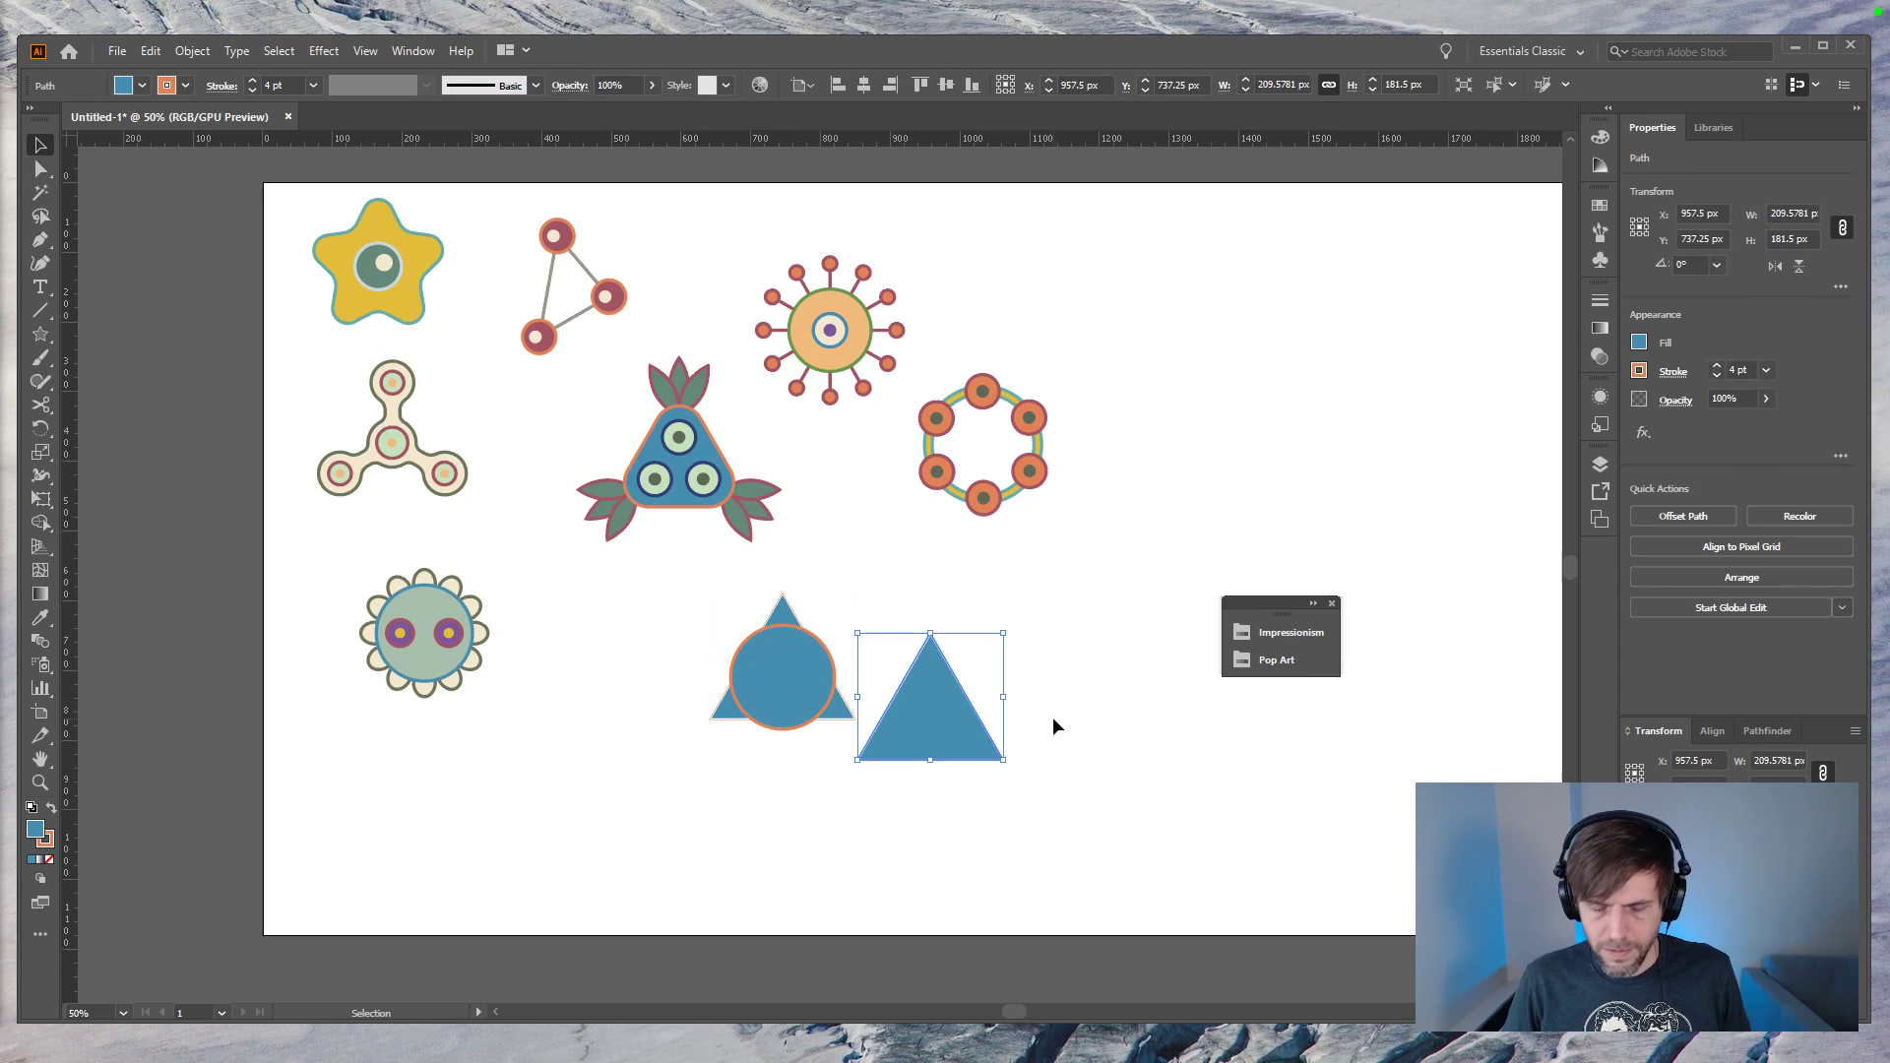
pyautogui.press('Delete')
# Step: Try moving the remaining triangle out from behind the circle, and undo the move
pyautogui.hotkey('ctrl', '+')
pyautogui.hotkey('ctrl', '+')
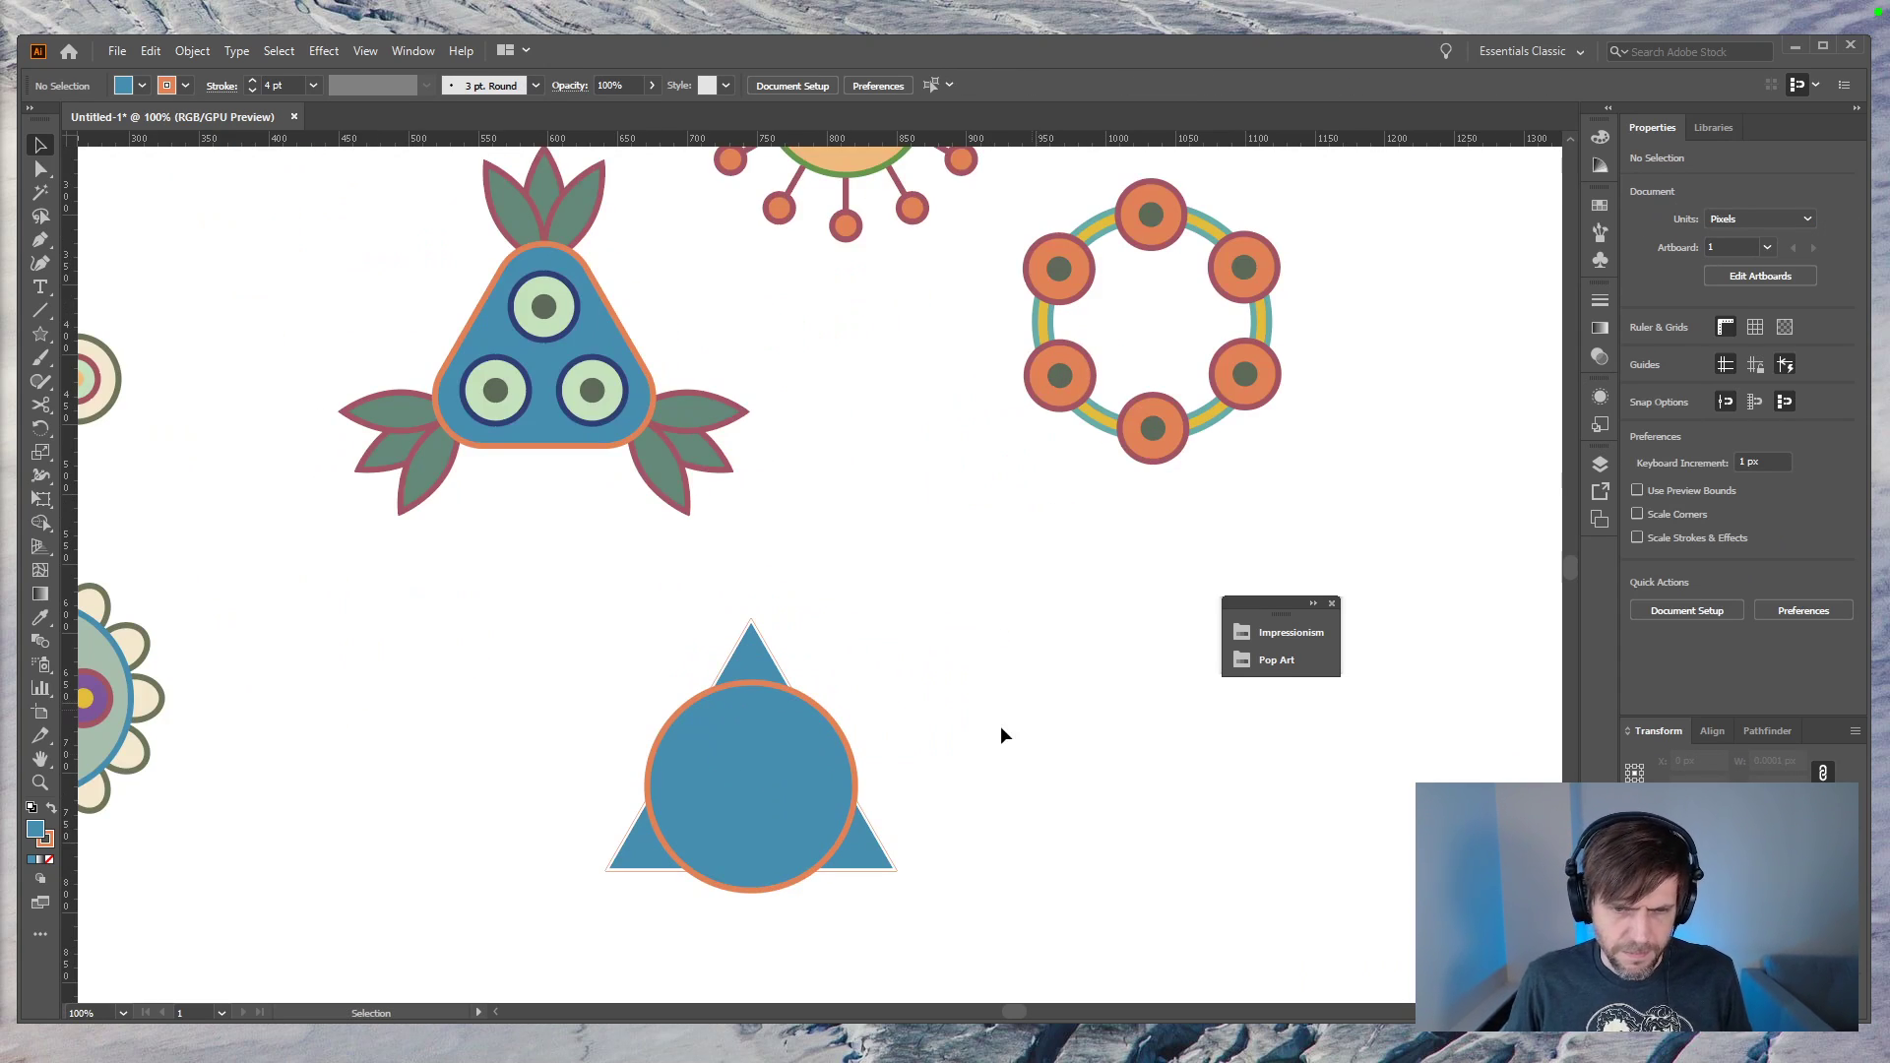
pyautogui.scroll(-3, 957, 631)
pyautogui.moveTo(884, 725); pyautogui.dragTo(1081, 726)
pyautogui.click(1112, 753)
pyautogui.hotkey('ctrl', 'z')
pyautogui.click(1073, 759)
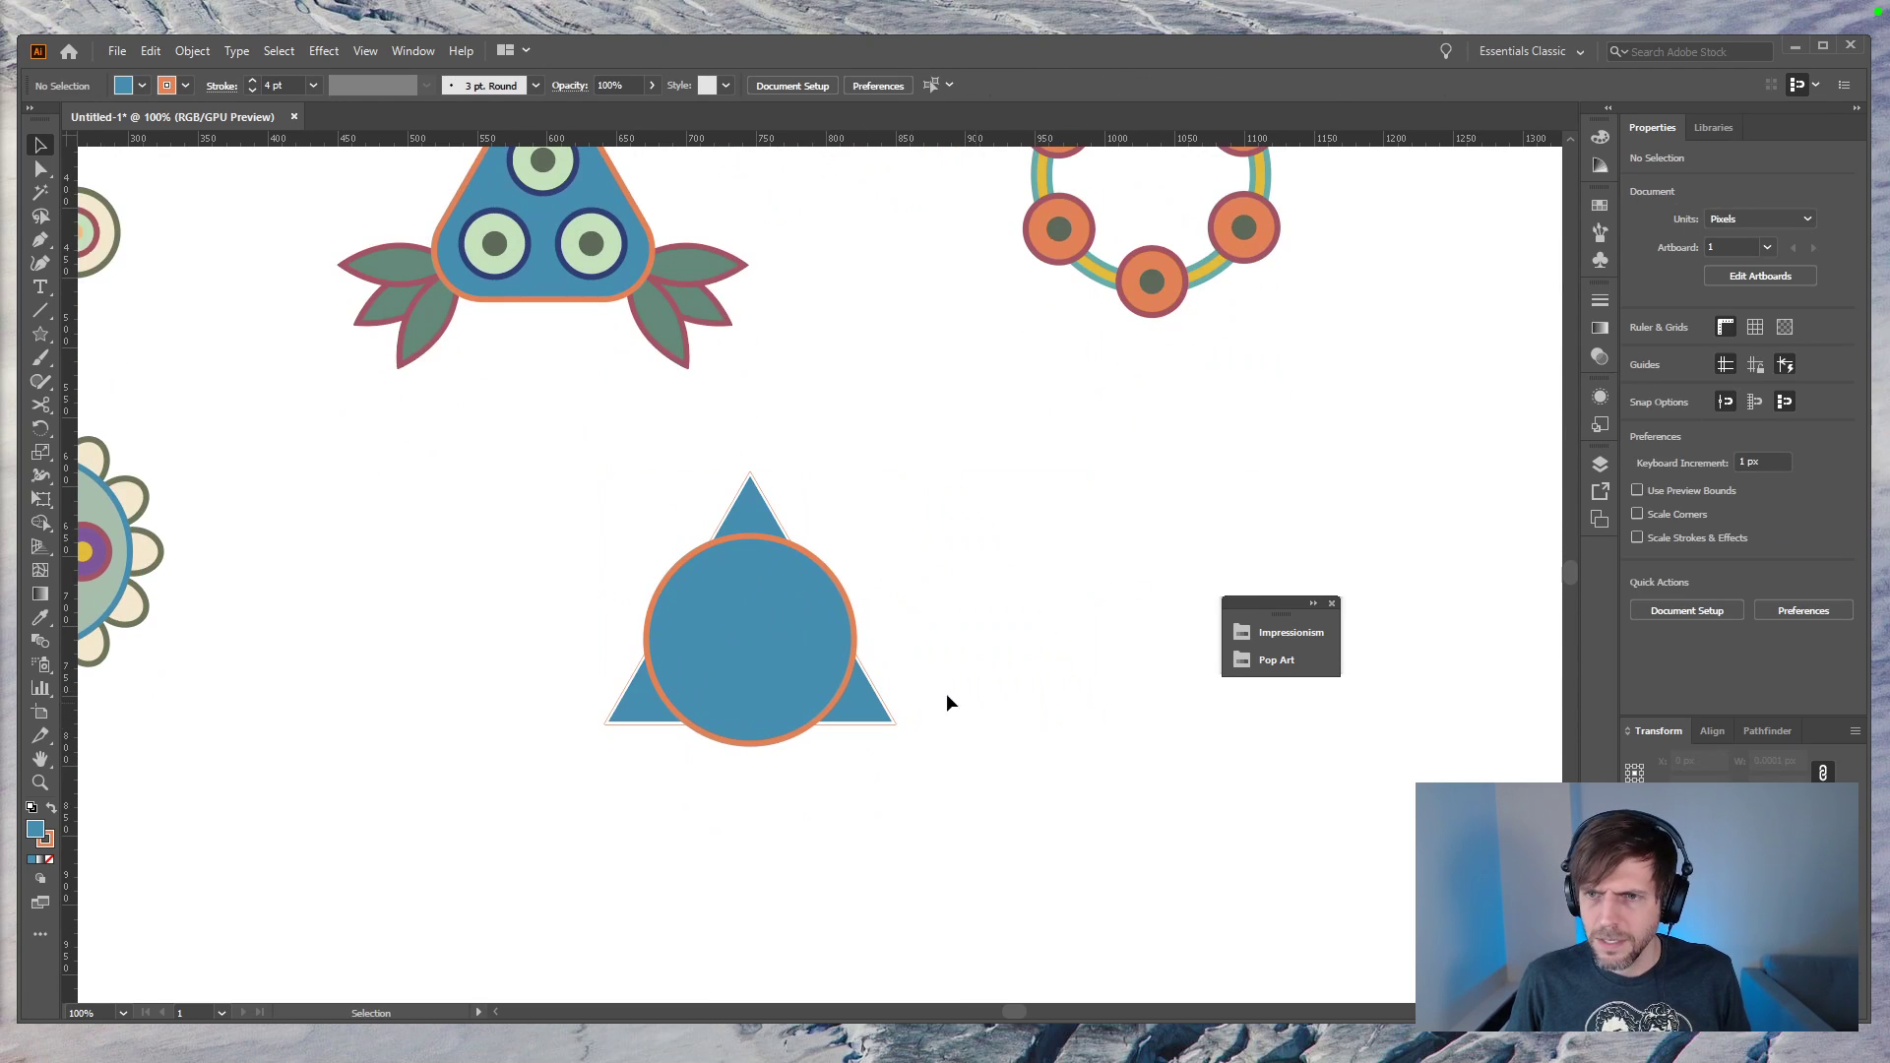
# Step: Copy the petal's cream fill and green outline onto the triangle behind the circle, and delete that triangle
pyautogui.click(875, 717)
pyautogui.press('i')
pyautogui.click(164, 553)
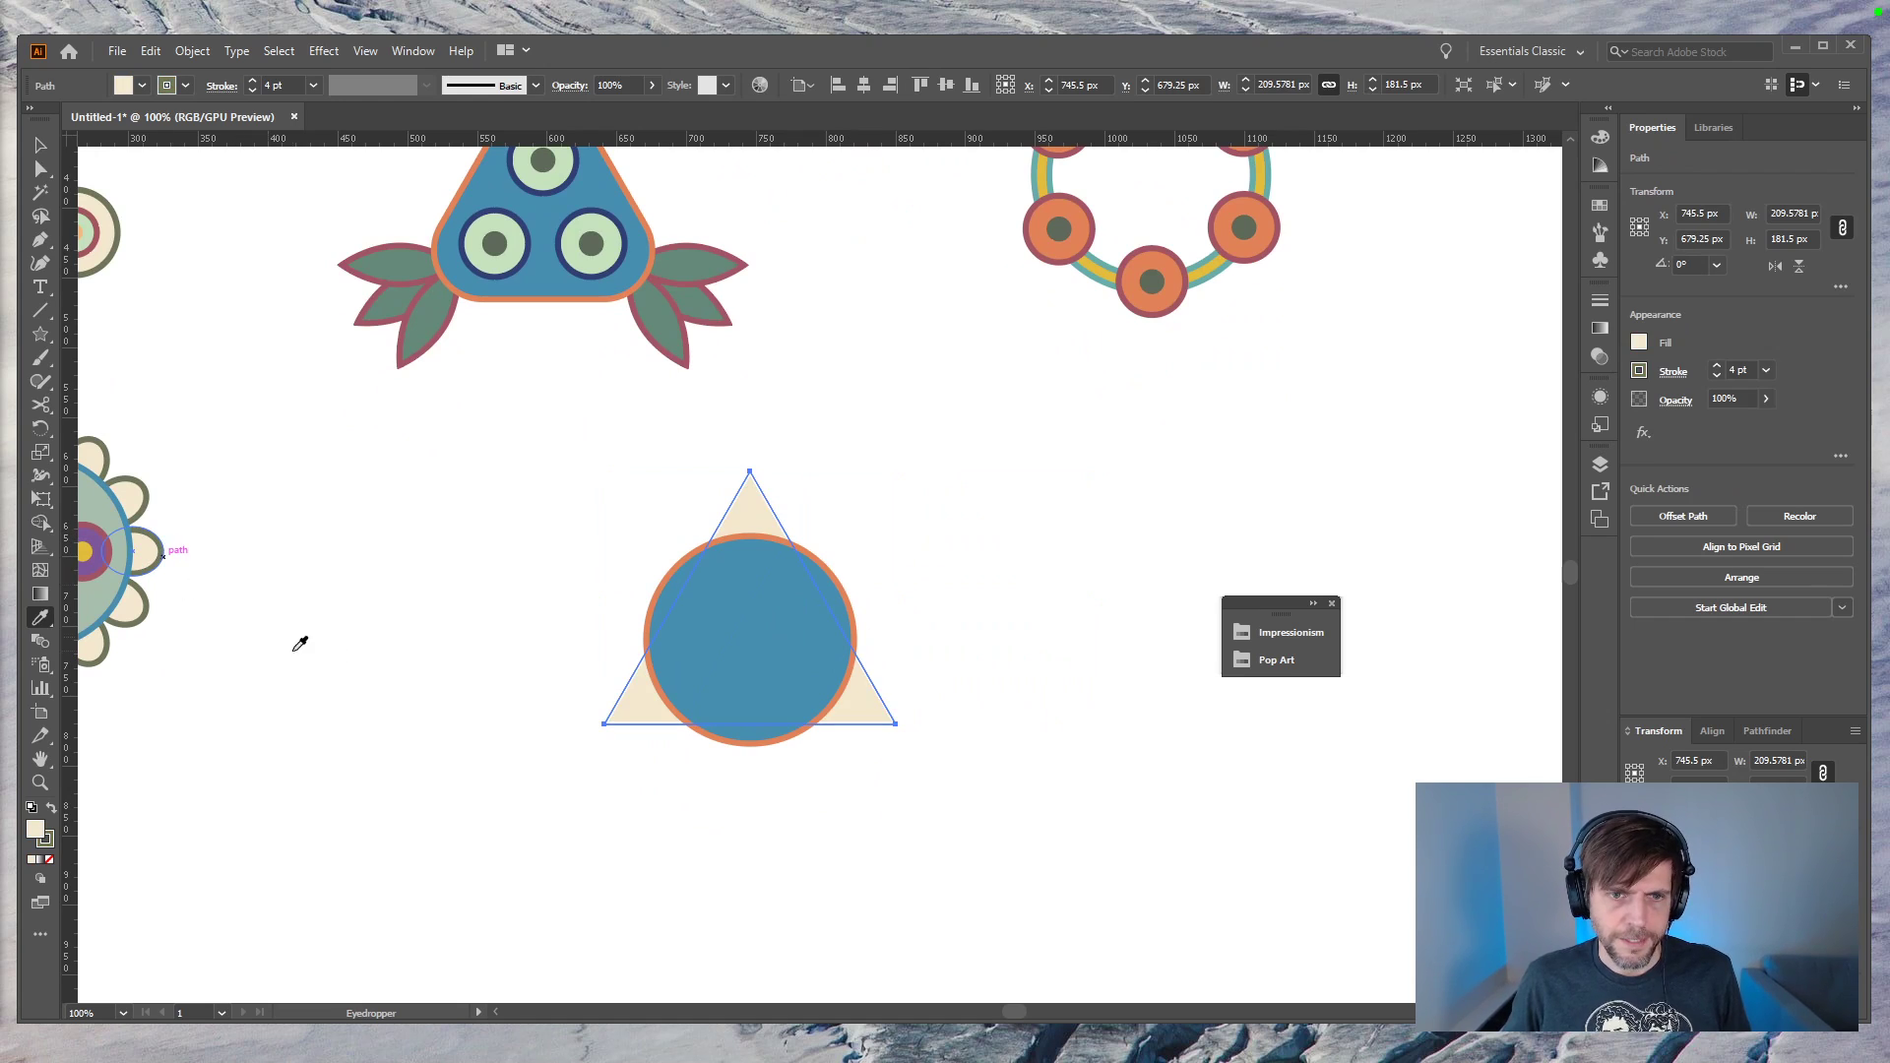
pyautogui.press('v')
pyautogui.click(788, 771)
pyautogui.click(640, 704)
pyautogui.press('Delete')
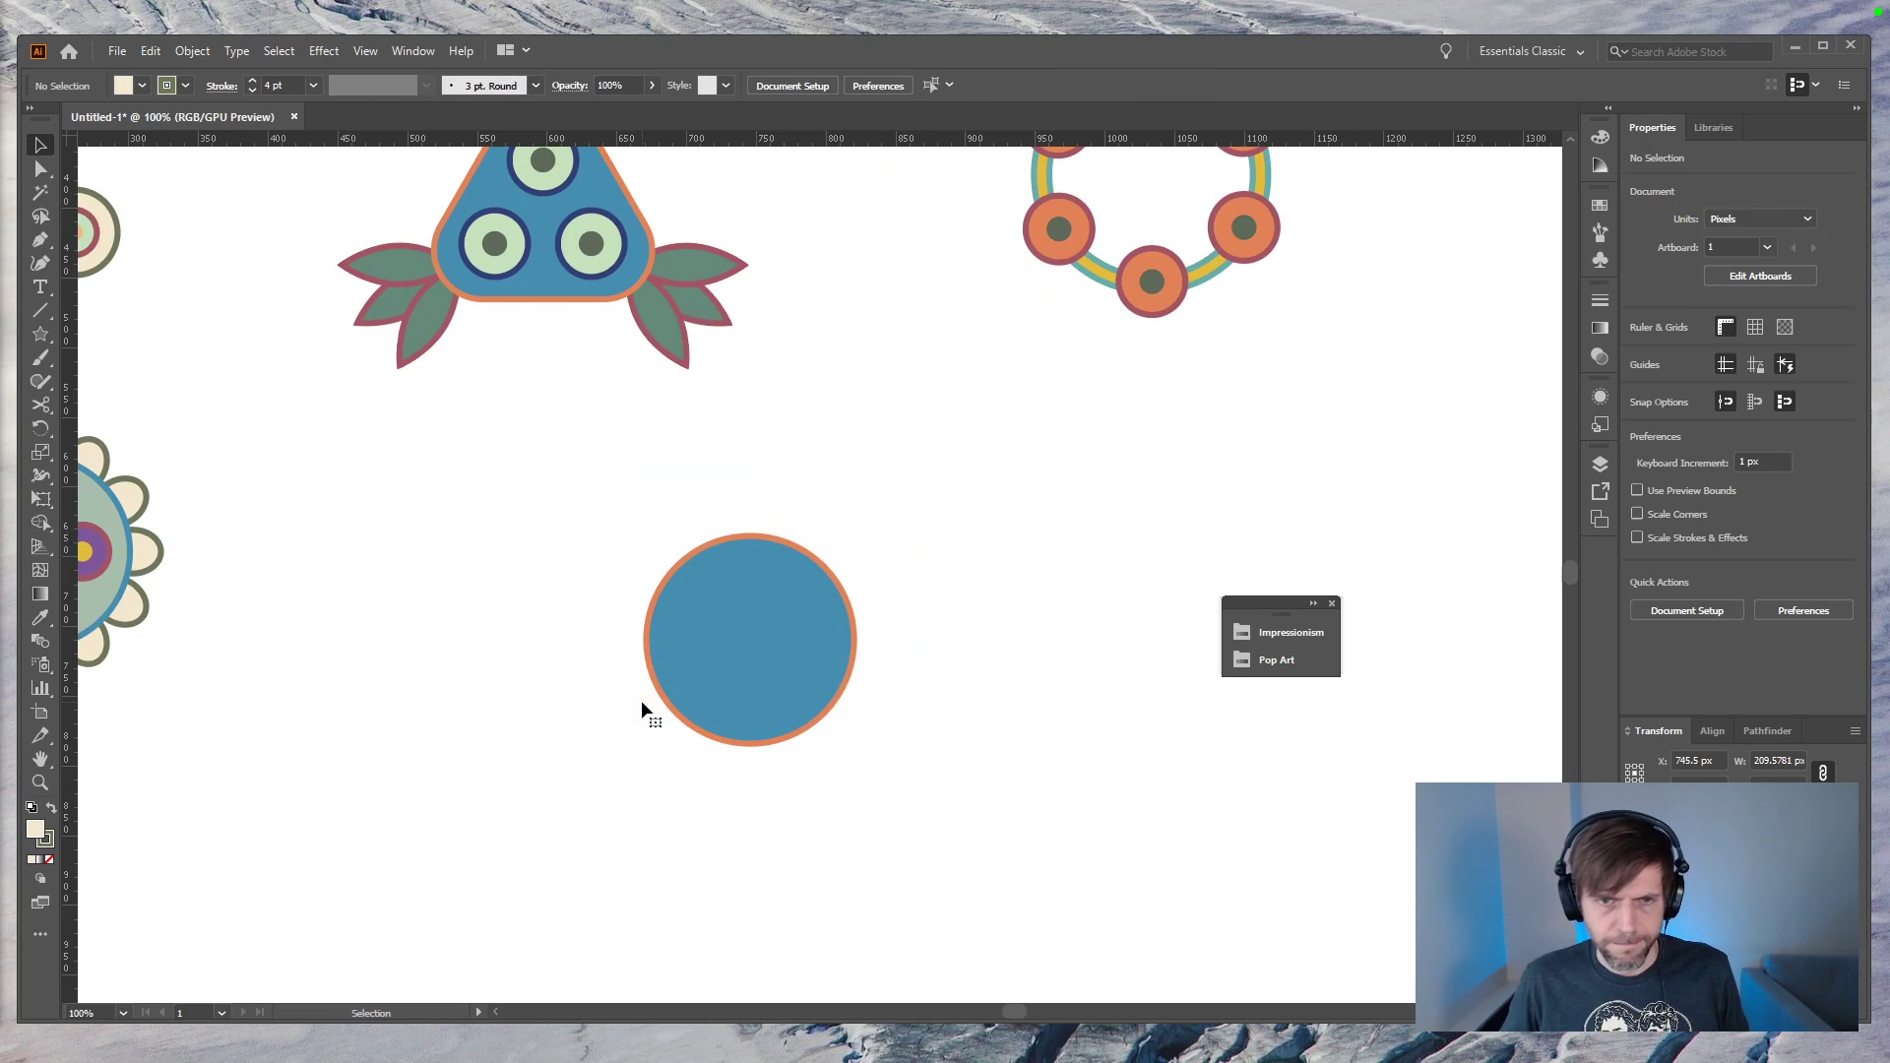
# Step: Copy the ring's yellow and teal colors onto the circle and swap them for a teal fill with a yellow stroke
pyautogui.click(693, 619)
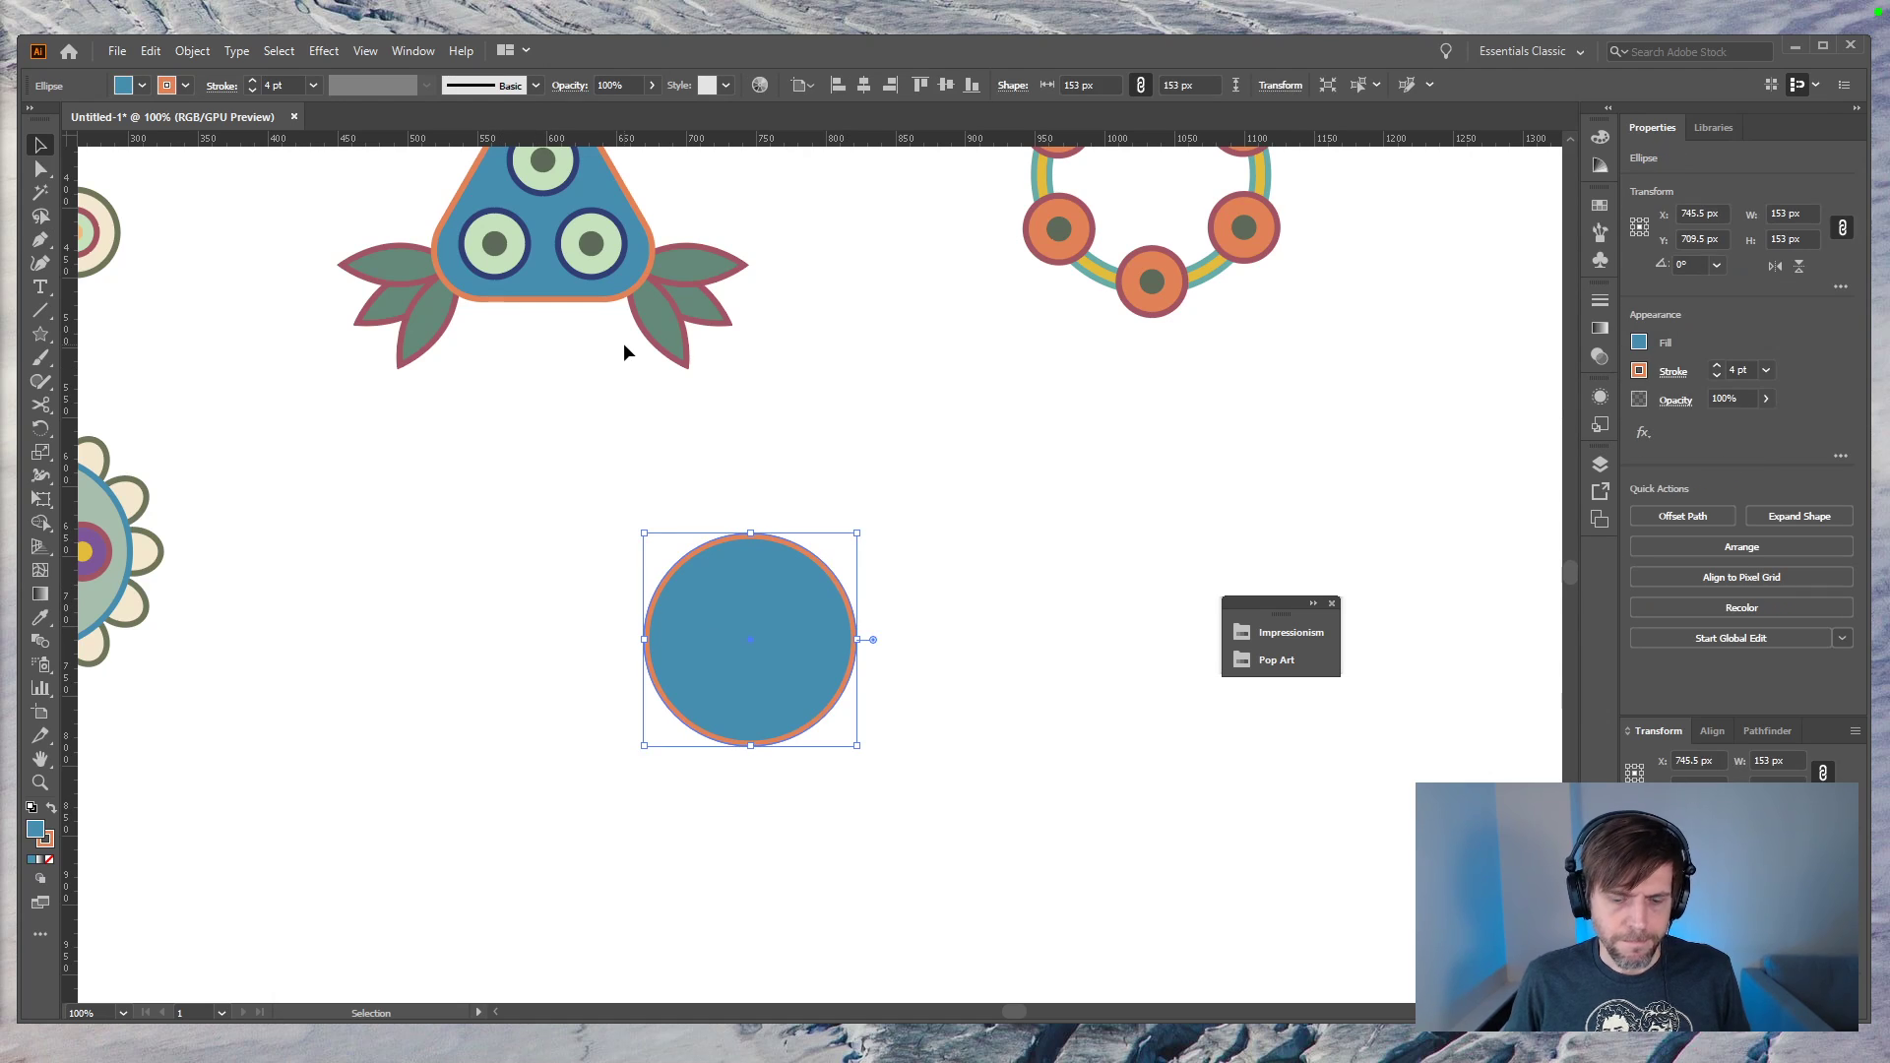
pyautogui.press('i')
pyautogui.click(1073, 281)
pyautogui.click(1045, 248)
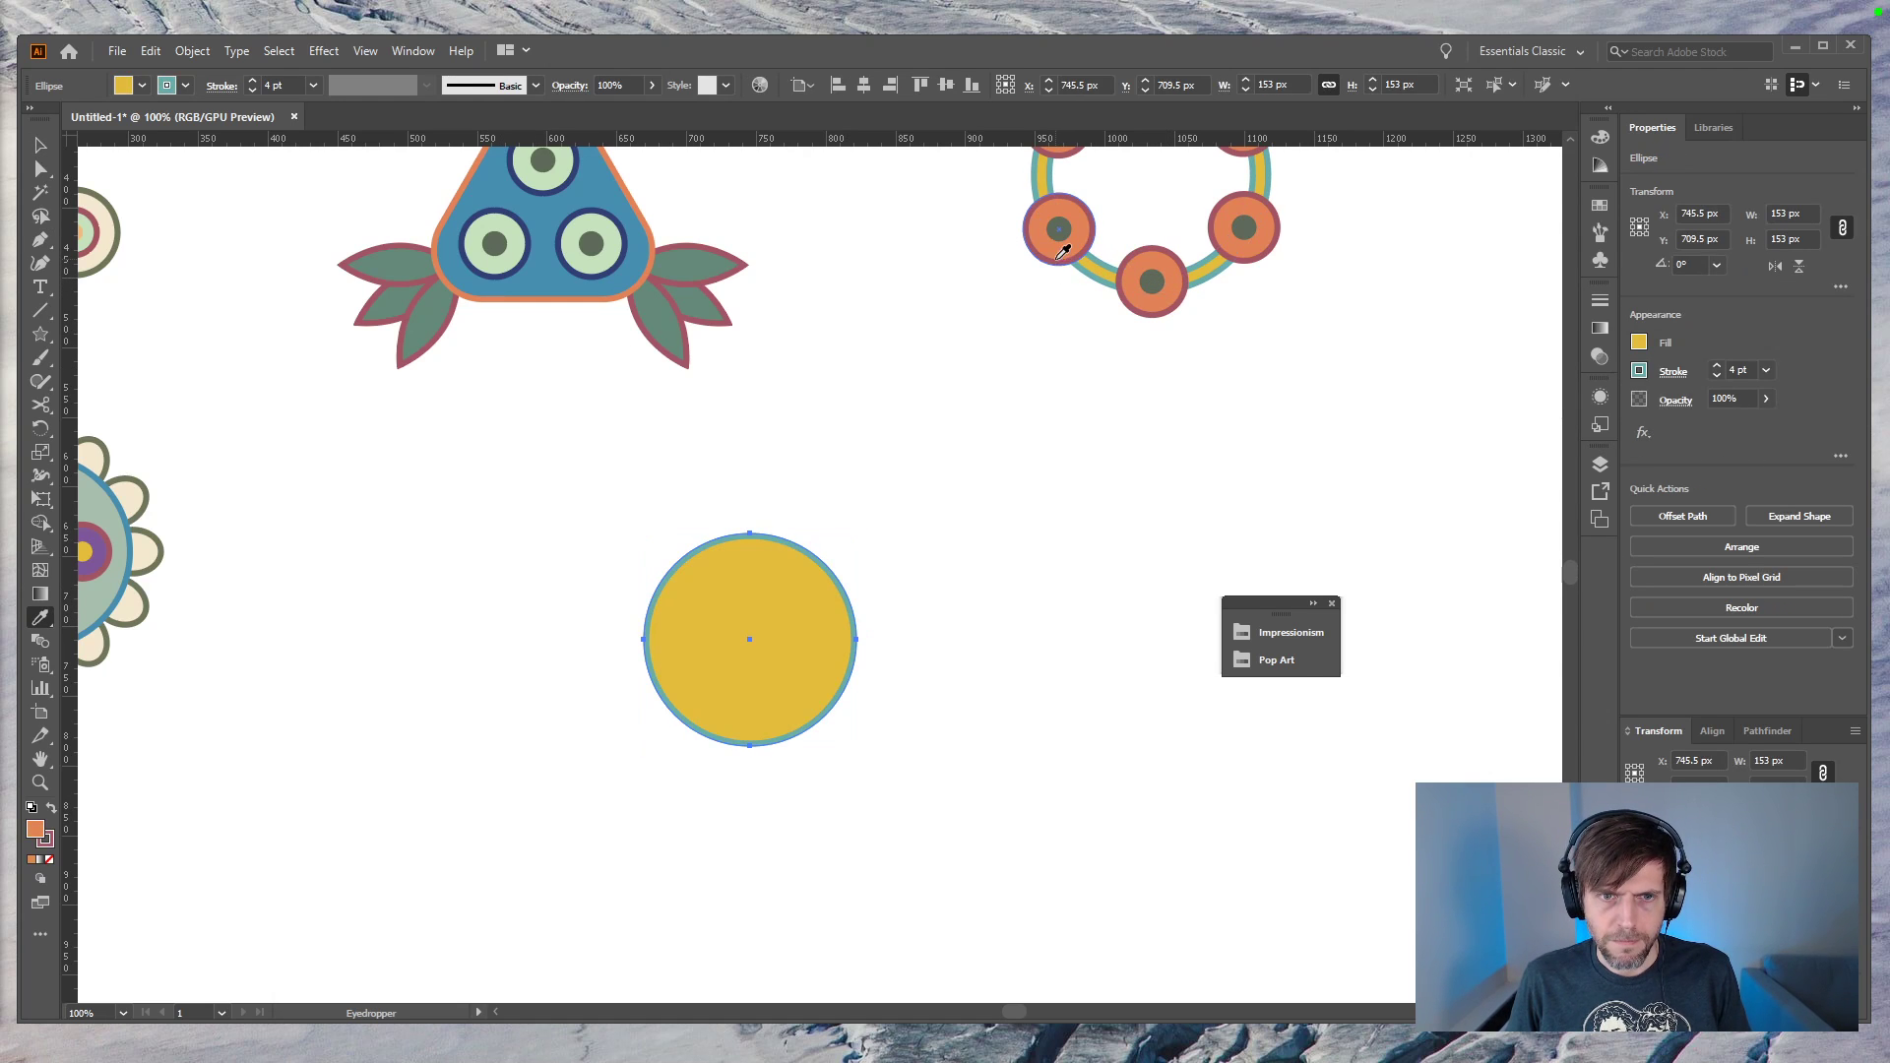
pyautogui.click(1201, 259)
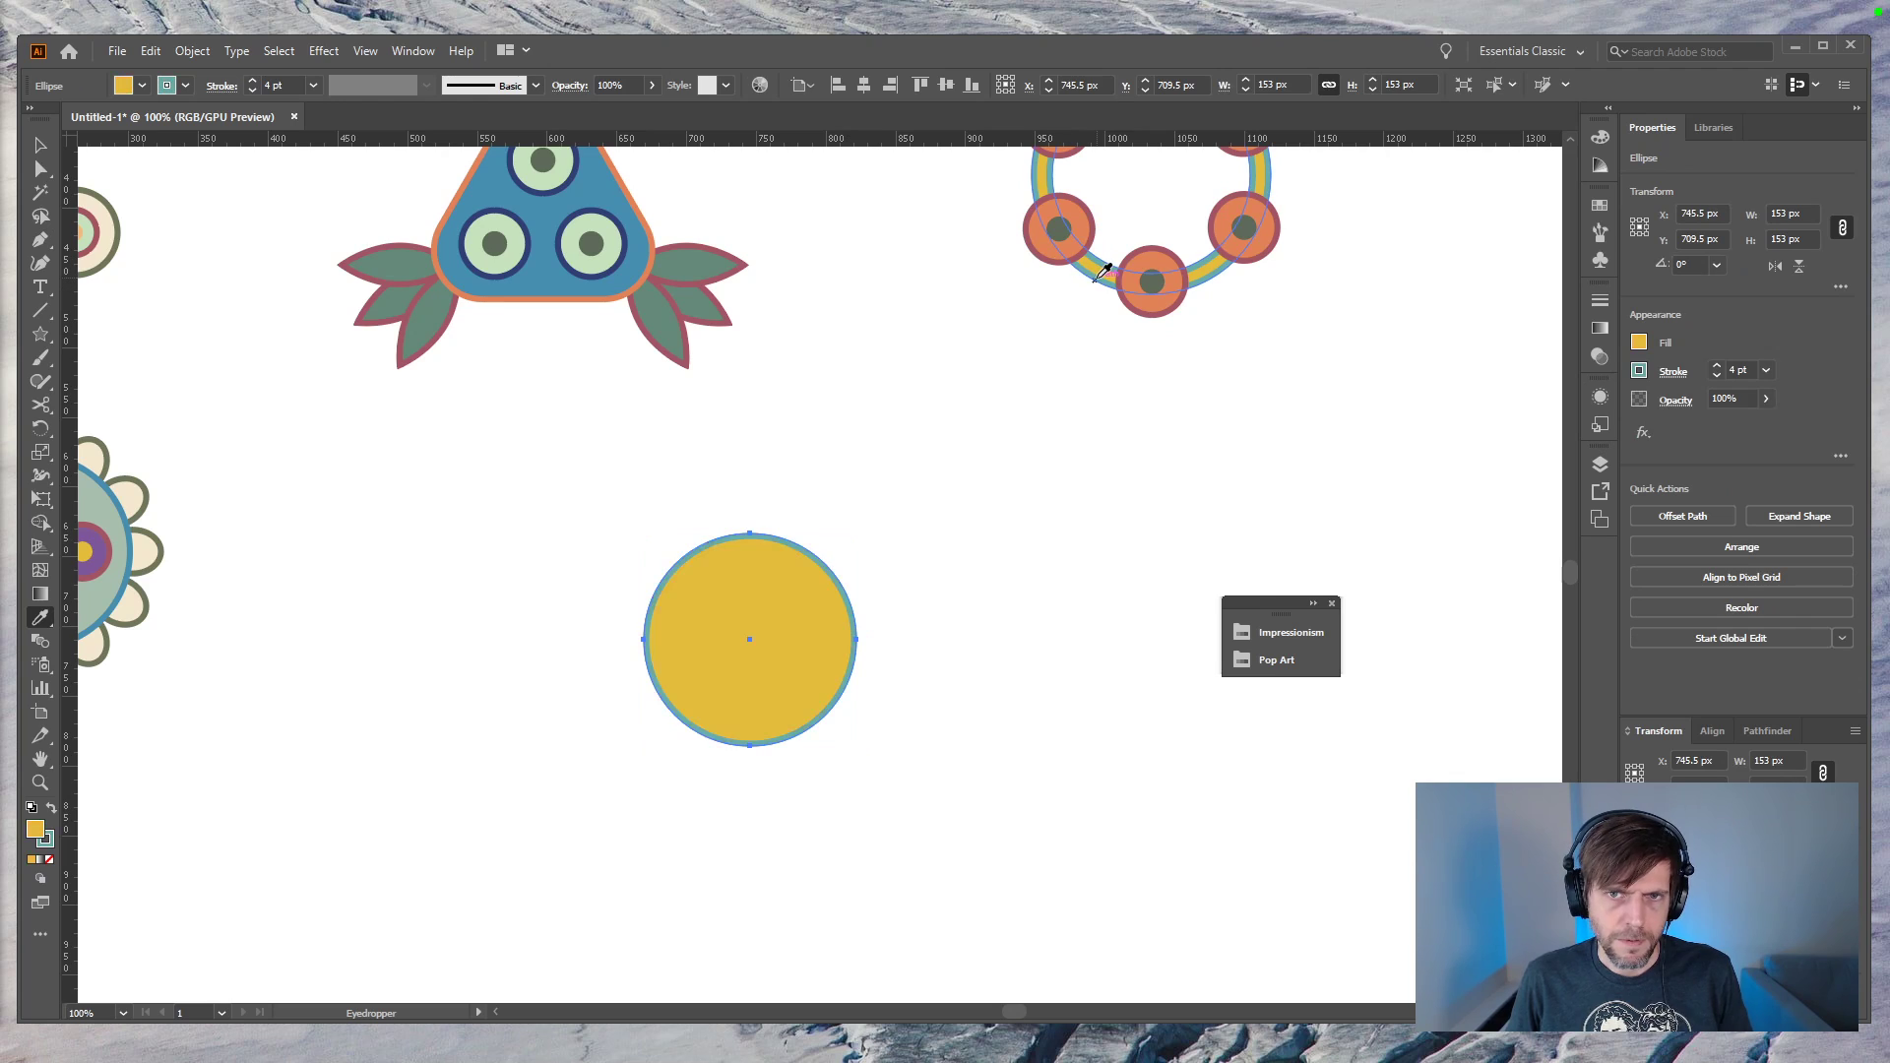
pyautogui.press('v')
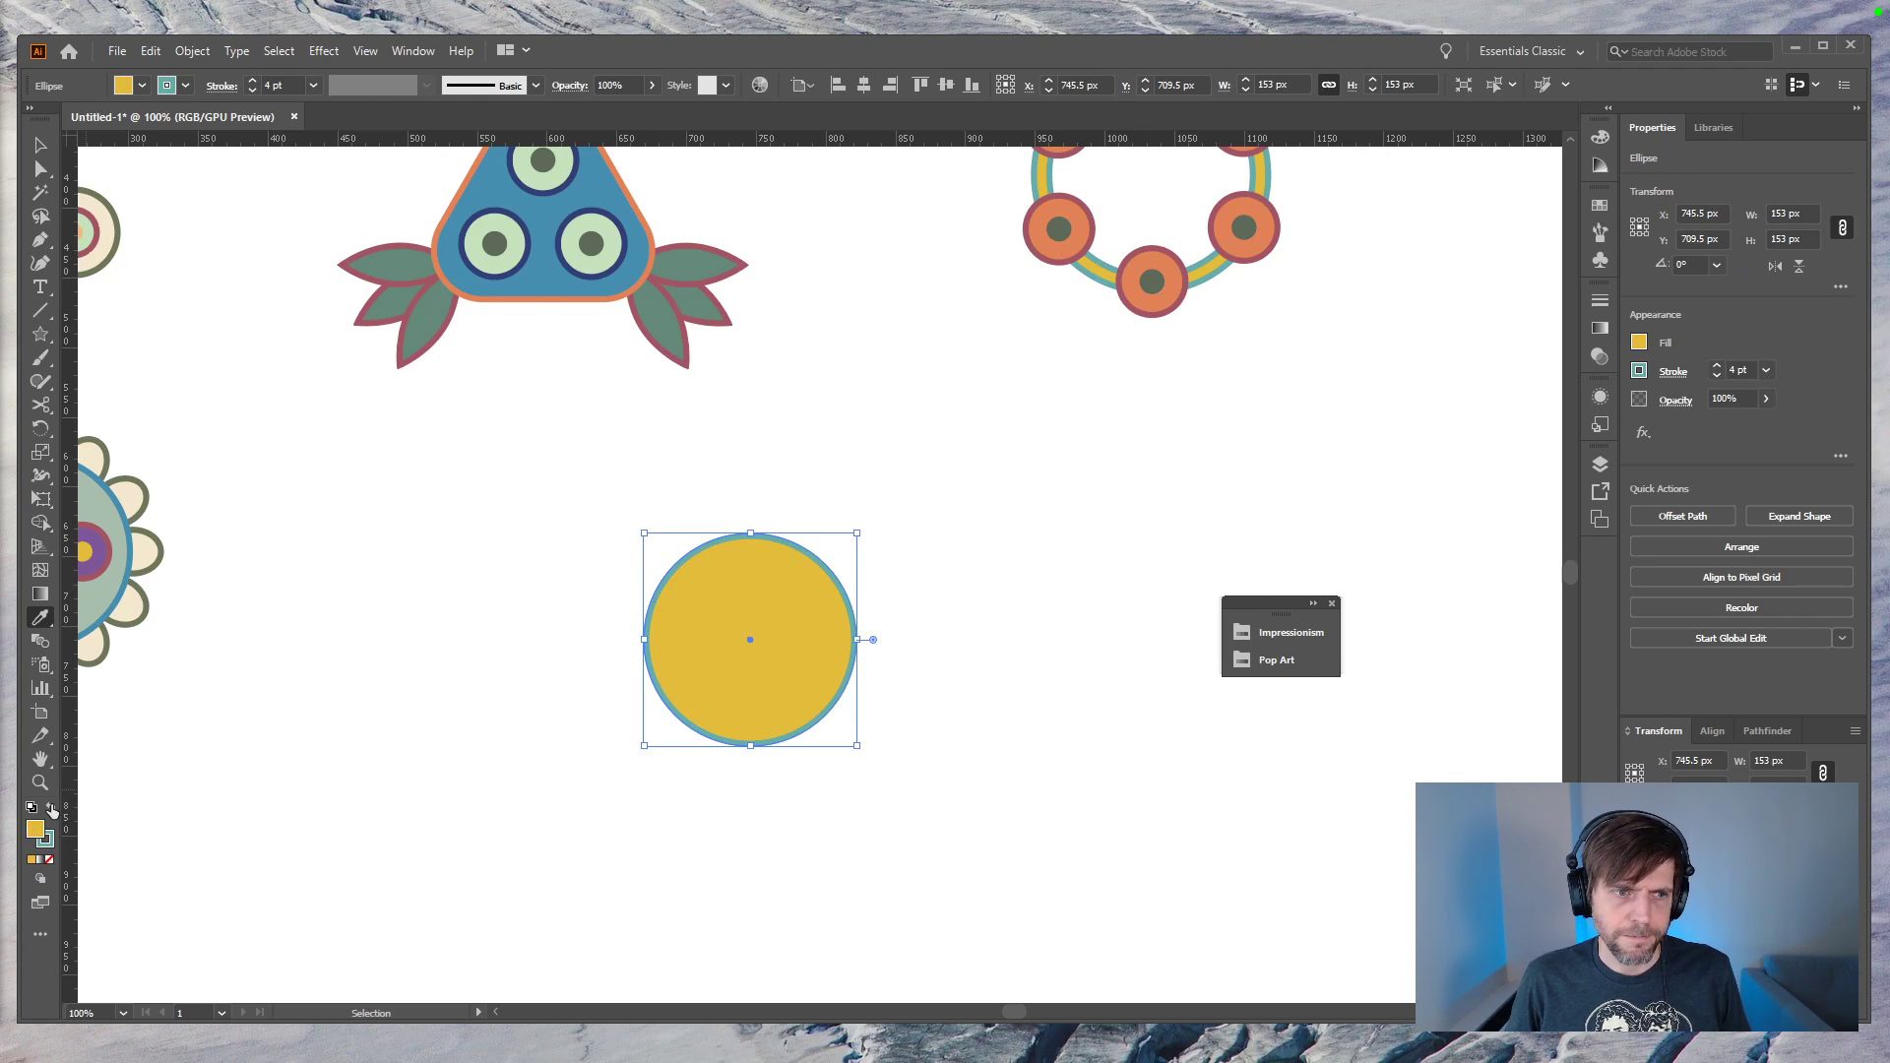
pyautogui.click(51, 807)
pyautogui.press('a')
pyautogui.click(304, 772)
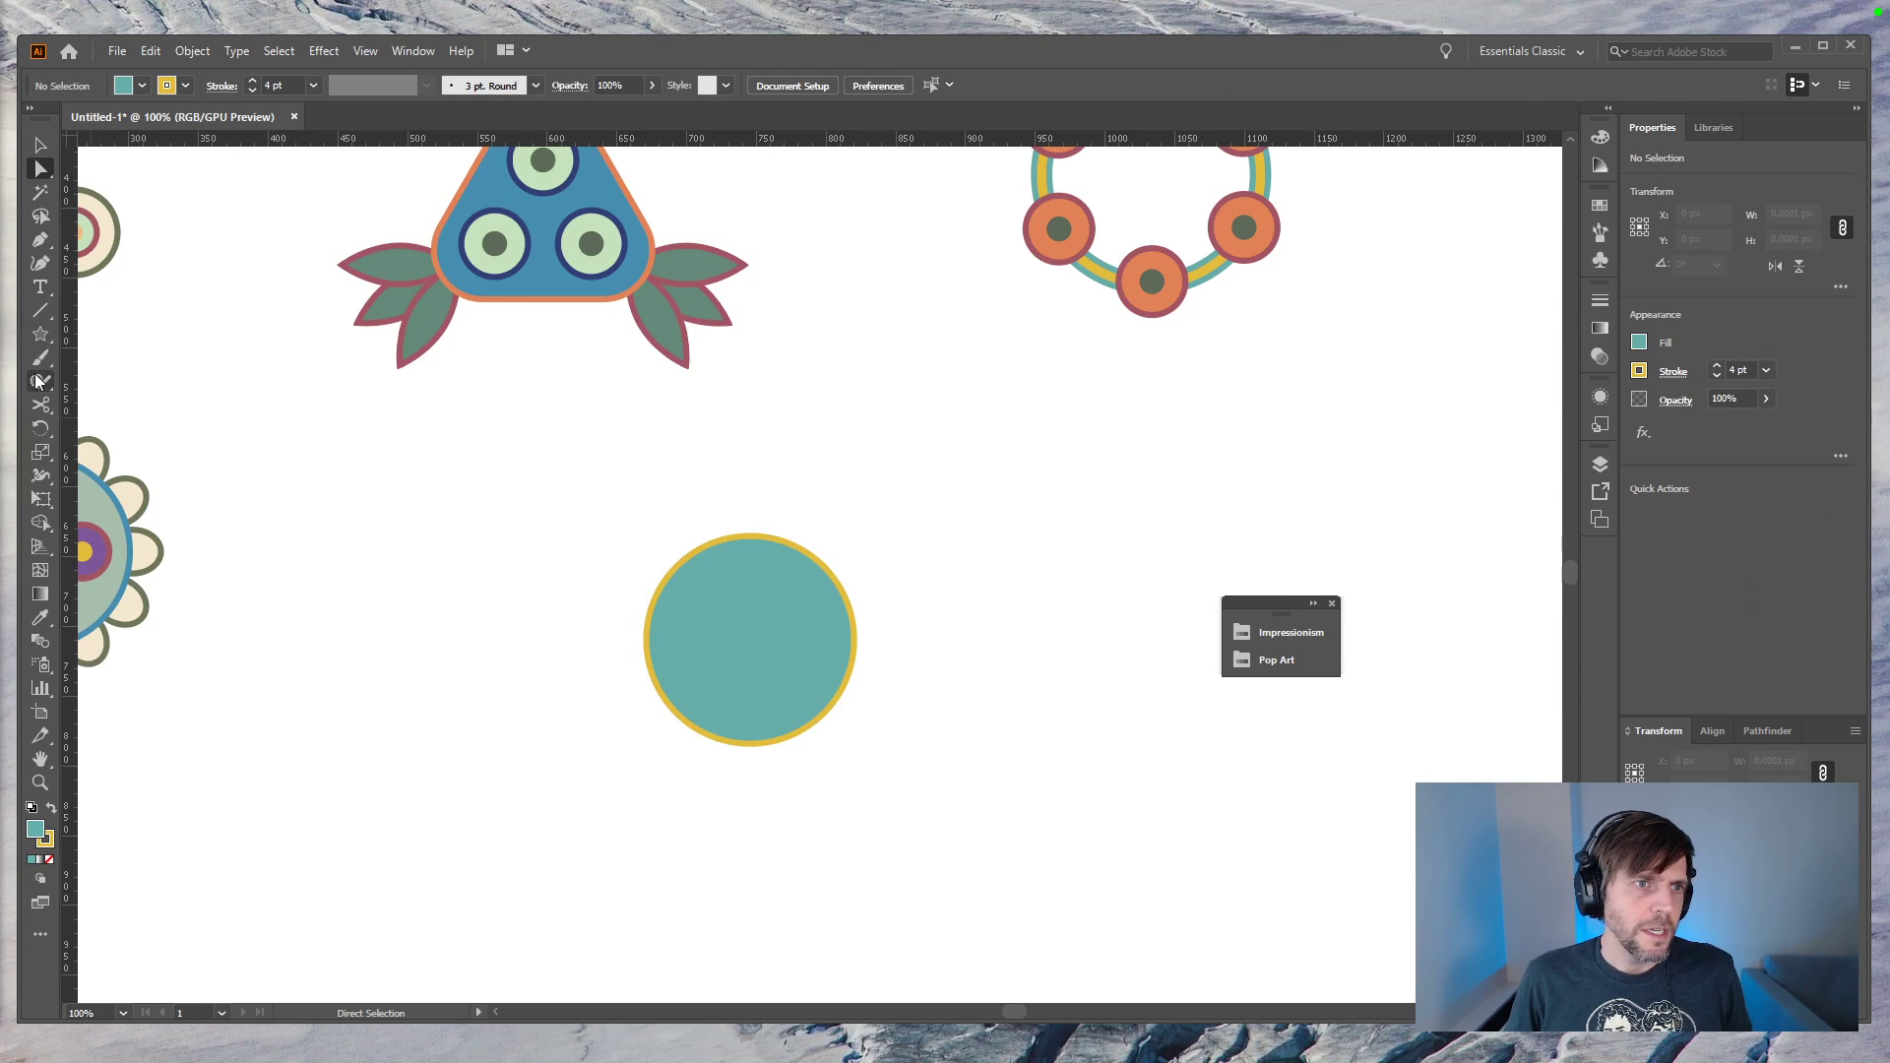
# Step: Move the teal circle down and to the right, to about X 863.5 px, Y 793.5 px
pyautogui.click(40, 334)
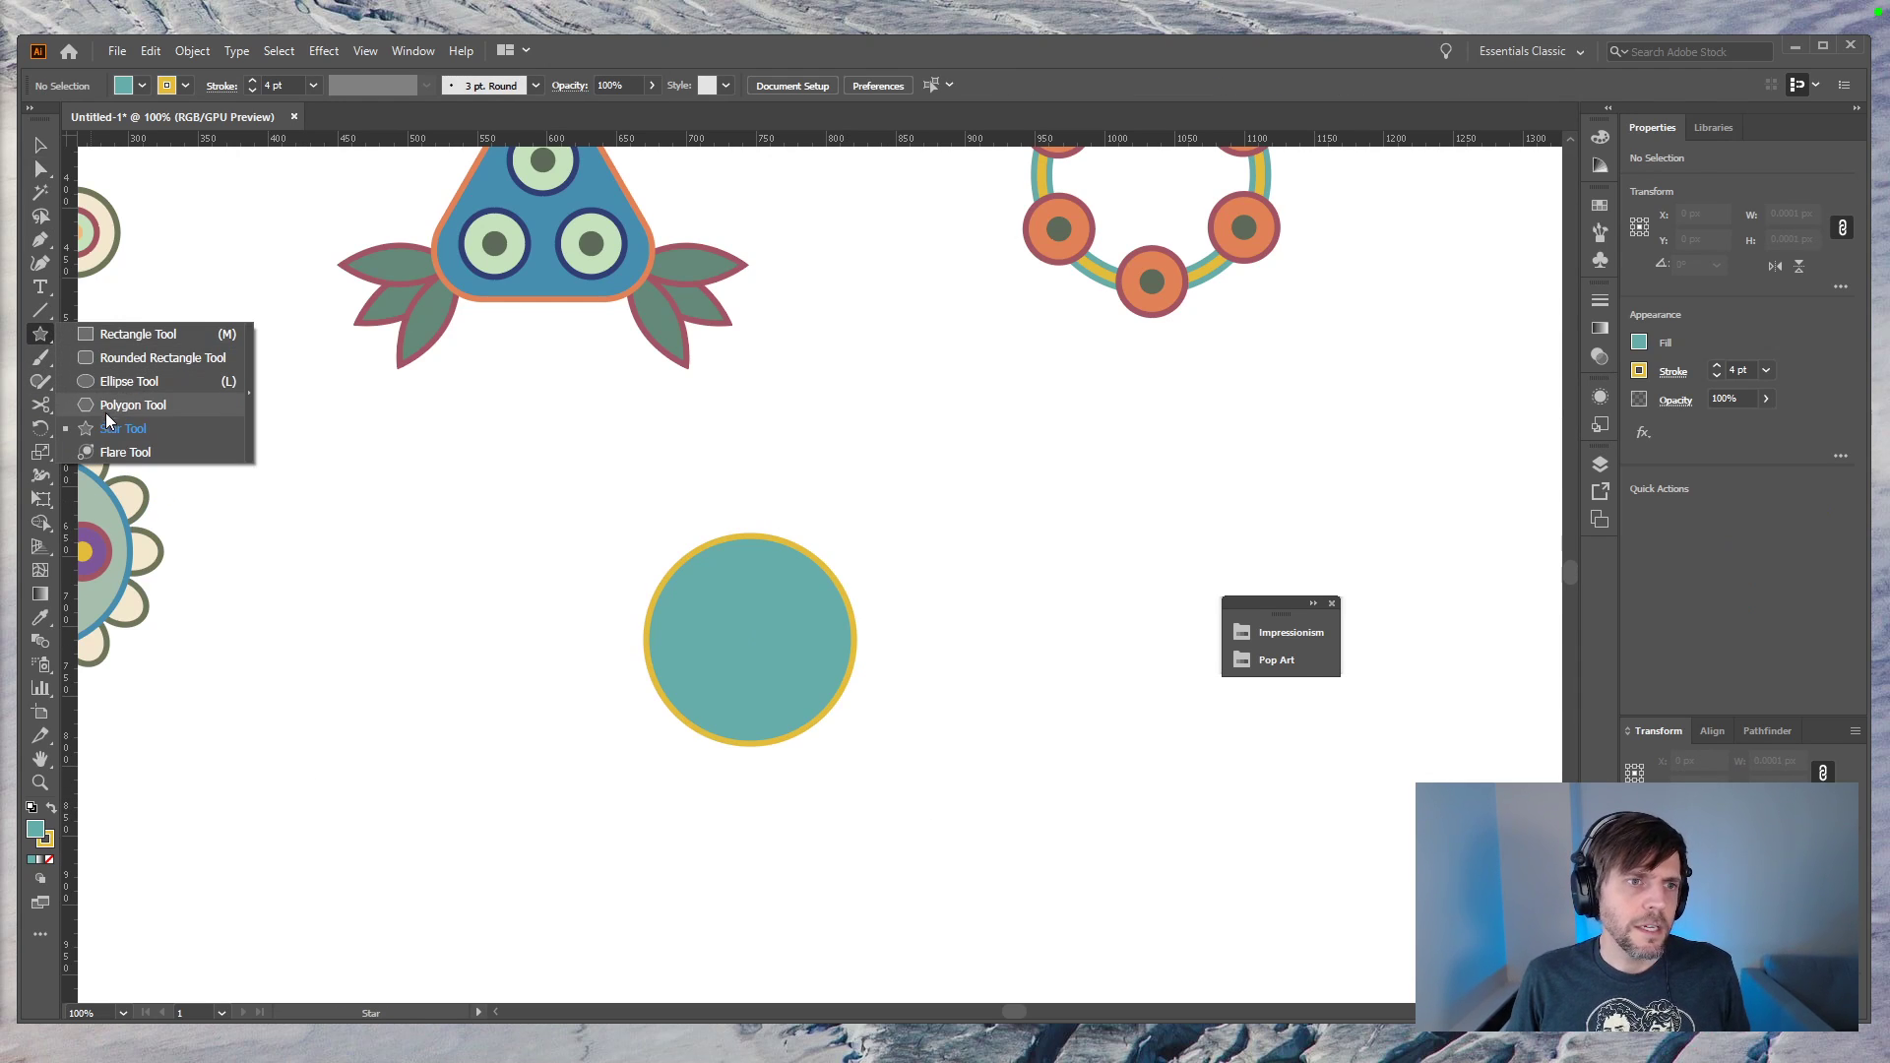
pyautogui.click(110, 428)
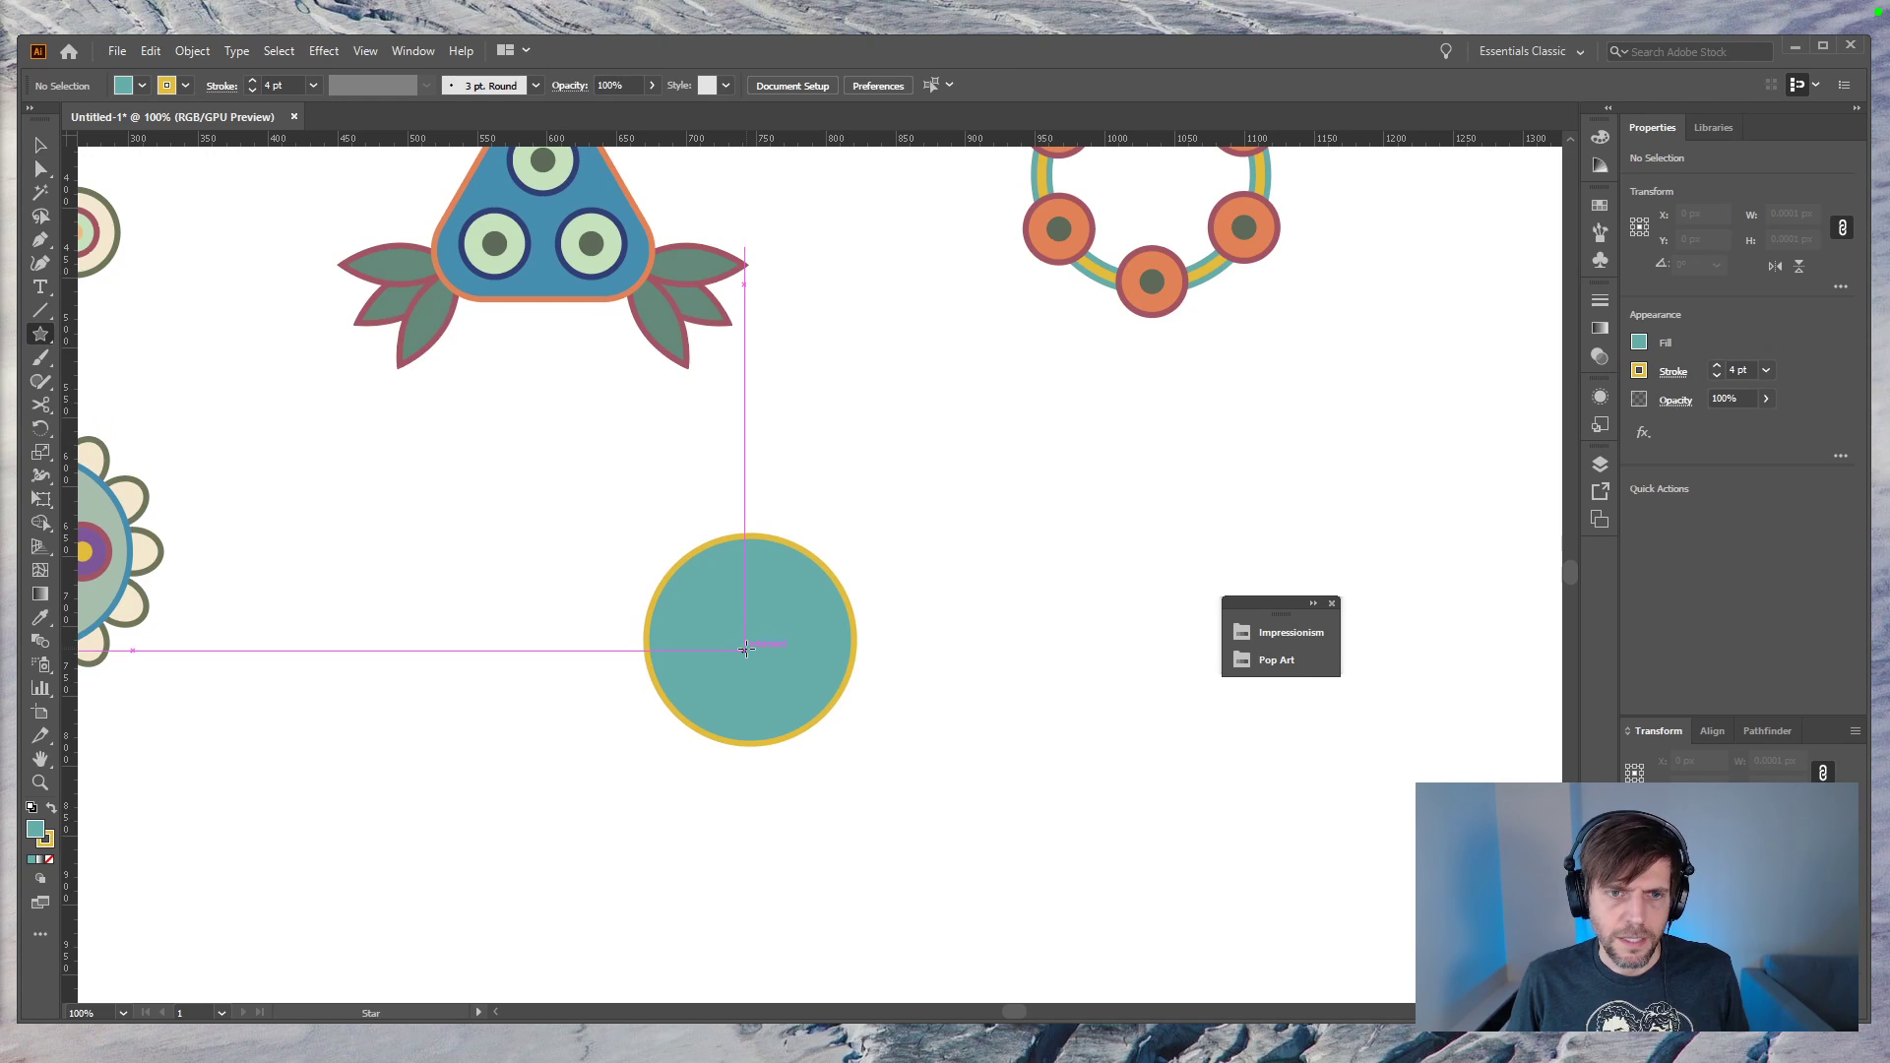
pyautogui.press('v')
pyautogui.moveTo(780, 665); pyautogui.dragTo(945, 782)
pyautogui.press('r')
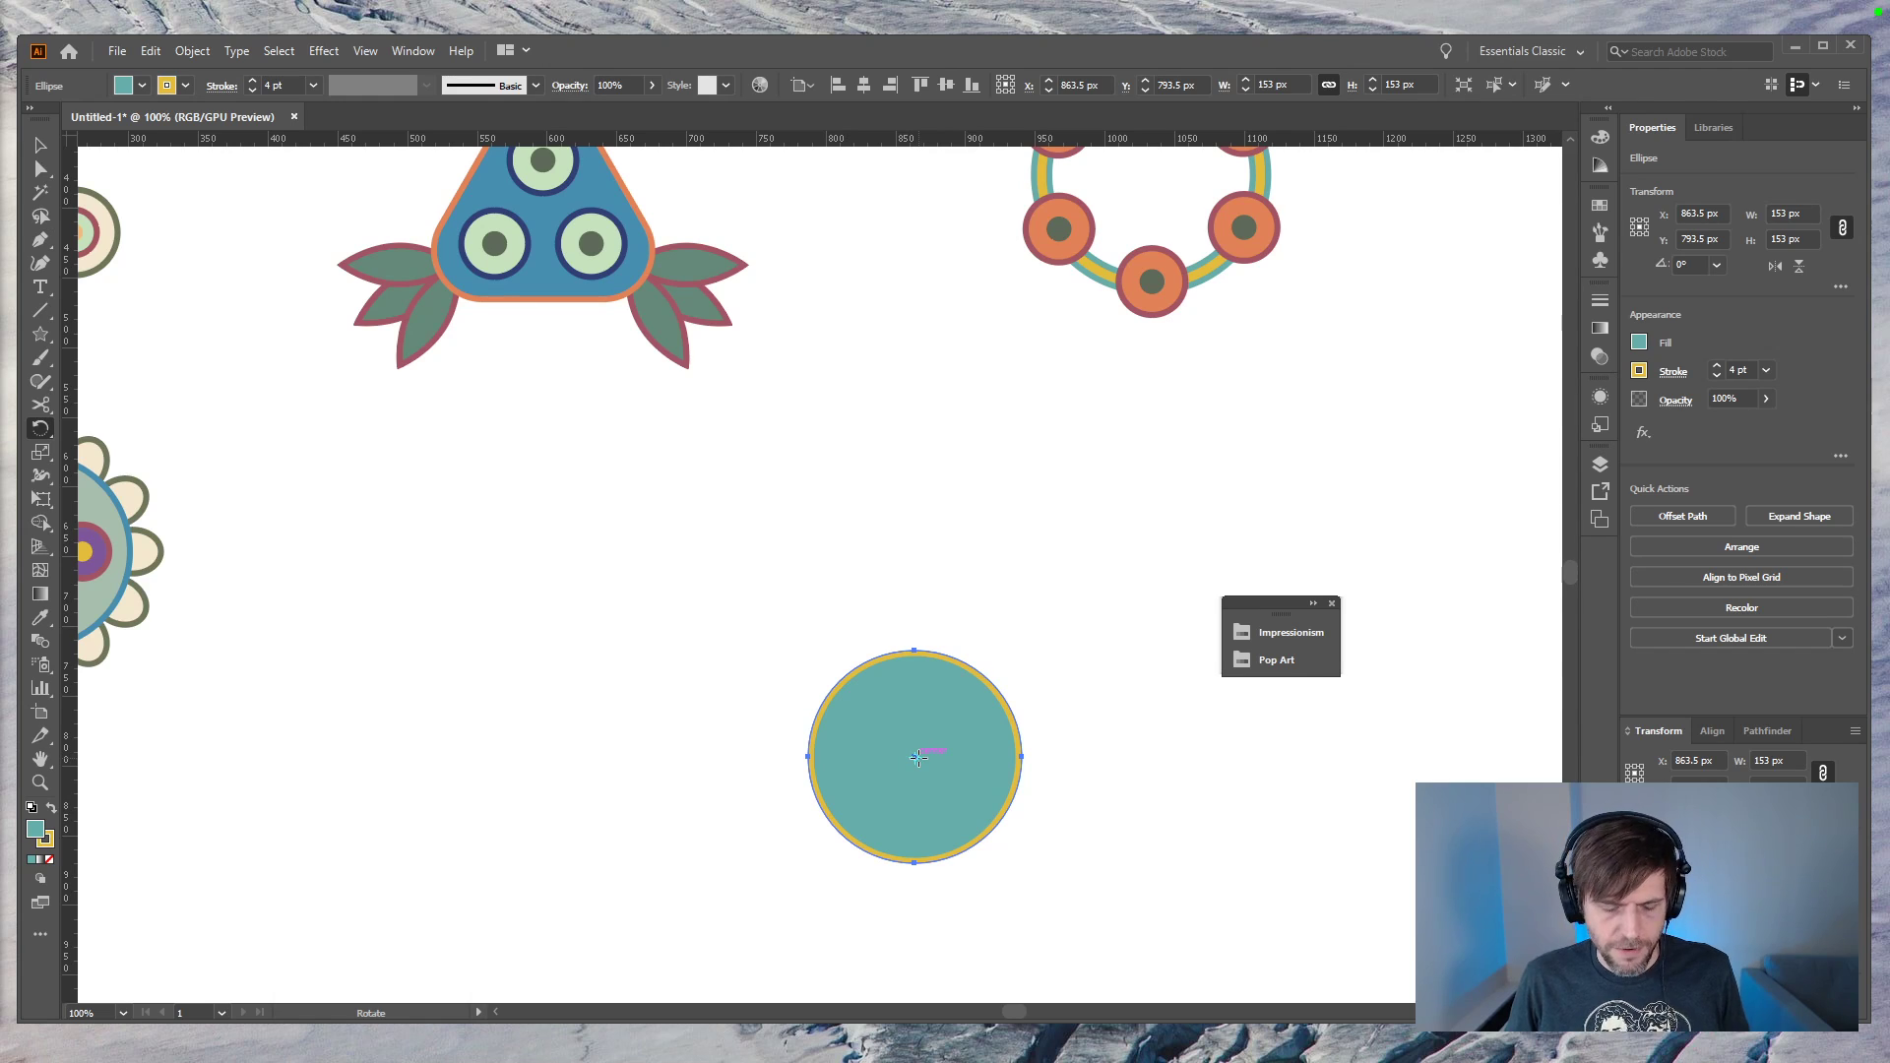
# Step: Draw an upright triangle about 187 by 162 px from the teal circle's center with the three-pointed Star tool
pyautogui.click(40, 334)
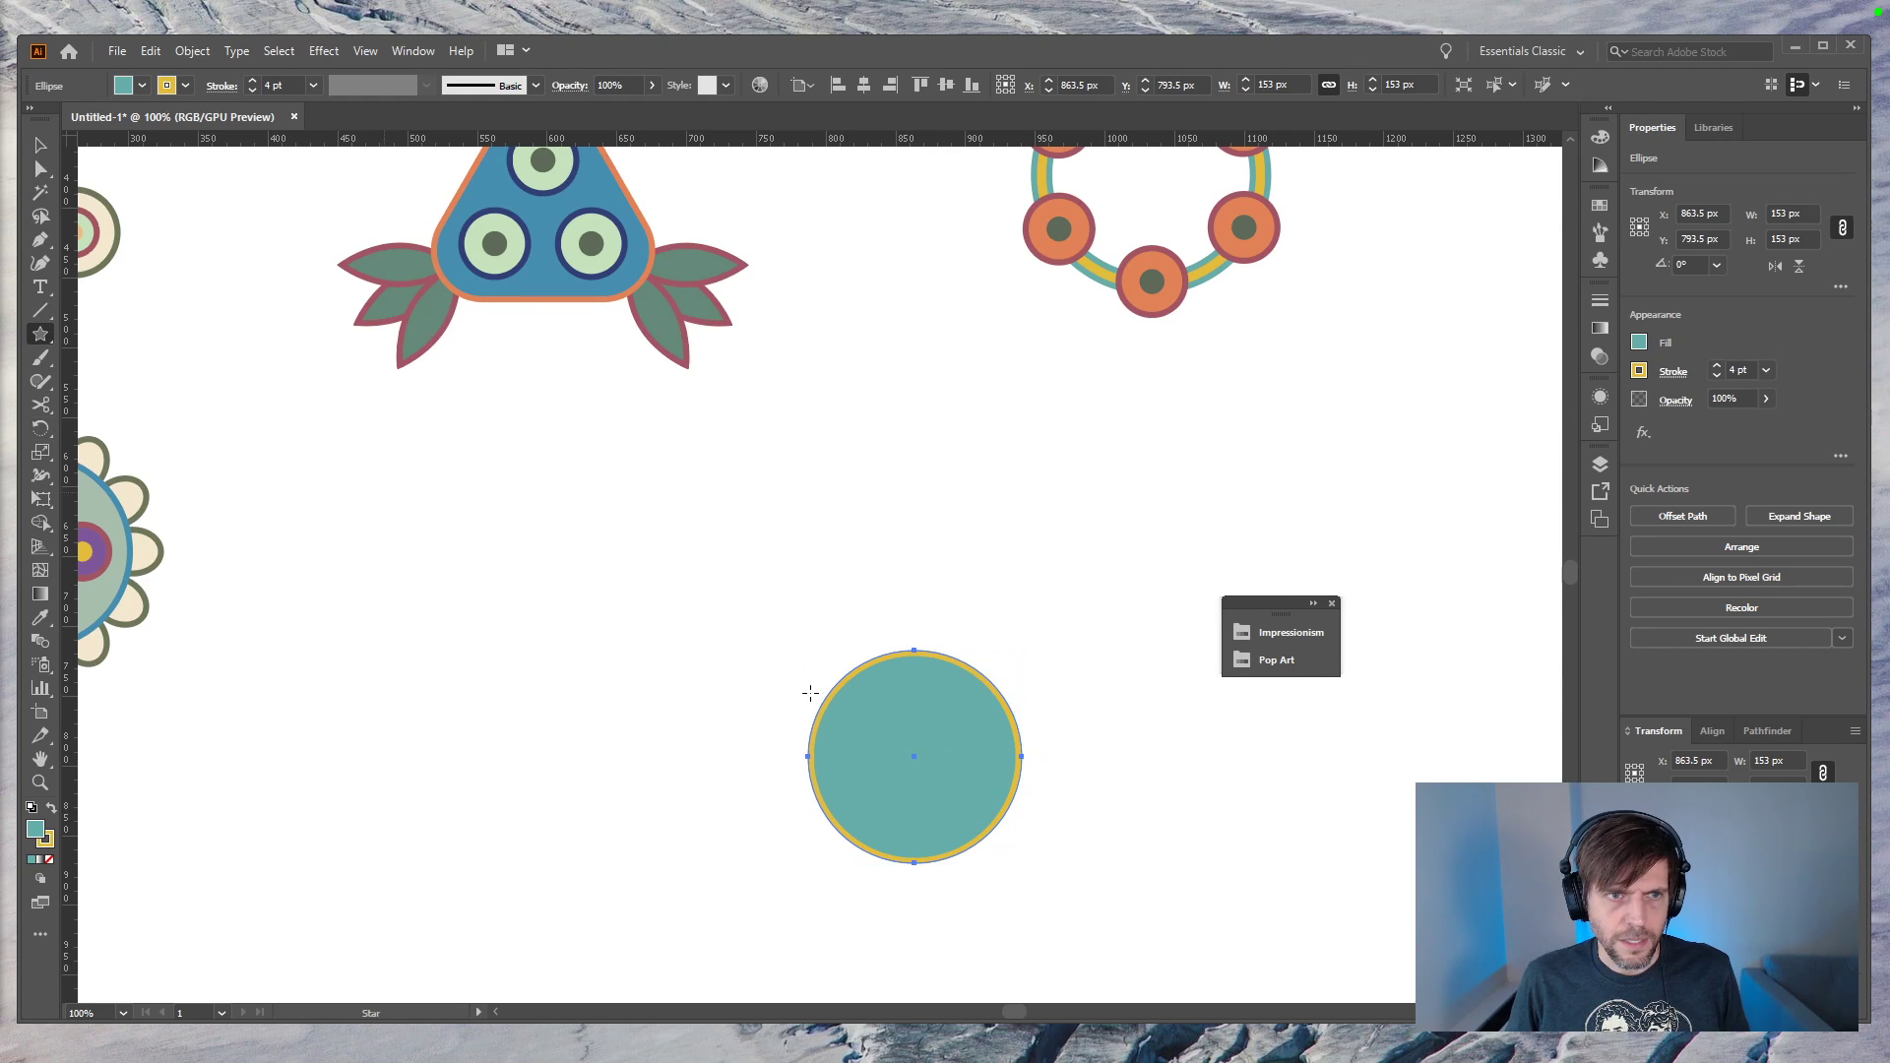
pyautogui.click(912, 756)
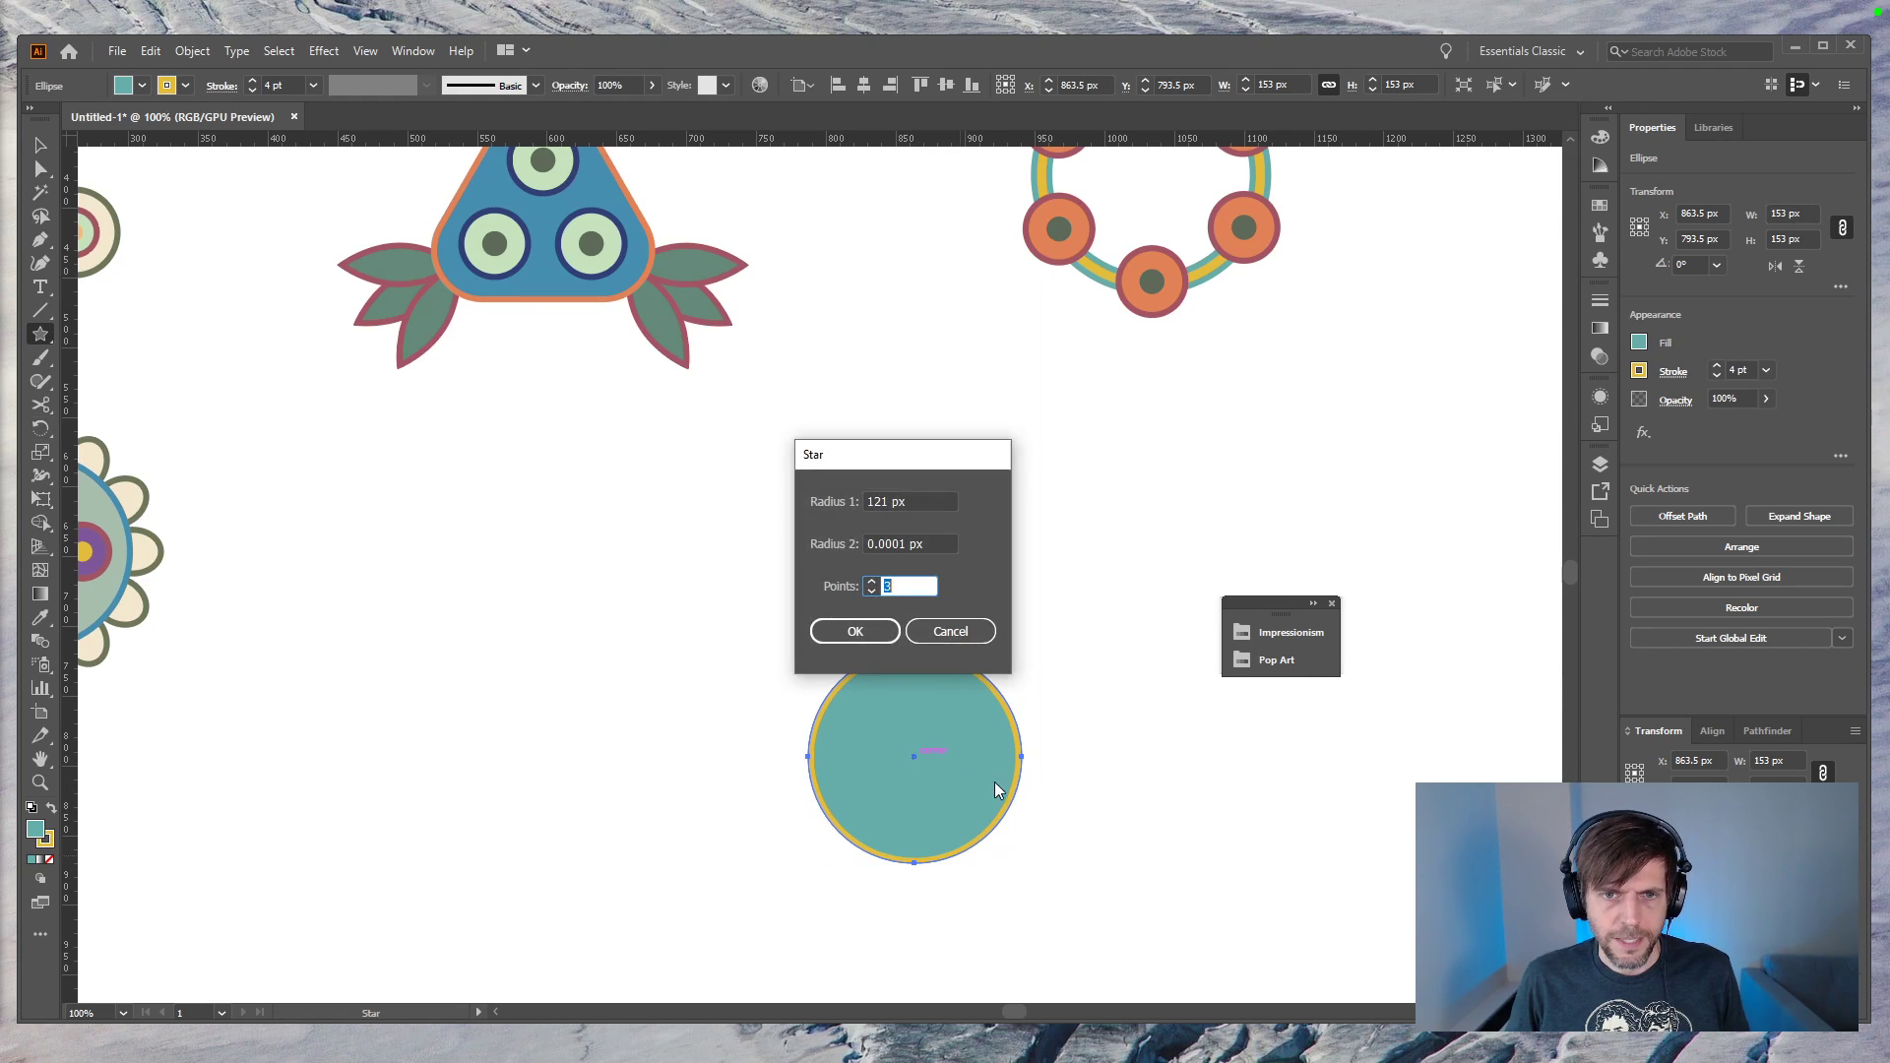
pyautogui.click(855, 631)
pyautogui.hotkey('ctrl', 'z')
pyautogui.moveTo(915, 756); pyautogui.dragTo(914, 605)
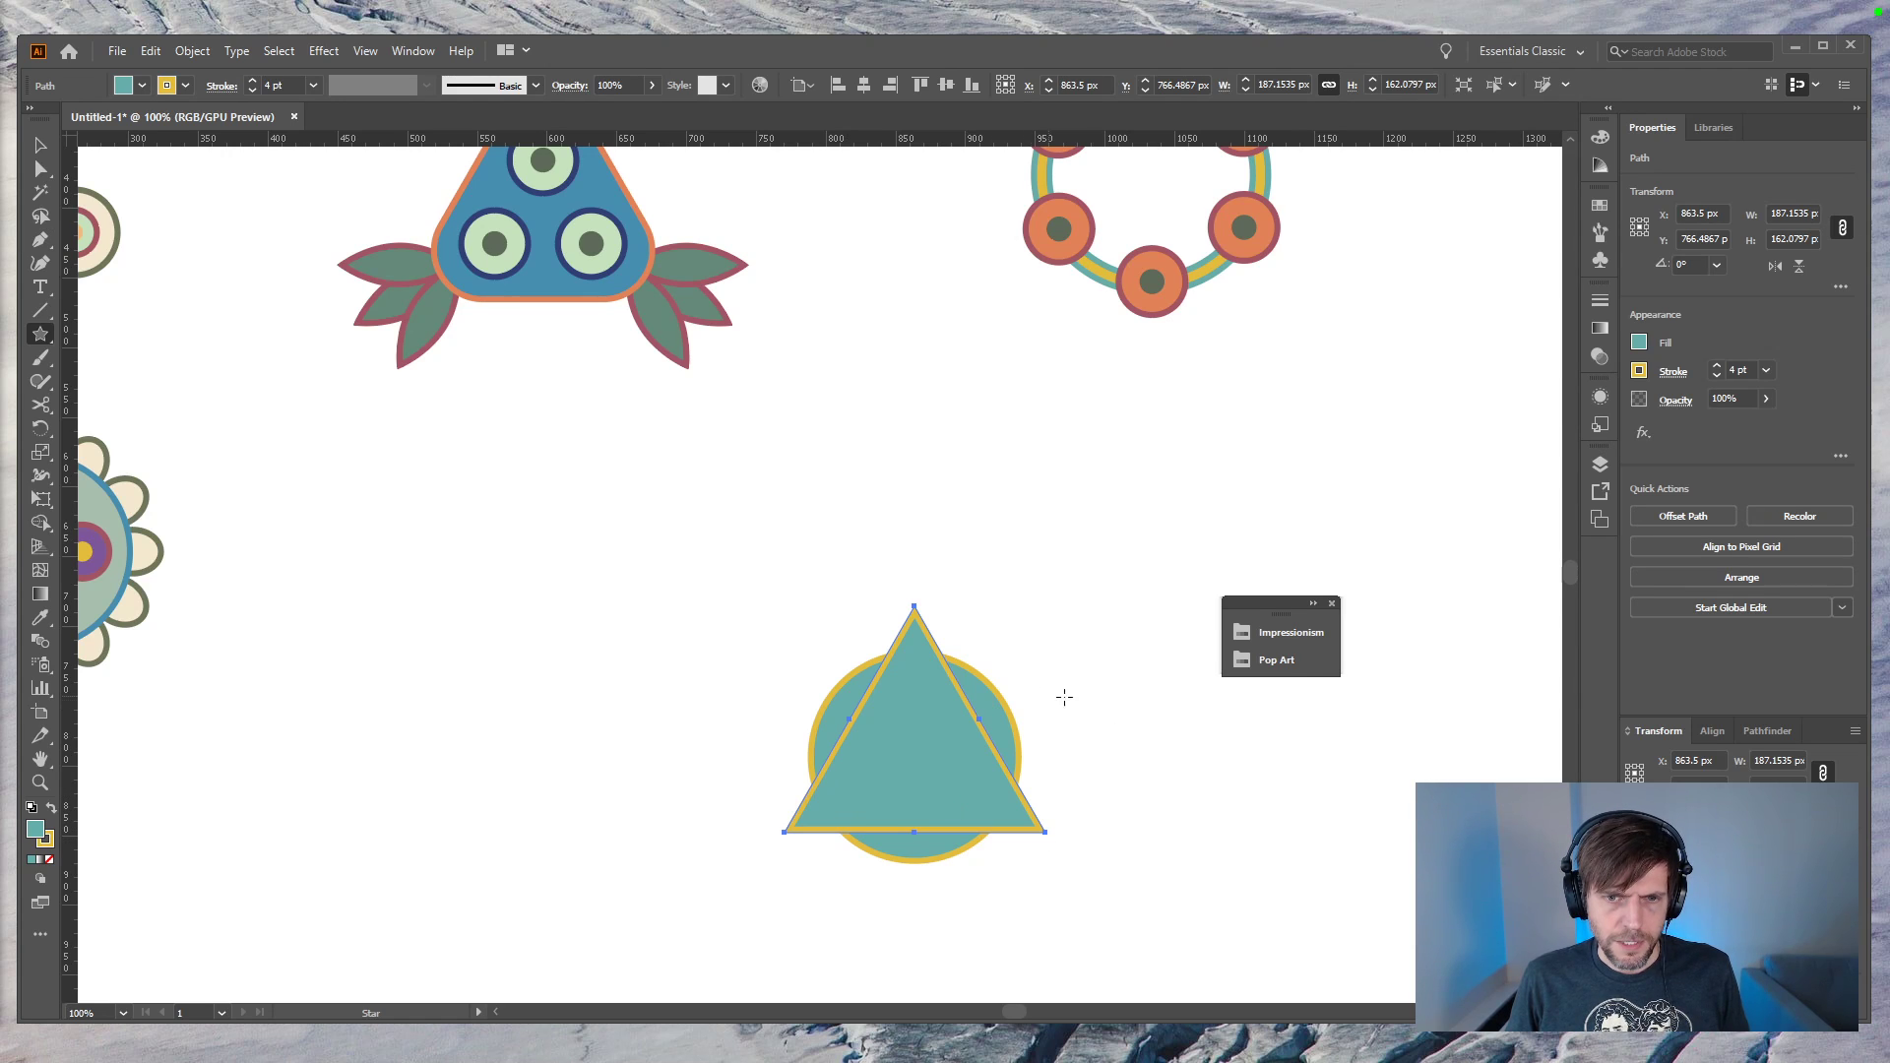
# Step: Scale the teal circle from its center to about 267 px so it encloses the triangle
pyautogui.press('v')
pyautogui.click(1013, 725)
pyautogui.moveTo(1024, 650); pyautogui.dragTo(1105, 567)
pyautogui.click(1226, 811)
# Step: Rotate the teal circle and triangle together by 180° so the triangle points downward
pyautogui.click(963, 703)
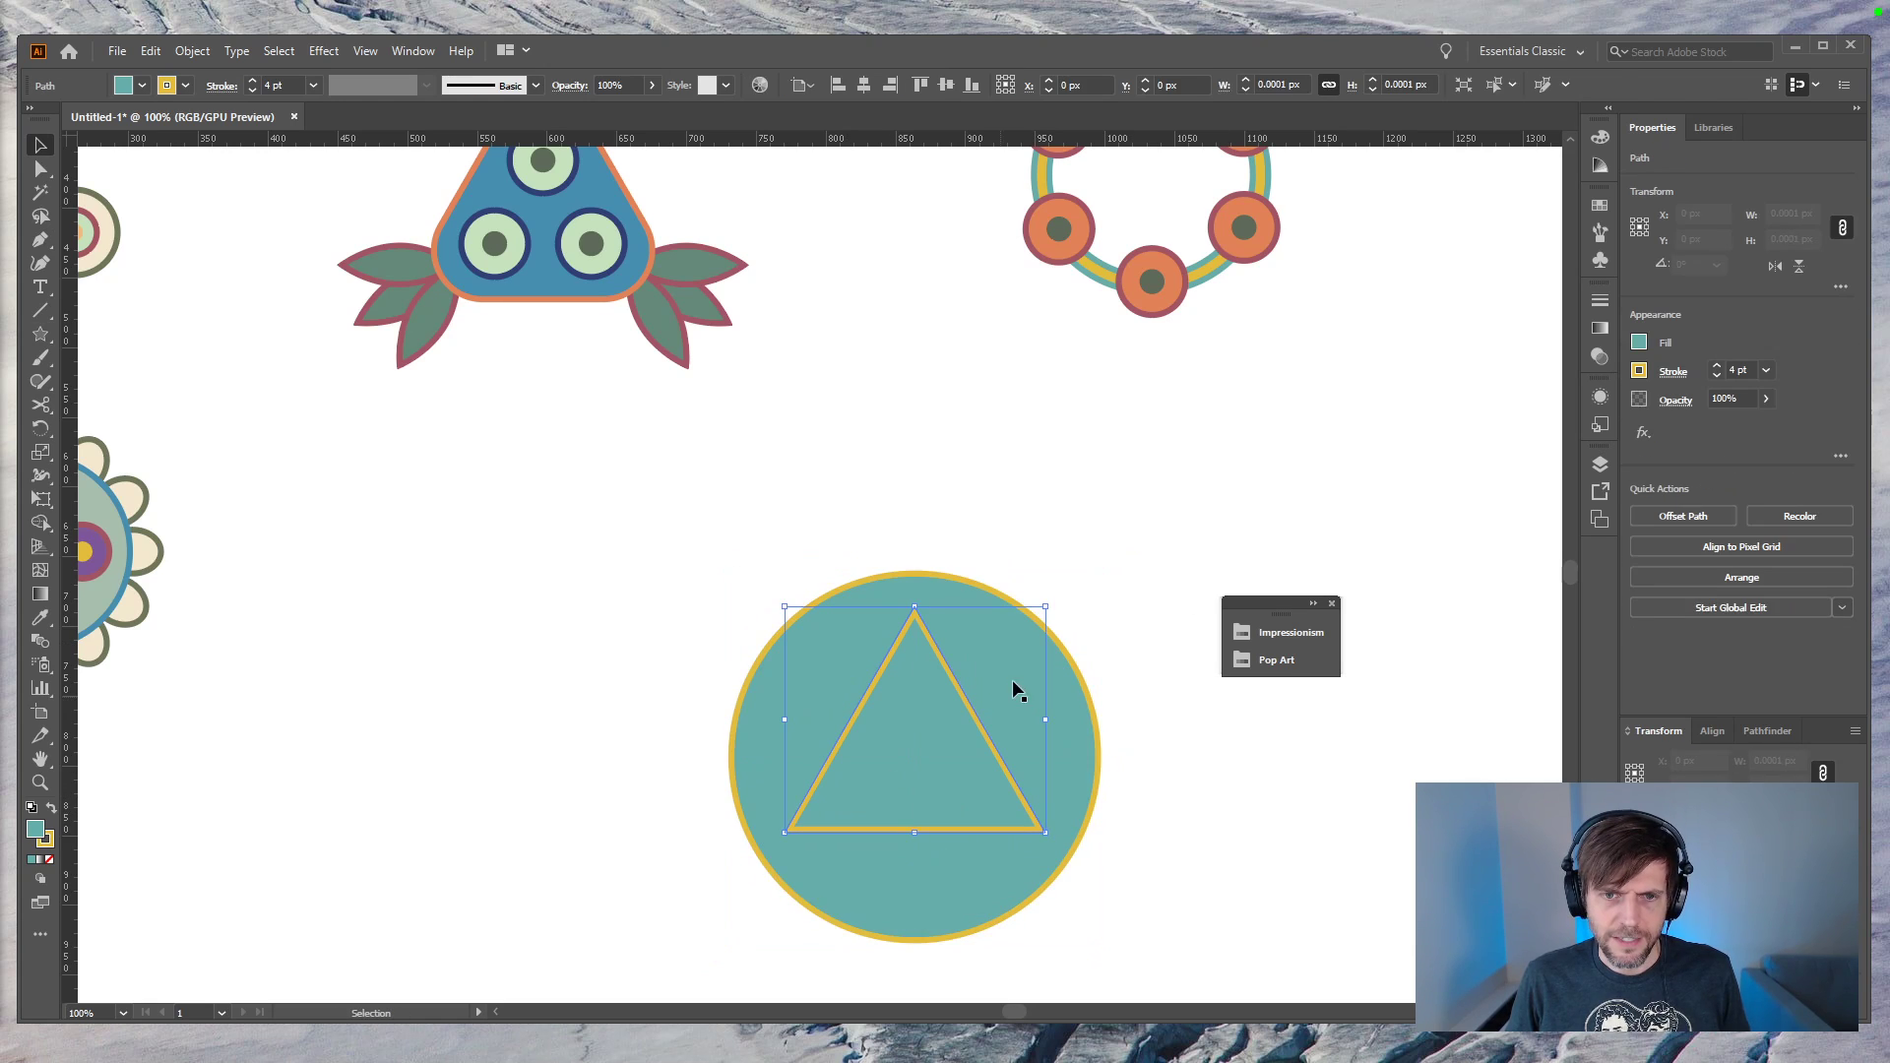
pyautogui.keyDown('shift'); pyautogui.click(1033, 708); pyautogui.keyUp('shift')
pyautogui.moveTo(1107, 577); pyautogui.dragTo(817, 941)
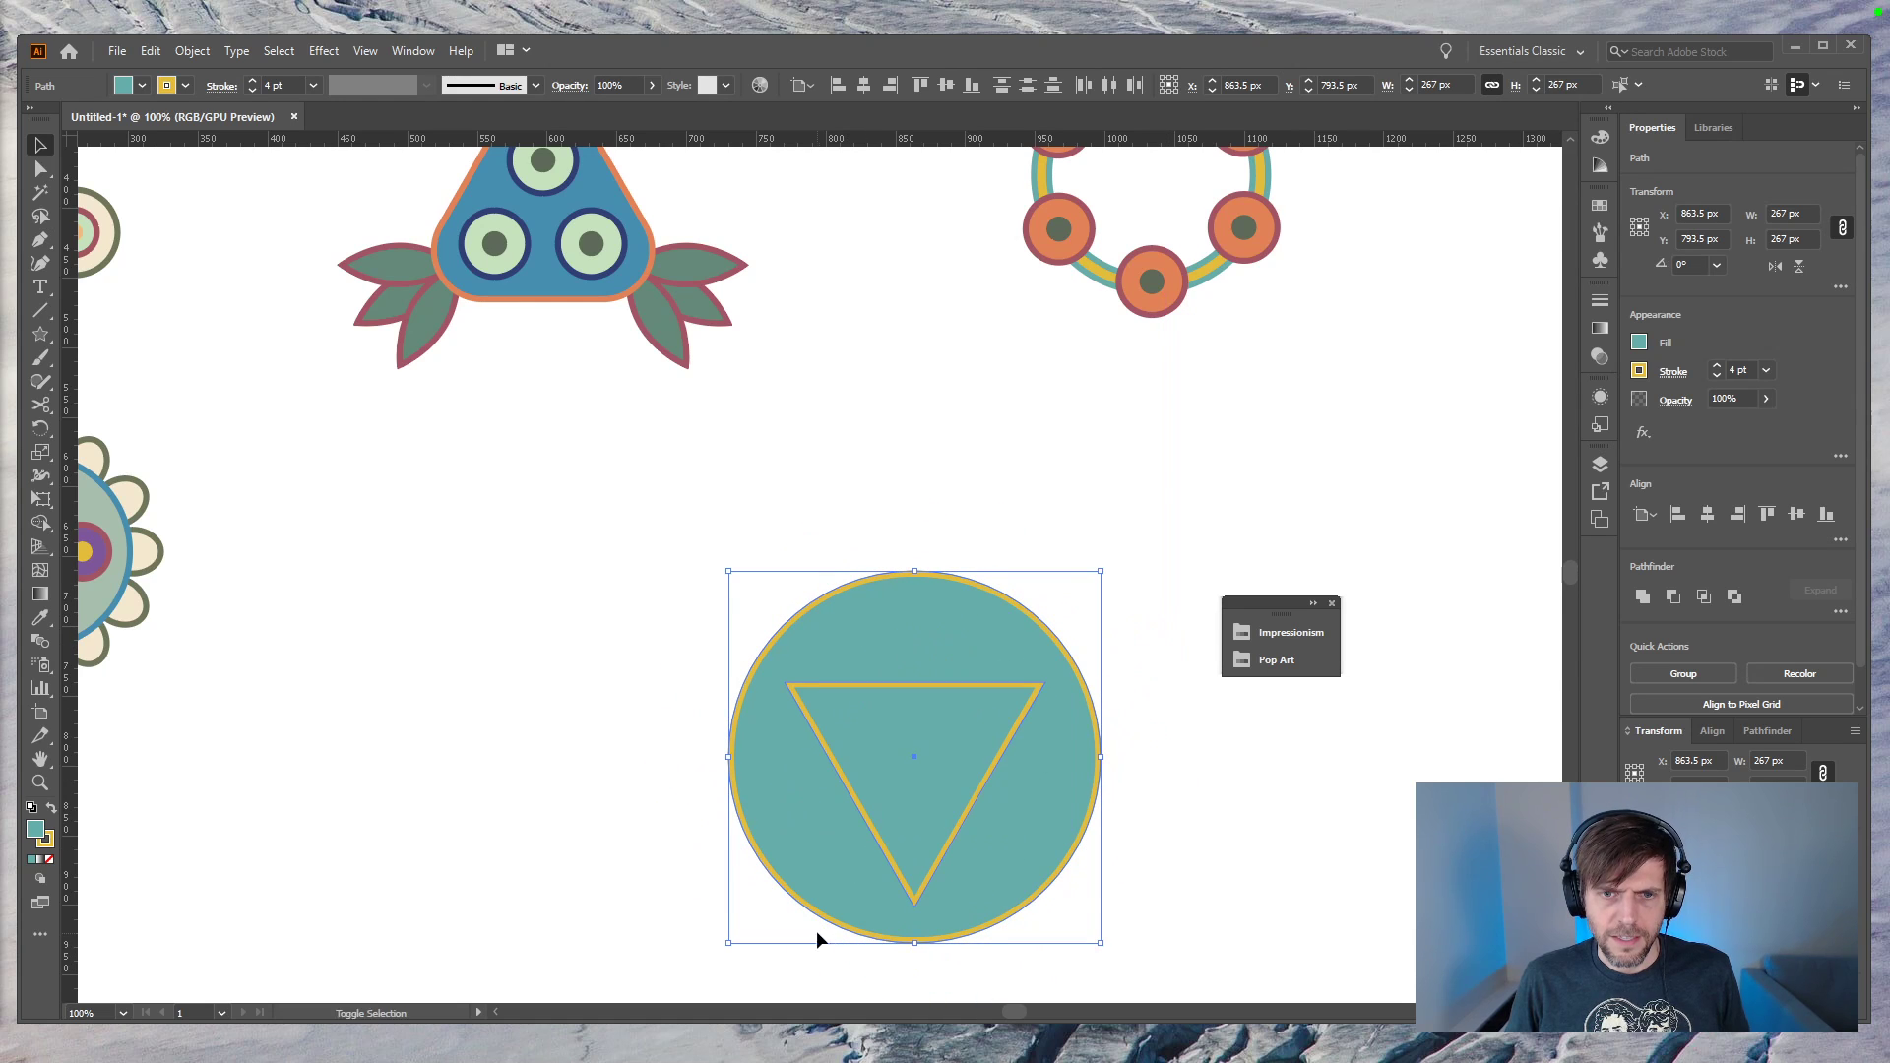
# Step: Delete the enlarged teal circle around the triangle, and undo the deletion
pyautogui.click(1232, 851)
pyautogui.click(1006, 829)
pyautogui.press('Delete')
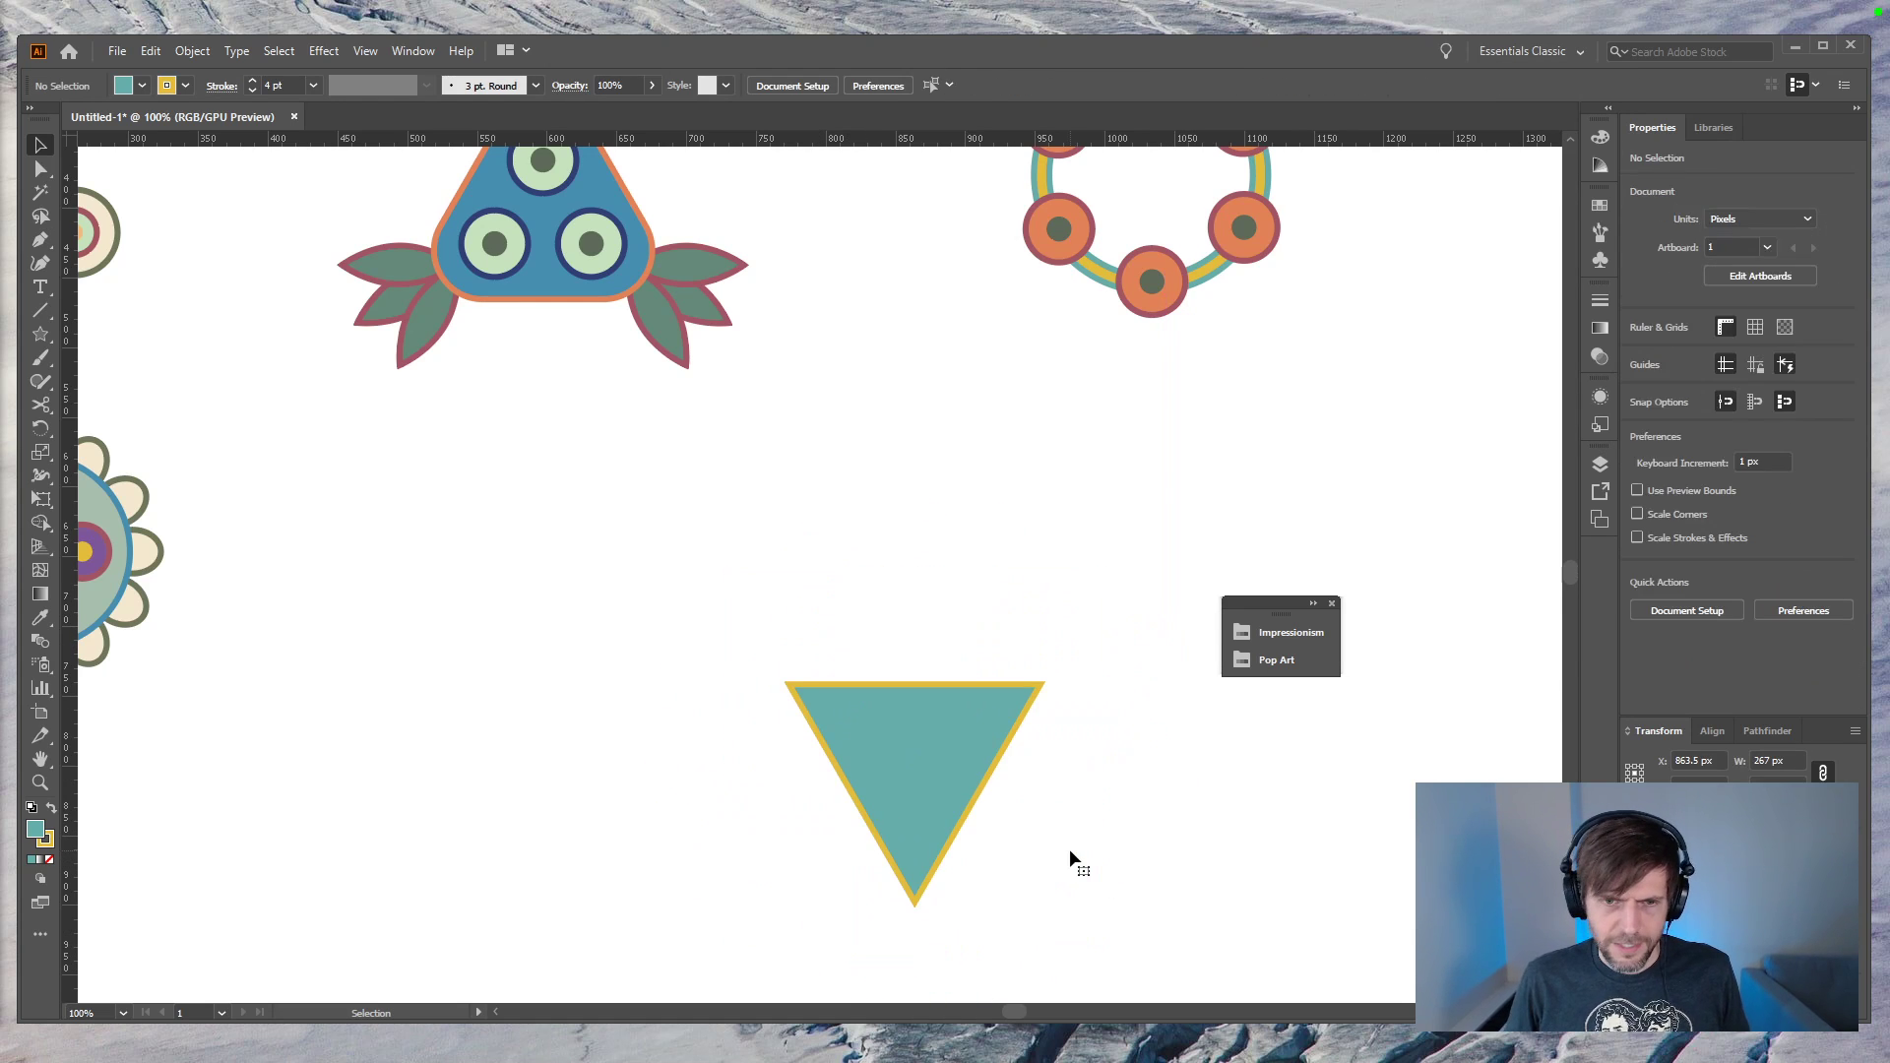
pyautogui.hotkey('ctrl', 'z')
pyautogui.hotkey('ctrl', 'z')
pyautogui.hotkey('ctrl', 'z')
pyautogui.hotkey('ctrl', 'z')
pyautogui.hotkey('ctrl', 'z')
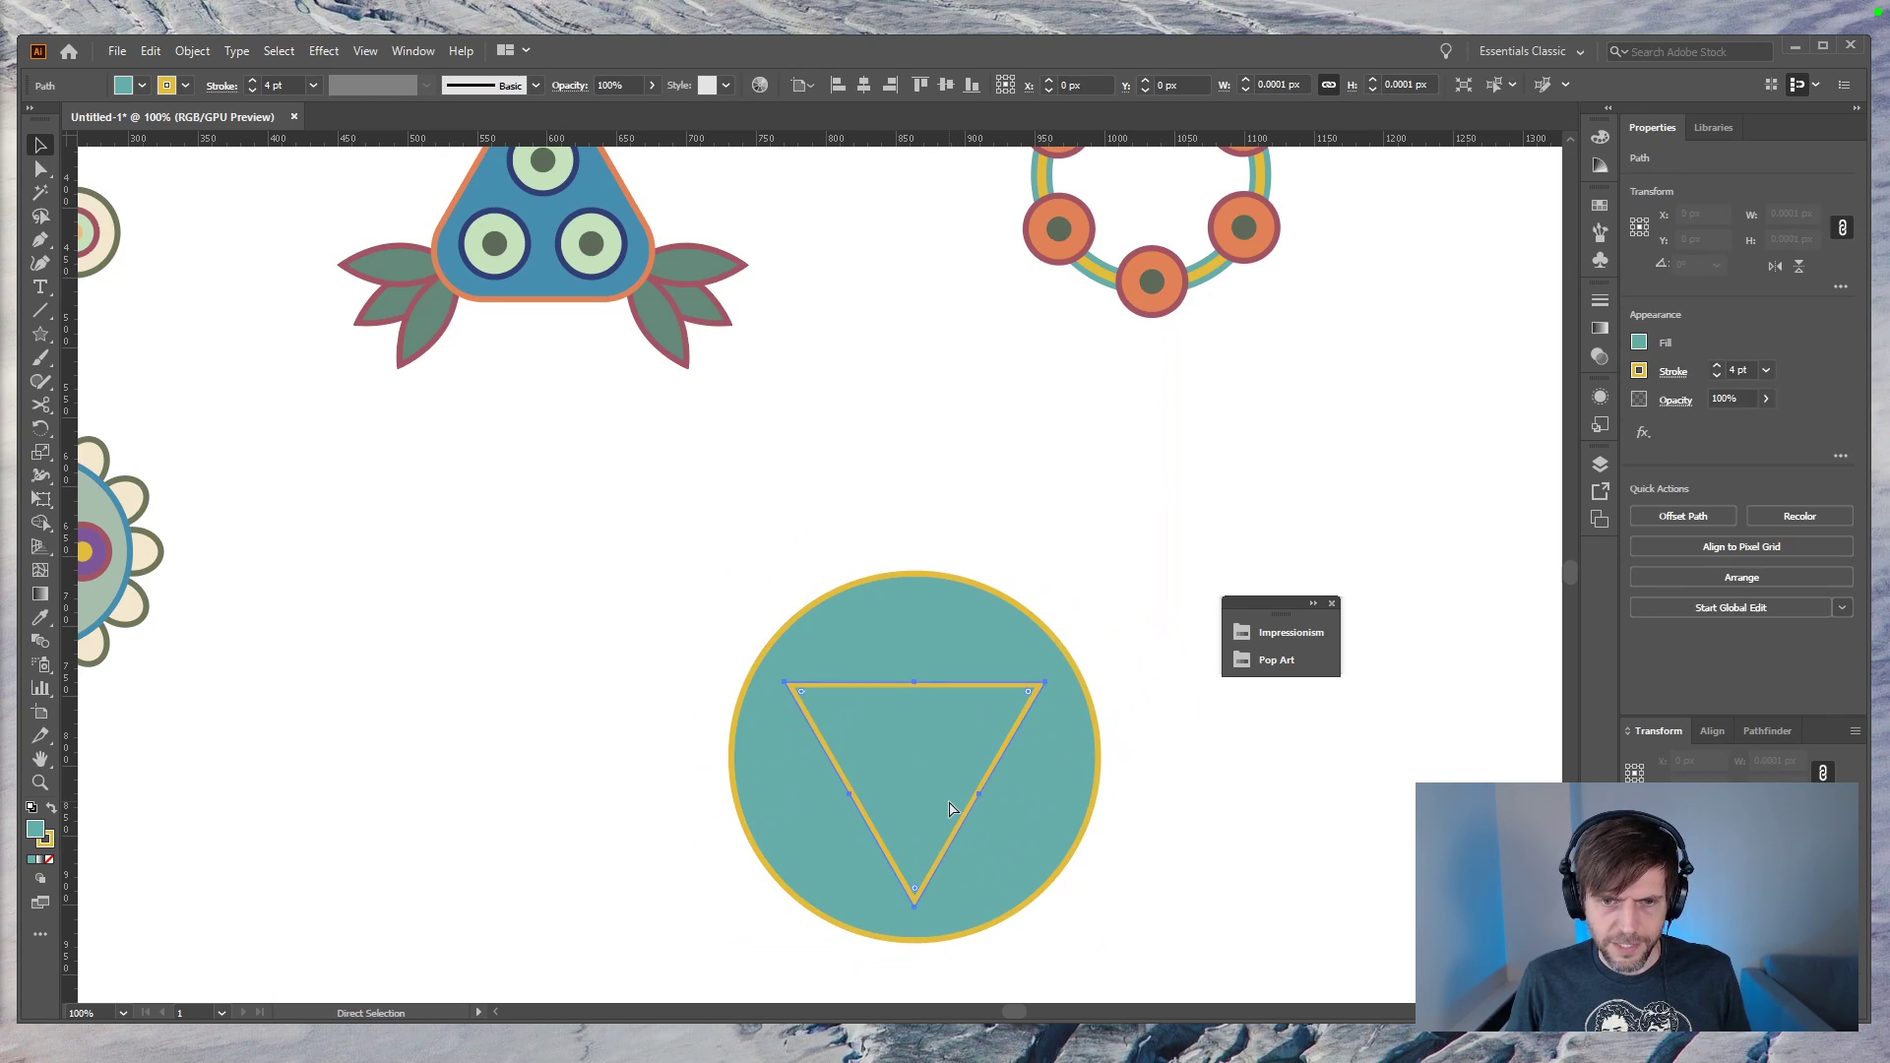
# Step: Restore the two overlapping, opposite-pointing teal triangles from the undo history, with the circle removed
pyautogui.hotkey('ctrl', 'shift', 'z')
pyautogui.hotkey('ctrl', 'shift', 'z')
pyautogui.hotkey('ctrl', 'shift', 'z')
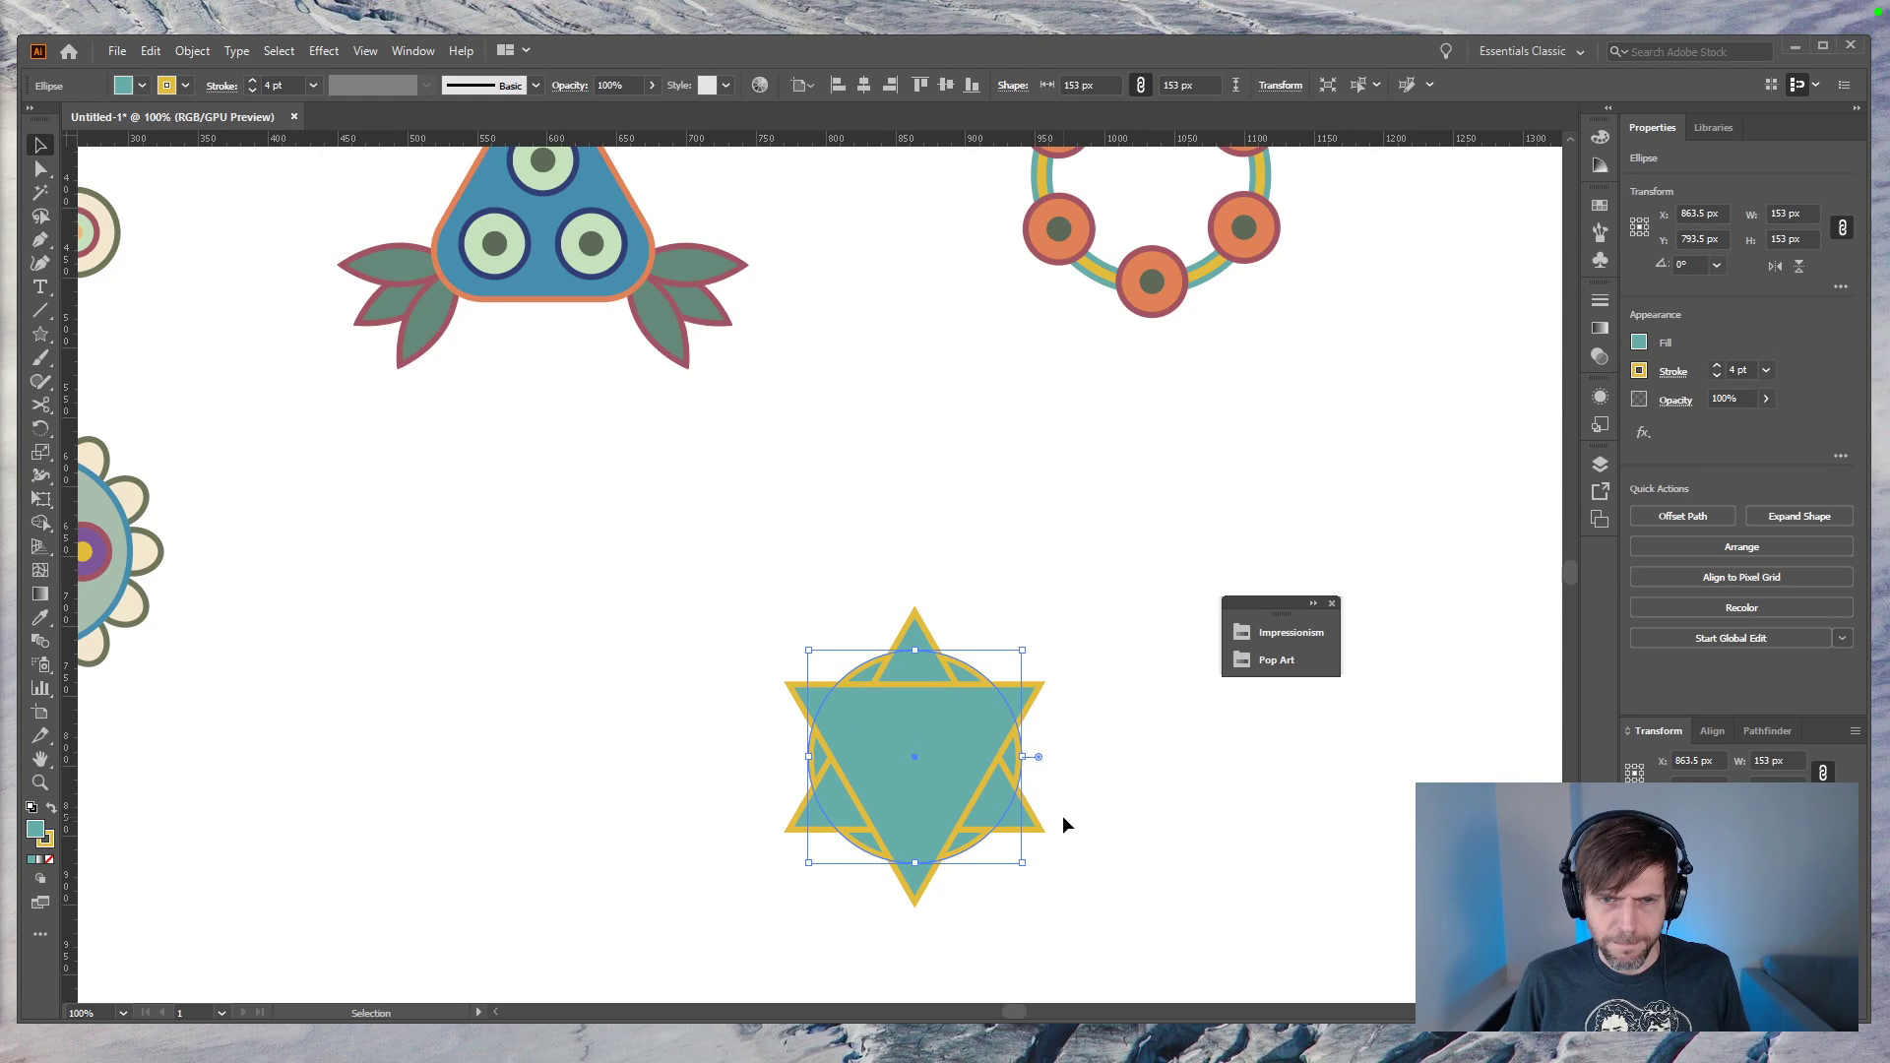
pyautogui.hotkey('ctrl', 'z')
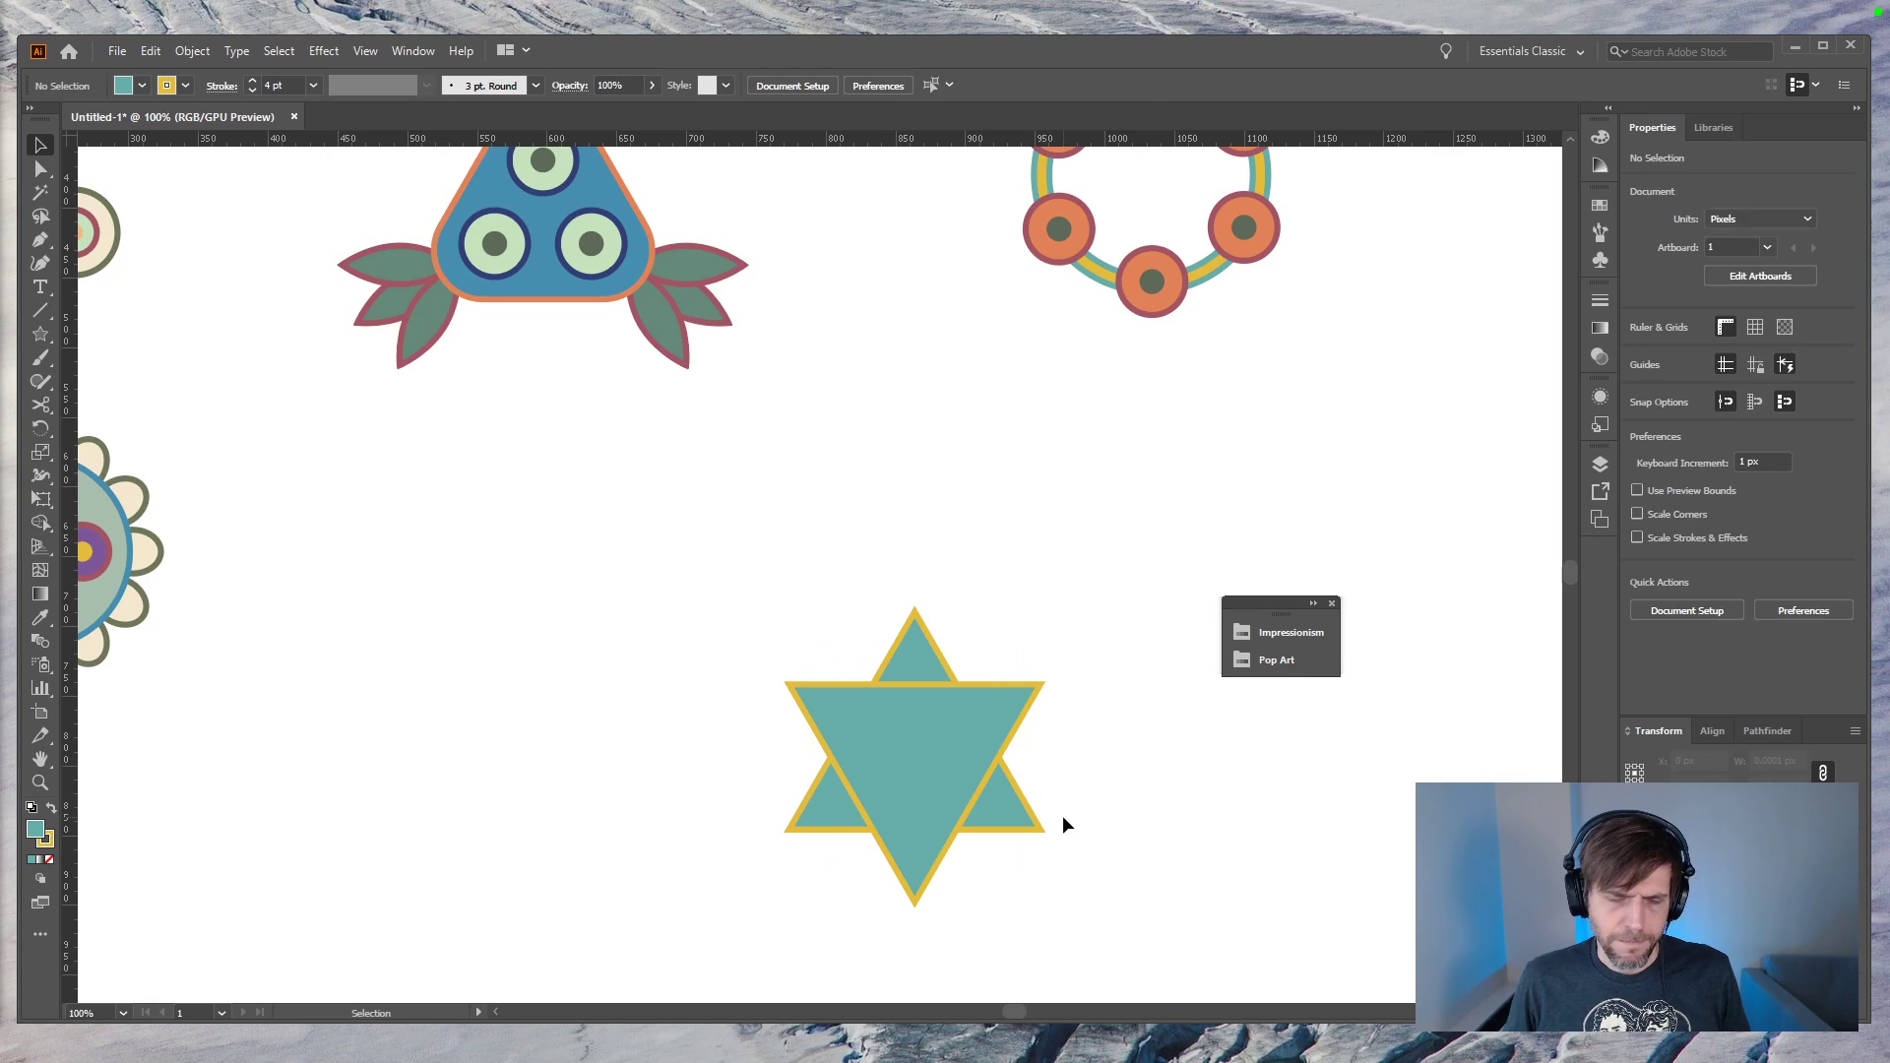
pyautogui.hotkey('ctrl', 'shift', 'z')
# Step: Round all corners of both overlapping teal triangles
pyautogui.moveTo(1021, 647); pyautogui.dragTo(980, 667)
pyautogui.click(1129, 747)
pyautogui.click(1002, 756)
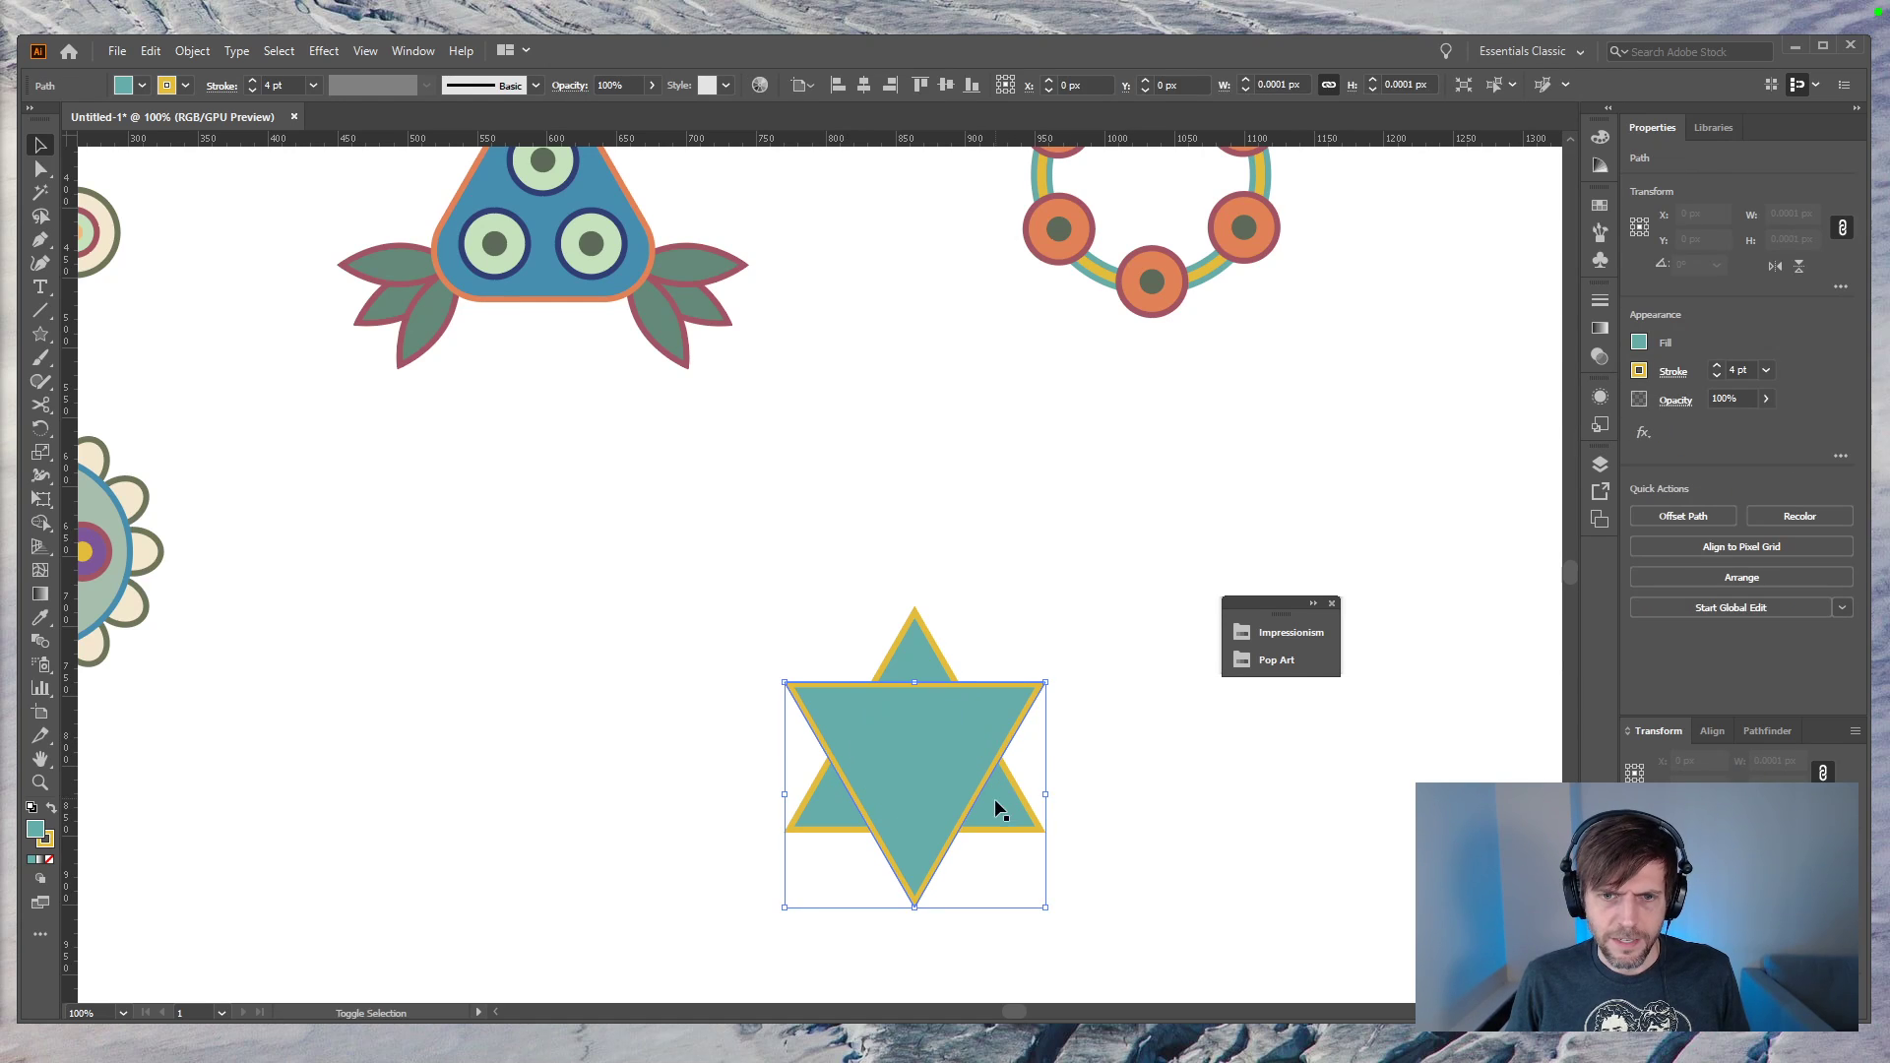
pyautogui.press('a')
pyautogui.moveTo(914, 626); pyautogui.dragTo(923, 681)
pyautogui.click(1128, 764)
pyautogui.press('v')
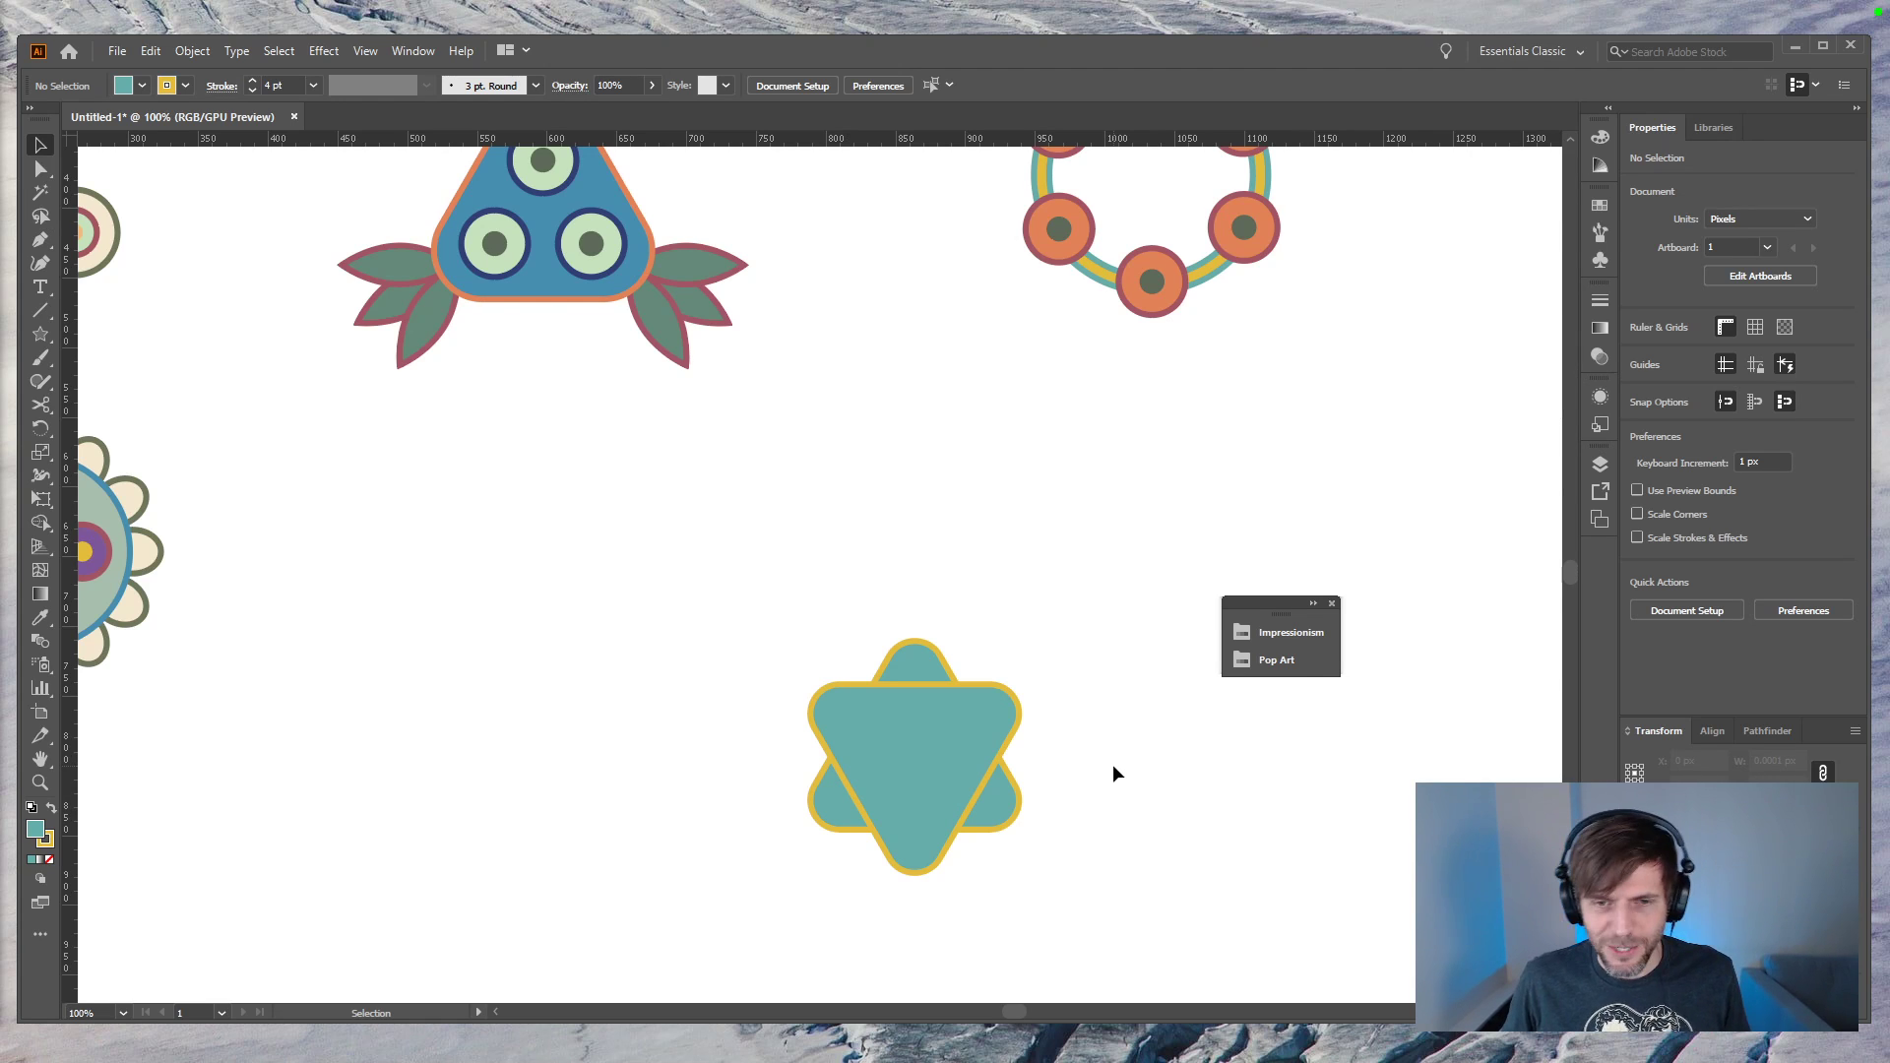
pyautogui.moveTo(617, 751); pyautogui.dragTo(600, 689)
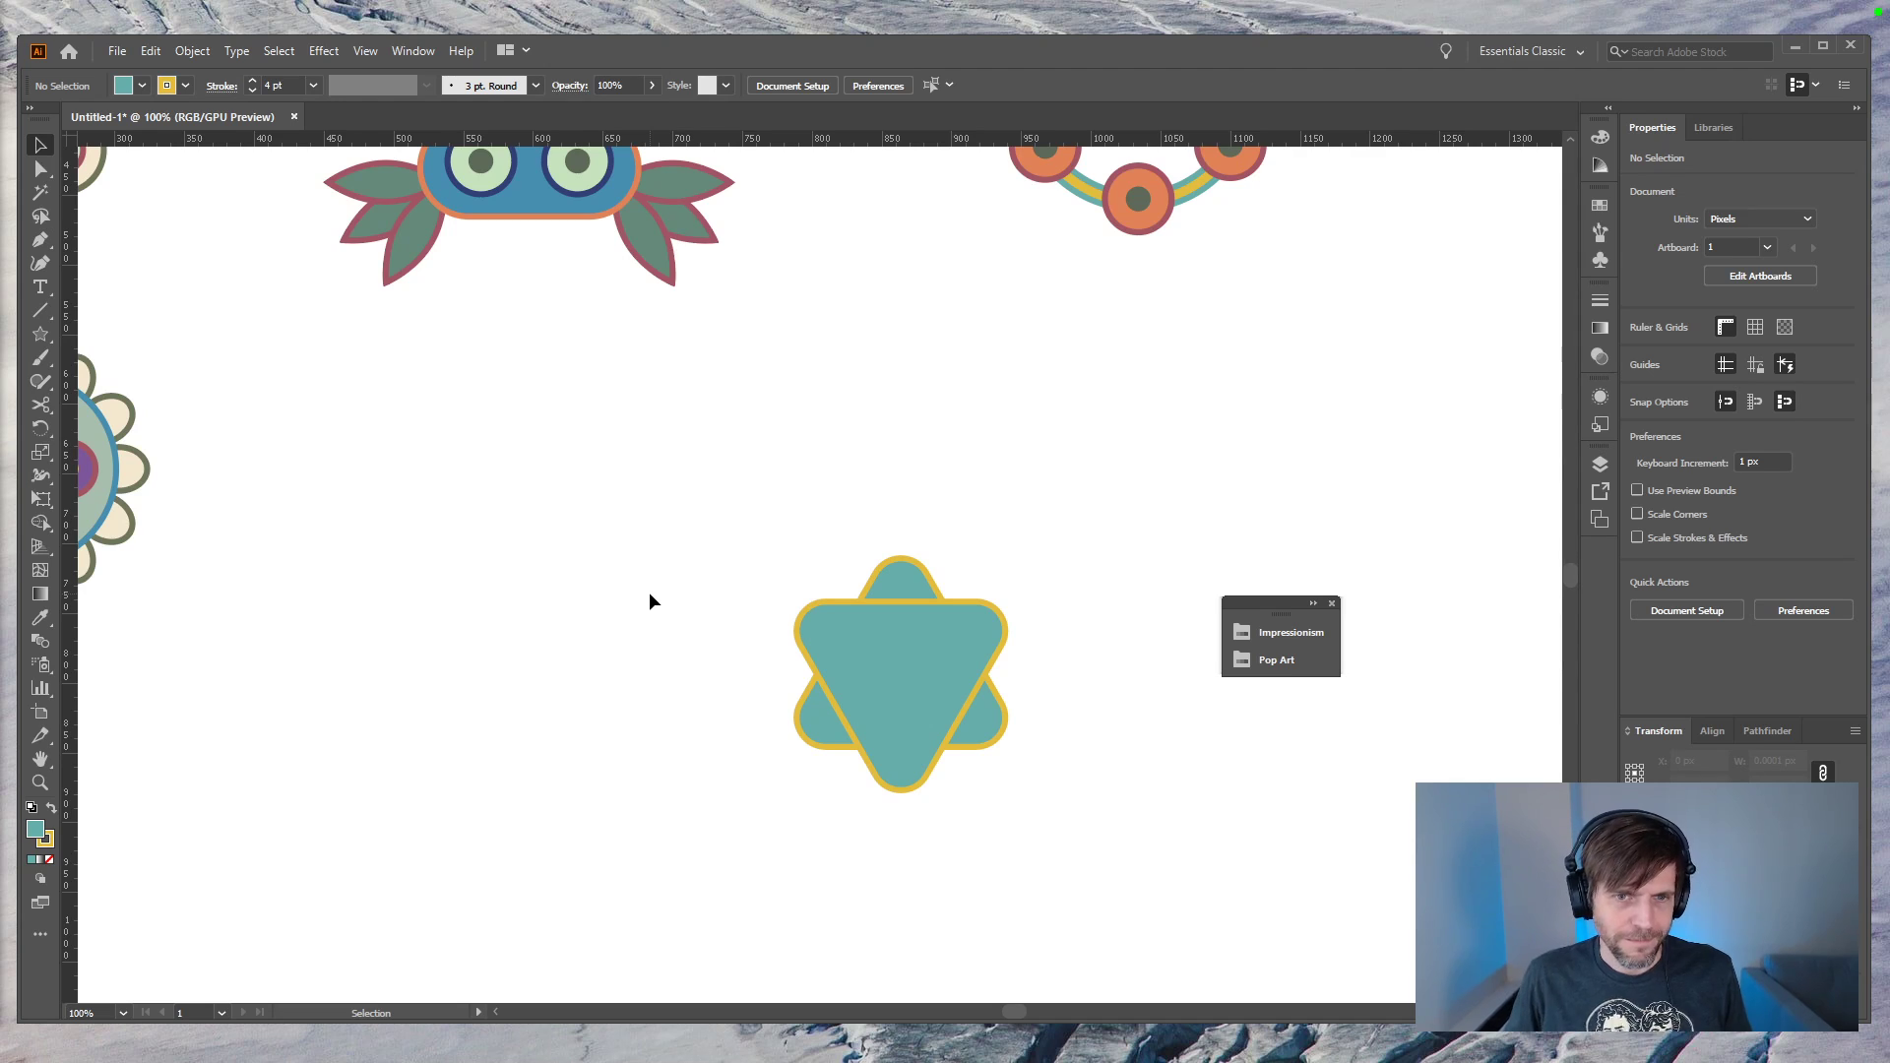
pyautogui.moveTo(549, 588); pyautogui.dragTo(607, 607)
pyautogui.click(138, 500)
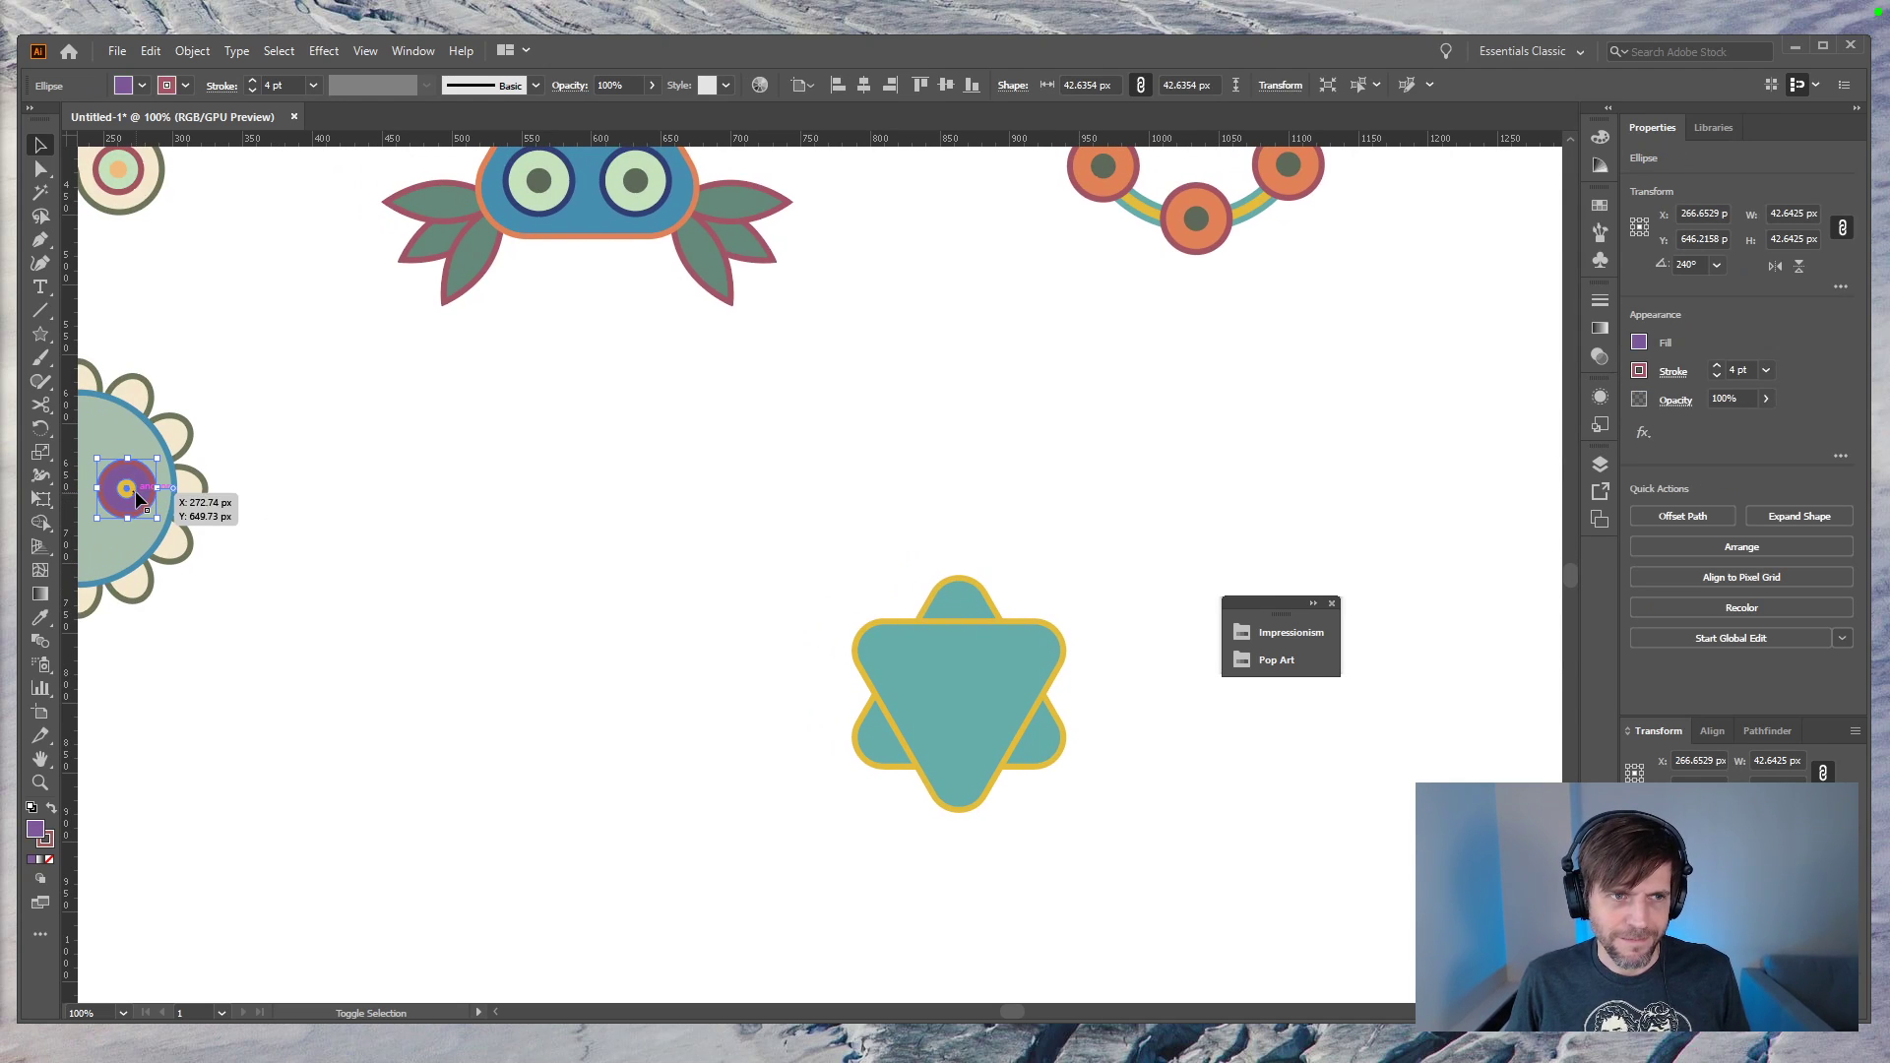
pyautogui.doubleClick(137, 497)
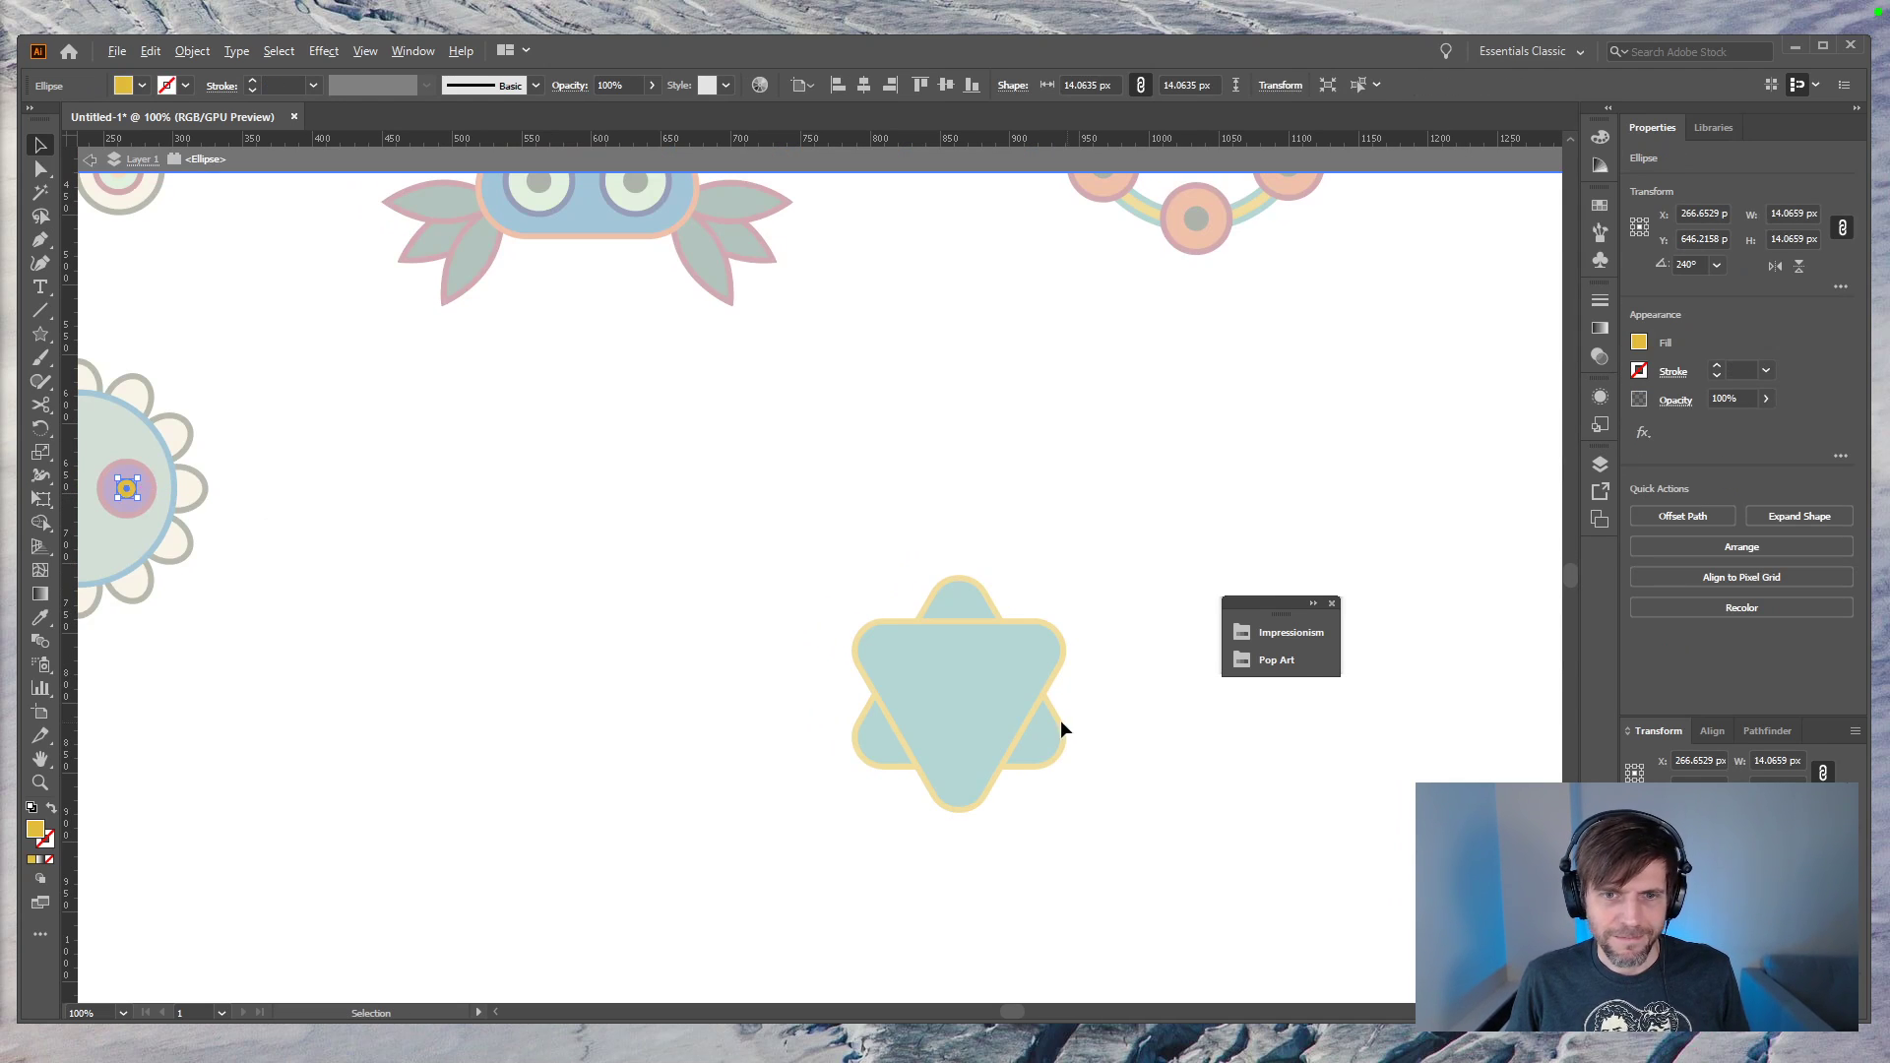
pyautogui.click(91, 164)
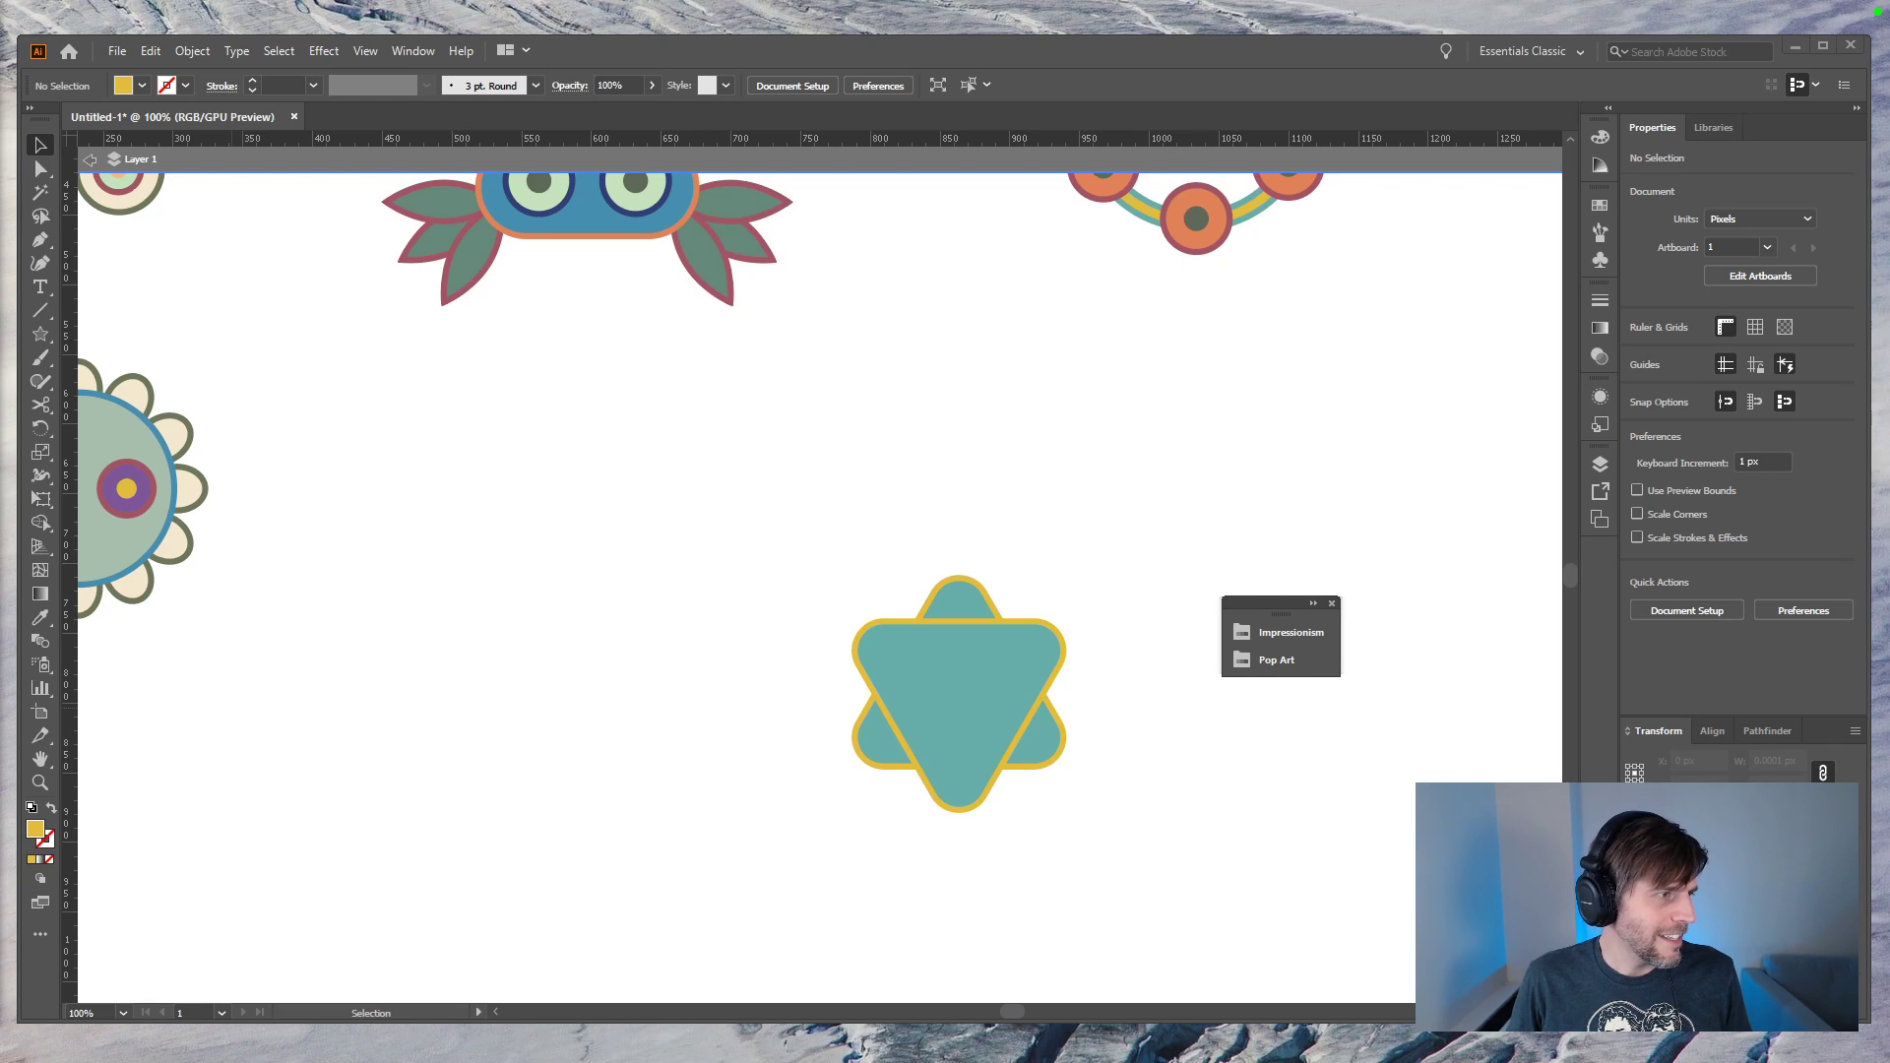
# Step: Examine the image results for "majora's mask" in the browser and return to the drawing
pyautogui.moveTo(0, 110); pyautogui.dragTo(813, 96)
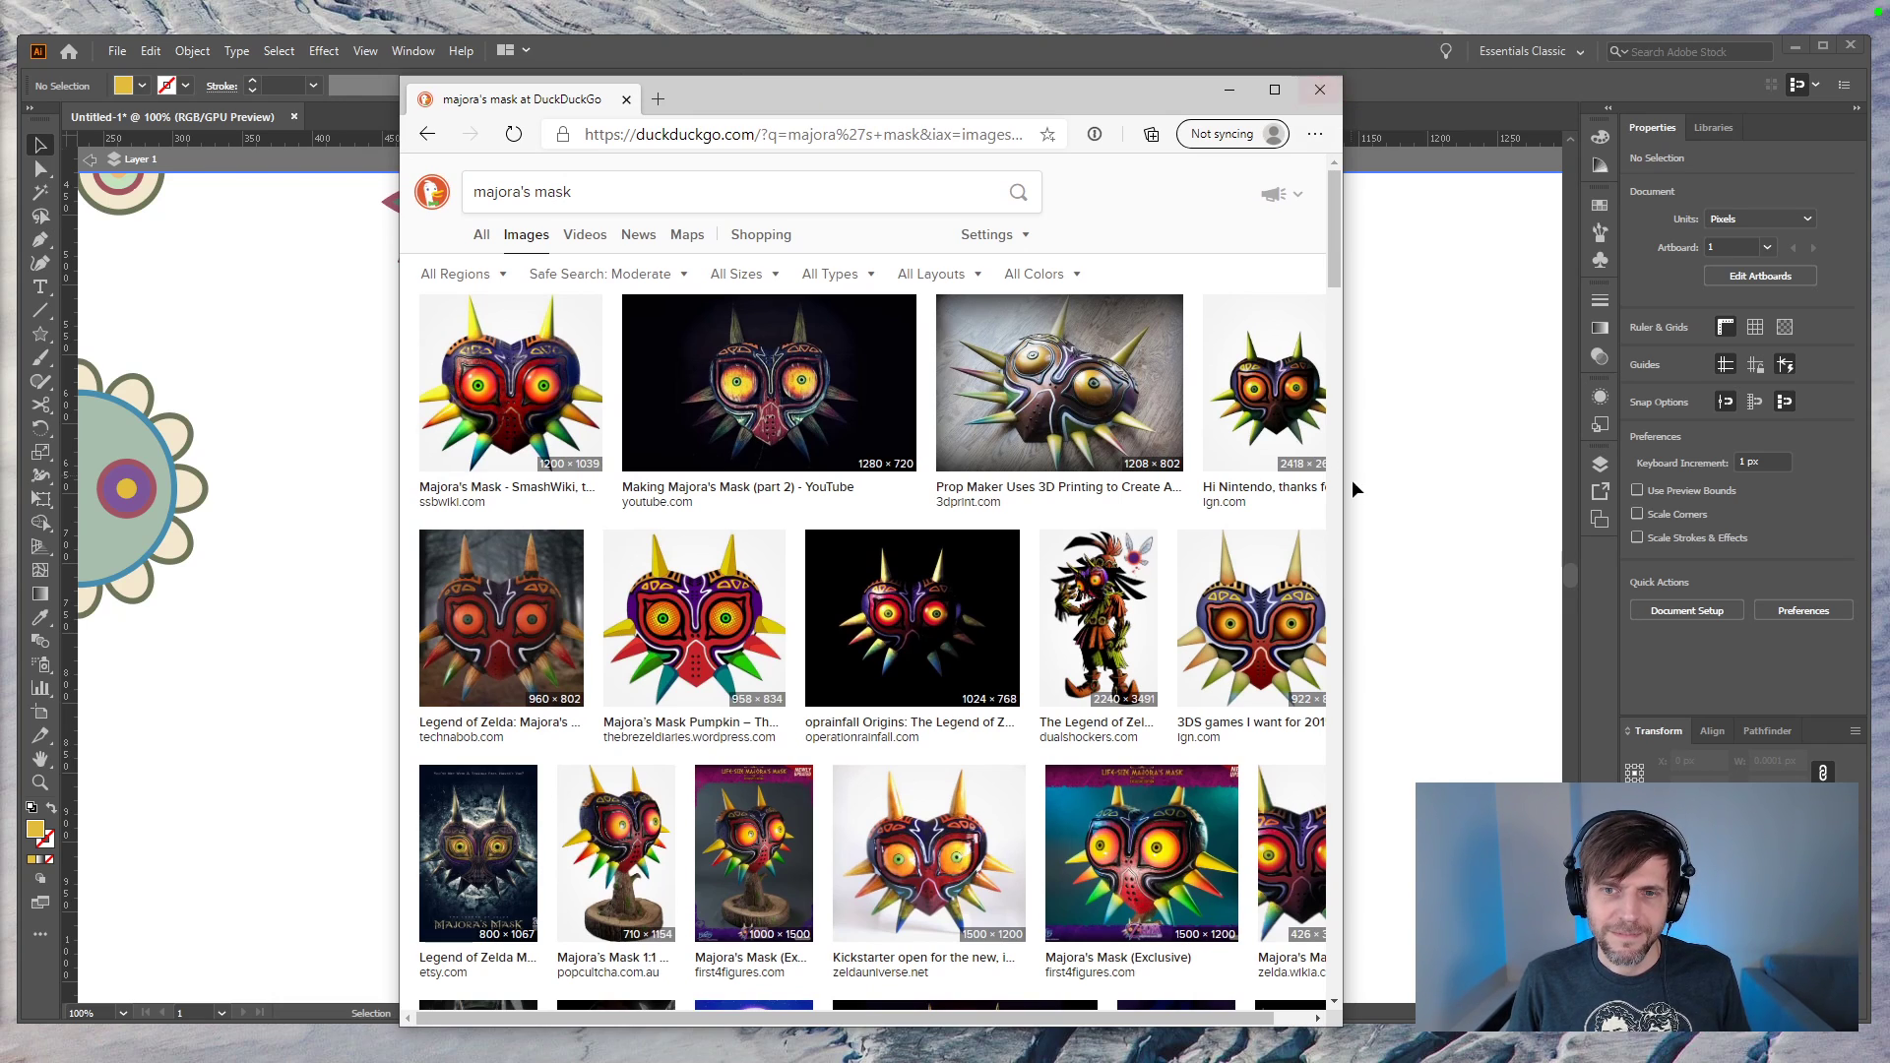
pyautogui.scroll(-5, 1224, 474)
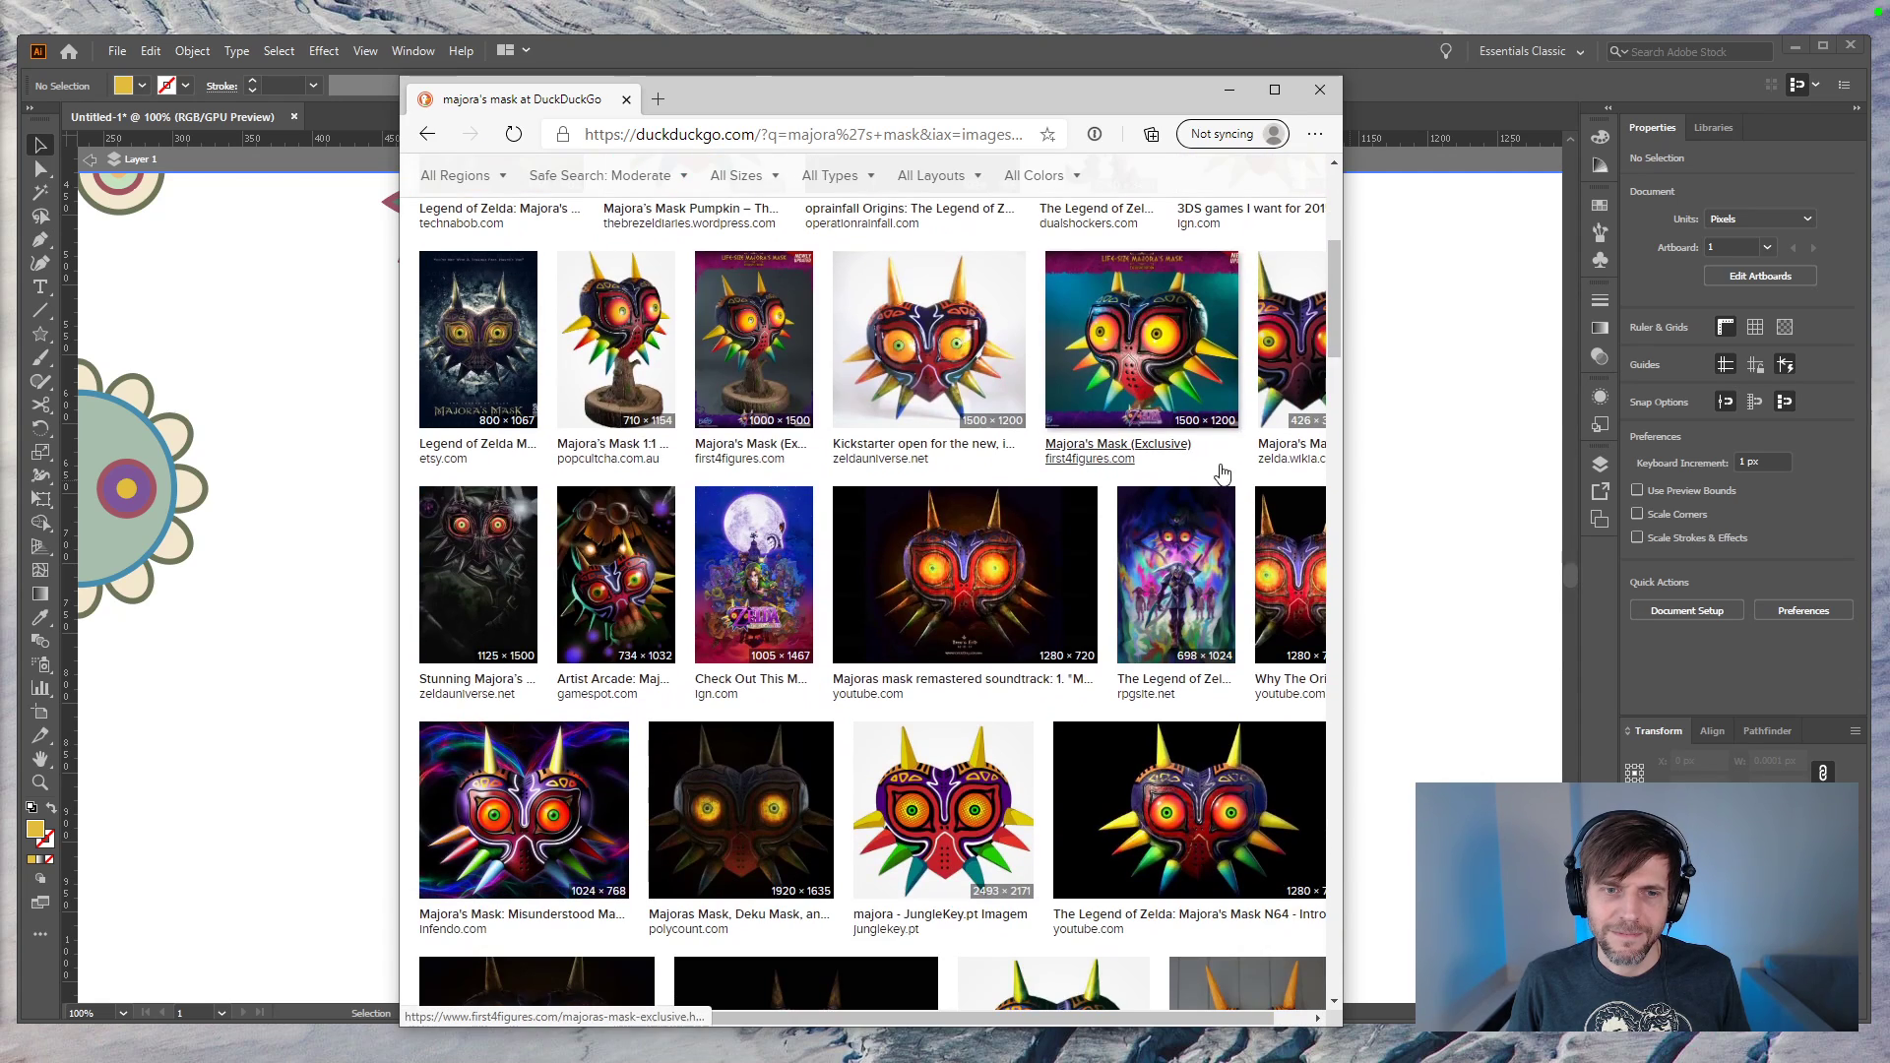
pyautogui.scroll(-5, 1222, 473)
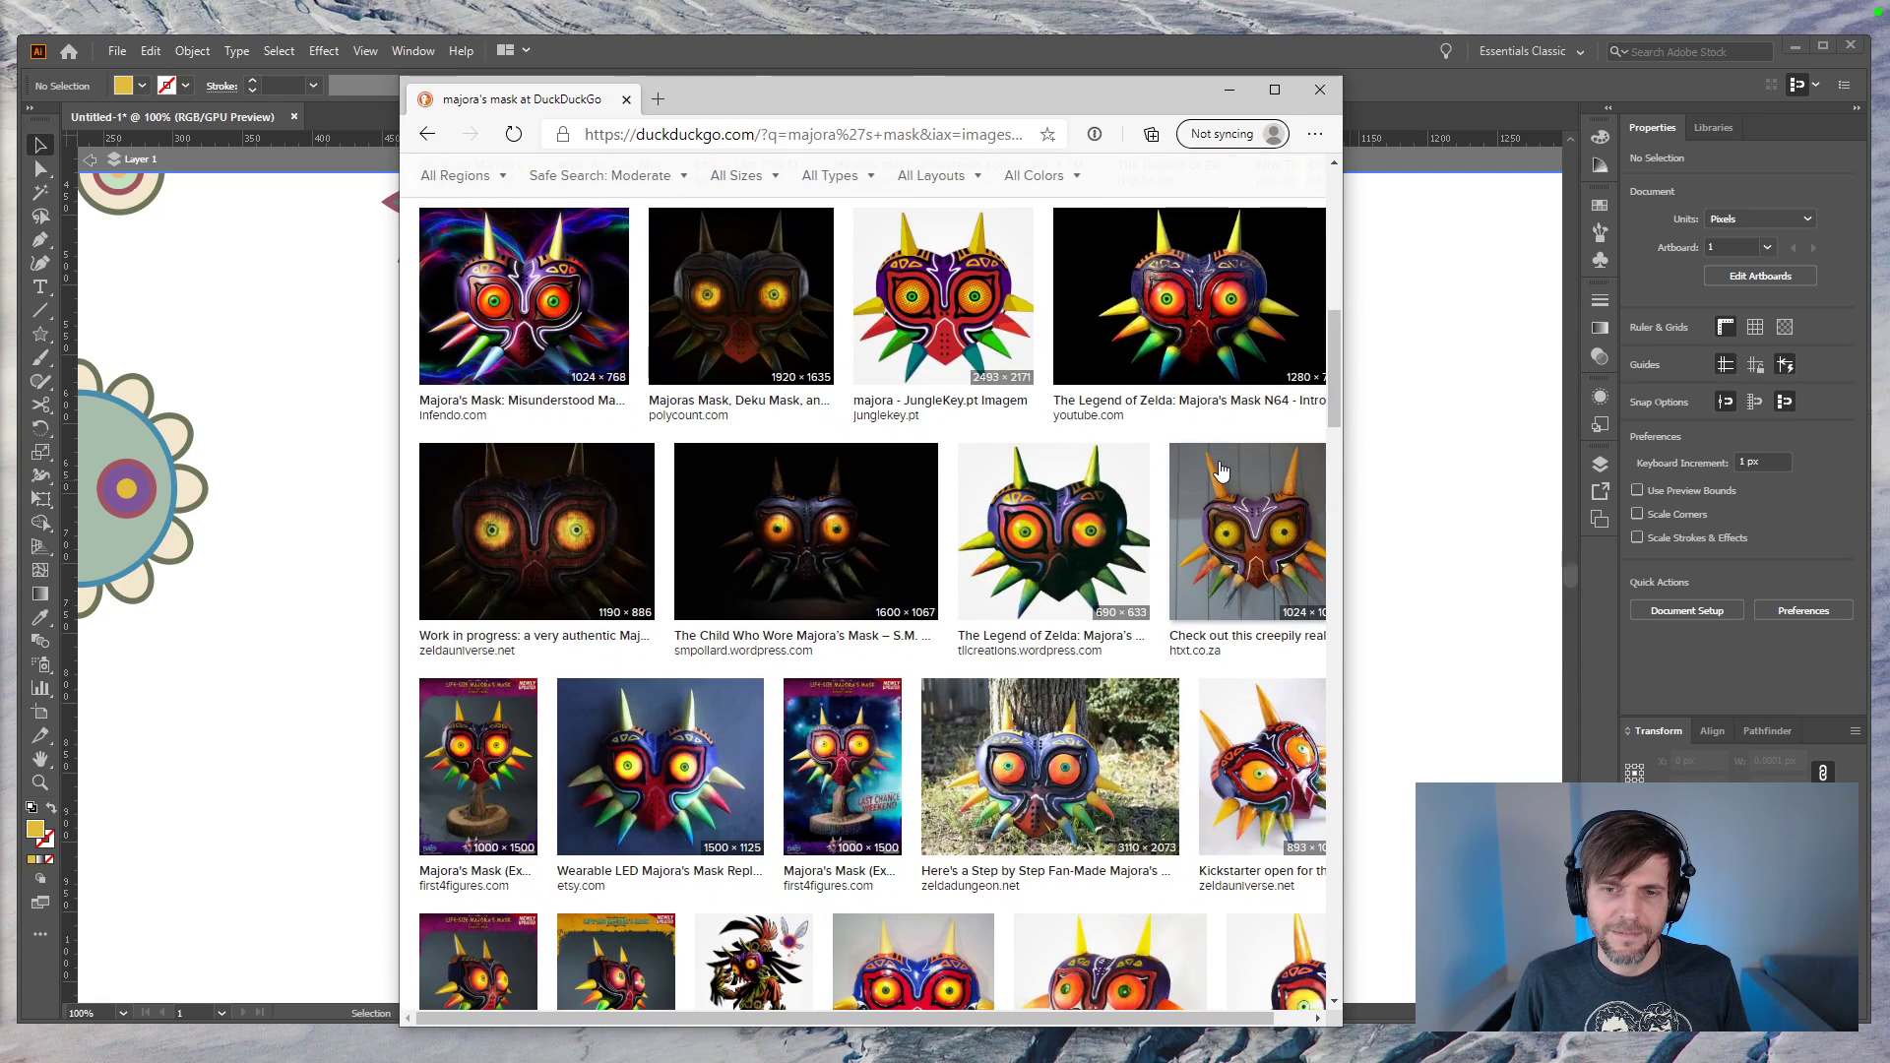
pyautogui.scroll(-4, 1221, 472)
pyautogui.click(1242, 87)
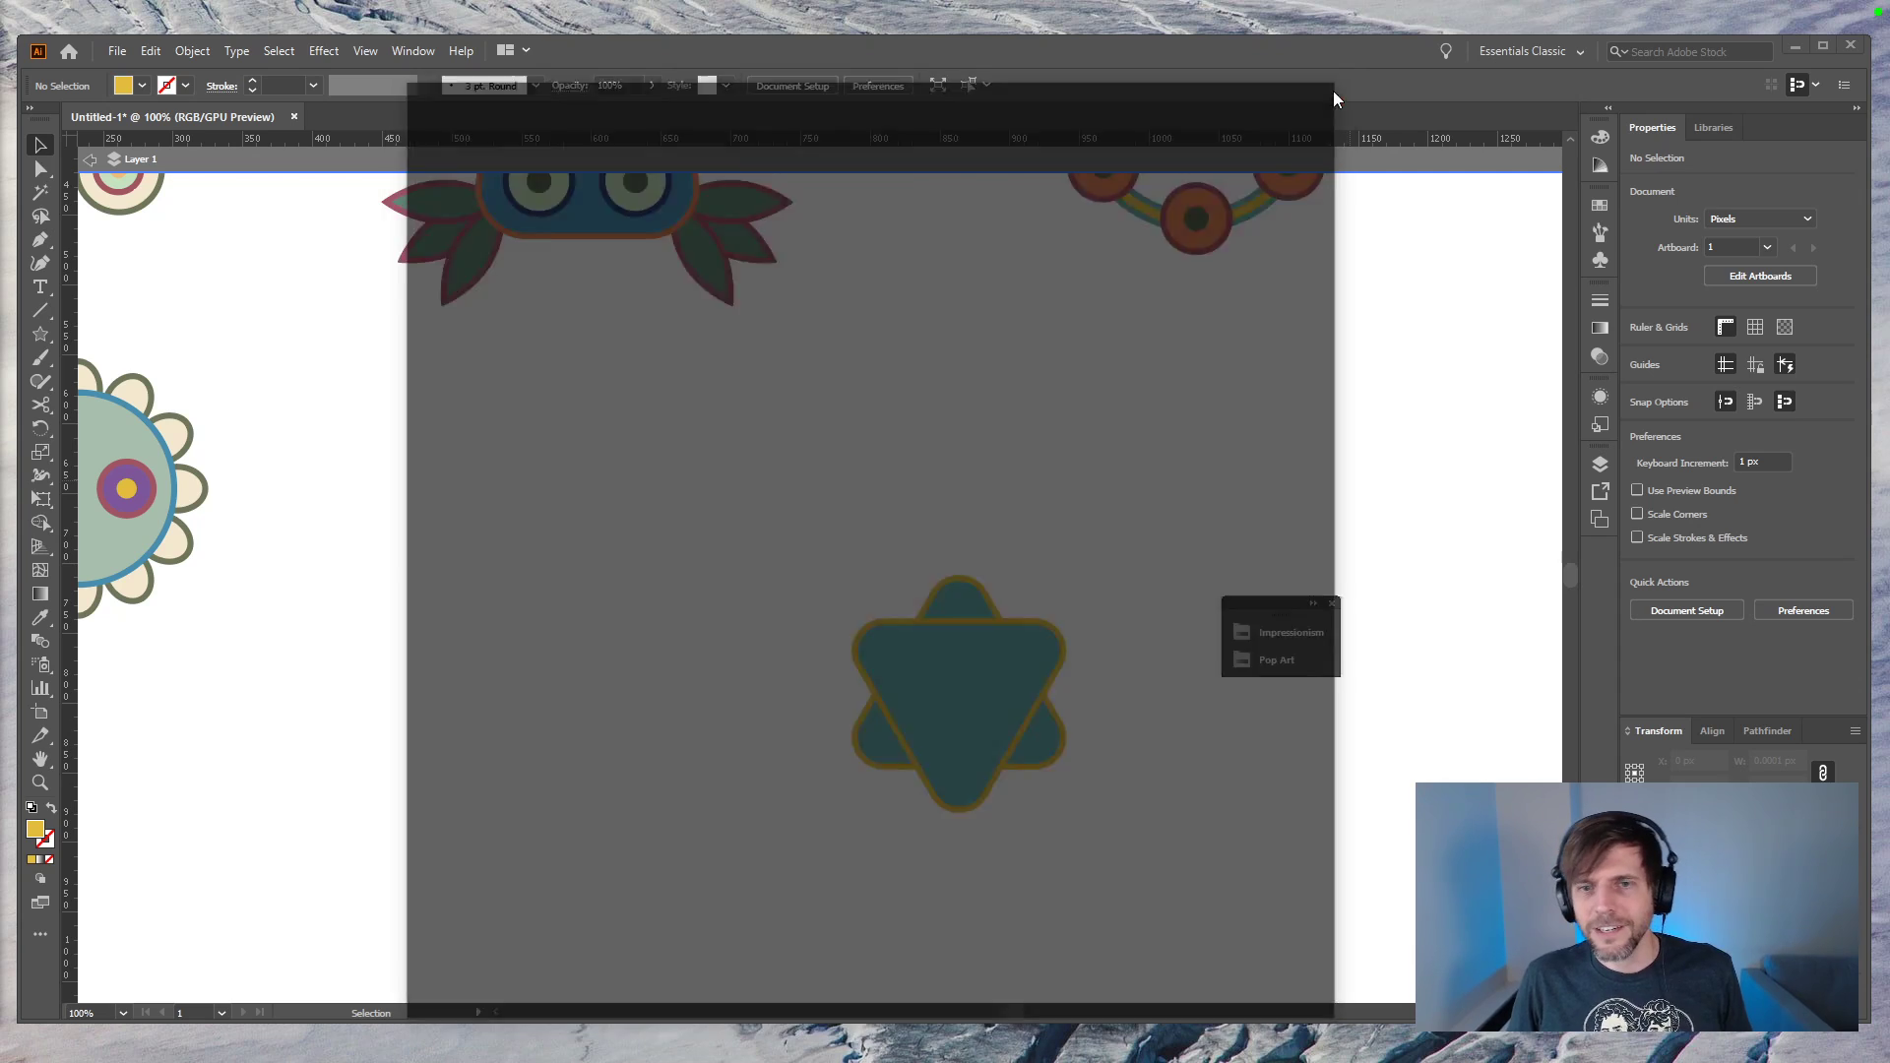
# Step: Close the floating Impressionism and Pop Art panel and copy the flower character's purple eye, including its yellow pupil, to the empty area near the teal star
pyautogui.click(1332, 604)
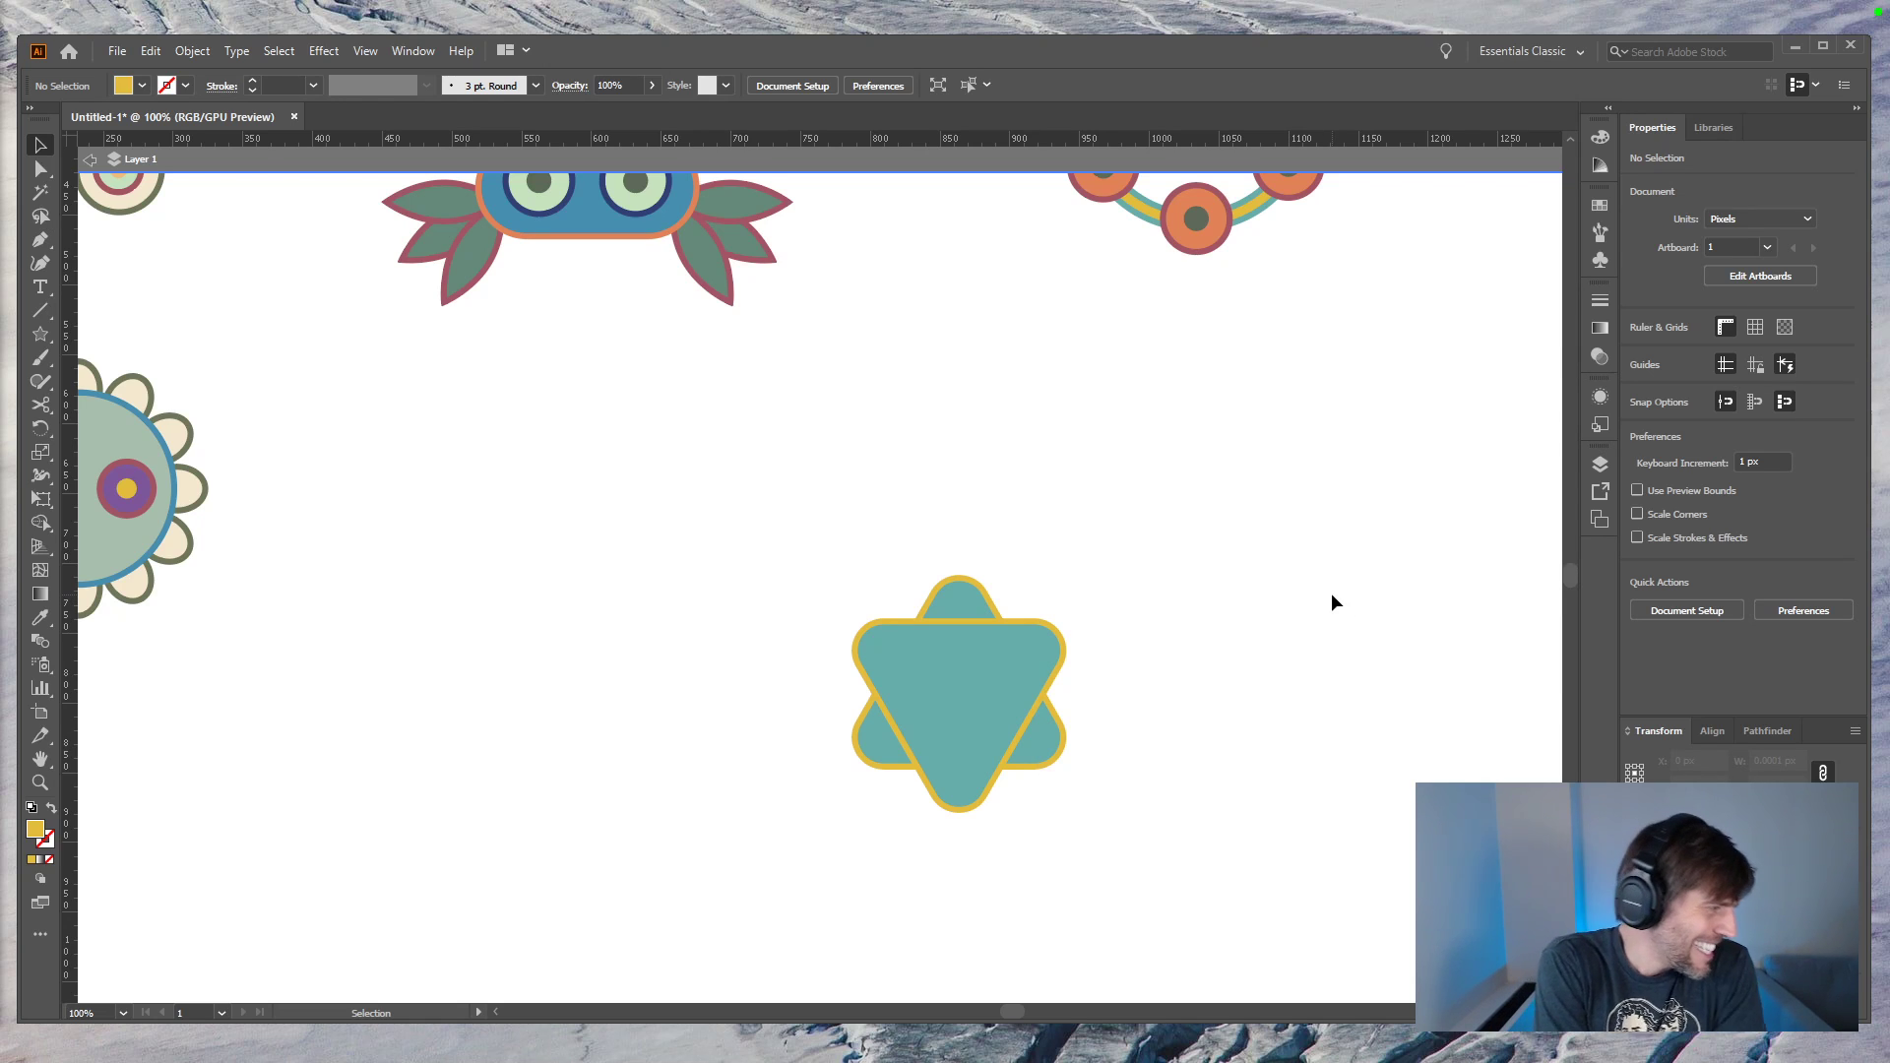
pyautogui.moveTo(690, 437); pyautogui.dragTo(754, 359)
pyautogui.click(192, 413)
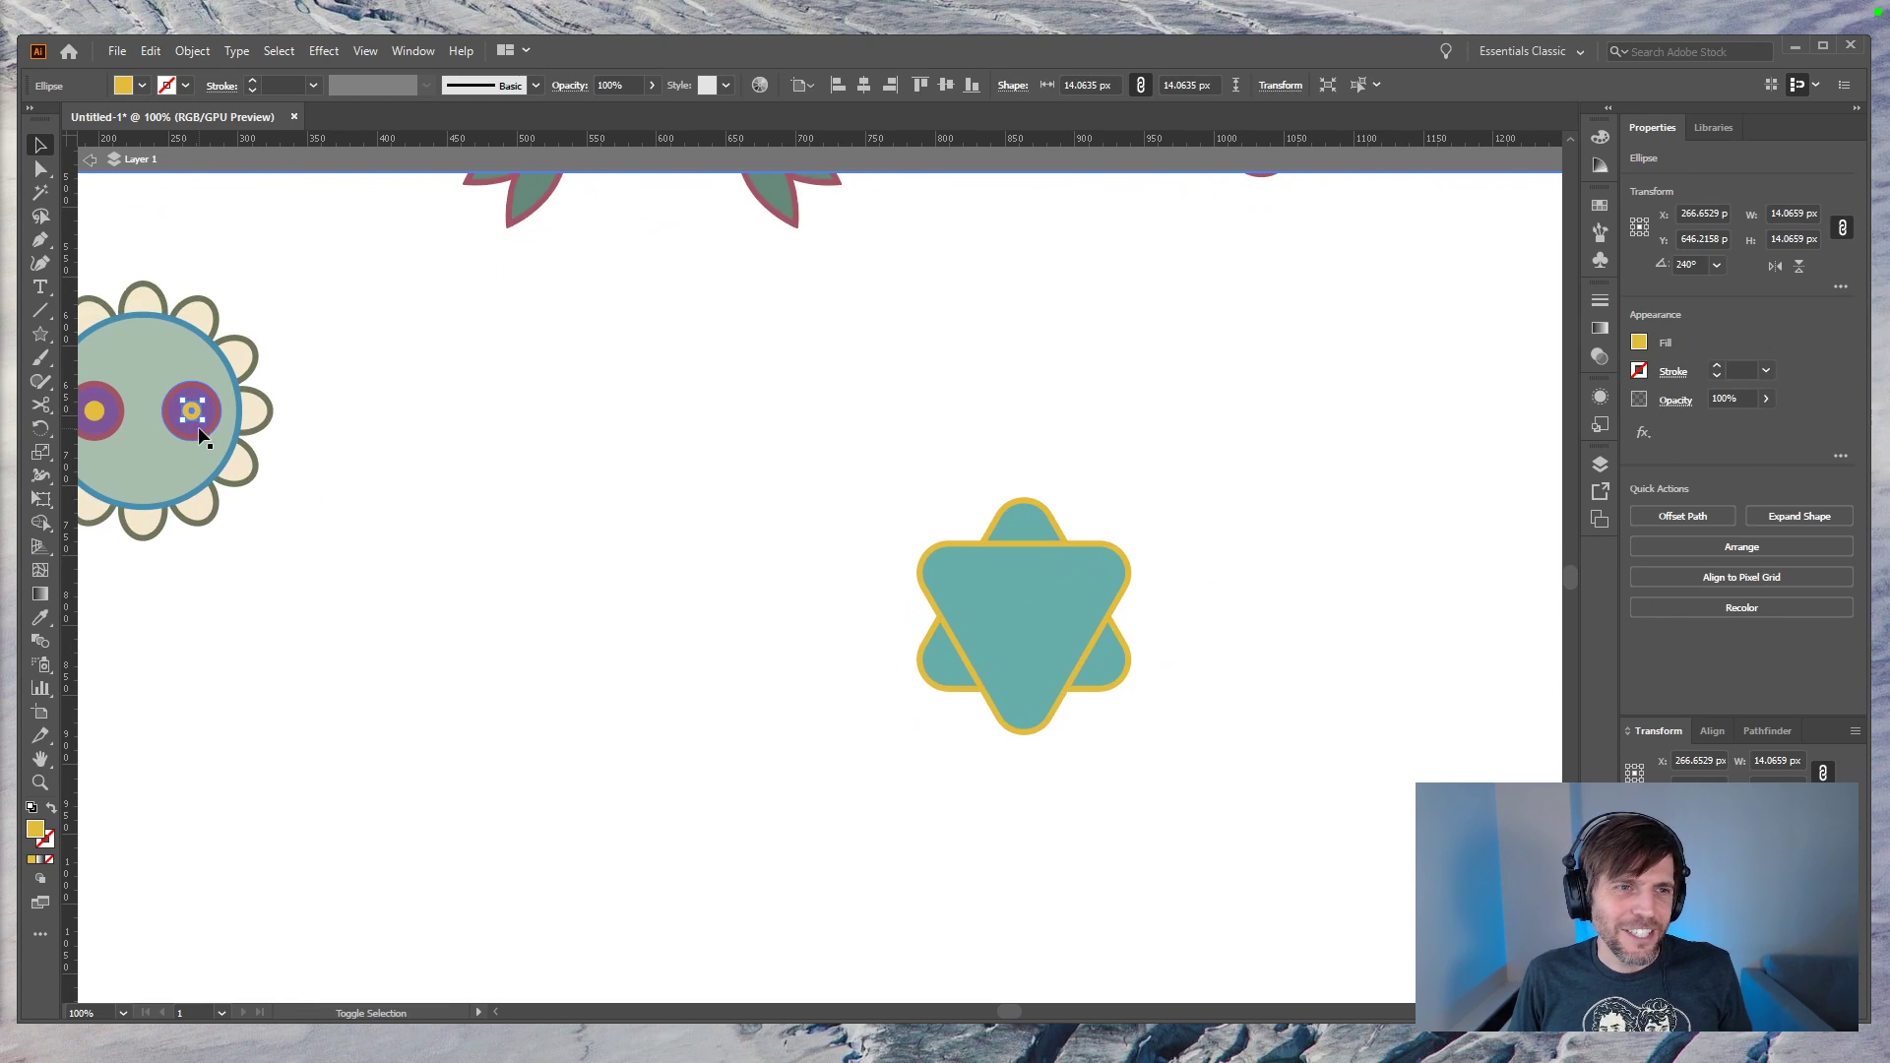
pyautogui.moveTo(197, 440); pyautogui.dragTo(788, 492)
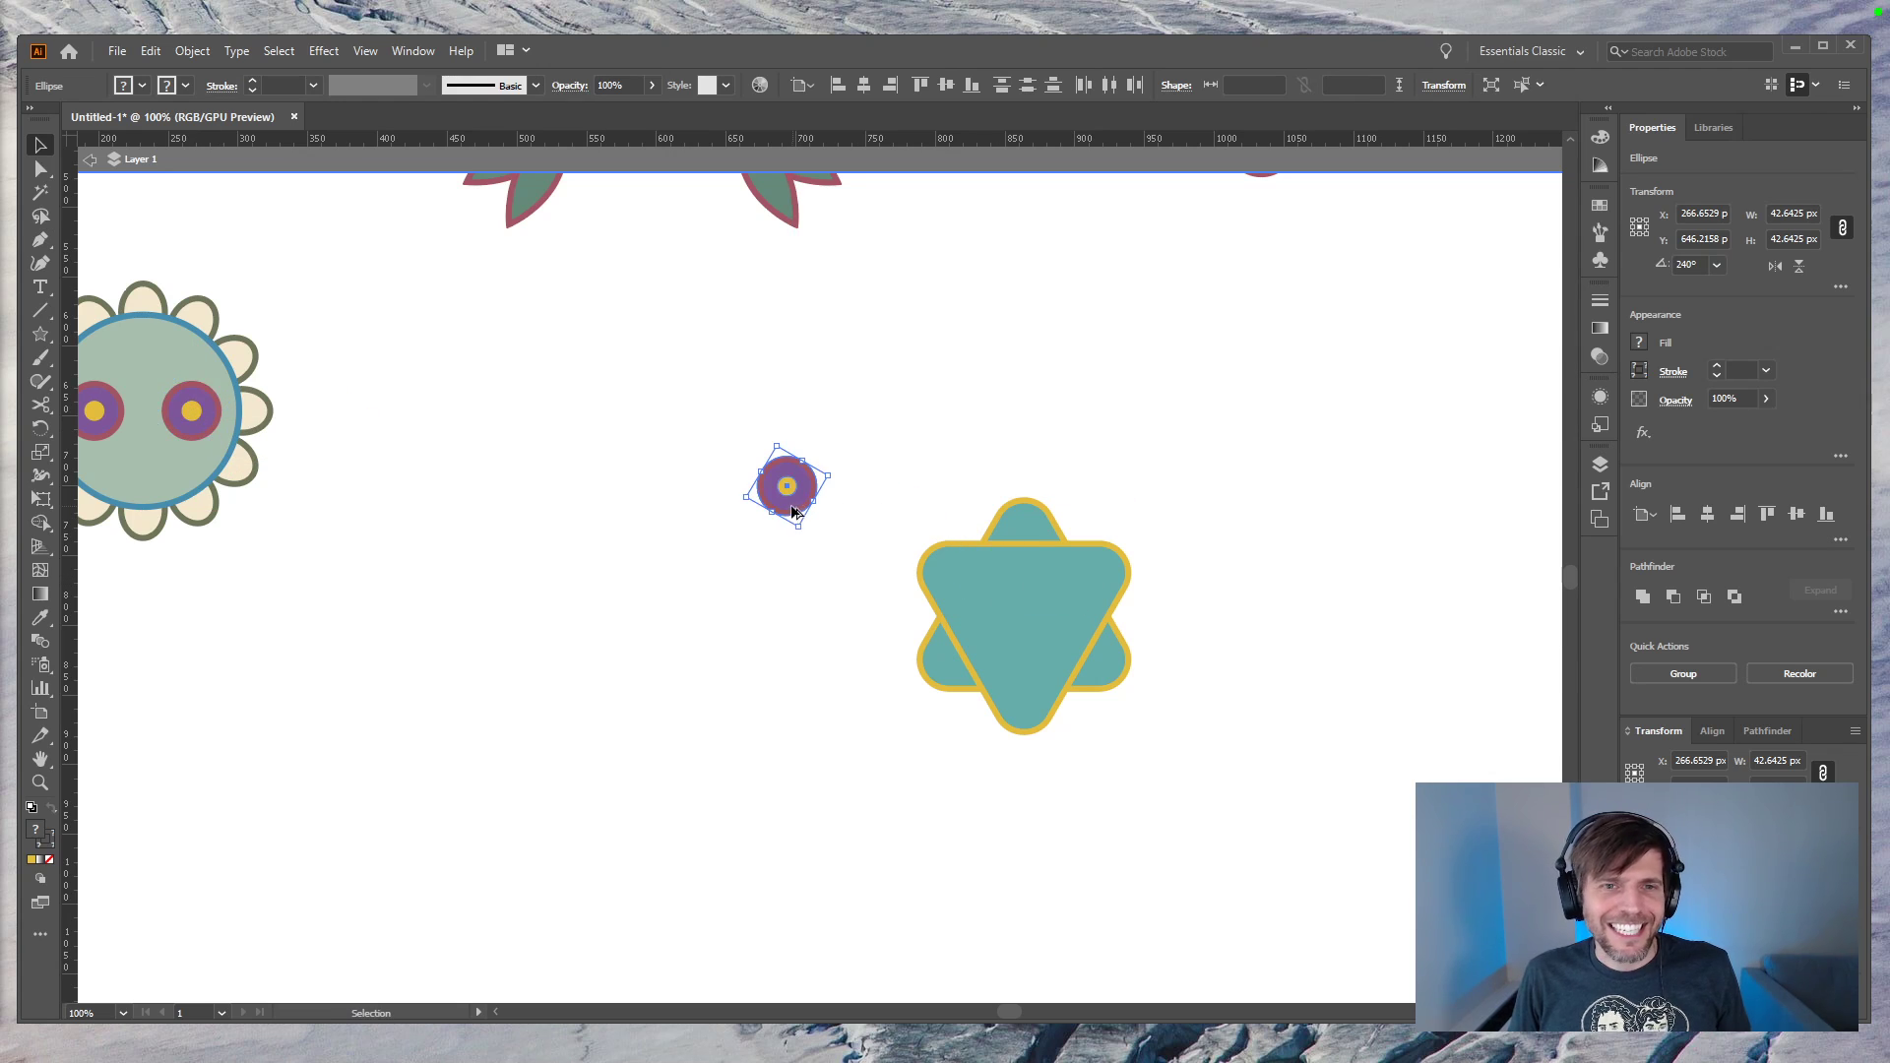
pyautogui.click(382, 452)
pyautogui.moveTo(382, 452); pyautogui.dragTo(800, 492)
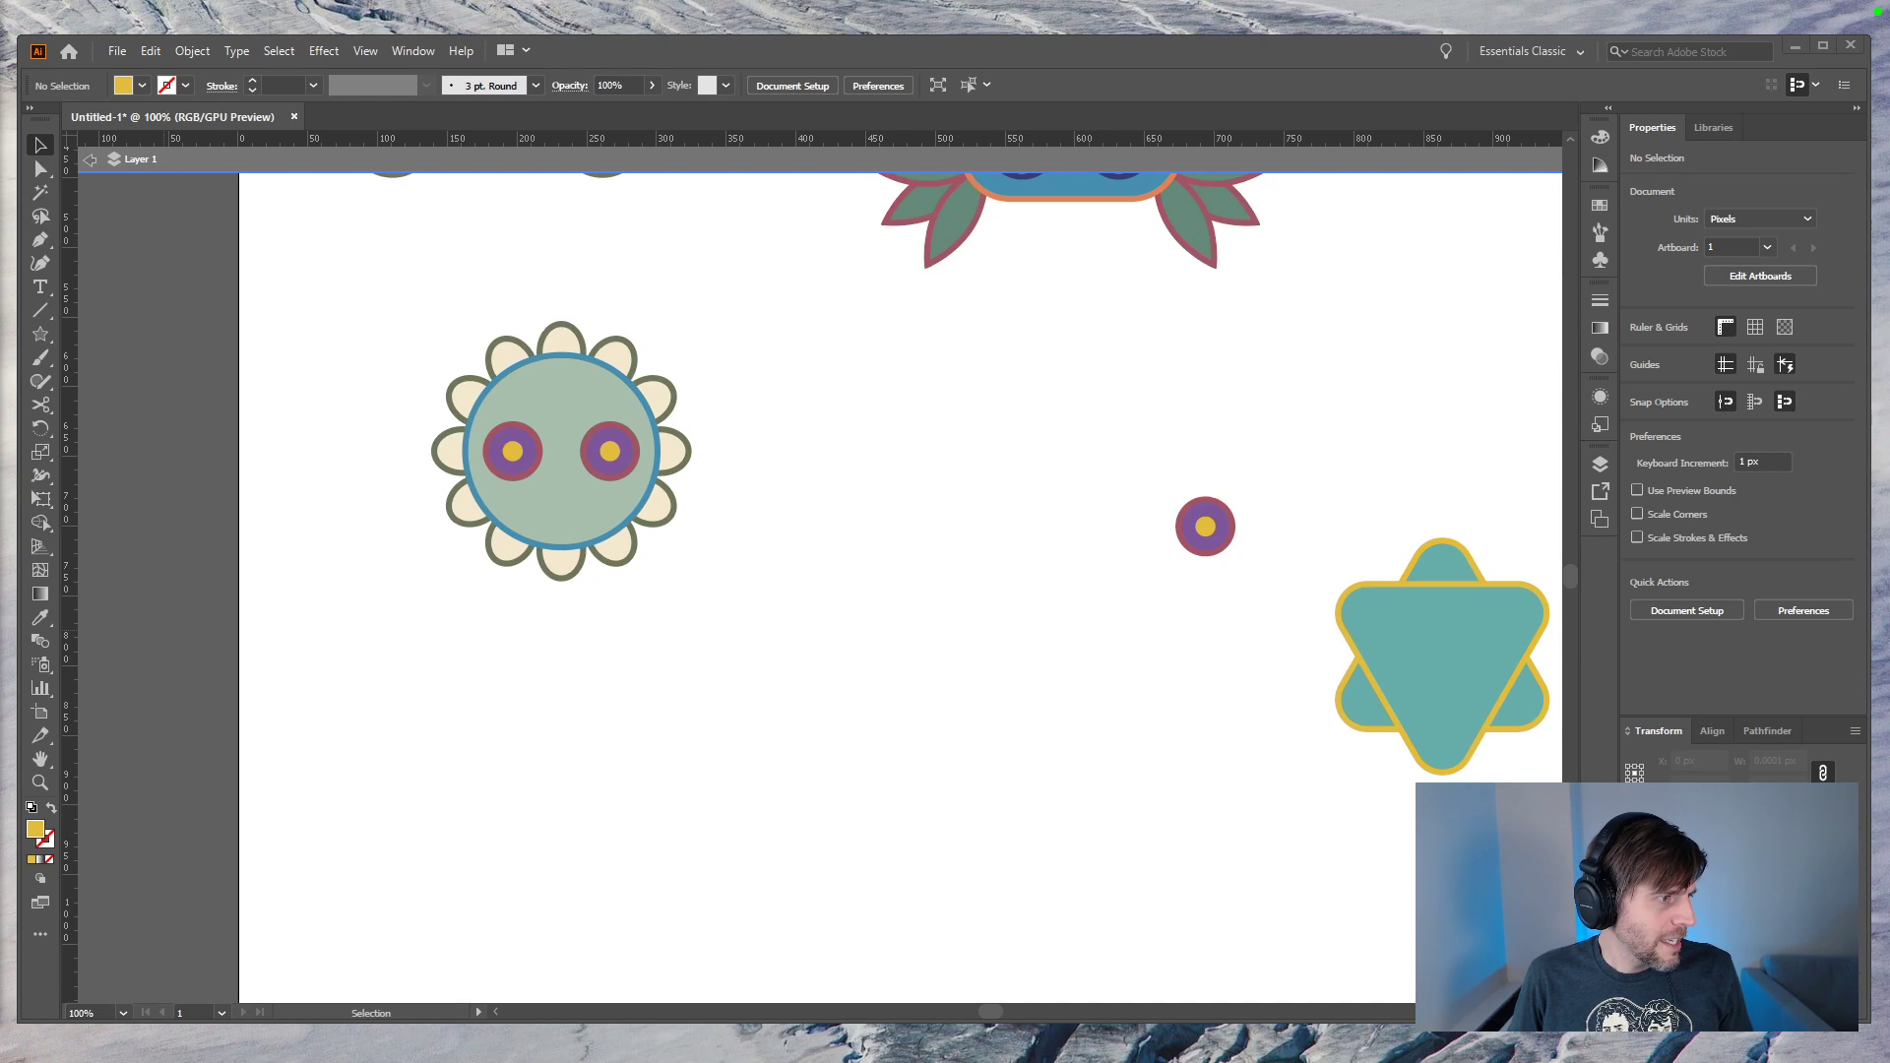
# Step: Examine the "moon zelda" image results in the browser, enlarging several moon faces, and return to the drawing
pyautogui.moveTo(0, 92); pyautogui.dragTo(773, 134)
pyautogui.click(923, 352)
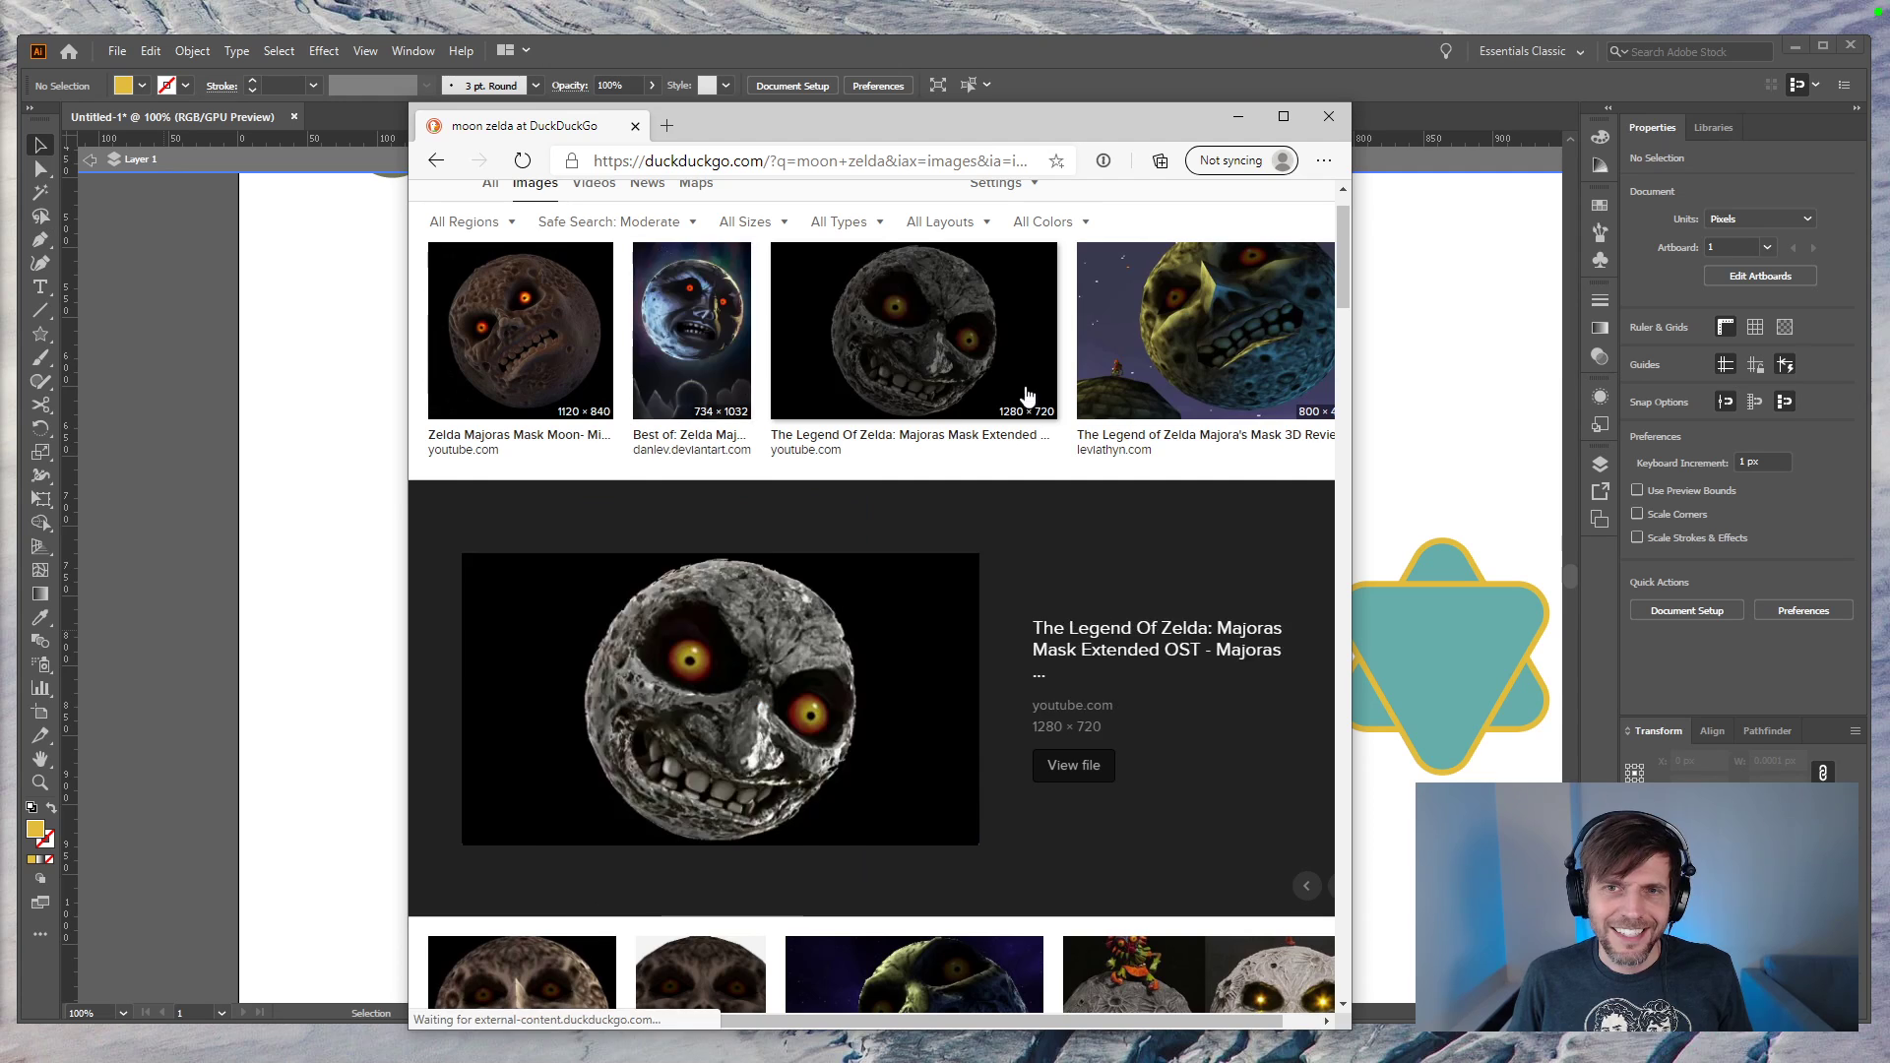
pyautogui.click(1202, 378)
pyautogui.scroll(-5, 844, 709)
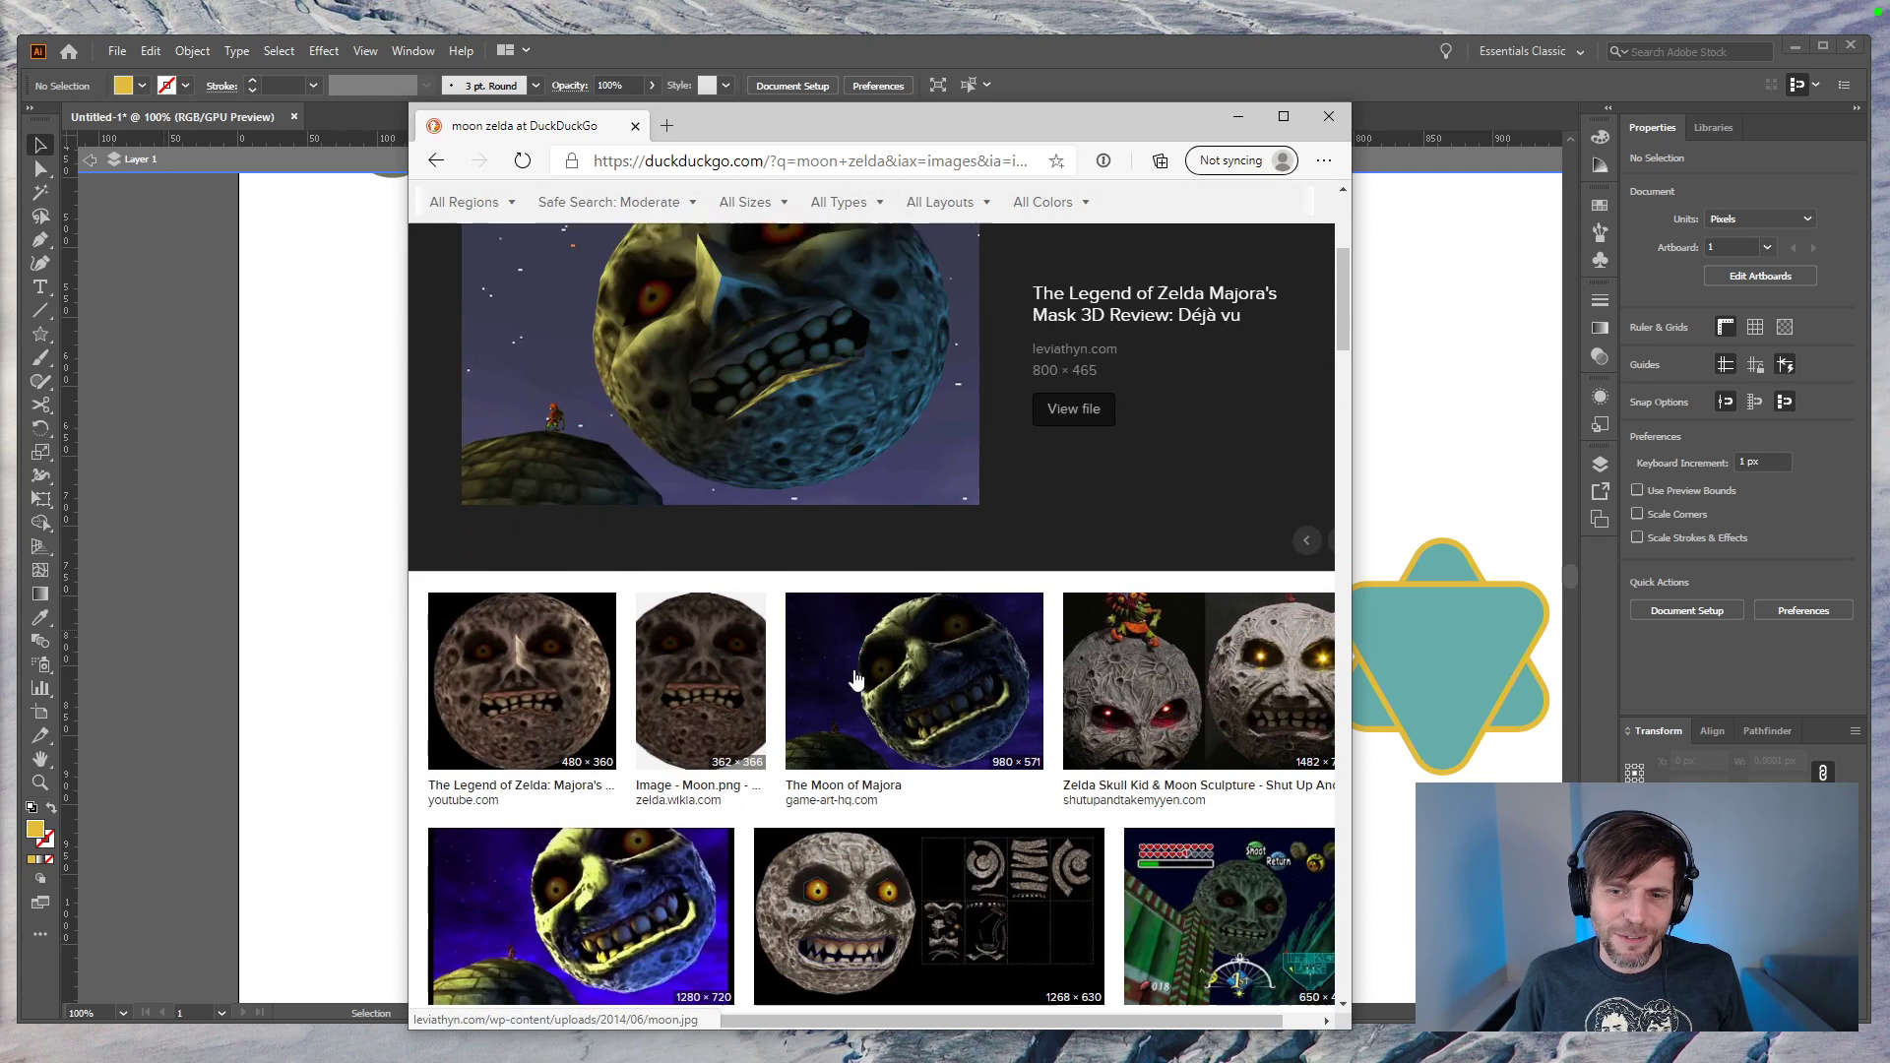
pyautogui.click(1000, 723)
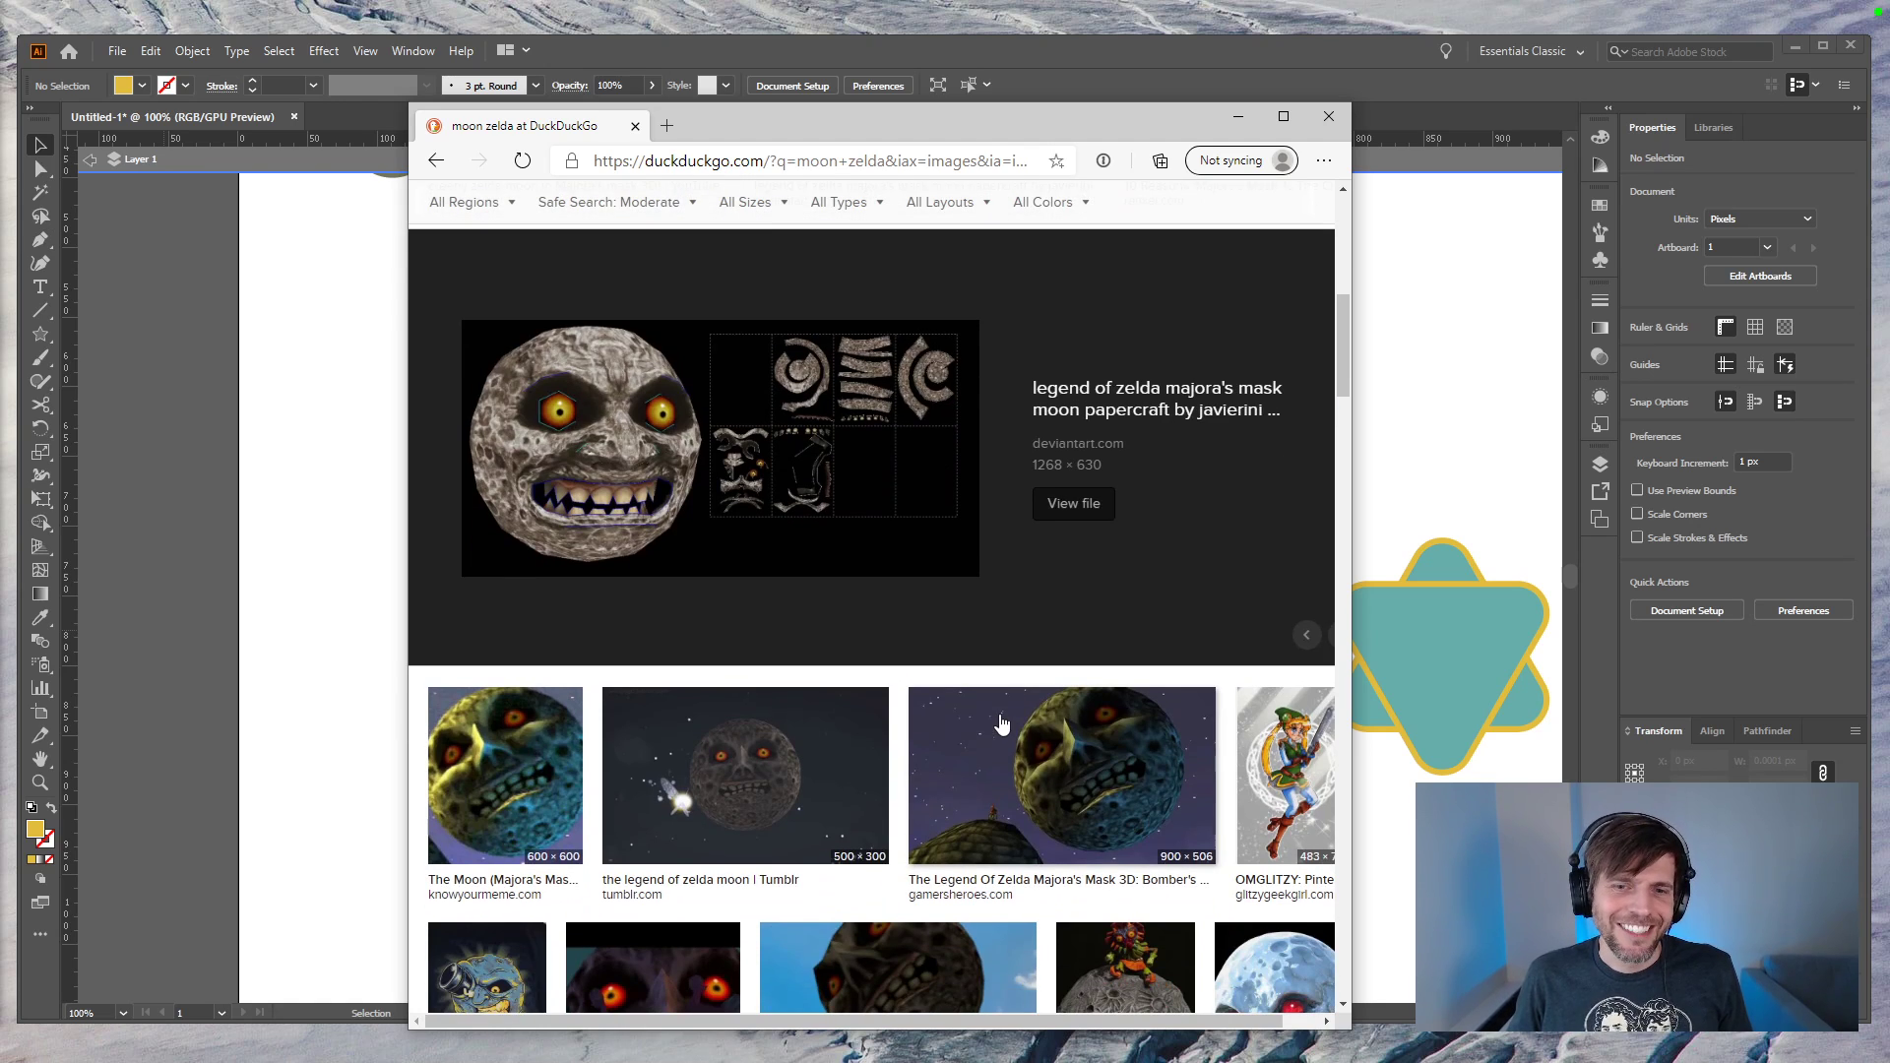
pyautogui.scroll(-3, 1000, 723)
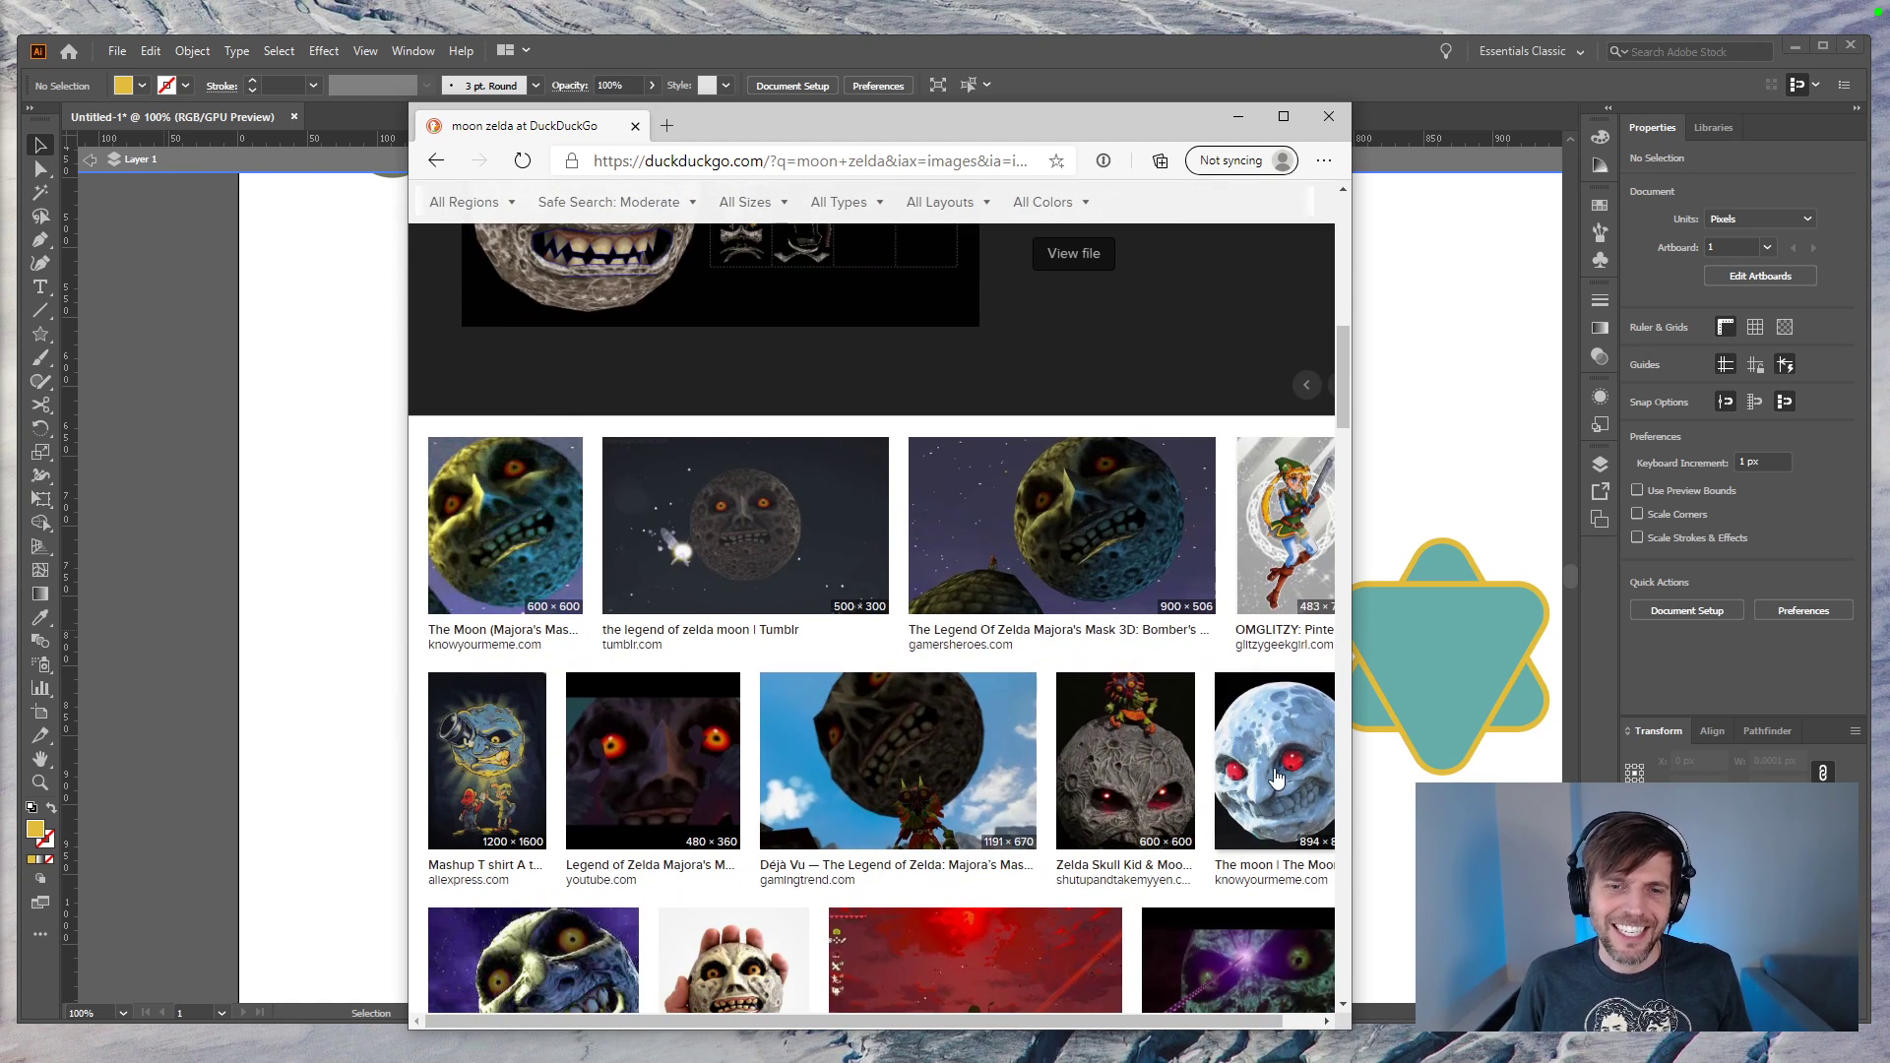
pyautogui.click(1274, 758)
pyautogui.scroll(-4, 973, 665)
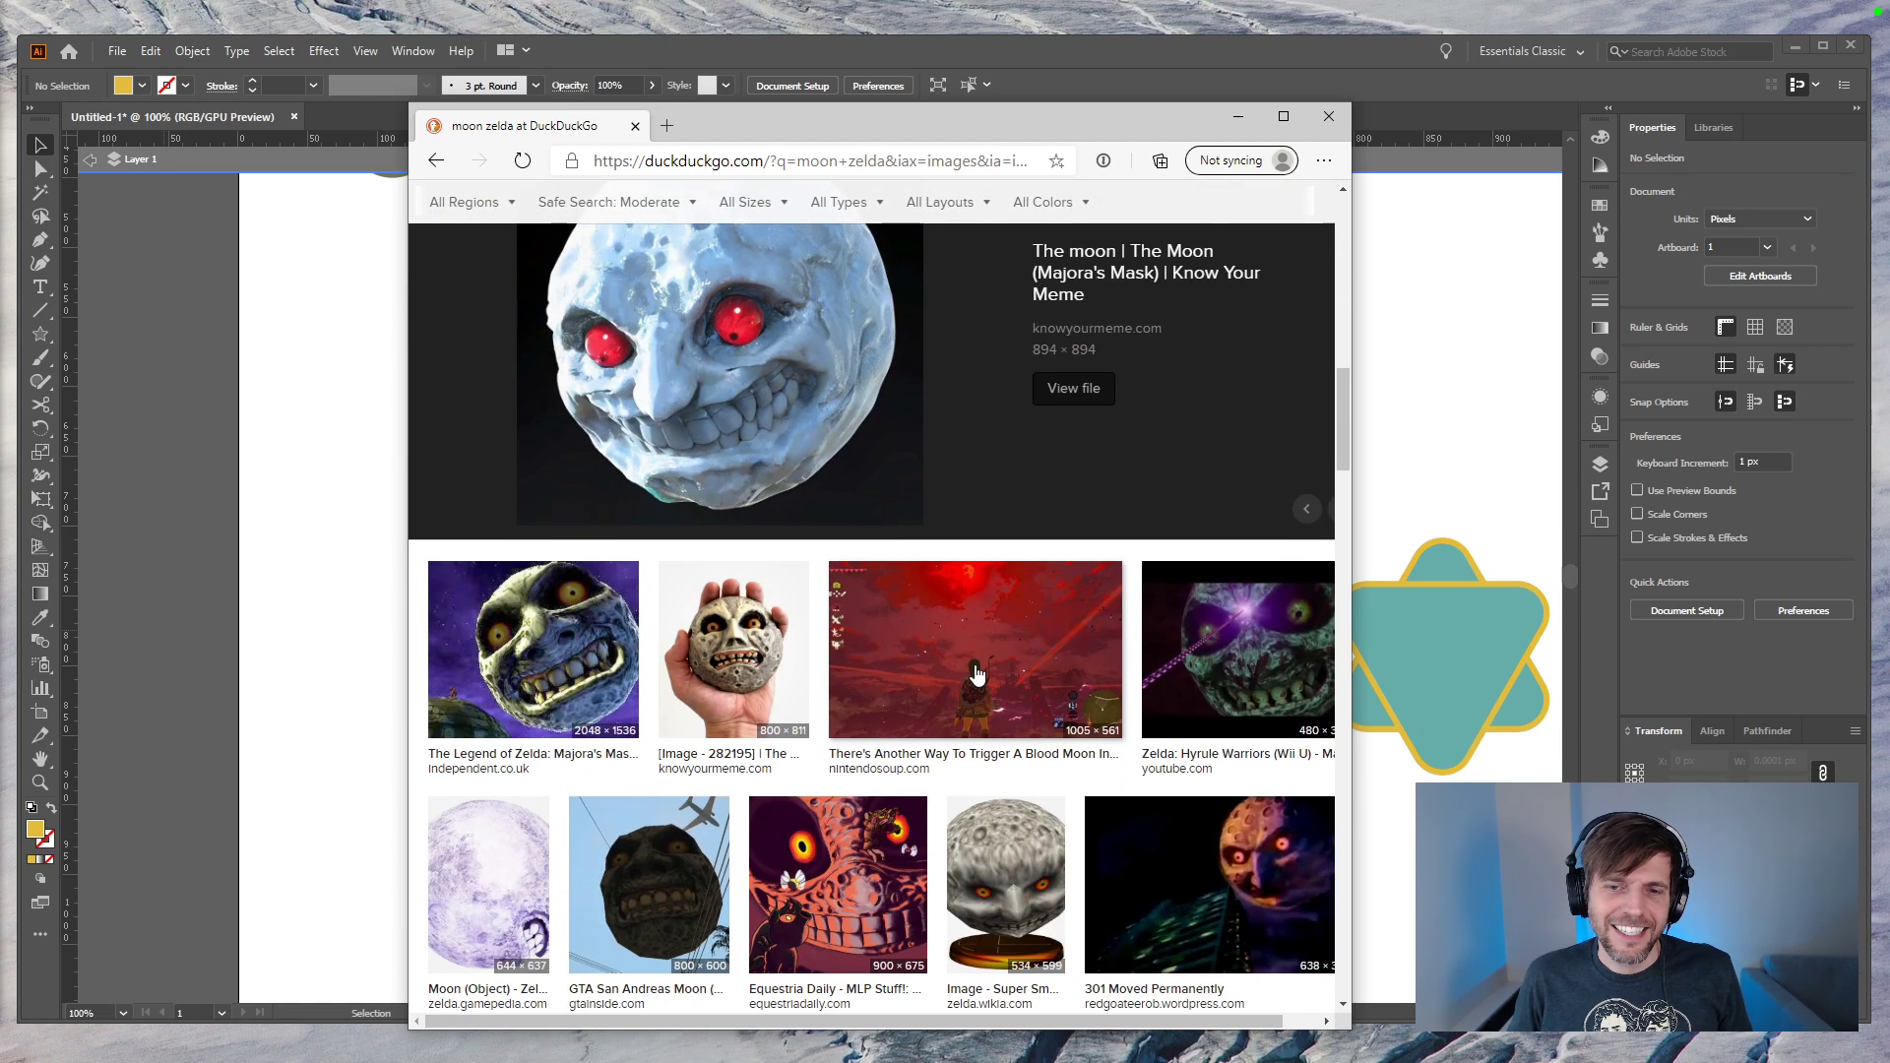
pyautogui.scroll(-3, 977, 675)
pyautogui.click(830, 692)
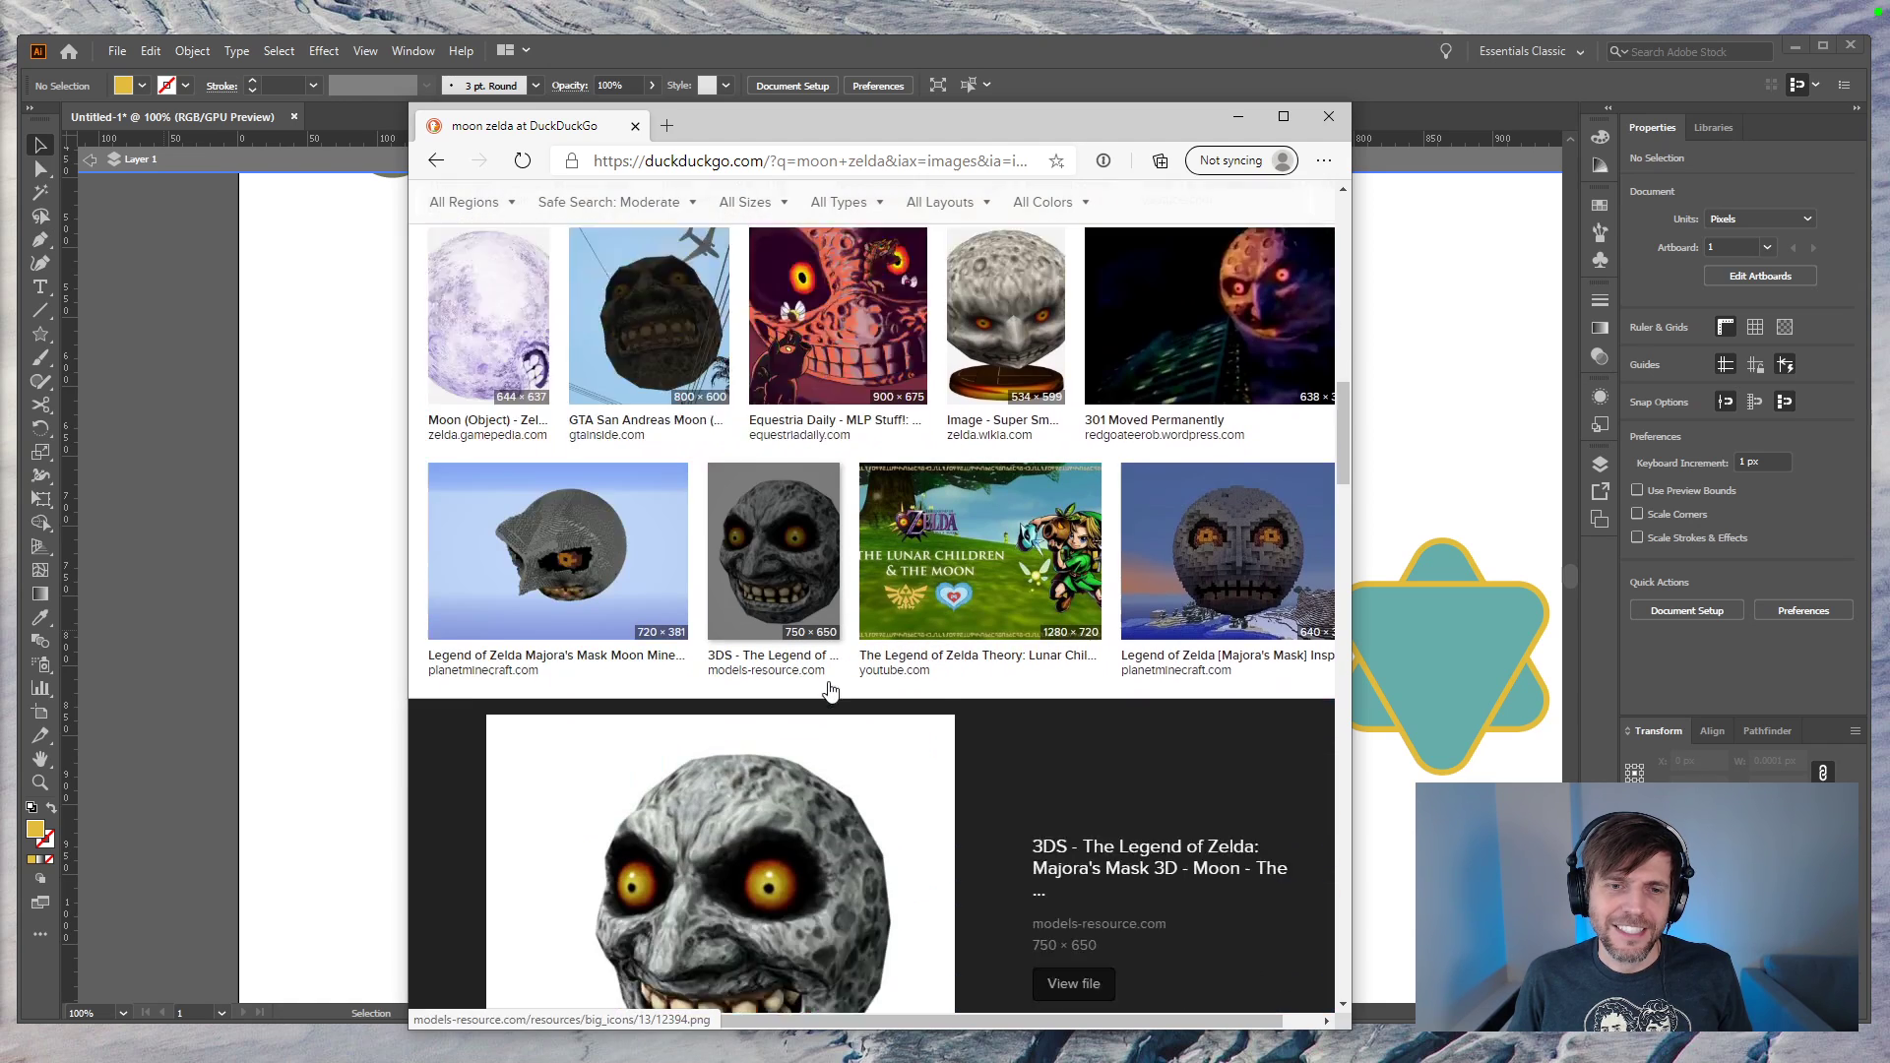
pyautogui.scroll(-5, 873, 663)
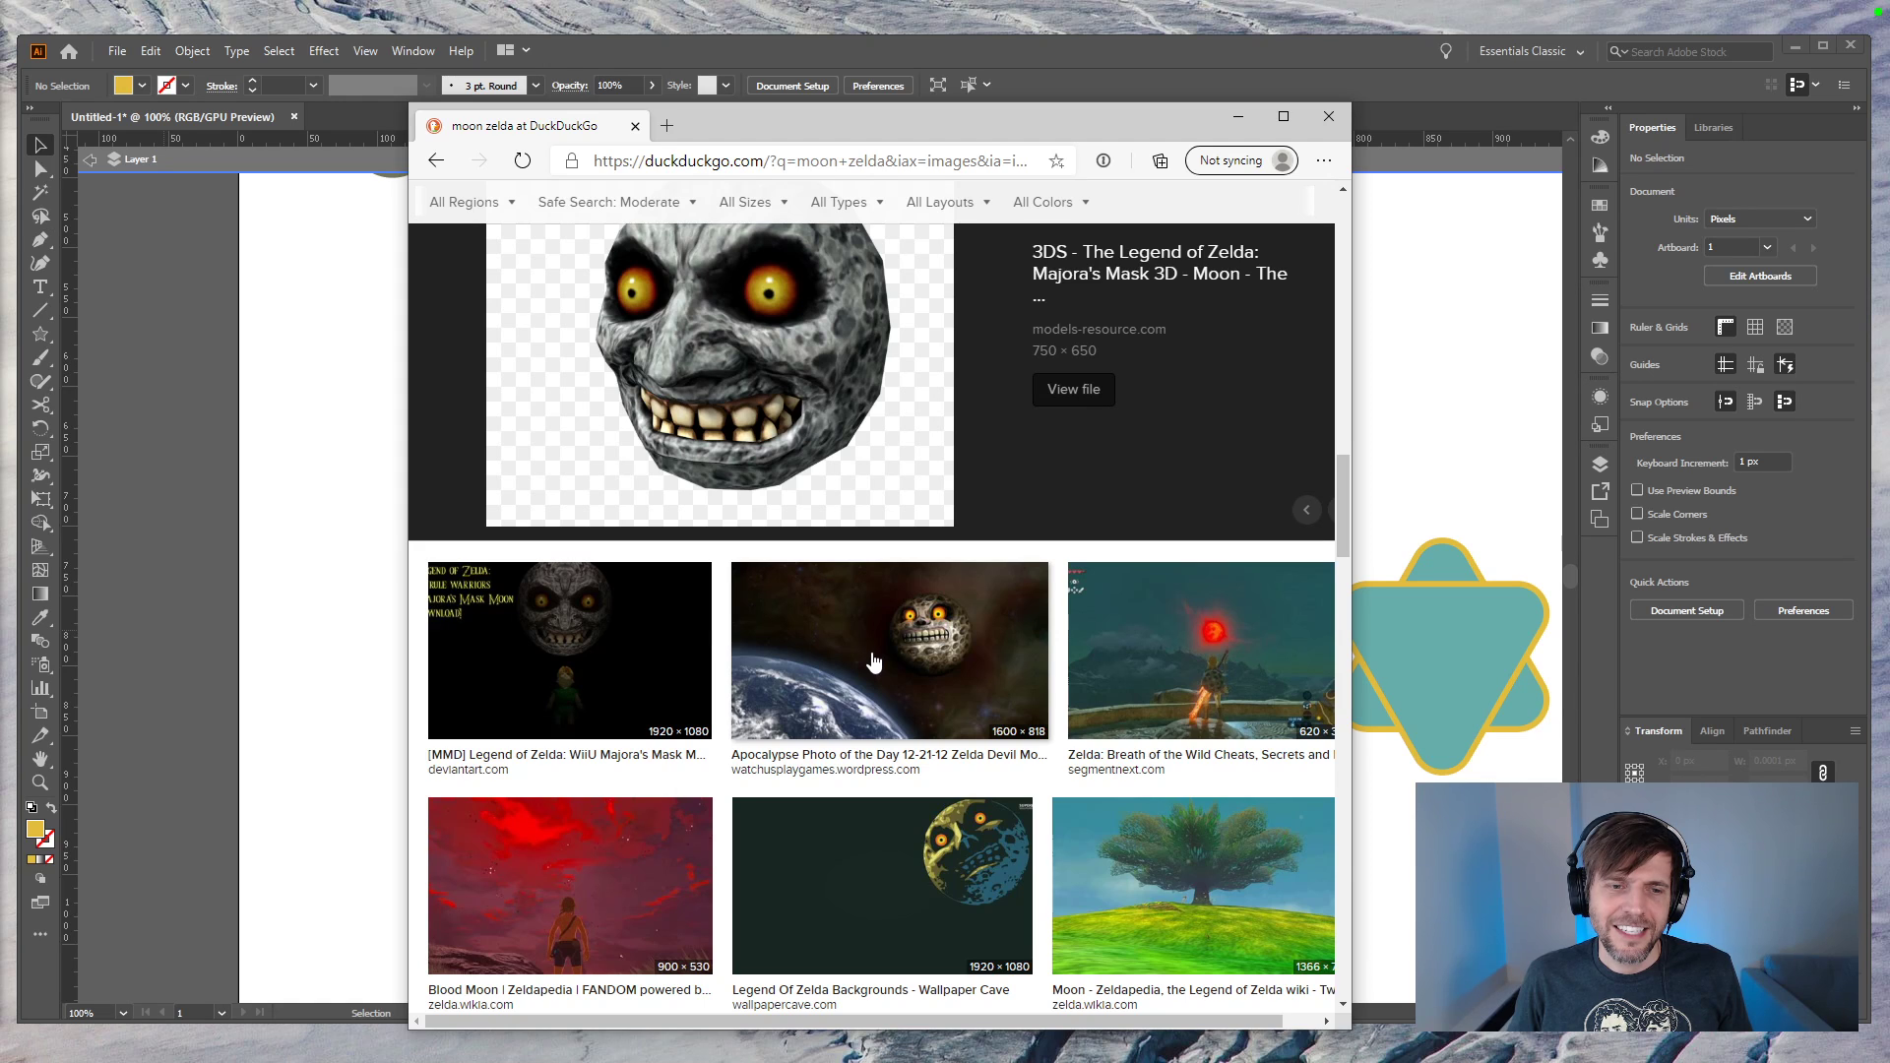
pyautogui.click(1319, 120)
pyautogui.moveTo(1081, 613); pyautogui.dragTo(899, 525)
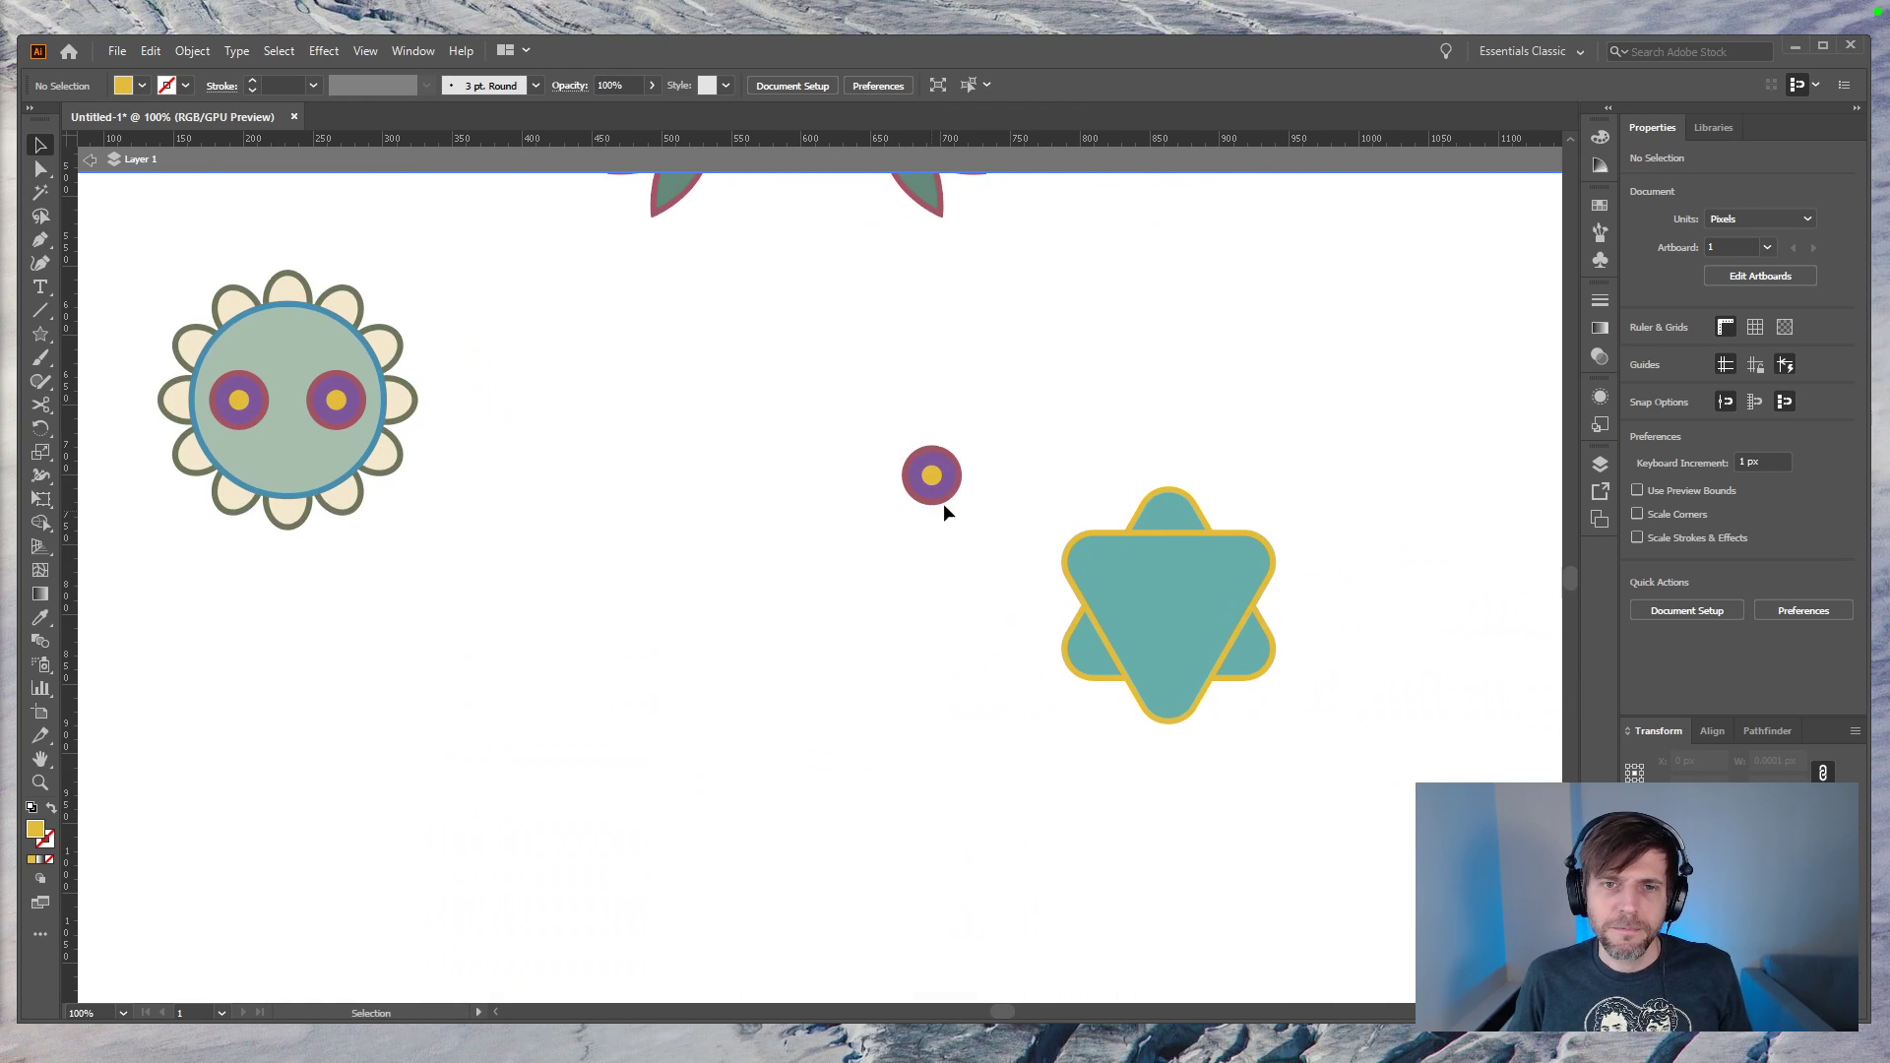
# Step: Add an 85 px circle centred on the two overlapping teal triangles of the star
pyautogui.moveTo(1018, 410); pyautogui.dragTo(758, 529)
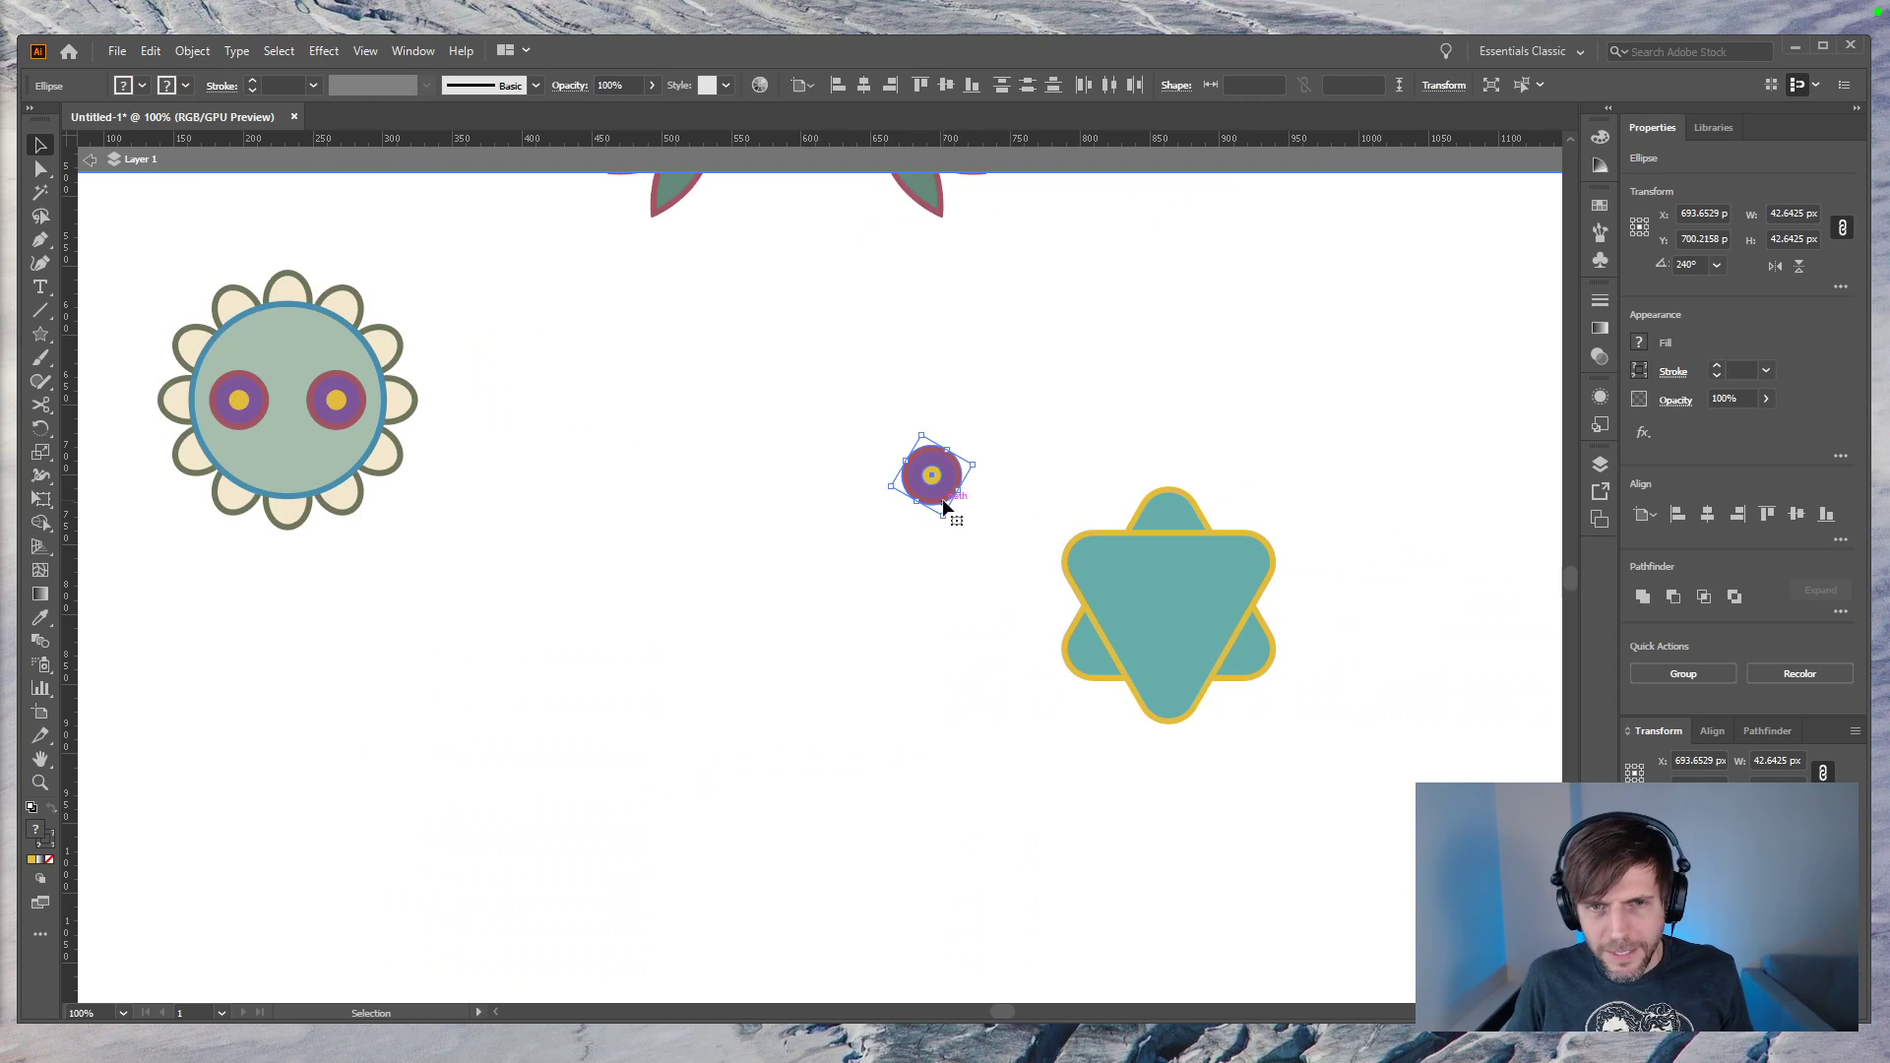
pyautogui.moveTo(1359, 486); pyautogui.dragTo(1257, 563)
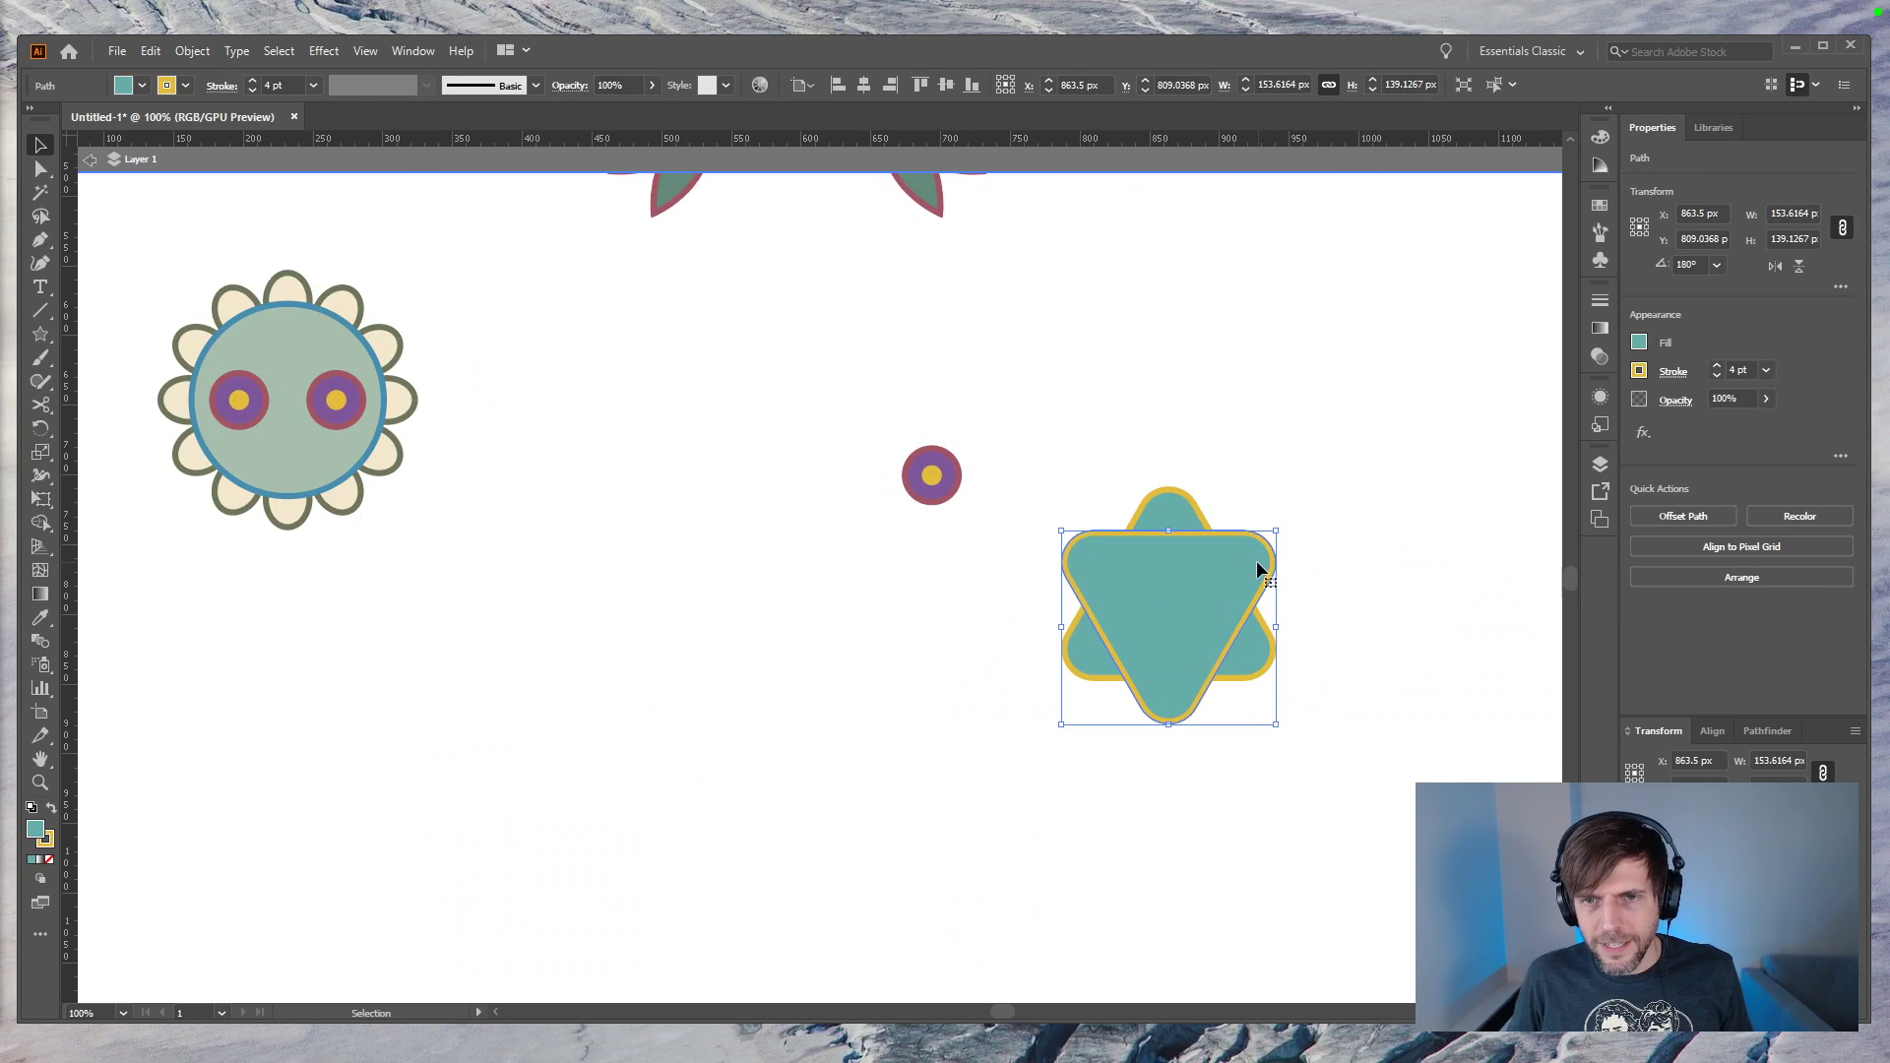
pyautogui.press('a')
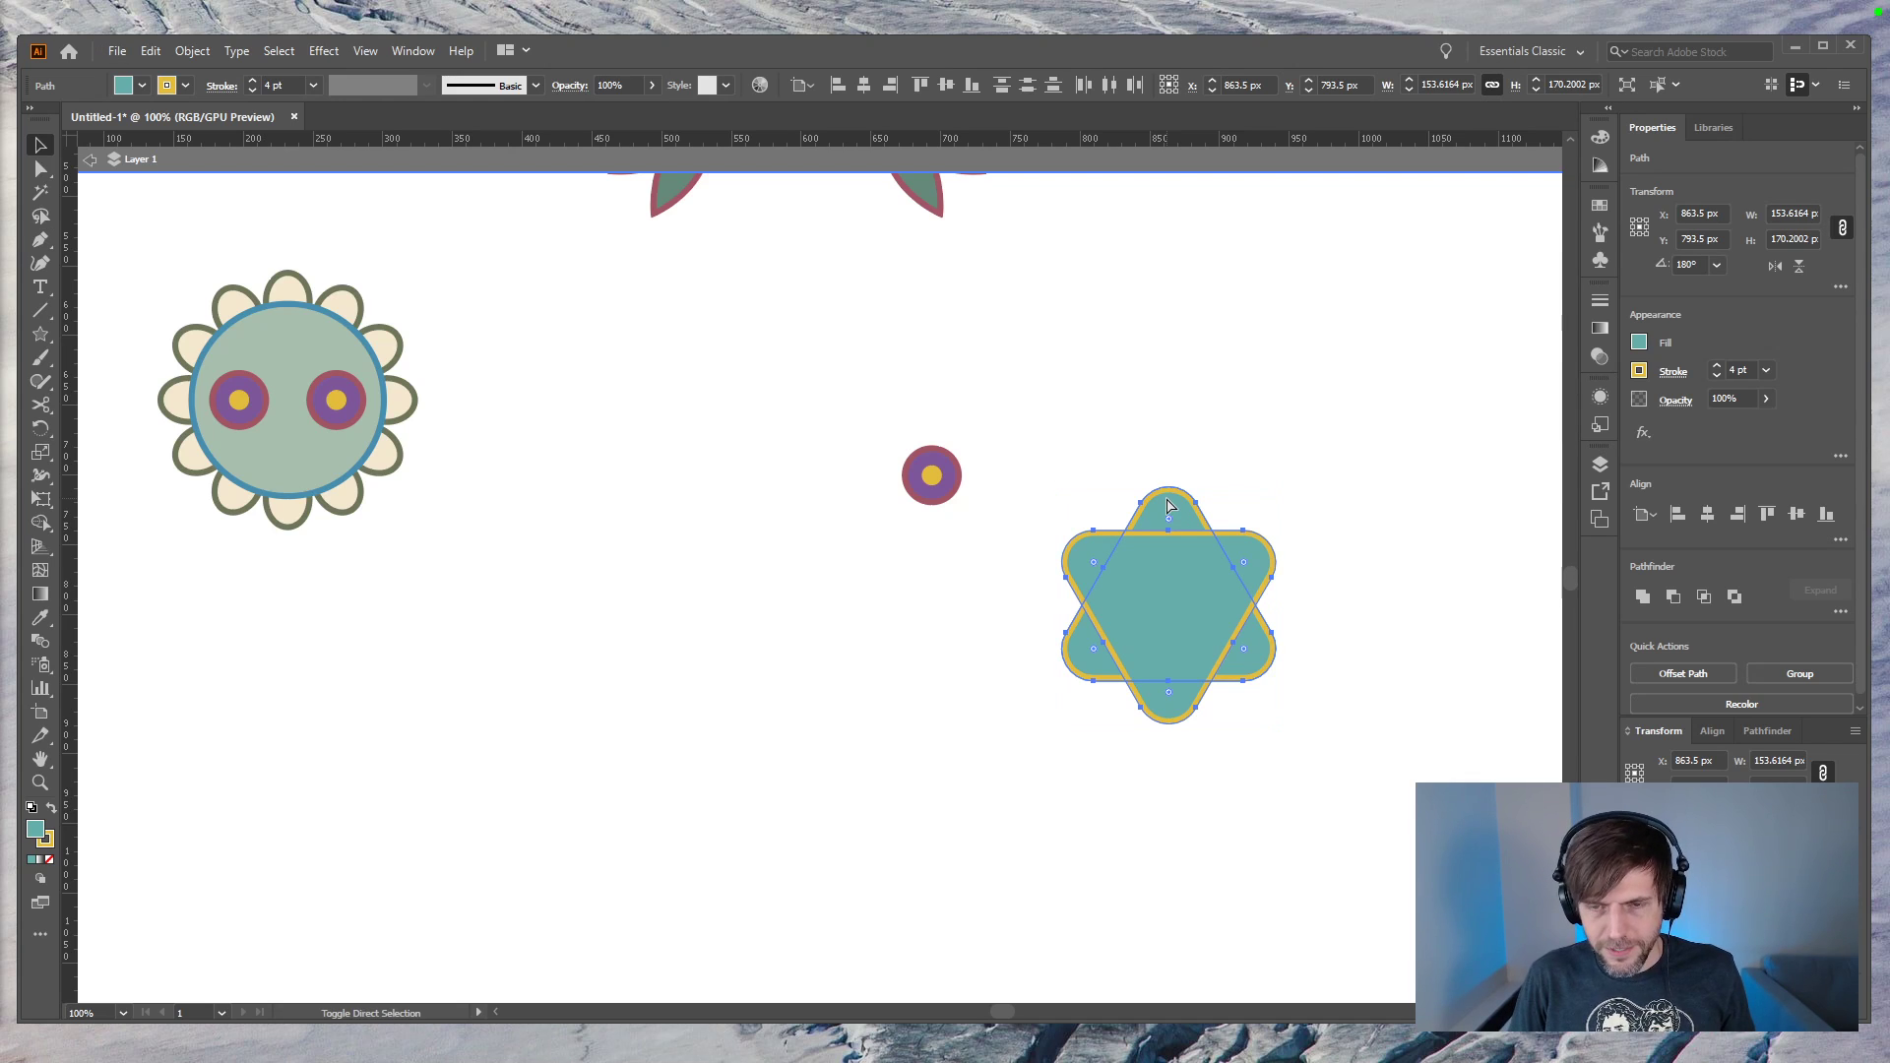
pyautogui.click(1083, 508)
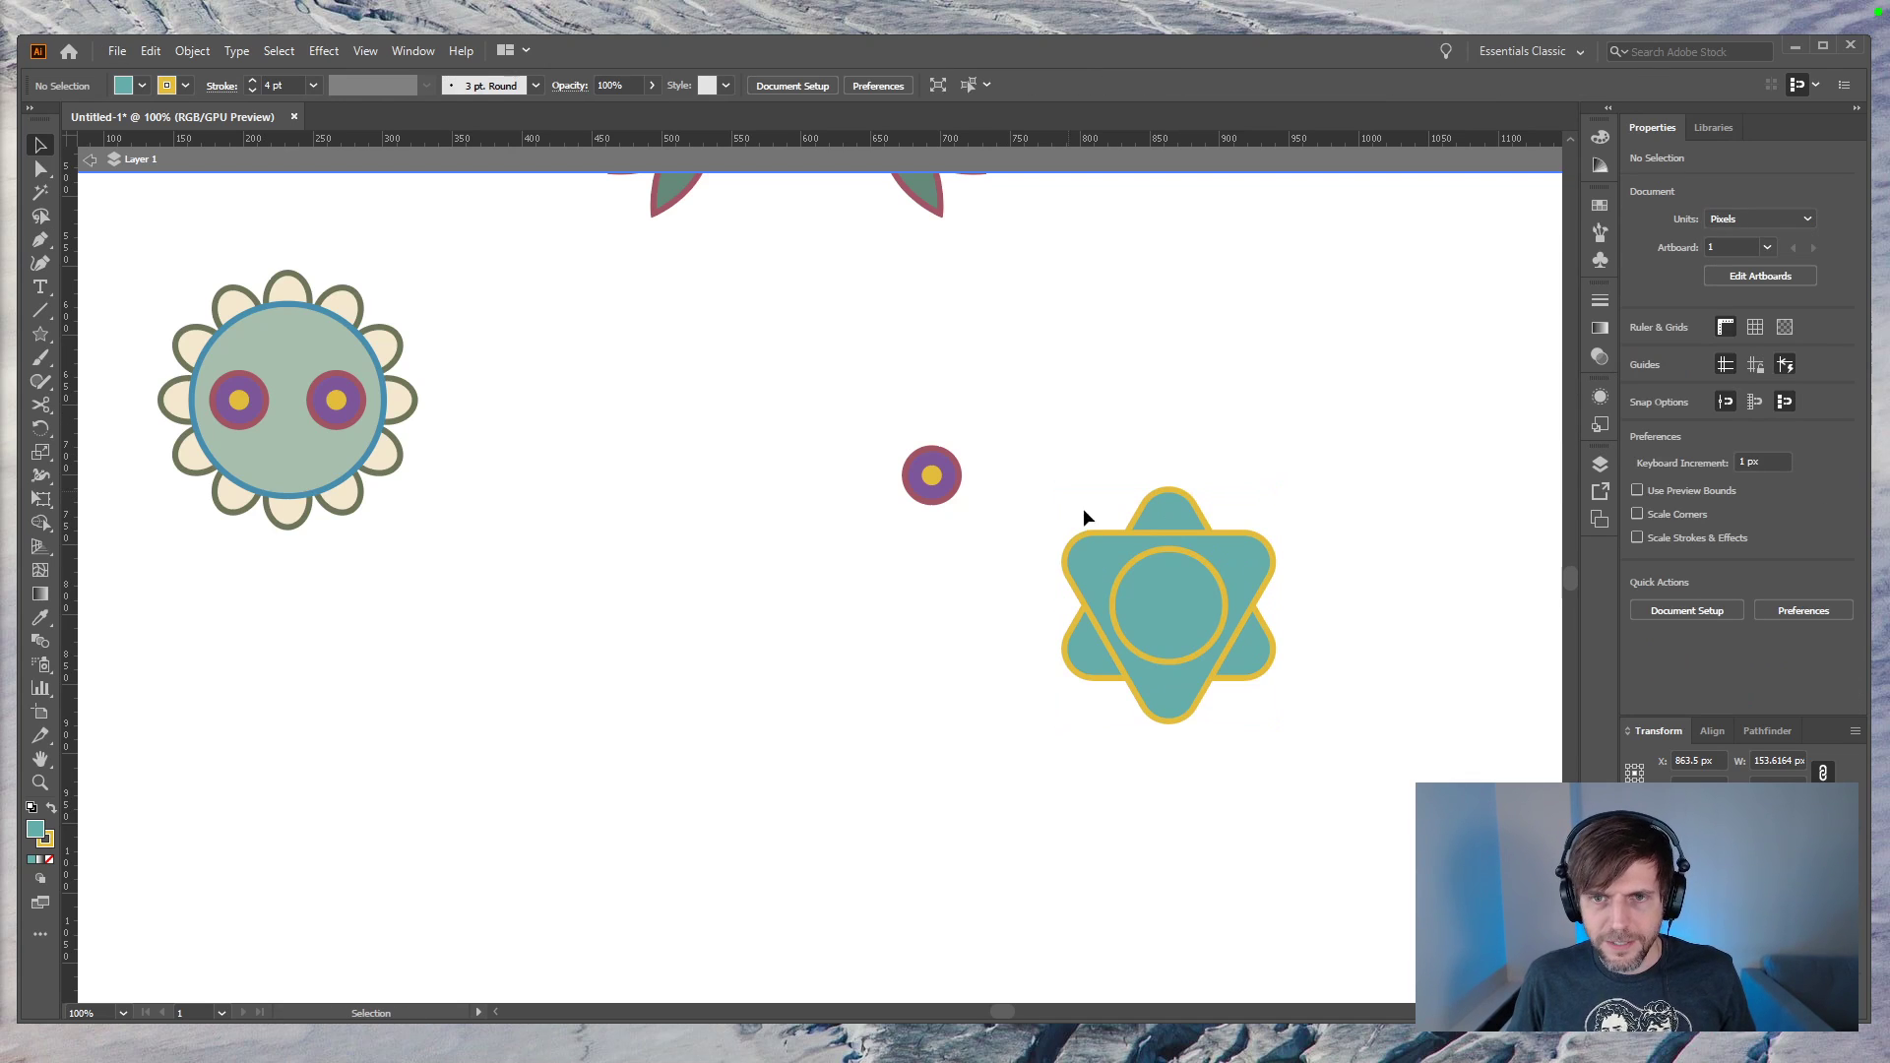
# Step: Copy the petalled face's sage and blue colours to the star's centre circle, then swap its fill and stroke
pyautogui.click(1187, 607)
pyautogui.press('i')
pyautogui.click(317, 448)
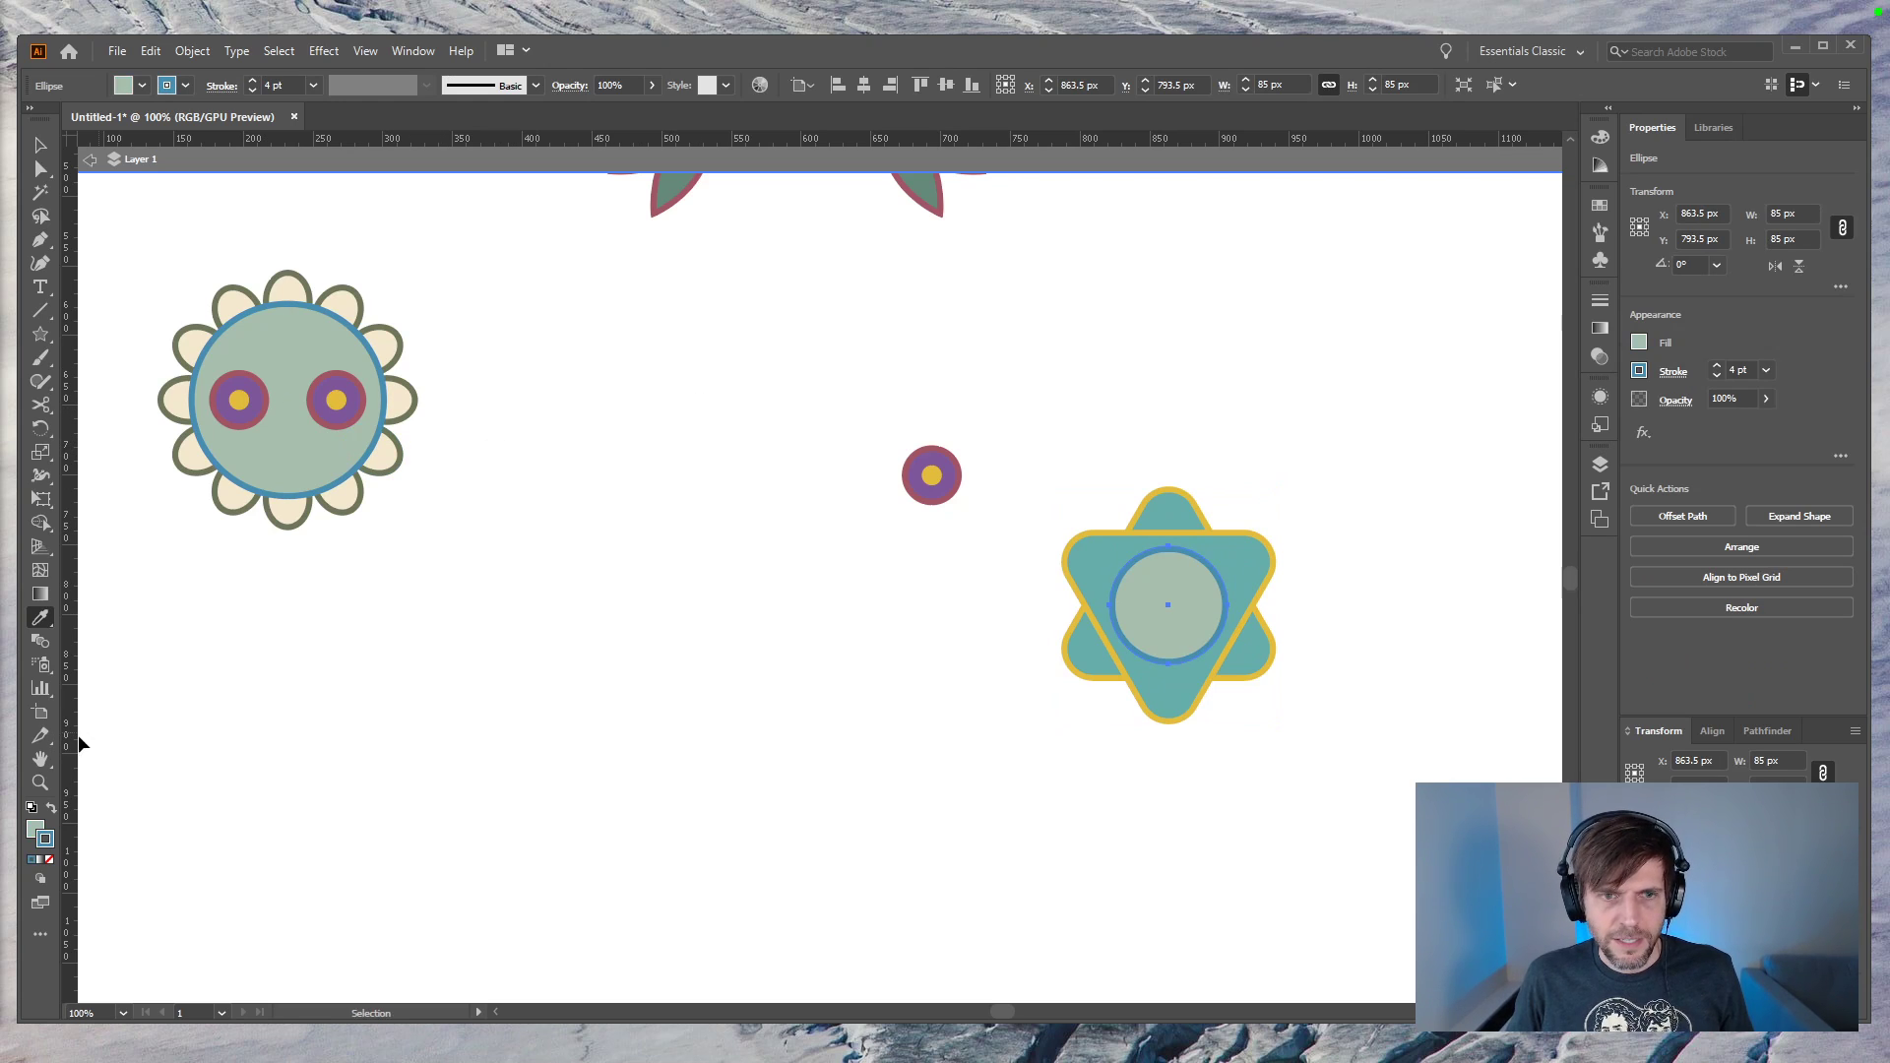
pyautogui.click(53, 808)
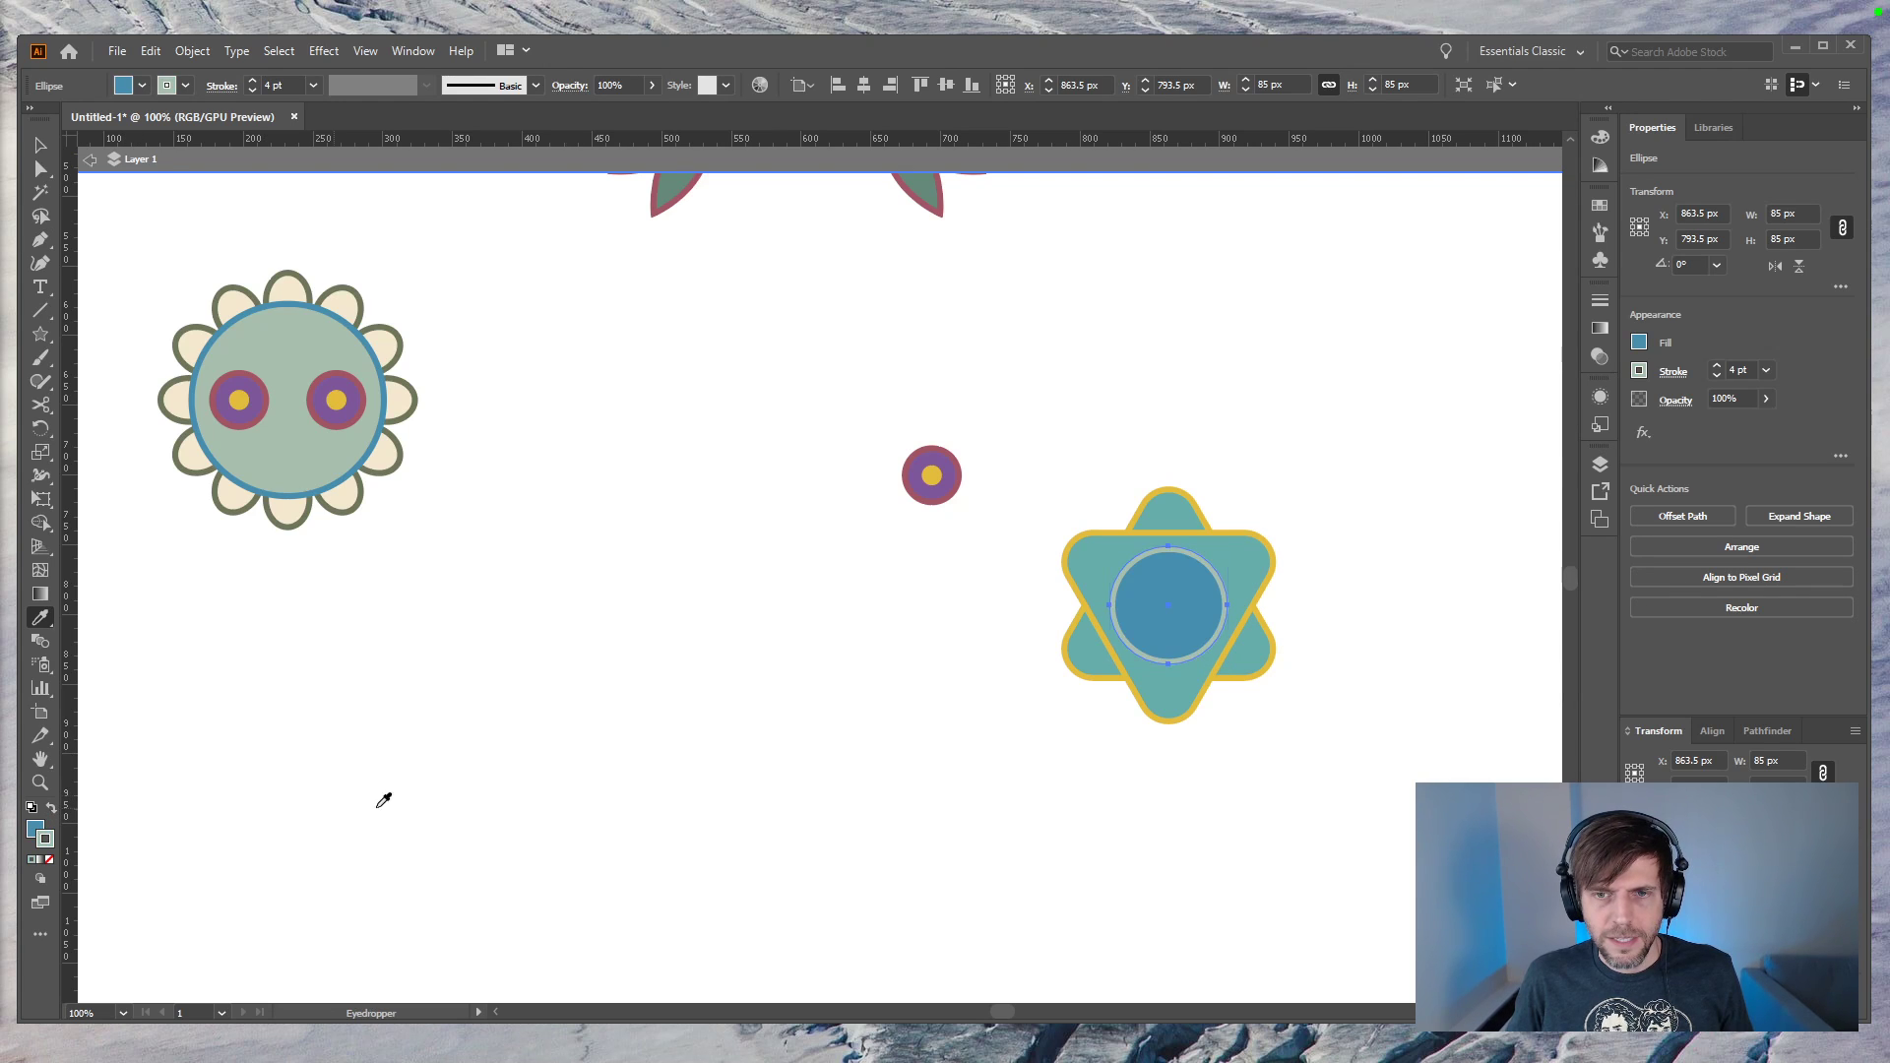
pyautogui.press('v')
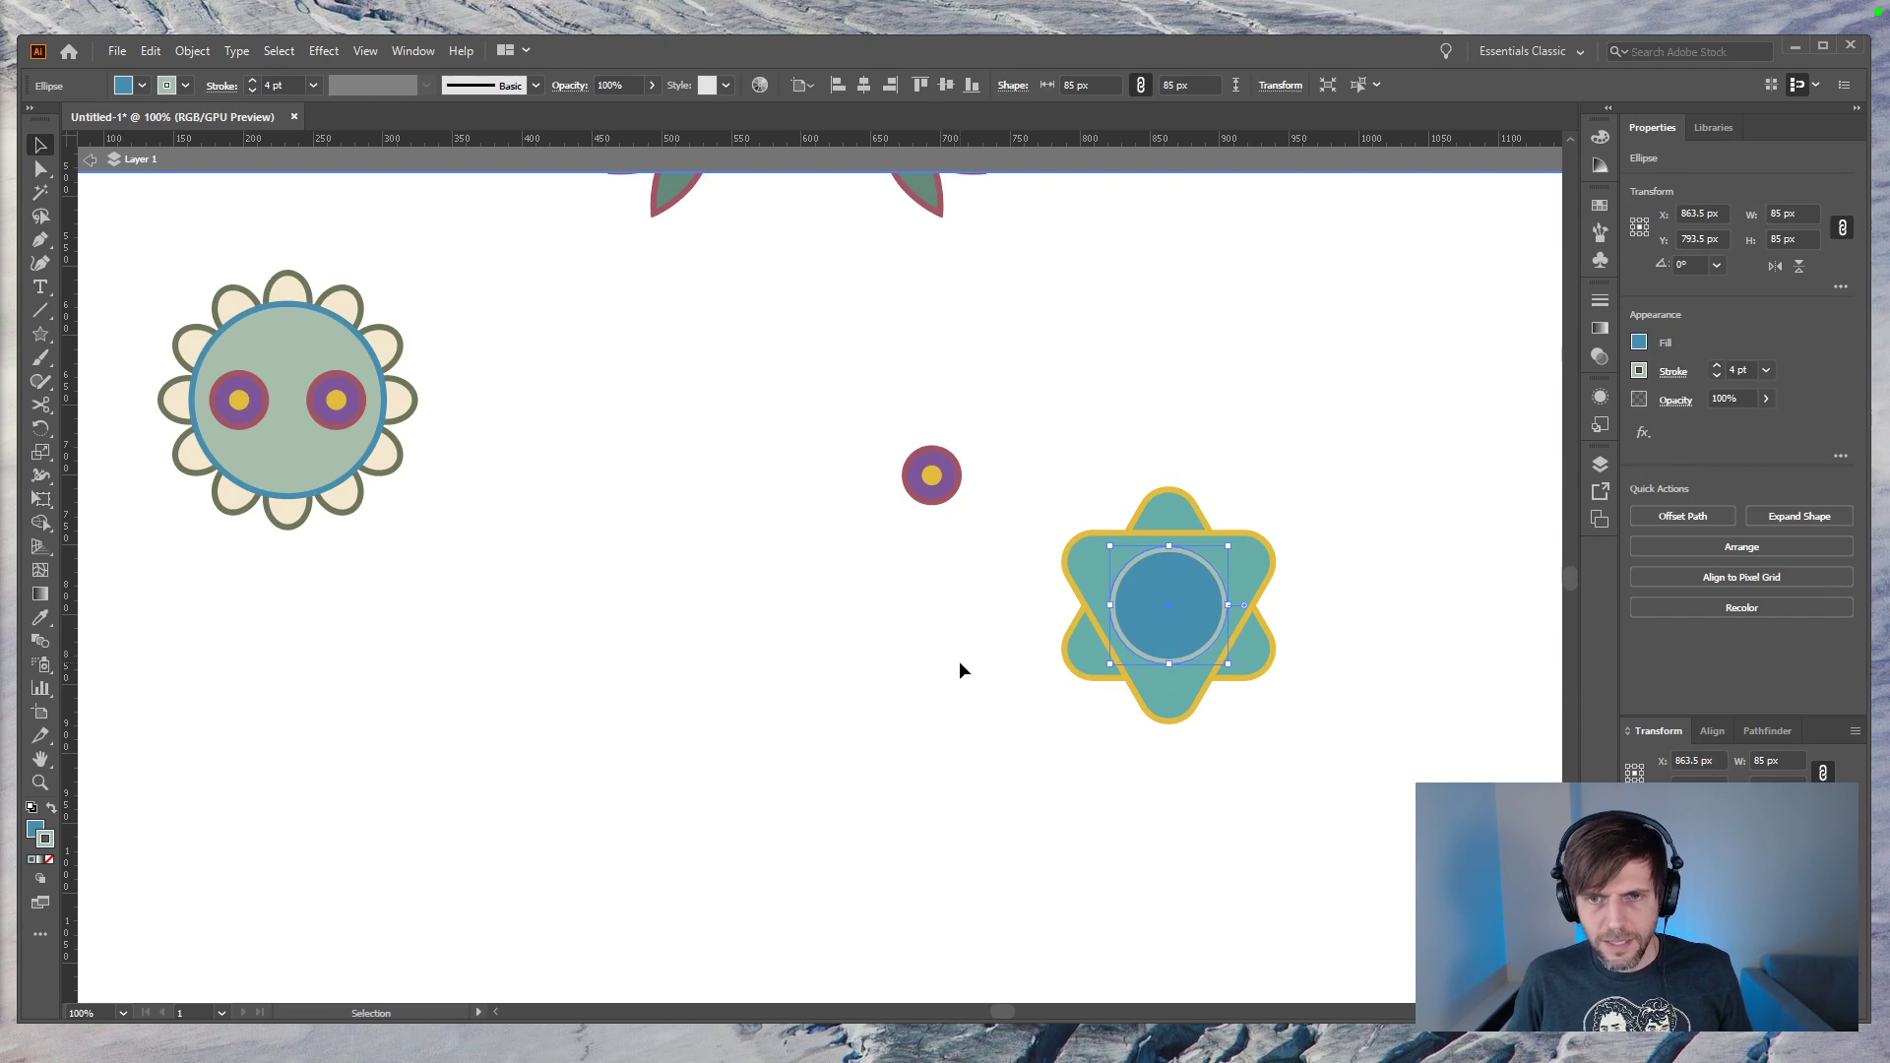
# Step: Place a copy of the small purple circle's yellow dot at the star's centre, enlarged to about 30 px
pyautogui.click(961, 669)
pyautogui.moveTo(941, 489); pyautogui.dragTo(1203, 582)
pyautogui.click(1355, 605)
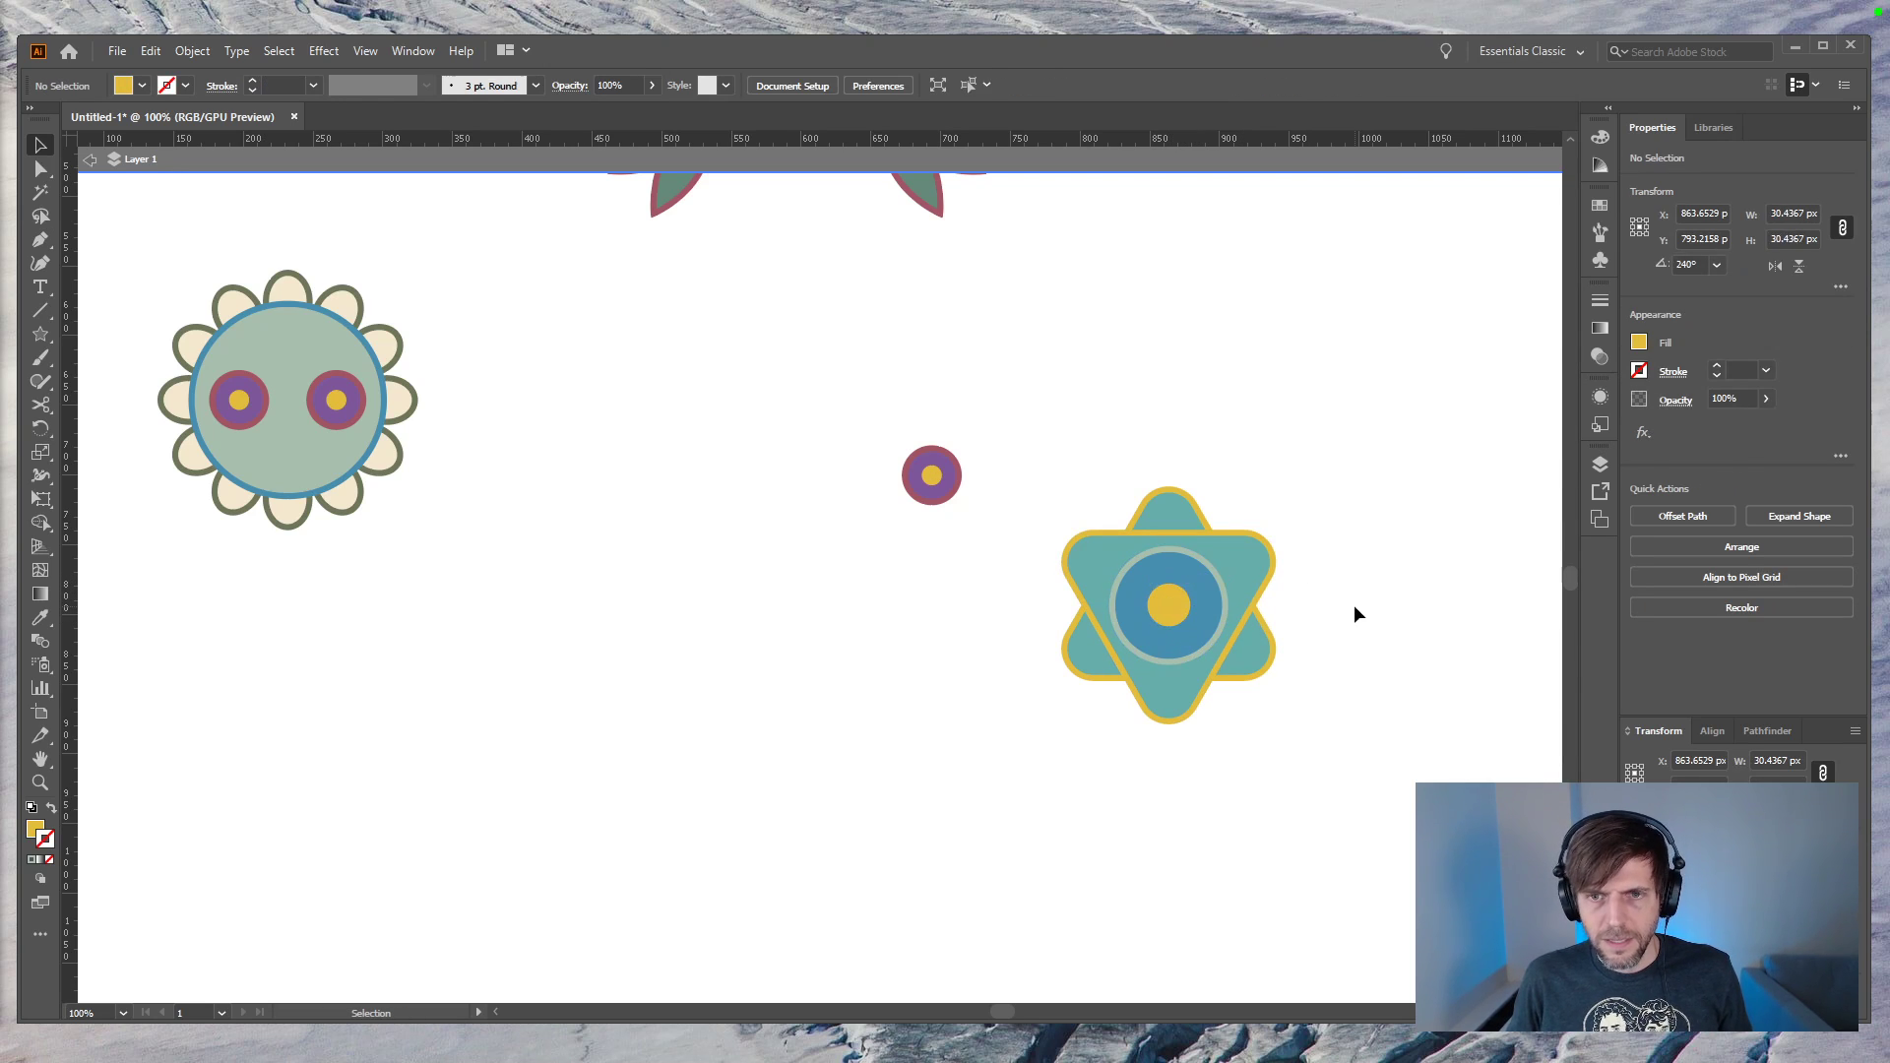
# Step: Recolour the star's centre circle with the green fill and dark pink outline sampled from the triangle's leaves
pyautogui.click(1220, 612)
pyautogui.hotkey('ctrl', '-')
pyautogui.hotkey('ctrl', '-')
pyautogui.moveTo(918, 420); pyautogui.dragTo(952, 585)
pyautogui.press('i')
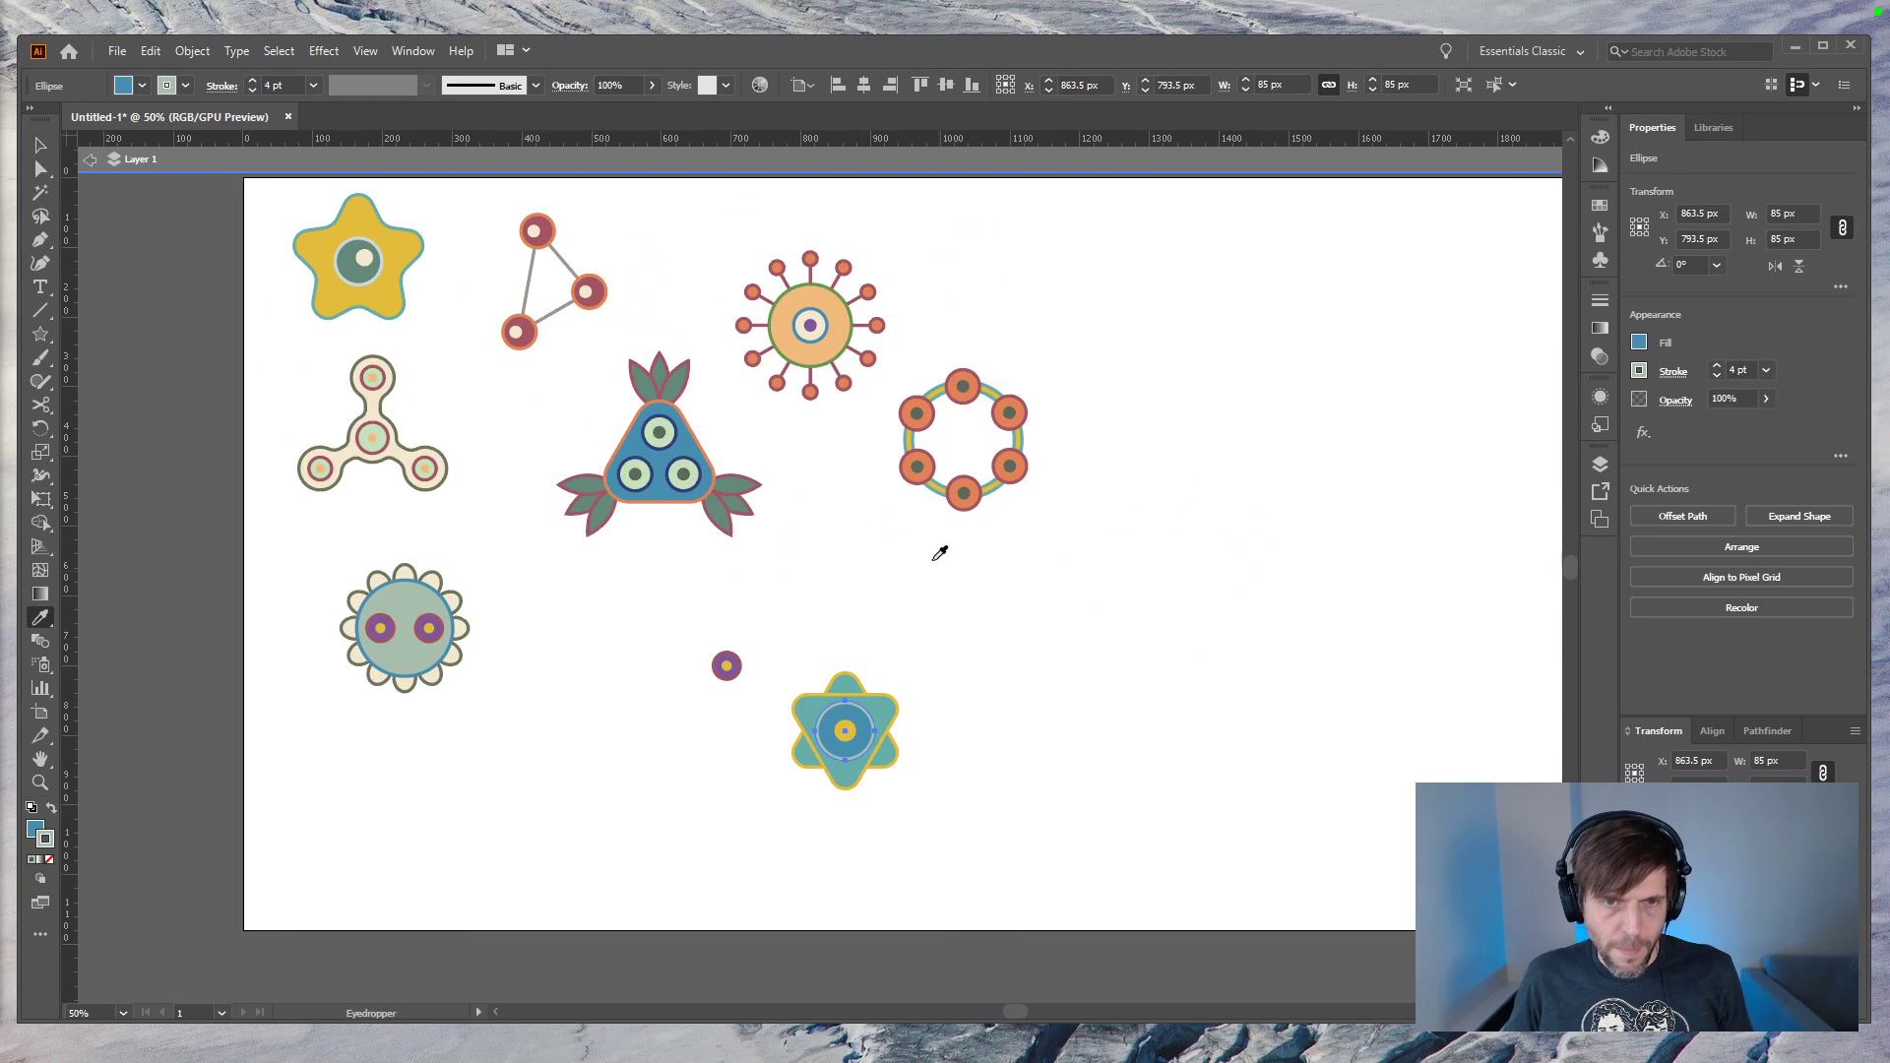
pyautogui.click(735, 473)
pyautogui.press('v')
pyautogui.click(786, 655)
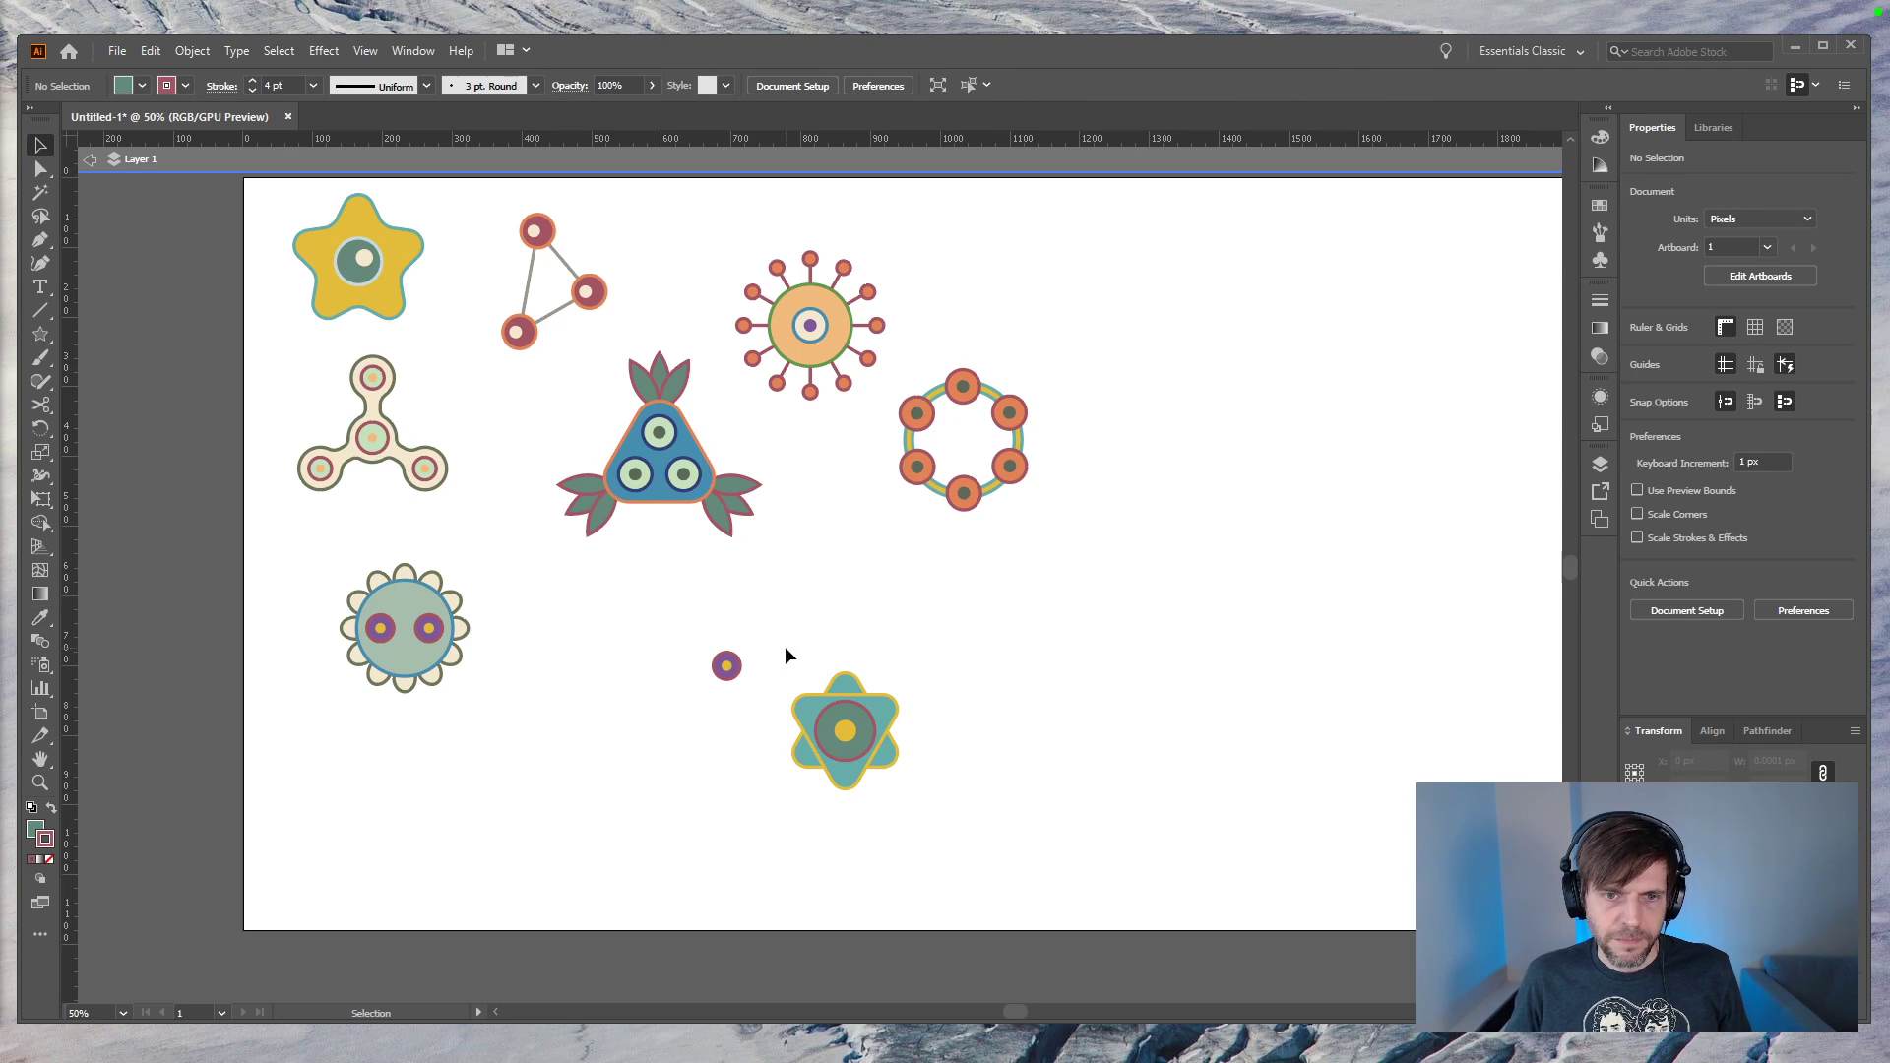
# Step: Recolour the star's centre circle with the cream petals' fill and outline, and delete the spare purple circle
pyautogui.click(871, 736)
pyautogui.press('i')
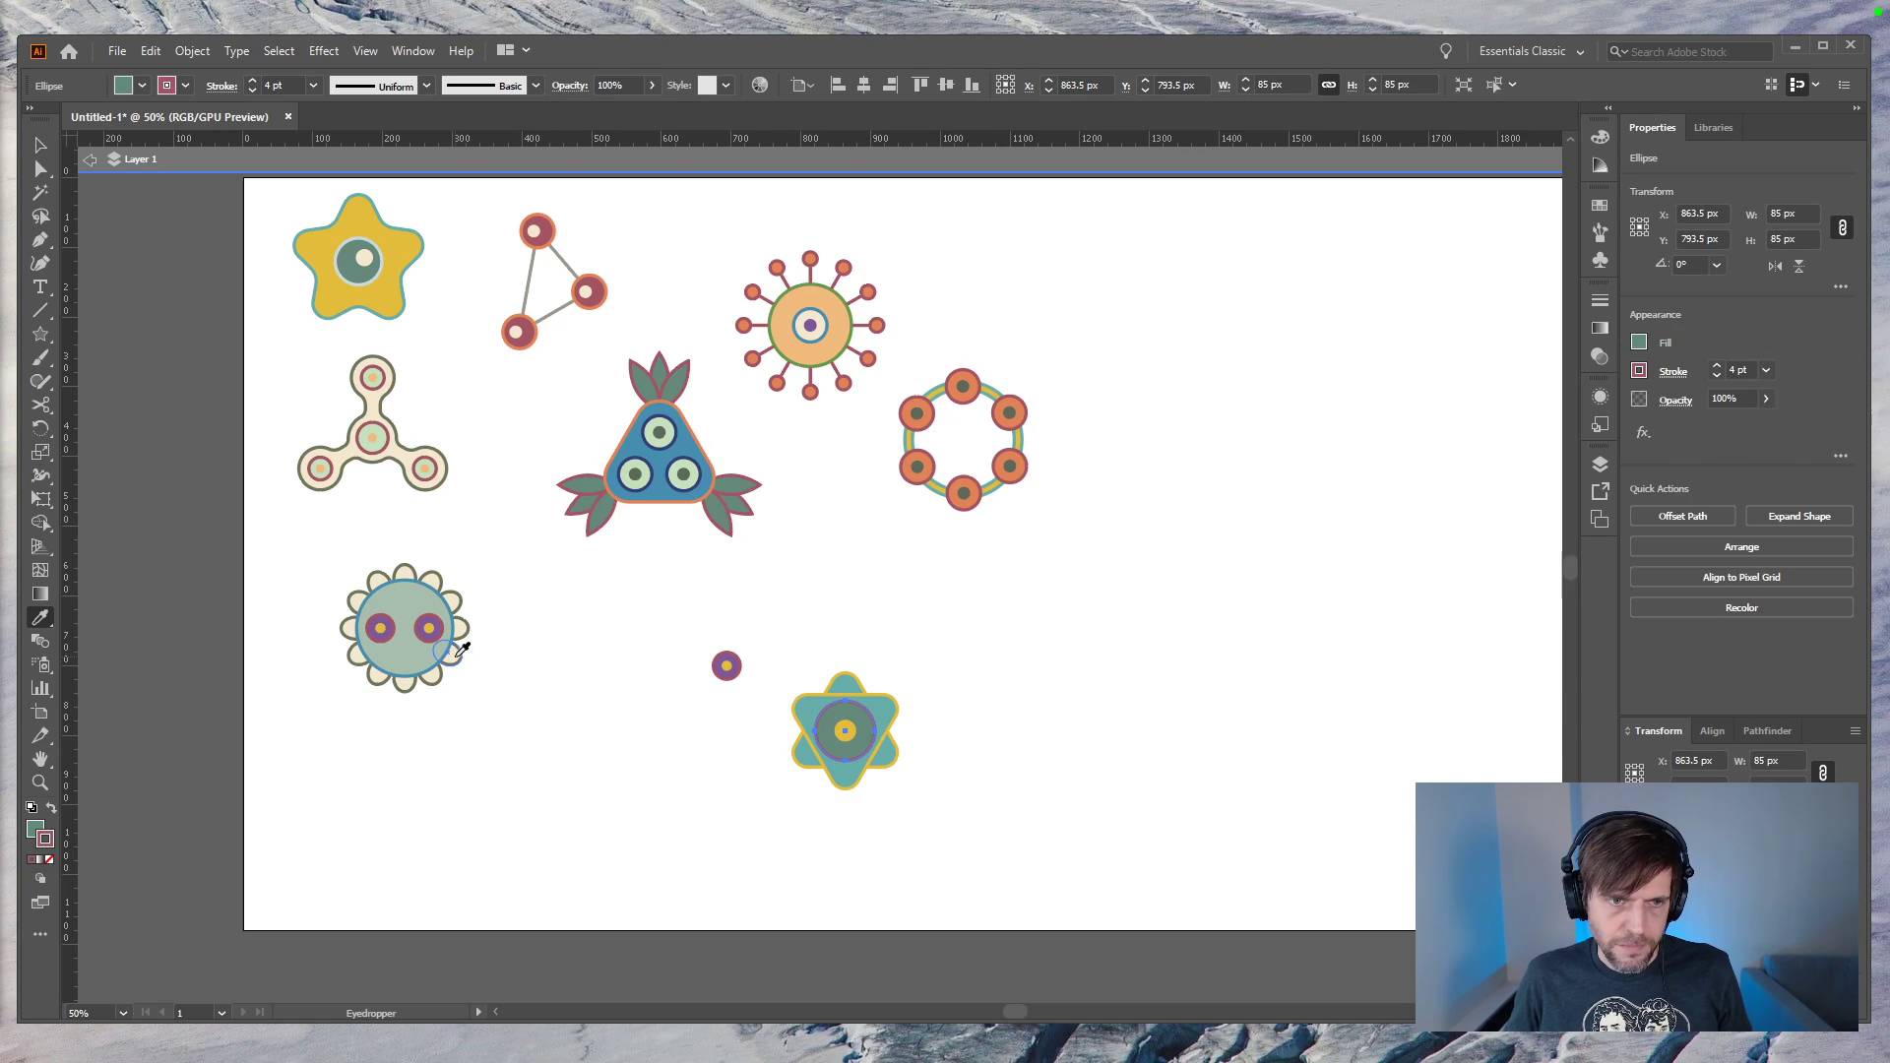
pyautogui.click(457, 656)
pyautogui.press('v')
pyautogui.moveTo(693, 625); pyautogui.dragTo(765, 695)
pyautogui.press('Delete')
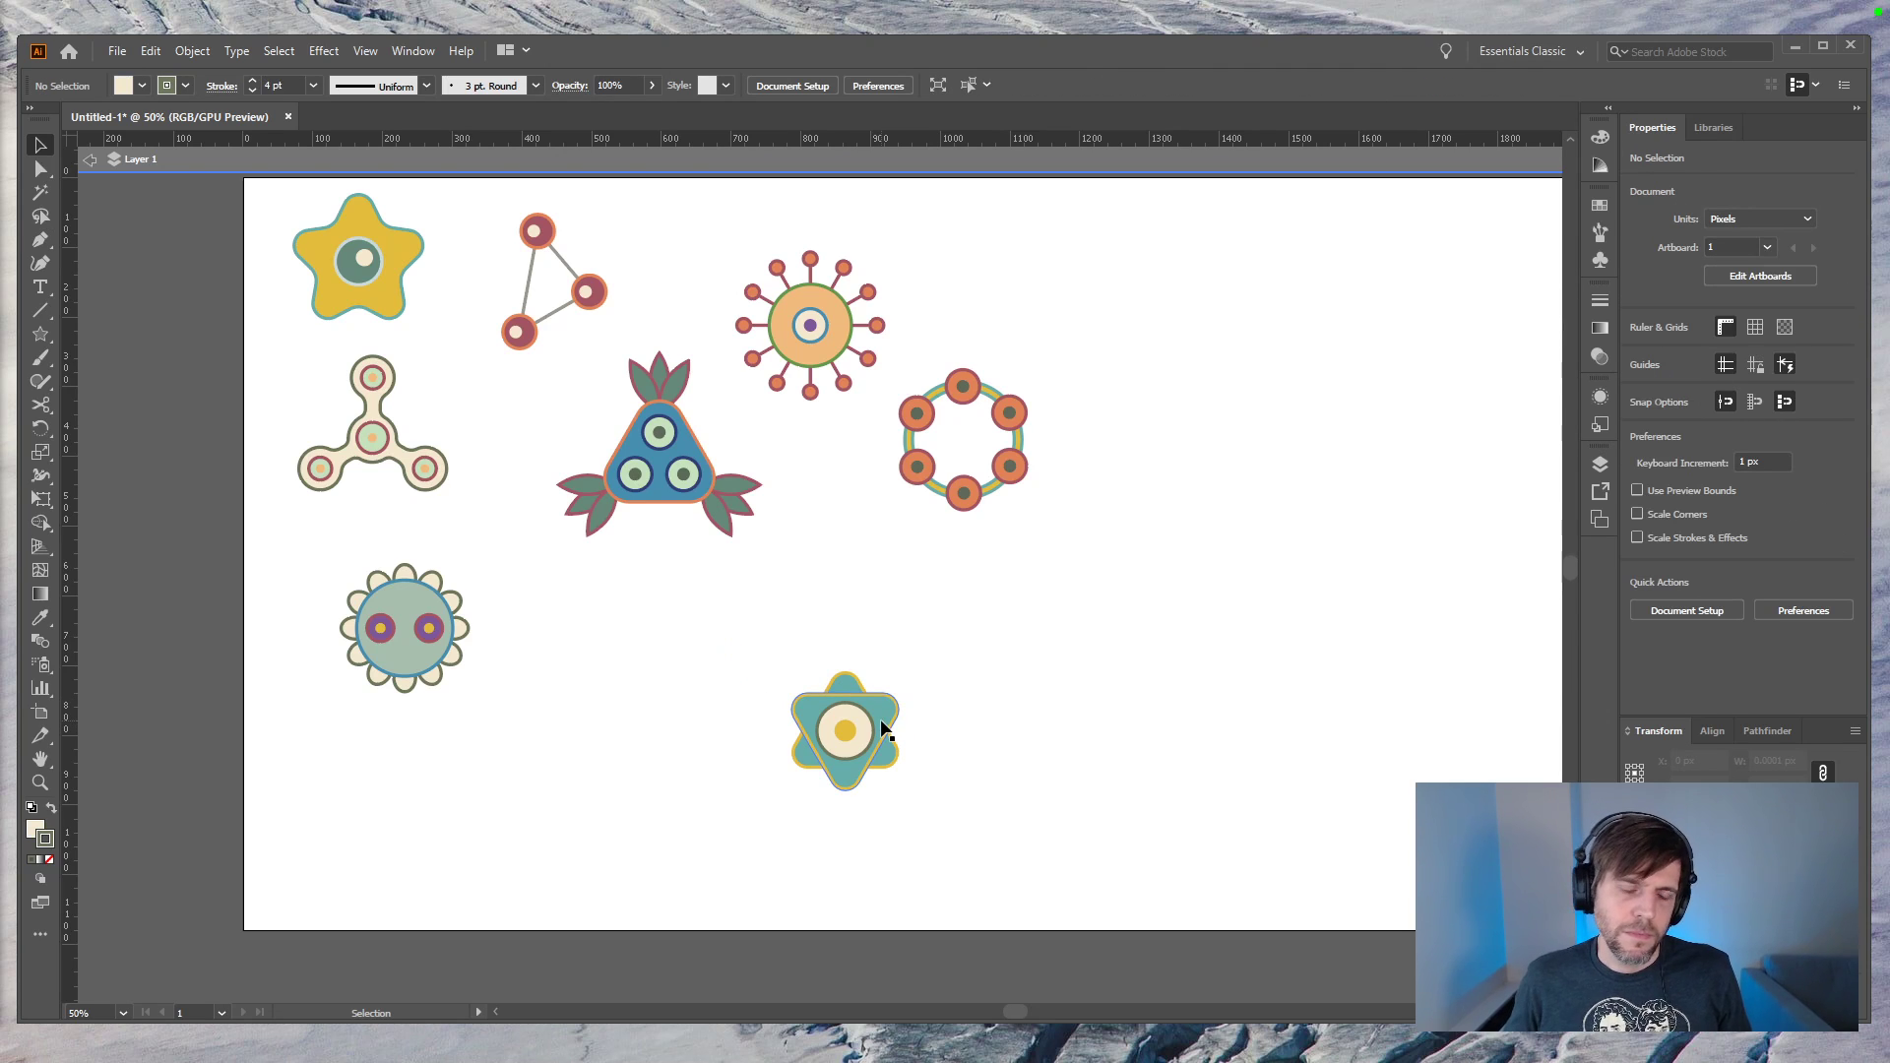
# Step: Enlarge and reposition the teal star and the petalled face, making the face about 268 px wide near the artboard's lower edge
pyautogui.moveTo(965, 679); pyautogui.dragTo(690, 817)
pyautogui.moveTo(891, 723); pyautogui.dragTo(743, 580)
pyautogui.moveTo(525, 551); pyautogui.dragTo(336, 695)
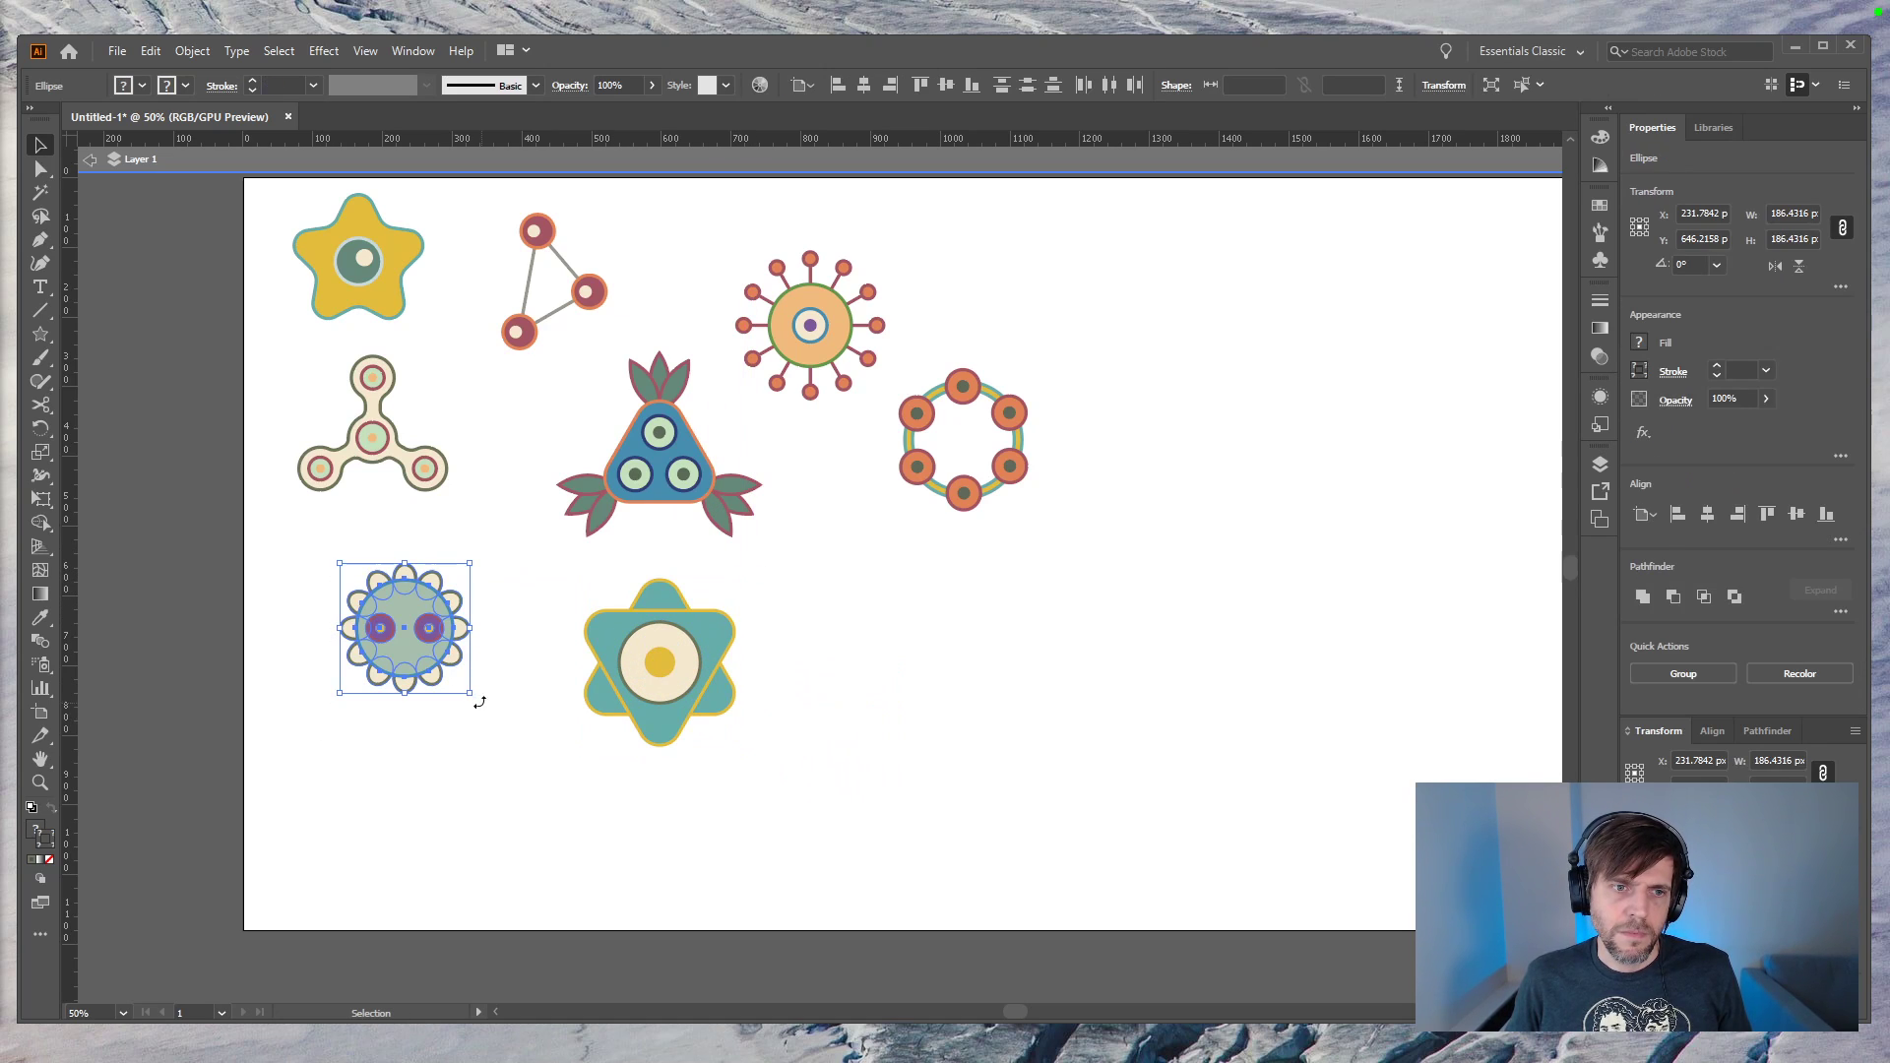
pyautogui.moveTo(469, 695); pyautogui.dragTo(499, 722)
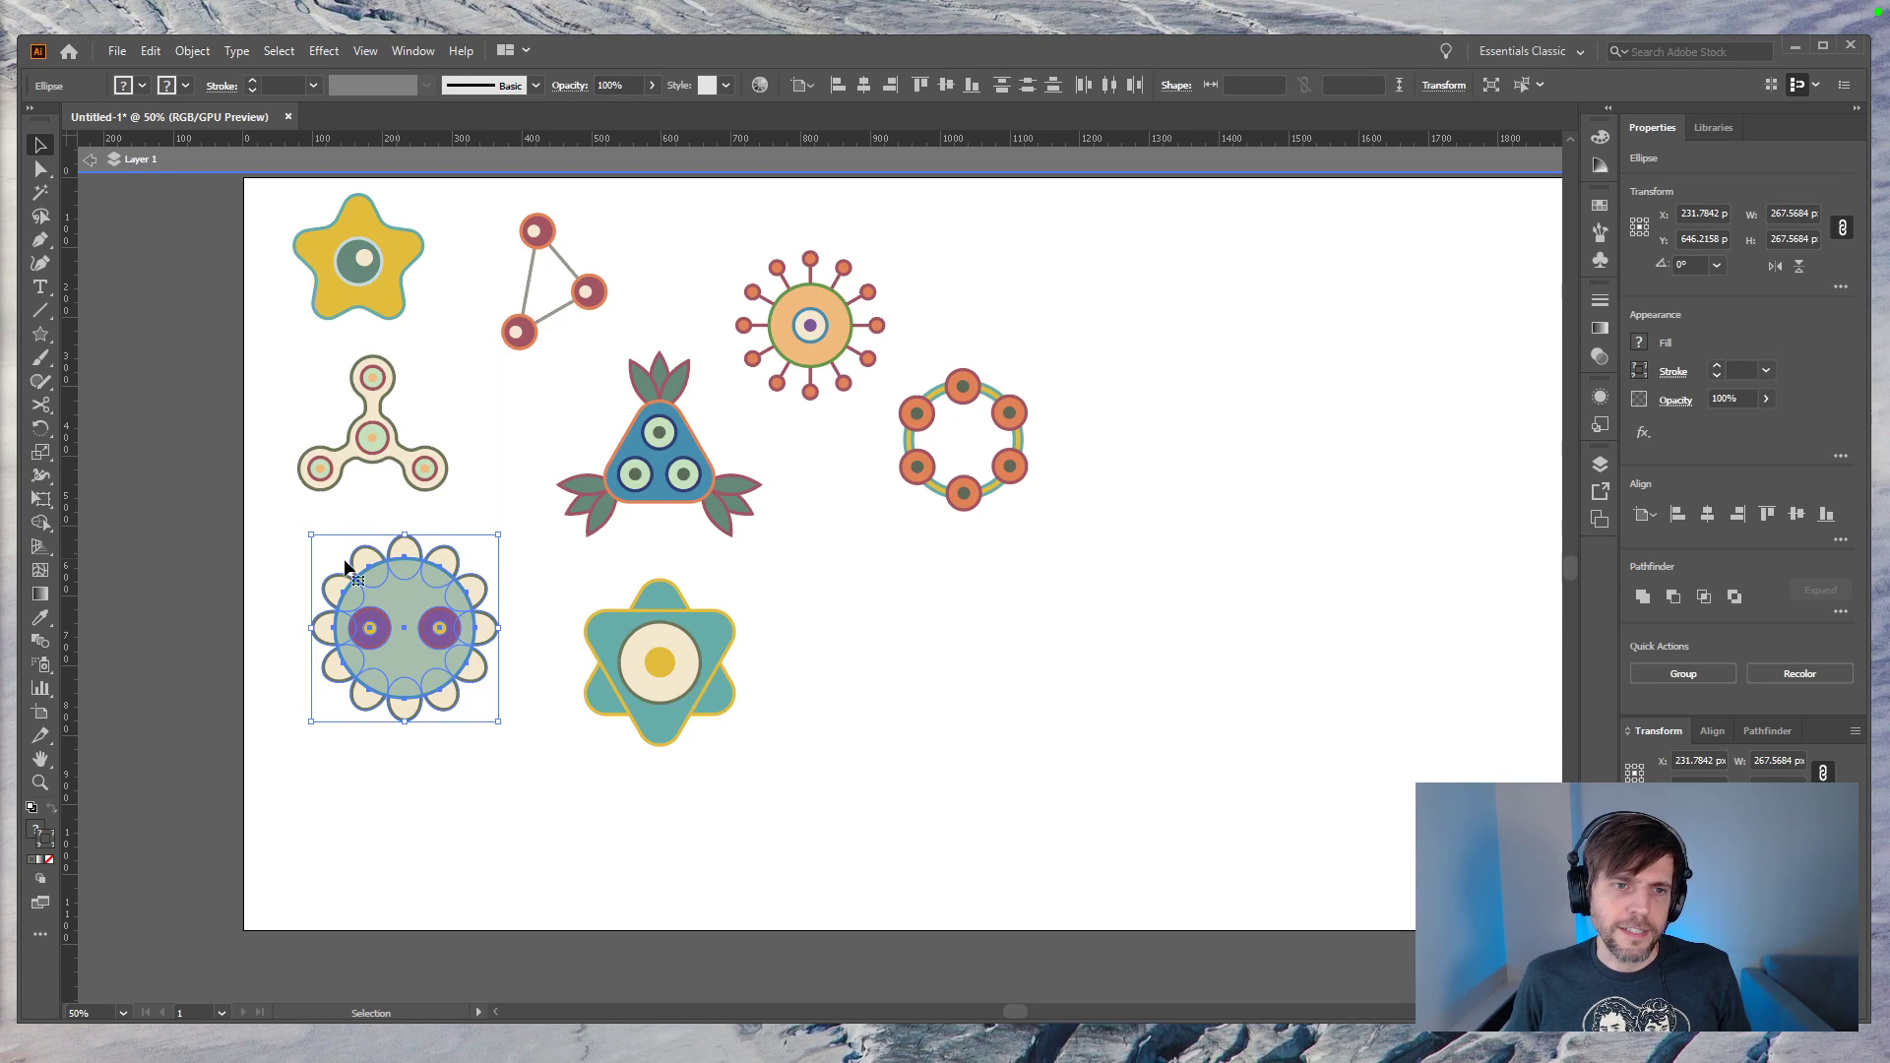
pyautogui.moveTo(360, 601); pyautogui.dragTo(348, 726)
# Step: Enlarge the three-armed spinner to about 259 px wide and move it down above the petalled face
pyautogui.moveTo(484, 537); pyautogui.dragTo(286, 339)
pyautogui.moveTo(448, 492); pyautogui.dragTo(469, 552)
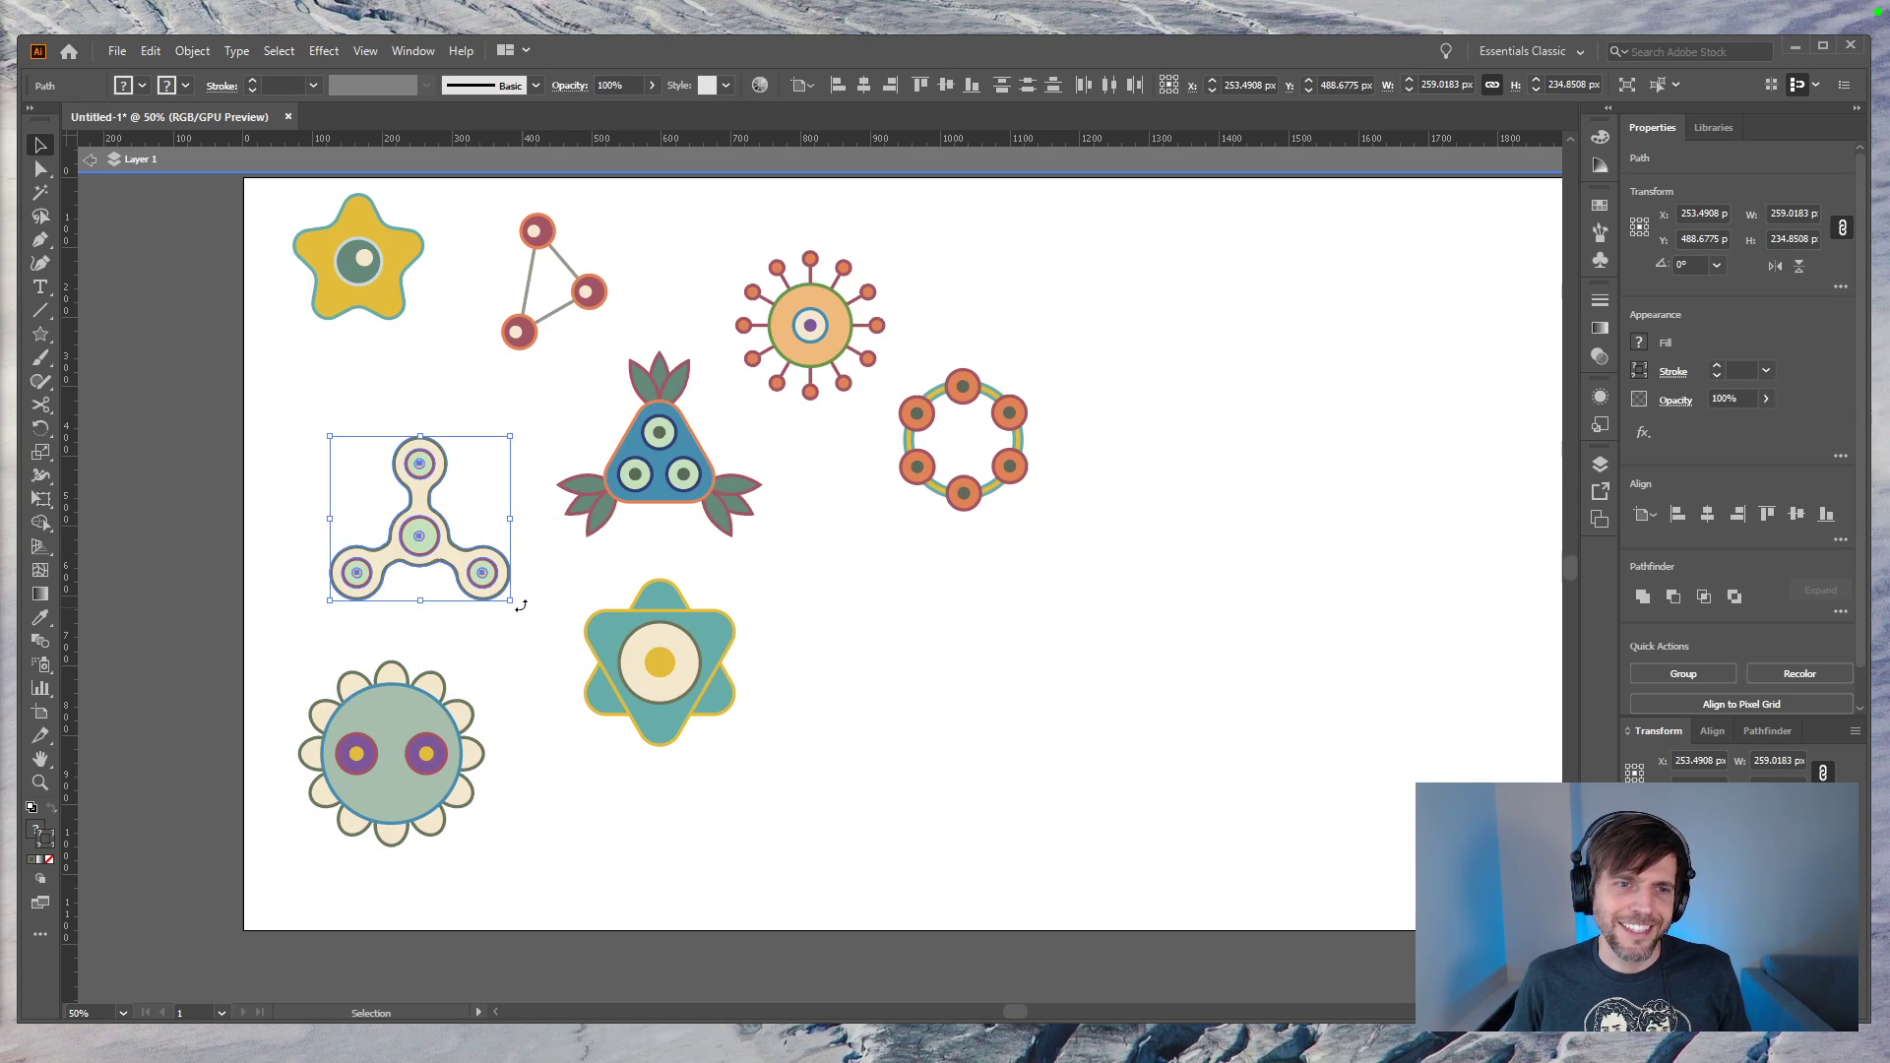
pyautogui.moveTo(519, 612); pyautogui.dragTo(472, 661)
pyautogui.hotkey('ctrl', 'z')
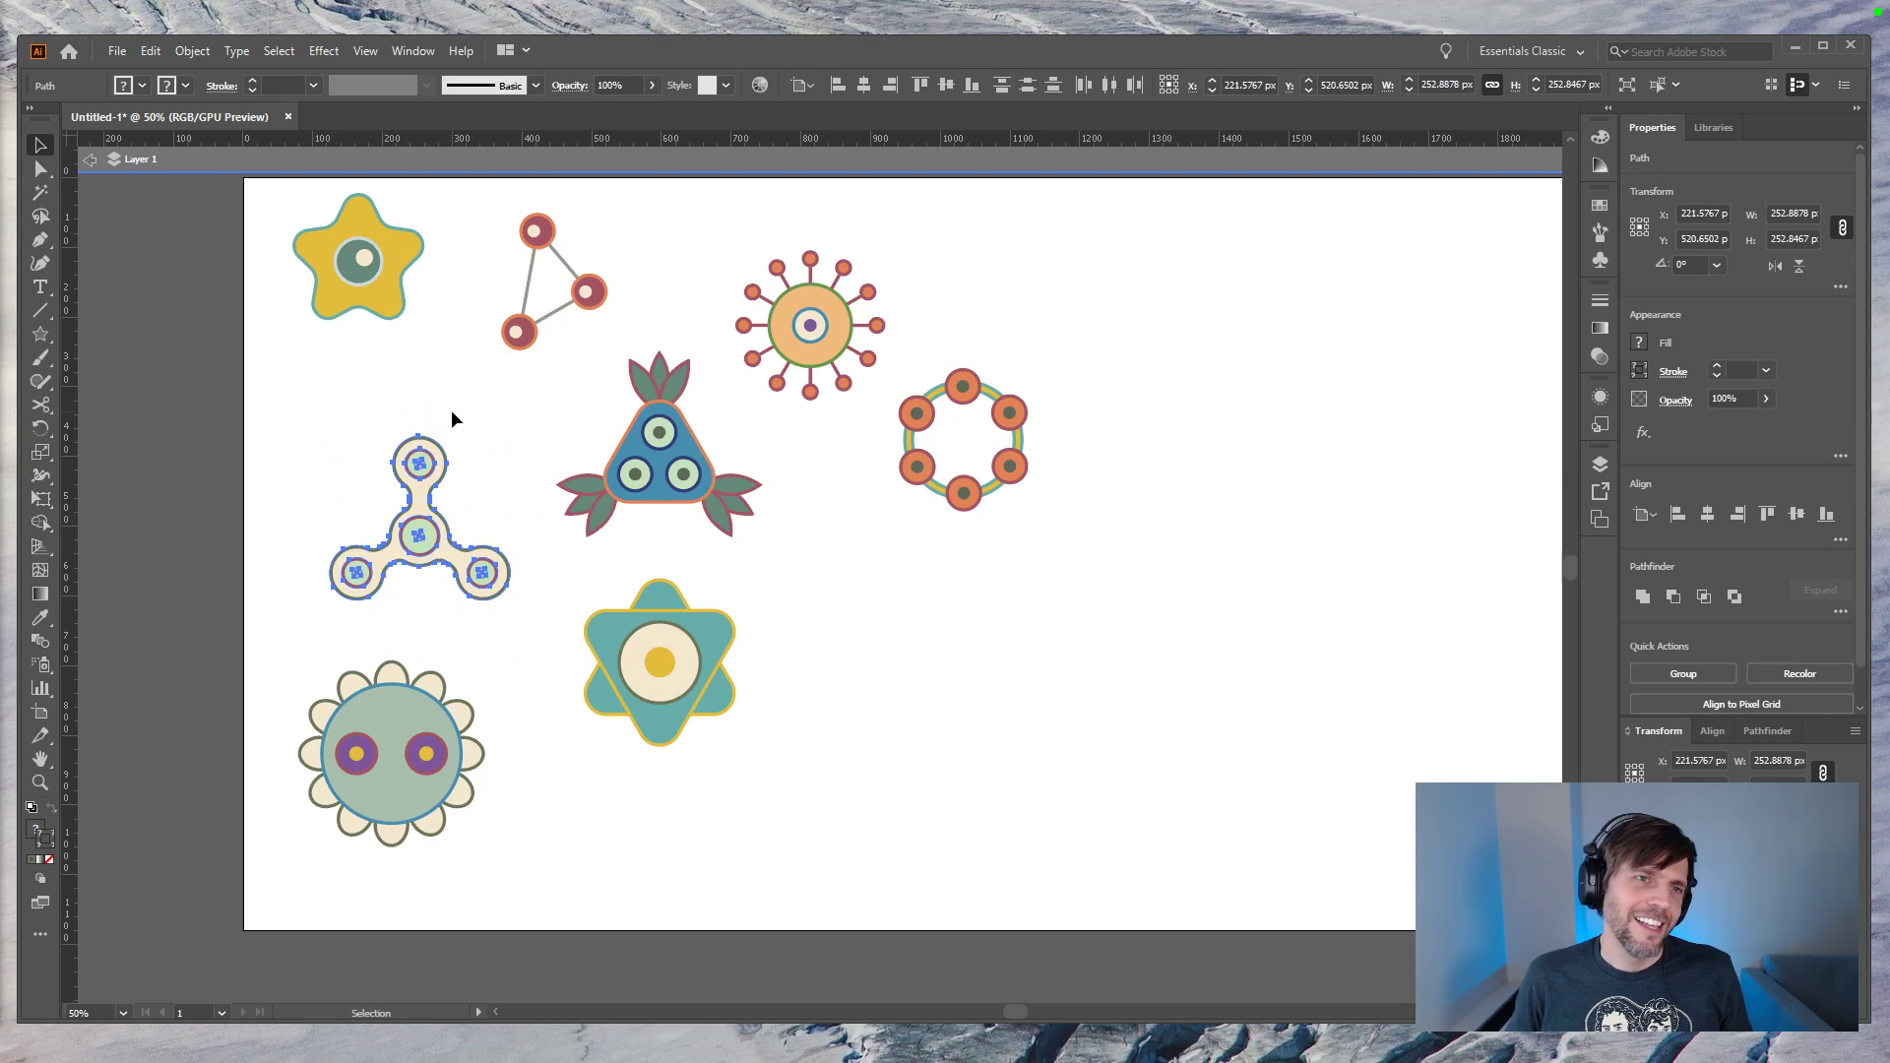
# Step: Enlarge the yellow star with the green eye in the artboard's upper corner
pyautogui.click(444, 313)
pyautogui.moveTo(444, 317); pyautogui.dragTo(461, 376)
pyautogui.click(564, 401)
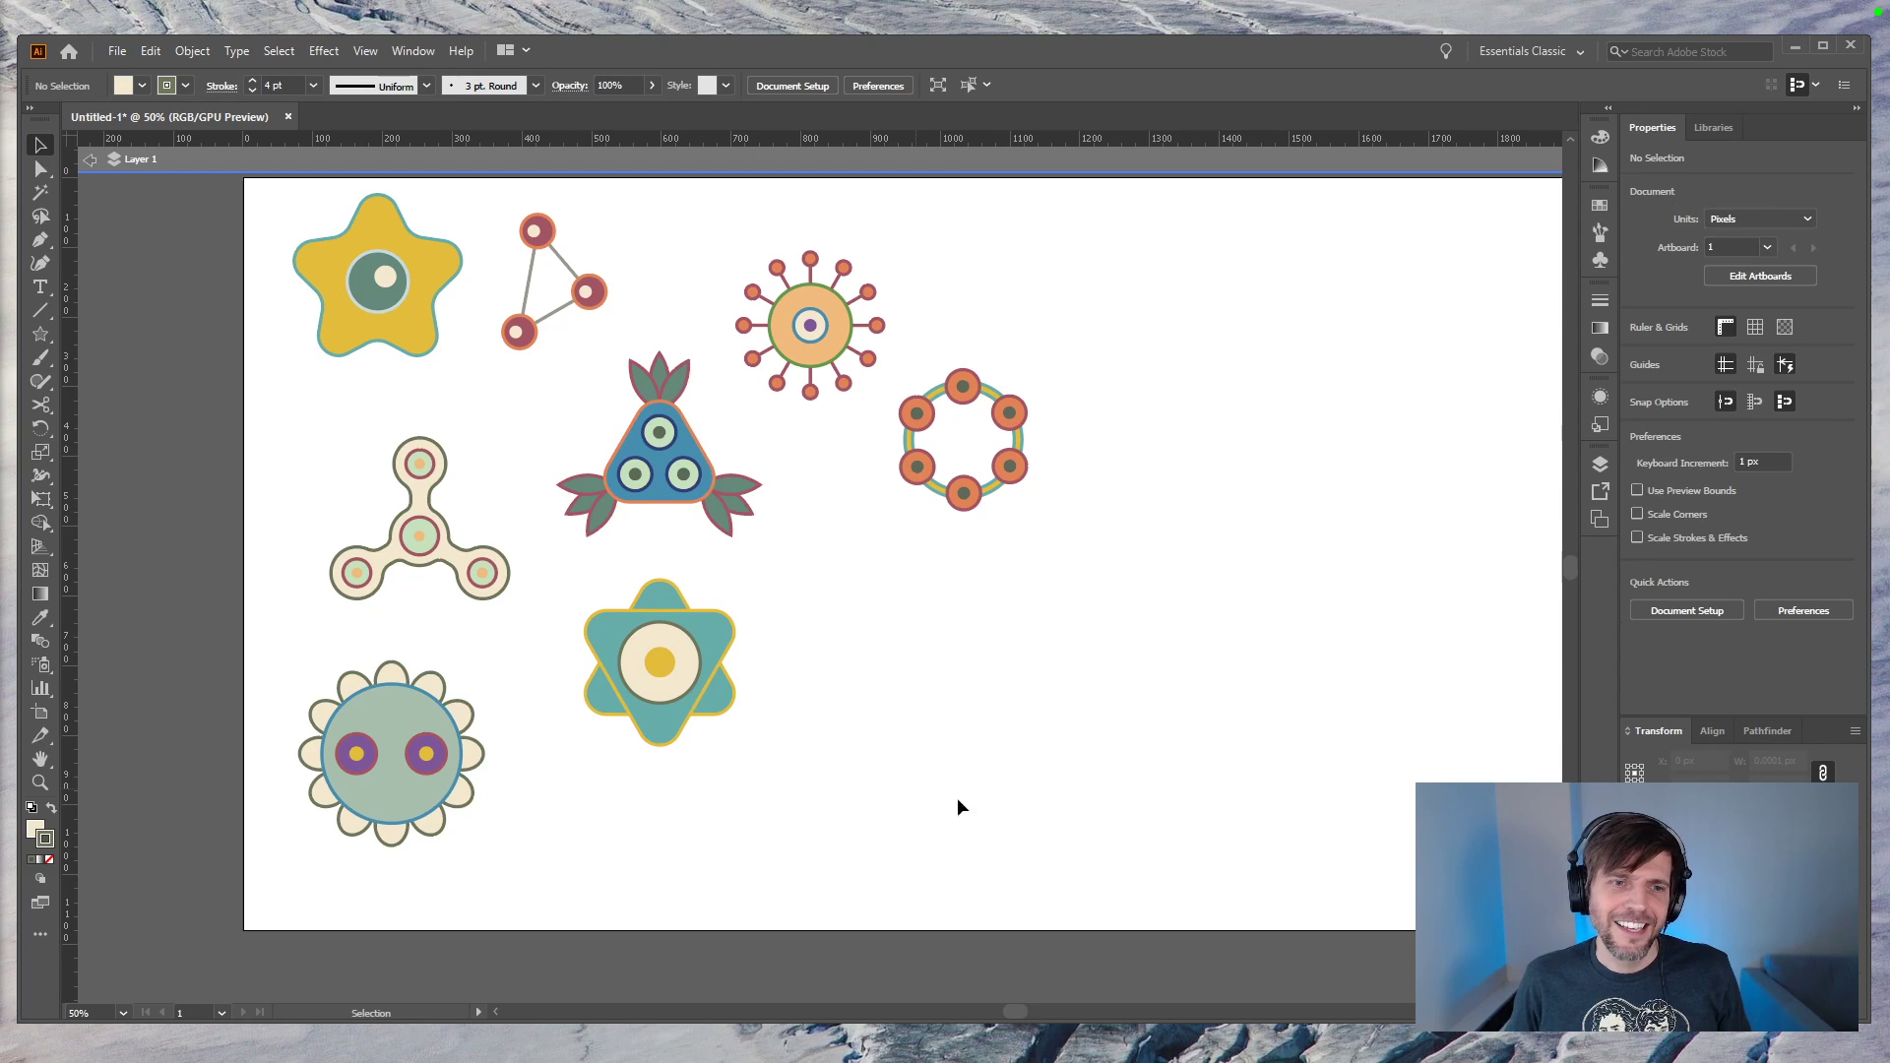
# Step: Enlarge the blue triangle with leaves and move it below and beside the teal star
pyautogui.moveTo(779, 539); pyautogui.dragTo(552, 386)
pyautogui.click(749, 551)
pyautogui.moveTo(748, 558); pyautogui.dragTo(553, 385)
pyautogui.moveTo(760, 539); pyautogui.dragTo(799, 569)
pyautogui.moveTo(689, 513); pyautogui.dragTo(829, 829)
# Step: Try to enlarge the ring of orange circles and move it towards the centre, then undo the last change
pyautogui.click(1083, 424)
pyautogui.moveTo(1063, 361); pyautogui.dragTo(873, 506)
pyautogui.moveTo(1027, 511); pyautogui.dragTo(1105, 581)
pyautogui.moveTo(924, 527); pyautogui.dragTo(687, 506)
pyautogui.hotkey('ctrl', 'z')
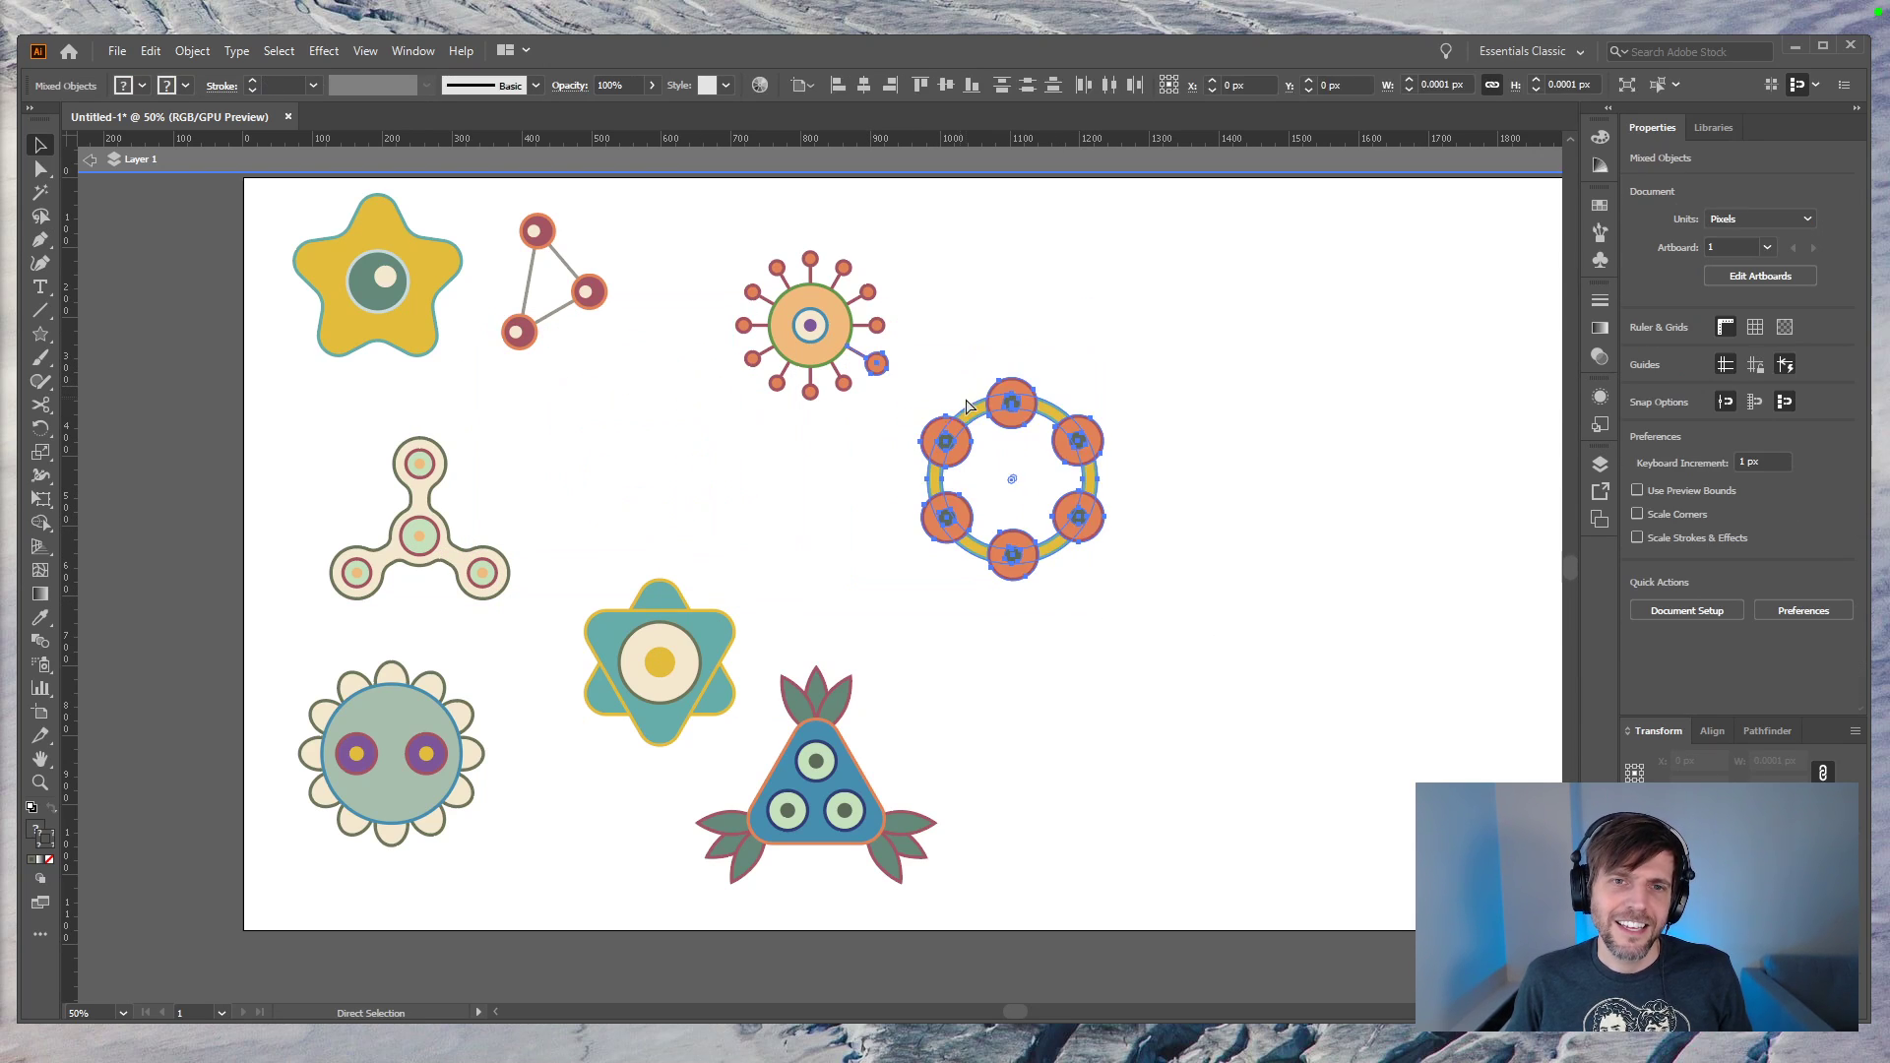
# Step: Try to resize and move the orange ring without the radial flower's stray node, then undo the changes
pyautogui.keyDown('shift'); pyautogui.click(884, 363); pyautogui.keyUp('shift')
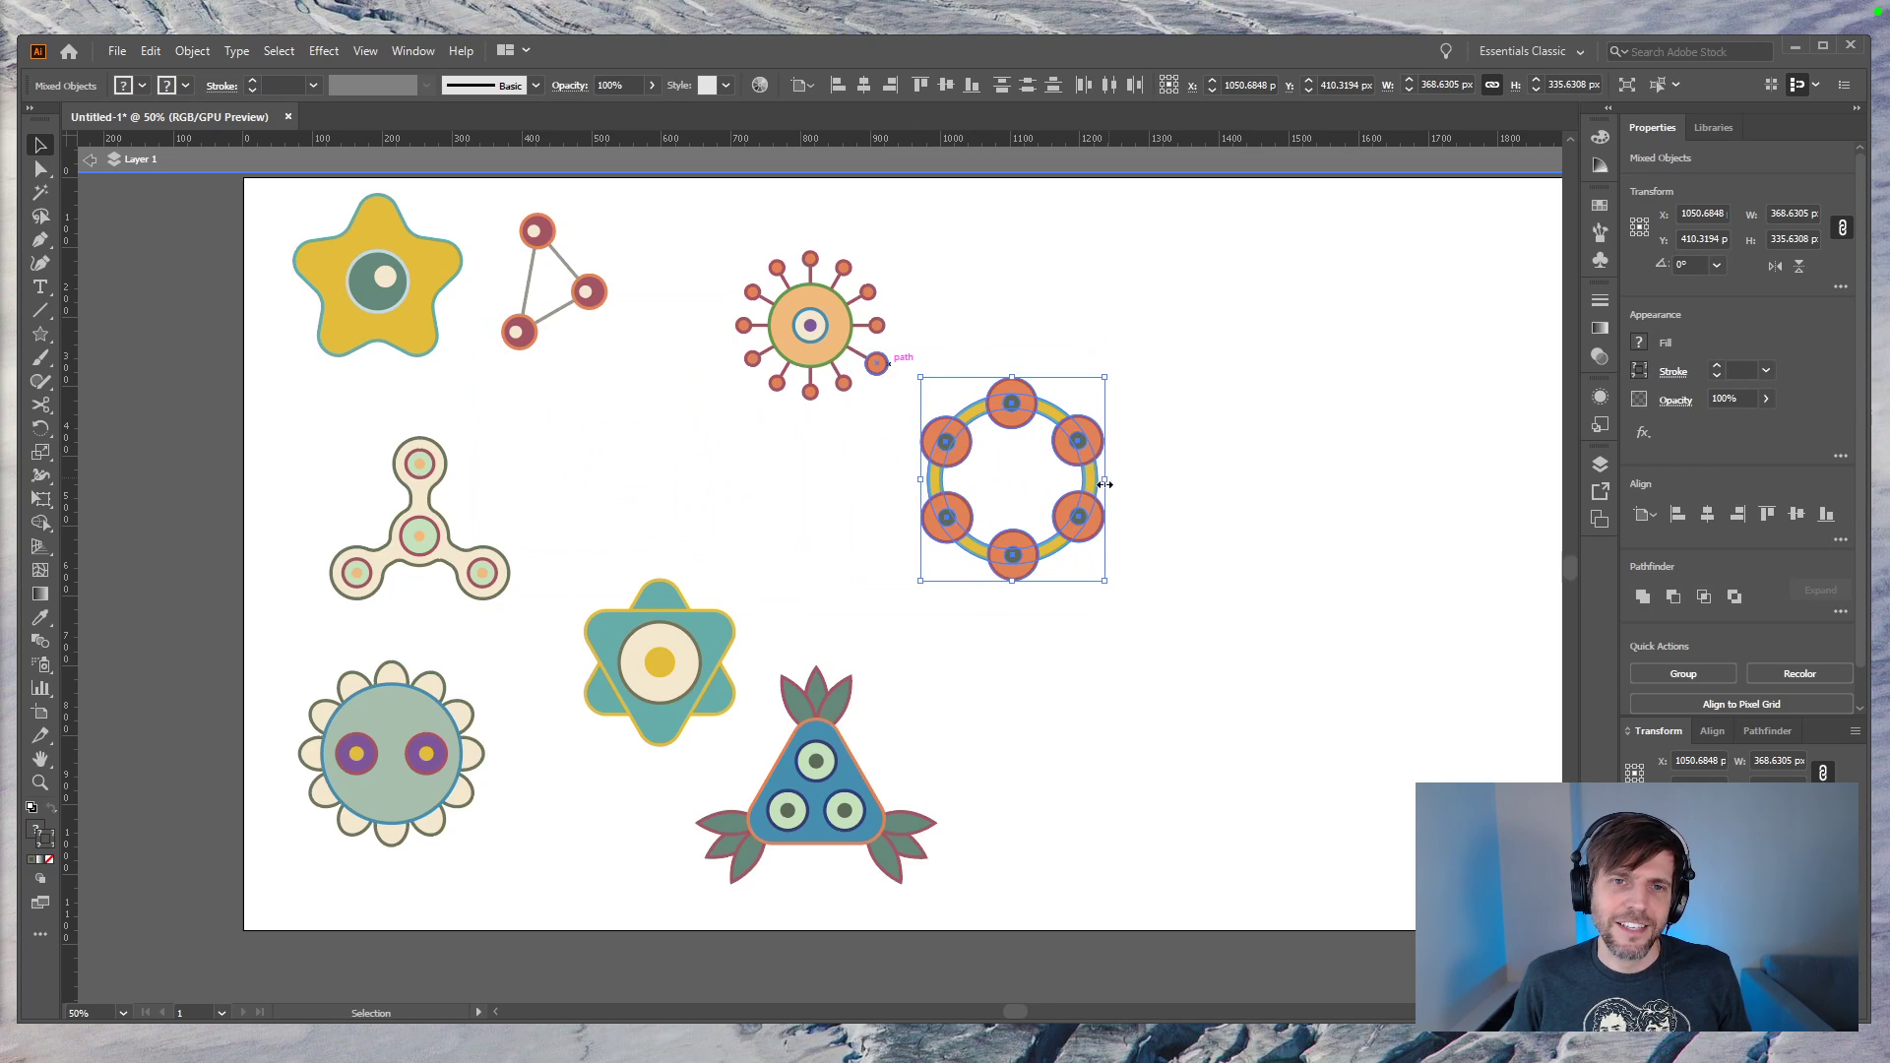
pyautogui.click(901, 418)
pyautogui.moveTo(927, 362); pyautogui.dragTo(1092, 567)
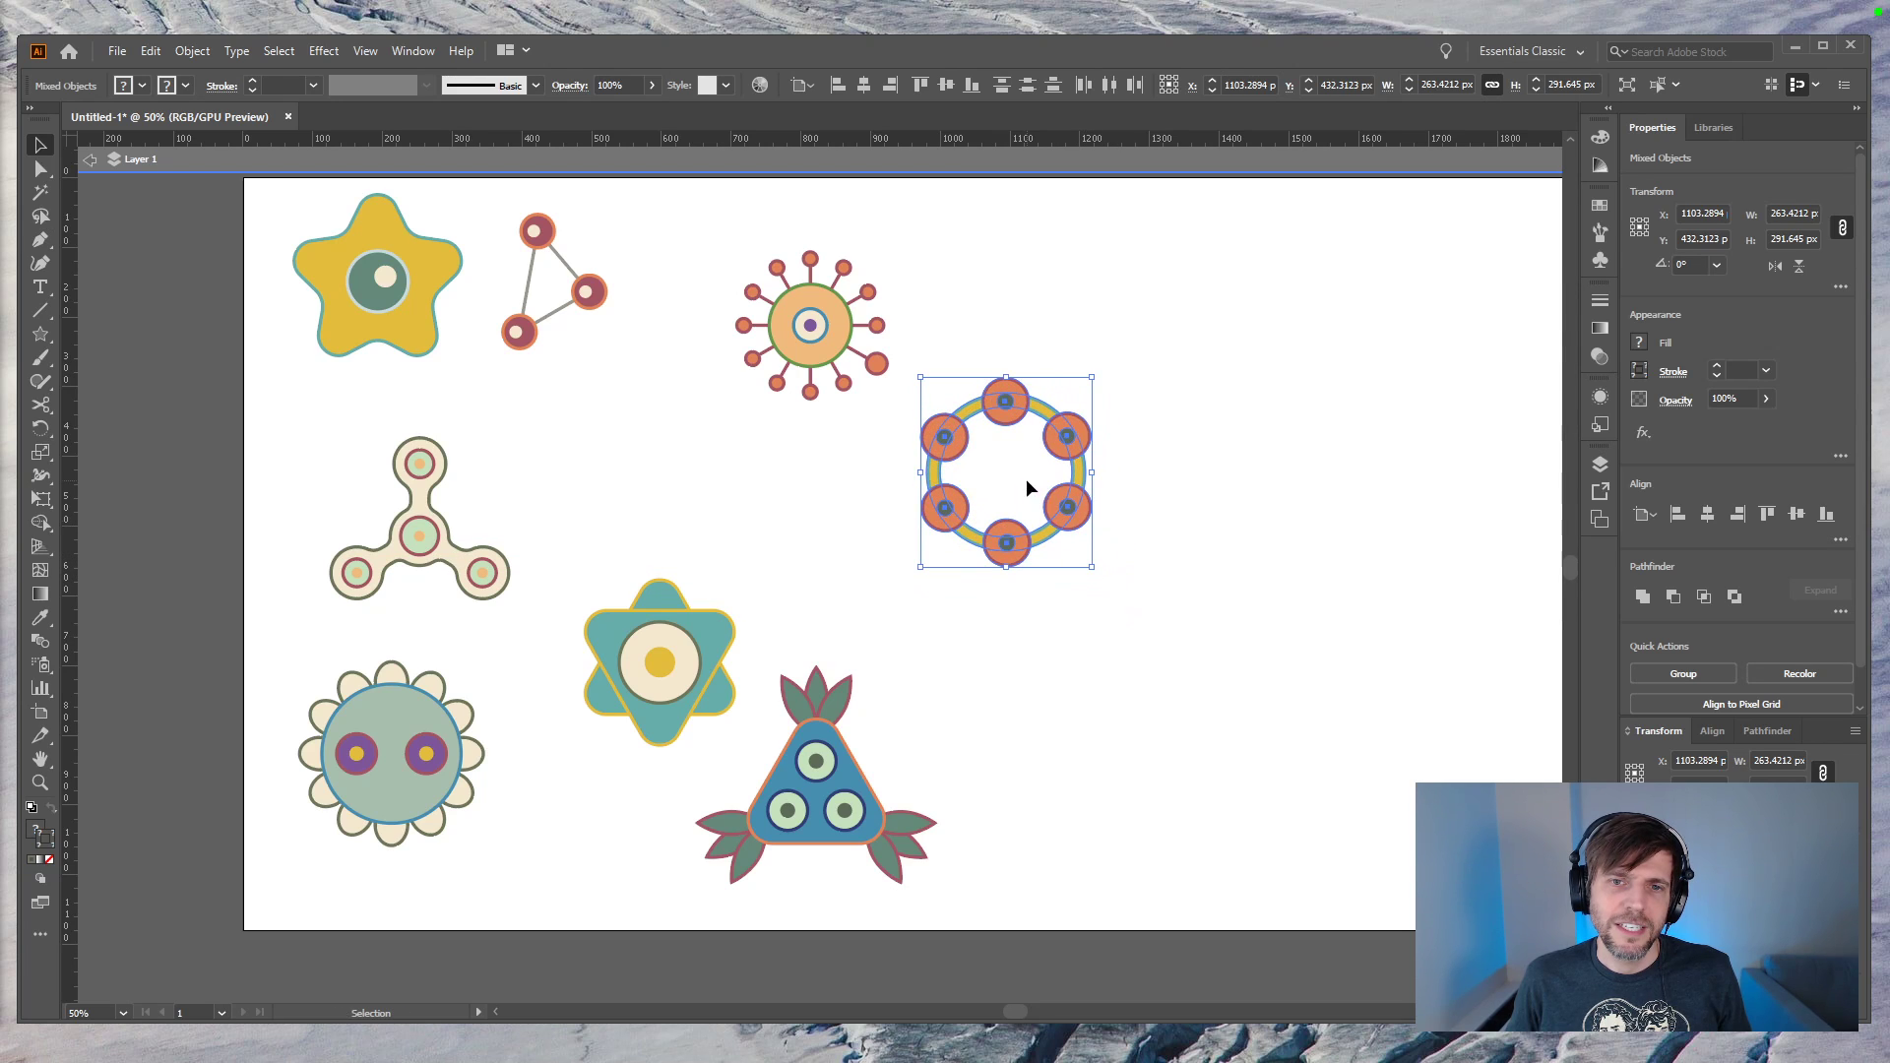
pyautogui.moveTo(1036, 430); pyautogui.dragTo(659, 420)
pyautogui.click(894, 443)
pyautogui.moveTo(929, 423); pyautogui.dragTo(710, 241)
pyautogui.hotkey('ctrl', 'z')
pyautogui.hotkey('ctrl', 'z')
pyautogui.hotkey('ctrl', 'z')
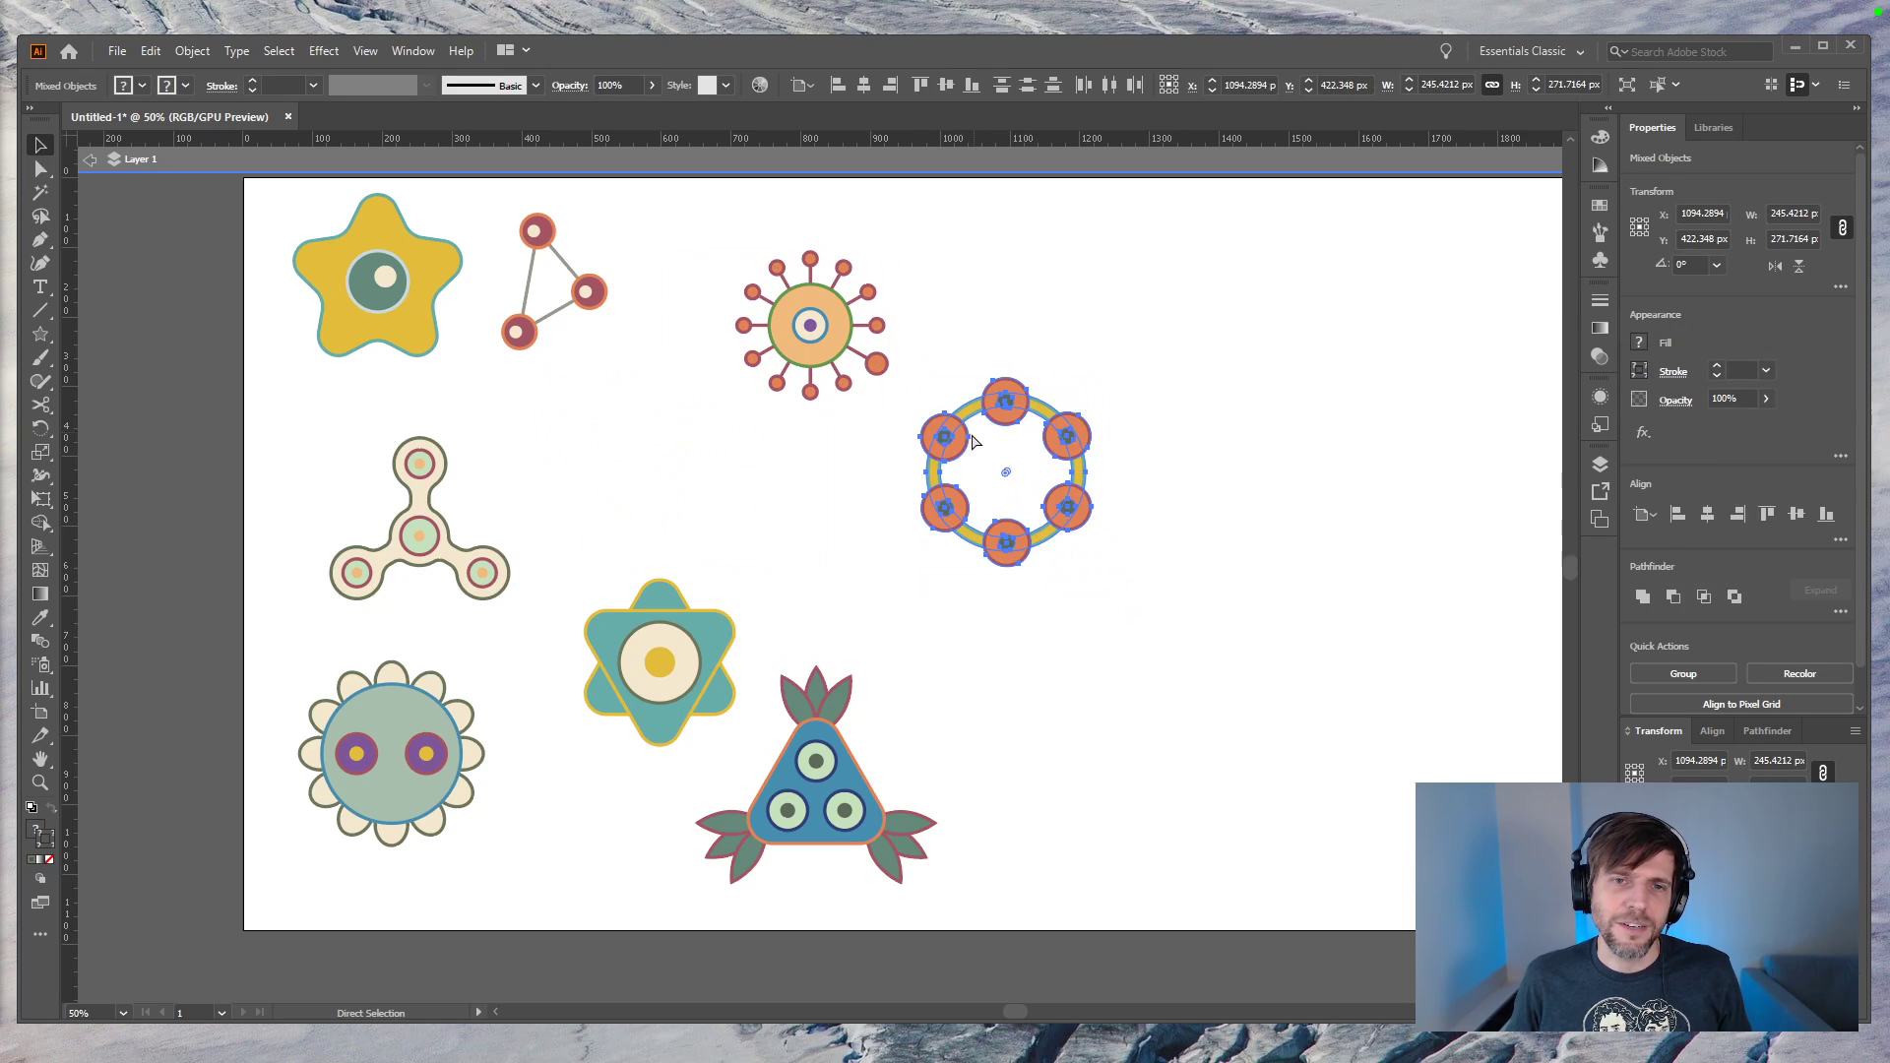
# Step: Enlarge the radial flower with orange dots and move it above the teal star
pyautogui.press('v')
pyautogui.click(783, 246)
pyautogui.moveTo(849, 384); pyautogui.dragTo(696, 454)
pyautogui.moveTo(739, 362); pyautogui.dragTo(783, 305)
pyautogui.moveTo(722, 407); pyautogui.dragTo(728, 443)
# Step: Enlarge the thin triangle of three linked red nodes beside the yellow star
pyautogui.click(617, 258)
pyautogui.moveTo(630, 222); pyautogui.dragTo(504, 366)
pyautogui.moveTo(629, 378); pyautogui.dragTo(635, 394)
# Step: Enlarge the ring of orange circles, move it up beyond the red-node triangle, and shift the teal star slightly sideways
pyautogui.moveTo(876, 317); pyautogui.dragTo(1097, 587)
pyautogui.moveTo(1042, 417); pyautogui.dragTo(947, 258)
pyautogui.moveTo(765, 590); pyautogui.dragTo(640, 734)
pyautogui.click(1072, 641)
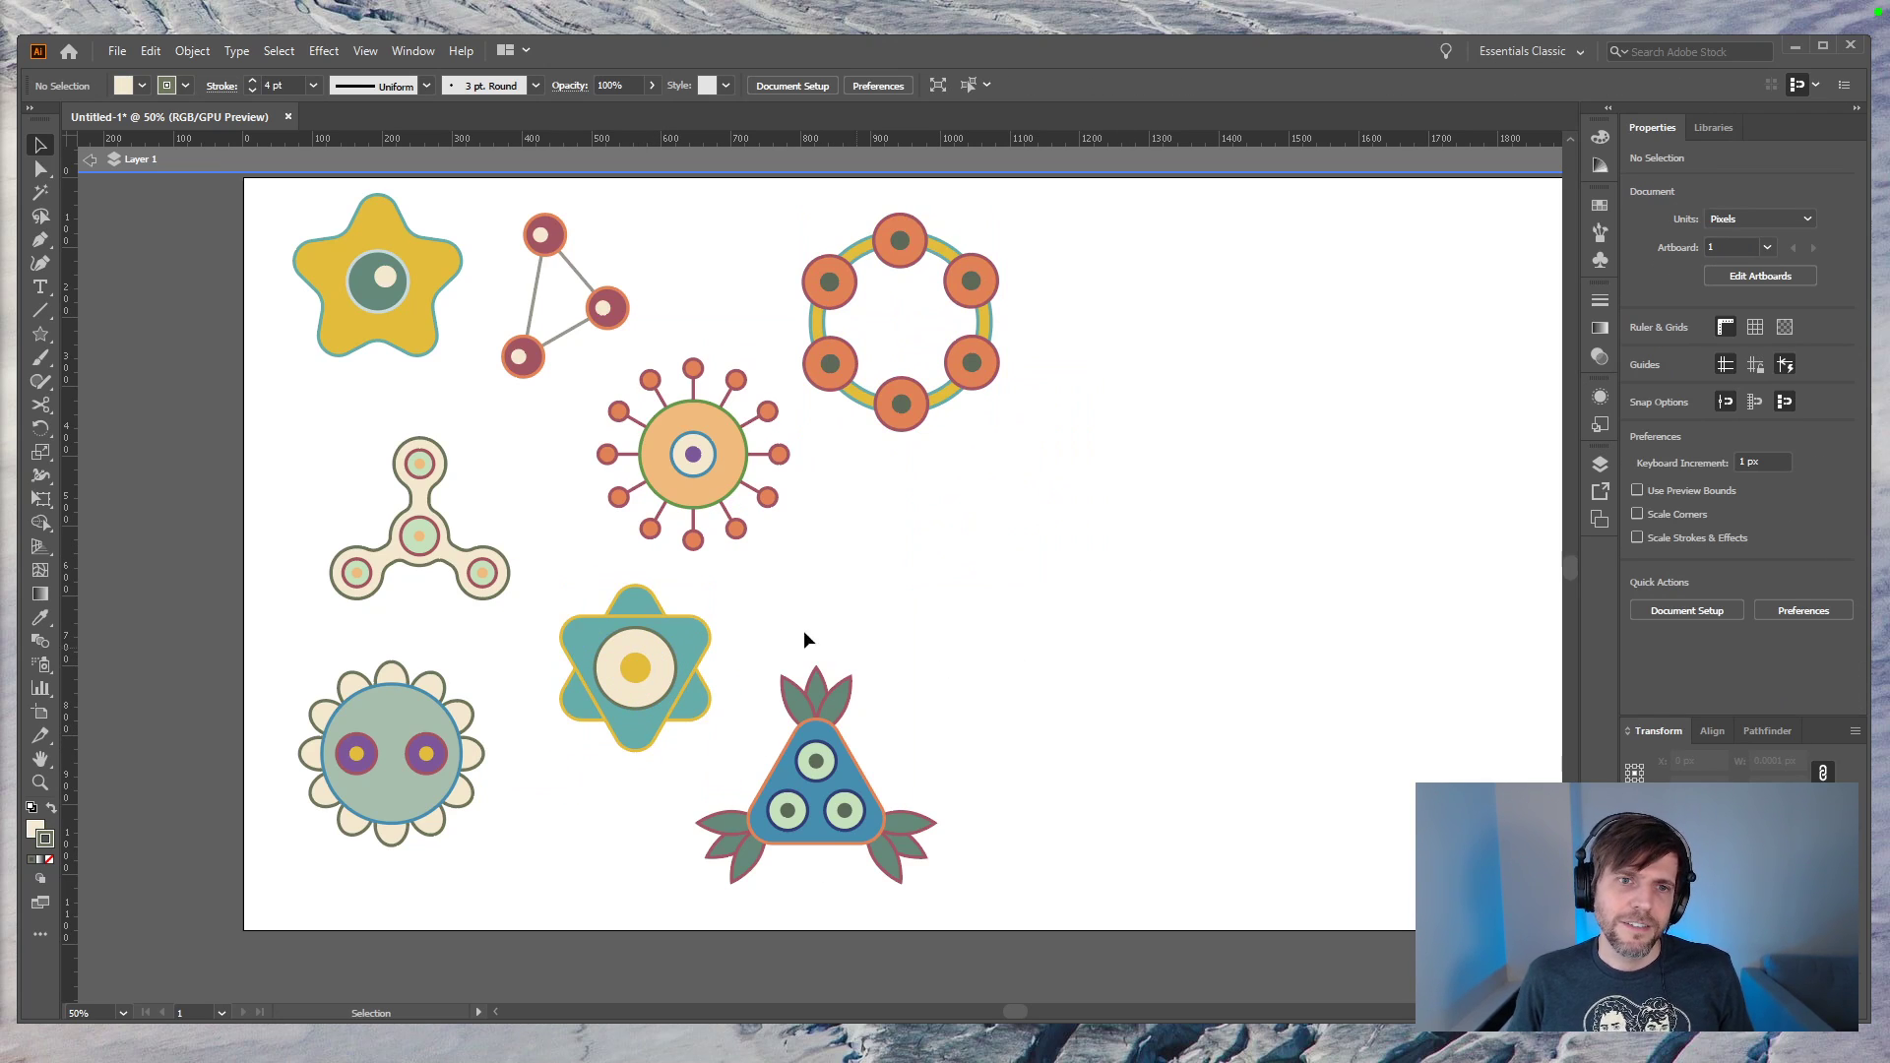
# Step: Copy the yellow star's green eye with its cream highlight into the empty space beside the spinner
pyautogui.click(400, 282)
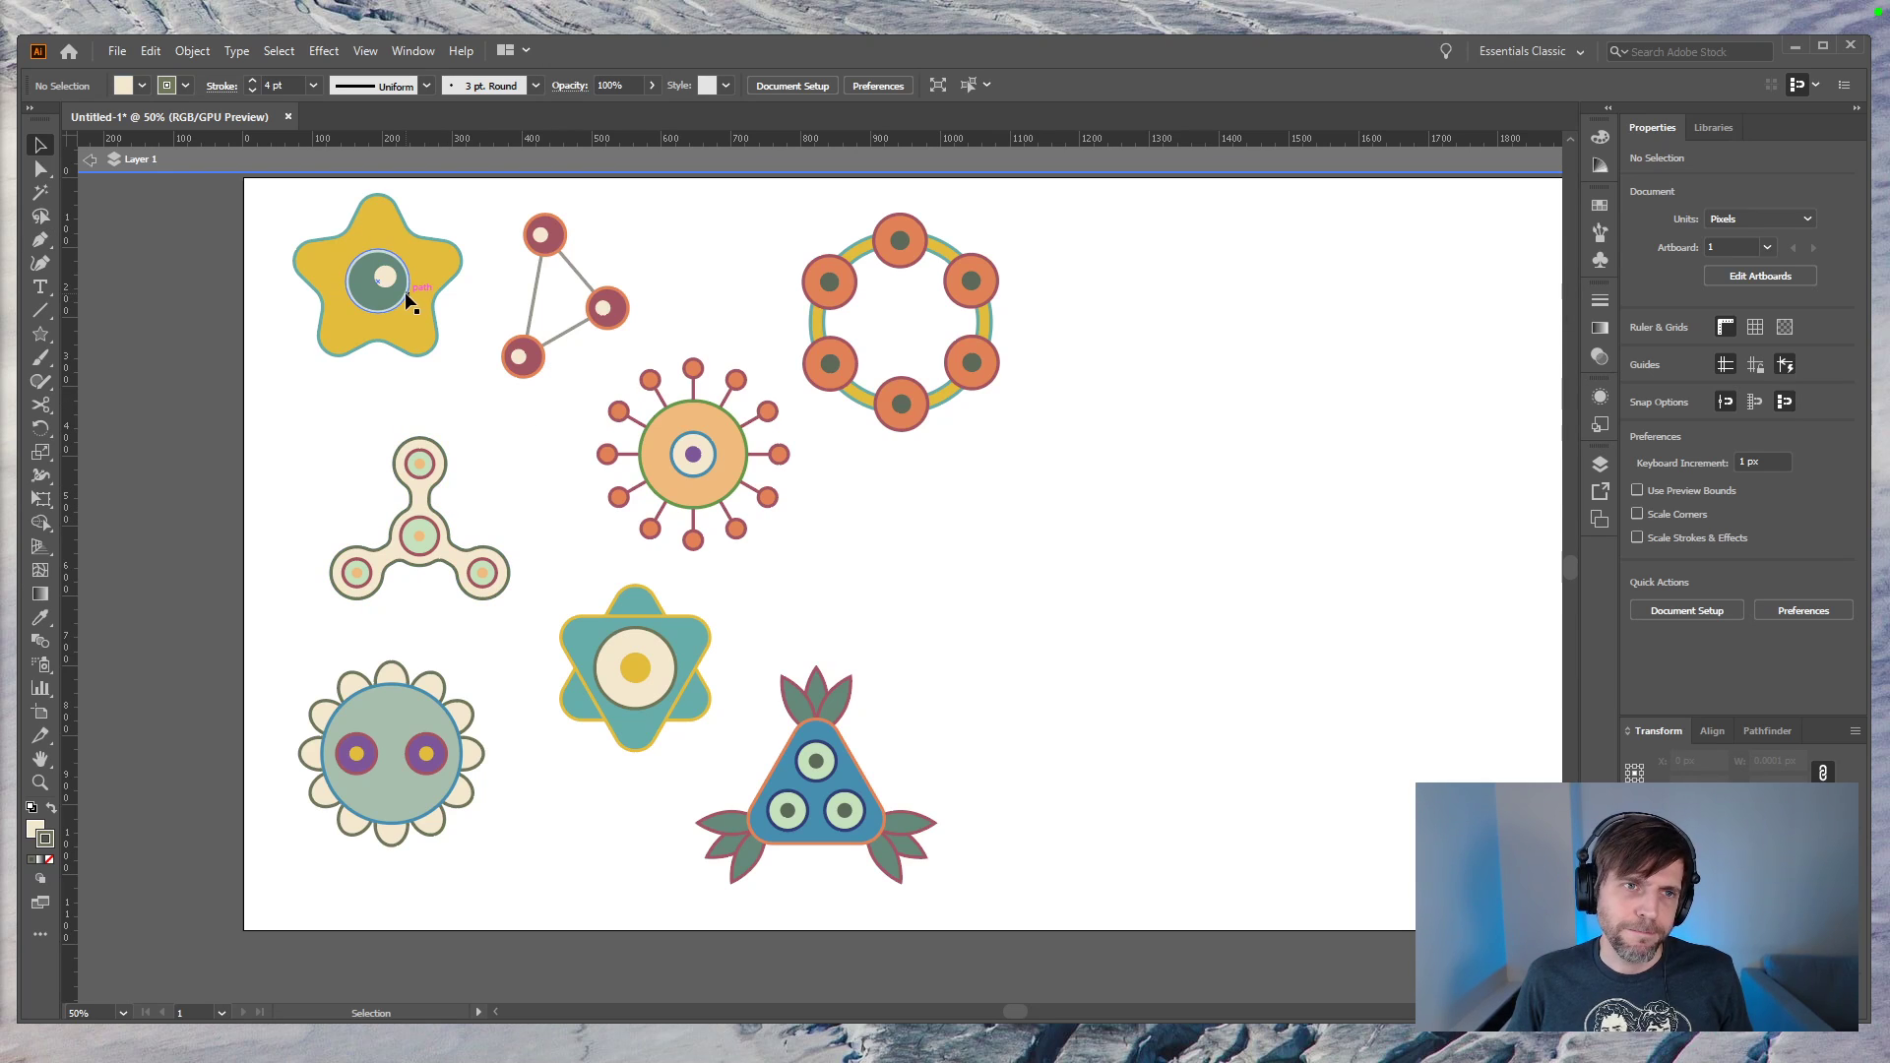
pyautogui.moveTo(400, 282); pyautogui.dragTo(321, 464)
pyautogui.click(211, 474)
# Step: Give the copied eye's outer circle a violet-blue stroke and an orange fill from the Impressionism swatch library
pyautogui.click(301, 450)
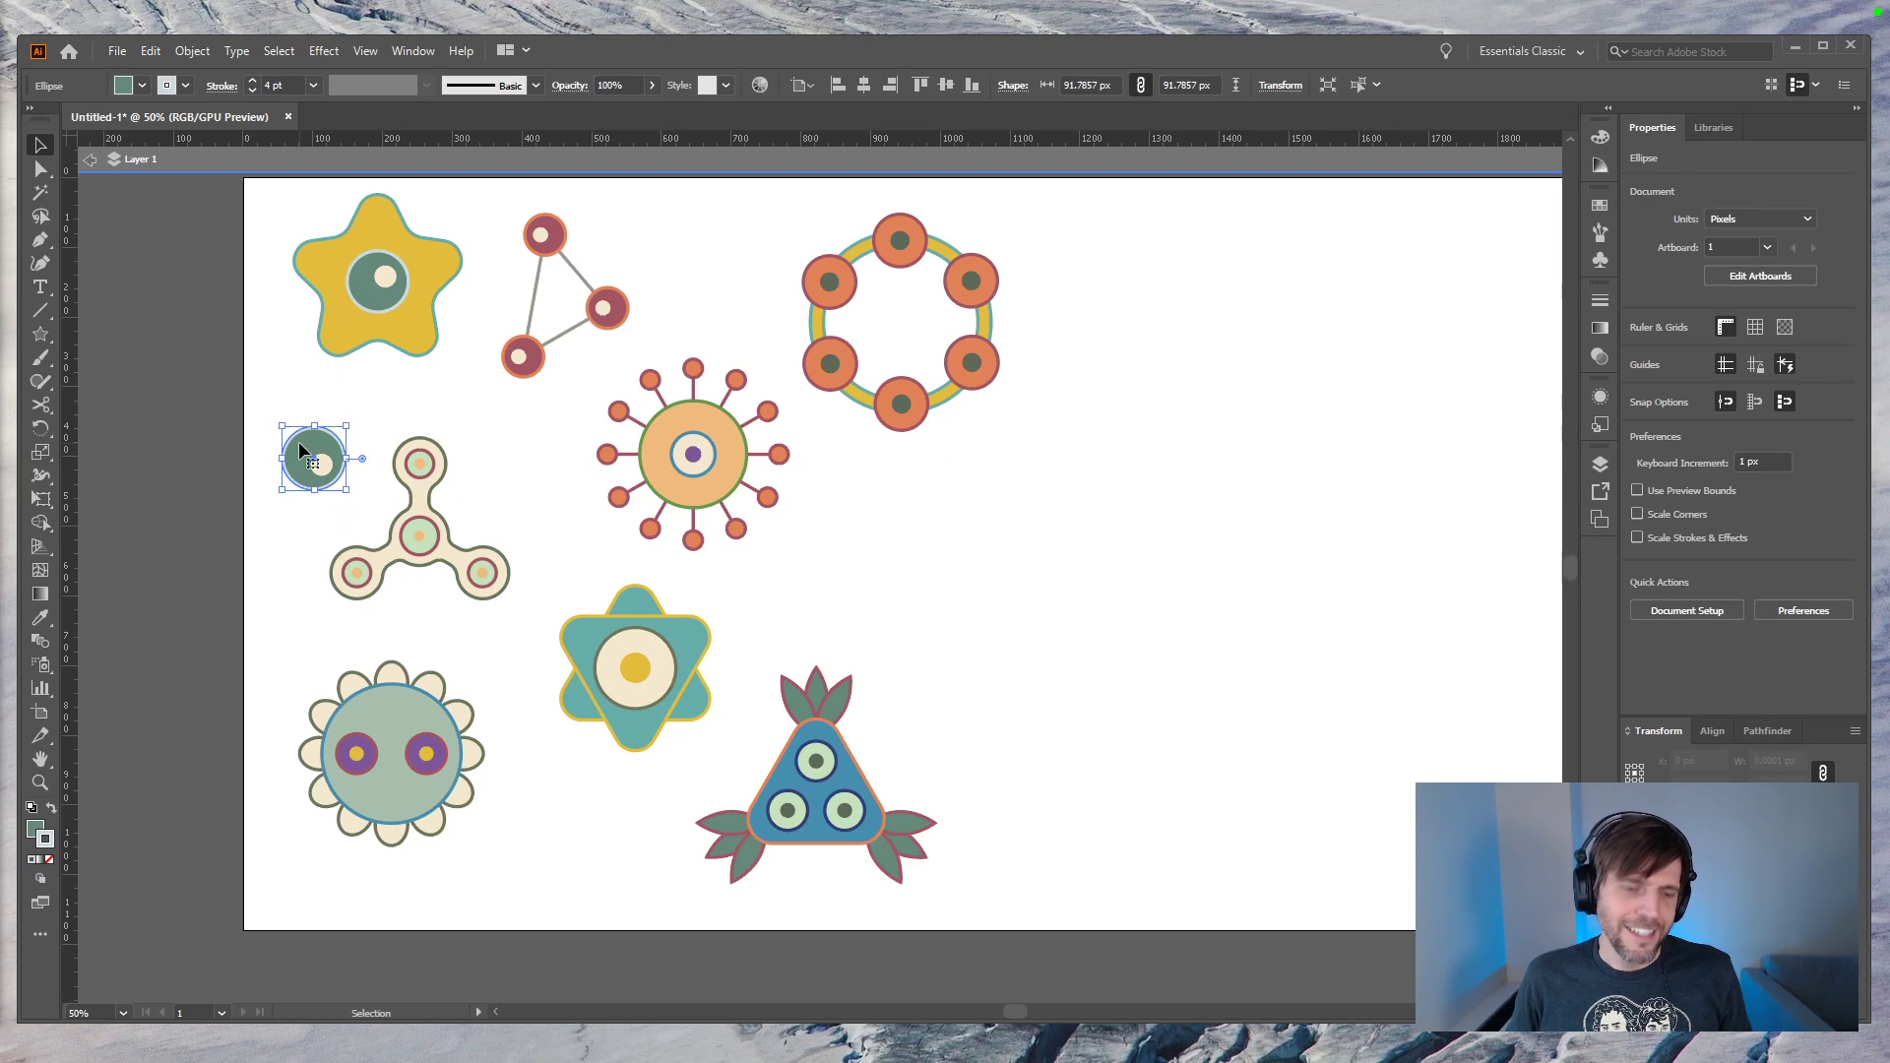
pyautogui.click(399, 51)
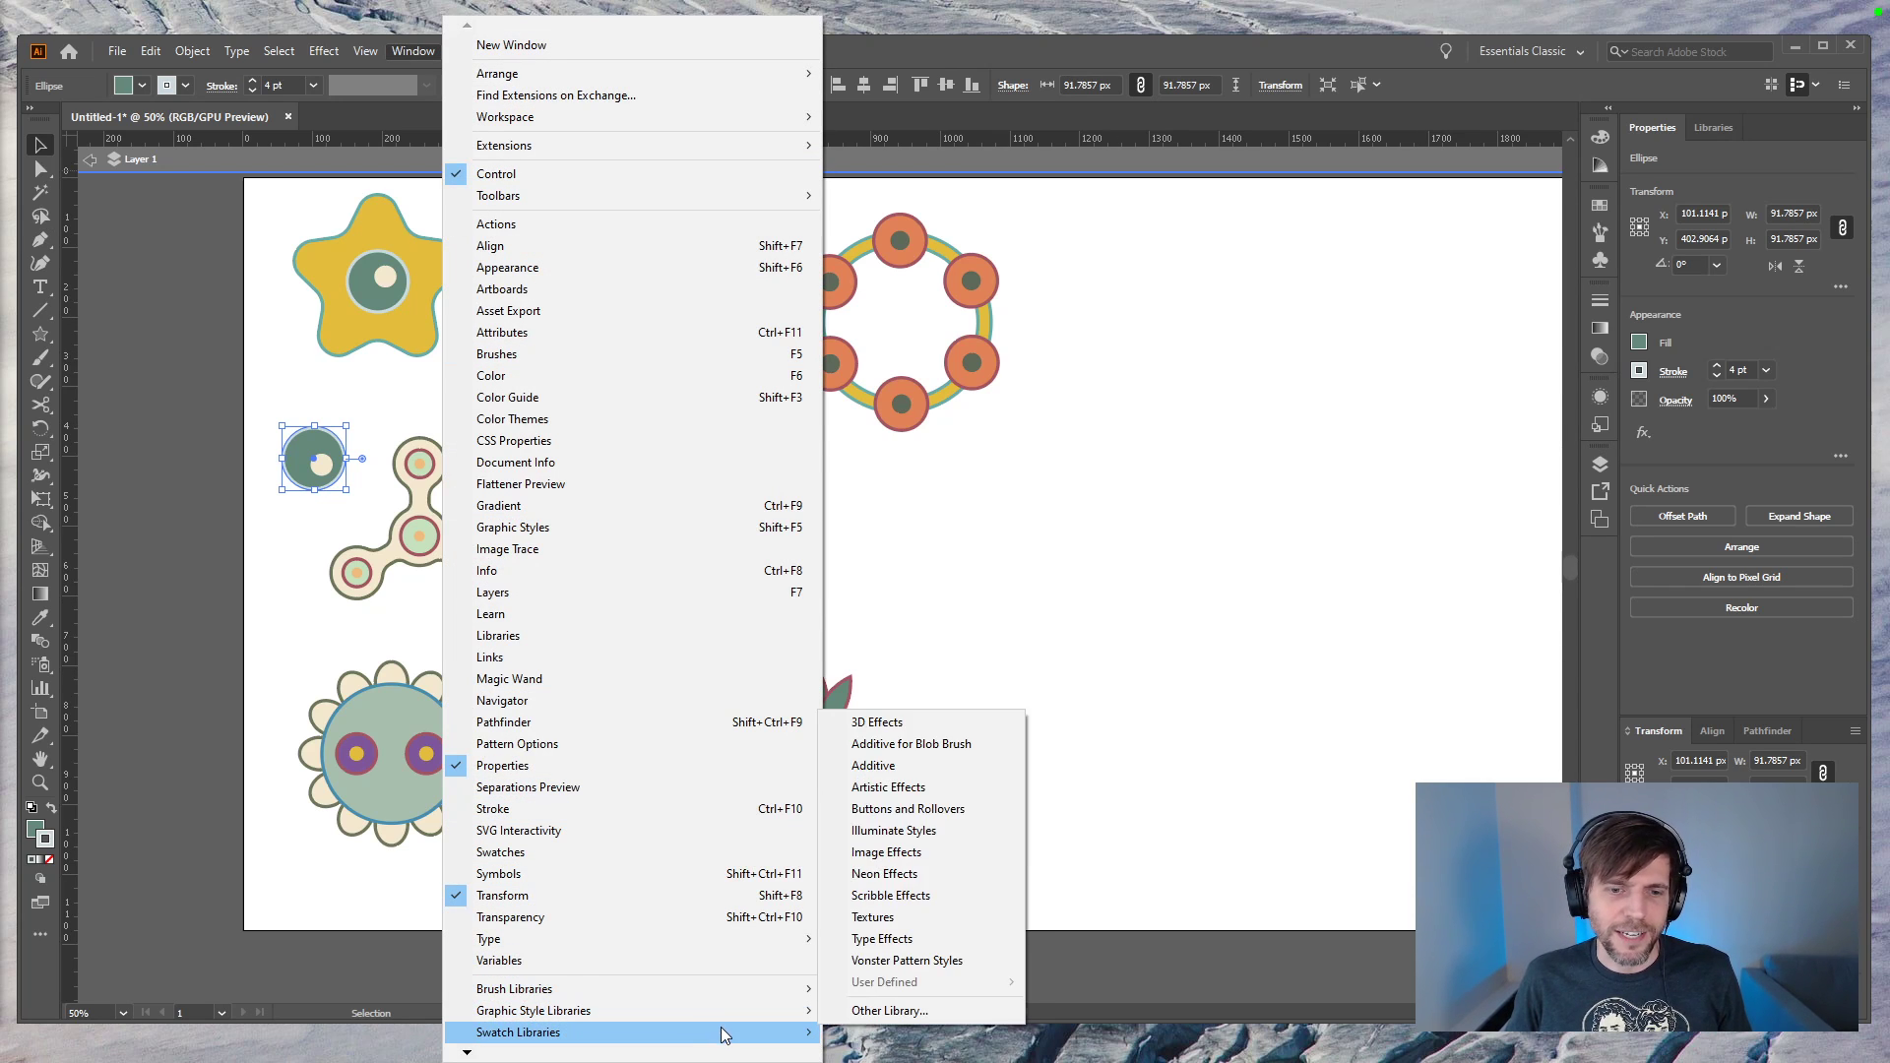
pyautogui.moveTo(723, 1034)
pyautogui.moveTo(937, 548)
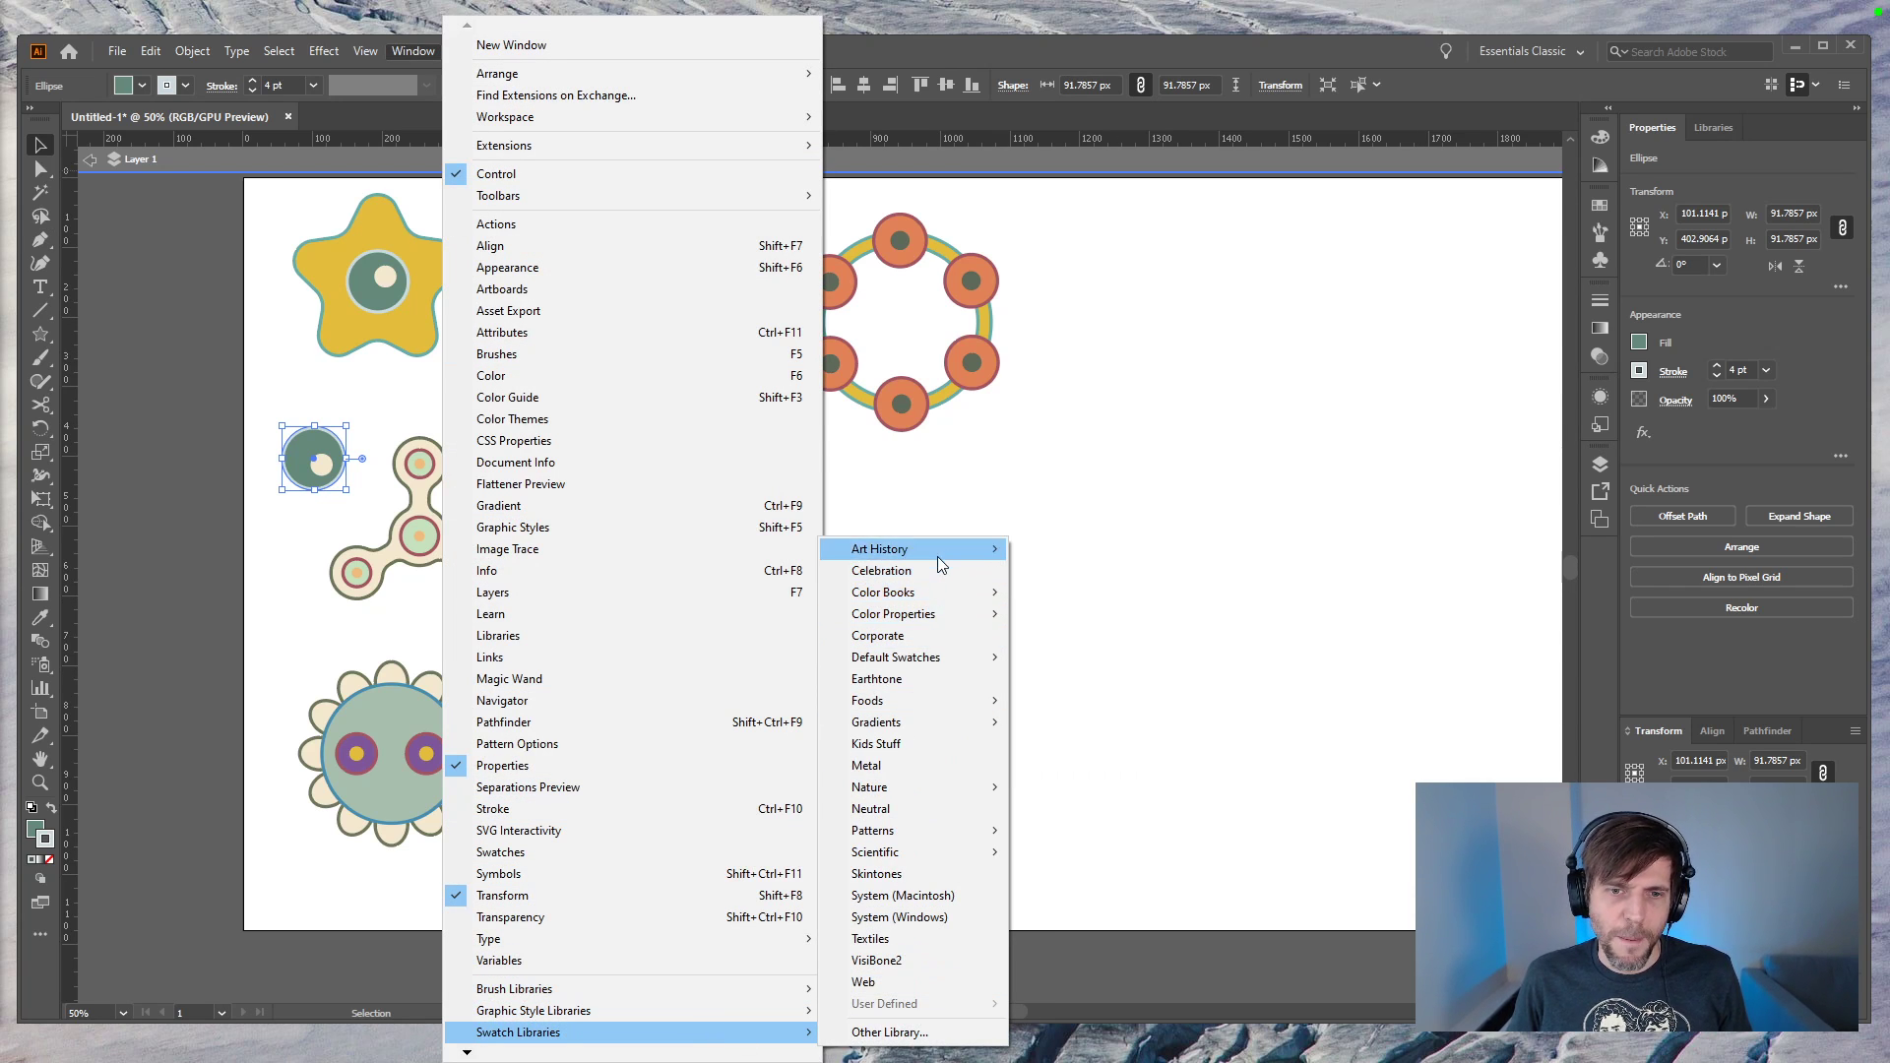
pyautogui.click(1073, 592)
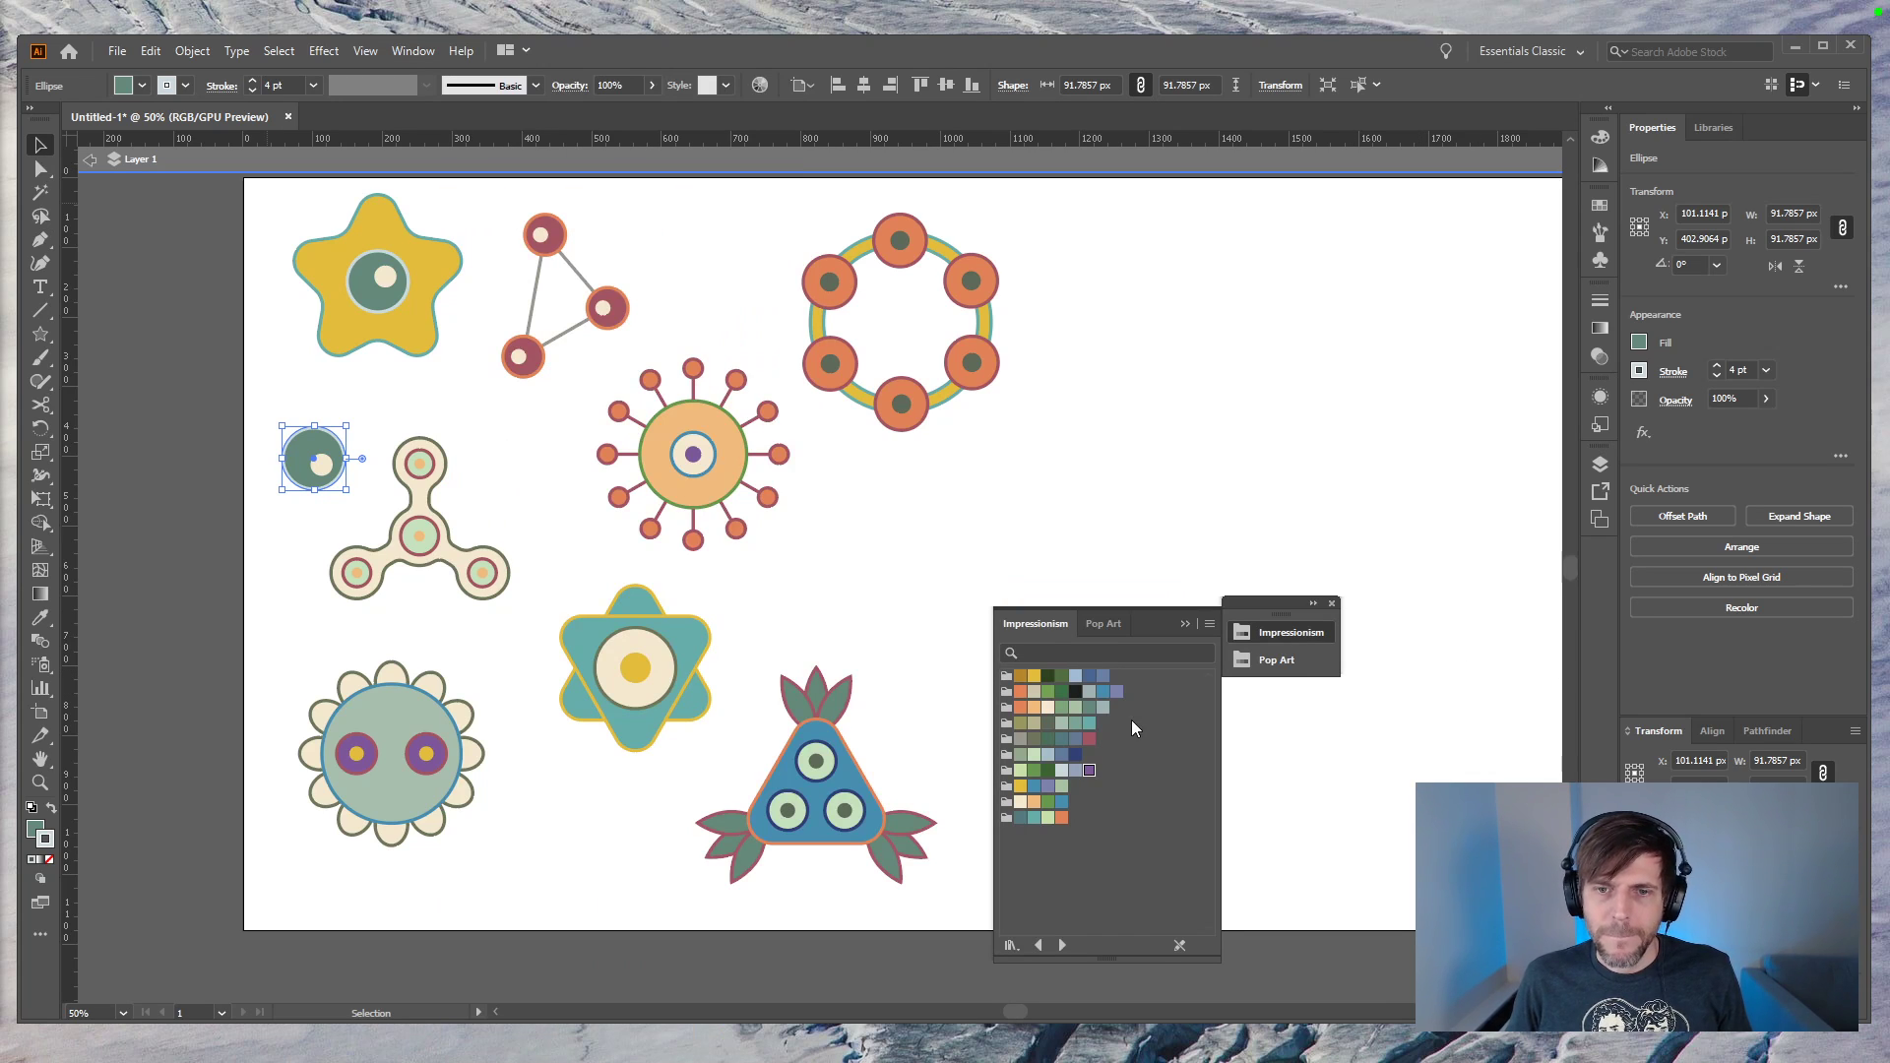
pyautogui.click(1116, 695)
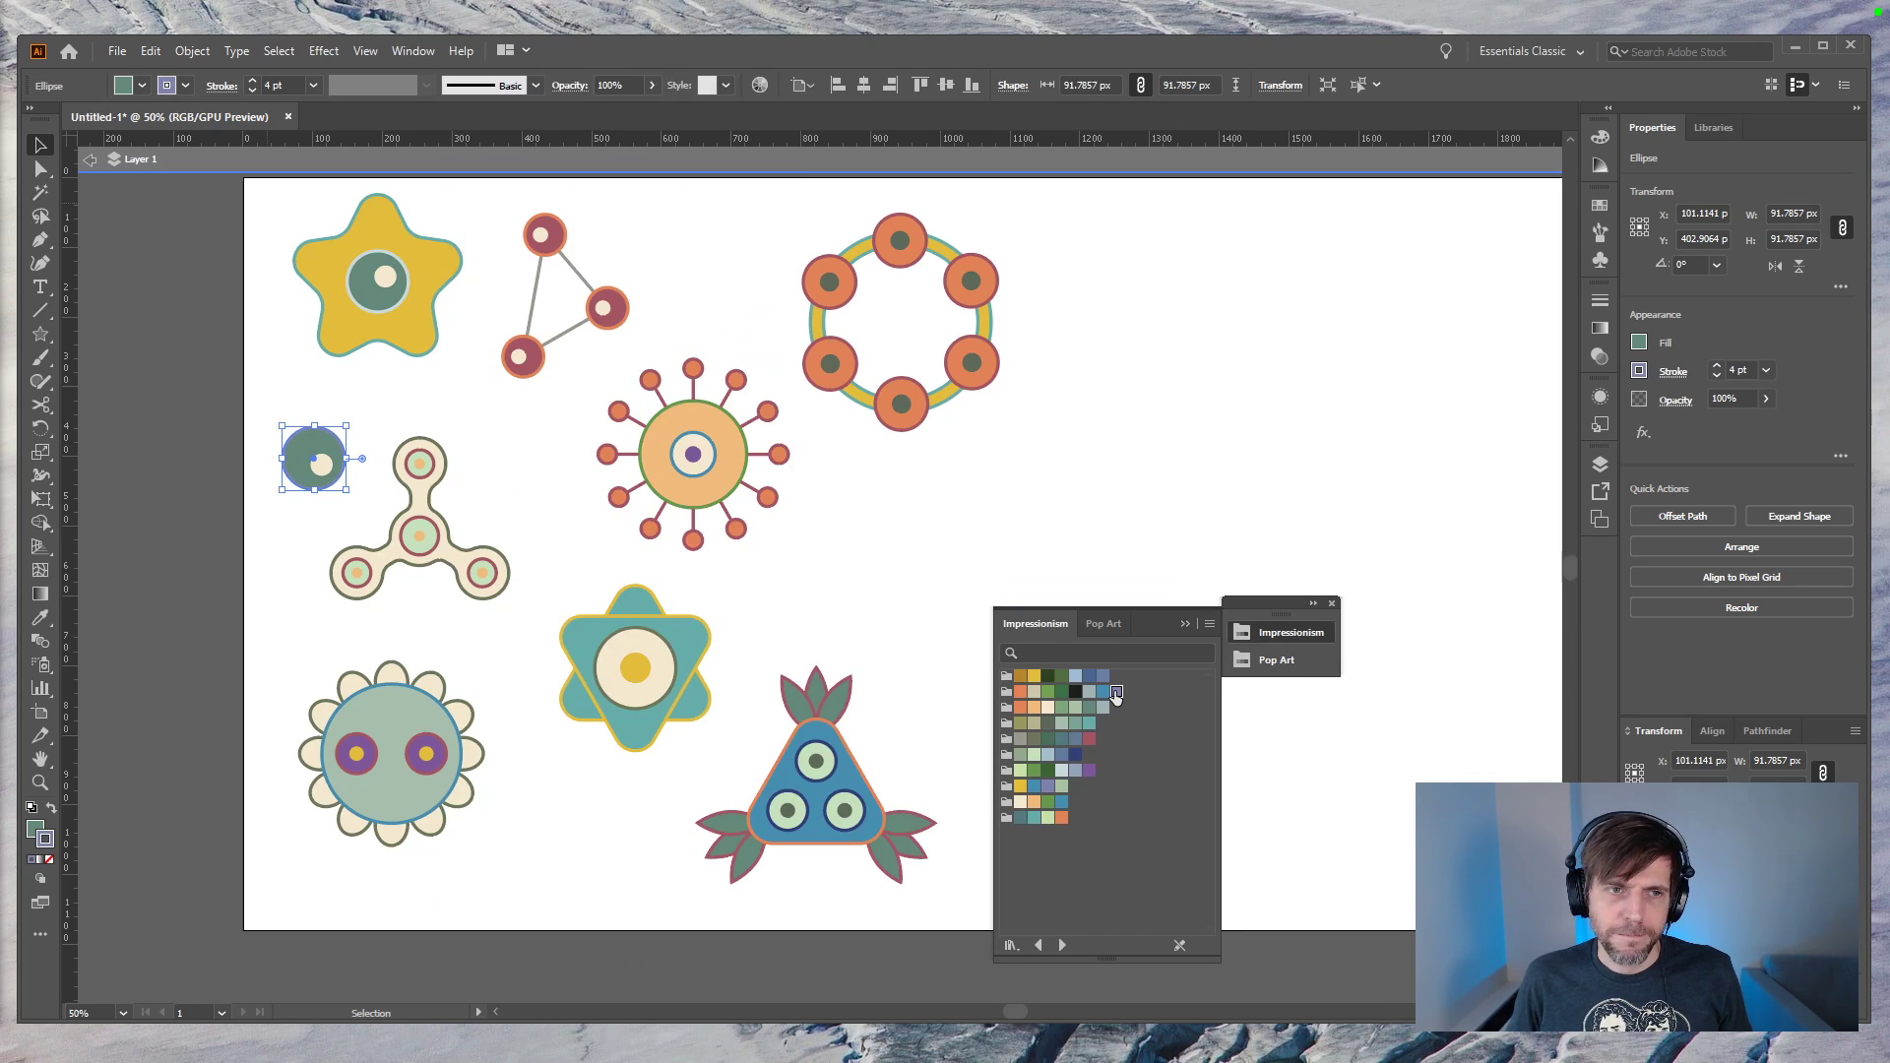
pyautogui.click(1060, 787)
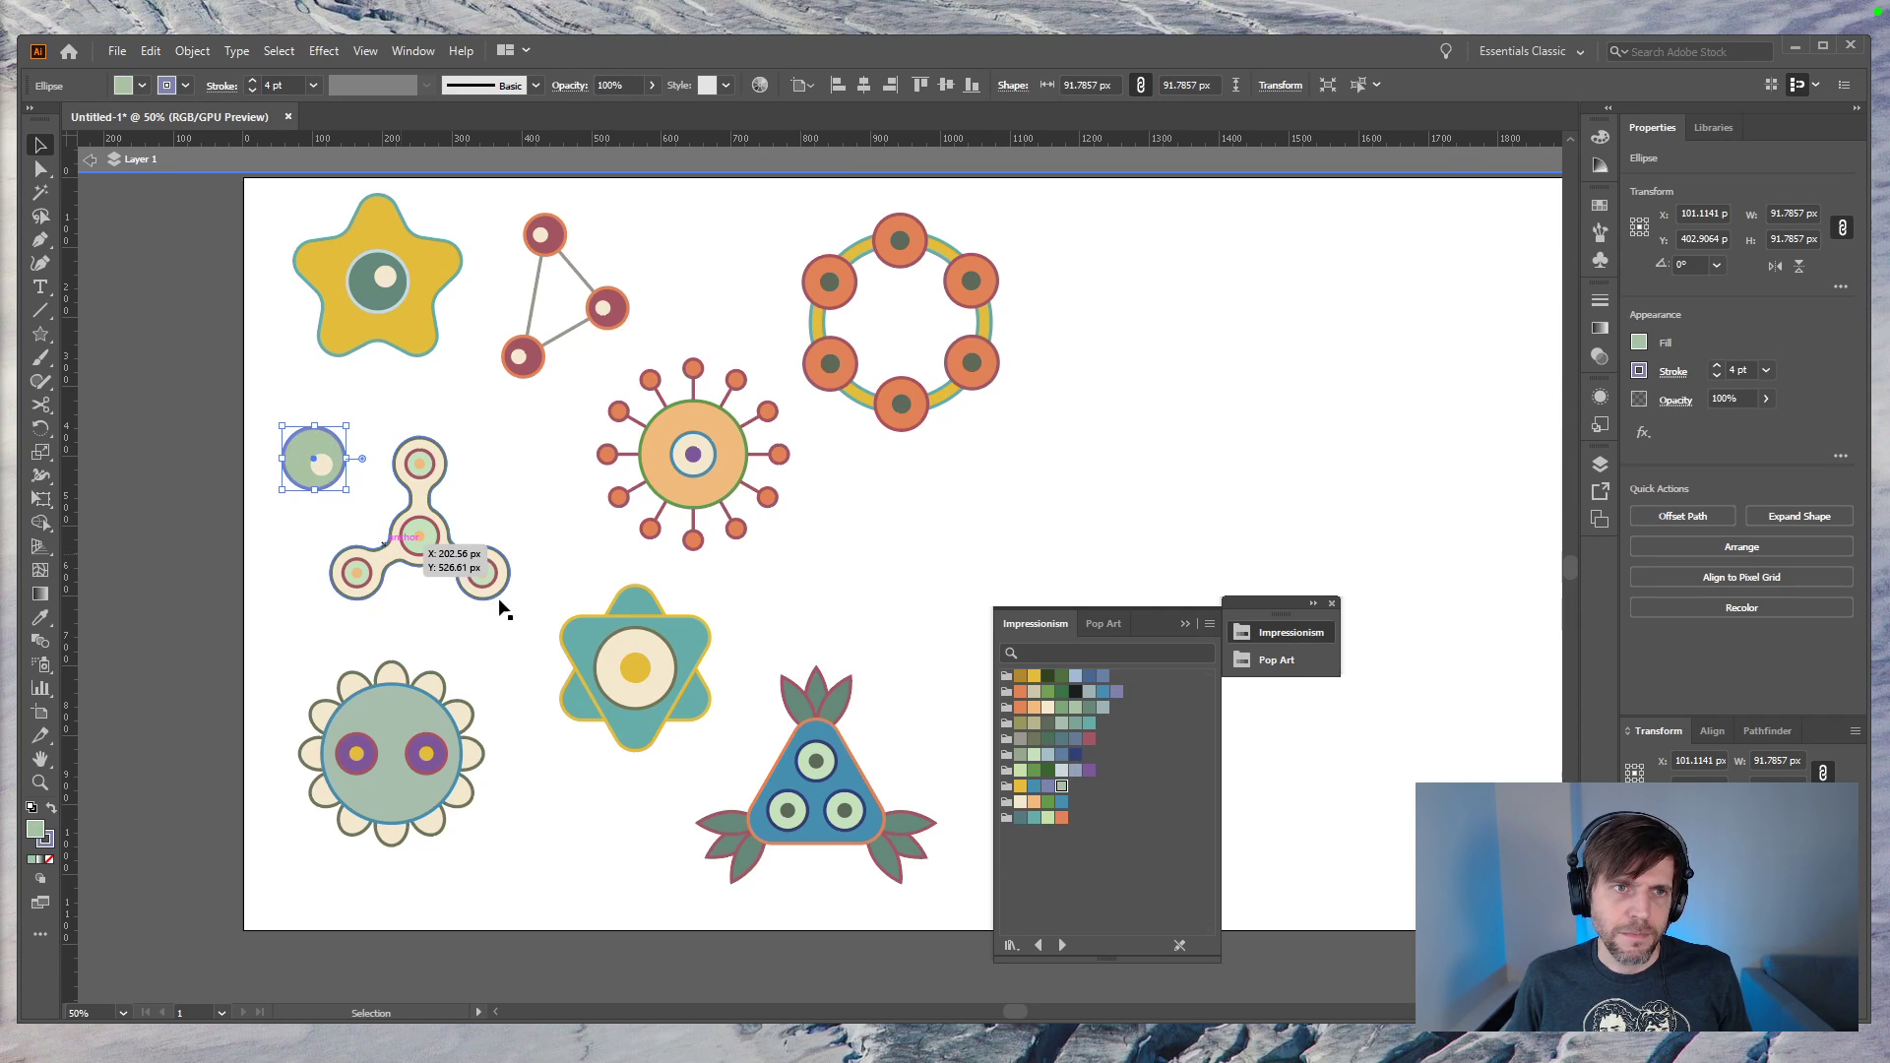
pyautogui.click(1062, 818)
# Step: Recolour the copied eye's cream highlight light blue and close the swatch library
pyautogui.click(318, 463)
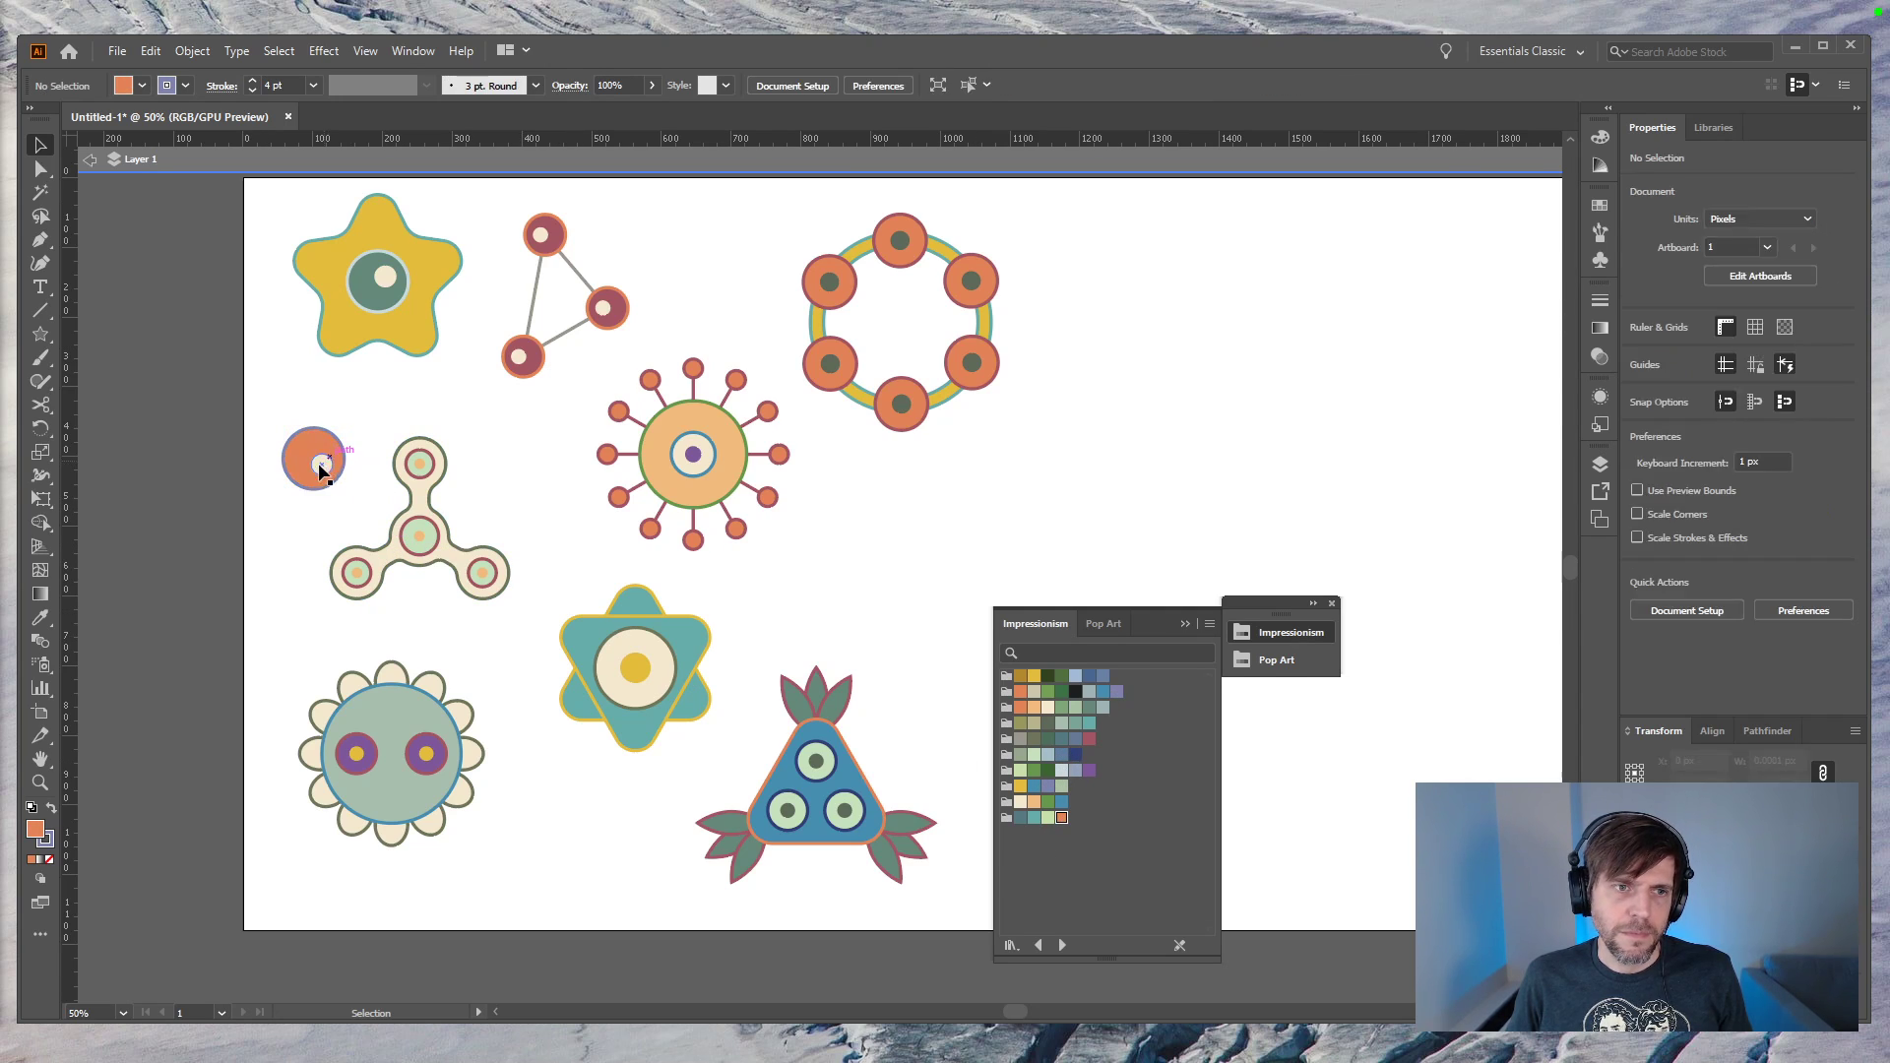
pyautogui.click(1034, 708)
pyautogui.click(1048, 756)
pyautogui.click(908, 579)
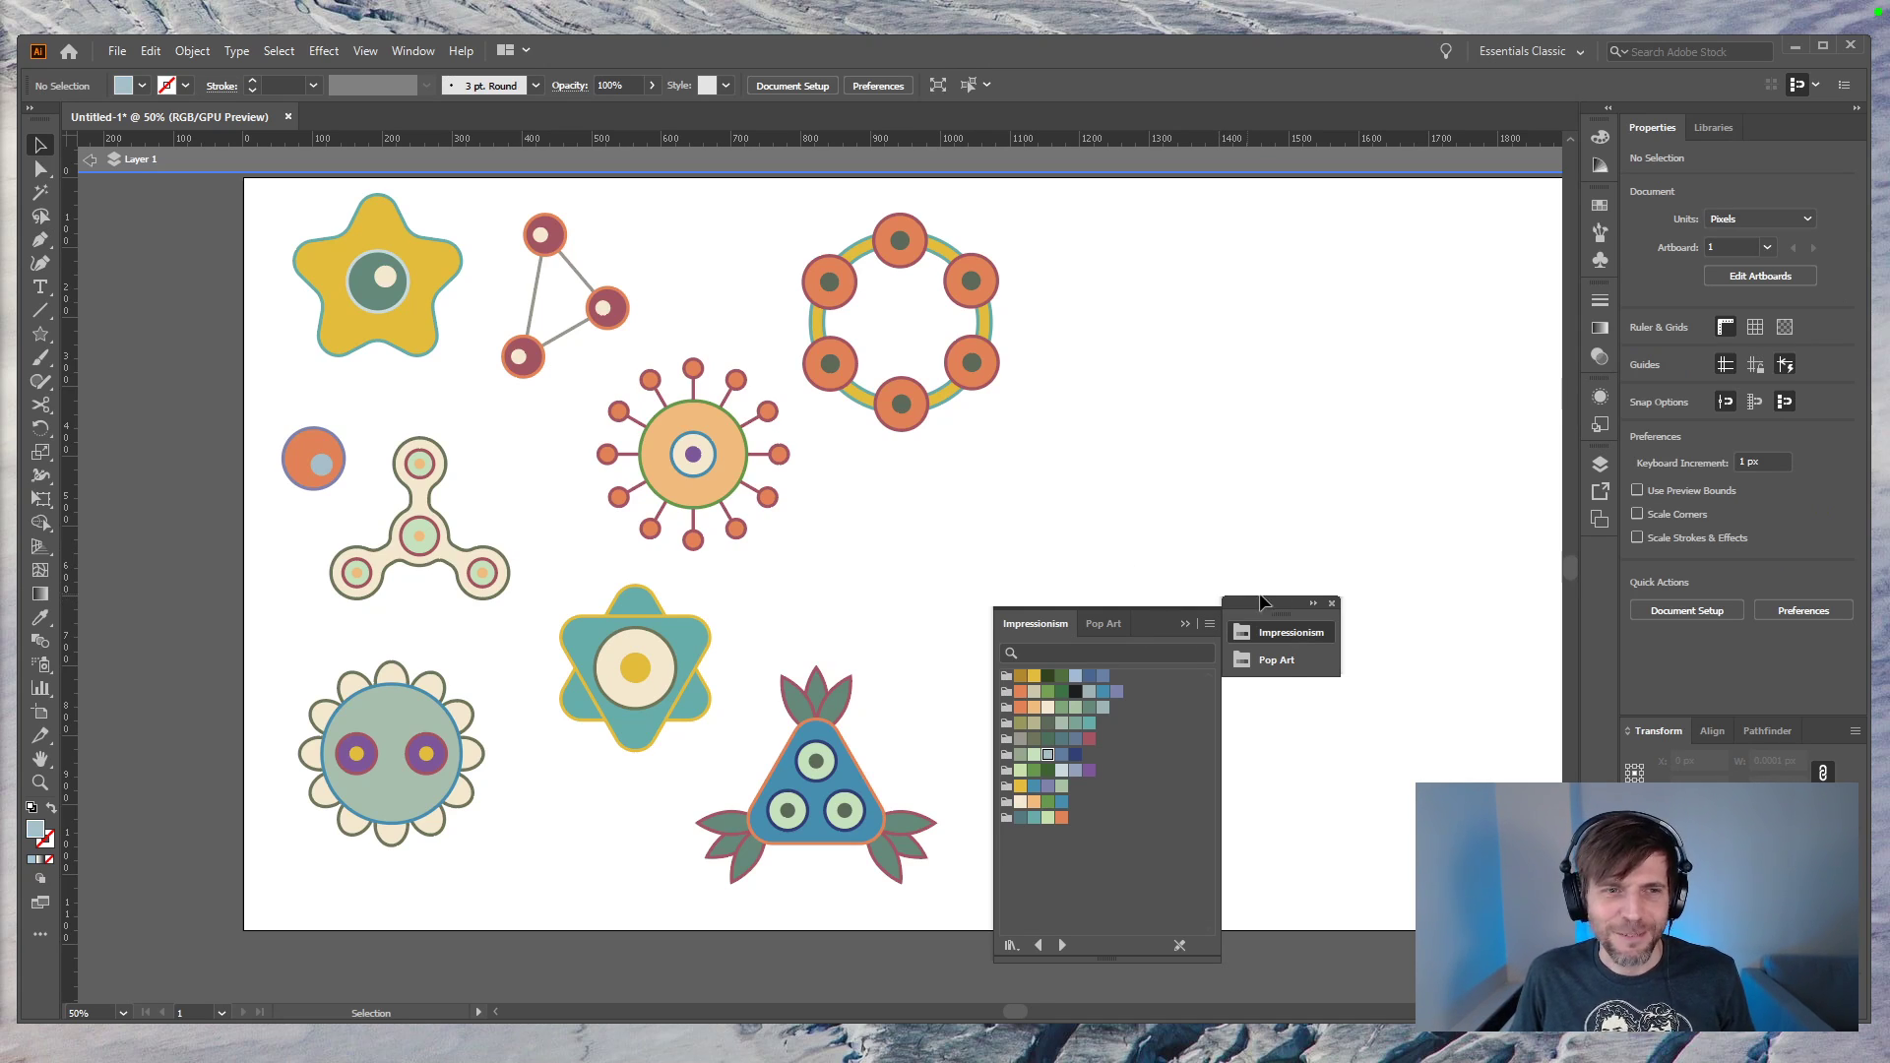
pyautogui.click(1333, 603)
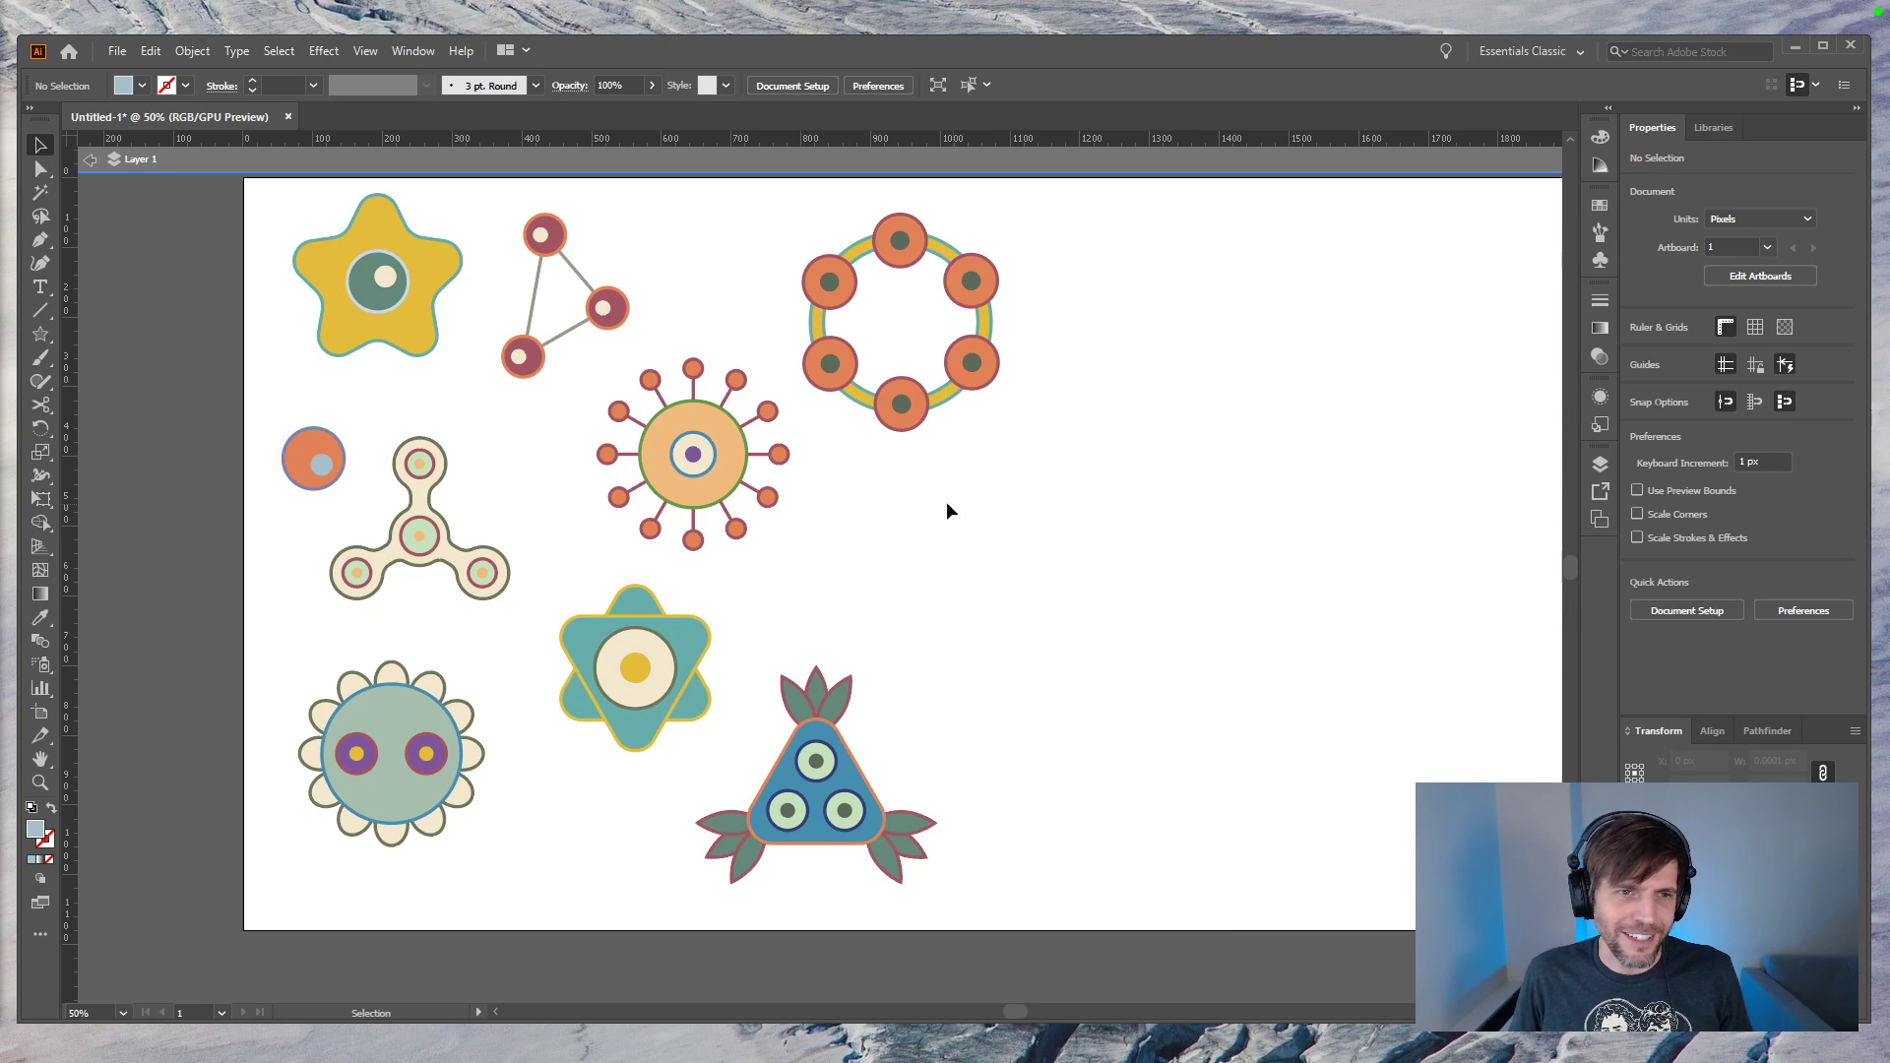
# Step: Resize the orange eye to about 86 px and place three copies in the gaps between the other shapes
pyautogui.moveTo(346, 490); pyautogui.dragTo(334, 480)
pyautogui.click(266, 532)
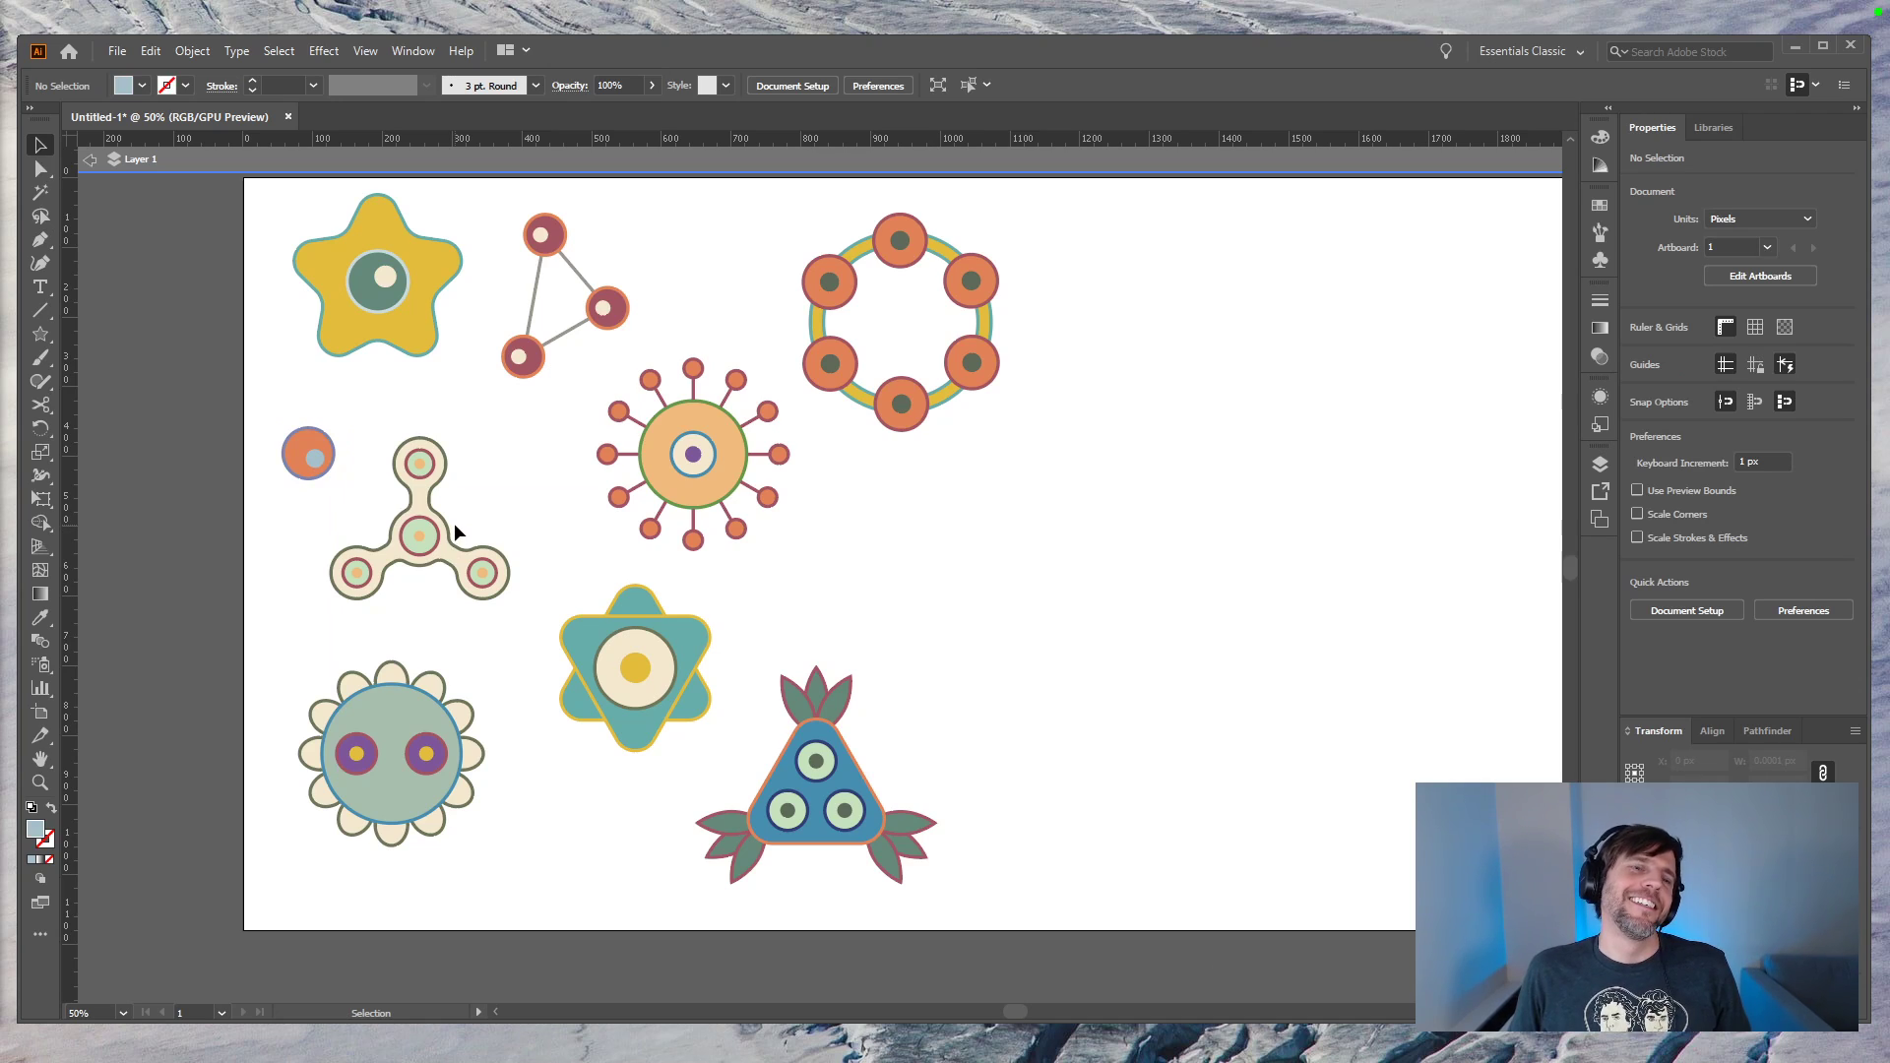
pyautogui.moveTo(347, 405); pyautogui.dragTo(550, 862)
pyautogui.moveTo(531, 855); pyautogui.dragTo(888, 574)
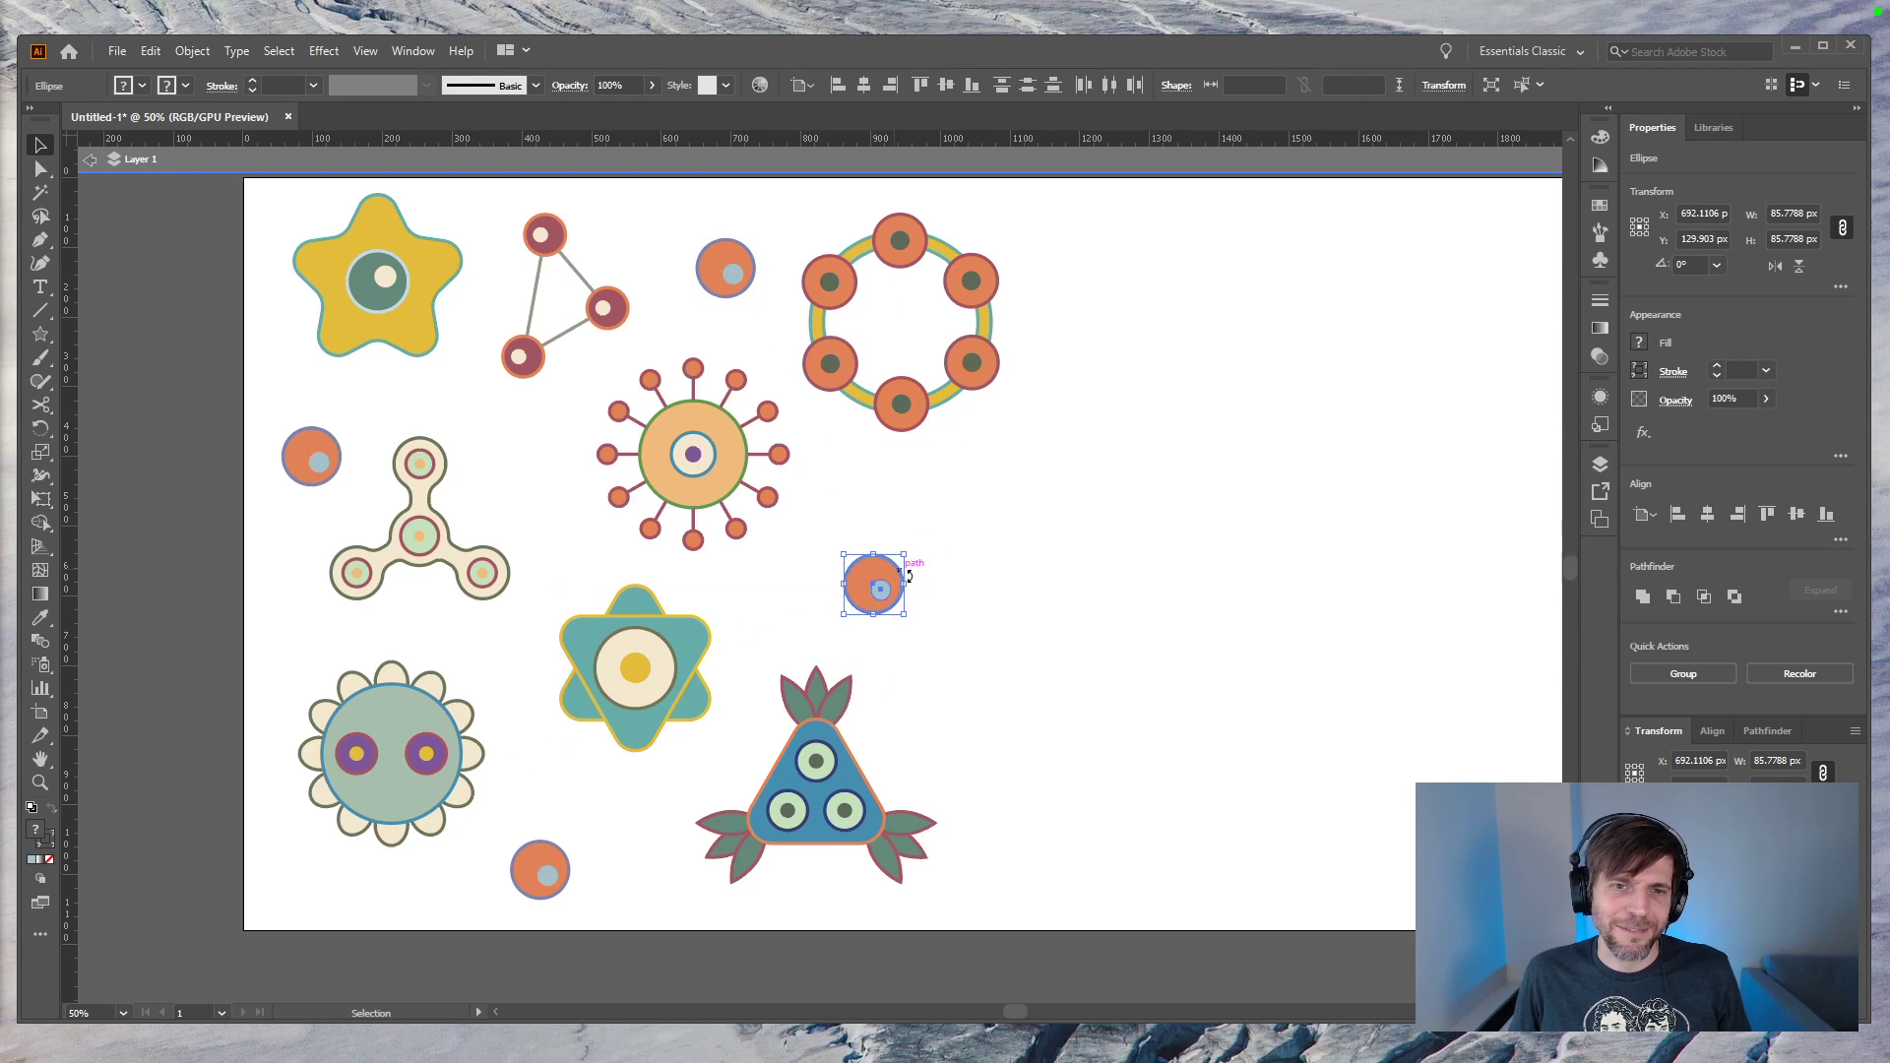
pyautogui.click(1055, 592)
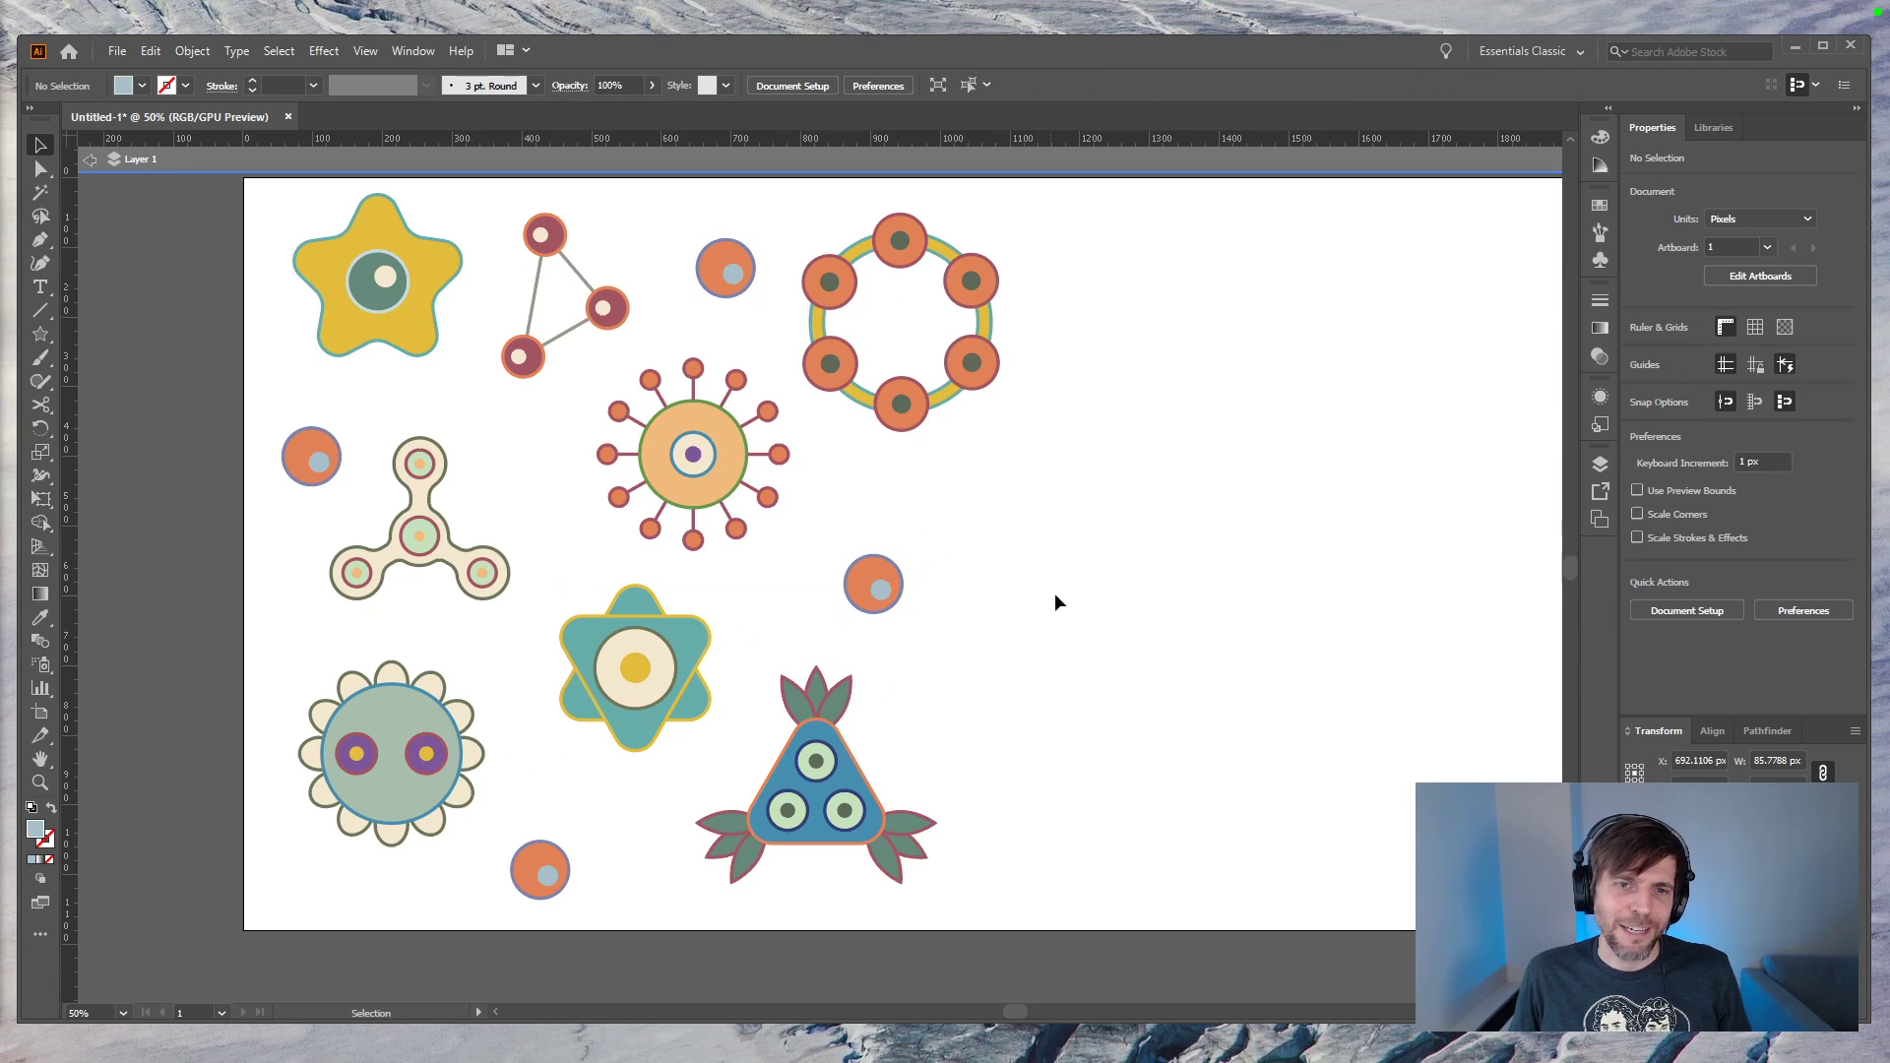
# Step: Recolour the orange filler circle beneath the hexagonal ring with the cream fill and blue stroke of the peach radial flower's eye
pyautogui.click(873, 577)
pyautogui.press('i')
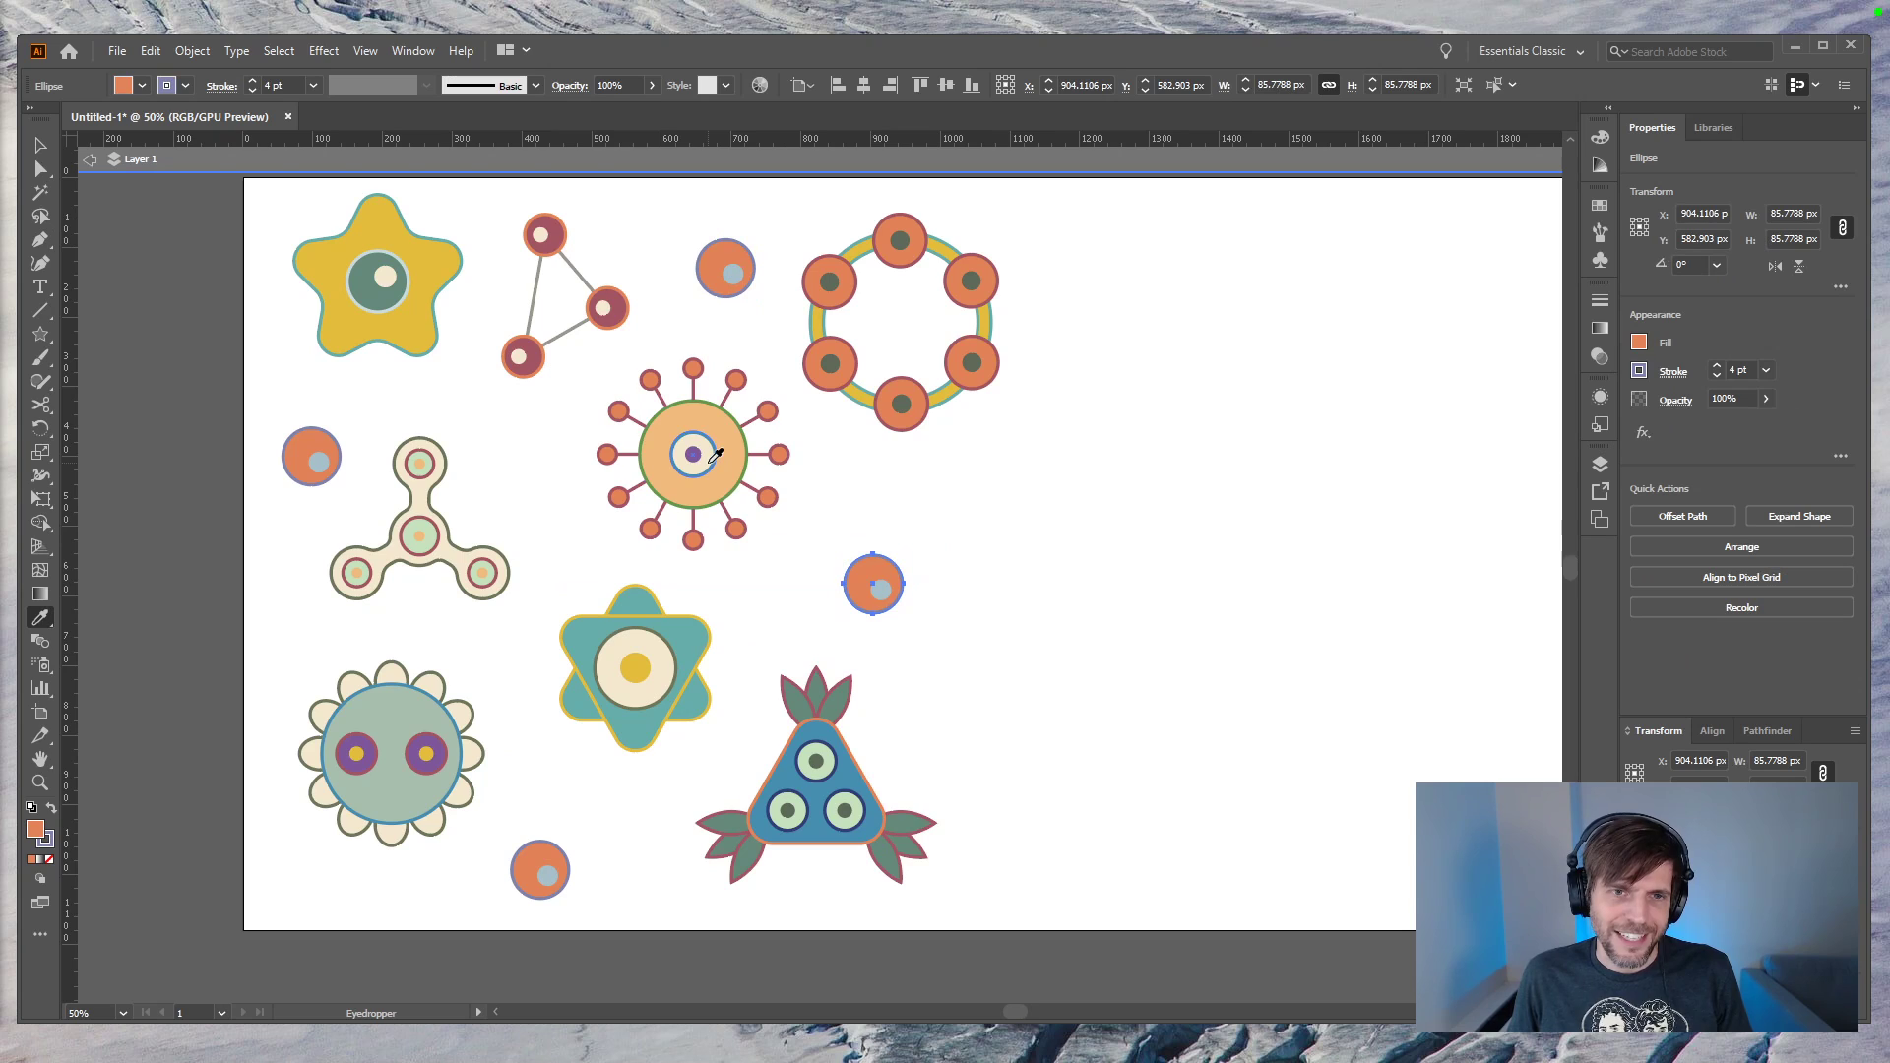
pyautogui.click(715, 456)
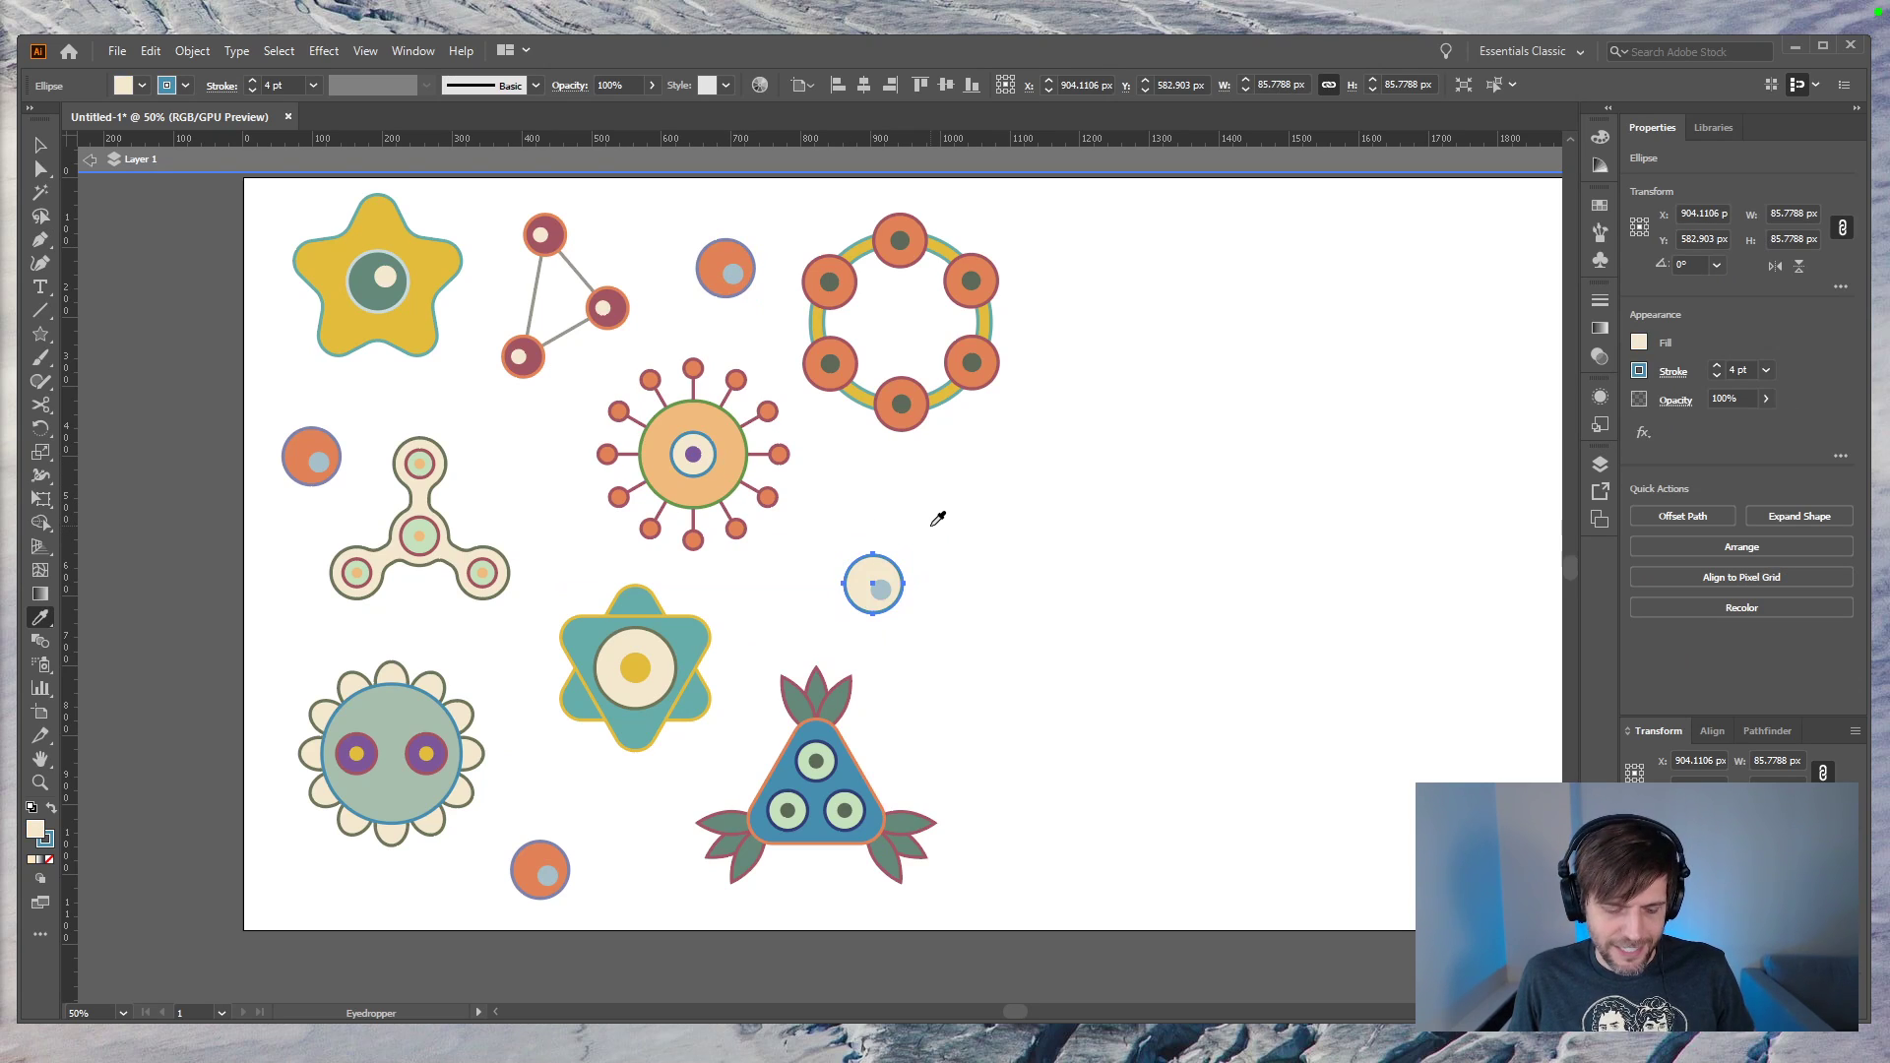
pyautogui.press('v')
pyautogui.click(962, 519)
# Step: Recolour the bottom orange filler circle with the light green fill and navy stroke sampled from the blue triangle's eyes
pyautogui.click(542, 866)
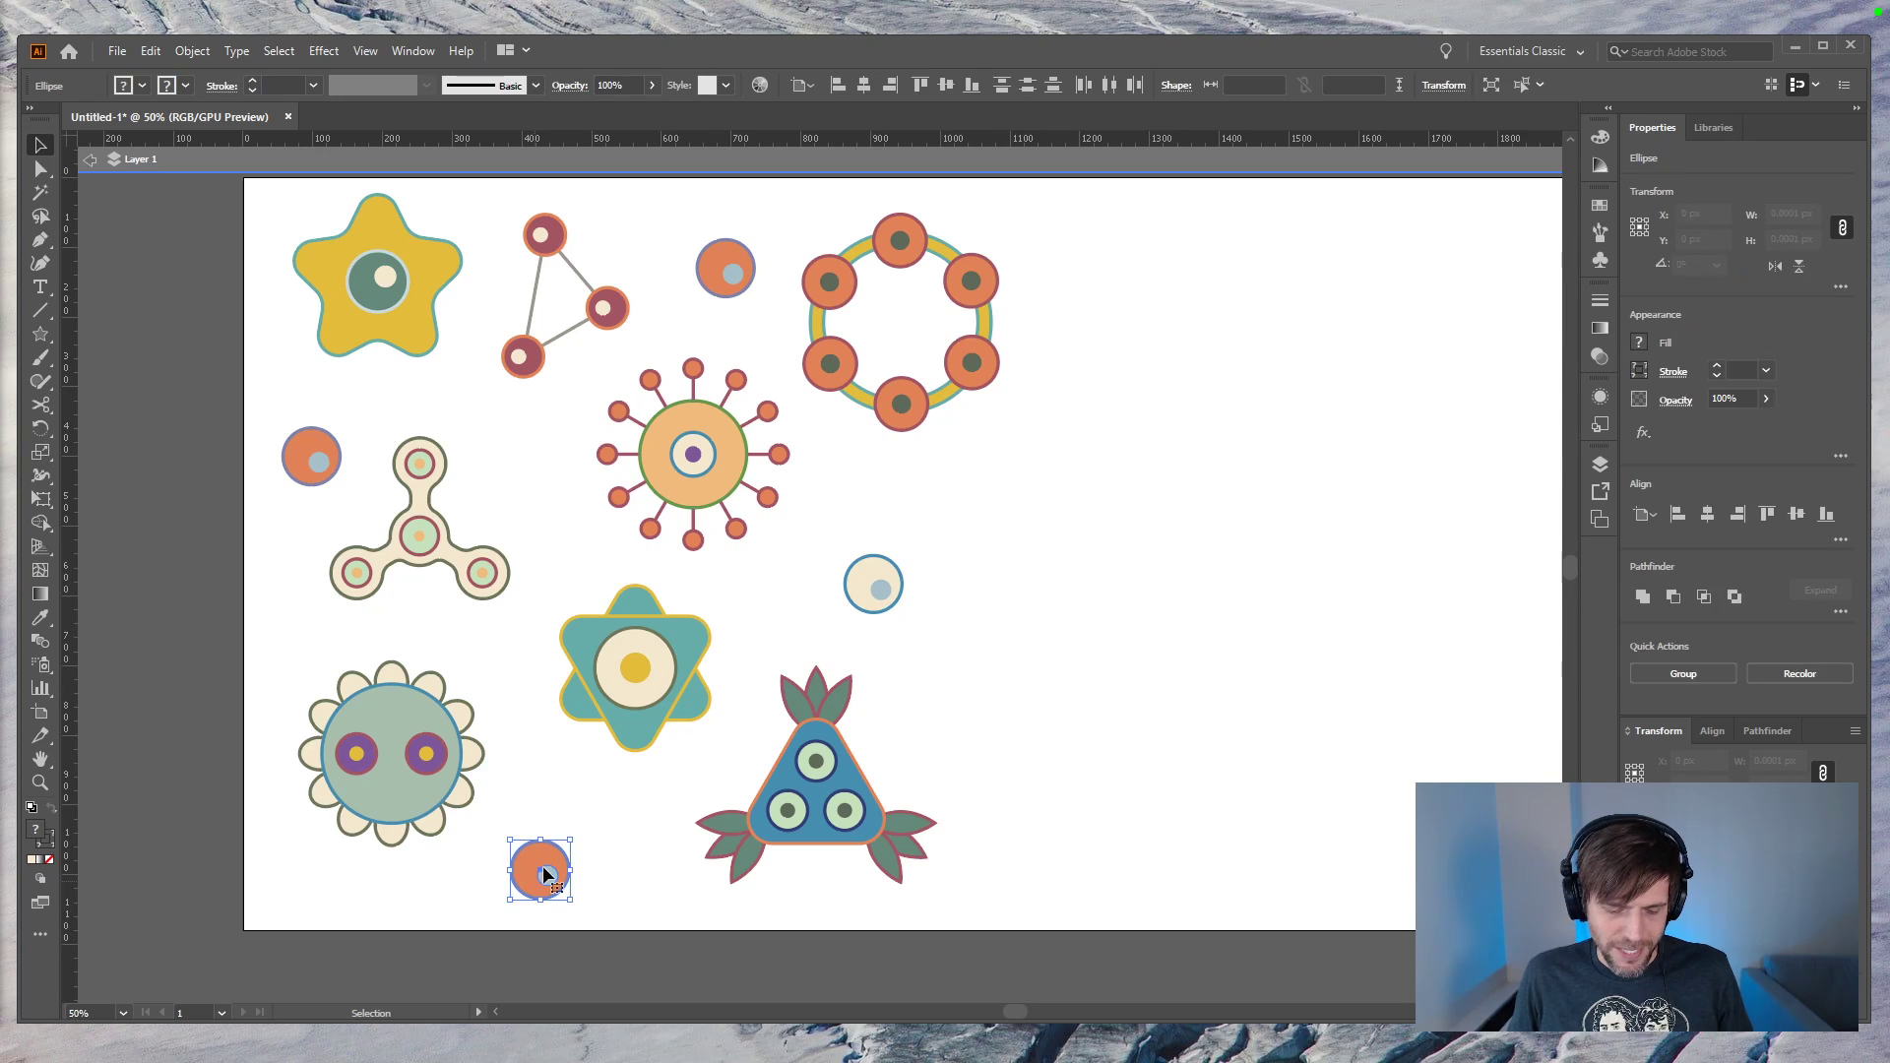
pyautogui.press('i')
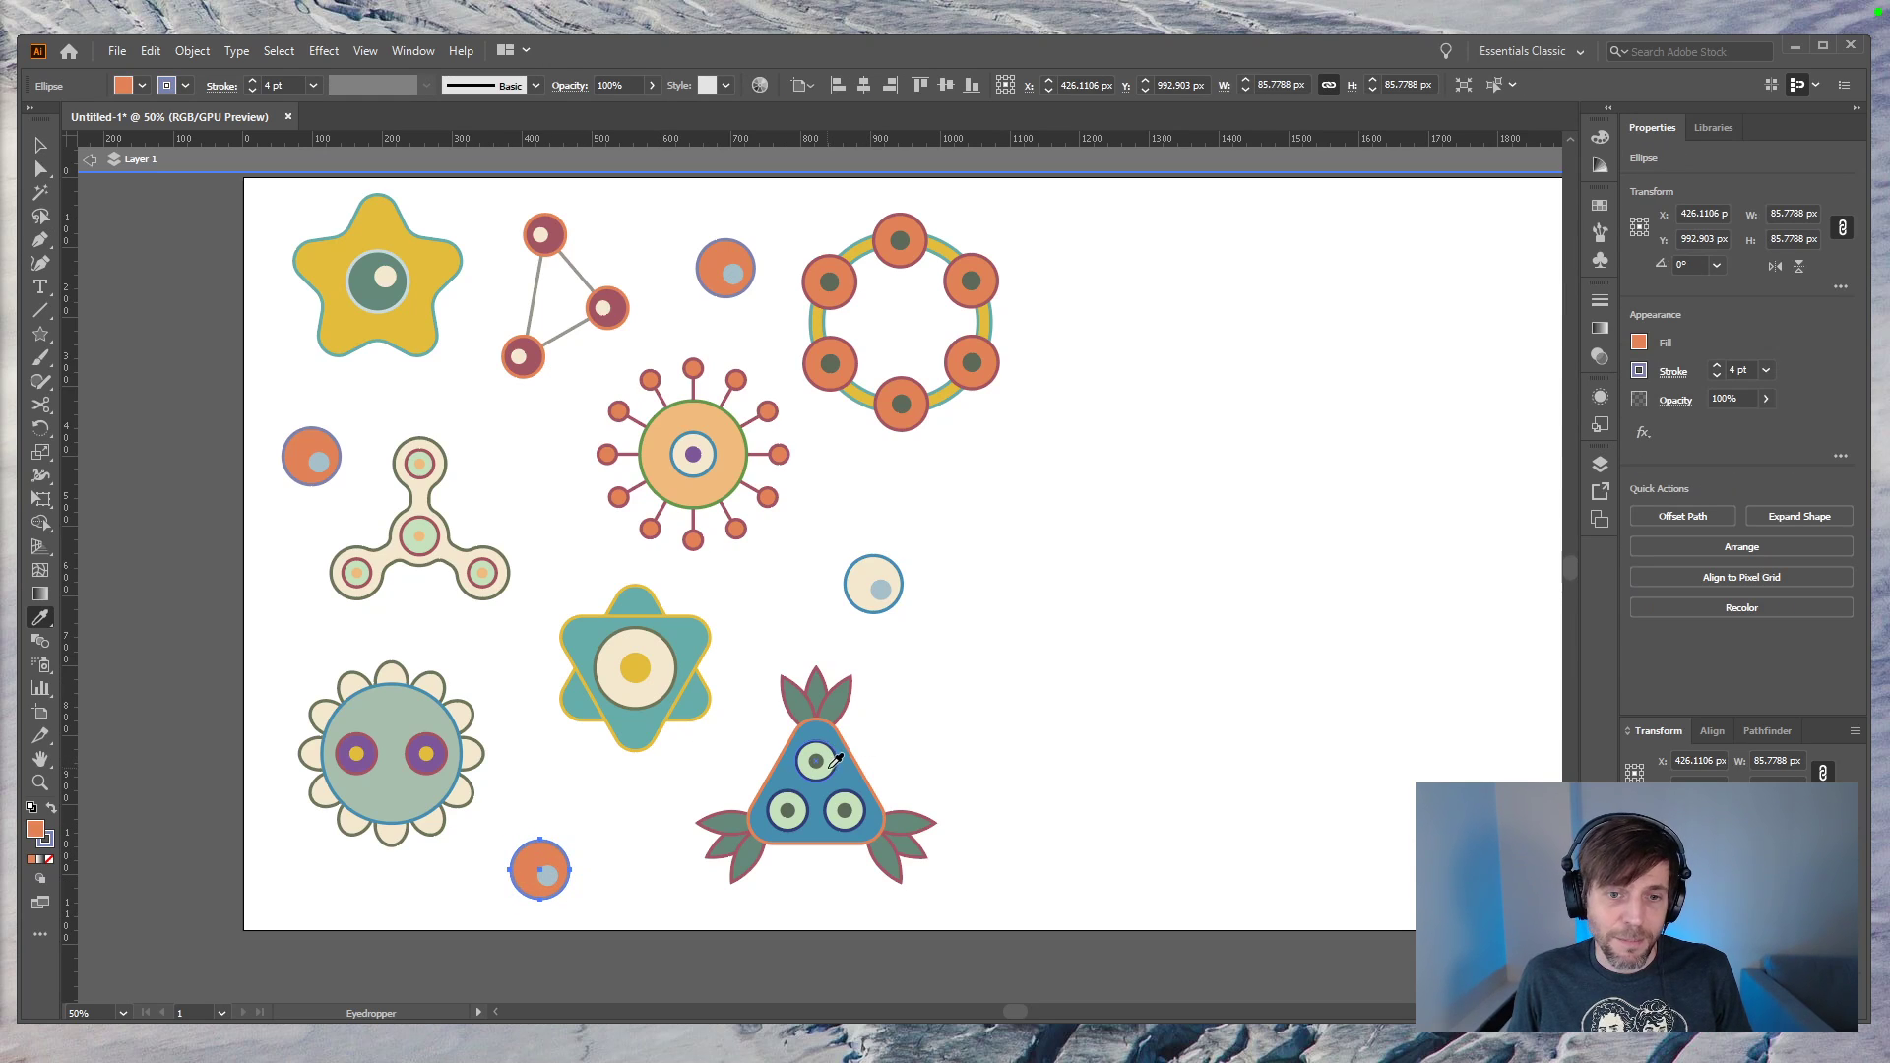
pyautogui.click(827, 760)
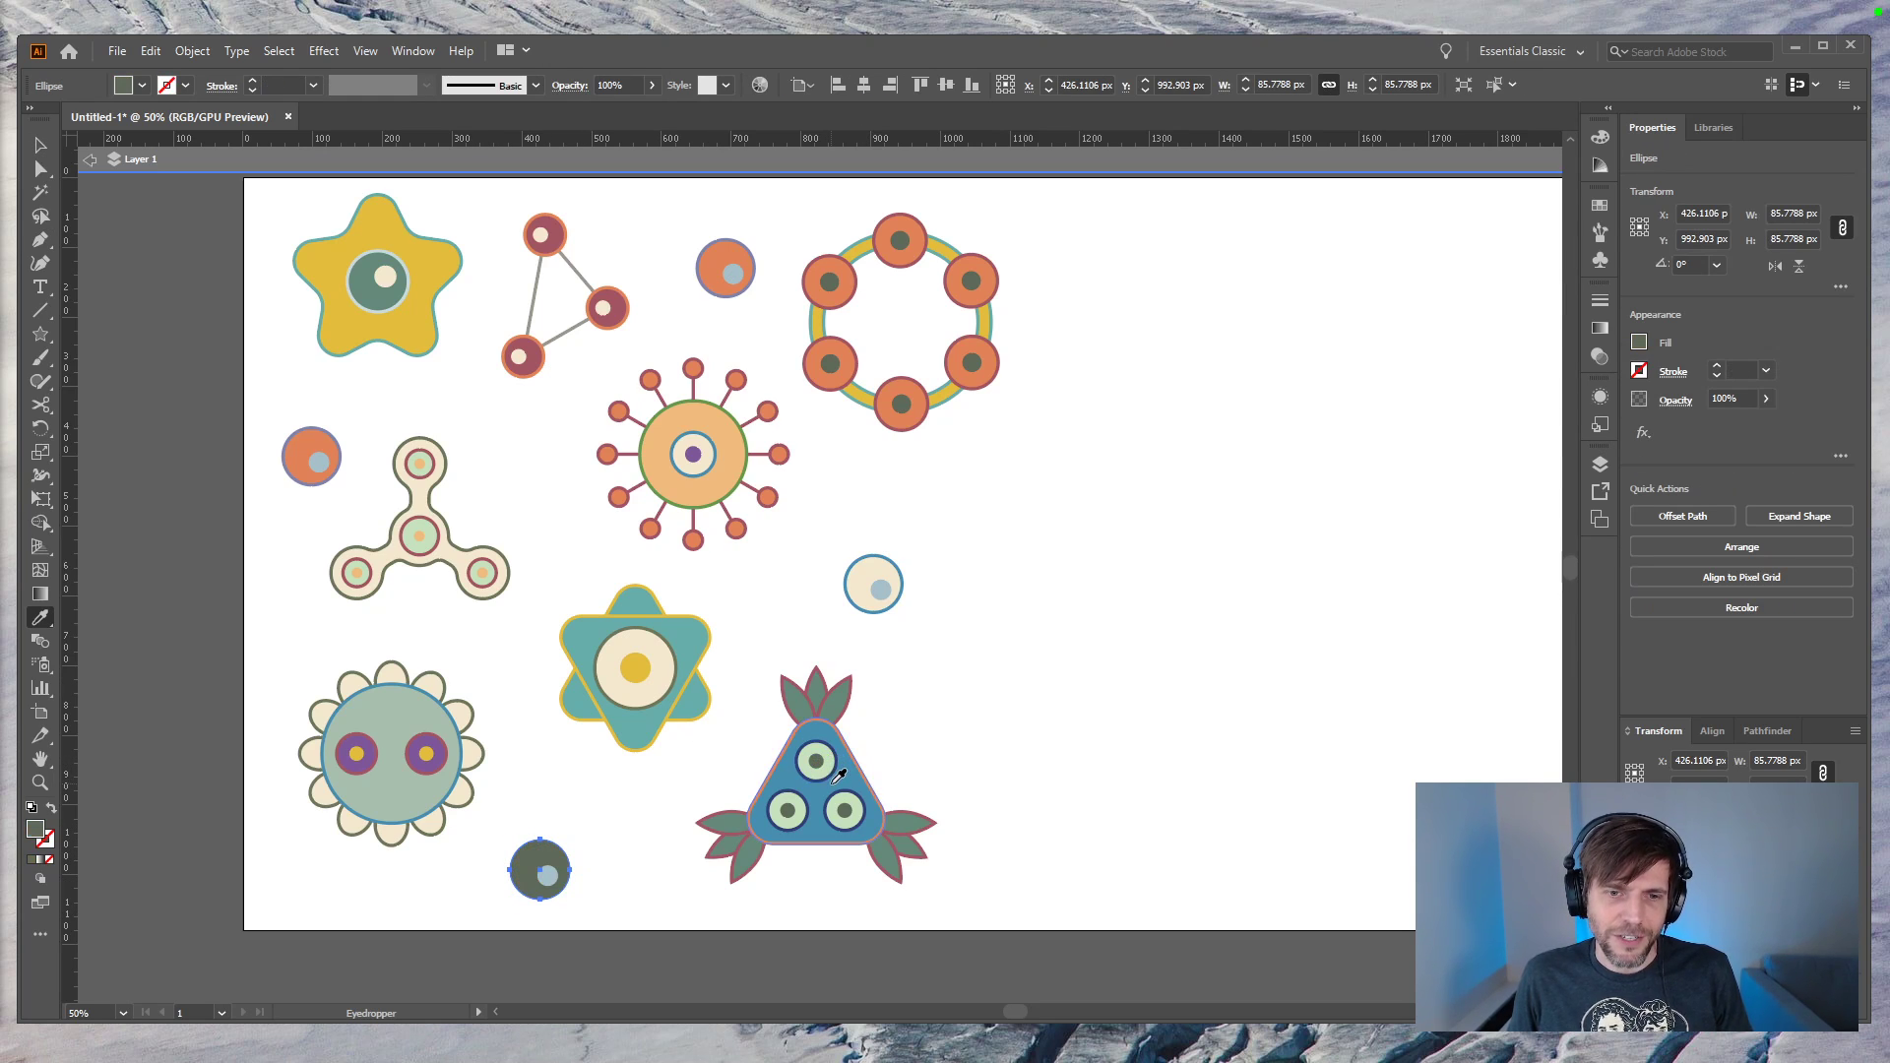
pyautogui.click(833, 800)
pyautogui.click(807, 814)
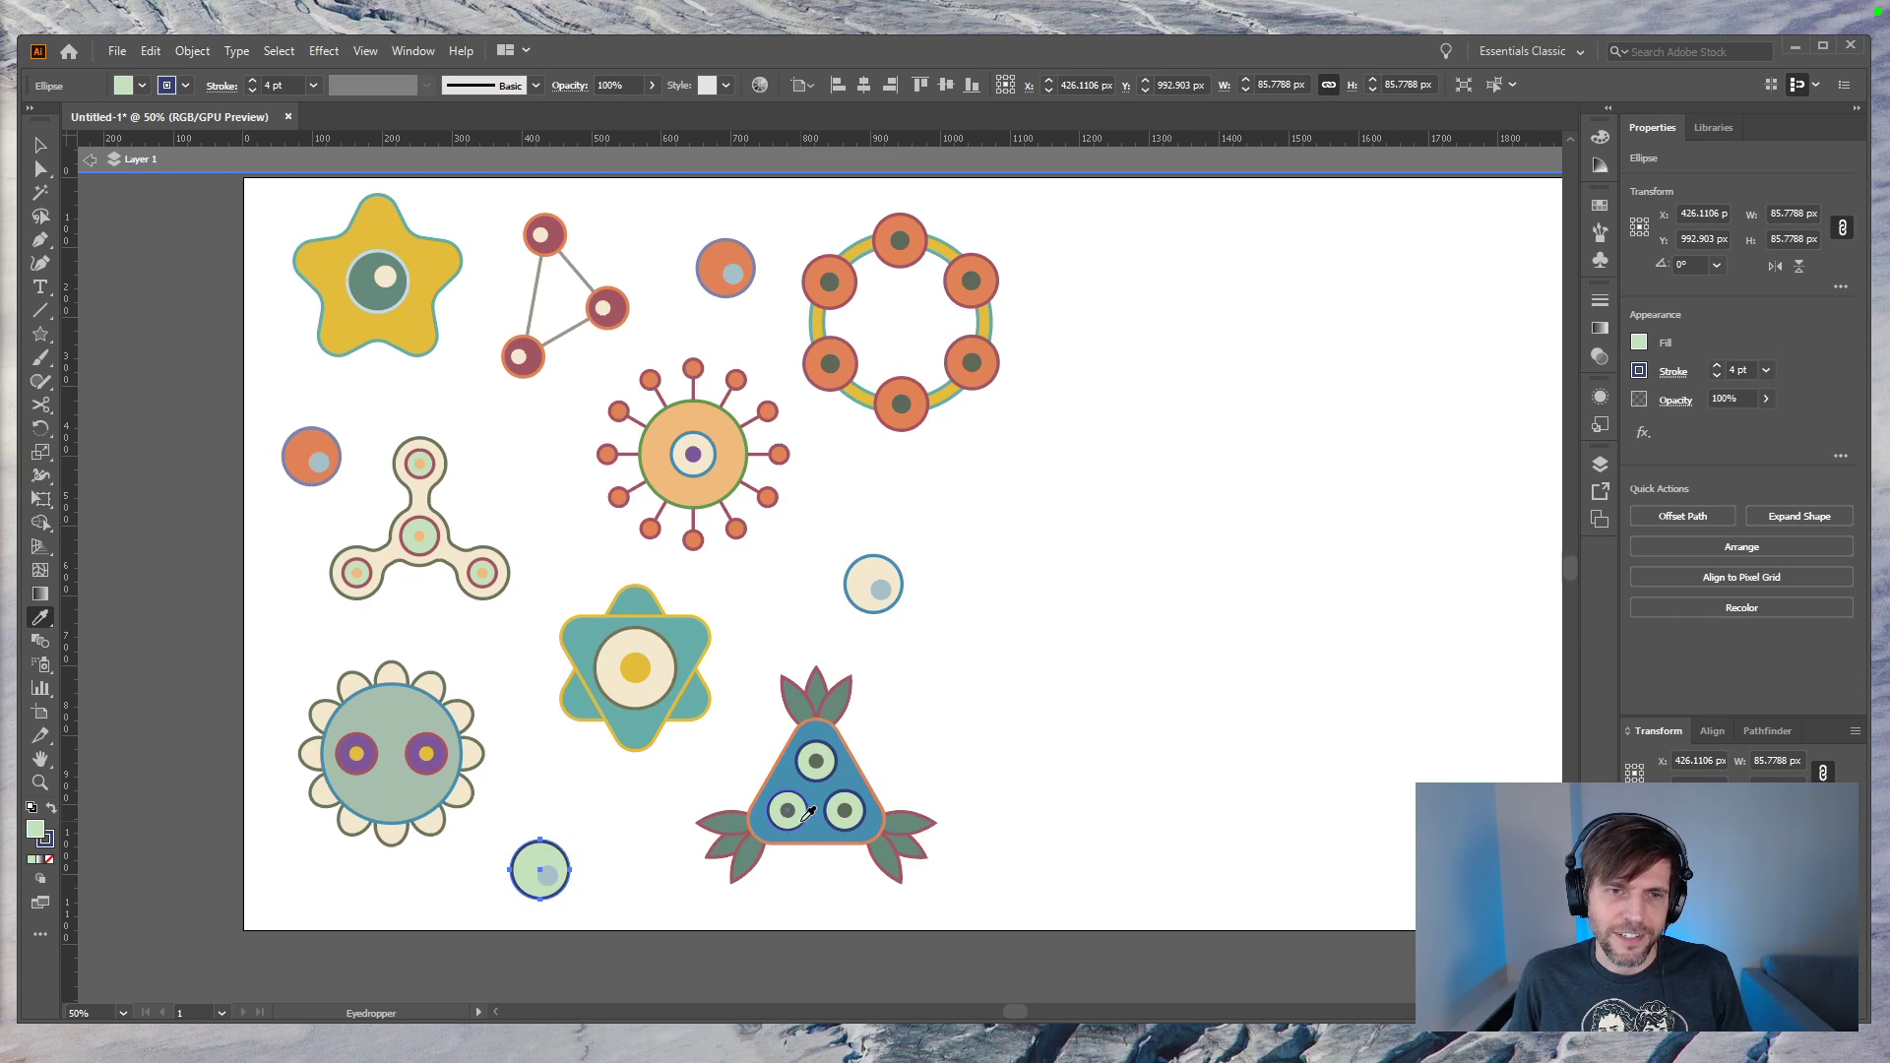
pyautogui.press('v')
pyautogui.click(1007, 727)
pyautogui.click(548, 874)
pyautogui.press('i')
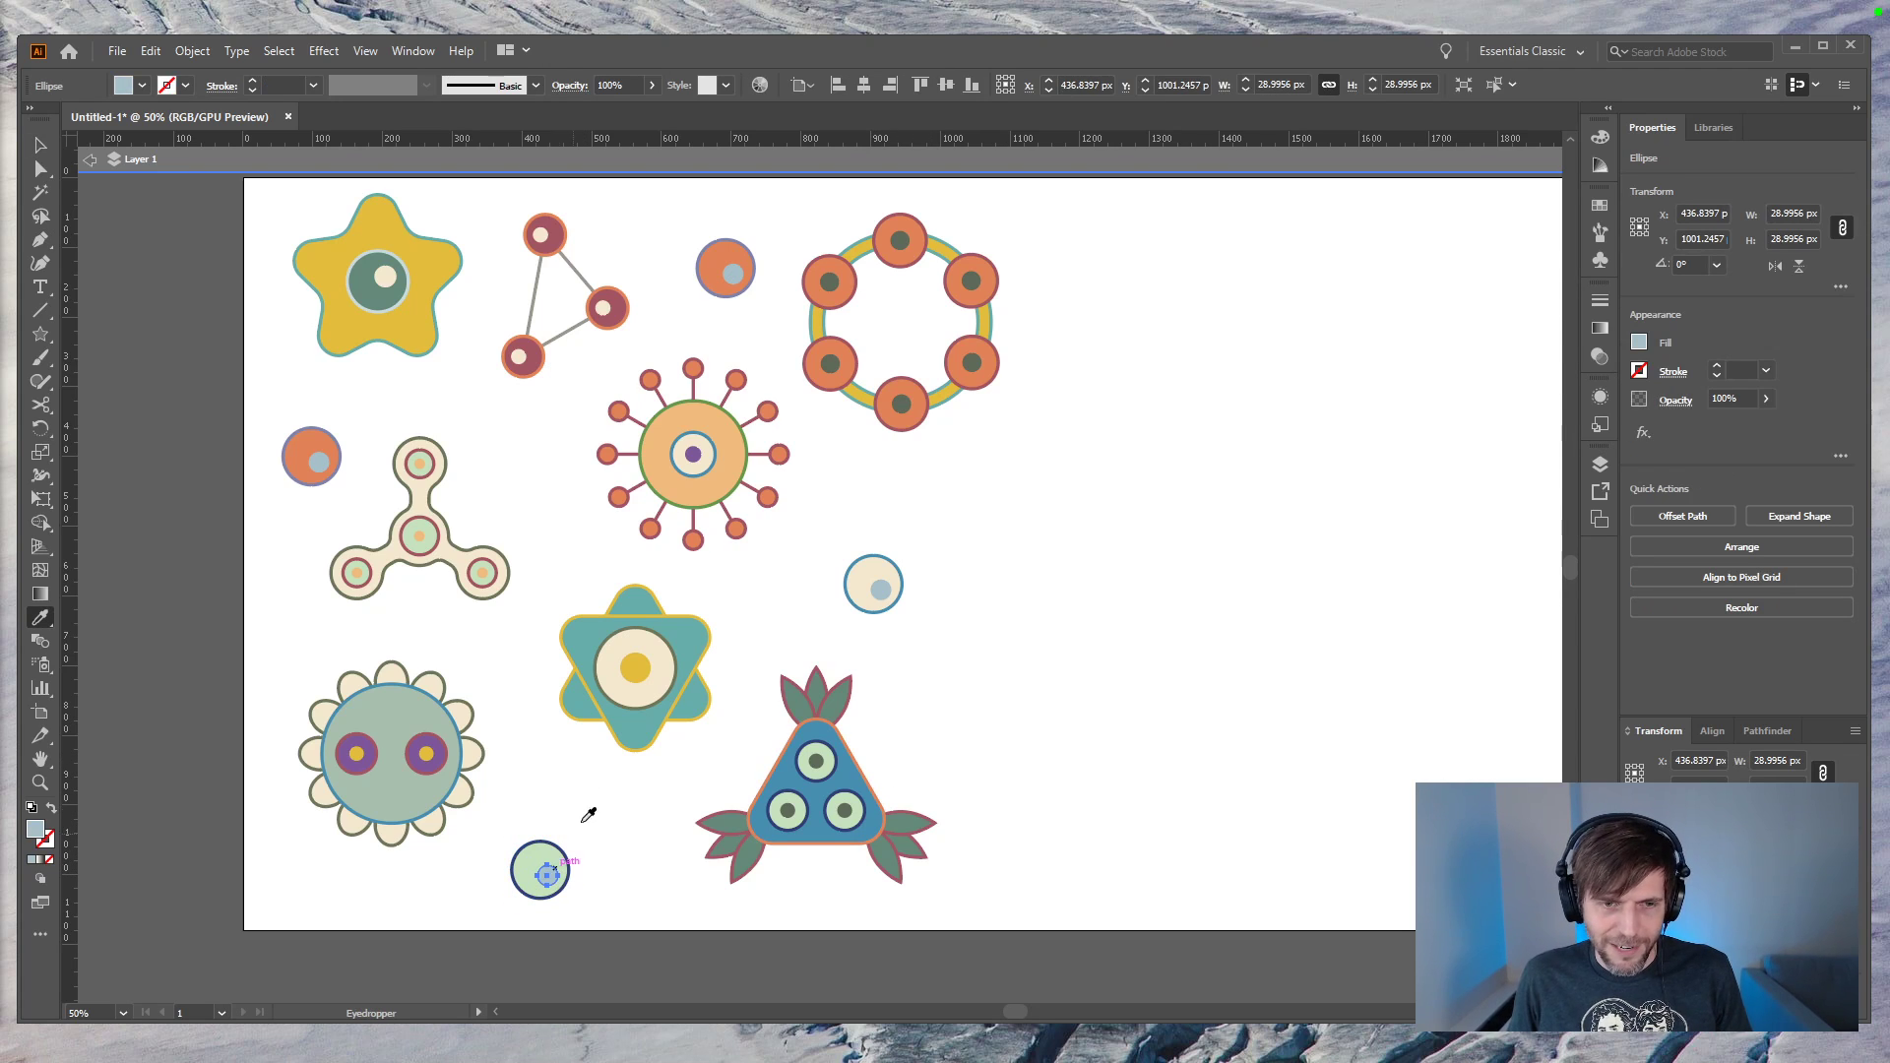
pyautogui.click(668, 676)
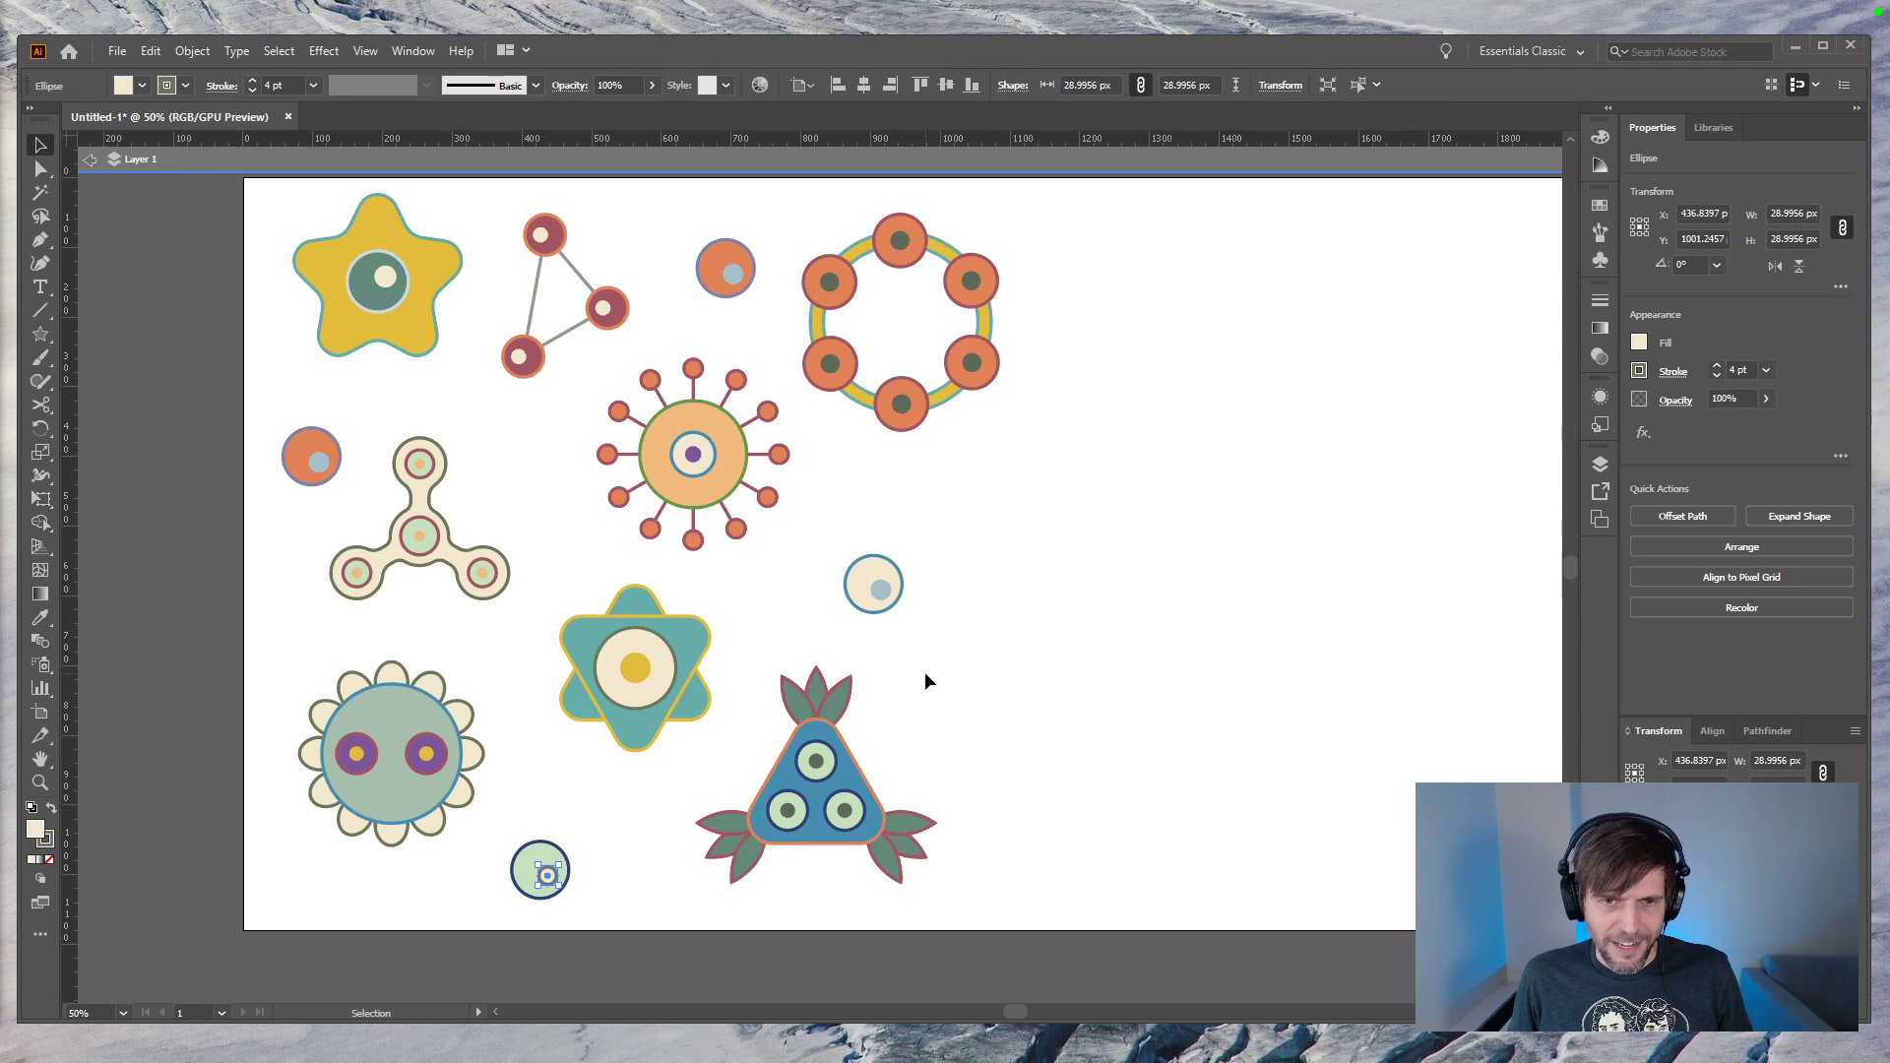
pyautogui.click(881, 589)
pyautogui.press('v')
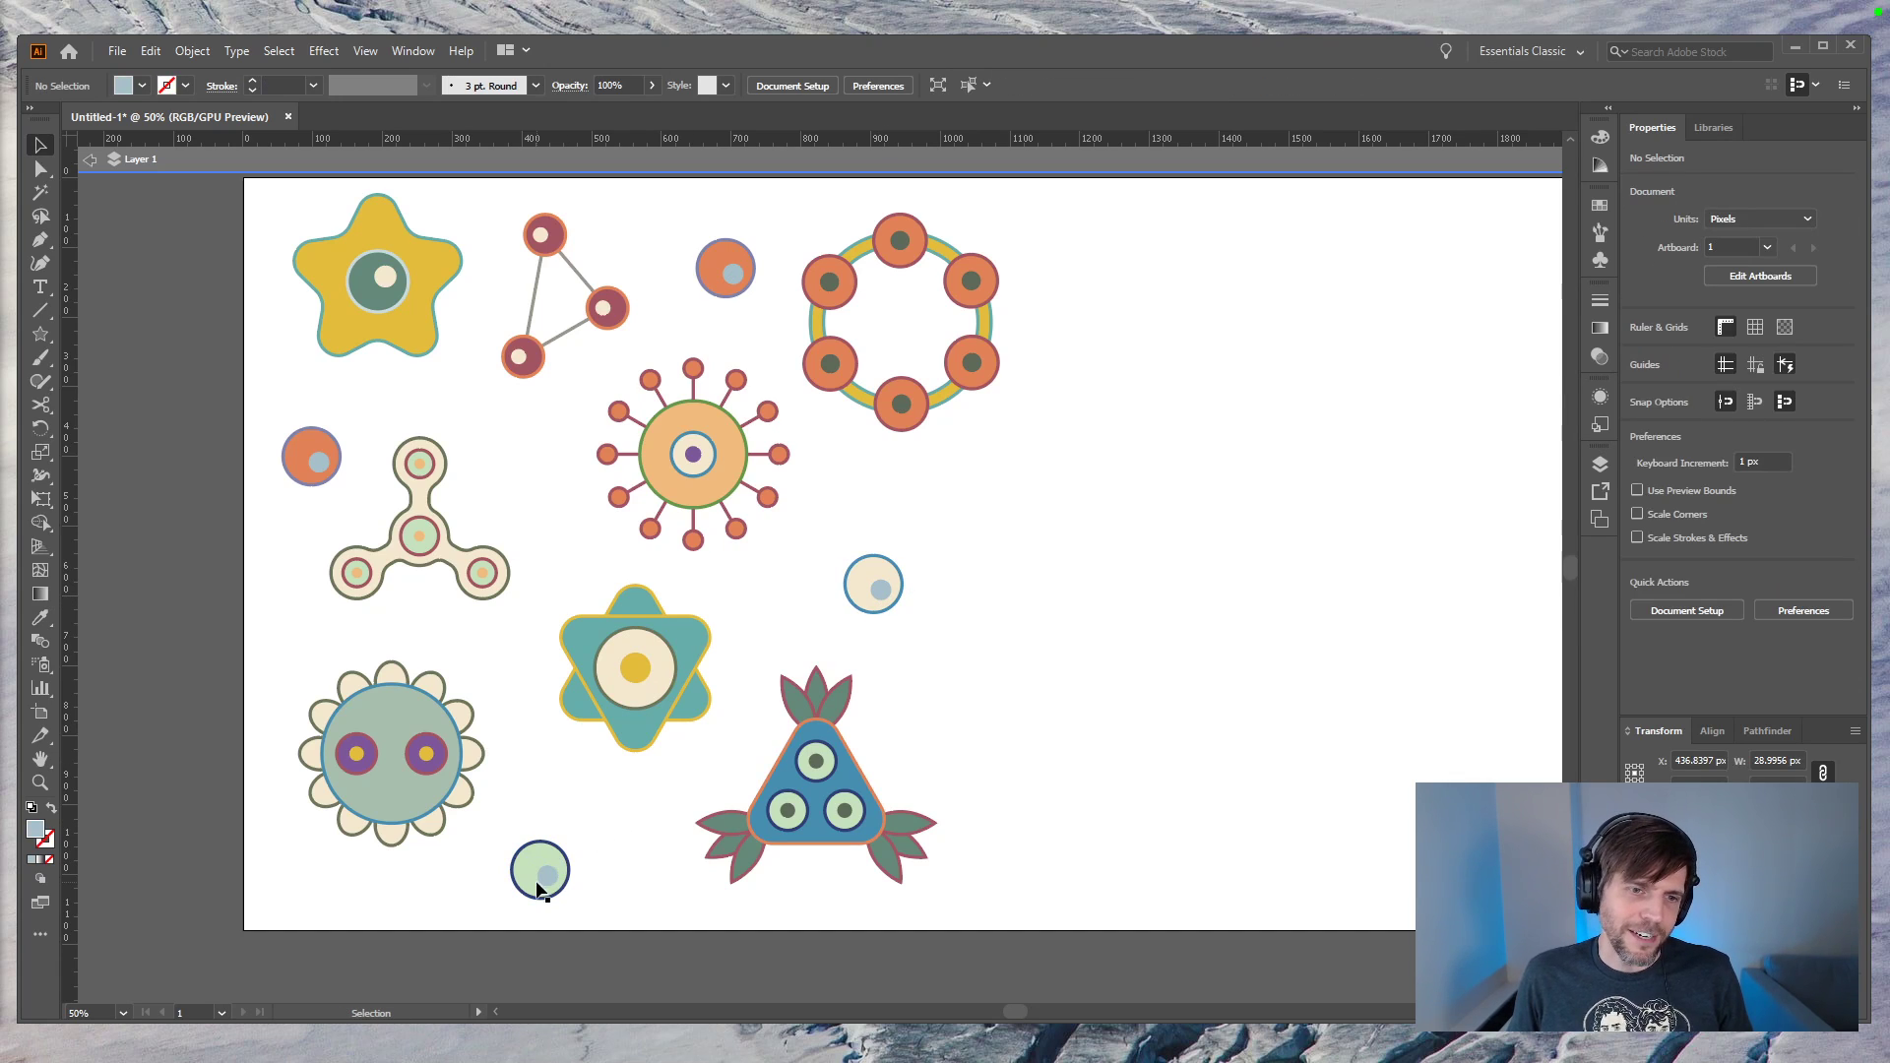
# Step: Recolour the light green filler circle's highlight yellow, sampled from the teal star's centre
pyautogui.press('i')
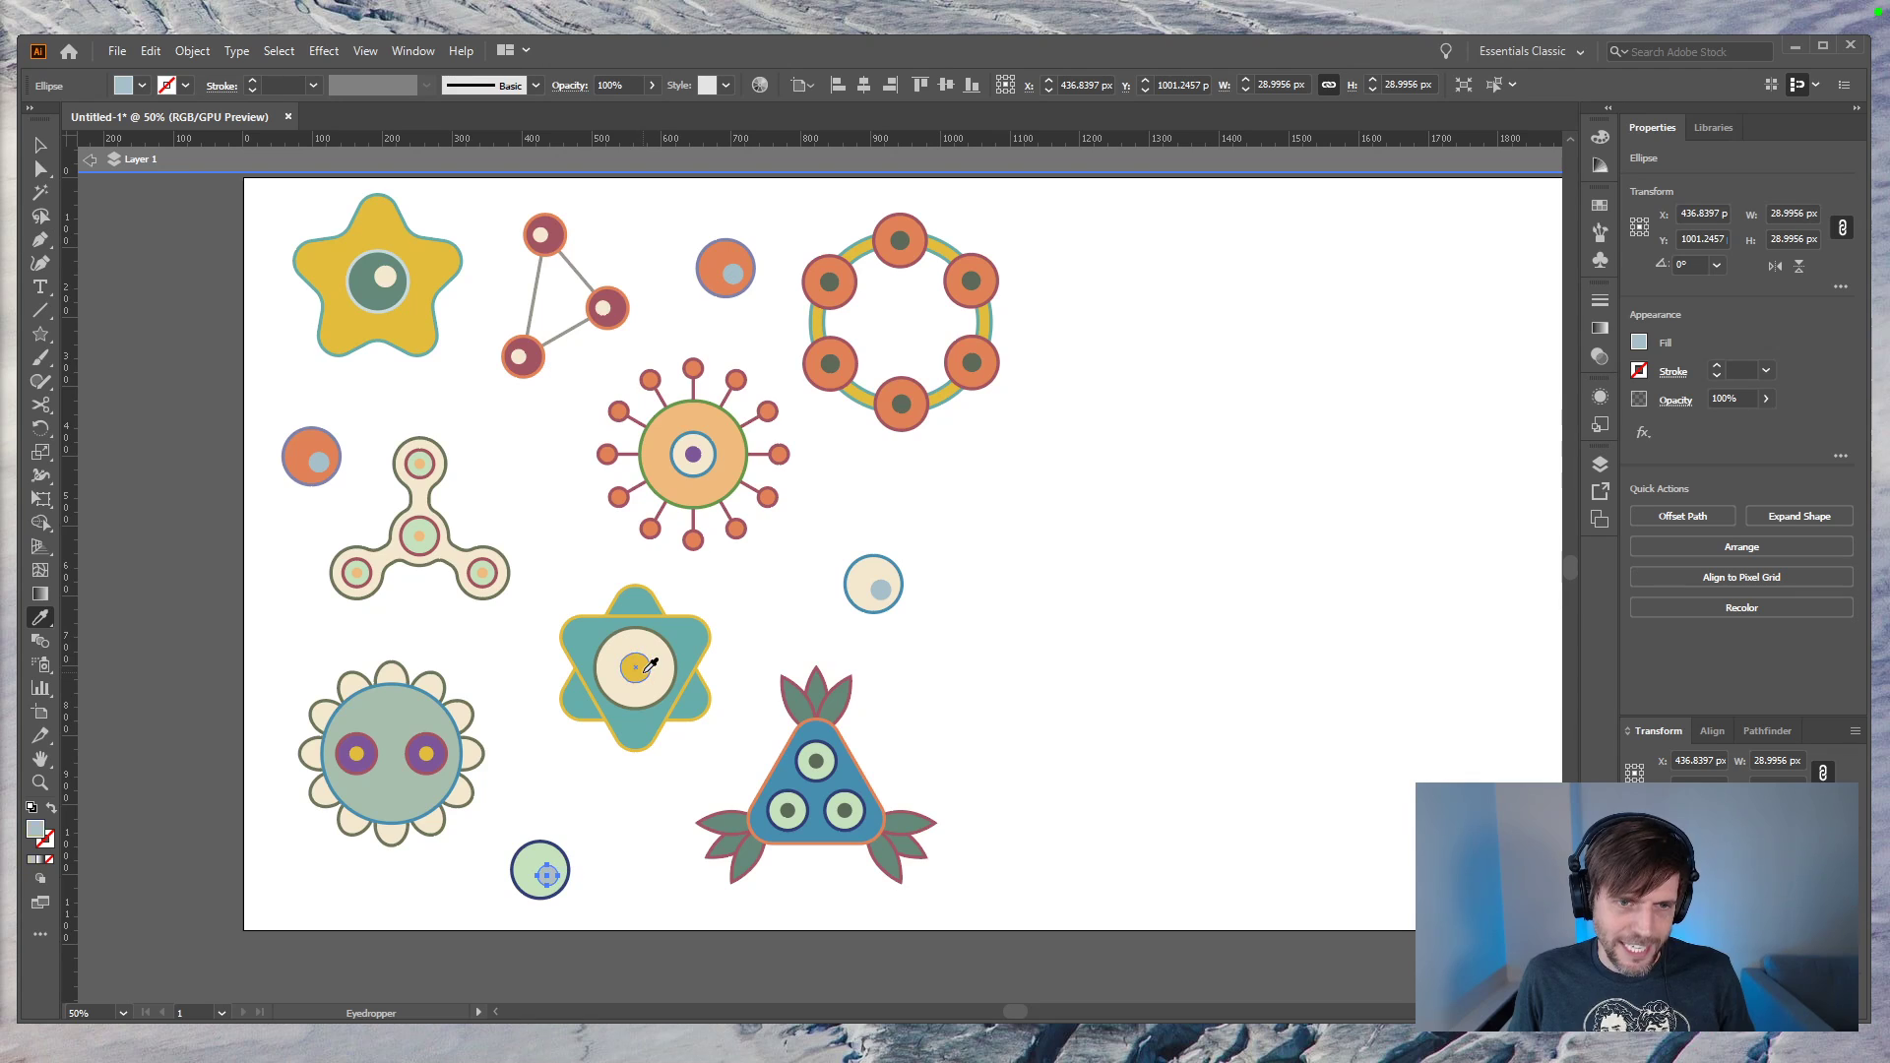
pyautogui.press('v')
pyautogui.click(611, 803)
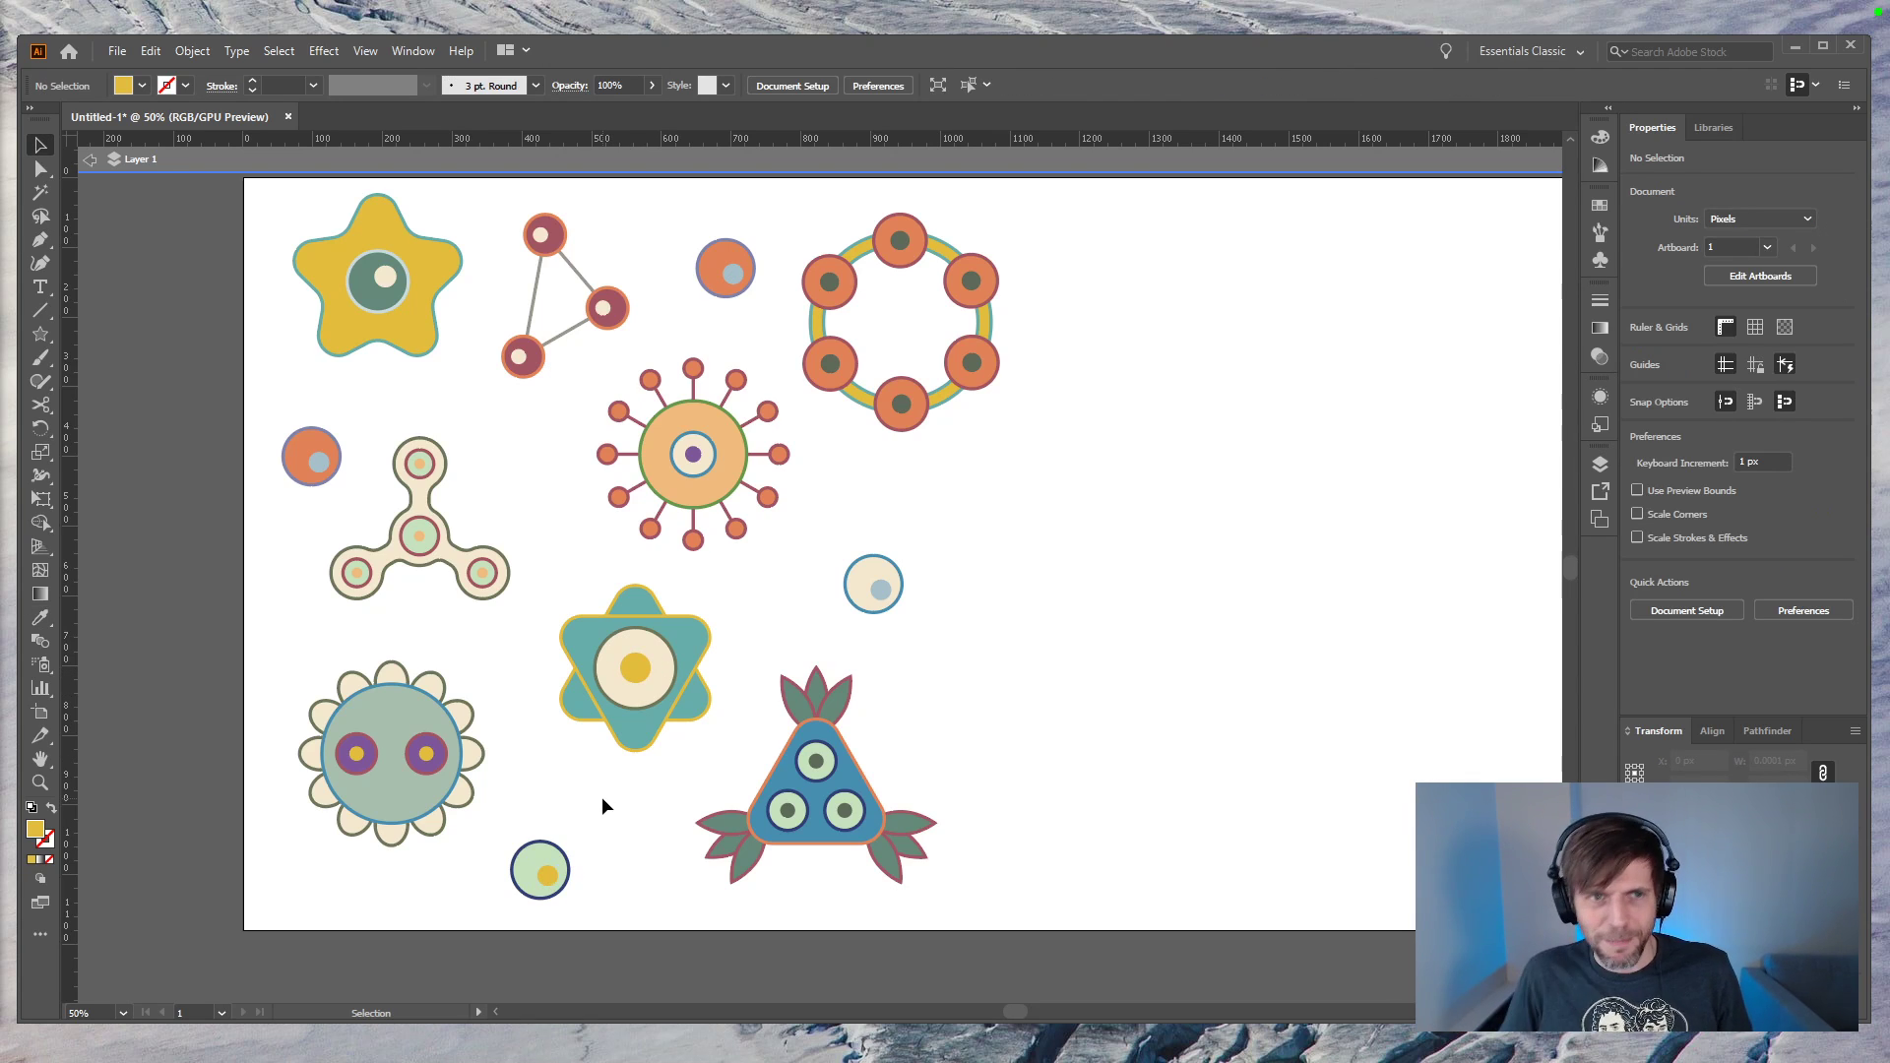
# Step: Move the hexagonal ring with its six orange circles slightly down and shrink it to about 253 by 280 px
pyautogui.moveTo(918, 362); pyautogui.dragTo(812, 252)
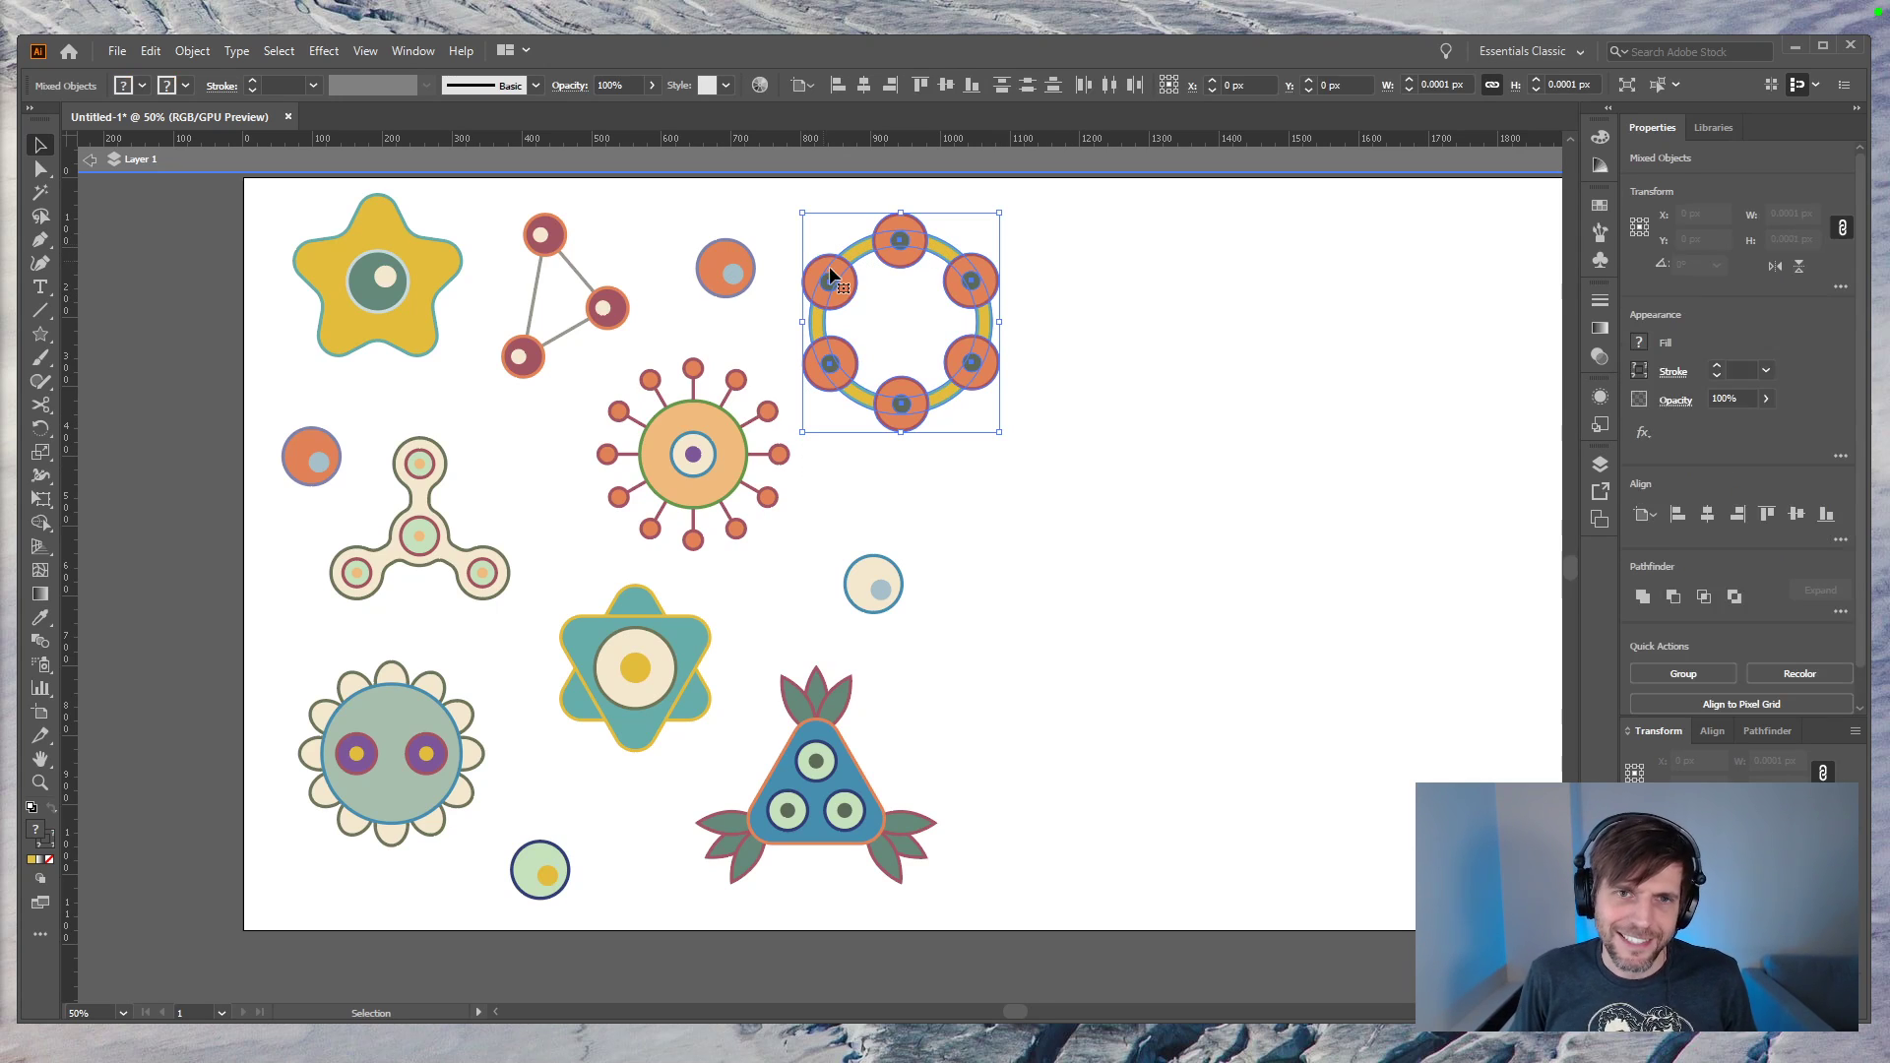
pyautogui.moveTo(943, 376); pyautogui.dragTo(954, 412)
pyautogui.moveTo(1015, 468); pyautogui.dragTo(992, 444)
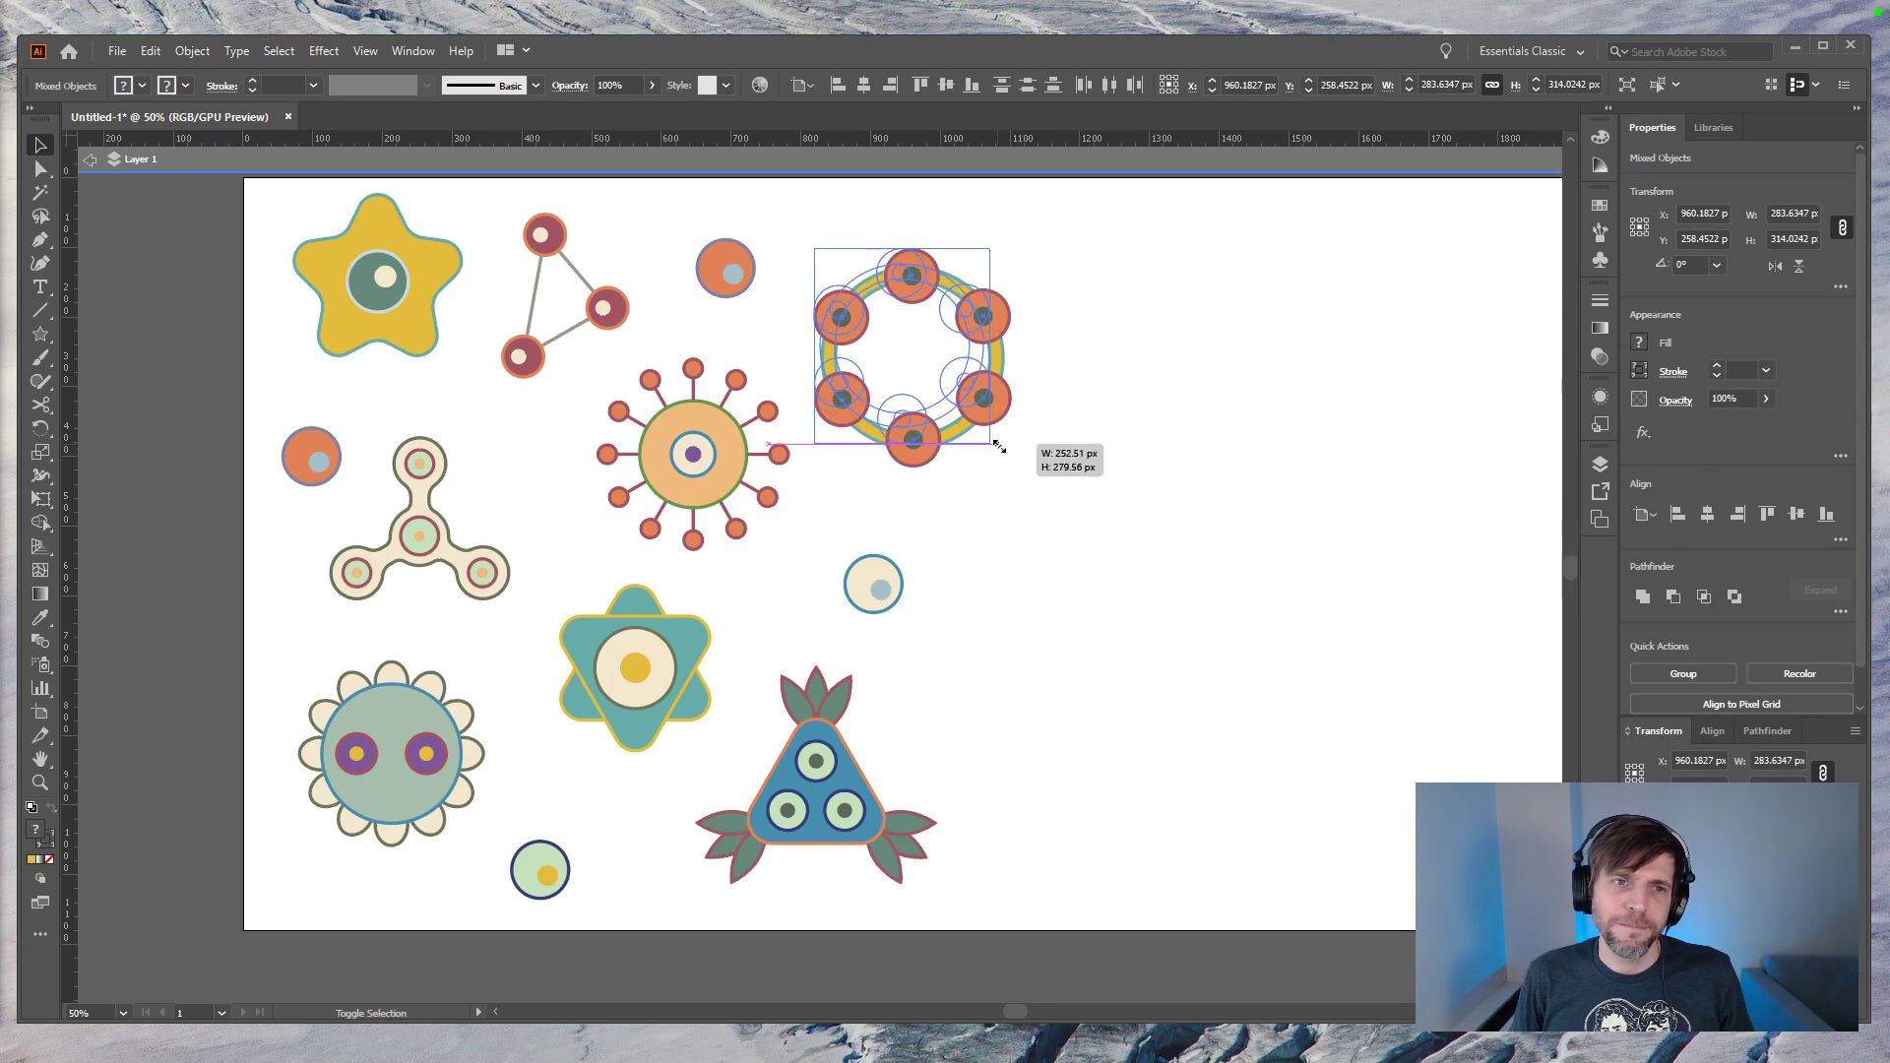
pyautogui.click(1031, 538)
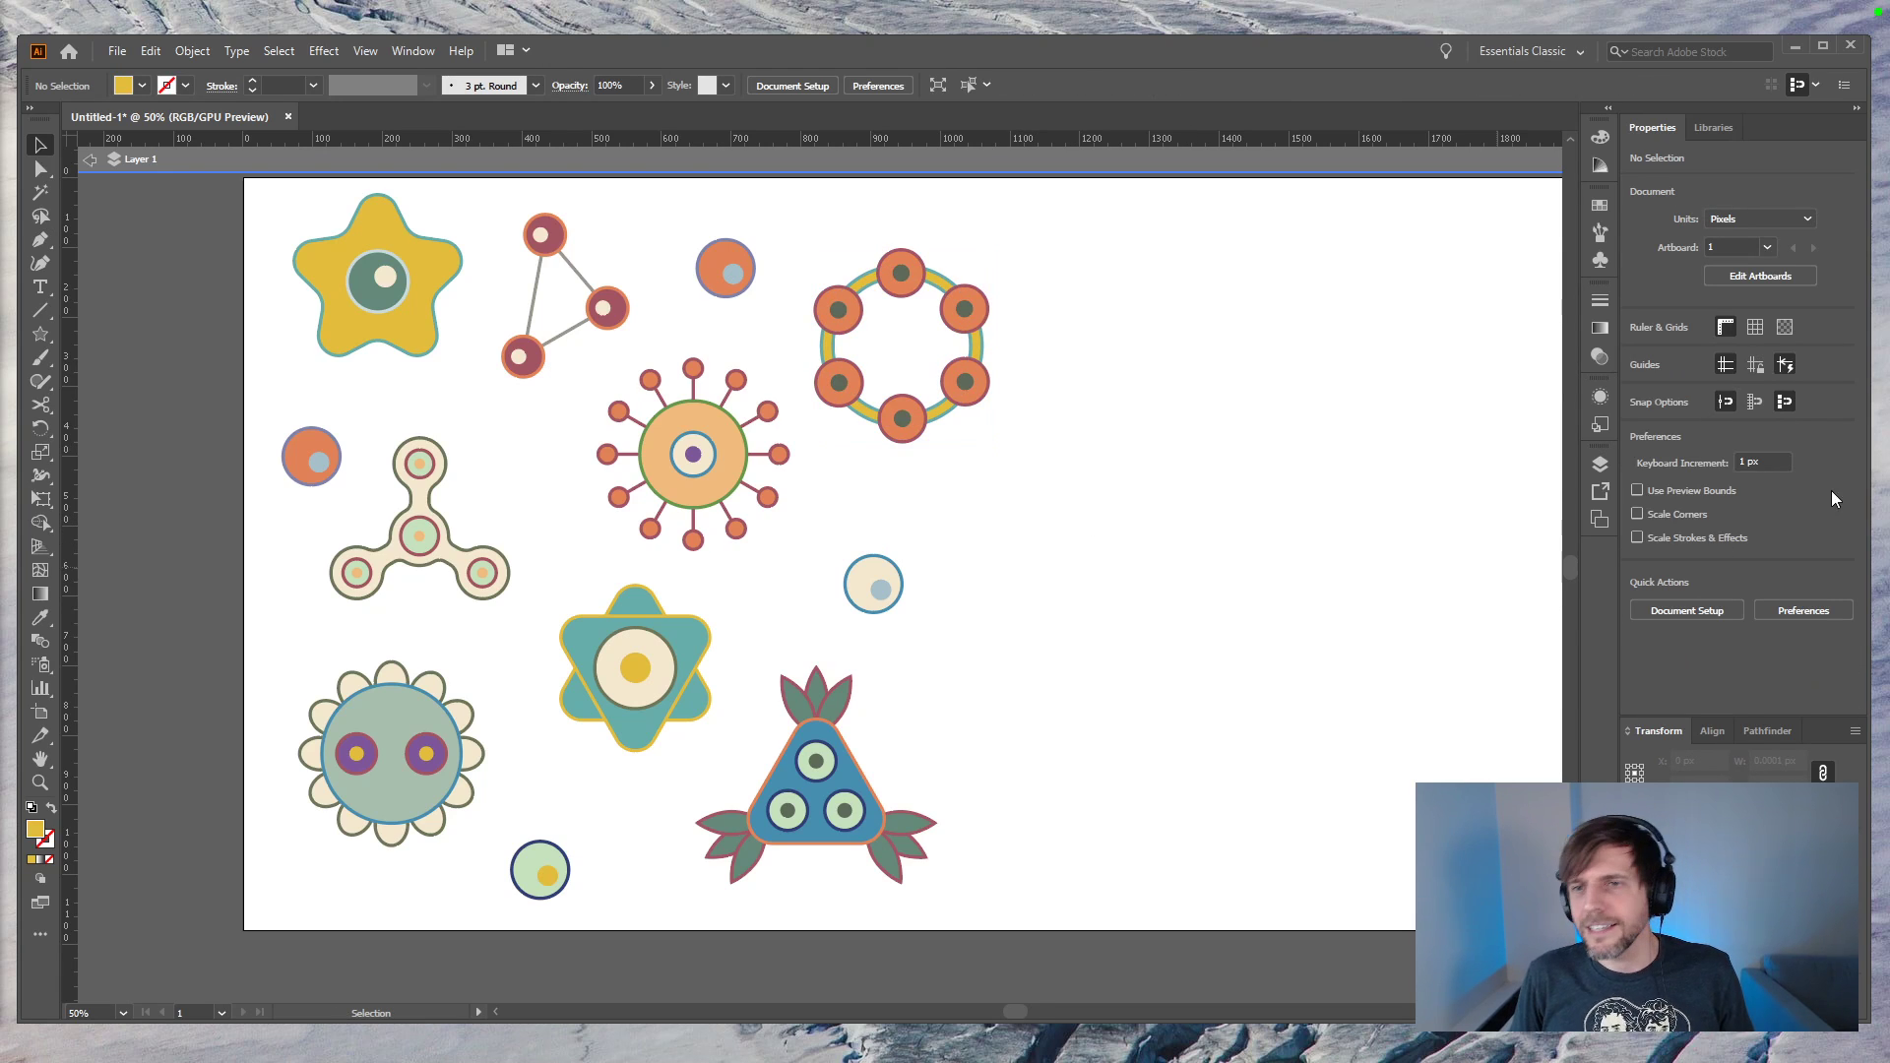
# Step: Try to set the artboard's width to 1080 px from its centre and undo the resize
pyautogui.click(1731, 282)
pyautogui.click(1814, 213)
pyautogui.write('1080')
pyautogui.press('Return')
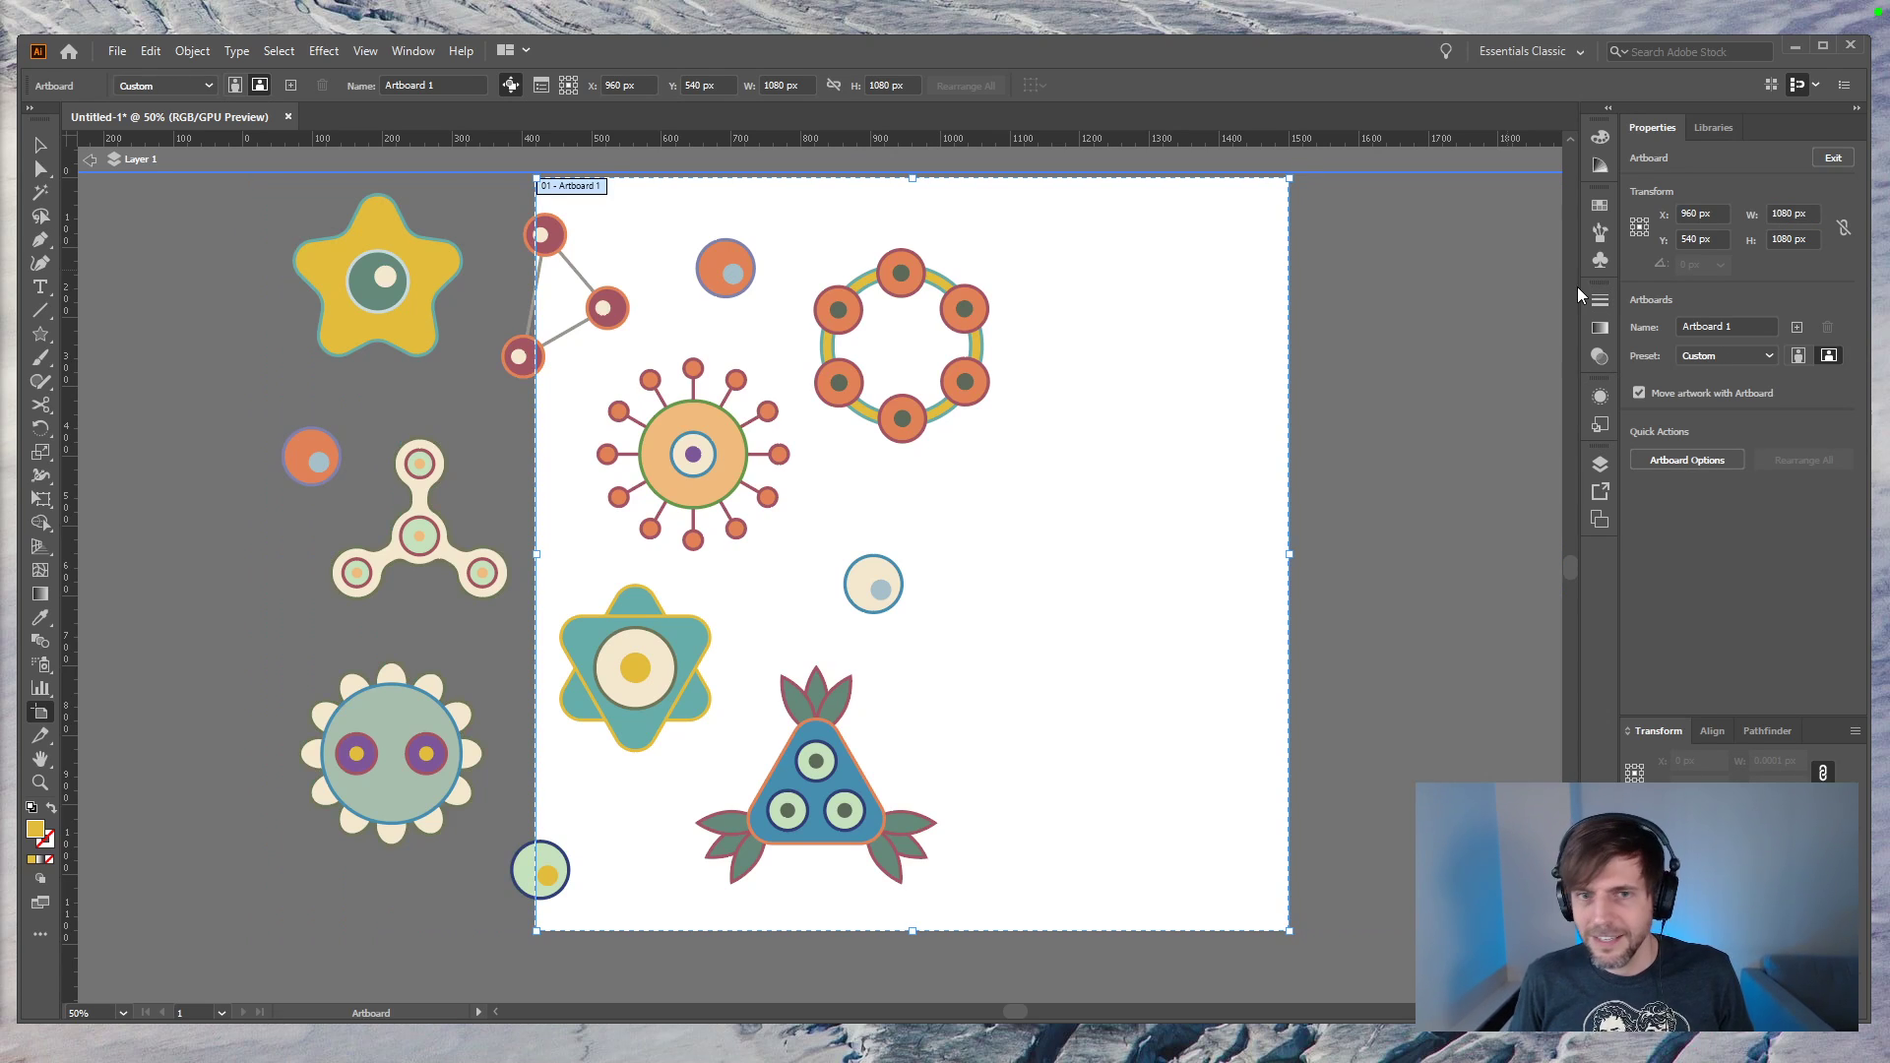
pyautogui.hotkey('ctrl', 'z')
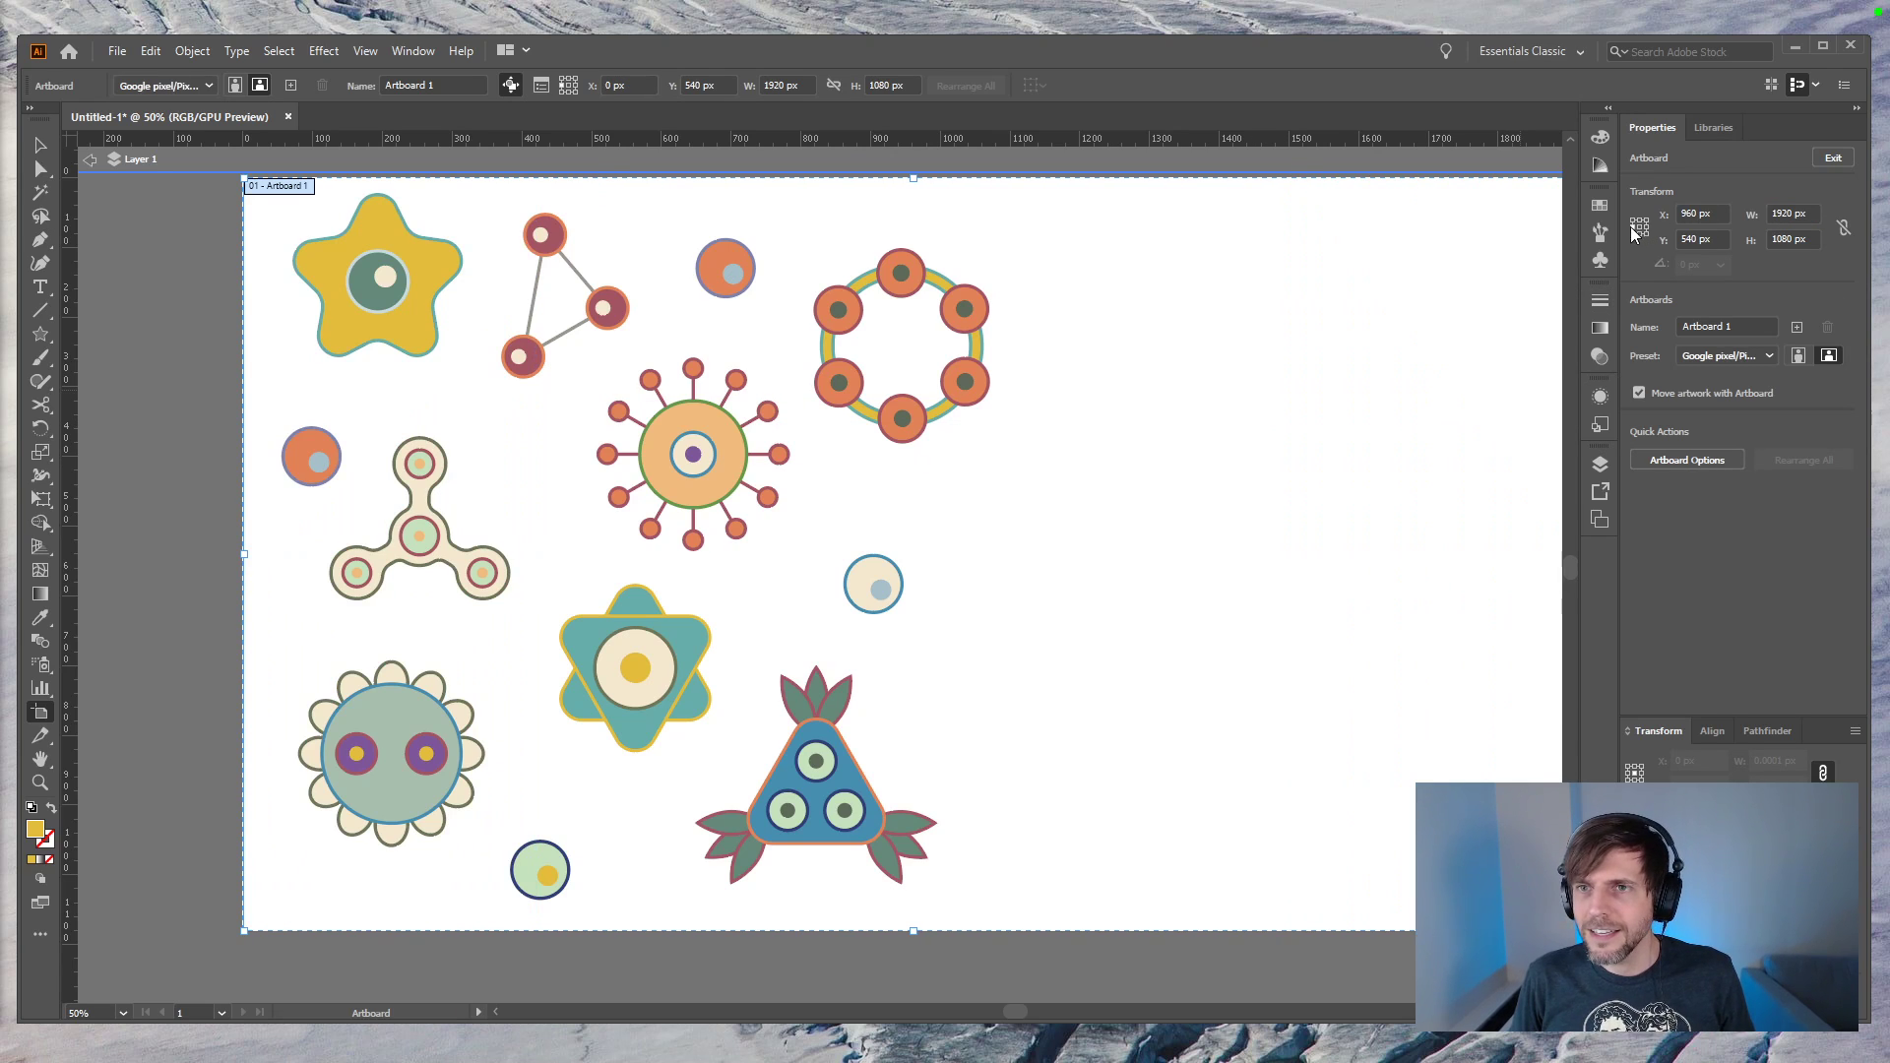
# Step: Set the artboard's width to 1080 px, anchored at its left edge, and leave artboard editing
pyautogui.click(1814, 215)
pyautogui.write('1080')
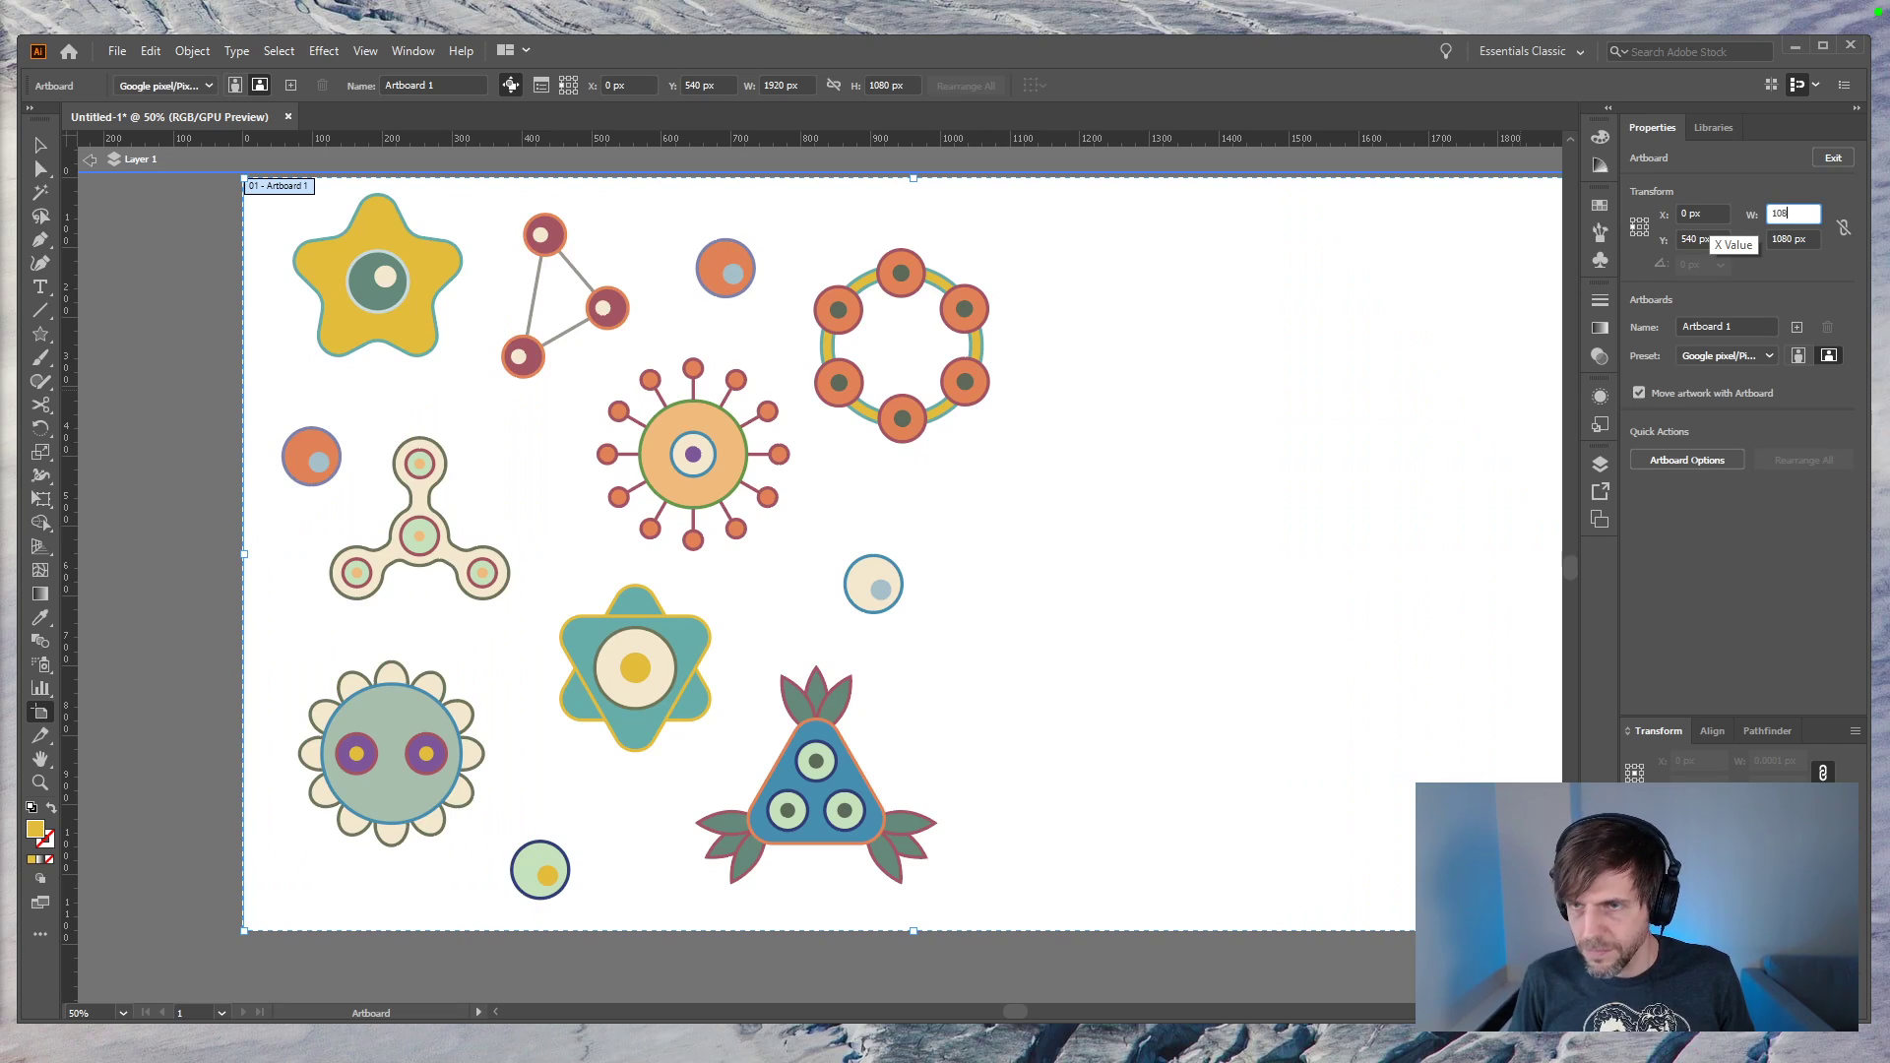
pyautogui.press('Return')
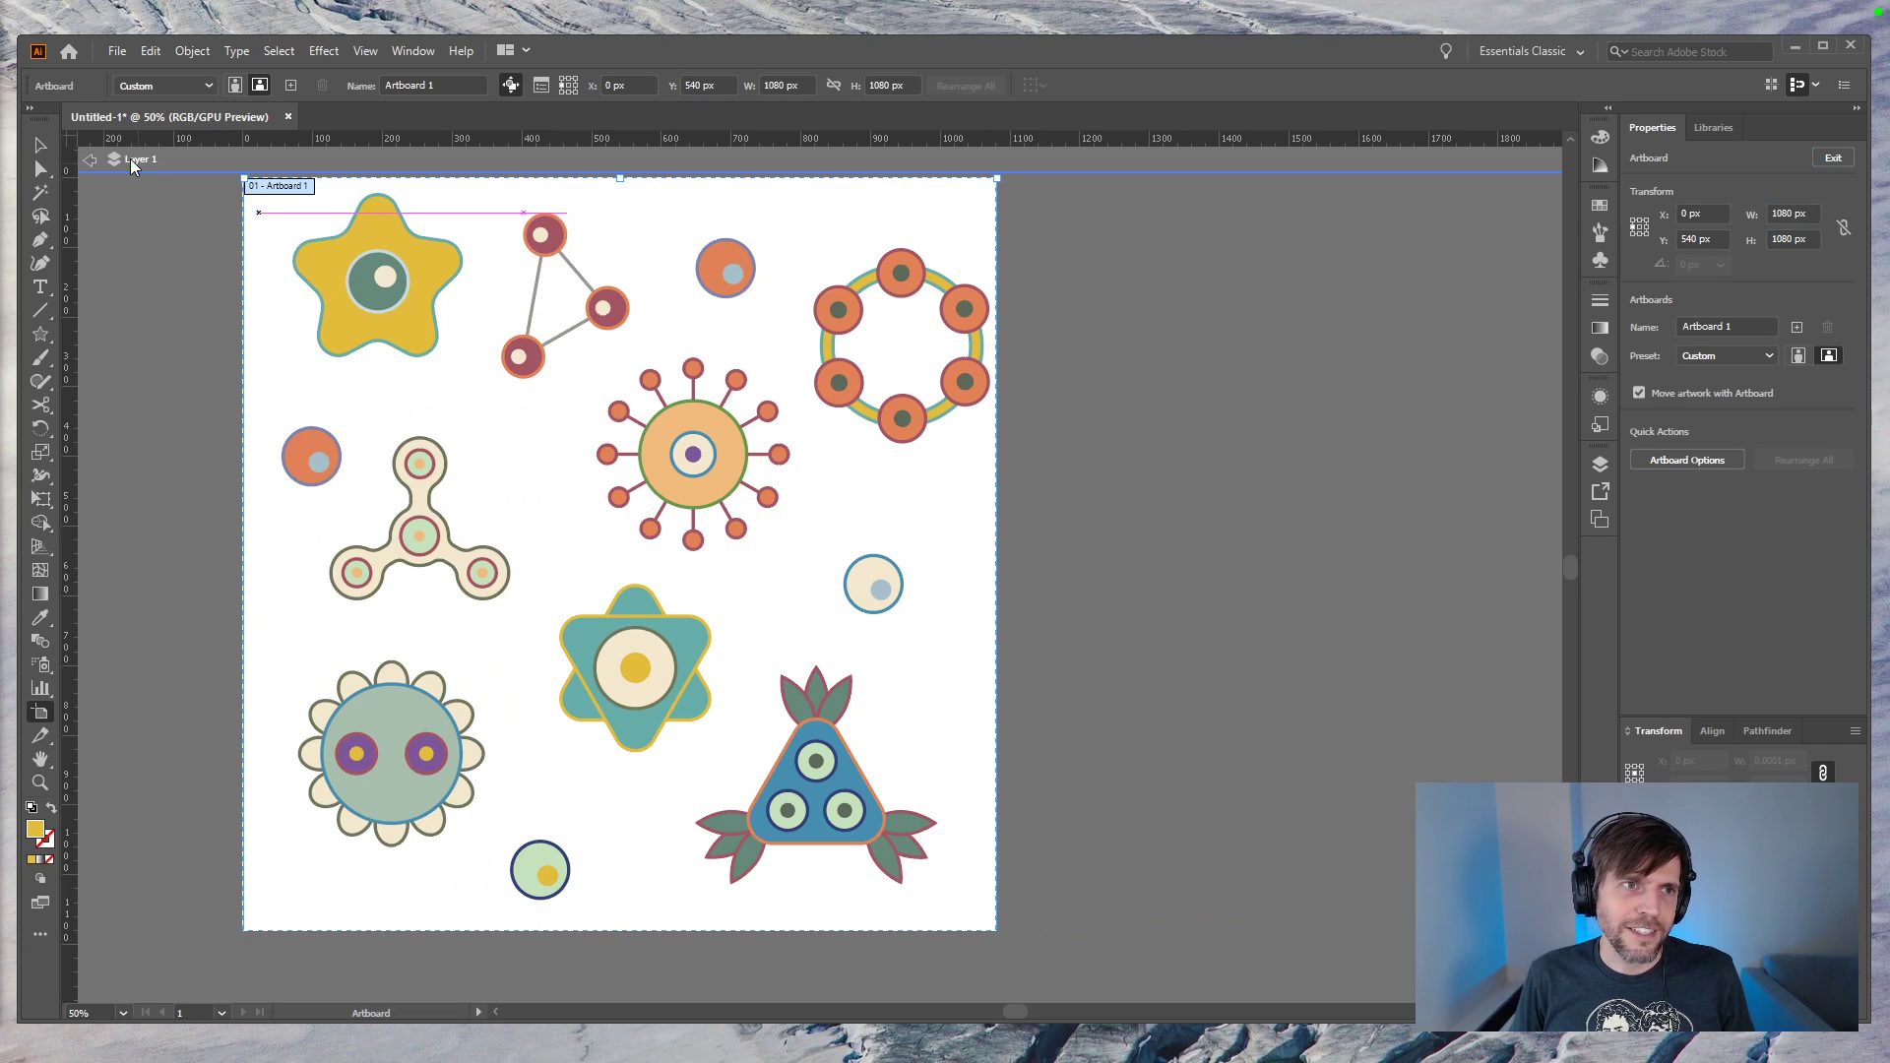
pyautogui.press('Escape')
# Step: Select all the artwork and shift it about 30 px to the left on the artboard
pyautogui.moveTo(123, 312); pyautogui.dragTo(226, 332)
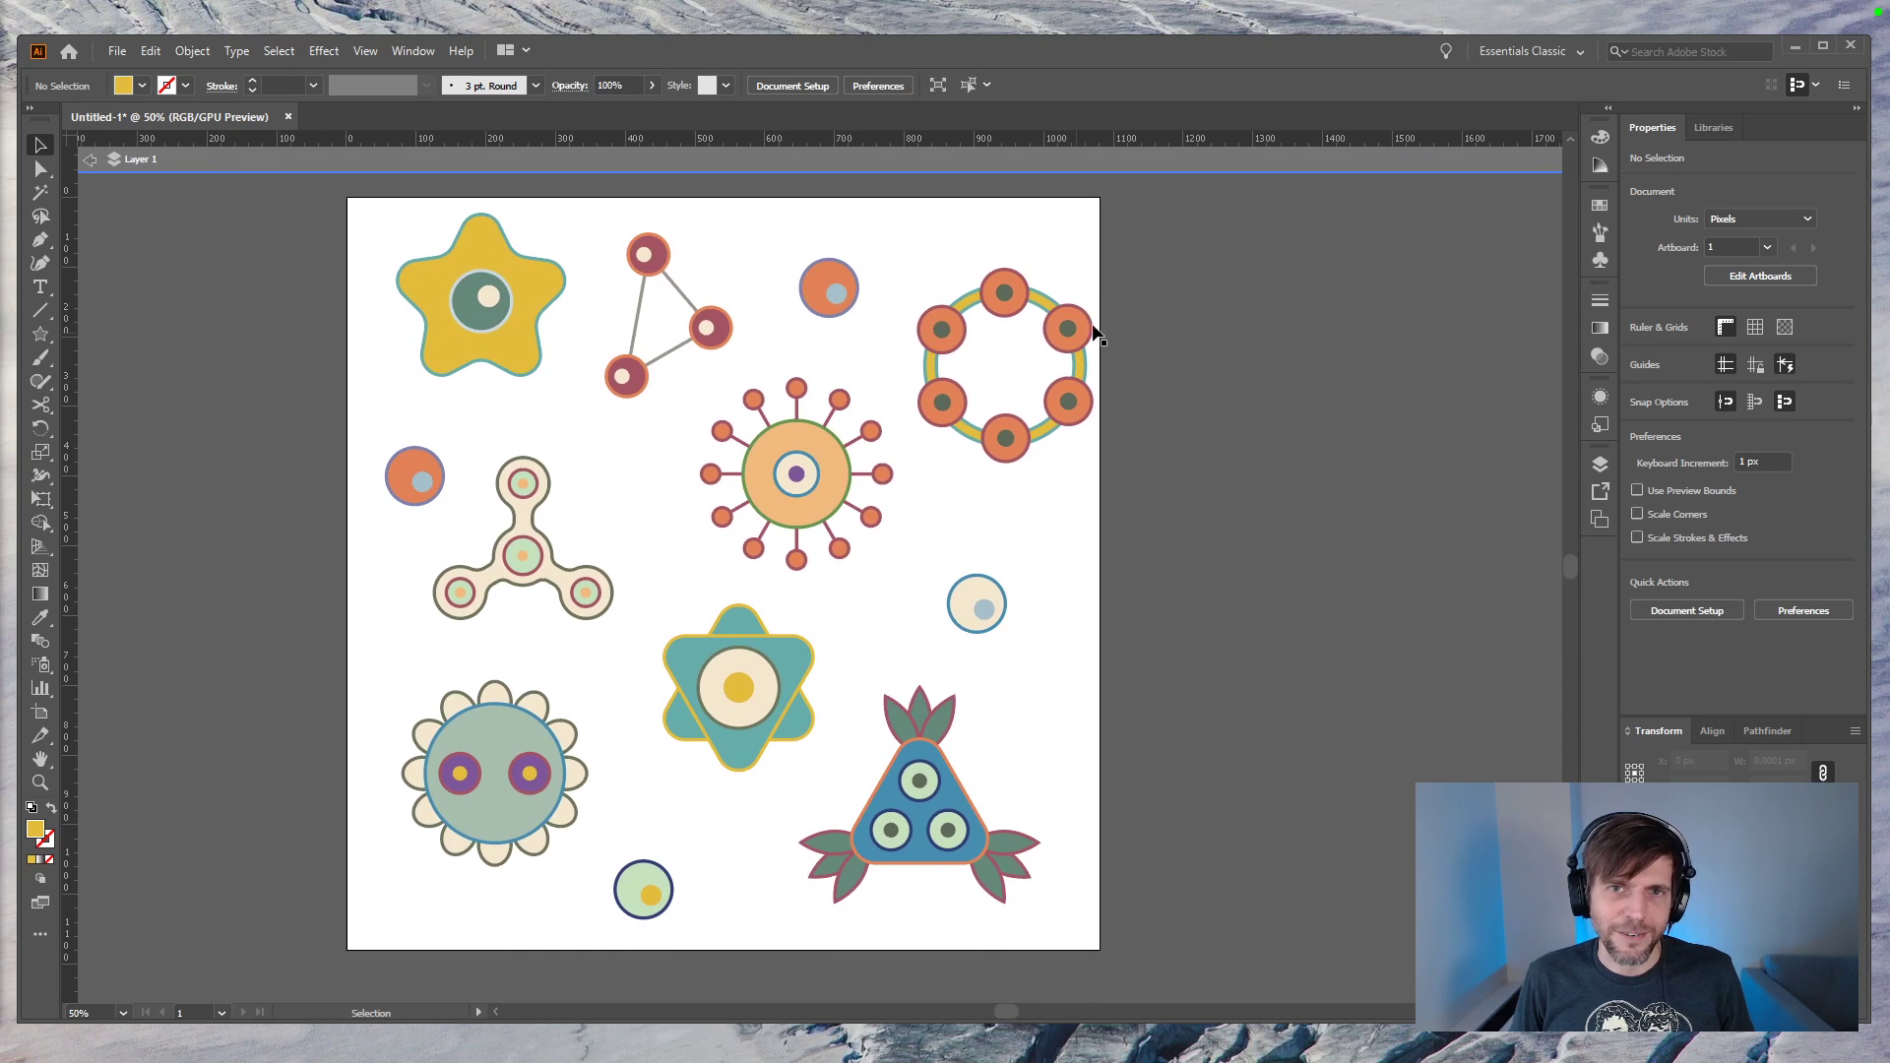
pyautogui.moveTo(1178, 240); pyautogui.dragTo(196, 948)
pyautogui.hotkey('shift', 'Left')
pyautogui.hotkey('shift', 'Left')
pyautogui.hotkey('shift', 'Left')
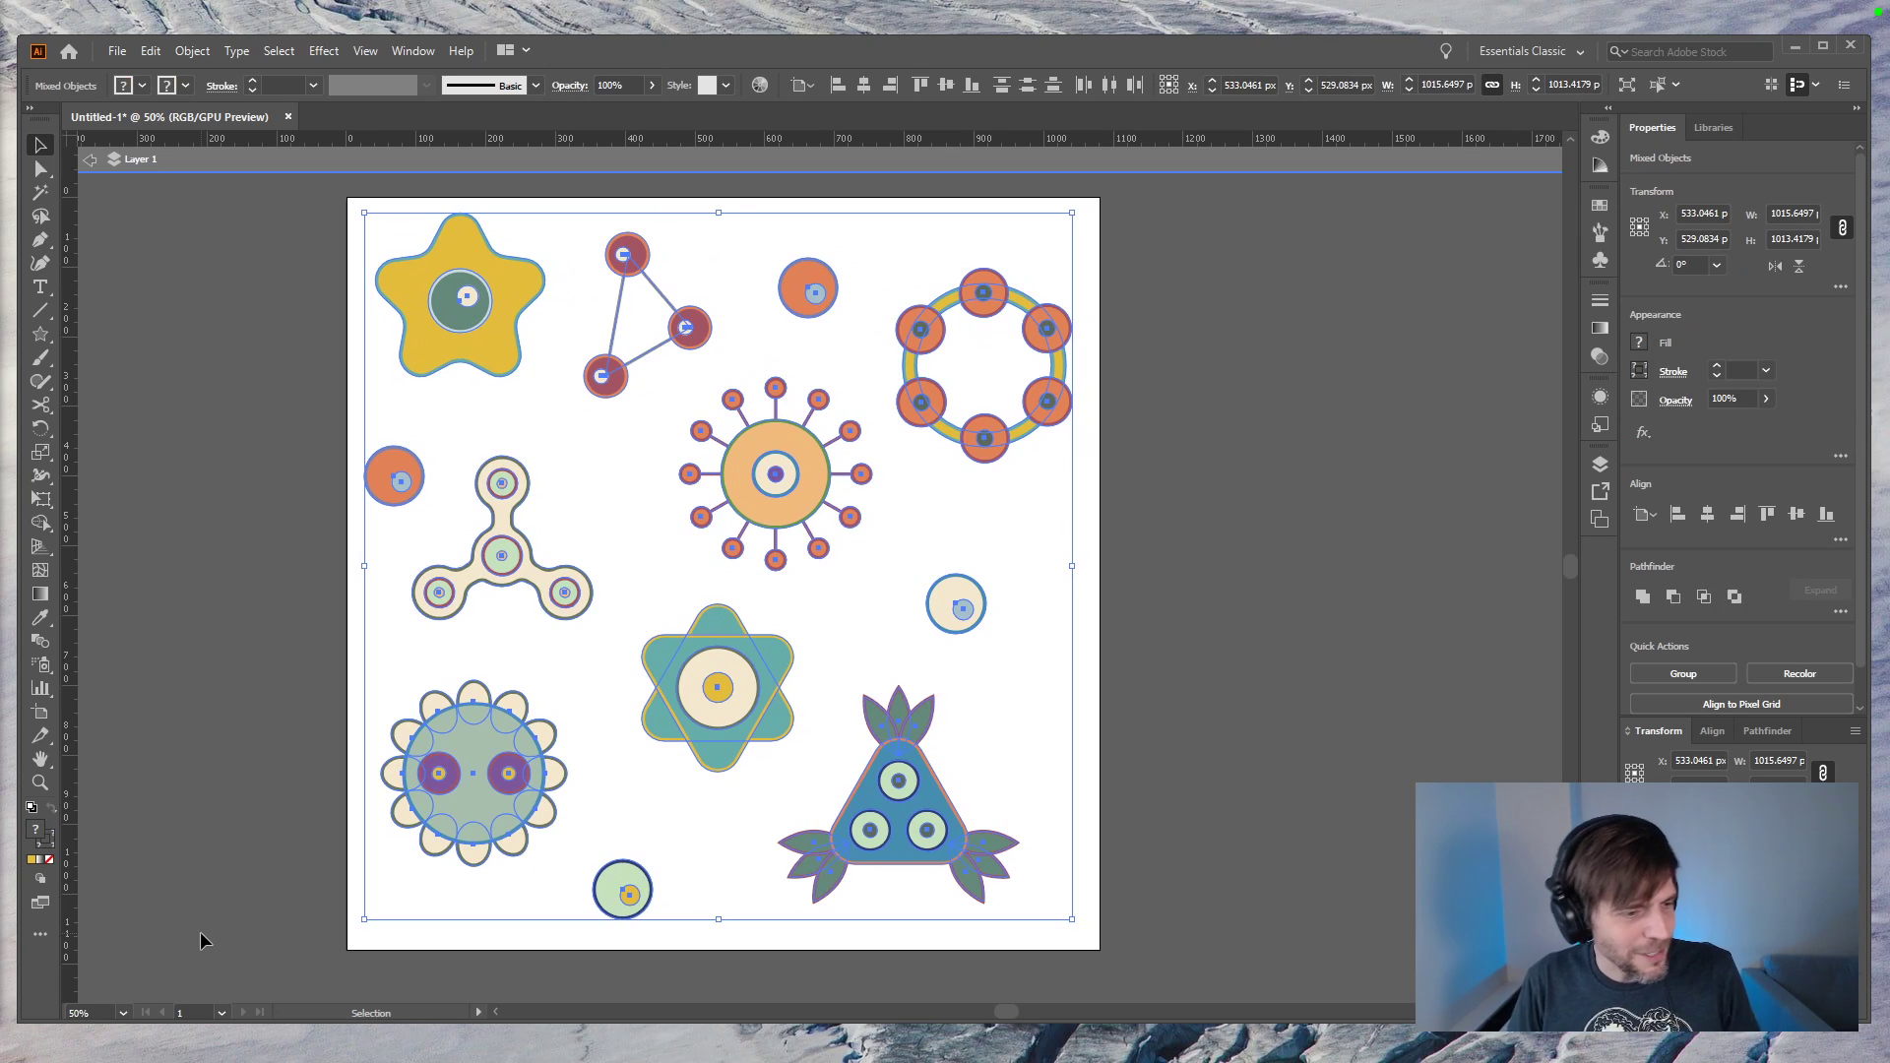
pyautogui.click(1177, 765)
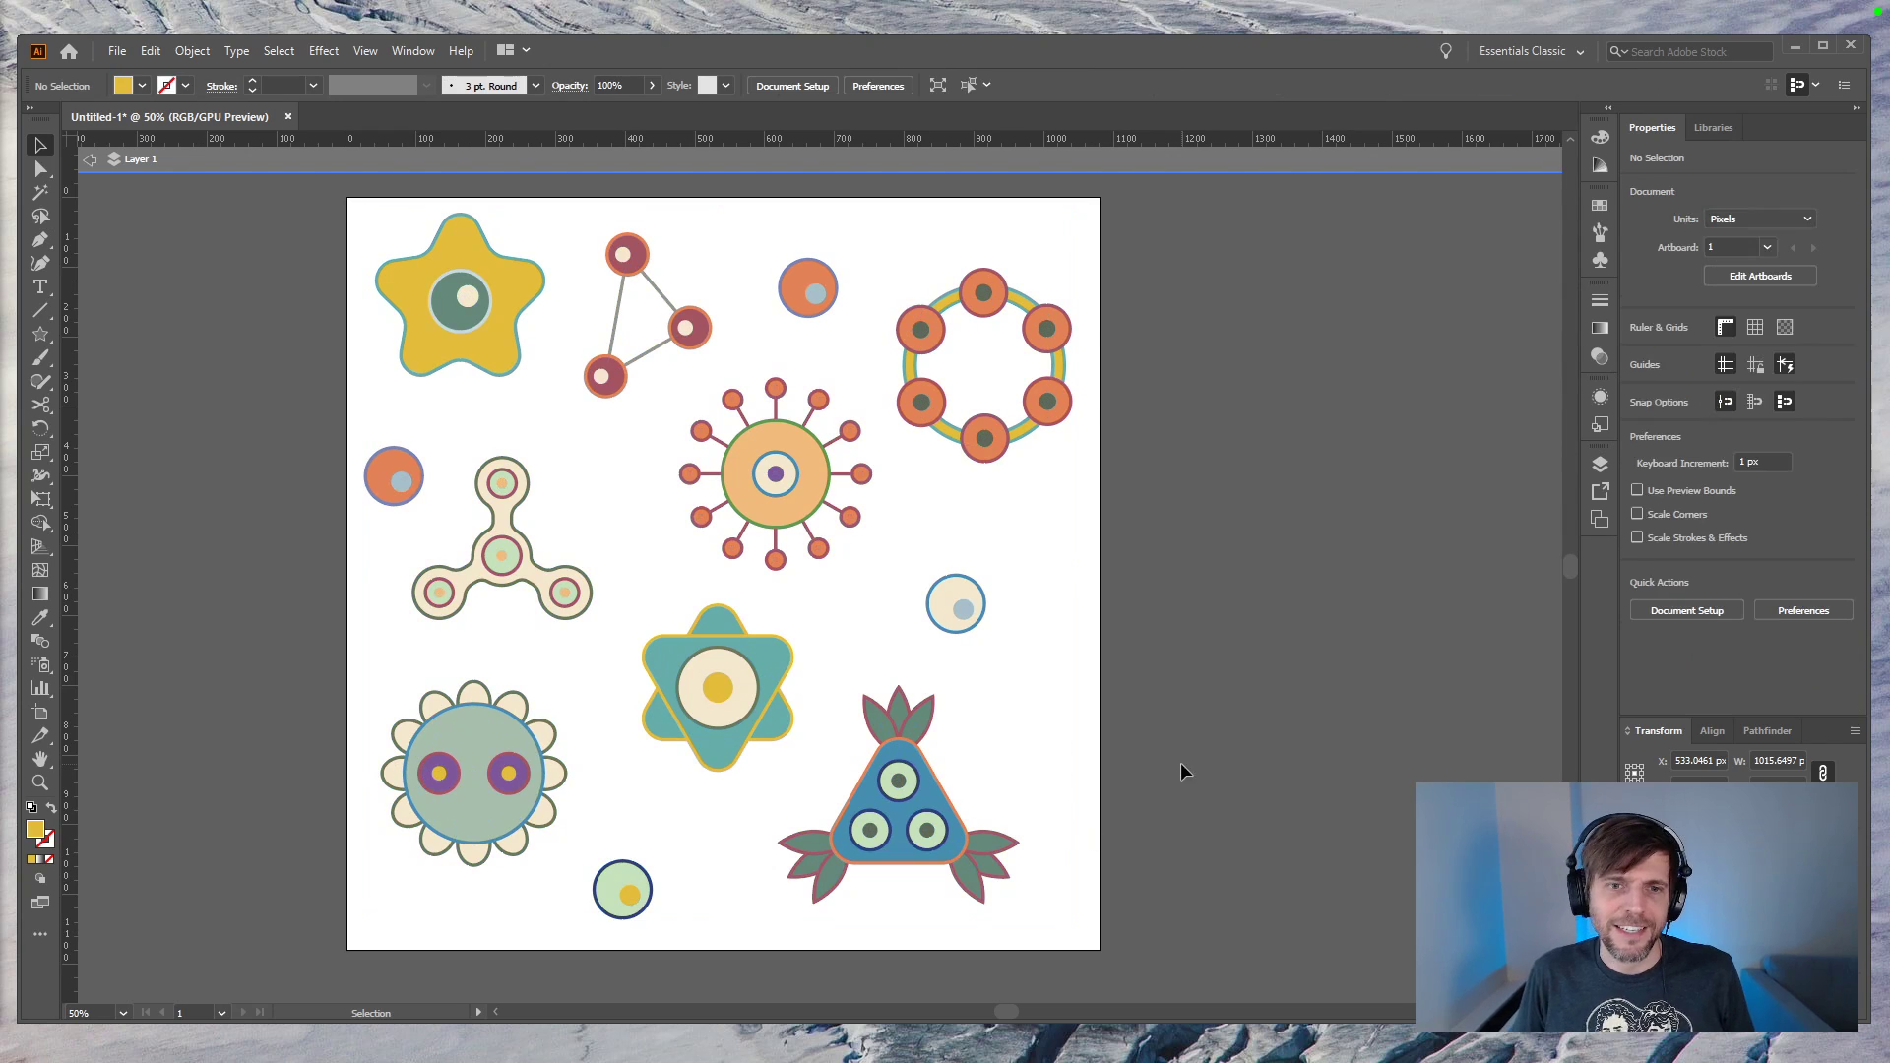
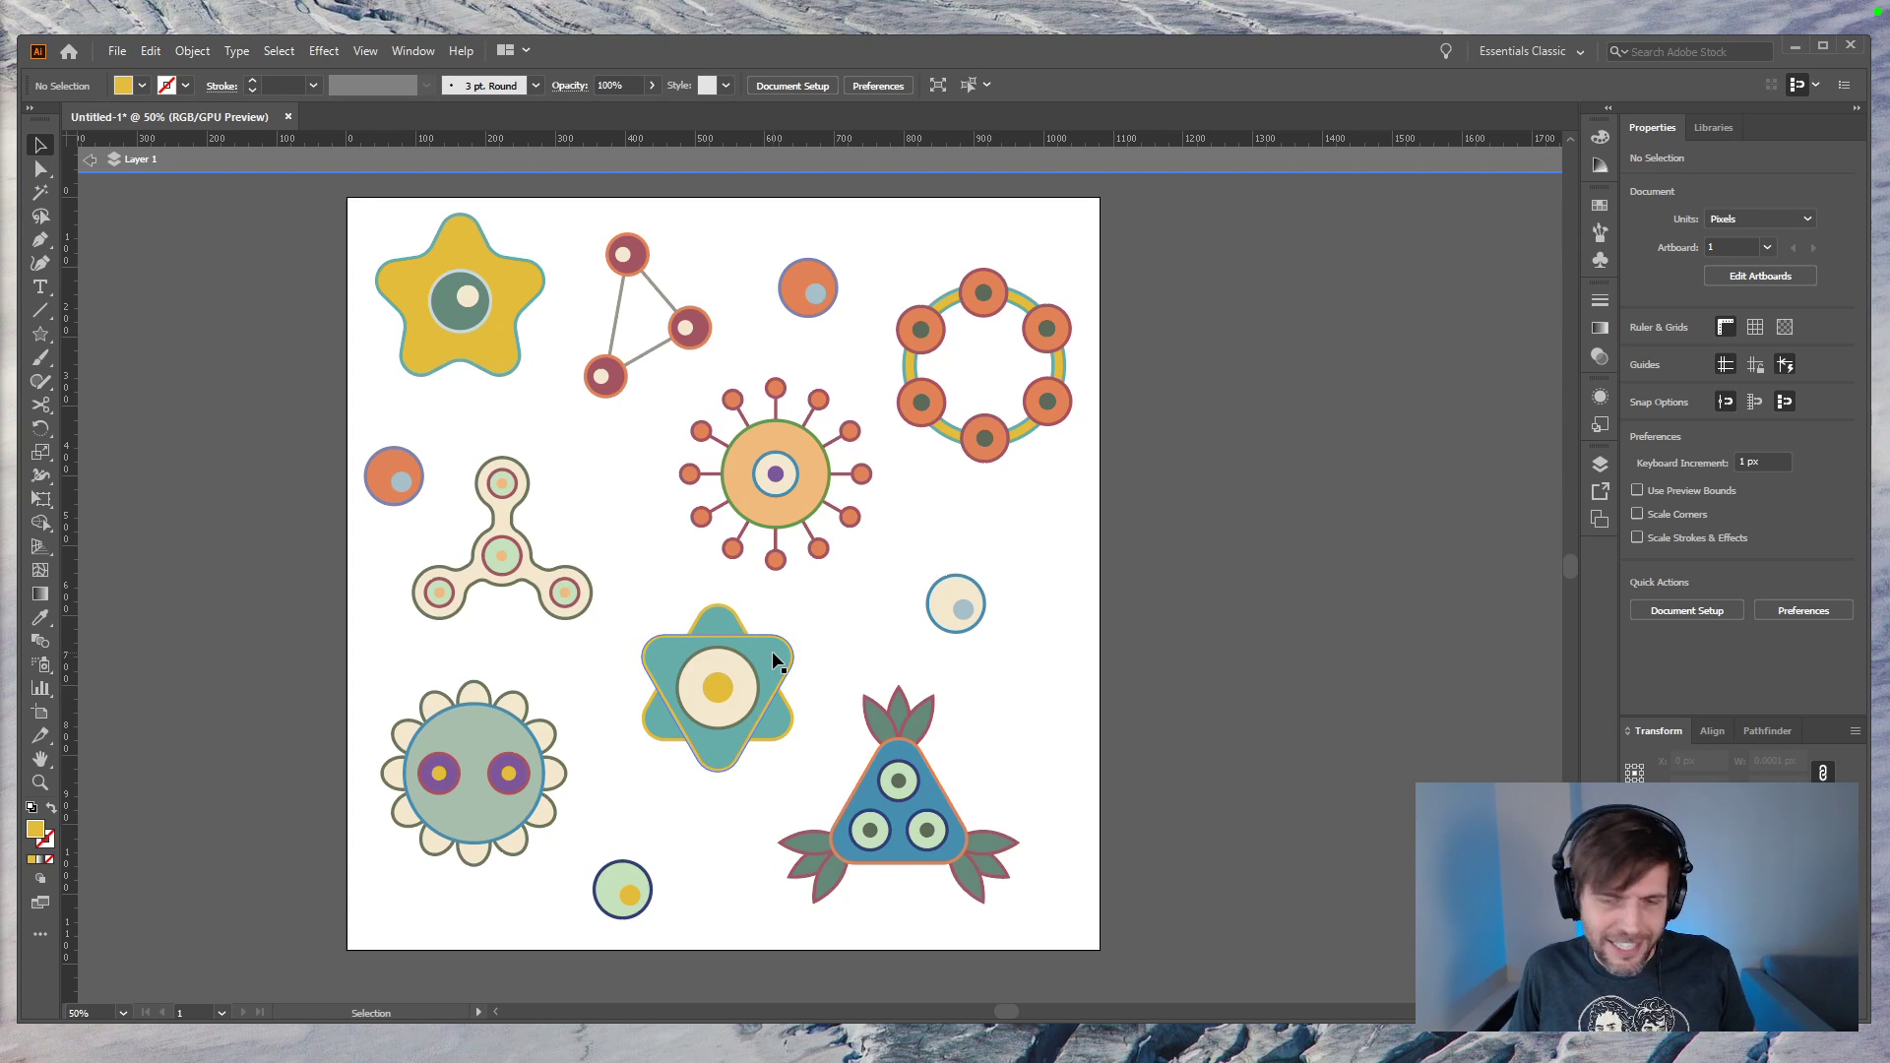
# Step: Scale all the artwork down proportionally to about 862 by 860 px, keeping its upper-left corner in place
pyautogui.moveTo(1137, 229); pyautogui.dragTo(266, 945)
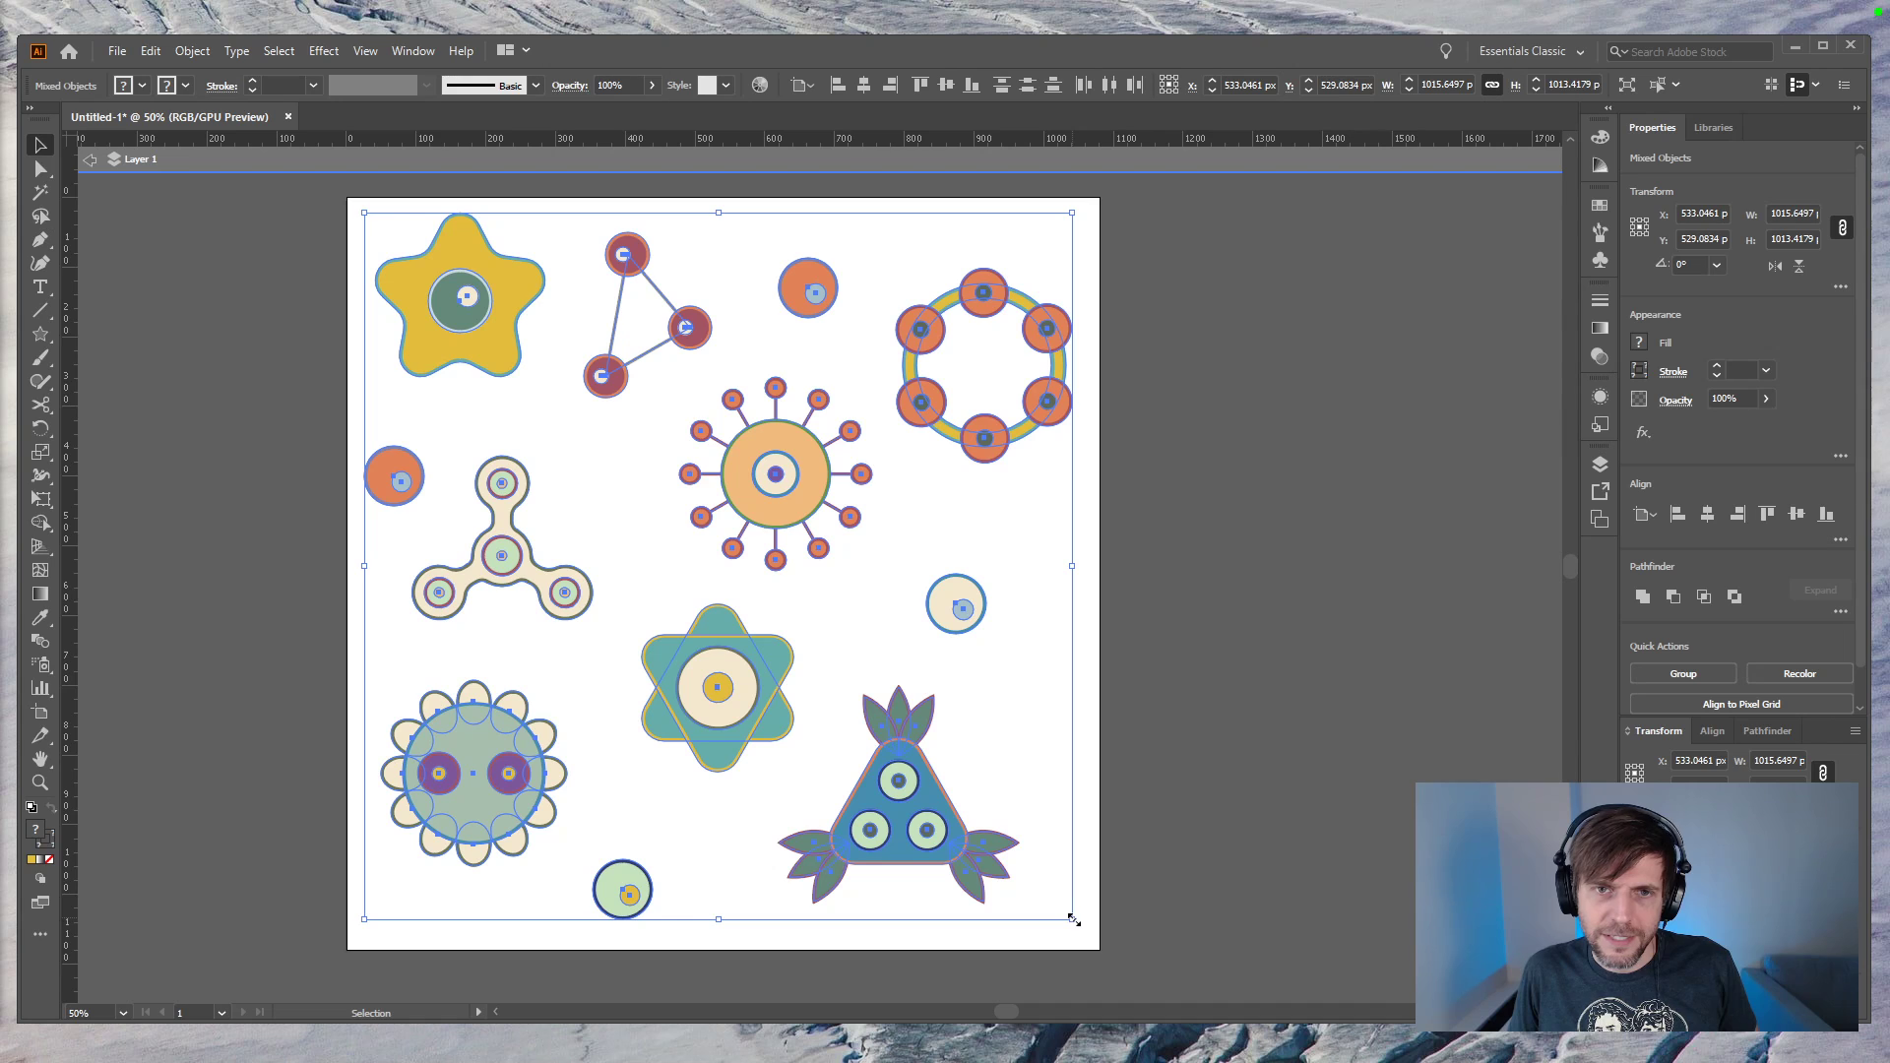
pyautogui.moveTo(1074, 919); pyautogui.dragTo(965, 830)
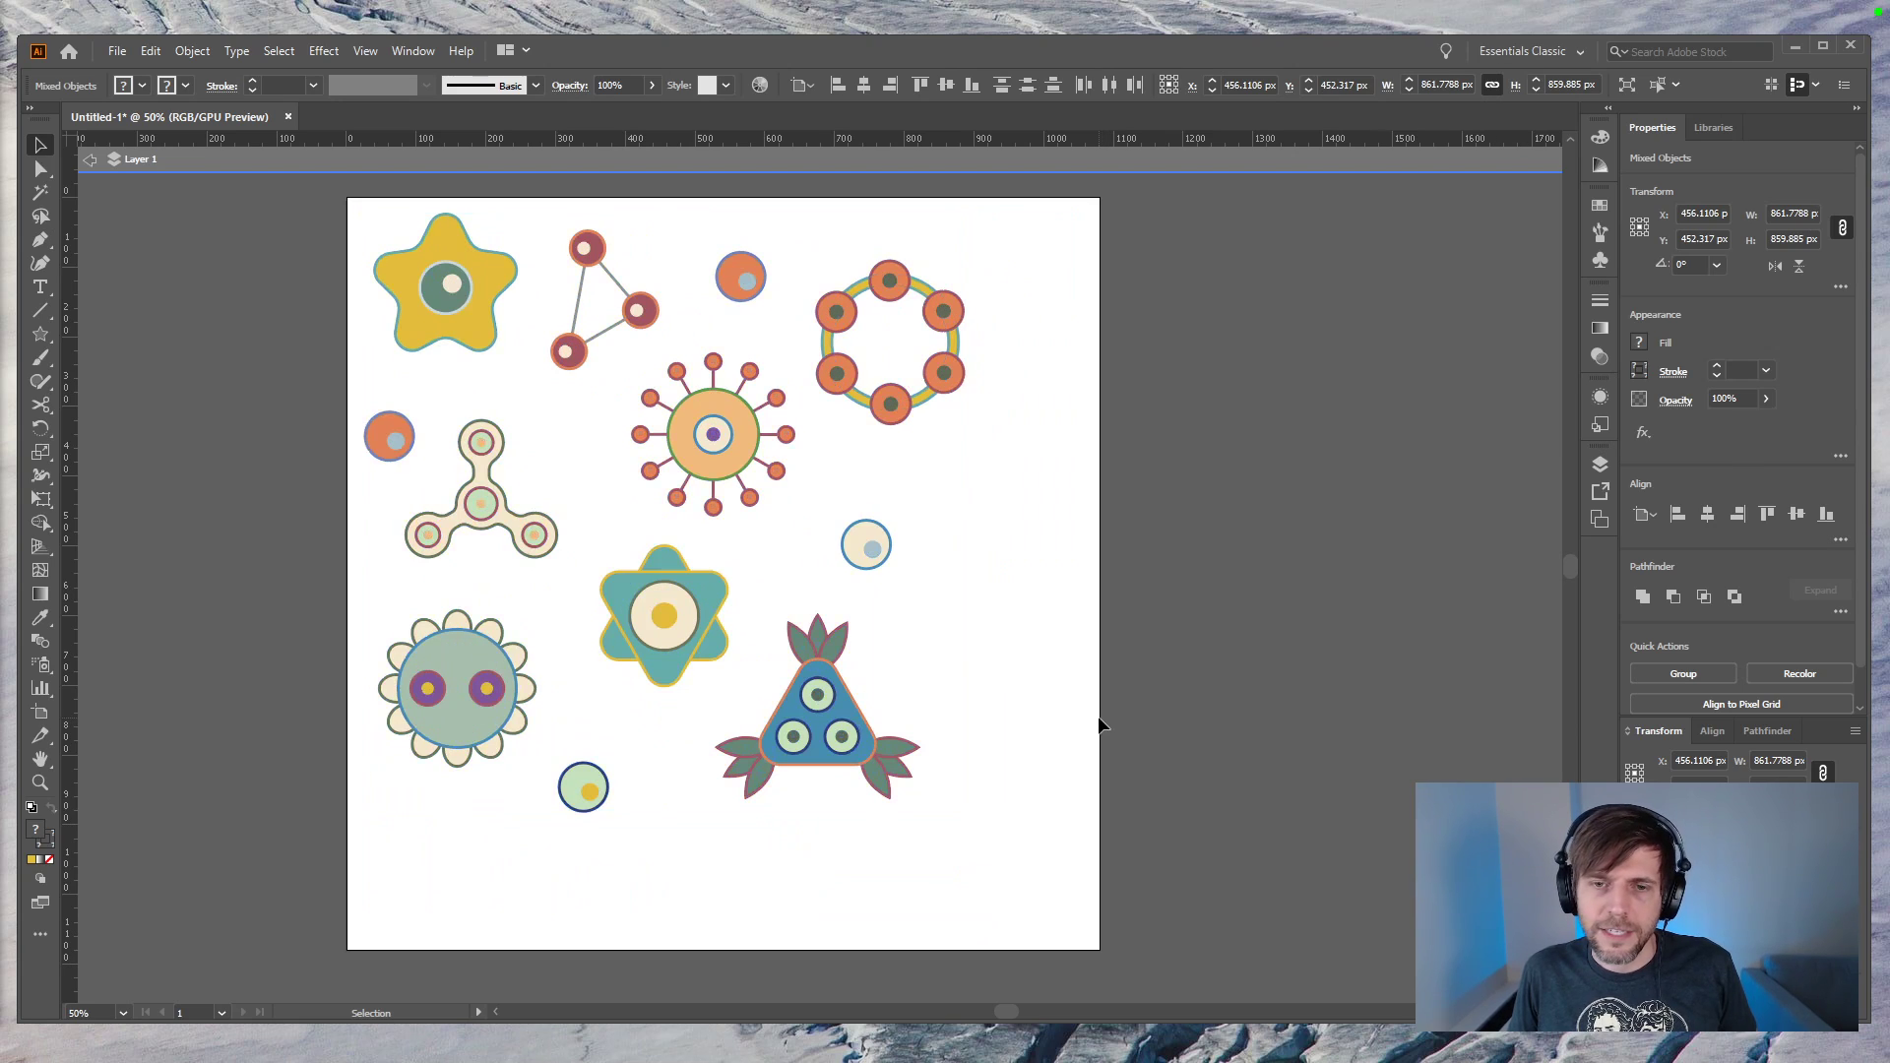
pyautogui.click(1039, 335)
# Step: Try an 8 pt stroke weight on all the artwork and set it to 4 pt
pyautogui.moveTo(1046, 221); pyautogui.dragTo(276, 852)
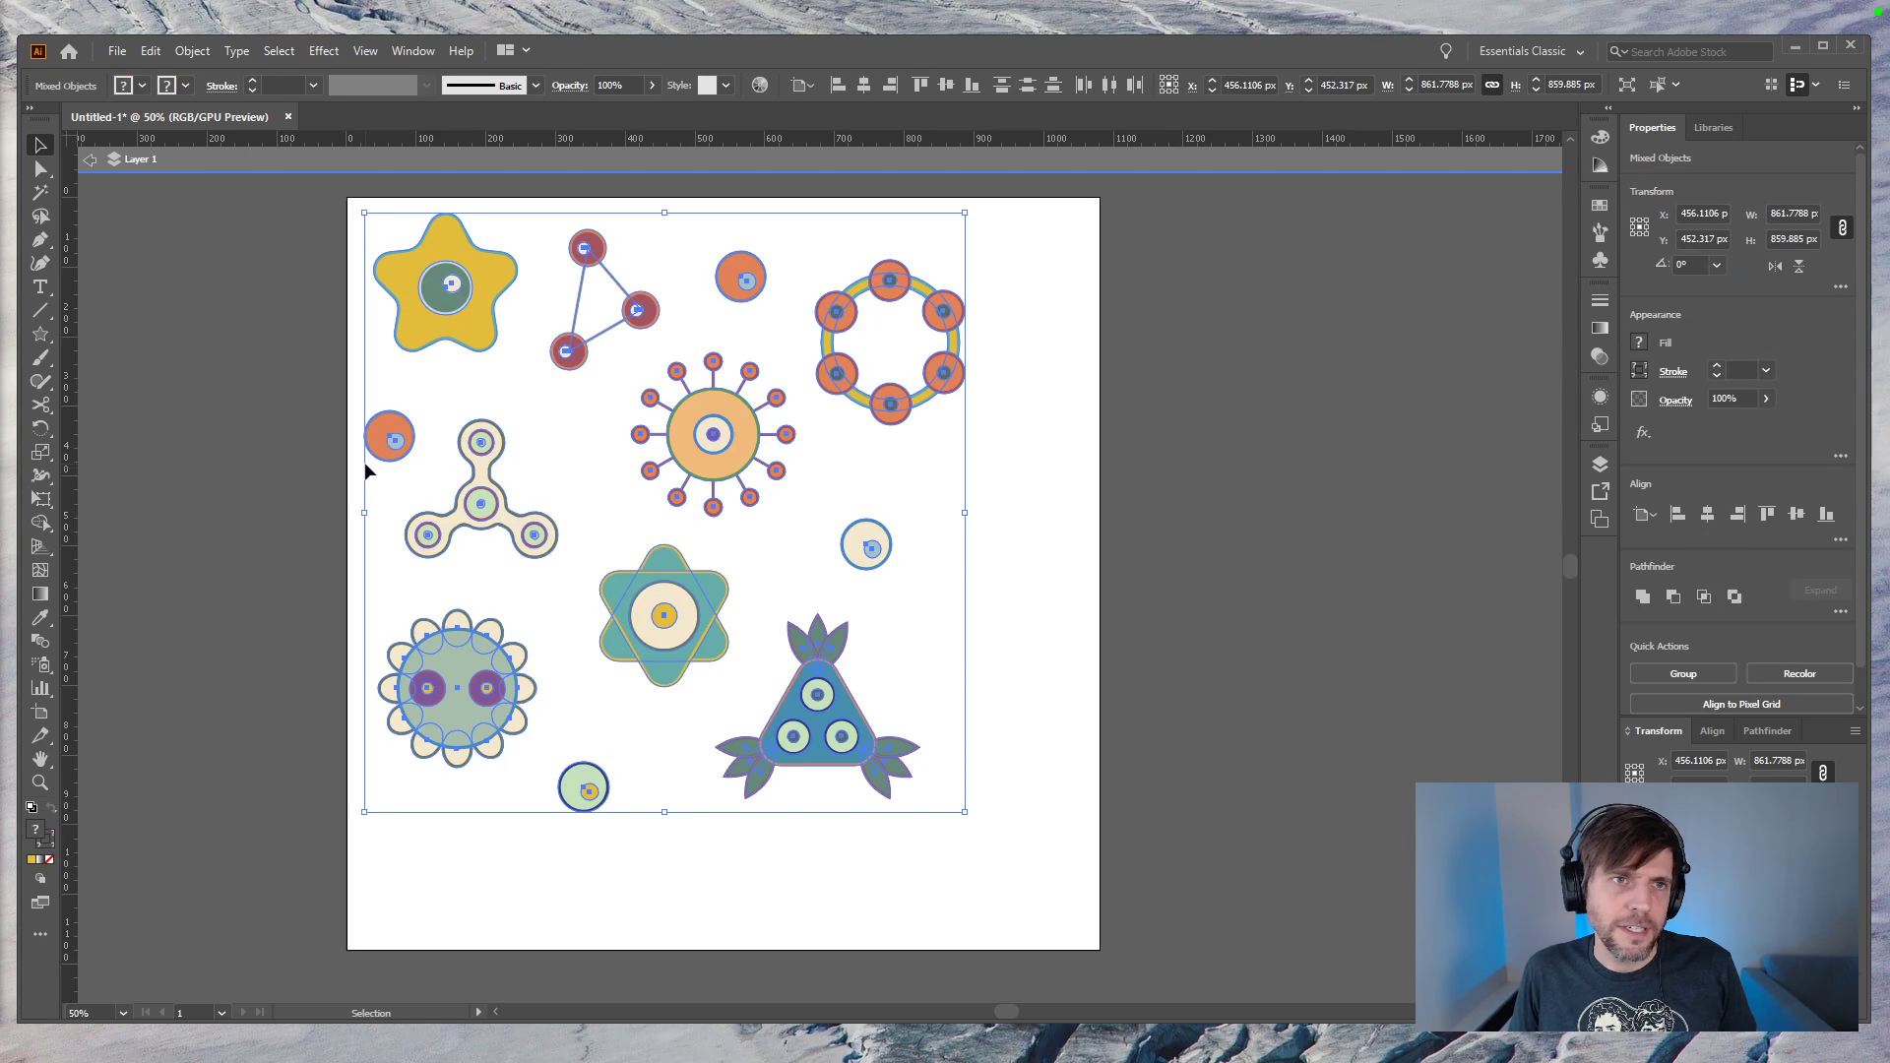
pyautogui.click(278, 86)
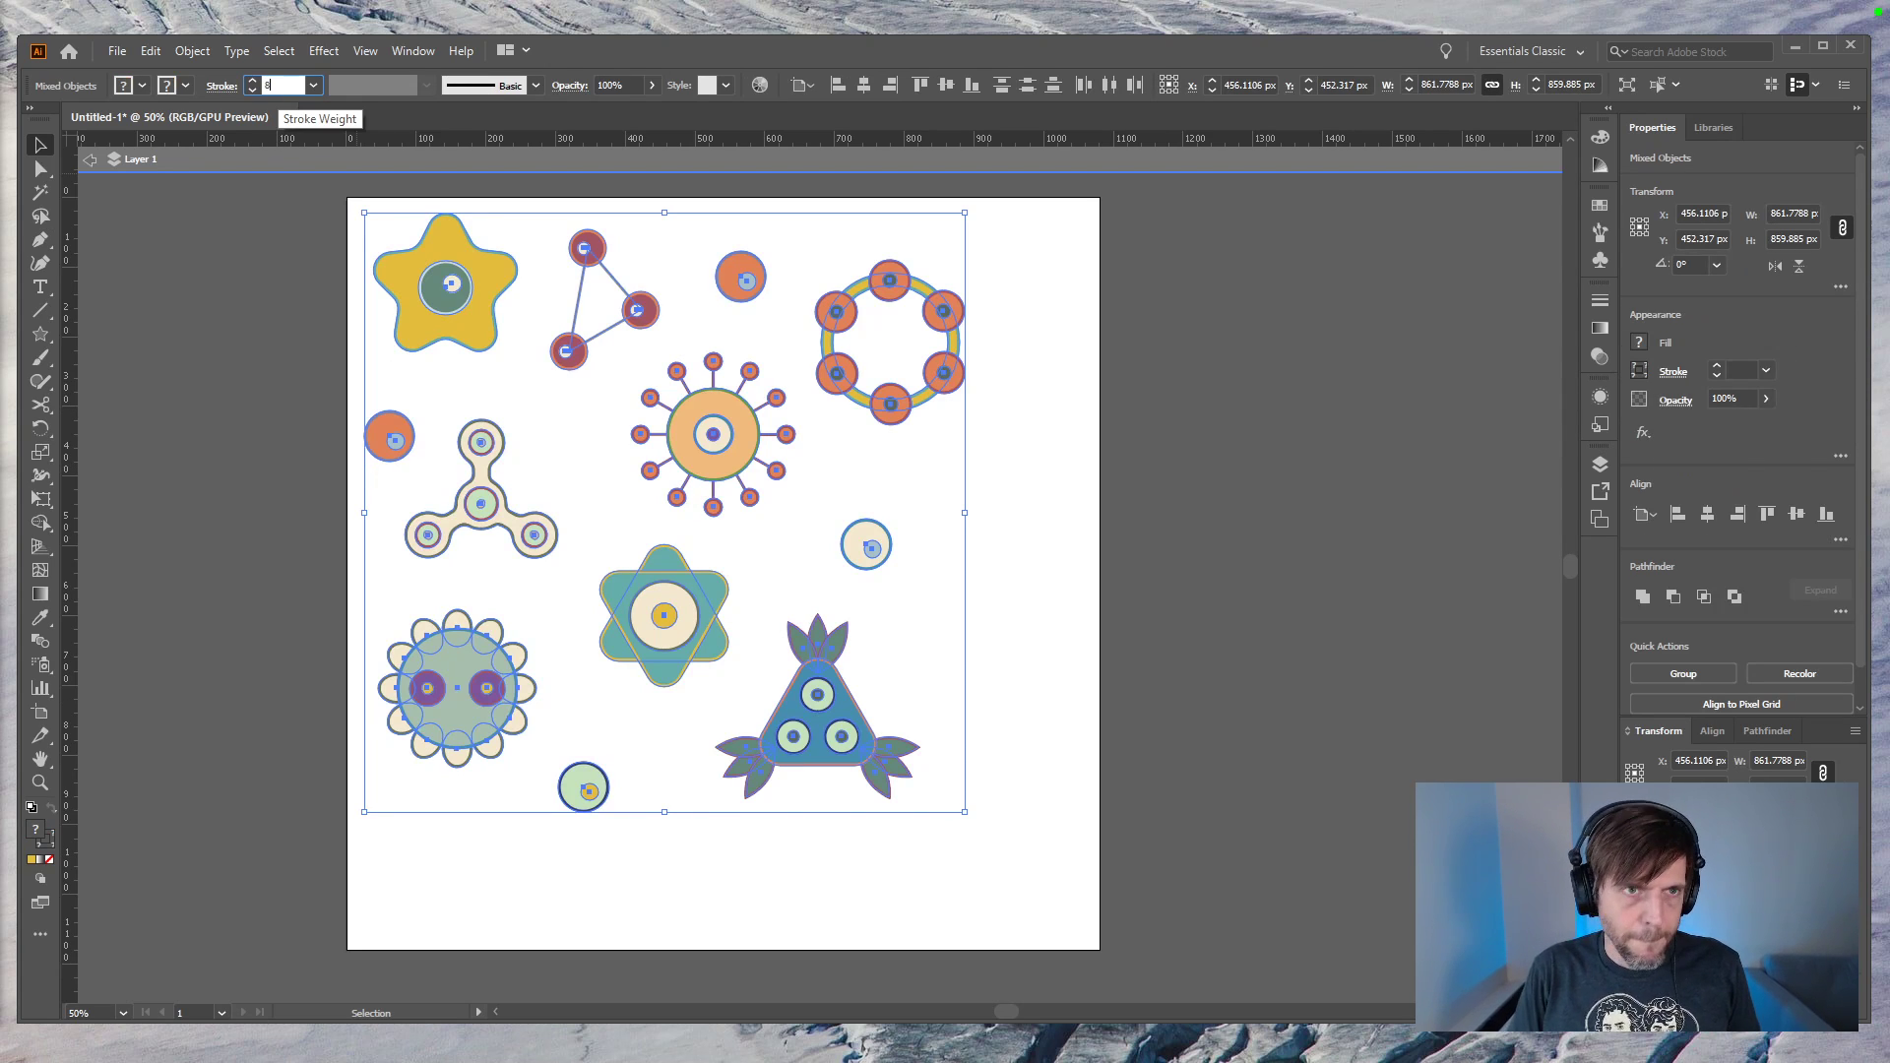
pyautogui.write('8')
pyautogui.press('Return')
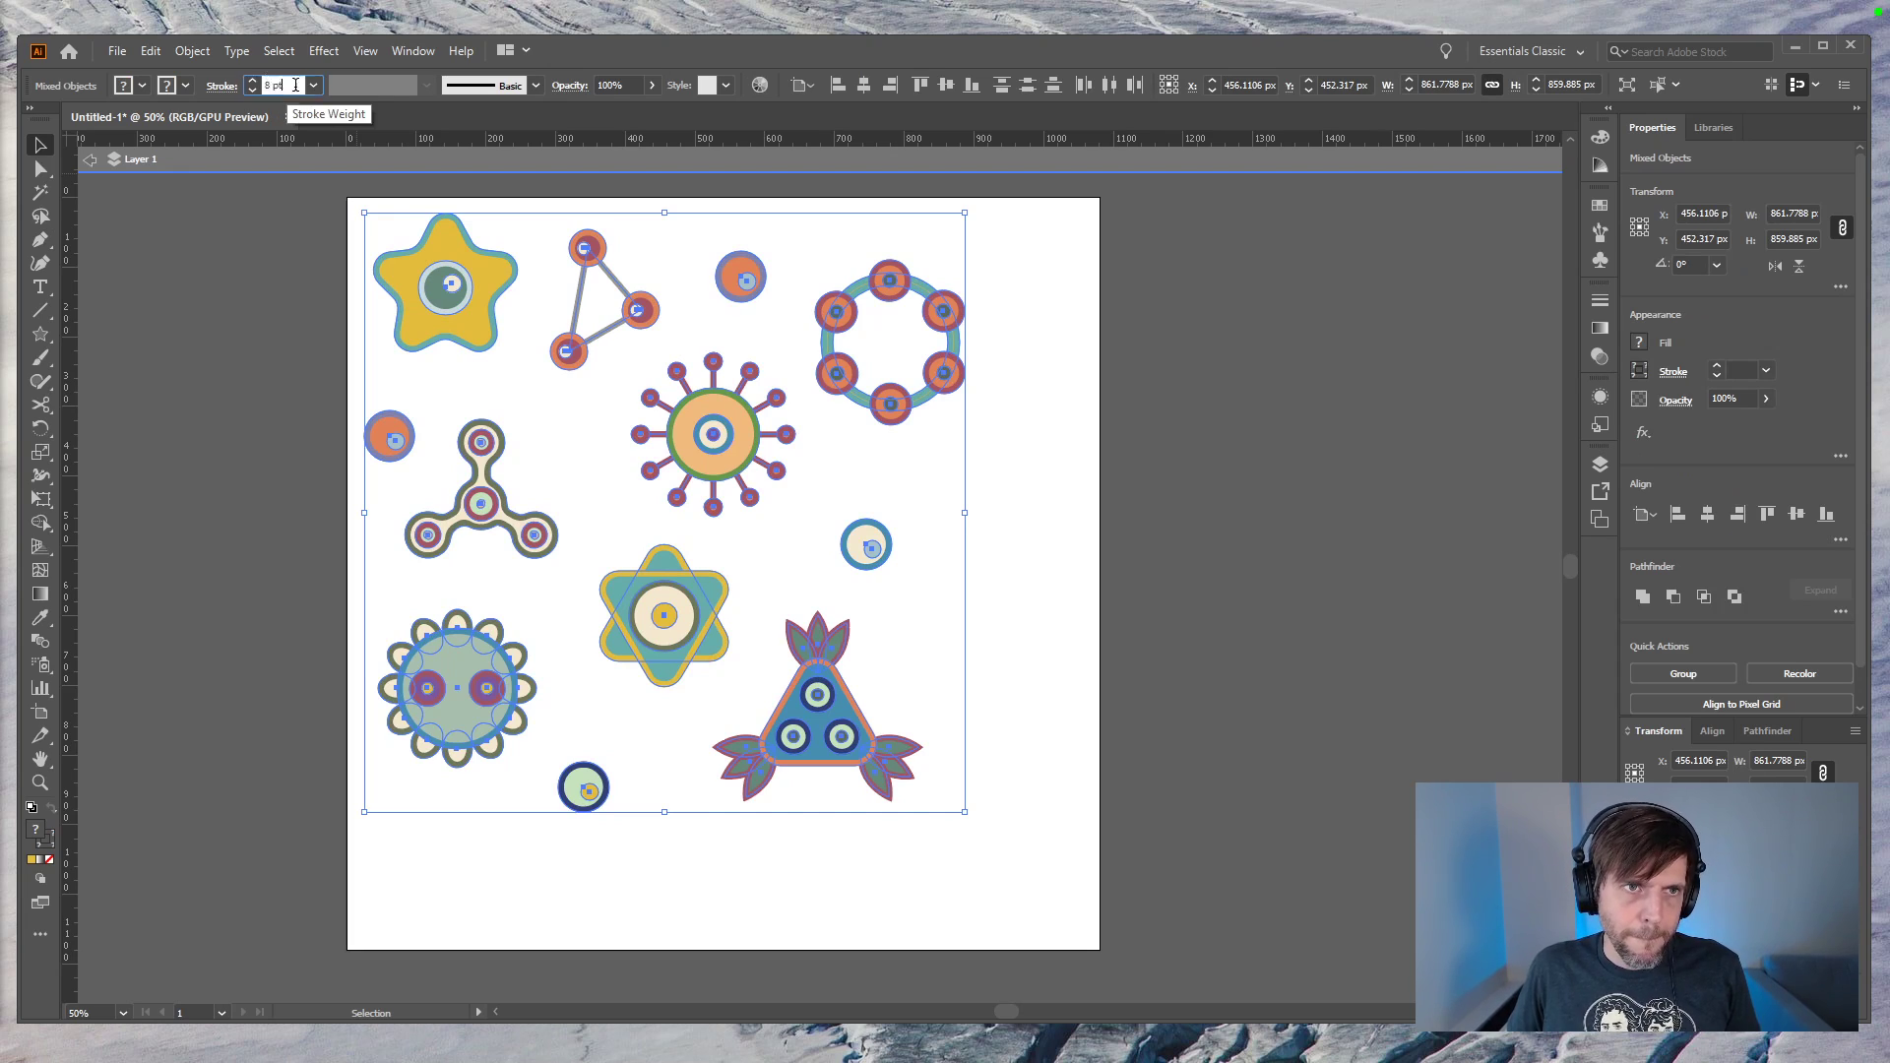
pyautogui.write('4')
pyautogui.press('Return')
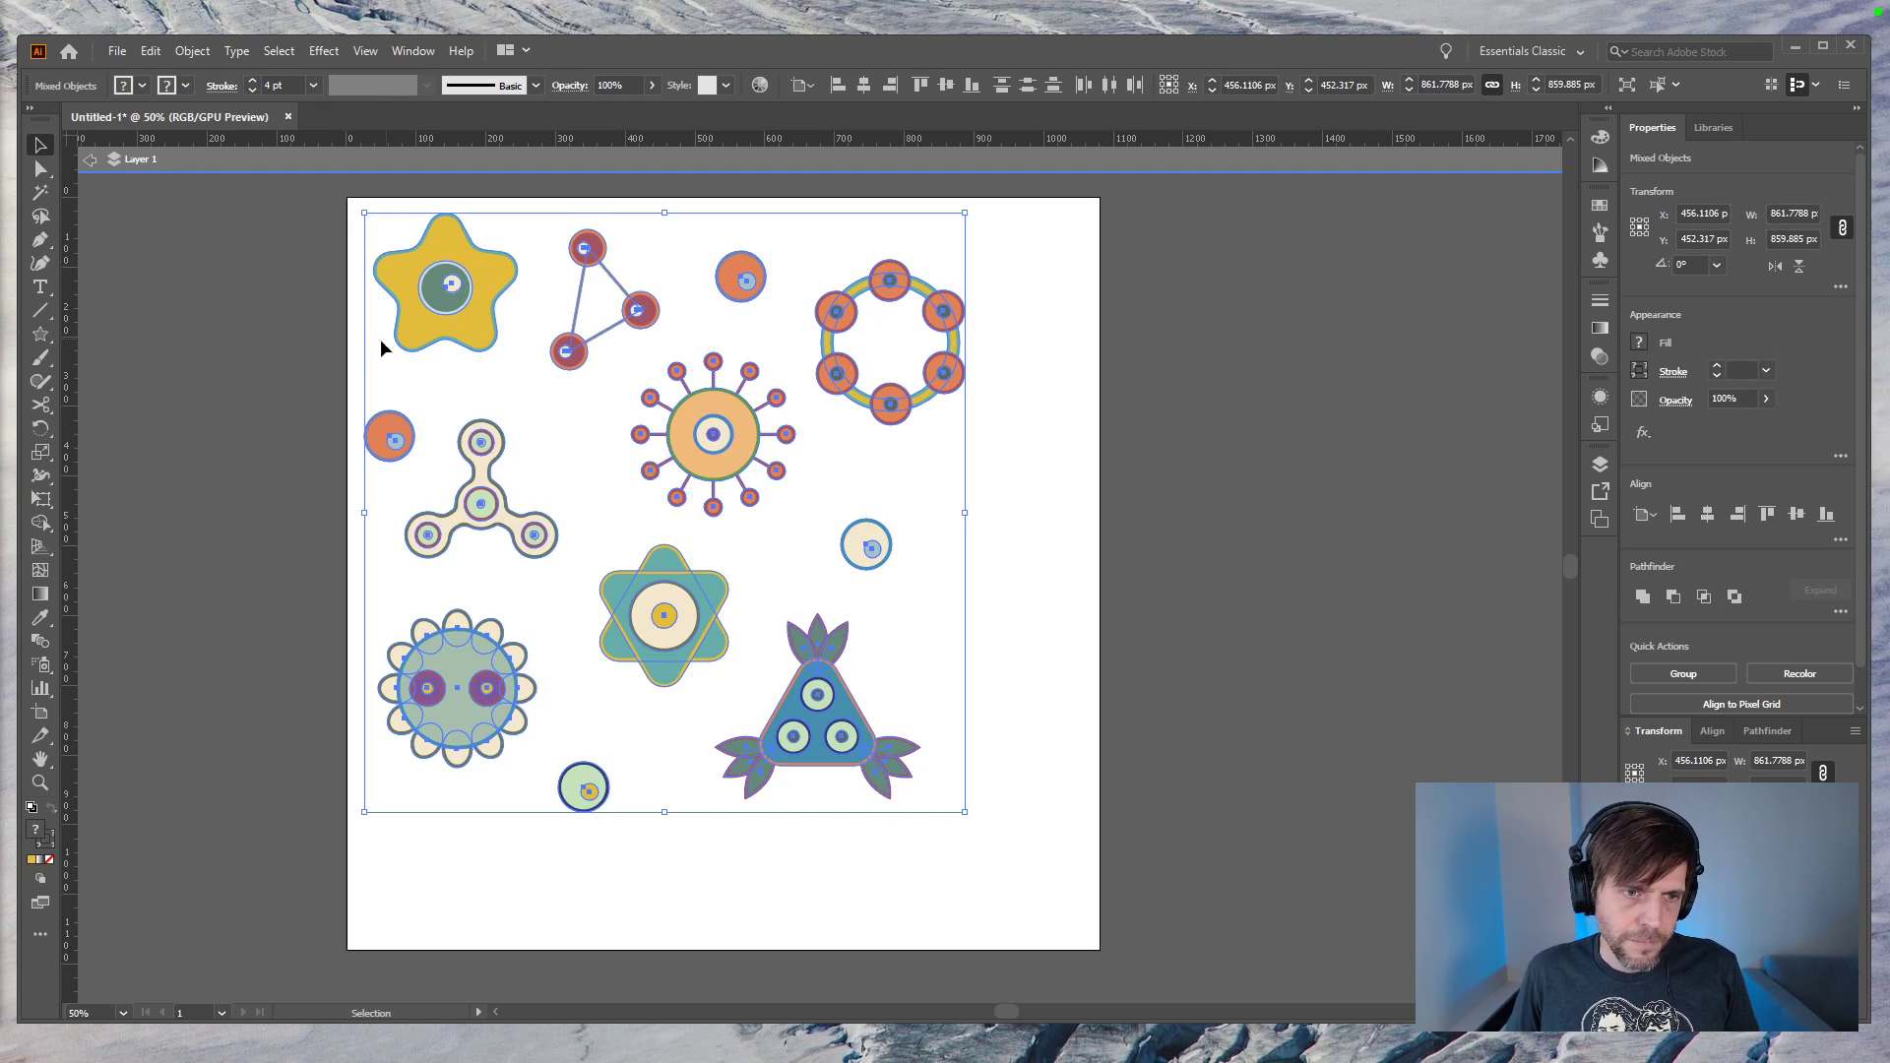
pyautogui.click(272, 387)
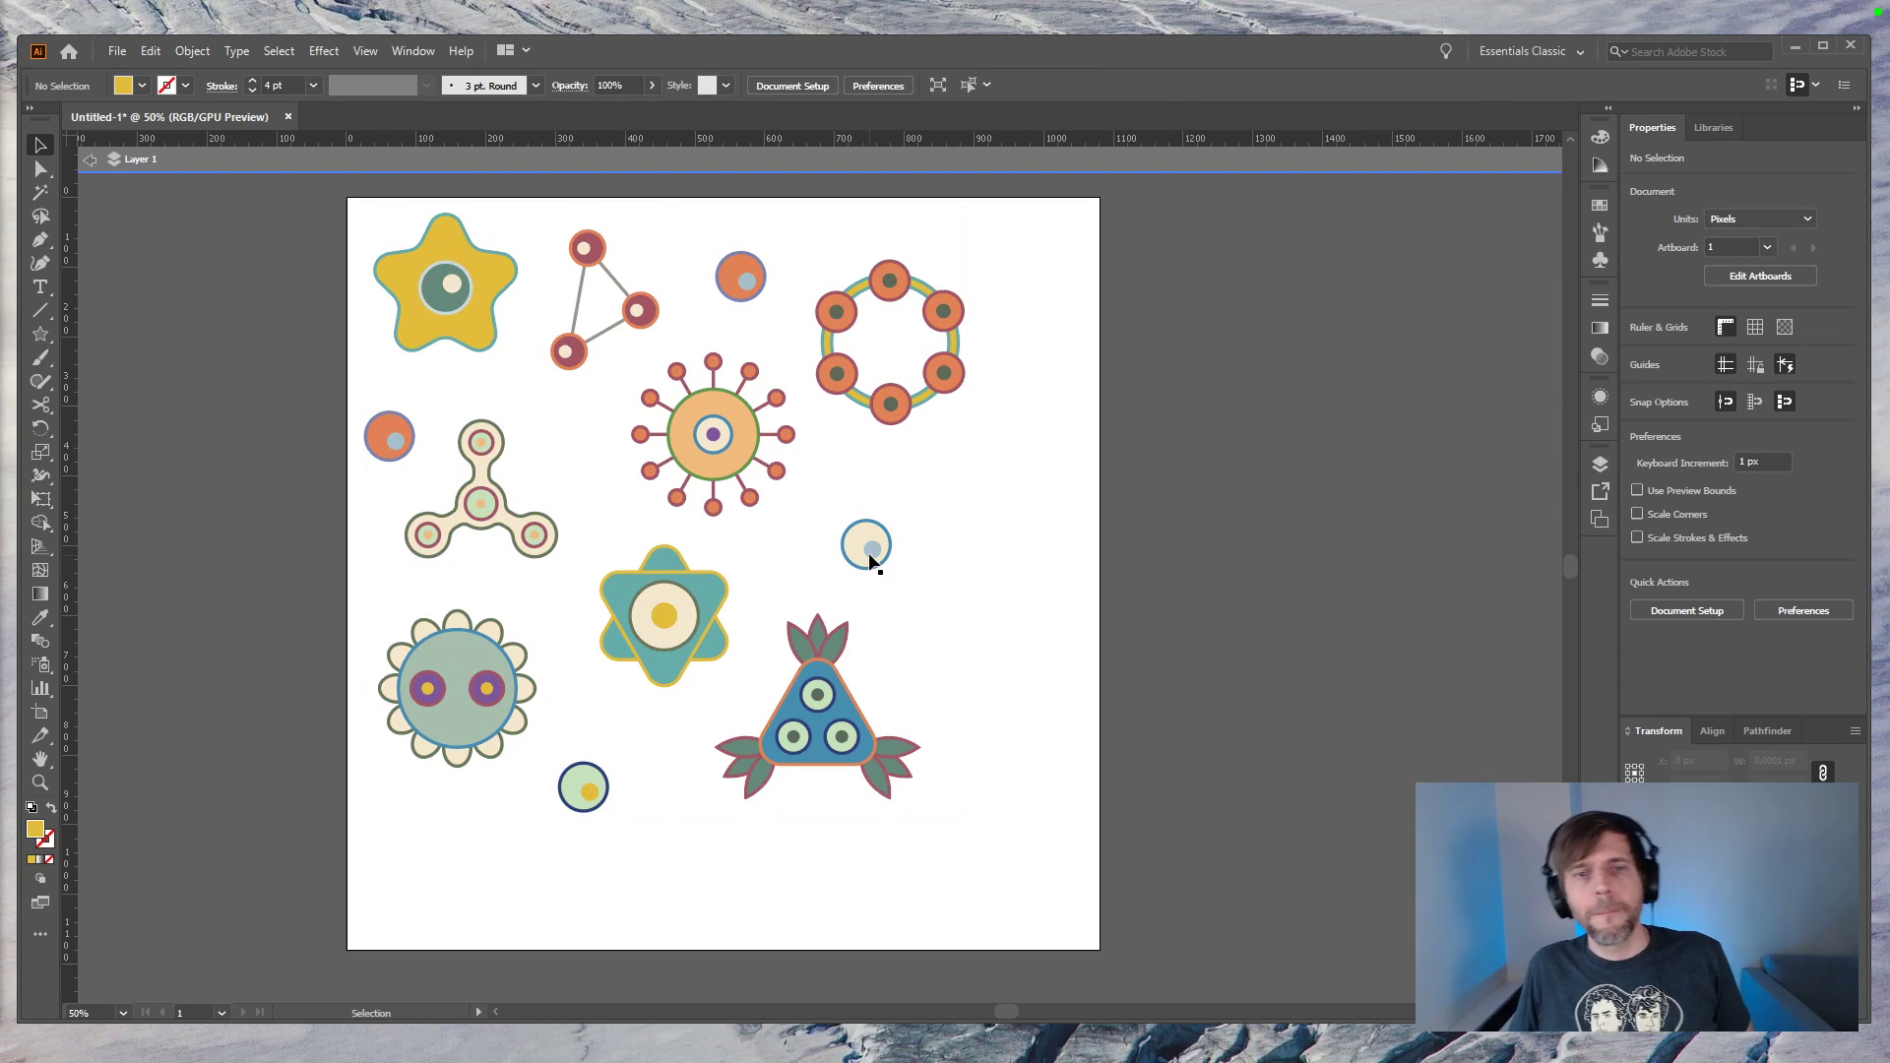
# Step: Move the pupils of the cream, green and upper orange filler circles, the peach radial flower and the teal star off-centre
pyautogui.moveTo(872, 555); pyautogui.dragTo(860, 546)
pyautogui.click(840, 482)
pyautogui.moveTo(714, 442); pyautogui.dragTo(717, 447)
pyautogui.click(775, 535)
pyautogui.moveTo(671, 623); pyautogui.dragTo(675, 626)
pyautogui.moveTo(588, 793); pyautogui.dragTo(579, 788)
pyautogui.click(560, 601)
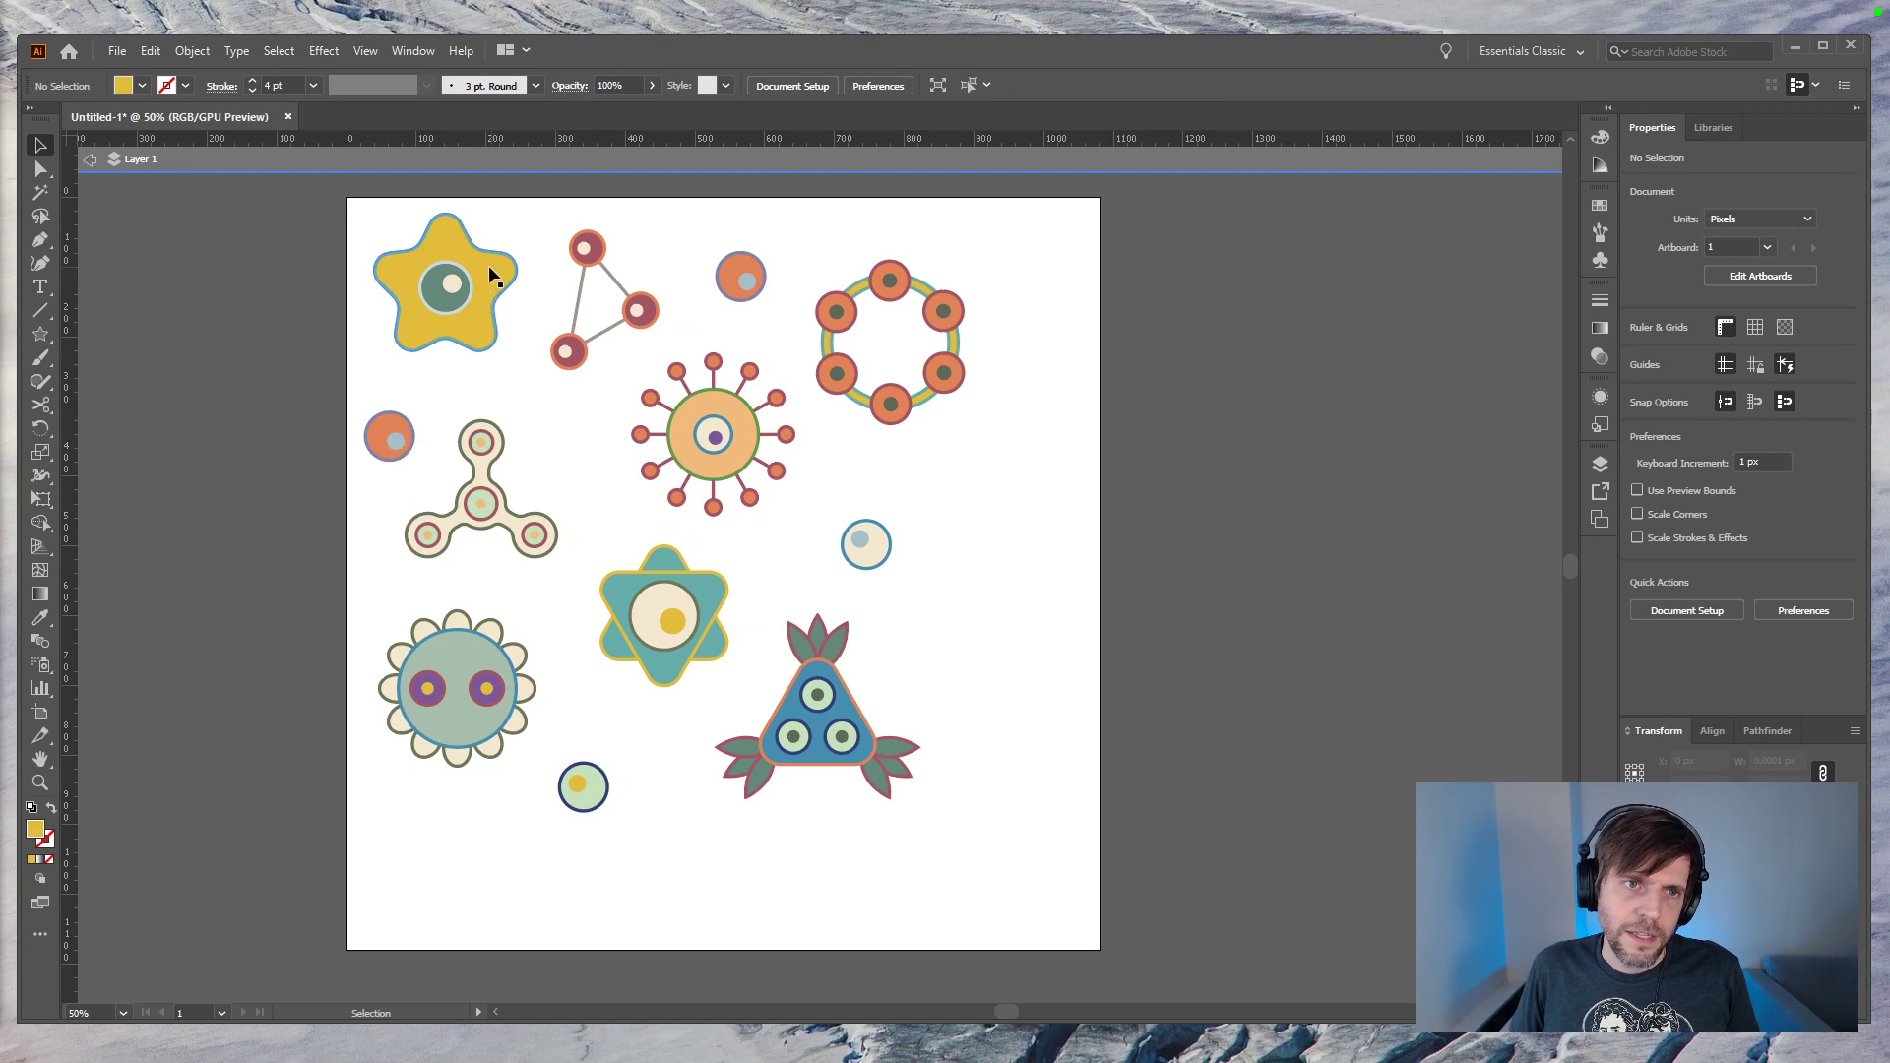
pyautogui.moveTo(746, 285); pyautogui.dragTo(737, 287)
pyautogui.click(801, 336)
# Step: Shift the dark green pupils of the hexagonal ring's six orange circles together slightly to the left
pyautogui.click(836, 313)
pyautogui.keyDown('shift'); pyautogui.click(888, 284); pyautogui.keyUp('shift')
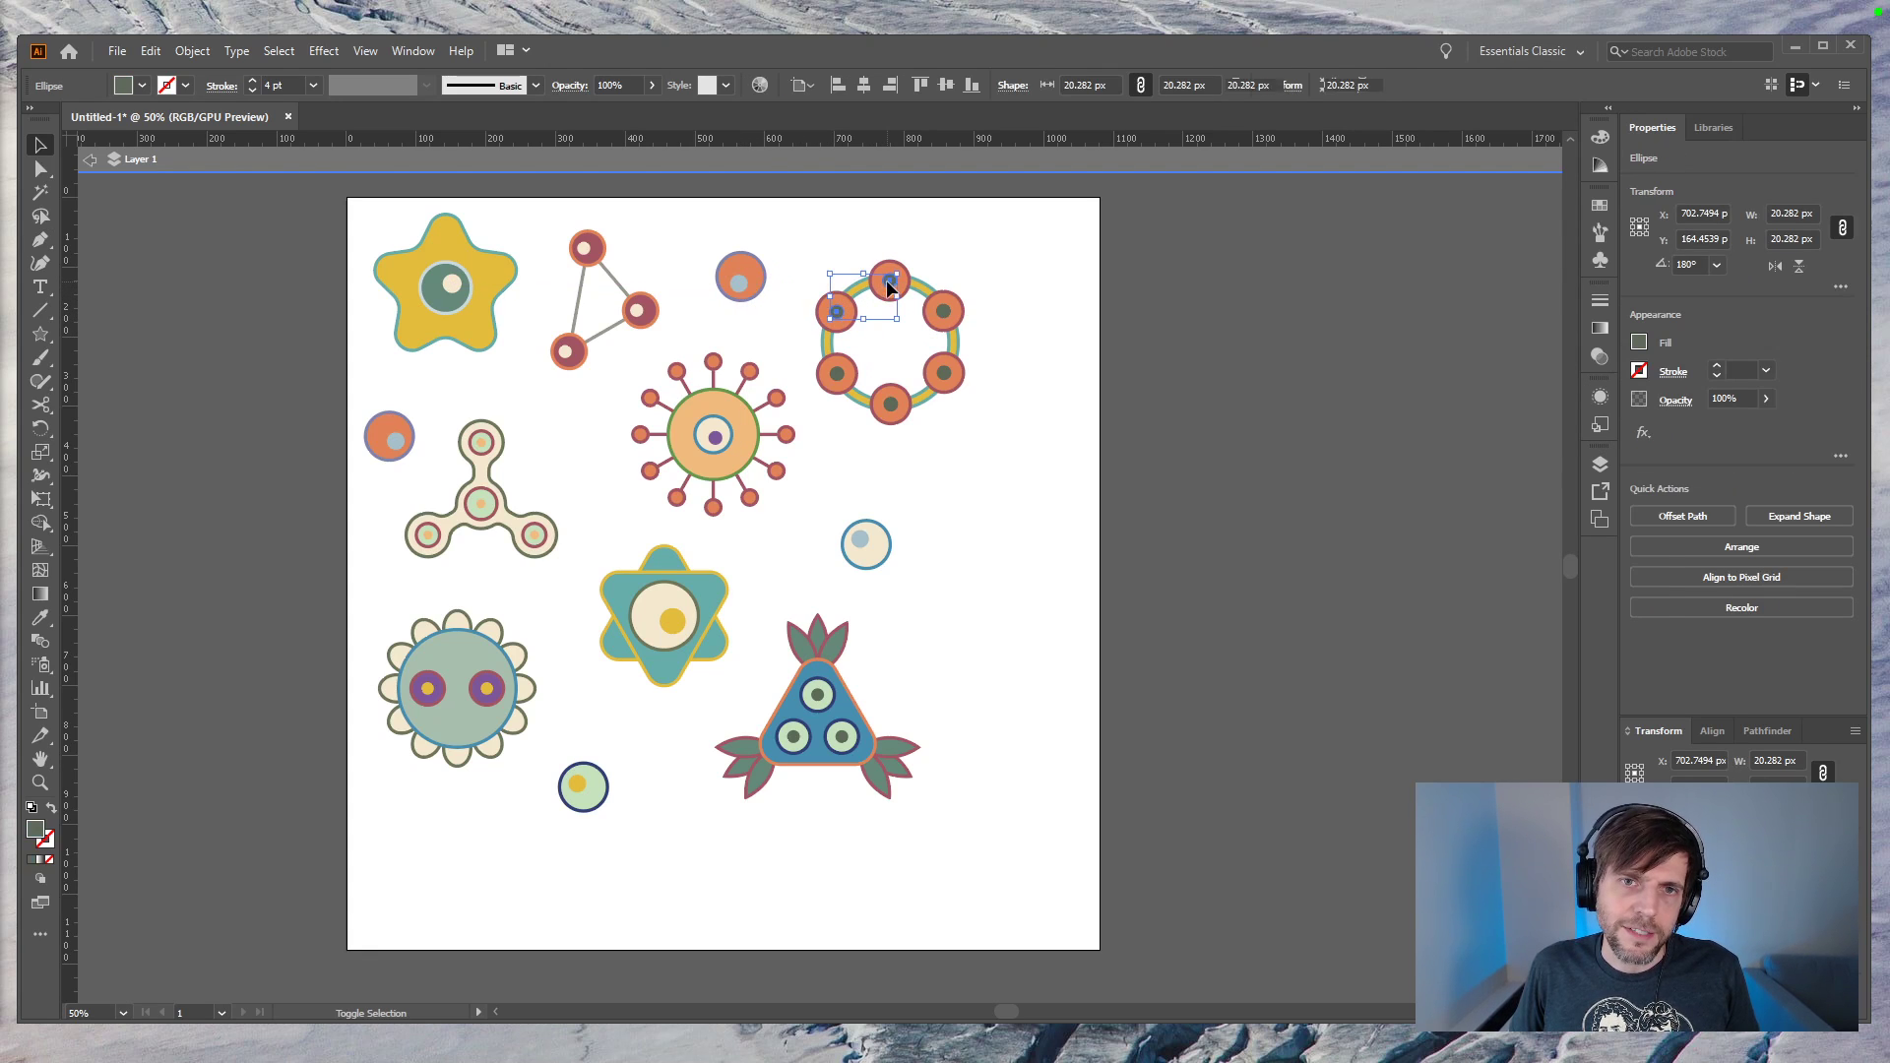
pyautogui.keyDown('shift'); pyautogui.click(943, 373); pyautogui.keyUp('shift')
pyautogui.keyDown('shift'); pyautogui.click(890, 404); pyautogui.keyUp('shift')
pyautogui.keyDown('shift'); pyautogui.click(840, 379); pyautogui.keyUp('shift')
pyautogui.moveTo(839, 379); pyautogui.dragTo(830, 376)
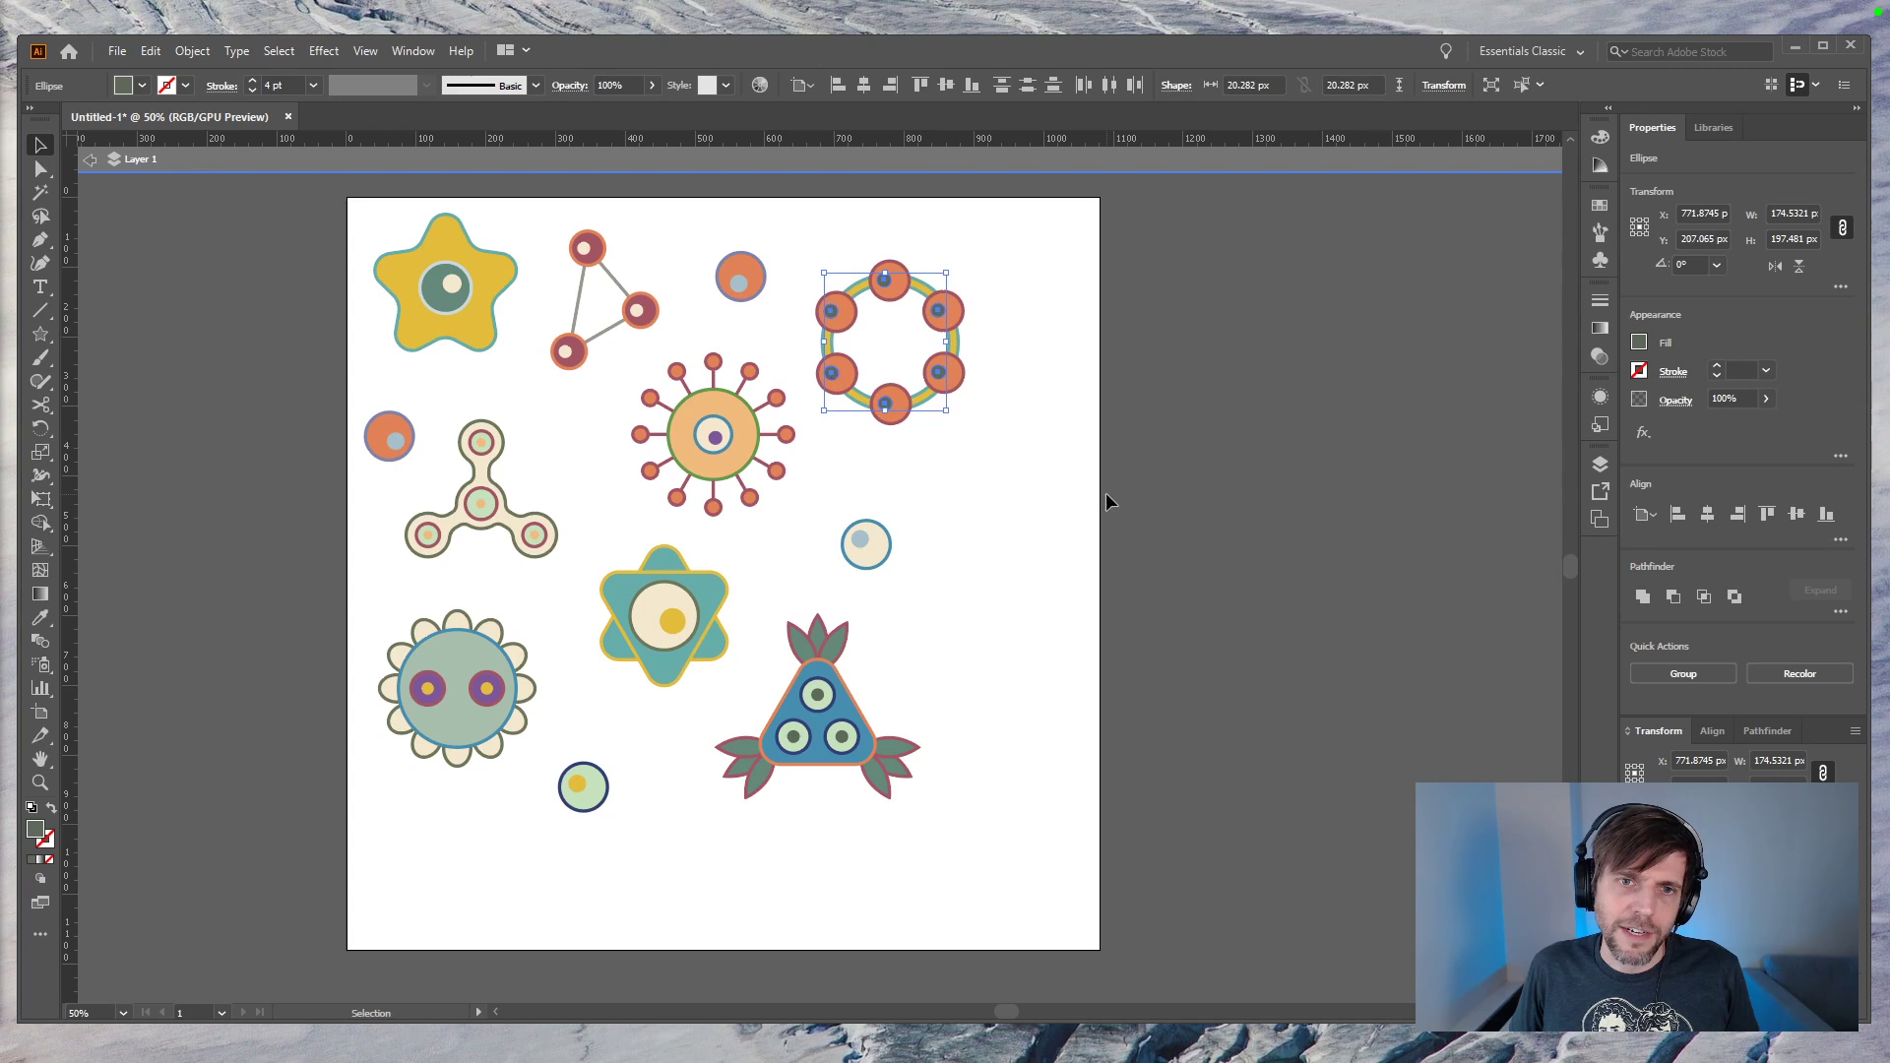
pyautogui.click(1092, 493)
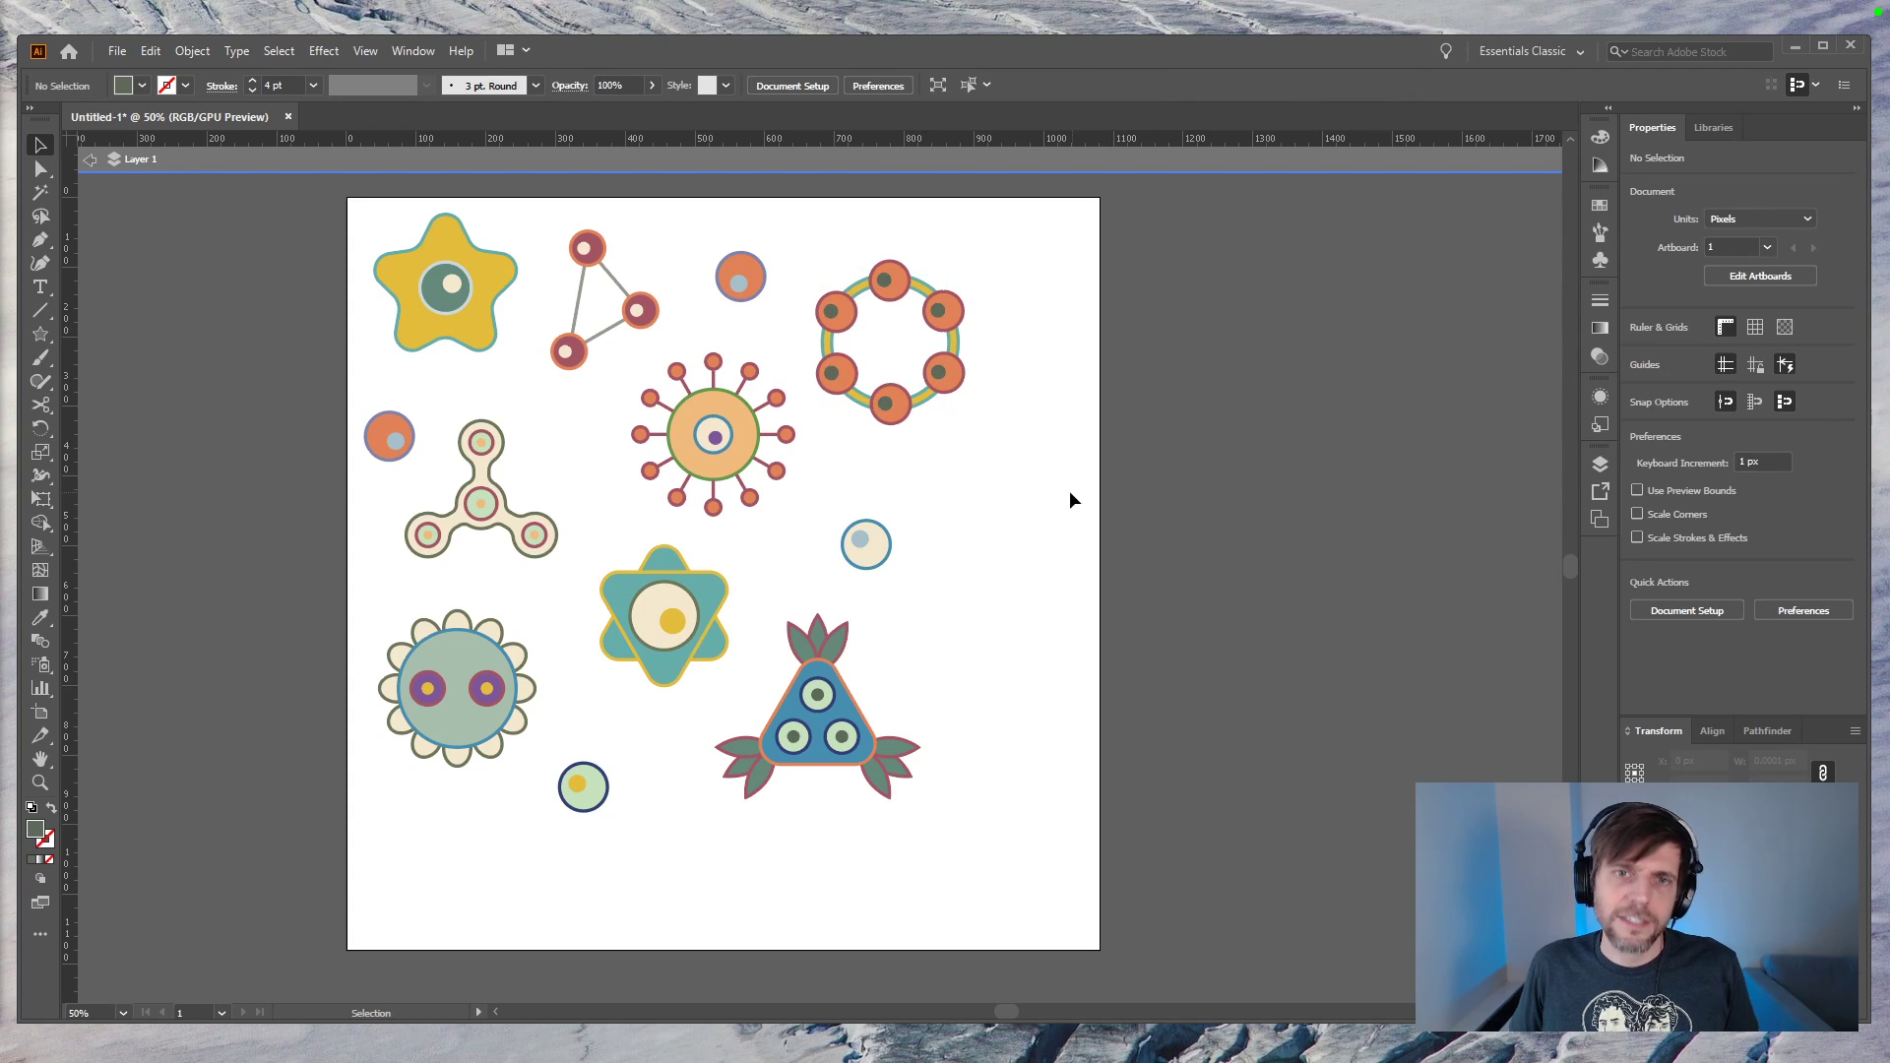
# Step: Shift the four peach pupils of the cream three-armed shape together 4 px to the left
pyautogui.click(536, 539)
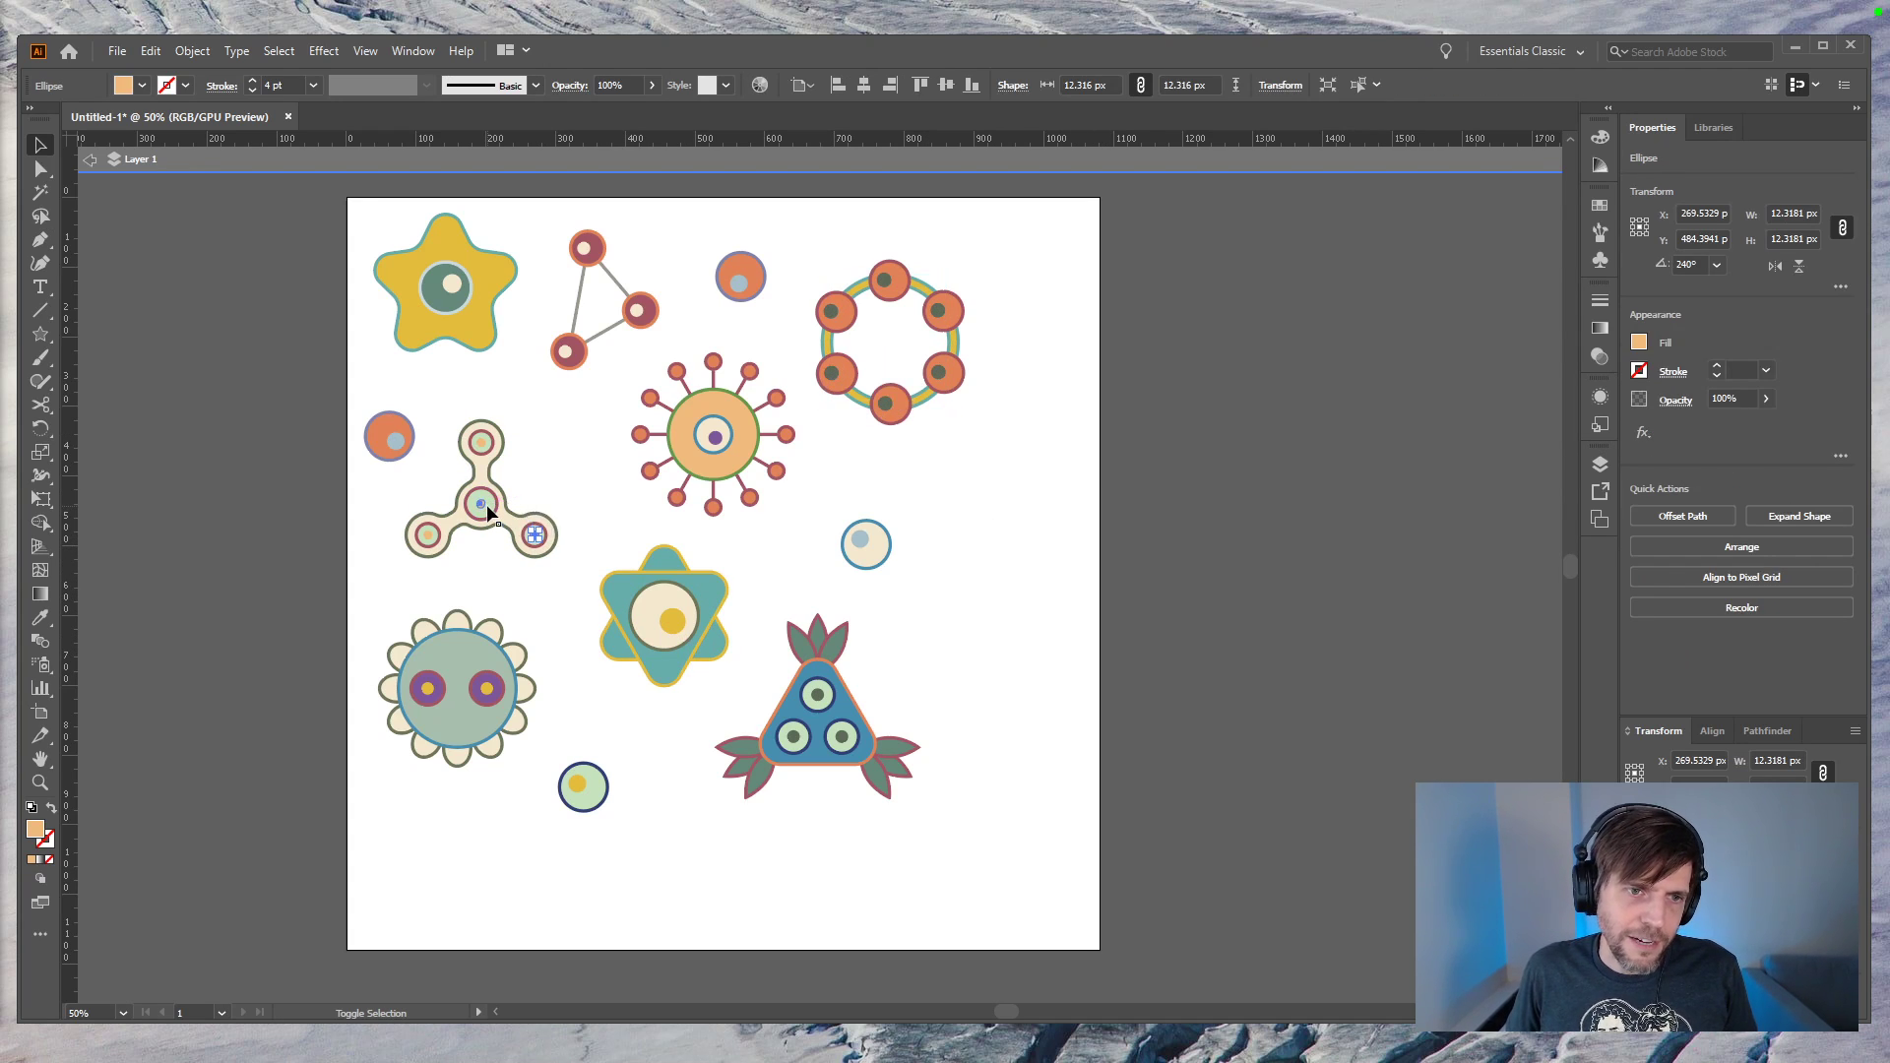
pyautogui.keyDown('shift'); pyautogui.click(481, 504); pyautogui.keyUp('shift')
pyautogui.keyDown('shift'); pyautogui.click(481, 440); pyautogui.keyUp('shift')
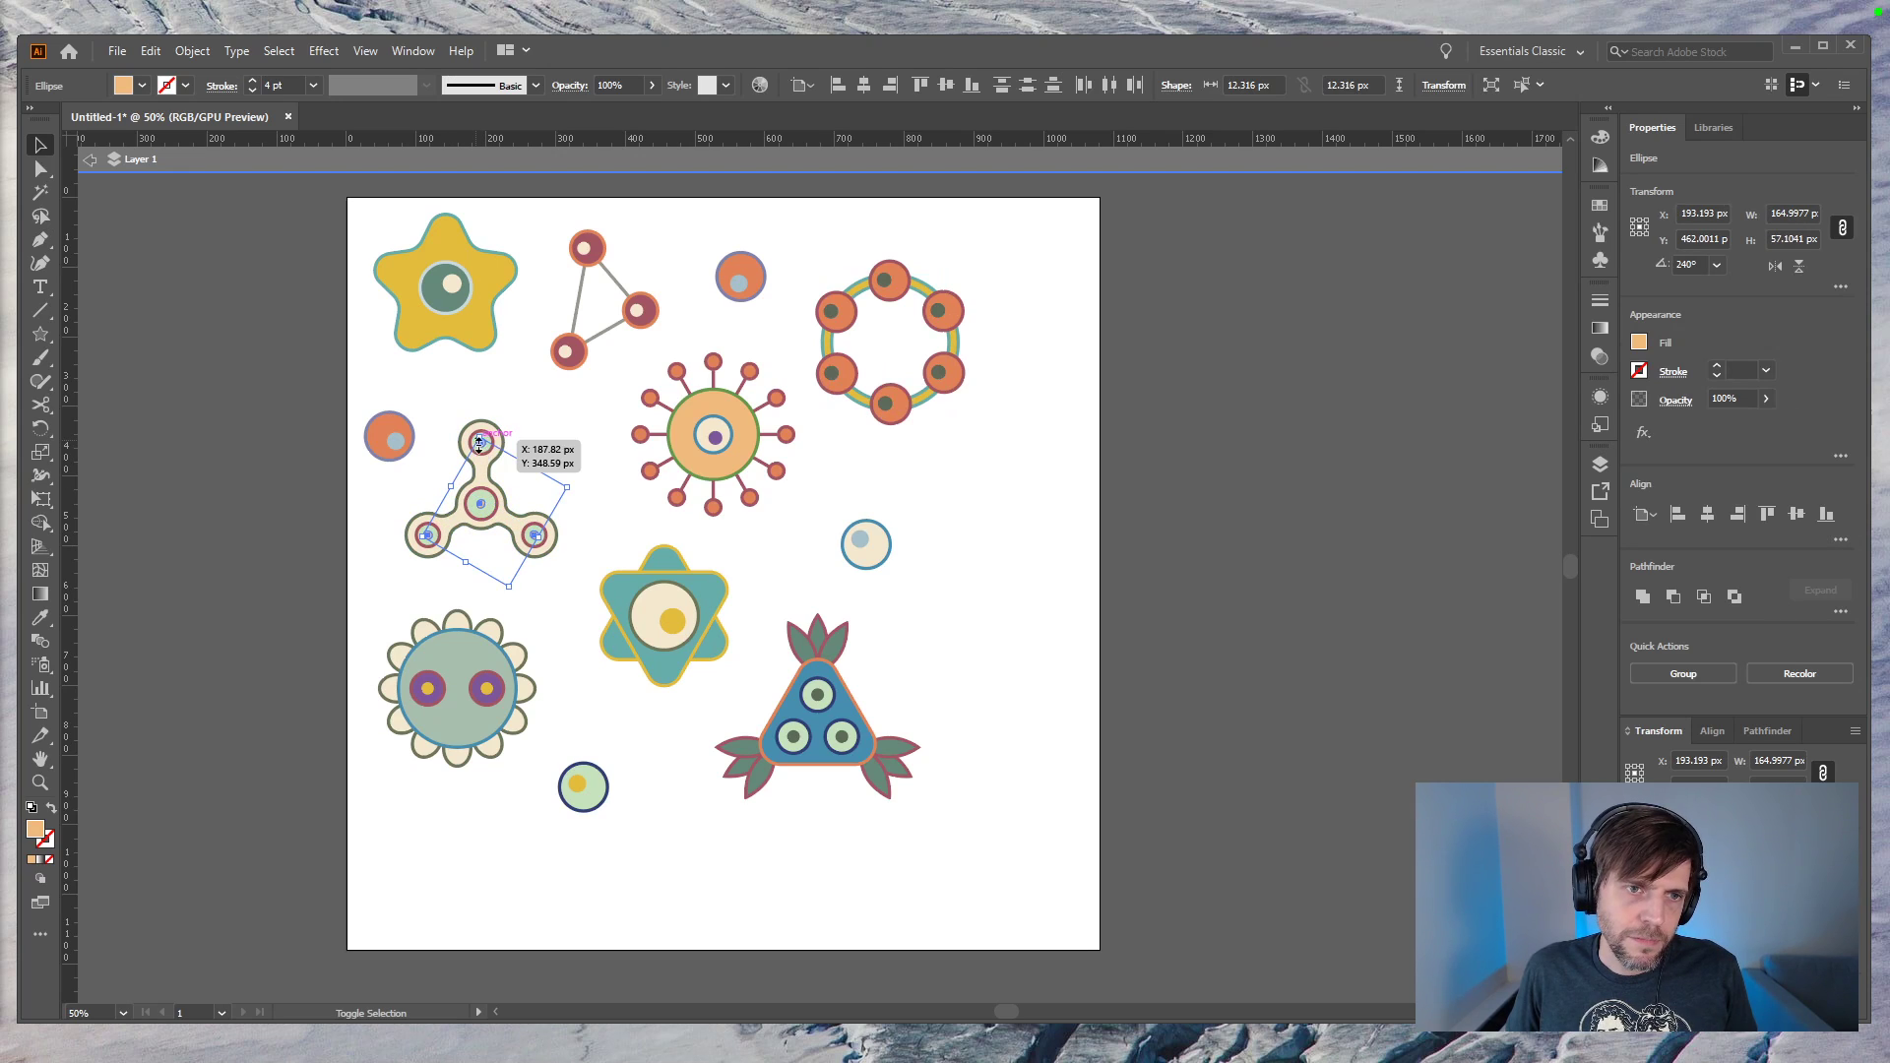
pyautogui.press('Left')
pyautogui.press('Left')
pyautogui.press('Left')
pyautogui.press('Left')
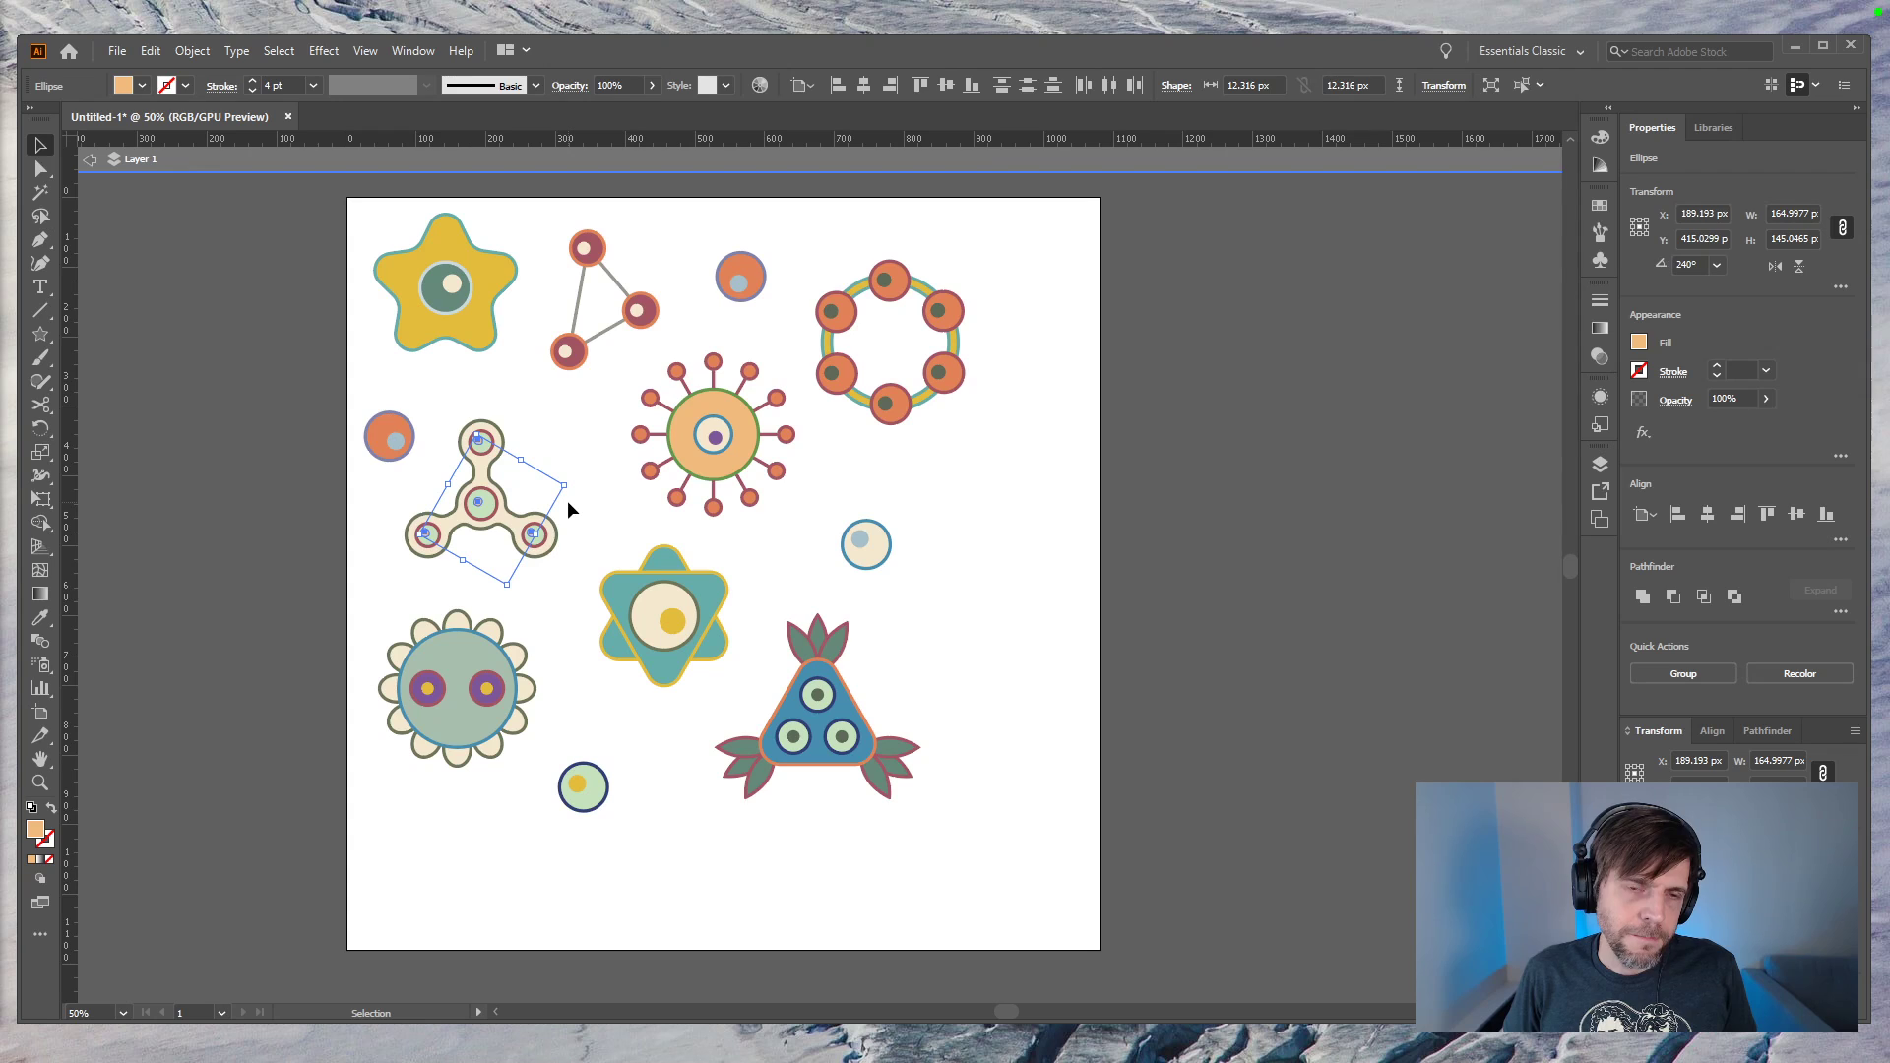
pyautogui.click(988, 656)
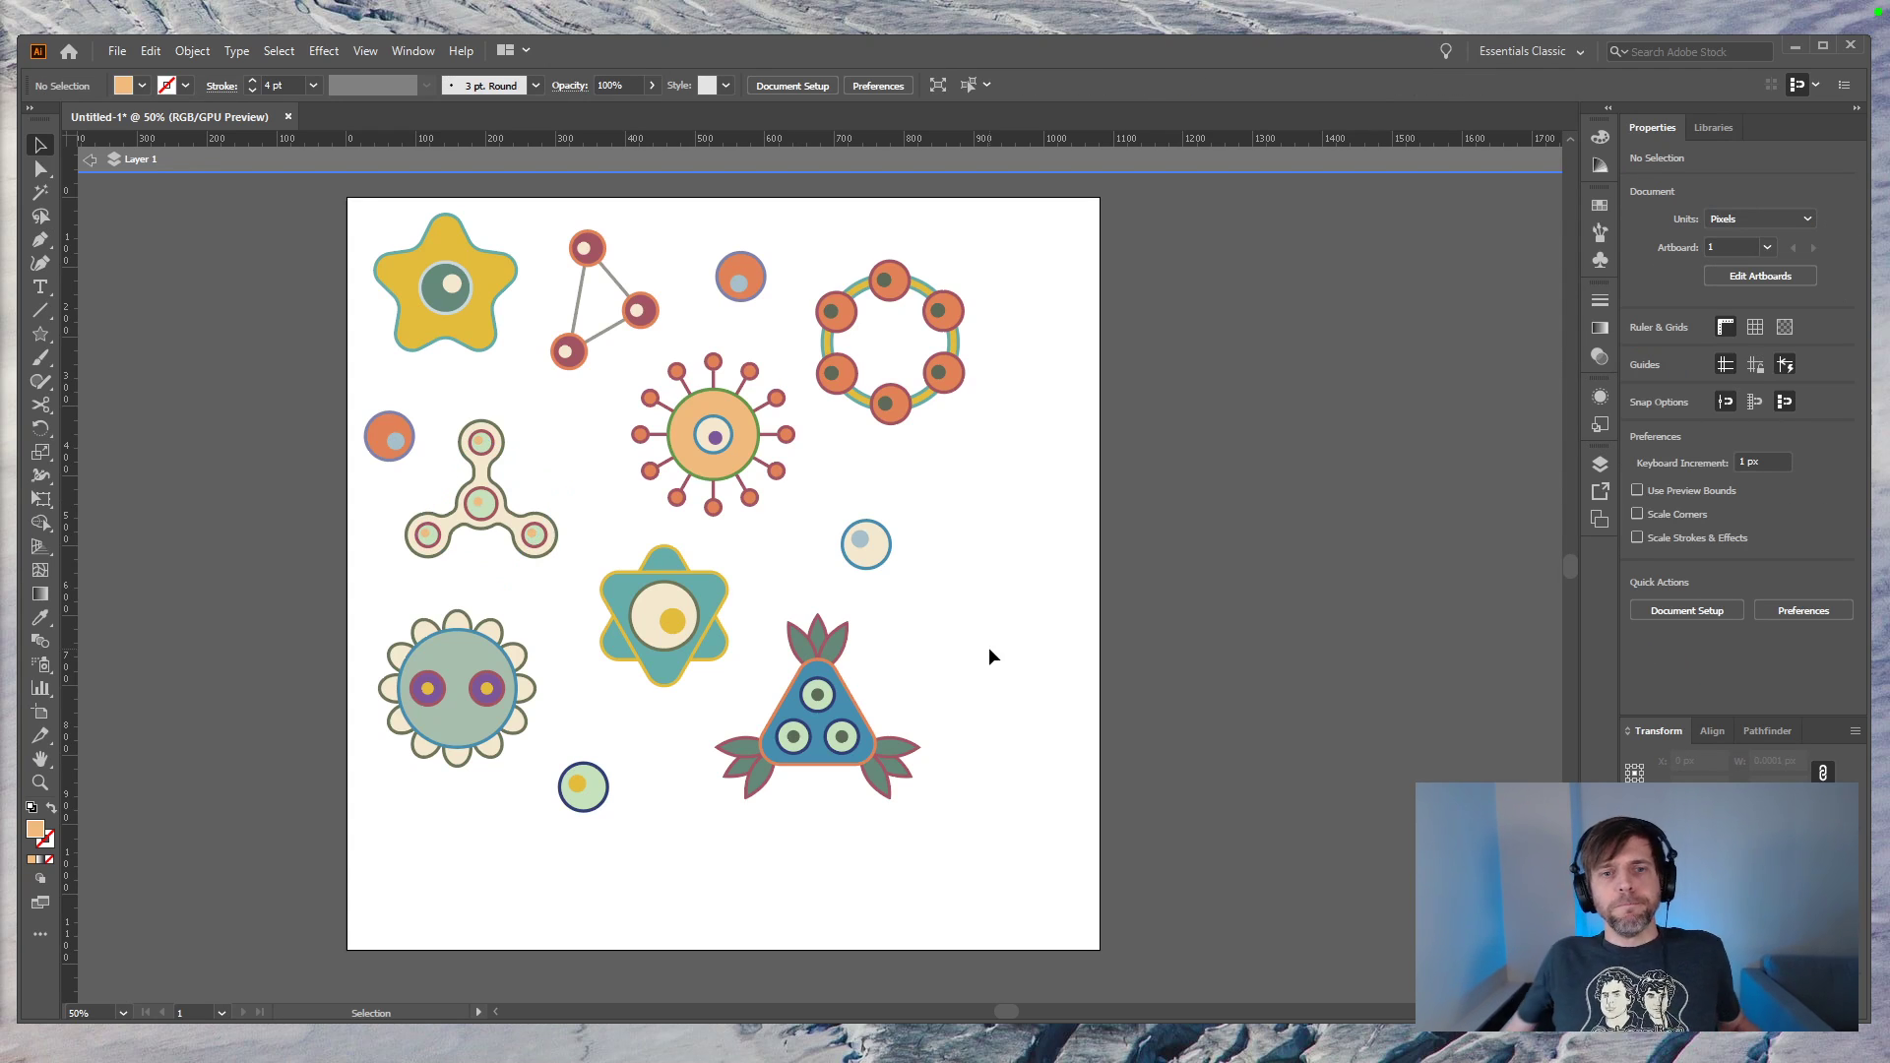
# Step: Exit isolation mode, add a new layer beneath Layer 1, and lock Layer 1
pyautogui.click(1599, 464)
pyautogui.click(1469, 747)
pyautogui.hotkey('ctrl', 'z')
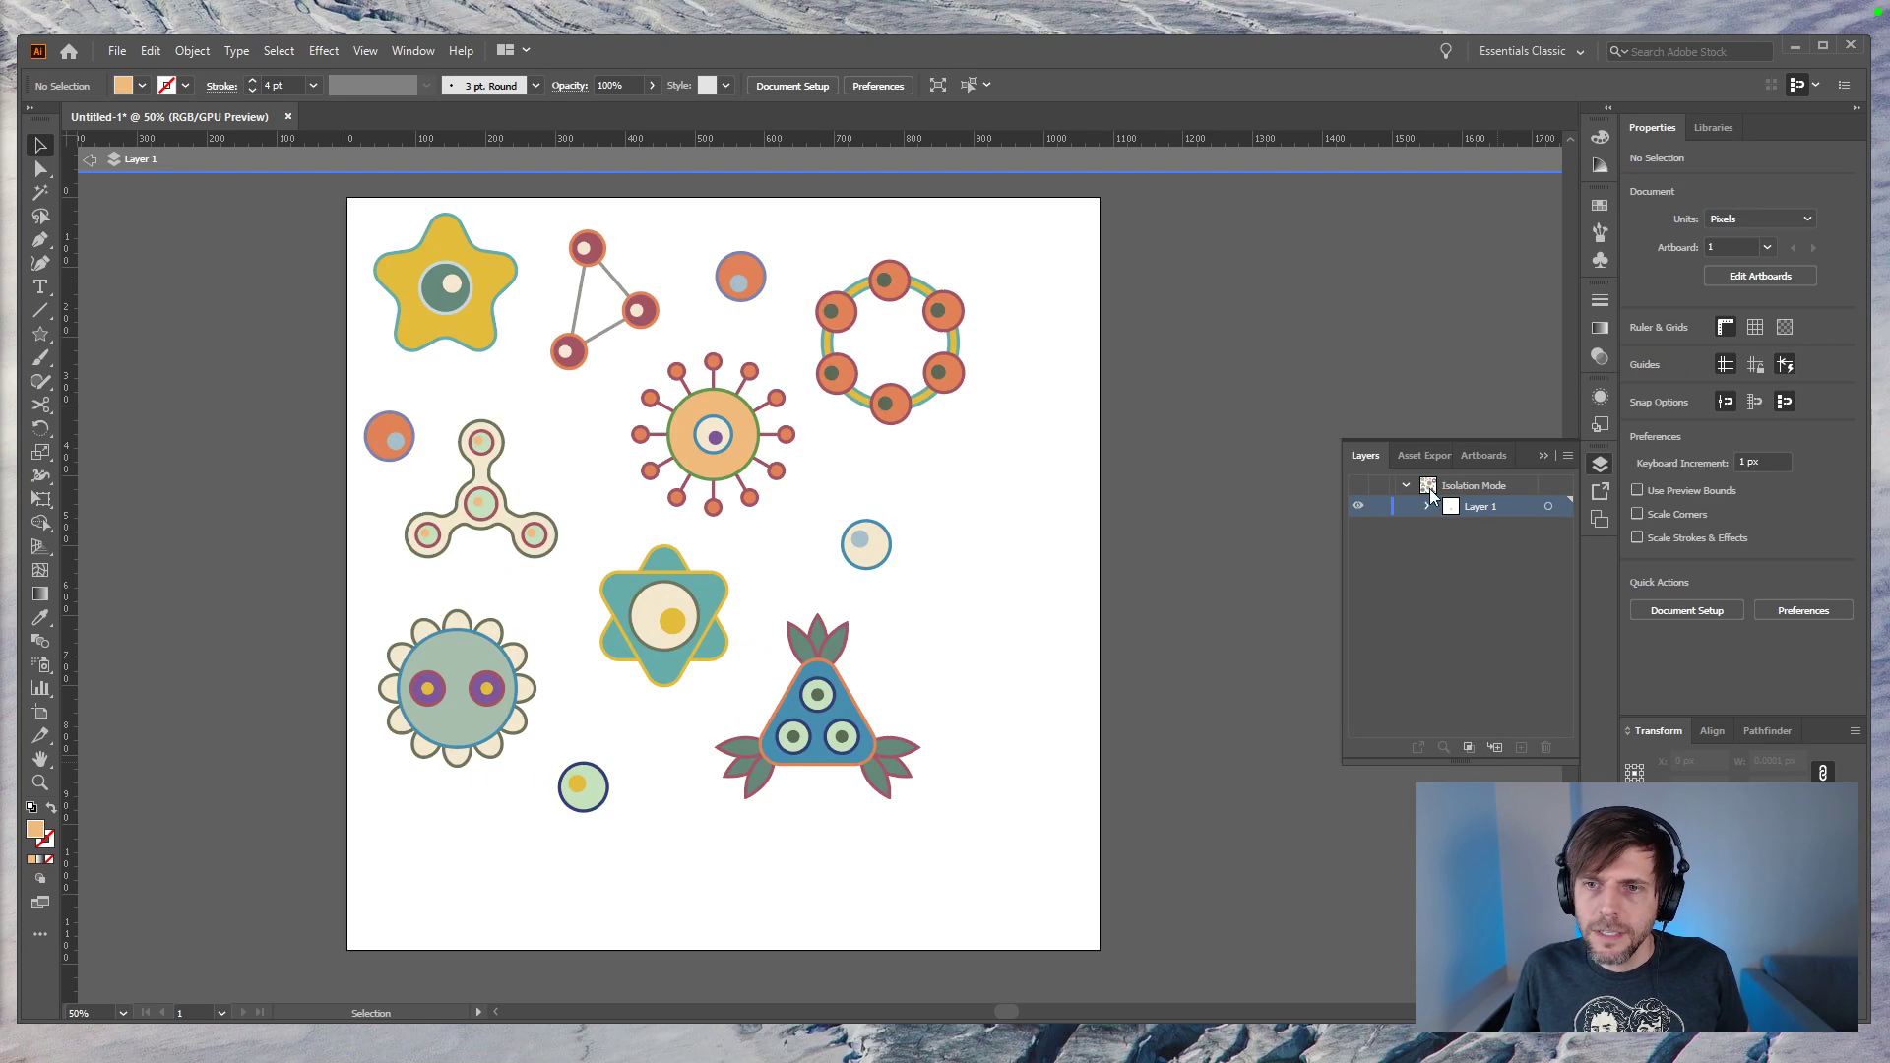
pyautogui.click(88, 159)
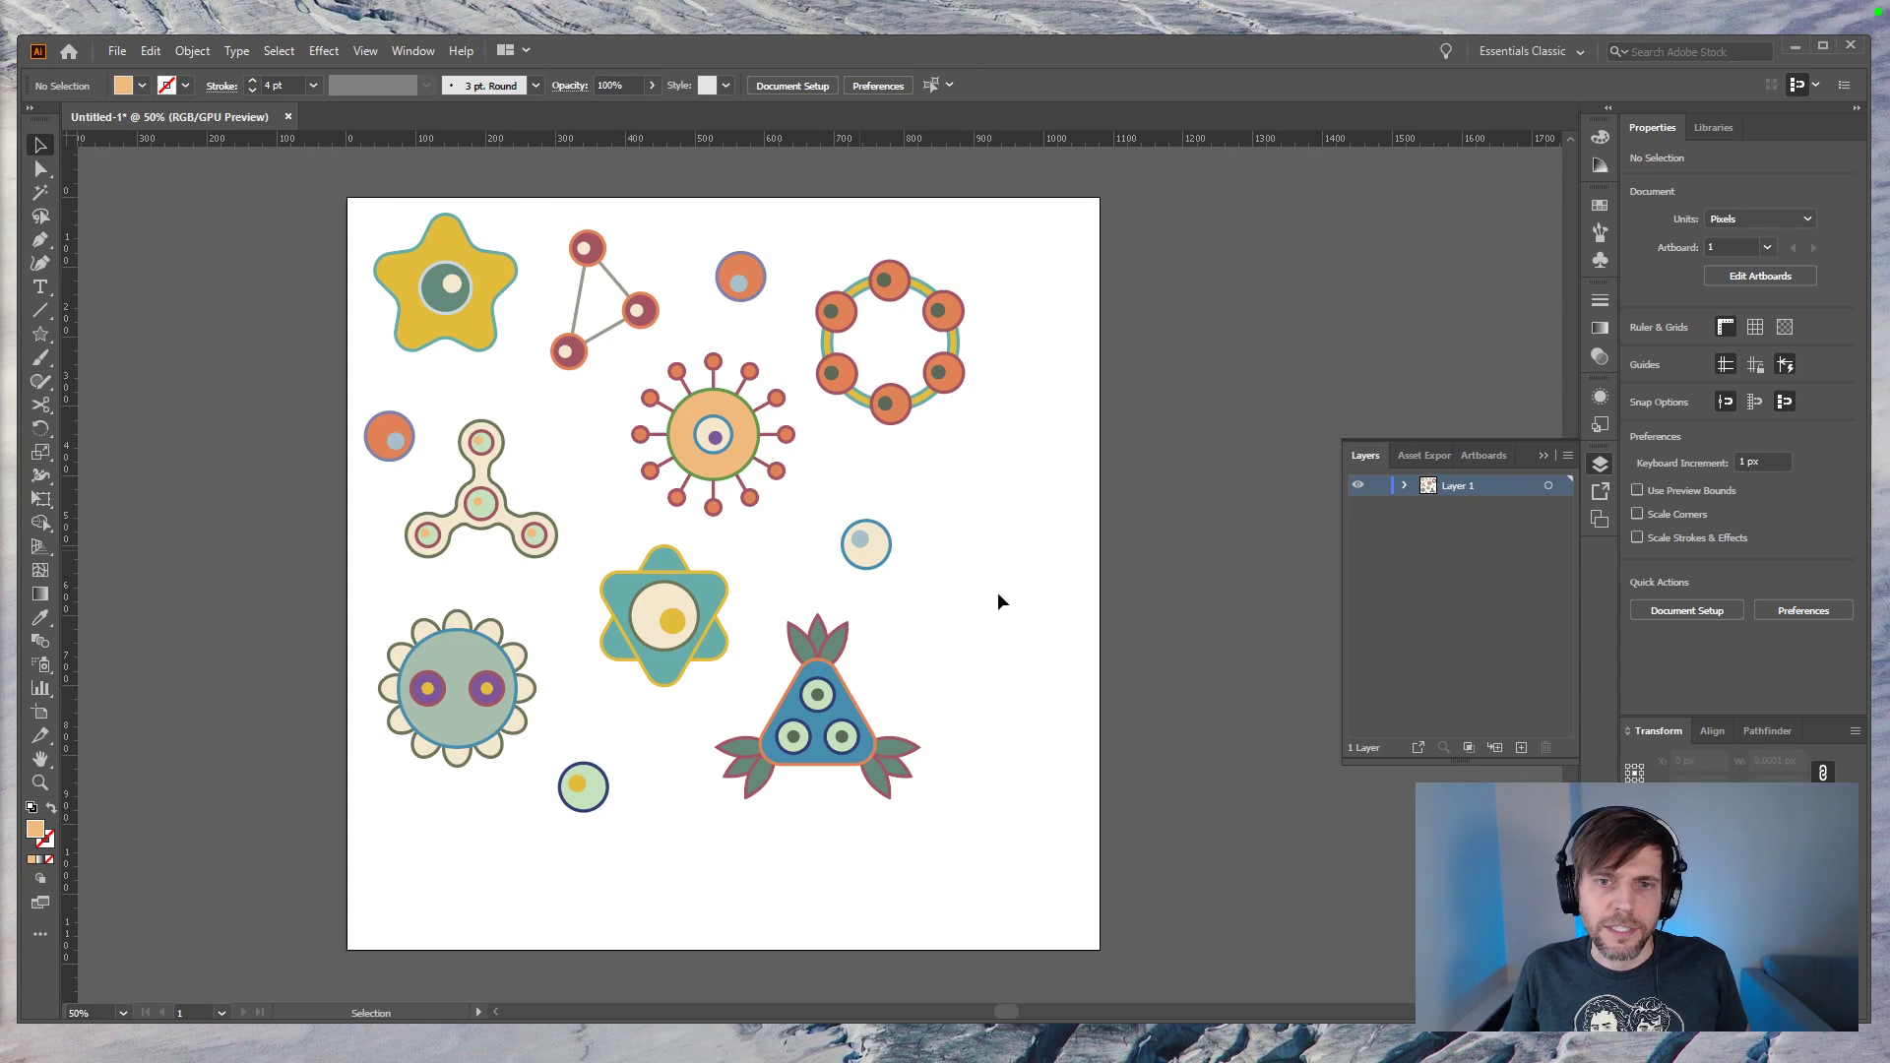
pyautogui.click(1515, 752)
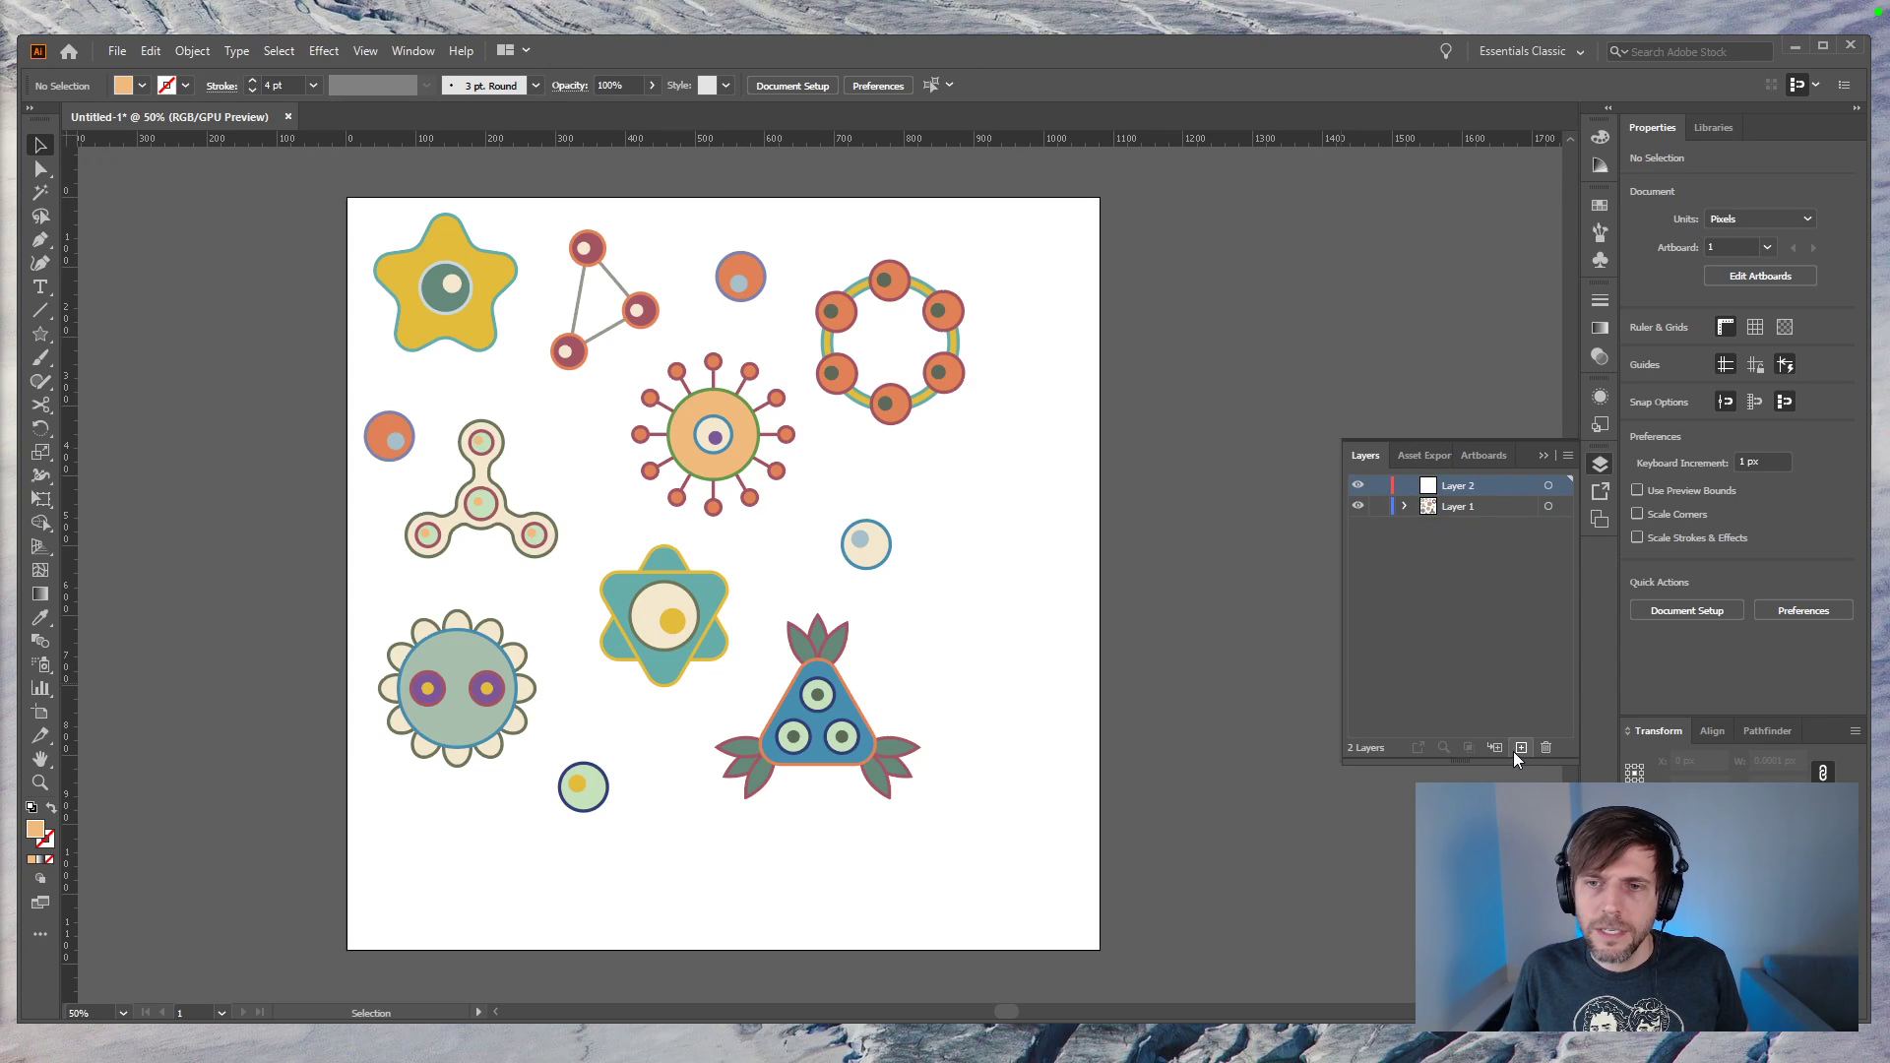
pyautogui.moveTo(1464, 492); pyautogui.dragTo(1440, 522)
pyautogui.click(1379, 485)
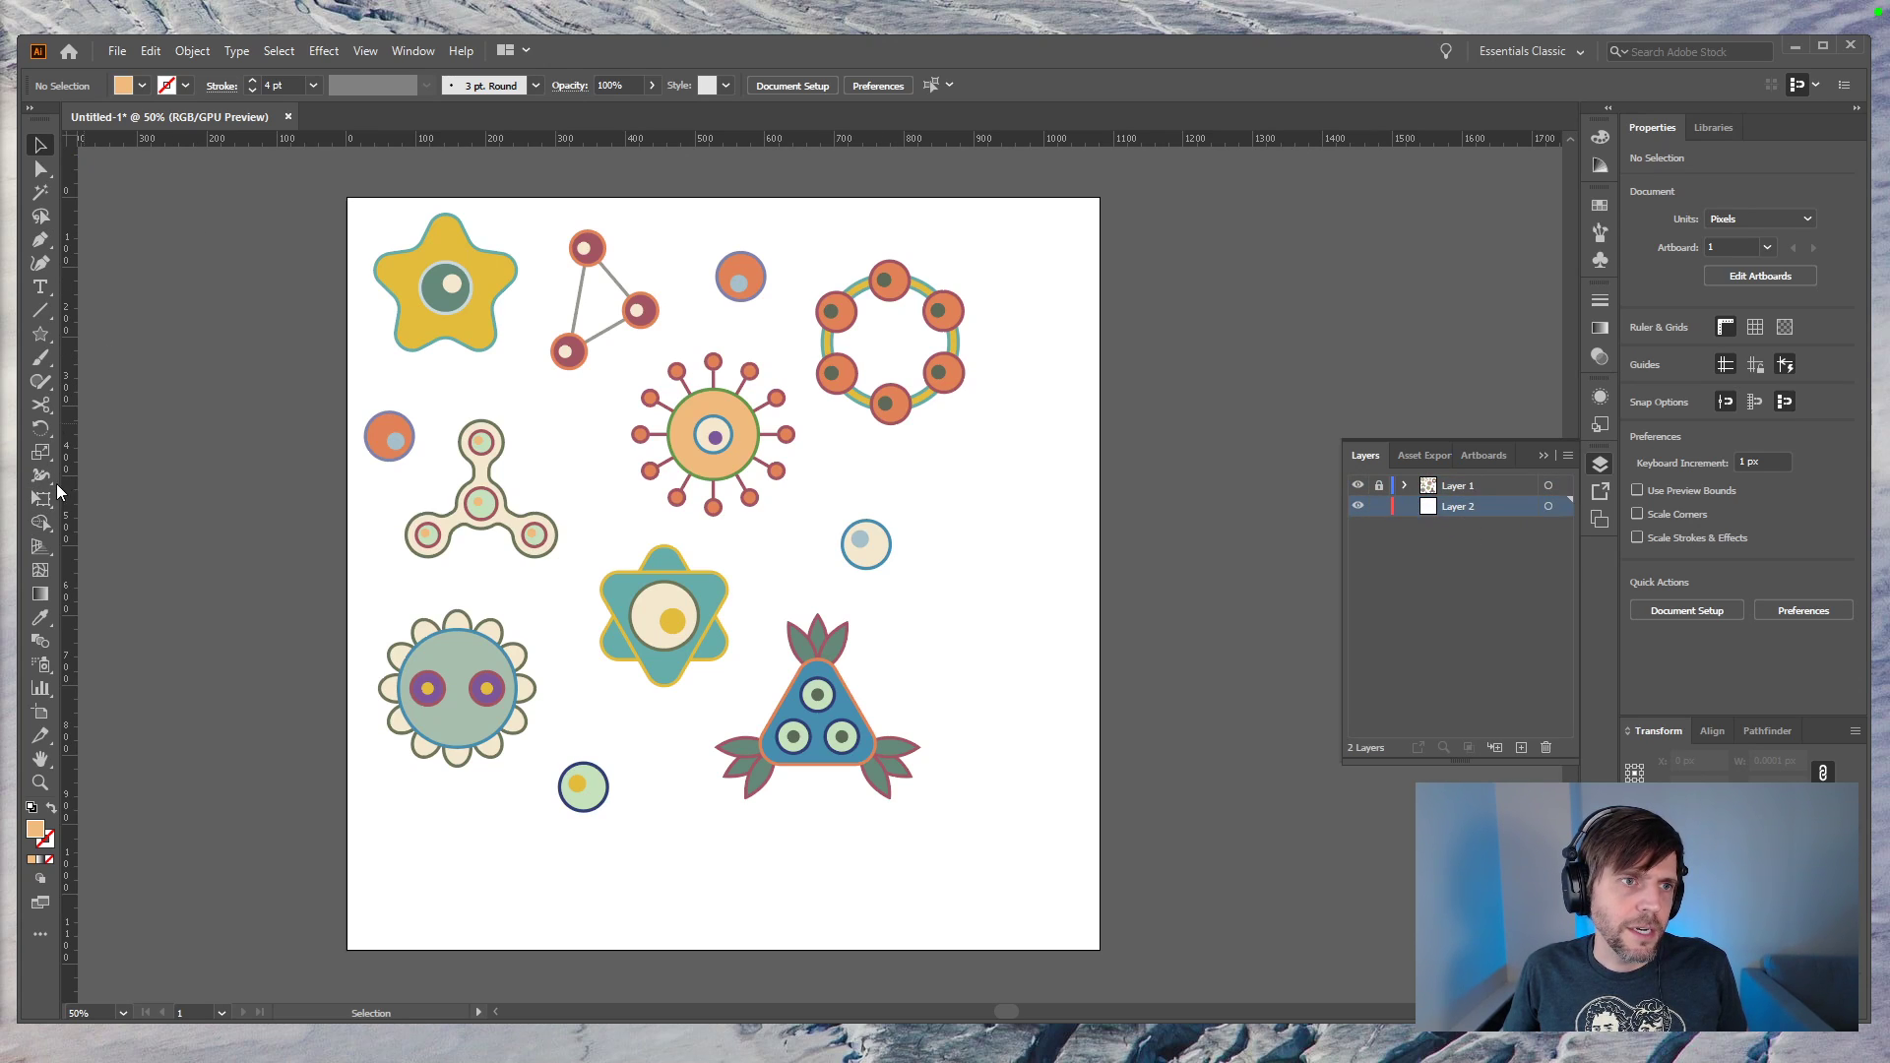
# Step: Draw a 1080 by 1080 px rectangle on Layer 2 covering the whole artboard as a background
pyautogui.click(41, 334)
pyautogui.click(125, 344)
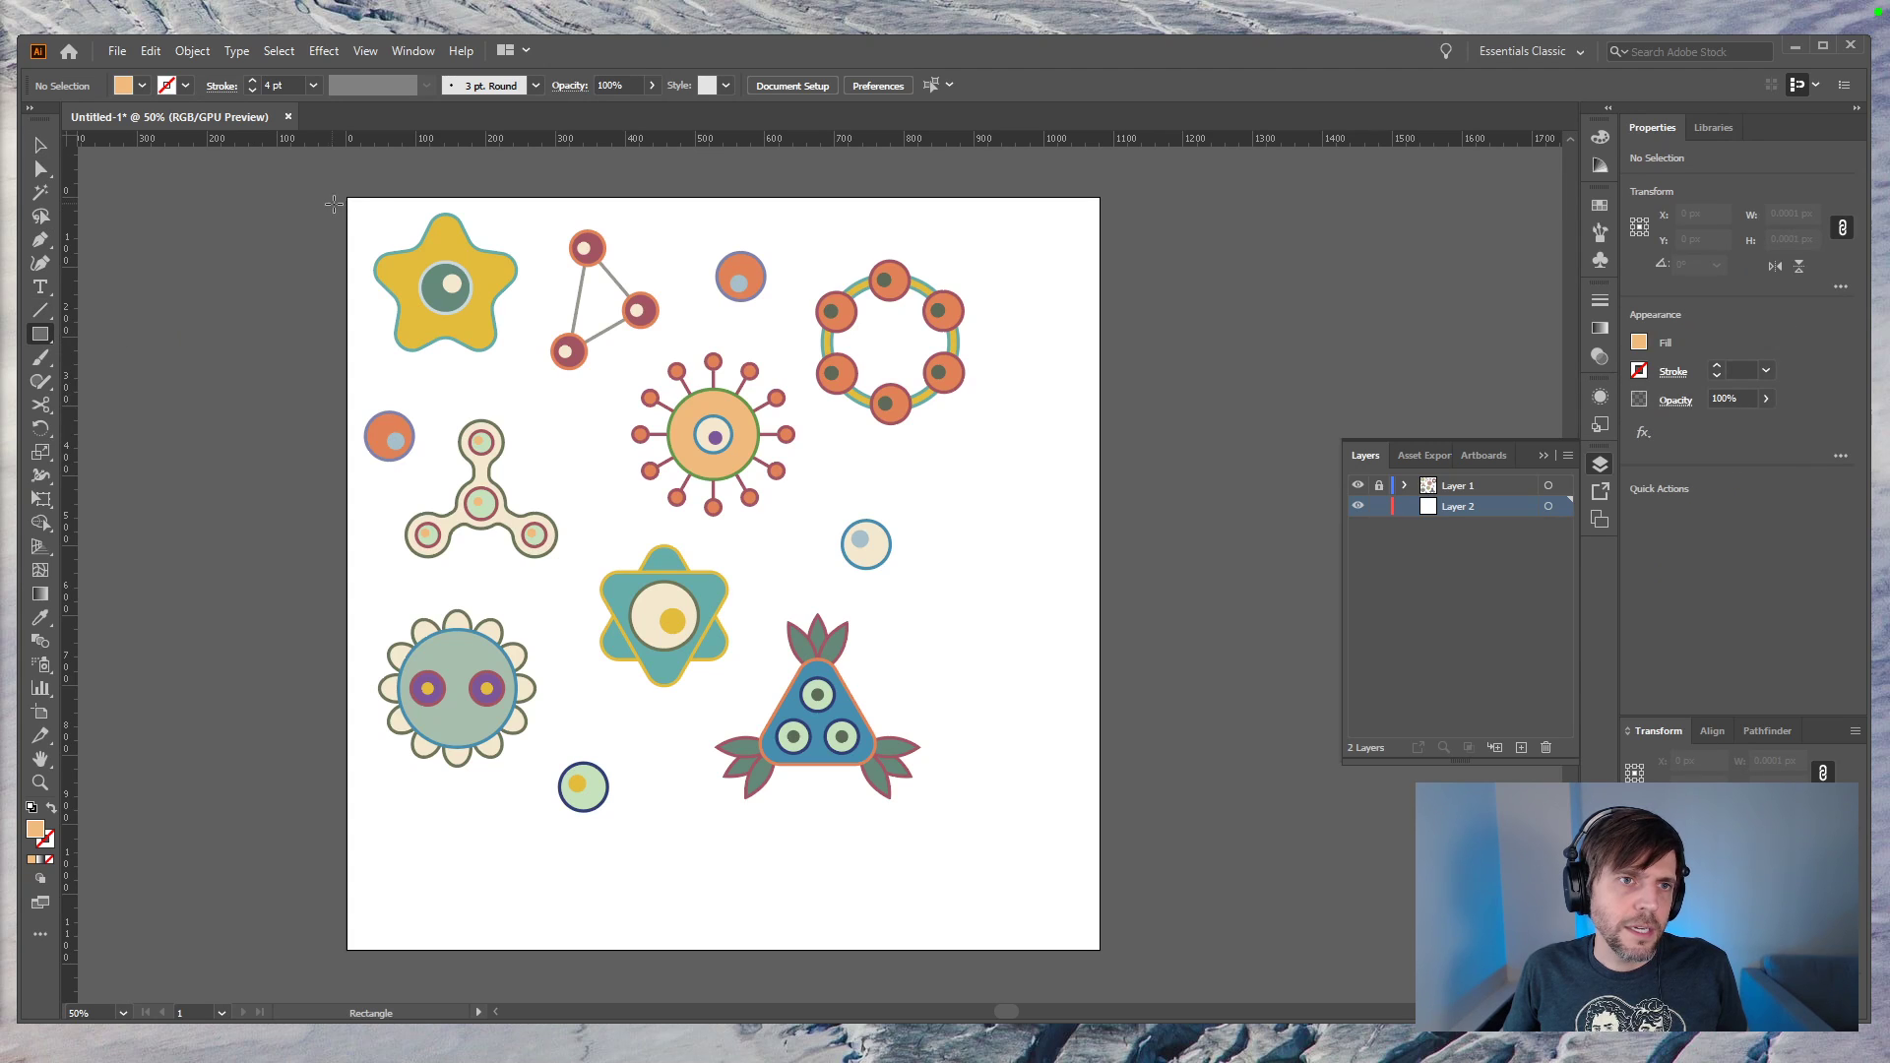
pyautogui.moveTo(347, 198); pyautogui.dragTo(1099, 951)
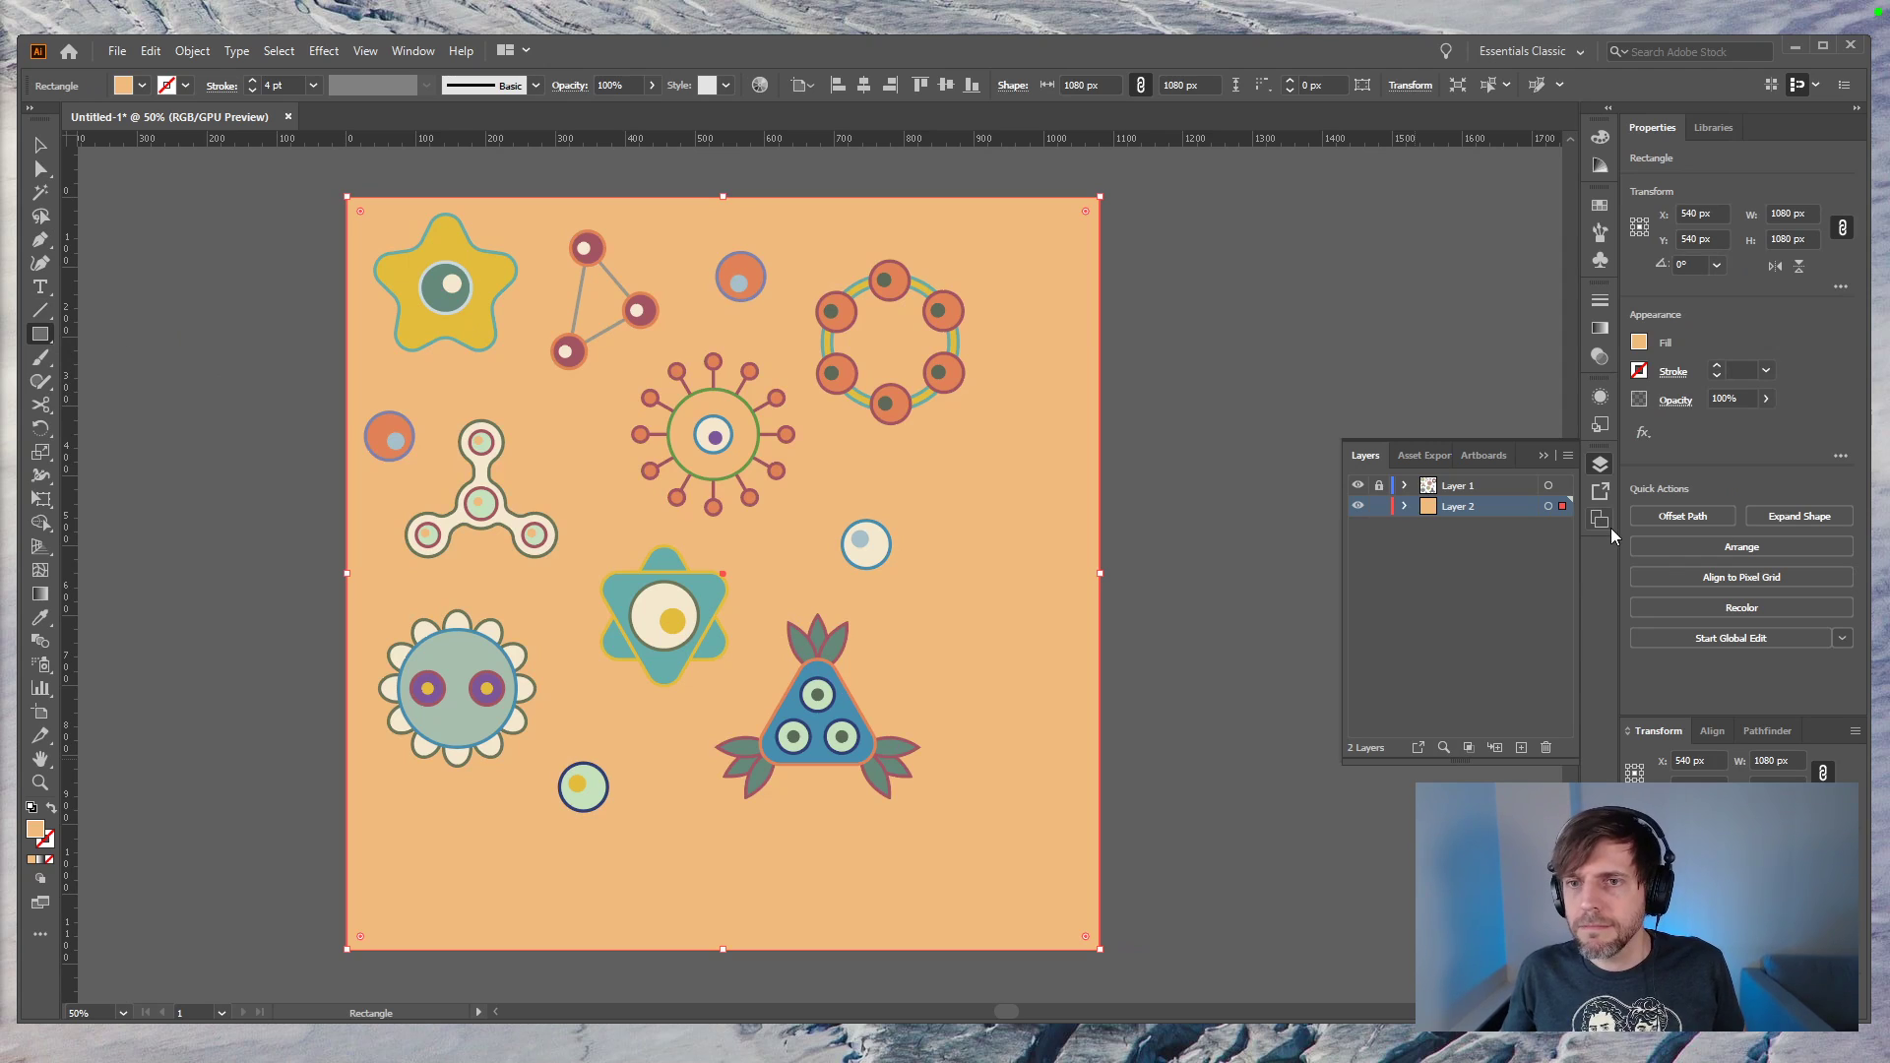
# Step: Open the Impressionism swatch library and place it beside the artboard
pyautogui.click(429, 57)
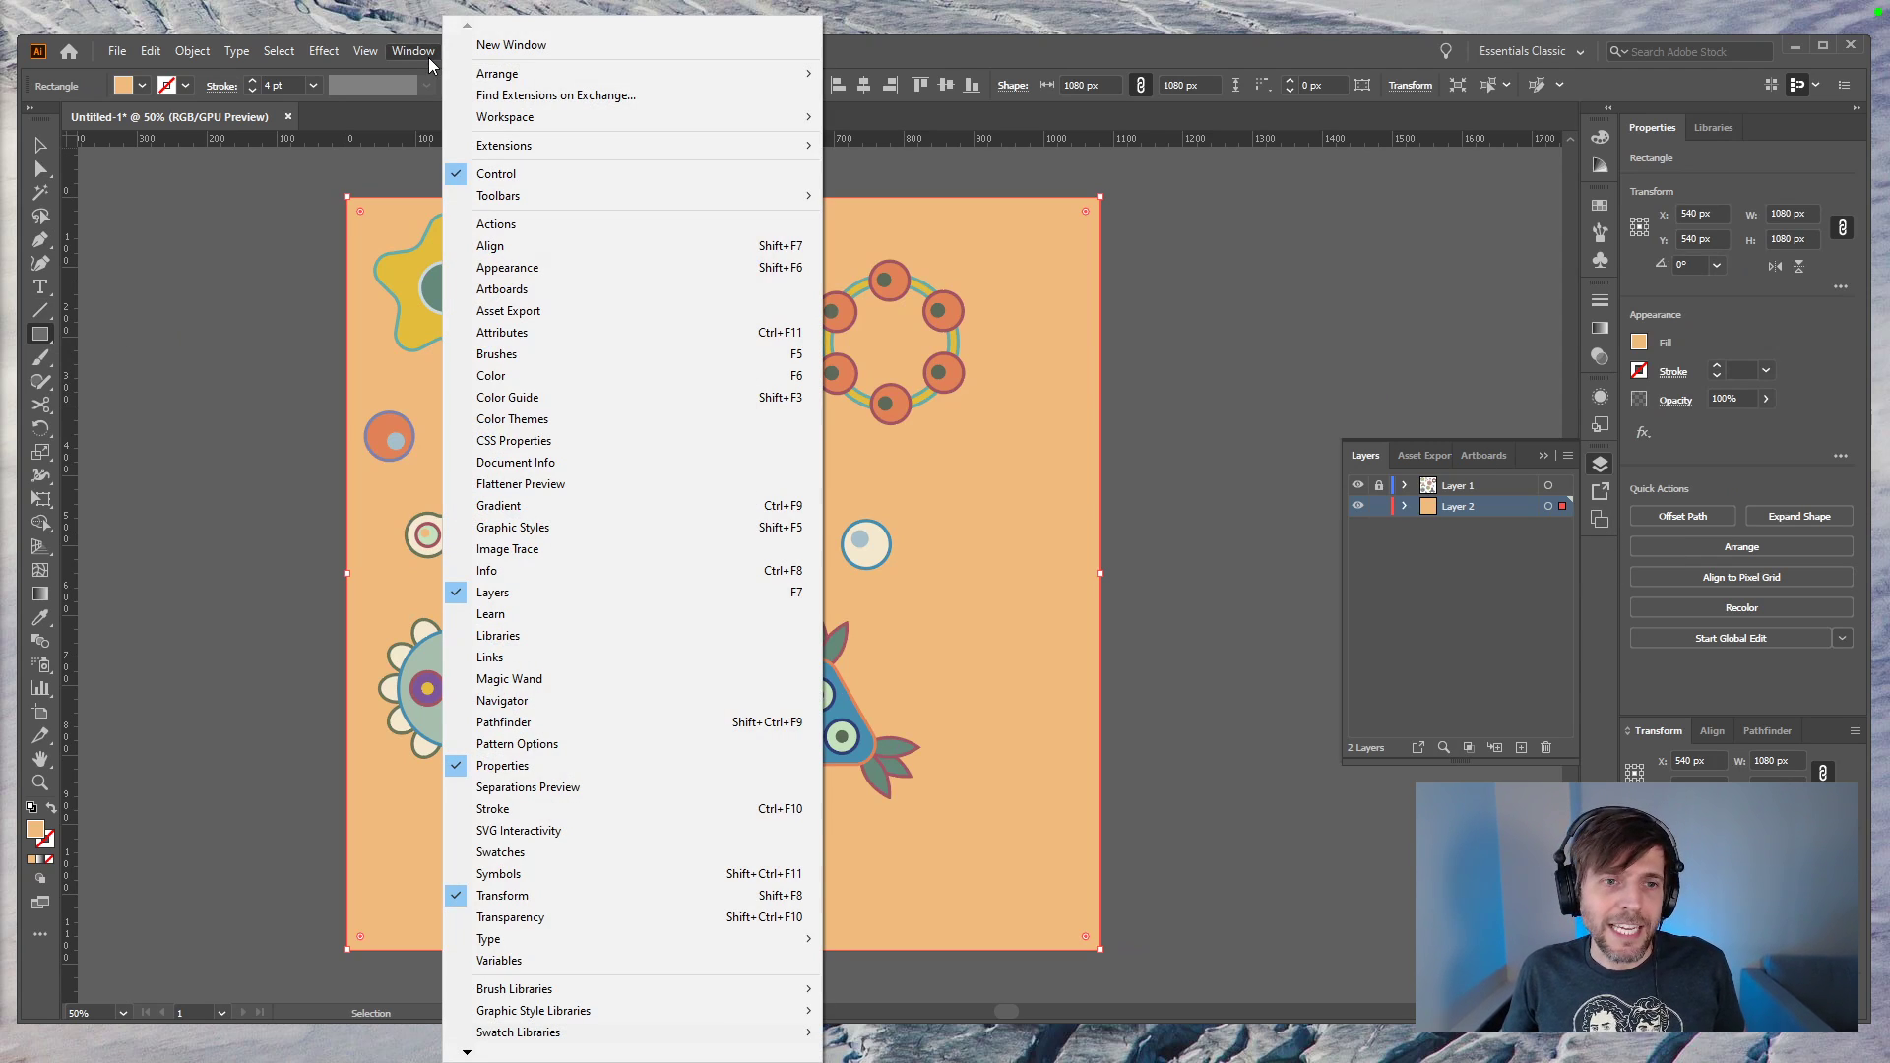
pyautogui.moveTo(727, 1033)
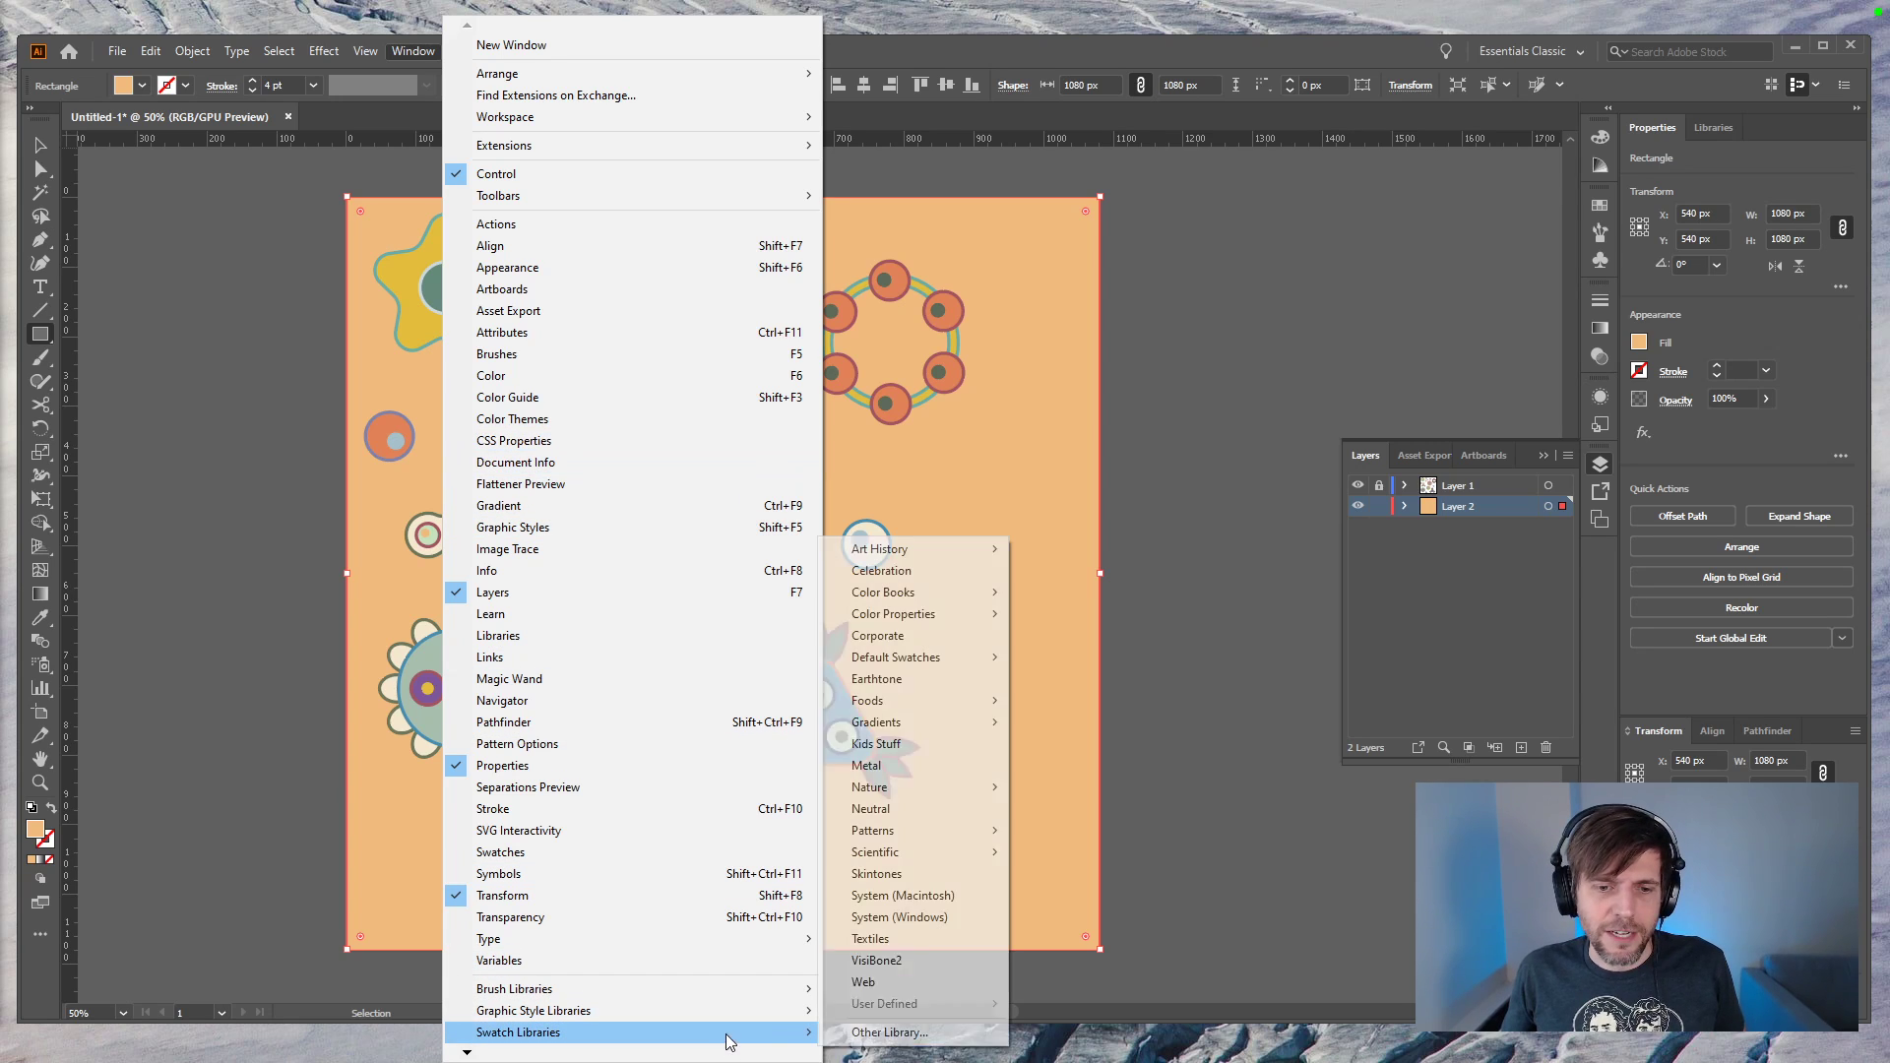
pyautogui.moveTo(959, 553)
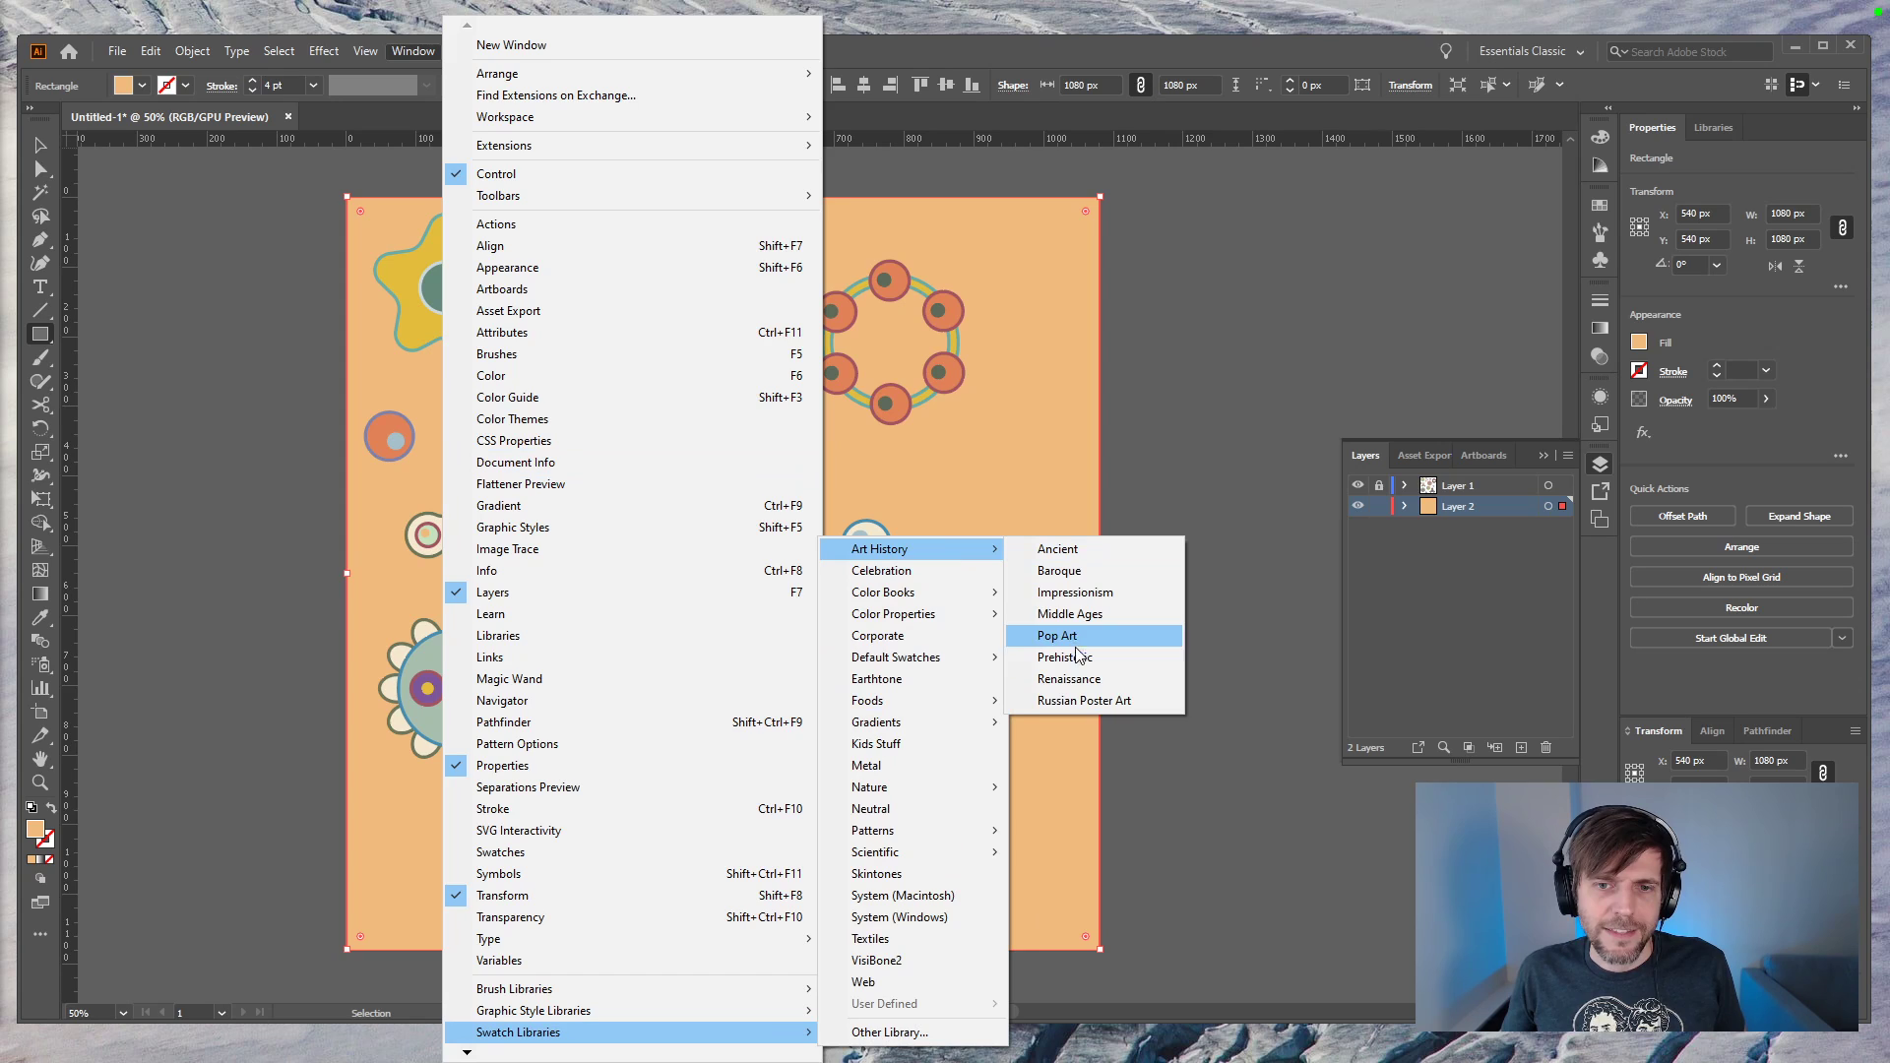
pyautogui.click(1080, 598)
pyautogui.click(1544, 453)
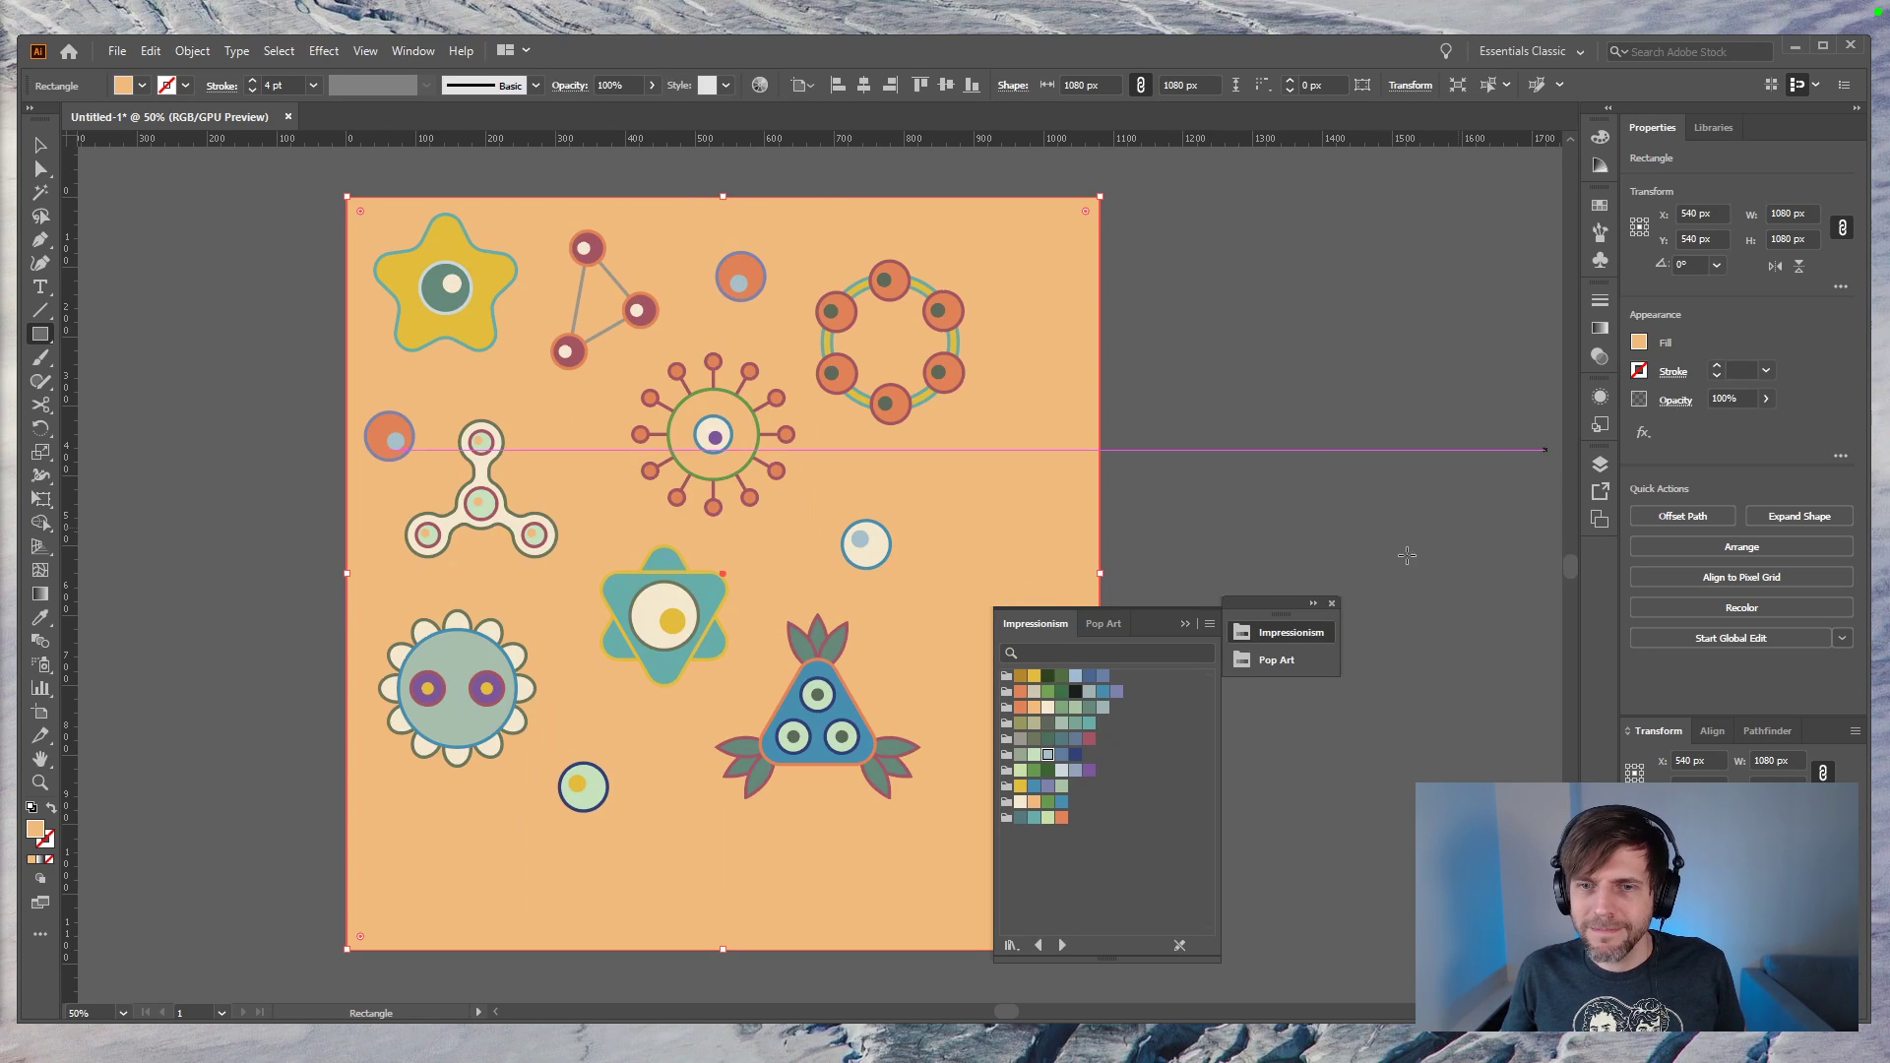
pyautogui.click(1398, 558)
pyautogui.press('Escape')
pyautogui.moveTo(1243, 605); pyautogui.dragTo(1446, 551)
pyautogui.click(1485, 581)
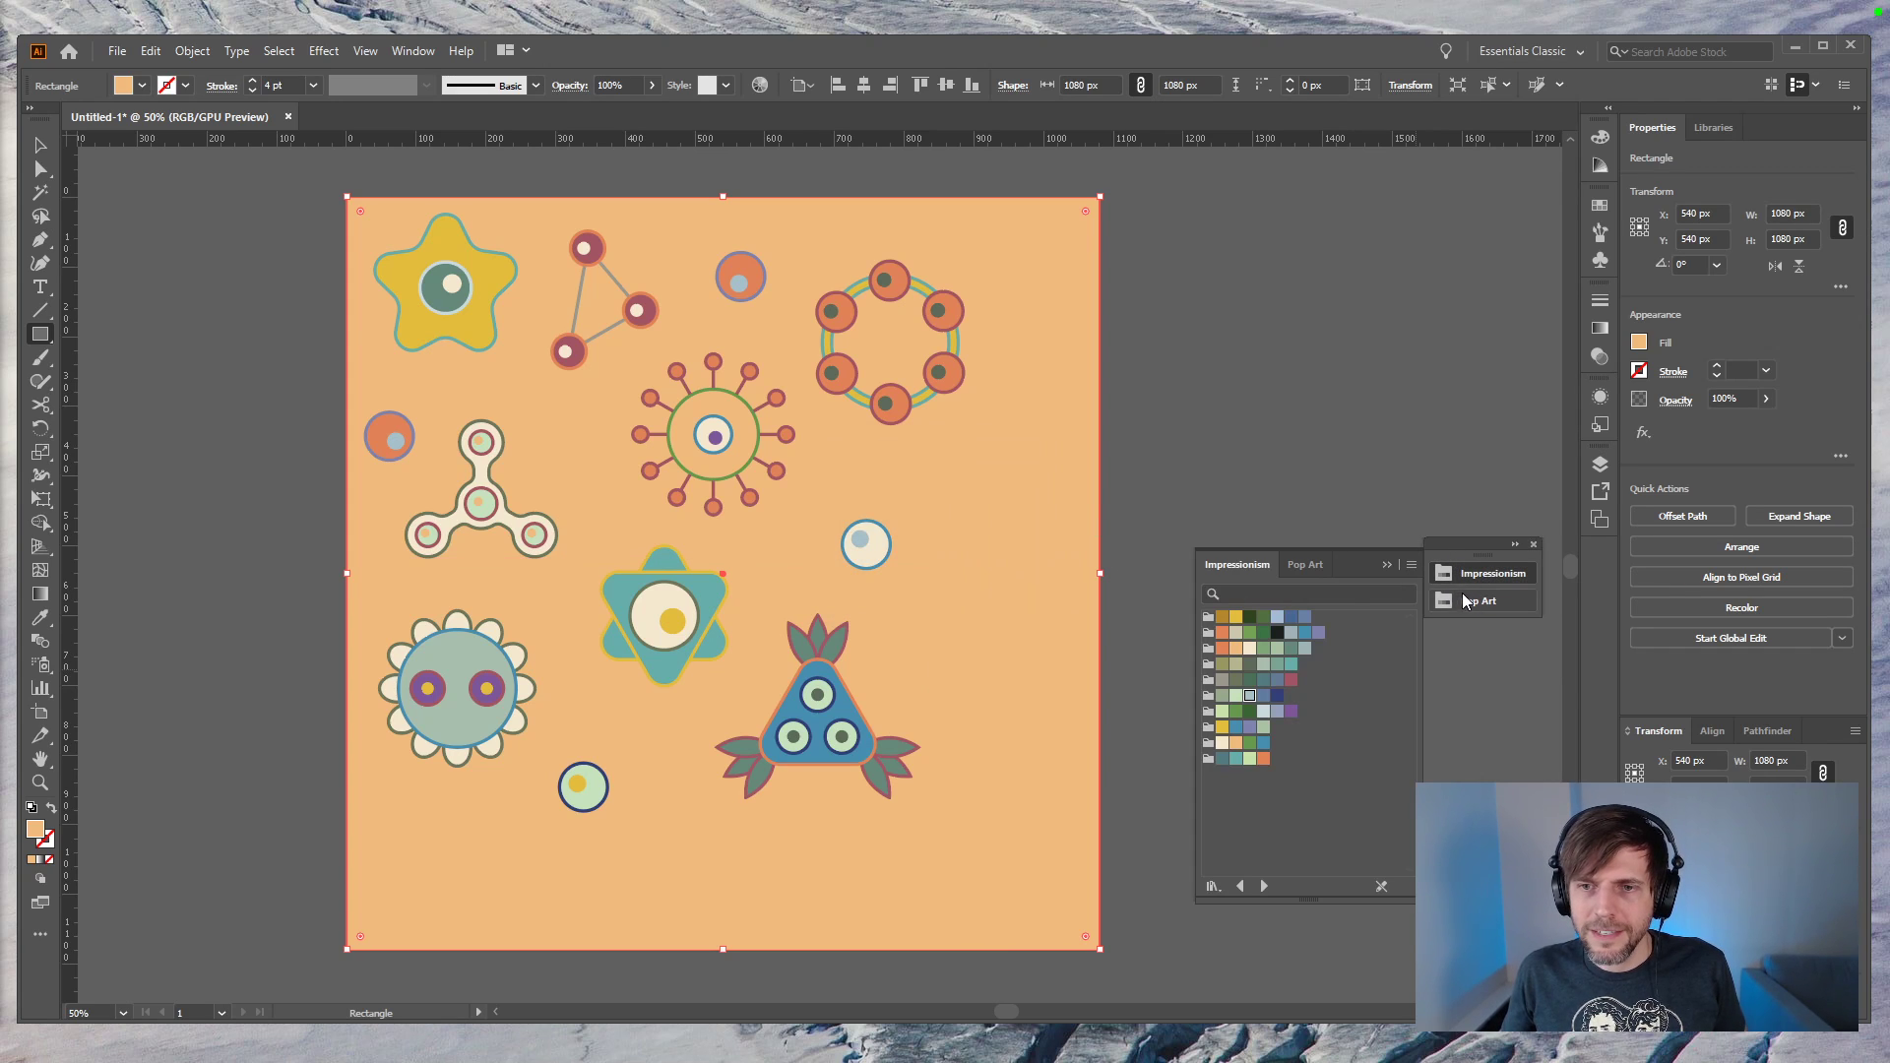
# Step: Try cream, purple, near-black and navy Impressionism swatches as the background rectangle's fill
pyautogui.click(1249, 648)
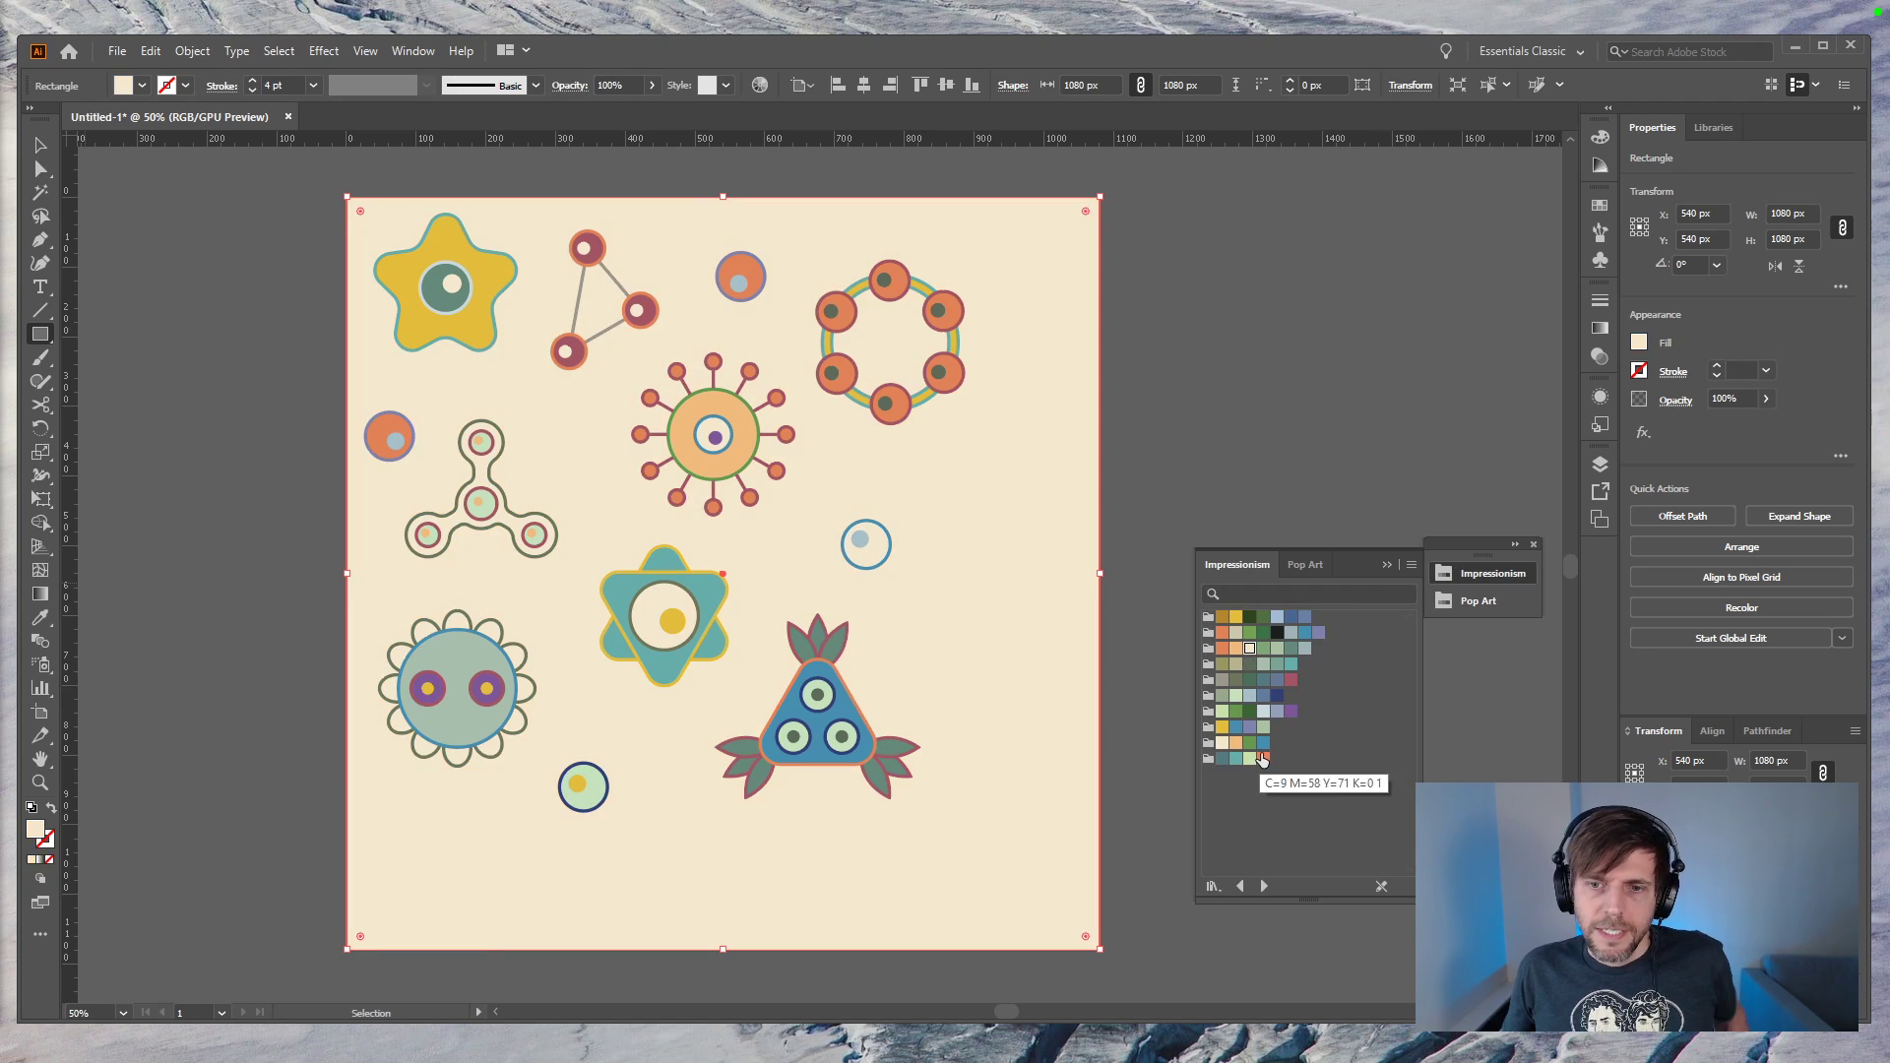
pyautogui.click(1289, 713)
pyautogui.click(1277, 697)
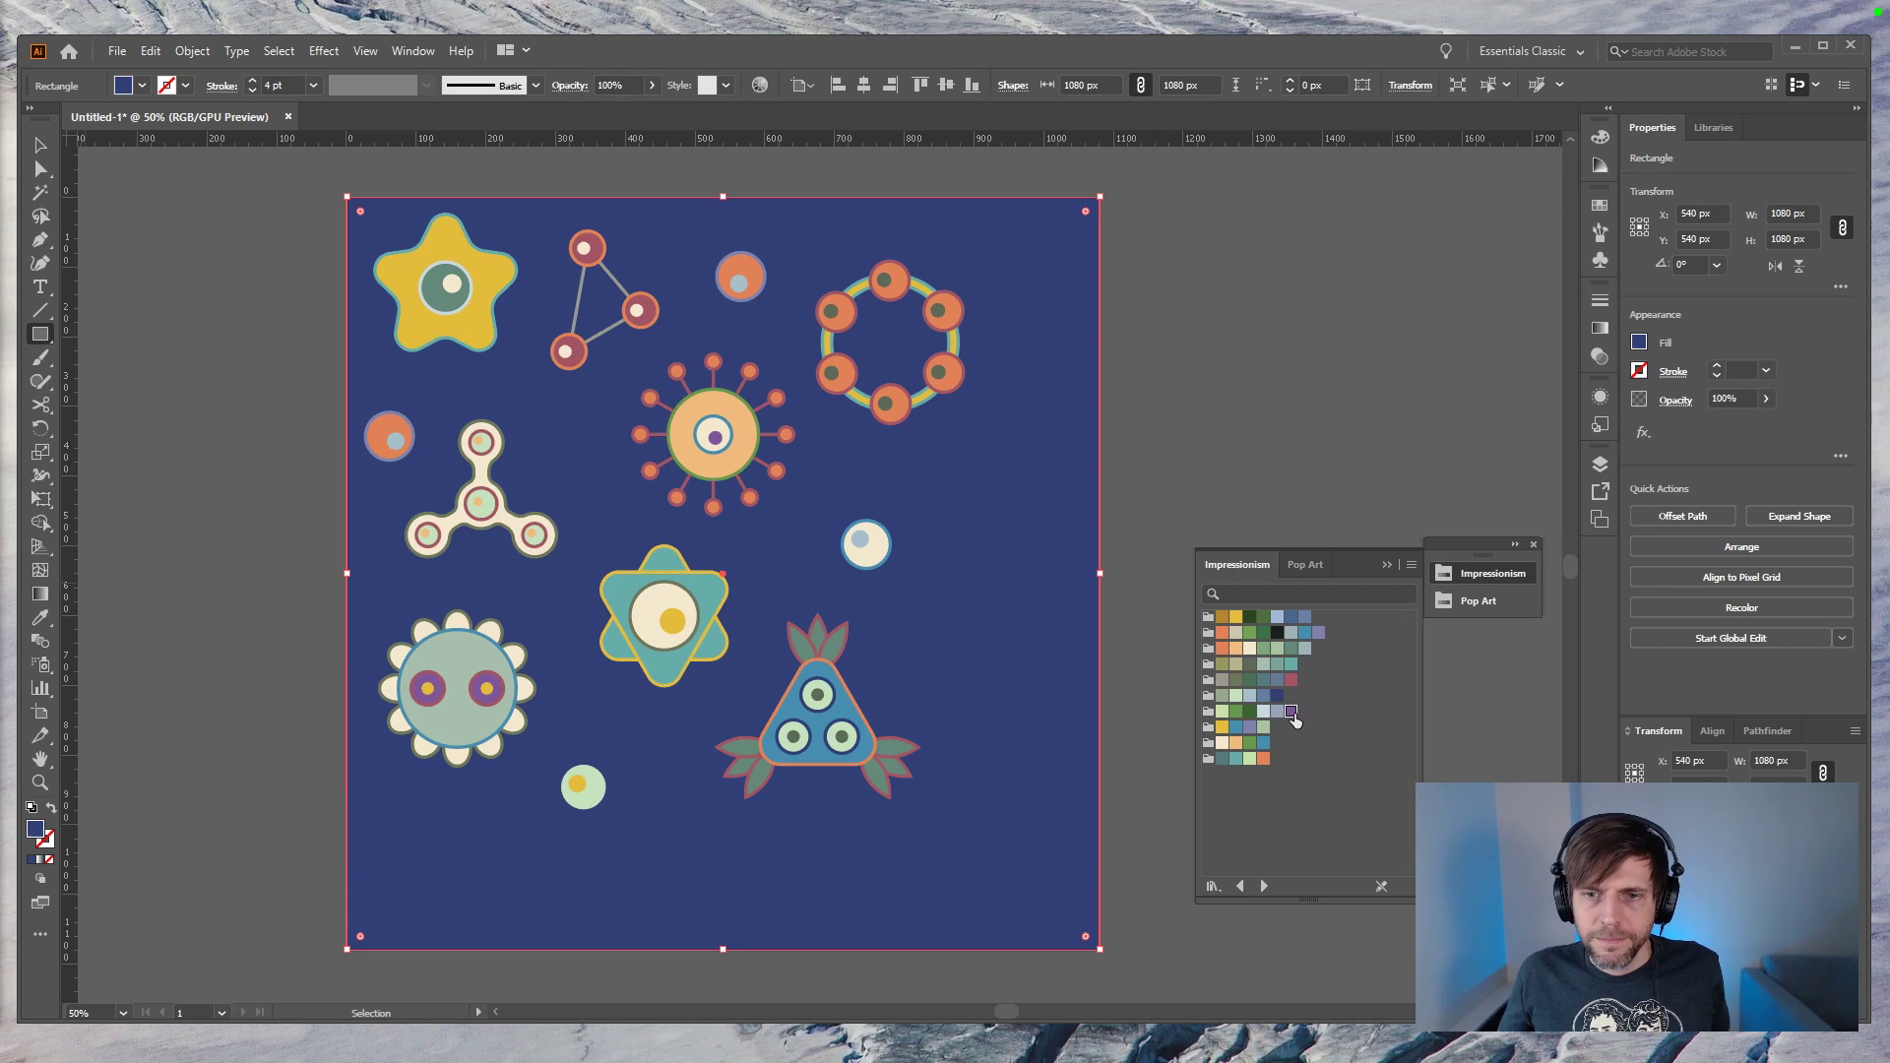
pyautogui.click(1278, 635)
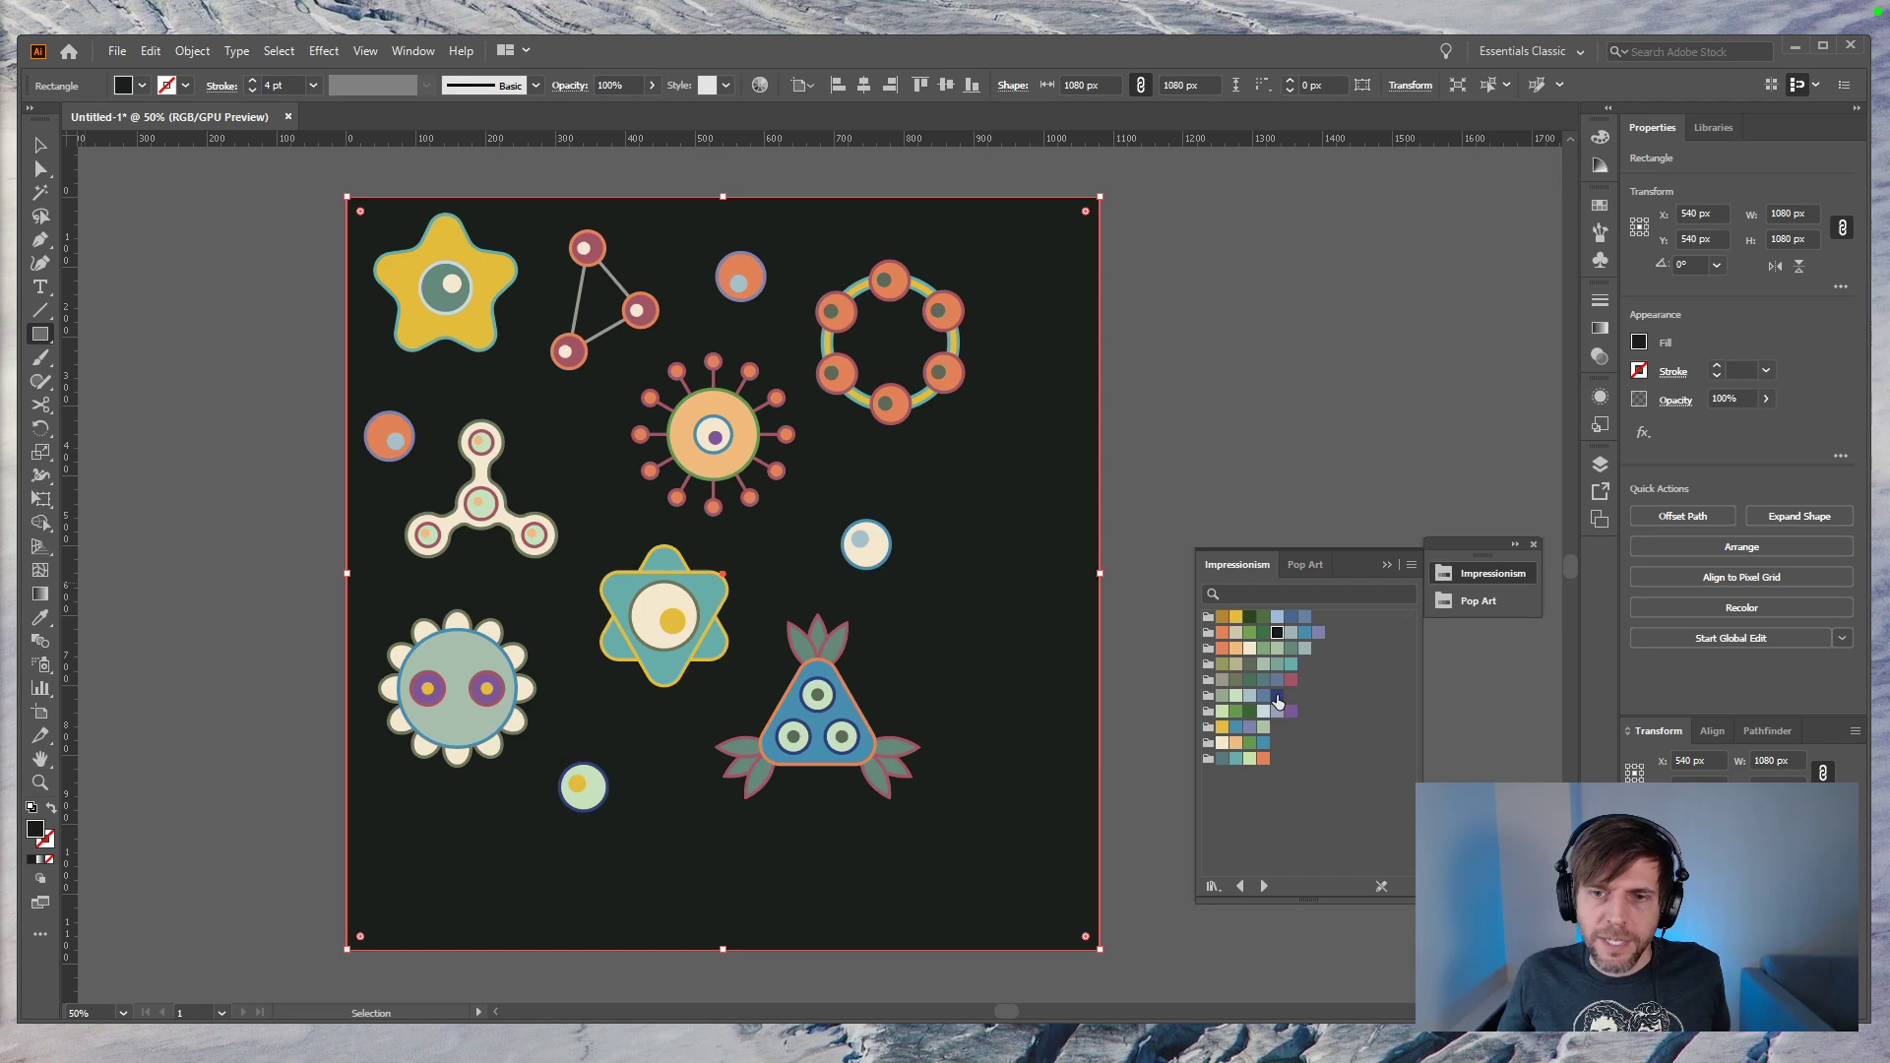
pyautogui.click(1276, 697)
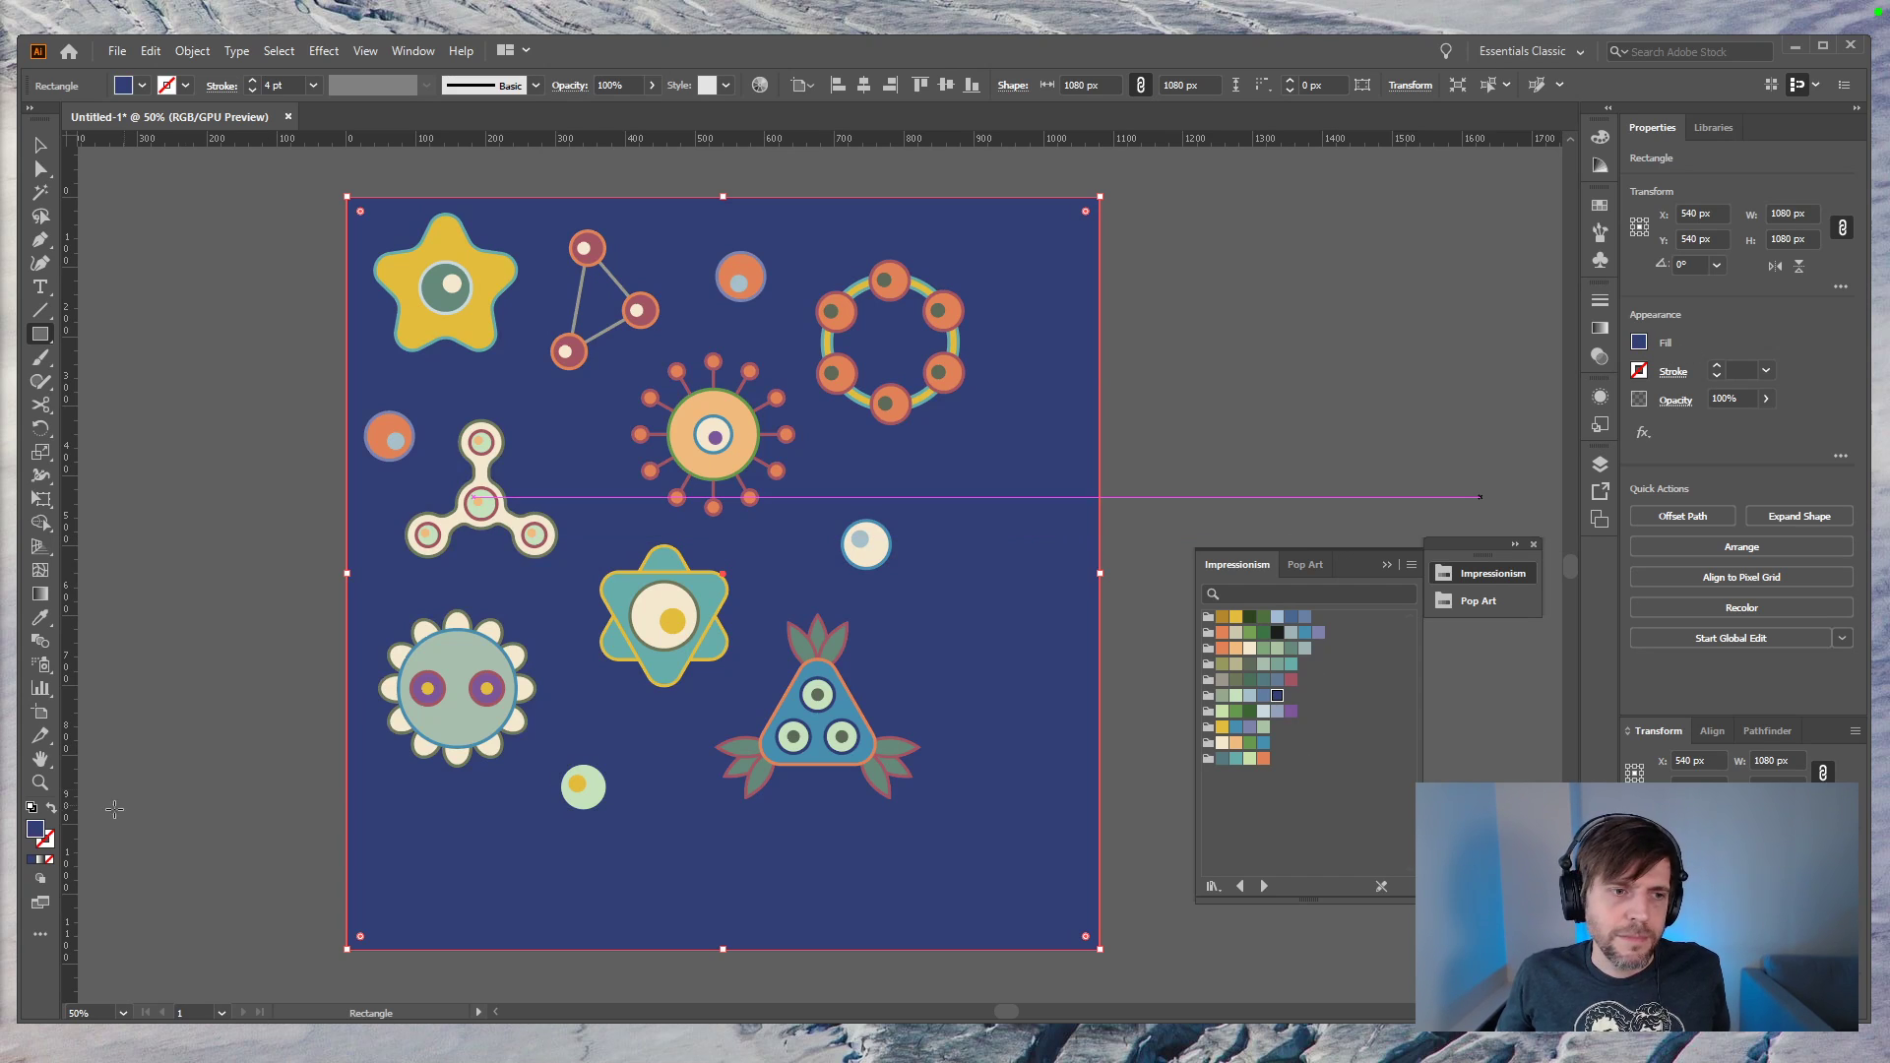
# Step: Set the background rectangle's fill to the custom dark blue #102C54
pyautogui.doubleClick(35, 832)
pyautogui.moveTo(515, 568); pyautogui.dragTo(530, 616)
pyautogui.click(363, 705)
pyautogui.click(364, 705)
pyautogui.moveTo(630, 528); pyautogui.dragTo(629, 528)
pyautogui.moveTo(552, 585)
pyautogui.mouseDown()
pyautogui.moveTo(570, 624)
pyautogui.moveTo(545, 620)
pyautogui.moveTo(557, 588)
pyautogui.mouseUp()
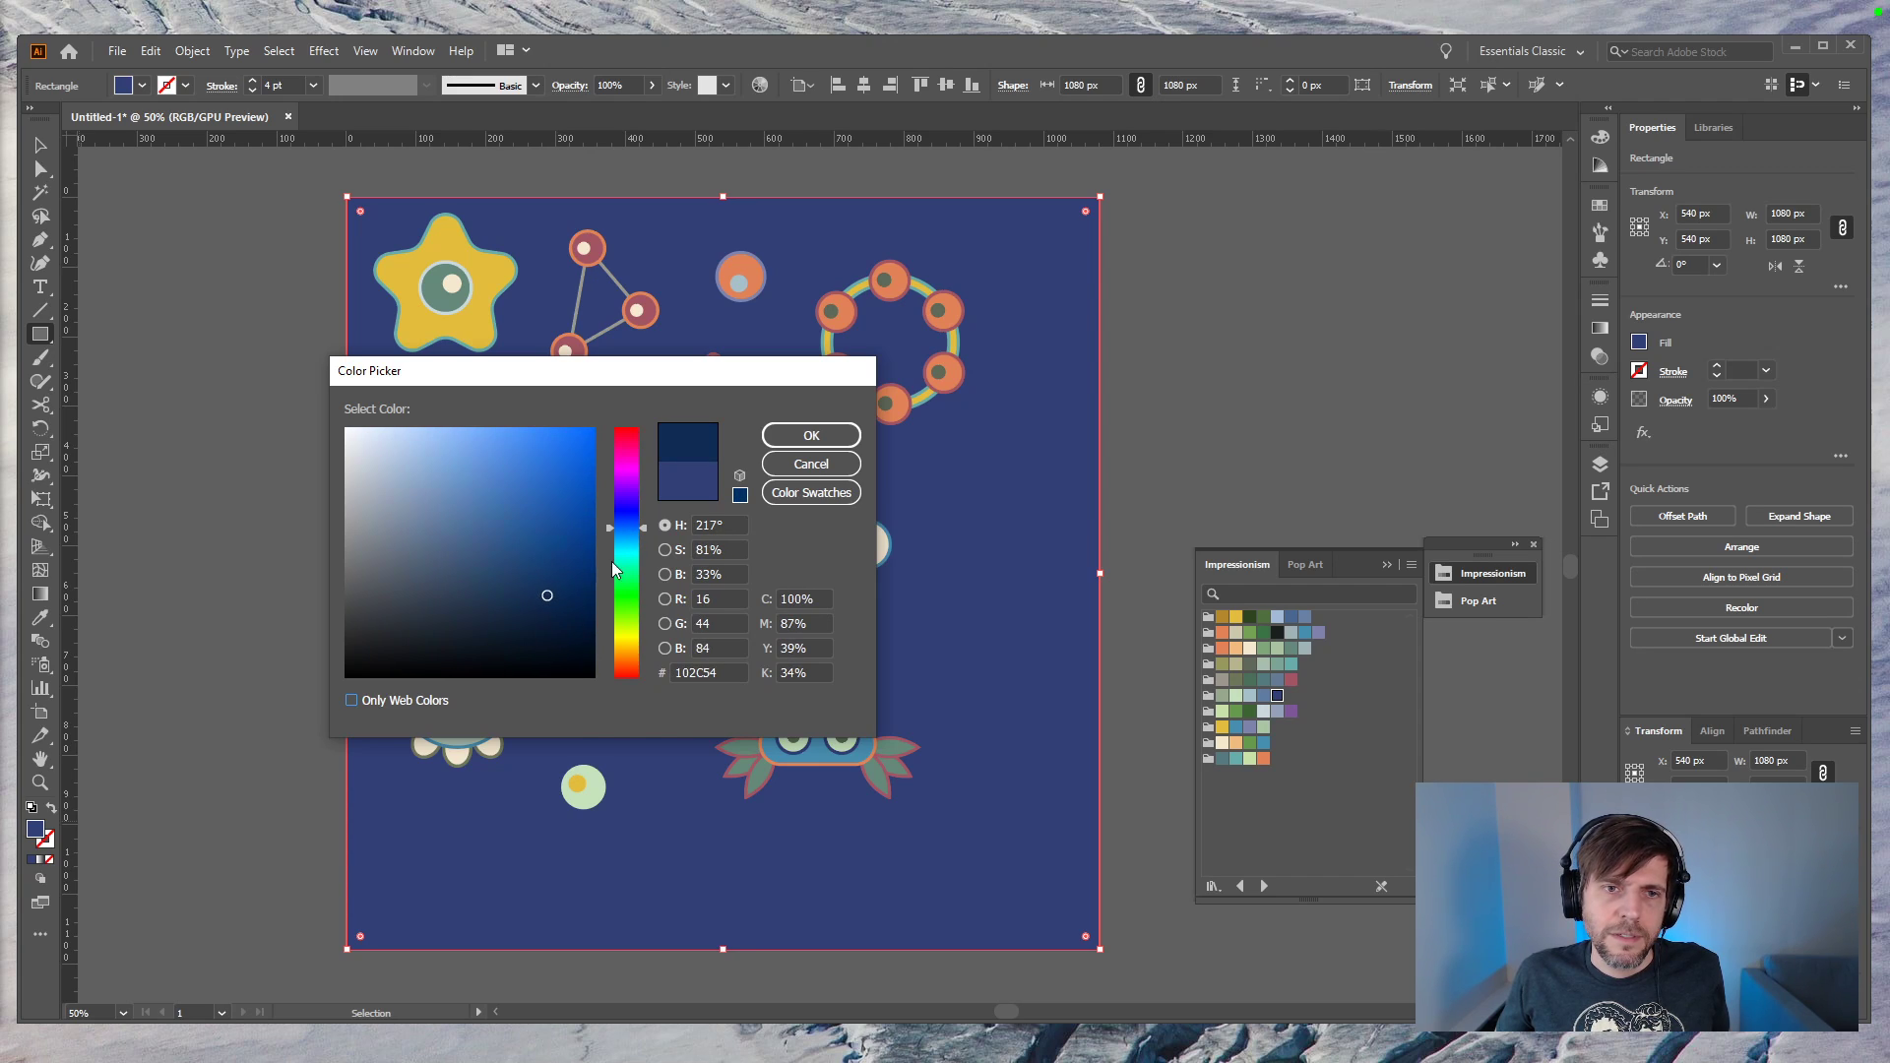
pyautogui.click(811, 435)
pyautogui.click(1387, 564)
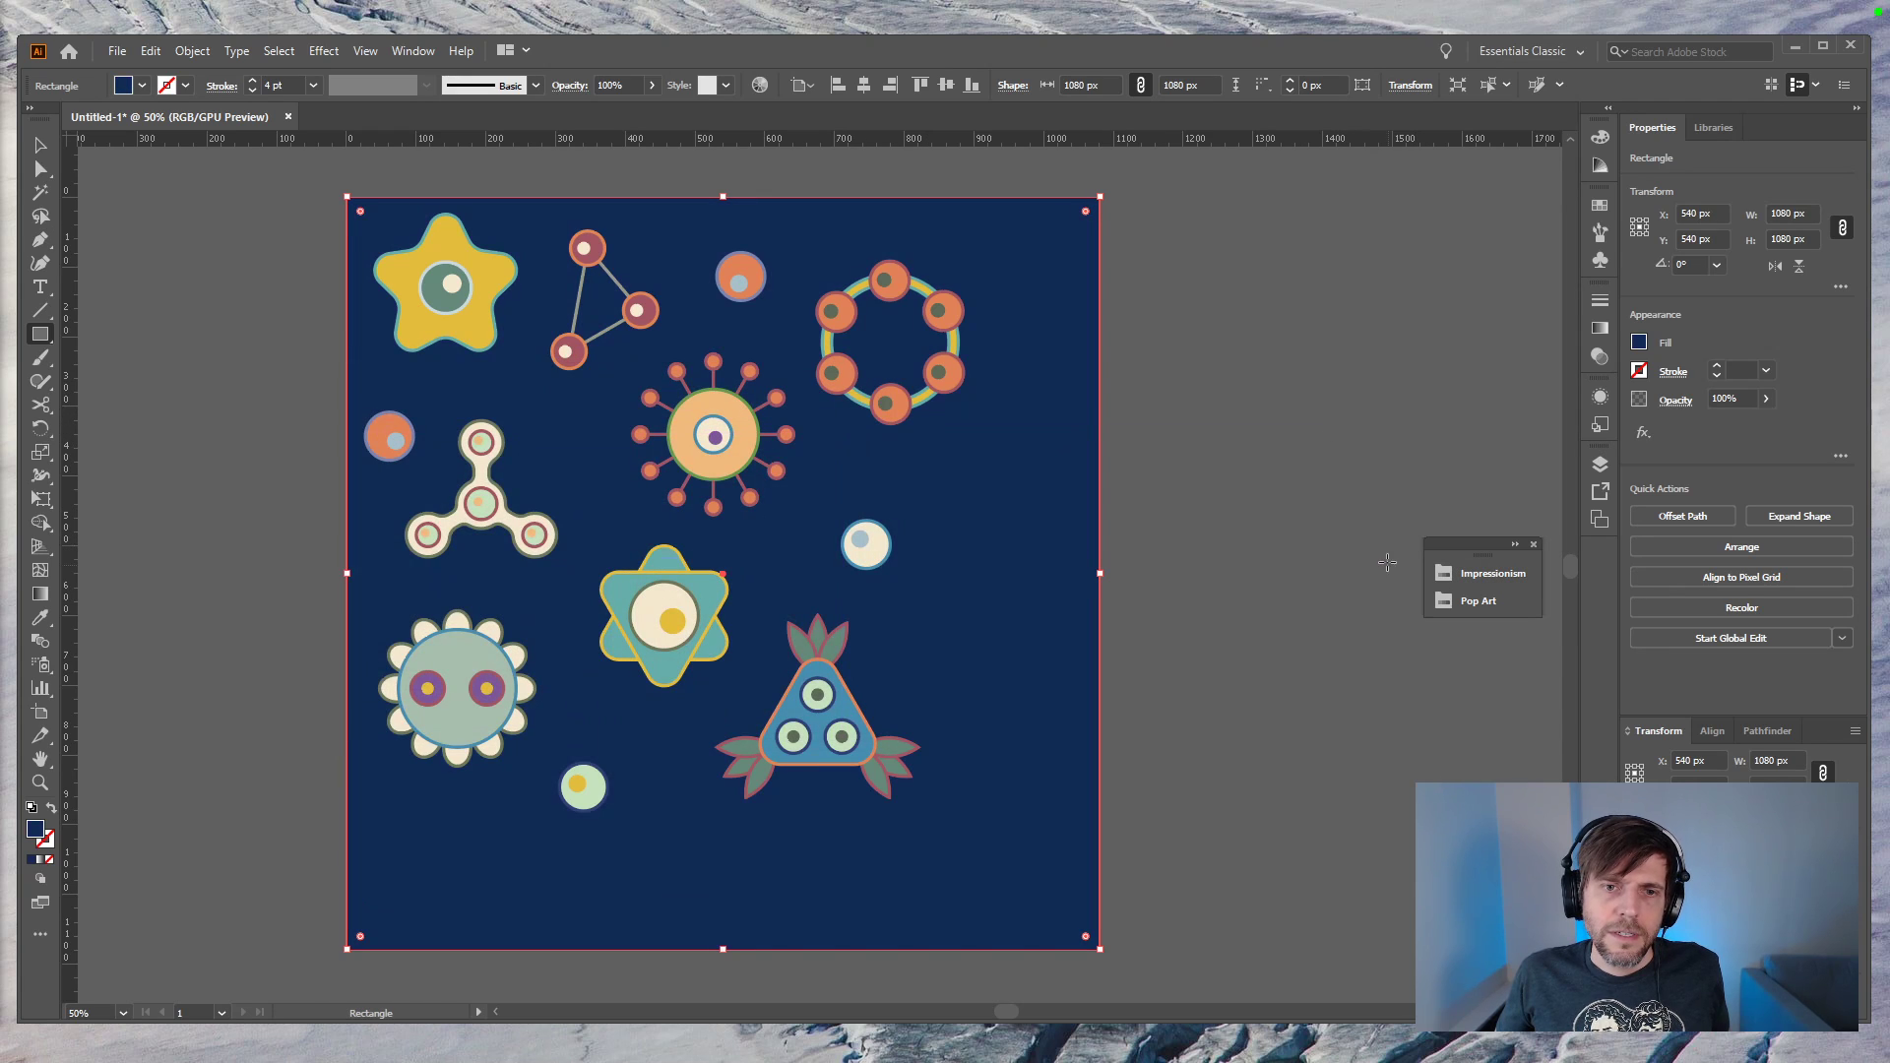
pyautogui.click(1515, 545)
pyautogui.press('v')
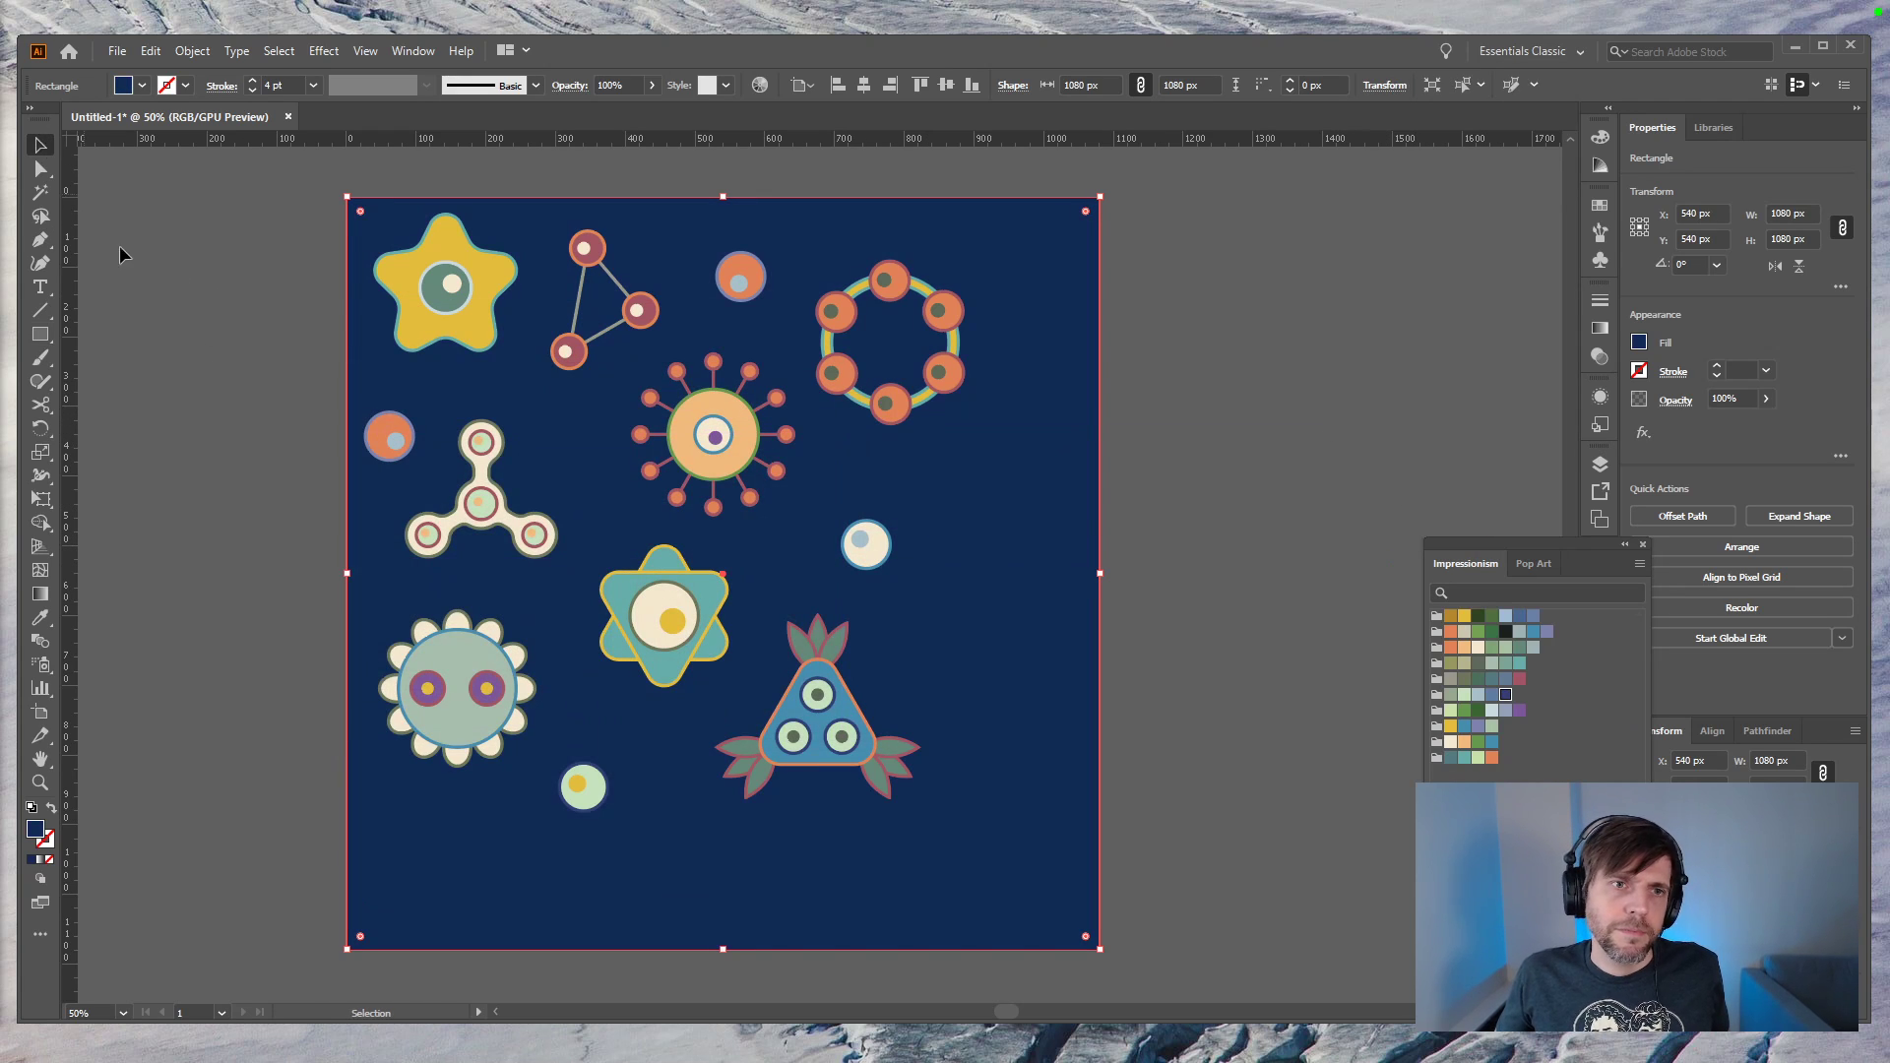
pyautogui.click(228, 229)
pyautogui.moveTo(458, 301); pyautogui.dragTo(459, 302)
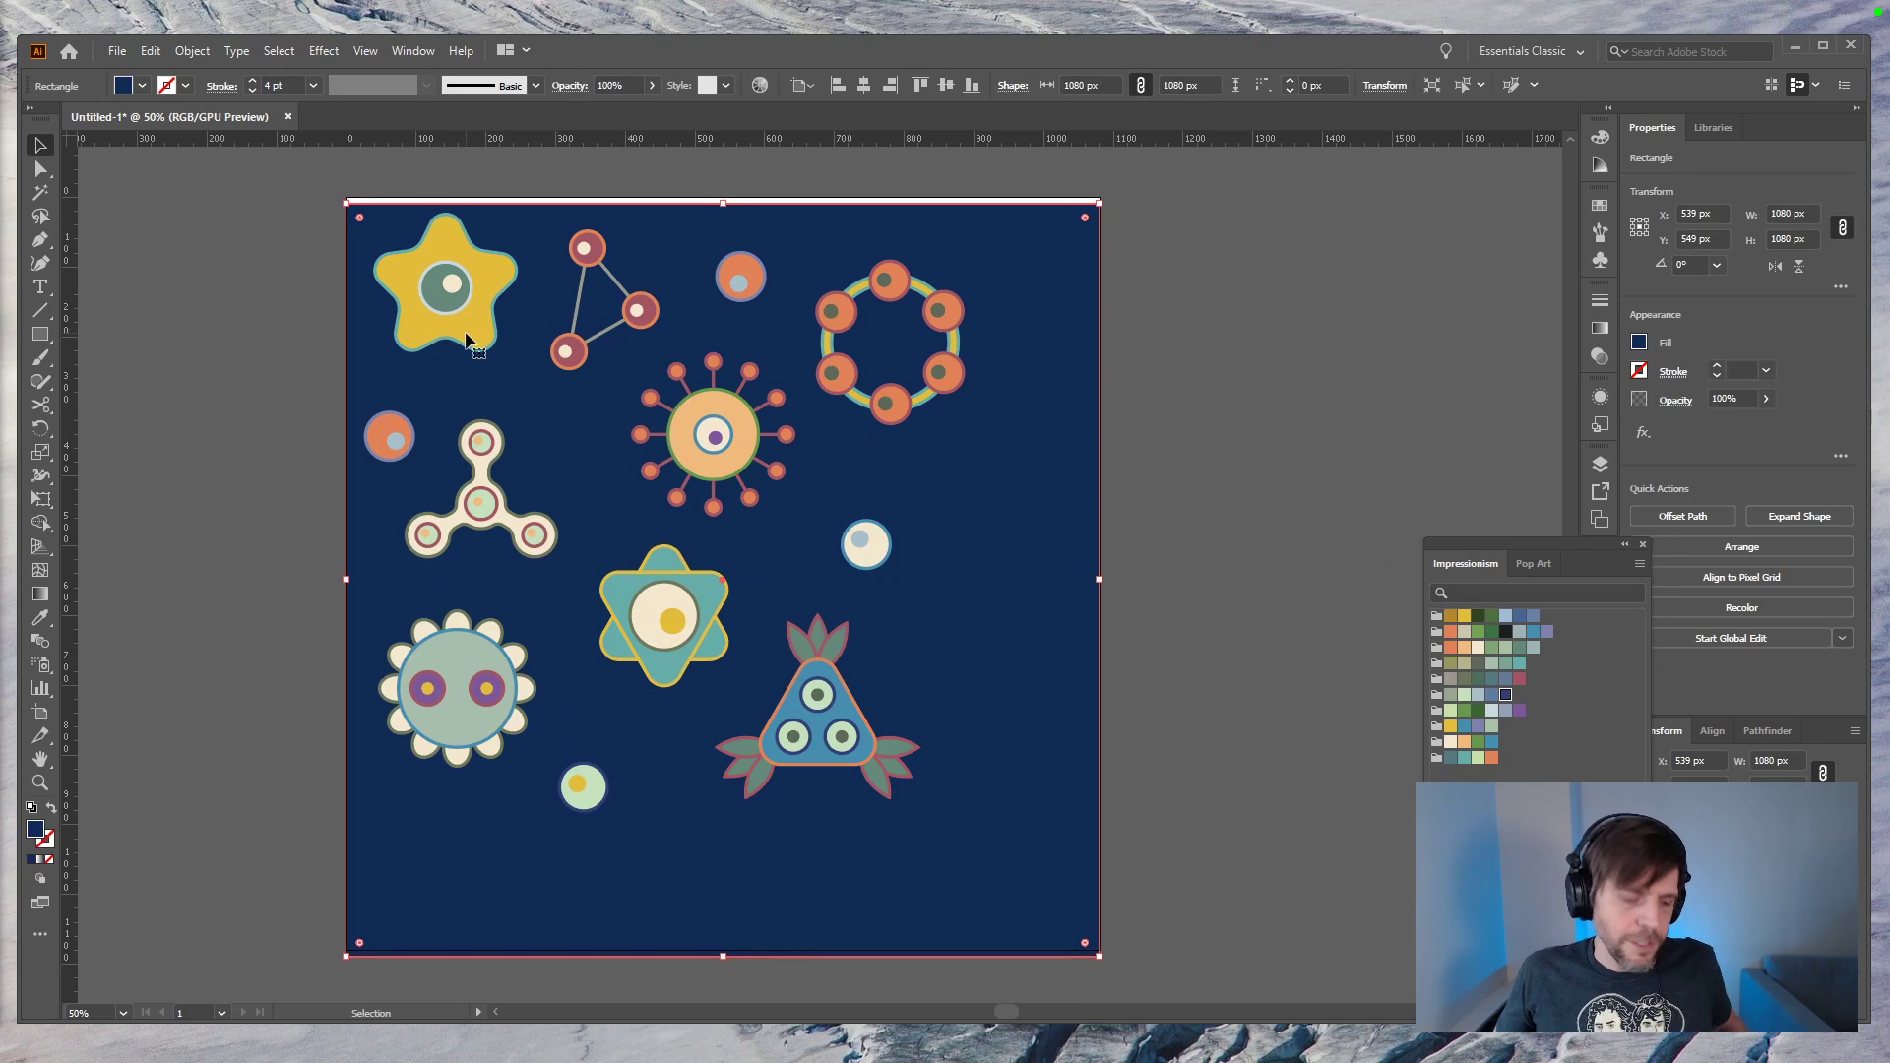
pyautogui.hotkey('ctrl', 'z')
# Step: Lock the background's Layer 2 and unlock Layer 1 with the shapes
pyautogui.moveTo(1574, 553); pyautogui.dragTo(1440, 240)
pyautogui.click(1601, 465)
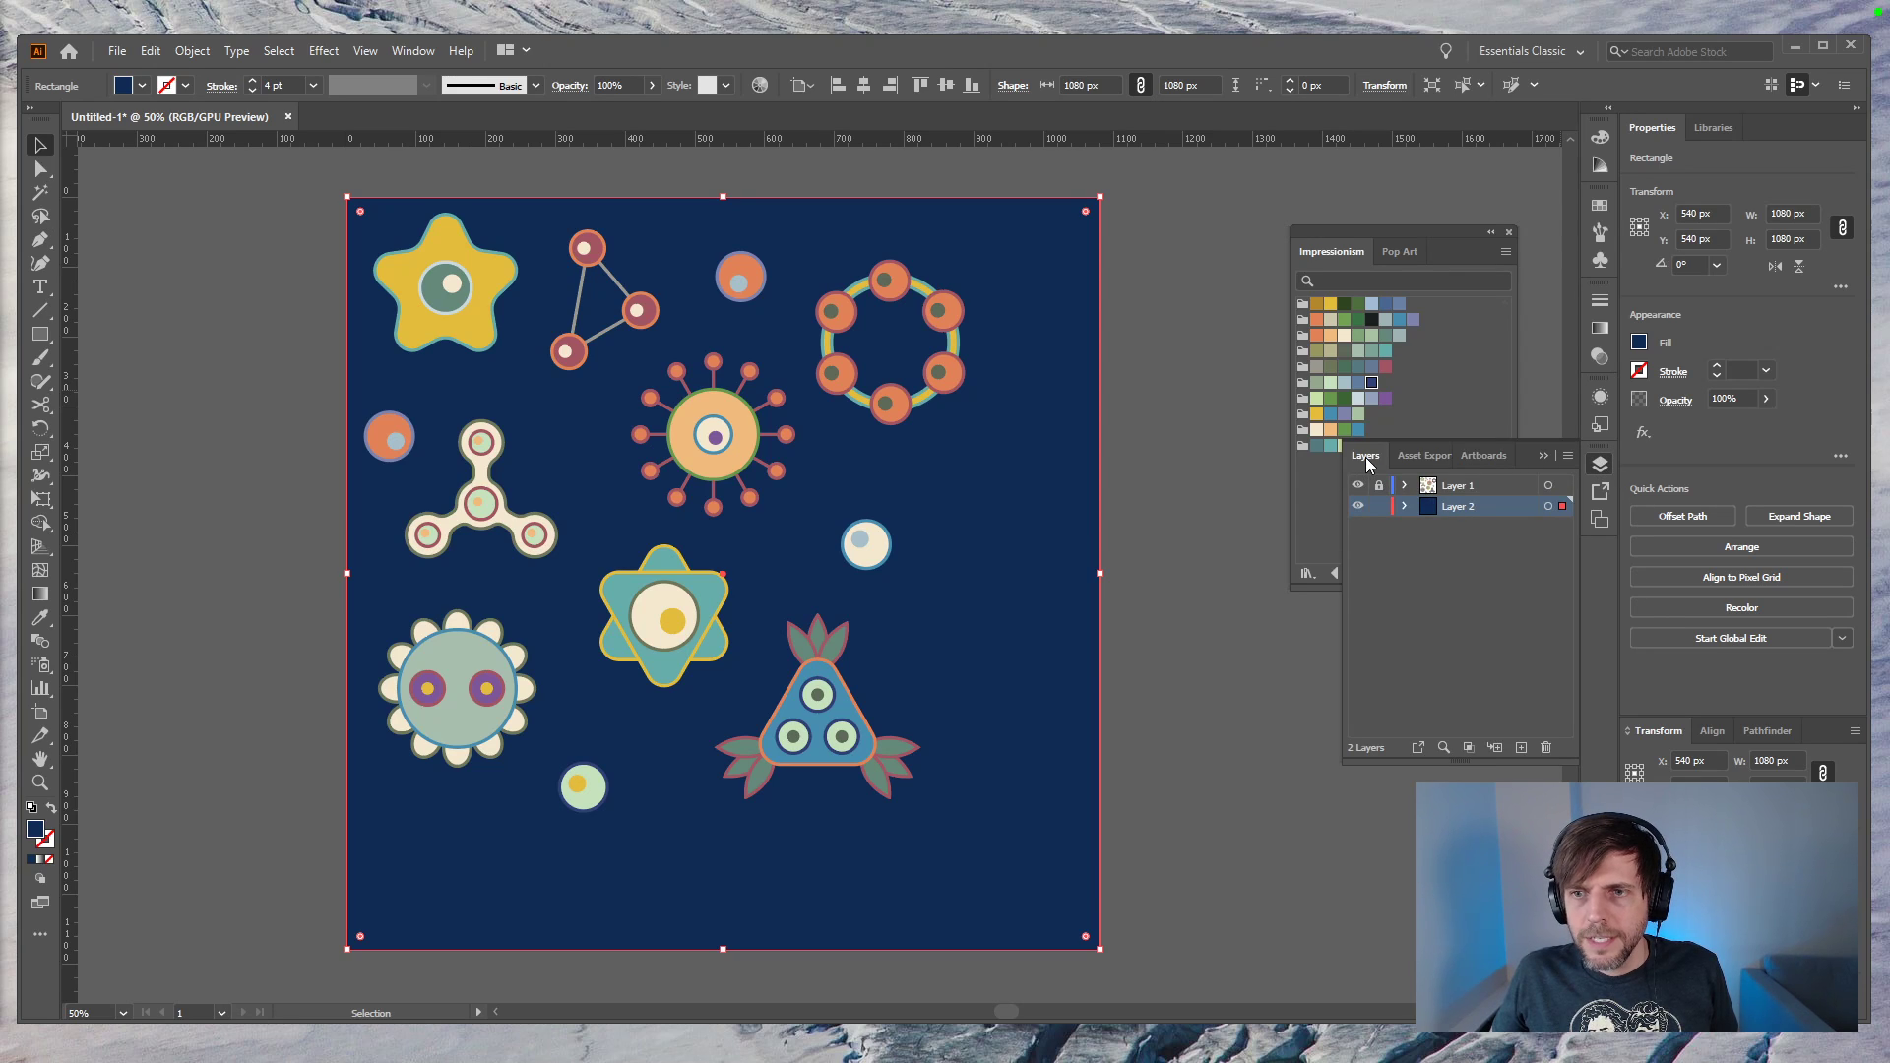
pyautogui.click(1378, 510)
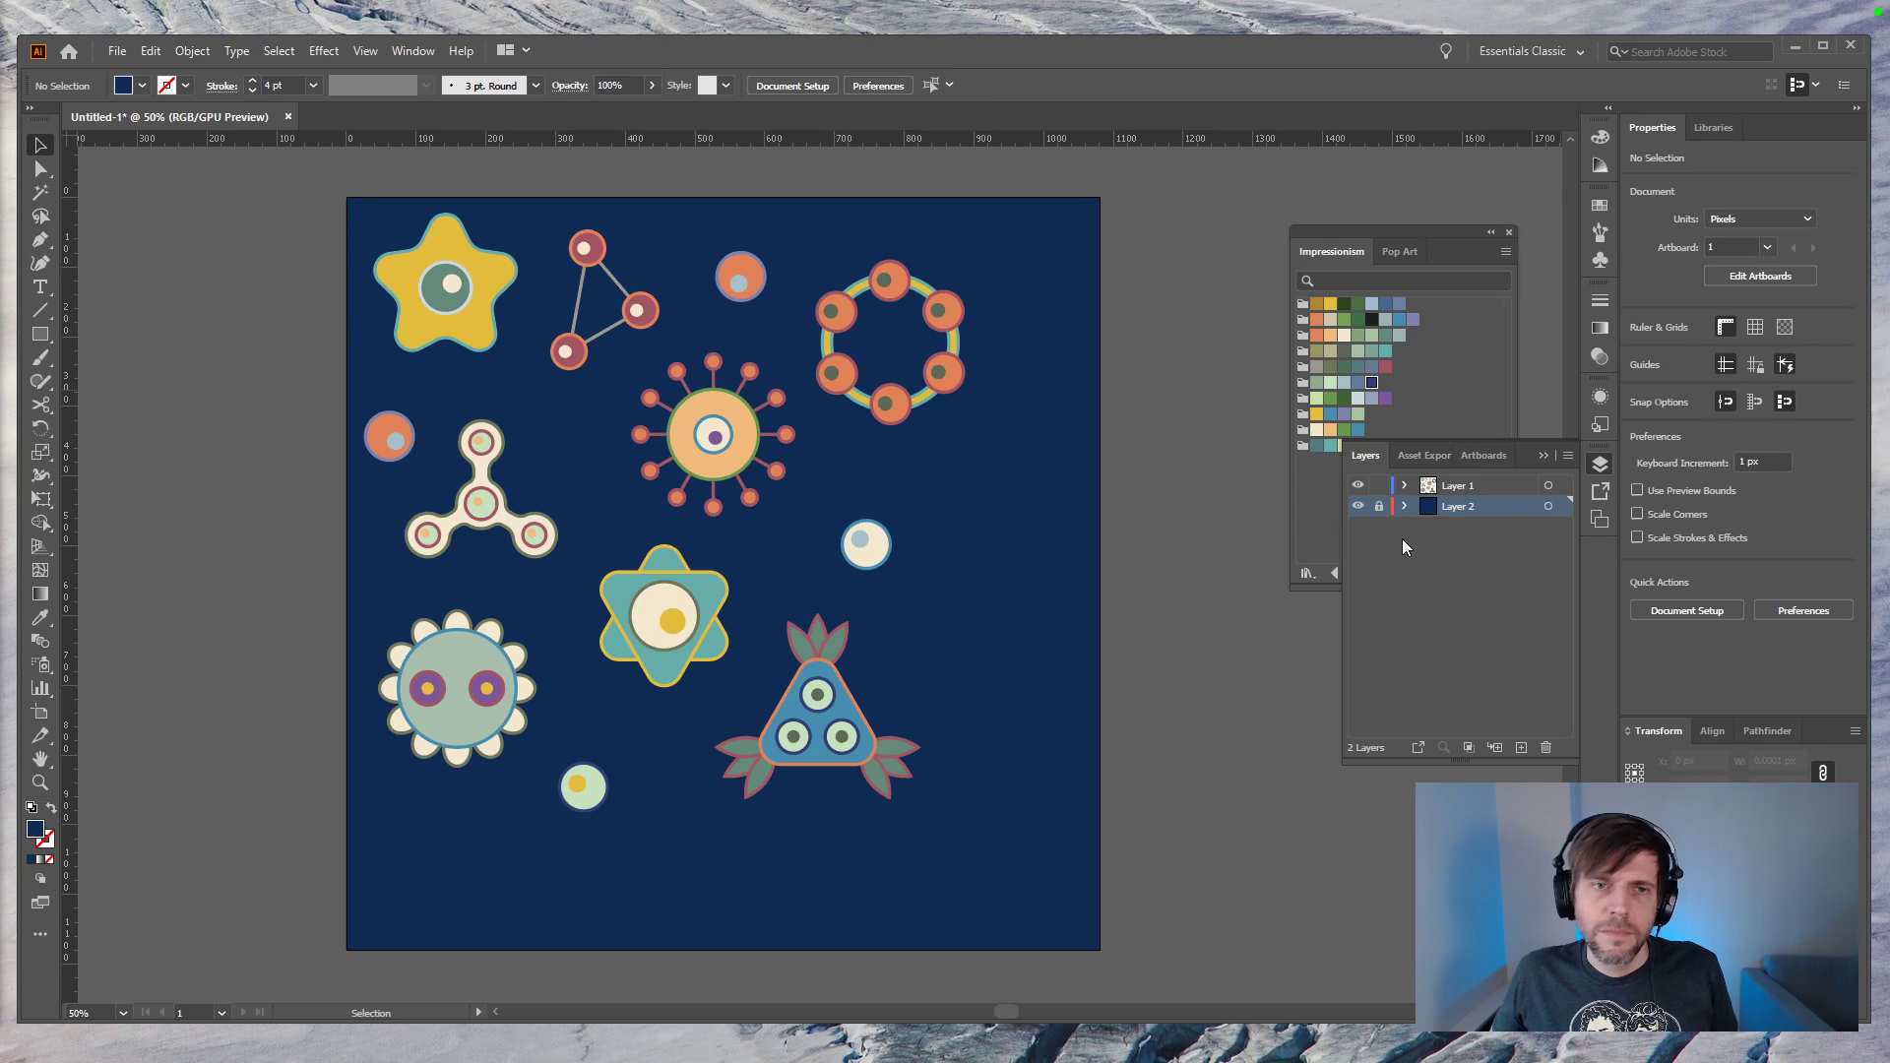
# Step: Move the cream pupil of the yellow star downward within its green eye
pyautogui.moveTo(450, 284); pyautogui.dragTo(444, 295)
pyautogui.click(1135, 687)
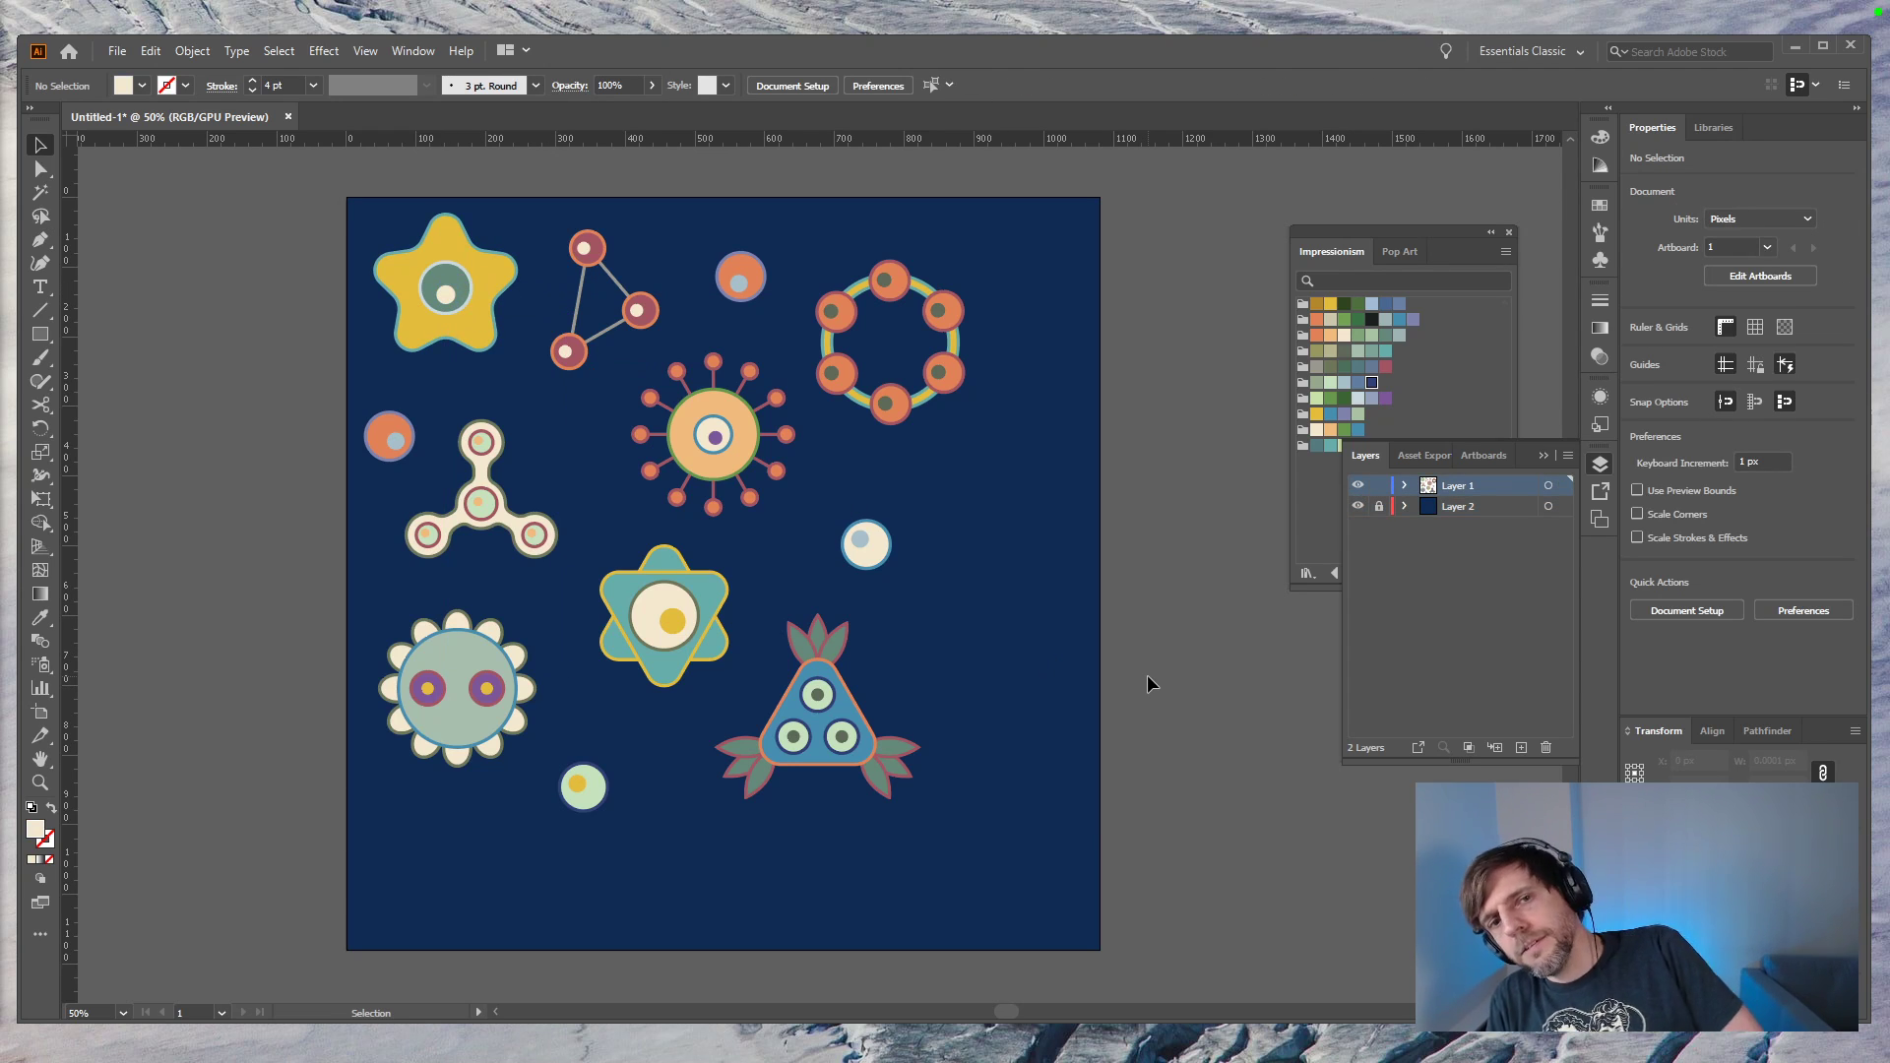
# Step: Move the downward-pointing triangle out of the teal star into the empty area beyond the blue triangle
pyautogui.hotkey('ctrl', '=')
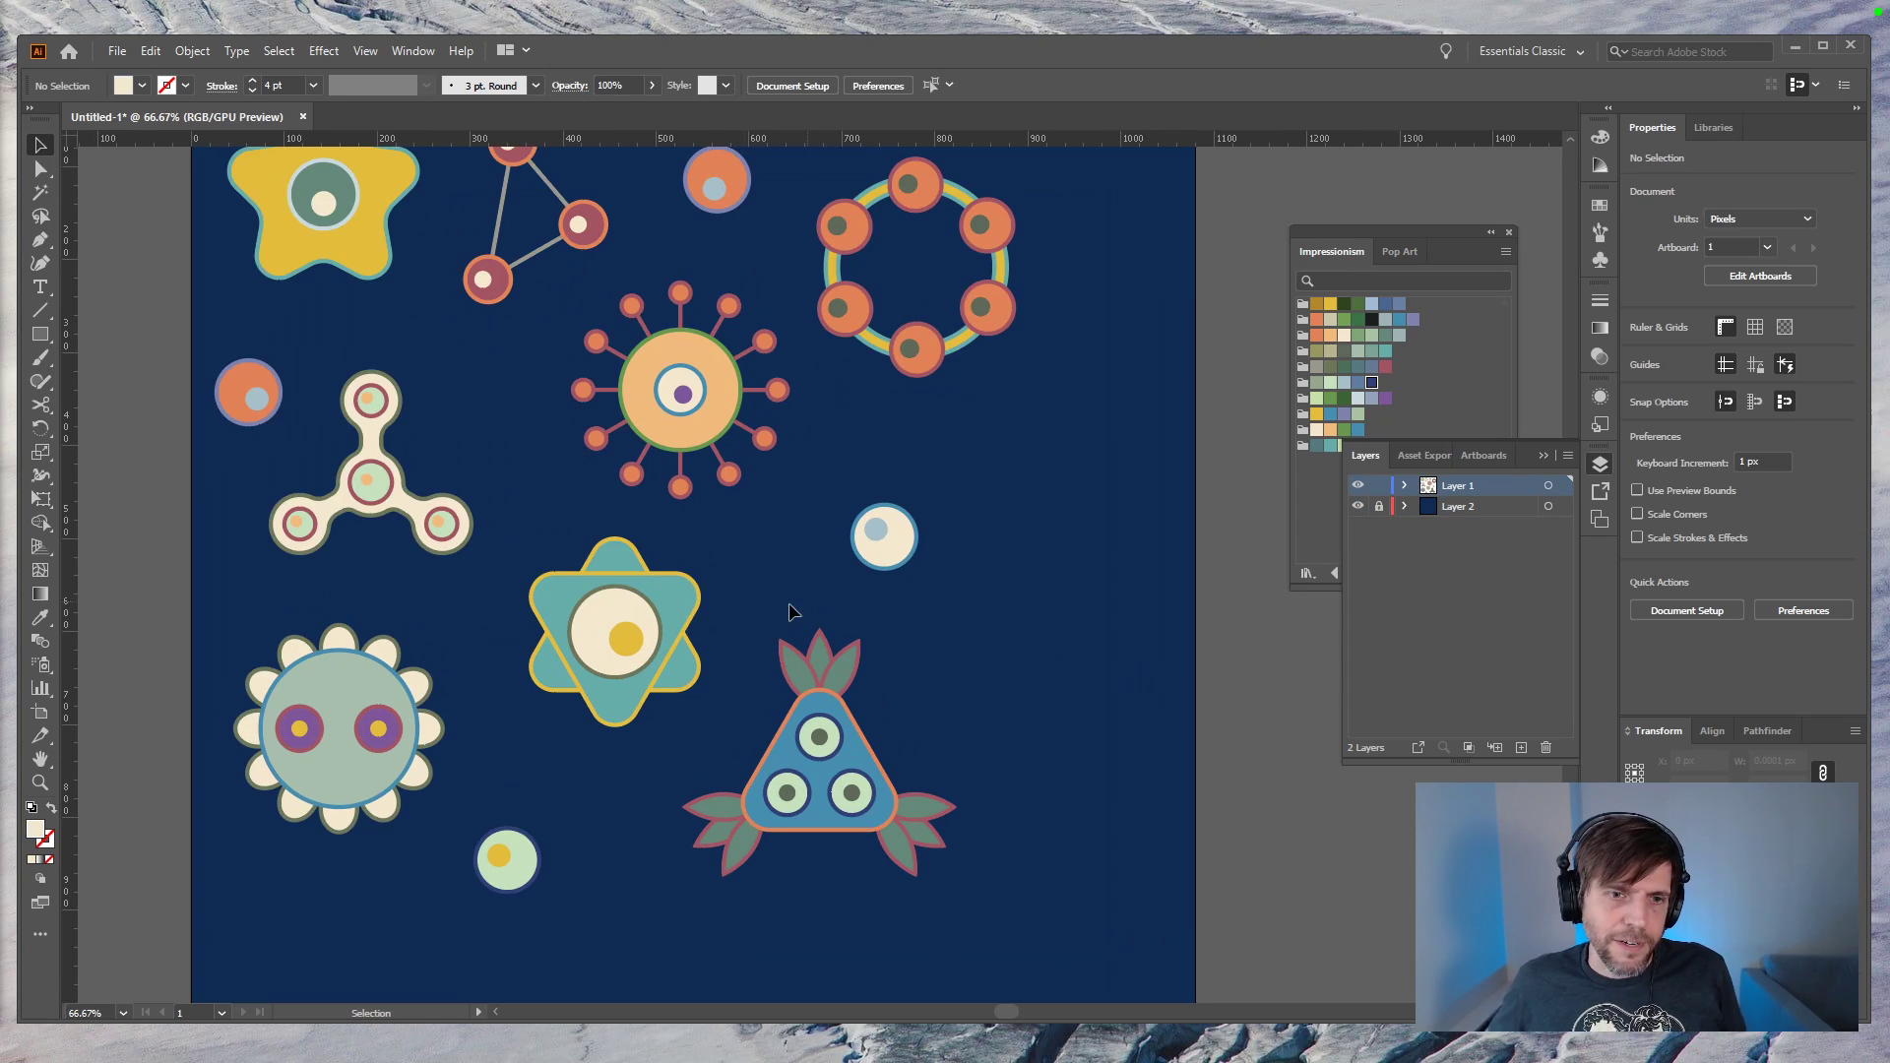
pyautogui.moveTo(682, 593); pyautogui.dragTo(1136, 599)
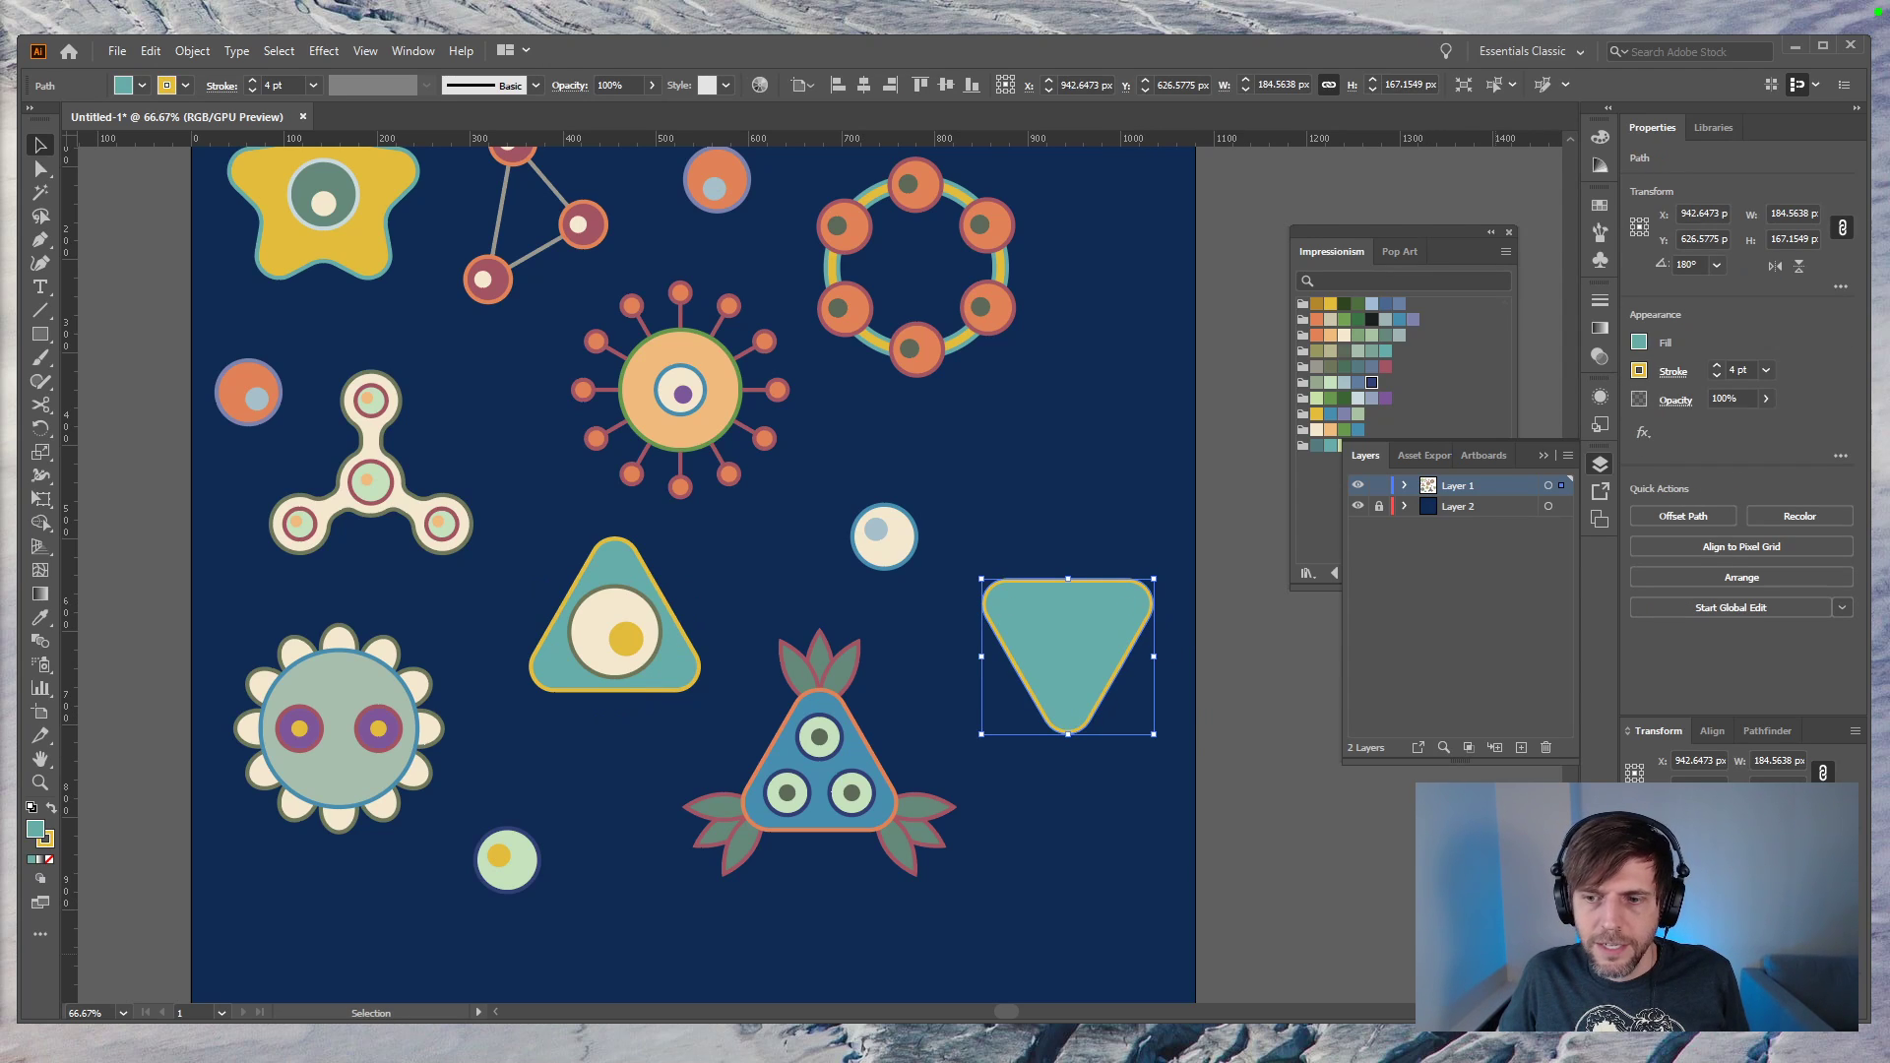
pyautogui.moveTo(1151, 743); pyautogui.dragTo(1127, 661)
pyautogui.press('a')
pyautogui.hotkey('ctrl', 'z')
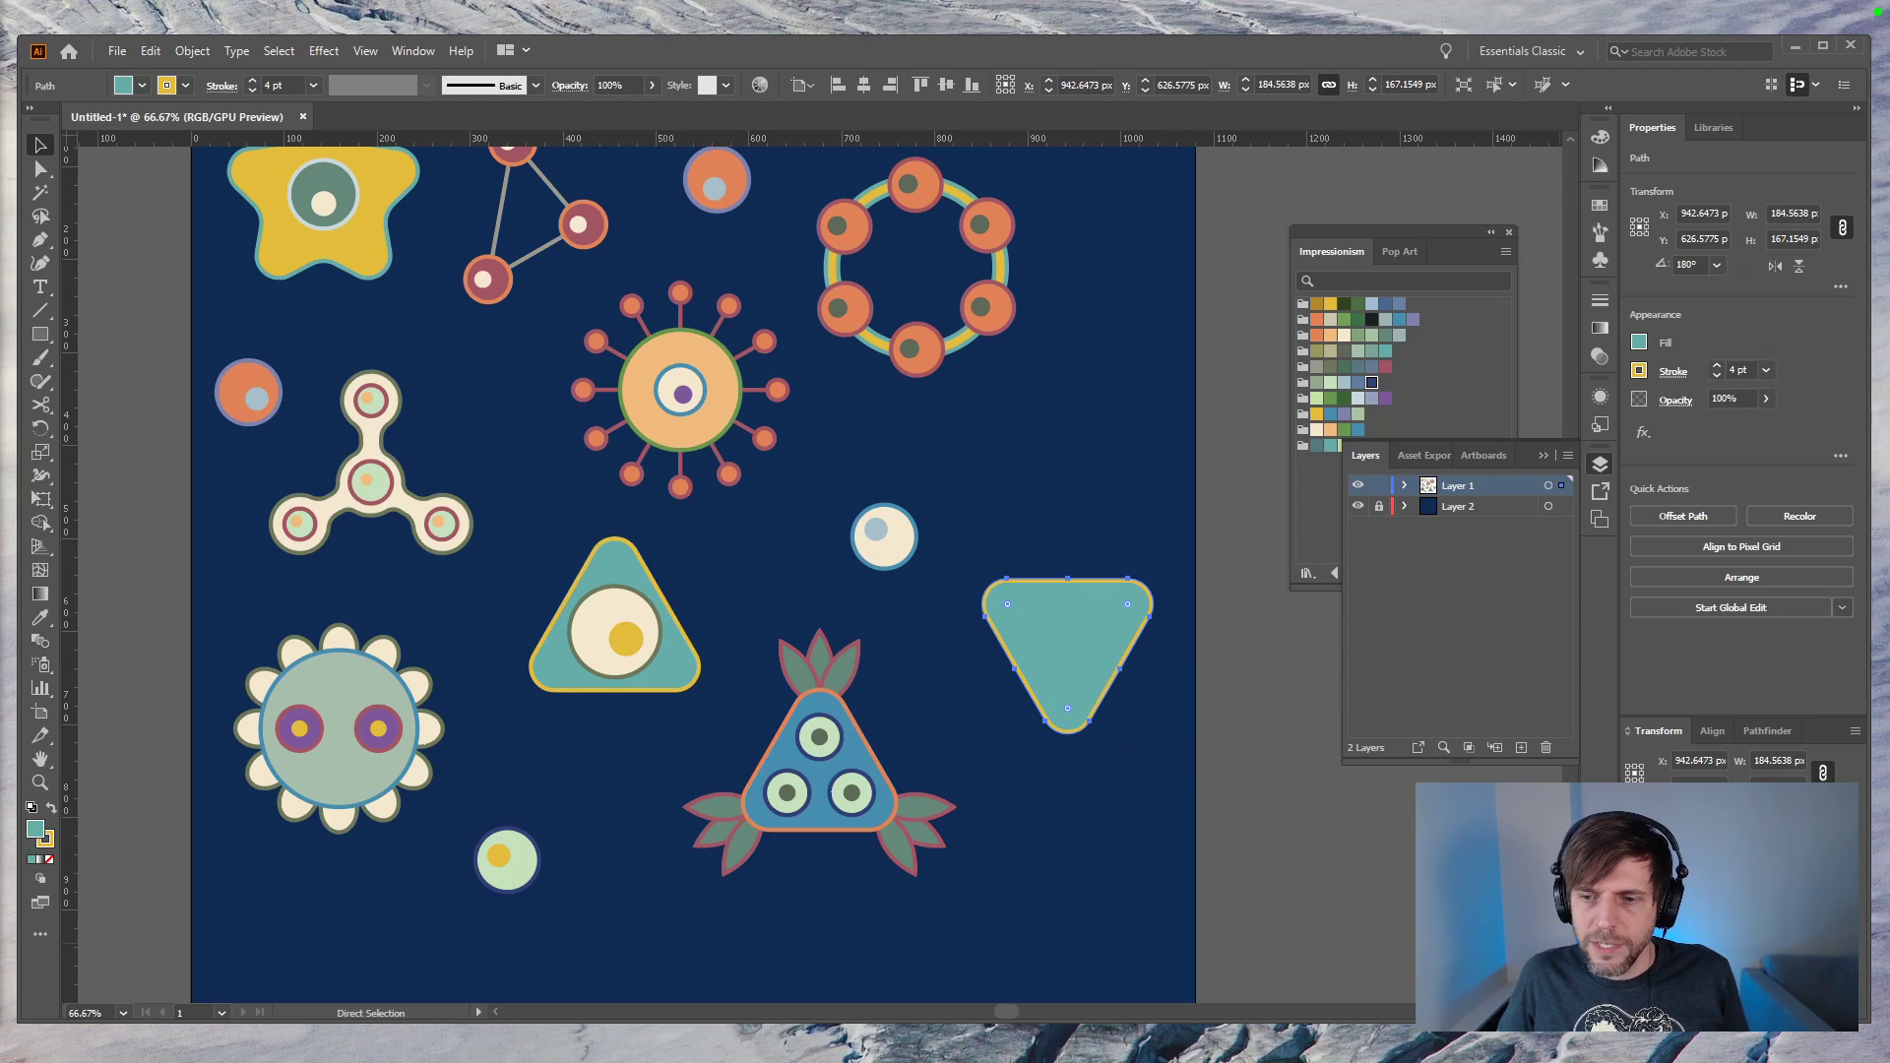
# Step: Scale the separated teal triangle down proportionally to about 75 by 68 px
pyautogui.press('v')
pyautogui.moveTo(1154, 735); pyautogui.dragTo(1056, 689)
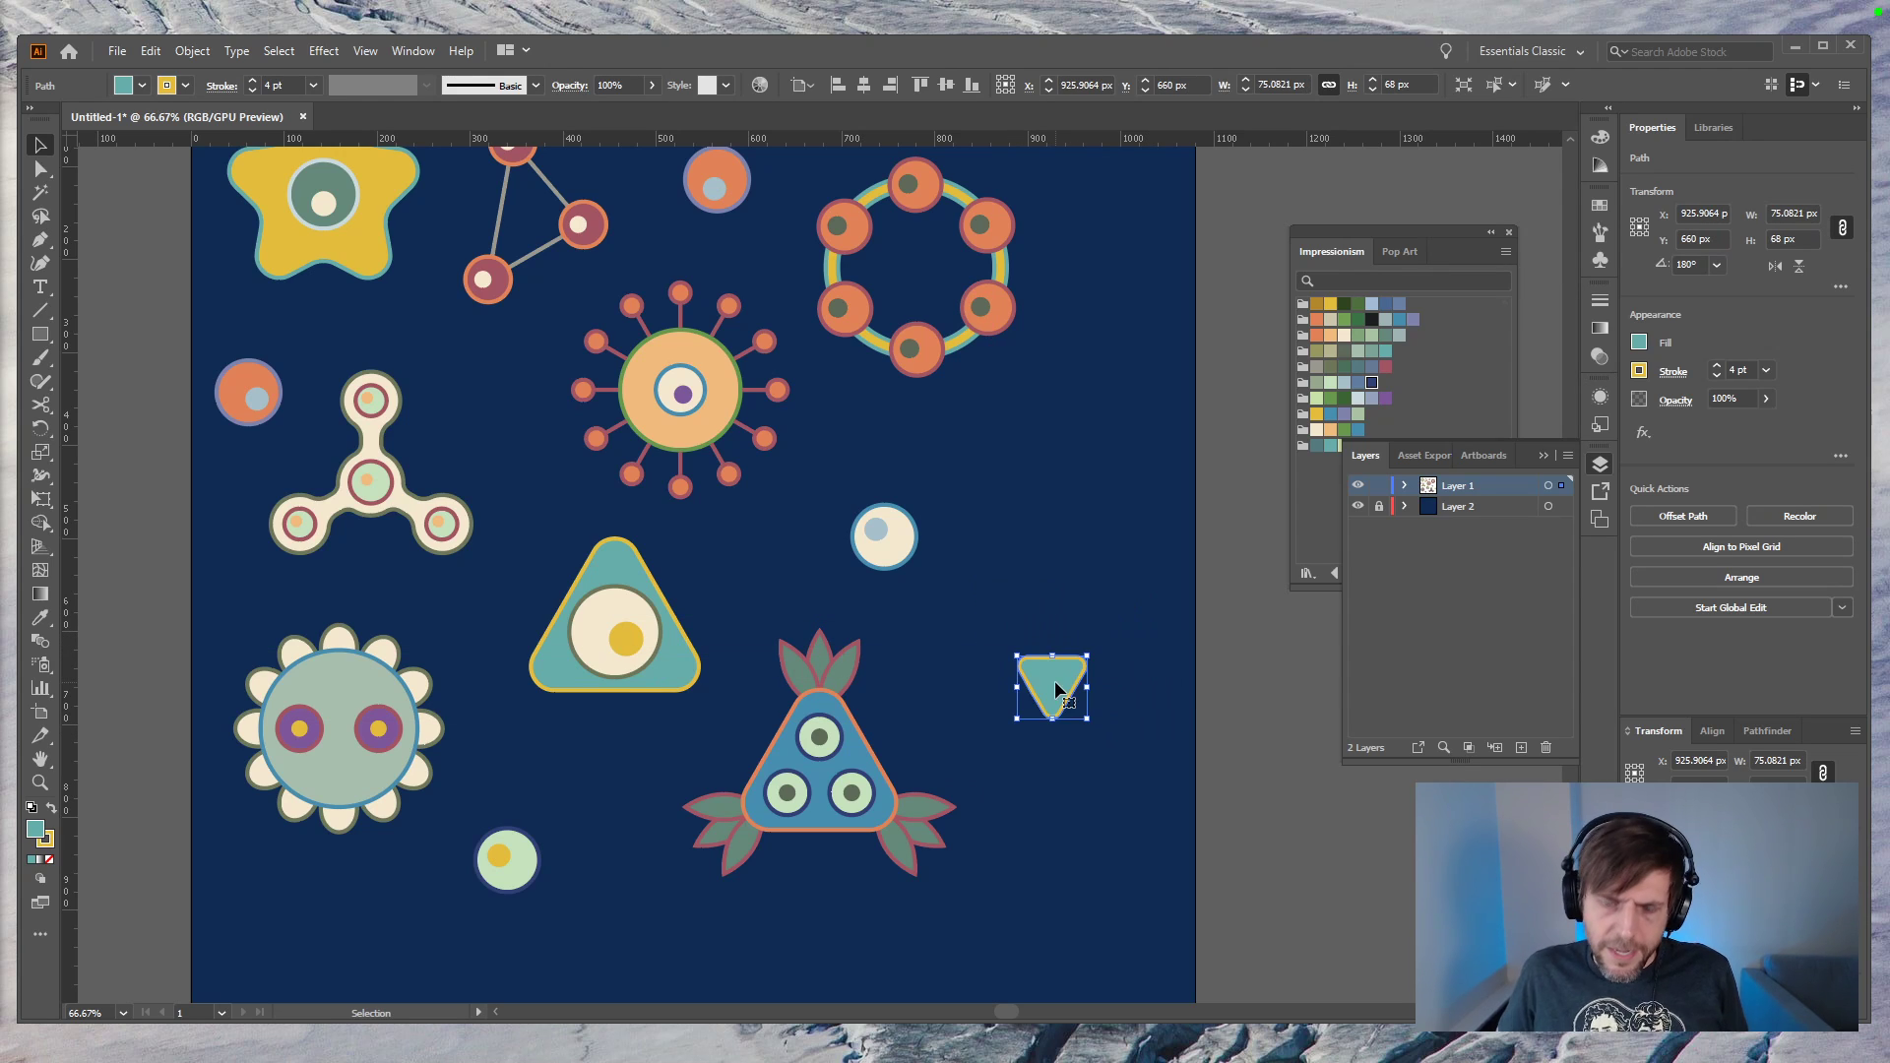
# Step: Duplicate the cream filler circle without its pupil and place the copy centred just above the small teal triangle
pyautogui.hotkey('ctrl', '=')
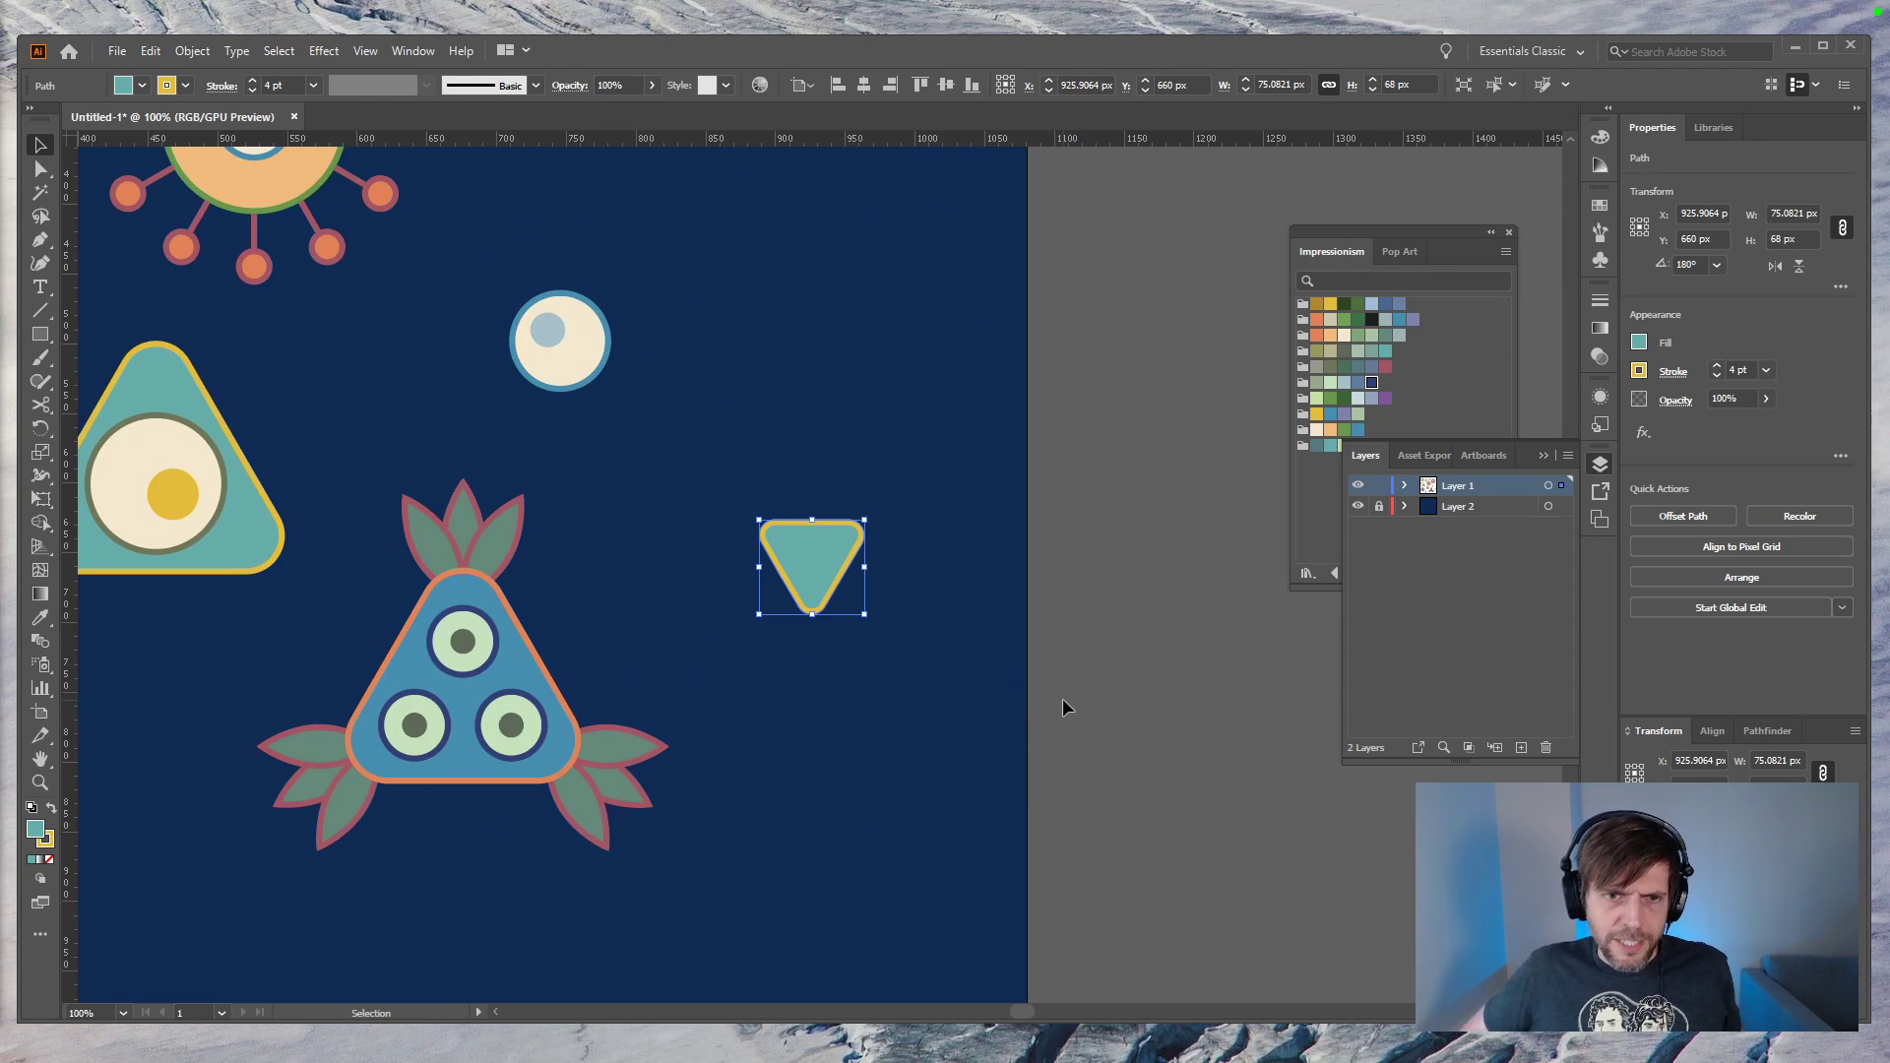
pyautogui.moveTo(602, 366); pyautogui.dragTo(839, 479)
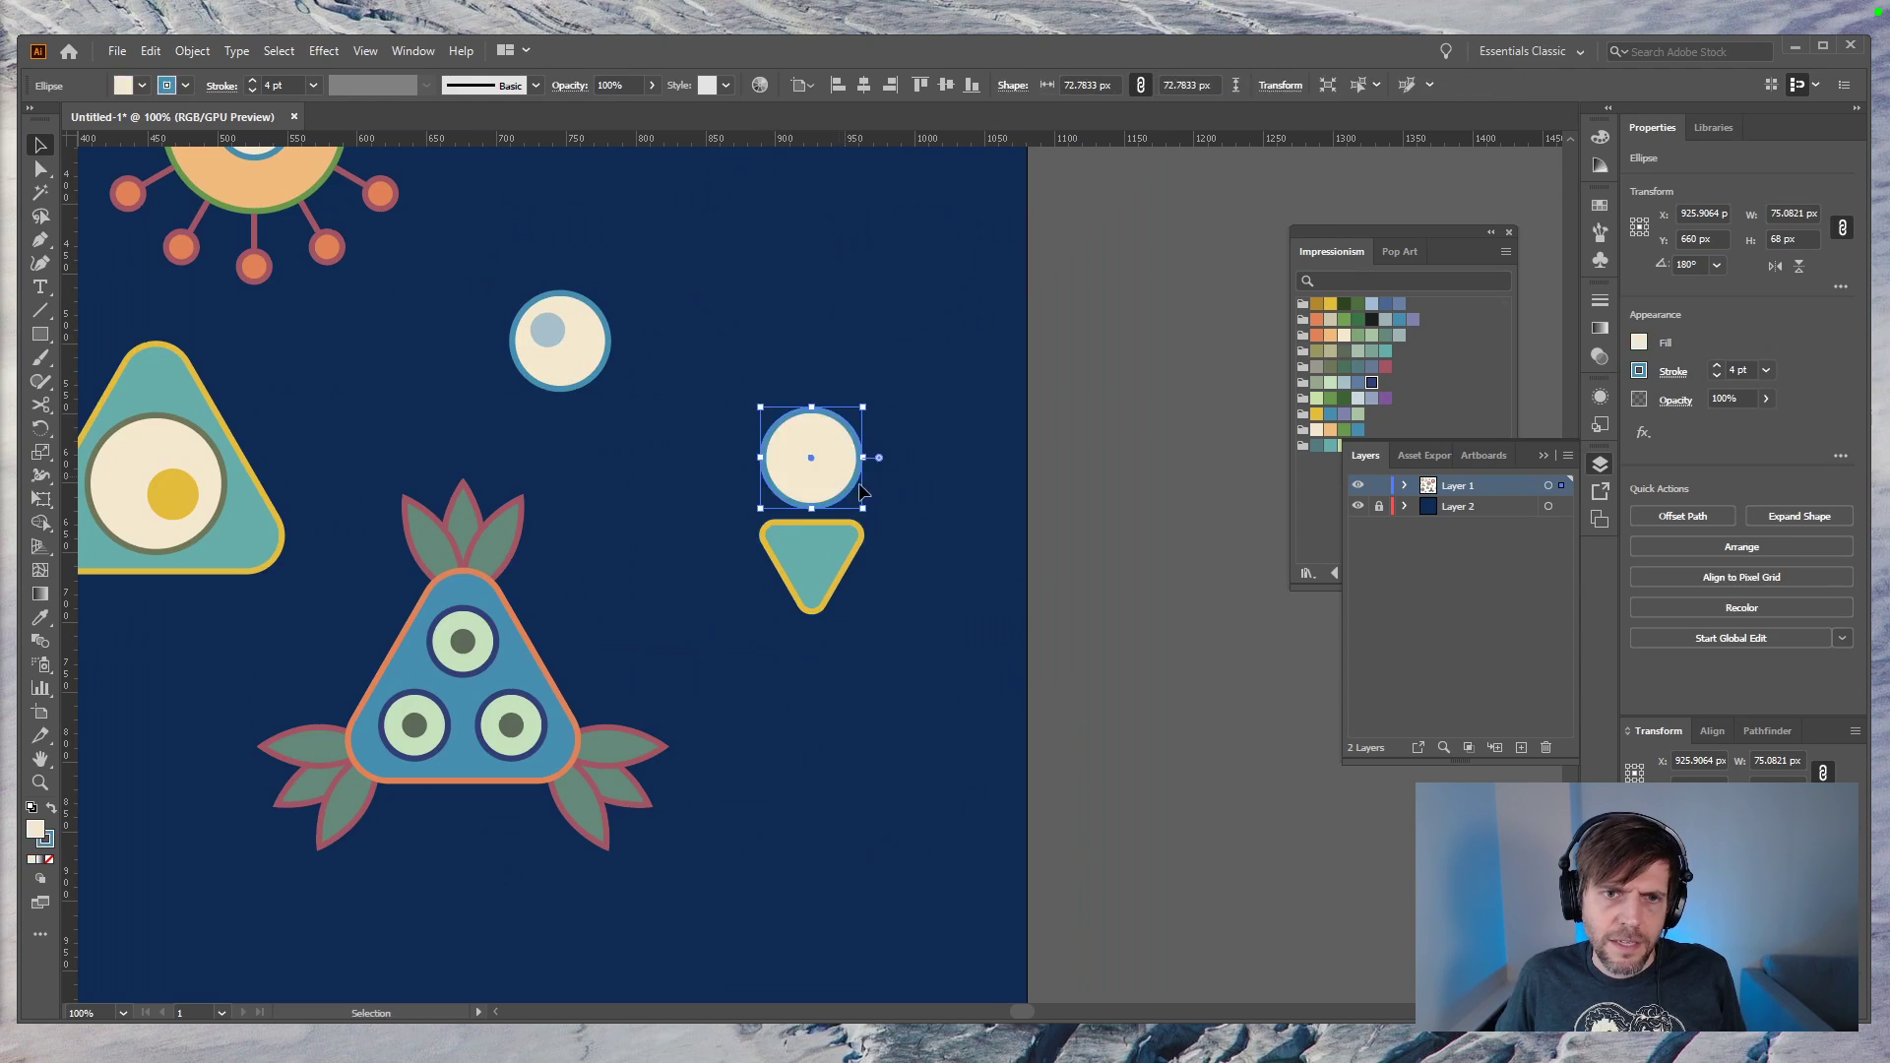
# Step: Try rotating the small teal triangle 72° around the centre of the copied cream circle
pyautogui.click(828, 531)
pyautogui.press('r')
pyautogui.keyDown('alt'); pyautogui.click(809, 456); pyautogui.keyUp('alt')
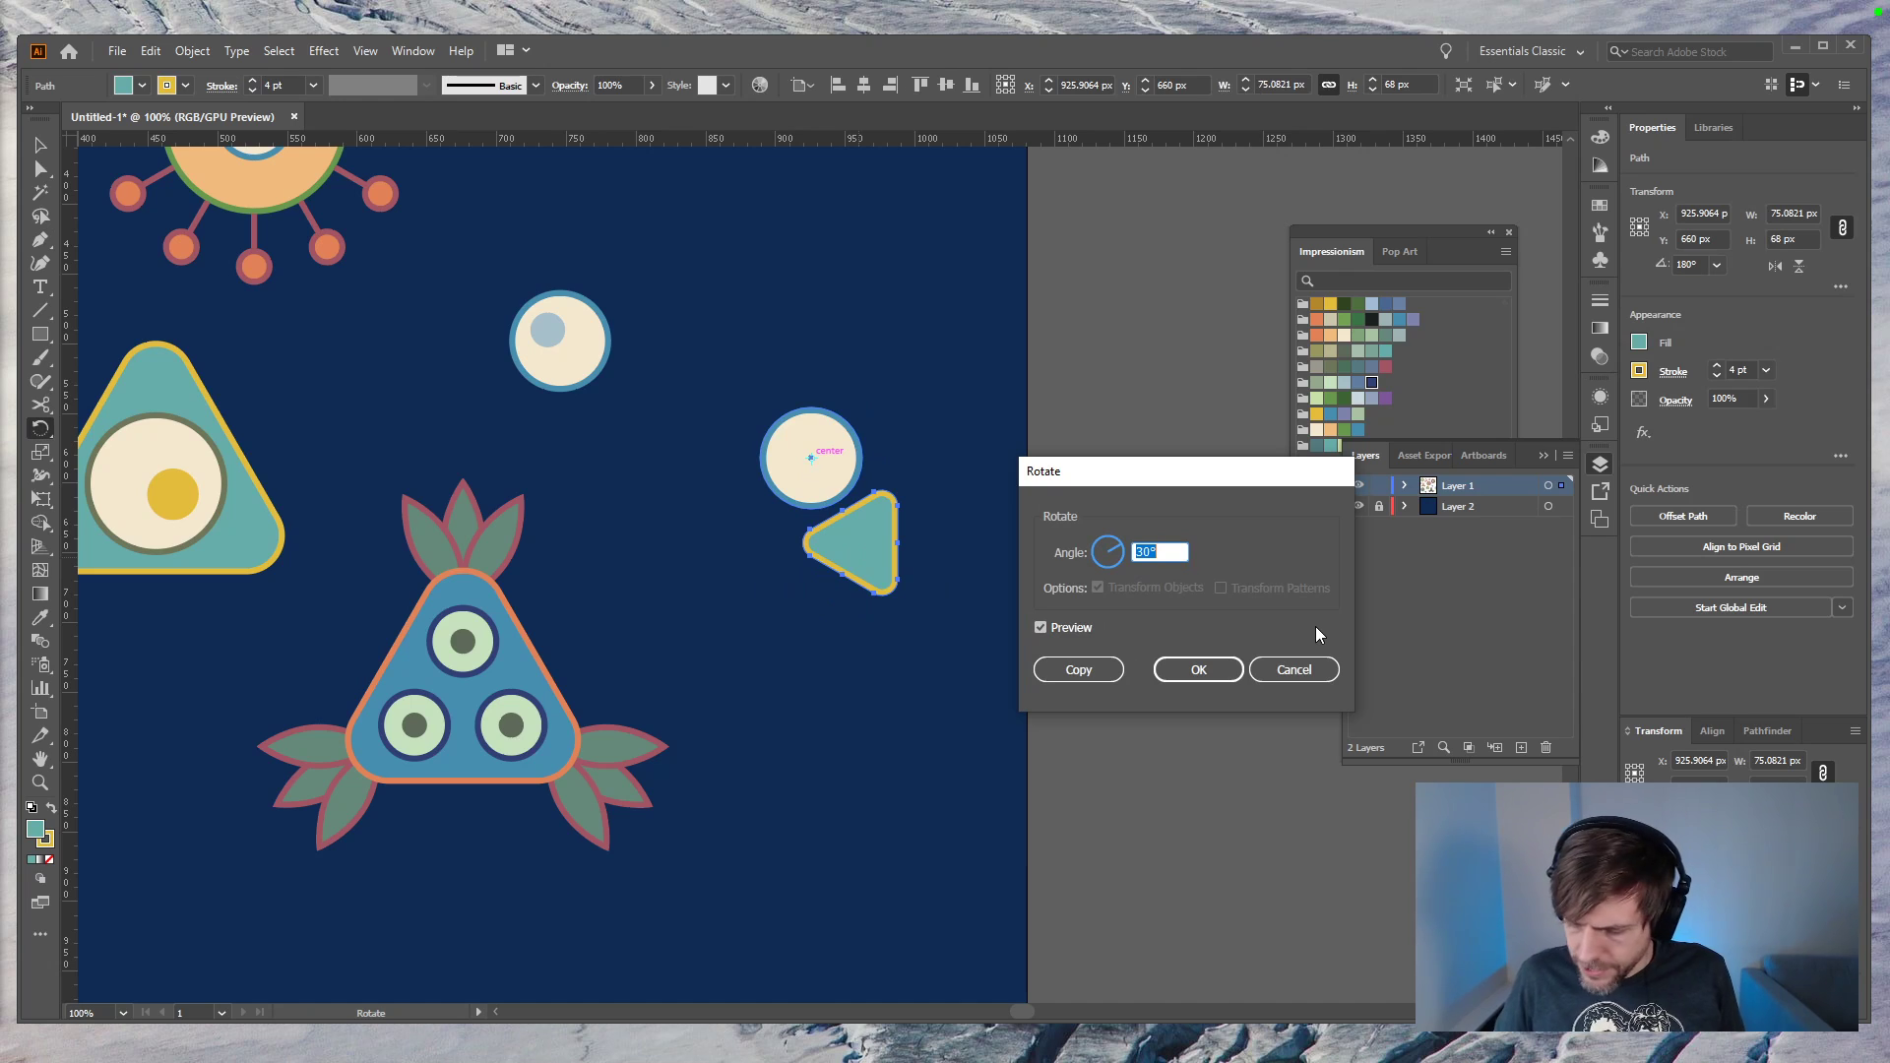
pyautogui.write('72')
pyautogui.press('Return')
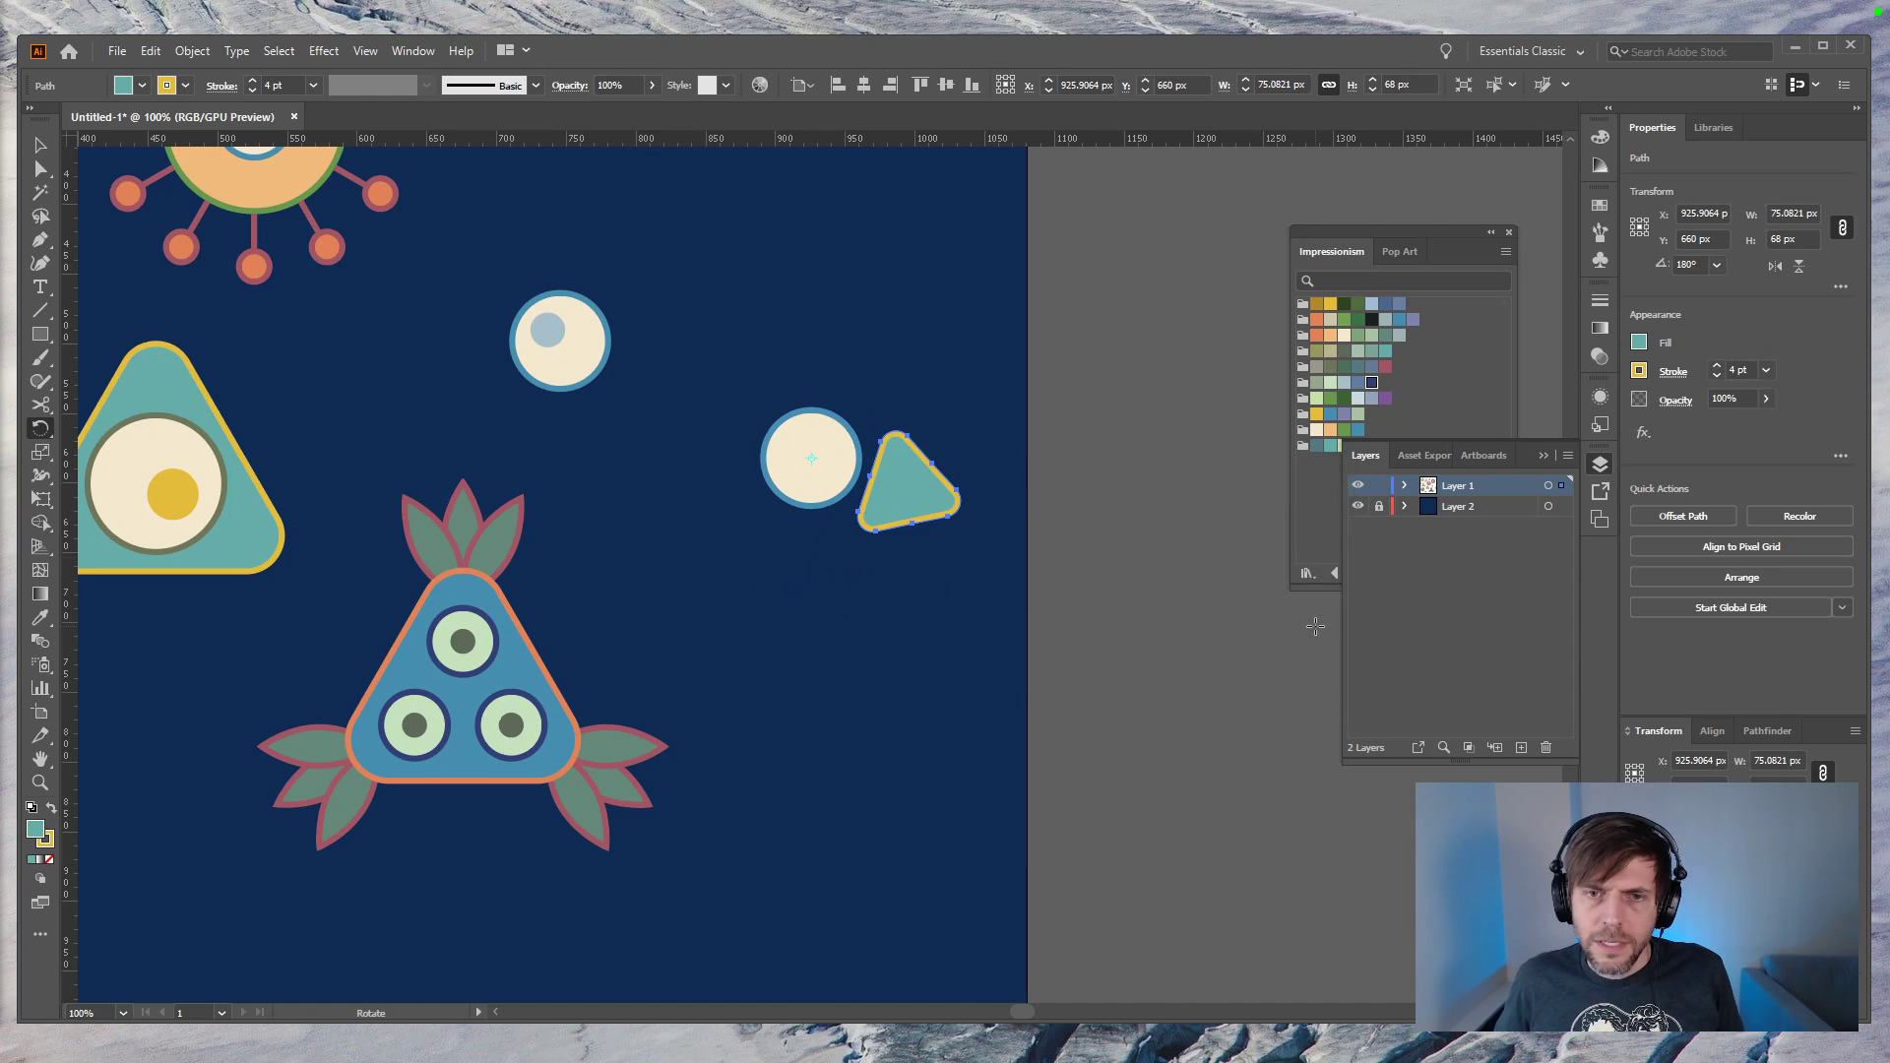
pyautogui.hotkey('ctrl', 'z')
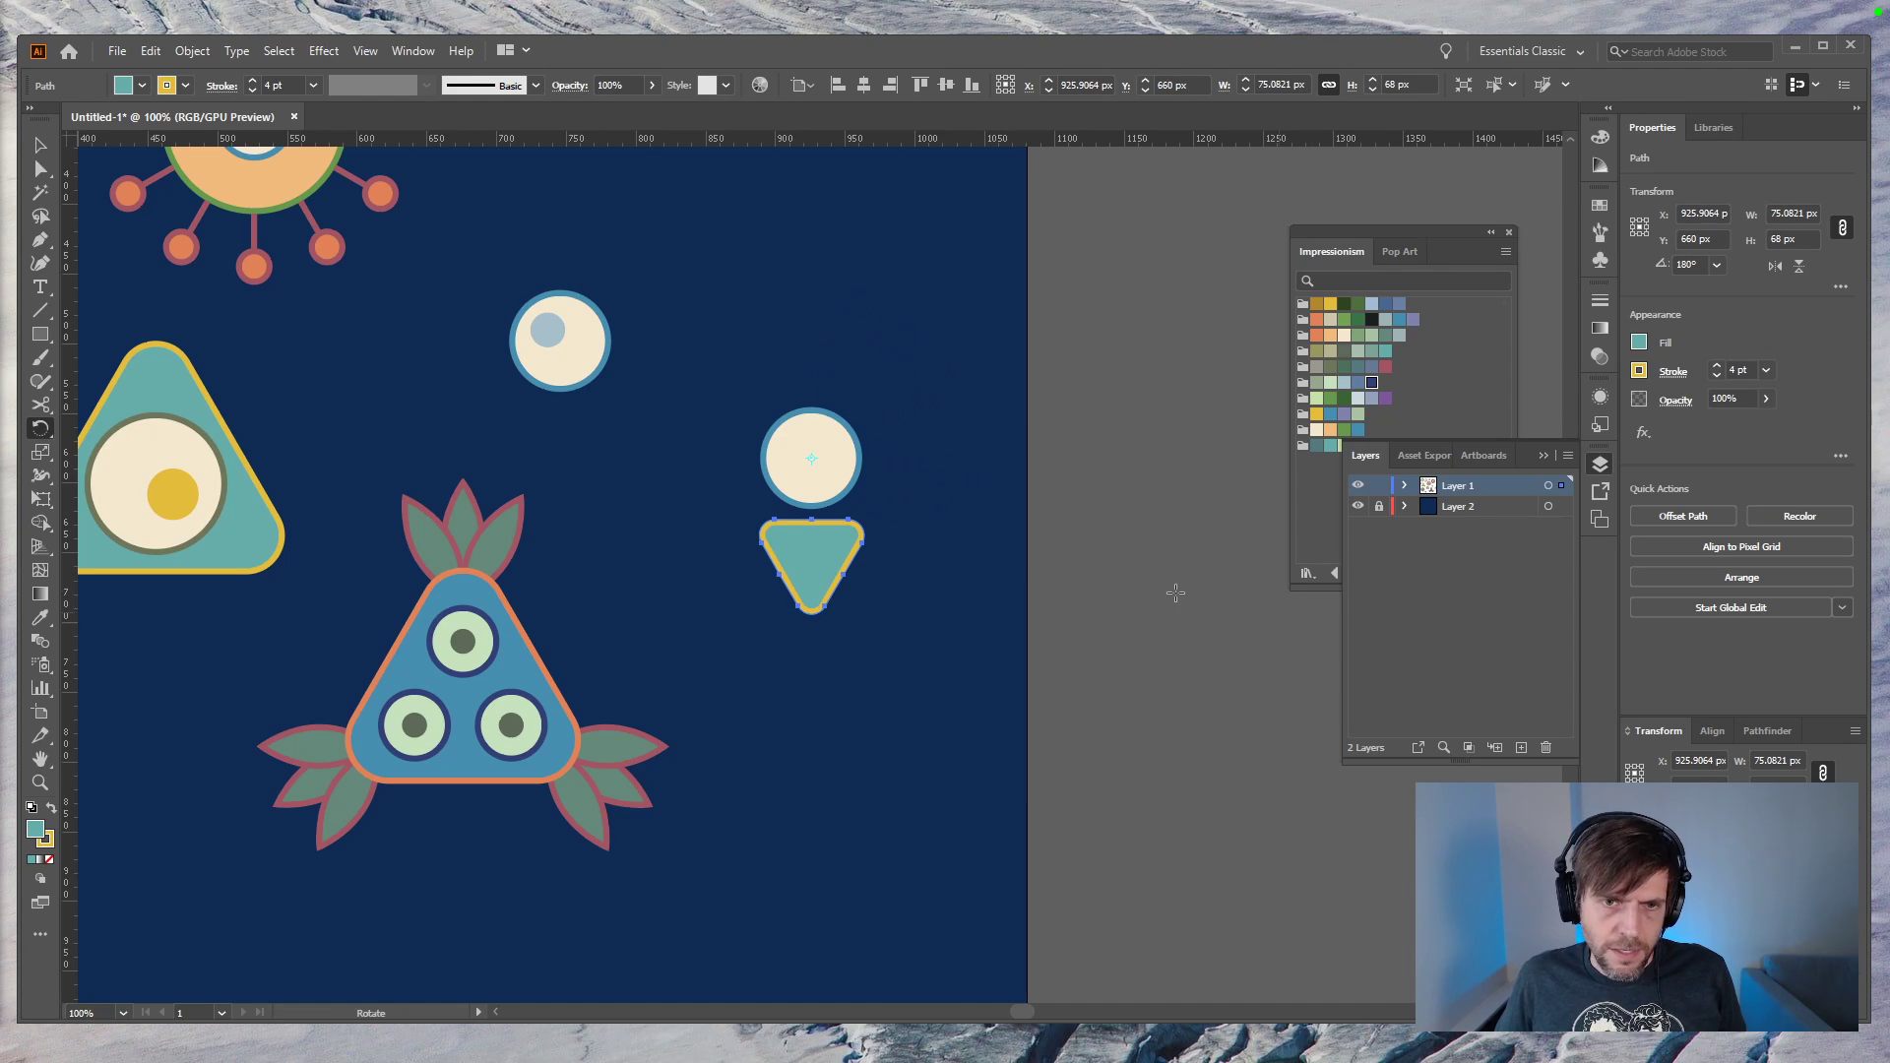
# Step: Try copying the small teal triangle around the cream circle's centre at 72° intervals to form five petals
pyautogui.keyDown('alt'); pyautogui.click(805, 460); pyautogui.keyUp('alt')
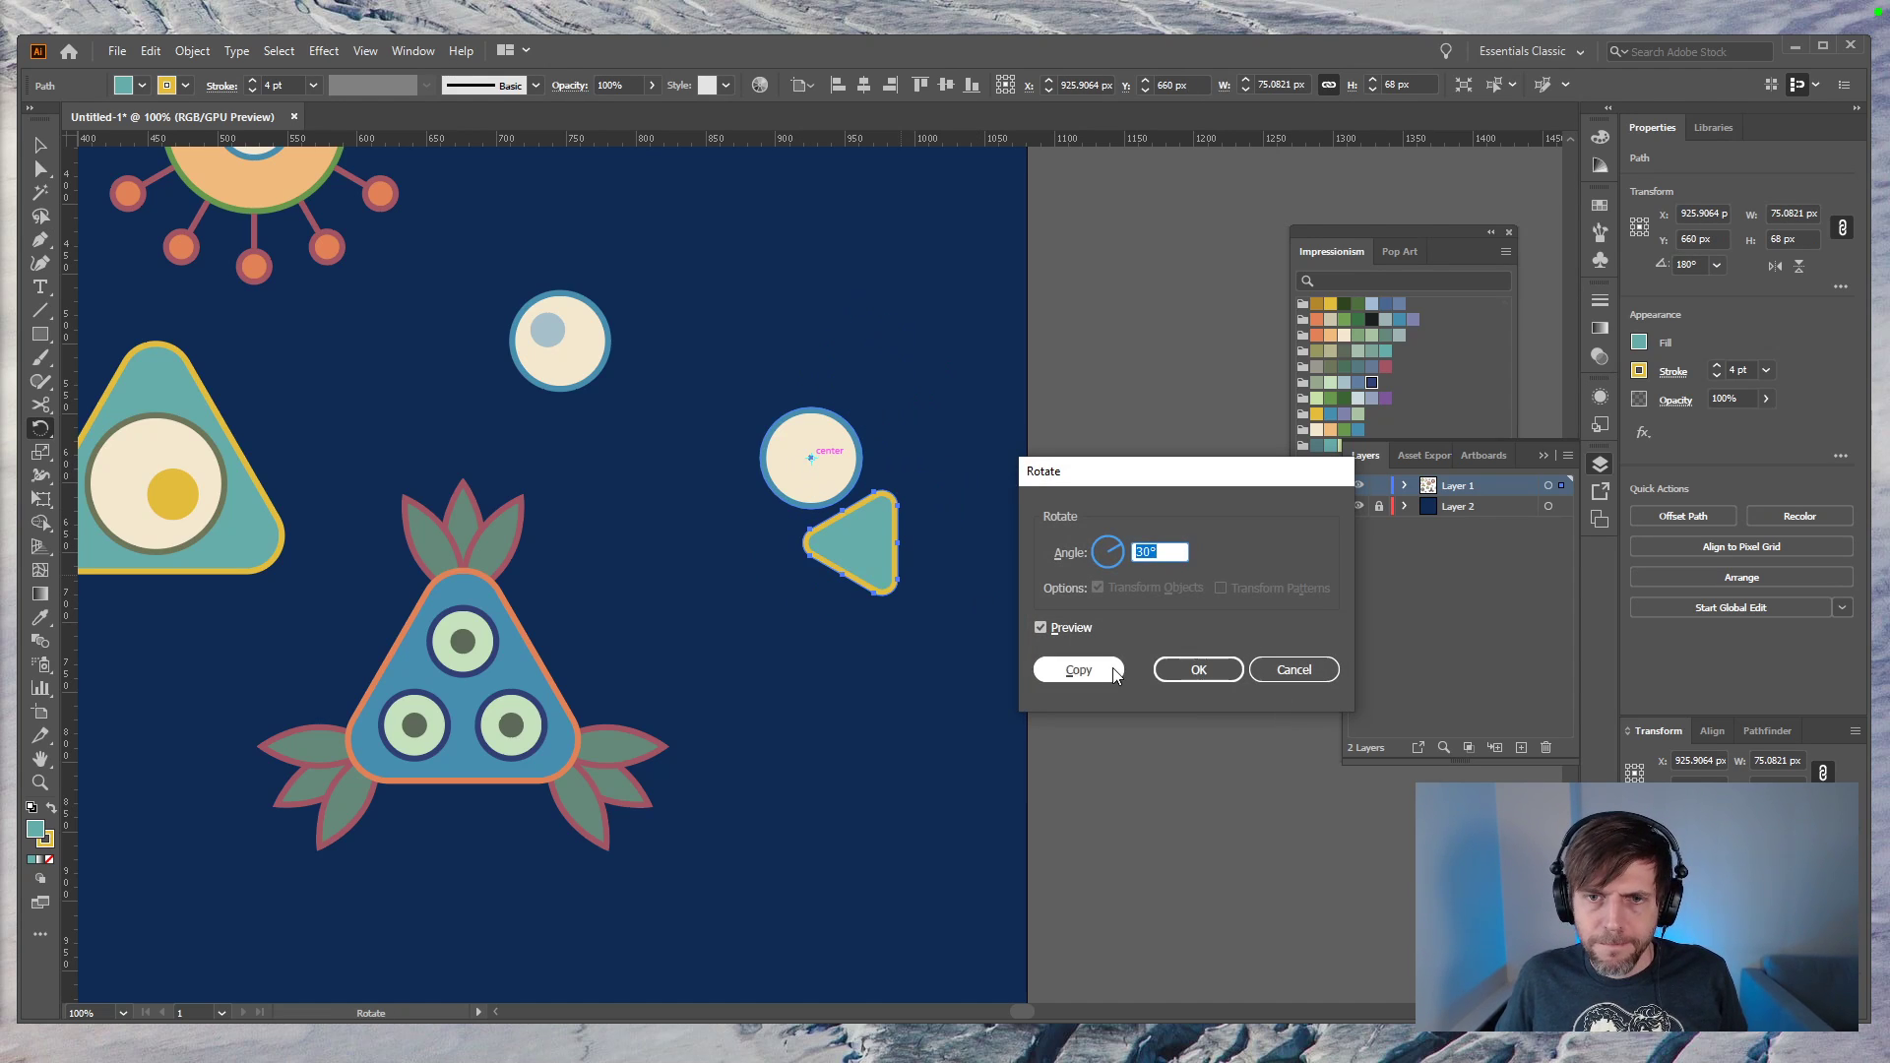
pyautogui.write('72')
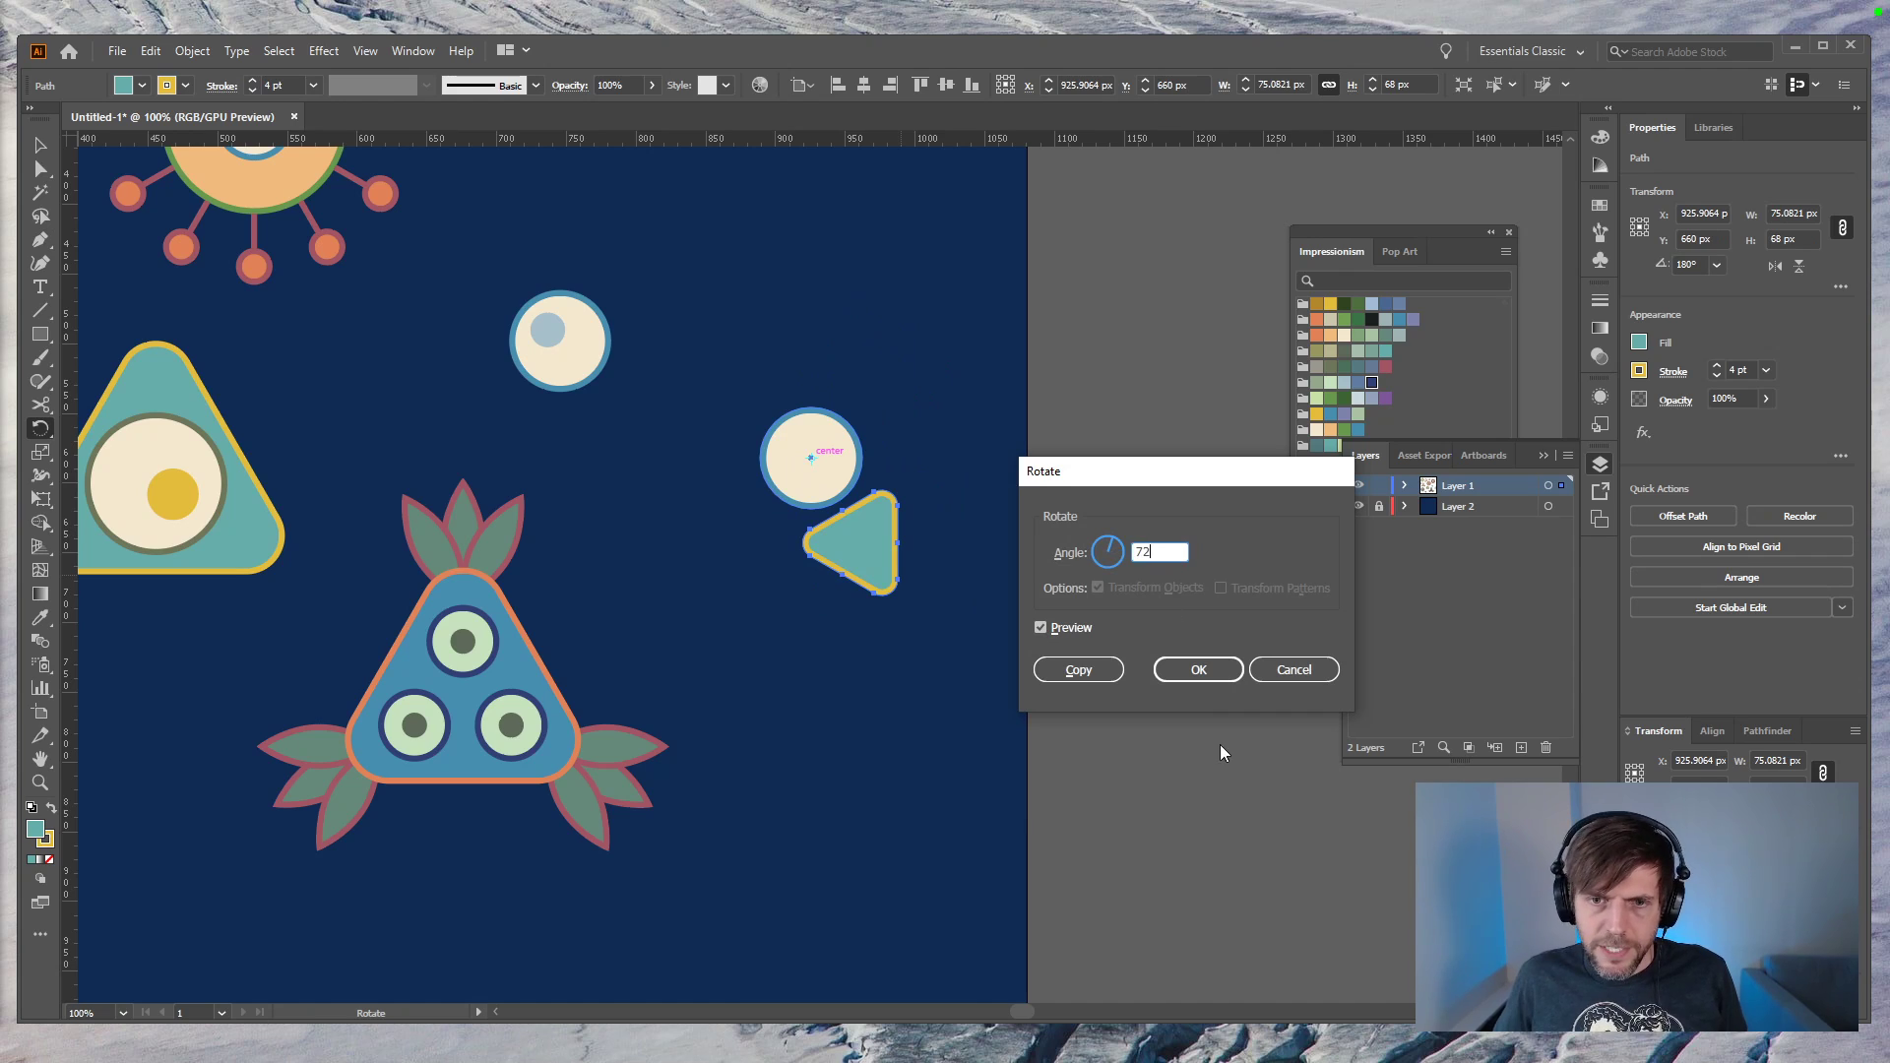
pyautogui.click(1076, 670)
pyautogui.hotkey('ctrl', 'd')
pyautogui.hotkey('ctrl', 'd')
pyautogui.hotkey('ctrl', 'd')
pyautogui.press('v')
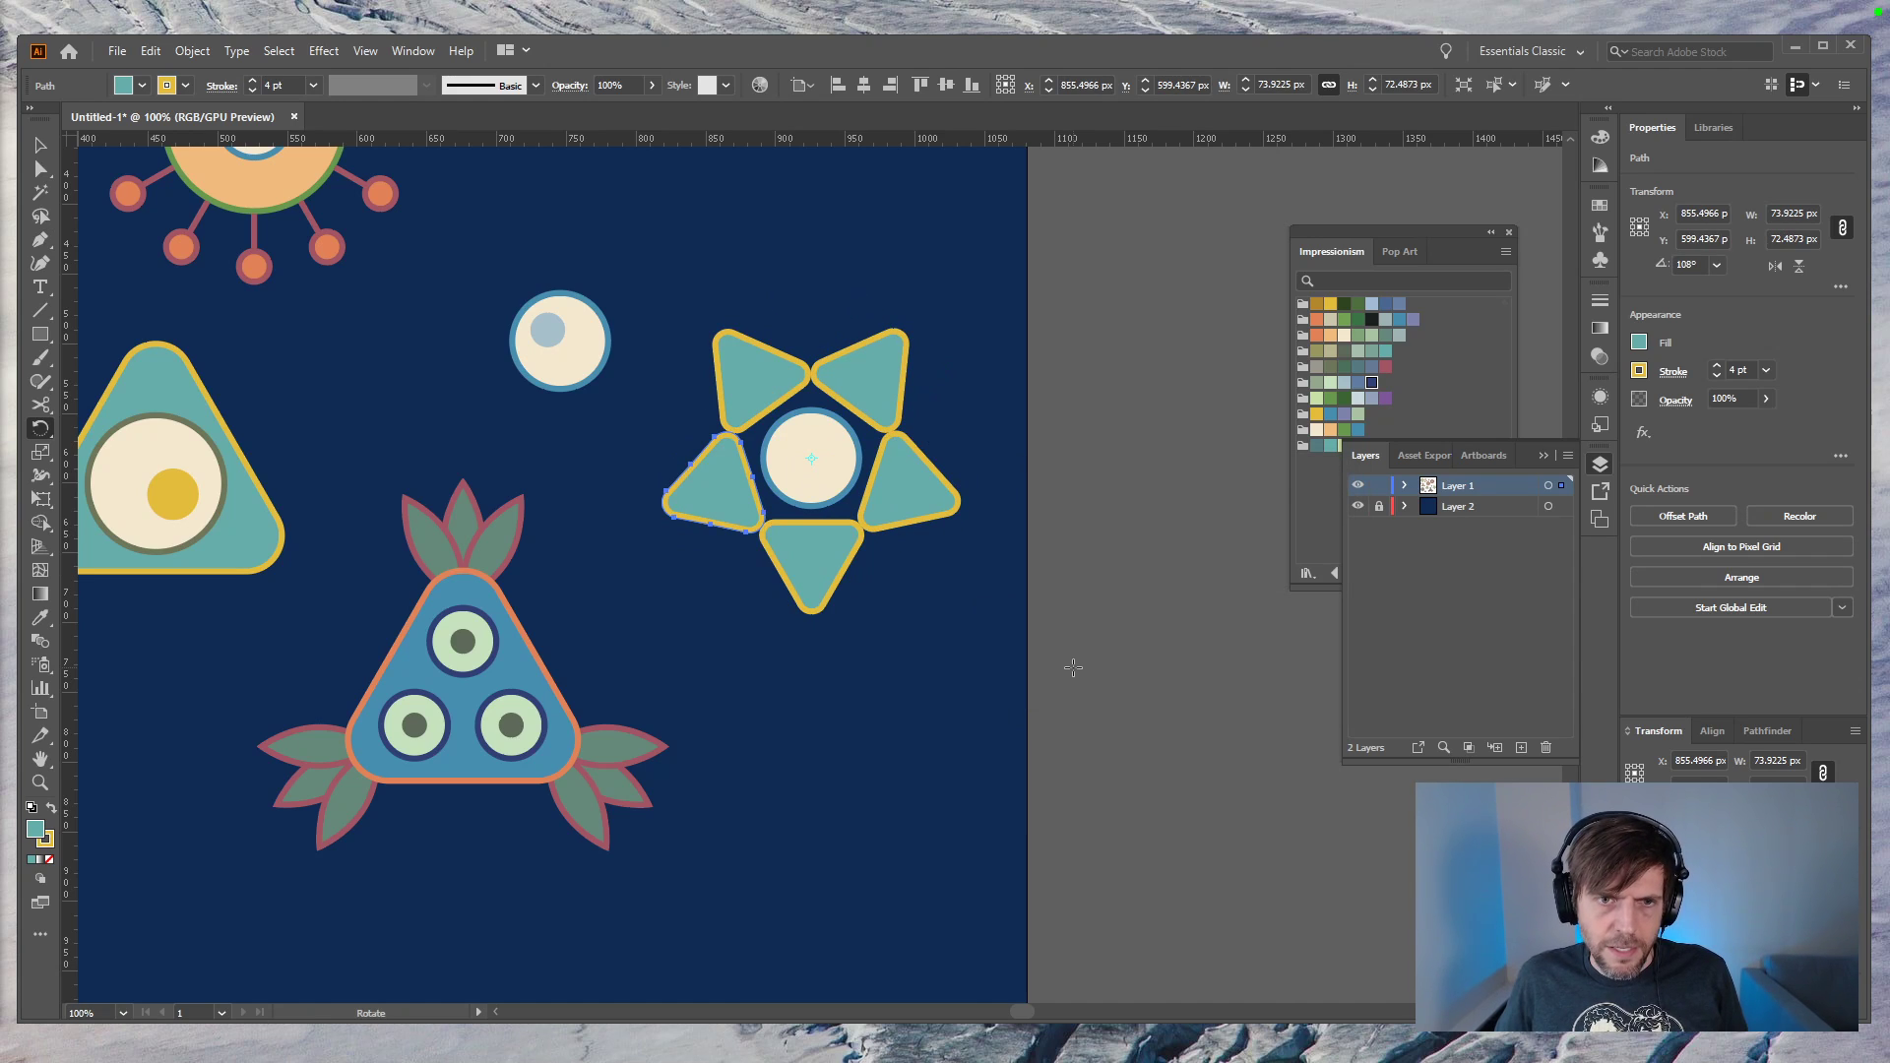
pyautogui.click(1160, 619)
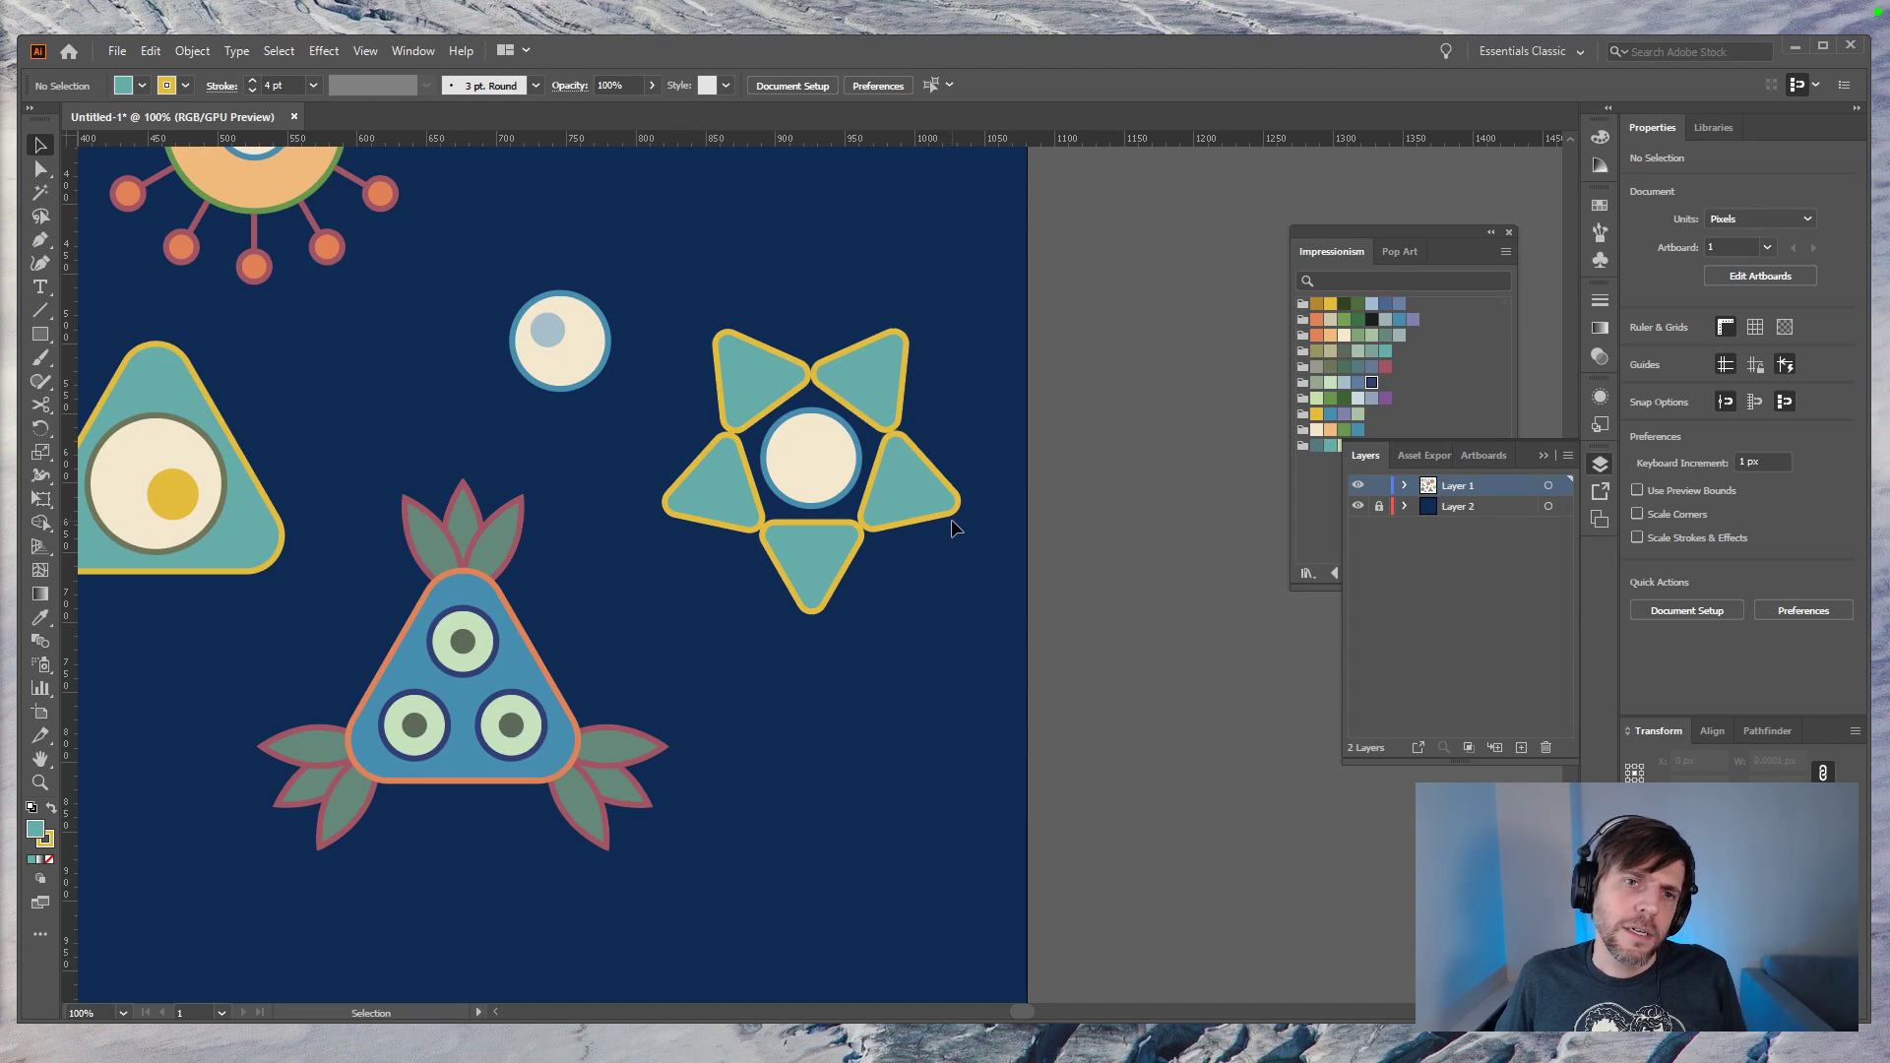
# Step: Undo the rotated triangle copies around the cream circle
pyautogui.hotkey('ctrl', 'z')
pyautogui.hotkey('ctrl', 'z')
pyautogui.hotkey('ctrl', 'z')
pyautogui.hotkey('ctrl', 'z')
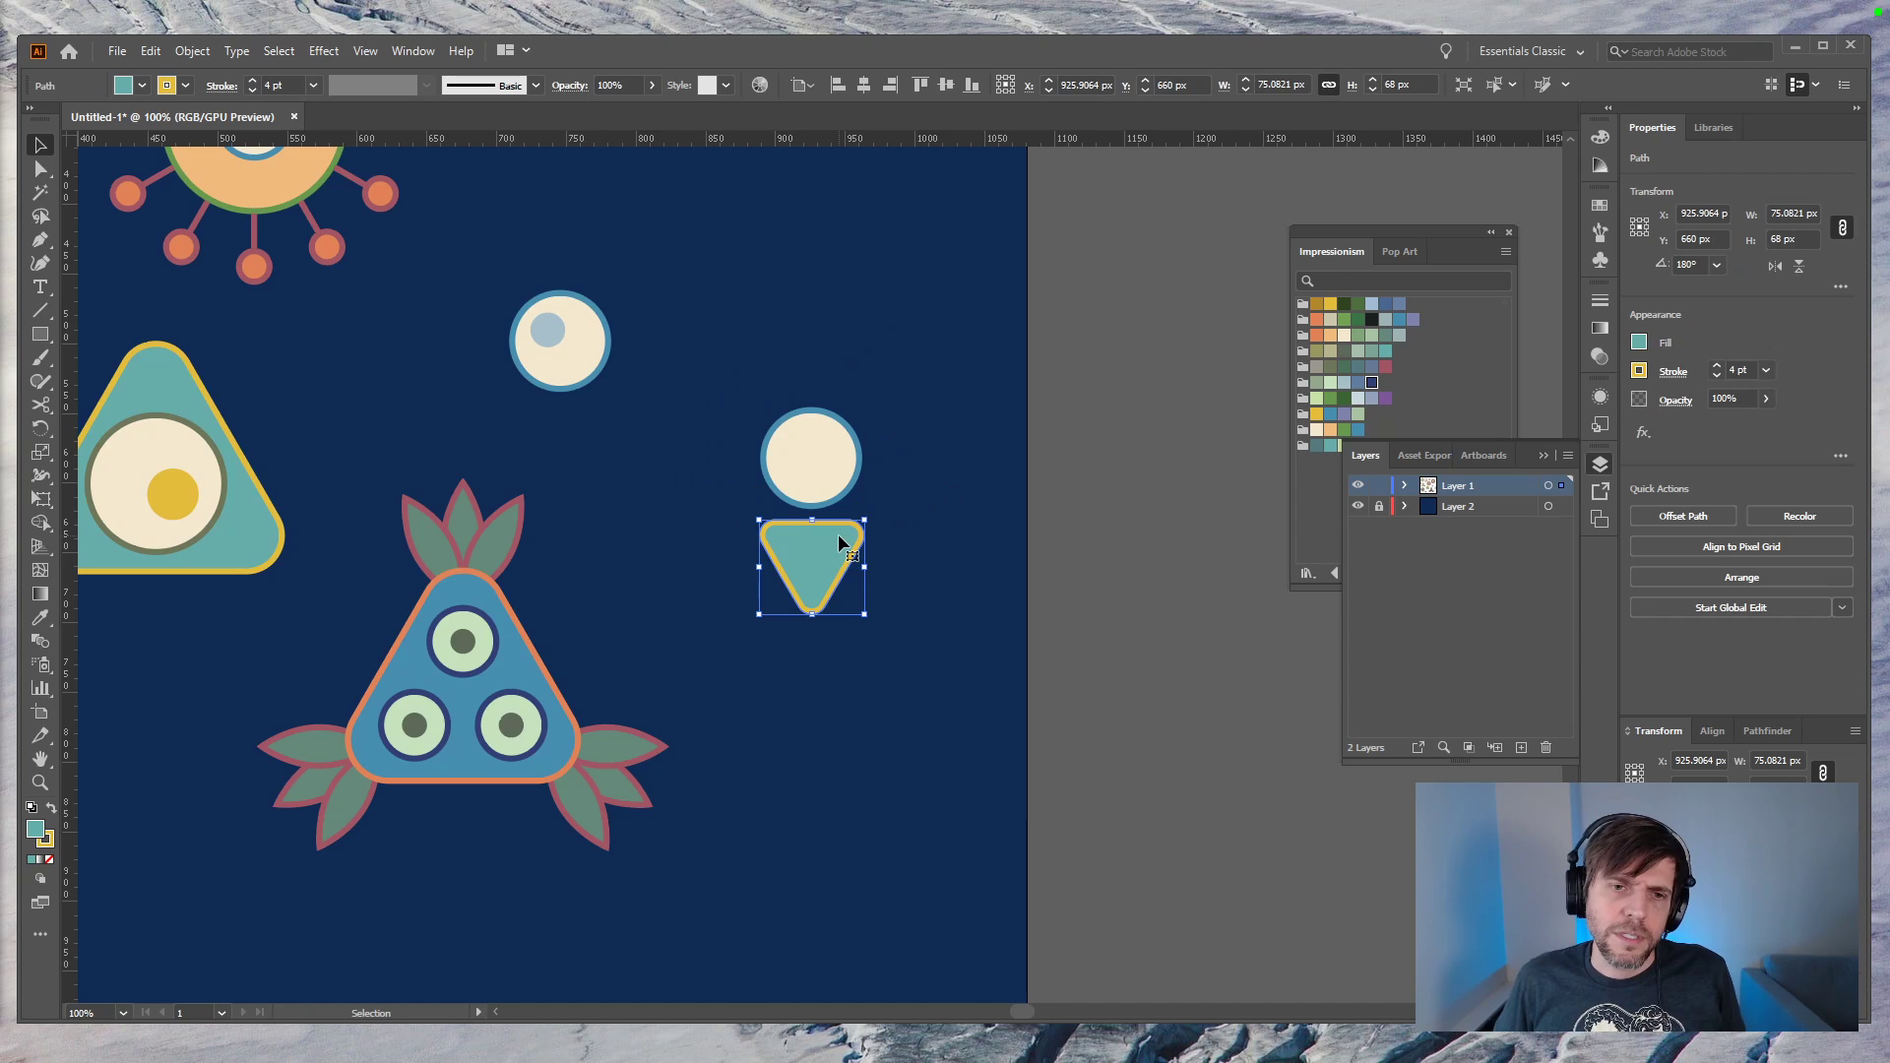
# Step: Nudge the teal triangle 10 px down and copy it around the cream circle's centre at 72° intervals to make five petals
pyautogui.hotkey('shift', 'Down')
pyautogui.press('r')
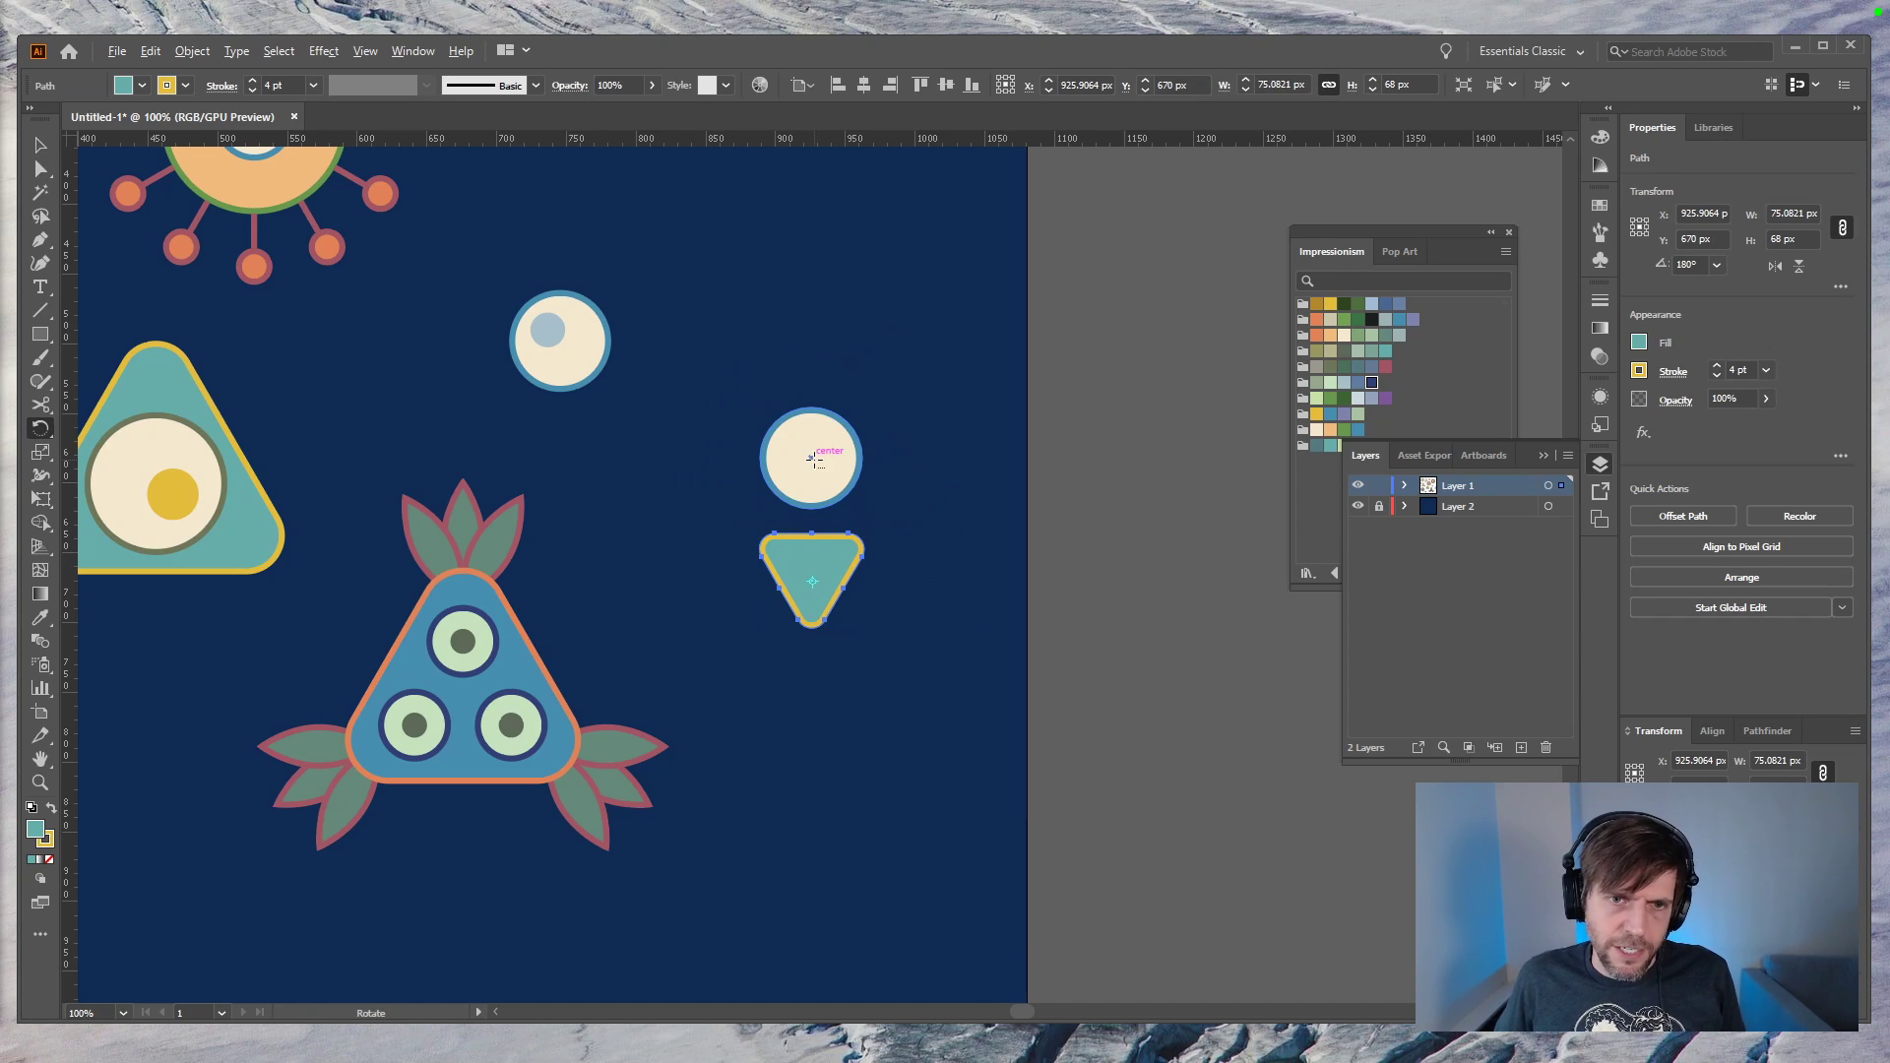
pyautogui.keyDown('alt'); pyautogui.click(813, 457); pyautogui.keyUp('alt')
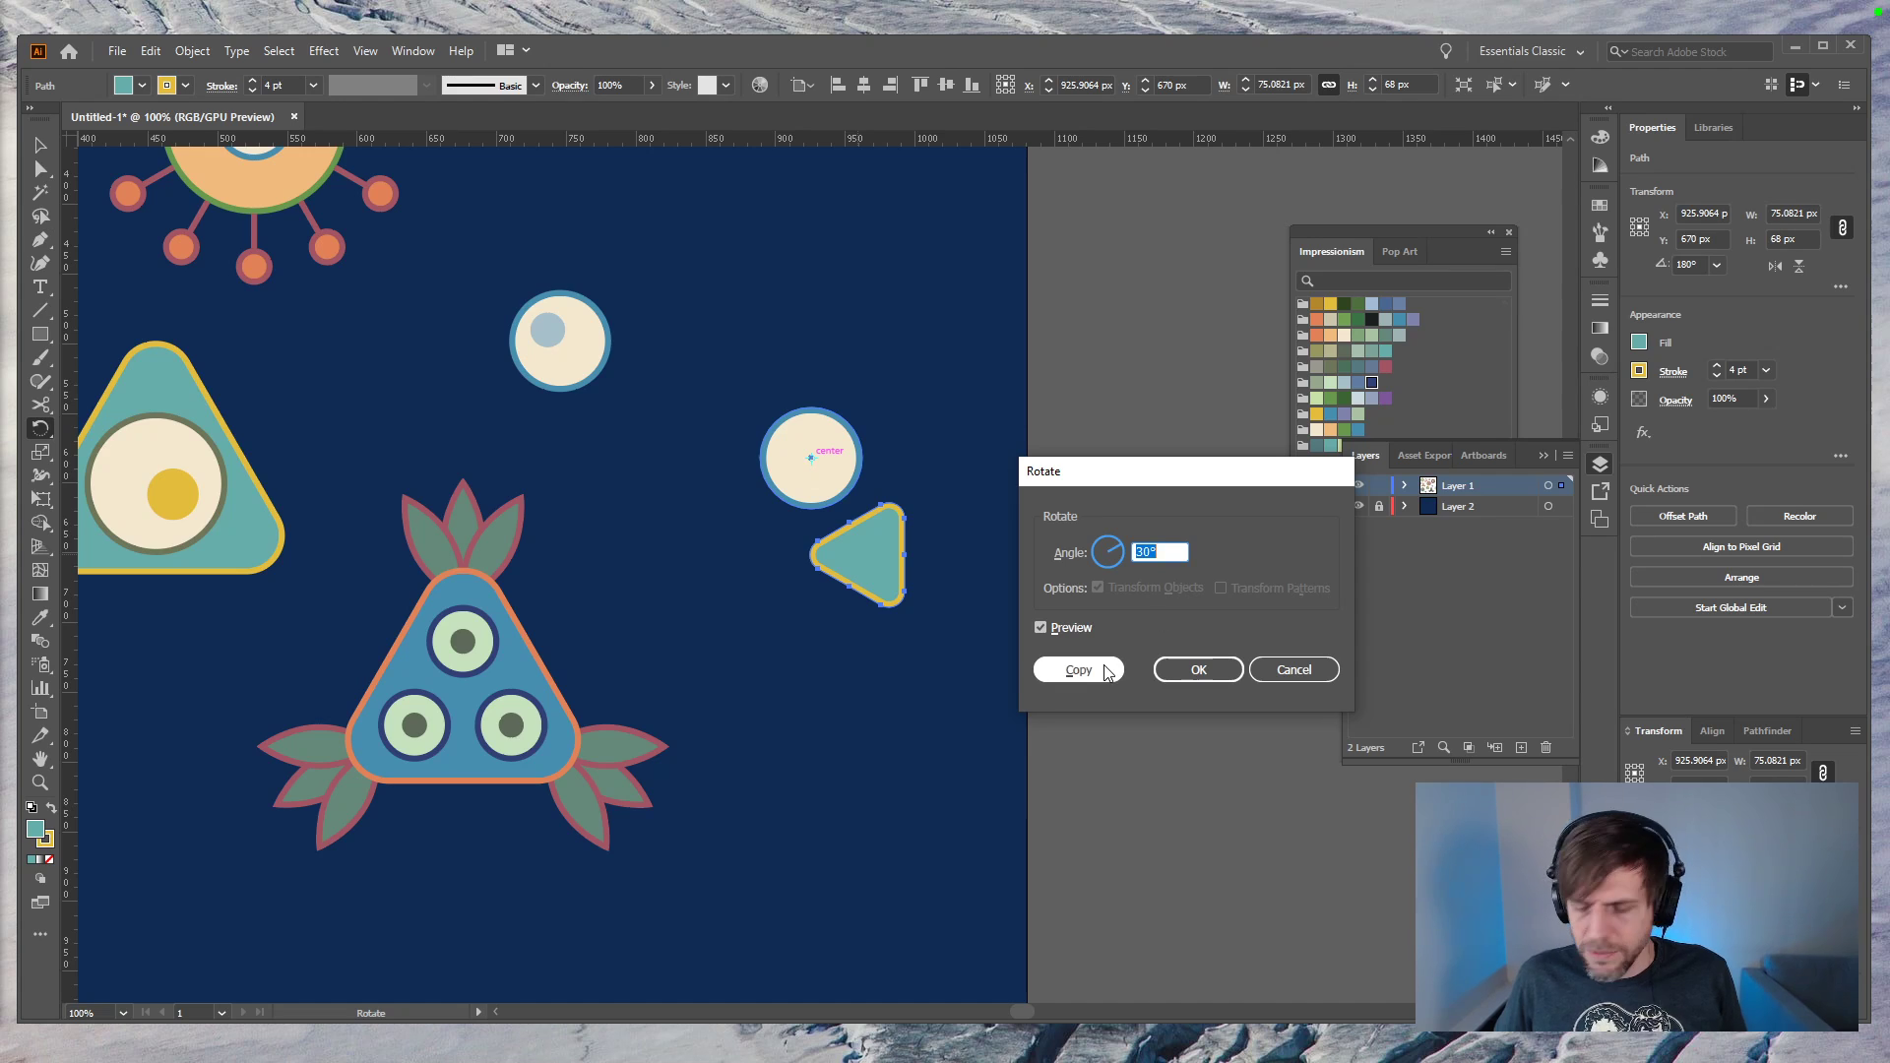
pyautogui.write('72')
pyautogui.click(1076, 669)
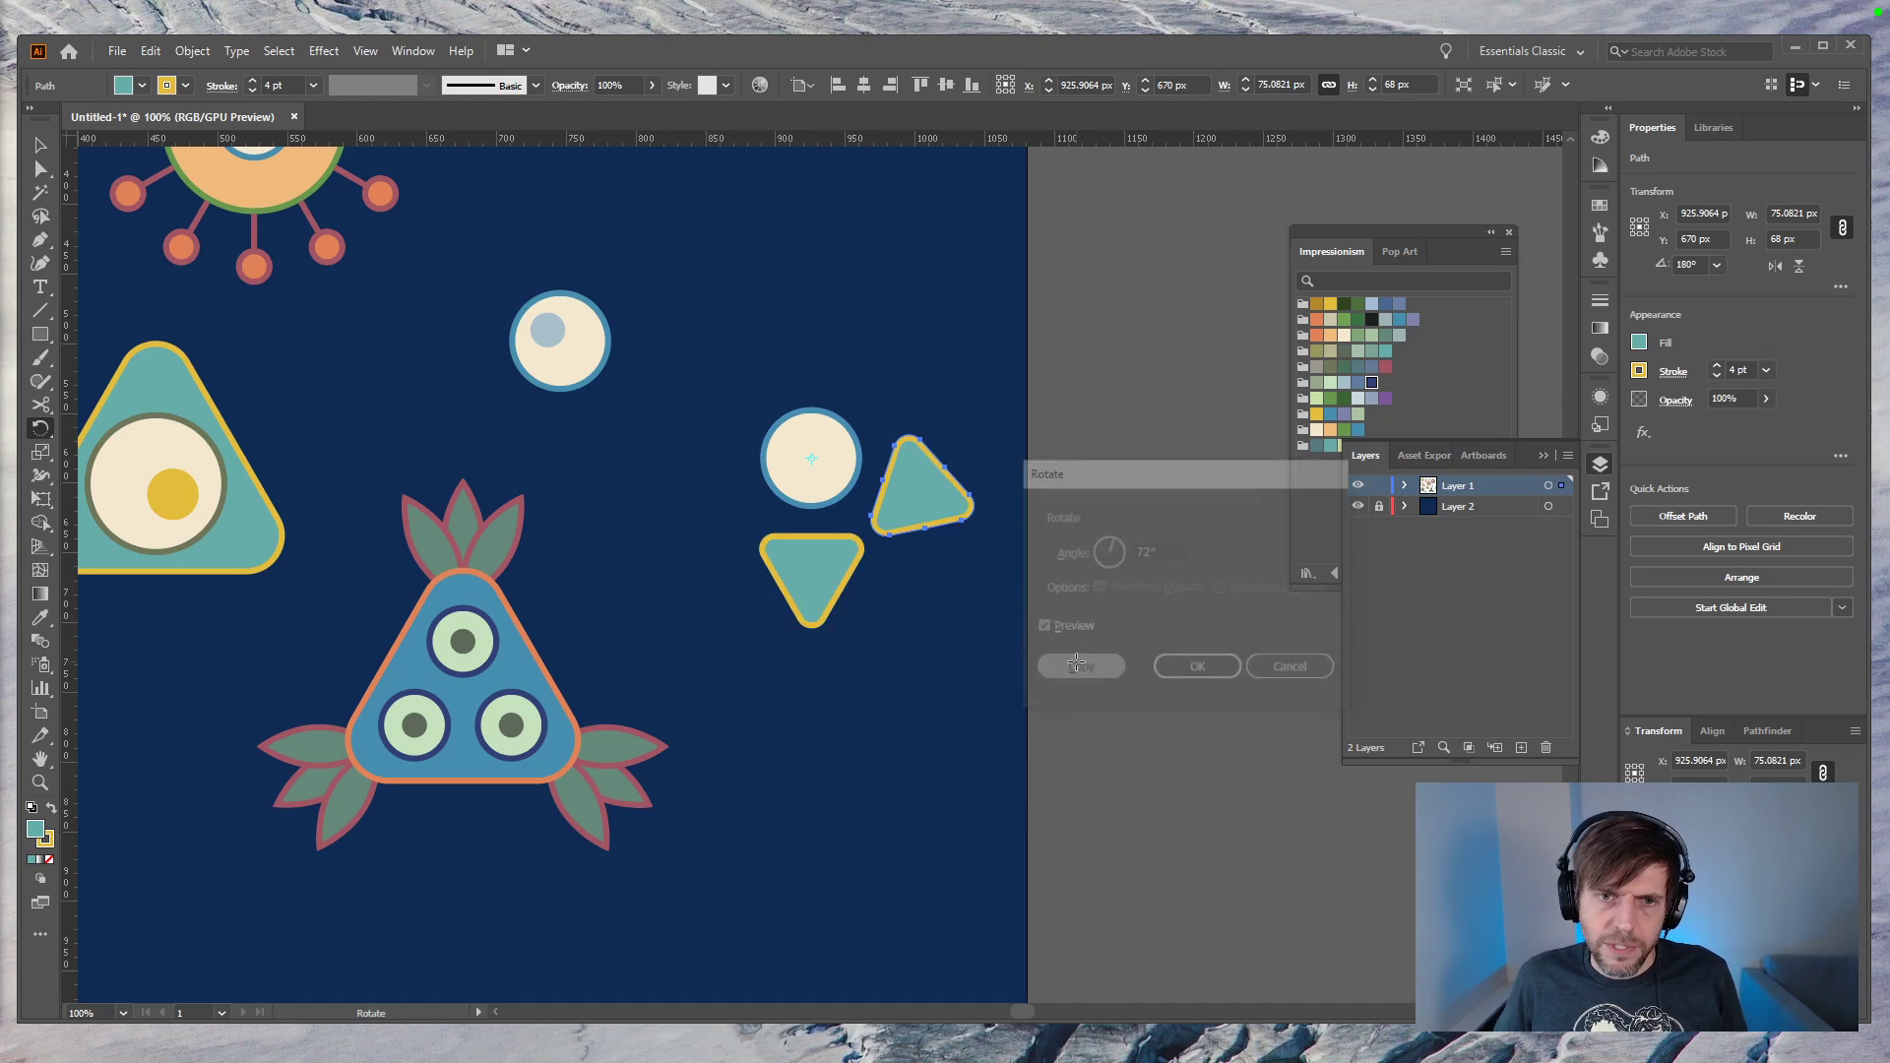
pyautogui.hotkey('ctrl', 'd')
pyautogui.hotkey('ctrl', 'd')
pyautogui.hotkey('ctrl', 'd')
pyautogui.press('v')
pyautogui.click(1134, 652)
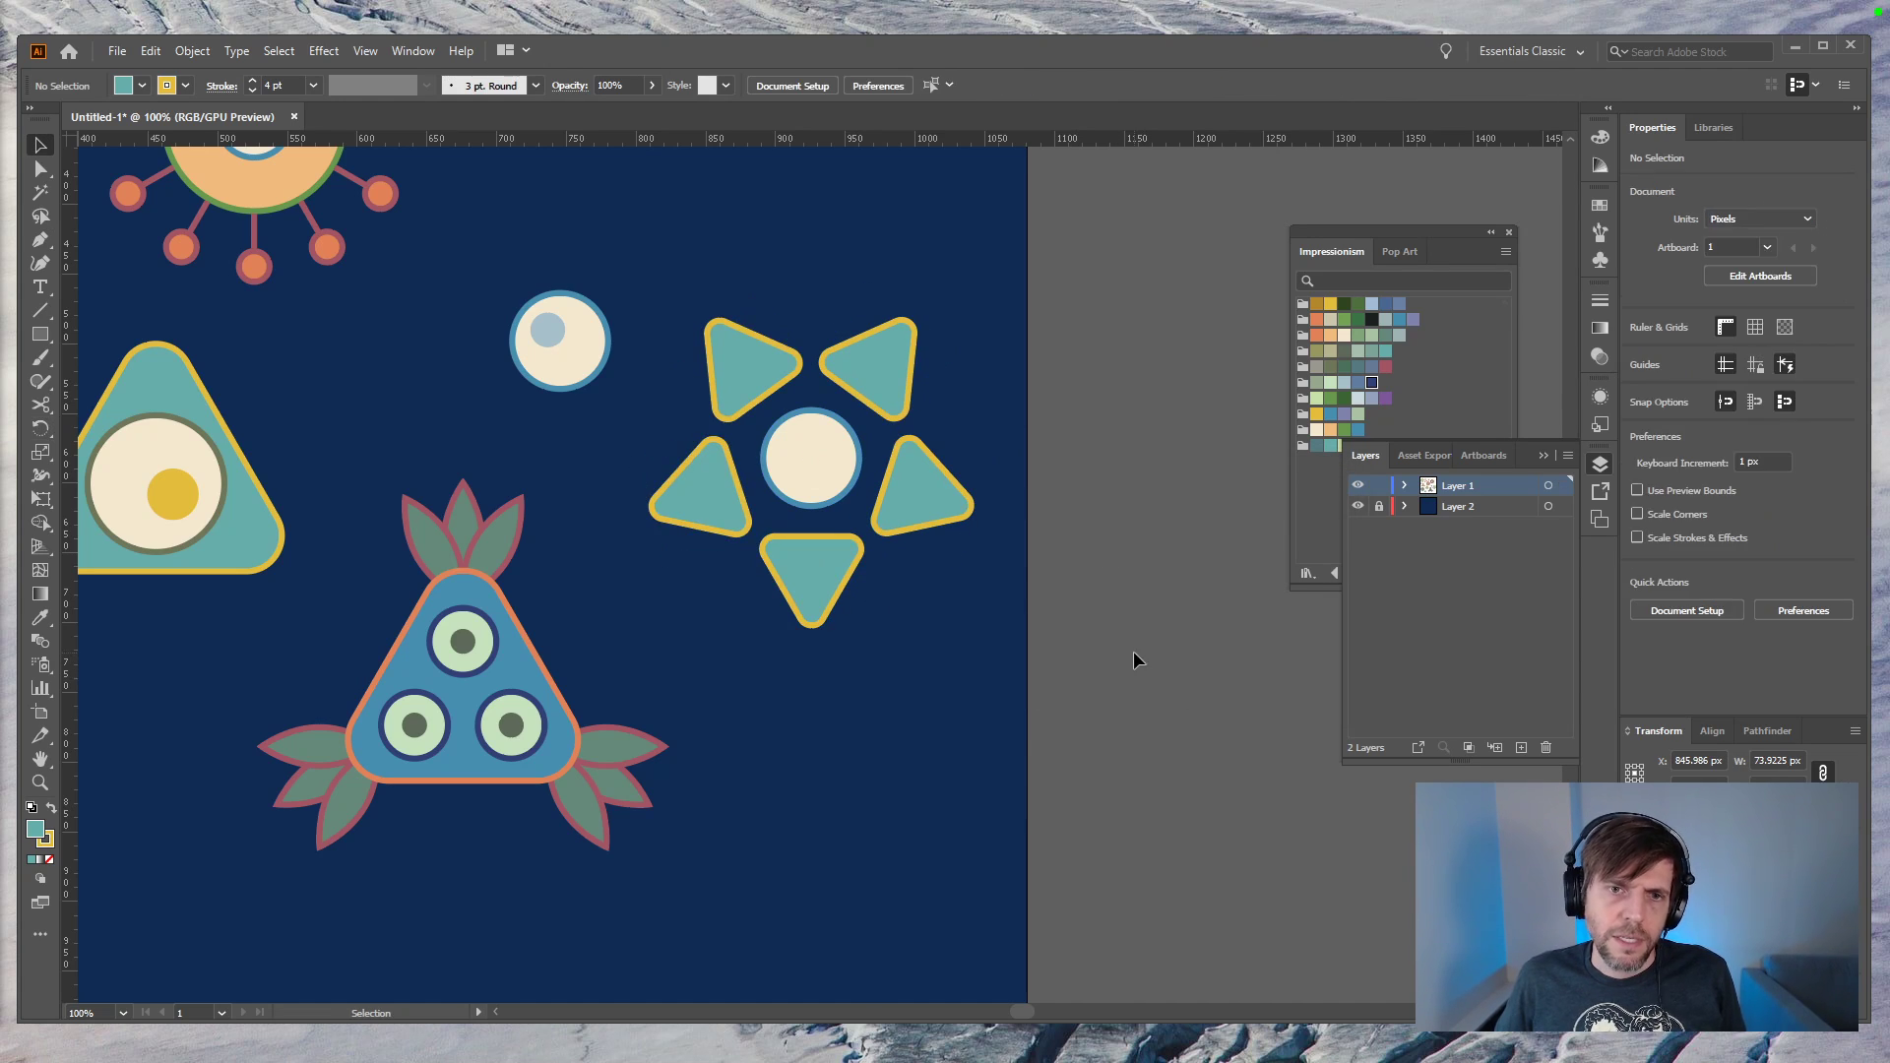
# Step: Enlarge the cream circle proportionally to about 95 px and place an off-centre copy of a dark green pupil from the orange ring inside it
pyautogui.hotkey('ctrl', '-')
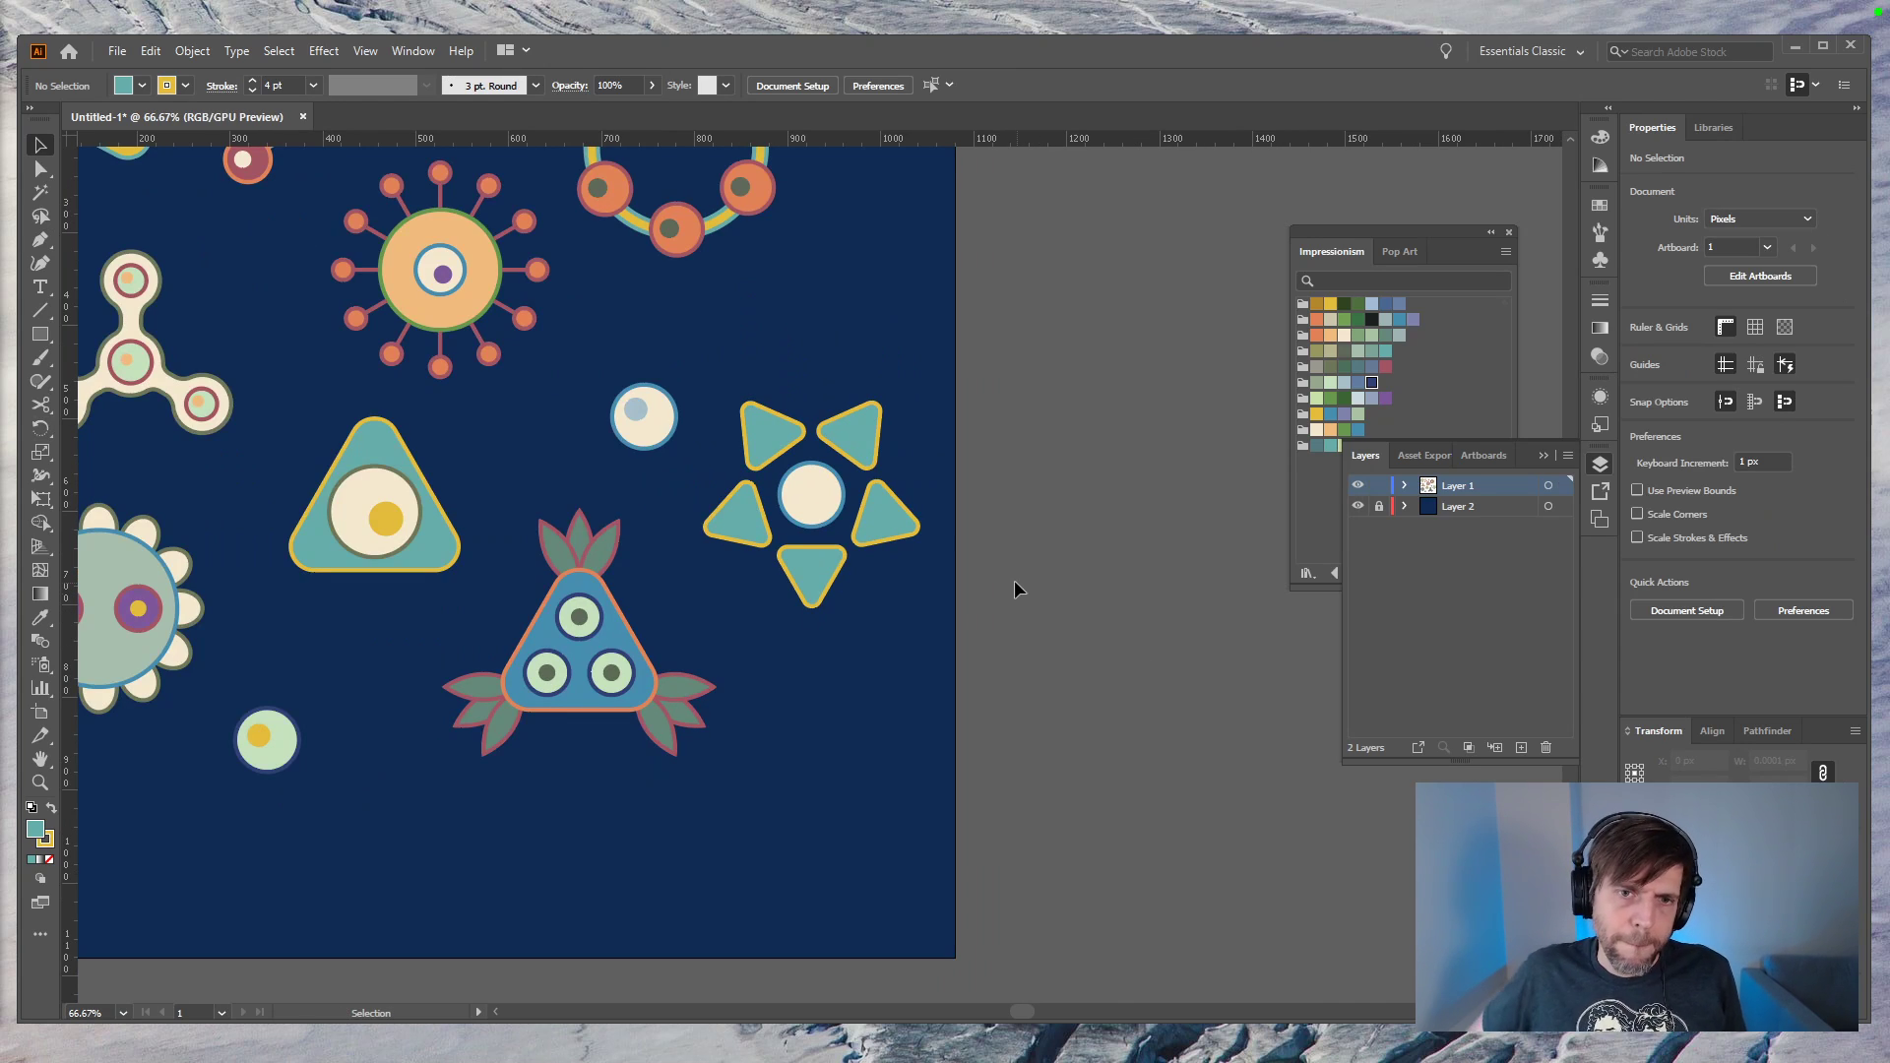
pyautogui.click(829, 500)
pyautogui.moveTo(844, 454); pyautogui.dragTo(853, 444)
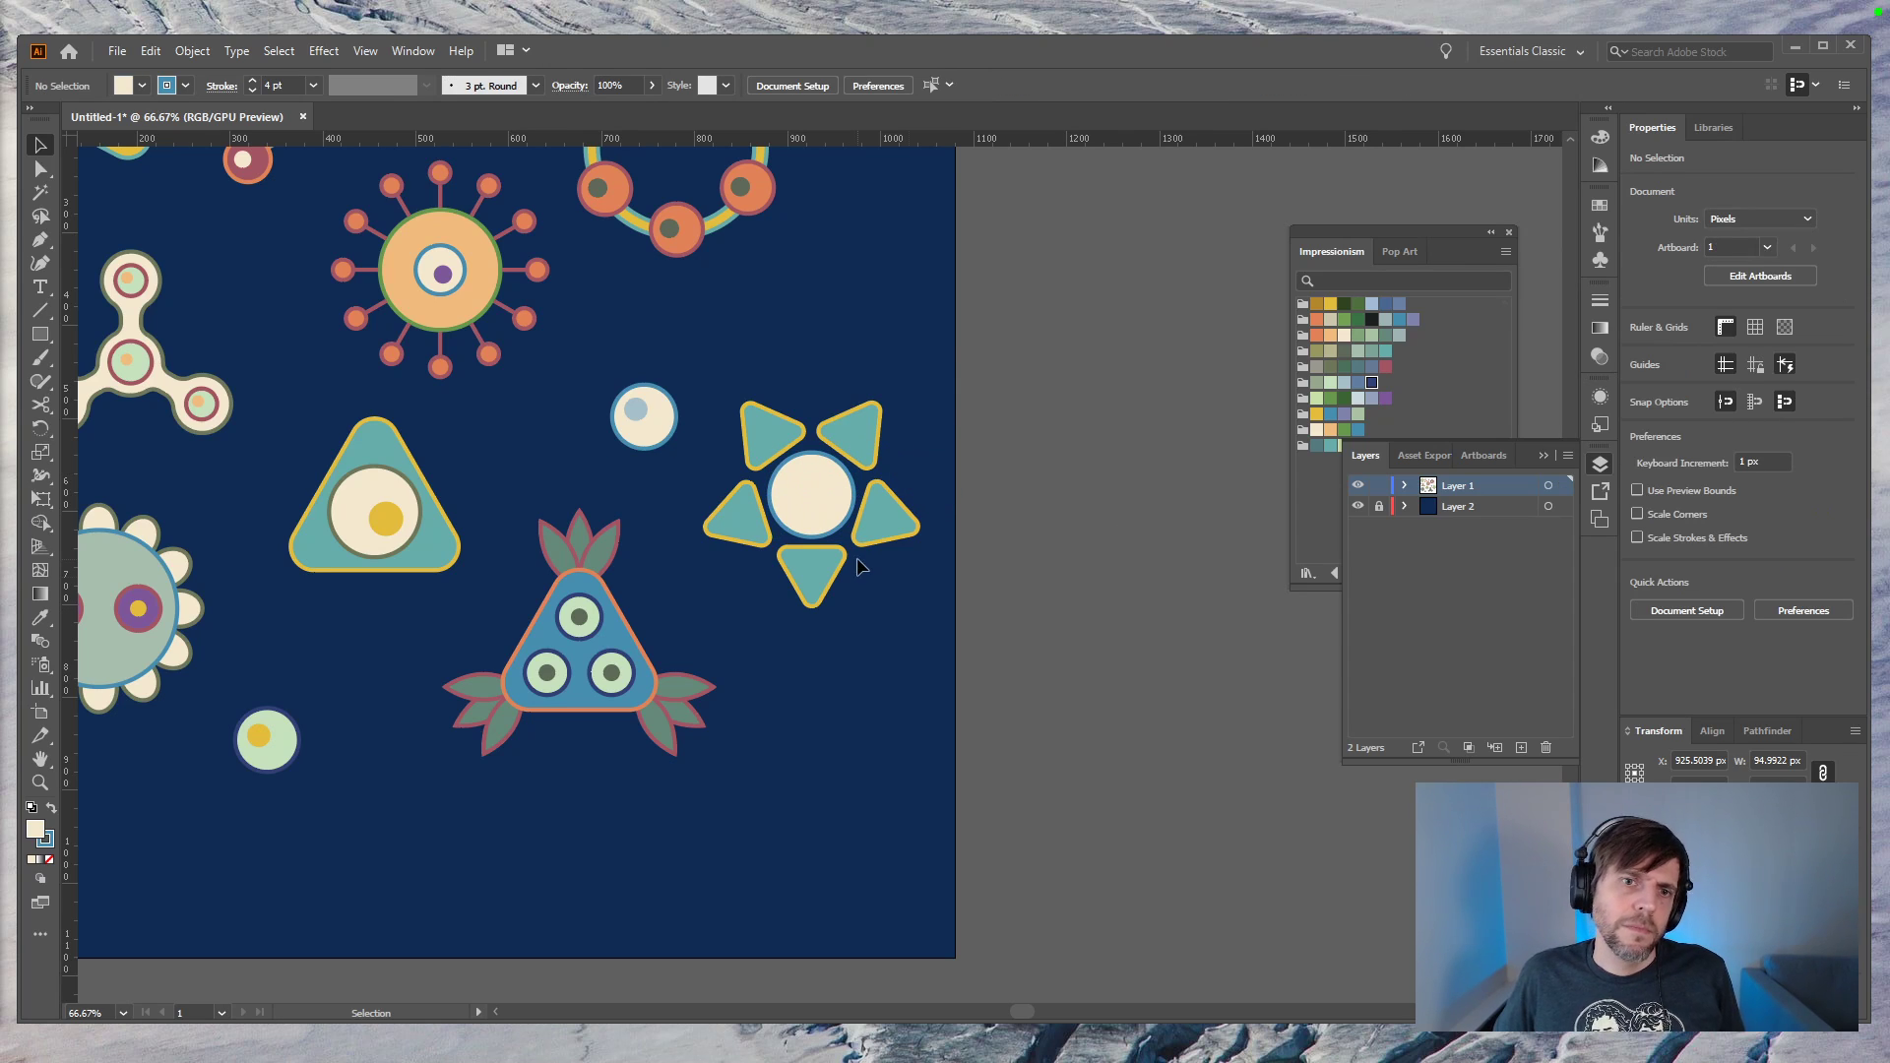
pyautogui.click(859, 382)
pyautogui.moveTo(804, 492); pyautogui.dragTo(799, 503)
pyautogui.hotkey('ctrl', '-')
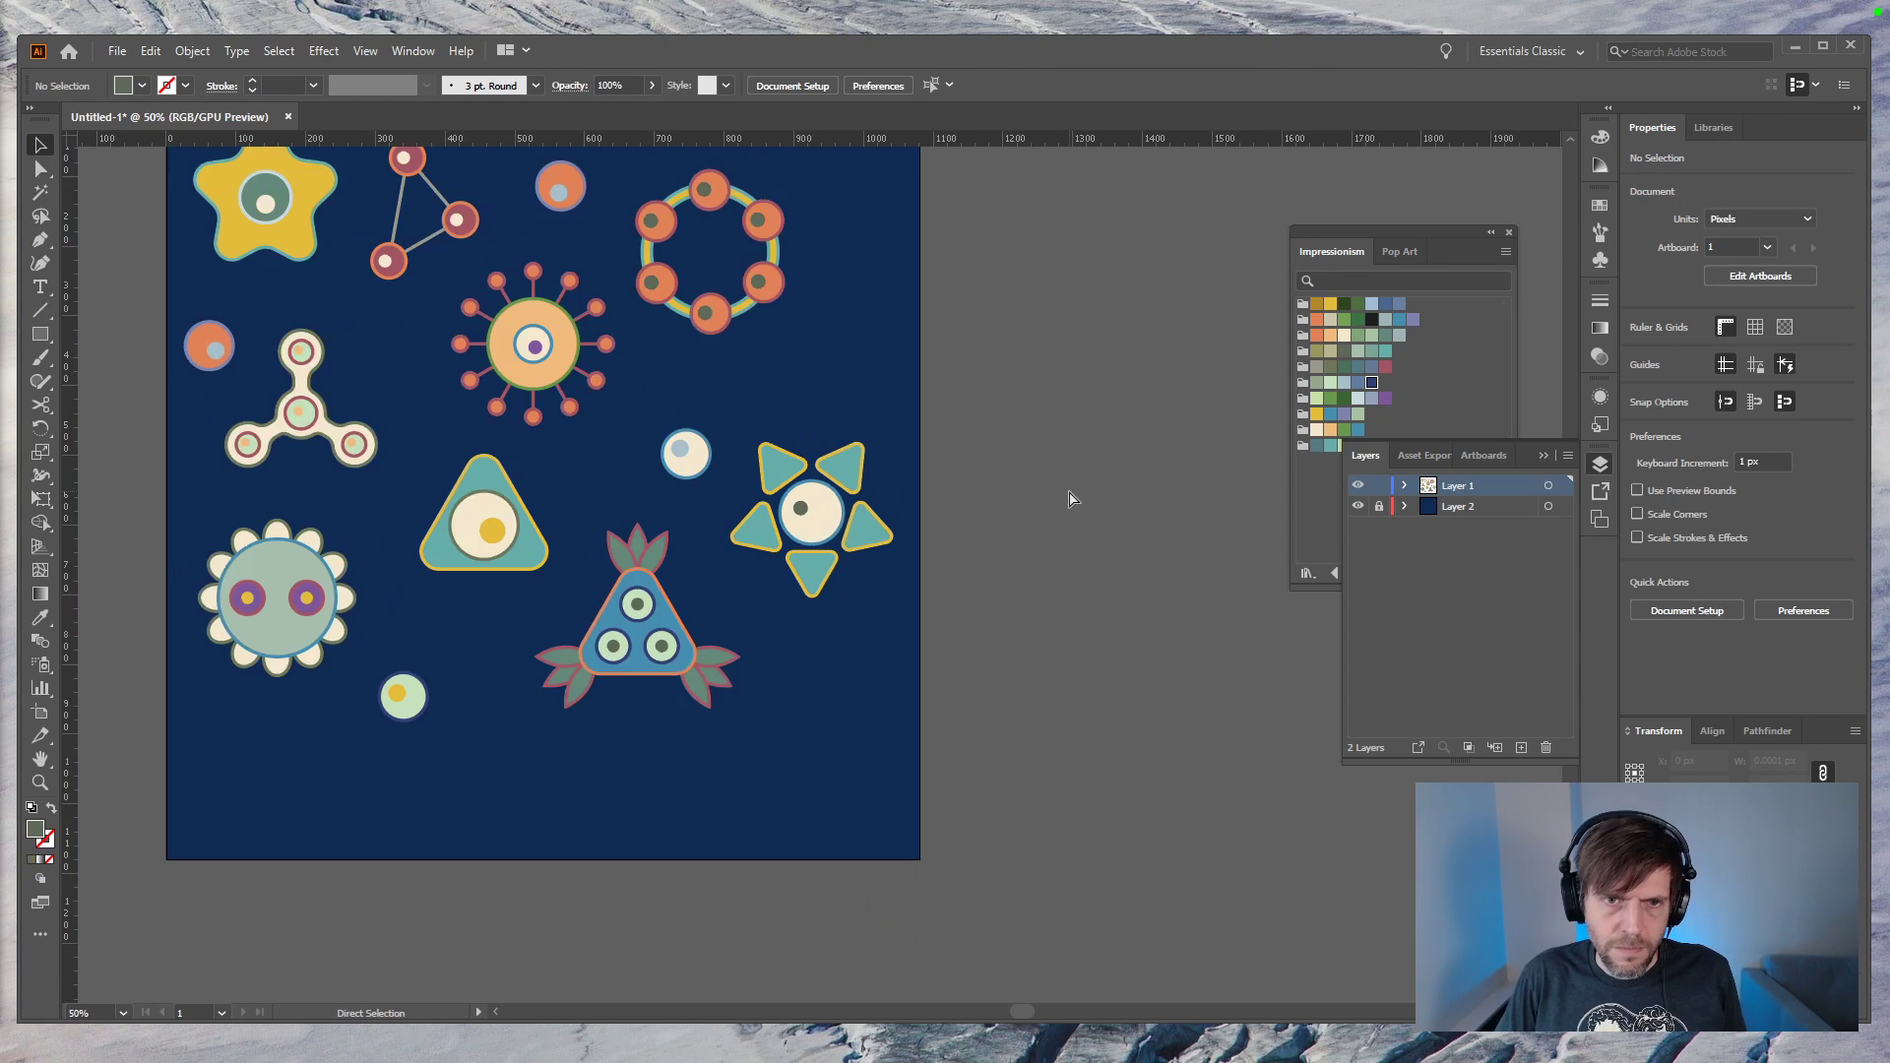
# Step: Recolour the five-petal flower's centre circle by sampling the orange fill and red outline of the radial flower's small dots
pyautogui.moveTo(1069, 491); pyautogui.dragTo(1108, 607)
pyautogui.click(953, 687)
pyautogui.press('i')
pyautogui.click(608, 460)
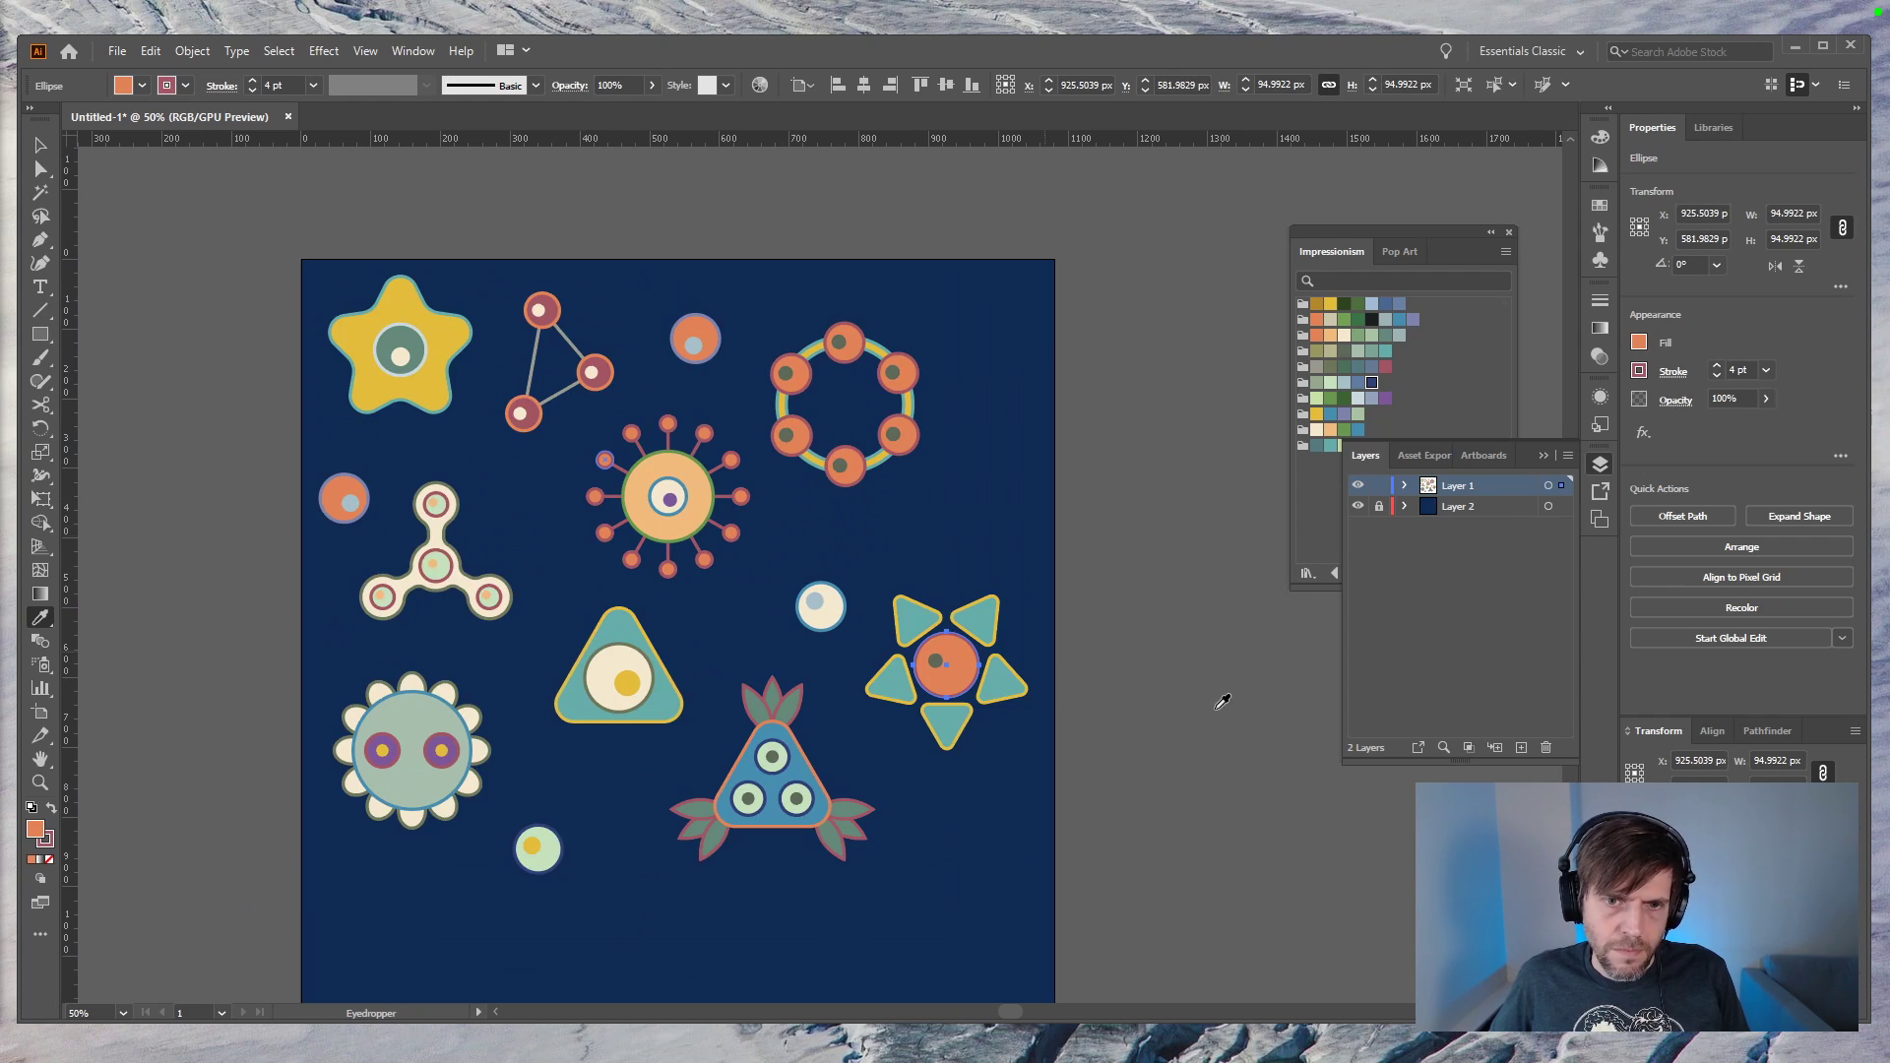
pyautogui.press('v')
pyautogui.click(1182, 710)
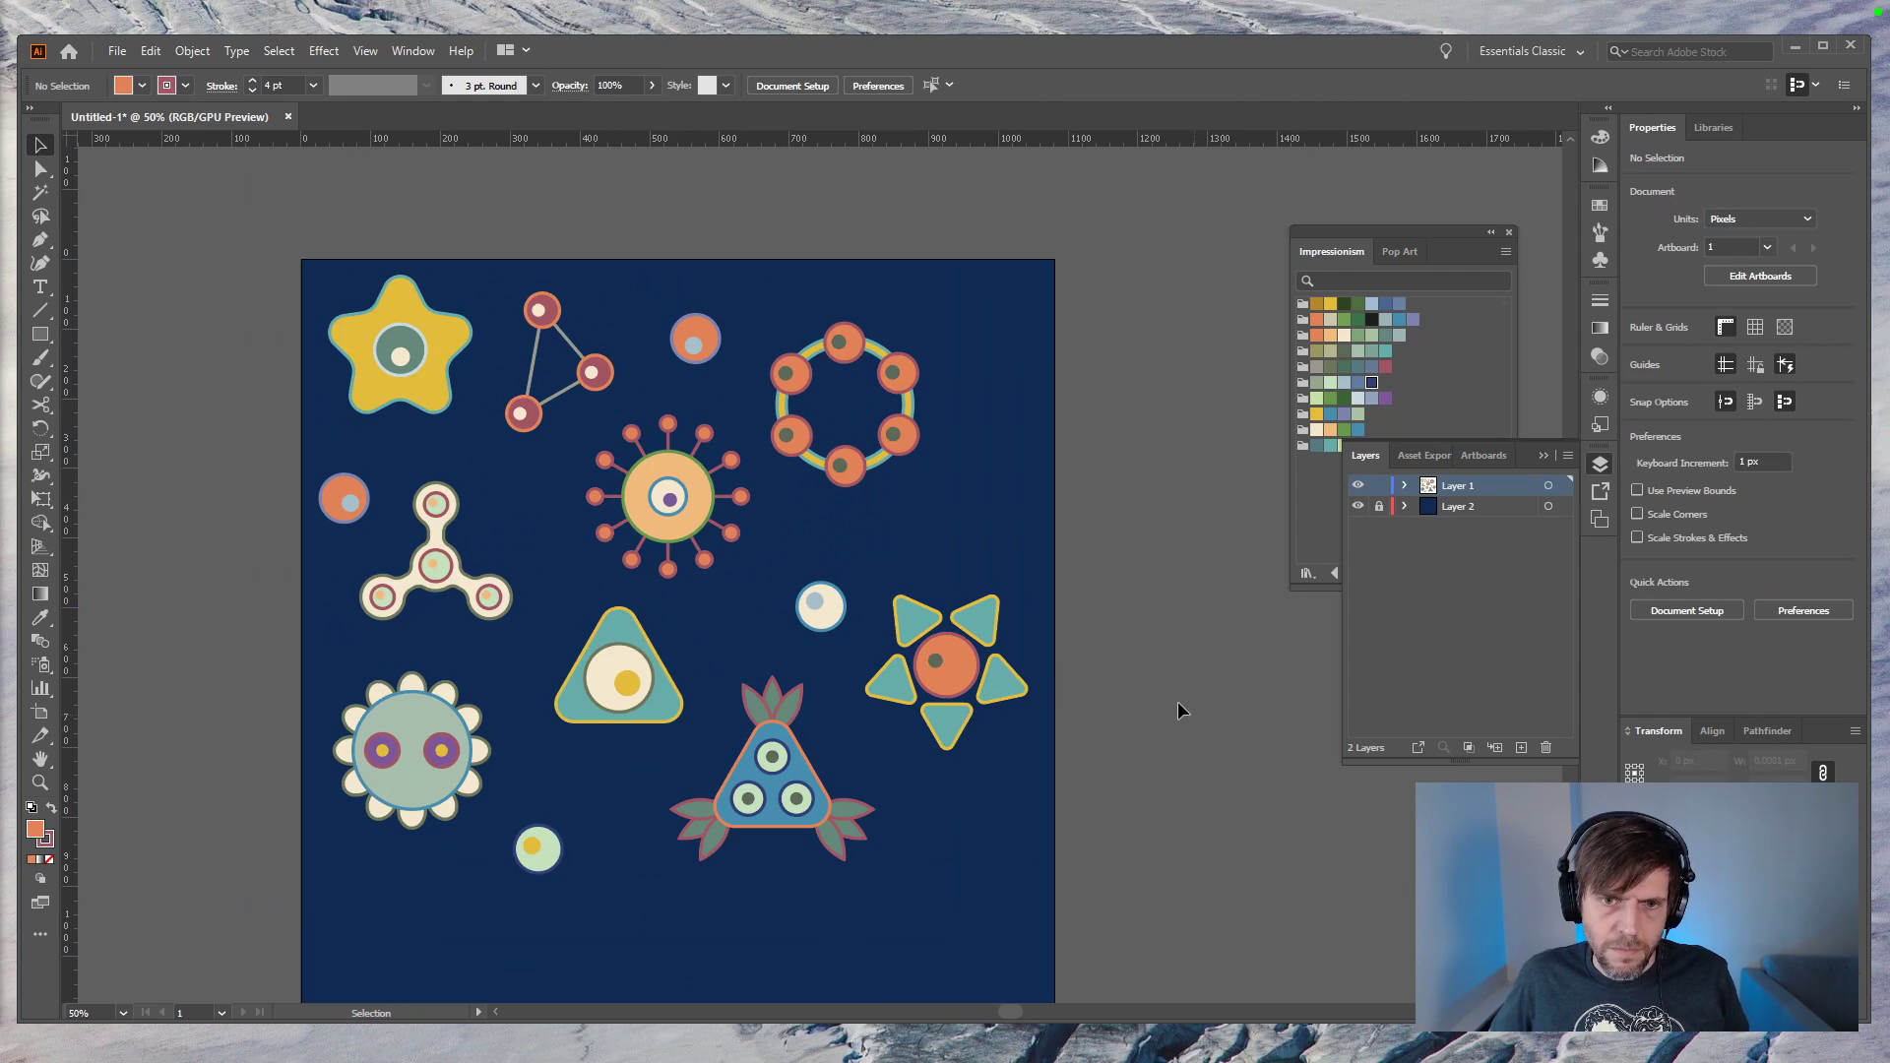
# Step: Apply the three-armed shape's cream and olive colours to the five triangle petals, then swap them for olive fills with cream outlines
pyautogui.click(960, 615)
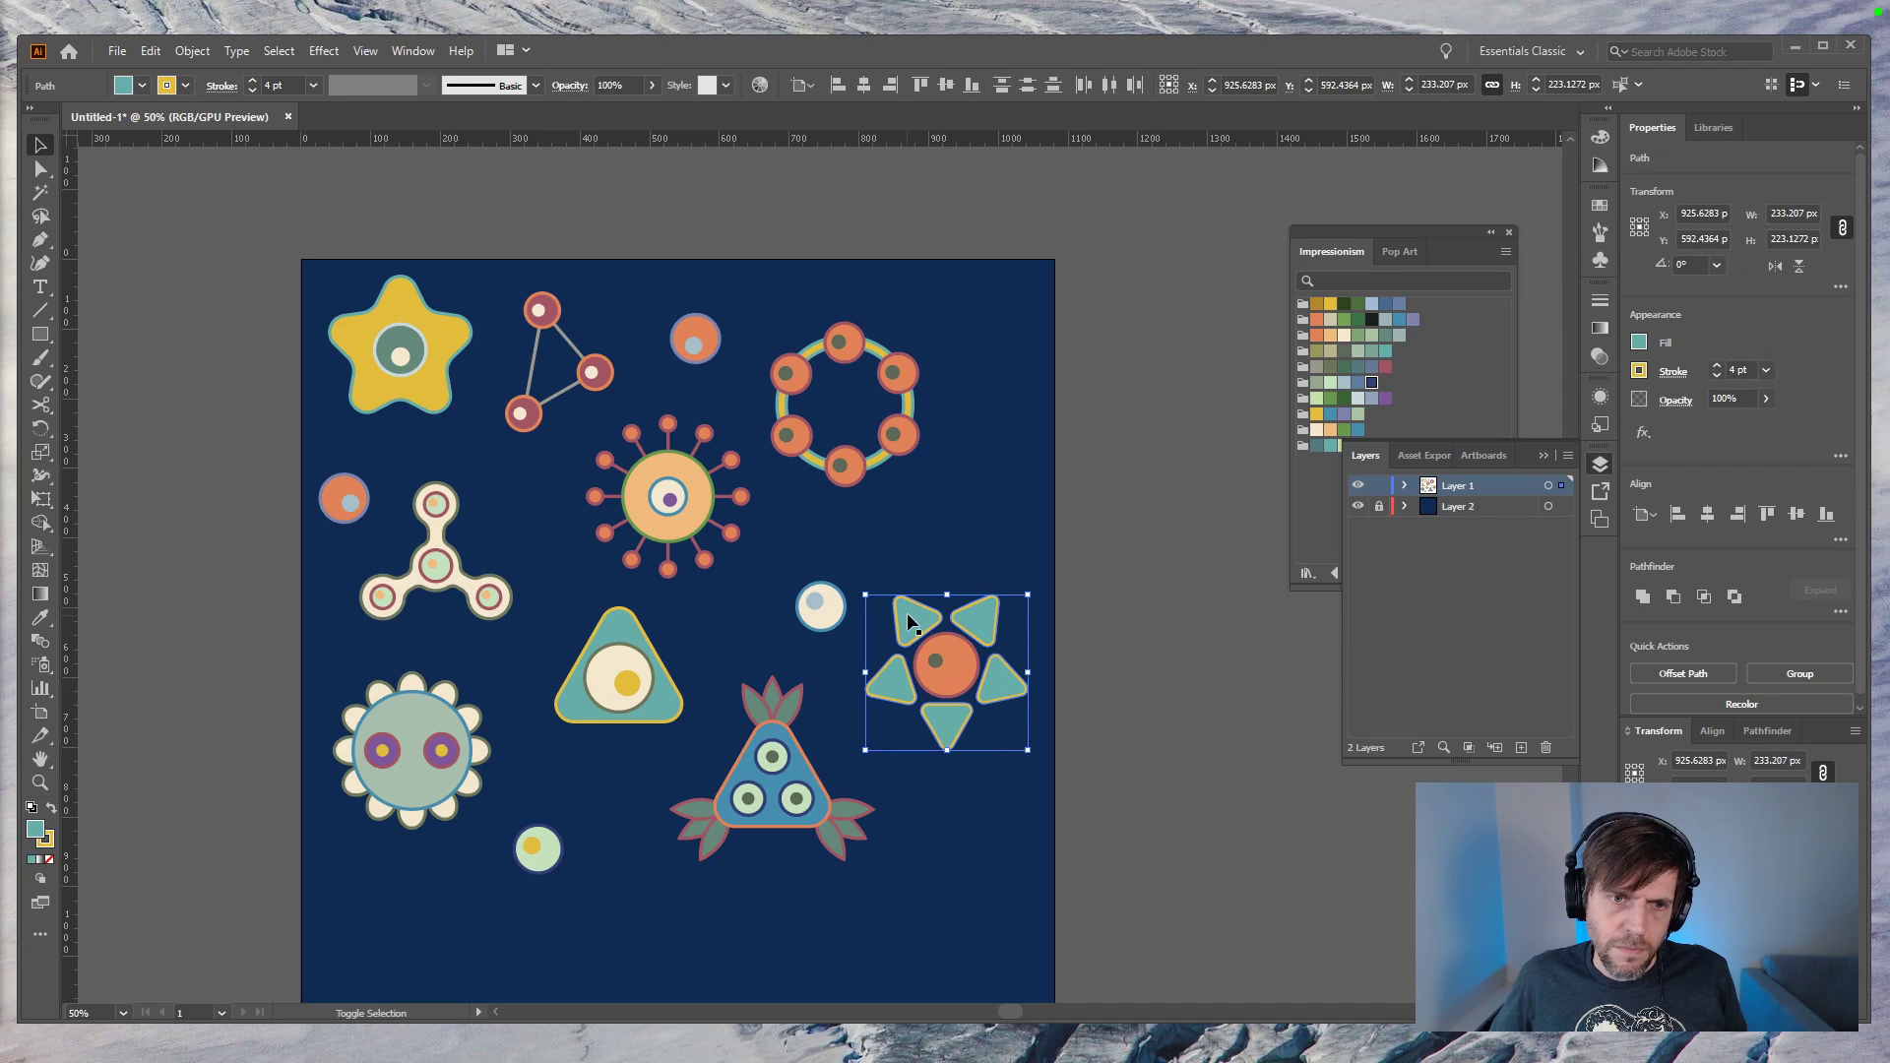
pyautogui.press('i')
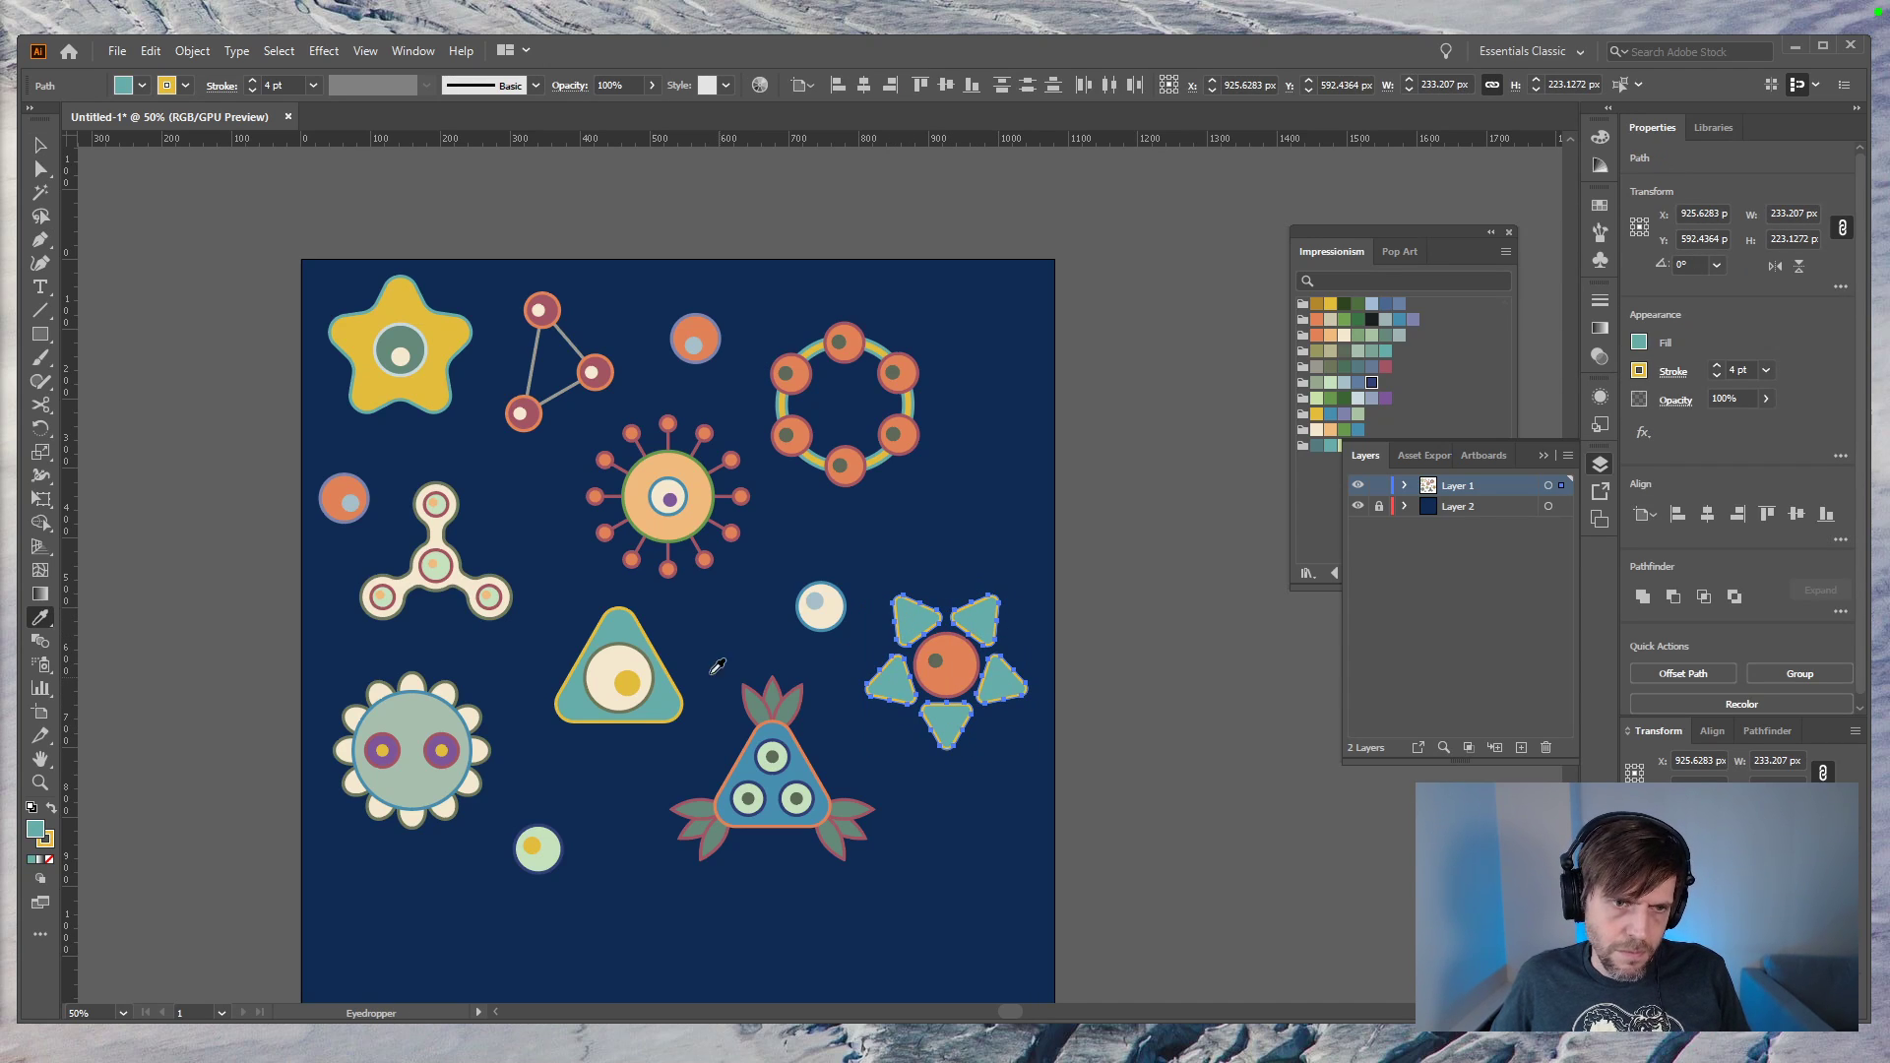
pyautogui.click(471, 580)
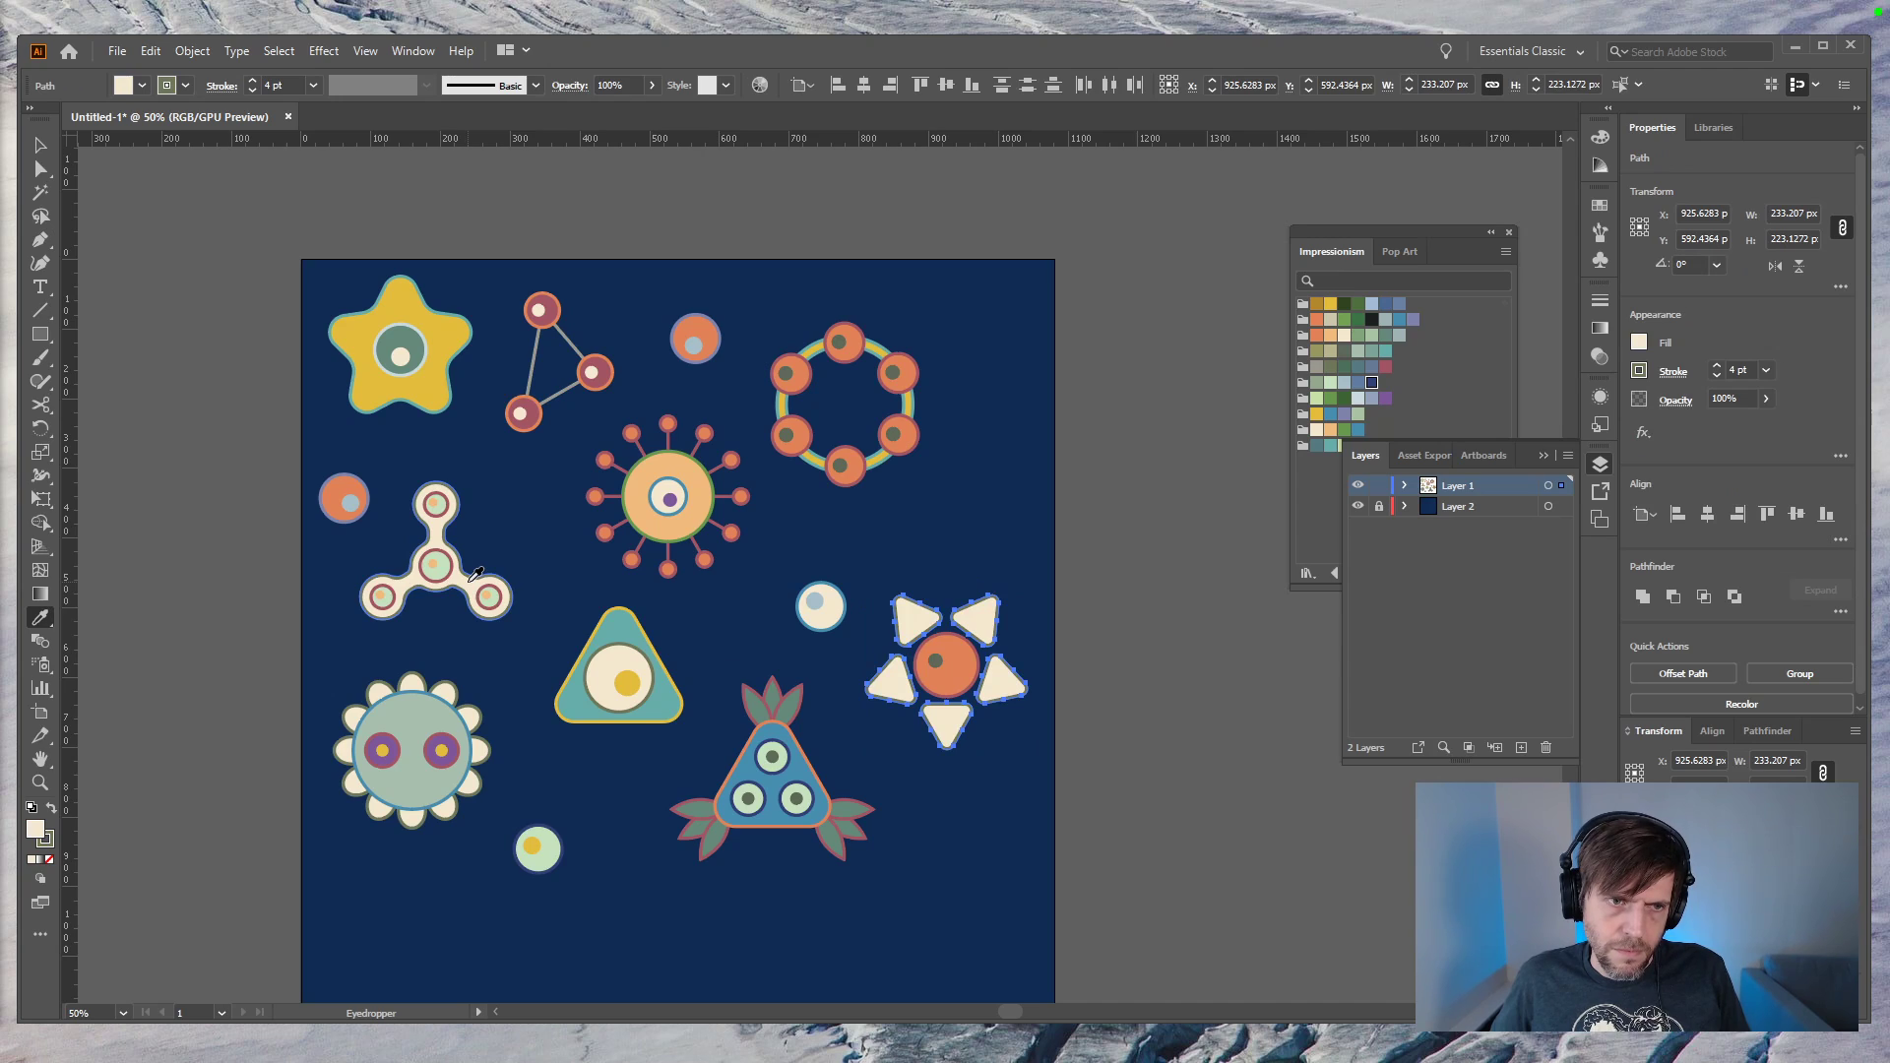
pyautogui.hotkey('ctrl', 'shift', 'a')
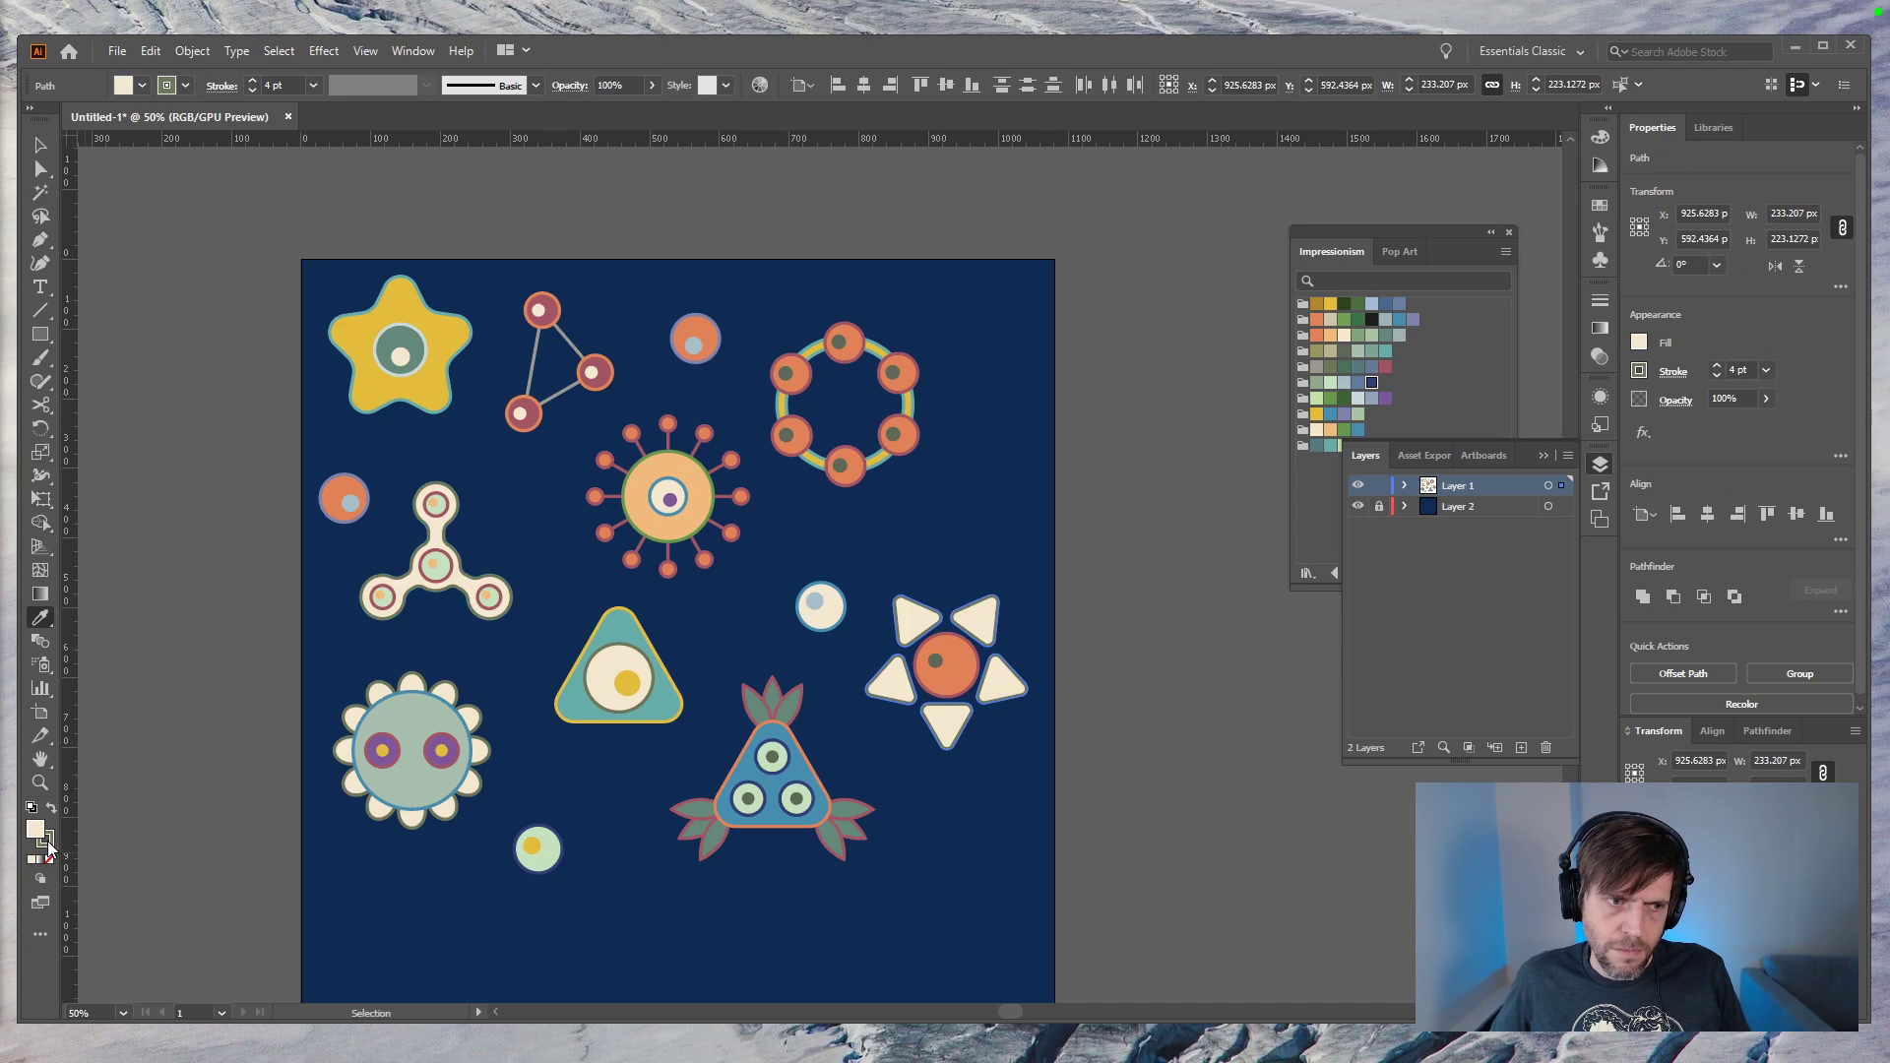
pyautogui.click(52, 809)
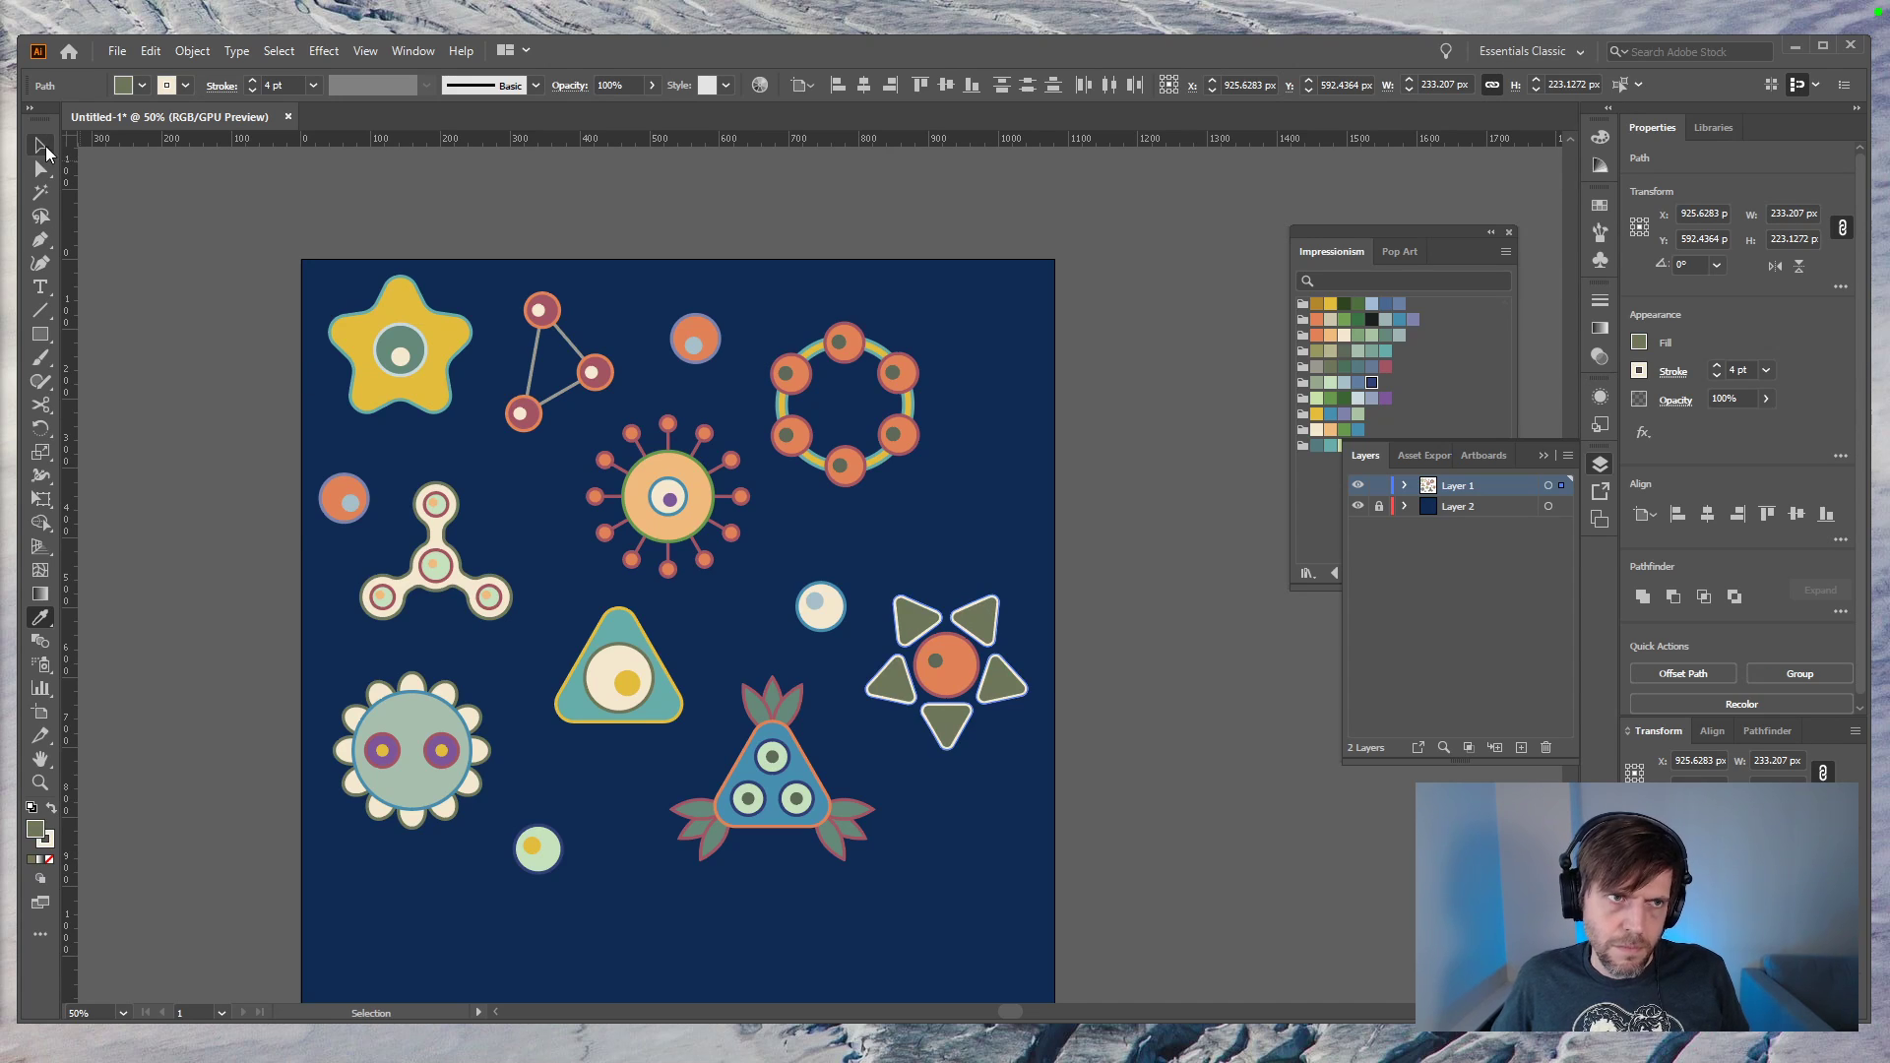
pyautogui.click(39, 153)
pyautogui.click(186, 423)
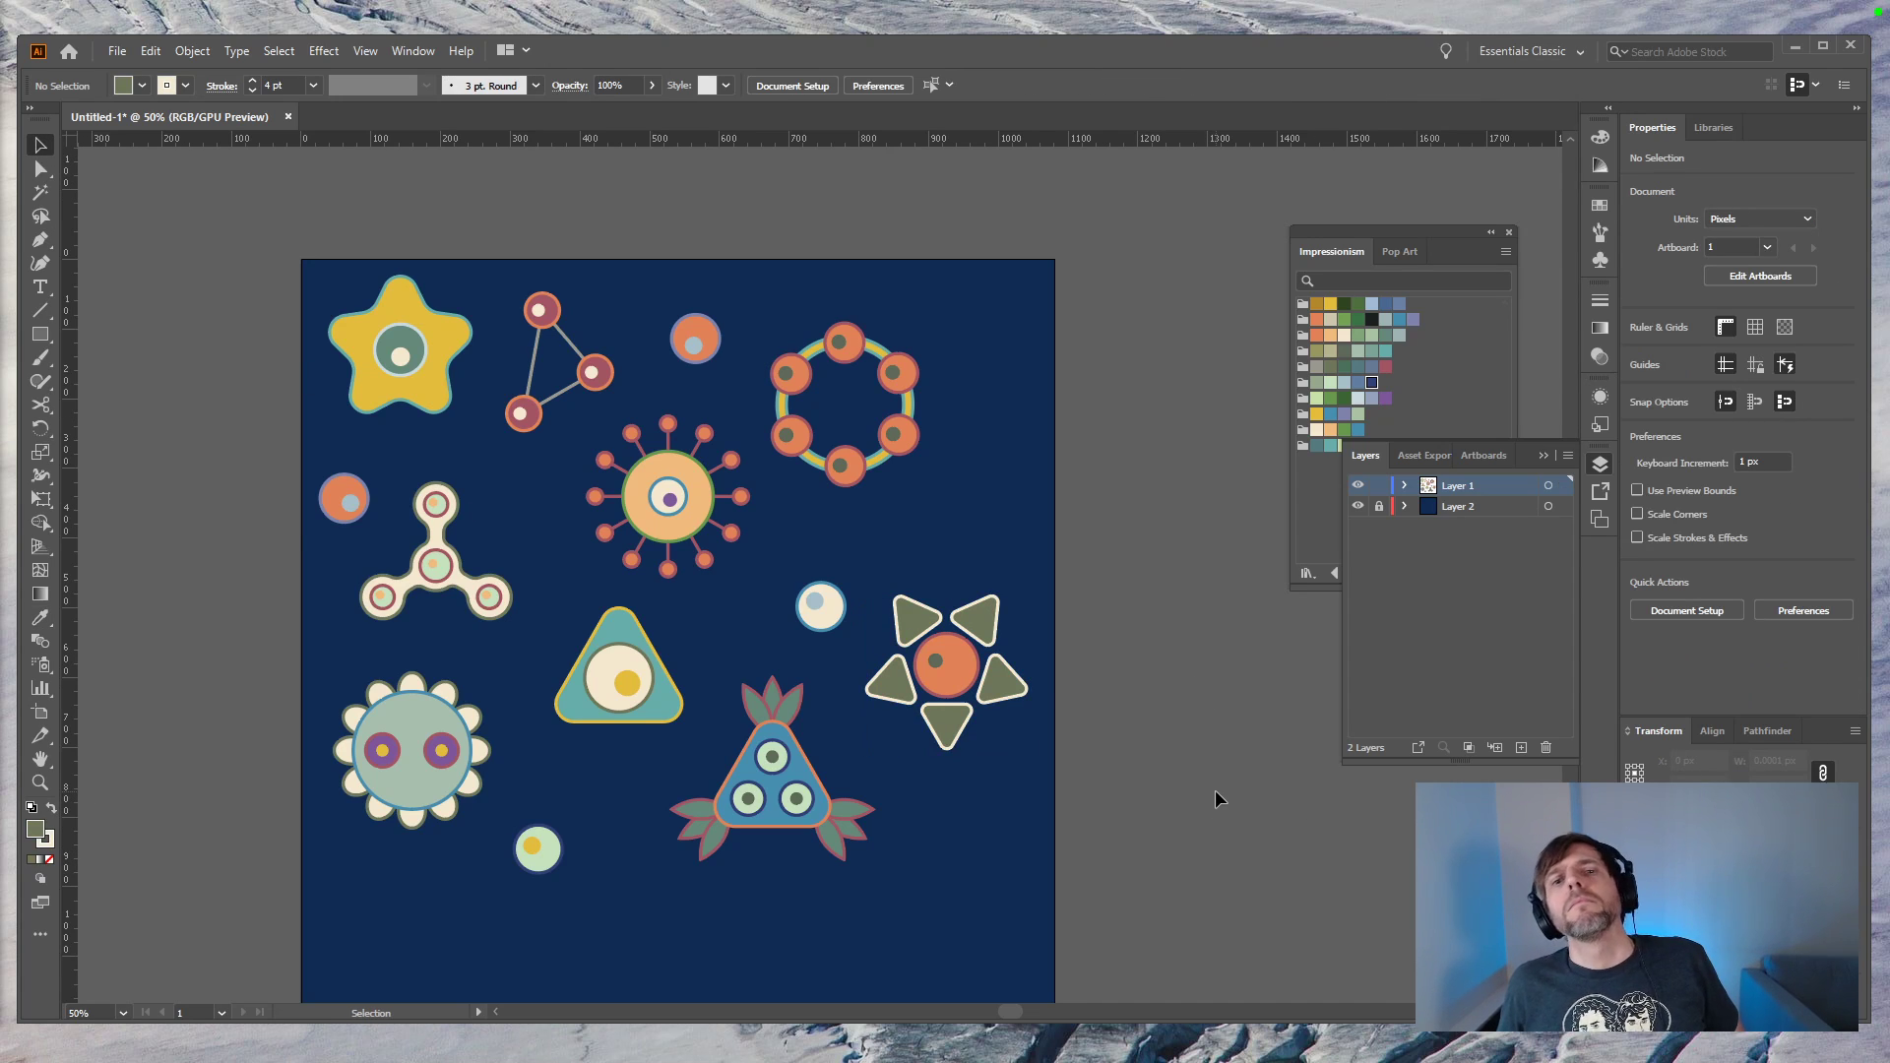
# Step: Recolour the pupil in the five-petal flower's orange centre light green from the Impressionism swatches
pyautogui.click(936, 661)
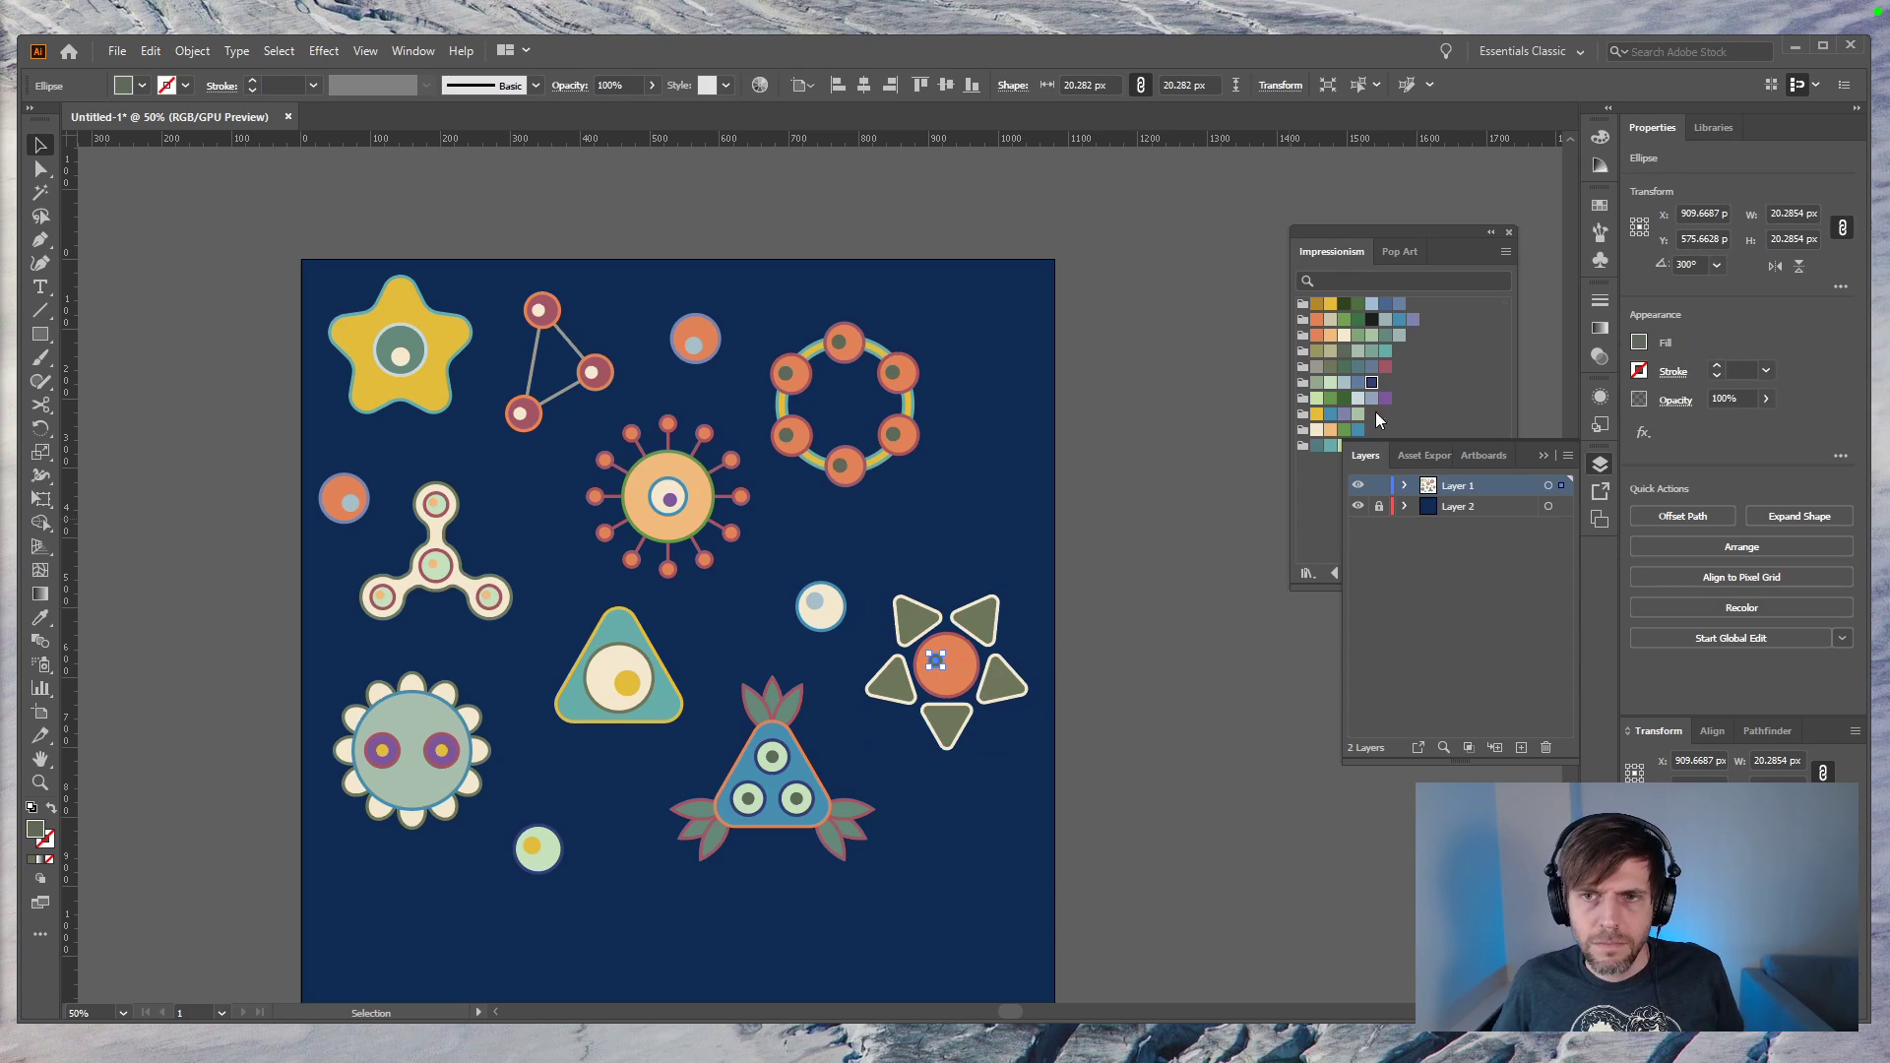
pyautogui.click(1329, 367)
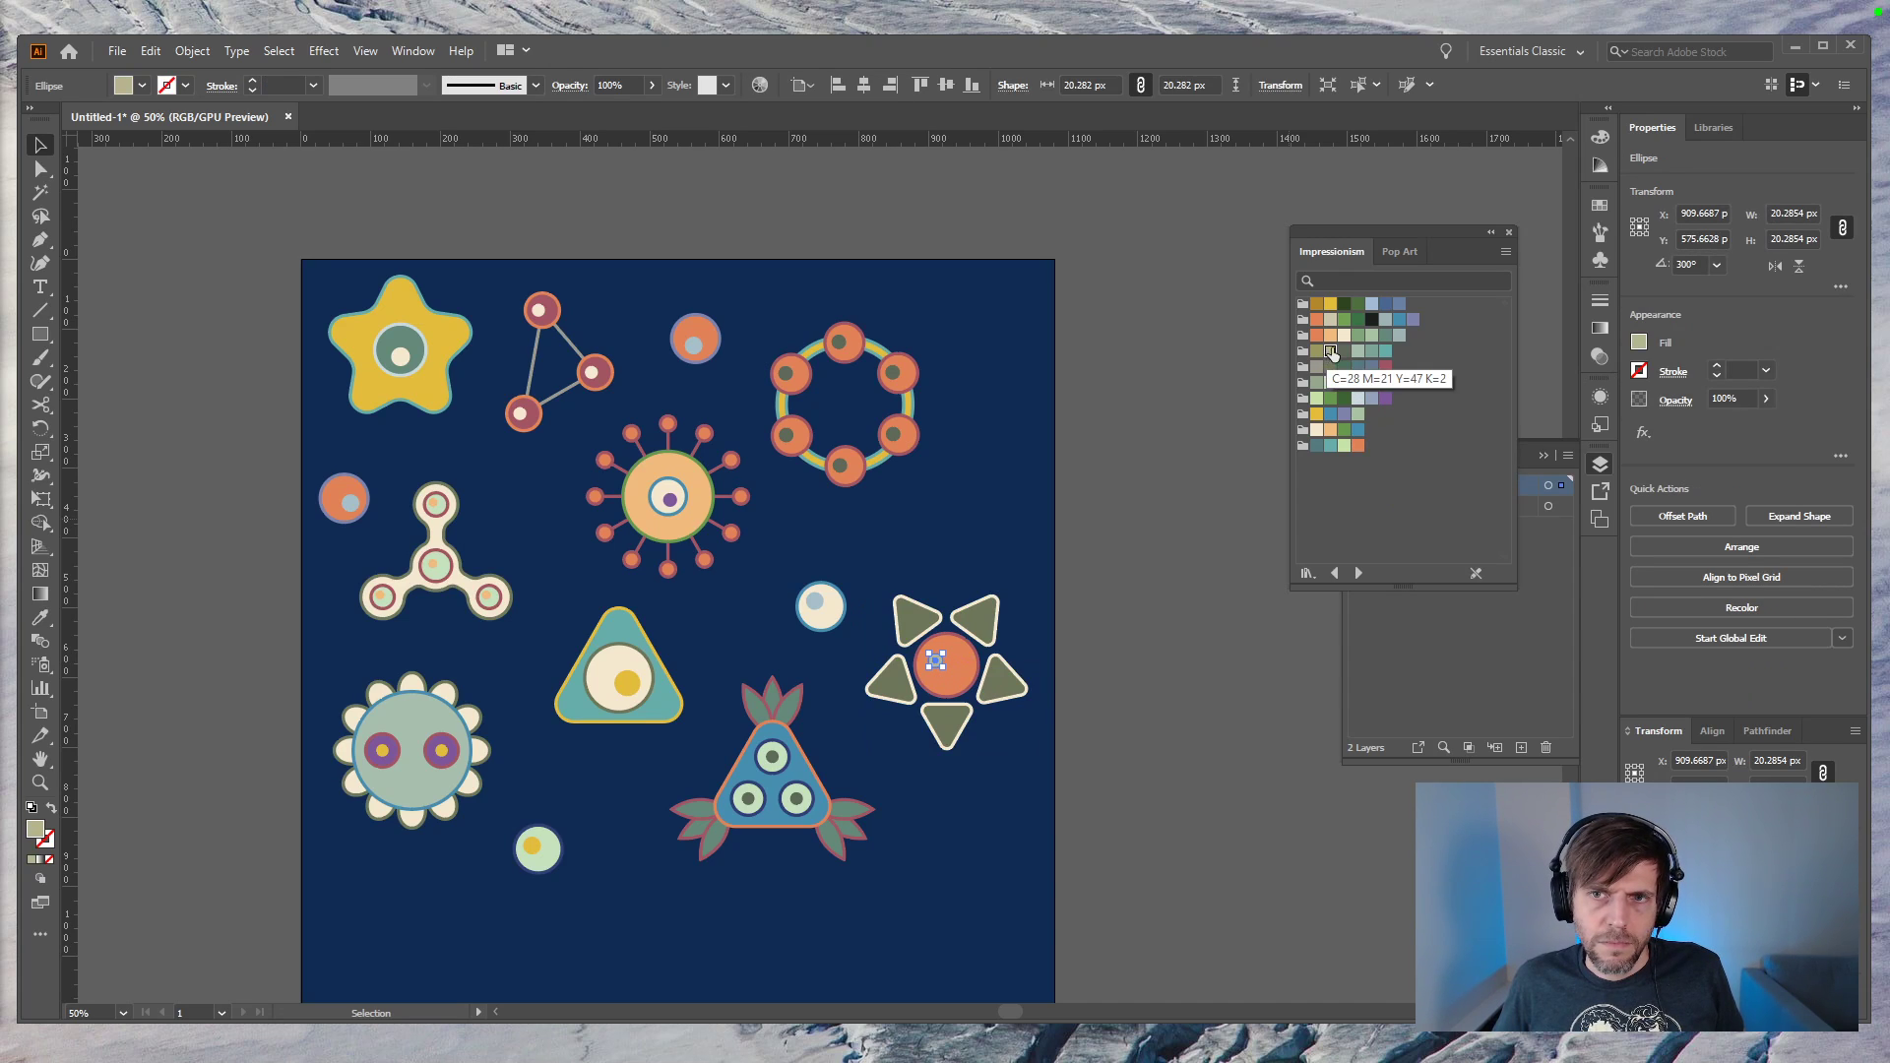
pyautogui.click(1330, 335)
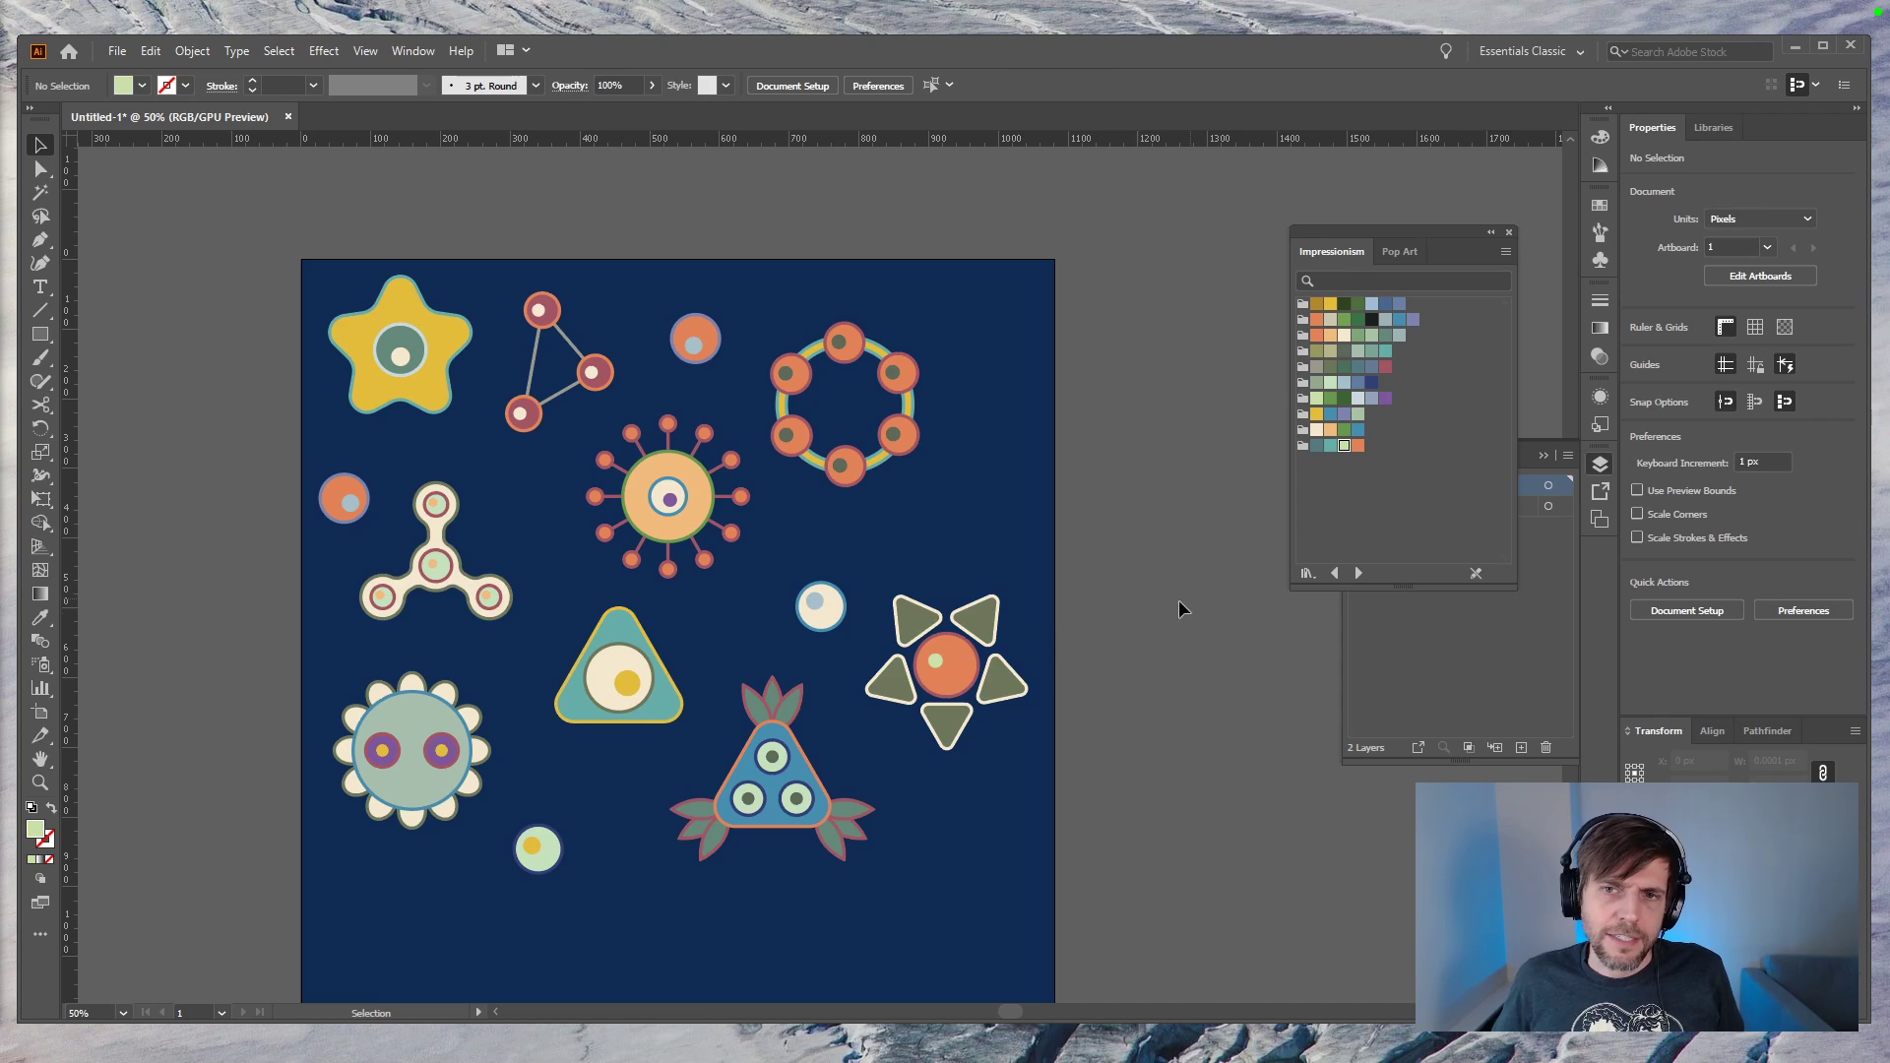
pyautogui.click(970, 675)
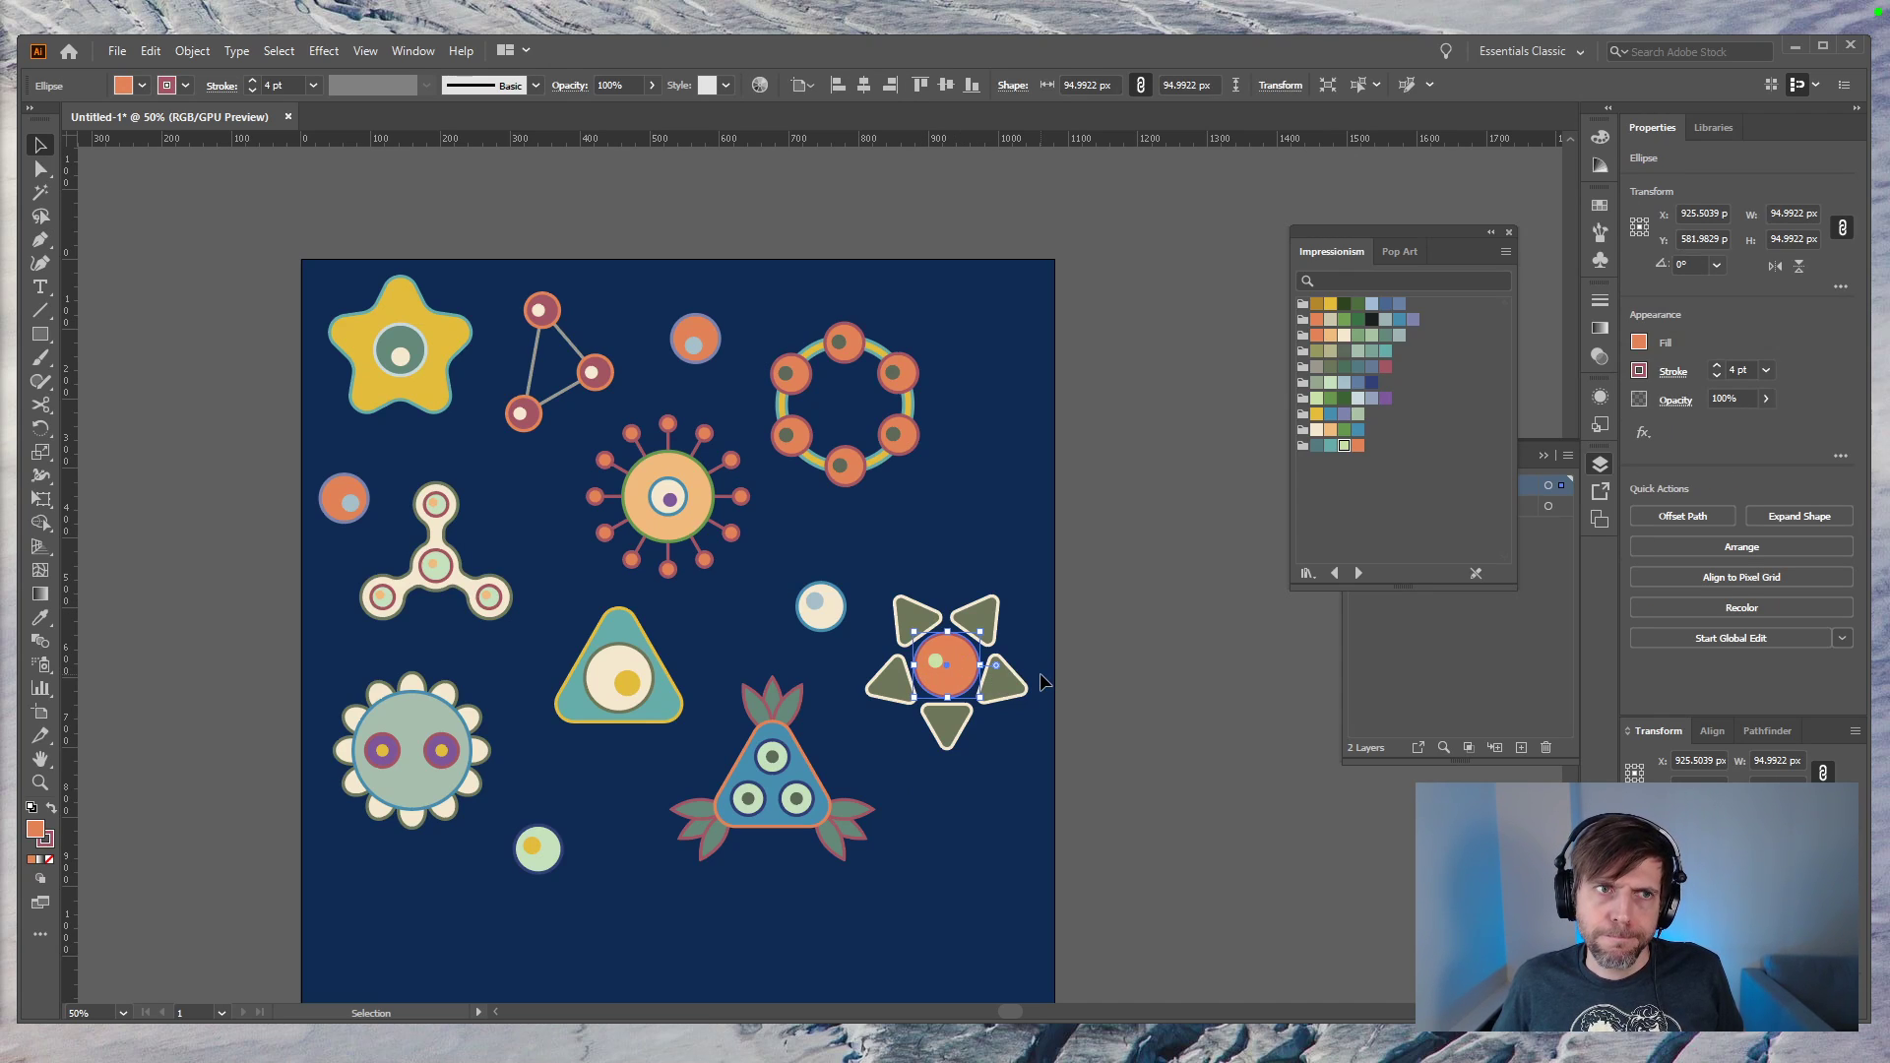
pyautogui.click(1171, 657)
# Step: Shift the yellow star, the red three-node triangle, both orange filler circles and the radial flower slightly to tighten the artboard's upper-left arrangement
pyautogui.moveTo(1152, 657); pyautogui.dragTo(1172, 589)
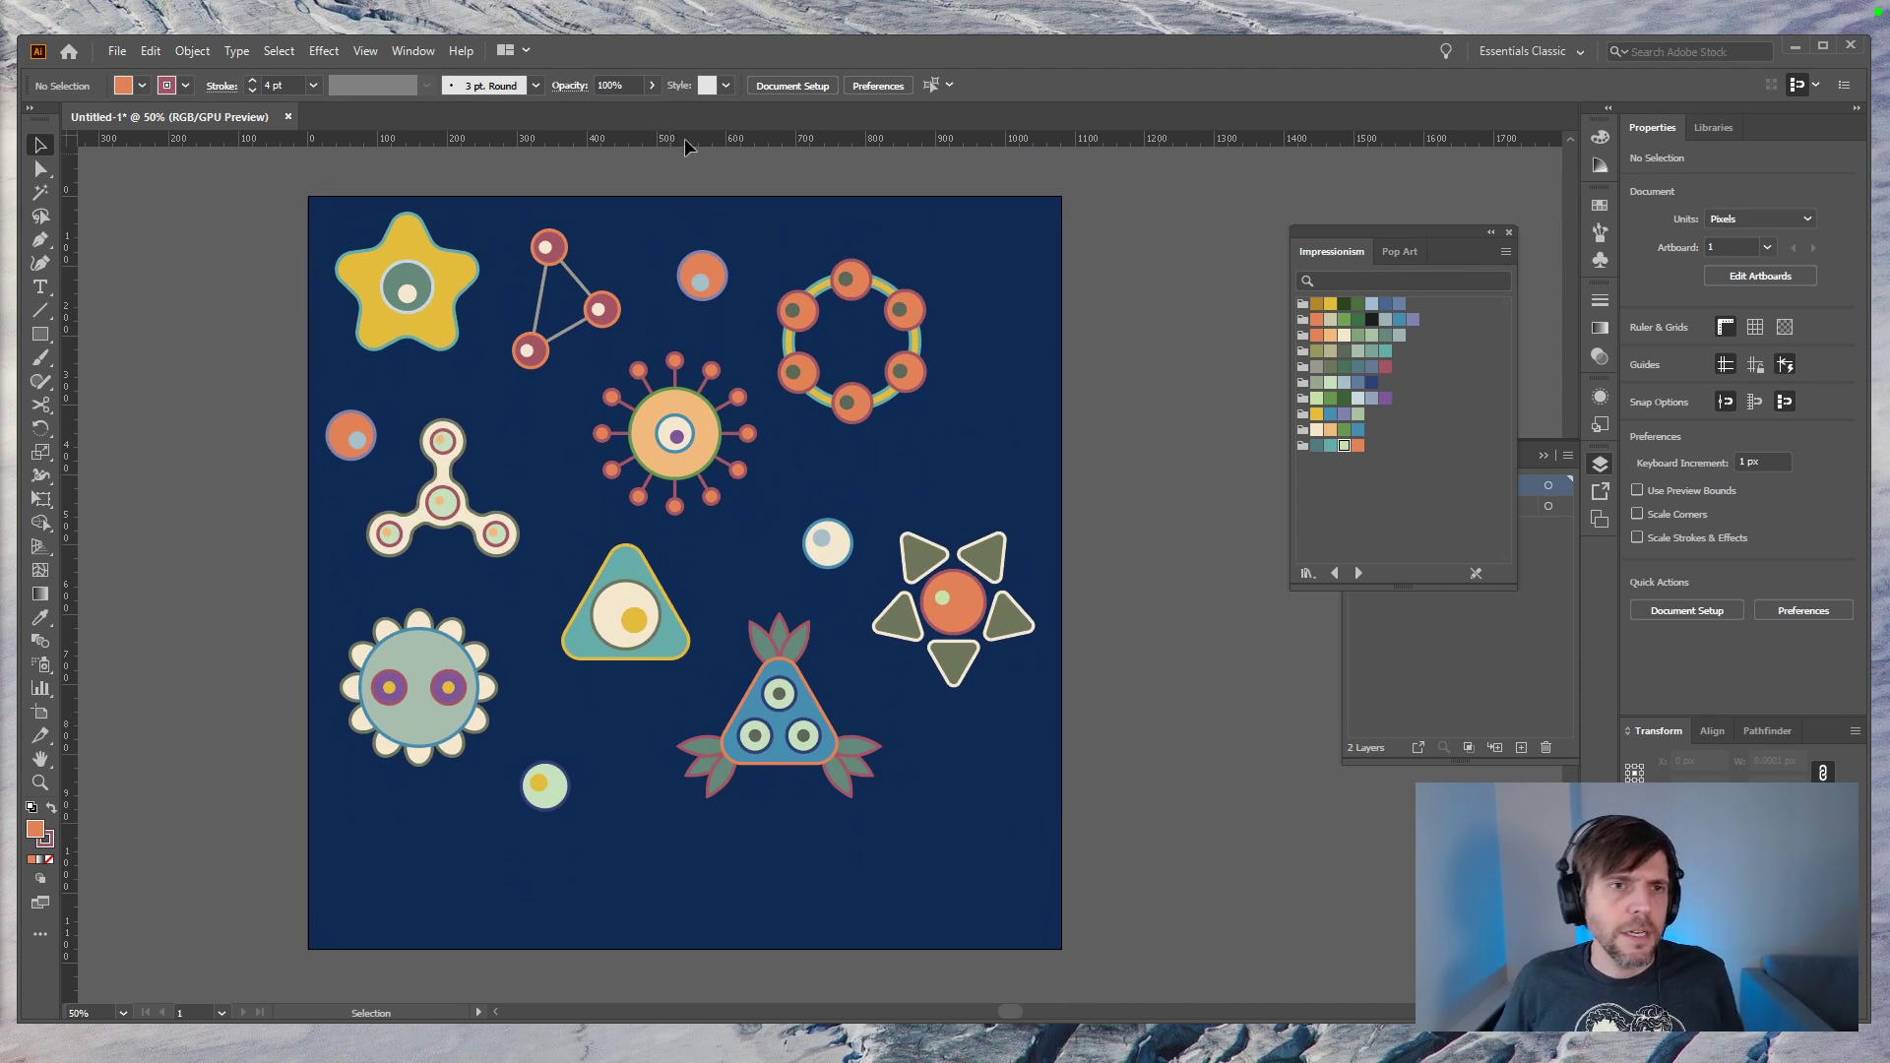
pyautogui.moveTo(286, 201); pyautogui.dragTo(431, 329)
pyautogui.click(286, 422)
pyautogui.moveTo(349, 434); pyautogui.dragTo(355, 417)
pyautogui.moveTo(612, 331); pyautogui.dragTo(588, 319)
pyautogui.moveTo(701, 277); pyautogui.dragTo(672, 262)
pyautogui.moveTo(665, 473); pyautogui.dragTo(620, 467)
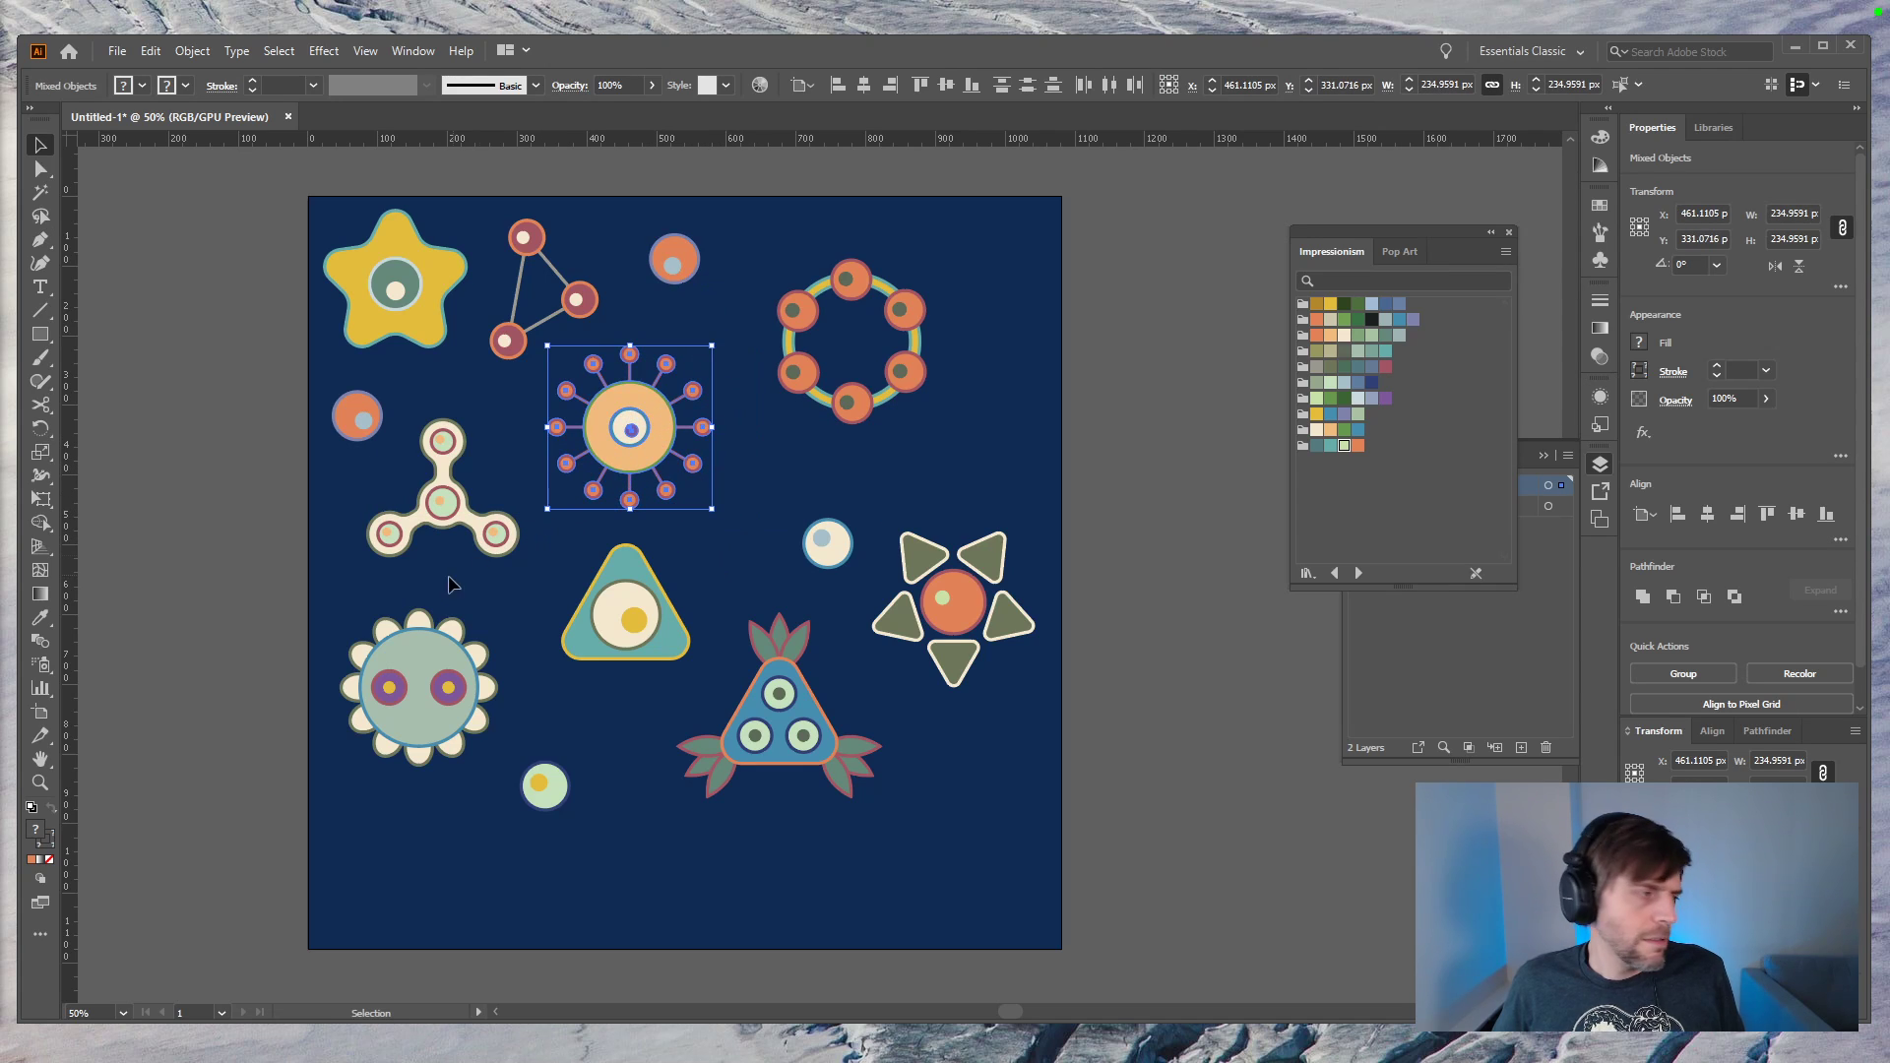
# Step: Move the scalloped two-eyed circle and the light green filler circle slightly upward
pyautogui.click(253, 728)
pyautogui.moveTo(423, 661); pyautogui.dragTo(416, 649)
pyautogui.moveTo(611, 725); pyautogui.dragTo(553, 764)
# Step: Move the blue triangle with its leaves and eyes to the artboard's lower-left area, excluding the neighbouring flower's olive petal
pyautogui.moveTo(875, 855); pyautogui.dragTo(724, 601)
pyautogui.moveTo(802, 716); pyautogui.dragTo(504, 858)
pyautogui.click(872, 840)
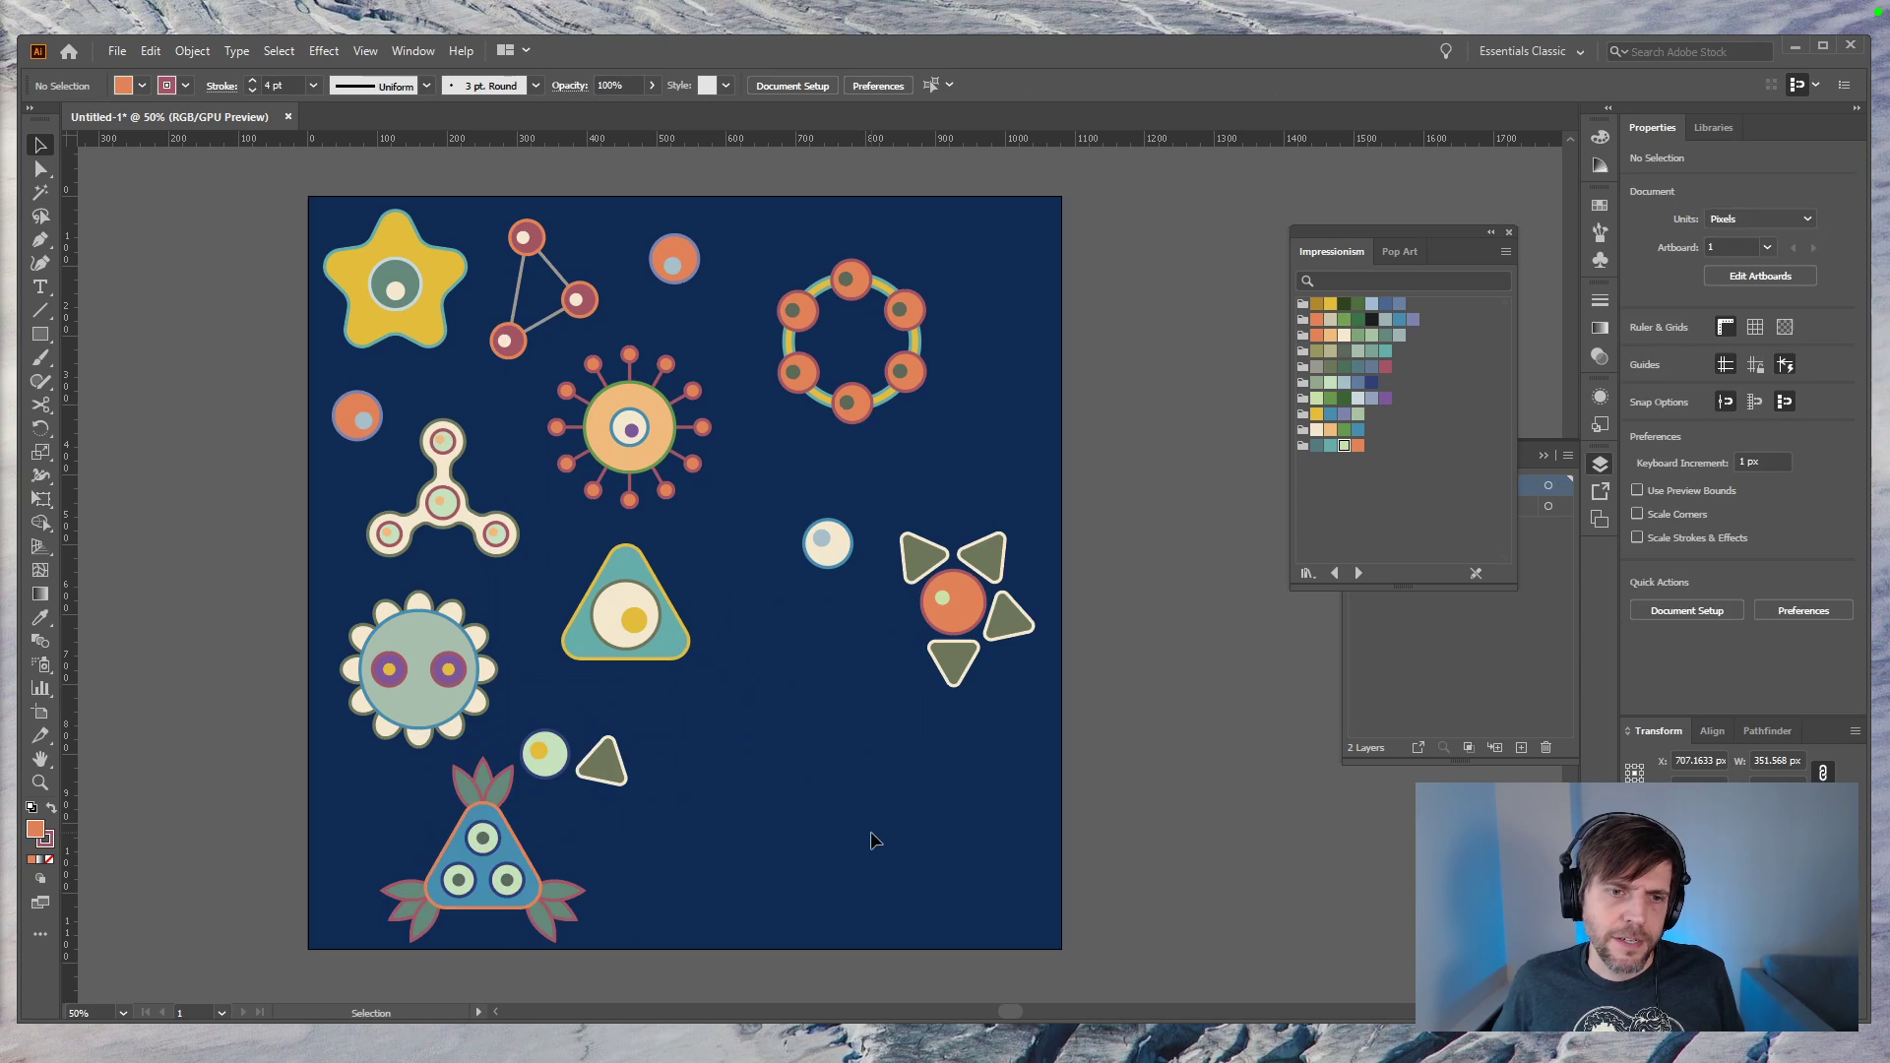
pyautogui.hotkey('ctrl', 'z')
pyautogui.keyDown('shift'); pyautogui.click(886, 638); pyautogui.keyUp('shift')
pyautogui.moveTo(813, 720); pyautogui.dragTo(521, 861)
pyautogui.click(861, 810)
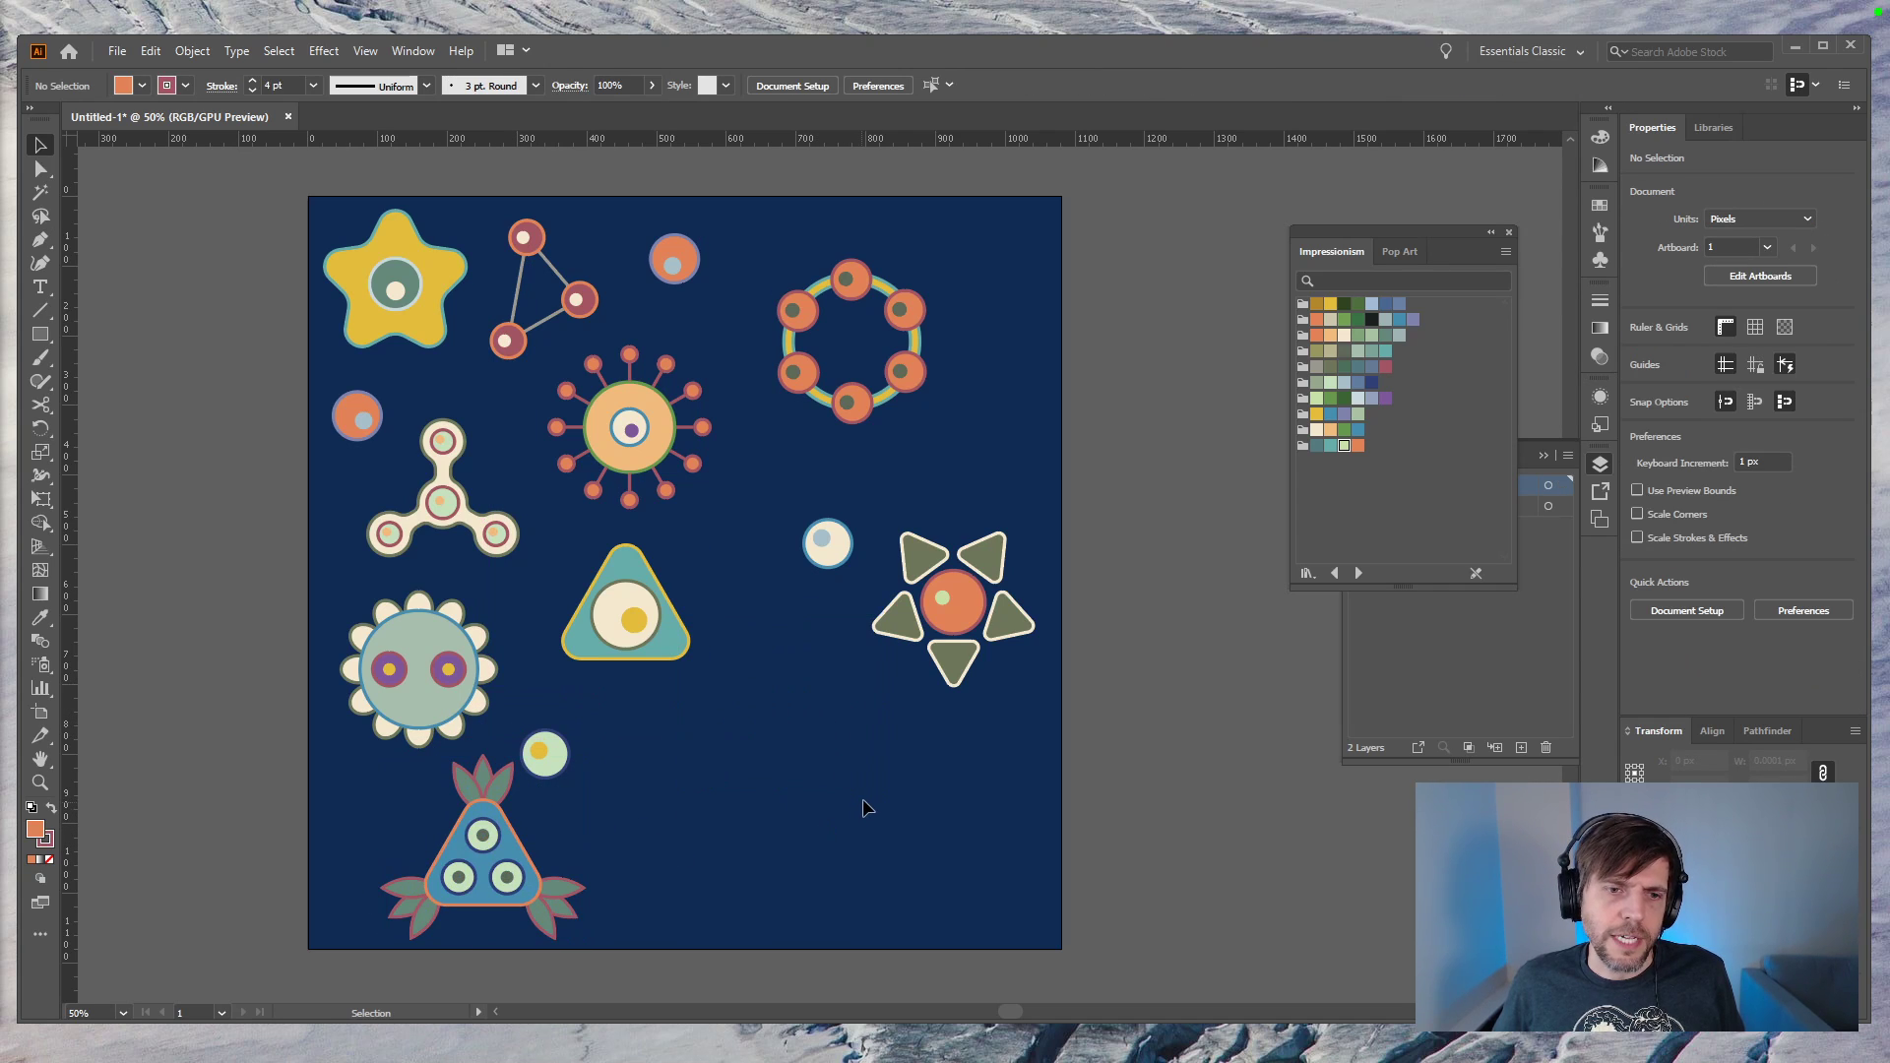
# Step: Move the five-petal olive flower below the teal triangle and shift the leafy blue triangle slightly closer to the artboard's left edge
pyautogui.moveTo(1009, 629); pyautogui.dragTo(734, 813)
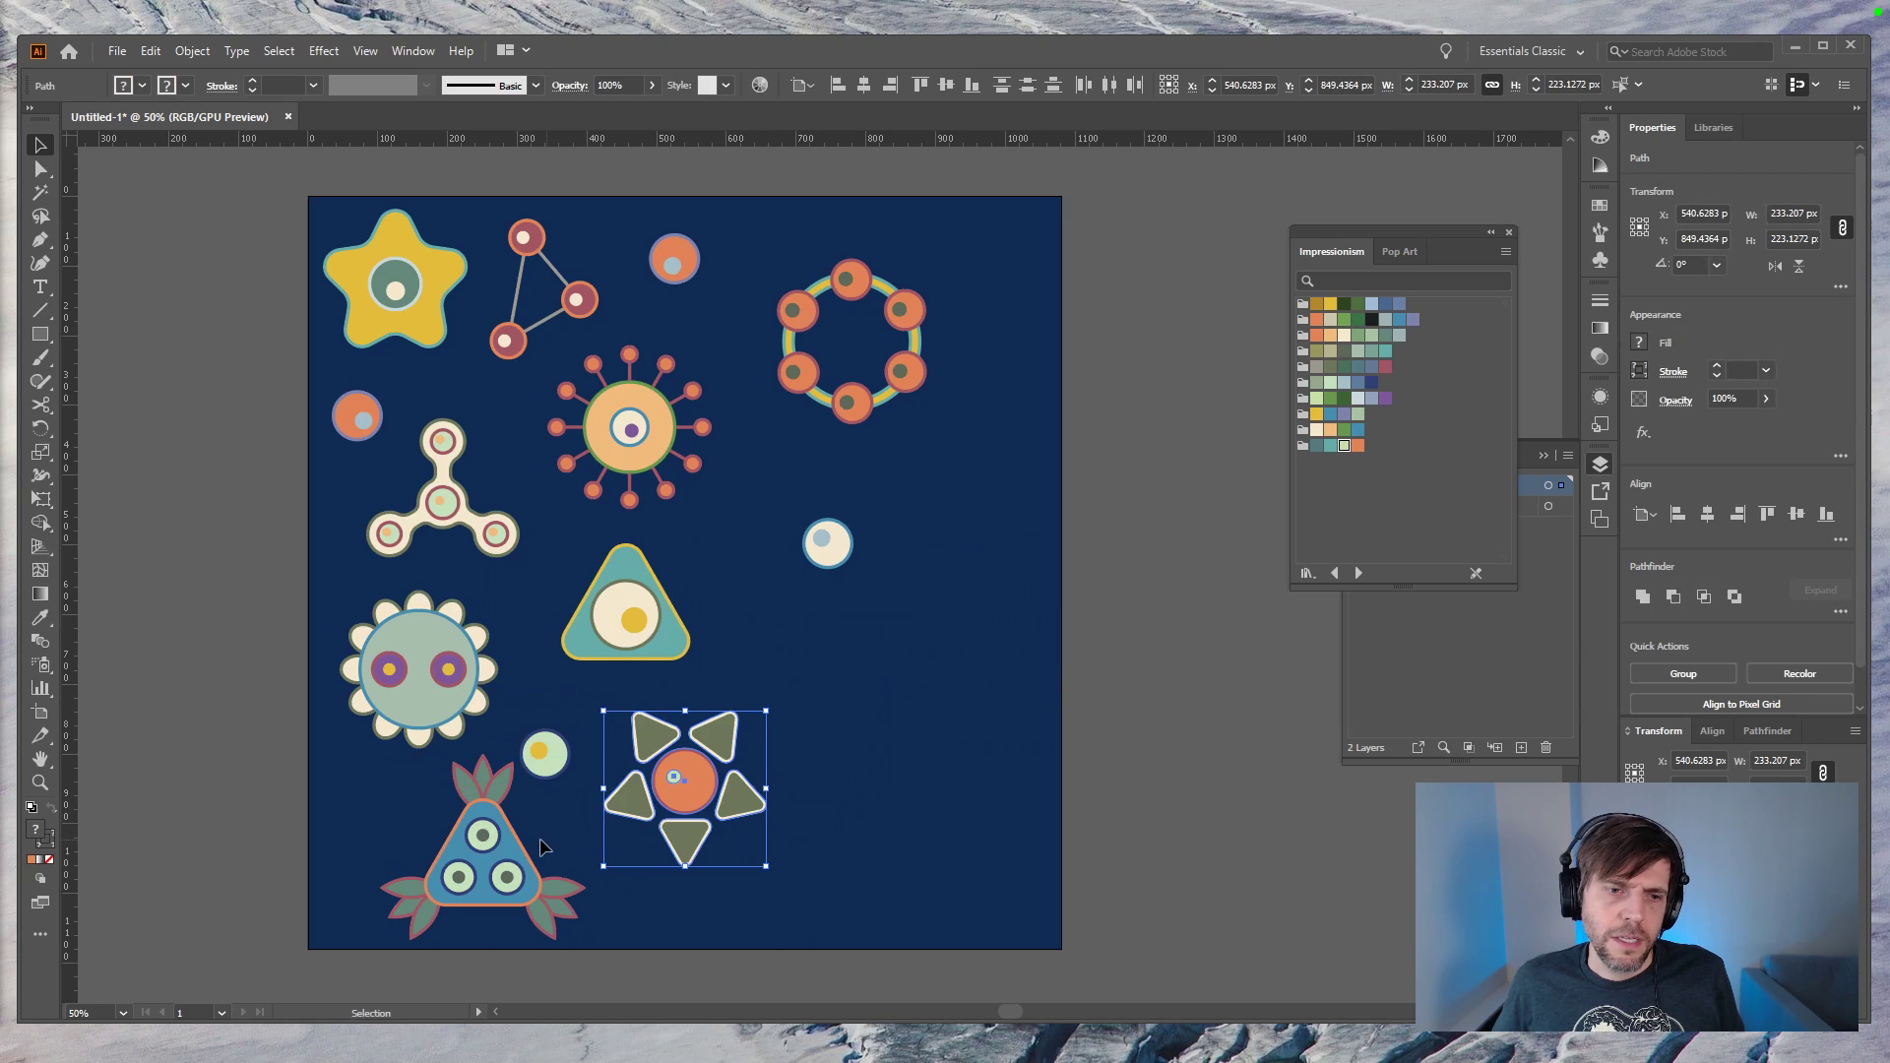
pyautogui.moveTo(524, 913); pyautogui.dragTo(594, 949)
pyautogui.moveTo(539, 890); pyautogui.dragTo(523, 893)
pyautogui.click(291, 697)
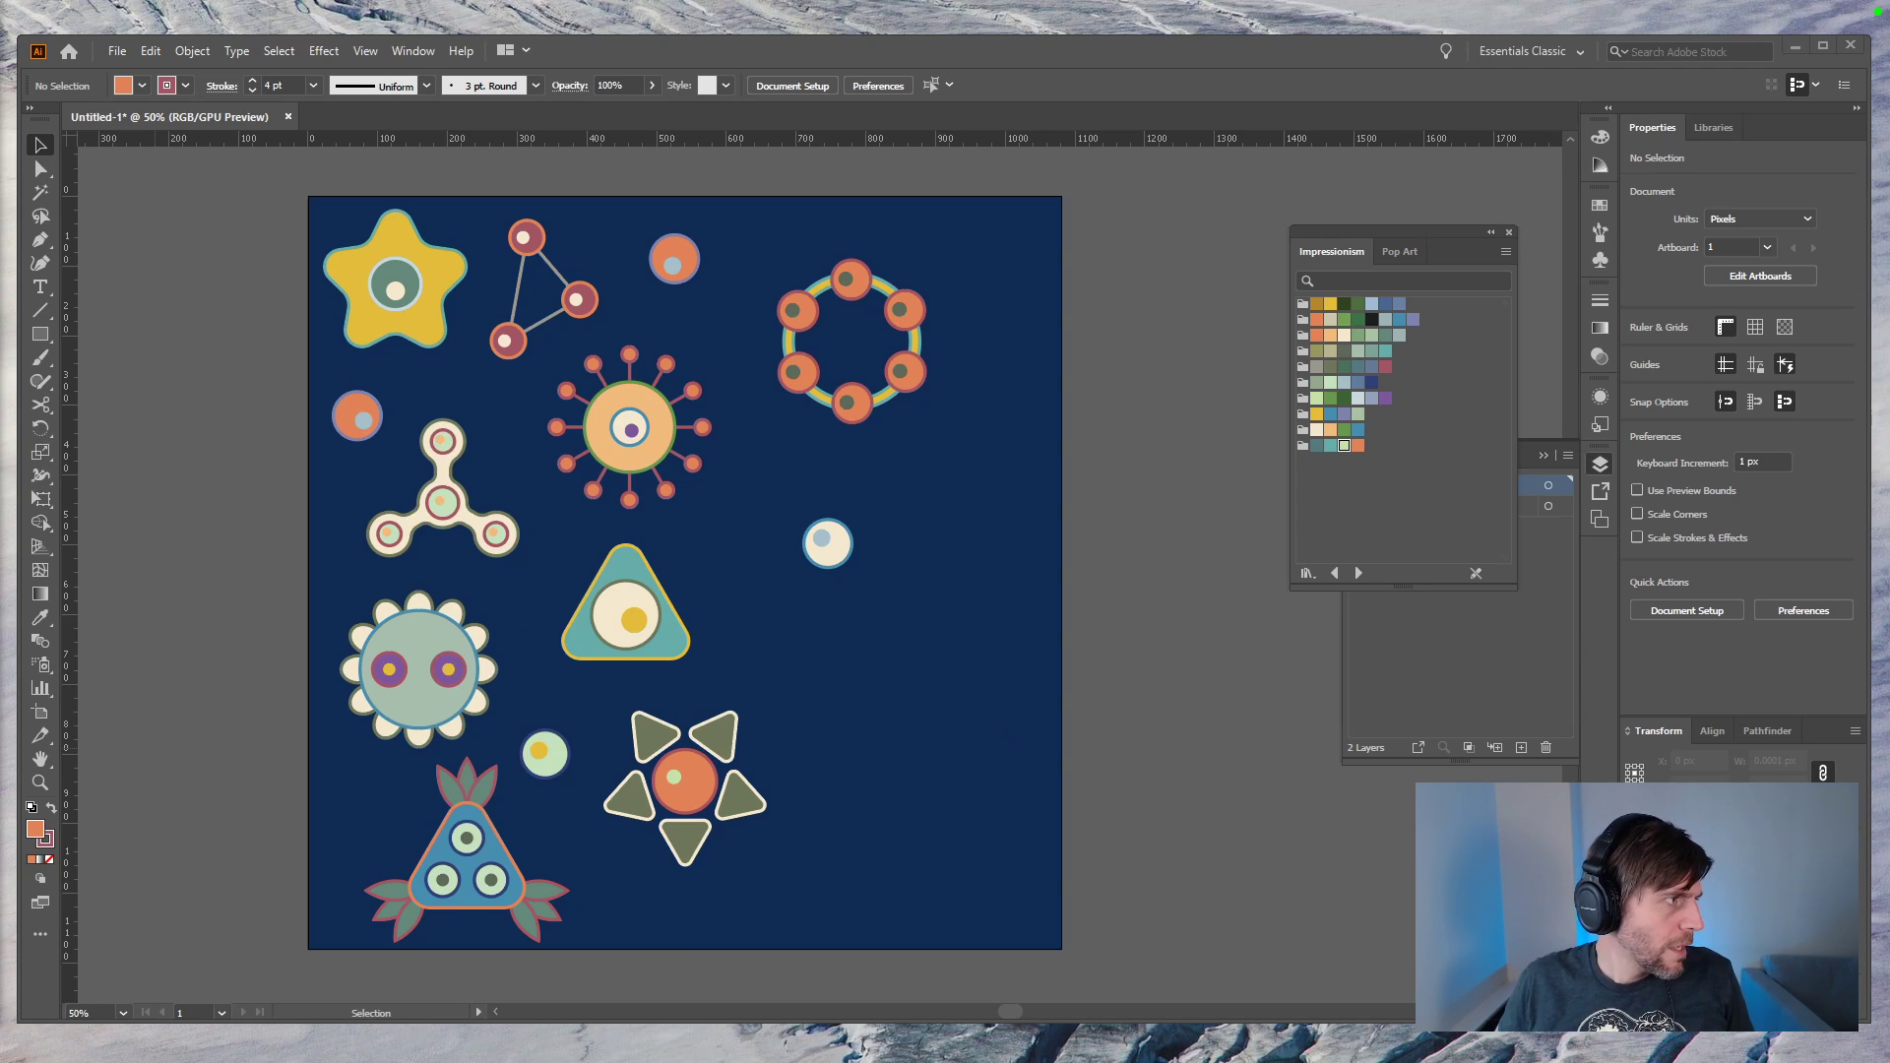
# Step: Switch to a web browser, search for "haeckel" and open the image results for reference
pyautogui.moveTo(0, 209); pyautogui.dragTo(1343, 101)
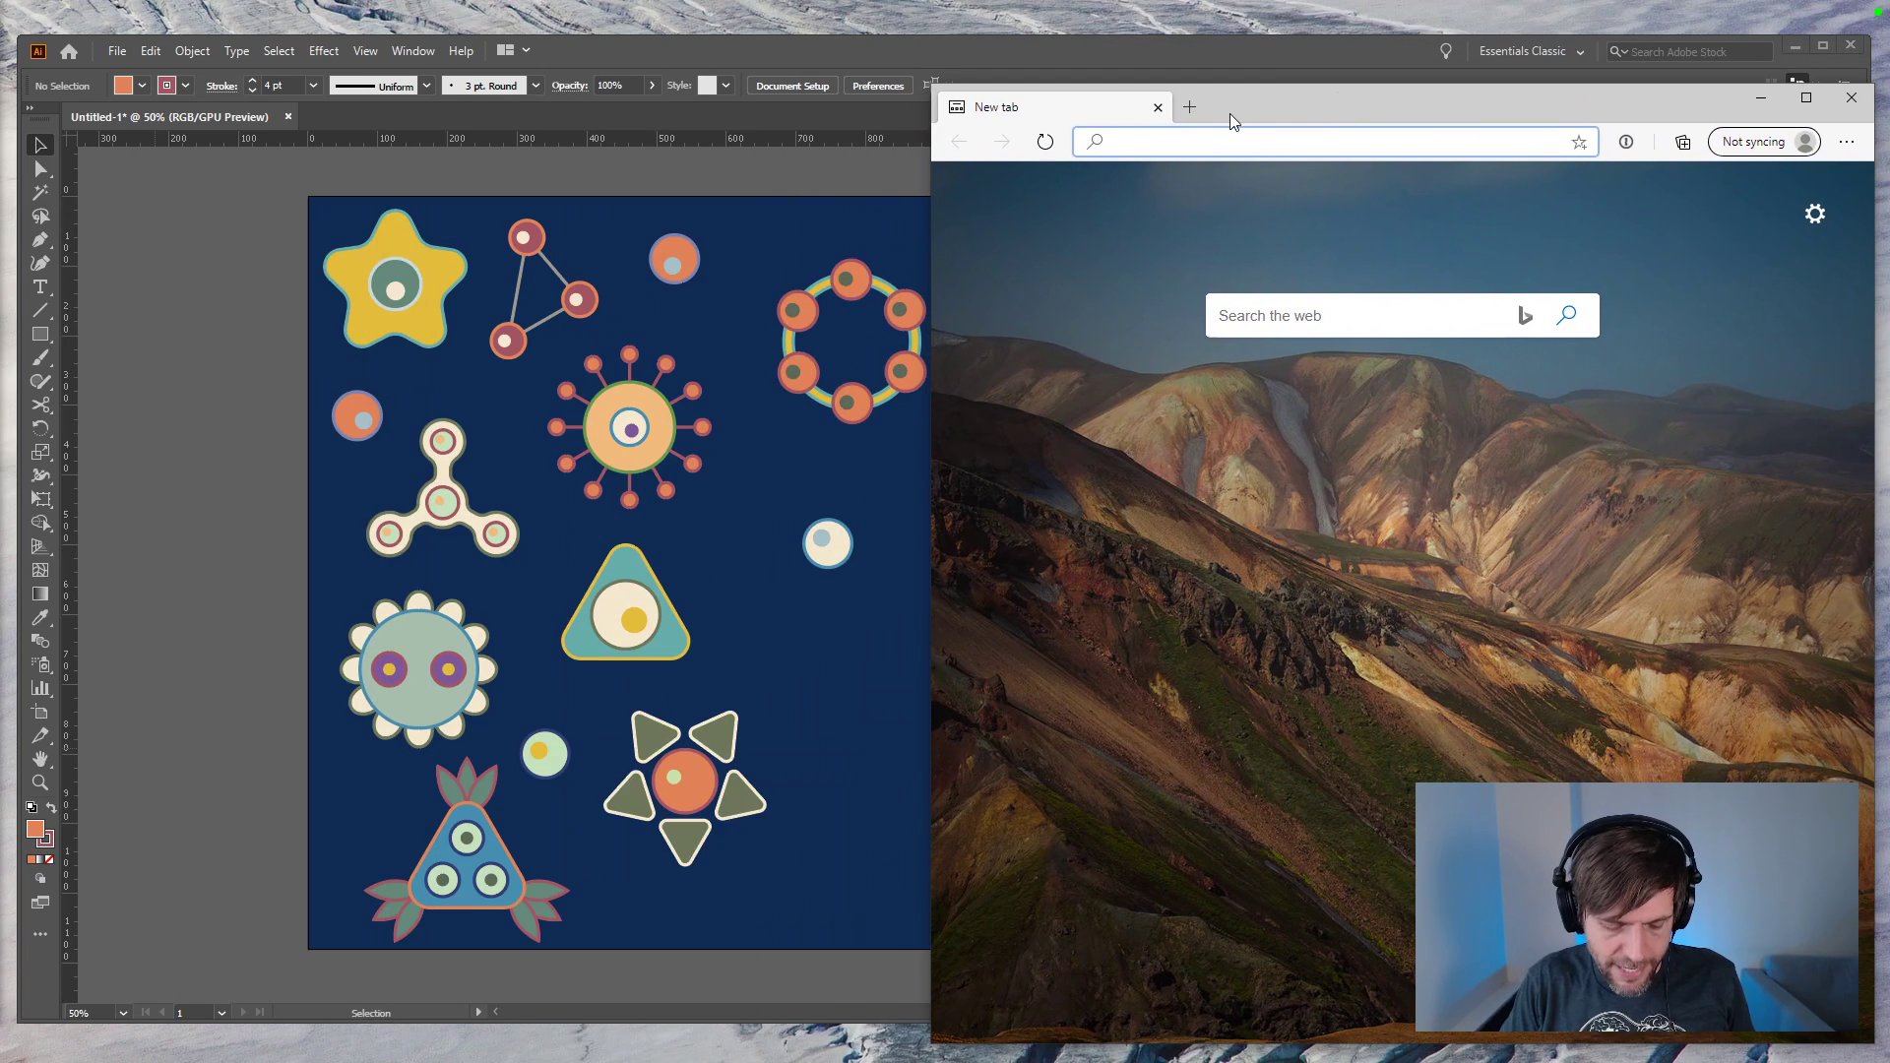
pyautogui.write('haeck')
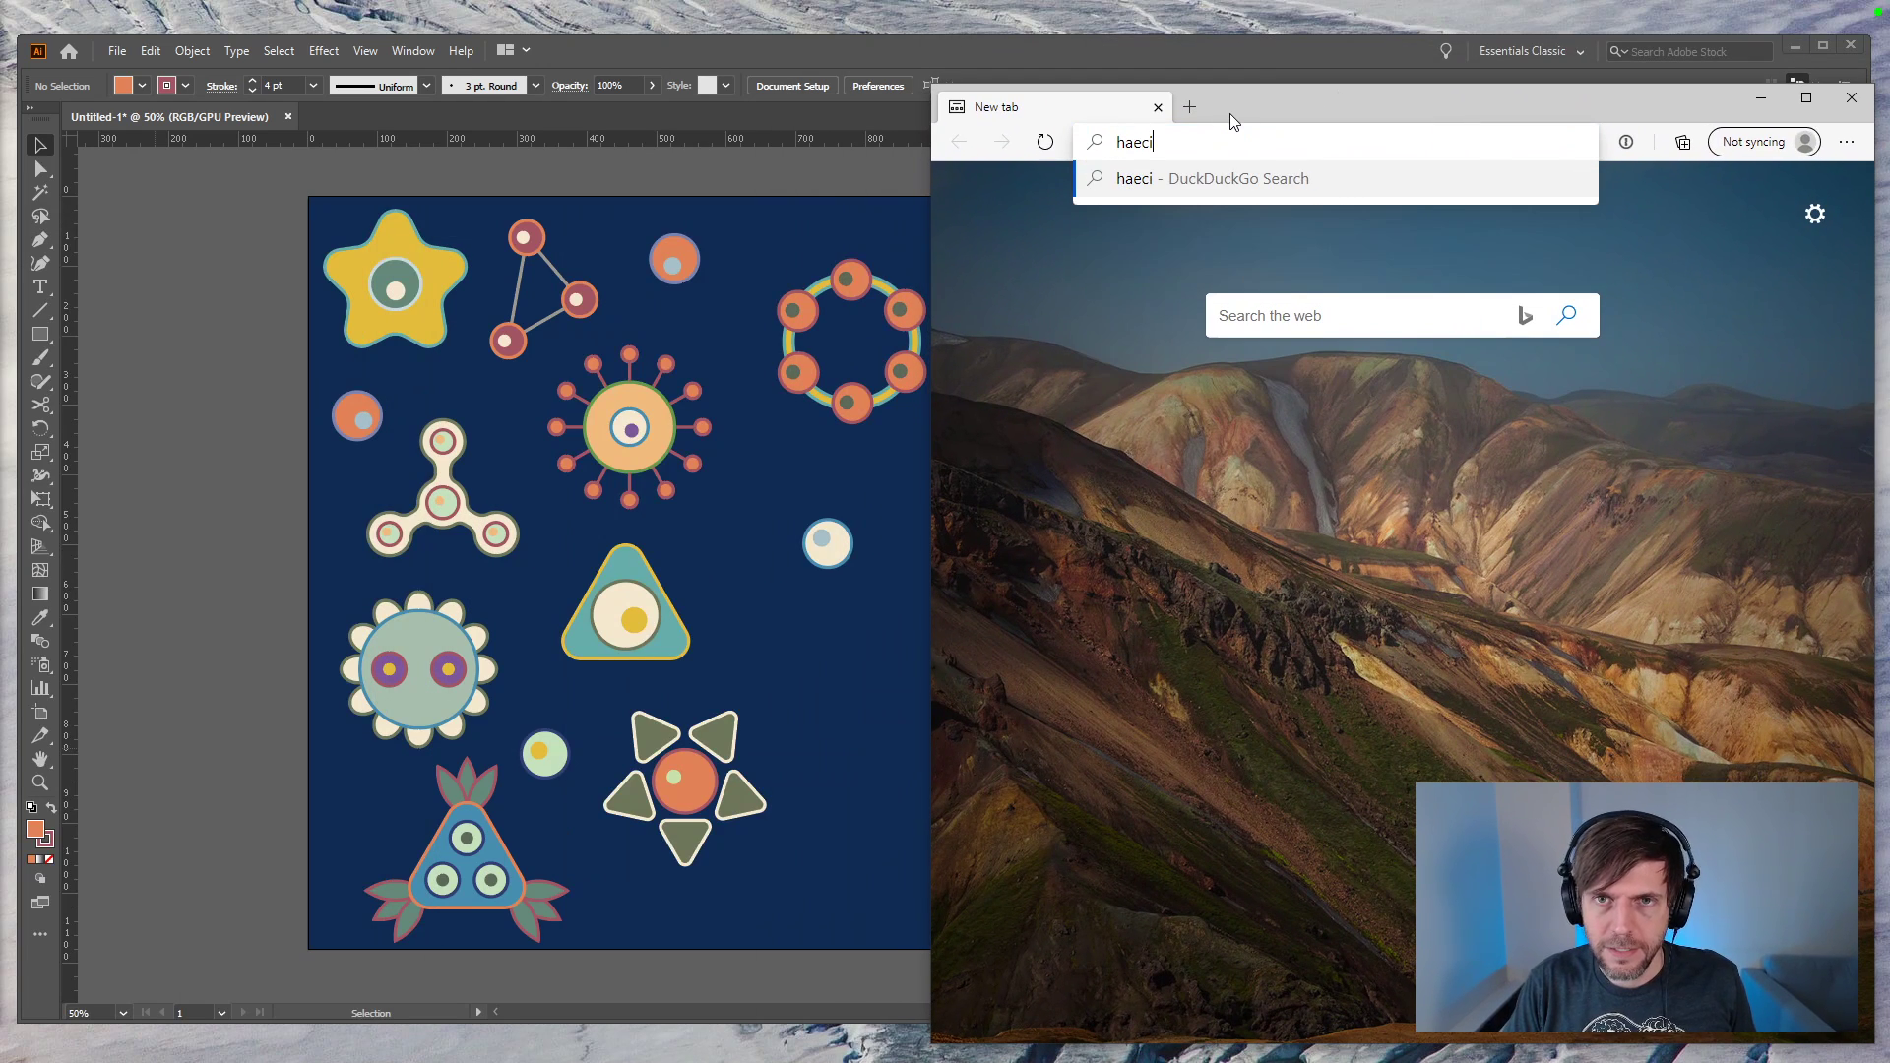
pyautogui.write('el')
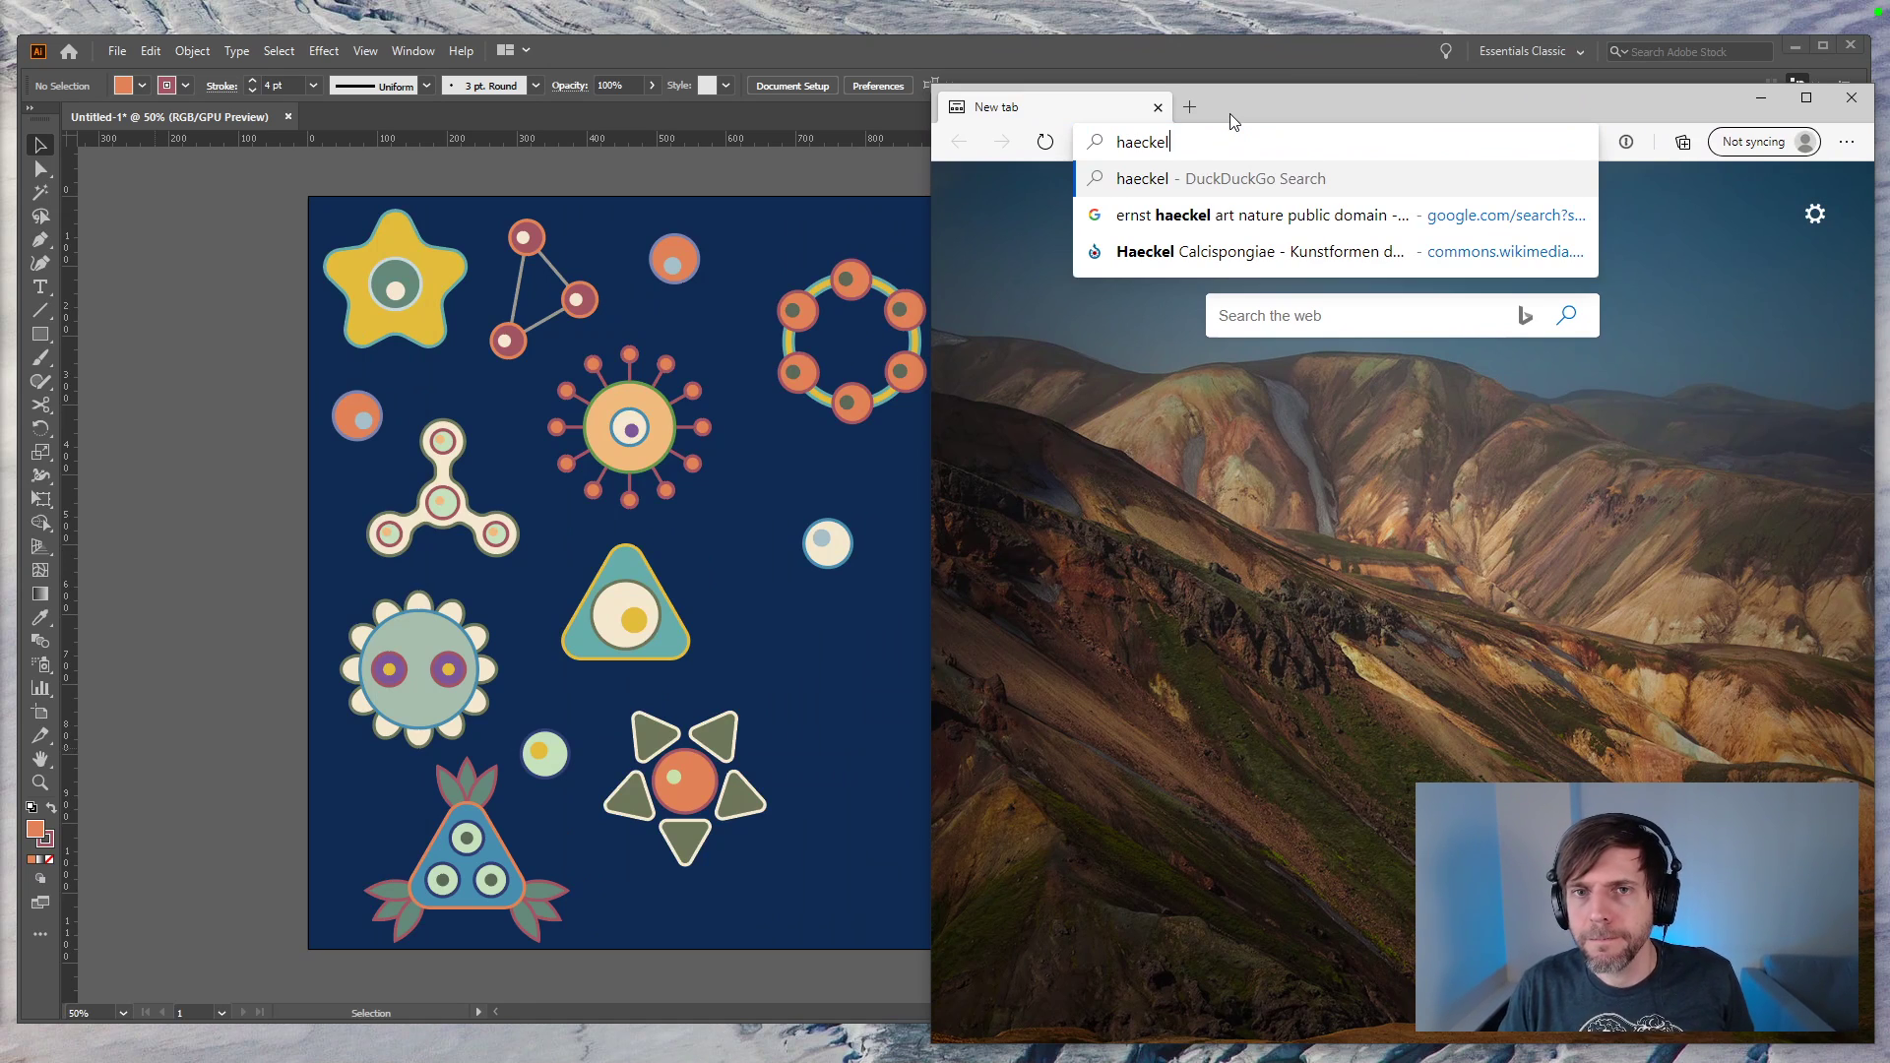
pyautogui.press('Return')
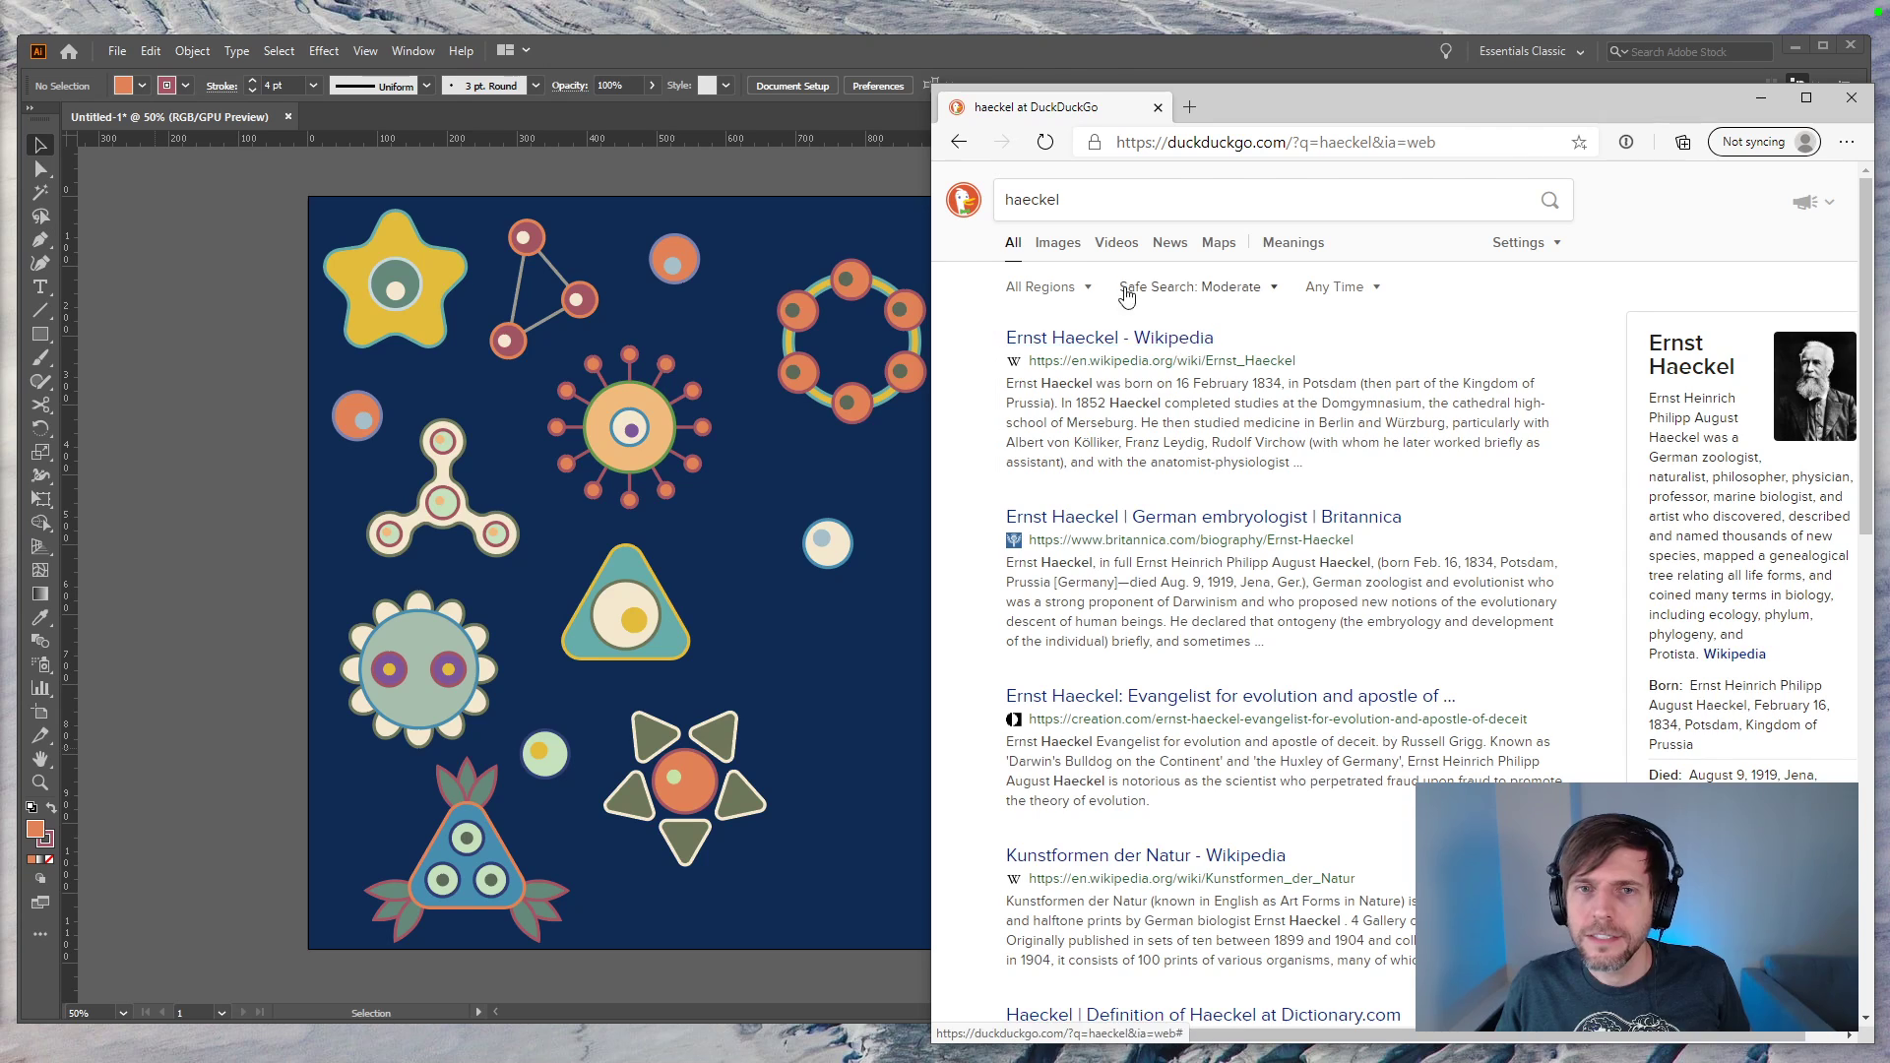
pyautogui.click(1057, 243)
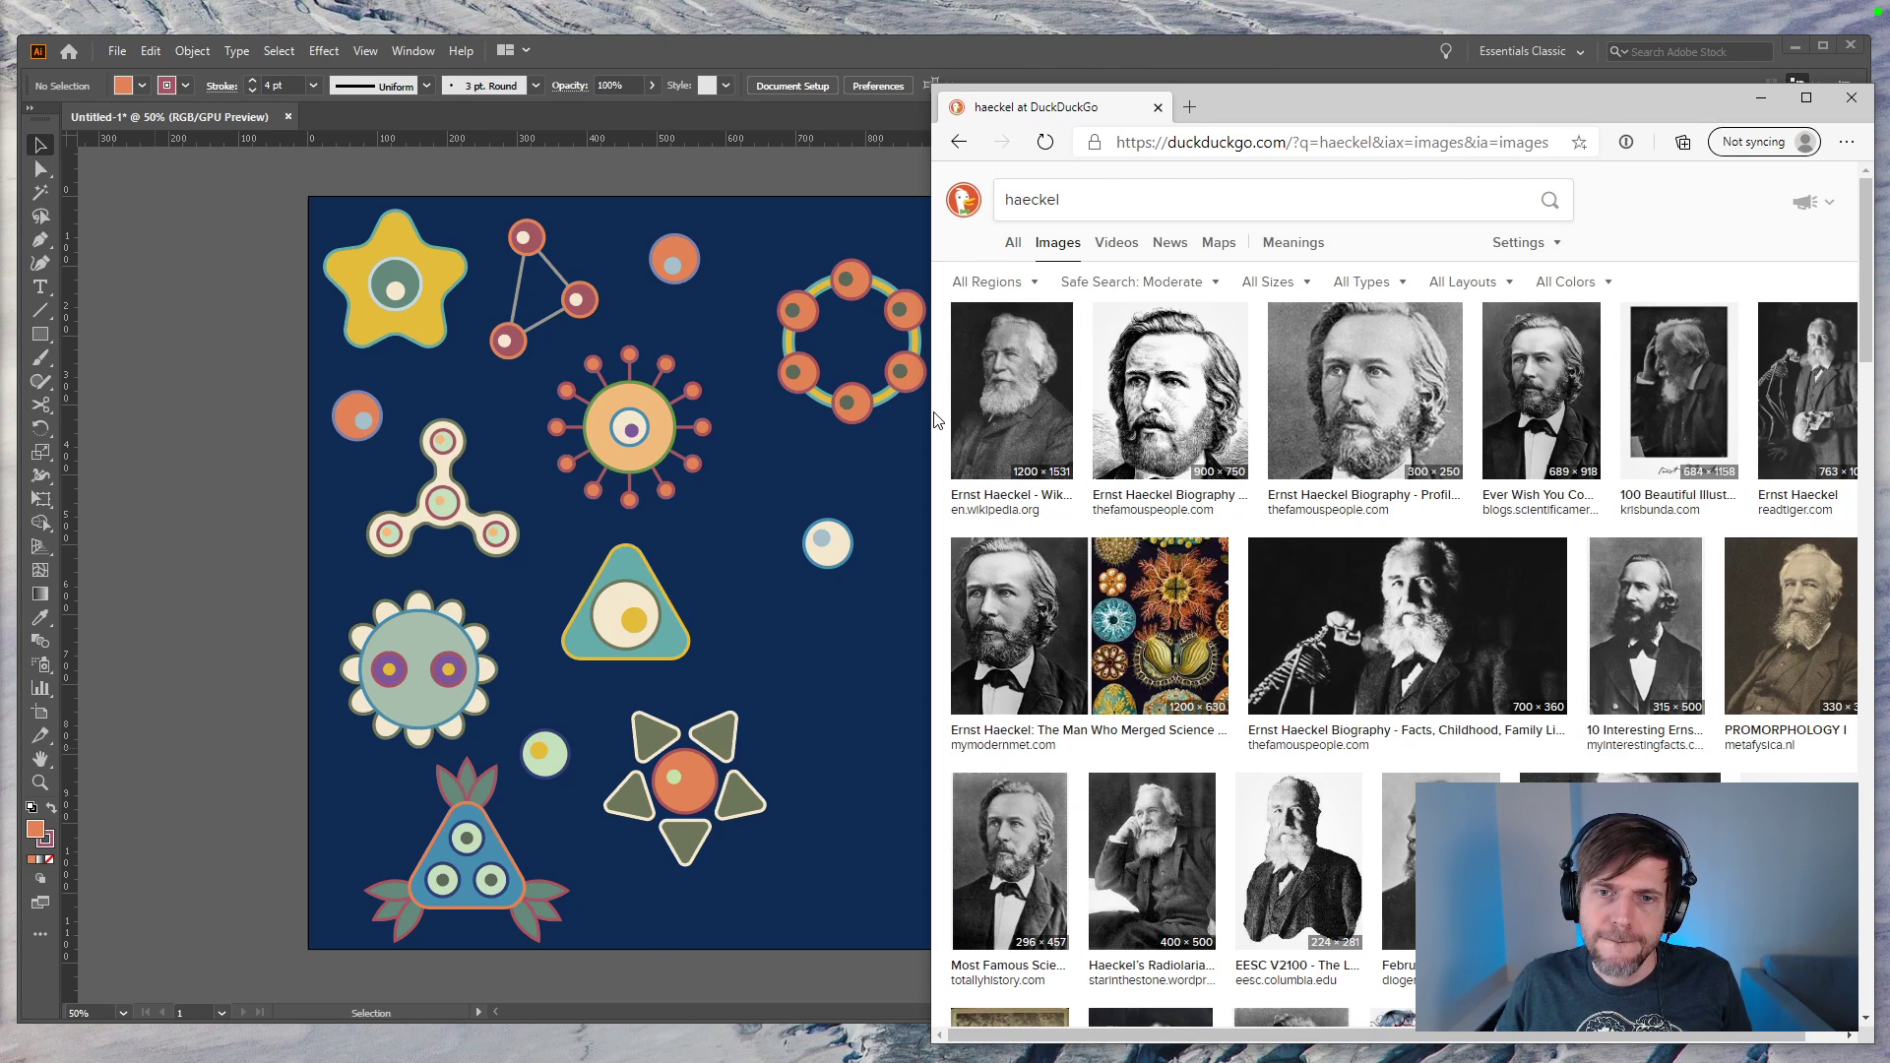
# Step: Widen the browser window and preview the image result "Ernst Haeckel: The Man Who Merged Science with Art"
pyautogui.moveTo(935, 420); pyautogui.dragTo(839, 421)
pyautogui.click(1082, 640)
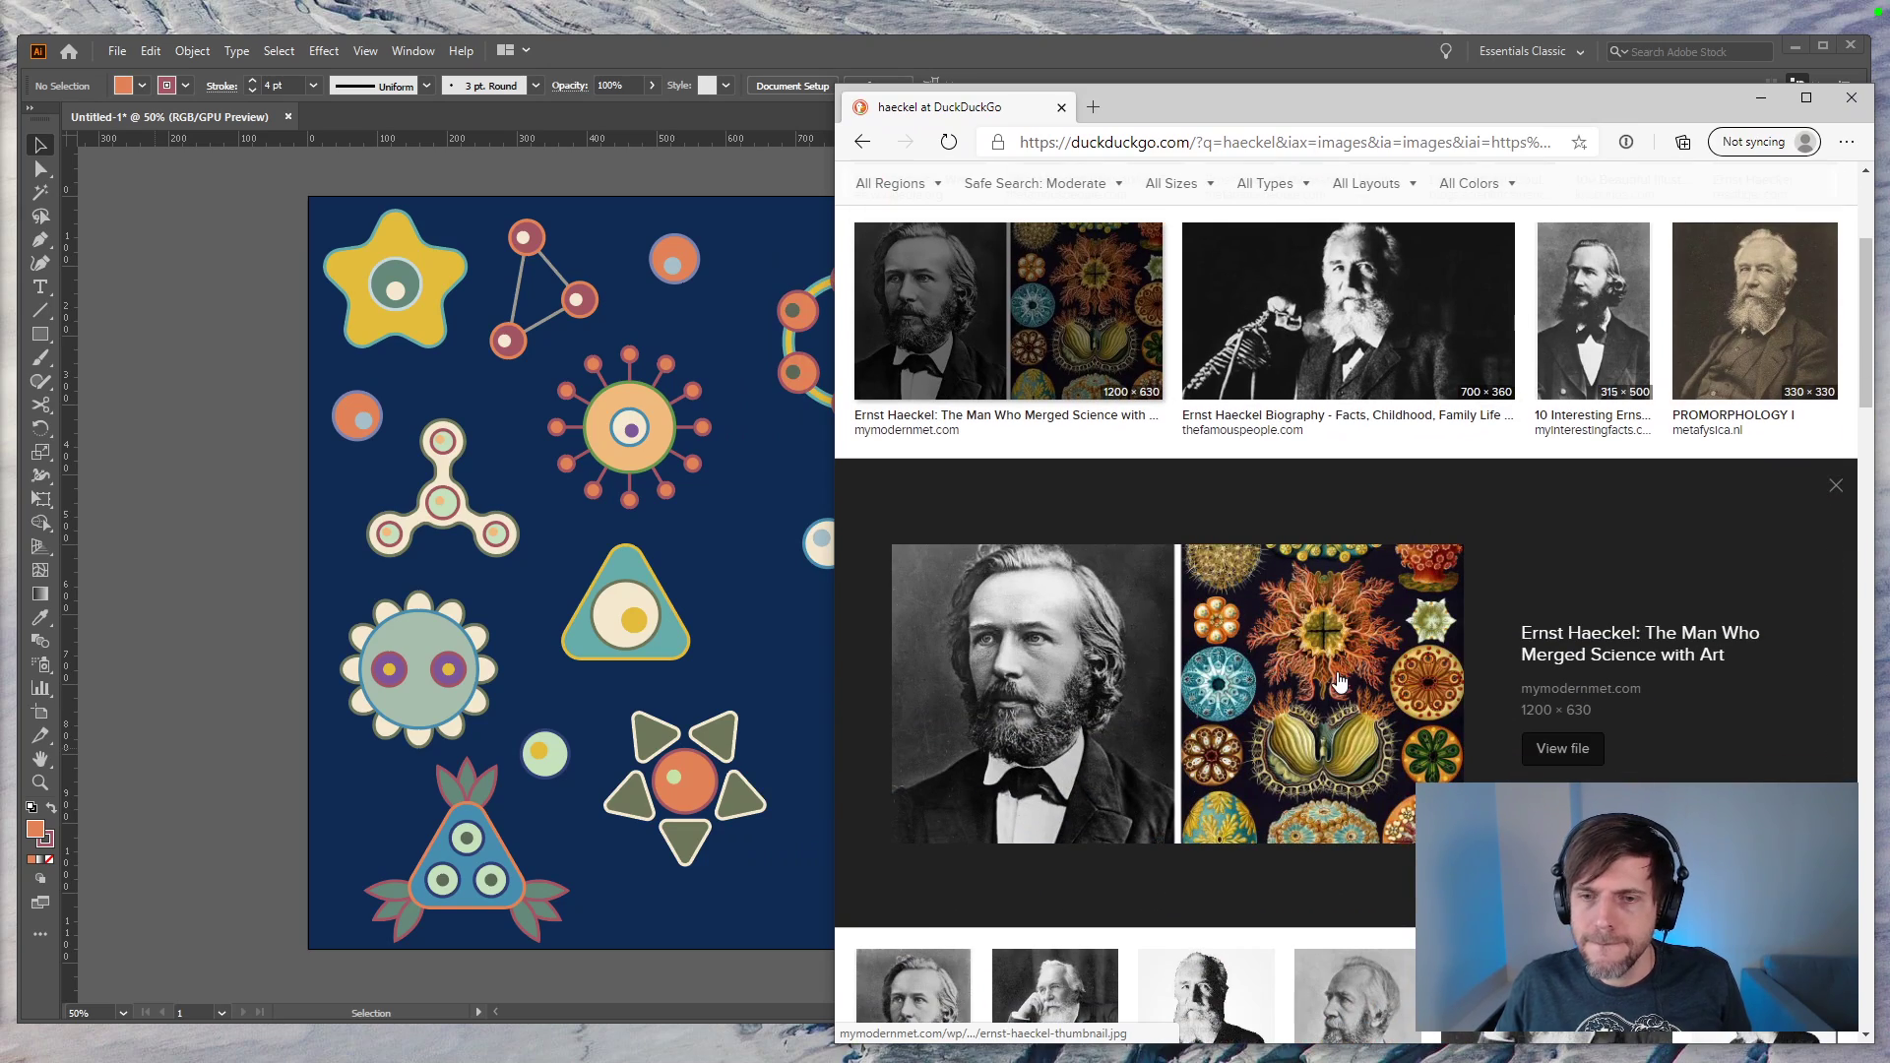
# Step: Search the web for "wikimedia art nature hackel" and follow the corrected query "wikipedia art nature haeckel"
pyautogui.scroll(3, 1245, 540)
pyautogui.click(1117, 141)
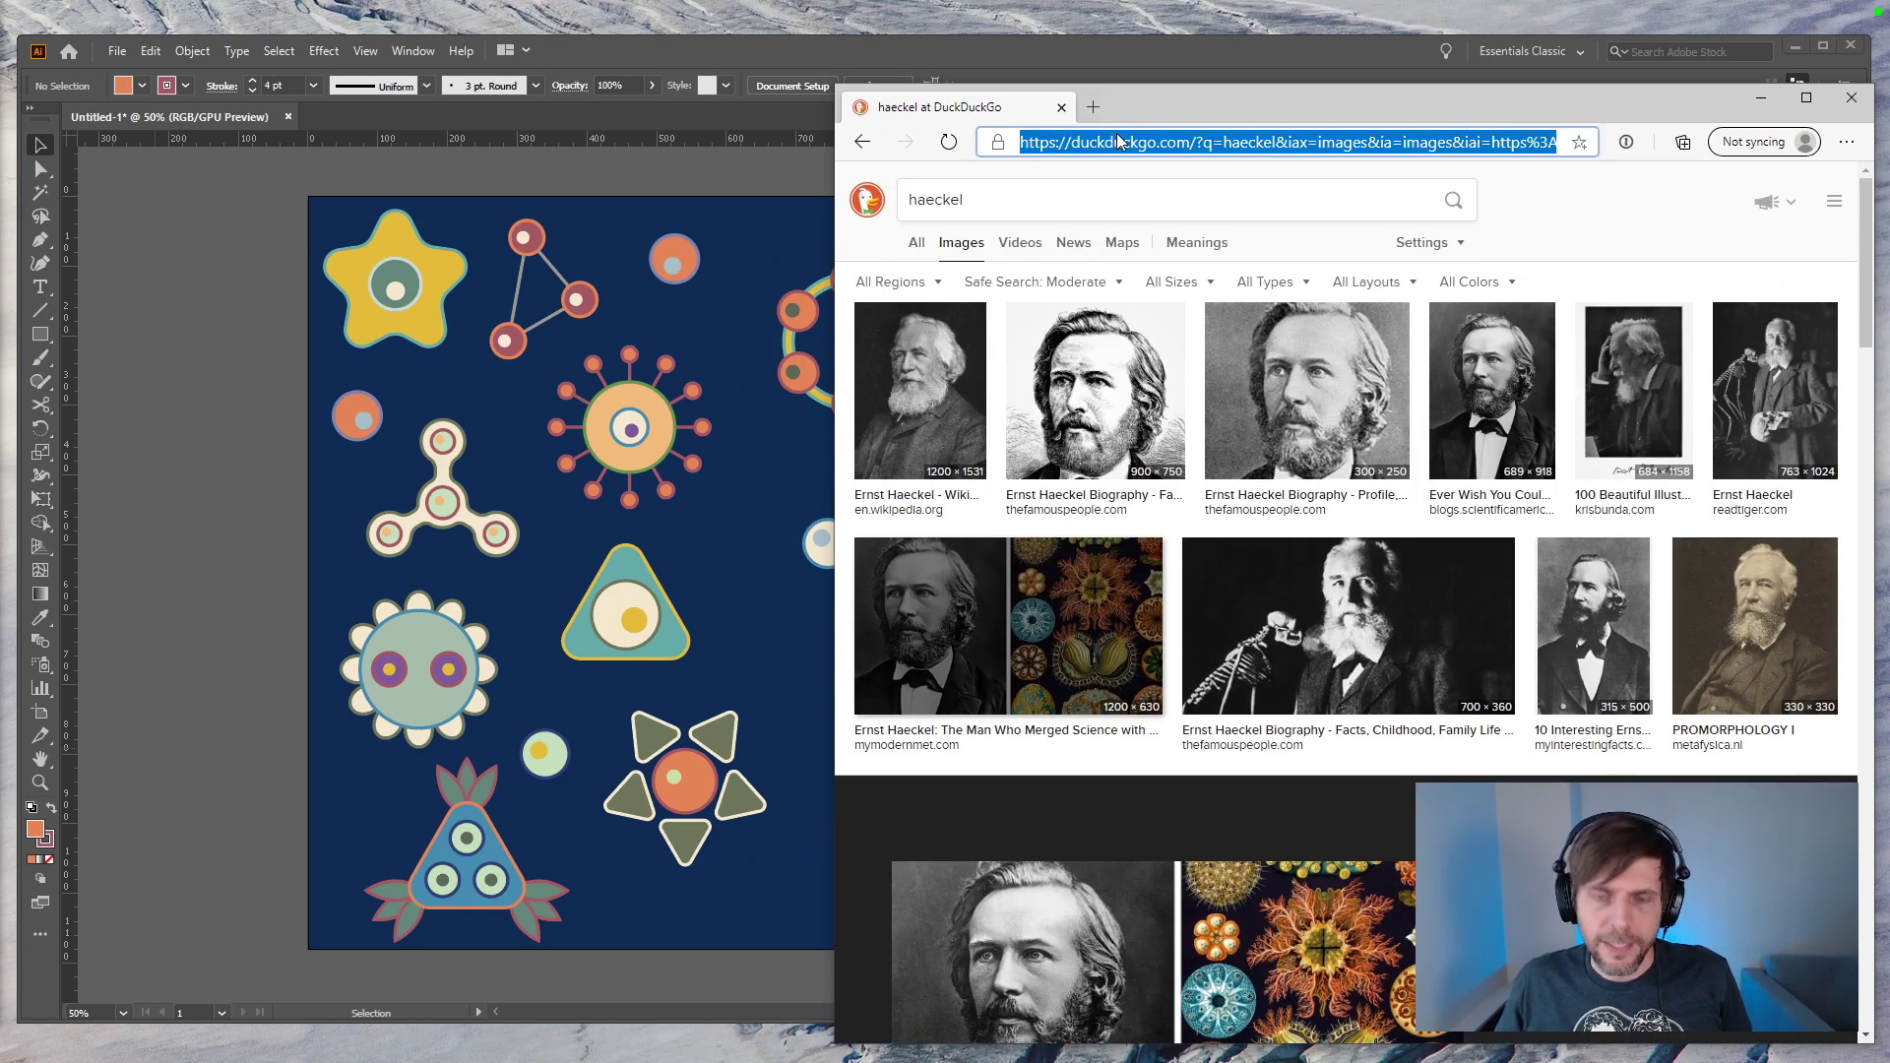
pyautogui.write('wikimedia a')
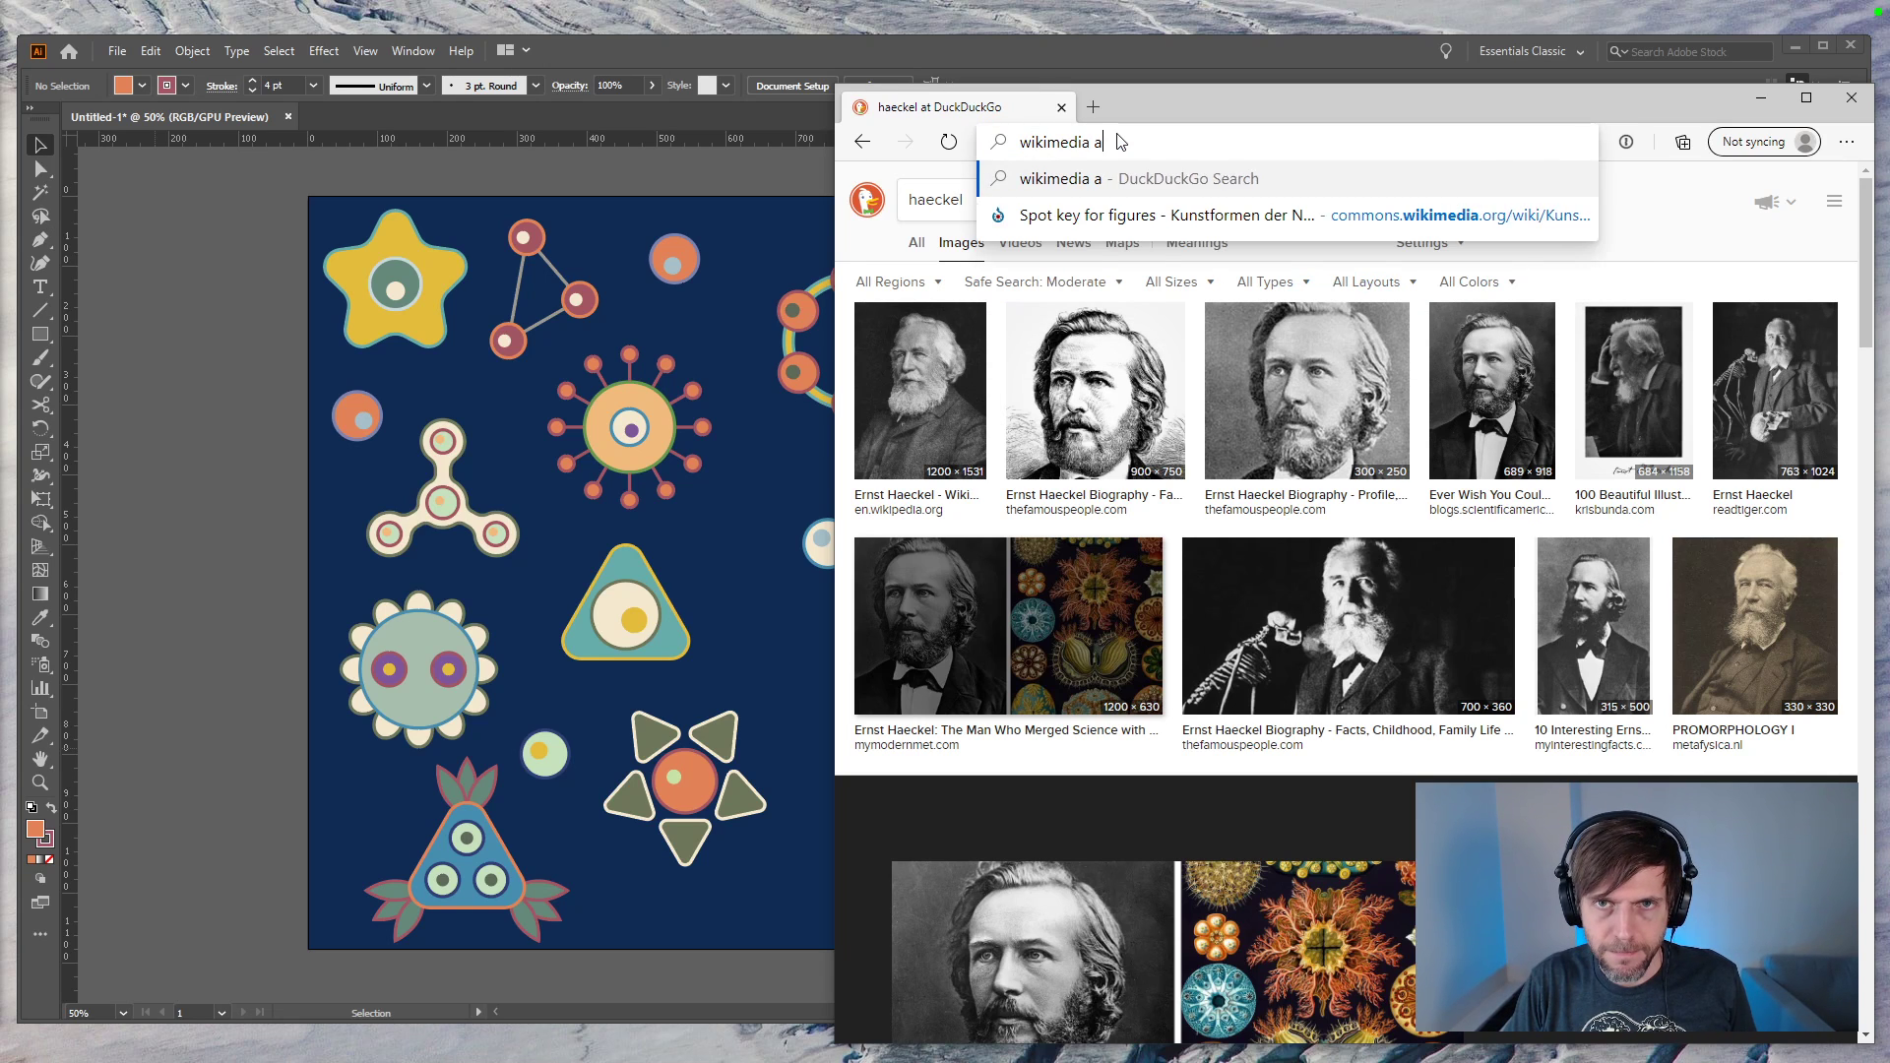
pyautogui.write('rt nature hackel')
pyautogui.press('Return')
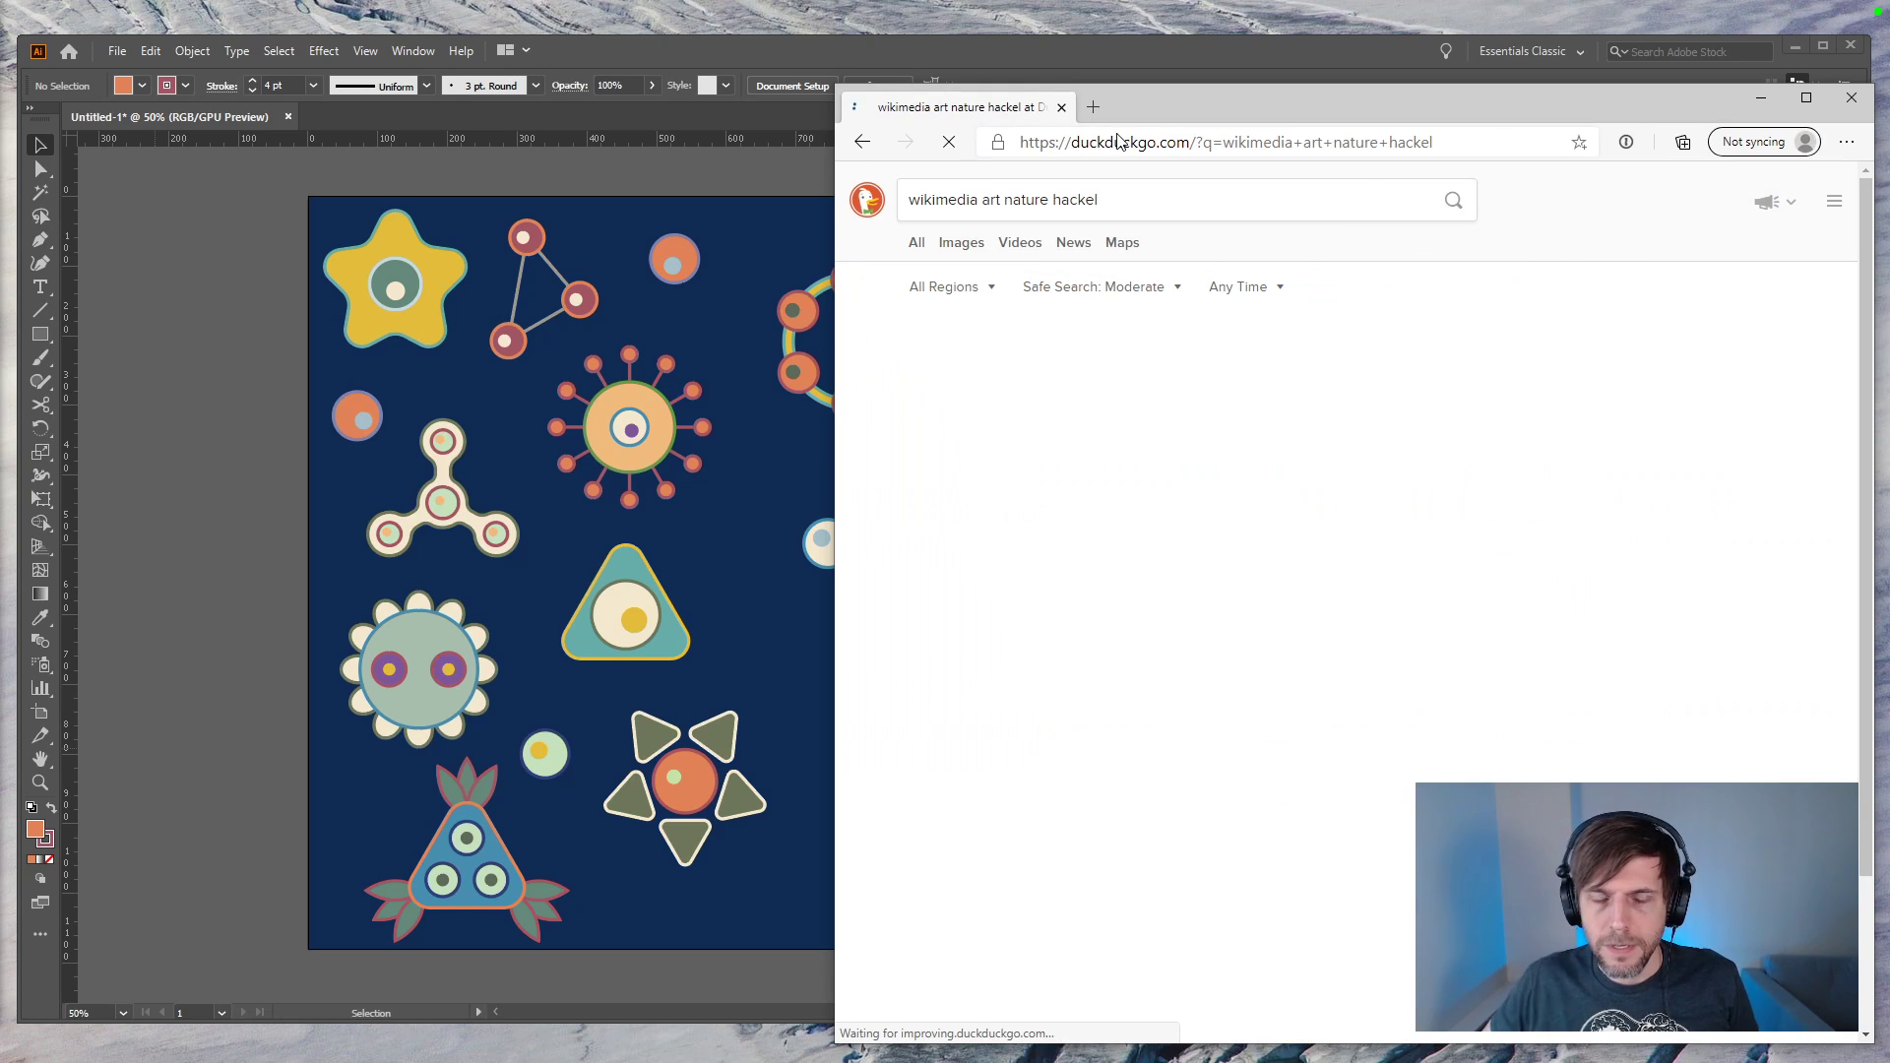
pyautogui.click(1142, 332)
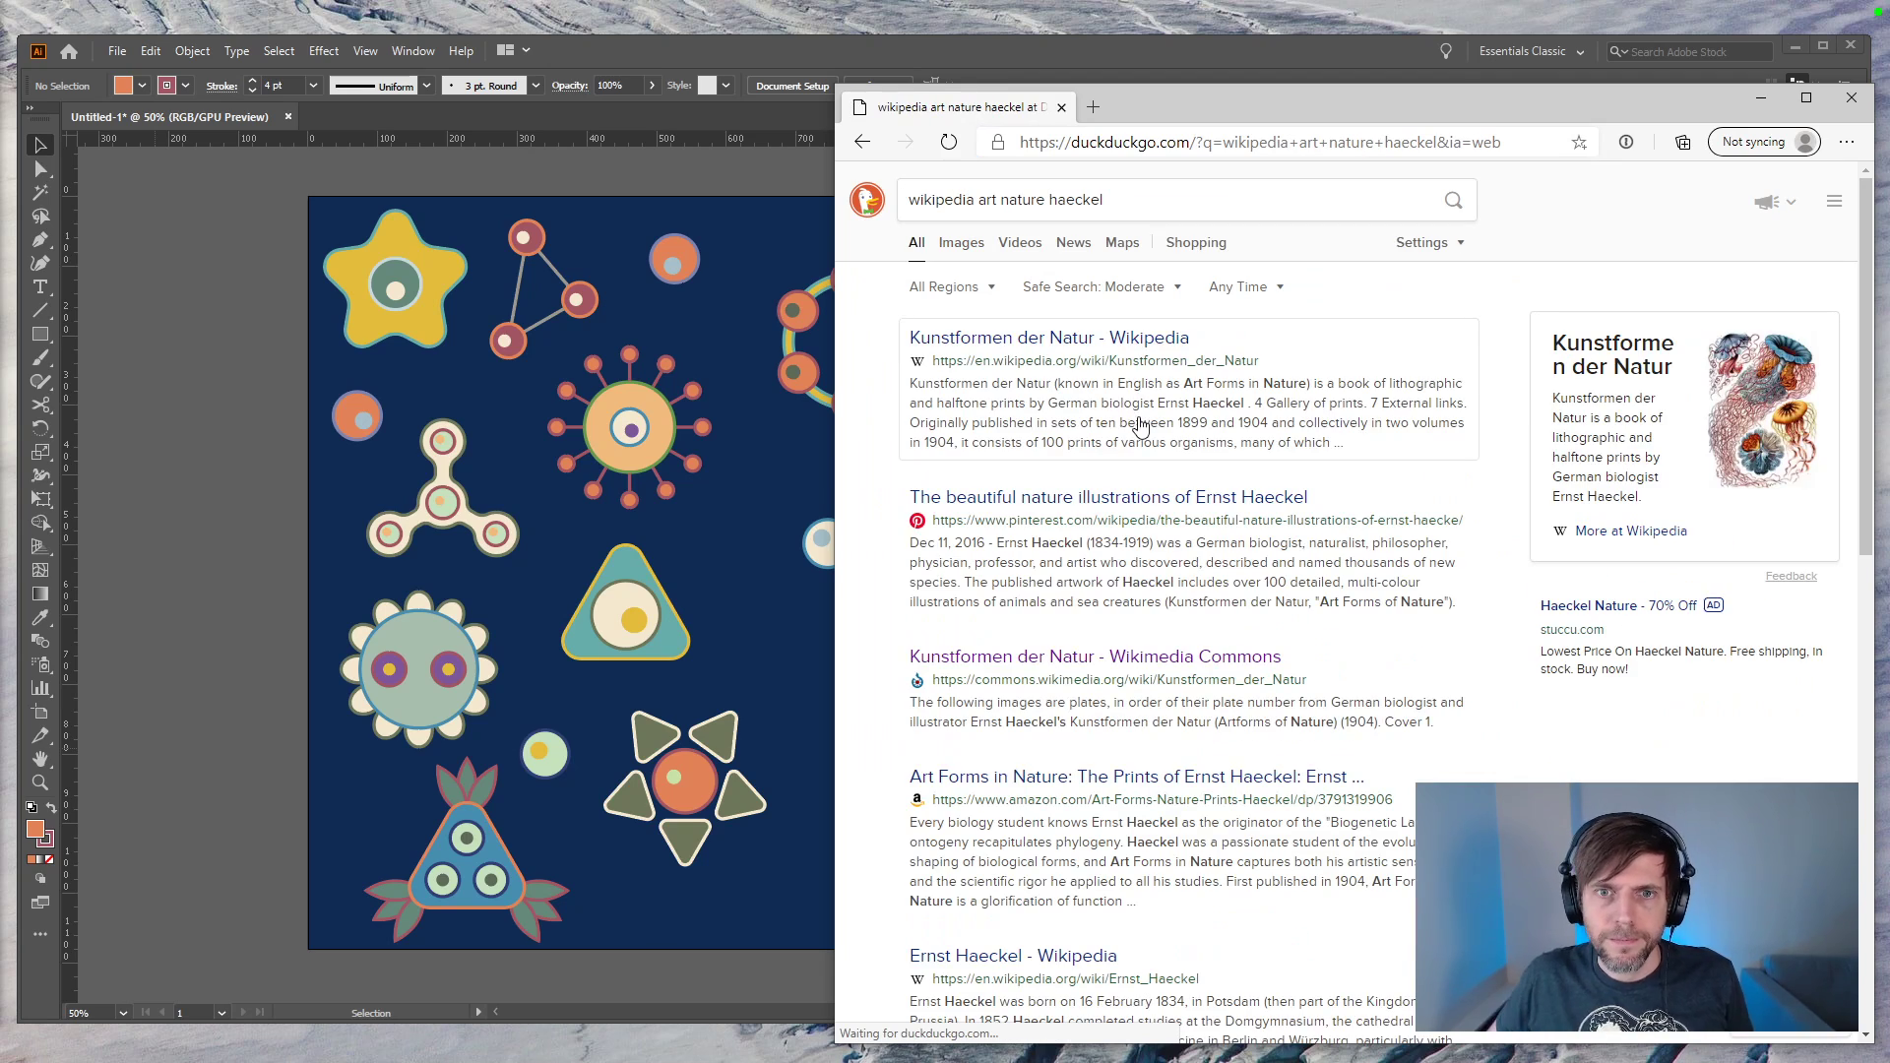
# Step: Open the Kunstformen der Natur gallery on Wikimedia Commons and enlarge plate 1, Phaeodaria
pyautogui.click(1056, 339)
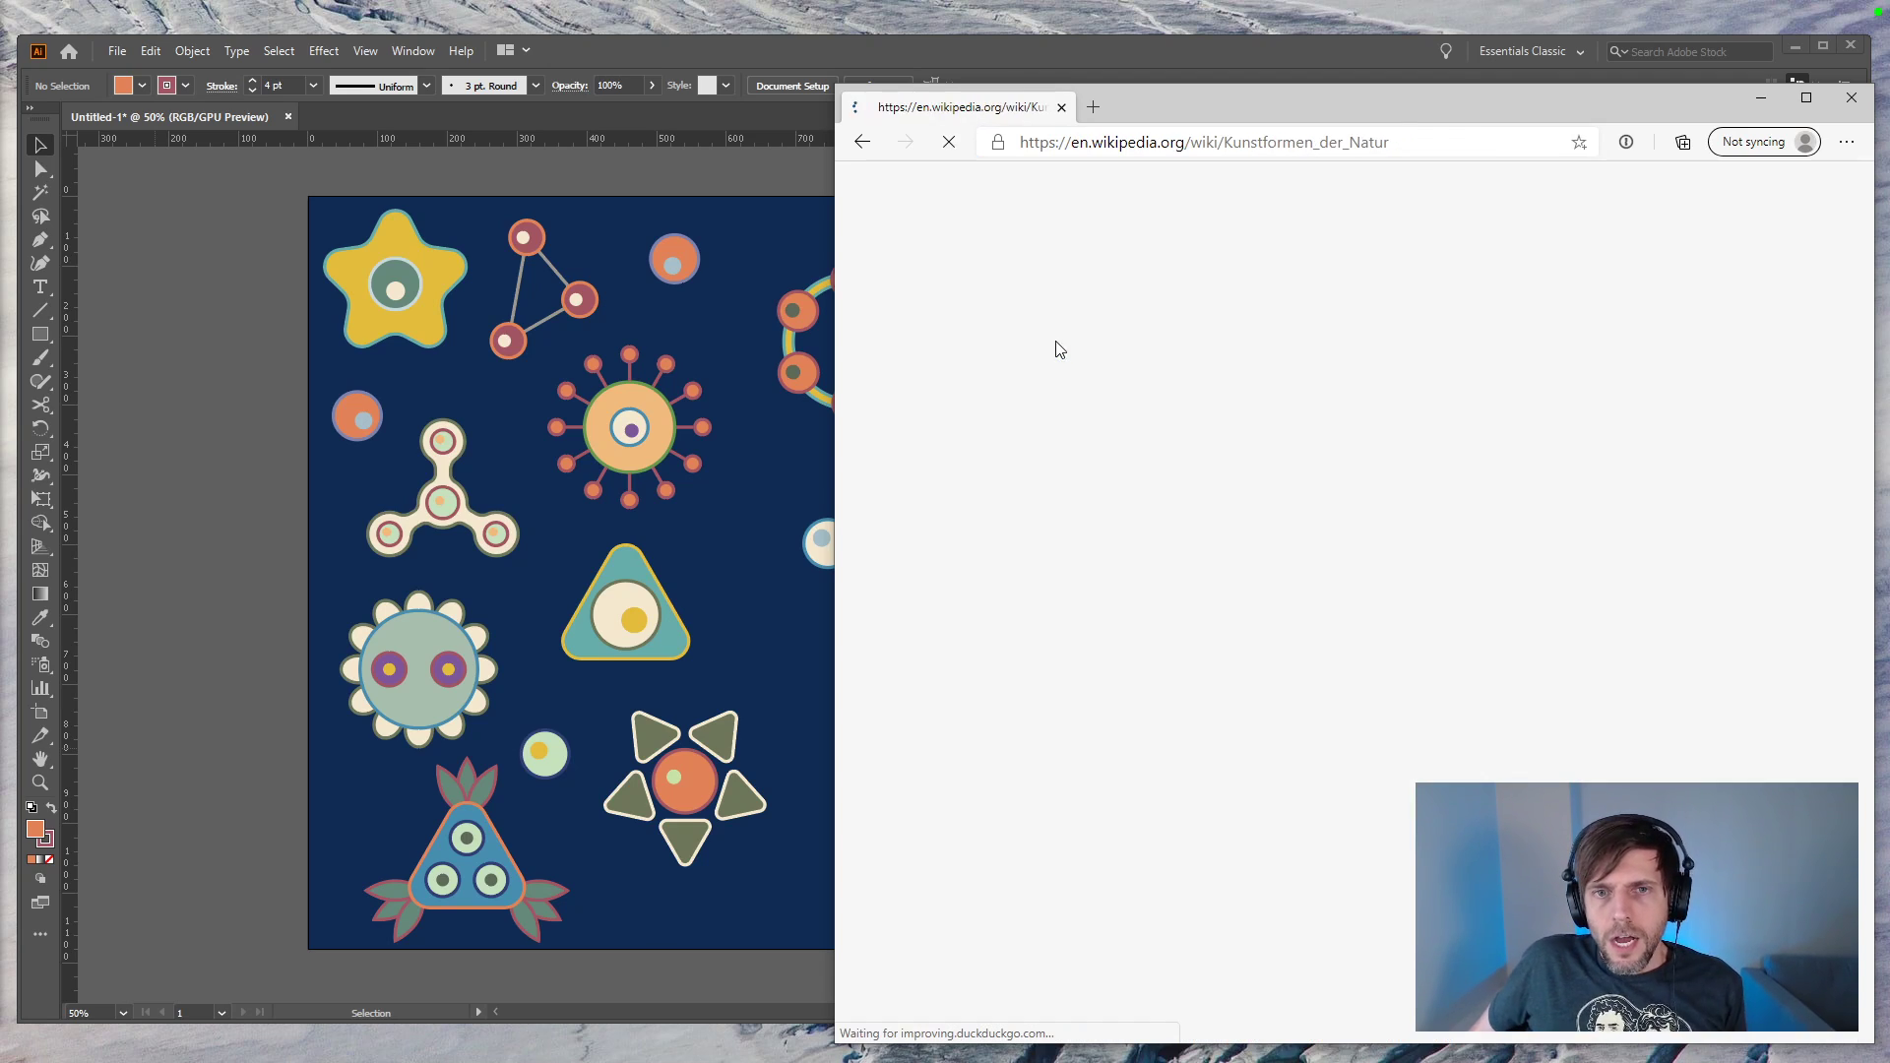
pyautogui.hotkey('alt', 'Left')
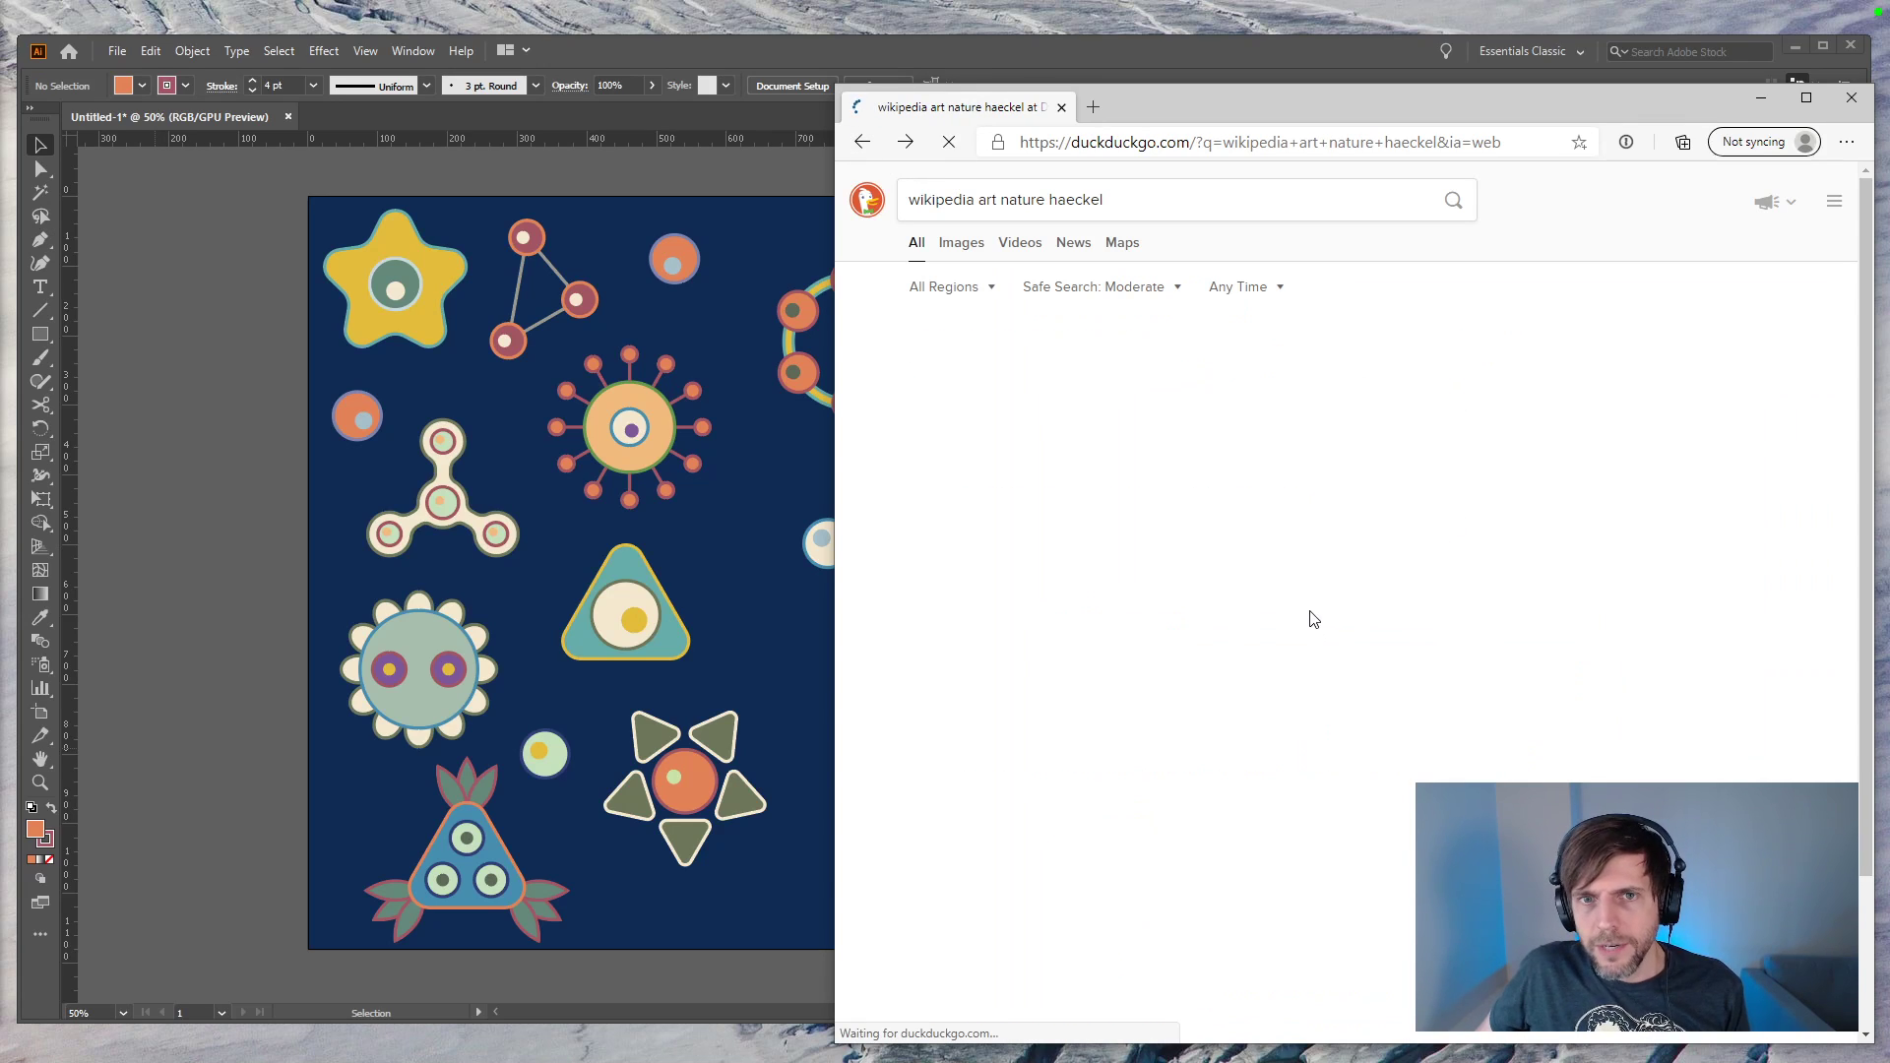
pyautogui.click(1168, 671)
pyautogui.click(1436, 571)
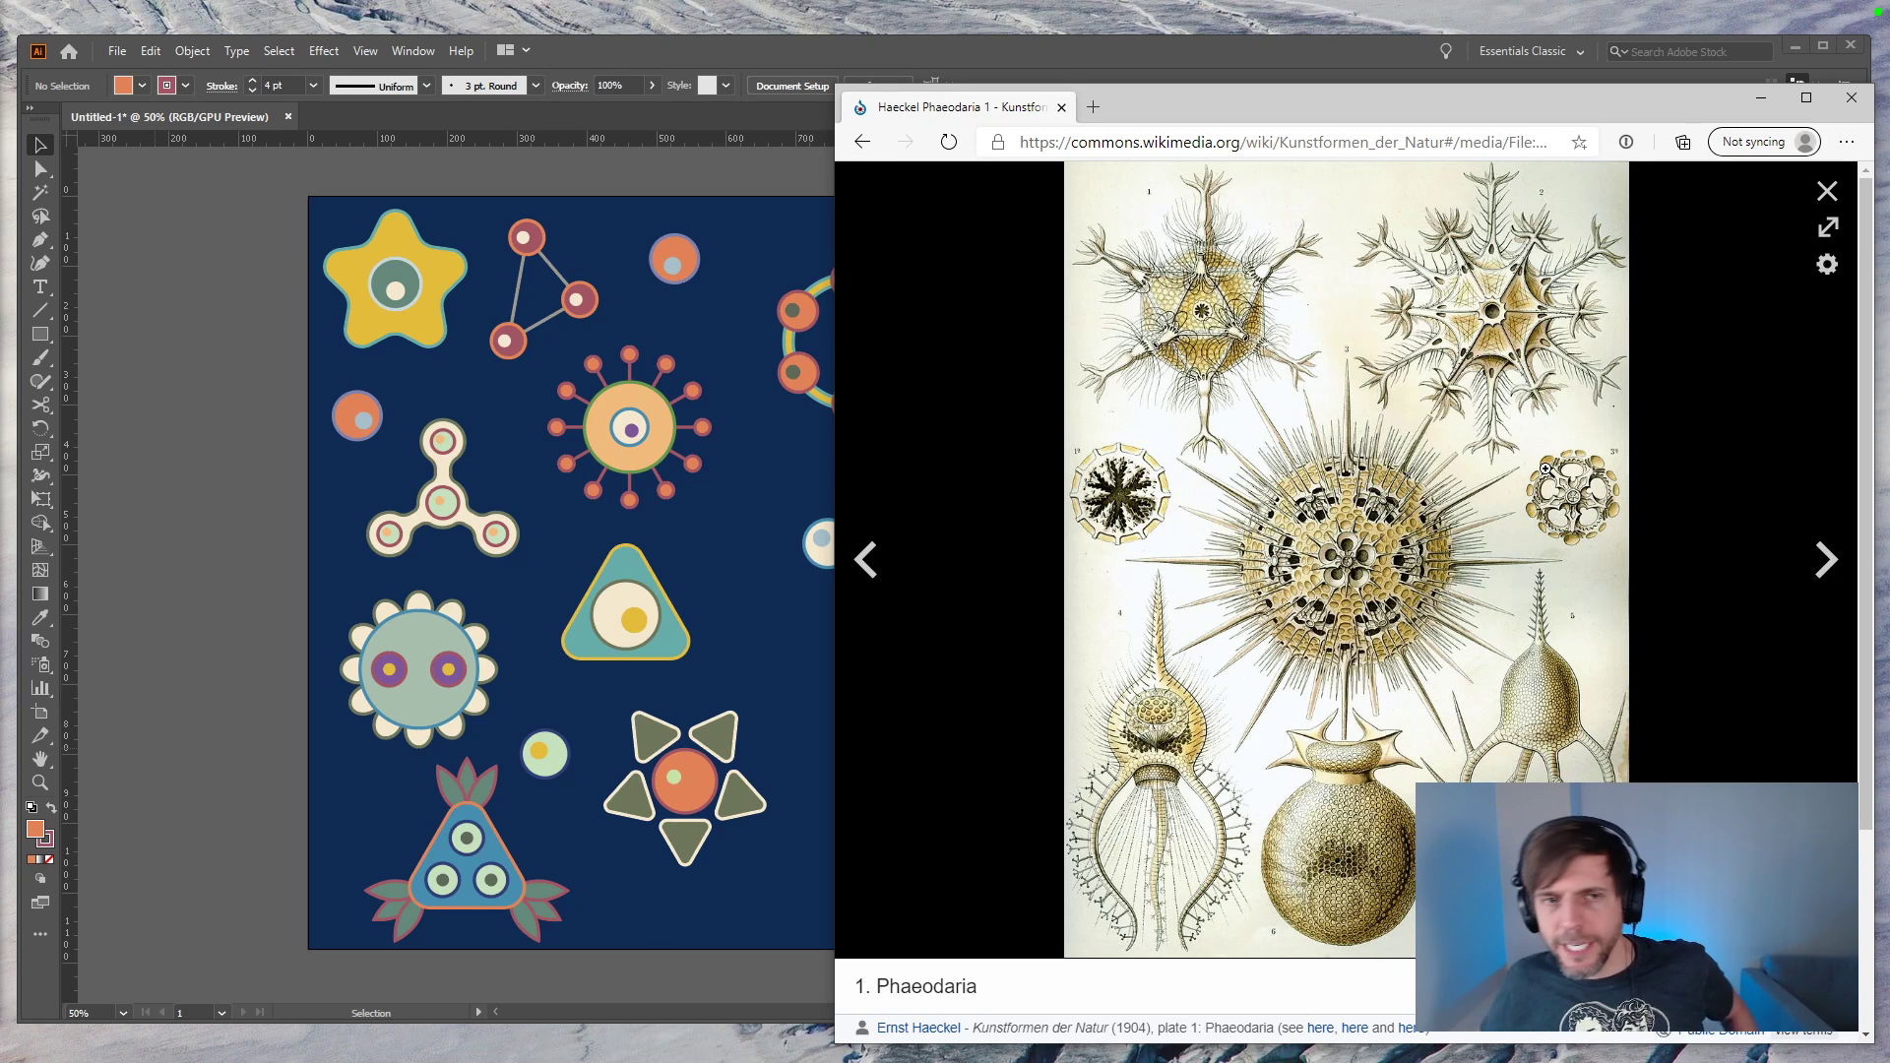
# Step: Switch back to Illustrator and try to place the scalloped shape's green circle in the artboard's empty lower-right area
pyautogui.click(750, 266)
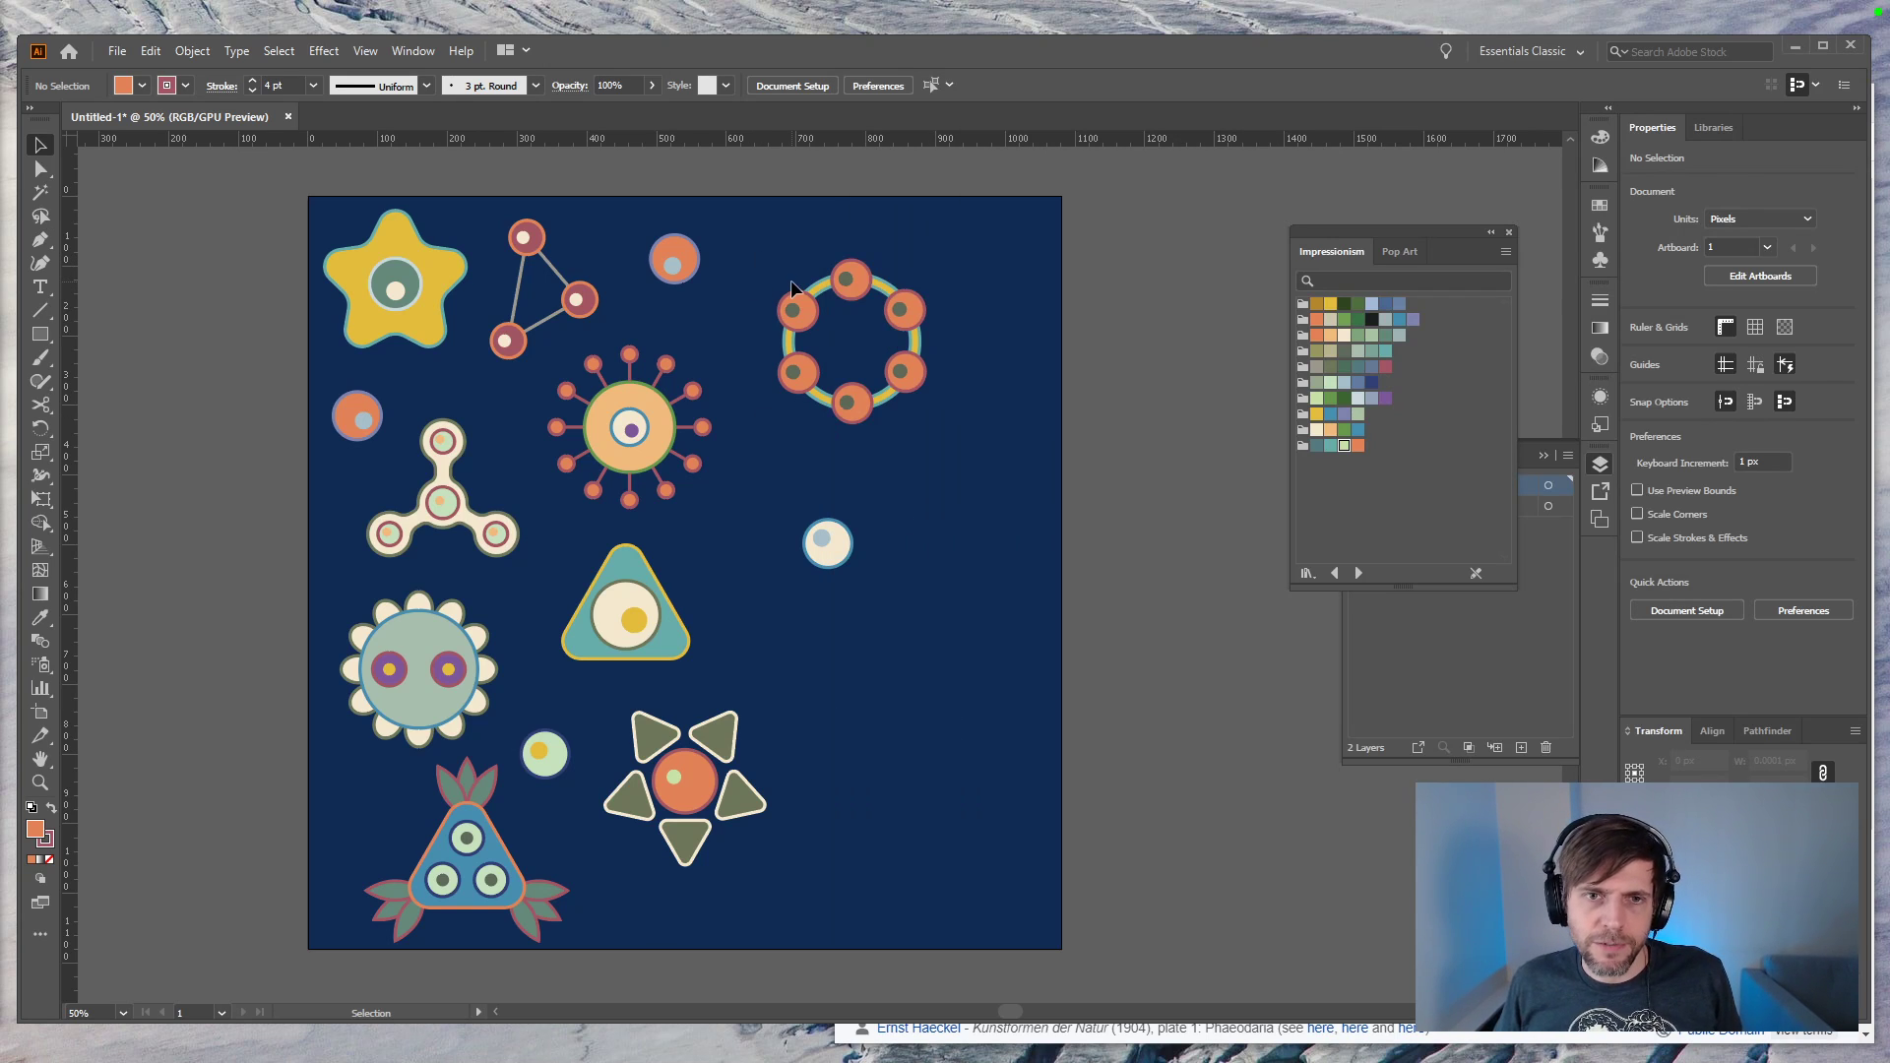
pyautogui.hotkey('alt', 'Tab')
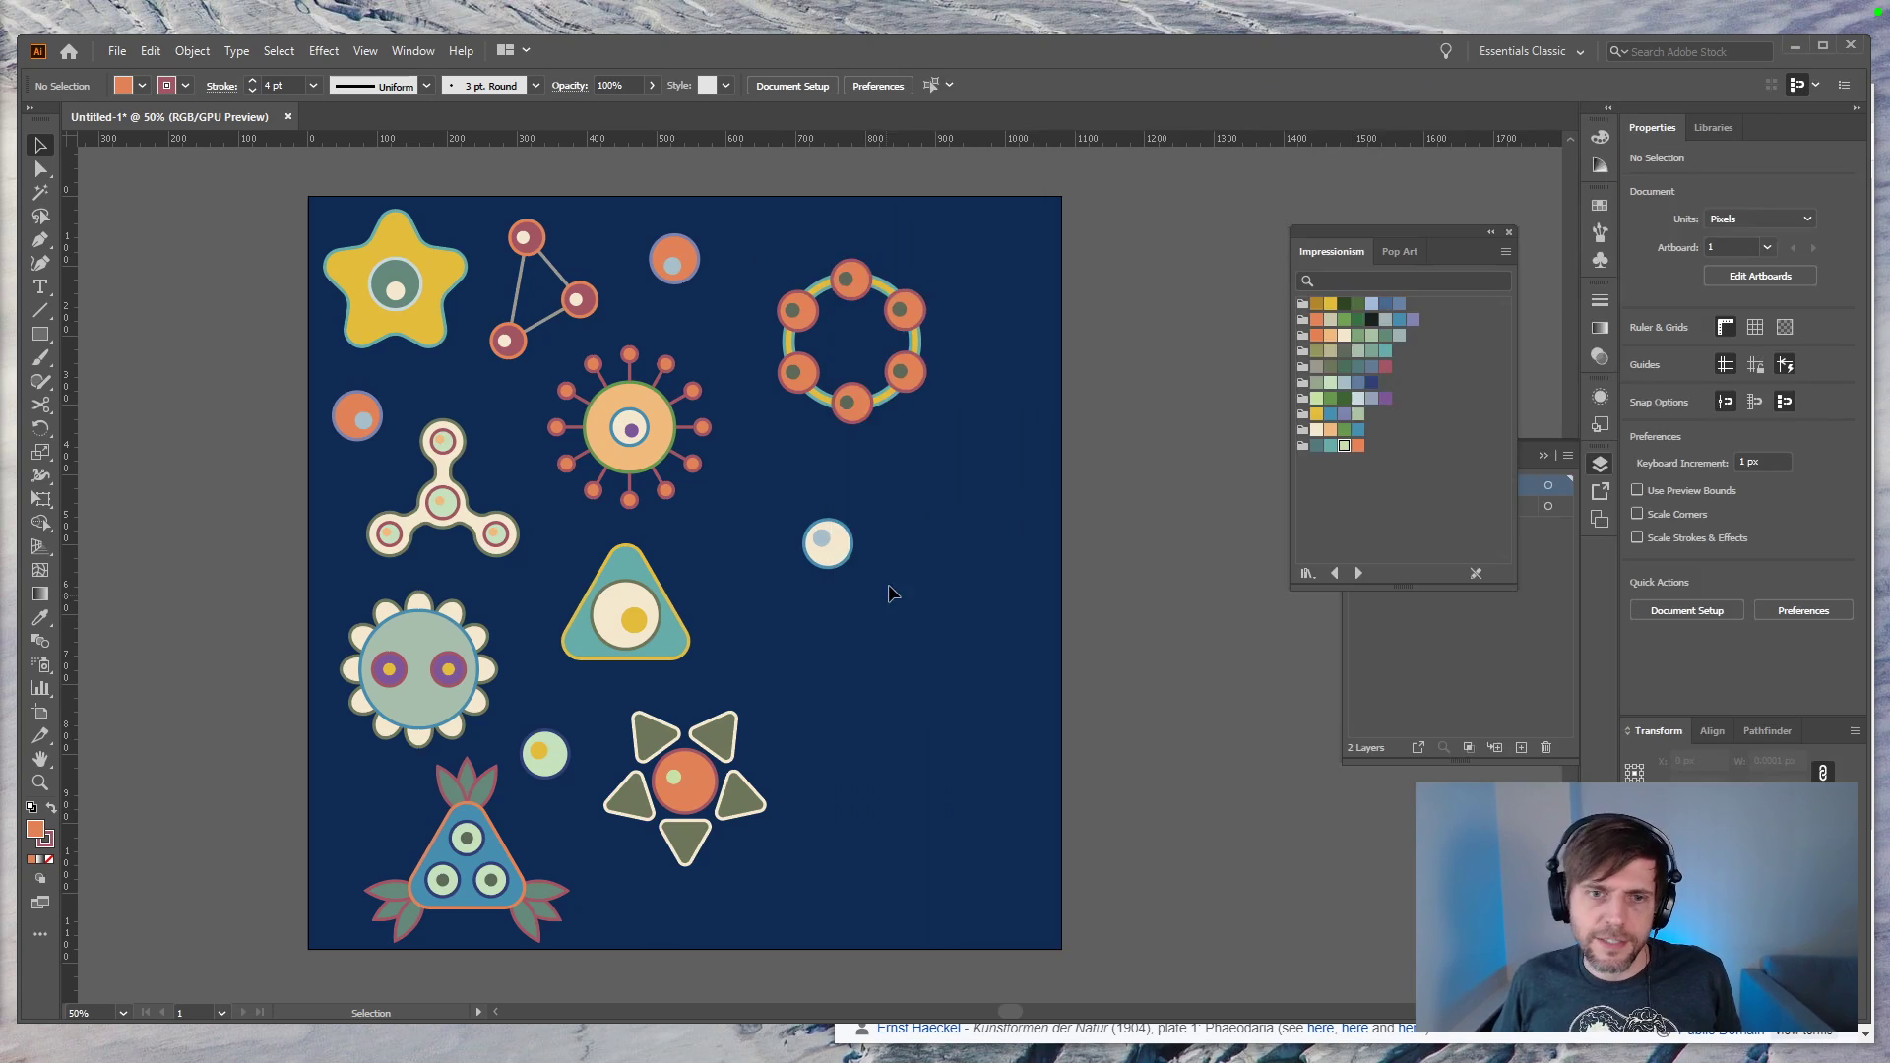
pyautogui.click(821, 795)
pyautogui.press('a')
pyautogui.moveTo(443, 643); pyautogui.dragTo(956, 695)
pyautogui.hotkey('ctrl', 'z')
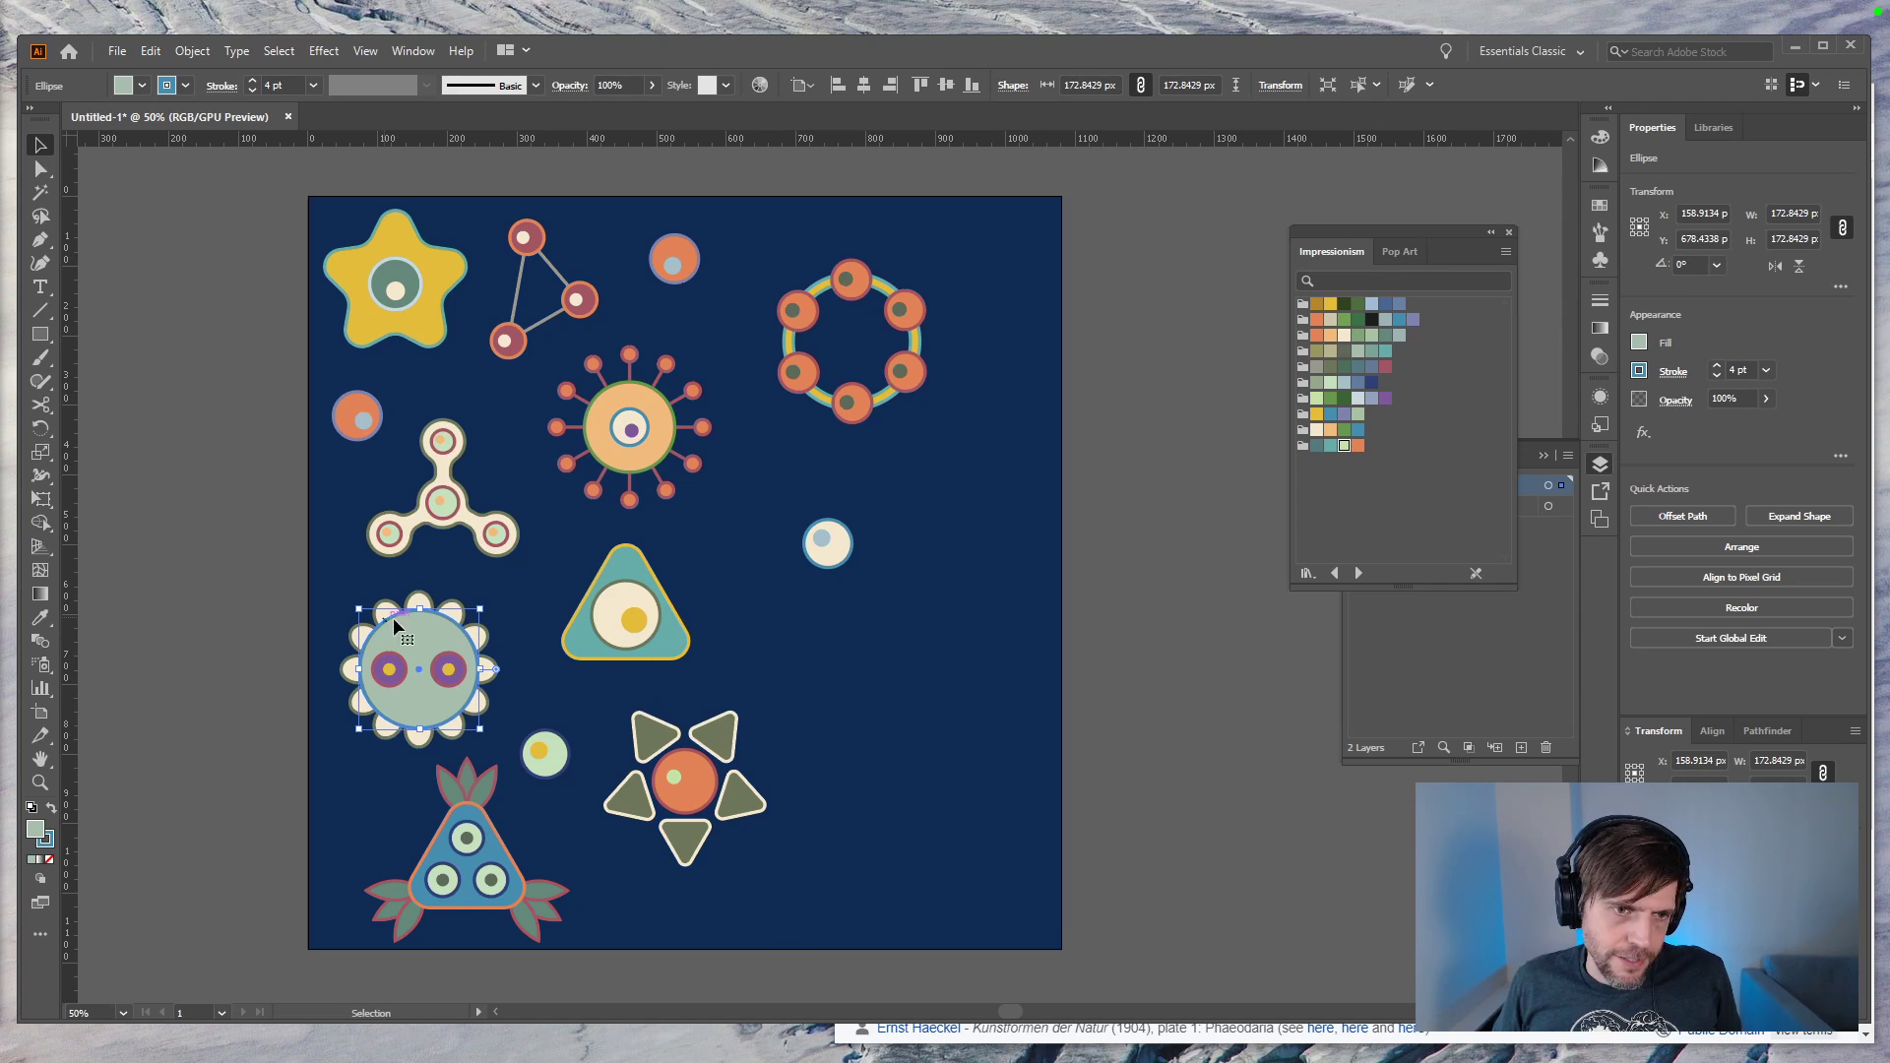
# Step: Duplicate the scalloped shape's green circle with one purple eye straight across to the artboard's empty right side, and nudge the copied eye slightly left
pyautogui.moveTo(404, 682); pyautogui.dragTo(944, 683)
pyautogui.click(1099, 753)
pyautogui.hotkey('ctrl', '=')
pyautogui.hotkey('ctrl', '=')
pyautogui.moveTo(1044, 733); pyautogui.dragTo(916, 474)
pyautogui.click(907, 525)
pyautogui.hotkey('shift', 'Left')
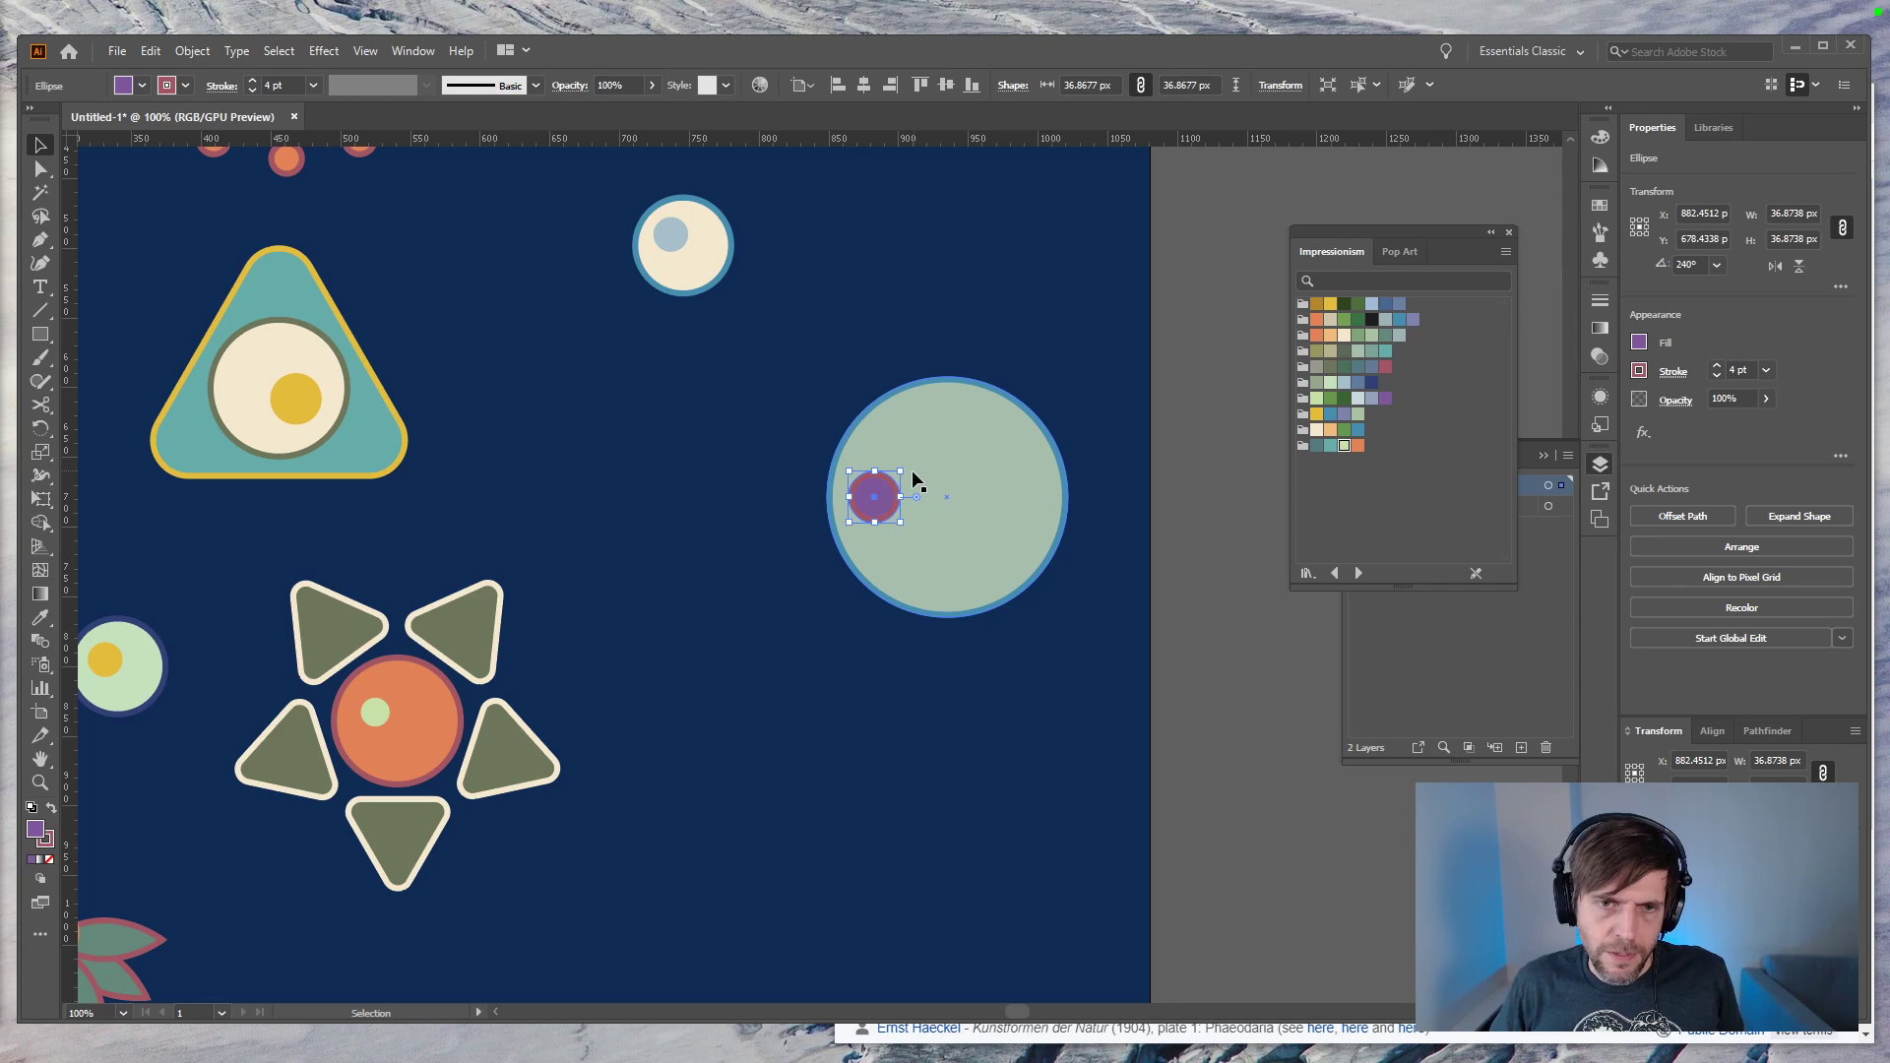
# Step: Open the Rotate options for the copied purple eye with the new green circle's centre as the pivot
pyautogui.press('r')
pyautogui.keyDown('alt'); pyautogui.click(945, 496); pyautogui.keyUp('alt')
pyautogui.keyDown('alt'); pyautogui.click(945, 496); pyautogui.keyUp('alt')
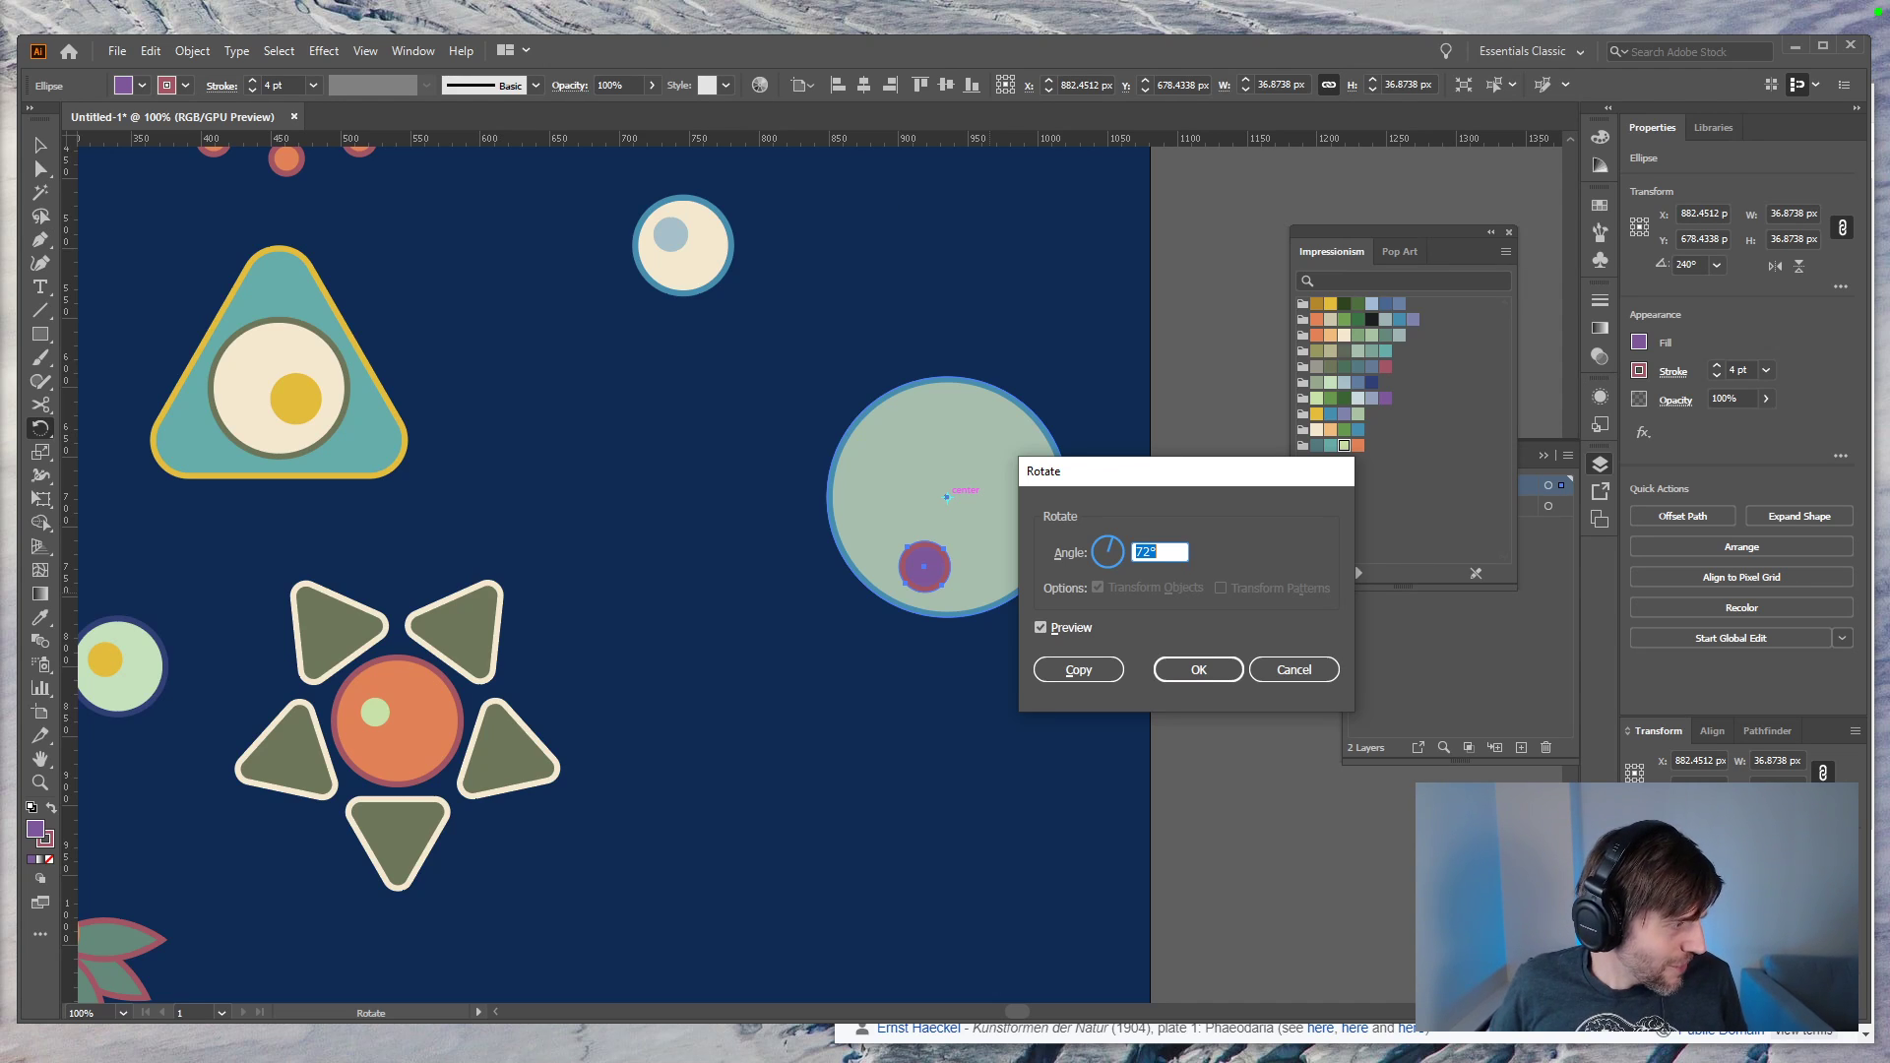
# Step: Browse the Kunstformen der Natur plates in the browser, enlarging the Hexacoralla plate, and return to Illustrator
pyautogui.hotkey('alt', 'Tab')
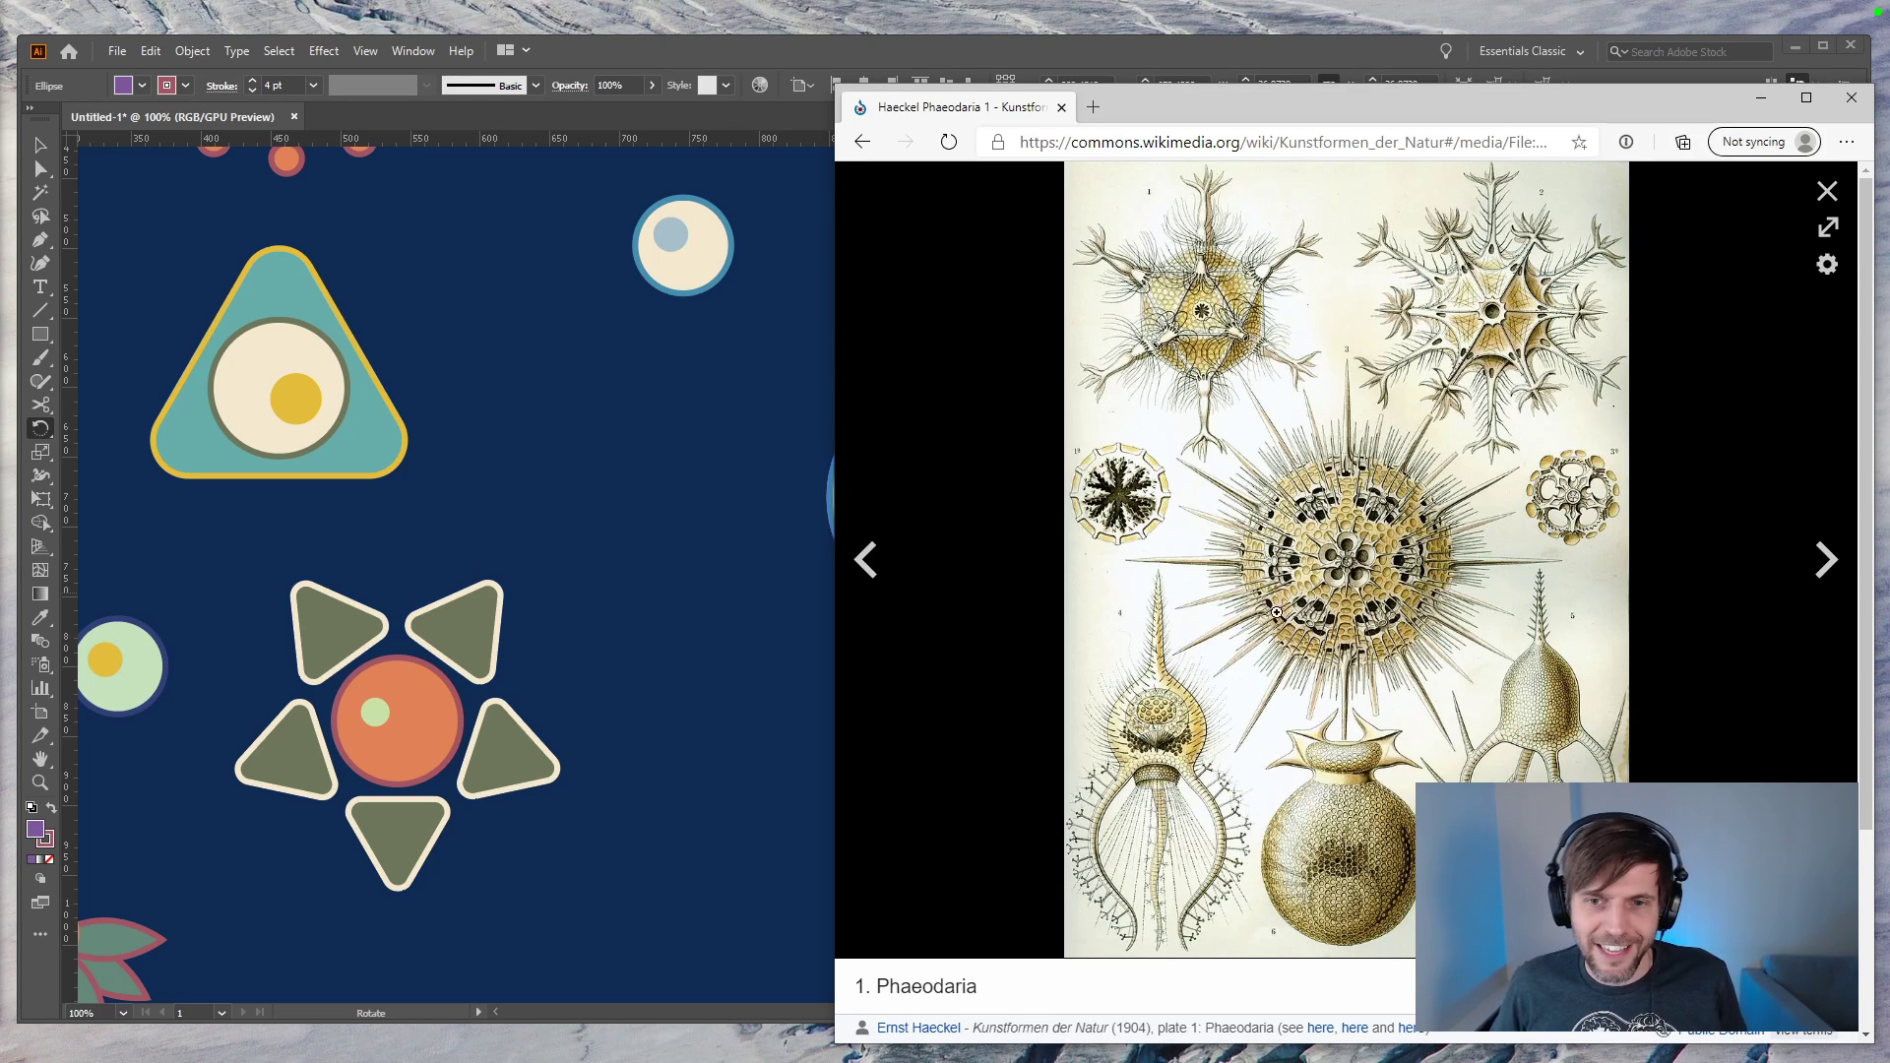
pyautogui.click(864, 143)
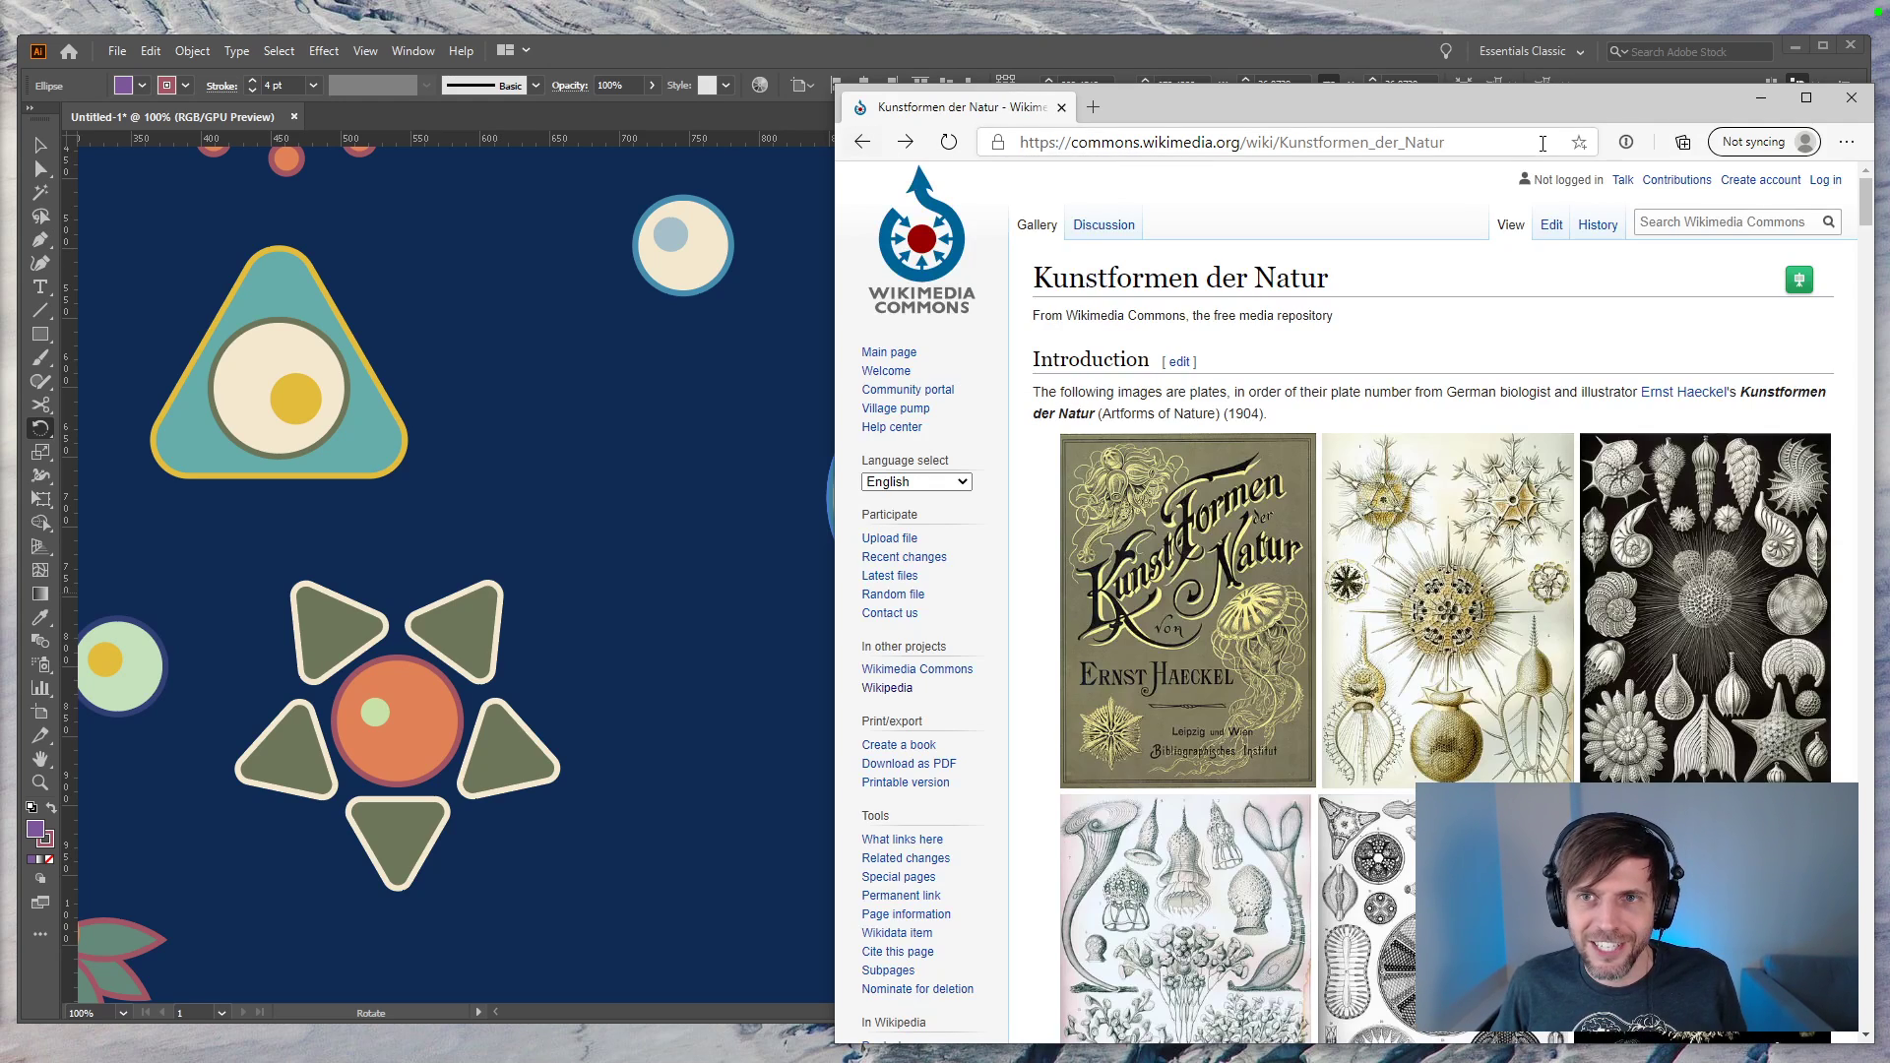
pyautogui.click(1230, 142)
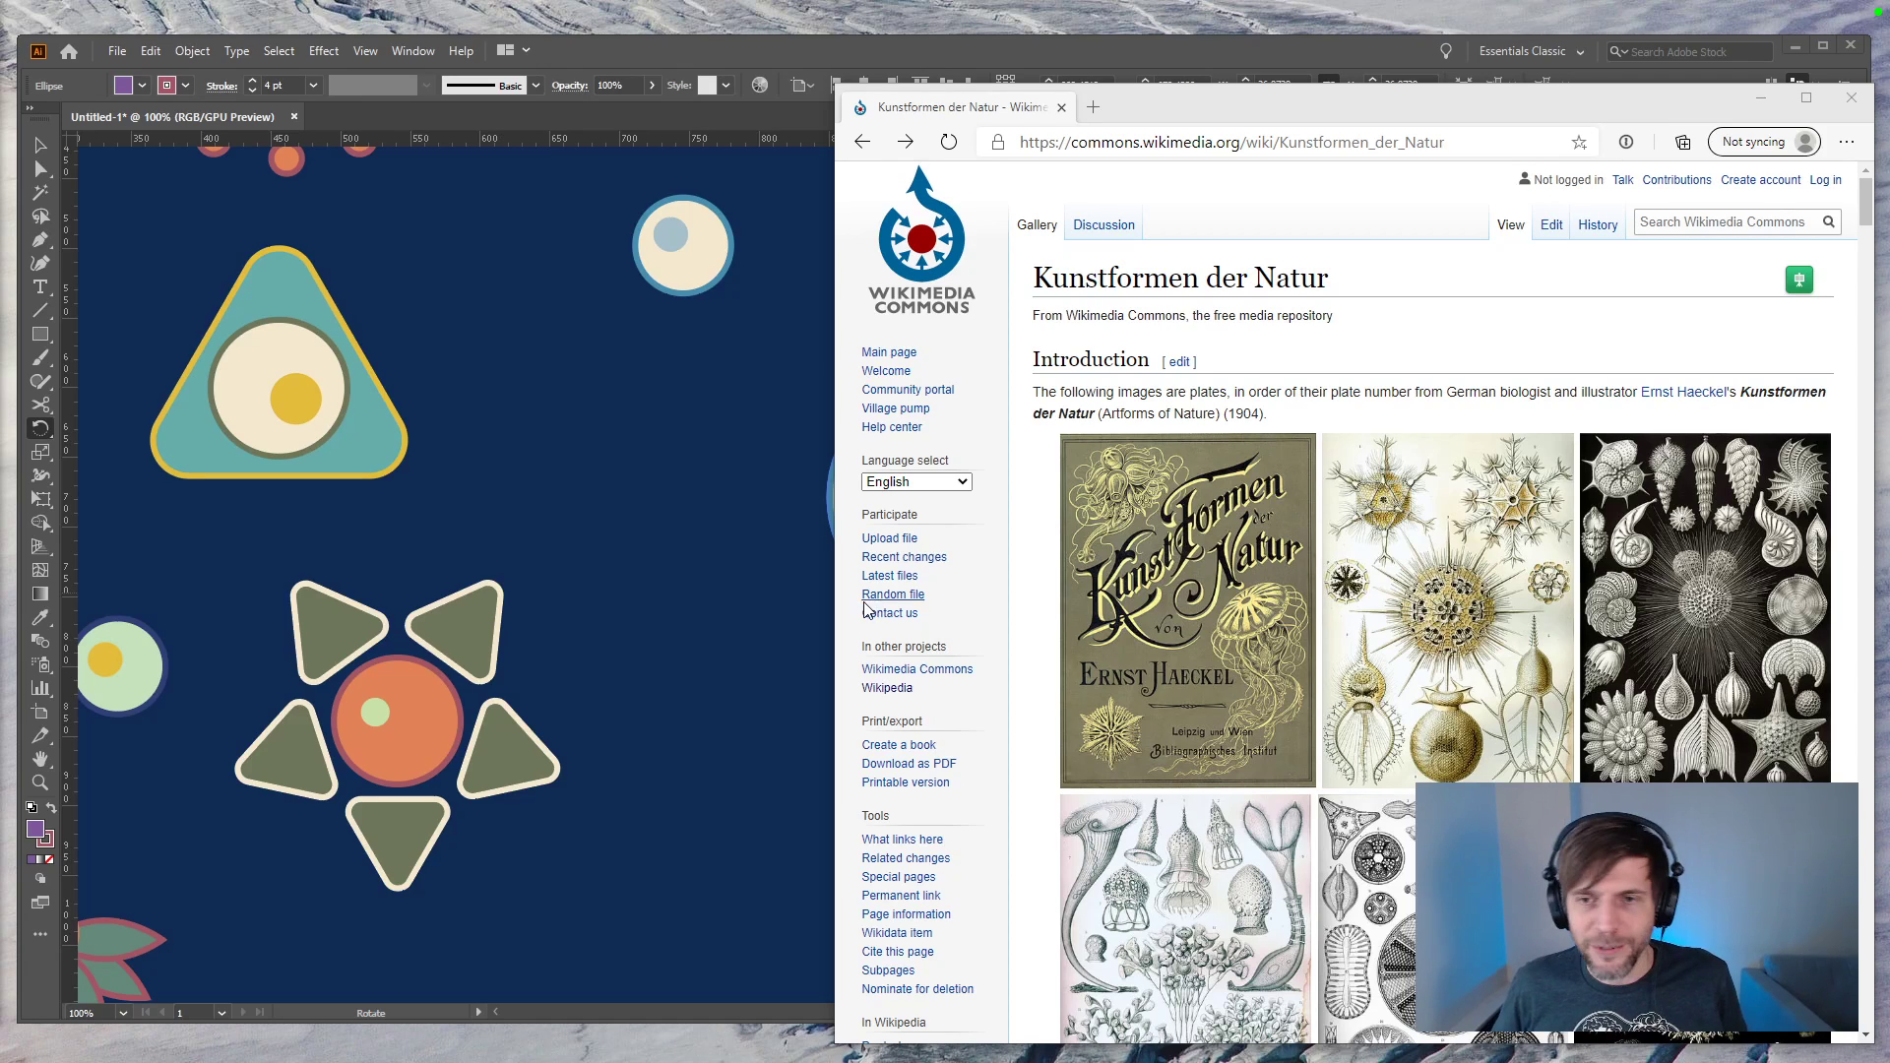
pyautogui.scroll(-4, 1327, 670)
pyautogui.scroll(-2, 1327, 669)
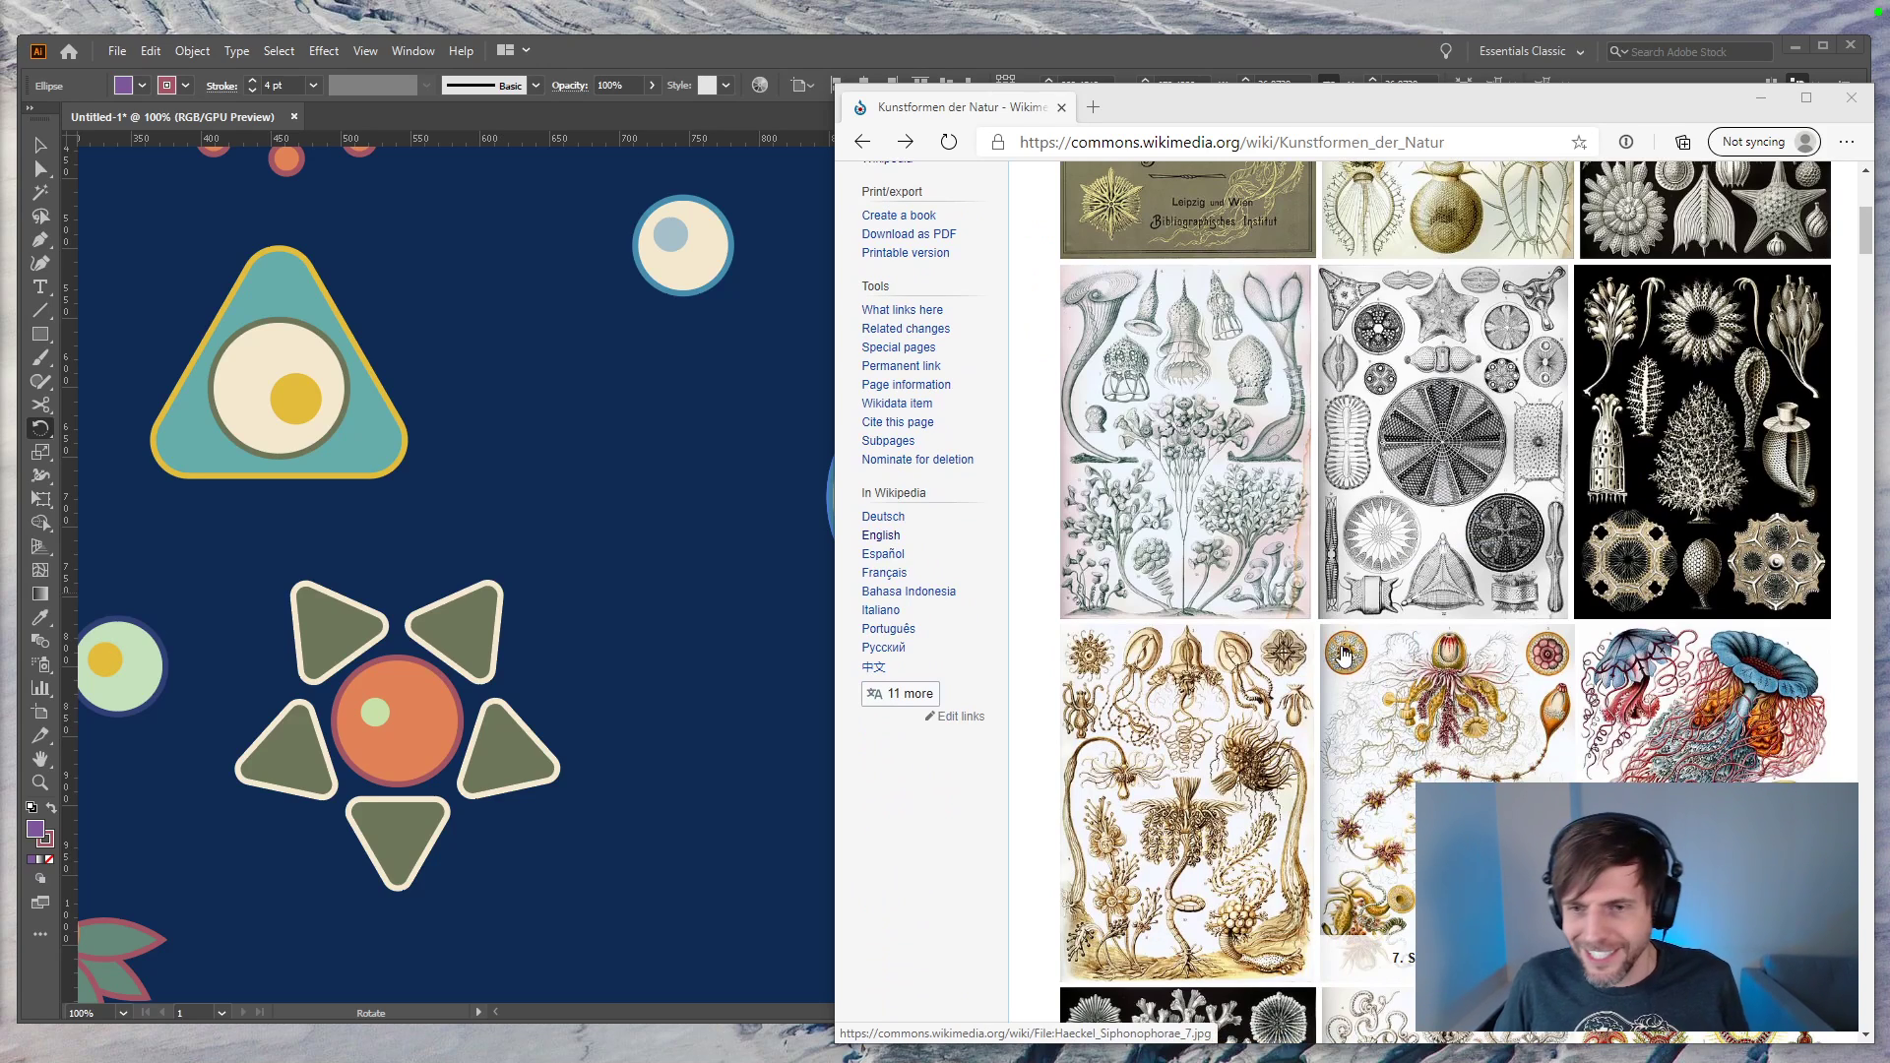
pyautogui.scroll(-8, 1345, 658)
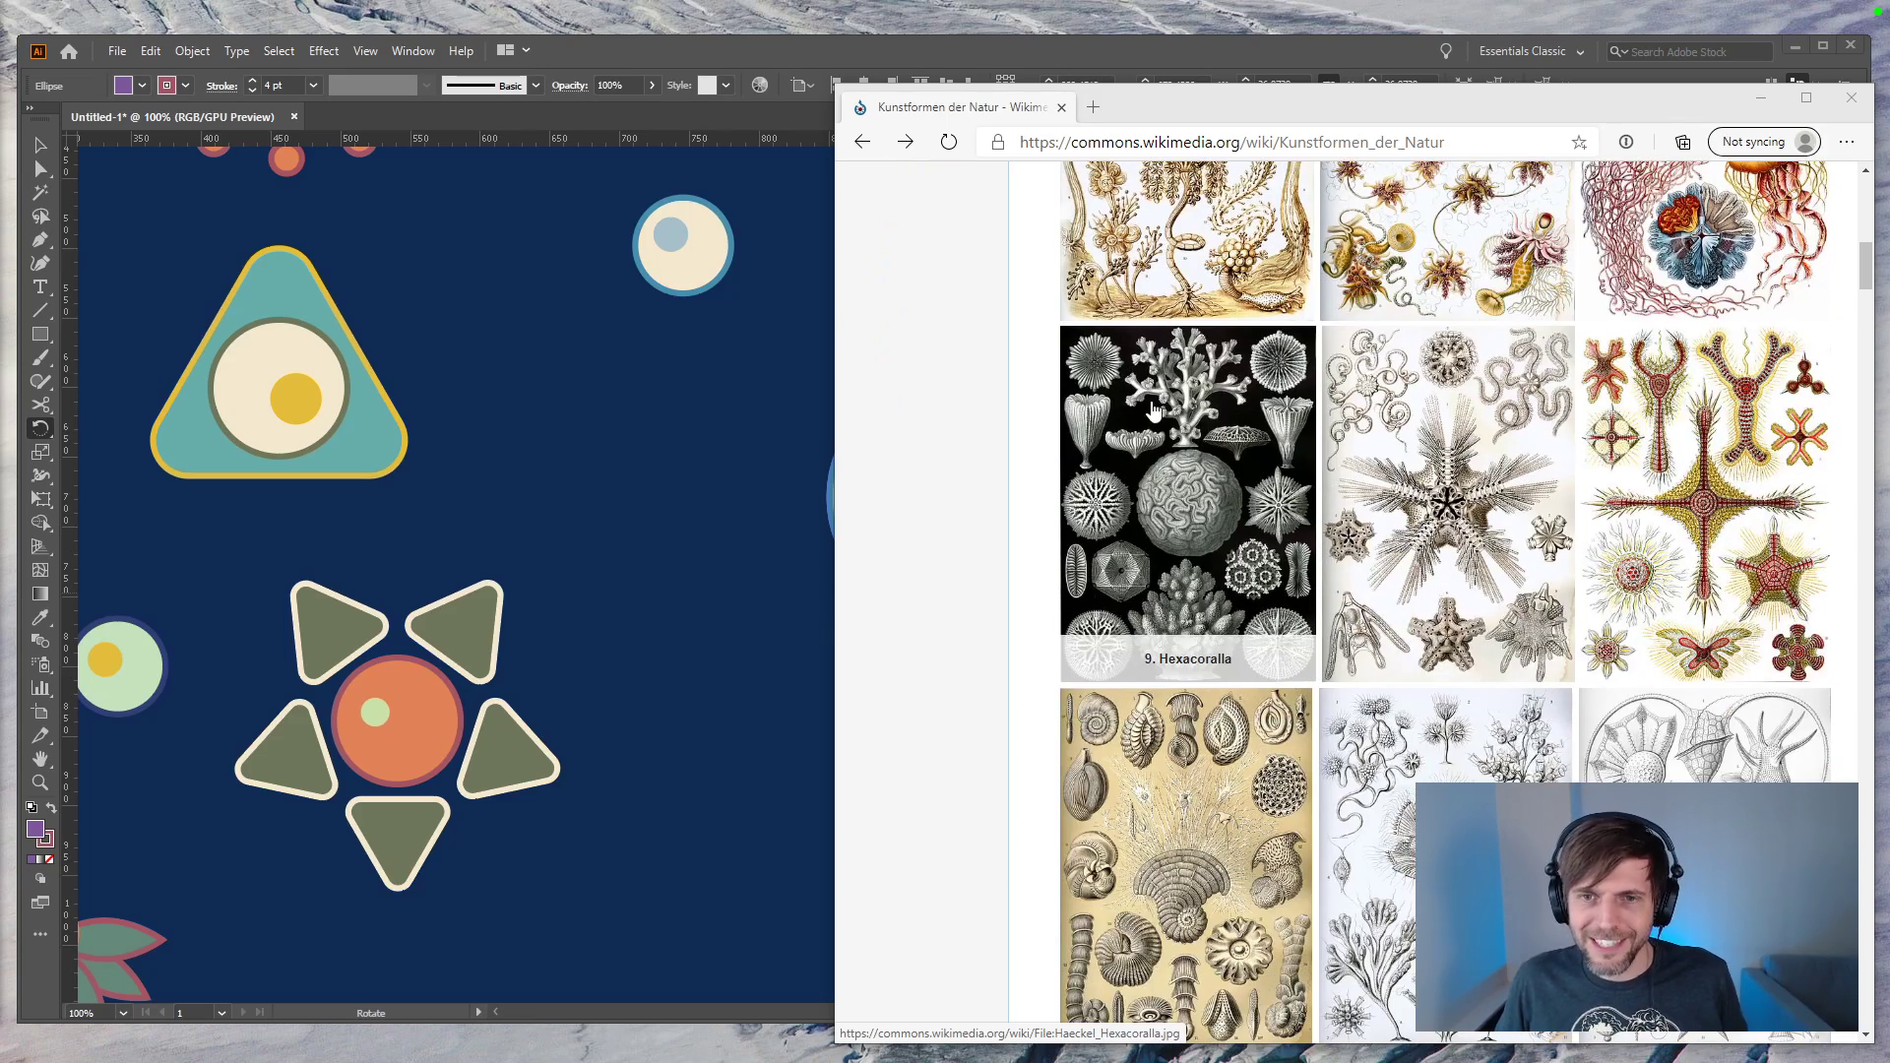
pyautogui.click(1150, 409)
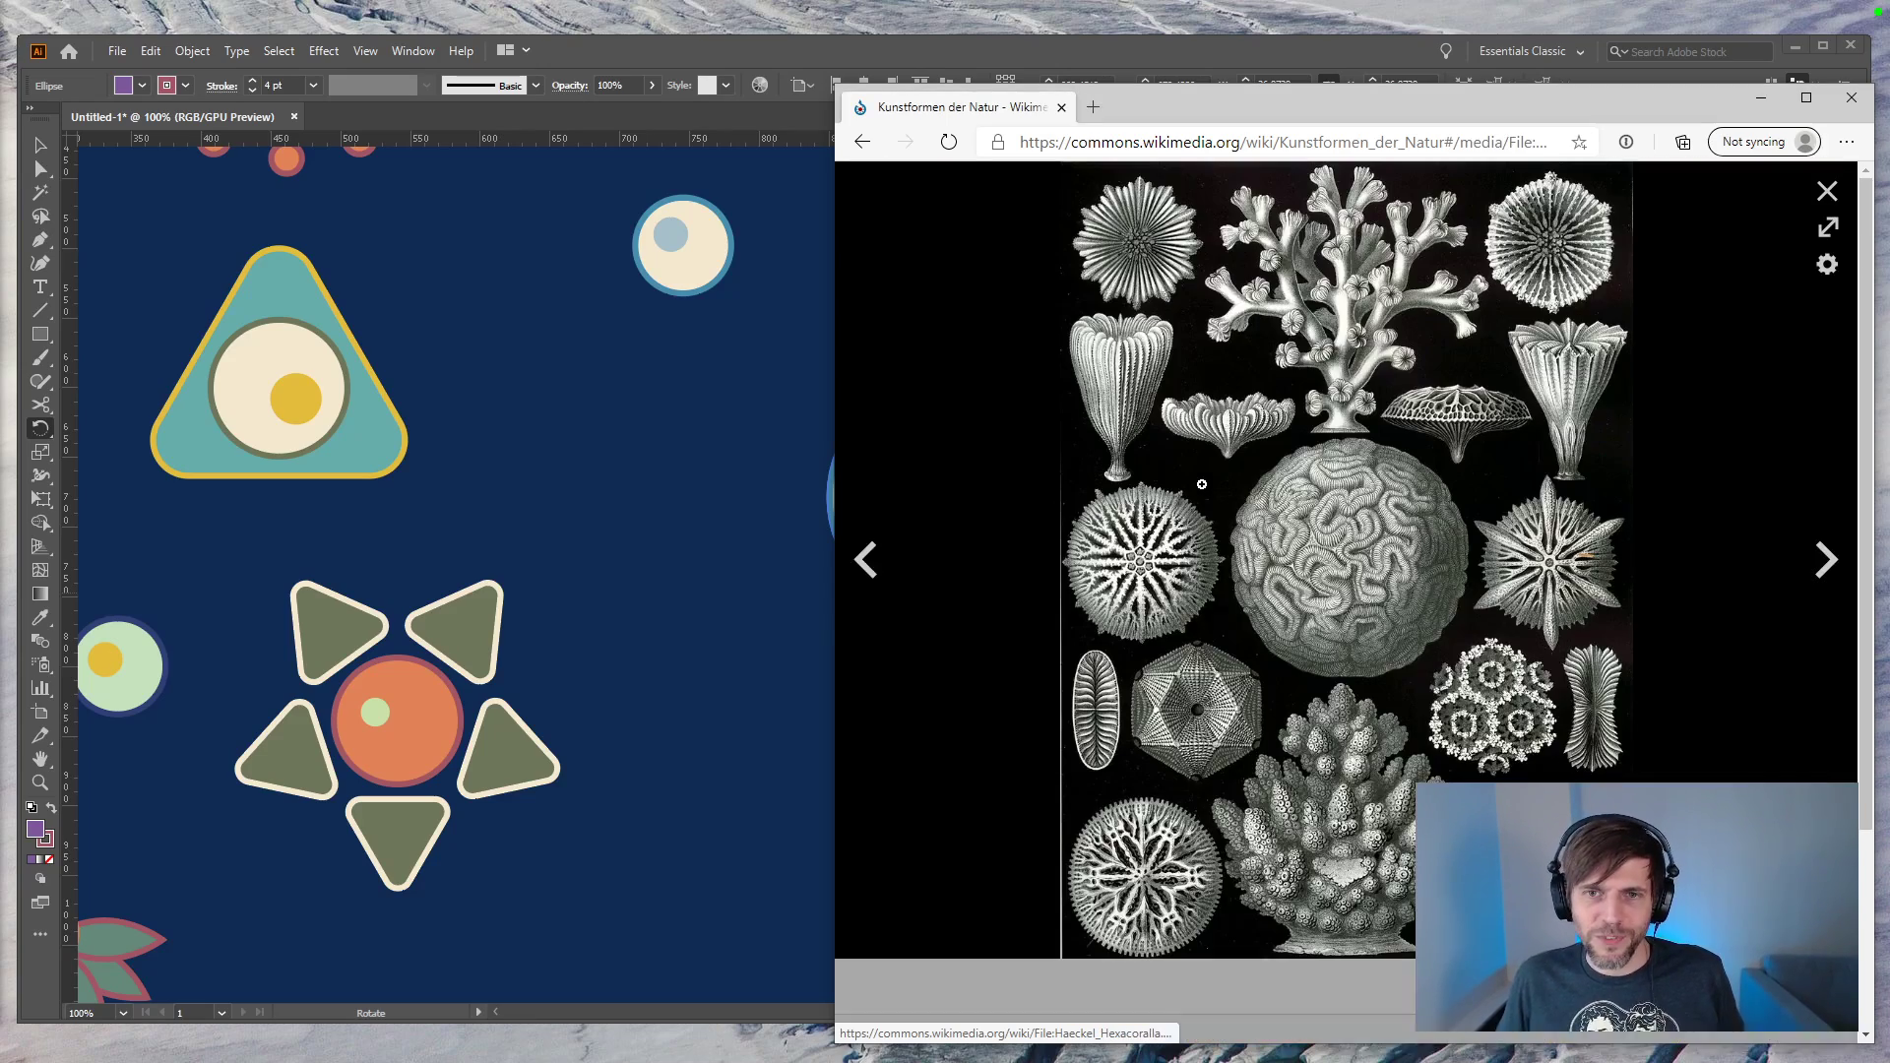
pyautogui.click(855, 146)
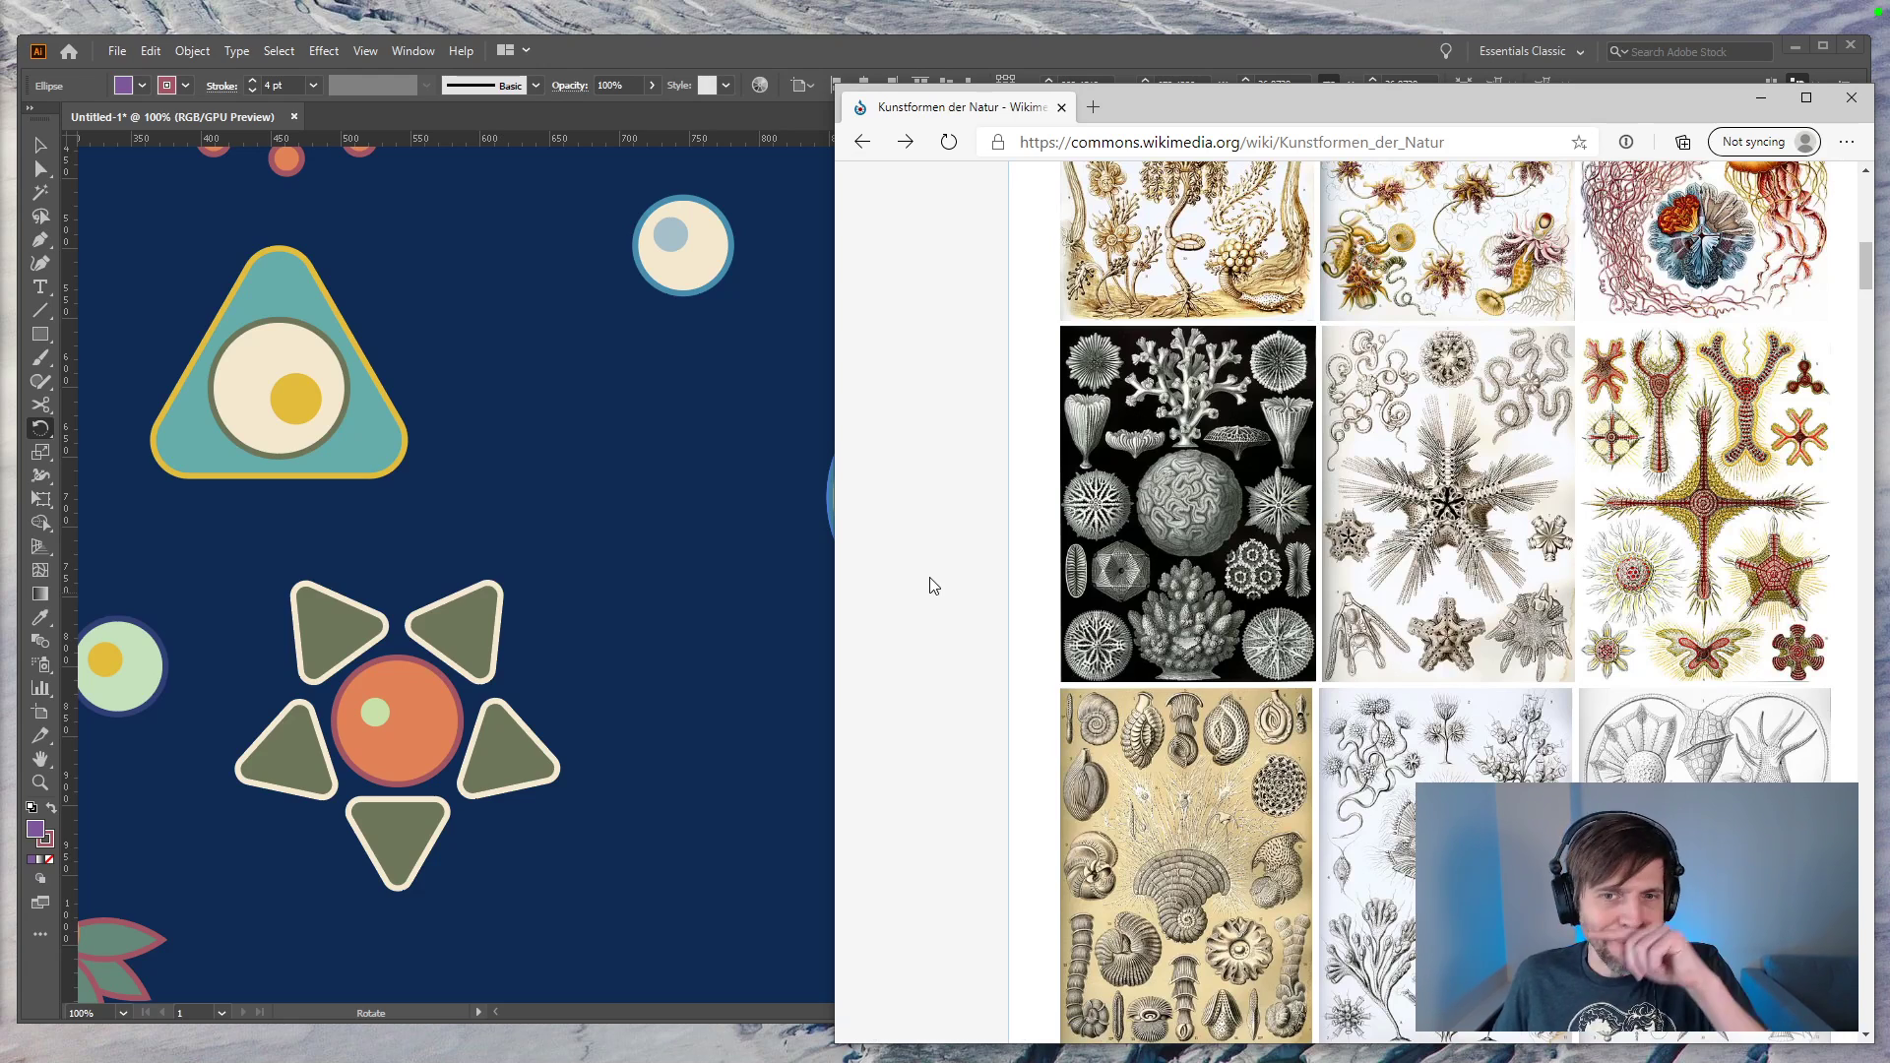
pyautogui.hotkey('alt', 'Tab')
pyautogui.keyDown('alt'); pyautogui.click(946, 497); pyautogui.keyUp('alt')
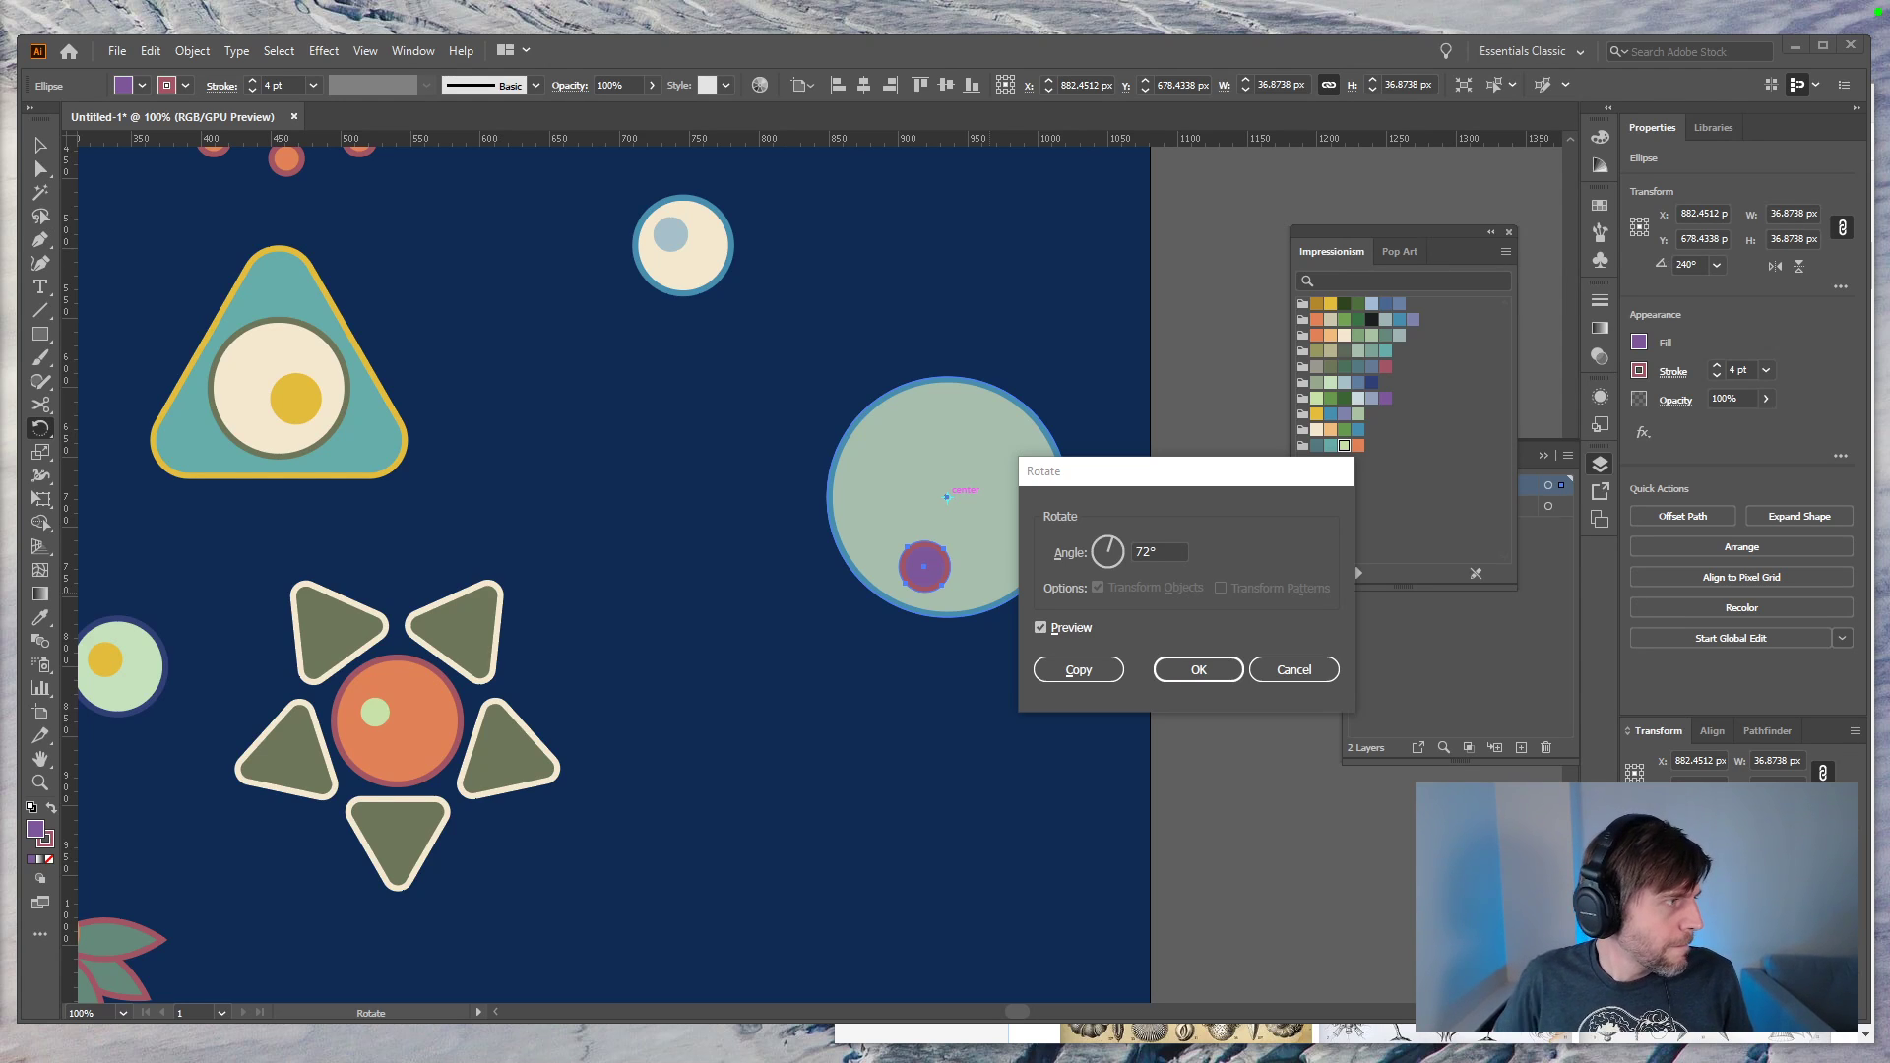
# Step: Bring up the Journey to the Microcosmos YouTube channel in a browser and skim its Peritrich Ciliates video in full screen for organism shapes
pyautogui.moveTo(0, 393); pyautogui.dragTo(702, 53)
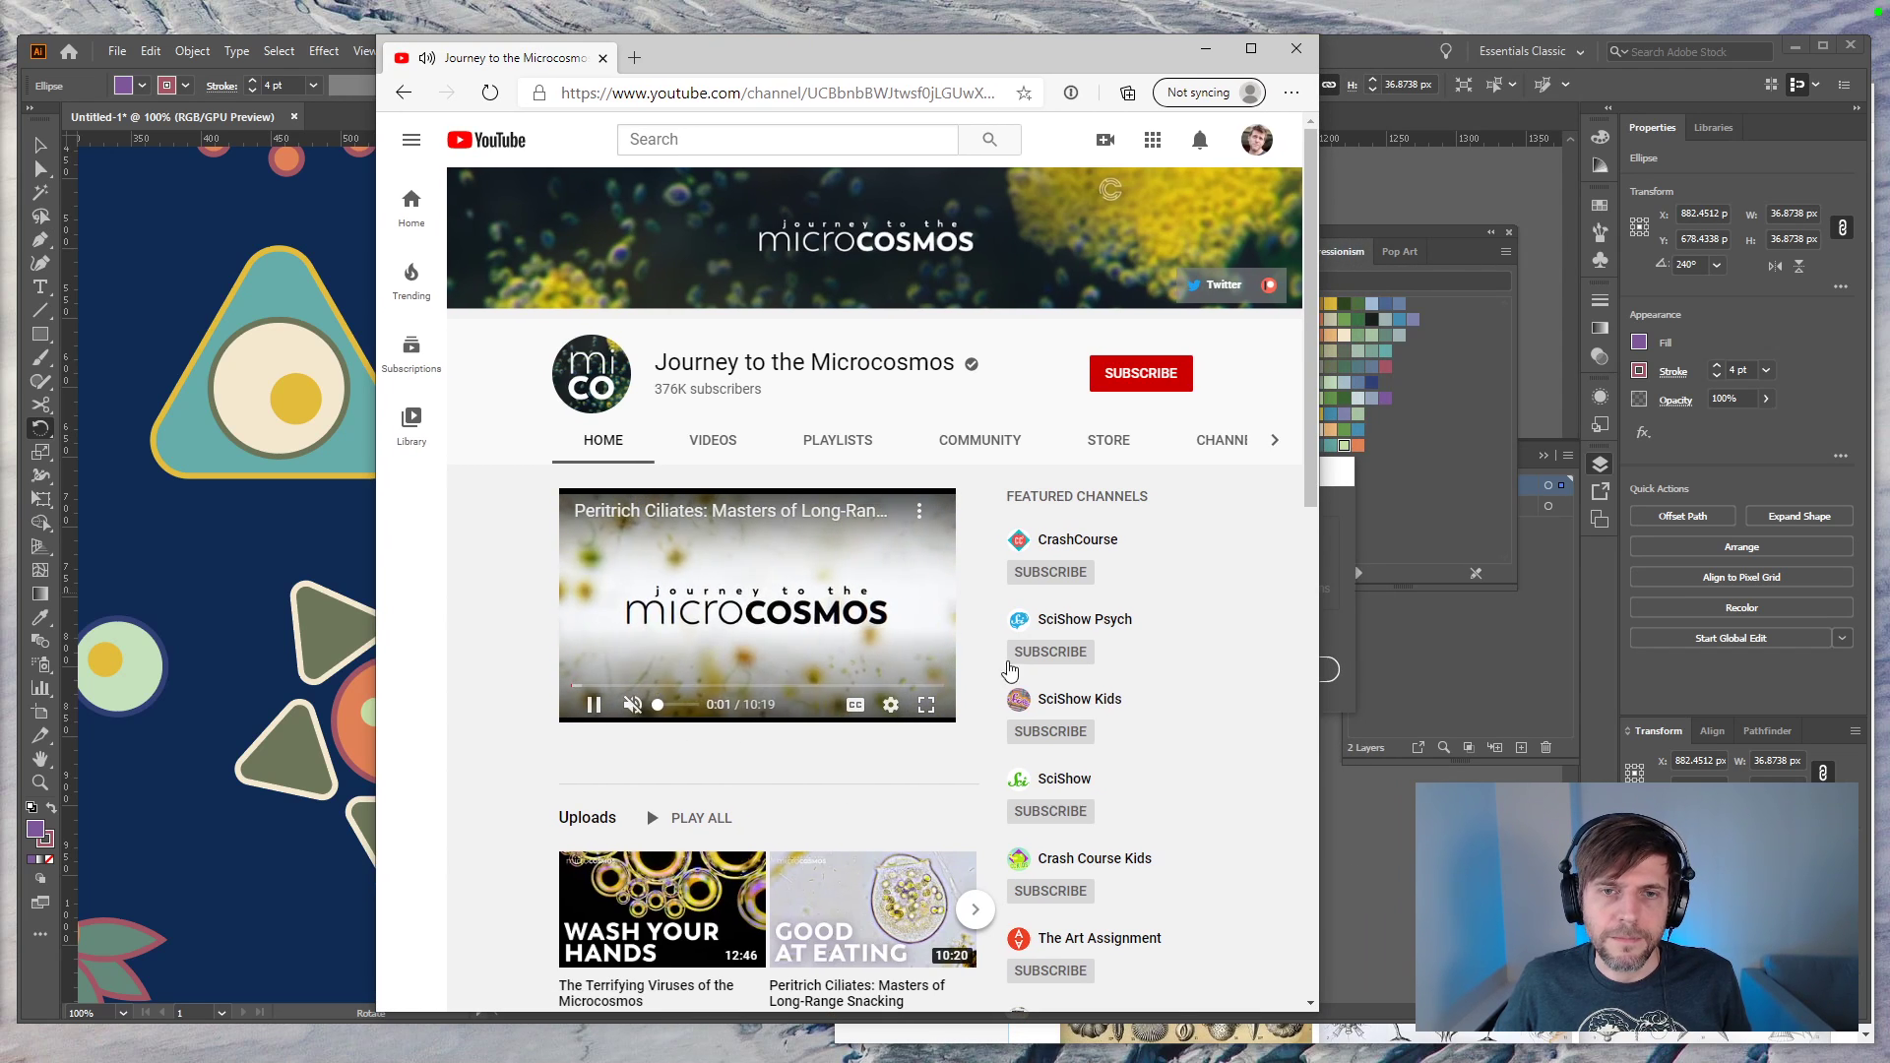
pyautogui.moveTo(1319, 1011); pyautogui.dragTo(1651, 1037)
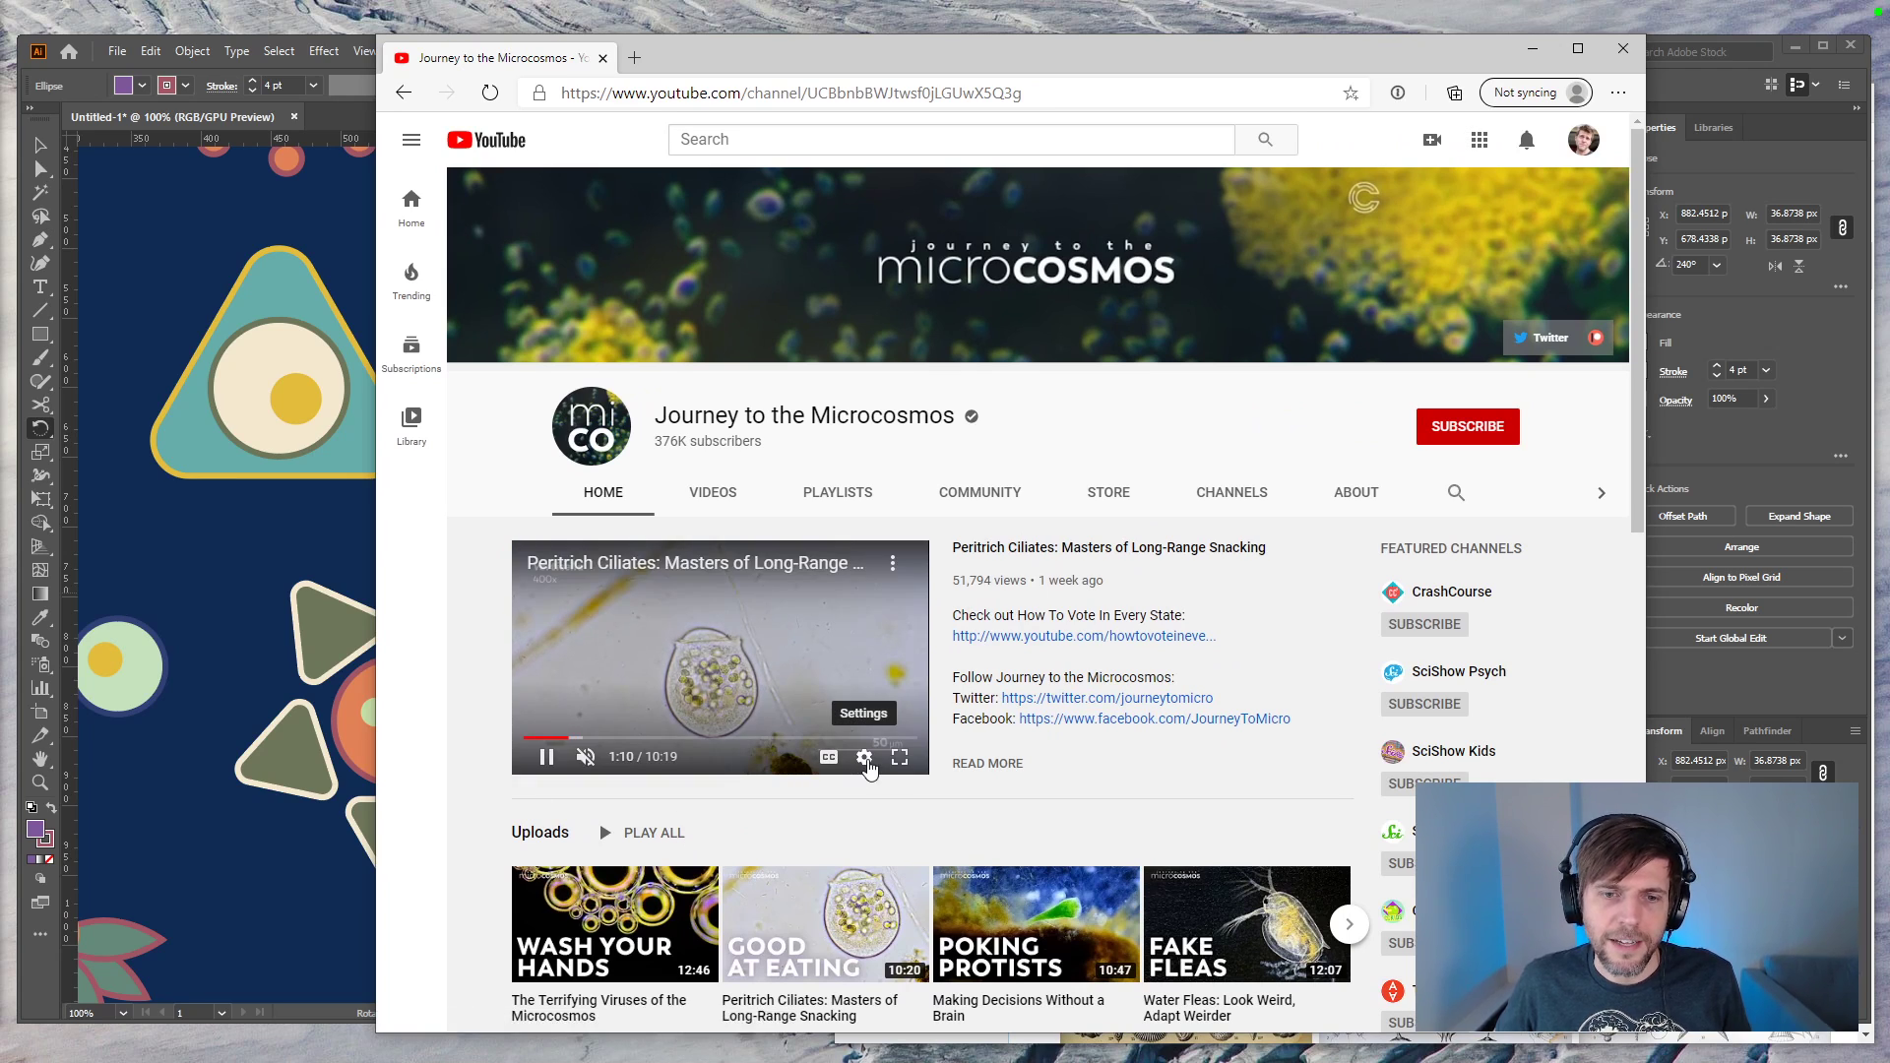
pyautogui.click(899, 757)
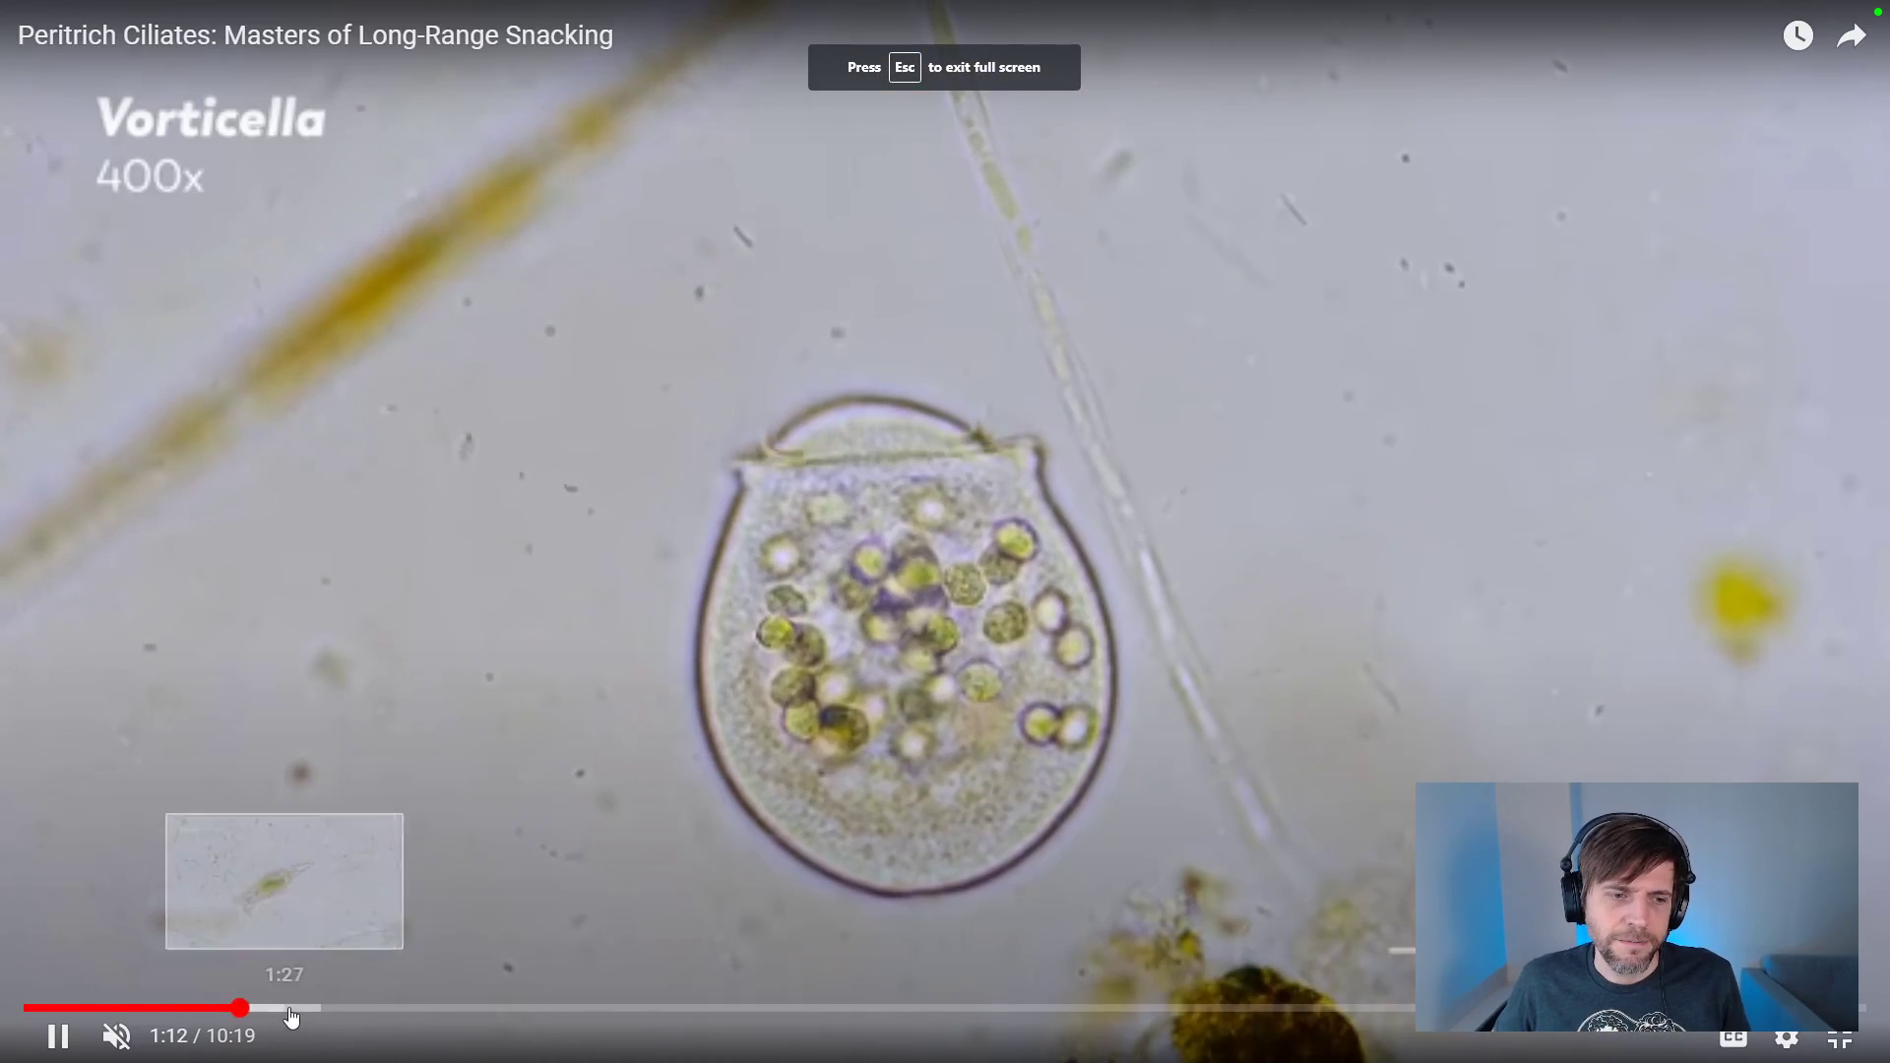
pyautogui.click(296, 1008)
pyautogui.click(407, 1008)
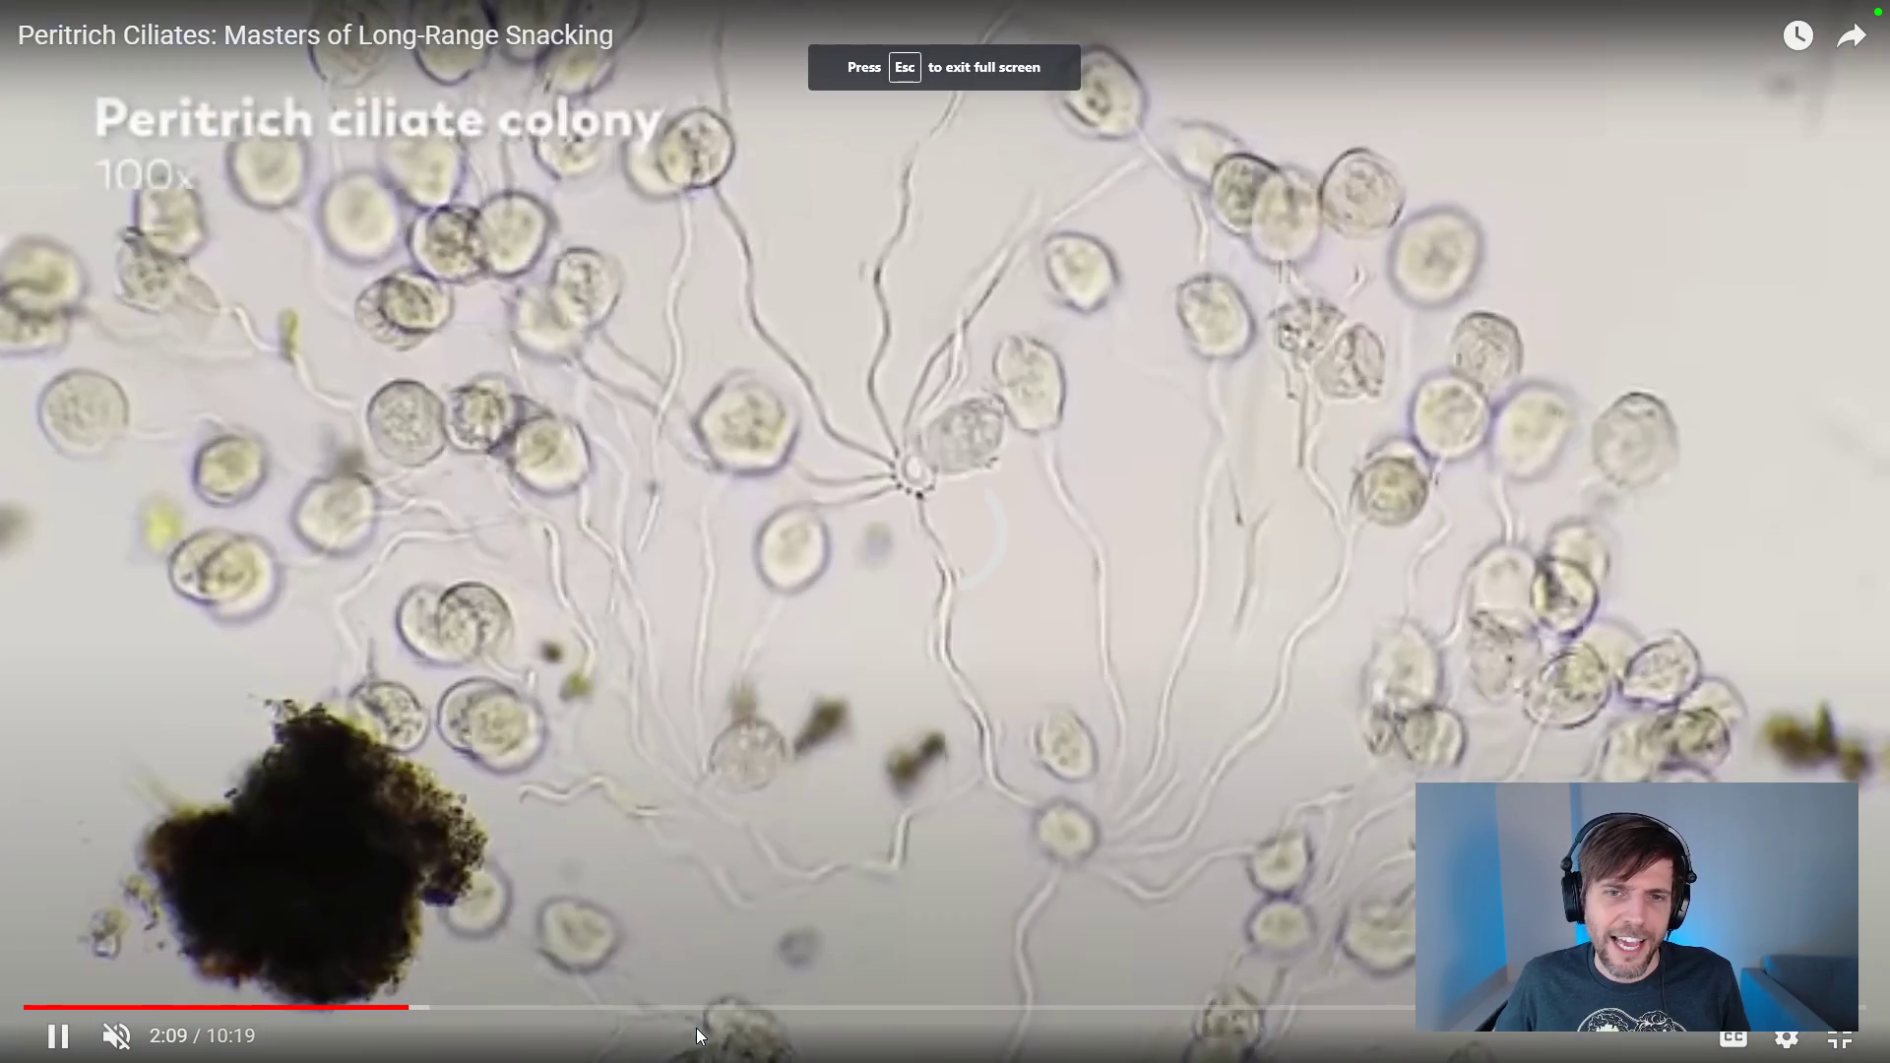
pyautogui.click(745, 1010)
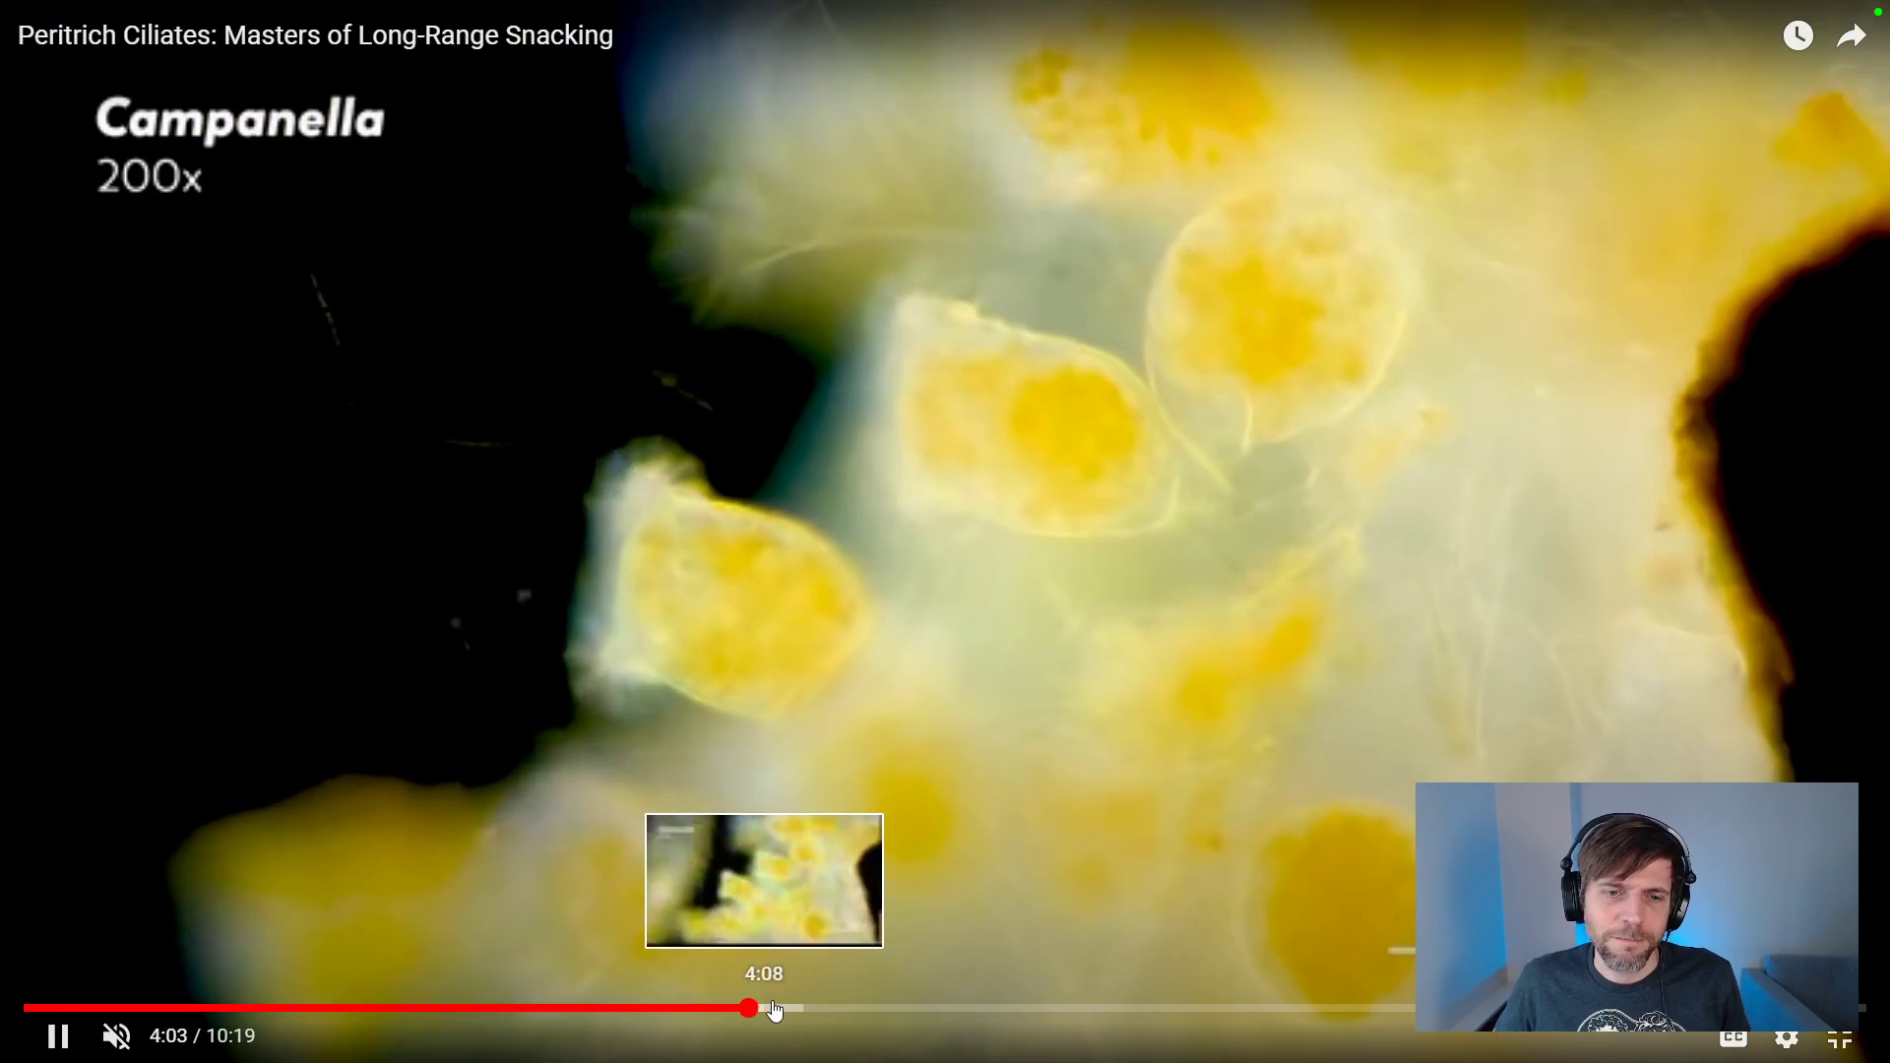
pyautogui.click(775, 1010)
pyautogui.click(822, 1008)
pyautogui.press('Escape')
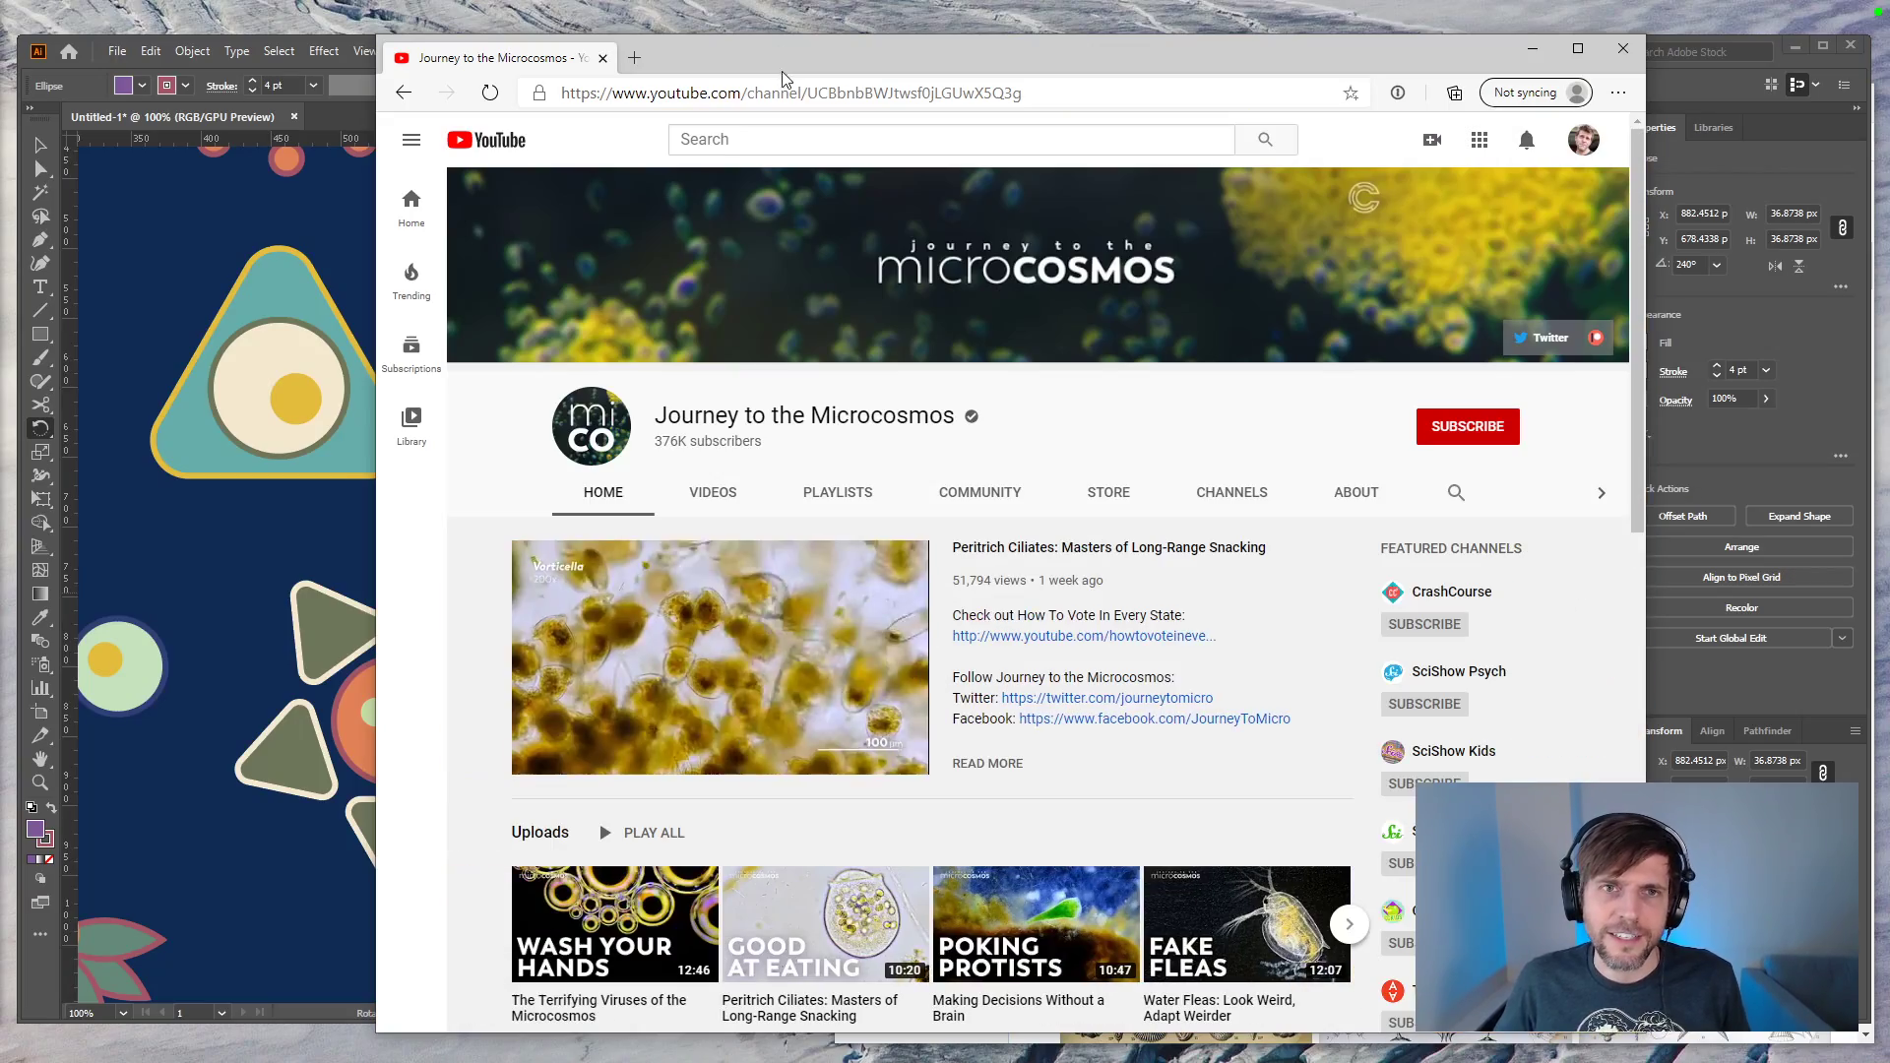
# Step: Search the web for "victorian diatom art" and show the image results
pyautogui.click(783, 94)
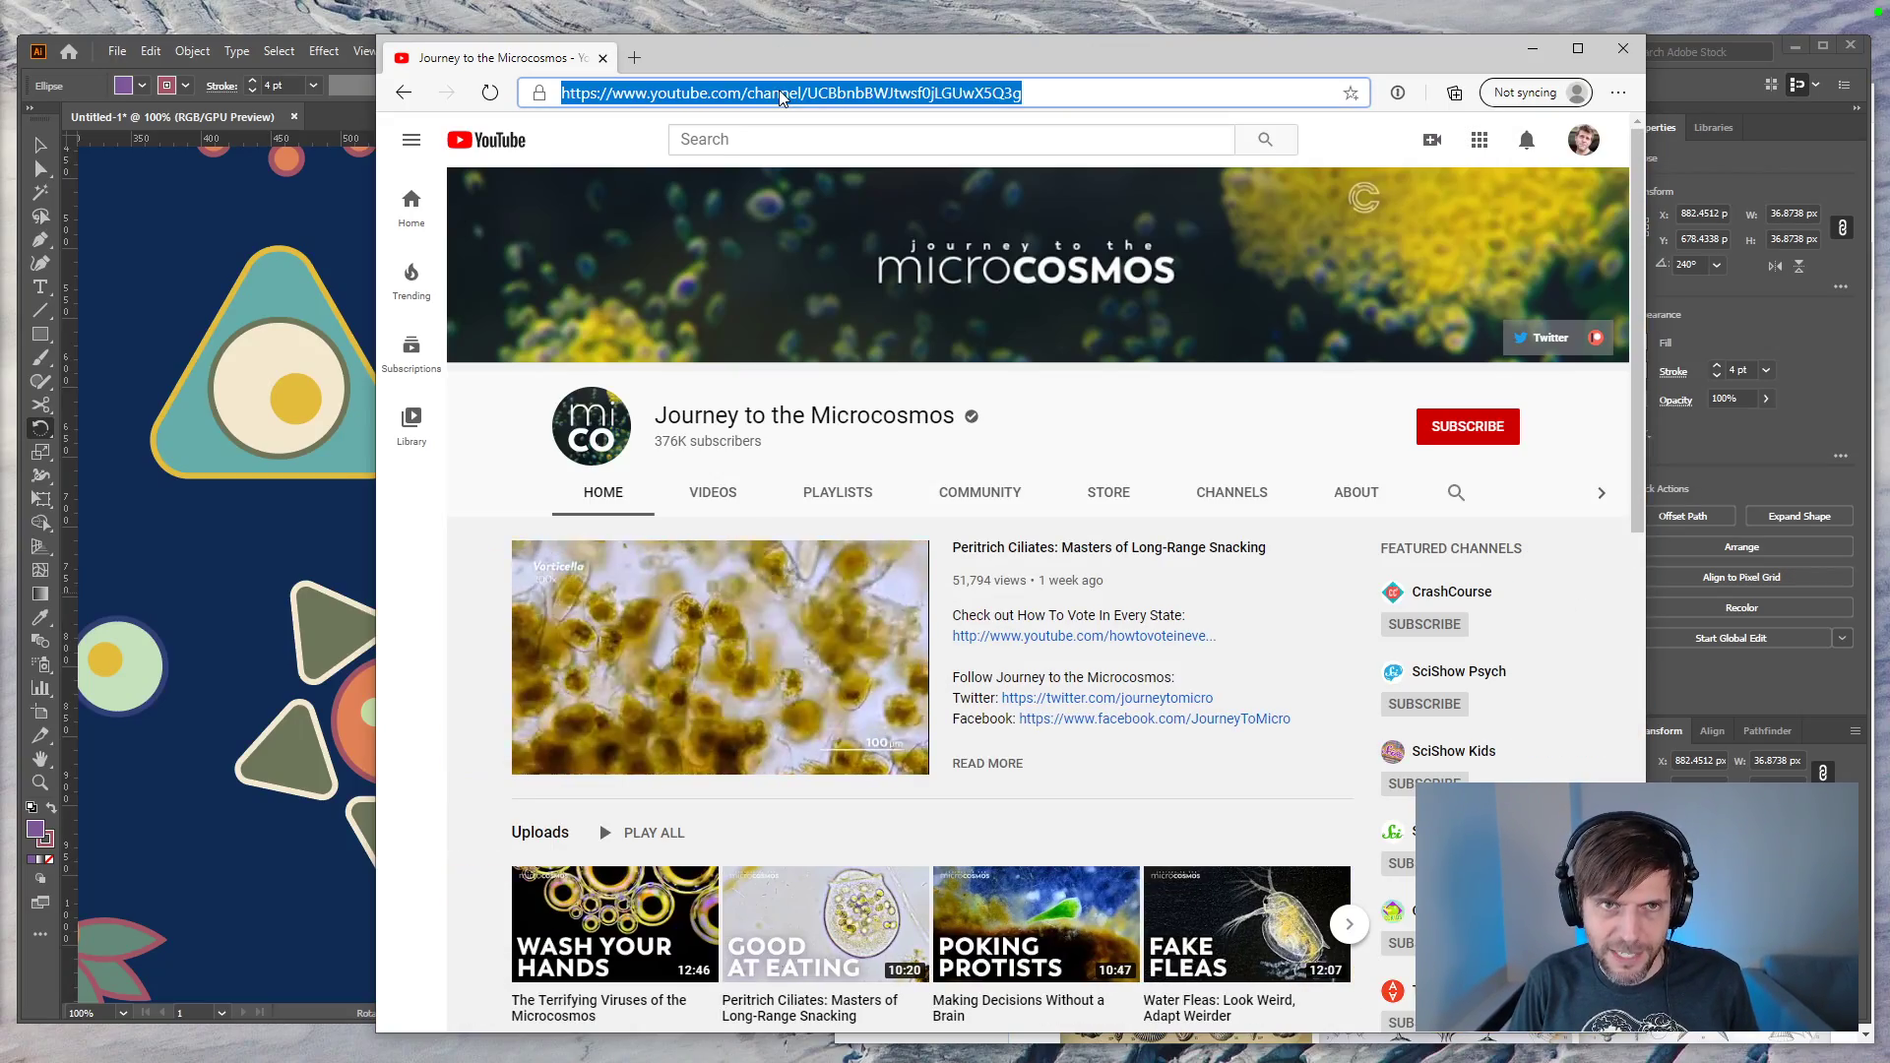
pyautogui.write('victorian doatom art')
pyautogui.press('Return')
pyautogui.click(625, 282)
pyautogui.click(537, 194)
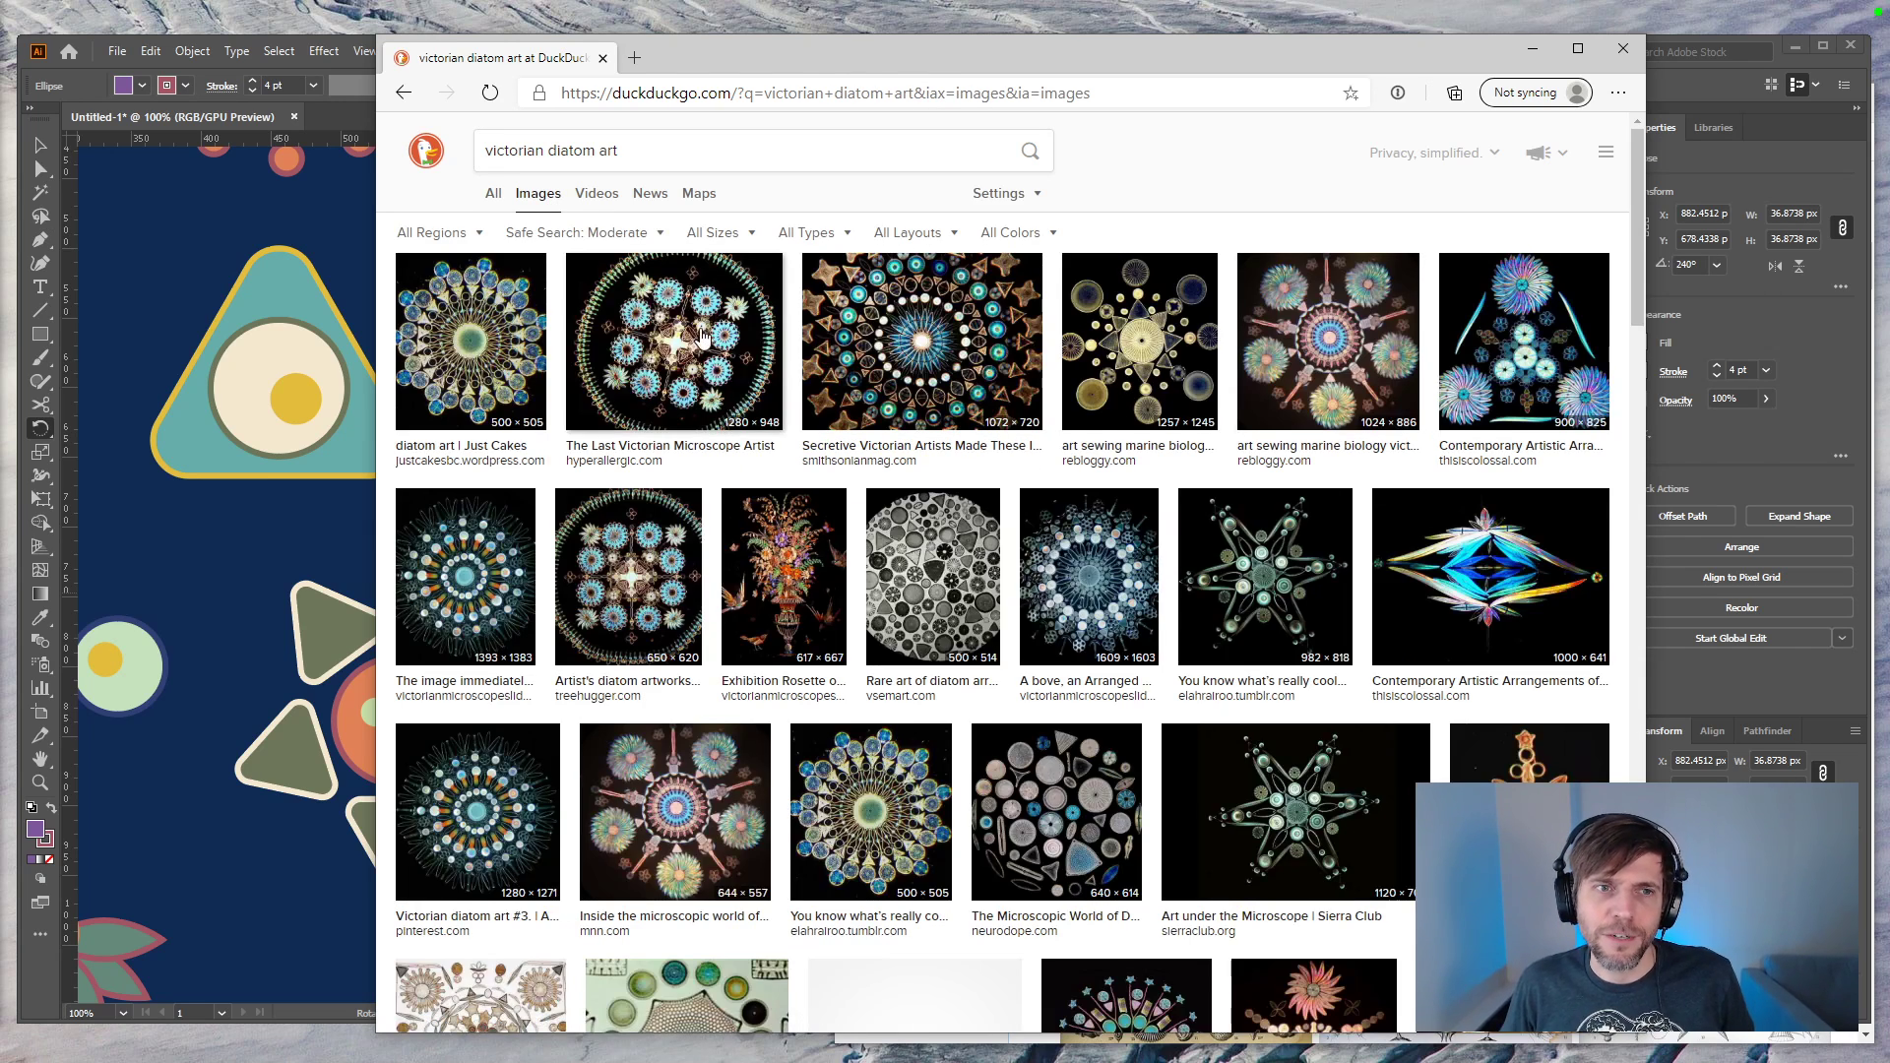
# Step: Examine enlarged Victorian diatom art results for arrangement ideas, from "diatom art | Just Cakes" through to "Art under the Microscope | Sierra Club"
pyautogui.click(512, 393)
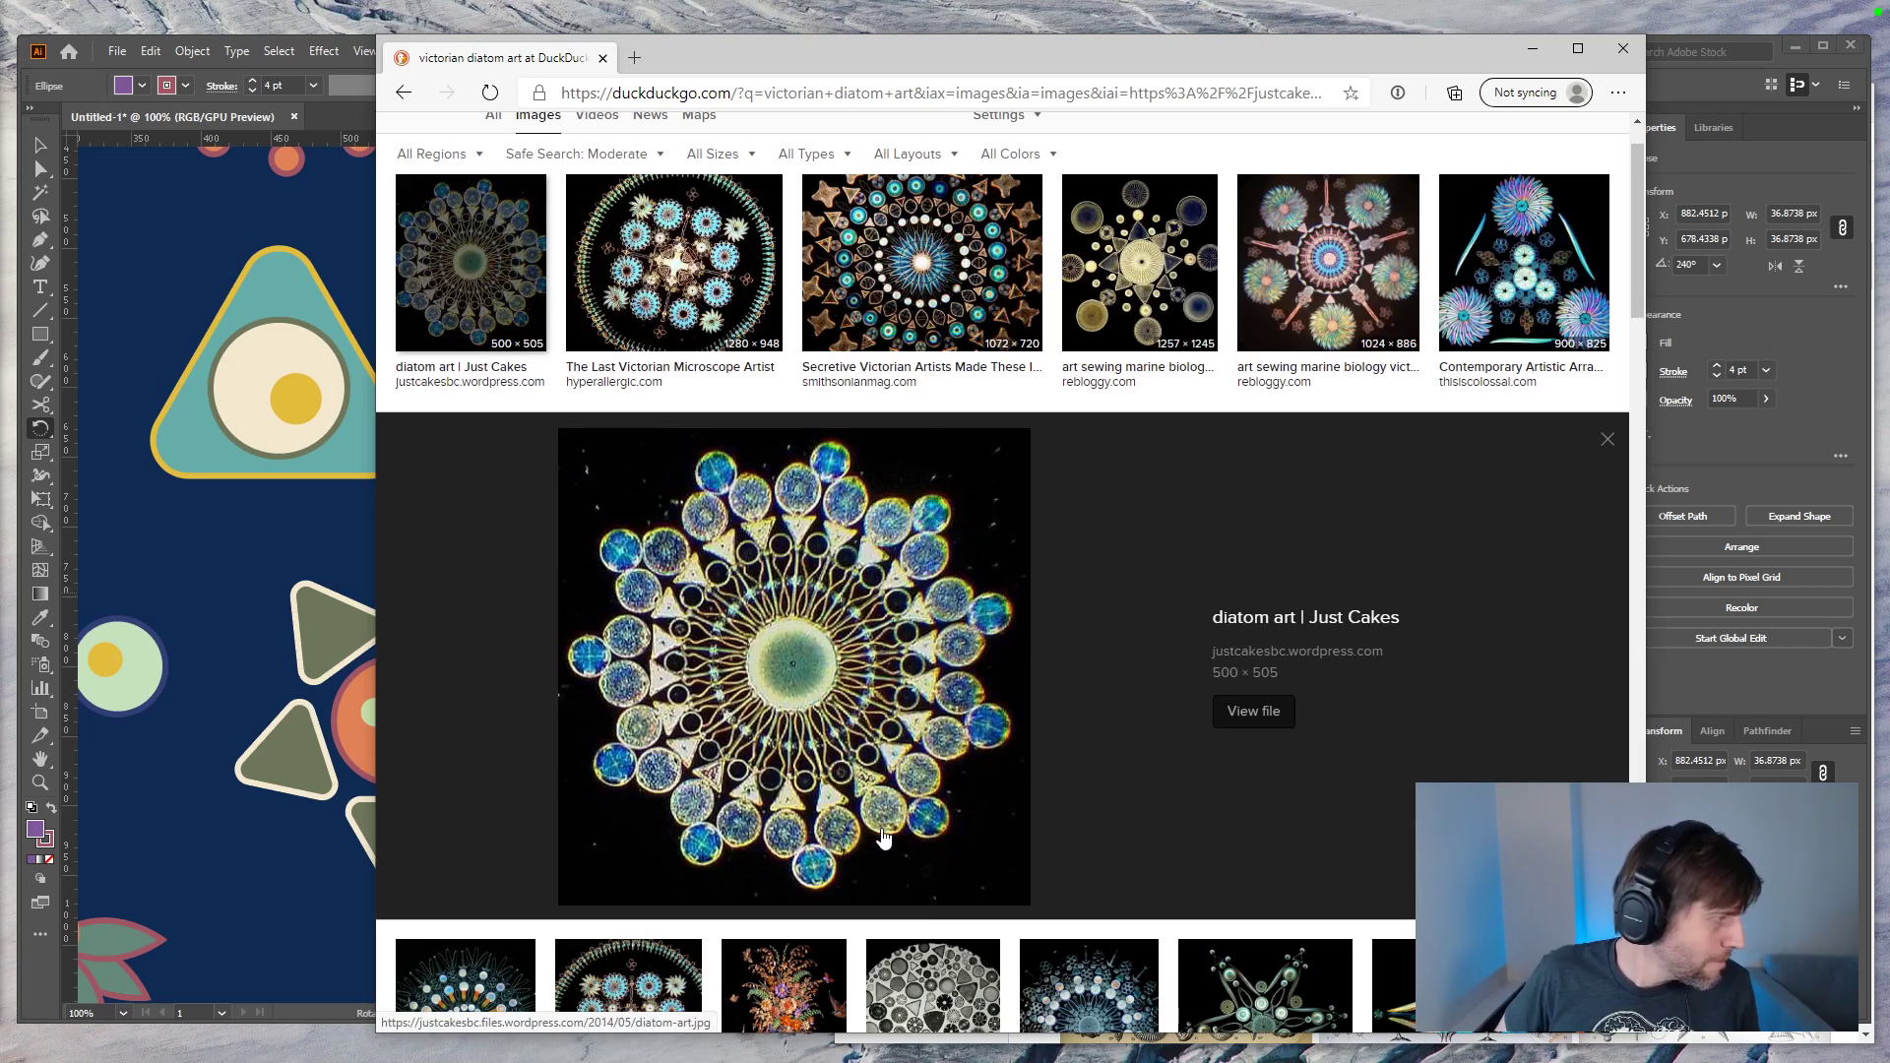
pyautogui.press('Right')
pyautogui.press('Right')
pyautogui.press('Right')
pyautogui.press('Right')
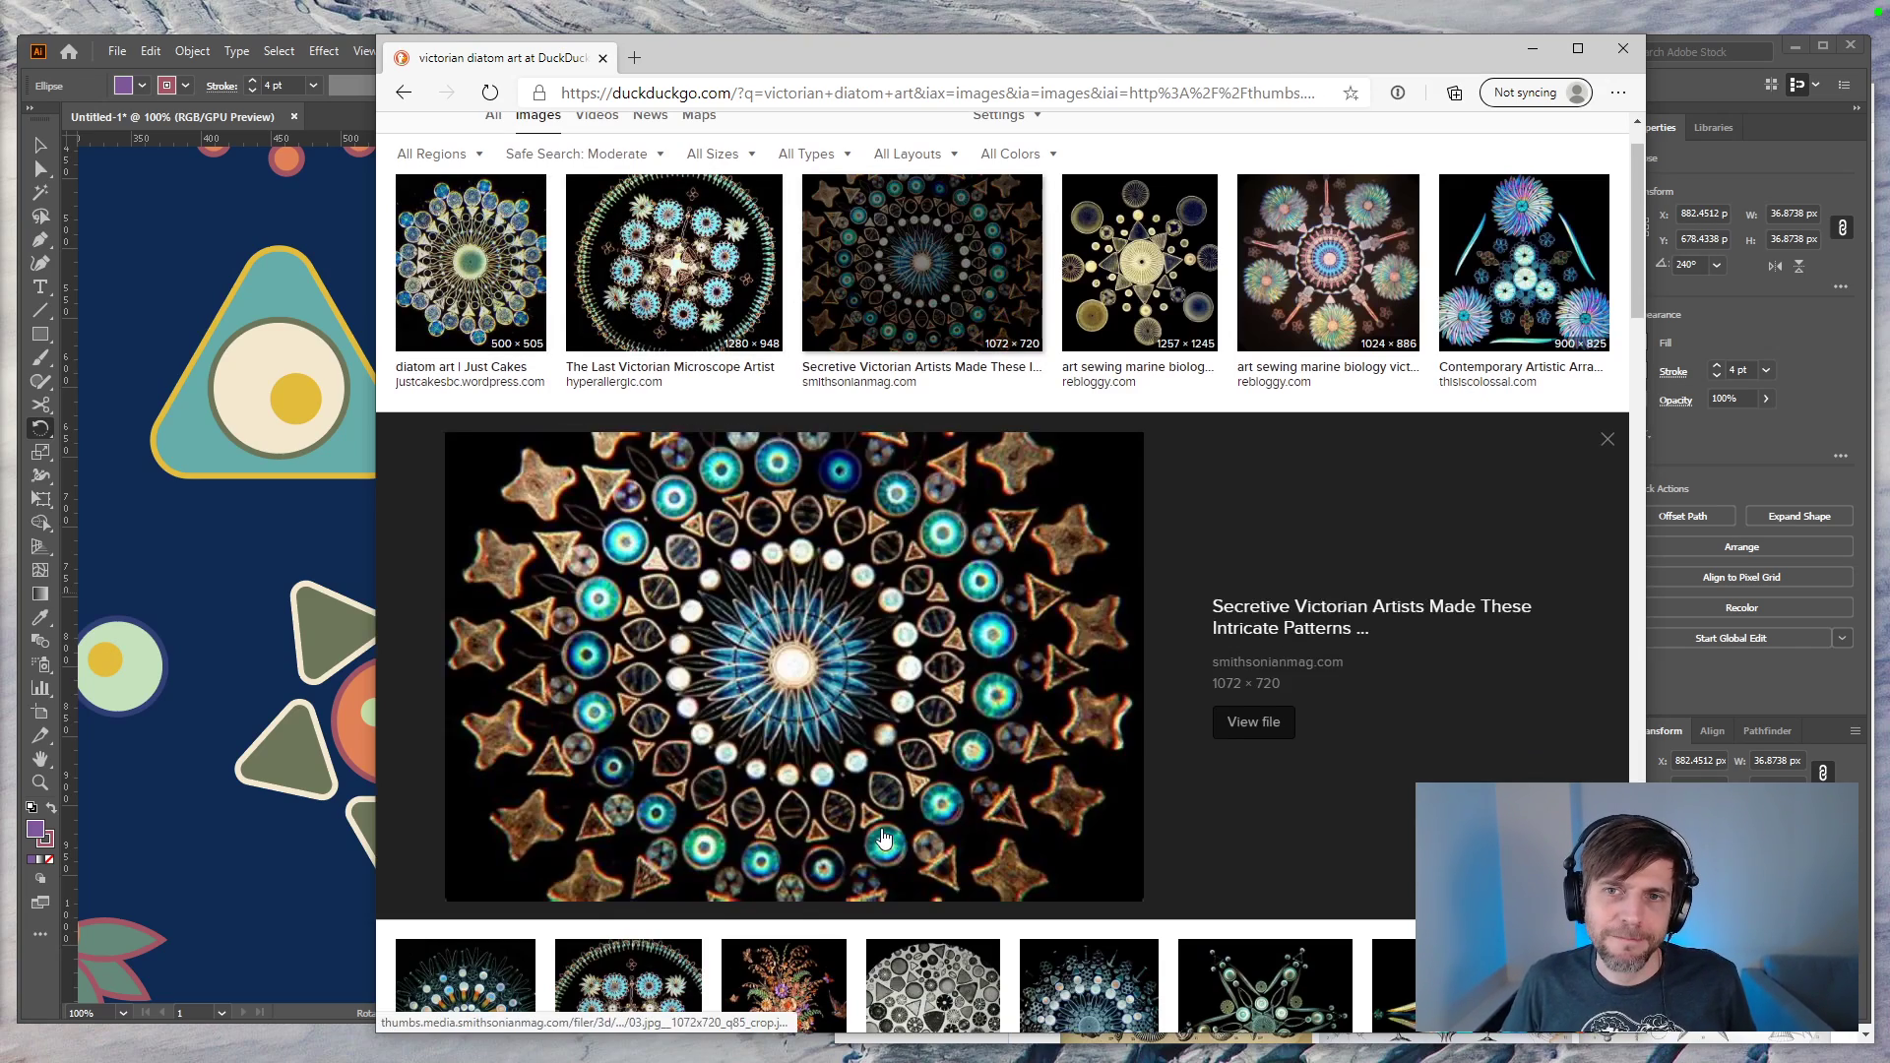
pyautogui.press('Right')
pyautogui.press('Right')
pyautogui.press('Right')
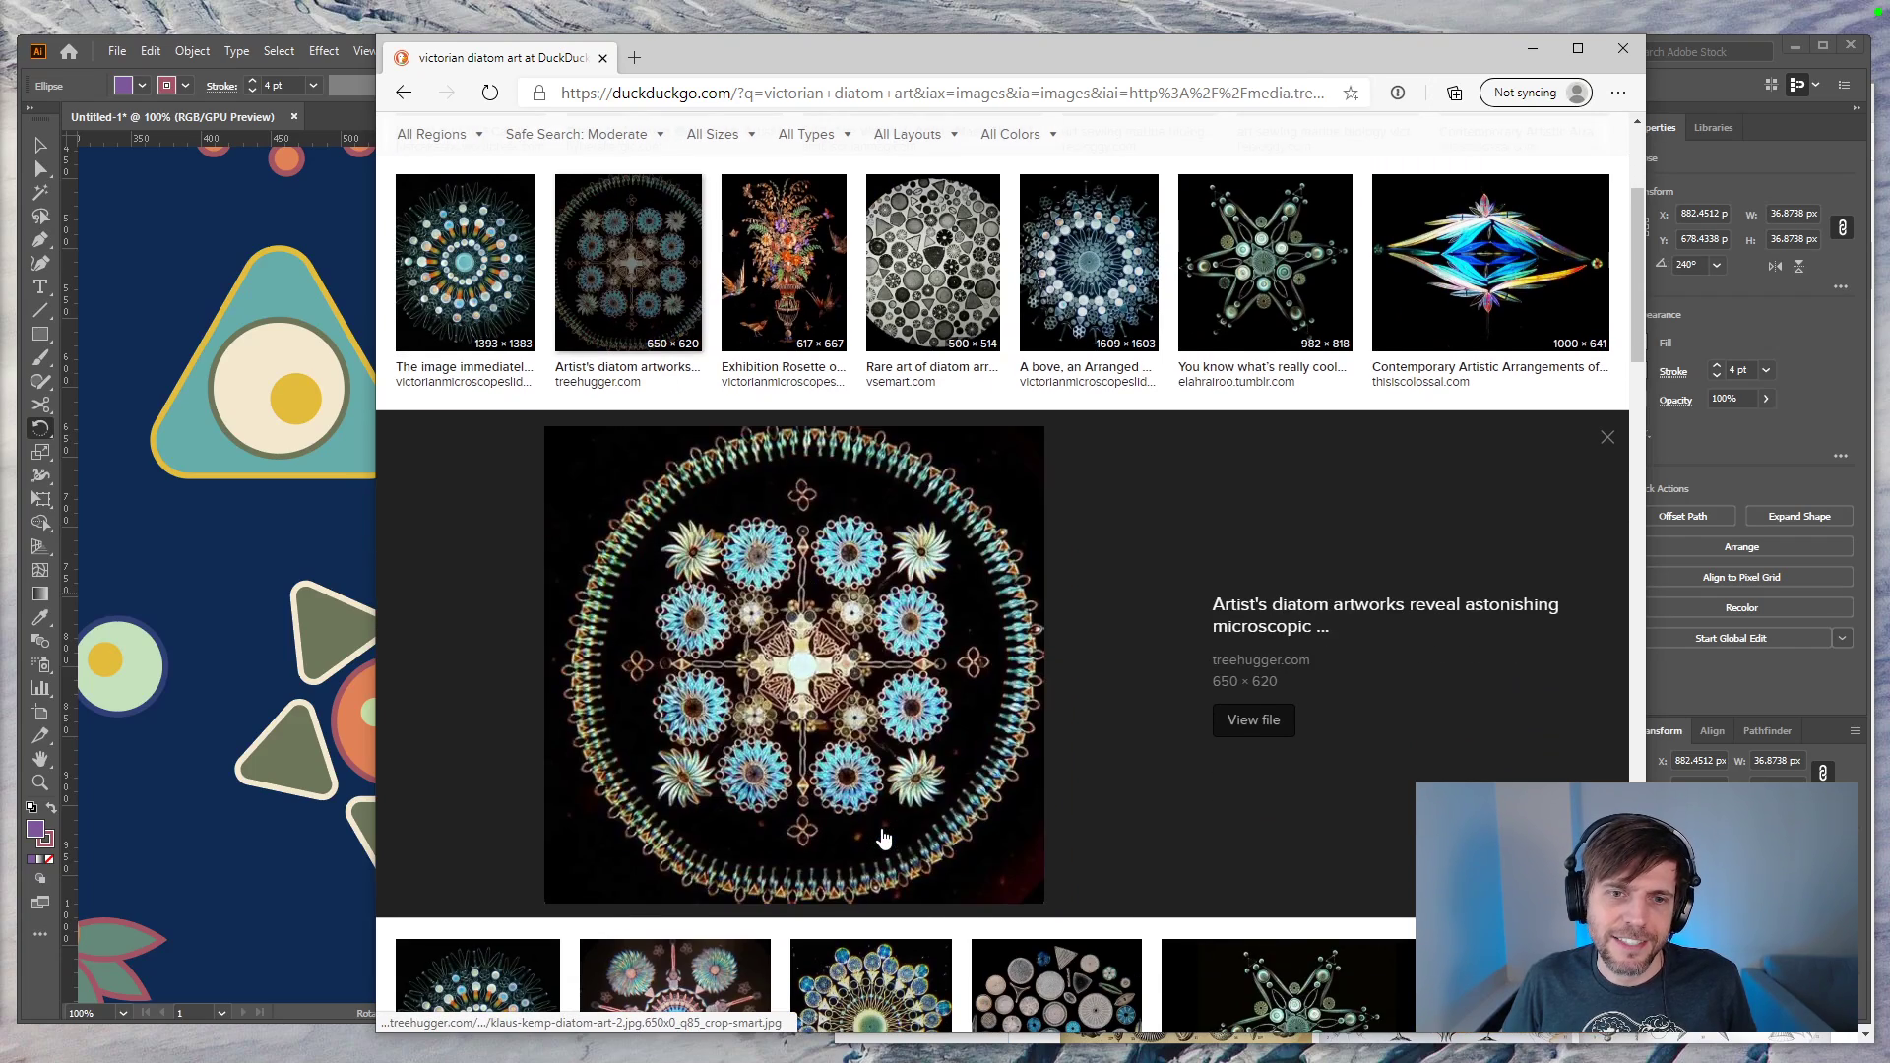
pyautogui.press('Right')
pyautogui.press('Right')
pyautogui.press('Right')
pyautogui.press('Left')
pyautogui.press('Right')
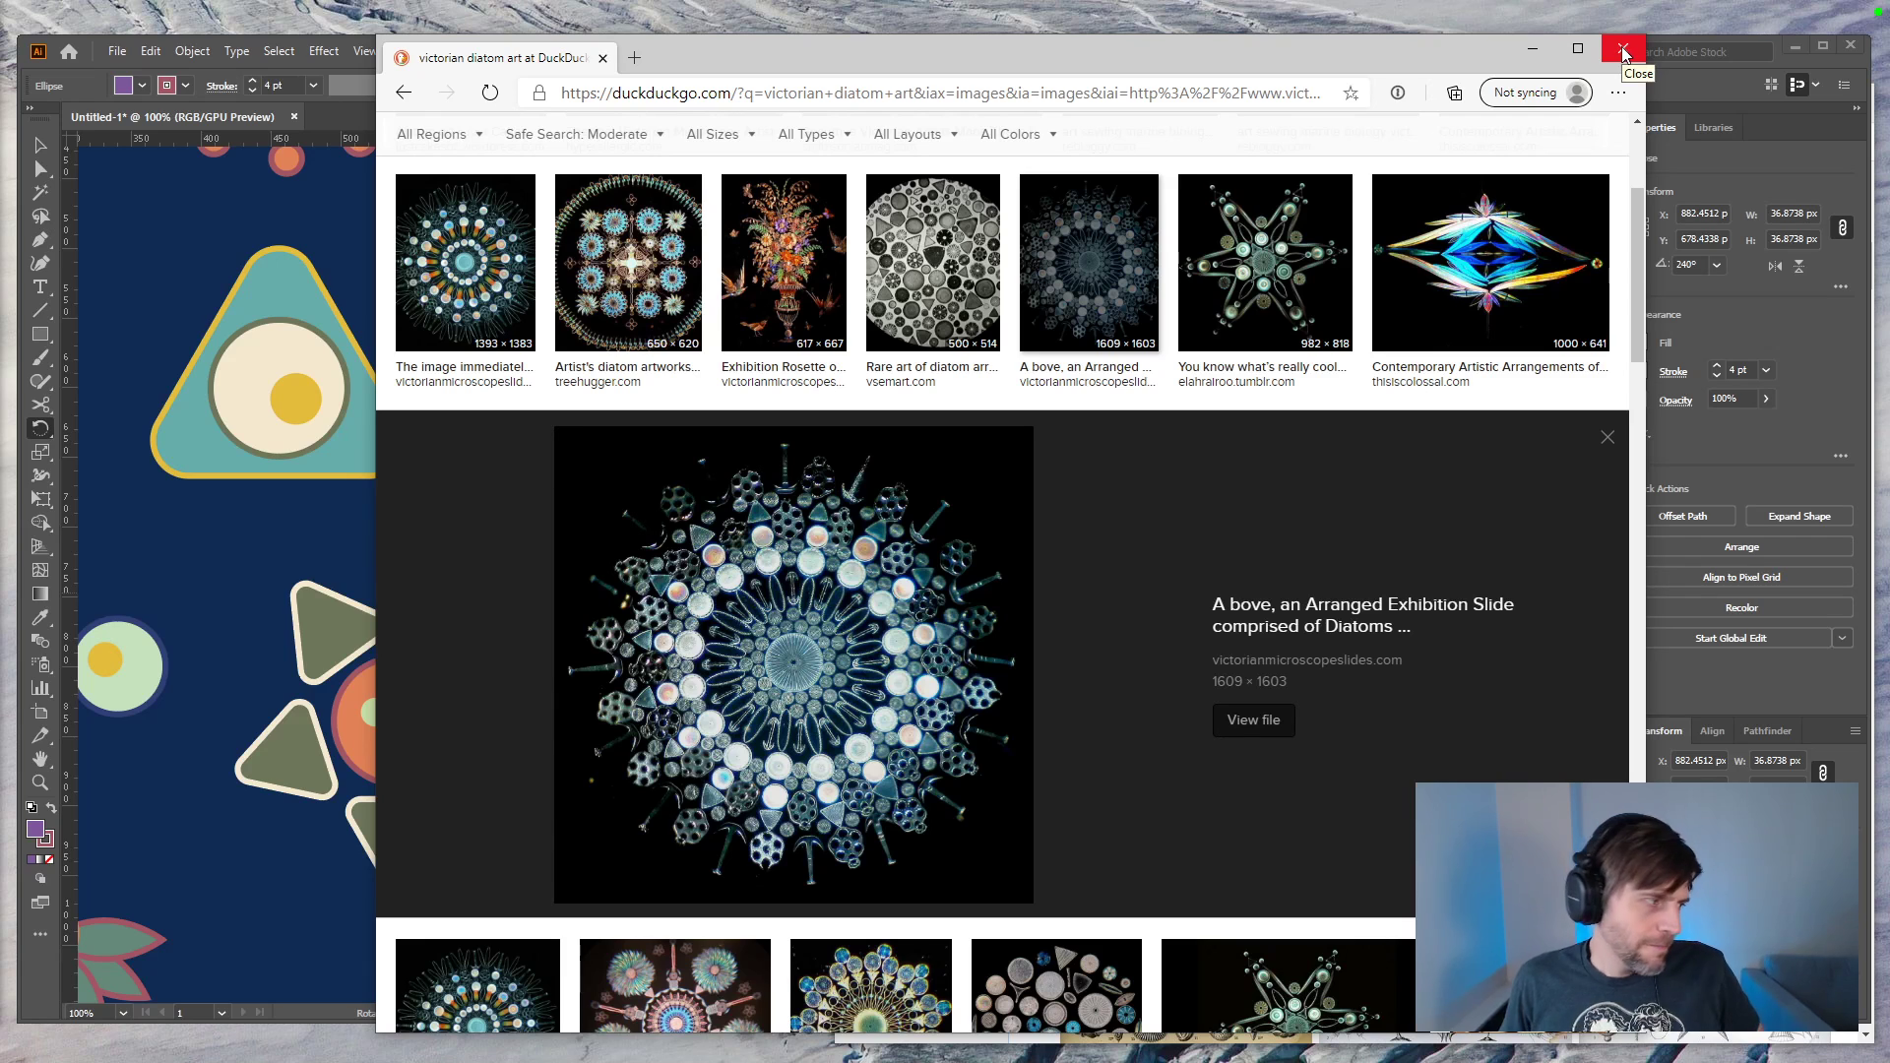
pyautogui.scroll(-2, 1254, 406)
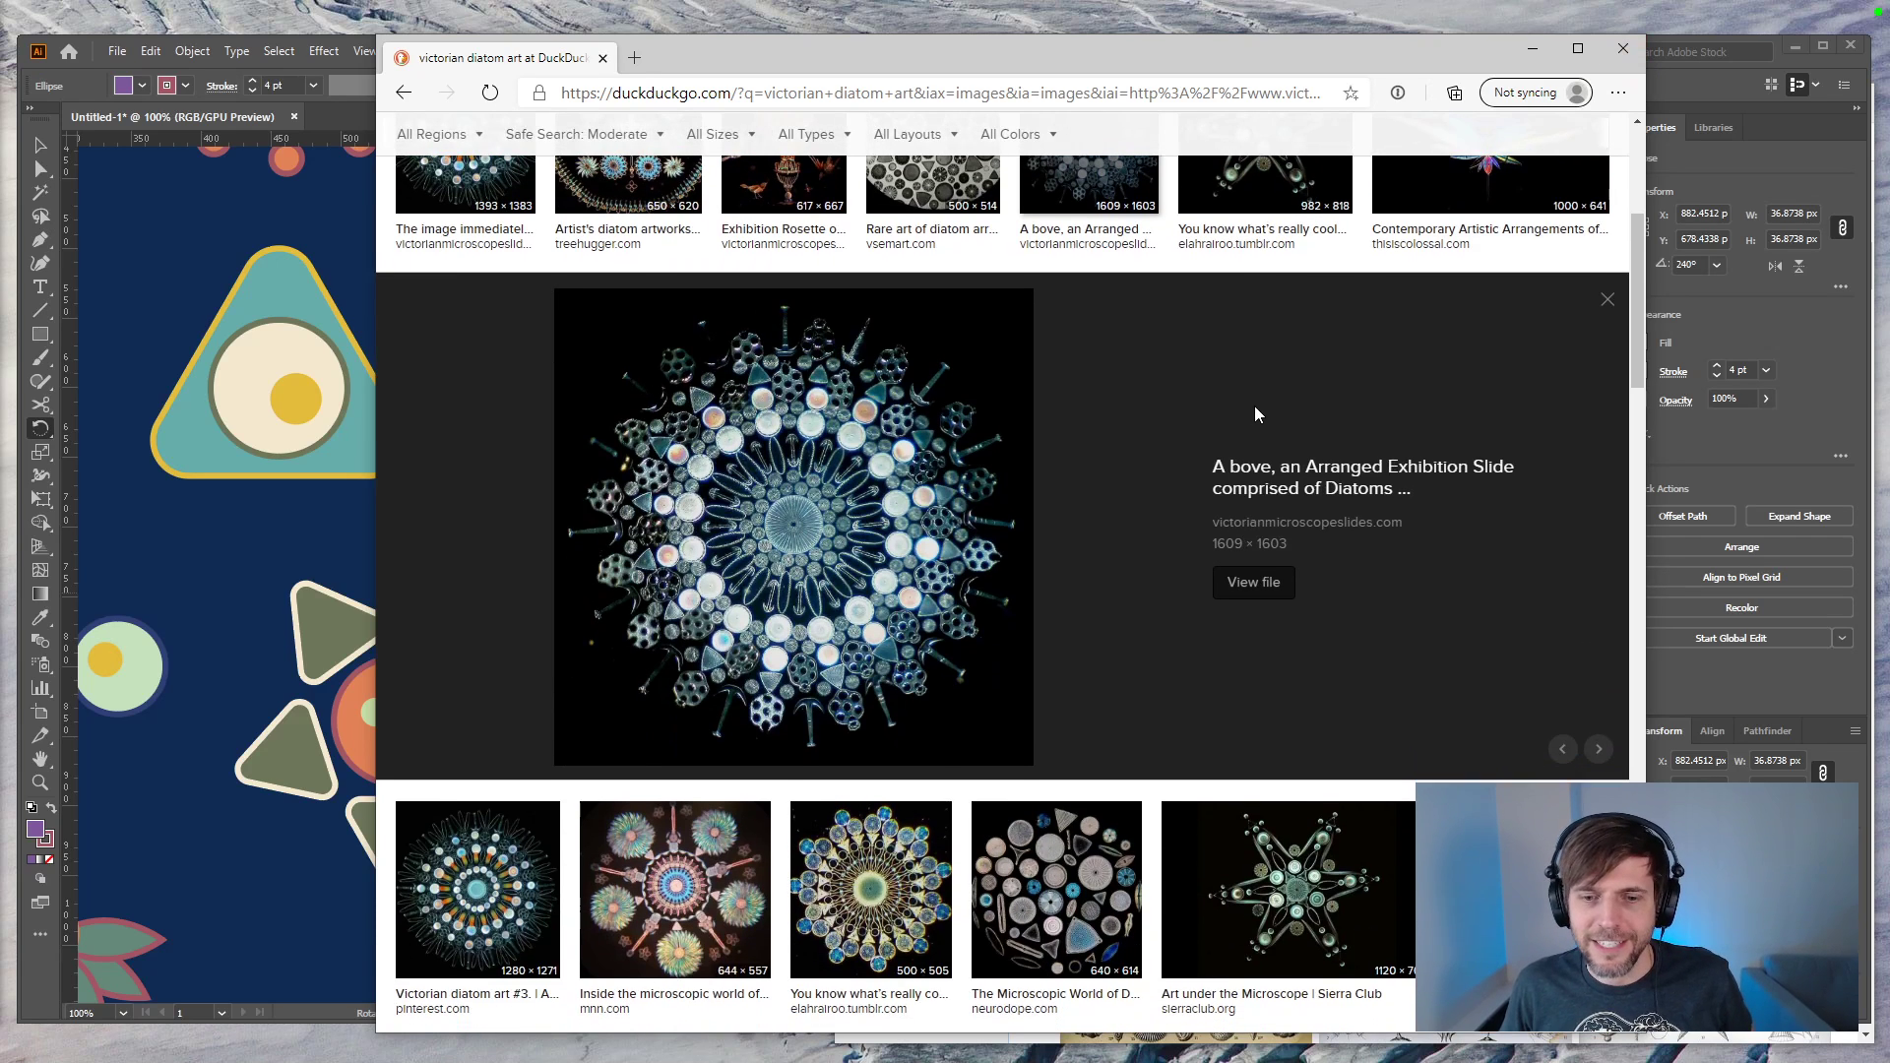
pyautogui.click(1280, 852)
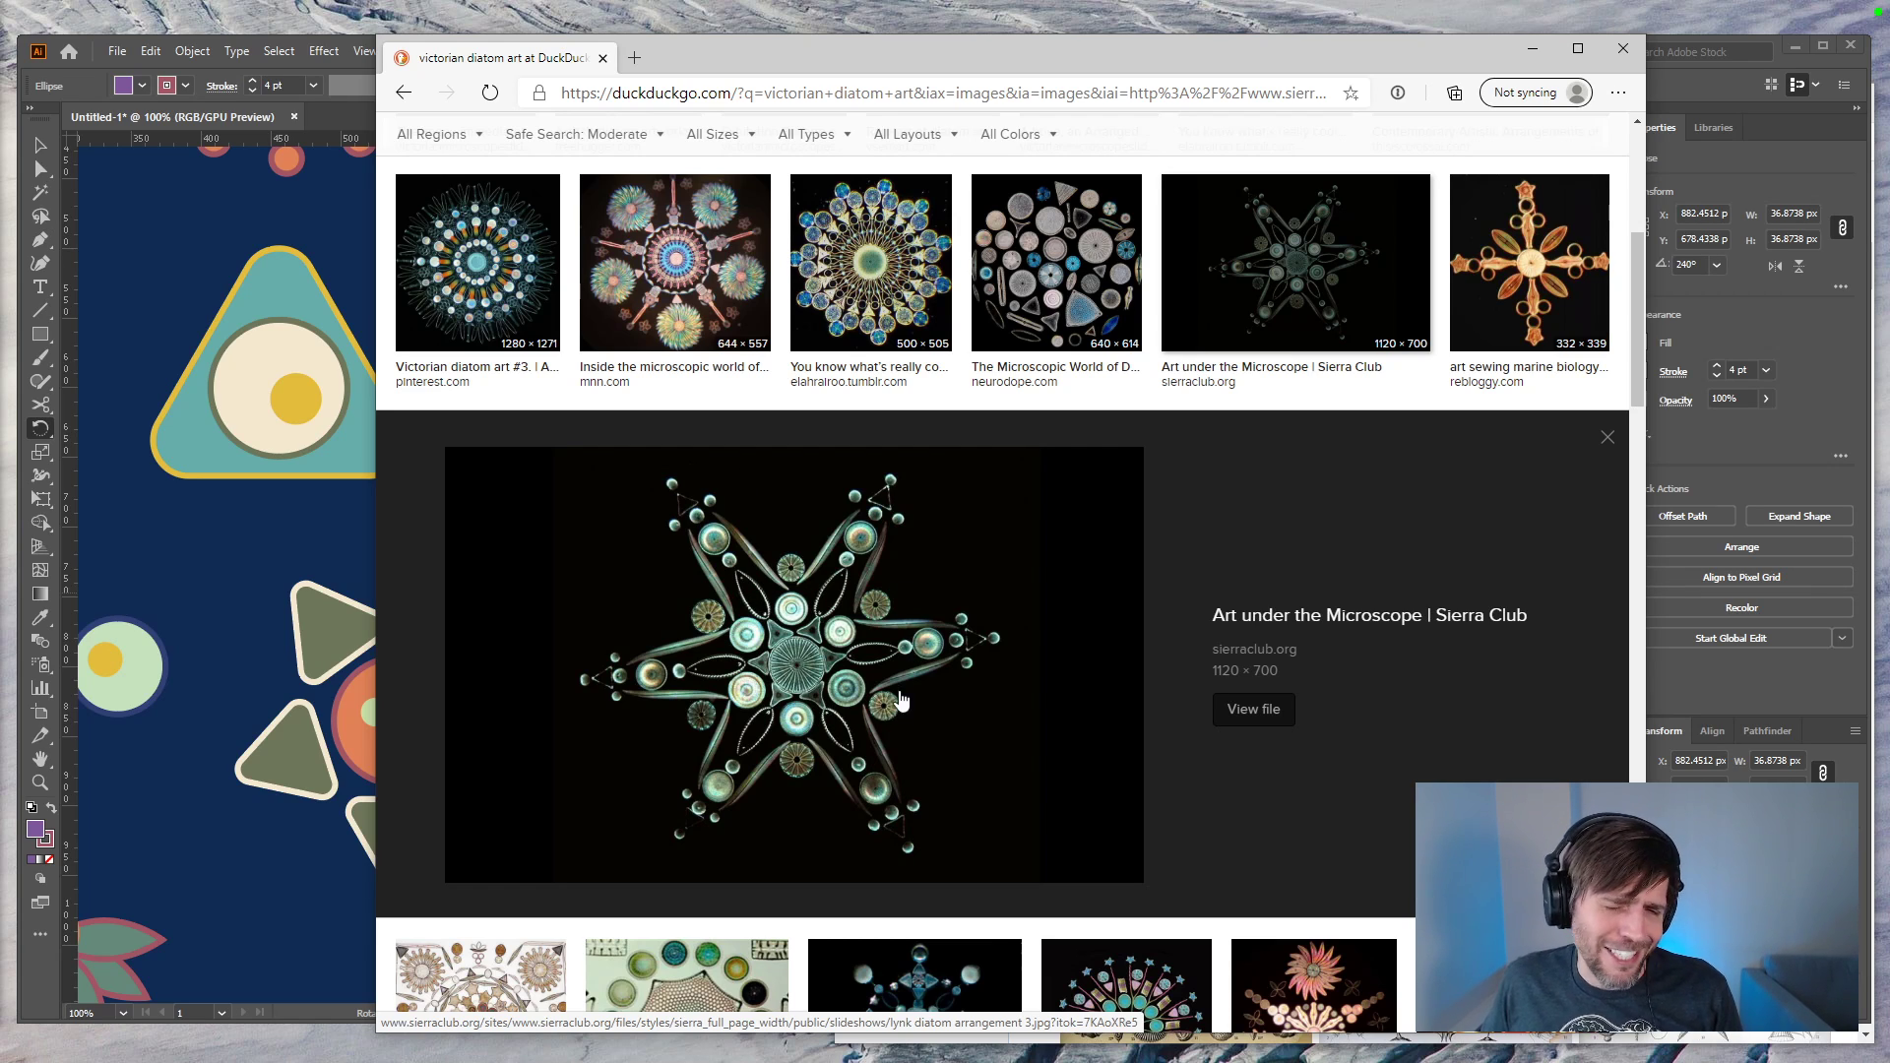
# Step: Switch back to Illustrator and try rotating the small purple dot 72° about the large pale green circle's centre
pyautogui.click(315, 246)
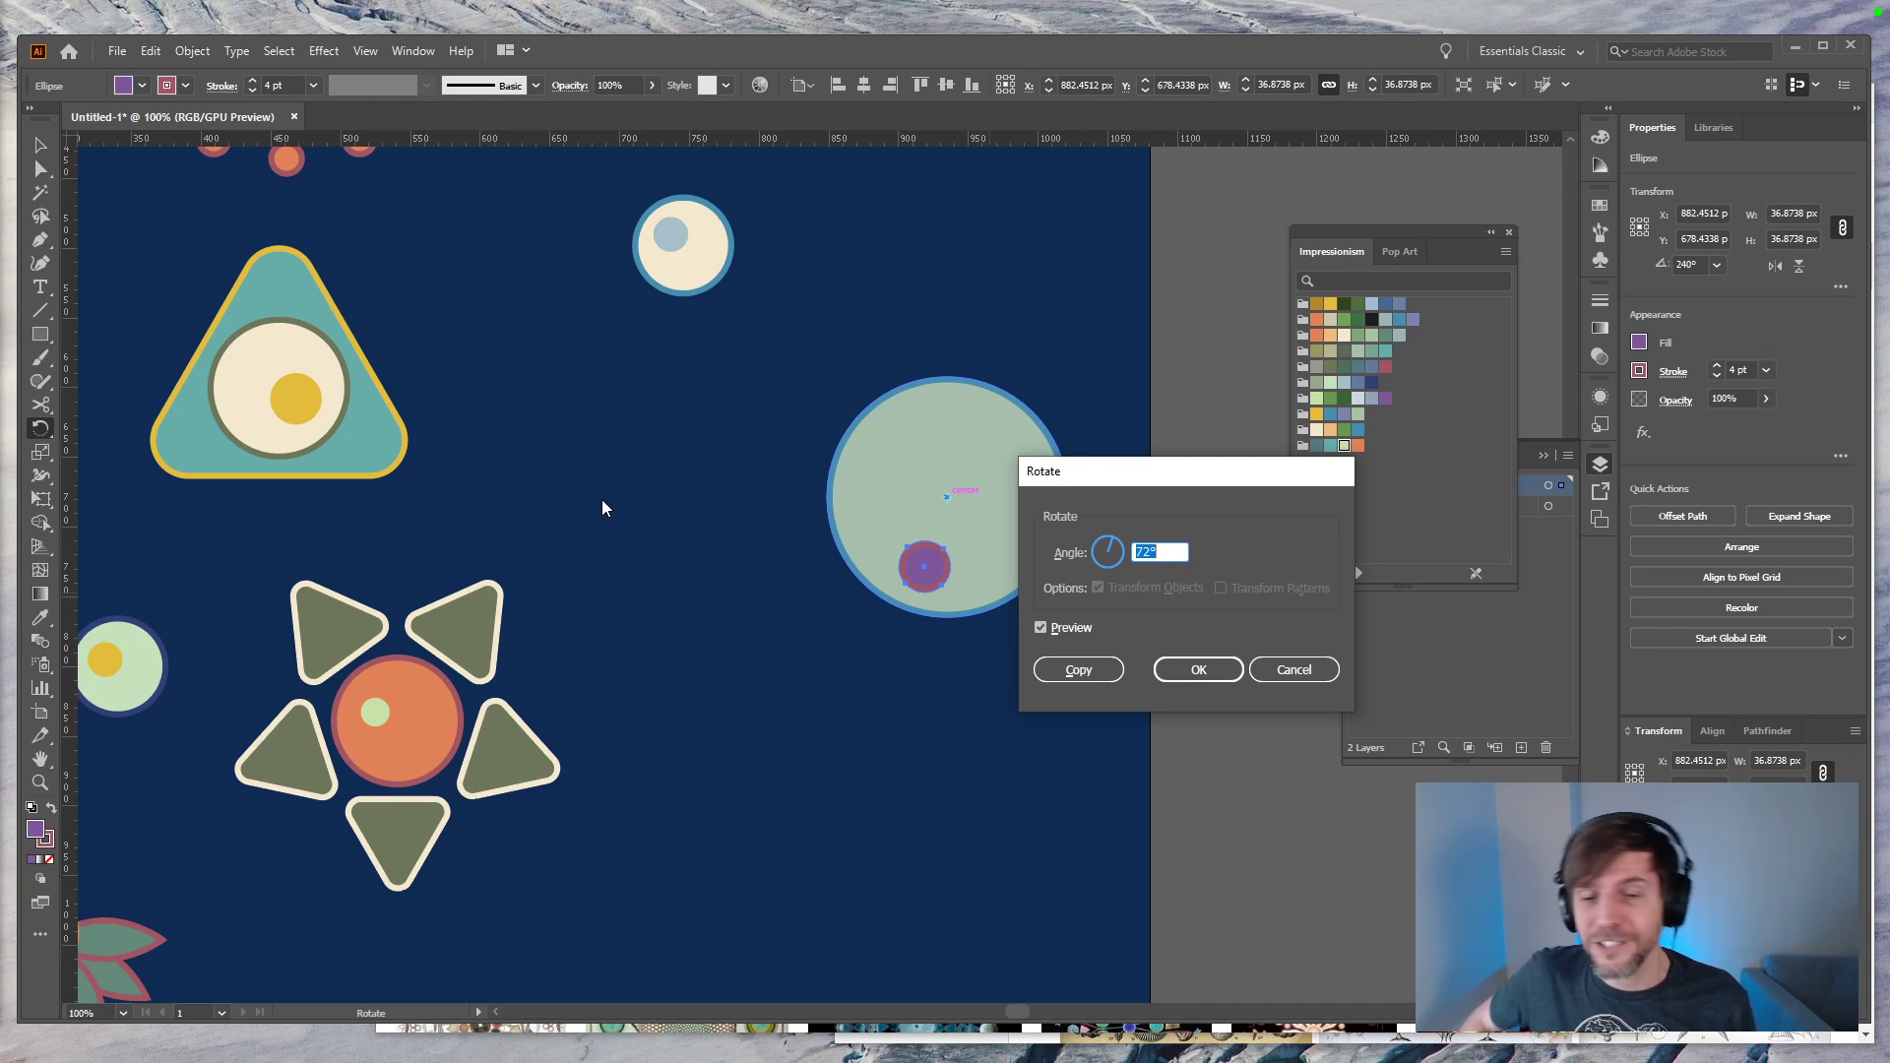
pyautogui.click(1199, 670)
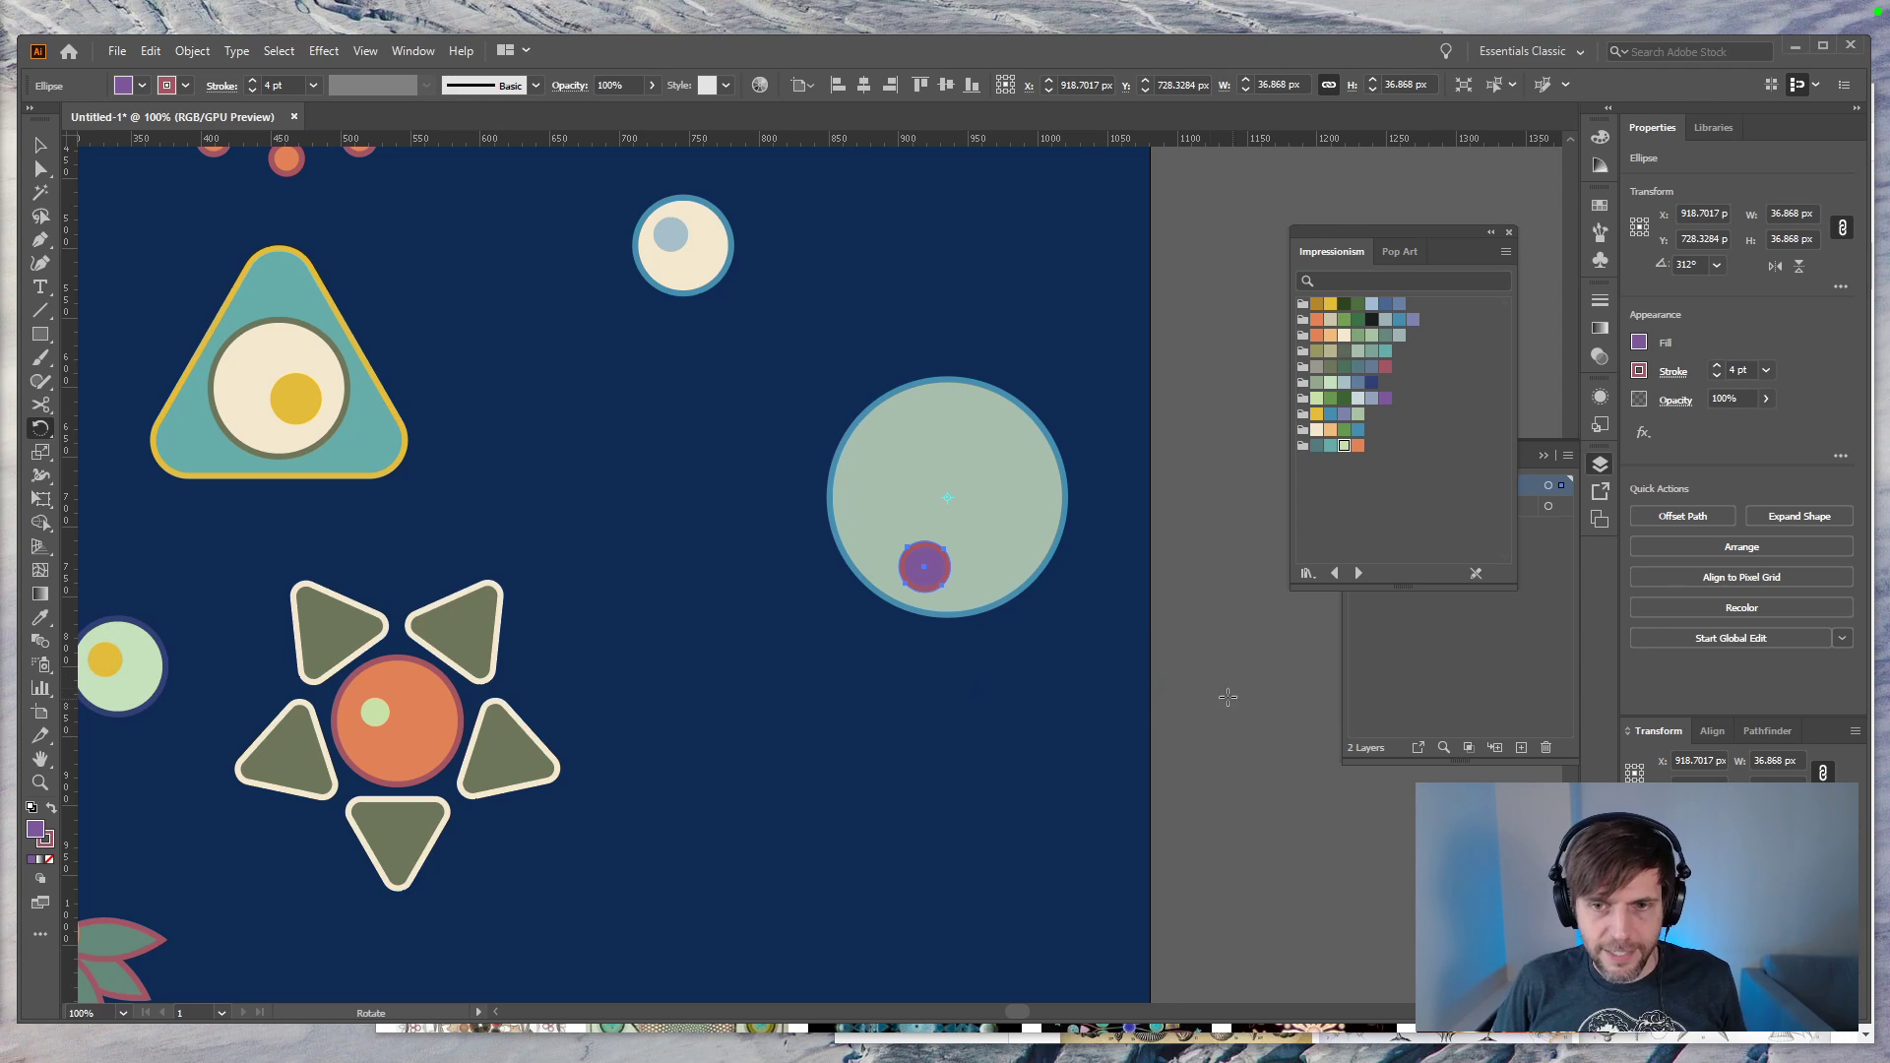
pyautogui.press('v')
pyautogui.click(1120, 570)
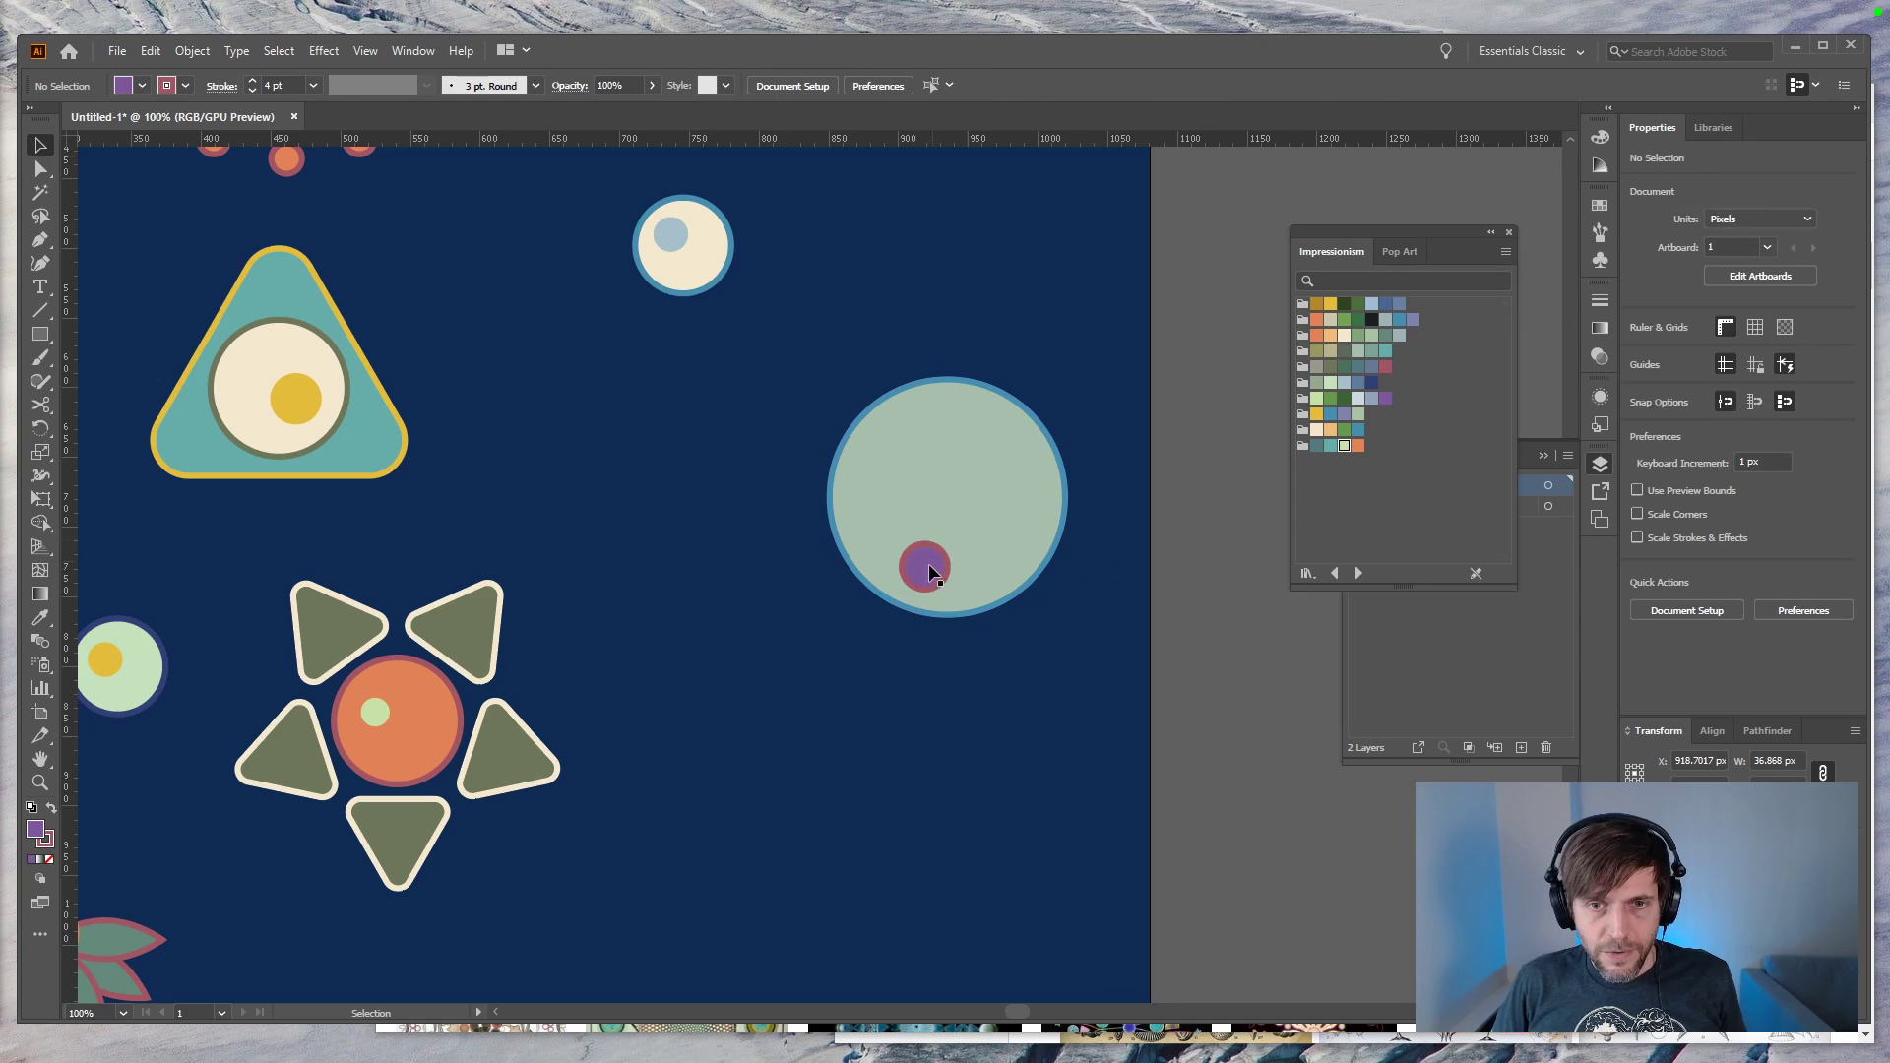
pyautogui.moveTo(937, 553); pyautogui.dragTo(962, 604)
pyautogui.hotkey('ctrl', 'z')
pyautogui.hotkey('ctrl', 'z')
pyautogui.hotkey('ctrl', 'z')
# Step: Try a ring of eight purple dots by repeating 45° rotated copies about the large pale green circle's centre
pyautogui.press('r')
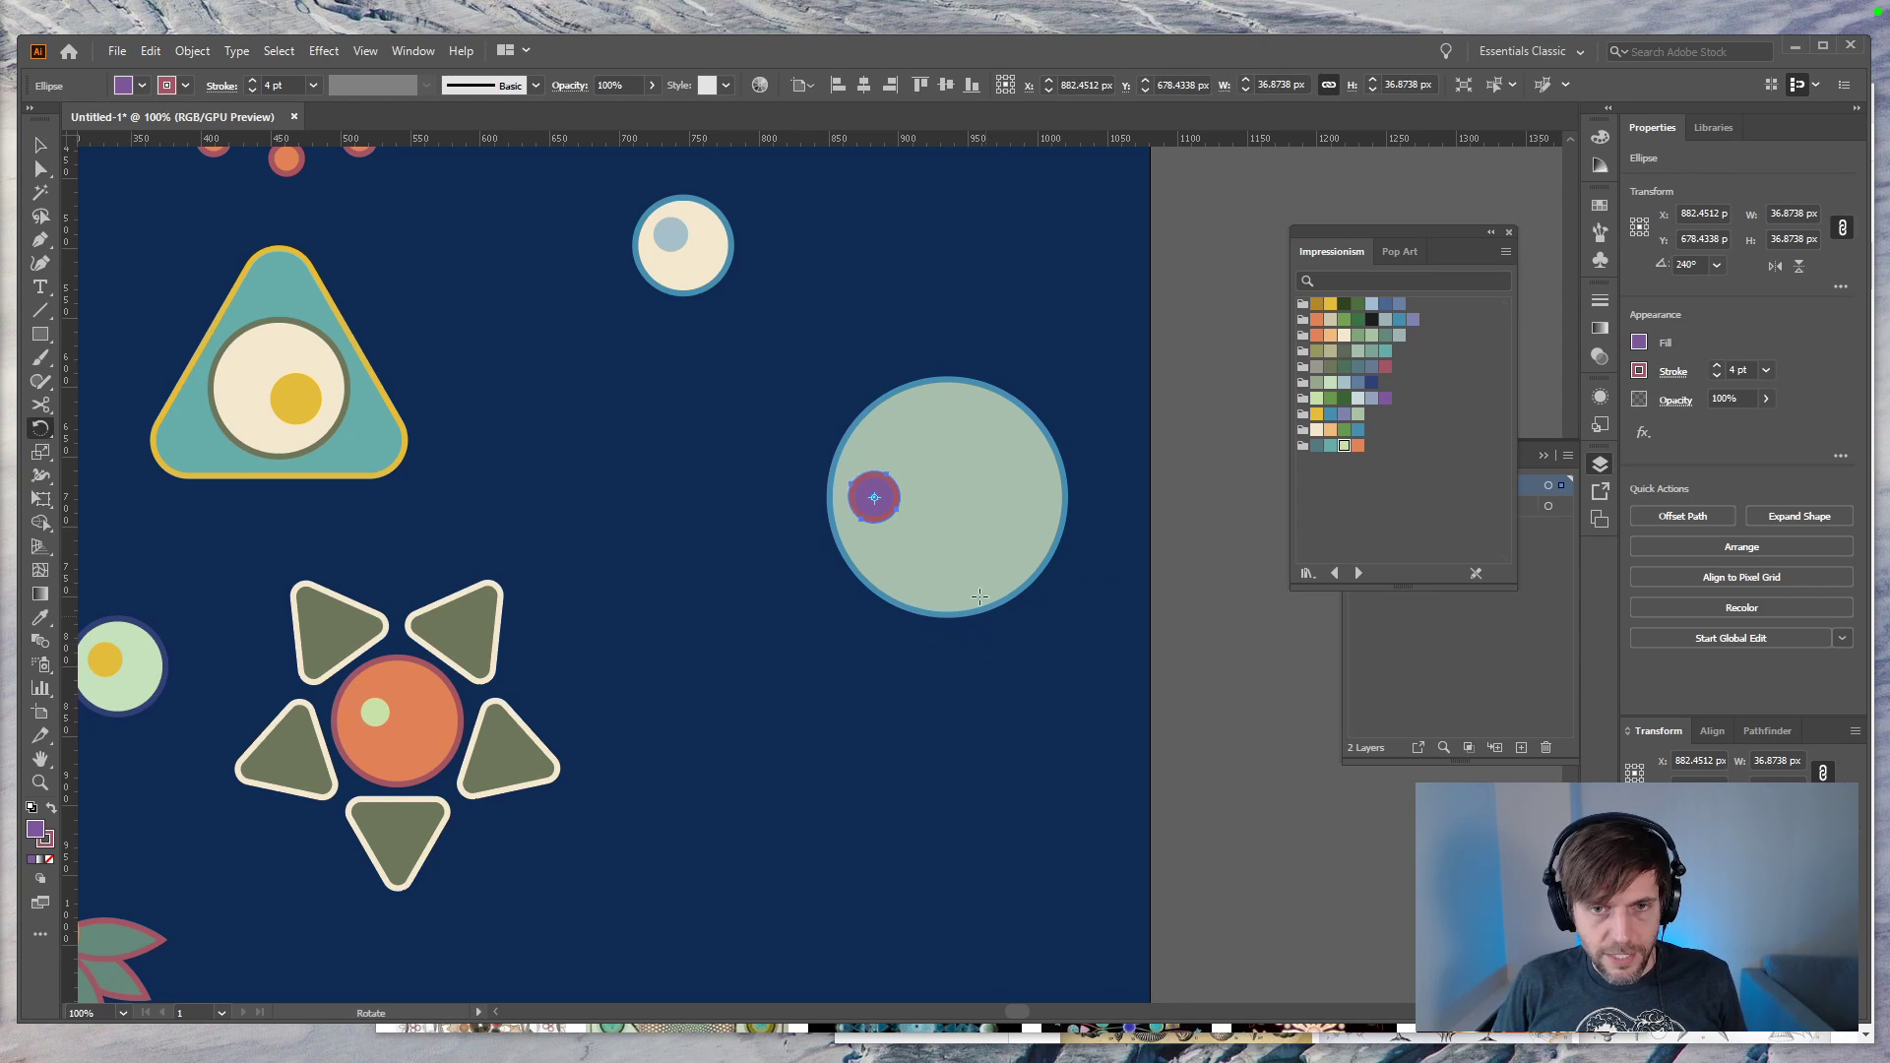
pyautogui.keyDown('alt'); pyautogui.click(946, 495); pyautogui.keyUp('alt')
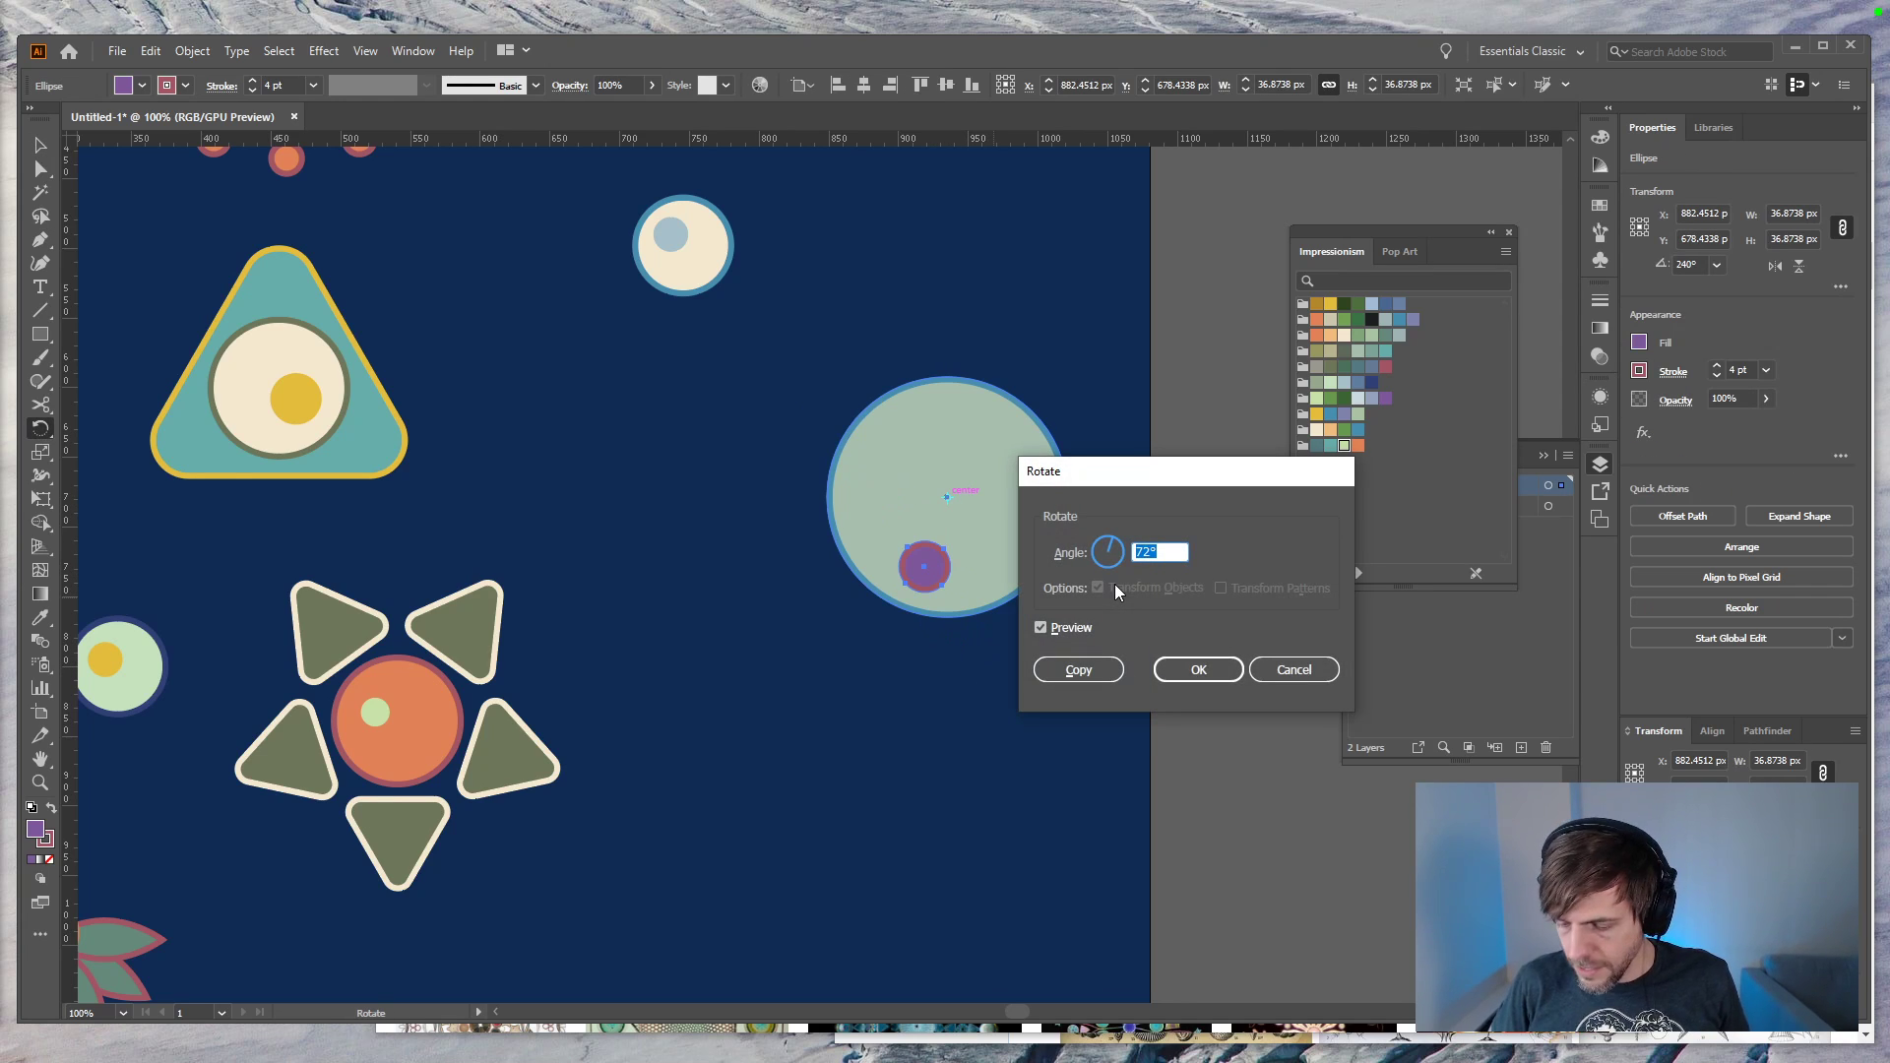
pyautogui.click(1079, 669)
pyautogui.hotkey('ctrl', 'd')
pyautogui.hotkey('ctrl', 'd')
pyautogui.hotkey('ctrl', 'd')
pyautogui.hotkey('ctrl', 'd')
pyautogui.hotkey('ctrl', 'd')
pyautogui.hotkey('ctrl', 'd')
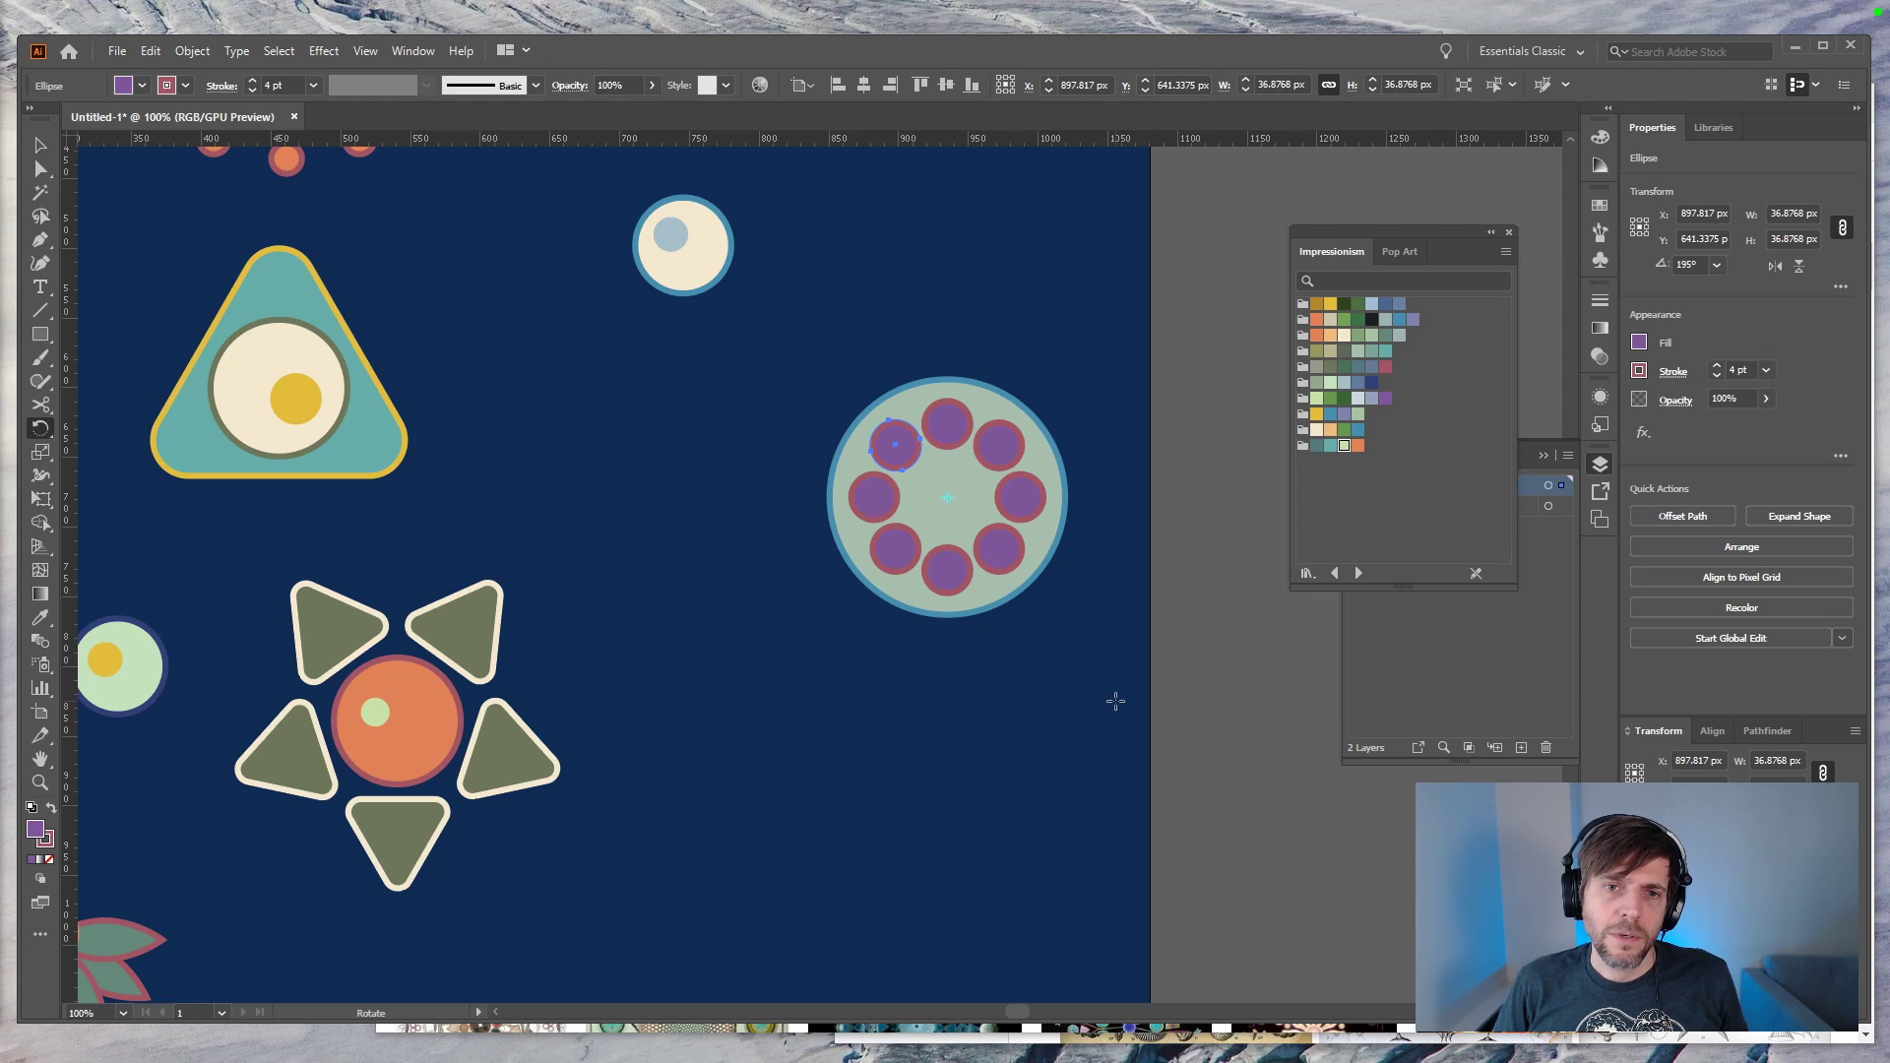
# Step: Undo the rotated copies so that only the original purple dot remains
pyautogui.hotkey('ctrl', 'z')
pyautogui.hotkey('ctrl', 'z')
pyautogui.hotkey('ctrl', 'z')
pyautogui.hotkey('ctrl', 'z')
pyautogui.hotkey('ctrl', 'z')
pyautogui.hotkey('ctrl', 'z')
pyautogui.hotkey('ctrl', 'z')
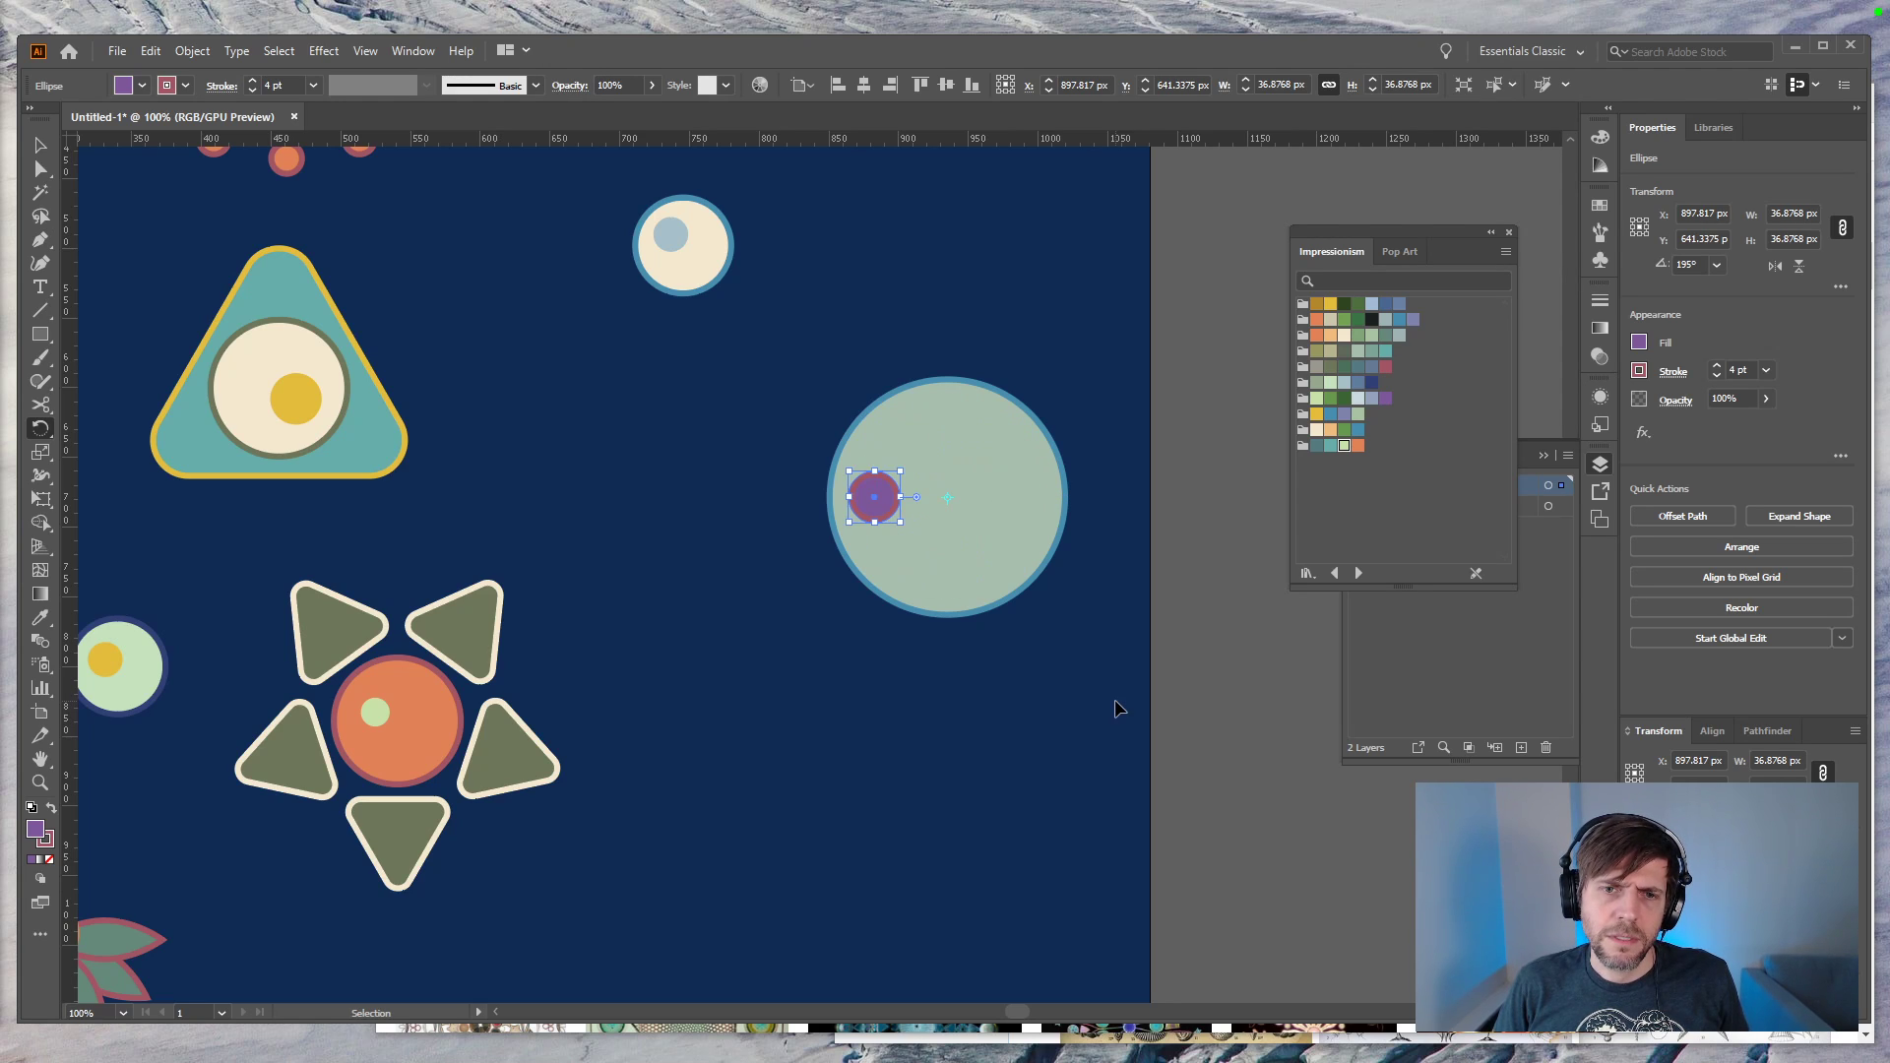
# Step: Scale the purple dot inside the large pale green circle down proportionally to about 25 px
pyautogui.click(1010, 667)
pyautogui.press('v')
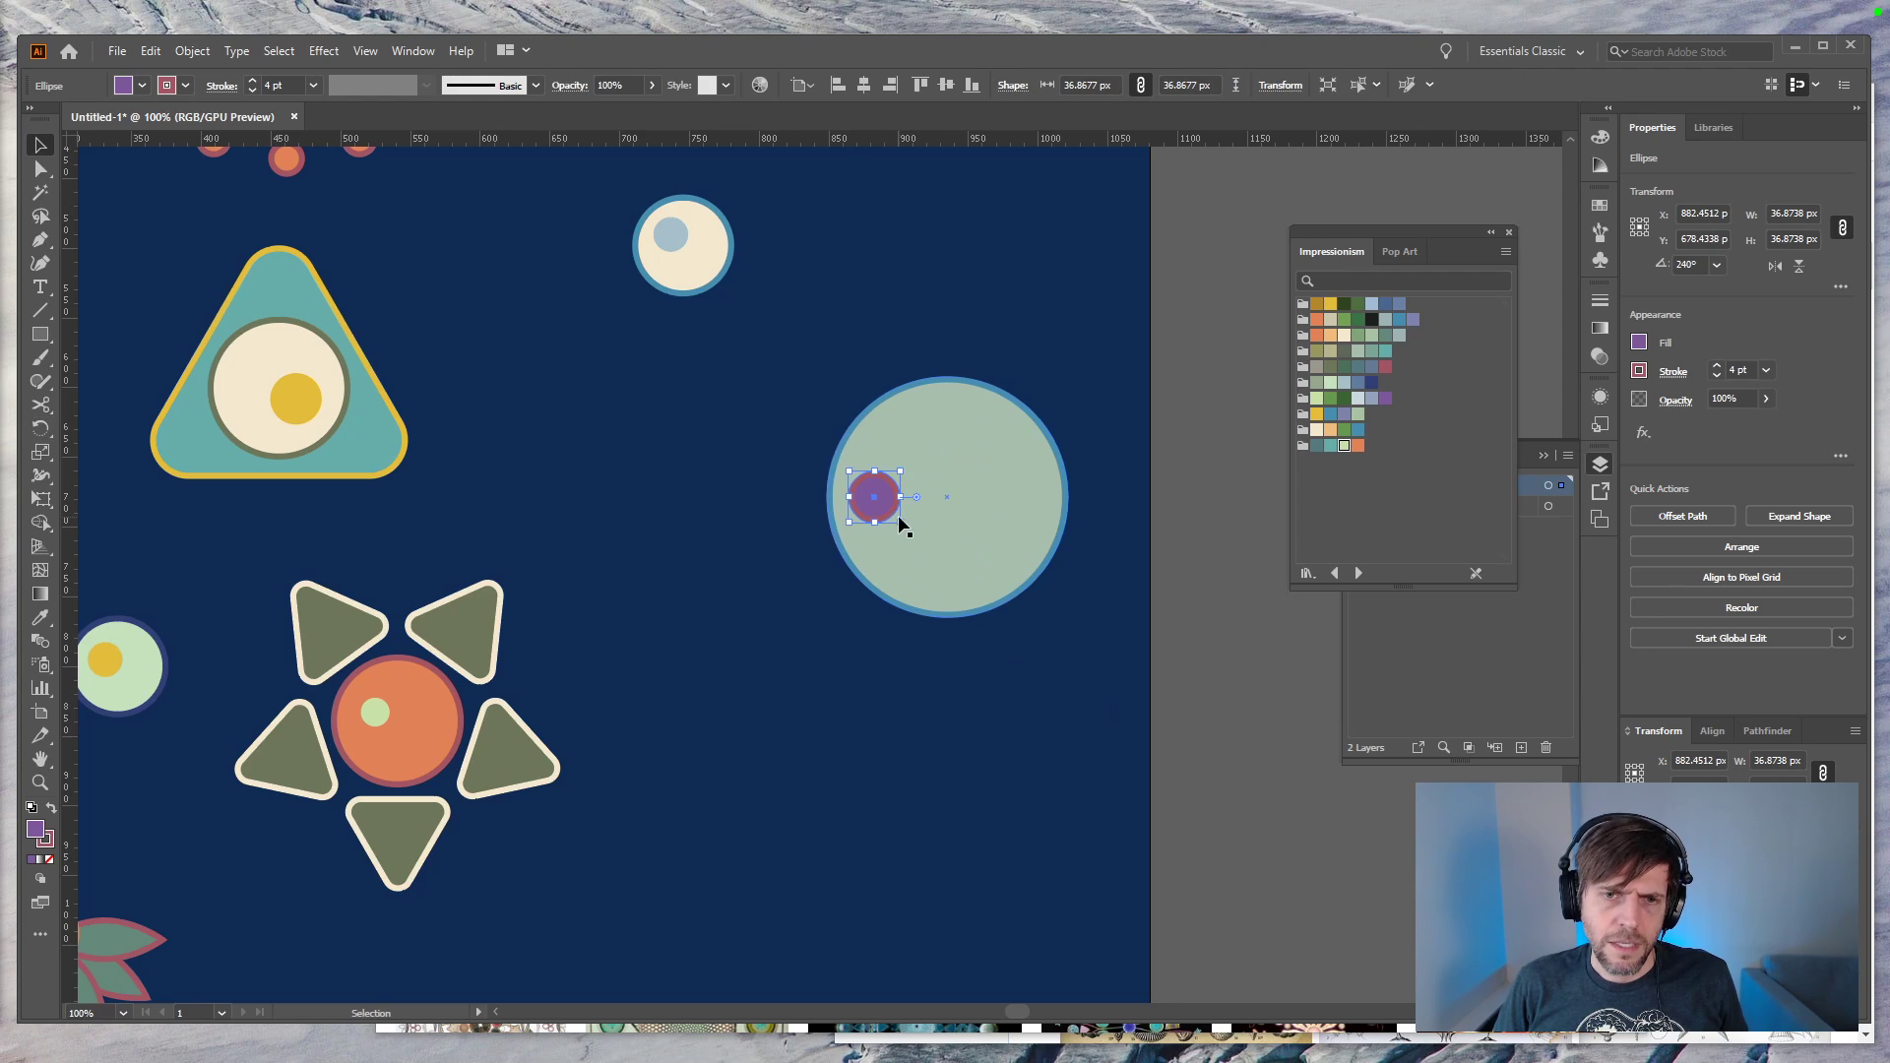
pyautogui.moveTo(902, 522); pyautogui.dragTo(893, 516)
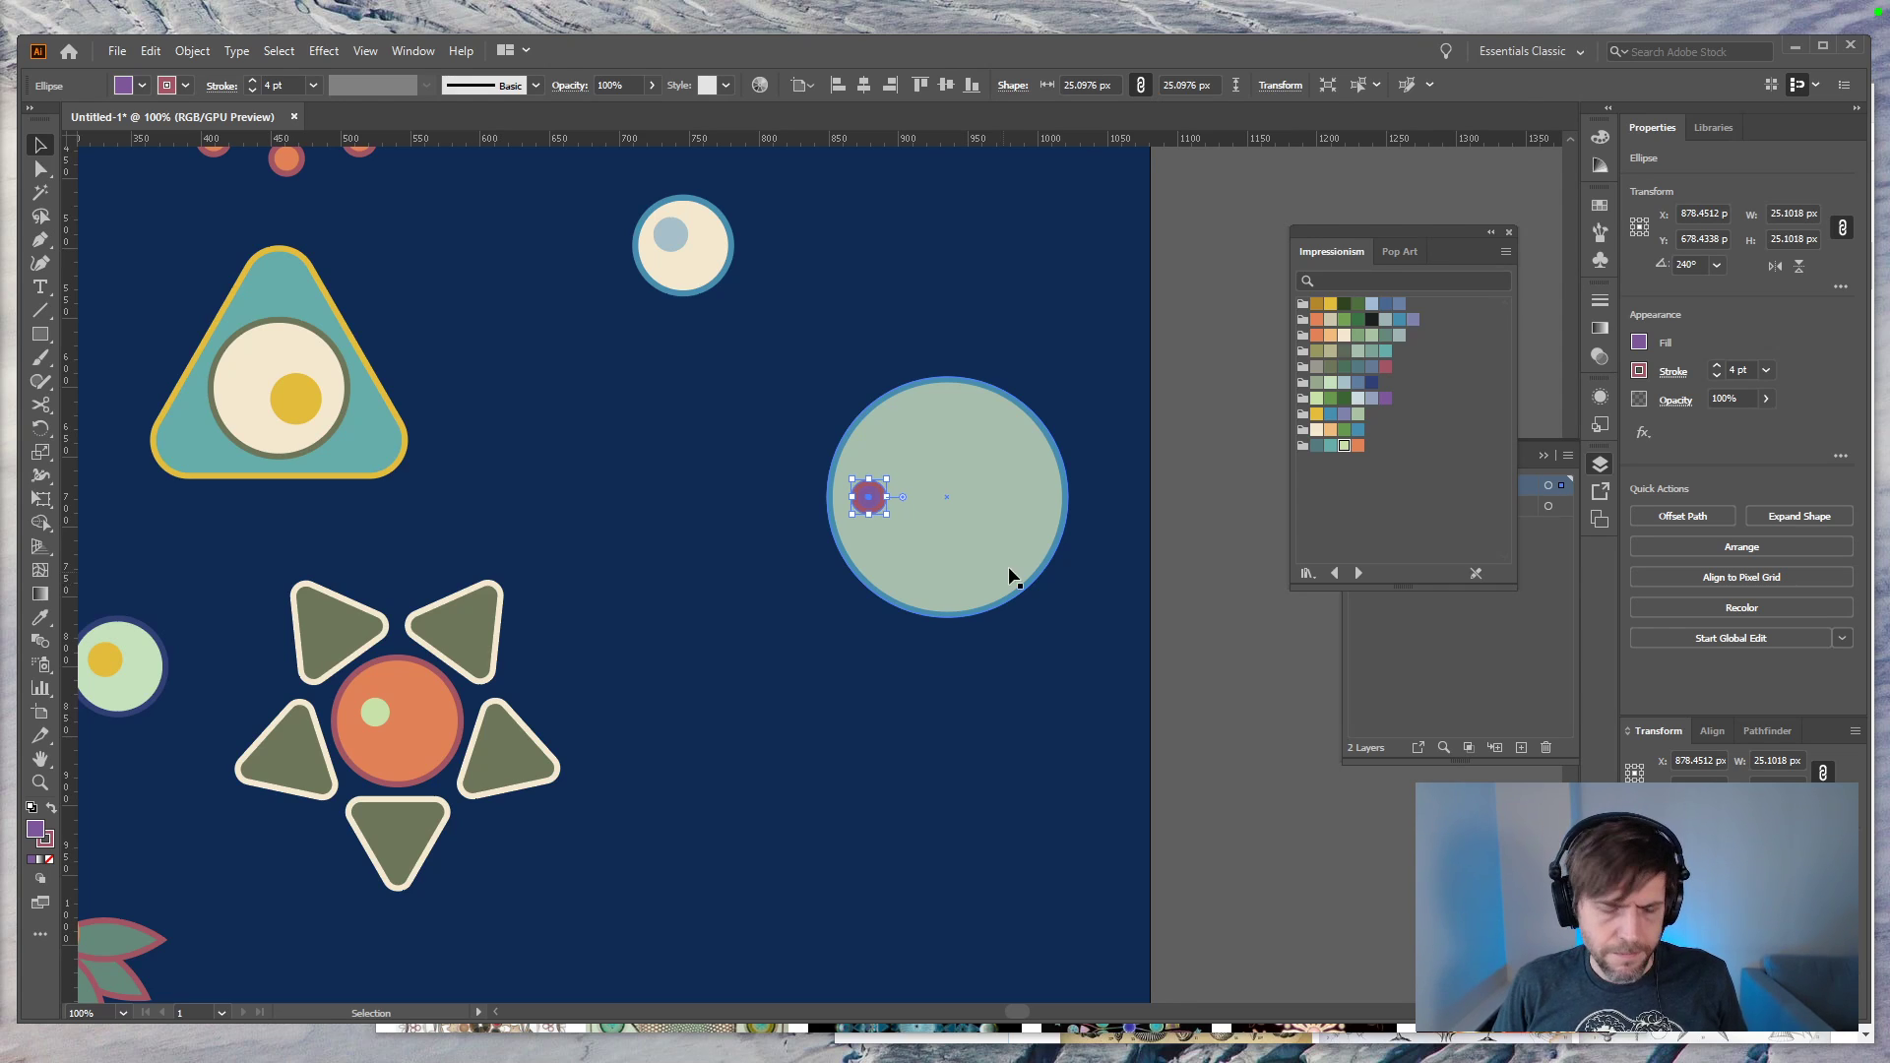
# Step: Try copying the smaller dot at 45° about a point near the large circle's centre
pyautogui.press('r')
pyautogui.keyDown('alt'); pyautogui.click(942, 498); pyautogui.keyUp('alt')
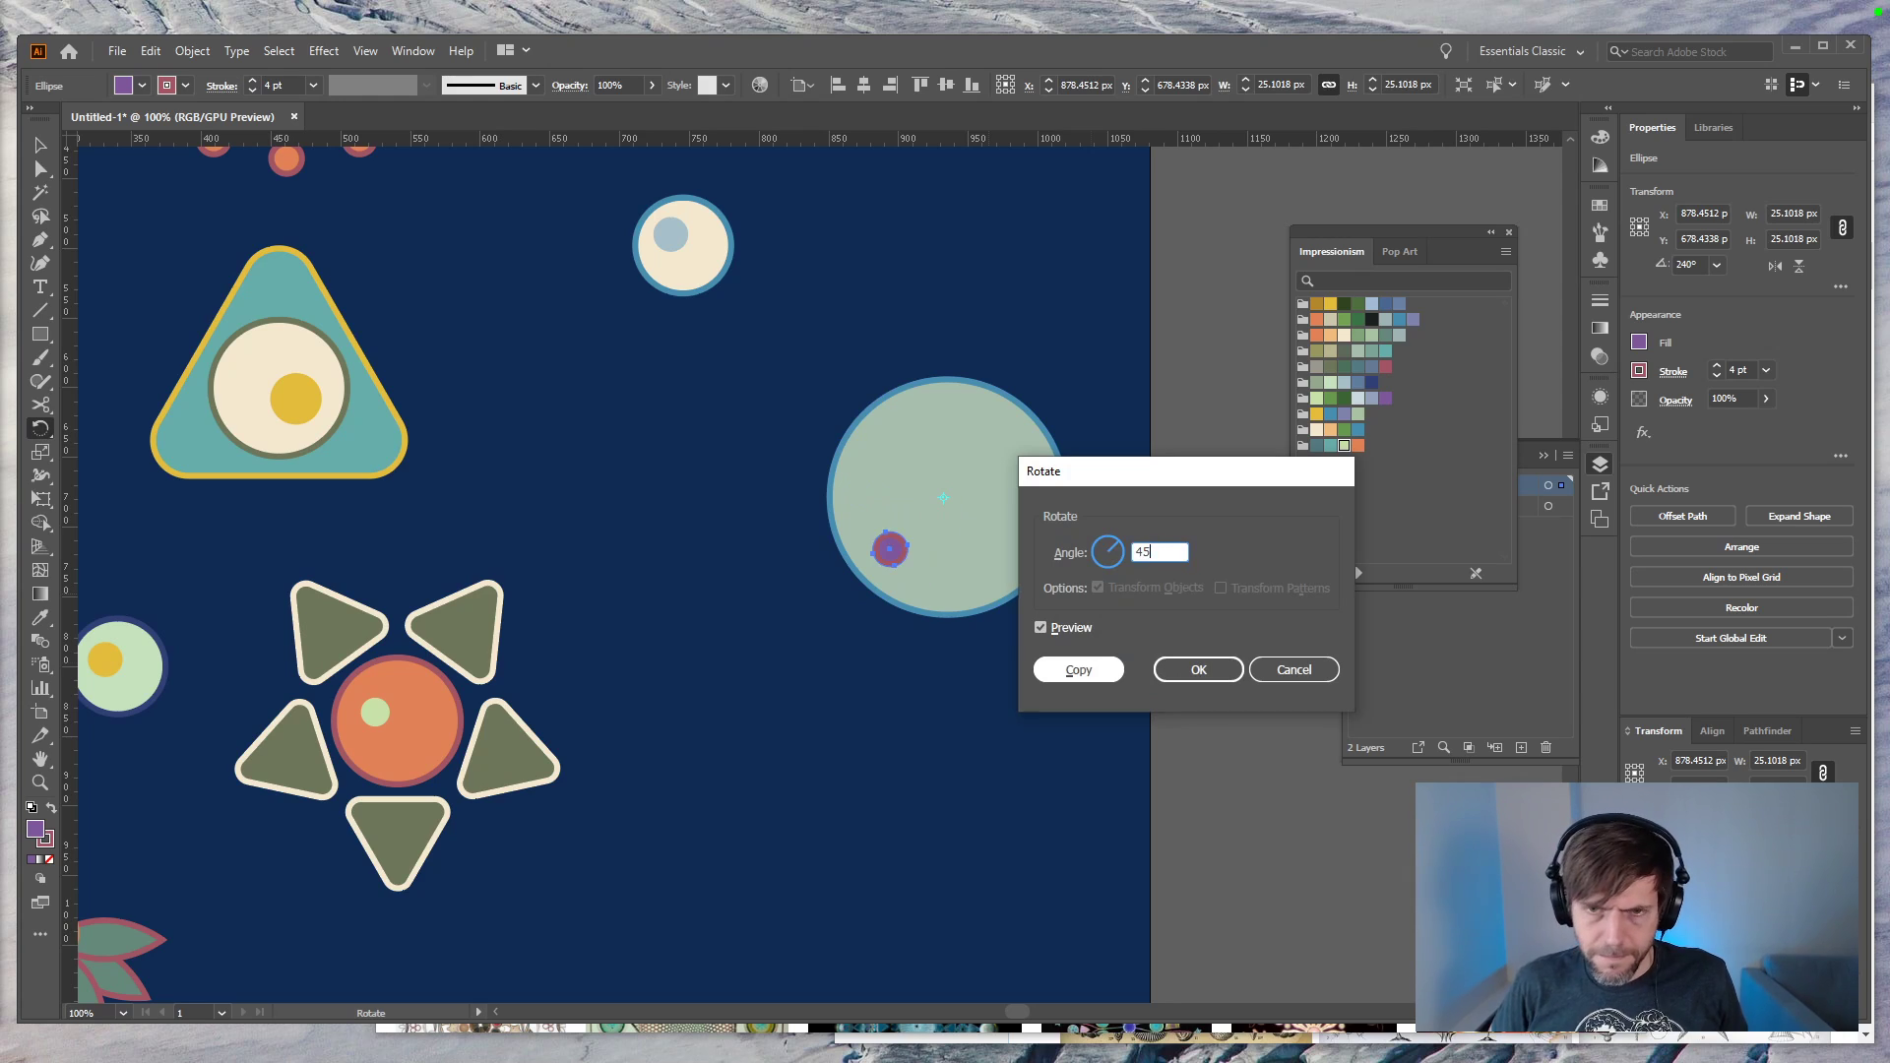
pyautogui.click(1080, 669)
pyautogui.hotkey('ctrl', 'z')
# Step: Nudge the dot 2 px inward and repeat 45° rotated copies about the large circle's centre to form a ring of eight
pyautogui.press('Right')
pyautogui.press('Right')
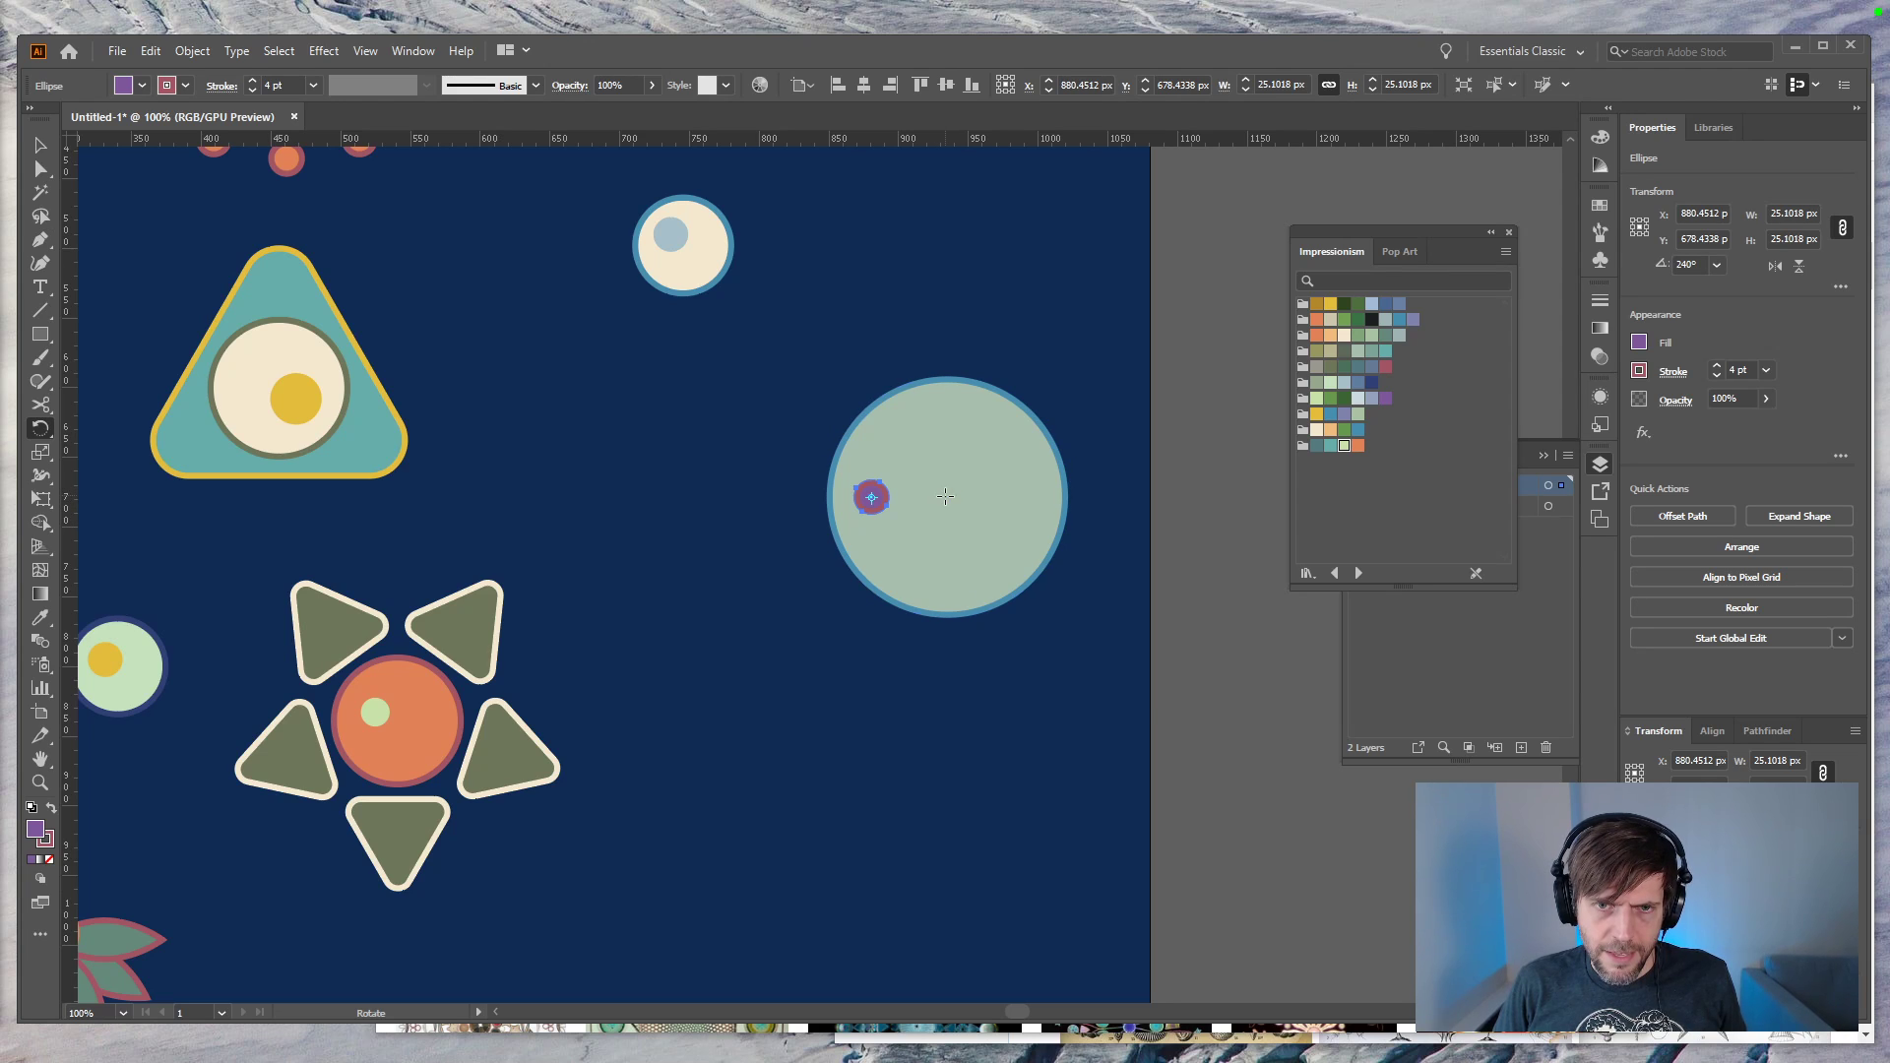
pyautogui.keyDown('alt'); pyautogui.click(945, 498); pyautogui.keyUp('alt')
pyautogui.write('45')
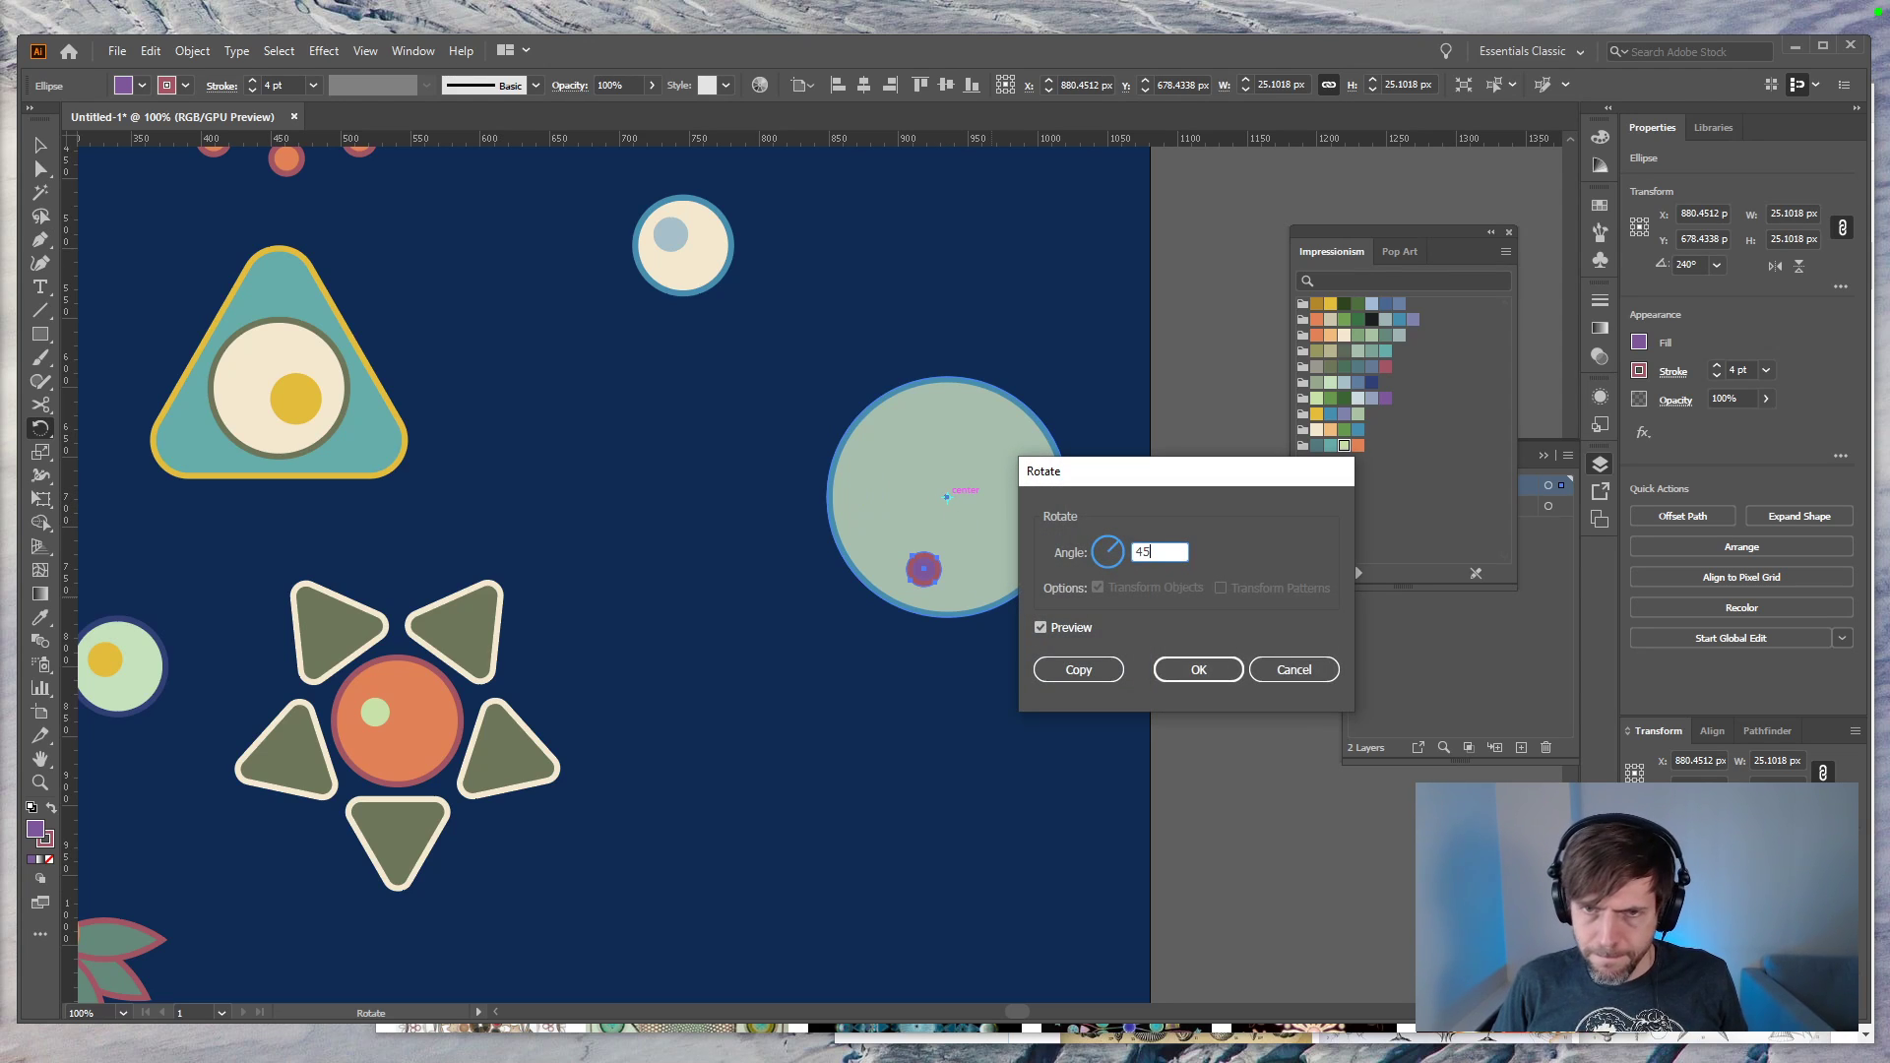
pyautogui.click(1103, 669)
pyautogui.hotkey('ctrl', 'd')
pyautogui.hotkey('ctrl', 'd')
pyautogui.hotkey('ctrl', 'd')
pyautogui.hotkey('ctrl', 'd')
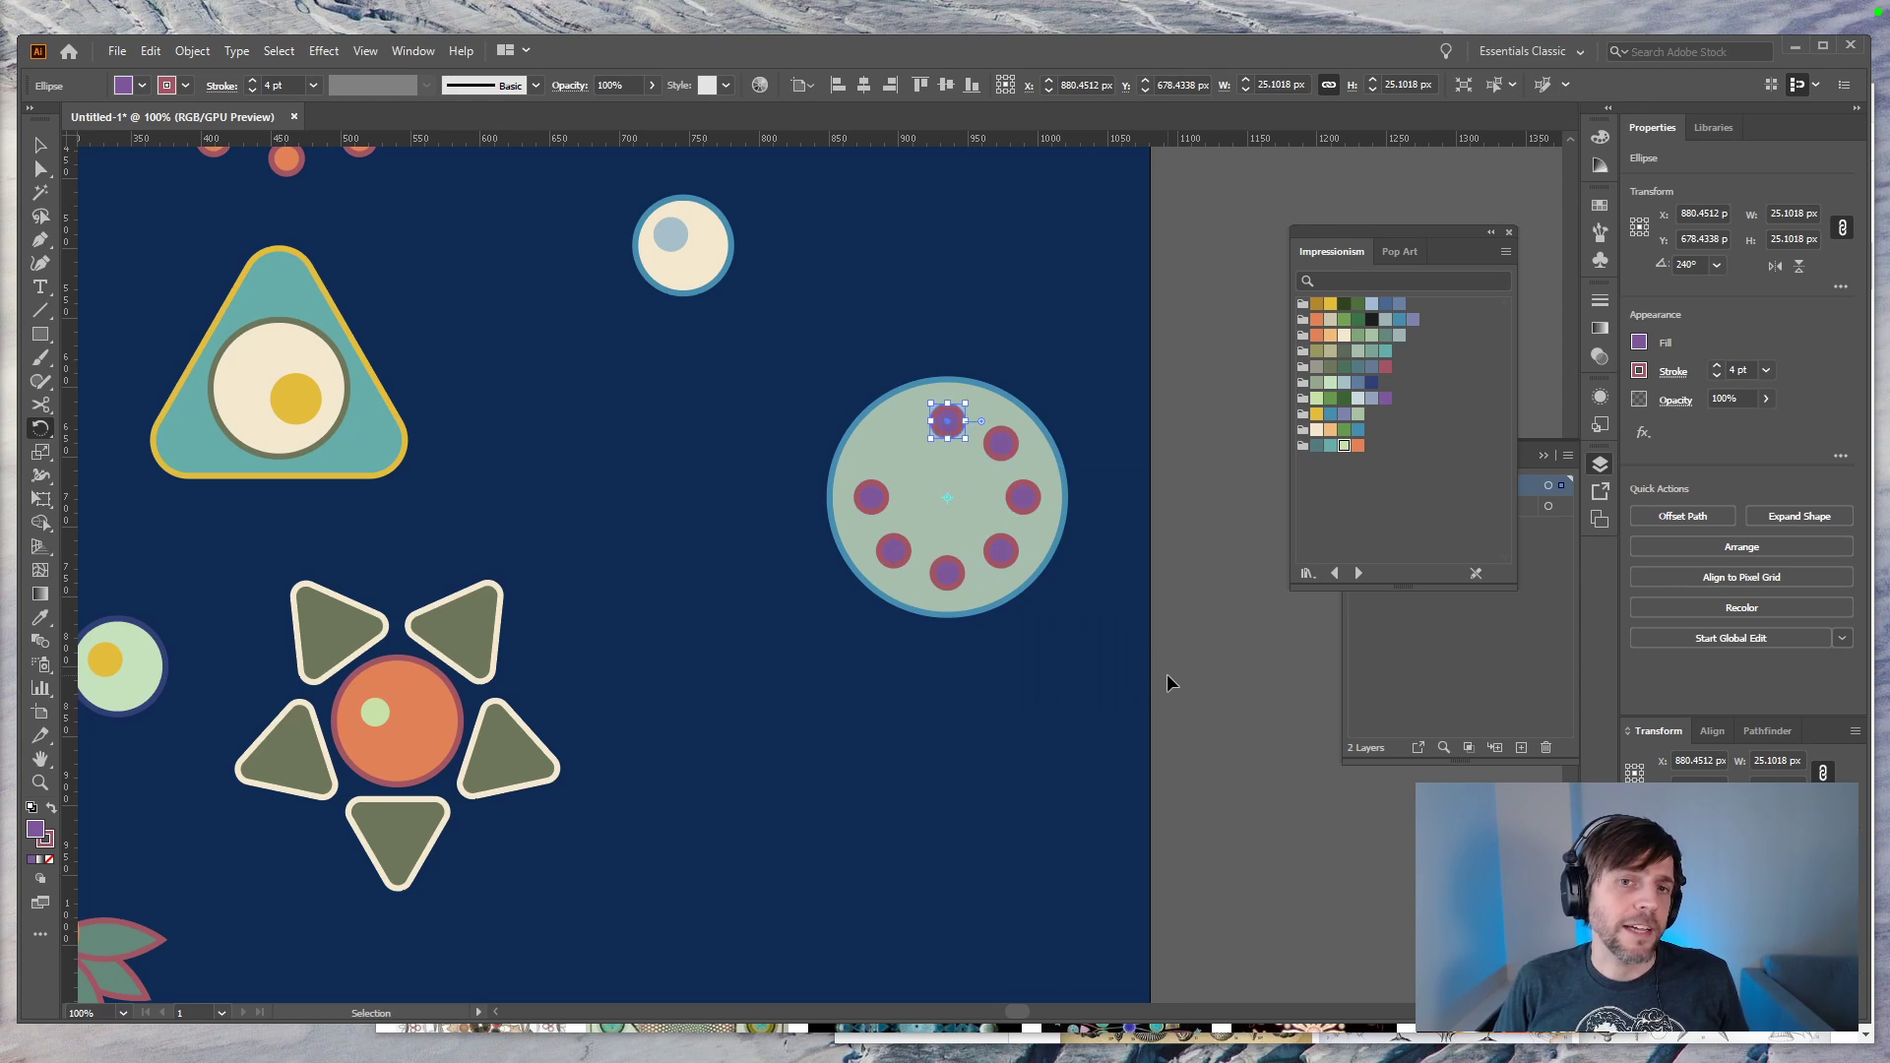
# Step: Group the eight purple dots of the ring inside the large pale green circle
pyautogui.press('v')
pyautogui.hotkey('ctrl', 'shift', 'a')
pyautogui.moveTo(1075, 352); pyautogui.dragTo(825, 635)
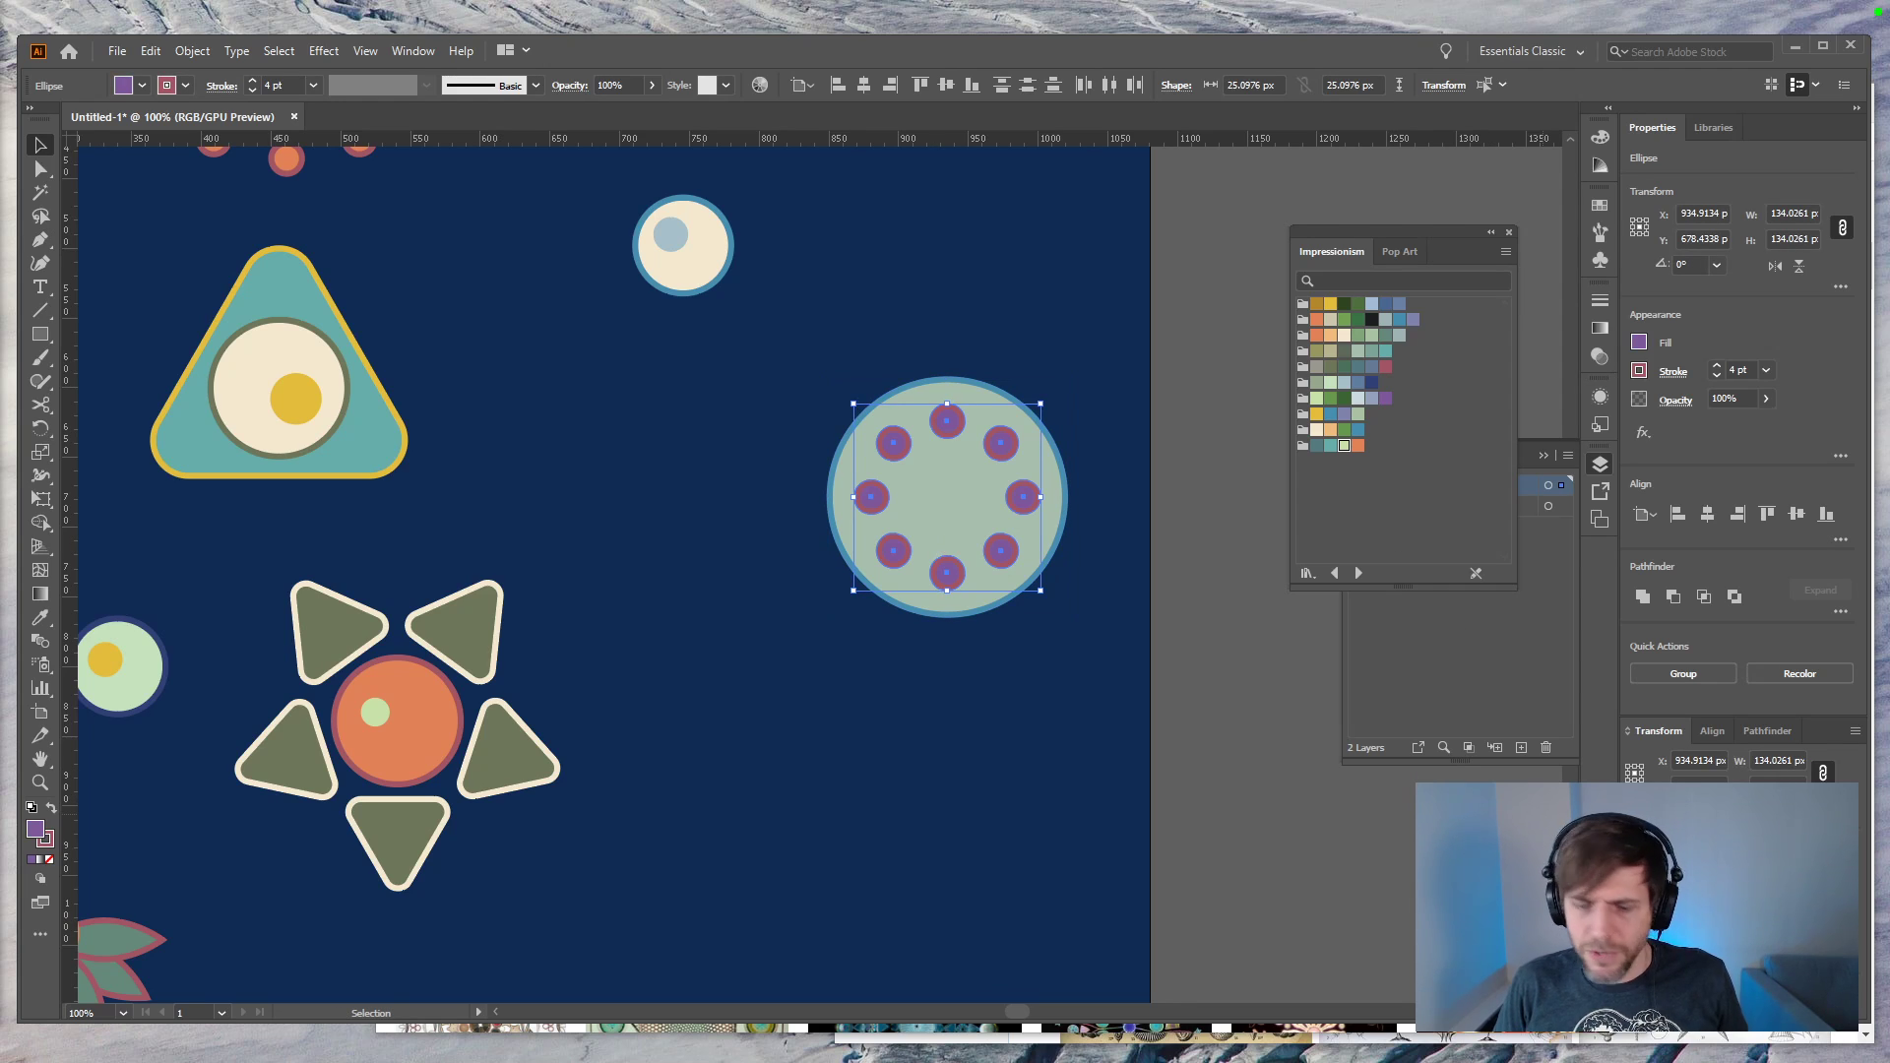
pyautogui.hotkey('ctrl', 'g')
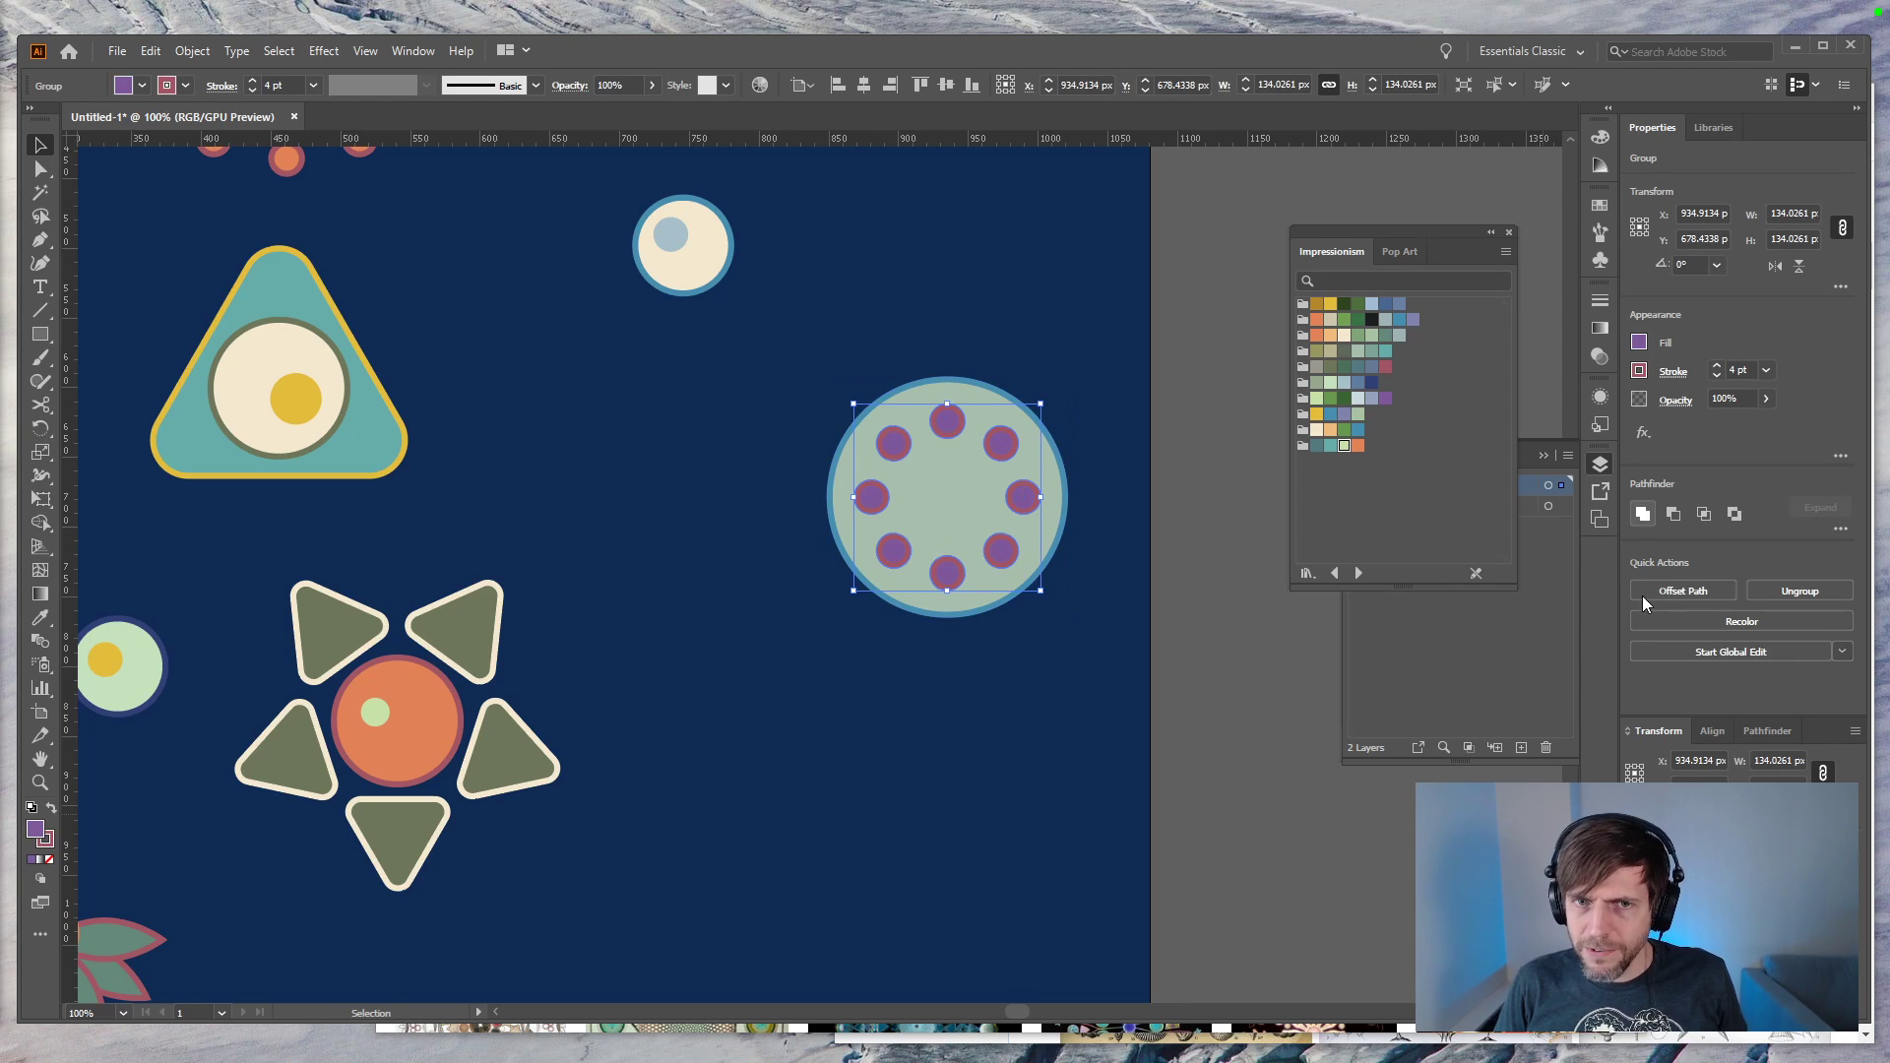
pyautogui.click(1198, 507)
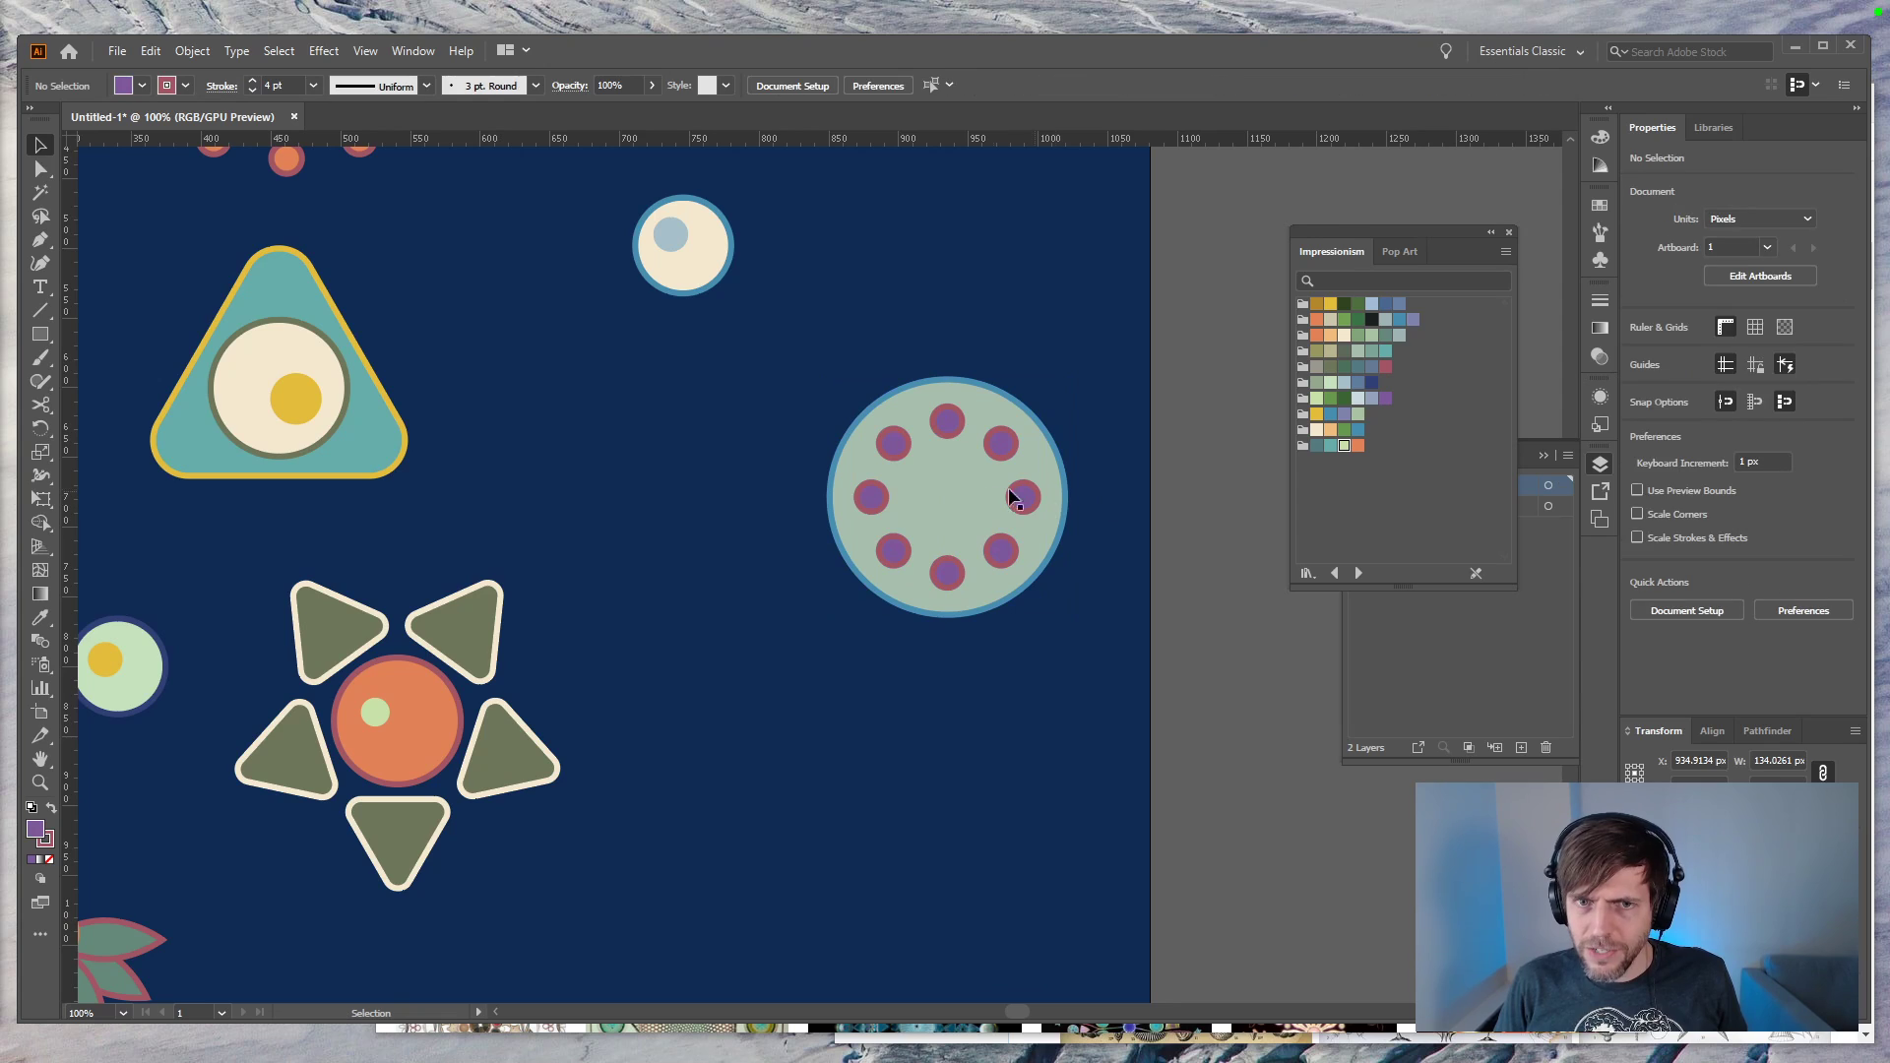
# Step: Subtract the grouped dots from the large pale green circle to punch eight round holes through it
pyautogui.click(1031, 500)
pyautogui.keyDown('shift'); pyautogui.click(960, 484); pyautogui.keyUp('shift')
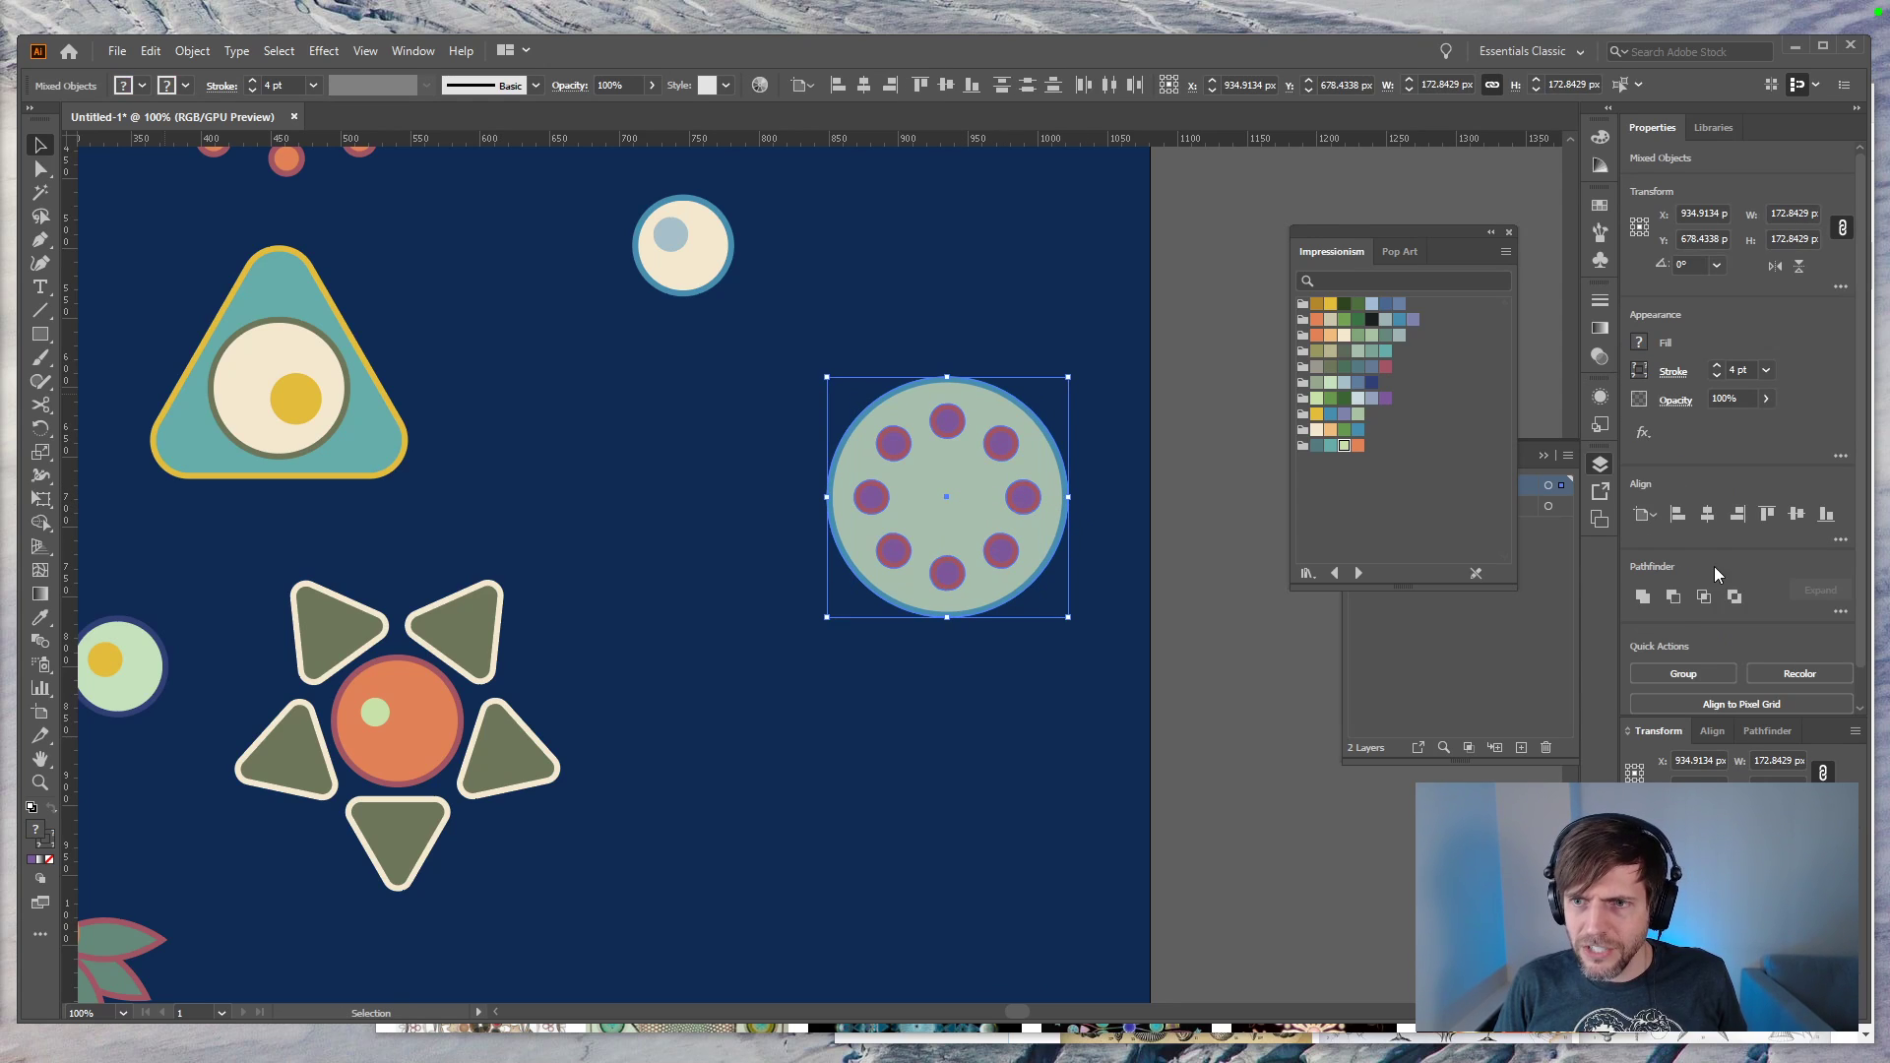
pyautogui.click(1679, 594)
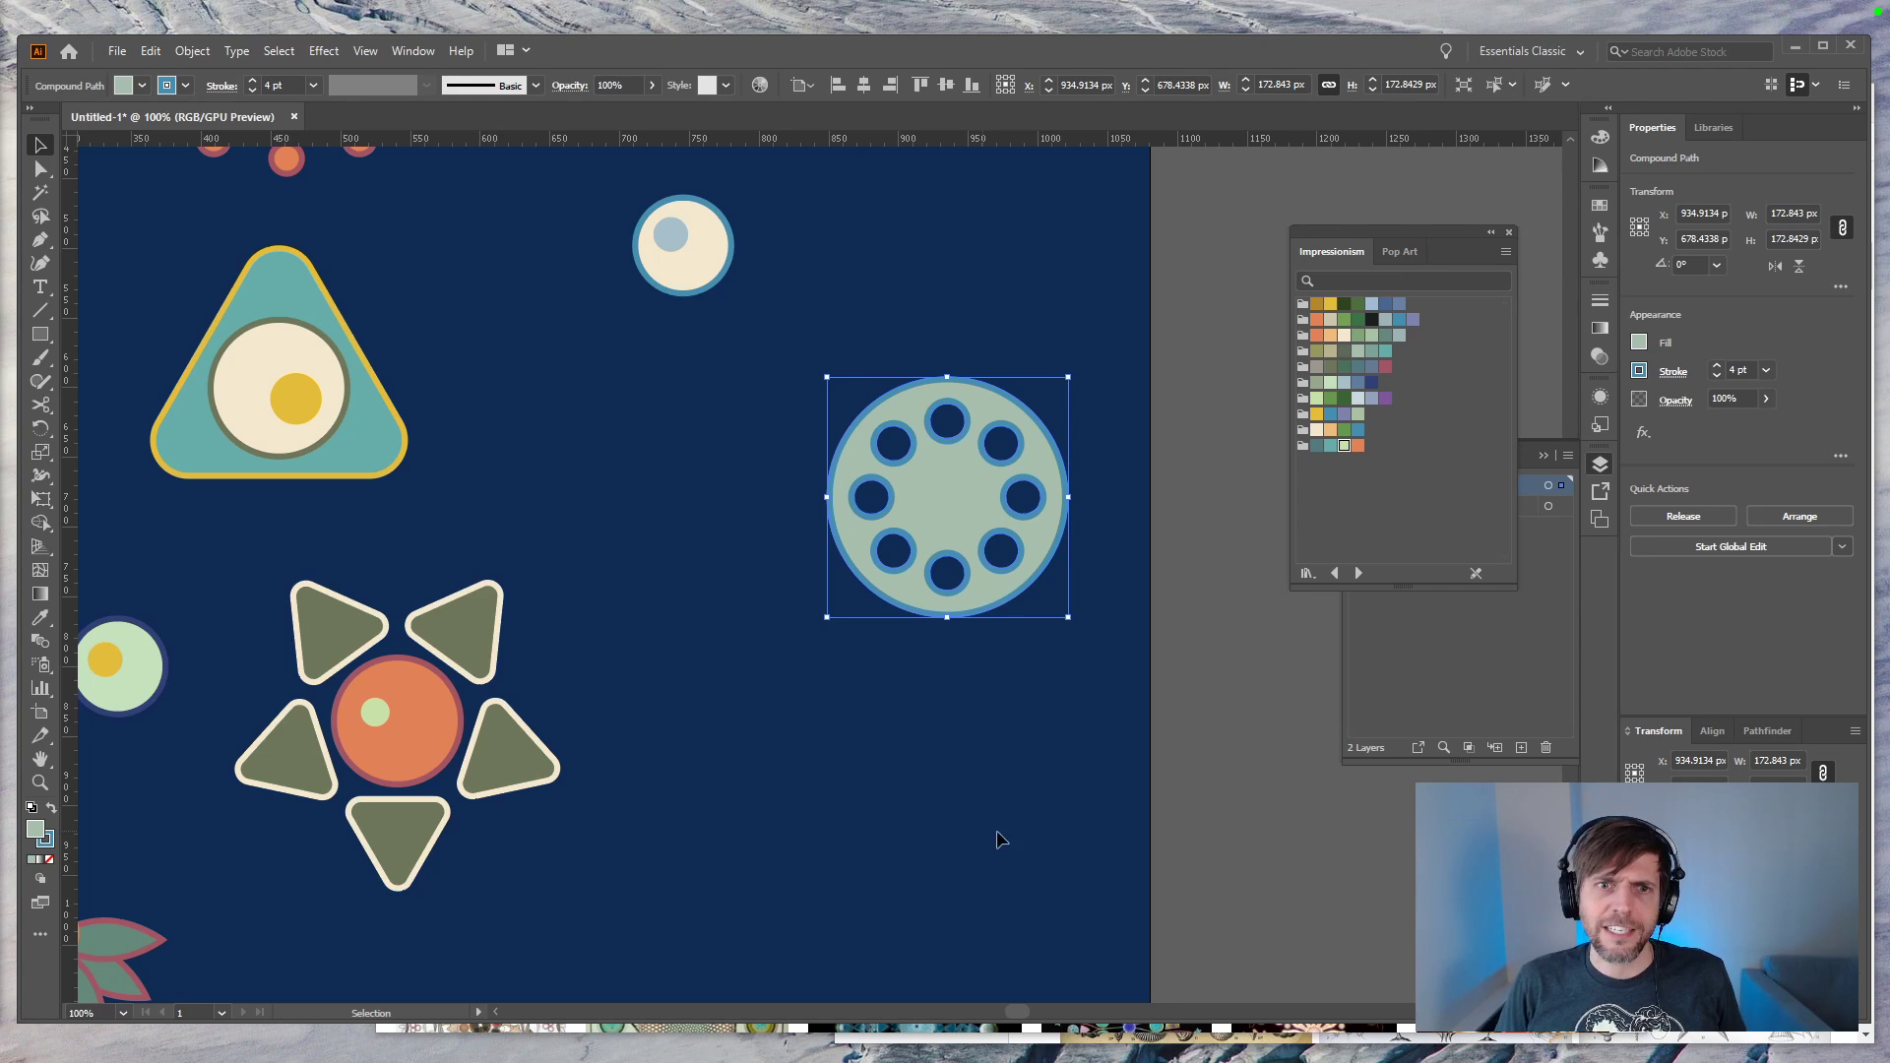
pyautogui.click(1111, 773)
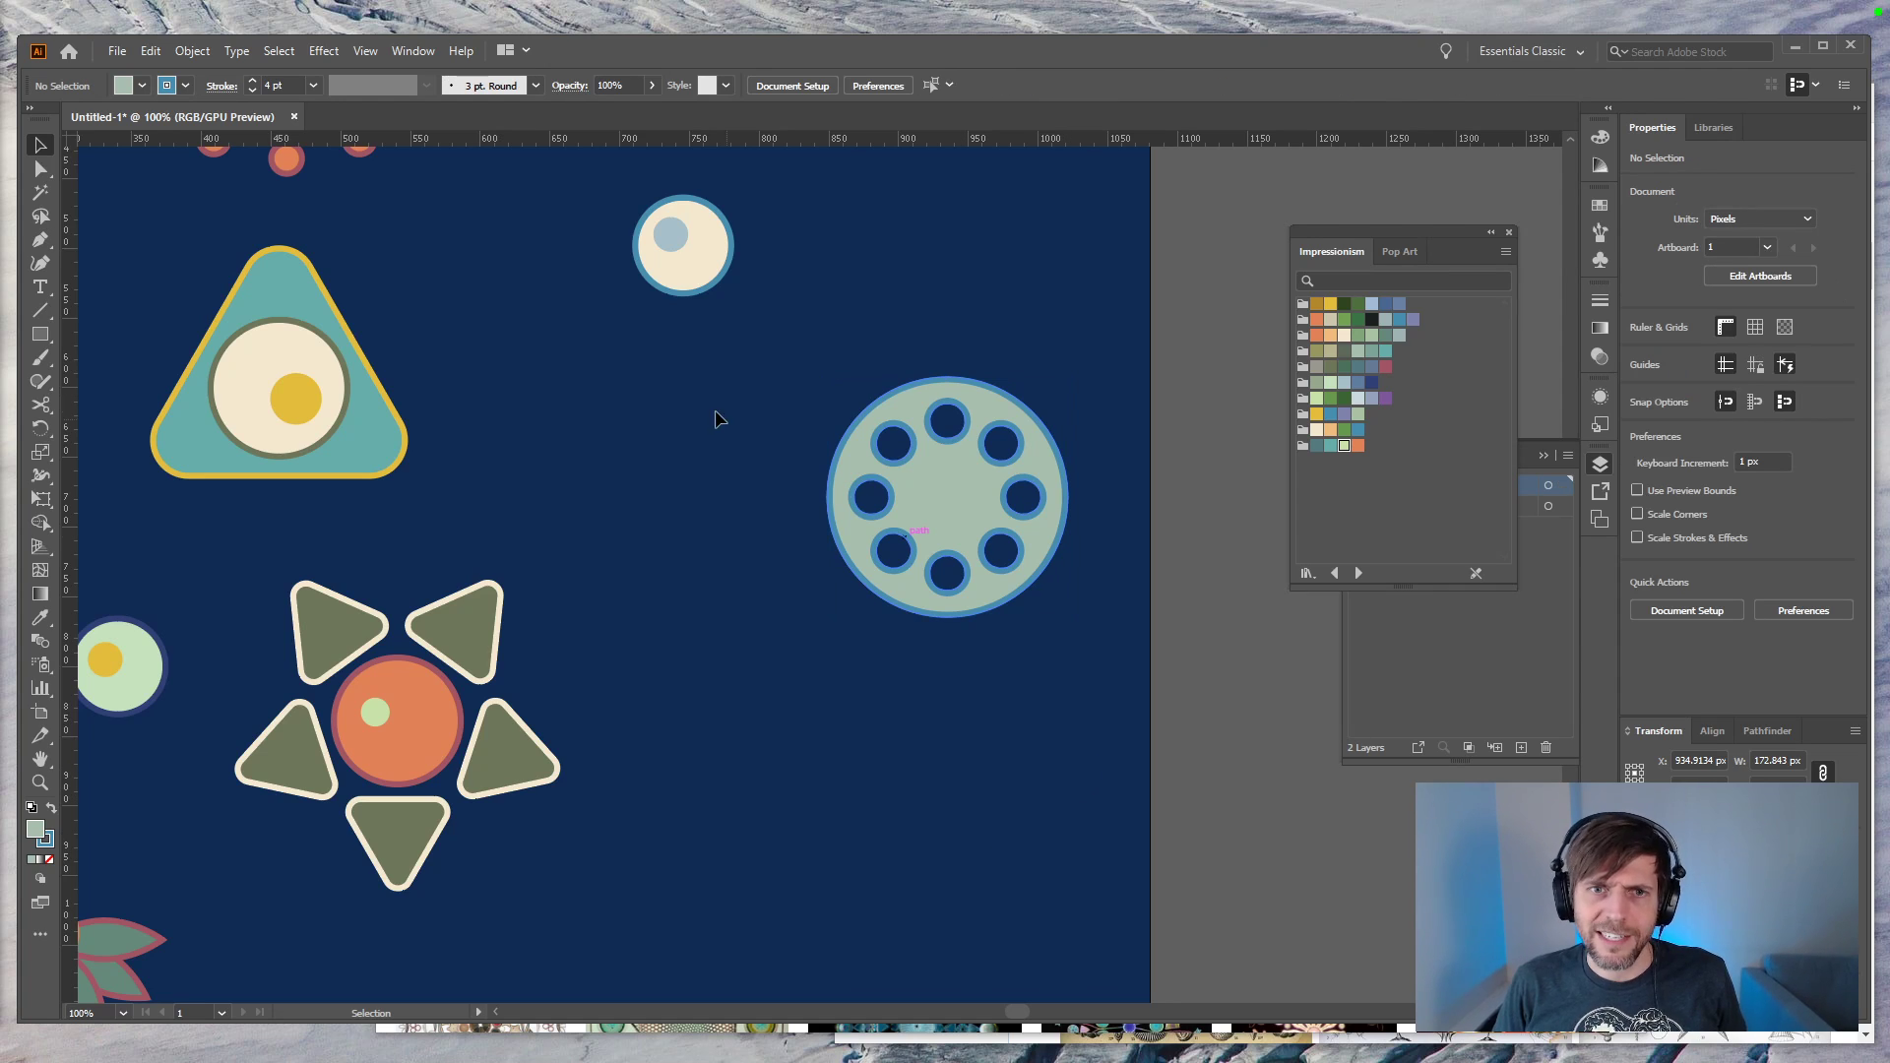
# Step: Sample the star shape's olive triangle onto the perforated disc and swap the colours for a cream fill with an olive stroke
pyautogui.click(958, 493)
pyautogui.press('i')
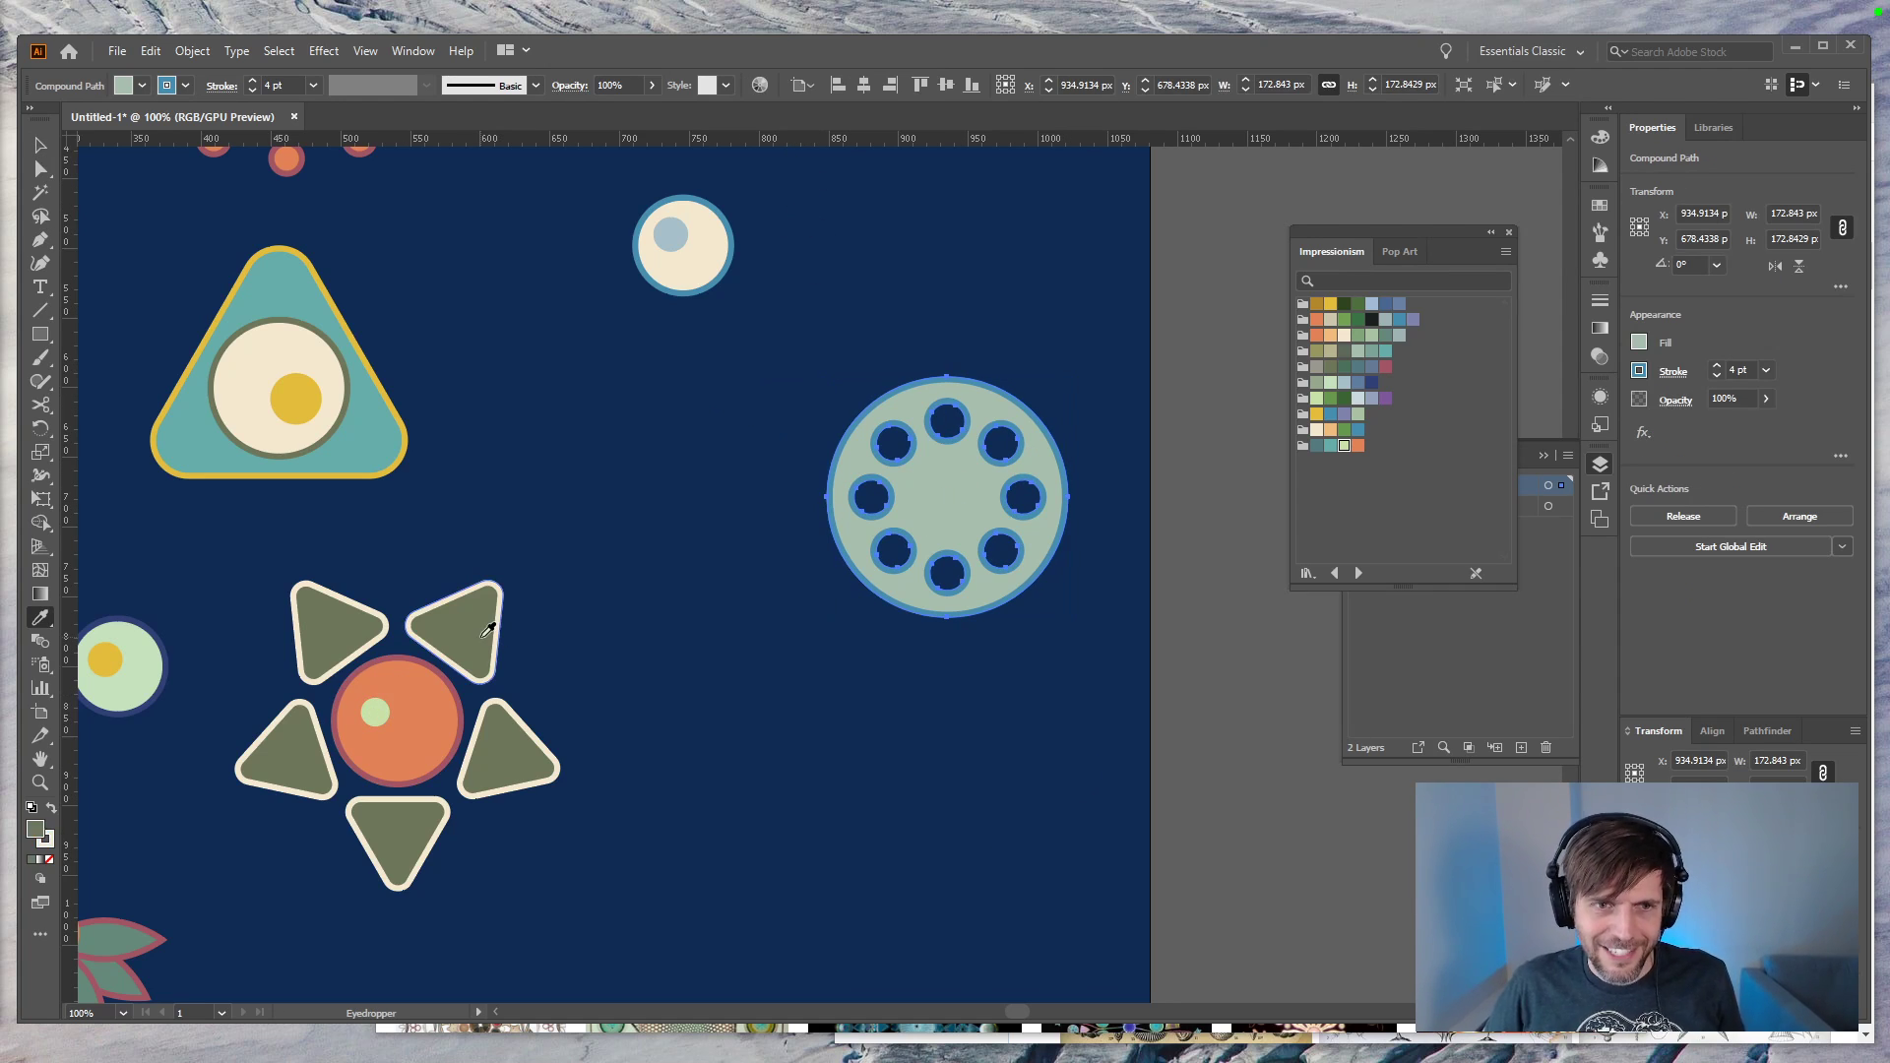
pyautogui.click(462, 630)
pyautogui.click(51, 808)
pyautogui.press('v')
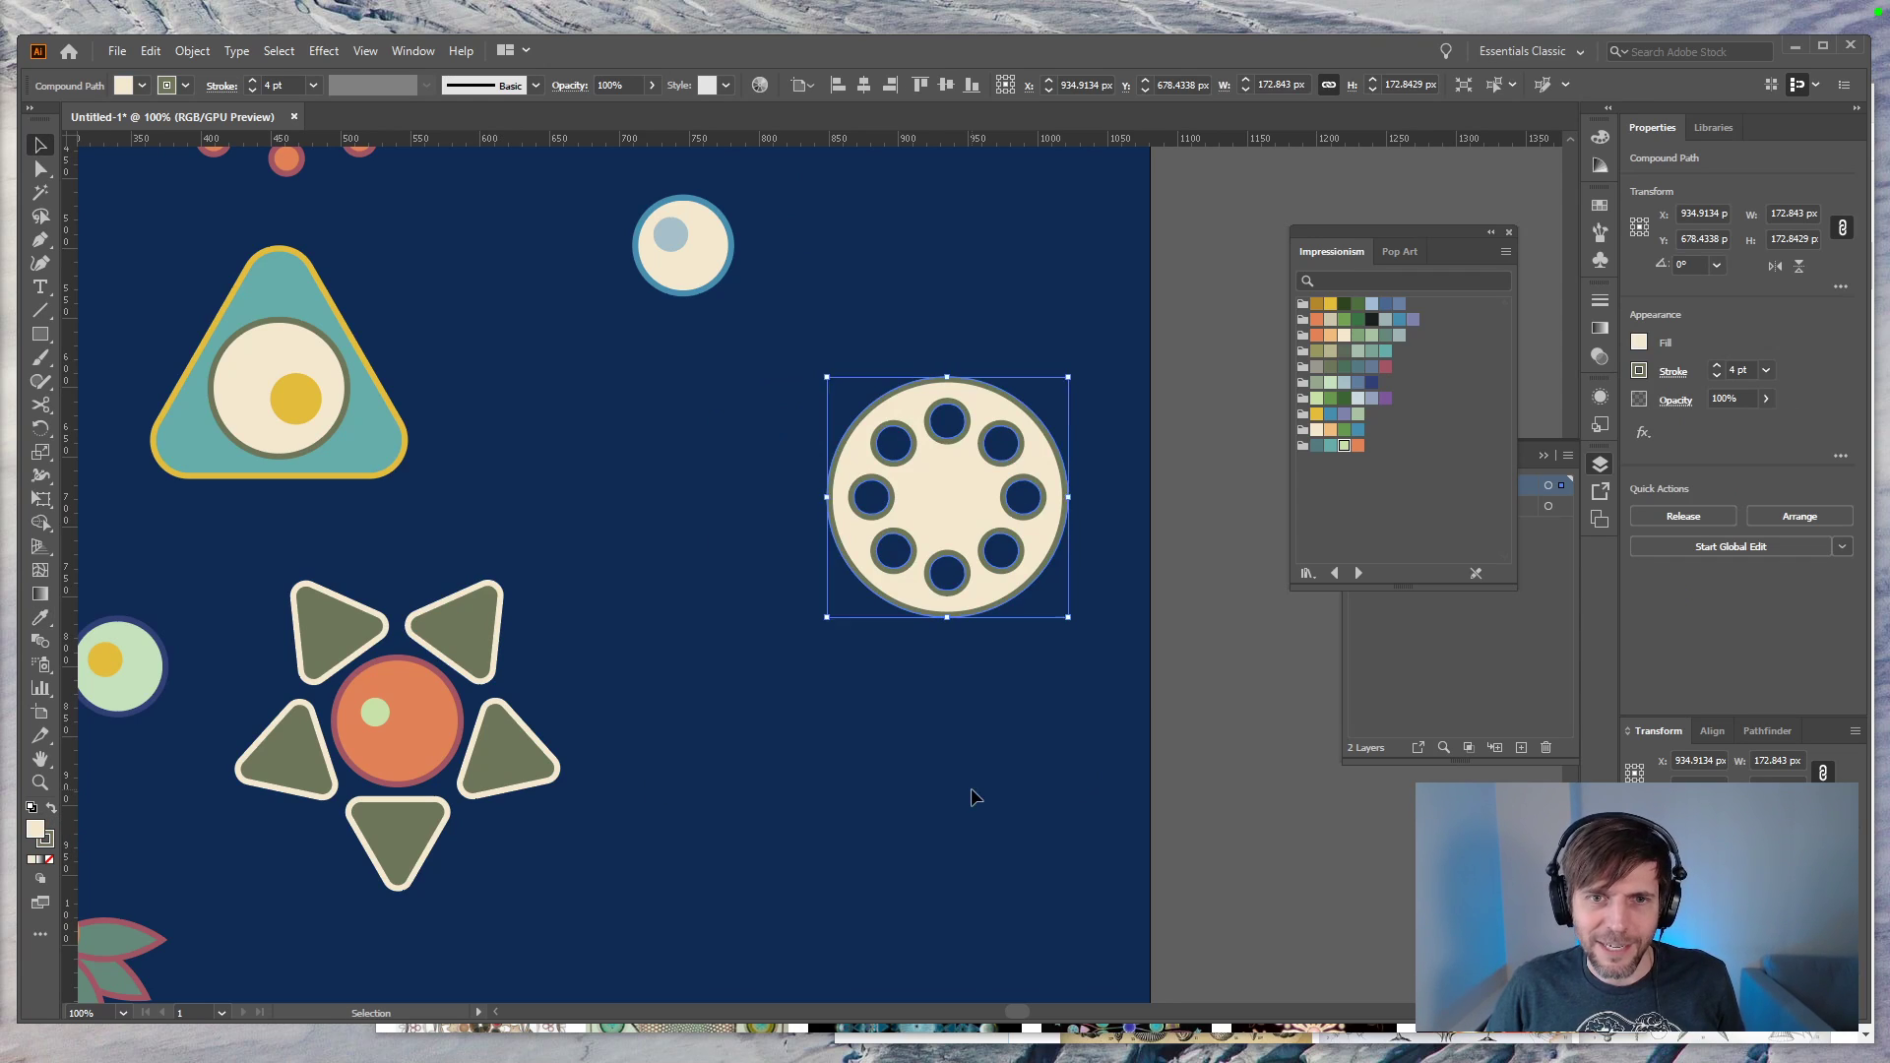
# Step: Duplicate the small cream circle with its blue dot into the perforated disc's centre, scaled down to about 53 px
pyautogui.click(965, 787)
pyautogui.scroll(-3, 889, 675)
pyautogui.scroll(2, 890, 670)
pyautogui.moveTo(741, 356); pyautogui.dragTo(933, 497)
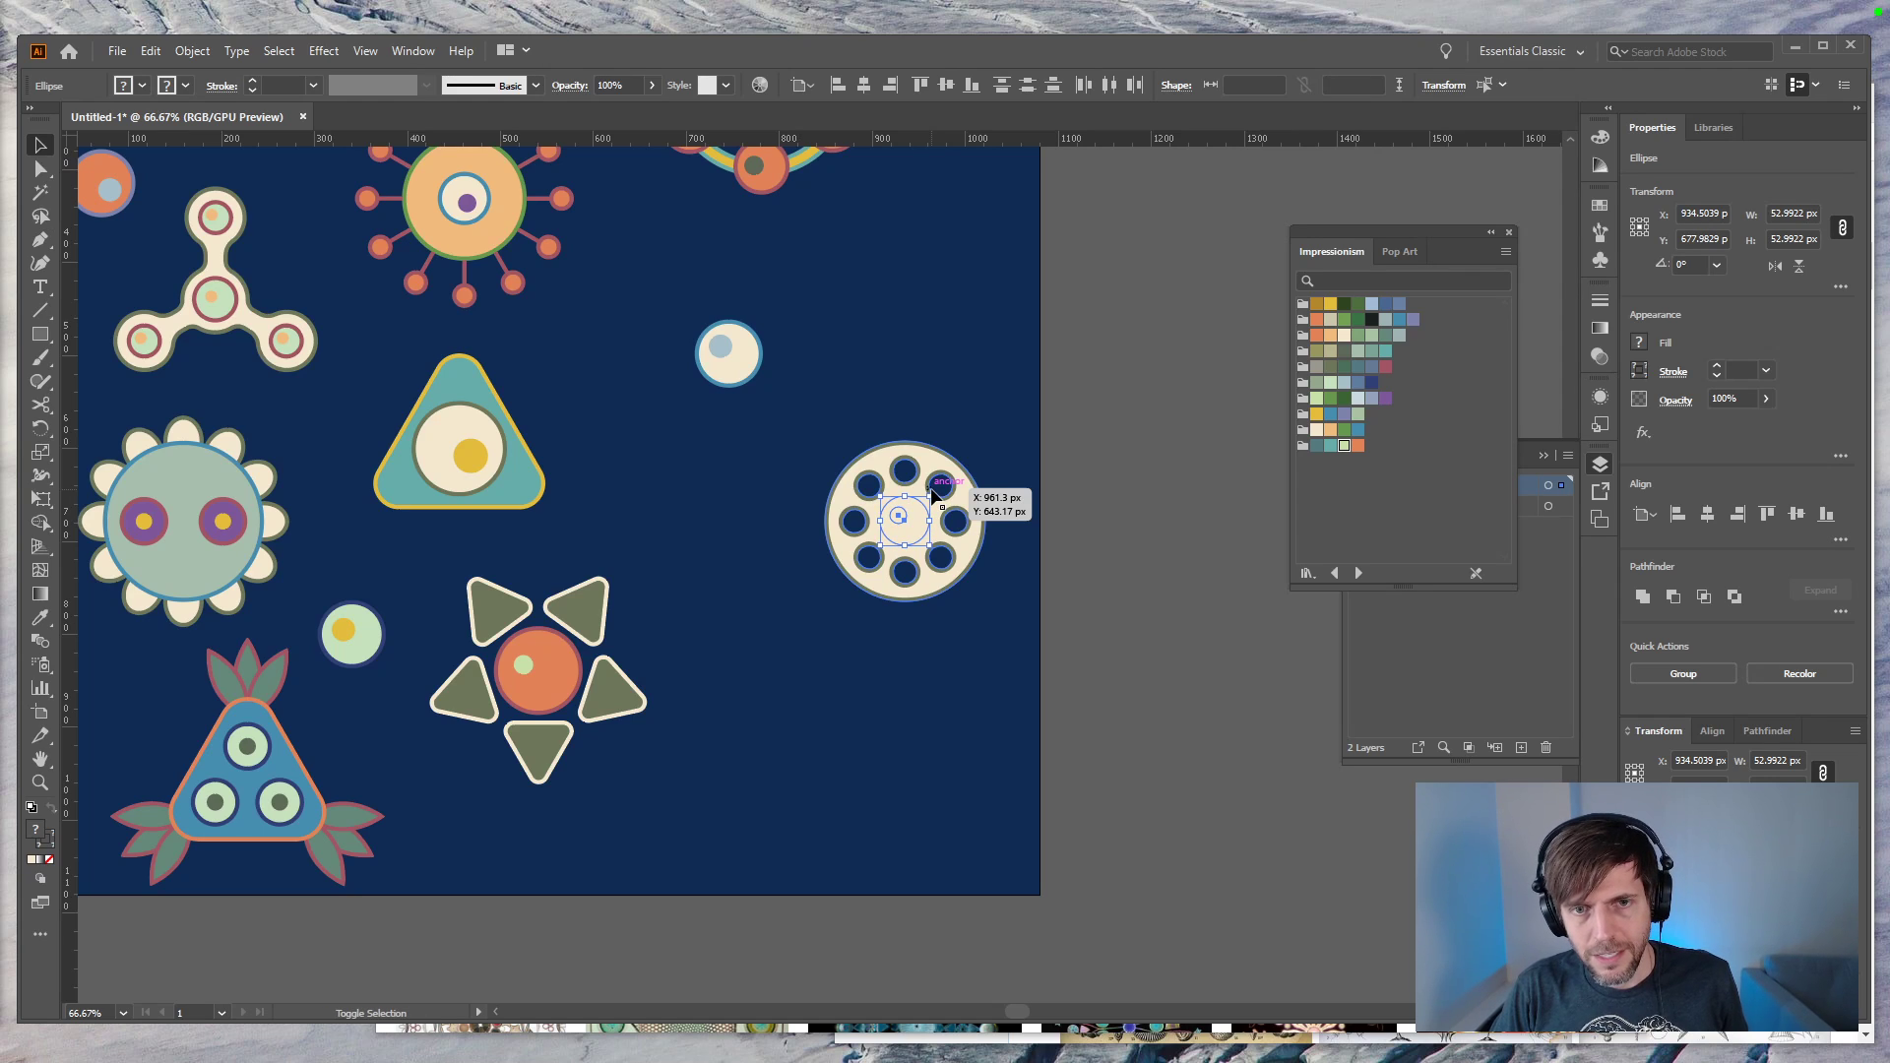
pyautogui.moveTo(932, 495); pyautogui.dragTo(932, 495)
# Step: Recolour the disc's centre circle teal with a yellow stroke, and its inner dot pale green, by sampling existing shapes
pyautogui.press('i')
pyautogui.click(729, 353)
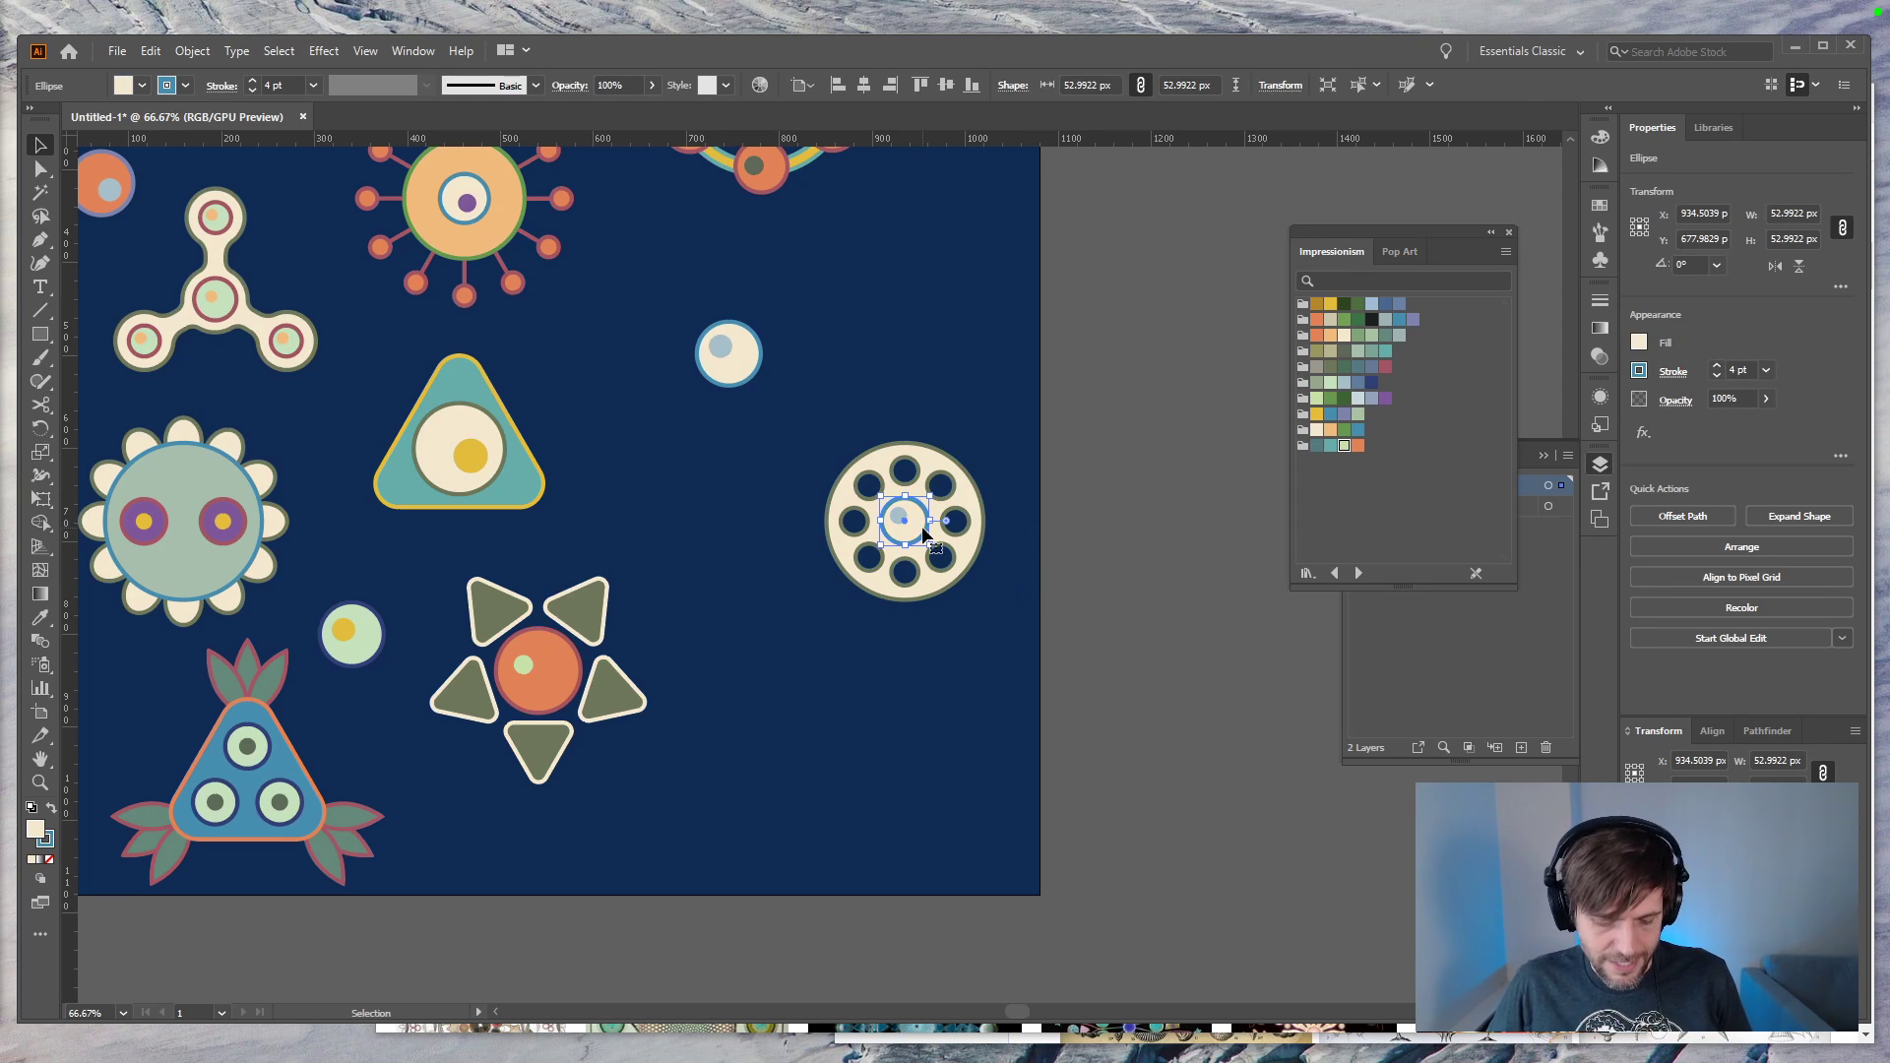
pyautogui.click(534, 478)
pyautogui.press('v')
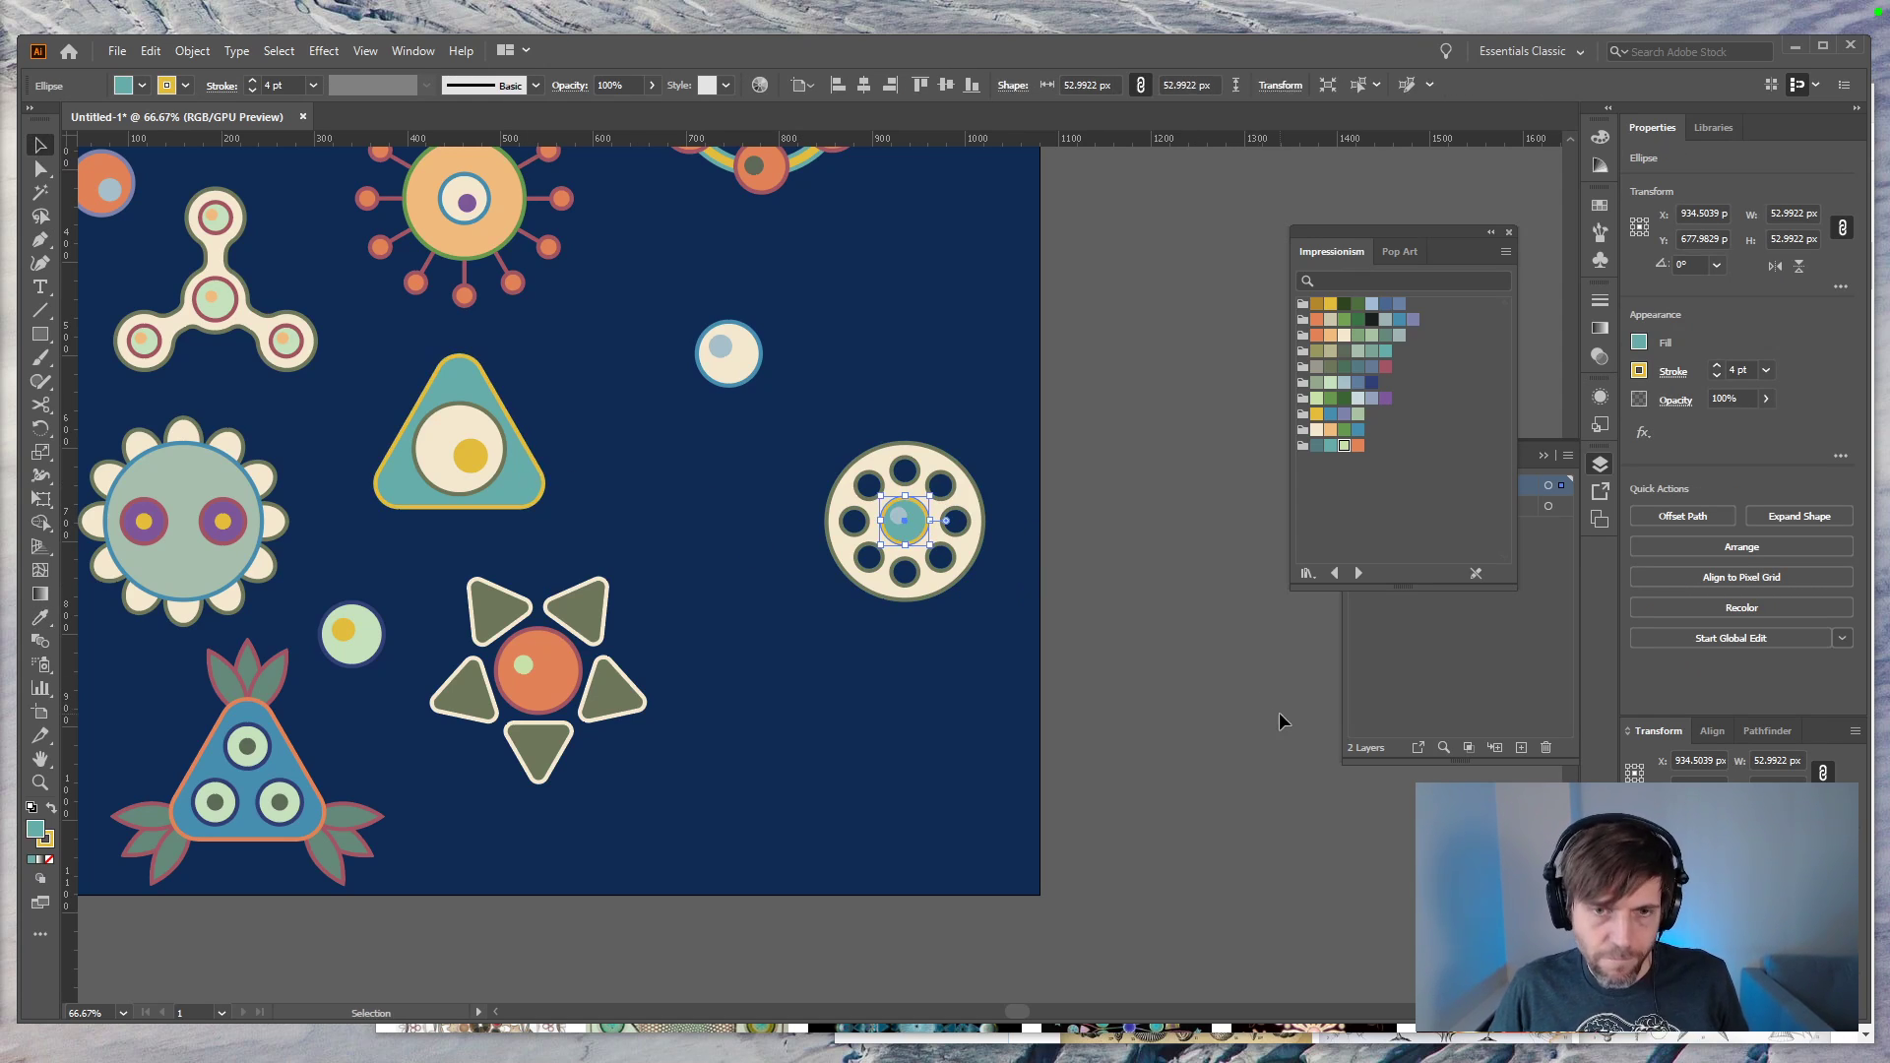
pyautogui.click(1282, 719)
pyautogui.click(899, 518)
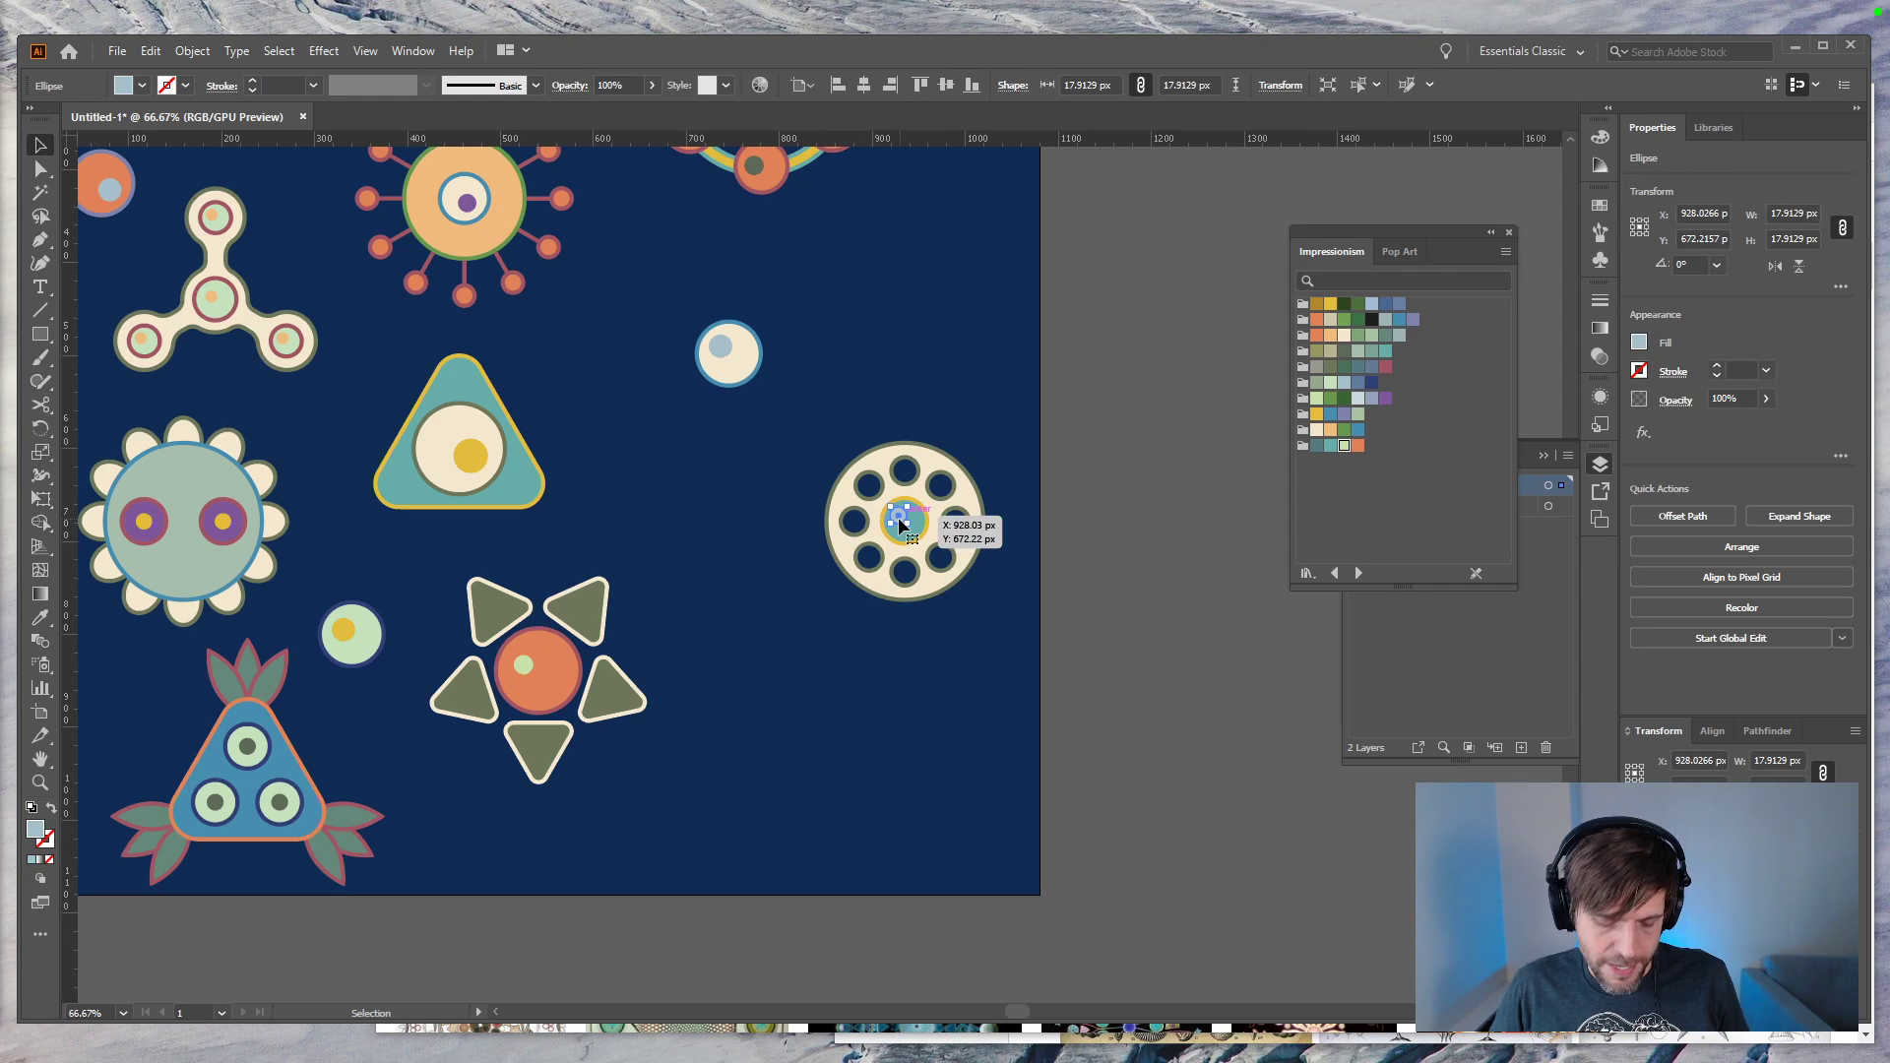
pyautogui.press('i')
pyautogui.click(352, 631)
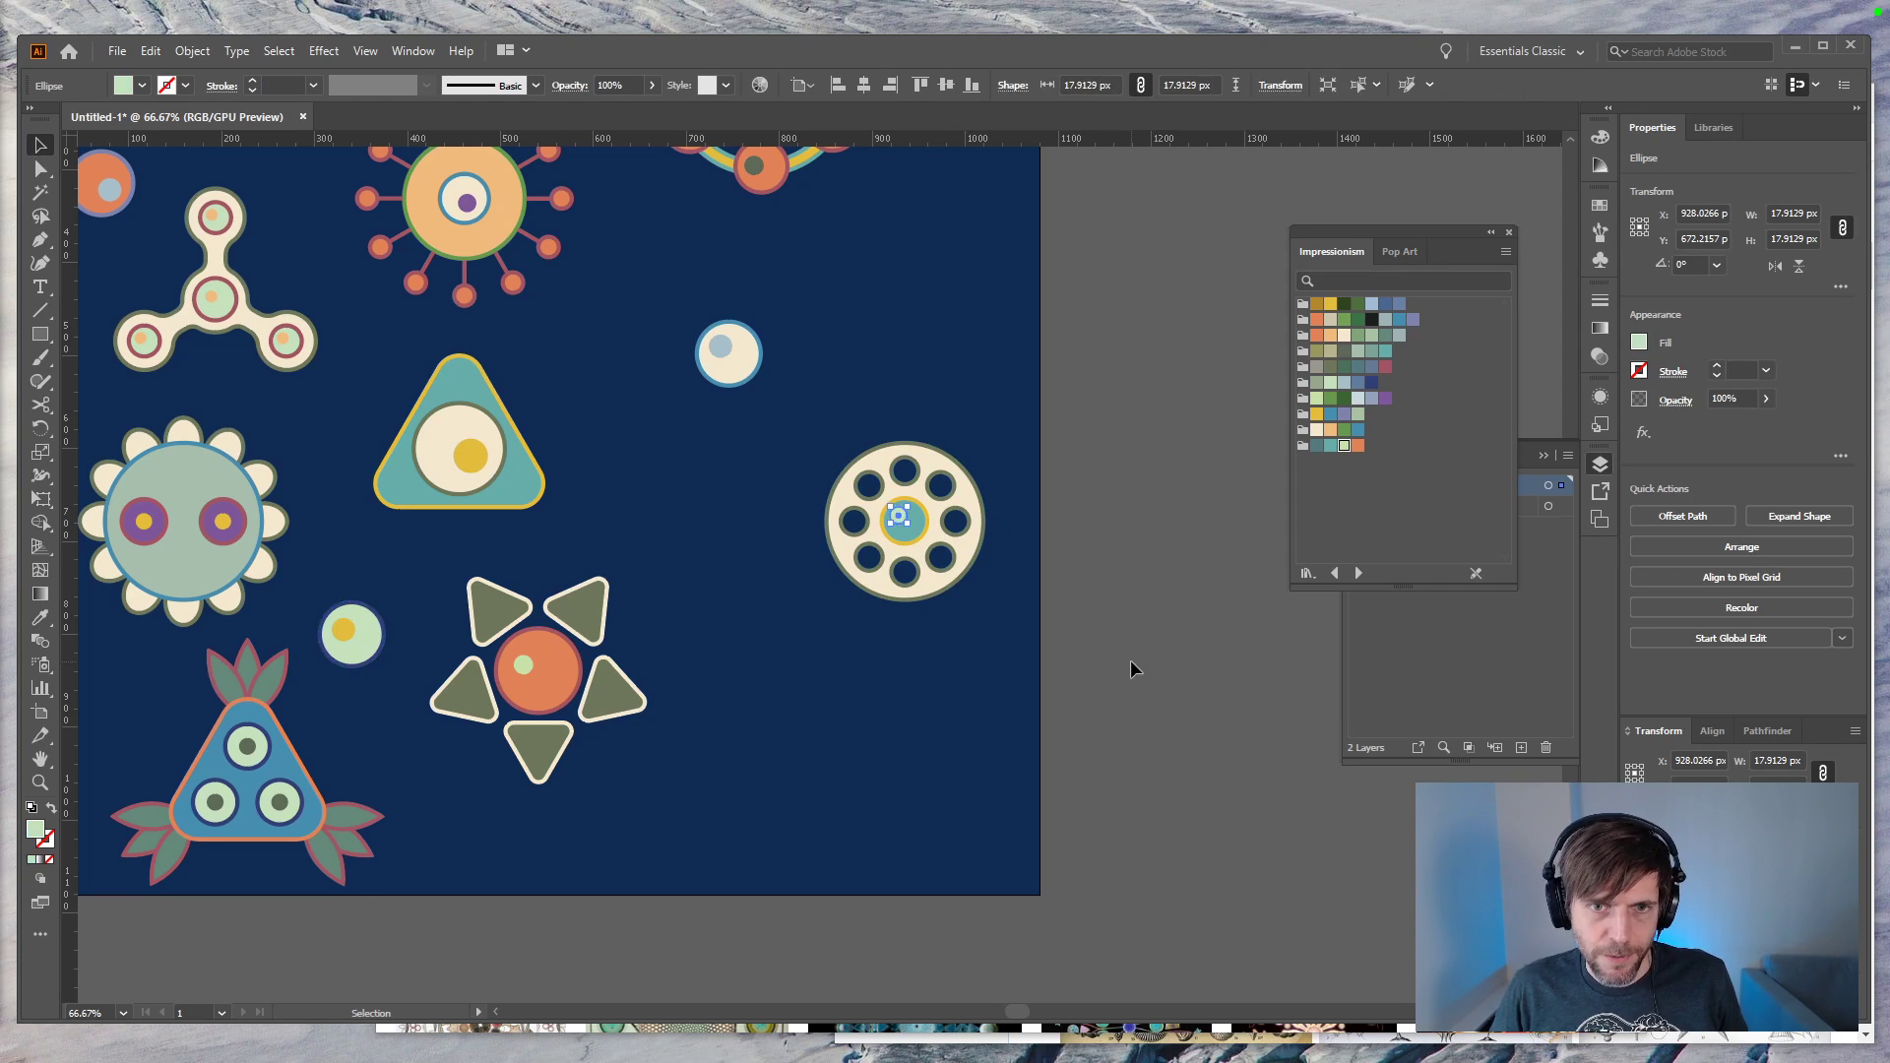
# Step: Rotate the perforated disc together with its centre and move it directly below the small cream circle
pyautogui.keyDown('shift'); pyautogui.click(937, 510); pyautogui.keyUp('shift')
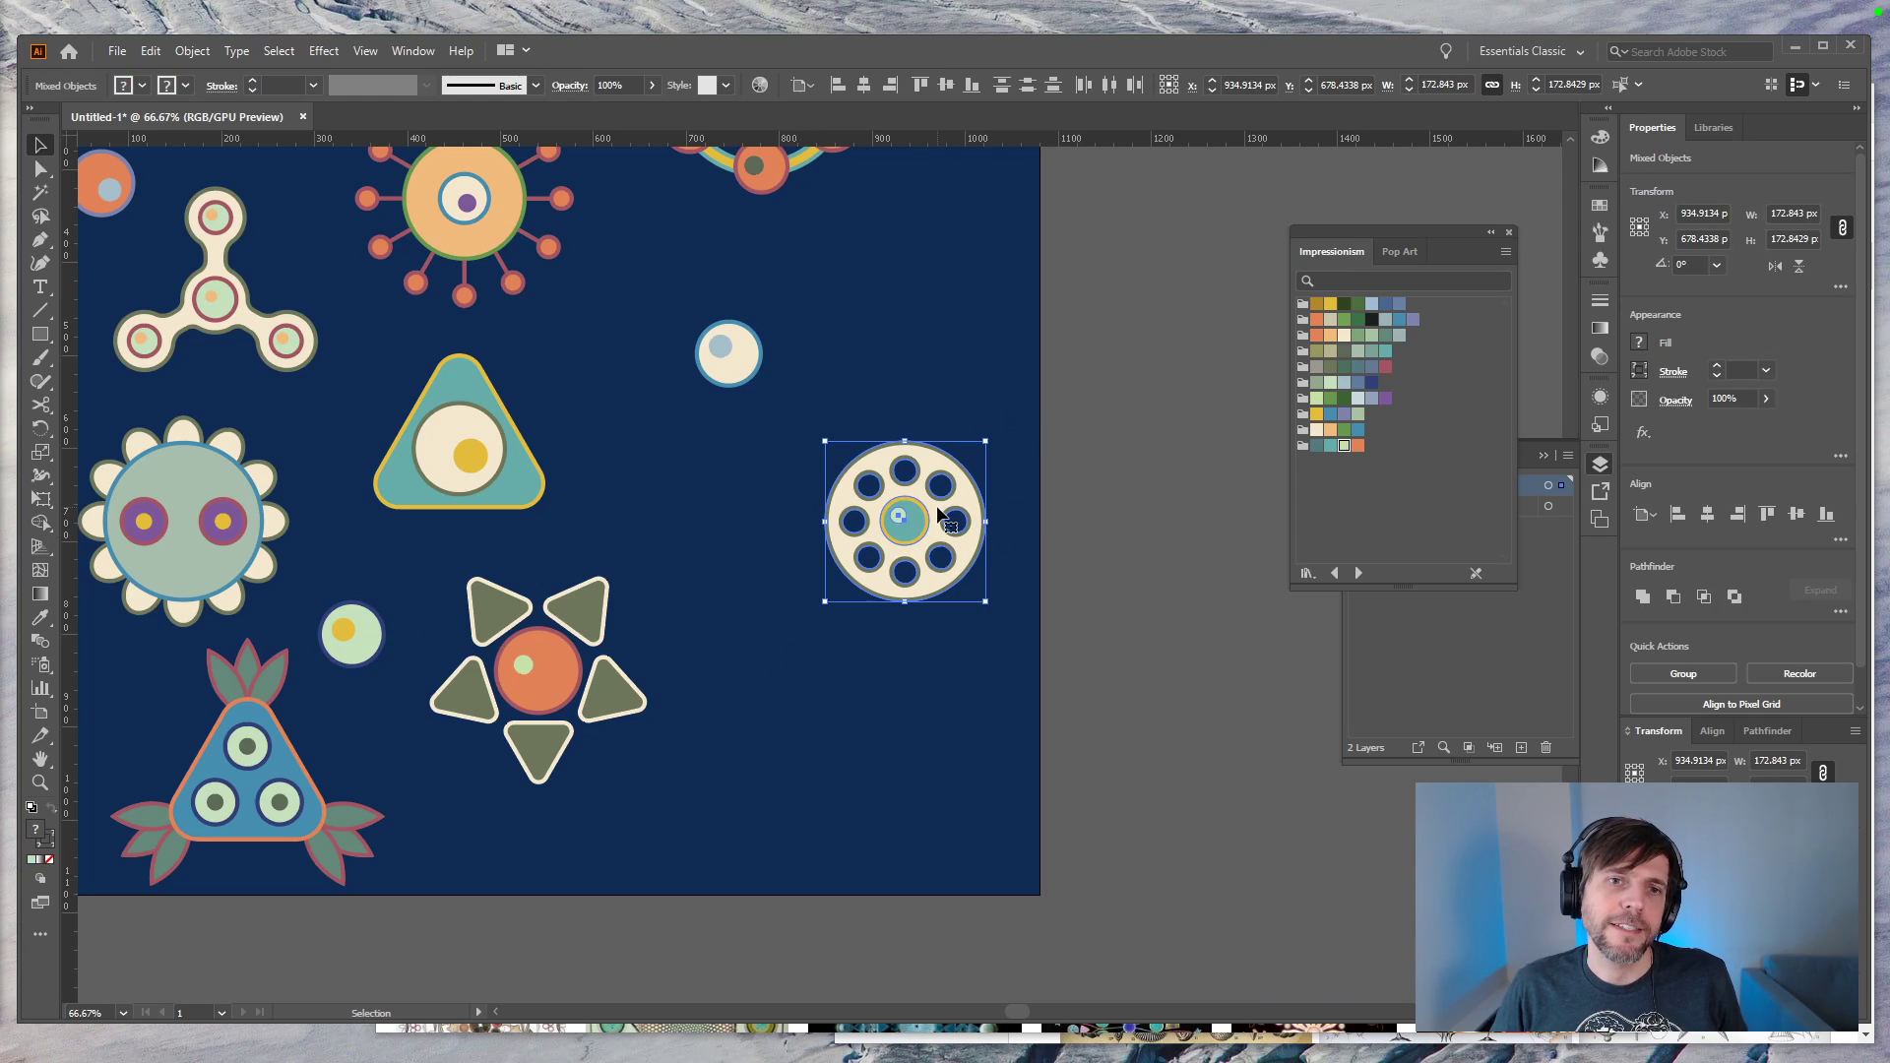
pyautogui.moveTo(992, 613); pyautogui.dragTo(873, 630)
pyautogui.moveTo(911, 536); pyautogui.dragTo(733, 522)
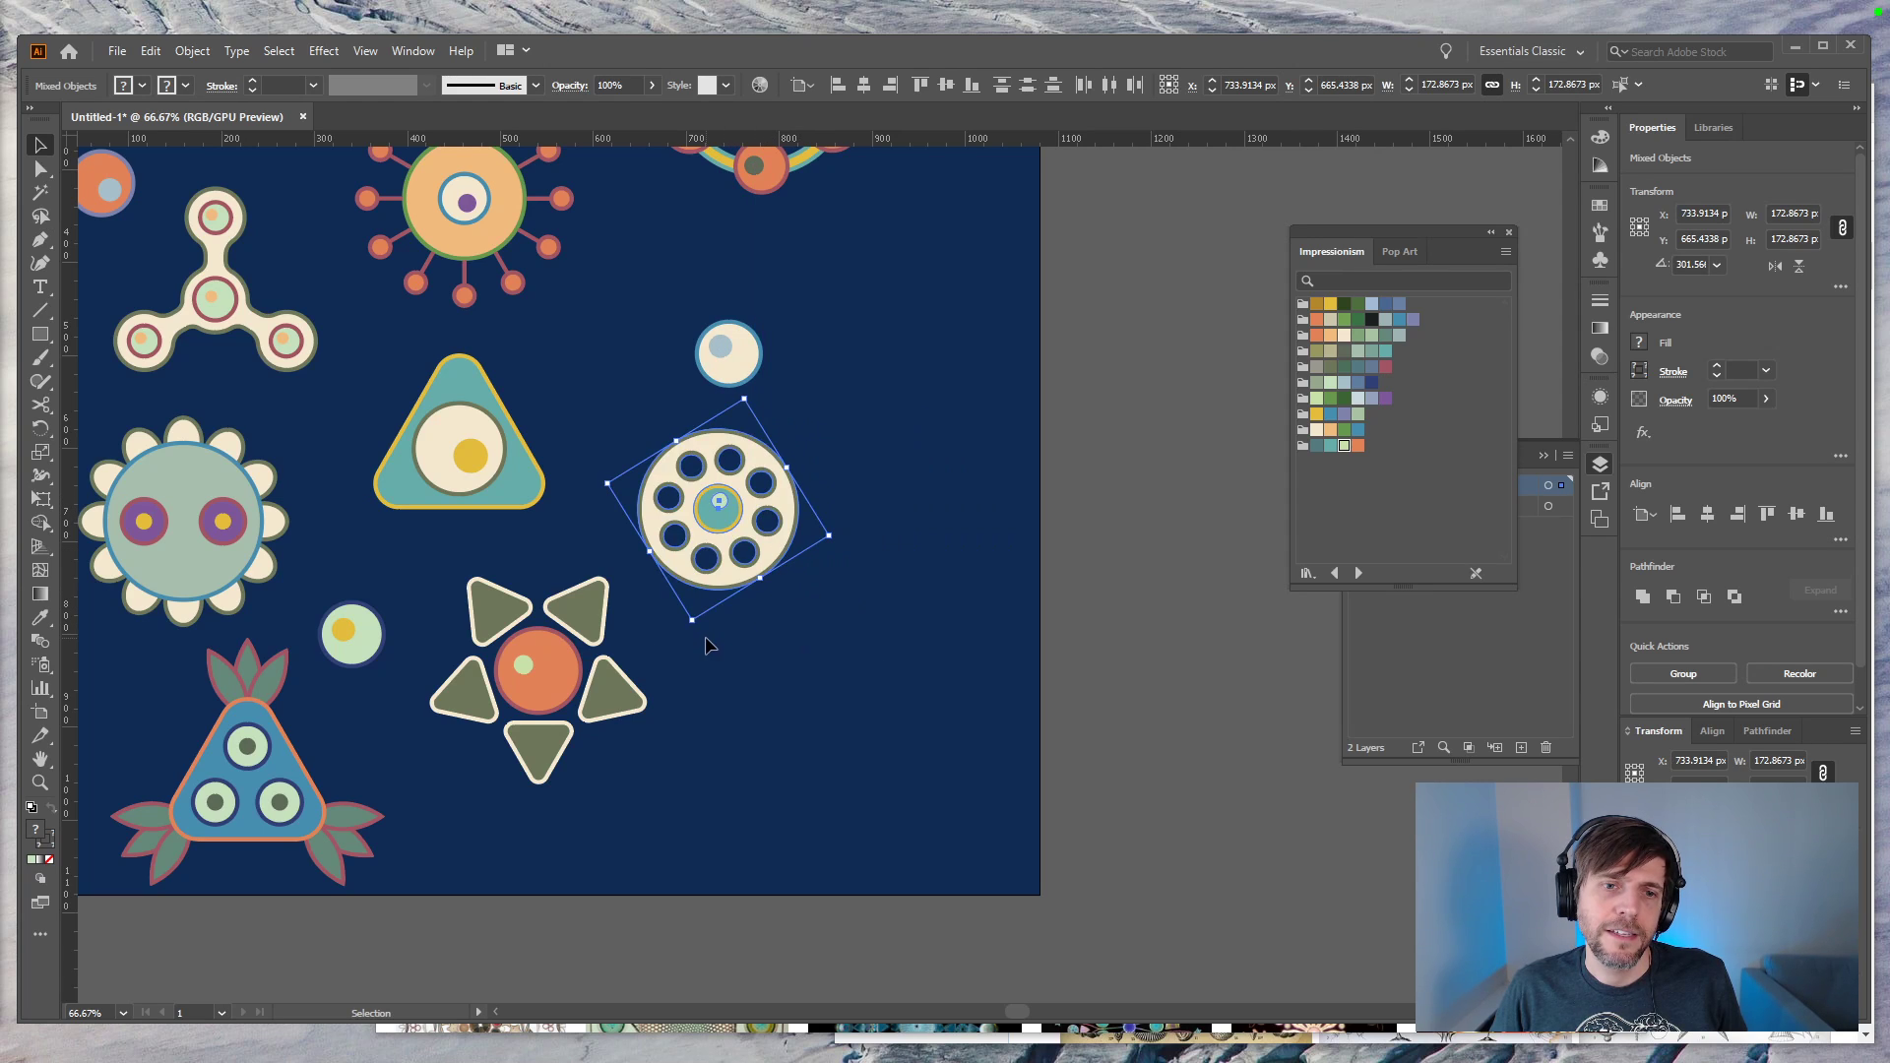
pyautogui.moveTo(696, 630); pyautogui.dragTo(810, 666)
pyautogui.click(835, 662)
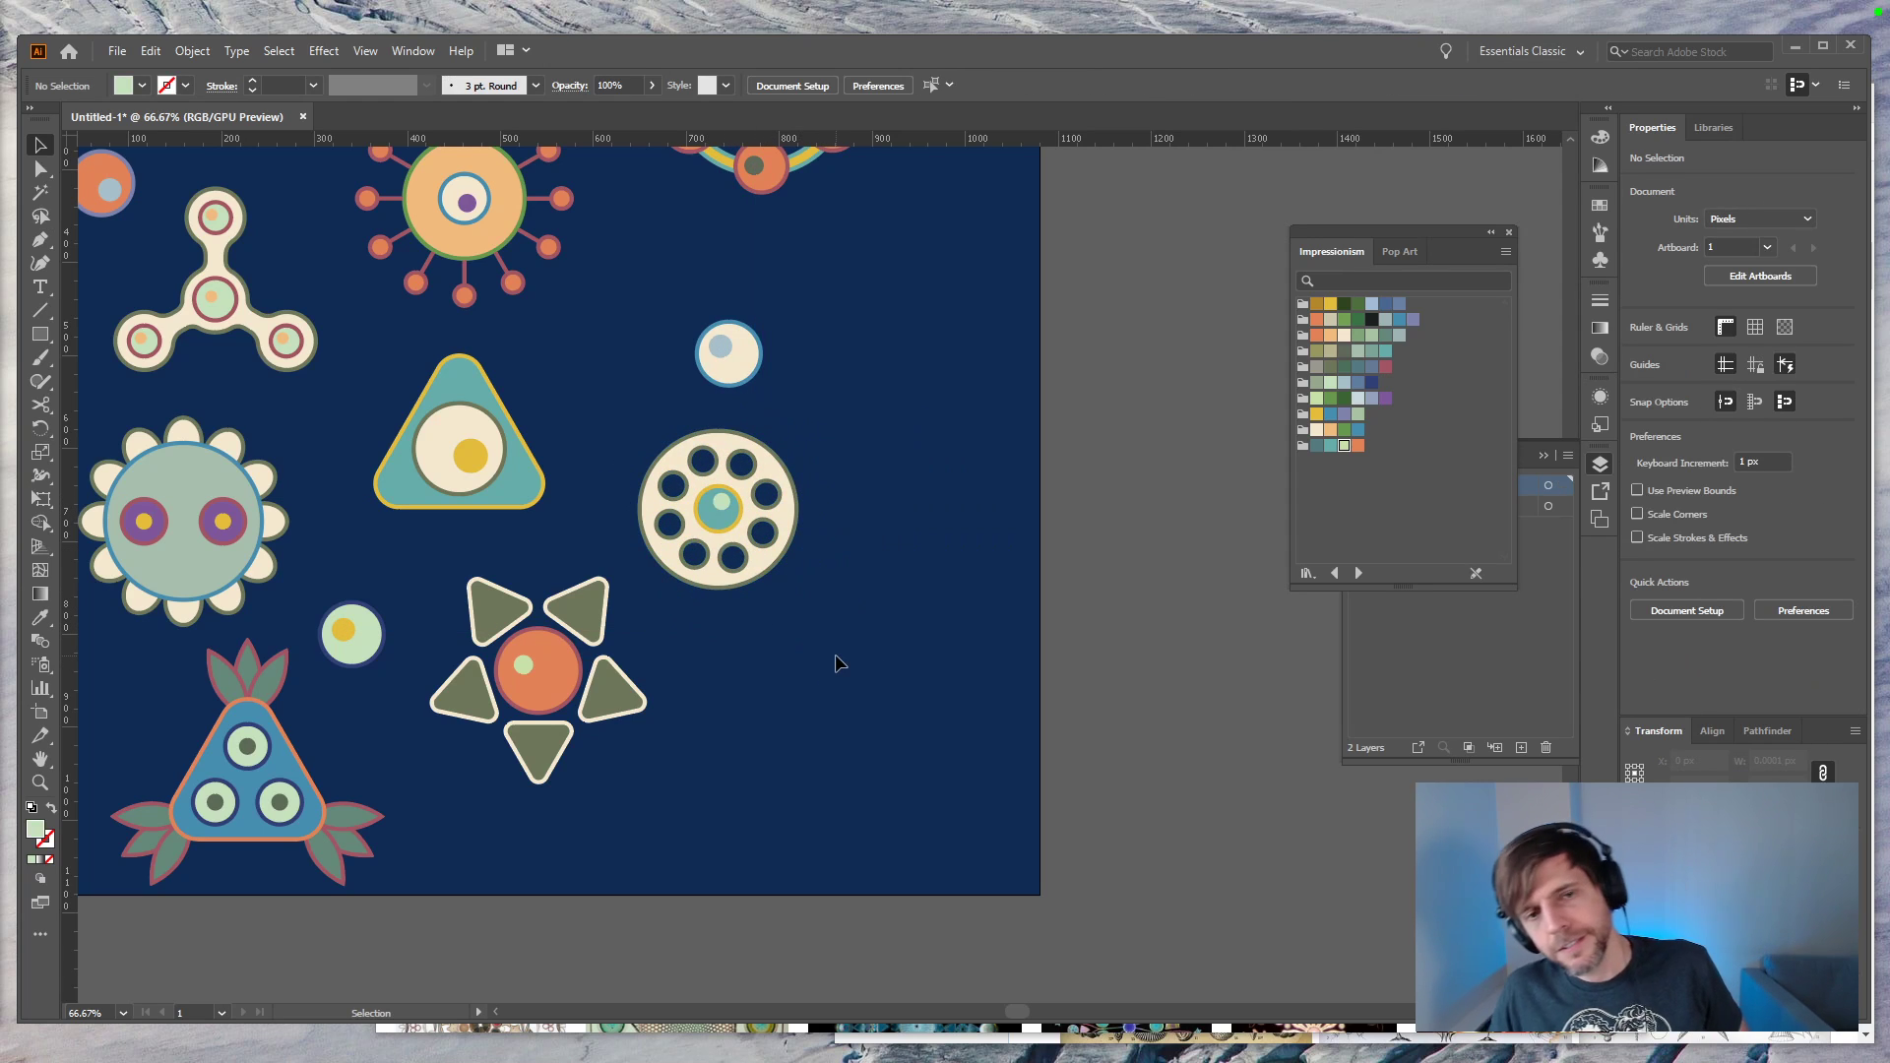
# Step: Bring up the Kunstformen der Natur page in the browser and examine further plates for organism shapes, down to the Bryozoa plate
pyautogui.hotkey('ctrl', '-')
pyautogui.hotkey('ctrl', '-')
pyautogui.hotkey('ctrl', '+')
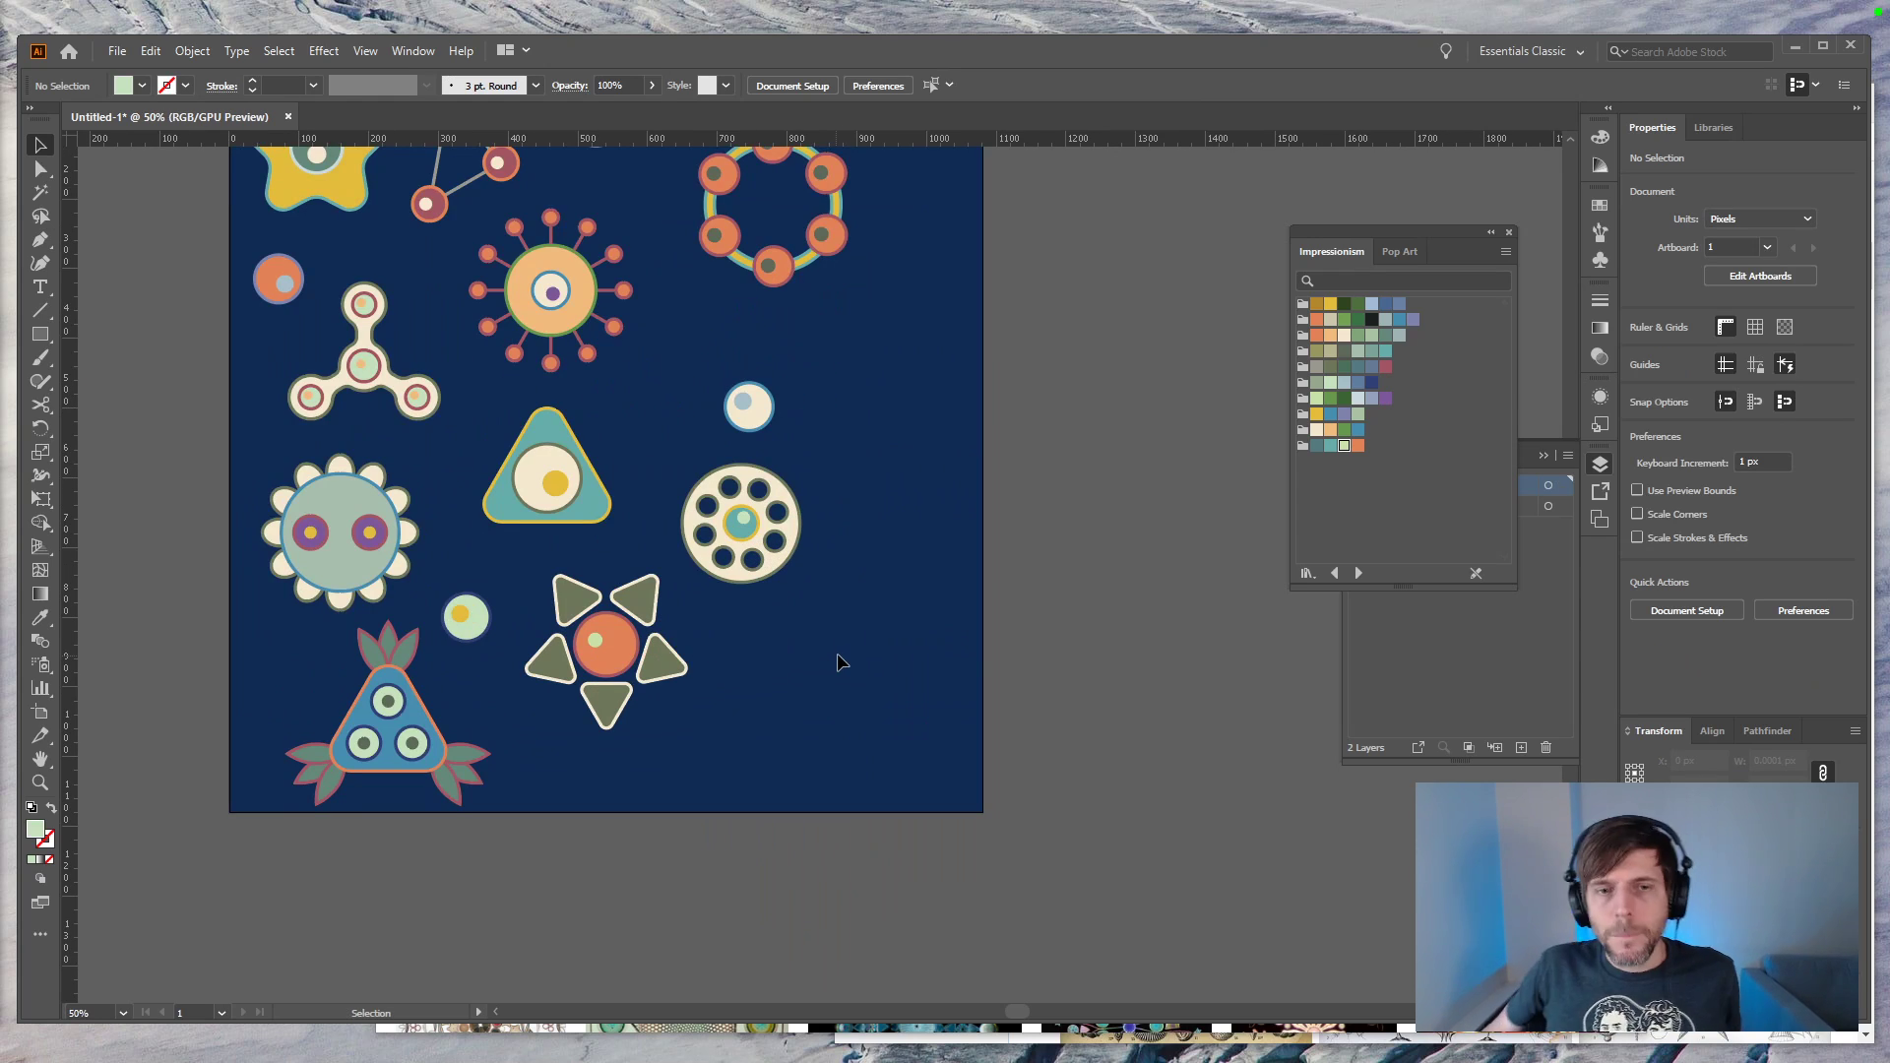
pyautogui.click(1241, 1052)
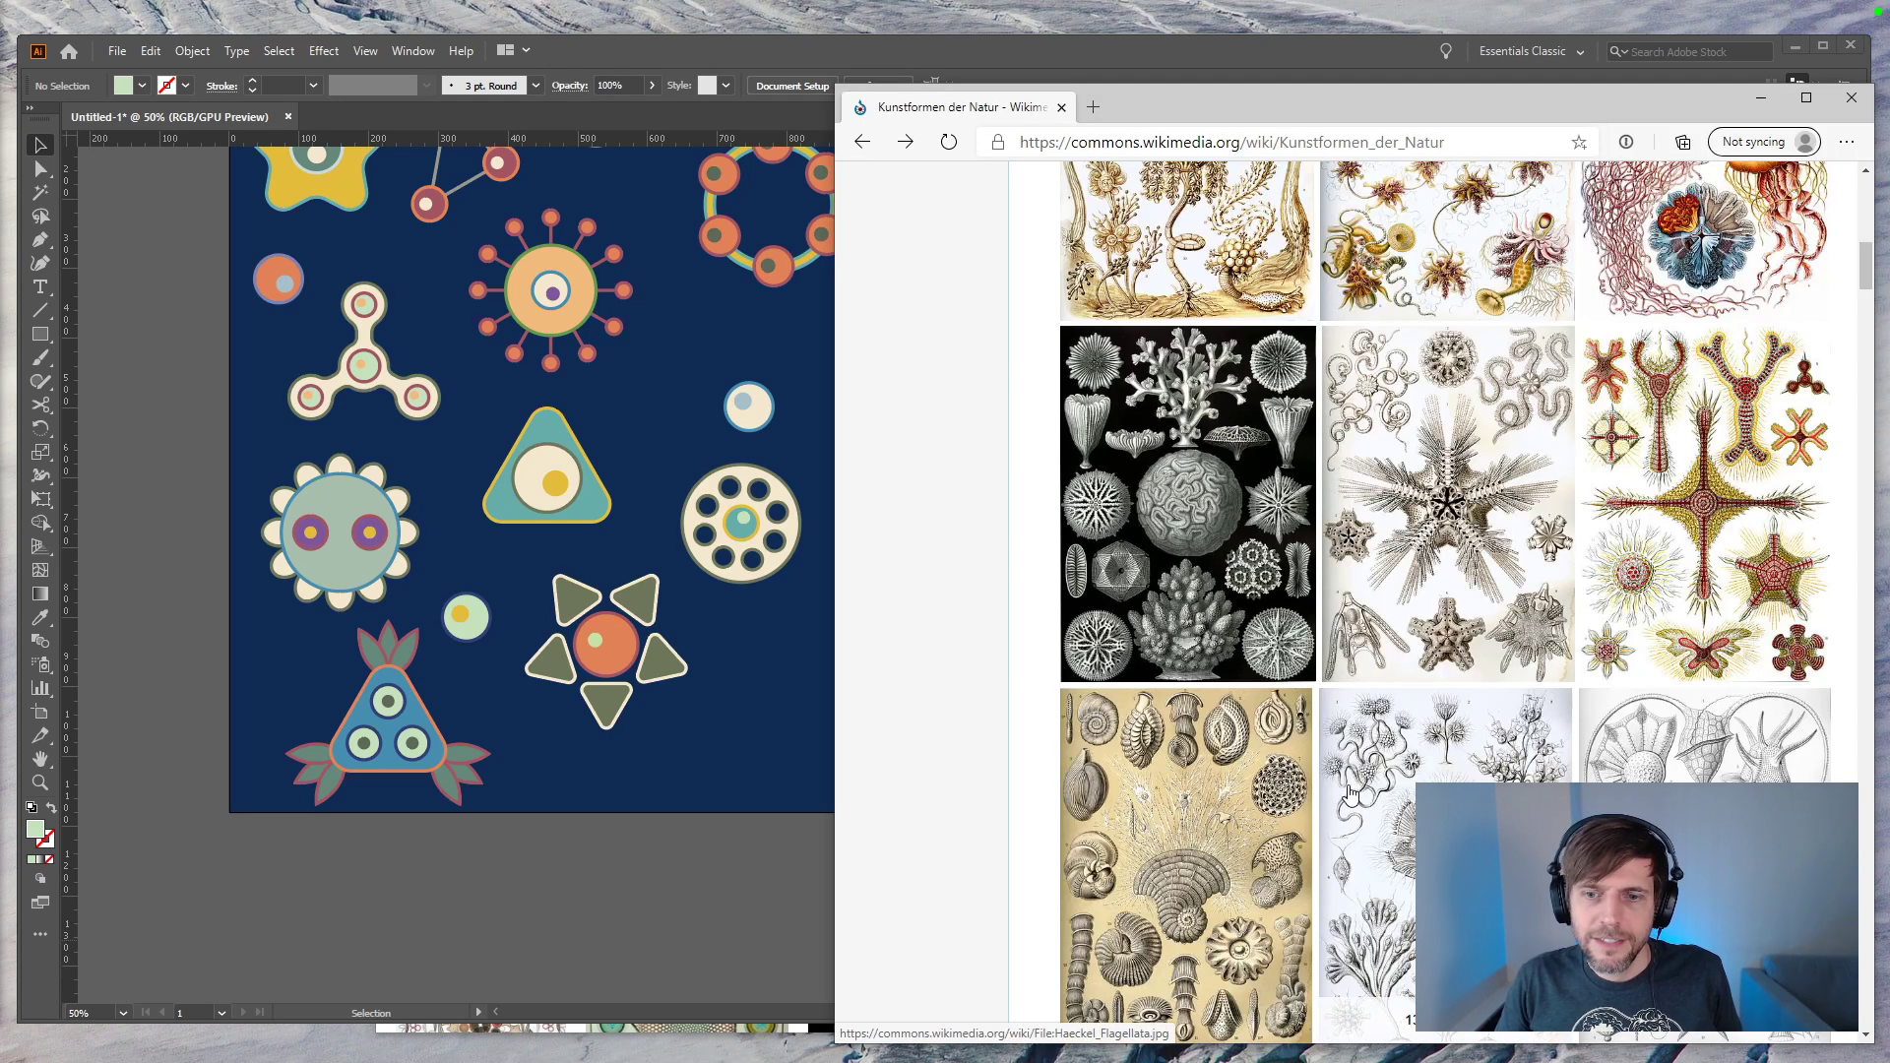
pyautogui.scroll(-7, 1349, 792)
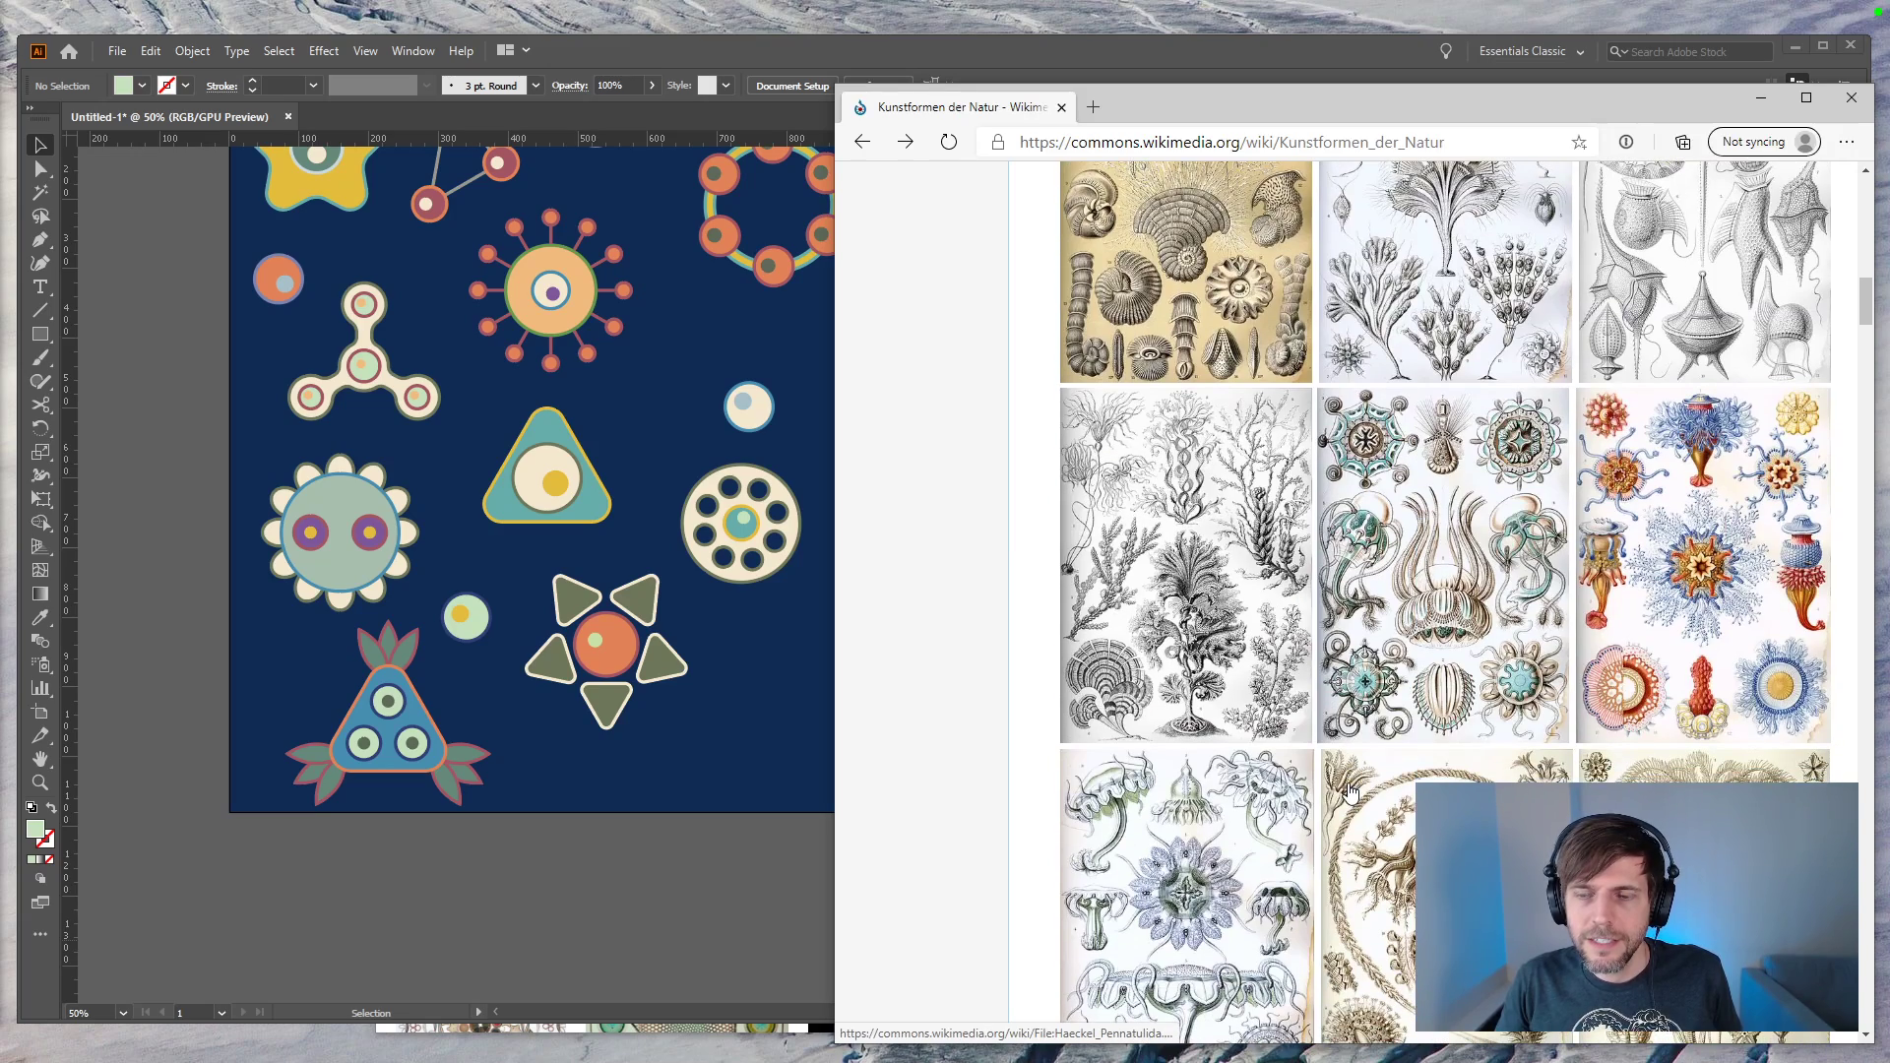
pyautogui.scroll(-3, 1349, 793)
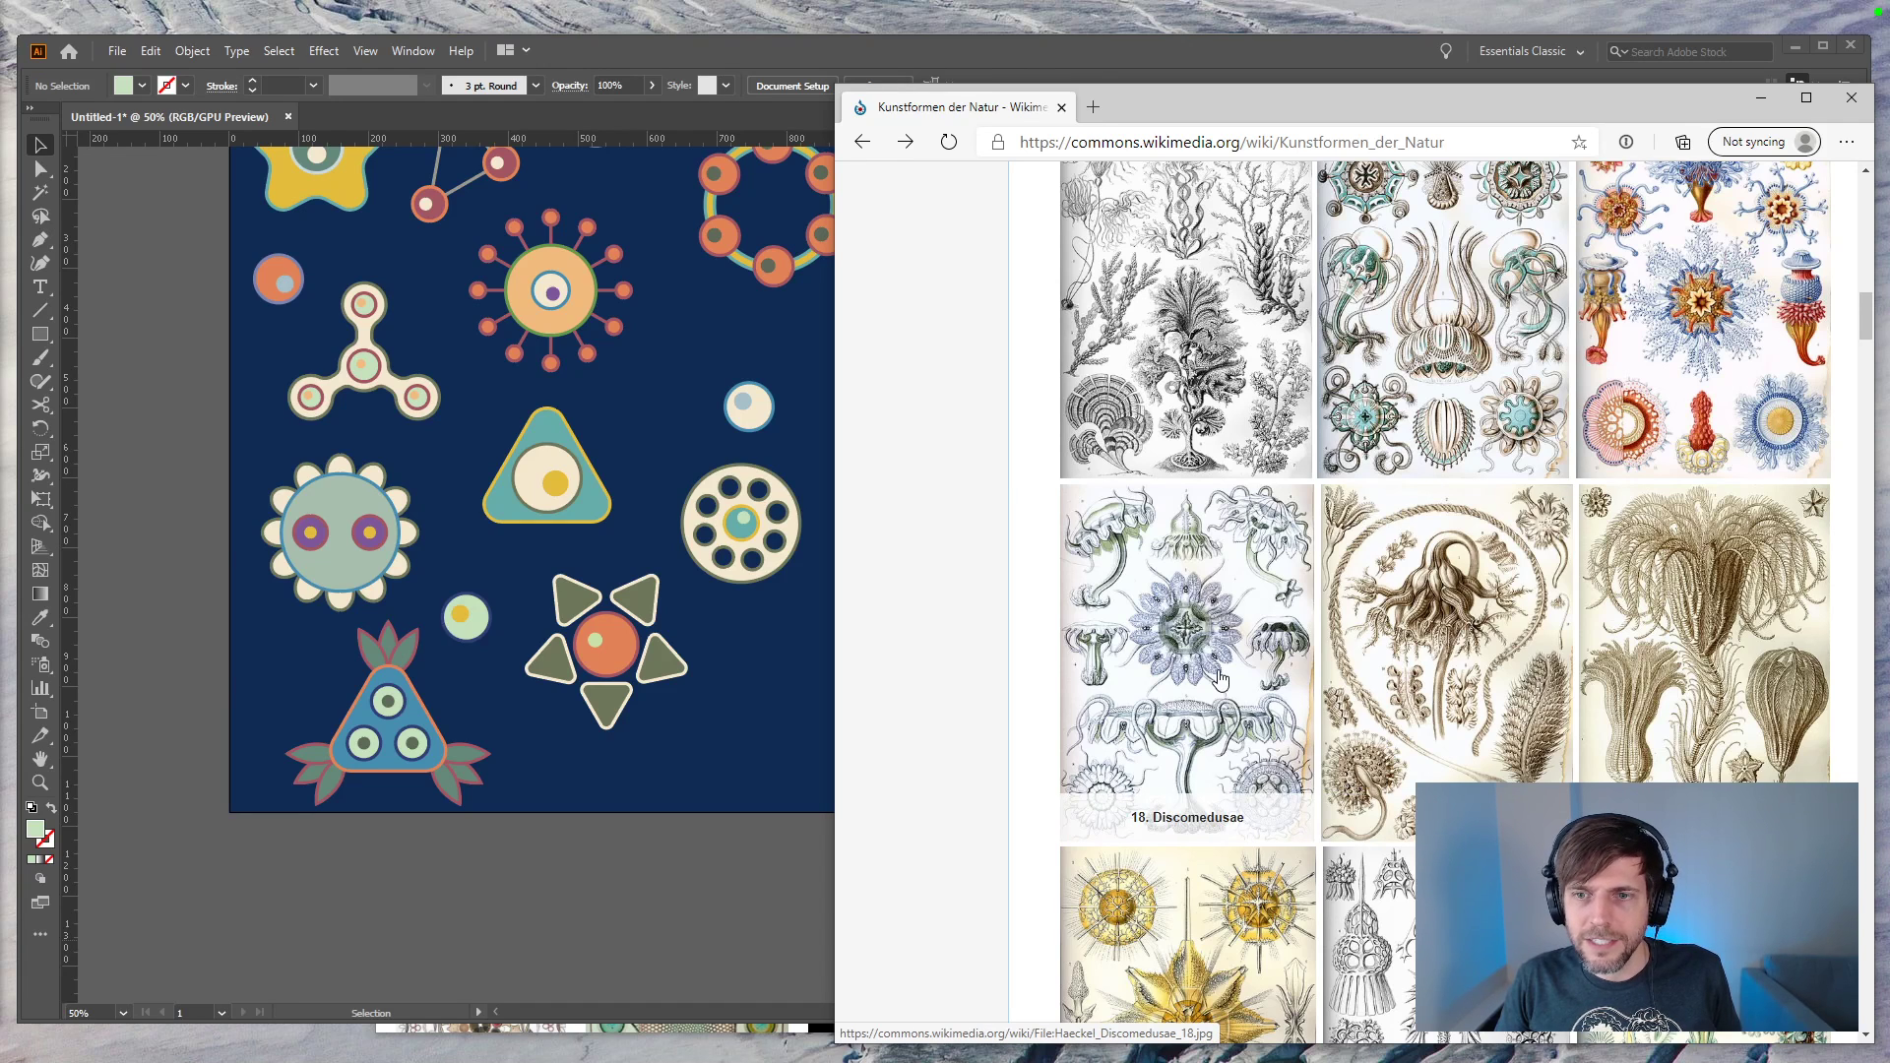
pyautogui.scroll(-4, 1220, 679)
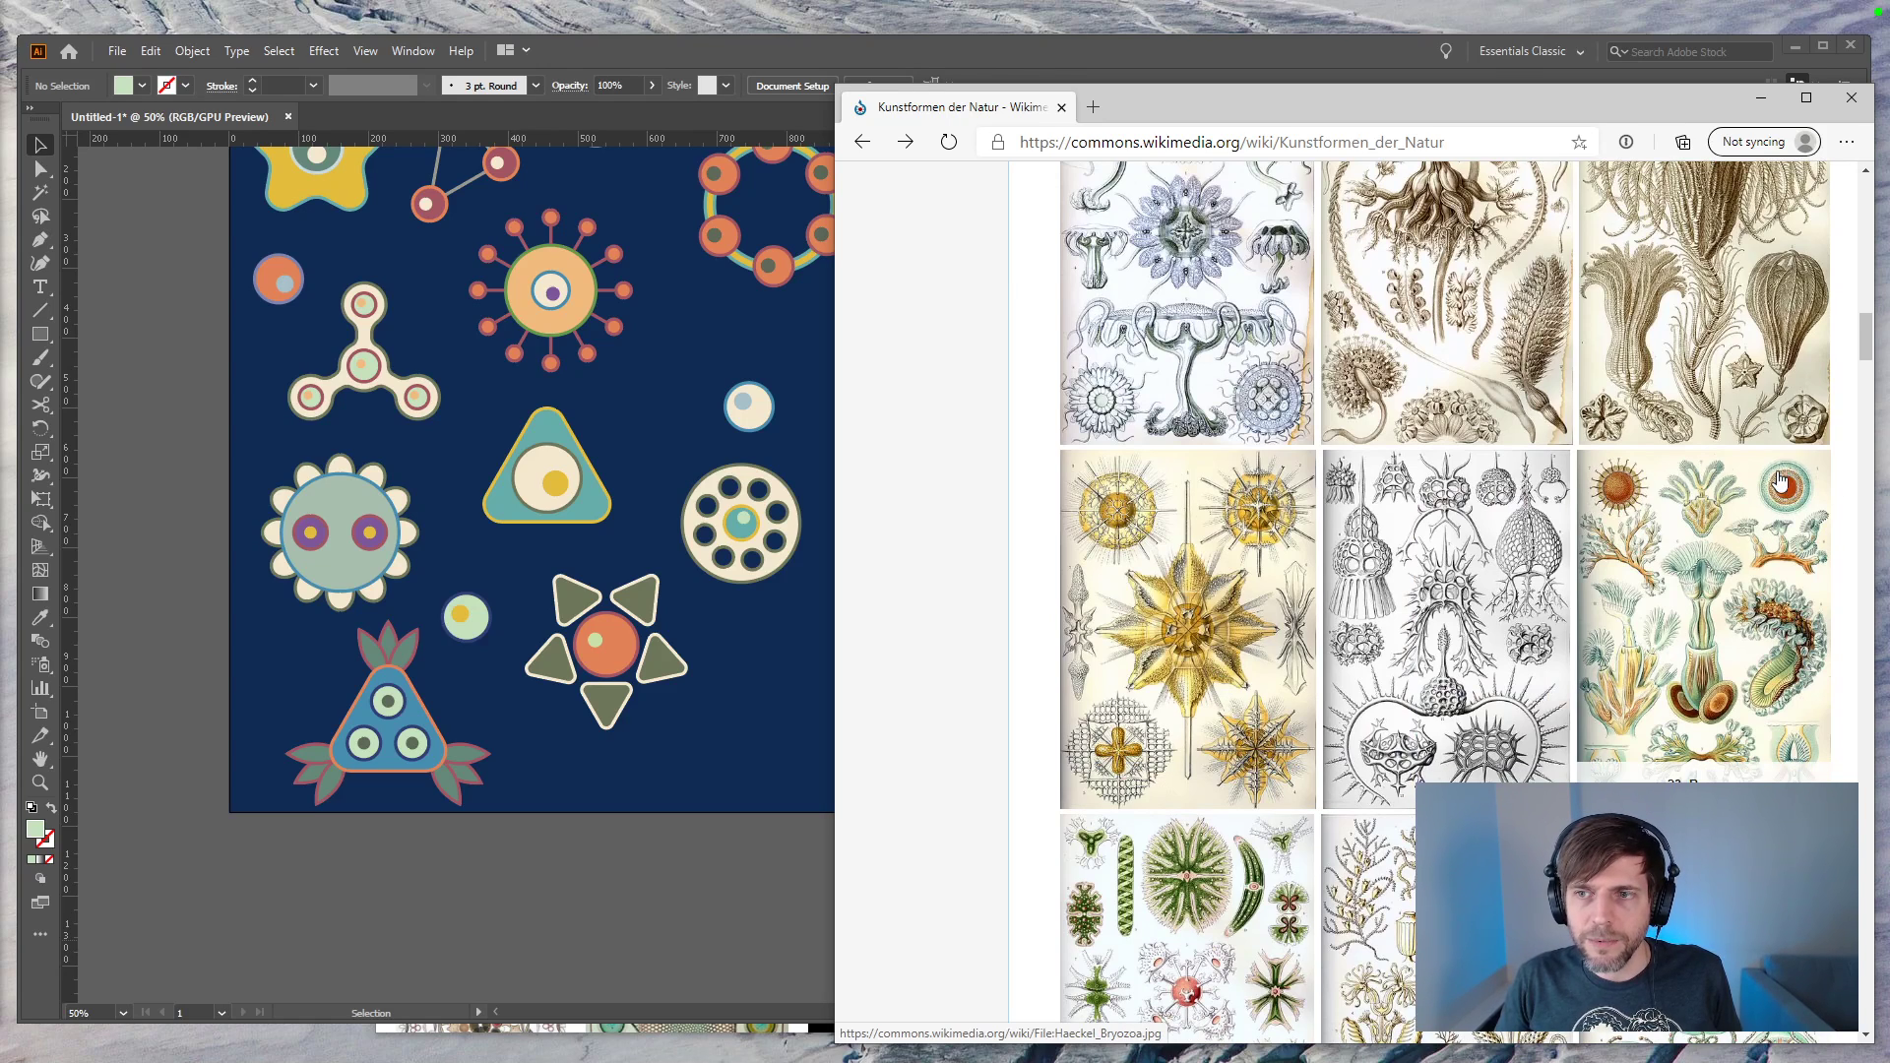
# Step: Switch back to Illustrator and try placing the spiked organism's peach circle in the artboard's empty lower-right area
pyautogui.click(597, 738)
pyautogui.moveTo(579, 308); pyautogui.dragTo(918, 716)
pyautogui.hotkey('ctrl', 'z')
# Step: Try replacing the leafed organism's blue triangle with a copy of the teal eye triangle
pyautogui.click(427, 711)
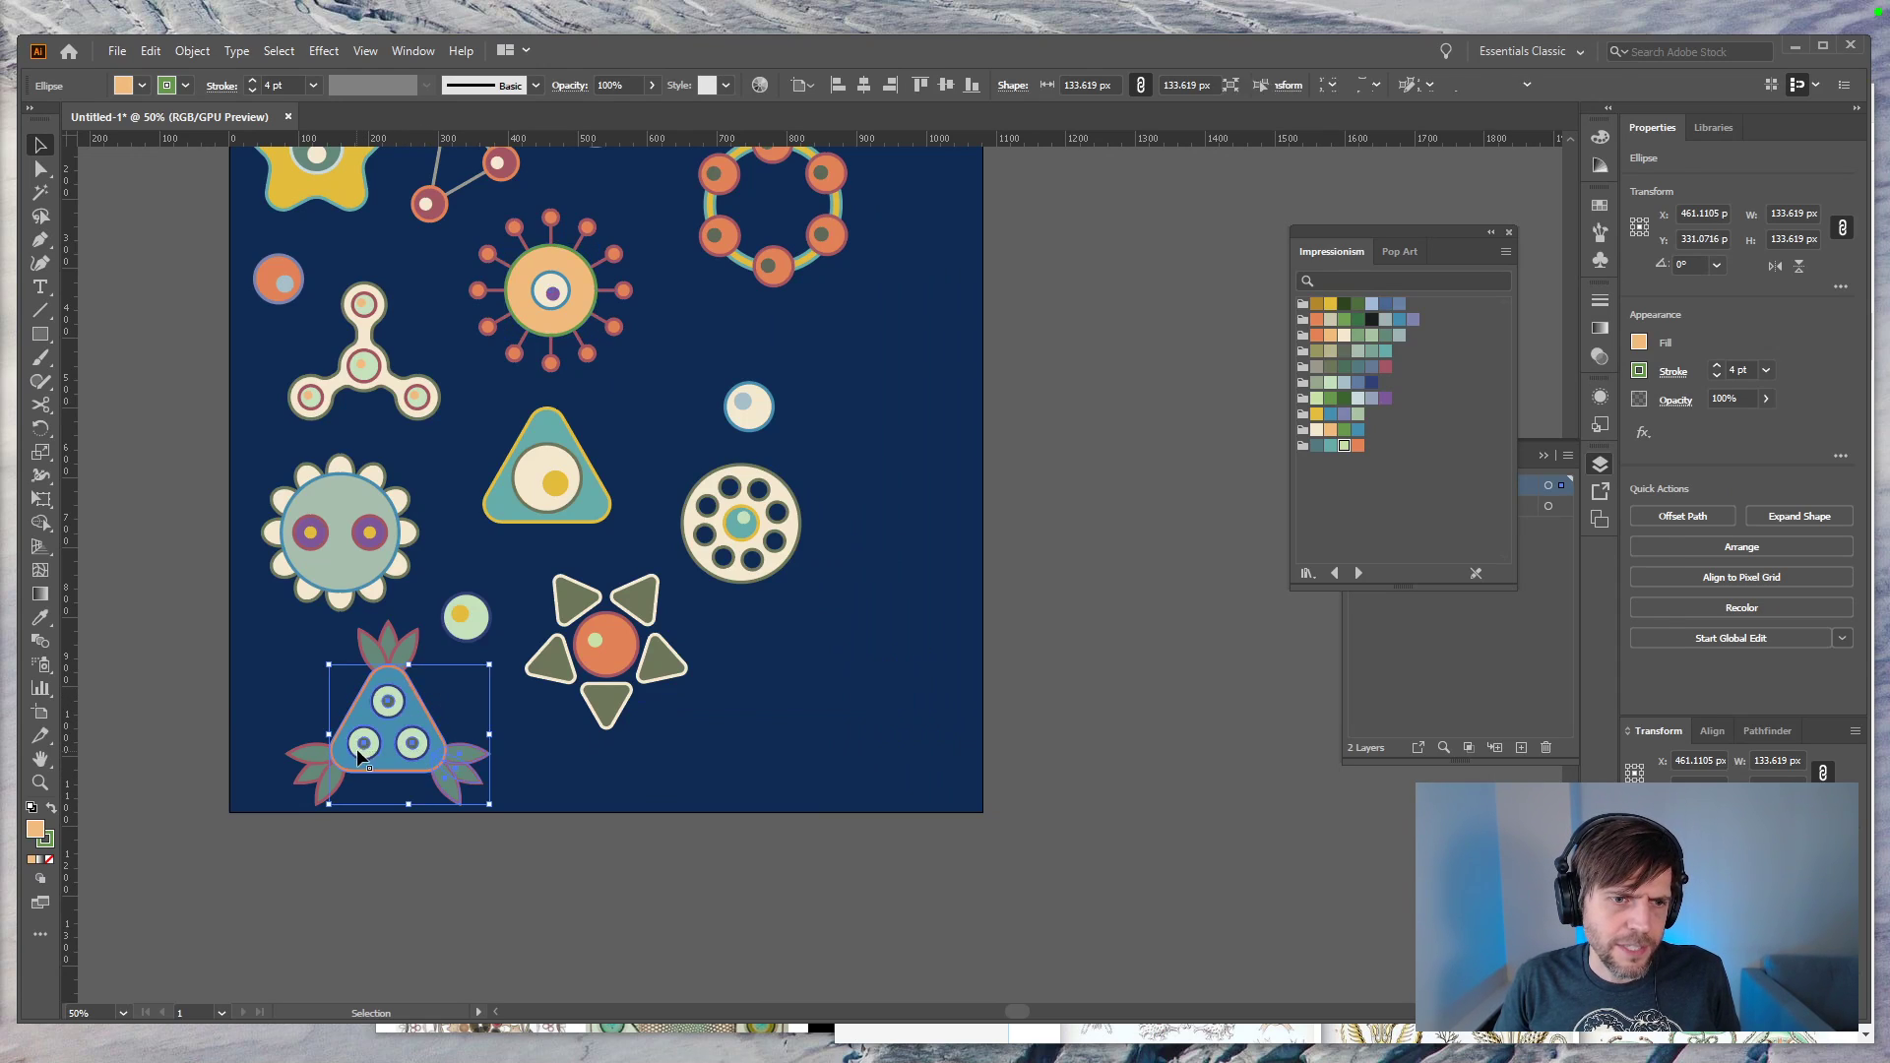
pyautogui.click(427, 713)
pyautogui.press('Delete')
pyautogui.hotkey('ctrl', 'z')
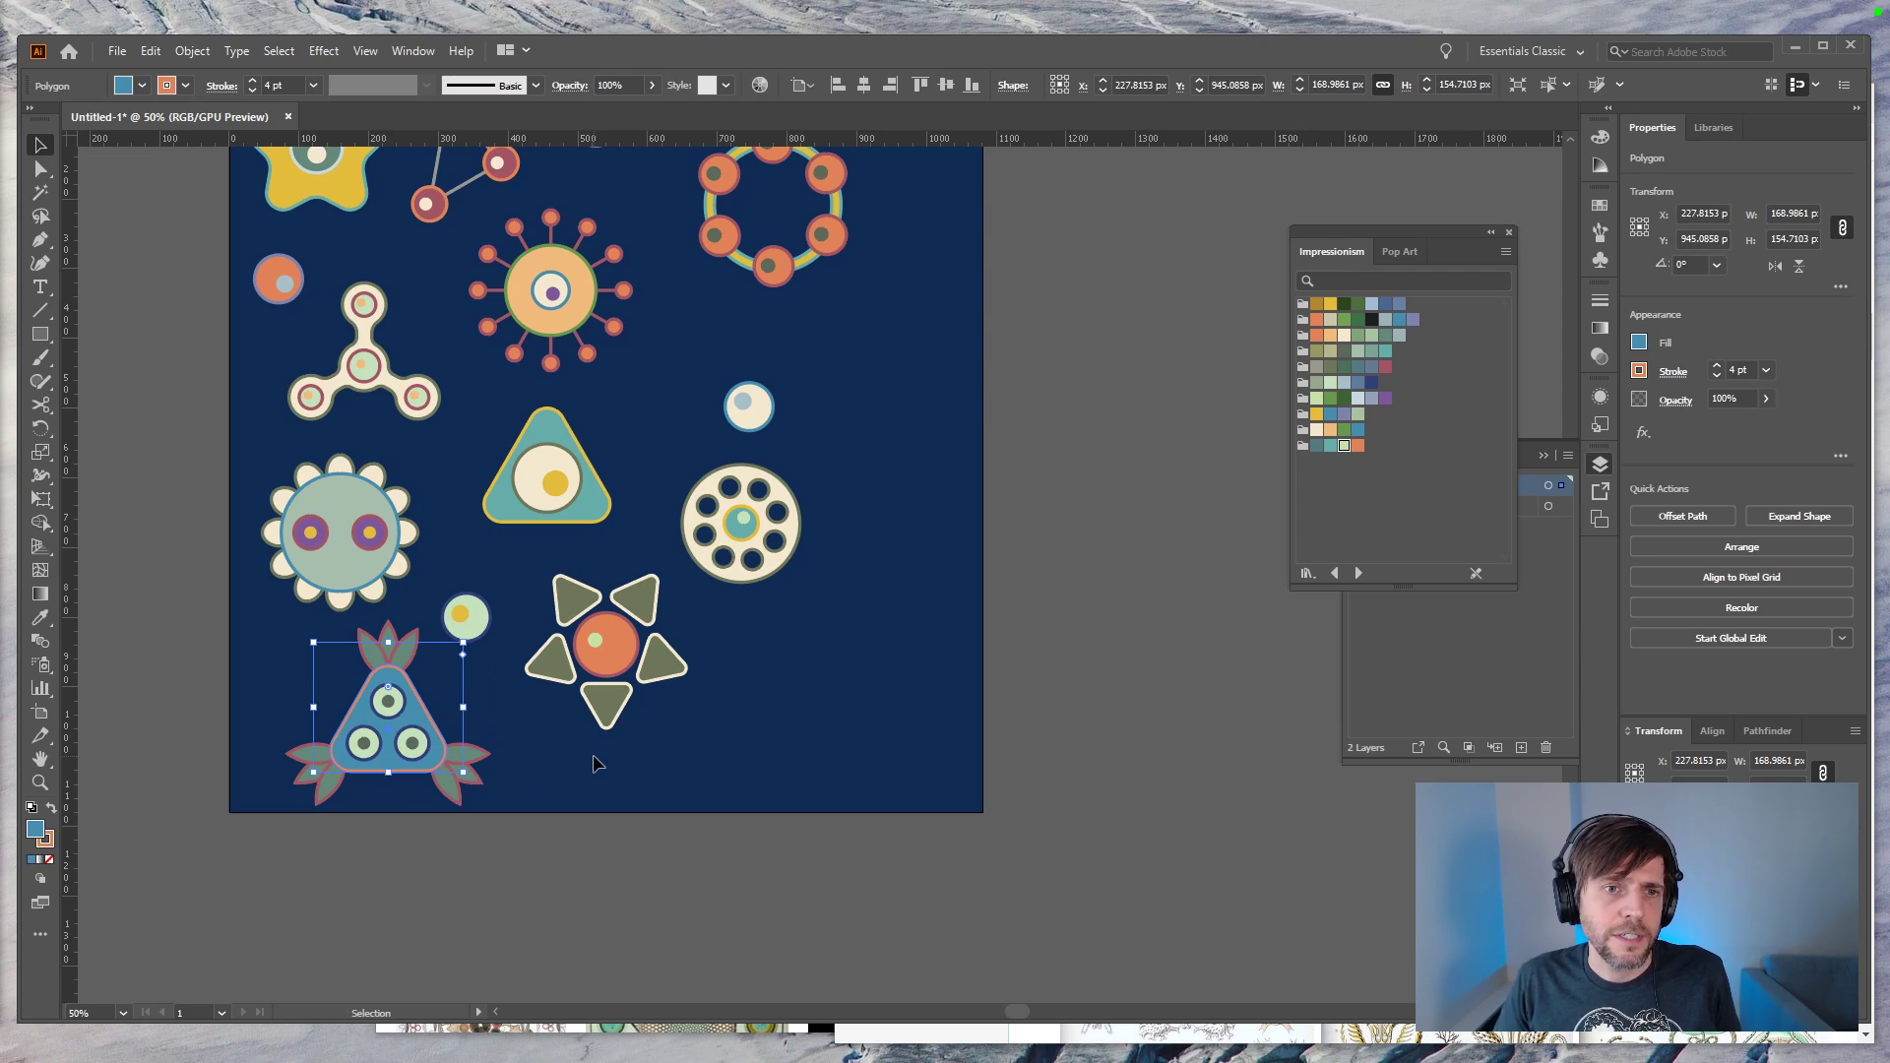
pyautogui.click(597, 519)
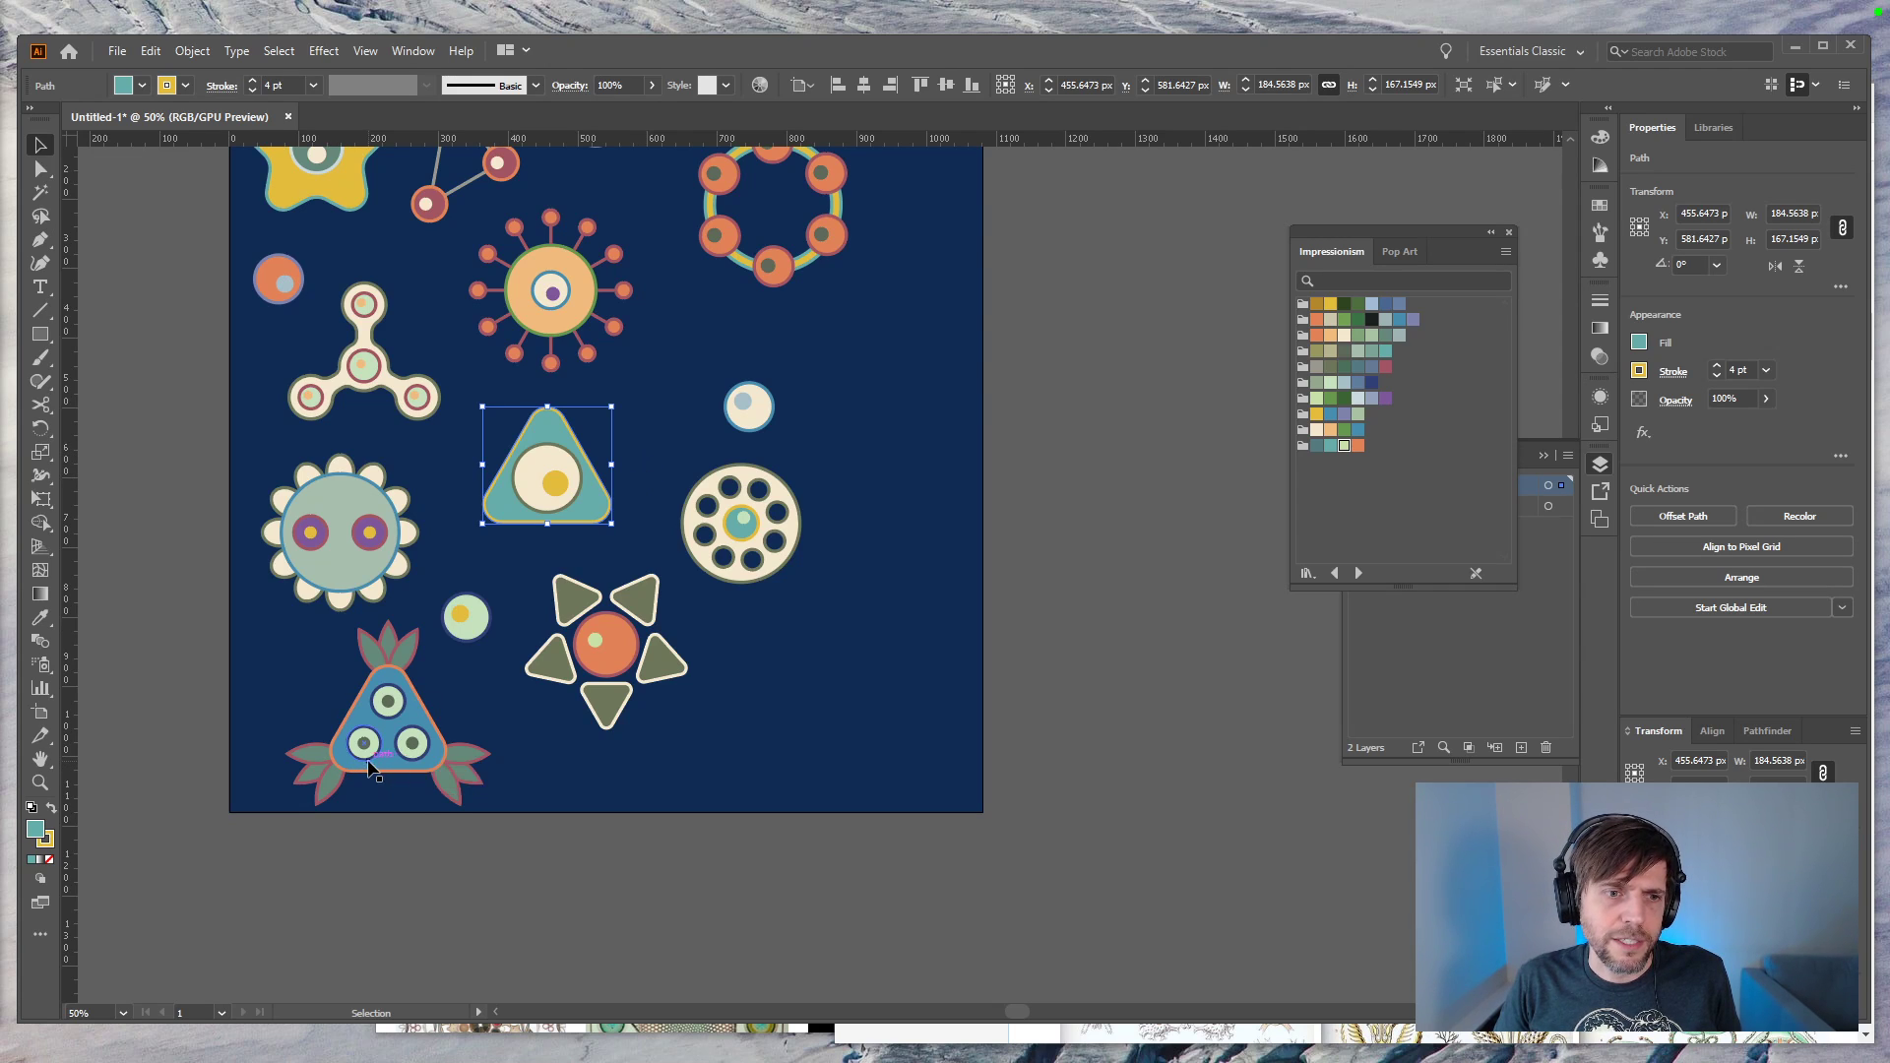
pyautogui.keyDown('shift'); pyautogui.click(540, 523); pyautogui.keyUp('shift')
pyautogui.moveTo(541, 523); pyautogui.dragTo(427, 761)
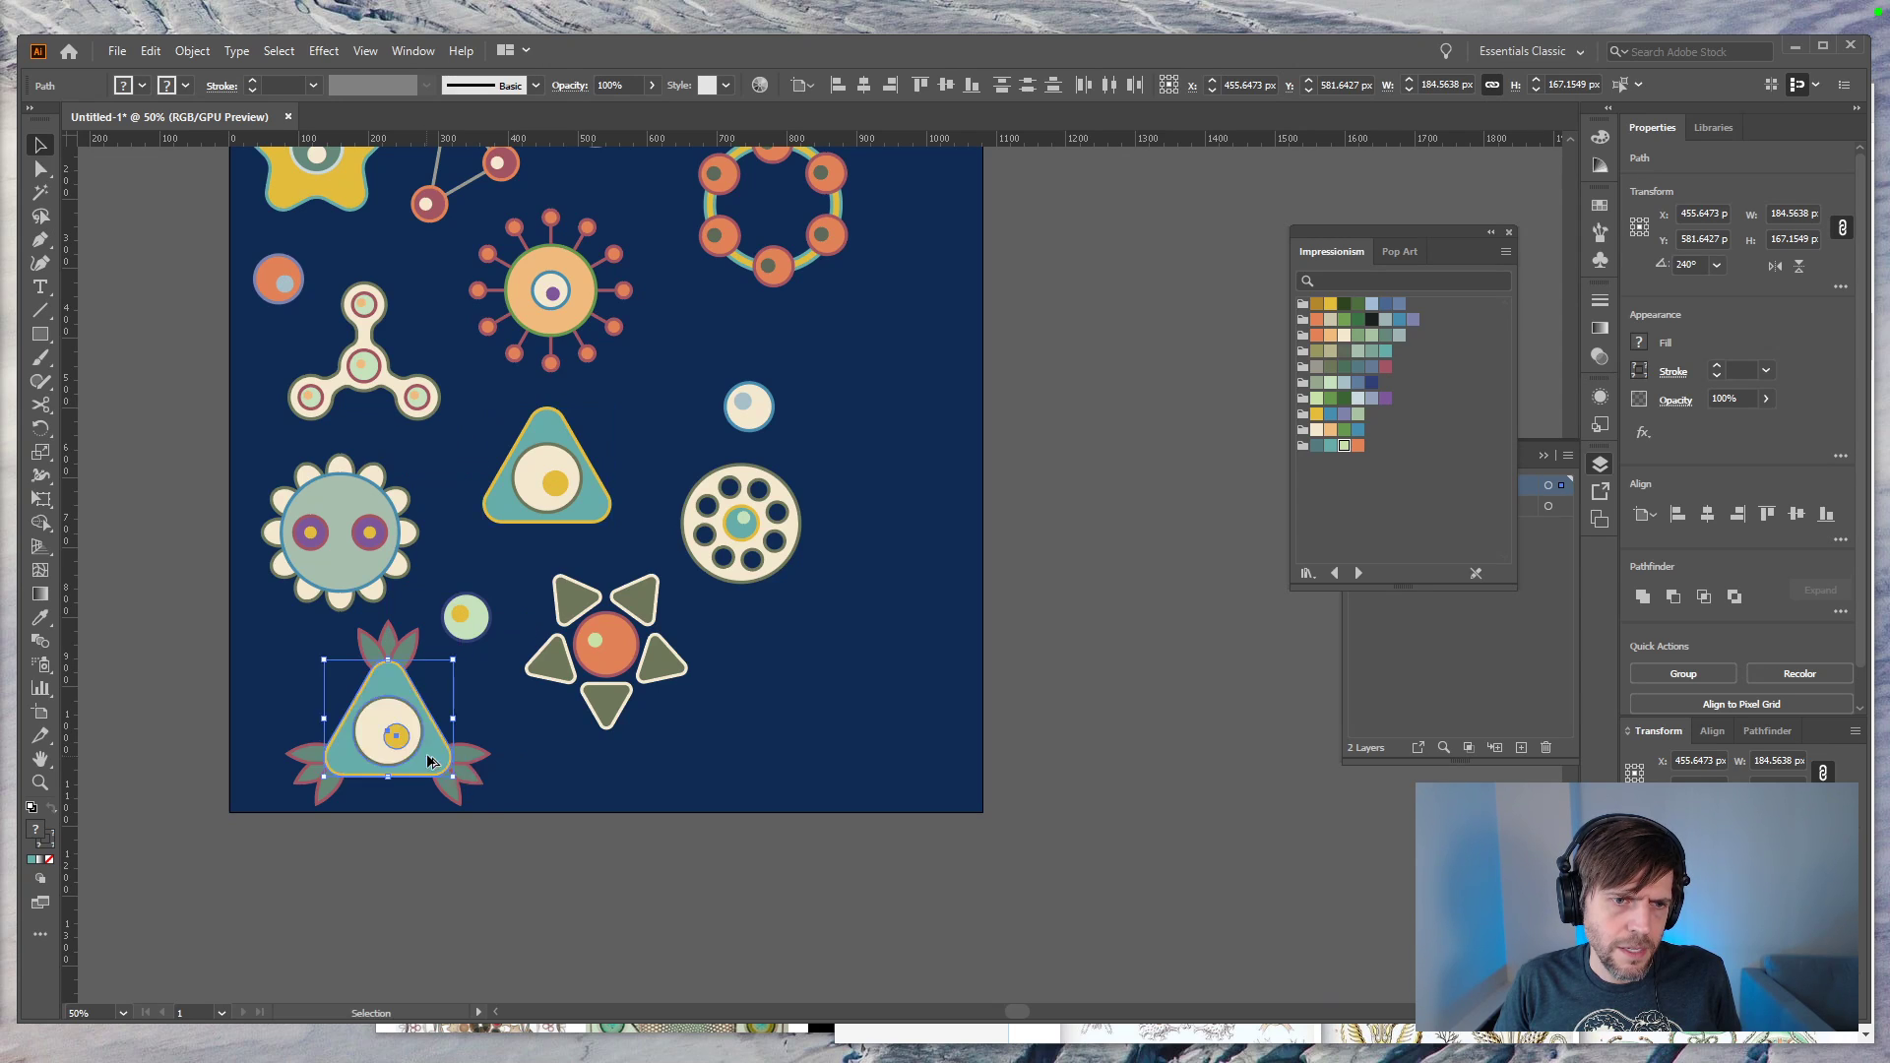
pyautogui.click(748, 760)
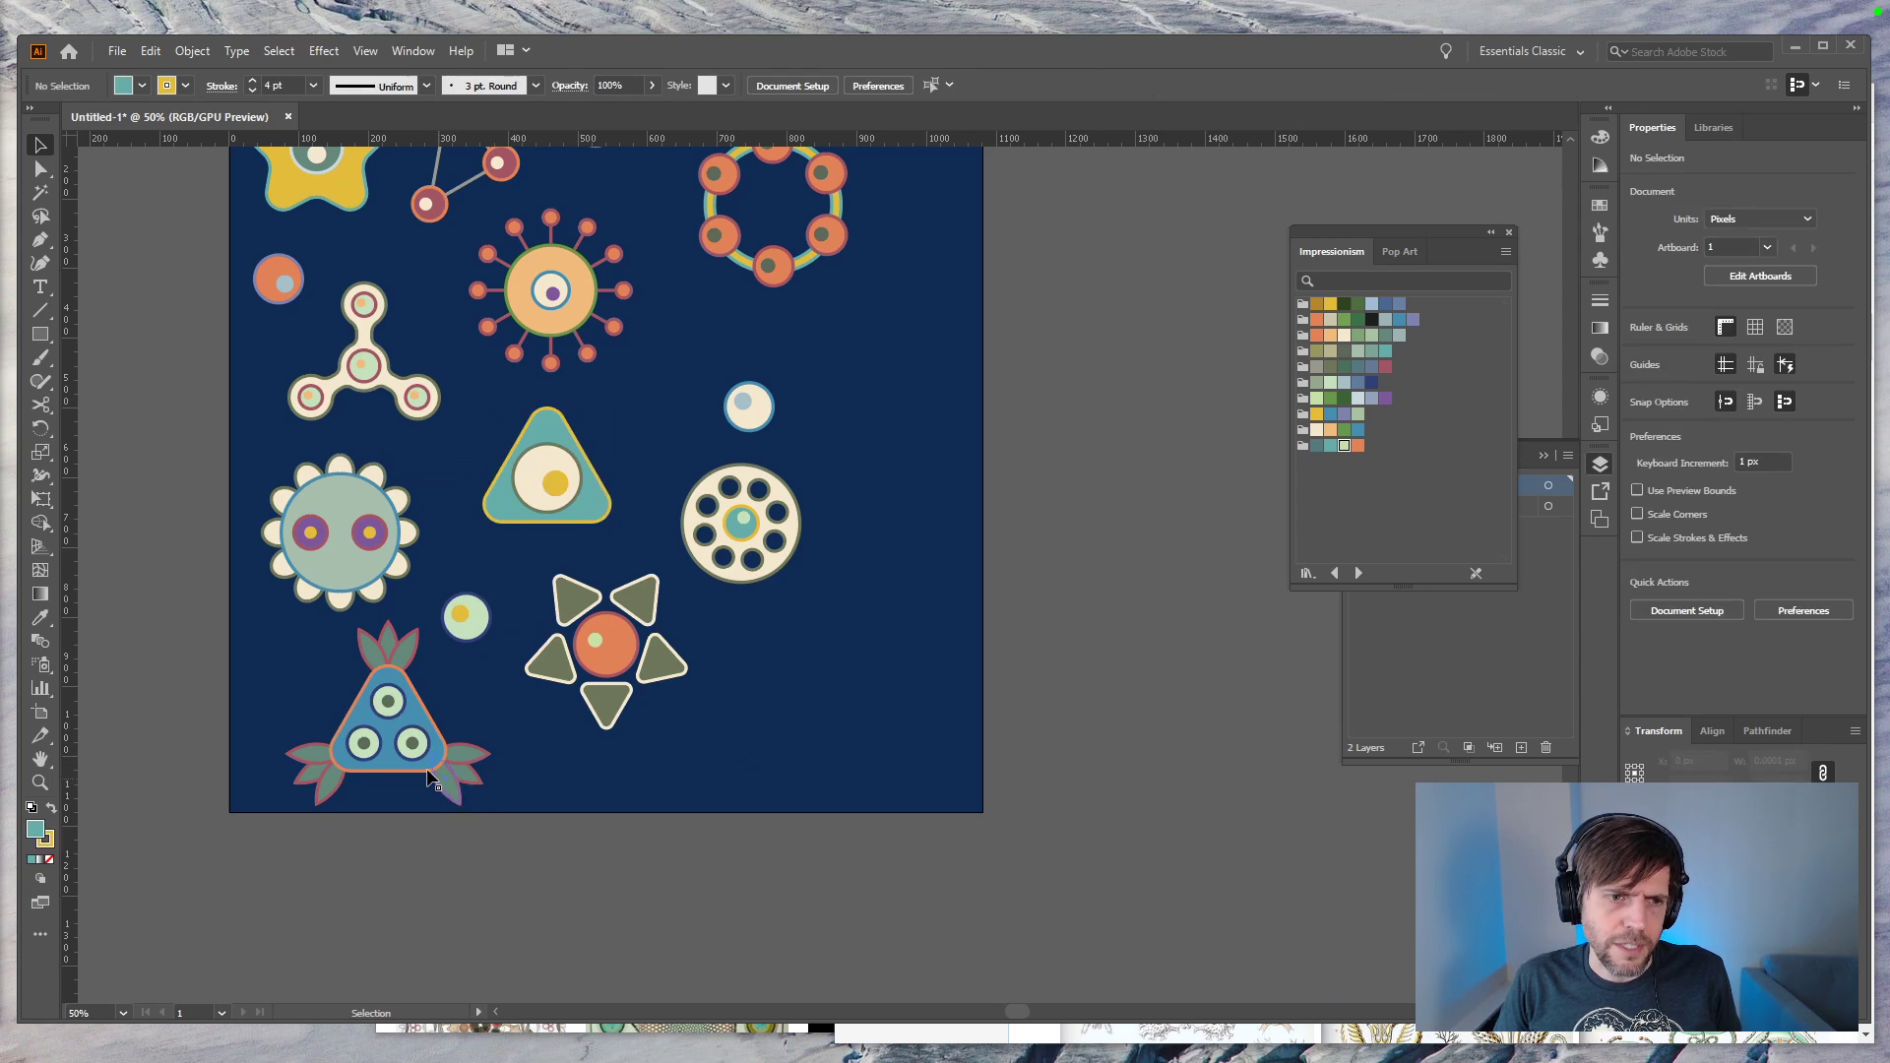
pyautogui.click(418, 712)
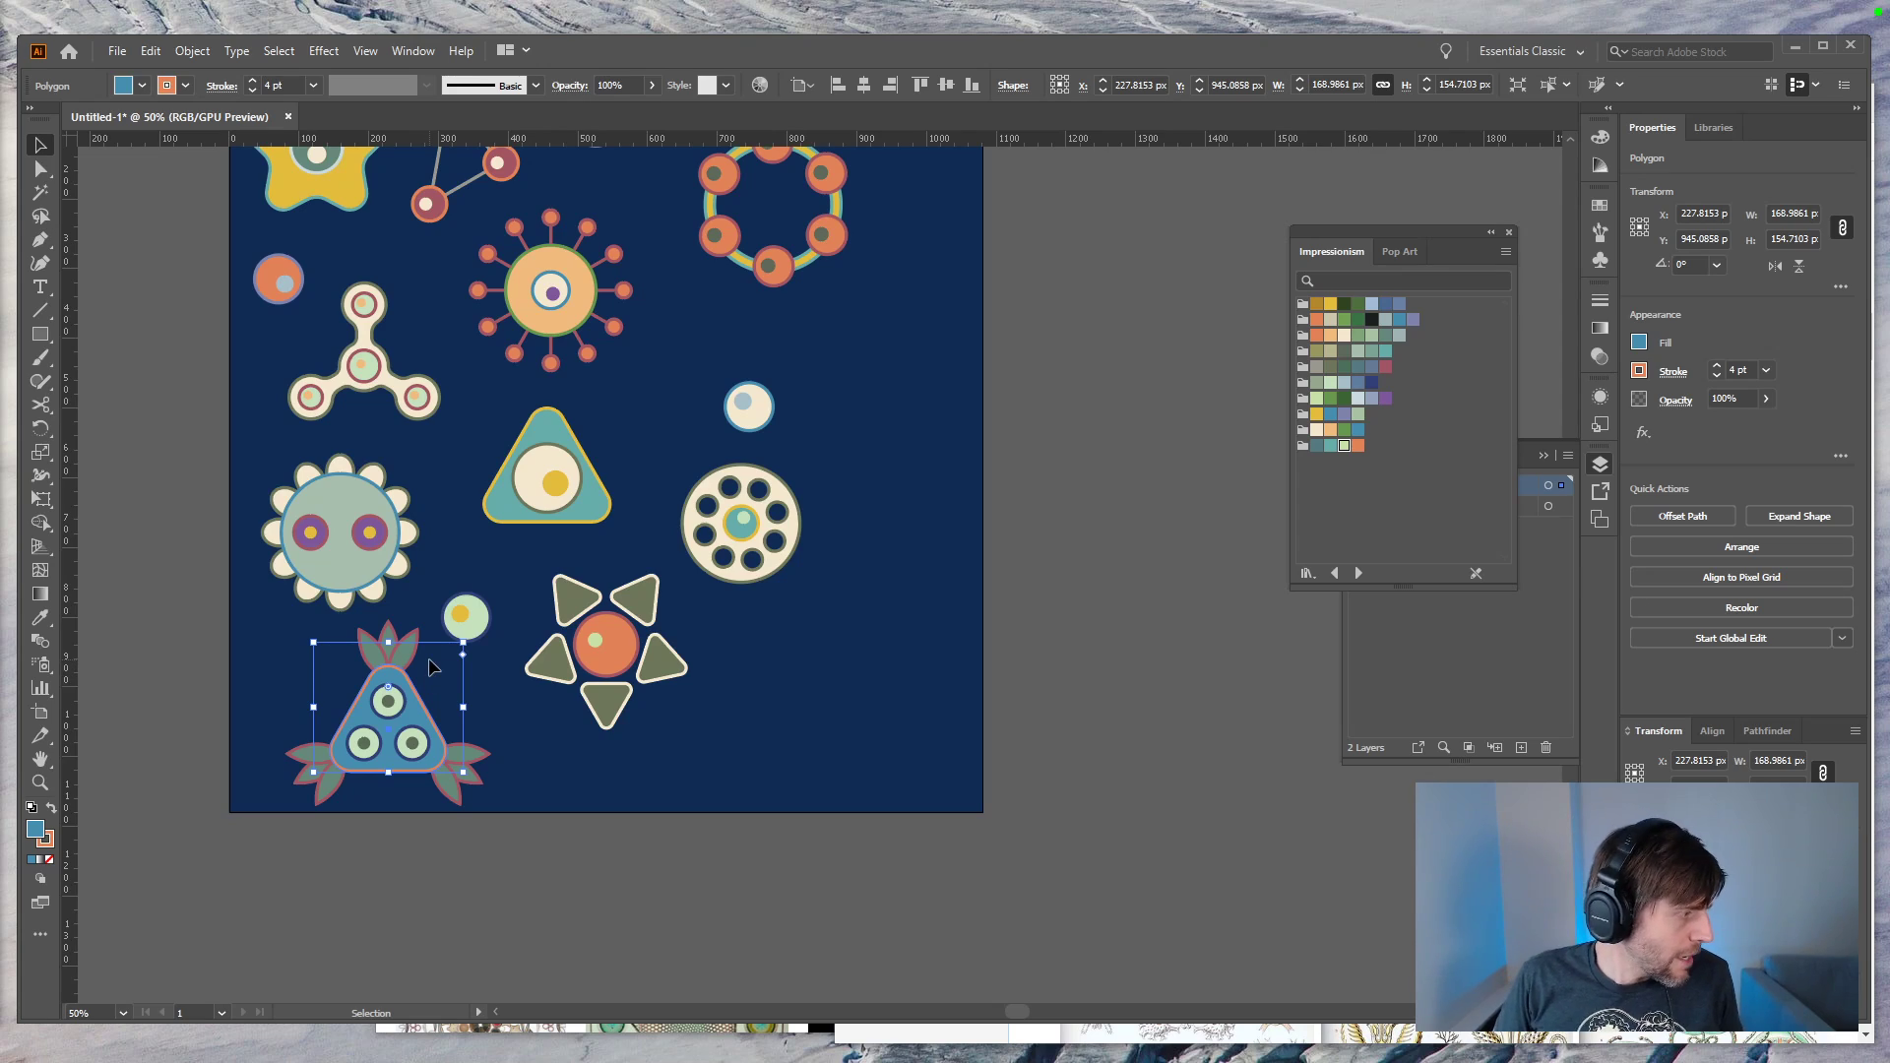
# Step: Bring up the Kunstformen der Natur gallery in a wider browser window and examine the Acanthometra plate at full size
pyautogui.hotkey('alt', 'Tab')
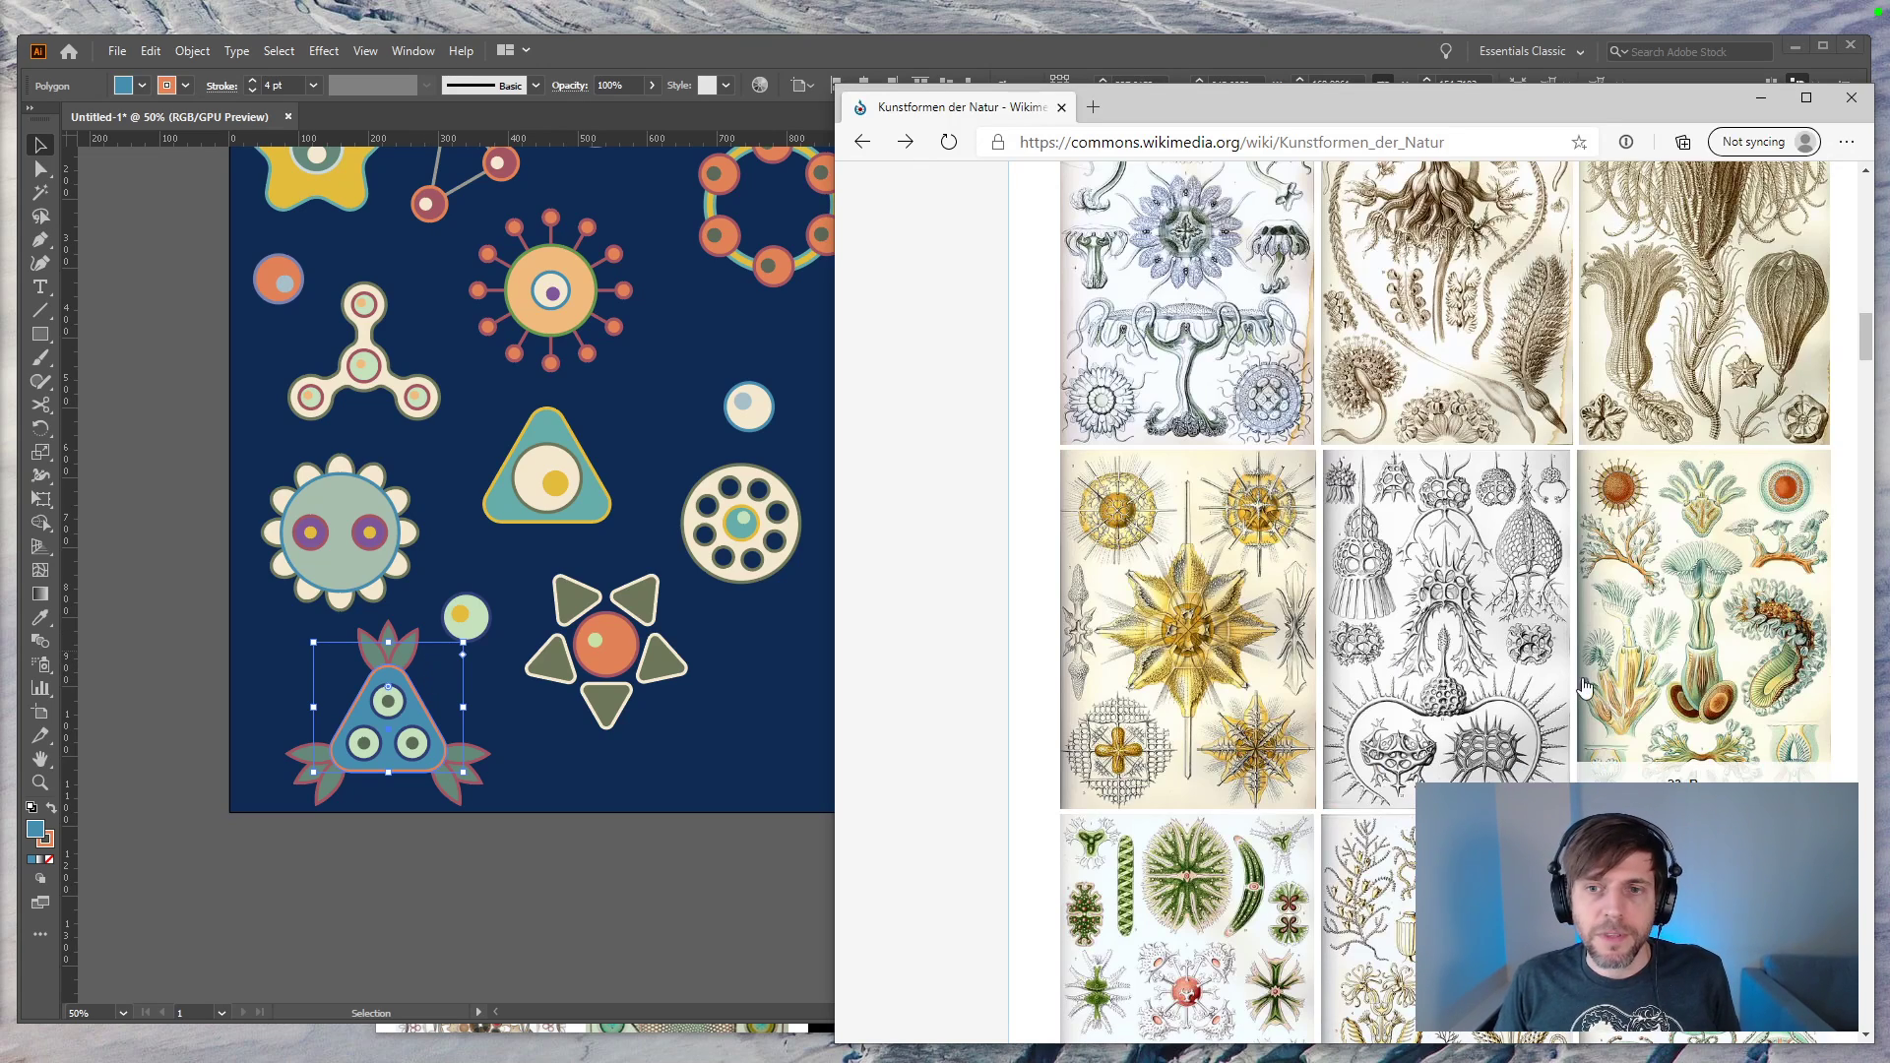
pyautogui.moveTo(834, 436); pyautogui.dragTo(316, 455)
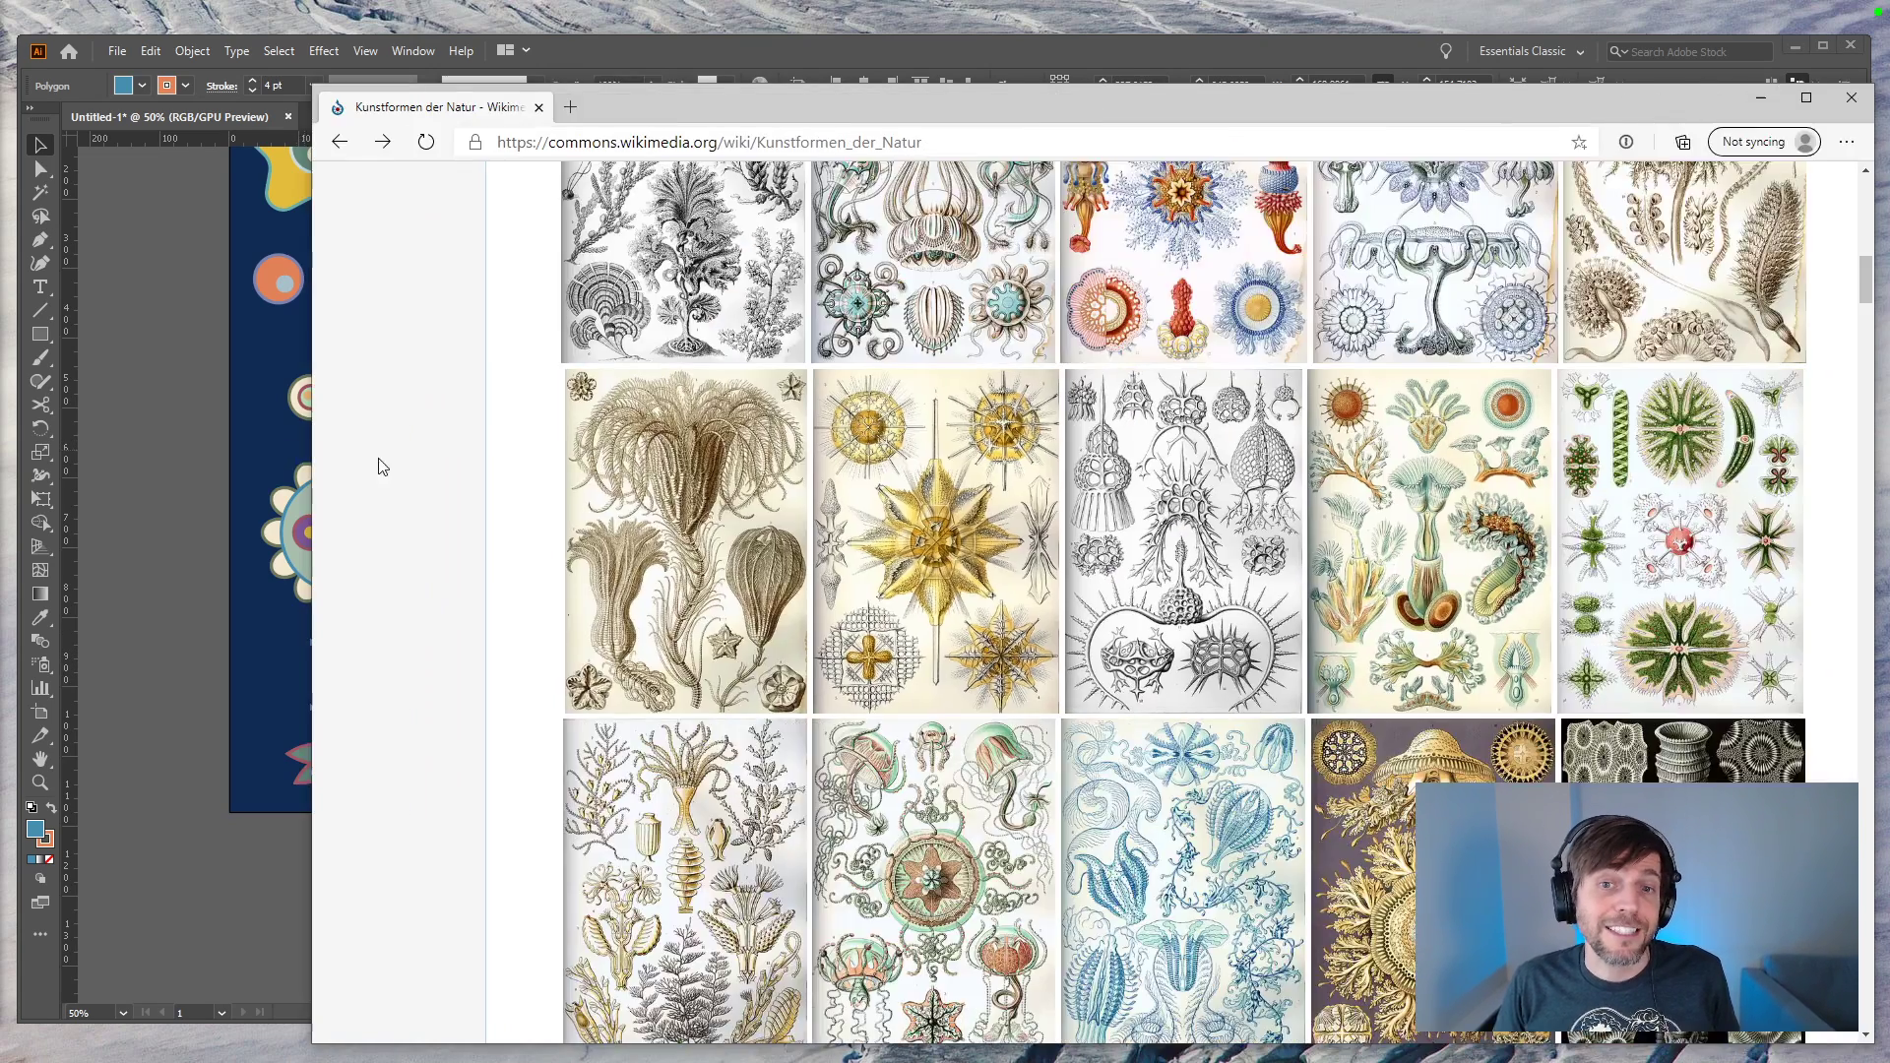
pyautogui.click(1042, 545)
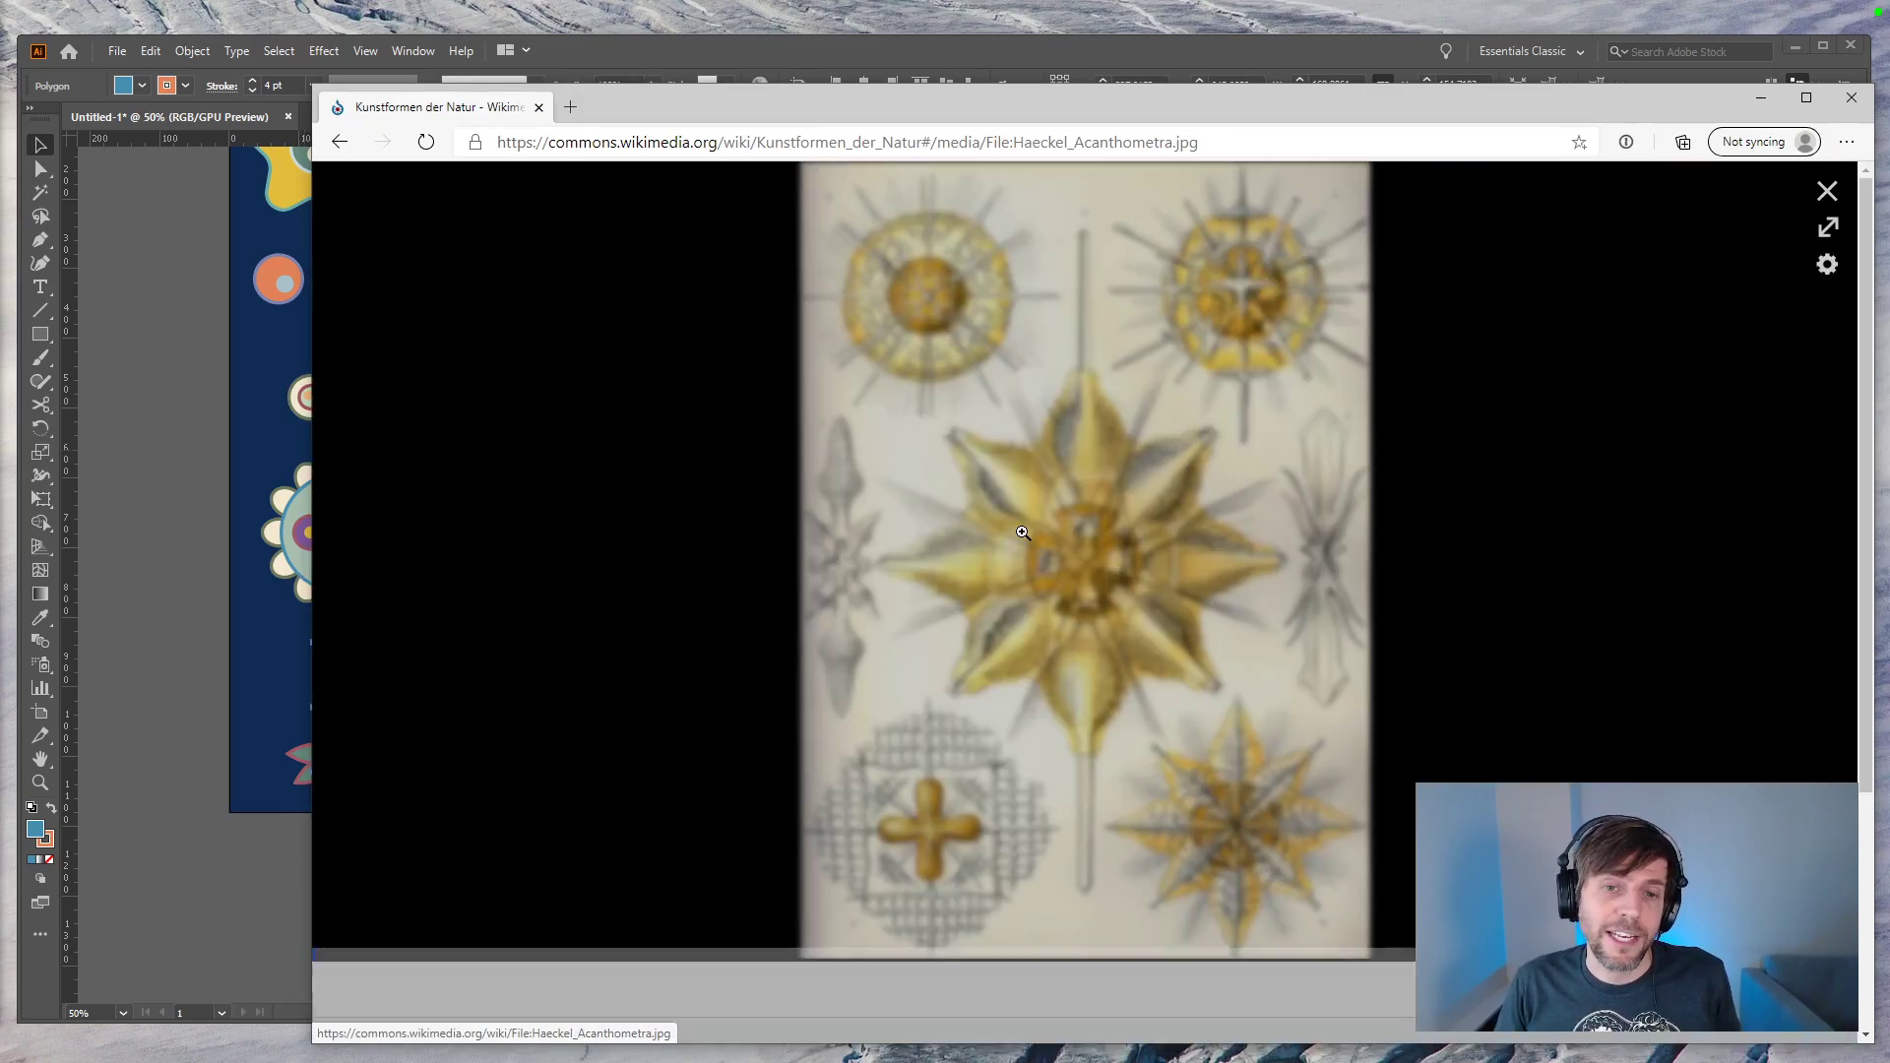
pyautogui.click(1041, 544)
pyautogui.click(1041, 545)
pyautogui.scroll(-15, 1024, 680)
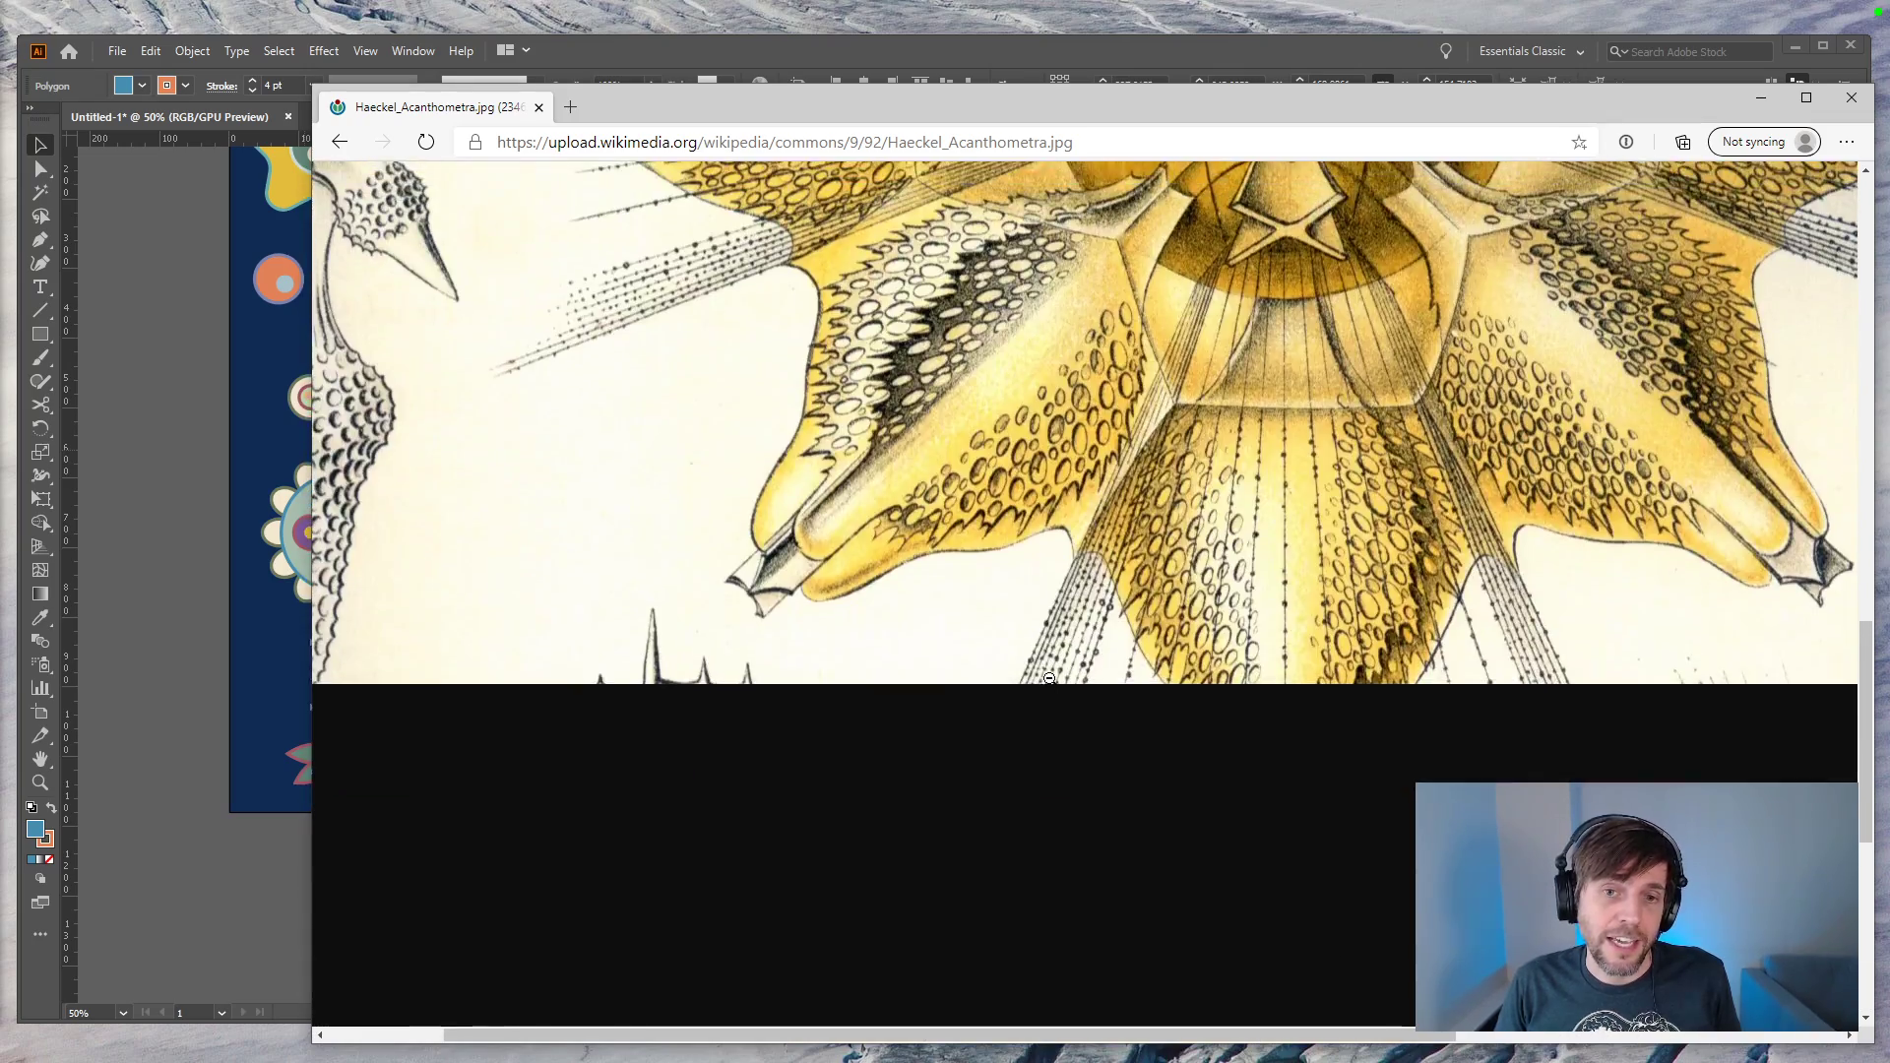
pyautogui.scroll(-5, 1048, 679)
pyautogui.scroll(15, 1049, 675)
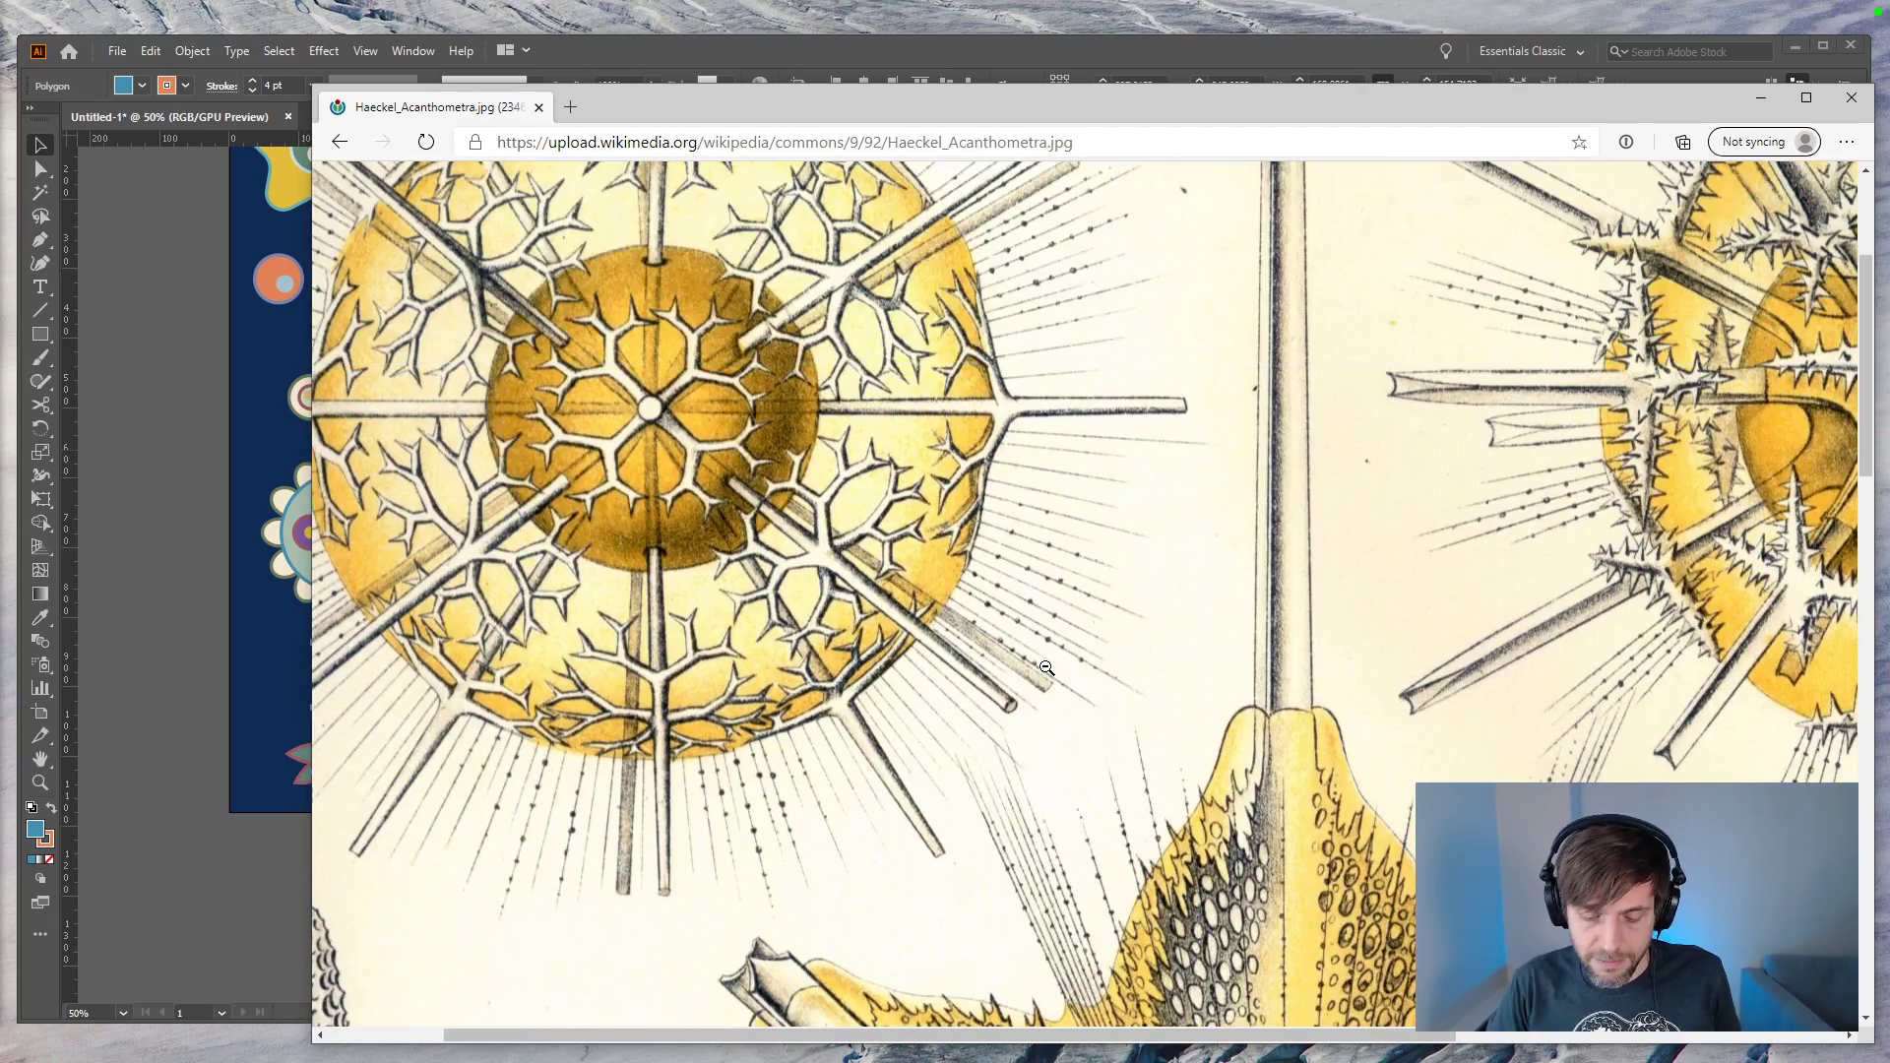
pyautogui.scroll(-1, 1046, 668)
pyautogui.scroll(-6, 1047, 667)
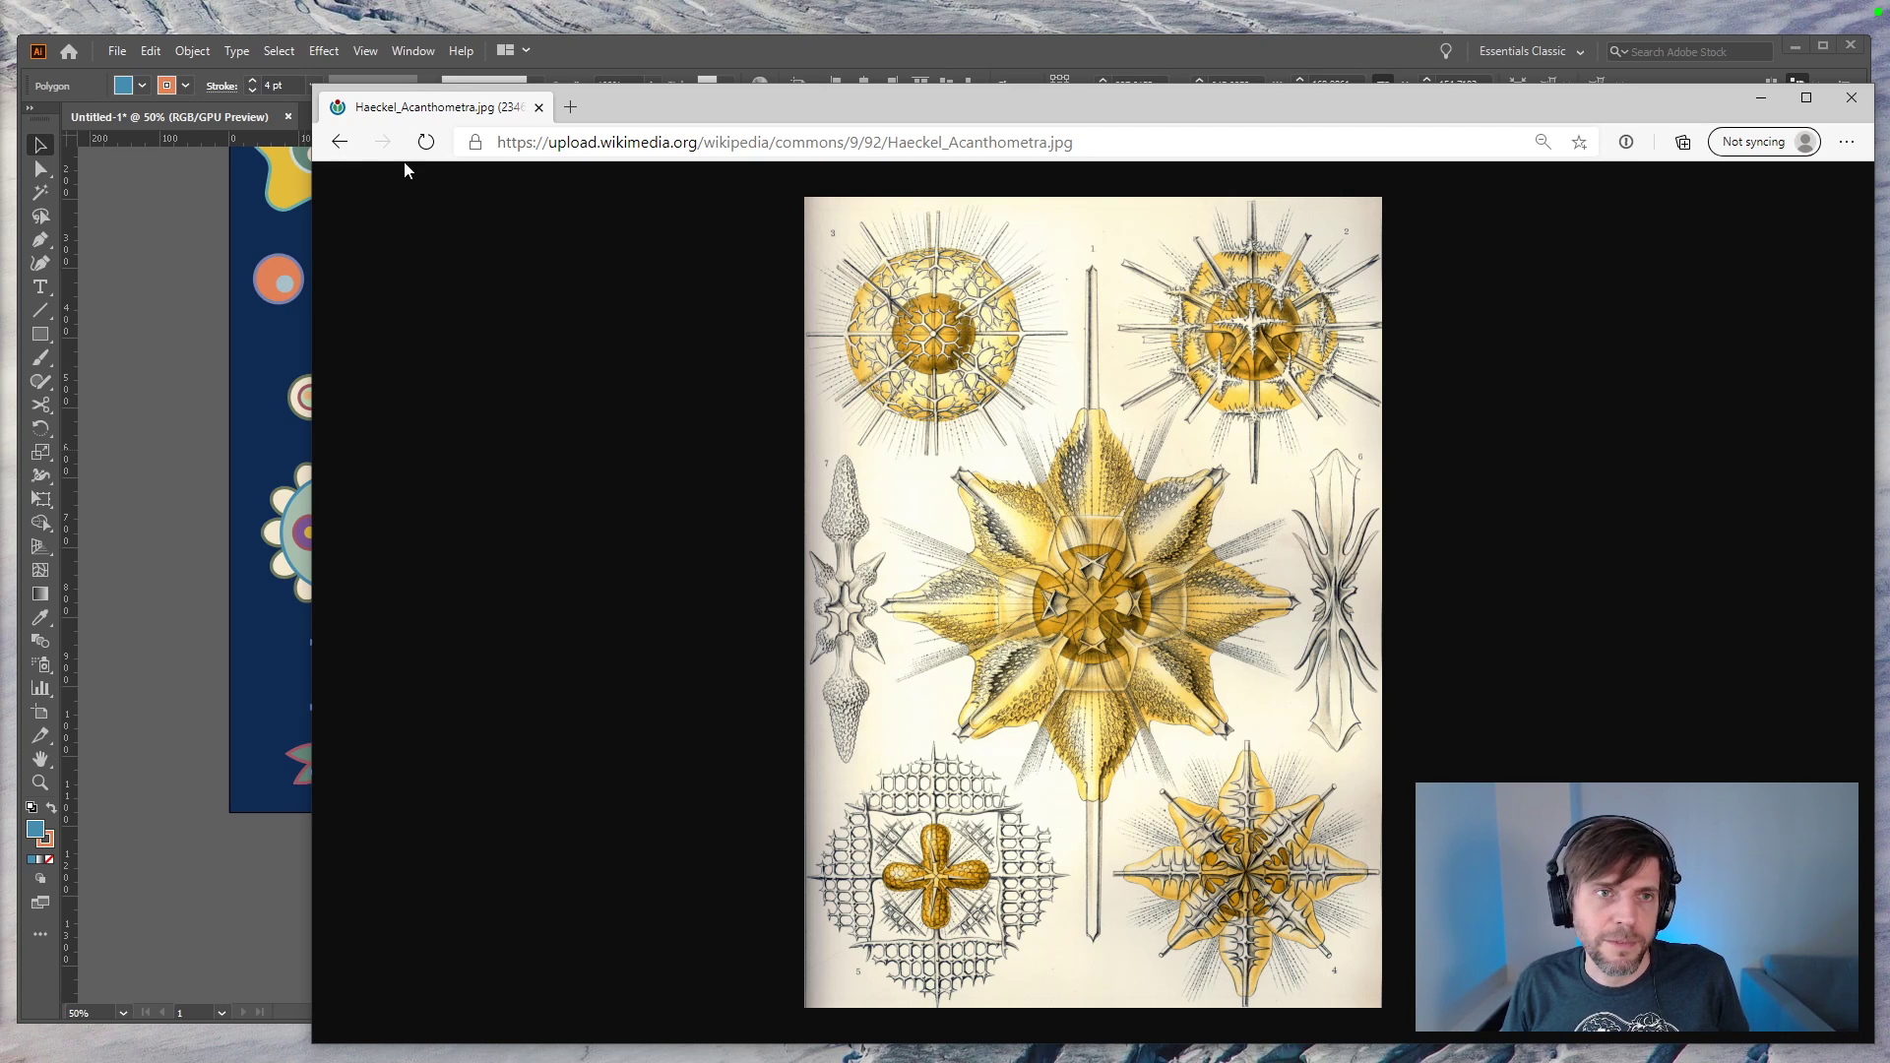
# Step: Return to the plate gallery and open the Hexacoralla plate to look for circular organism shapes
pyautogui.click(338, 141)
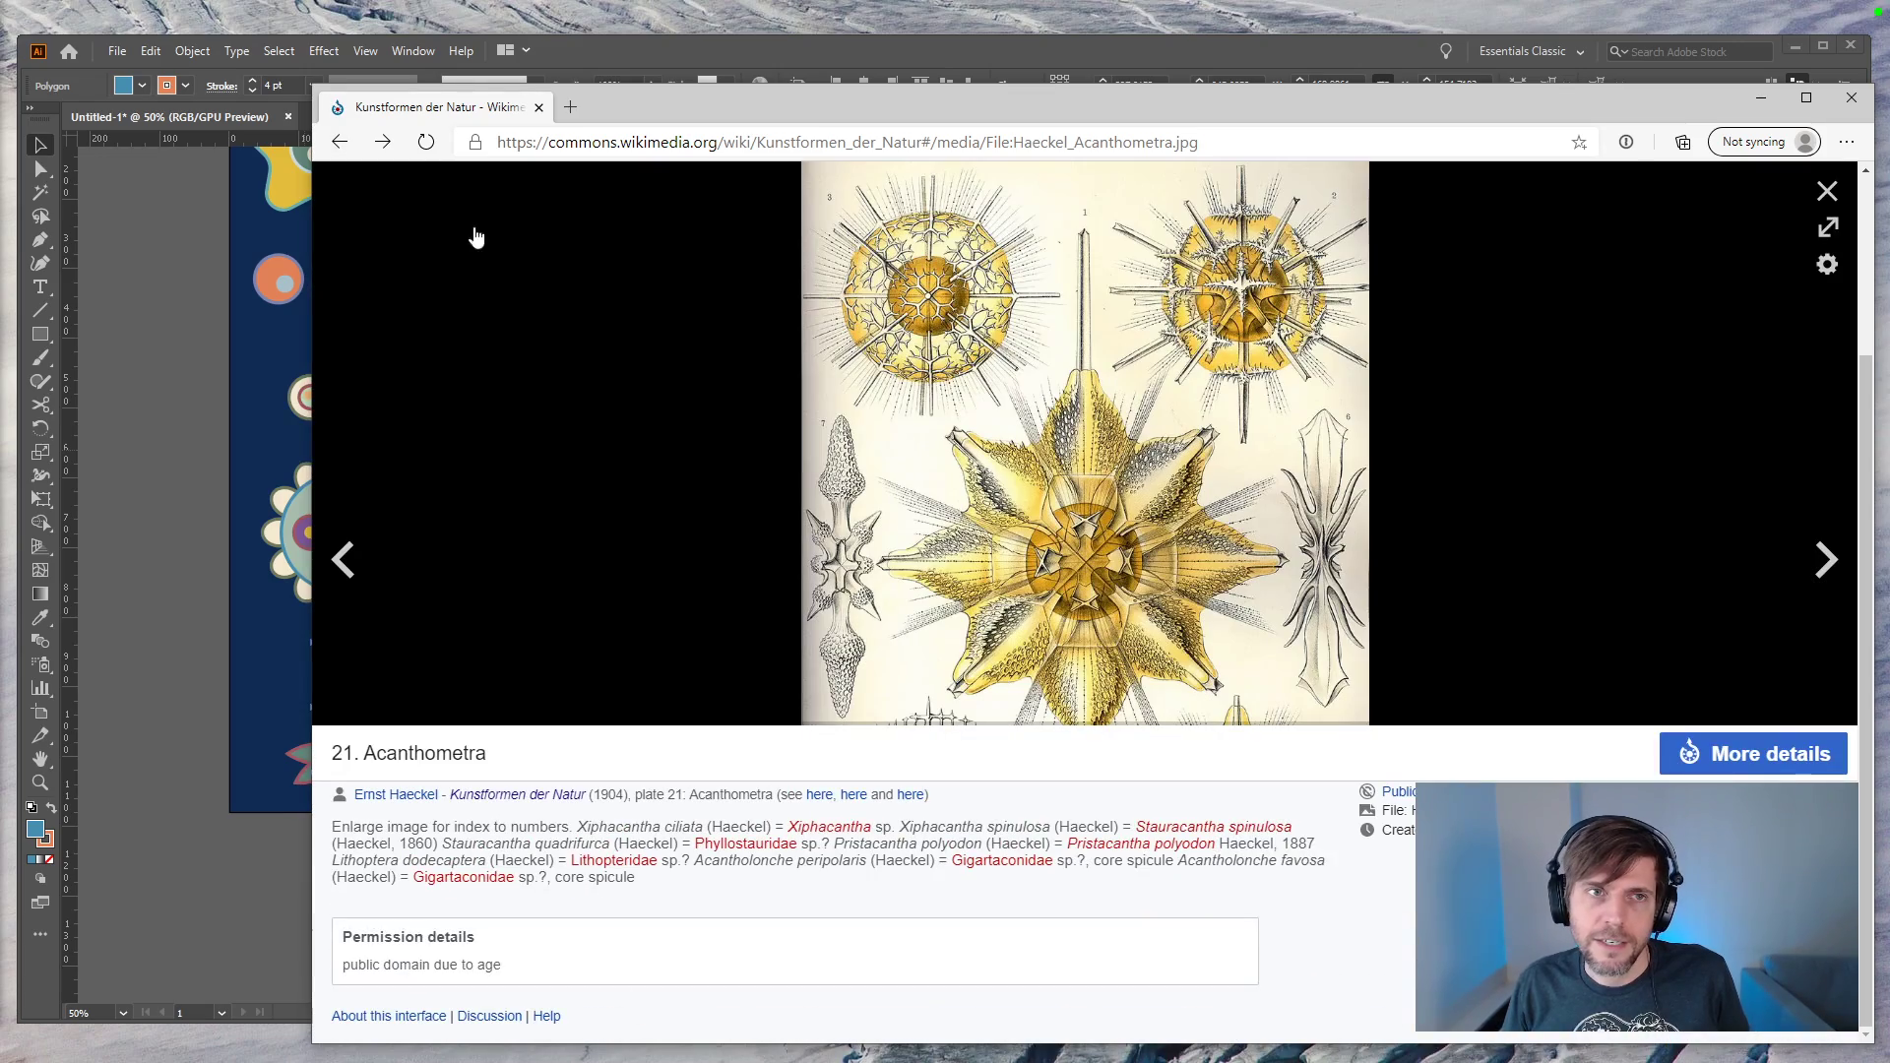
pyautogui.click(519, 325)
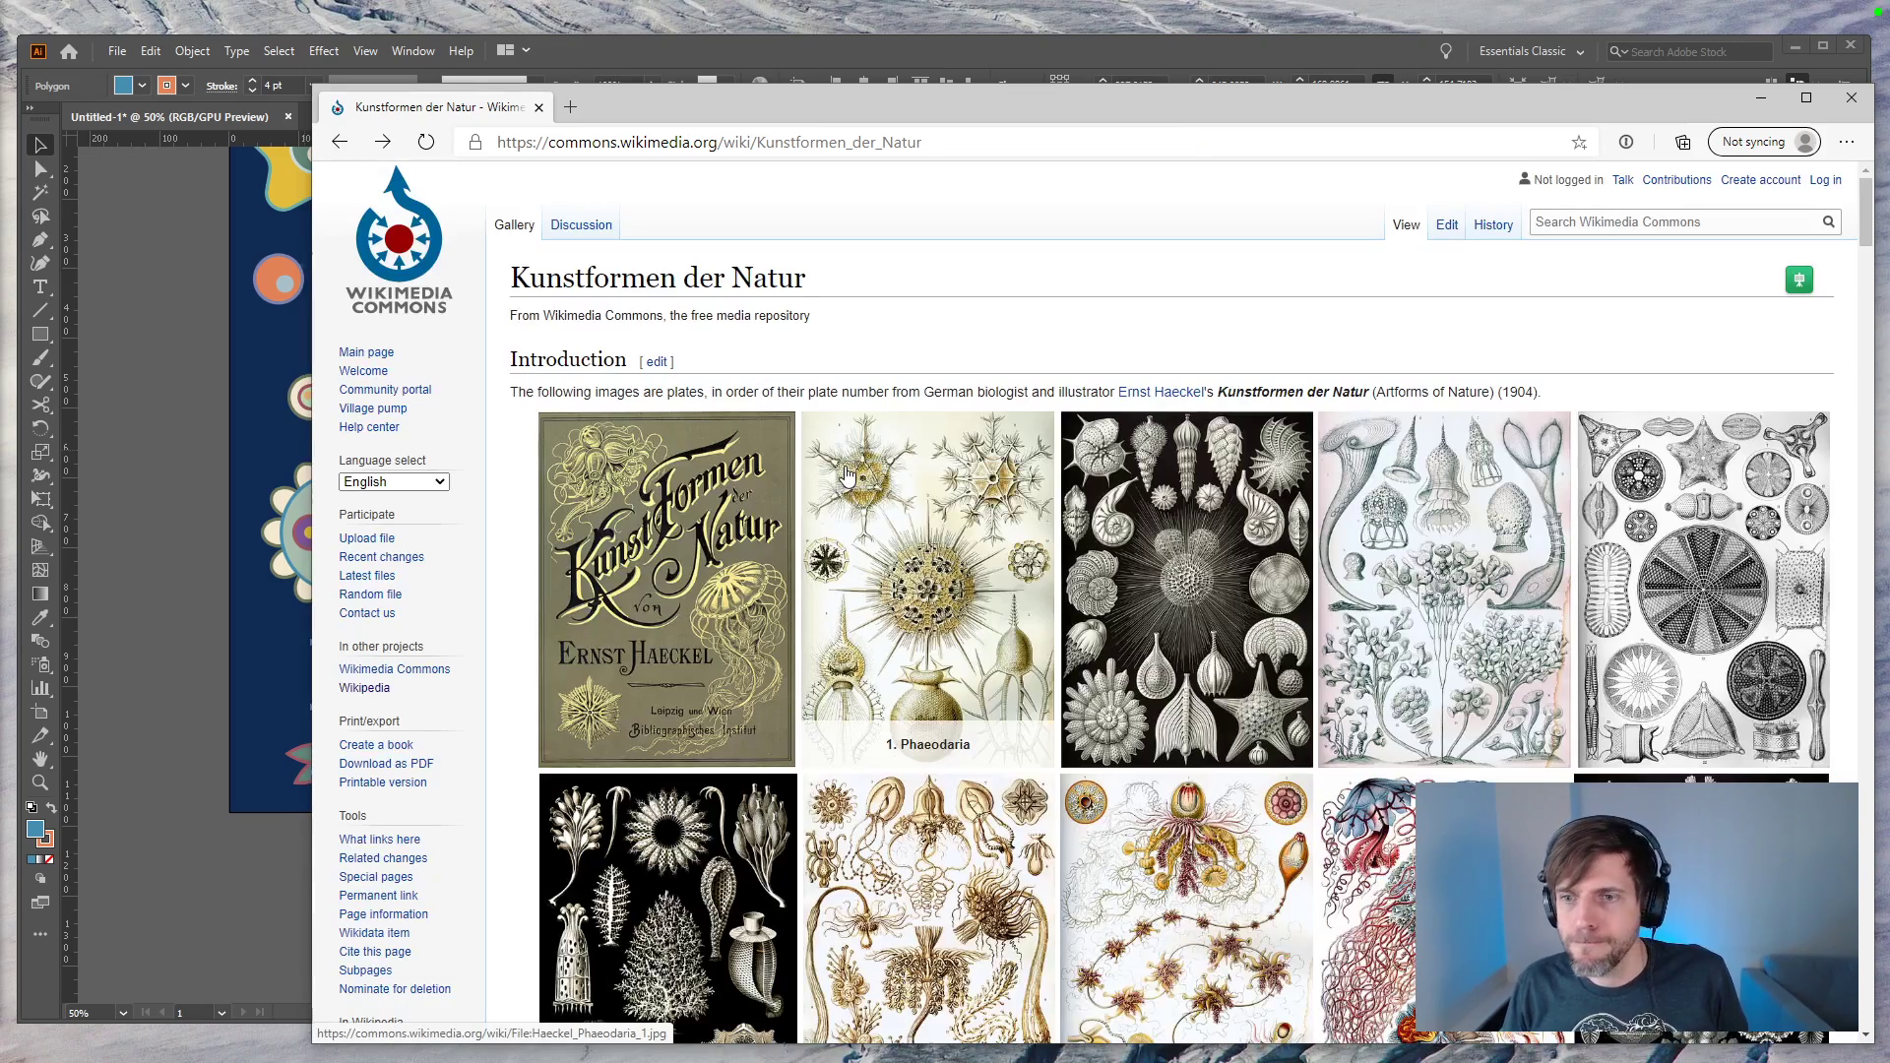
pyautogui.scroll(-6, 844, 475)
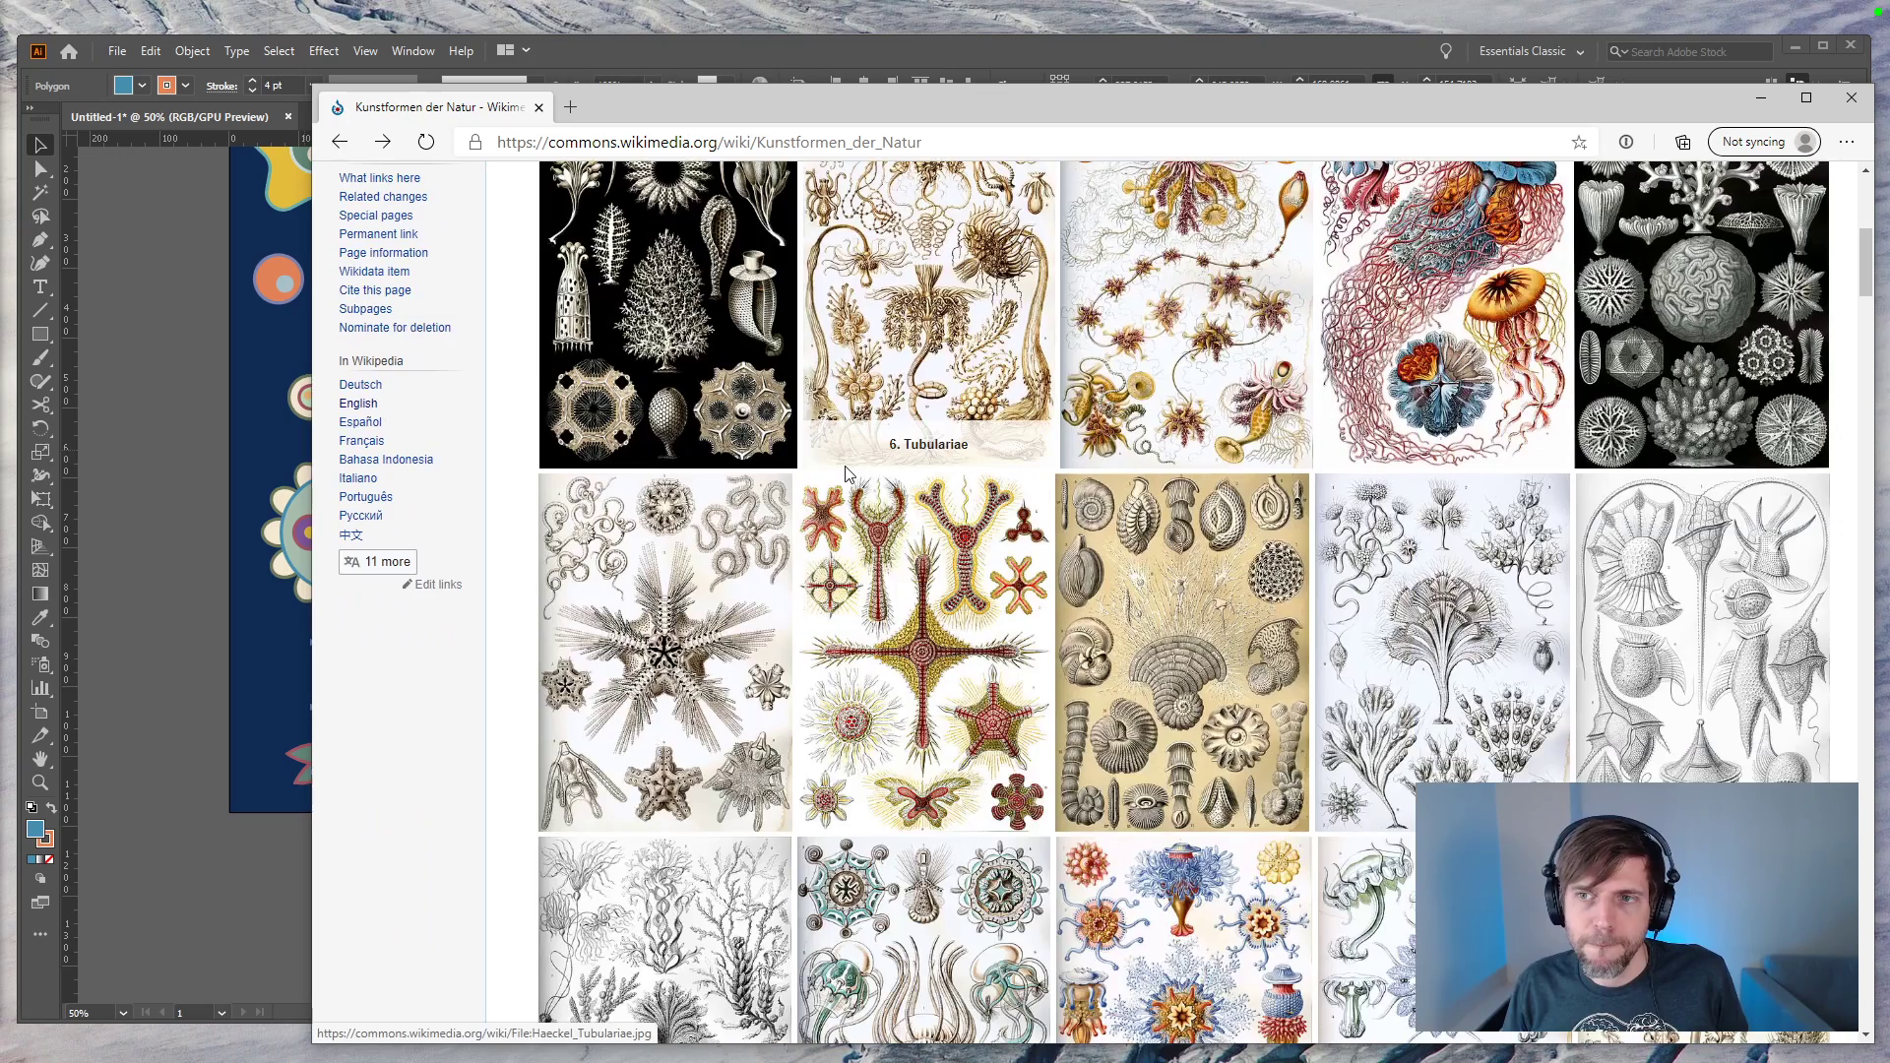
pyautogui.click(1817, 327)
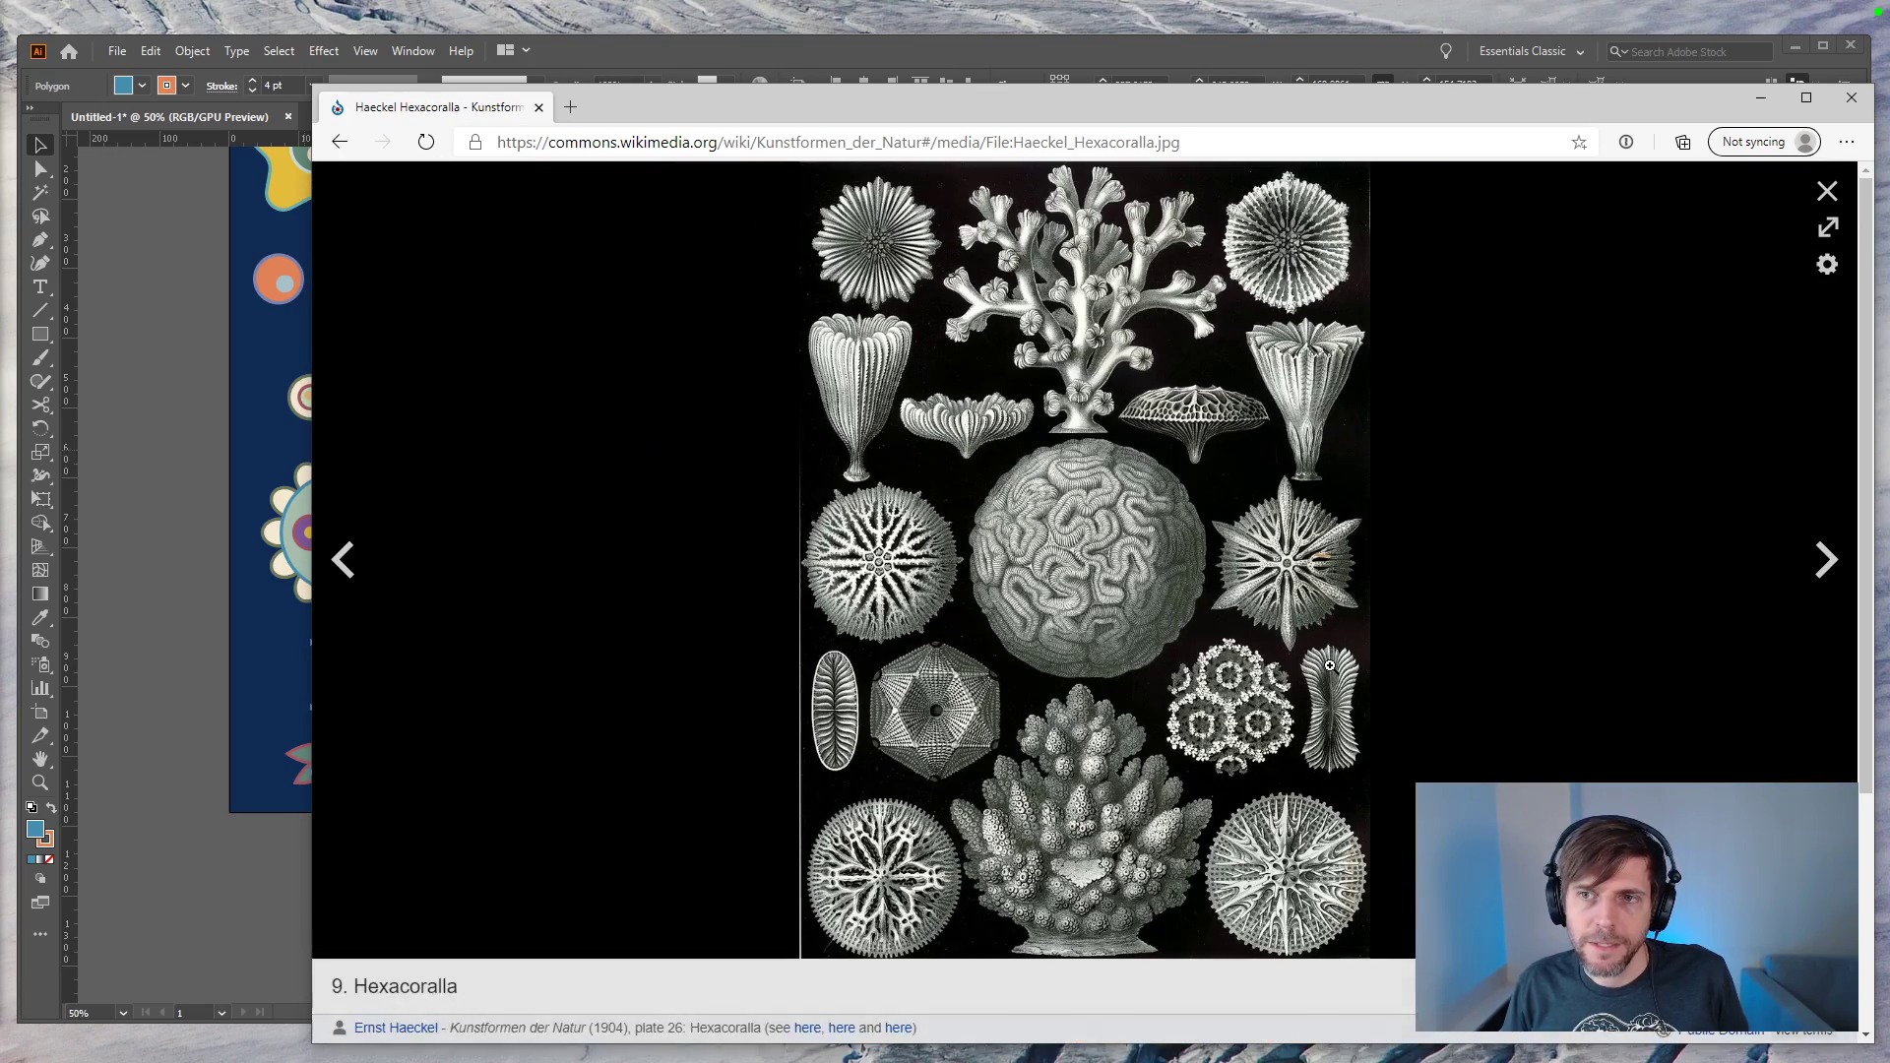
# Step: Switch back to Illustrator and copy the blue triangle's three pale green circles into the artboard's empty lower-right area
pyautogui.click(109, 901)
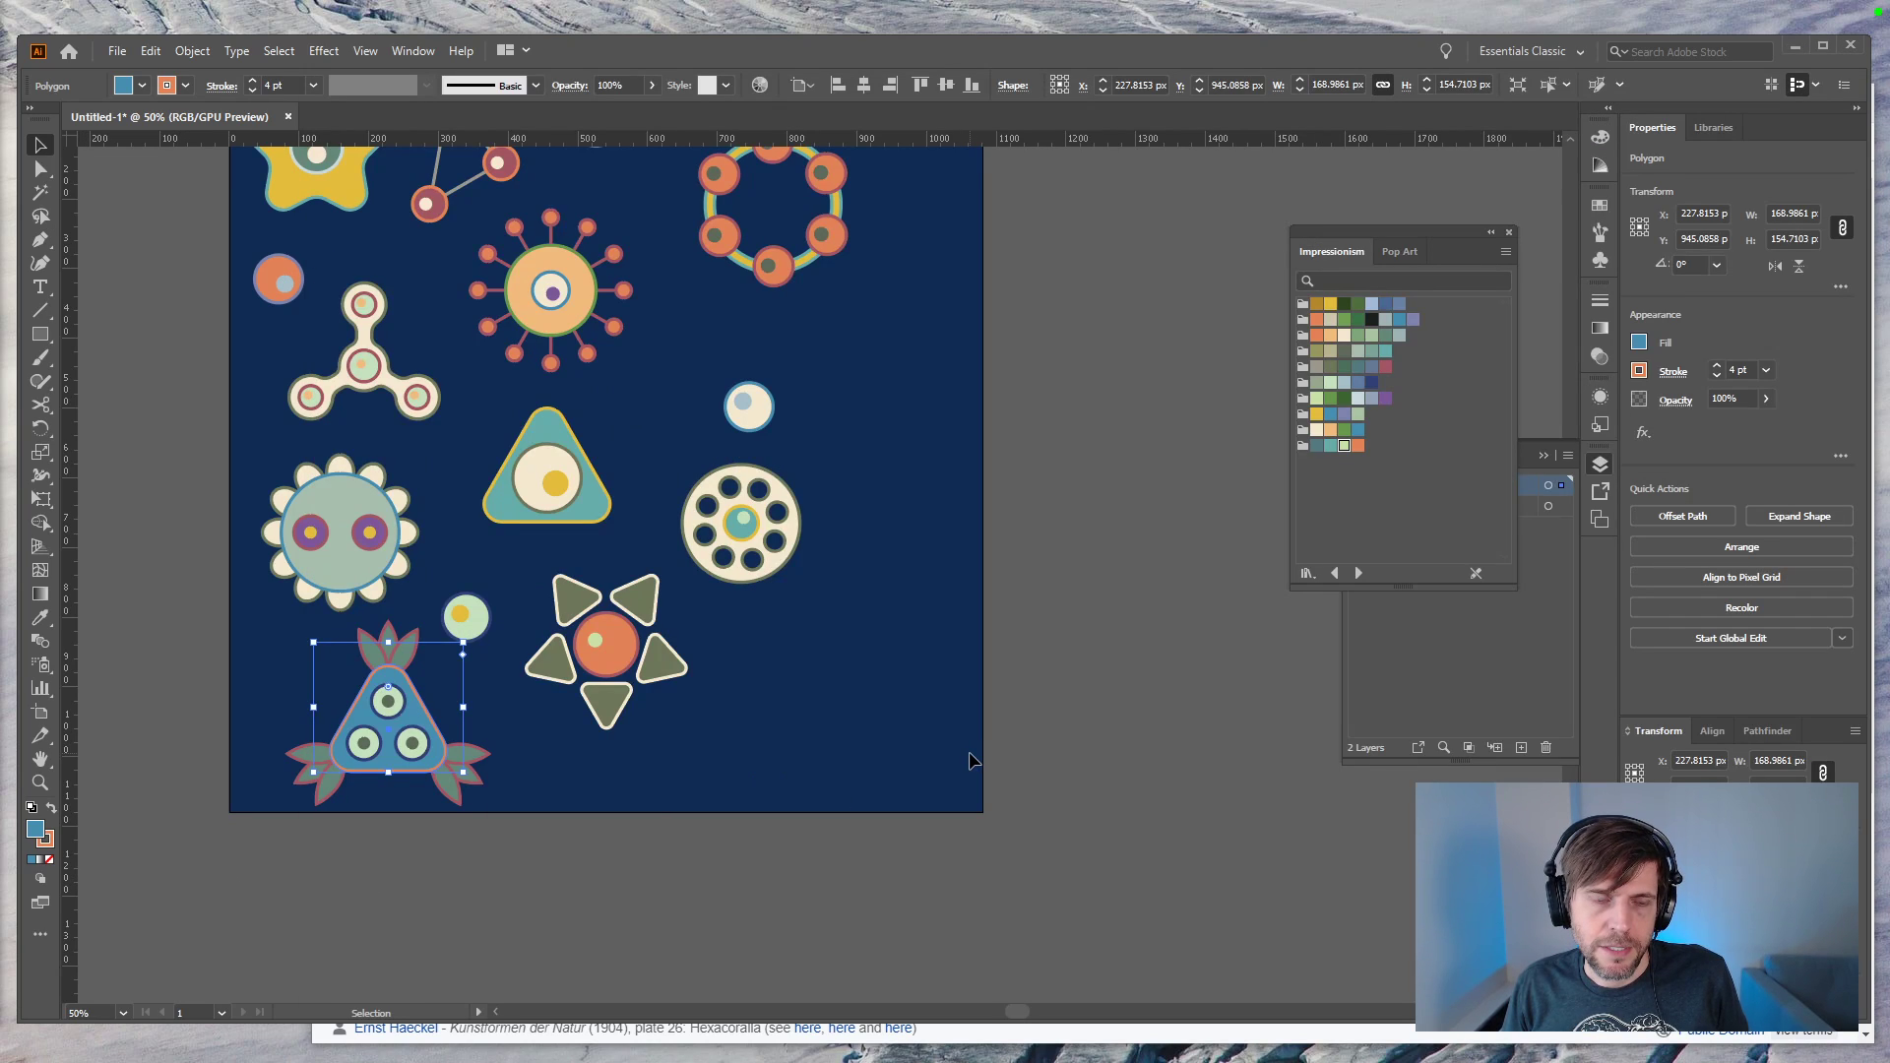
pyautogui.moveTo(872, 515); pyautogui.dragTo(1021, 535)
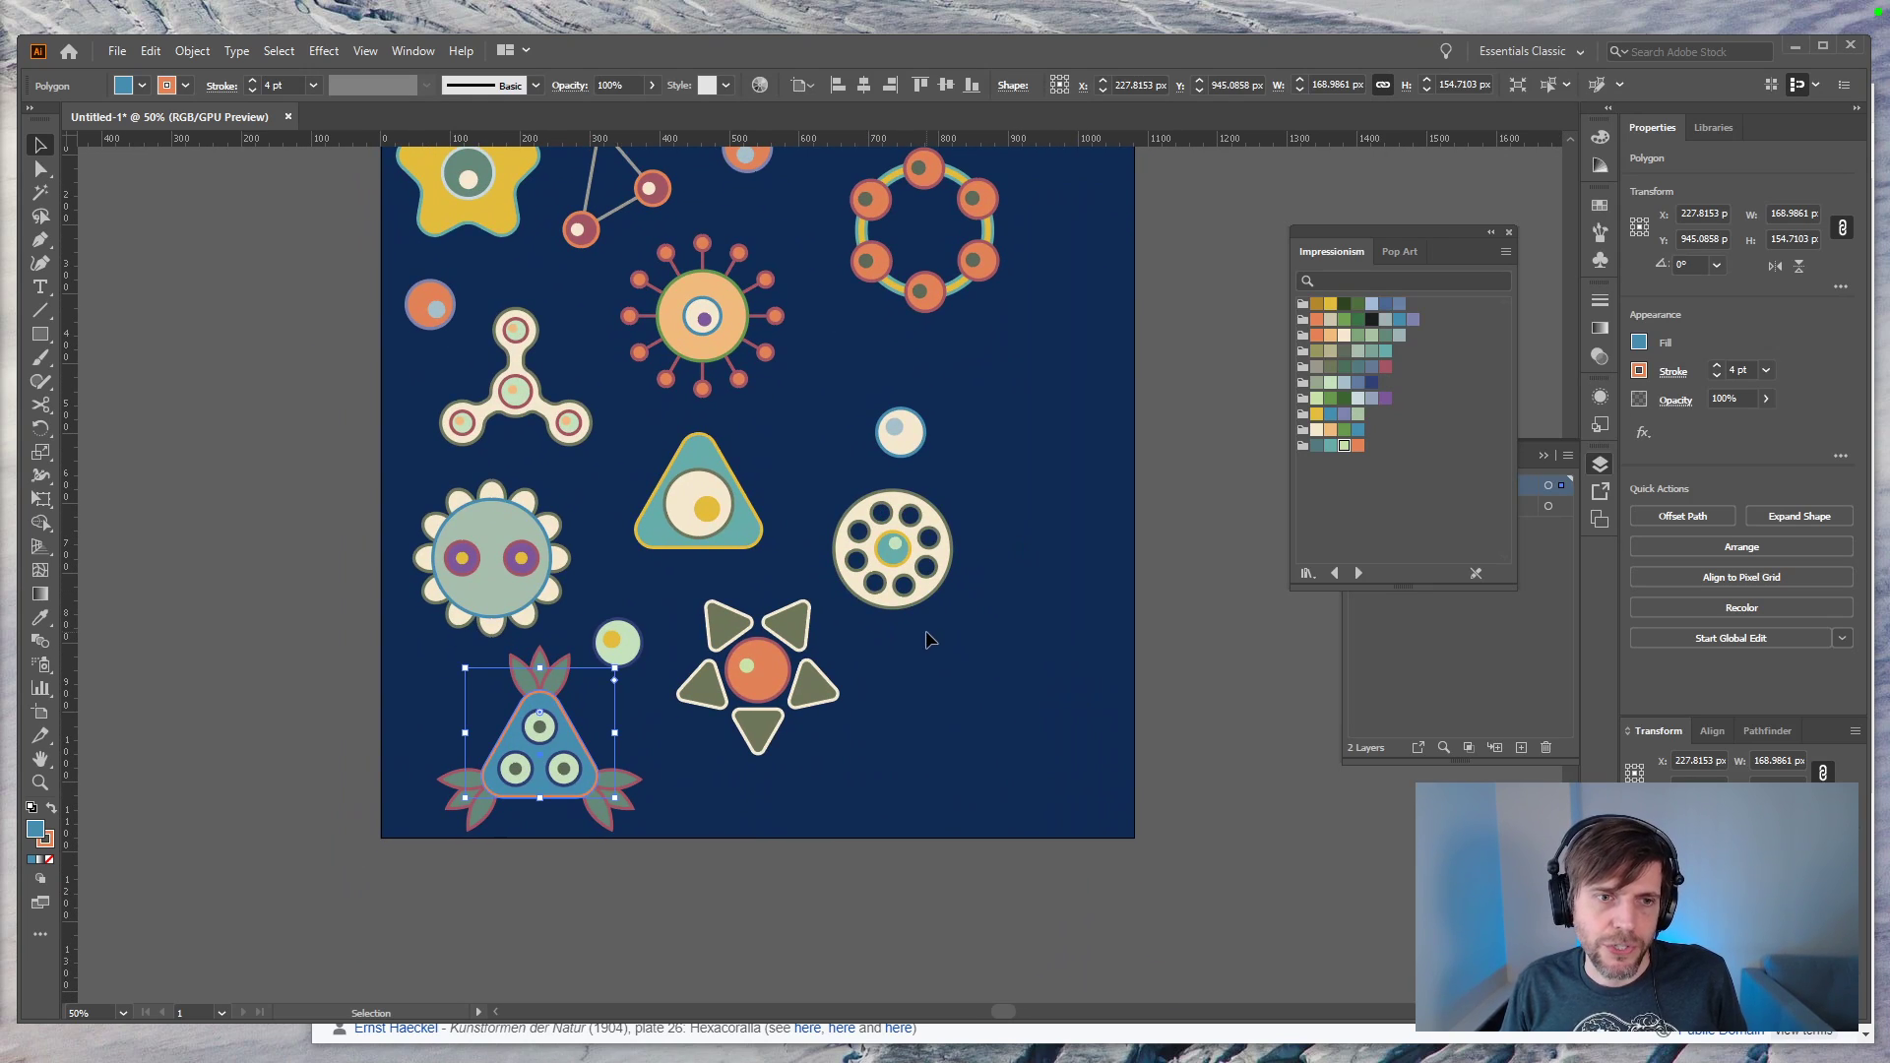
pyautogui.click(564, 767)
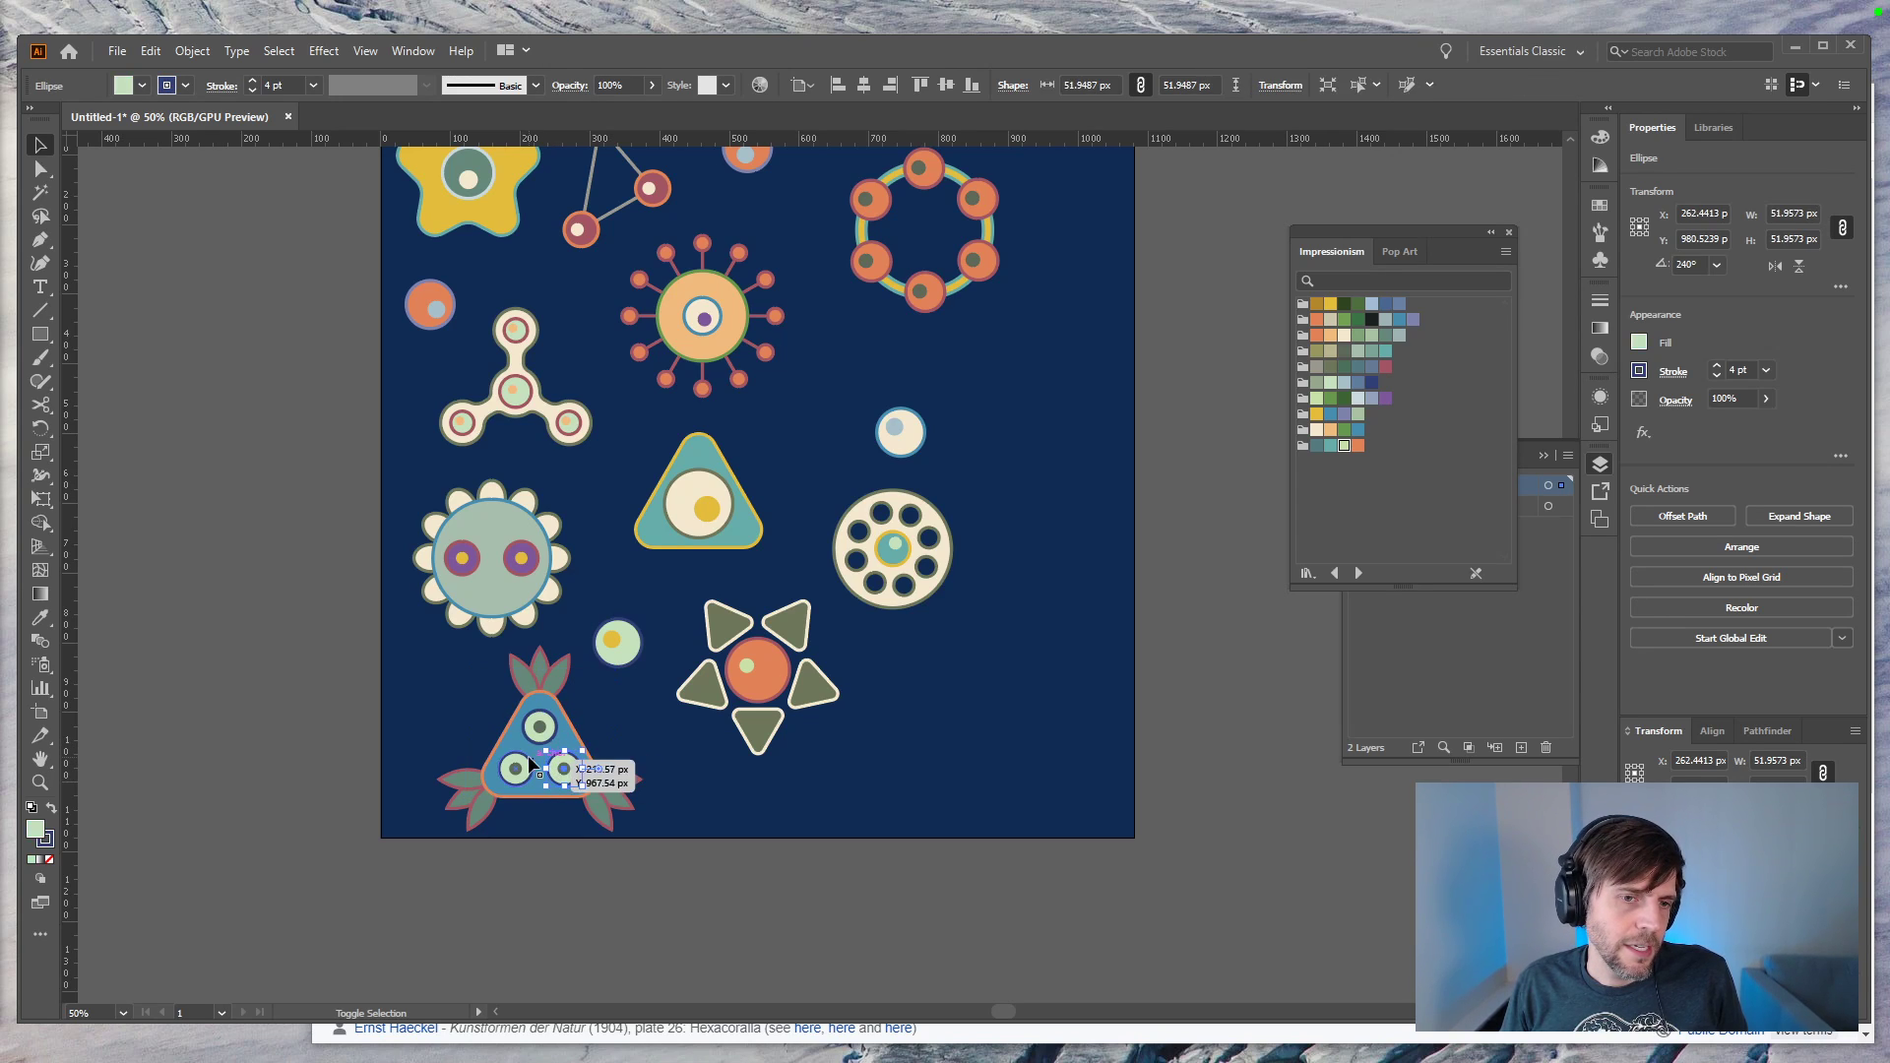
pyautogui.keyDown('shift'); pyautogui.click(516, 768); pyautogui.keyUp('shift')
pyautogui.keyDown('shift'); pyautogui.click(538, 730); pyautogui.keyUp('shift')
pyautogui.moveTo(538, 730); pyautogui.dragTo(1026, 701)
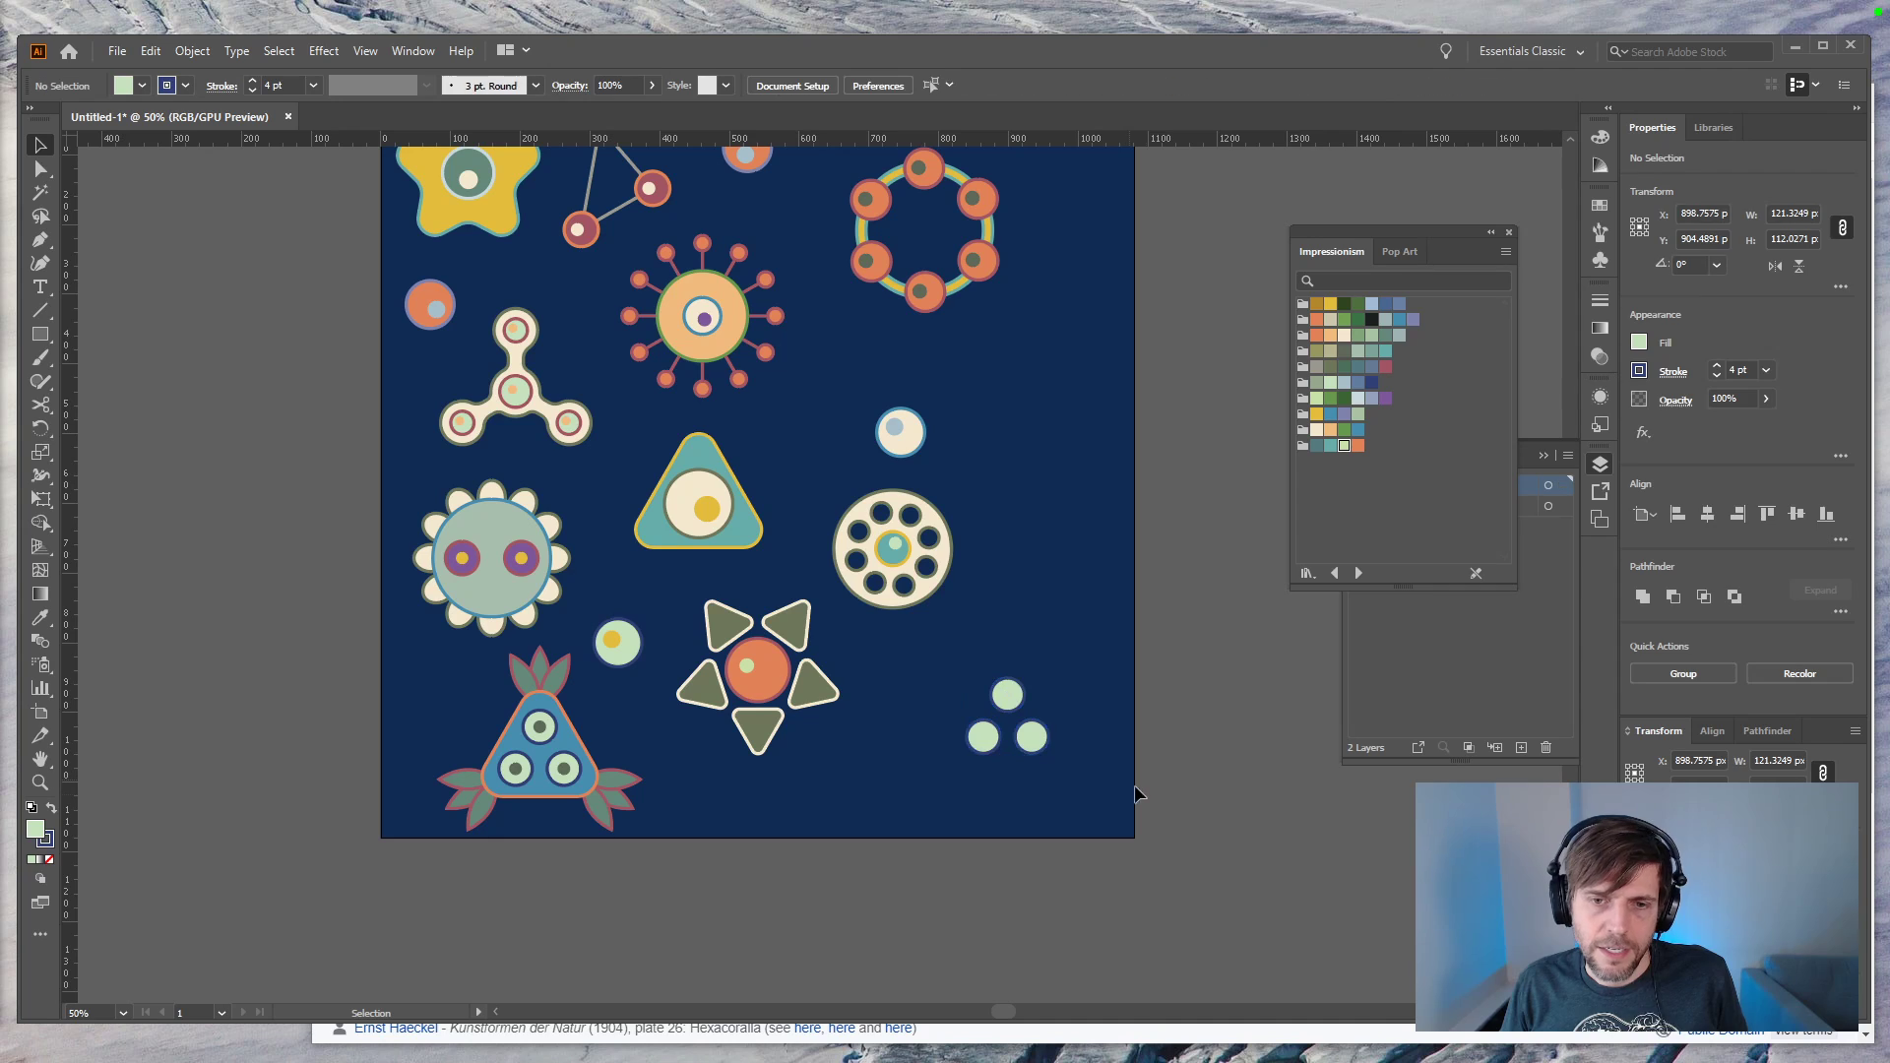
pyautogui.click(1104, 809)
# Step: Draw a closed triangle with the Pen tool through the centres of the three copied circles
pyautogui.press('m')
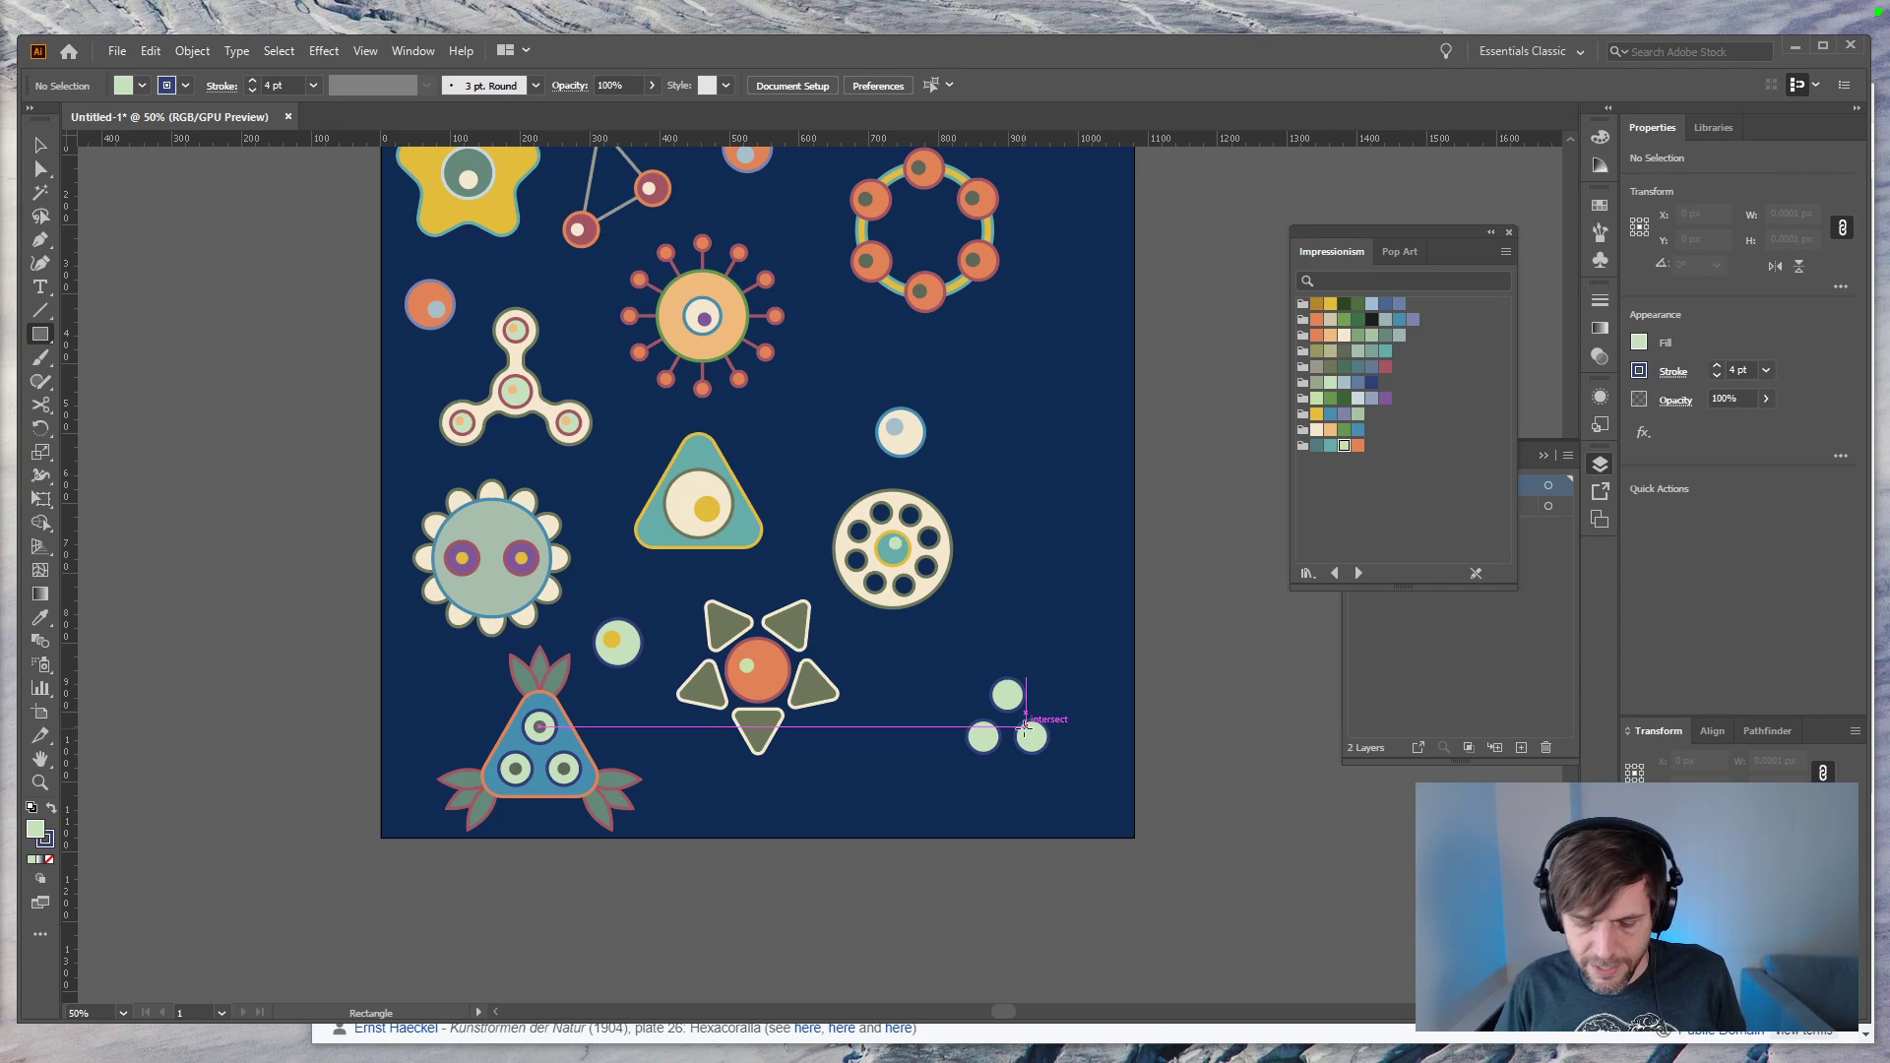
pyautogui.hotkey('ctrl', '+')
pyautogui.hotkey('ctrl', '+')
pyautogui.hotkey('ctrl', '+')
pyautogui.moveTo(1058, 760); pyautogui.dragTo(638, 394)
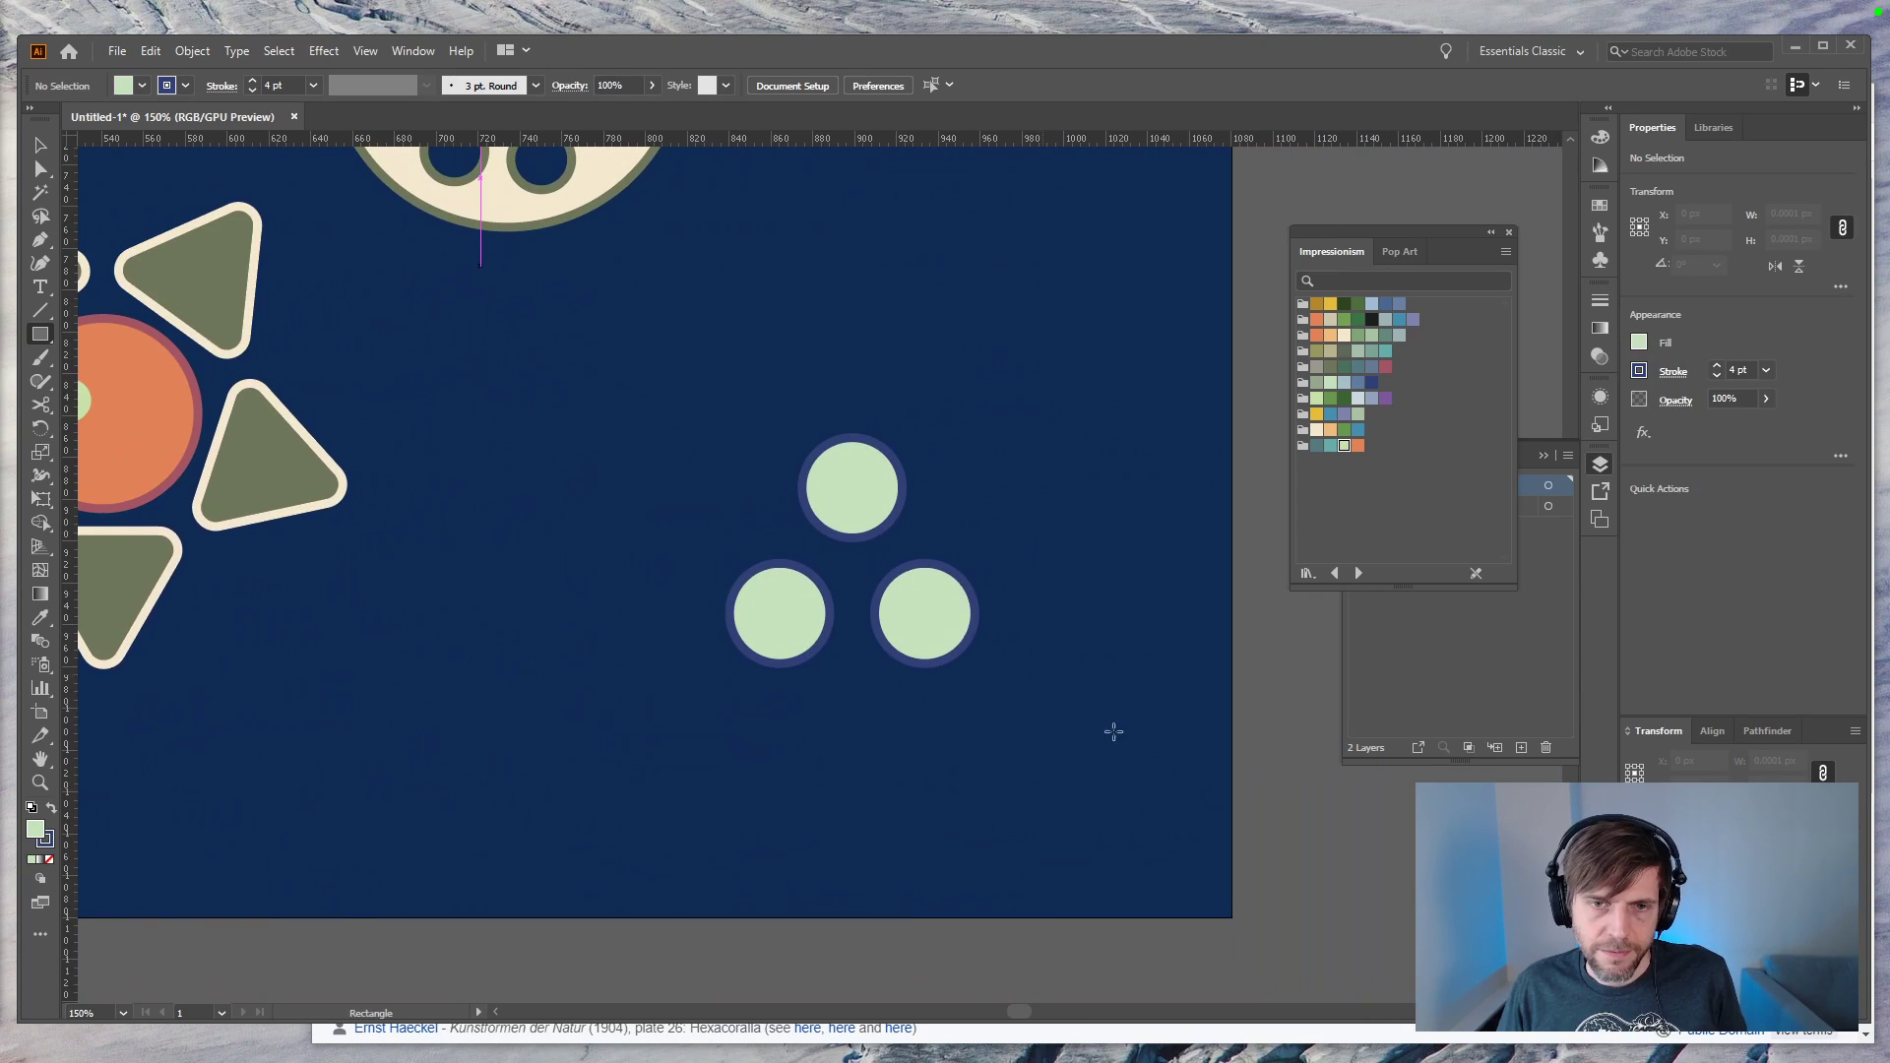
pyautogui.press('p')
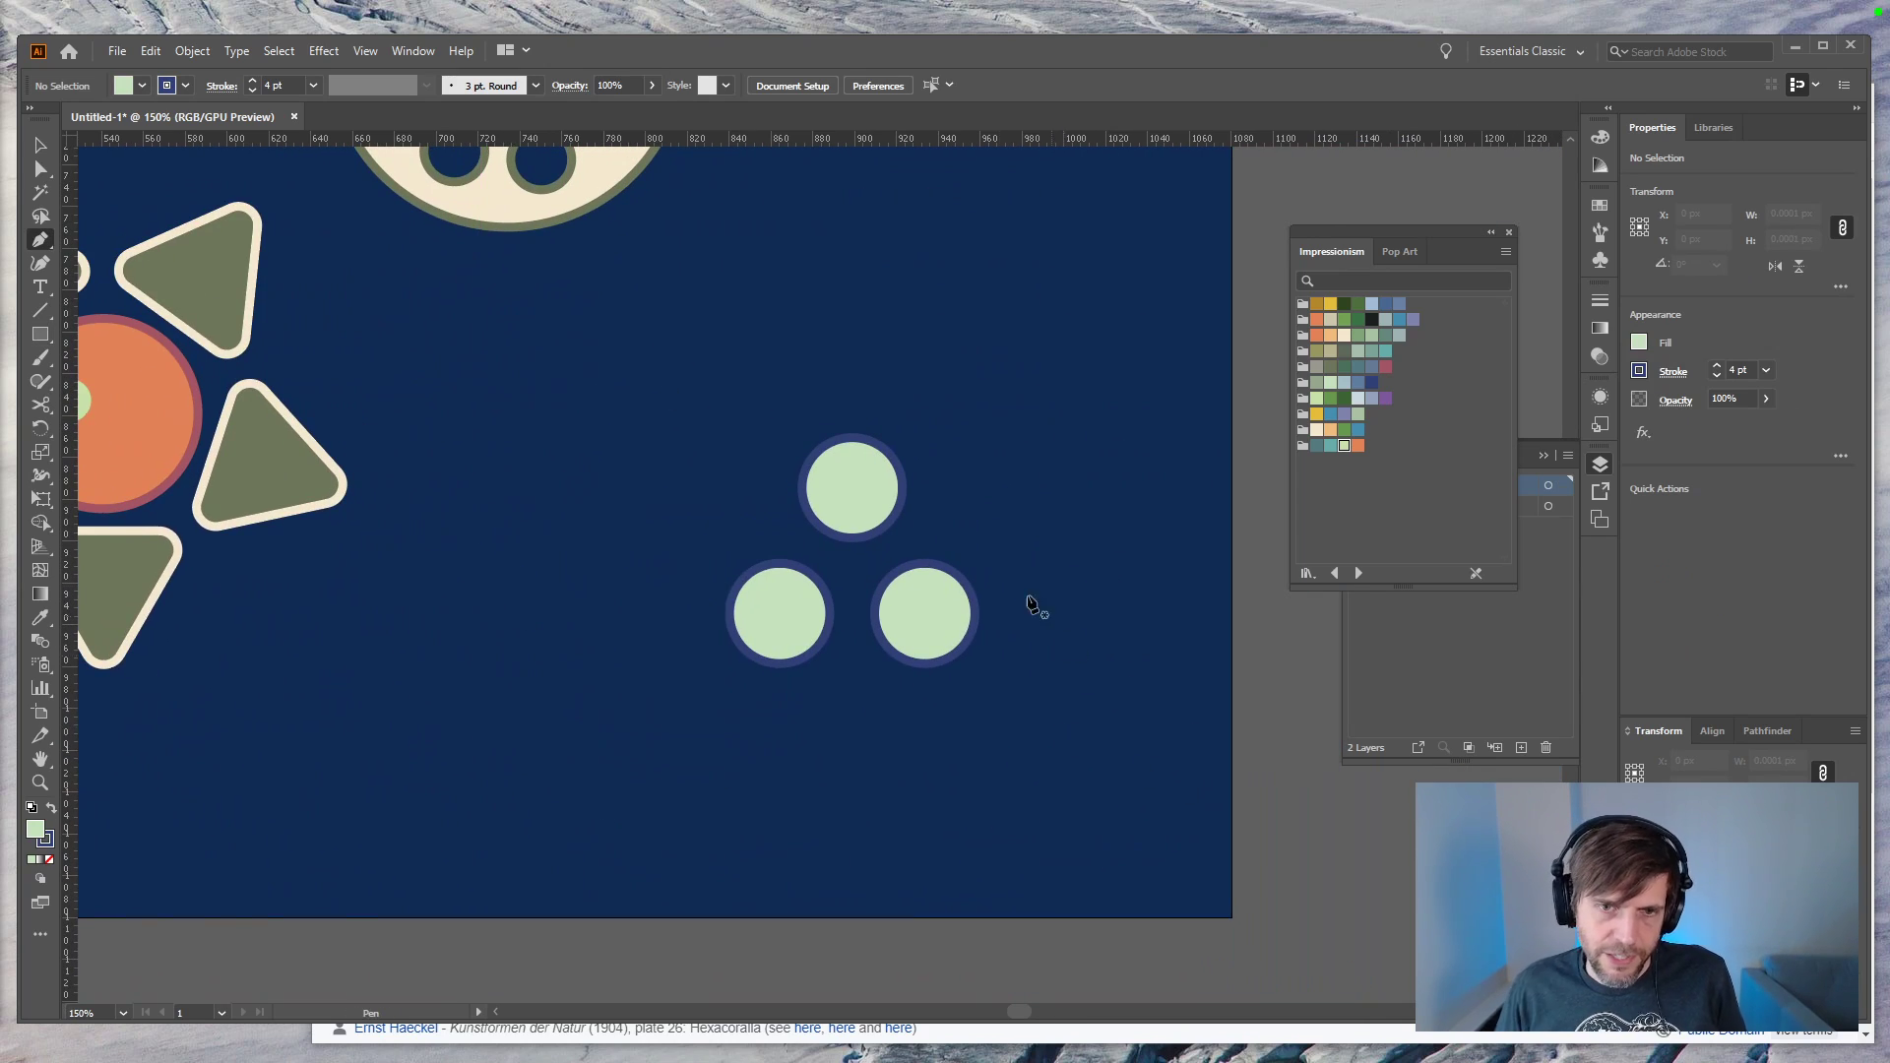
pyautogui.click(853, 489)
pyautogui.click(923, 612)
pyautogui.click(779, 614)
pyautogui.click(853, 489)
pyautogui.keyDown('ctrl'); pyautogui.click(950, 525); pyautogui.keyUp('ctrl')
pyautogui.click(858, 546)
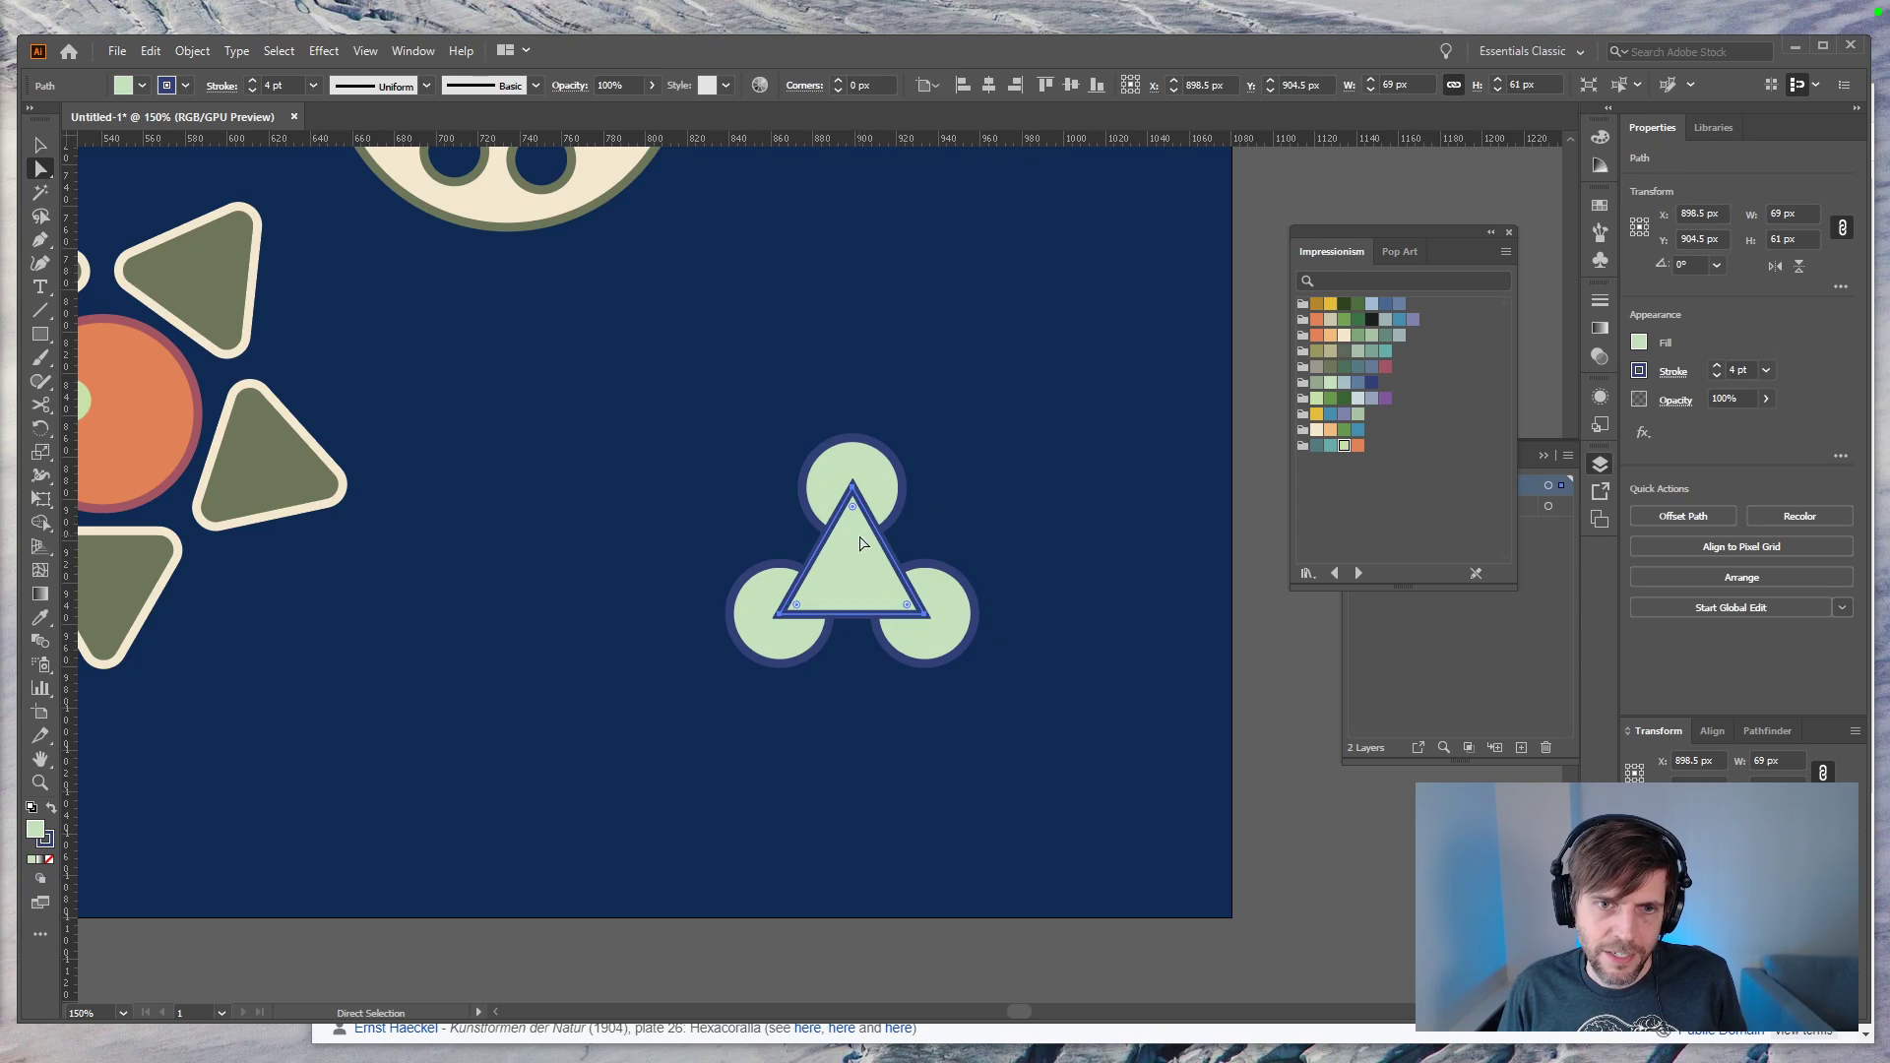
pyautogui.press('v')
pyautogui.click(947, 543)
pyautogui.click(877, 552)
pyautogui.press('l')
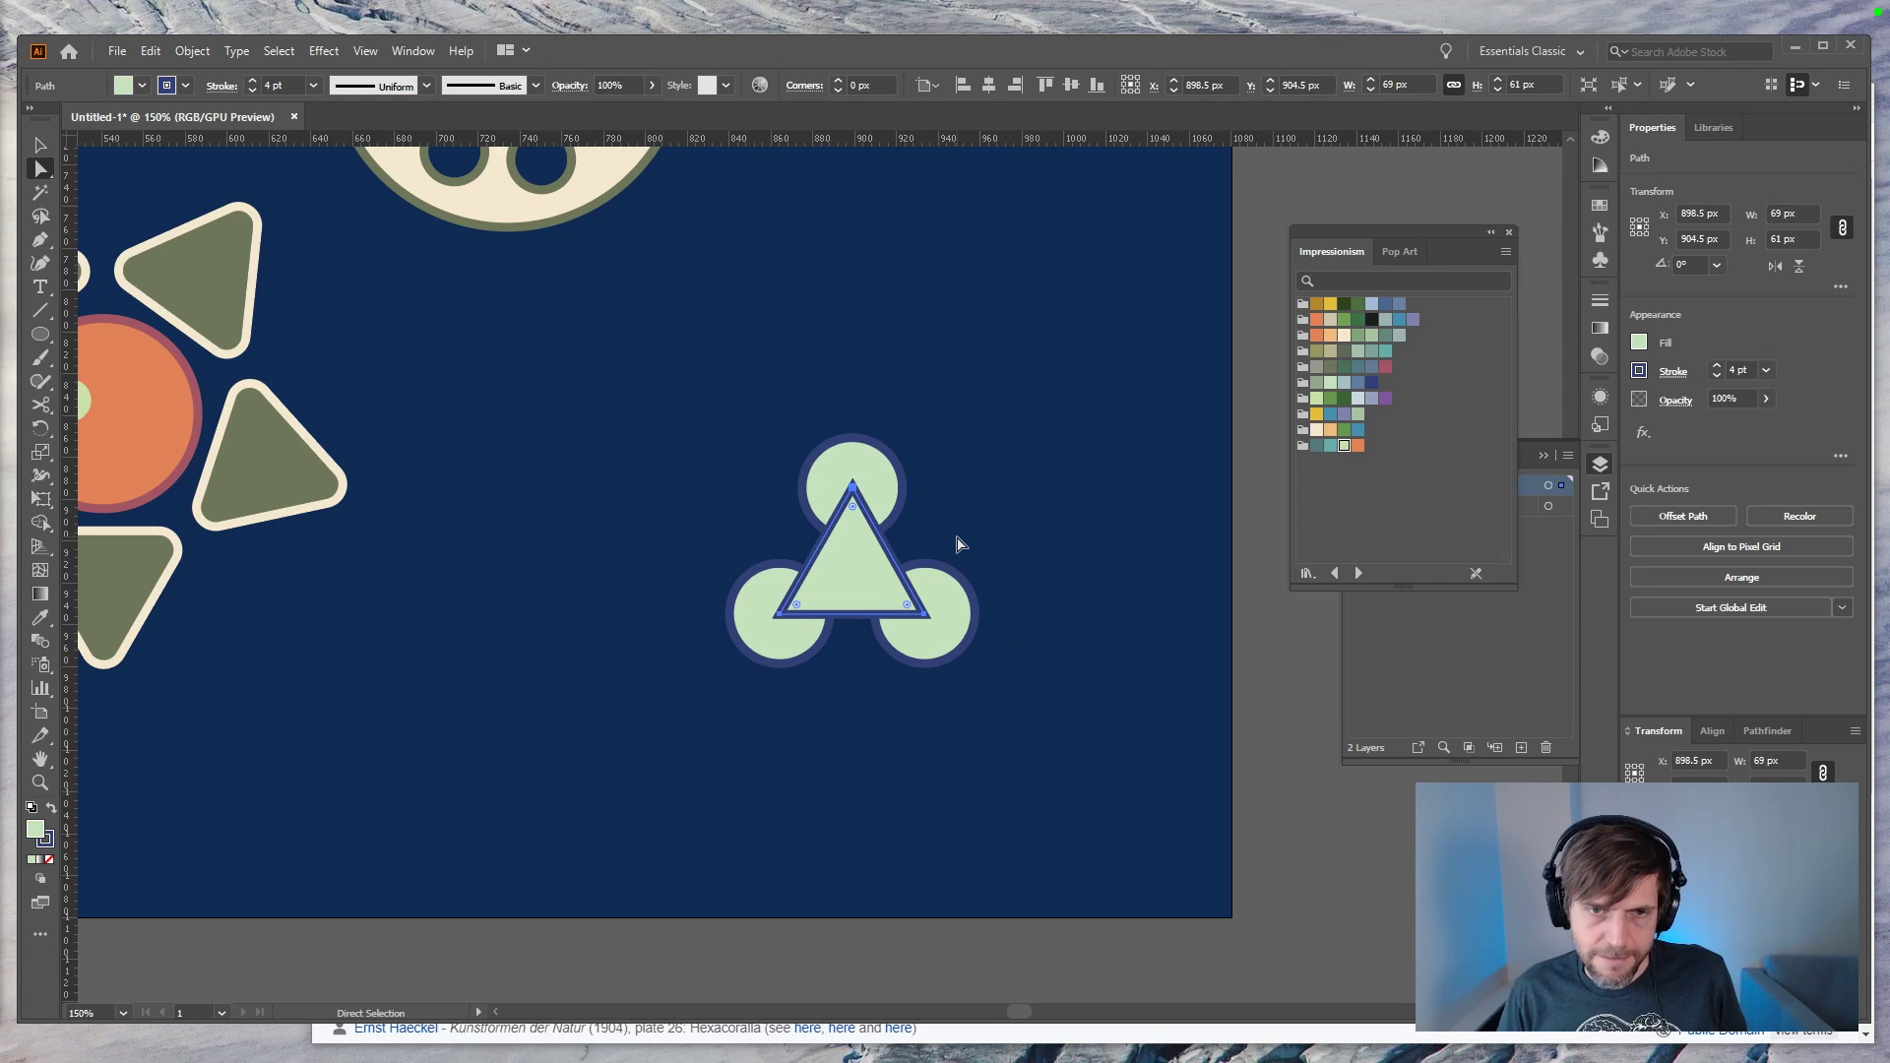
# Step: Delete the connecting triangle, the three copied circles and their leftover arc pieces from the lower-right area
pyautogui.press('Delete')
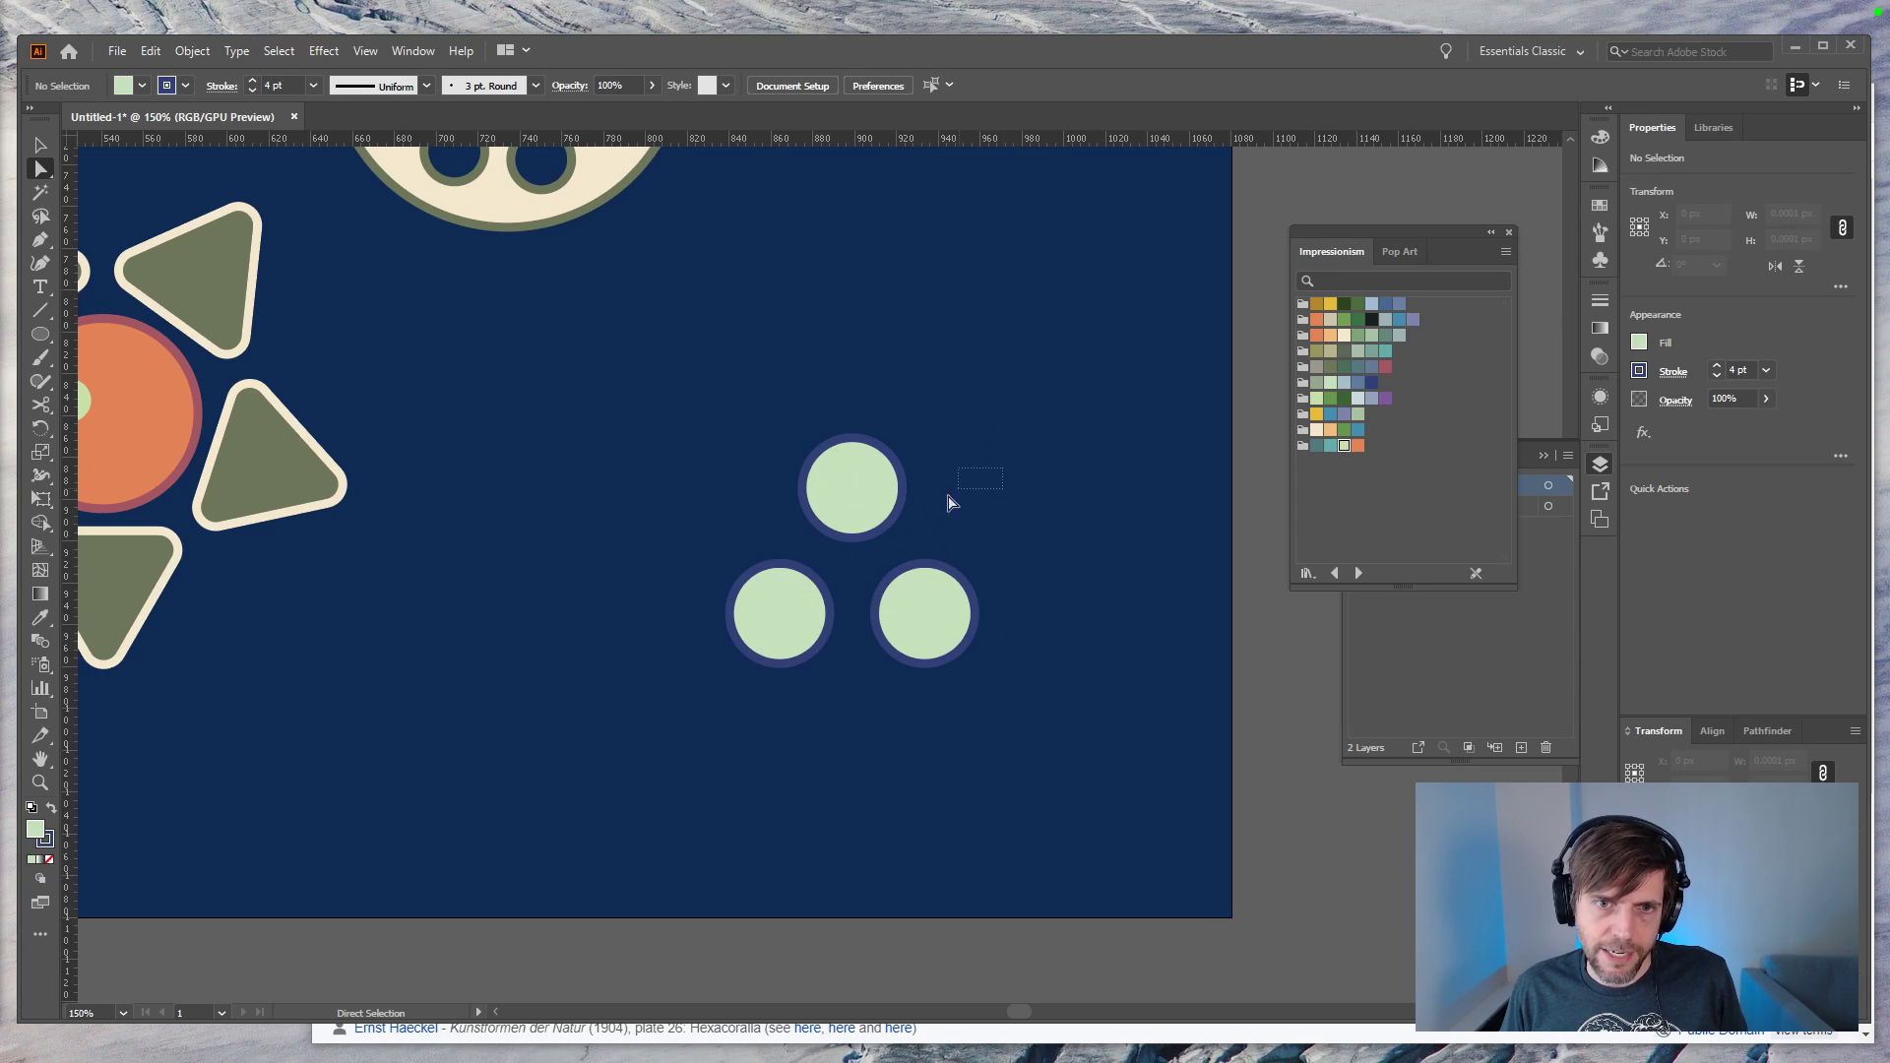
pyautogui.moveTo(990, 479); pyautogui.dragTo(740, 658)
pyautogui.press('Delete')
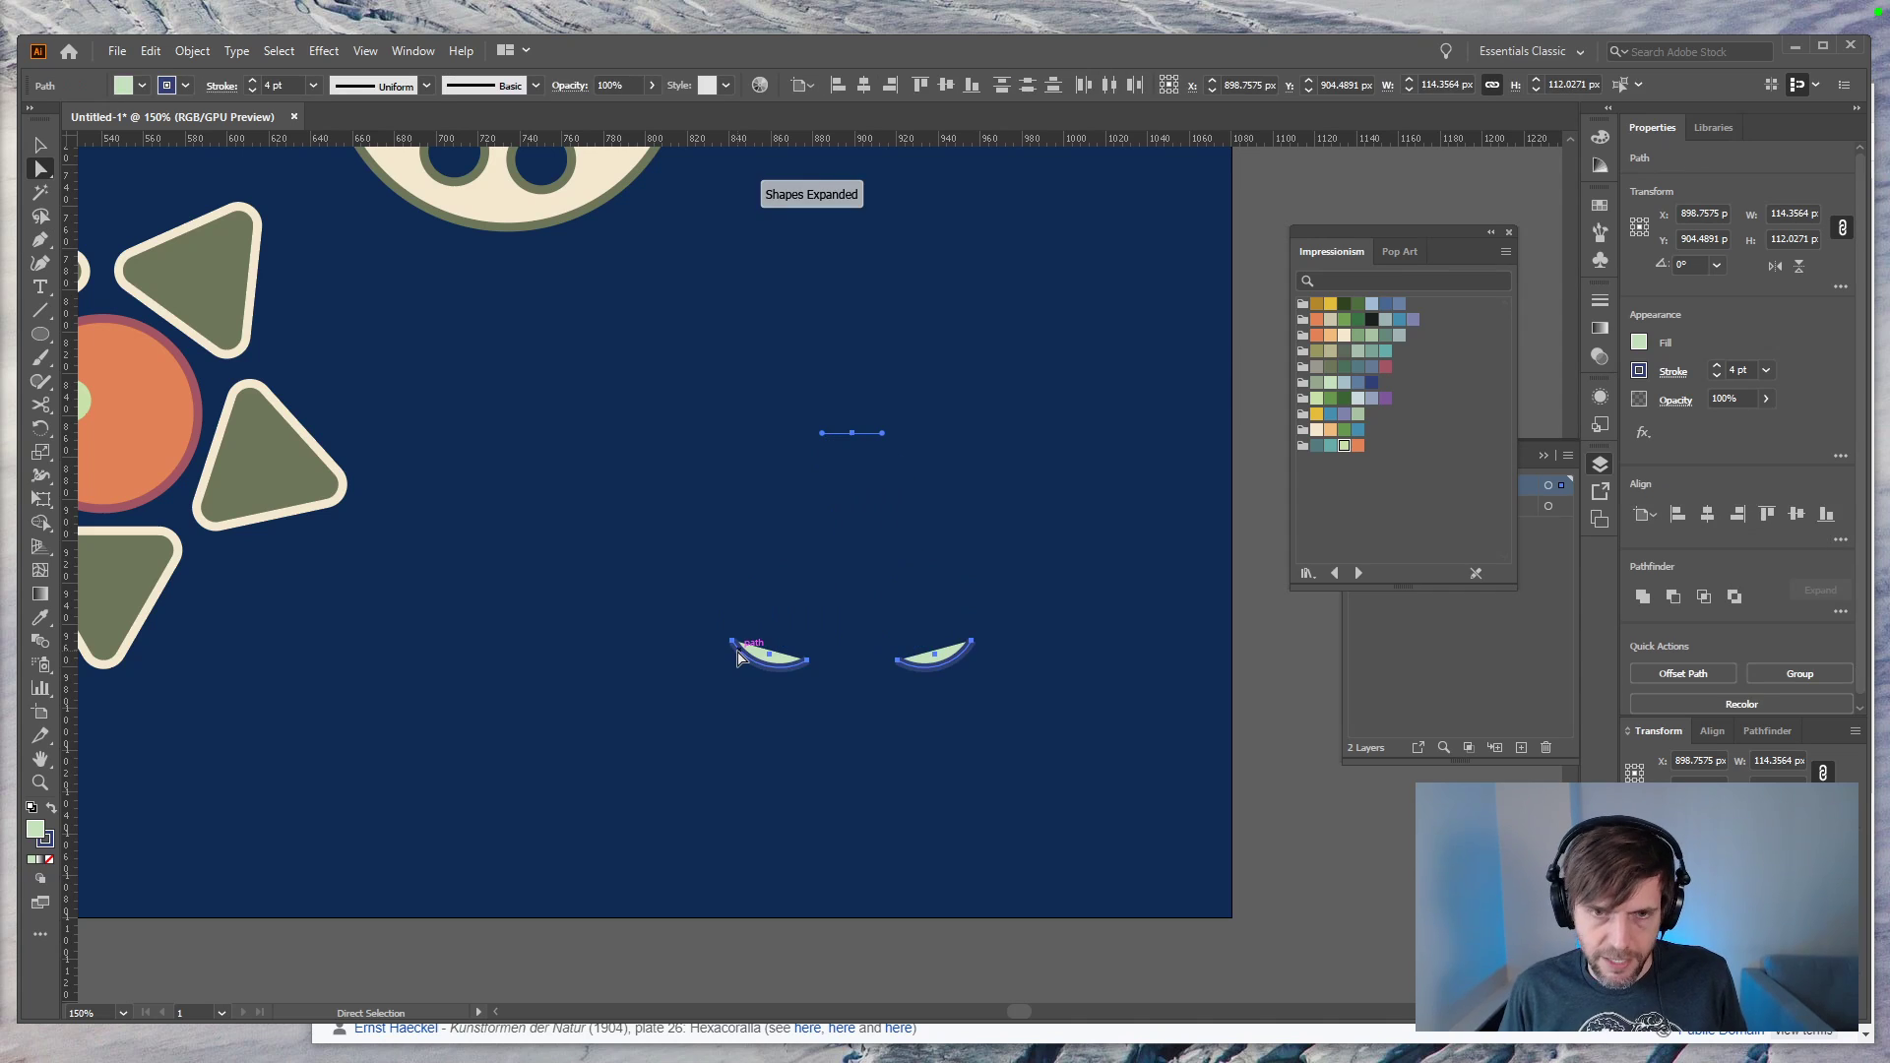
pyautogui.moveTo(1059, 328); pyautogui.dragTo(641, 772)
pyautogui.press('Delete')
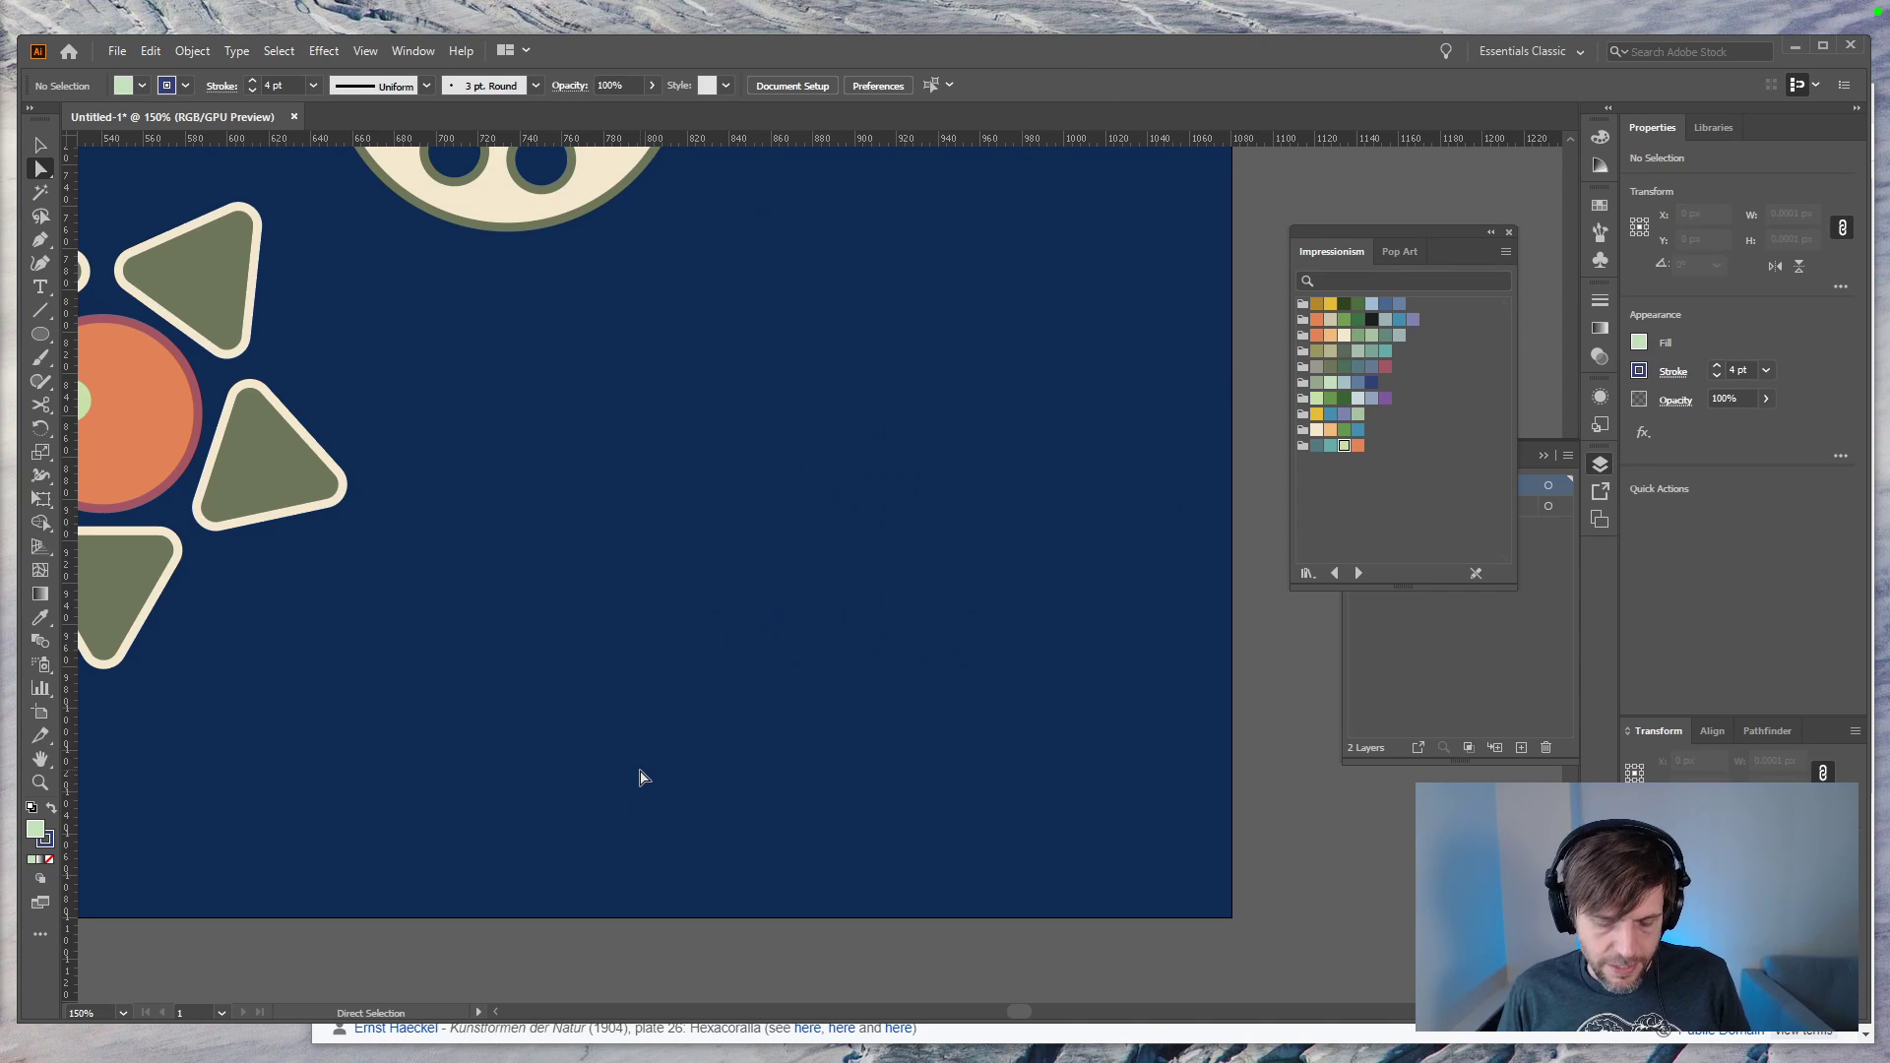
# Step: Draw a large pale green circle in the empty lower-right area with a 34 px circle inside its upper part
pyautogui.press('l')
pyautogui.moveTo(851, 563); pyautogui.dragTo(996, 446)
pyautogui.click(1043, 569)
pyautogui.moveTo(1071, 591)
pyautogui.mouseDown()
pyautogui.moveTo(1147, 543)
pyautogui.moveTo(1106, 565)
pyautogui.moveTo(870, 584)
pyautogui.moveTo(870, 507)
pyautogui.mouseUp()
pyautogui.press('v')
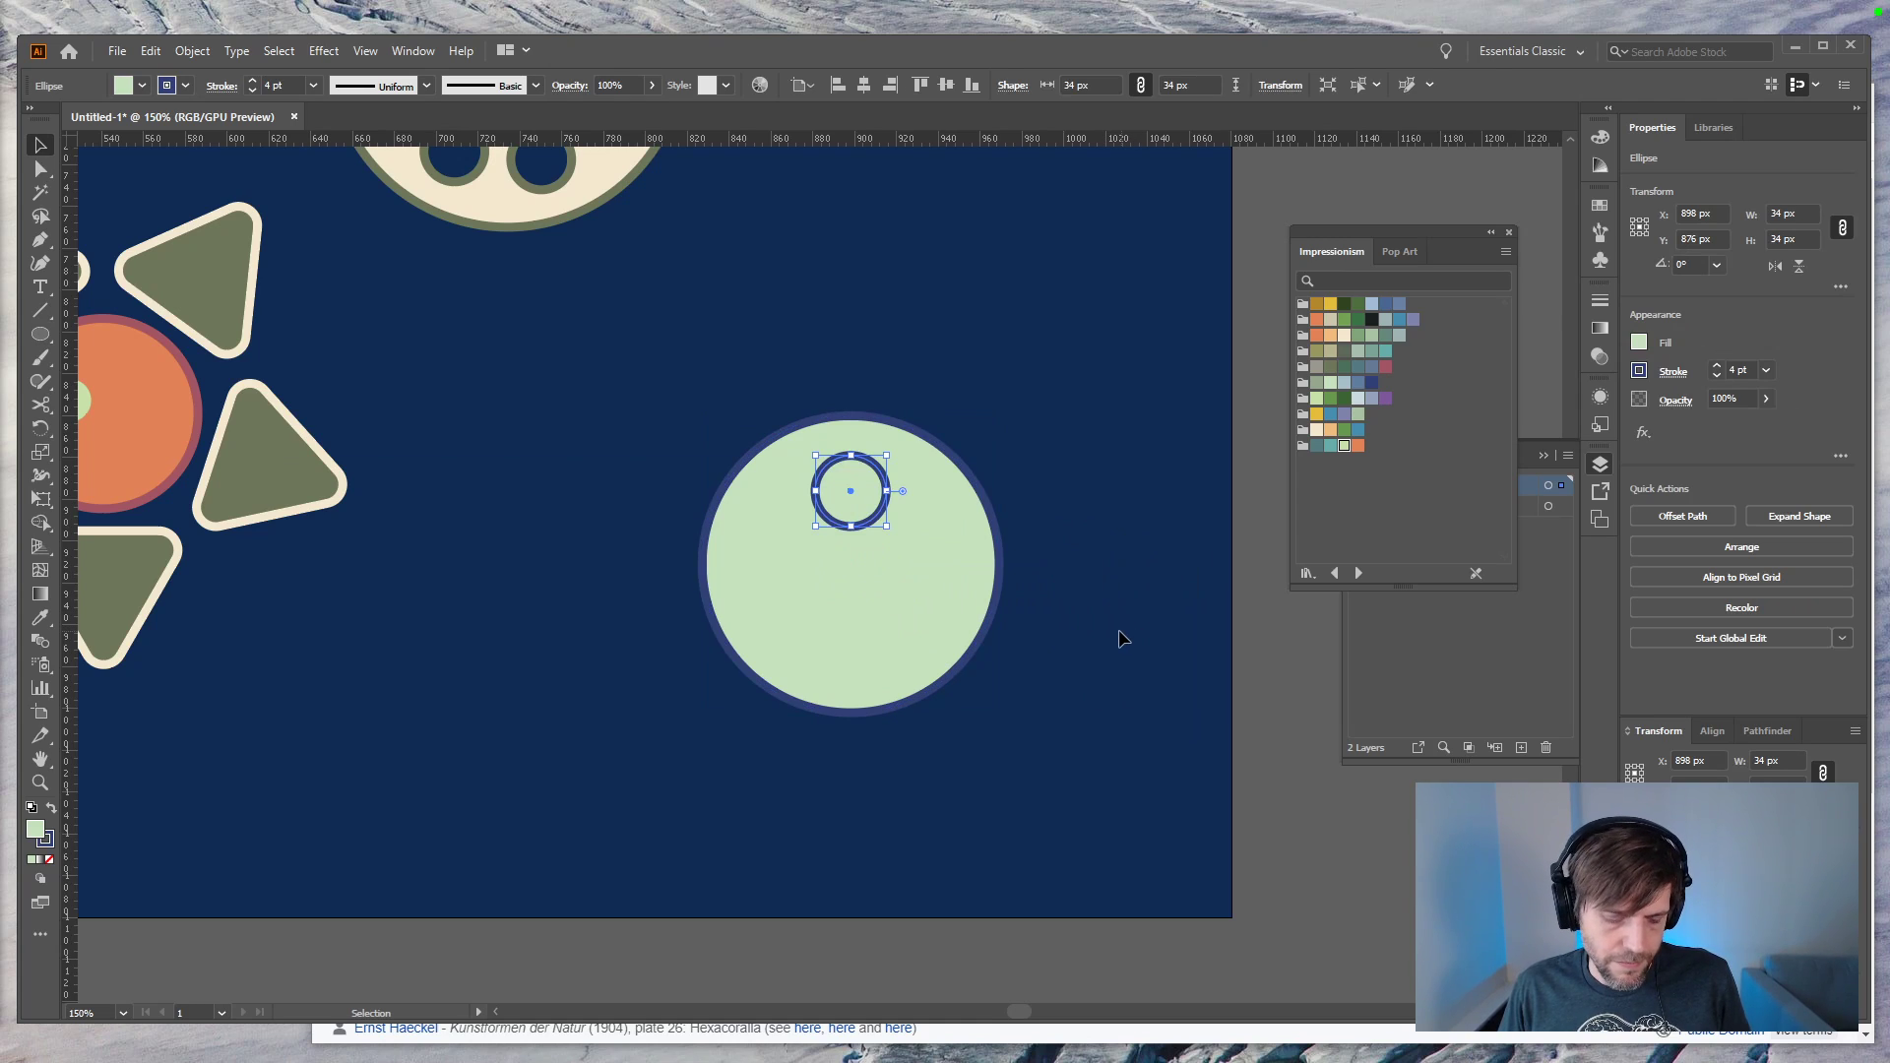
# Step: Copy the small circle twice at 120° rotations about the large circle's centre, making a ring of three
pyautogui.press('r')
pyautogui.keyDown('alt'); pyautogui.click(850, 563); pyautogui.keyUp('alt')
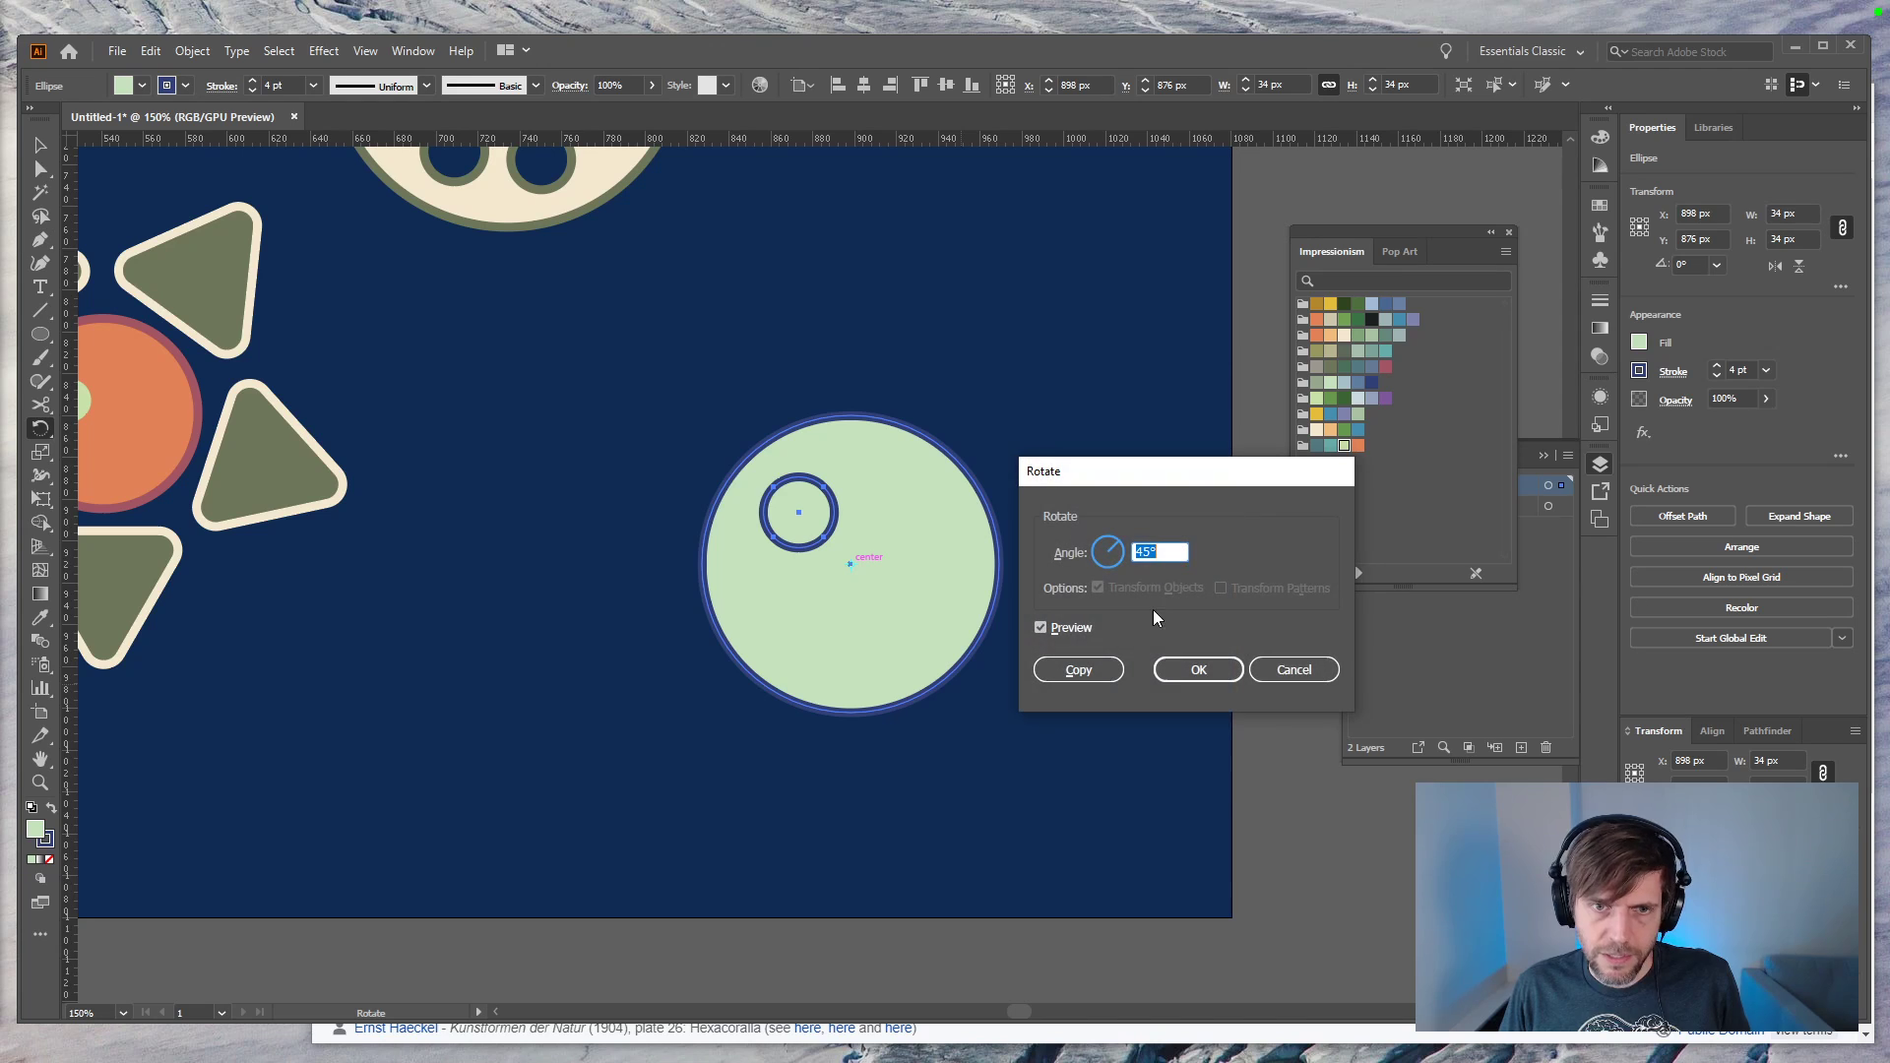
pyautogui.write('120')
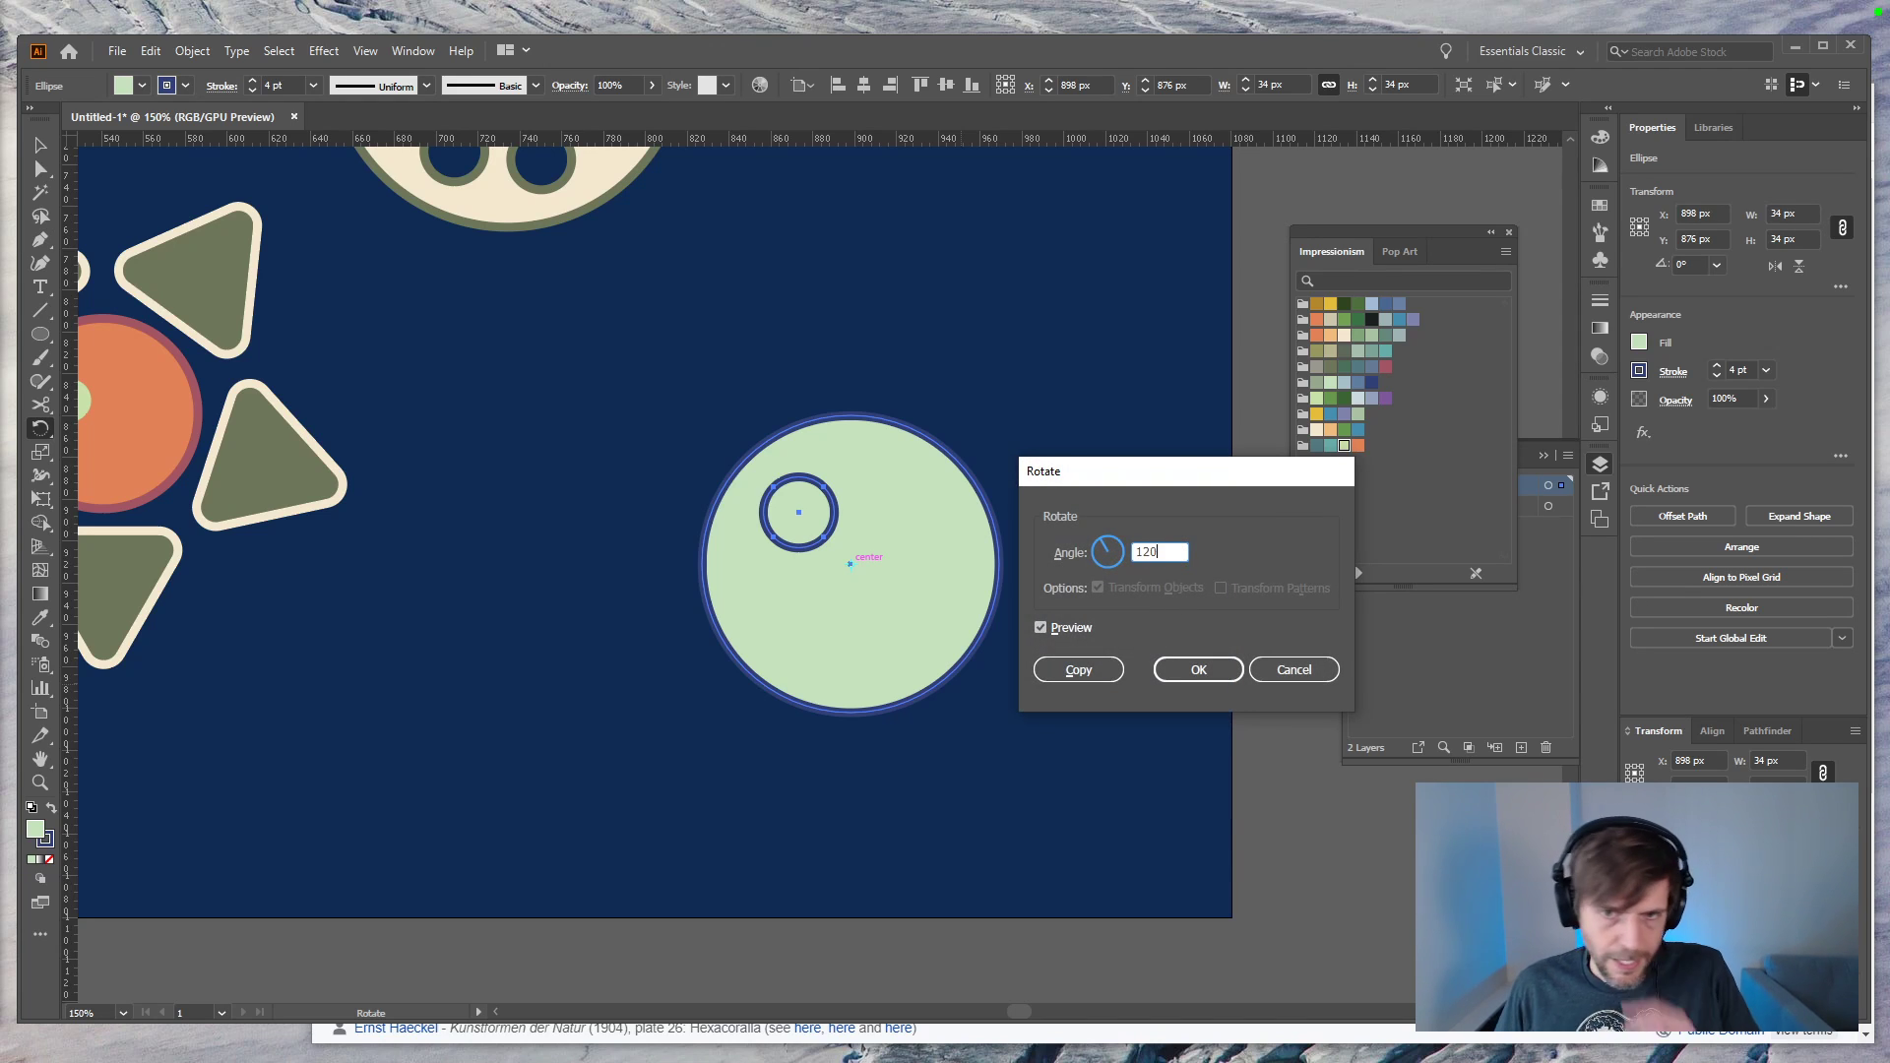
pyautogui.click(1079, 669)
pyautogui.hotkey('ctrl', 'd')
pyautogui.press('v')
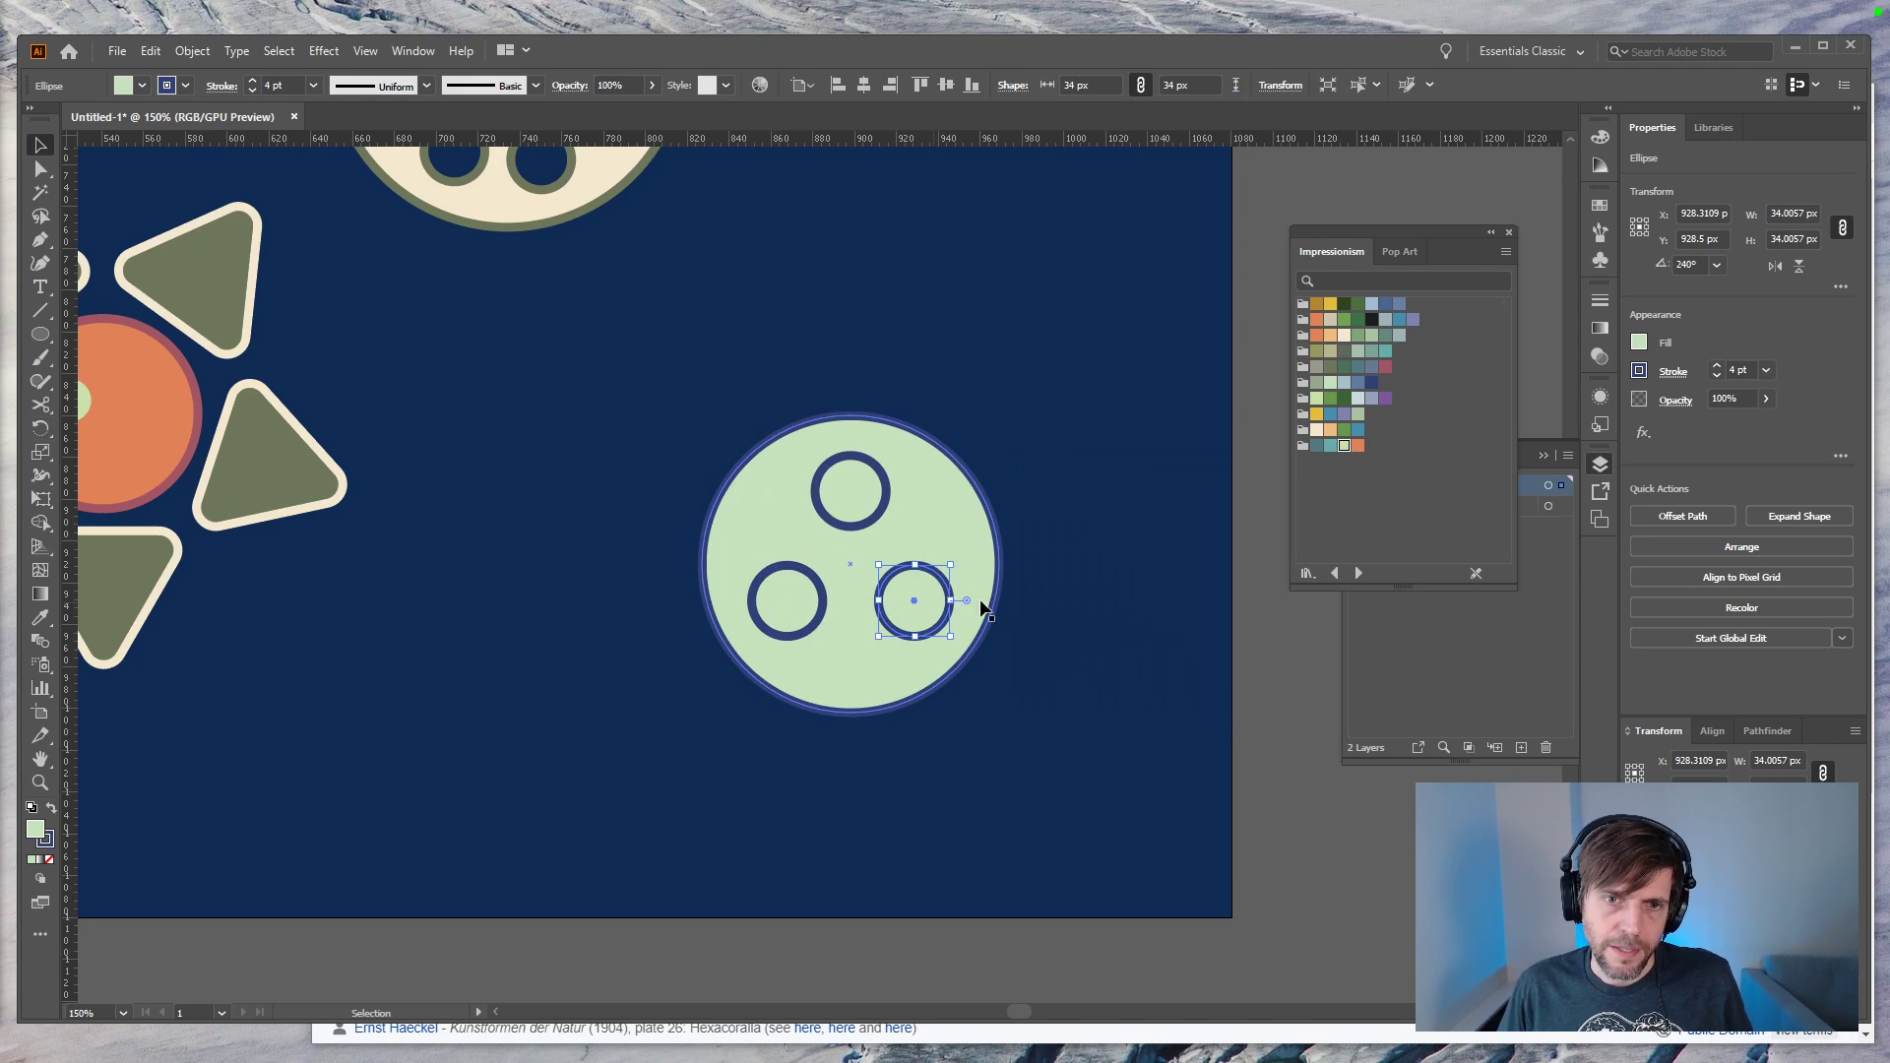
pyautogui.click(1083, 598)
# Step: Recolour the three small inner circles with the olive fill and cream stroke sampled from the orange-centred star's triangle
pyautogui.hotkey('ctrl', '-')
pyautogui.hotkey('ctrl', '-')
pyautogui.moveTo(1083, 589); pyautogui.dragTo(1195, 740)
pyautogui.hotkey('ctrl', '+')
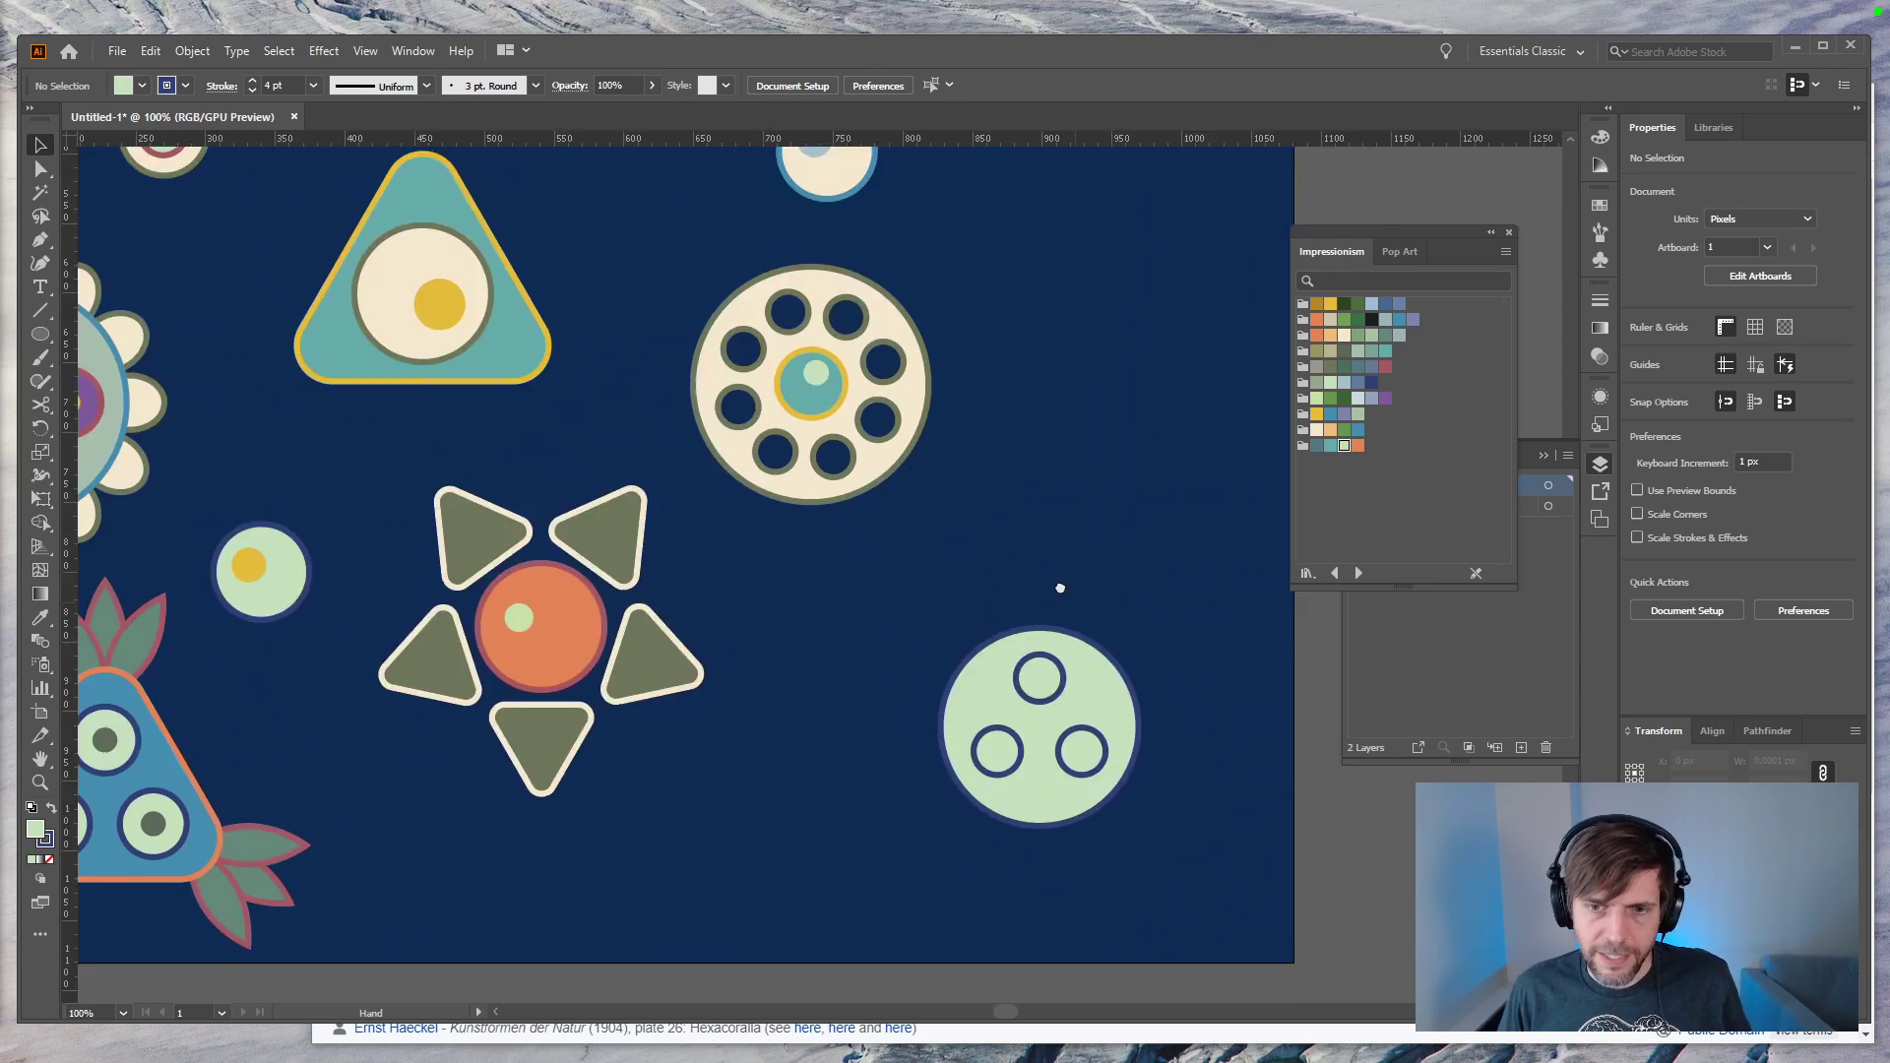
pyautogui.click(1021, 654)
pyautogui.keyDown('shift'); pyautogui.click(1055, 701); pyautogui.keyUp('shift')
pyautogui.keyDown('shift'); pyautogui.click(972, 701); pyautogui.keyUp('shift')
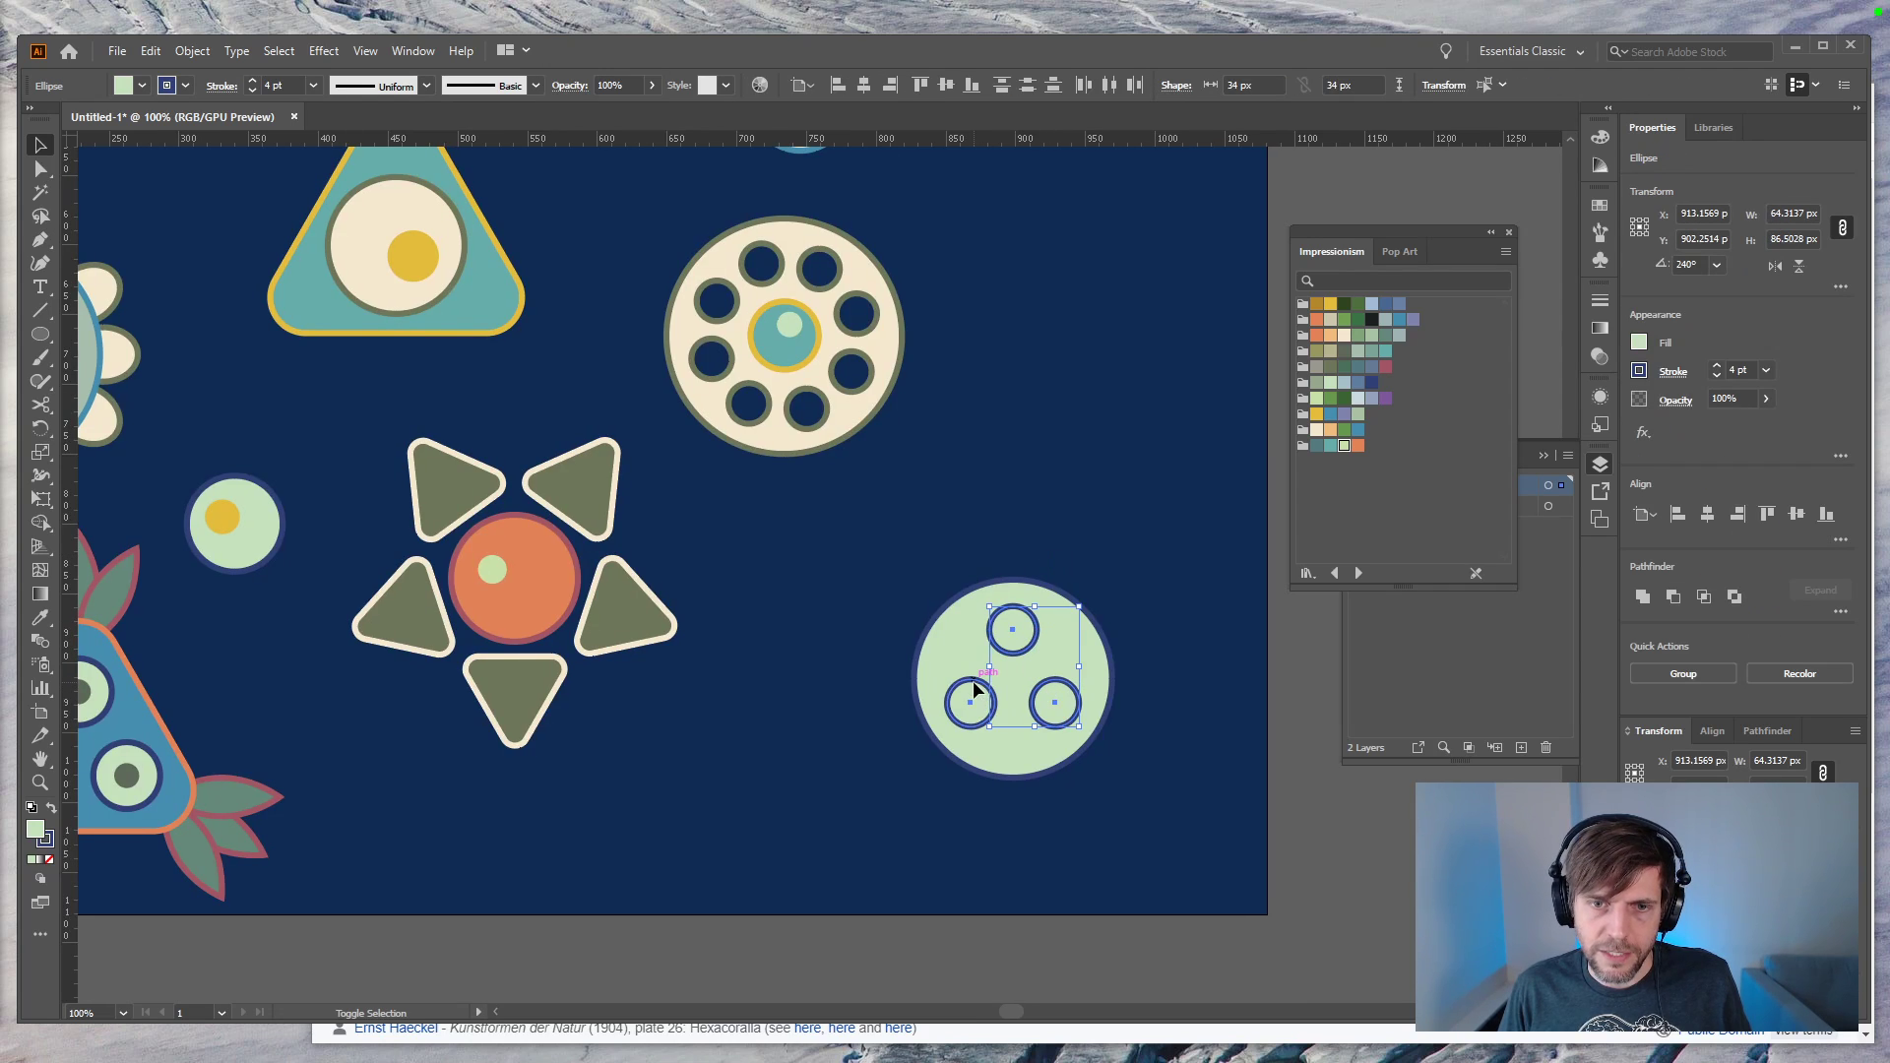
pyautogui.press('i')
pyautogui.click(625, 613)
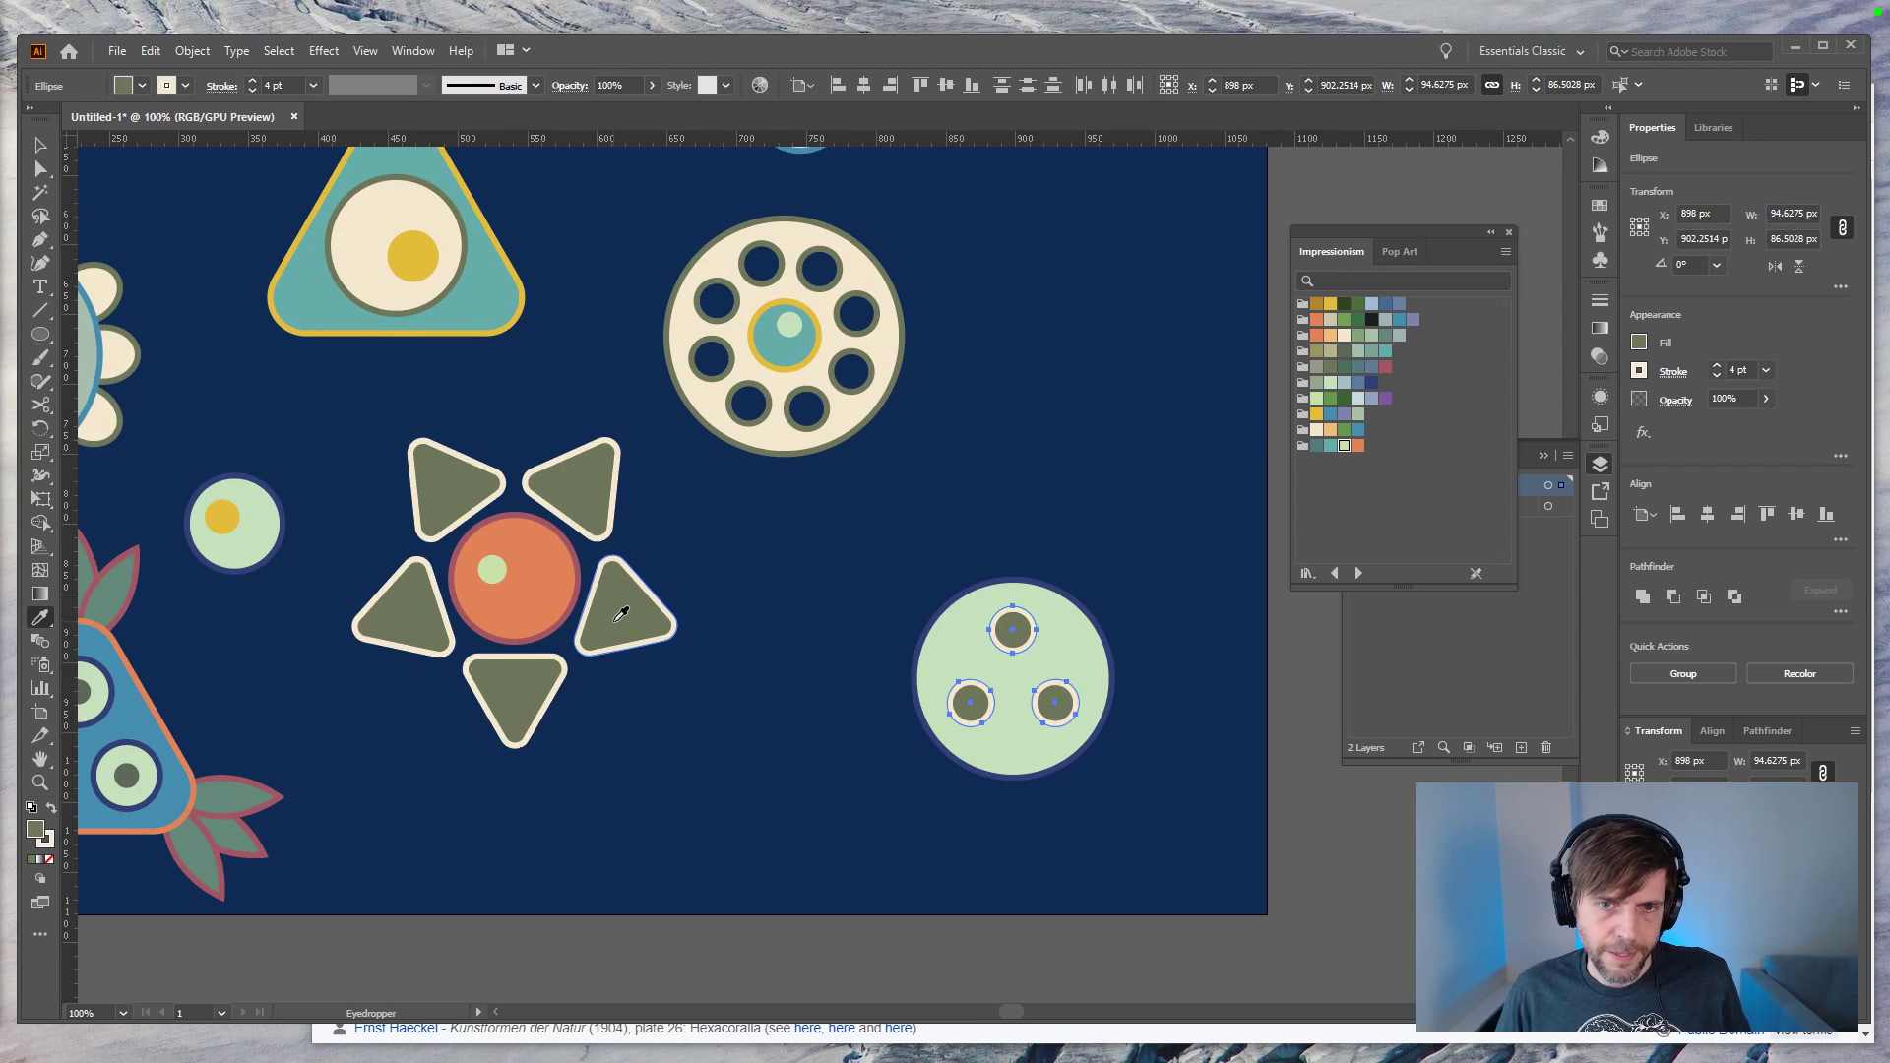
# Step: Swap the fill and stroke of the three small inner circles, giving them a cream fill and an olive outline
pyautogui.hotkey('shift', 'x')
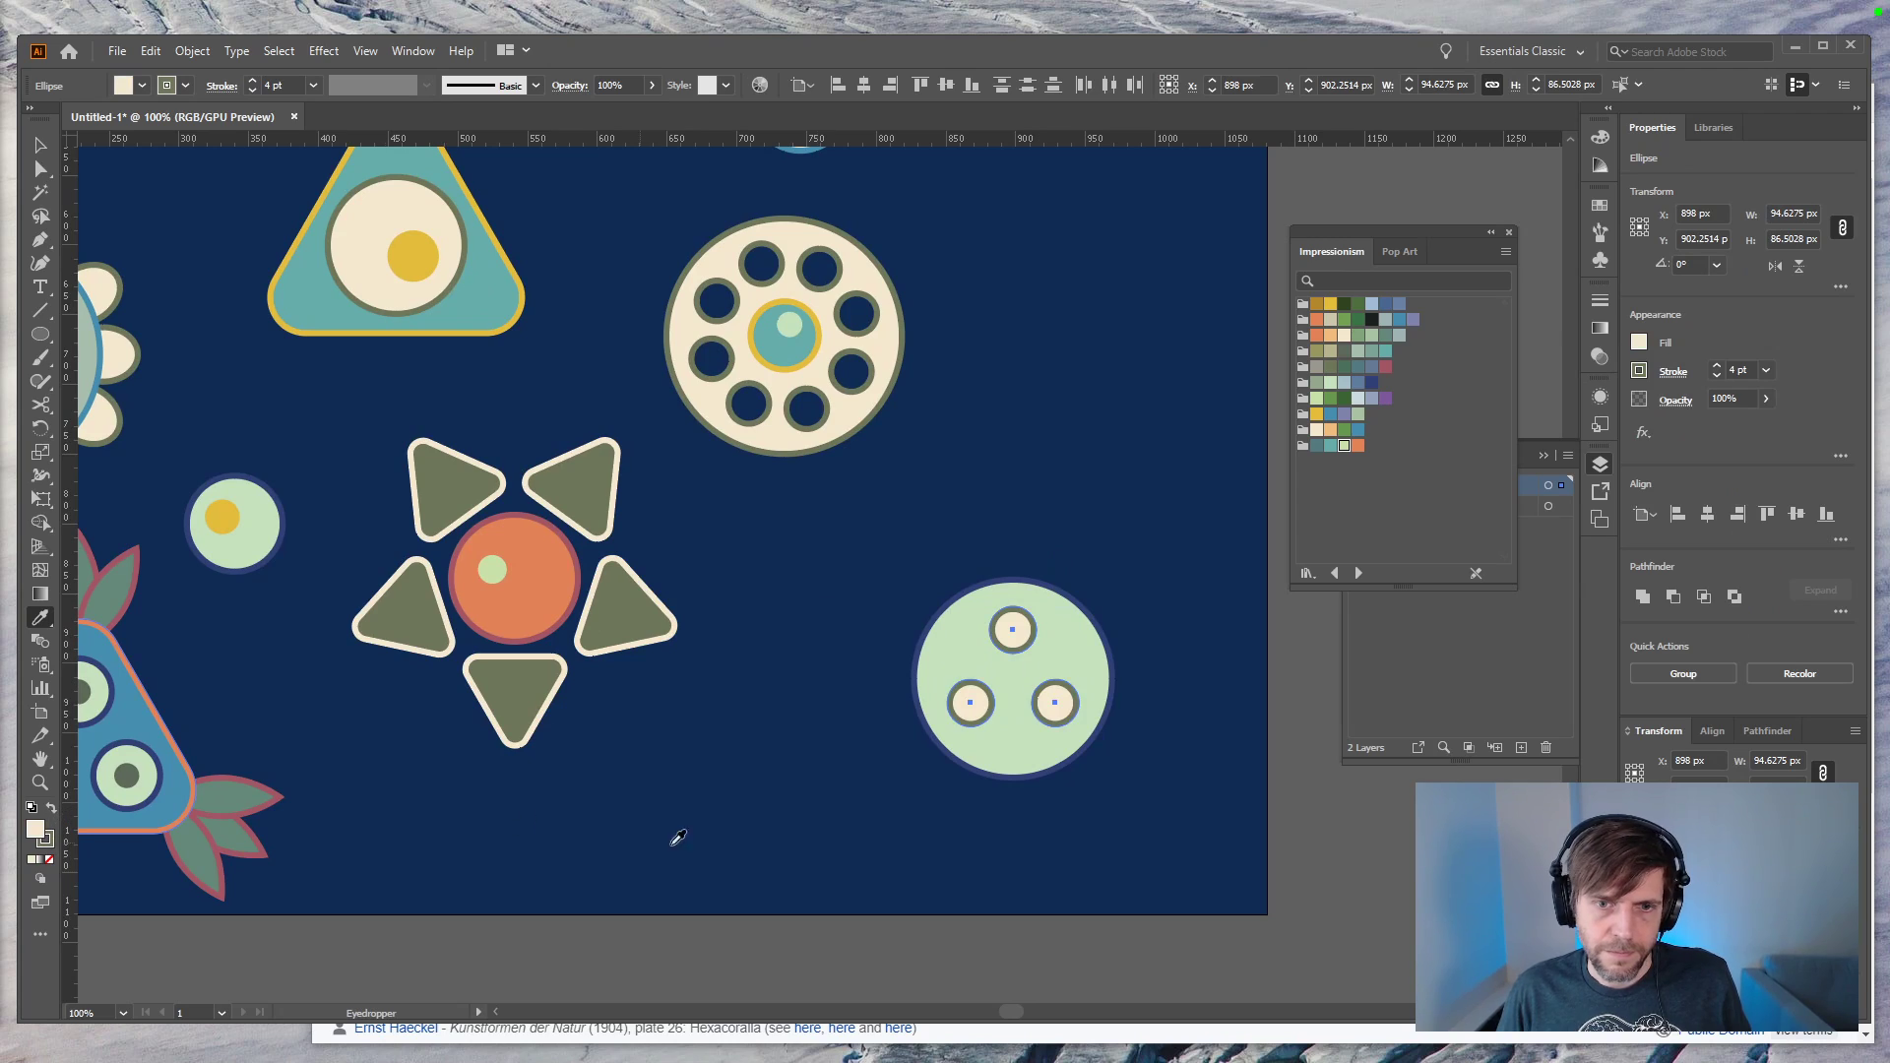
pyautogui.press('v')
pyautogui.click(965, 528)
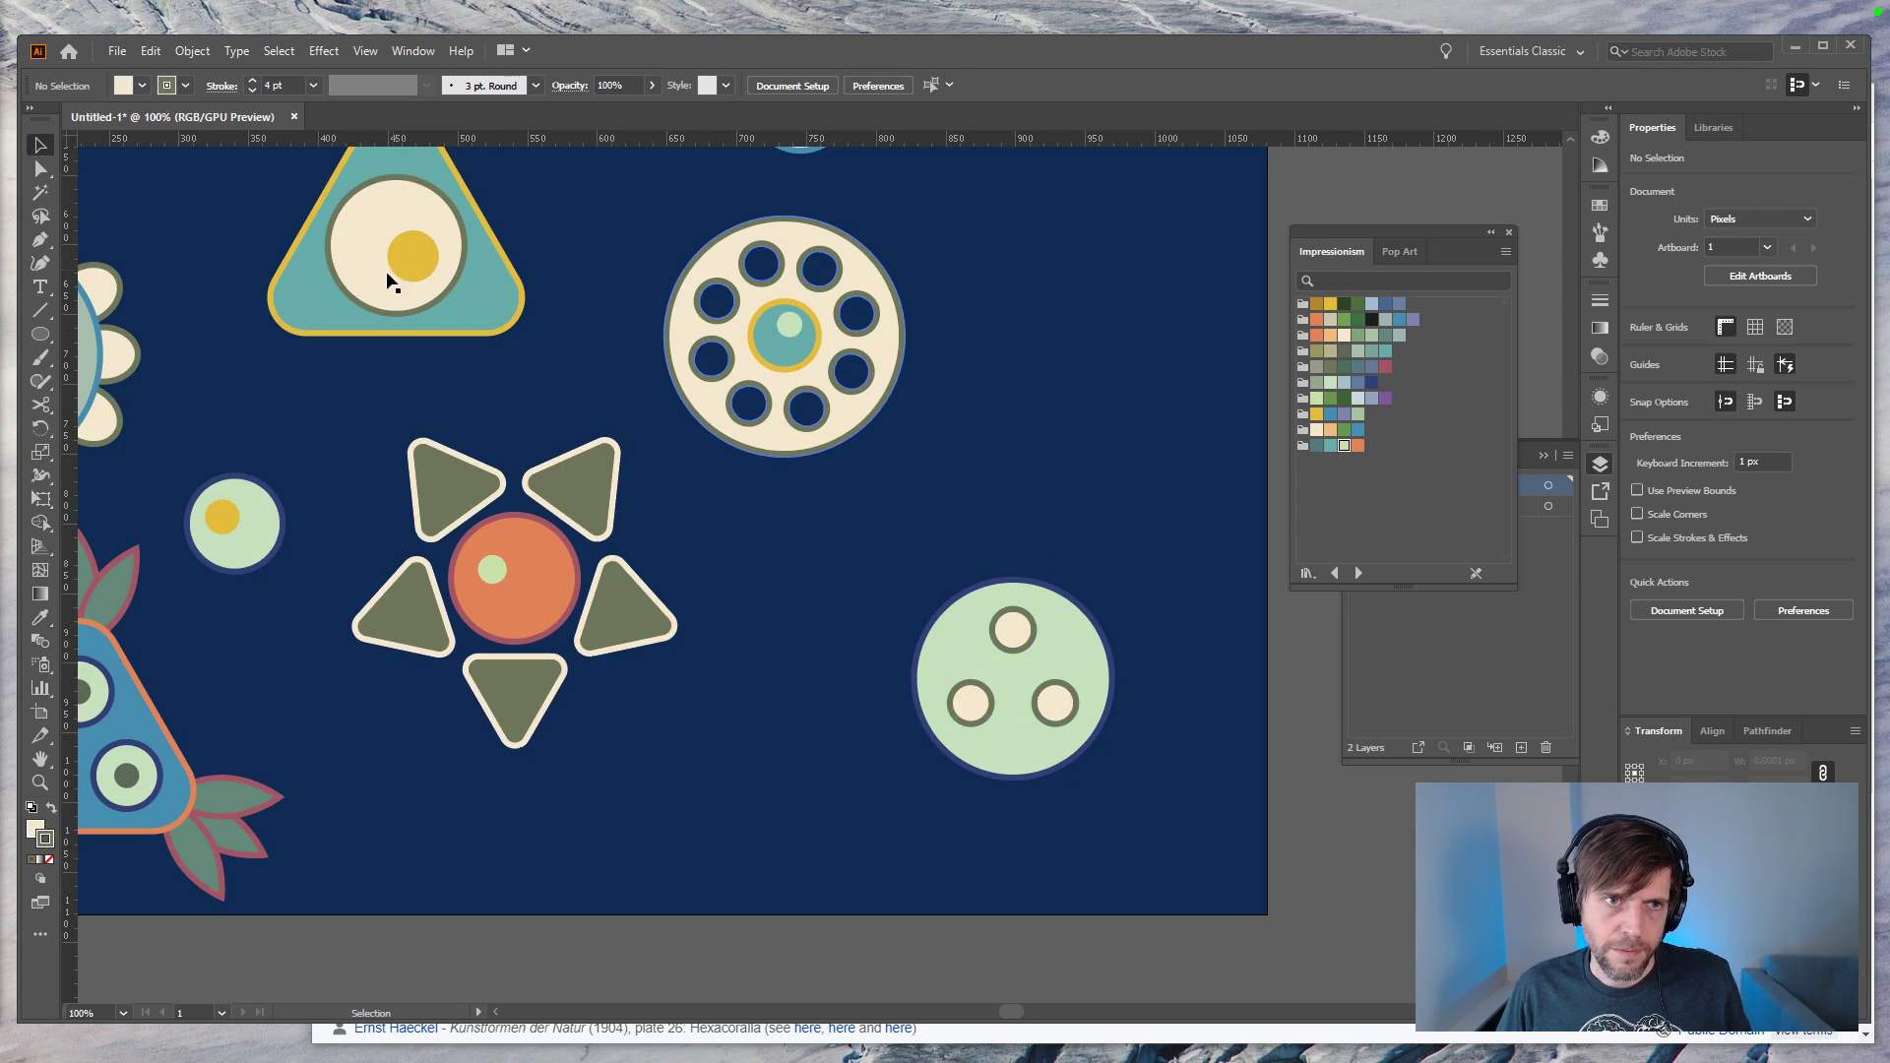
# Step: Copy the star's small pale green dot into the centre of the upper inner circle and bring it to the front
pyautogui.keyDown('alt'); pyautogui.moveTo(498, 571); pyautogui.dragTo(1024, 618); pyautogui.keyUp('alt')
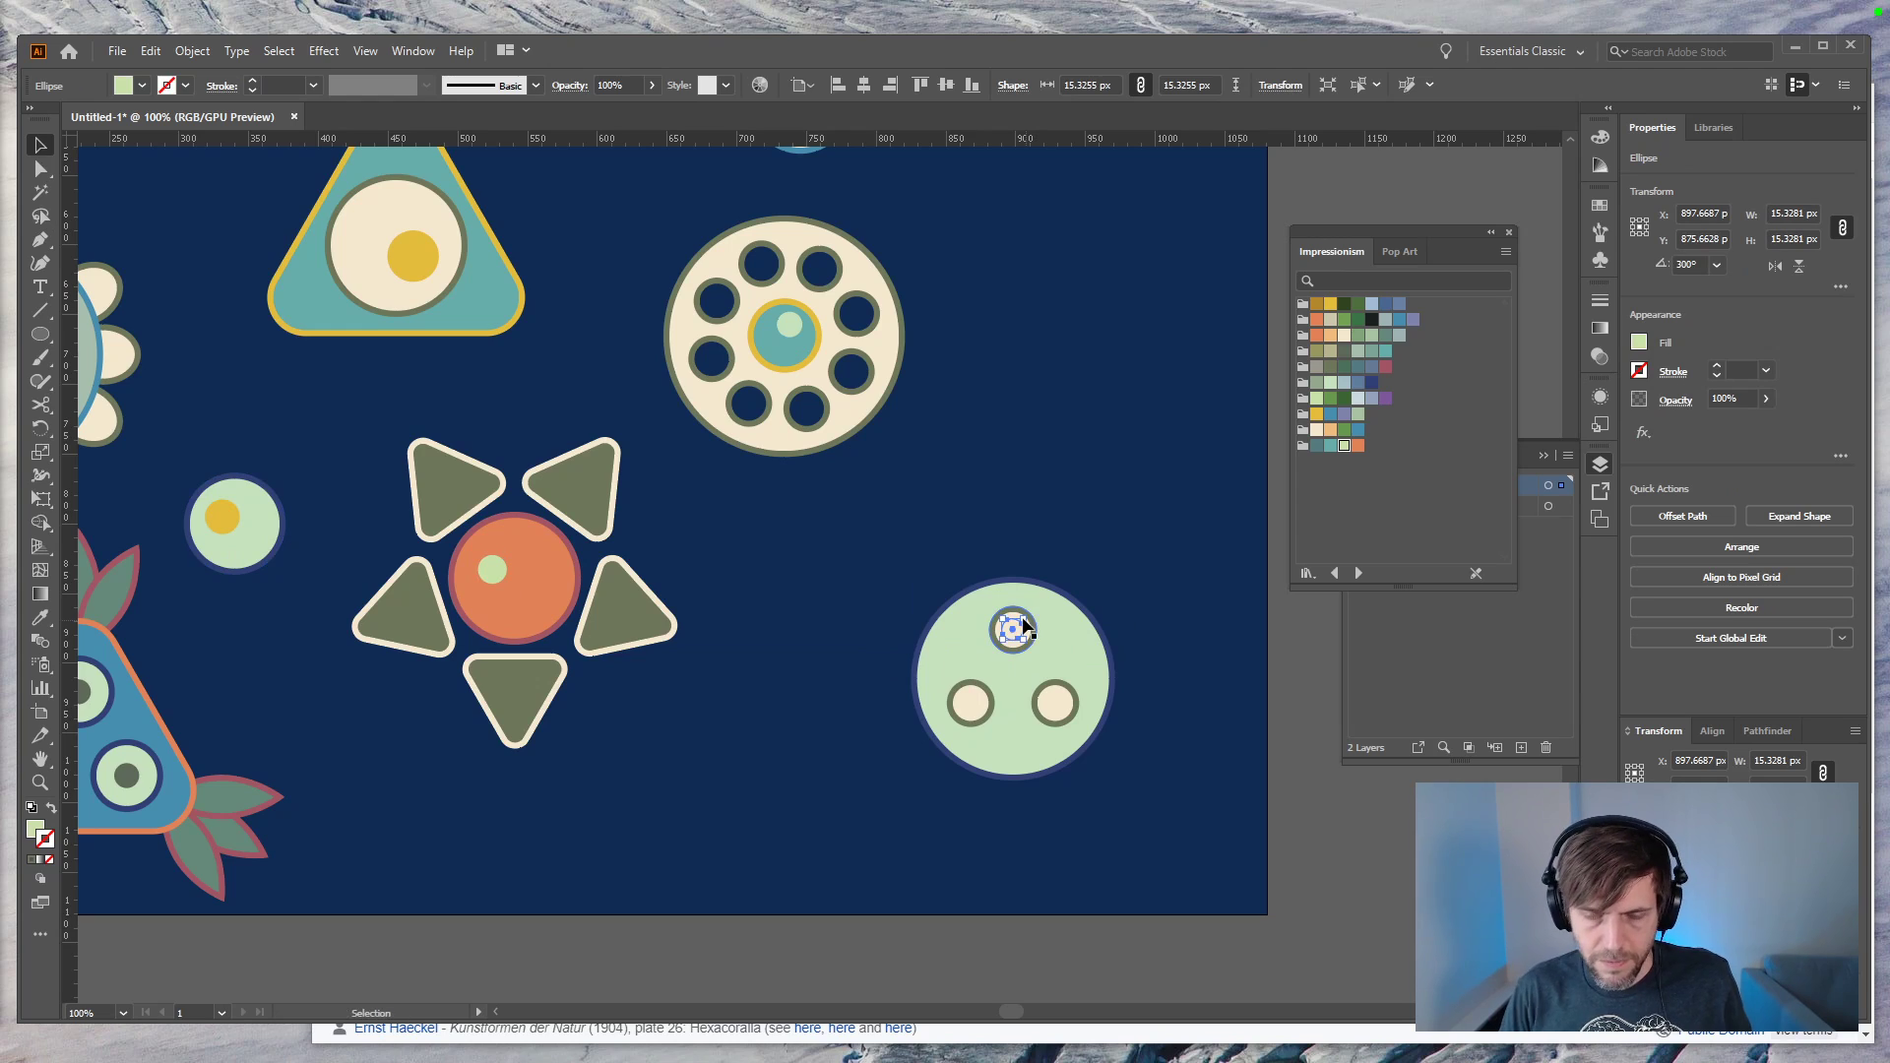
pyautogui.hotkey('ctrl', 'shift', ']')
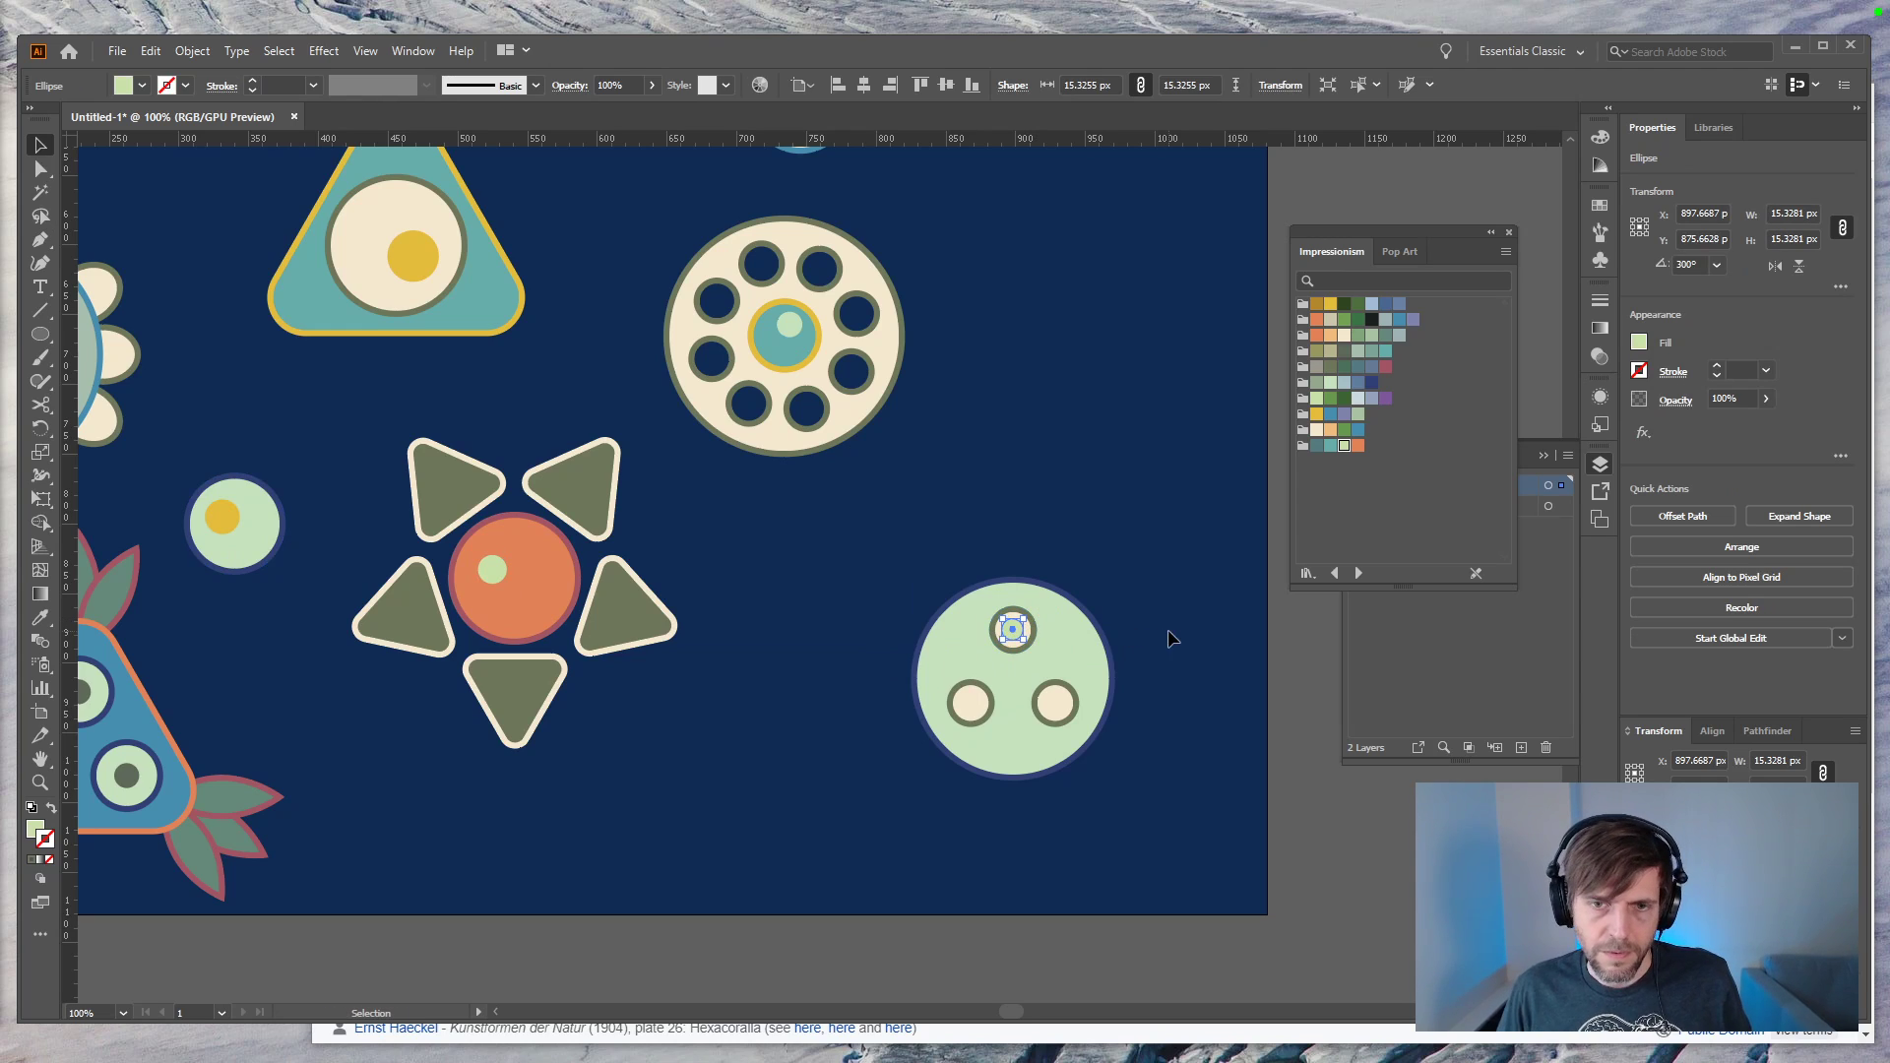
pyautogui.click(1171, 640)
pyautogui.hotkey('ctrl', '=')
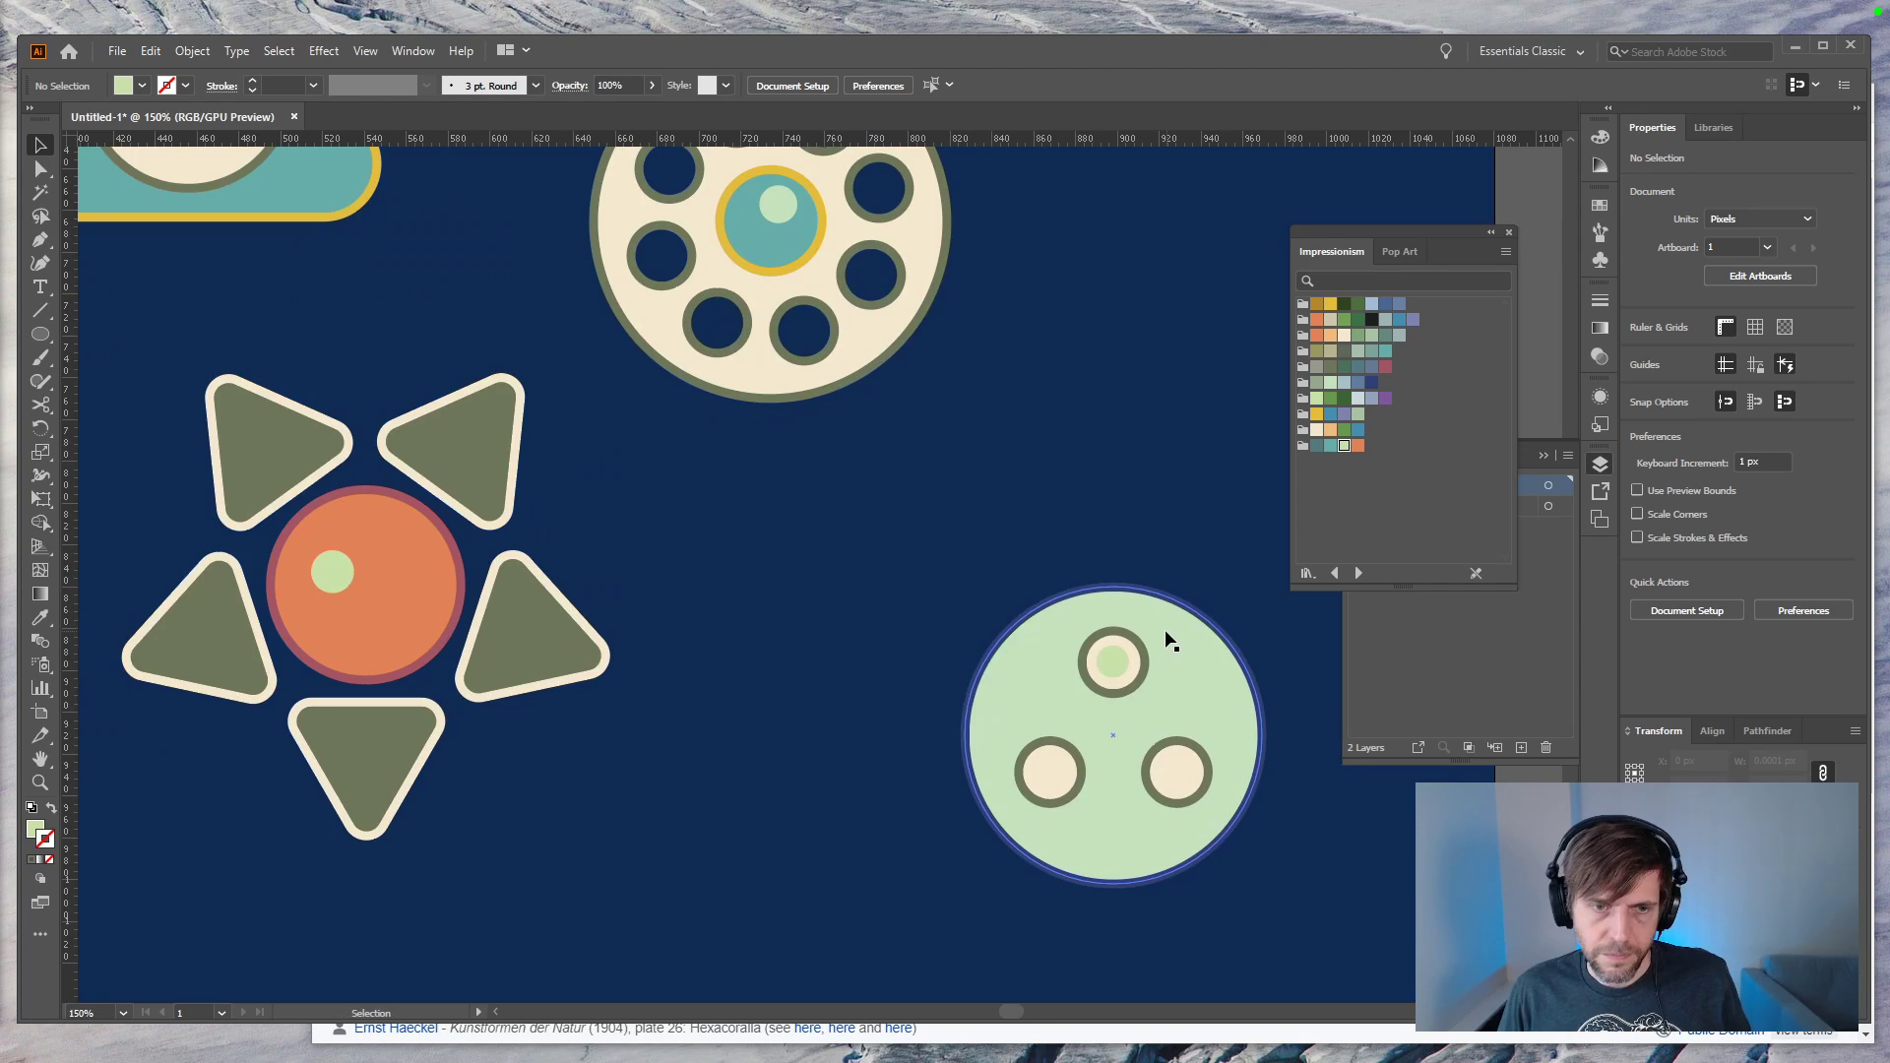
# Step: Fill the copied dot with the purple swatch C=52 M=72 Y=0 K=10, leaving it without a stroke
pyautogui.click(1113, 661)
pyautogui.press('i')
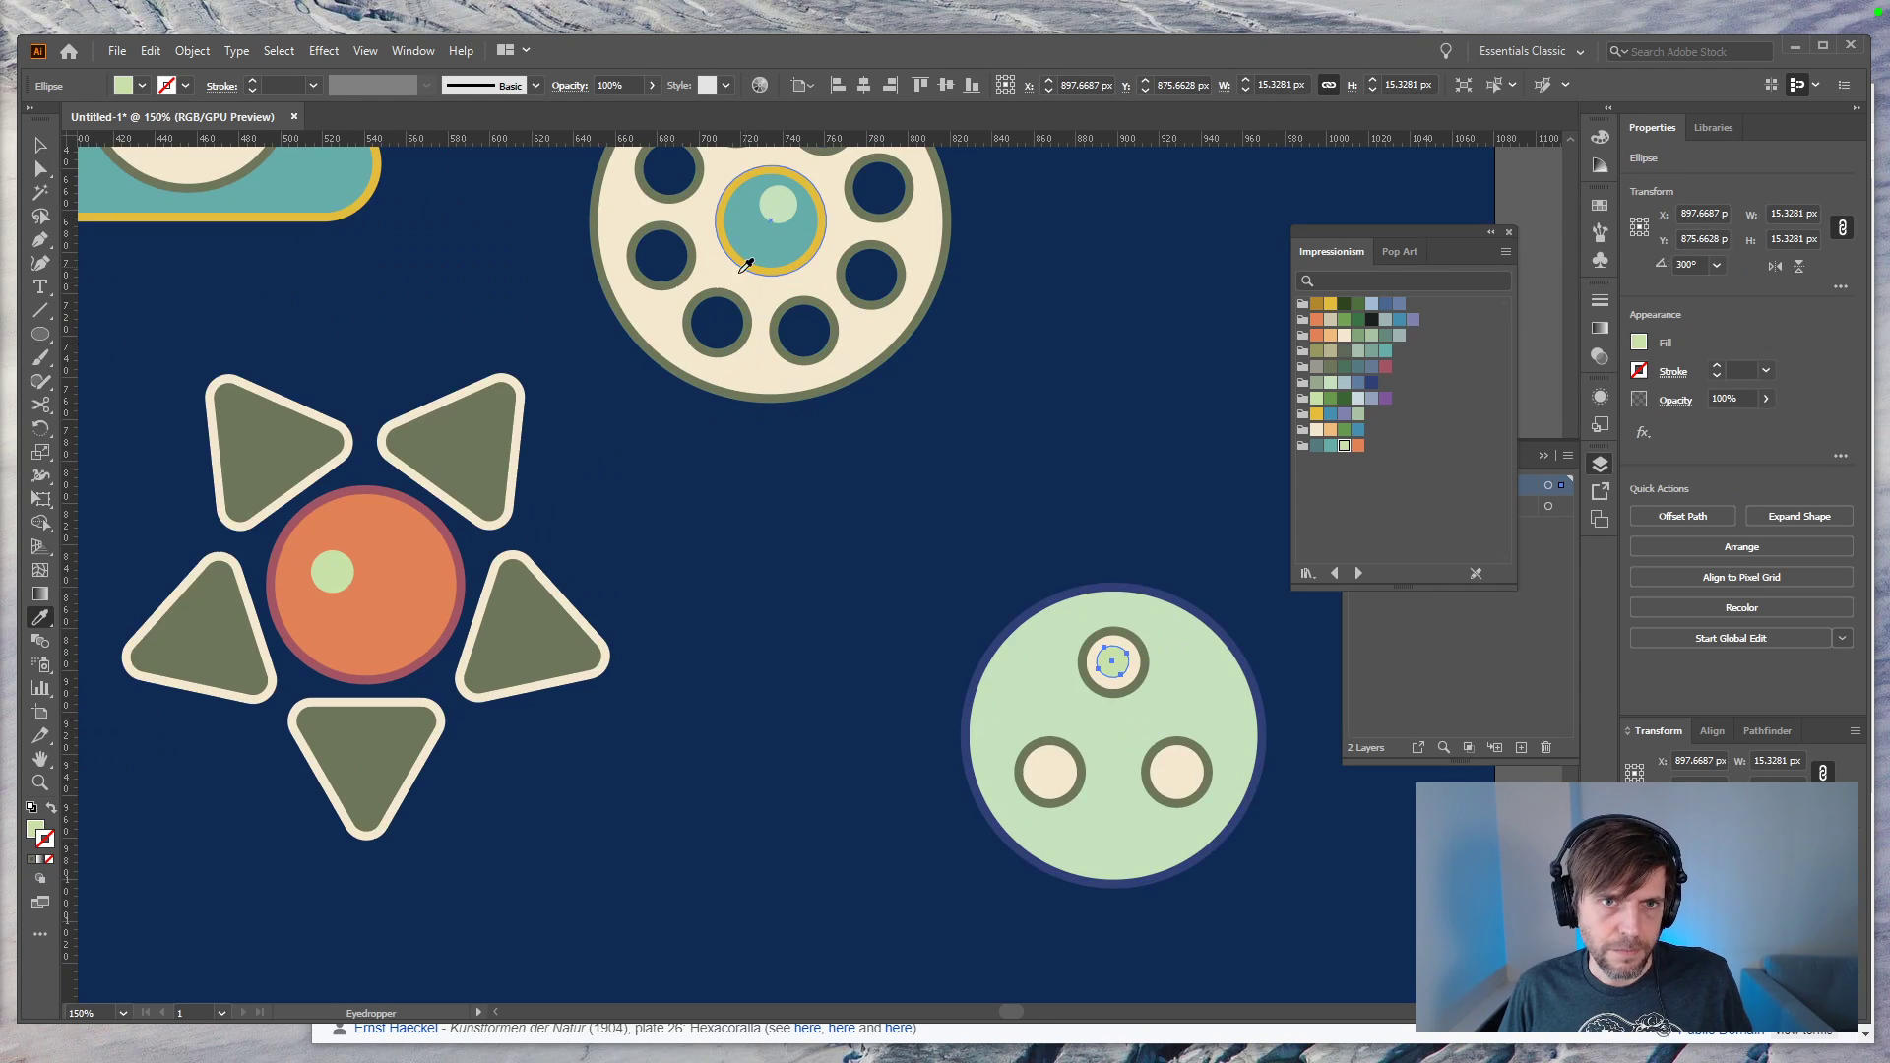
pyautogui.click(1358, 399)
pyautogui.click(1386, 398)
pyautogui.hotkey('ctrl', 'z')
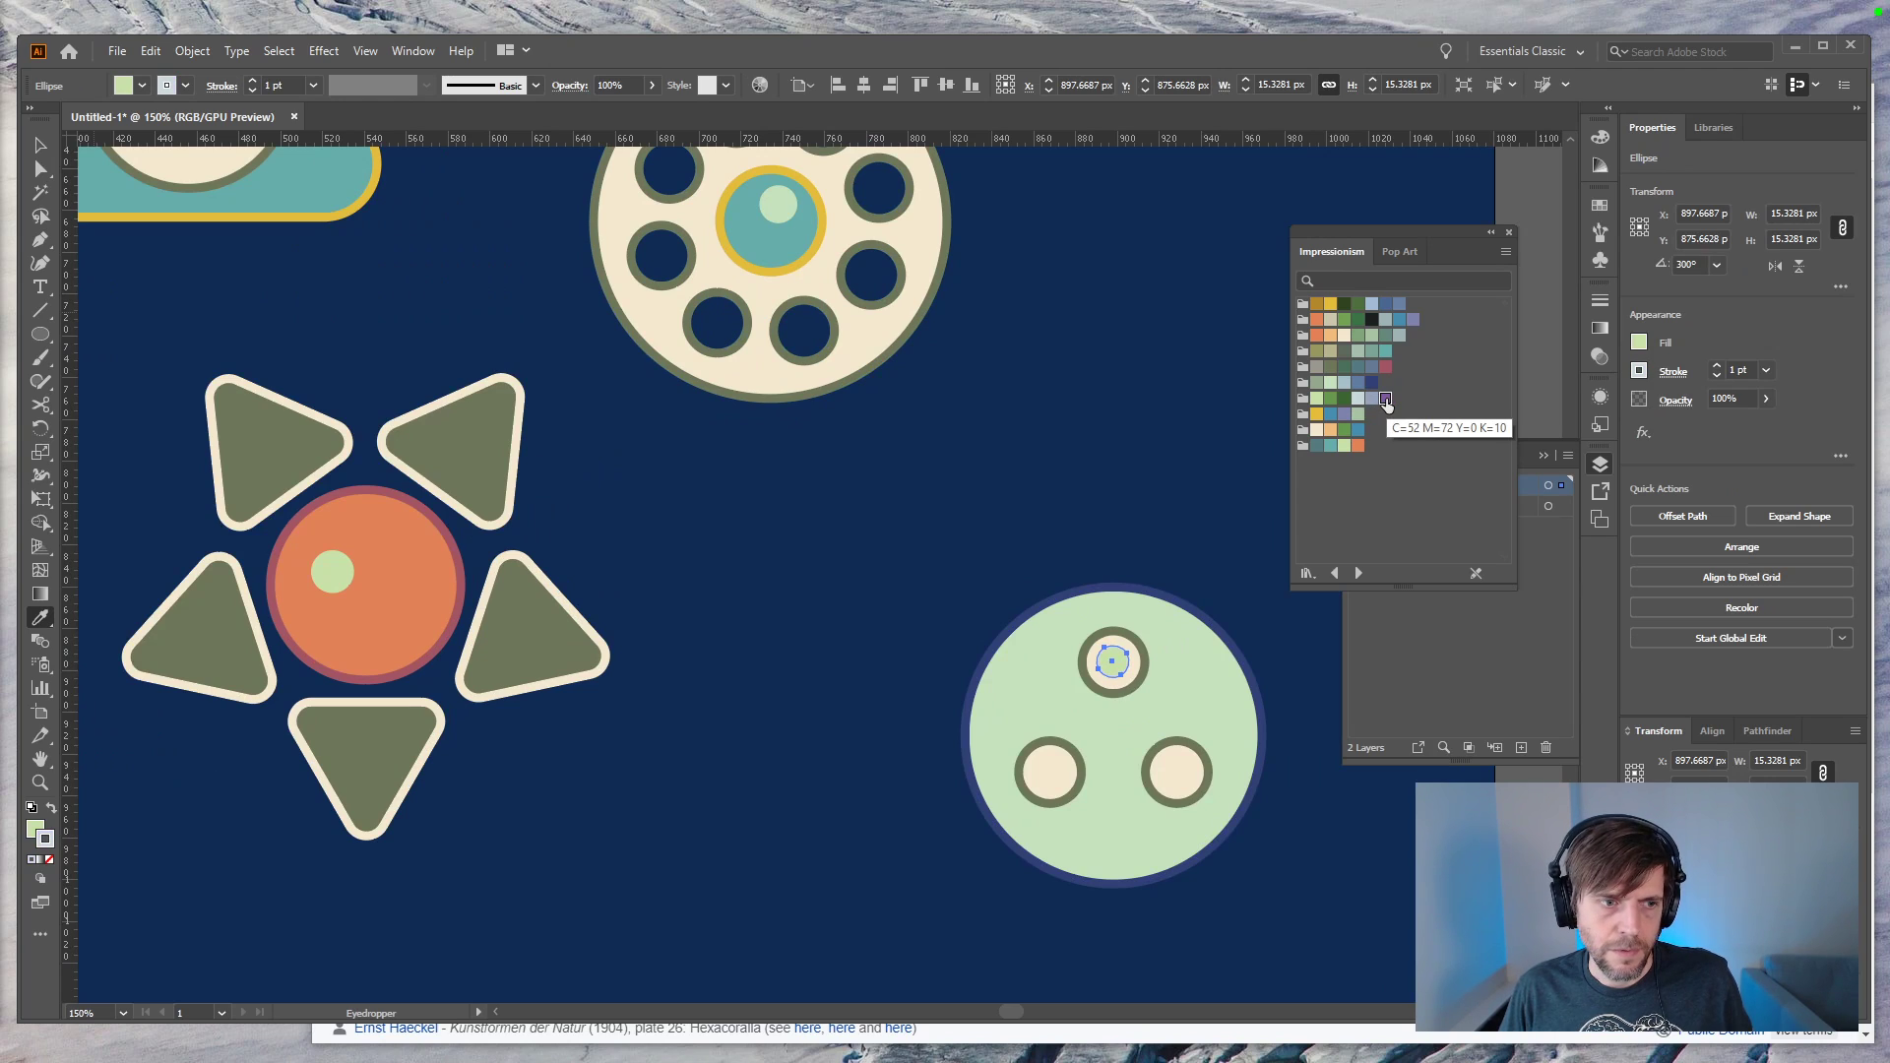
pyautogui.hotkey('ctrl', 'z')
pyautogui.click(1386, 398)
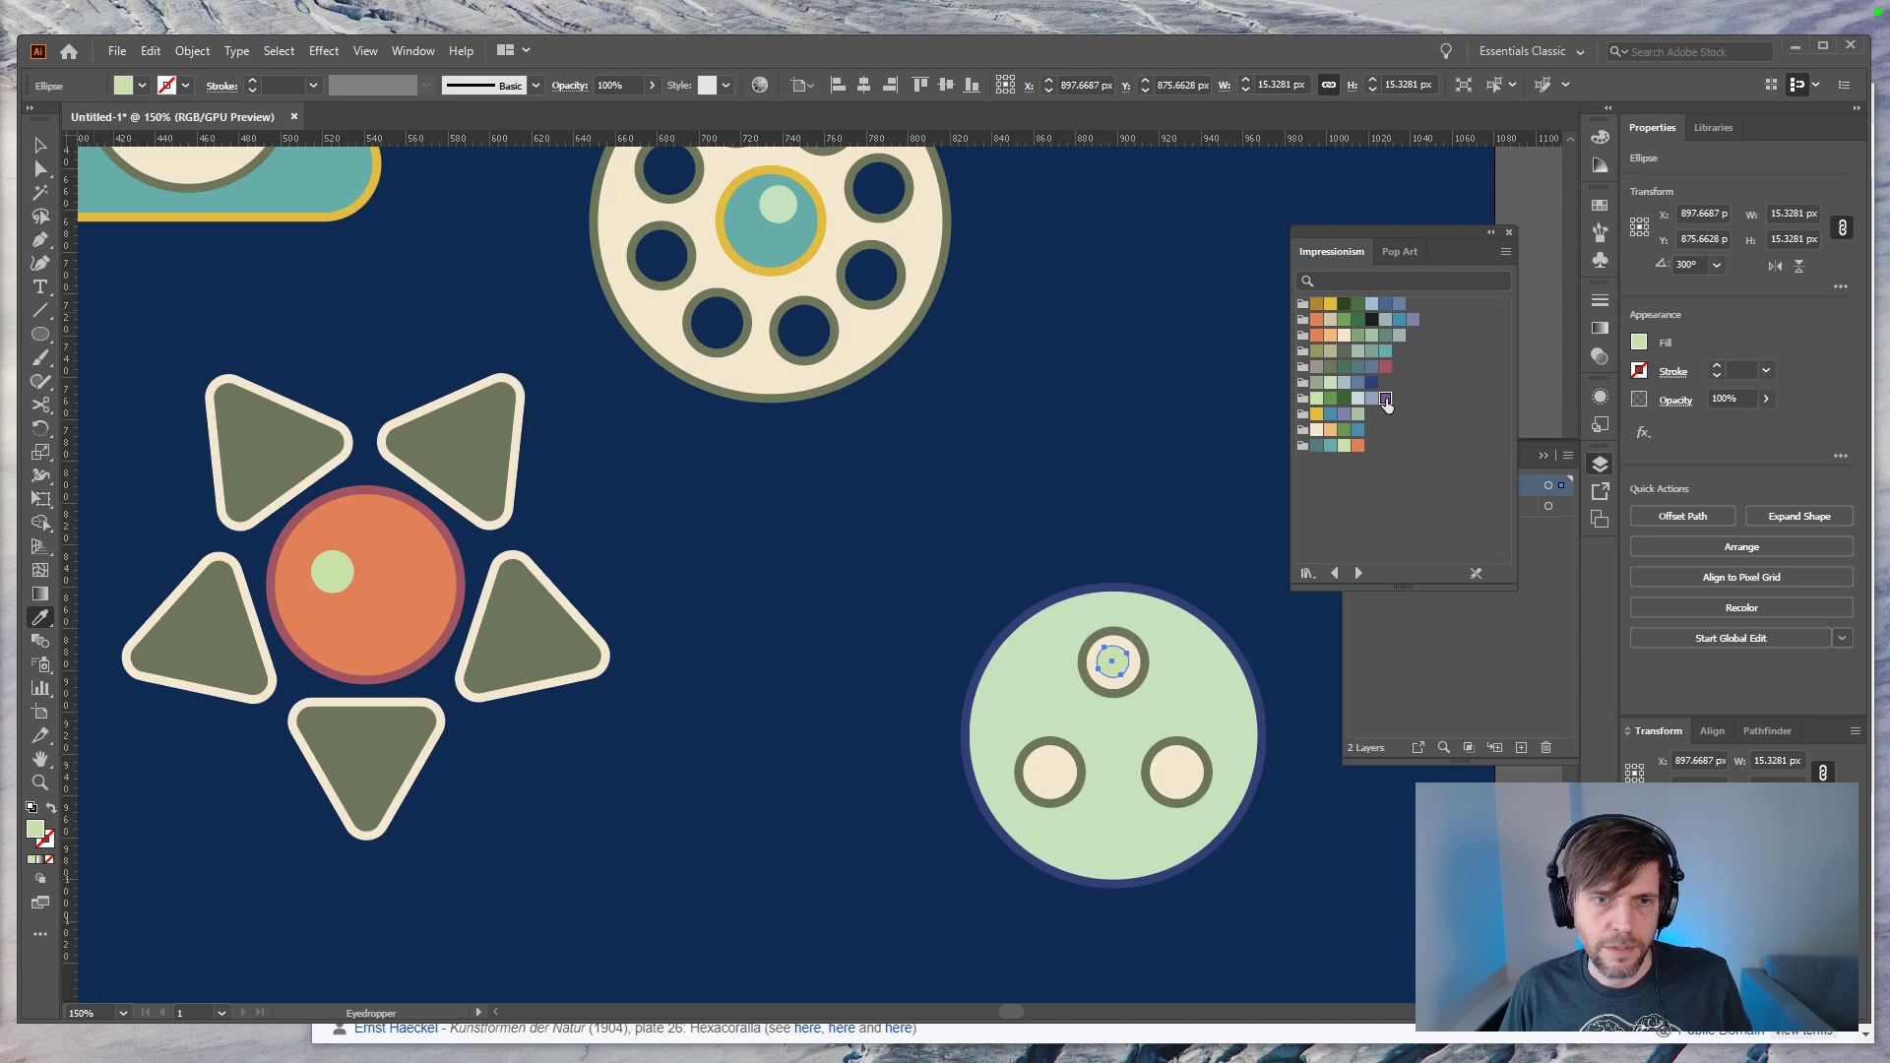
# Step: Copy the purple dot into the centres of the other two small cream circles
pyautogui.press('v')
pyautogui.click(1117, 477)
pyautogui.click(1132, 659)
pyautogui.moveTo(1135, 644); pyautogui.dragTo(1179, 775)
pyautogui.click(1143, 548)
pyautogui.click(1325, 826)
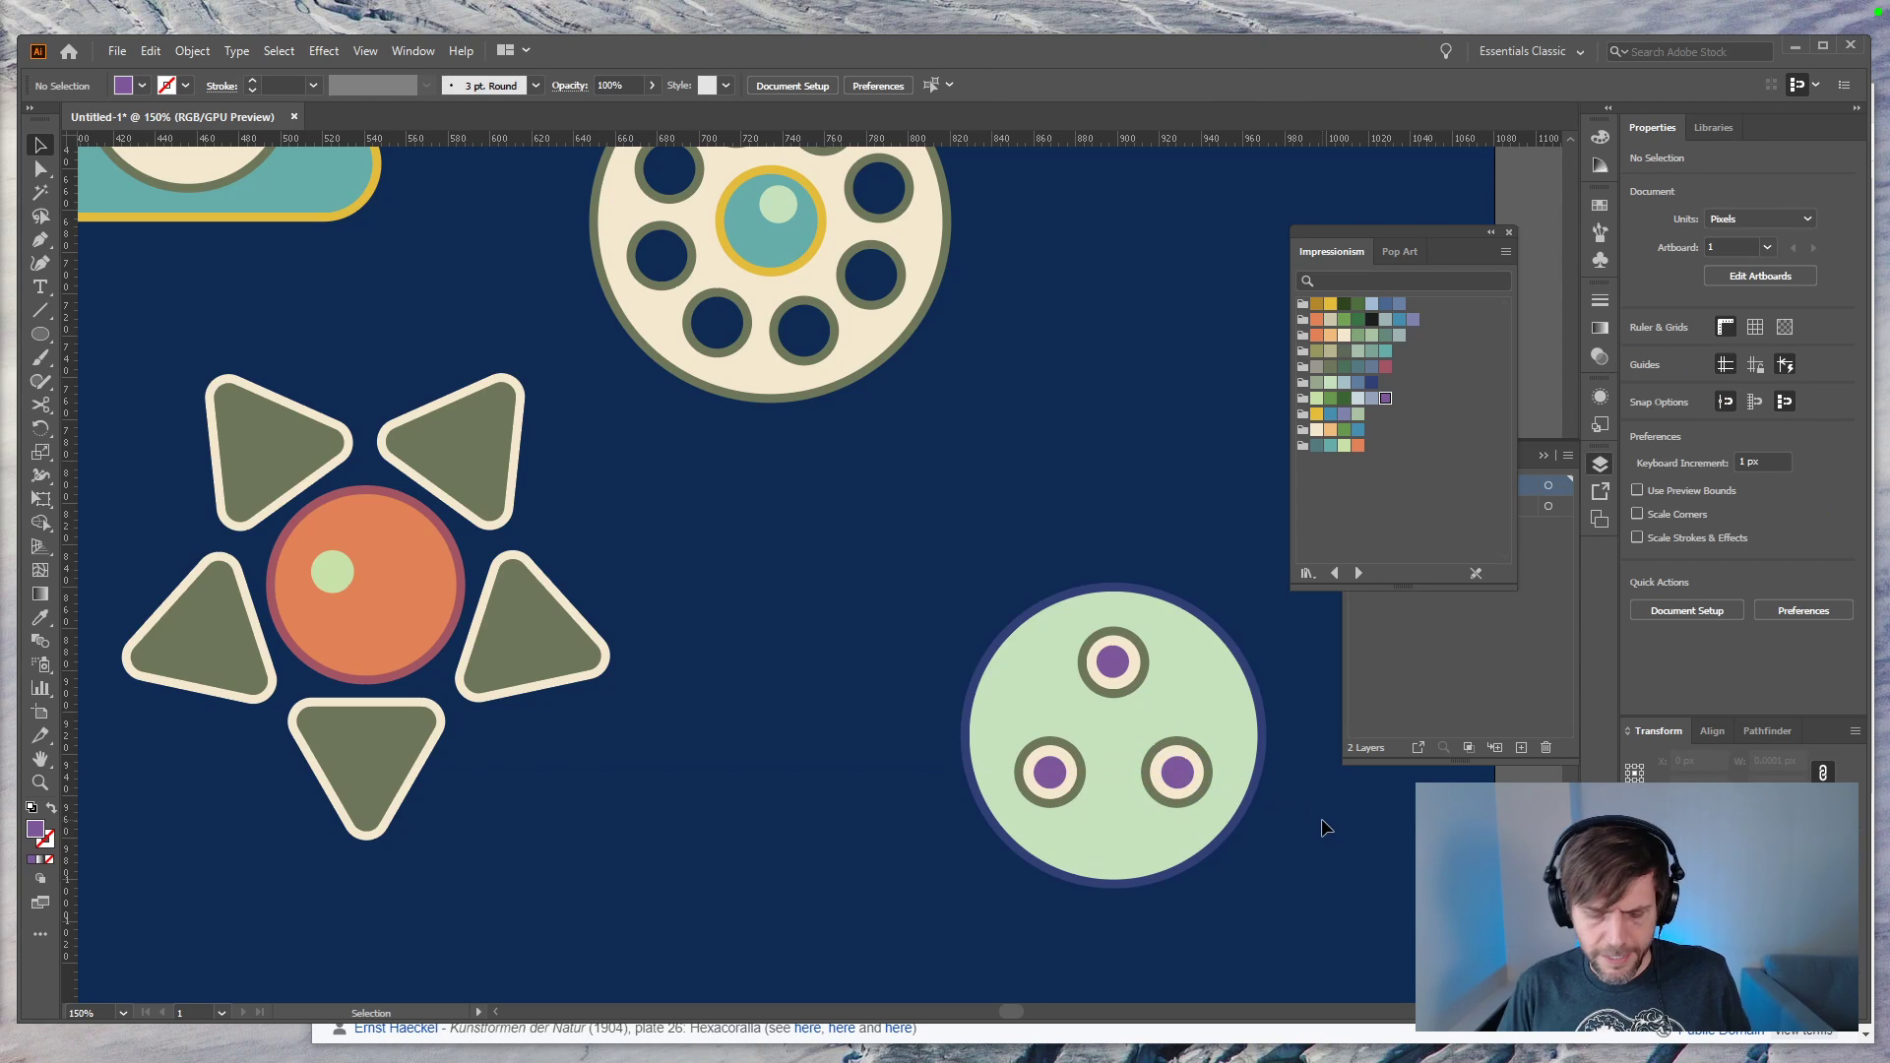
# Step: Shrink the large pale green circle about its centre so it fits more closely around the three eyes
pyautogui.hotkey('ctrl', '0')
pyautogui.hotkey('ctrl', '1')
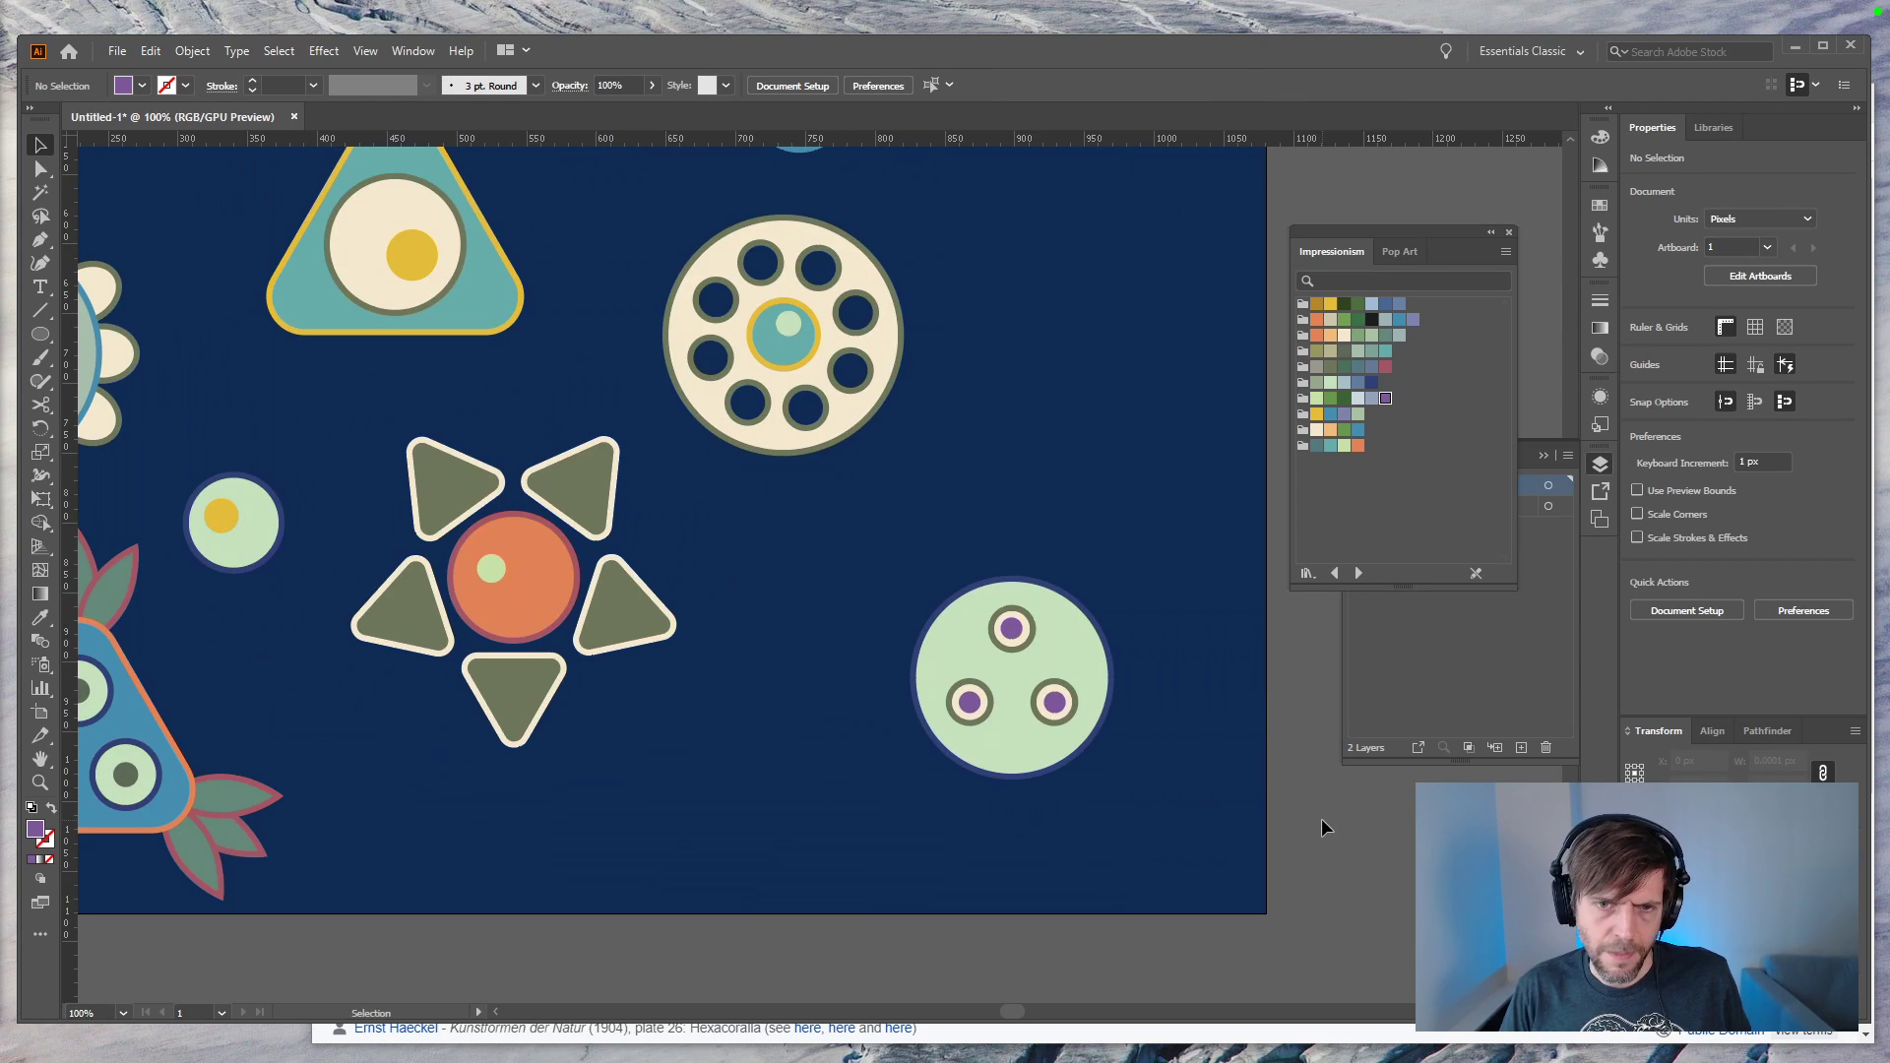
pyautogui.click(1068, 645)
pyautogui.moveTo(1111, 580); pyautogui.dragTo(1101, 587)
pyautogui.click(1166, 618)
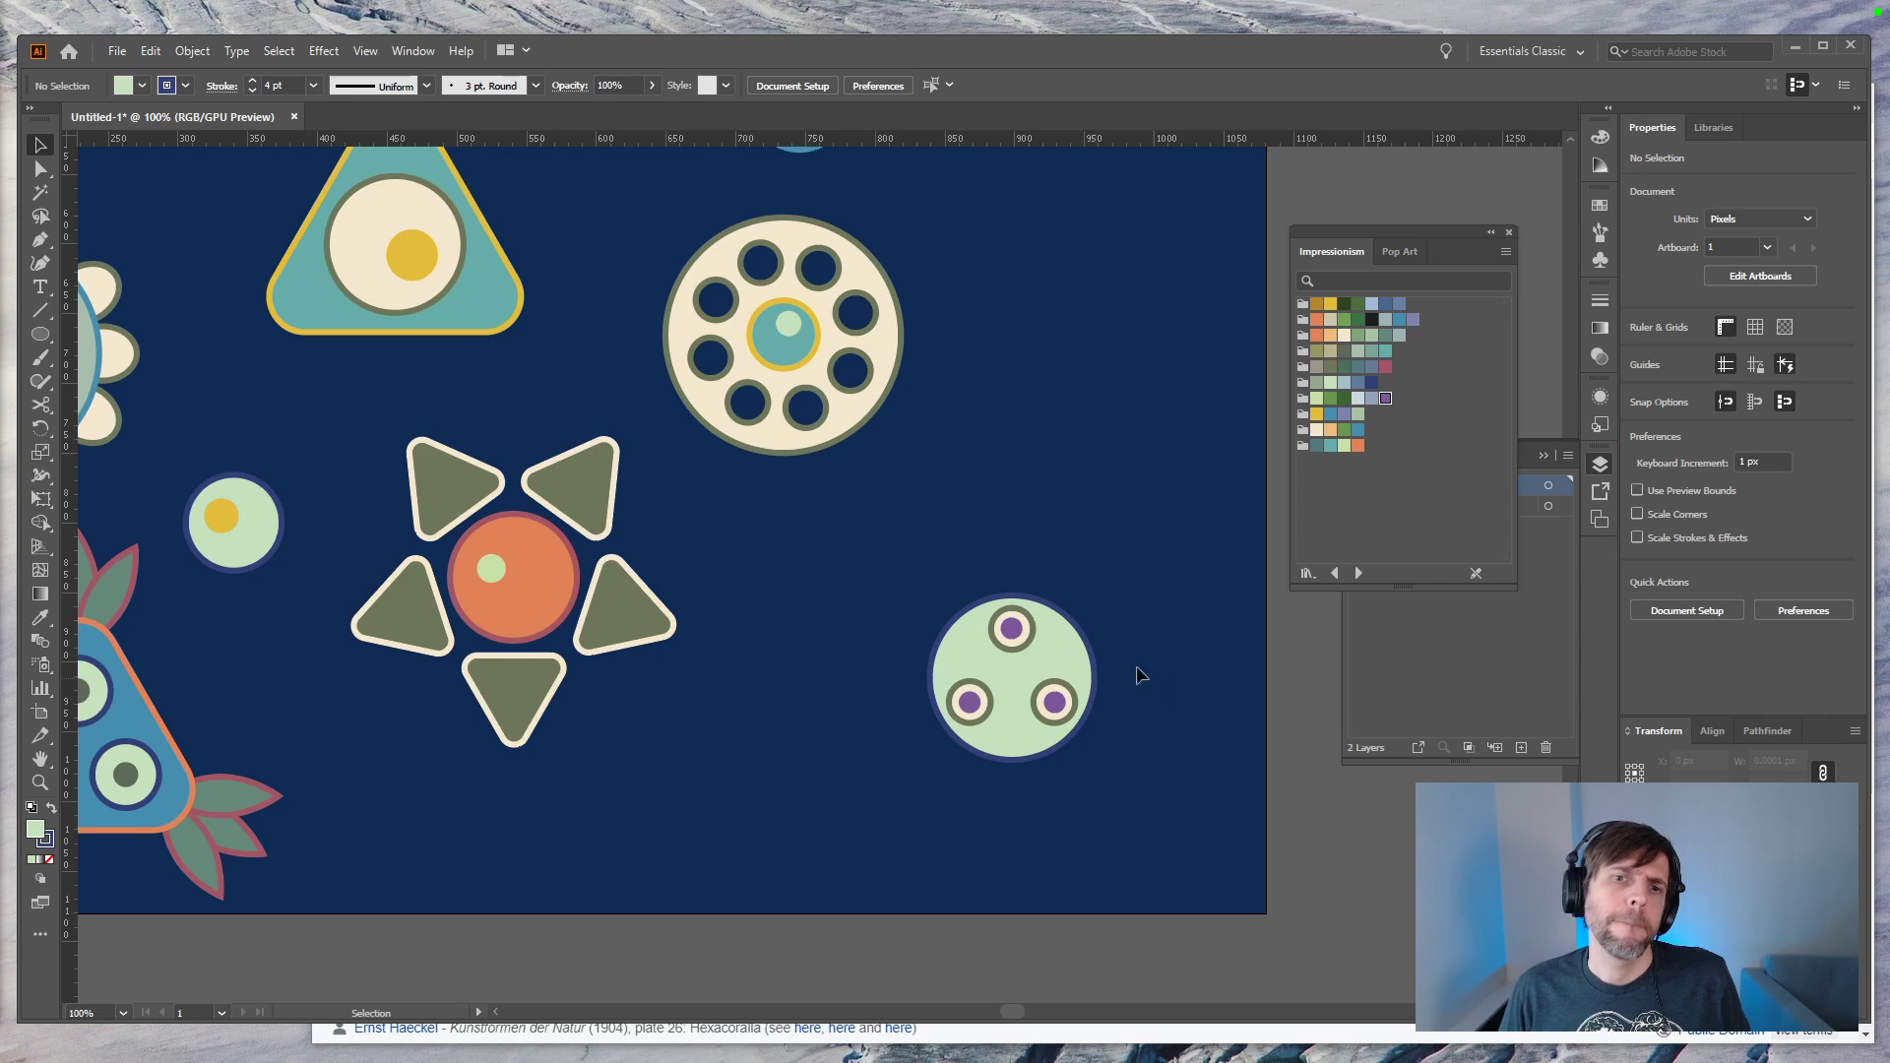
# Step: Duplicate the pale green circle in place, enlarge the copy to 150 px about its centre and send it behind the original
pyautogui.click(1071, 643)
pyautogui.hotkey('ctrl', 'c')
pyautogui.hotkey('ctrl', 'f')
pyautogui.moveTo(1095, 596); pyautogui.dragTo(1116, 572)
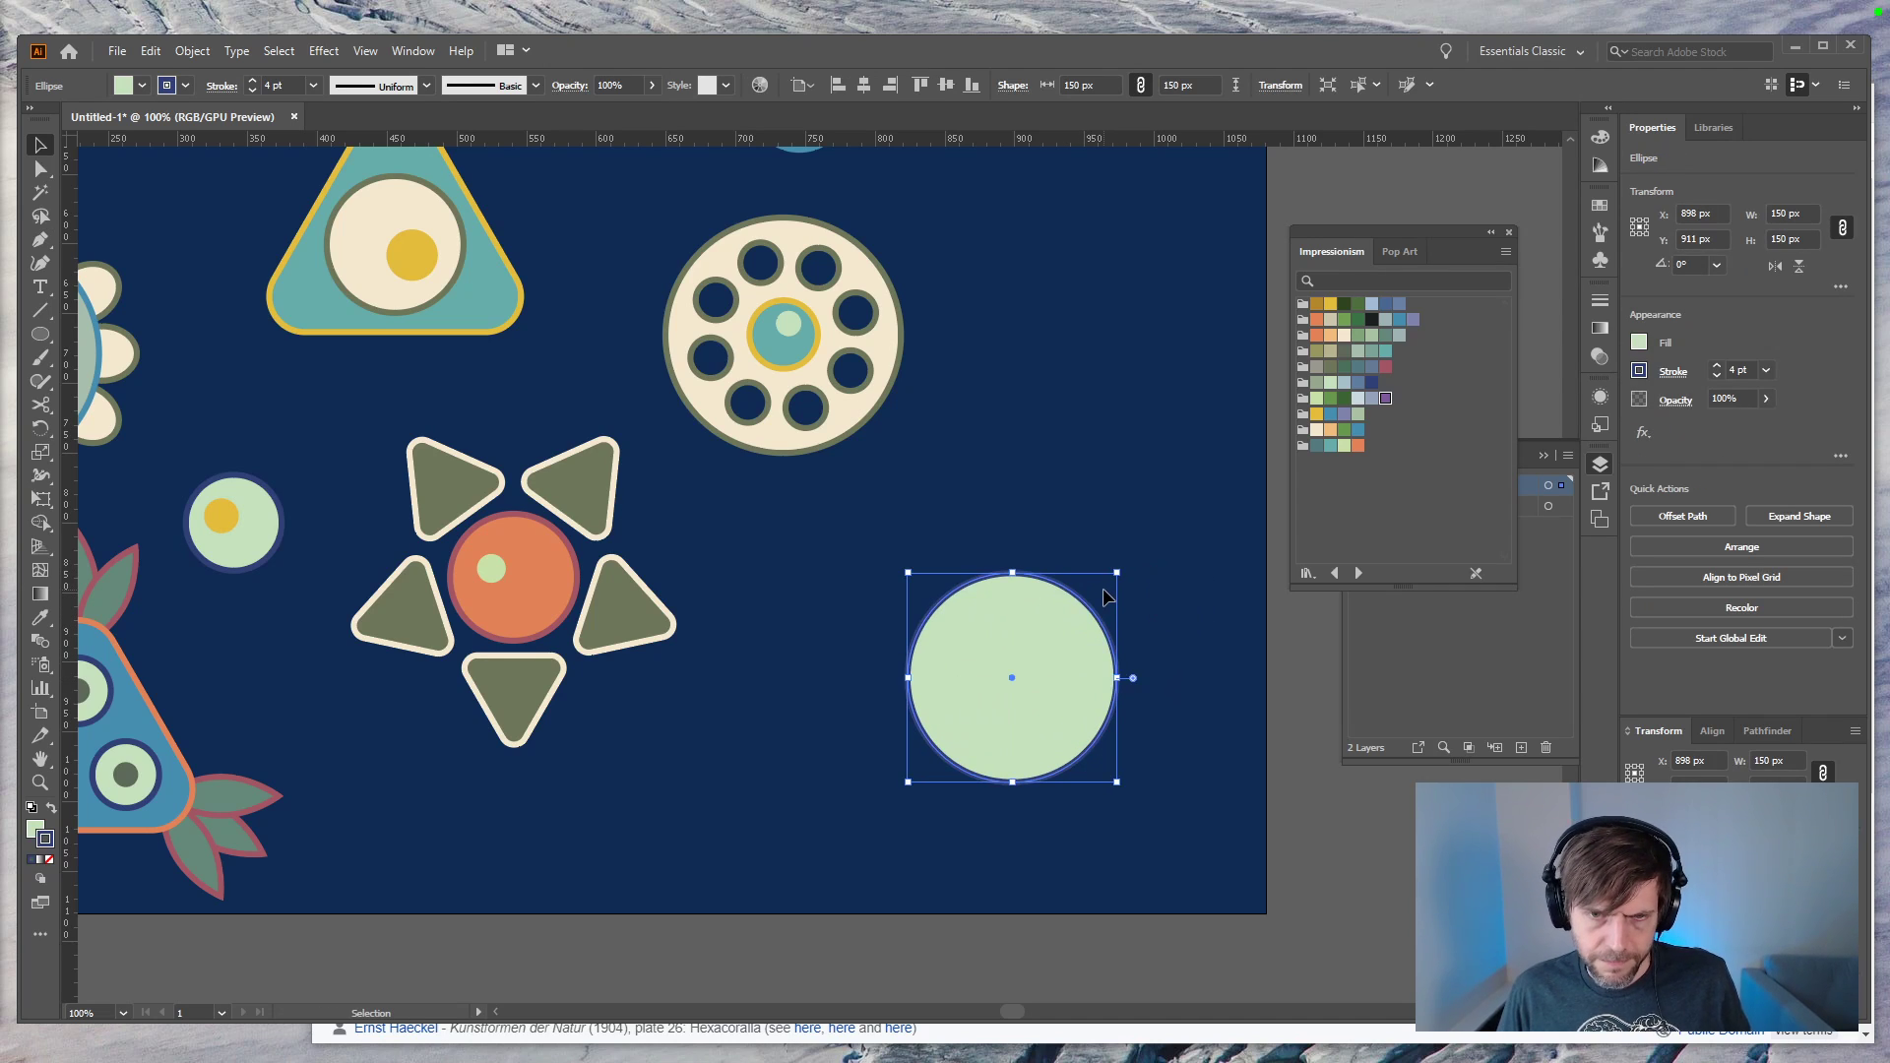
pyautogui.hotkey('ctrl', 'shift', '[')
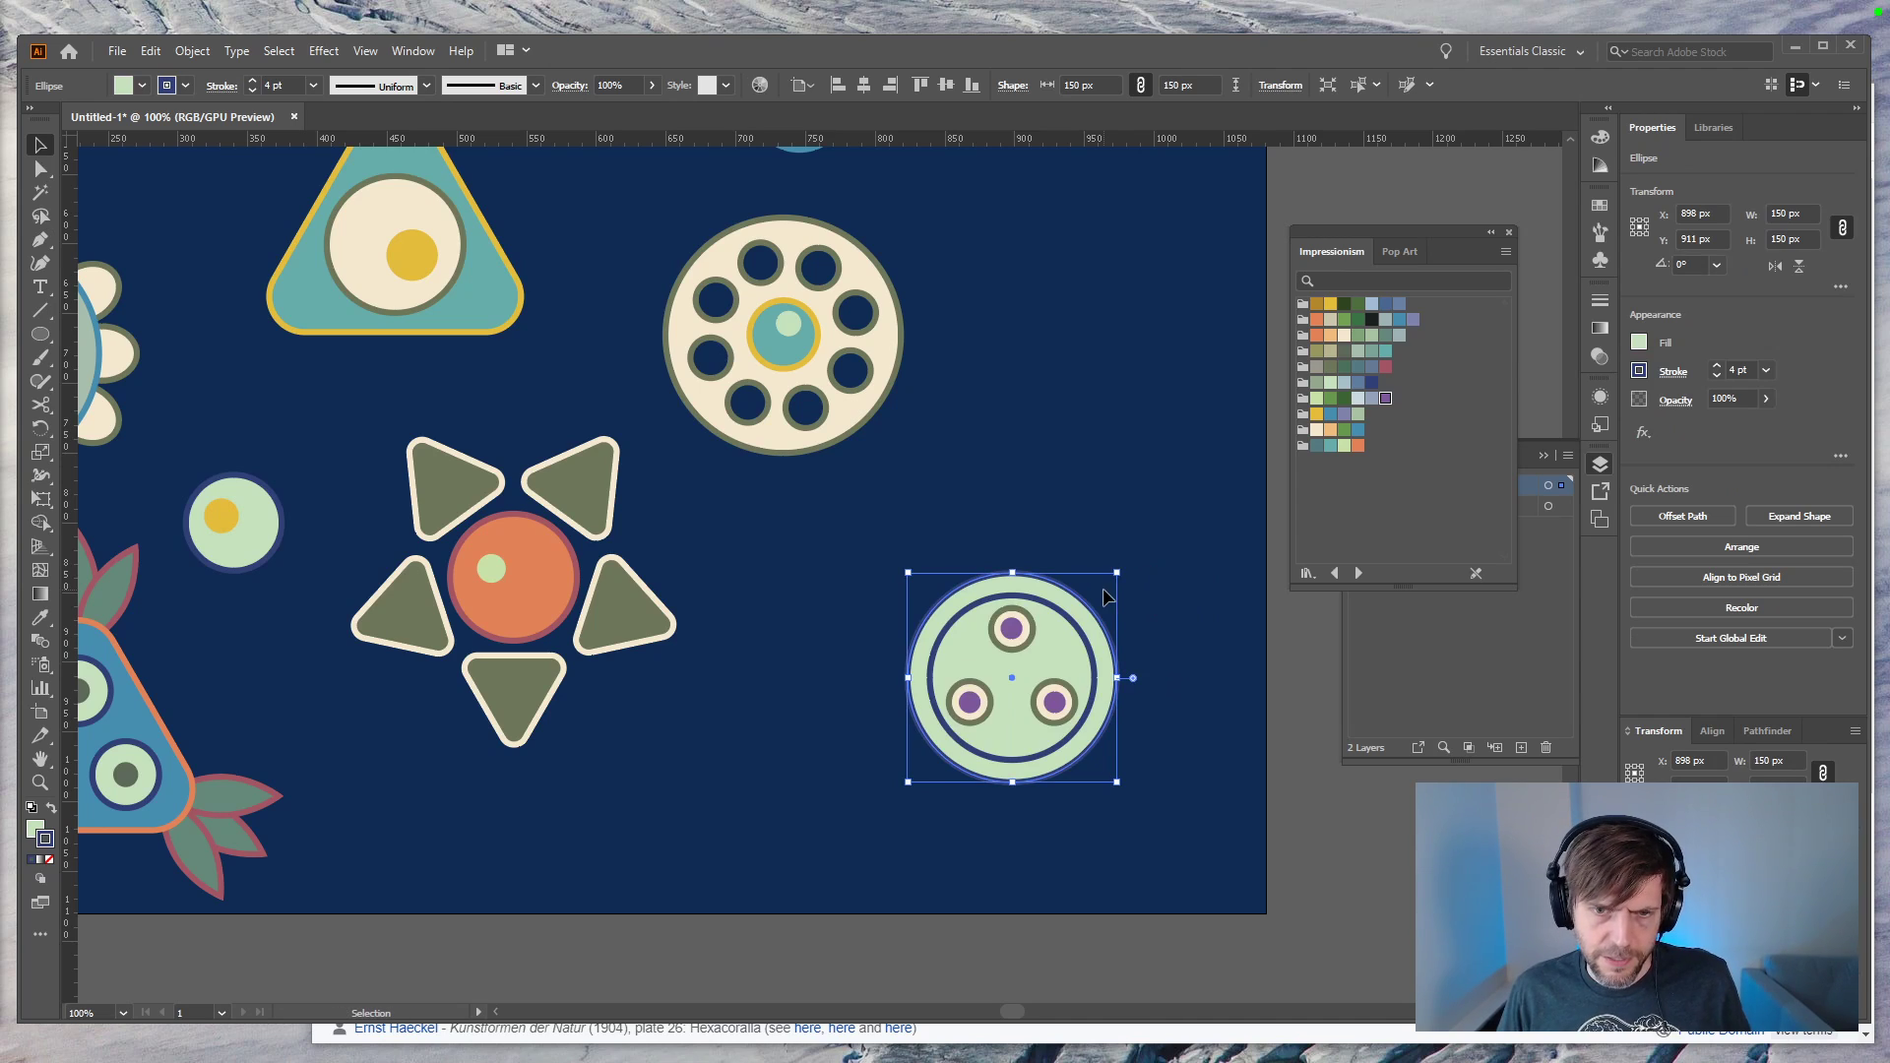
# Step: Turn the 150 px circle into an unfilled ring with a 4 pt pale green stroke
pyautogui.click(53, 863)
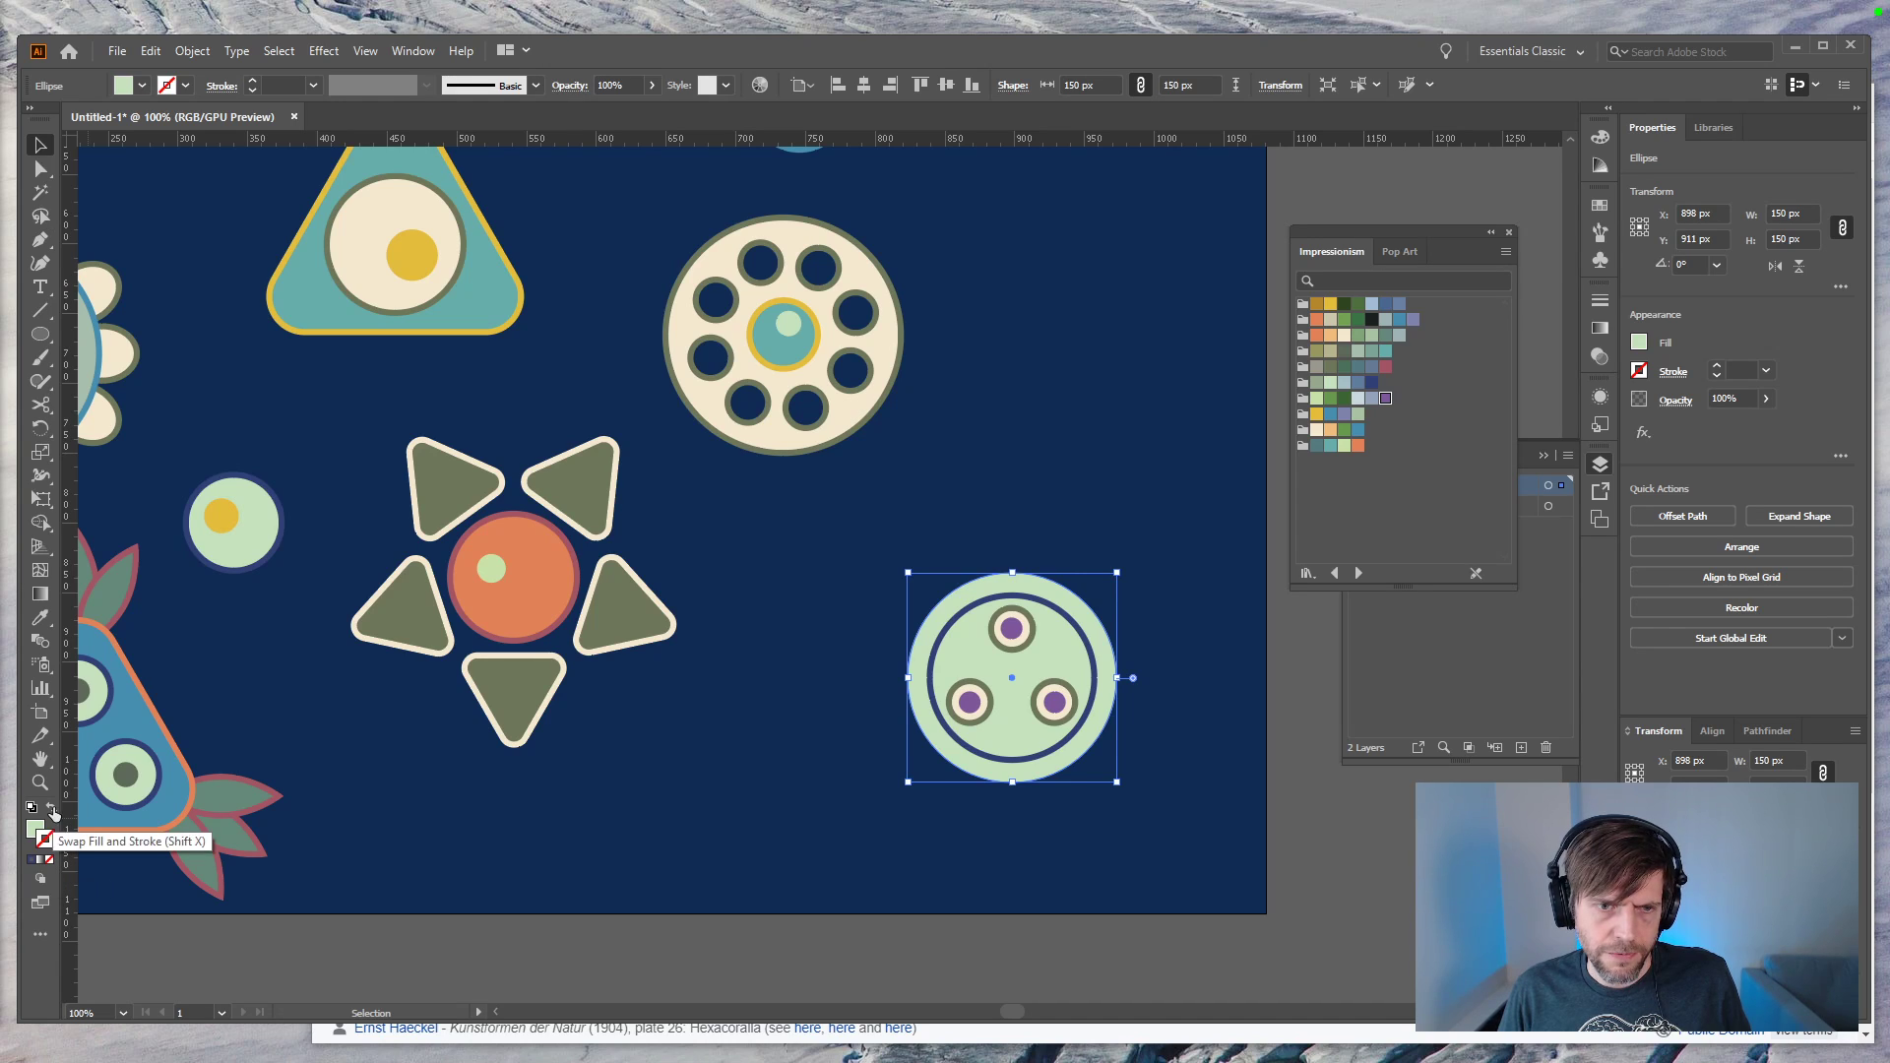
pyautogui.click(52, 807)
pyautogui.click(718, 827)
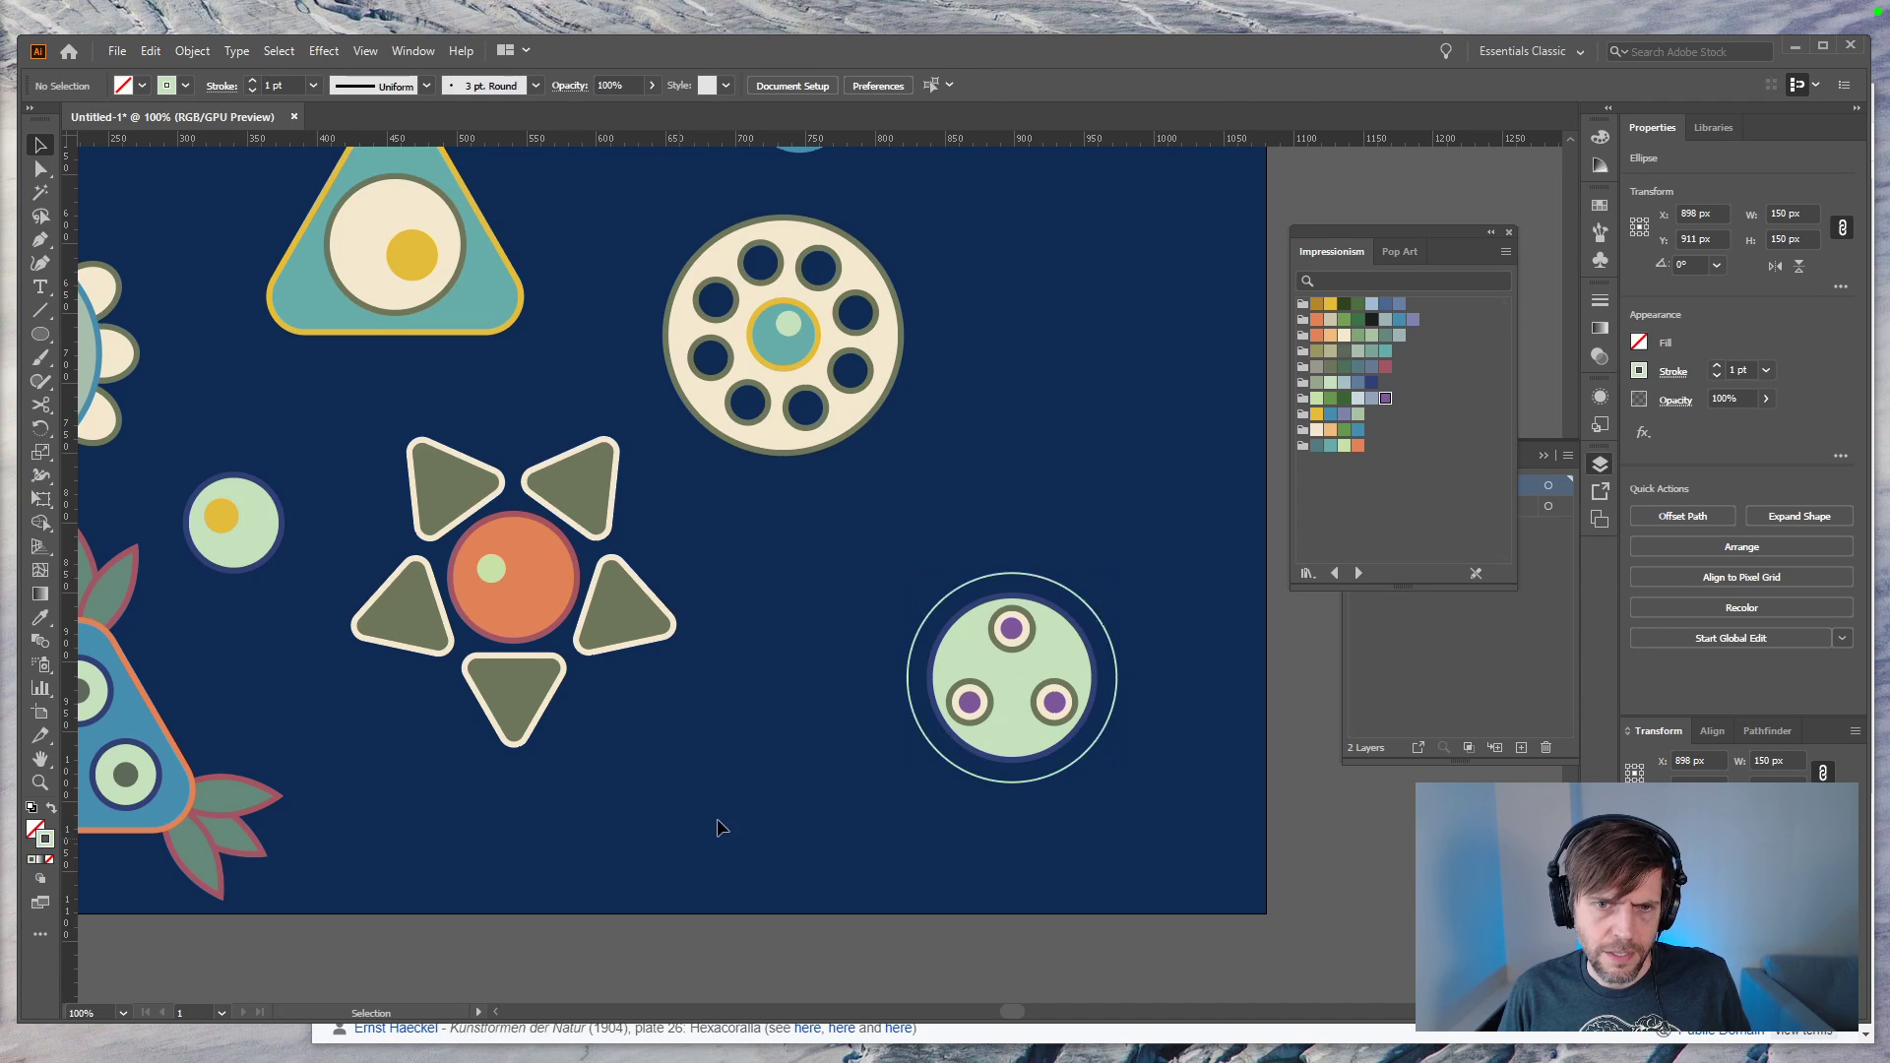
pyautogui.click(919, 634)
pyautogui.moveTo(300, 84); pyautogui.dragTo(253, 89)
pyautogui.write('4')
pyautogui.press('Return')
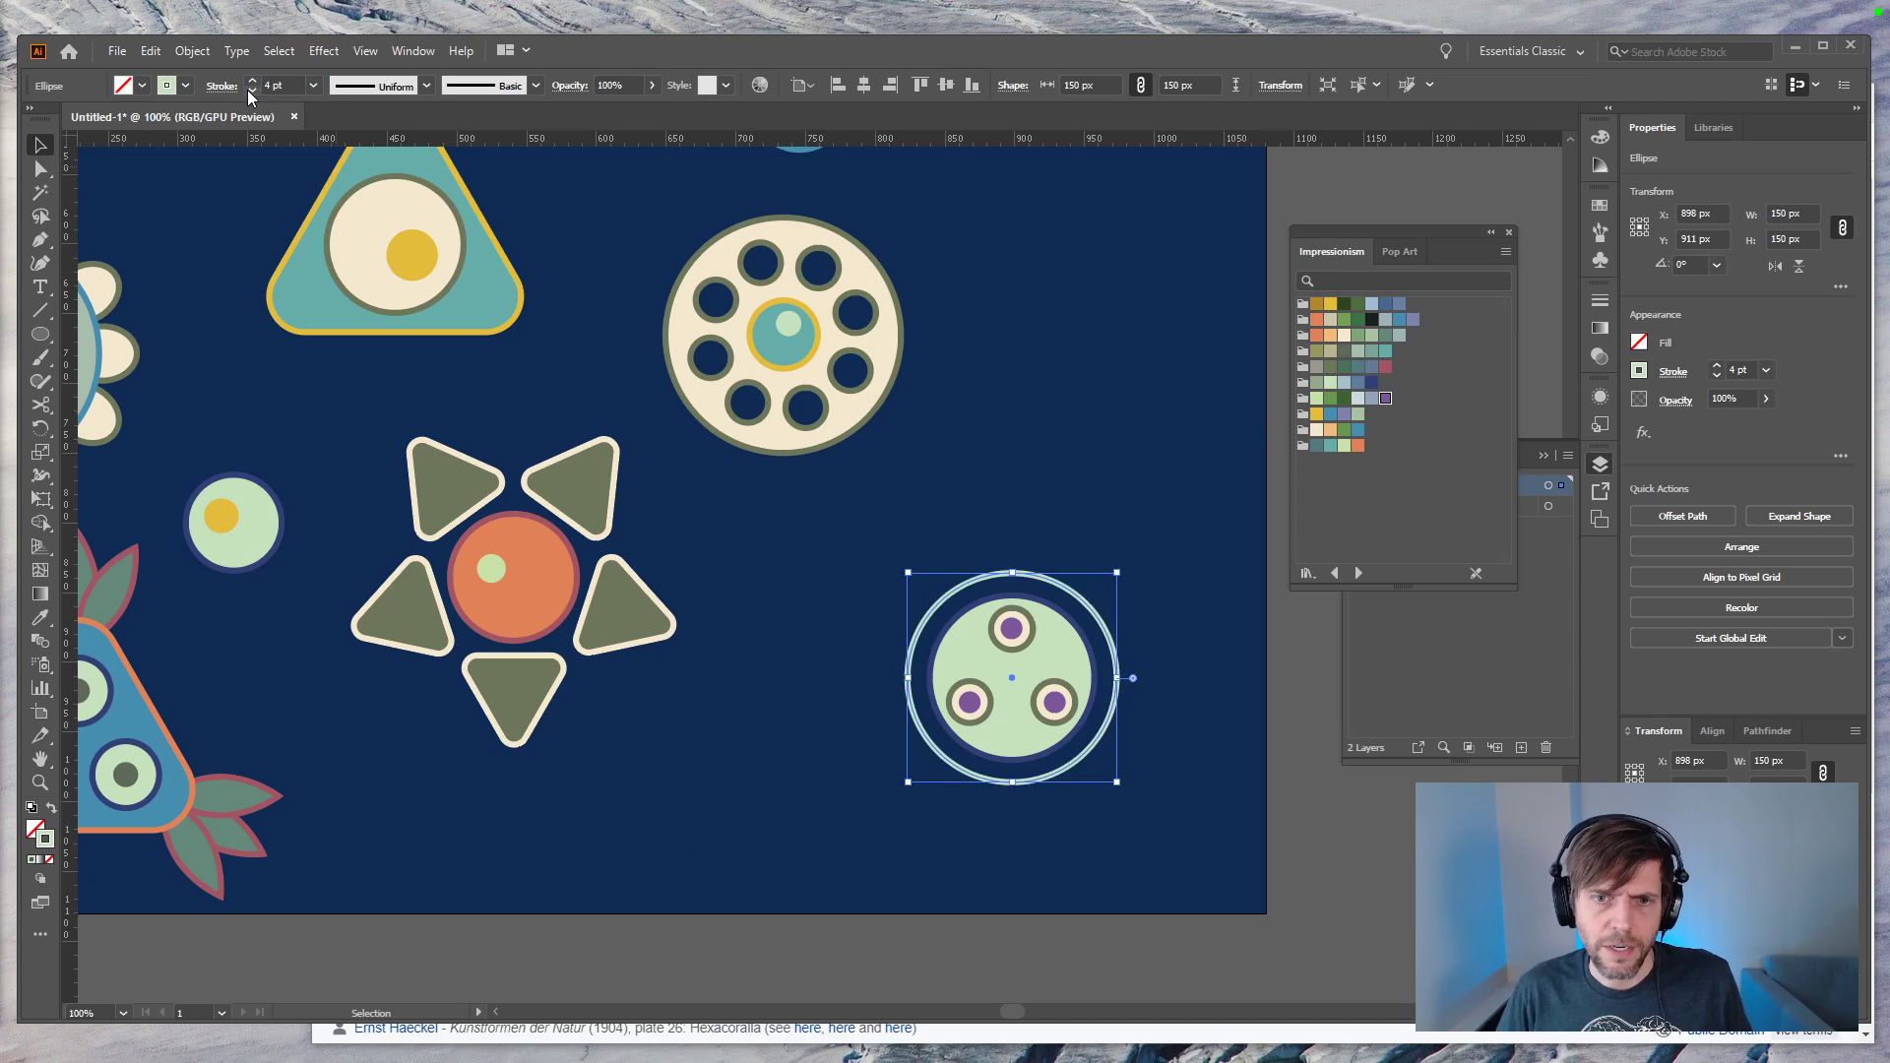
pyautogui.click(1174, 736)
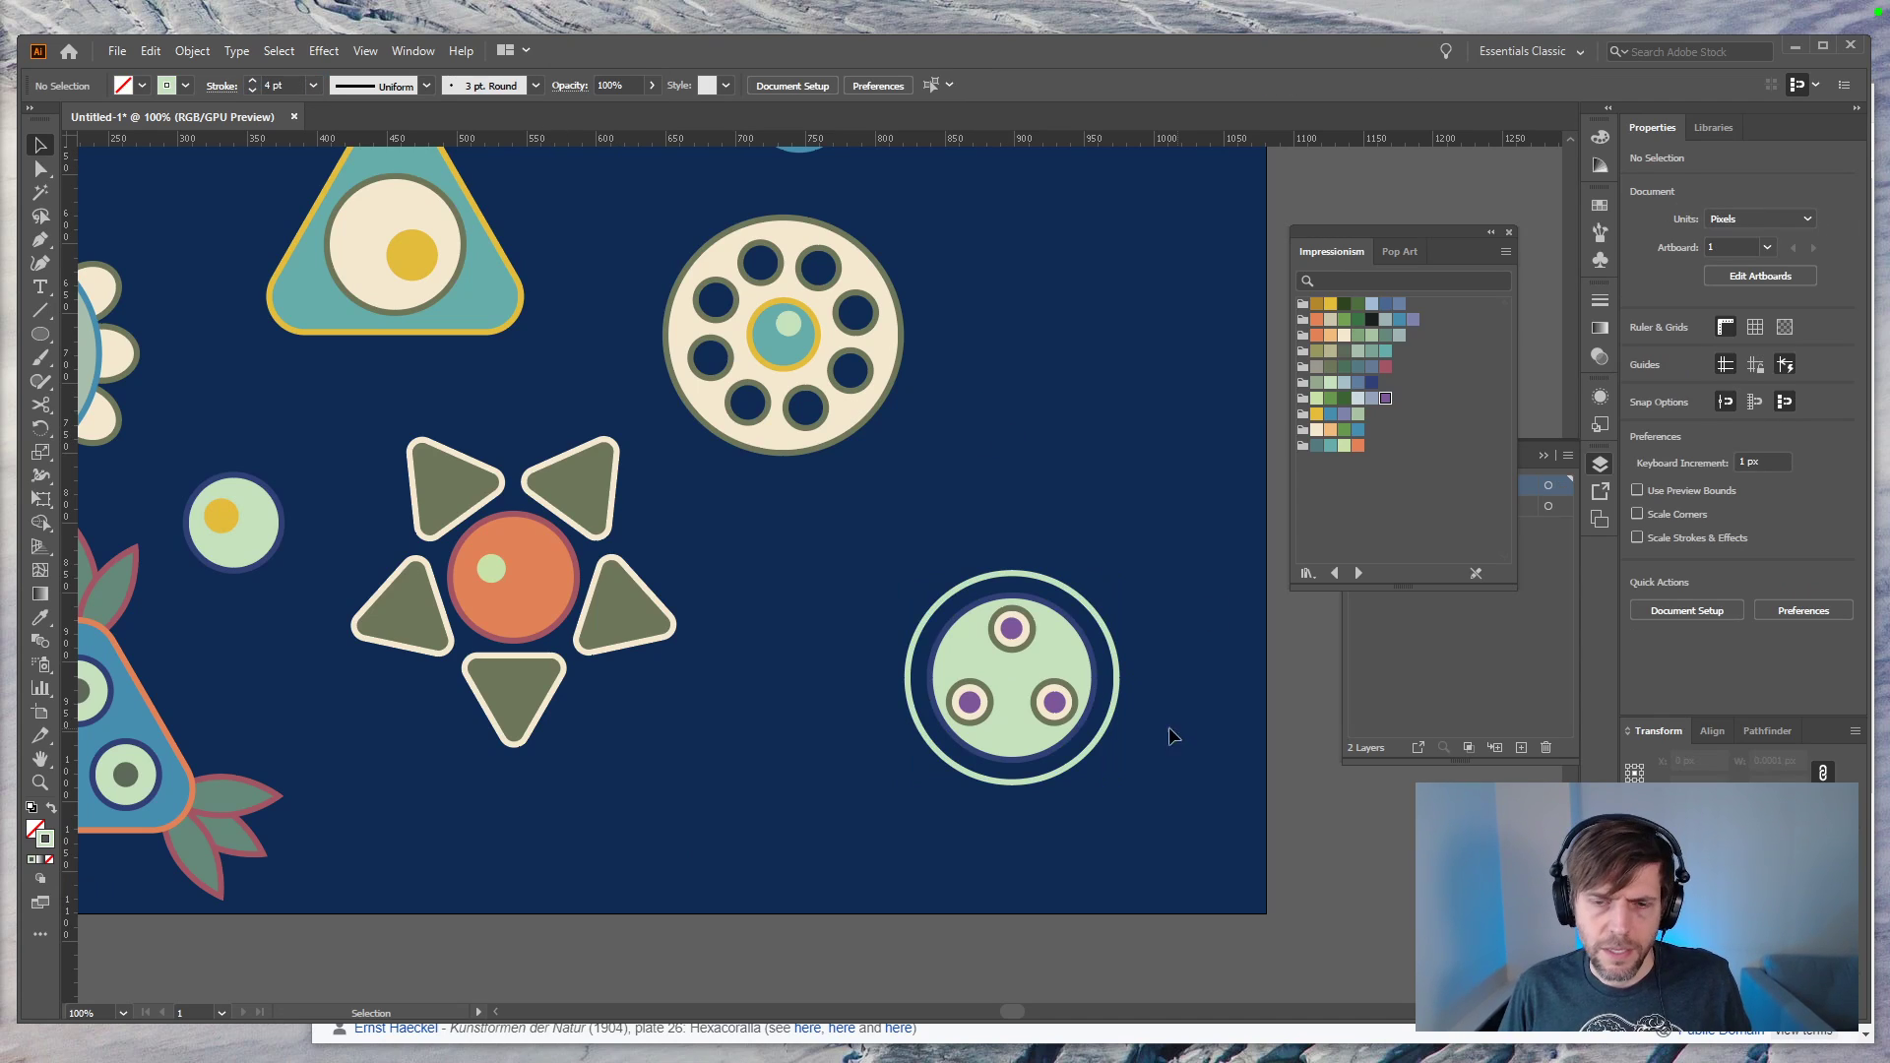
# Step: Recolour the 150 px ring's stroke with an orange swatch from the Impressionism palette
pyautogui.click(1113, 640)
pyautogui.click(1316, 335)
pyautogui.click(1083, 607)
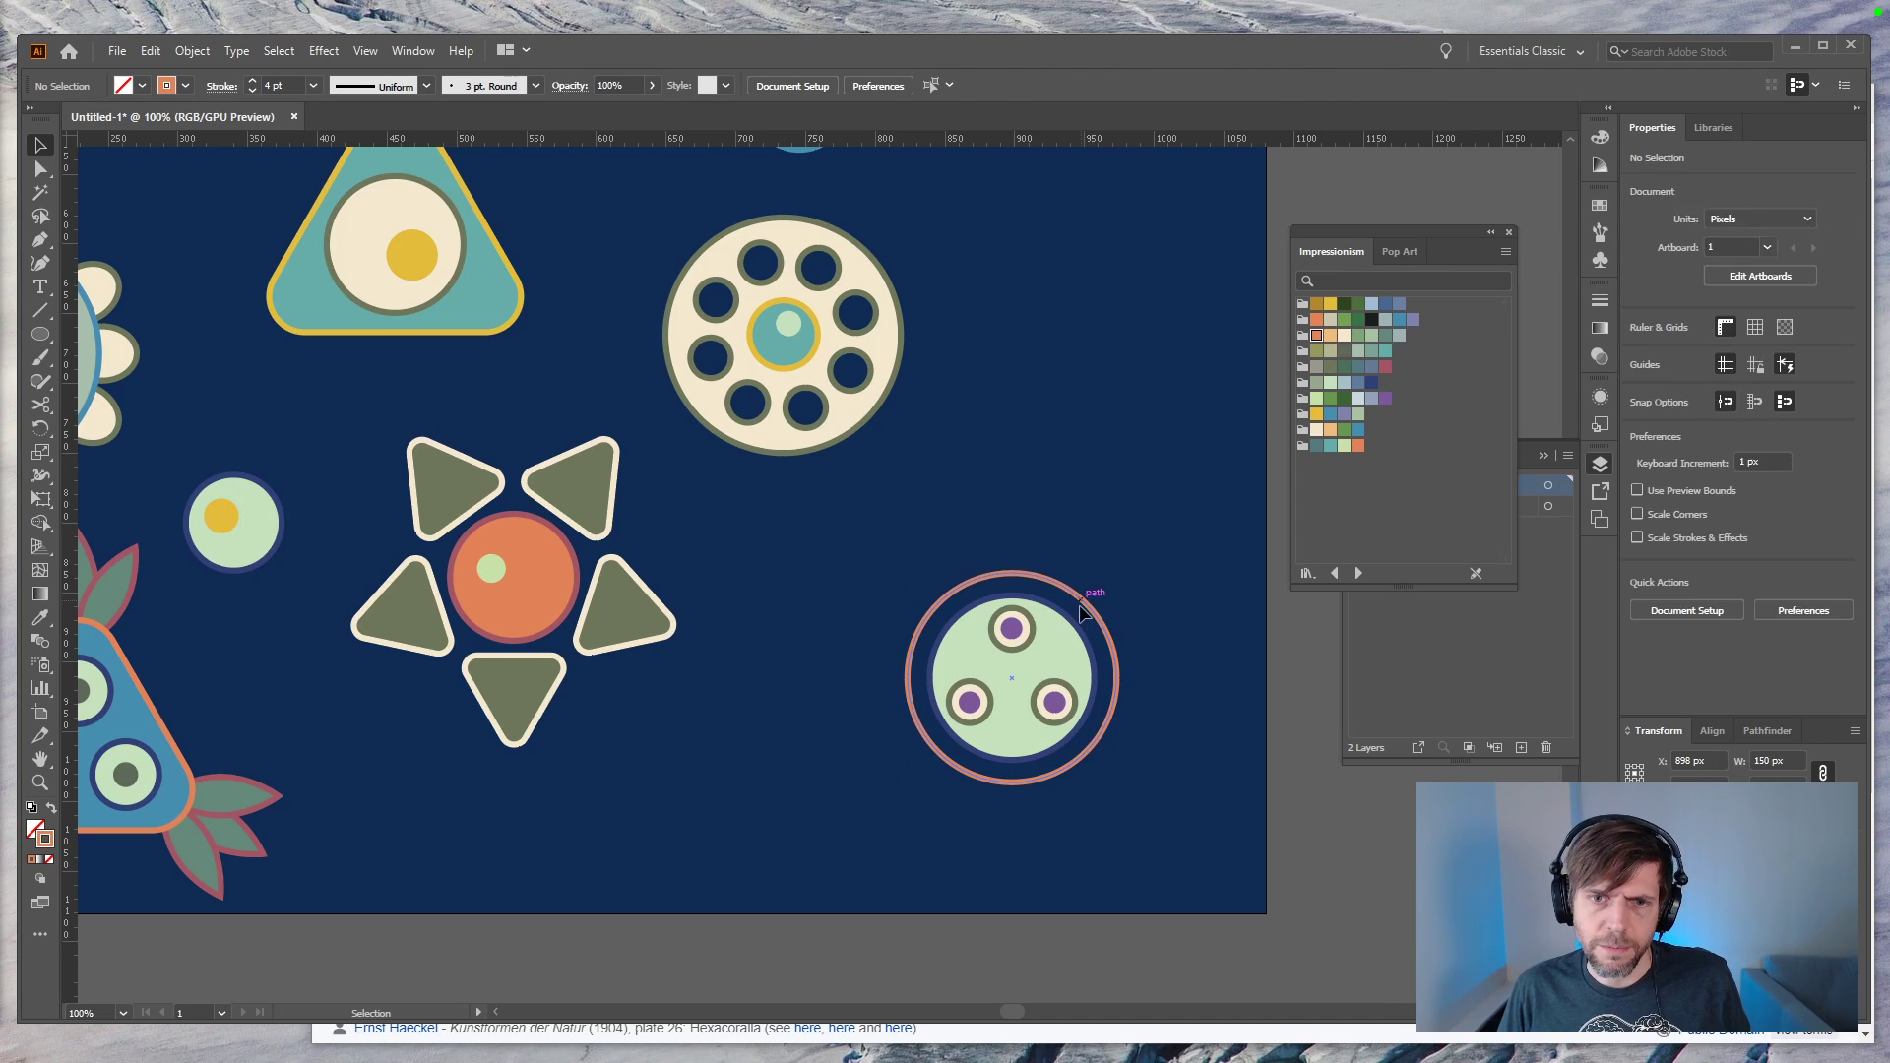
# Step: Duplicate the orange ring in place, enlarge the copy to 186 px about its centre and give it a light orange stroke
pyautogui.click(1090, 609)
pyautogui.hotkey('ctrl', 'c')
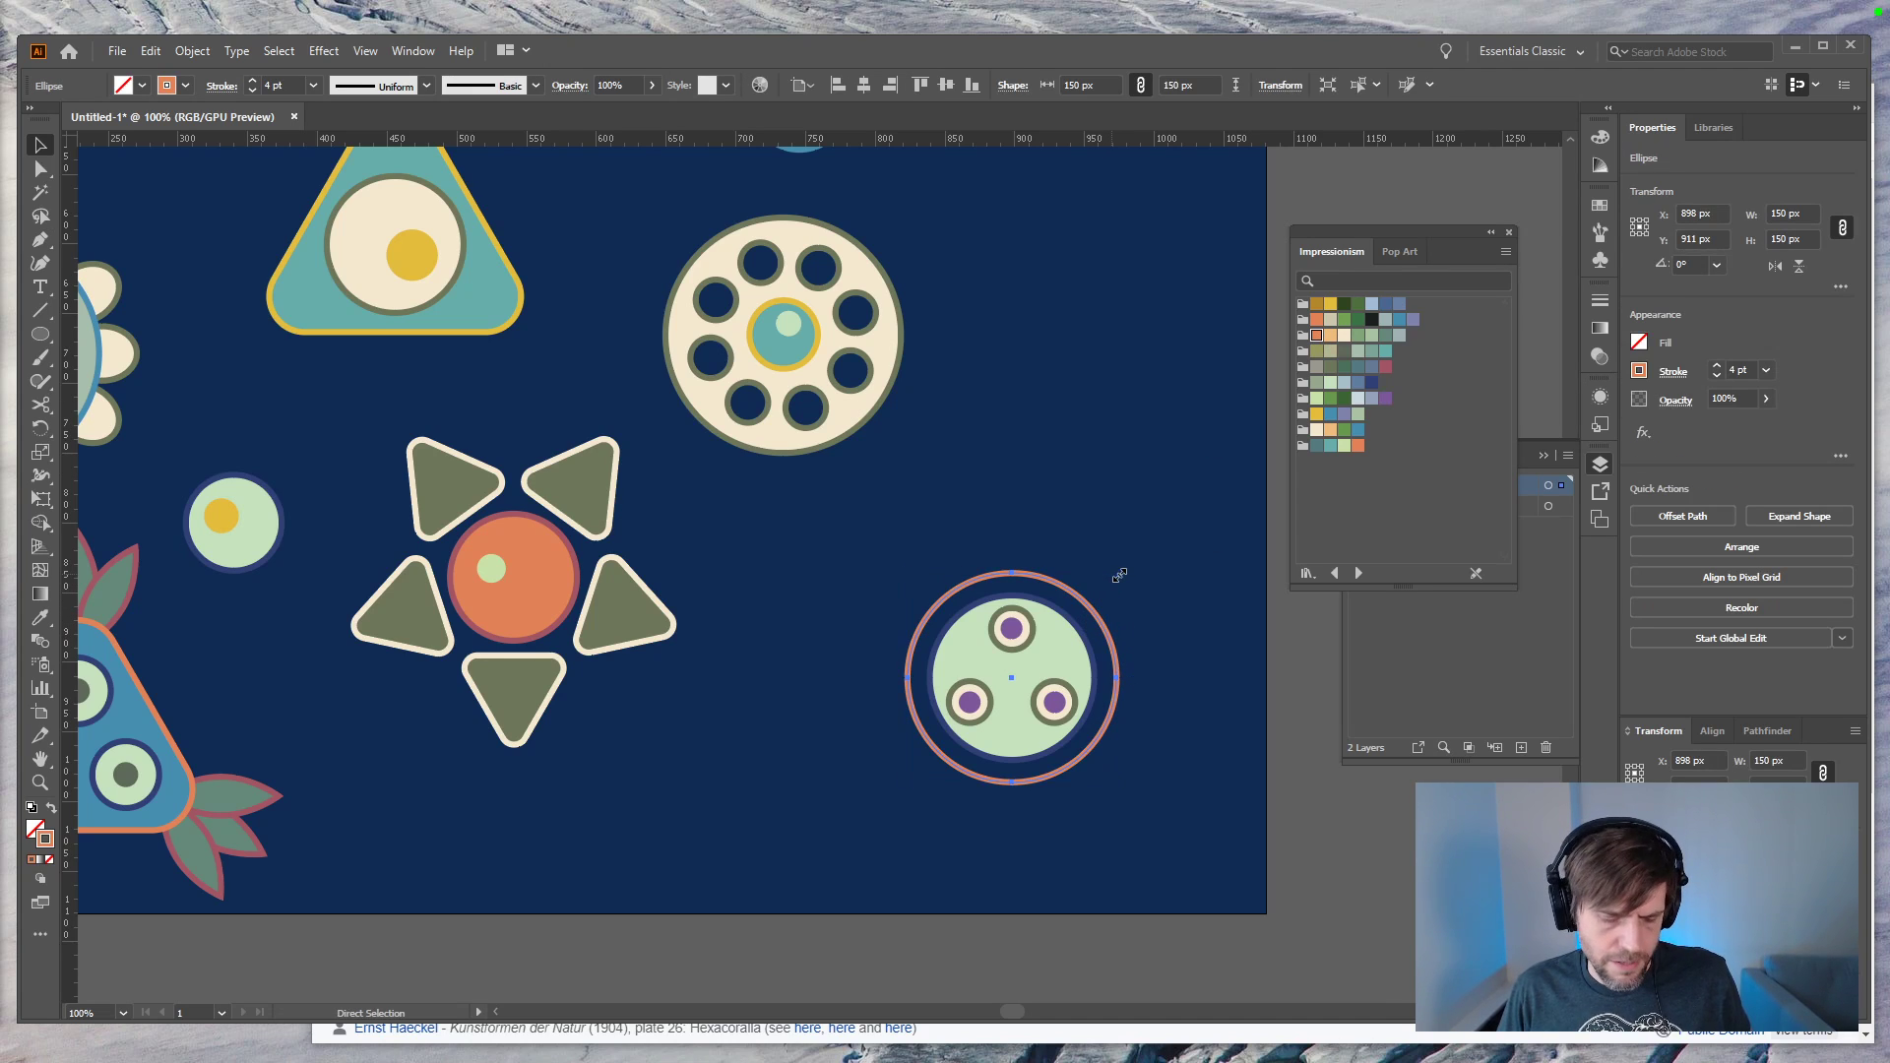
pyautogui.hotkey('ctrl', 'f')
pyautogui.moveTo(1120, 579); pyautogui.dragTo(1145, 549)
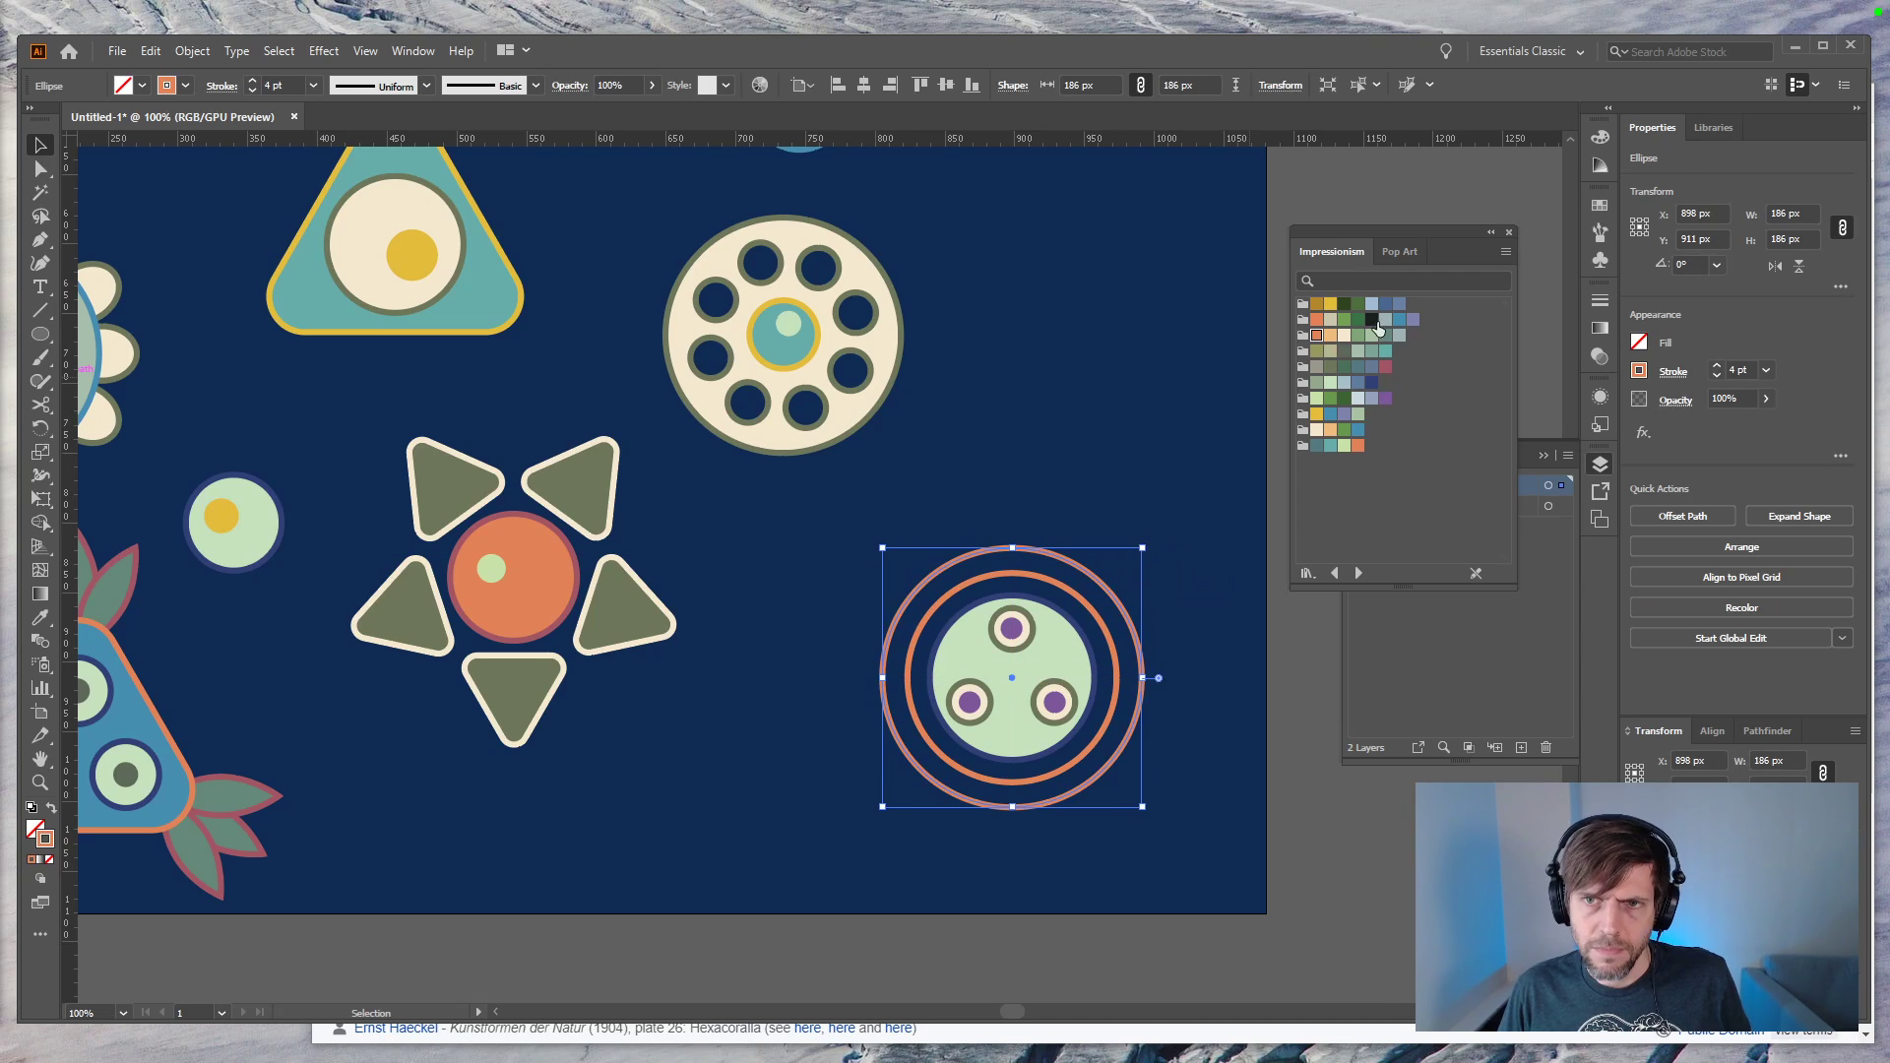
pyautogui.click(1335, 337)
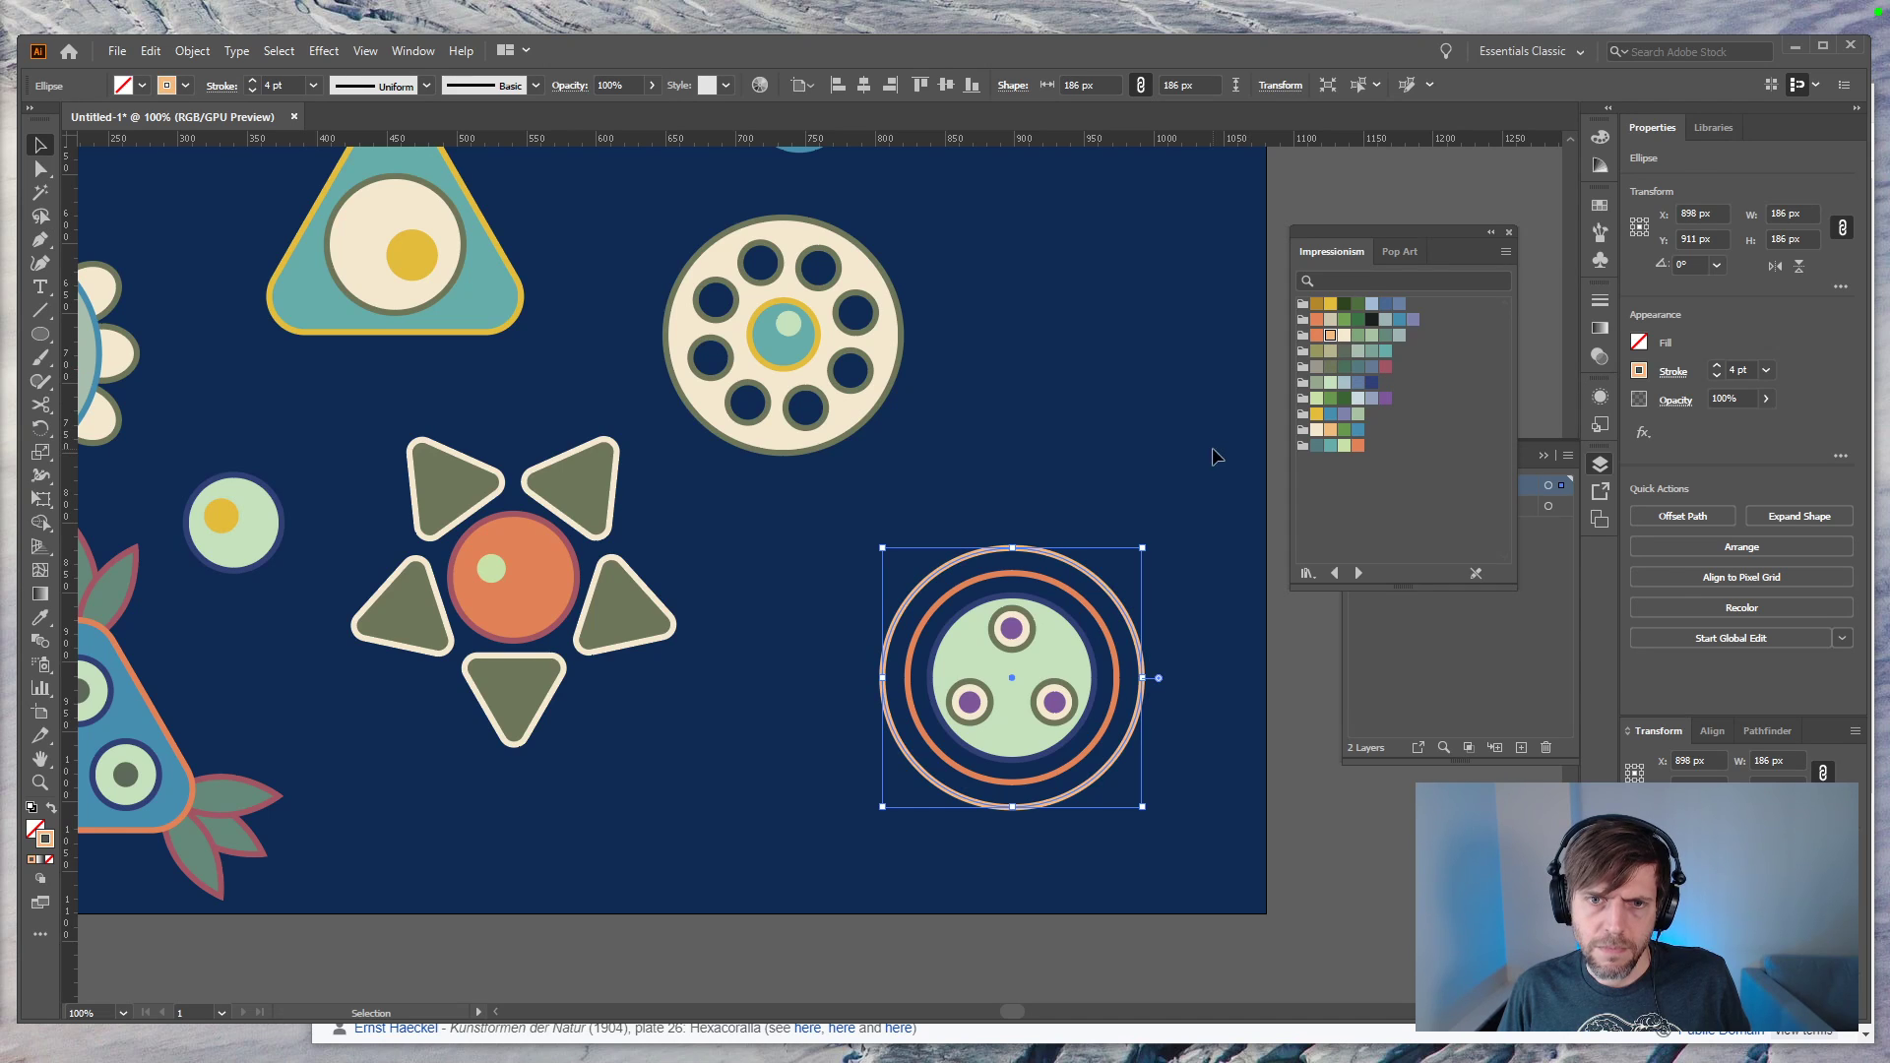
pyautogui.click(1186, 657)
# Step: Enlarge the whole ringed three-eyed organism slightly and move it left and down, below the cream wheel
pyautogui.hotkey('ctrl', '-')
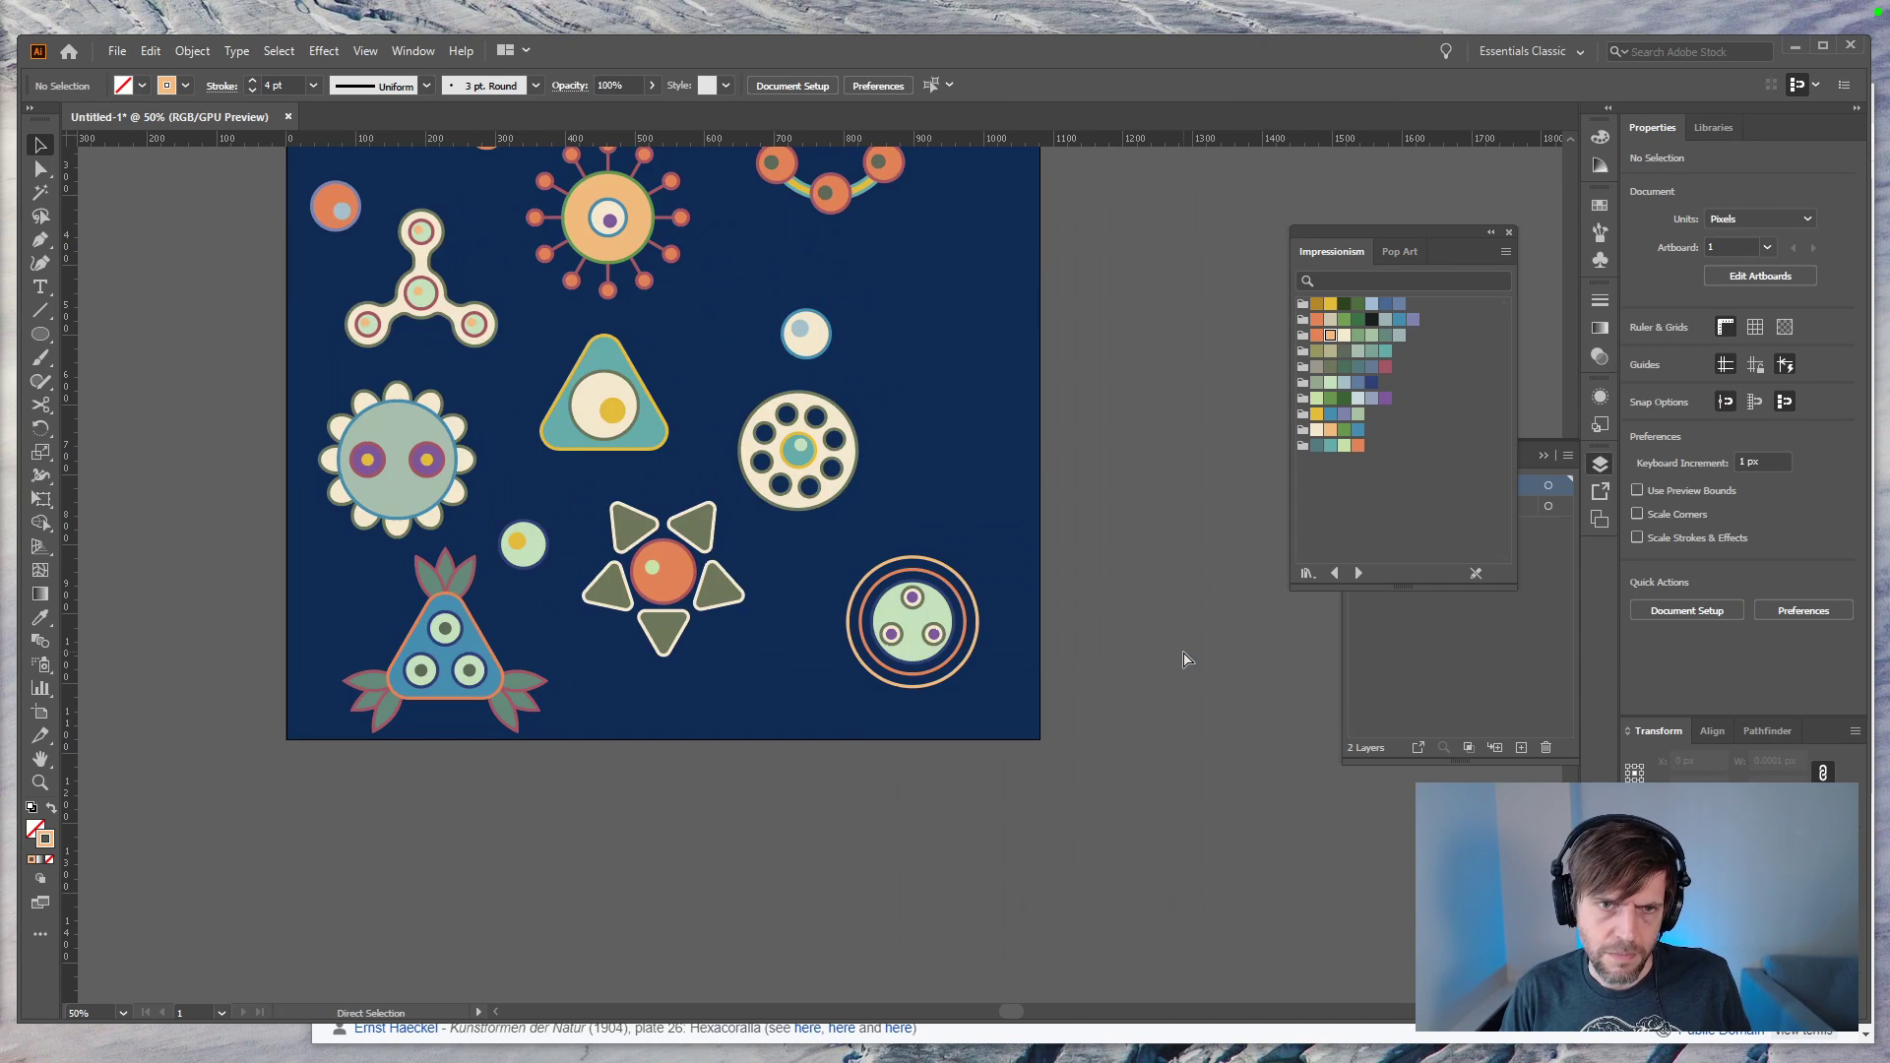
pyautogui.moveTo(1017, 511); pyautogui.dragTo(1042, 770)
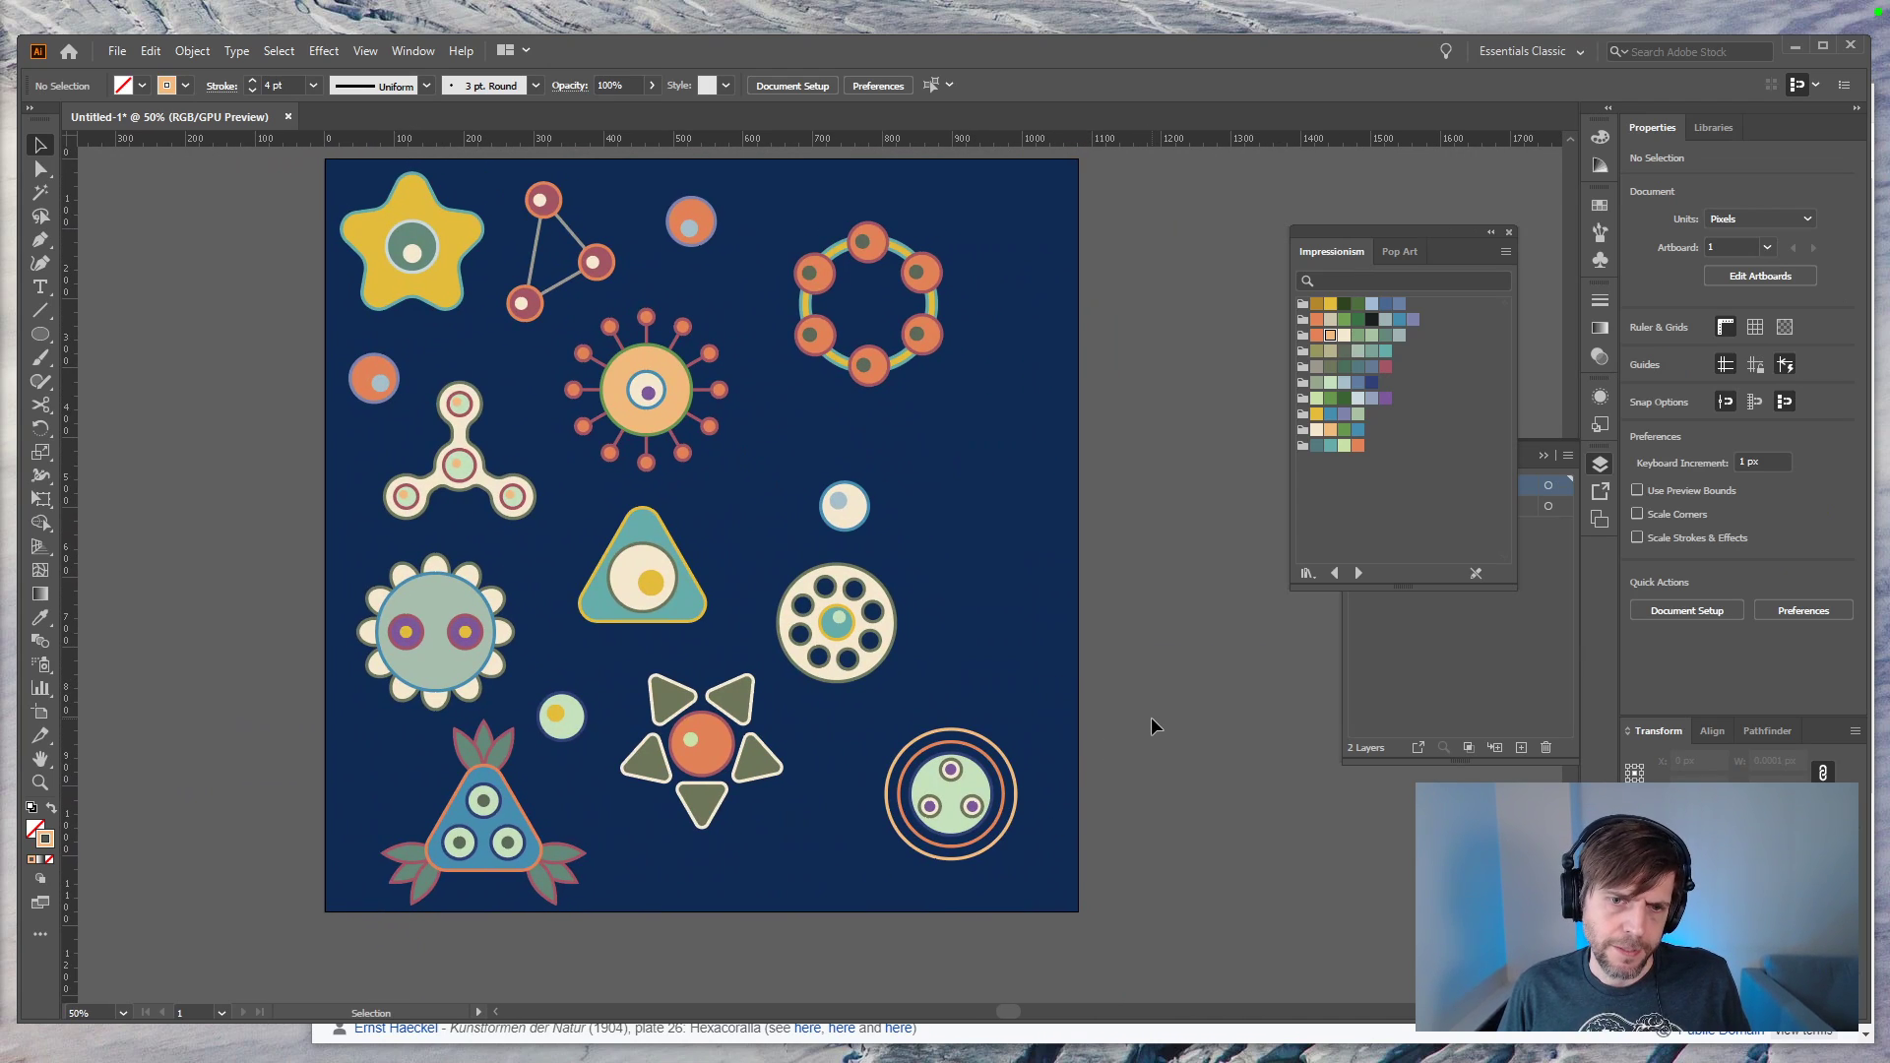
pyautogui.click(985, 785)
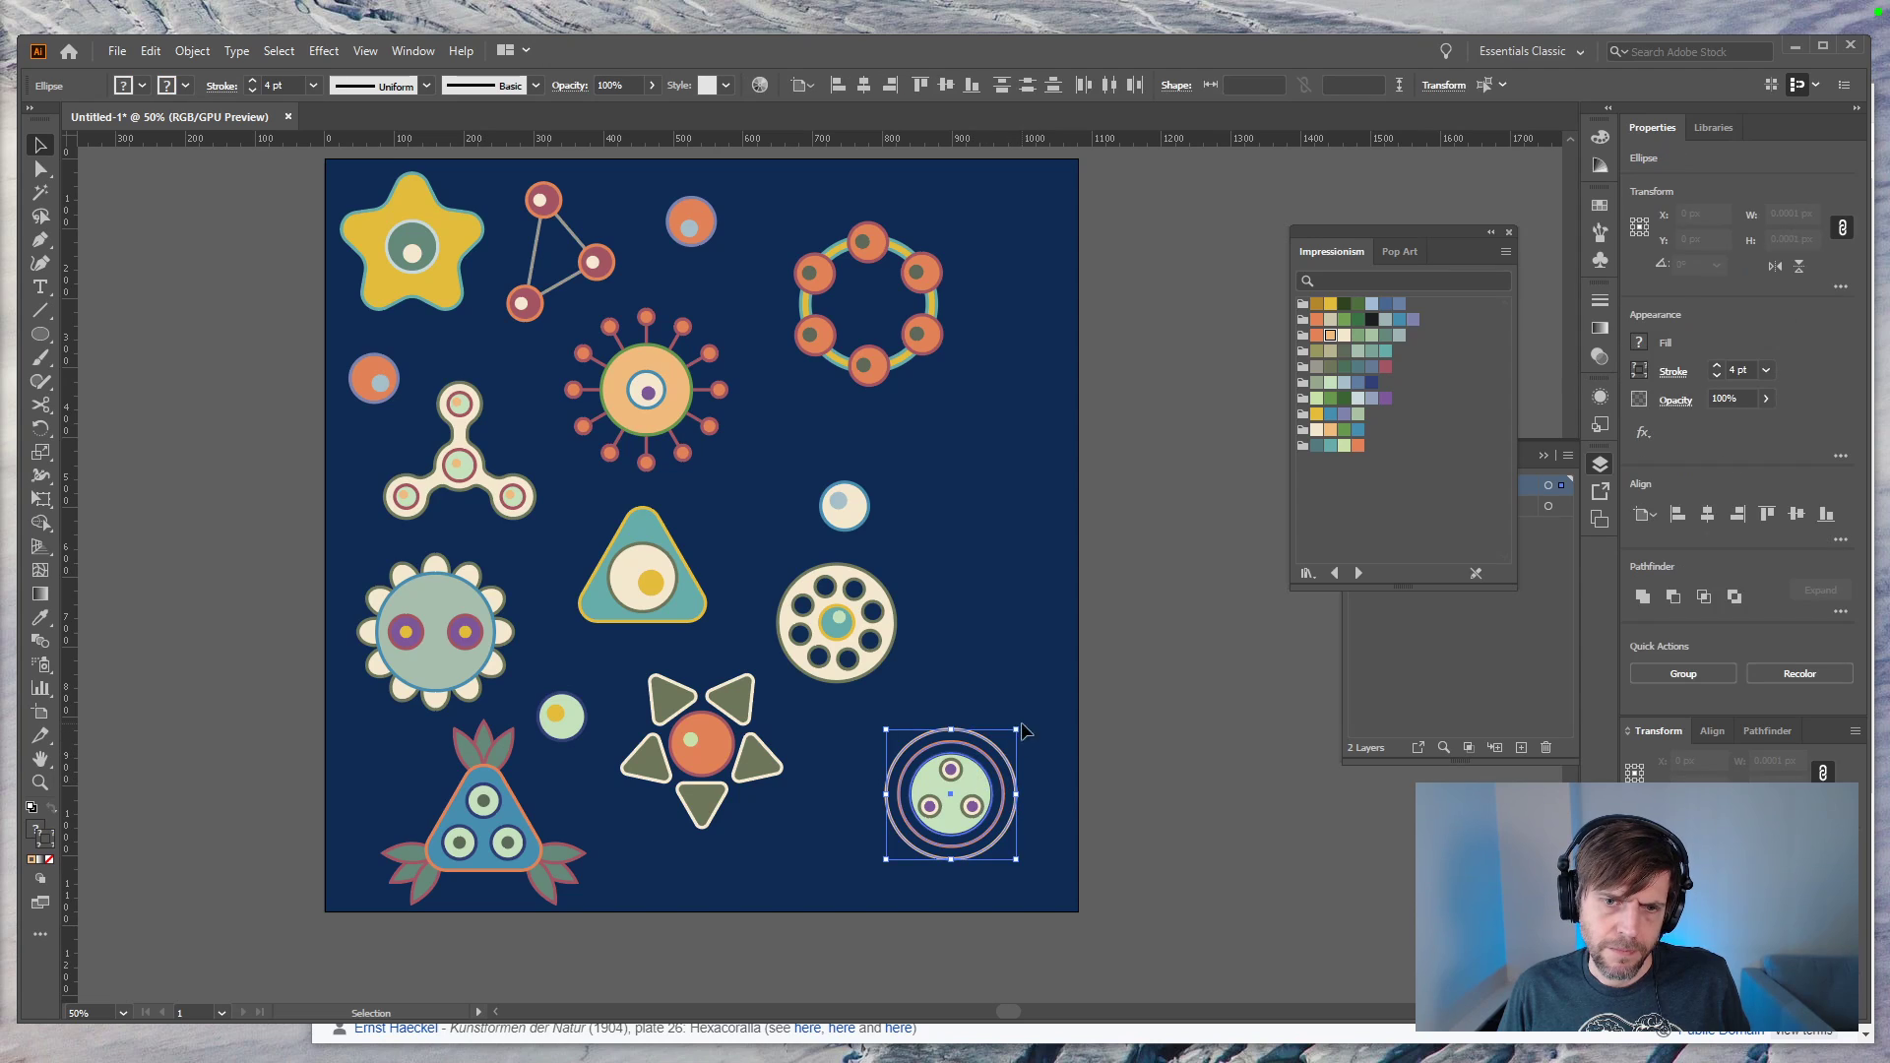
pyautogui.moveTo(1018, 729); pyautogui.dragTo(1025, 721)
pyautogui.click(1142, 754)
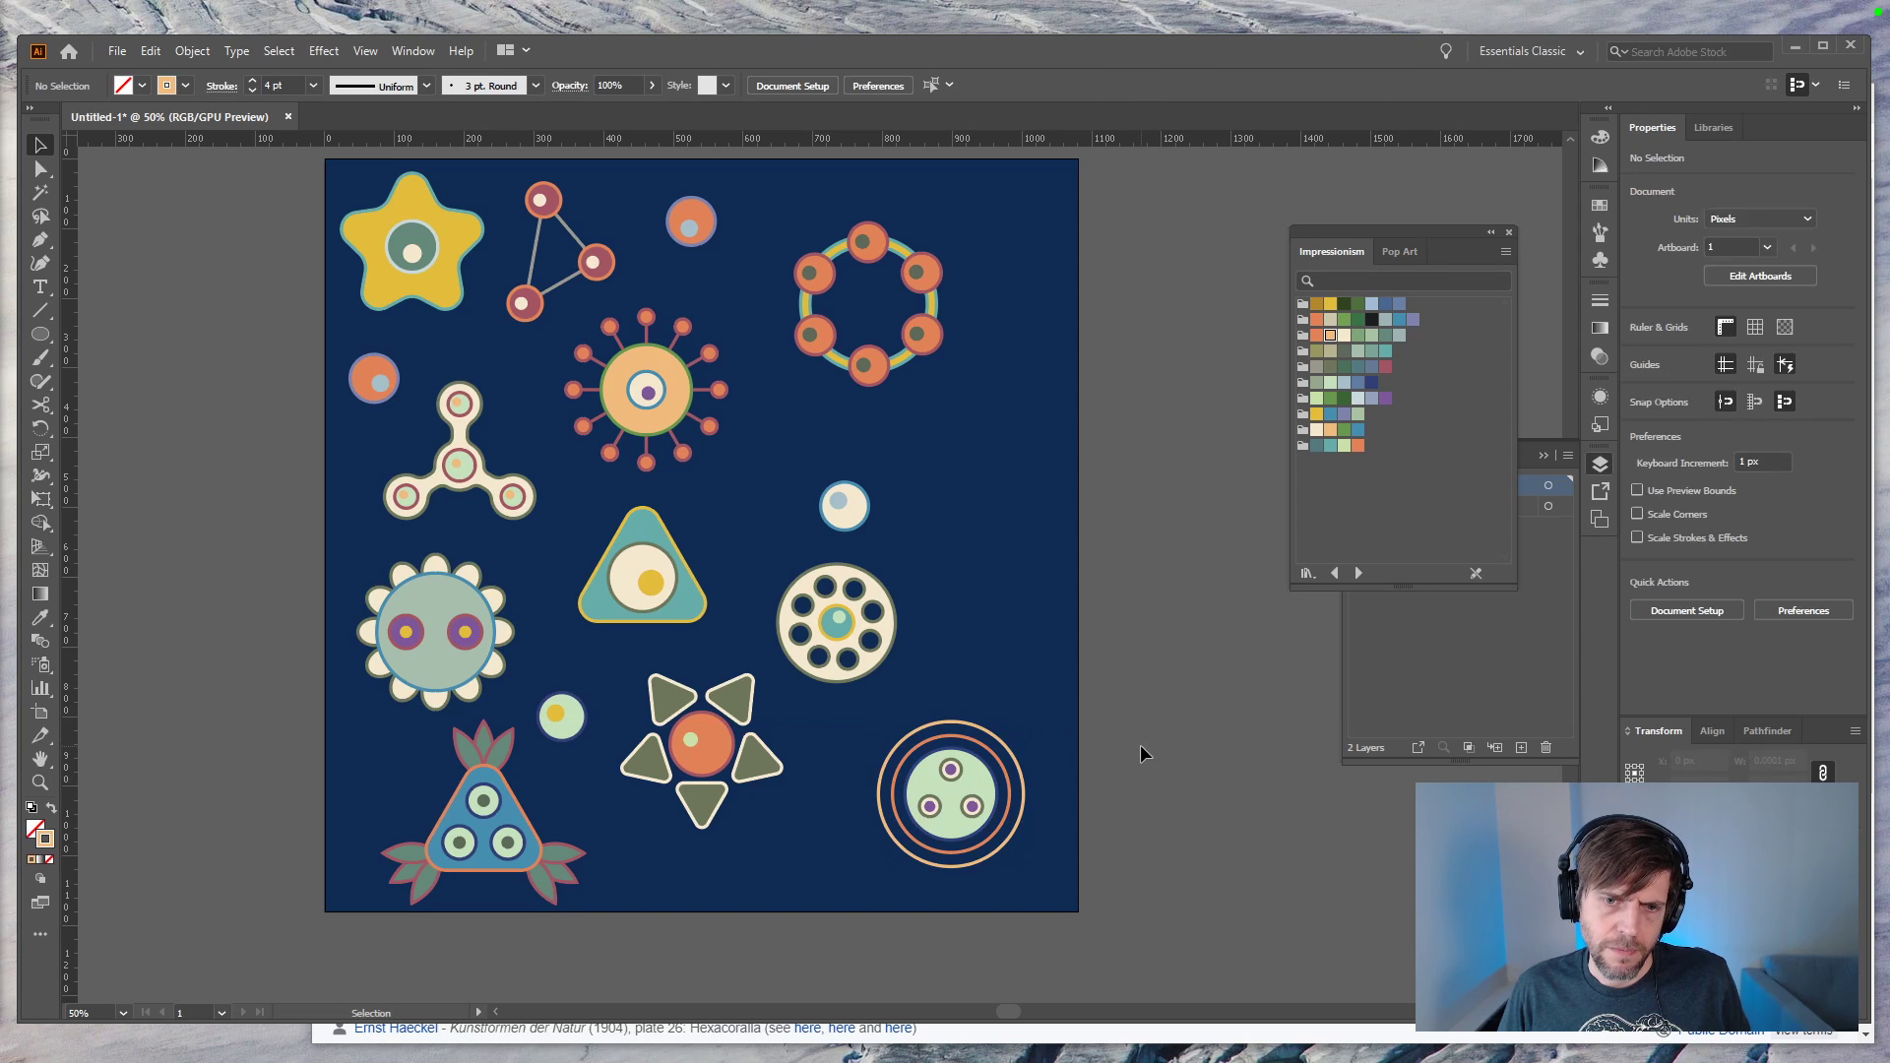
pyautogui.moveTo(980, 786); pyautogui.dragTo(925, 802)
pyautogui.click(1083, 646)
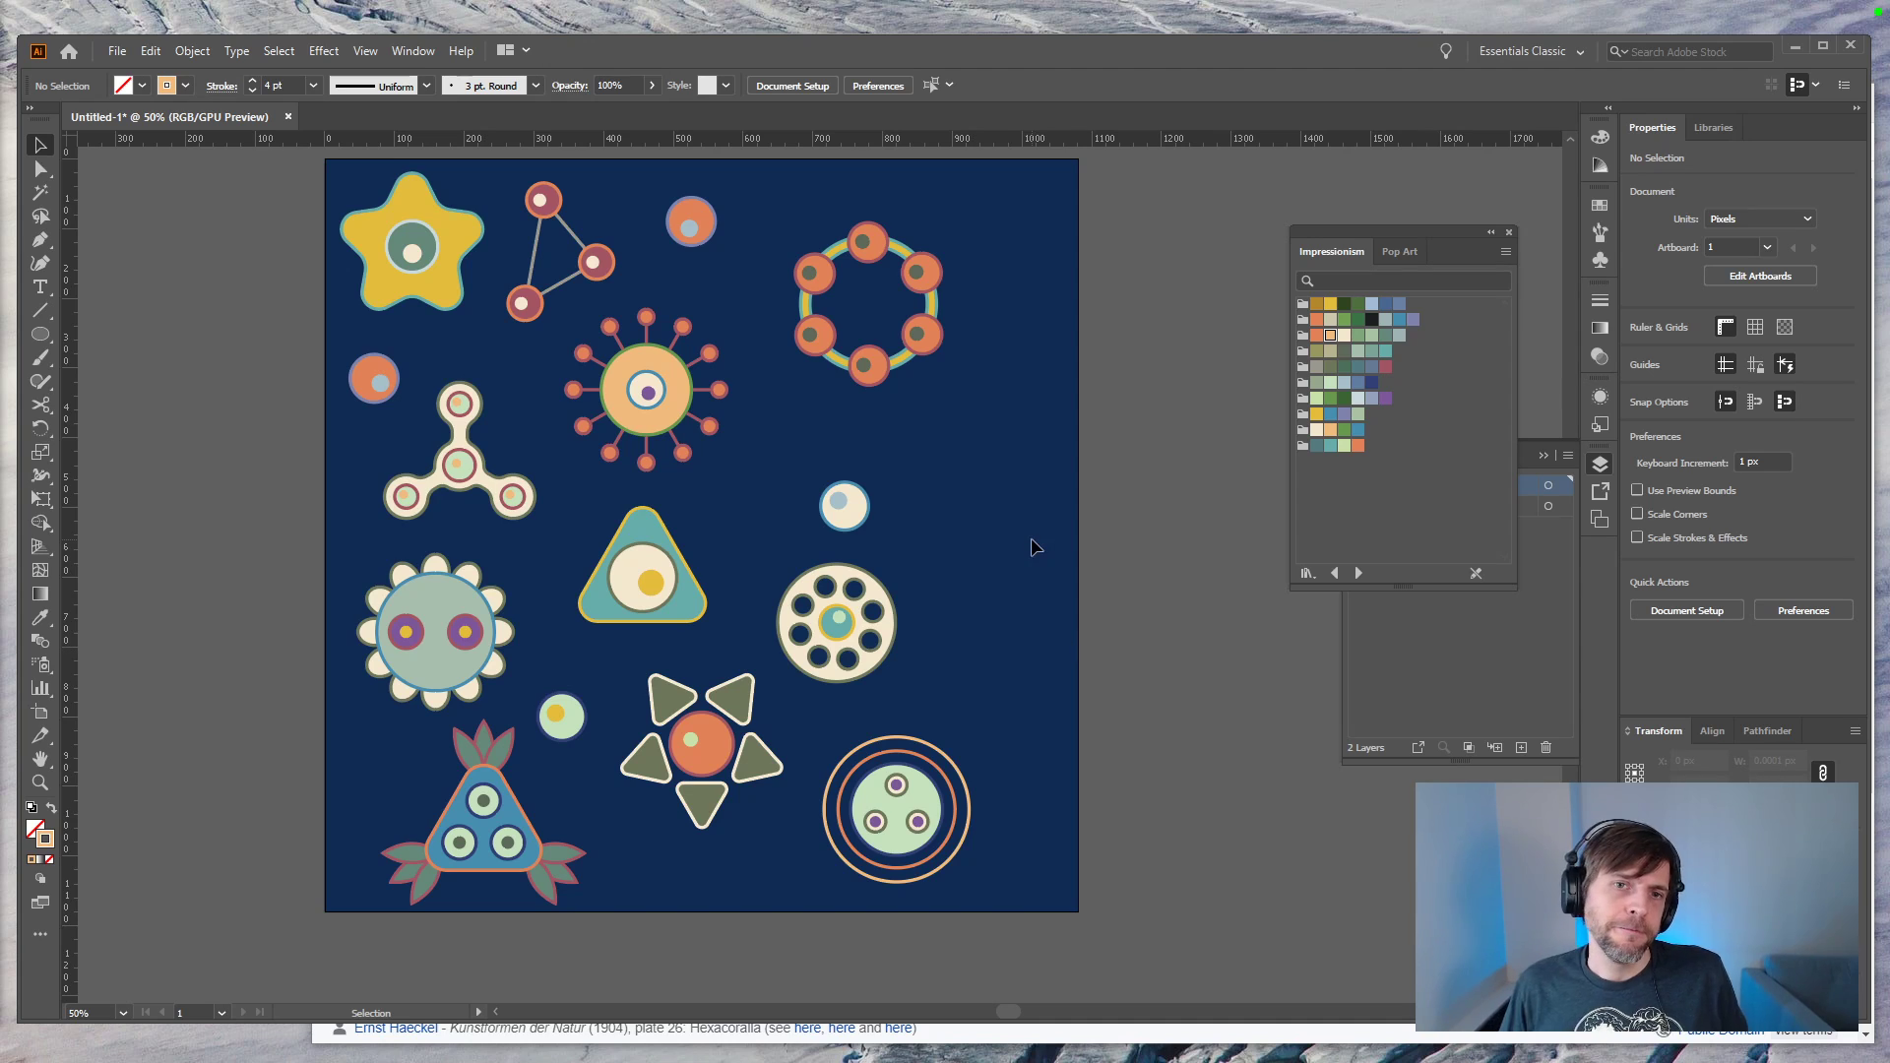
# Step: Move the teal triangle organism to the artboard's right side below the hexagonal ring, and check the Haeckel Hexacoralla reference in the browser
pyautogui.moveTo(683, 604); pyautogui.dragTo(1027, 477)
pyautogui.click(1122, 628)
pyautogui.hotkey('alt', 'Tab')
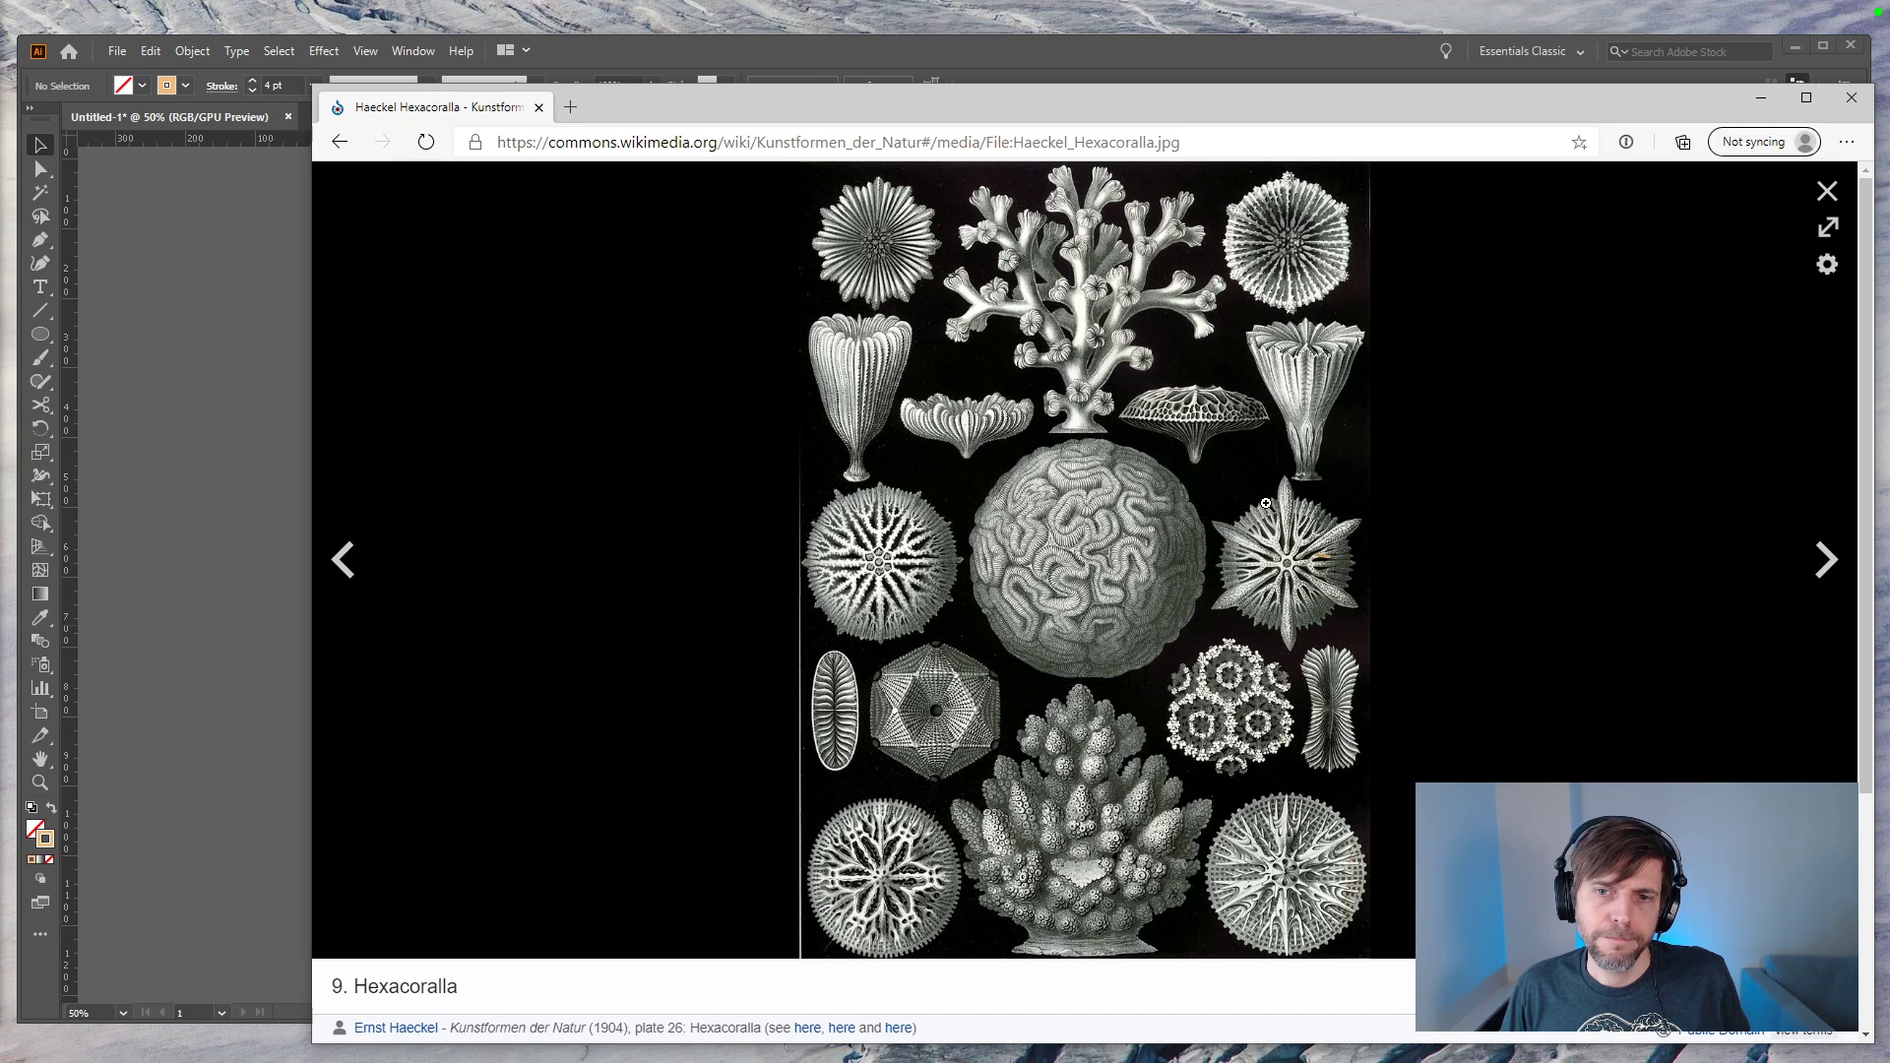
pyautogui.hotkey('alt', 'Tab')
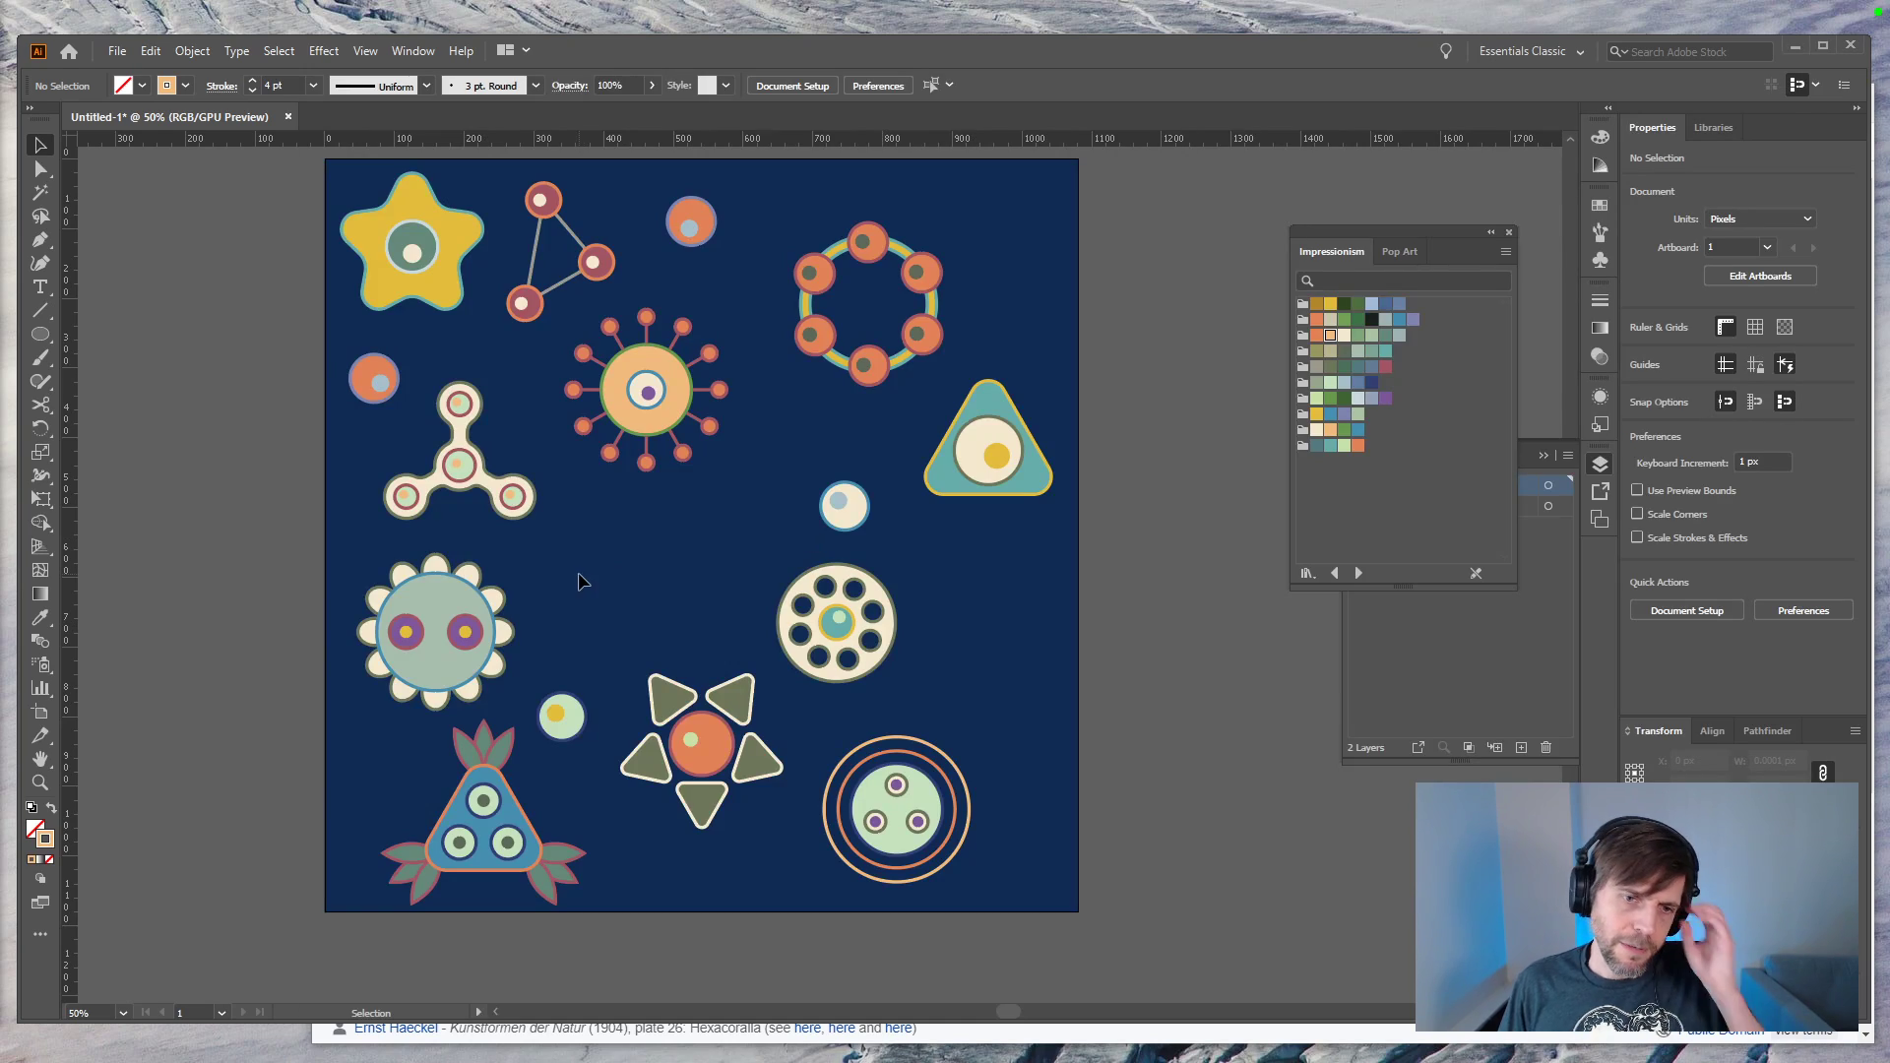
# Step: Copy the blue triangle's upper three-leaf cluster to the empty area beside the cream wheel
pyautogui.moveTo(483, 735); pyautogui.dragTo(989, 598)
pyautogui.hotkey('ctrl', 'z')
pyautogui.moveTo(484, 748); pyautogui.dragTo(972, 604)
pyautogui.press('a')
pyautogui.click(1053, 654)
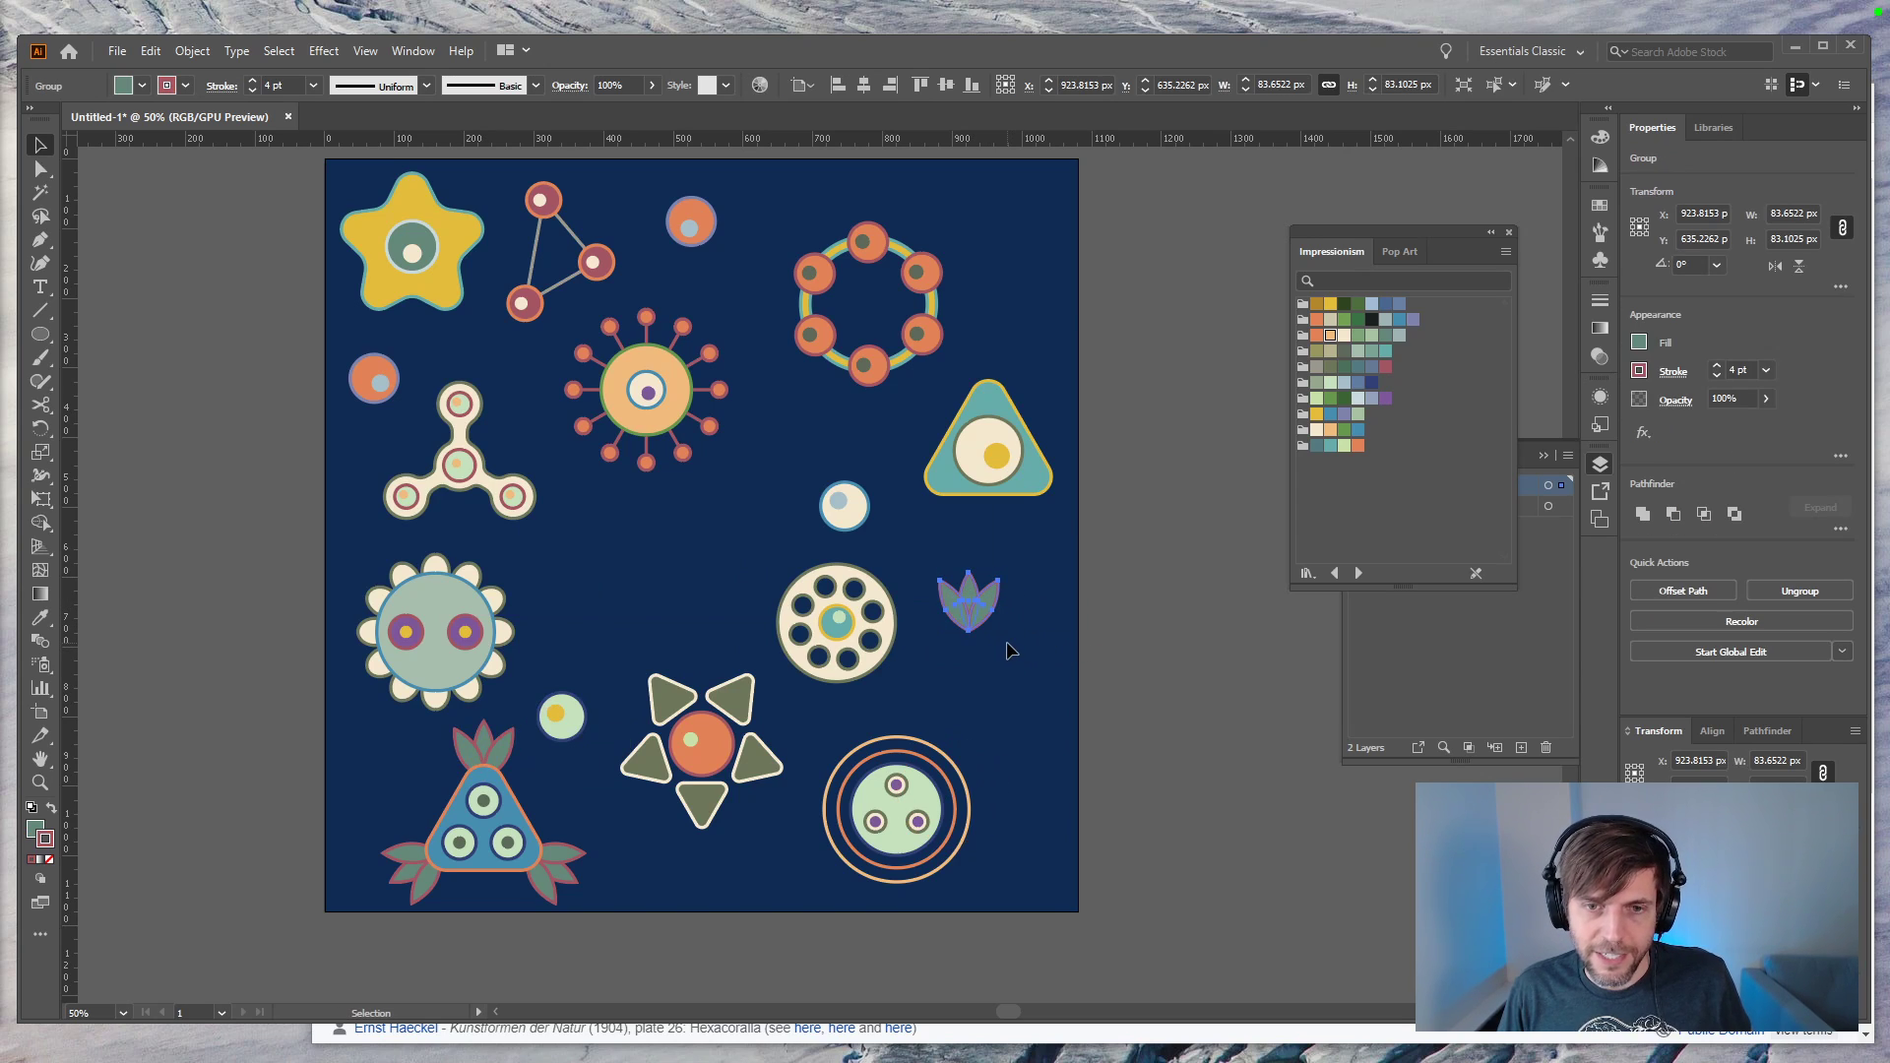
# Step: Ungroup the copied leaf cluster and delete its two outer leaves, keeping the upright middle one
pyautogui.hotkey('ctrl', 'shift', 'g')
pyautogui.click(1084, 660)
pyautogui.click(989, 603)
pyautogui.press('Delete')
pyautogui.click(960, 613)
pyautogui.press('Delete')
pyautogui.click(967, 620)
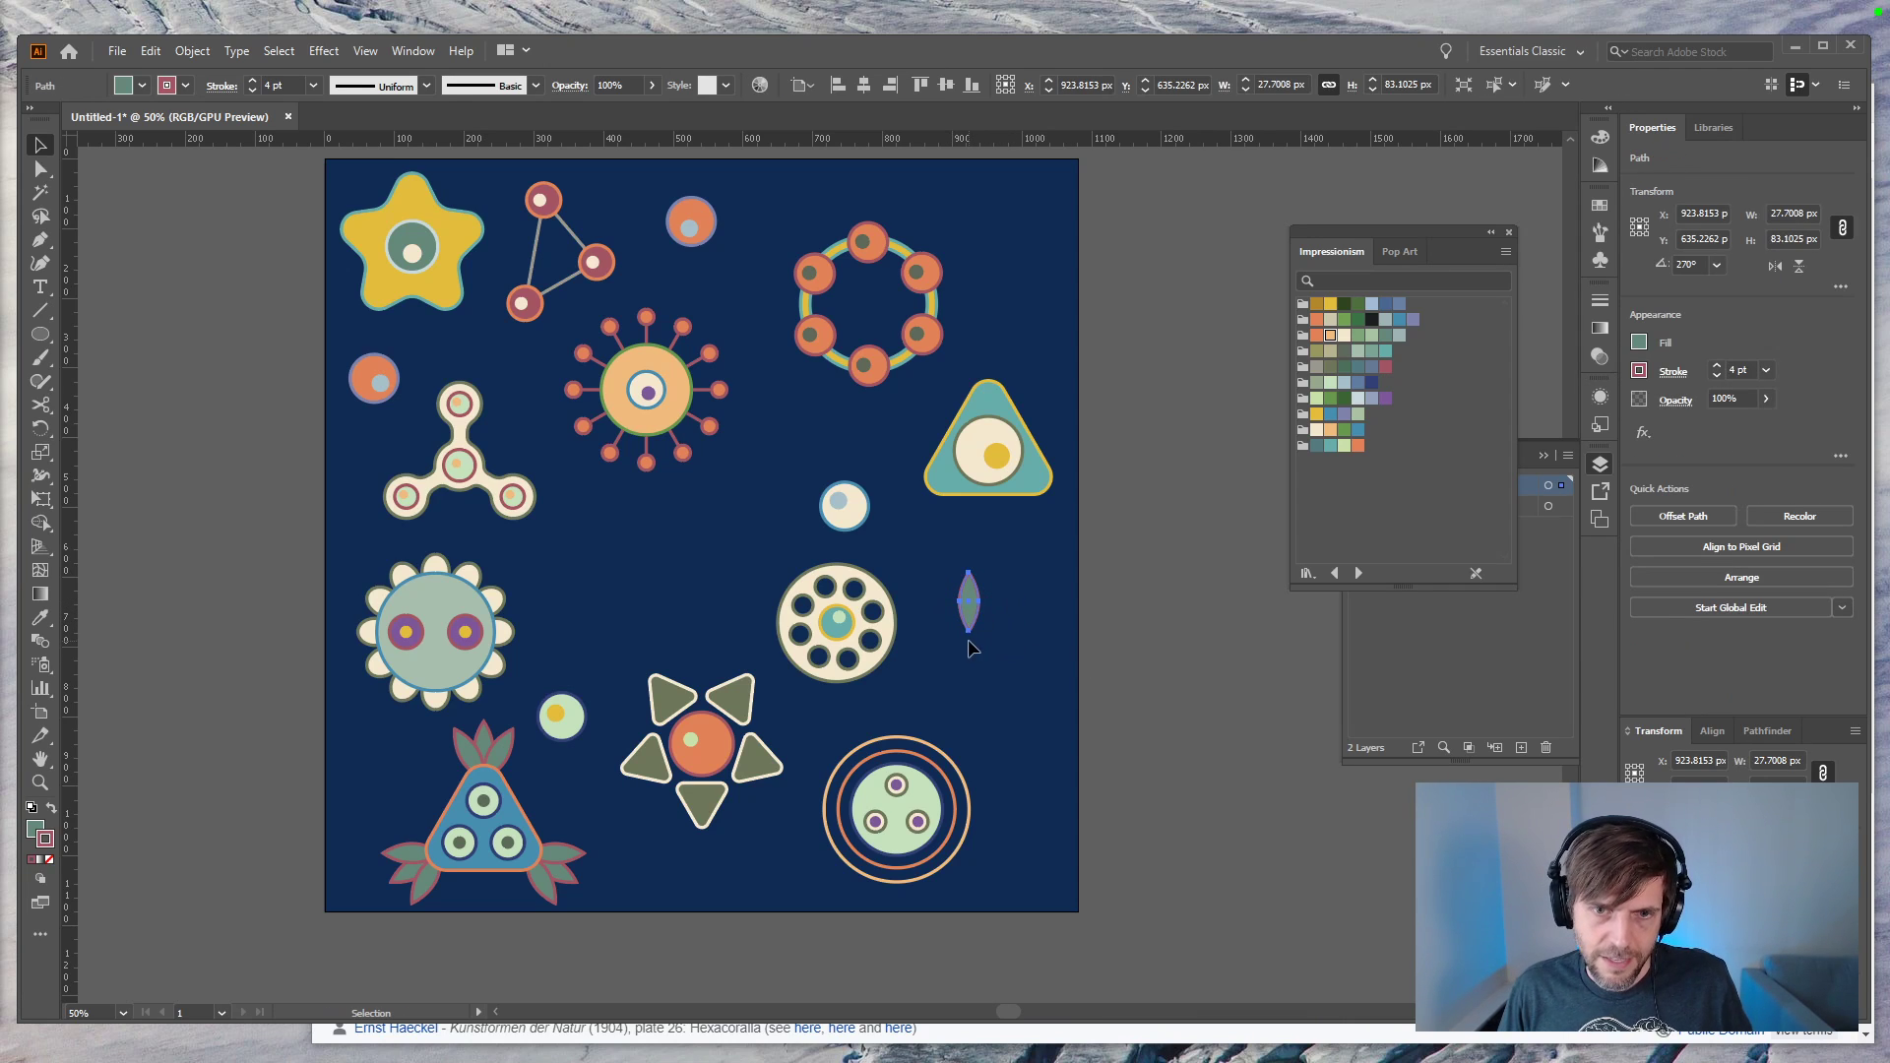
# Step: Stretch the remaining leaf downwards to about 120 px long
pyautogui.press('e')
pyautogui.moveTo(970, 632); pyautogui.dragTo(971, 658)
pyautogui.click(1118, 652)
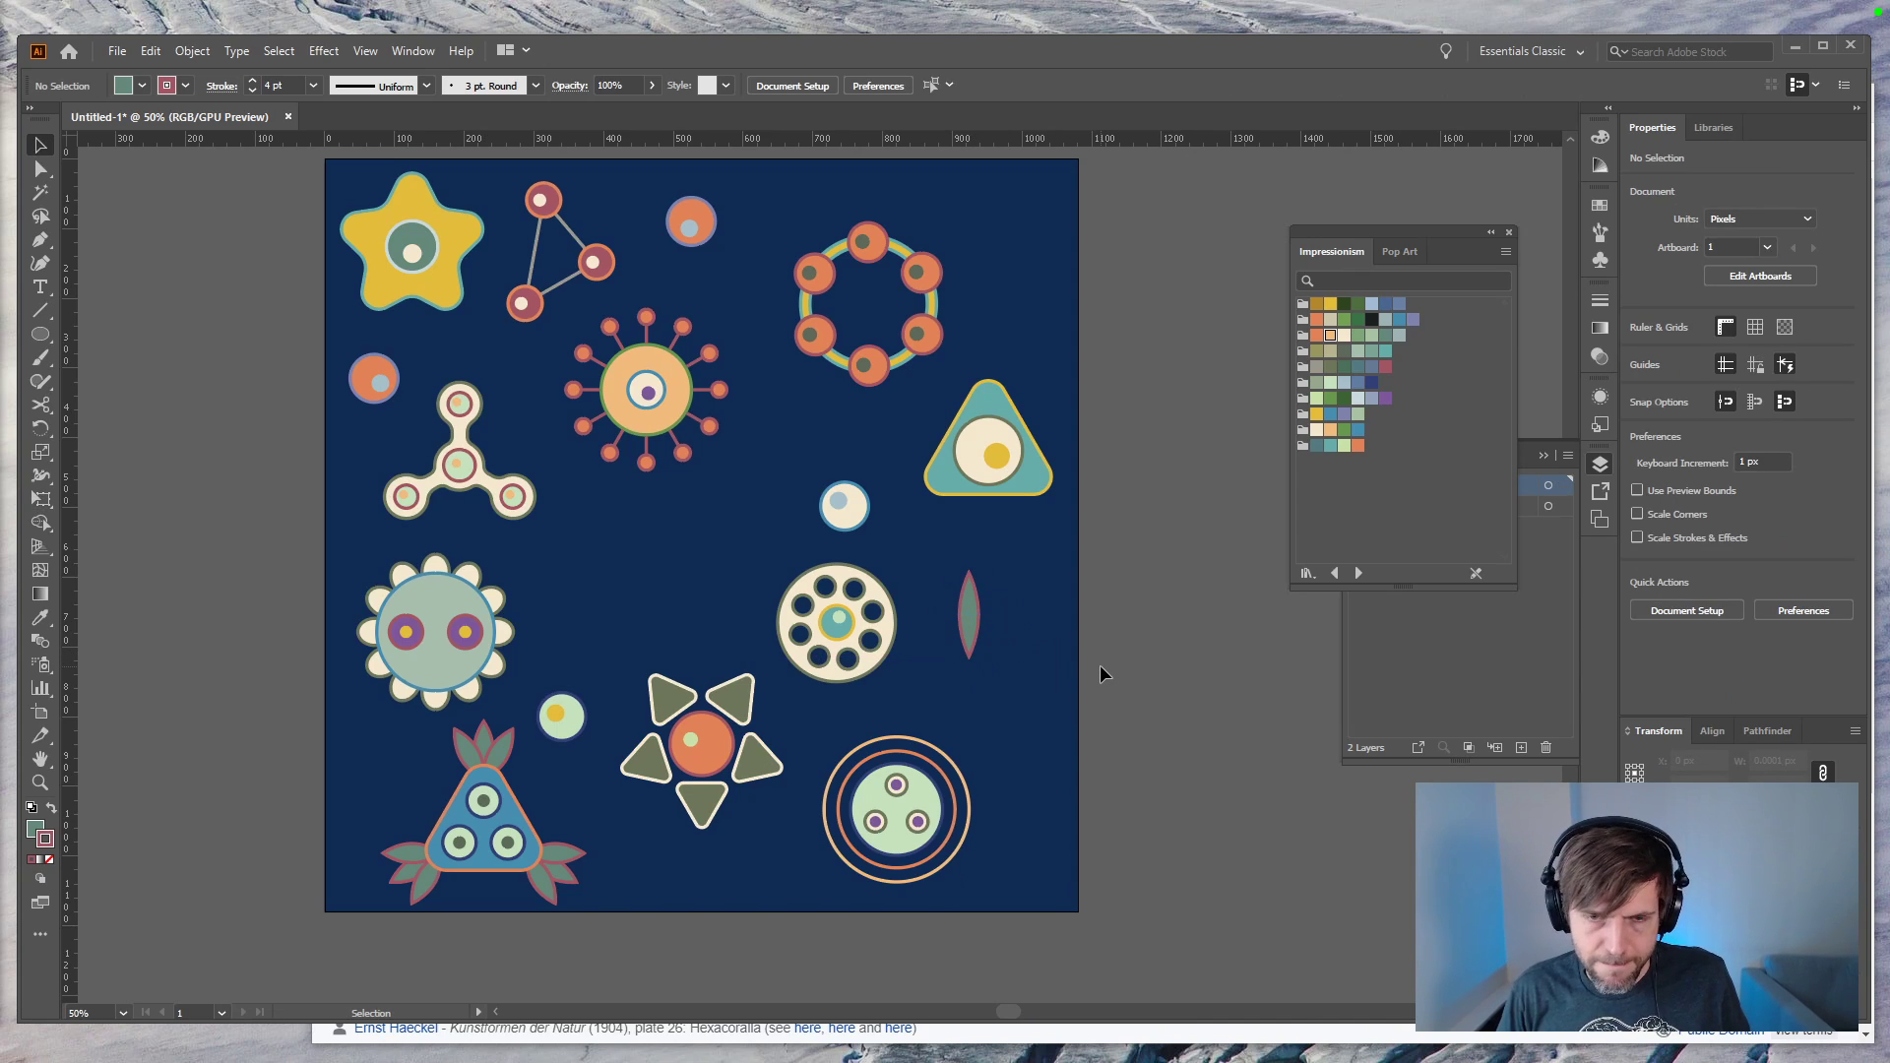
# Step: Shift the leaf slightly up and to the right, and place a copy of the blue-outlined cream circle over its lower tip
pyautogui.hotkey('ctrl', '+')
pyautogui.moveTo(998, 667); pyautogui.dragTo(974, 540)
pyautogui.click(935, 564)
pyautogui.click(1005, 626)
pyautogui.moveTo(788, 423); pyautogui.dragTo(992, 608)
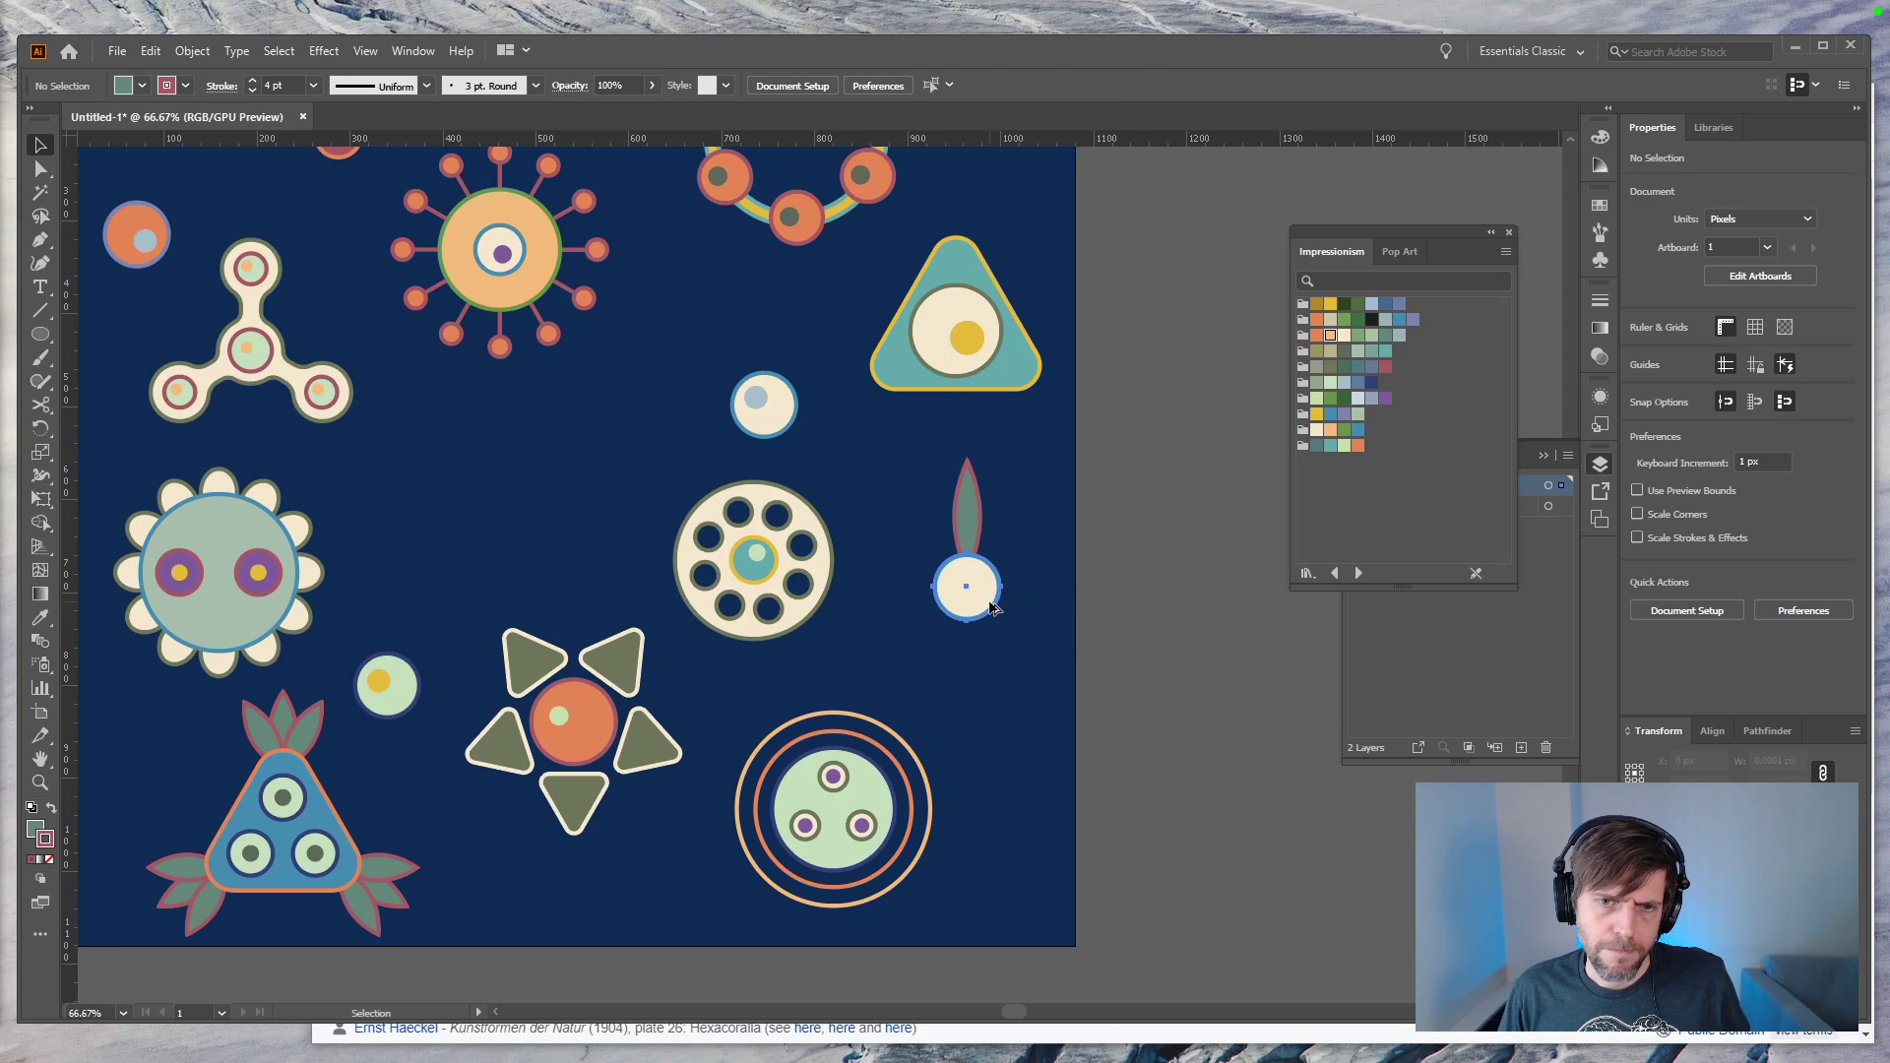
pyautogui.click(1126, 600)
# Step: Rotate copies of the leaf around the cream circle's centre at 30° intervals to complete a twelve-leaf ring
pyautogui.click(979, 522)
pyautogui.press('r')
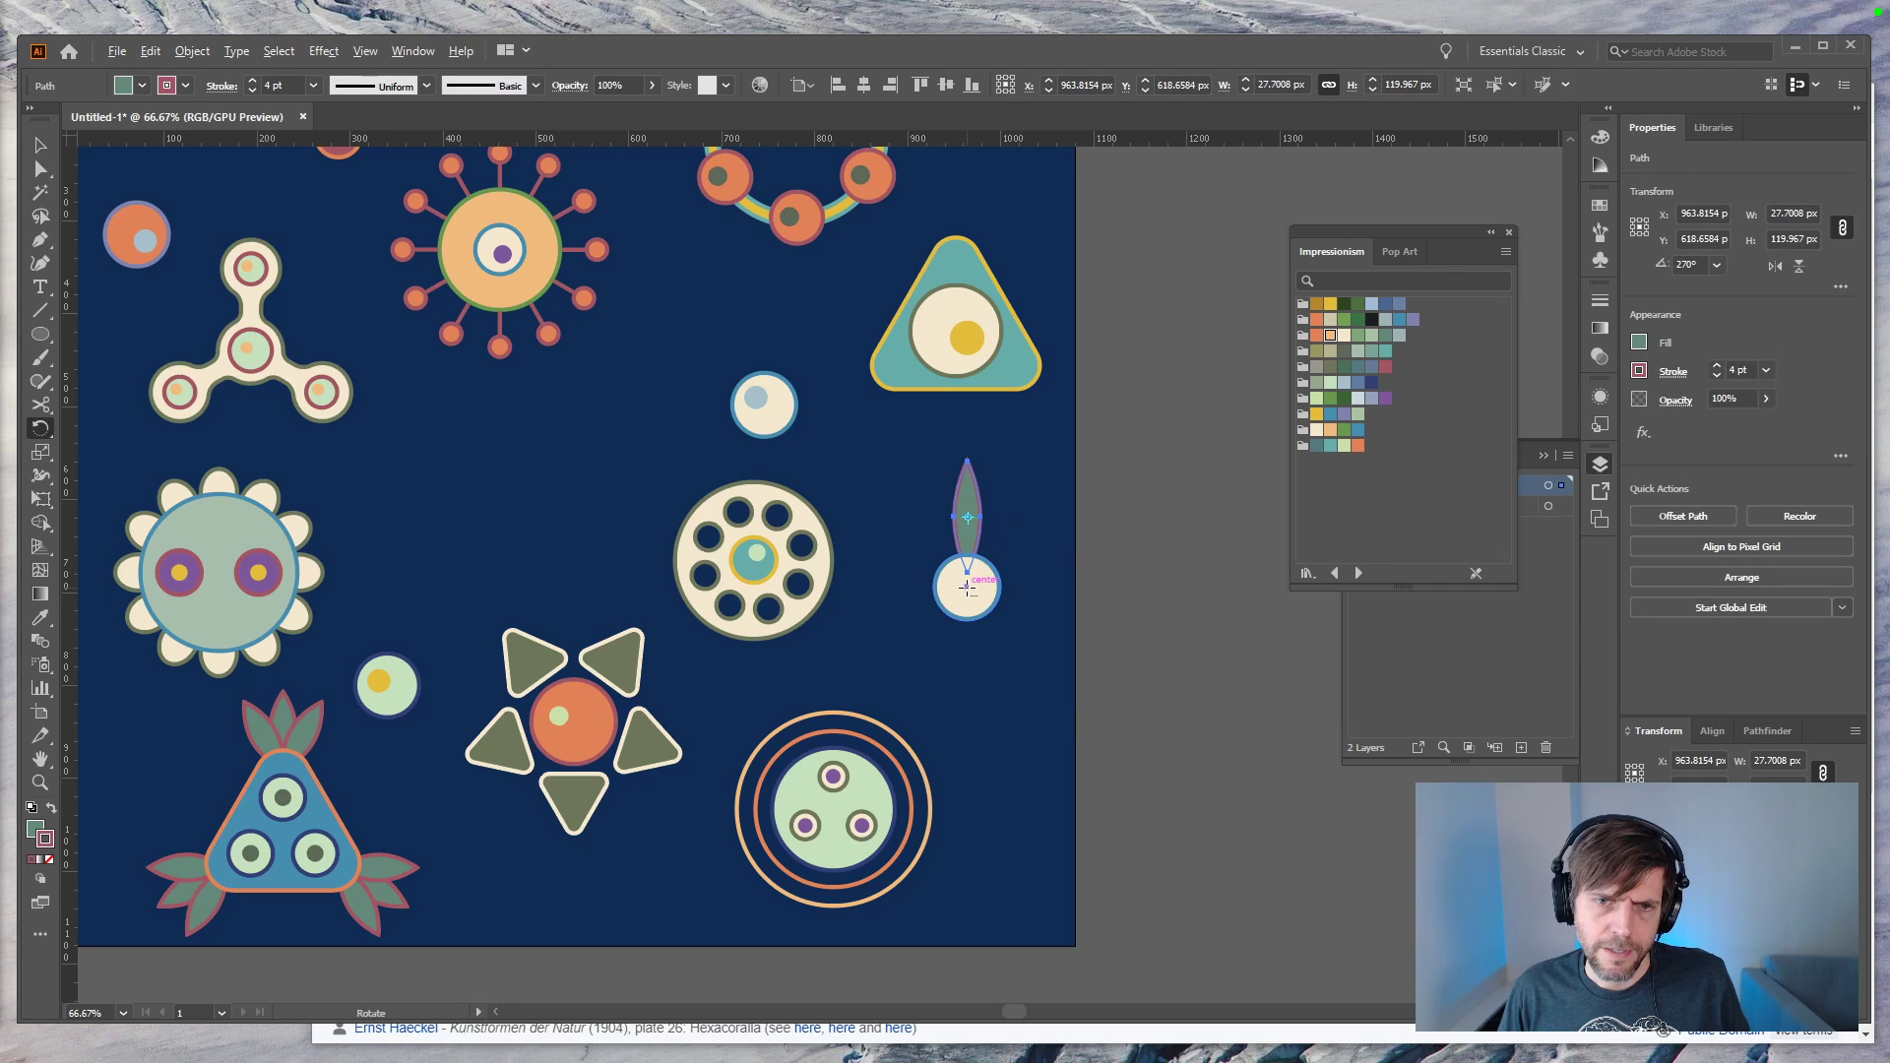
pyautogui.keyDown('alt'); pyautogui.click(967, 587); pyautogui.keyUp('alt')
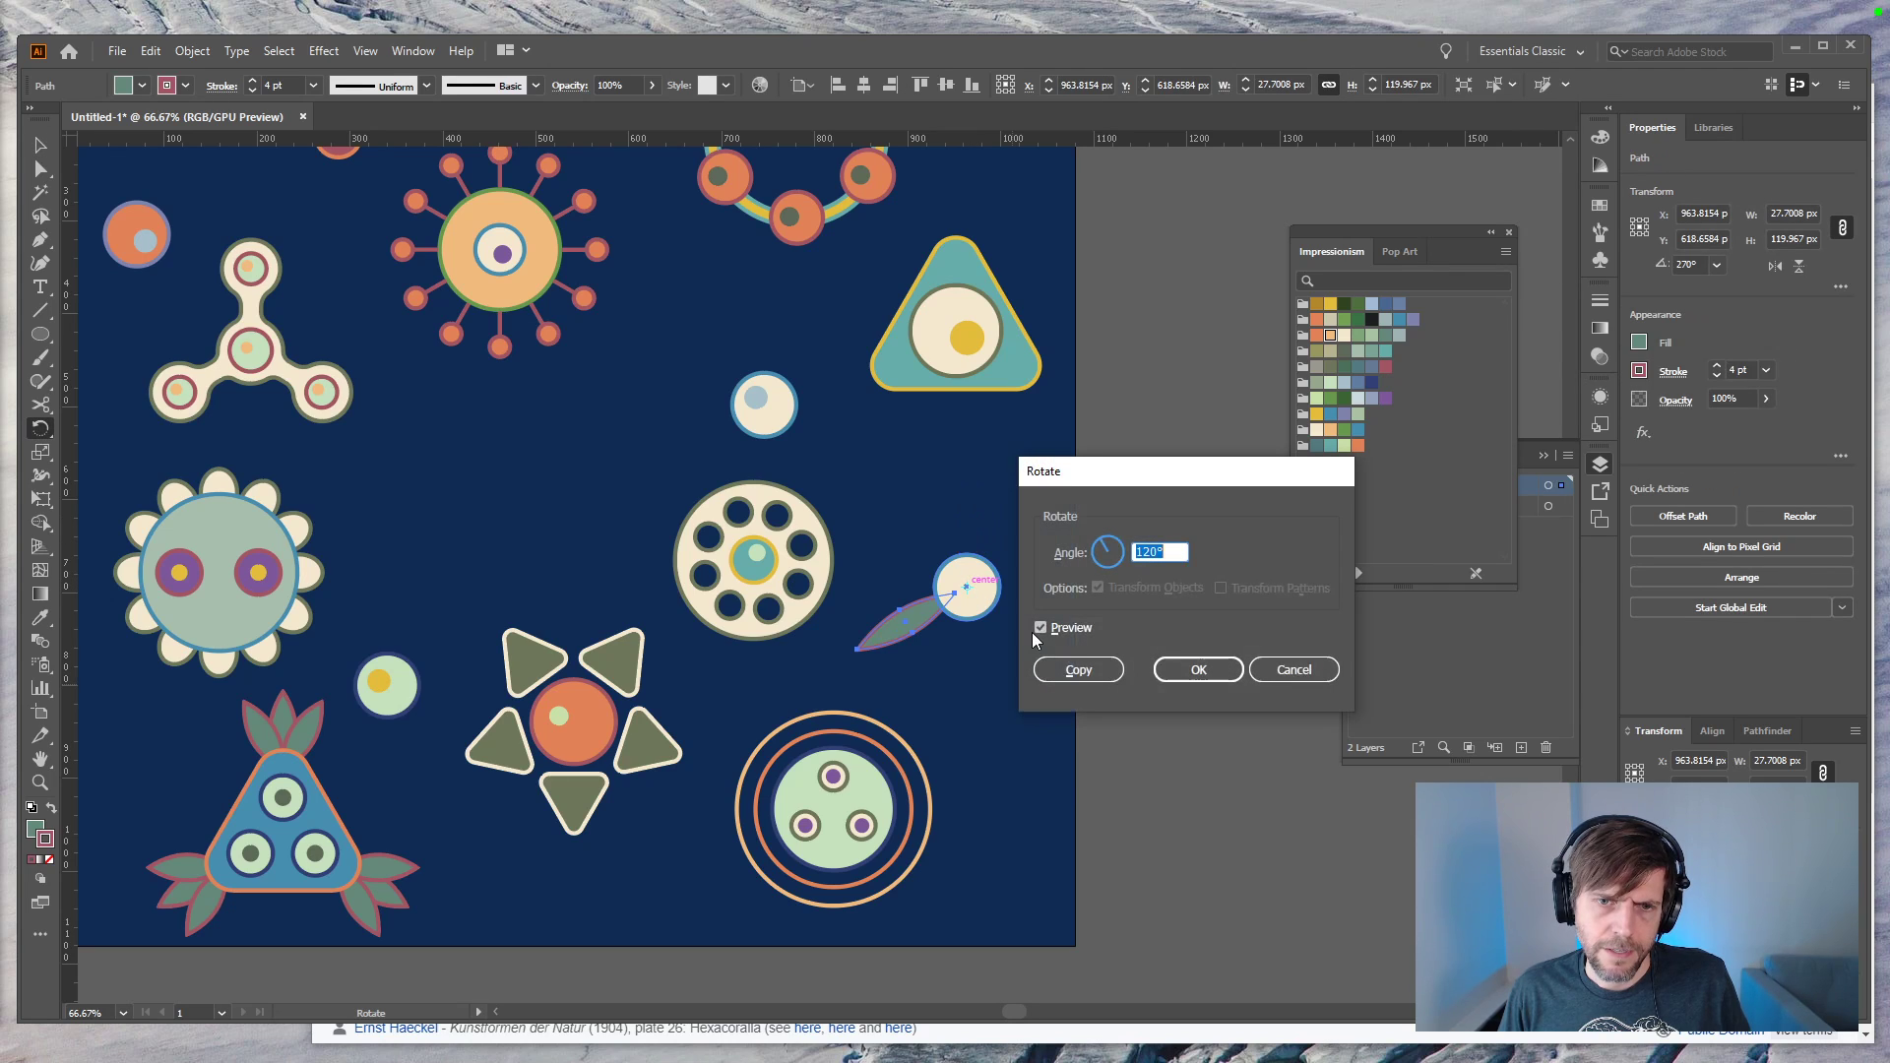
pyautogui.write('30')
pyautogui.click(1080, 671)
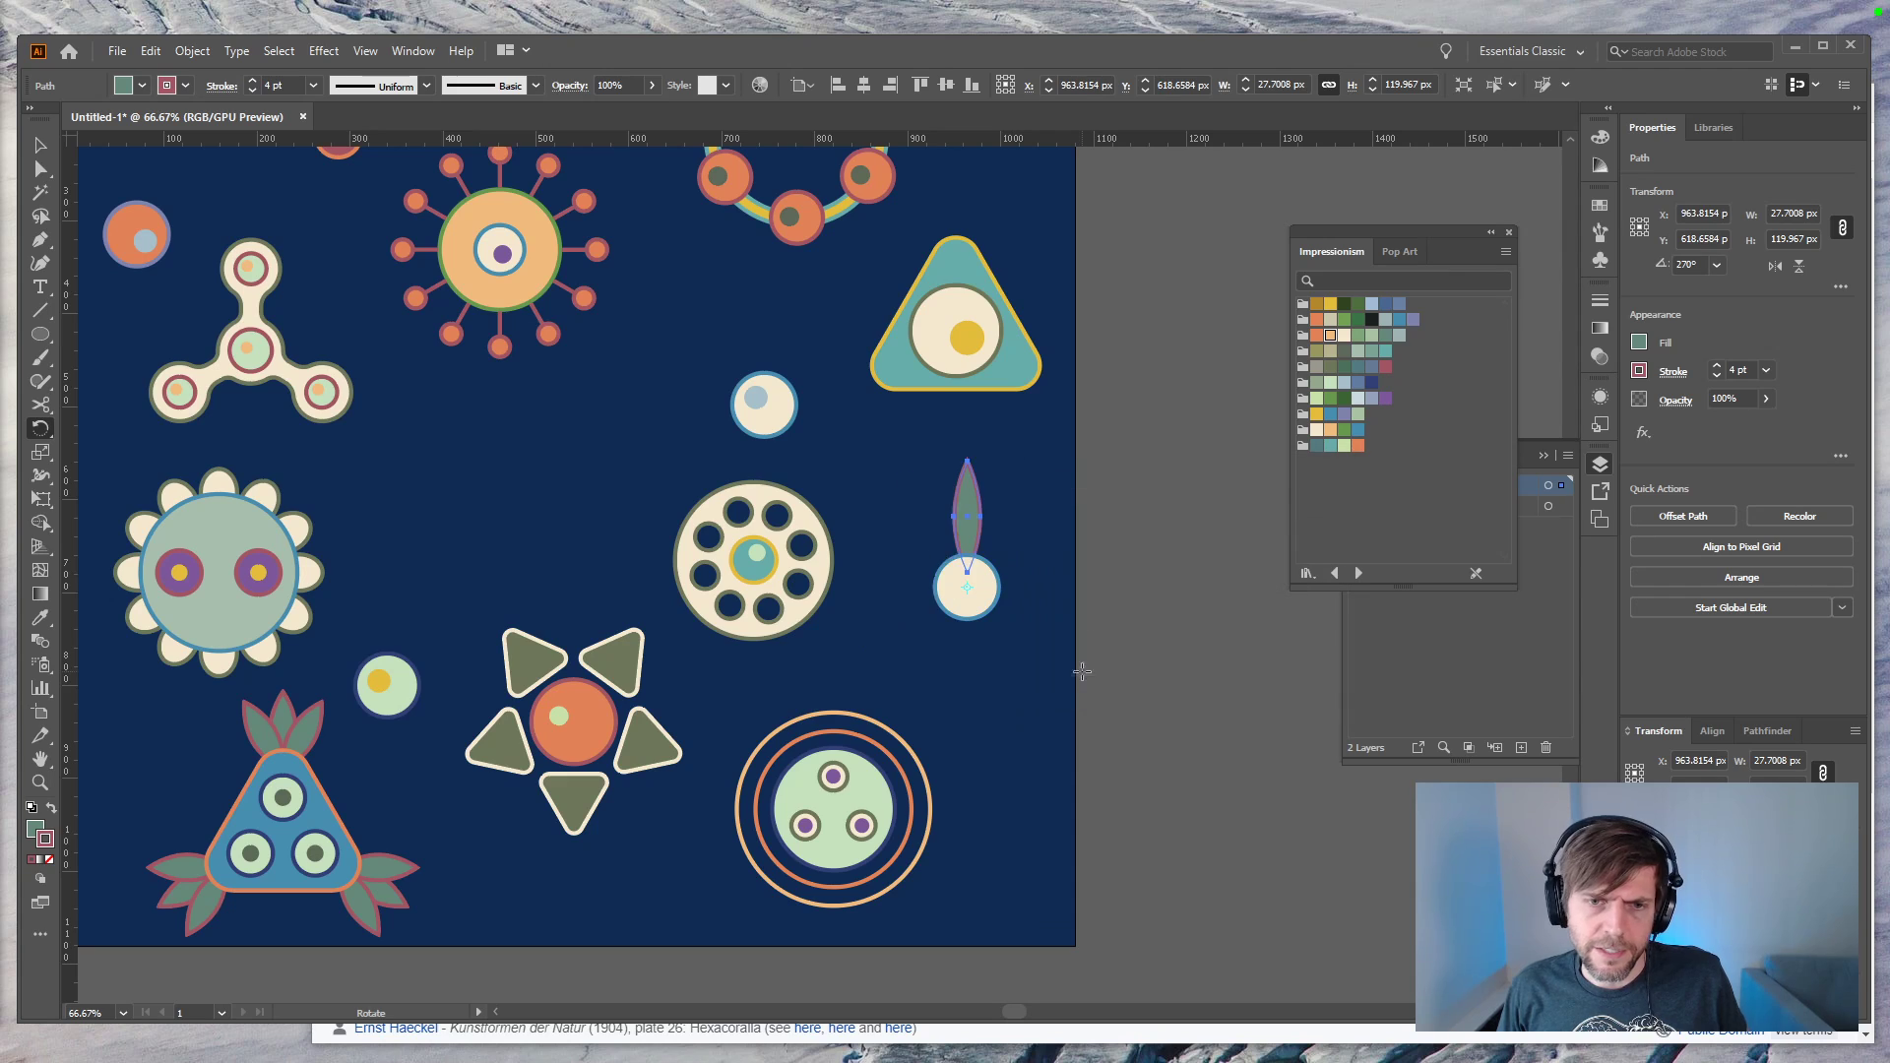
pyautogui.hotkey('ctrl', 'd')
pyautogui.hotkey('ctrl', 'd')
pyautogui.hotkey('ctrl', 'd')
pyautogui.hotkey('ctrl', 'd')
pyautogui.hotkey('ctrl', 'd')
pyautogui.hotkey('ctrl', 'd')
pyautogui.hotkey('ctrl', 'd')
pyautogui.hotkey('ctrl', 'd')
pyautogui.hotkey('ctrl', 'd')
pyautogui.hotkey('ctrl', 'd')
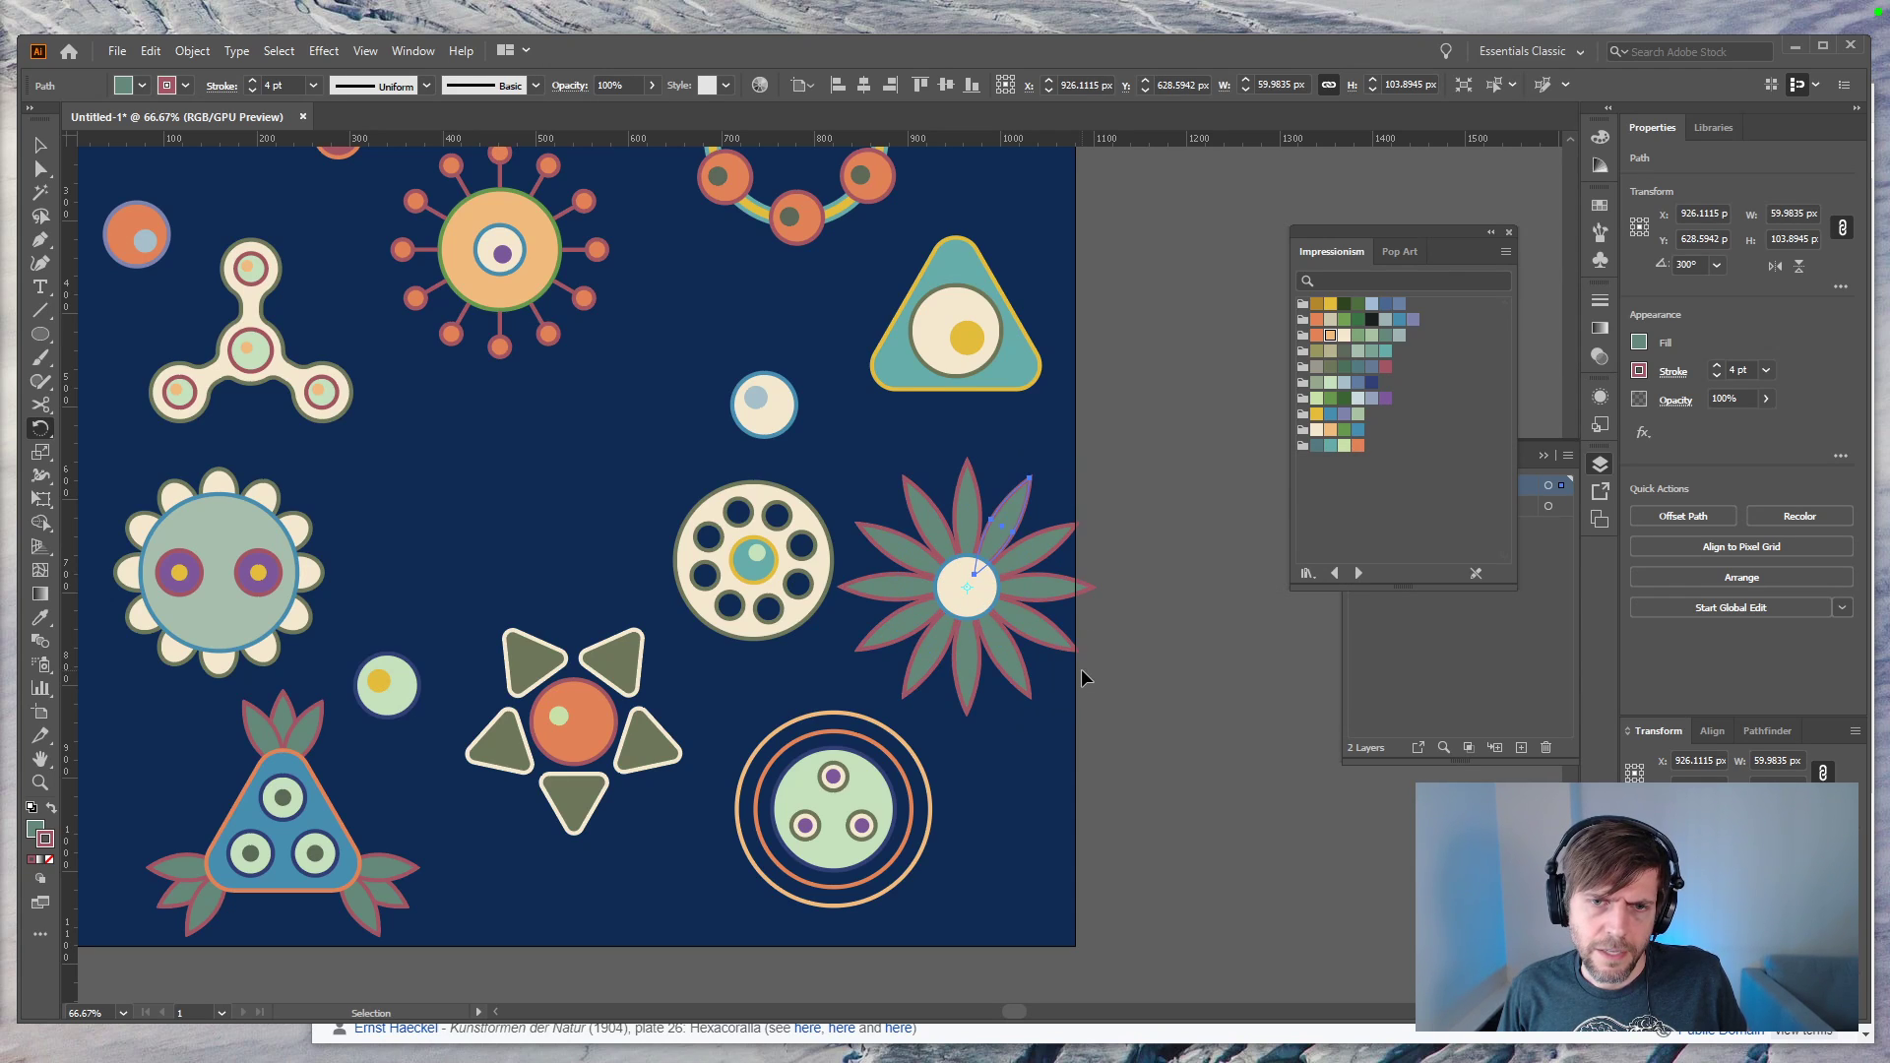
# Step: Select all twelve leaves without the circle and scale them down around their centre to about 166 px across
pyautogui.press('v')
pyautogui.click(1105, 571)
pyautogui.moveTo(1097, 447); pyautogui.dragTo(893, 524)
pyautogui.keyDown('shift'); pyautogui.click(1047, 588); pyautogui.keyUp('shift')
pyautogui.keyDown('shift'); pyautogui.click(1036, 626); pyautogui.keyUp('shift')
pyautogui.keyDown('shift'); pyautogui.click(1008, 657); pyautogui.keyUp('shift')
pyautogui.keyDown('shift'); pyautogui.click(964, 670); pyautogui.keyUp('shift')
pyautogui.keyDown('shift'); pyautogui.click(925, 664); pyautogui.keyUp('shift')
pyautogui.keyDown('shift'); pyautogui.click(893, 631); pyautogui.keyUp('shift')
pyautogui.keyDown('shift'); pyautogui.click(887, 593); pyautogui.keyUp('shift')
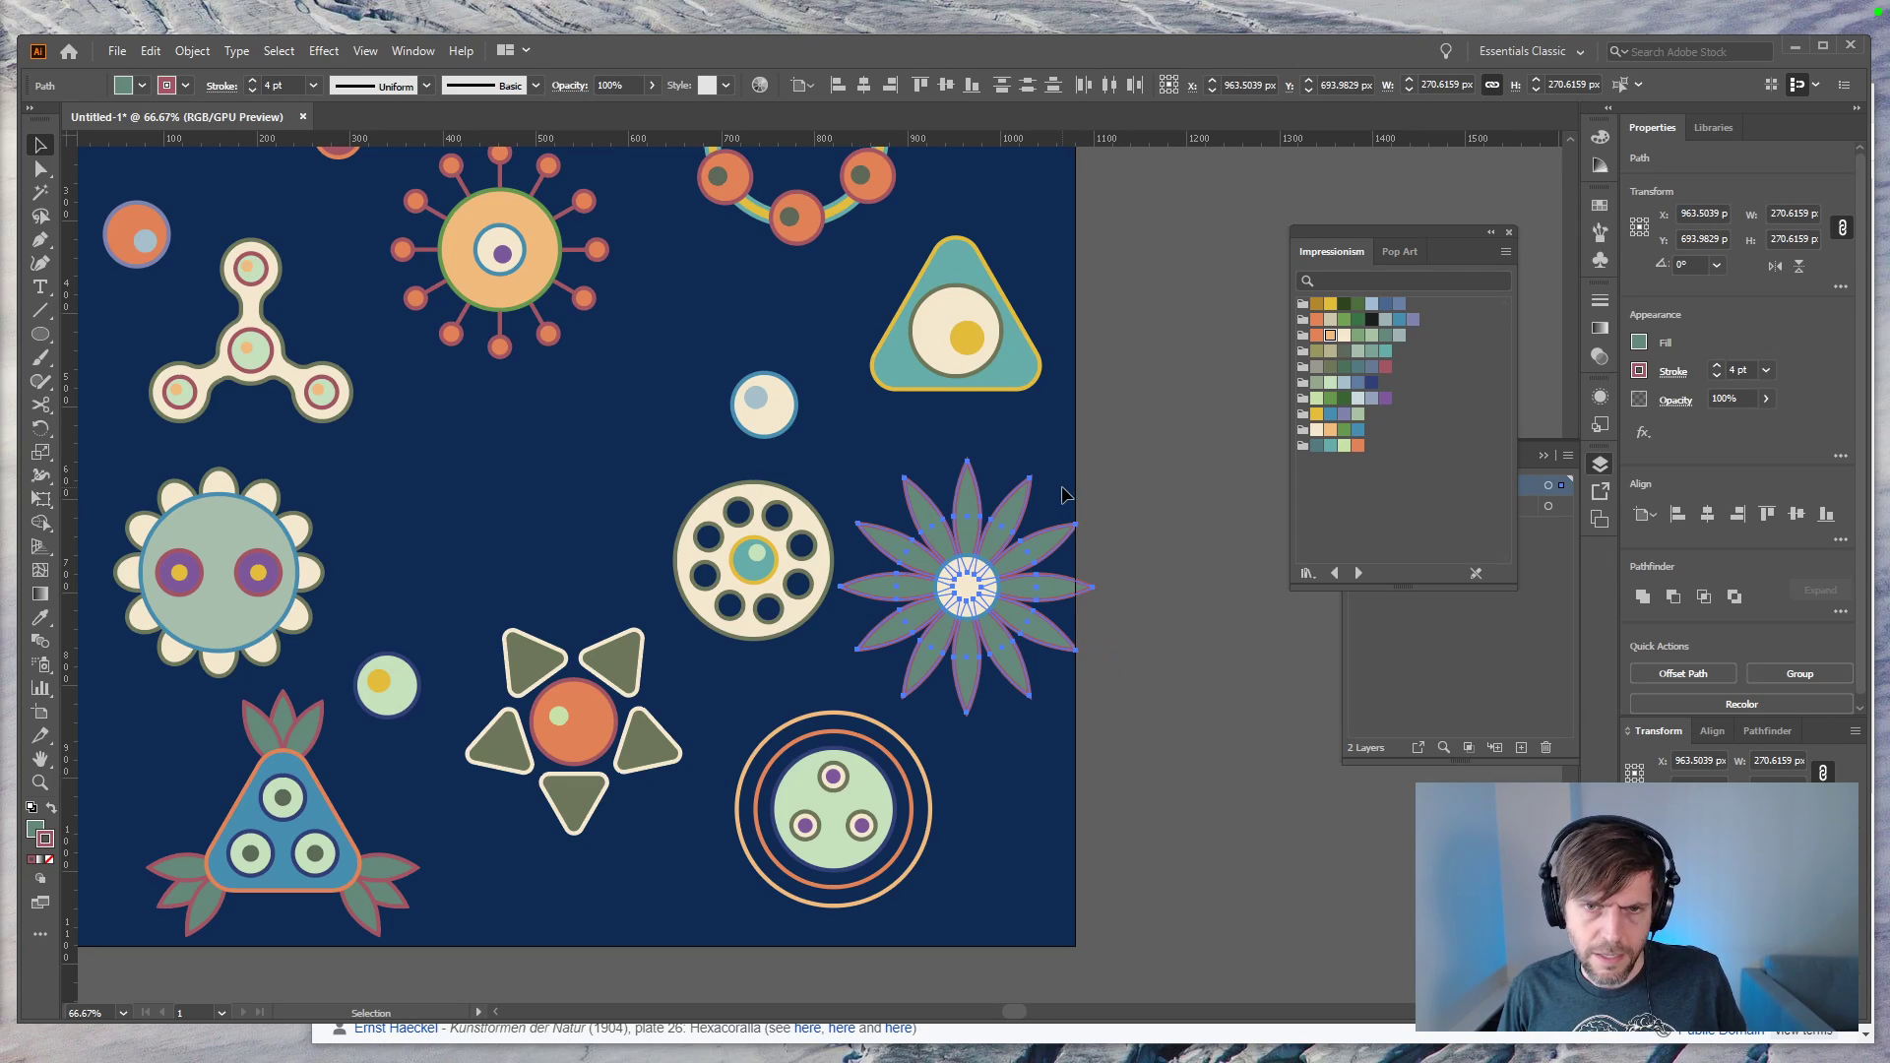
pyautogui.press('e')
pyautogui.moveTo(1090, 462); pyautogui.dragTo(1060, 486)
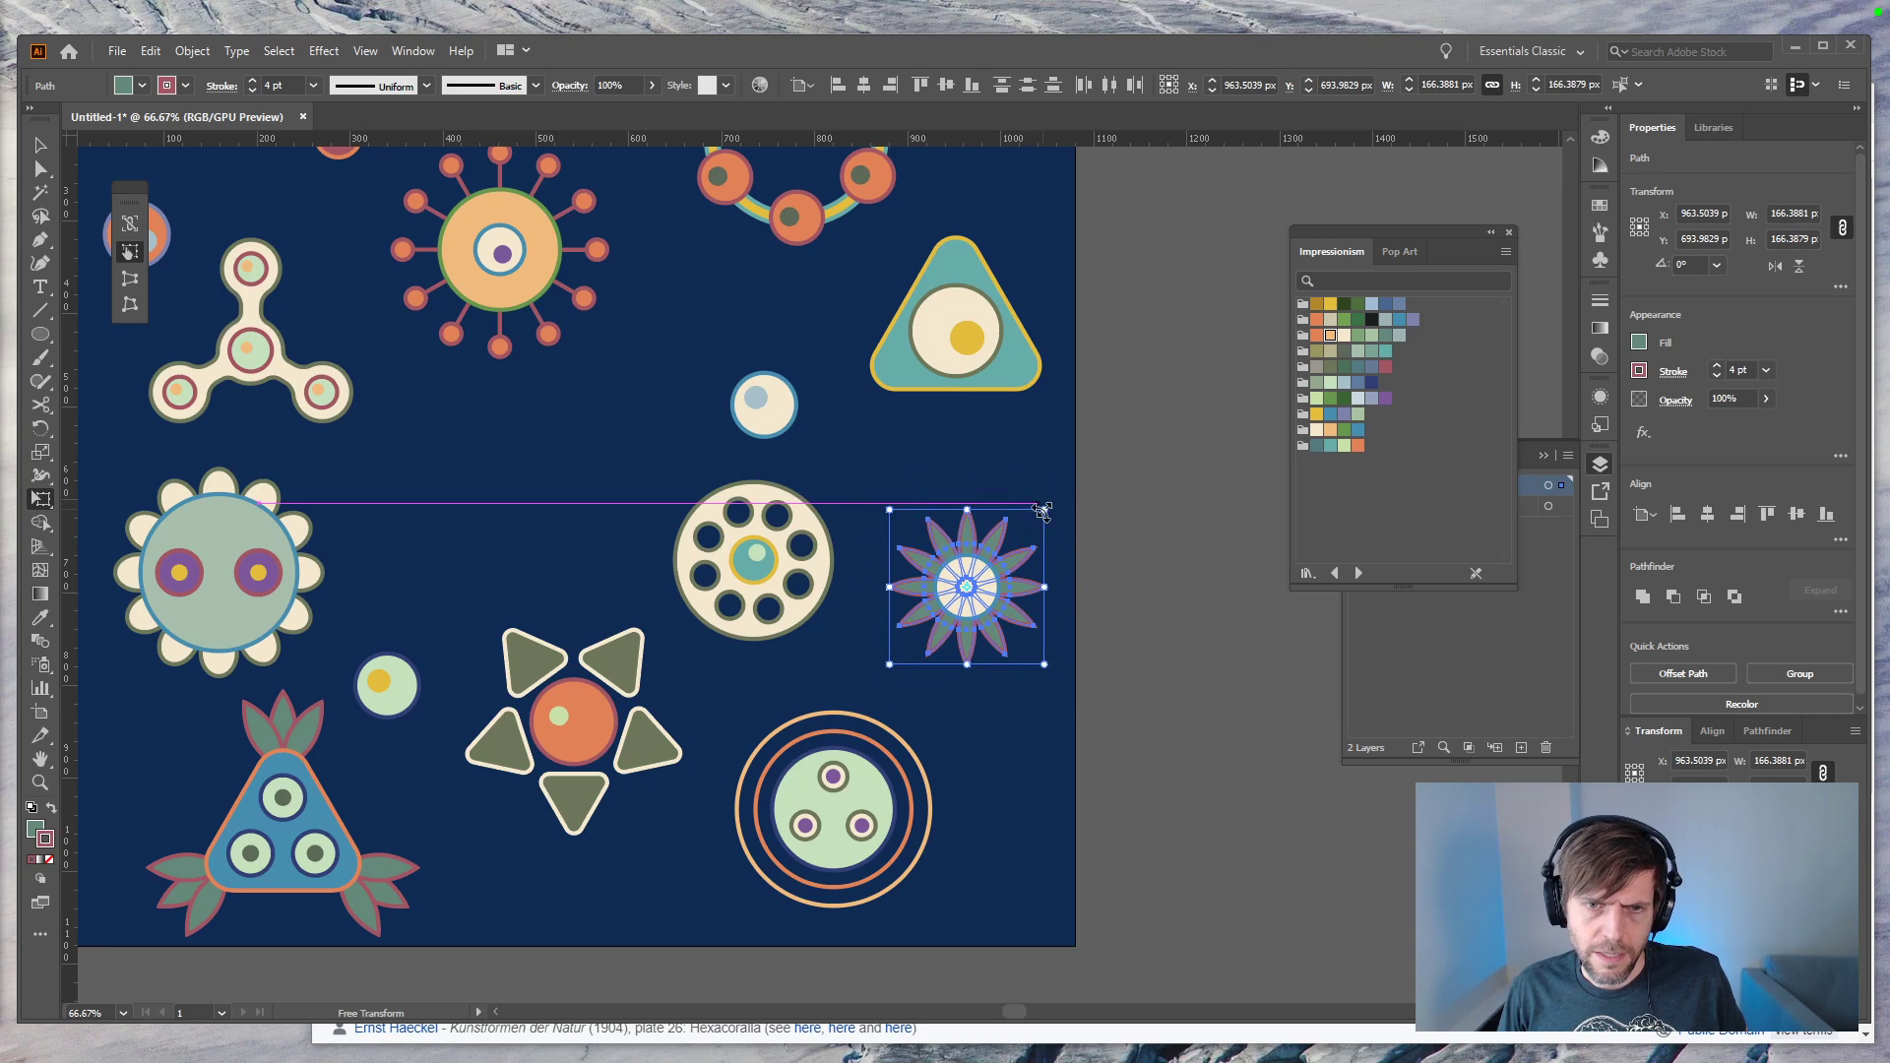
pyautogui.press('v')
pyautogui.click(1120, 640)
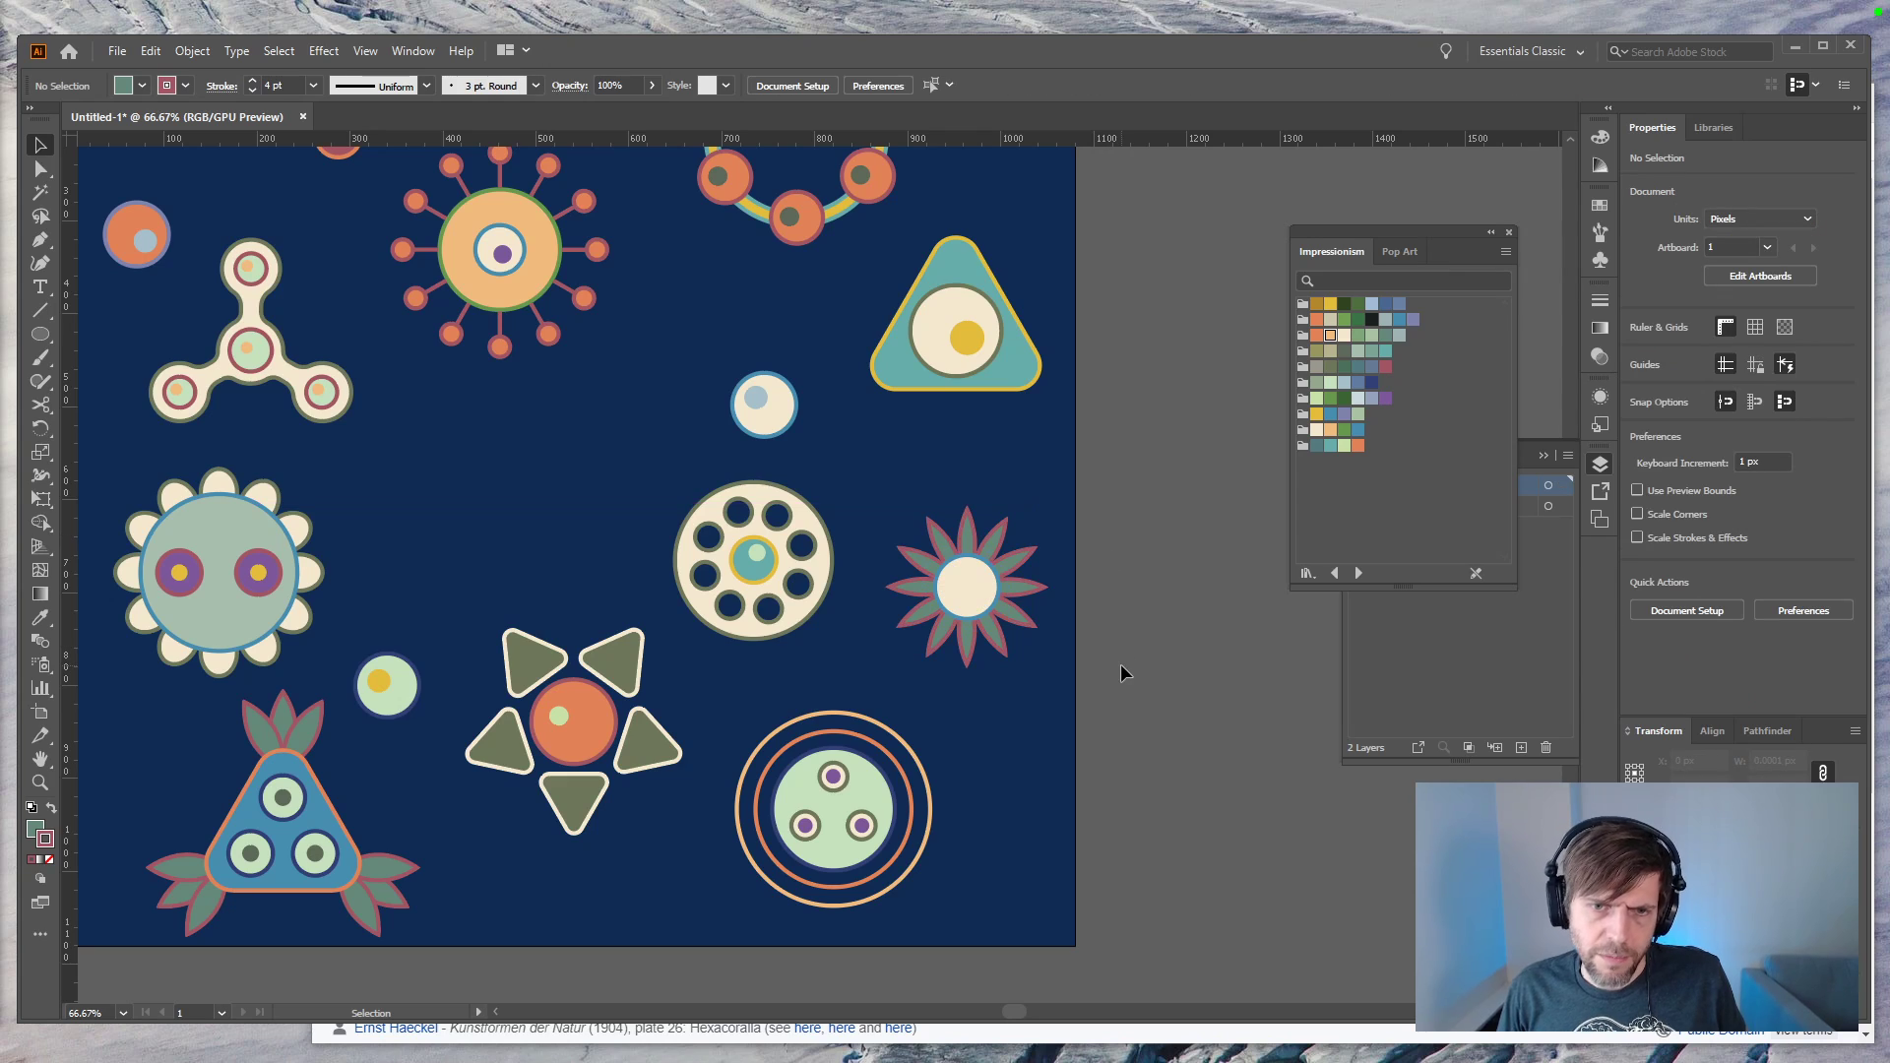
# Step: Delete the lower-left and lower-right leaves that lie 120° either side of the upright leaf
pyautogui.click(1017, 608)
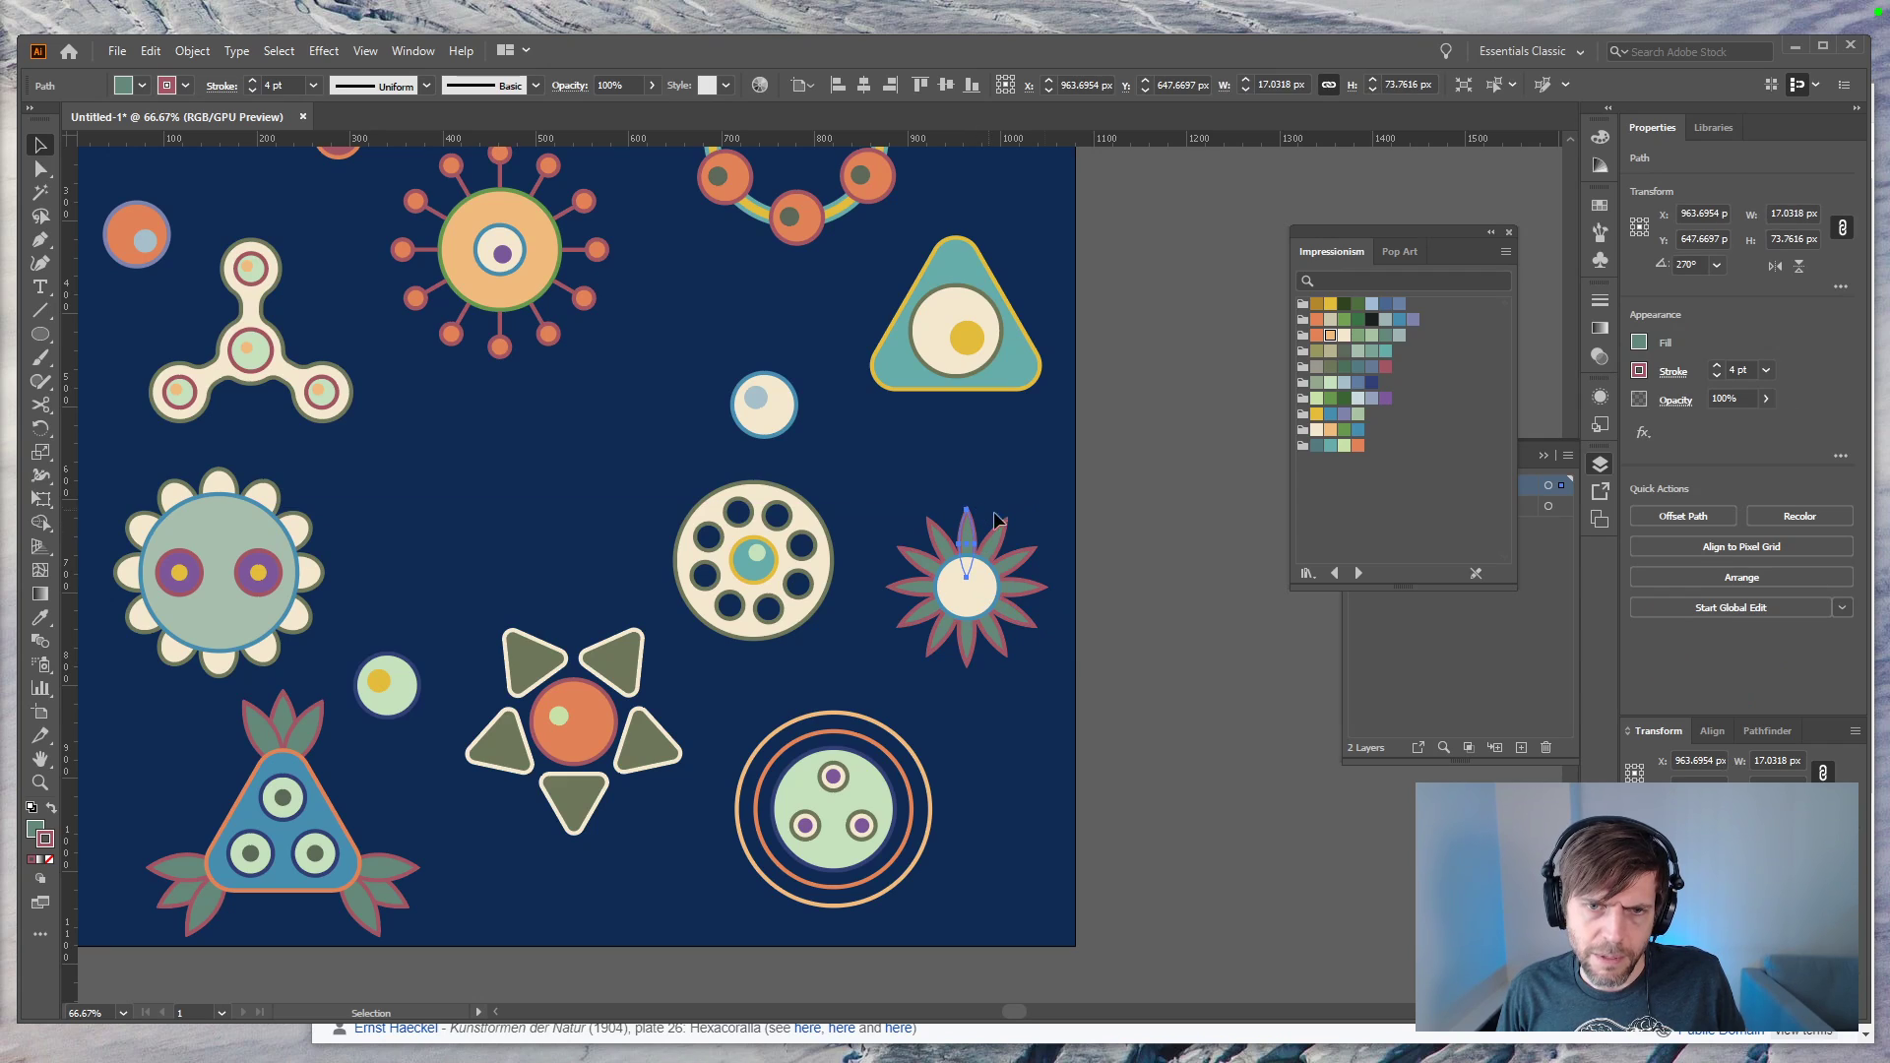
pyautogui.click(1101, 548)
pyautogui.click(1022, 620)
pyautogui.press('Delete')
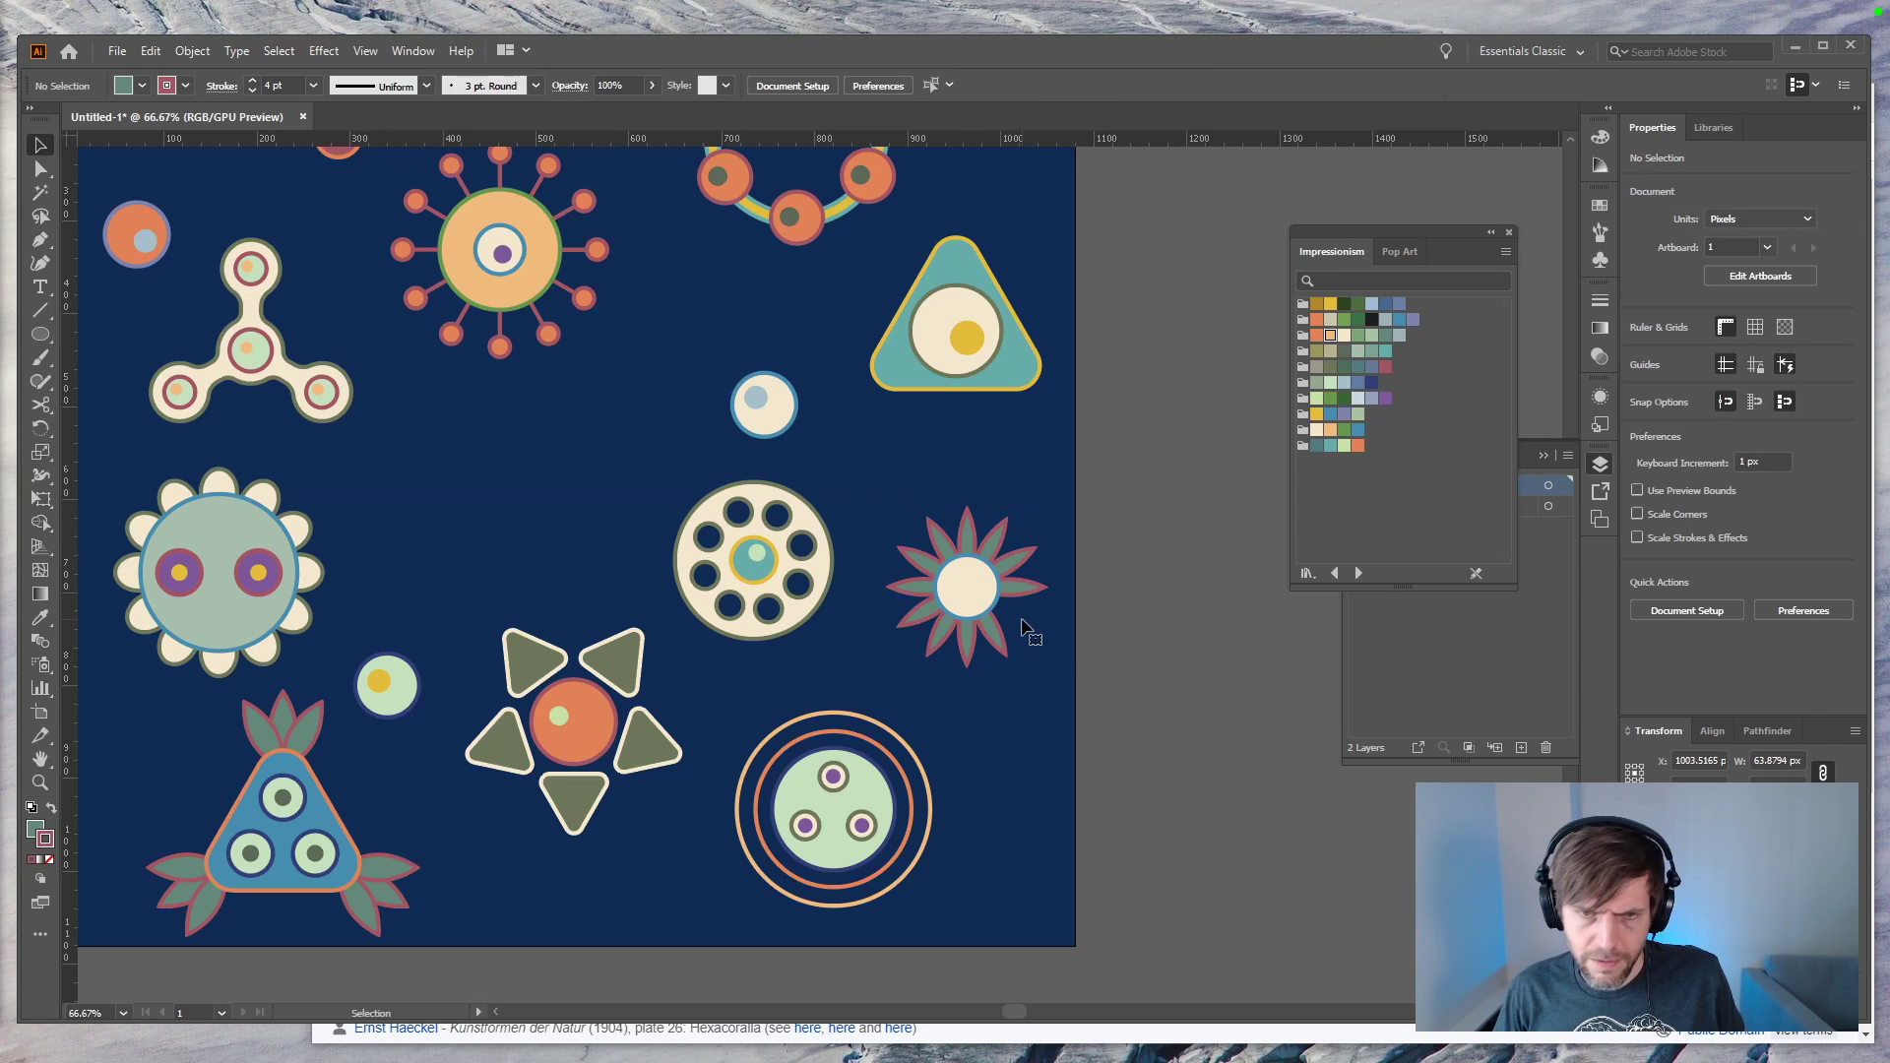
pyautogui.click(918, 620)
pyautogui.press('Delete')
# Step: Stretch the upright leaf upwards to about 120 px tall
pyautogui.press('a')
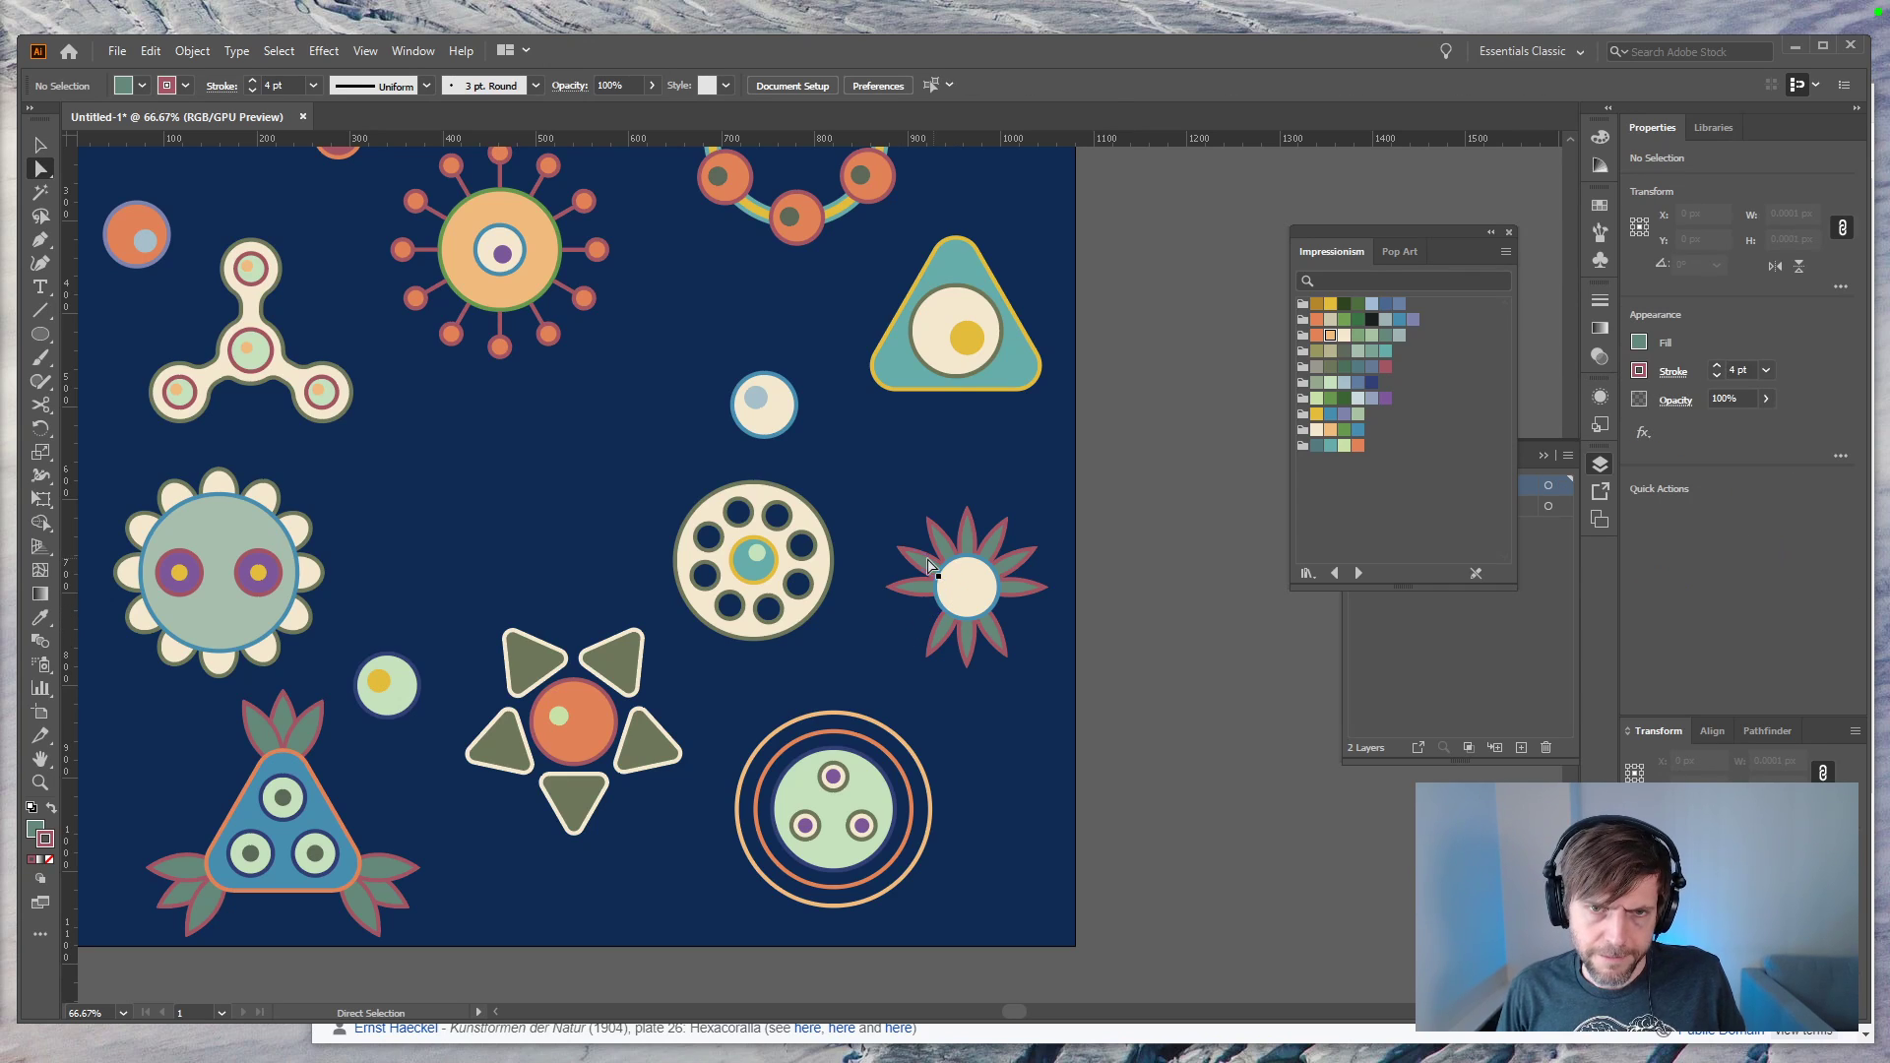
pyautogui.click(968, 514)
pyautogui.press('e')
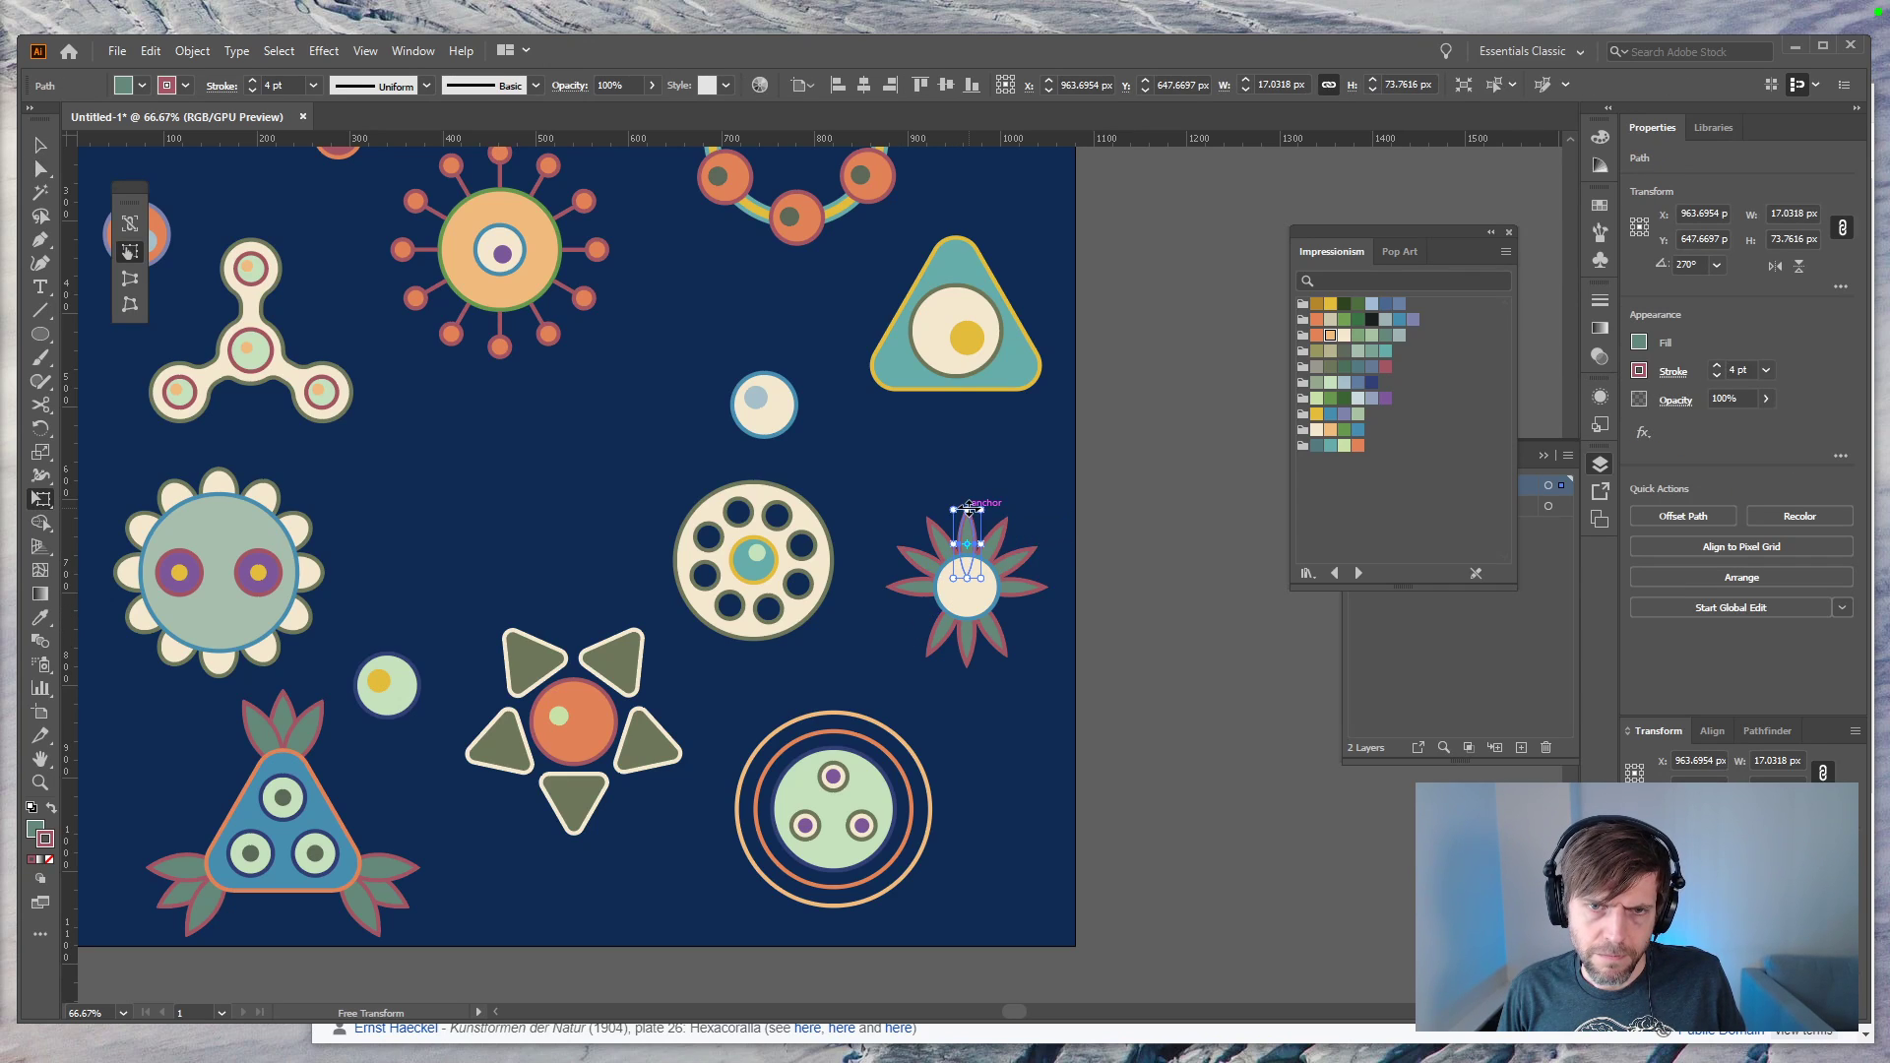
# Step: Rotate copies of the long leaf by 120° around the circle's centre to fill both gaps in the leaf ring
pyautogui.press('r')
pyautogui.keyDown('alt'); pyautogui.click(965, 586); pyautogui.keyUp('alt')
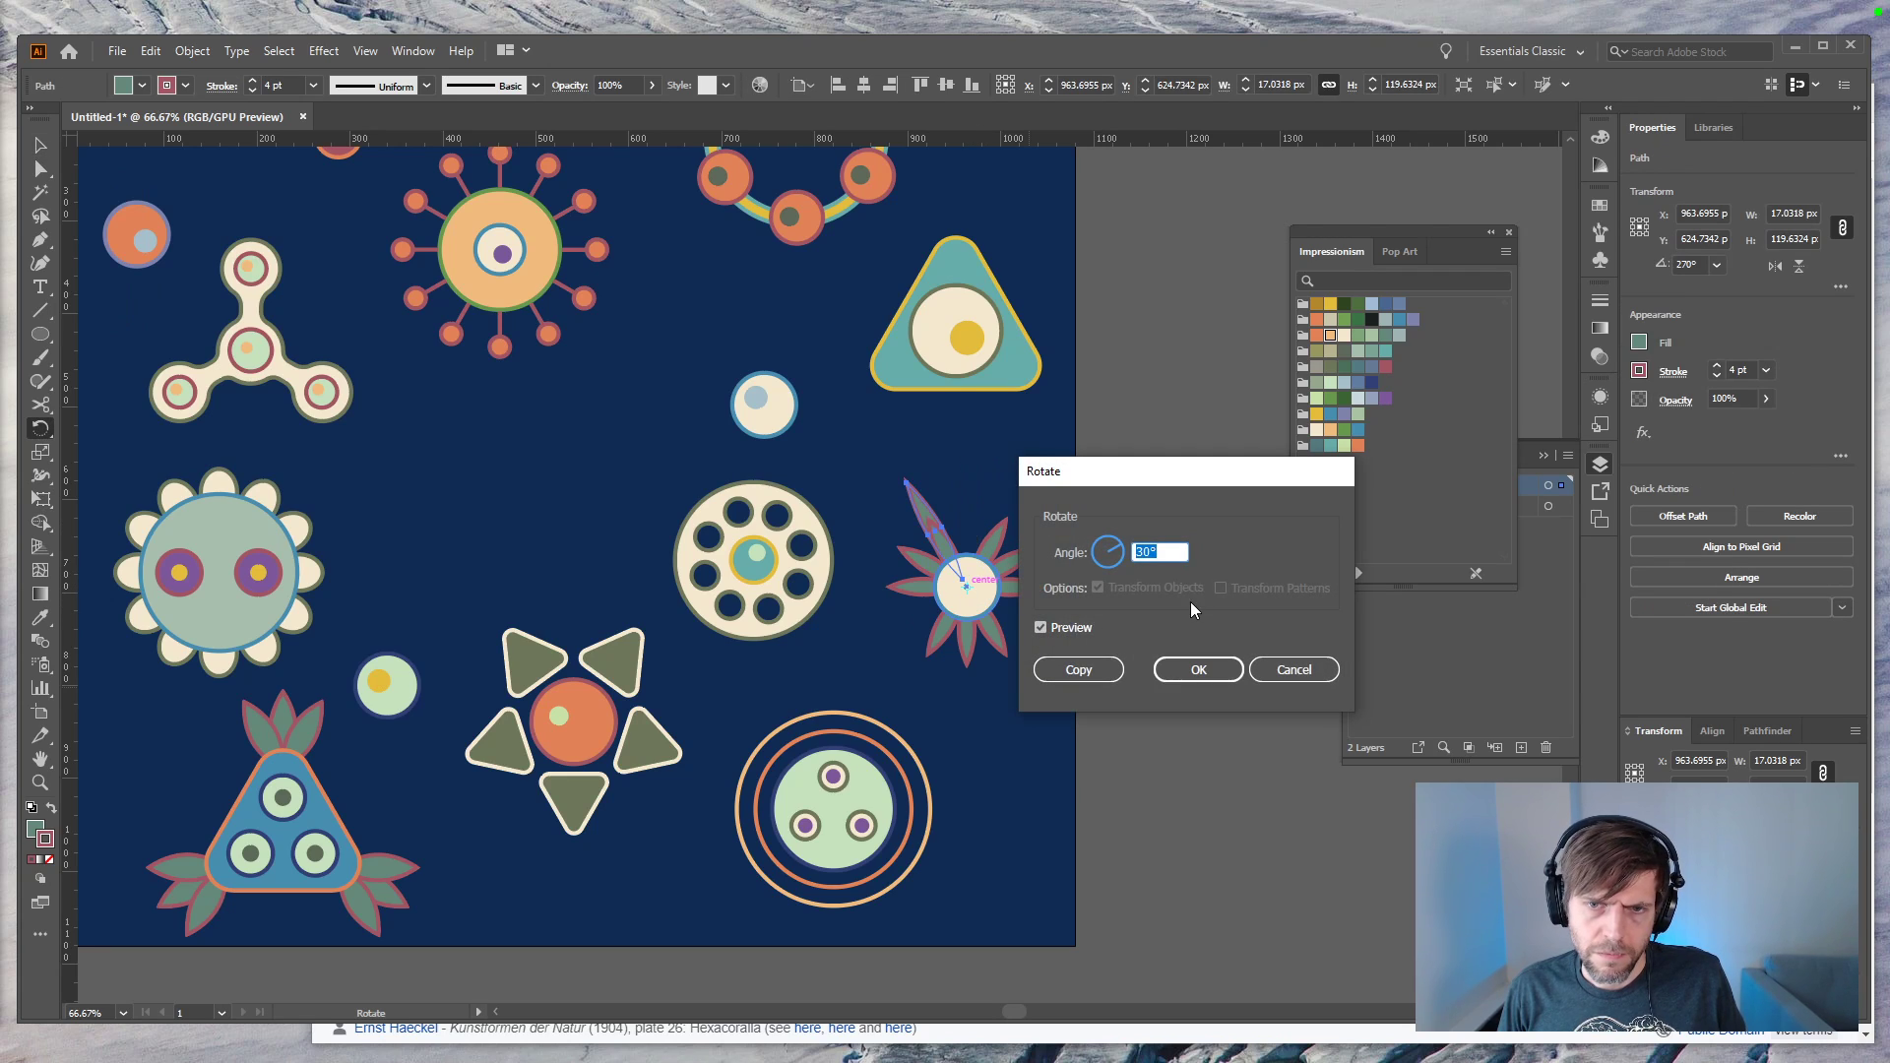
pyautogui.write('120')
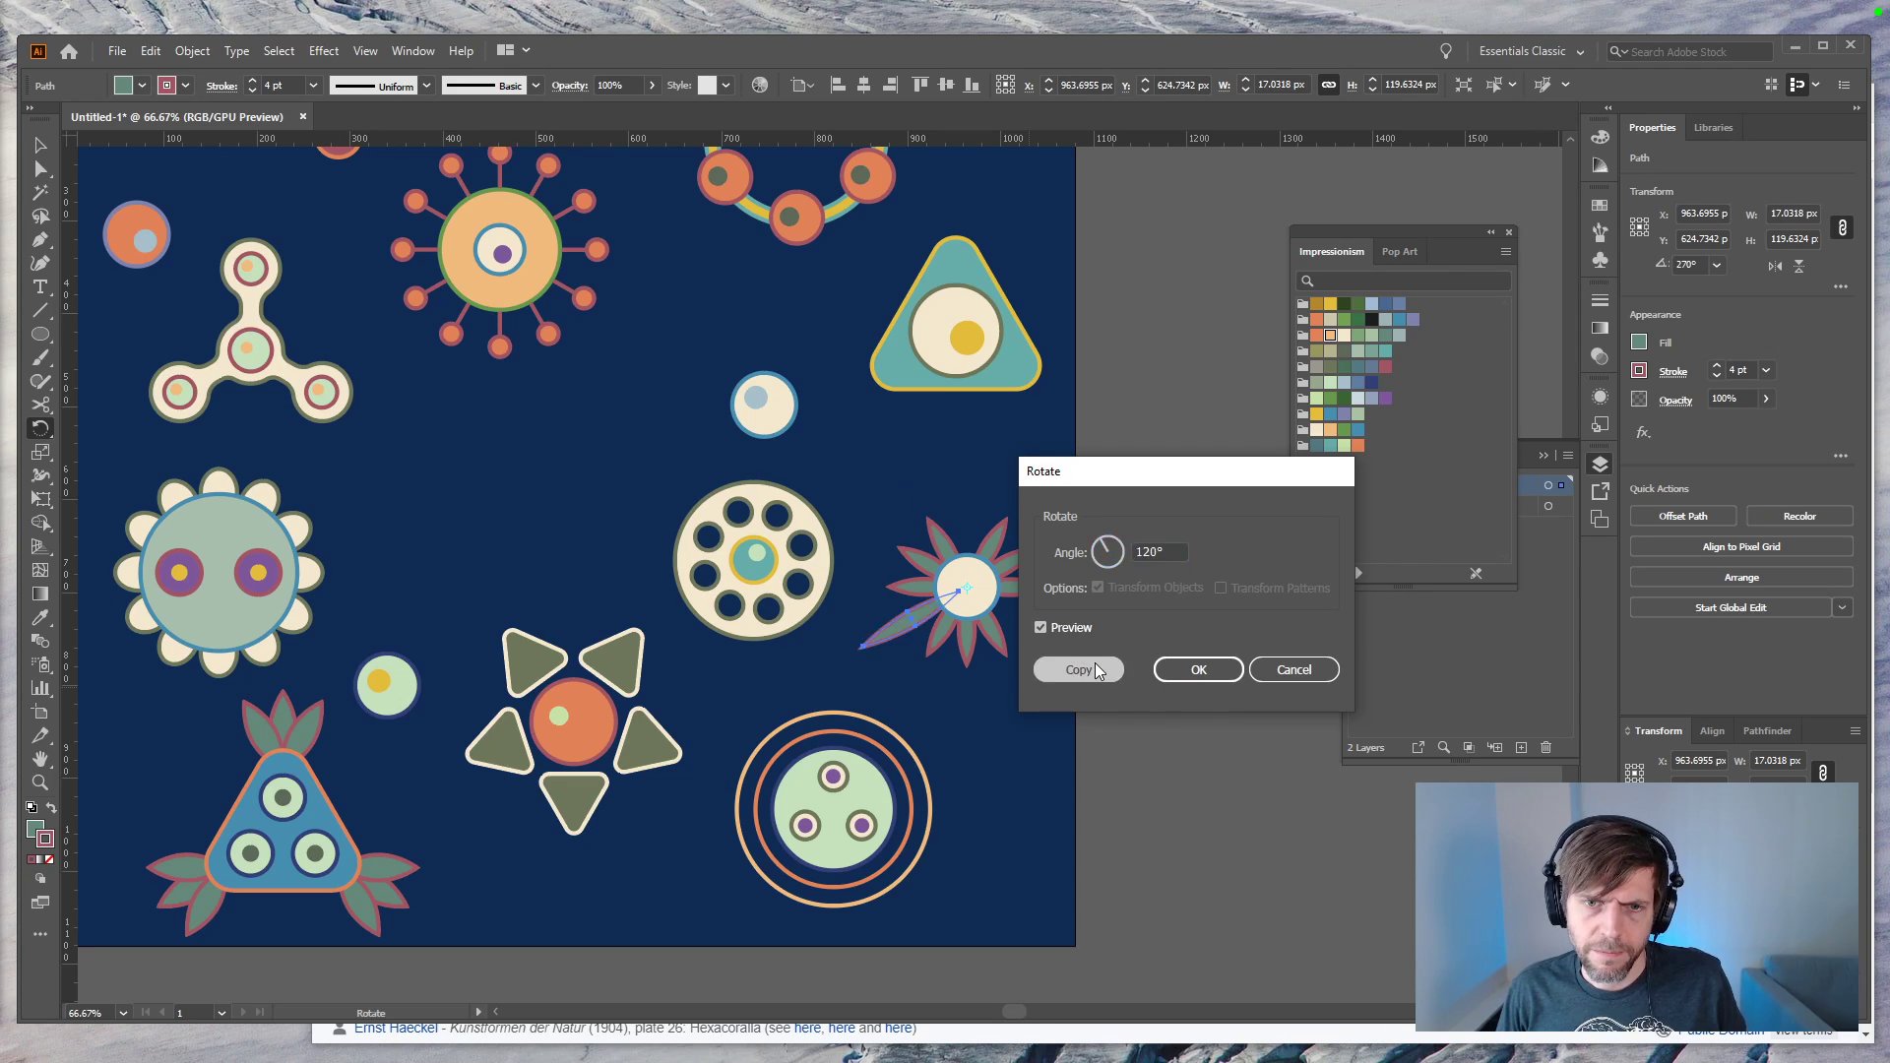
pyautogui.click(1083, 670)
pyautogui.press('v')
pyautogui.click(1111, 676)
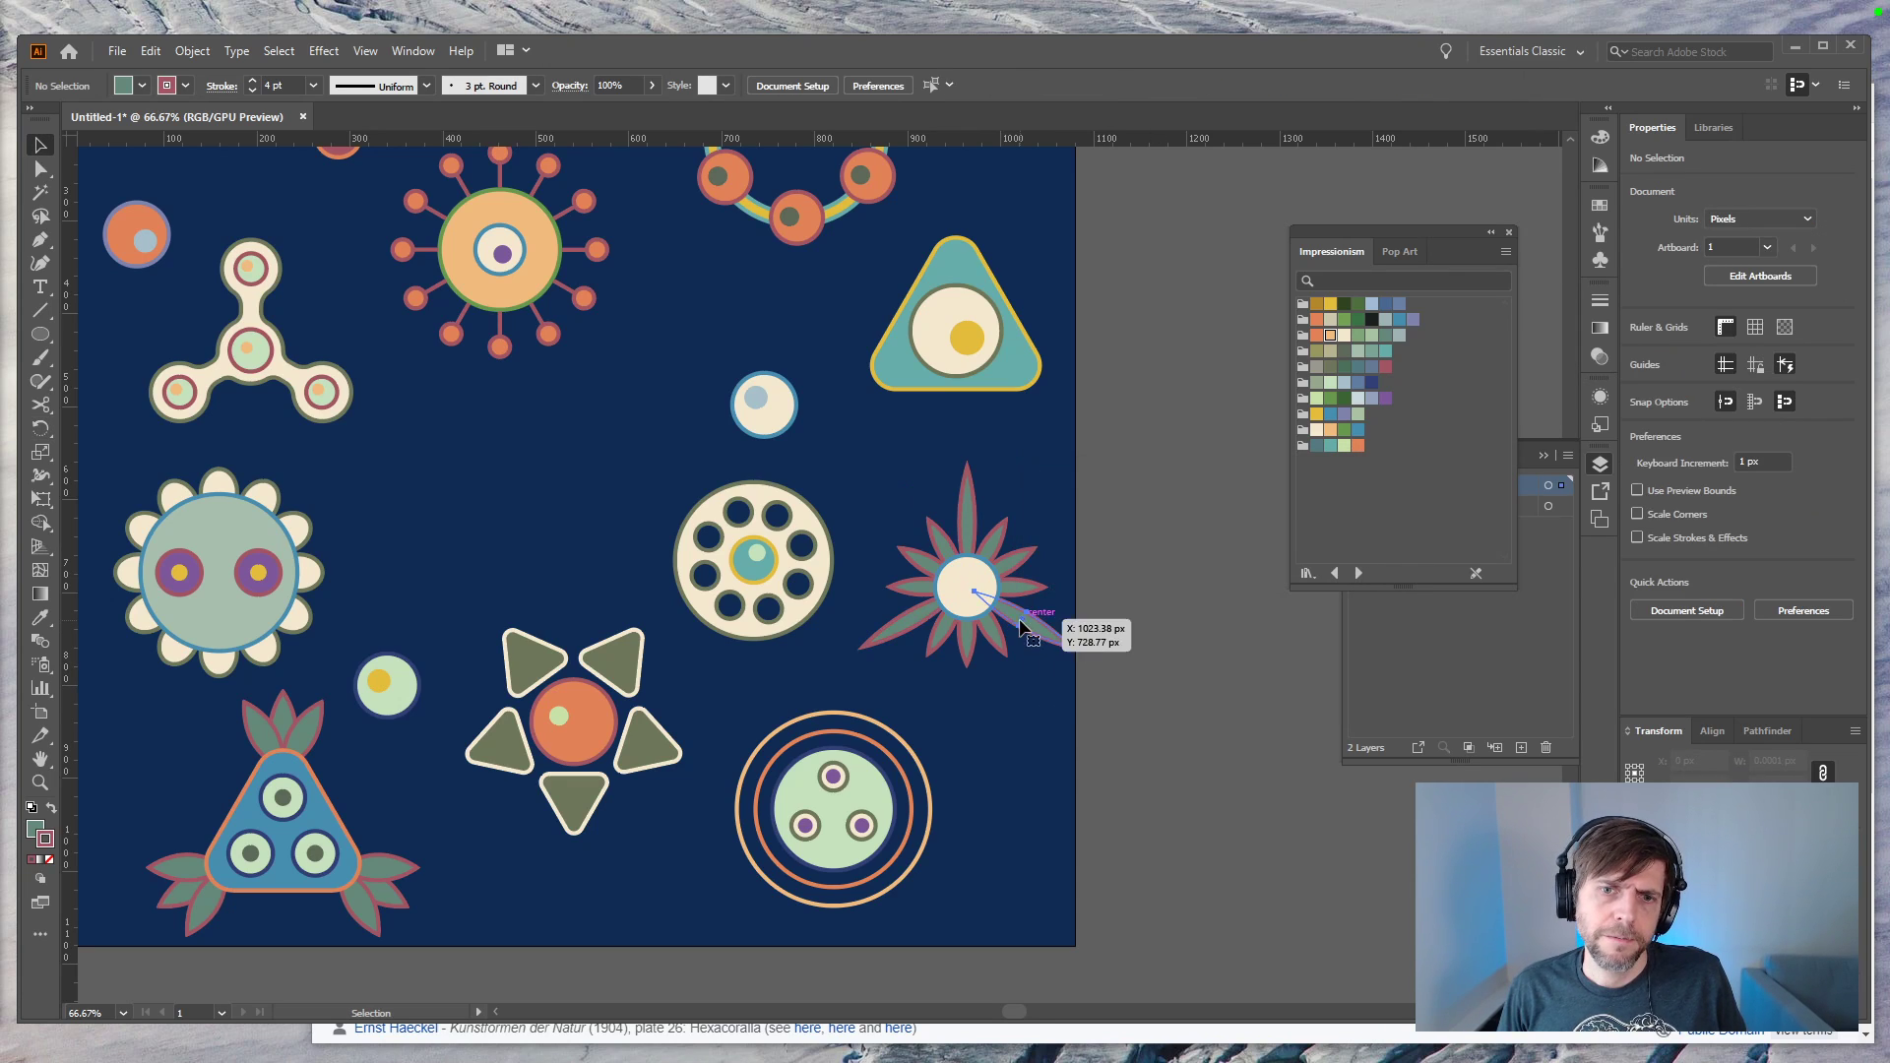
# Step: Give the three long leaves the light orange fill and green outline of the spoked circle
pyautogui.click(1033, 624)
pyautogui.press('i')
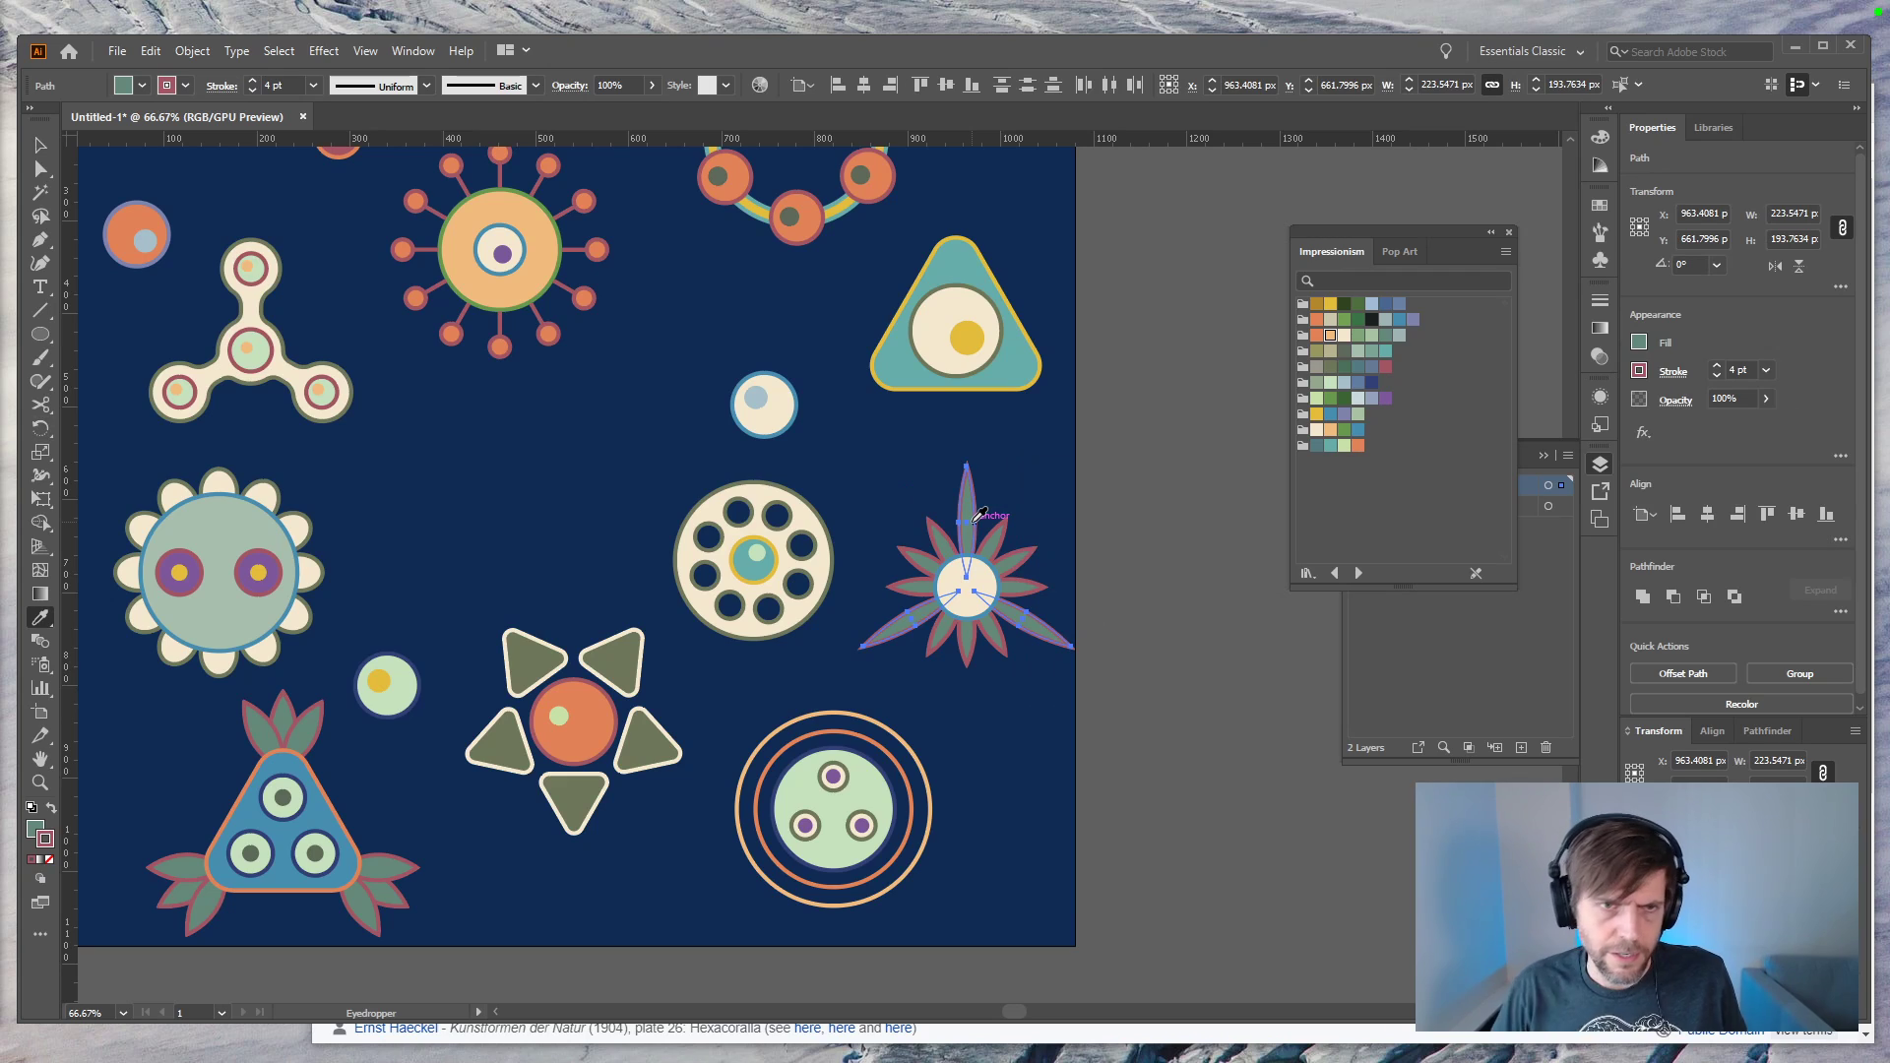
pyautogui.click(546, 278)
# Step: Give all the short leaves the sage fill and blue outline of the large scalloped circle
pyautogui.click(1010, 559)
pyautogui.keyDown('shift'); pyautogui.click(912, 588); pyautogui.keyUp('shift')
pyautogui.keyDown('shift'); pyautogui.click(960, 654); pyautogui.keyUp('shift')
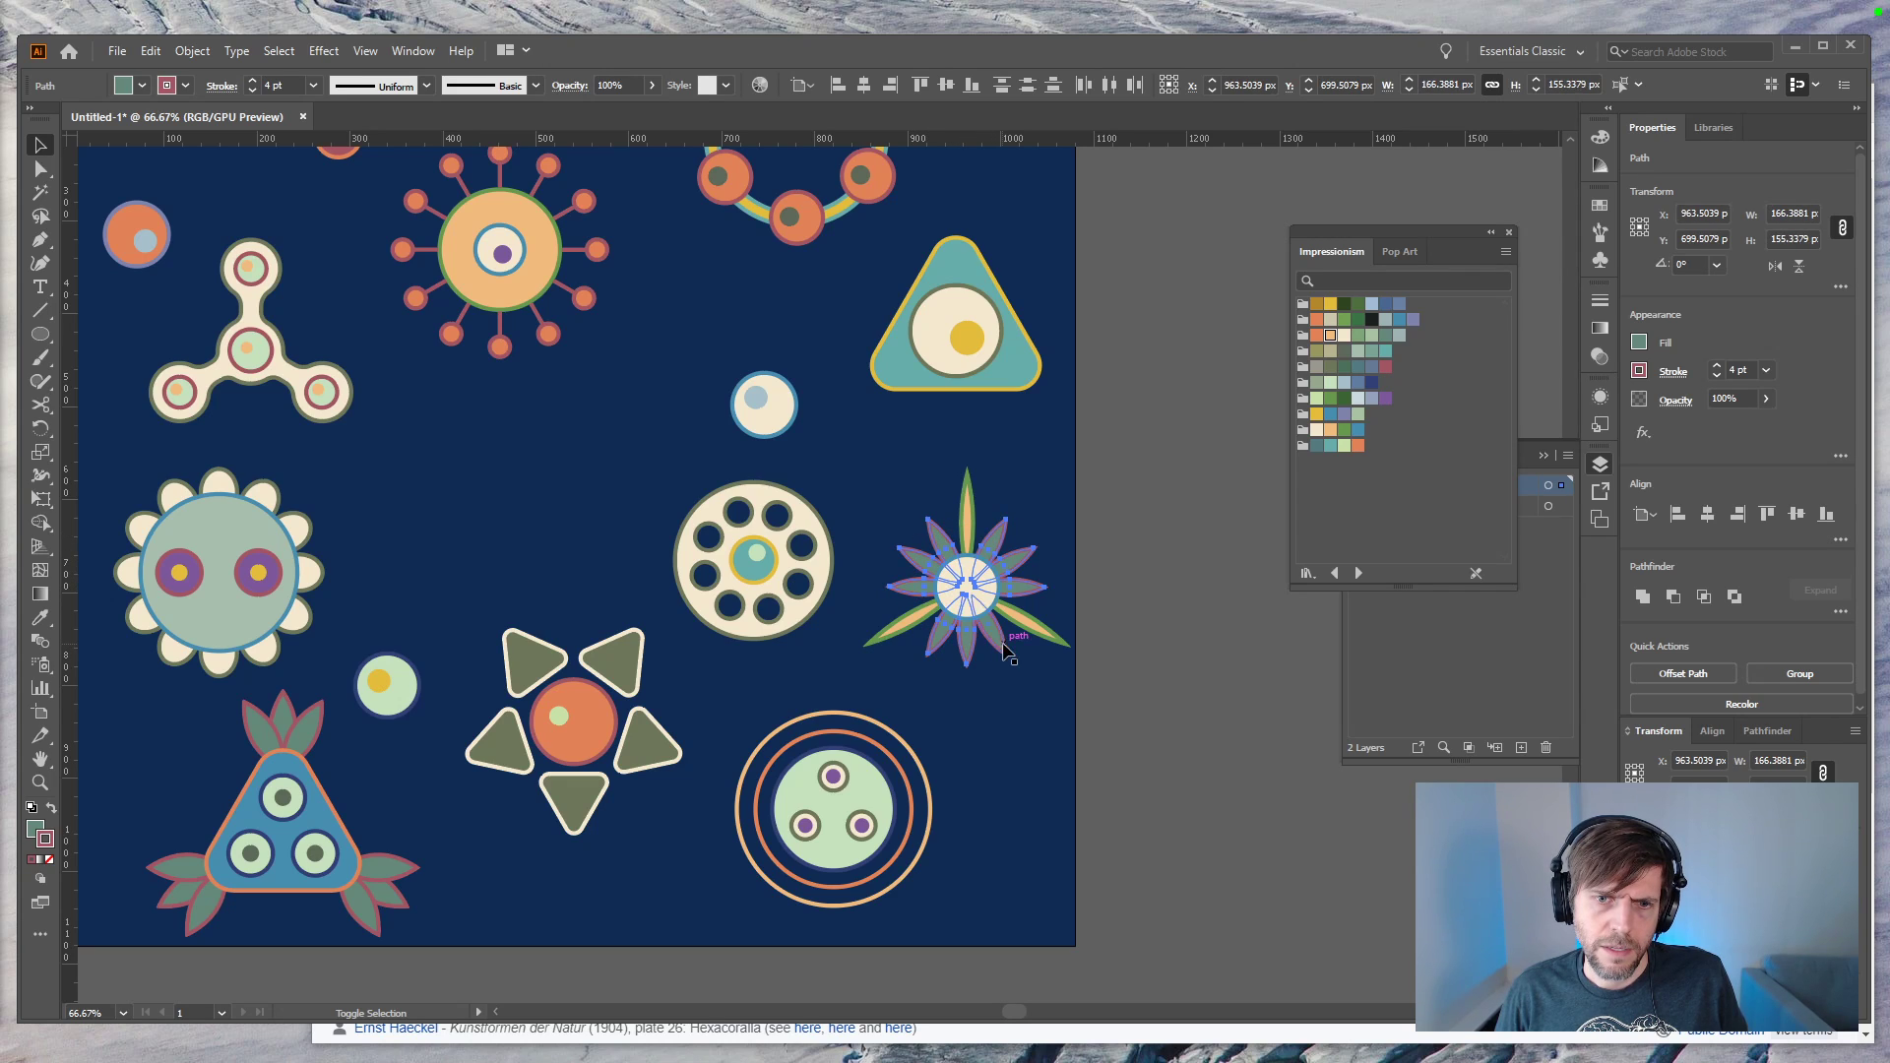
pyautogui.press('i')
pyautogui.click(225, 615)
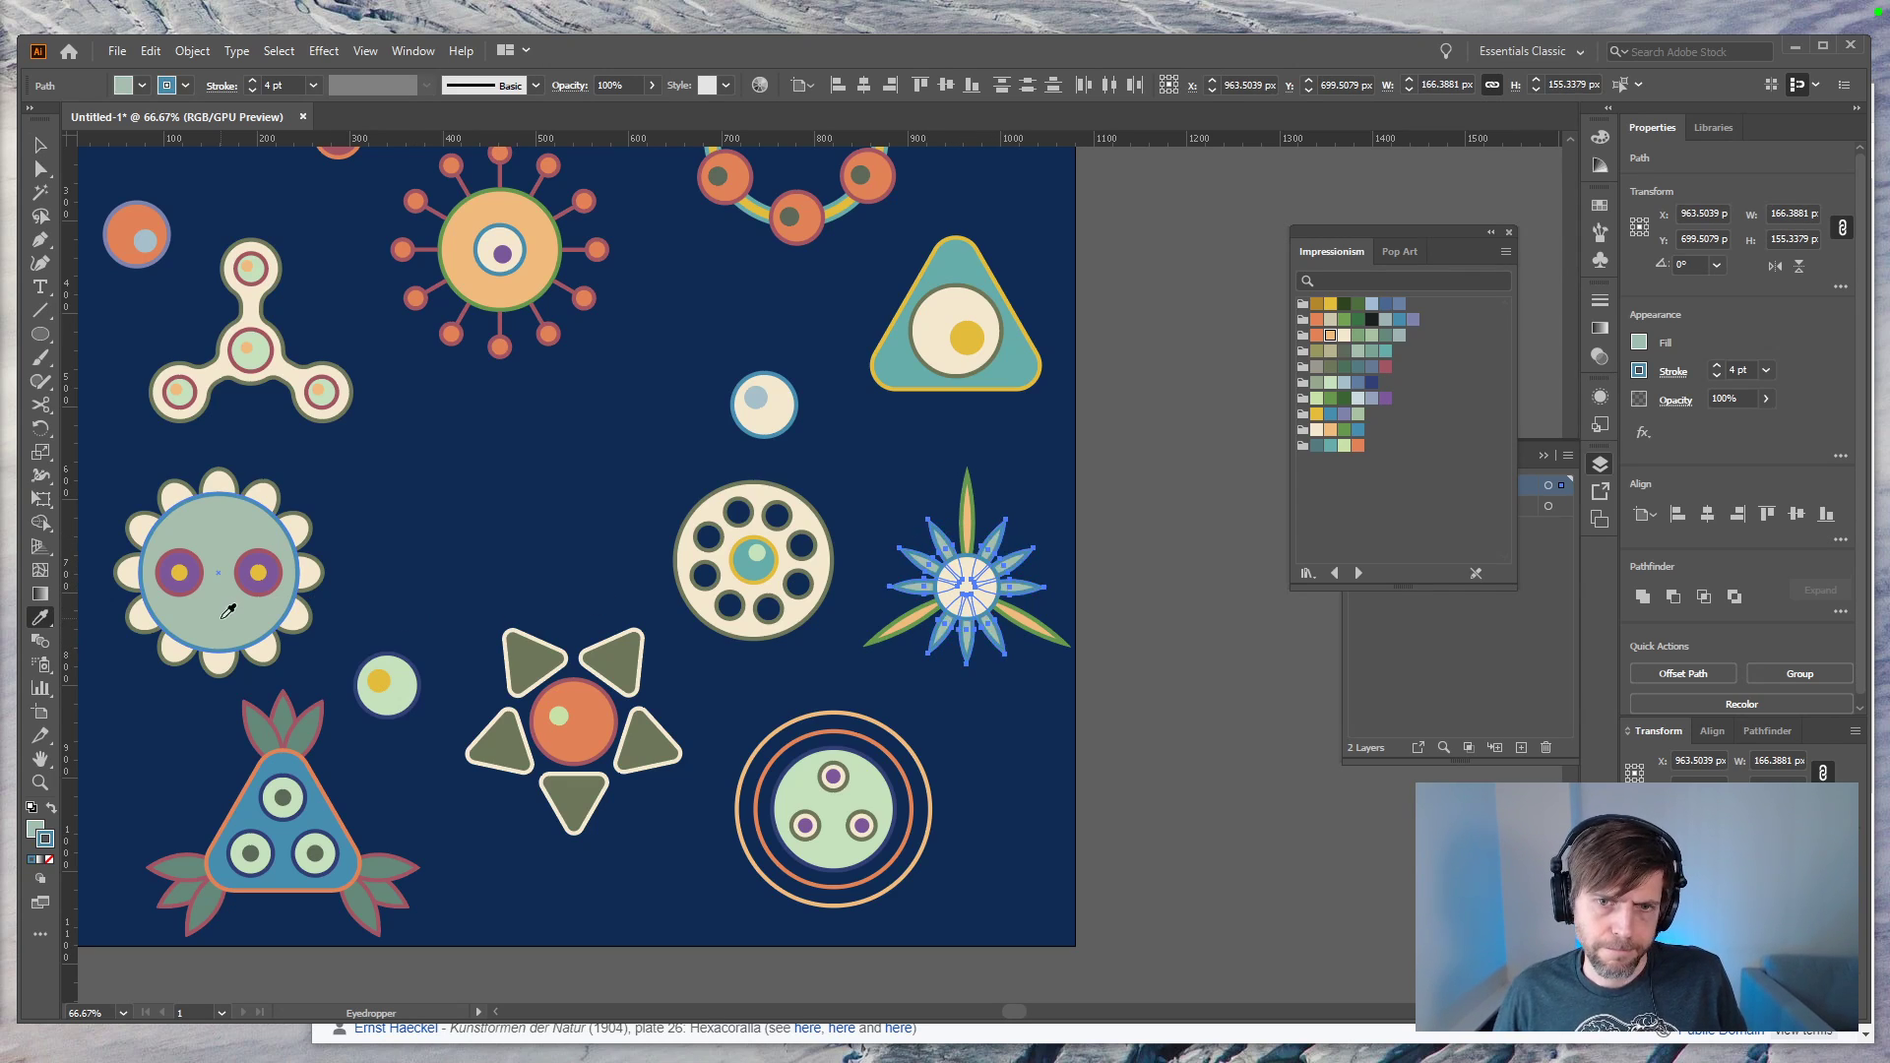
pyautogui.press('v')
pyautogui.click(1063, 633)
# Step: Recolour the leaf burst's centre circle with the orange fill and periwinkle outline of the small orange circle
pyautogui.click(987, 591)
pyautogui.press('i')
pyautogui.click(130, 224)
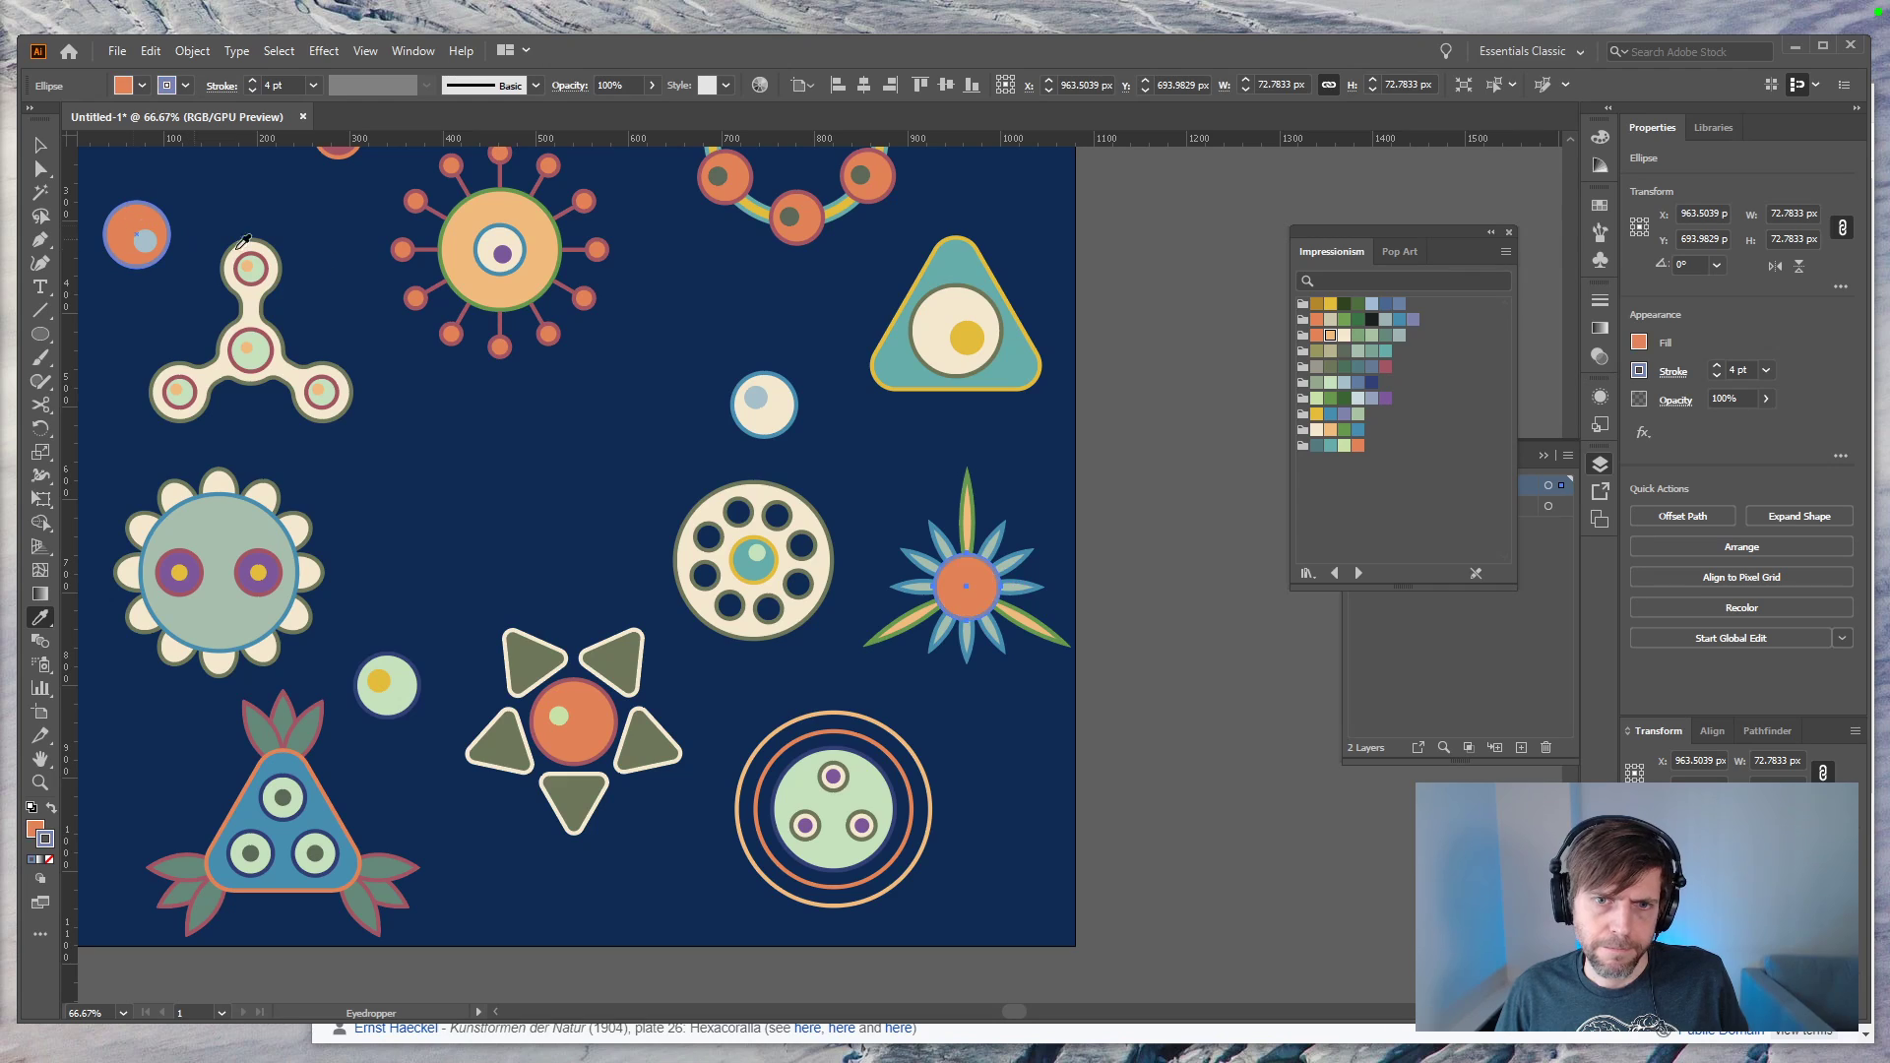
pyautogui.press('v')
pyautogui.click(1119, 625)
# Step: Place a copy of the teal triangle's yellow dot, slightly reduced, on the upper left of the leaf burst's orange centre
pyautogui.moveTo(969, 349); pyautogui.dragTo(972, 597)
pyautogui.press('e')
pyautogui.press('v')
pyautogui.click(1071, 686)
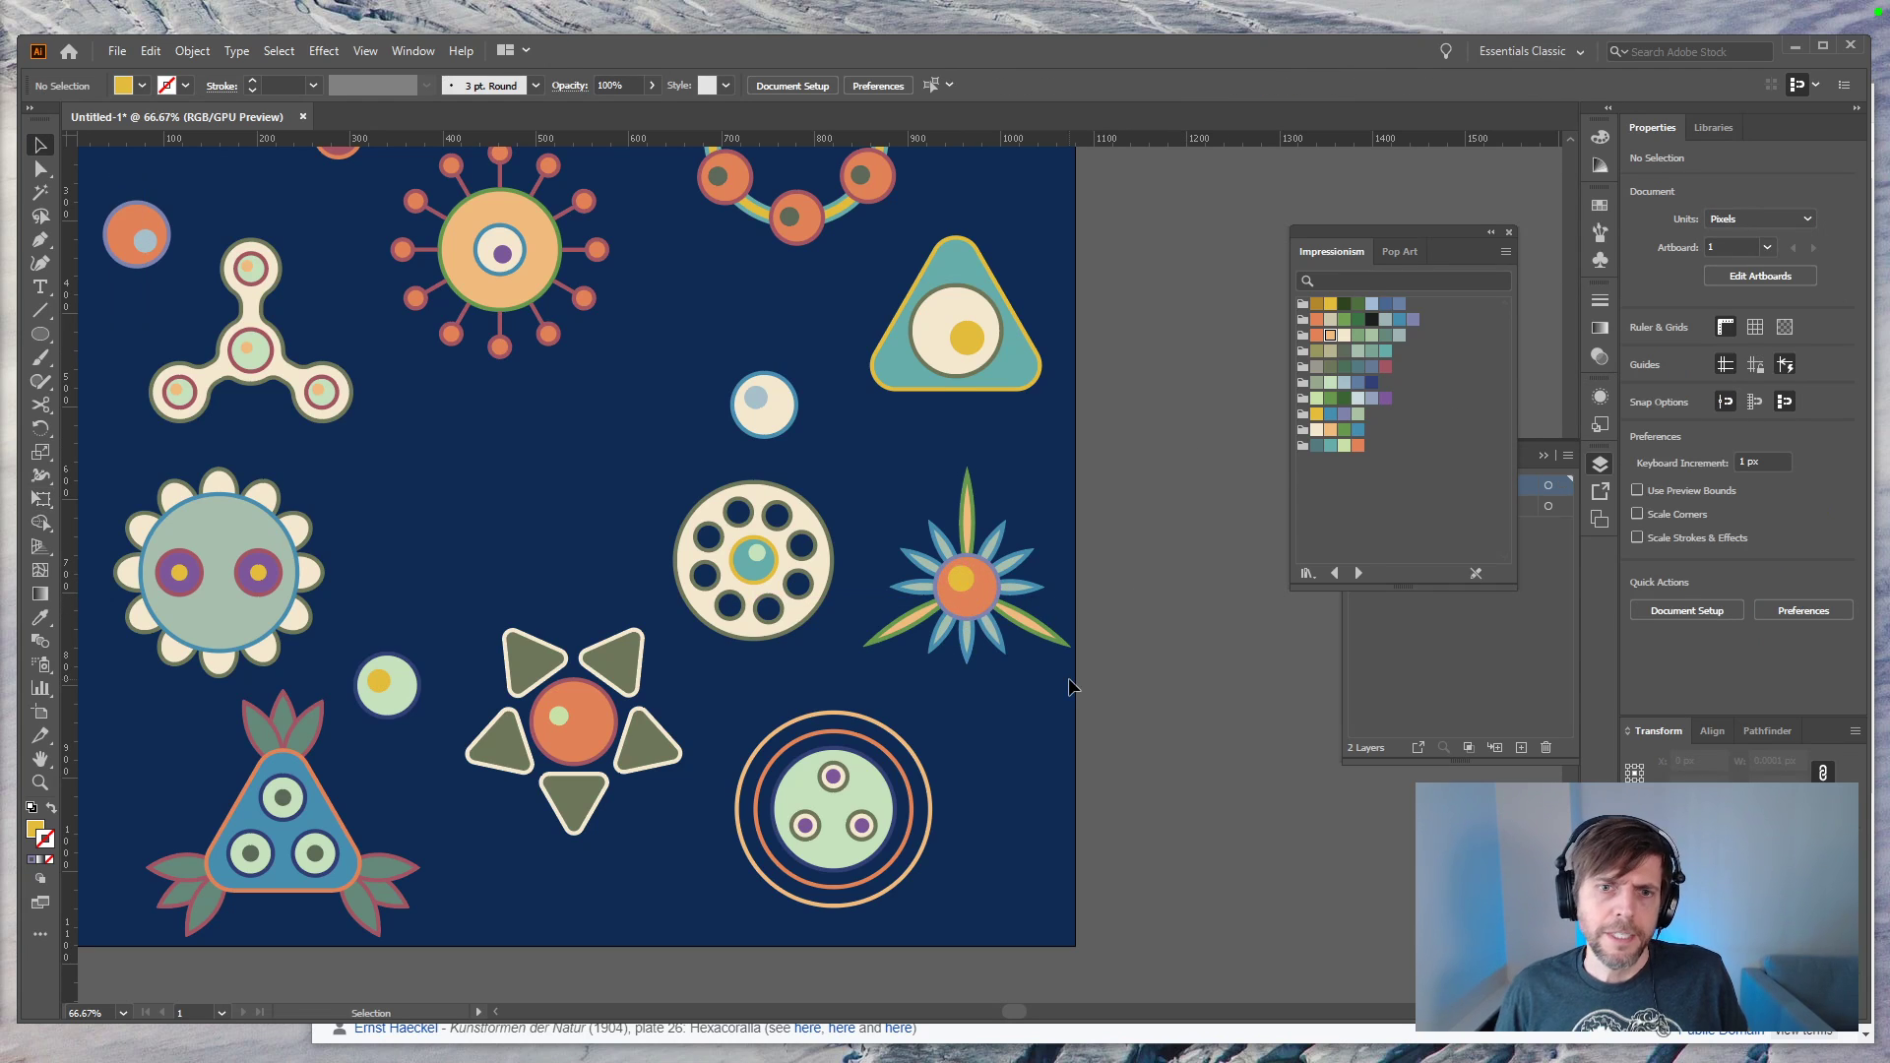
# Step: Select the whole leaf burst and move it up to the artboard's upper right edge, beside the orange-circle ring
pyautogui.scroll(-3, 1071, 686)
pyautogui.scroll(2, 1067, 678)
pyautogui.moveTo(1067, 677); pyautogui.dragTo(1134, 593)
pyautogui.click(1108, 686)
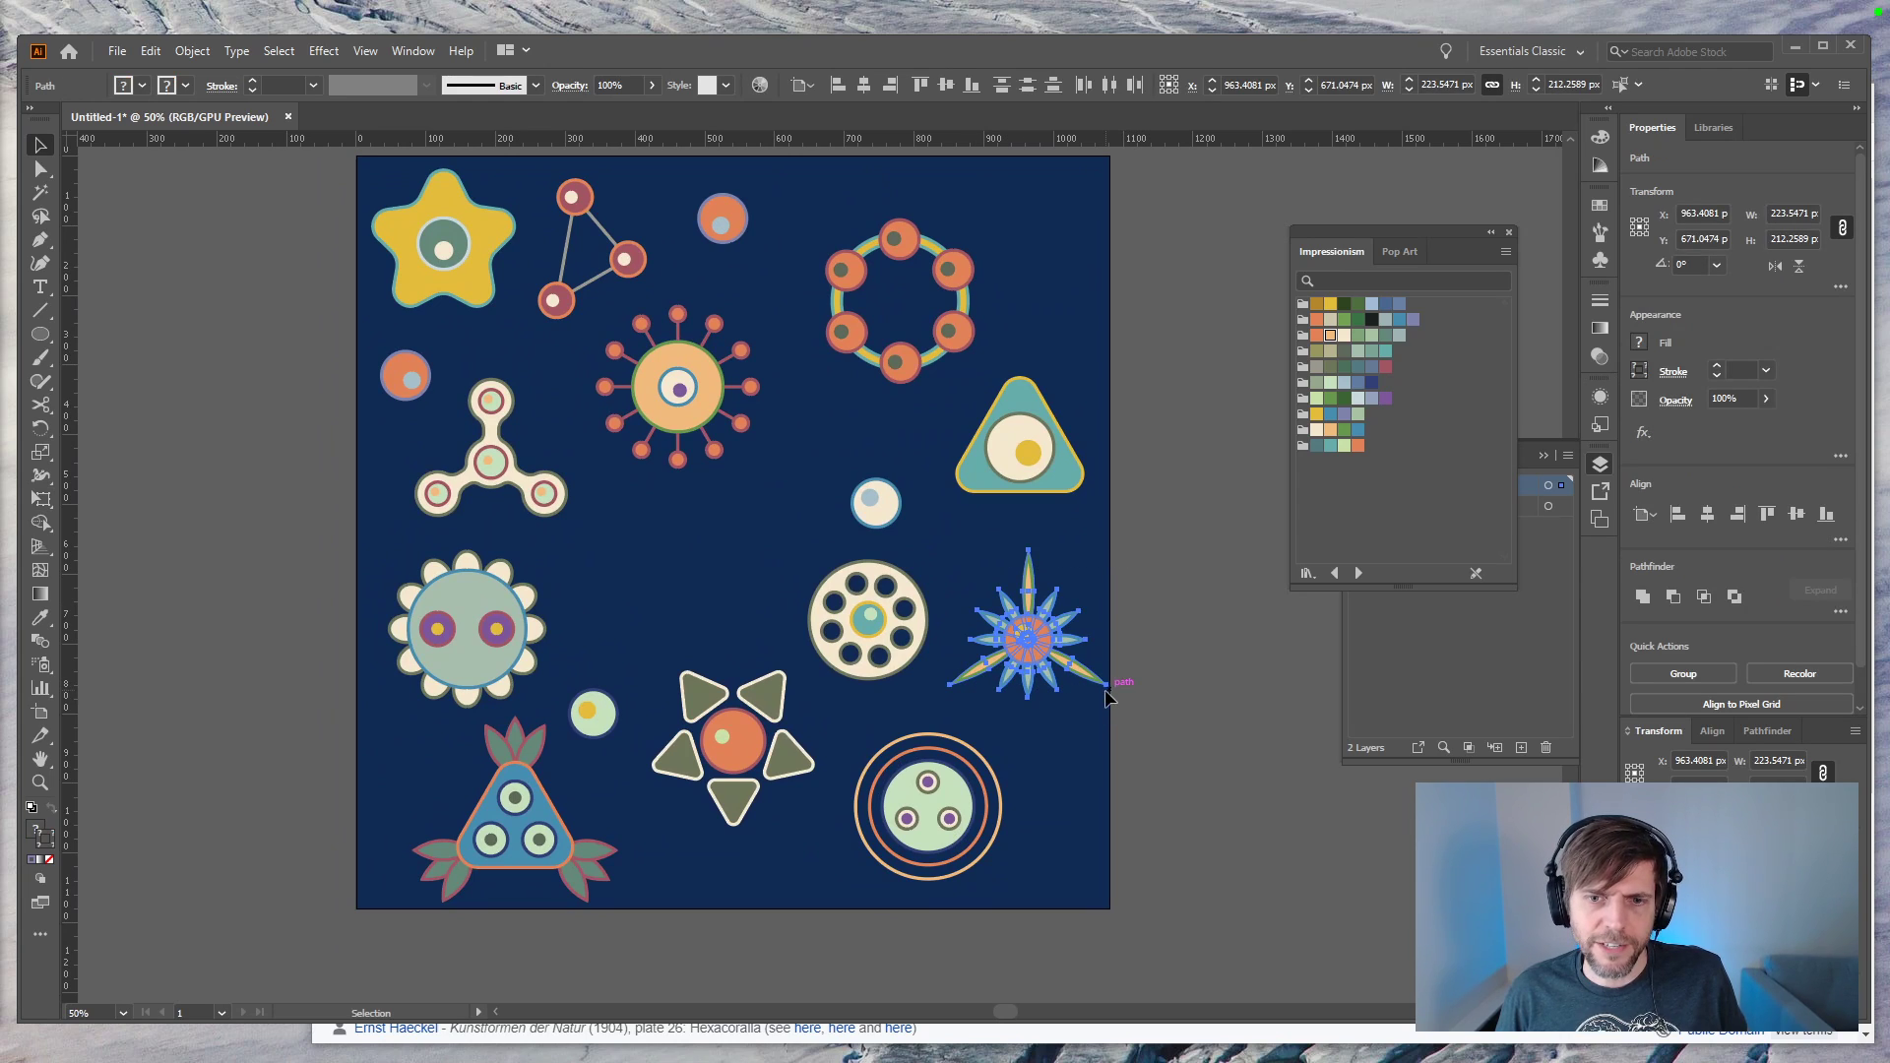
pyautogui.moveTo(1081, 675); pyautogui.dragTo(1098, 300)
# Step: Move the orange-circle ring below the spoked circle and place the leaf burst in the ring's former spot
pyautogui.click(1266, 814)
pyautogui.moveTo(933, 362); pyautogui.dragTo(691, 635)
pyautogui.click(1254, 298)
pyautogui.moveTo(1260, 200); pyautogui.dragTo(983, 369)
pyautogui.moveTo(1179, 298); pyautogui.dragTo(895, 309)
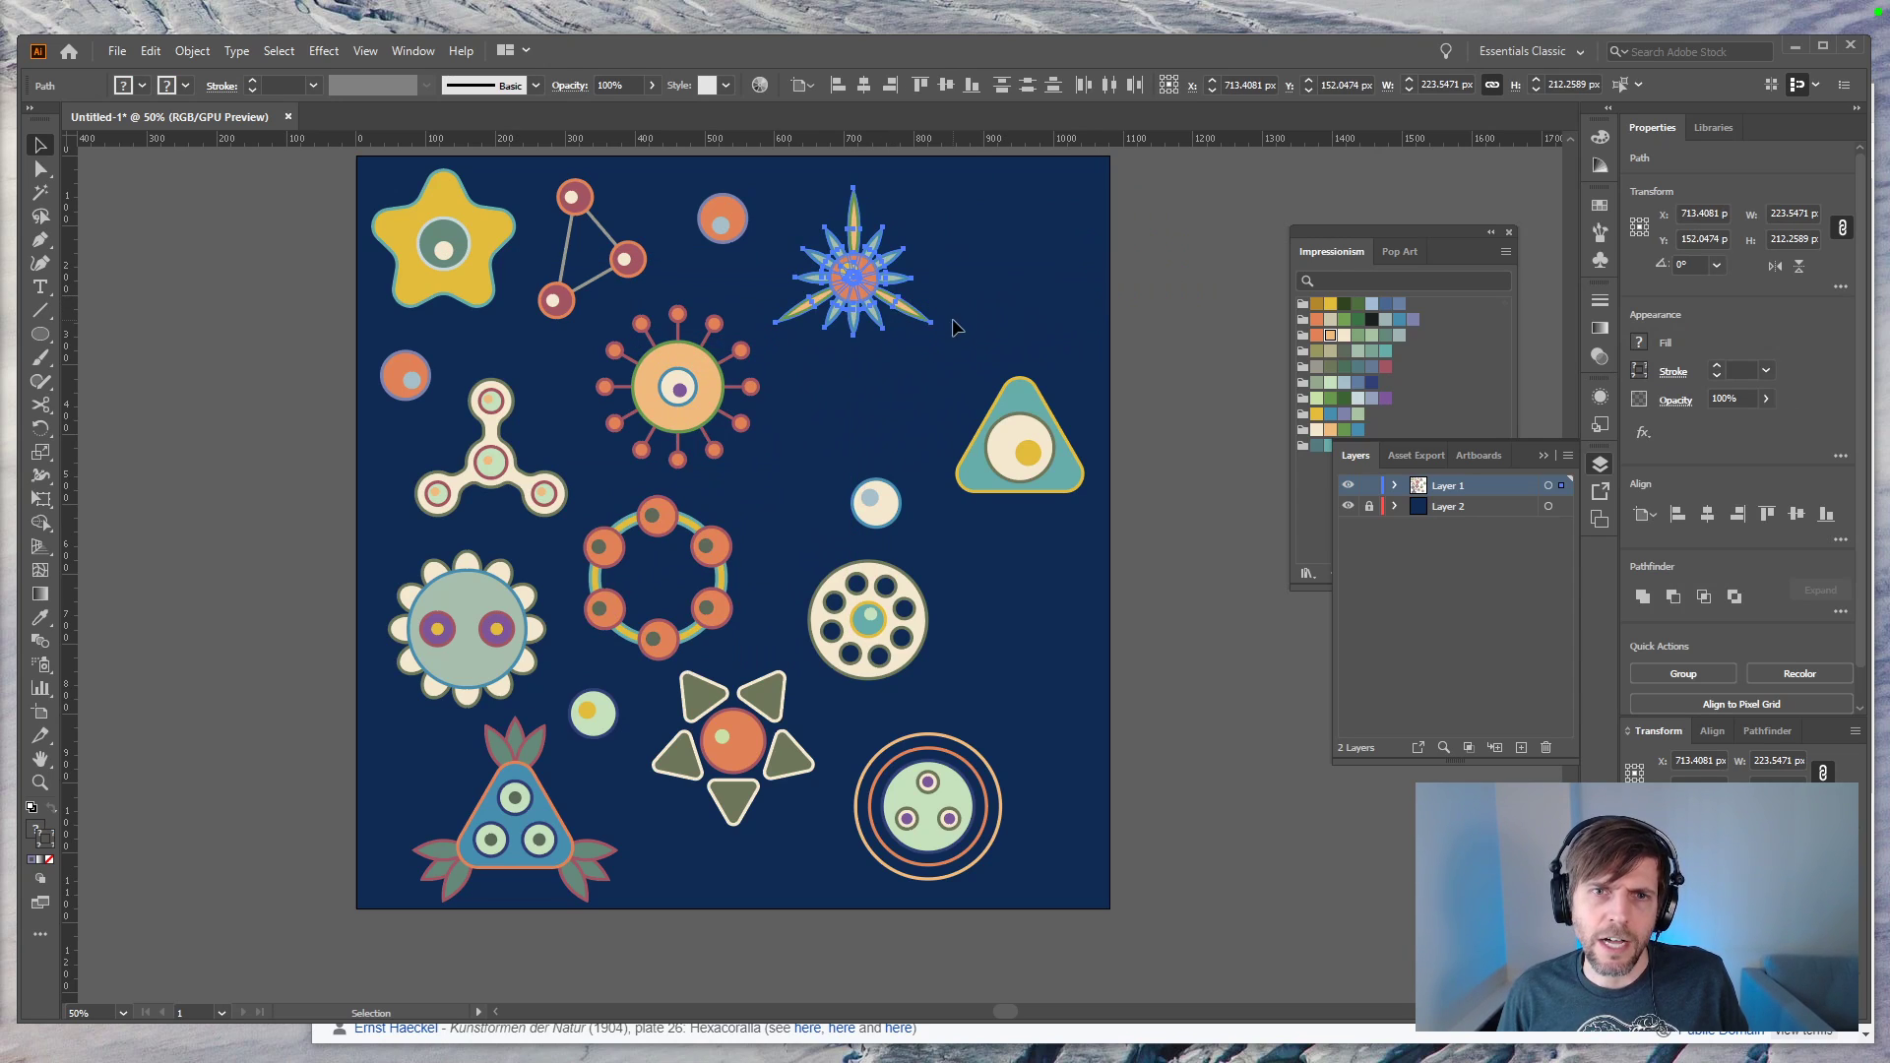
pyautogui.click(1152, 461)
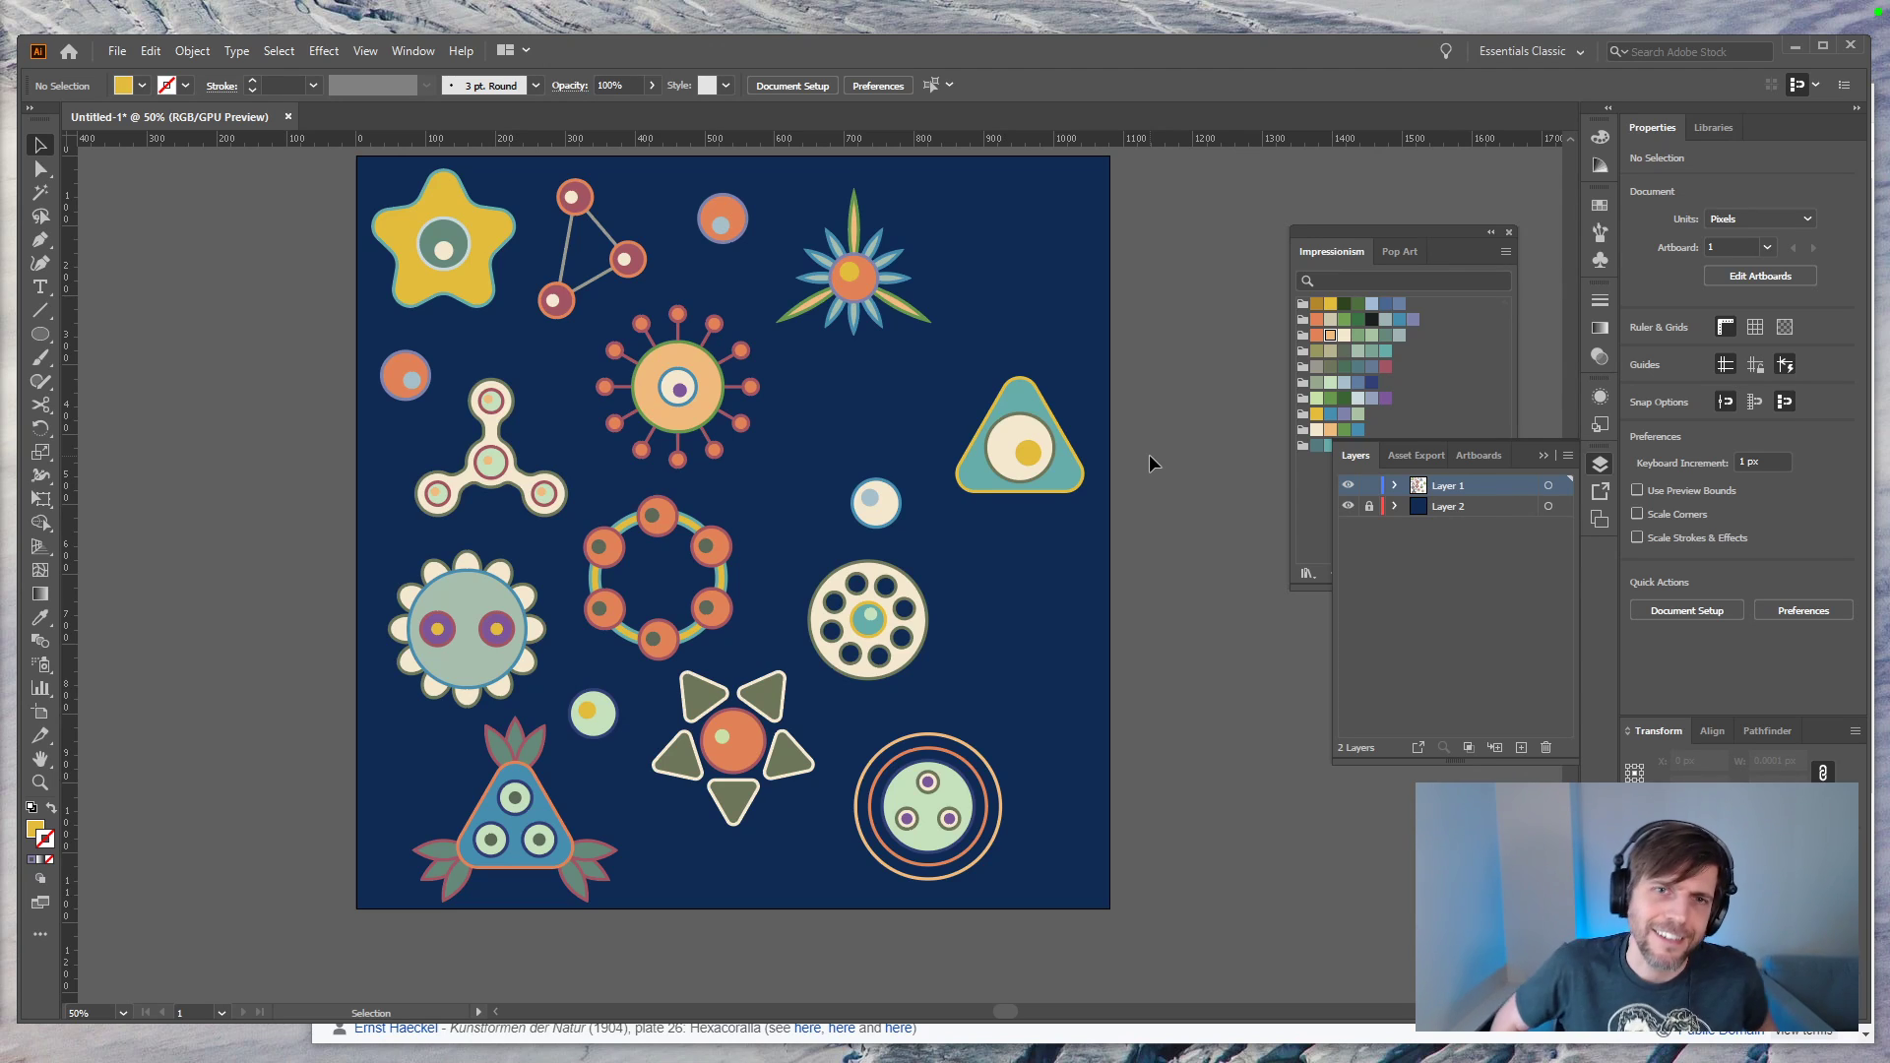
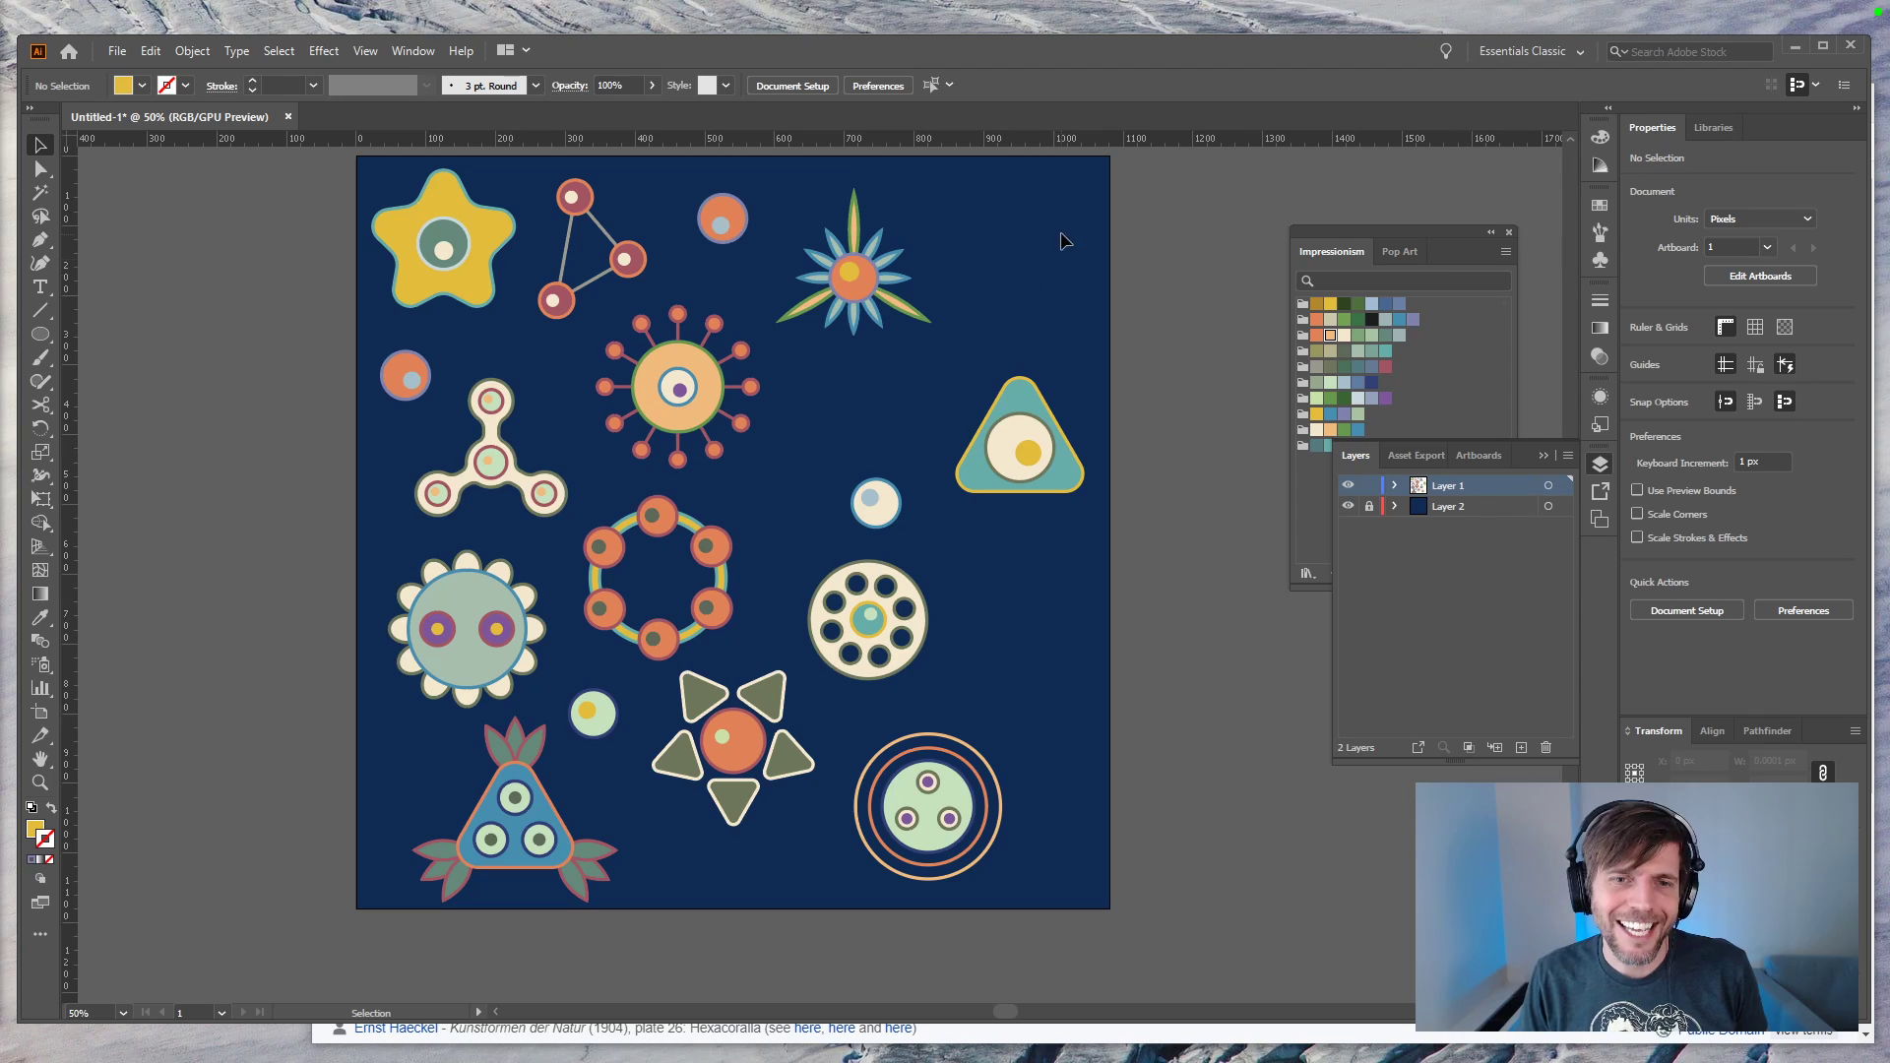
# Step: Move the small cream circle and its dot between the spoked circle and the ring, and shrink it to about 49 px
pyautogui.moveTo(902, 482); pyautogui.dragTo(764, 494)
pyautogui.press('e')
pyautogui.press('v')
pyautogui.hotkey('ctrl', 'z')
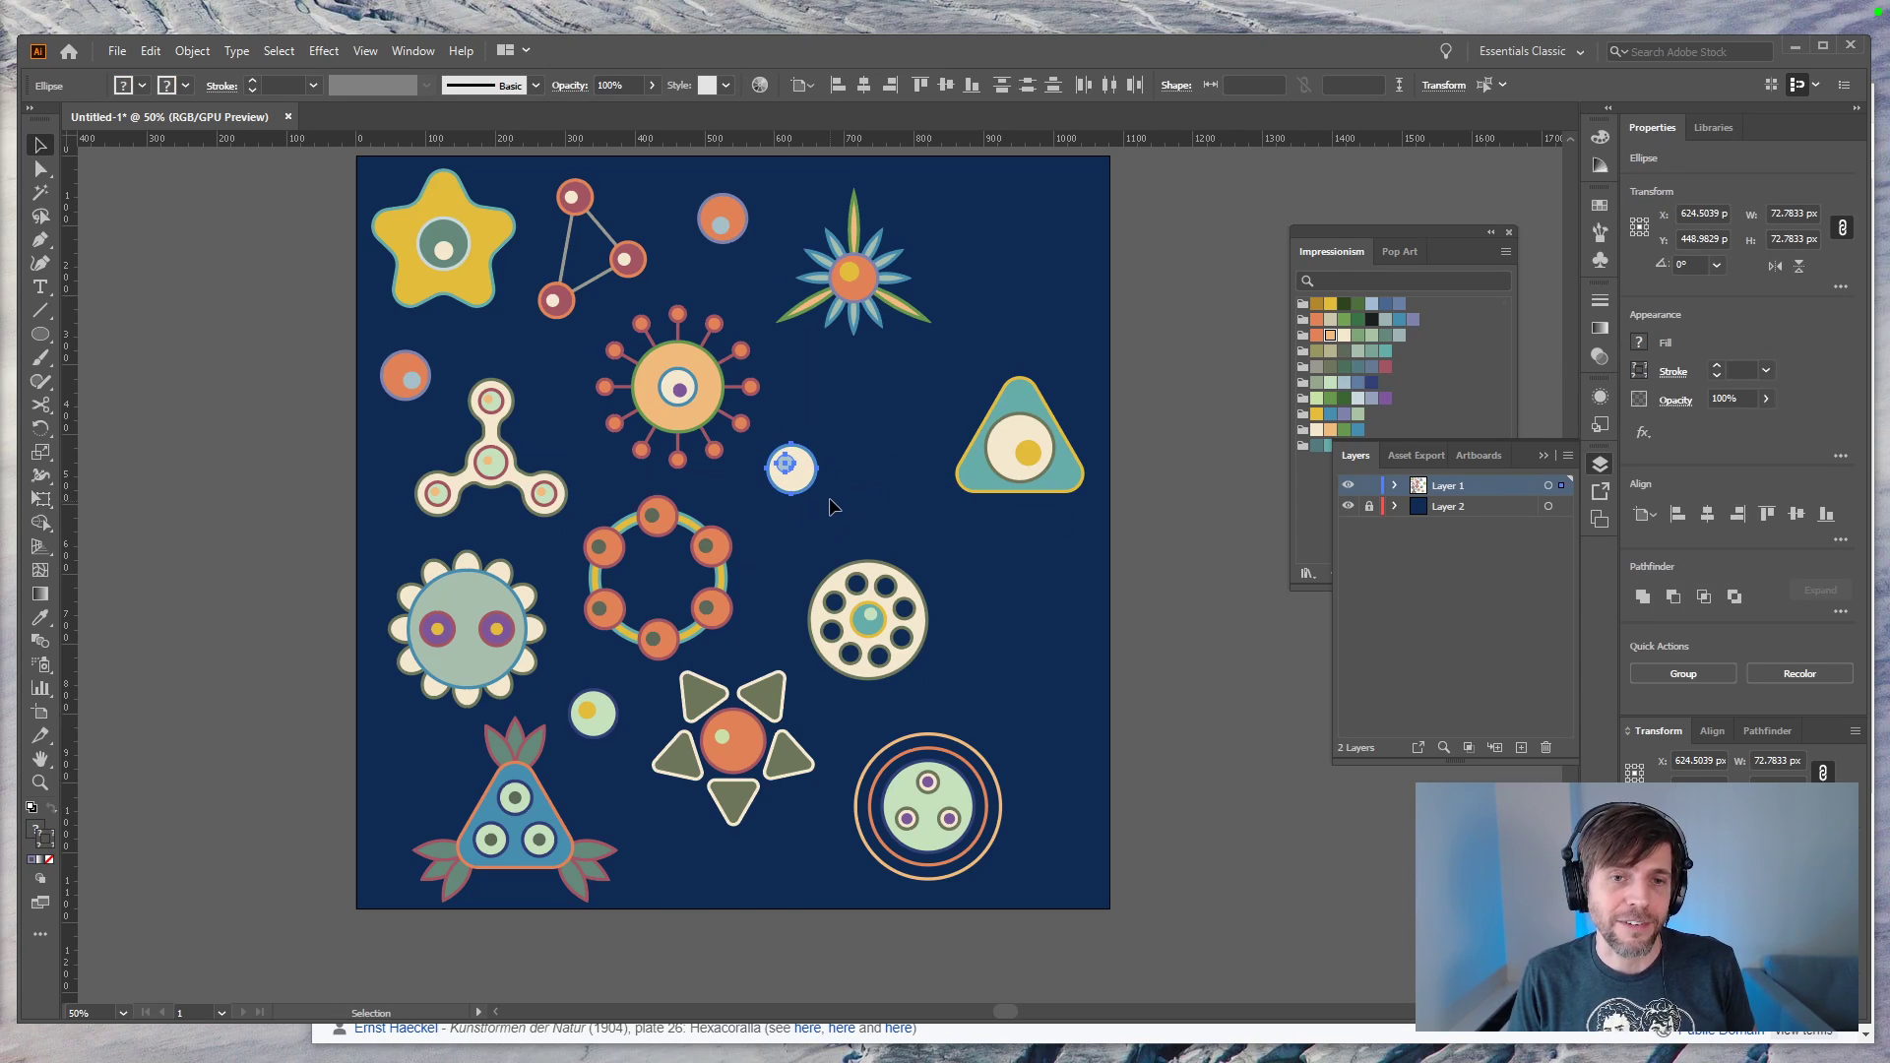
pyautogui.hotkey('ctrl', '1')
pyautogui.press('e')
pyautogui.moveTo(856, 617); pyautogui.dragTo(766, 618)
pyautogui.press('v')
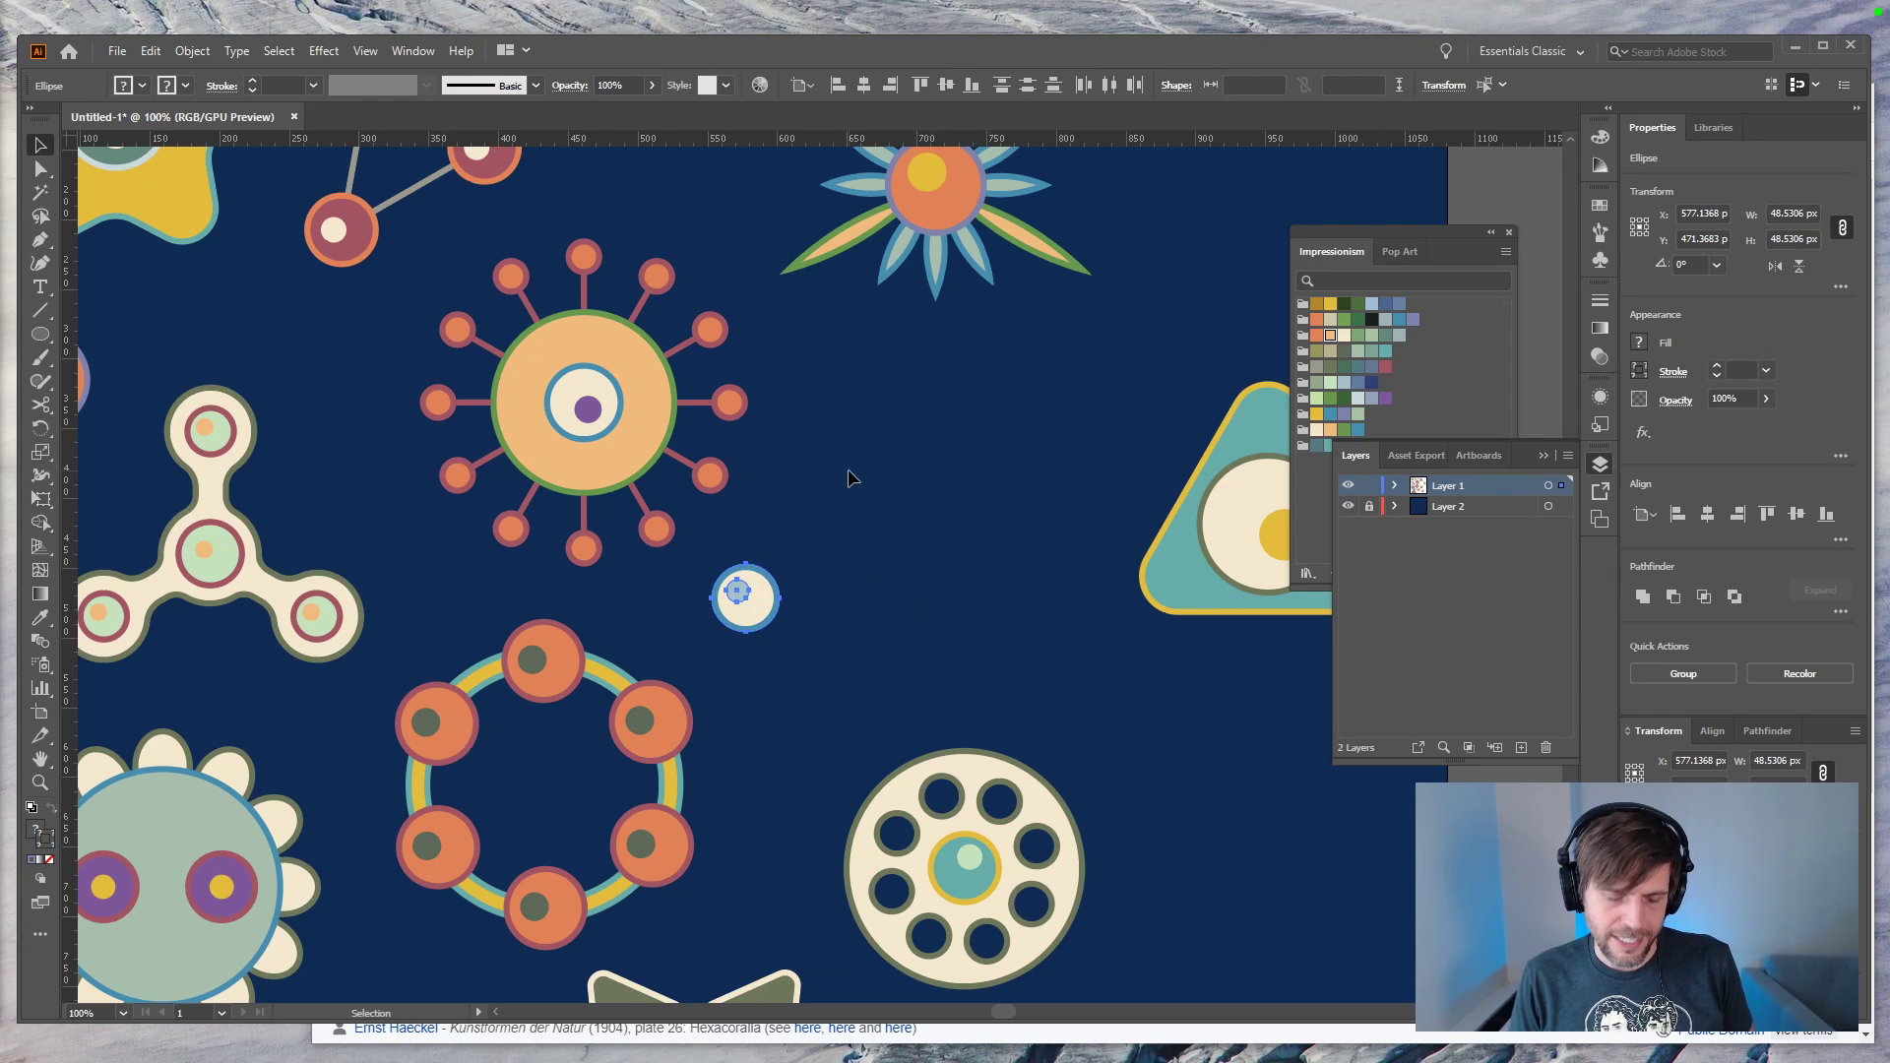
pyautogui.click(759, 421)
# Step: Shrink the orange circle below the yellow star to about 53 px and shift it slightly up and to the right
pyautogui.moveTo(759, 422); pyautogui.dragTo(989, 600)
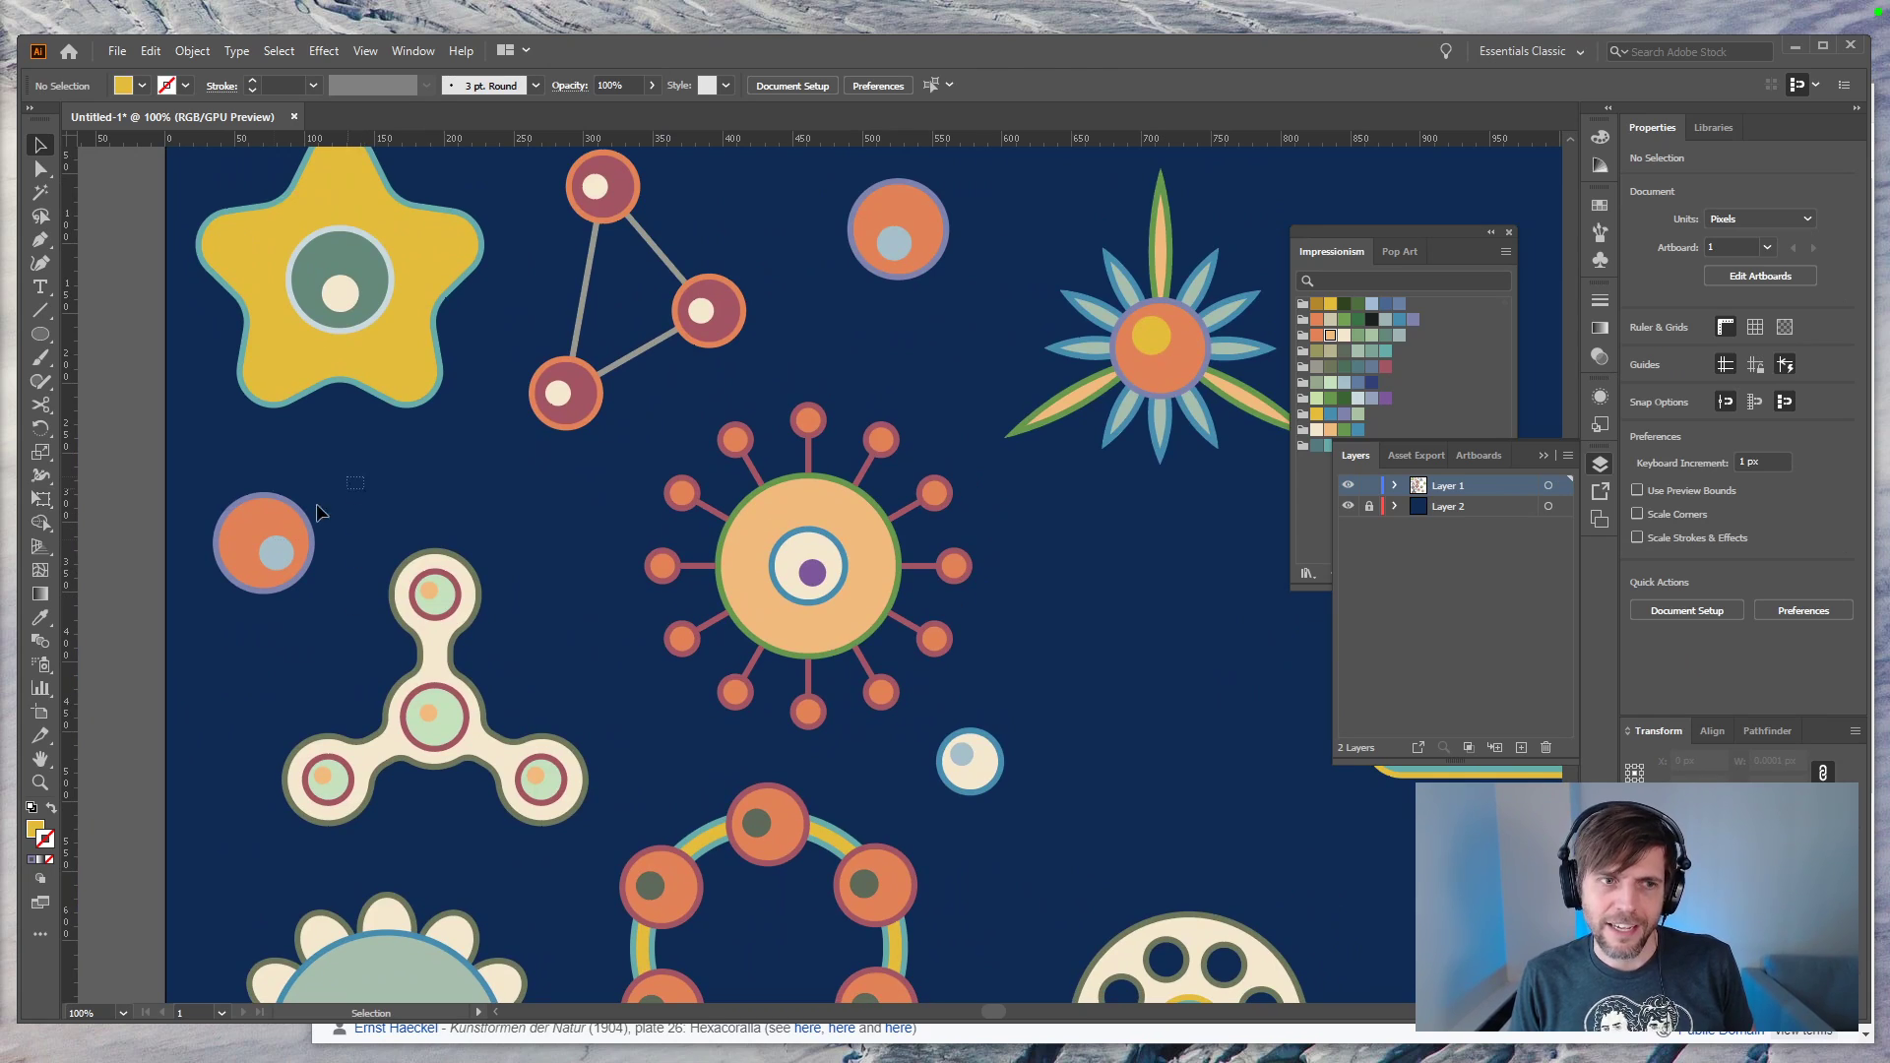
pyautogui.moveTo(356, 490); pyautogui.dragTo(225, 608)
pyautogui.moveTo(179, 474); pyautogui.dragTo(319, 492)
pyautogui.press('e')
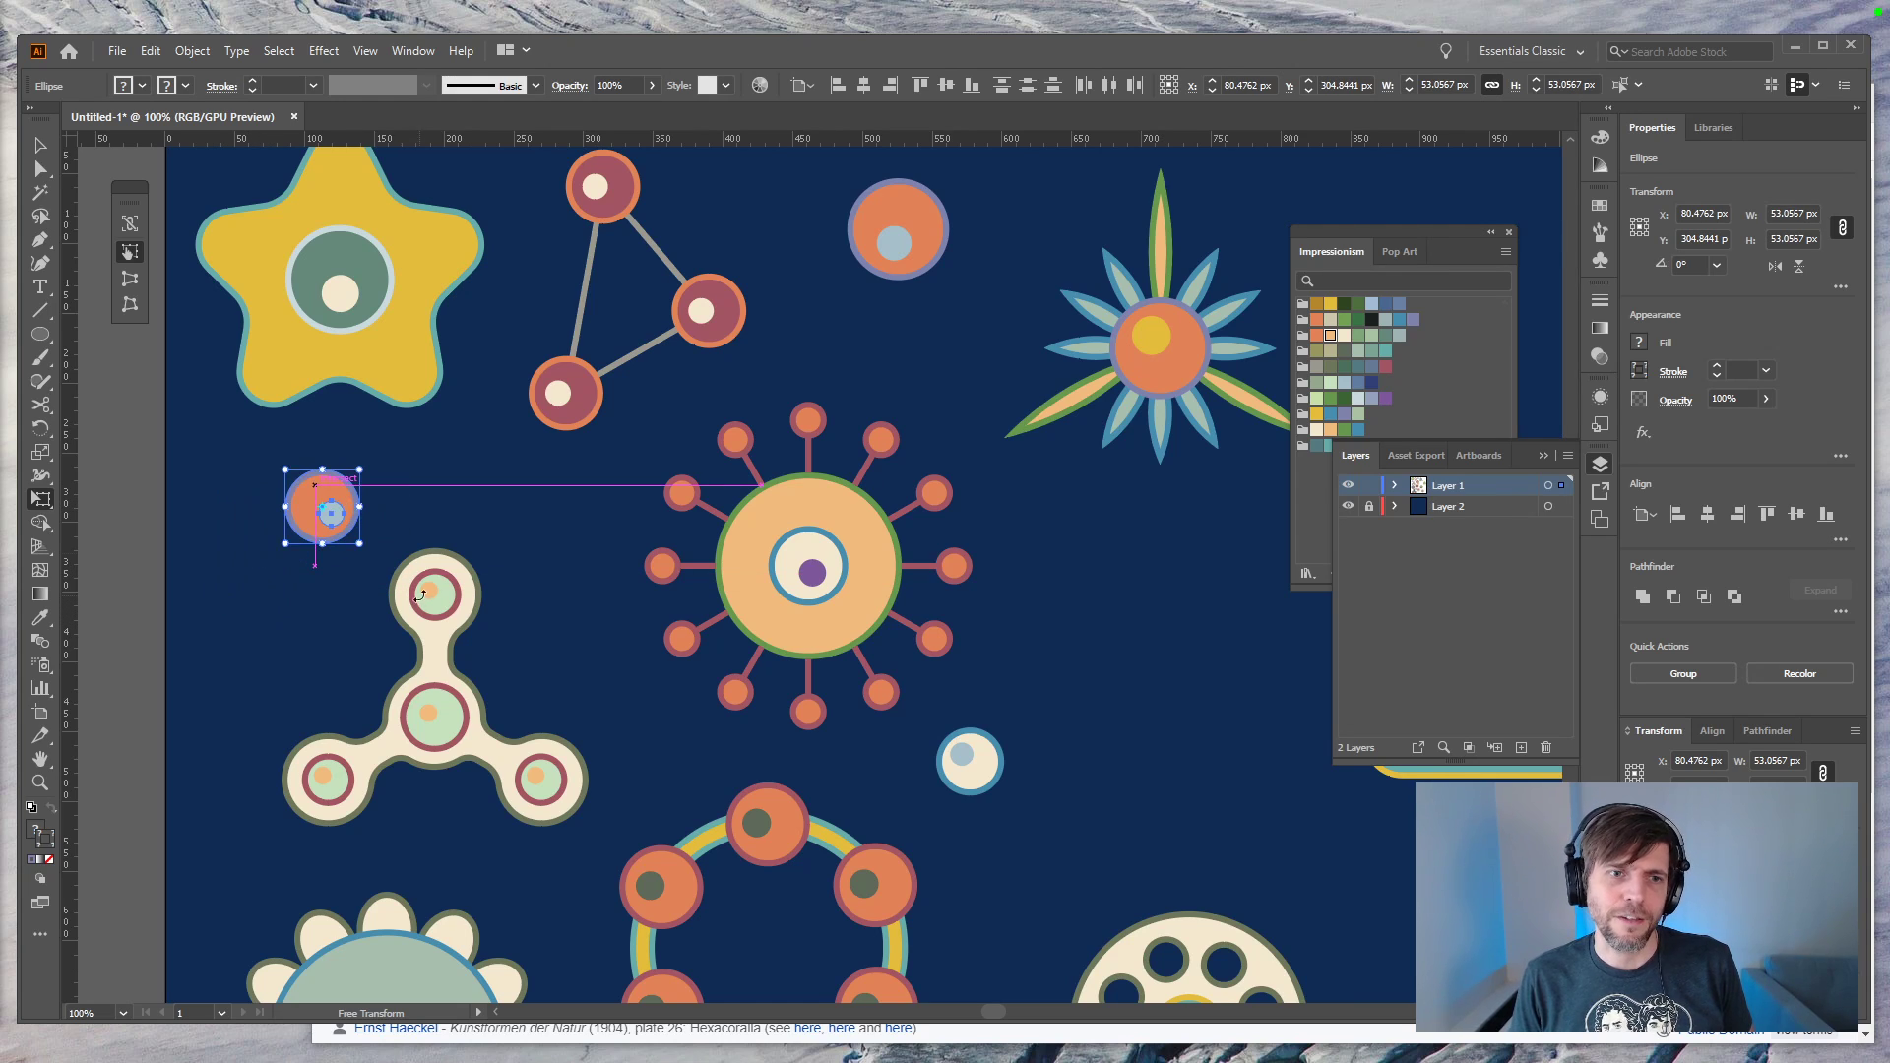
pyautogui.press('v')
pyautogui.click(548, 620)
pyautogui.hotkey('ctrl', '-')
pyautogui.hotkey('ctrl', '-')
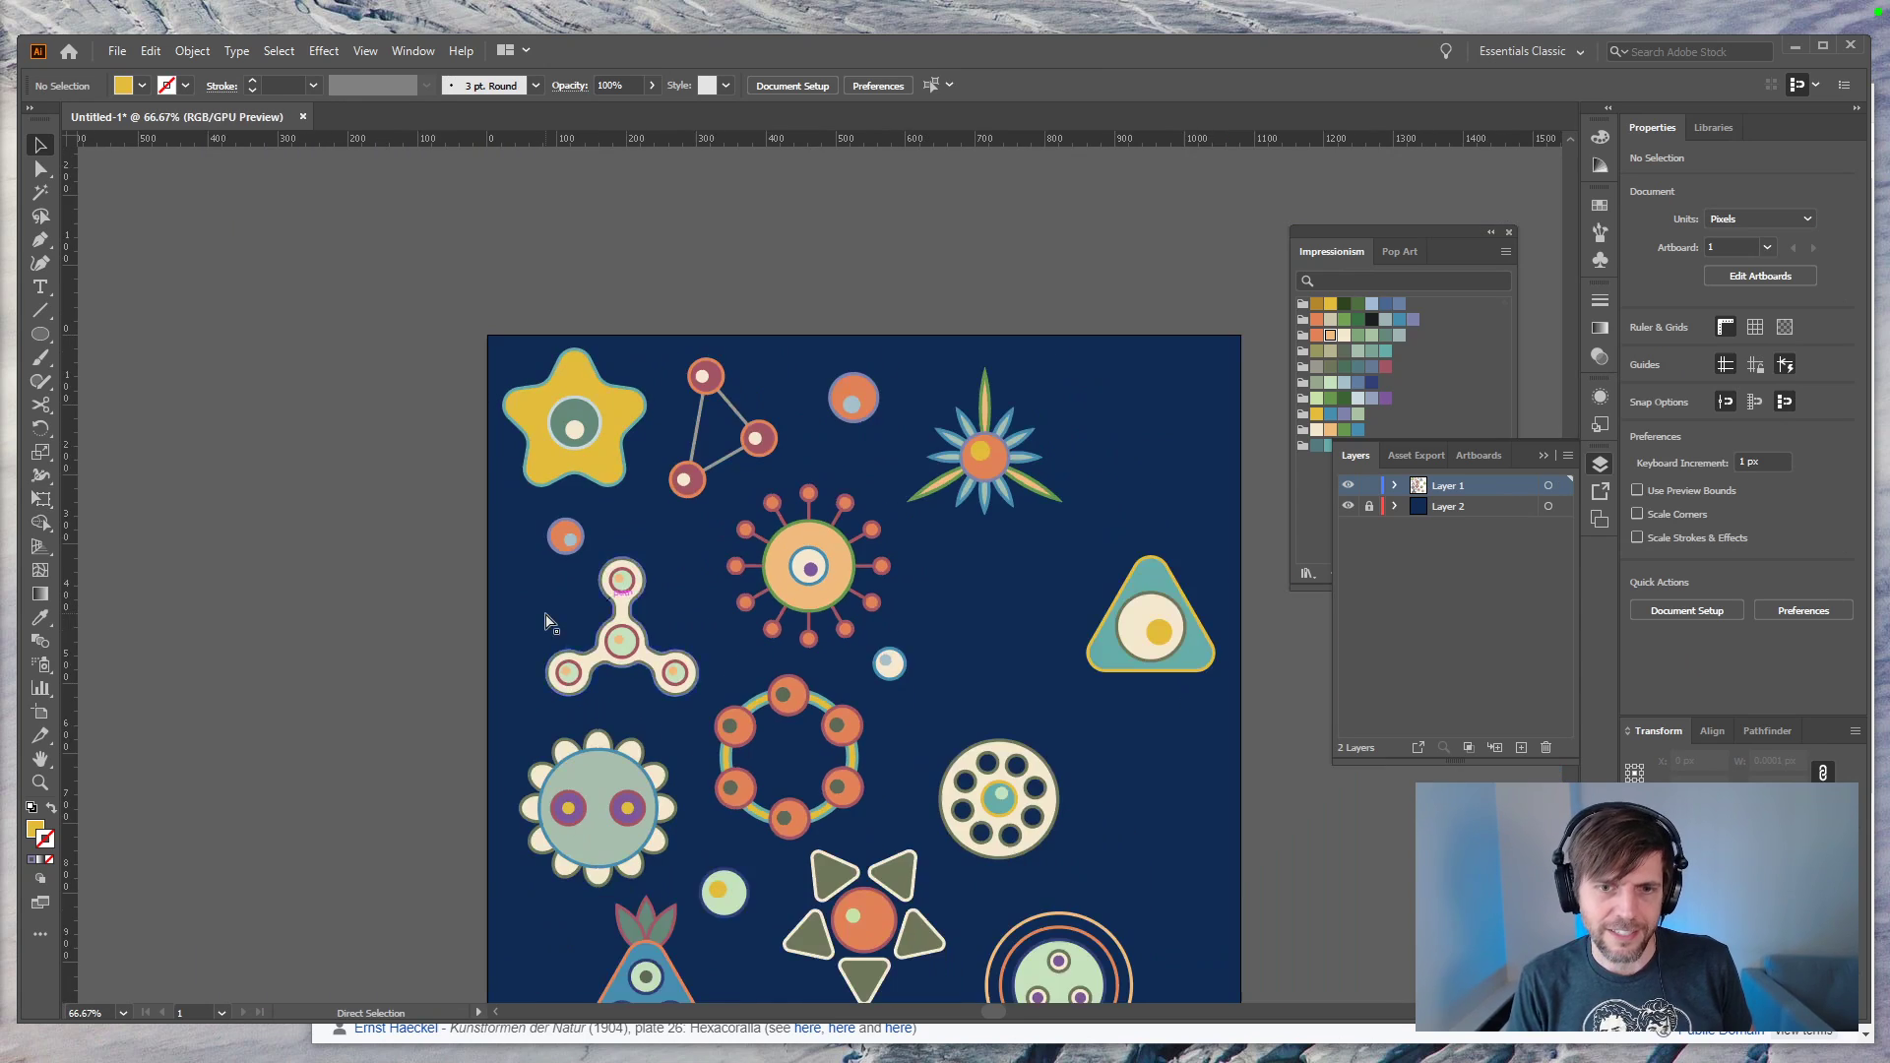
pyautogui.press('space')
pyautogui.moveTo(805, 763); pyautogui.dragTo(629, 633)
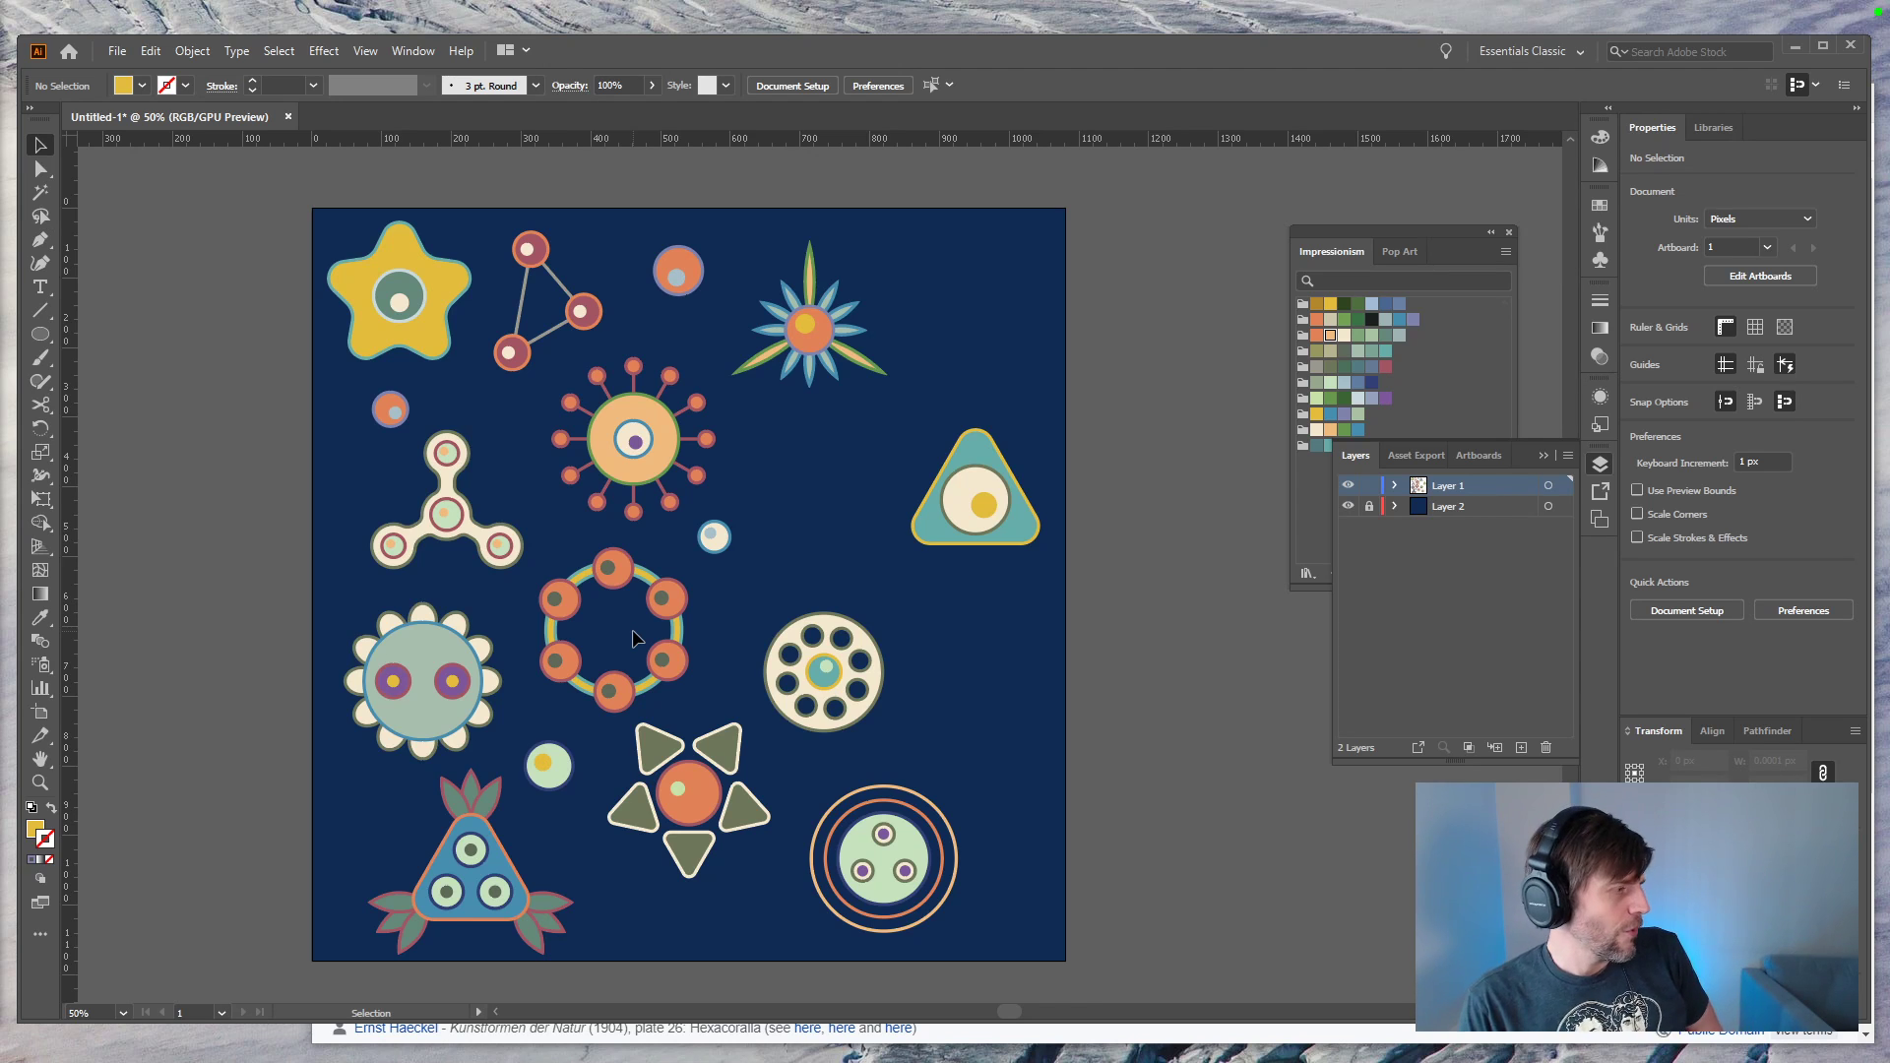
# Step: Switch to the browser and examine Haeckel's Ophiodea and Discoidea plates for shape ideas, returning to the Illustrator artwork
pyautogui.hotkey('alt', 'Tab')
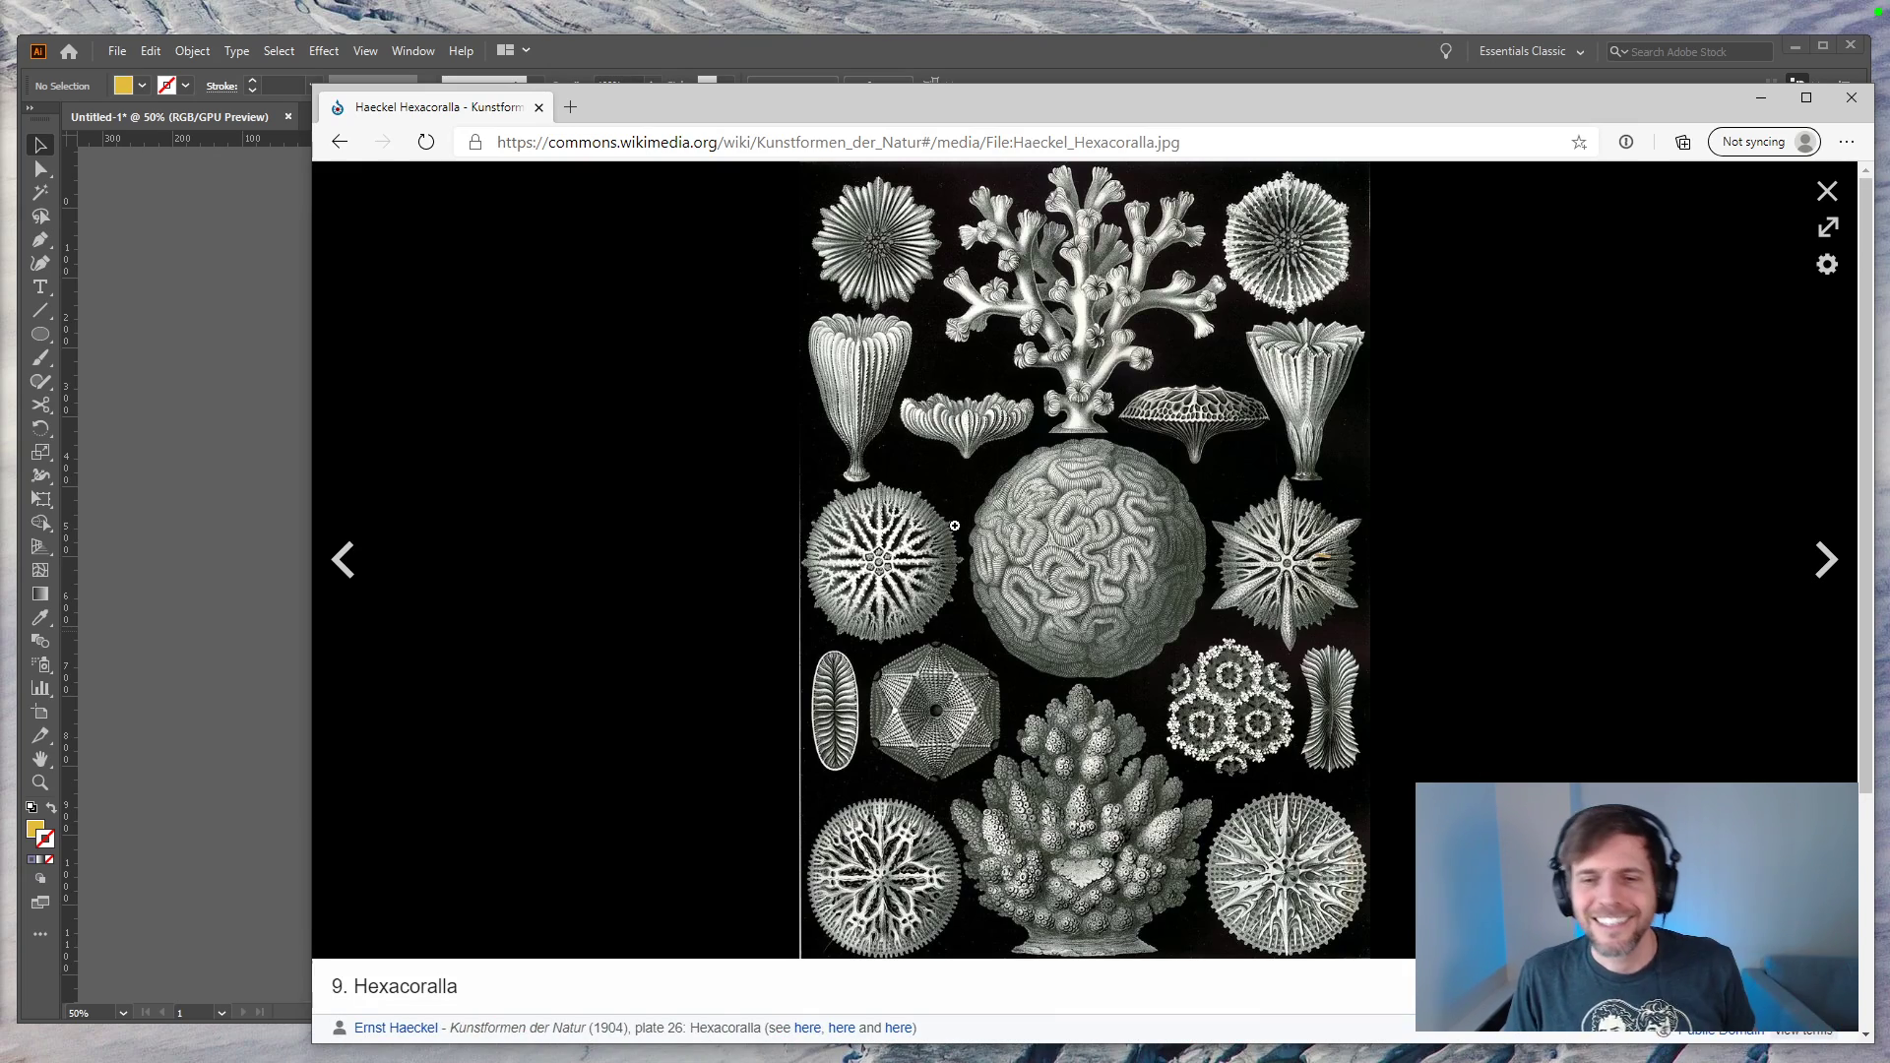
pyautogui.press('Right')
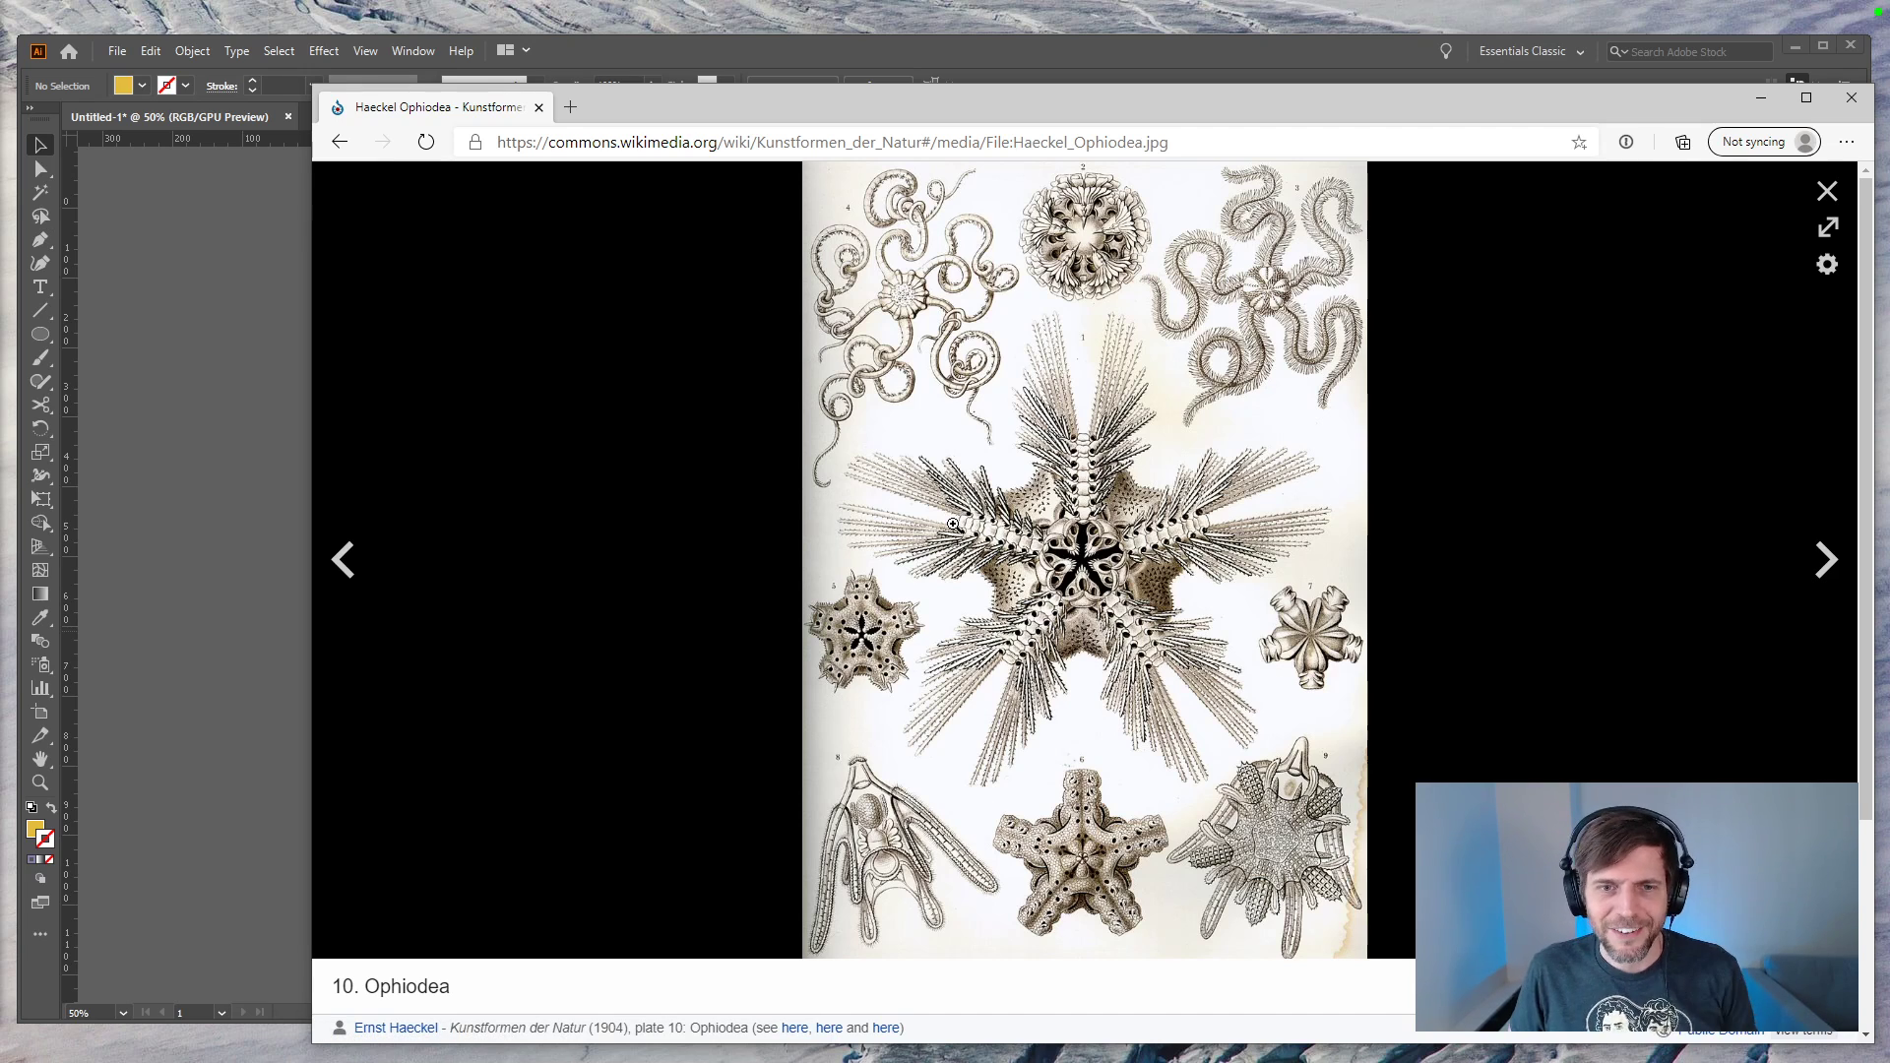
pyautogui.press('Right')
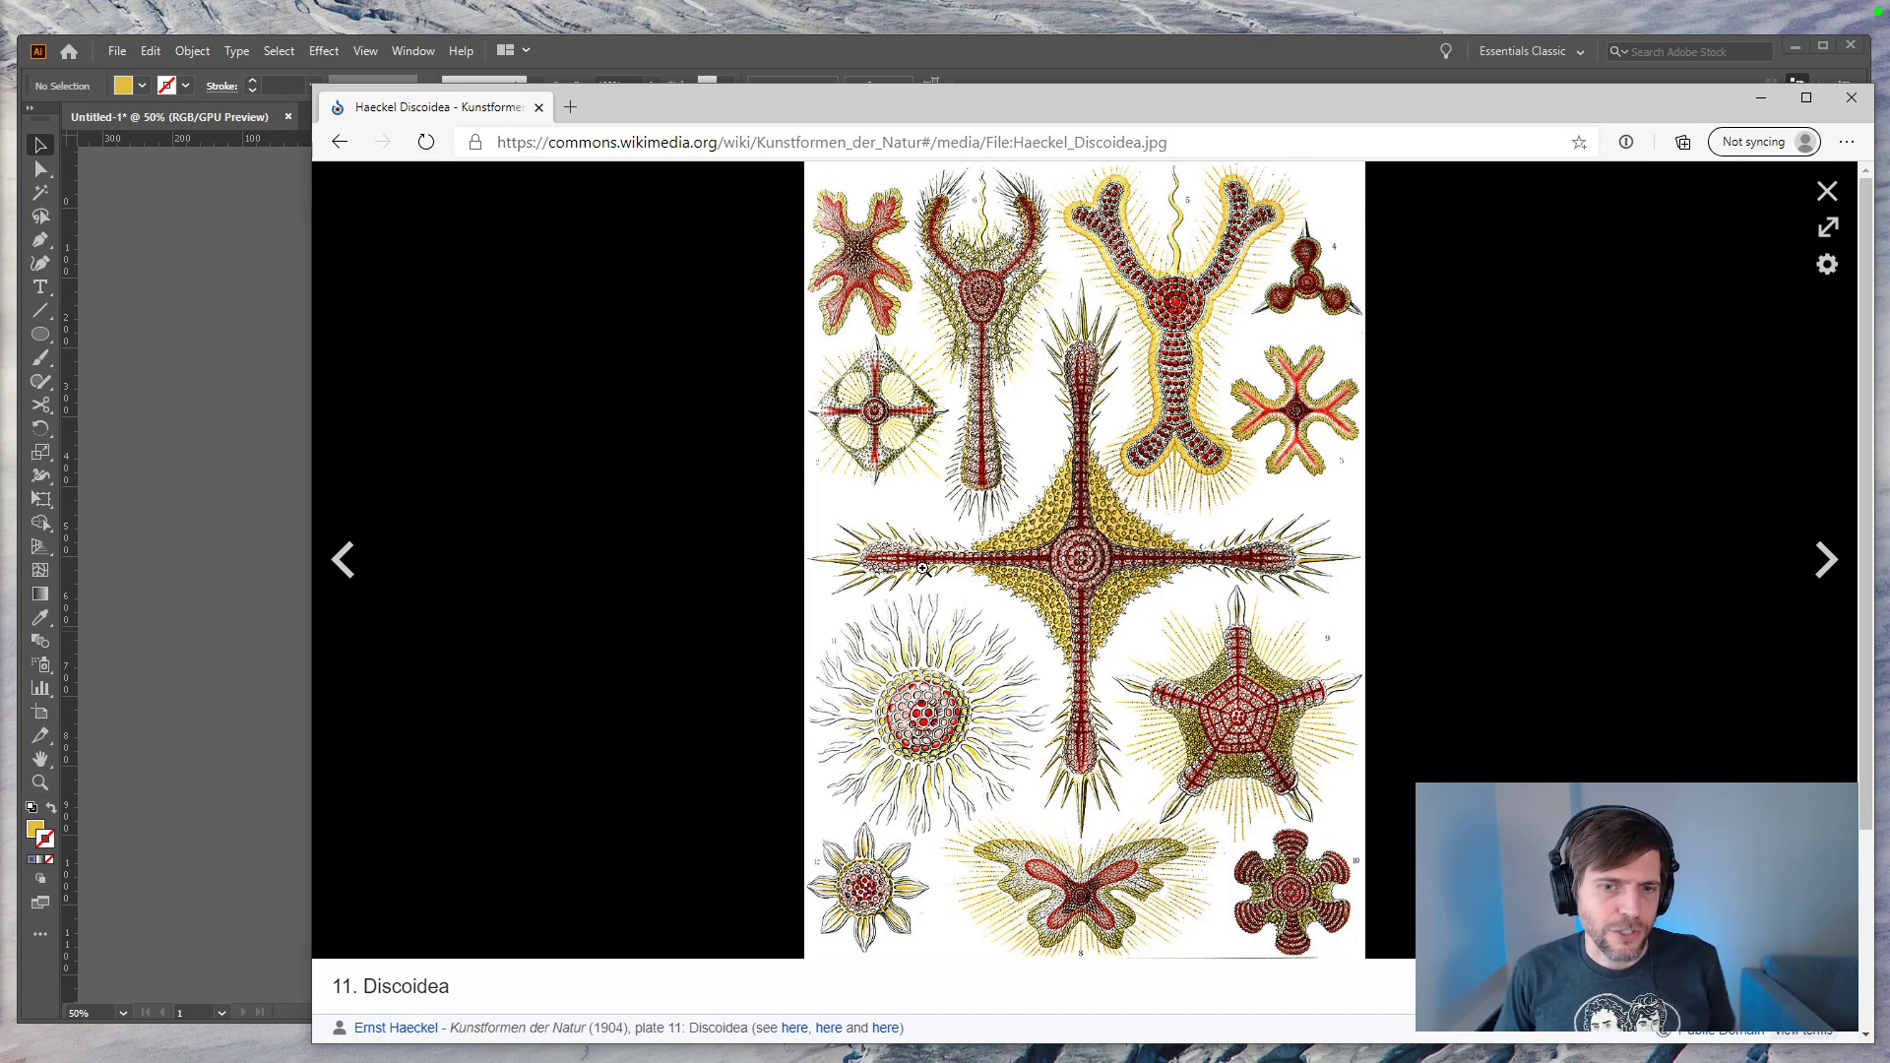
pyautogui.click(269, 570)
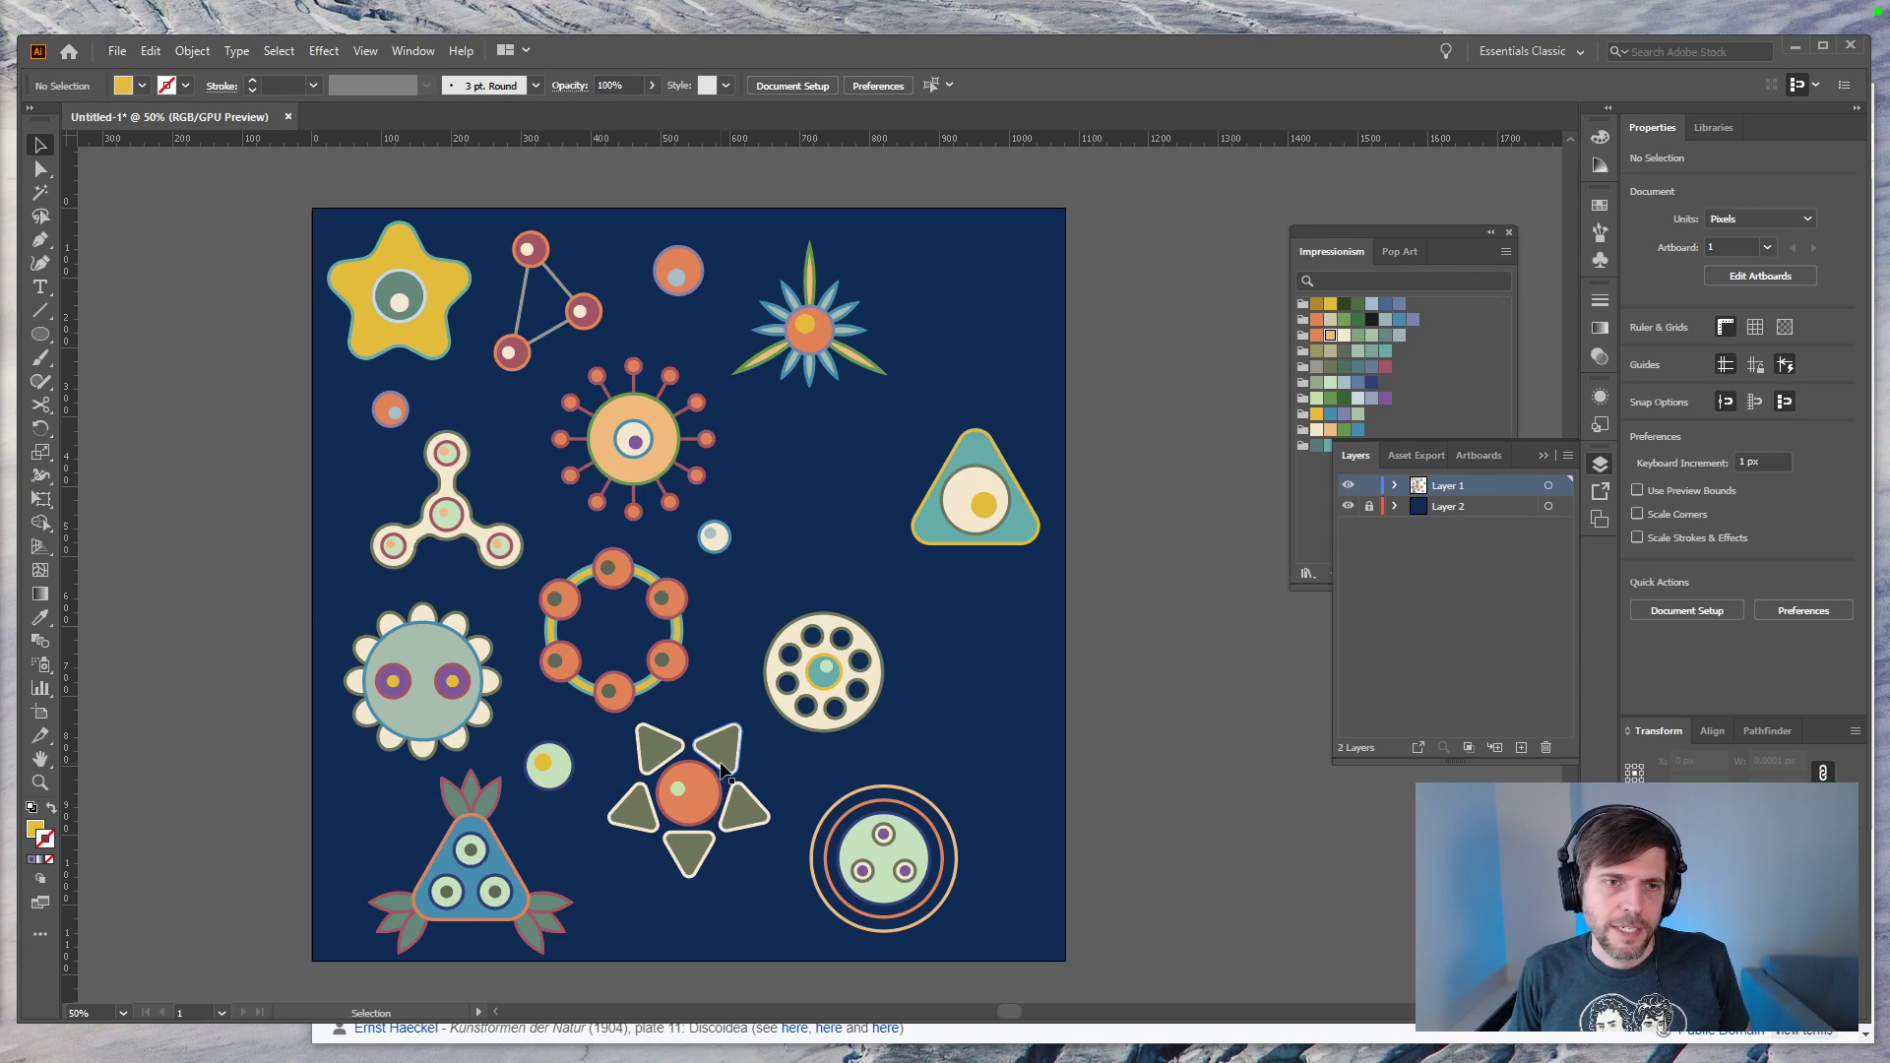
# Step: Draw a yellow 68 × 136 px rectangle below the teal triangle and add an anchor point midway along its upper edge
pyautogui.moveTo(40, 335); pyautogui.dragTo(103, 335)
pyautogui.moveTo(964, 620); pyautogui.dragTo(1010, 714)
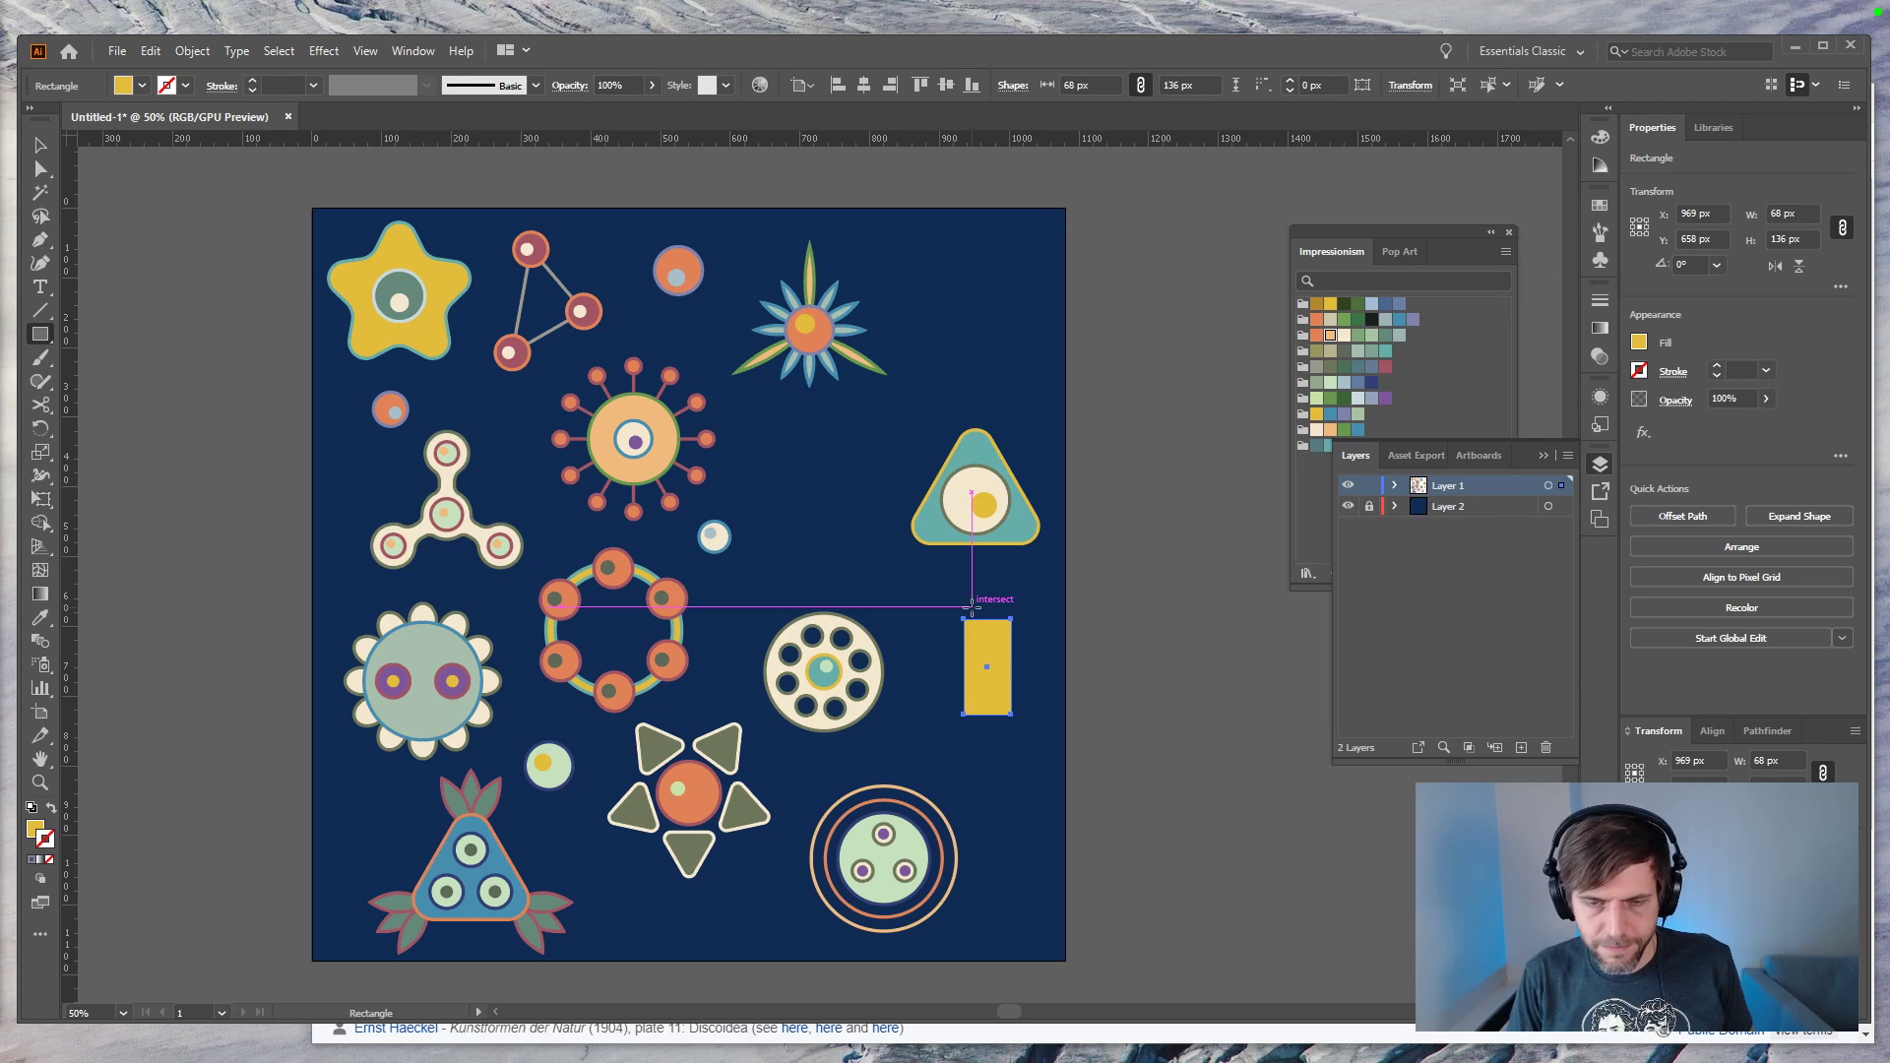
pyautogui.press('p')
pyautogui.click(987, 620)
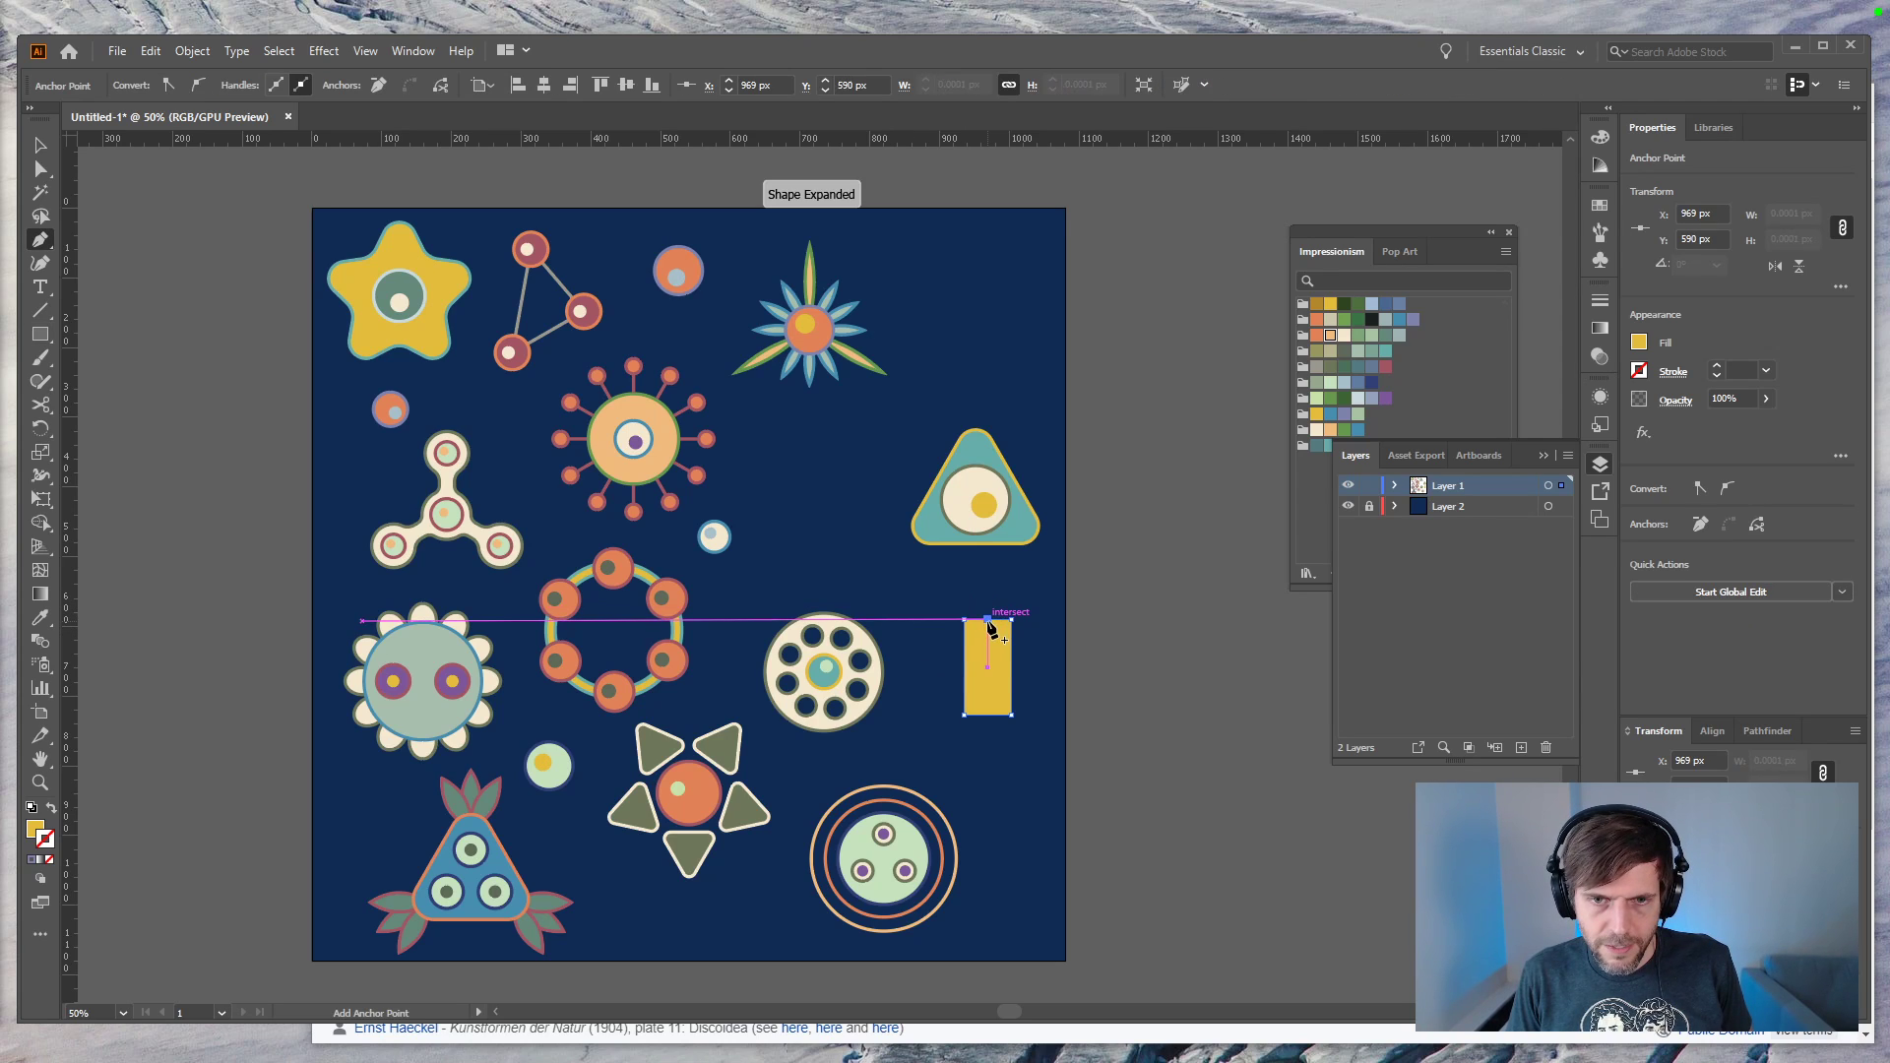
# Step: Pull the midpoint of the yellow rectangle's upper edge upward into a point, making the shape 186 px tall
pyautogui.press('a')
pyautogui.moveTo(989, 621); pyautogui.dragTo(987, 586)
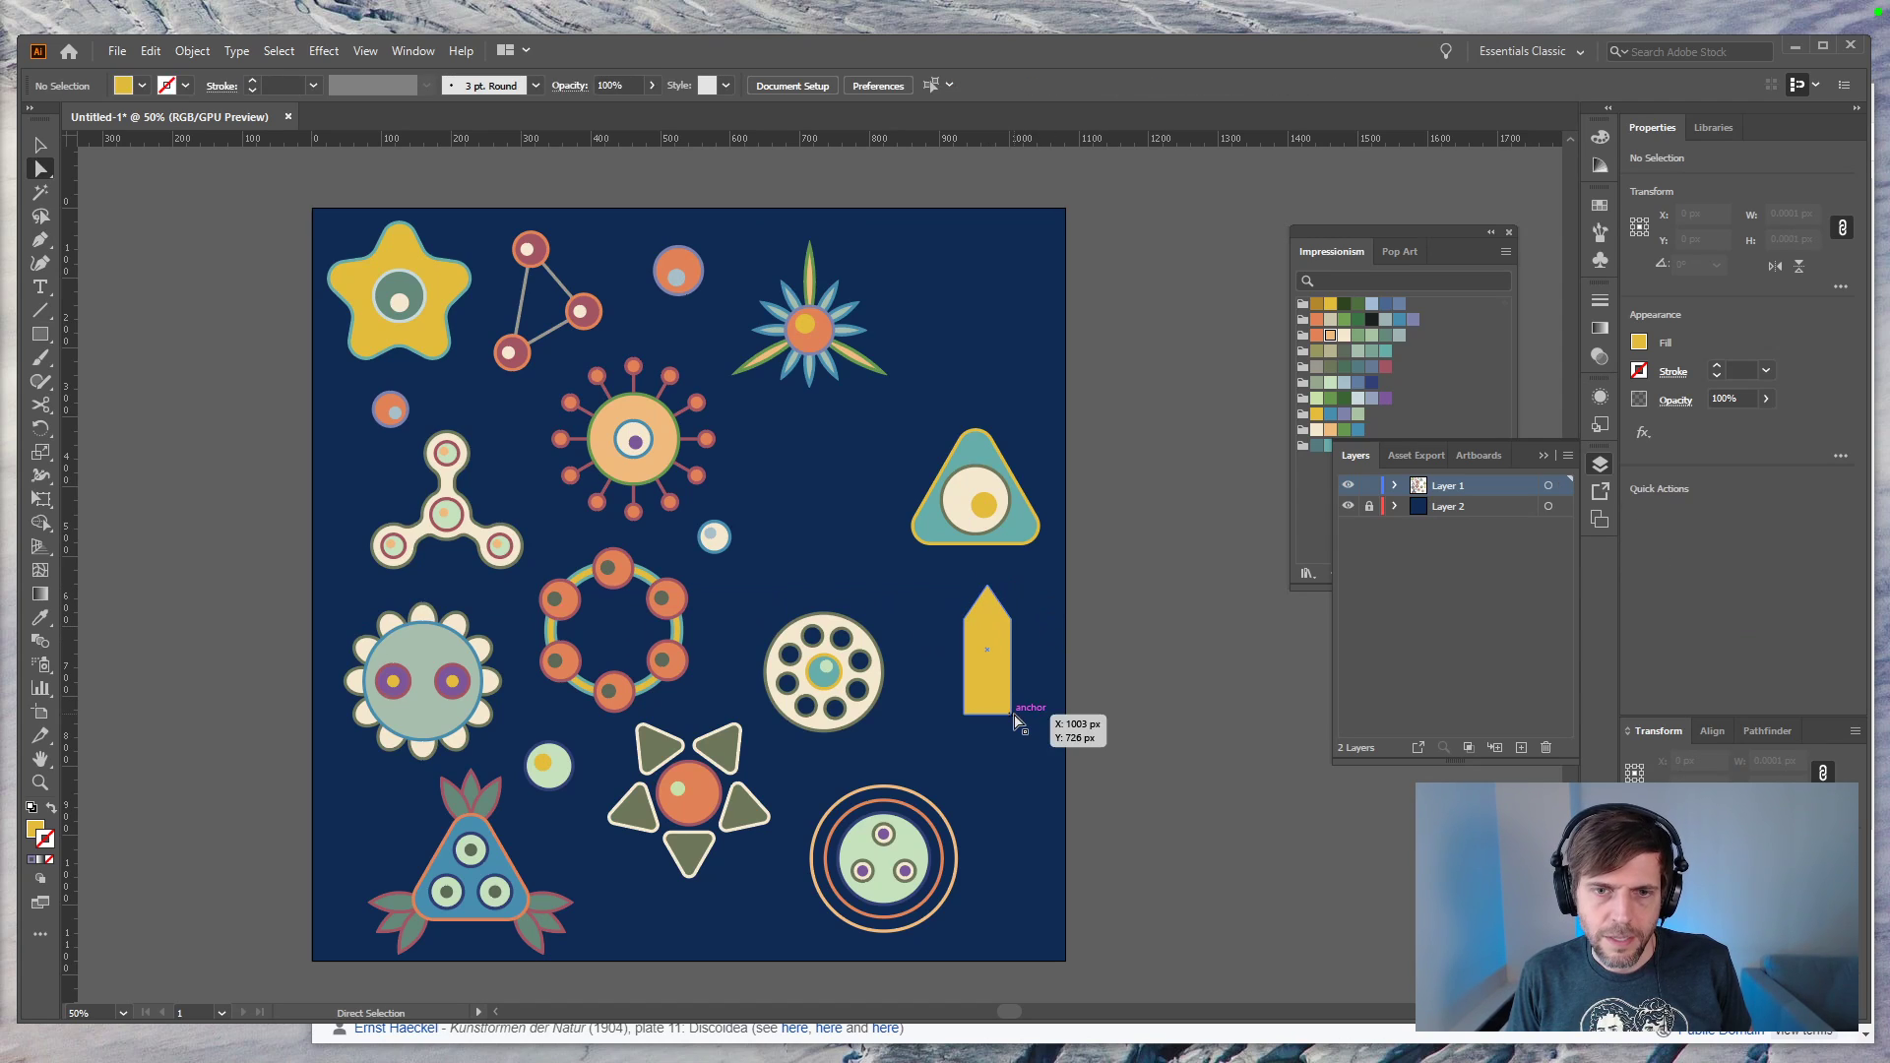
pyautogui.click(967, 715)
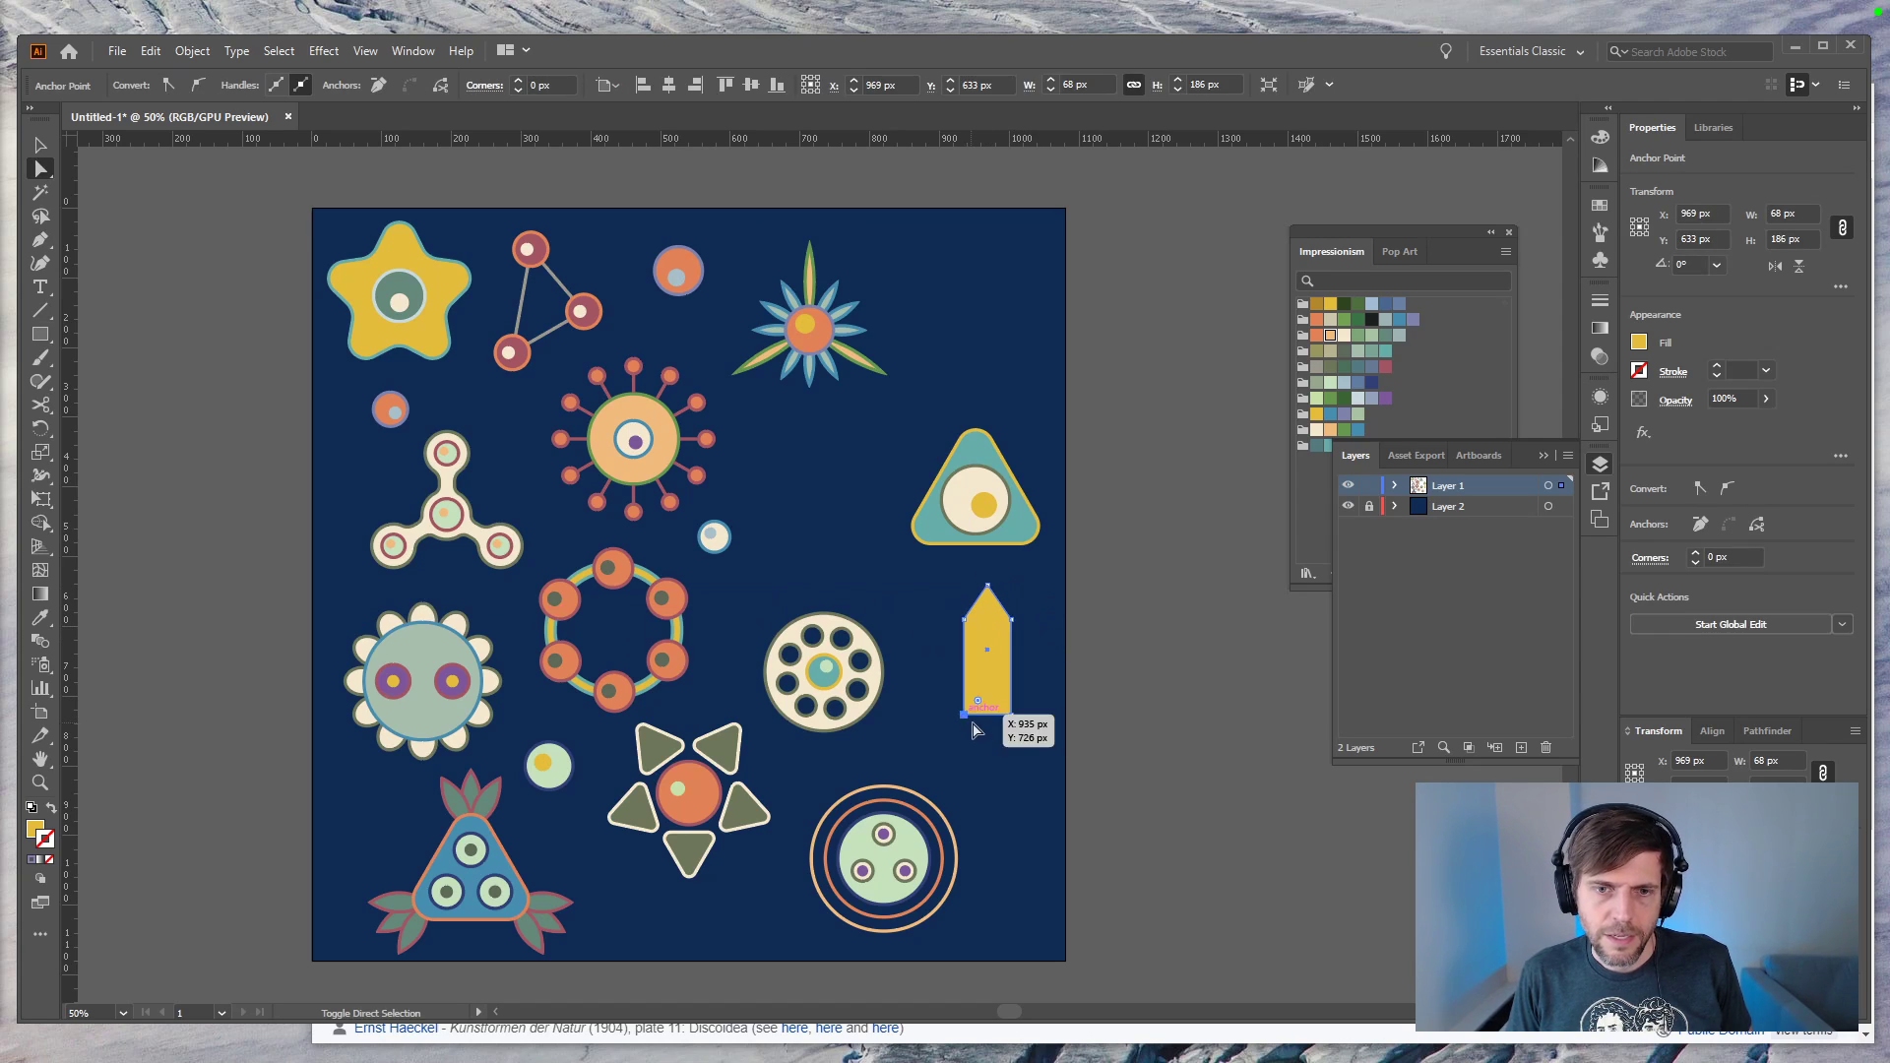
pyautogui.press('e')
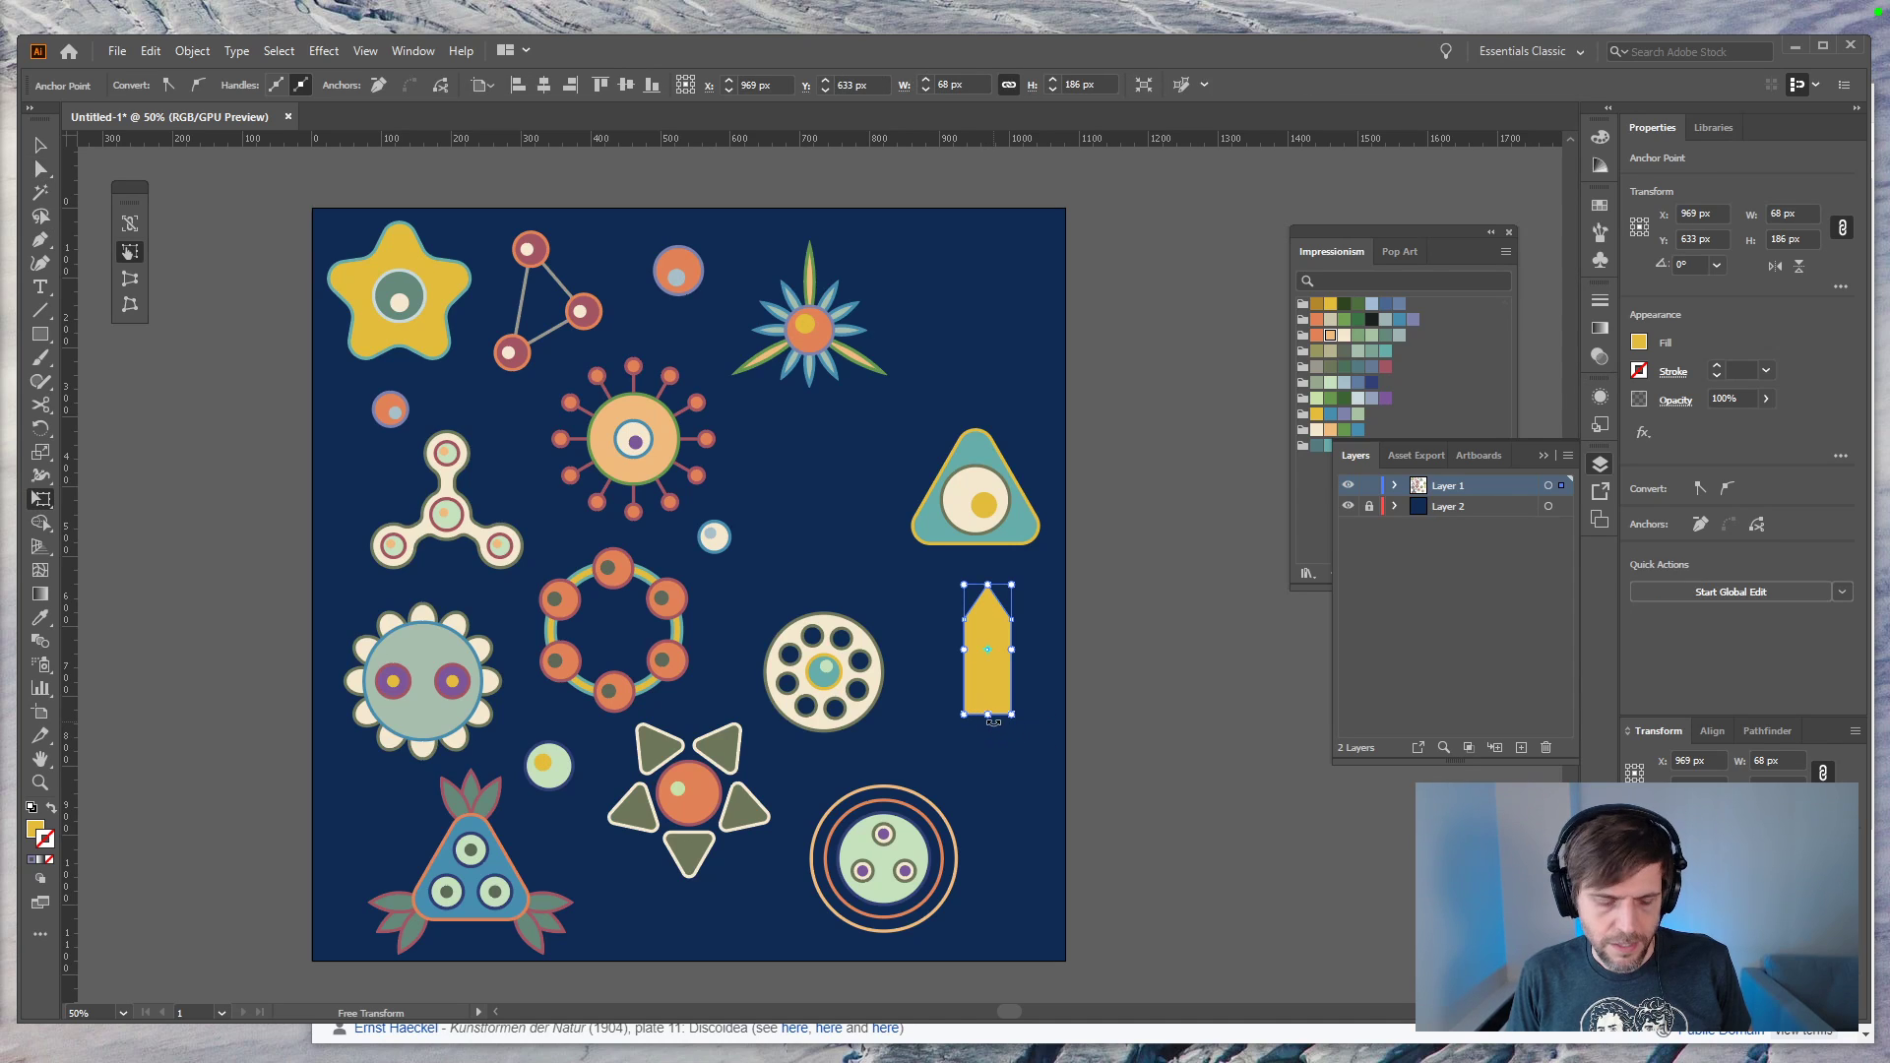
pyautogui.press('s')
pyautogui.moveTo(989, 702); pyautogui.dragTo(985, 704)
pyautogui.hotkey('ctrl', 'z')
# Step: Taper the yellow shape by moving each of its two base corners 10 px inward
pyautogui.press('a')
pyautogui.click(1018, 720)
pyautogui.click(1012, 716)
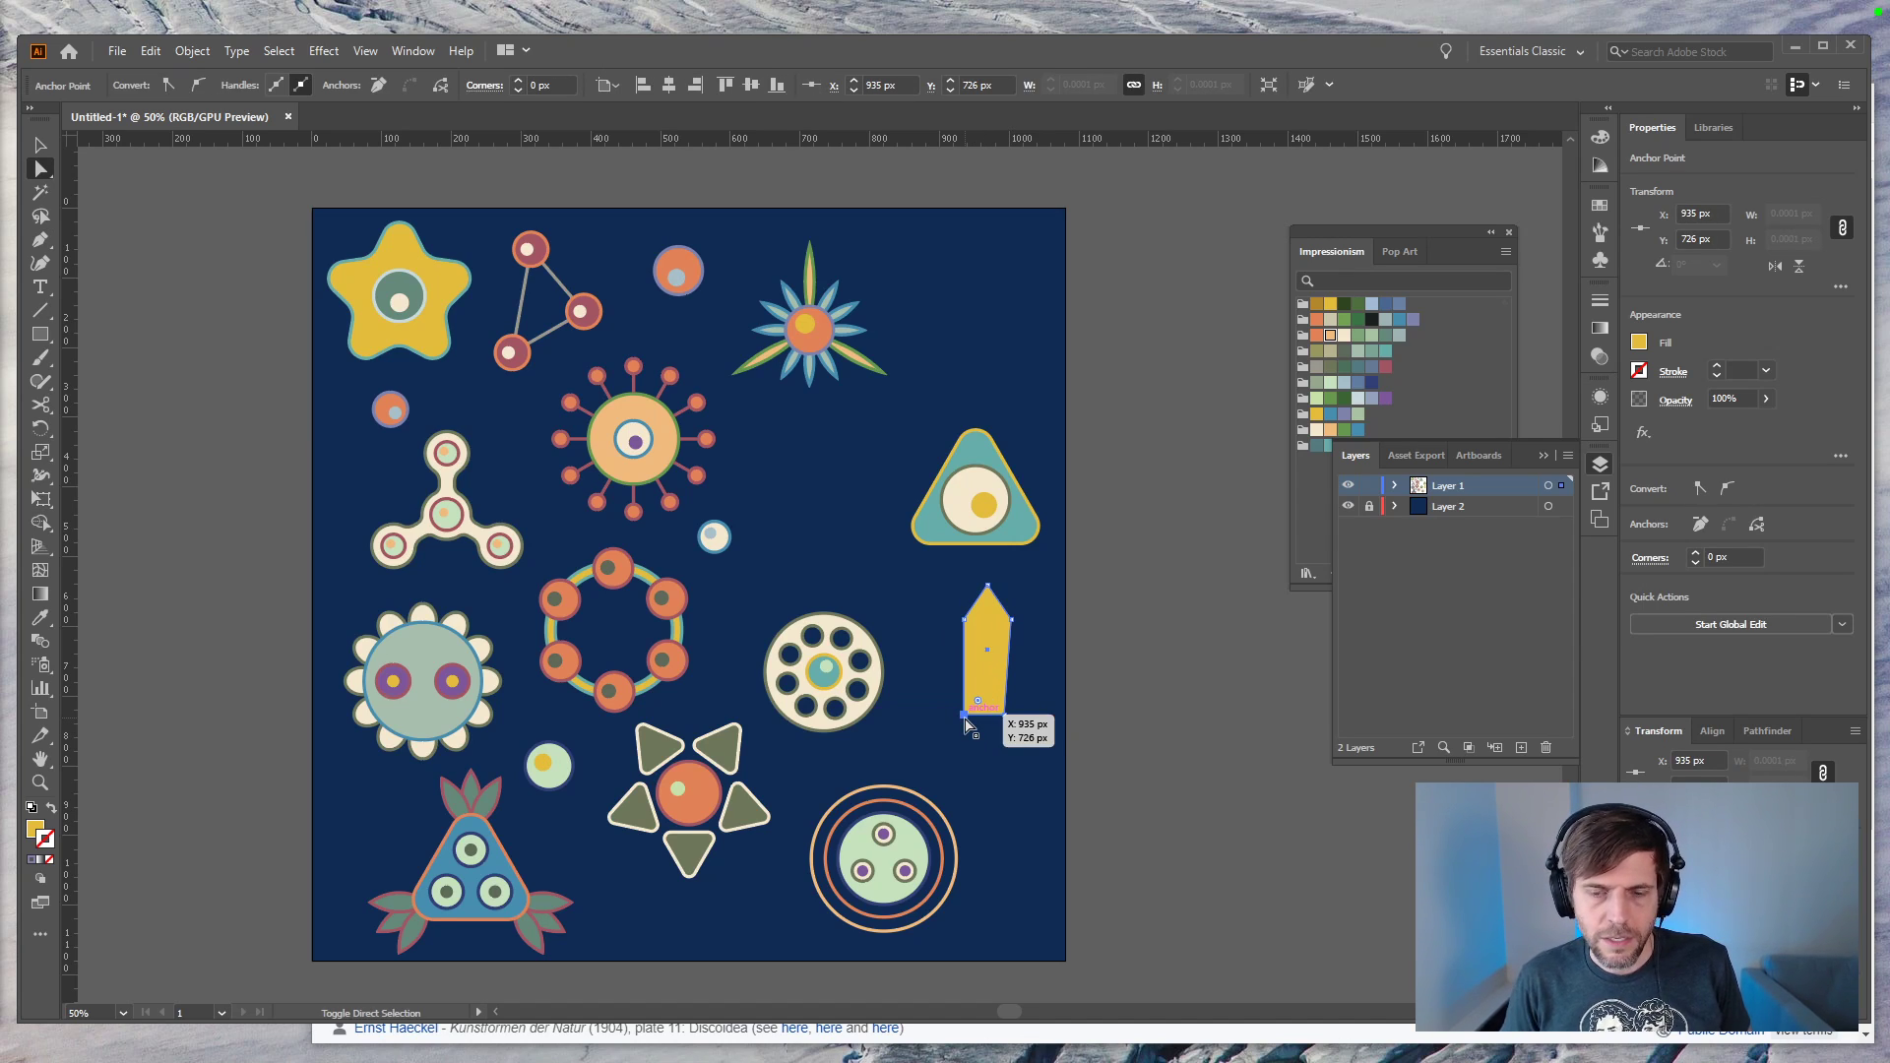
pyautogui.hotkey('shift', 'Right')
# Step: Round all corners of the pointed yellow shape with a radius of about 16 px
pyautogui.press('v')
pyautogui.click(1041, 670)
pyautogui.press('a')
pyautogui.moveTo(1024, 581); pyautogui.dragTo(947, 771)
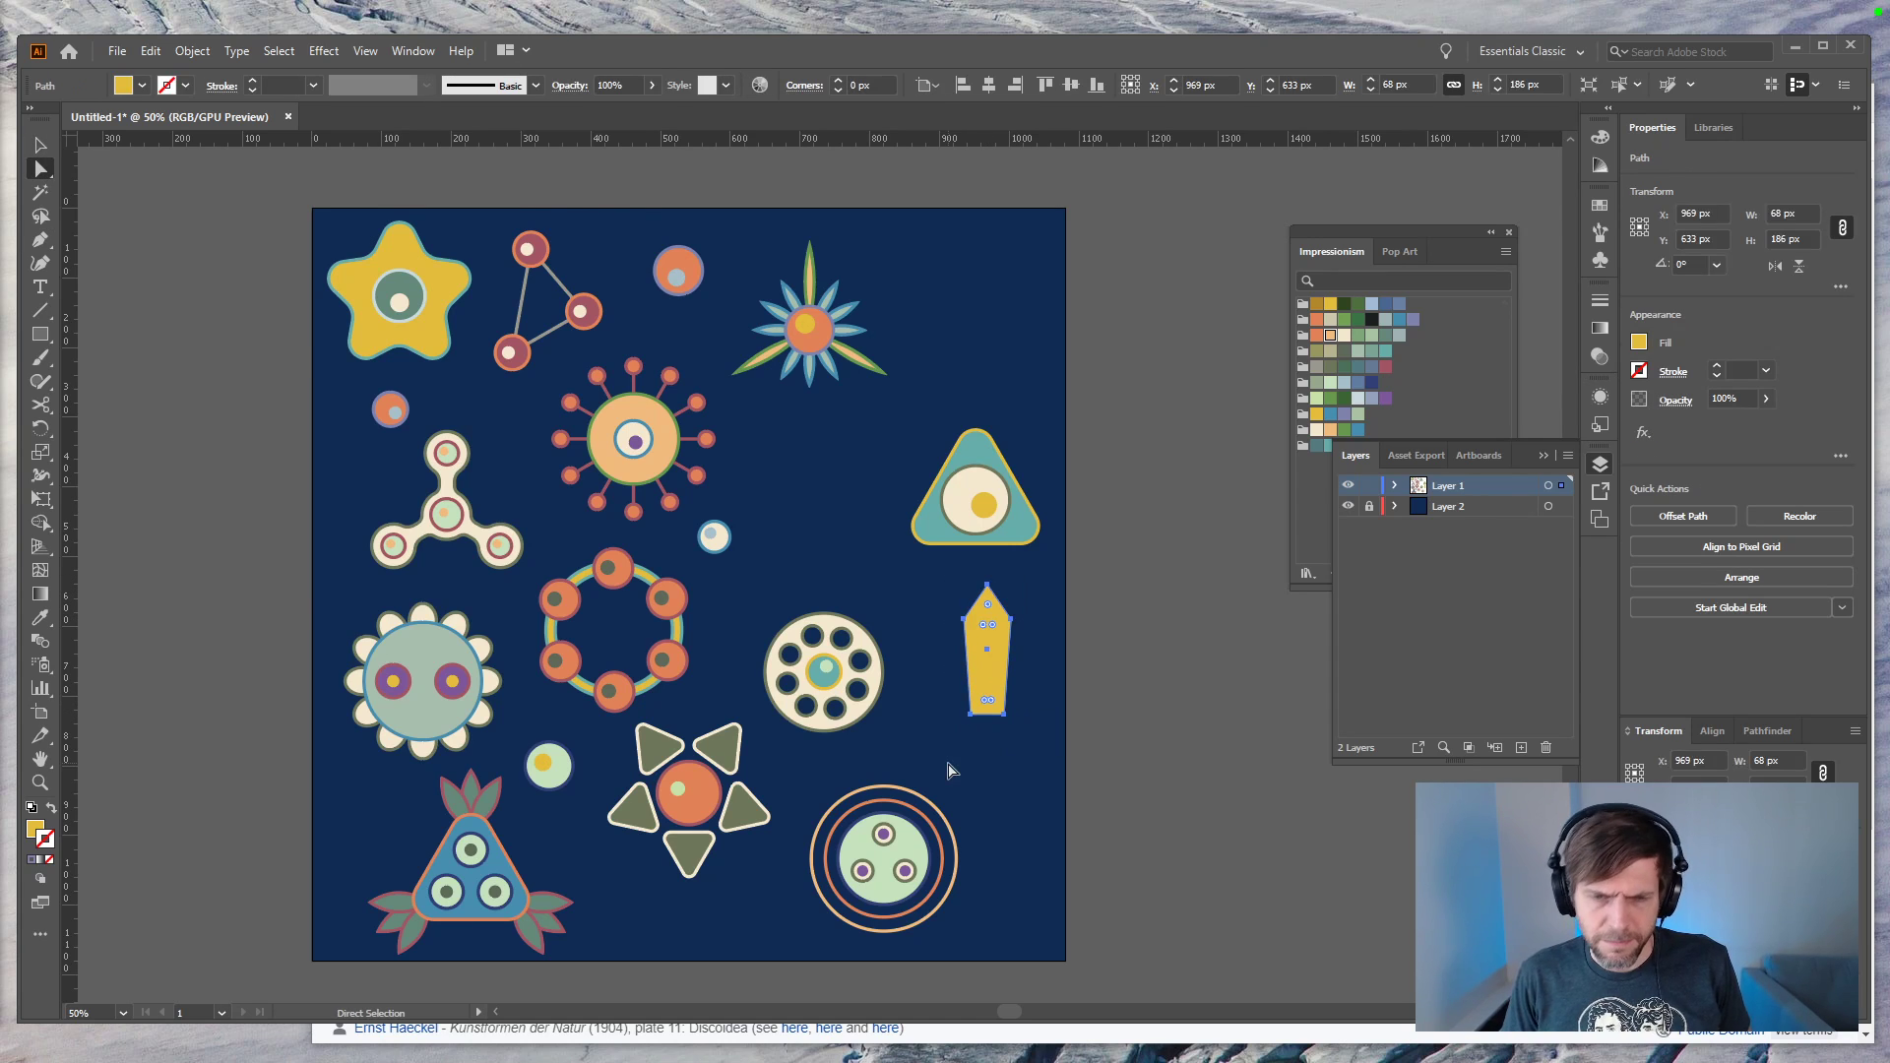
pyautogui.hotkey('ctrl', '1')
pyautogui.moveTo(813, 463); pyautogui.dragTo(815, 486)
pyautogui.press('v')
pyautogui.click(971, 640)
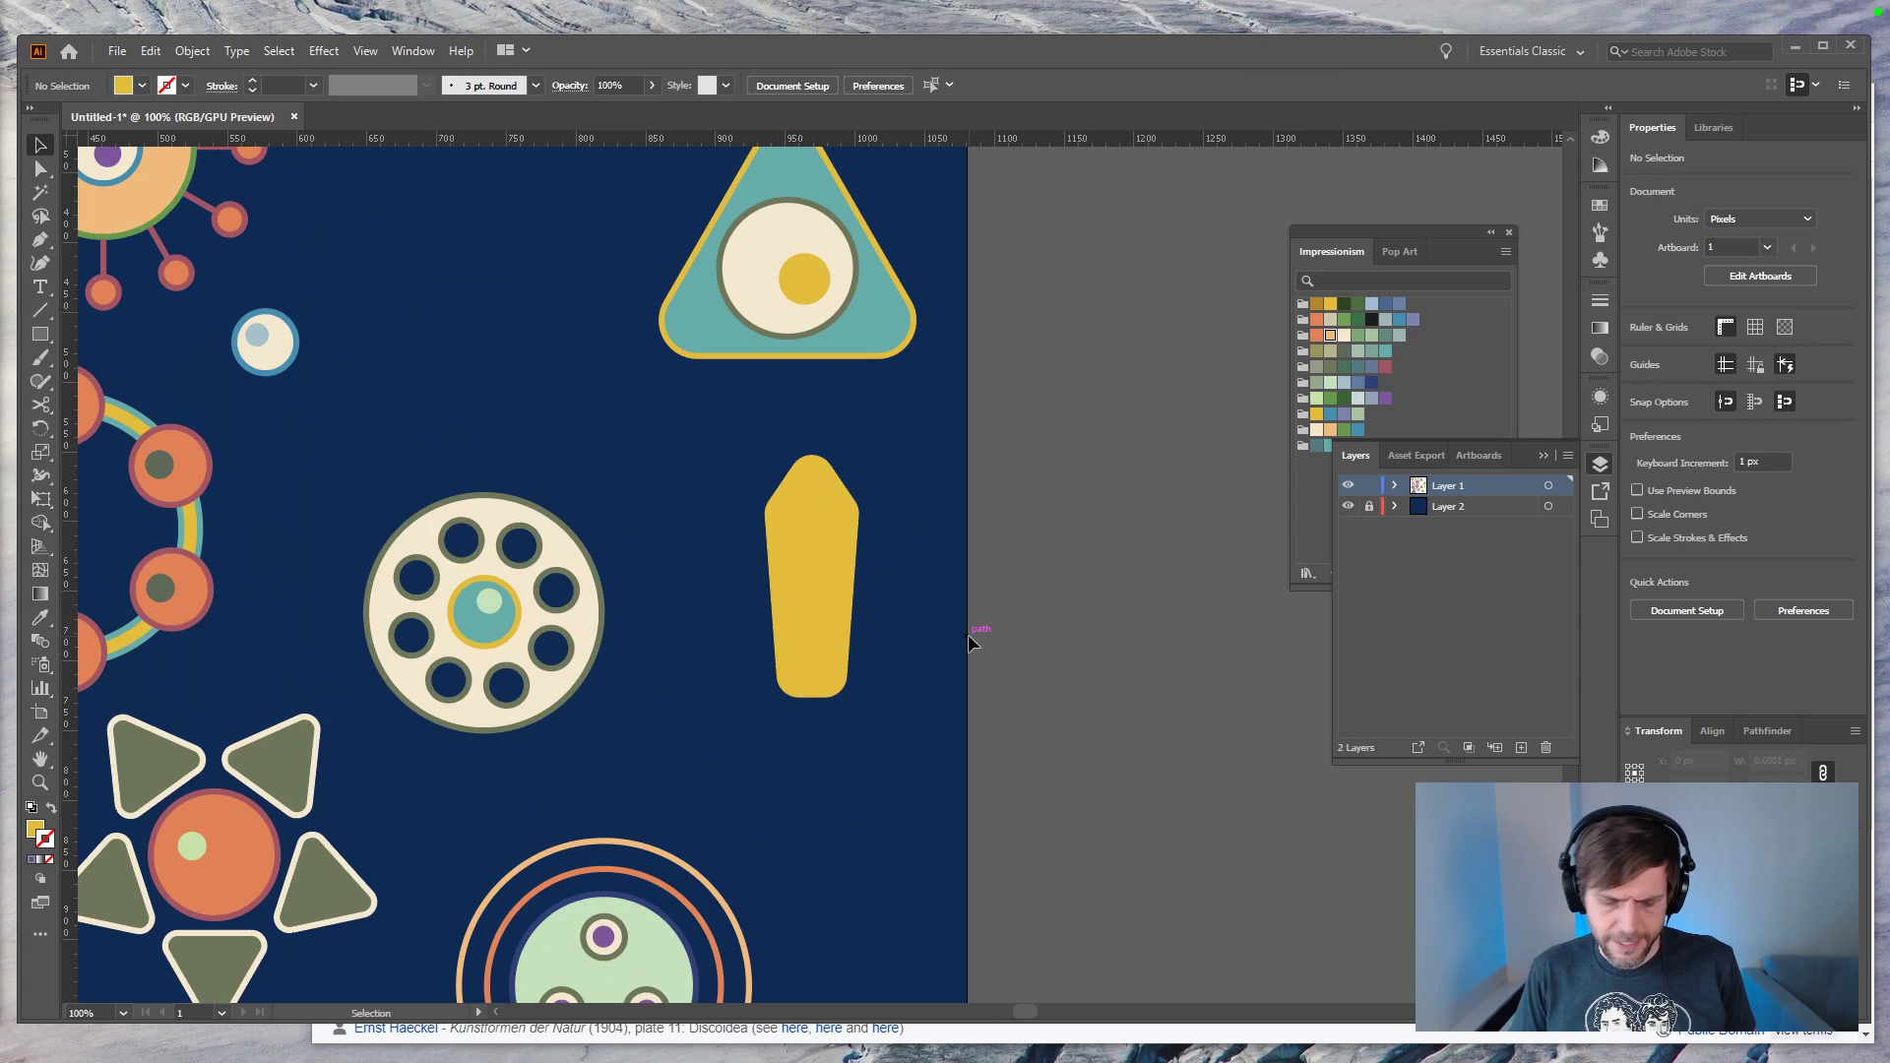
# Step: Shorten the yellow shape by raising its base anchors 50 px
pyautogui.hotkey('ctrl', '-')
pyautogui.hotkey('ctrl', '-')
pyautogui.hotkey('ctrl', '-')
pyautogui.hotkey('ctrl', '-')
pyautogui.hotkey('ctrl', '=')
pyautogui.hotkey('ctrl', '=')
pyautogui.press('a')
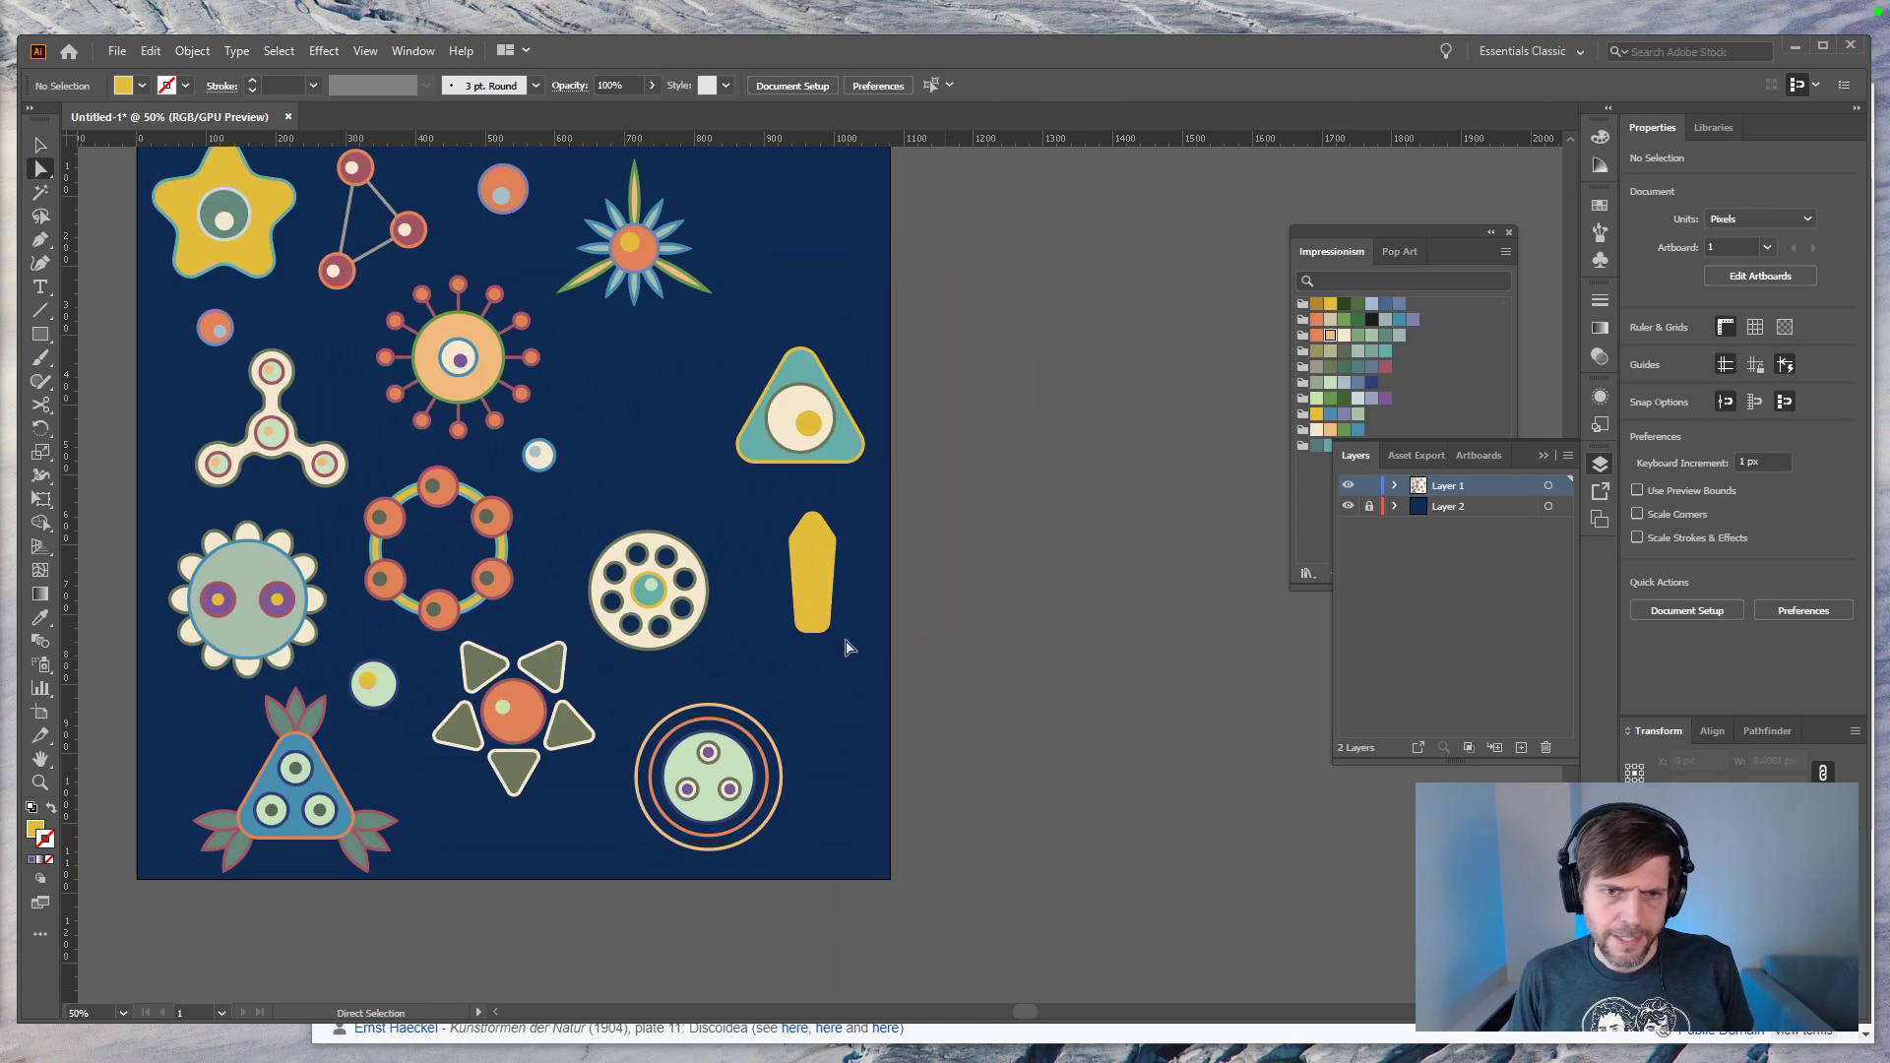
pyautogui.click(819, 609)
pyautogui.moveTo(846, 617); pyautogui.dragTo(747, 657)
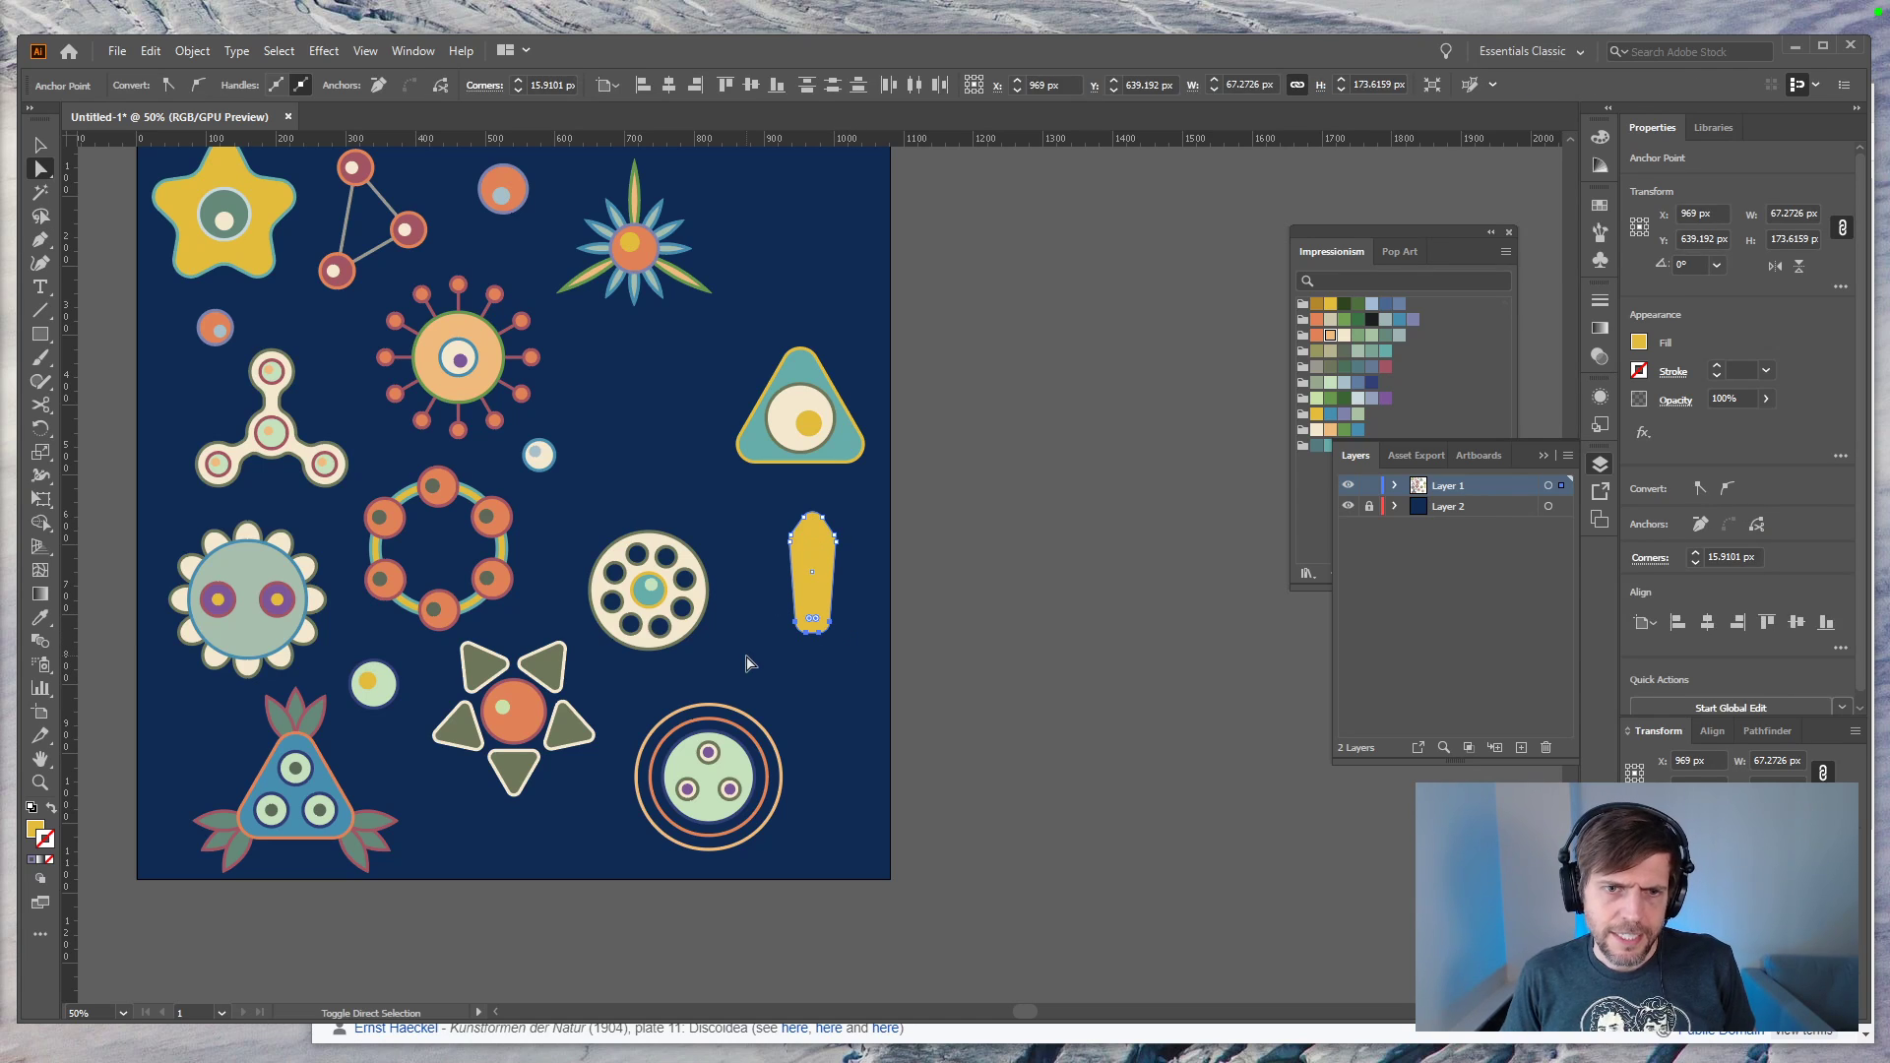
pyautogui.hotkey('shift', 'Up')
pyautogui.hotkey('shift', 'Up')
pyautogui.hotkey('shift', 'Up')
pyautogui.hotkey('shift', 'Up')
pyautogui.hotkey('shift', 'Up')
pyautogui.press('v')
pyautogui.click(924, 724)
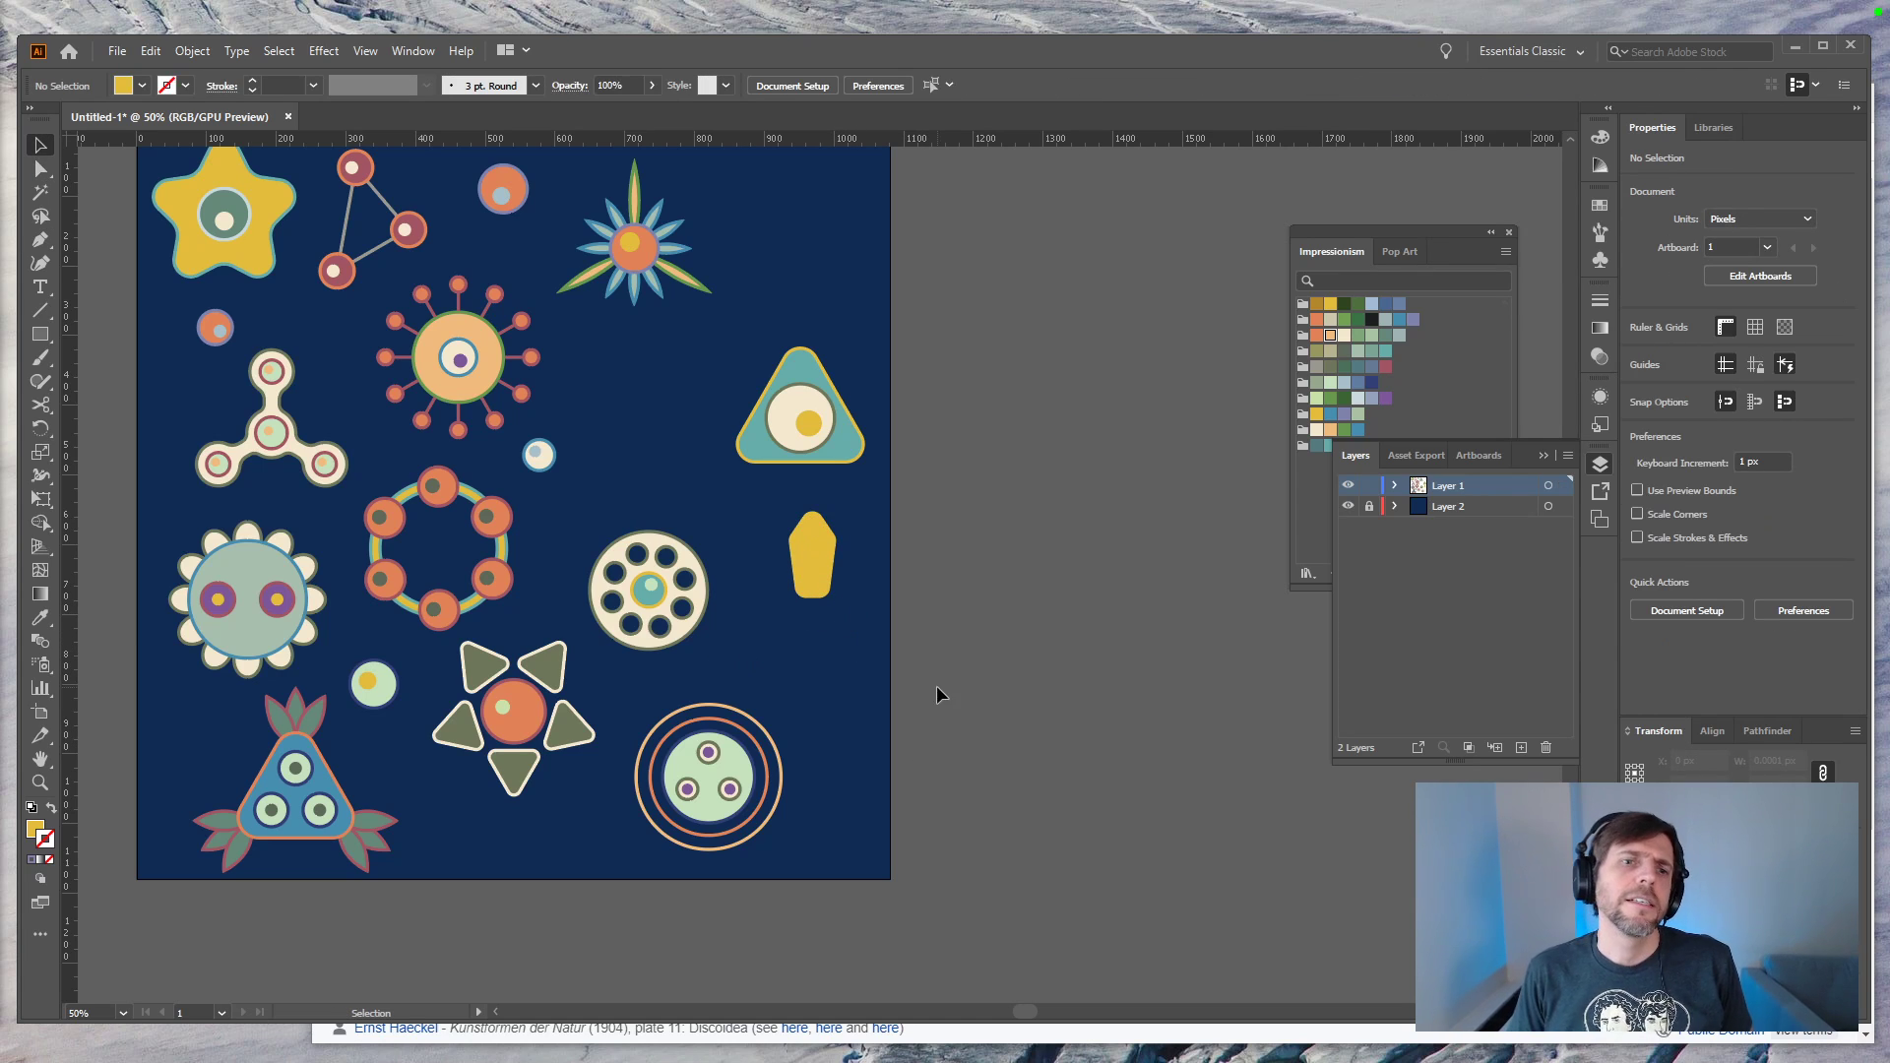
# Step: Give the pointed shape the pale green fill and 4 pt red stroke of the three-armed figure's central circle
pyautogui.moveTo(778, 673); pyautogui.dragTo(839, 705)
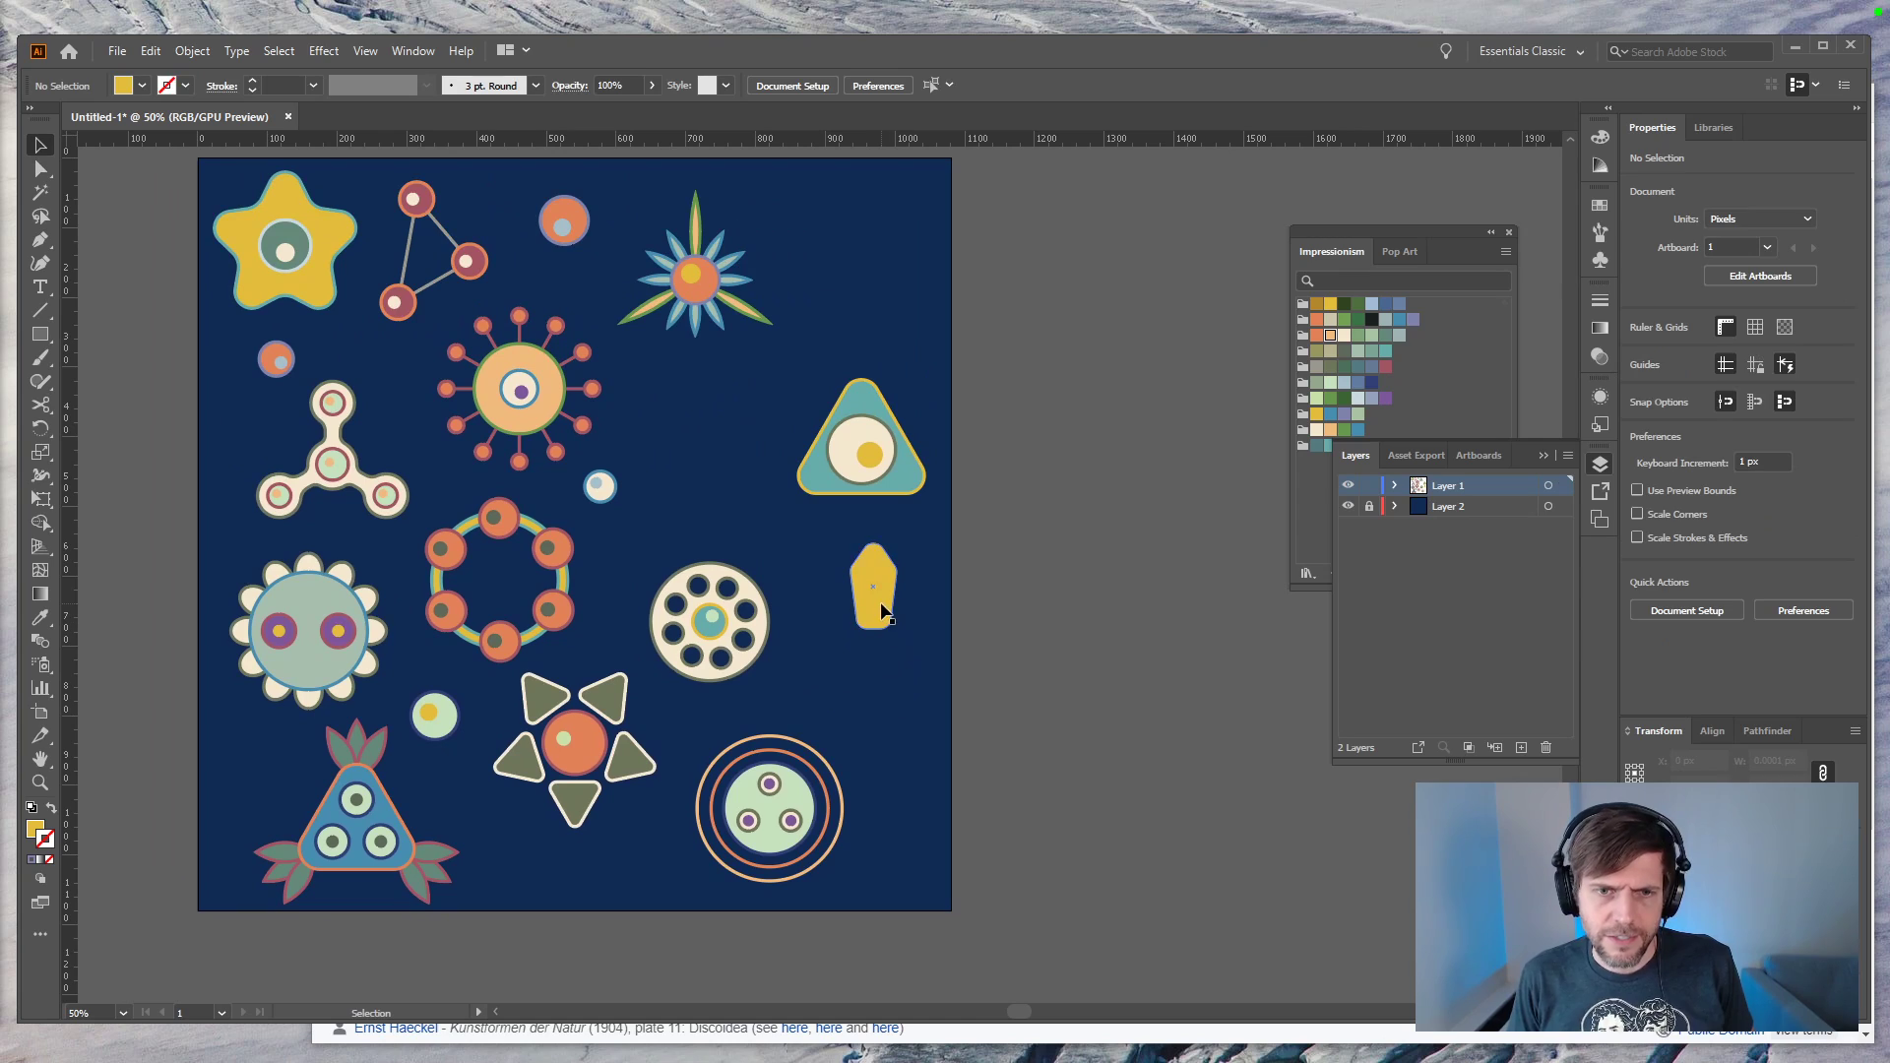
pyautogui.click(881, 604)
pyautogui.press('i')
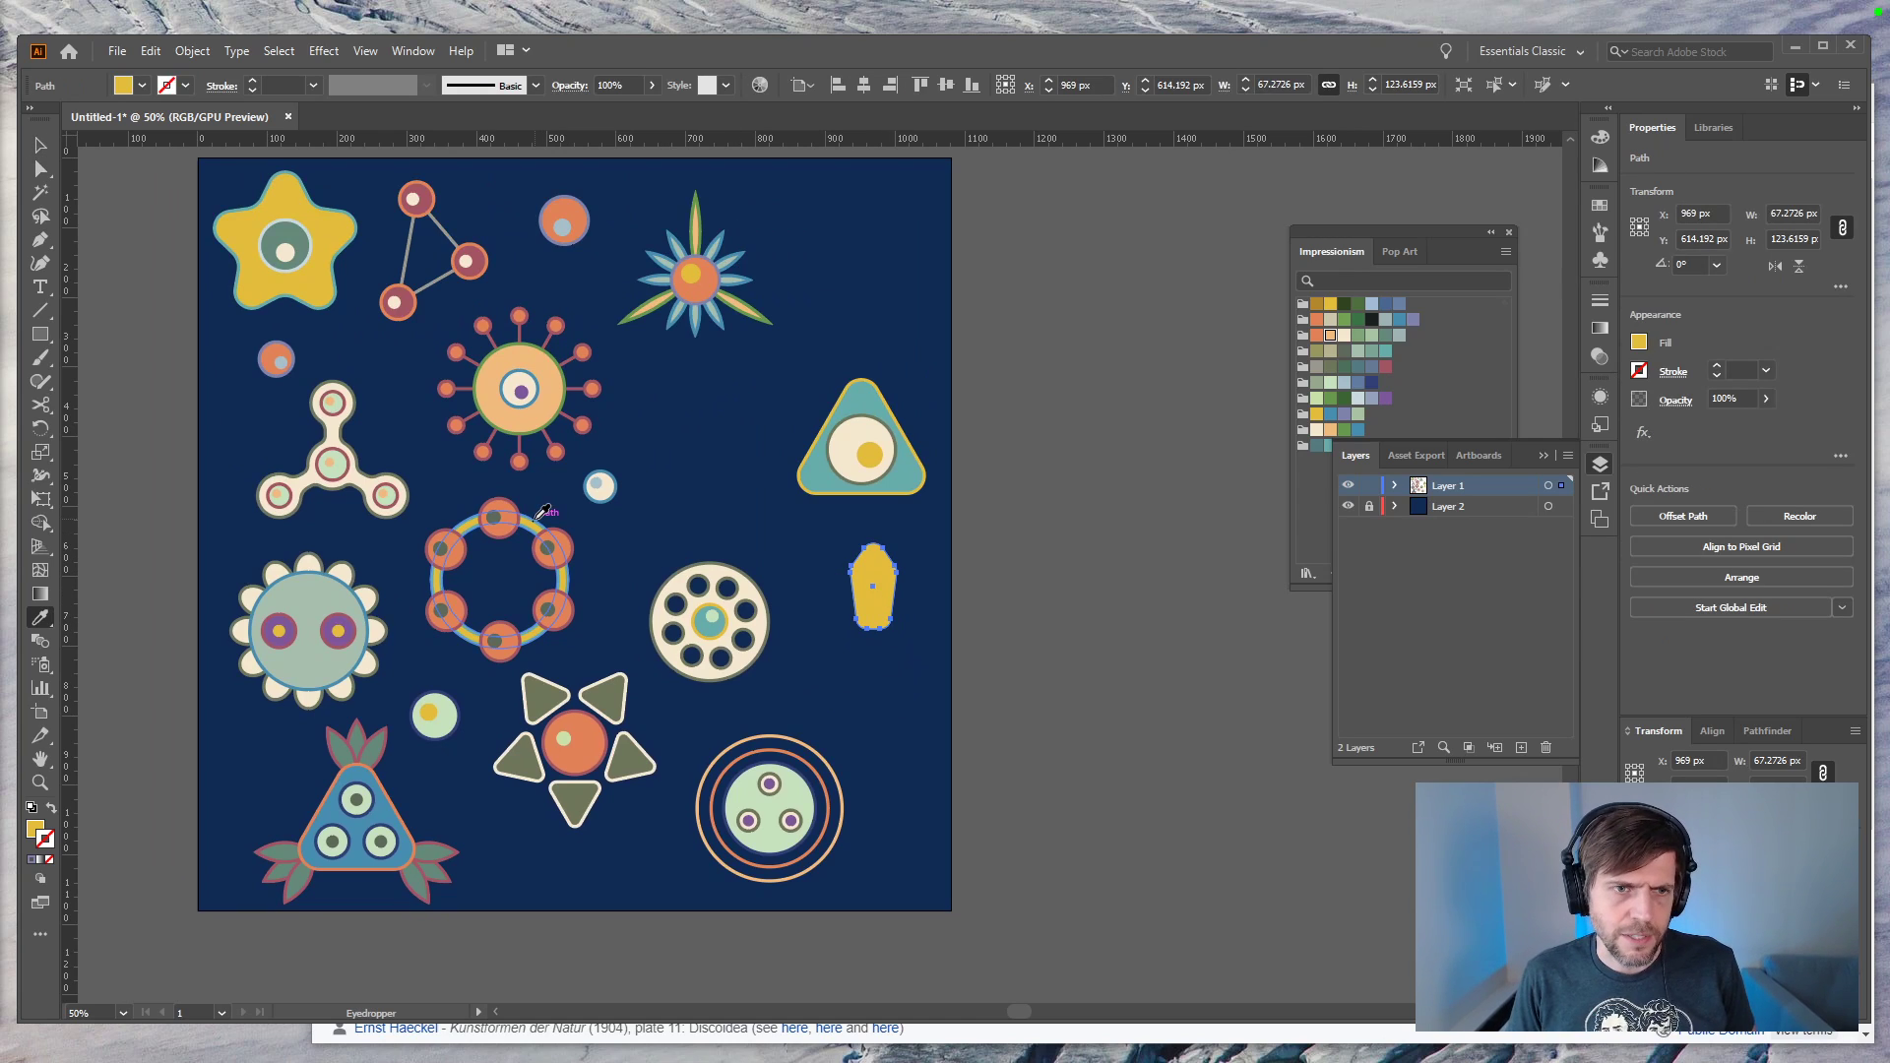
pyautogui.click(352, 463)
pyautogui.press('v')
pyautogui.click(1017, 646)
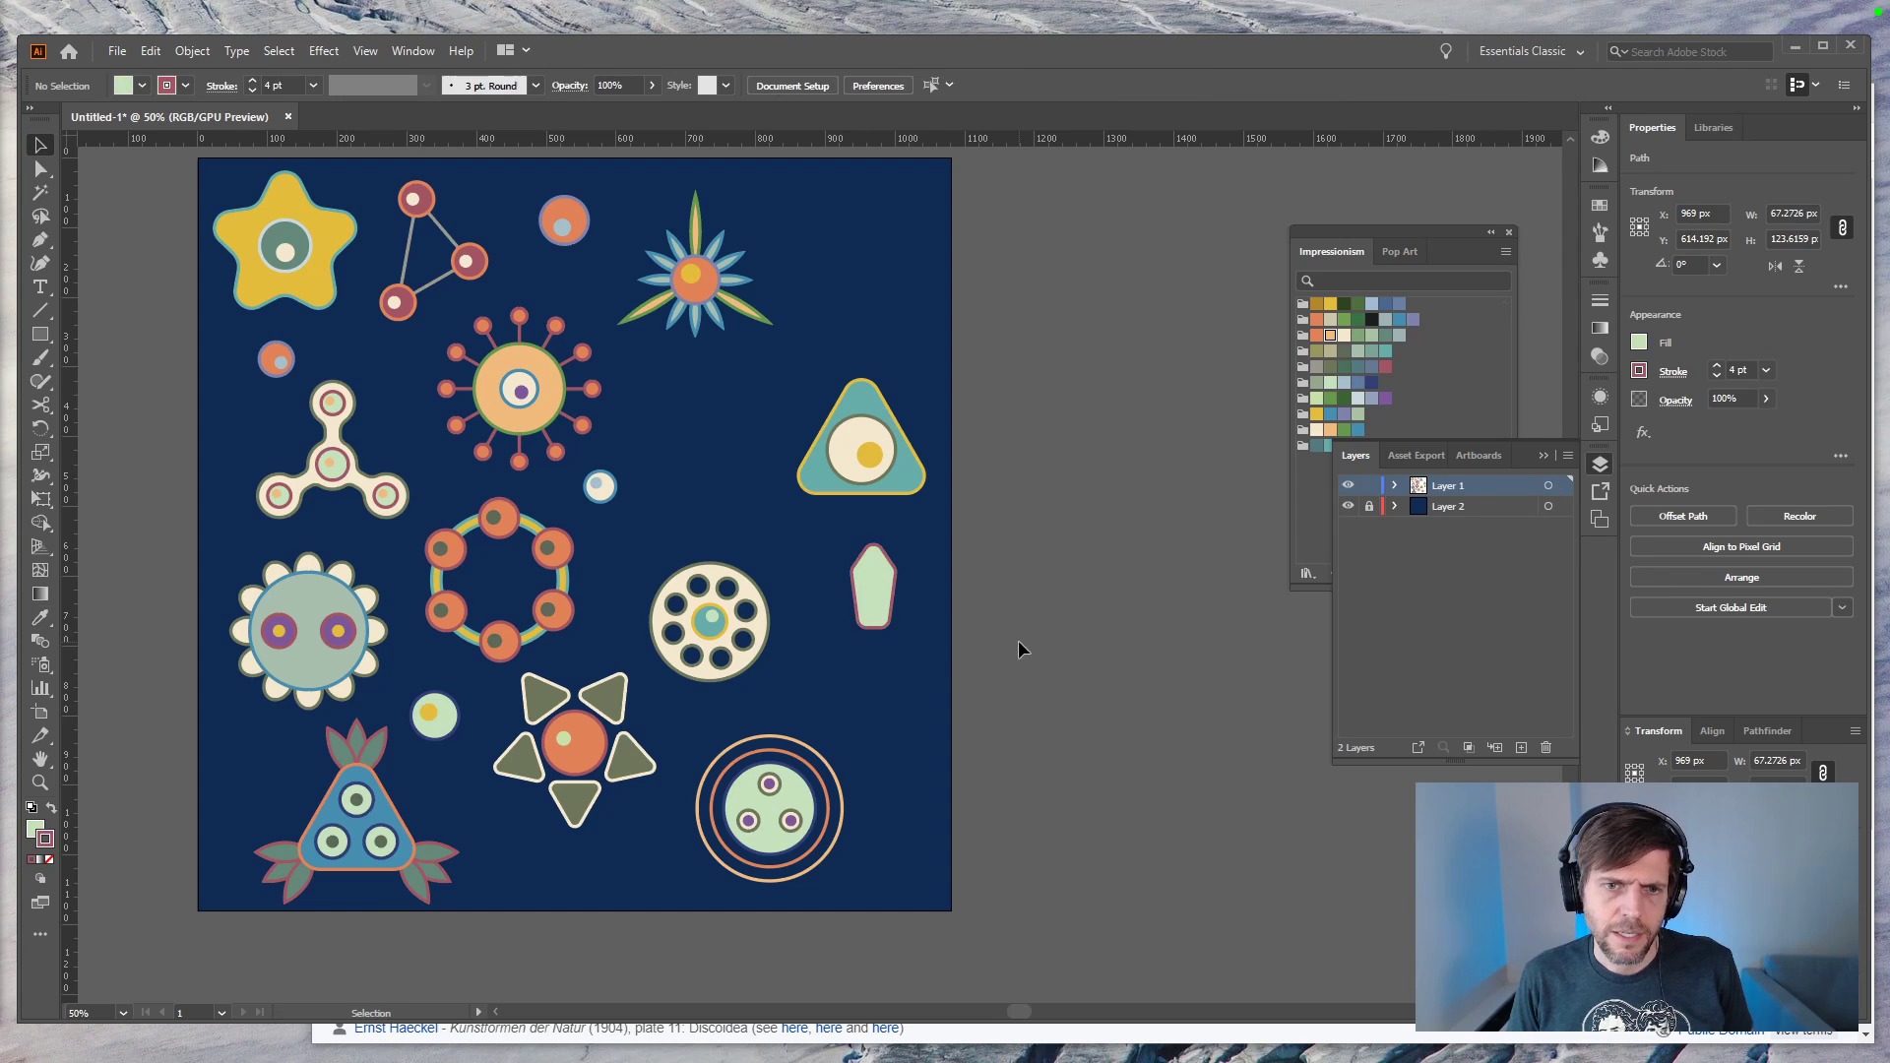
pyautogui.moveTo(819, 677); pyautogui.dragTo(934, 687)
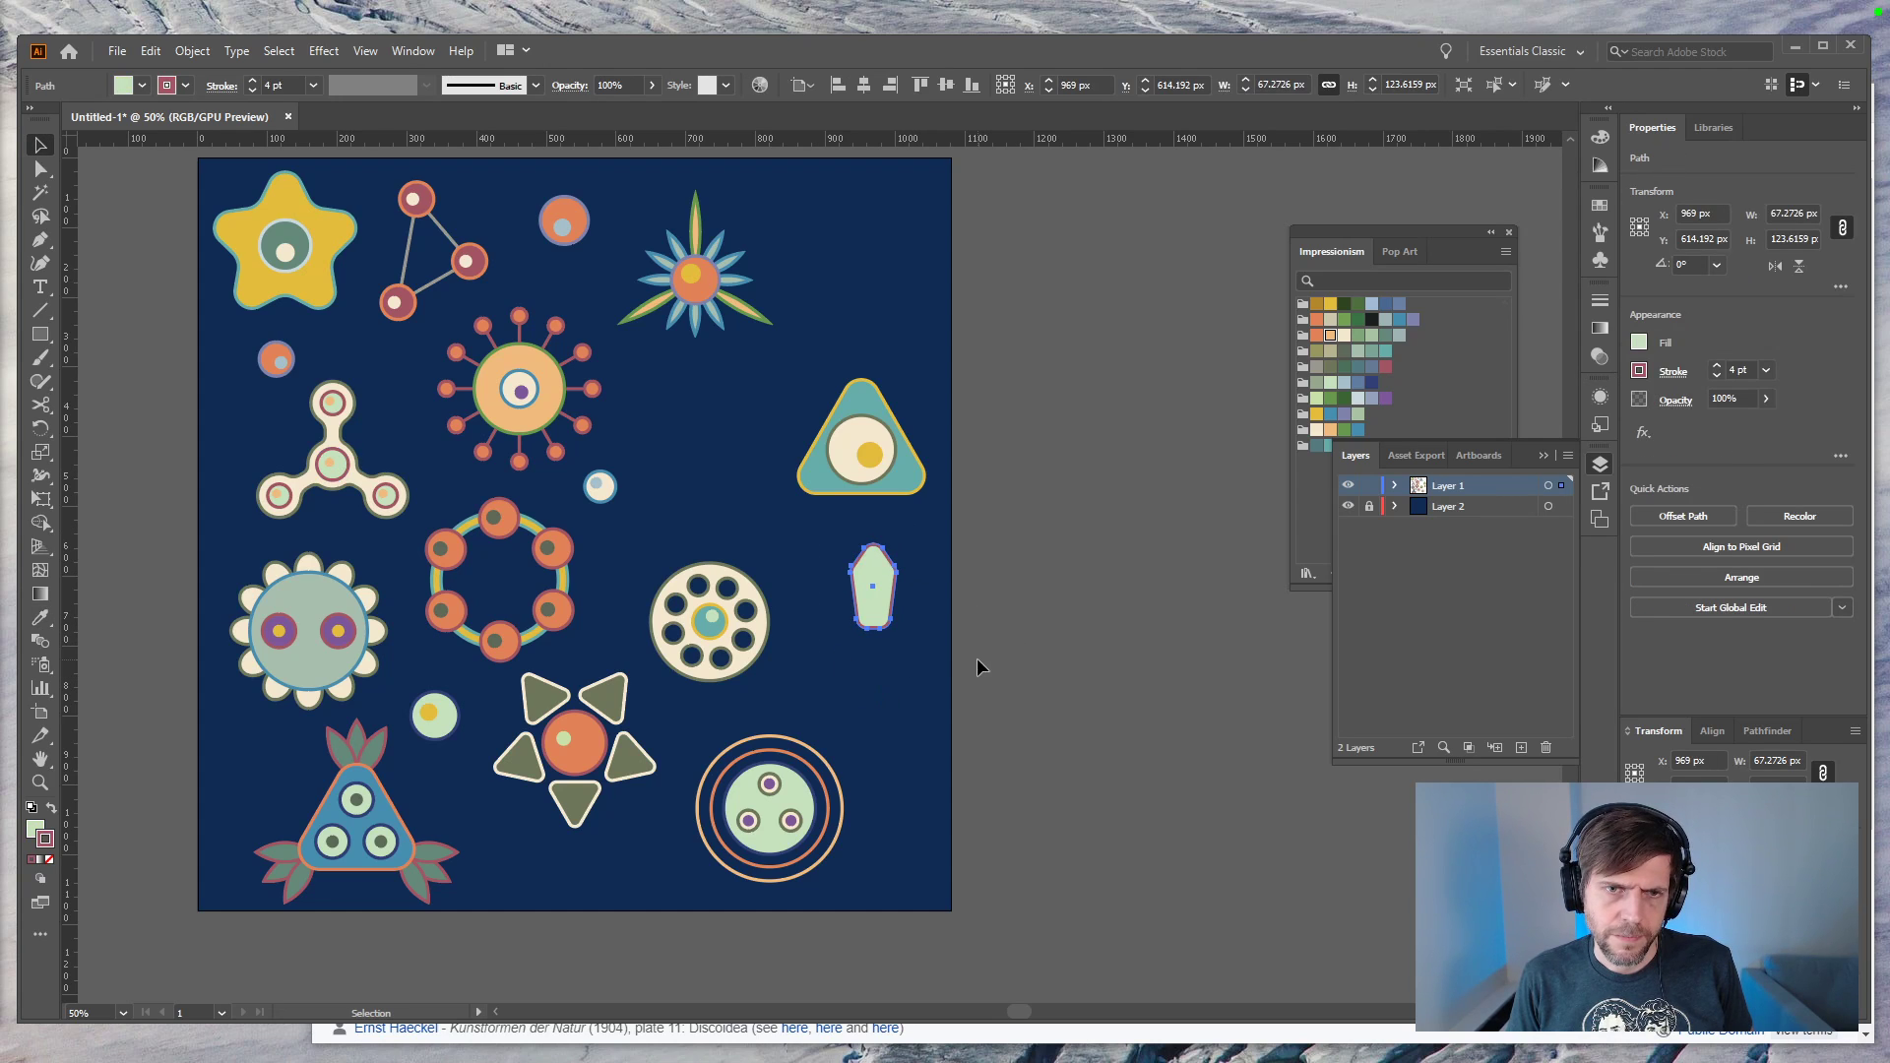
pyautogui.click(981, 668)
# Step: Try the orange circle beside the linked-dot triangle on the pale green shape's base, and delete that circle
pyautogui.moveTo(576, 206); pyautogui.dragTo(899, 619)
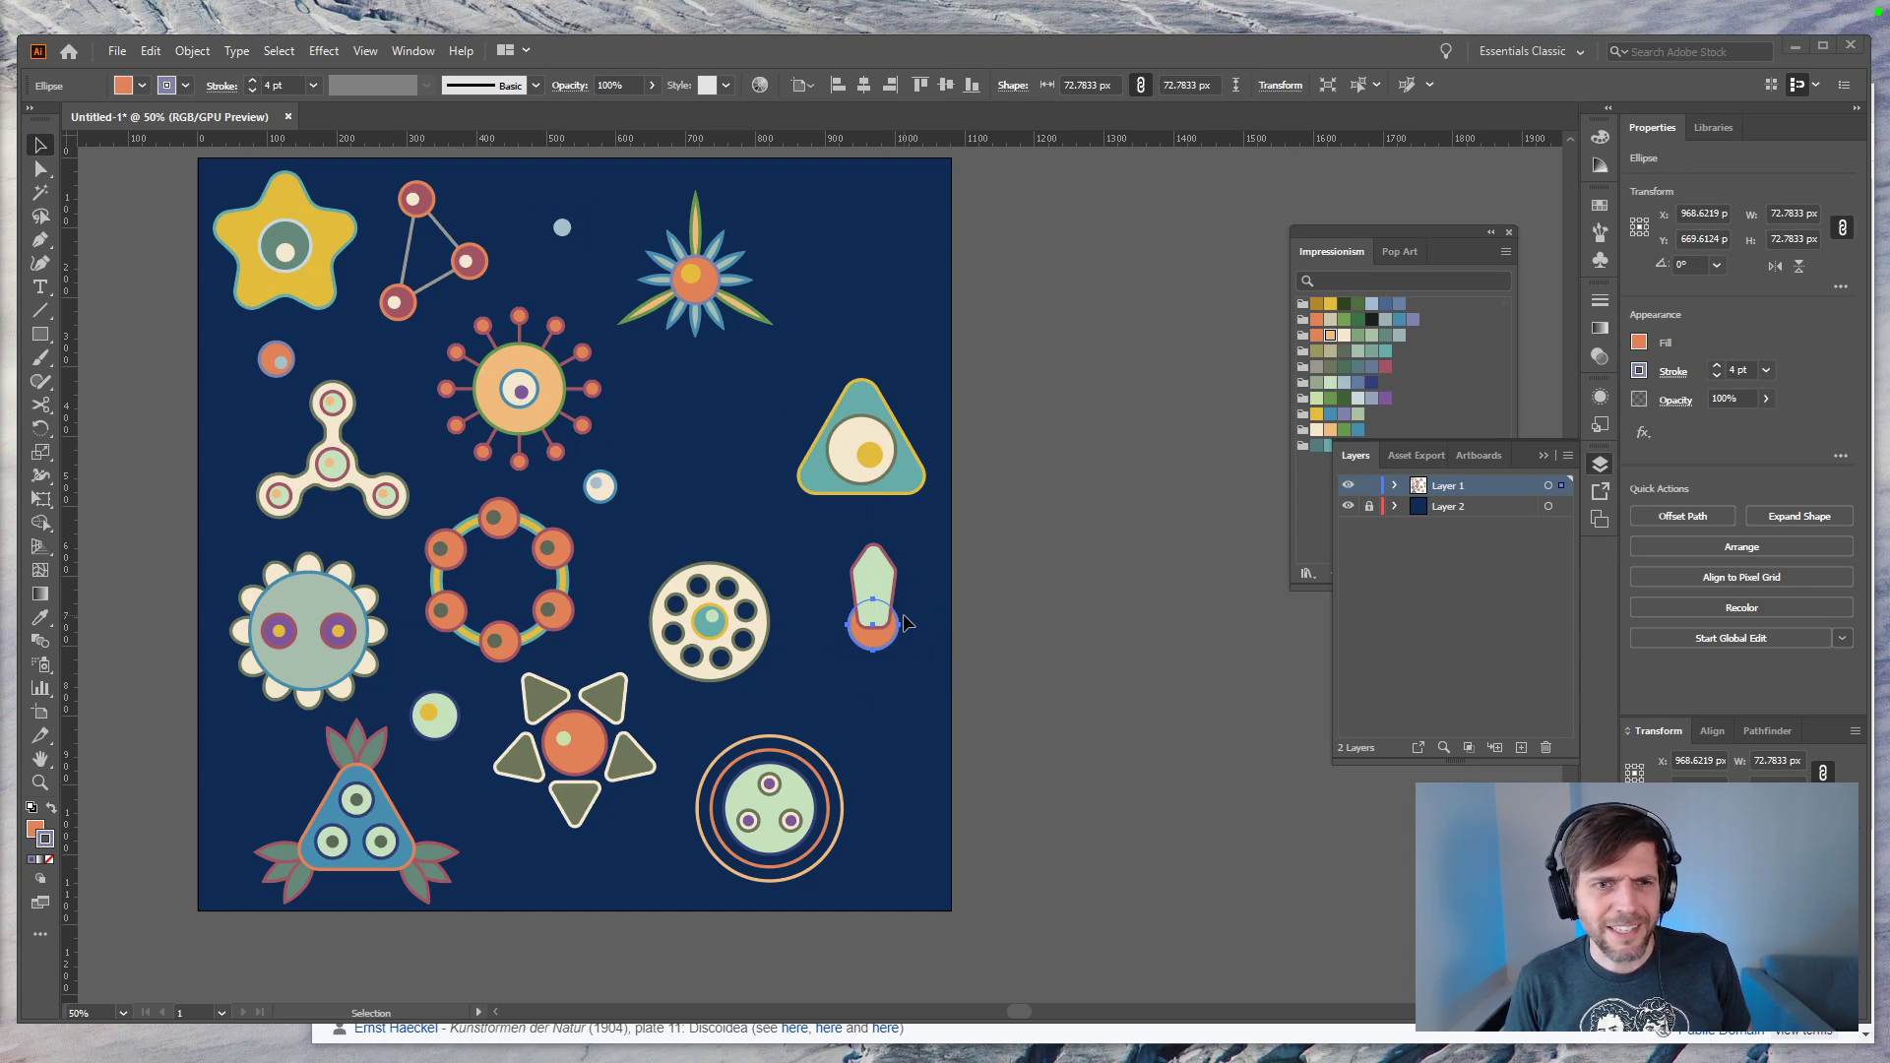
pyautogui.click(1015, 683)
pyautogui.click(892, 646)
pyautogui.press('Delete')
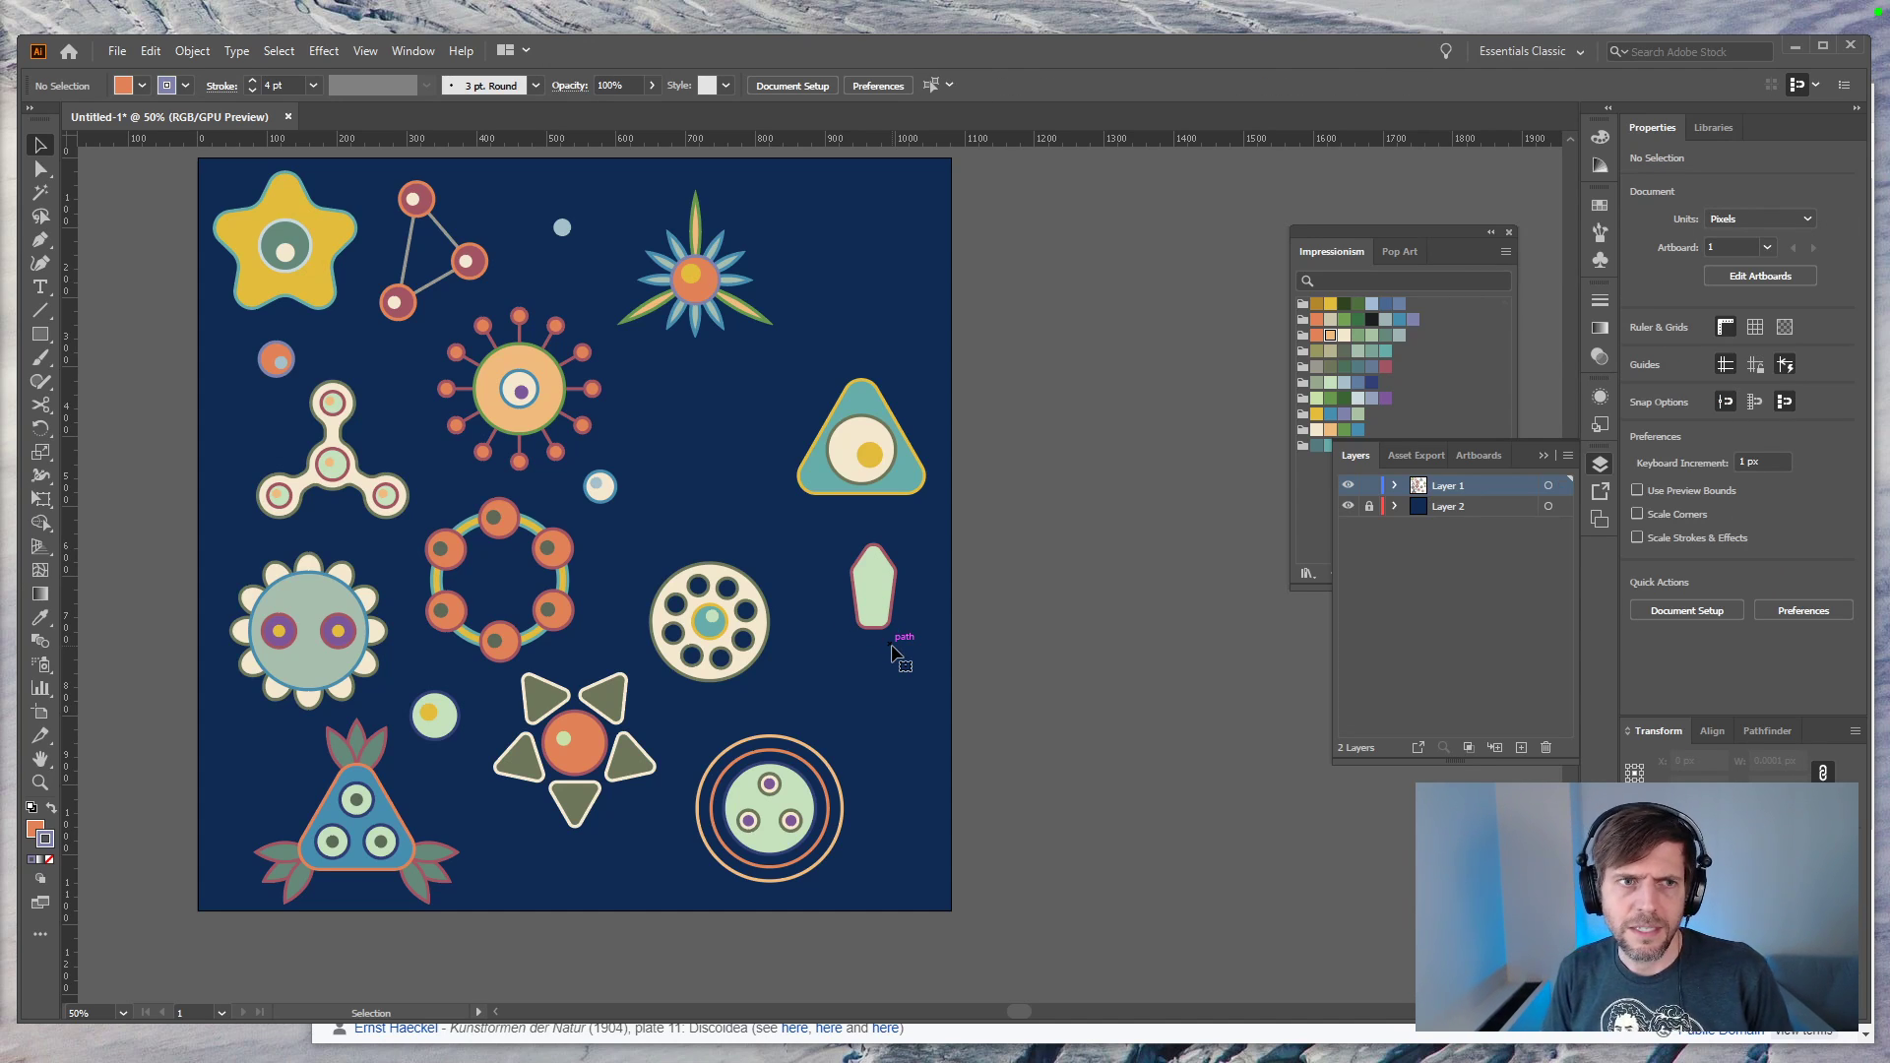
pyautogui.moveTo(688, 267); pyautogui.dragTo(689, 279)
pyautogui.click(1041, 312)
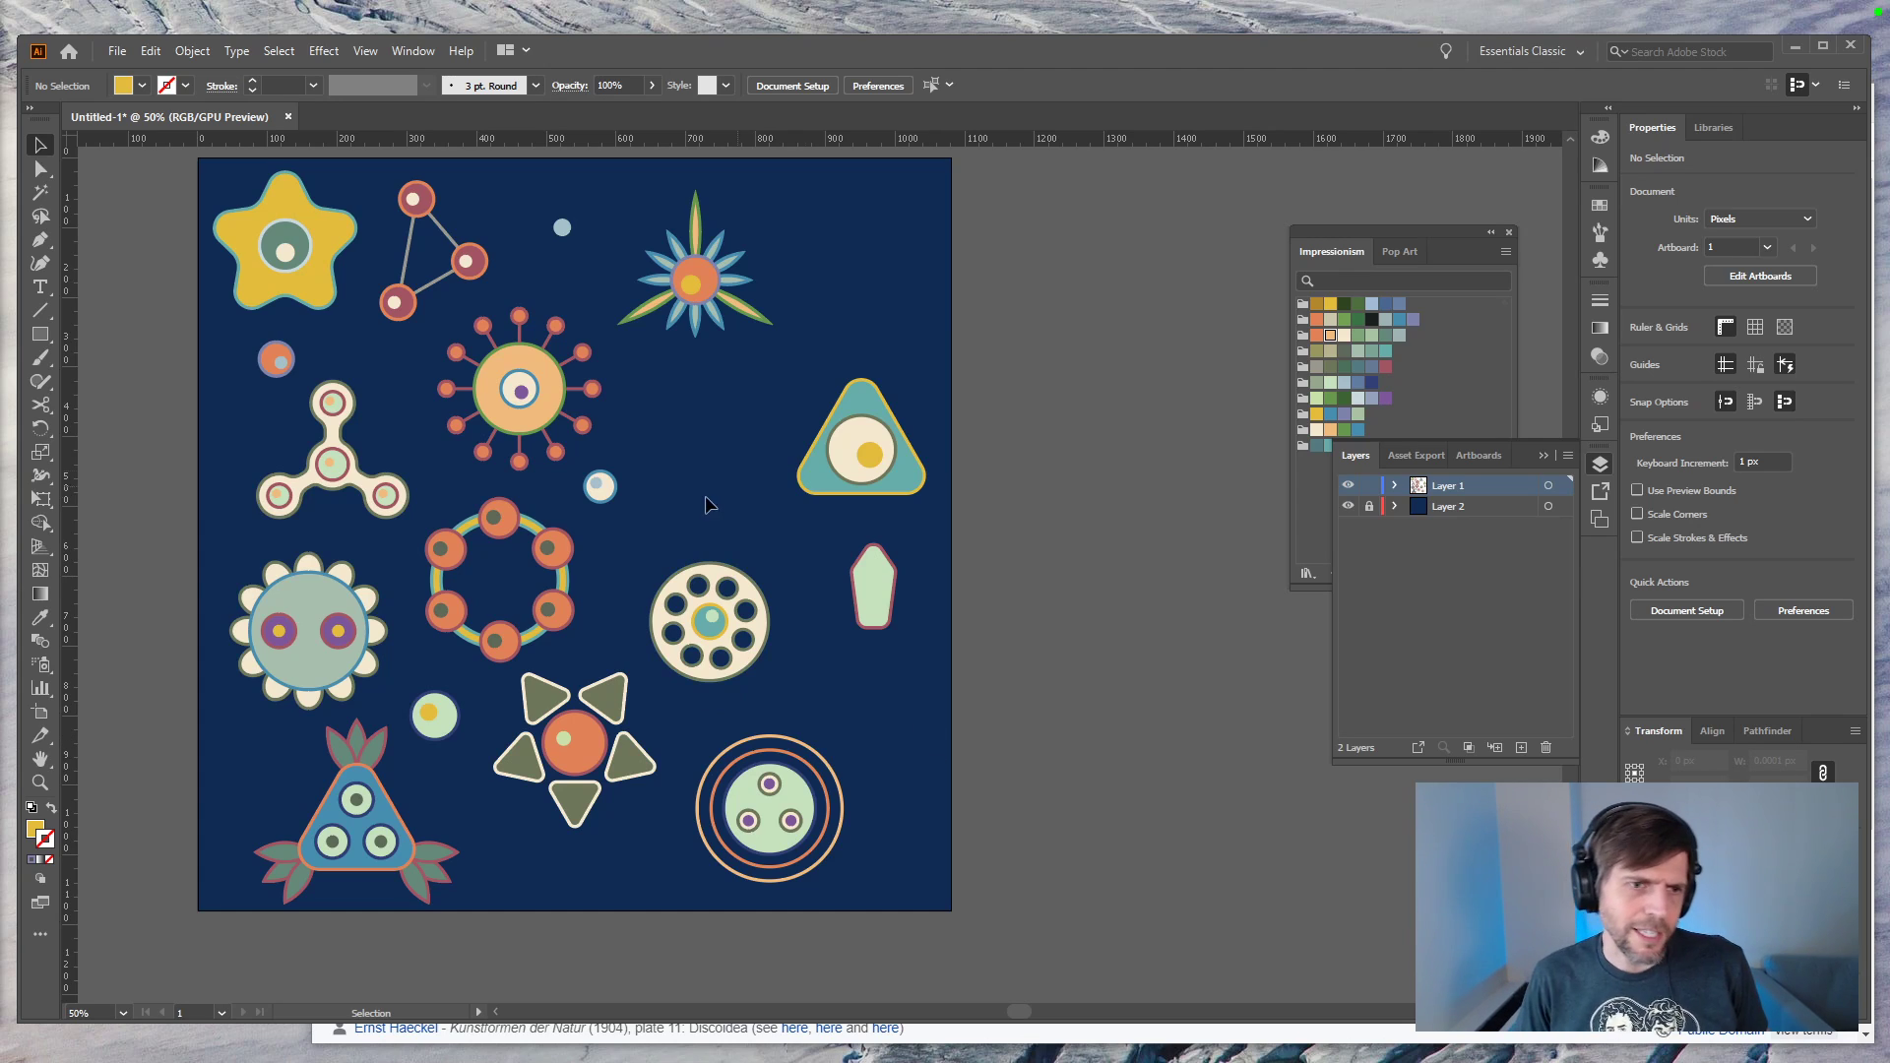
pyautogui.click(337, 631)
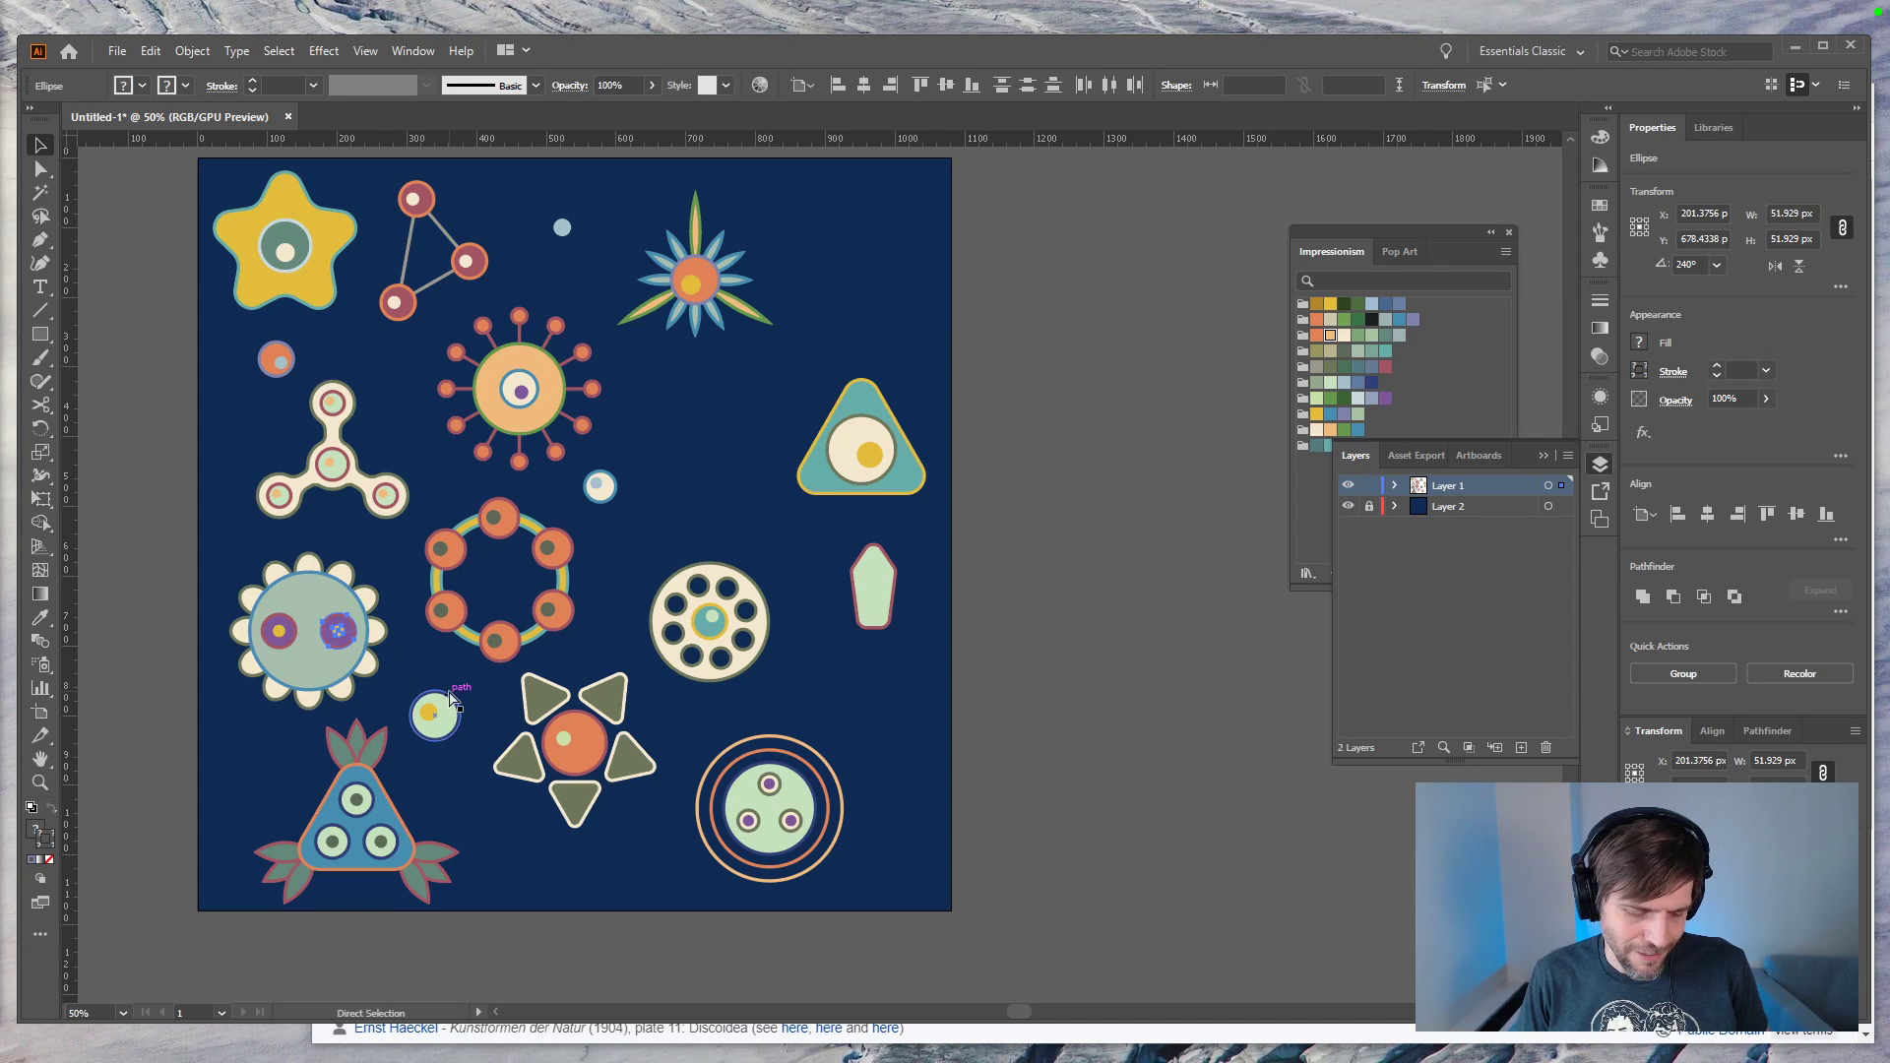
pyautogui.press('r')
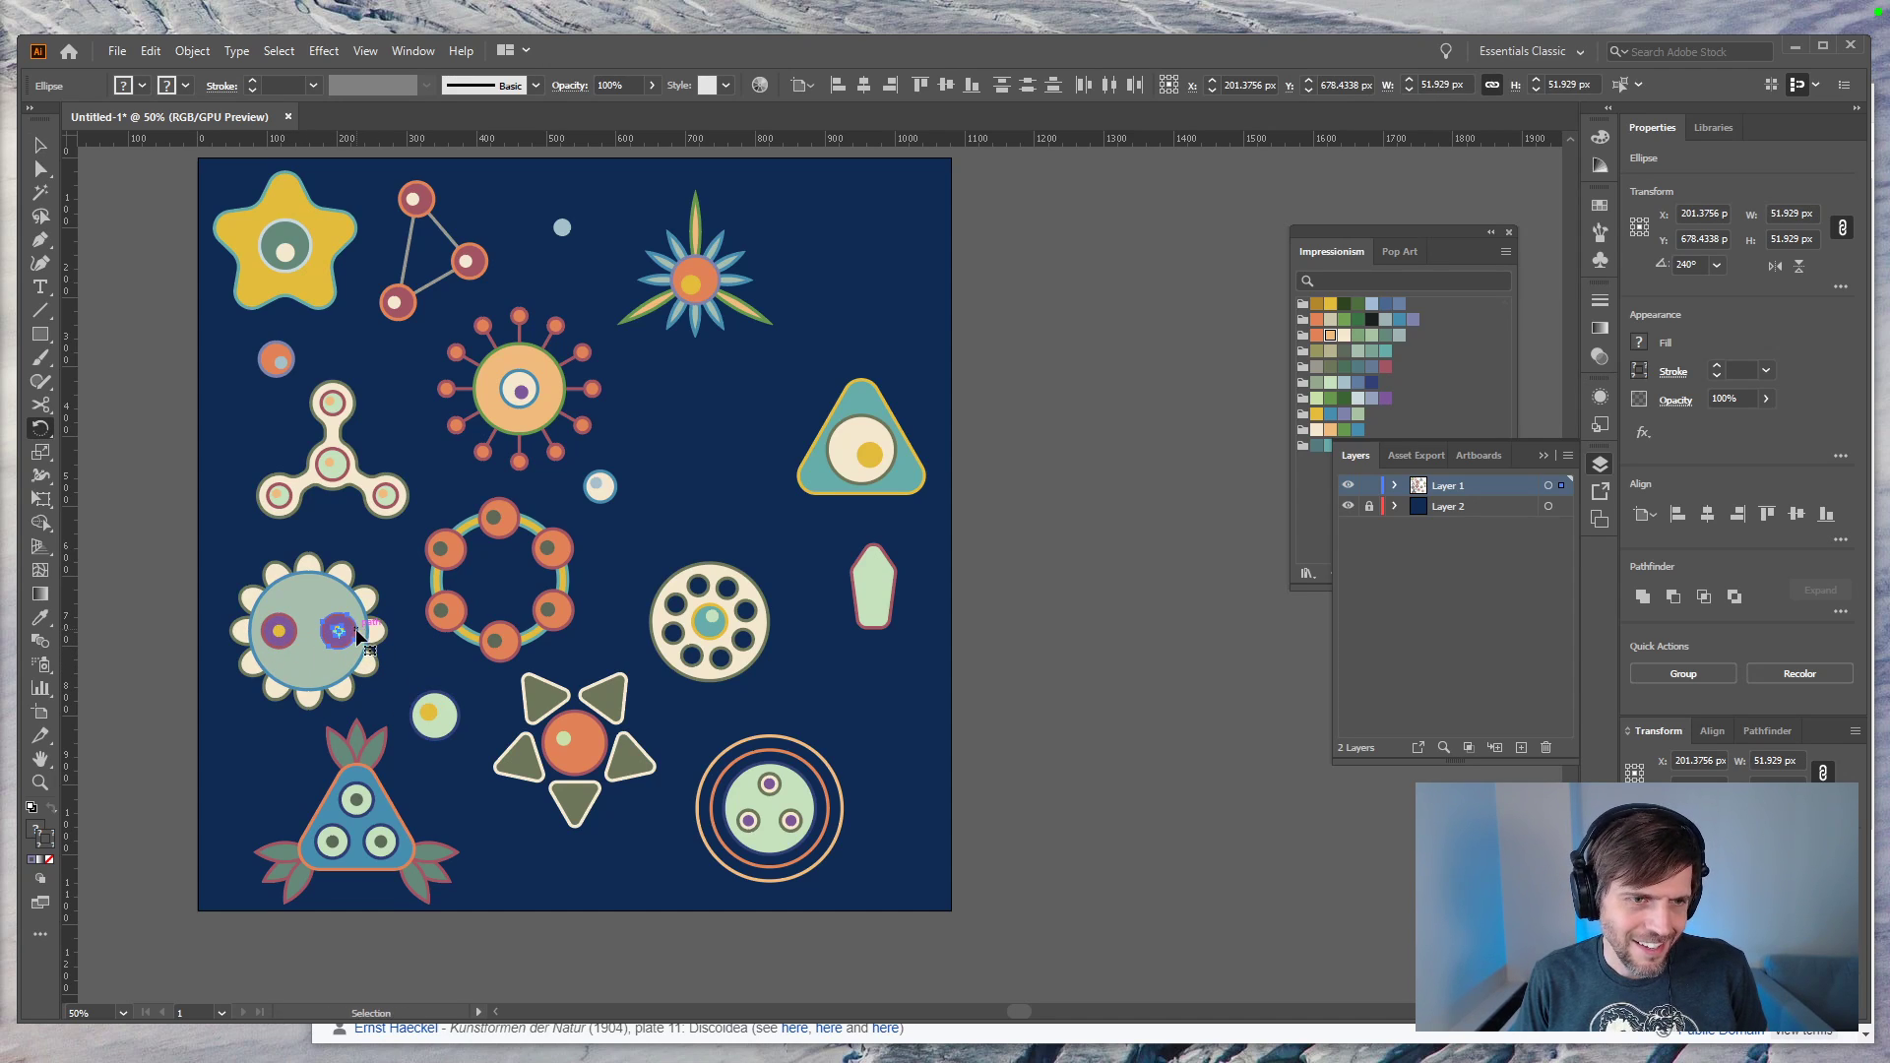
pyautogui.hotkey('ctrl', 'z')
pyautogui.hotkey('ctrl', 'z')
# Step: Duplicate the petalled disc's two purple circles with their yellow centres, rotating the copies 90° about their shared centre to form a cross
pyautogui.hotkey('ctrl', '=')
pyautogui.moveTo(464, 680); pyautogui.dragTo(781, 362)
pyautogui.press('v')
pyautogui.click(582, 731)
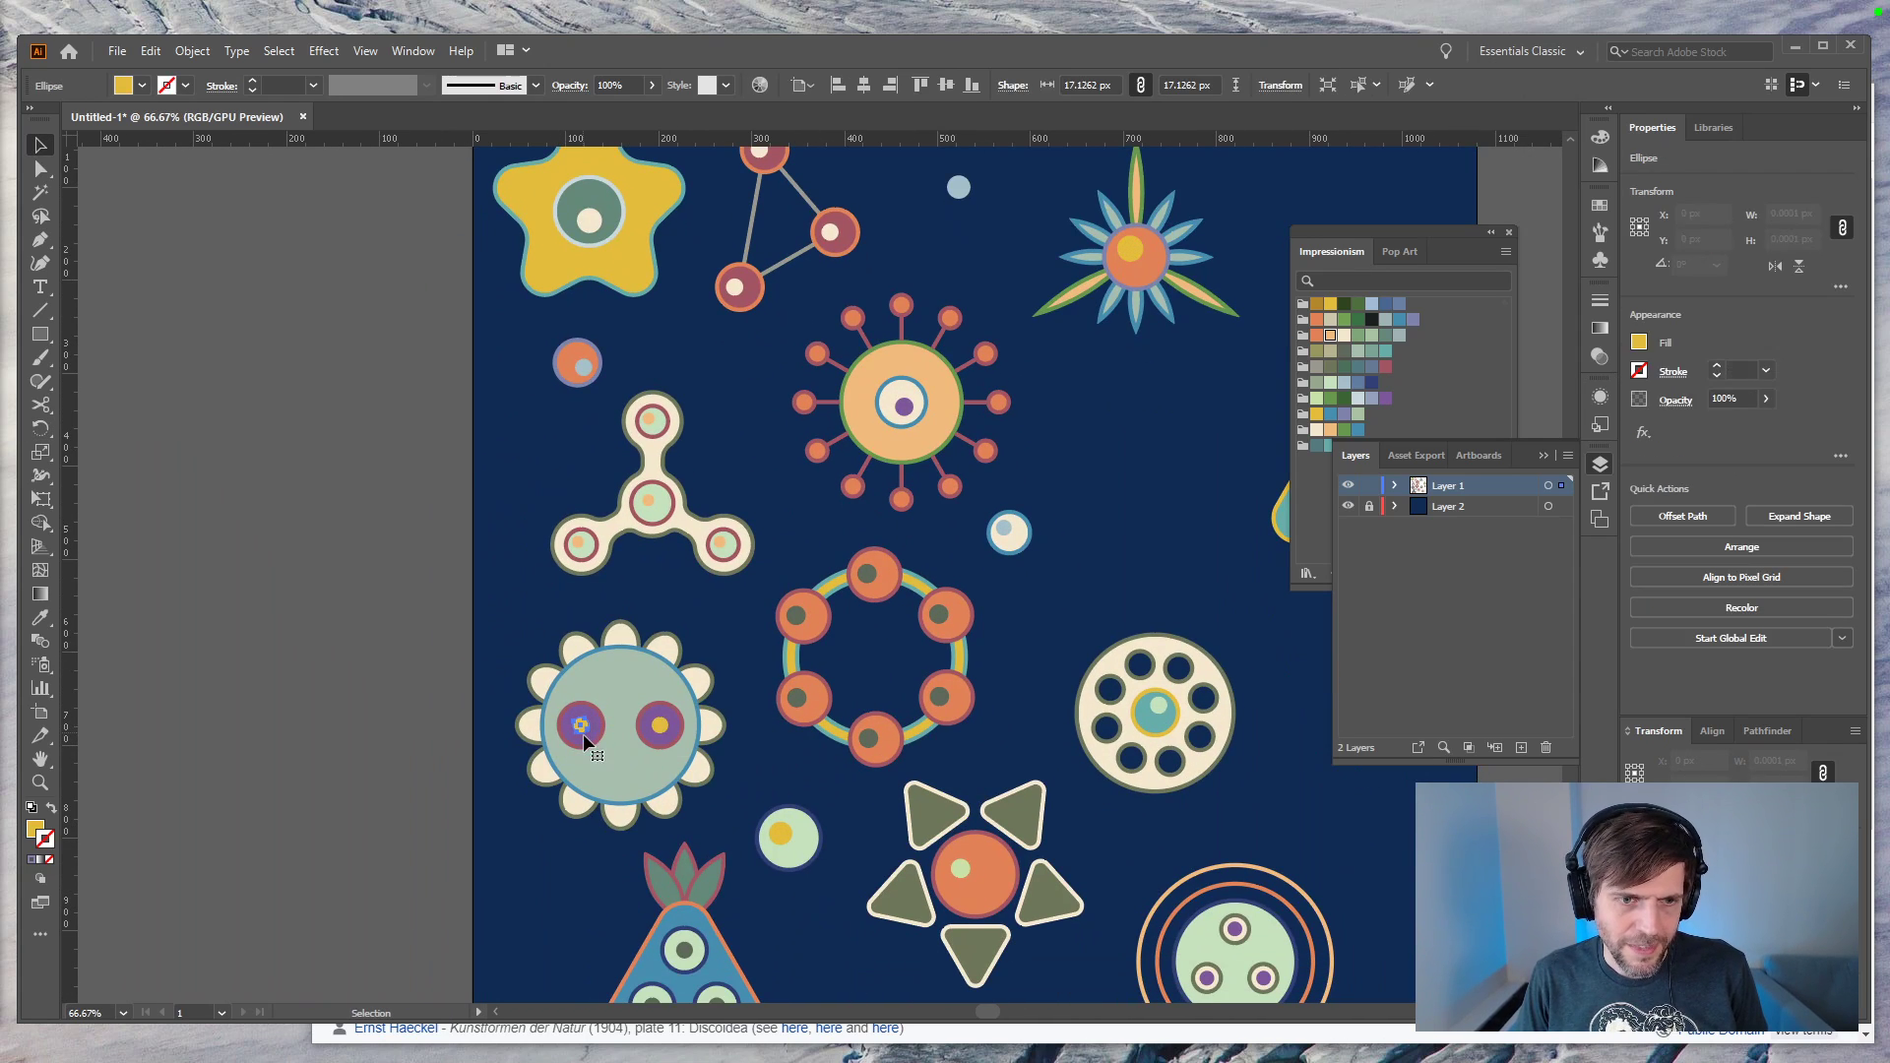
pyautogui.keyDown('shift'); pyautogui.click(662, 730); pyautogui.keyUp('shift')
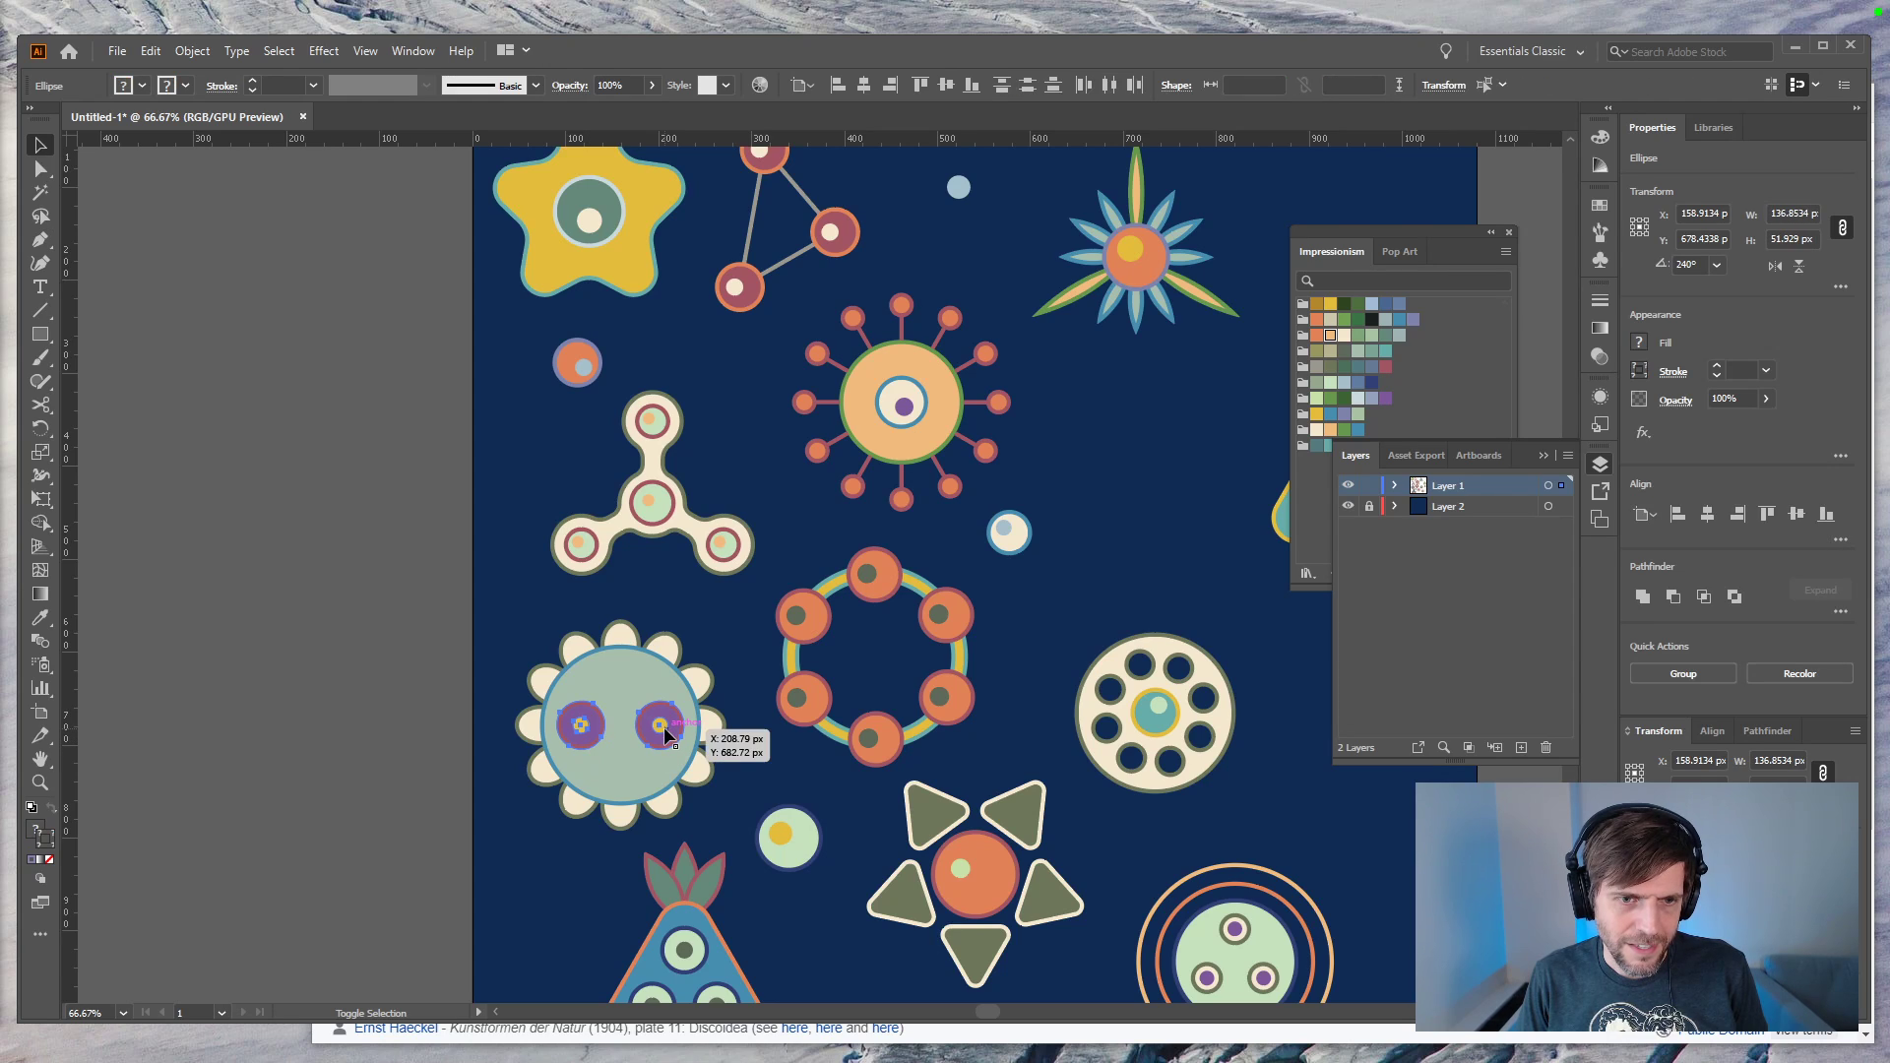
pyautogui.press('r')
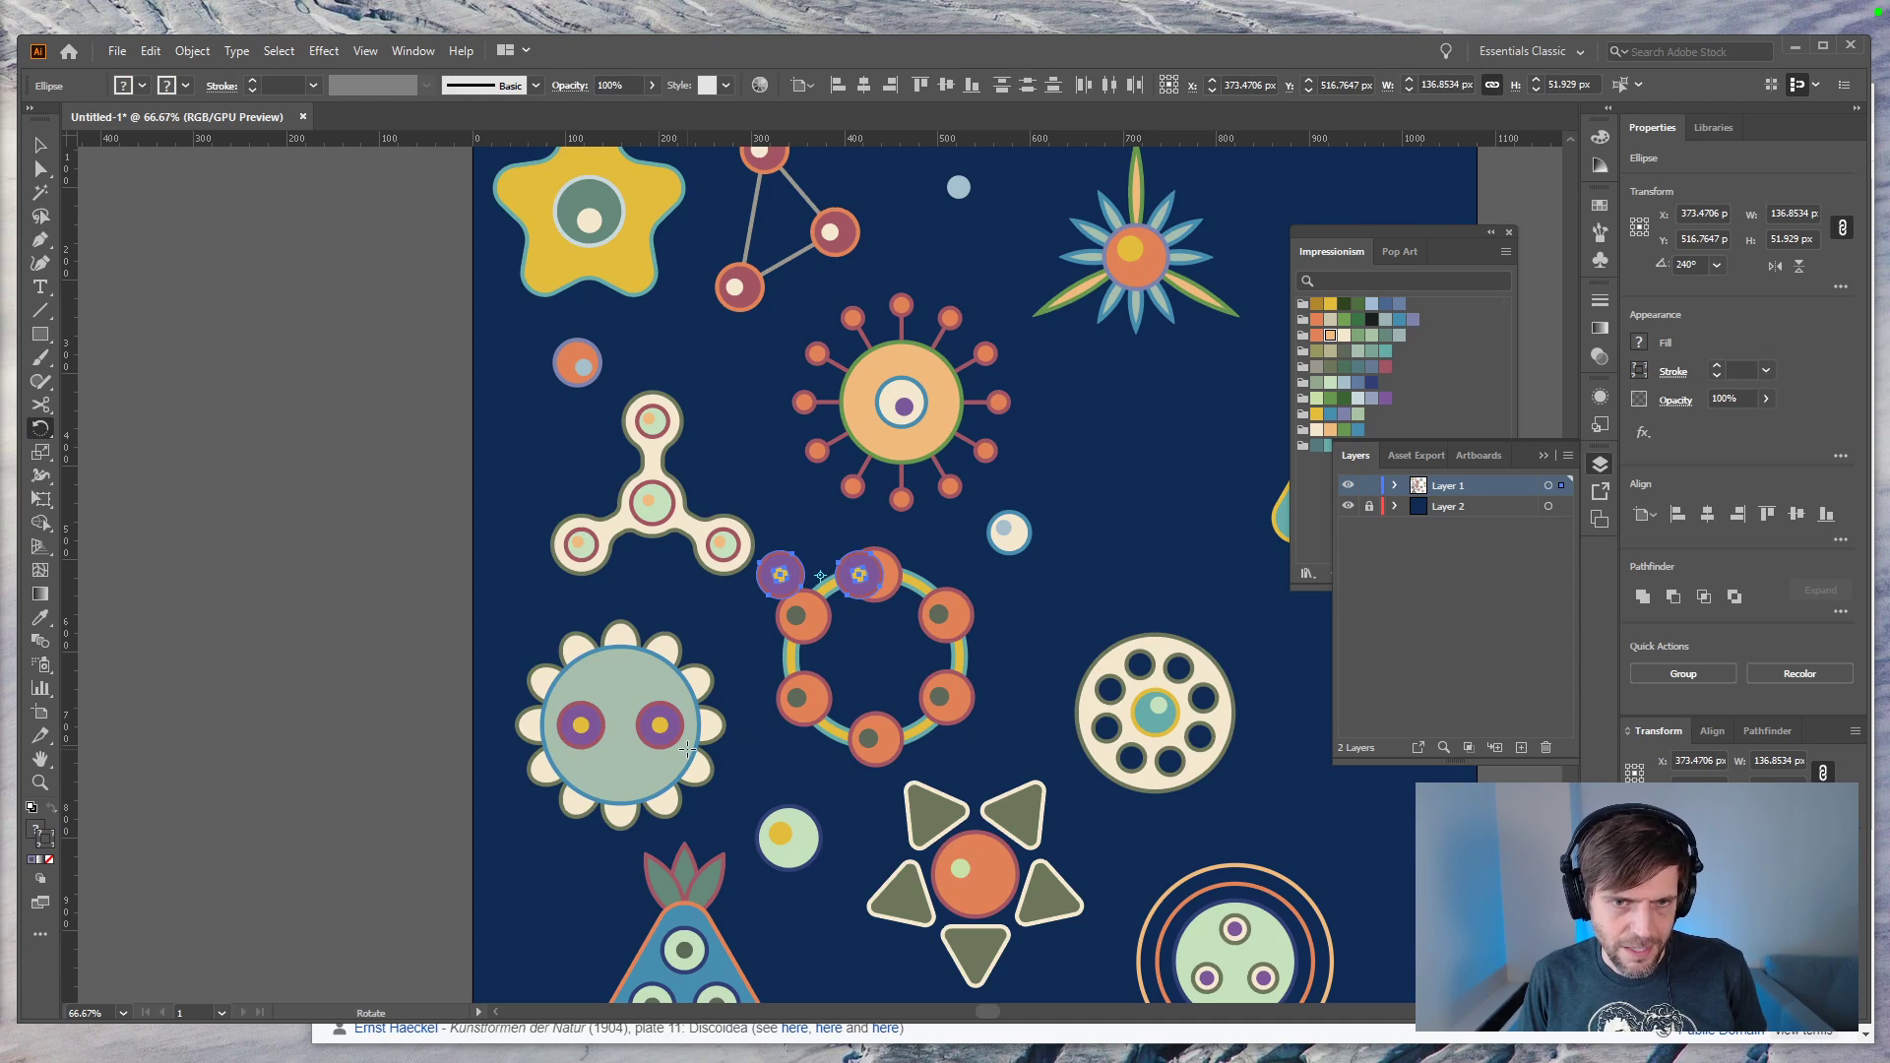
pyautogui.hotkey('ctrl', 'z')
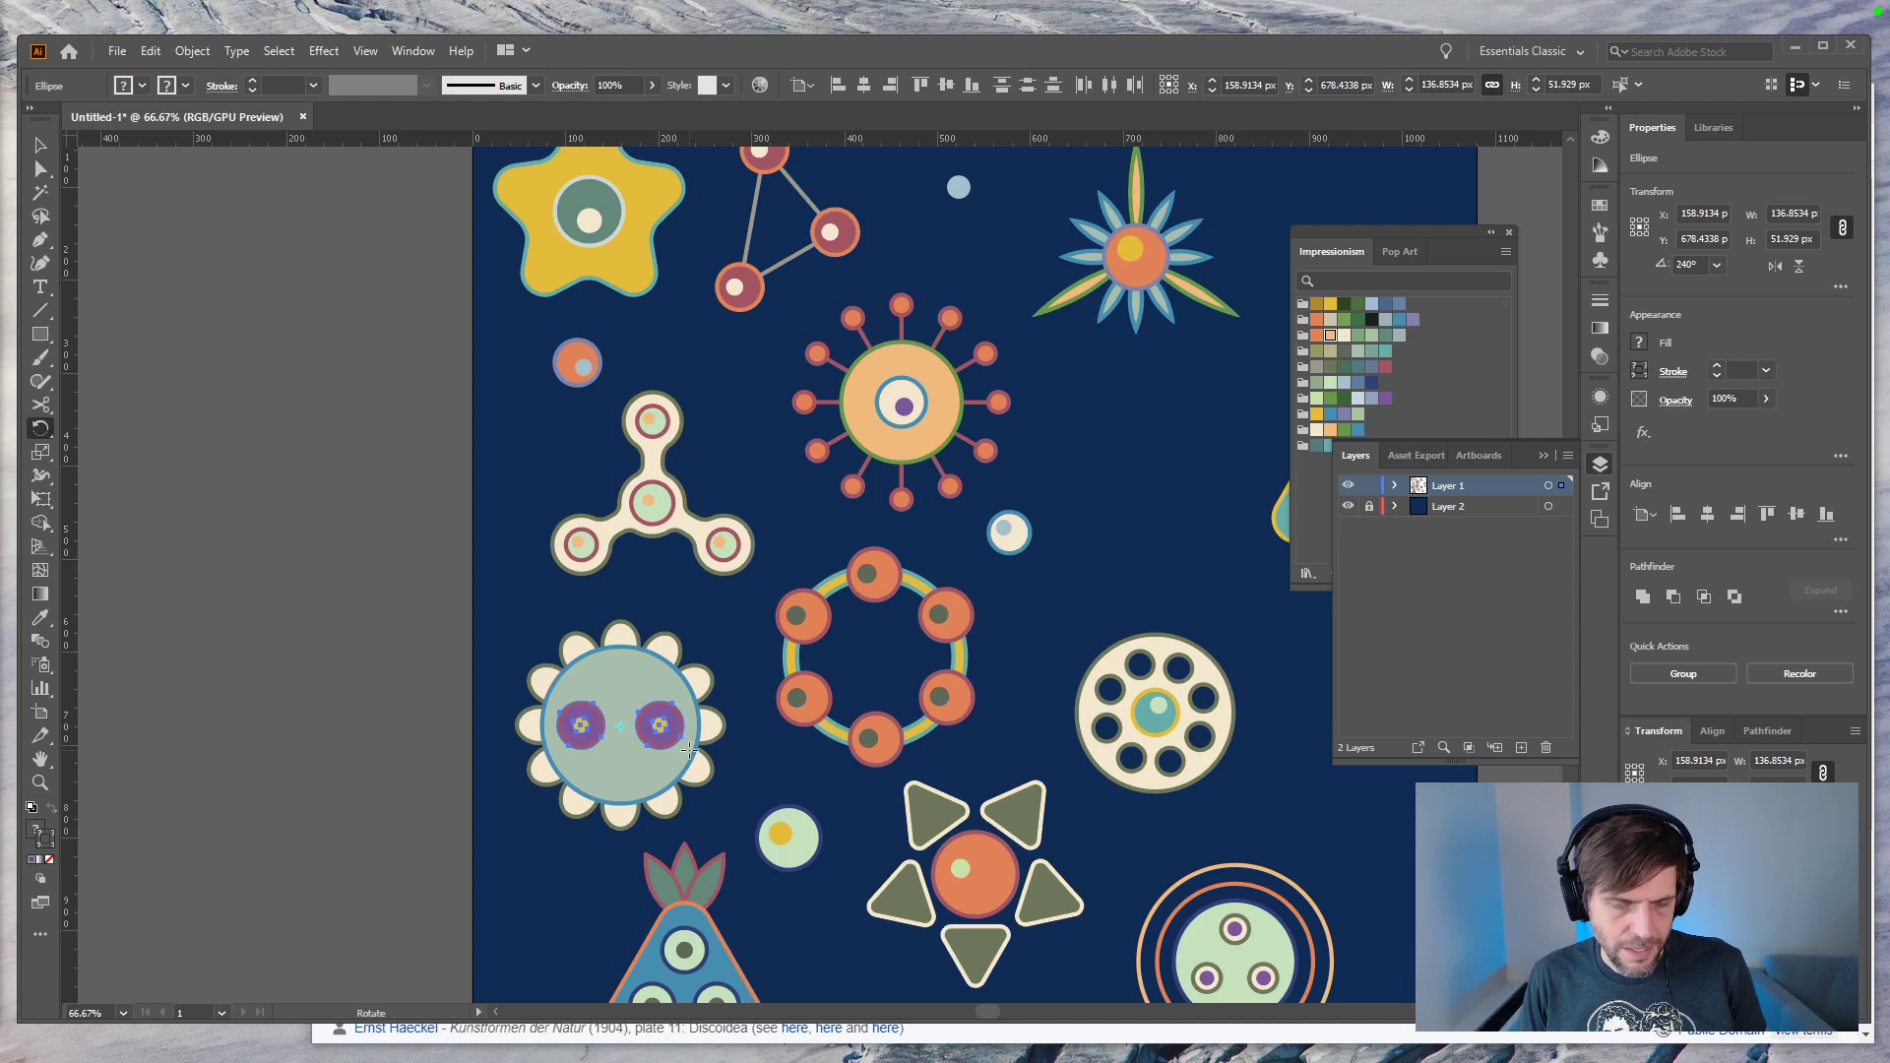
pyautogui.press('e')
pyautogui.moveTo(702, 699); pyautogui.dragTo(620, 602)
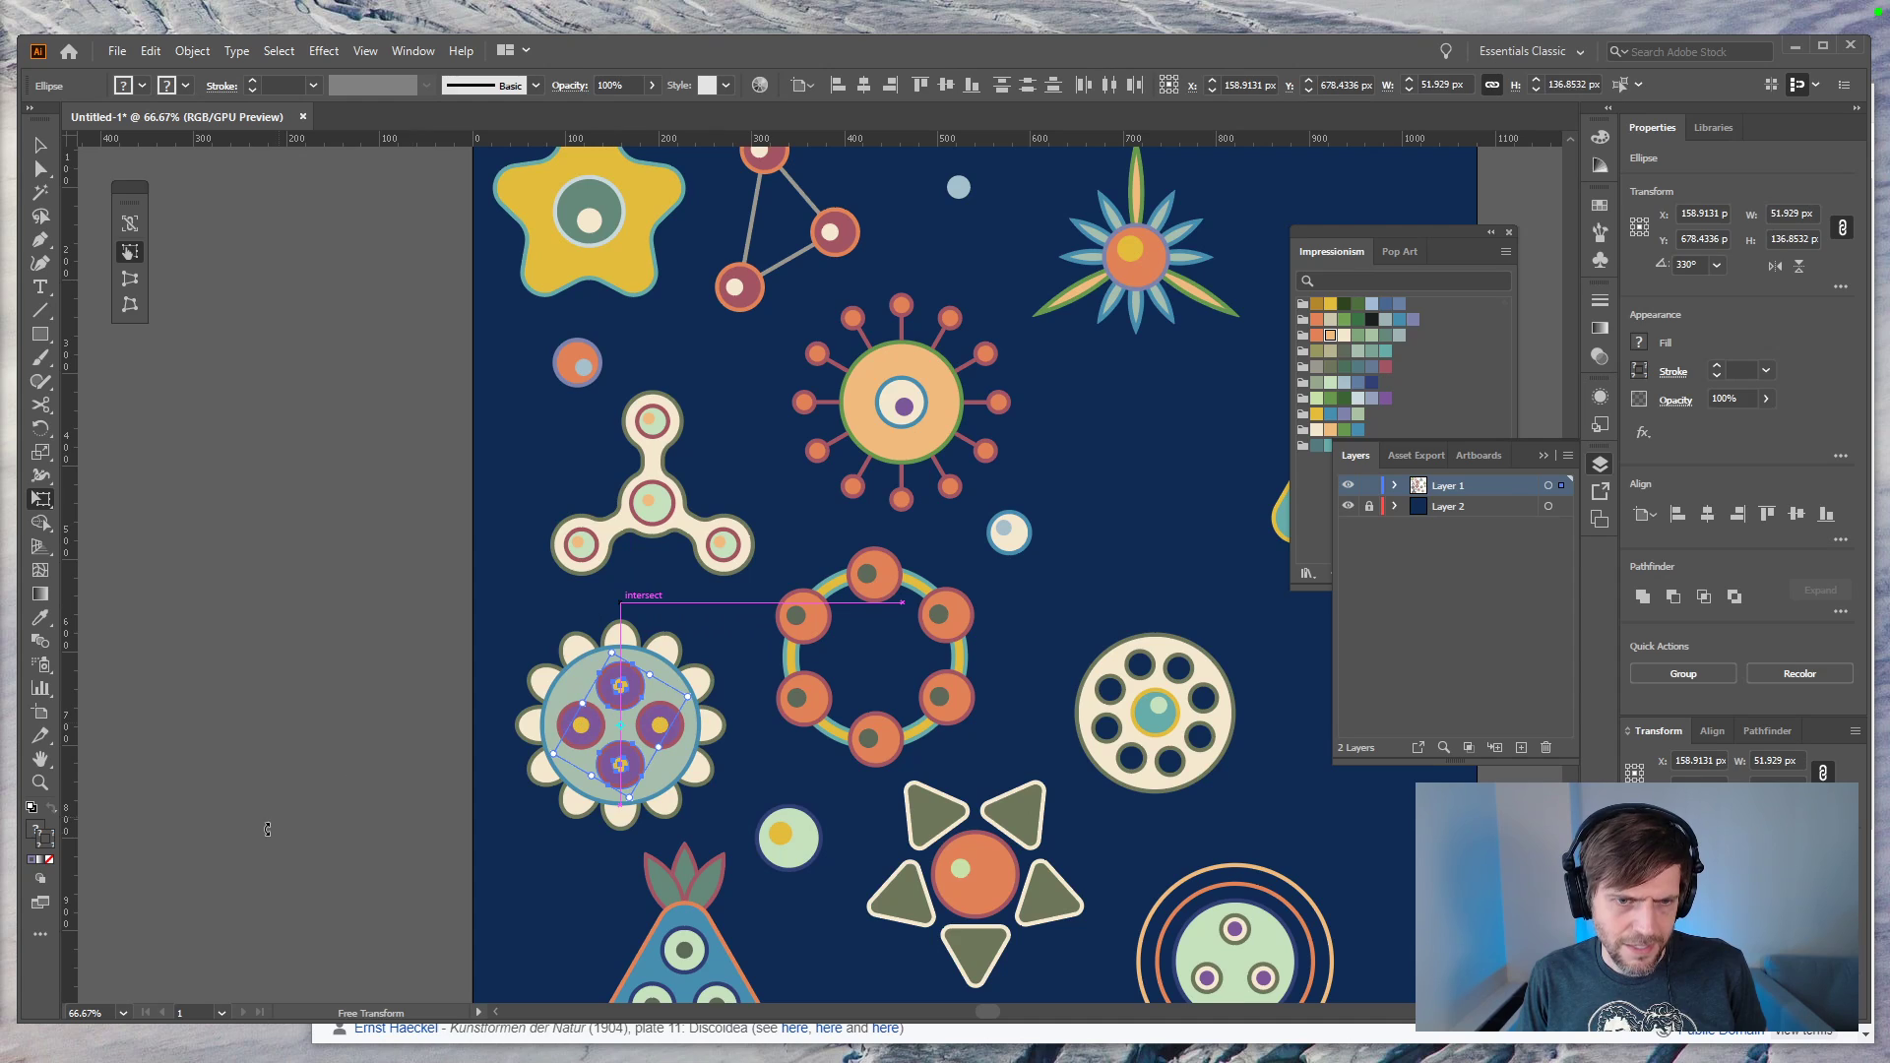
# Step: Delete the small loose pale-blue circle between the three-node molecule and the blue starburst
pyautogui.press('v')
pyautogui.click(311, 859)
pyautogui.hotkey('ctrl', '-')
pyautogui.hotkey('ctrl', '-')
pyautogui.hotkey('ctrl', '-')
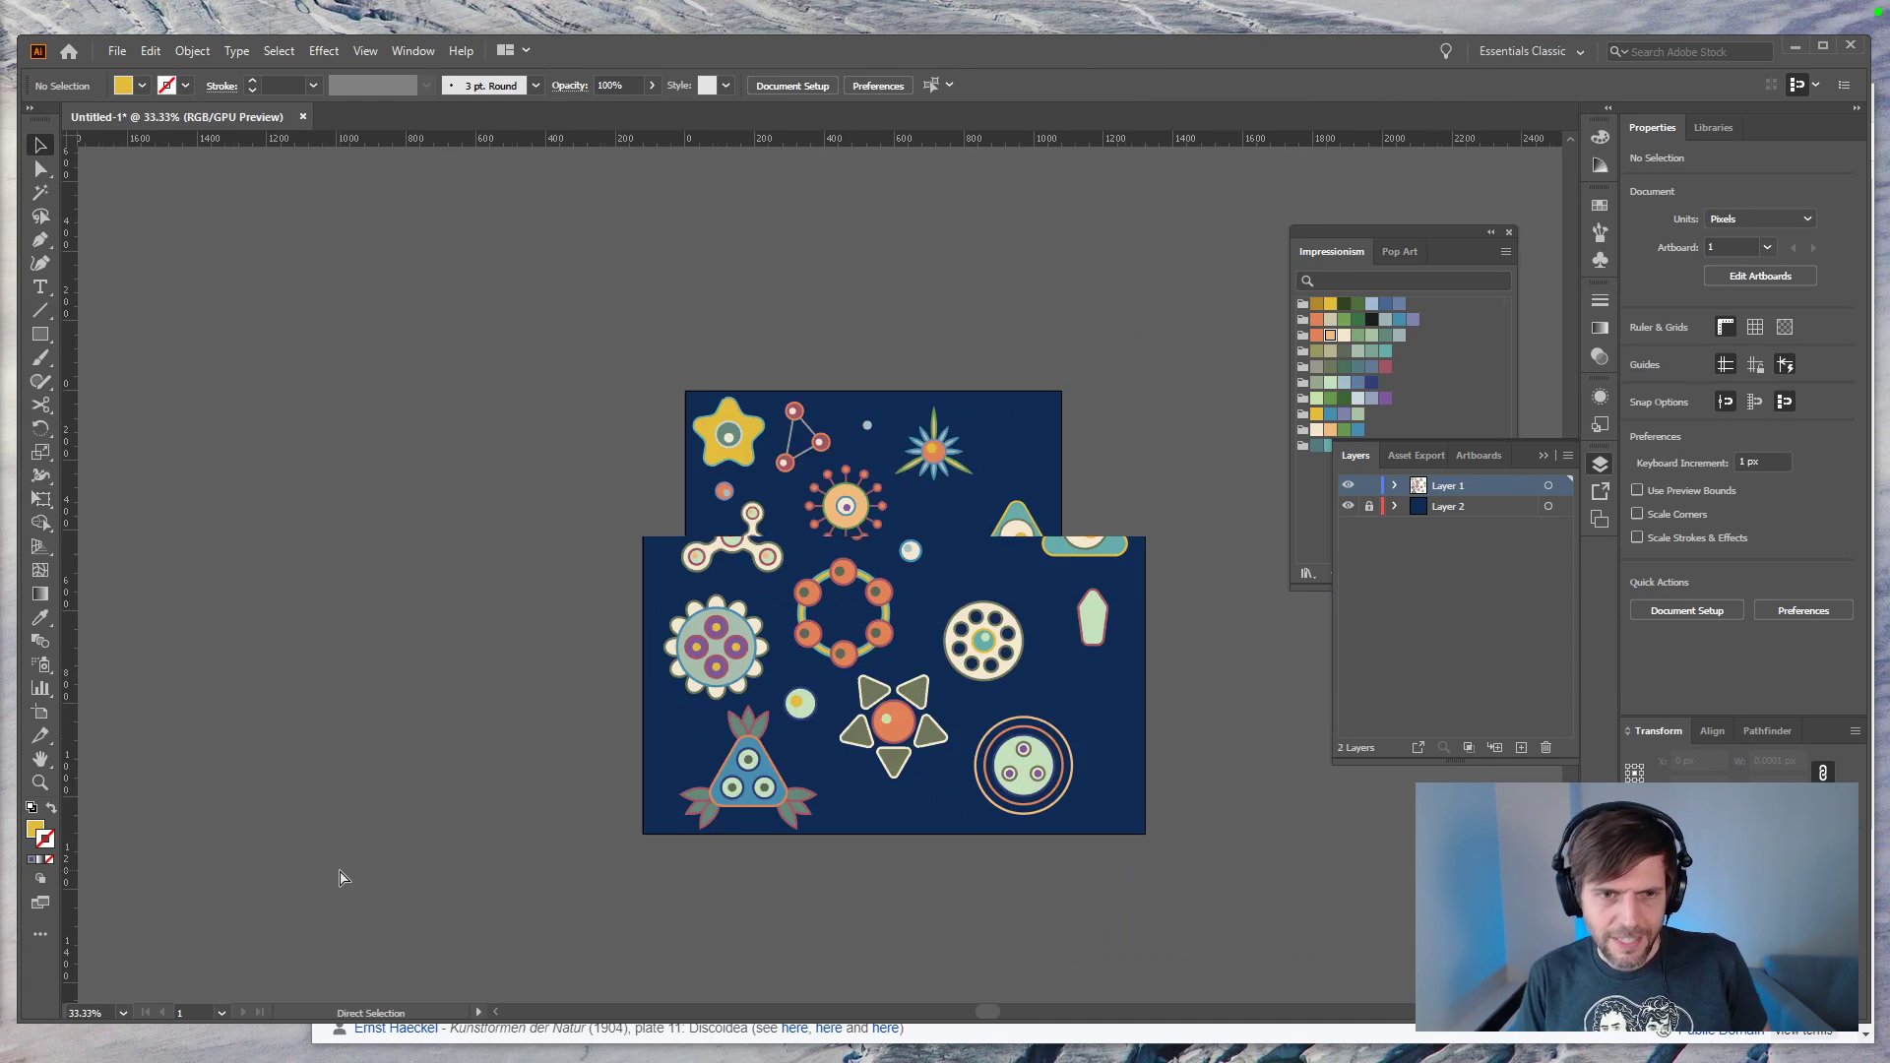
pyautogui.hotkey('ctrl', '=')
pyautogui.hotkey('ctrl', '=')
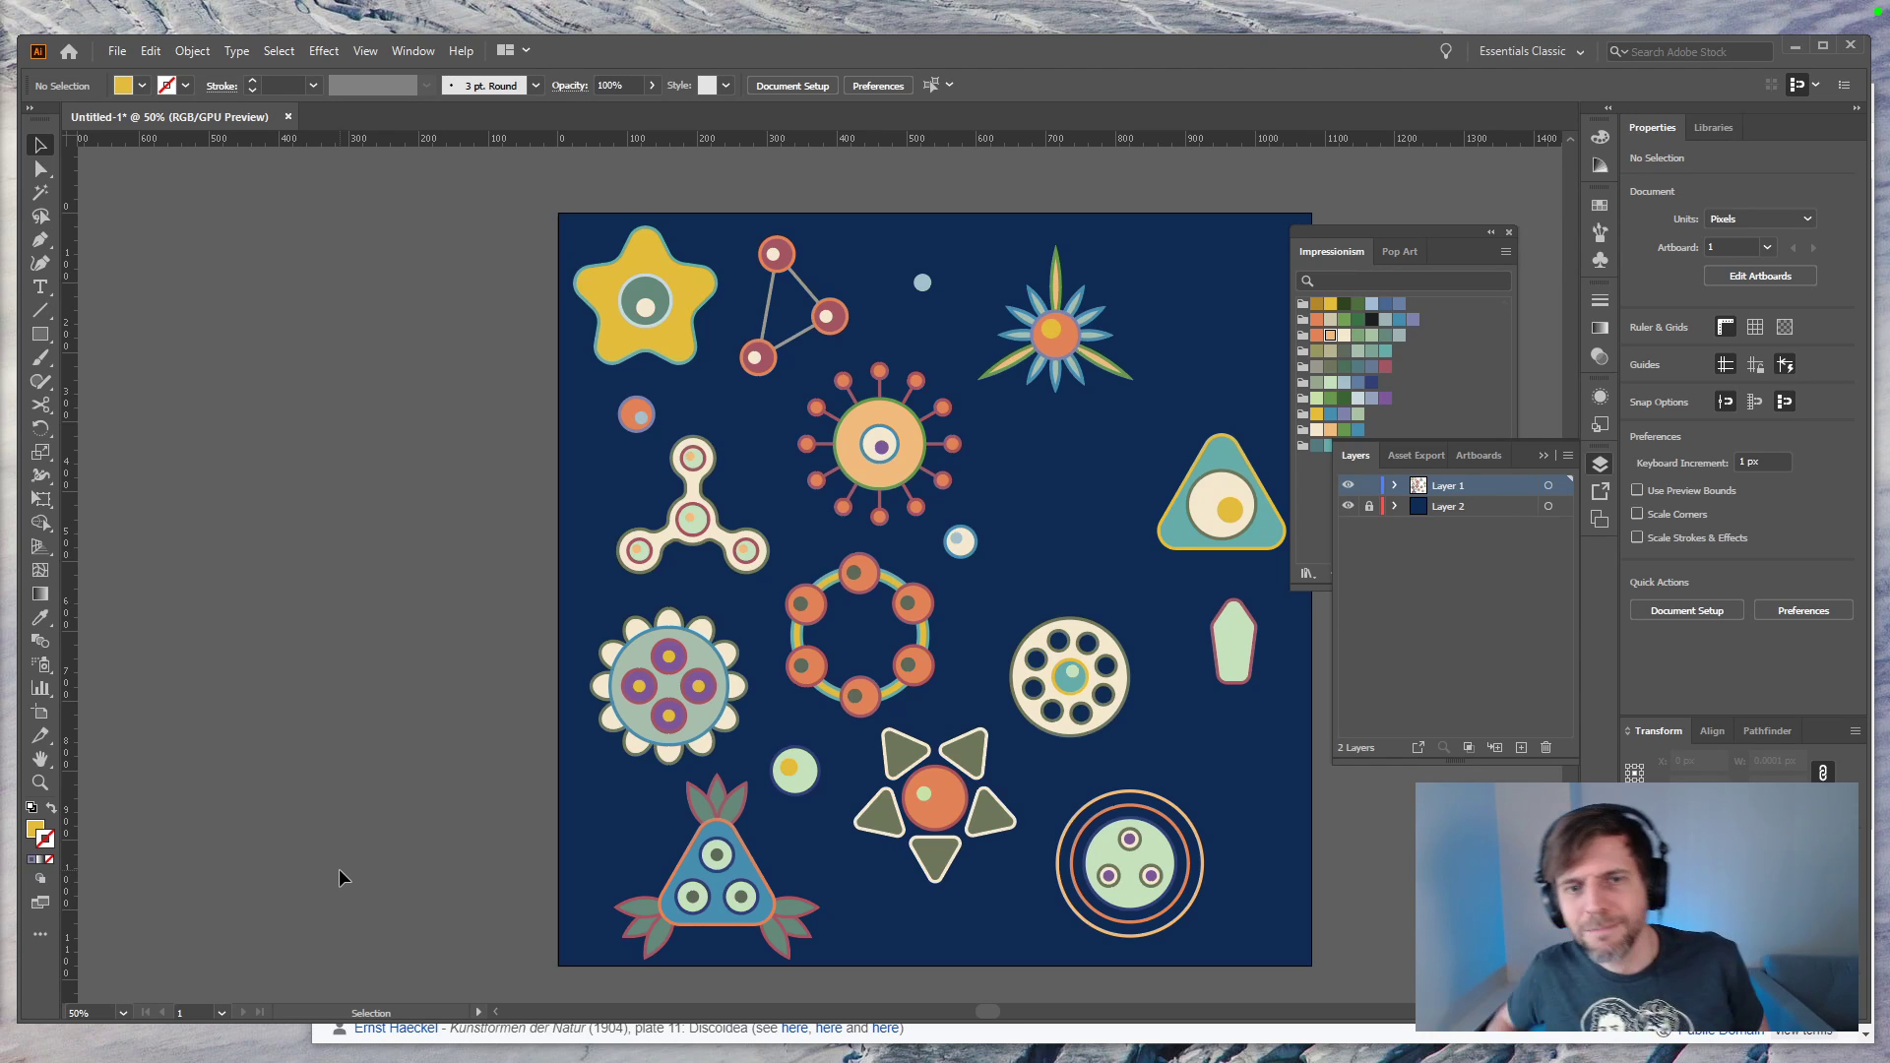
pyautogui.moveTo(439, 690); pyautogui.dragTo(229, 648)
pyautogui.click(713, 240)
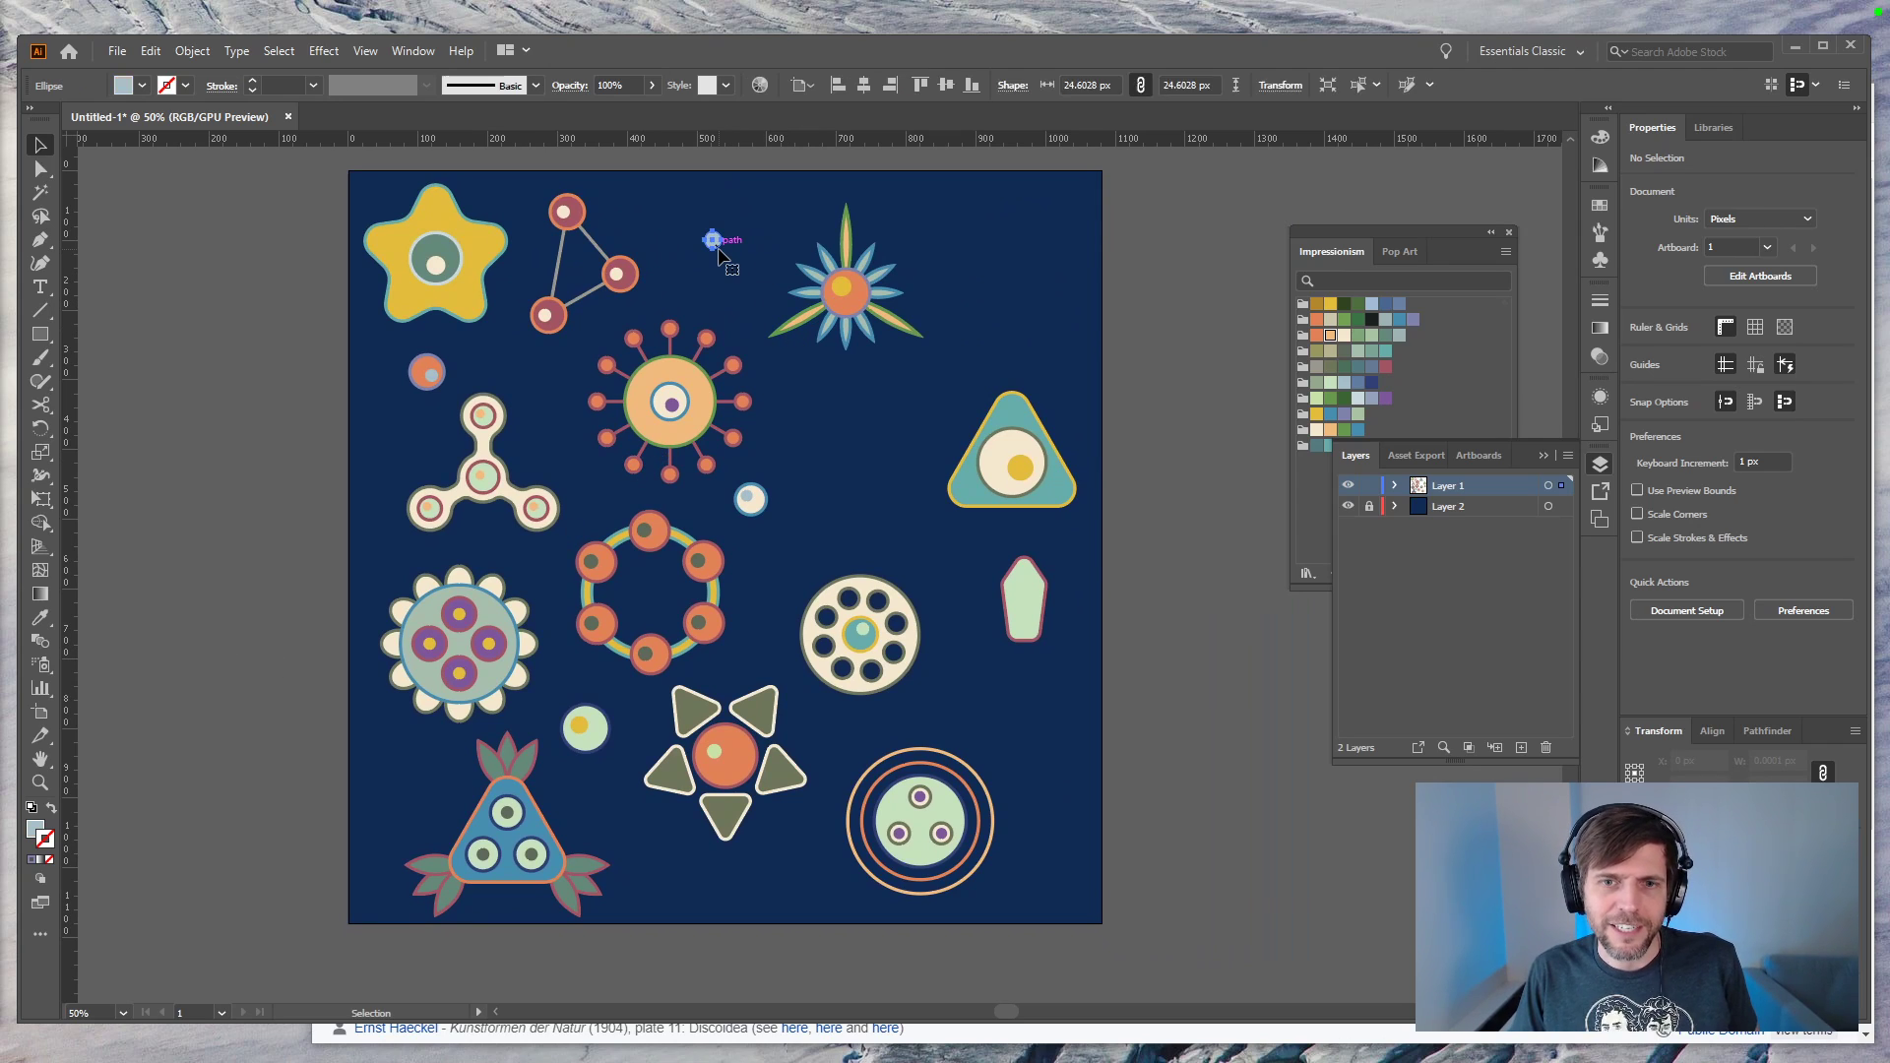
pyautogui.click(689, 244)
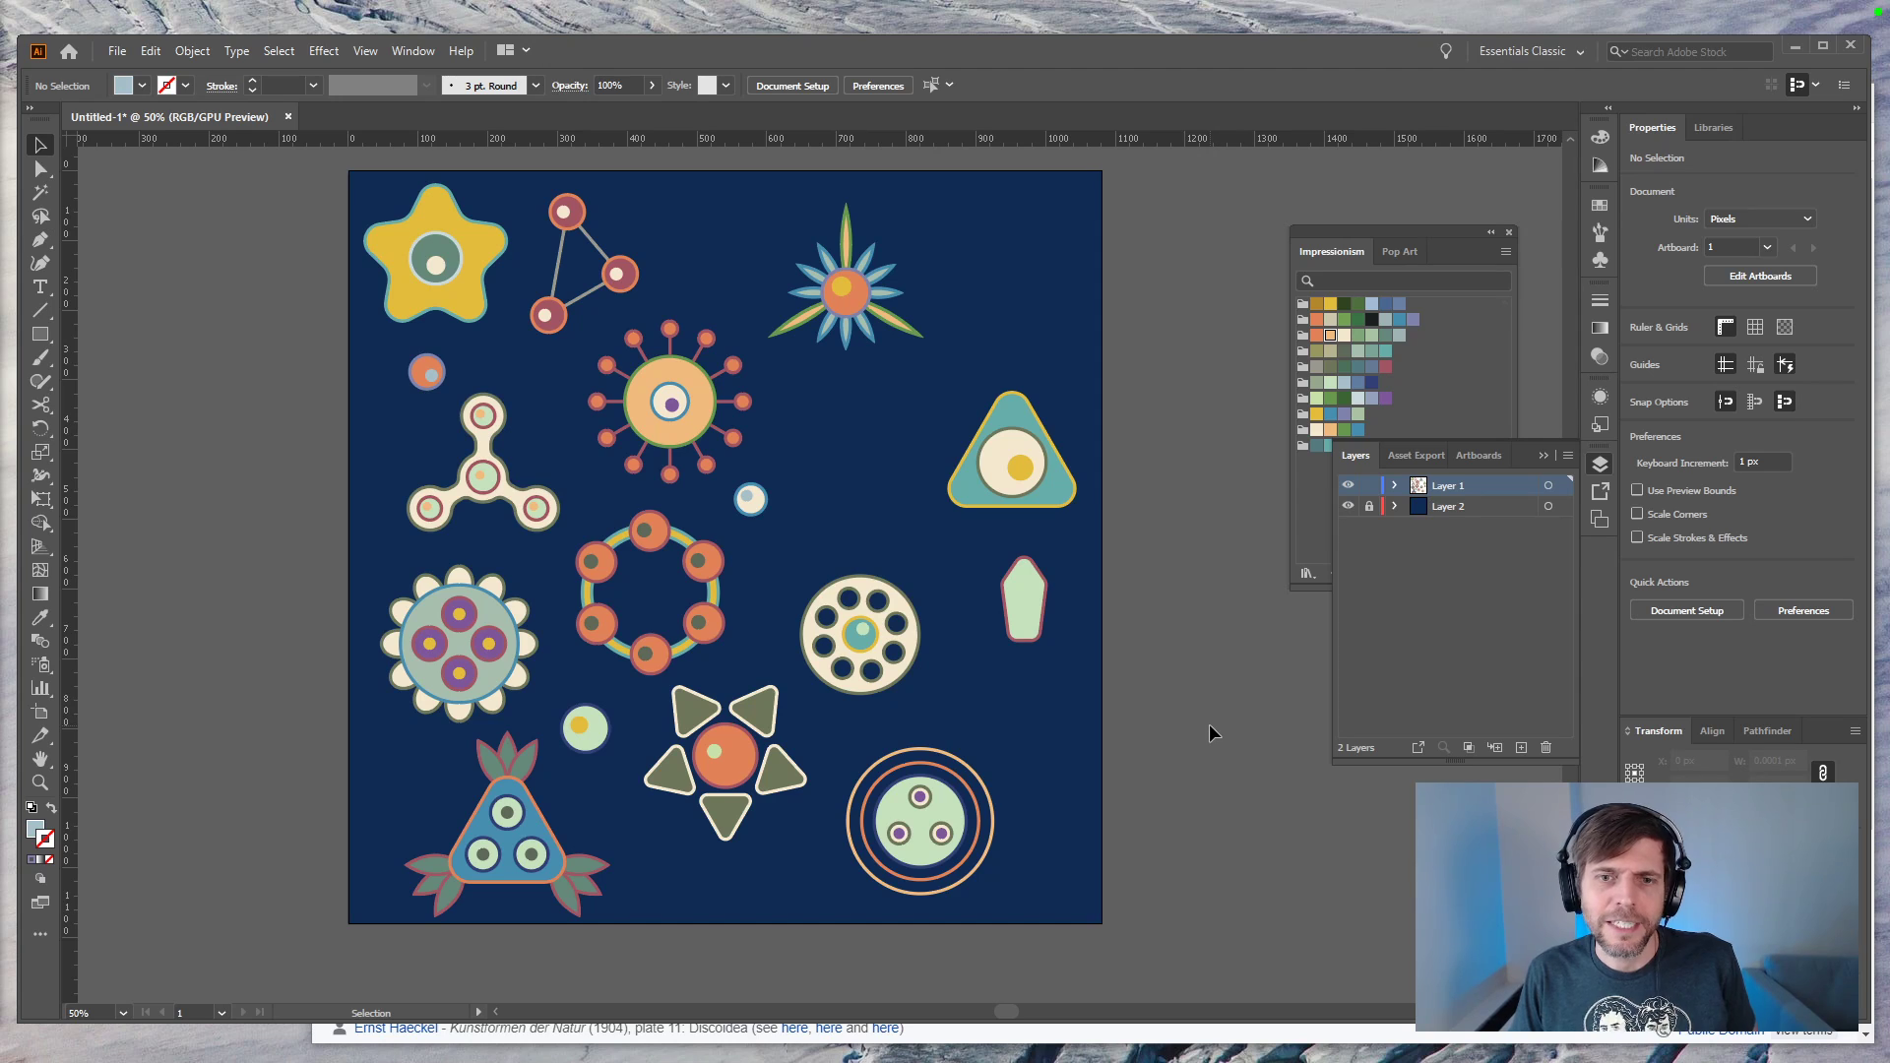
# Step: Copy the light-green petal below itself, rotated 180° and scaled down to about 33 × 60 px
pyautogui.click(1021, 642)
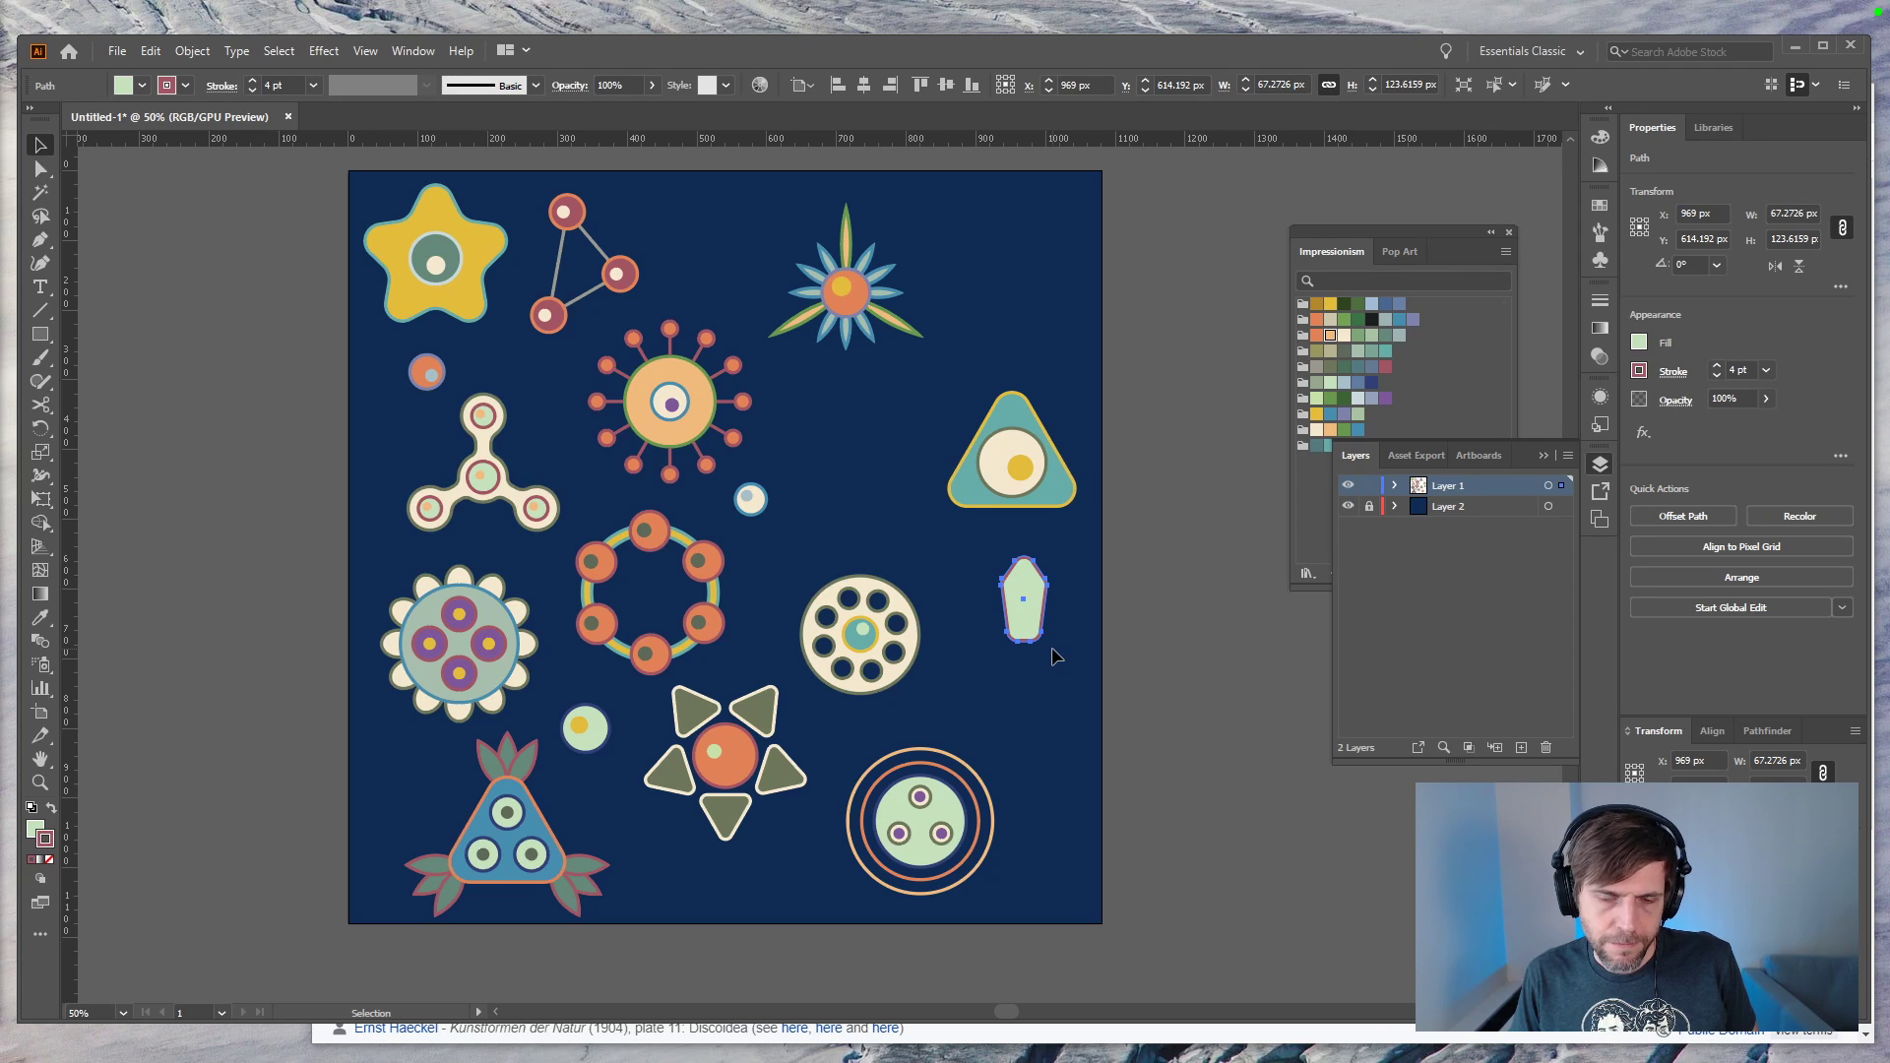
pyautogui.press('r')
pyautogui.moveTo(1041, 652); pyautogui.dragTo(1034, 703)
pyautogui.press('v')
pyautogui.hotkey('ctrl', 'shift', 'a')
pyautogui.press('e')
pyautogui.press('v')
pyautogui.click(1171, 724)
# Step: Draw a 68 px circle between the large and small green petals, overlapping their inner ends
pyautogui.hotkey('ctrl', '=')
pyautogui.moveTo(1174, 732); pyautogui.dragTo(1052, 630)
pyautogui.press('m')
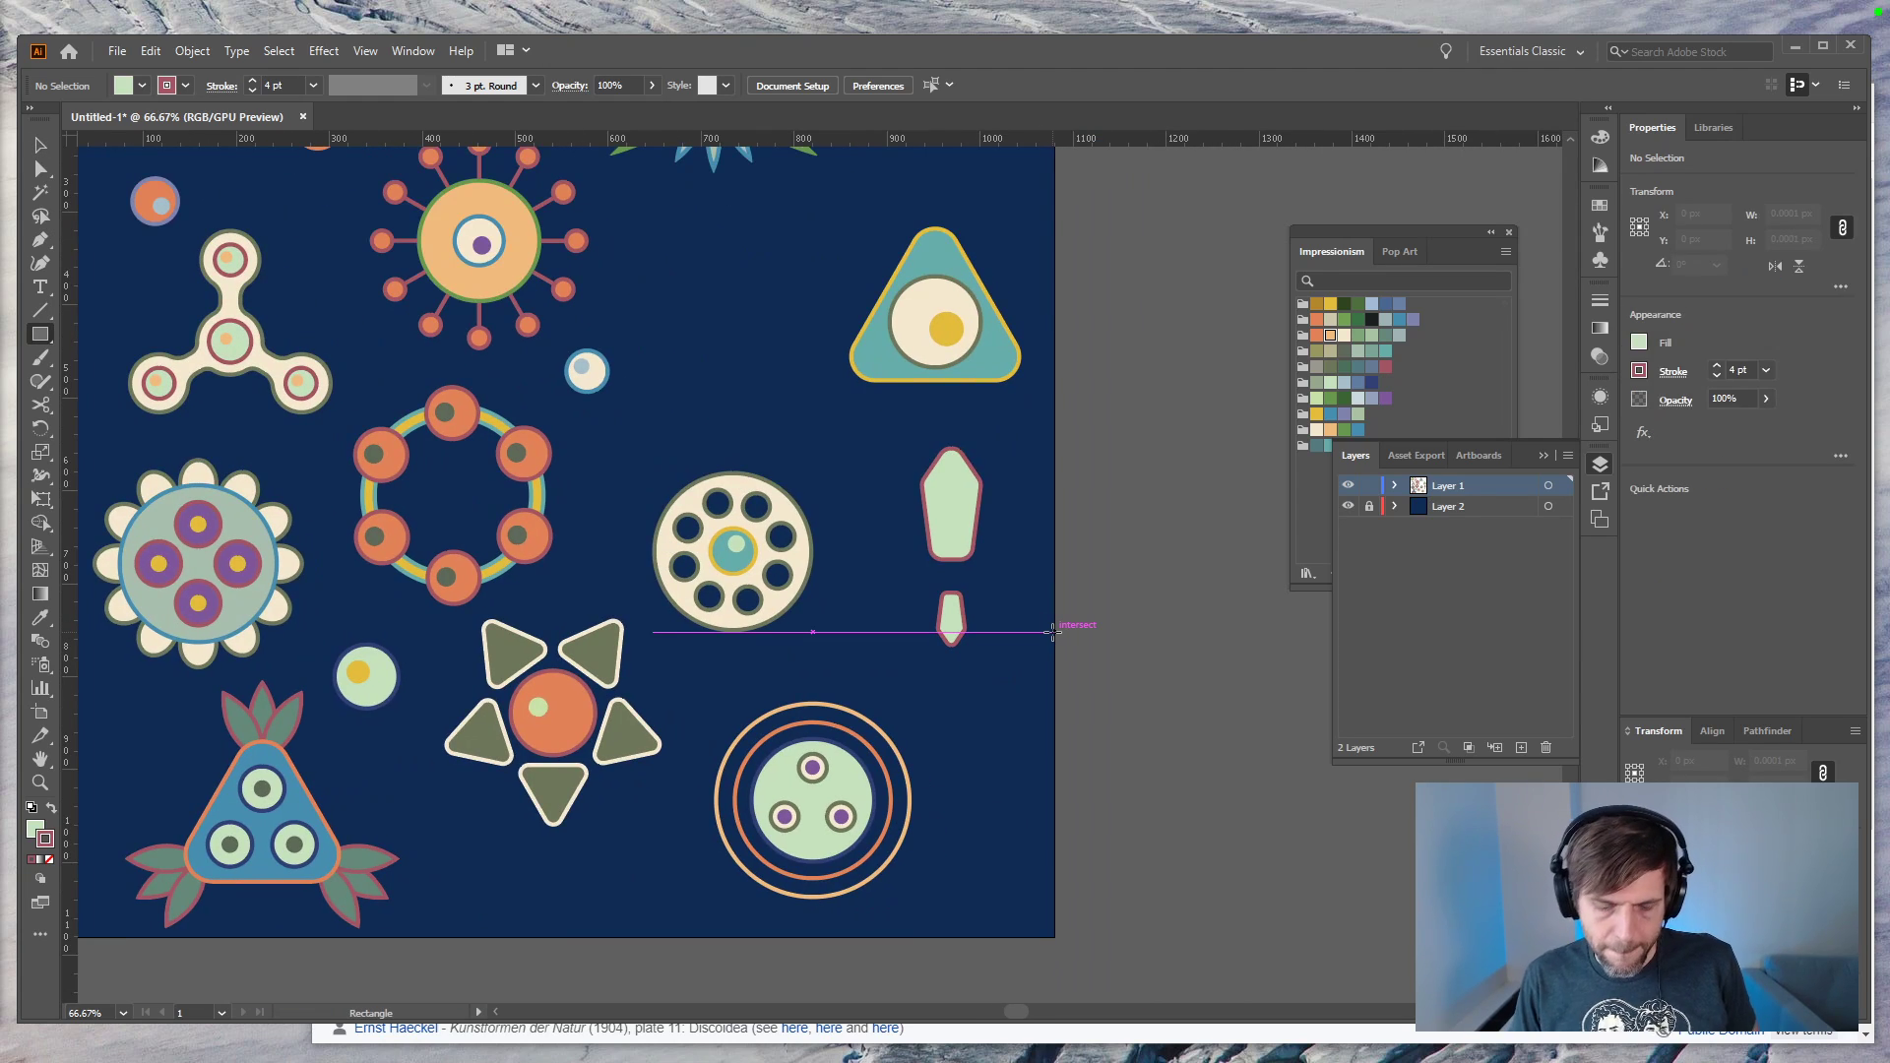
pyautogui.moveTo(951, 575); pyautogui.dragTo(983, 608)
pyautogui.press('v')
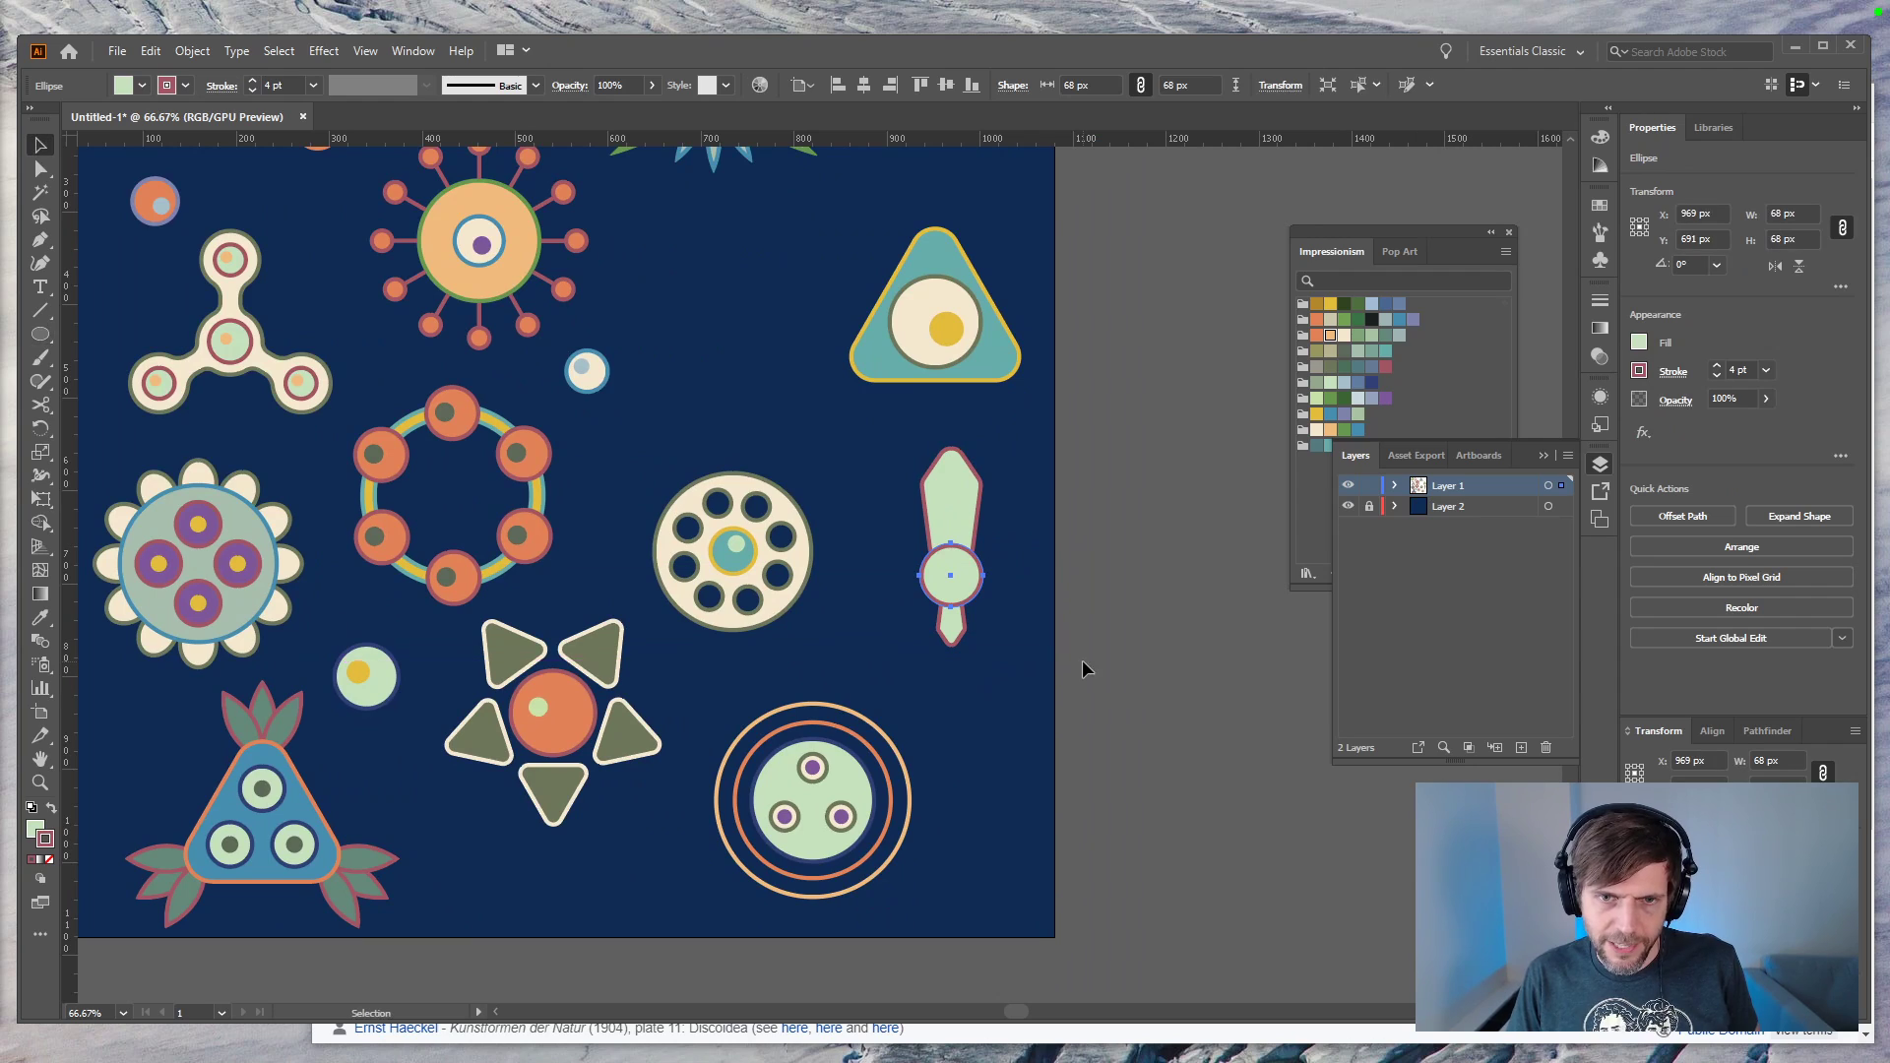
# Step: Colour the new circle with the hexagon ring's orange and maroon, swapped to a maroon fill and orange stroke
pyautogui.press('i')
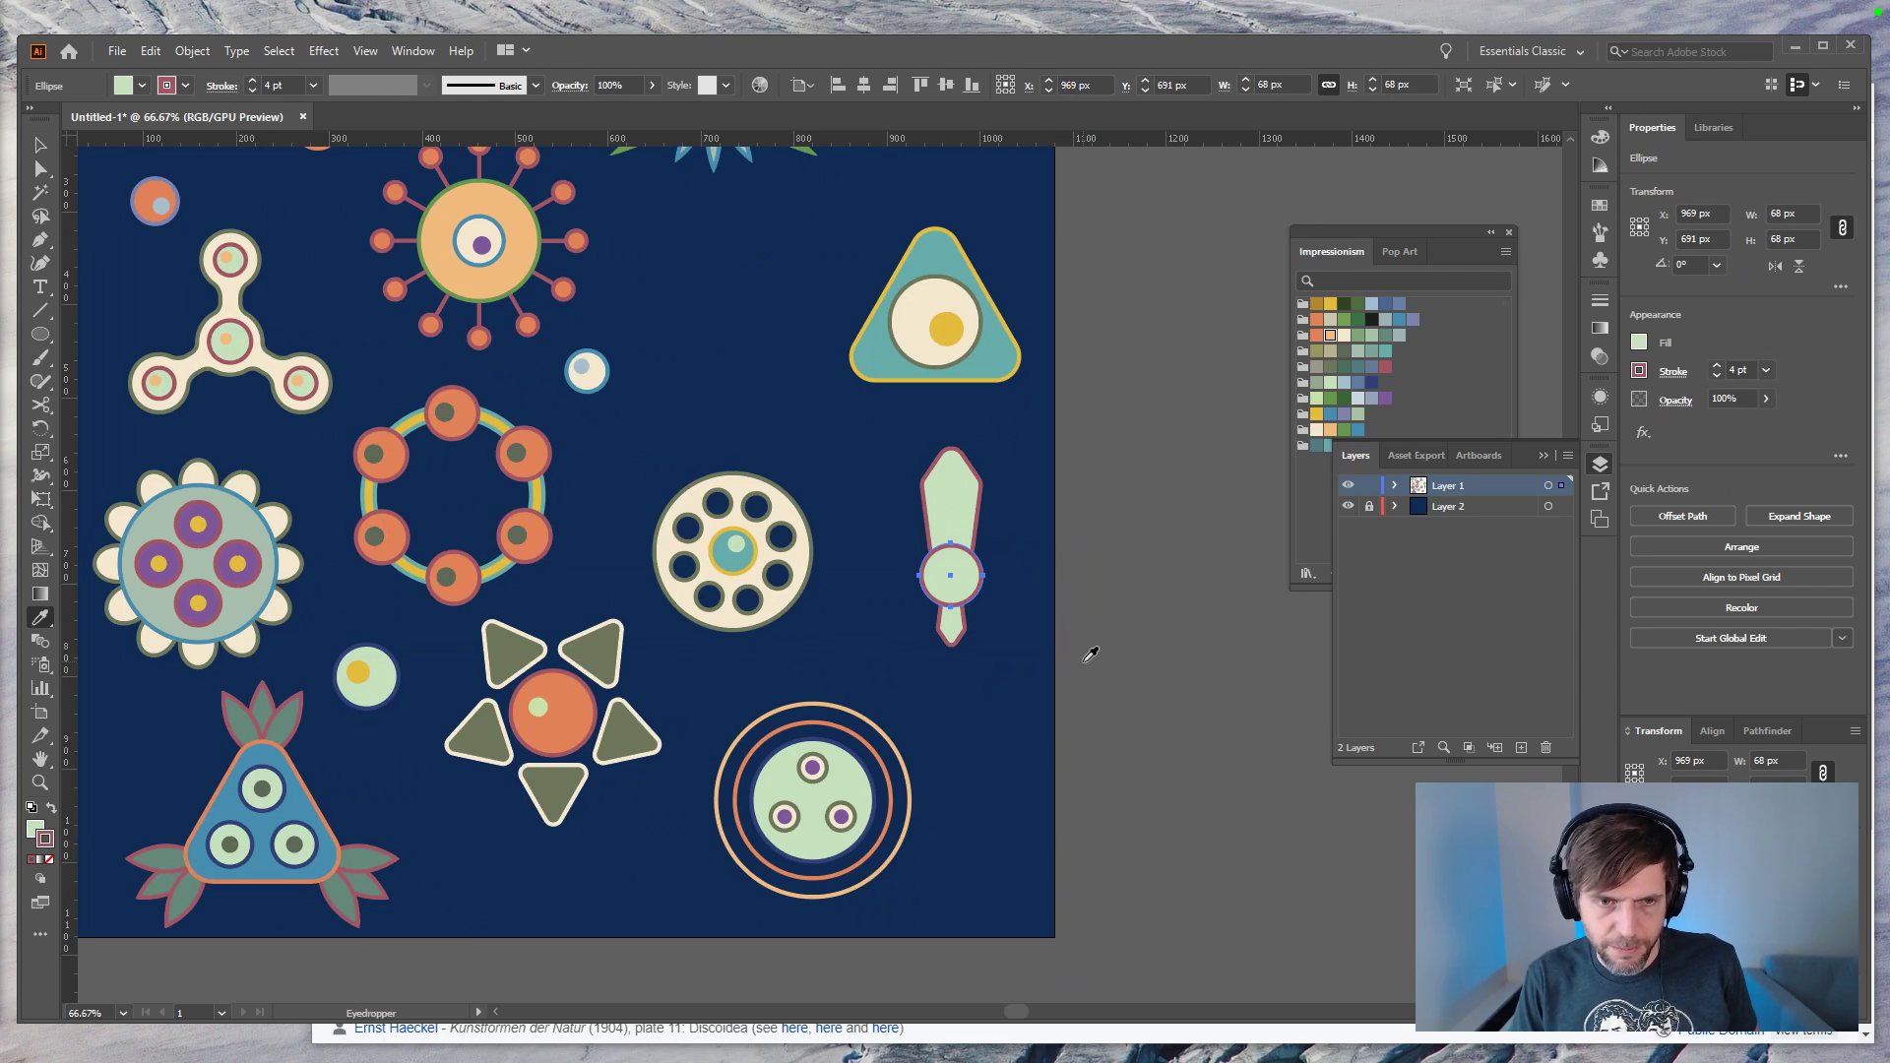
pyautogui.click(531, 541)
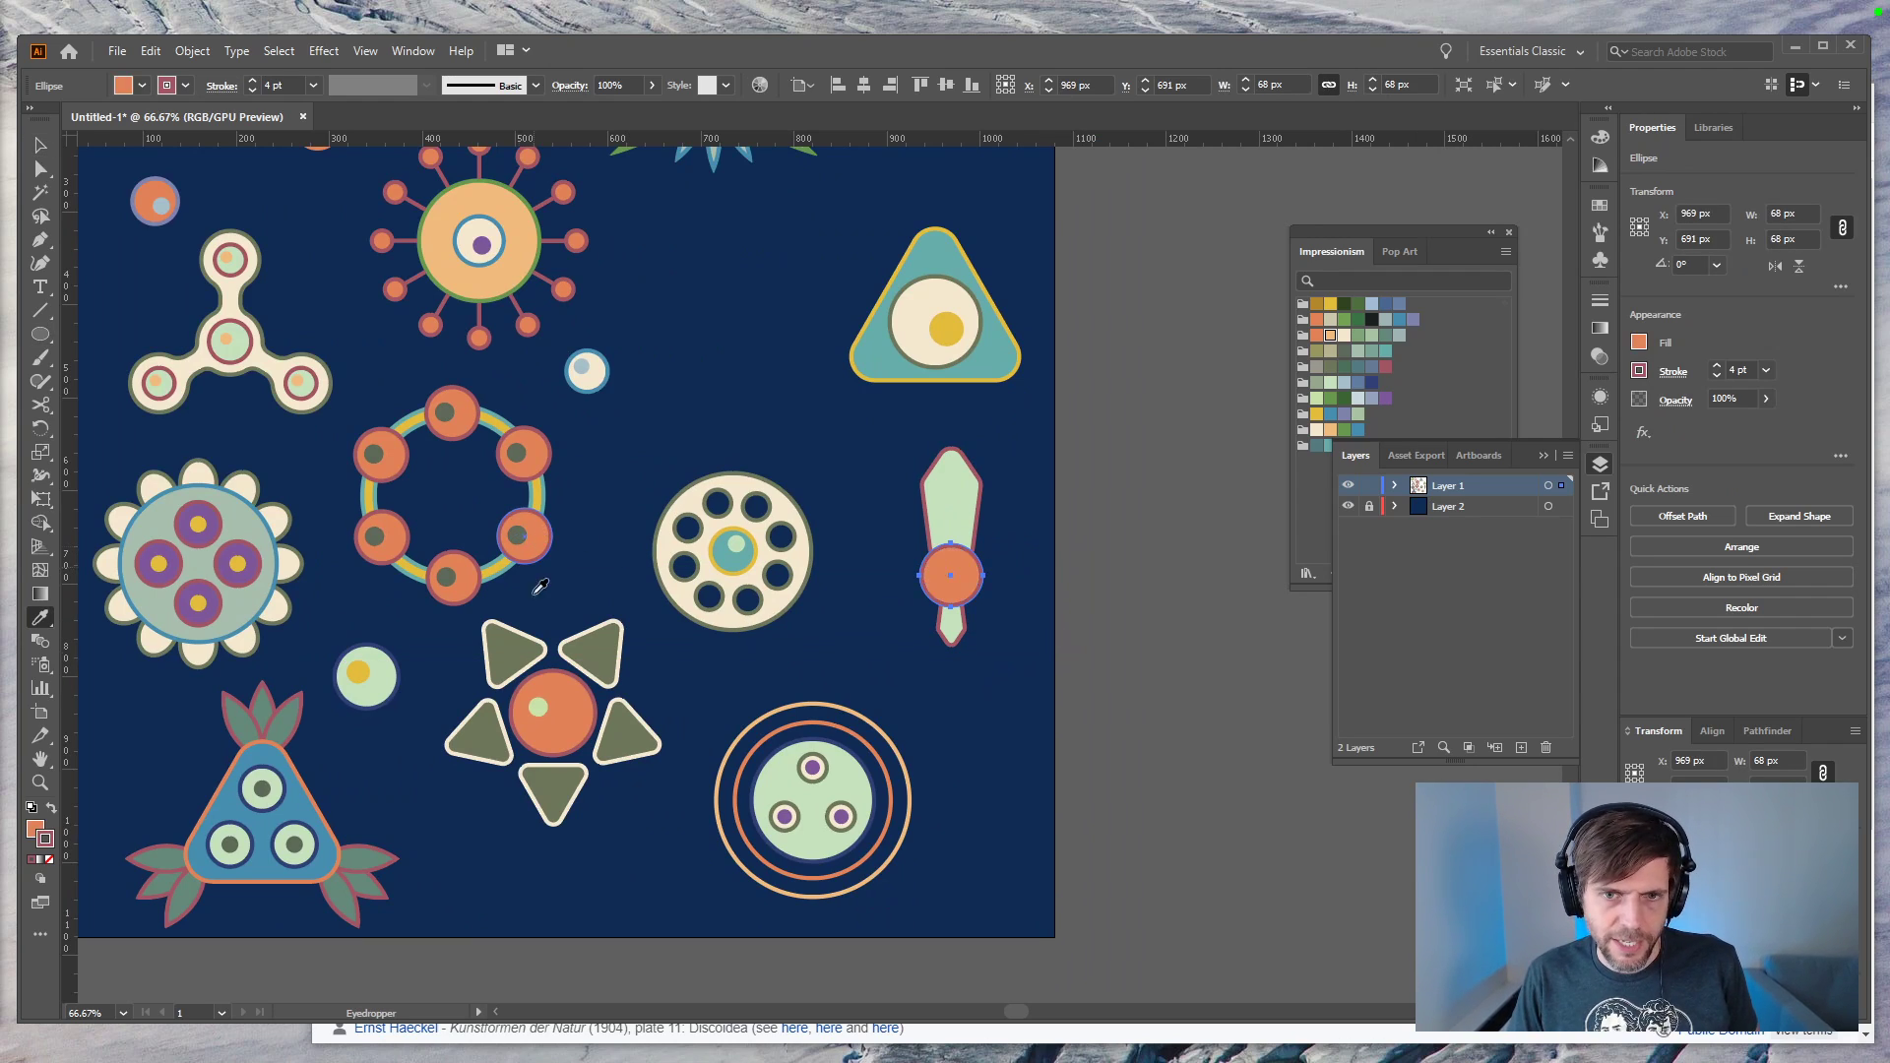
pyautogui.click(51, 809)
pyautogui.press('v')
pyautogui.click(1122, 701)
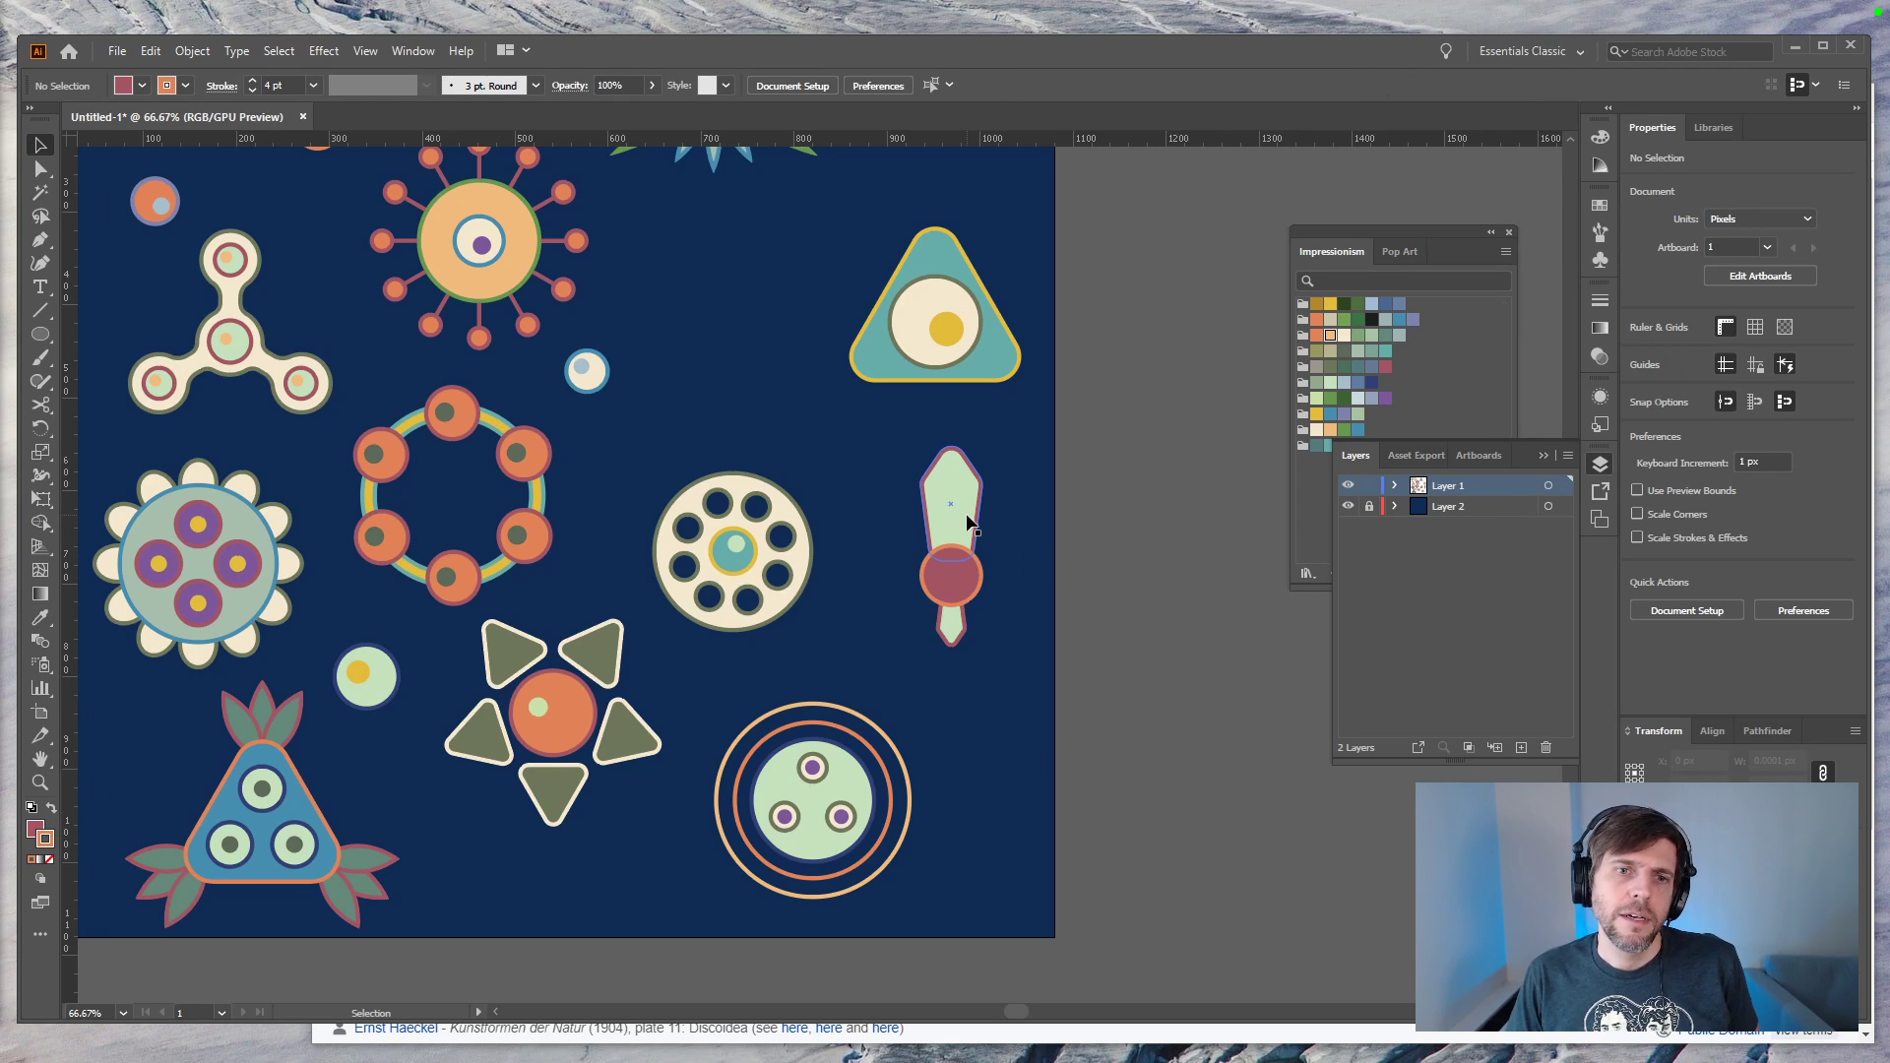
# Step: Copy the large green petal twice around the maroon circle's centre at 120° intervals
pyautogui.click(966, 512)
pyautogui.press('r')
pyautogui.keyDown('alt'); pyautogui.click(953, 577); pyautogui.keyUp('alt')
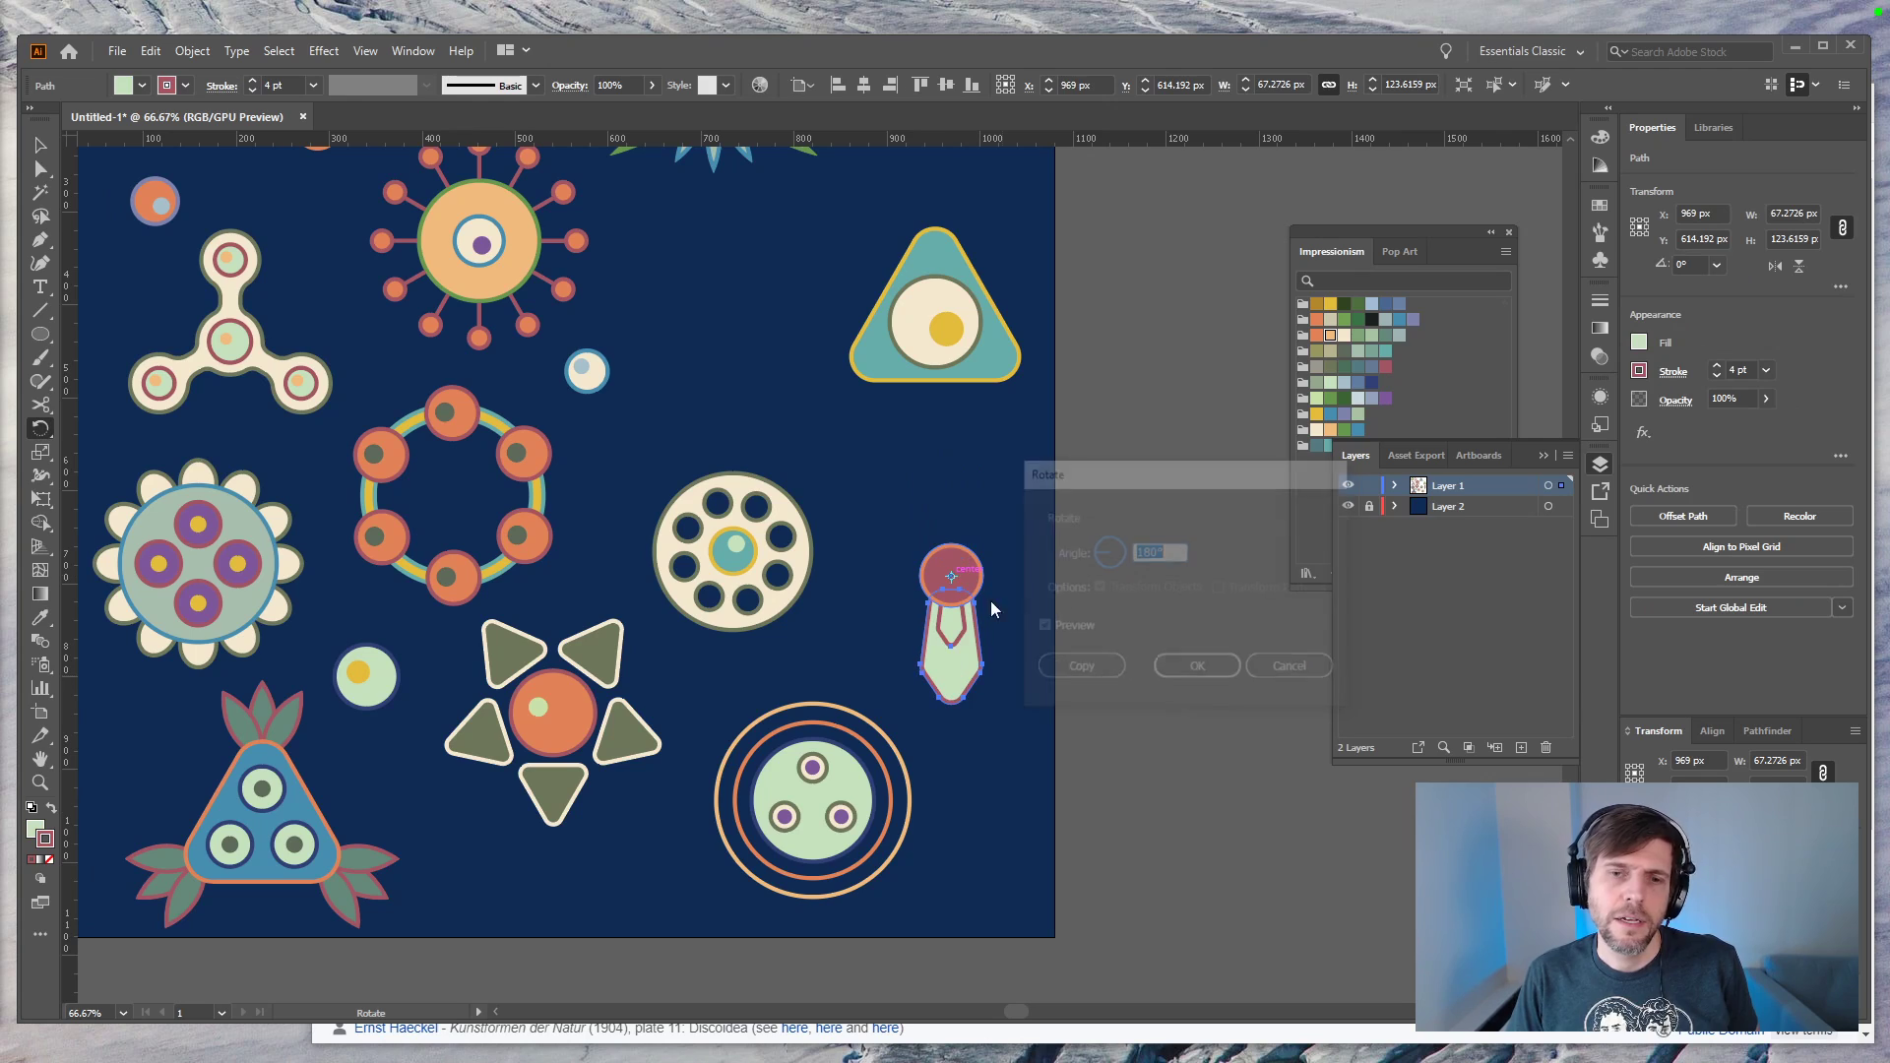
pyautogui.write('120')
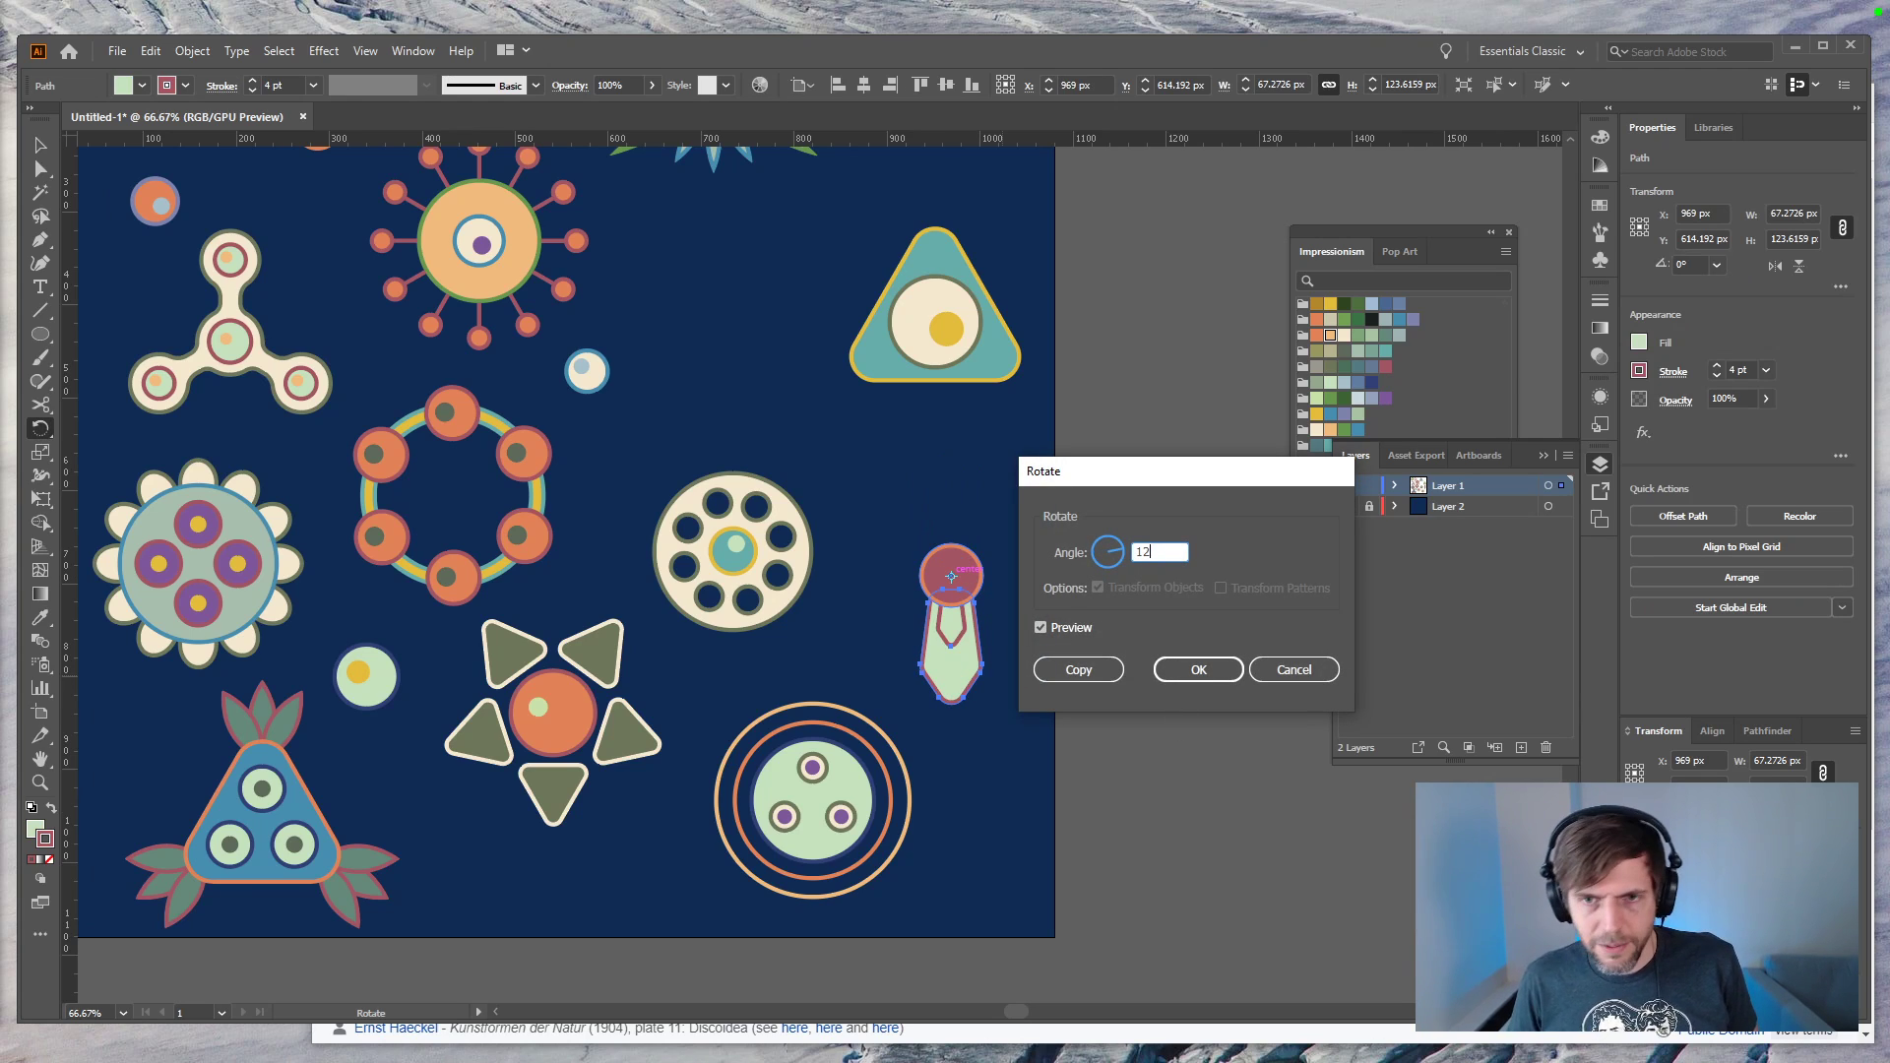
pyautogui.click(1083, 670)
pyautogui.hotkey('ctrl', 'd')
pyautogui.press('v')
pyautogui.click(1183, 690)
# Step: Recolour the small lower petal with the cream fill and olive stroke of the three-armed shape
pyautogui.click(959, 628)
pyautogui.press('i')
pyautogui.click(614, 649)
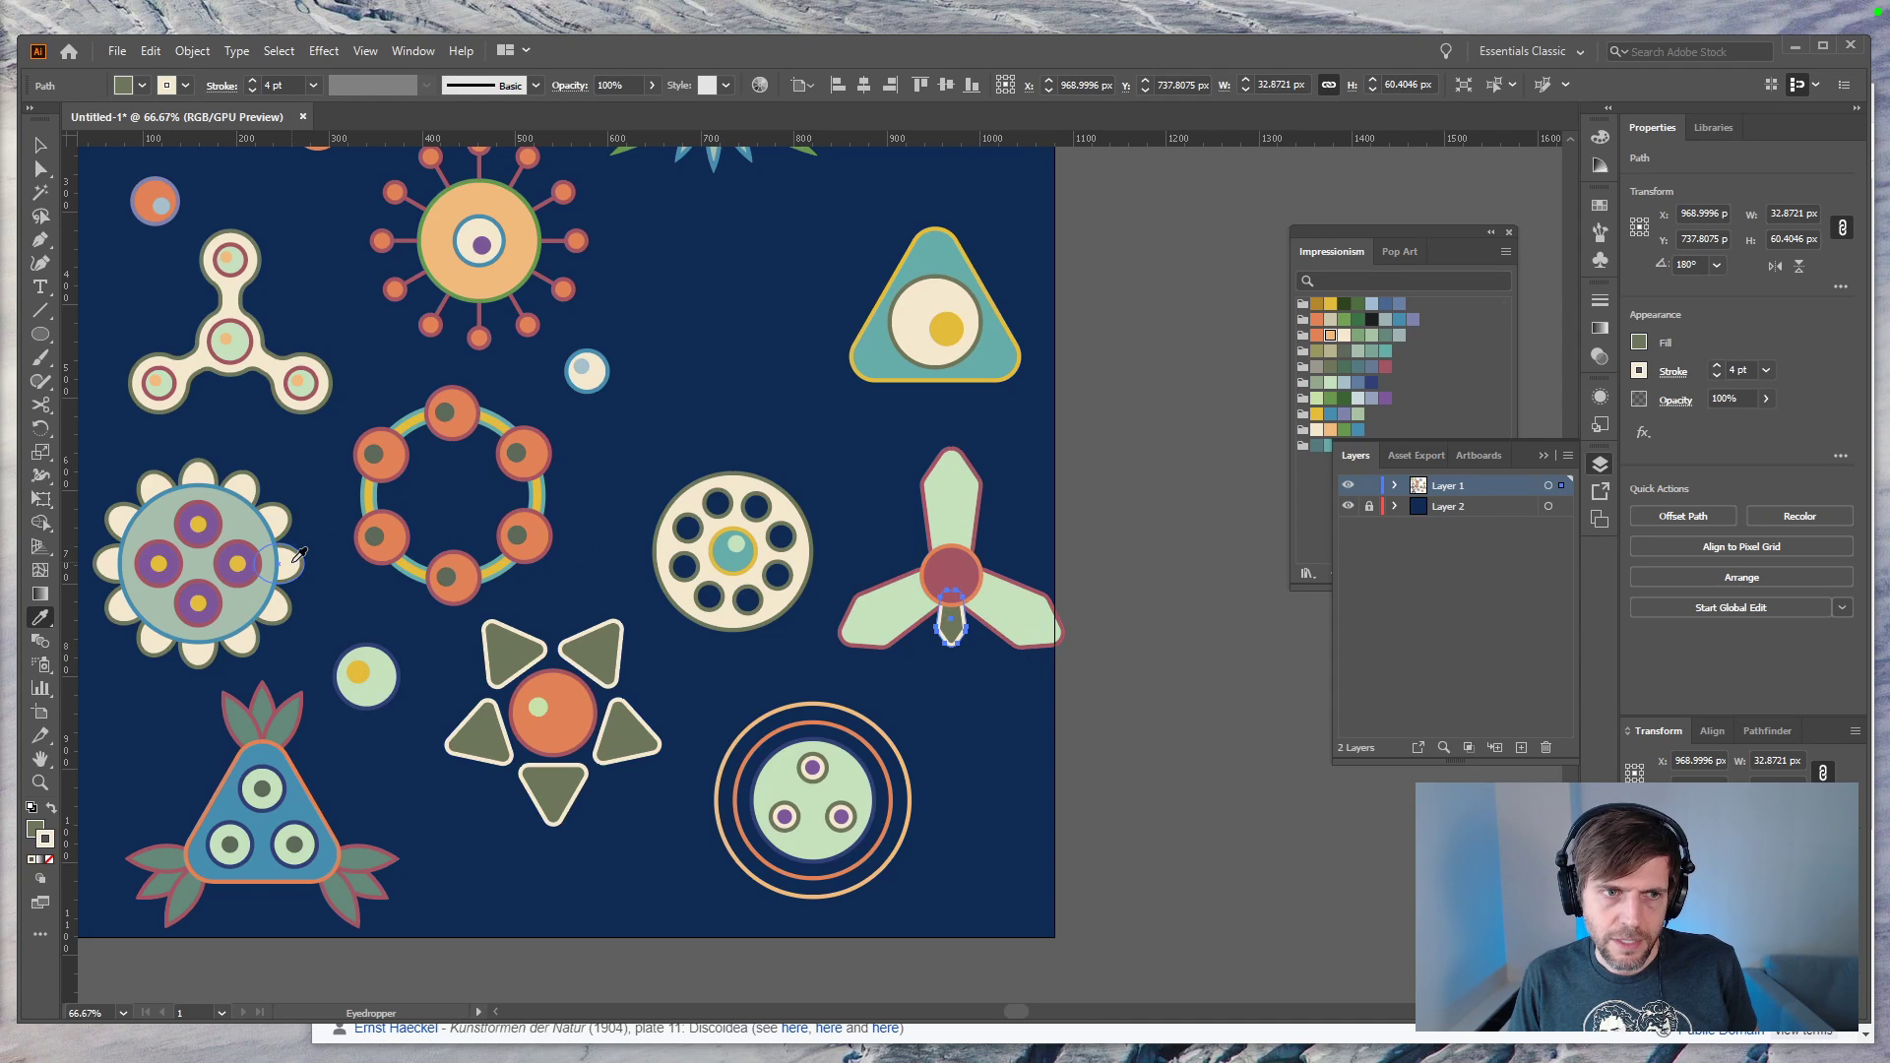
pyautogui.click(258, 563)
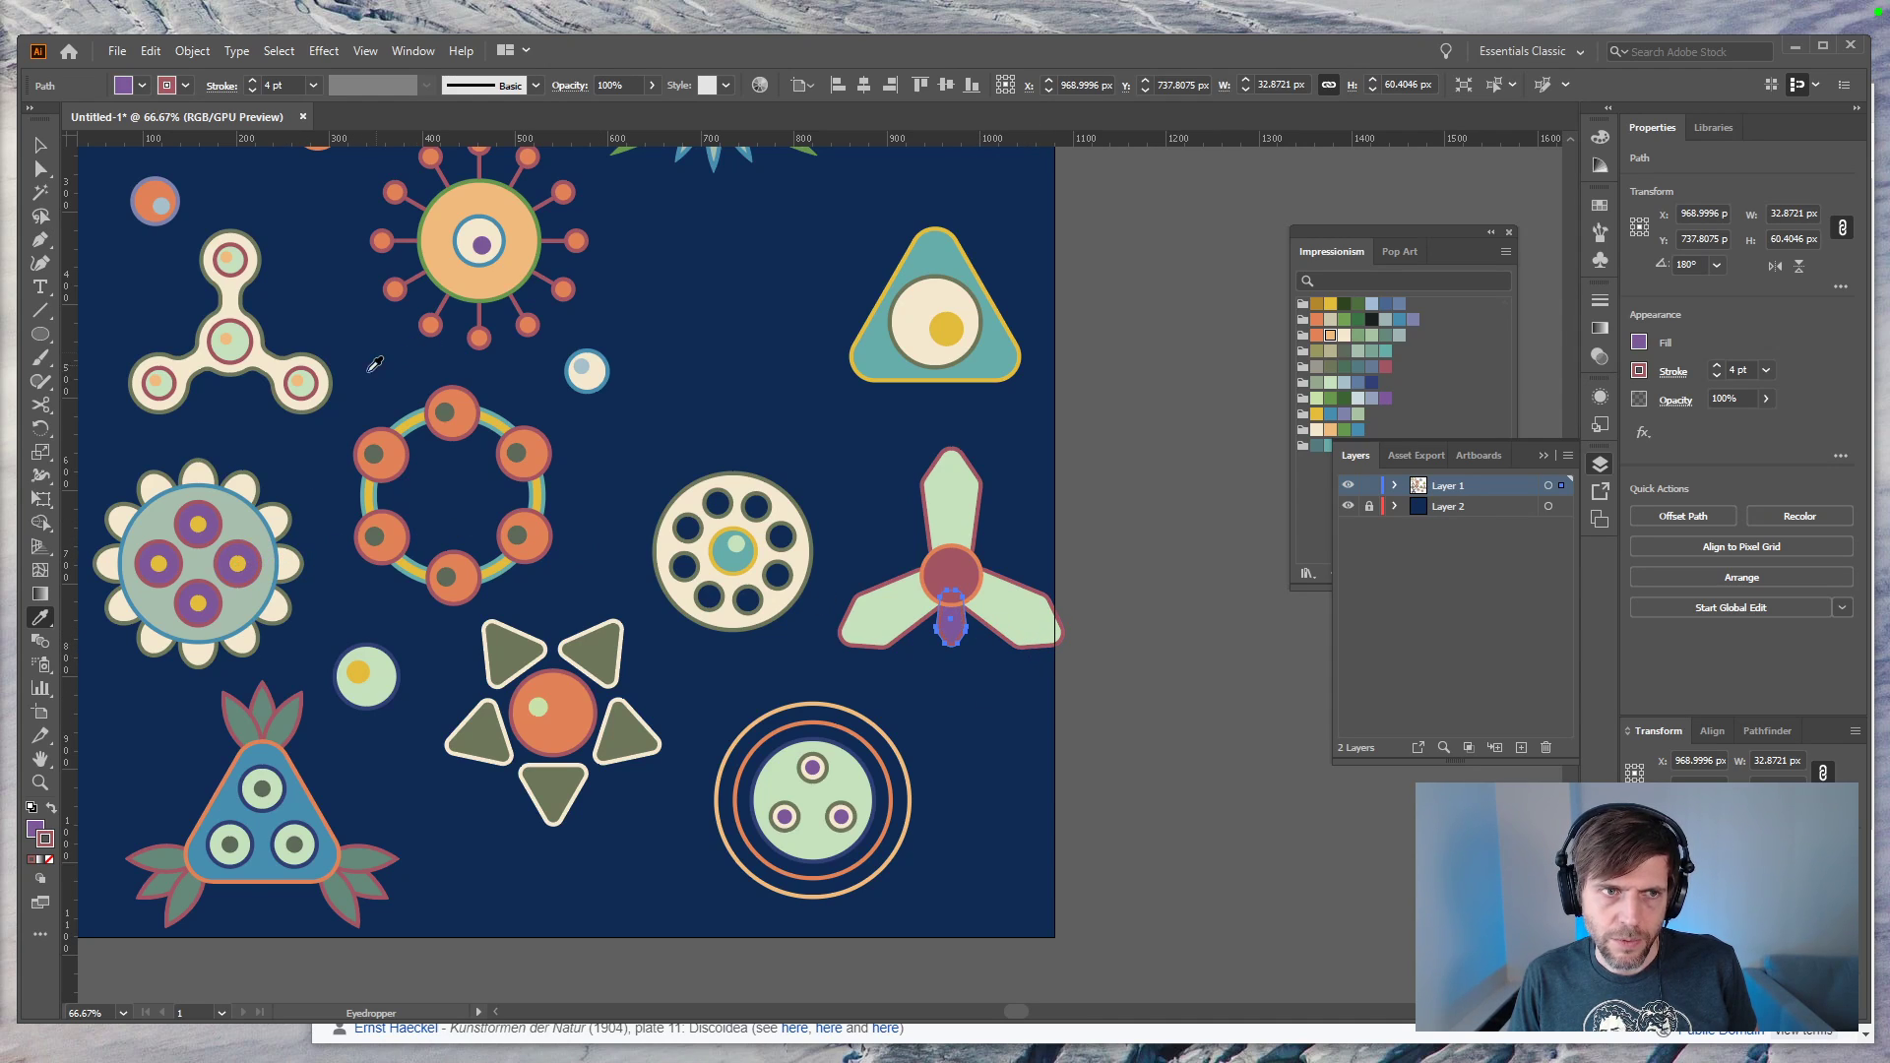
pyautogui.click(335, 384)
pyautogui.press('v')
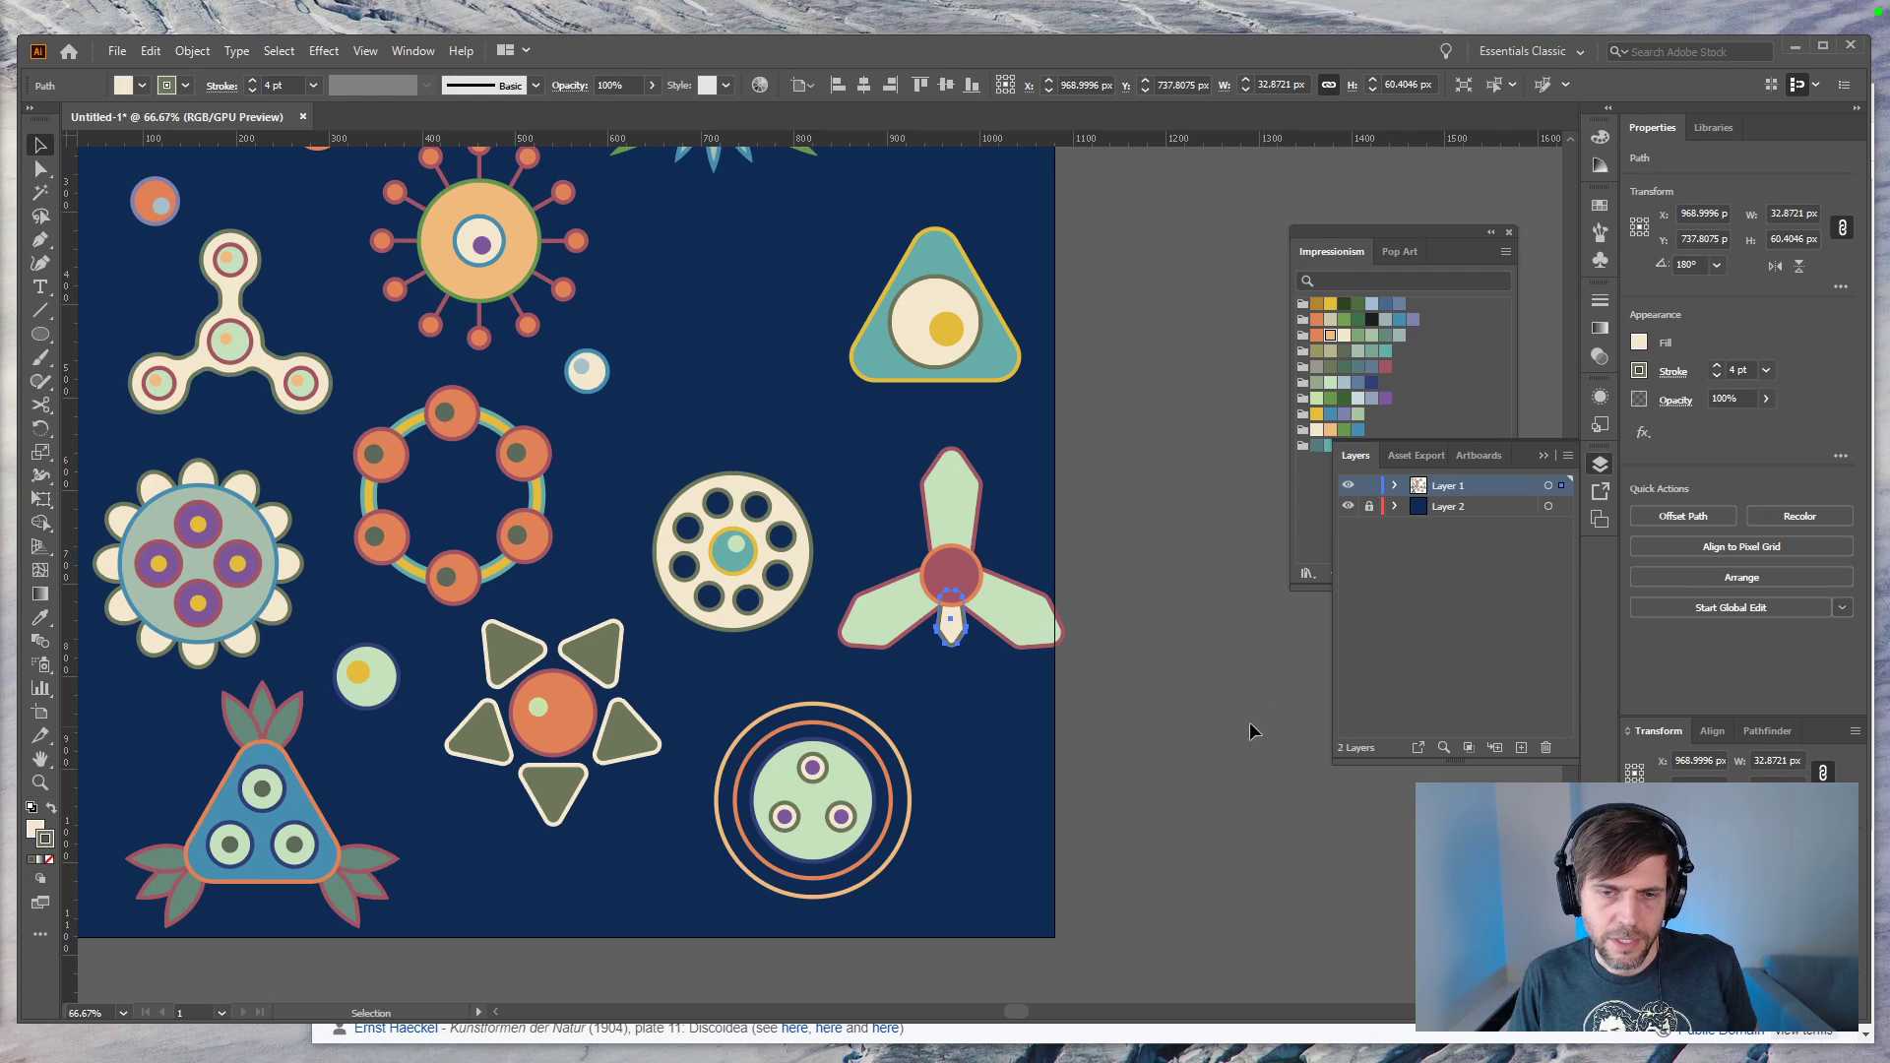
# Step: Copy the small cream petal around the maroon circle's centre at 120° intervals to make three
pyautogui.press('r')
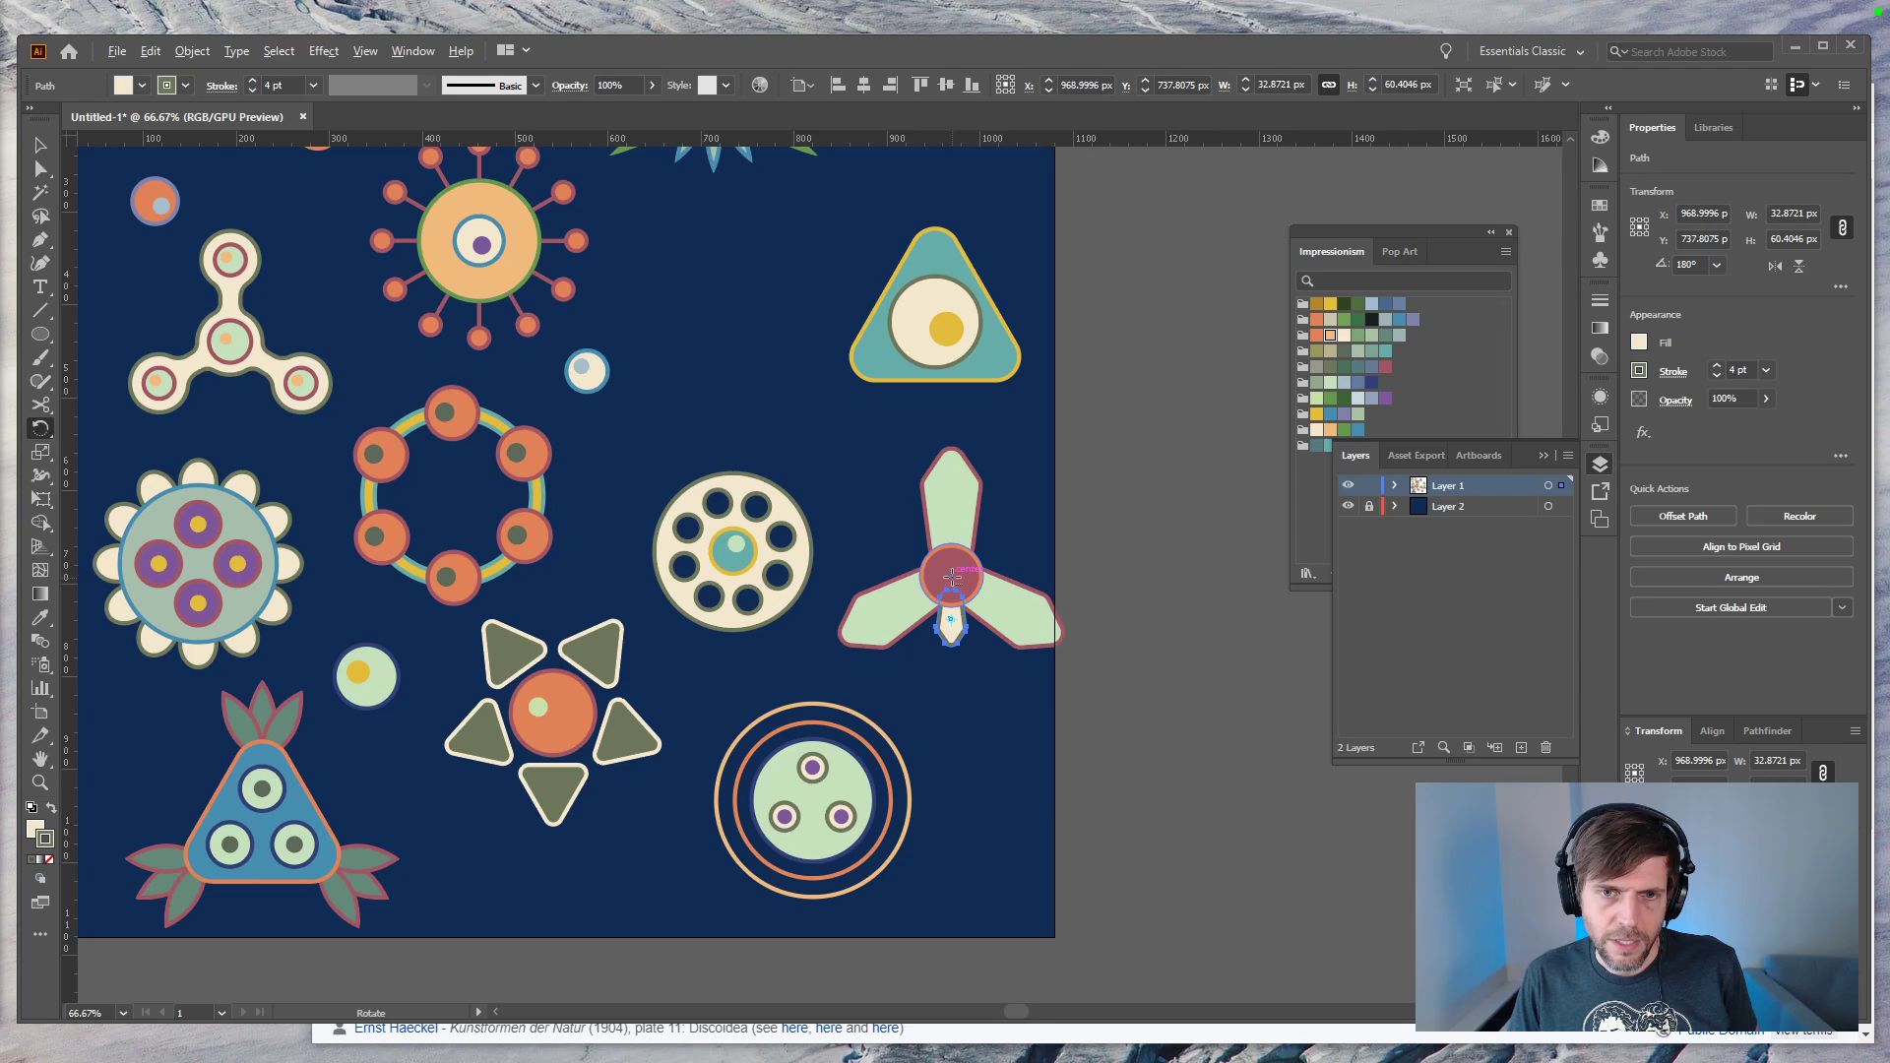
pyautogui.keyDown('alt'); pyautogui.click(951, 576); pyautogui.keyUp('alt')
pyautogui.click(1079, 669)
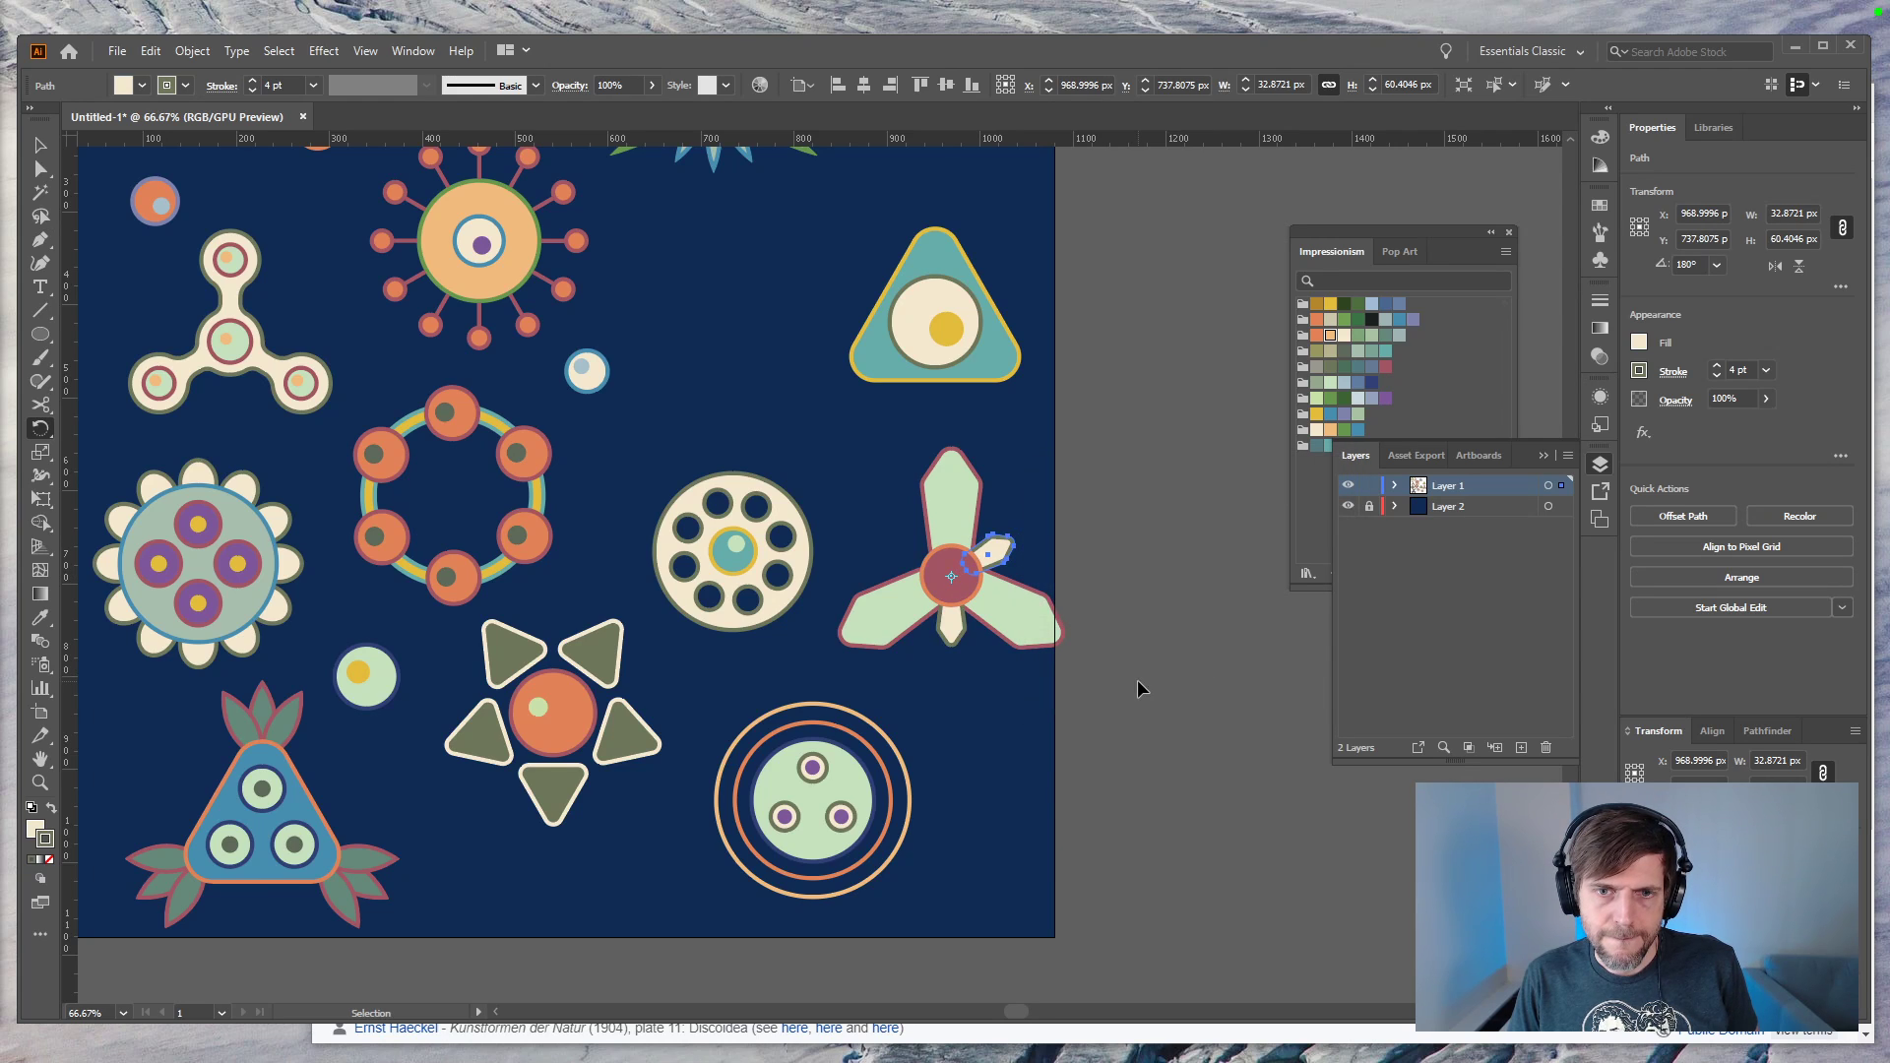
pyautogui.press('v')
pyautogui.click(1146, 728)
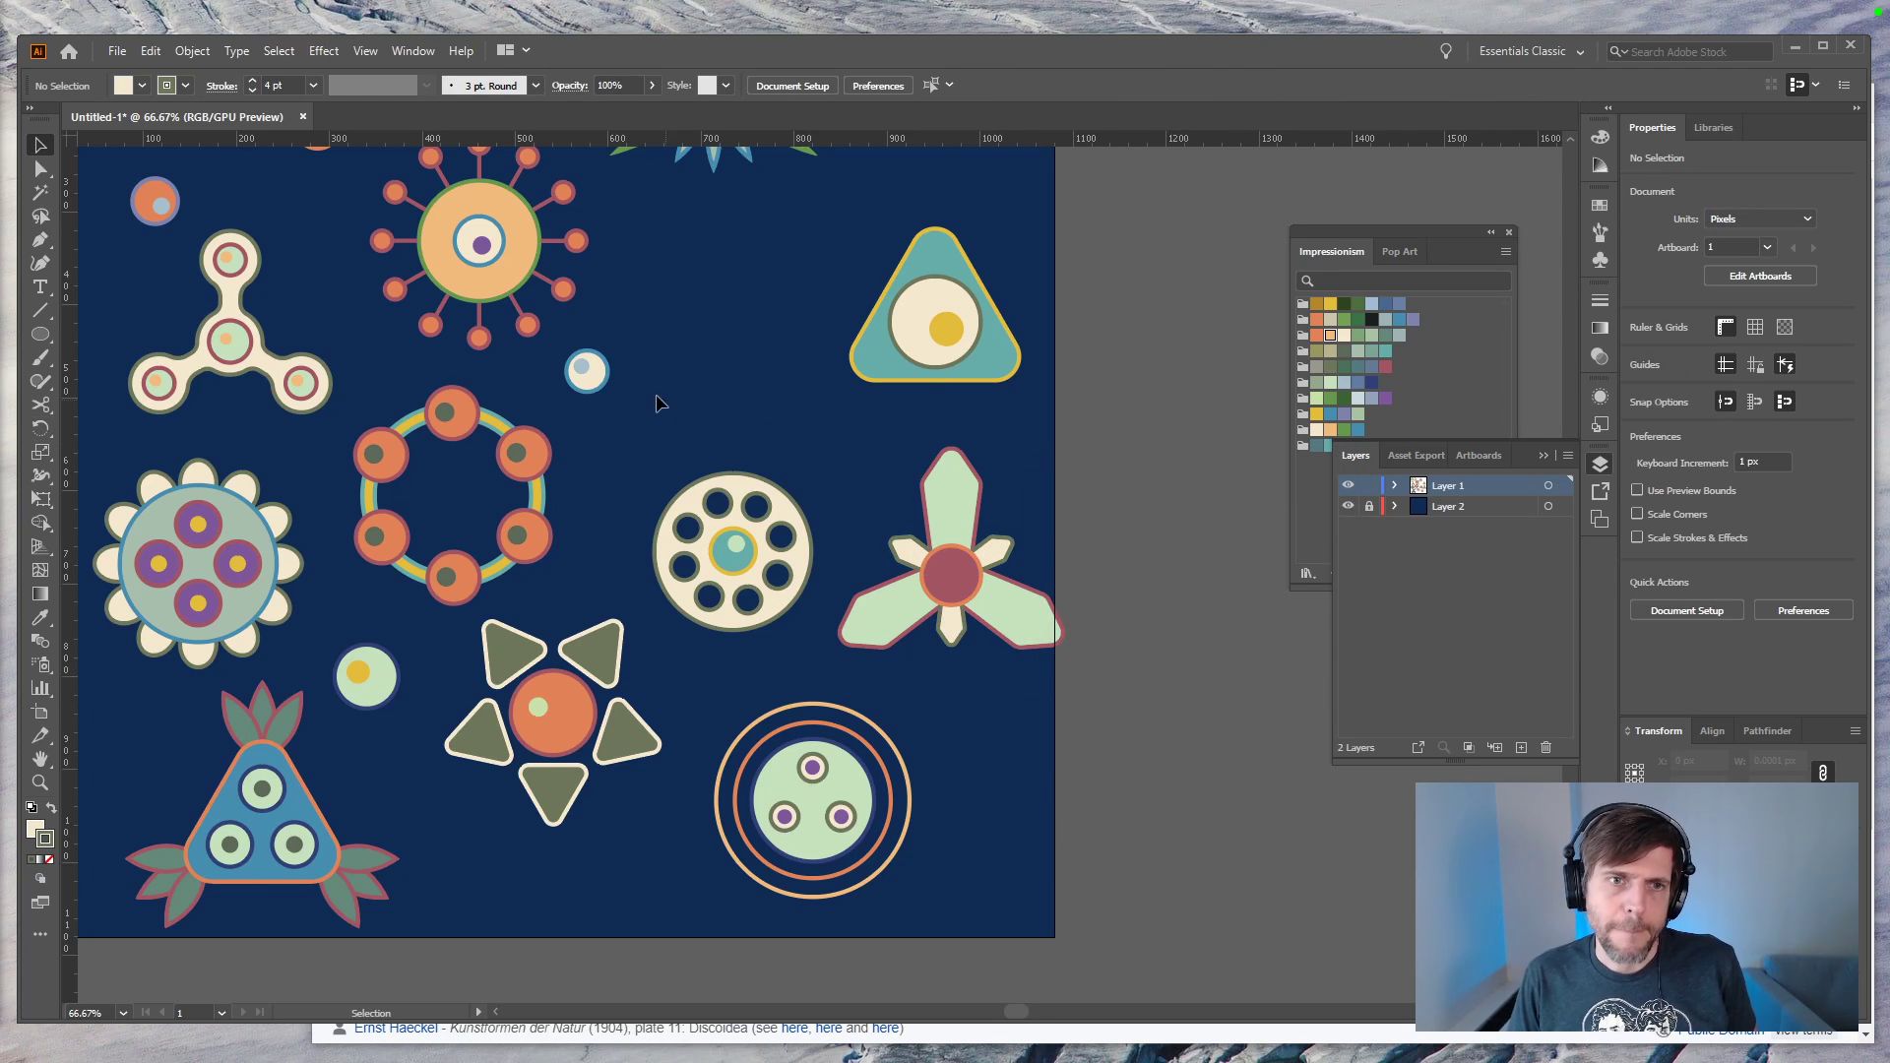
# Step: Move the cream circle and its pale-blue dot onto the upper green petal and scale them to about 30 px wide
pyautogui.moveTo(585, 371); pyautogui.dragTo(963, 510)
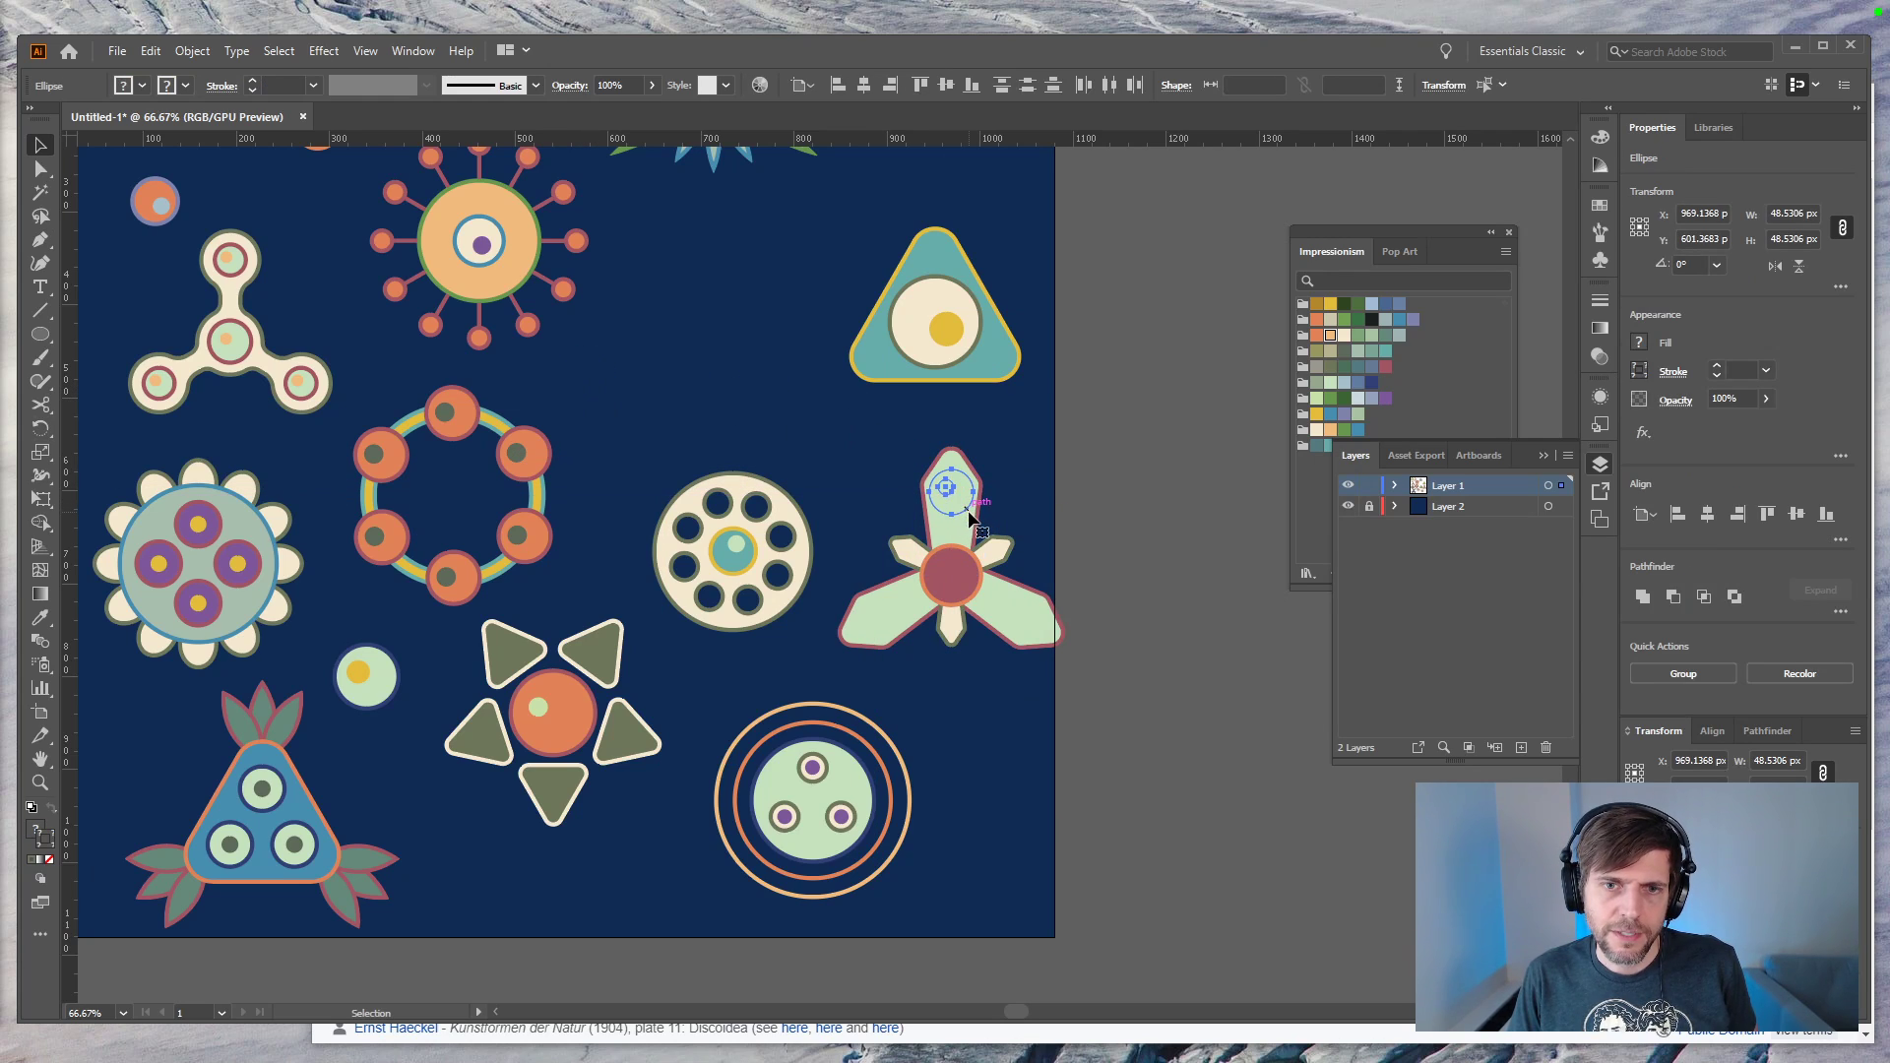
pyautogui.press('ctrl')
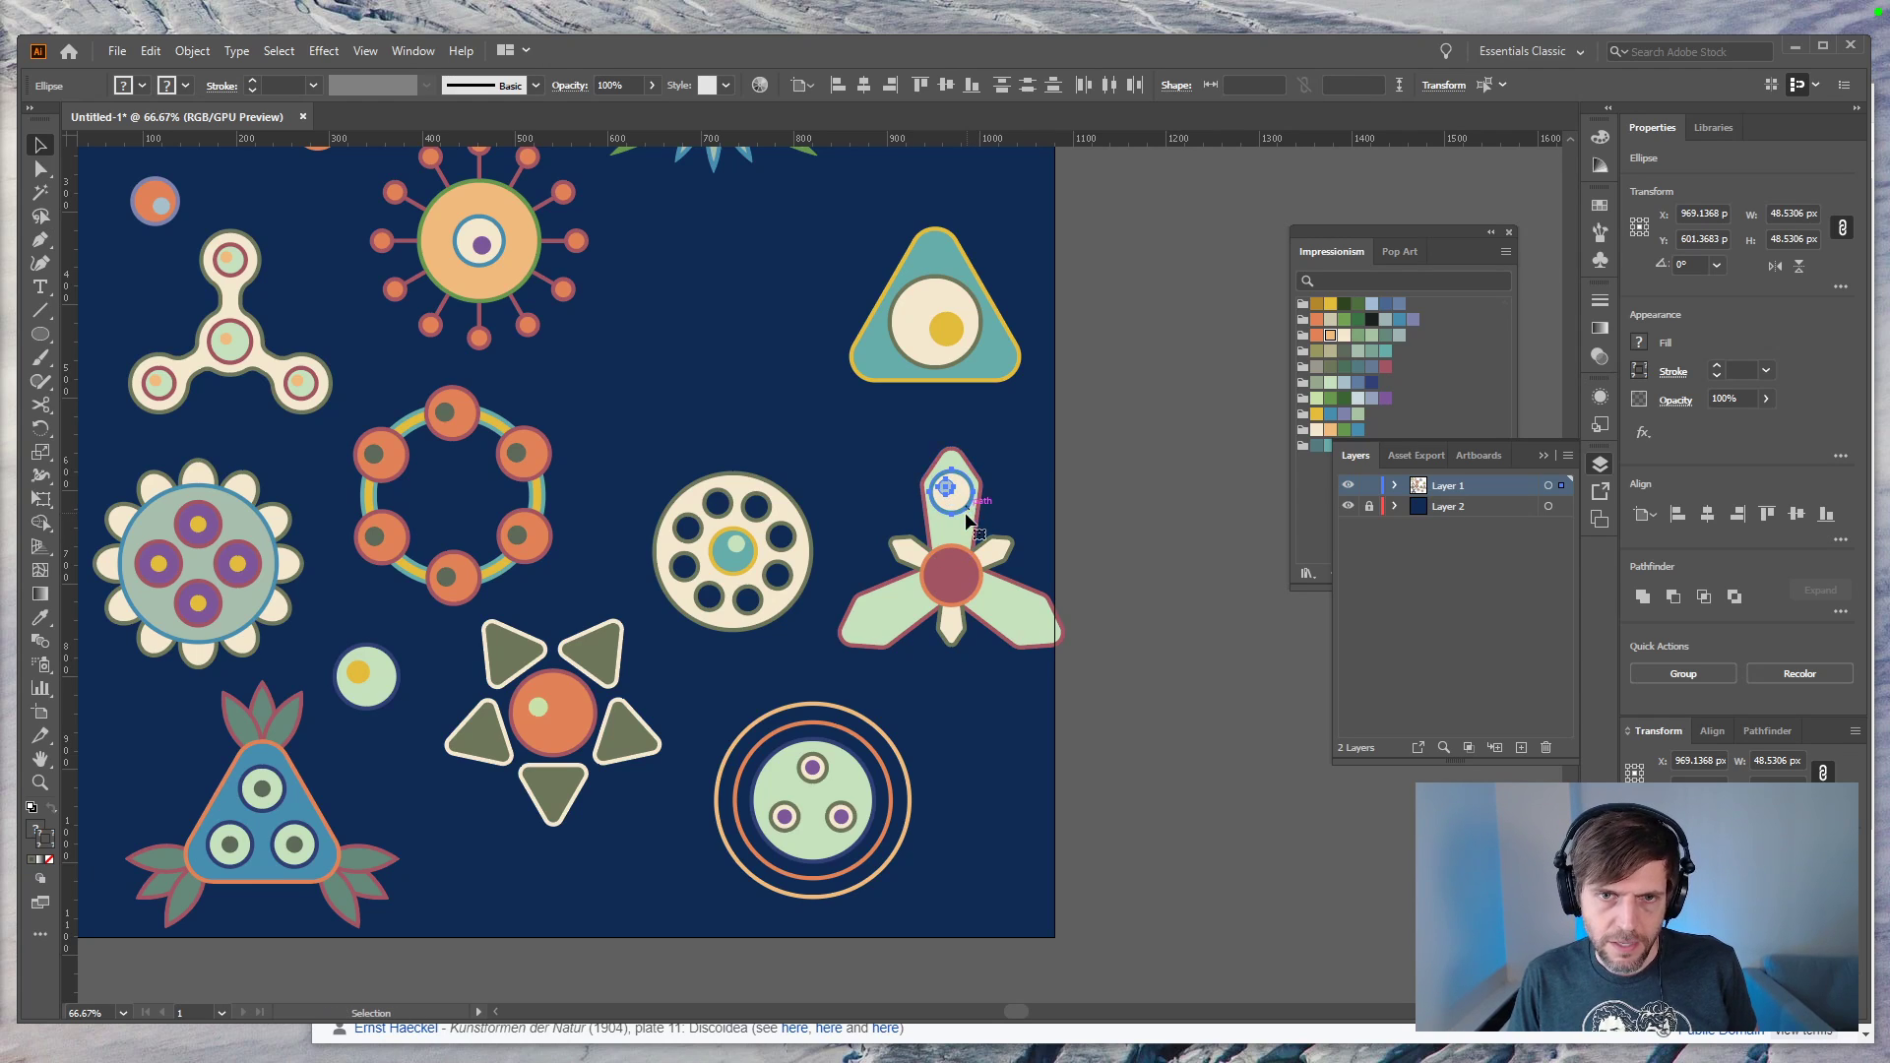
pyautogui.press('e')
pyautogui.moveTo(967, 510); pyautogui.dragTo(961, 502)
pyautogui.press('v')
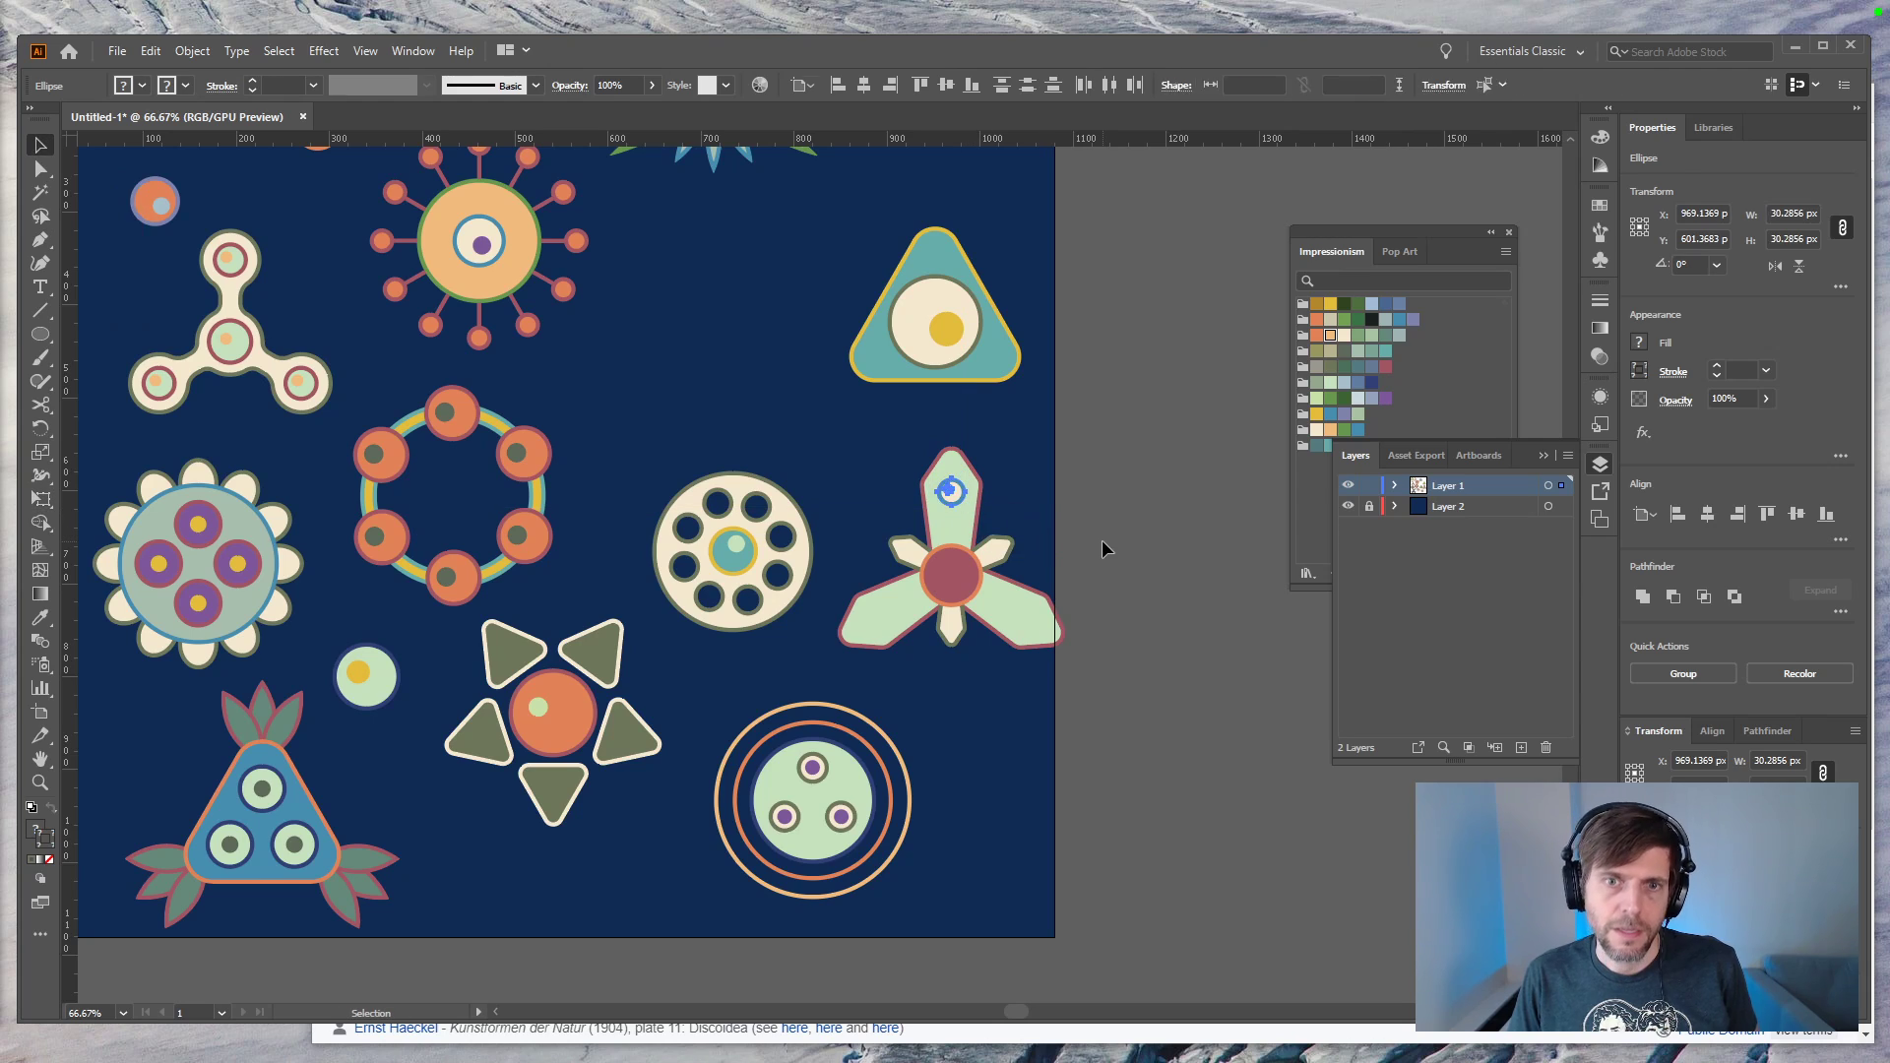
pyautogui.click(1102, 542)
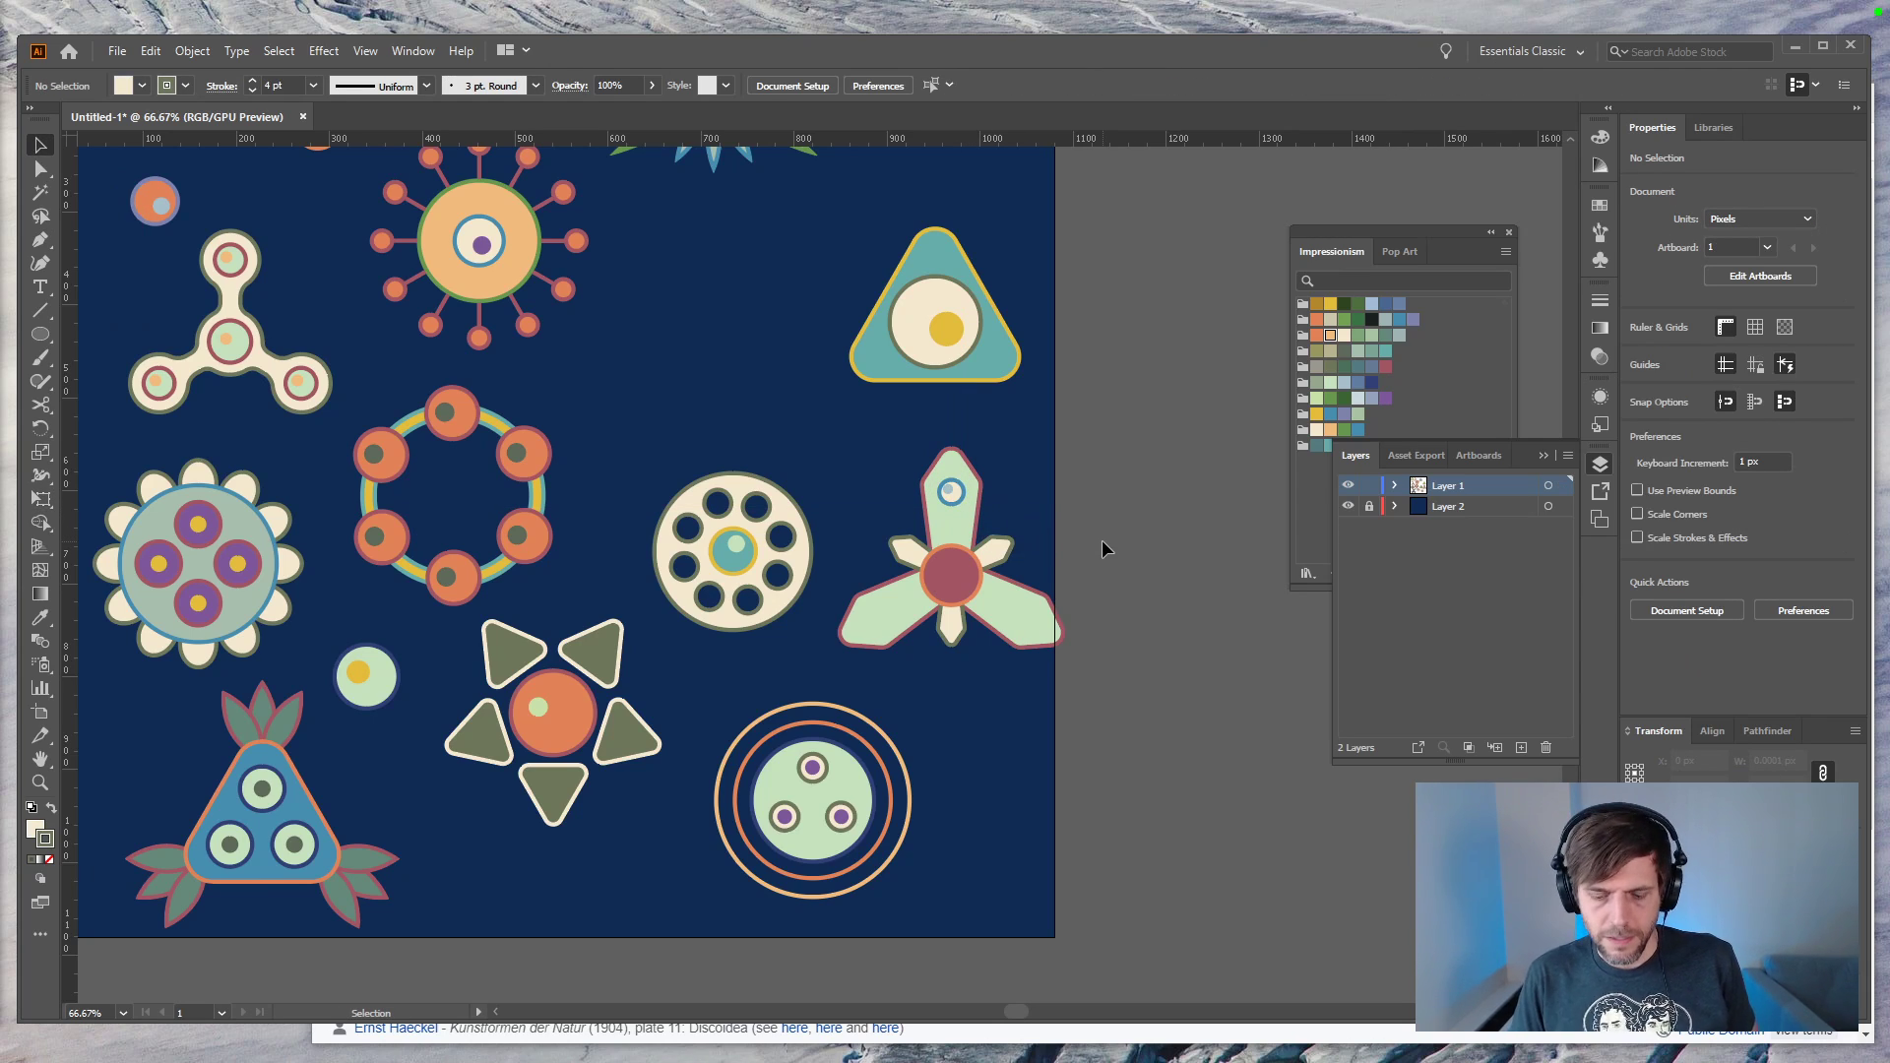
pyautogui.moveTo(1085, 640); pyautogui.dragTo(974, 666)
pyautogui.hotkey('ctrl', '+')
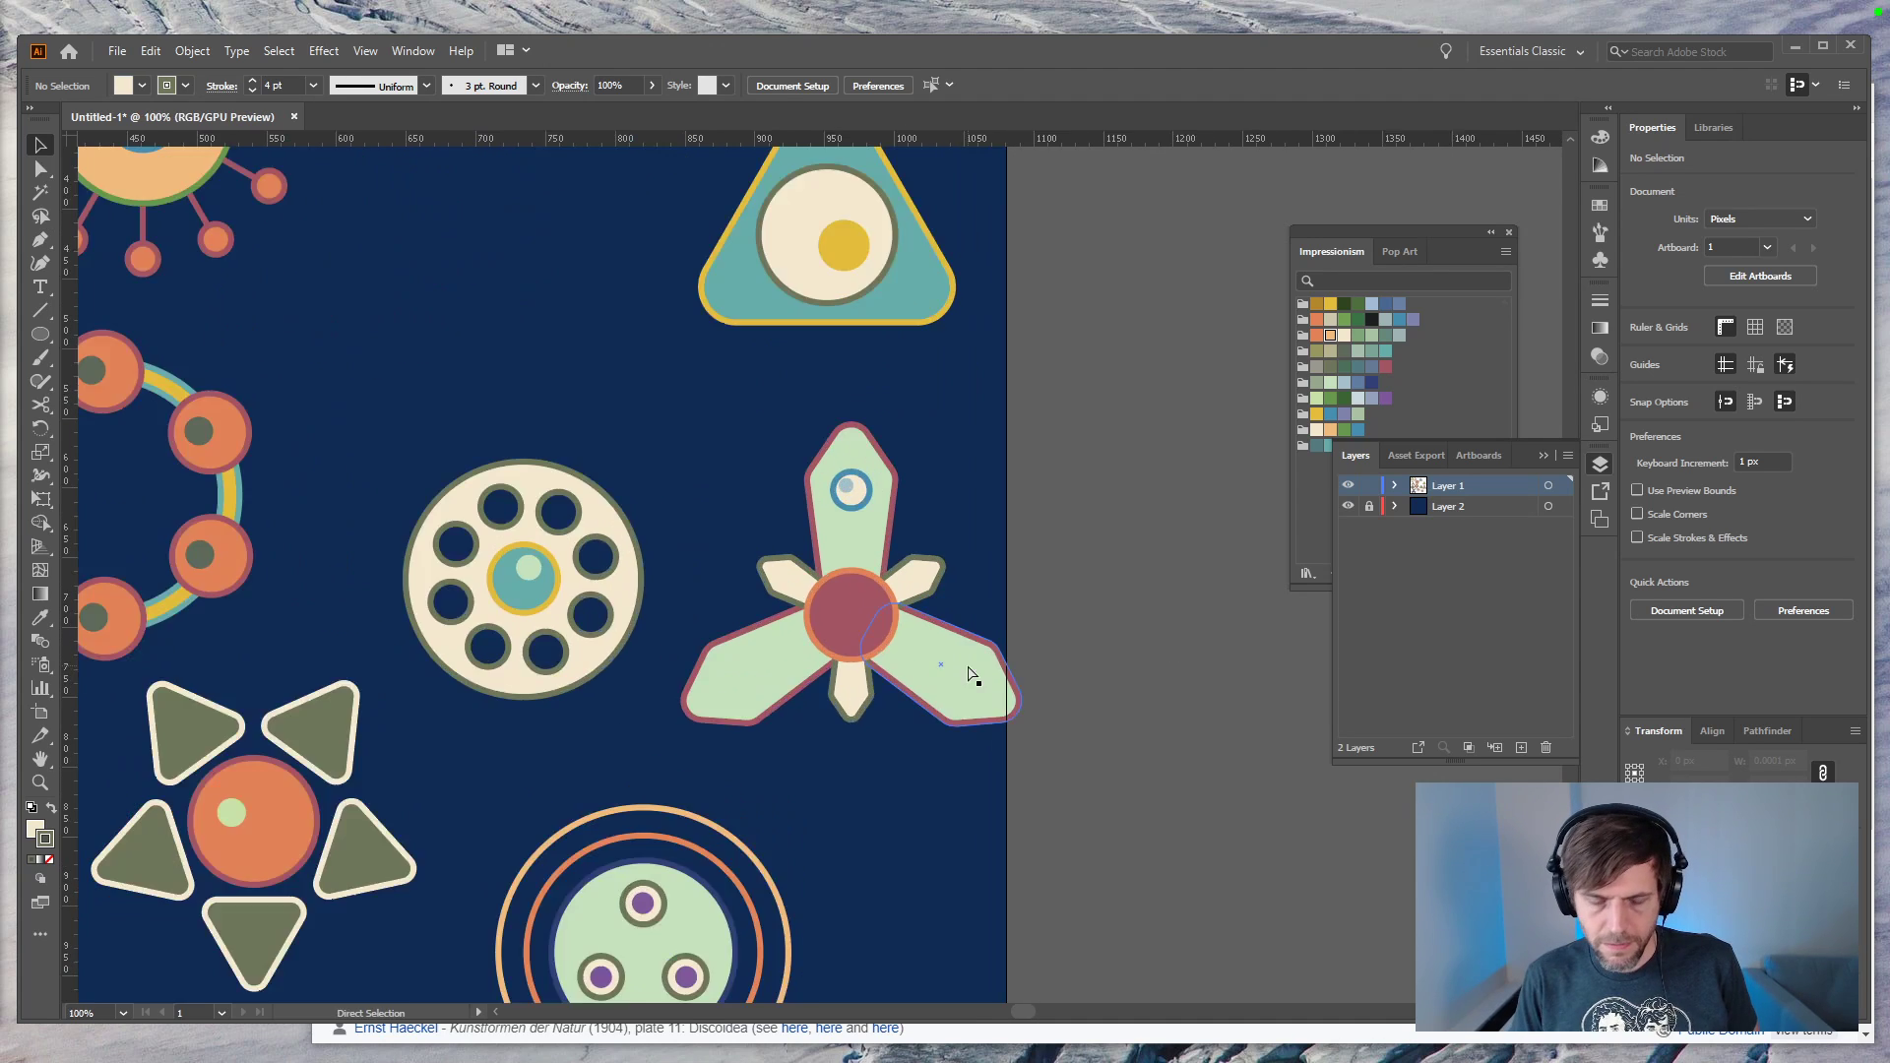
pyautogui.hotkey('ctrl', '+')
# Step: Undo the last scaling and resize the cream circle with its dot to about 42 px wide
pyautogui.hotkey('ctrl', 'z')
pyautogui.press('e')
pyautogui.moveTo(921, 404); pyautogui.dragTo(698, 772)
pyautogui.press('v')
pyautogui.click(1162, 482)
pyautogui.click(871, 450)
pyautogui.hotkey('ctrl', 'z')
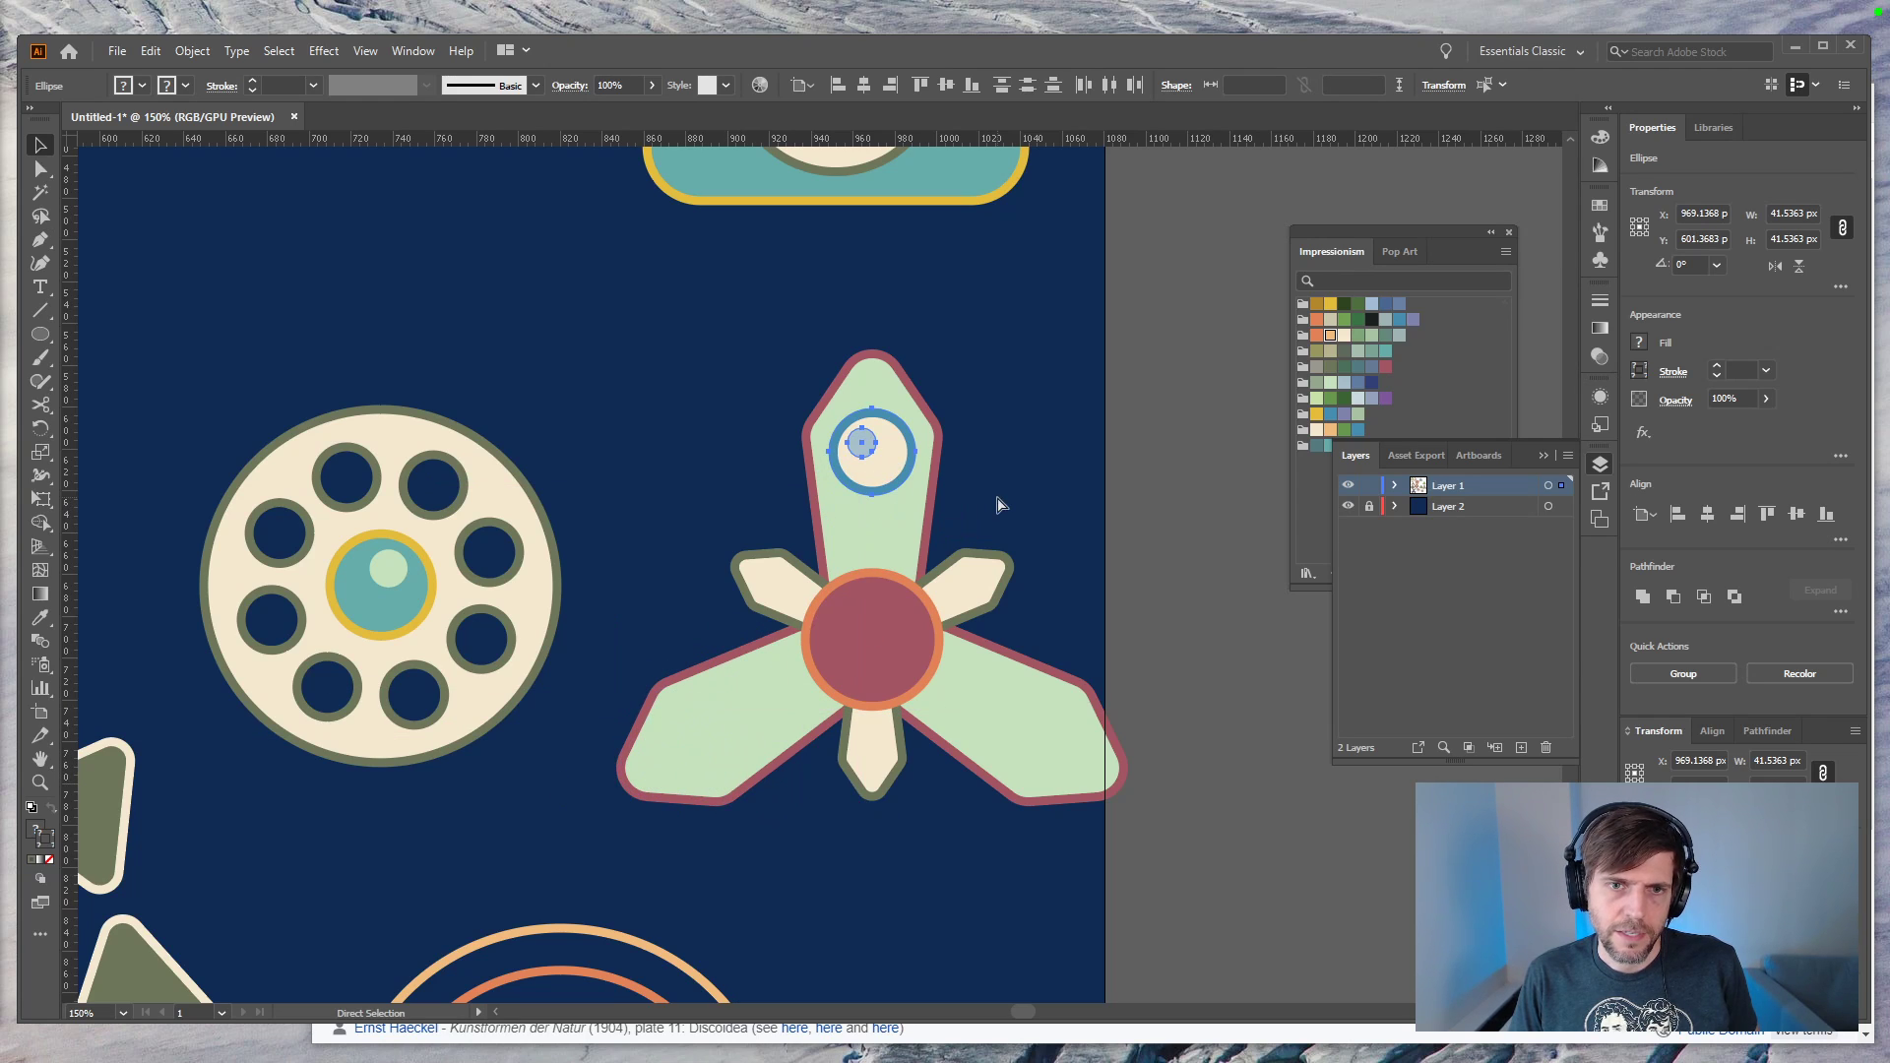
# Step: Group the cream circle with its dot and copy the group onto the other two green petals at 120° intervals
pyautogui.hotkey('ctrl', 'g')
pyautogui.press('r')
pyautogui.keyDown('alt'); pyautogui.click(873, 640); pyautogui.keyUp('alt')
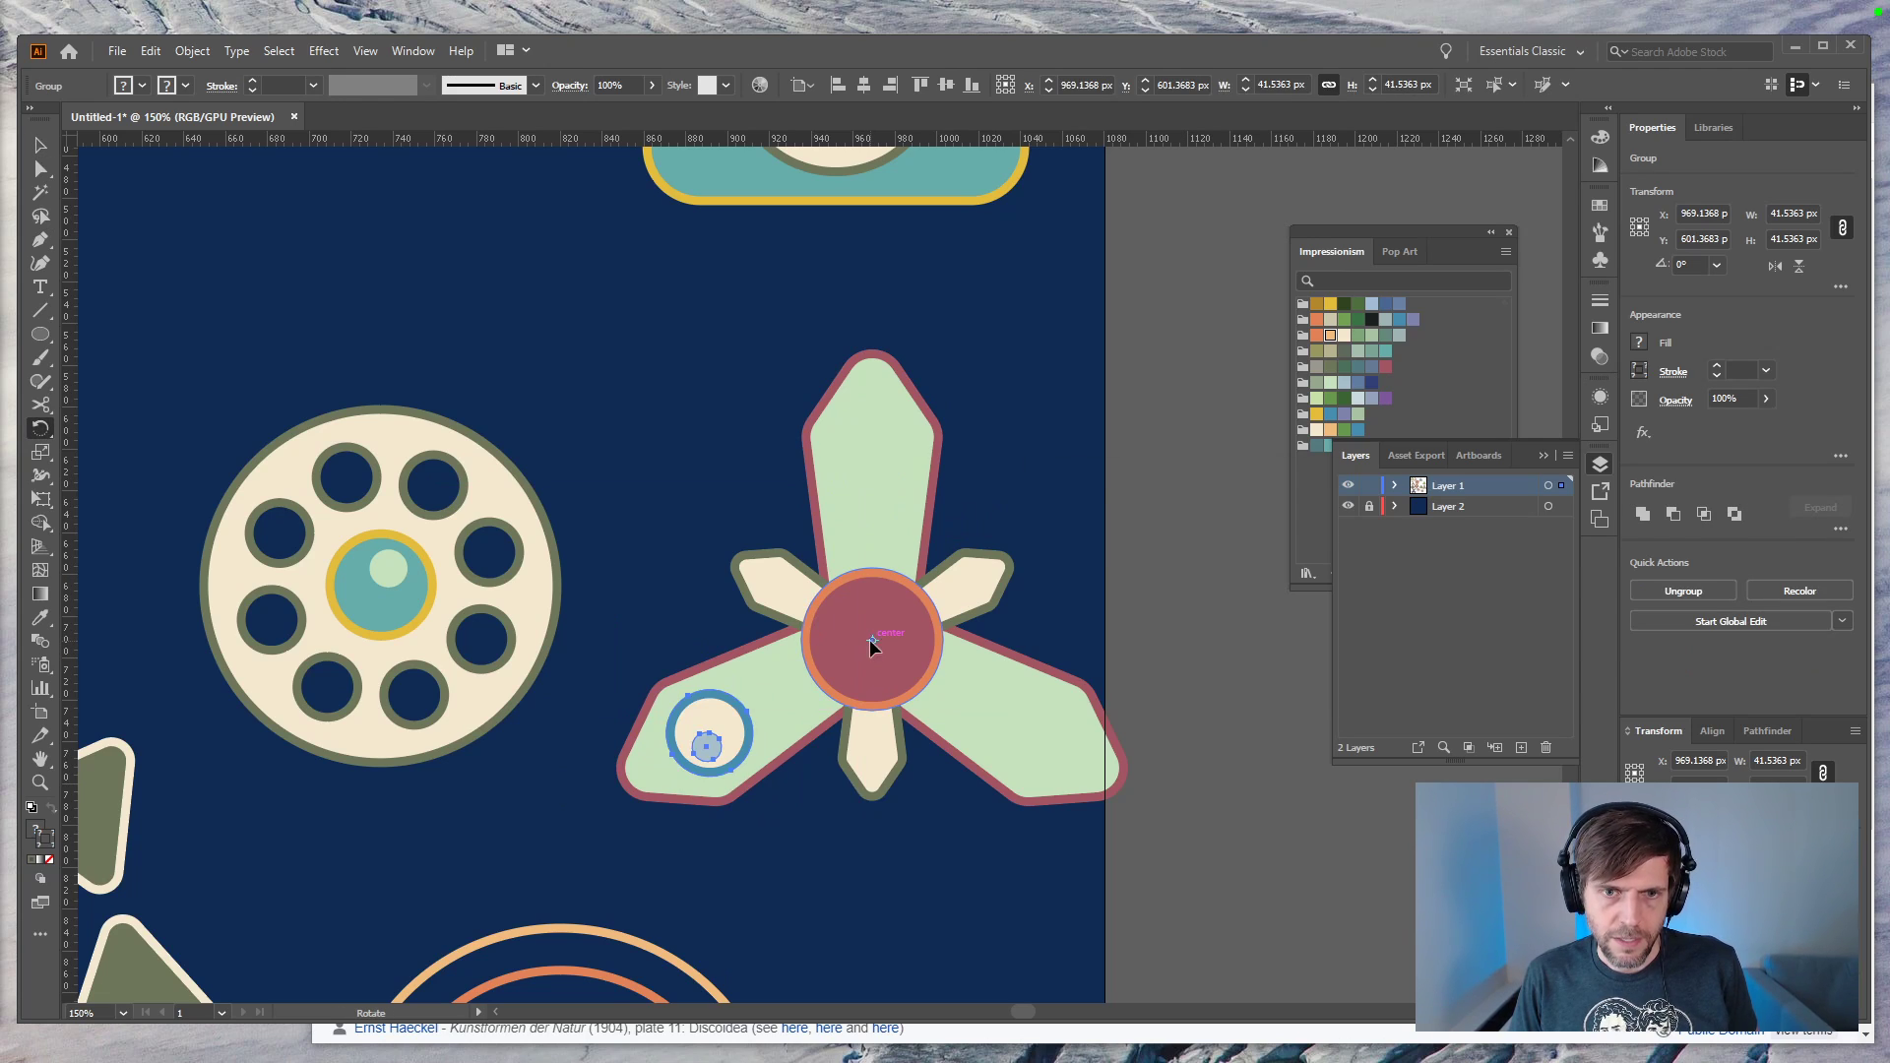
pyautogui.click(1101, 670)
pyautogui.hotkey('ctrl', 'd')
pyautogui.press('v')
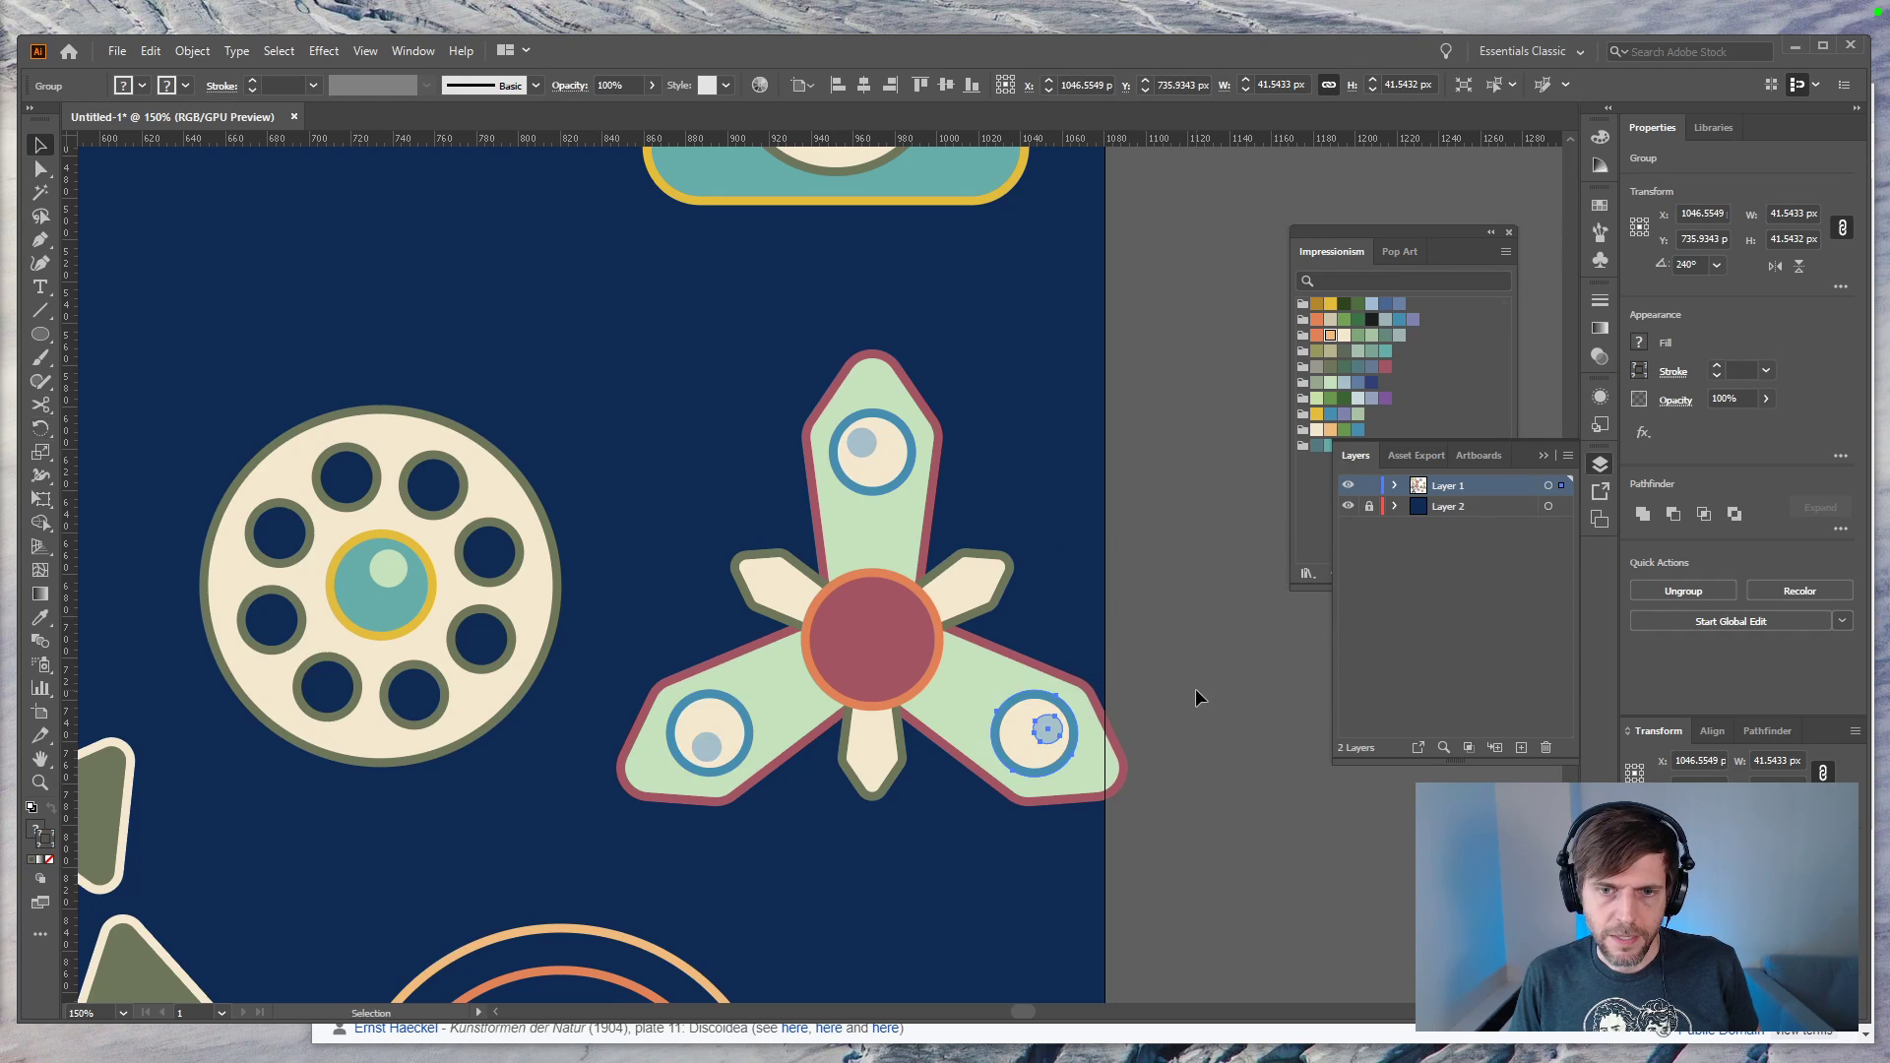
pyautogui.click(1195, 688)
# Step: Ungroup the three cream circles and their pale-blue dots on the green petals
pyautogui.hotkey('ctrl', '1')
pyautogui.hotkey('ctrl', '0')
pyautogui.hotkey('ctrl', '-')
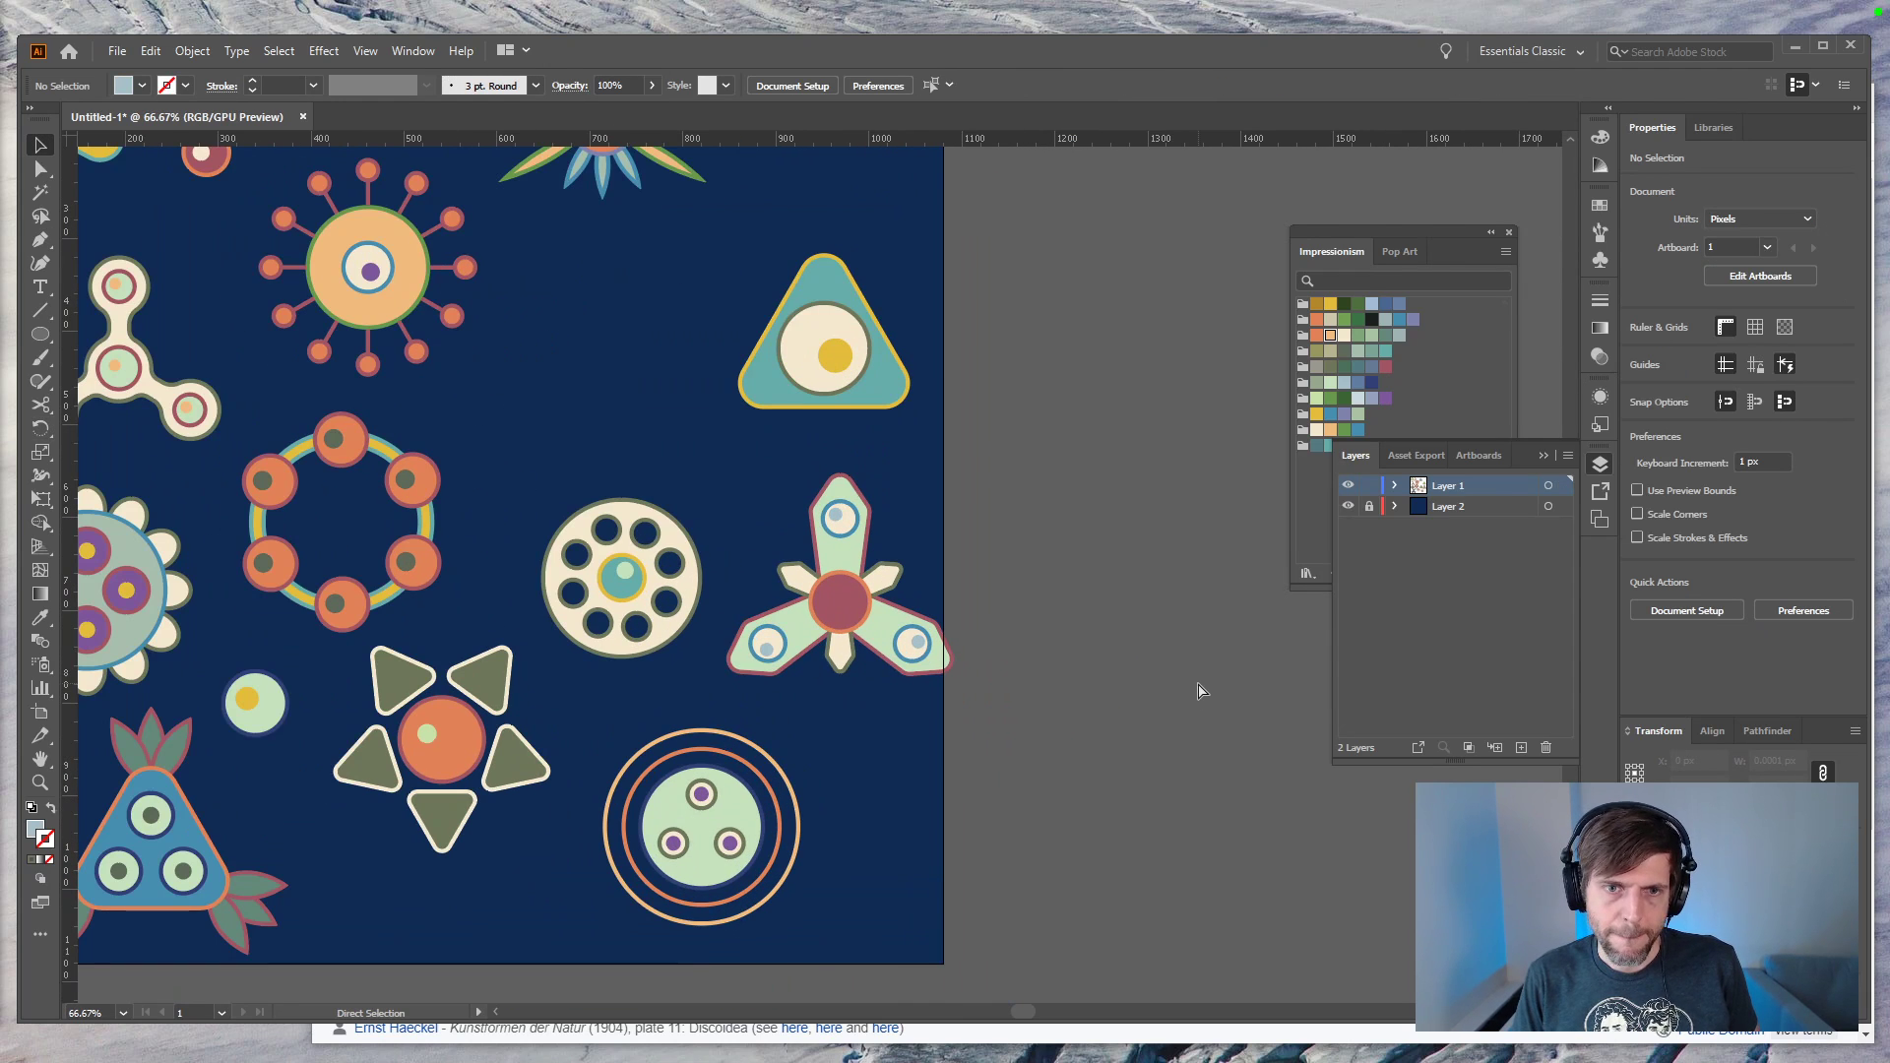
pyautogui.moveTo(1071, 661); pyautogui.dragTo(1277, 641)
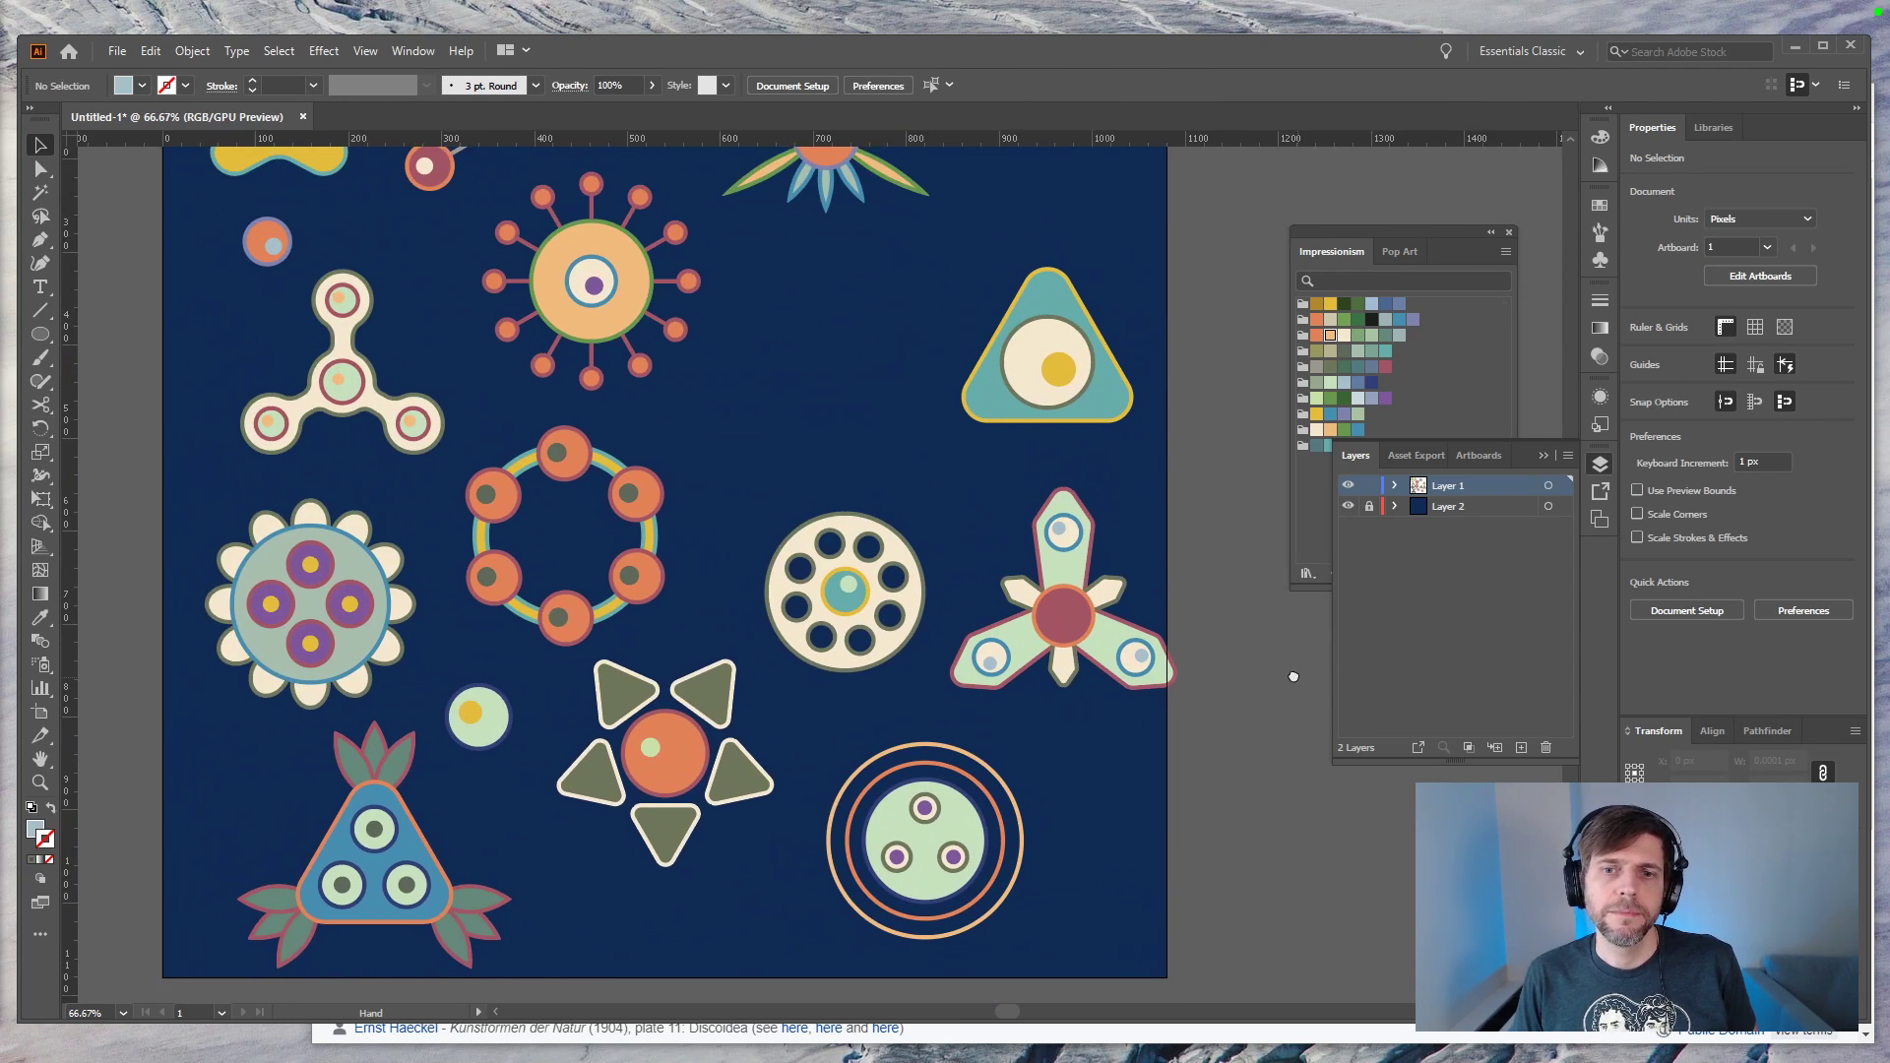
pyautogui.click(1128, 648)
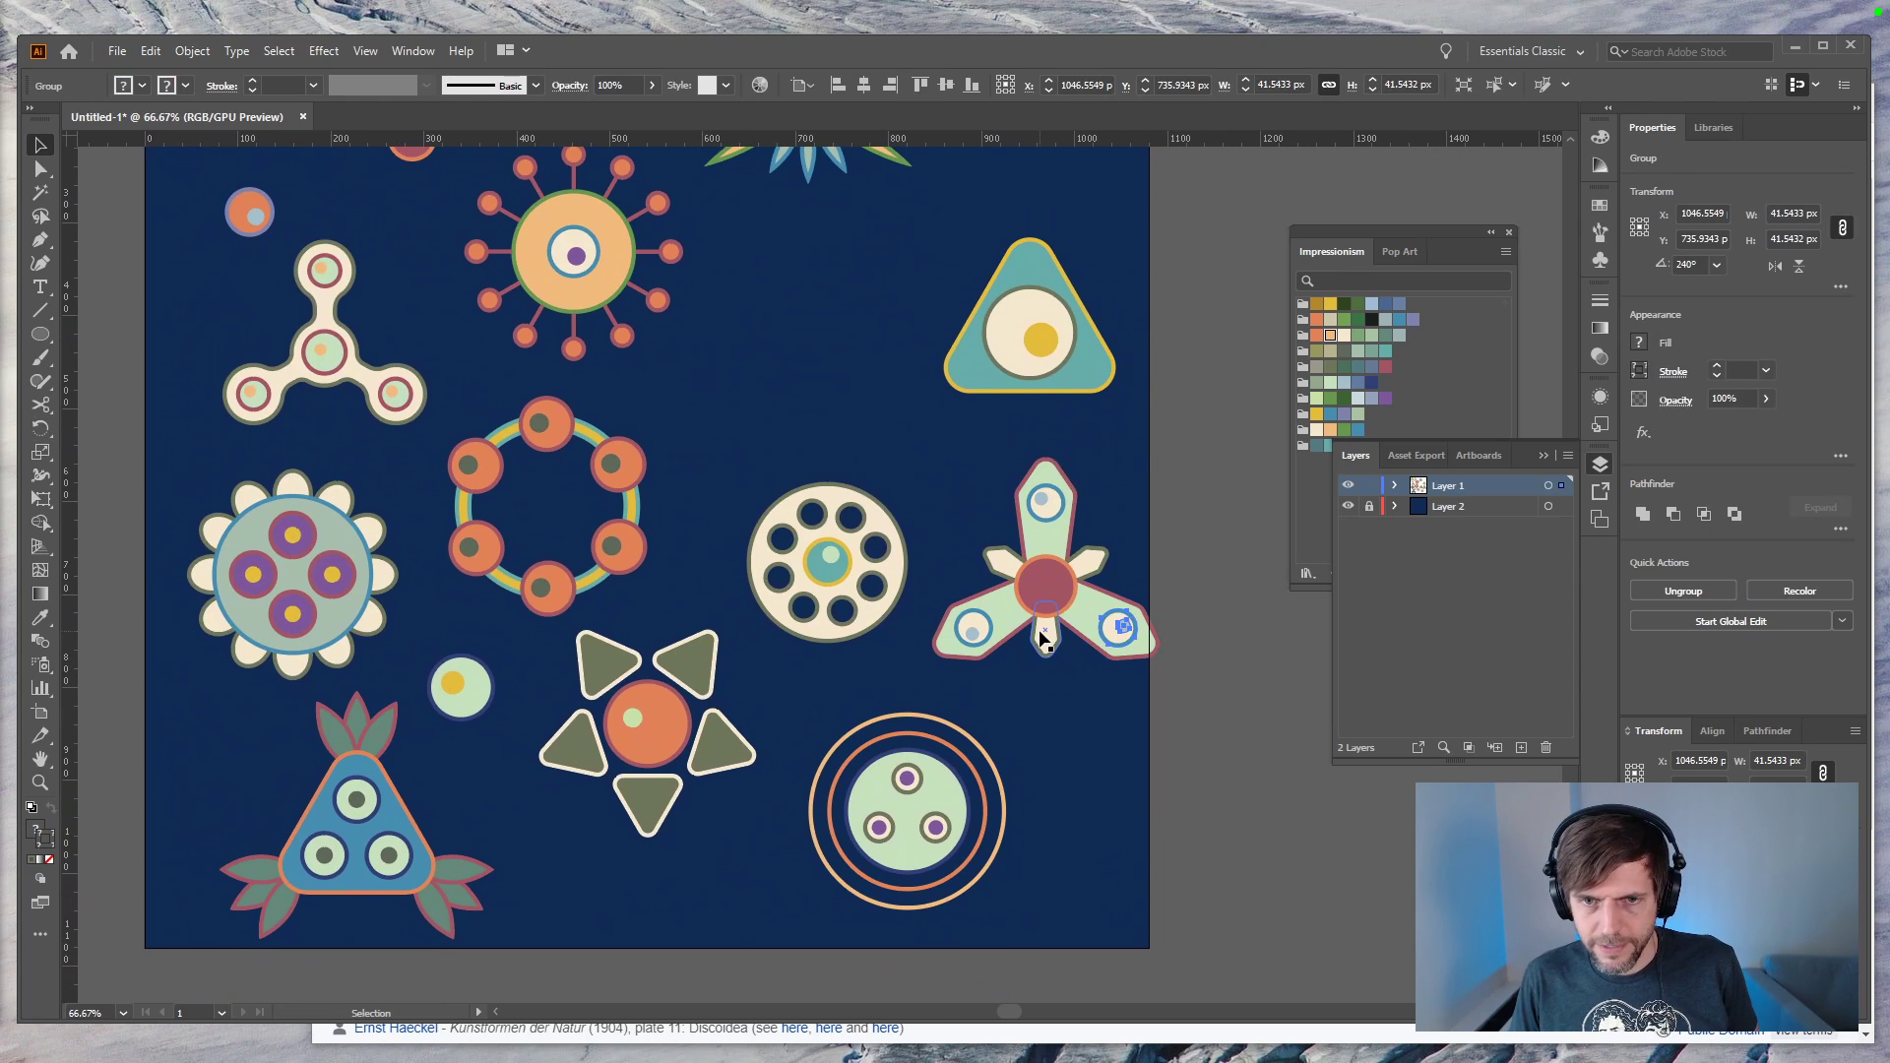
pyautogui.hotkey('ctrl', 'shift', 'g')
pyautogui.click(1219, 785)
pyautogui.click(983, 634)
pyautogui.hotkey('ctrl', 'shift', 'g')
pyautogui.click(1053, 506)
pyautogui.hotkey('ctrl', 'shift', 'g')
# Step: Delete the pale-blue dots from the circles on the two lower green petals
pyautogui.click(1129, 528)
pyautogui.click(1125, 627)
pyautogui.keyDown('shift'); pyautogui.click(974, 635); pyautogui.keyUp('shift')
pyautogui.press('Delete')
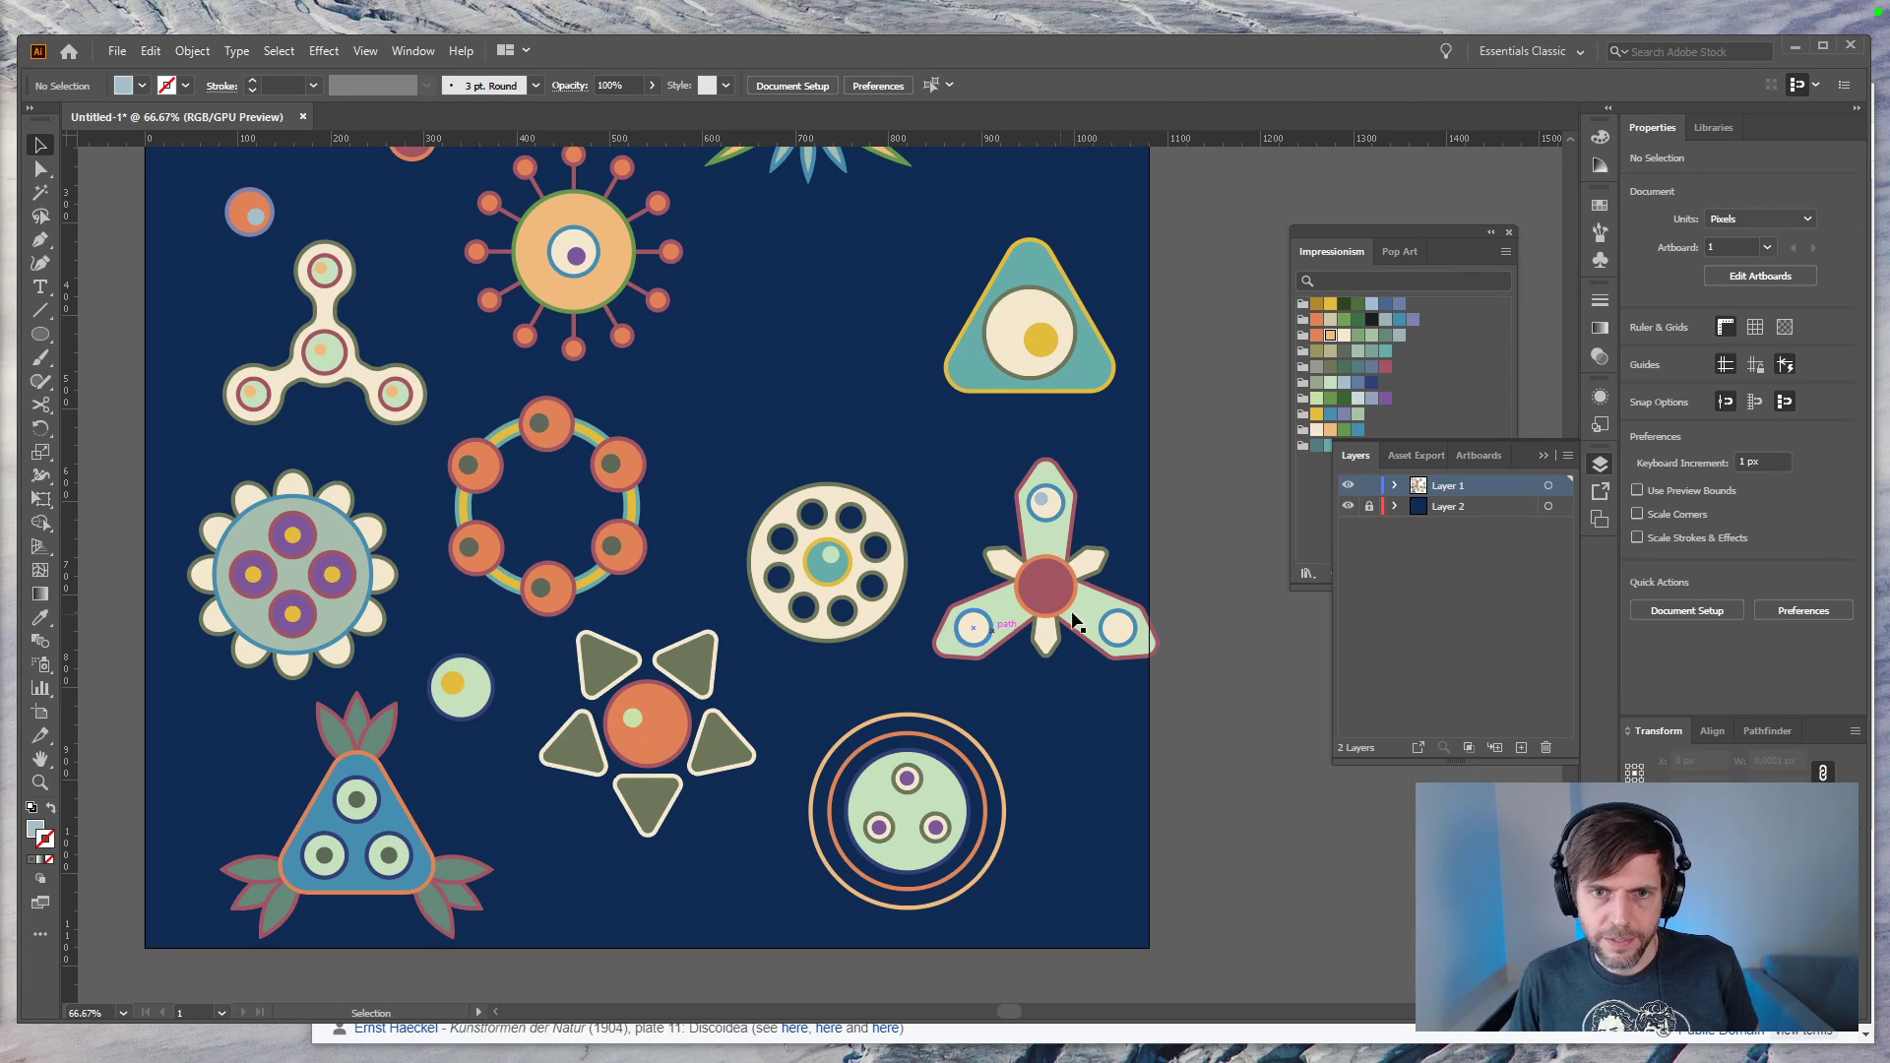
# Step: Centre the remaining pale-blue dot inside the circle on the upper green petal
pyautogui.click(1043, 503)
pyautogui.moveTo(1042, 505)
pyautogui.mouseDown()
pyautogui.moveTo(1124, 460)
pyautogui.moveTo(1045, 504)
pyautogui.mouseUp()
pyautogui.click(1187, 475)
pyautogui.click(1096, 527)
# Step: Recolour the three petal circles with the yellow fill and blue stroke of the yellow star
pyautogui.click(1057, 509)
pyautogui.keyDown('shift'); pyautogui.click(1119, 630); pyautogui.keyUp('shift')
pyautogui.press('i')
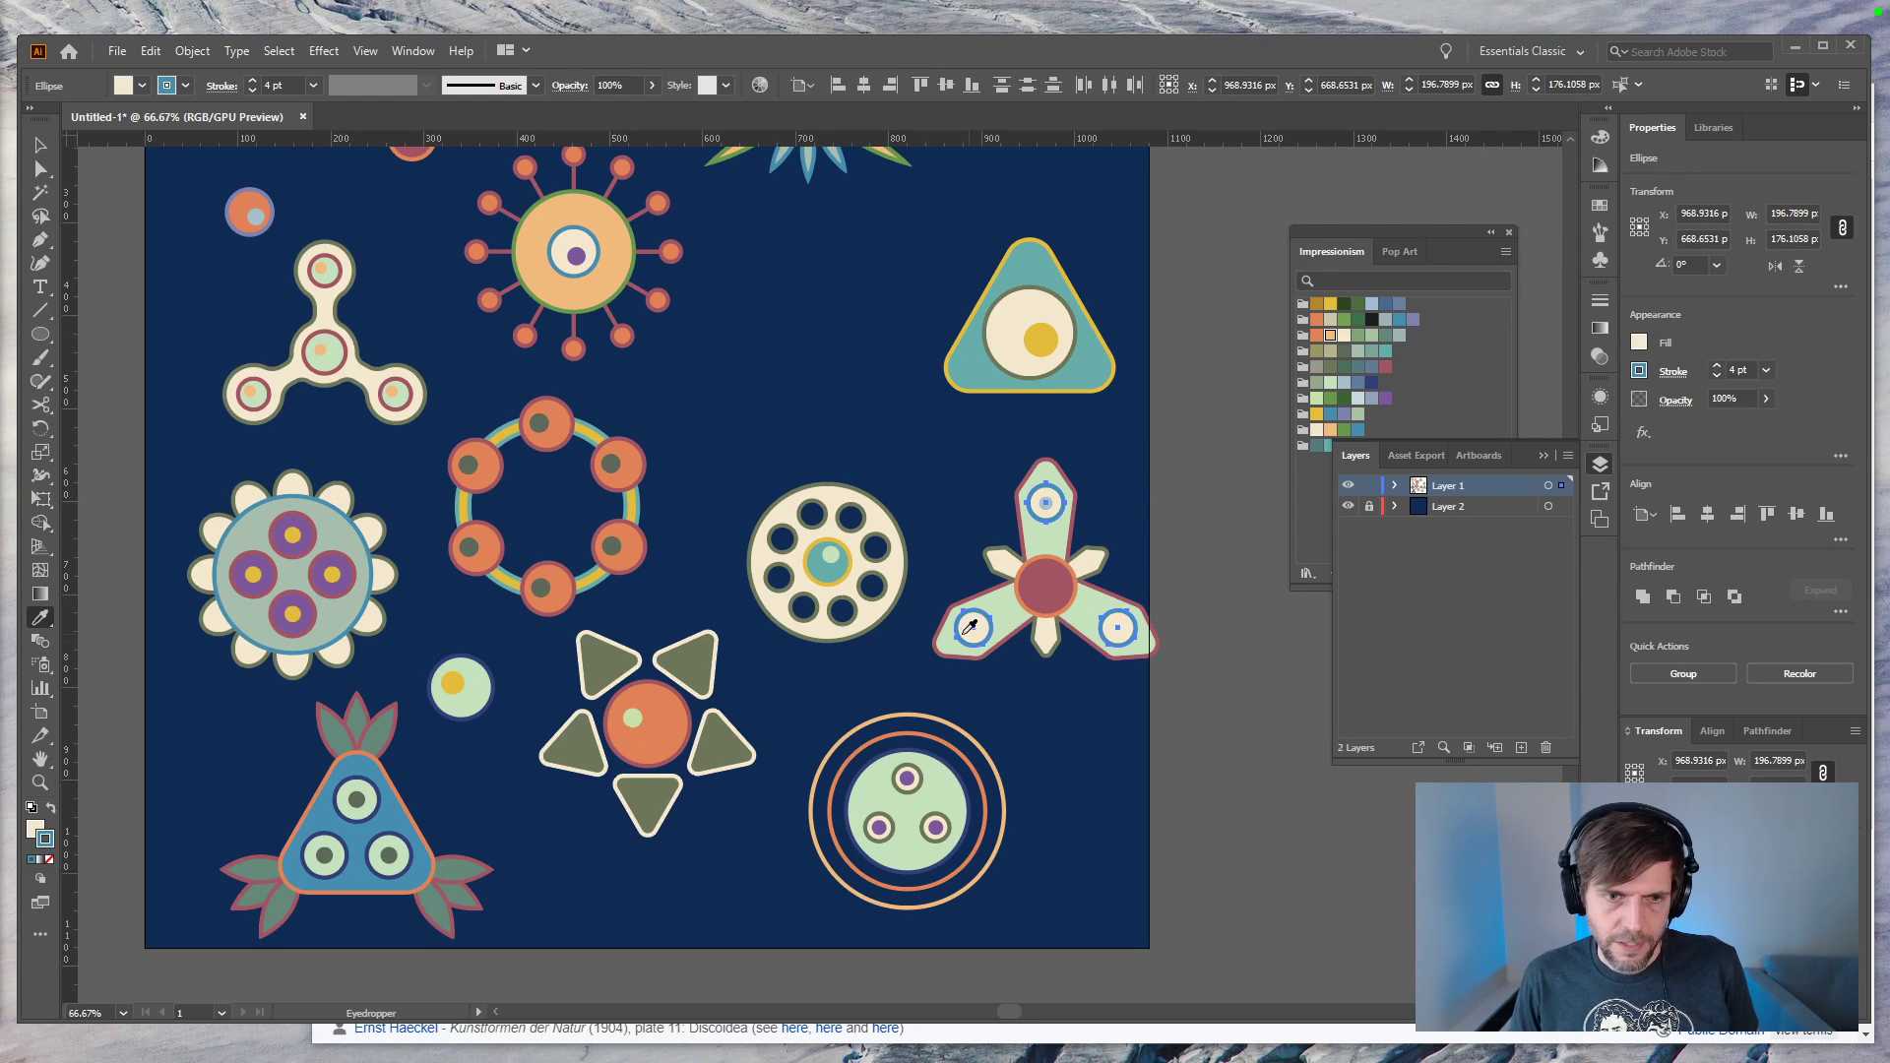
pyautogui.click(718, 762)
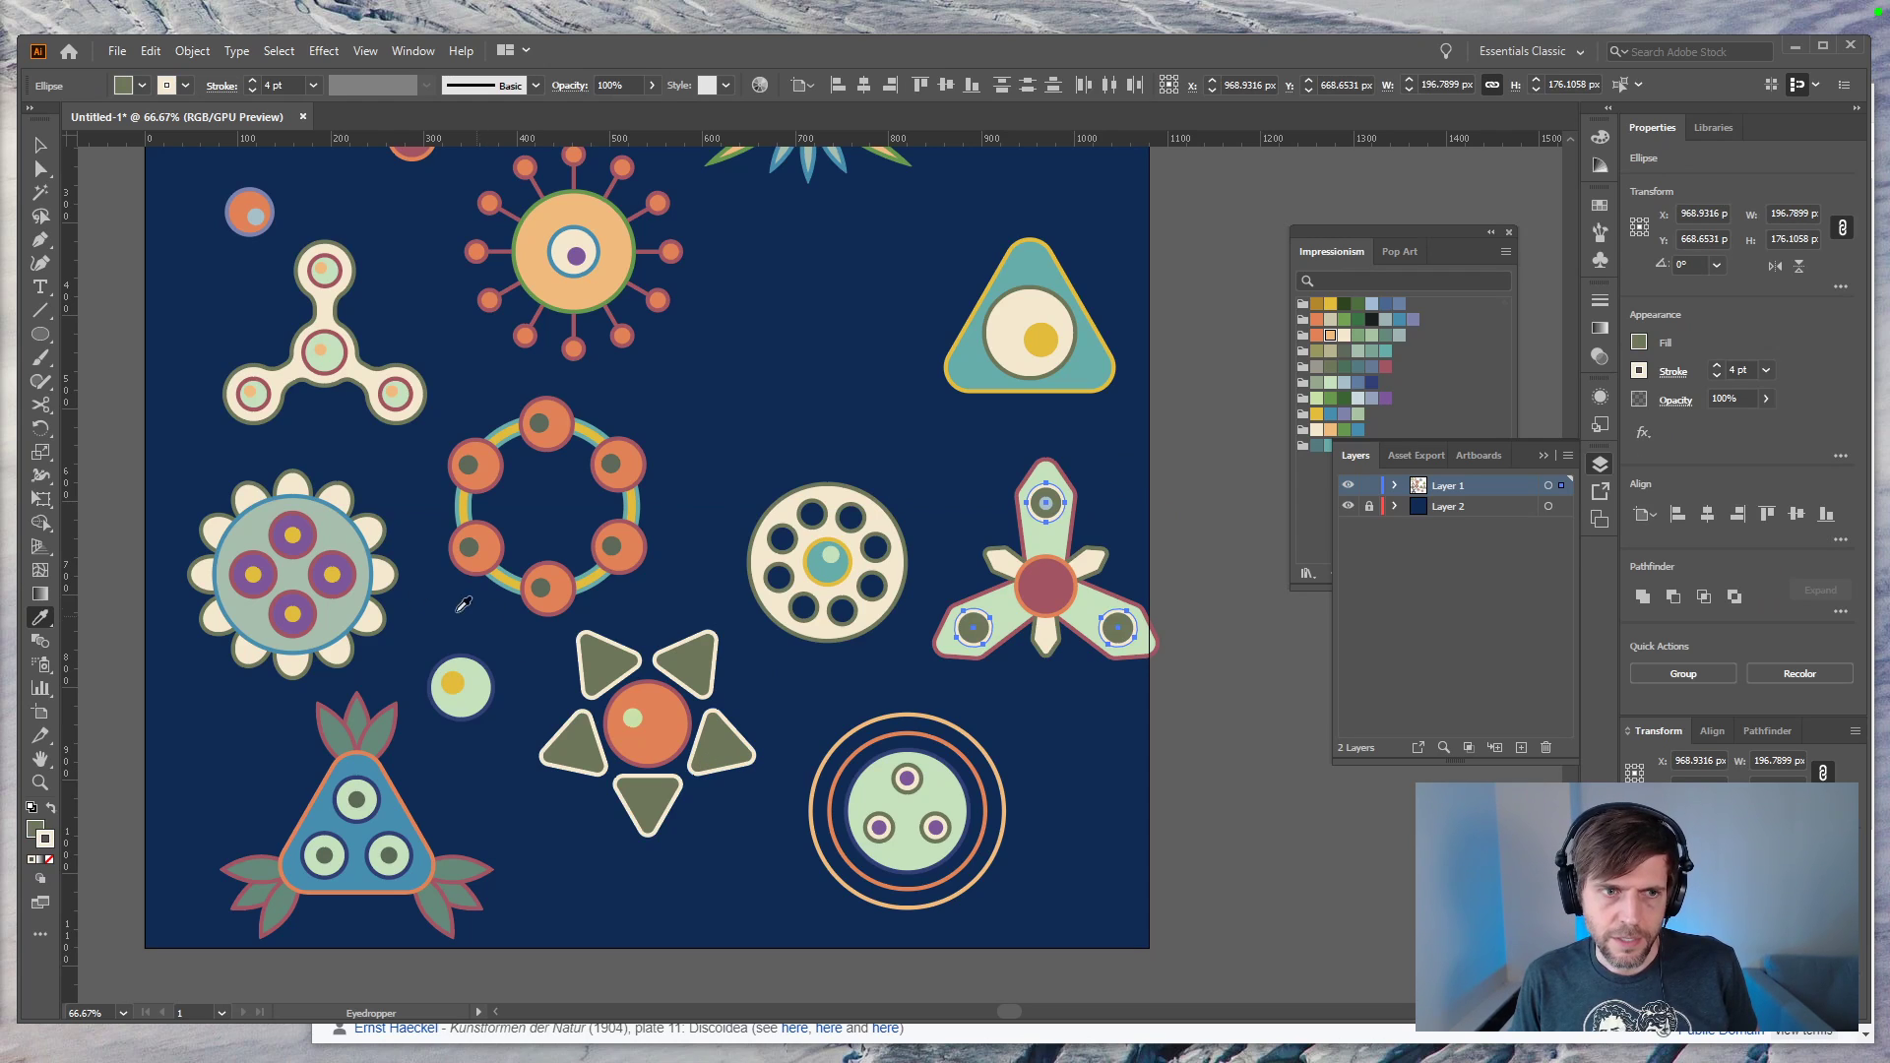
pyautogui.moveTo(429, 309); pyautogui.dragTo(404, 449)
pyautogui.click(298, 283)
pyautogui.press('v')
pyautogui.click(1211, 824)
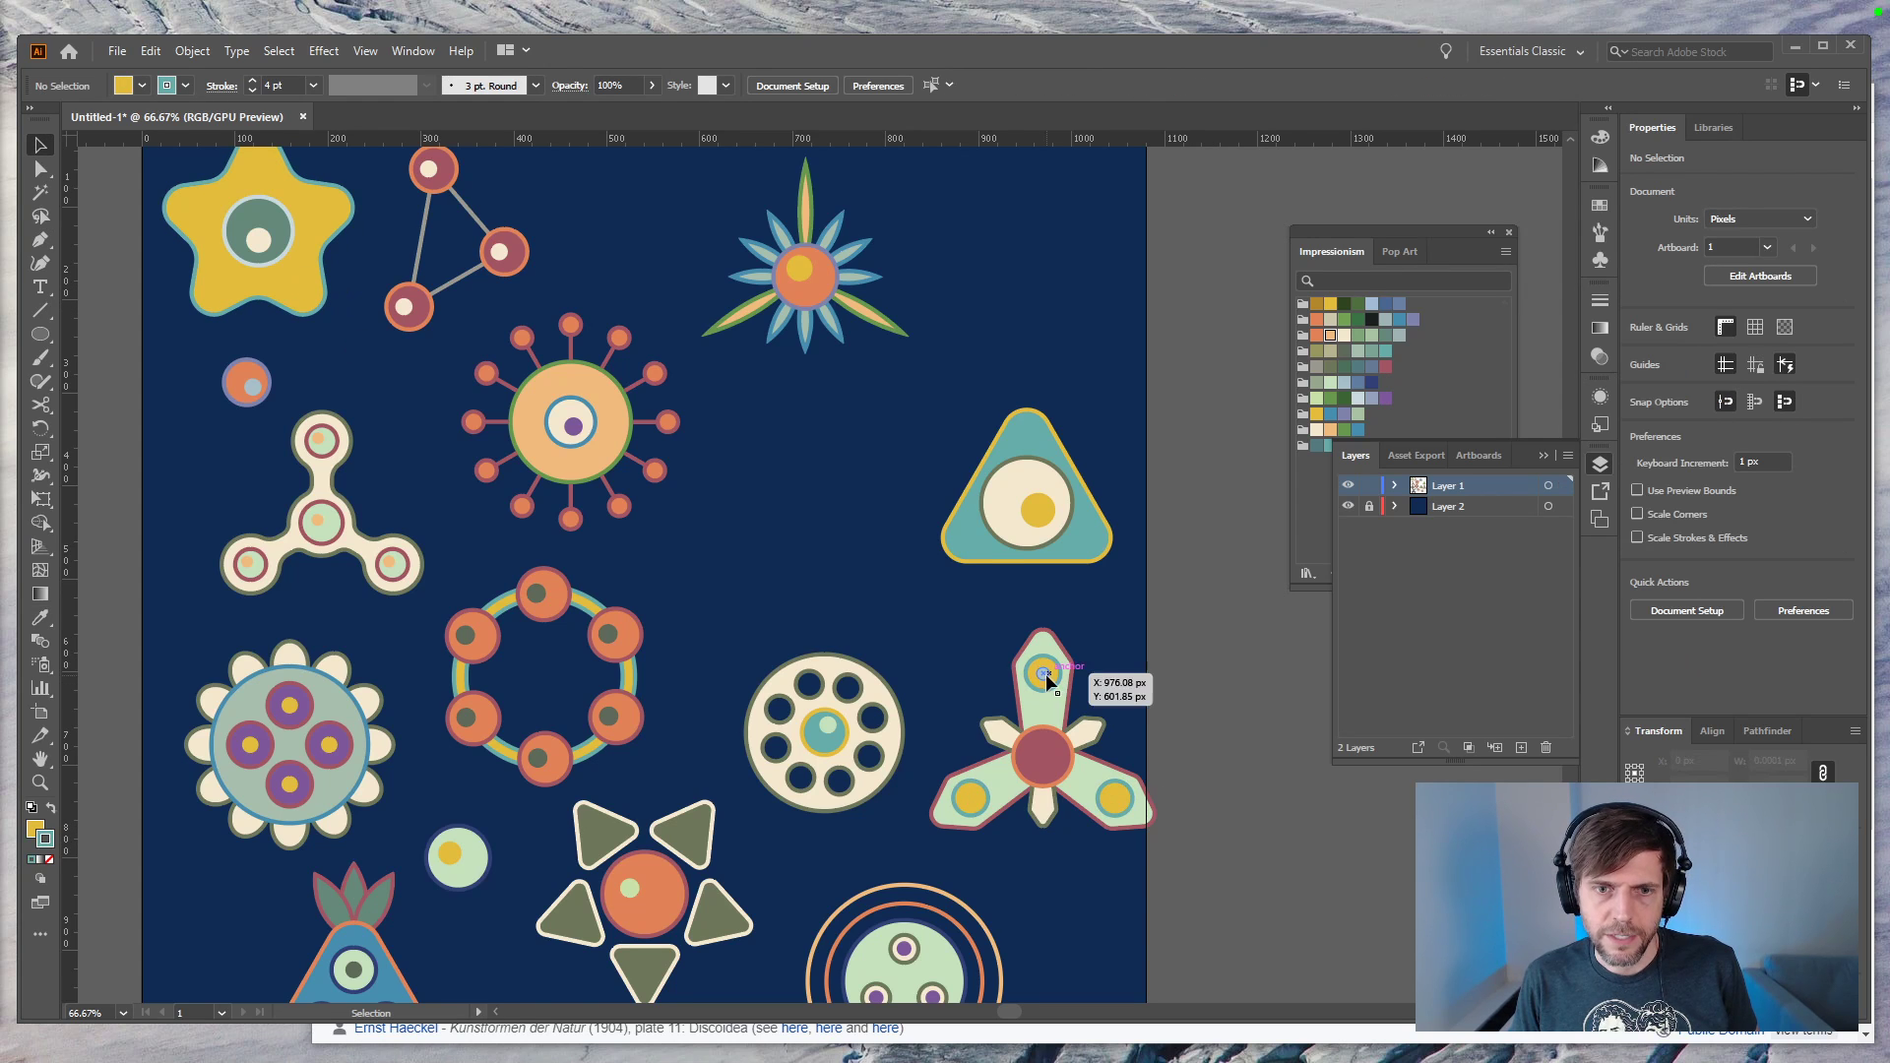
# Step: Try to copy the upper petal's pale-blue dot by rotating it 120° around the three-petalled figure's centre
pyautogui.hotkey('ctrl', '+')
pyautogui.moveTo(1116, 766); pyautogui.dragTo(898, 534)
pyautogui.click(945, 497)
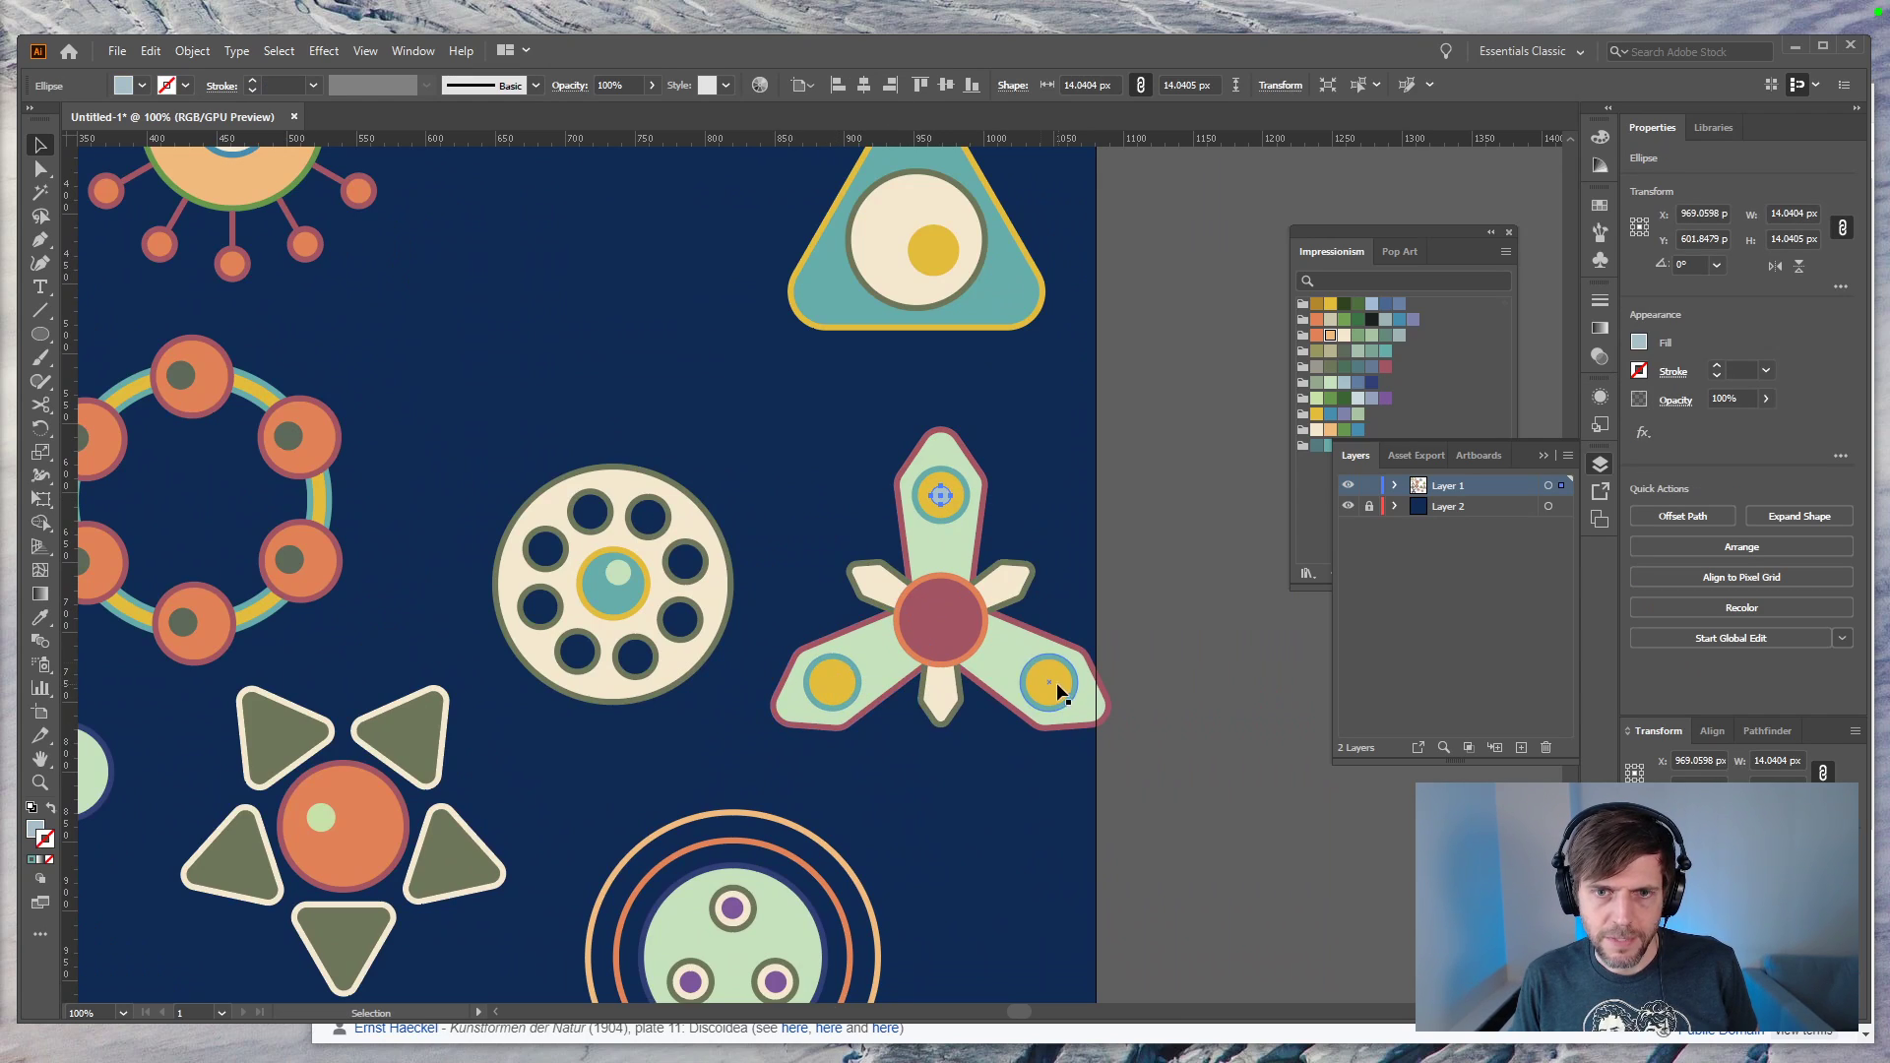
pyautogui.press('r')
pyautogui.keyDown('alt'); pyautogui.click(941, 624); pyautogui.keyUp('alt')
pyautogui.write('-120')
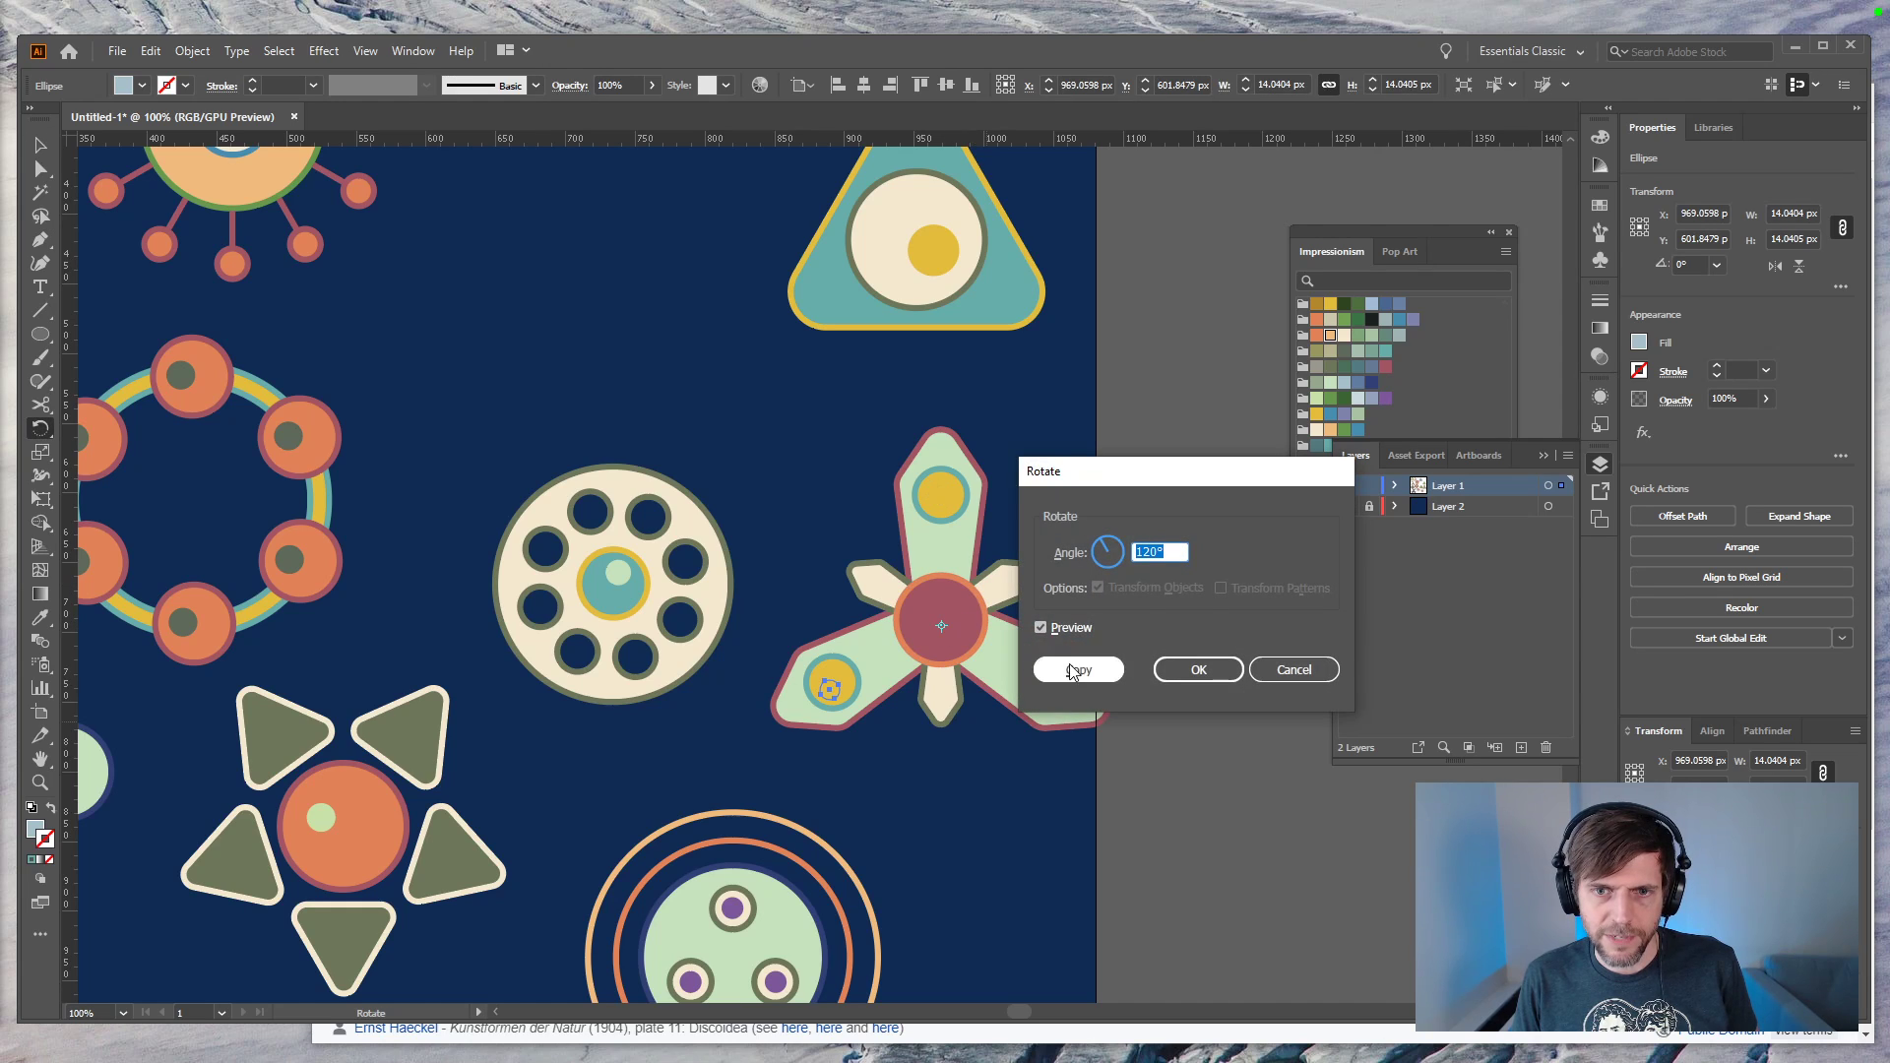
pyautogui.click(1075, 669)
pyautogui.hotkey('ctrl', 'z')
pyautogui.hotkey('ctrl', 'z')
pyautogui.press('v')
pyautogui.click(1114, 679)
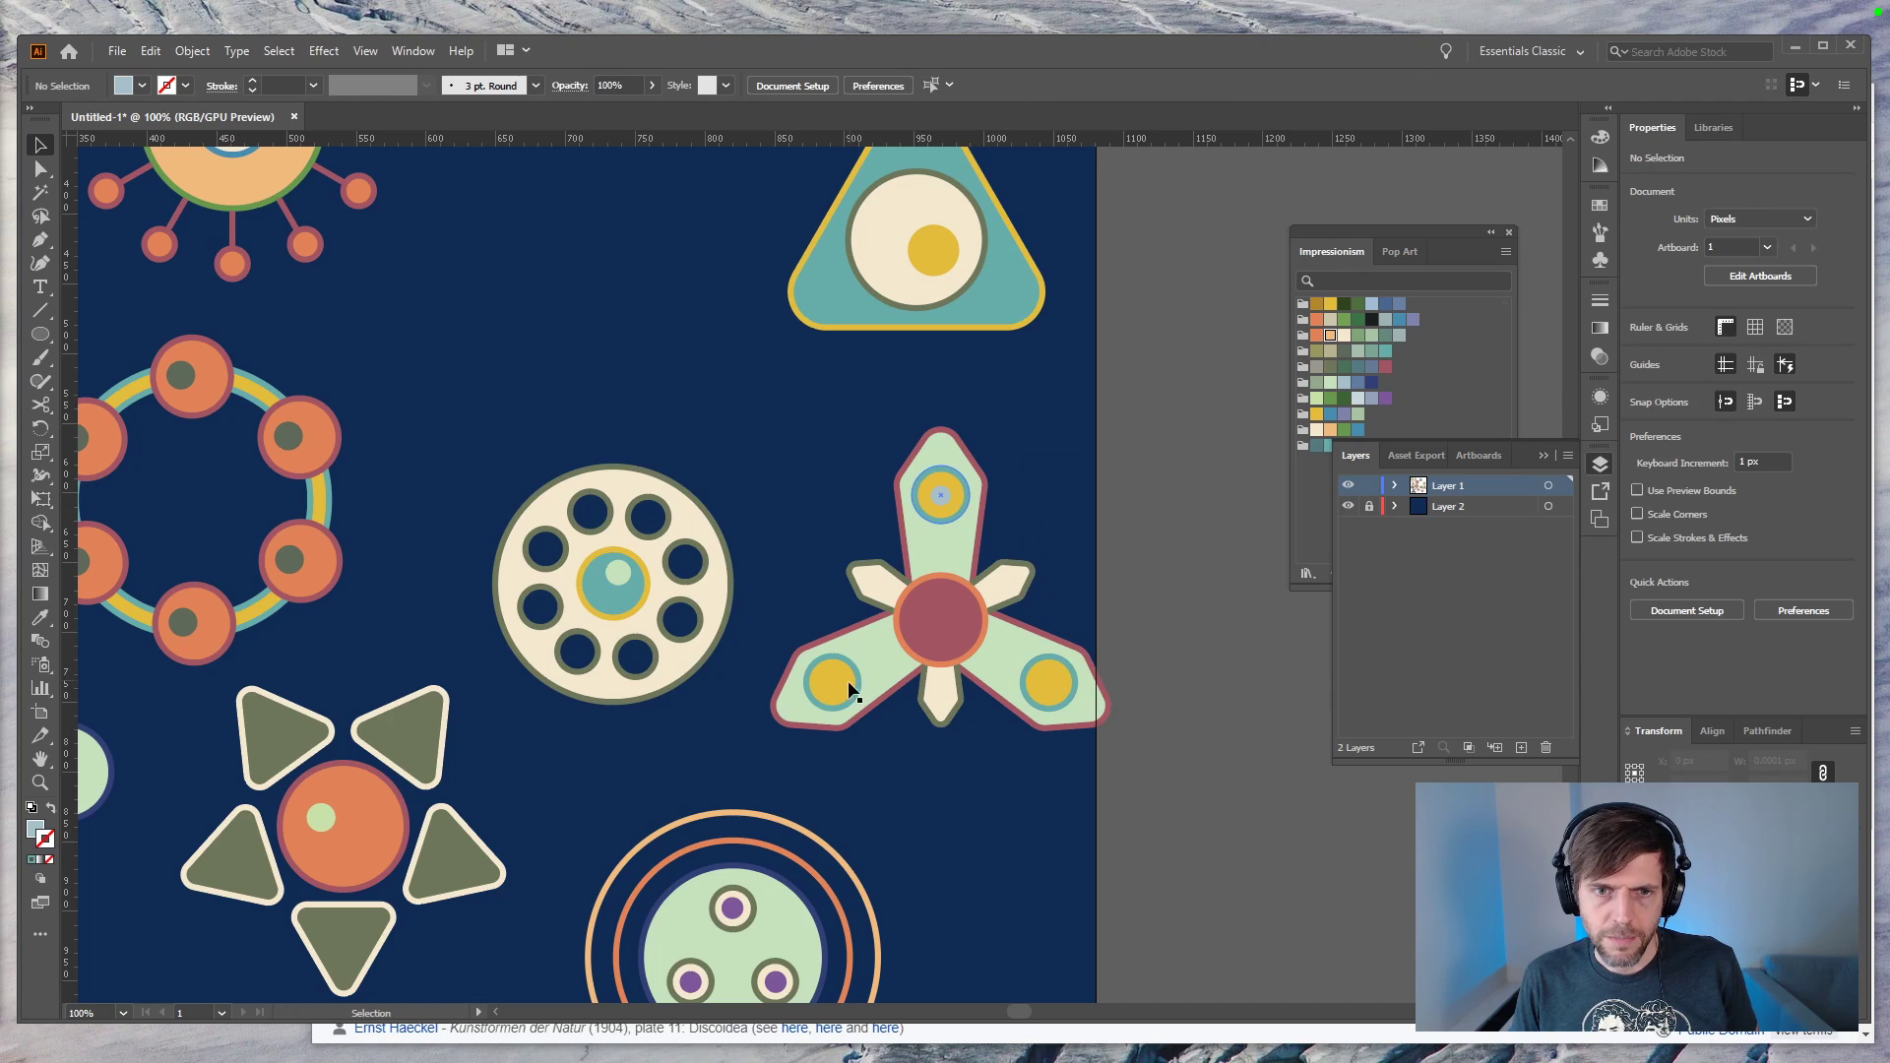
# Step: Copy the upper petal's pale-blue dot onto both lower petals by rotating it in 120° steps about the dark-red circle's centre
pyautogui.click(945, 497)
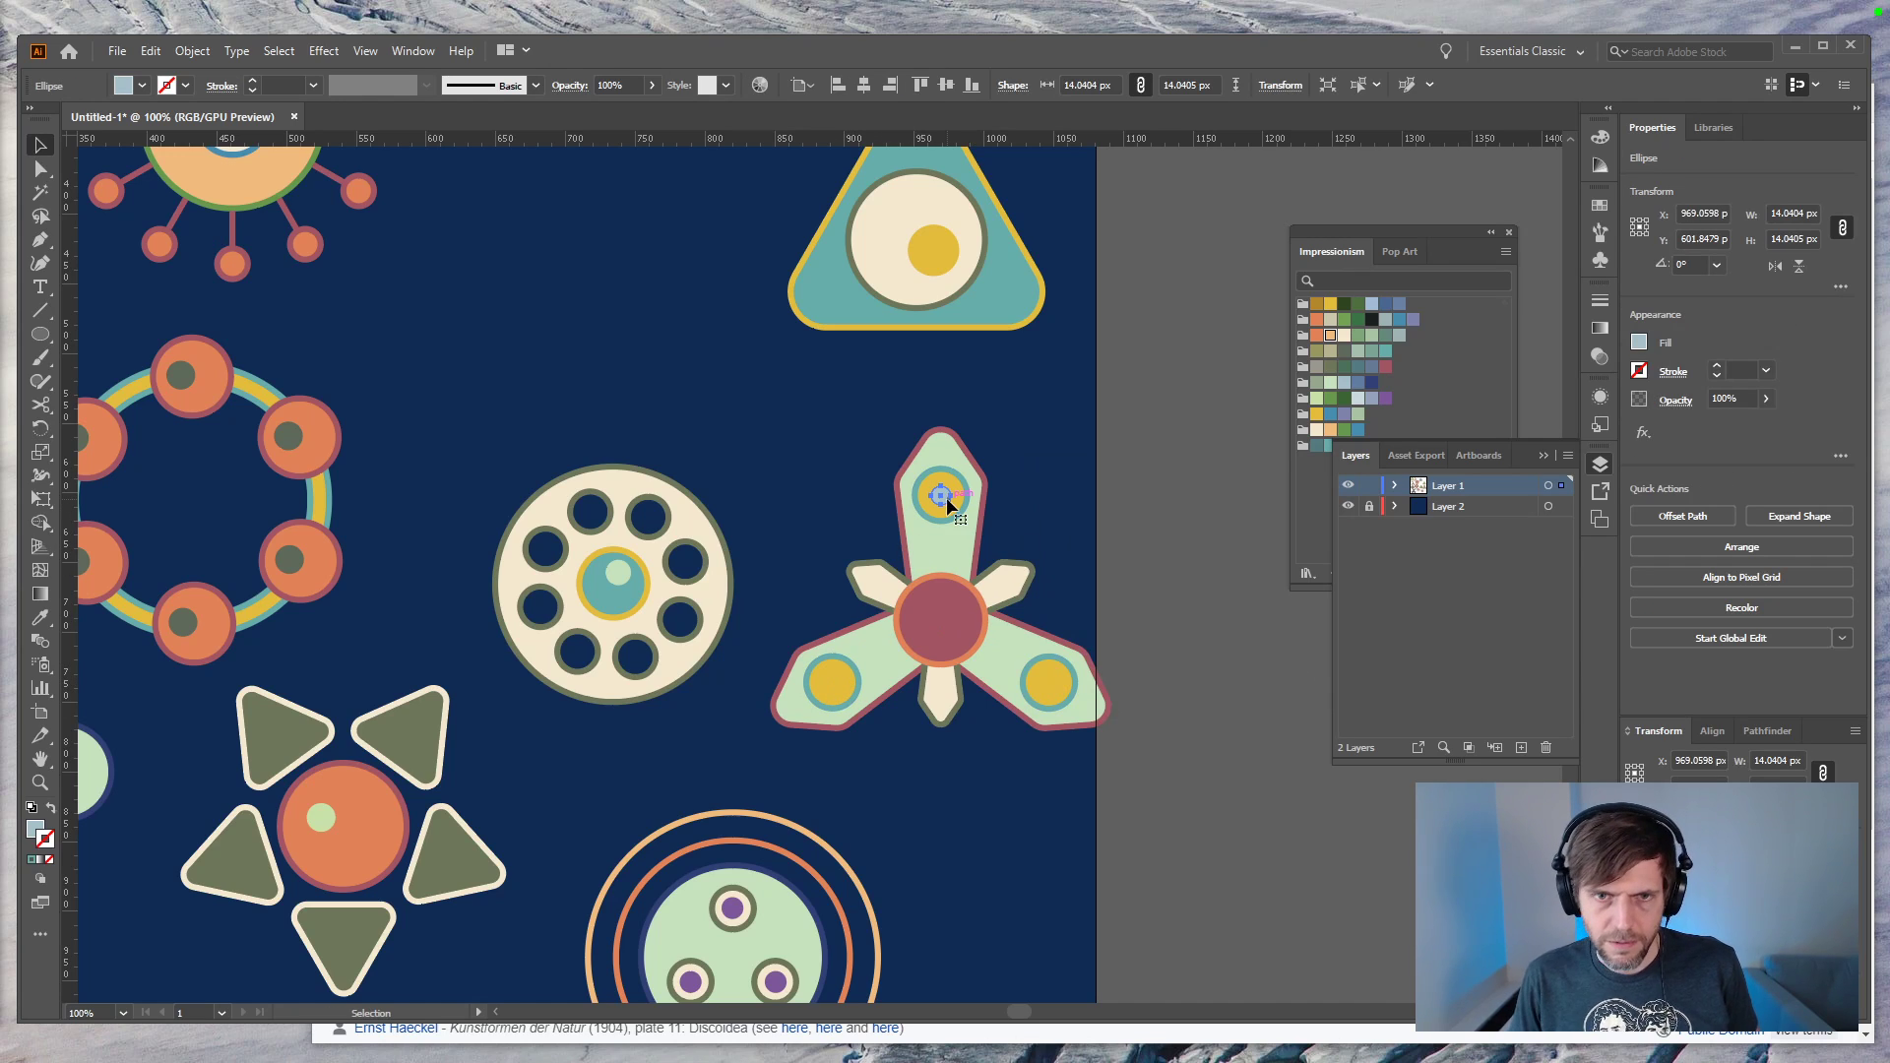
pyautogui.press('r')
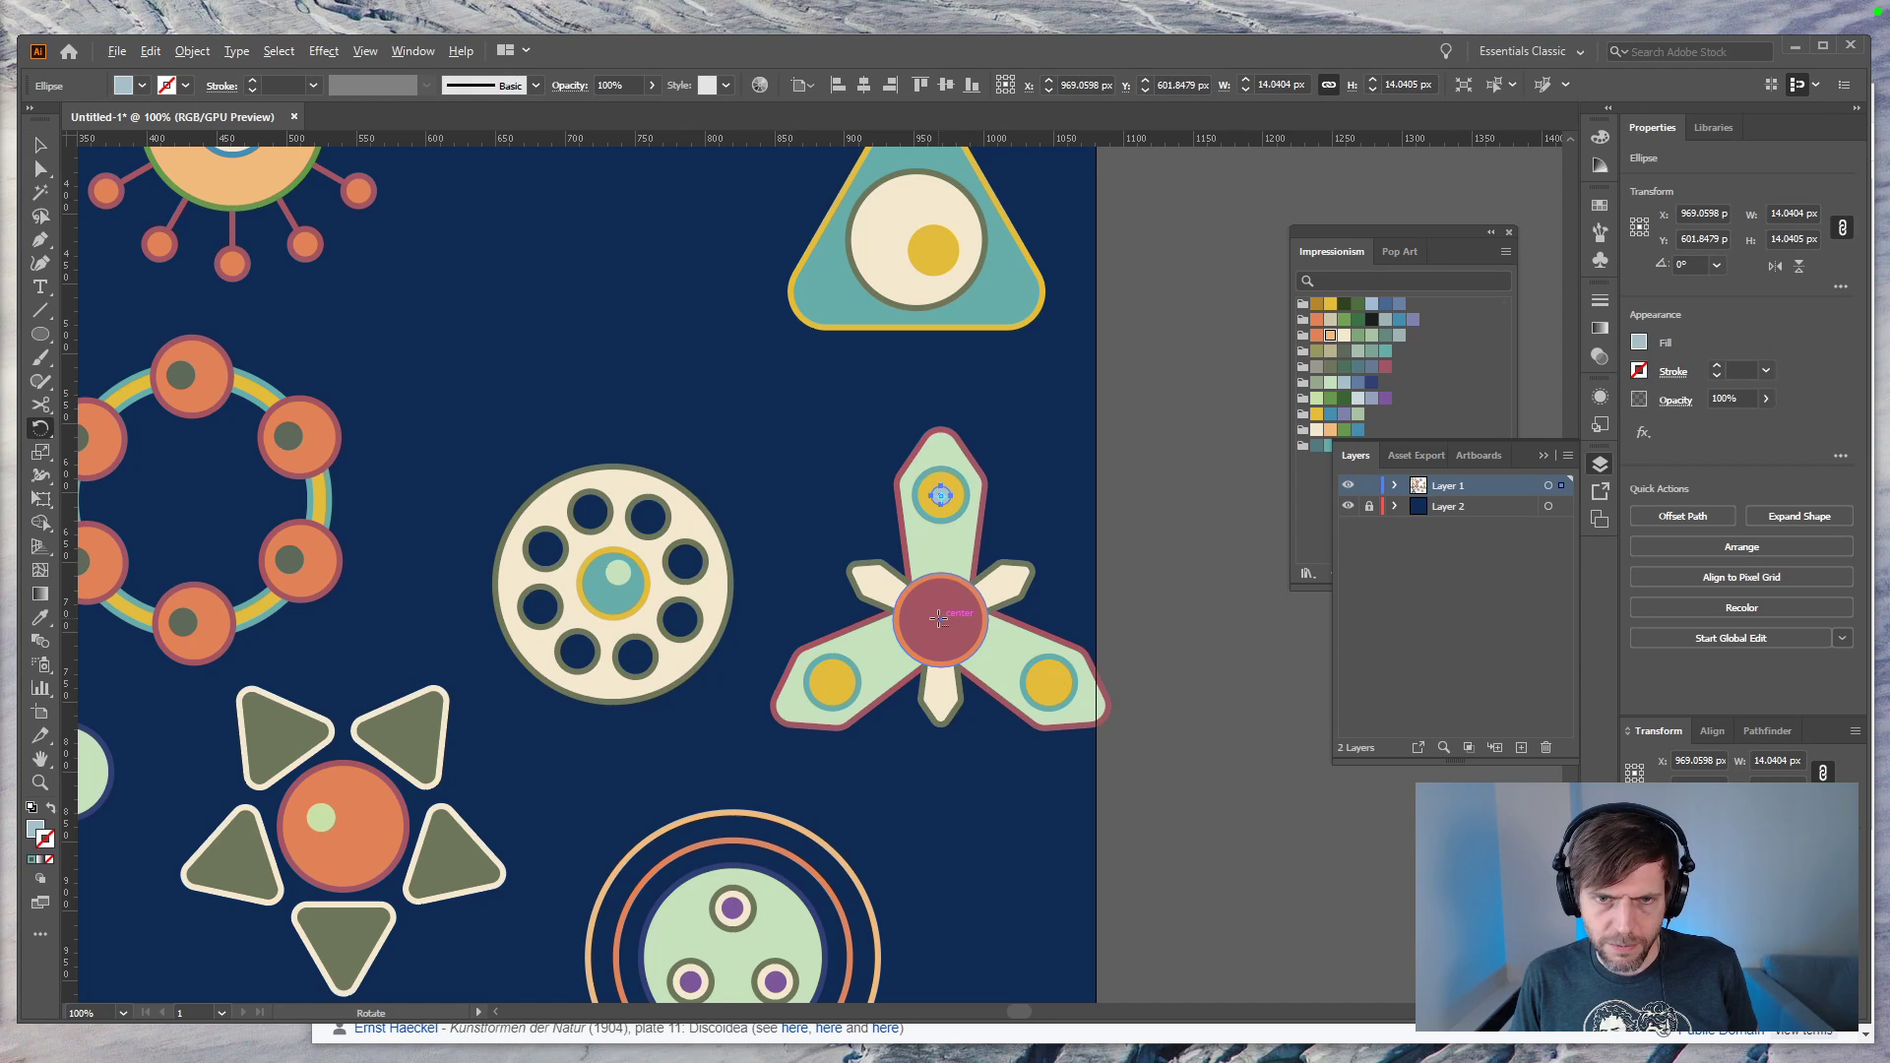
pyautogui.keyDown('alt'); pyautogui.click(940, 620); pyautogui.keyUp('alt')
pyautogui.click(1066, 666)
pyautogui.hotkey('ctrl', 'd')
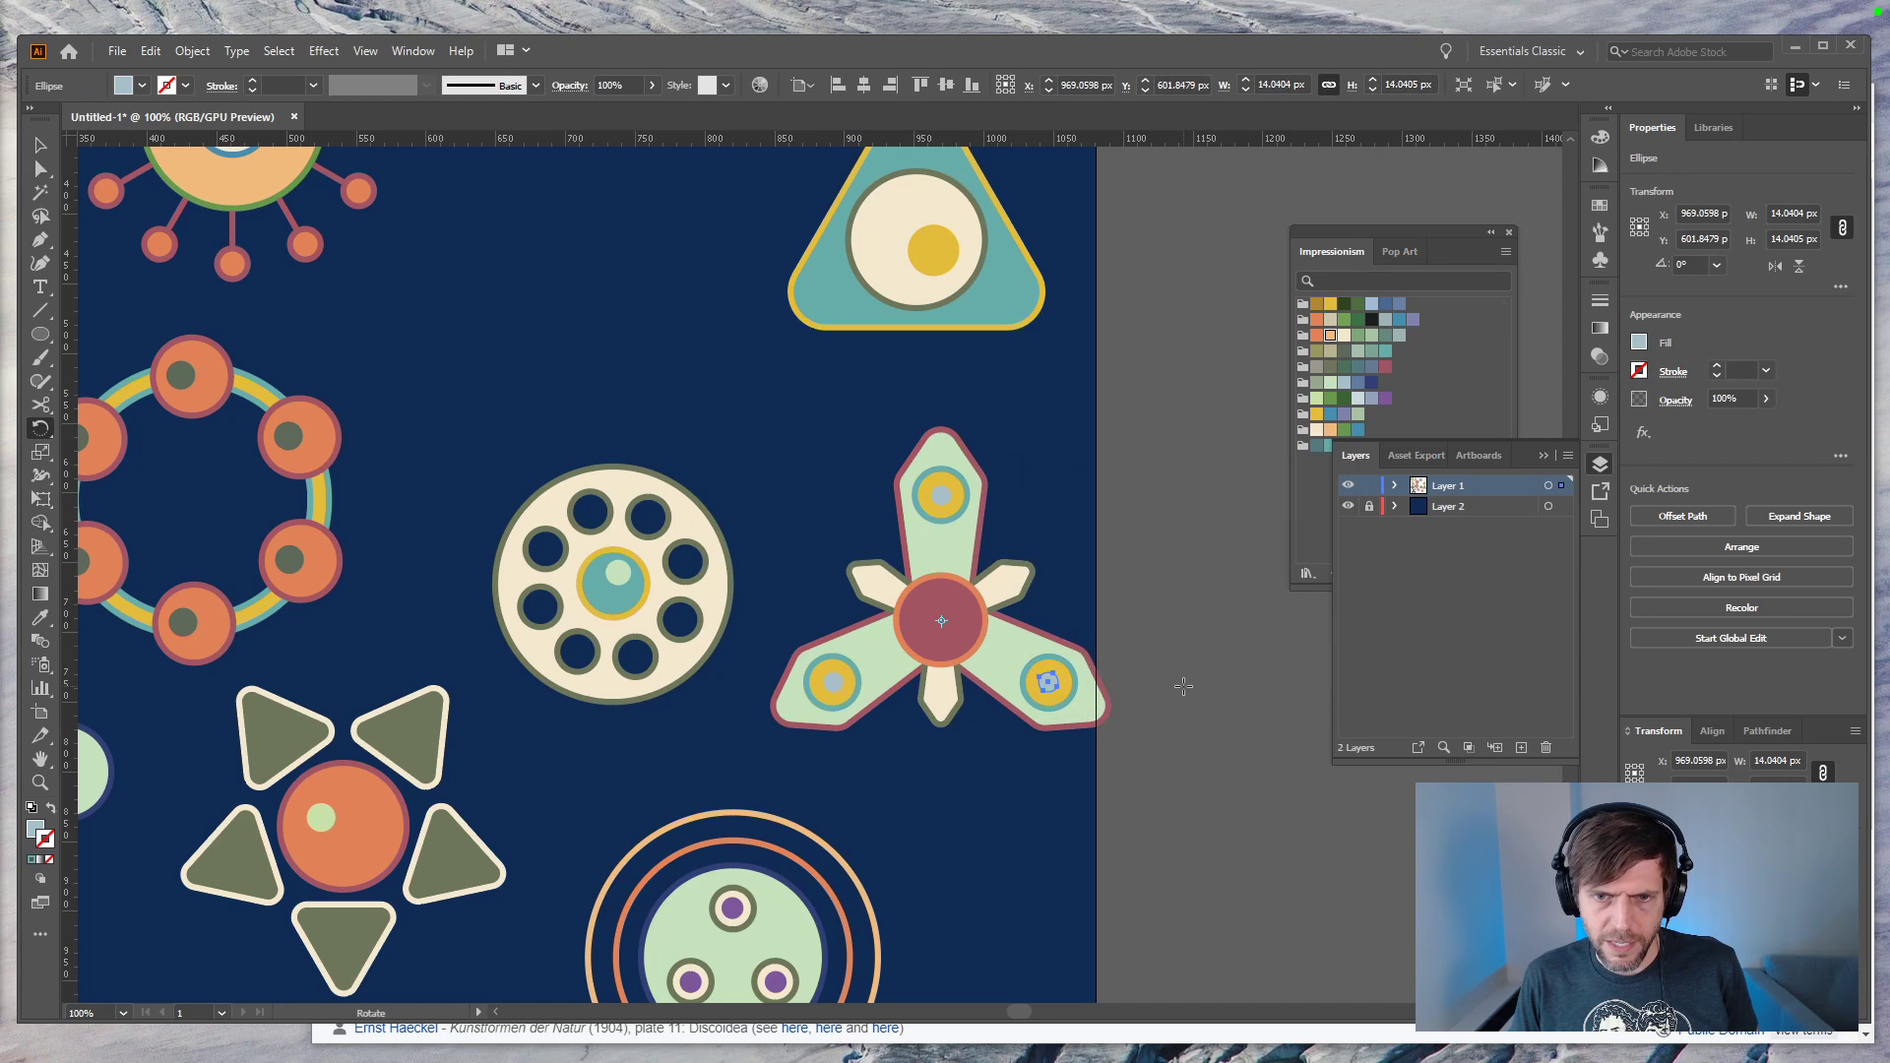
pyautogui.press('v')
pyautogui.click(1187, 686)
# Step: Give the three small petal dots a dark-green fill (C=78 M=37 Y=100 K=29) and no stroke
pyautogui.click(1049, 681)
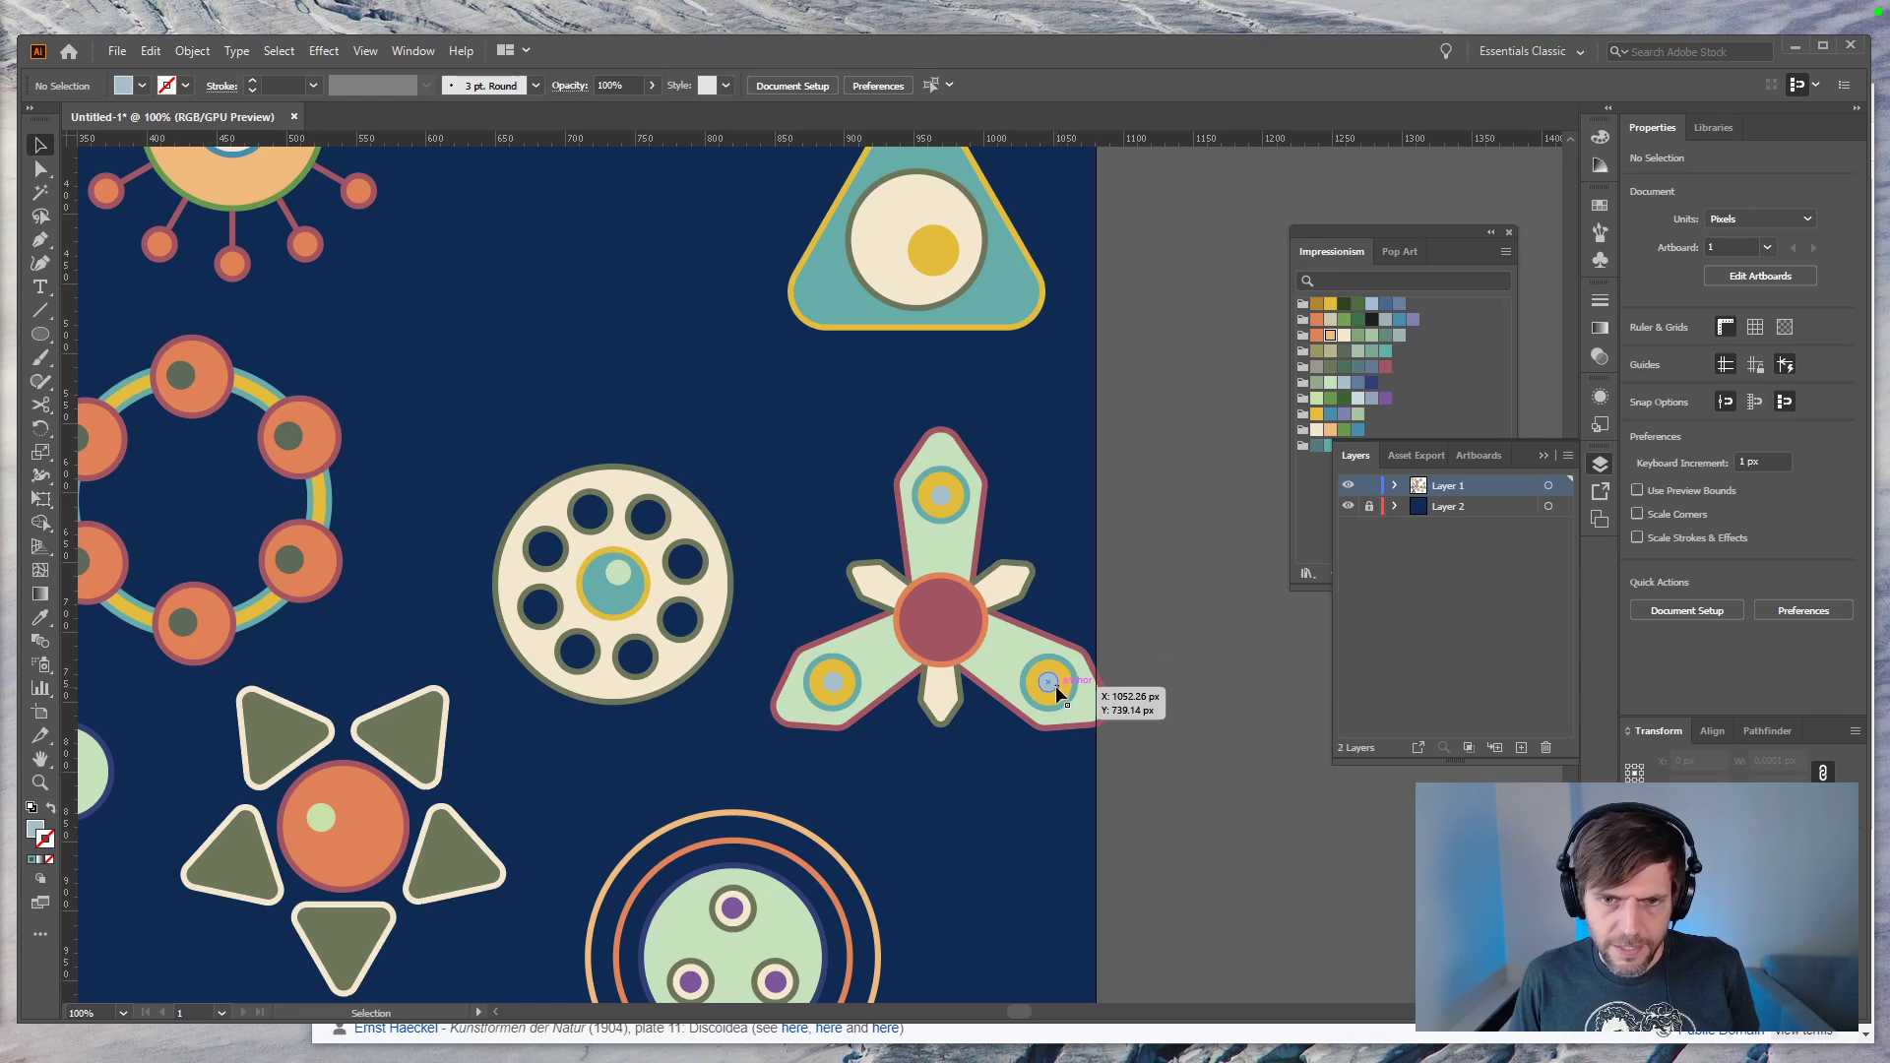
pyautogui.keyDown('shift'); pyautogui.click(840, 687); pyautogui.keyUp('shift')
pyautogui.keyDown('shift'); pyautogui.click(940, 495); pyautogui.keyUp('shift')
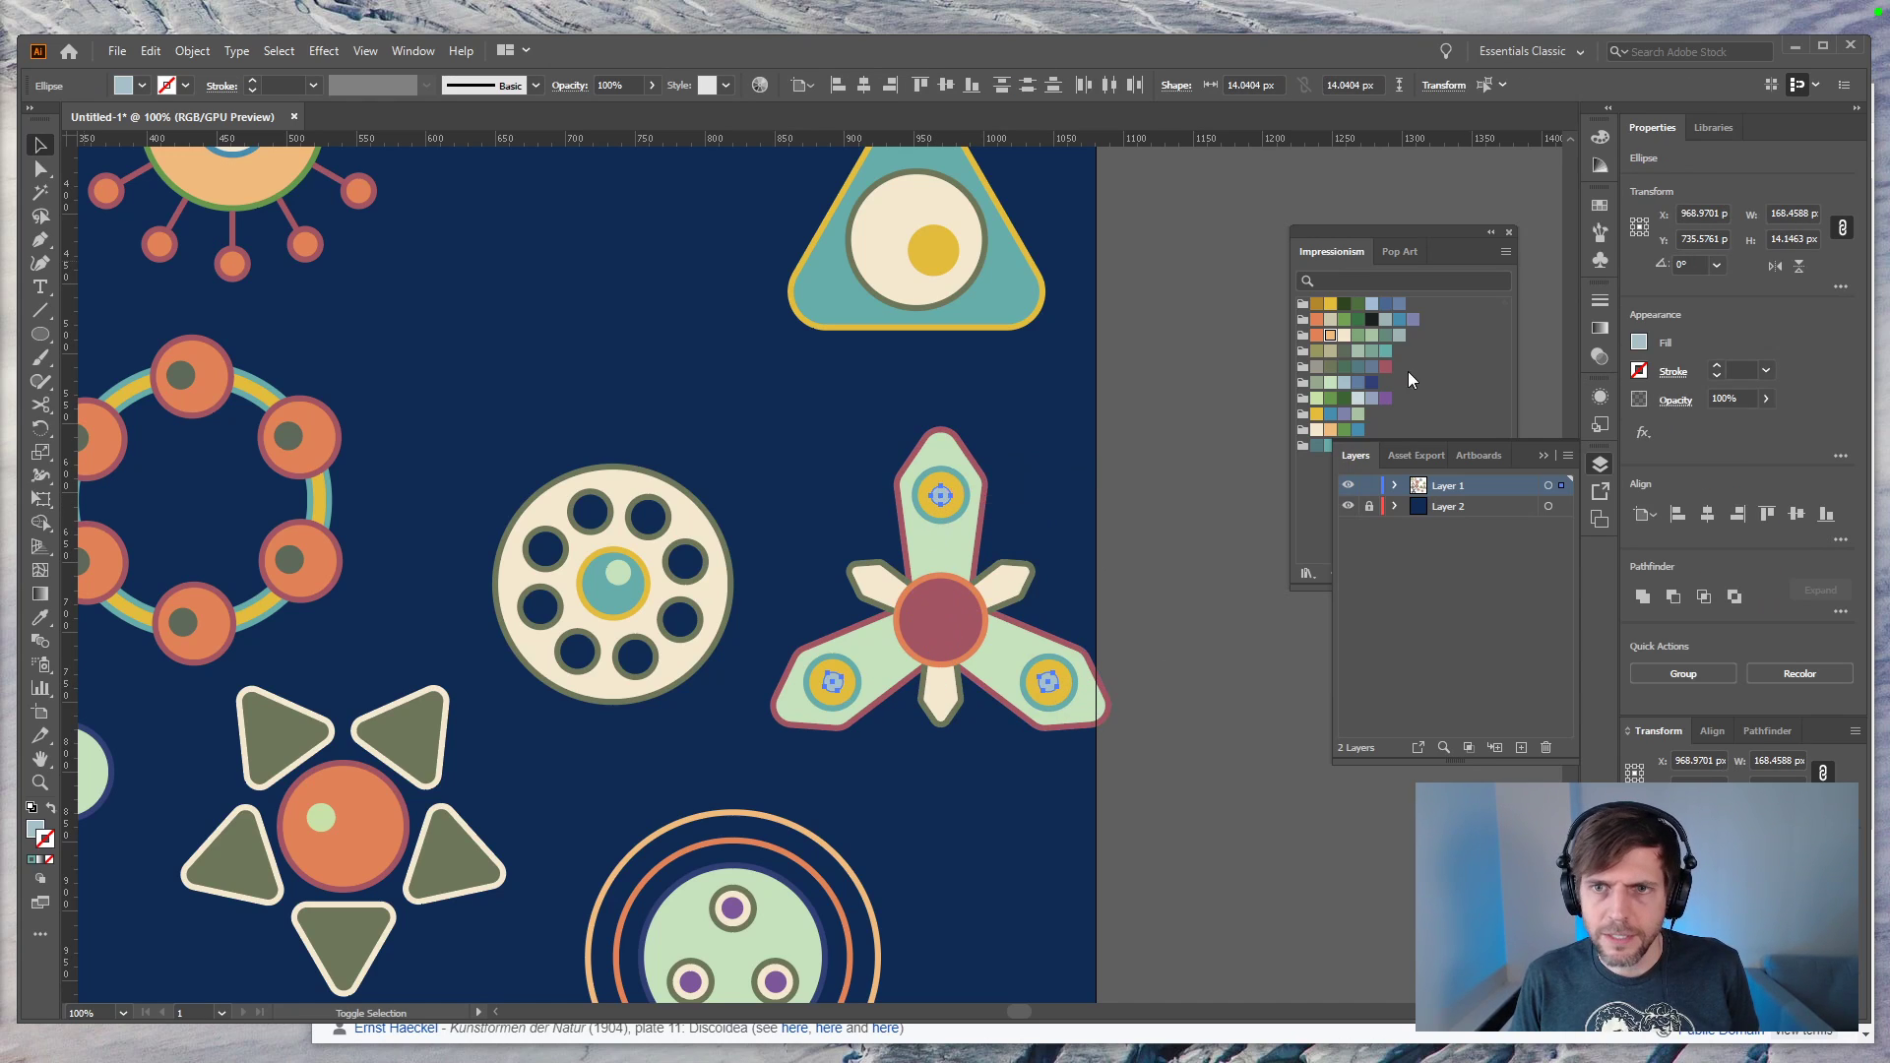
pyautogui.click(1344, 400)
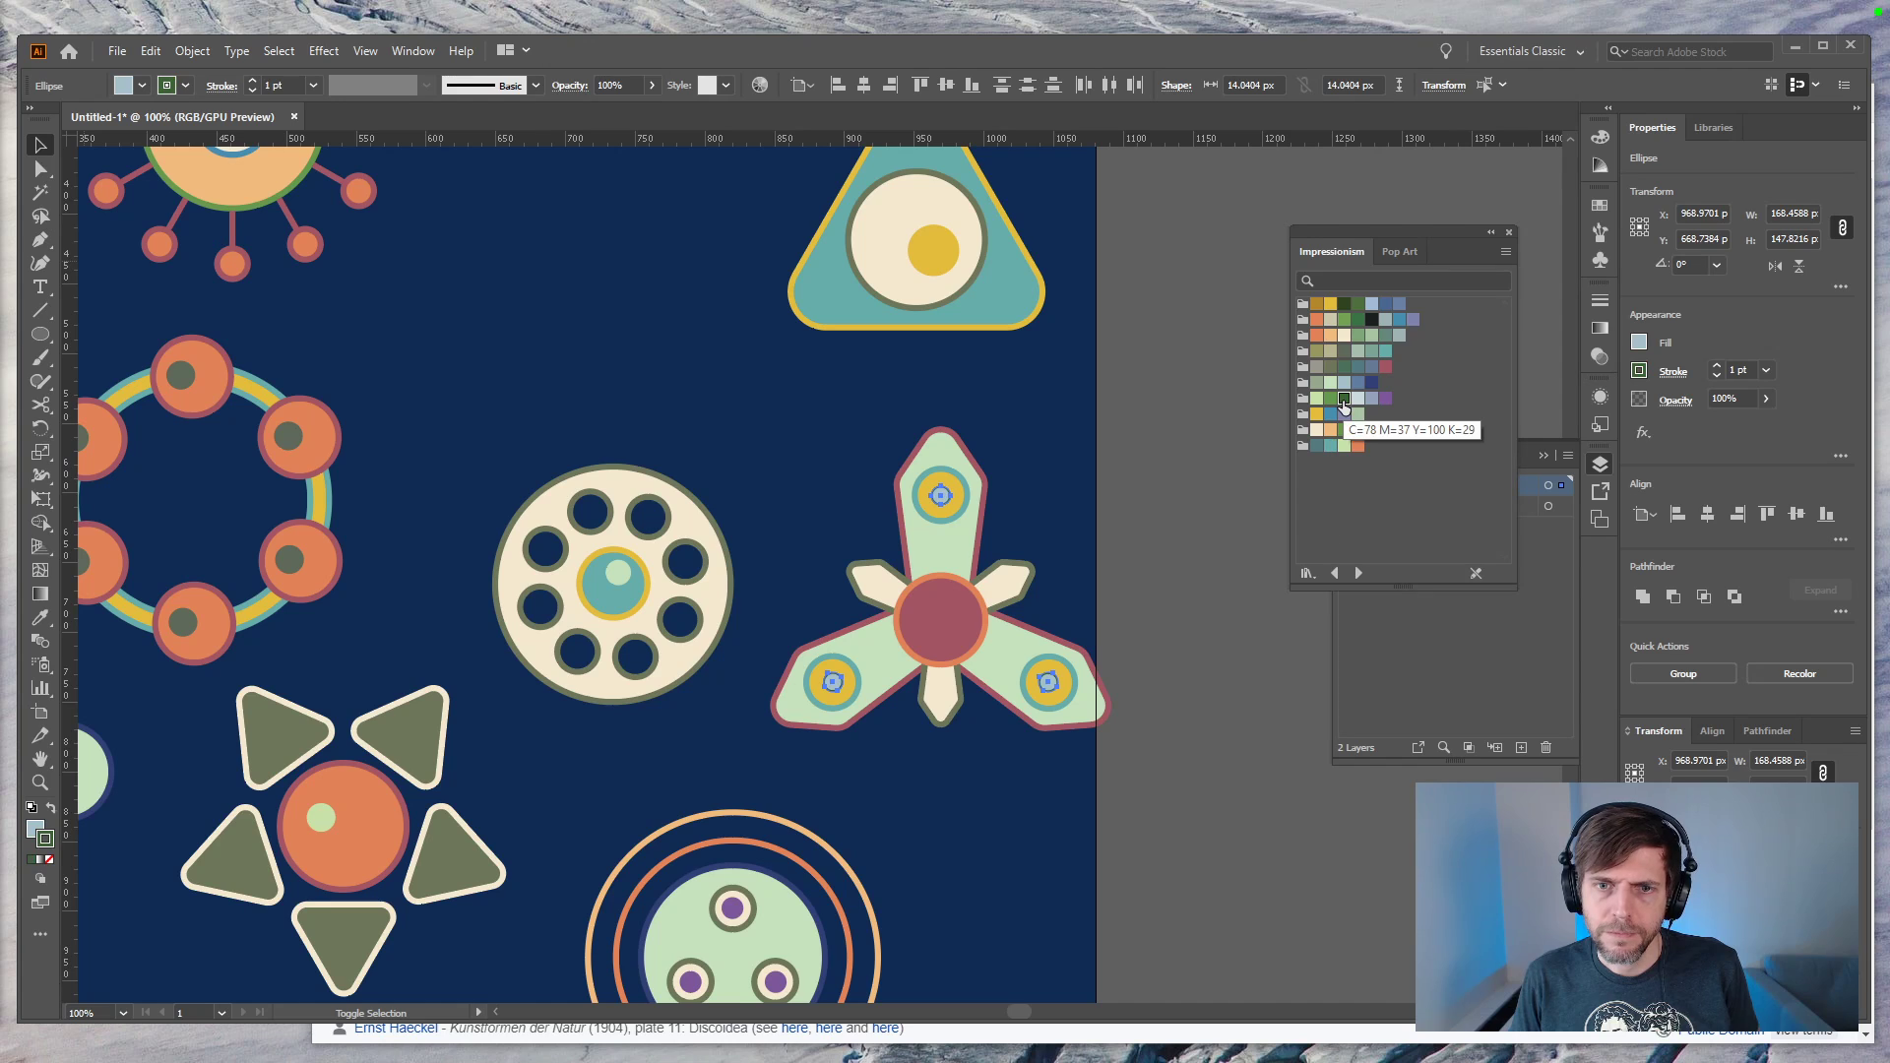
pyautogui.press('/')
pyautogui.press('x')
pyautogui.click(1344, 401)
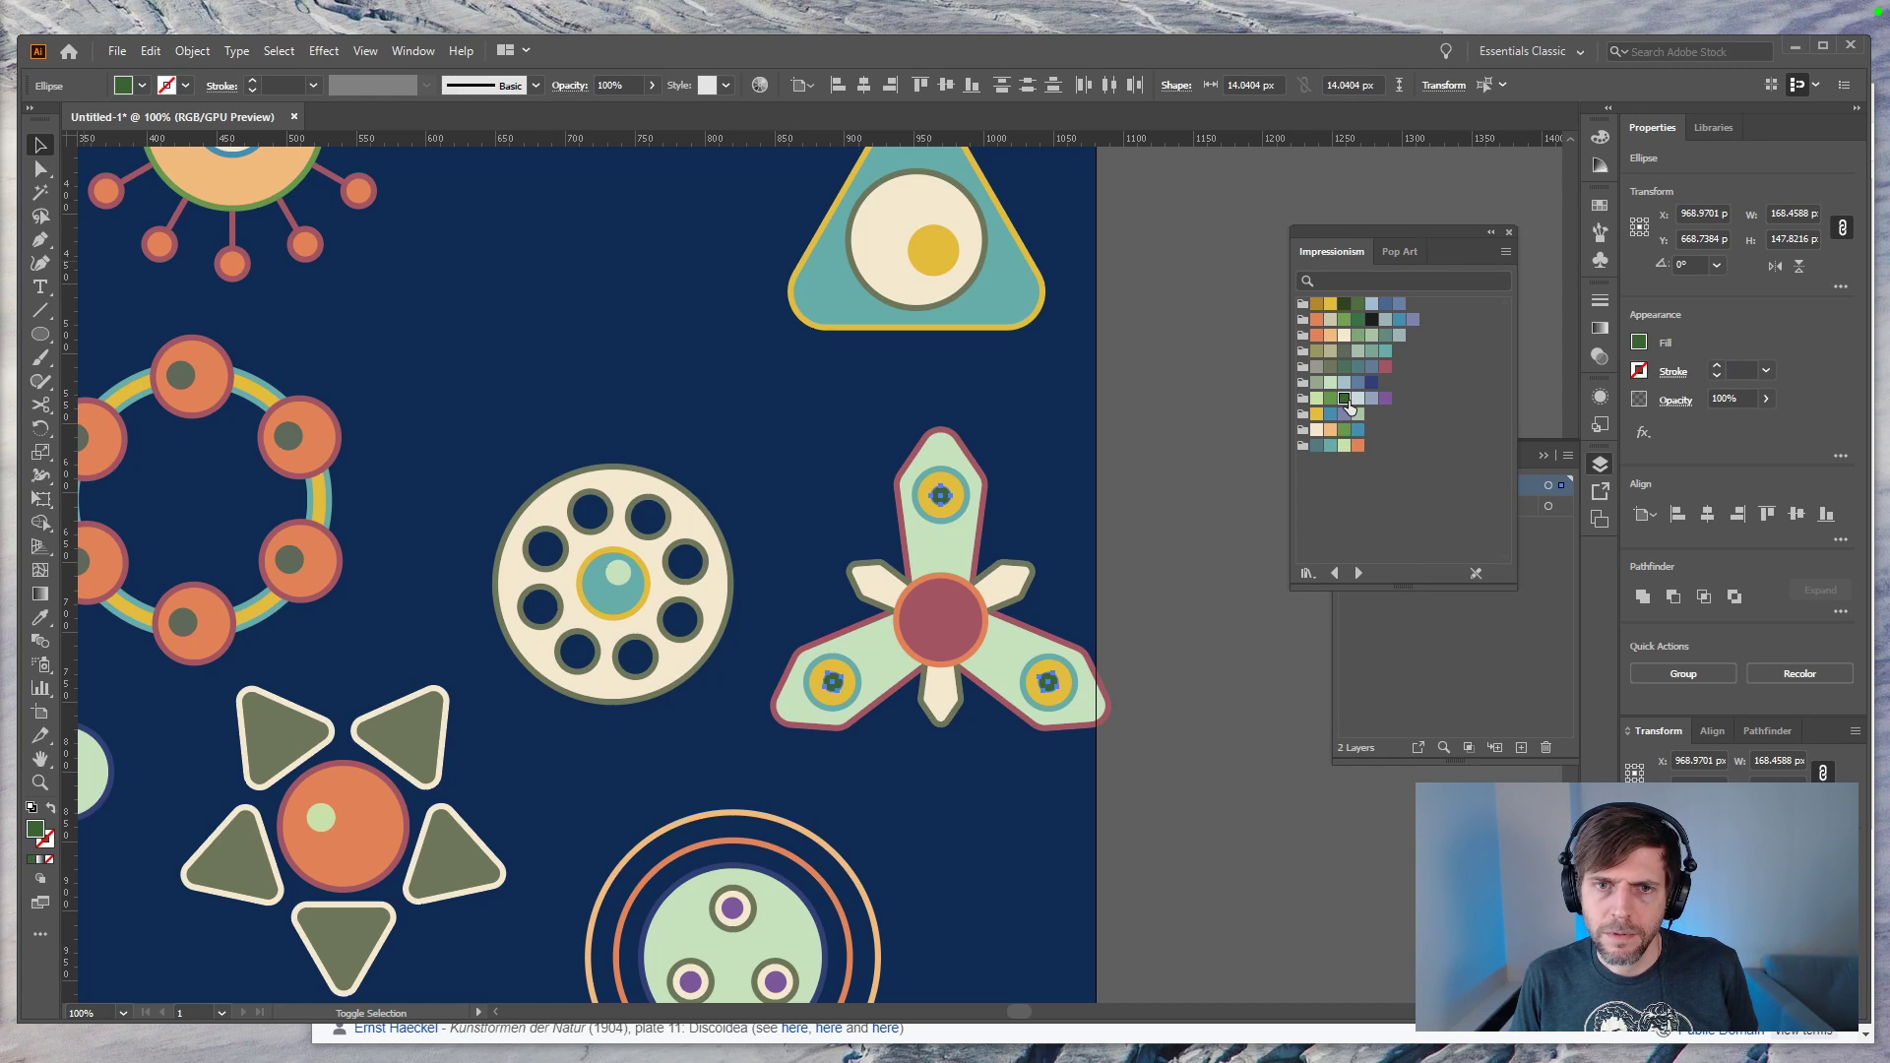
pyautogui.click(1103, 588)
# Step: Park the three-petalled figure beside the artboard and move the double-ringed green circle up beside the teal triangle
pyautogui.hotkey('ctrl', '-')
pyautogui.hotkey('ctrl', '-')
pyautogui.hotkey('ctrl', '-')
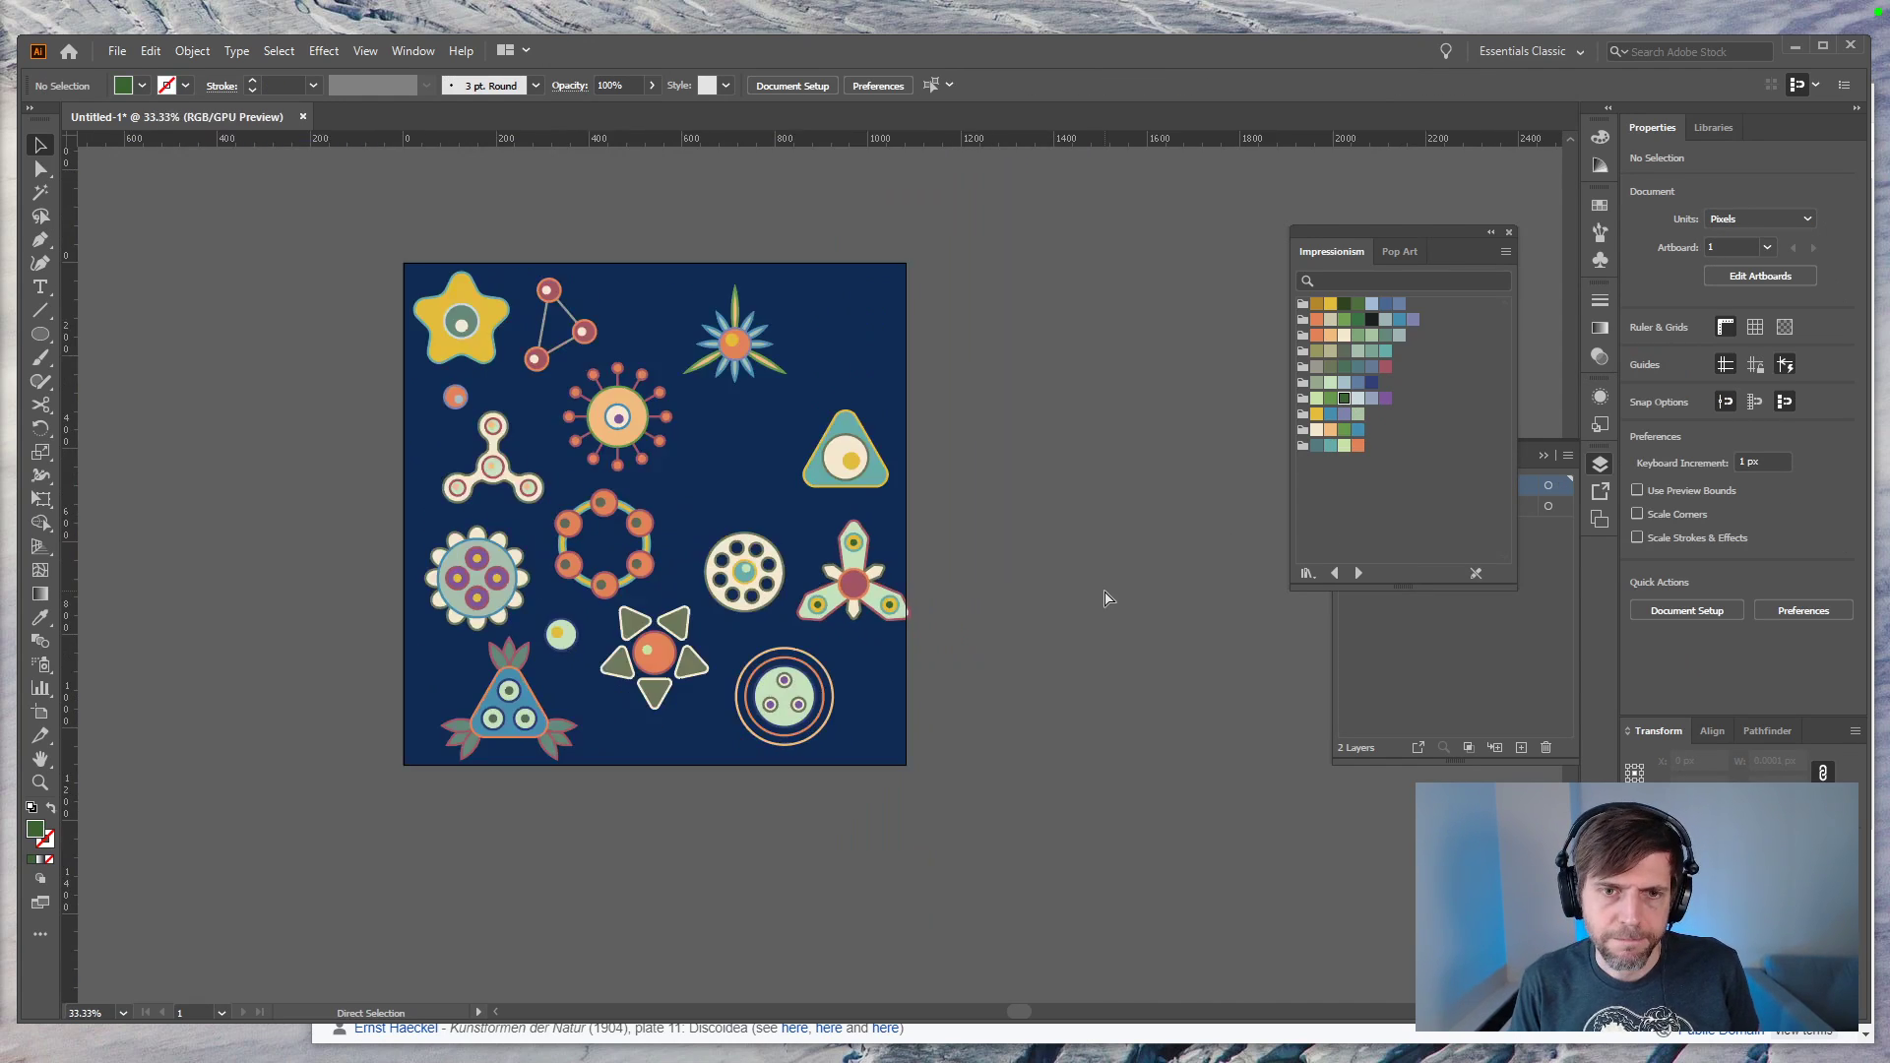
pyautogui.moveTo(853, 572); pyautogui.dragTo(784, 633)
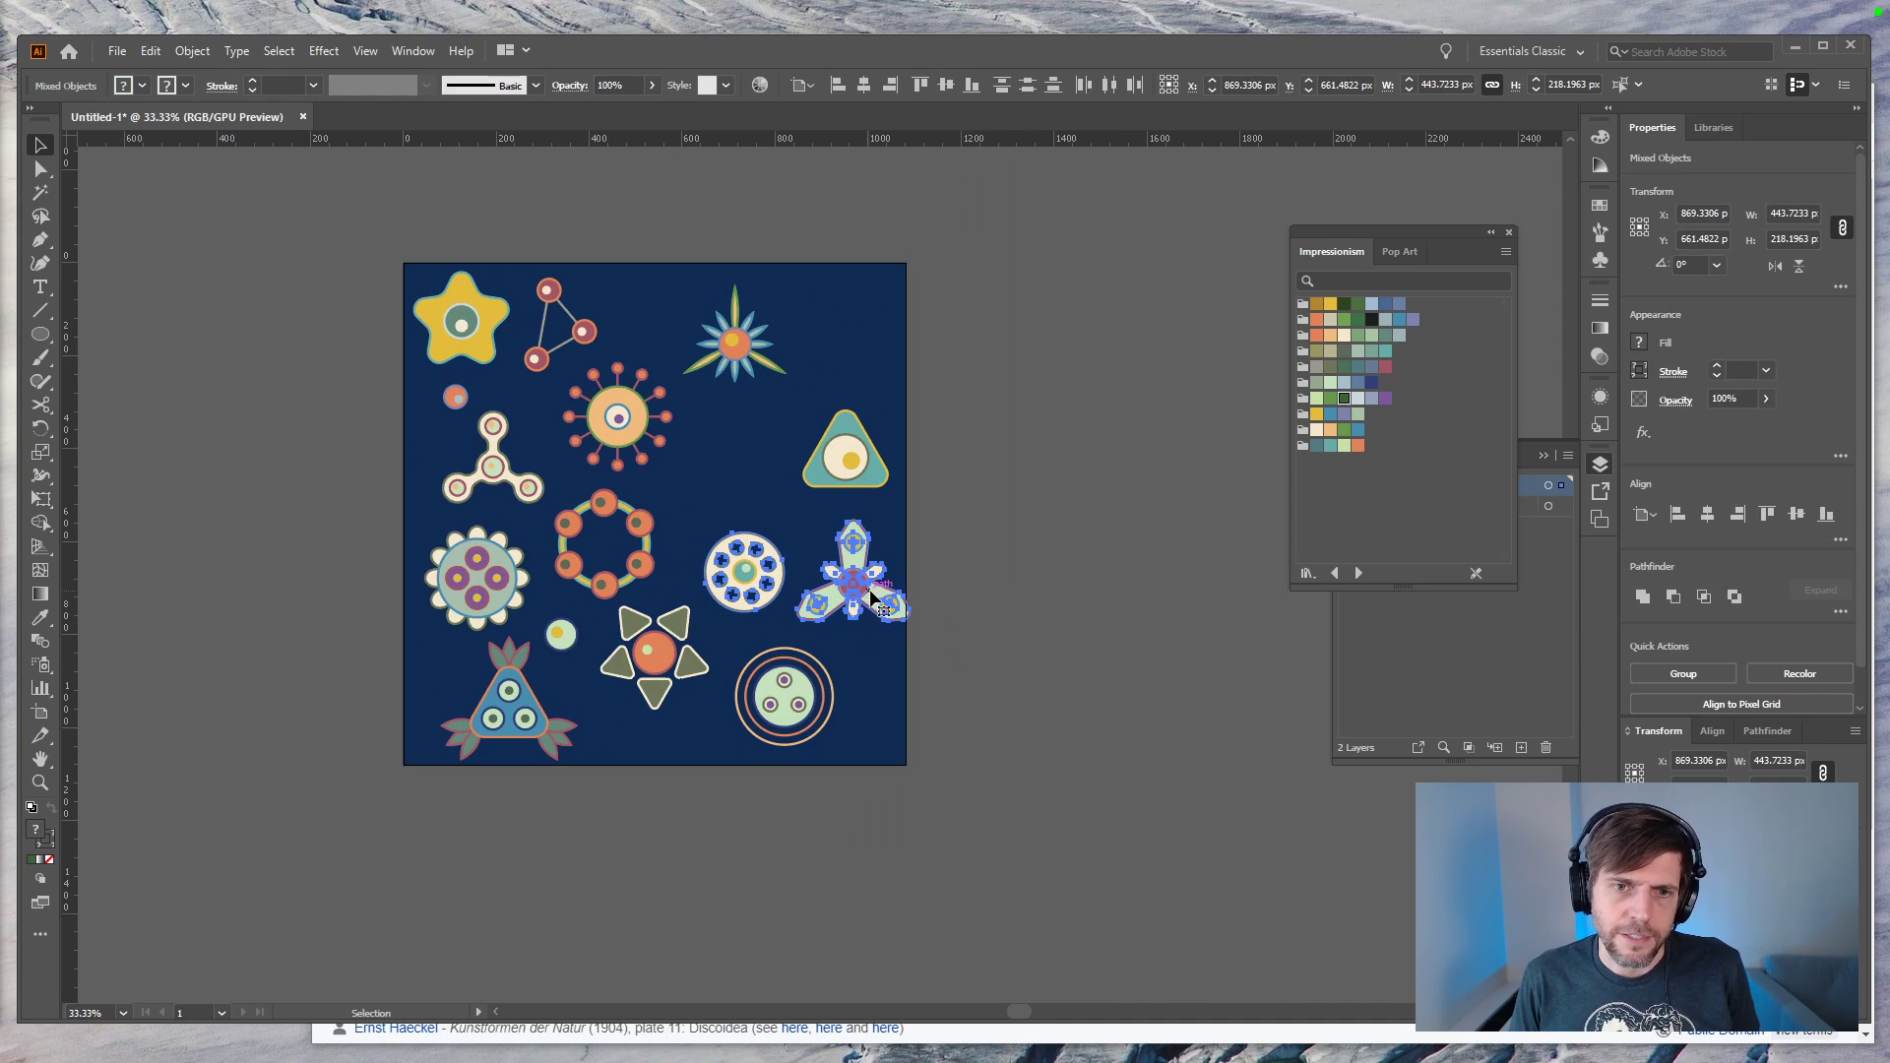
pyautogui.moveTo(954, 536); pyautogui.dragTo(961, 718)
pyautogui.click(790, 697)
pyautogui.moveTo(798, 692); pyautogui.dragTo(739, 450)
pyautogui.click(1080, 666)
# Step: Move the three-petalled figure back onto the artboard, below the cream disc and beside the olive-triangle flower
pyautogui.click(989, 766)
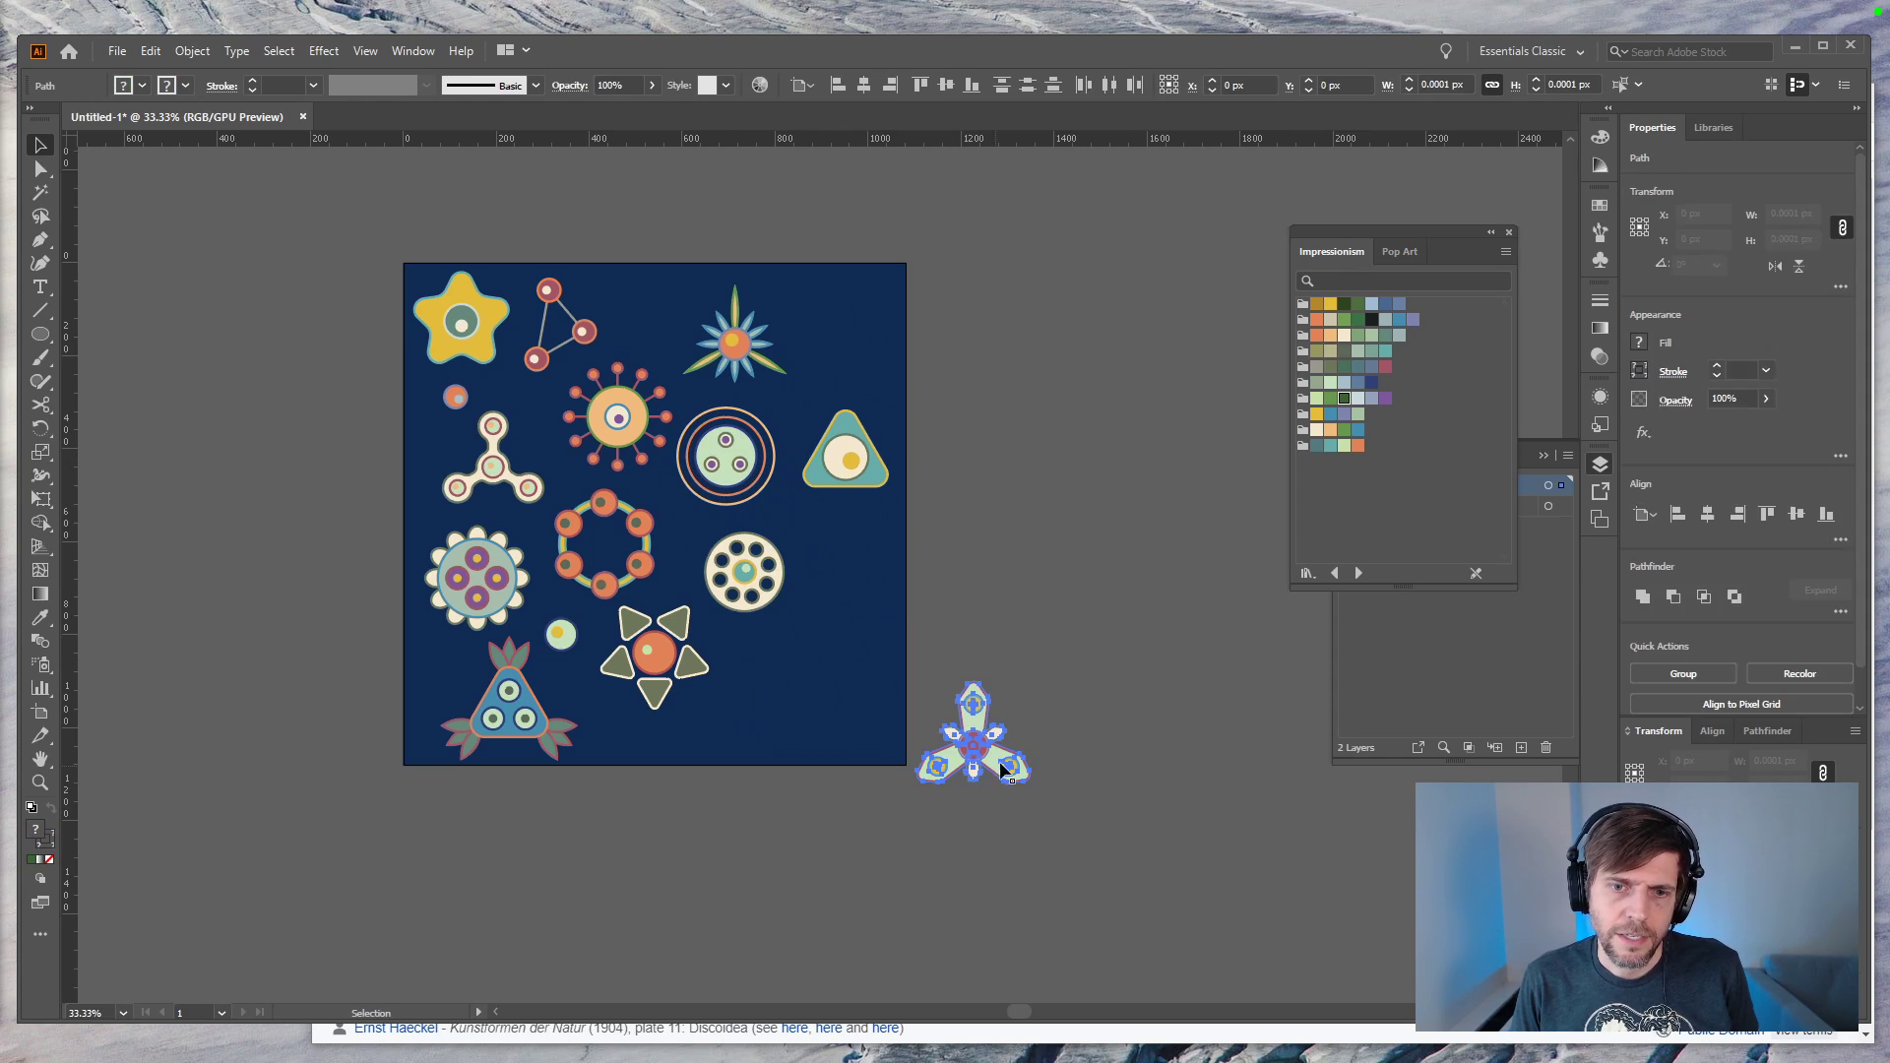
pyautogui.moveTo(995, 747); pyautogui.dragTo(778, 703)
pyautogui.click(1042, 695)
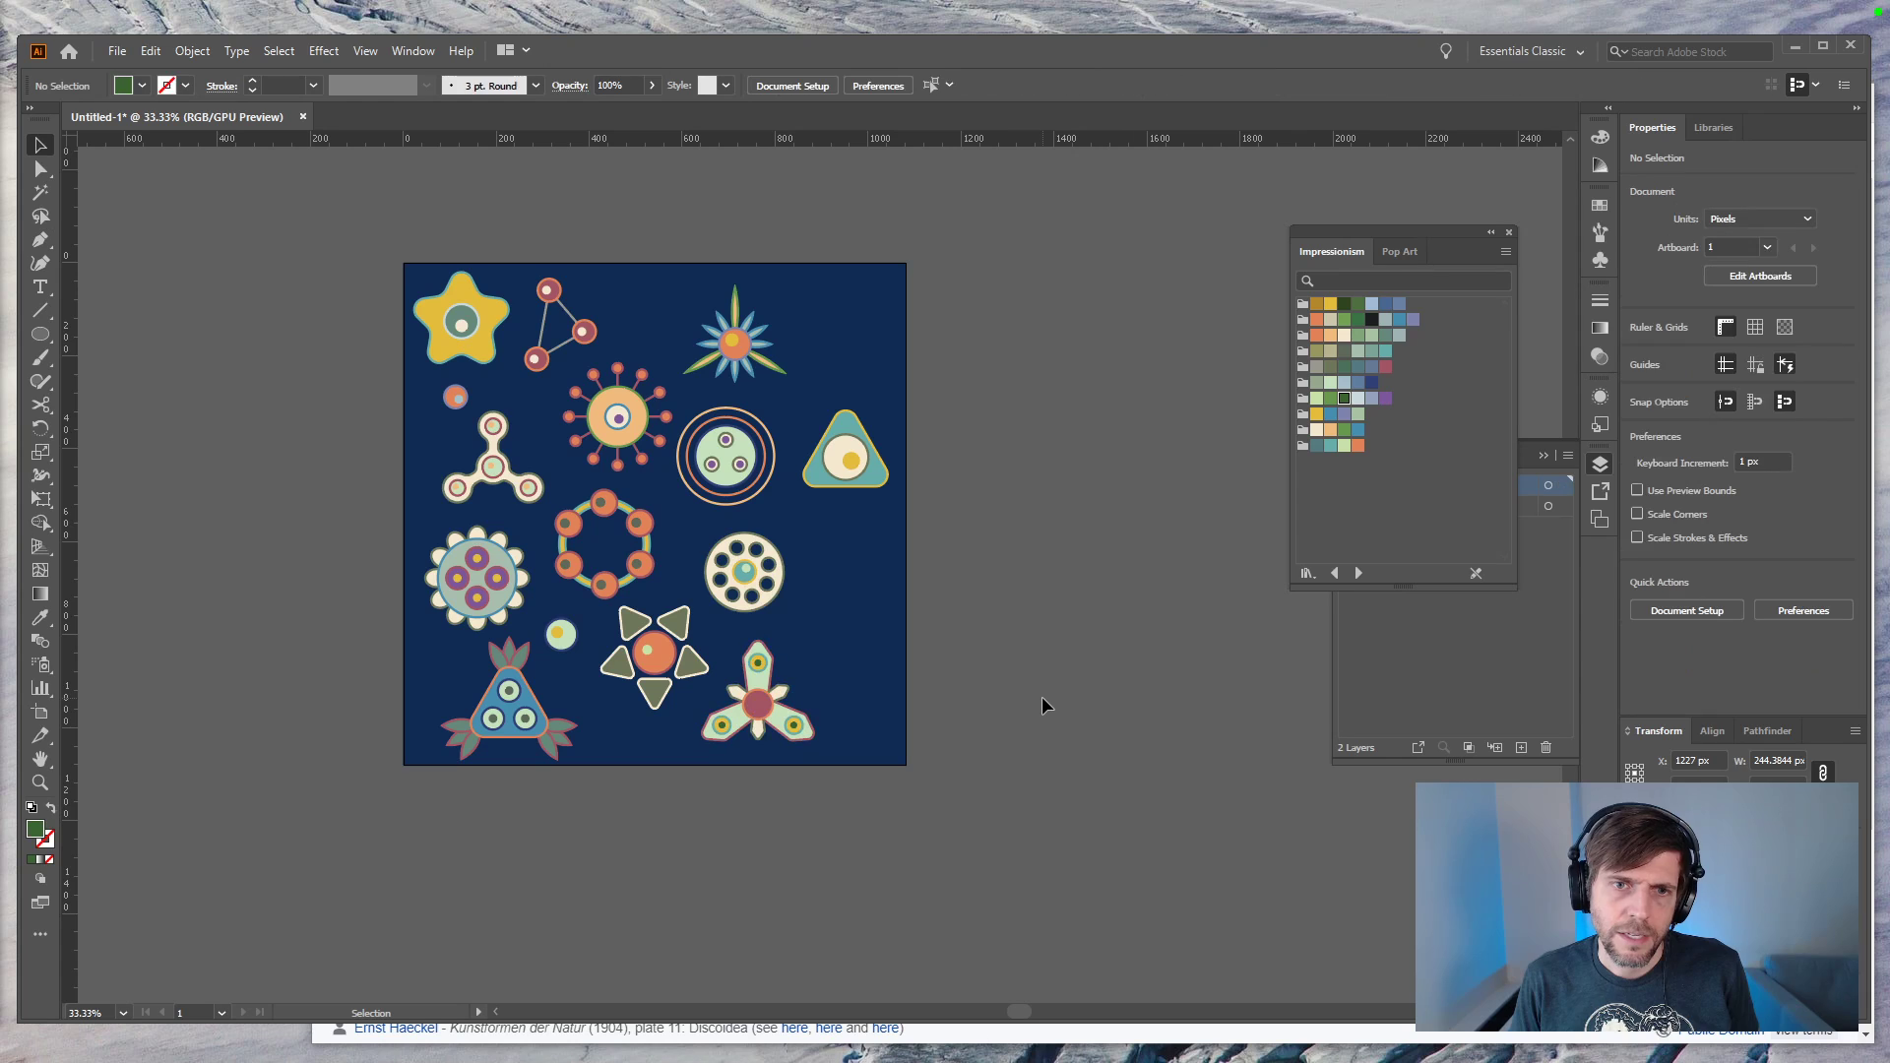
# Step: Recolour the six orange circles around the hexagonal ring figure with the light-orange swatch as fill
pyautogui.hotkey('ctrl', '=')
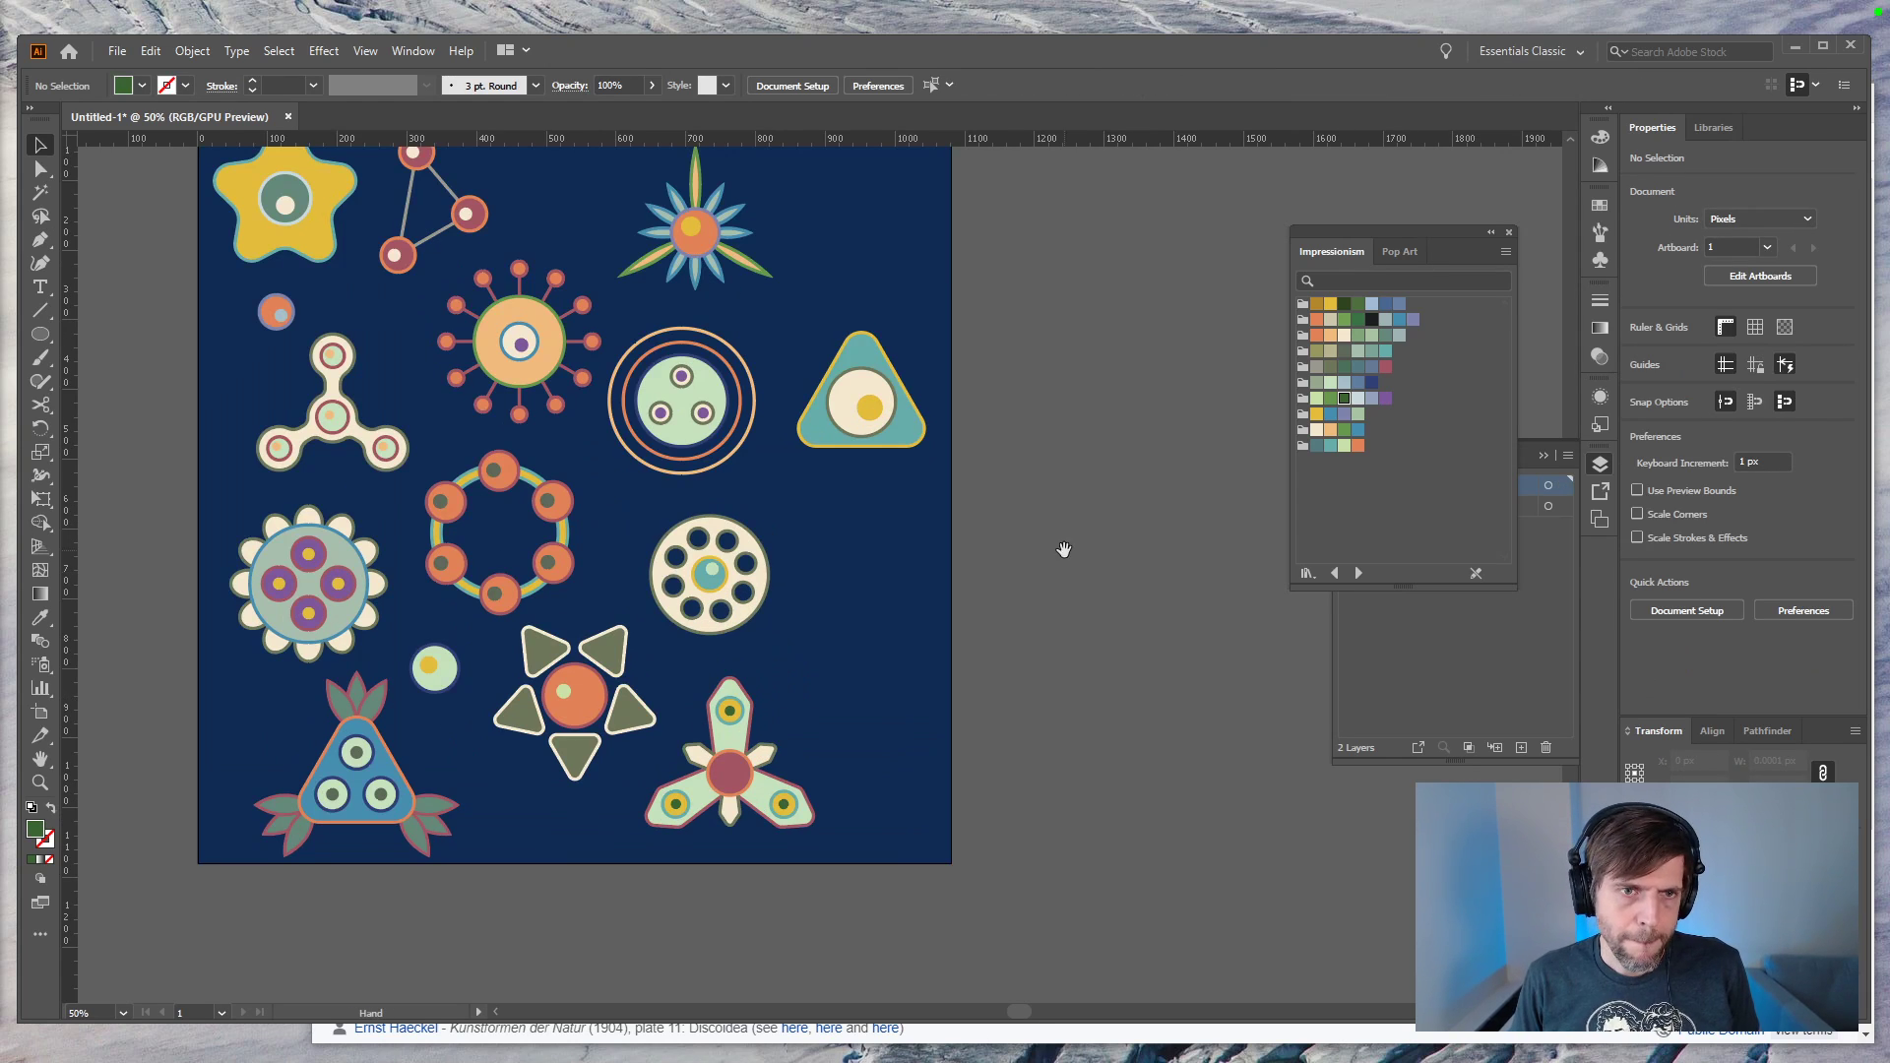
pyautogui.moveTo(1064, 553); pyautogui.dragTo(1174, 585)
pyautogui.click(674, 642)
pyautogui.keyDown('shift'); pyautogui.click(620, 672); pyautogui.keyUp('shift')
pyautogui.keyDown('shift'); pyautogui.click(560, 646); pyautogui.keyUp('shift')
pyautogui.keyDown('shift'); pyautogui.click(562, 576); pyautogui.keyUp('shift')
pyautogui.keyDown('shift'); pyautogui.click(610, 547); pyautogui.keyUp('shift')
pyautogui.keyDown('shift'); pyautogui.click(674, 573); pyautogui.keyUp('shift')
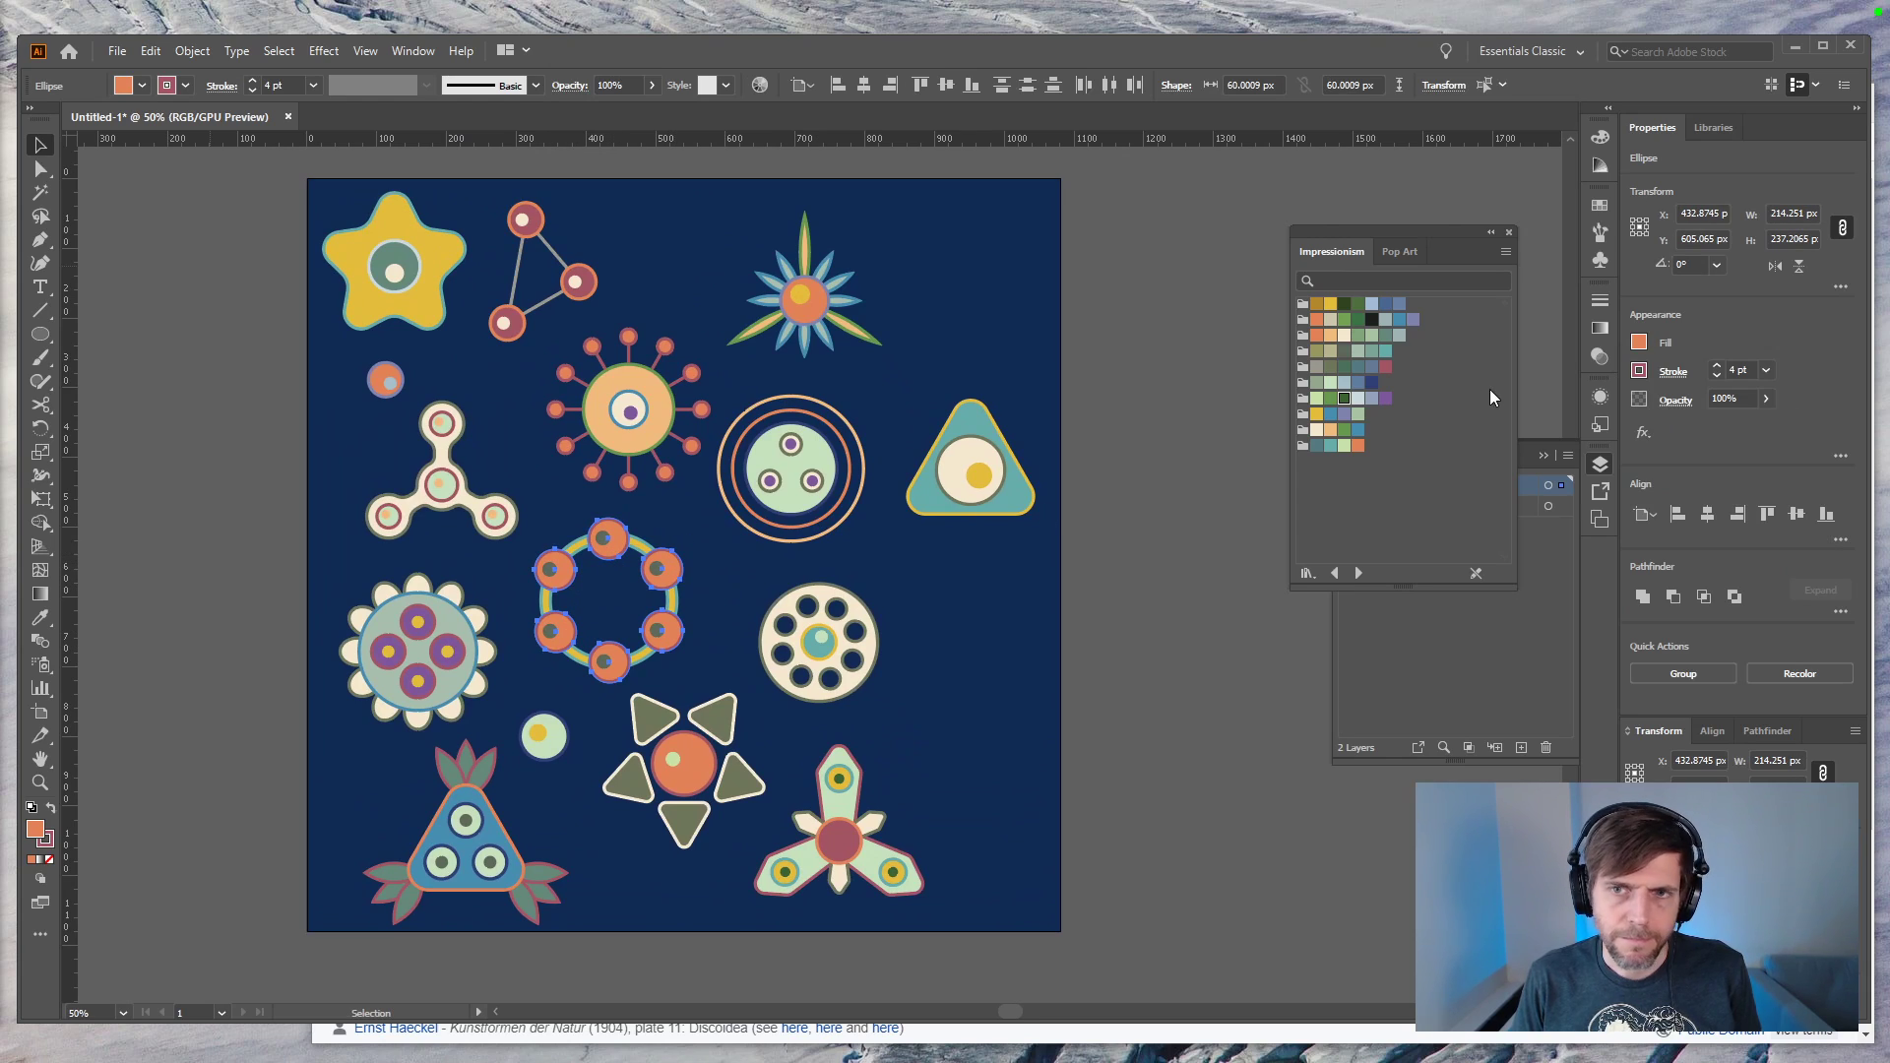
pyautogui.click(1358, 383)
pyautogui.click(1345, 334)
pyautogui.click(1372, 304)
pyautogui.click(1386, 321)
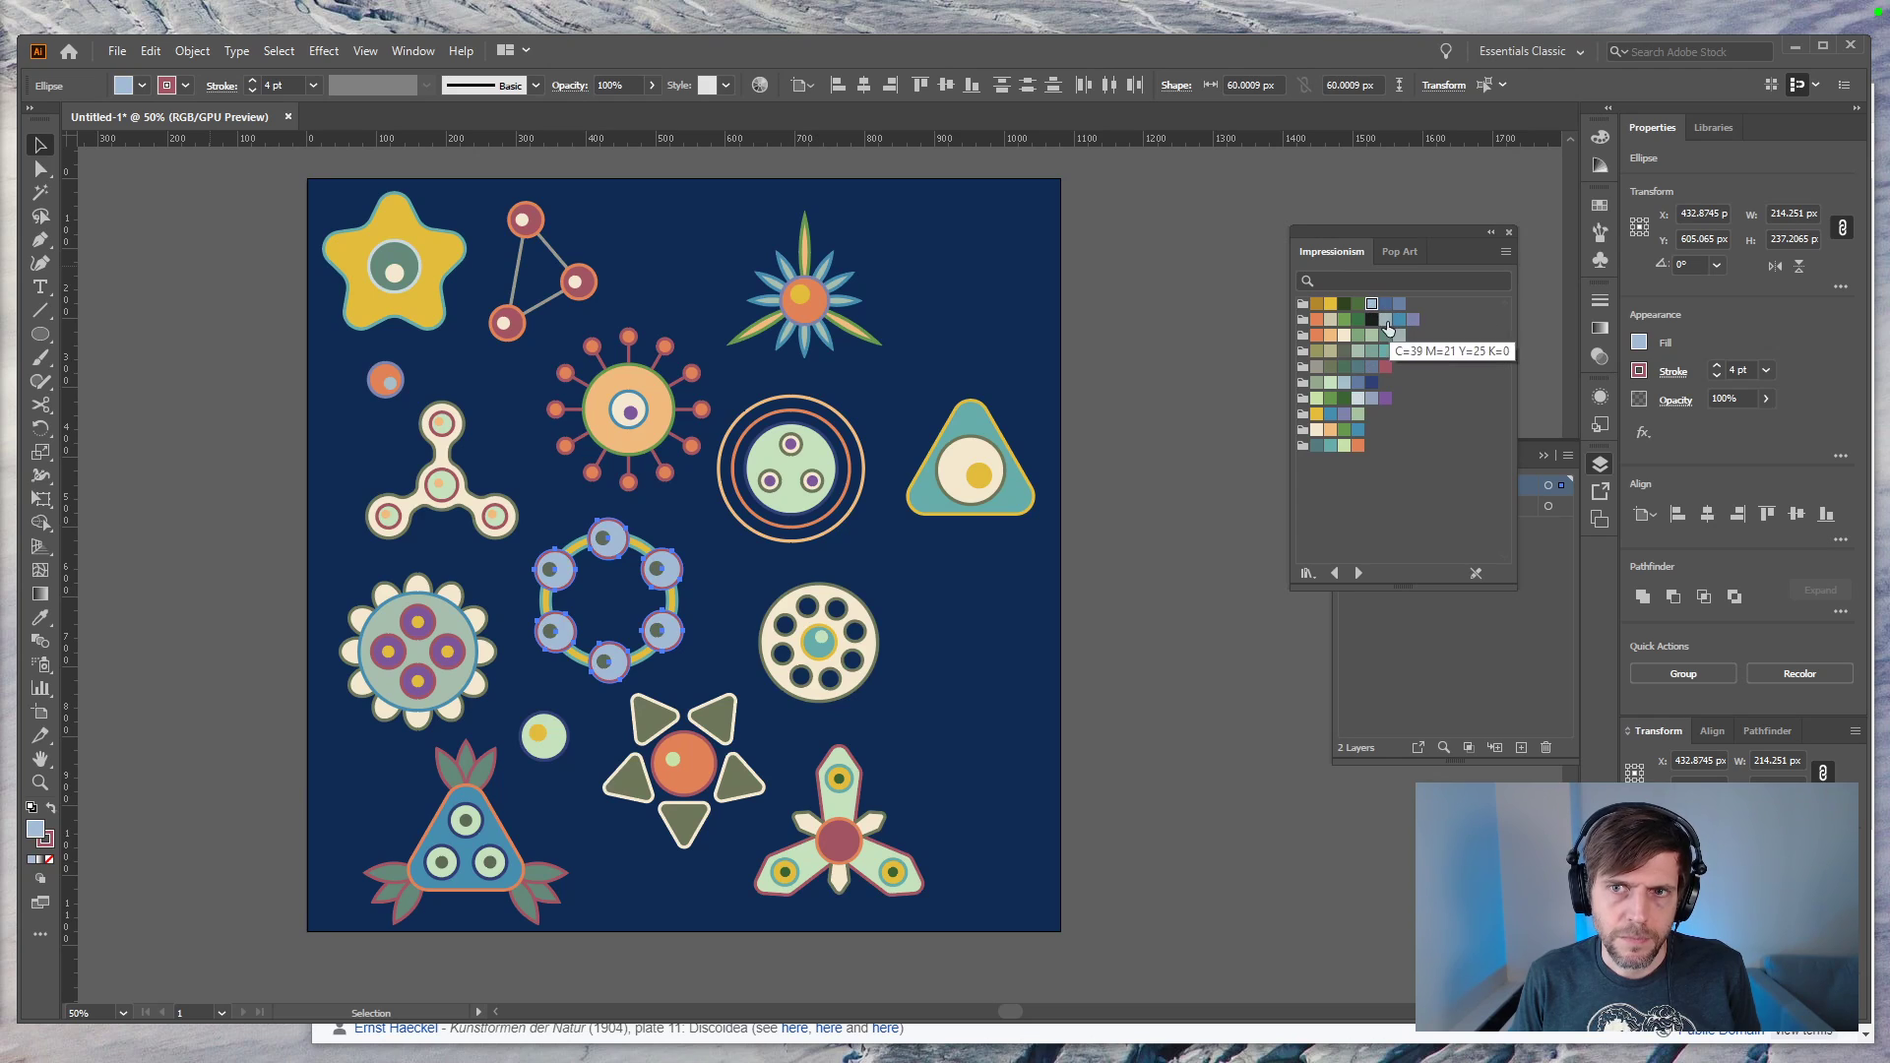
pyautogui.click(1331, 432)
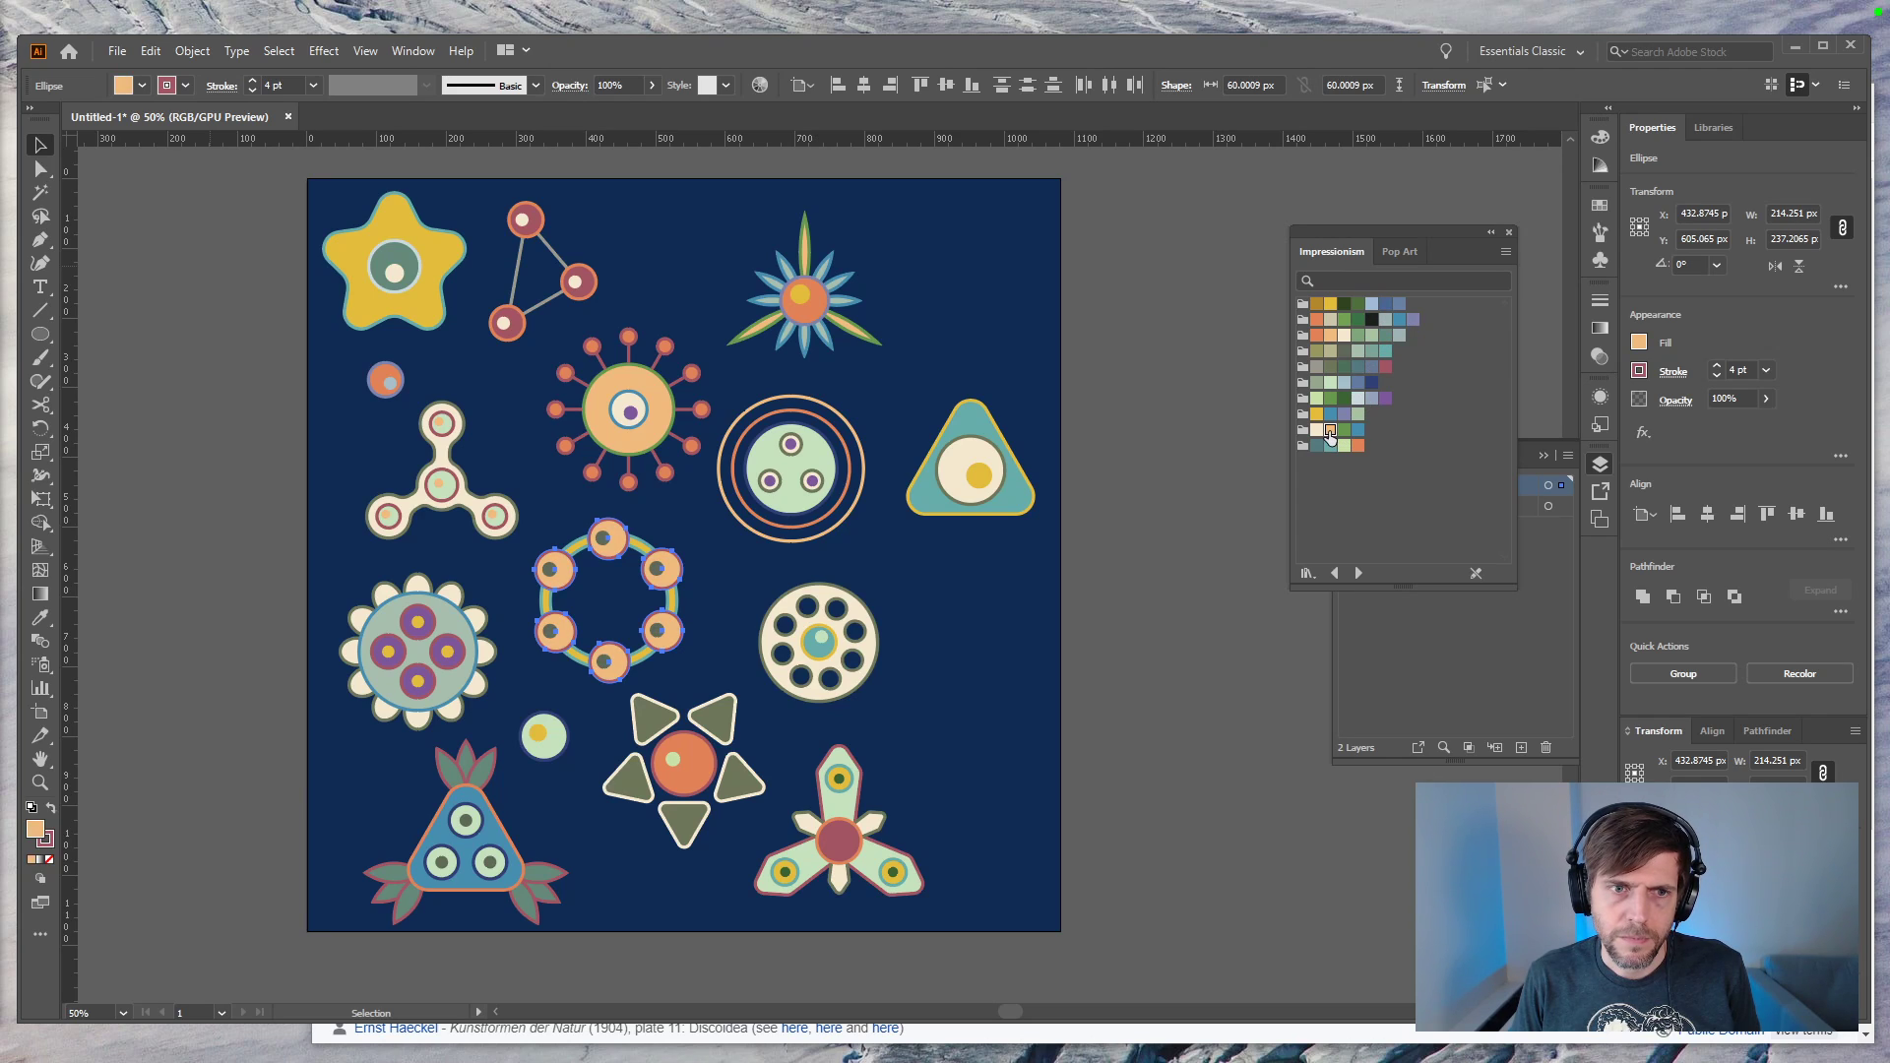
pyautogui.click(1185, 498)
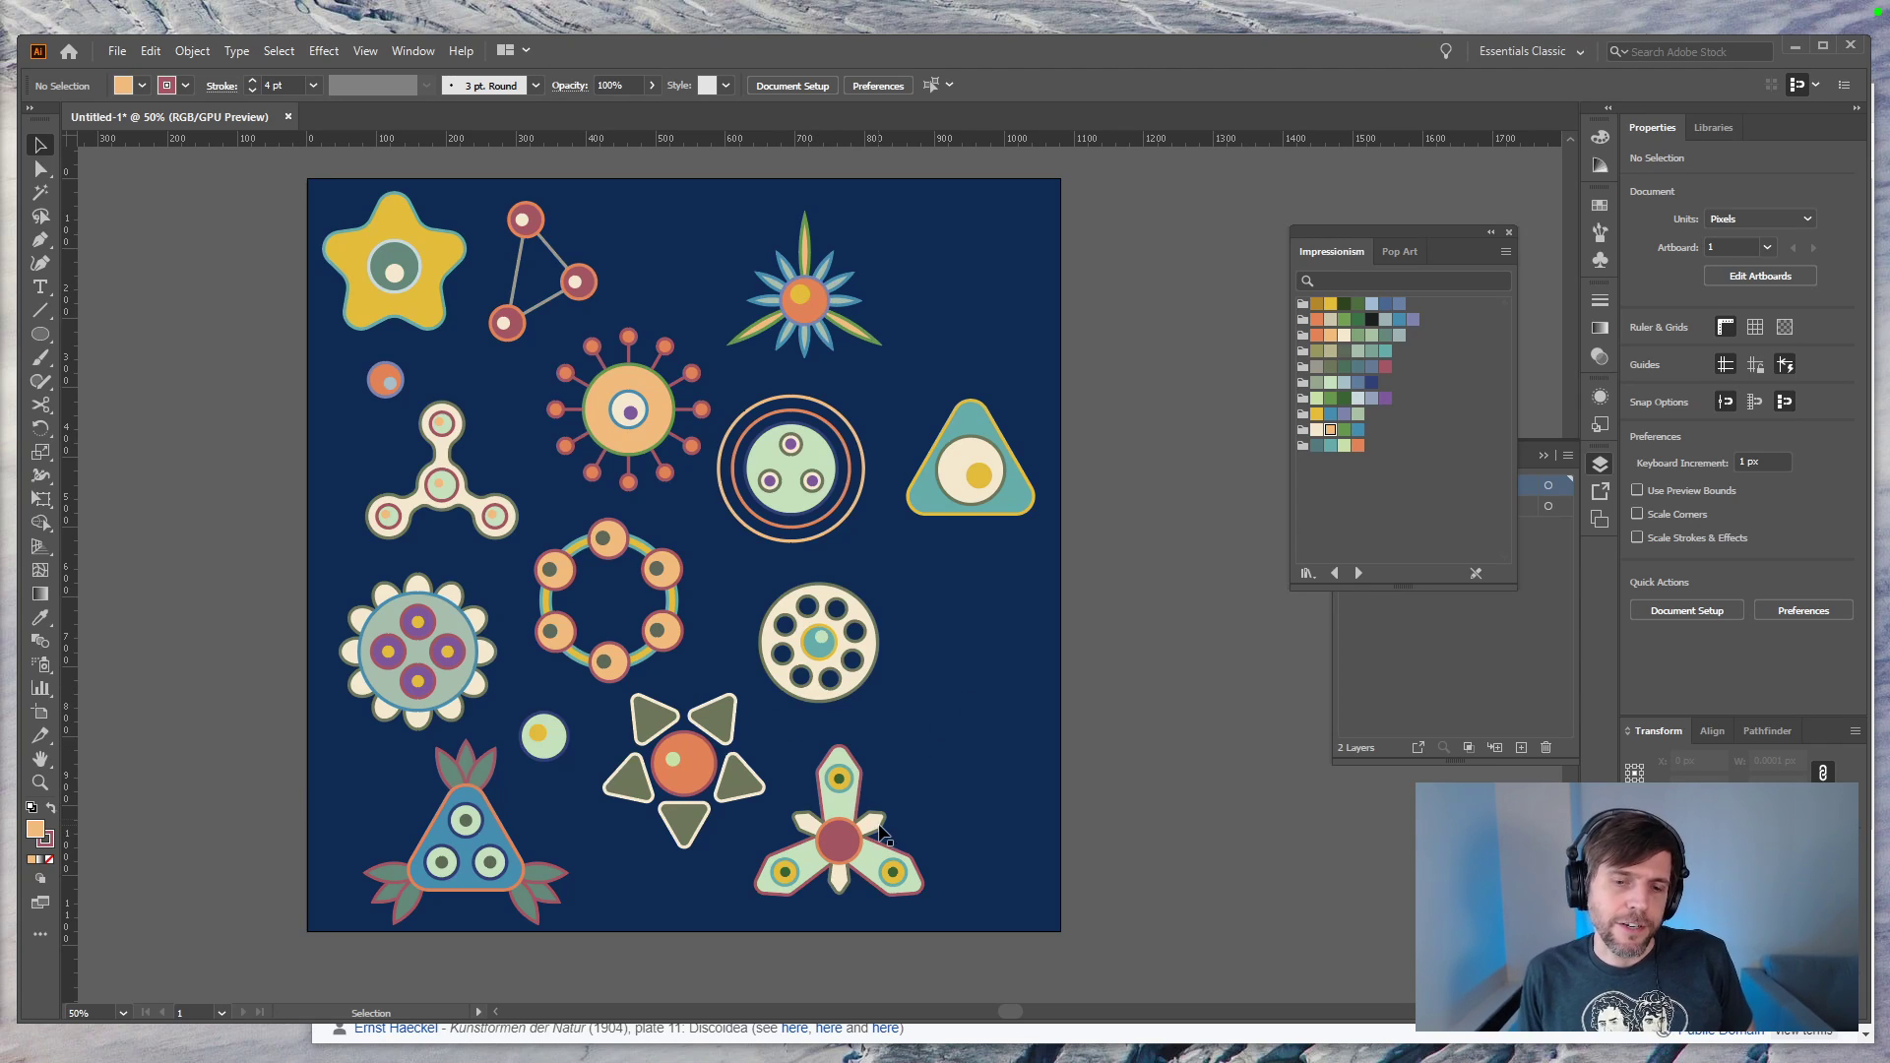
# Step: Draw a pentagon about 189 px wide and 180 px high in the empty area below the teal triangle
pyautogui.moveTo(1406, 241); pyautogui.dragTo(1373, 211)
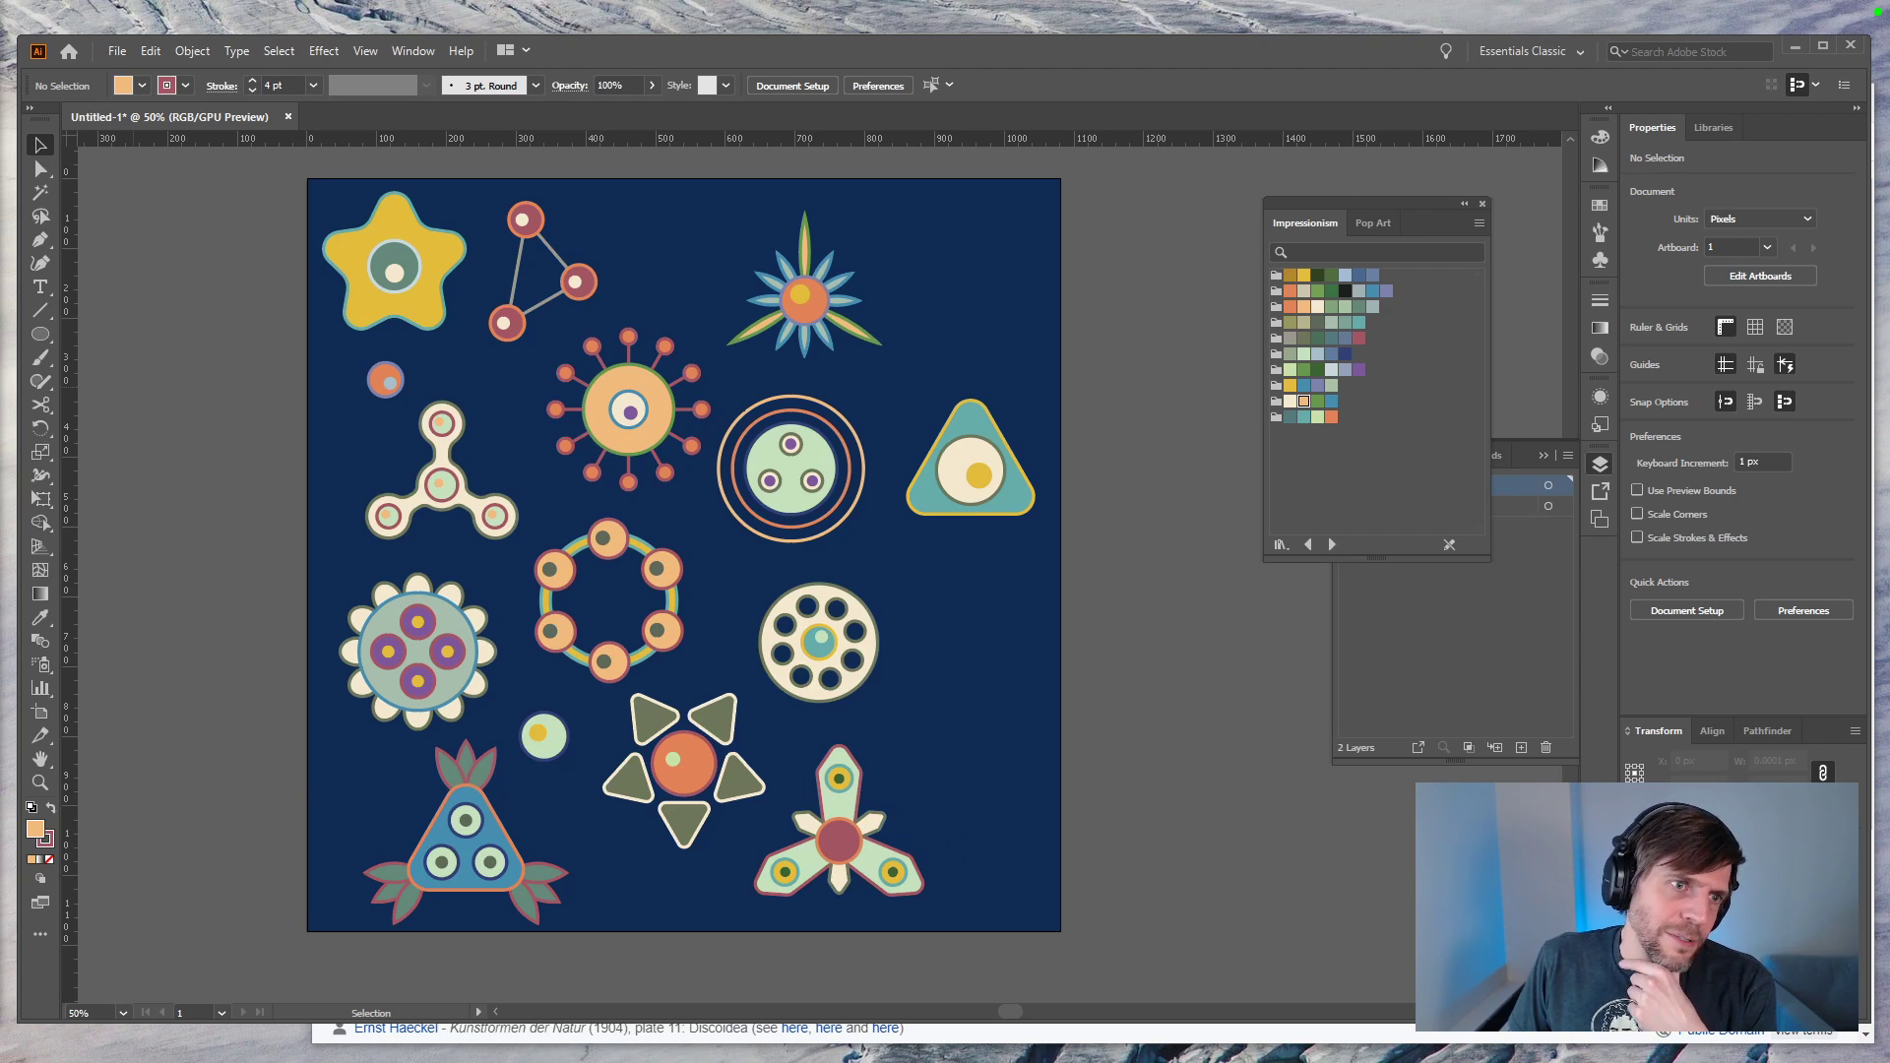
pyautogui.moveTo(39, 334); pyautogui.dragTo(108, 342)
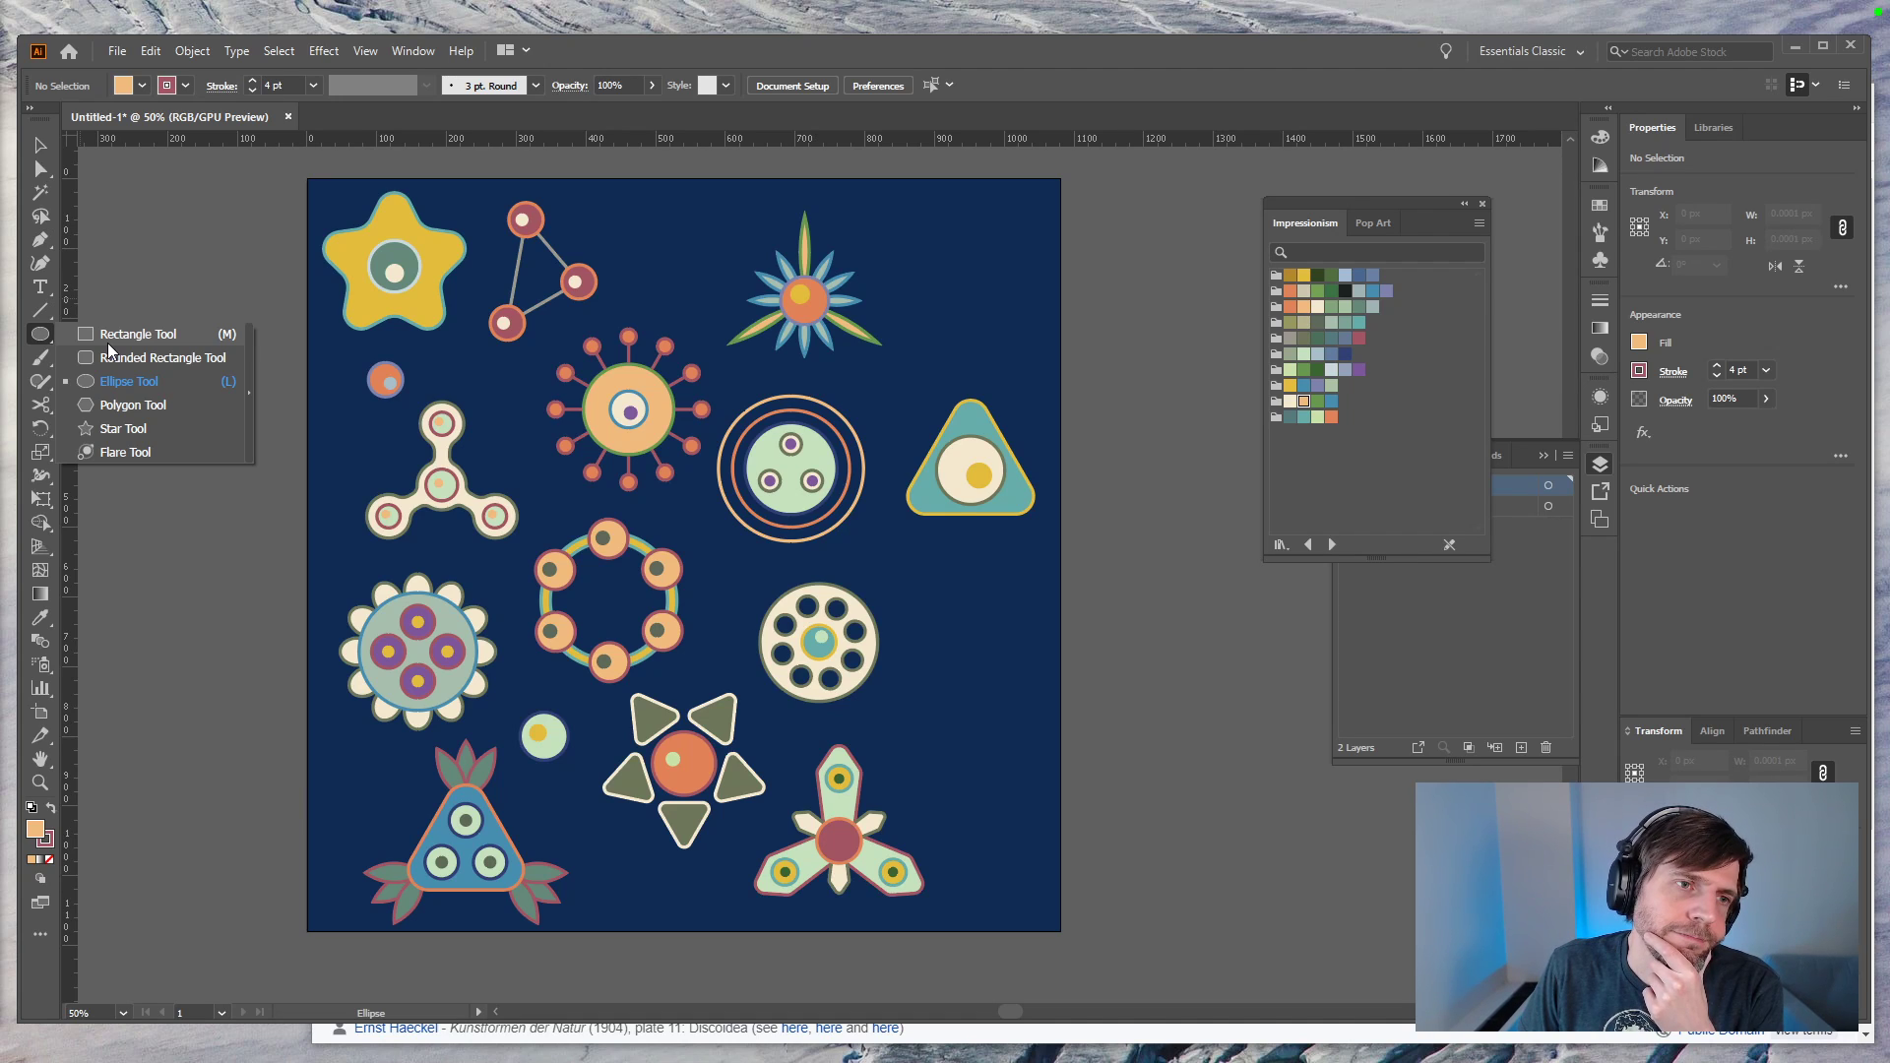
pyautogui.moveTo(108, 342); pyautogui.dragTo(120, 405)
pyautogui.moveTo(968, 719)
pyautogui.mouseDown()
pyautogui.moveTo(1025, 662)
pyautogui.moveTo(1034, 688)
pyautogui.mouseUp()
pyautogui.press('Up')
pyautogui.press('Up')
pyautogui.press('Up')
pyautogui.press('Down')
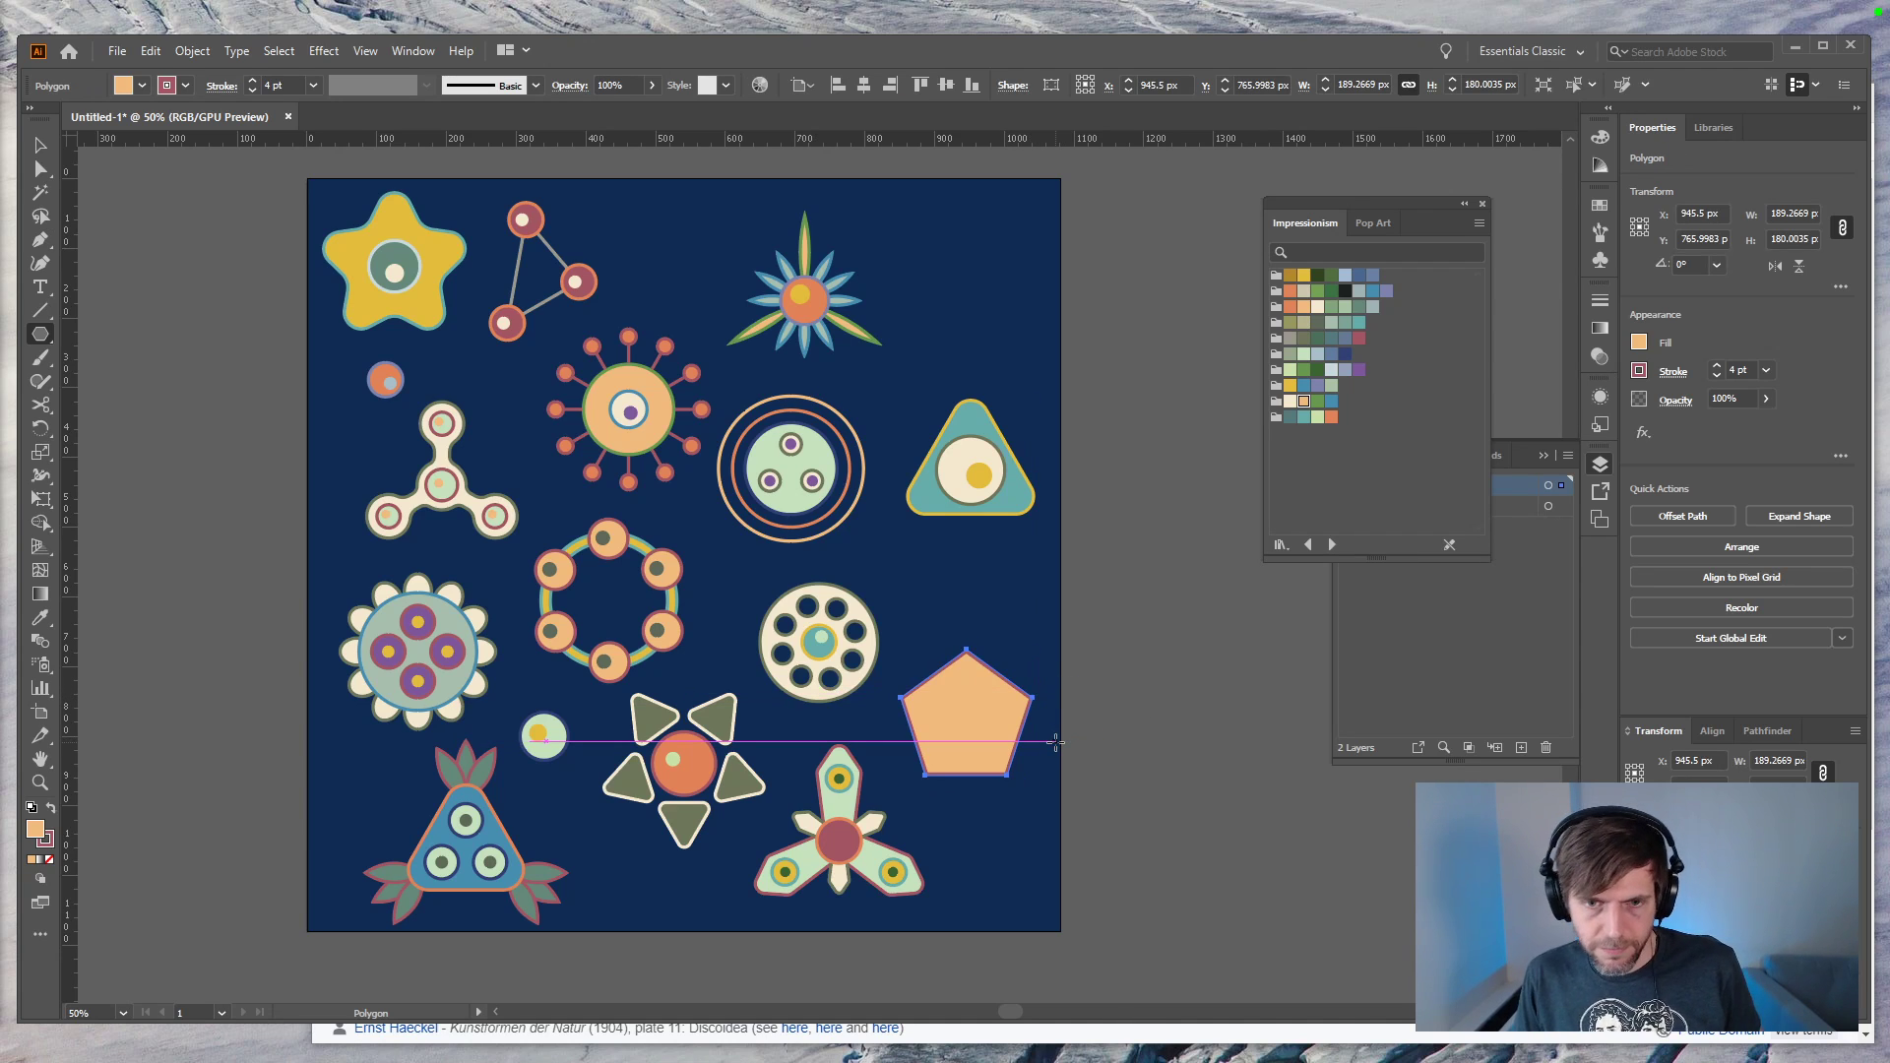
# Step: Sample the colours of the scalloped figure's sage disc for the pentagon, then swap them to a blue fill and sage stroke
pyautogui.press('i')
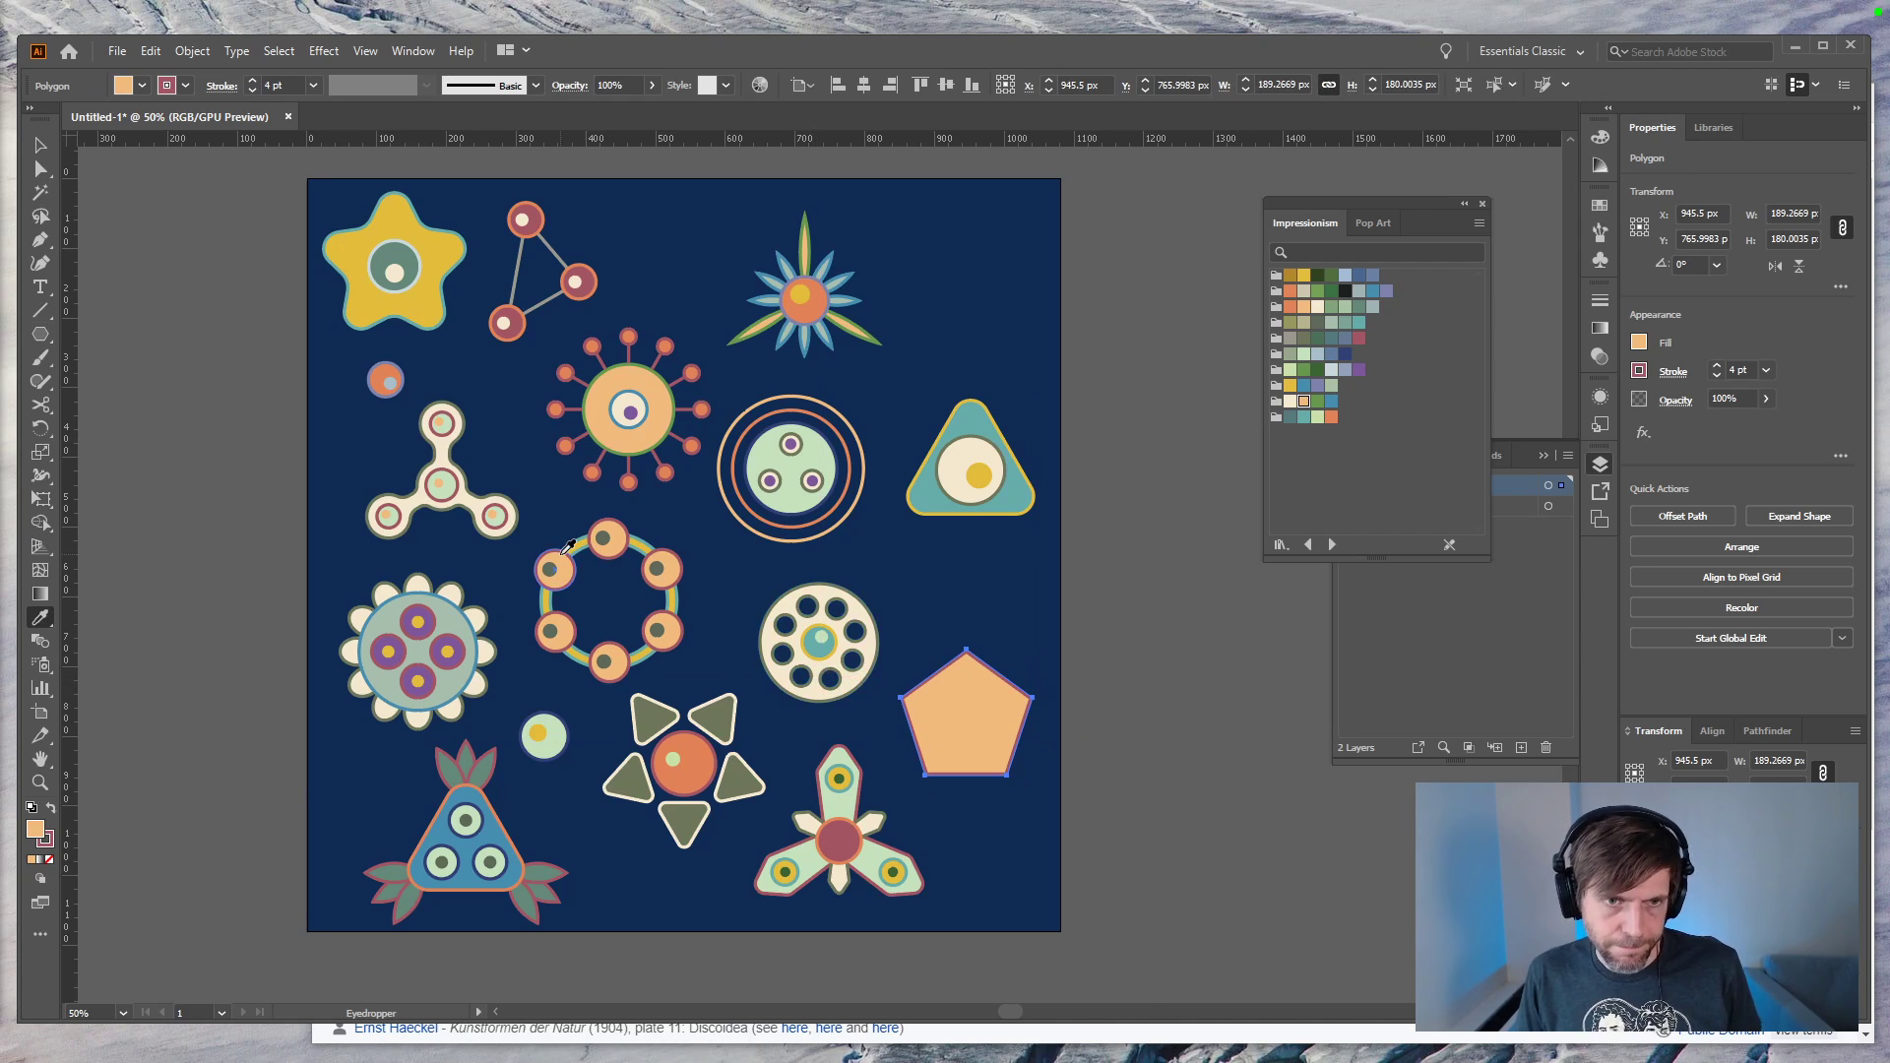
pyautogui.click(514, 507)
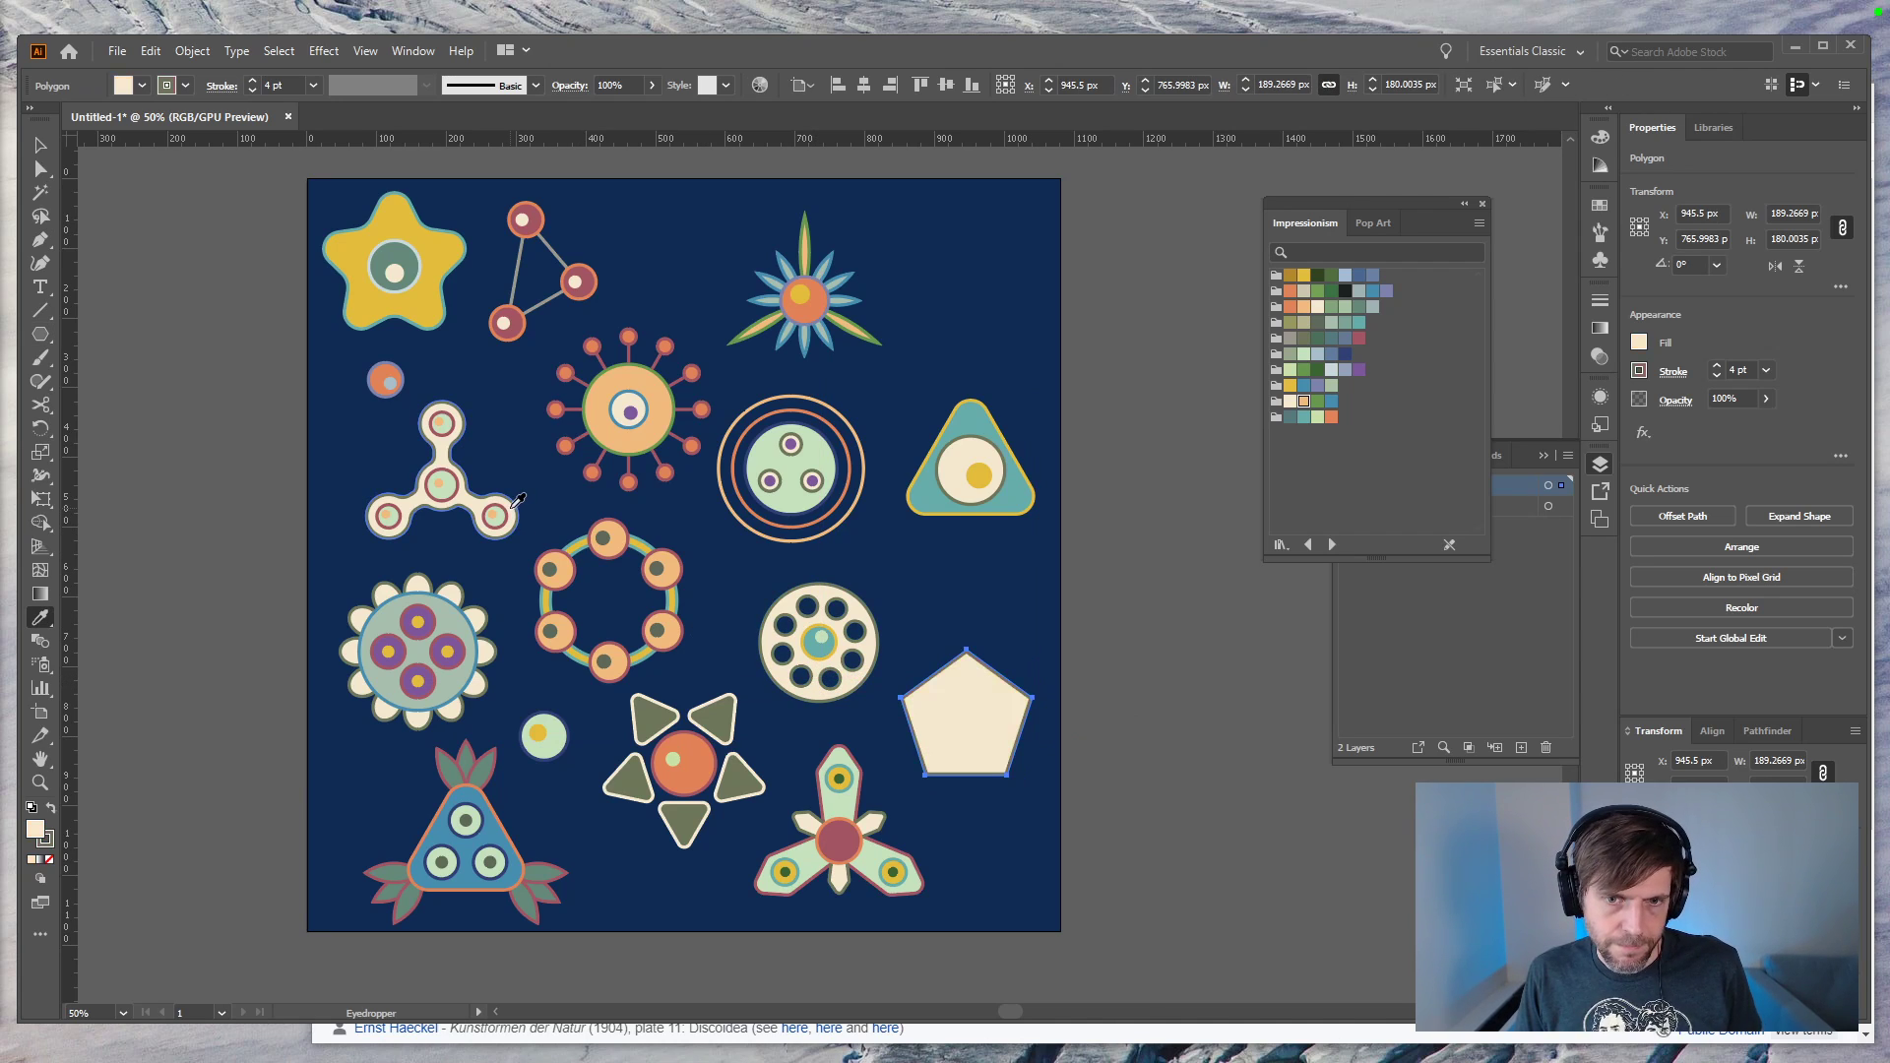
pyautogui.click(636, 765)
pyautogui.press('v')
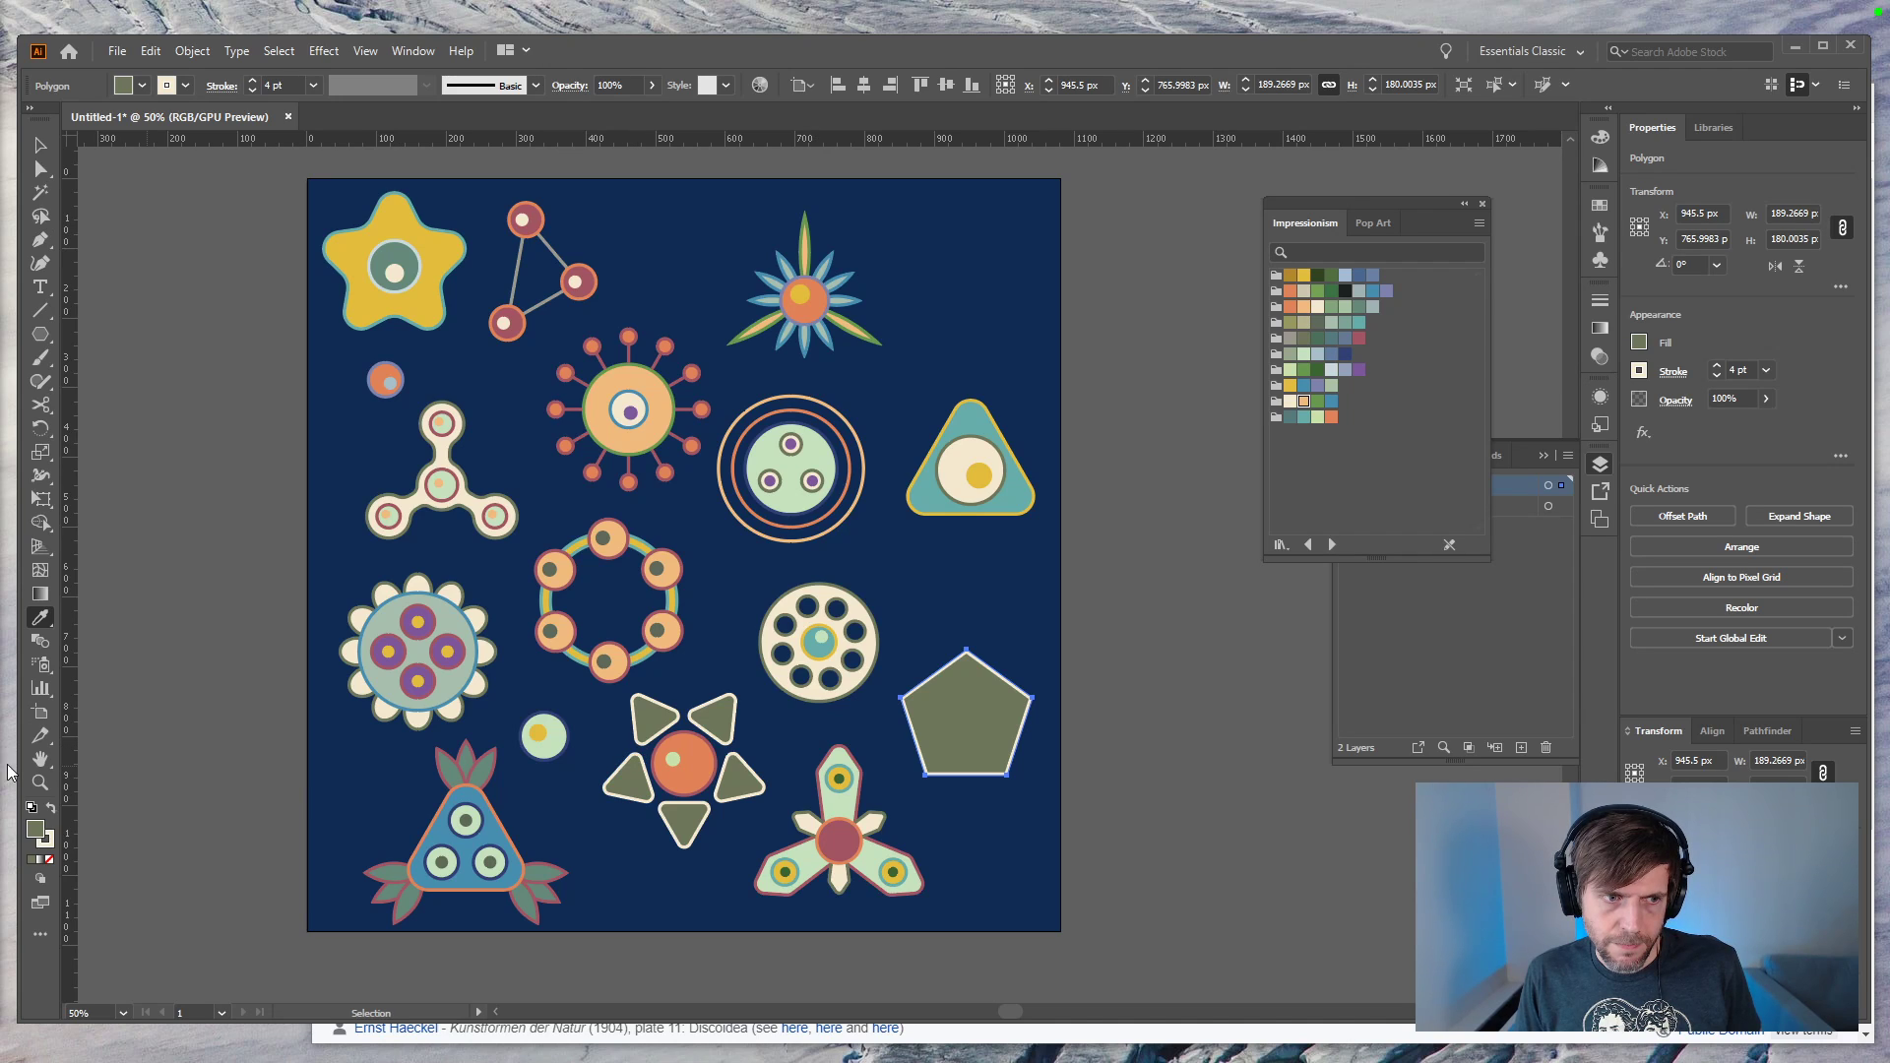
pyautogui.click(449, 621)
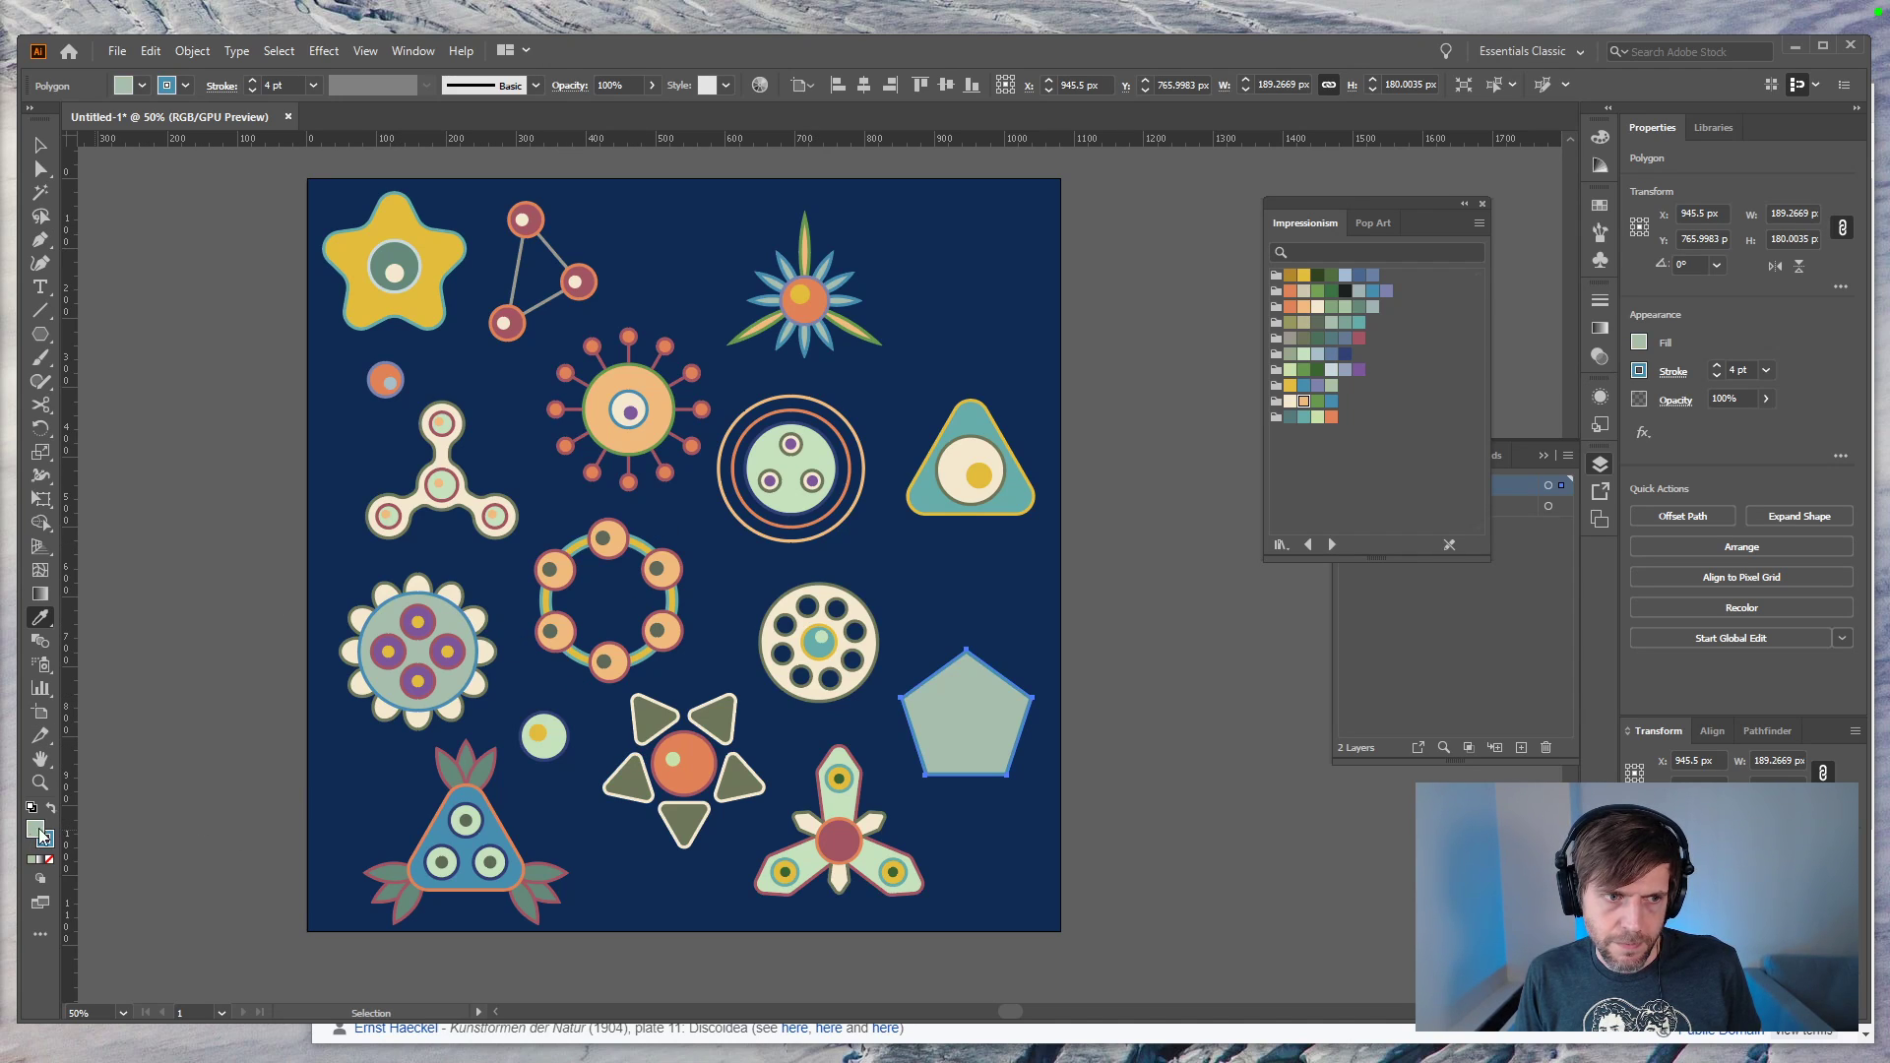
pyautogui.click(51, 807)
pyautogui.press('v')
pyautogui.click(1226, 829)
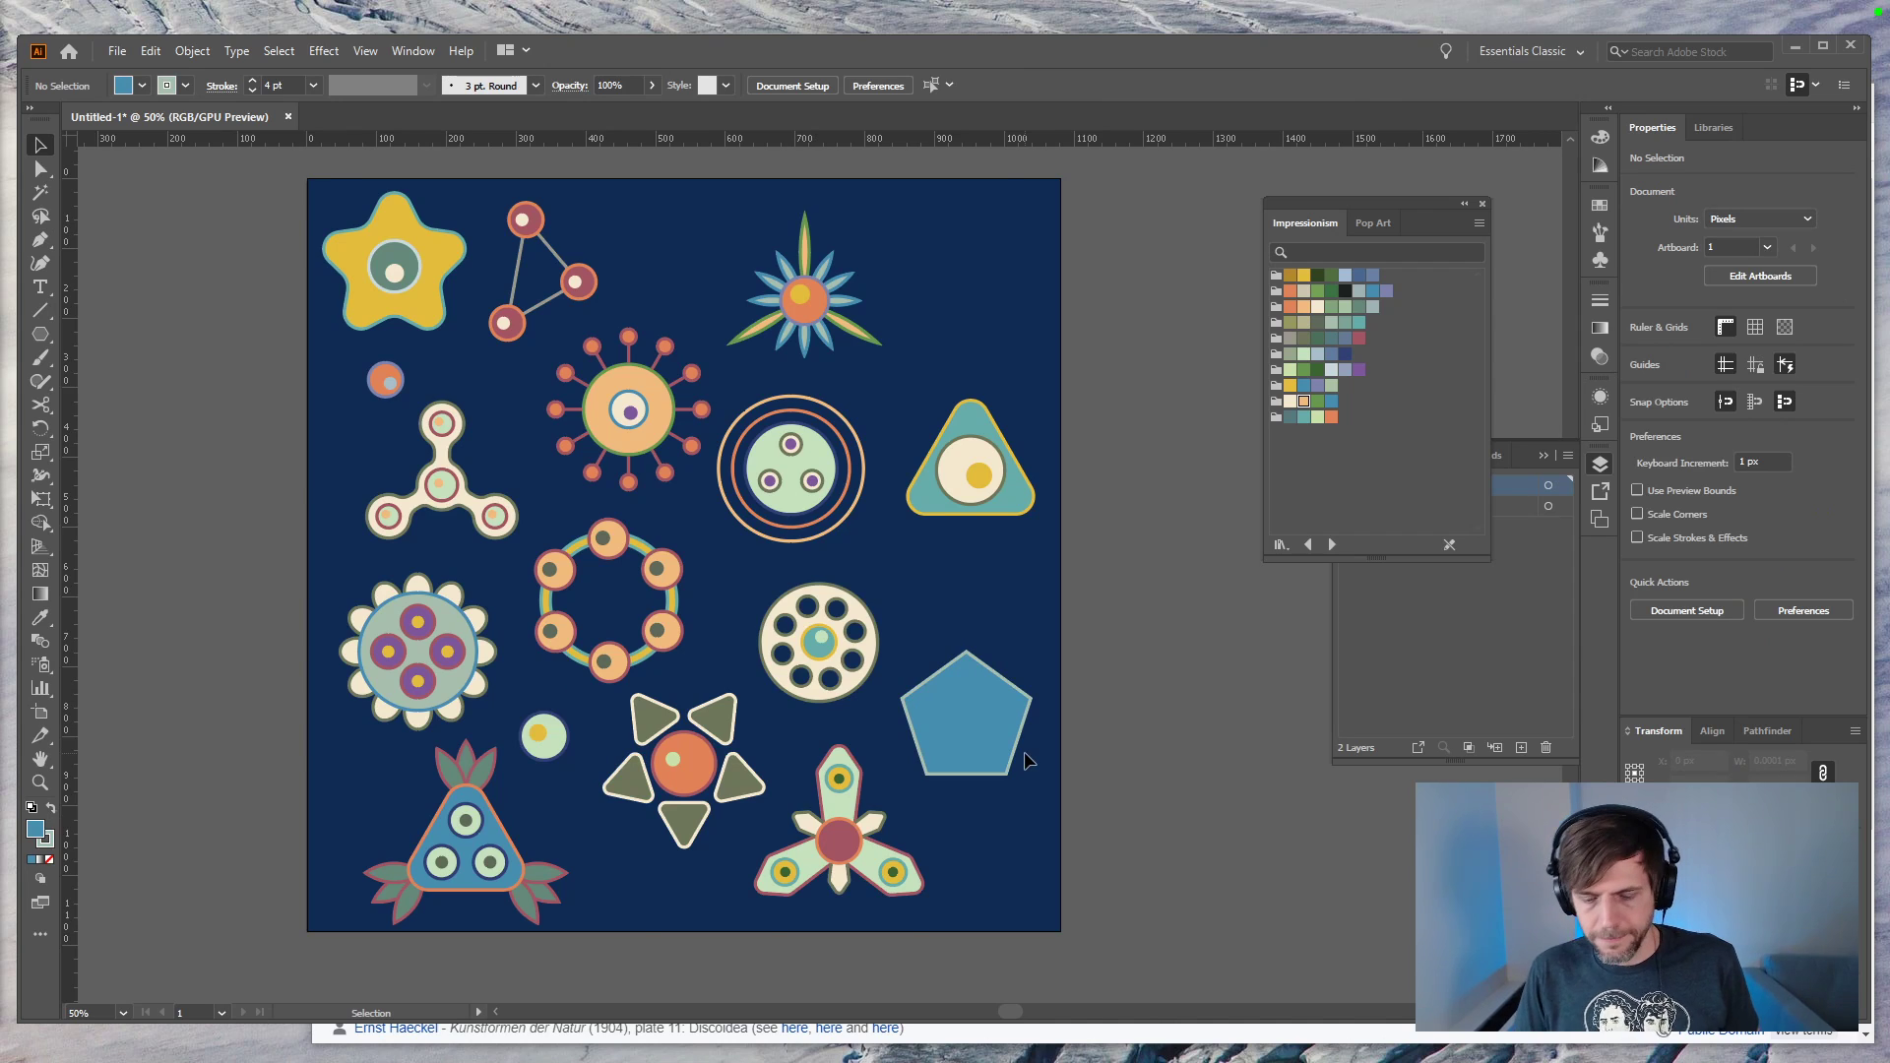
# Step: Draw a 54 px circle in the pentagon's upper corner and give it the light-orange fill and green stroke of the radiating figure's disc
pyautogui.hotkey('ctrl', '=')
pyautogui.moveTo(1025, 753); pyautogui.dragTo(984, 595)
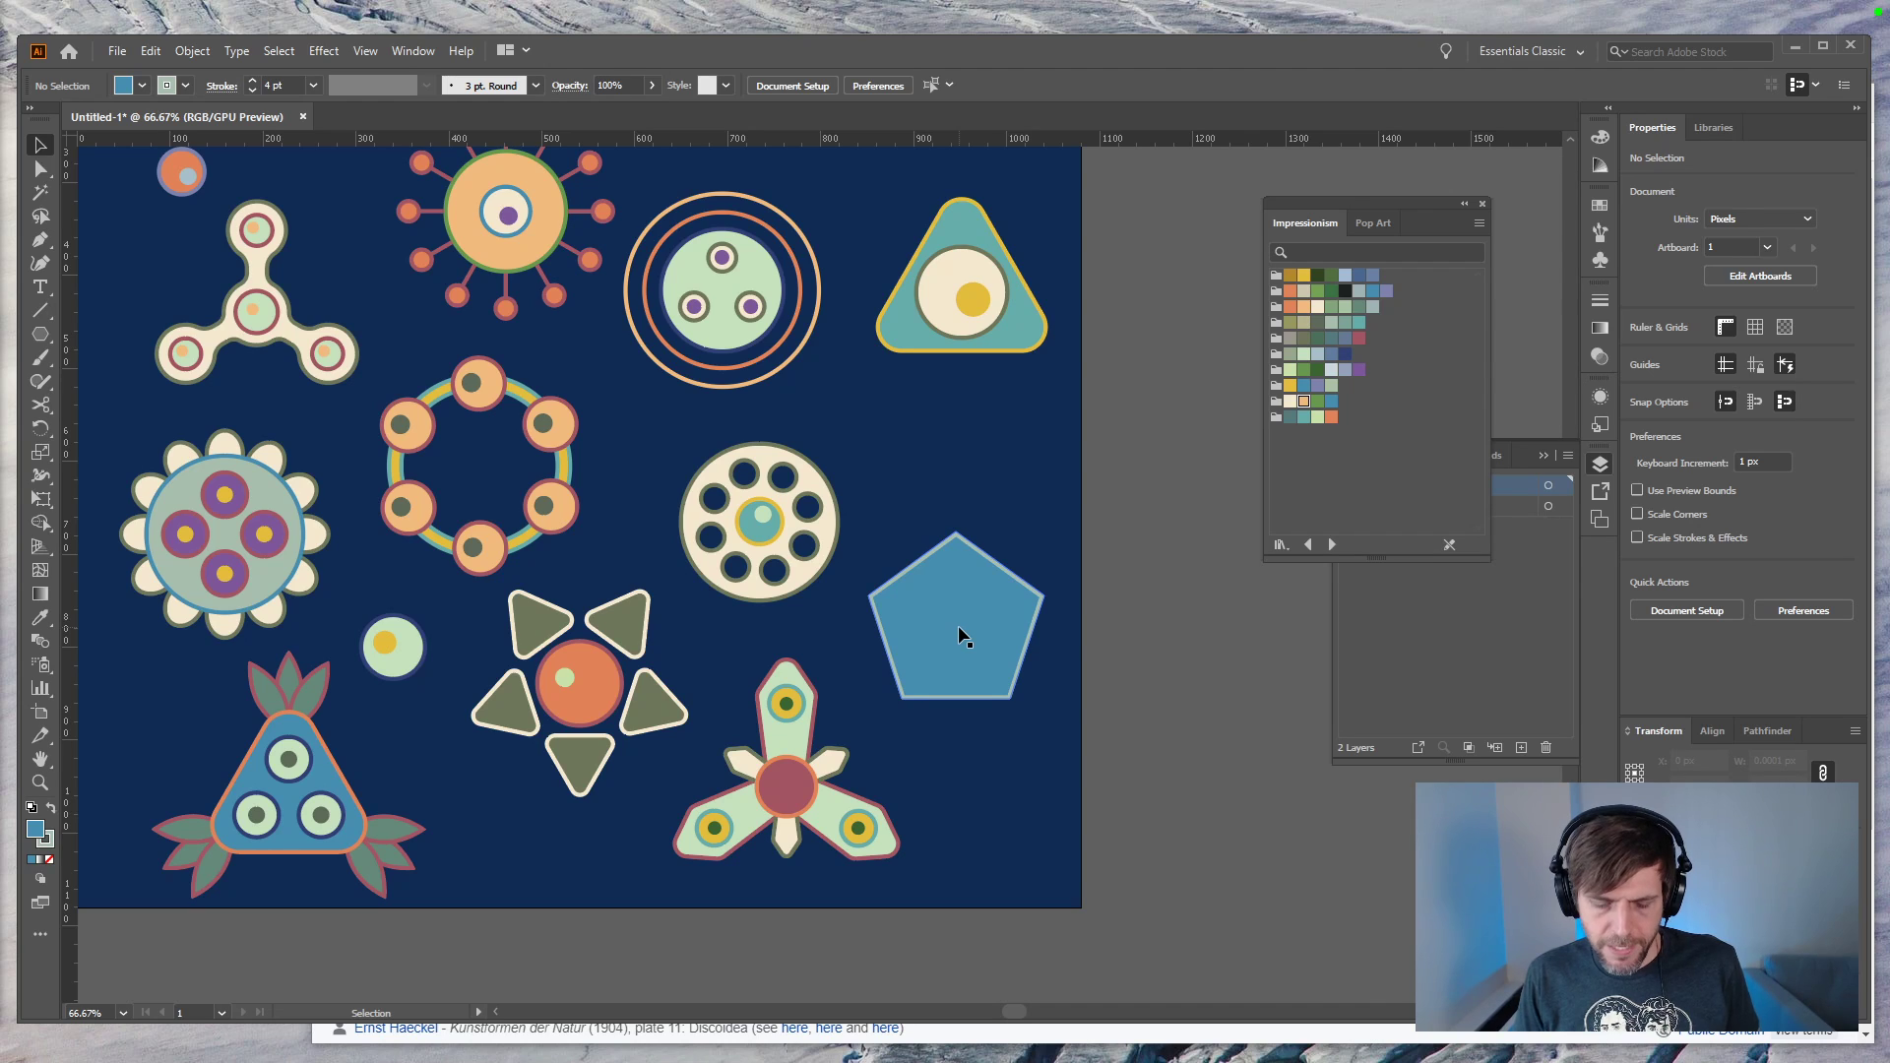
pyautogui.press('l')
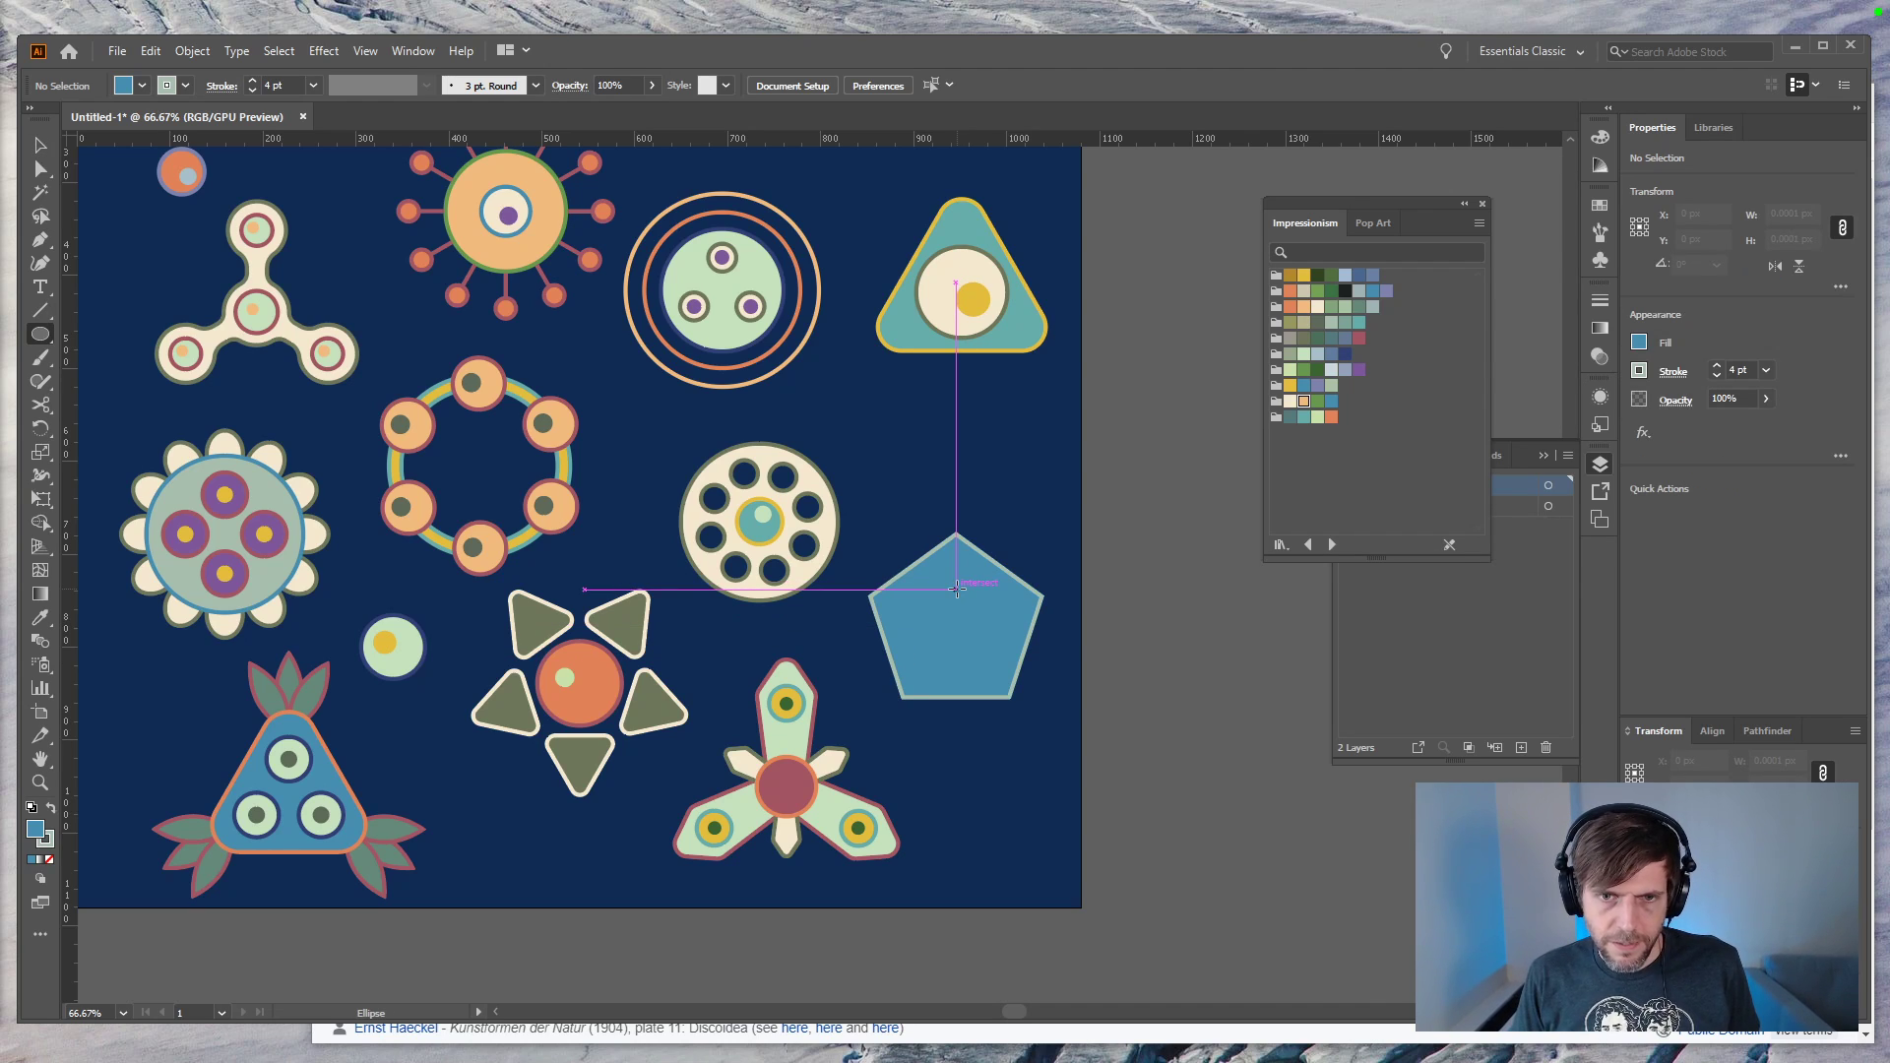
pyautogui.moveTo(956, 589); pyautogui.dragTo(977, 571)
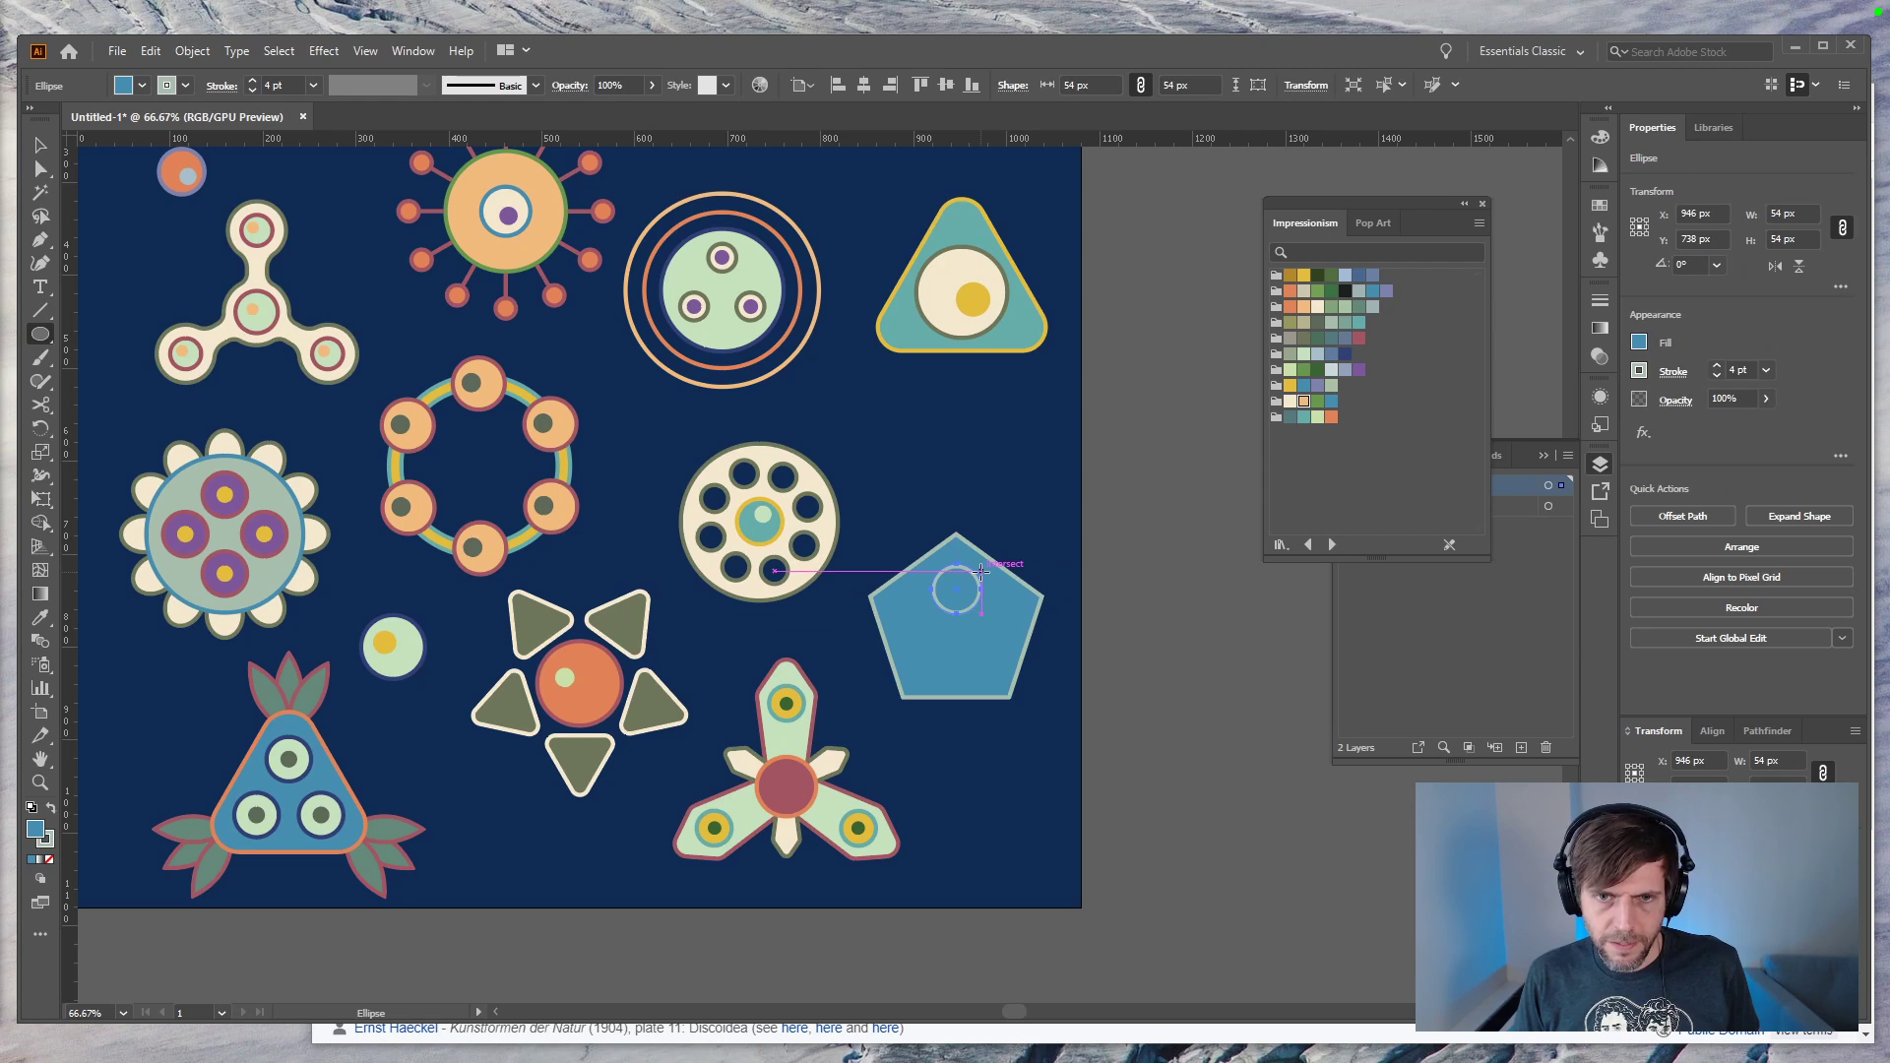
pyautogui.press('i')
pyautogui.click(512, 258)
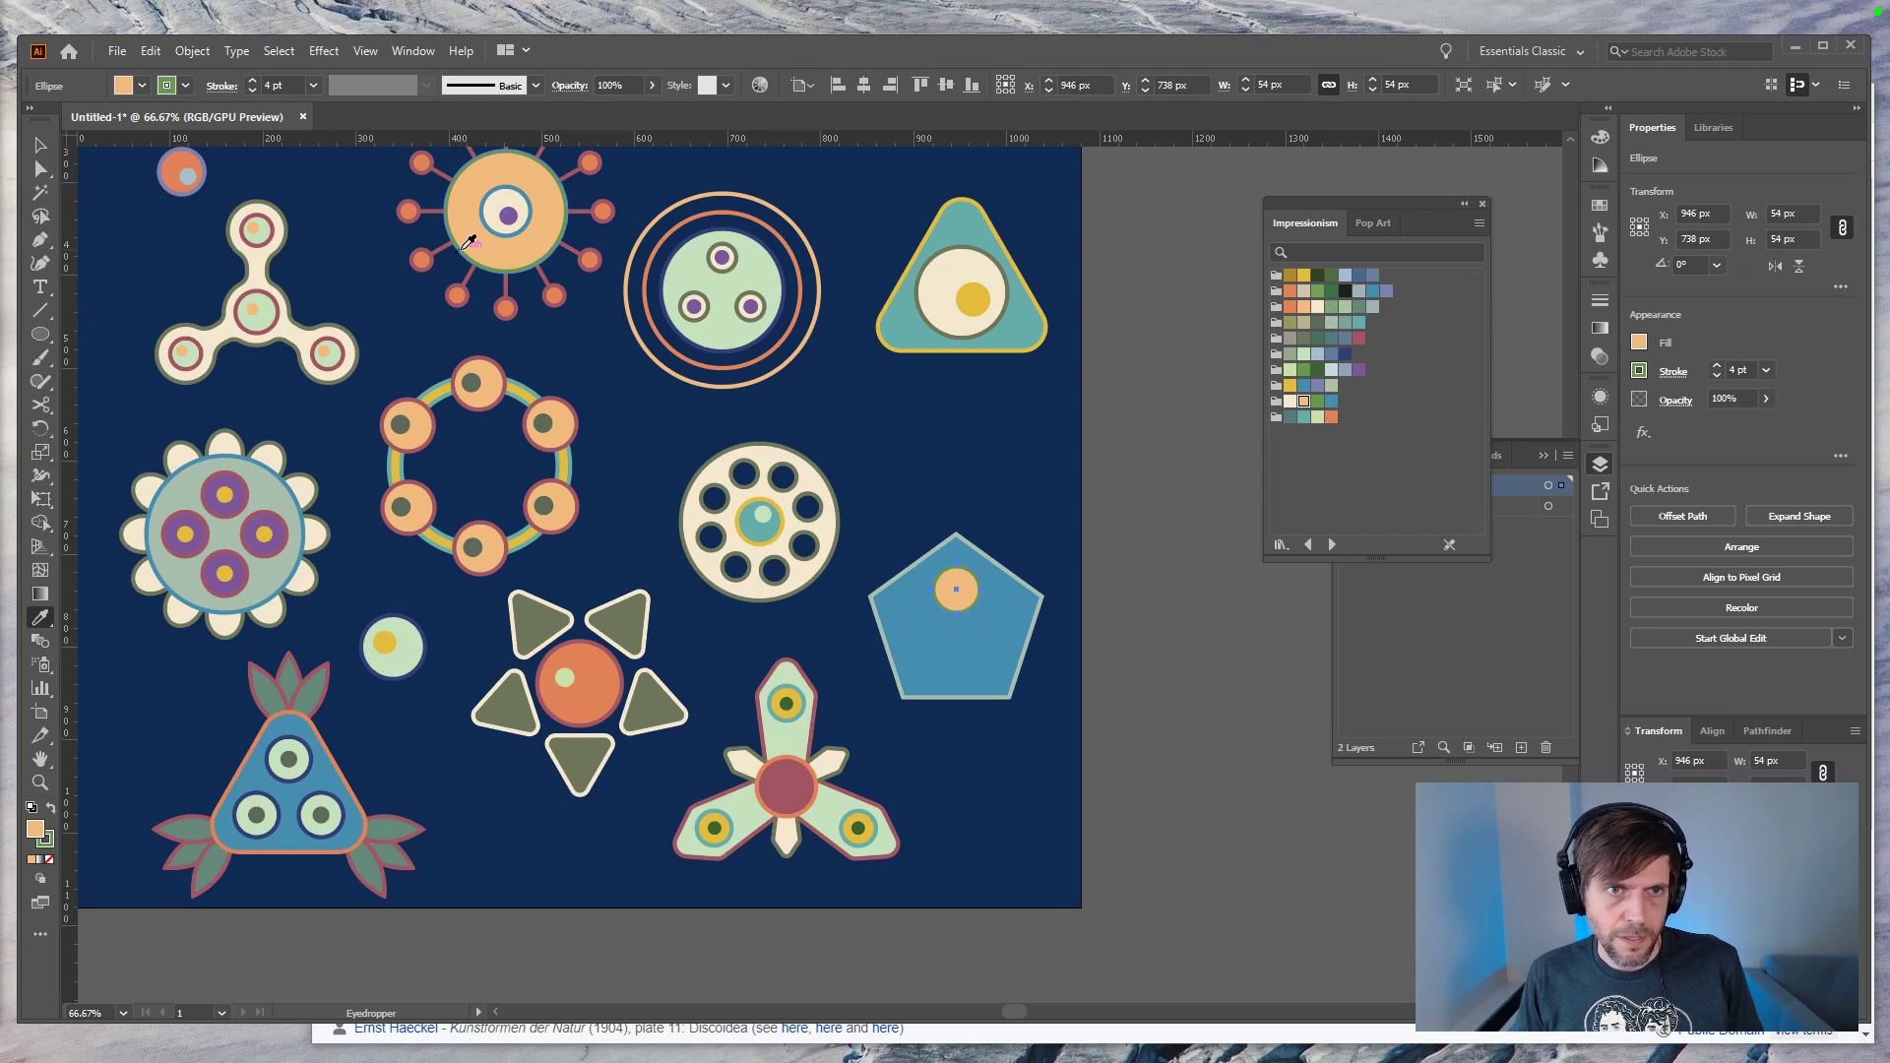
pyautogui.press('v')
pyautogui.click(1187, 602)
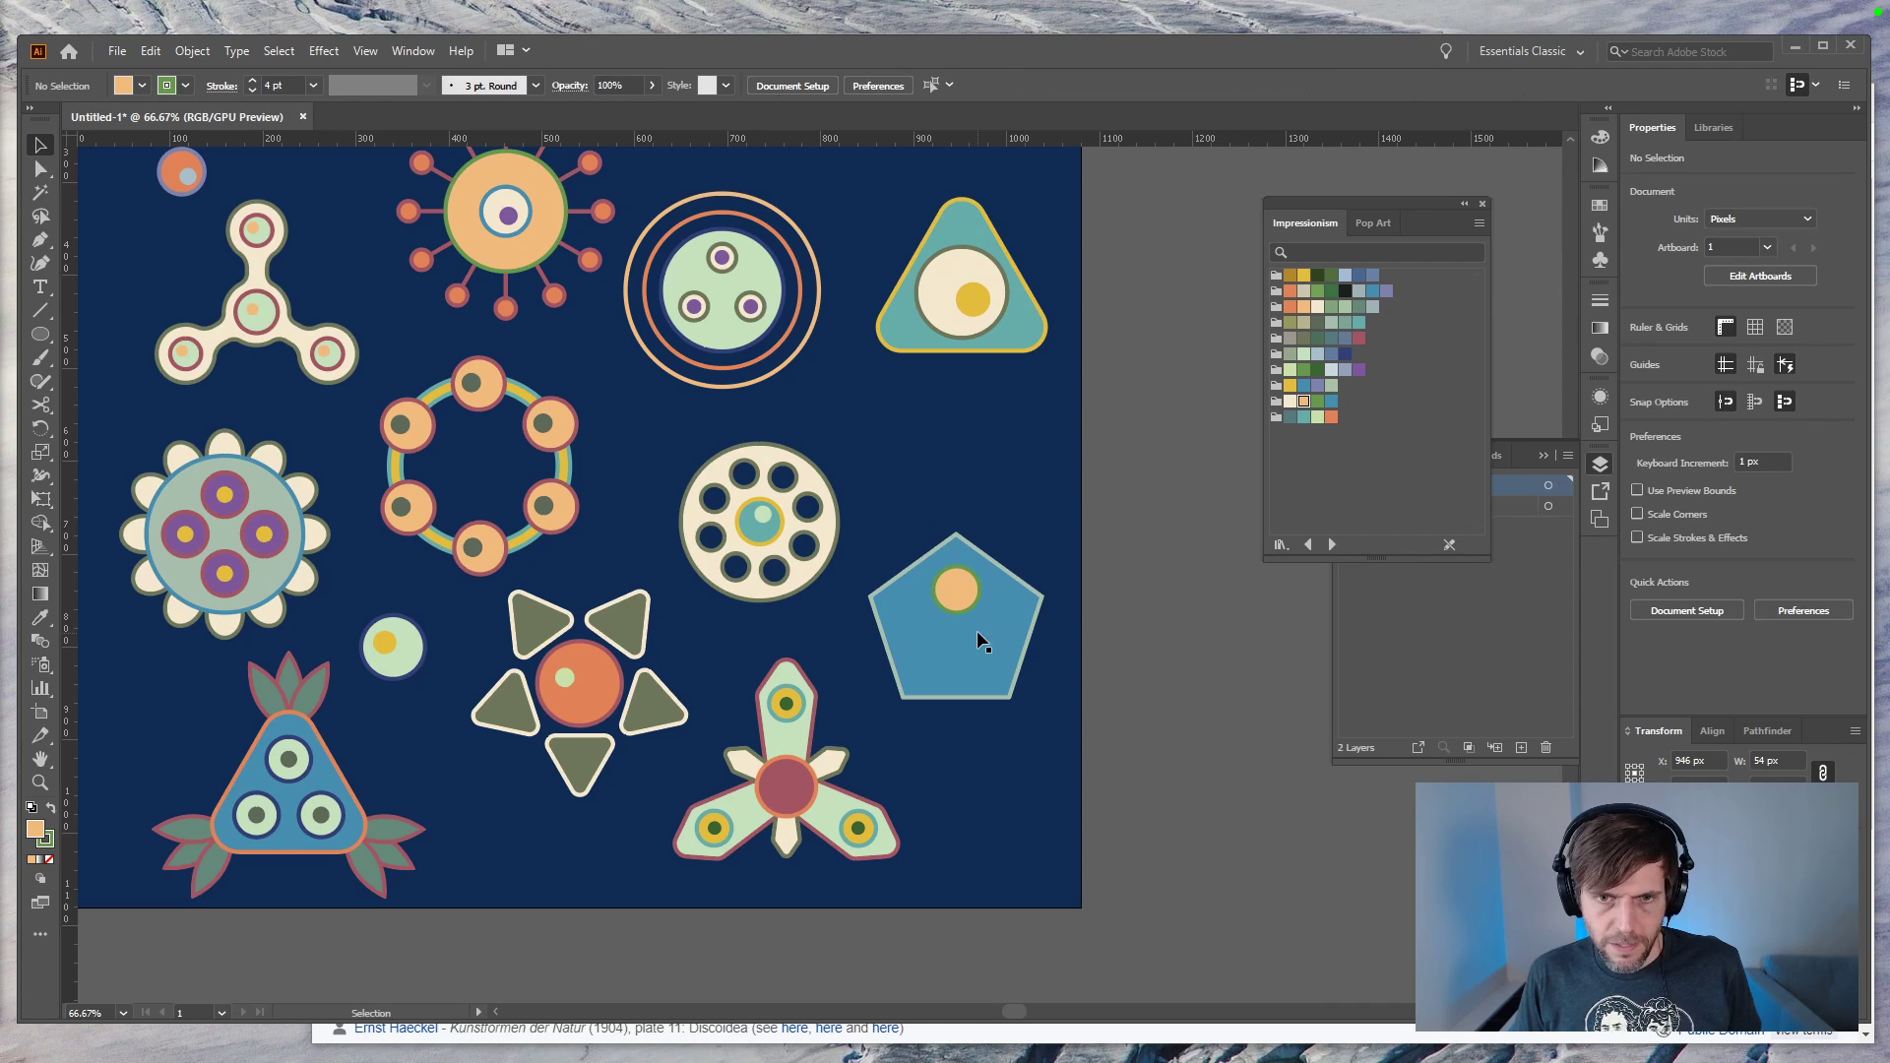
# Step: Delete the blue pentagon behind the small light-orange circle
pyautogui.click(968, 602)
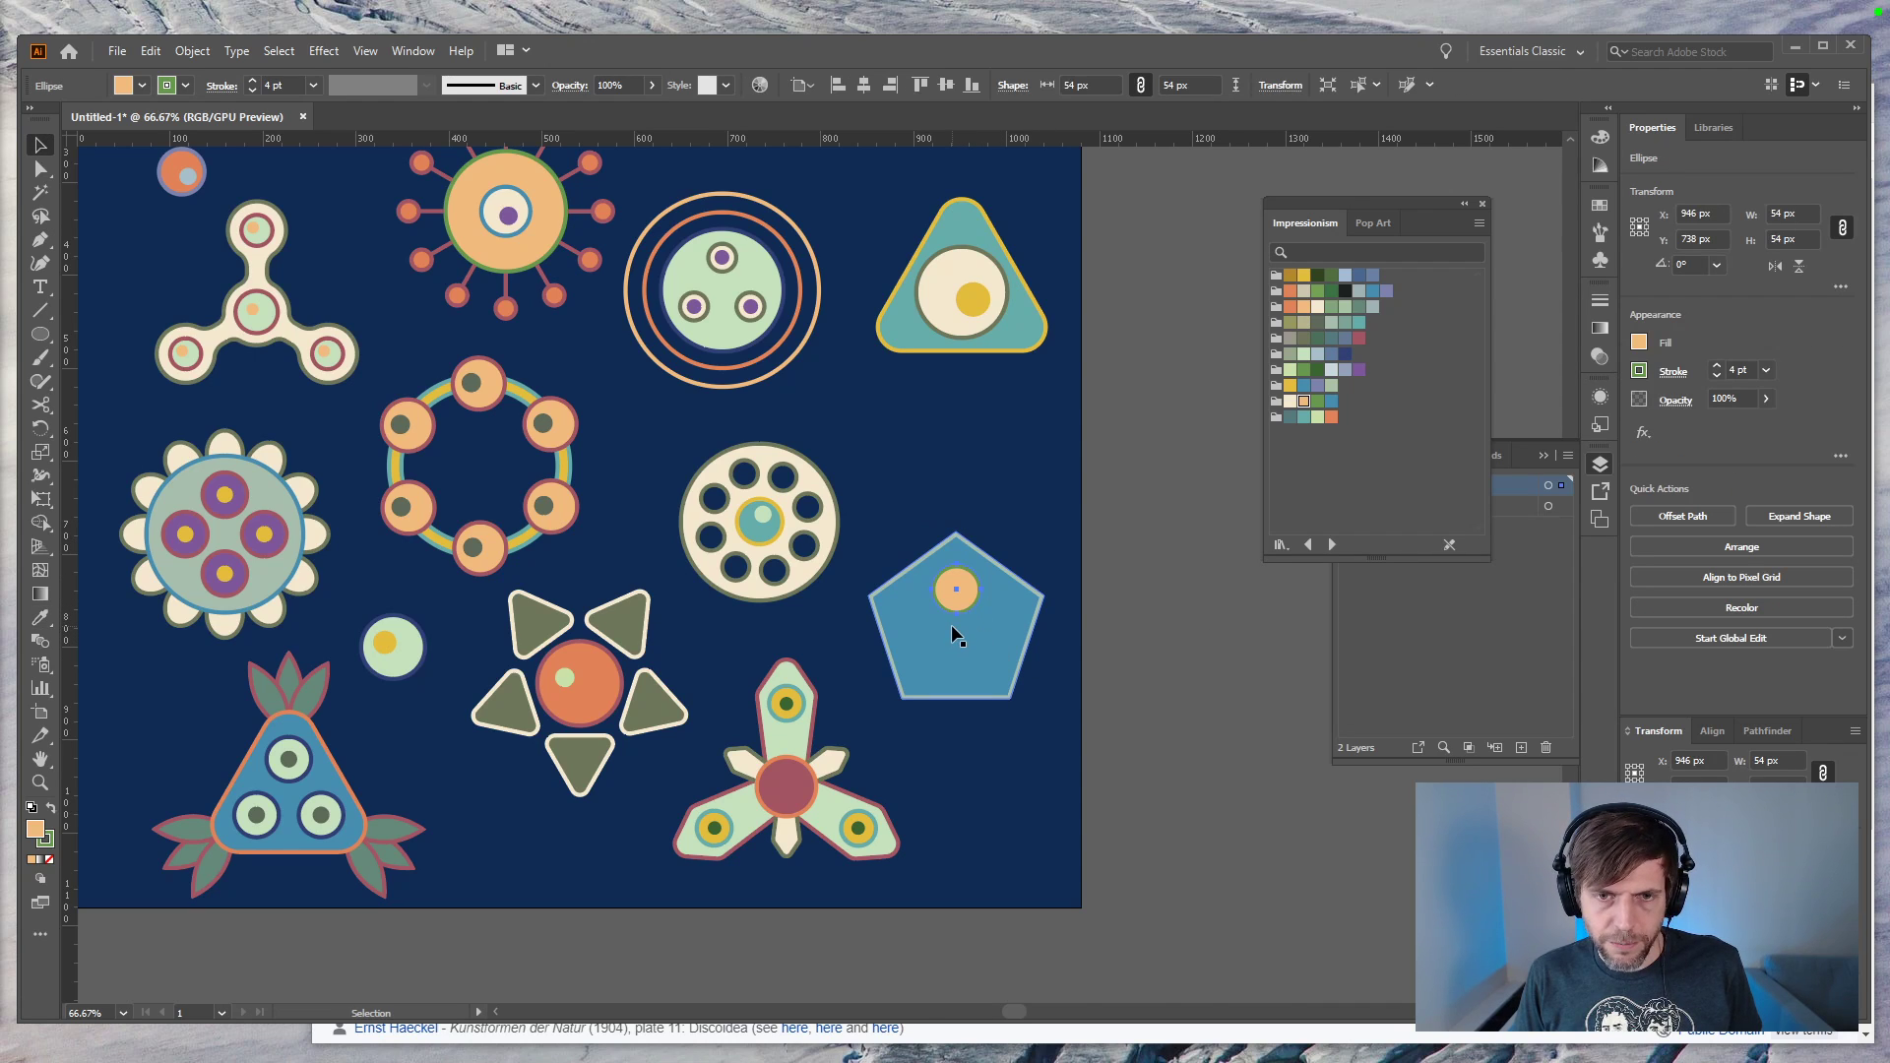
pyautogui.click(983, 653)
pyautogui.press('Delete')
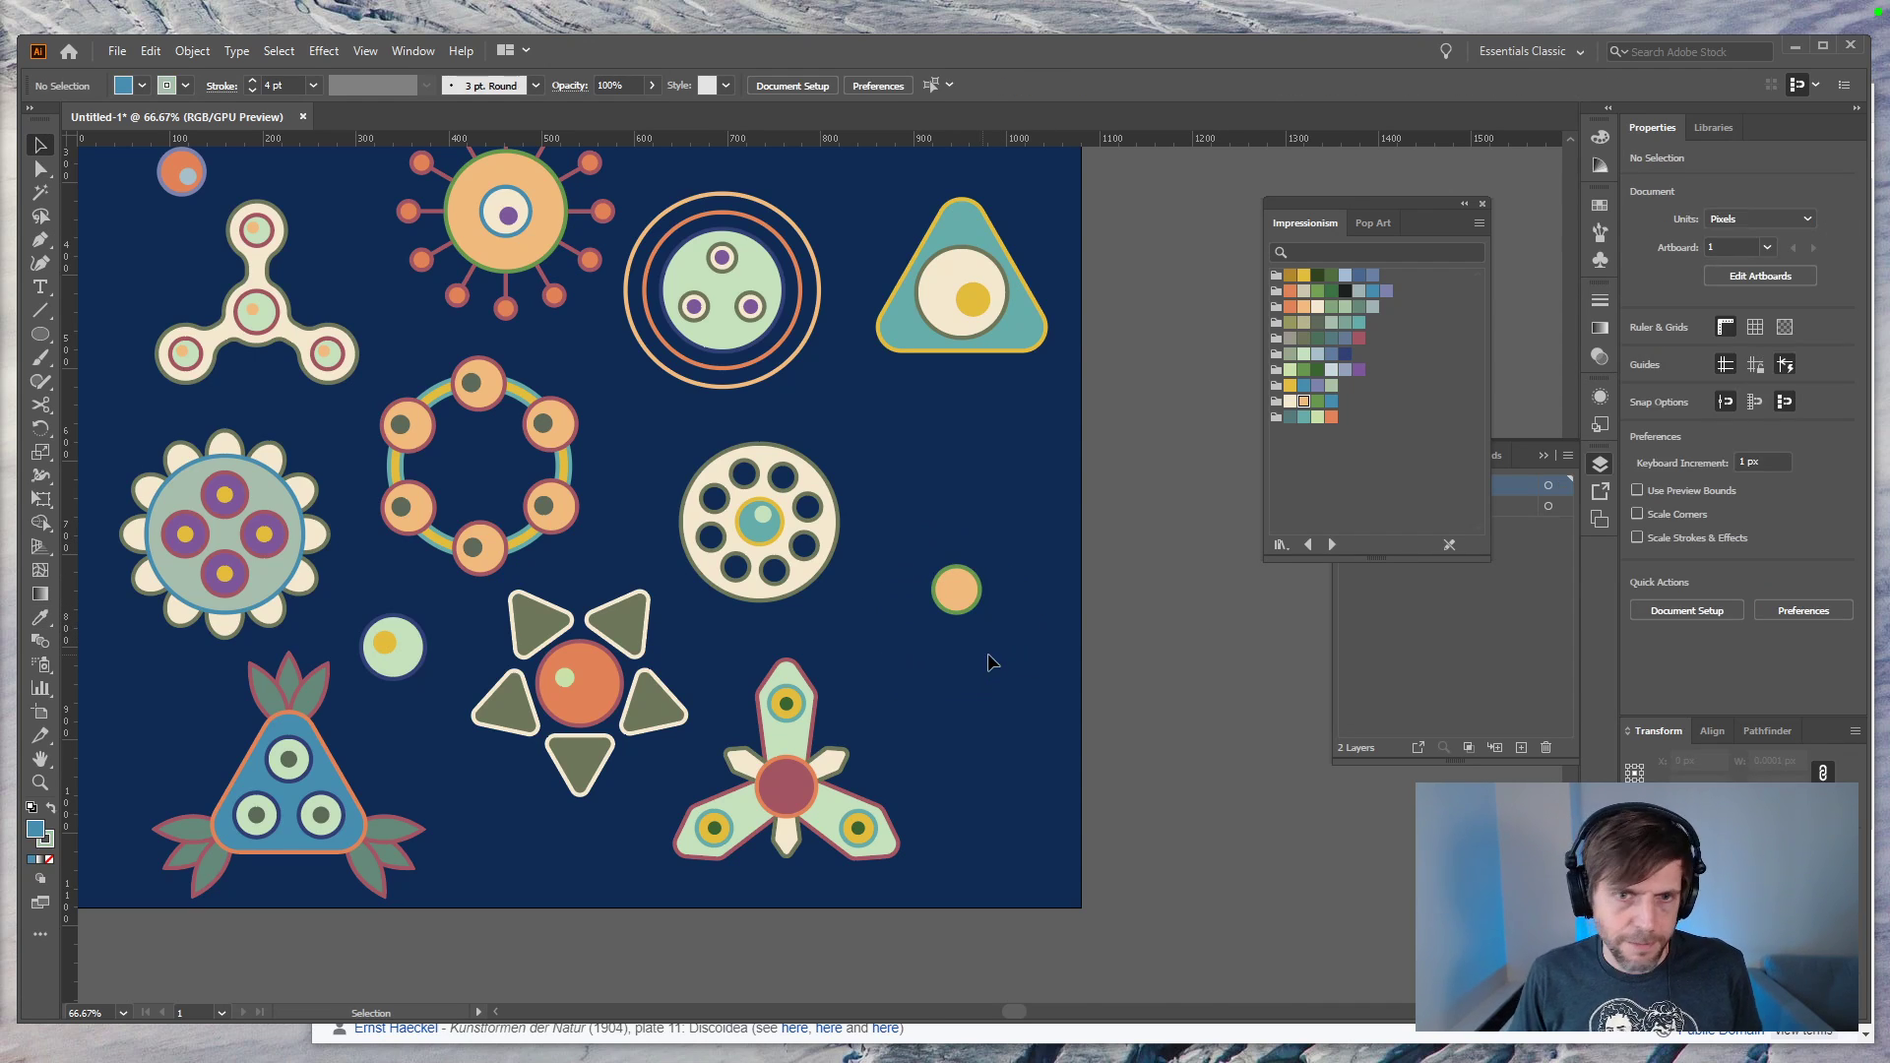
# Step: Draw a 306 px circle centred below the small light-orange circle and send it backward behind that circle
pyautogui.press('l')
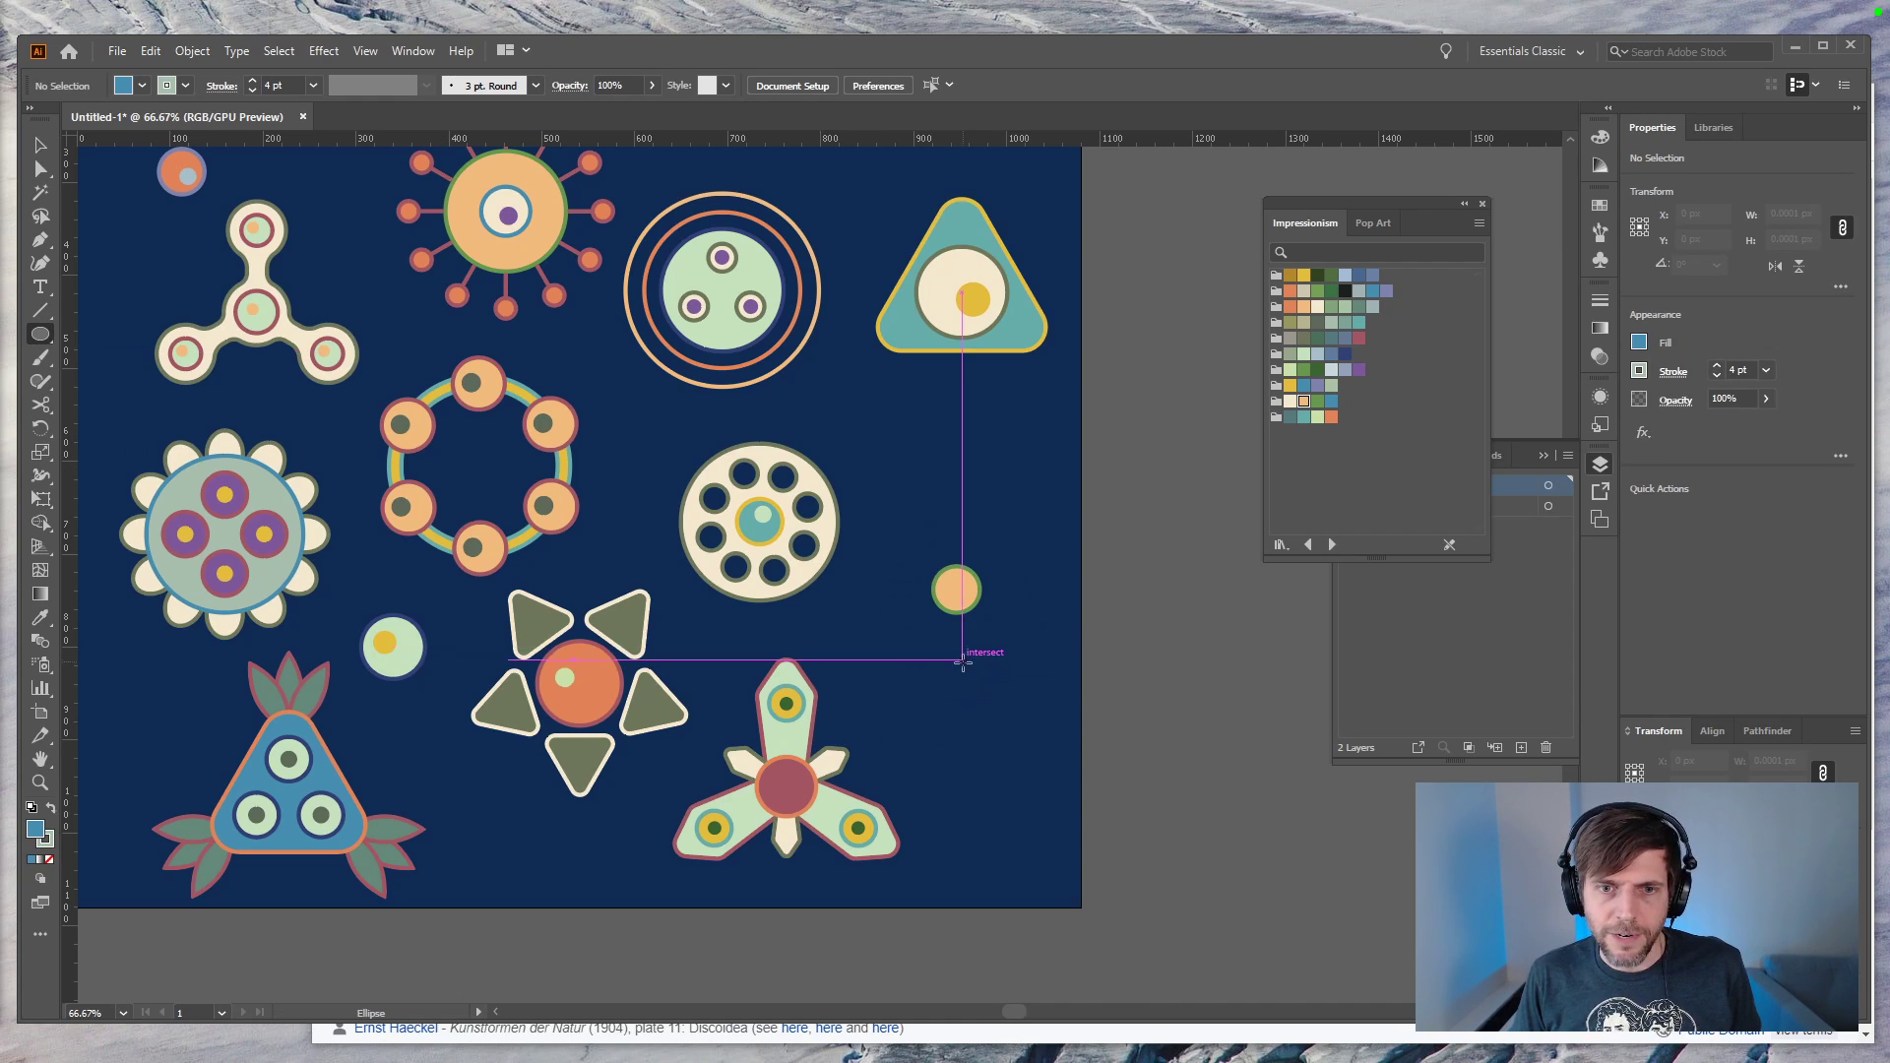
pyautogui.moveTo(956, 652); pyautogui.dragTo(1099, 537)
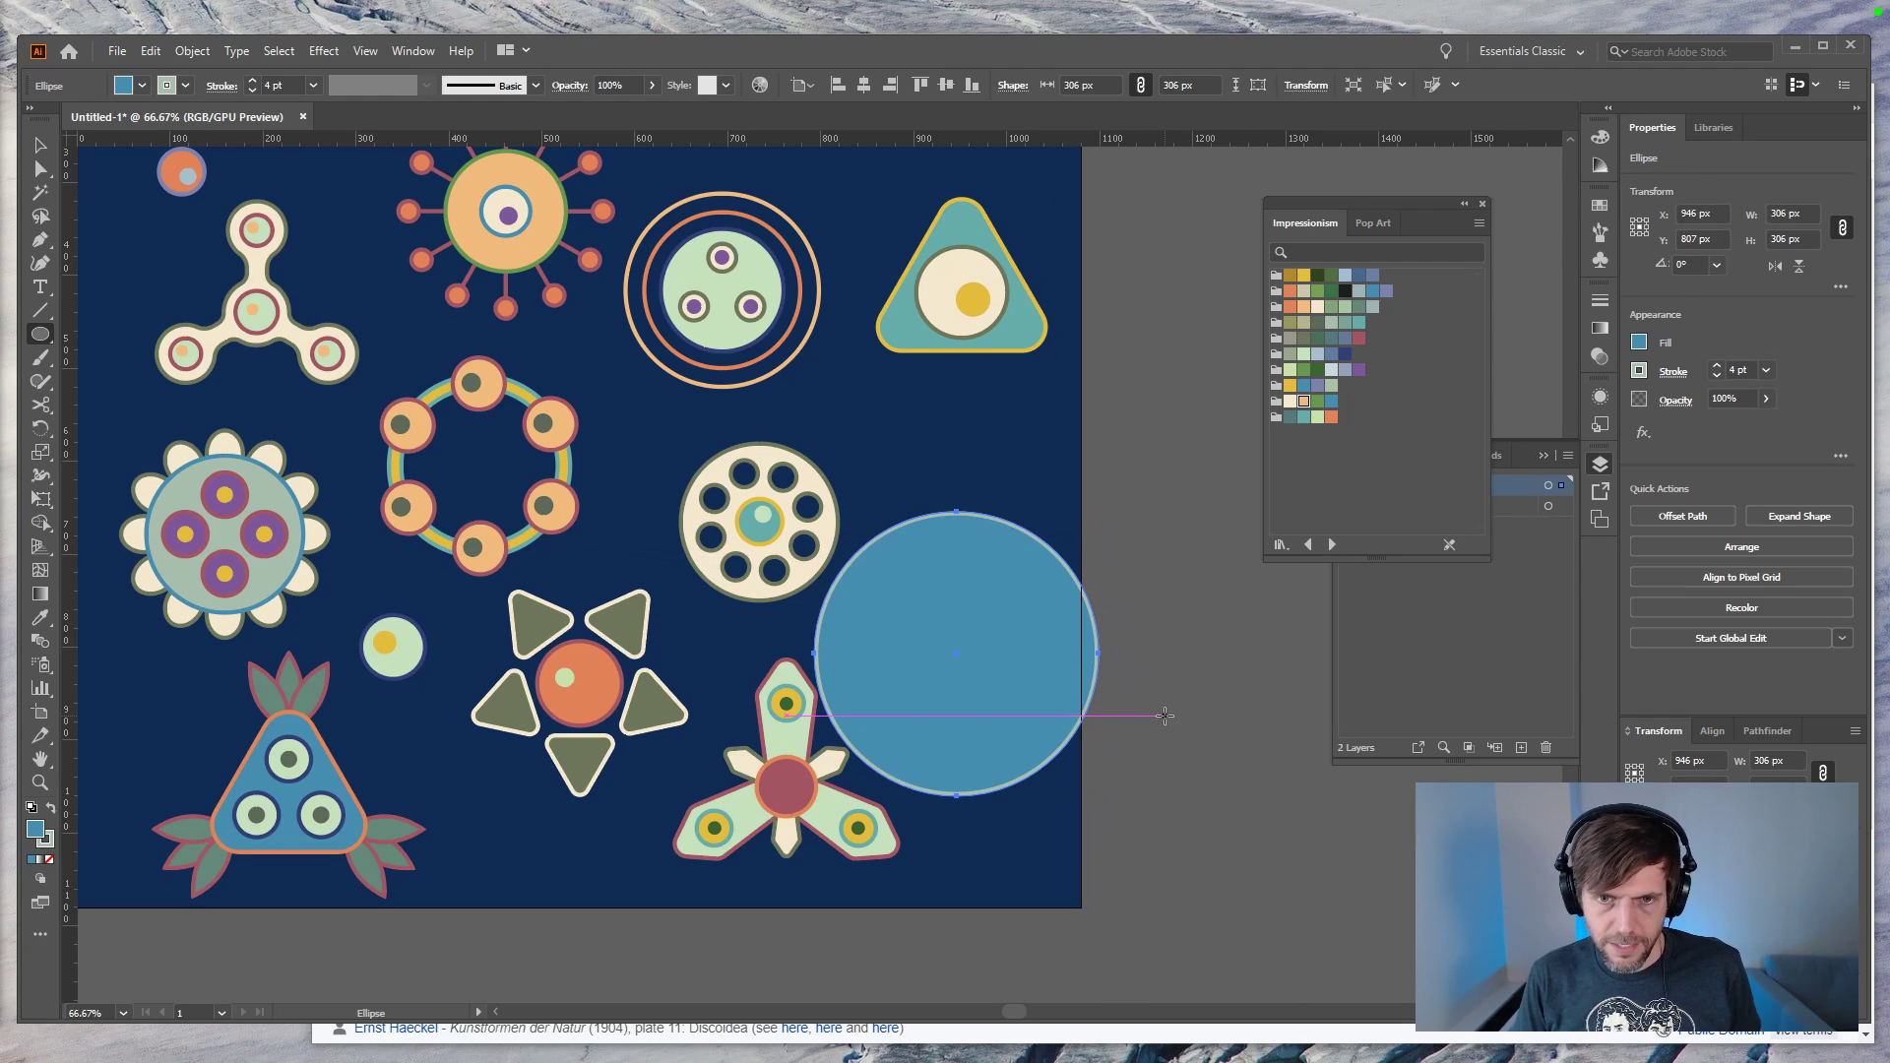
pyautogui.hotkey('ctrl', '[')
pyautogui.press('v')
pyautogui.click(1153, 757)
# Step: Draw a pentagon about 242 px wide and 230 px high from the large blue circle's centre and send it behind the light-orange circle
pyautogui.click(41, 334)
pyautogui.click(85, 405)
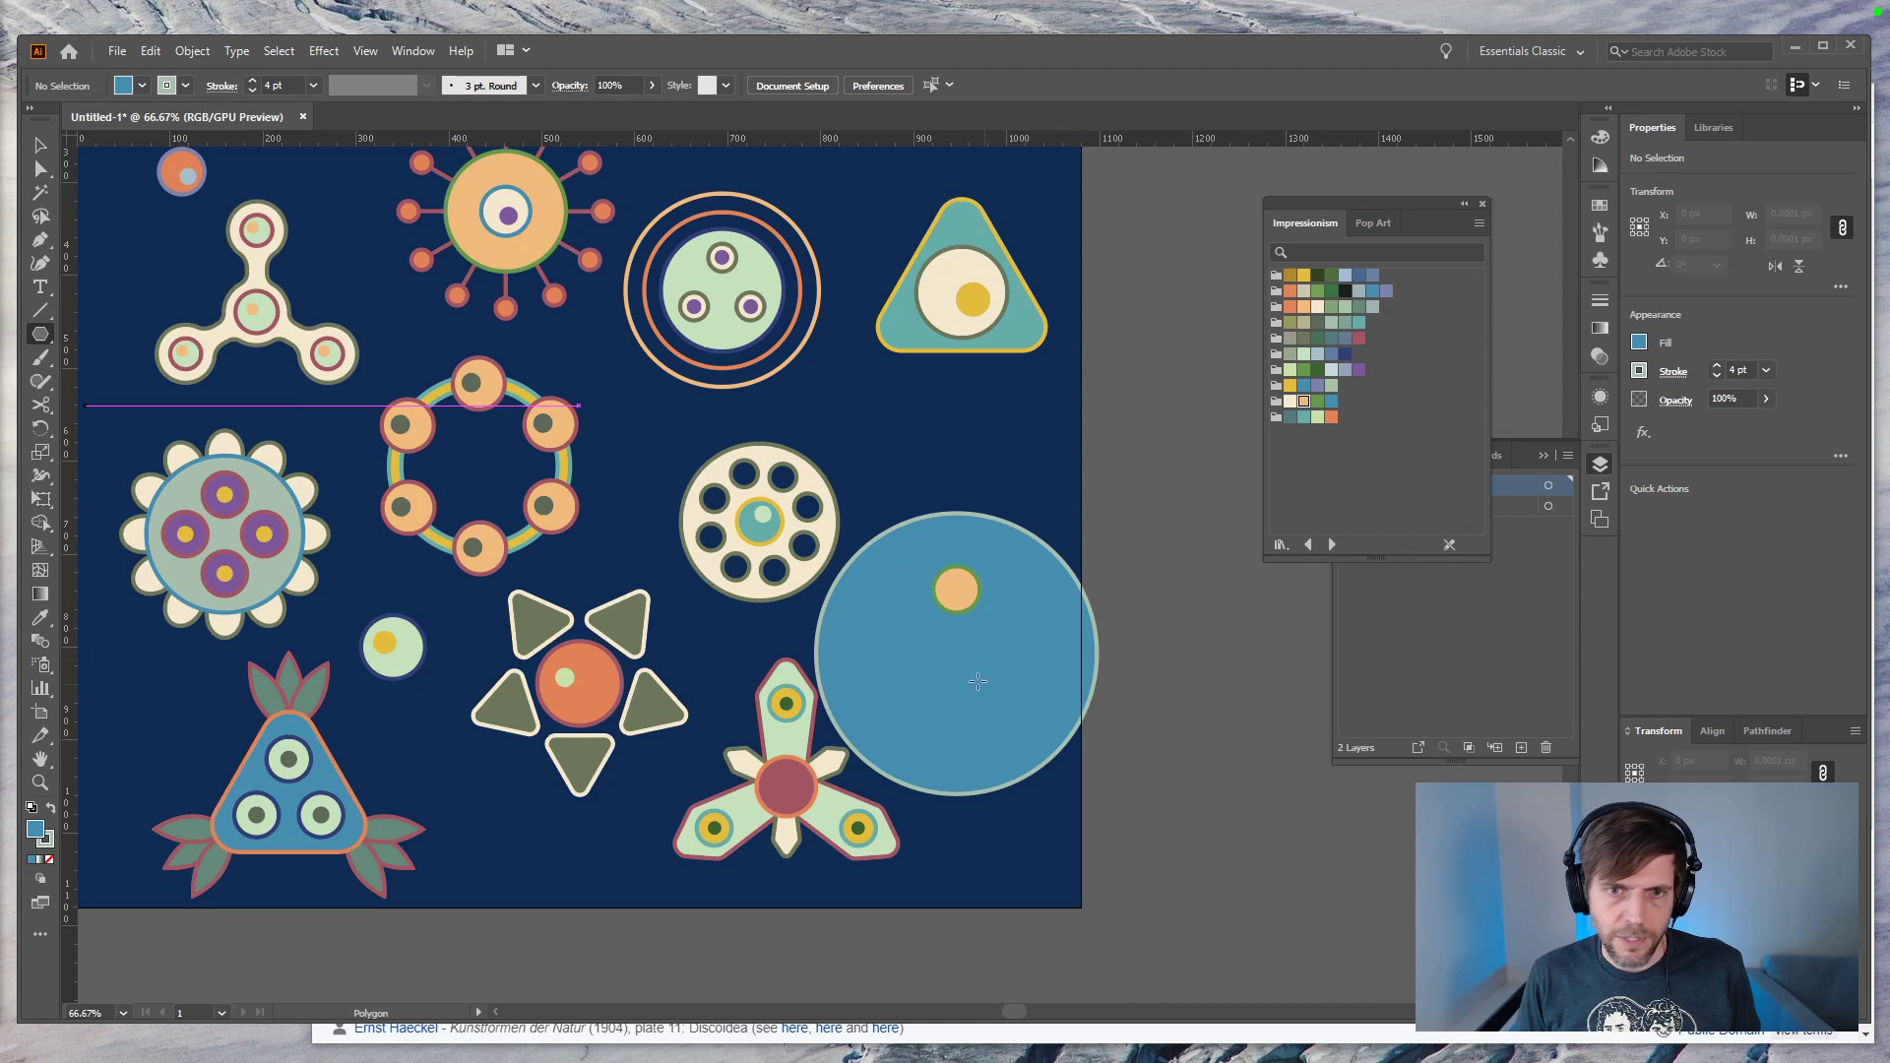
pyautogui.moveTo(958, 653); pyautogui.dragTo(1071, 577)
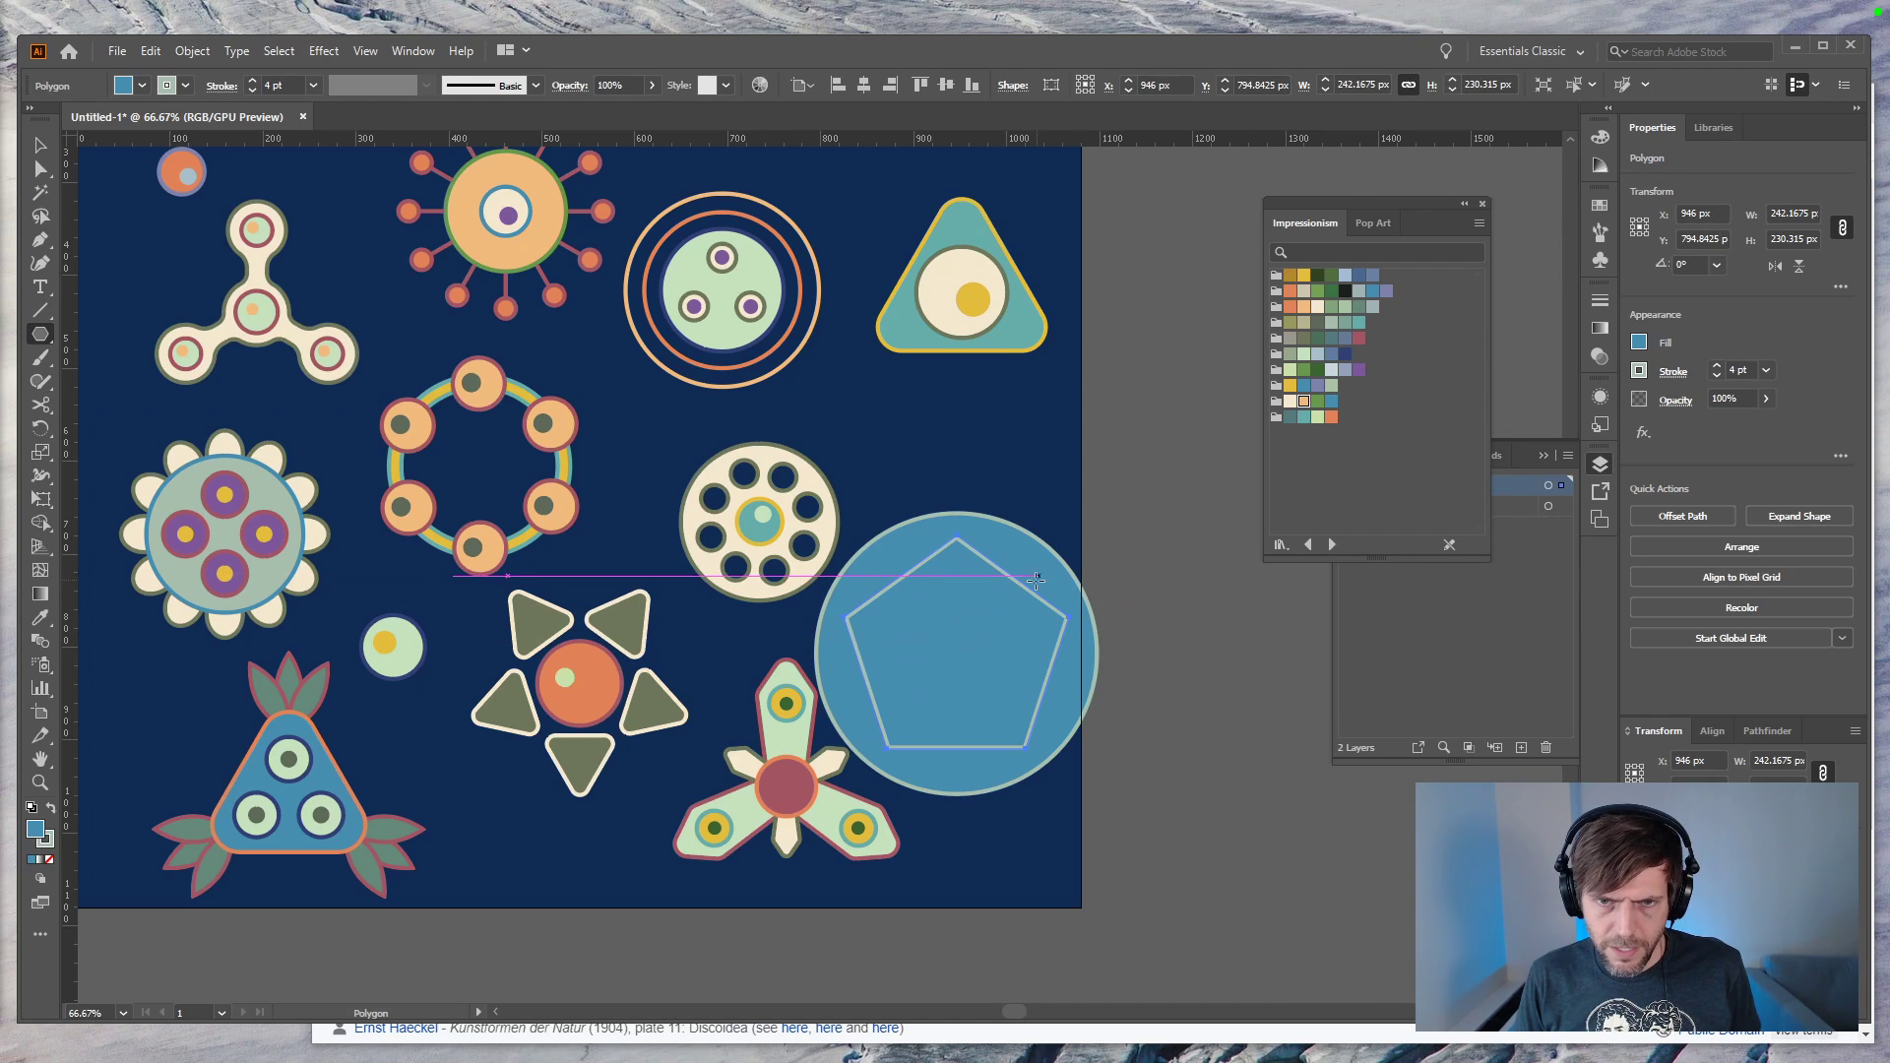
pyautogui.hotkey('ctrl', '[')
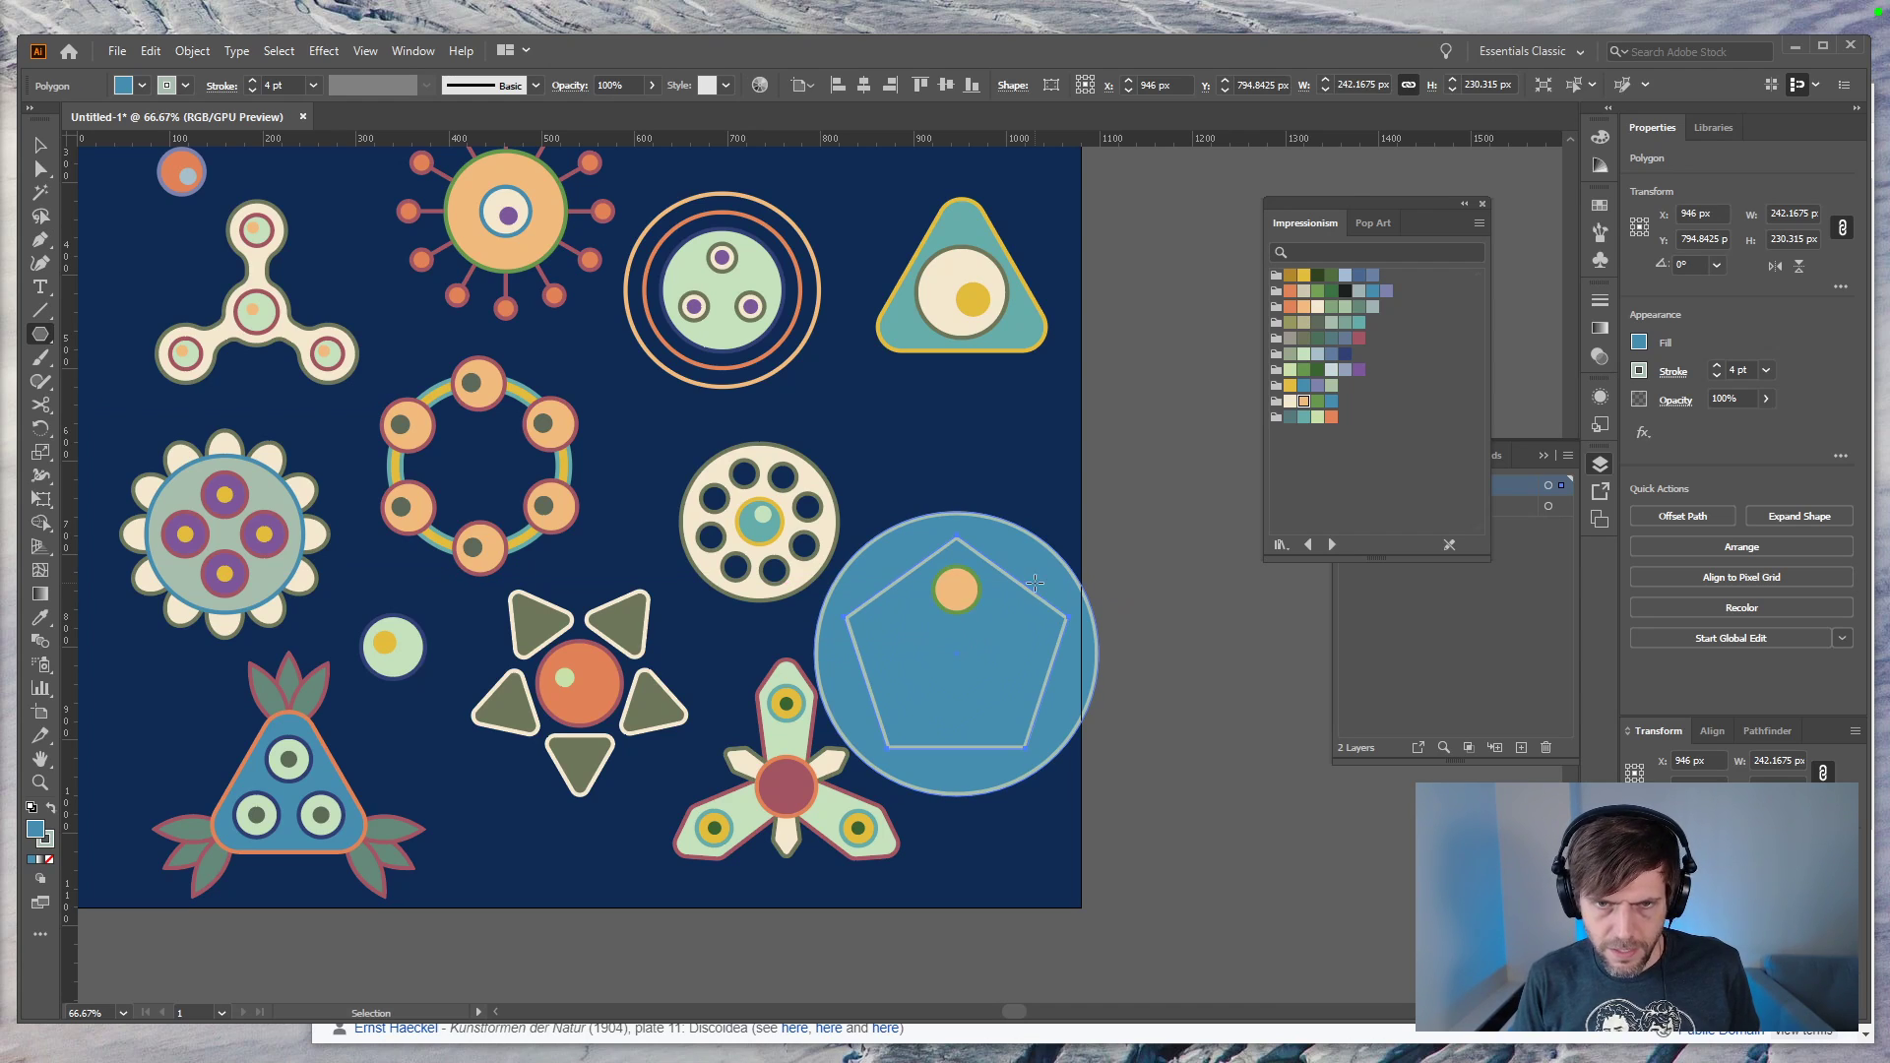
pyautogui.press('v')
pyautogui.click(1125, 648)
# Step: Send the pentagon backward behind the large blue circle
pyautogui.click(959, 597)
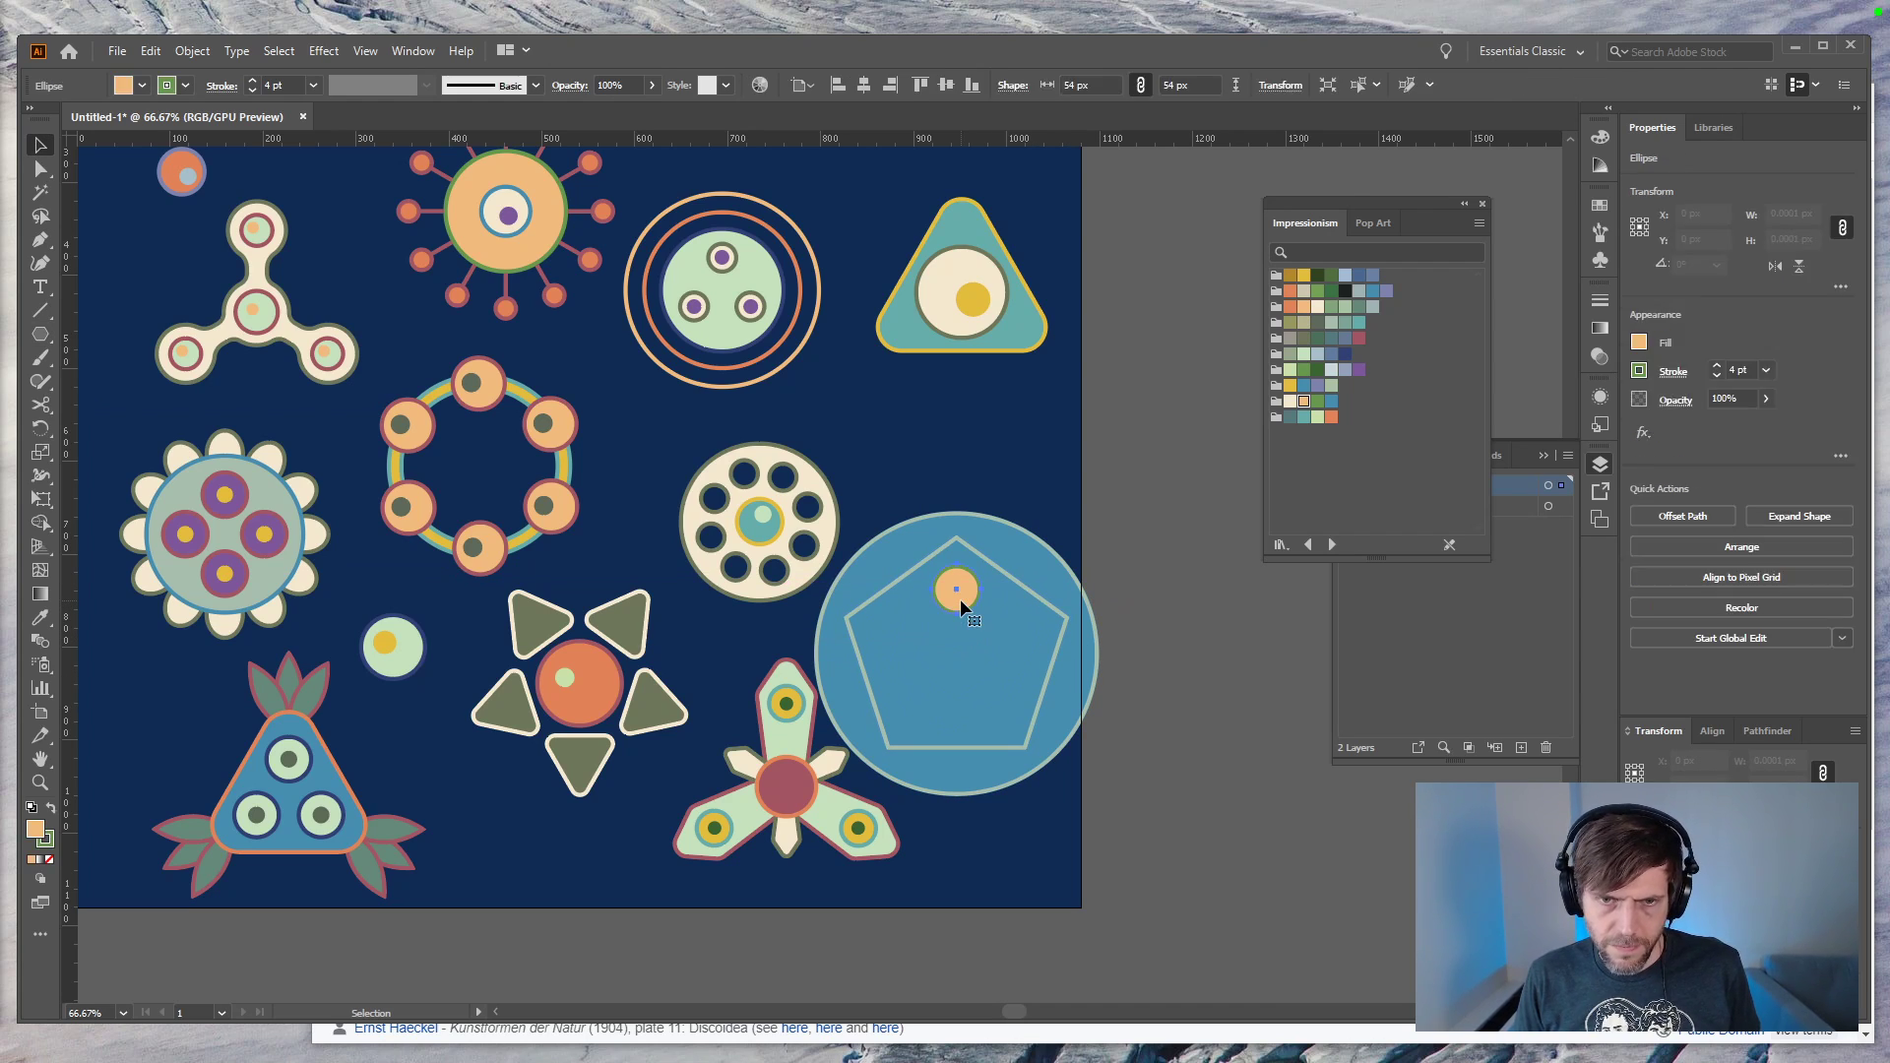
pyautogui.press('r')
pyautogui.press('v')
pyautogui.click(996, 683)
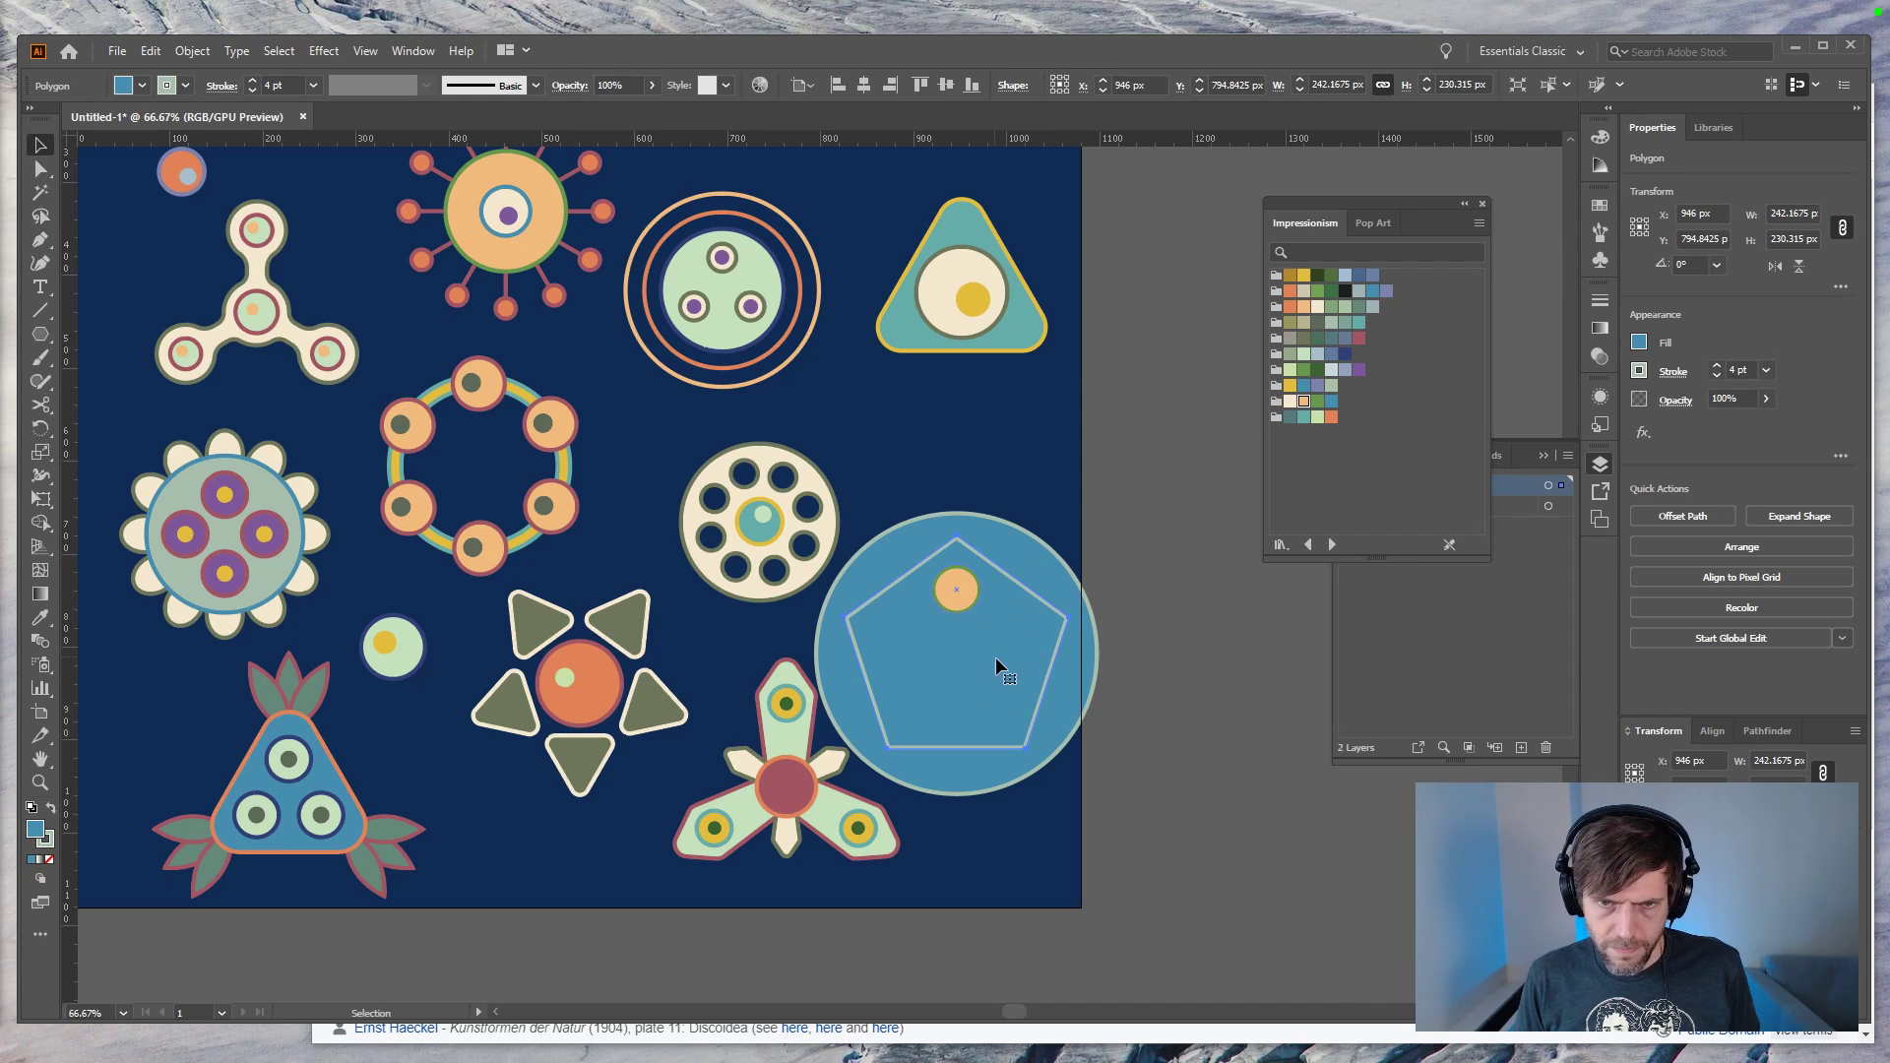
pyautogui.hotkey('ctrl', '[')
pyautogui.click(1115, 680)
# Step: Try to make repeated 72° rotated copies of the light-orange and large blue circles together around the blue circle's centre
pyautogui.click(955, 589)
pyautogui.keyDown('shift'); pyautogui.click(987, 675); pyautogui.keyUp('shift')
pyautogui.press('r')
pyautogui.keyDown('alt'); pyautogui.click(959, 654); pyautogui.keyUp('alt')
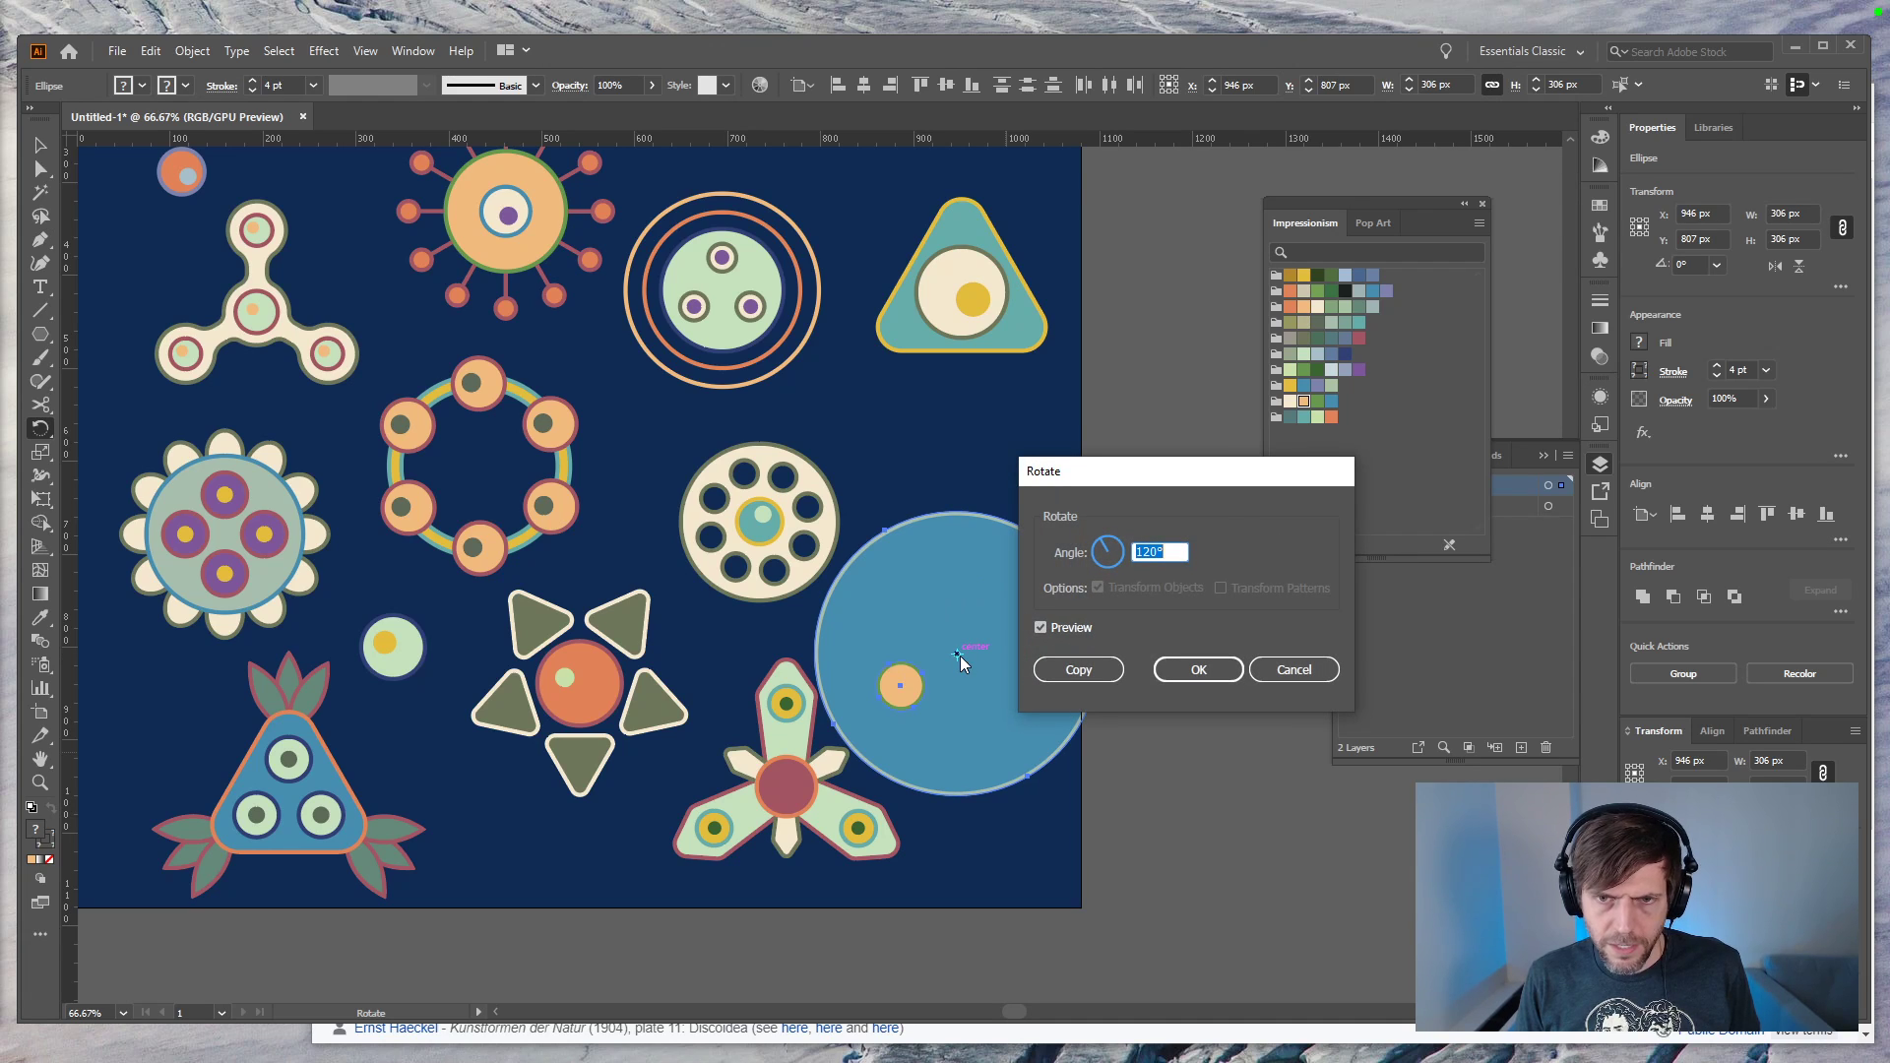
pyautogui.write('72')
pyautogui.click(1081, 673)
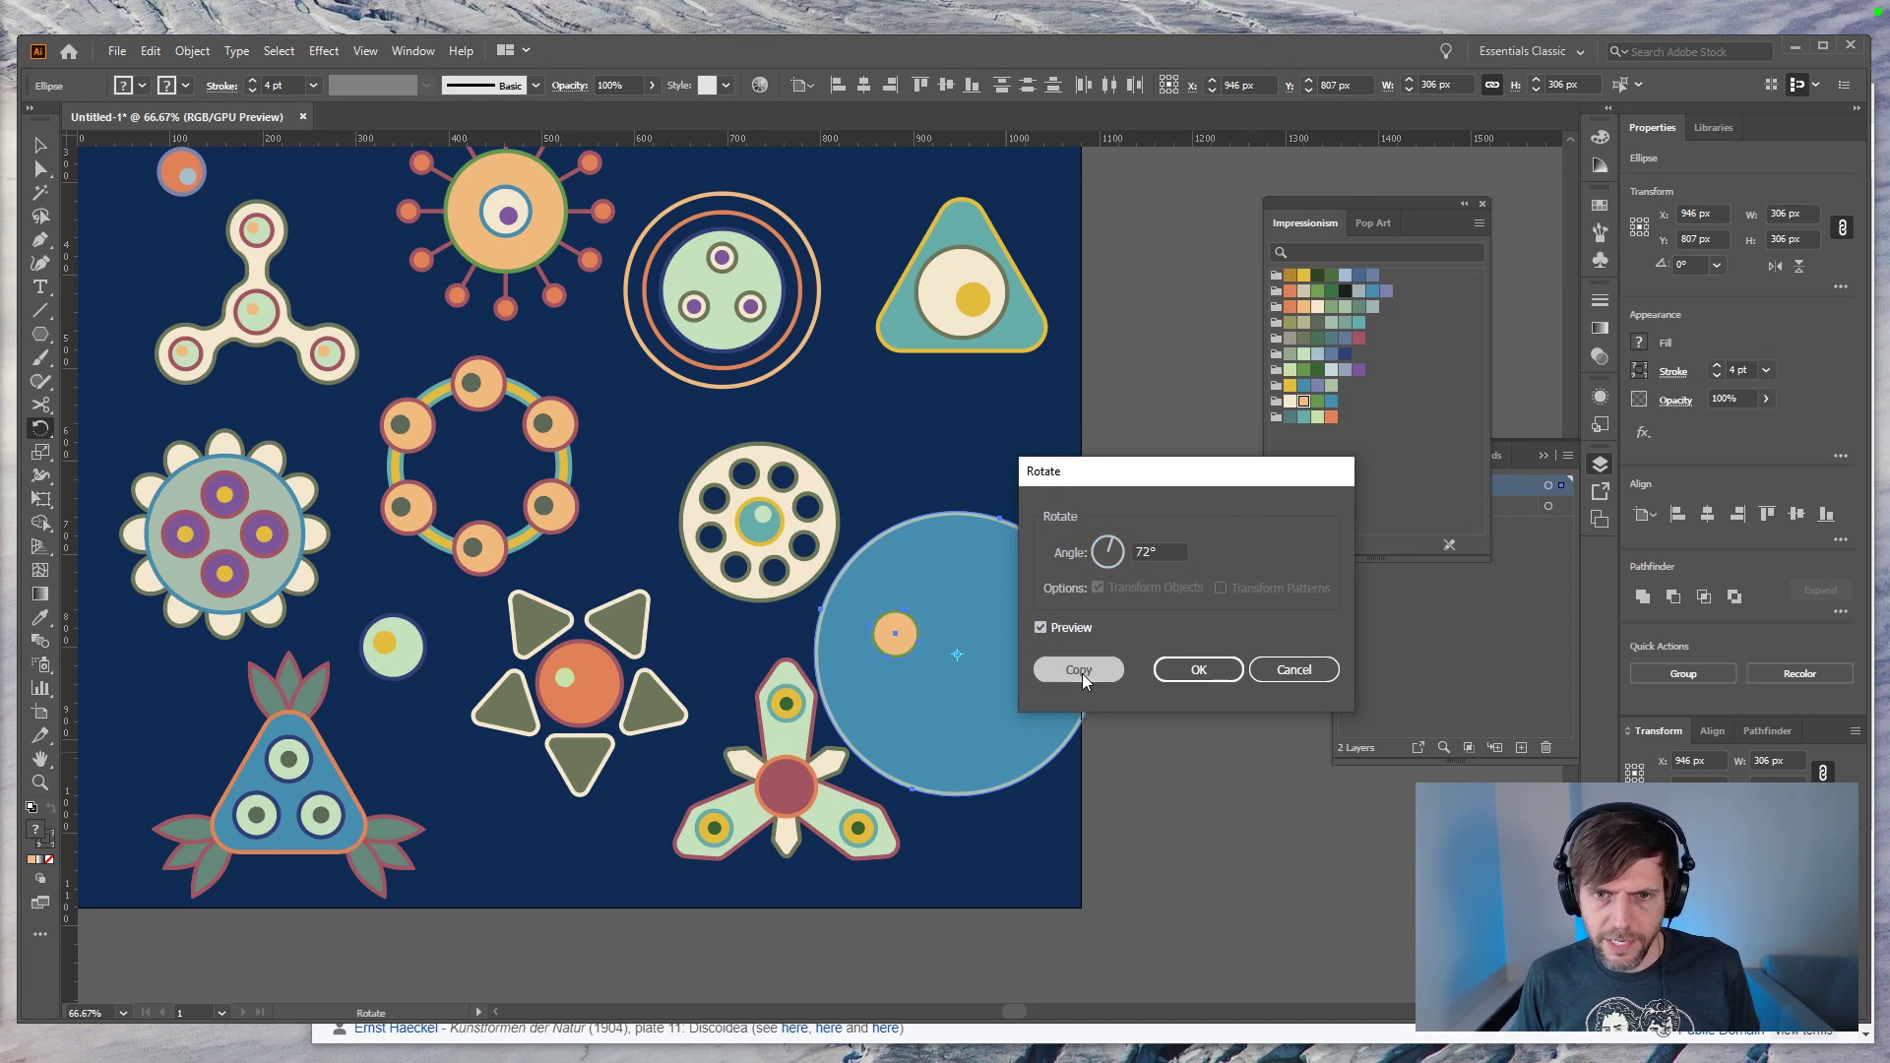
pyautogui.hotkey('ctrl', 'd')
pyautogui.hotkey('ctrl', 'd')
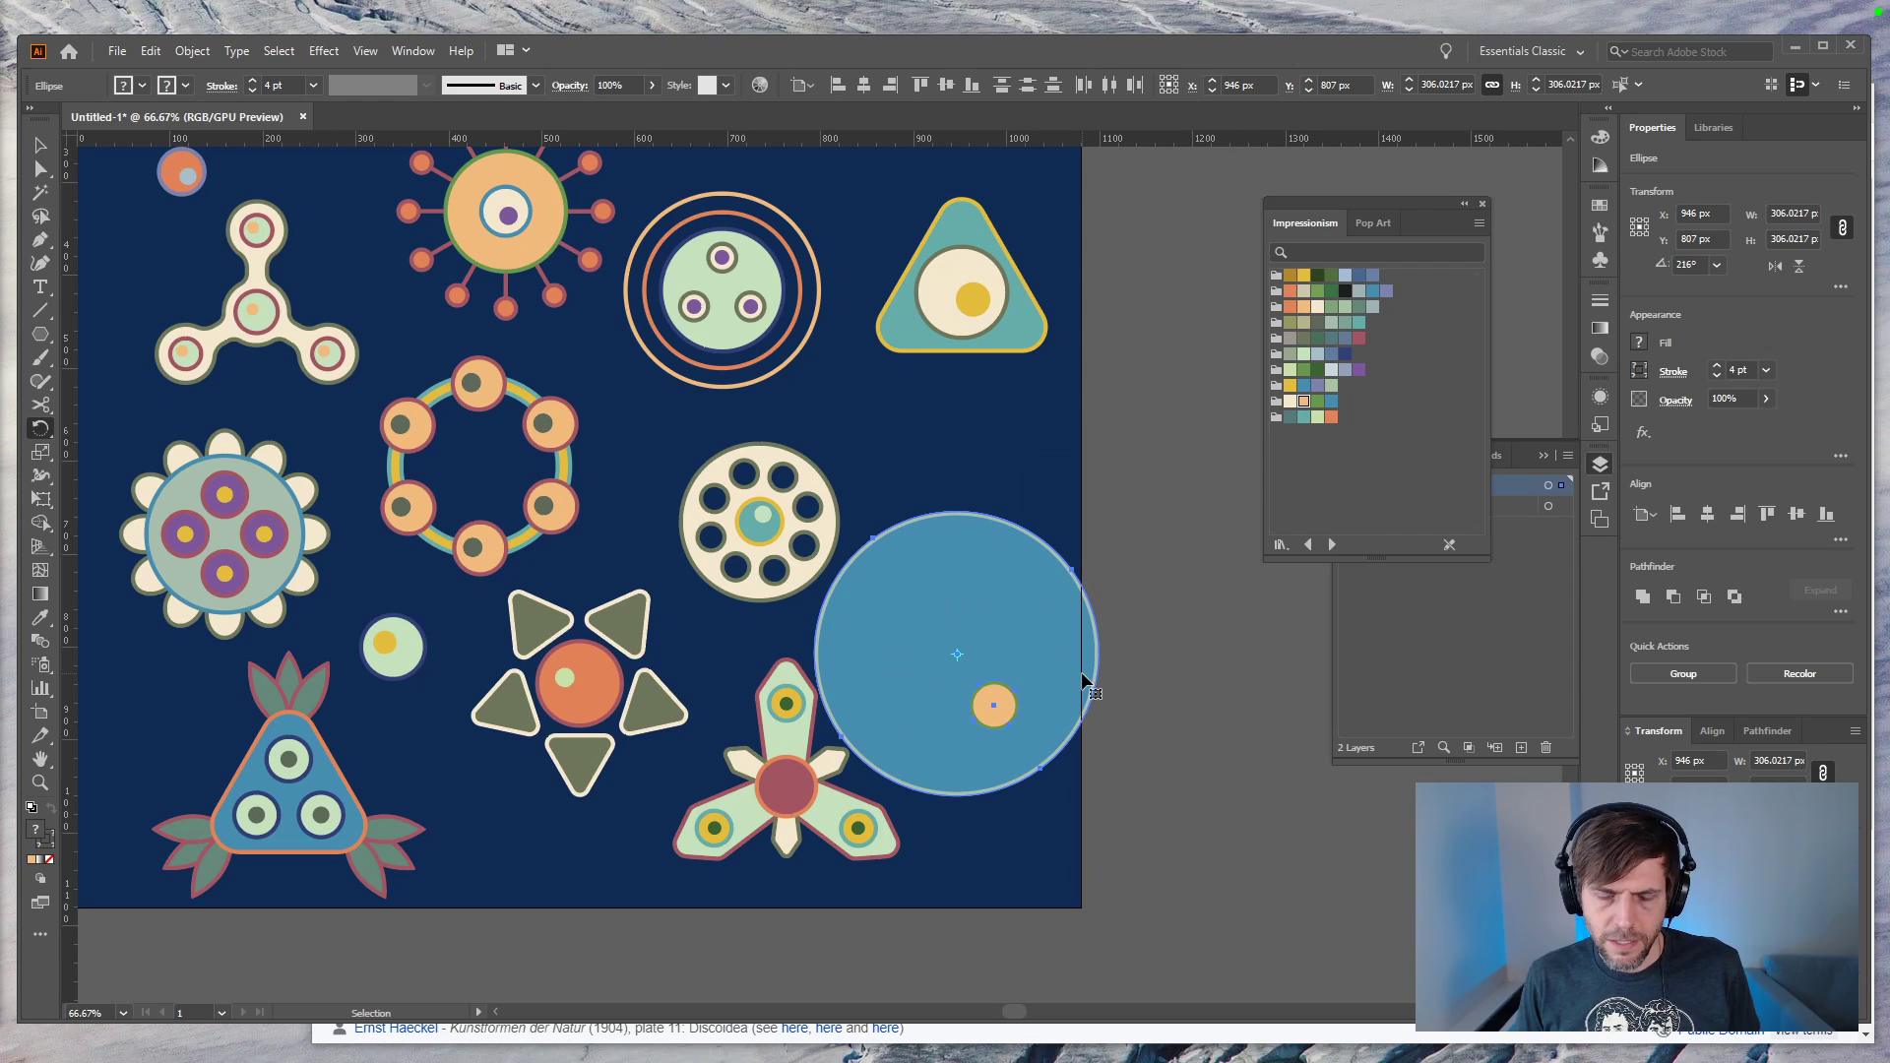
pyautogui.hotkey('ctrl', 'd')
pyautogui.hotkey('ctrl', 'd')
pyautogui.hotkey('ctrl', 'd')
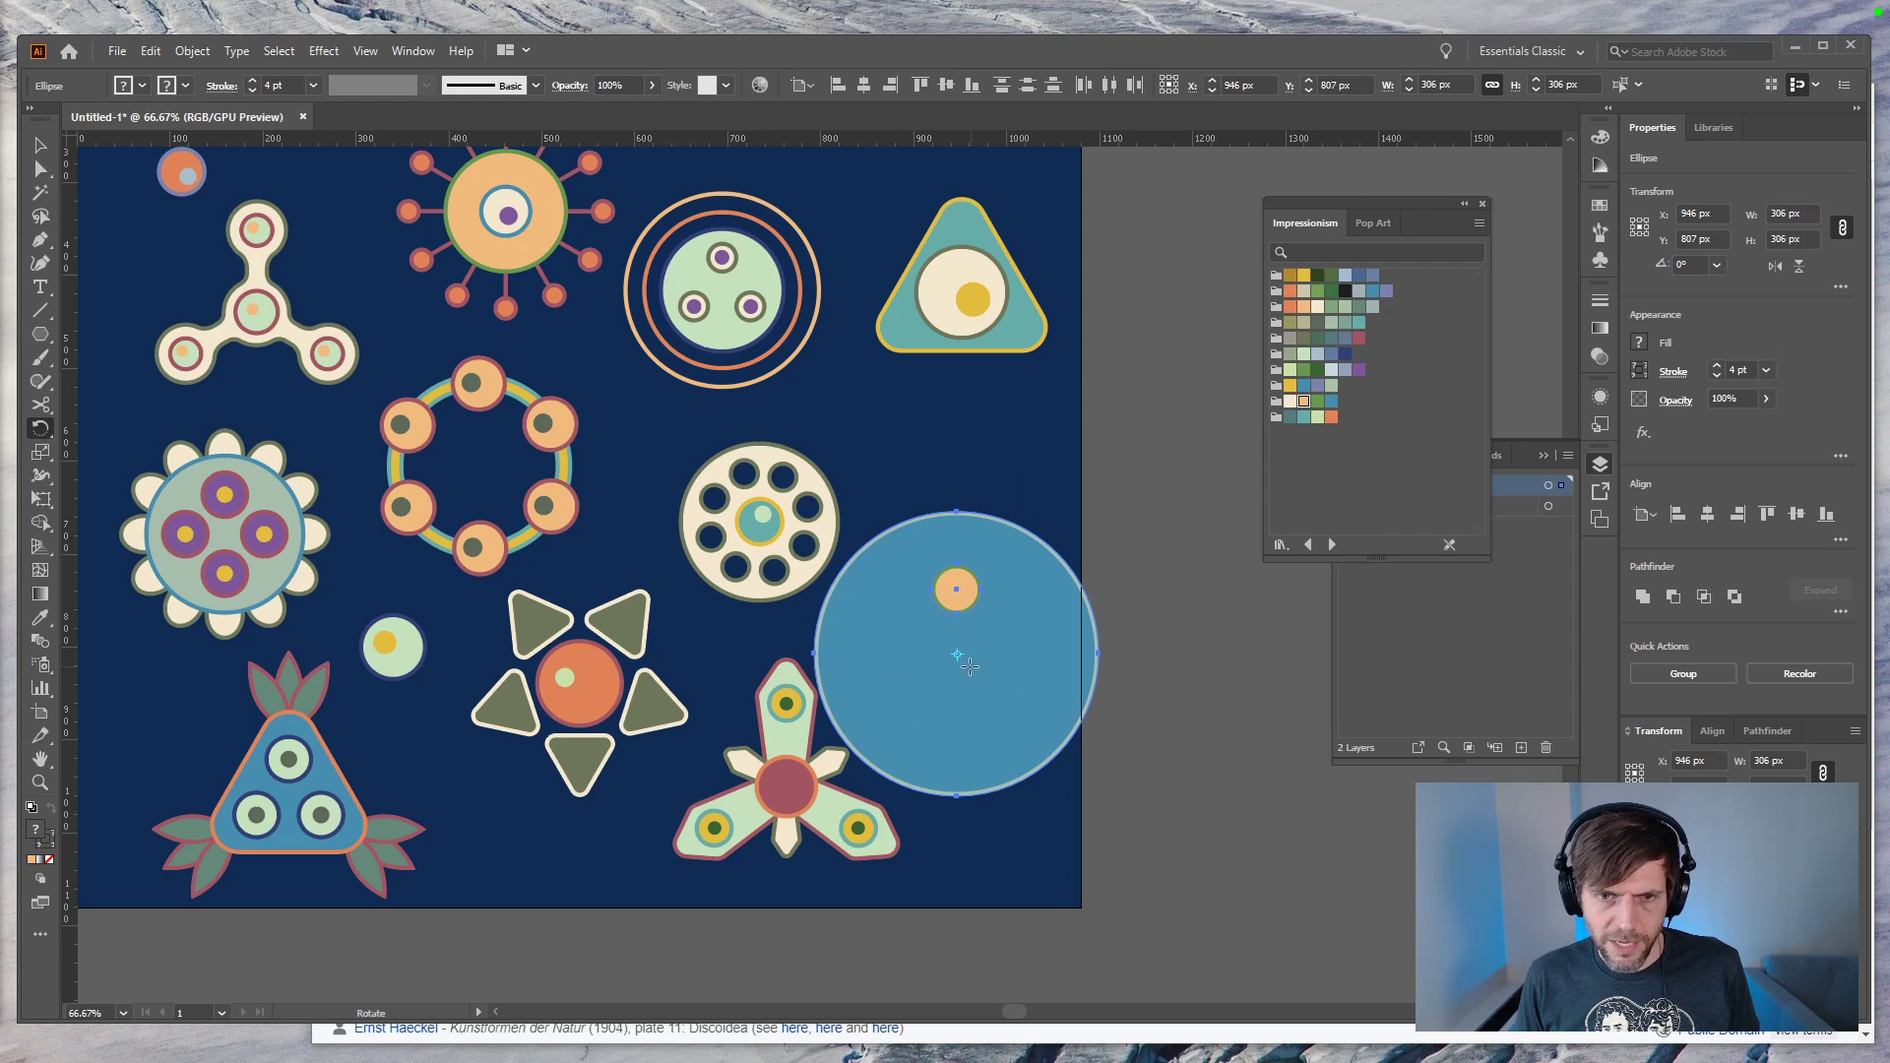
# Step: Retry the 72° rotated copies of both selected circles about the shared centre, and undo them
pyautogui.keyDown('alt'); pyautogui.click(958, 656); pyautogui.keyUp('alt')
pyautogui.click(1088, 667)
pyautogui.hotkey('ctrl', 'z')
pyautogui.keyDown('alt'); pyautogui.click(956, 656); pyautogui.keyUp('alt')
pyautogui.write('72')
pyautogui.click(1113, 668)
pyautogui.hotkey('ctrl', 'd')
pyautogui.hotkey('ctrl', 'd')
pyautogui.hotkey('ctrl', 'z')
pyautogui.hotkey('ctrl', 'z')
pyautogui.hotkey('ctrl', 'z')
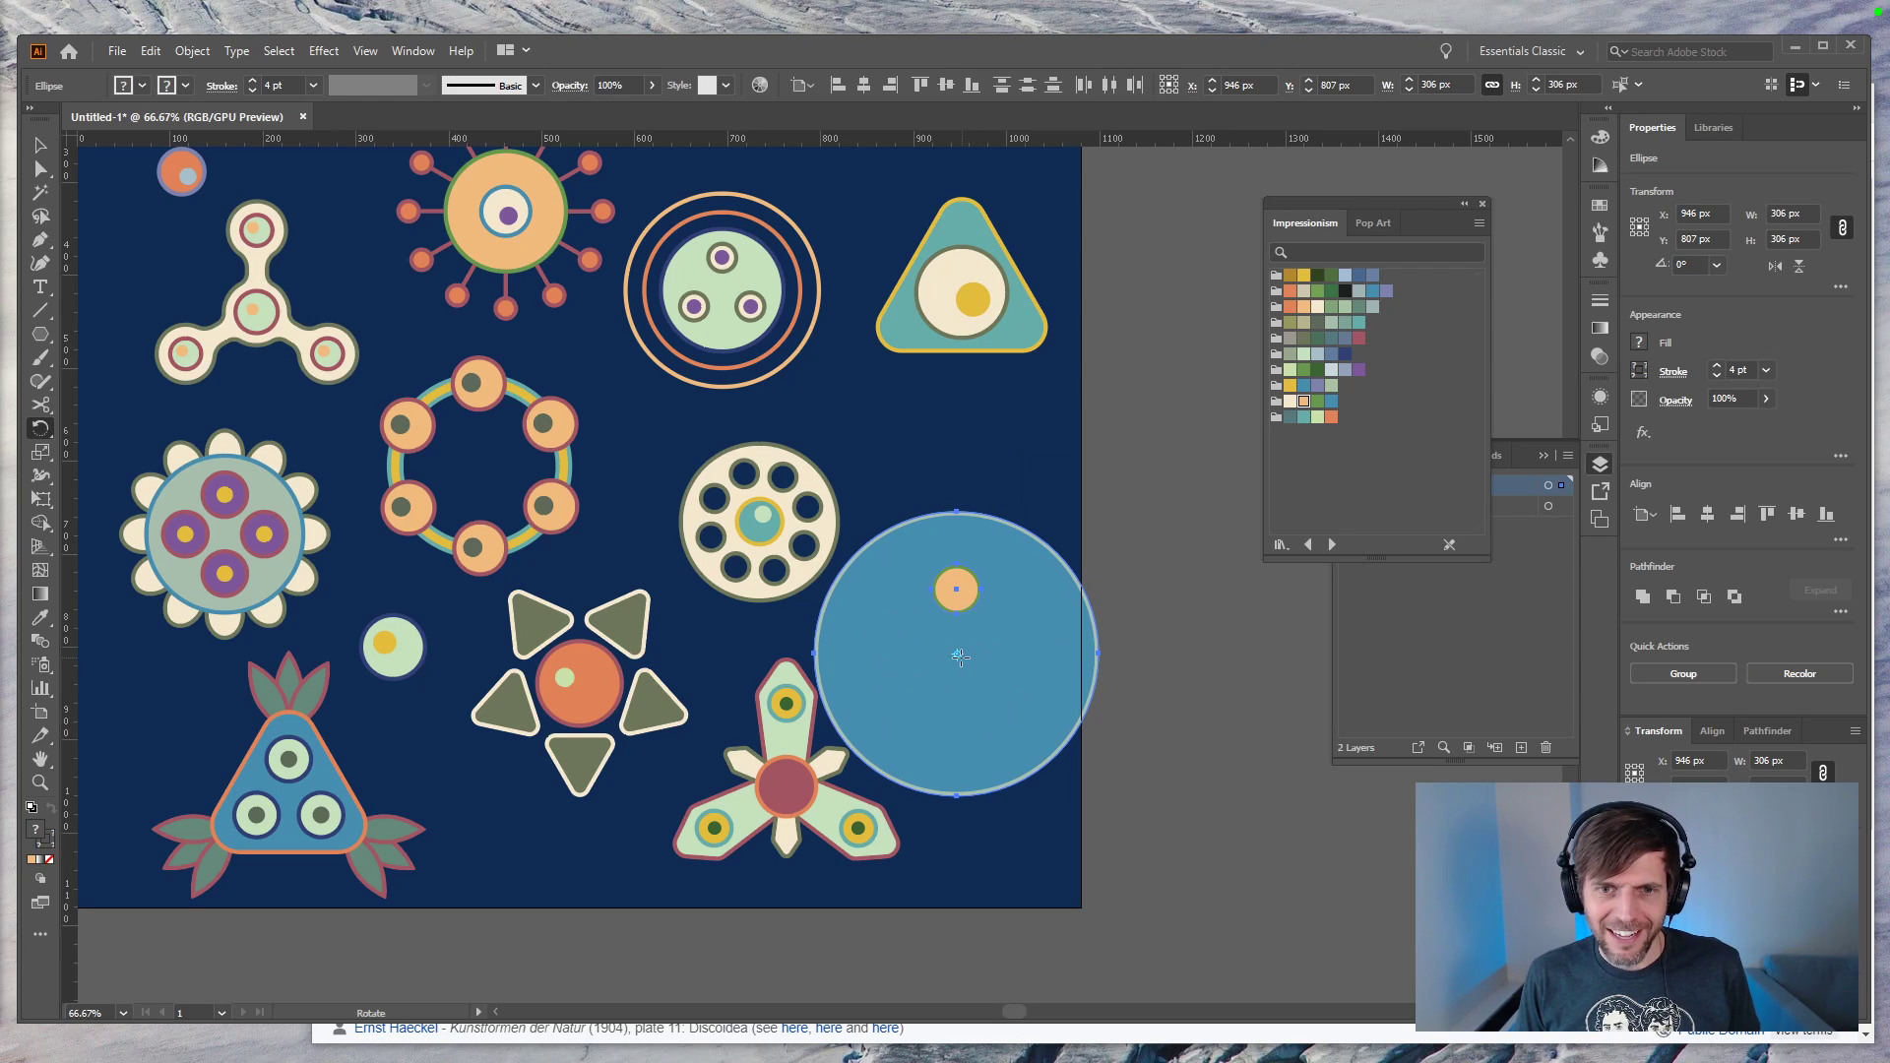
# Step: Copy both selected circles once more with a 72° rotation and repeat it, and undo the copies
pyautogui.keyDown('alt'); pyautogui.click(955, 655); pyautogui.keyUp('alt')
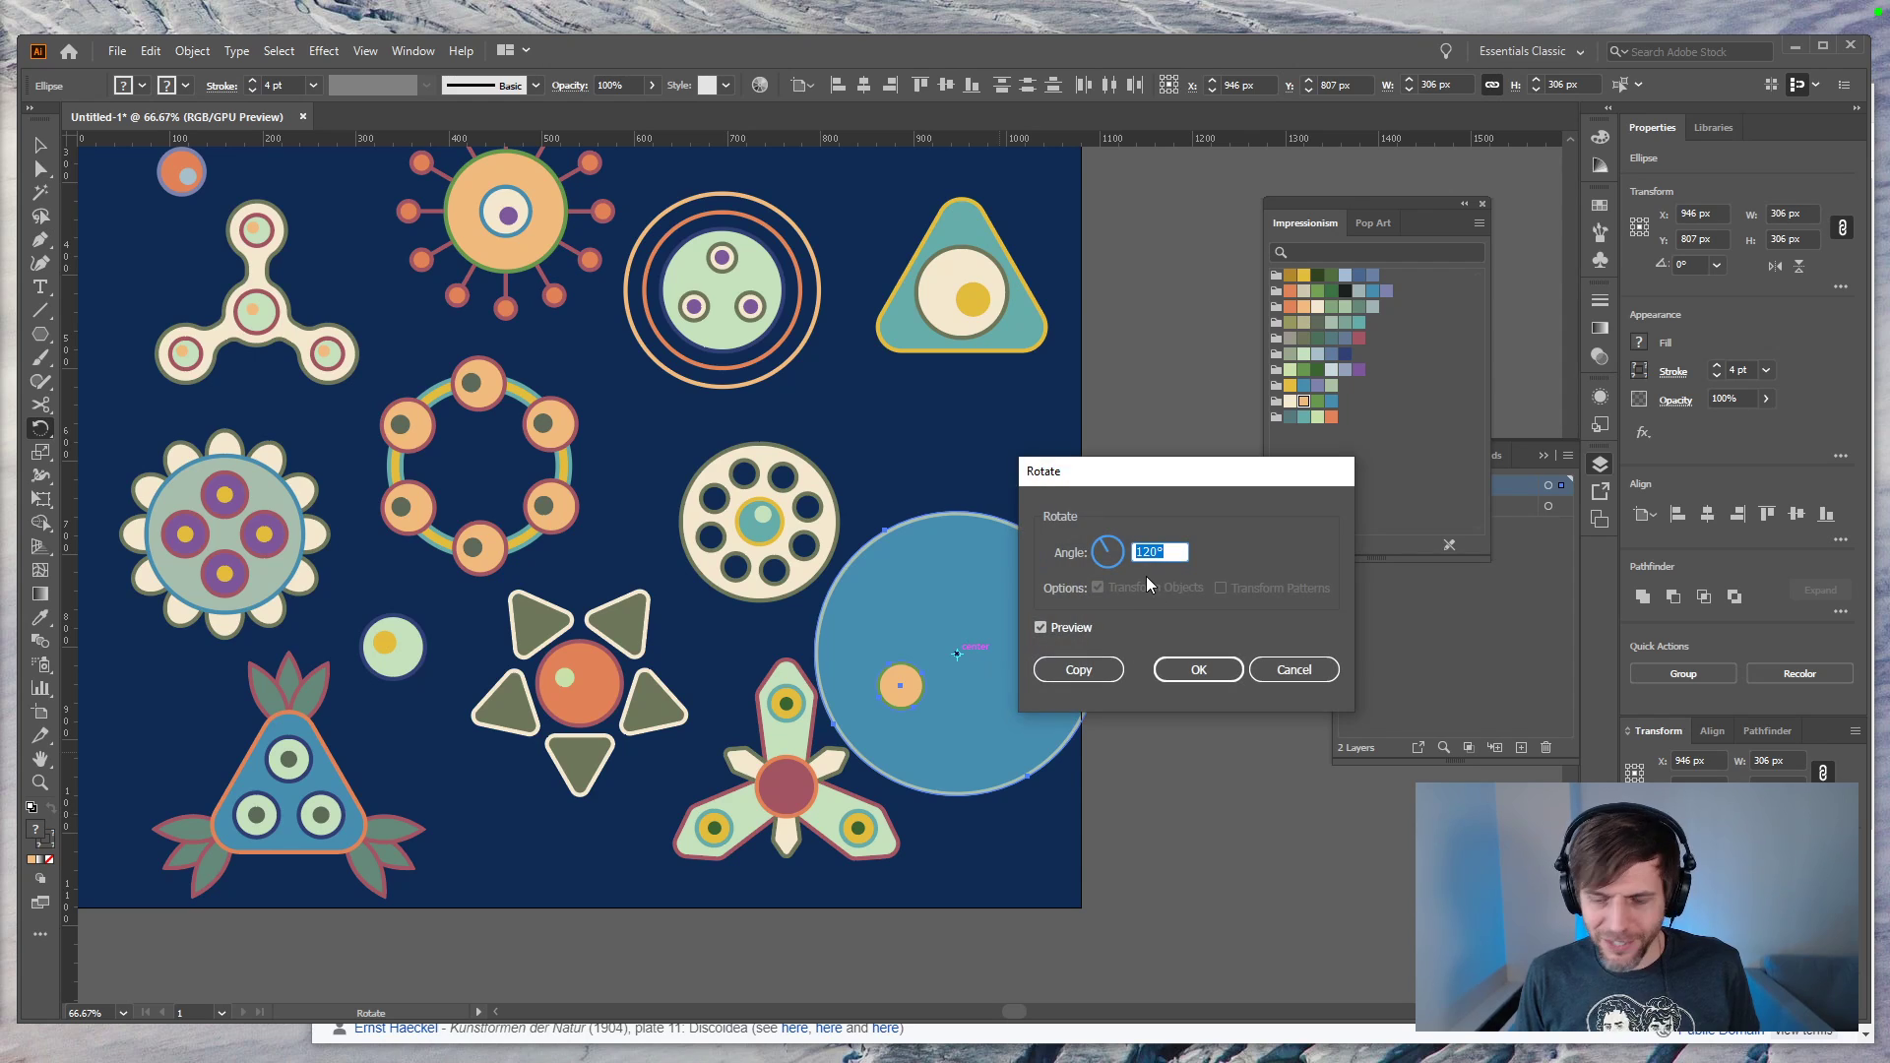
pyautogui.write('72')
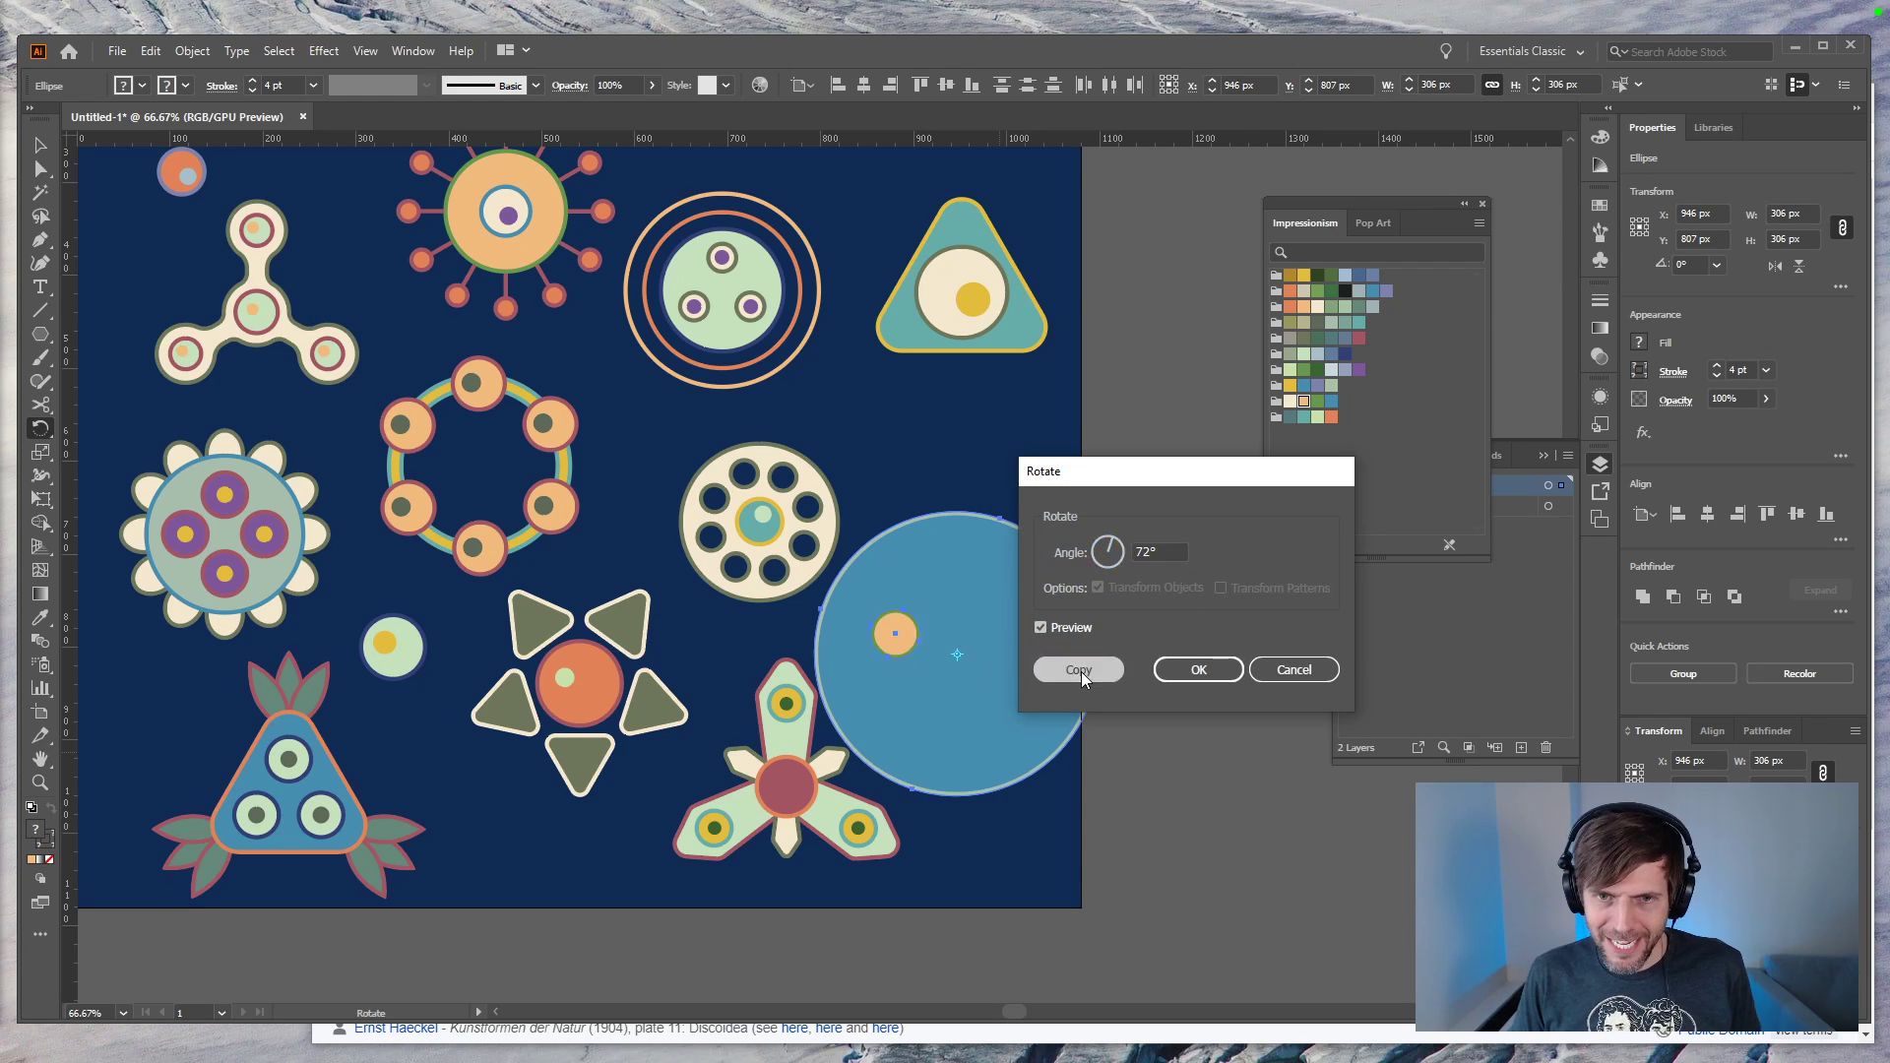
pyautogui.click(1081, 671)
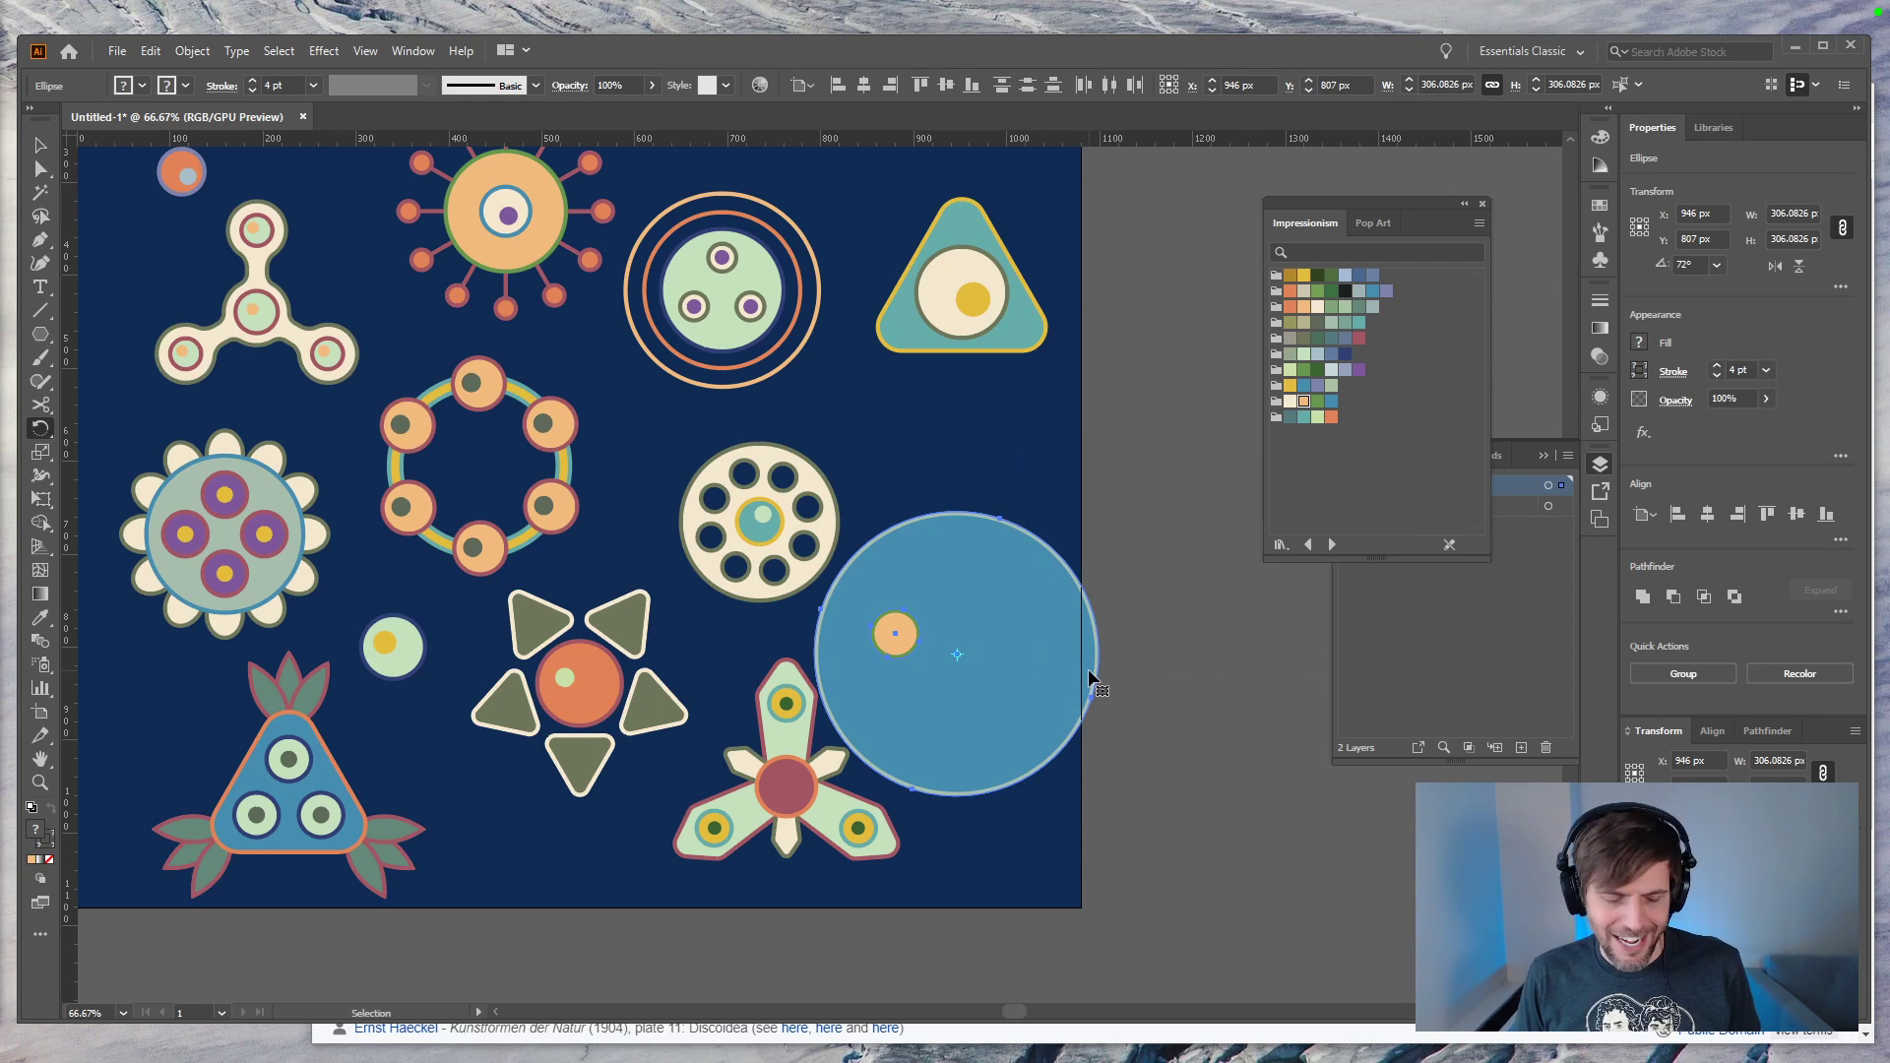
pyautogui.hotkey('ctrl', 'd')
pyautogui.hotkey('ctrl', 'z')
pyautogui.hotkey('ctrl', 'z')
# Step: Move the large blue circle aside to inspect the pentagon underneath, and undo the move
pyautogui.press('v')
pyautogui.moveTo(957, 652); pyautogui.dragTo(1152, 800)
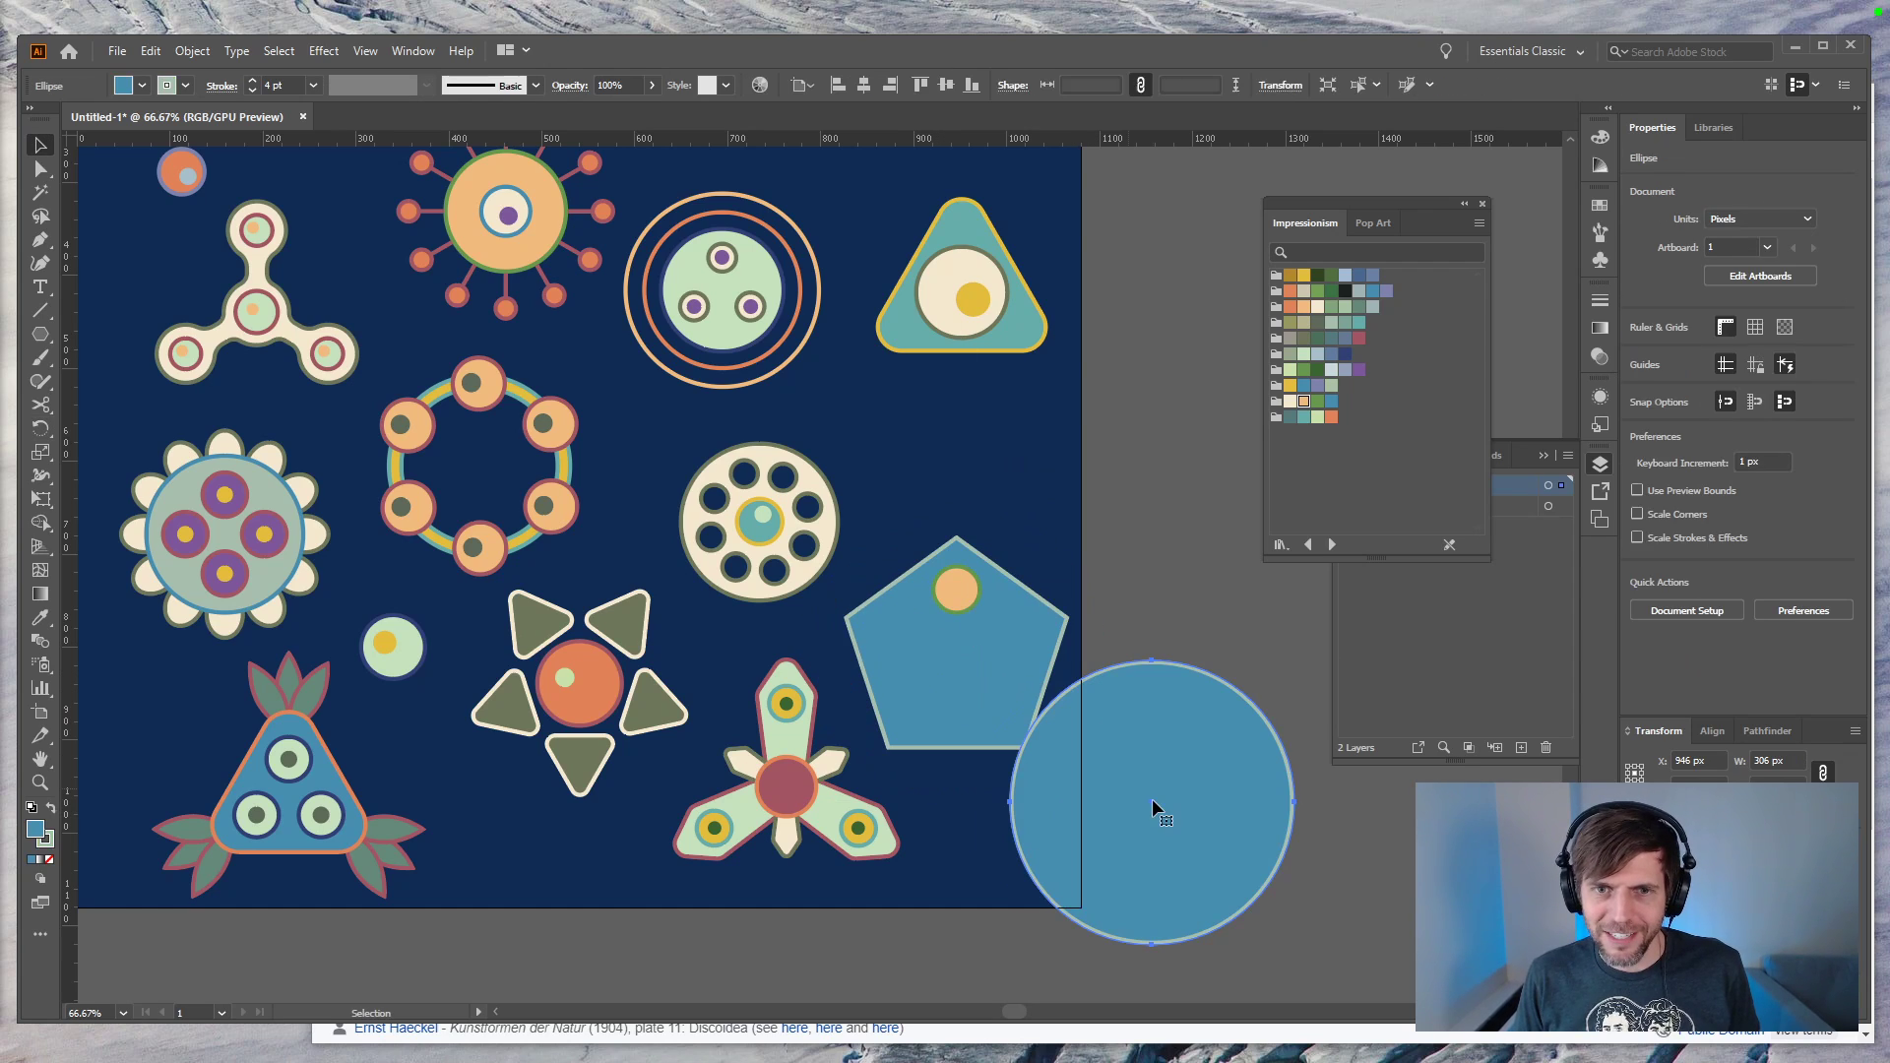
pyautogui.click(988, 685)
pyautogui.press('a')
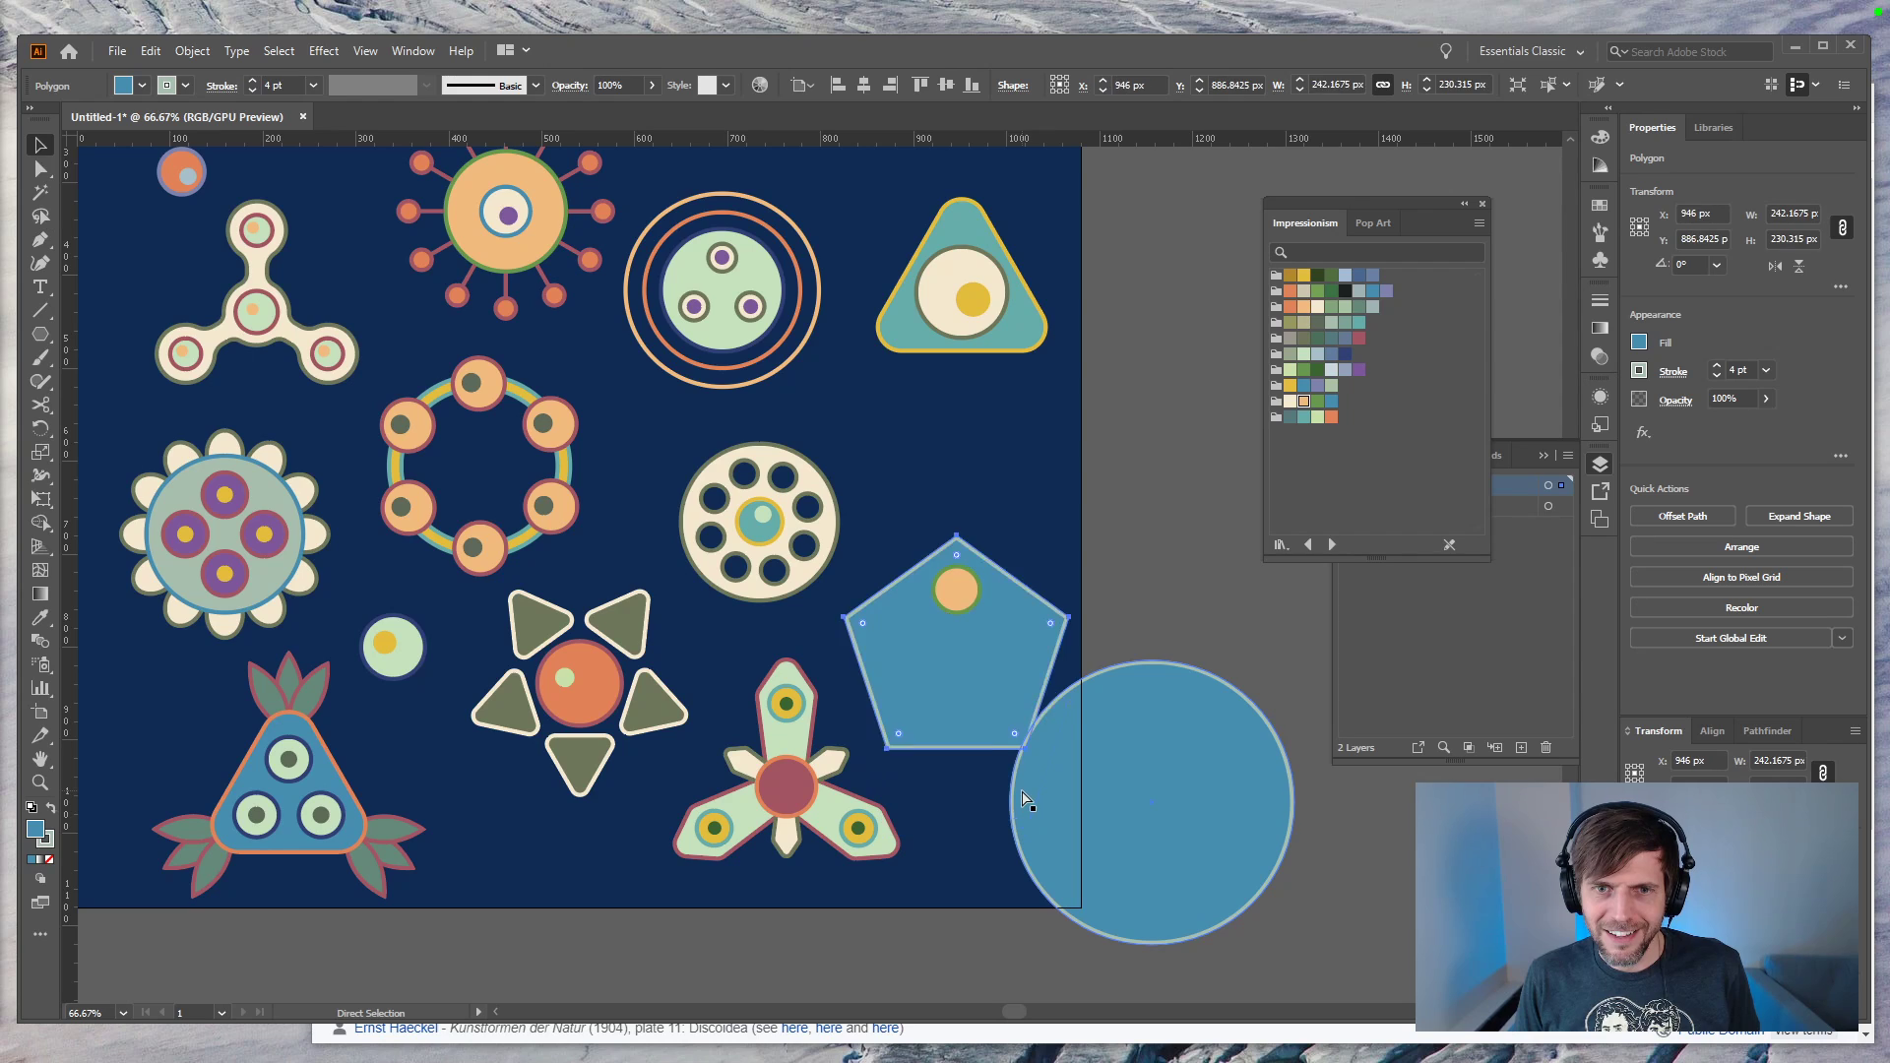
pyautogui.hotkey('ctrl', 'z')
pyautogui.press('v')
pyautogui.click(974, 605)
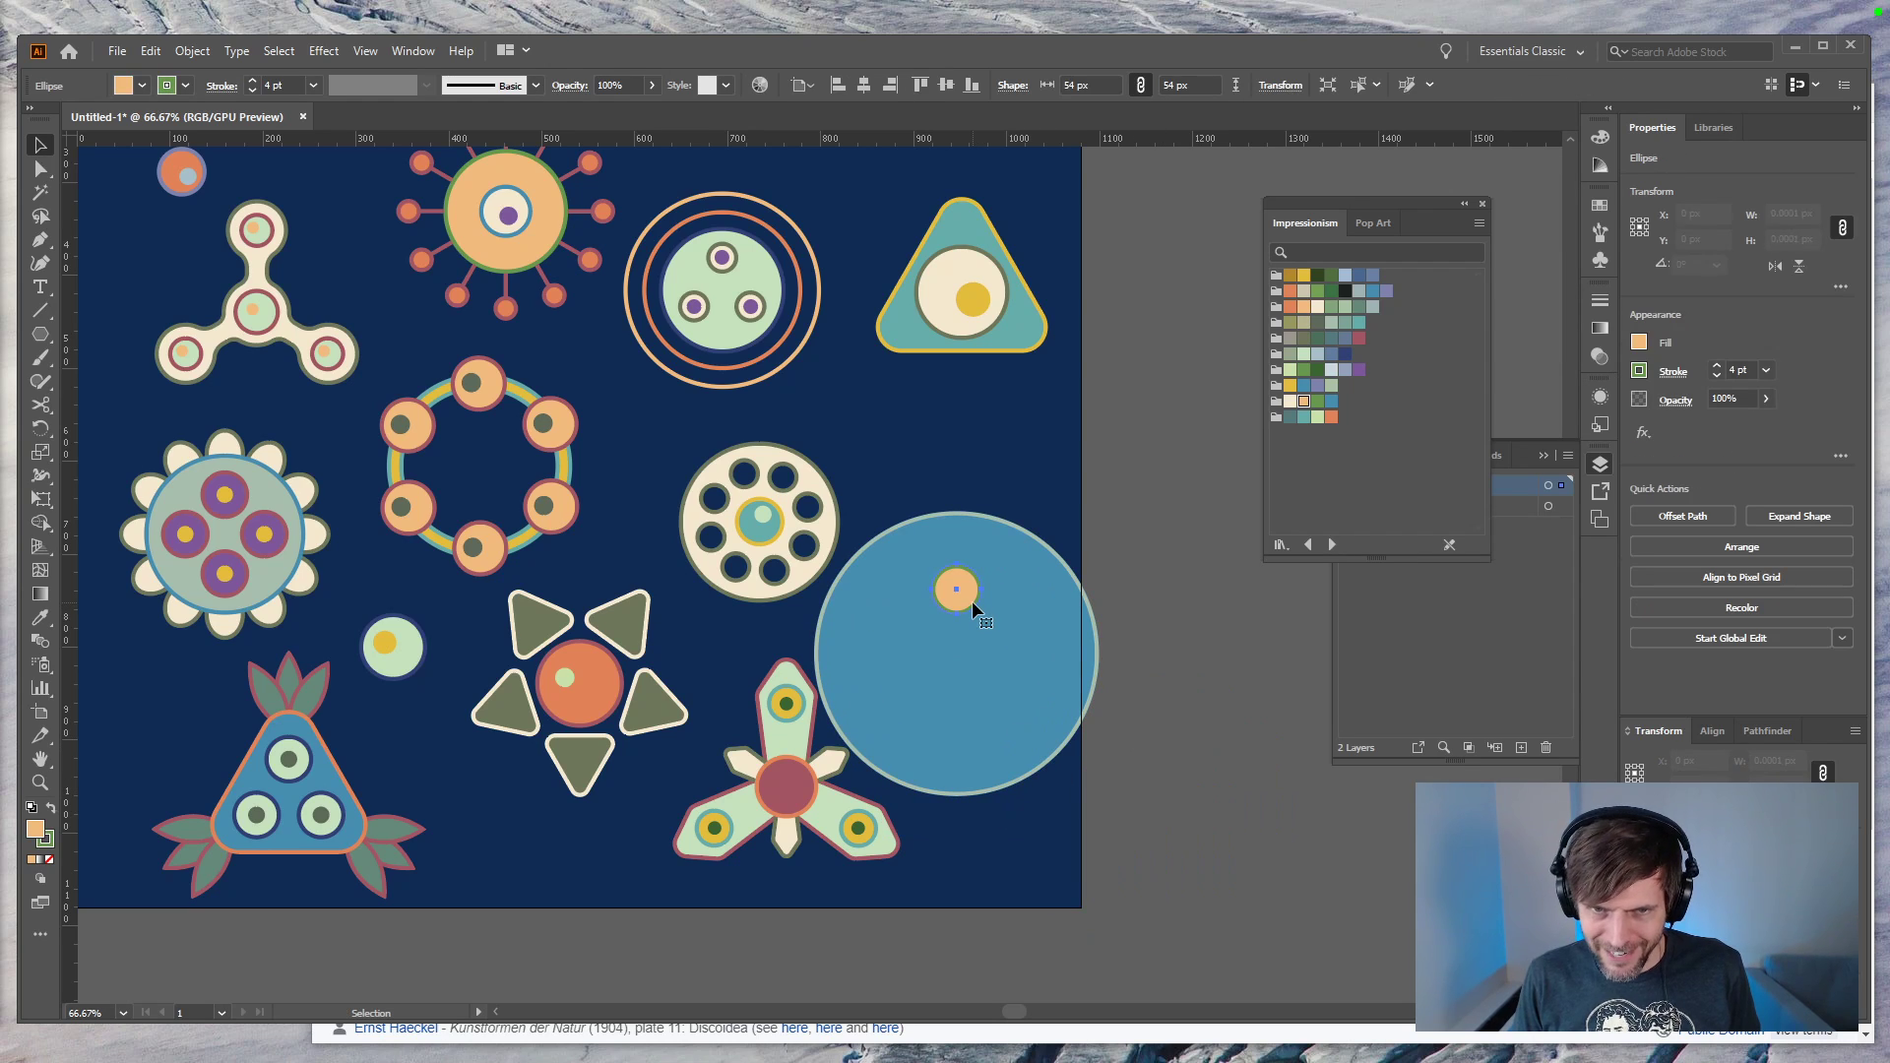
pyautogui.press('r')
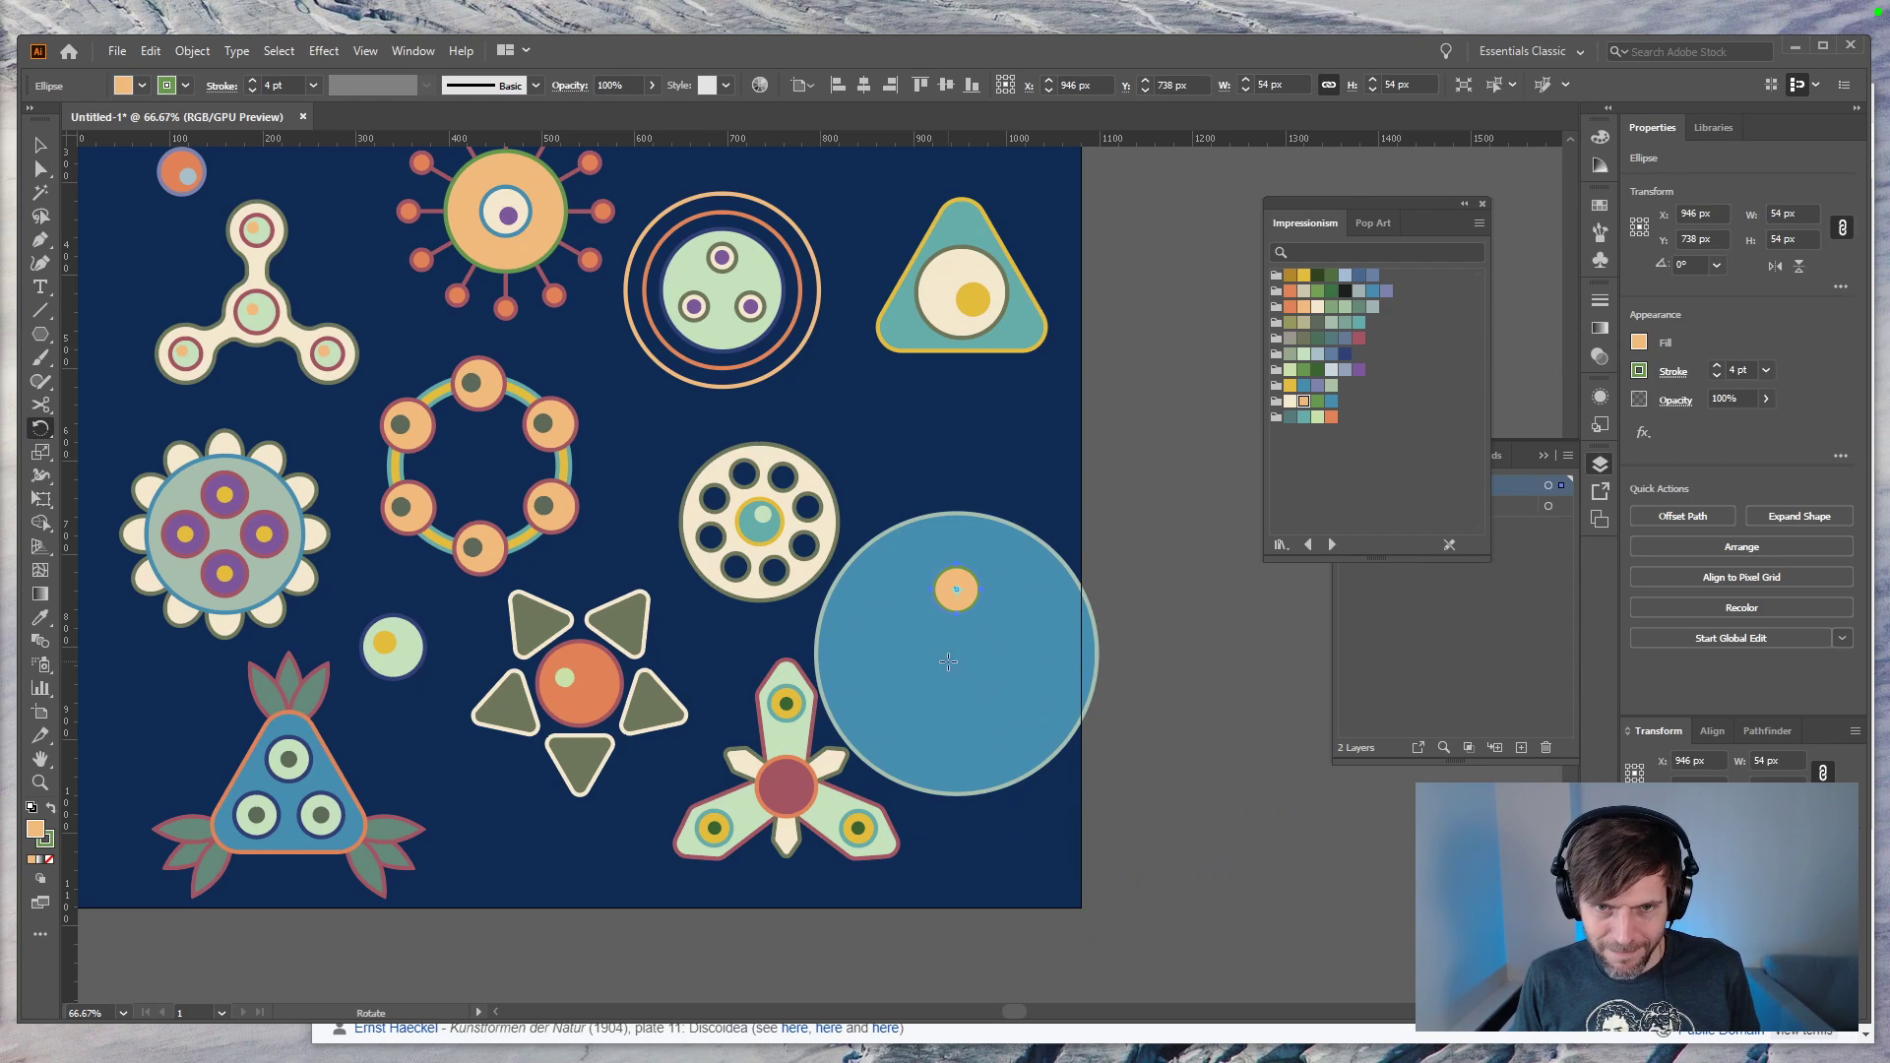
pyautogui.press('v')
pyautogui.click(1017, 650)
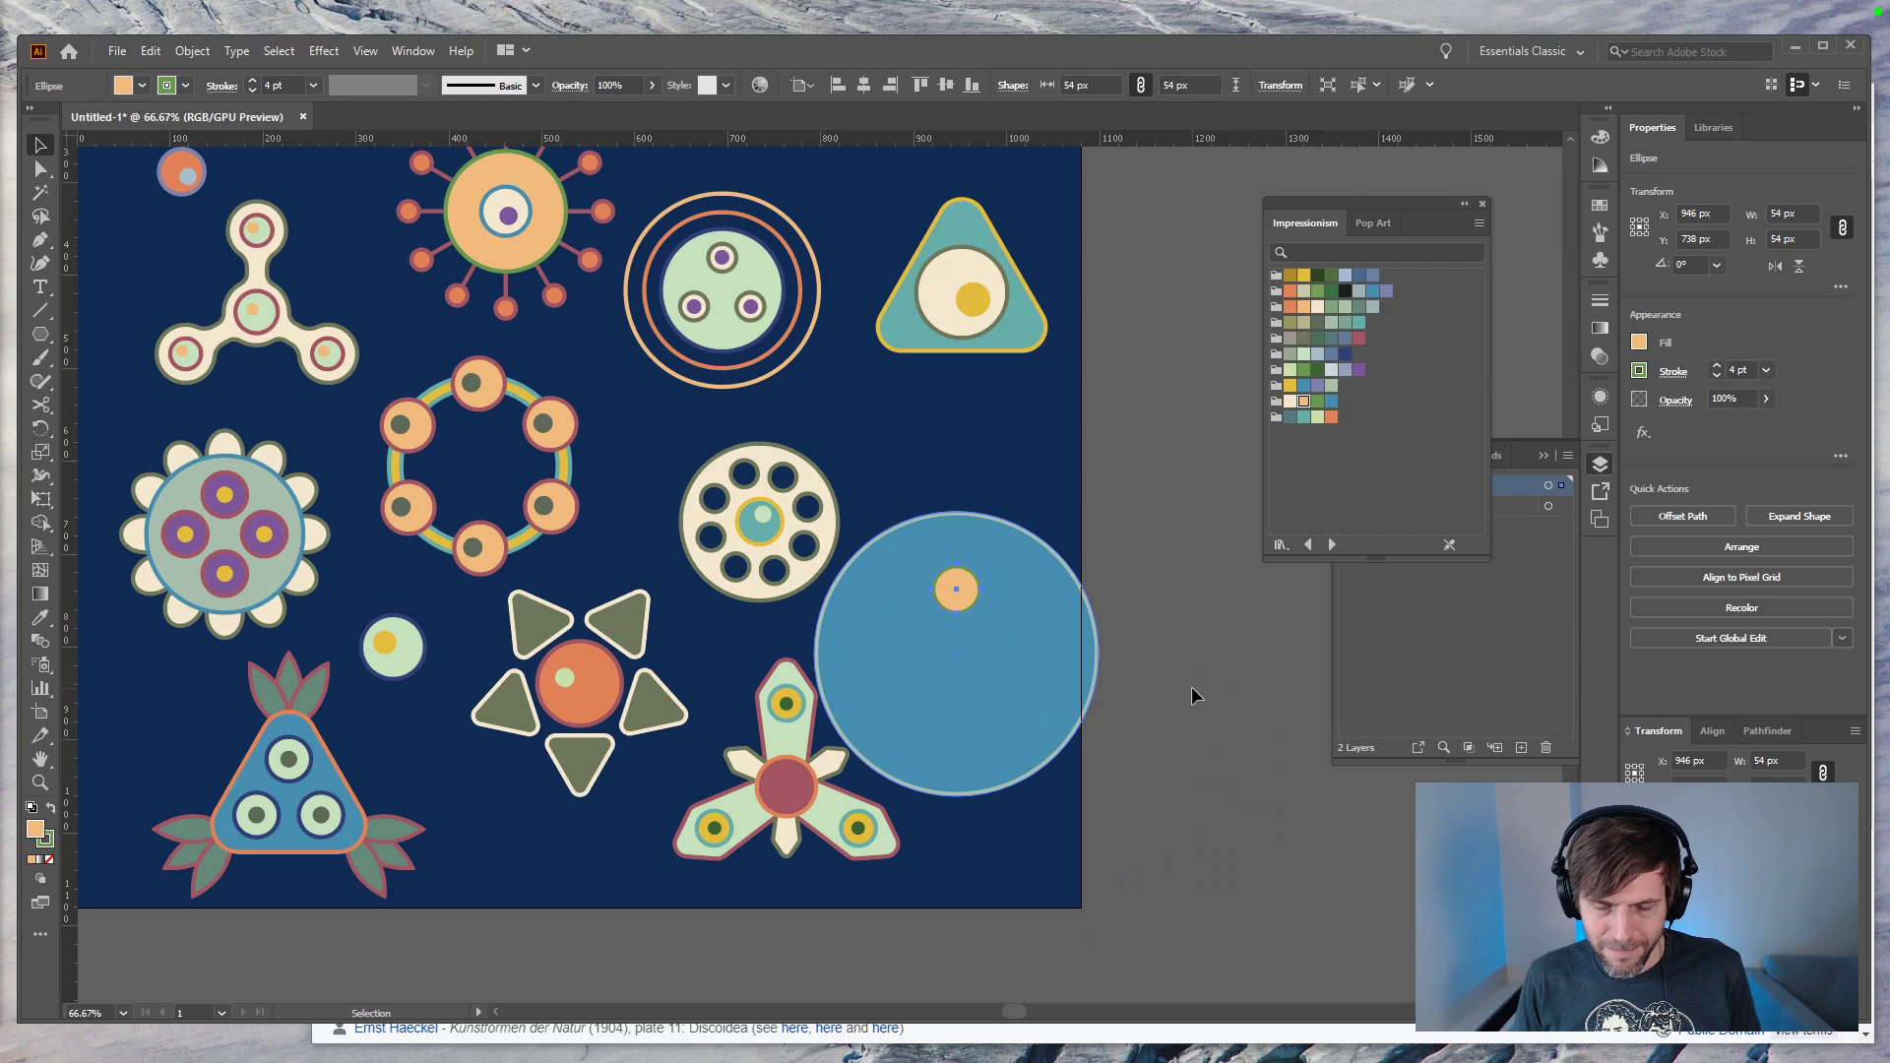
pyautogui.click(965, 605)
pyautogui.press('r')
pyautogui.press('v')
pyautogui.click(1194, 691)
pyautogui.press('a')
pyautogui.press('v')
# Step: Create four copies of only the light-orange circle around the large blue circle's centre, each rotated by 72°
pyautogui.click(970, 610)
pyautogui.press('r')
pyautogui.keyDown('ctrl'); pyautogui.click(1059, 652); pyautogui.keyUp('ctrl')
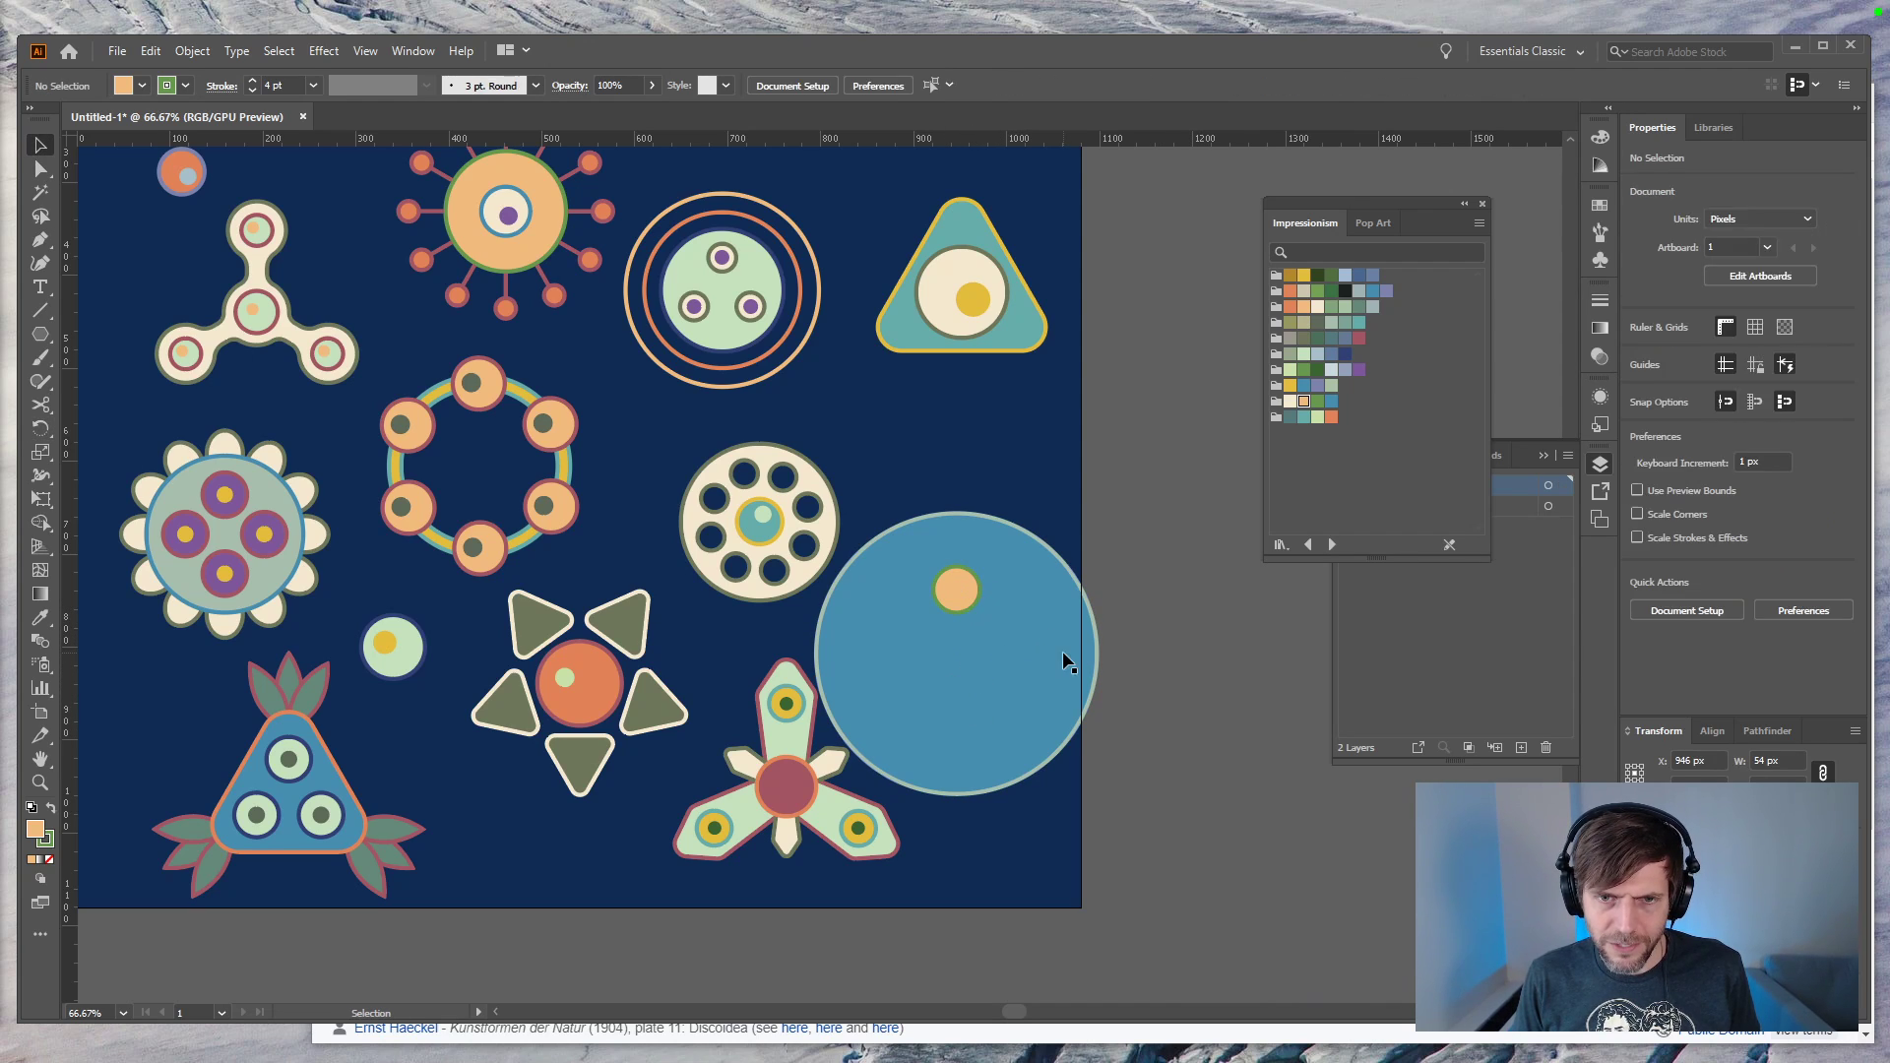
pyautogui.keyDown('ctrl'); pyautogui.click(967, 598); pyautogui.keyUp('ctrl')
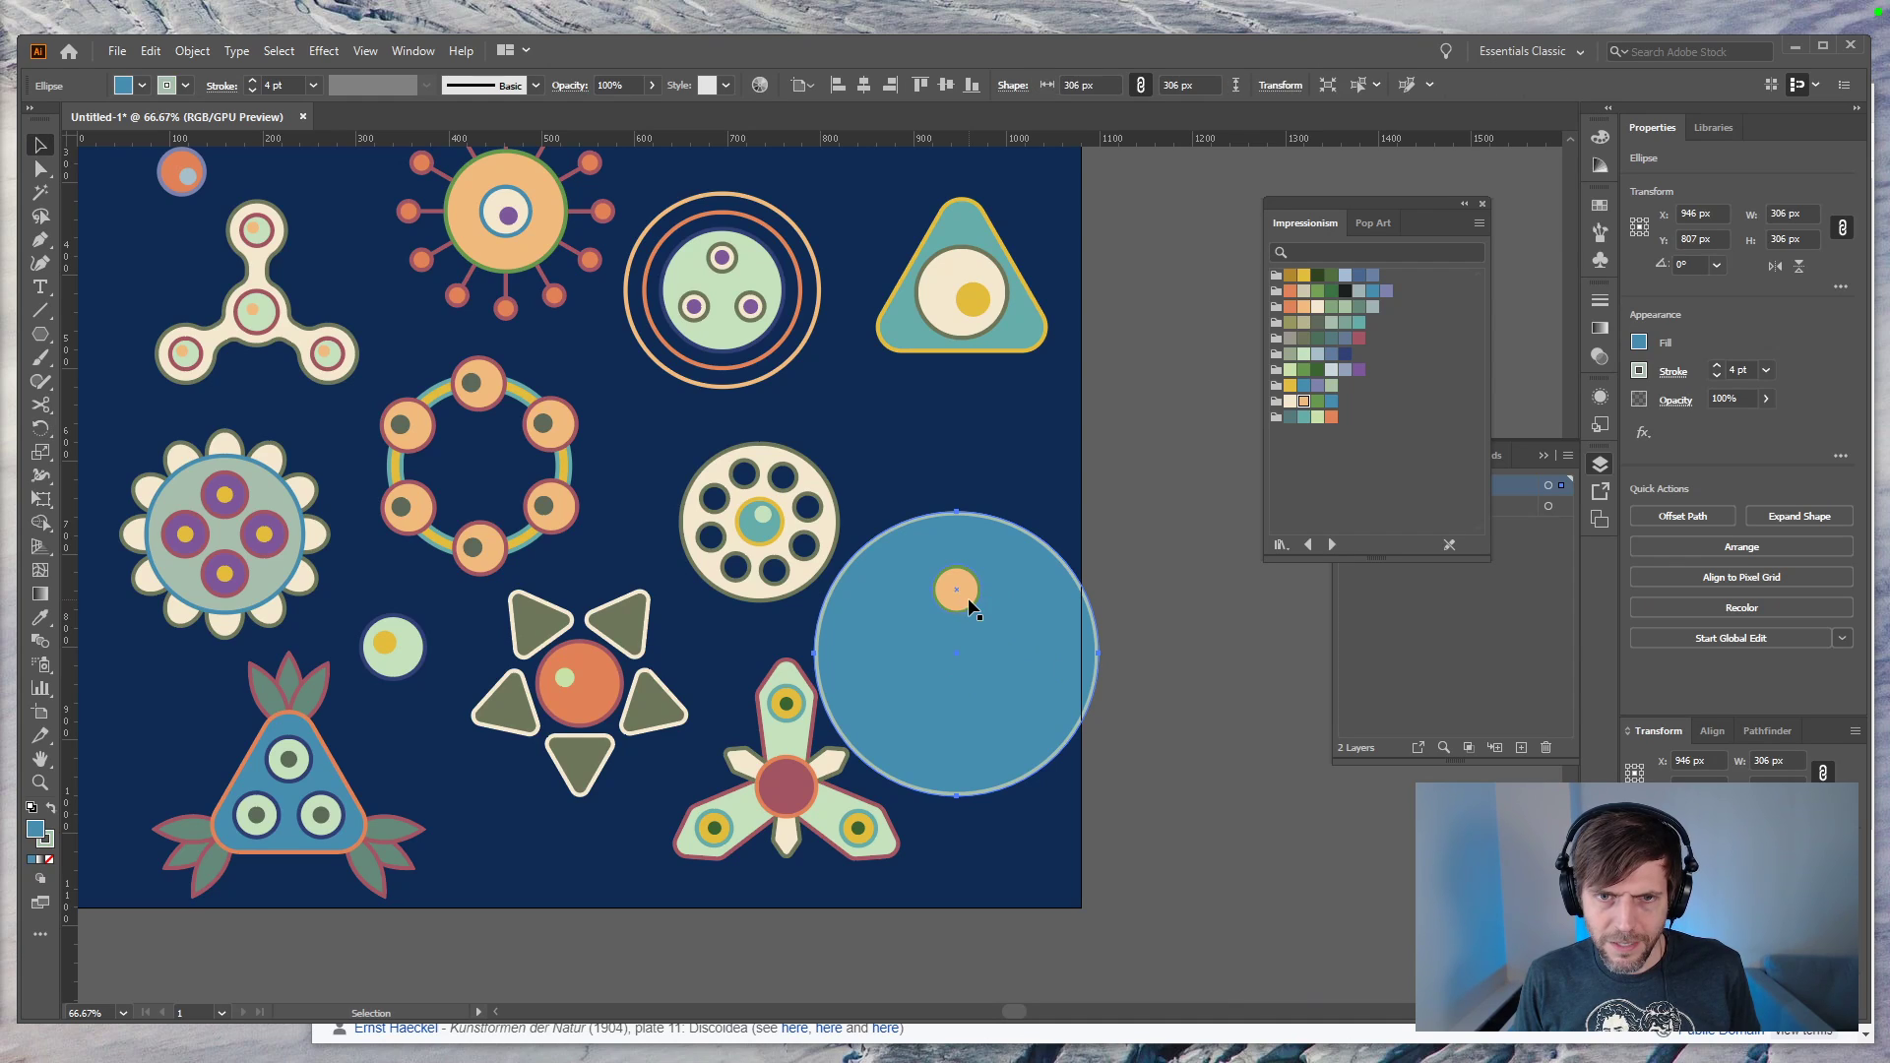
pyautogui.keyDown('alt'); pyautogui.click(956, 654); pyautogui.keyUp('alt')
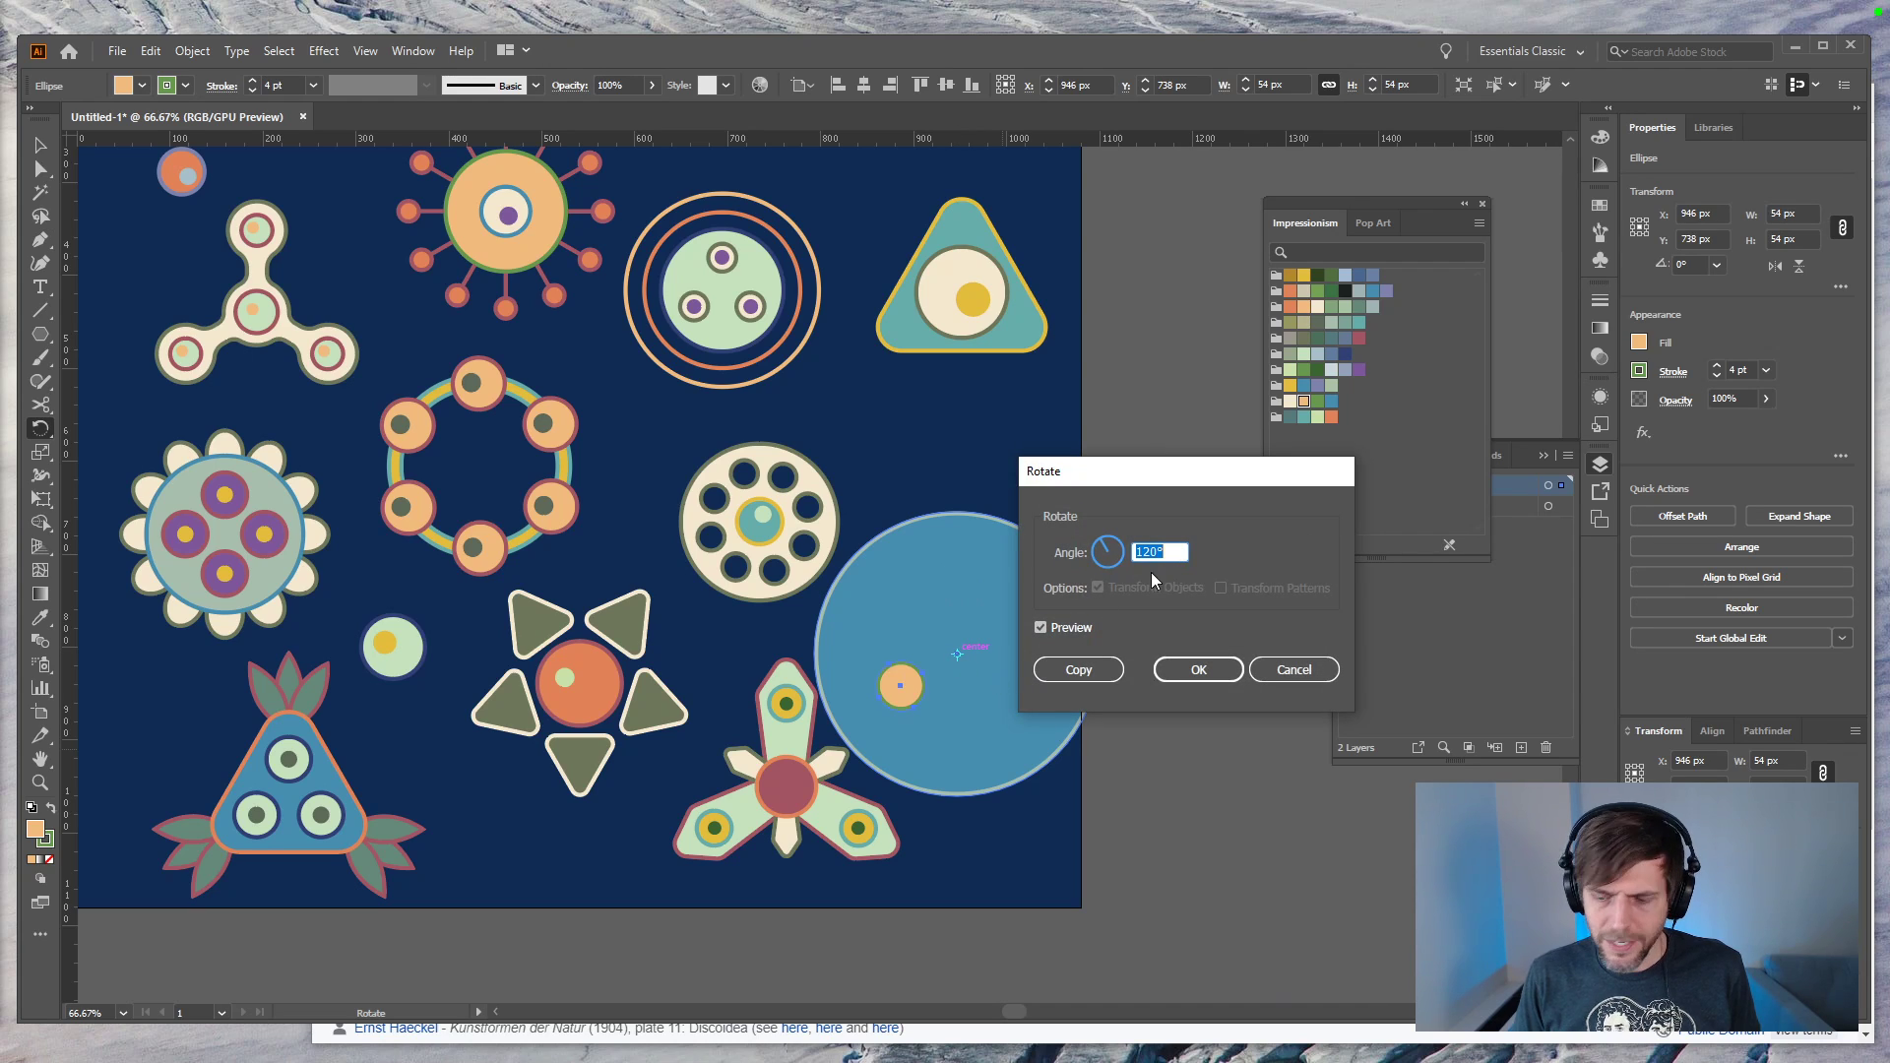
pyautogui.write('72')
pyautogui.click(1078, 628)
pyautogui.click(1077, 628)
pyautogui.click(1078, 629)
pyautogui.click(1071, 629)
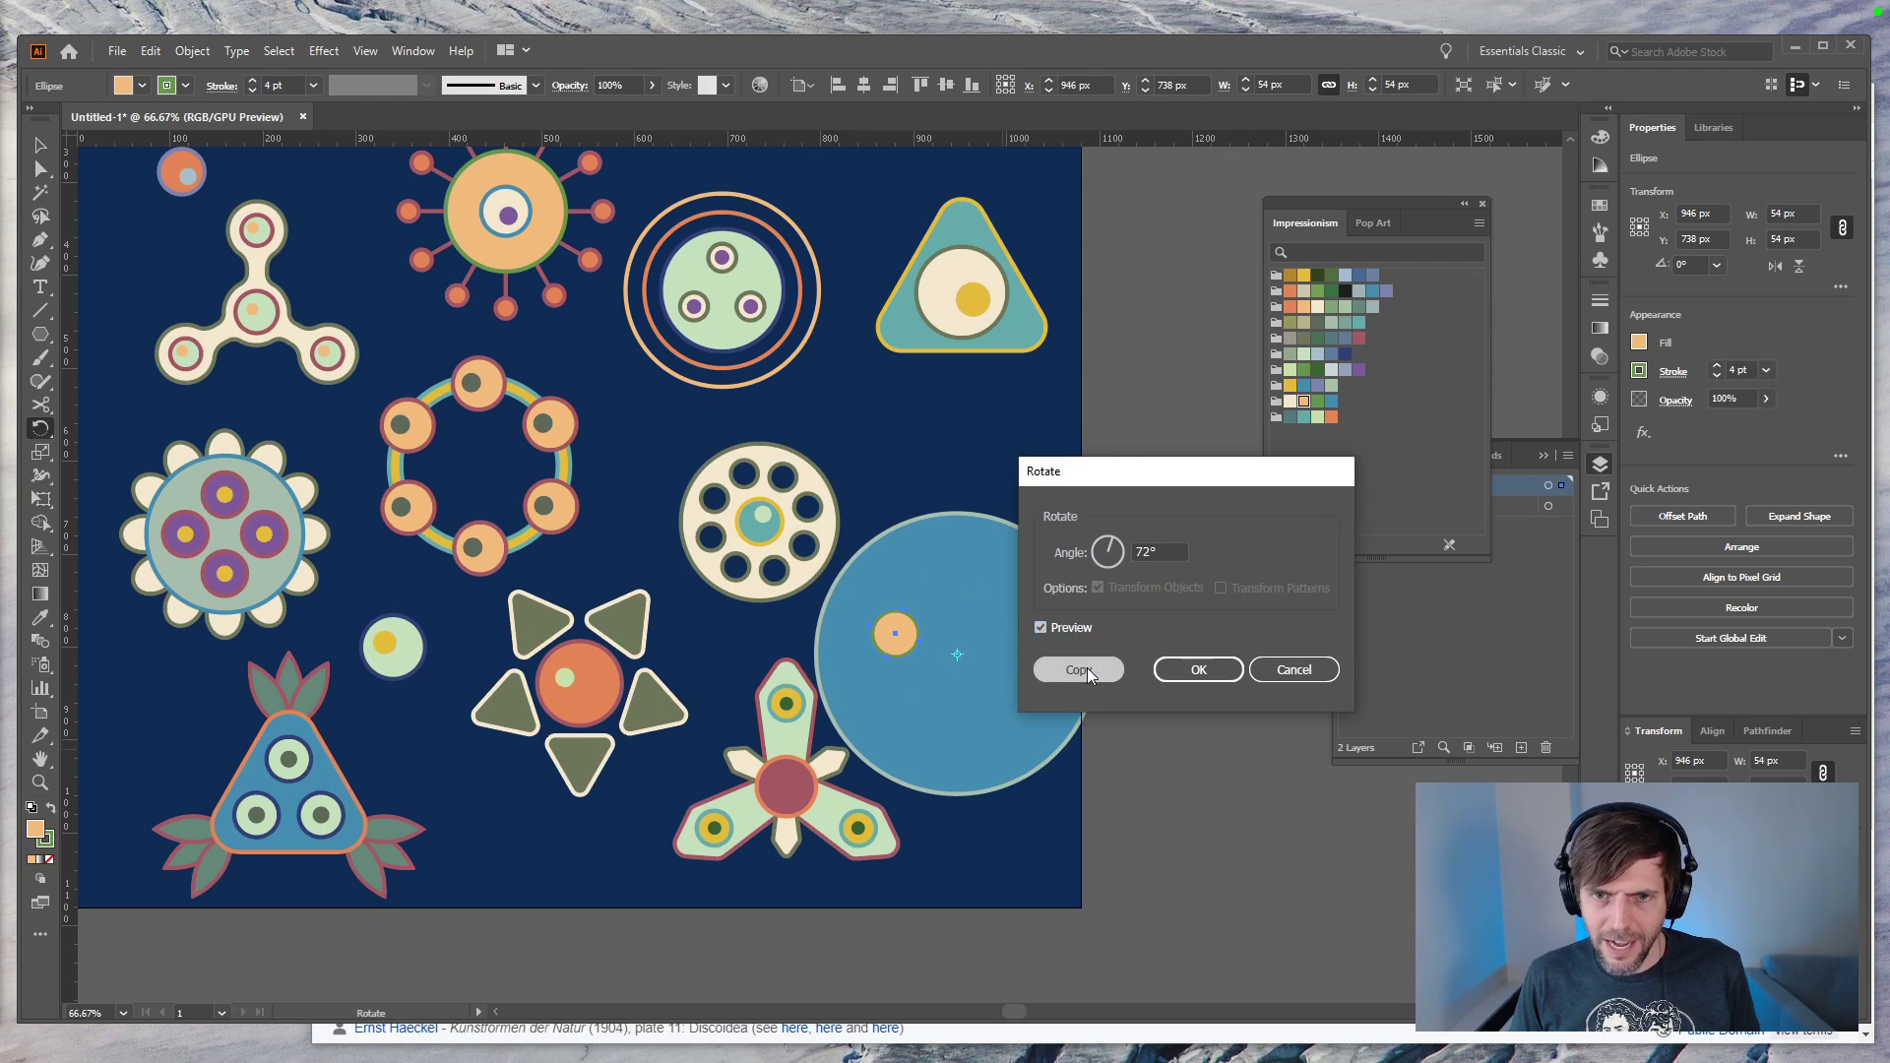
pyautogui.click(1081, 669)
pyautogui.hotkey('ctrl', 'd')
pyautogui.hotkey('ctrl', 'd')
pyautogui.hotkey('ctrl', 'd')
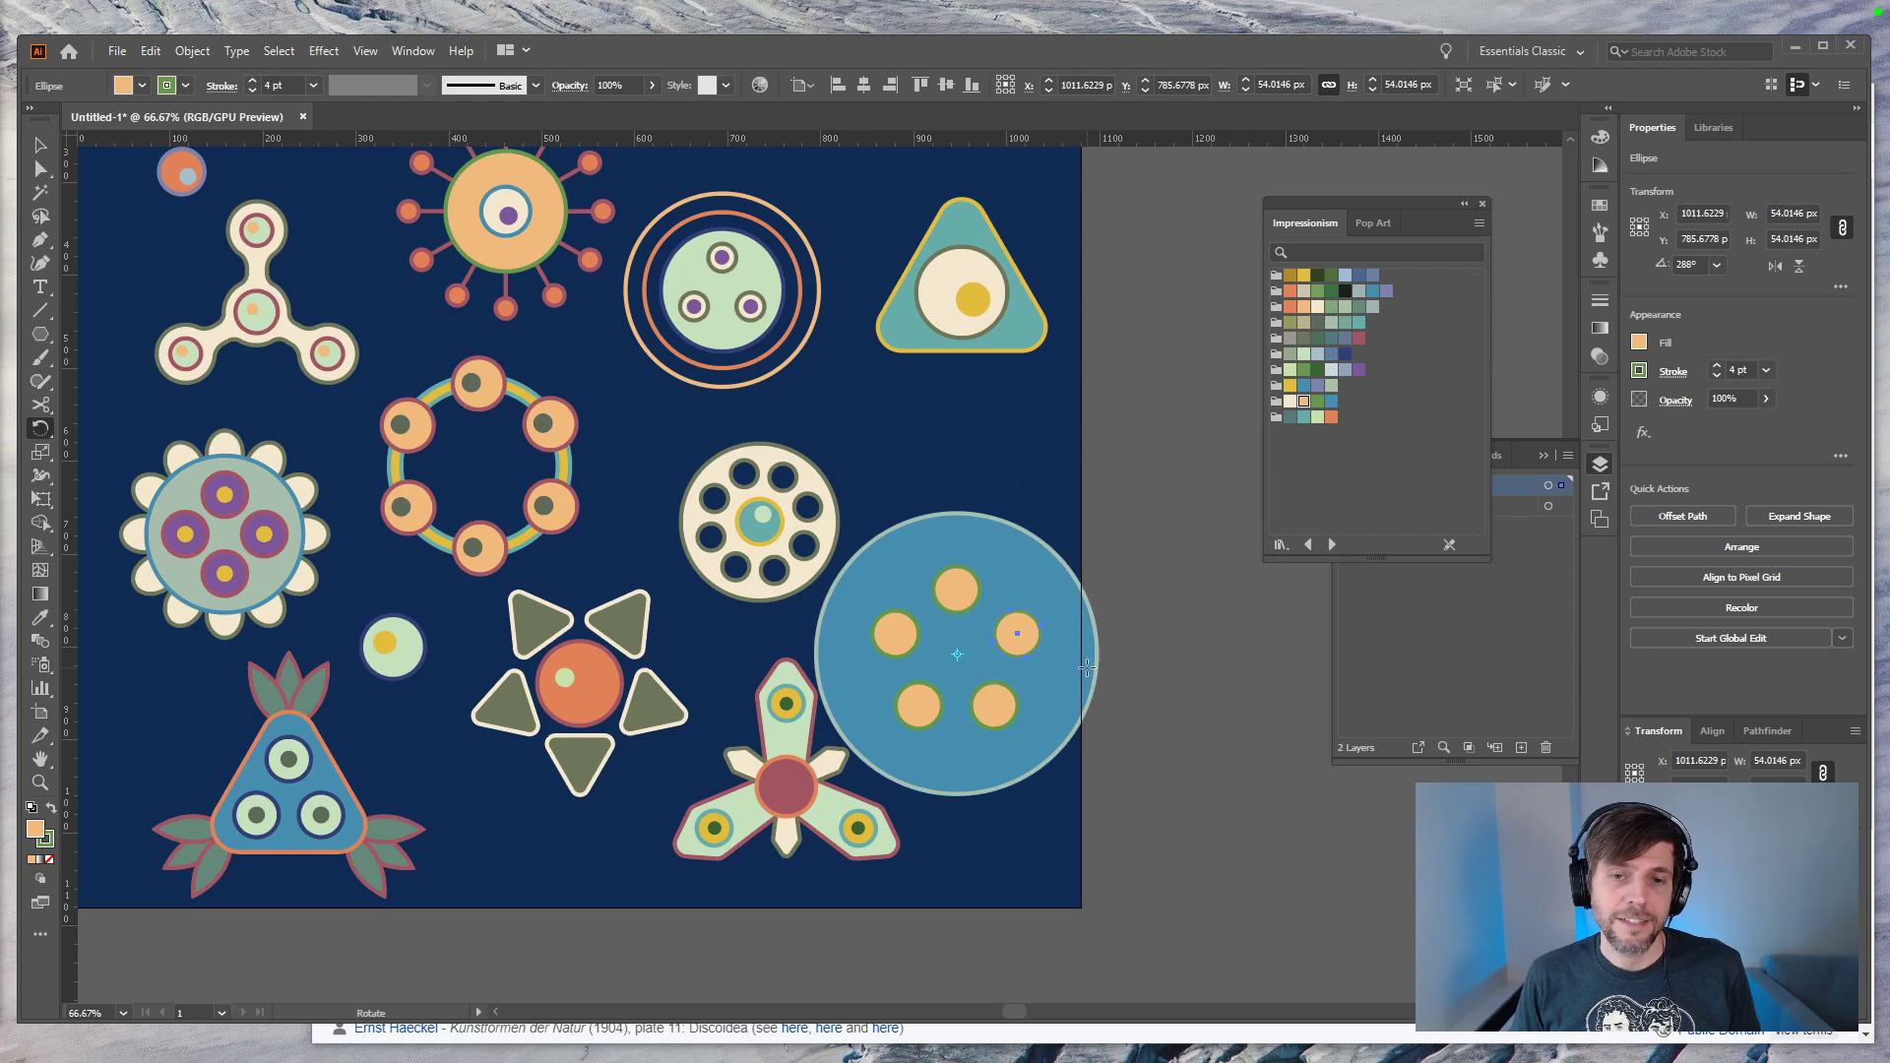
# Step: Scale the large blue circle about its centre down to about 62 px, inside the ring of light-orange circles
pyautogui.press('v')
pyautogui.click(1094, 677)
pyautogui.press('e')
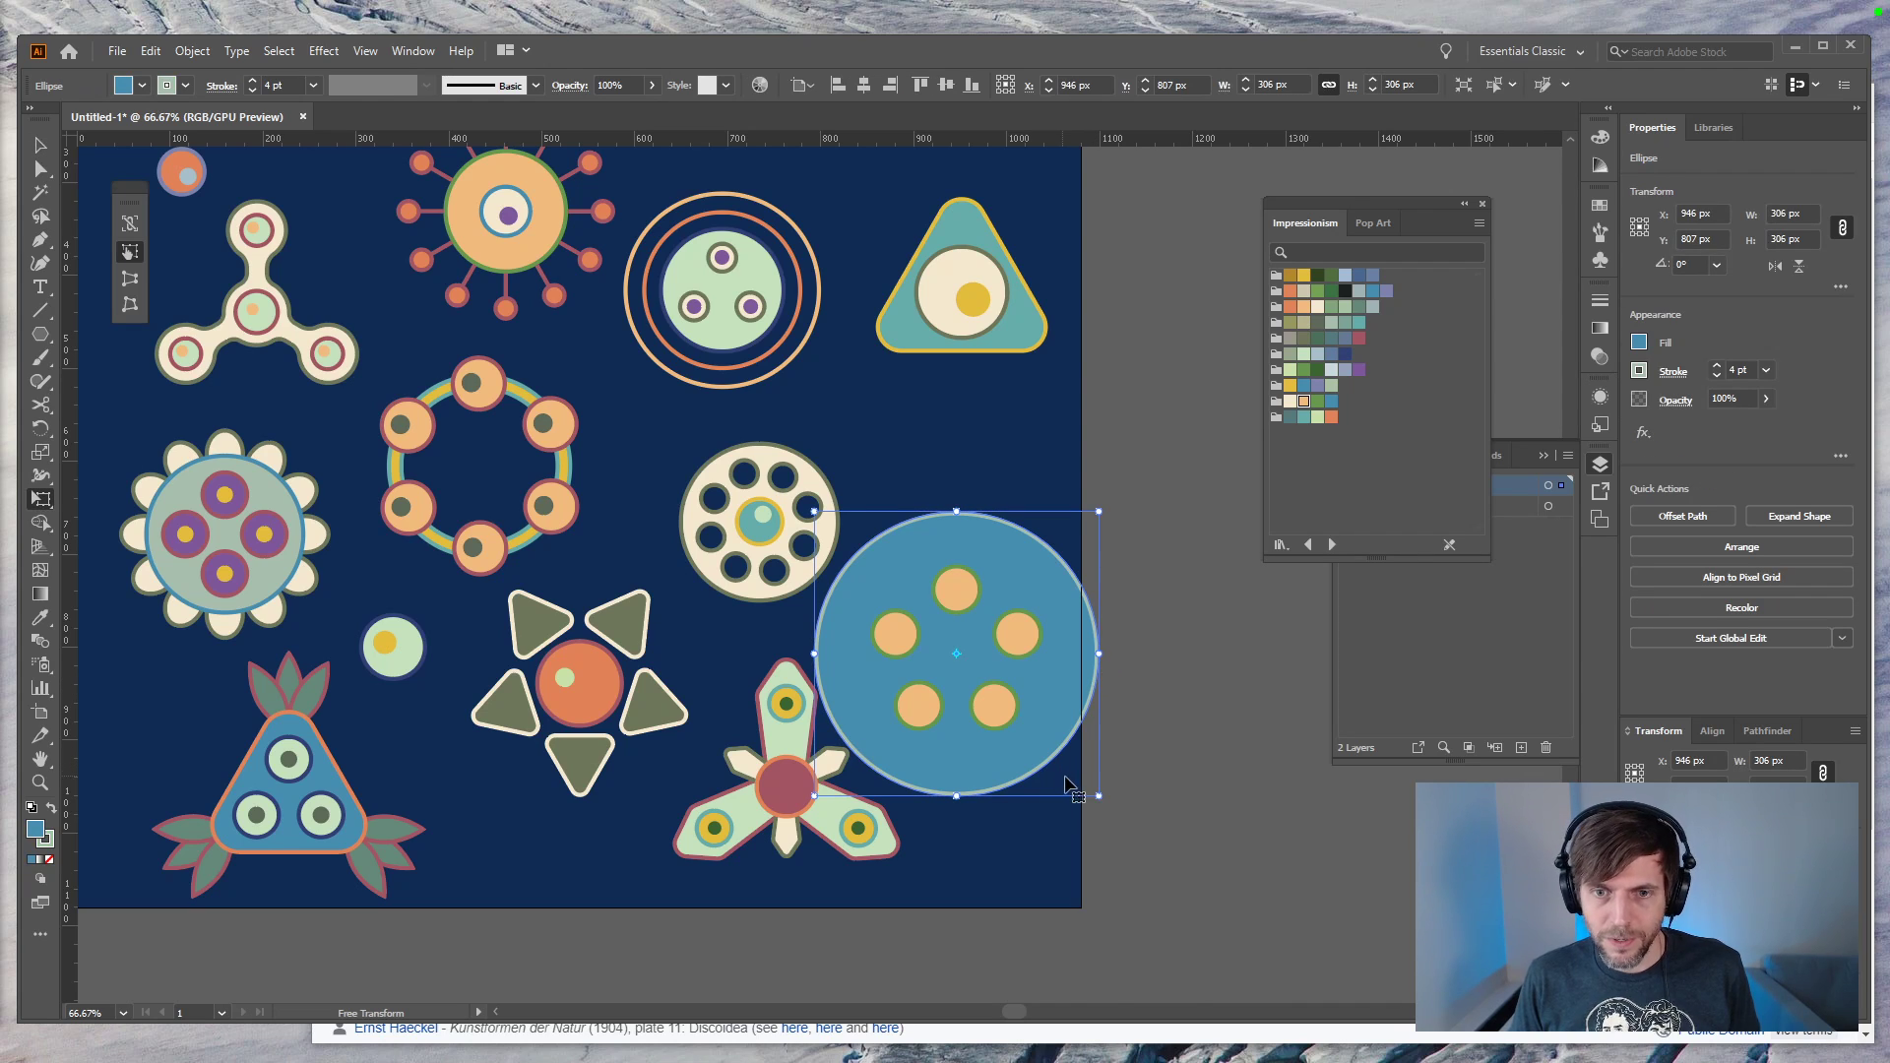
pyautogui.moveTo(1096, 794); pyautogui.dragTo(997, 670)
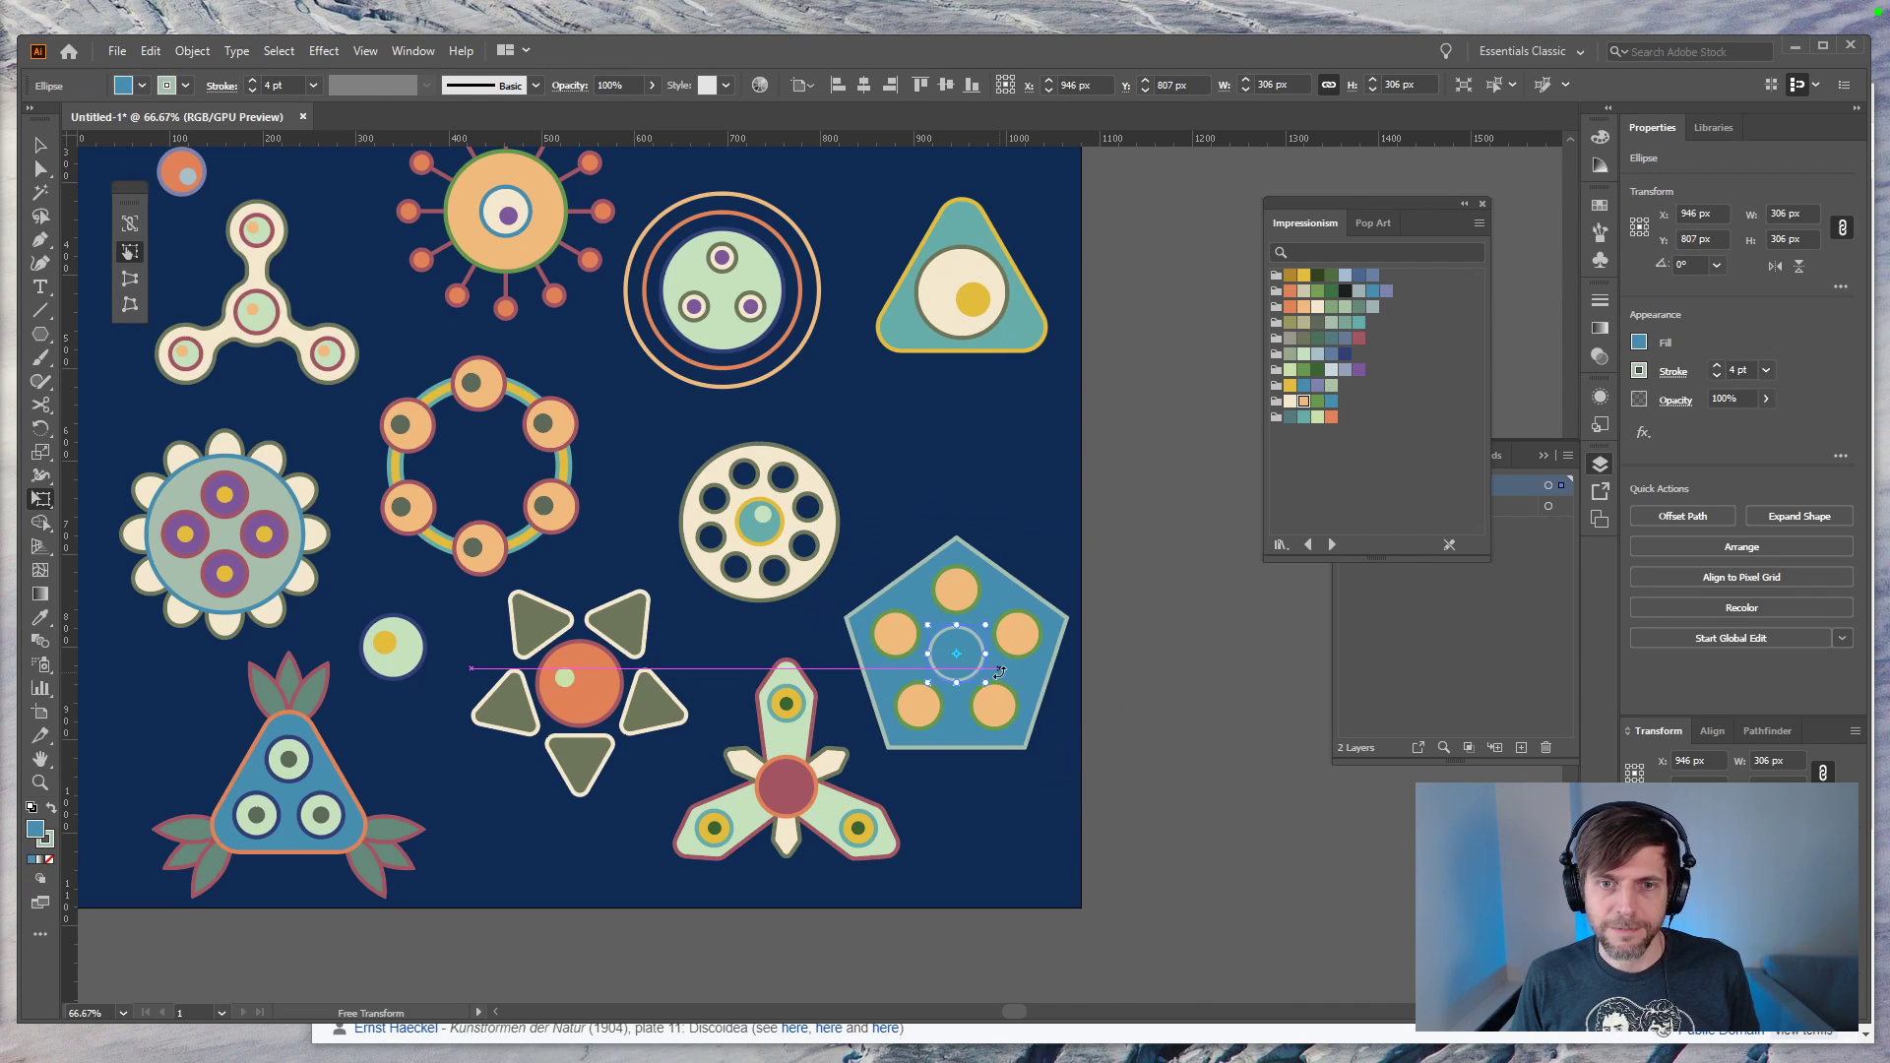
pyautogui.press('v')
pyautogui.click(1039, 686)
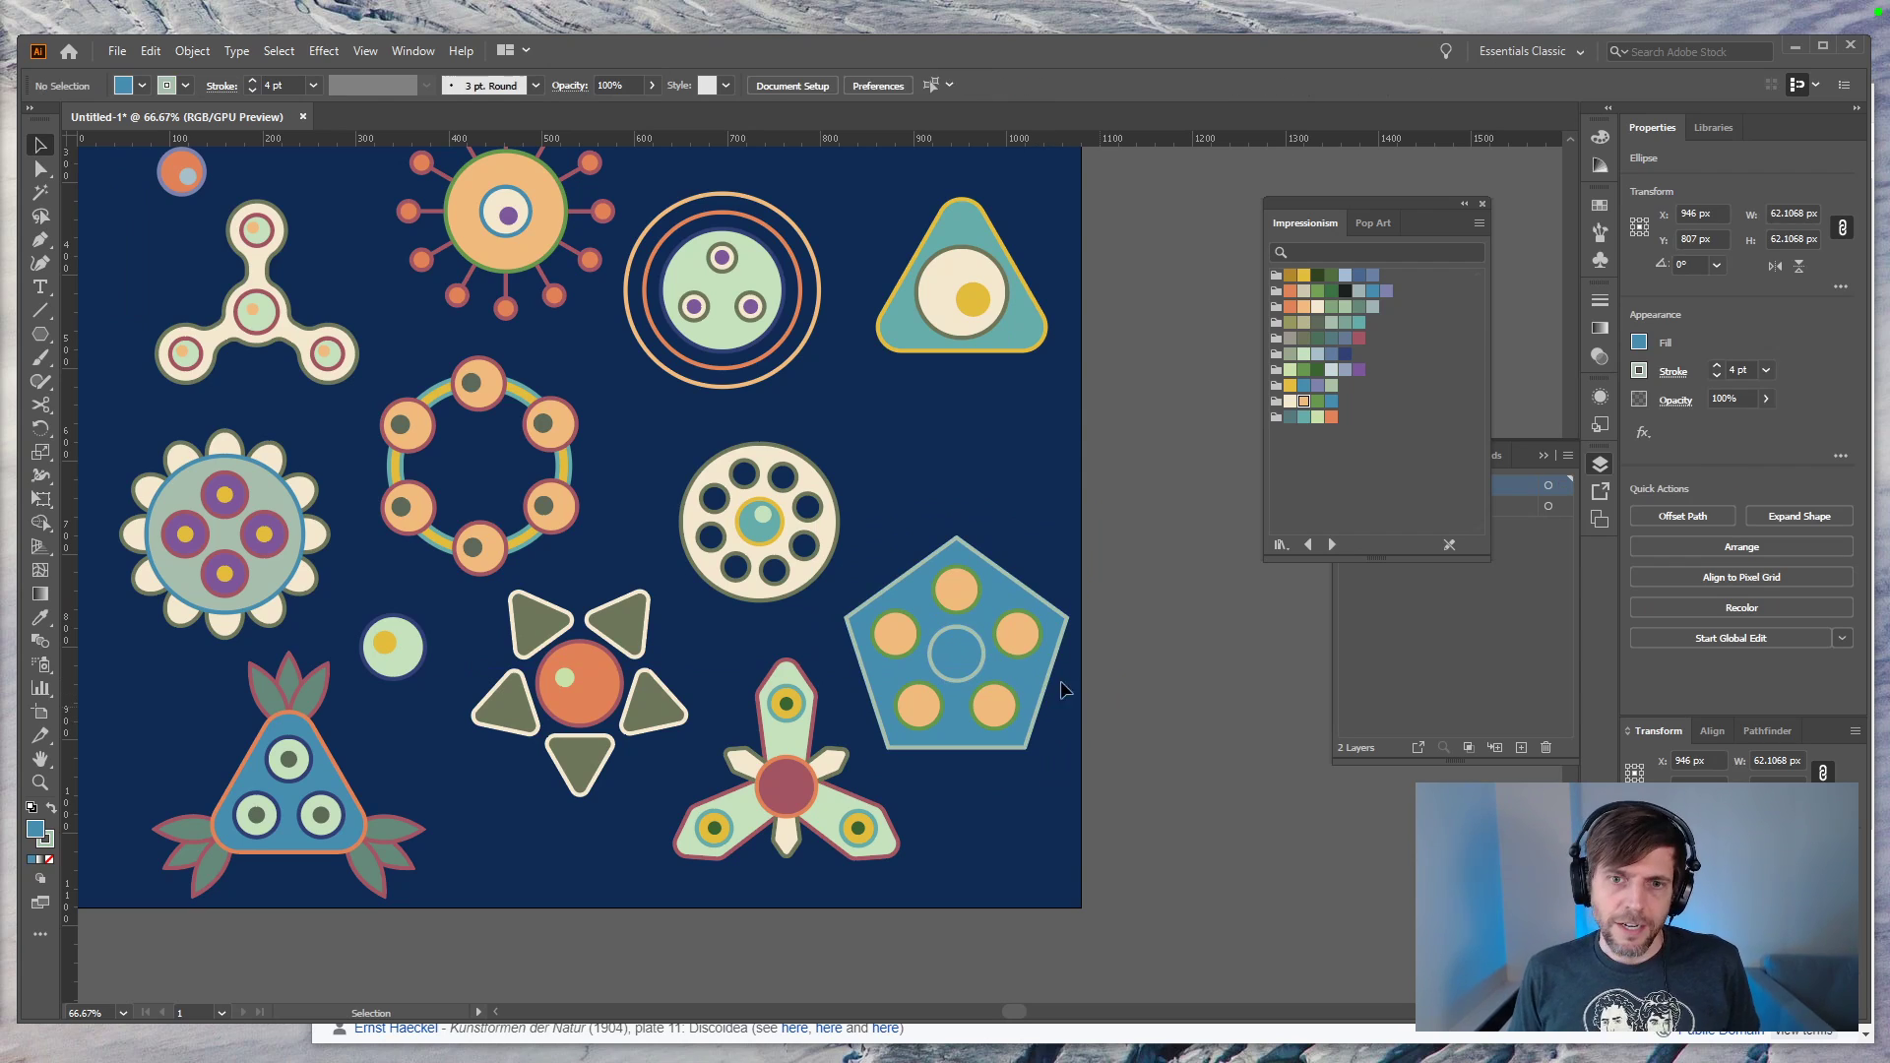
# Step: Round all the corners of the blue pentagon slightly
pyautogui.press('a')
pyautogui.moveTo(1038, 630); pyautogui.dragTo(1036, 631)
pyautogui.press('v')
pyautogui.click(1151, 715)
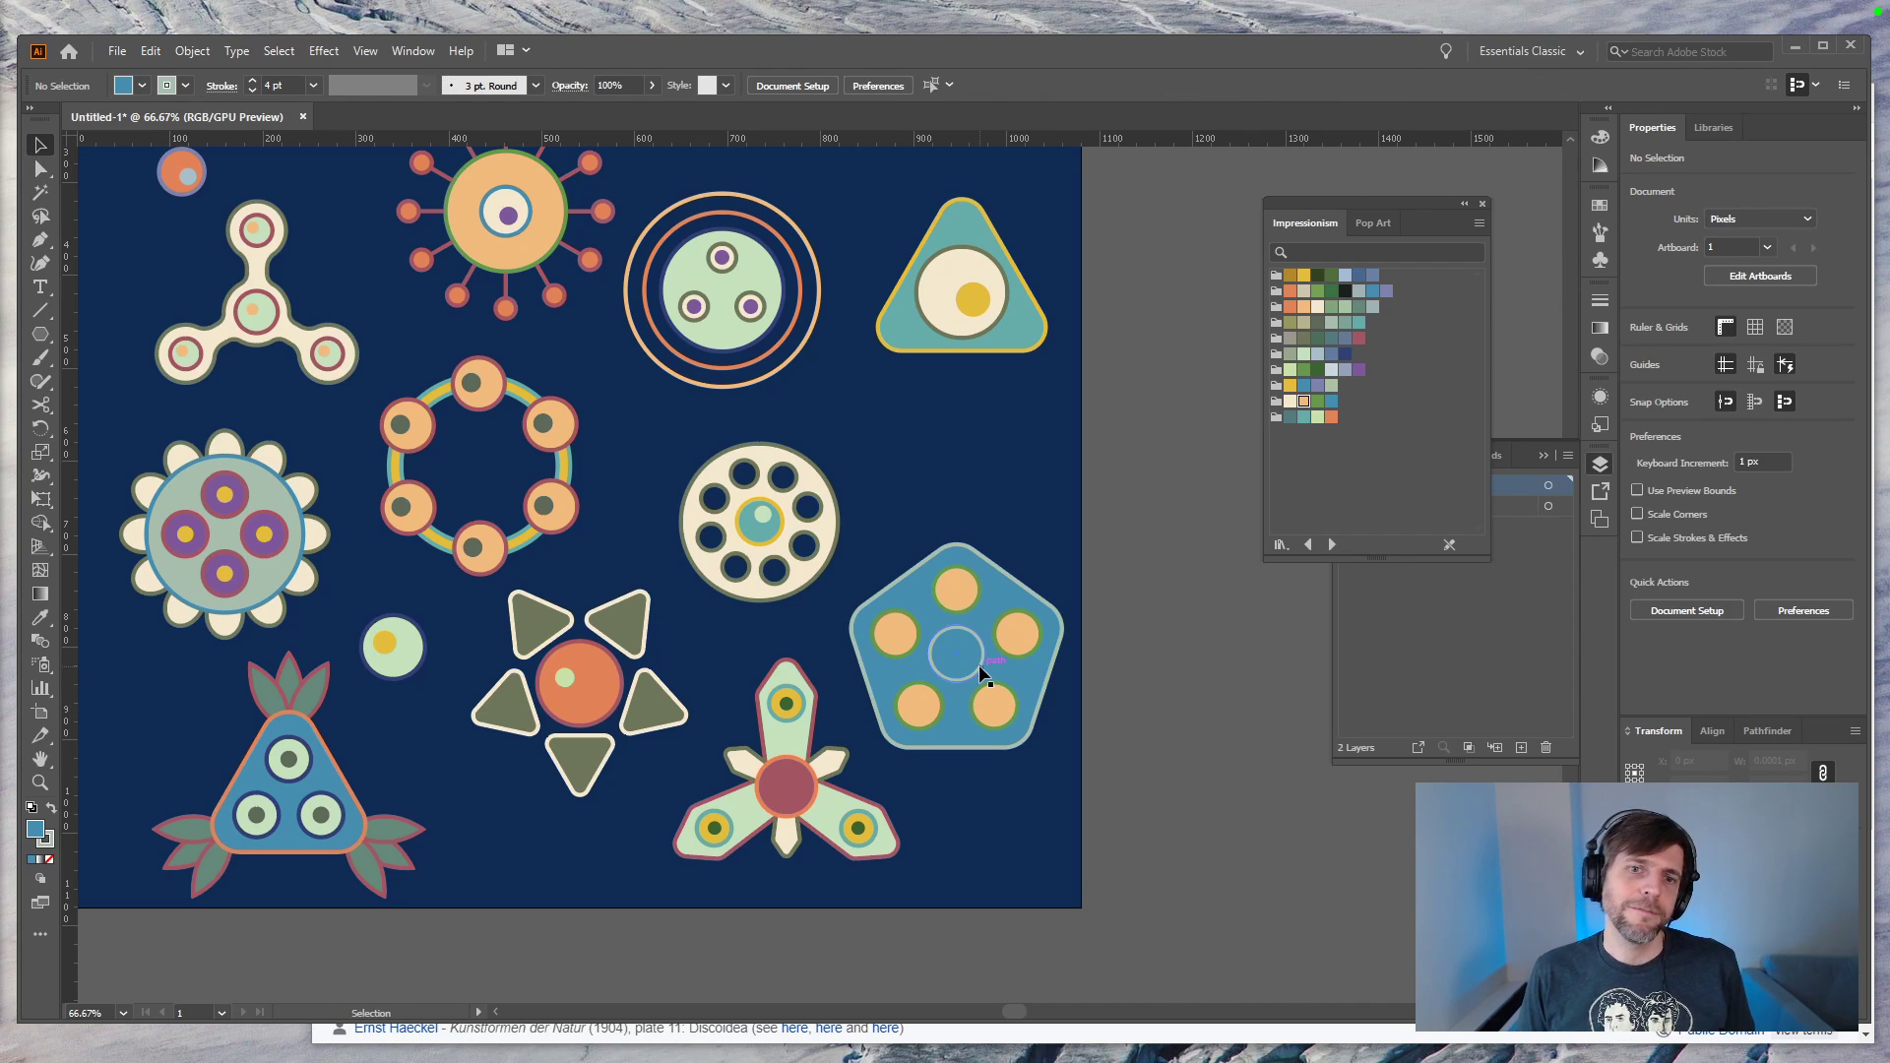
# Step: Give the pentagon's central circle the dark green fill and no stroke sampled from the pupil of the three-armed figure's upper eye
pyautogui.click(980, 666)
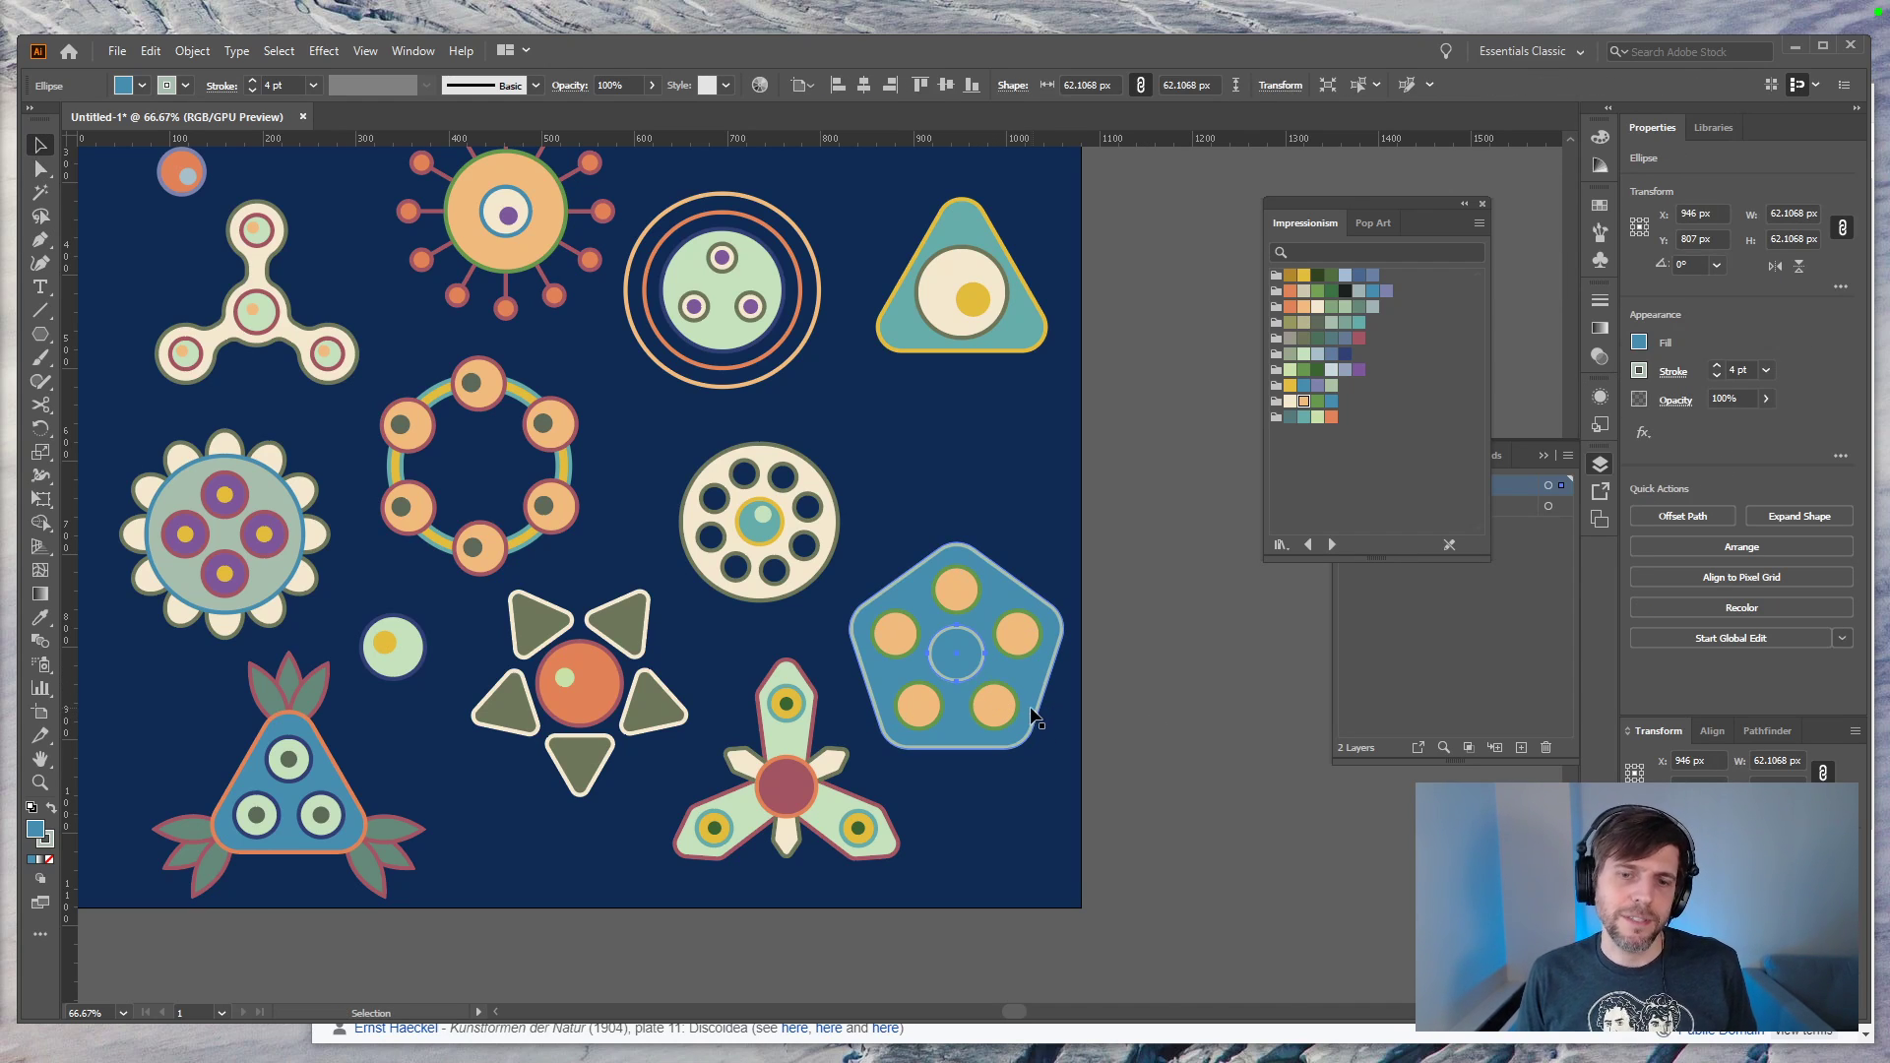
pyautogui.click(1127, 711)
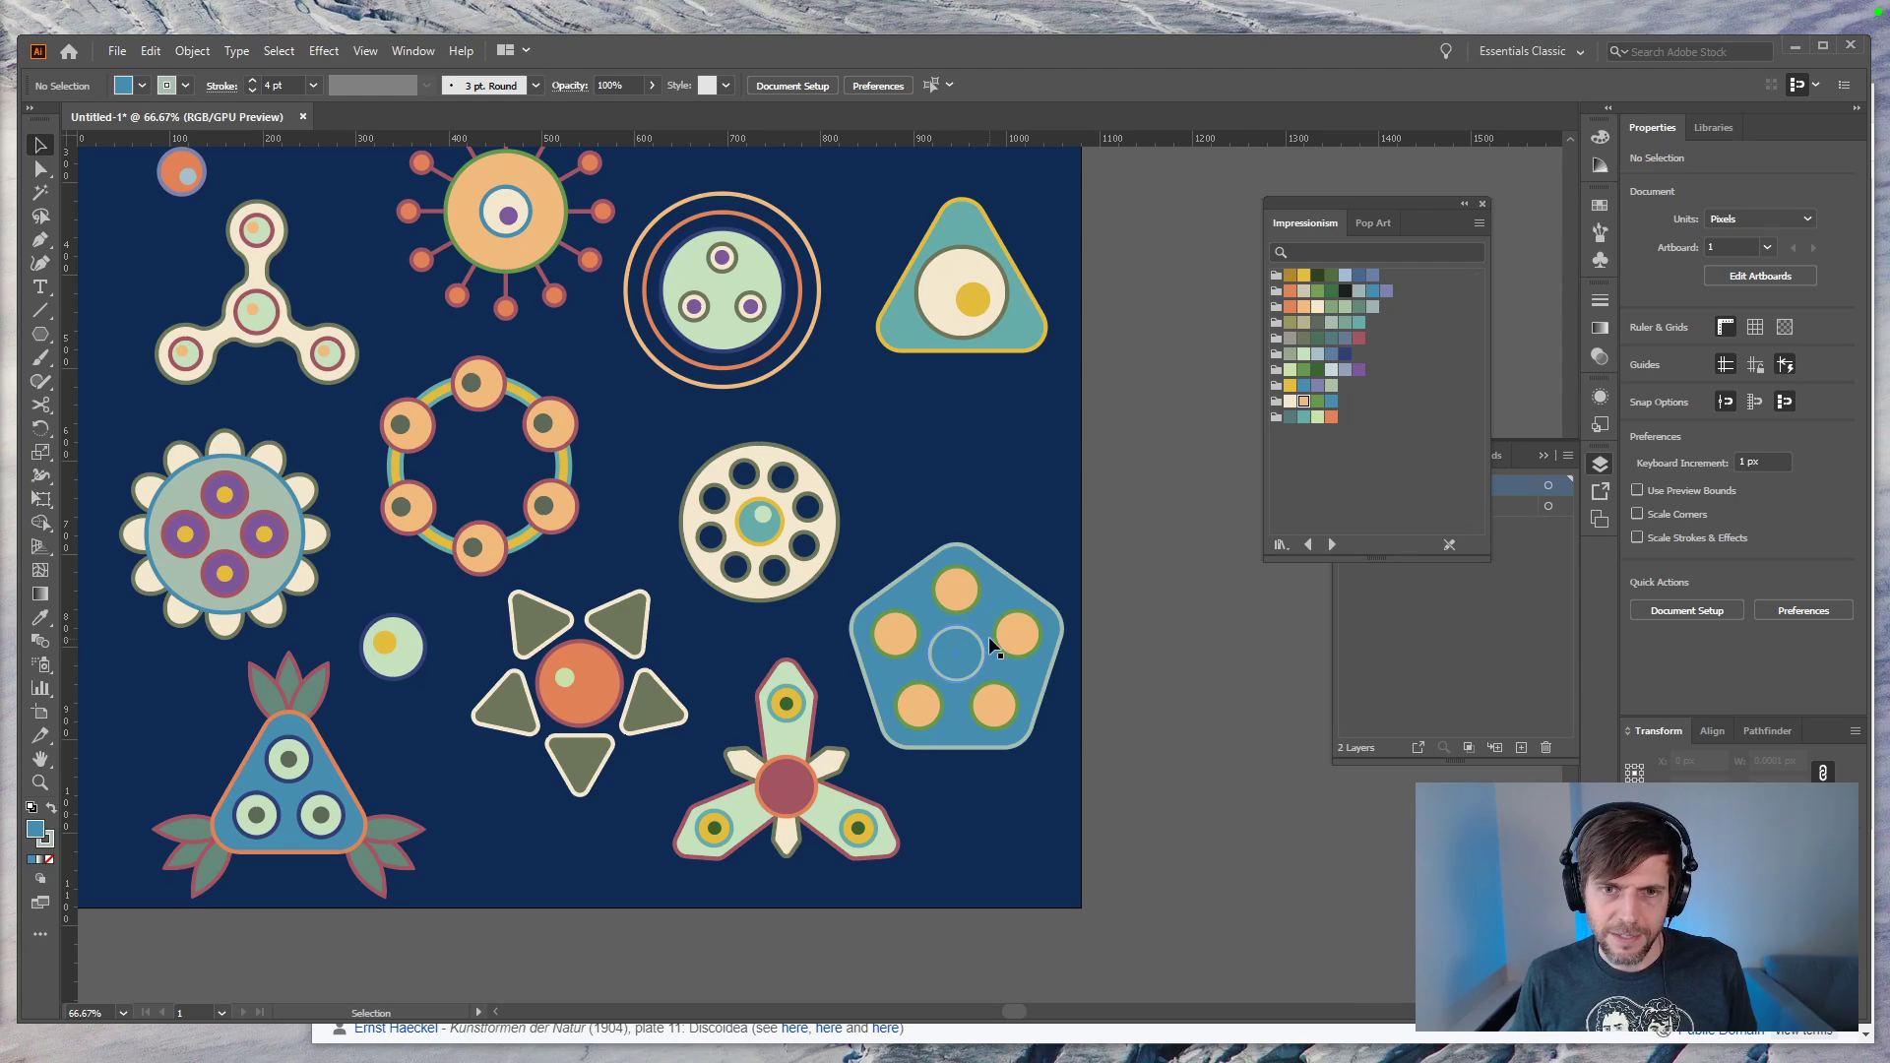
pyautogui.press('i')
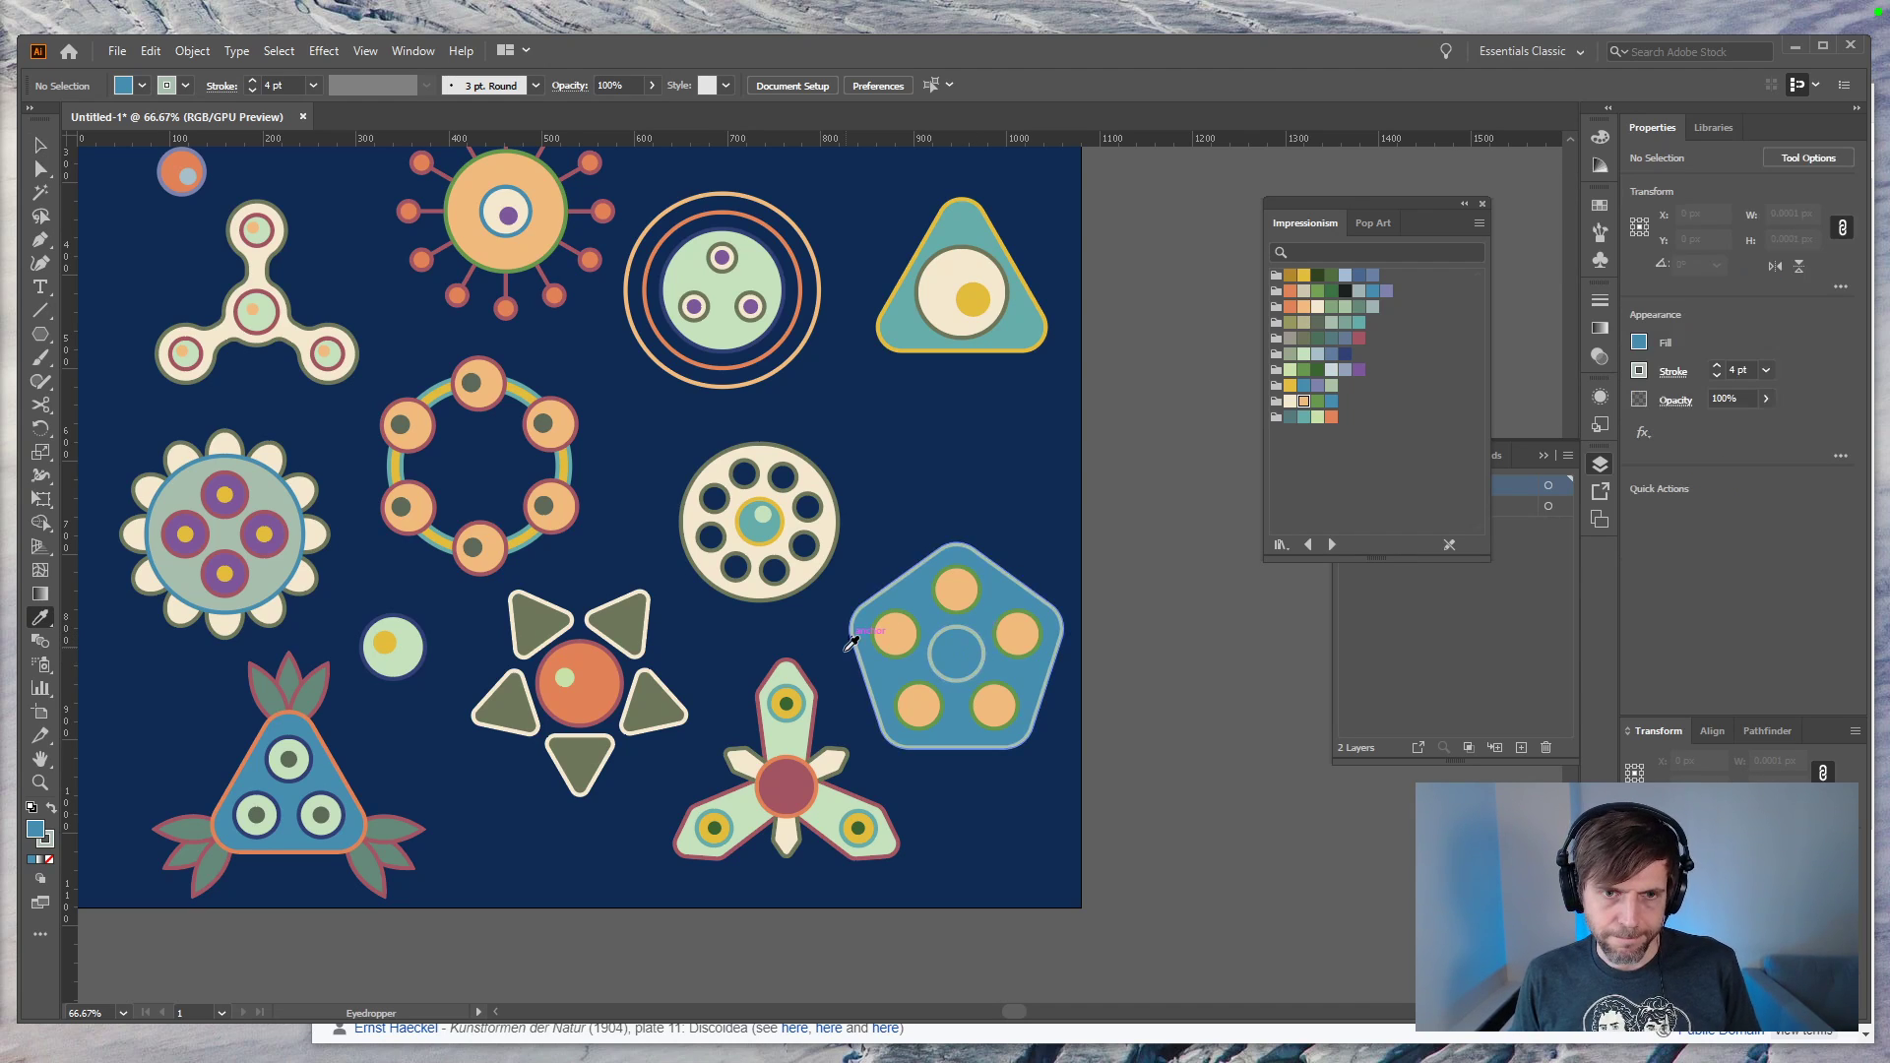
pyautogui.click(802, 695)
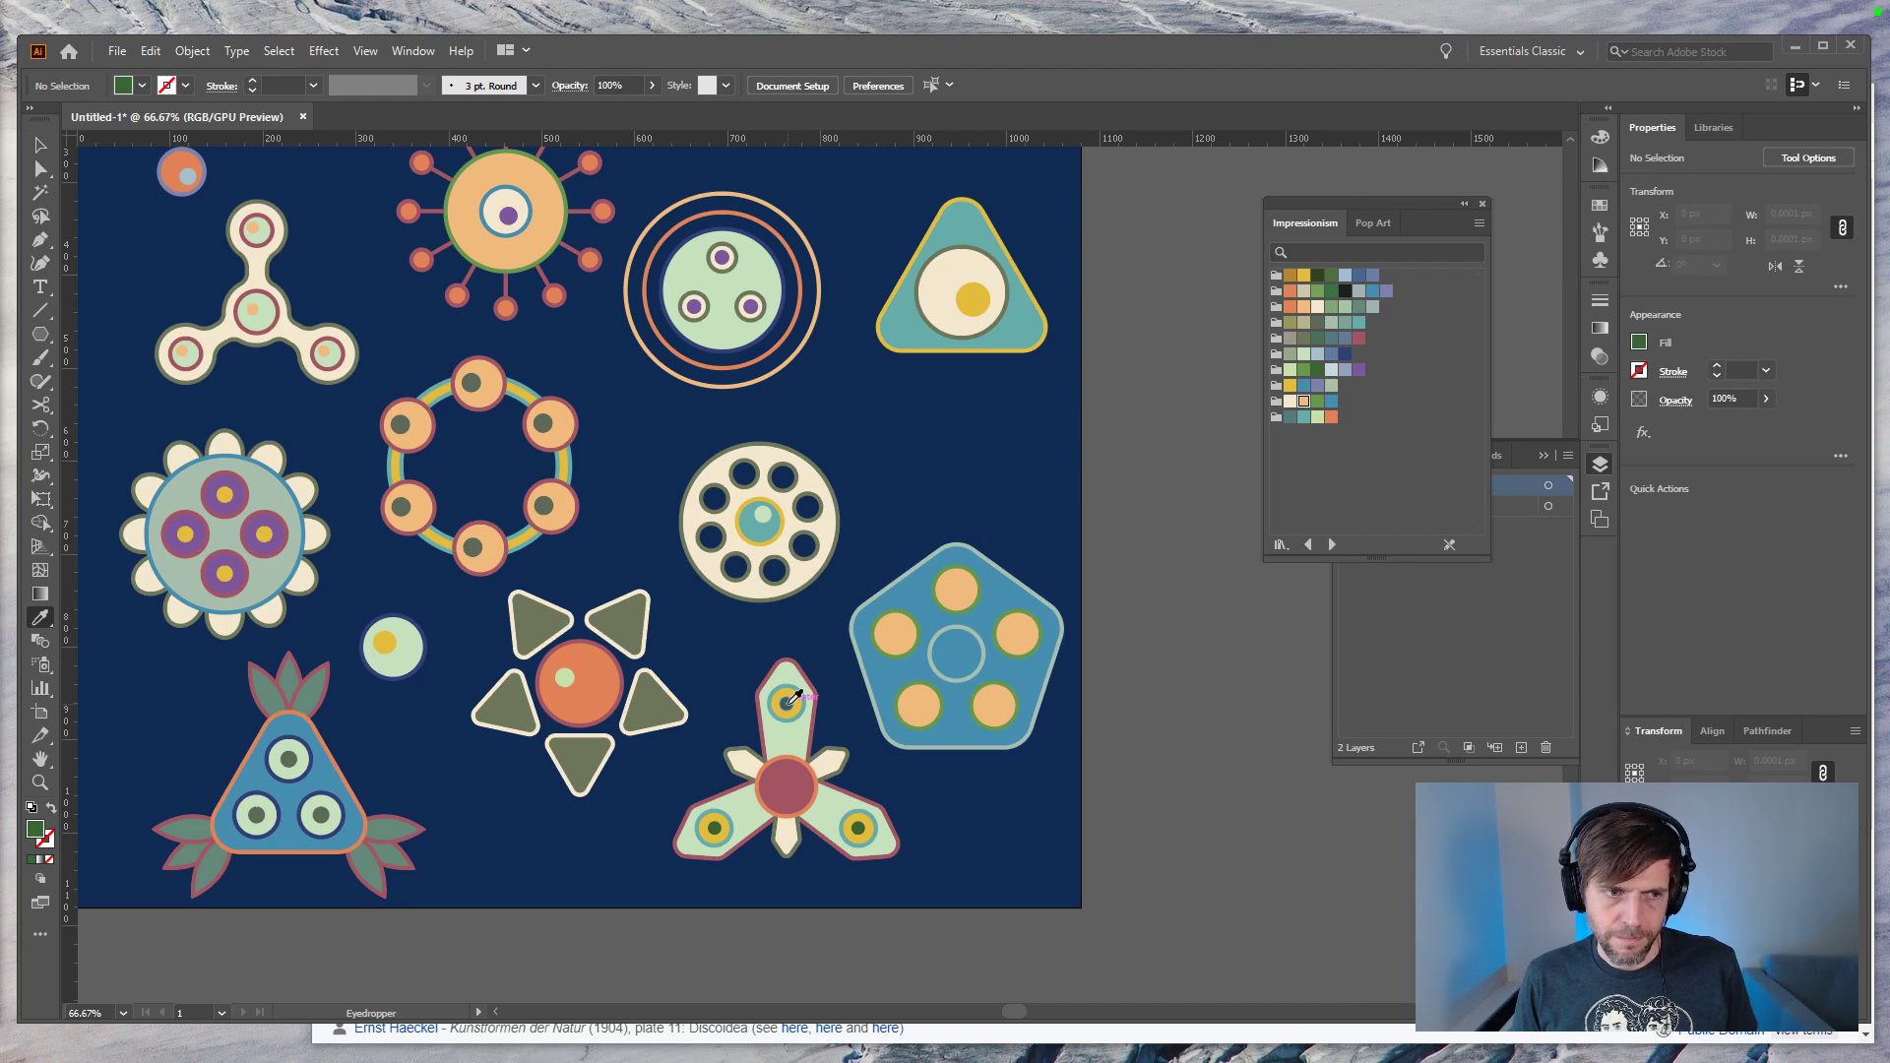
pyautogui.keyDown('ctrl'); pyautogui.click(981, 664); pyautogui.keyUp('ctrl')
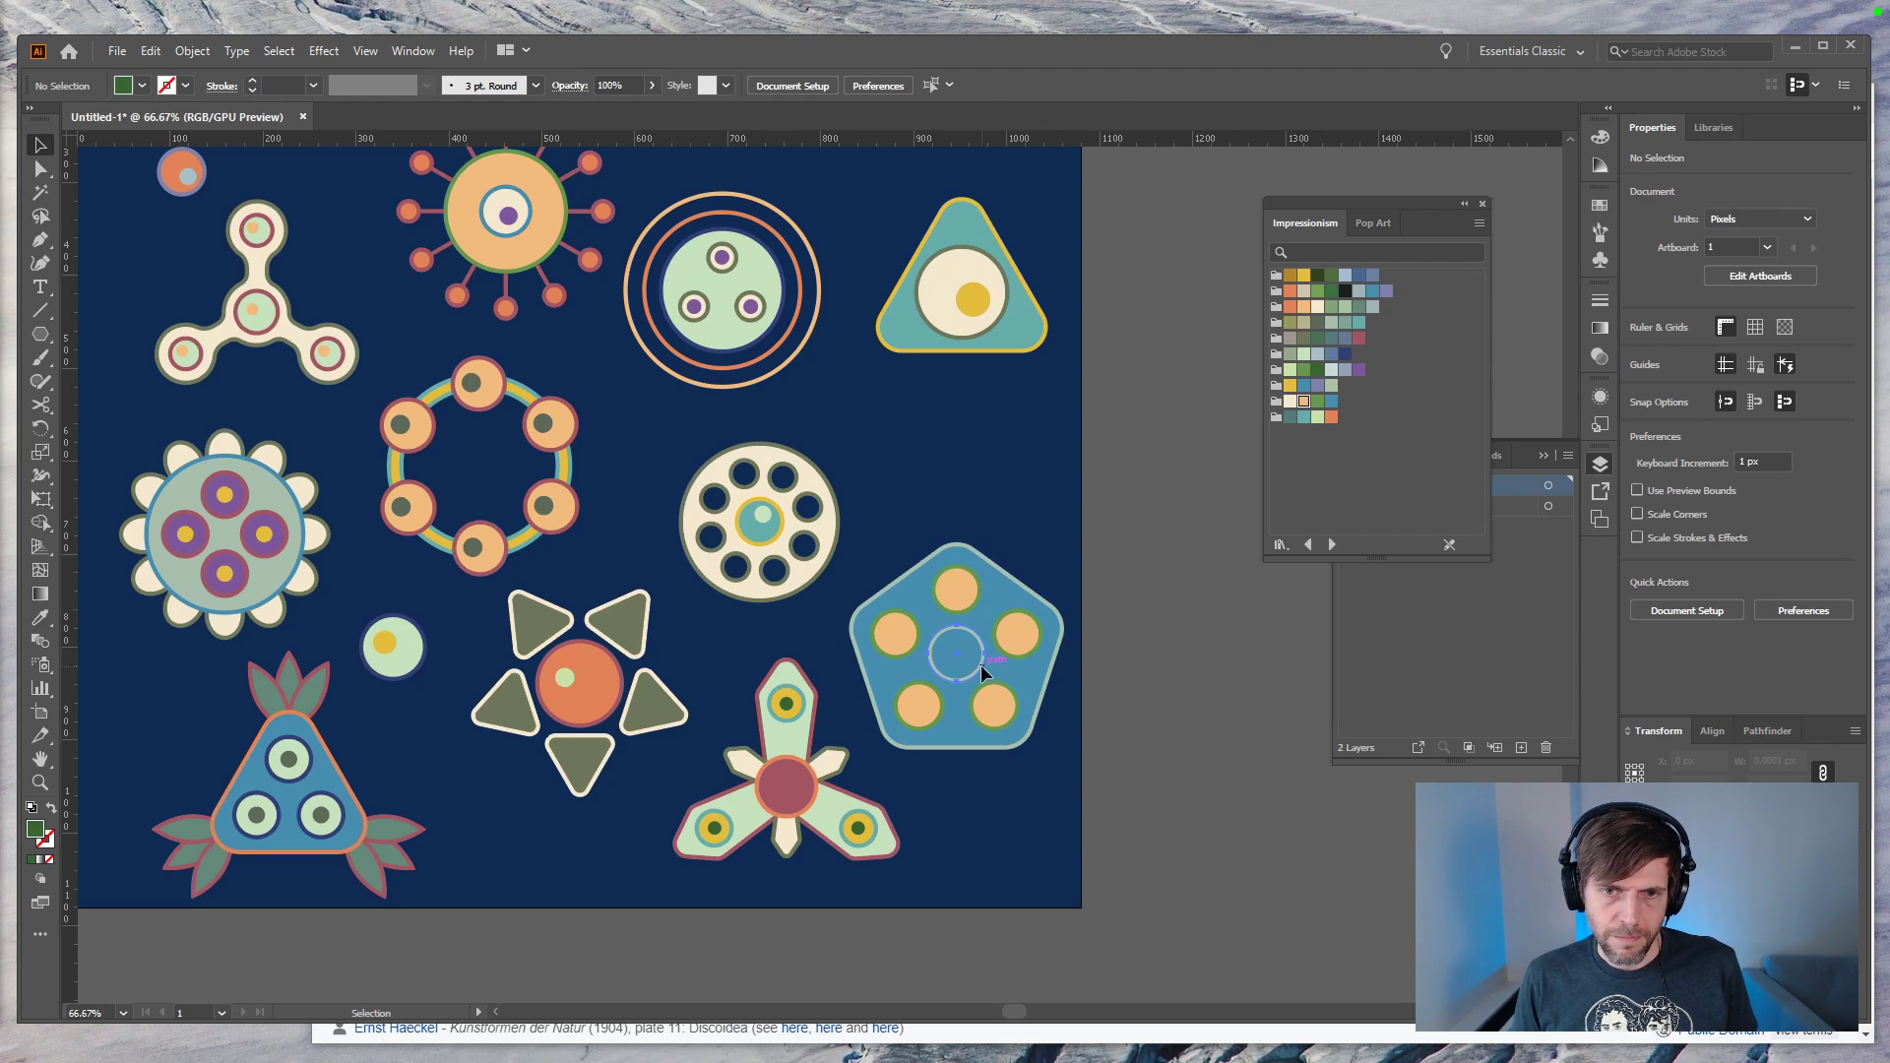
pyautogui.click(787, 701)
pyautogui.press('v')
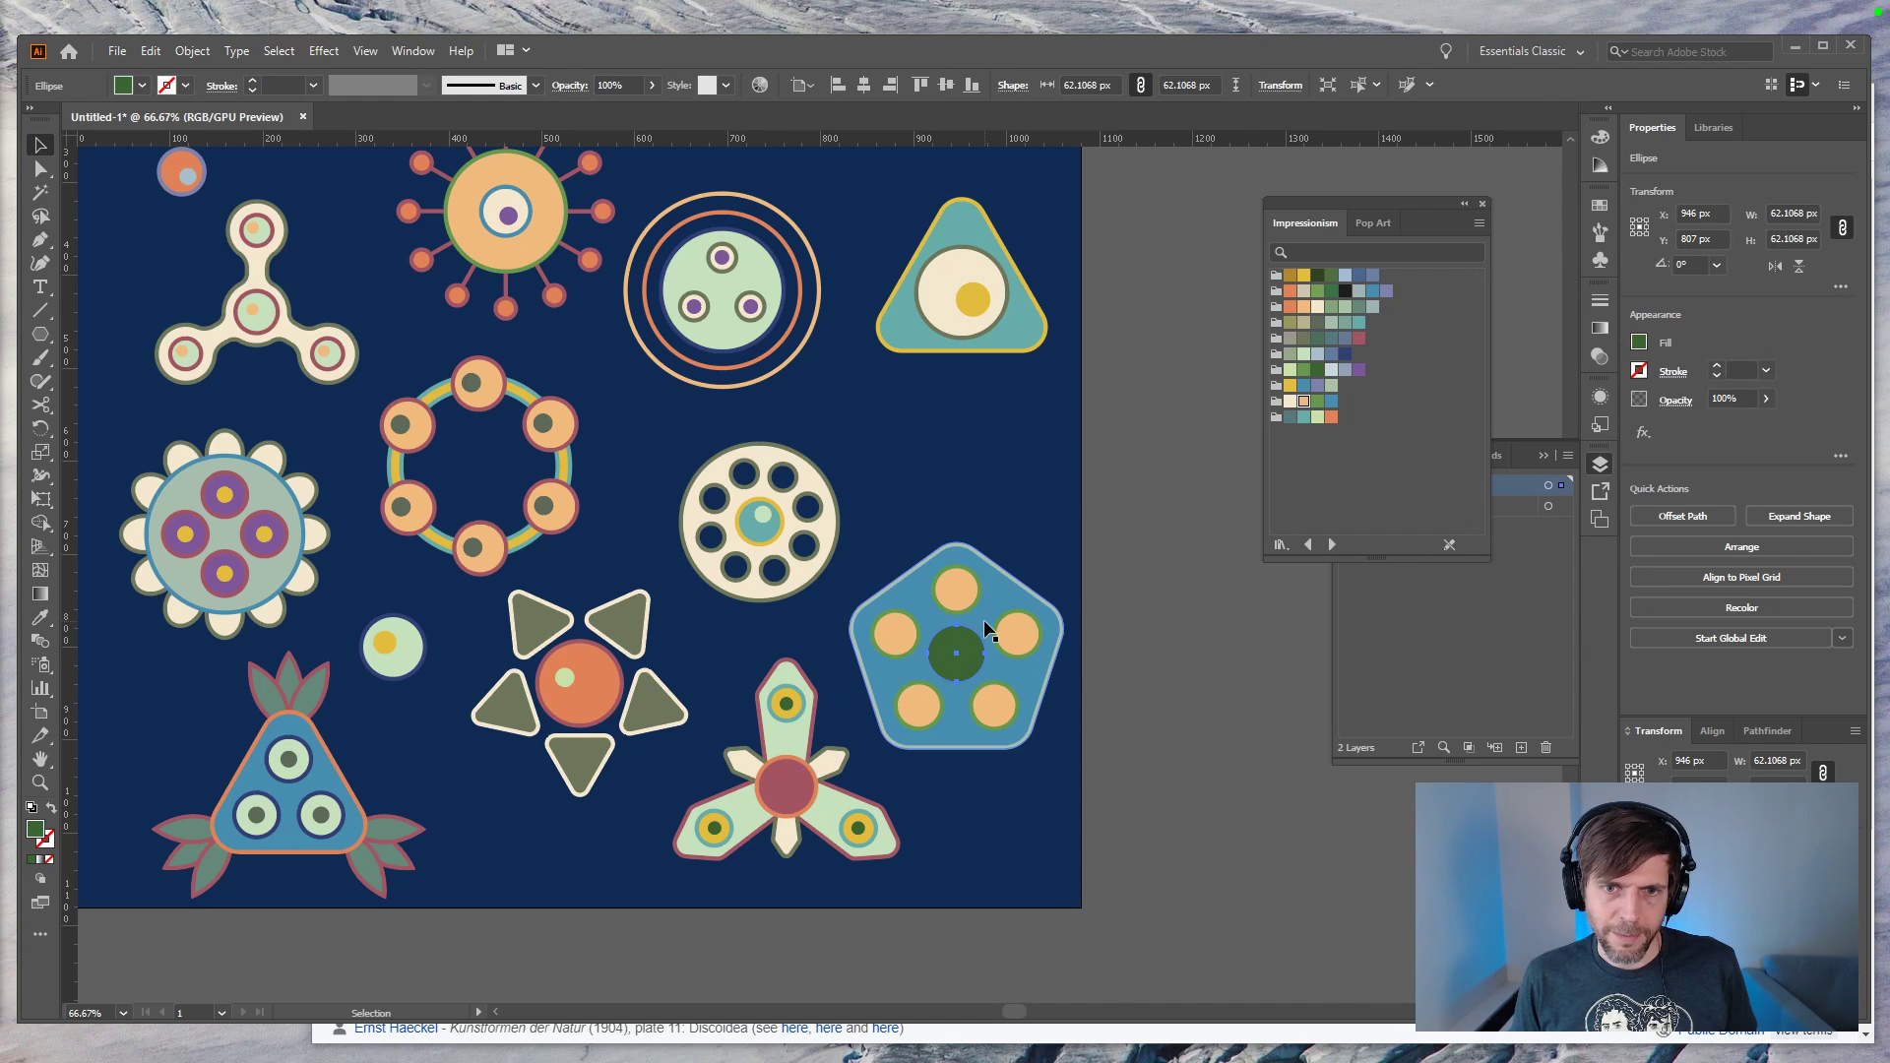
# Step: Scale the dark green circle in the middle of the blue pentagon down about its centre
pyautogui.press('e')
pyautogui.moveTo(983, 626); pyautogui.dragTo(978, 634)
pyautogui.hotkey('ctrl', 'z')
pyautogui.press('v')
pyautogui.click(1177, 699)
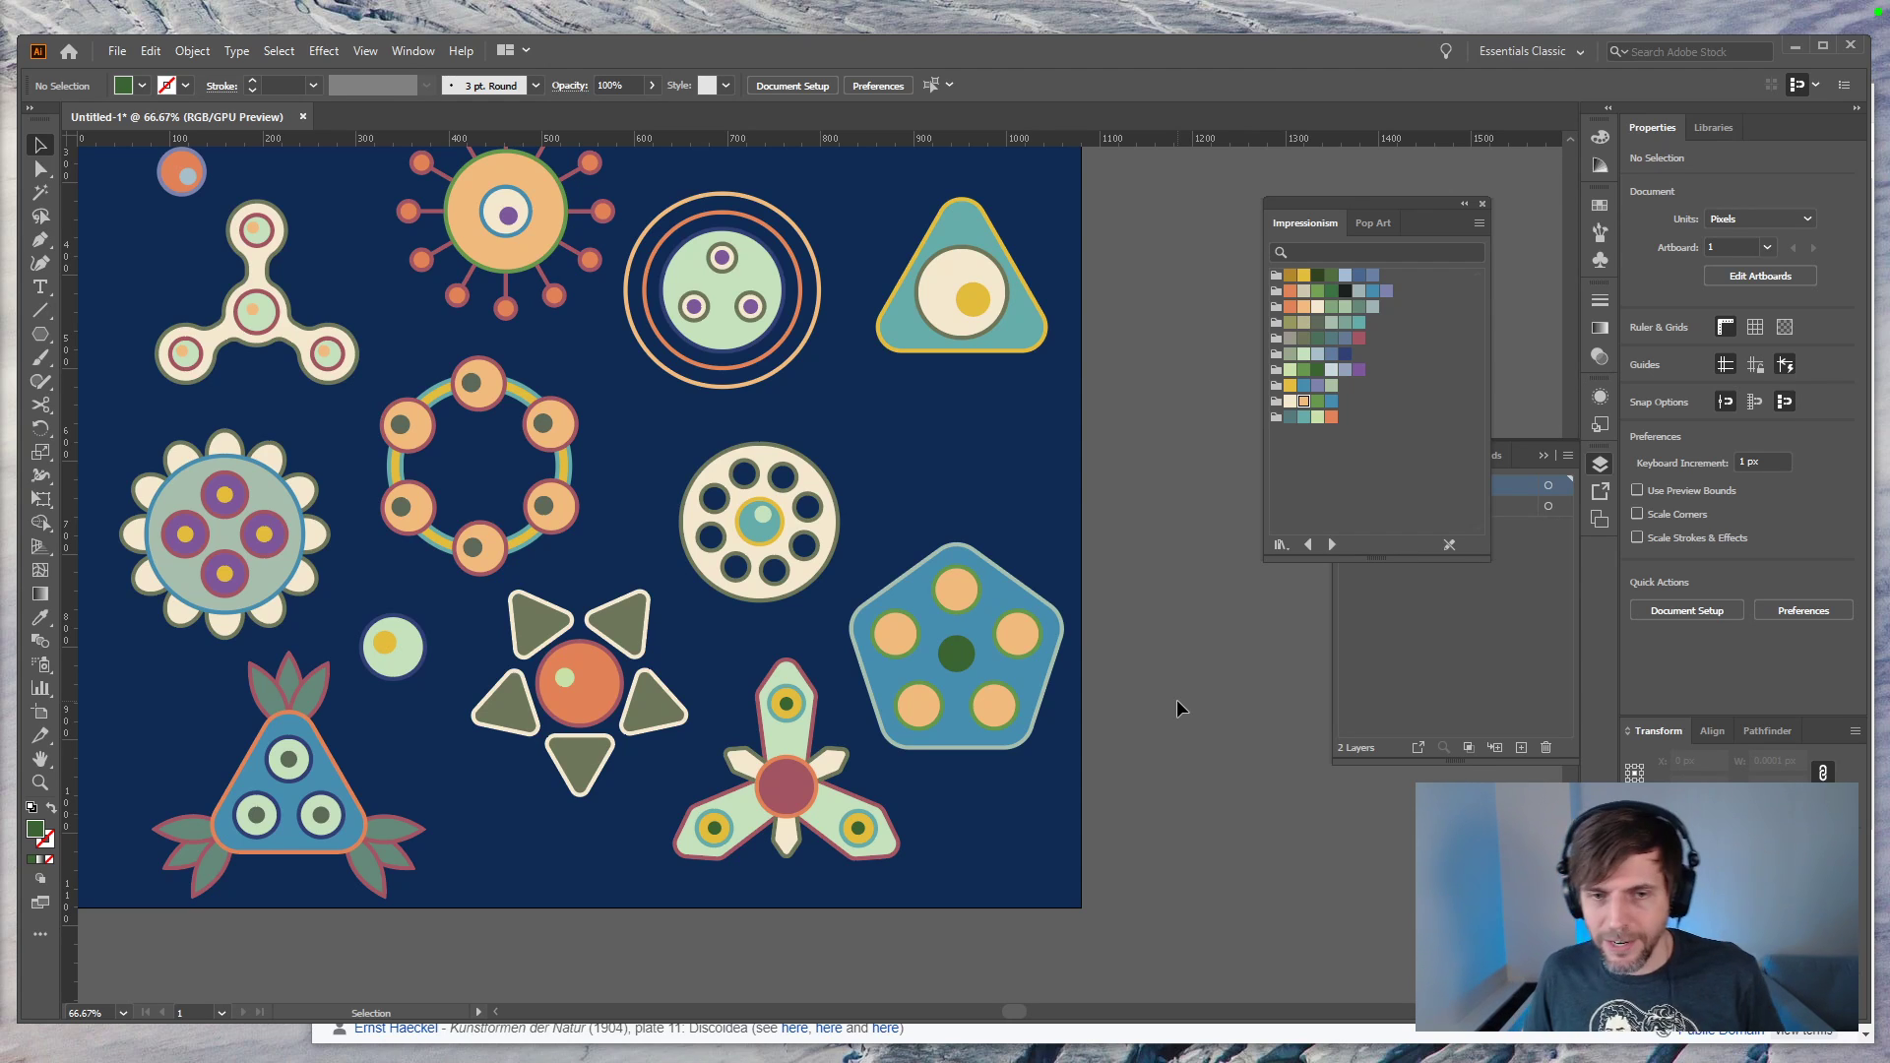
# Step: Sample the colours of the triangle figure's upper leaf onto the pentagon and swap them, giving a crimson fill and green 4 pt stroke
pyautogui.click(1043, 678)
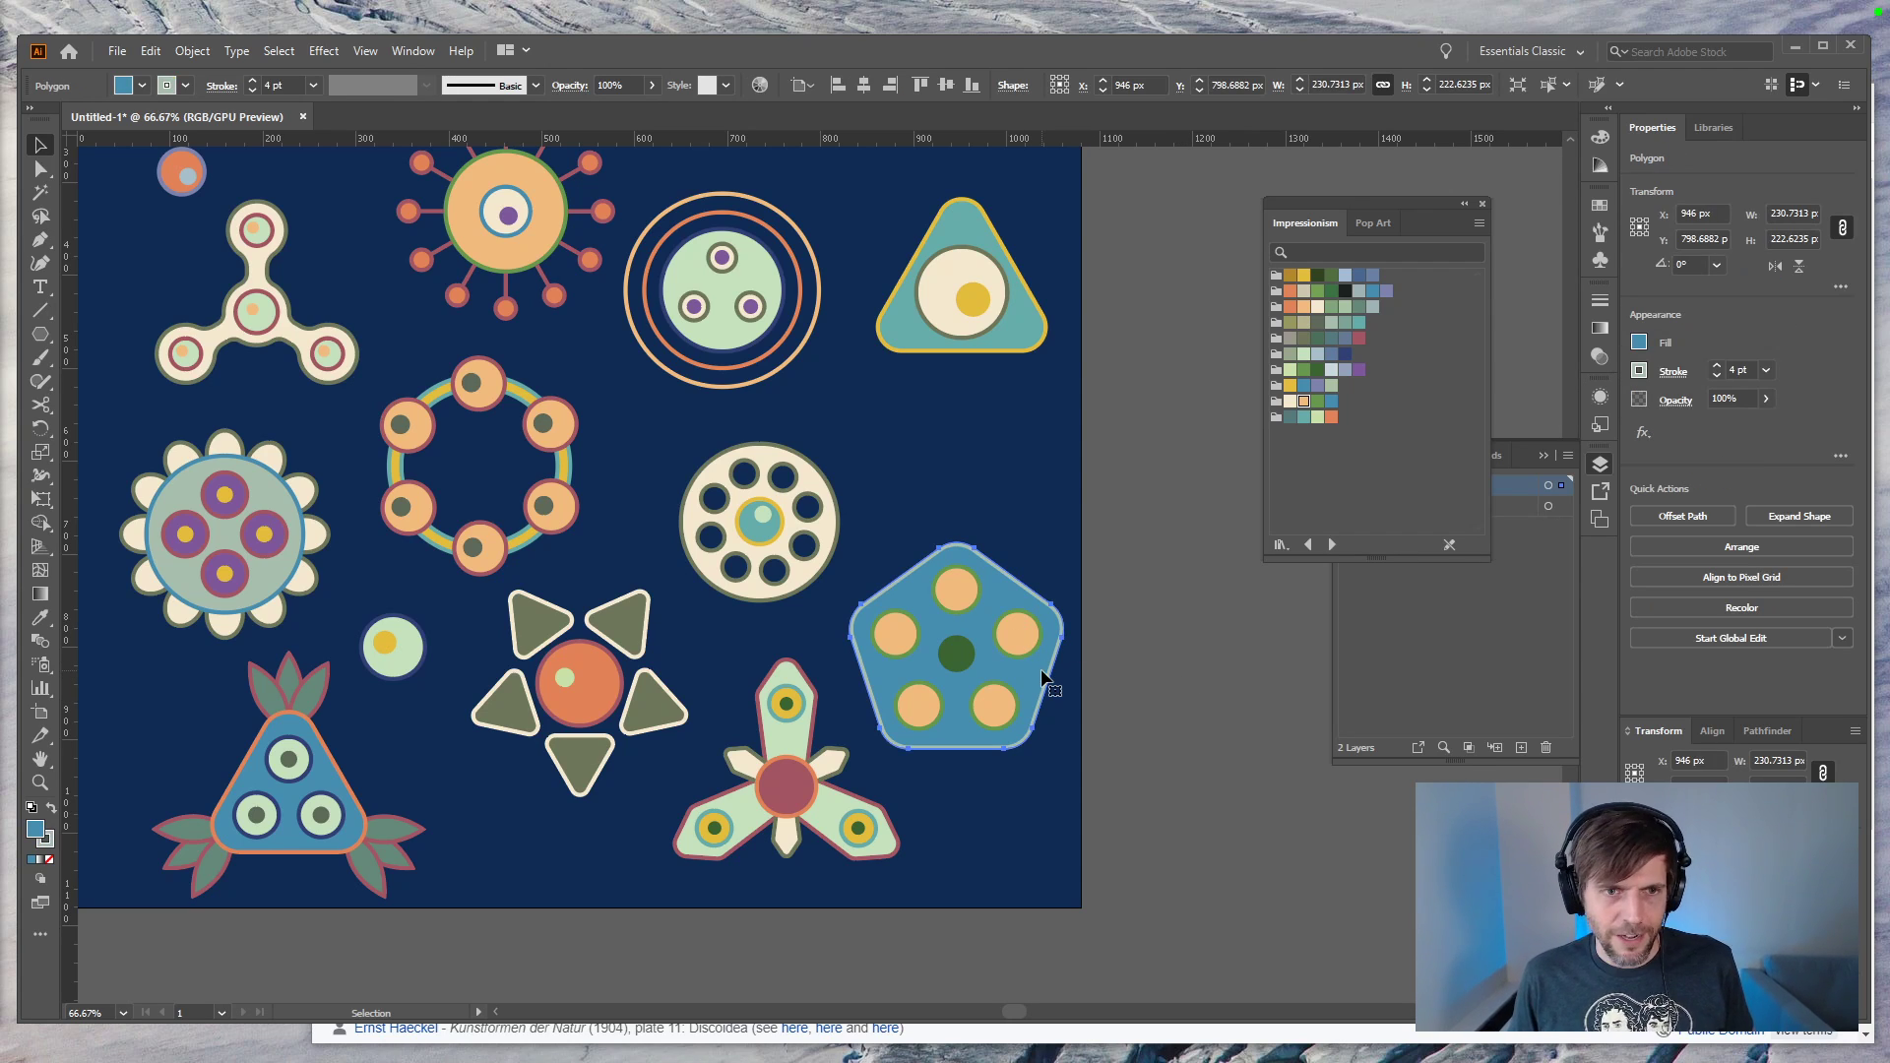
pyautogui.press('i')
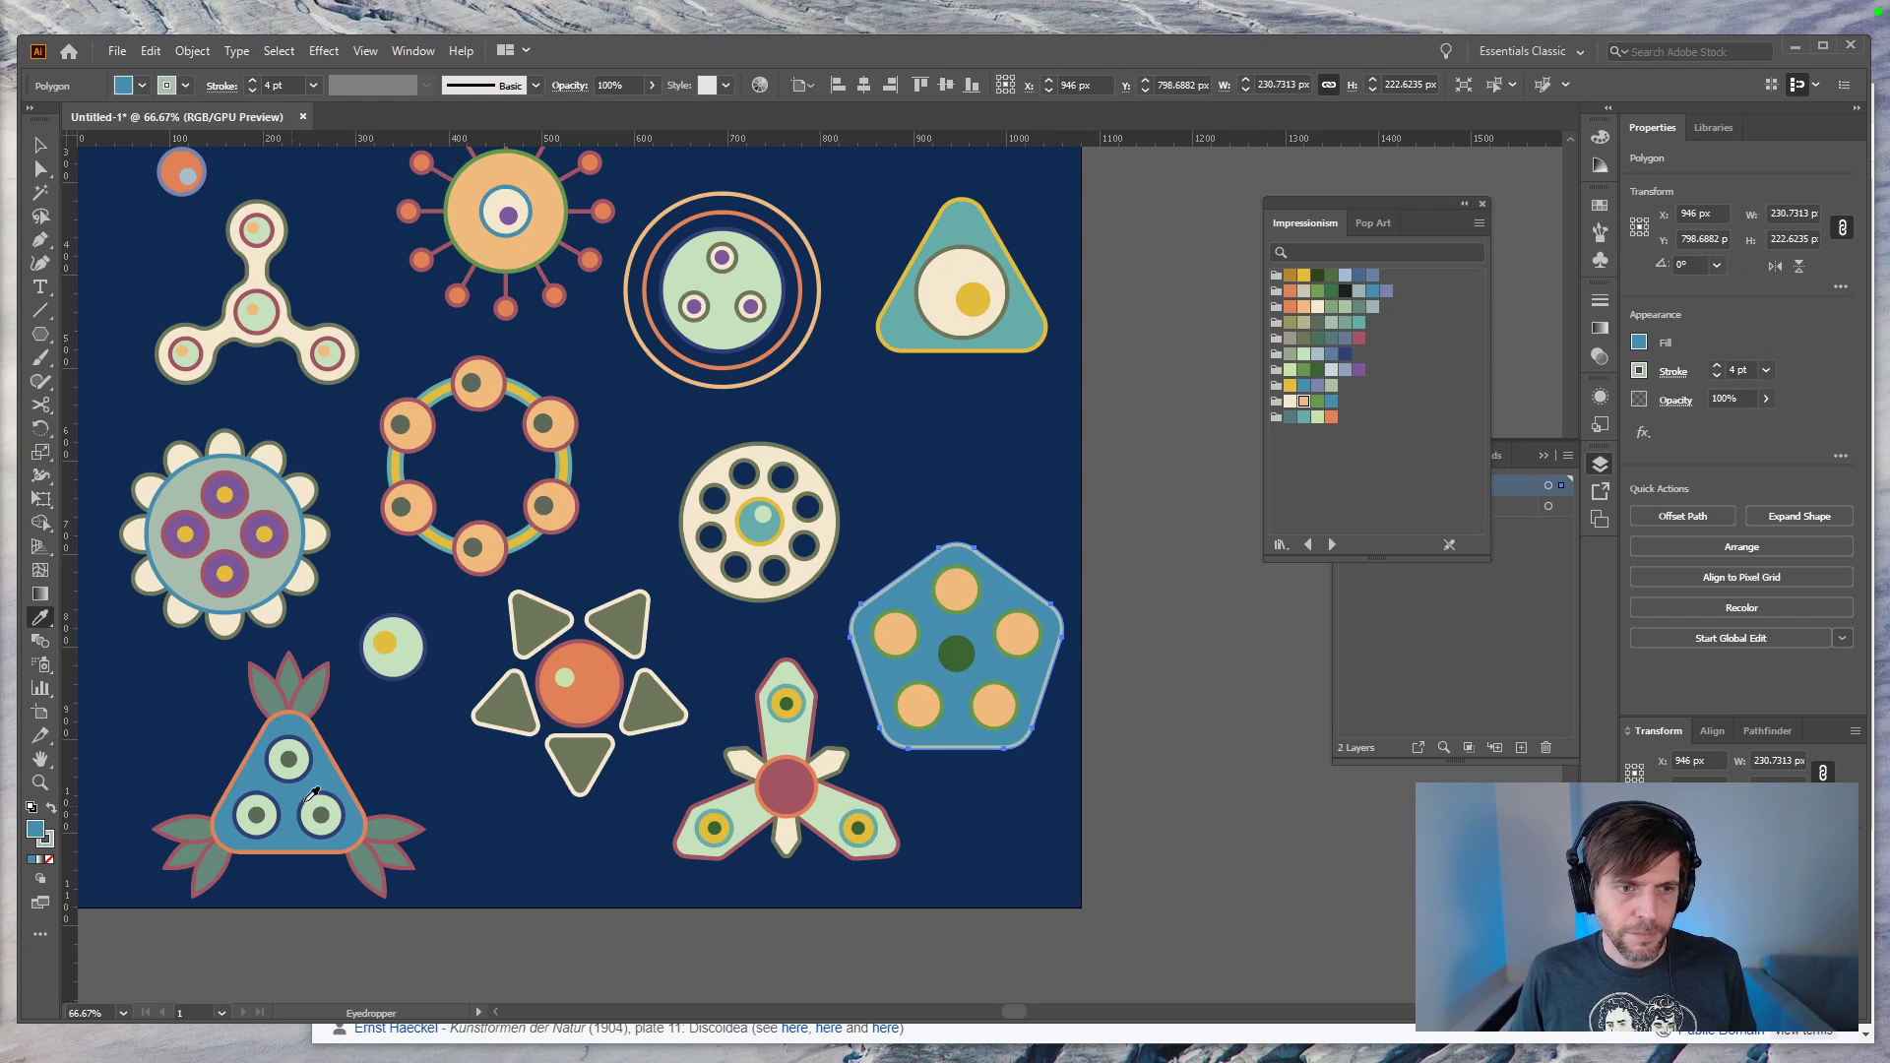
pyautogui.click(312, 694)
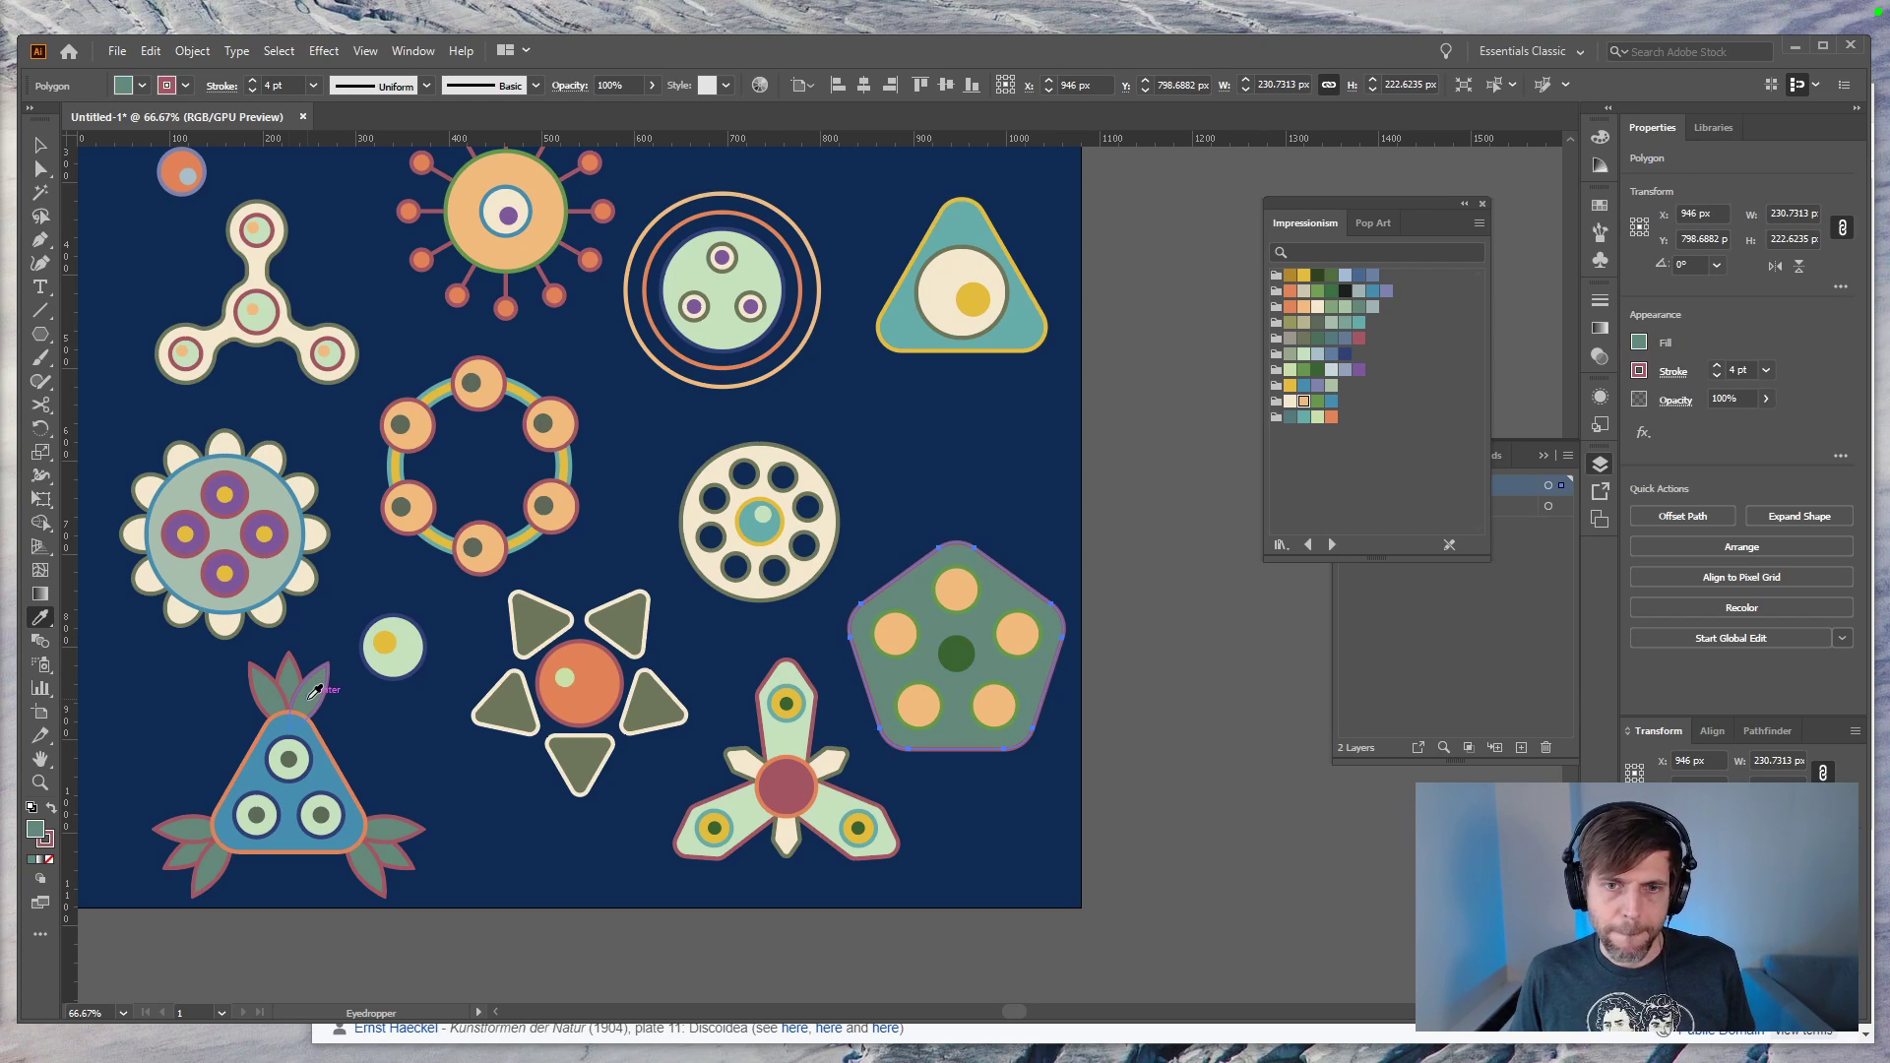
pyautogui.click(51, 808)
pyautogui.press('v')
pyautogui.click(1114, 827)
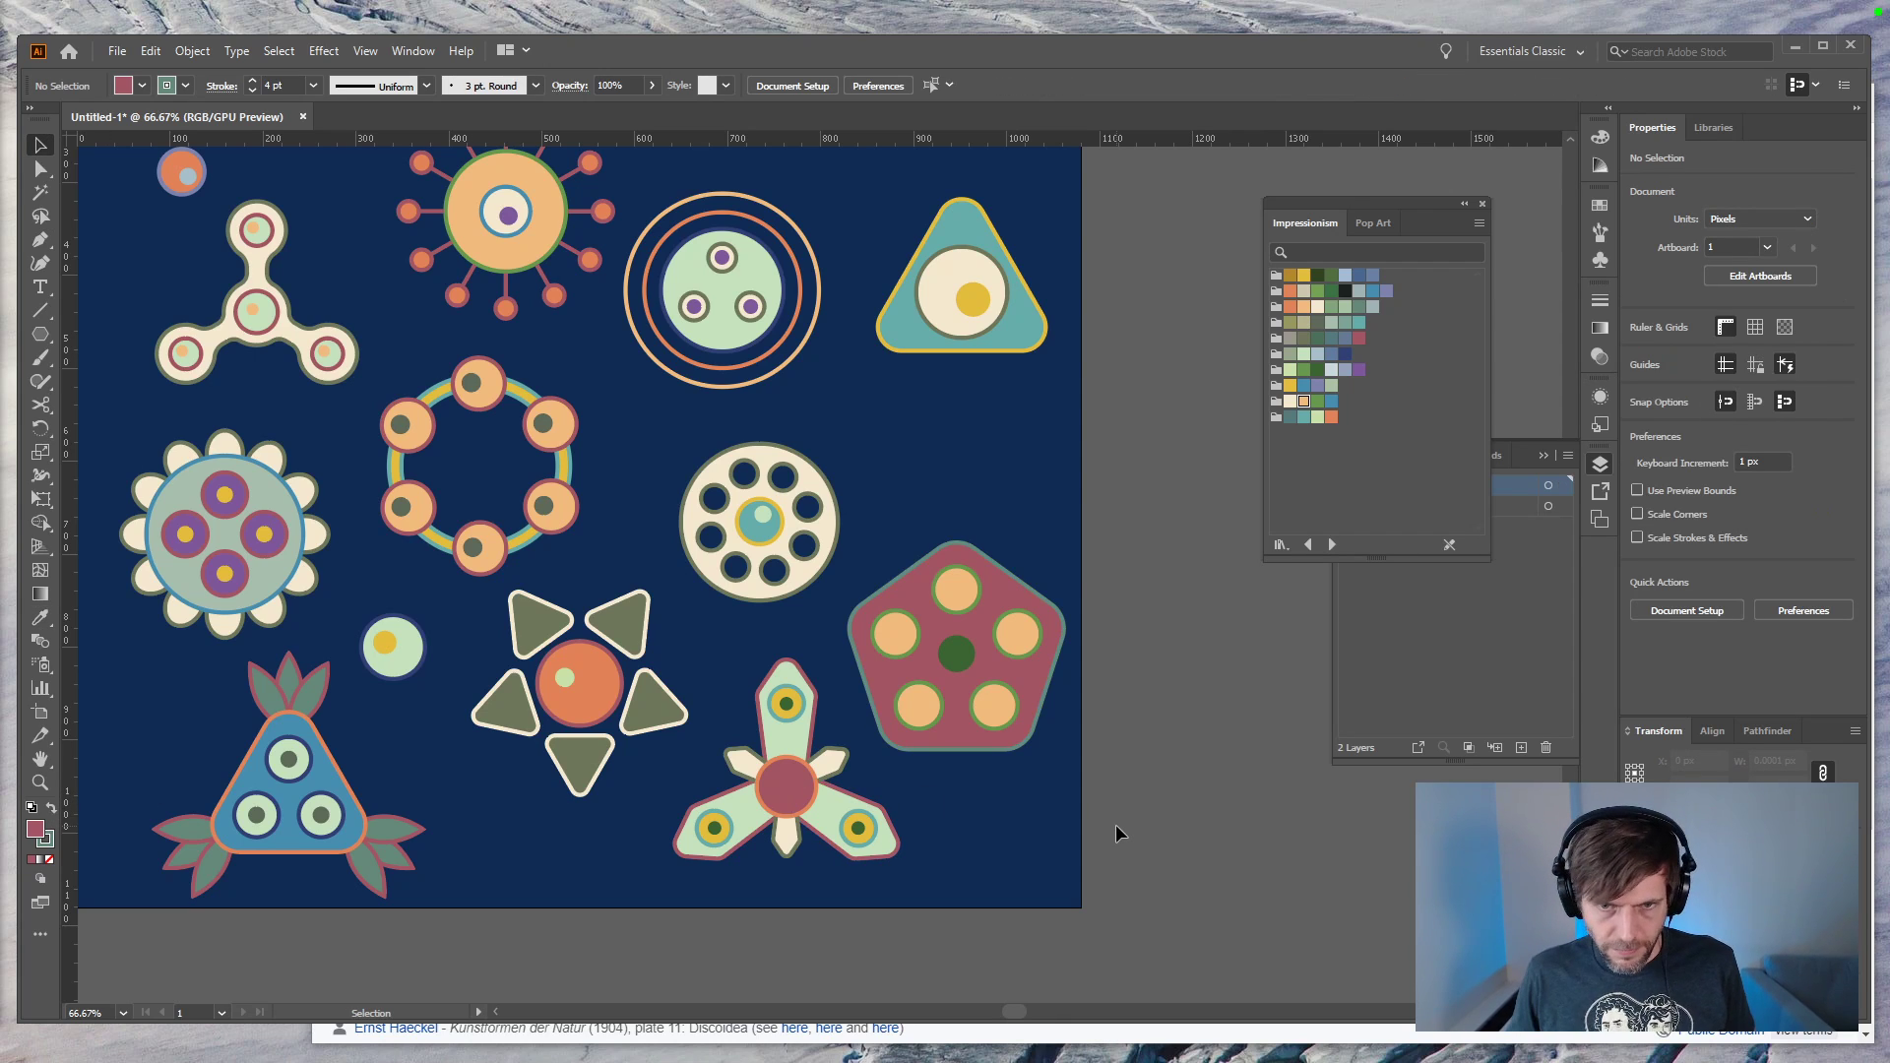
# Step: Scale the entire pentagon figure, including its circles, down to about 172 px wide
pyautogui.click(915, 745)
pyautogui.press('e')
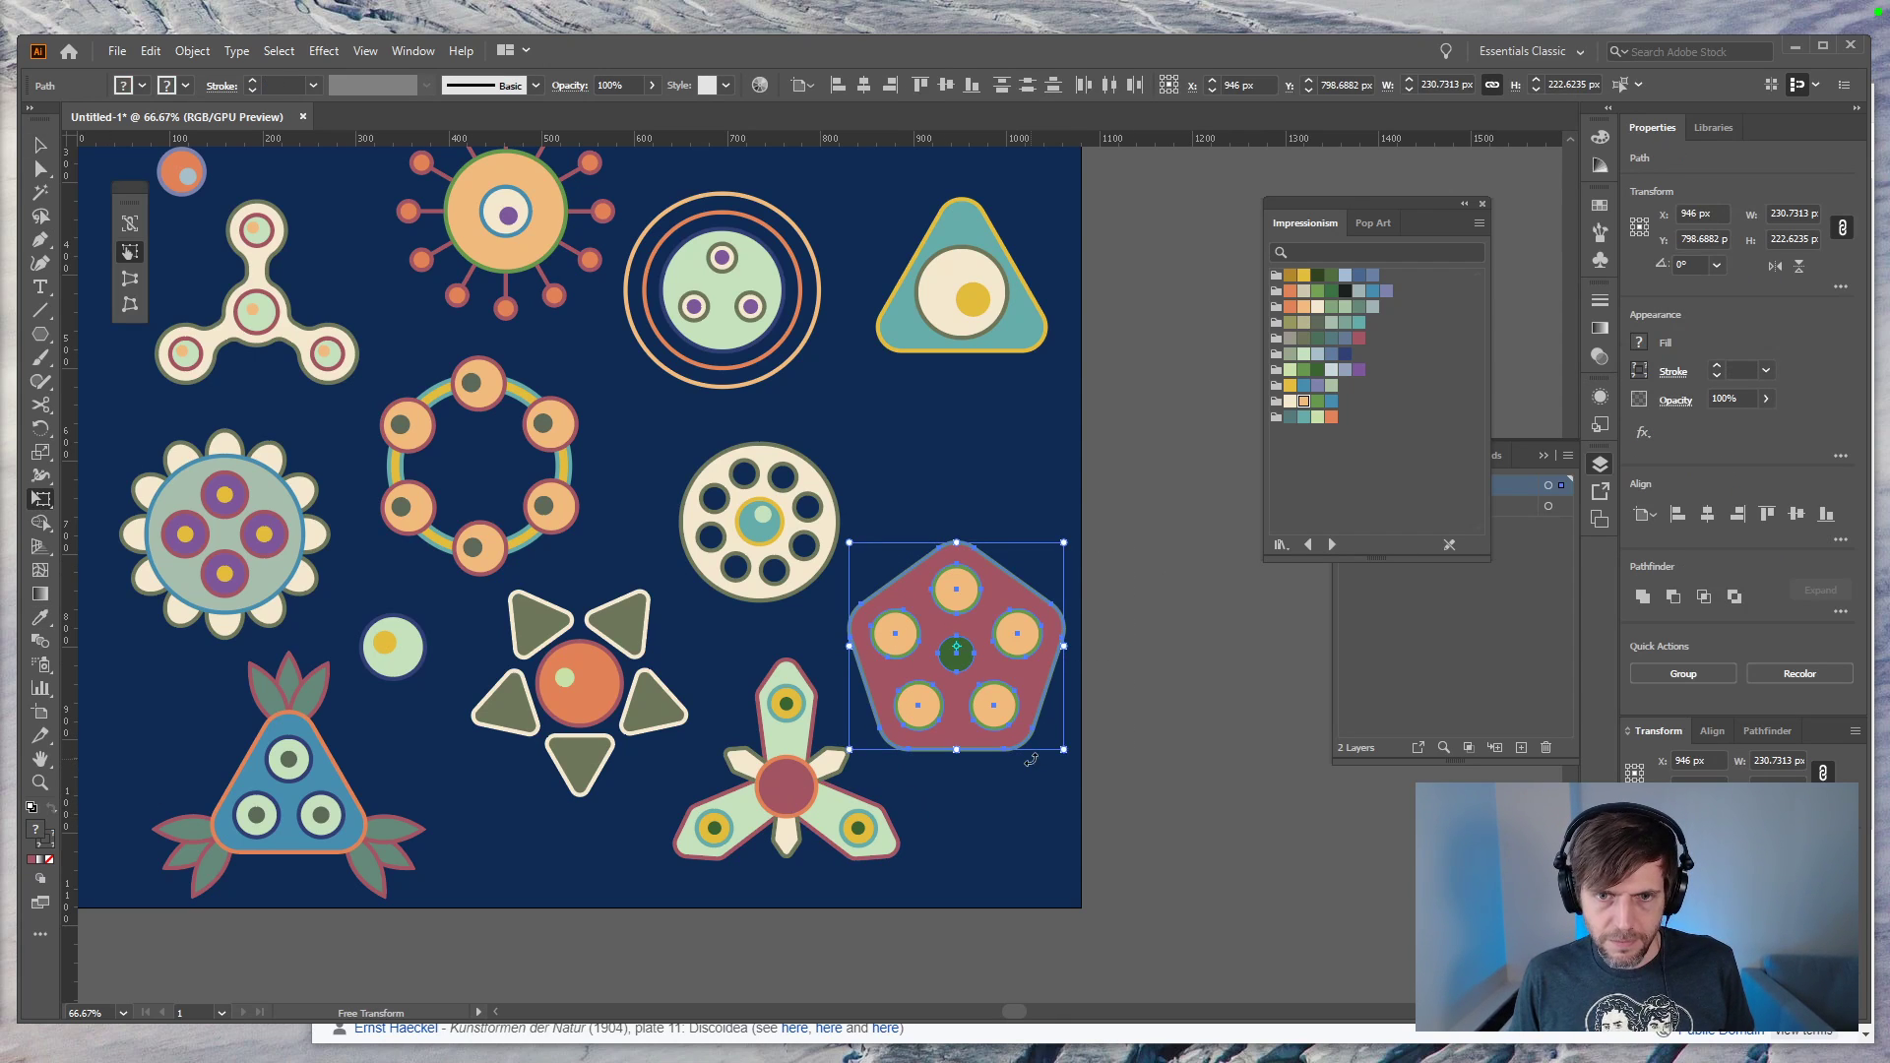
pyautogui.moveTo(1061, 753); pyautogui.dragTo(1011, 702)
pyautogui.press('v')
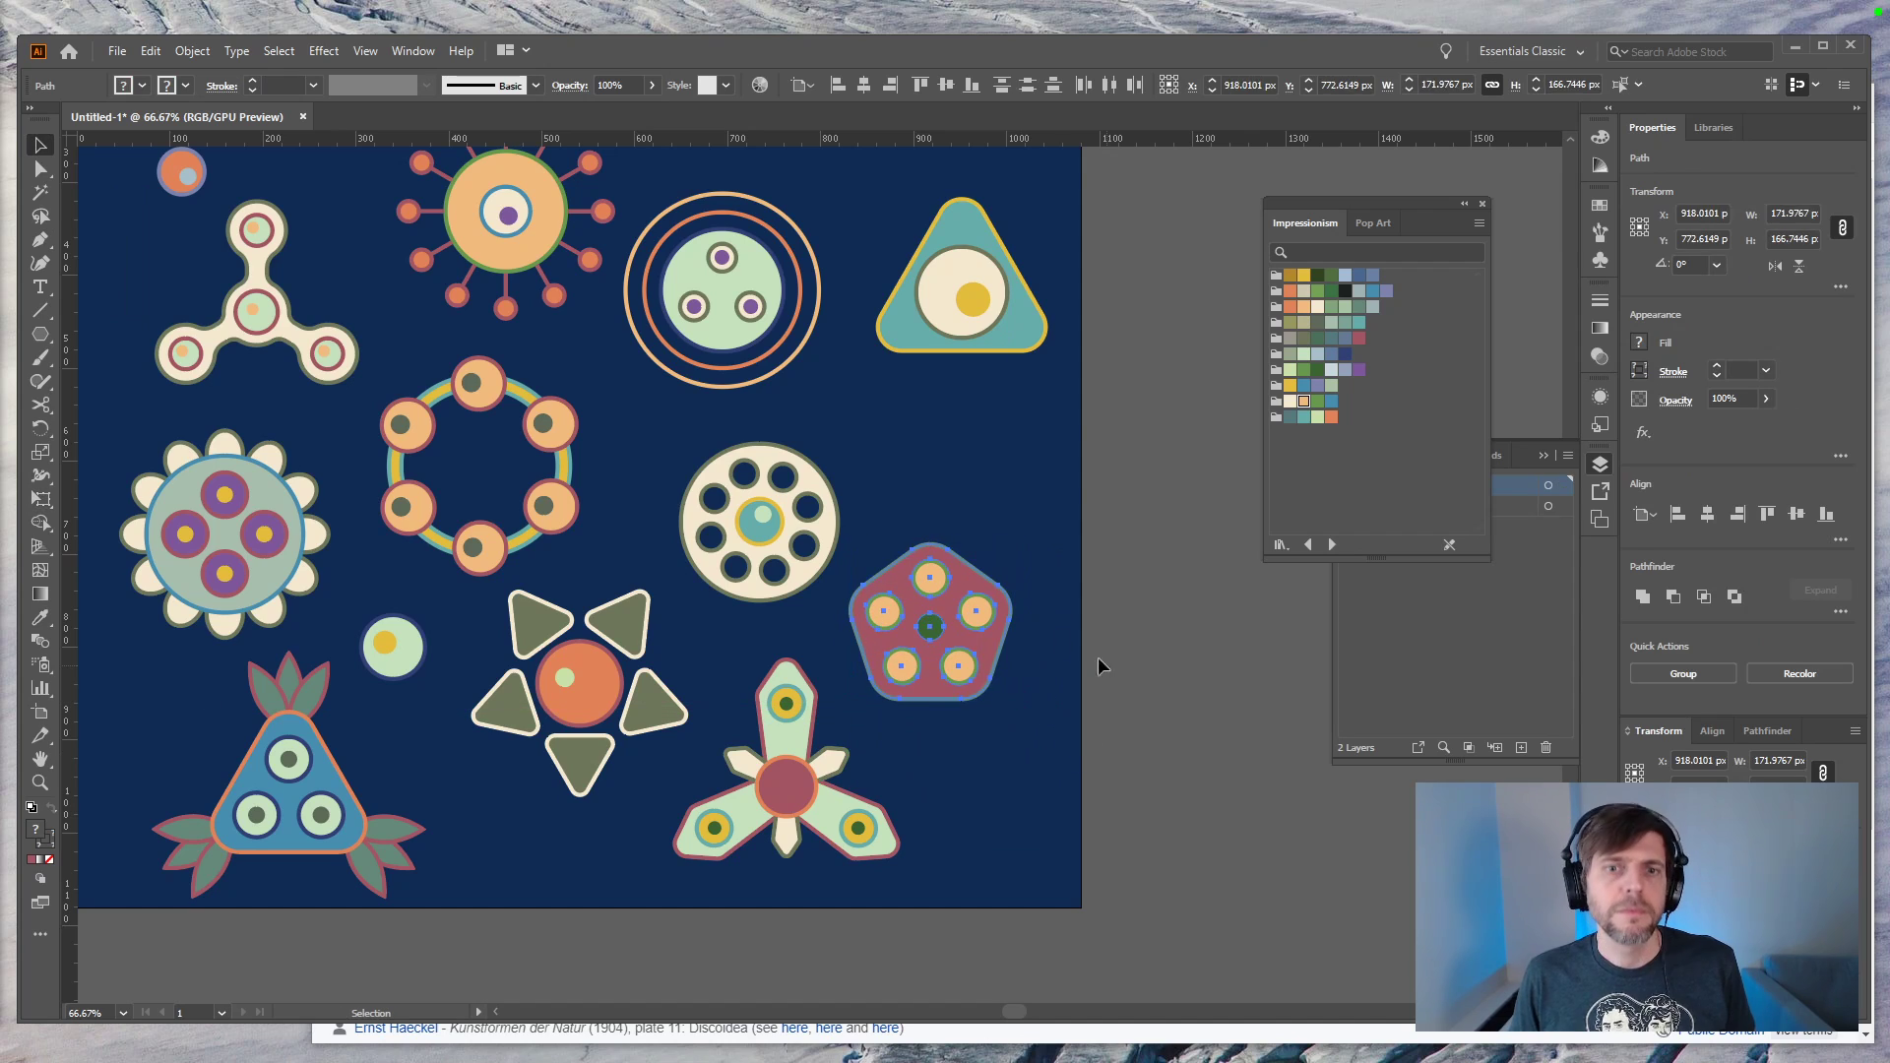
pyautogui.click(1105, 666)
# Step: Move the pentagon figure slightly down and to the right, and enlarge it about its centre to about 198 px wide
pyautogui.moveTo(1041, 513); pyautogui.dragTo(855, 705)
pyautogui.moveTo(967, 575); pyautogui.dragTo(1002, 628)
pyautogui.click(1120, 634)
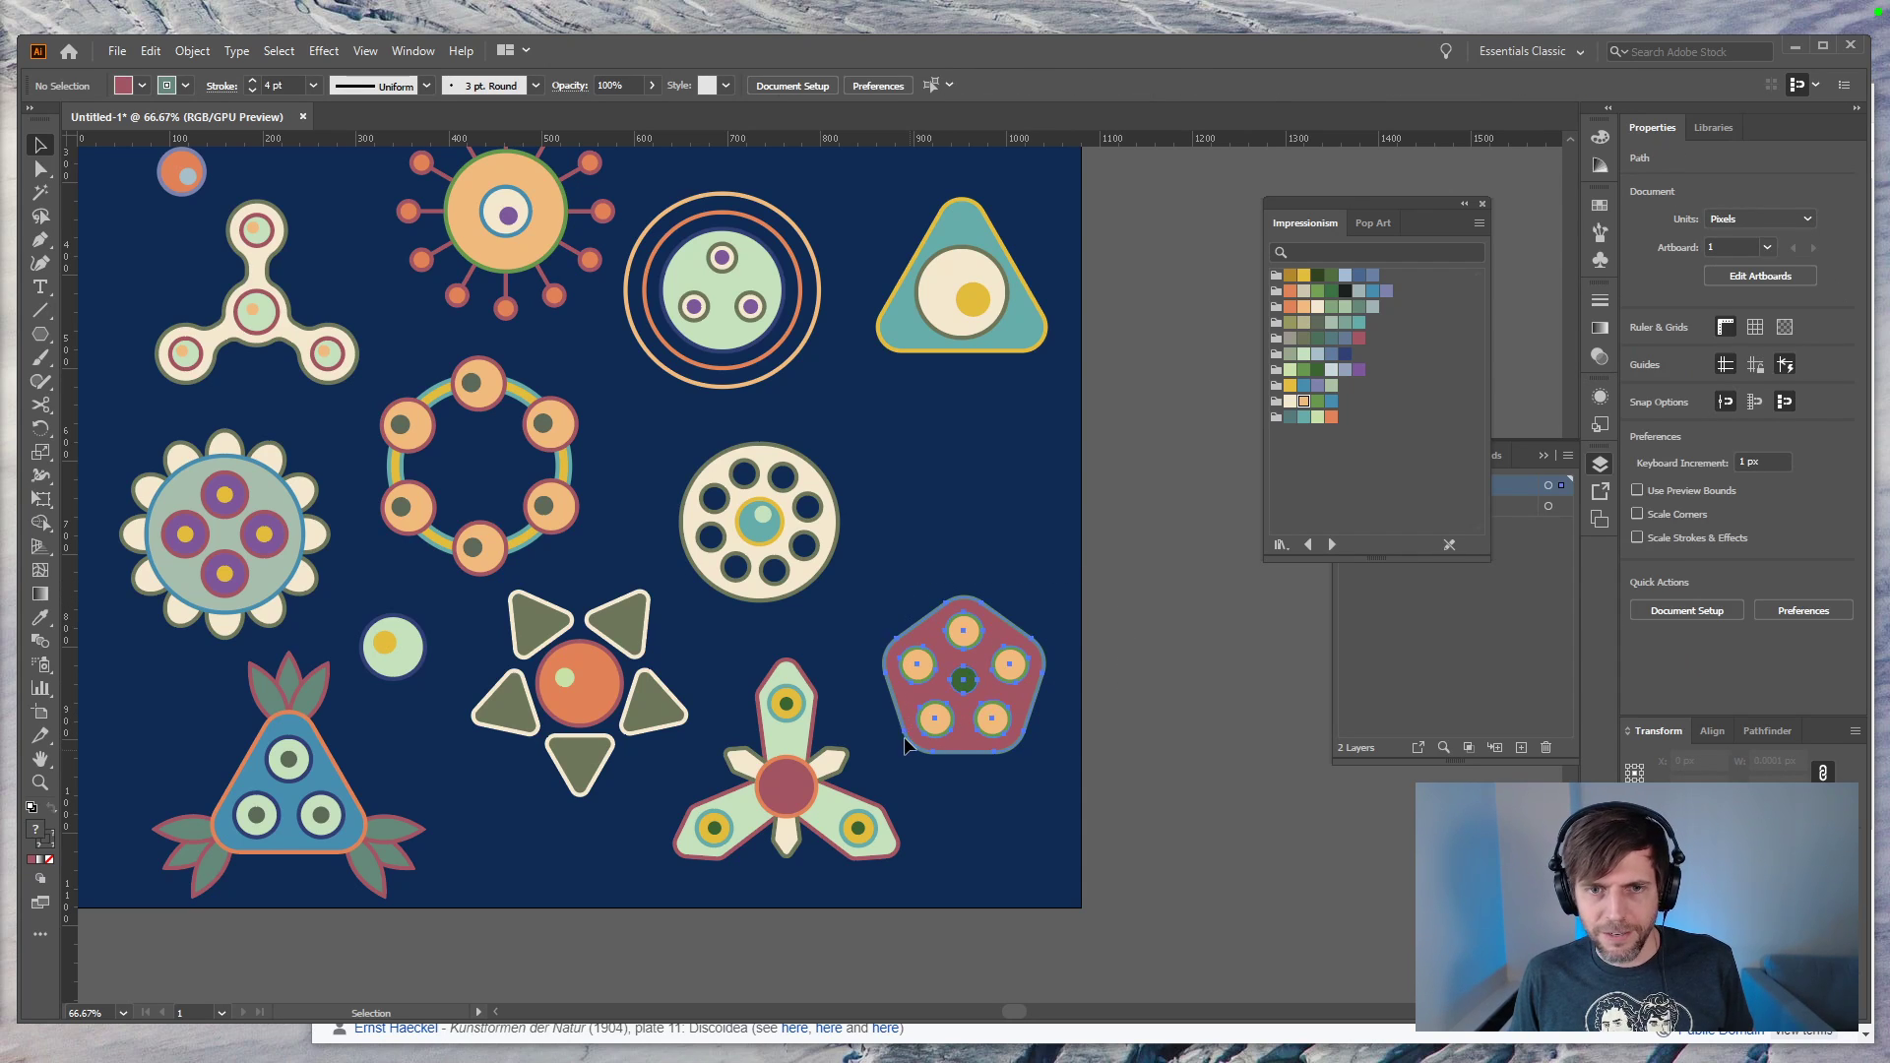
pyautogui.click(913, 630)
pyautogui.press('e')
pyautogui.moveTo(1054, 596); pyautogui.dragTo(1055, 587)
pyautogui.click(1121, 695)
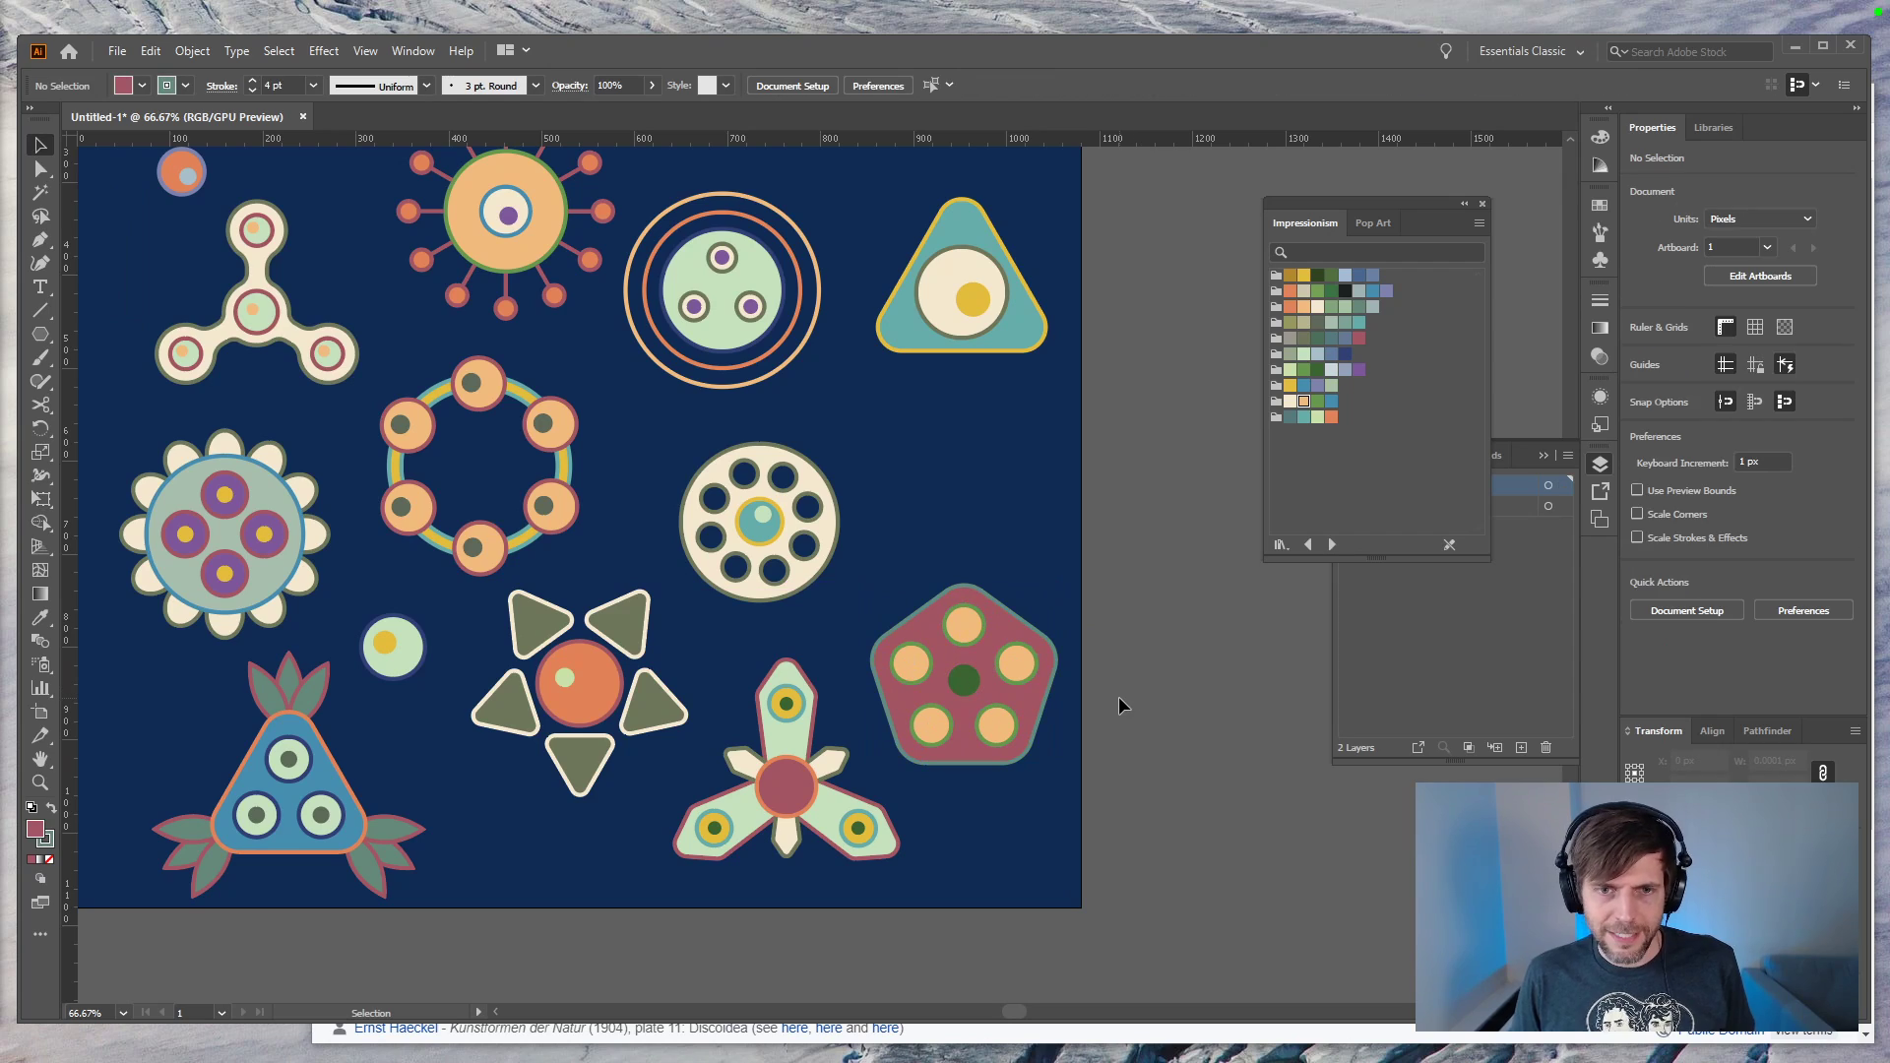
# Step: Copy the pale green highlight circle from the cream wheel's centre onto the pentagon's top light-orange circle
pyautogui.moveTo(694, 328); pyautogui.dragTo(759, 435)
pyautogui.hotkey('ctrl', '+')
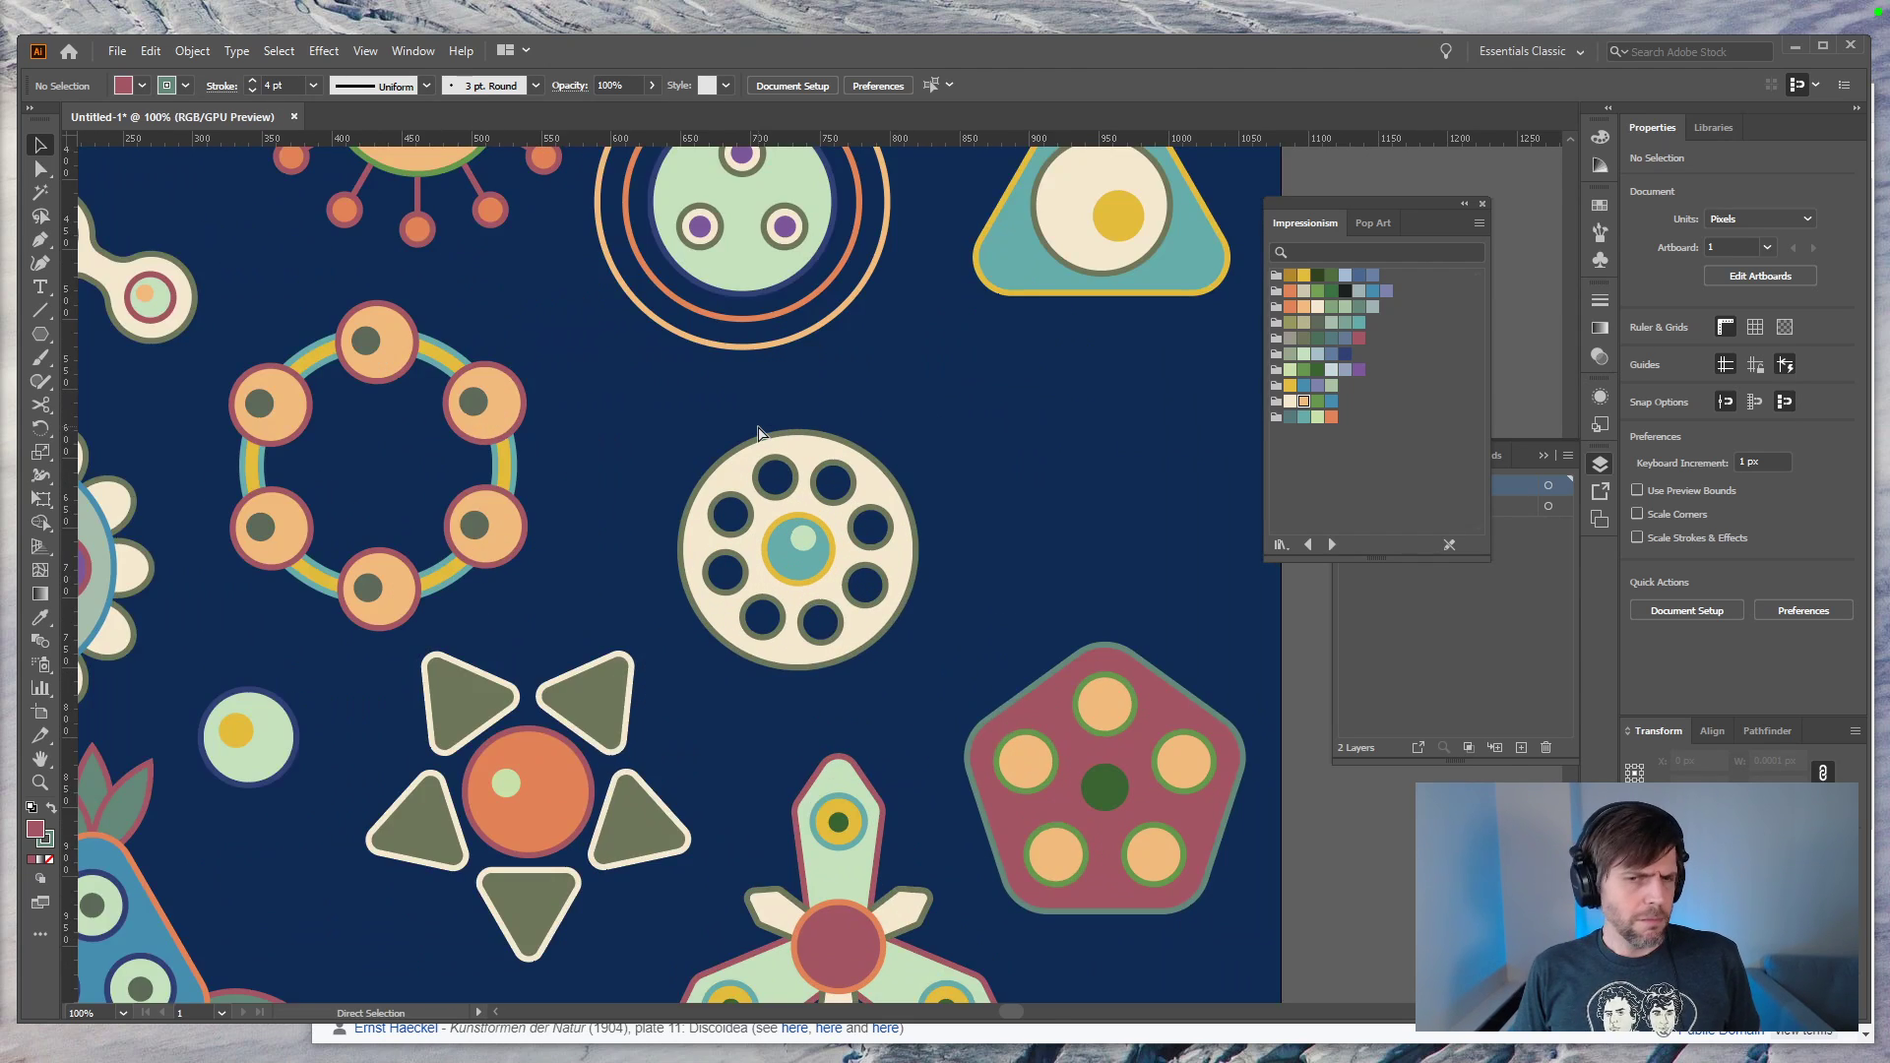
pyautogui.hotkey('ctrl', '+')
pyautogui.moveTo(1060, 564); pyautogui.dragTo(874, 397)
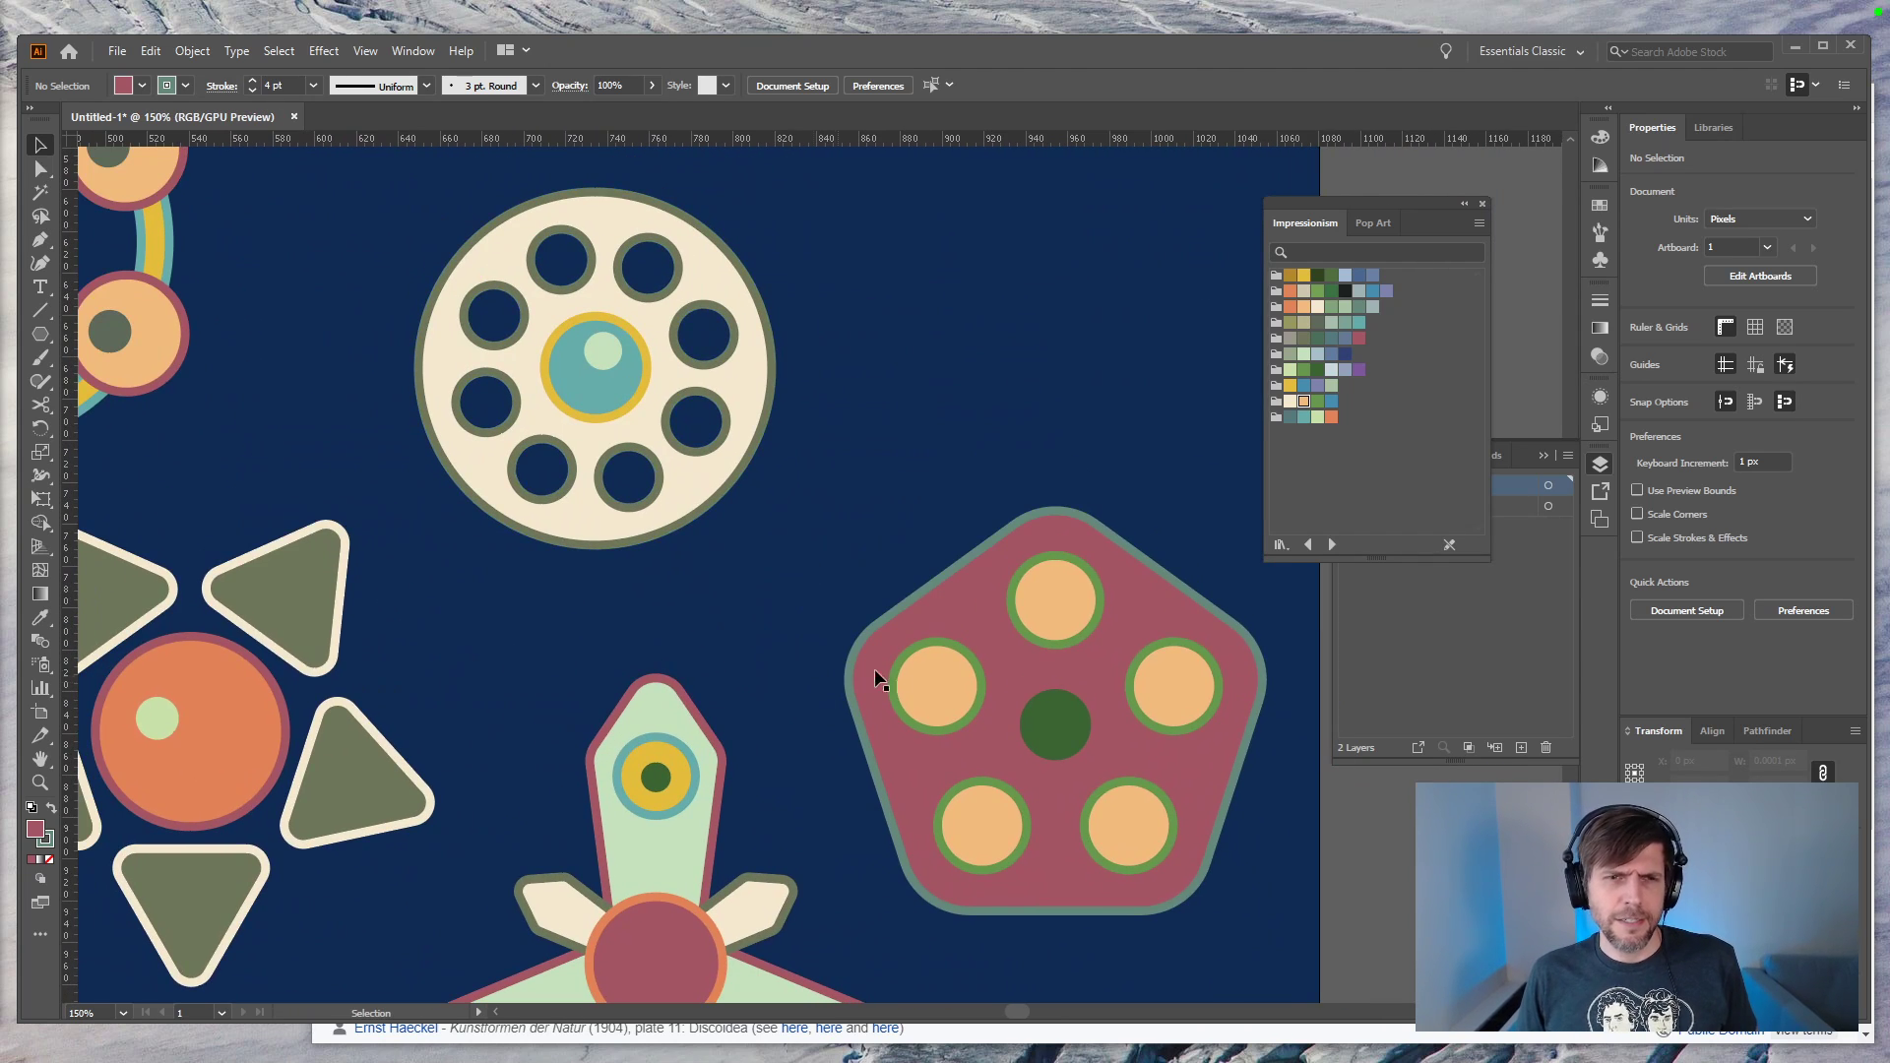
pyautogui.click(961, 710)
pyautogui.click(626, 368)
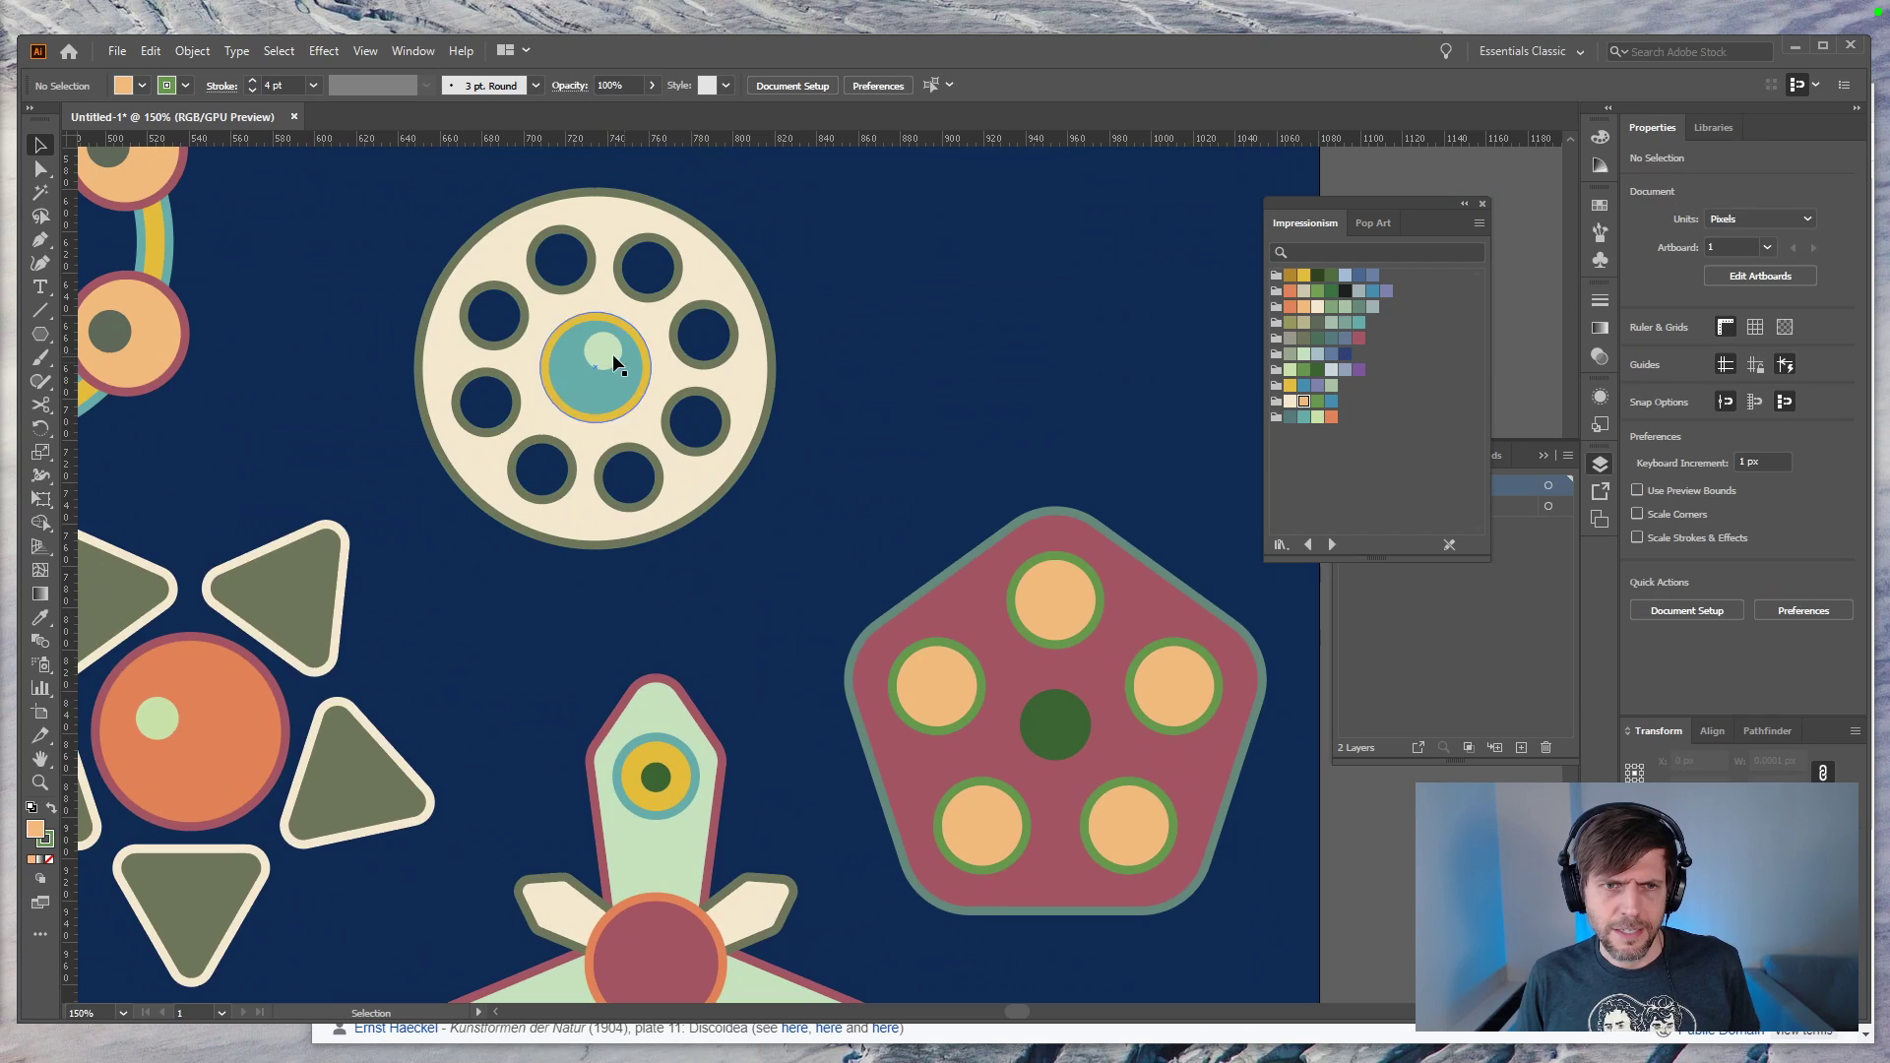
pyautogui.moveTo(675, 370); pyautogui.dragTo(1061, 613)
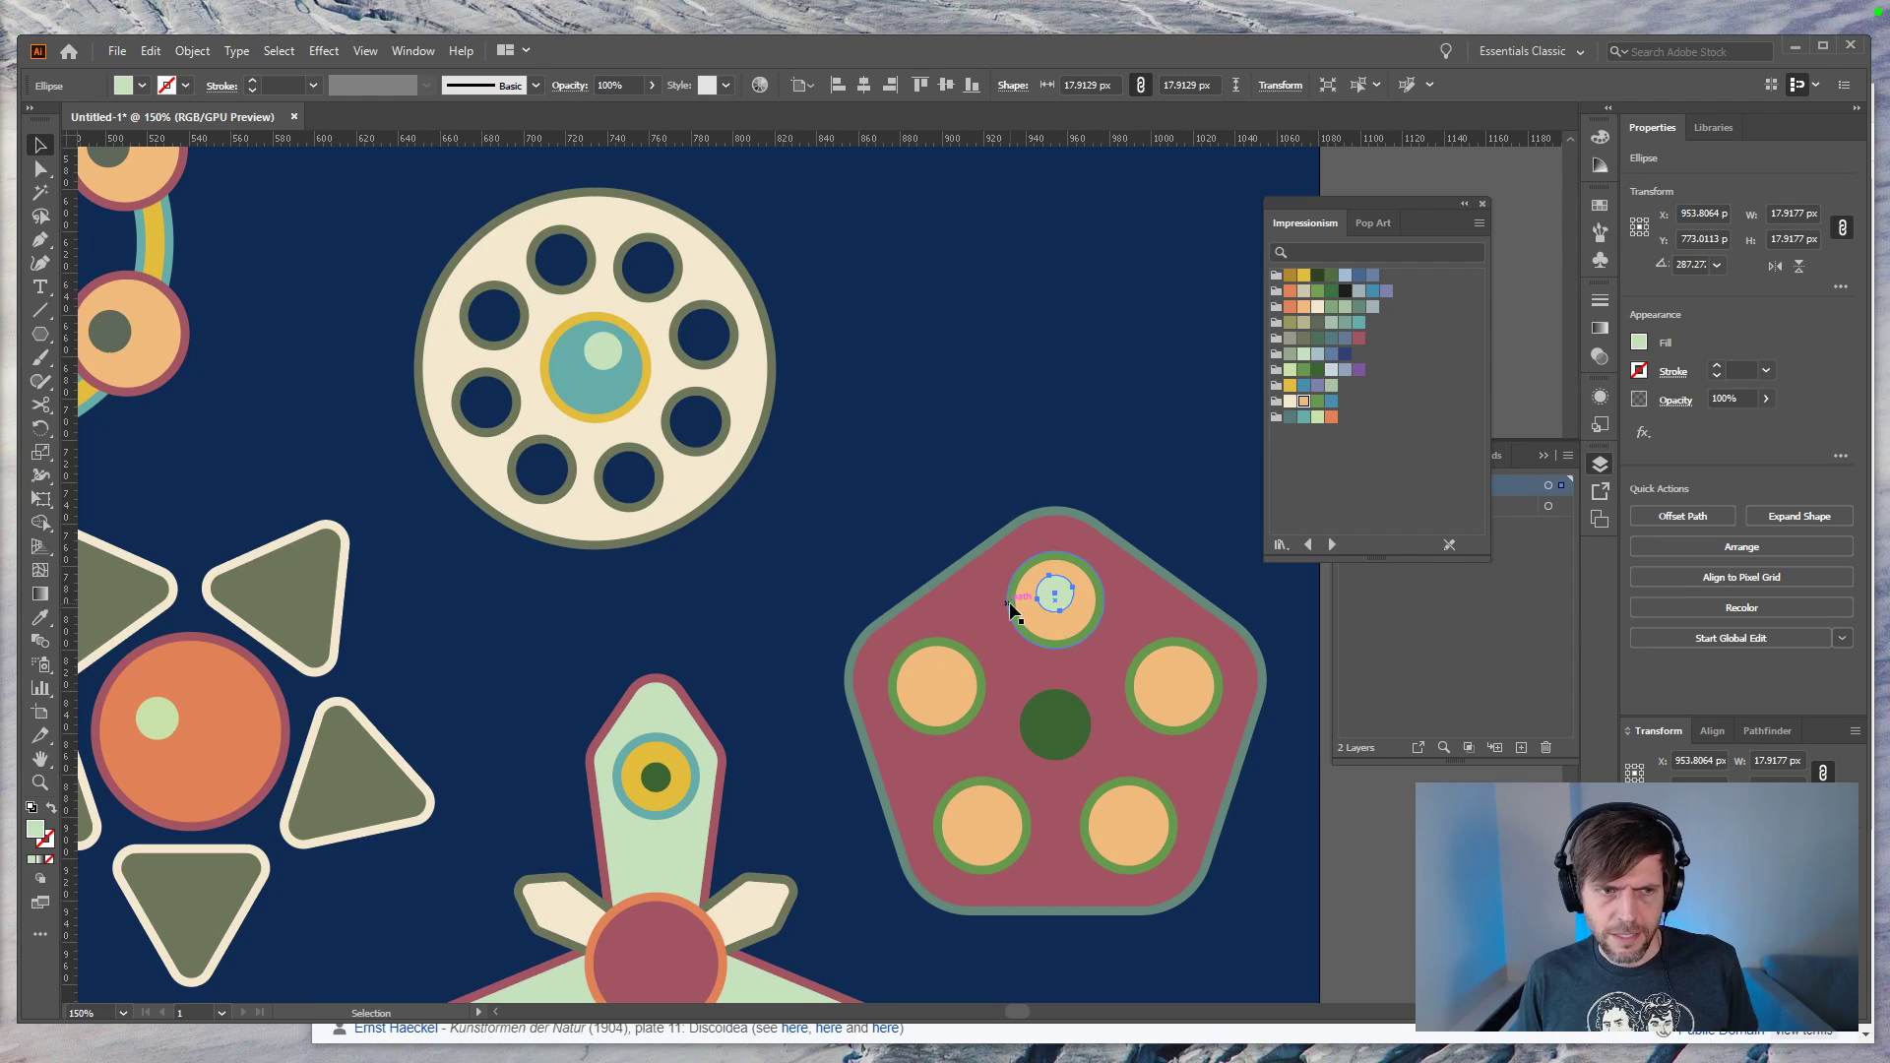
# Step: Give the copied highlight the cream fill of the three-armed figure's small petal without a stroke, and centre it in the light-orange circle
pyautogui.press('i')
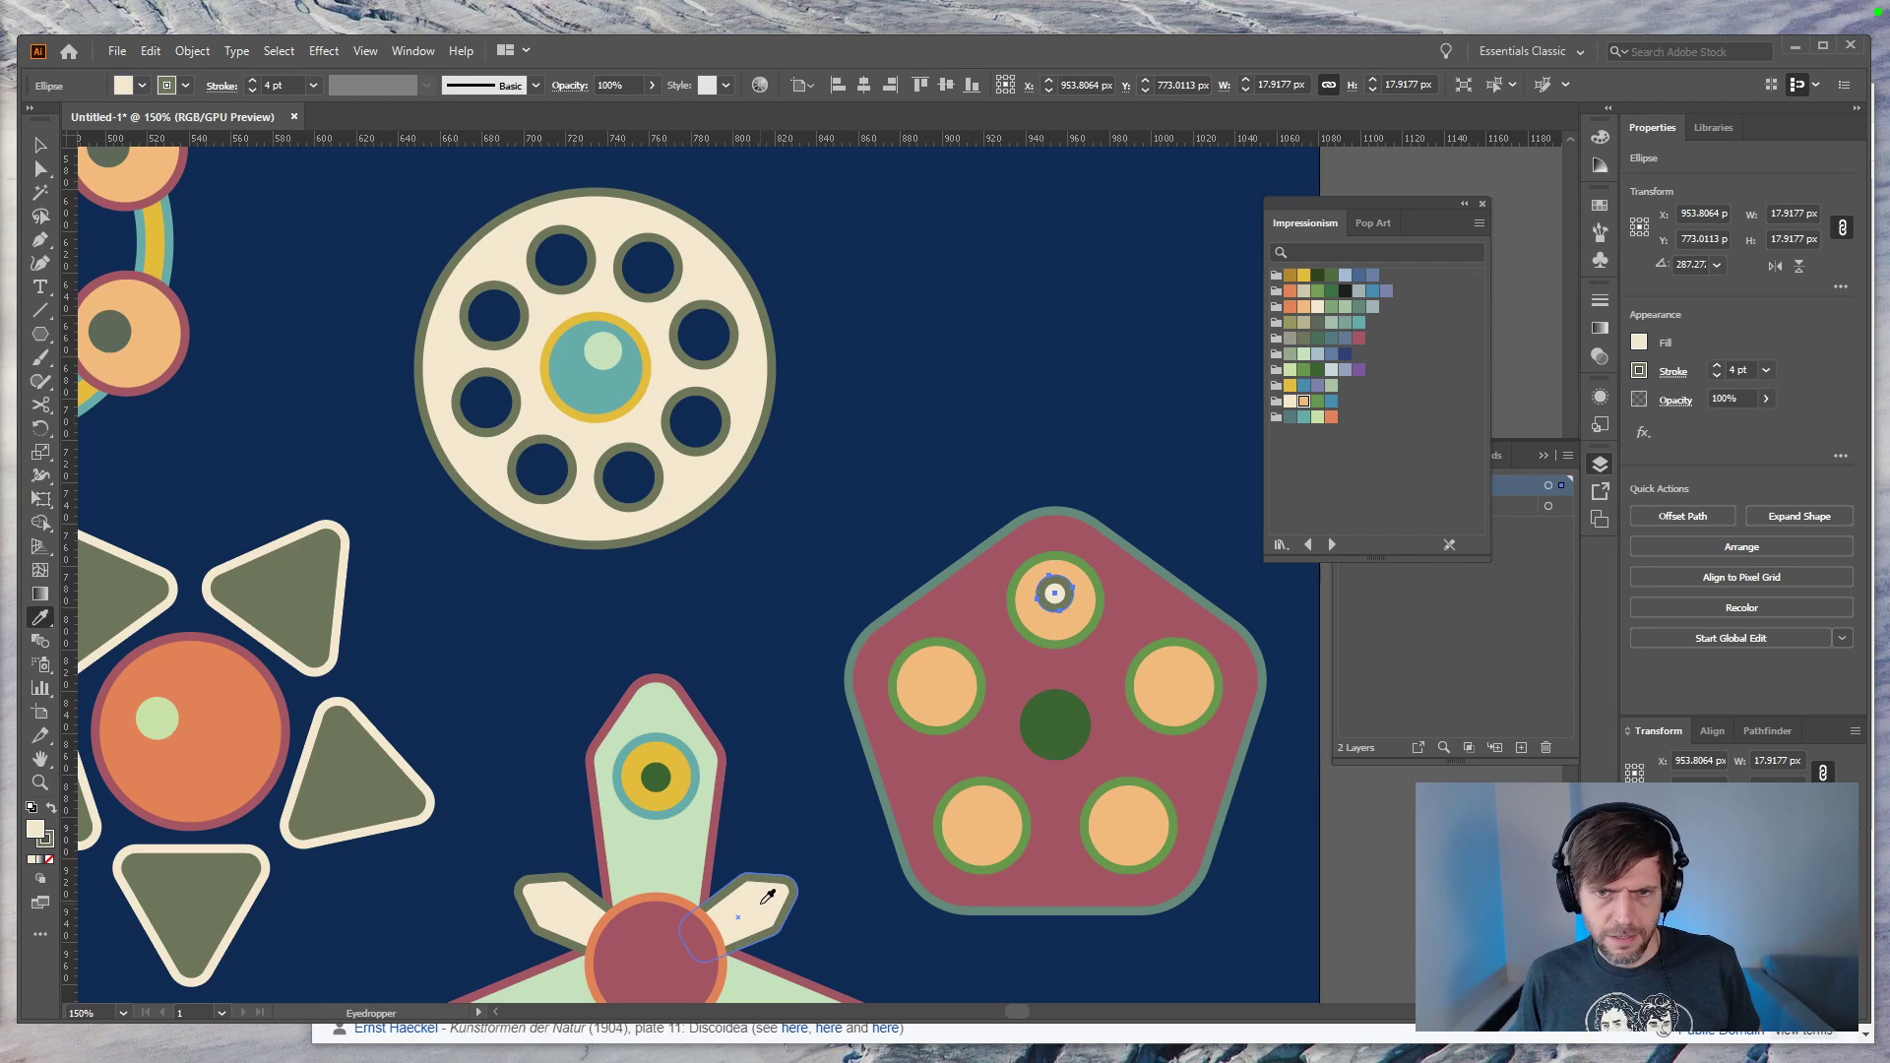
pyautogui.click(768, 896)
pyautogui.press('v')
pyautogui.moveTo(1055, 596); pyautogui.dragTo(1056, 601)
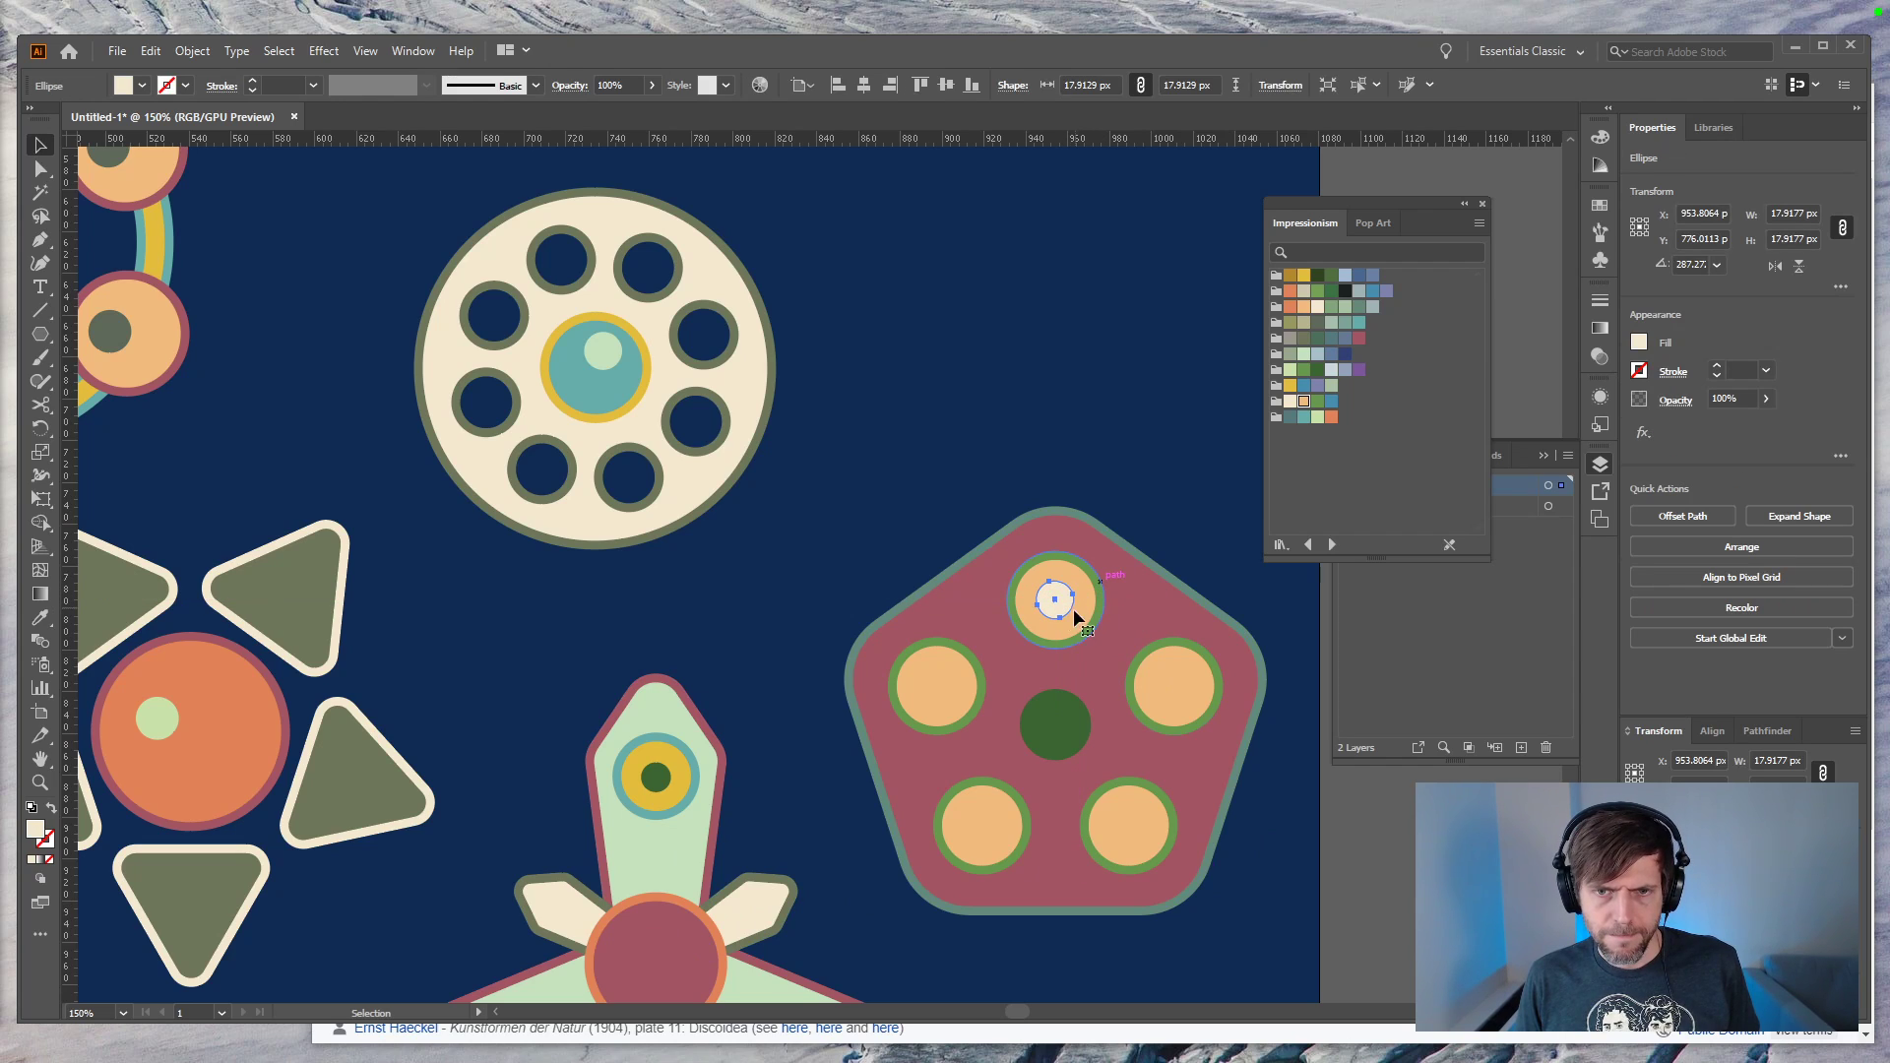
# Step: Create four copies of the cream highlight around the dark green circle's centre, each rotated by 72°
pyautogui.press('r')
pyautogui.keyDown('alt'); pyautogui.click(1056, 725); pyautogui.keyUp('alt')
pyautogui.write('72')
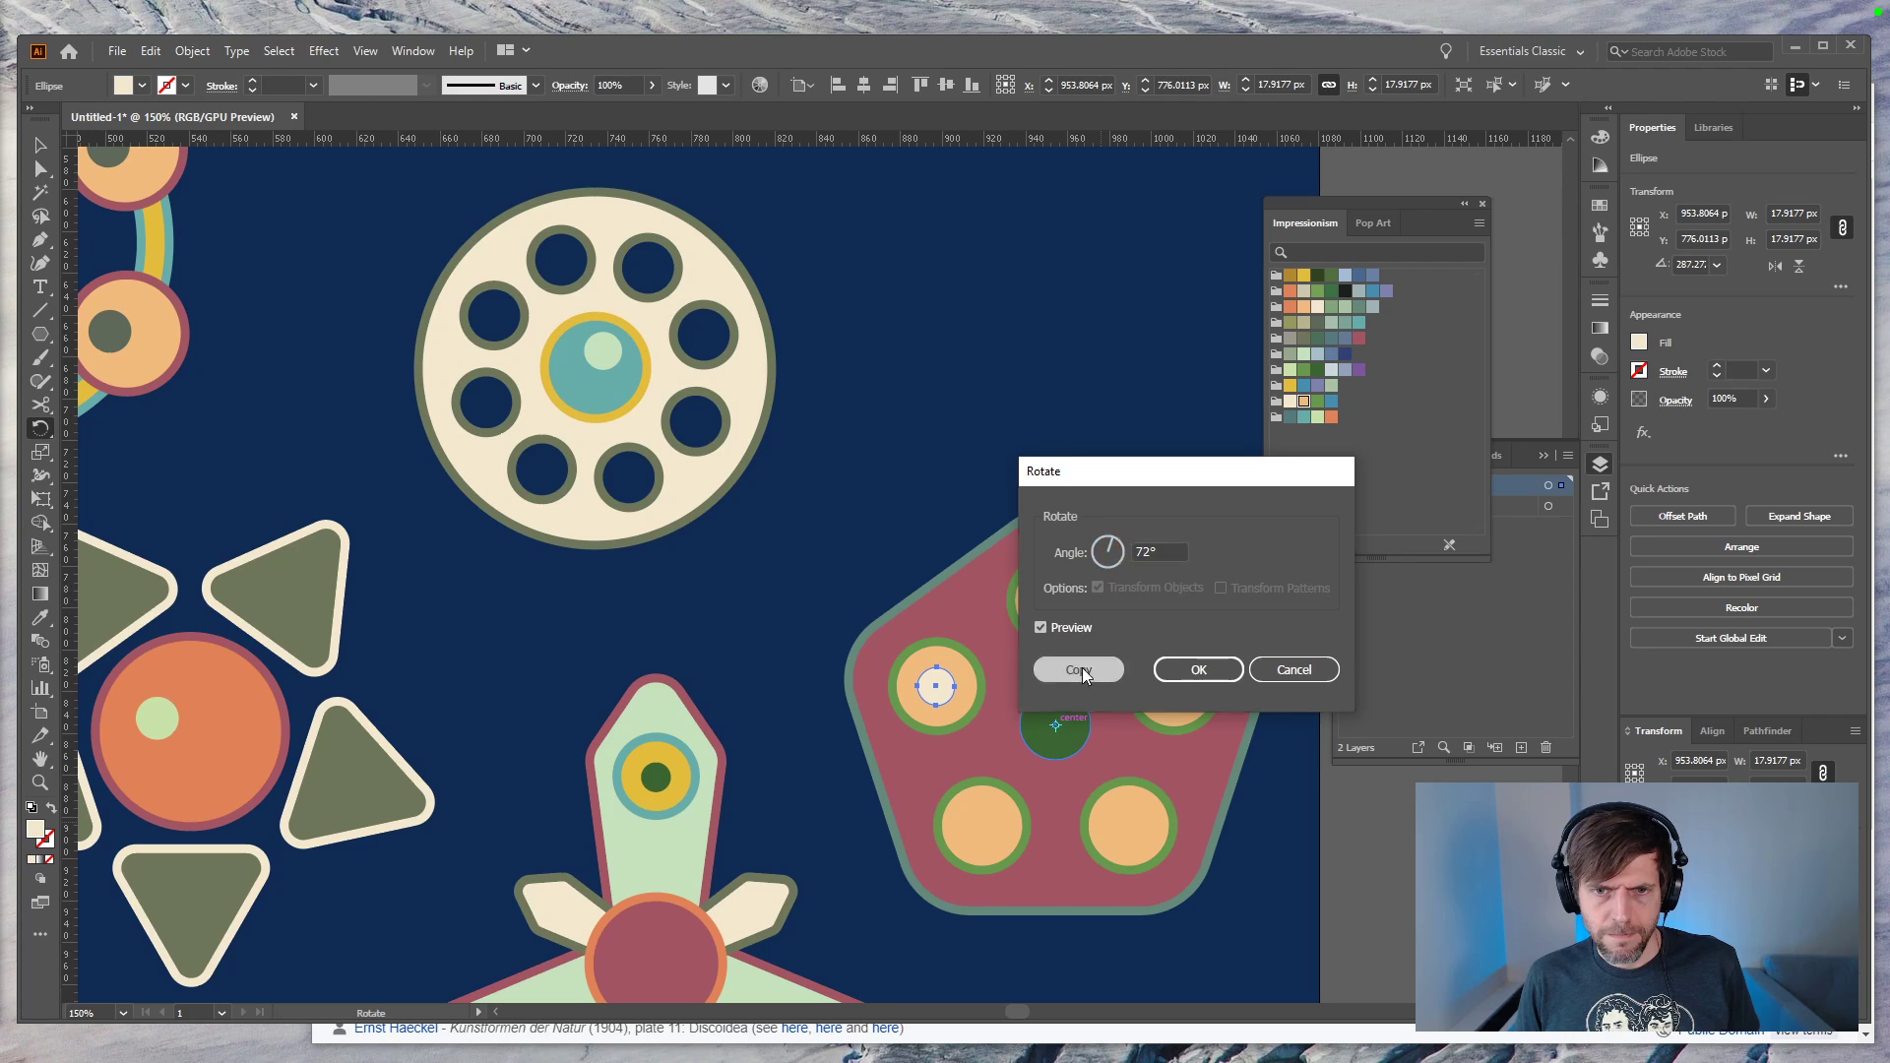
pyautogui.click(1079, 670)
pyautogui.hotkey('ctrl', 'd')
pyautogui.hotkey('ctrl', 'd')
pyautogui.hotkey('ctrl', 'd')
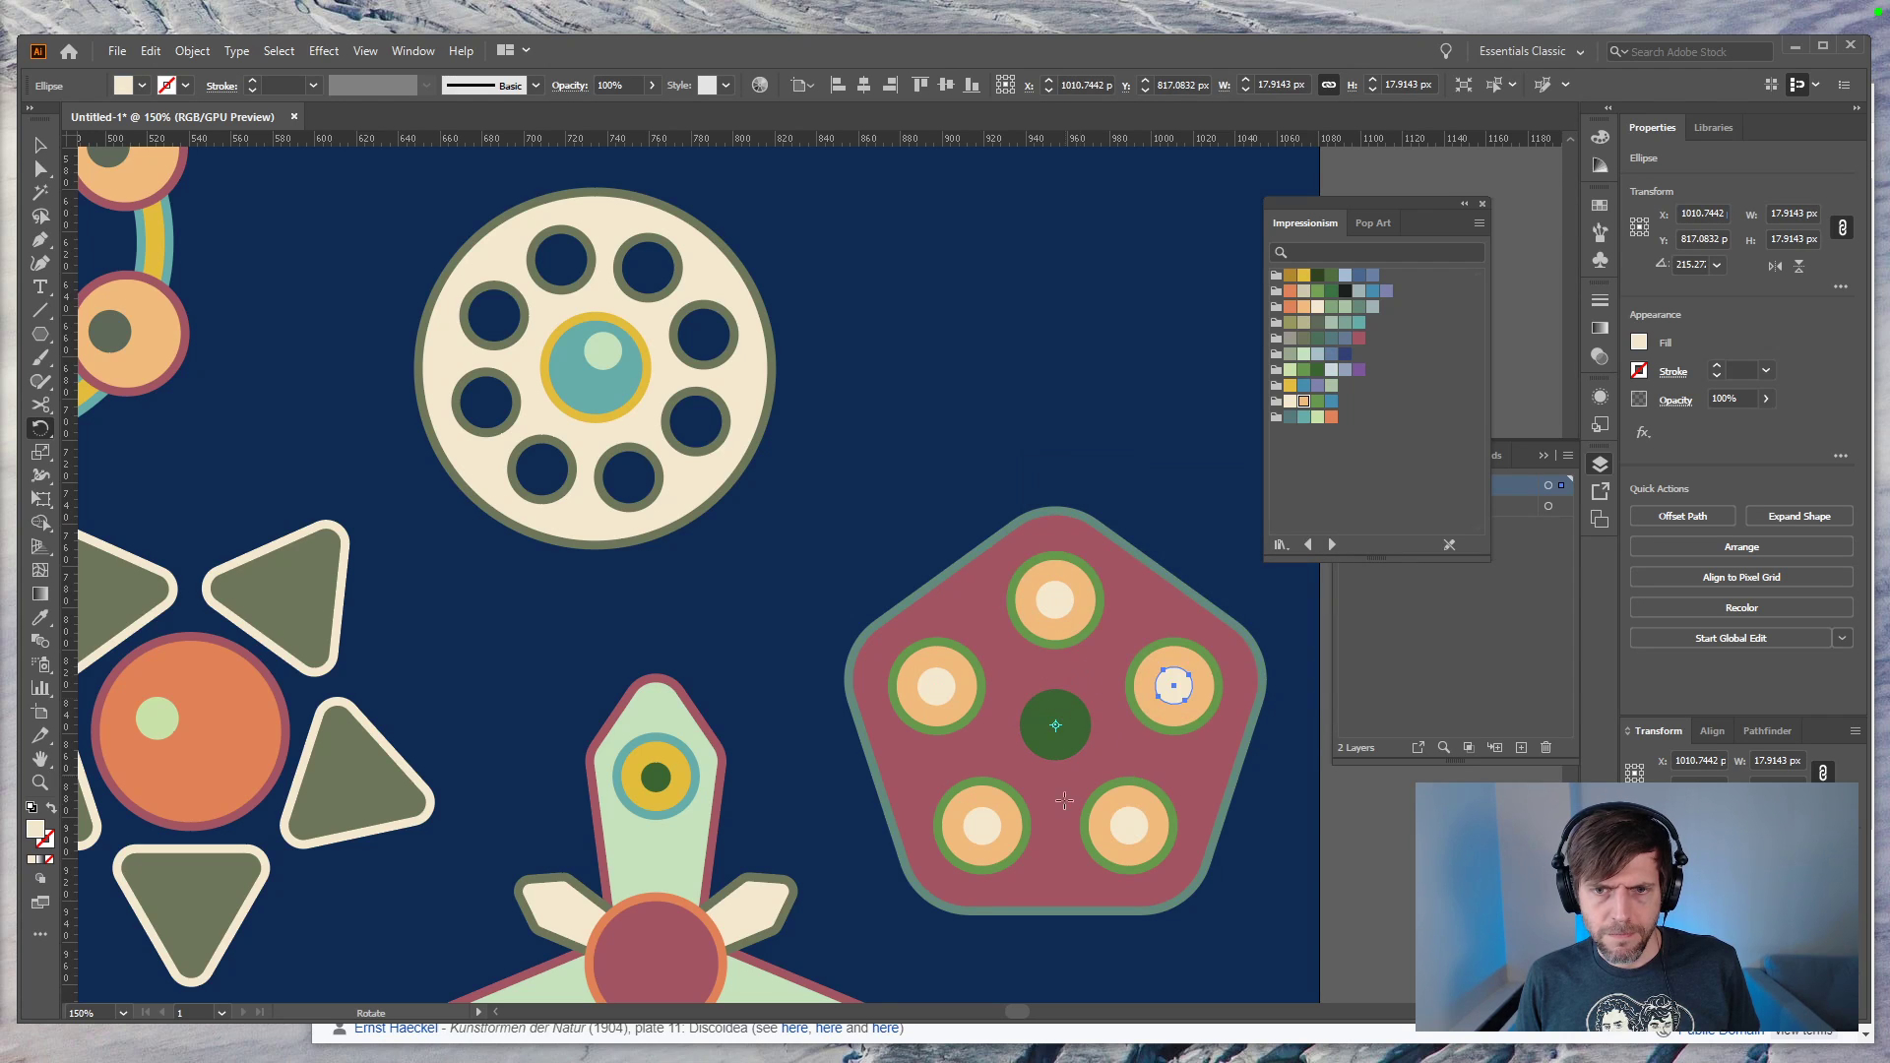
# Step: Shift all five cream highlights together about 5 px up and 5 px left within their light-orange circles
pyautogui.press('v')
pyautogui.click(1129, 825)
pyautogui.keyDown('shift'); pyautogui.click(981, 825); pyautogui.keyUp('shift')
pyautogui.keyDown('shift'); pyautogui.click(950, 689); pyautogui.keyUp('shift')
pyautogui.keyDown('shift'); pyautogui.click(1054, 617); pyautogui.keyUp('shift')
pyautogui.hotkey('shift', 'Up')
pyautogui.hotkey('shift', 'Left')
pyautogui.press('Down')
pyautogui.press('Down')
pyautogui.press('Right')
pyautogui.press('Right')
pyautogui.press('Right')
pyautogui.press('Right')
pyautogui.press('Right')
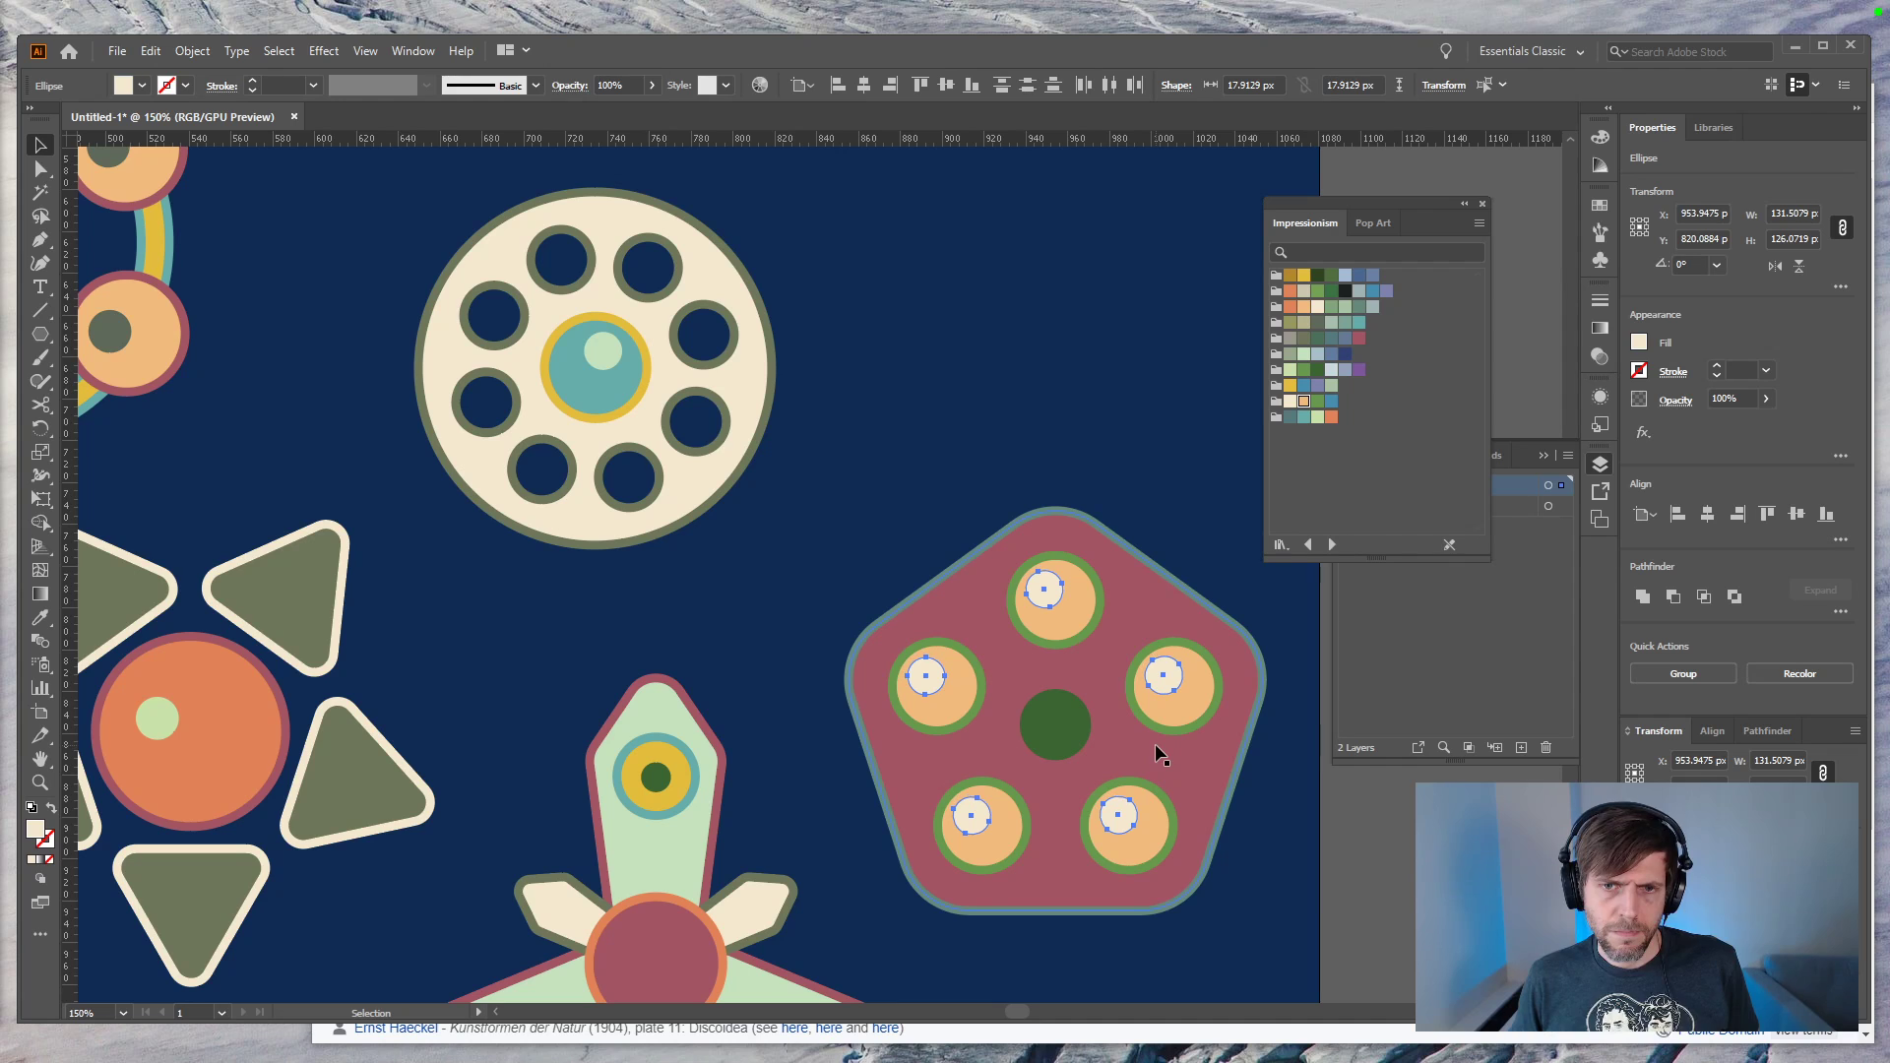
pyautogui.click(1345, 862)
# Step: Enlarge the pentagon's dark green central circle about its centre to about 51 px
pyautogui.hotkey('ctrl', '-')
pyautogui.hotkey('ctrl', '-')
pyautogui.hotkey('ctrl', '-')
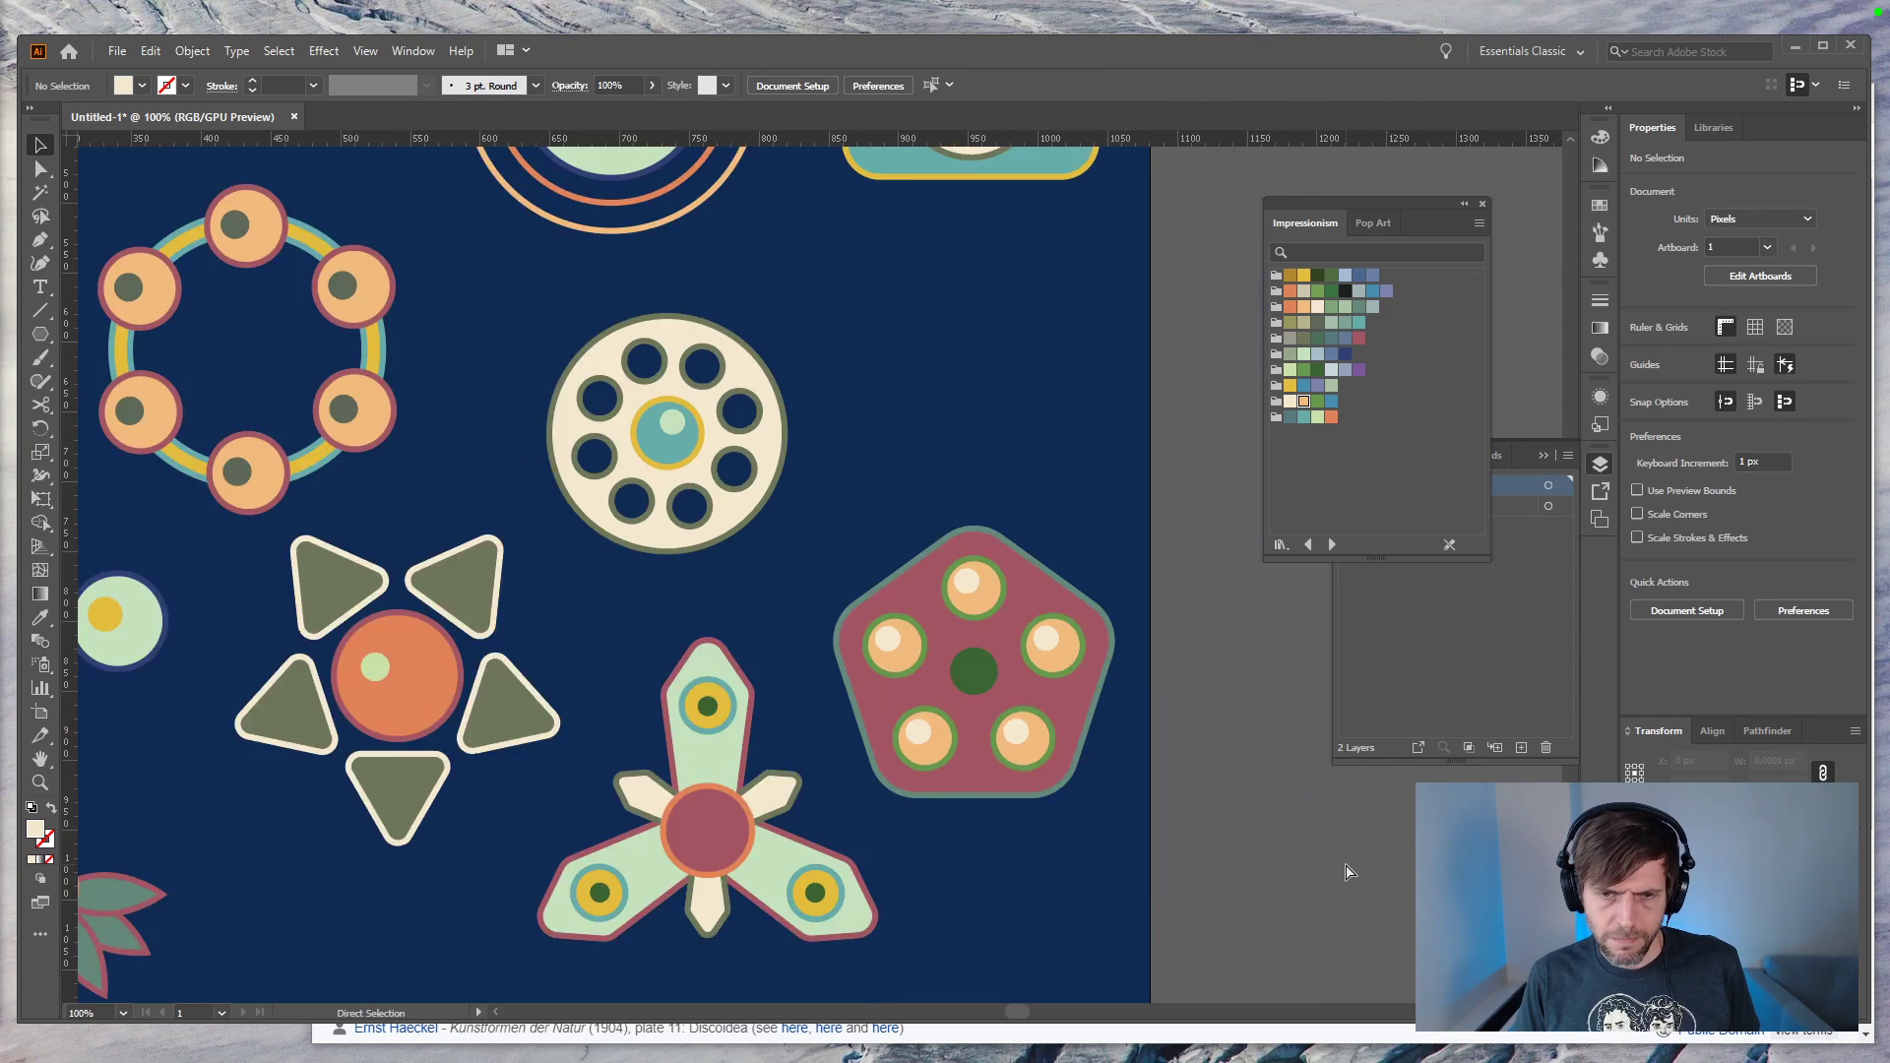
pyautogui.moveTo(1045, 569); pyautogui.dragTo(1140, 686)
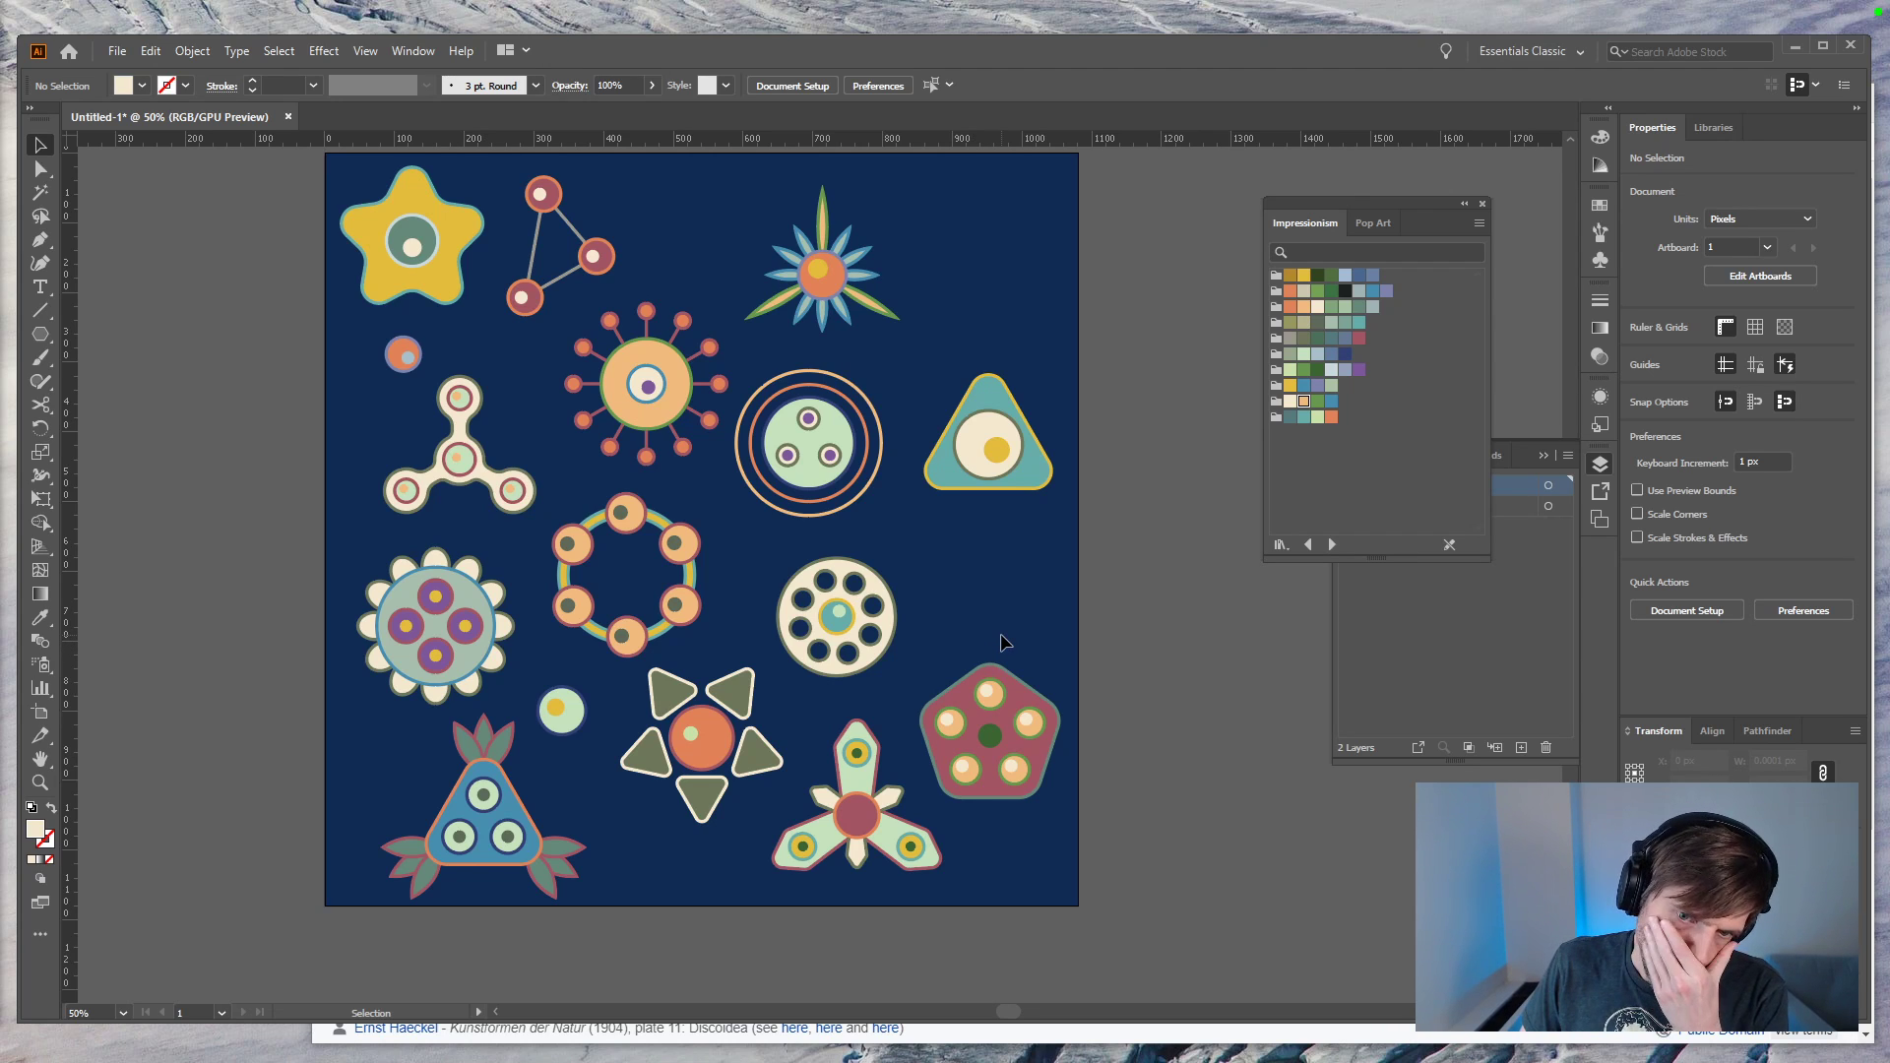
pyautogui.keyDown('ctrl'); pyautogui.click(988, 736); pyautogui.keyUp('ctrl')
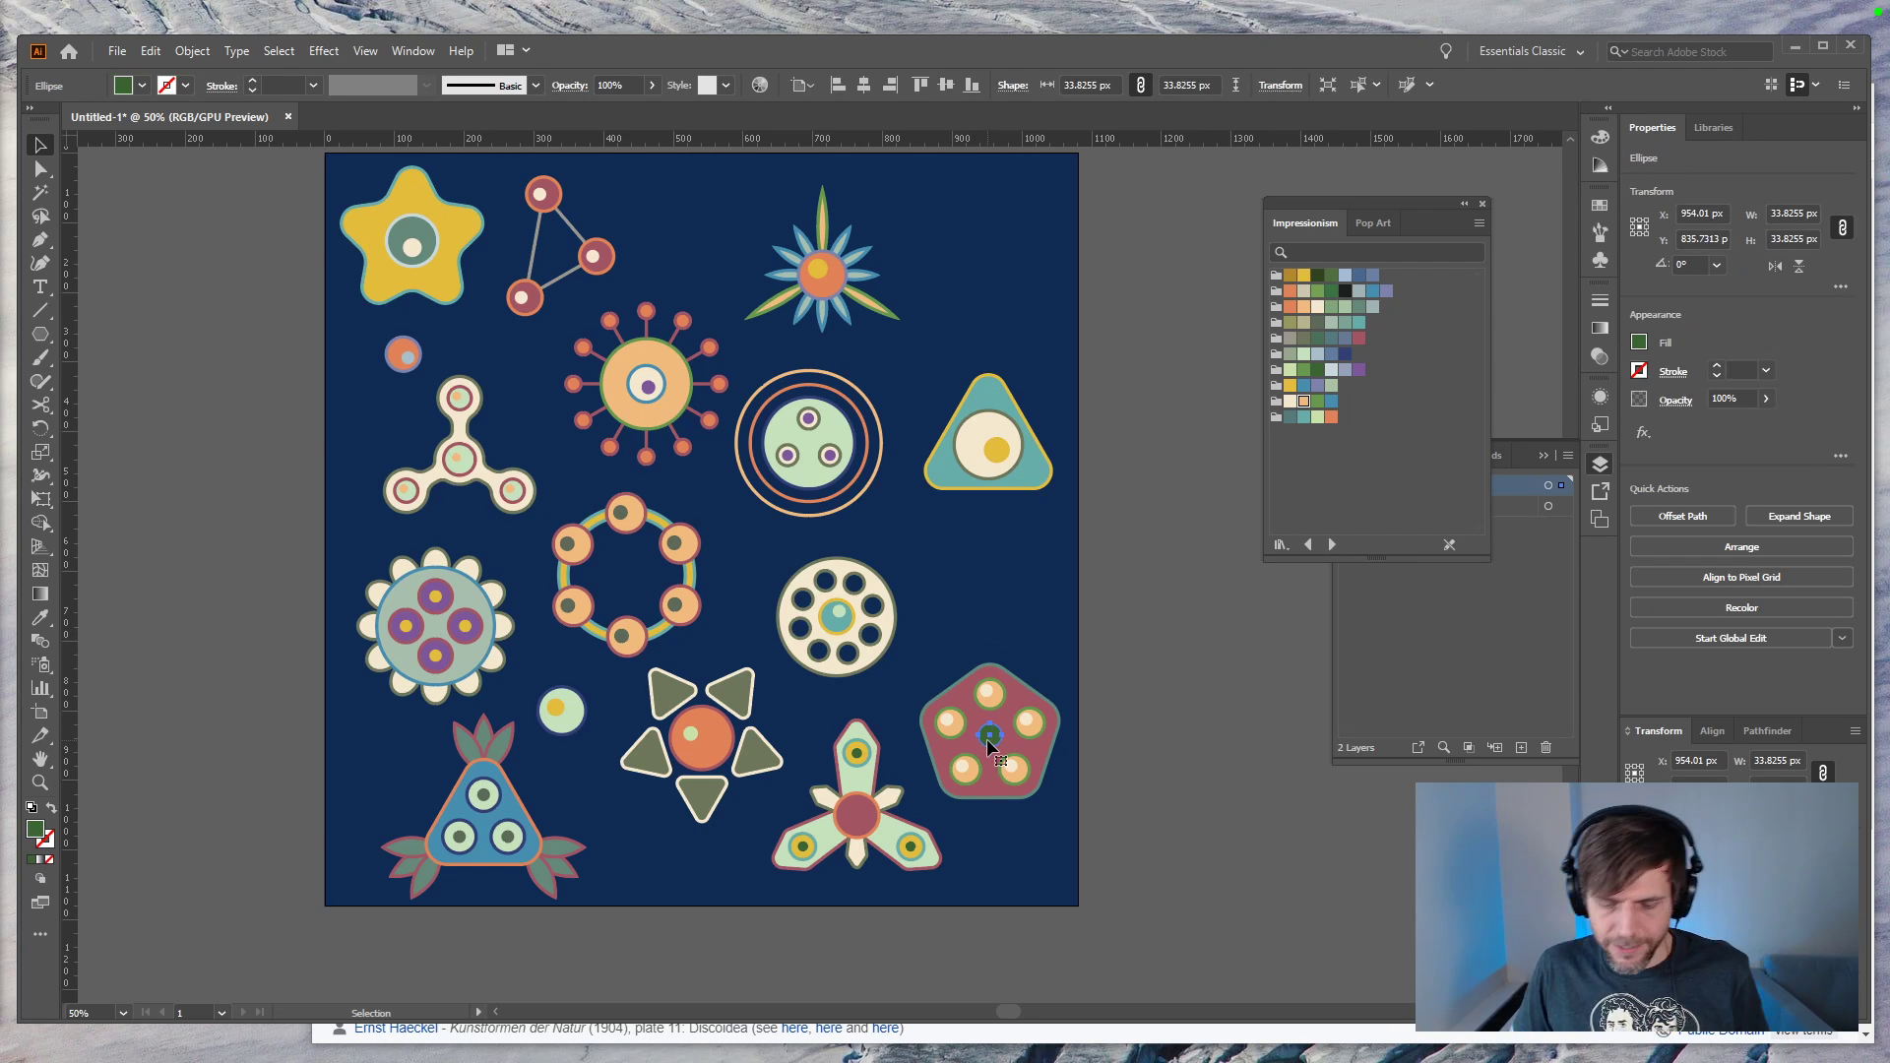
pyautogui.hotkey('ctrl', '=')
pyautogui.press('e')
pyautogui.moveTo(835, 543); pyautogui.dragTo(846, 533)
pyautogui.press('v')
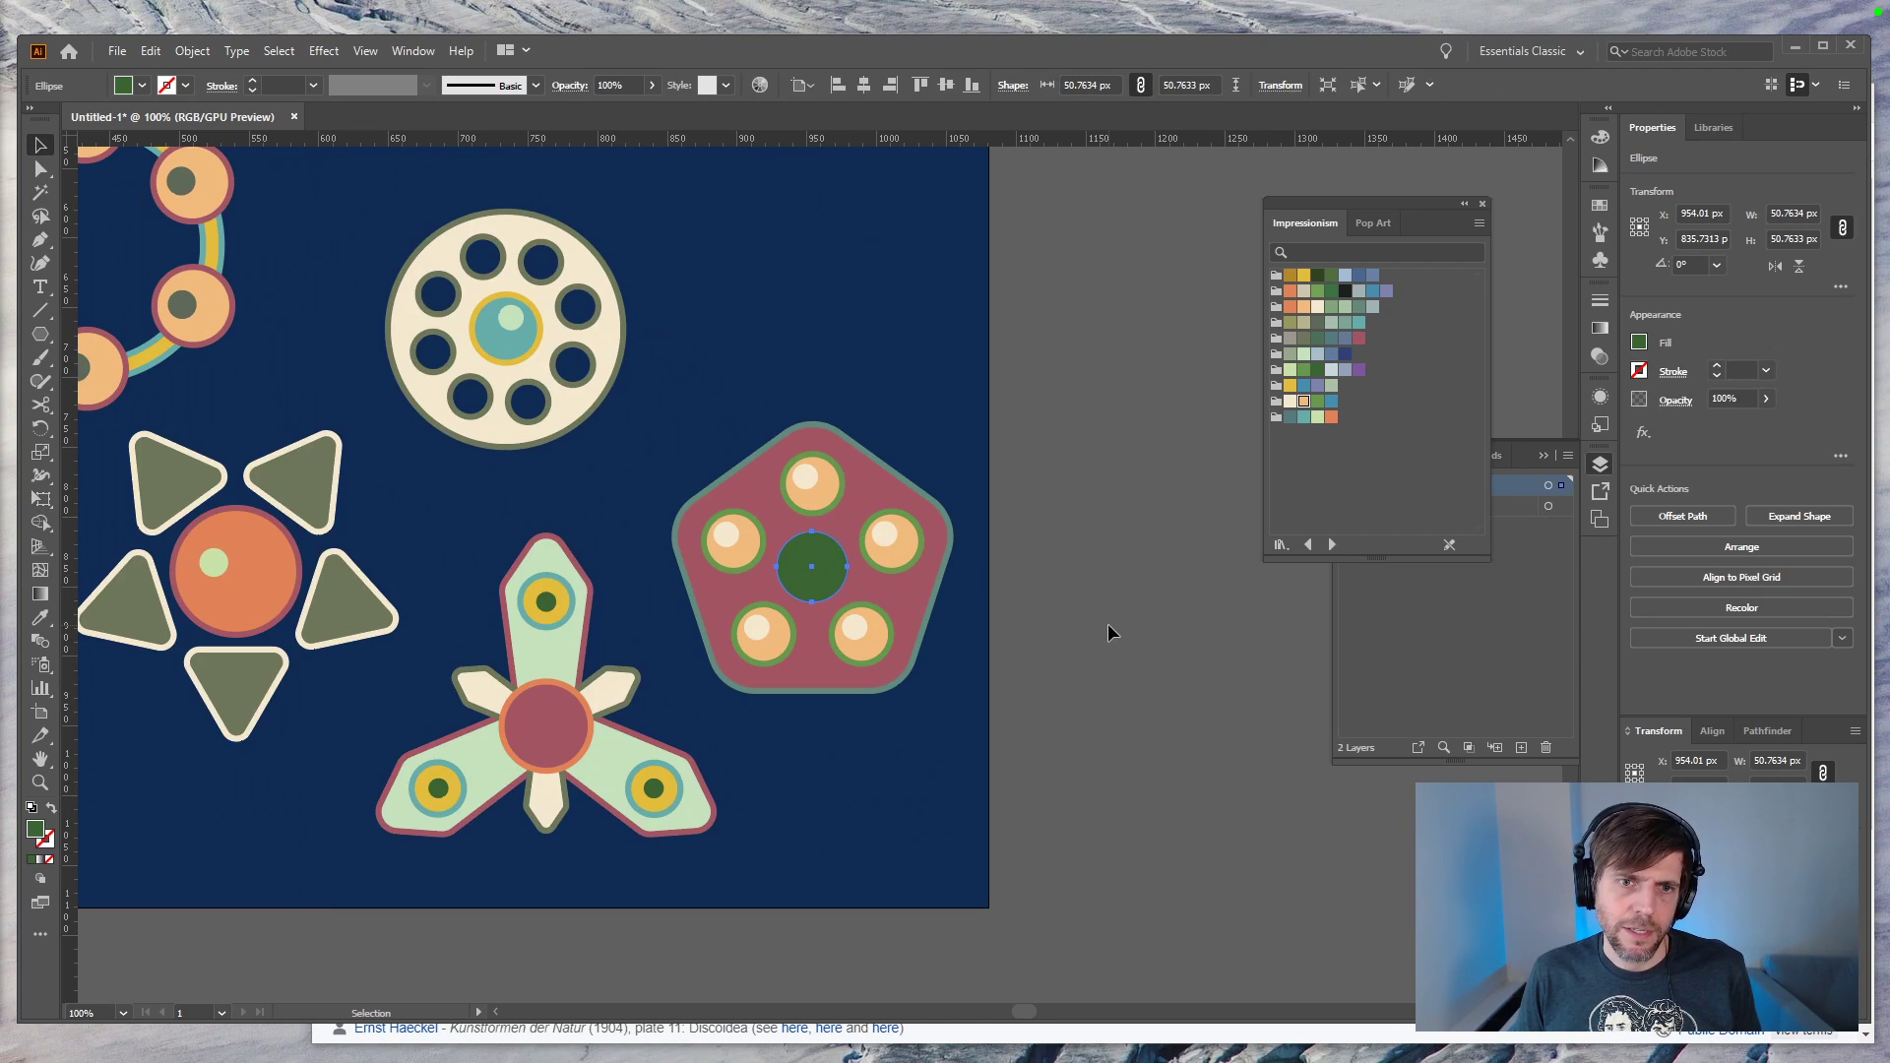
pyautogui.click(1107, 623)
# Step: Subtract the dark green central circle from the crimson pentagon to cut a round hole through it
pyautogui.click(860, 502)
pyautogui.keyDown('shift'); pyautogui.click(824, 559); pyautogui.keyUp('shift')
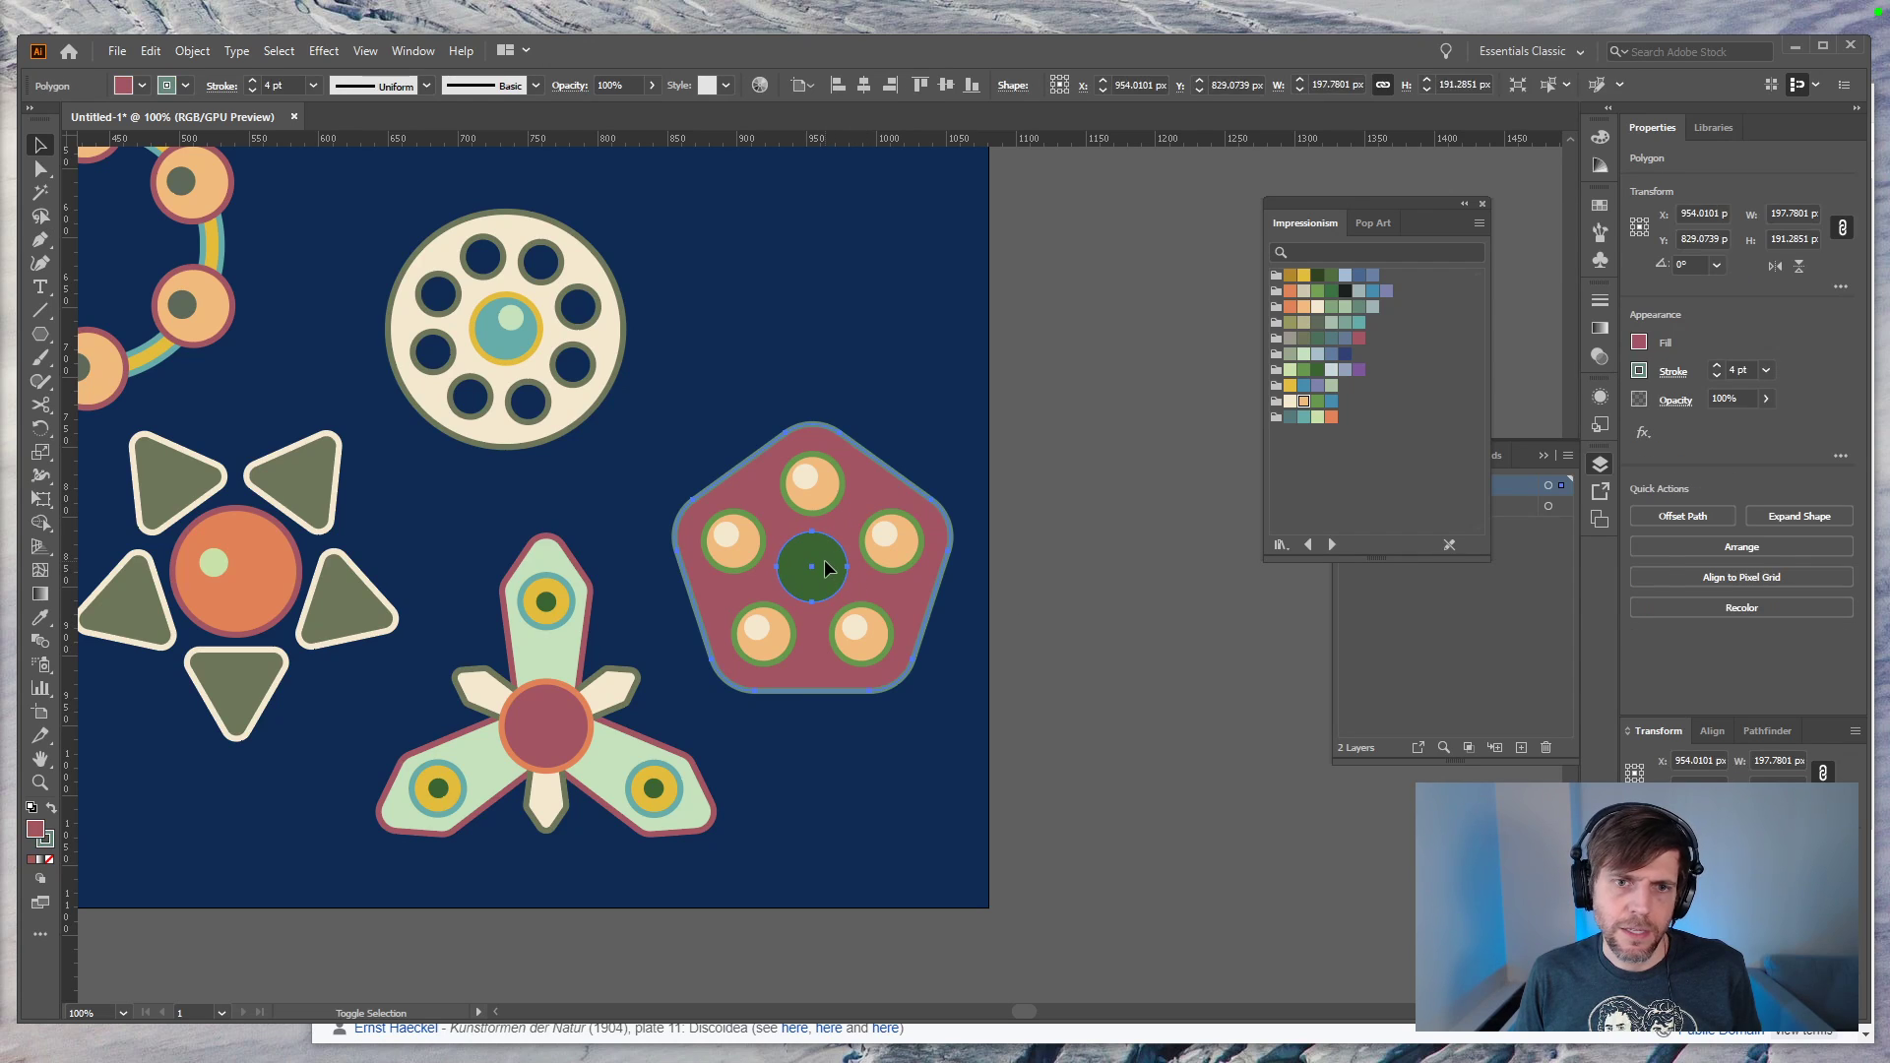
pyautogui.click(1670, 598)
pyautogui.click(1224, 676)
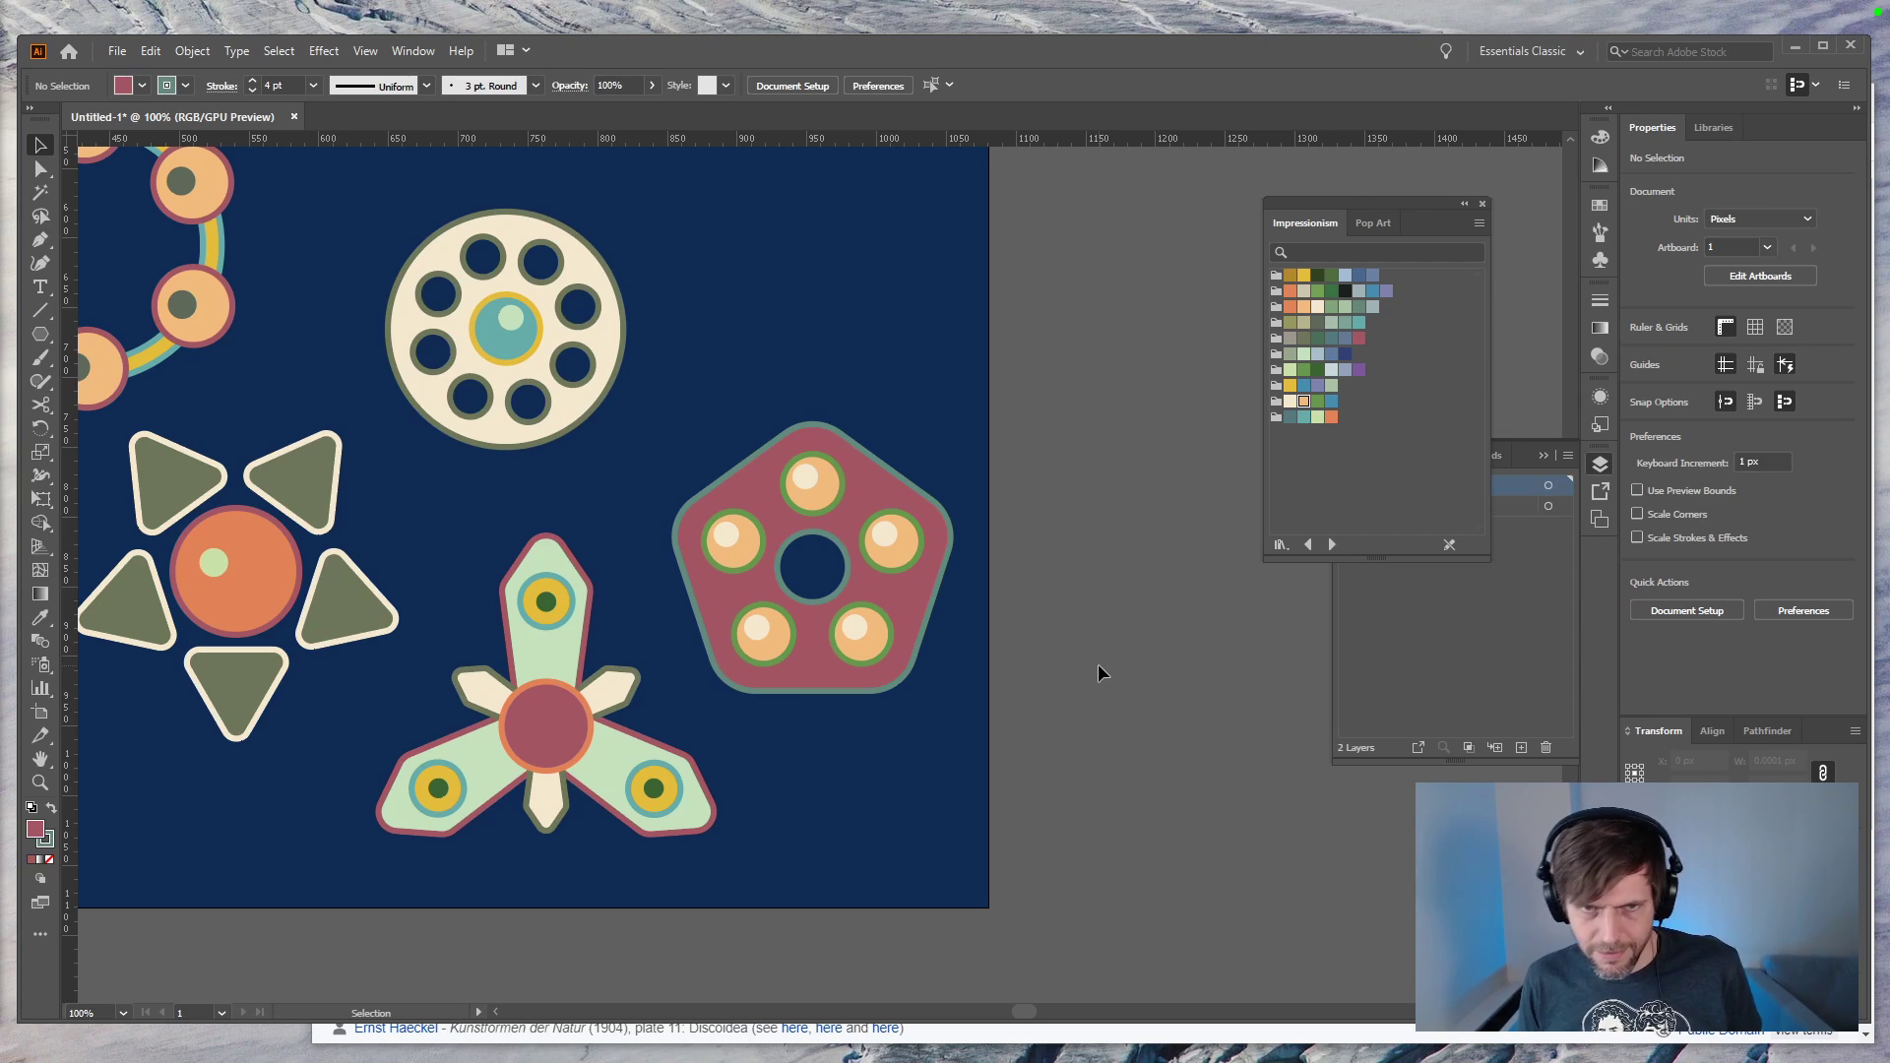
pyautogui.click(936, 597)
pyautogui.press('e')
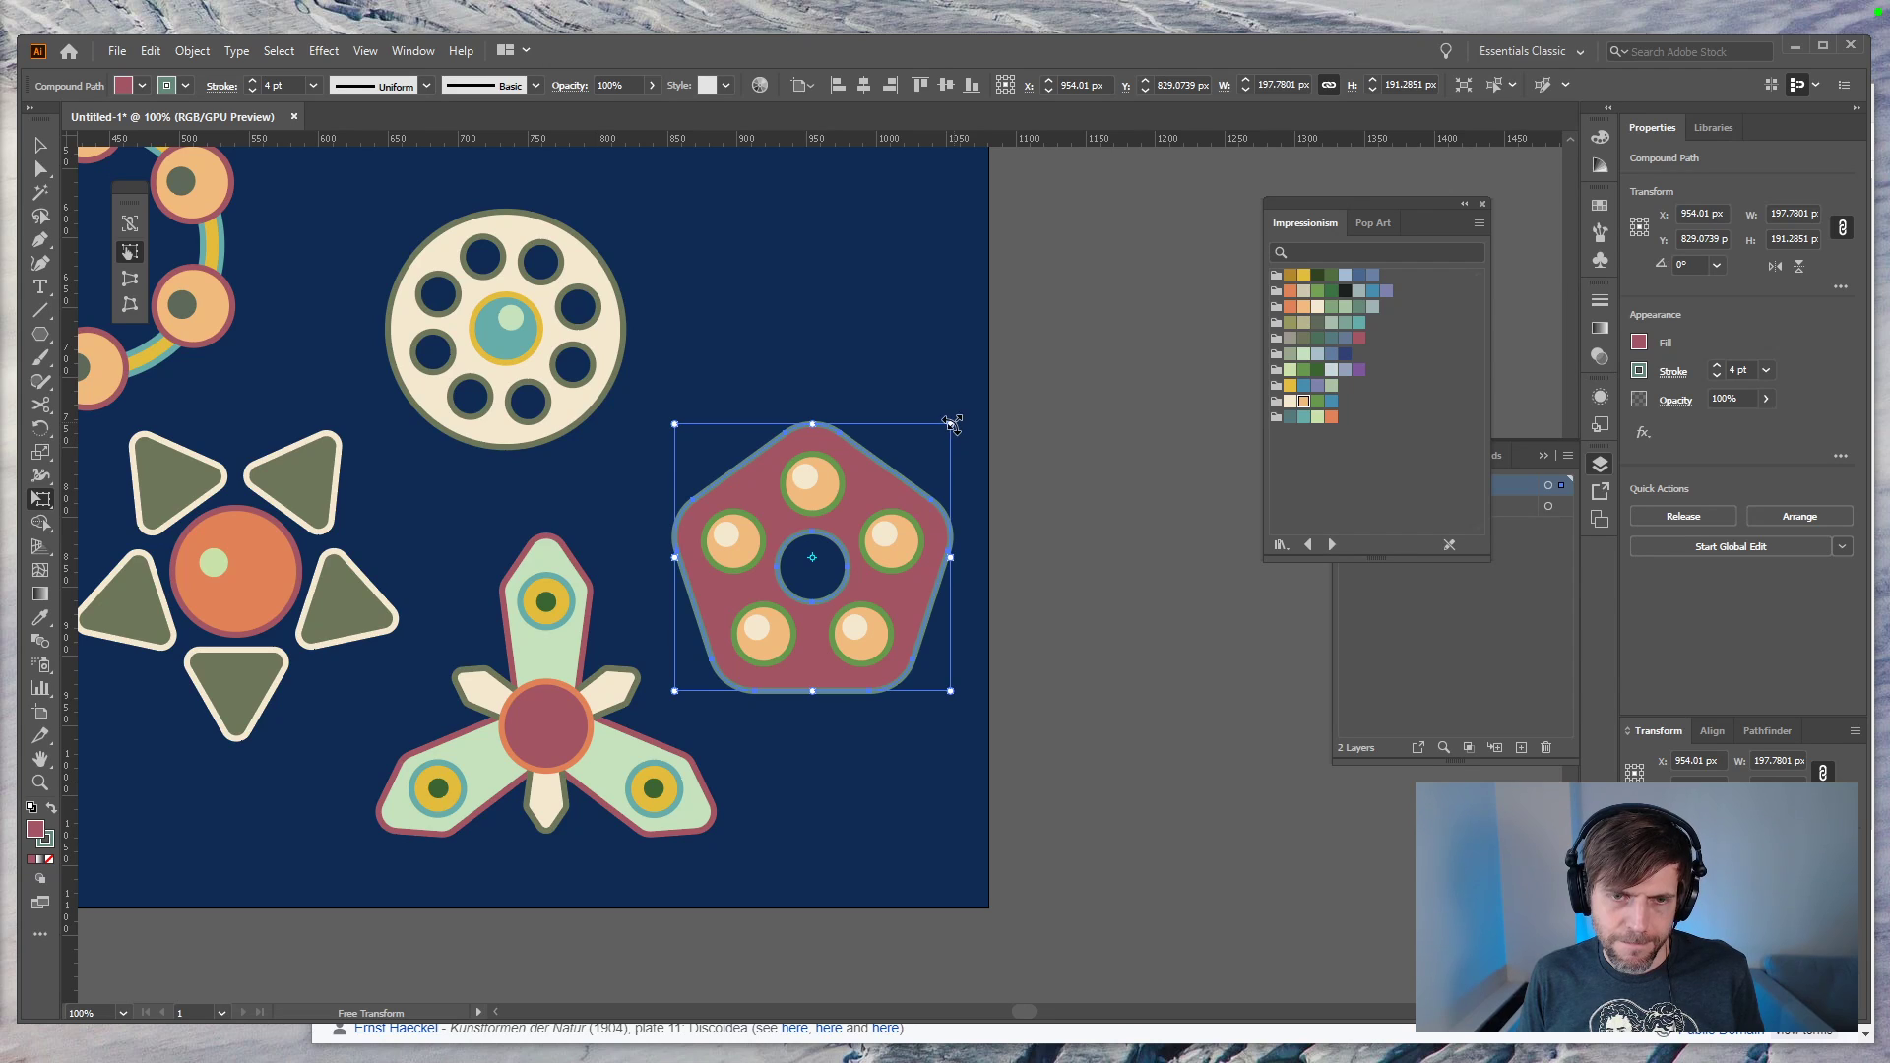
pyautogui.press('v')
pyautogui.click(1096, 476)
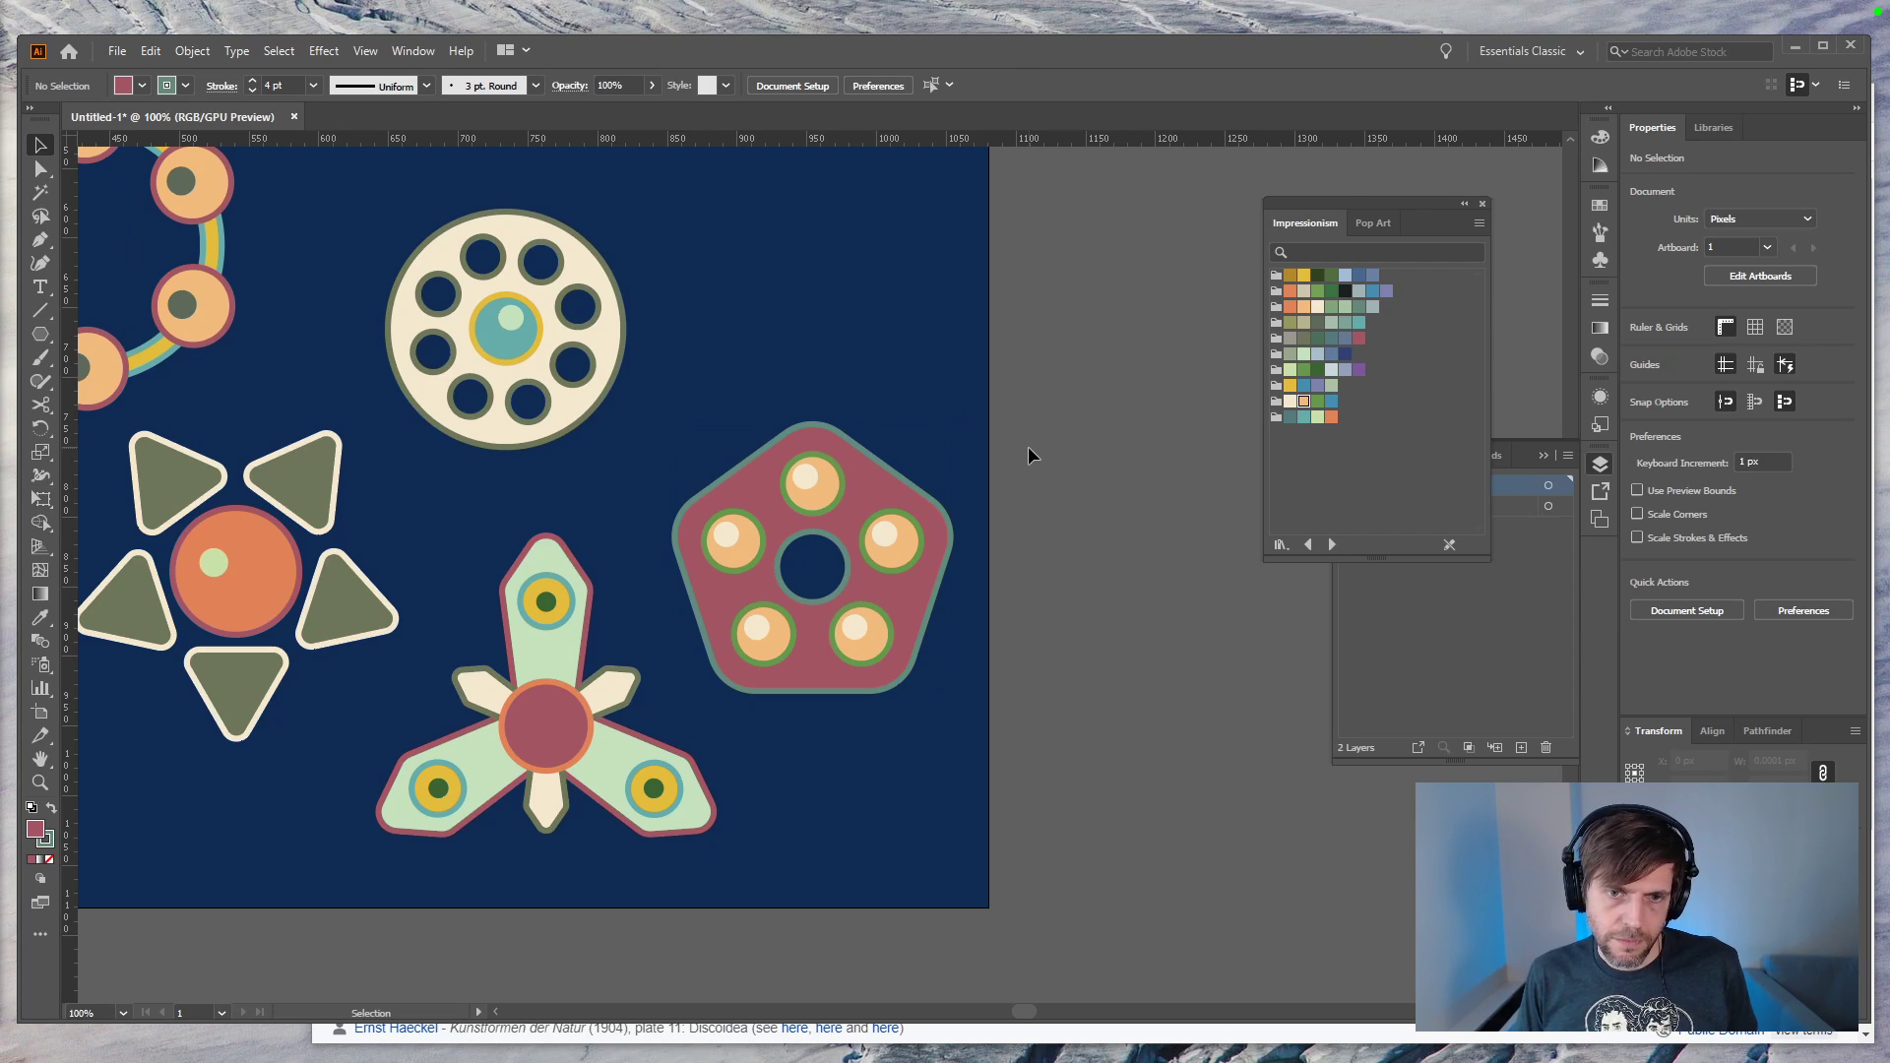
# Step: Select only the anchor points of the pentagon's central hole and scale the hole down slightly about its centre
pyautogui.press('a')
pyautogui.click(841, 587)
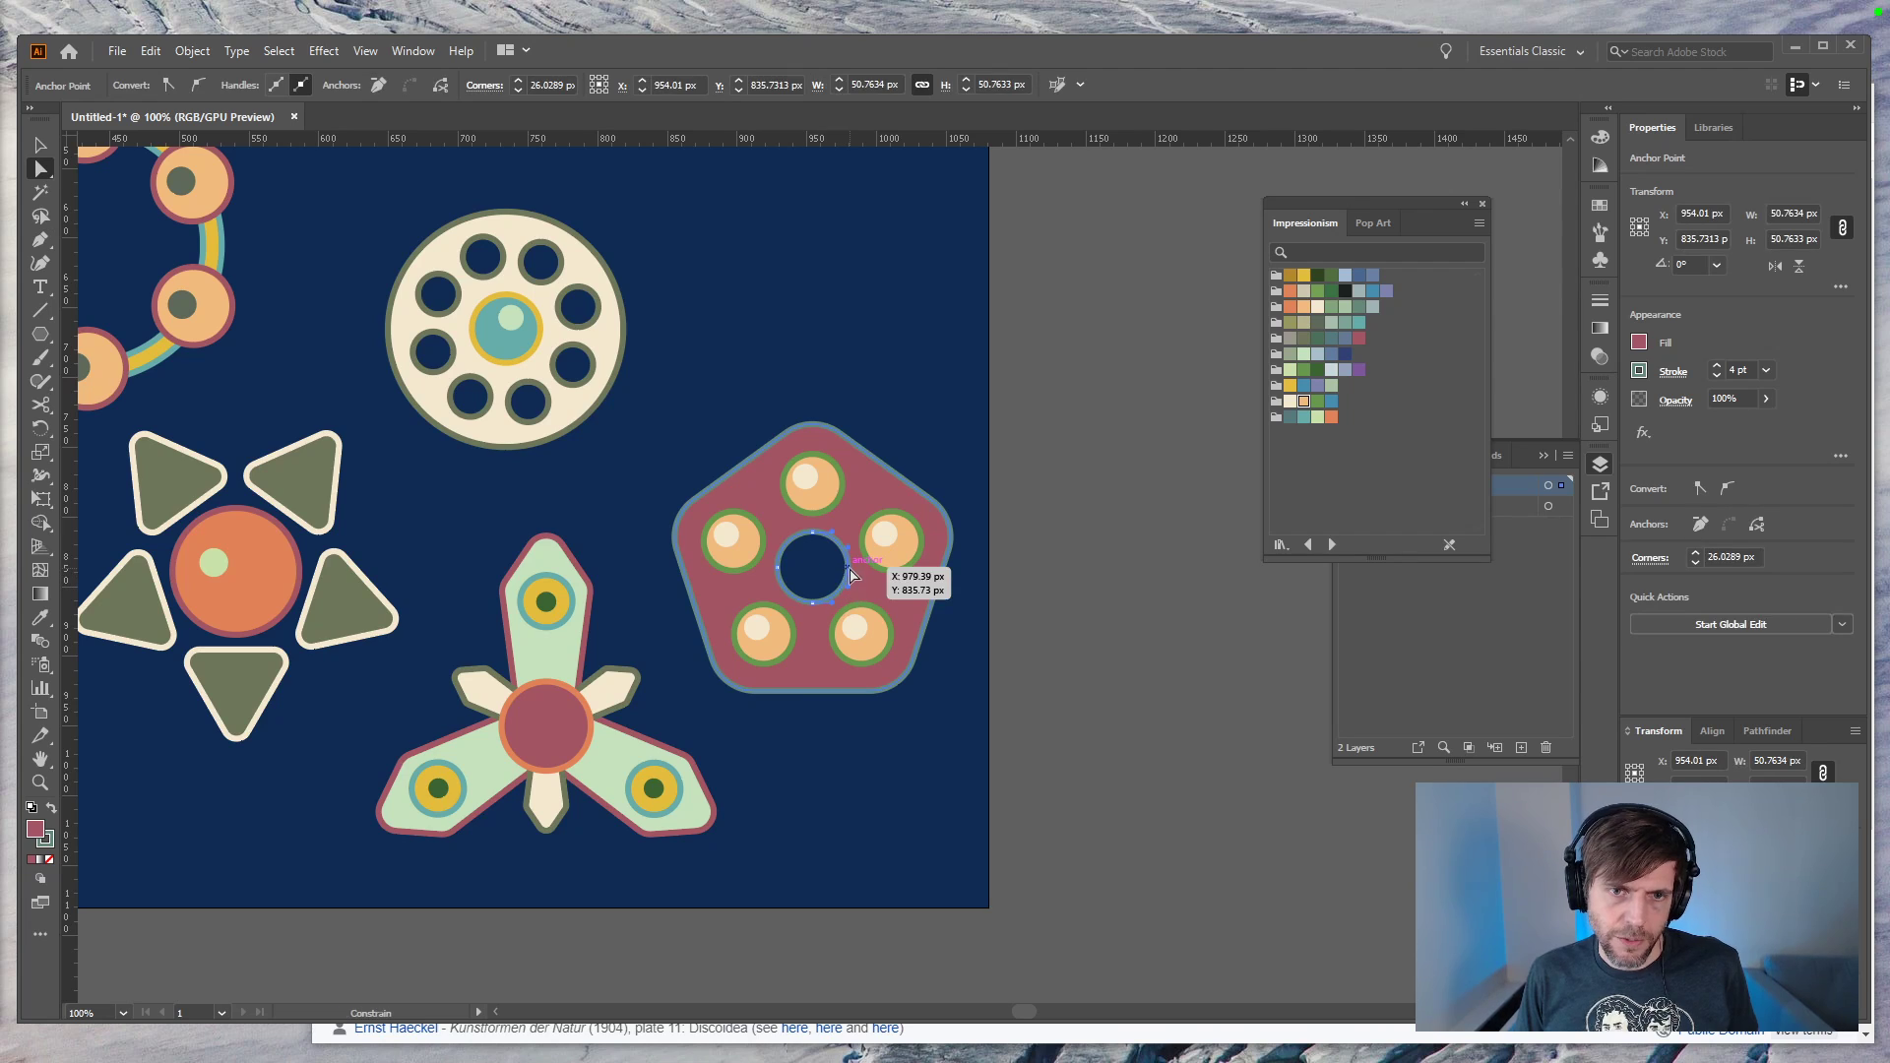
pyautogui.keyDown('shift'); pyautogui.click(777, 568); pyautogui.keyUp('shift')
pyautogui.keyDown('shift'); pyautogui.click(813, 602); pyautogui.keyUp('shift')
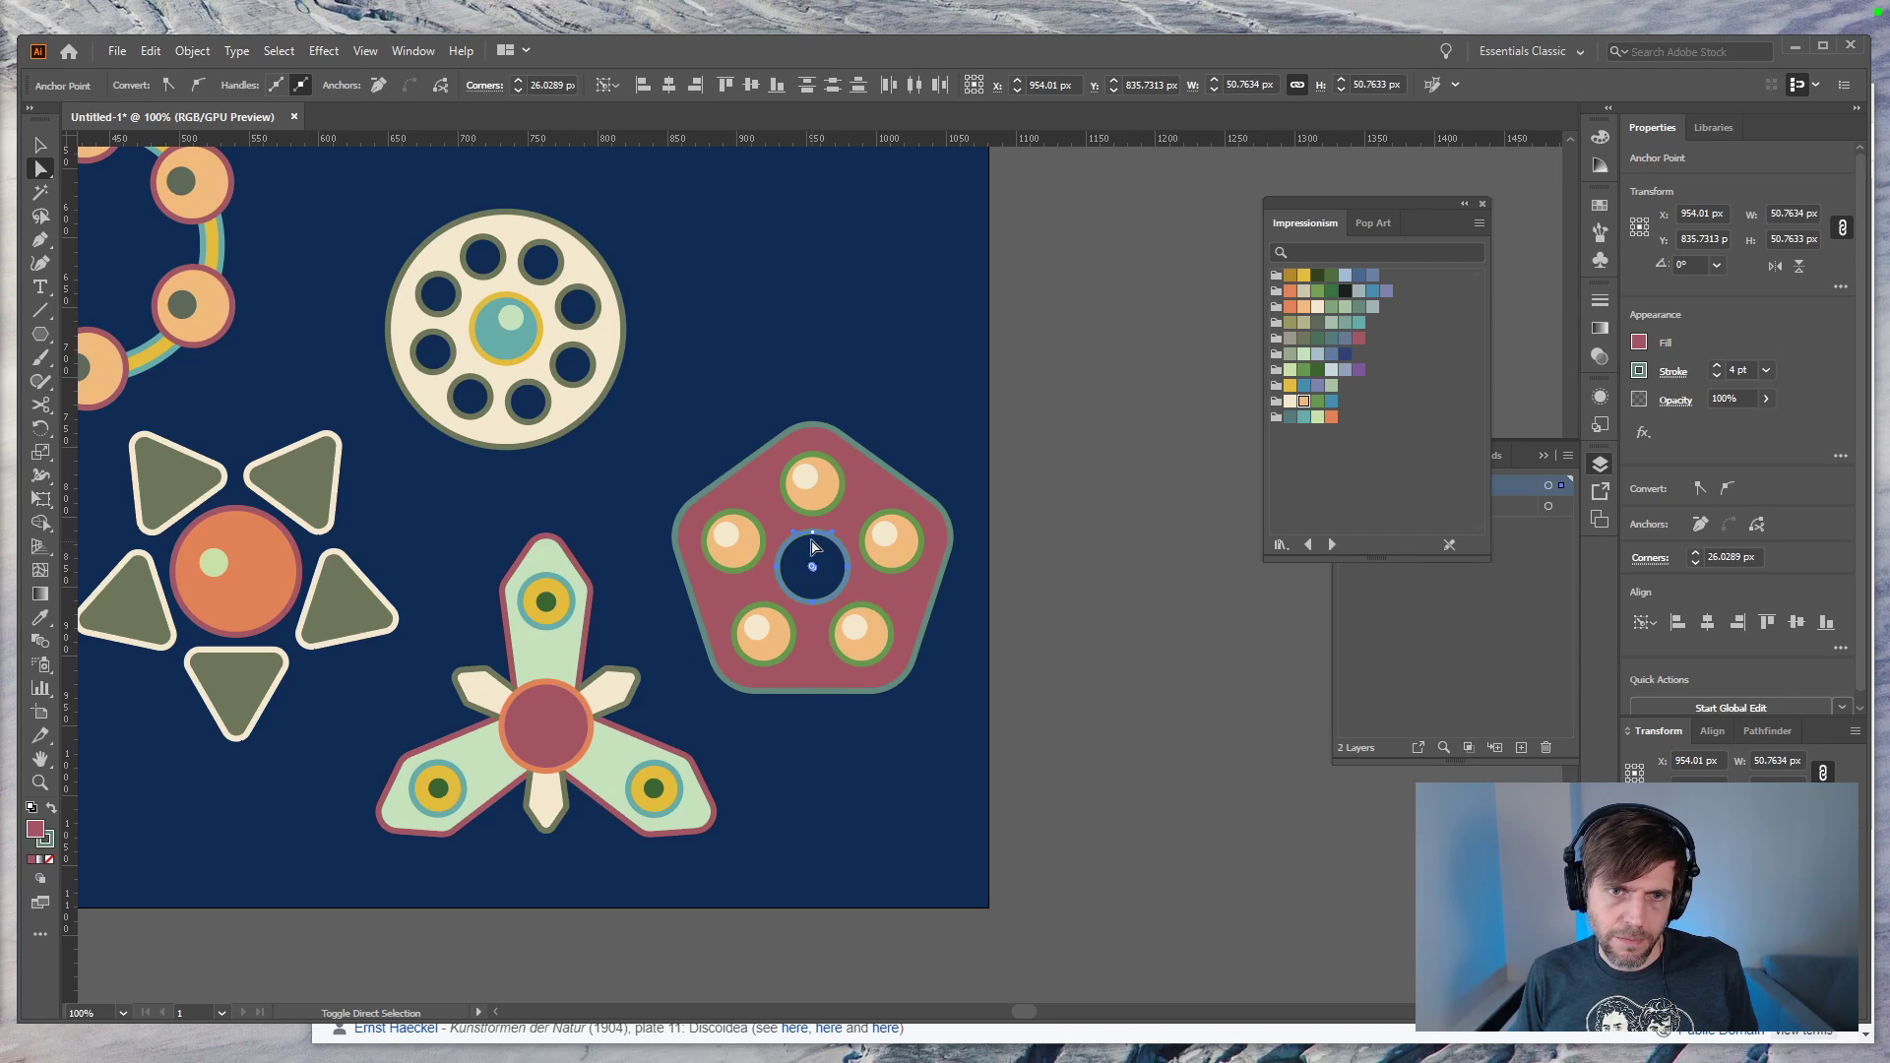
pyautogui.press('e')
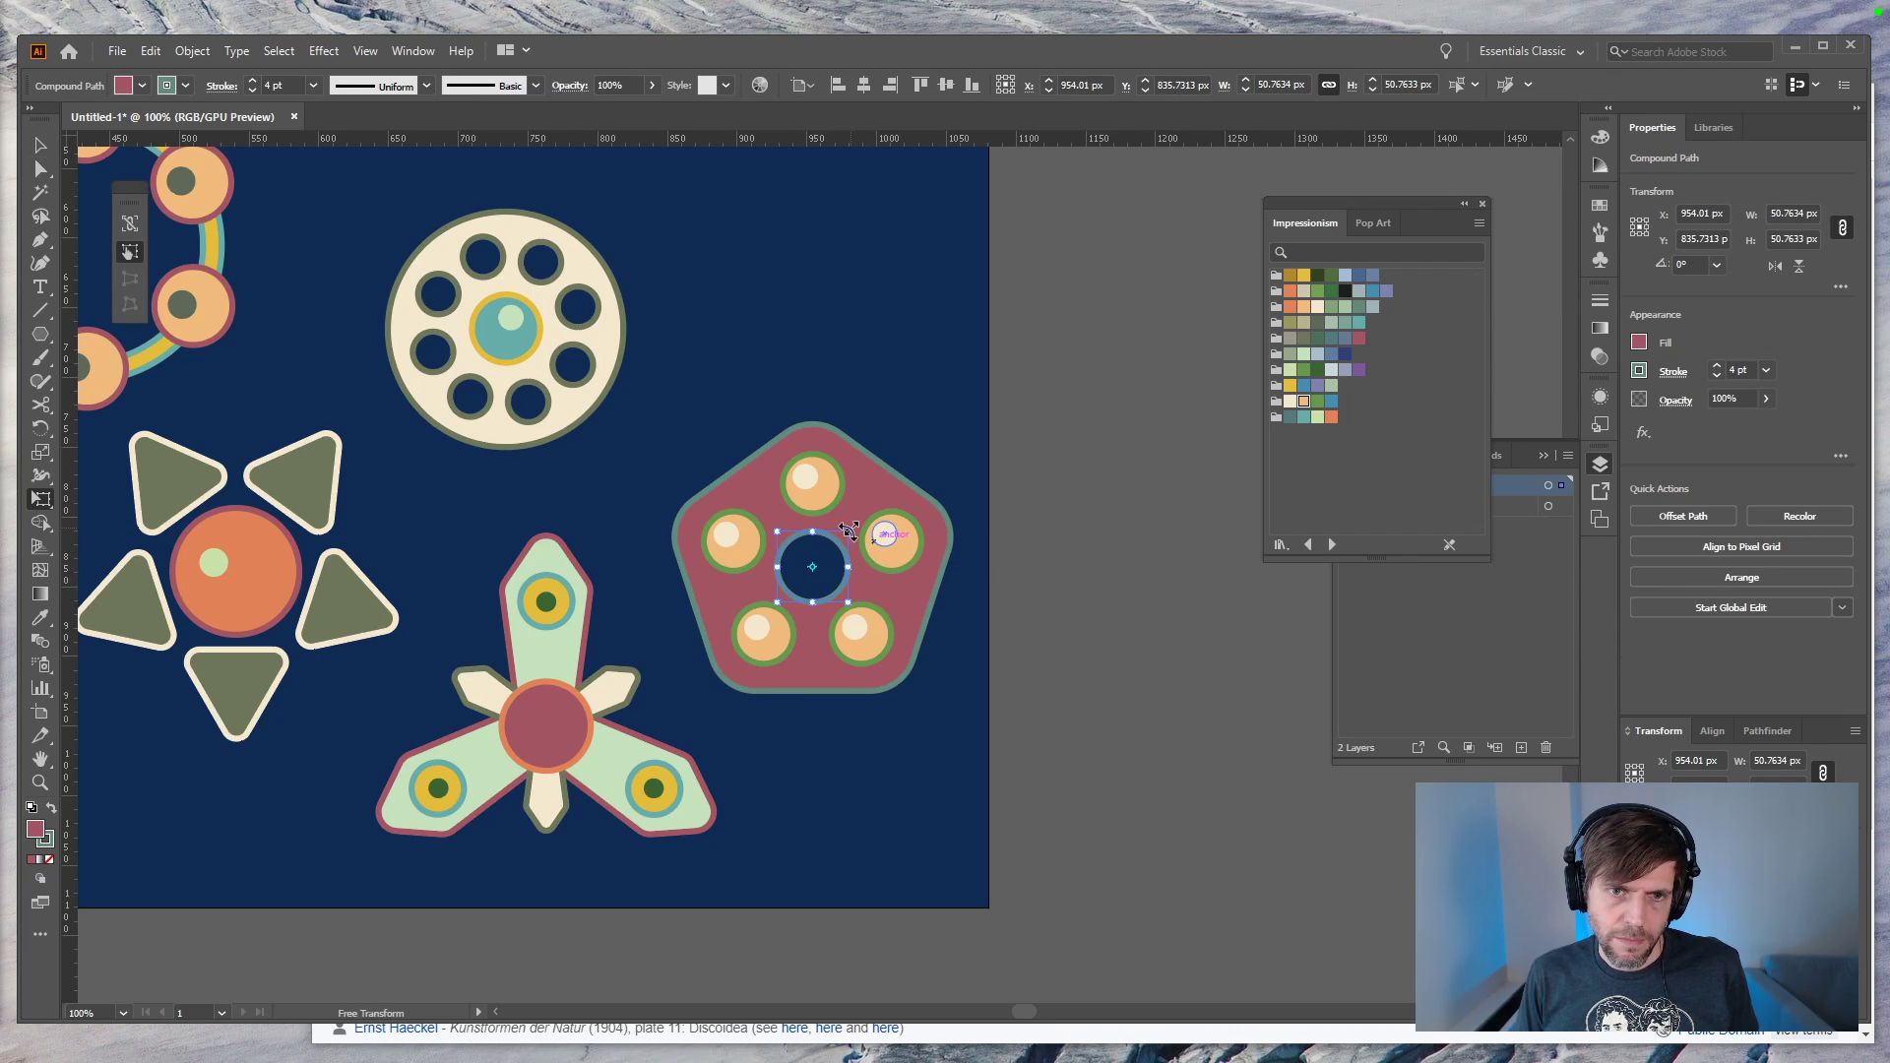
pyautogui.press('v')
pyautogui.click(1043, 599)
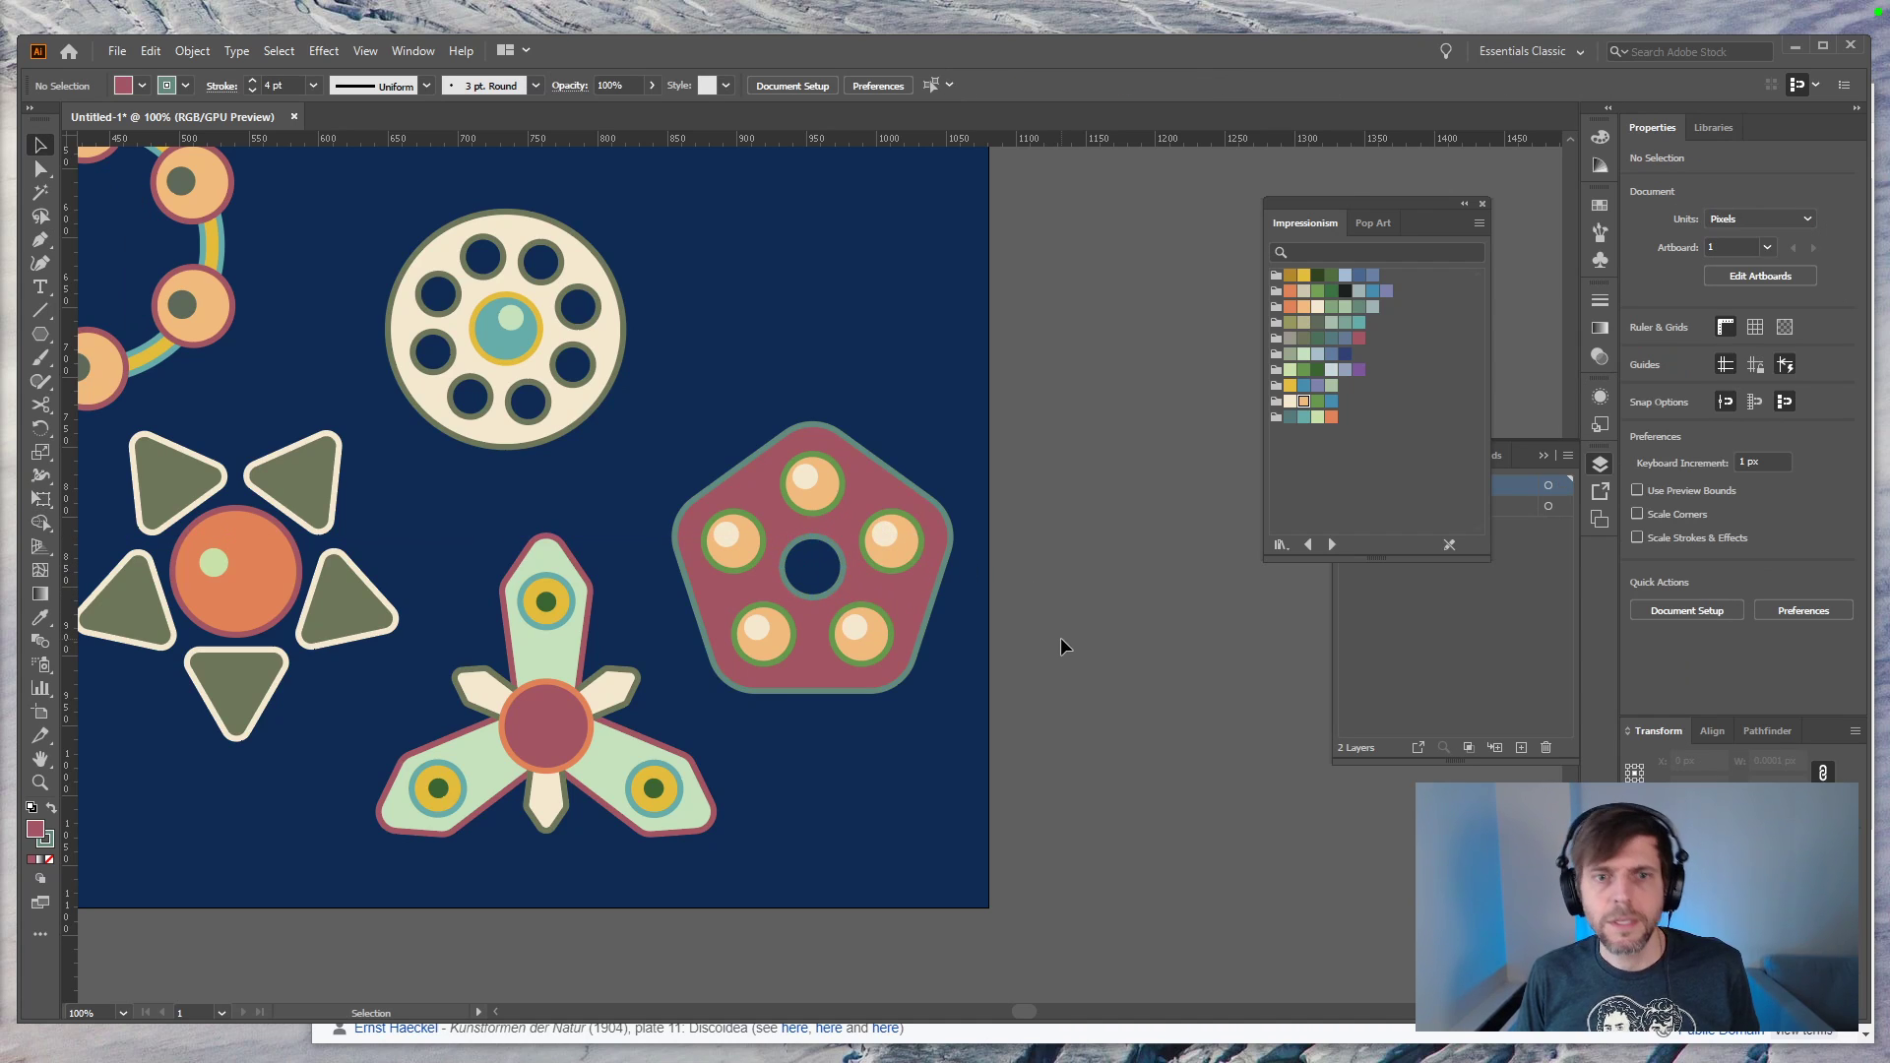
# Step: Review the whole artboard and examine the Haeckel Discoidea reference plate in the browser before returning to Illustrator
pyautogui.hotkey('ctrl', '-')
pyautogui.hotkey('ctrl', '-')
pyautogui.hotkey('ctrl', '-')
pyautogui.hotkey('ctrl', '=')
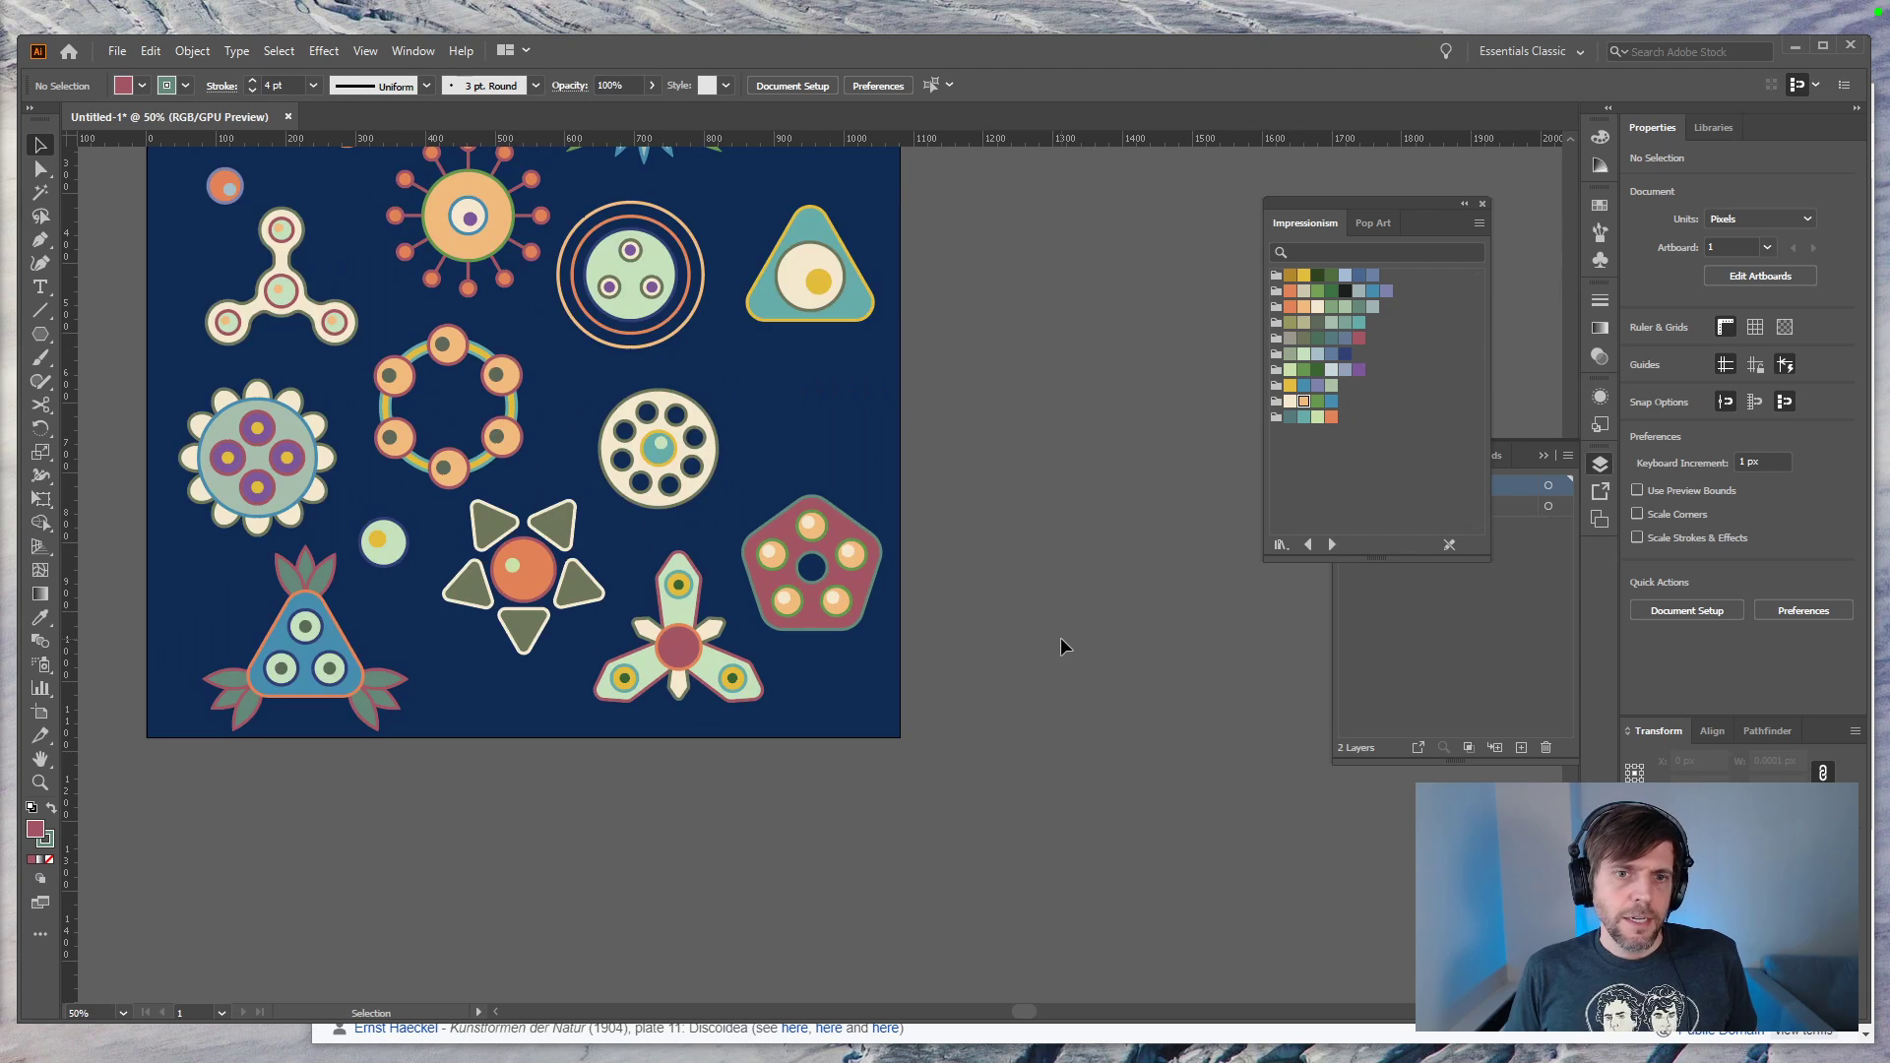
pyautogui.moveTo(969, 631); pyautogui.dragTo(1052, 826)
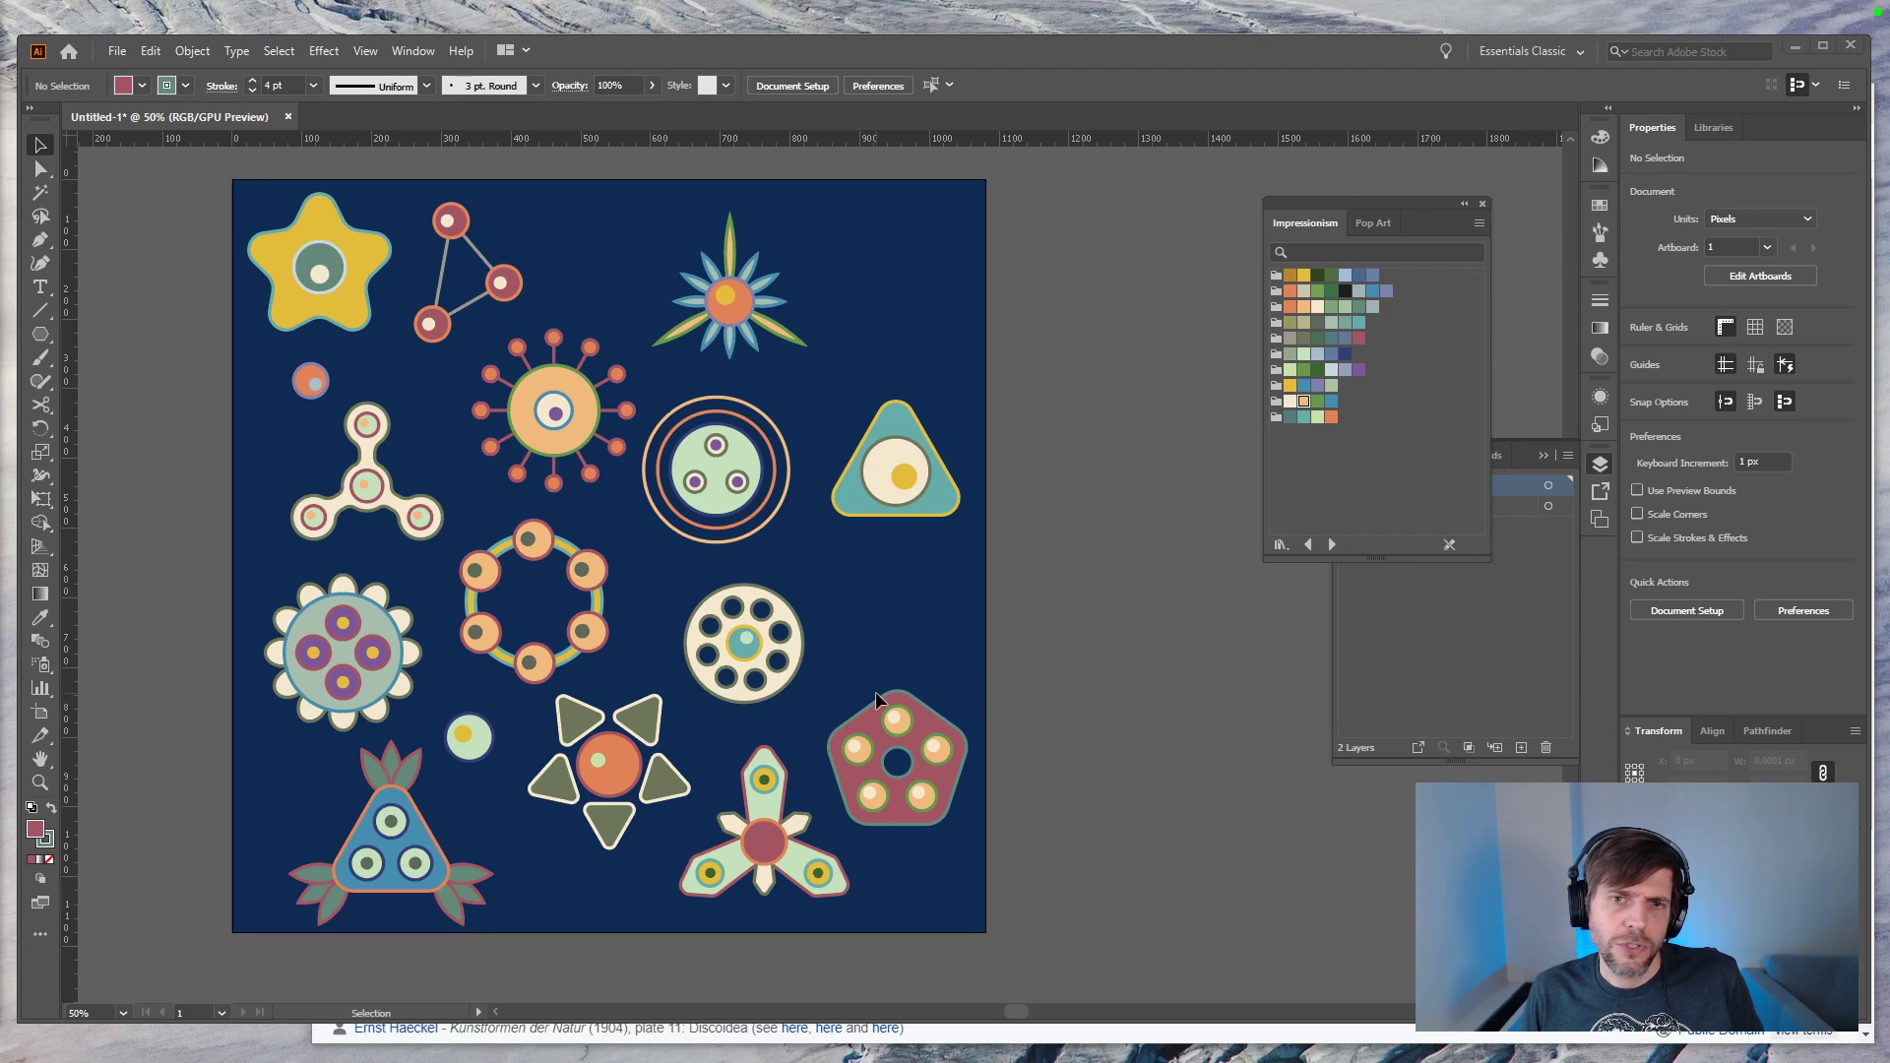
pyautogui.hotkey('alt', 'Tab')
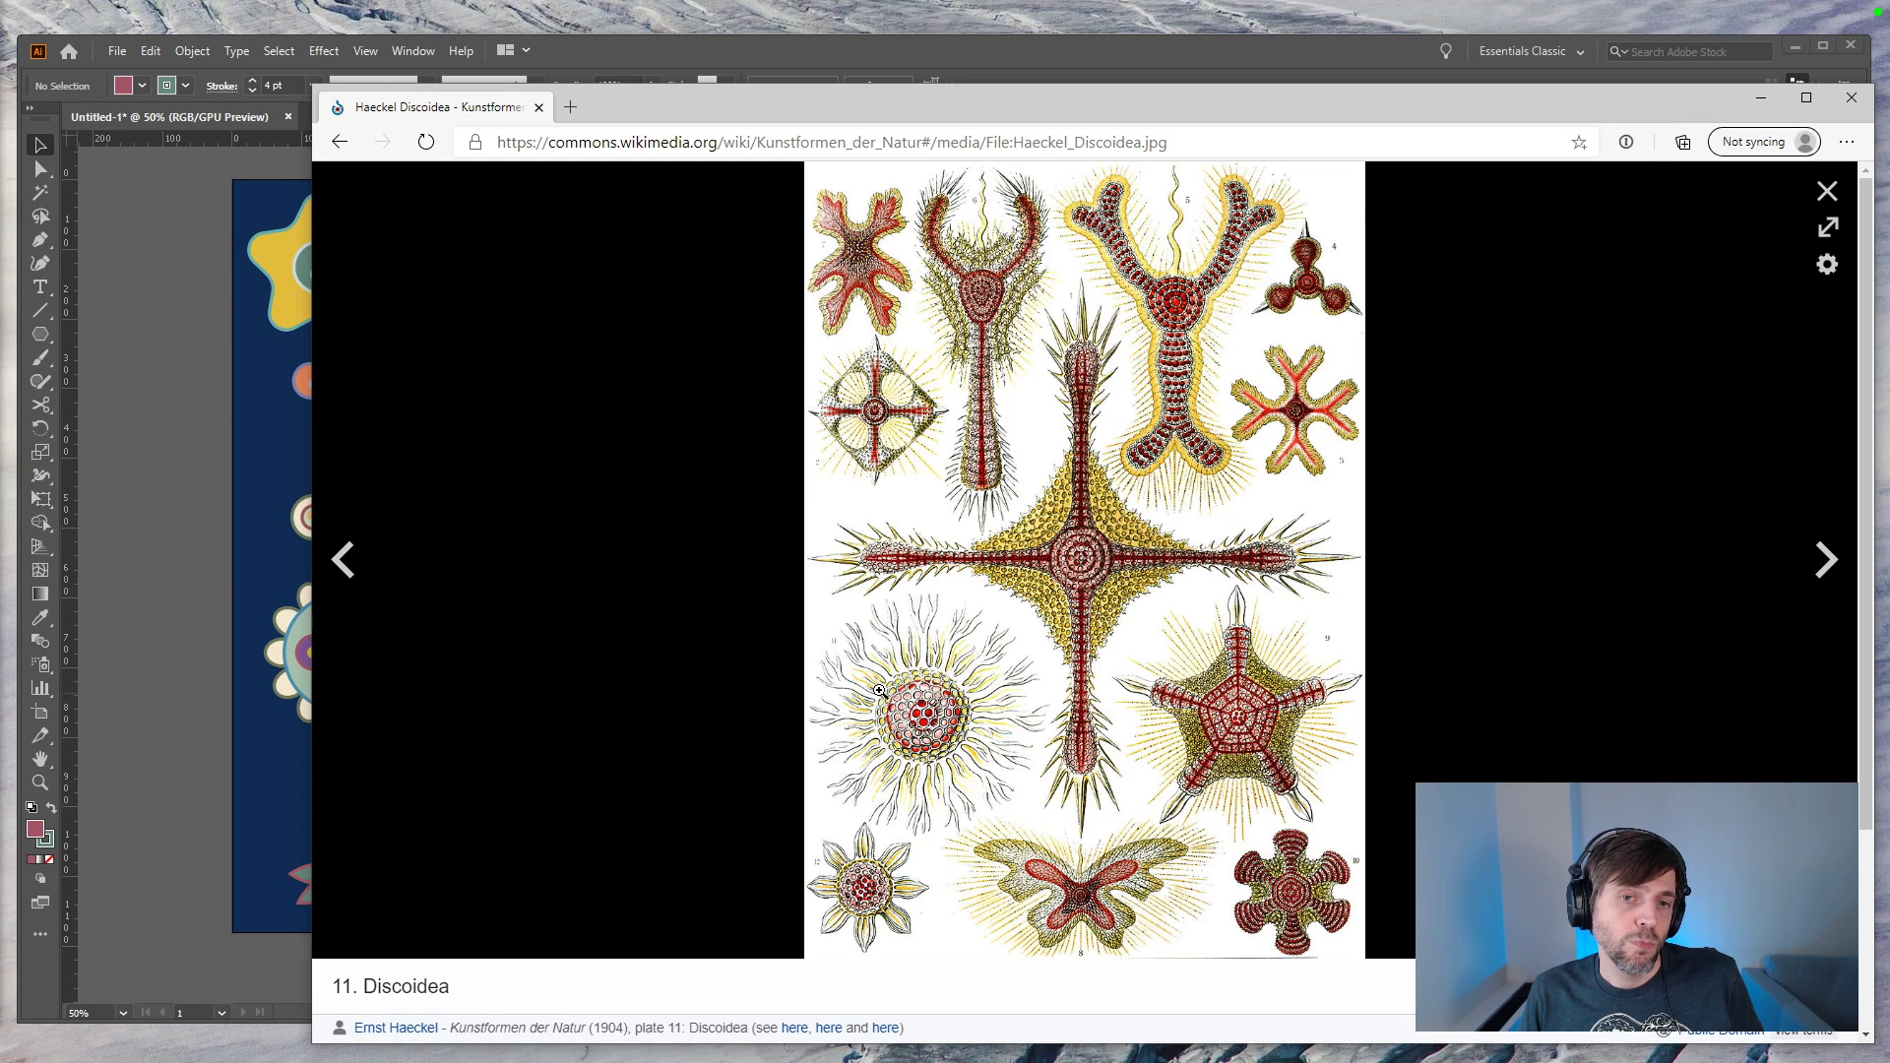
pyautogui.hotkey('alt', 'Tab')
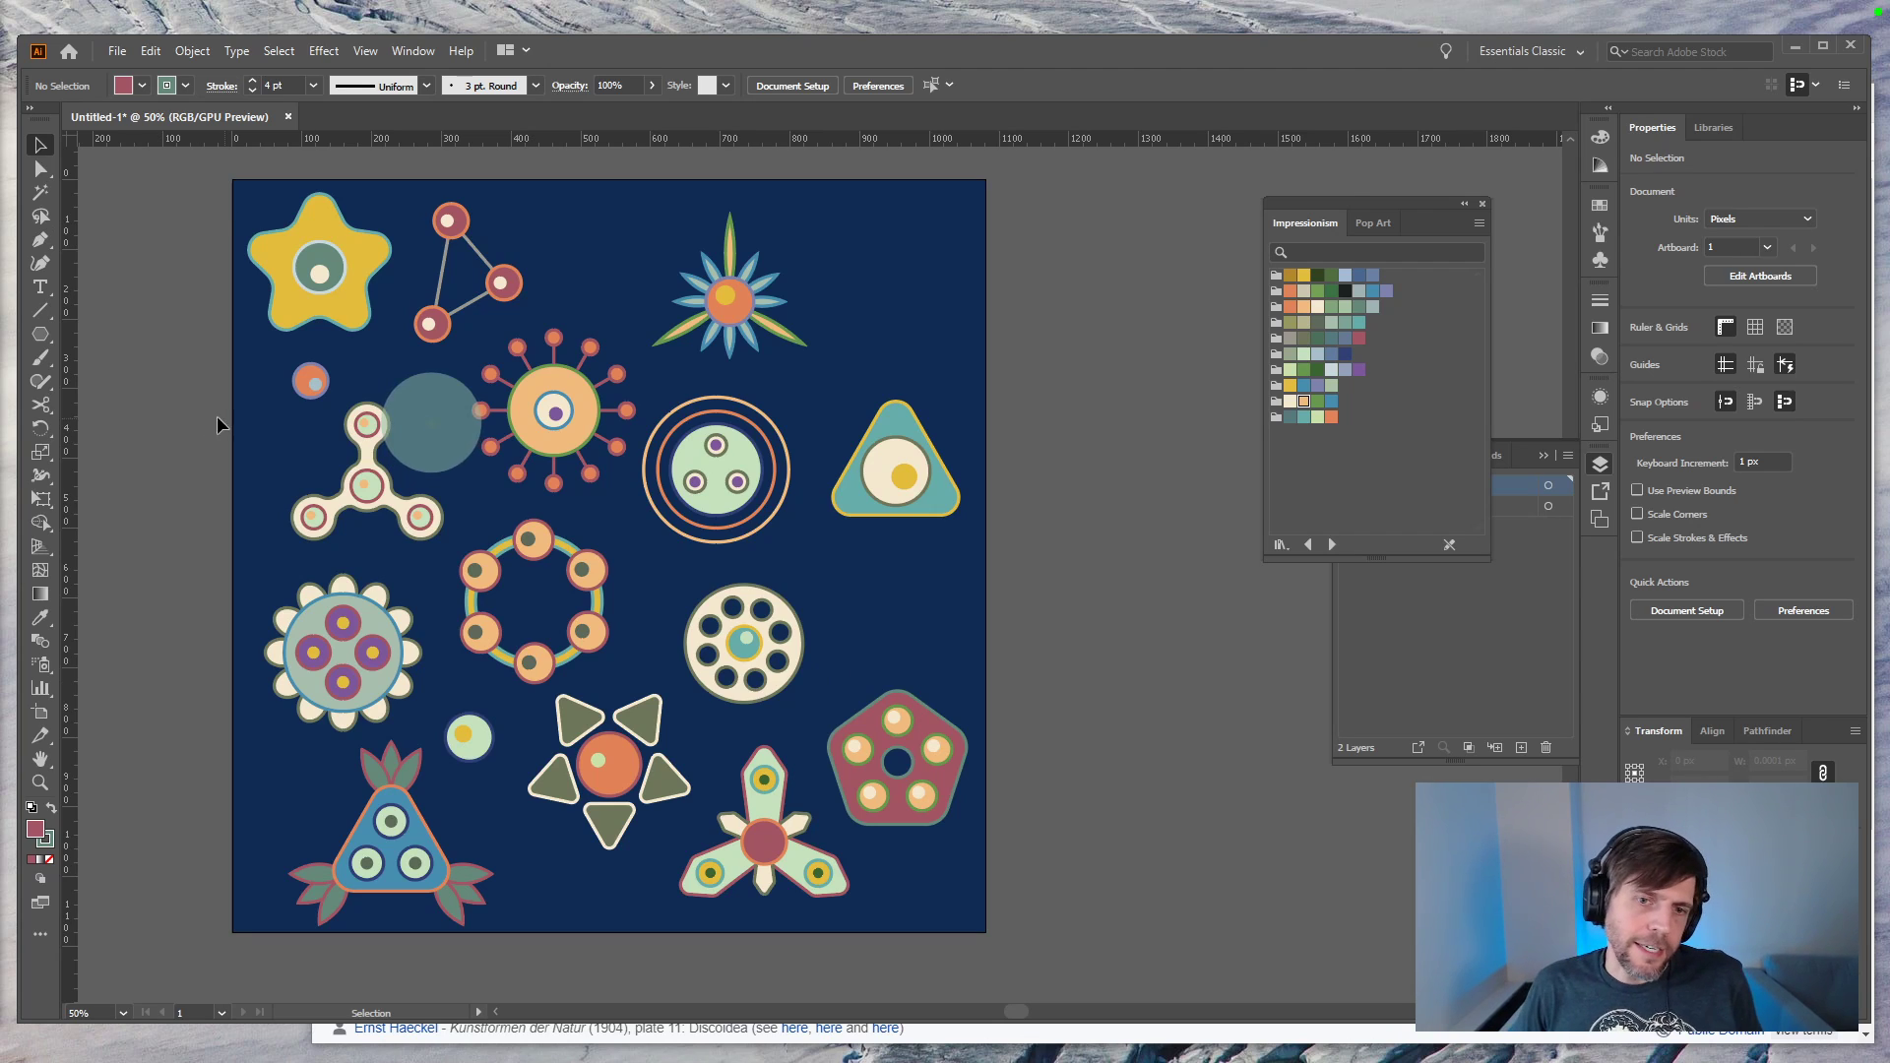
# Step: Draw a small crimson triangular star about 115 px wide above the pentagon and try pulling its top anchor point inward
pyautogui.click(40, 335)
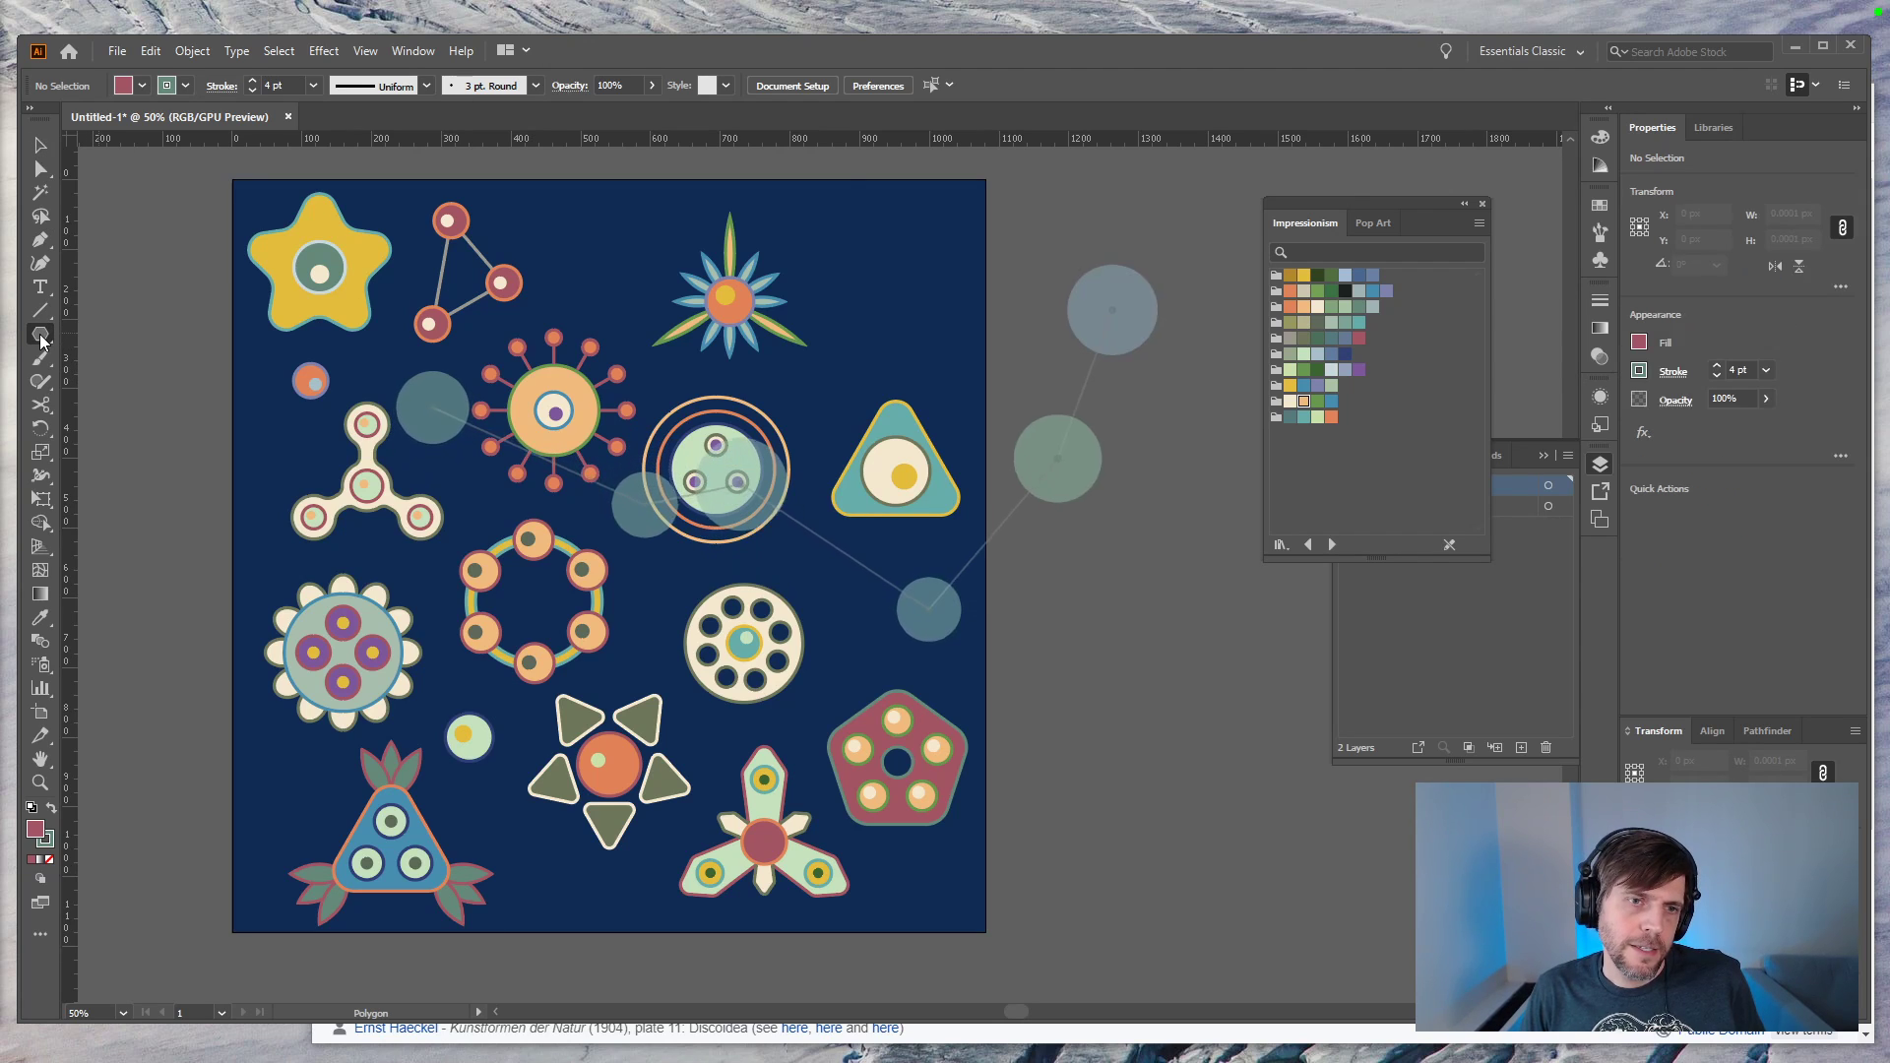
pyautogui.rightClick(40, 335)
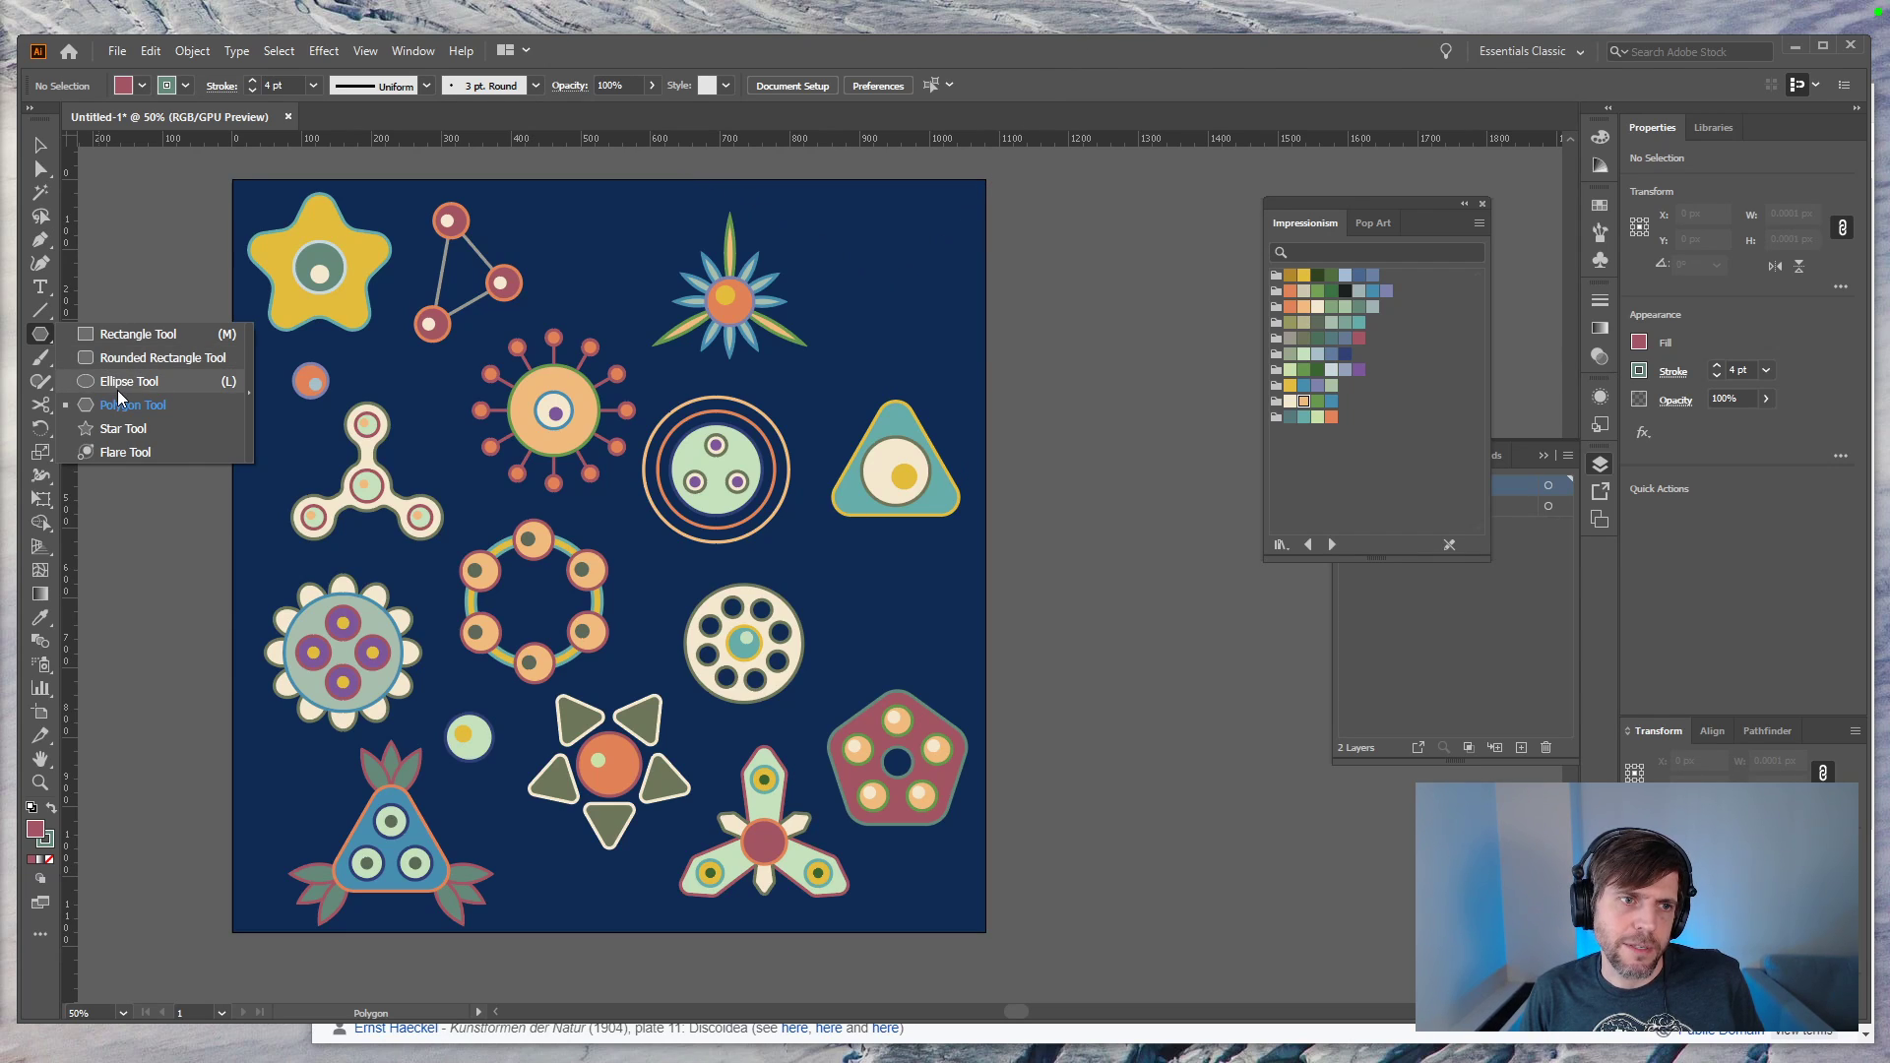
pyautogui.click(123, 429)
pyautogui.moveTo(900, 612); pyautogui.dragTo(943, 642)
pyautogui.press('a')
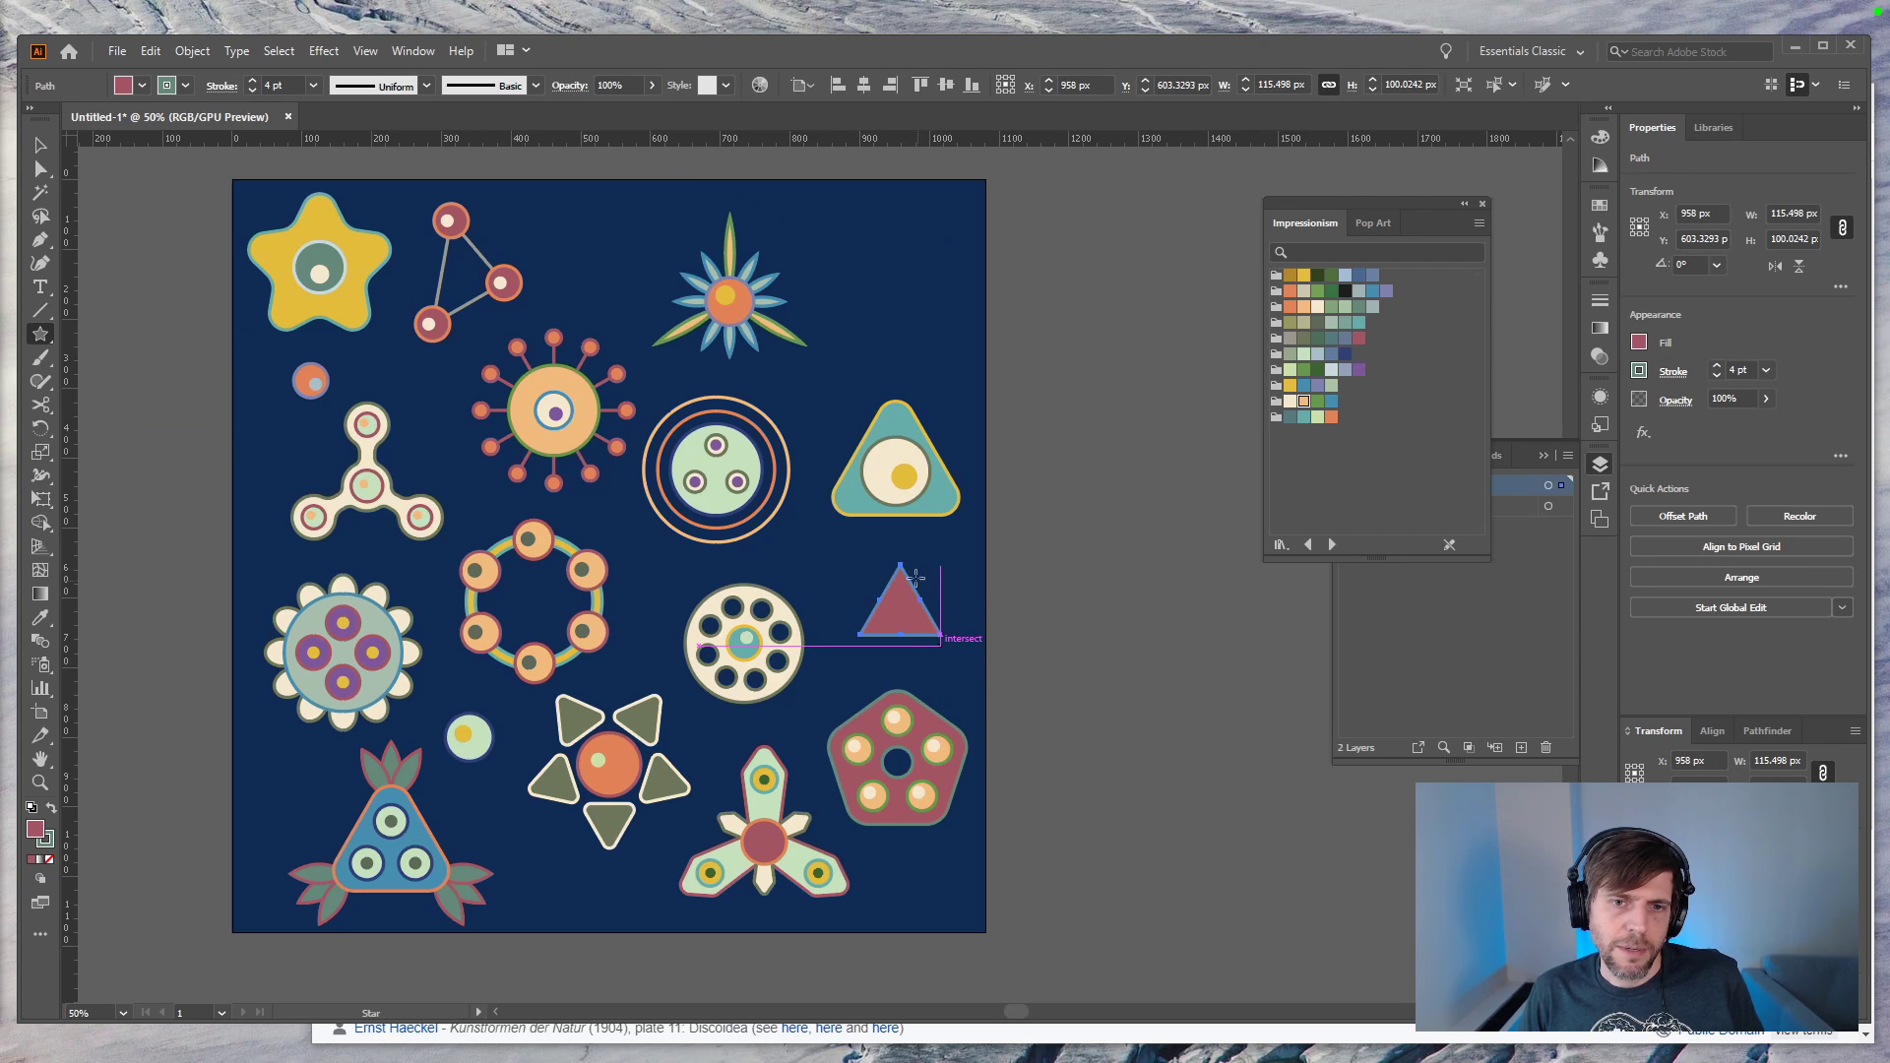
pyautogui.click(900, 567)
pyautogui.moveTo(900, 567); pyautogui.dragTo(900, 610)
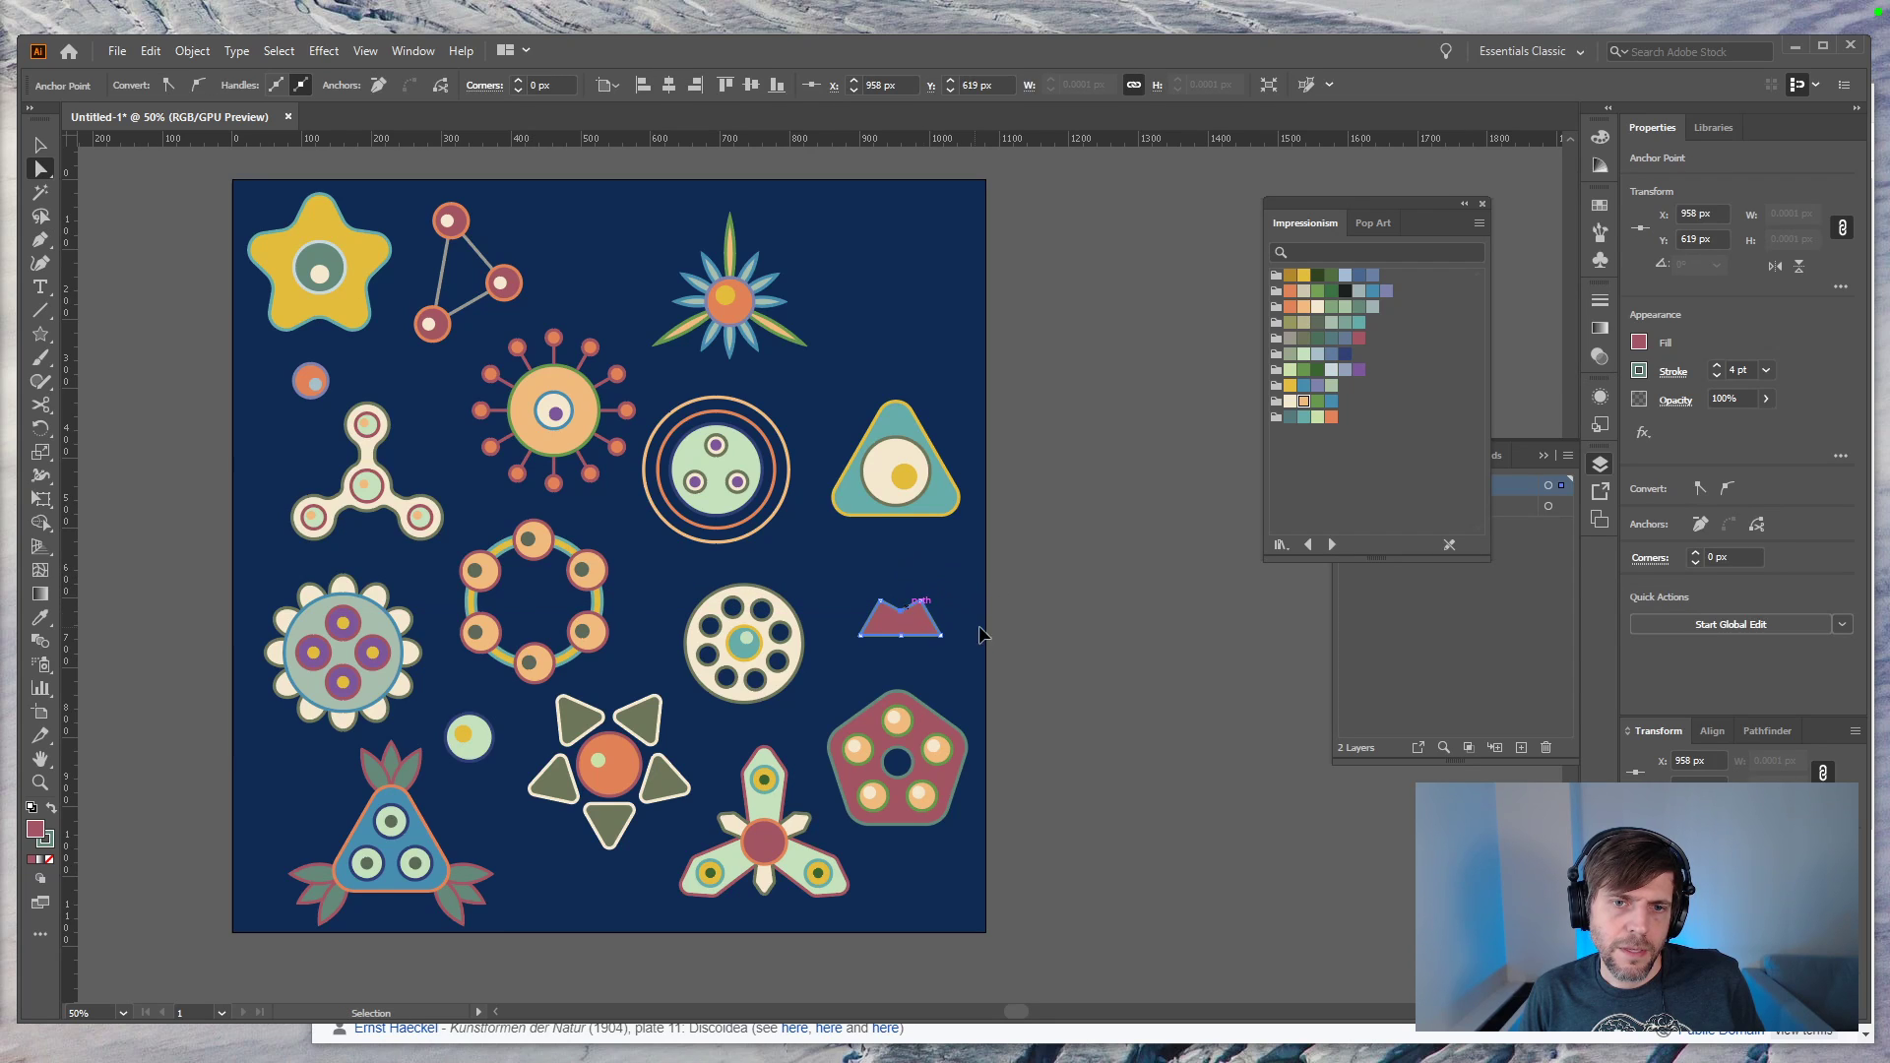
pyautogui.hotkey('ctrl', 'z')
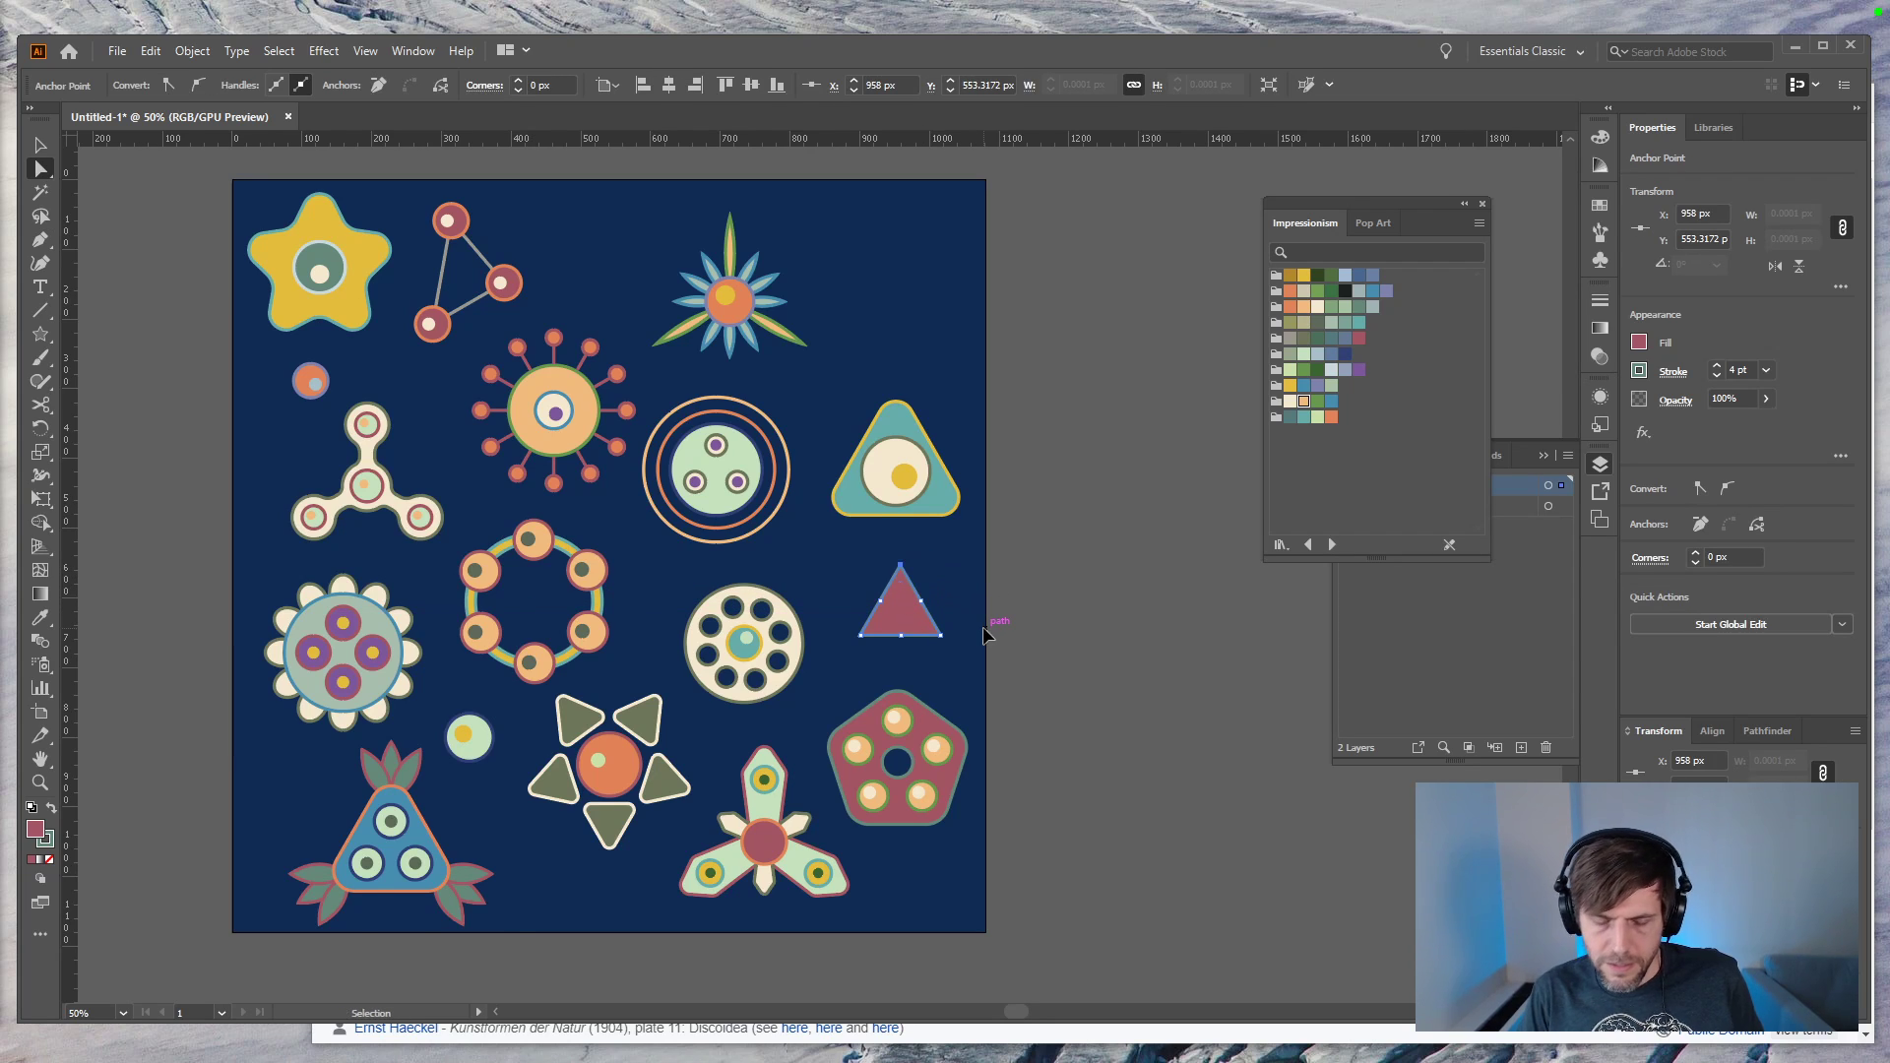
# Step: Remove the midpoint anchors from the small crimson triangle's three sides and lower its apex by 30 px
pyautogui.hotkey('ctrl', '-')
pyautogui.hotkey('ctrl', '+')
pyautogui.hotkey('ctrl', '+')
pyautogui.hotkey('ctrl', '+')
pyautogui.press('-')
pyautogui.click(854, 638)
pyautogui.click(772, 637)
pyautogui.click(813, 708)
pyautogui.press('a')
pyautogui.click(812, 569)
pyautogui.hotkey('shift', 'Left')
pyautogui.hotkey('shift', 'Left')
pyautogui.hotkey('shift', 'Down')
pyautogui.hotkey('shift', 'Down')
pyautogui.hotkey('shift', 'Down')
pyautogui.hotkey('shift', 'Right')
pyautogui.hotkey('shift', 'Right')
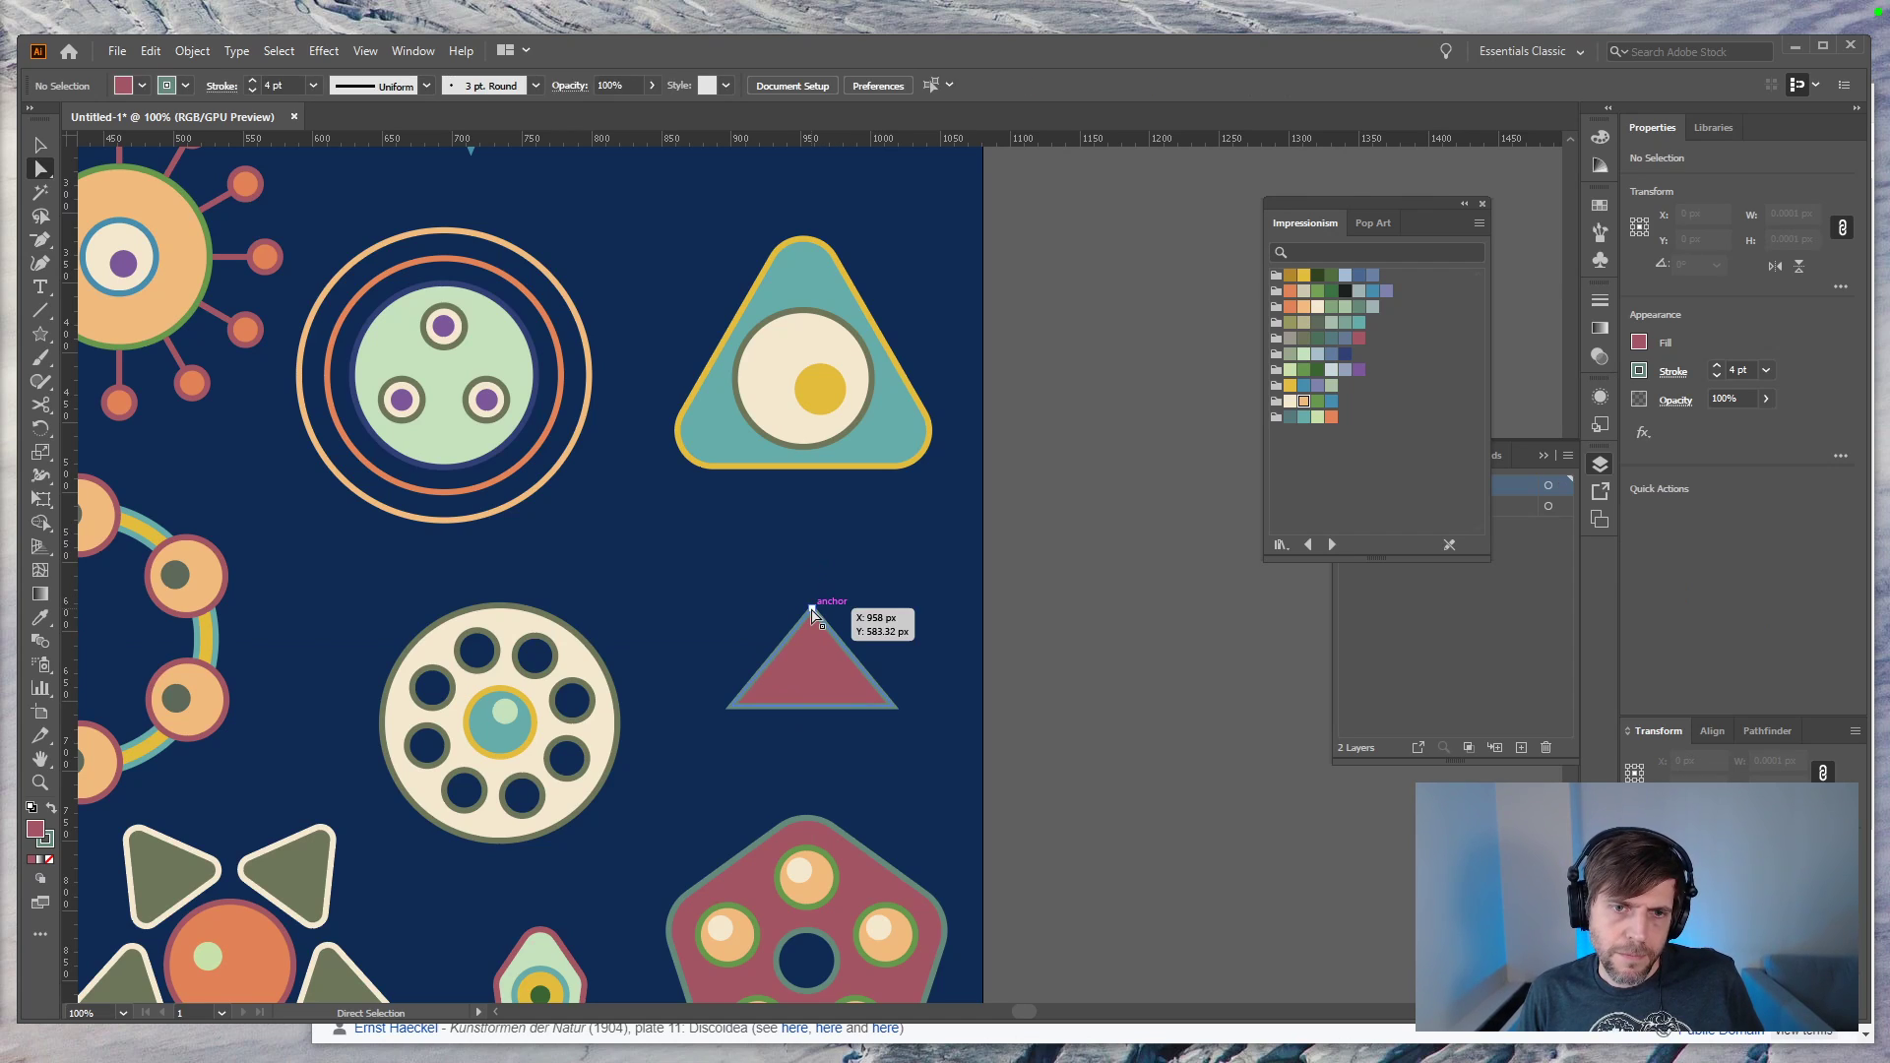
# Step: Delete the small crimson triangle above the pentagon
pyautogui.click(892, 707)
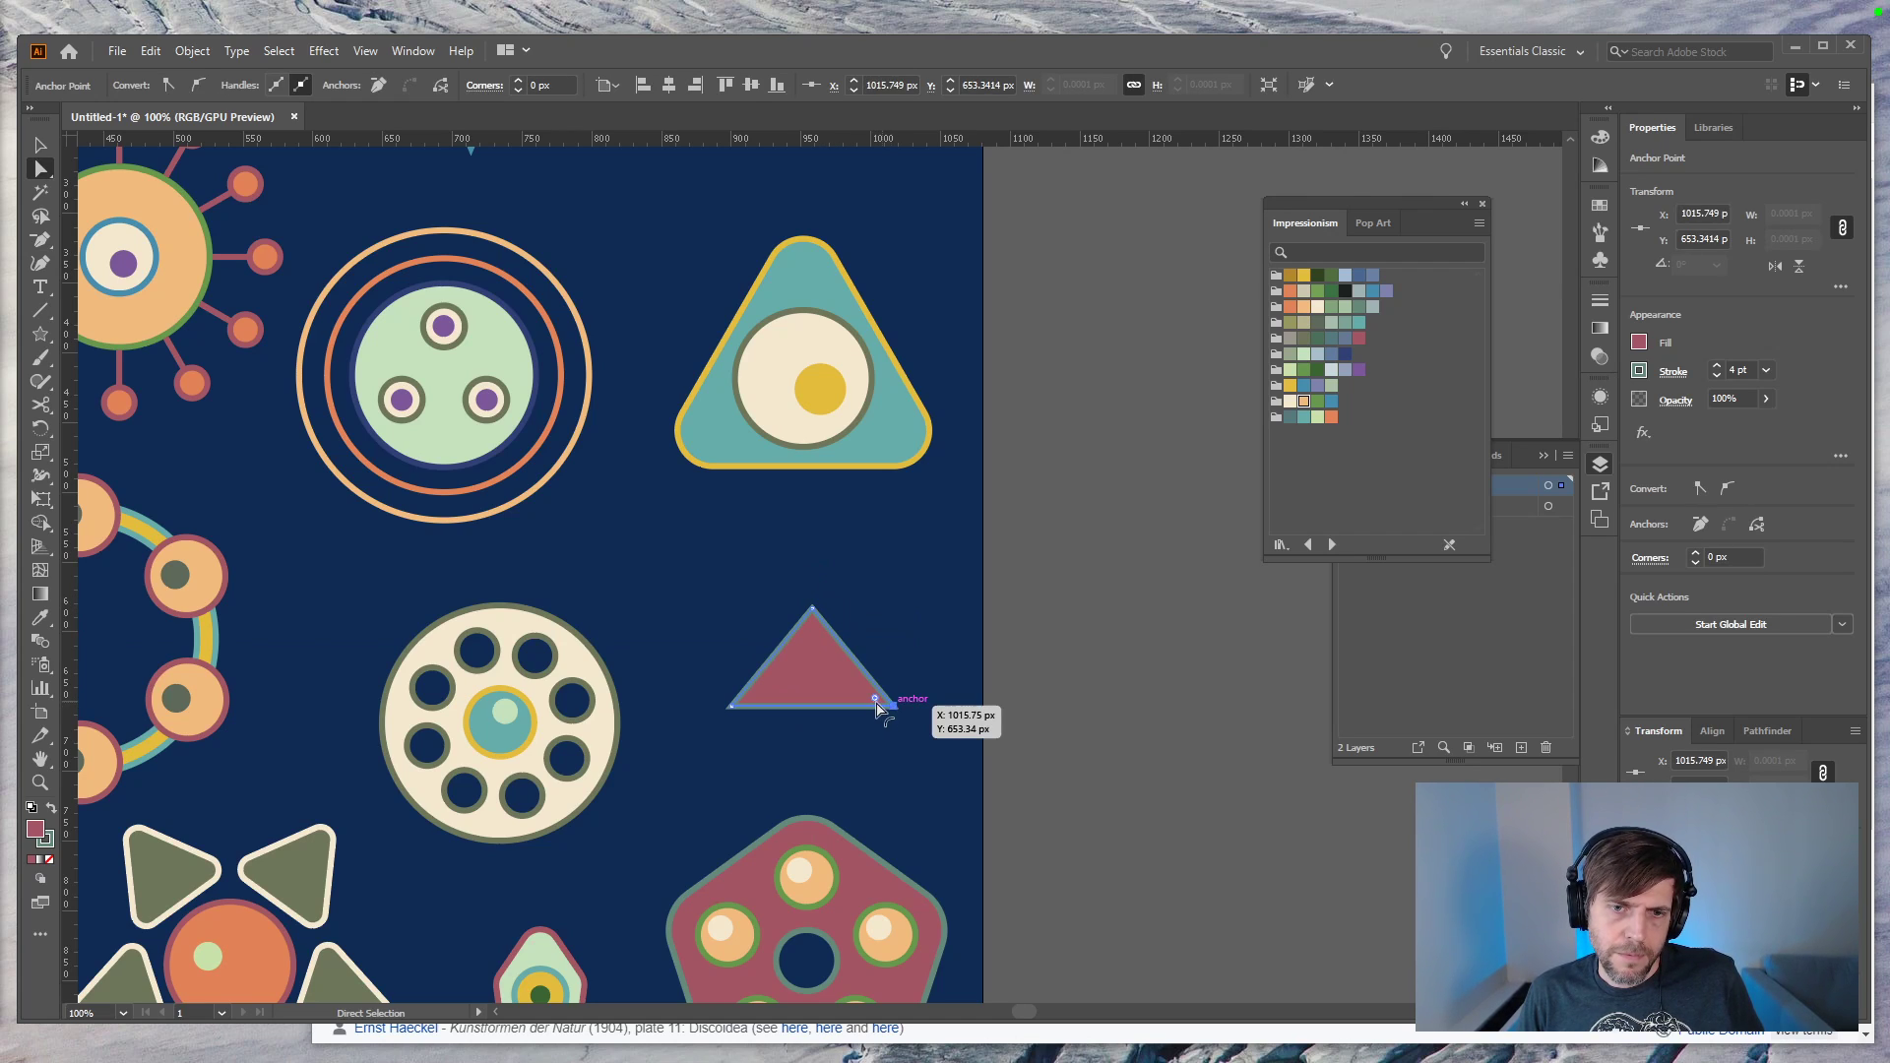
pyautogui.press('e')
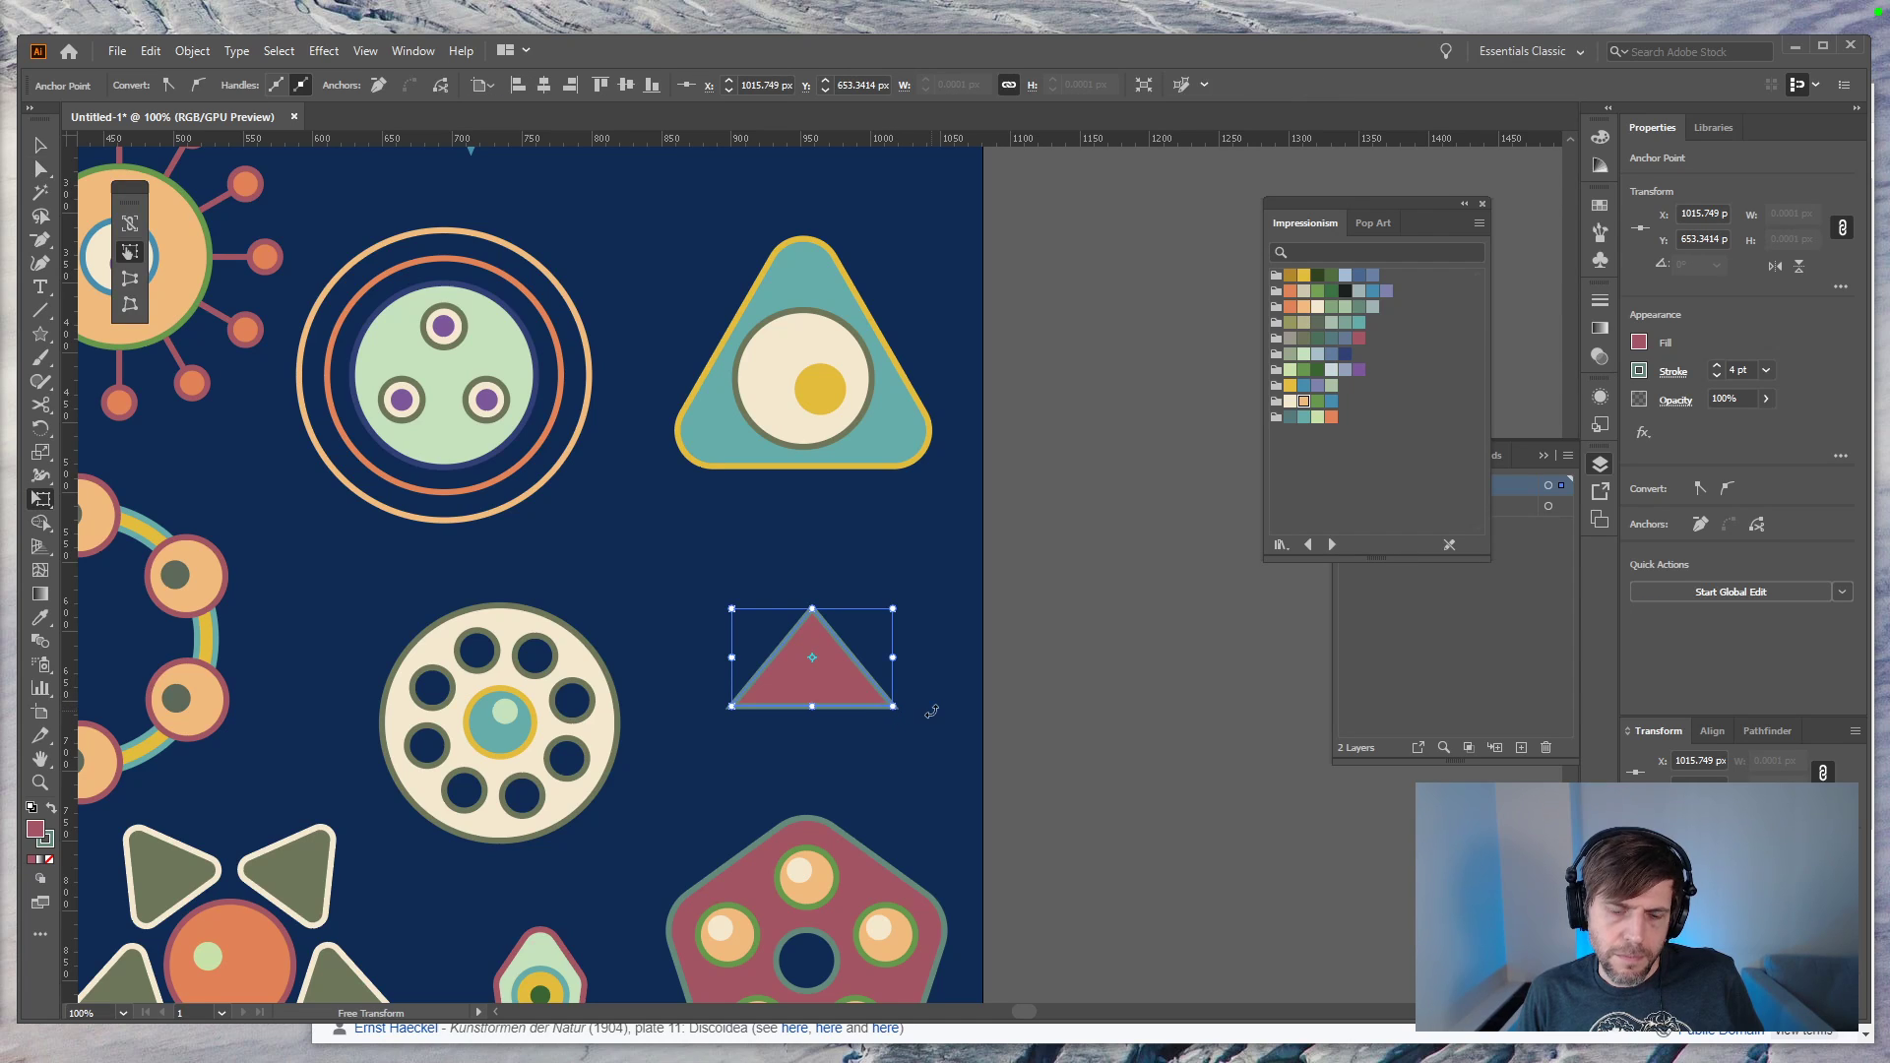
pyautogui.press('a')
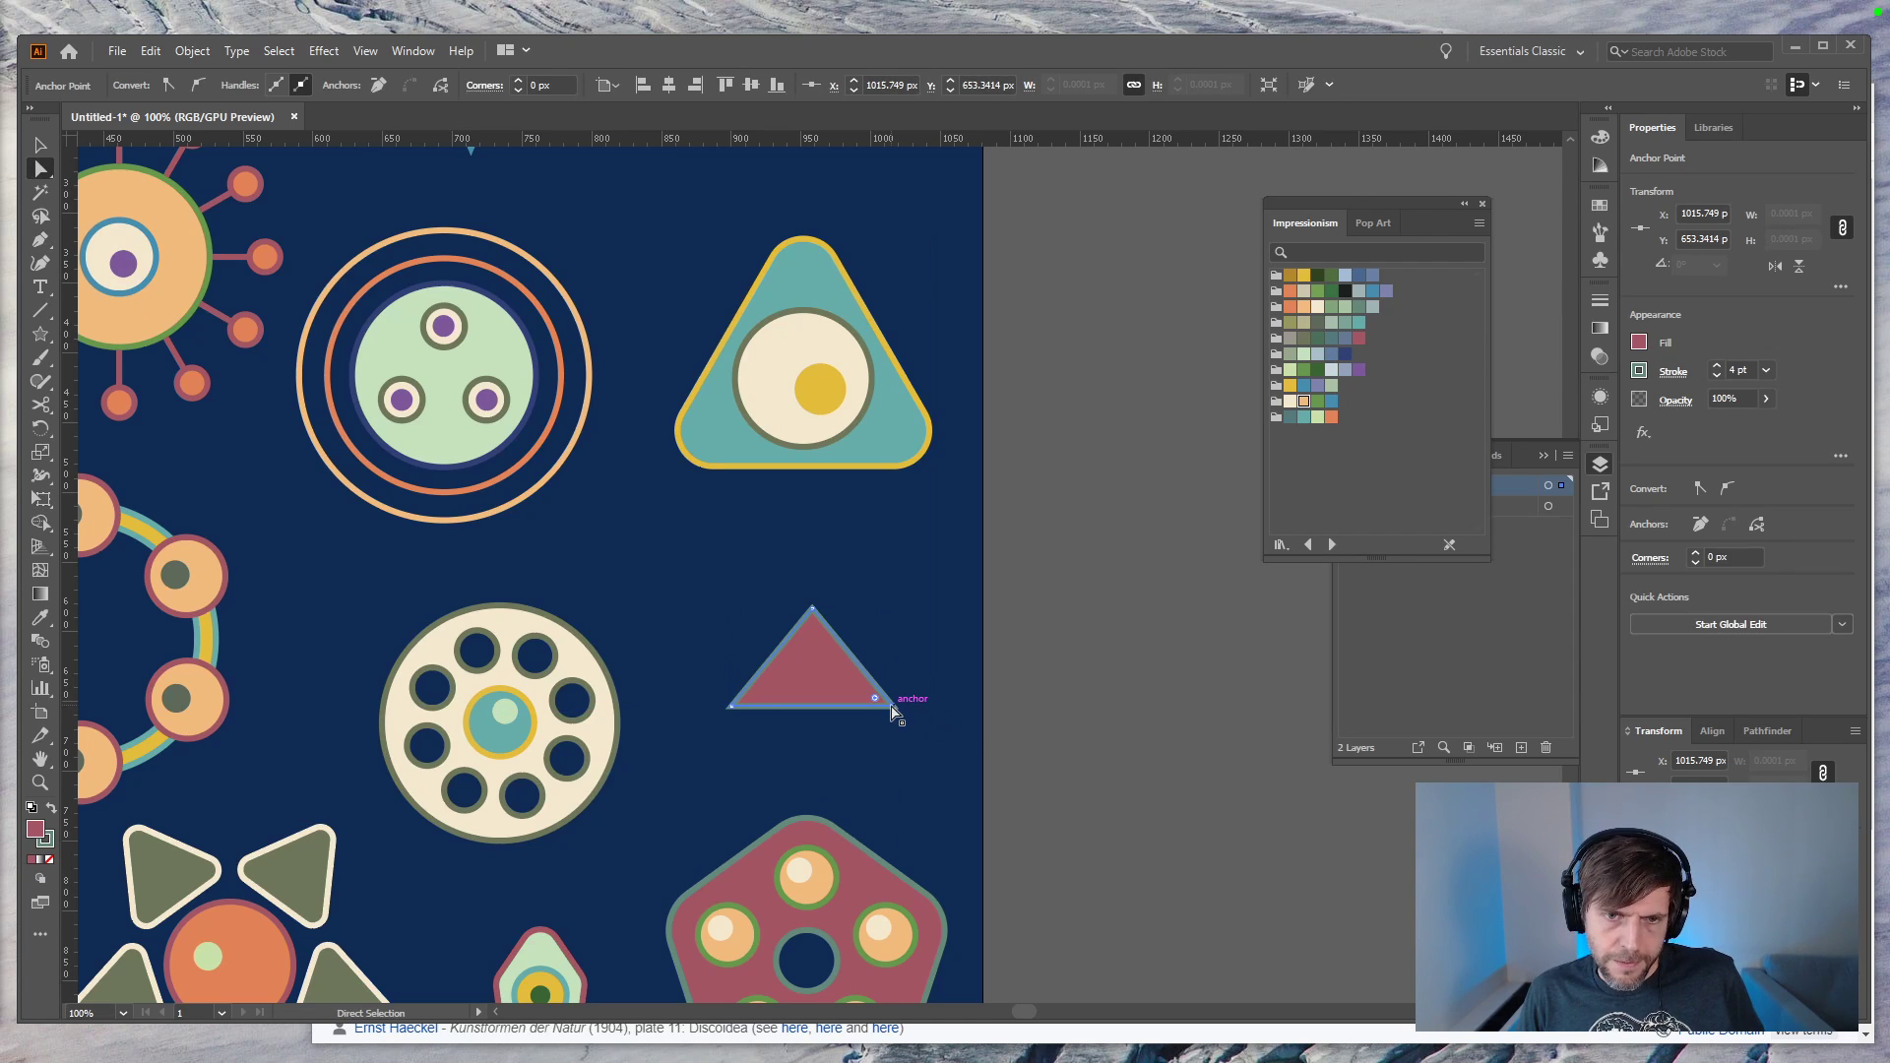
pyautogui.click(894, 711)
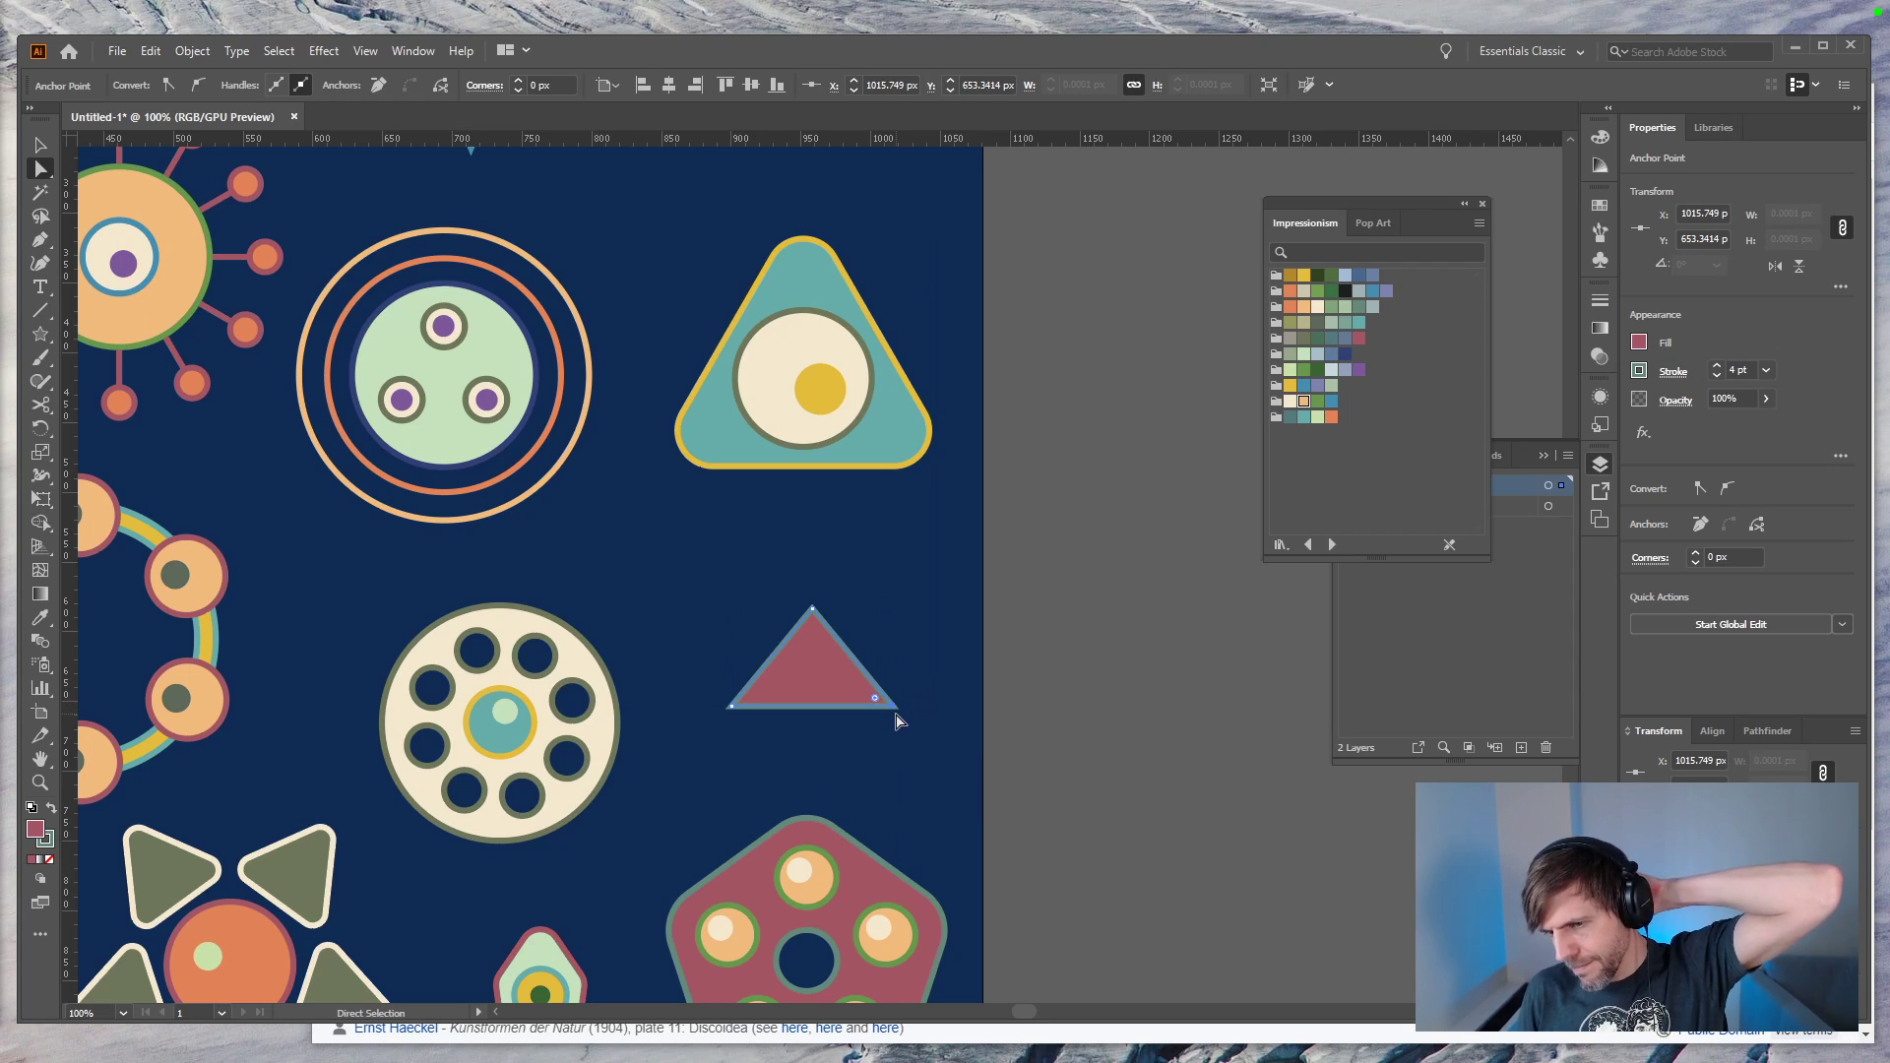
pyautogui.click(846, 684)
pyautogui.press('Delete')
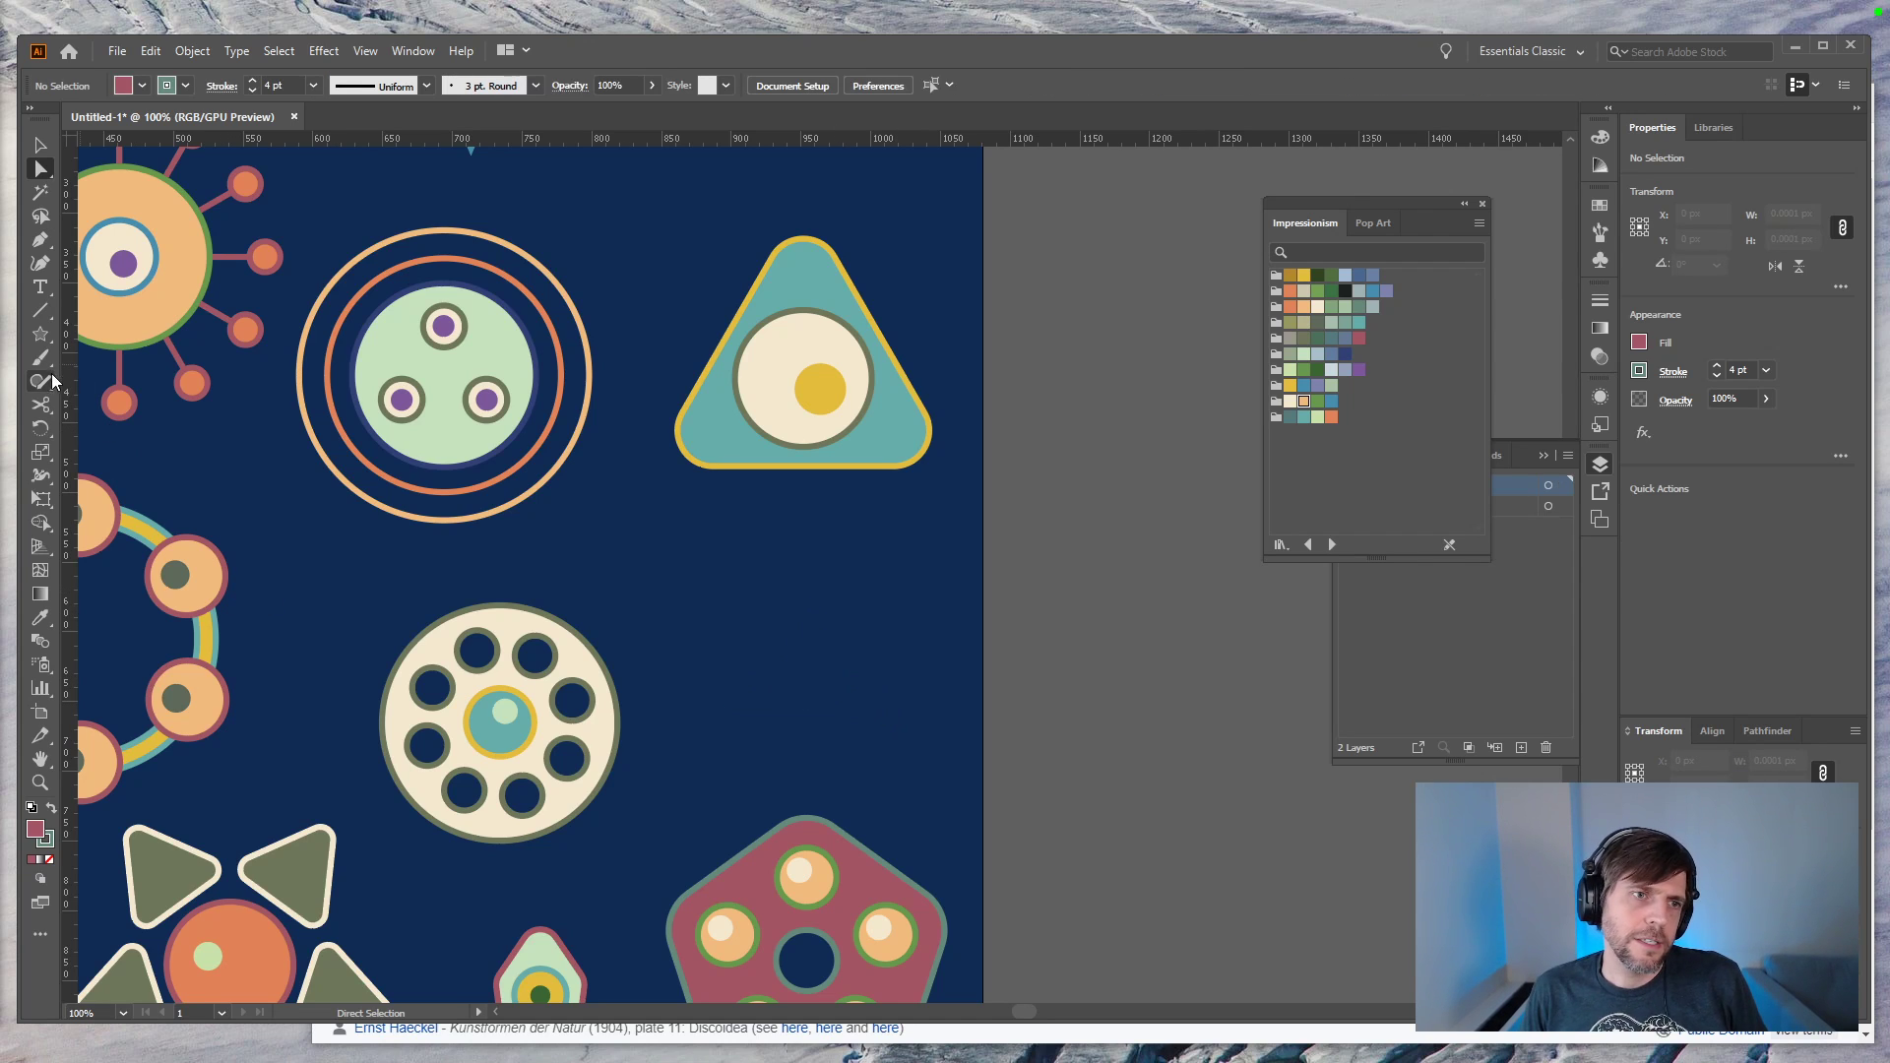
# Step: Draw a crimson circle about 98 px in diameter in the gap between the teal triangle and the pentagon
pyautogui.click(42, 336)
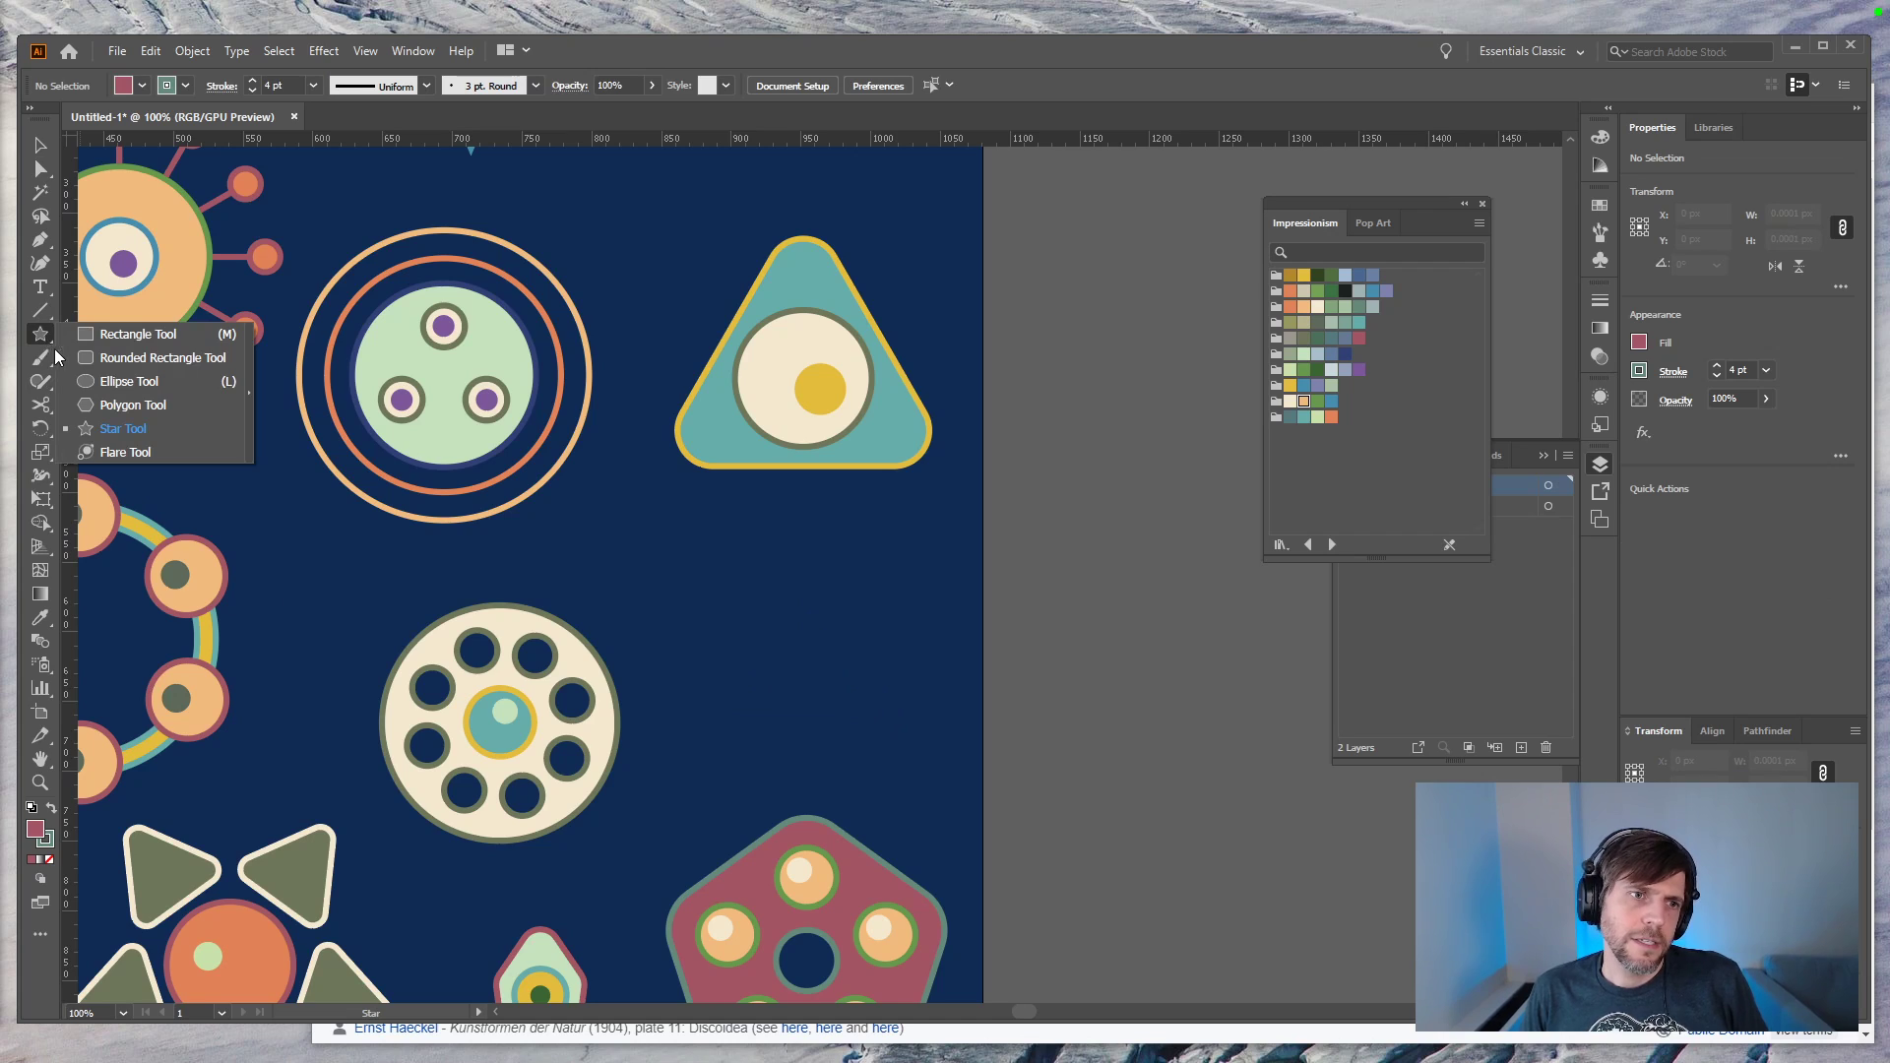
pyautogui.click(86, 382)
pyautogui.moveTo(774, 650); pyautogui.dragTo(871, 652)
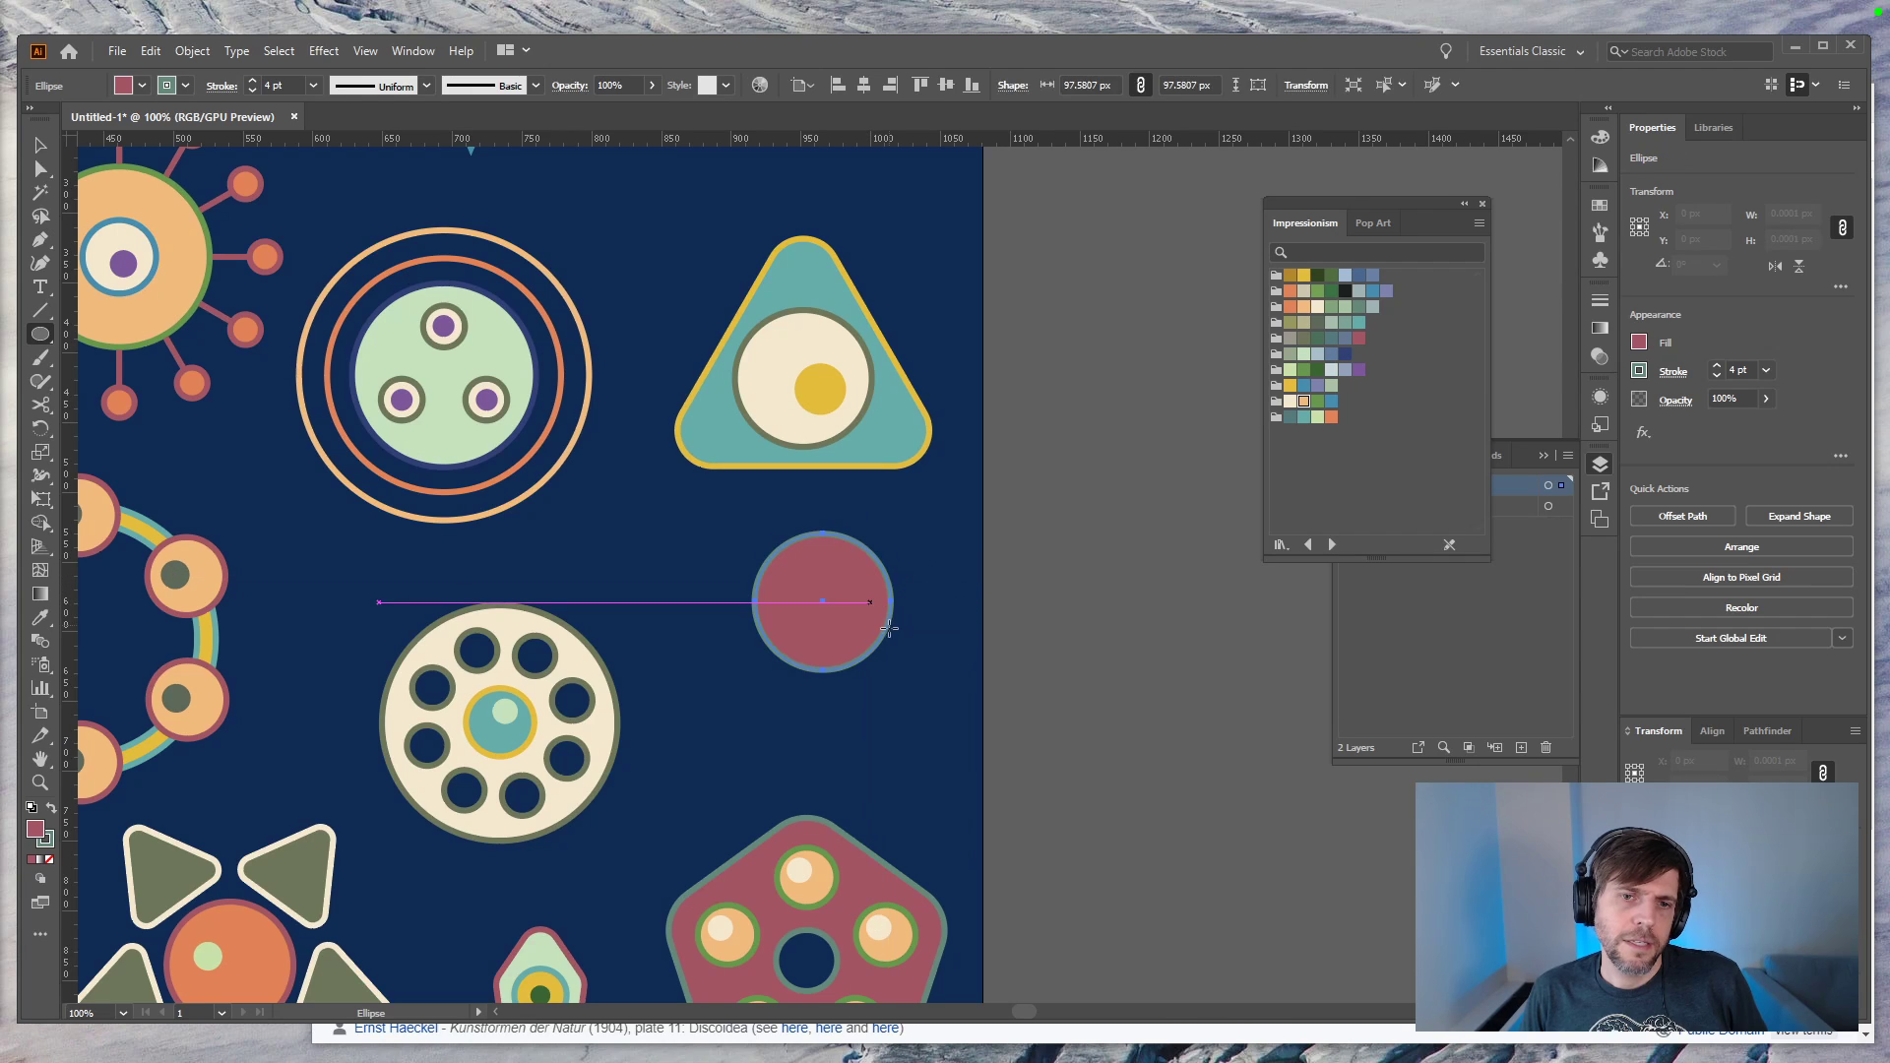
pyautogui.press('a')
pyautogui.press('e')
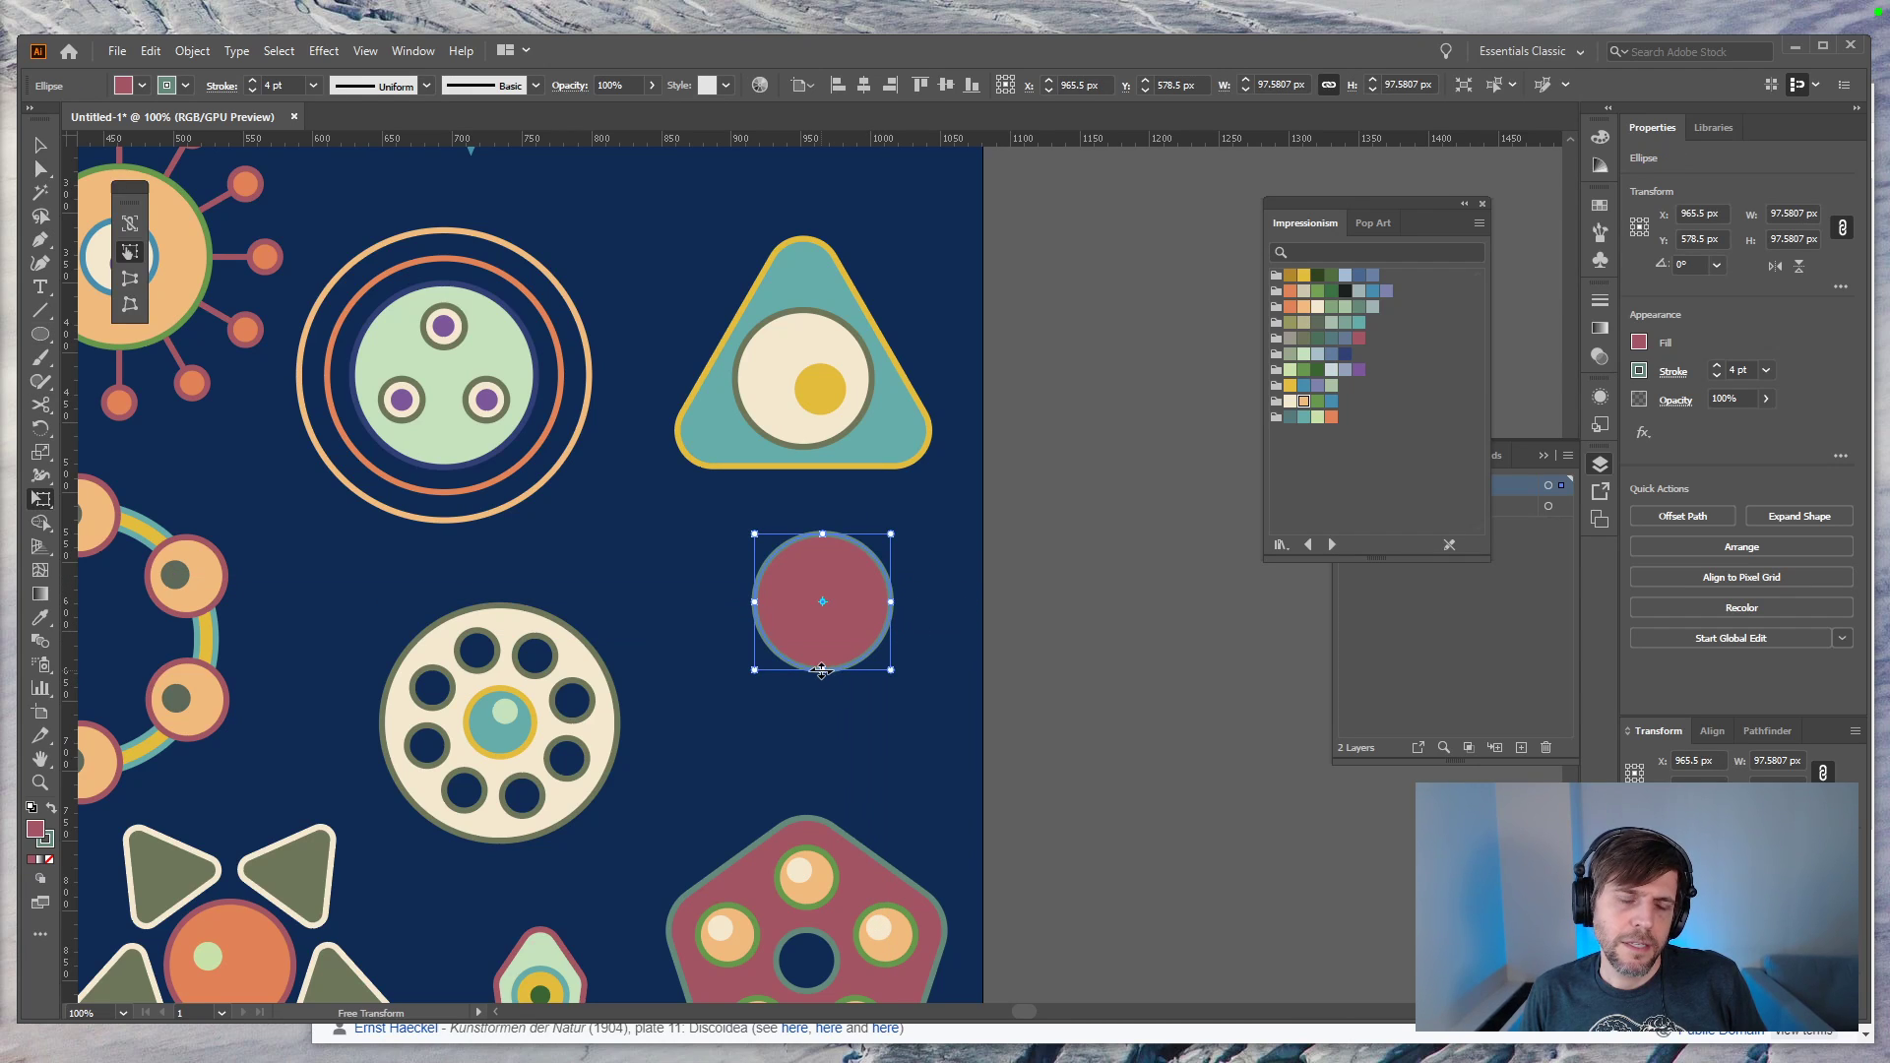
# Step: Pull the new circle's lowest anchor point up past its centre to turn the circle into a crescent
pyautogui.press('a')
pyautogui.click(827, 689)
pyautogui.moveTo(822, 670); pyautogui.dragTo(825, 581)
pyautogui.press('v')
pyautogui.click(951, 666)
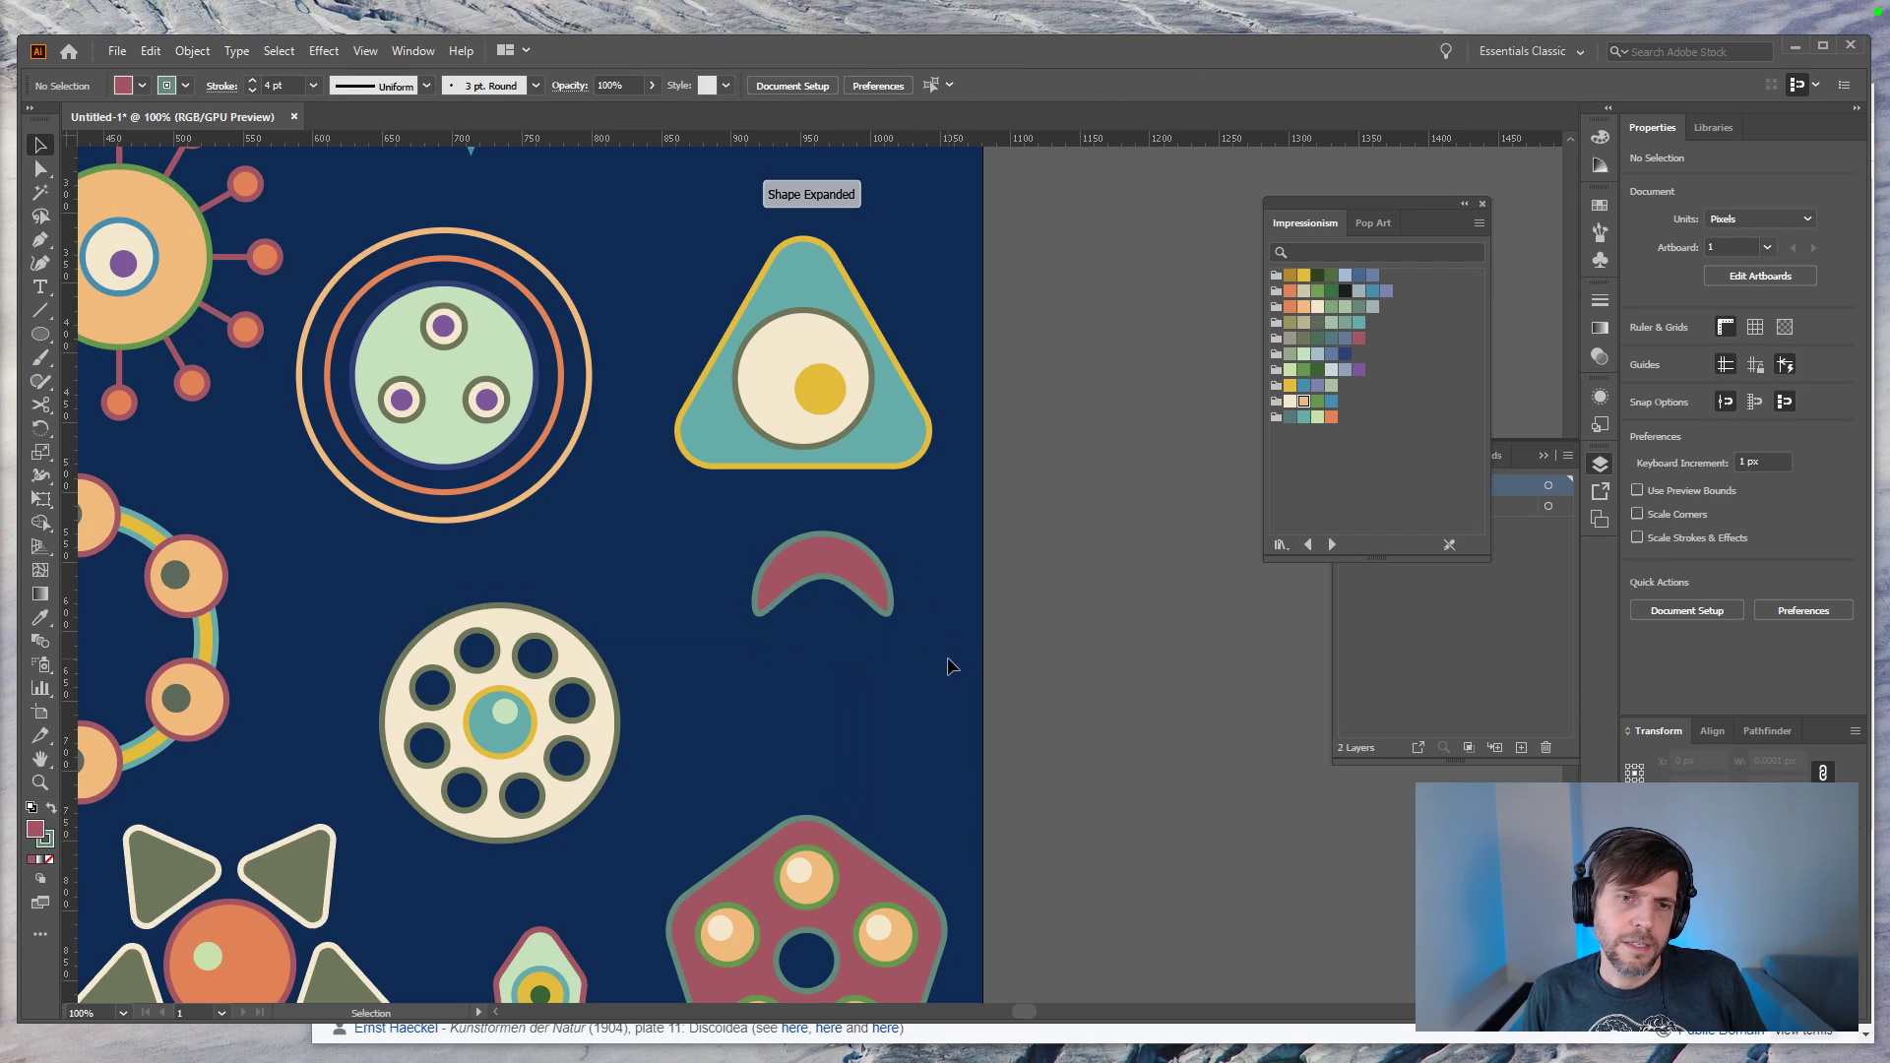
# Step: Move the crescent straight down by about 64 px towards the pentagon
pyautogui.press('a')
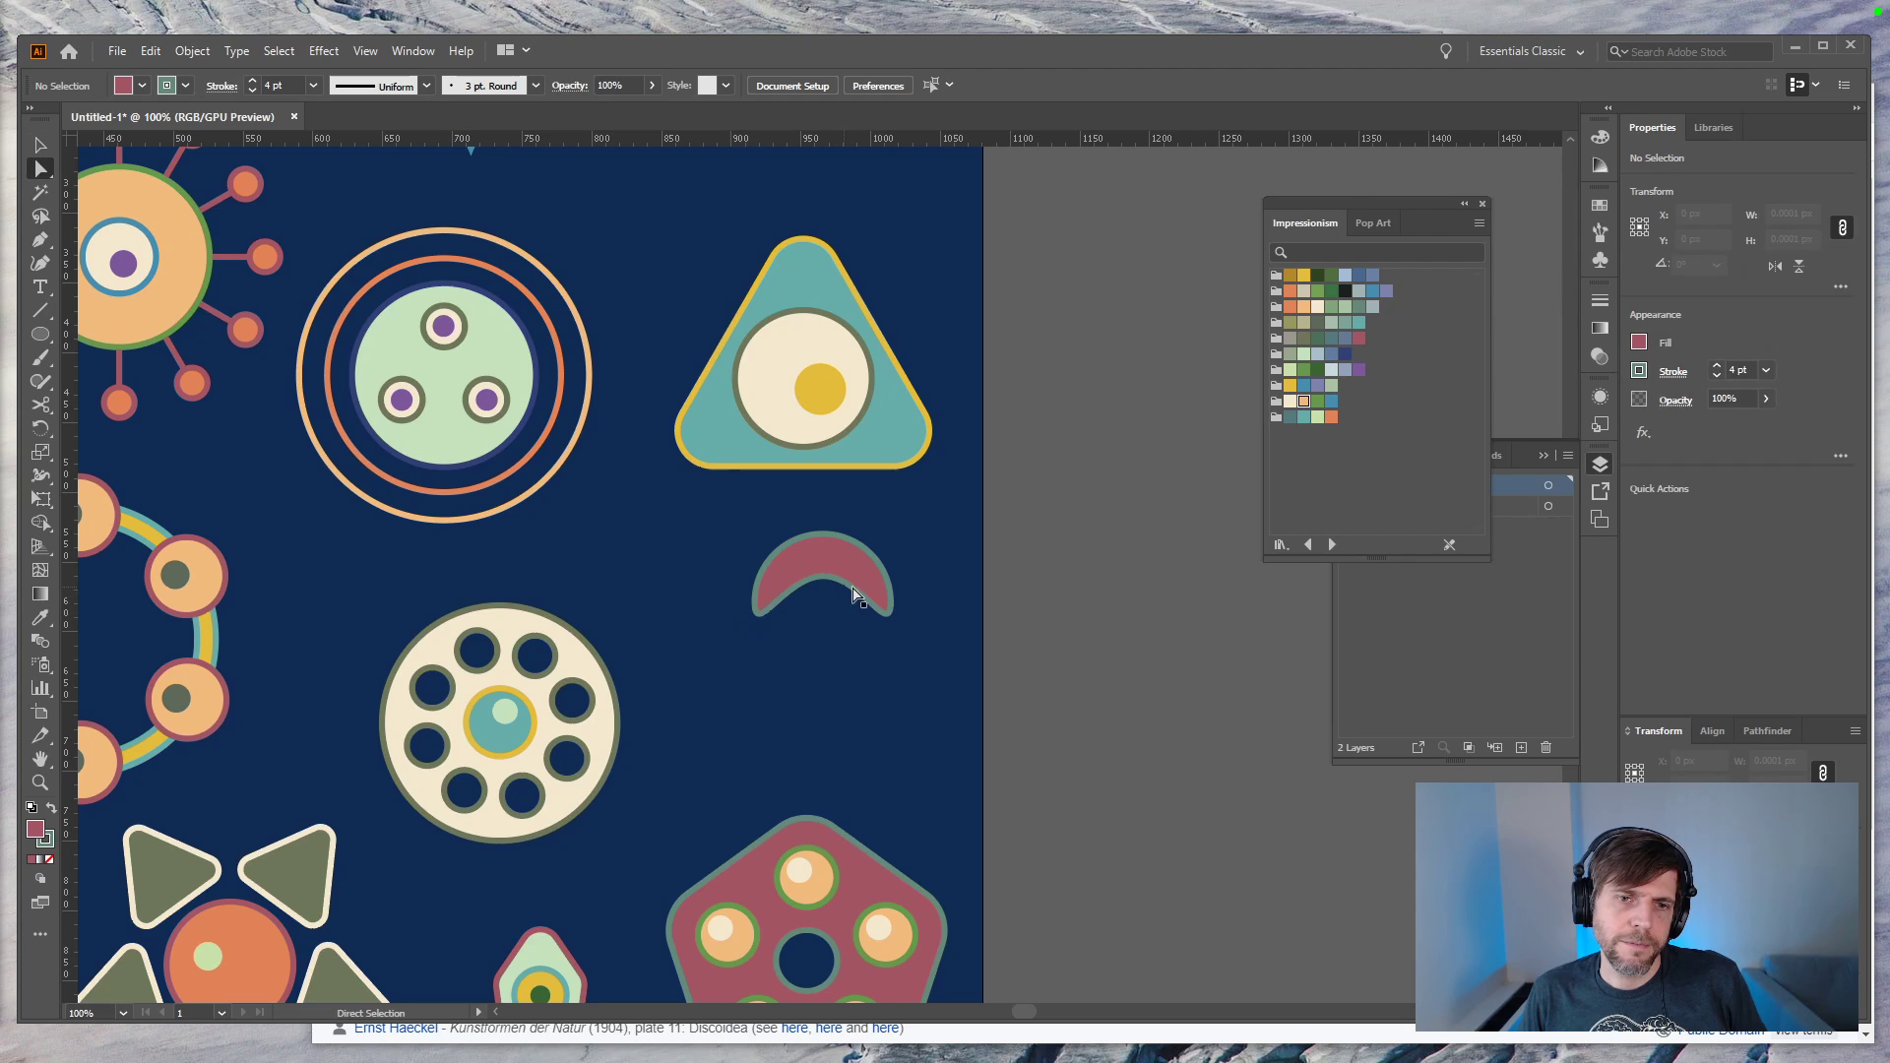
pyautogui.click(881, 563)
pyautogui.click(924, 593)
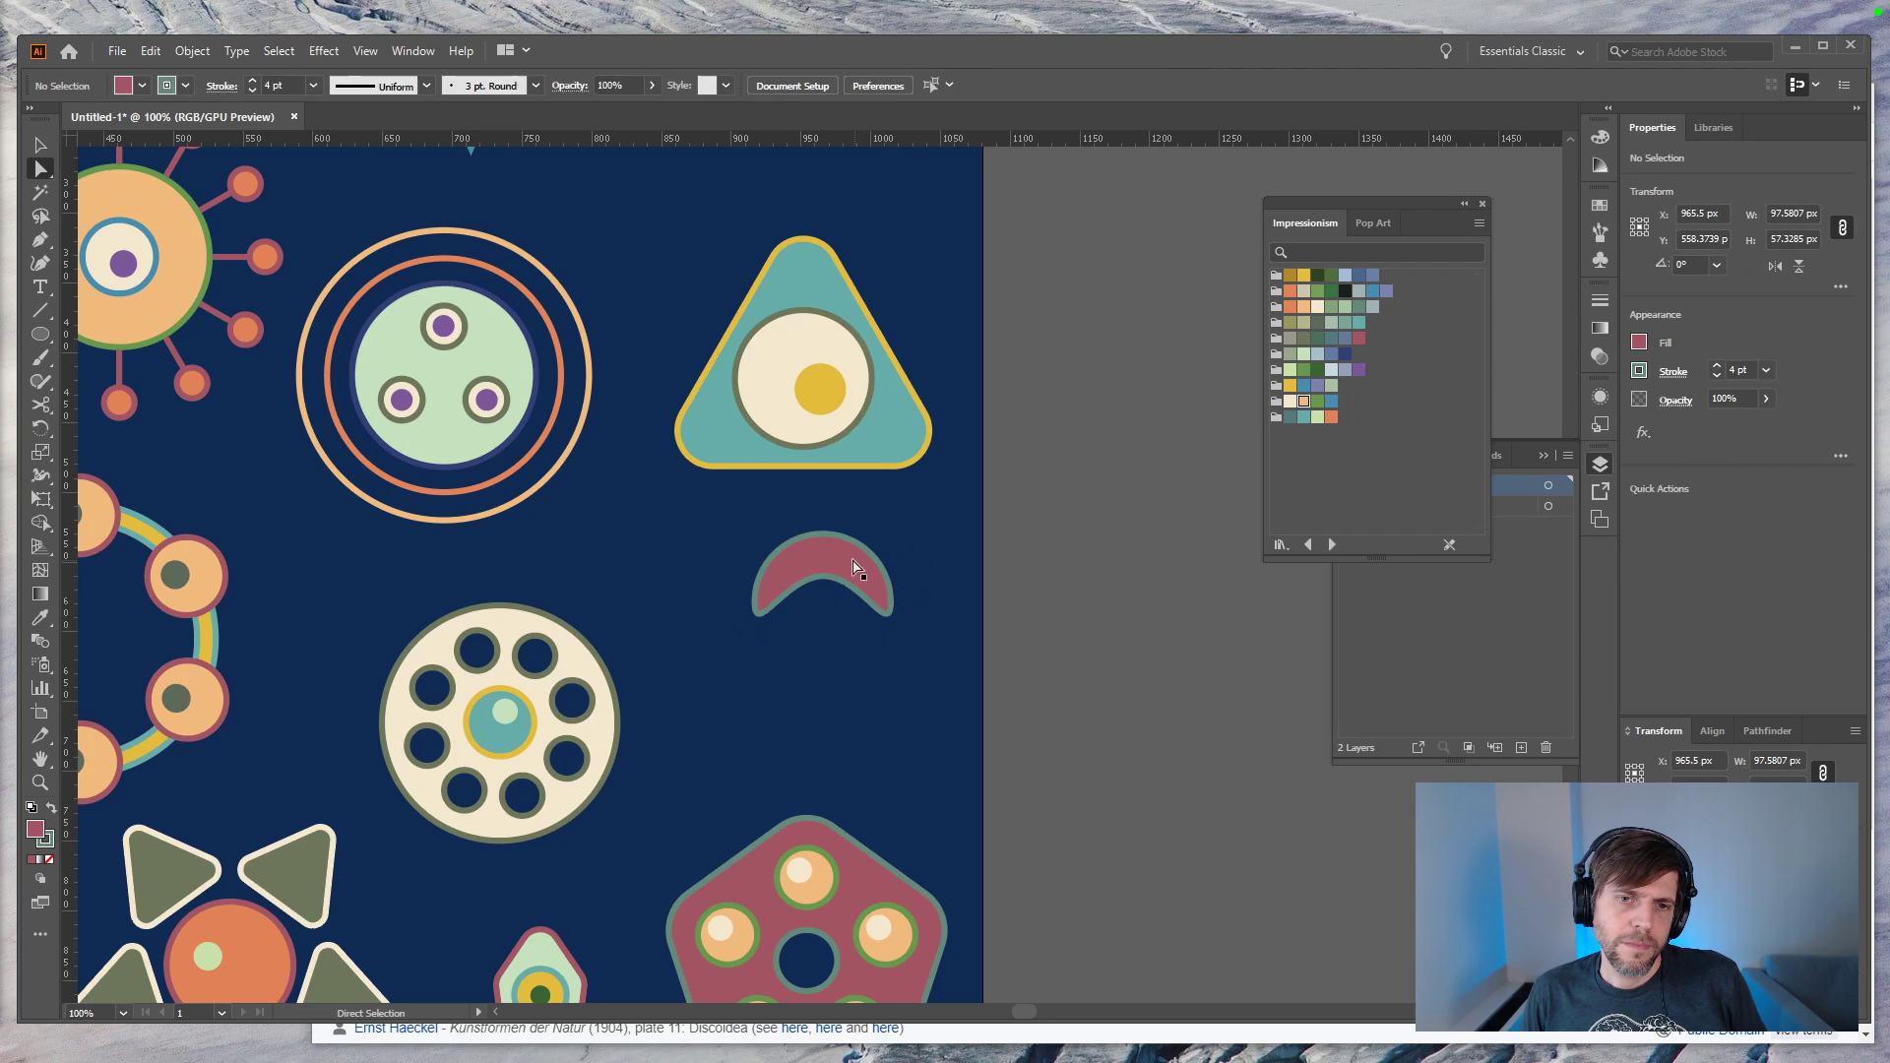
pyautogui.press('v')
pyautogui.moveTo(837, 555); pyautogui.dragTo(838, 645)
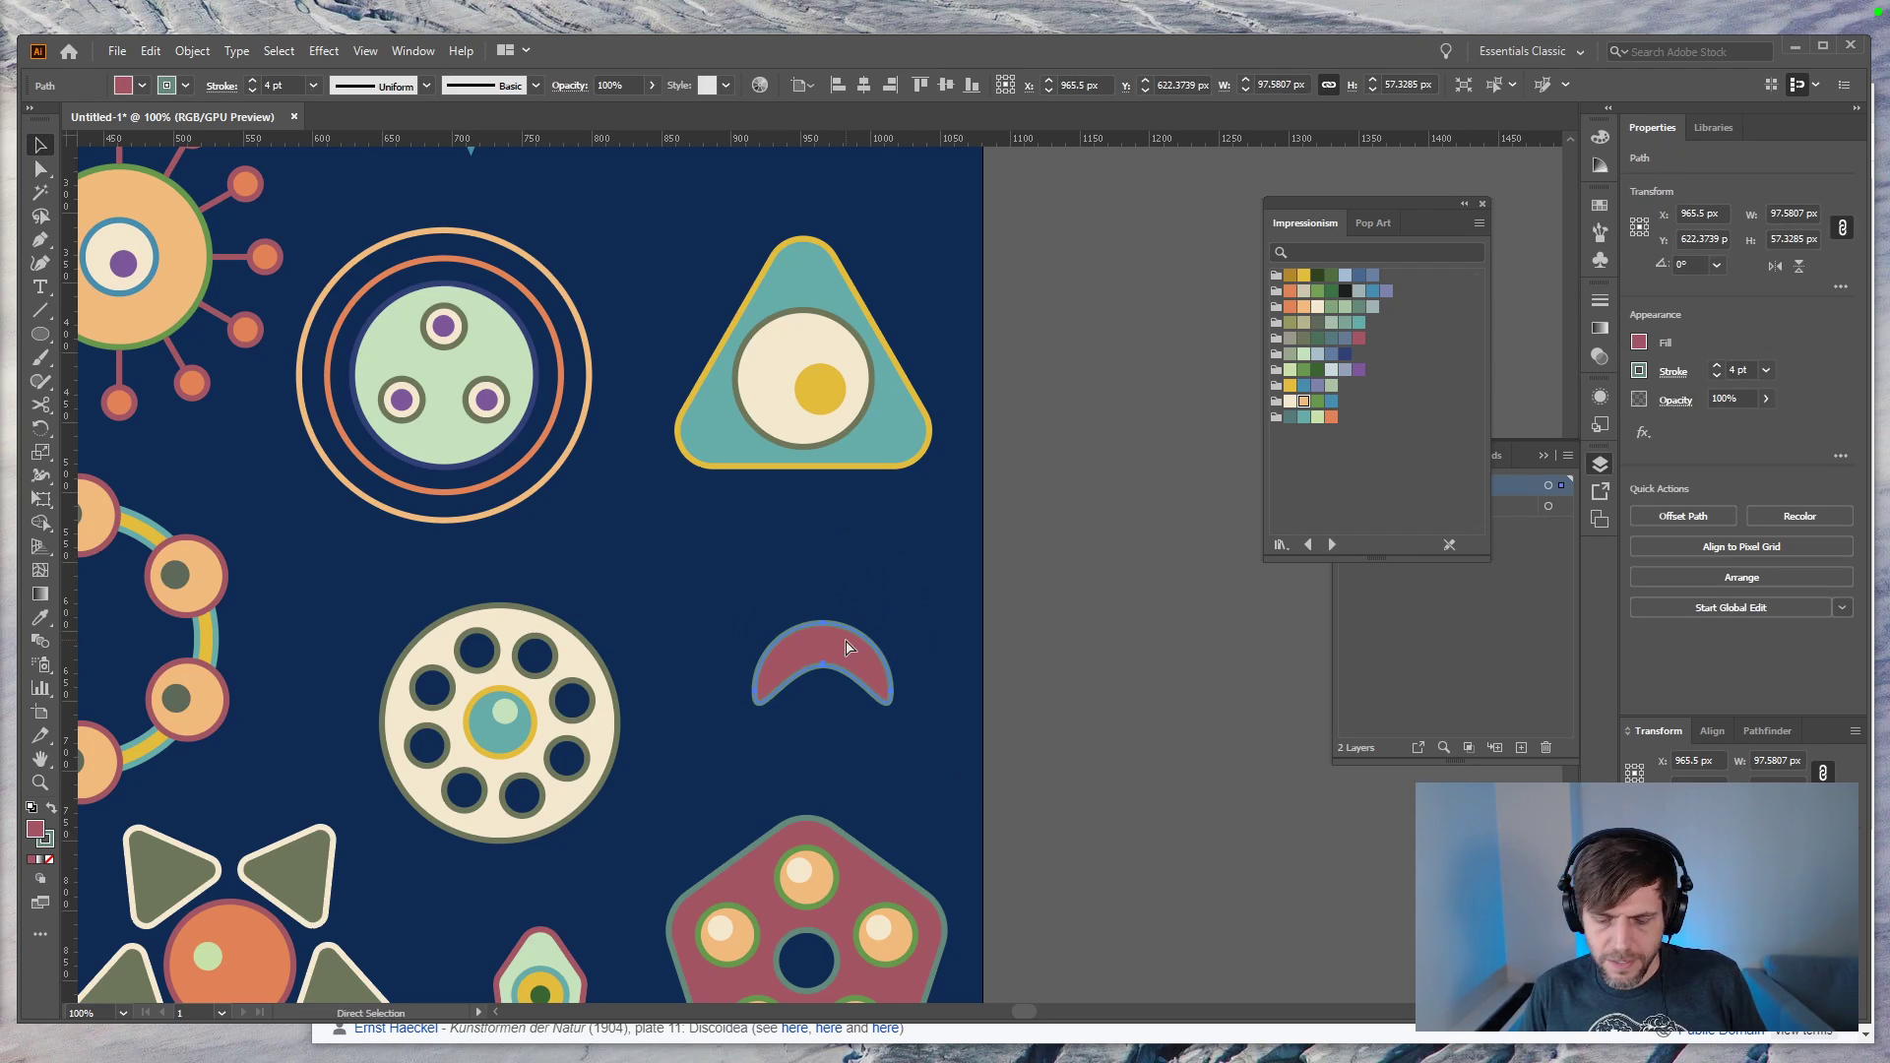
# Step: Copy the pale green fill and navy outline of the small circle with the yellow dot onto the crescent
pyautogui.hotkey('ctrl', '-')
pyautogui.press('space')
pyautogui.press('e')
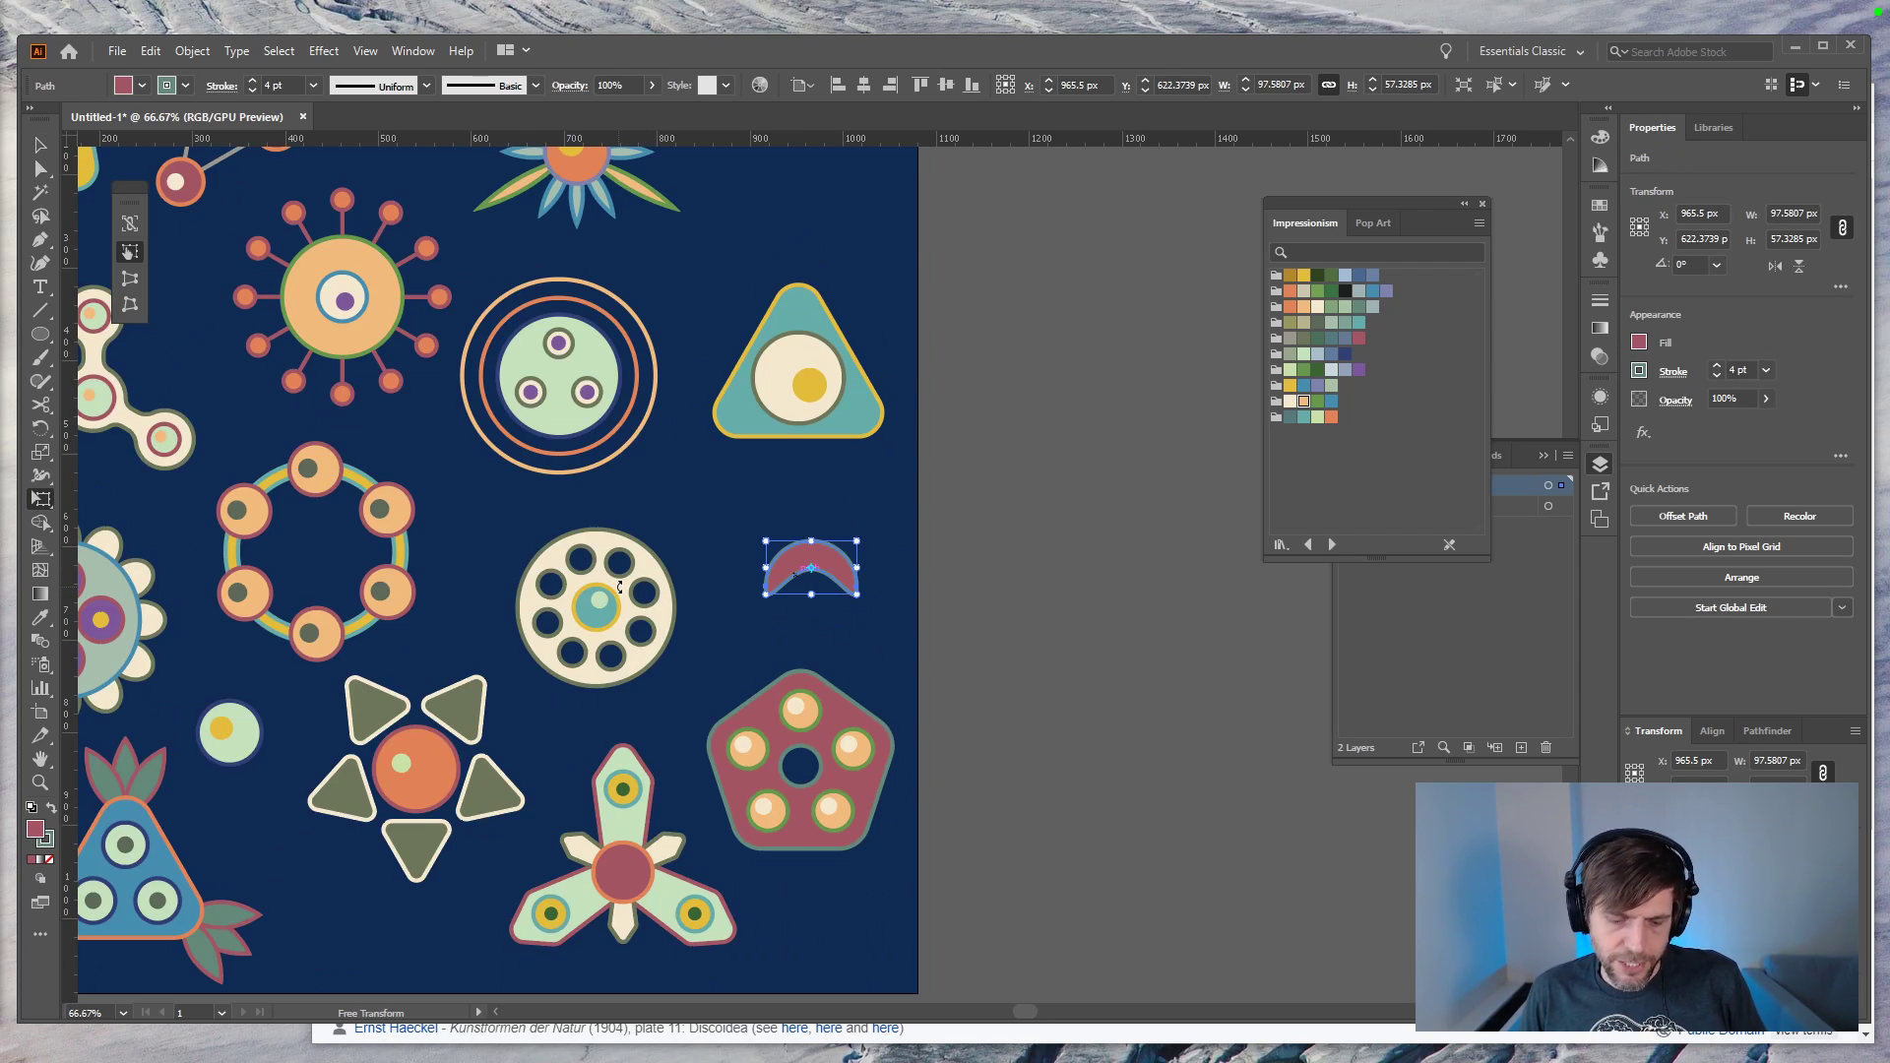
pyautogui.press('i')
pyautogui.click(228, 733)
pyautogui.press('v')
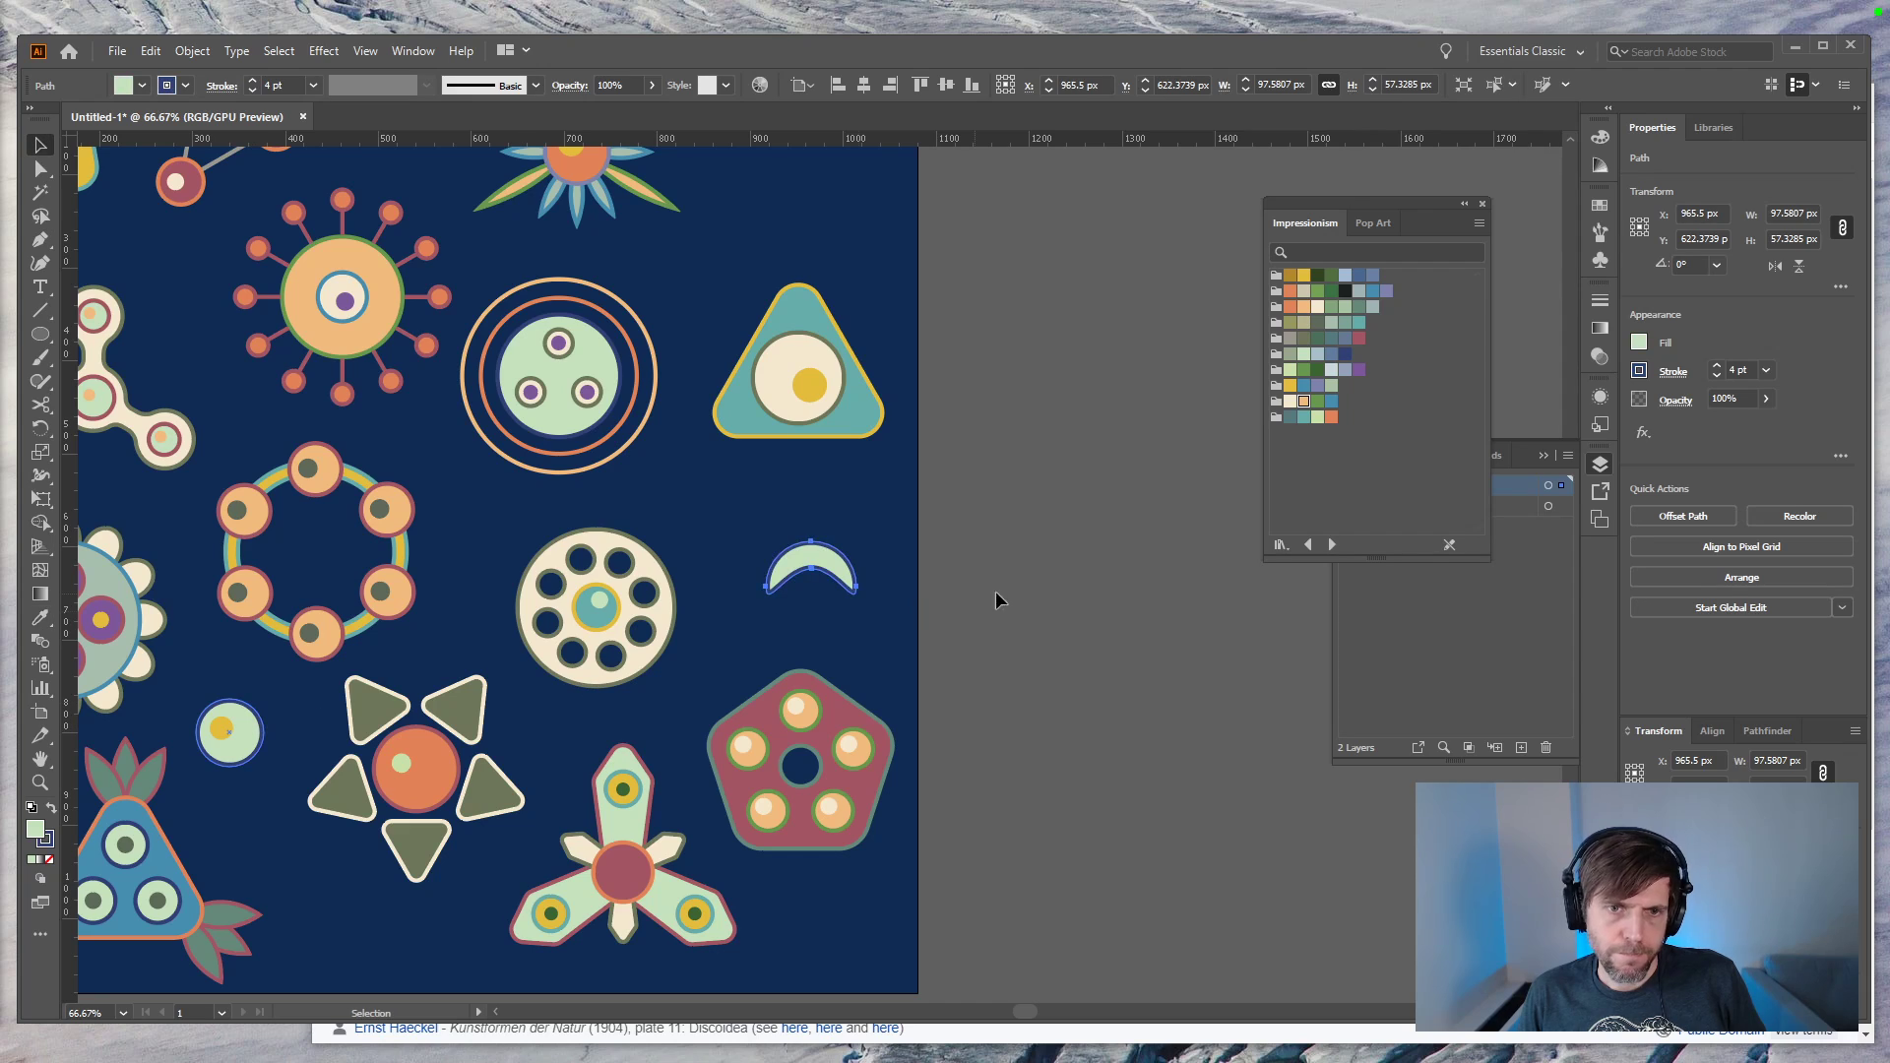
# Step: Position the crescent like a cap directly above the crimson pentagon's top corner
pyautogui.click(965, 592)
pyautogui.moveTo(825, 568); pyautogui.dragTo(811, 650)
pyautogui.click(987, 687)
pyautogui.click(829, 650)
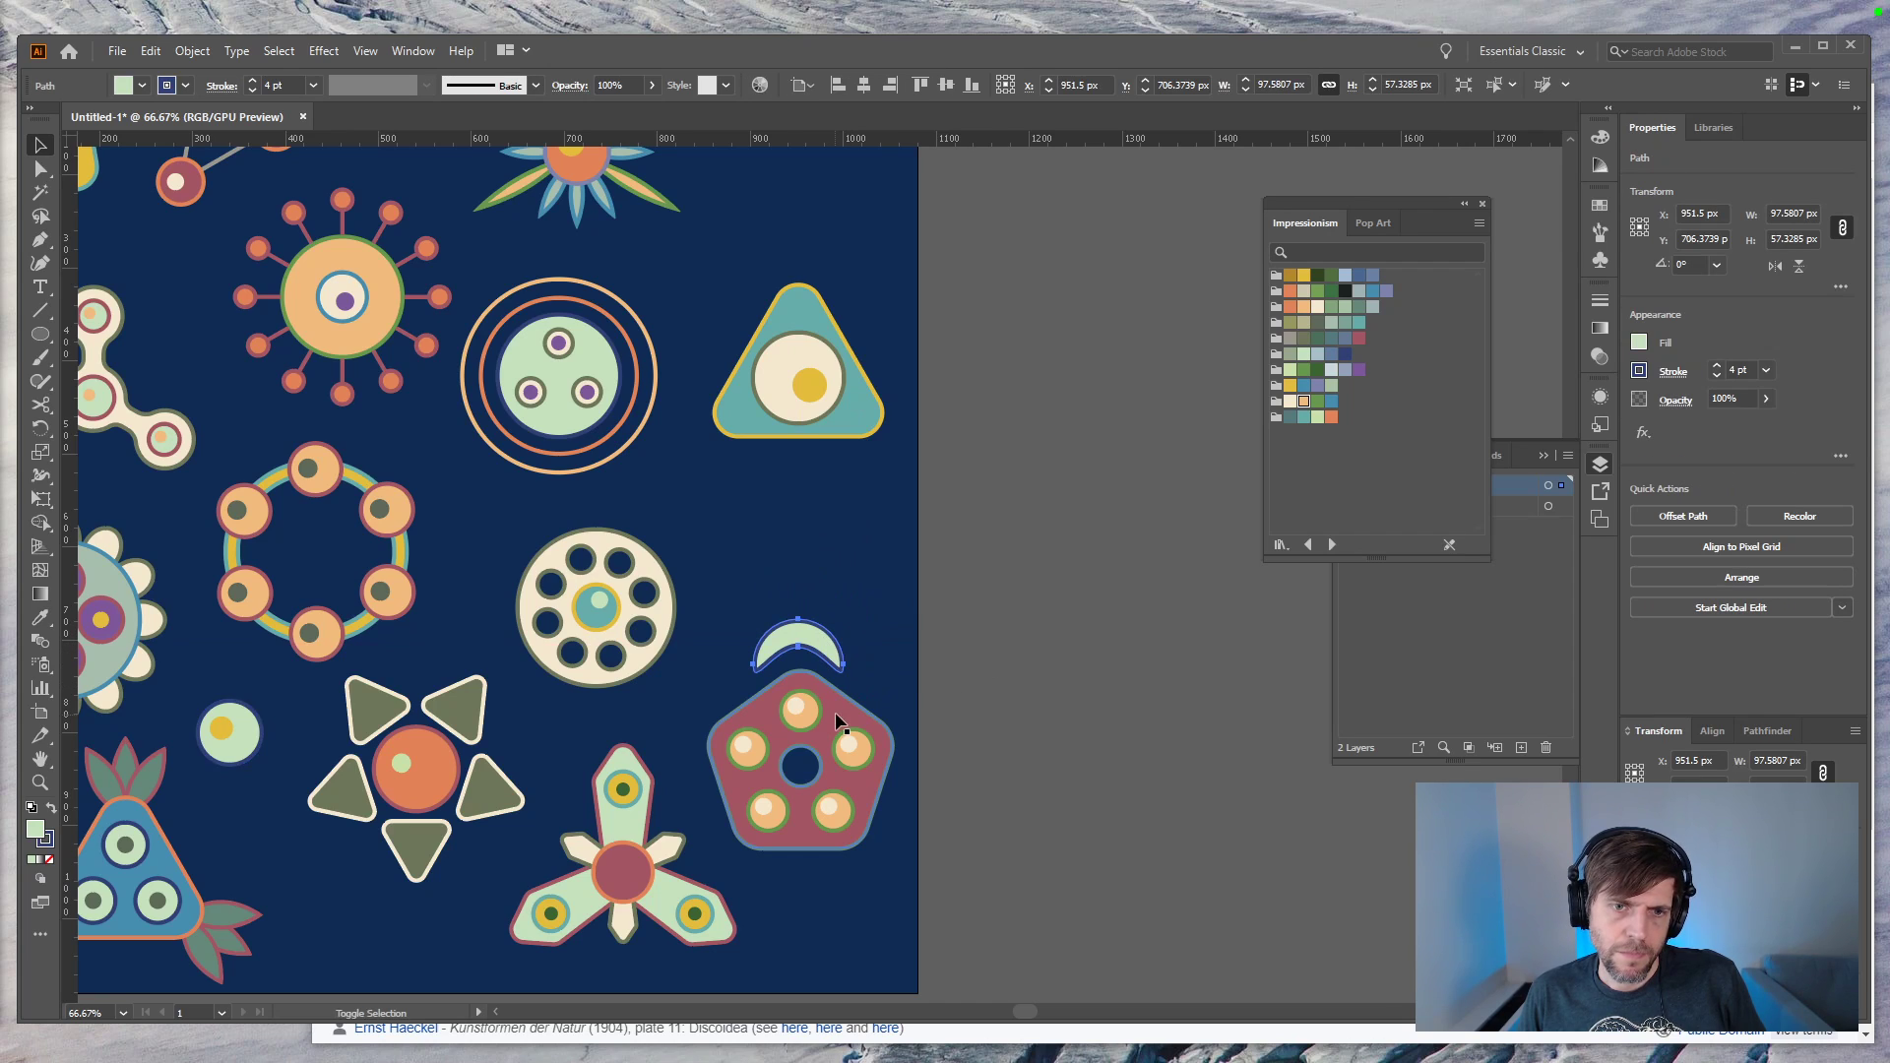
pyautogui.hotkey('shift', 'Down')
pyautogui.press('Right')
pyautogui.press('Right')
pyautogui.press('Right')
pyautogui.press('Right')
pyautogui.press('Right')
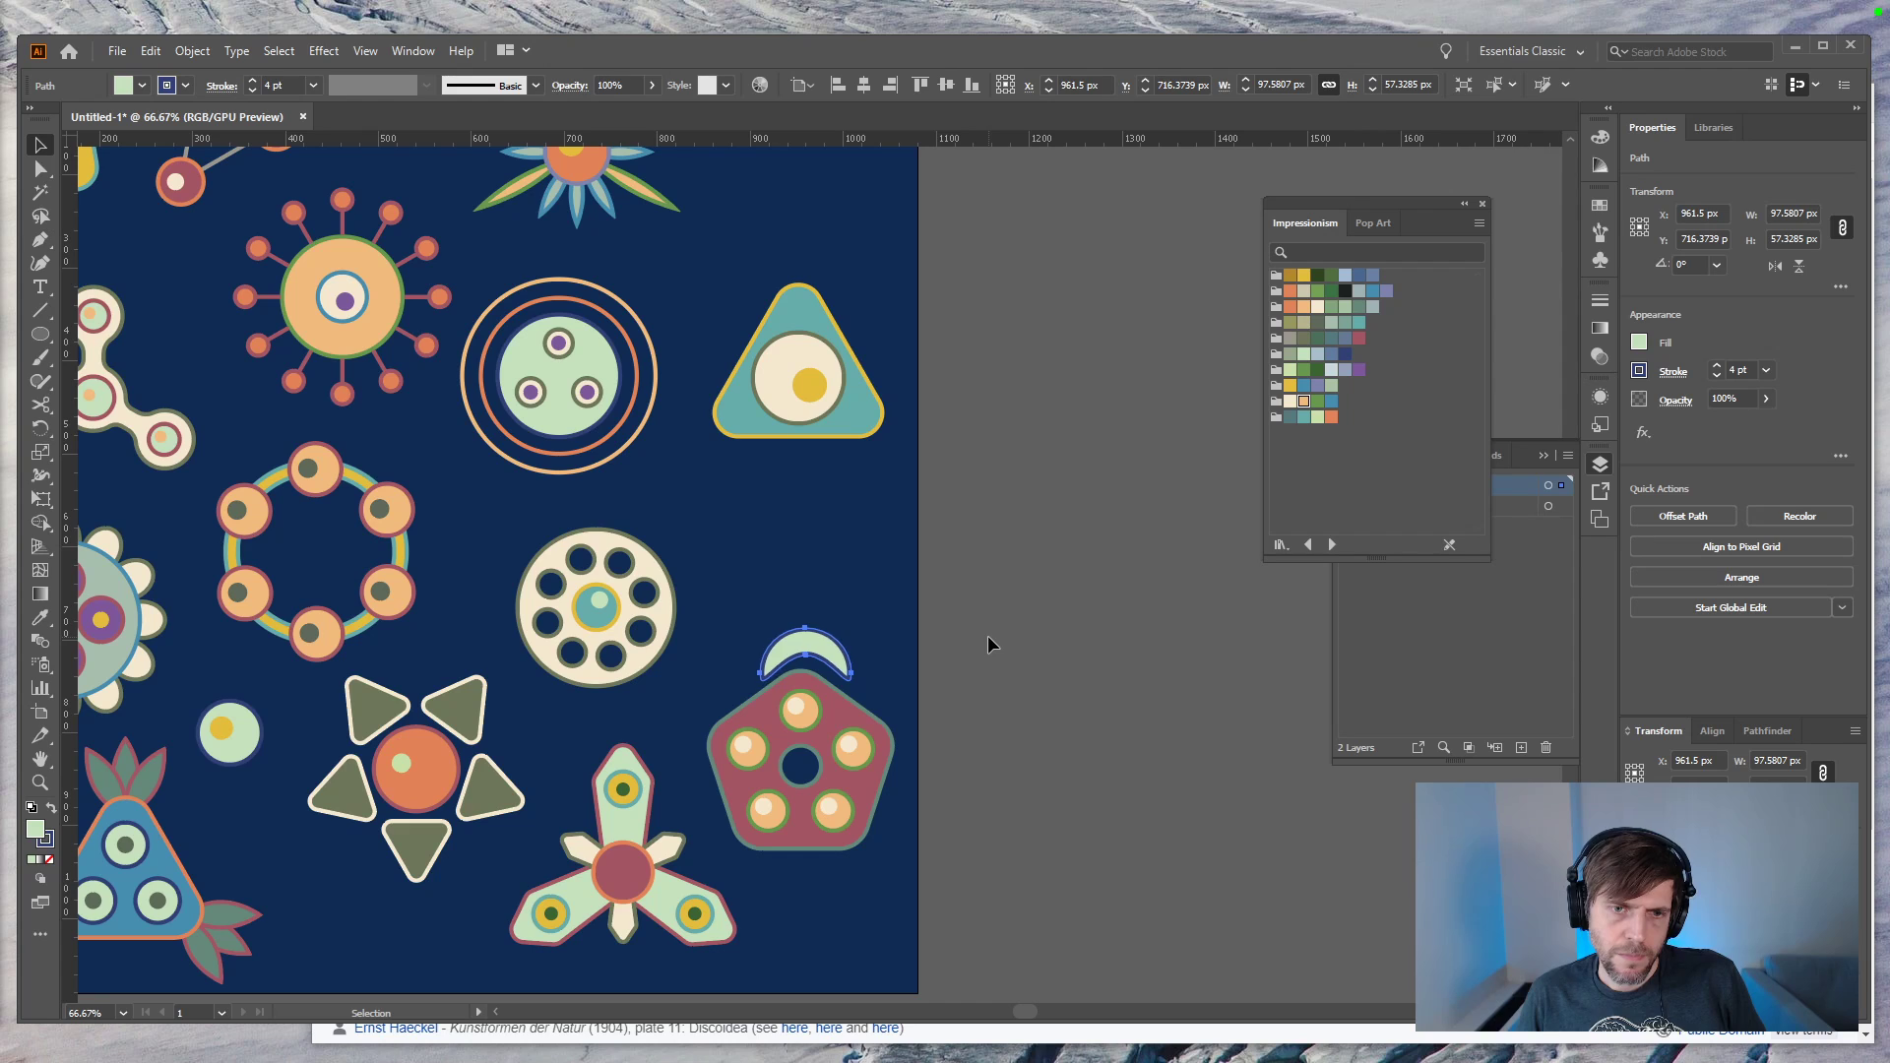
pyautogui.press('Up')
pyautogui.press('Left')
pyautogui.press('Up')
pyautogui.press('Up')
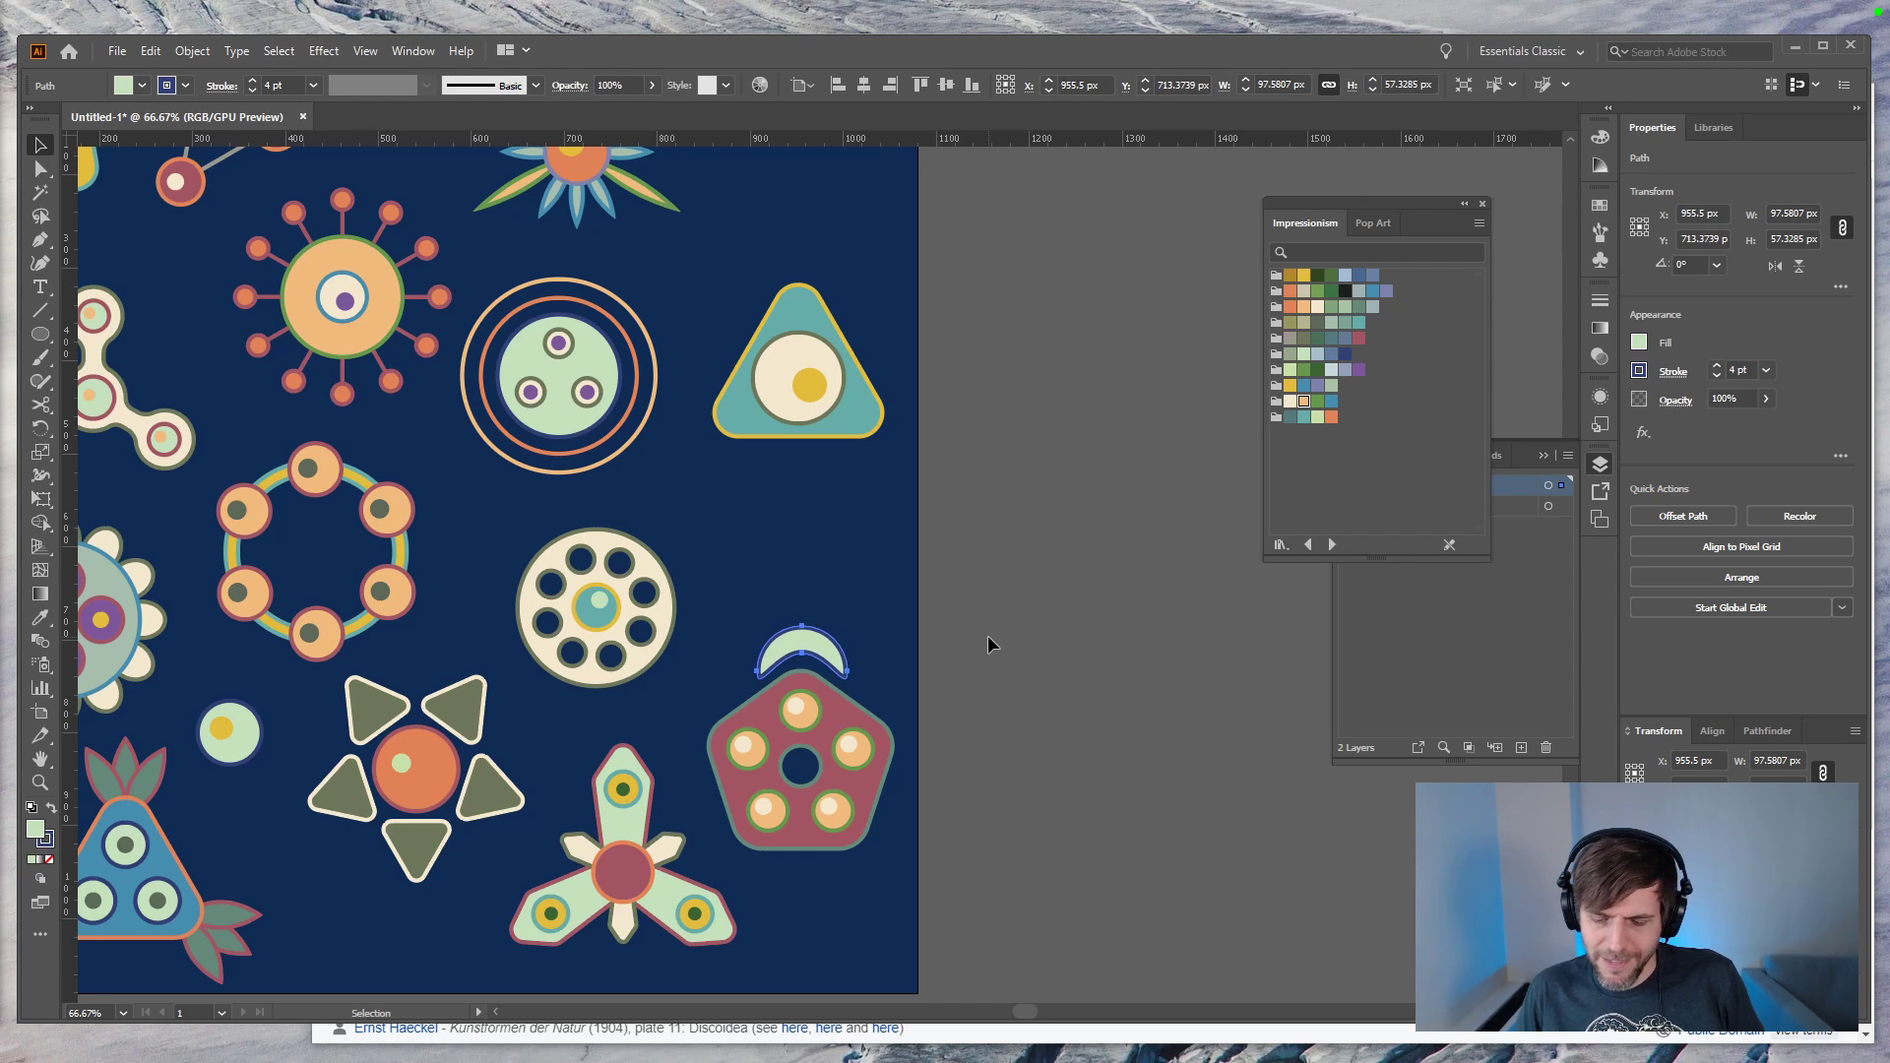
# Step: Nudge the whole crescent about 4 px down, closer to the pentagon's top corner
pyautogui.hotkey('ctrl', '=')
pyautogui.hotkey('ctrl', '=')
pyautogui.press('a')
pyautogui.click(946, 579)
pyautogui.click(811, 565)
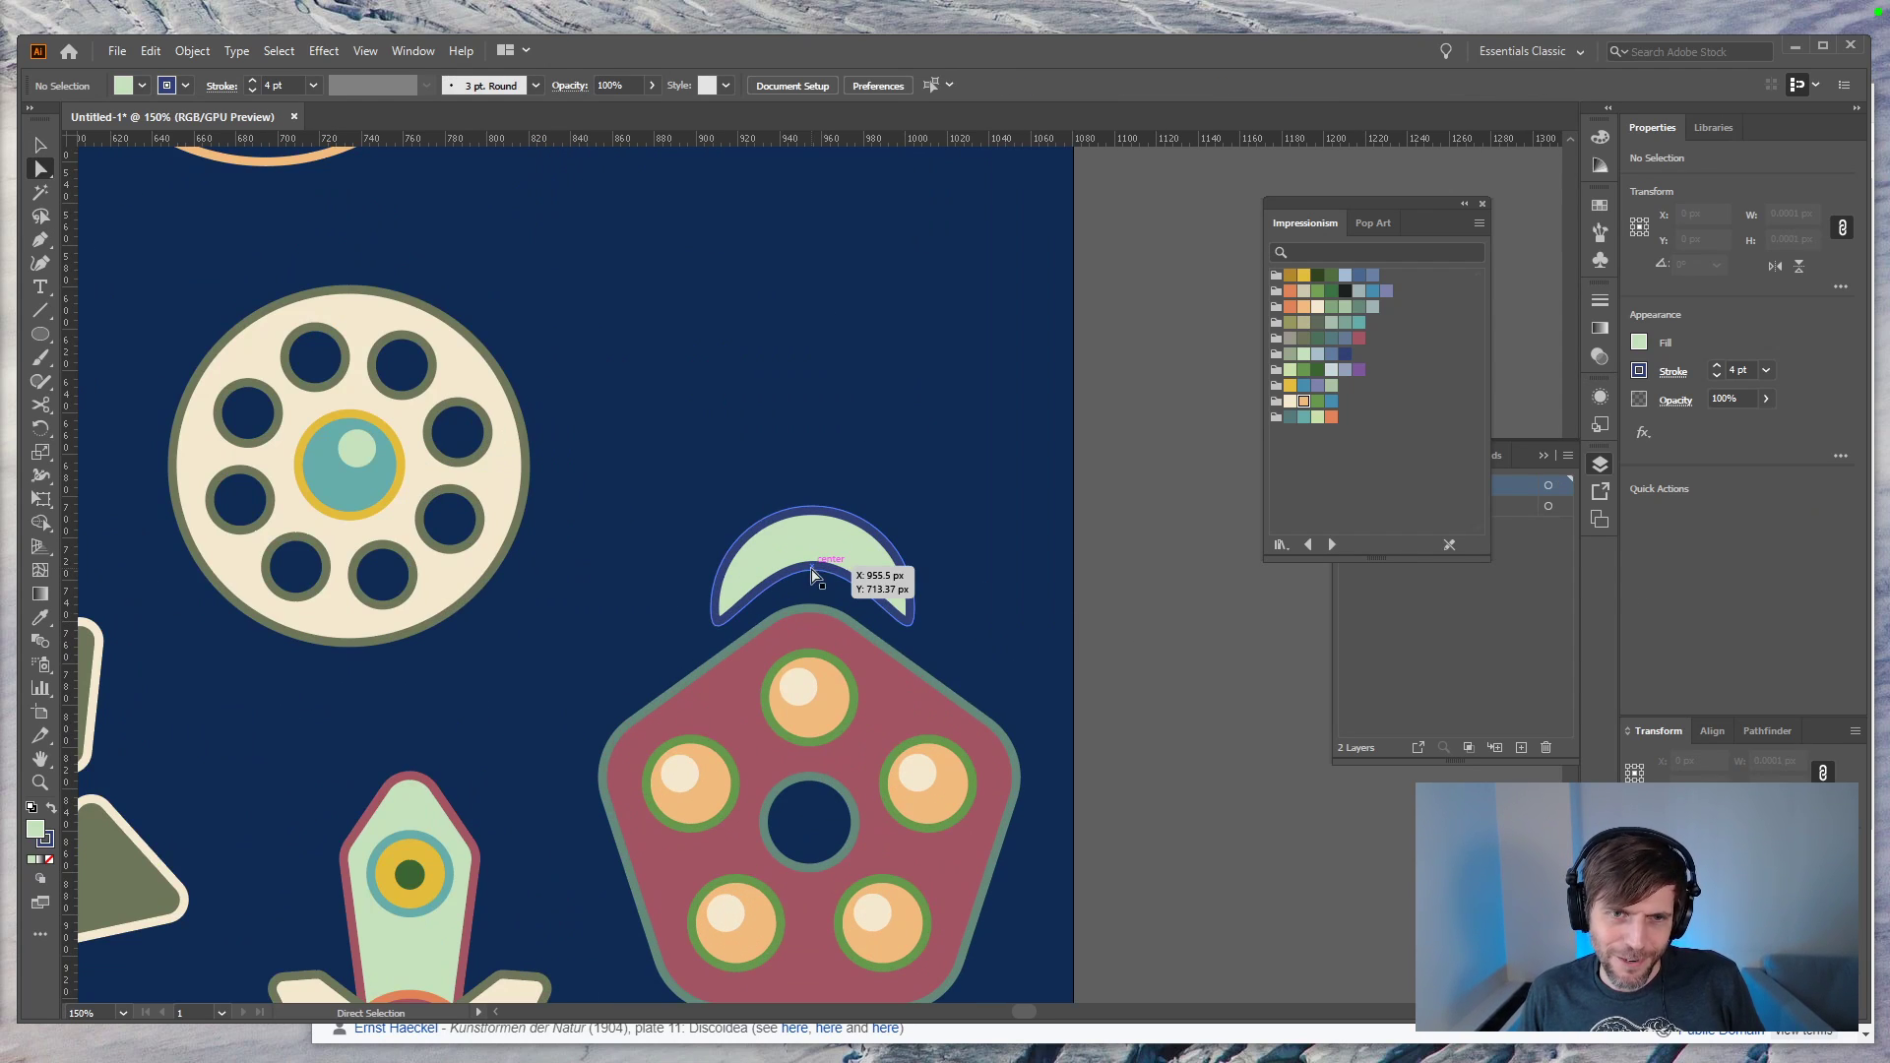
pyautogui.press('Down')
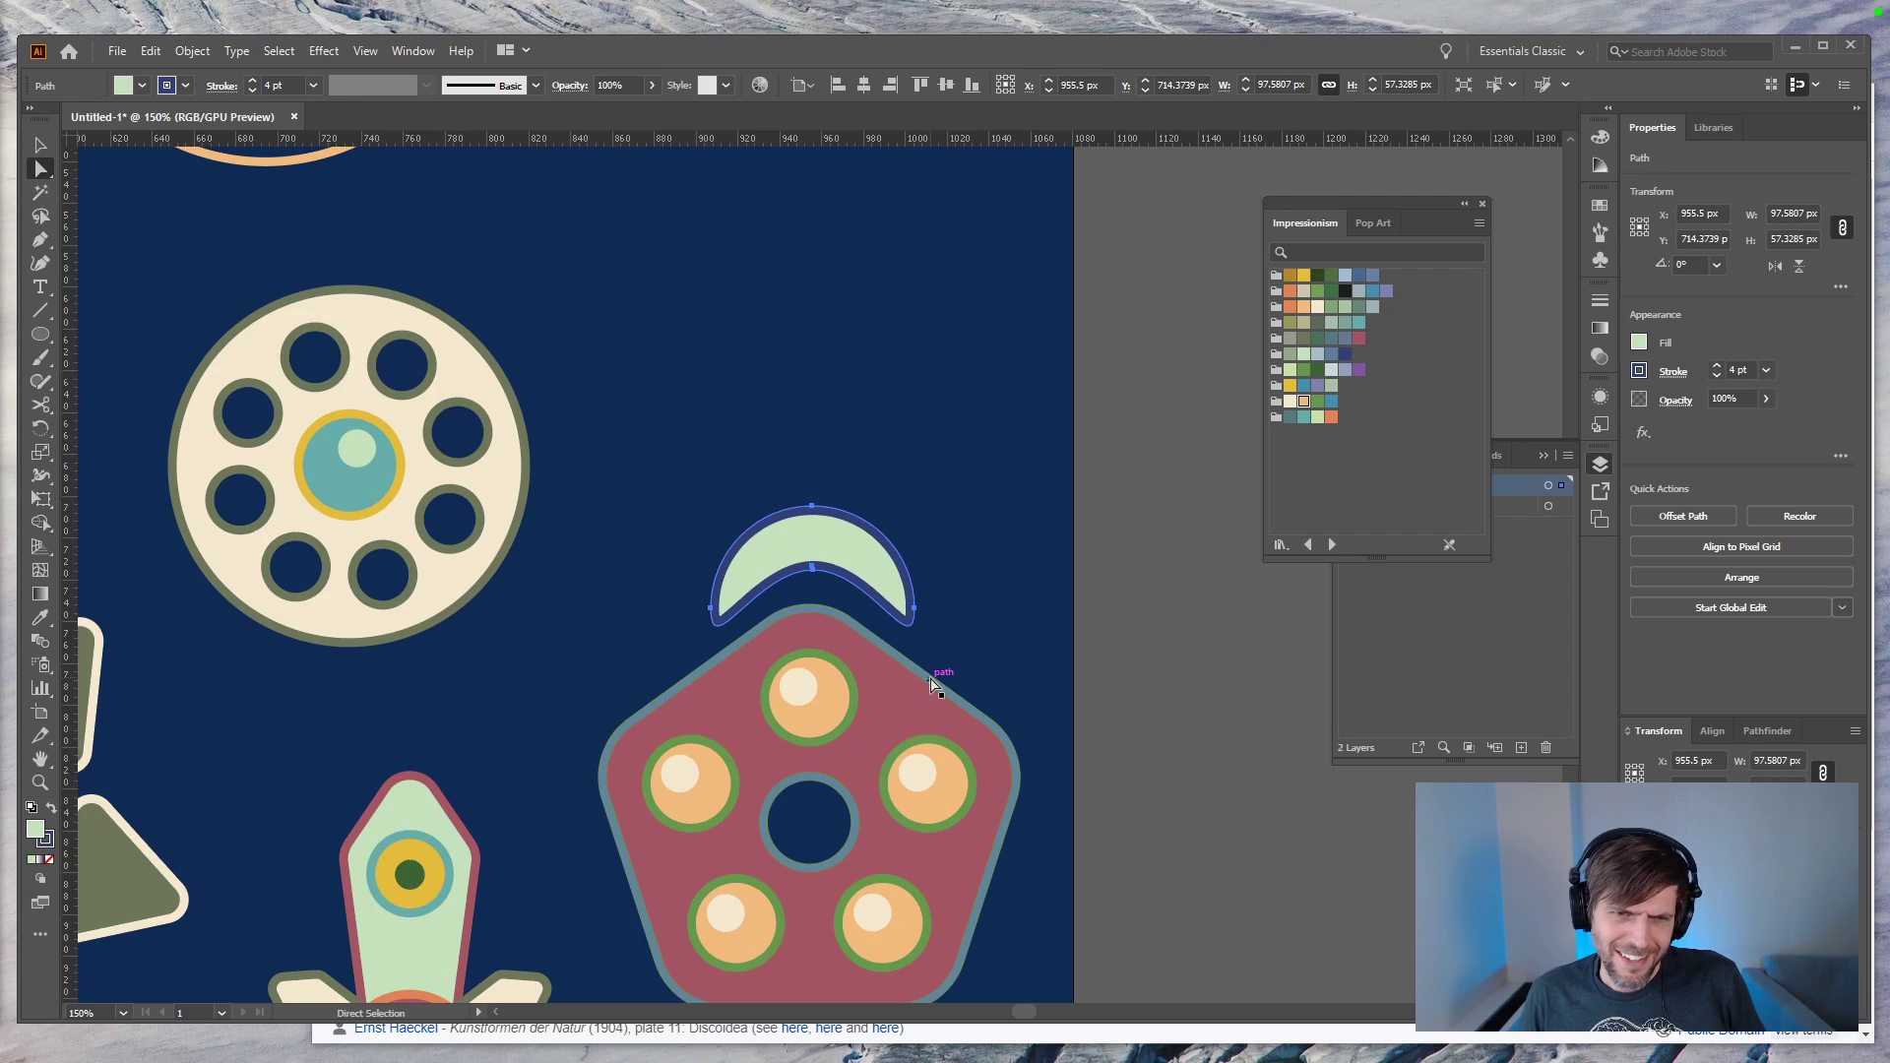
pyautogui.press('Down')
pyautogui.press('Down')
pyautogui.press('Down')
pyautogui.press('Down')
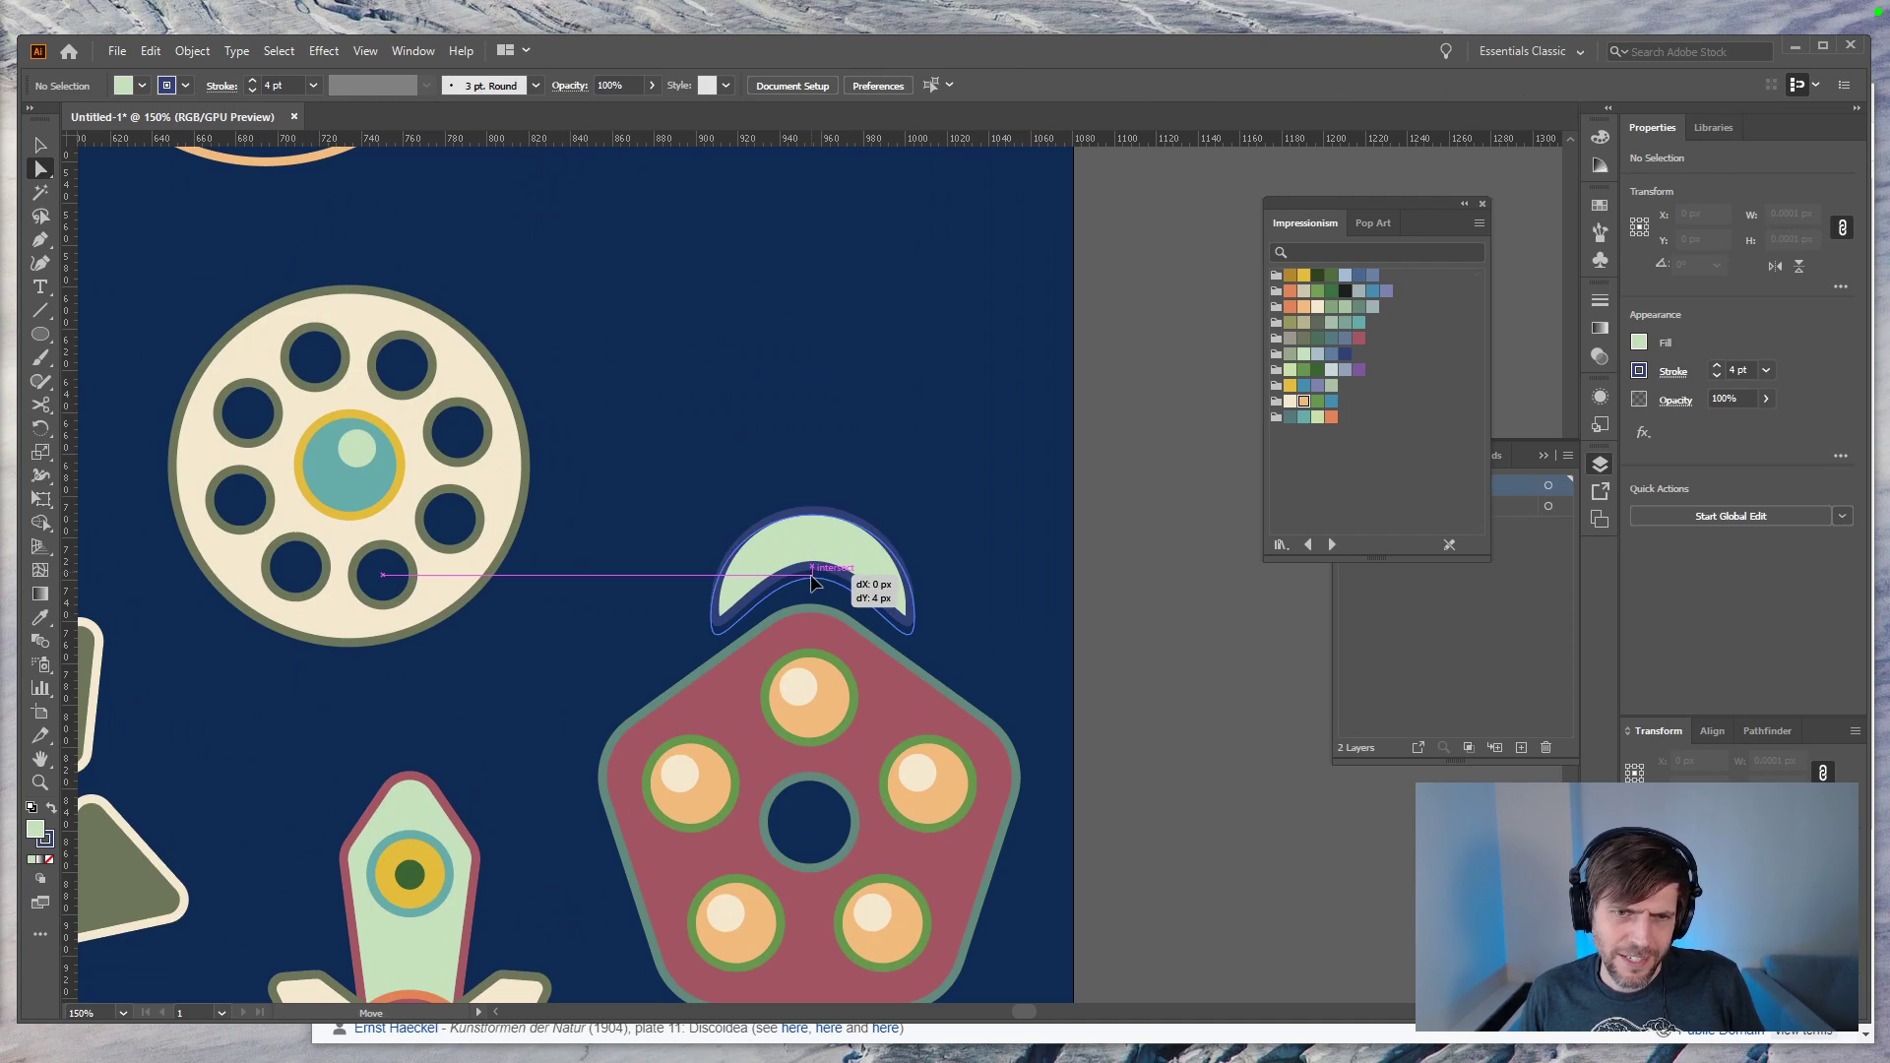
# Step: Lower only the middle anchor point of the crescent's inner curve so the crescent becomes thicker above the pentagon's corner
pyautogui.click(811, 581)
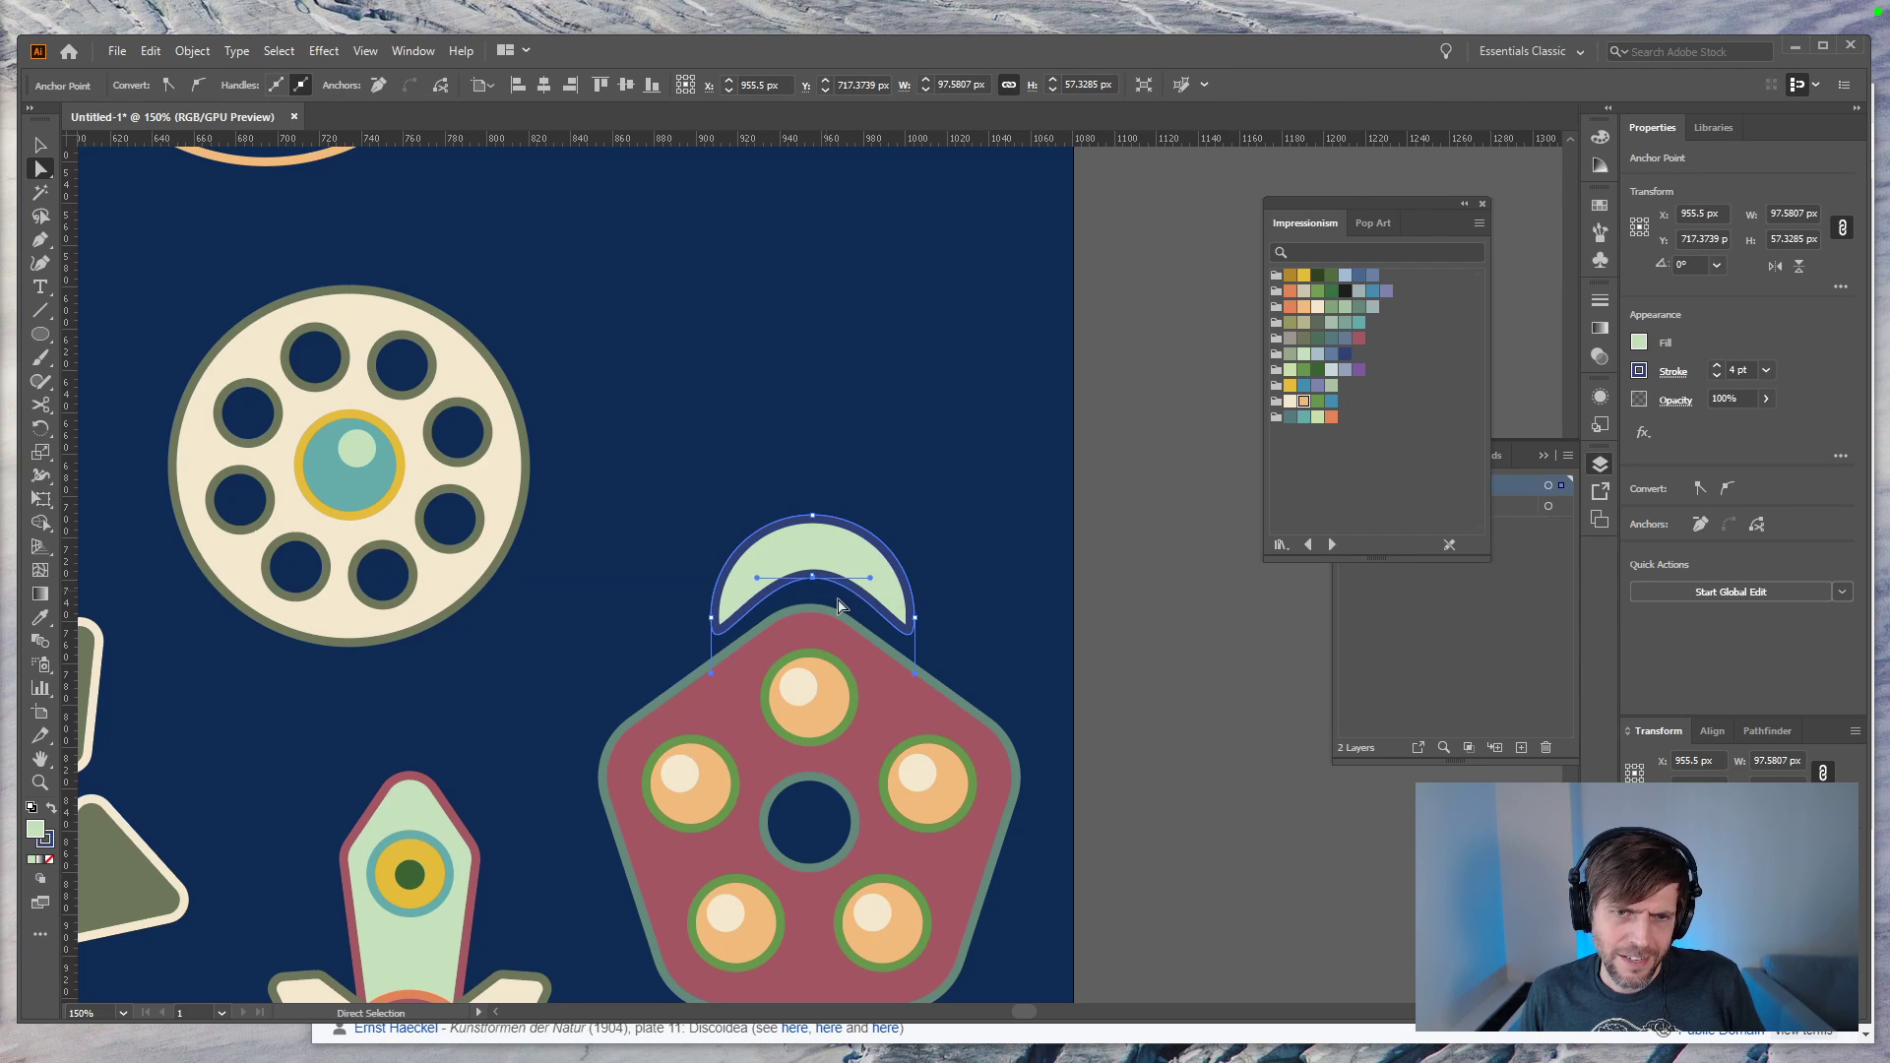
pyautogui.press('Down')
pyautogui.press('Down')
pyautogui.press('Down')
pyautogui.press('Down')
pyautogui.press('Down')
pyautogui.press('Down')
pyautogui.press('Down')
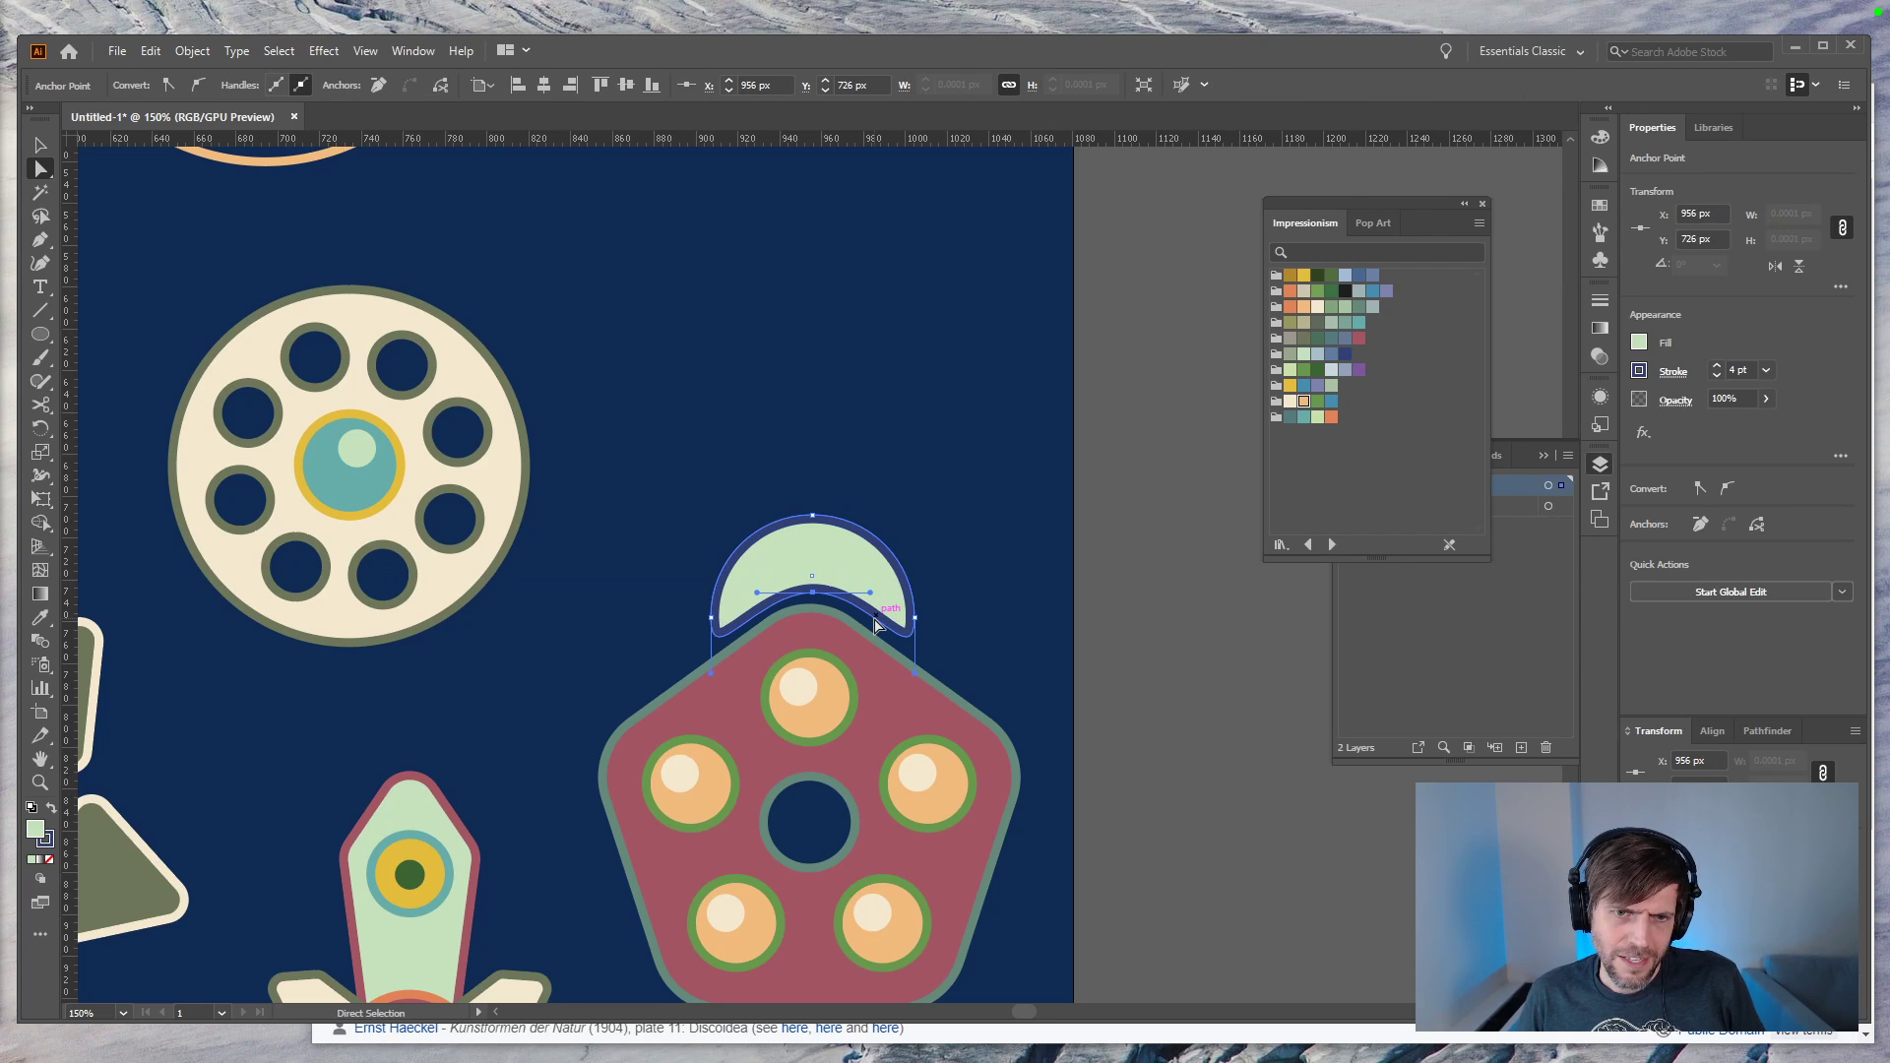
pyautogui.press('Up')
pyautogui.press('Up')
pyautogui.press('Up')
pyautogui.press('Up')
# Step: Centre the crescent horizontally with the crimson pentagon and raise the crescent by about 10 px
pyautogui.press('v')
pyautogui.click(953, 644)
pyautogui.click(850, 577)
pyautogui.keyDown('shift'); pyautogui.click(895, 692); pyautogui.keyUp('shift')
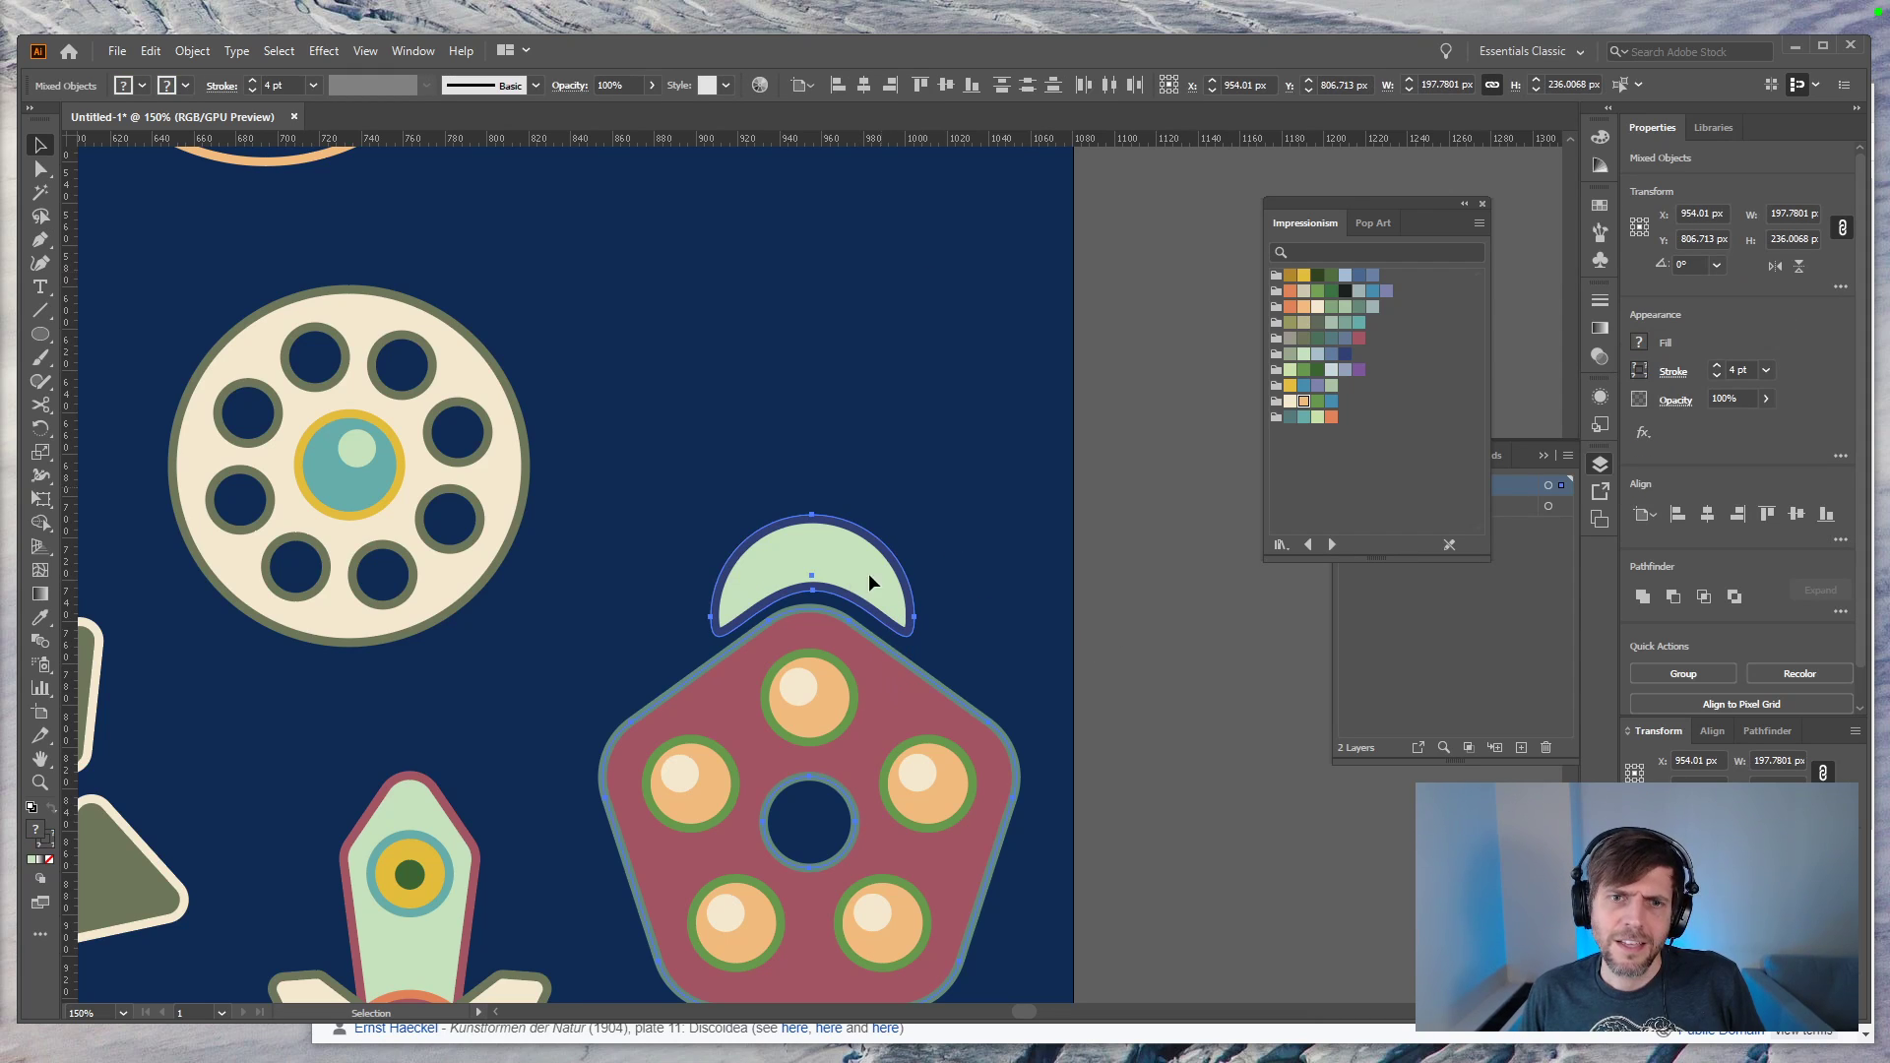
pyautogui.click(864, 86)
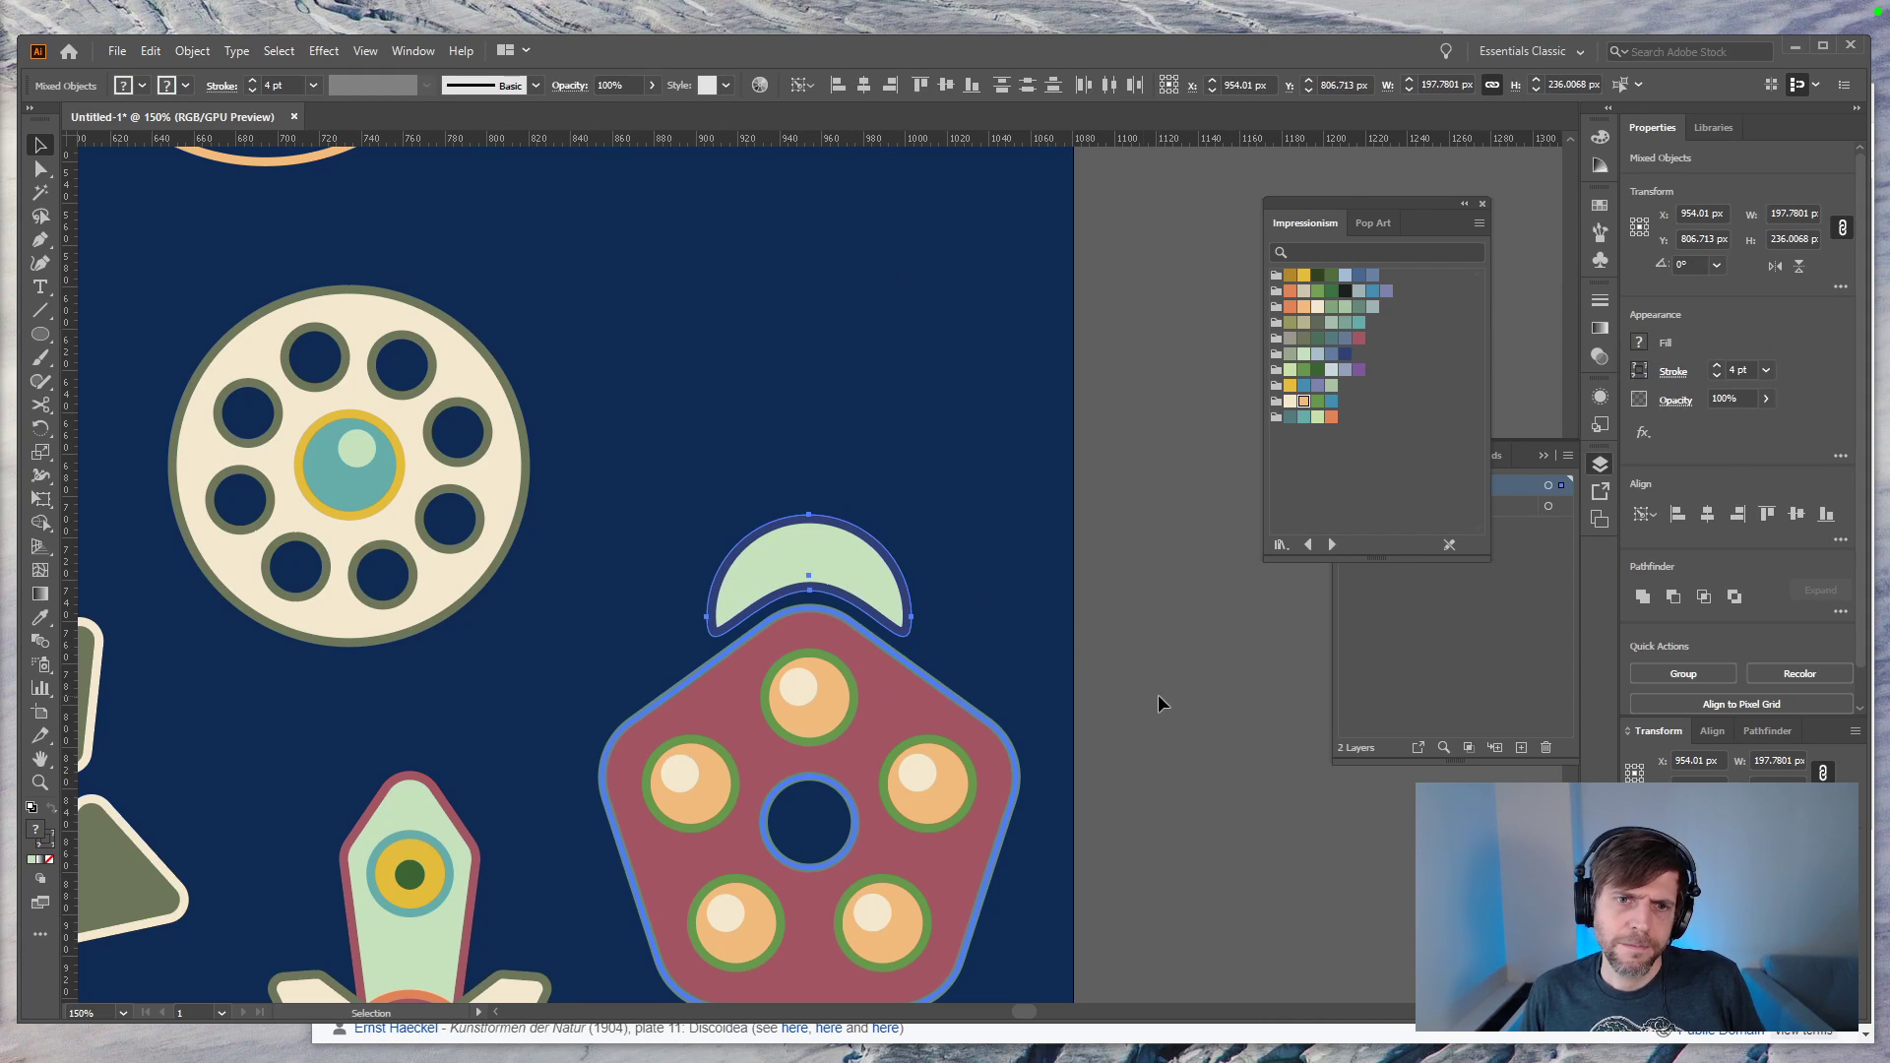
pyautogui.click(1156, 693)
pyautogui.click(868, 571)
pyautogui.scroll(-3, 871, 580)
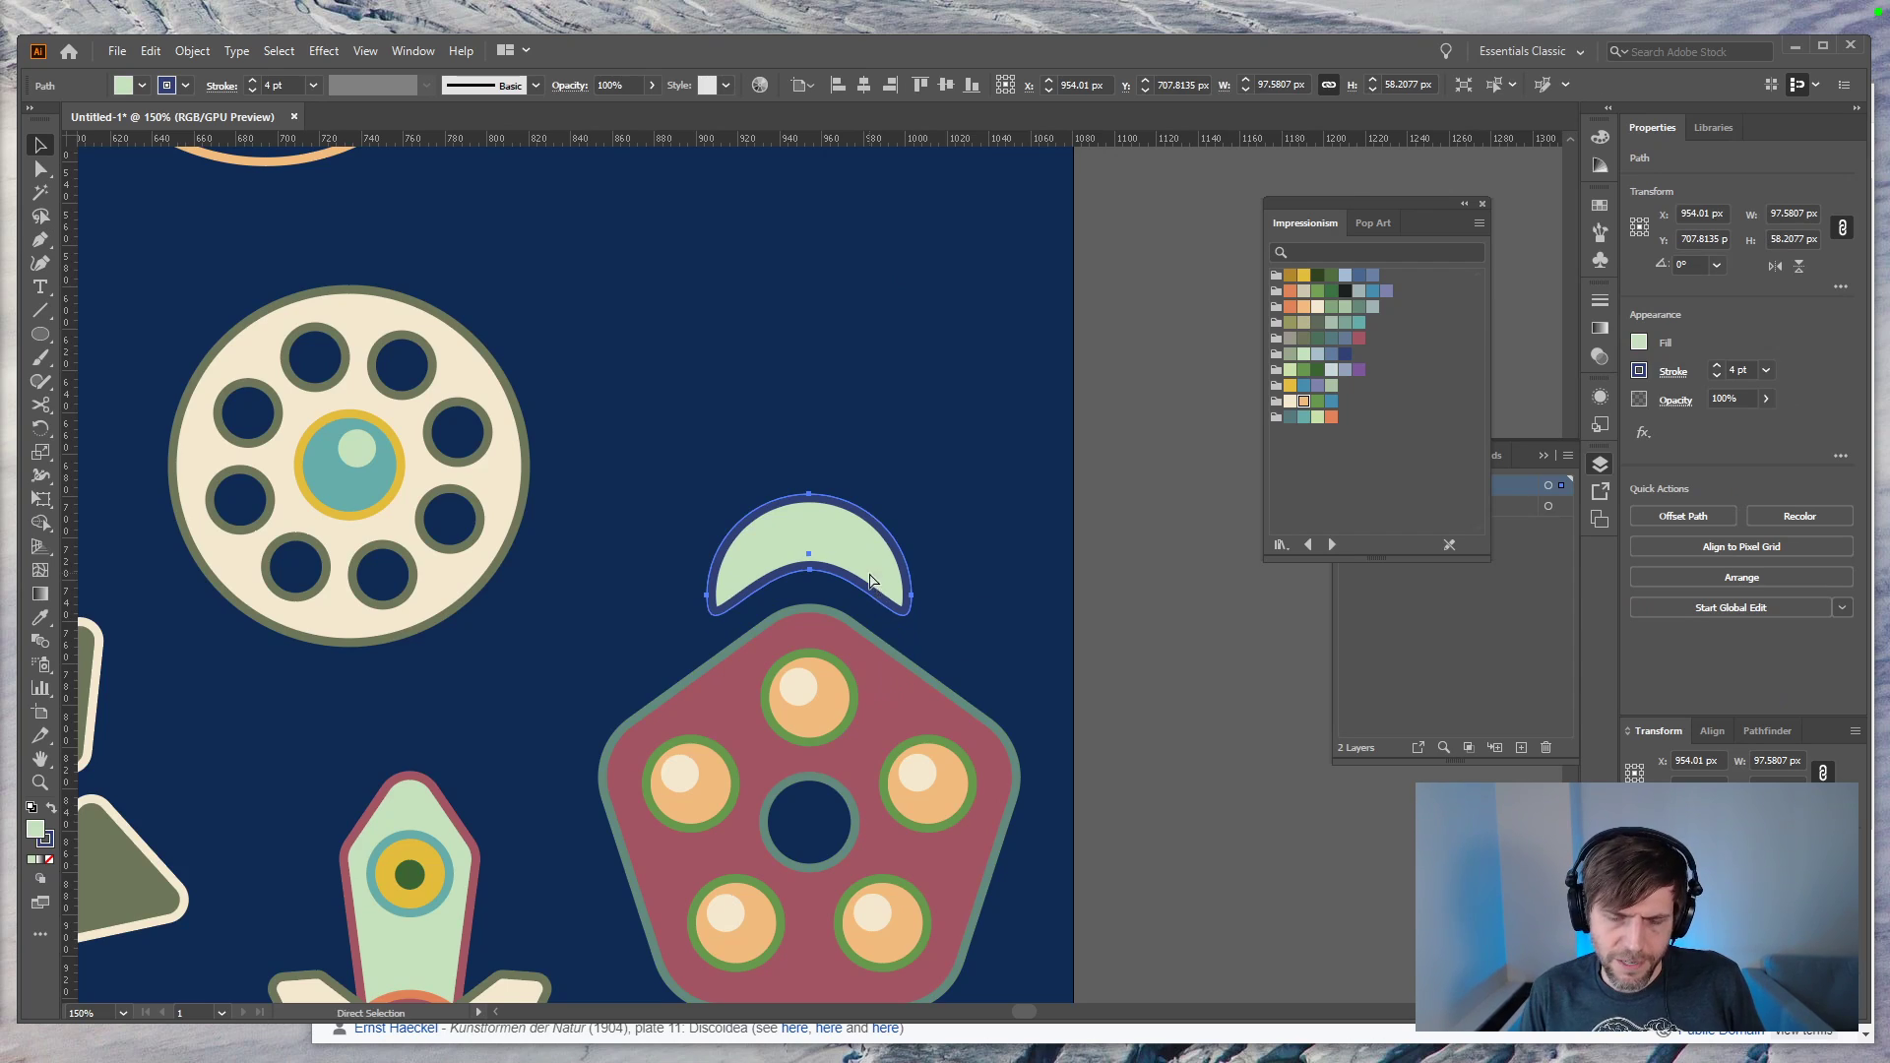
# Step: Recolour the crescent with the grey-green fill and blue outline of the scalloped figure's central disc
pyautogui.press('i')
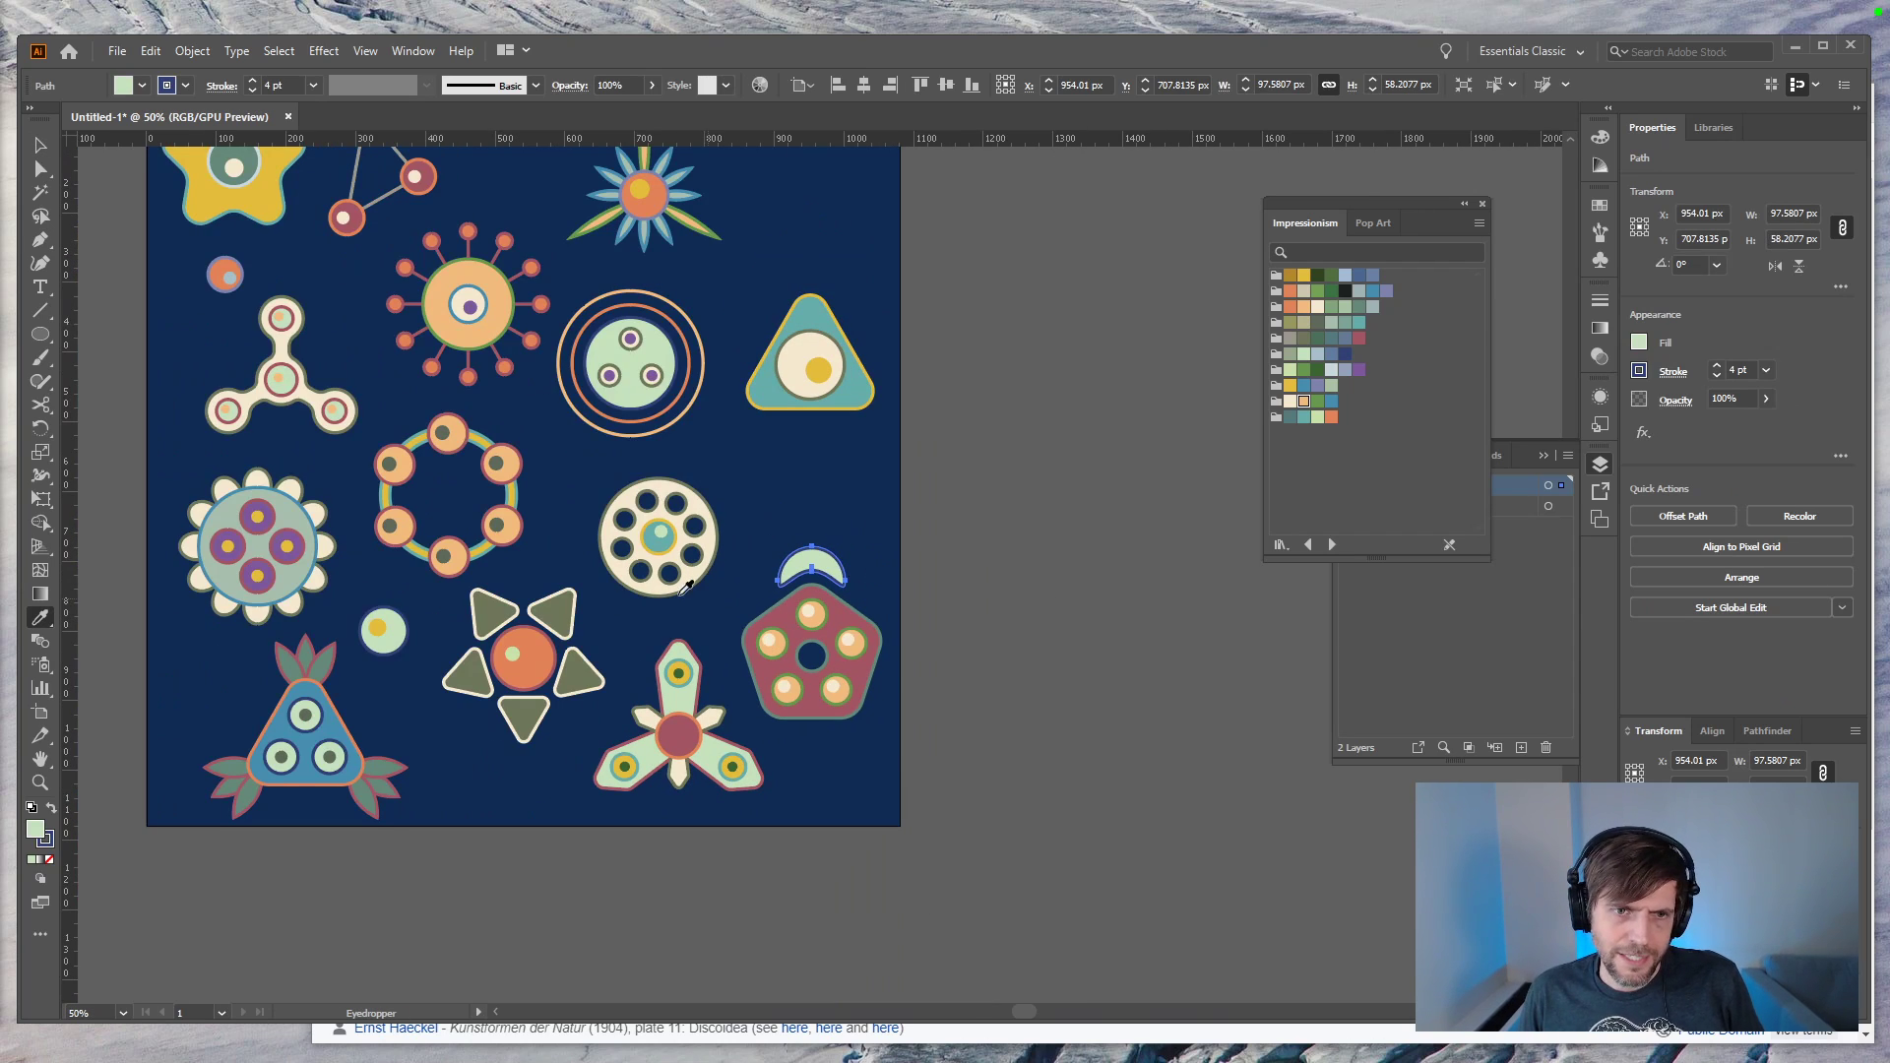
pyautogui.click(513, 529)
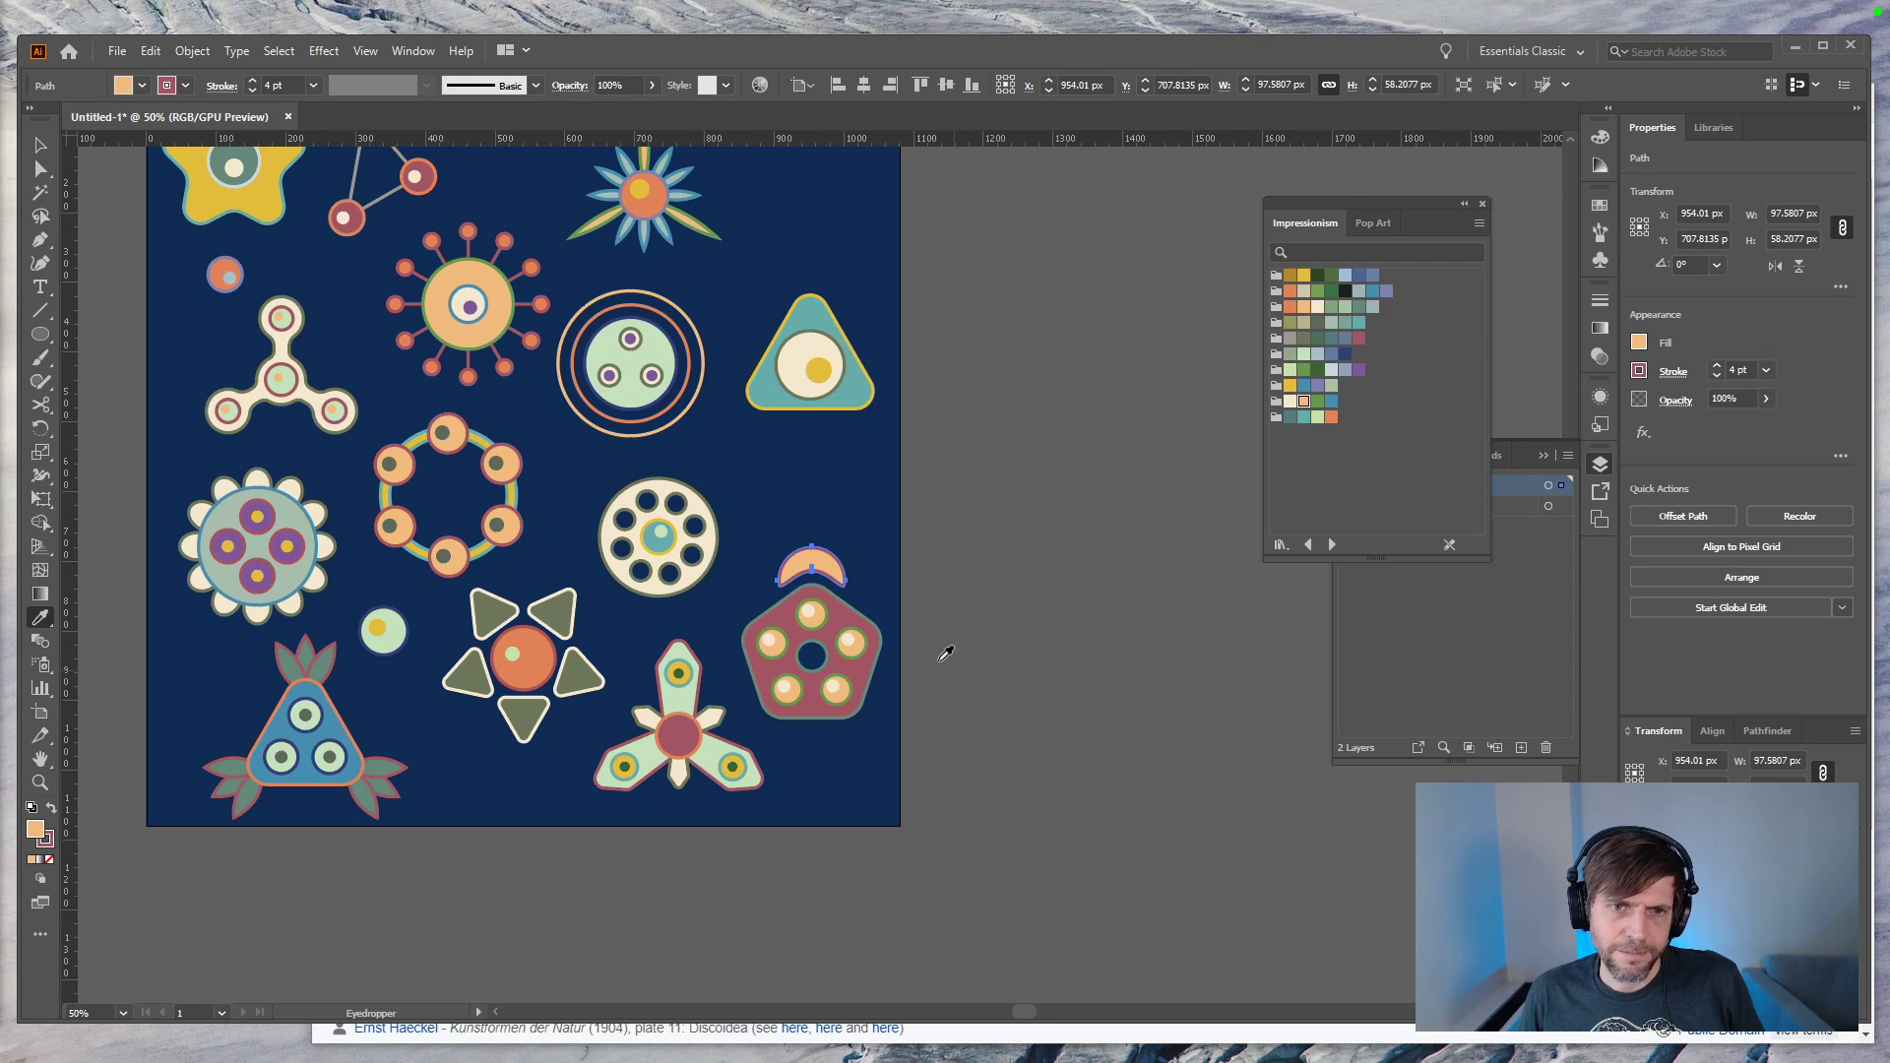
pyautogui.click(287, 574)
pyautogui.press('v')
pyautogui.click(979, 701)
# Step: Move the five-triangle figure with the orange centre about 70 px left and slightly down
pyautogui.moveTo(897, 510); pyautogui.dragTo(758, 724)
pyautogui.click(942, 728)
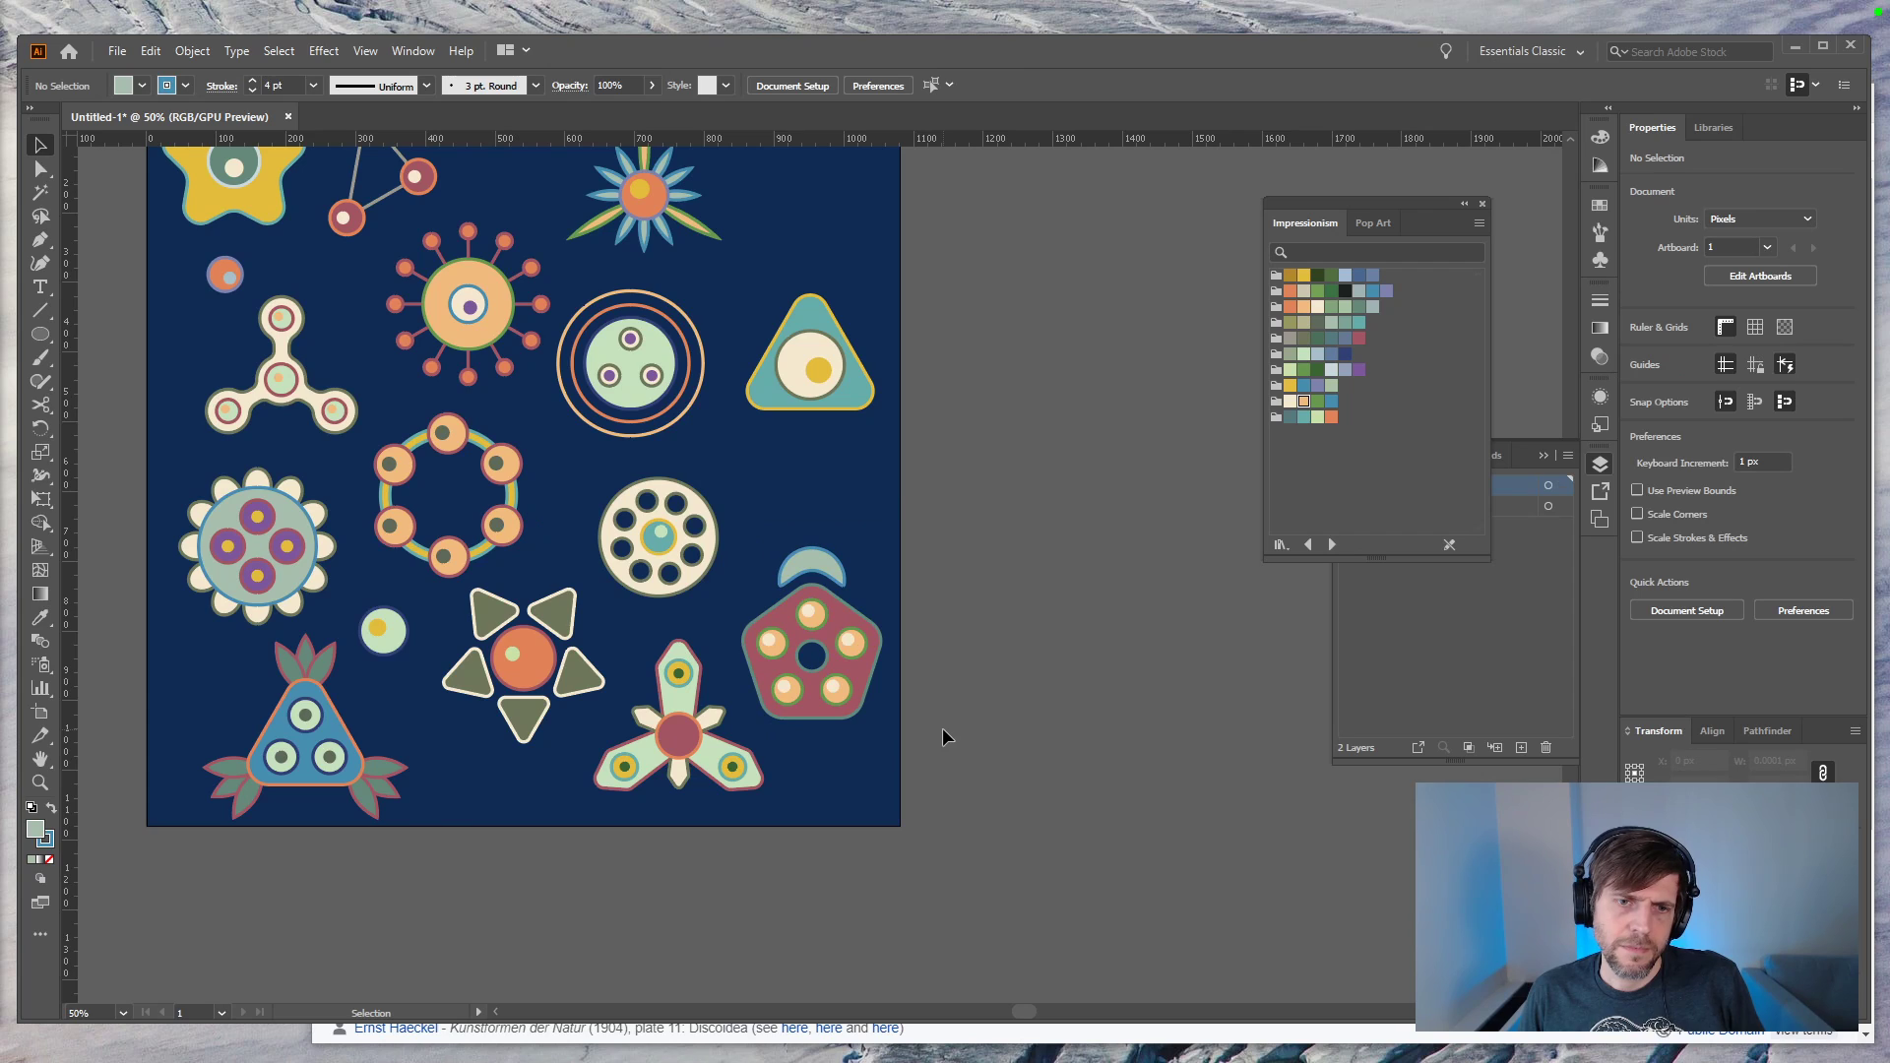
pyautogui.moveTo(507, 714); pyautogui.dragTo(458, 728)
pyautogui.click(777, 813)
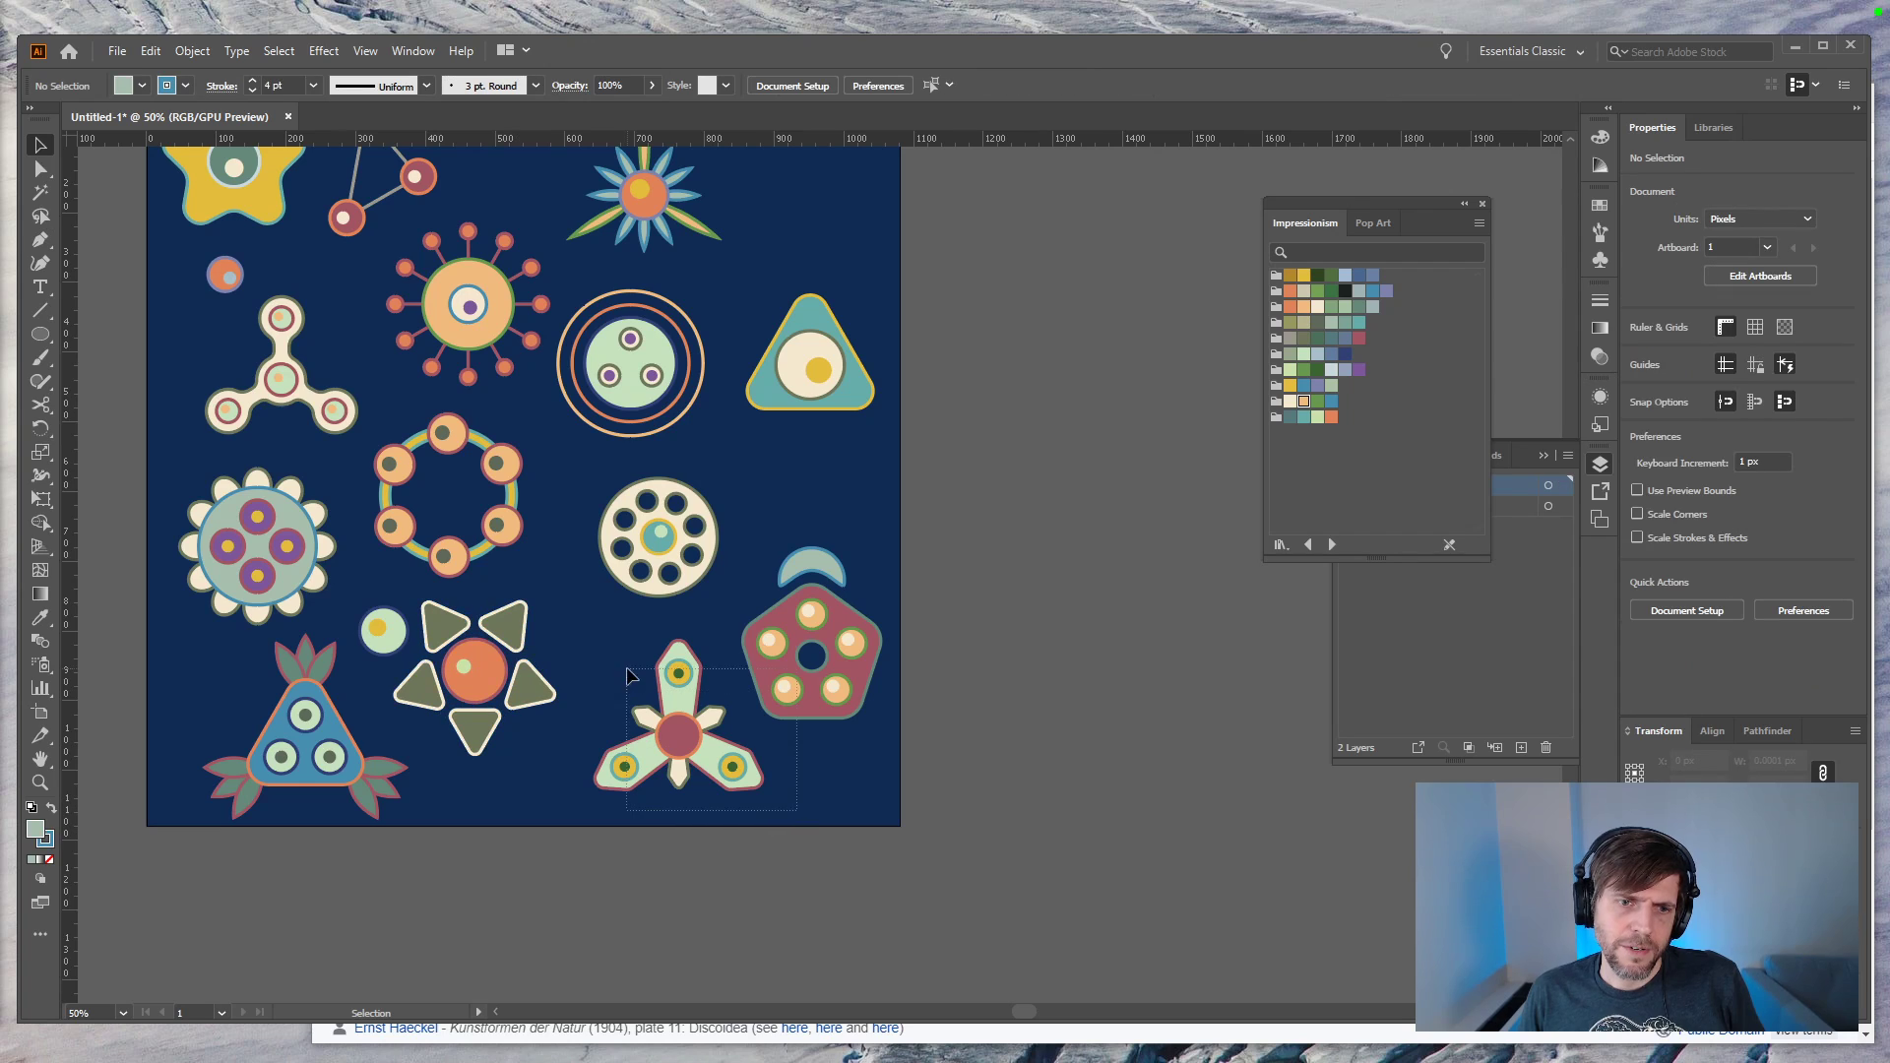
pyautogui.moveTo(587, 735); pyautogui.dragTo(708, 766)
pyautogui.moveTo(609, 639); pyautogui.dragTo(718, 815)
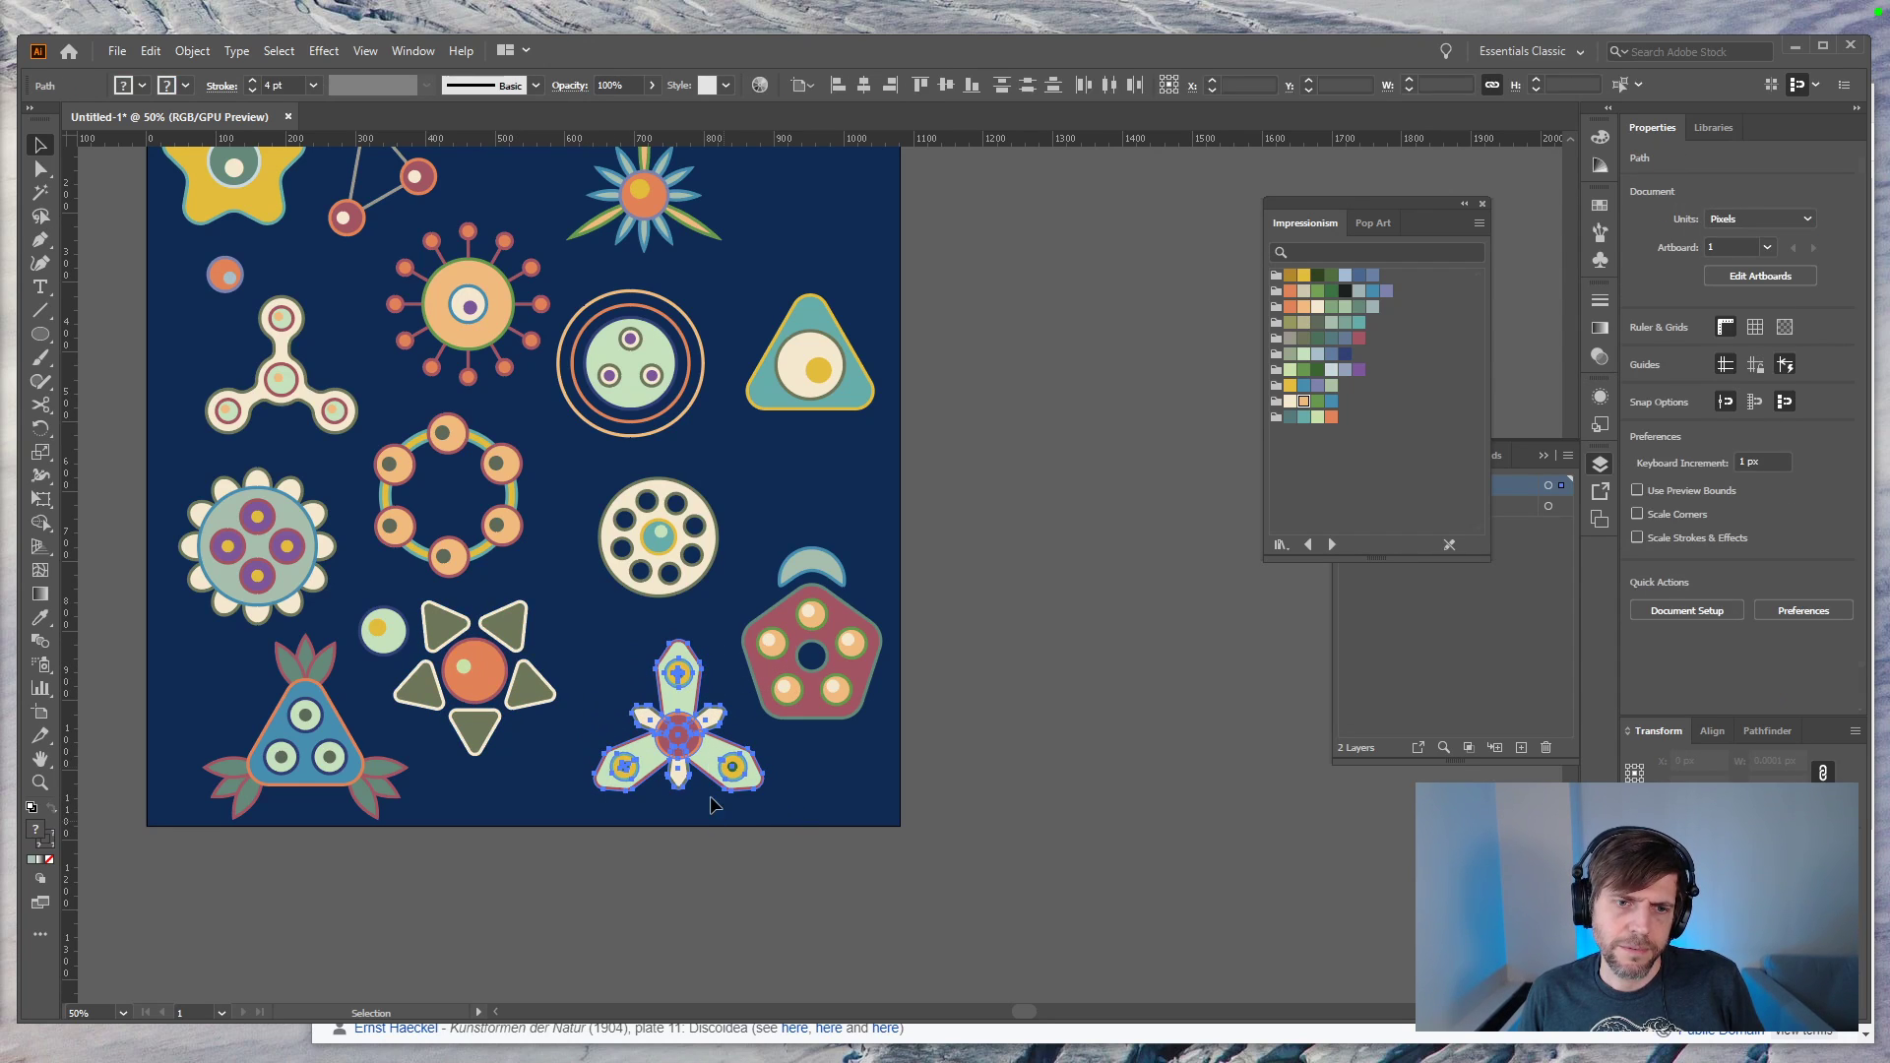
pyautogui.moveTo(707, 748); pyautogui.dragTo(658, 755)
pyautogui.click(781, 805)
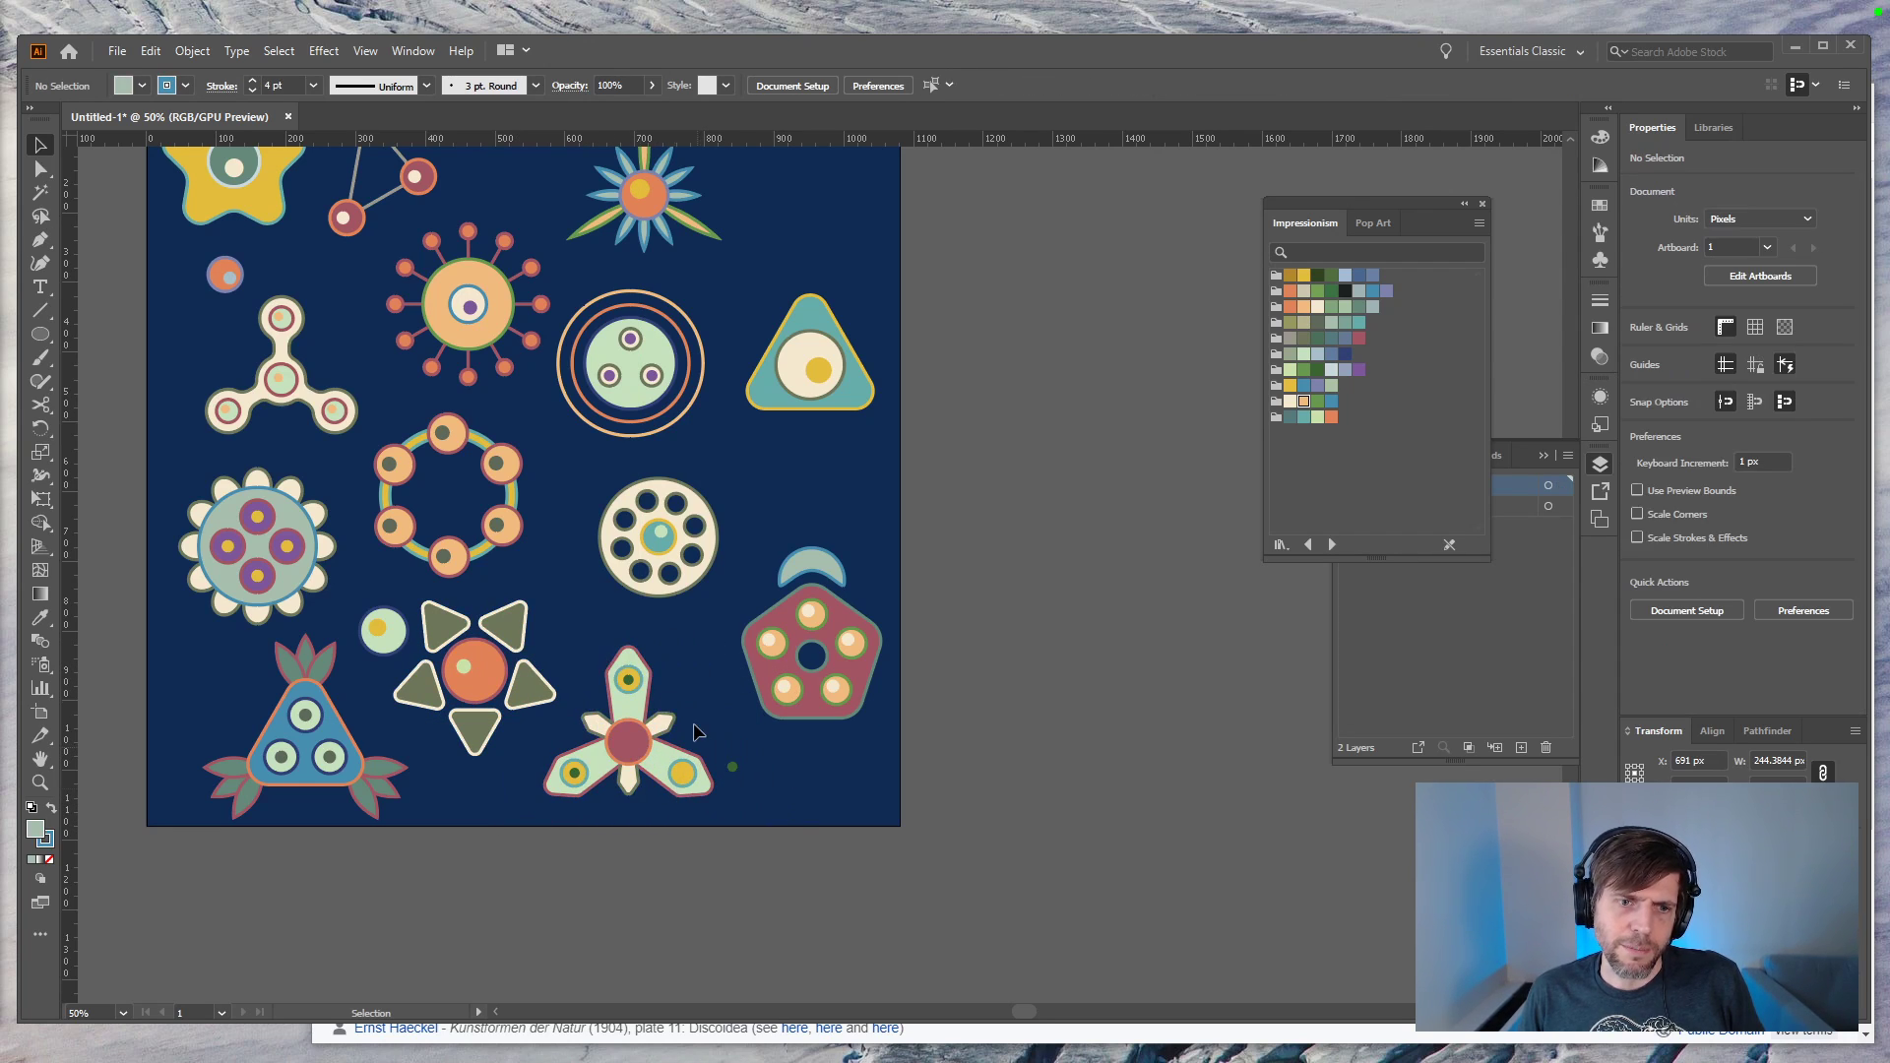
pyautogui.hotkey('ctrl', 'z')
# Step: Move the complete three-armed figure with the crimson centre about 60 px left and slightly down
pyautogui.moveTo(753, 832)
pyautogui.mouseDown()
pyautogui.moveTo(615, 657)
pyautogui.moveTo(588, 701)
pyautogui.moveTo(609, 670)
pyautogui.moveTo(596, 649)
pyautogui.moveTo(734, 833)
pyautogui.mouseUp()
pyautogui.moveTo(715, 743); pyautogui.dragTo(670, 749)
pyautogui.click(831, 789)
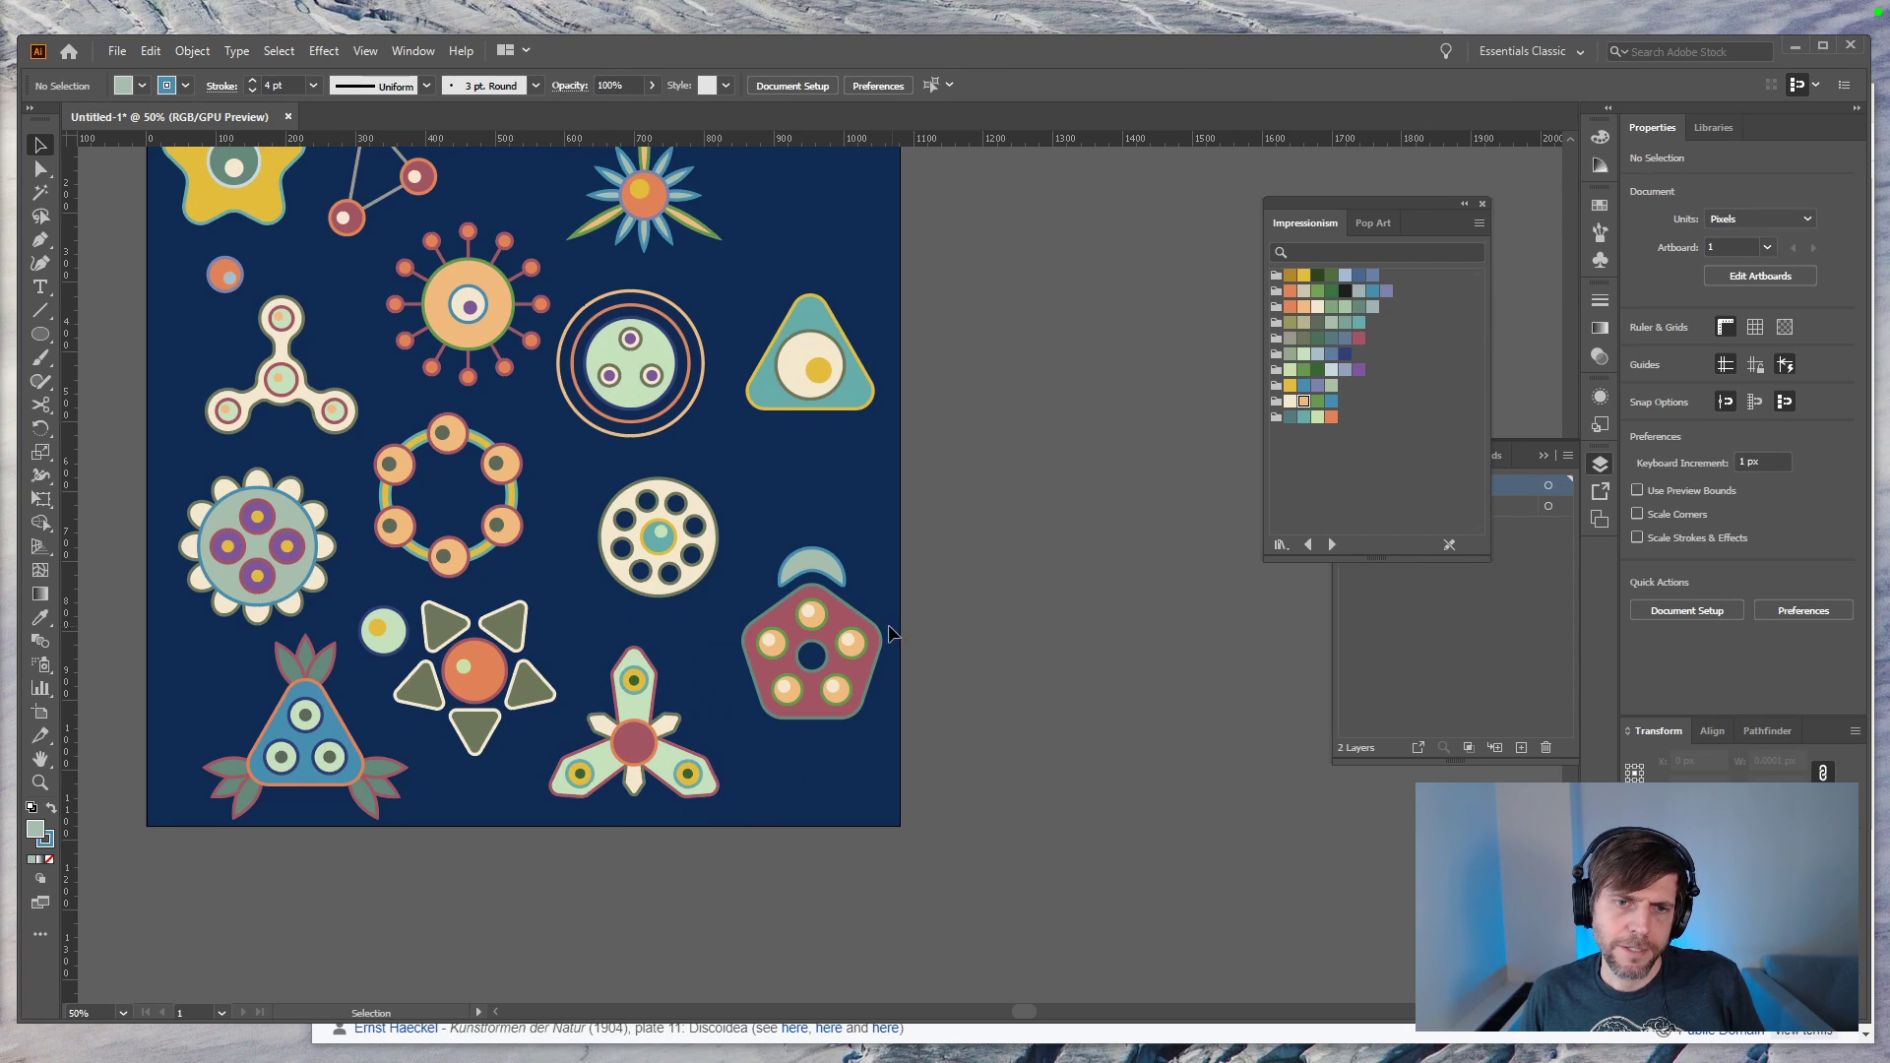
# Step: Draw a helper circle about 212 px in diameter, centred on the crimson pentagon
pyautogui.click(833, 578)
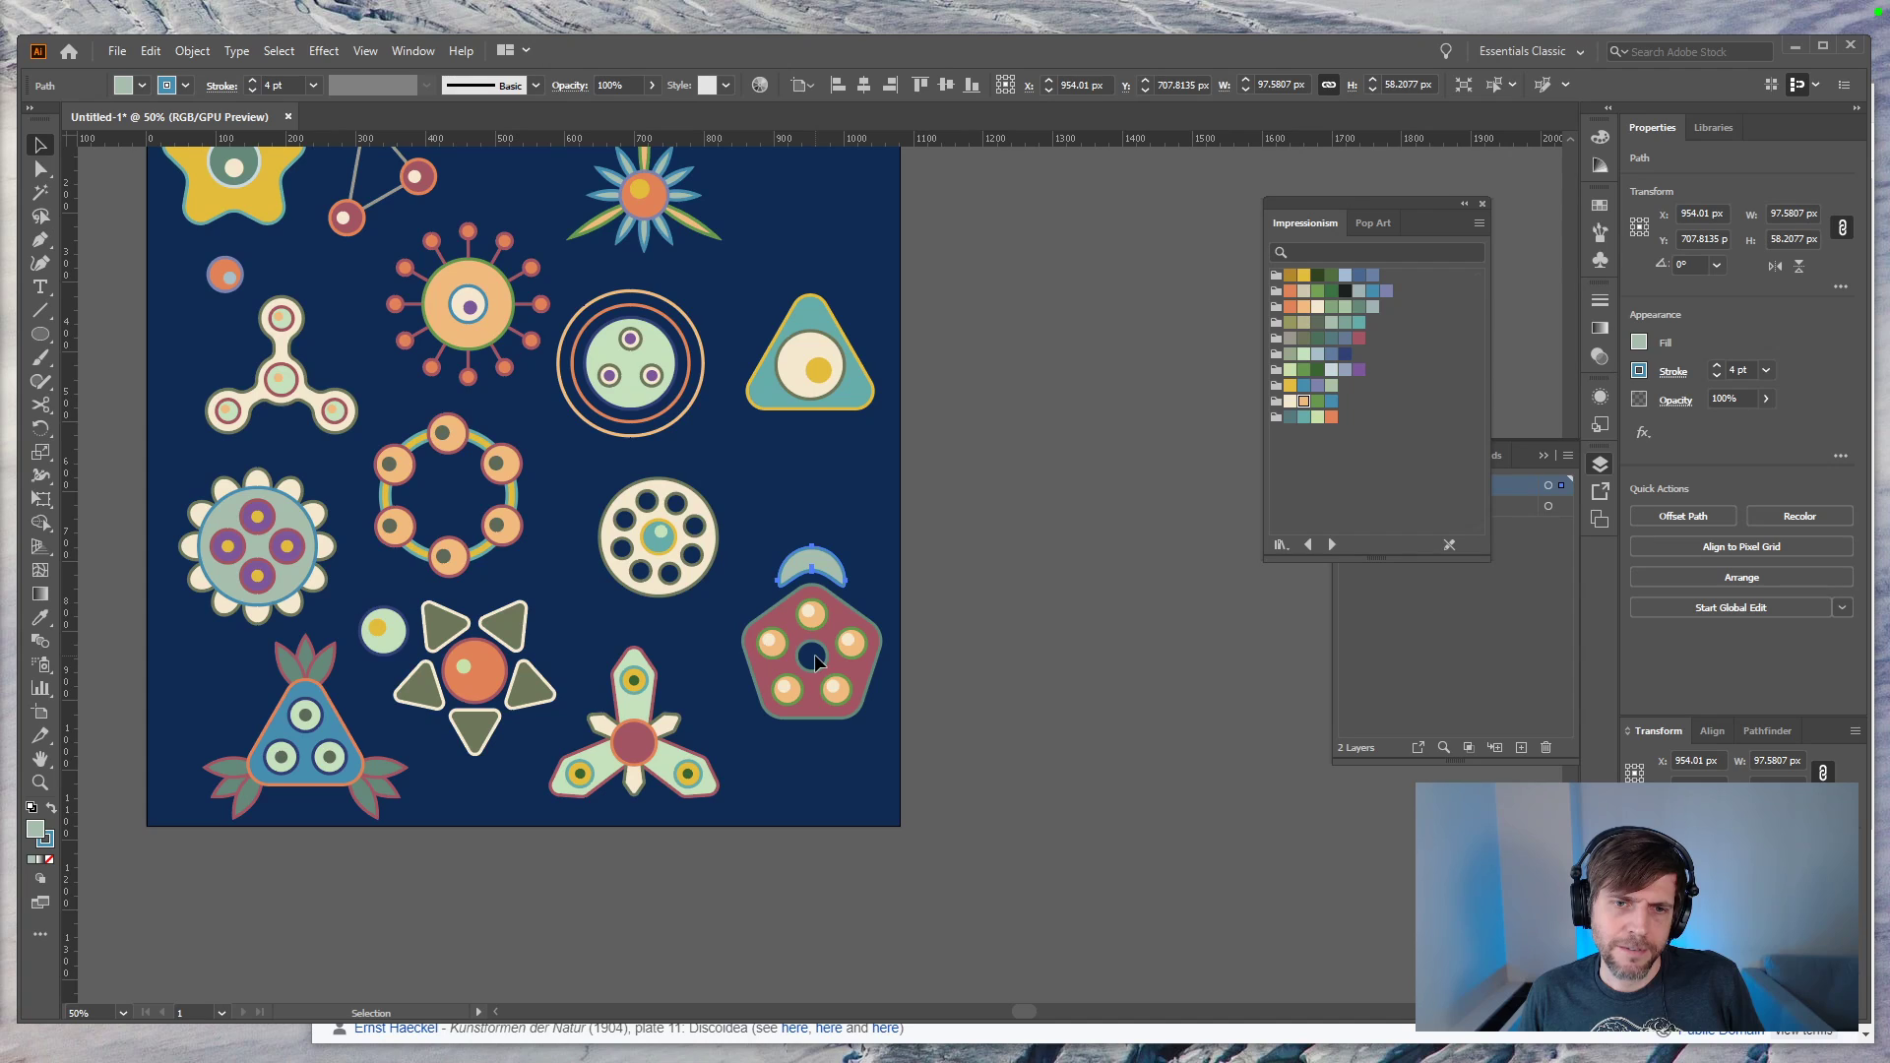
pyautogui.press('l')
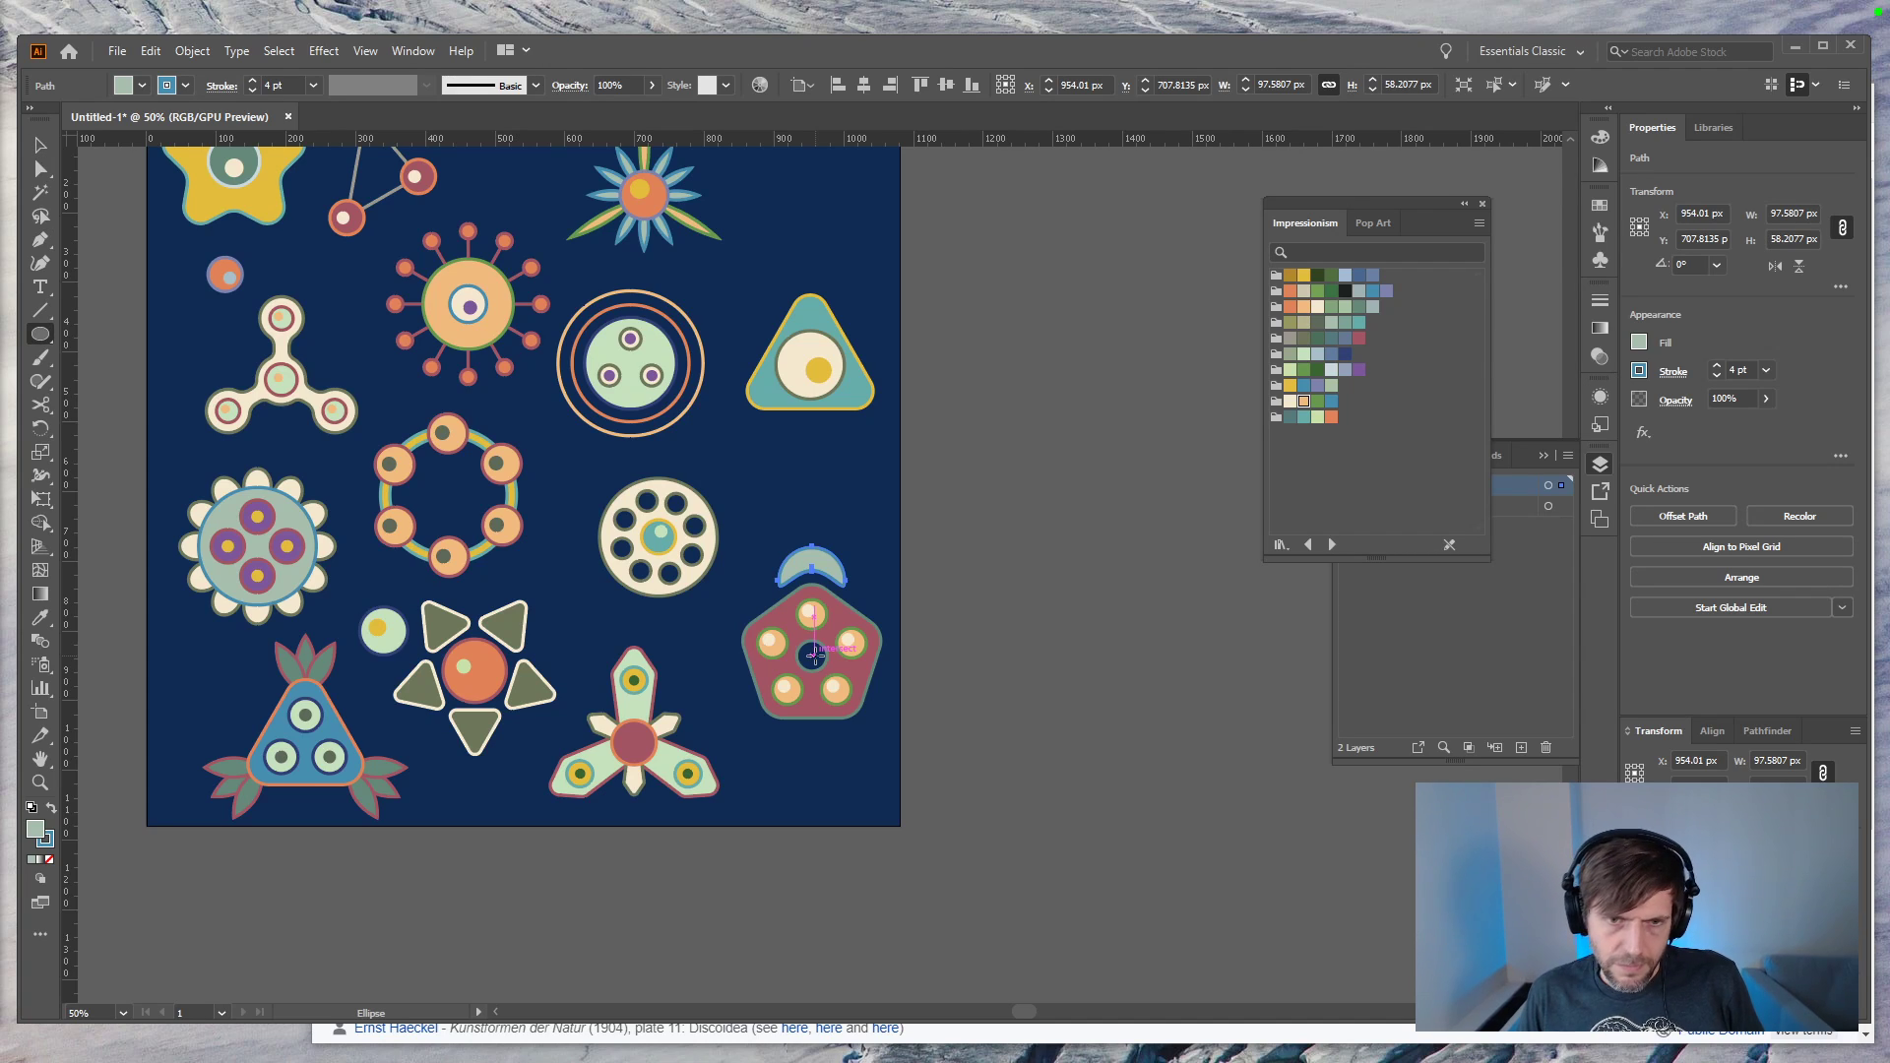
pyautogui.moveTo(812, 655); pyautogui.dragTo(889, 612)
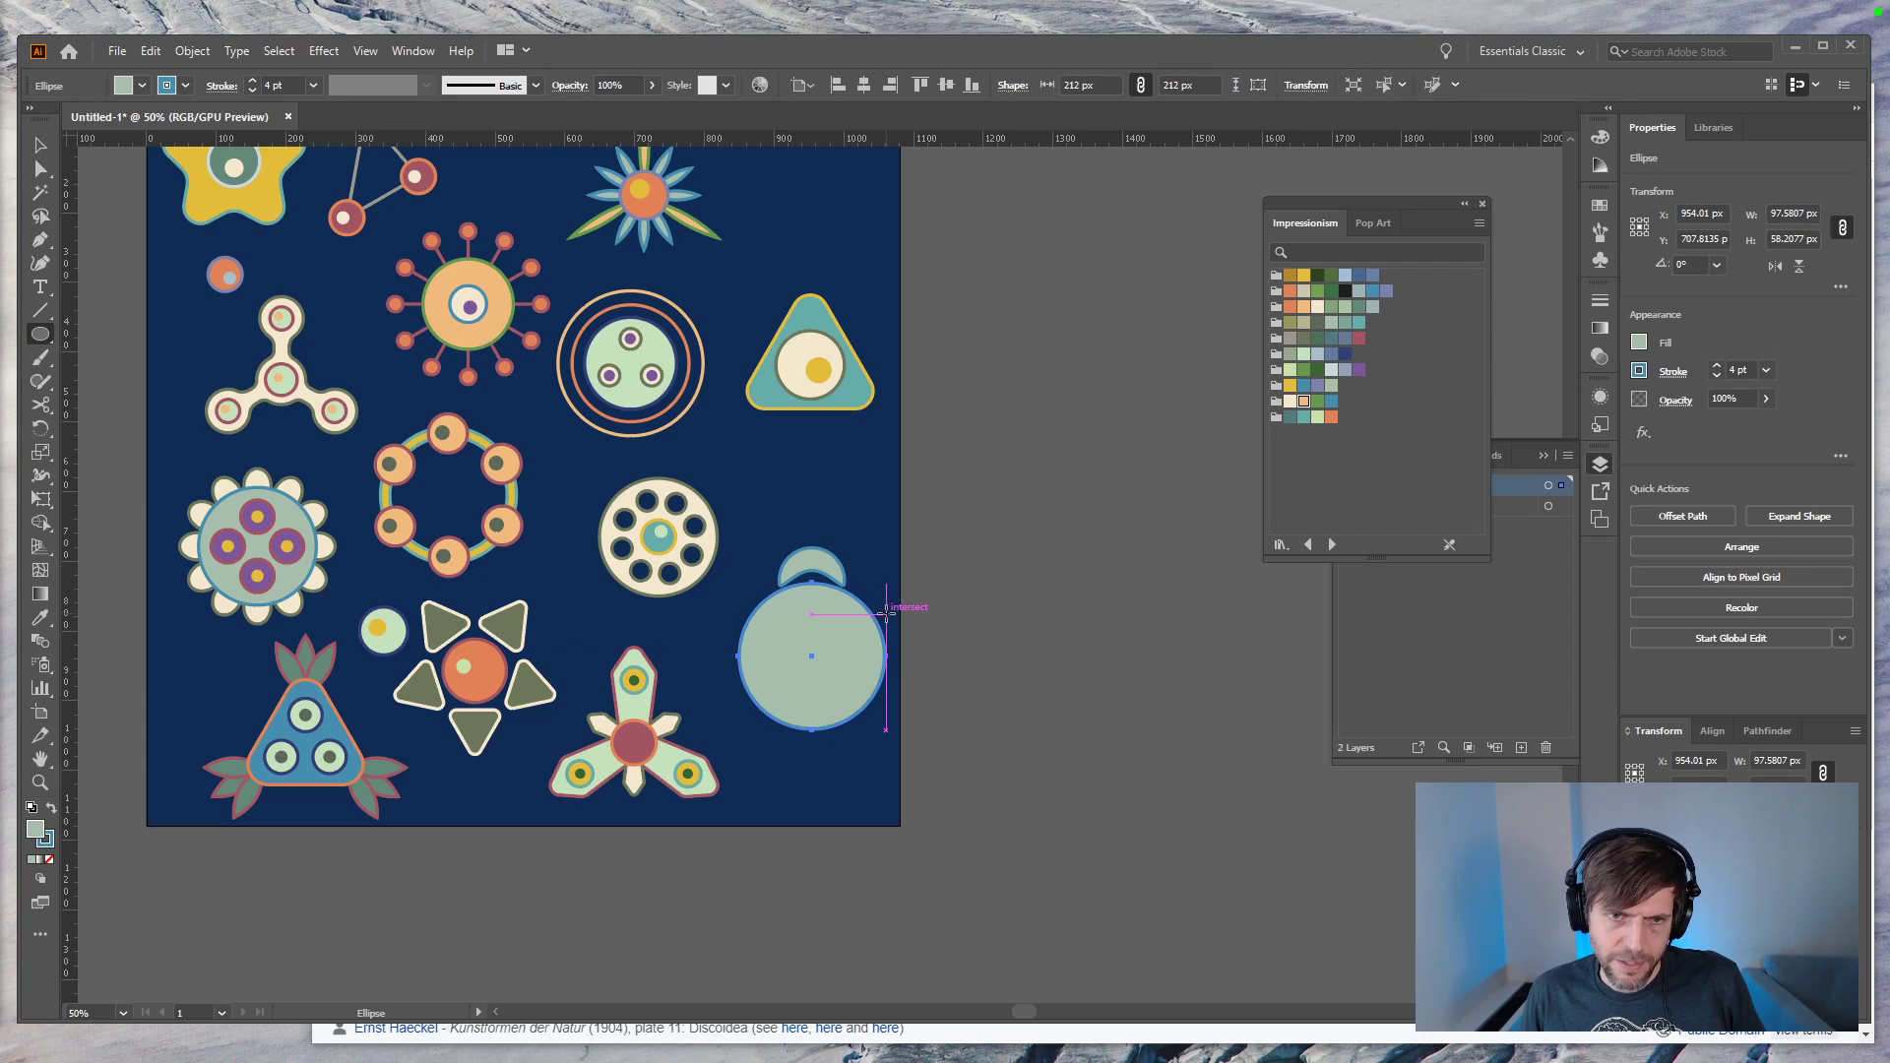
pyautogui.press('v')
pyautogui.click(889, 605)
# Step: Copy the crescent around the helper circle's centre in 72° rotations until five crescents surround it
pyautogui.click(825, 574)
pyautogui.press('r')
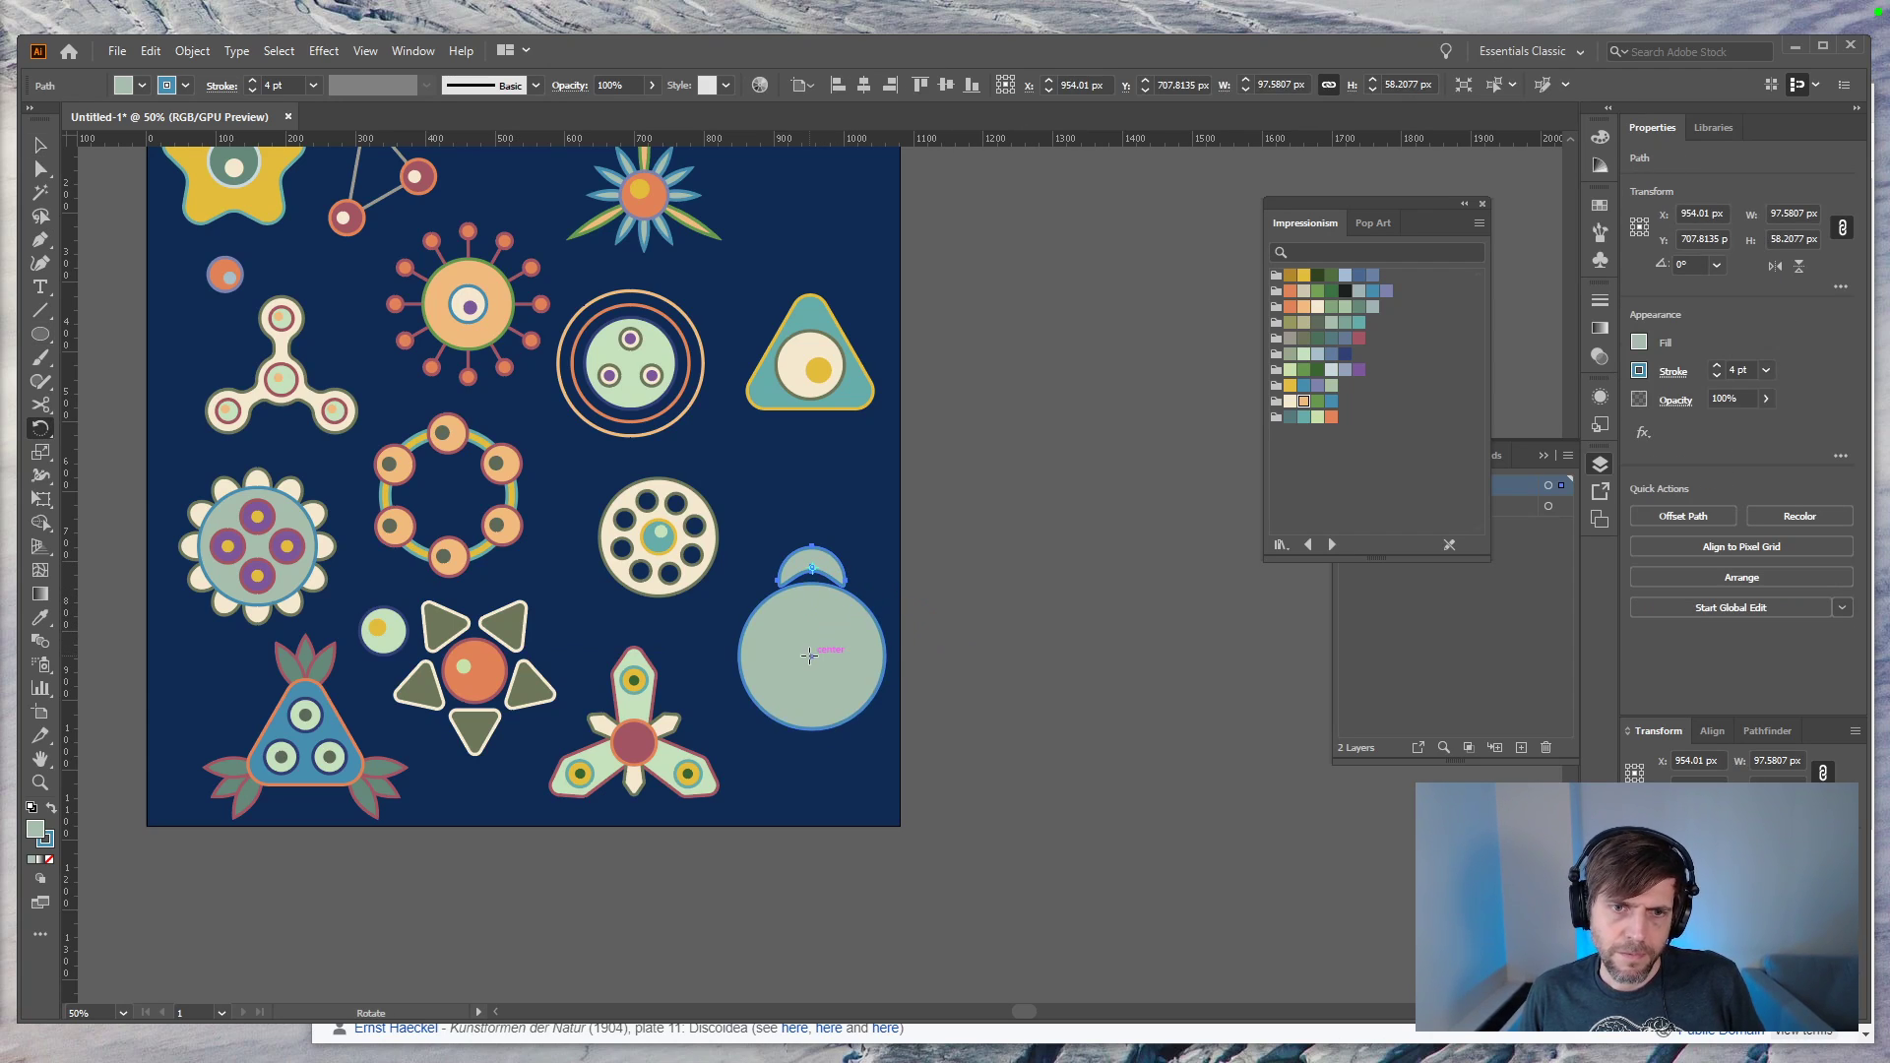
pyautogui.keyDown('alt'); pyautogui.click(809, 656); pyautogui.keyUp('alt')
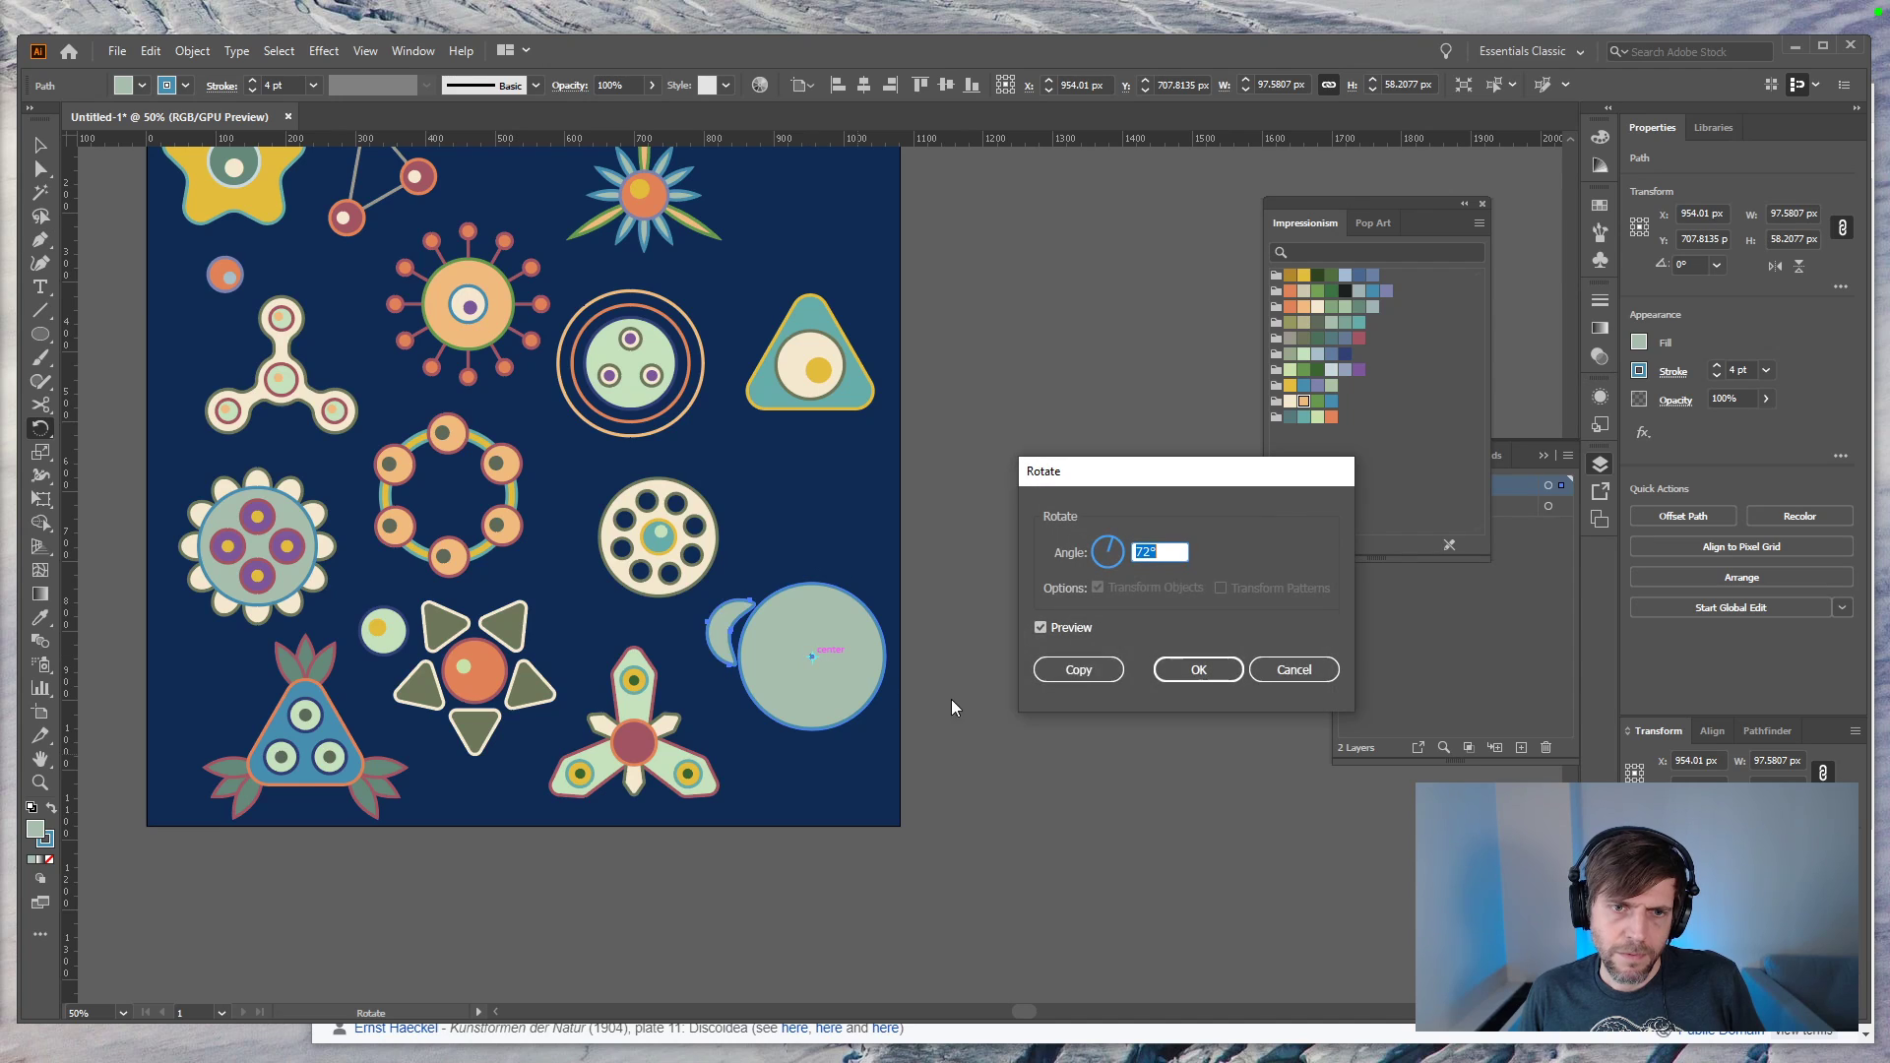
pyautogui.click(1090, 667)
pyautogui.hotkey('ctrl', 'd')
pyautogui.hotkey('ctrl', 'd')
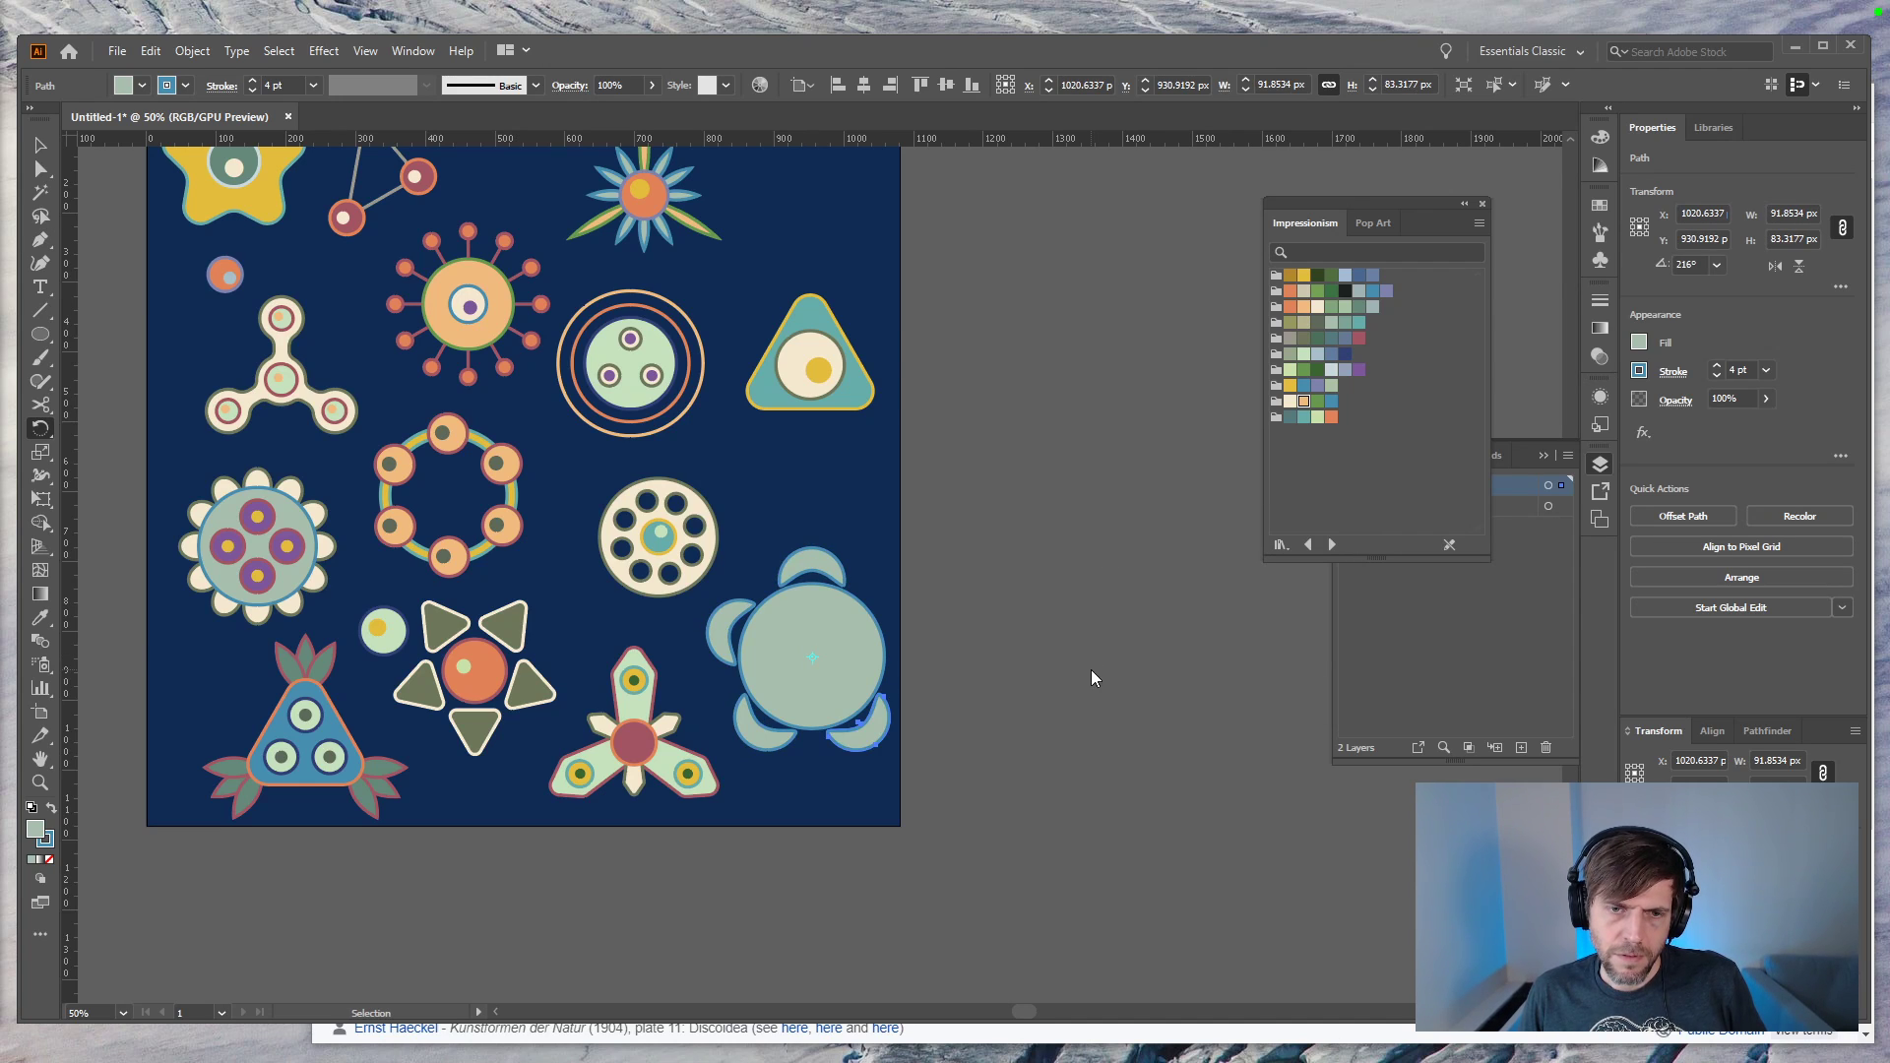
pyautogui.hotkey('ctrl', 's')
pyautogui.press('Escape')
pyautogui.hotkey('ctrl', 'd')
# Step: Clear the helper circle away so that only the crescents surround the crimson pentagon
pyautogui.press('v')
pyautogui.click(853, 672)
pyautogui.hotkey('ctrl', 'shift', '[')
pyautogui.click(994, 742)
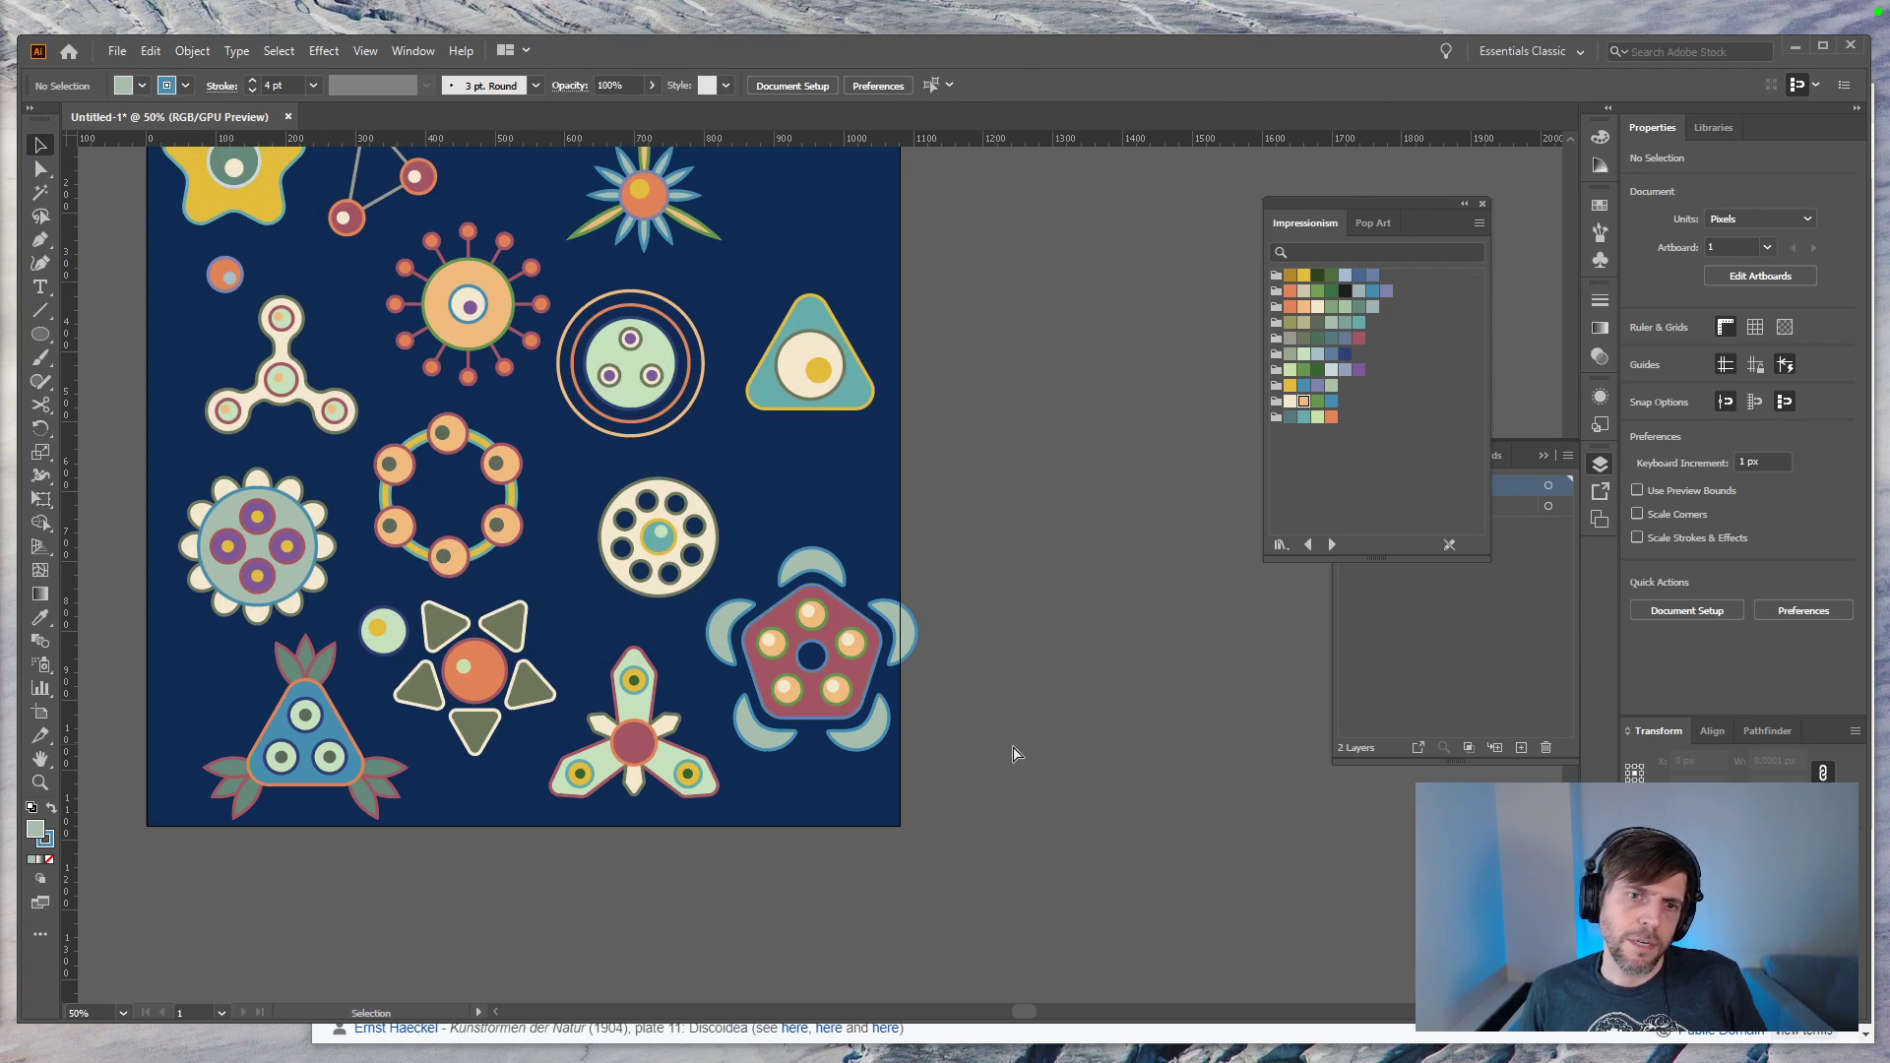
# Step: Save the document as Creatures.ai
pyautogui.hotkey('ctrl', 's')
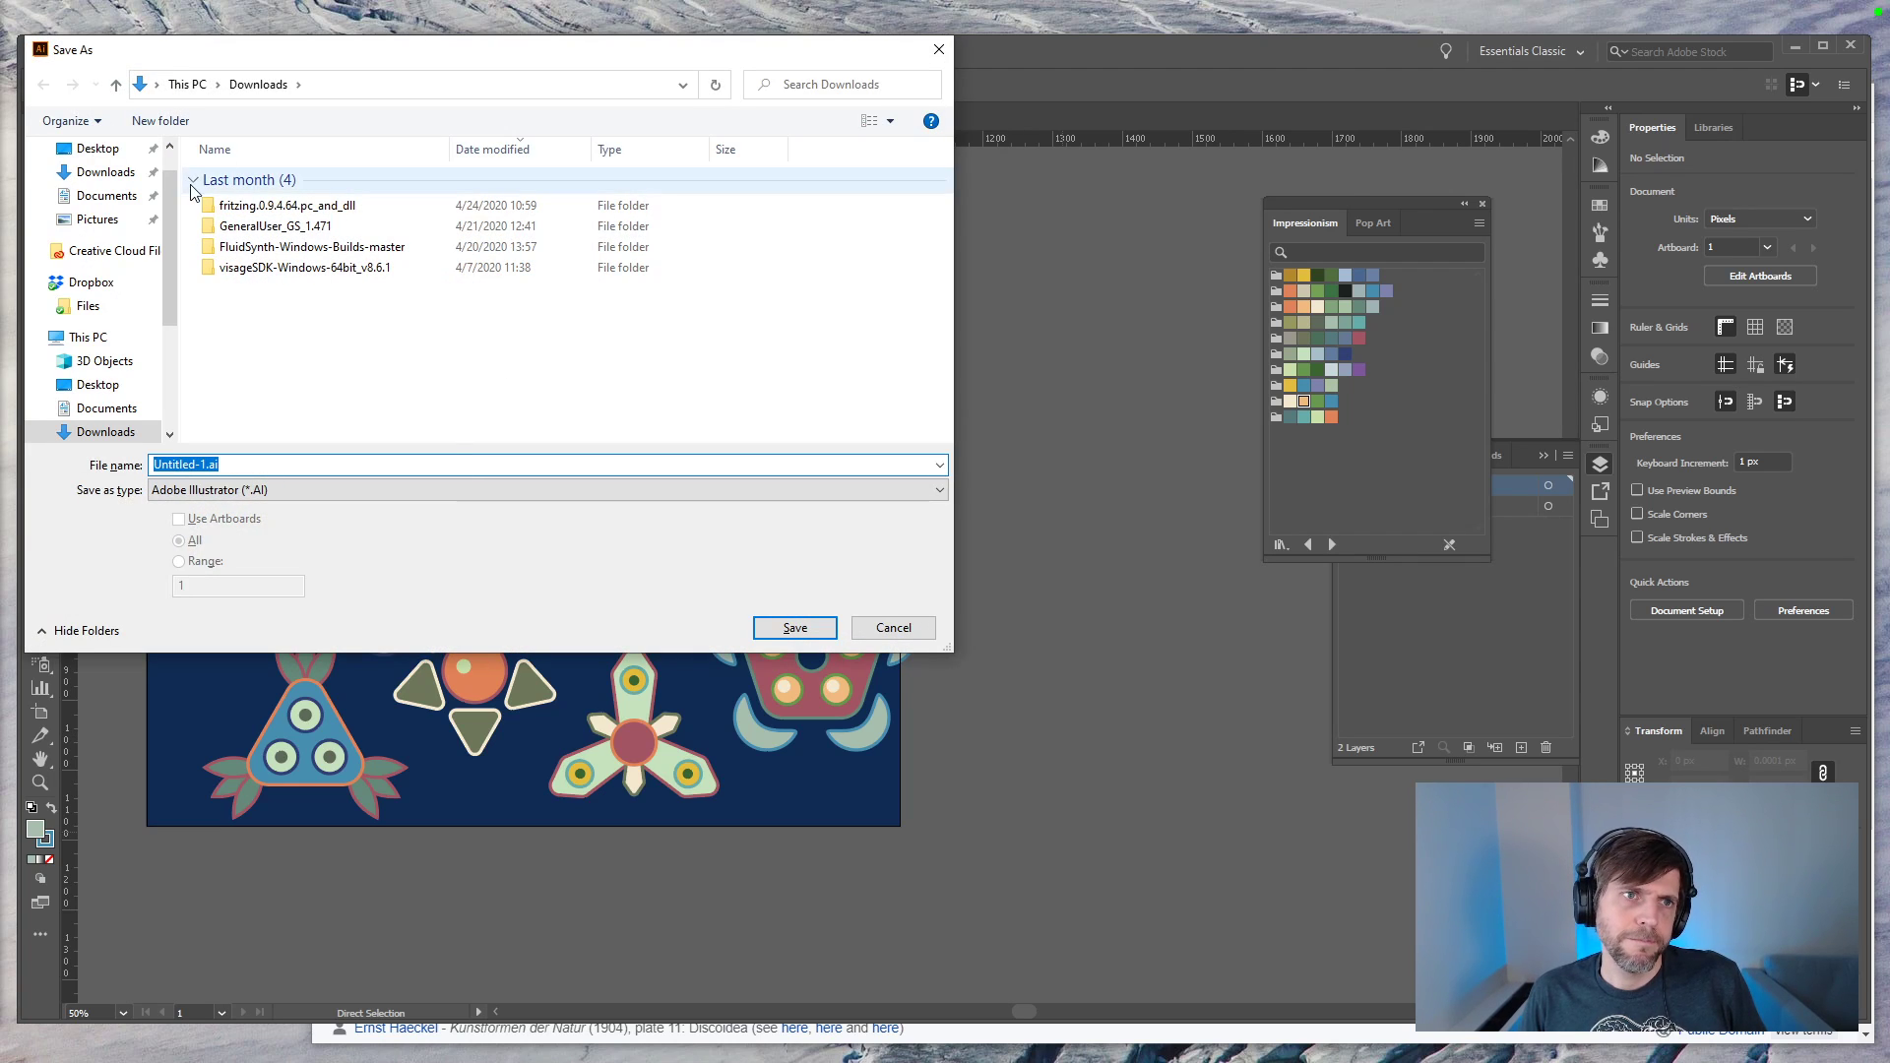
pyautogui.press('Escape')
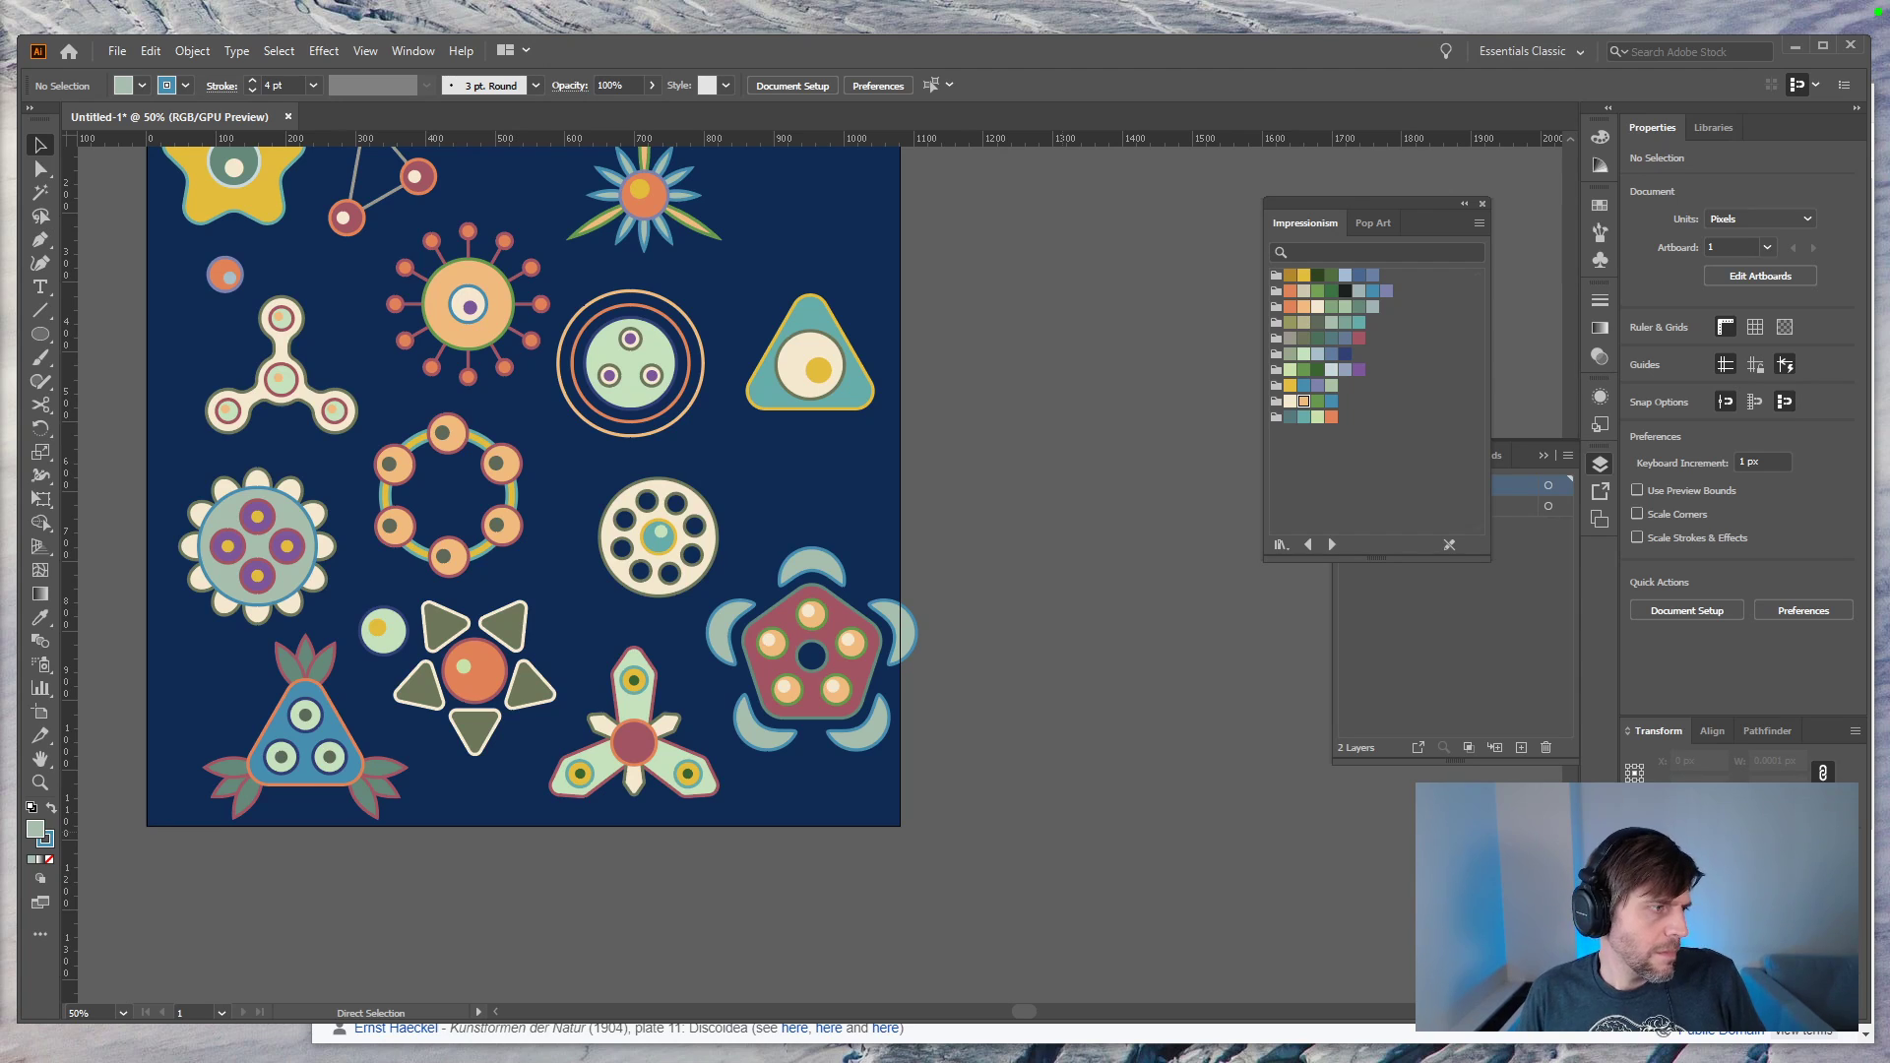
pyautogui.click(1033, 816)
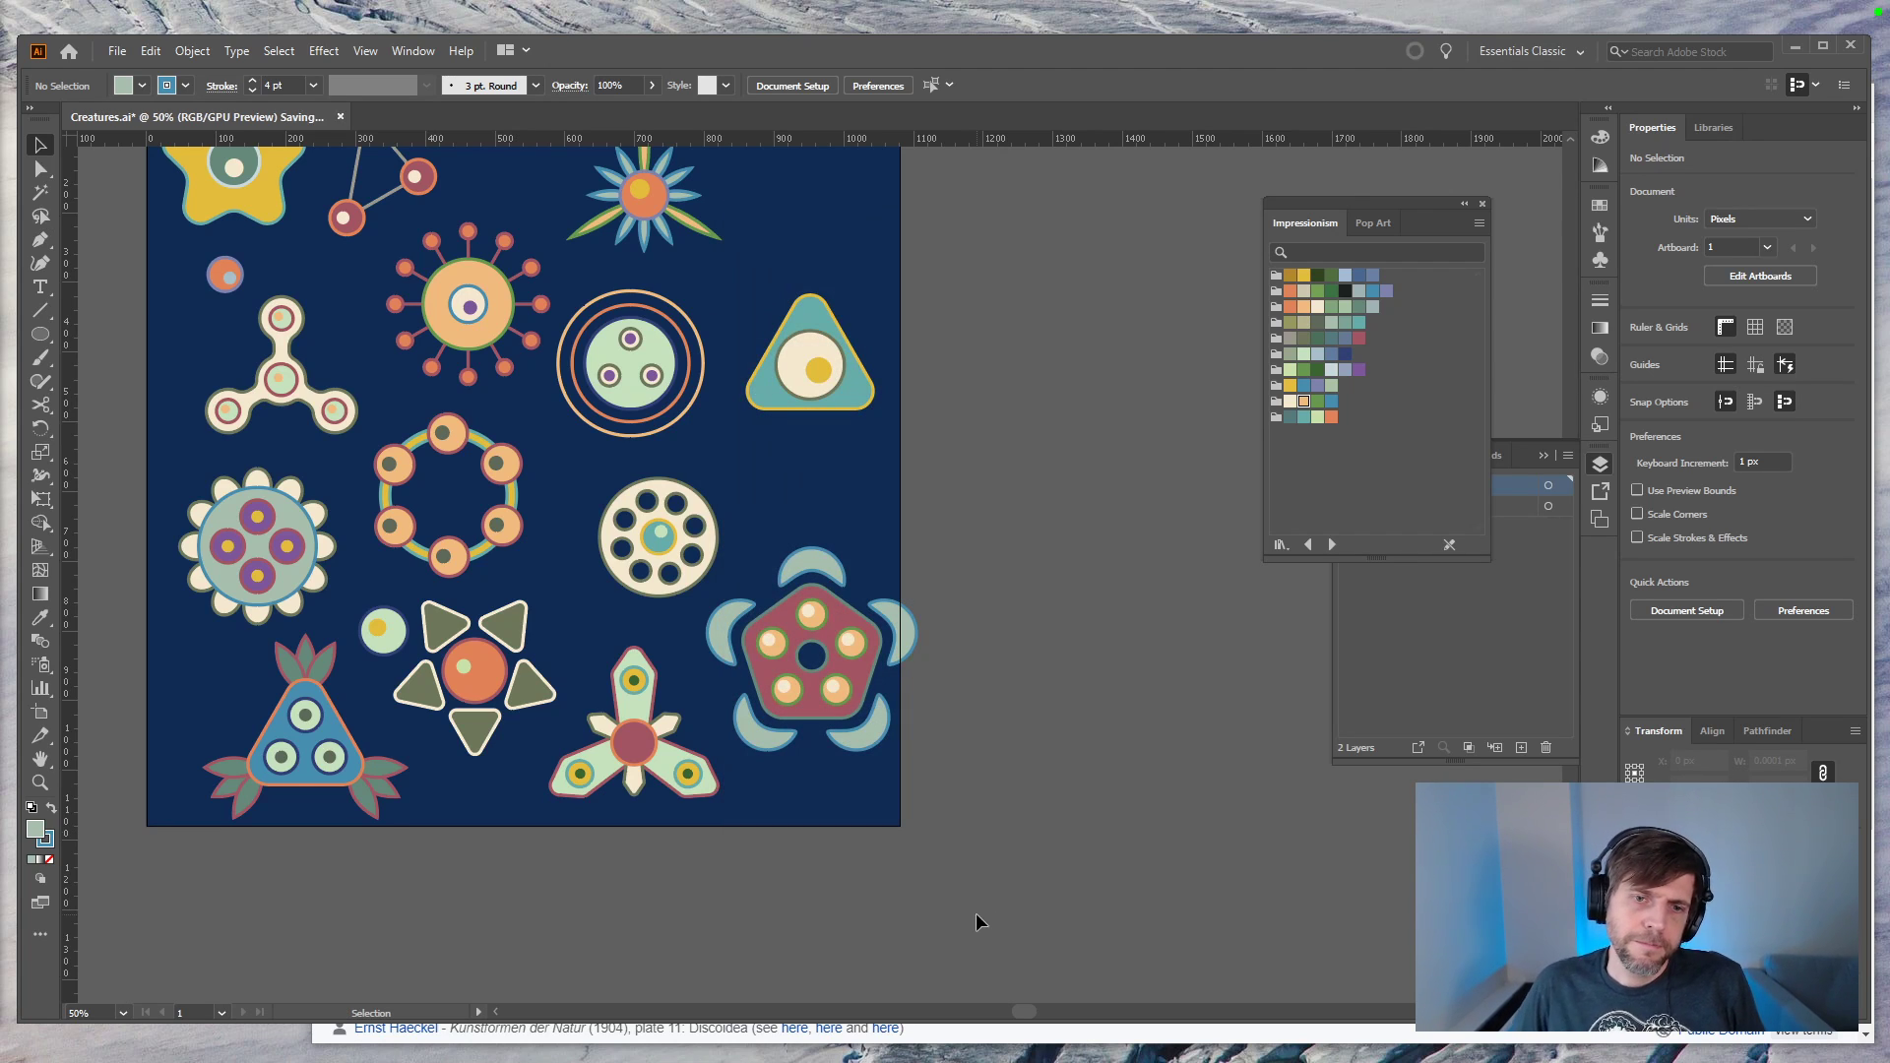
# Step: Scale the pentagon figure with its five crescents down to about 85% and shift it fully inside the artboard
pyautogui.moveTo(745, 746); pyautogui.dragTo(739, 748)
pyautogui.press('e')
pyautogui.moveTo(916, 750); pyautogui.dragTo(883, 719)
pyautogui.press('v')
pyautogui.click(925, 712)
pyautogui.moveTo(937, 589); pyautogui.dragTo(1017, 677)
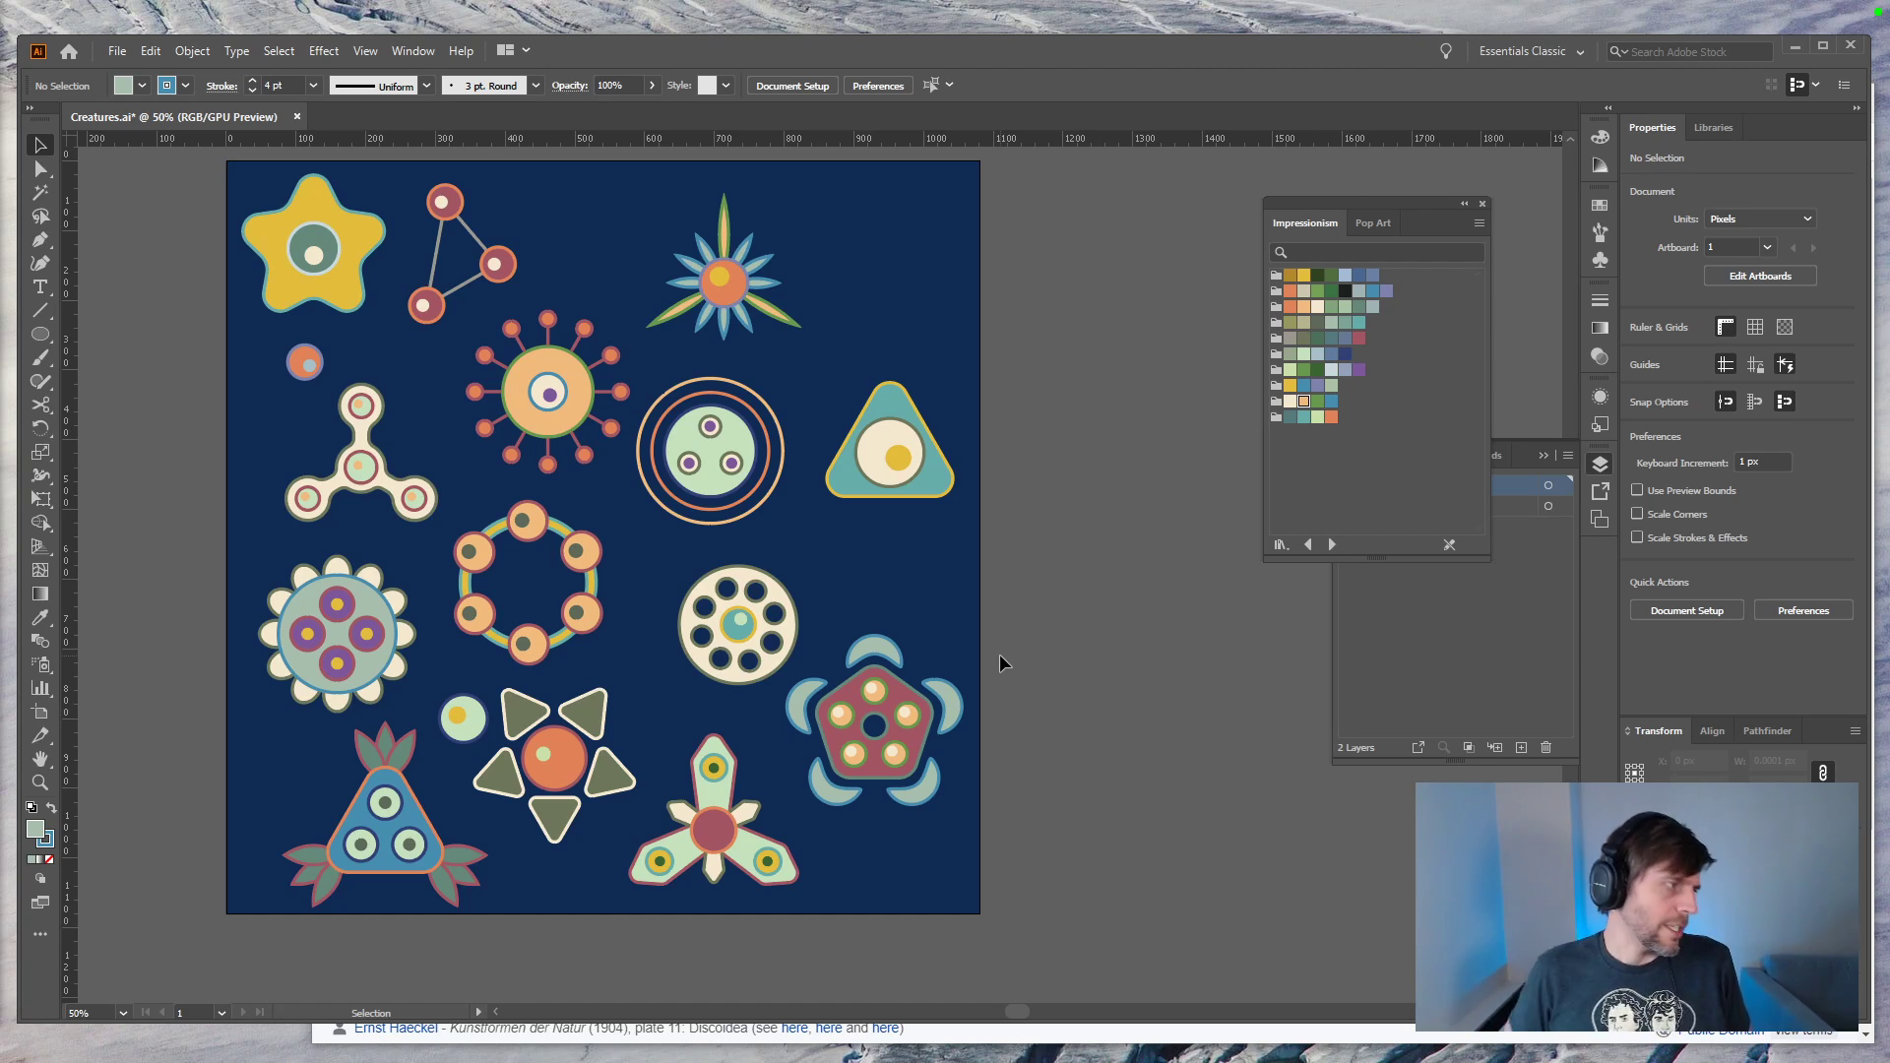
# Step: Switch to the browser, examine Haeckel's plates from 11. Discoidea to 16. Narcomedusae for ideas, and return to the Illustrator artboard
pyautogui.hotkey('alt', 'Tab')
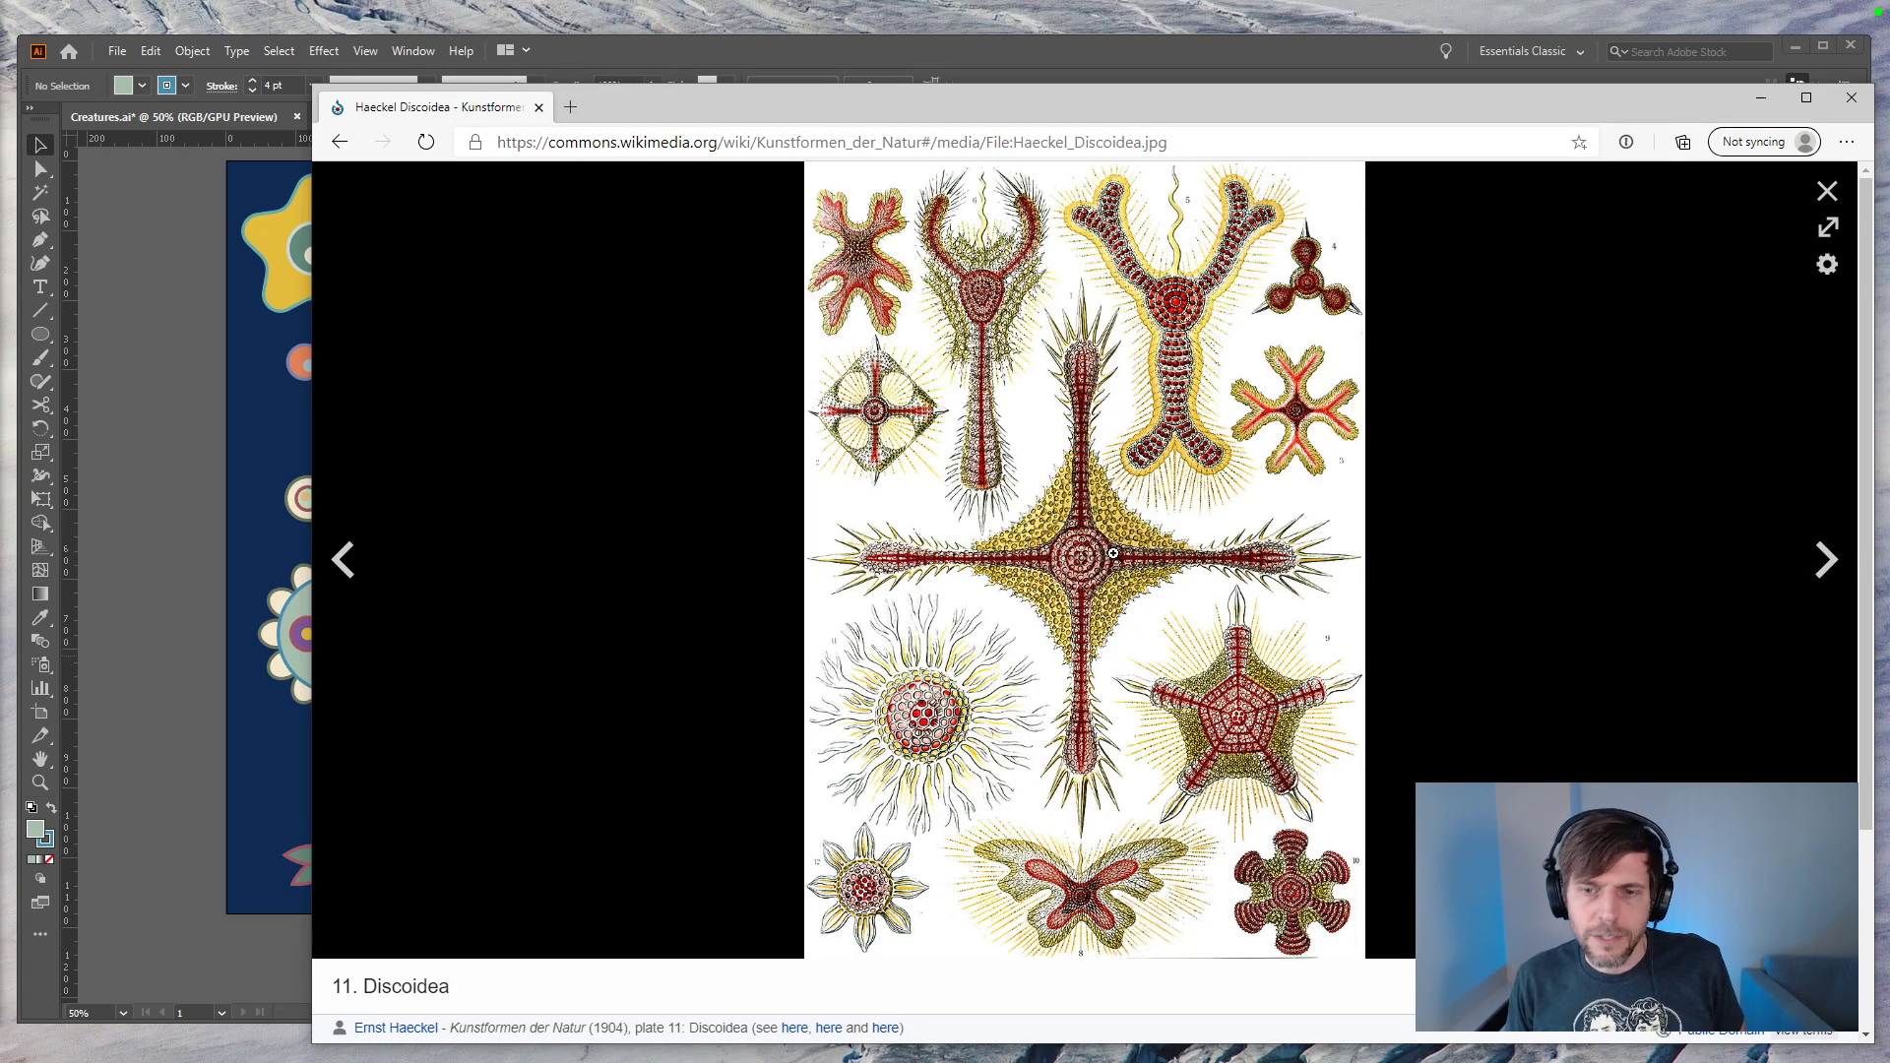
pyautogui.scroll(-3, 1388, 730)
pyautogui.scroll(3, 912, 554)
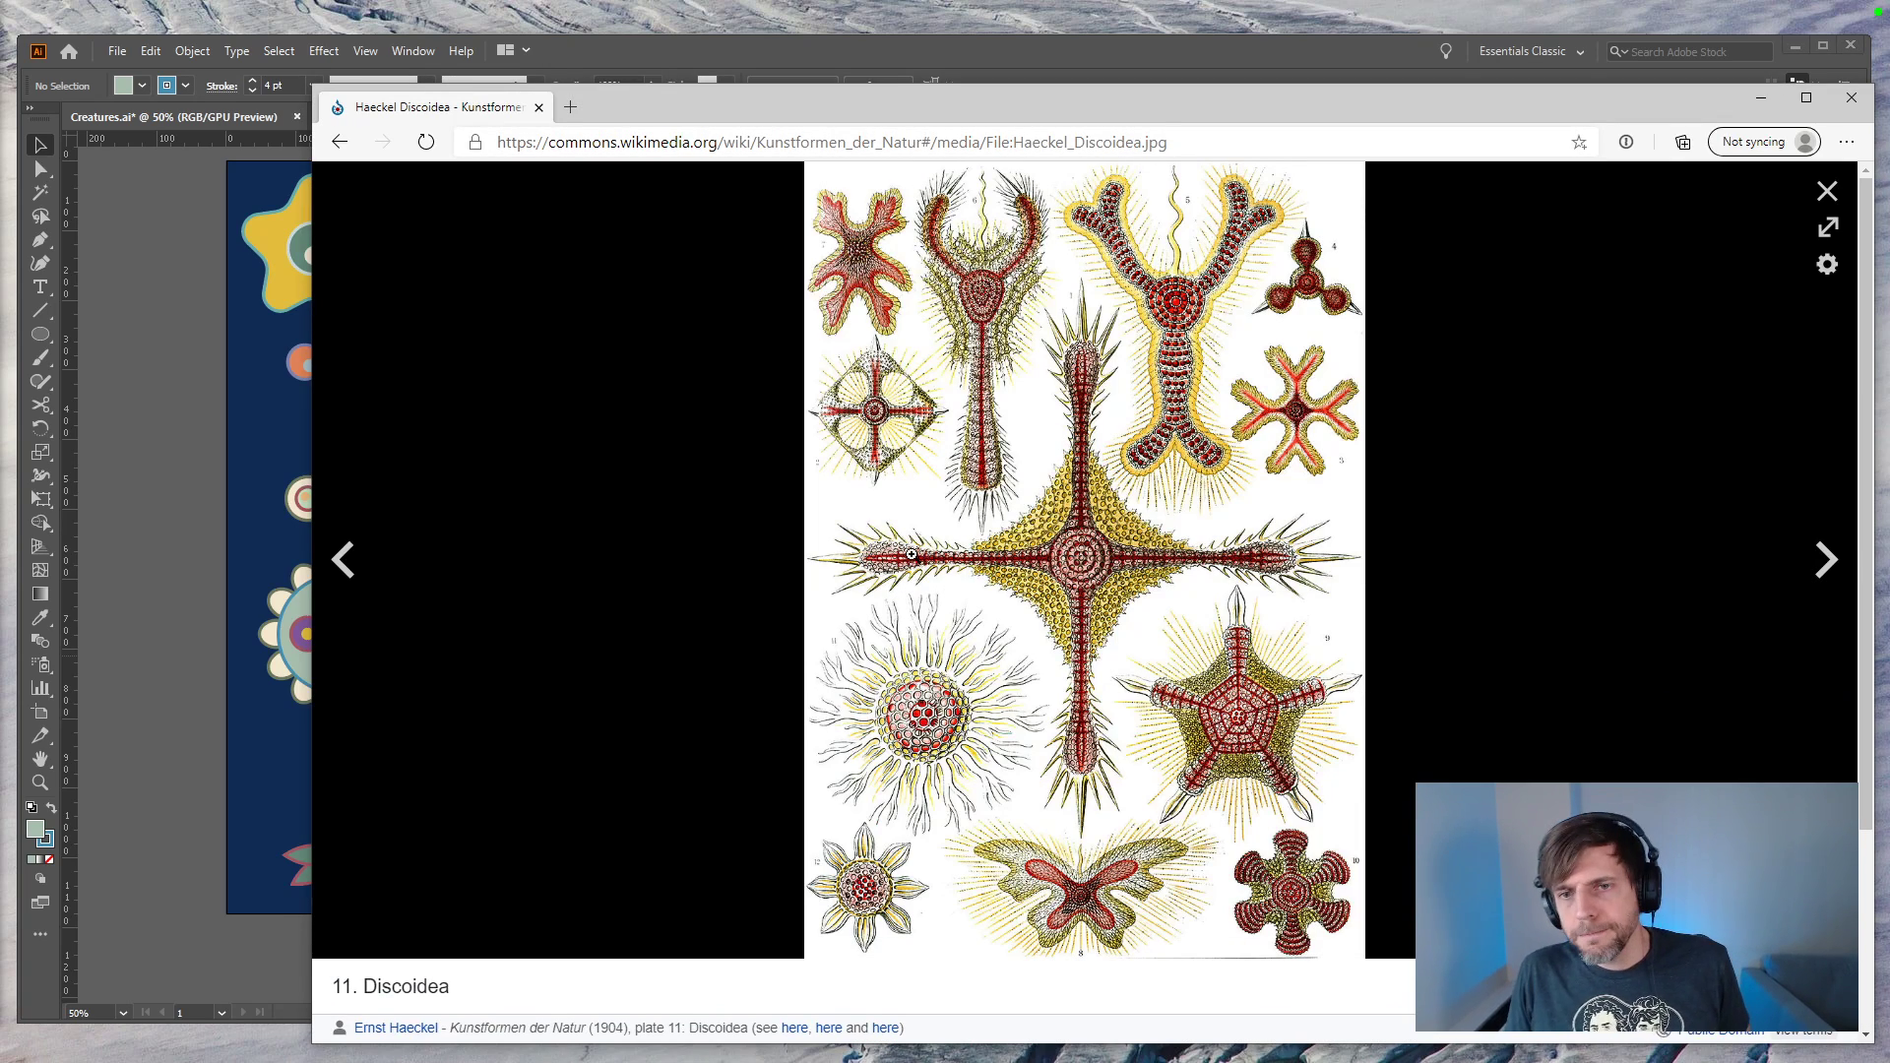
pyautogui.press('Right')
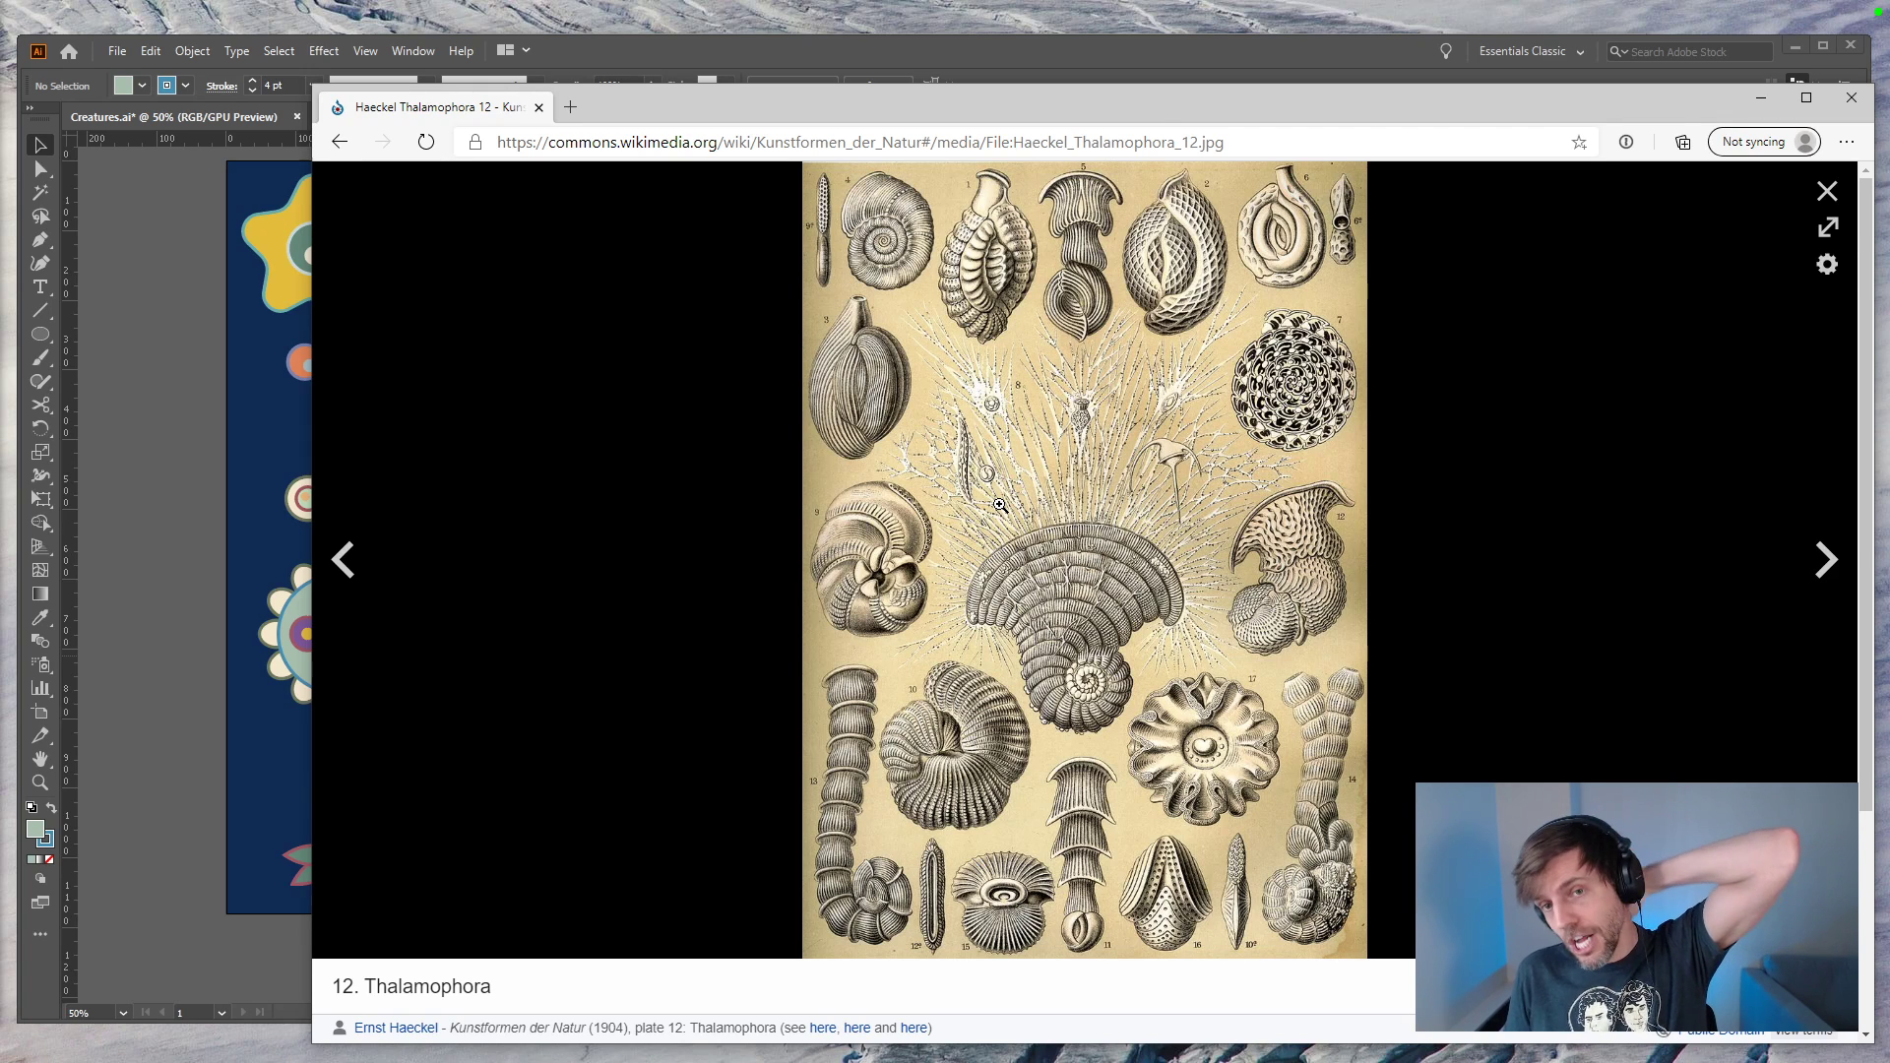
pyautogui.press('Right')
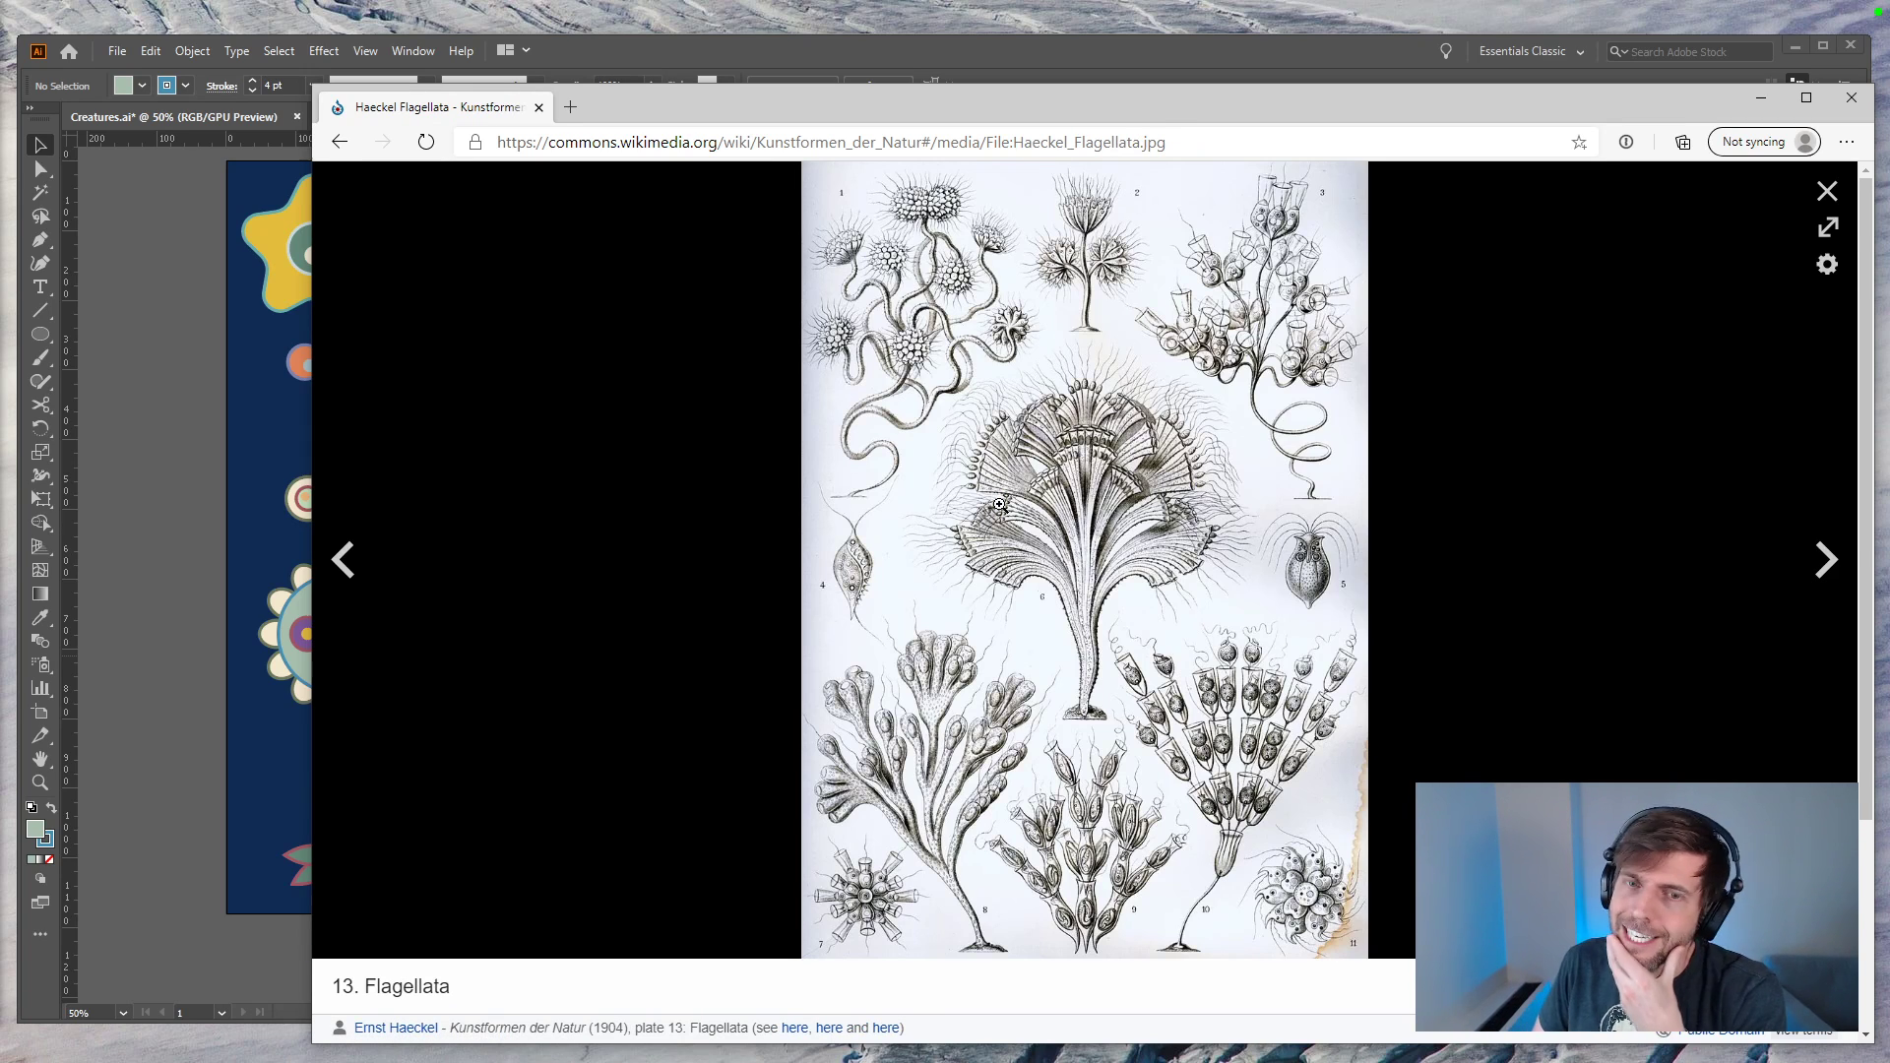
pyautogui.press('Right')
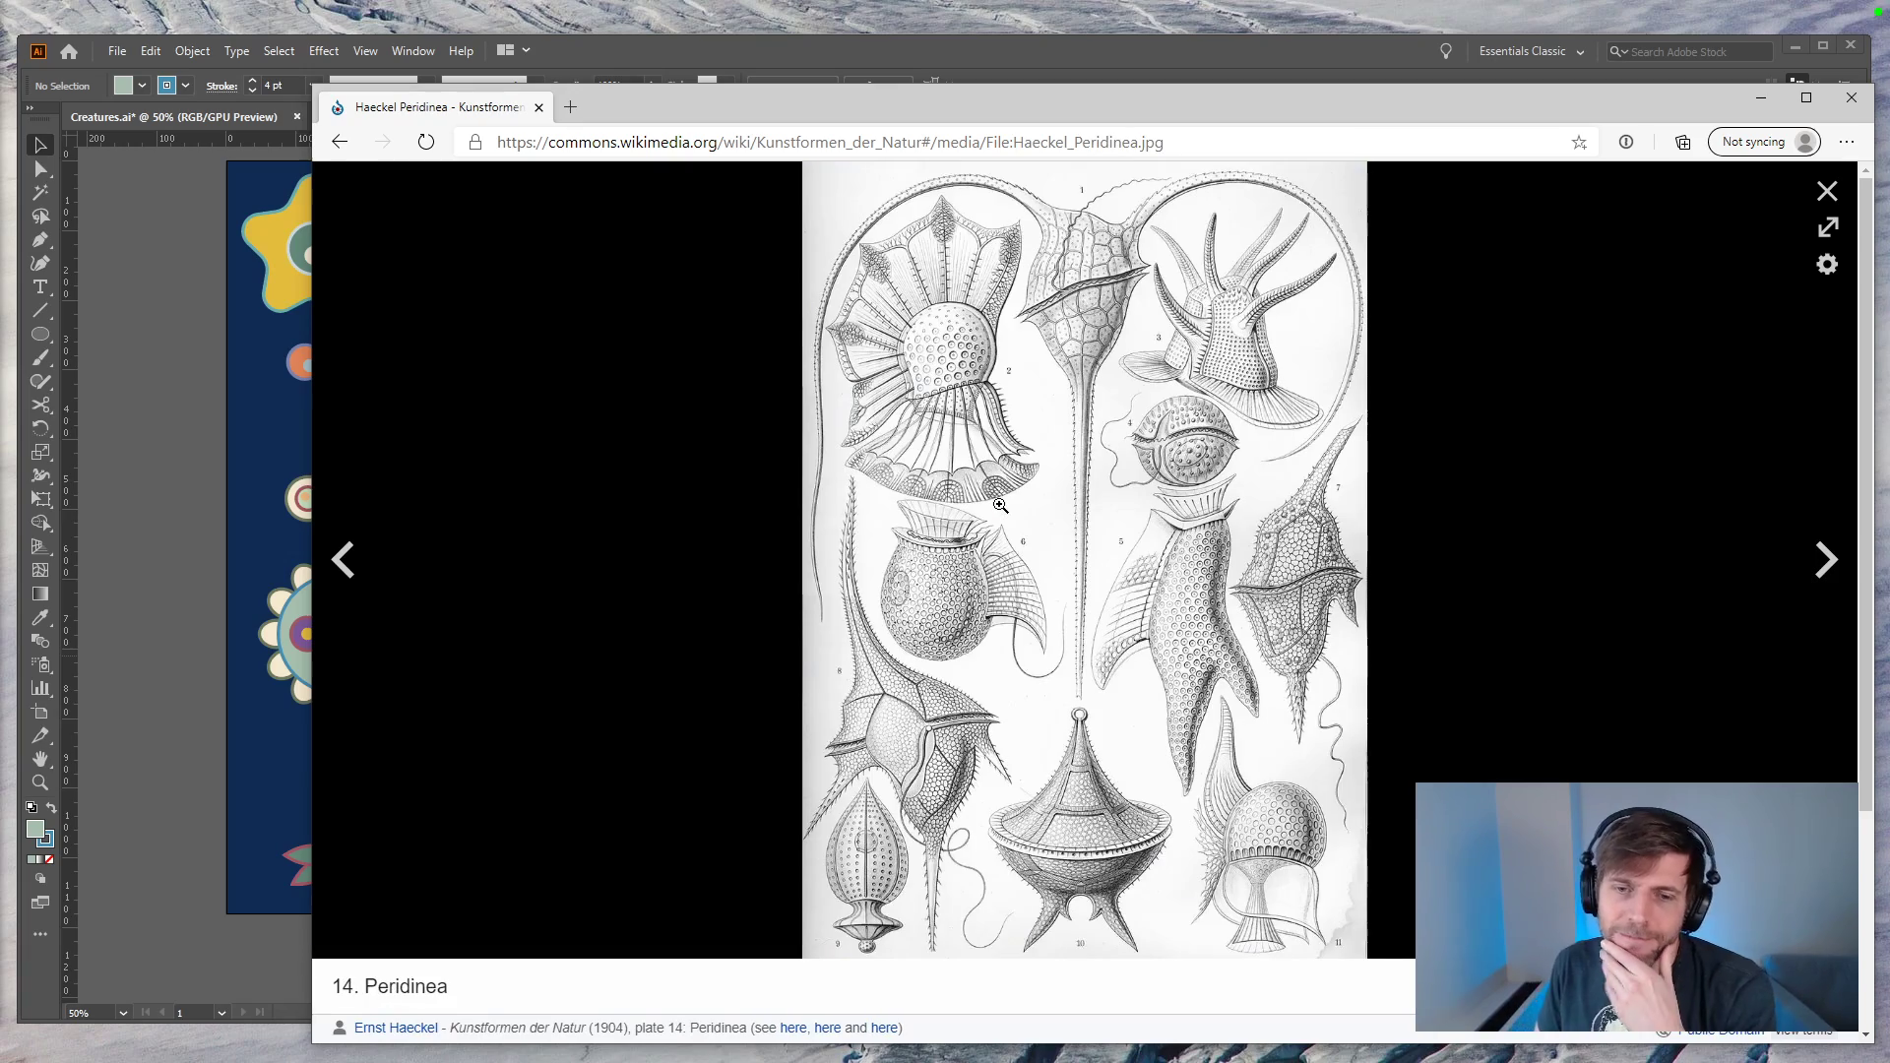
pyautogui.press('Right')
pyautogui.press('Right')
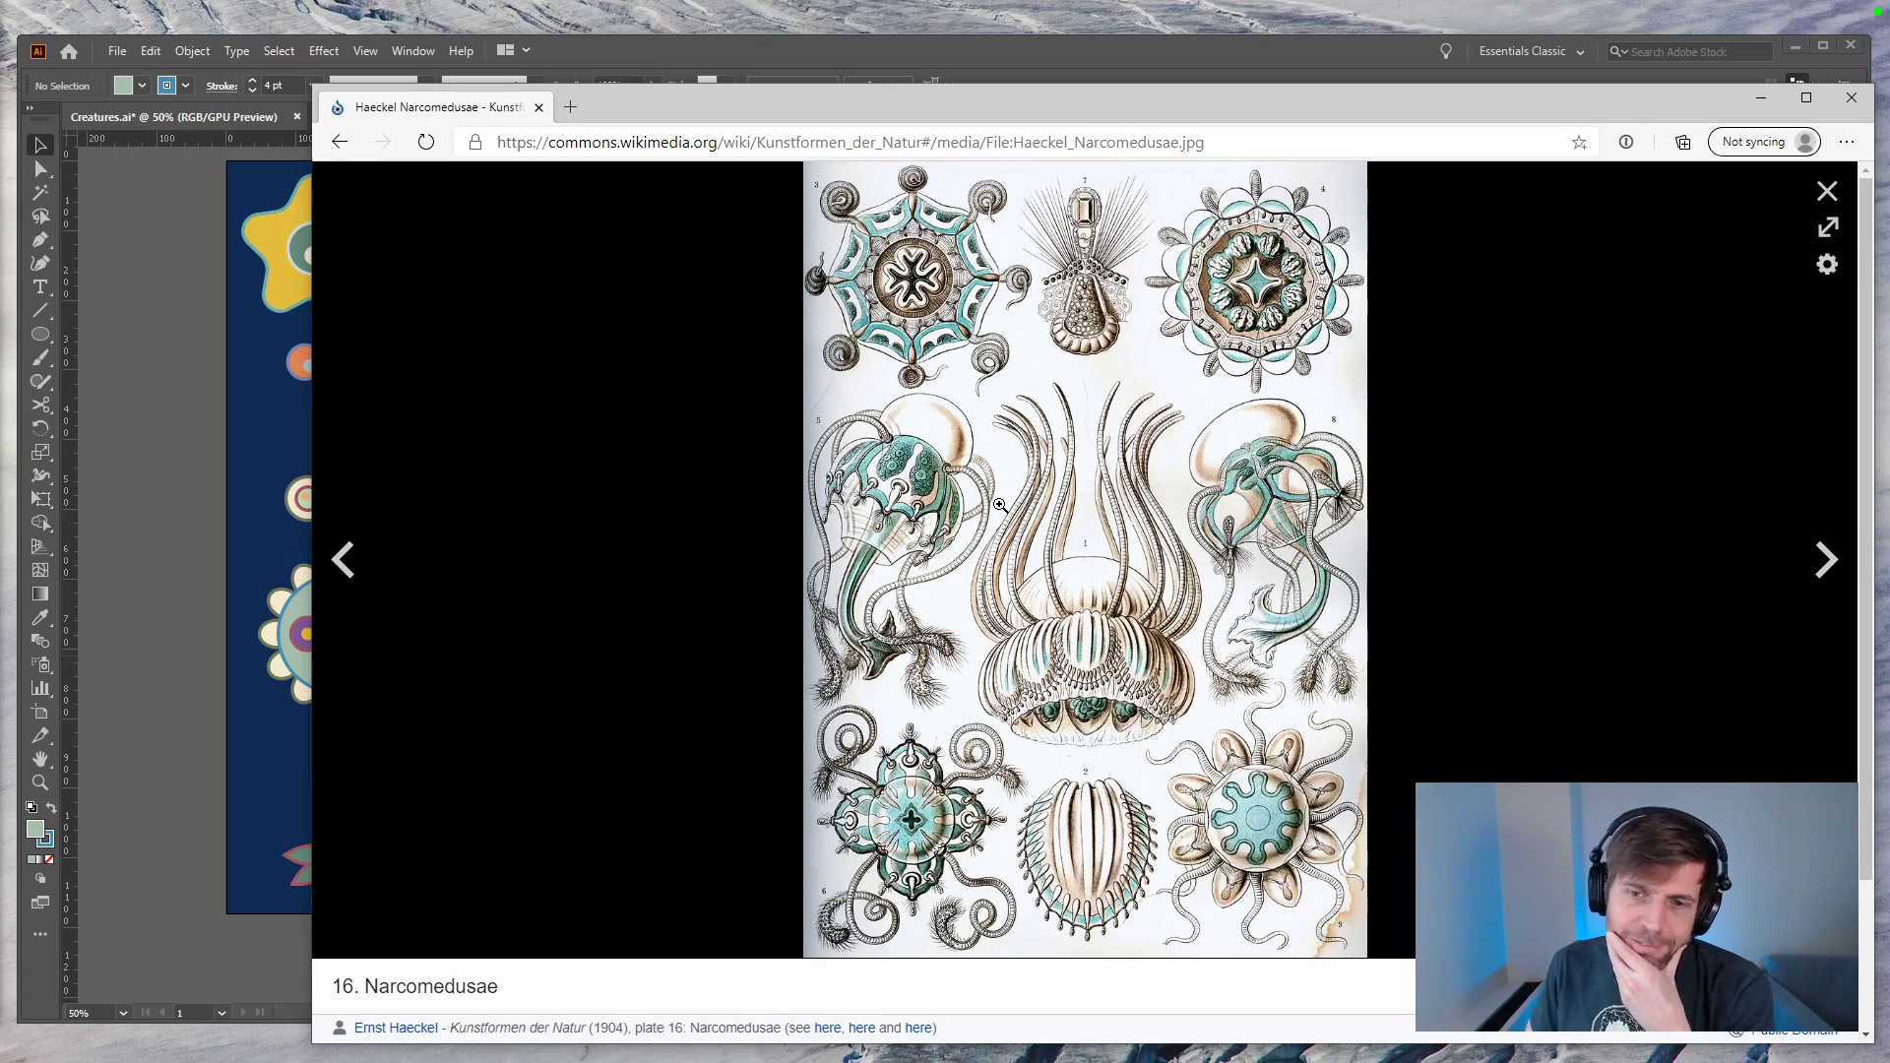
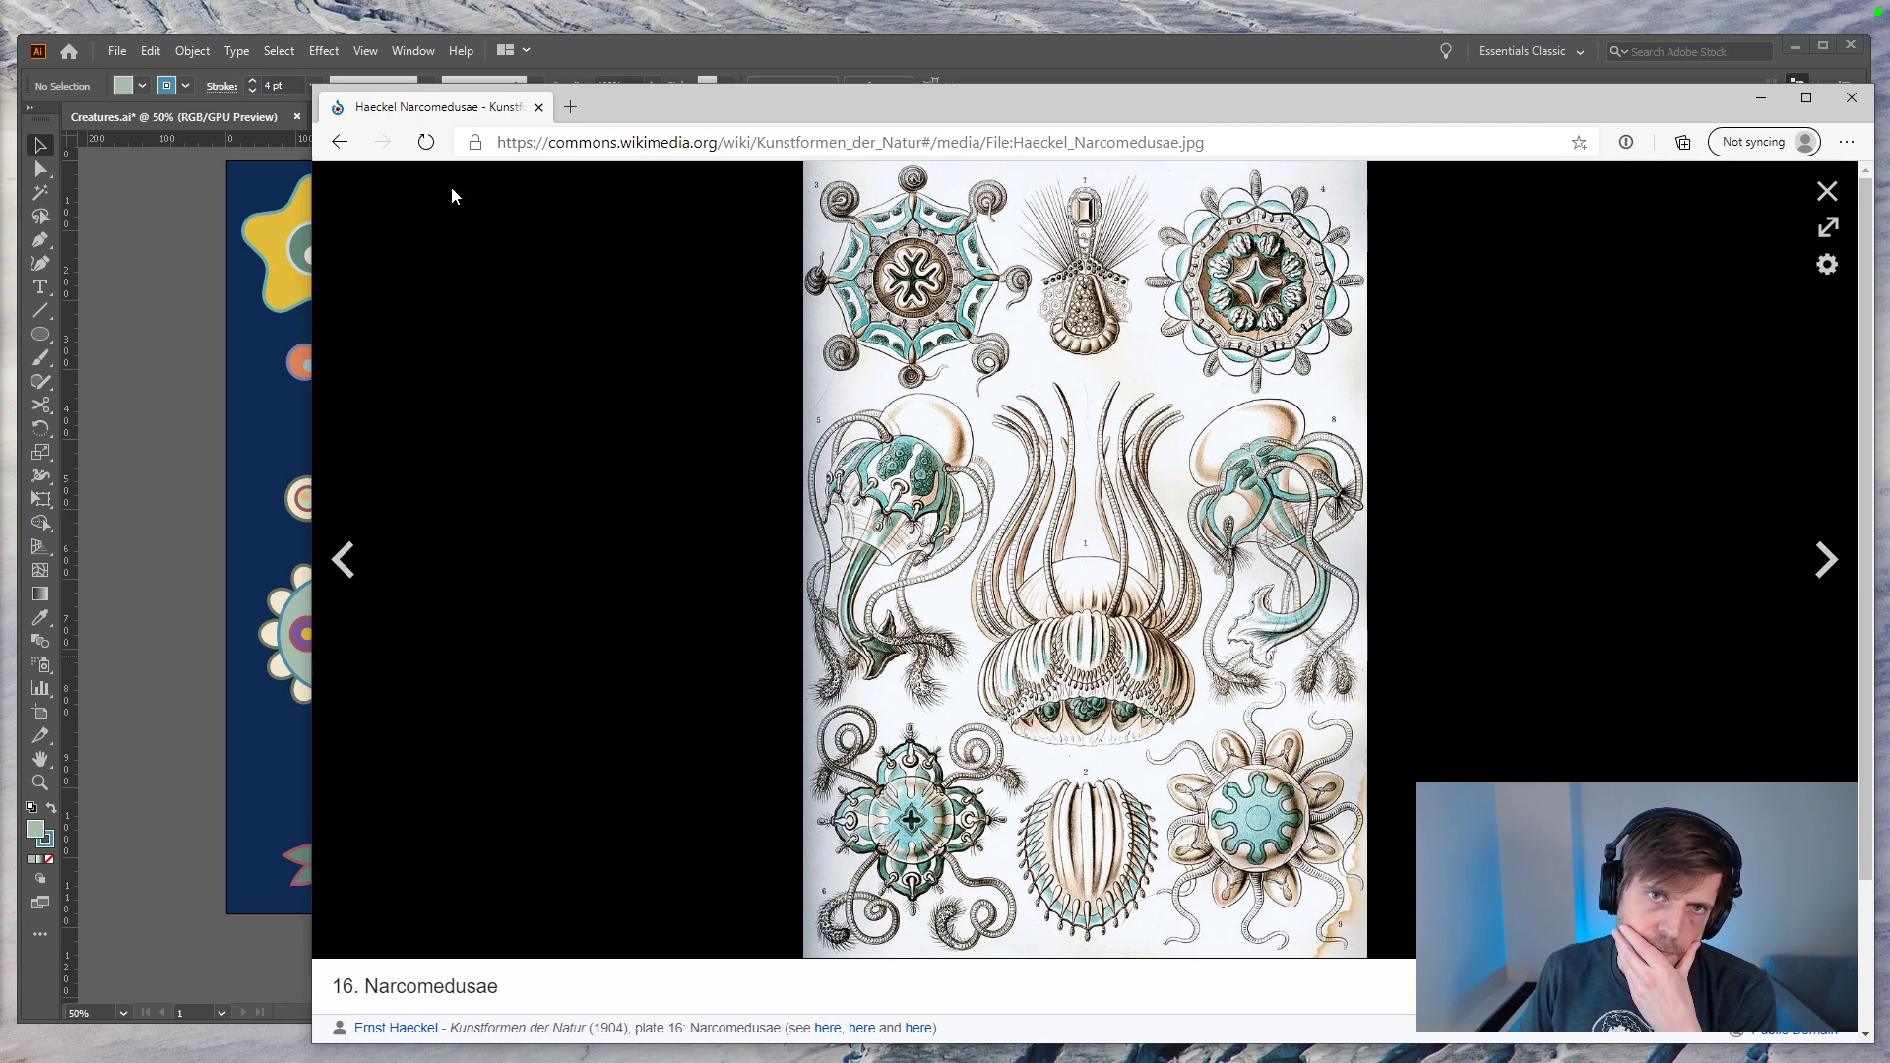
pyautogui.moveTo(478, 99); pyautogui.dragTo(858, 90)
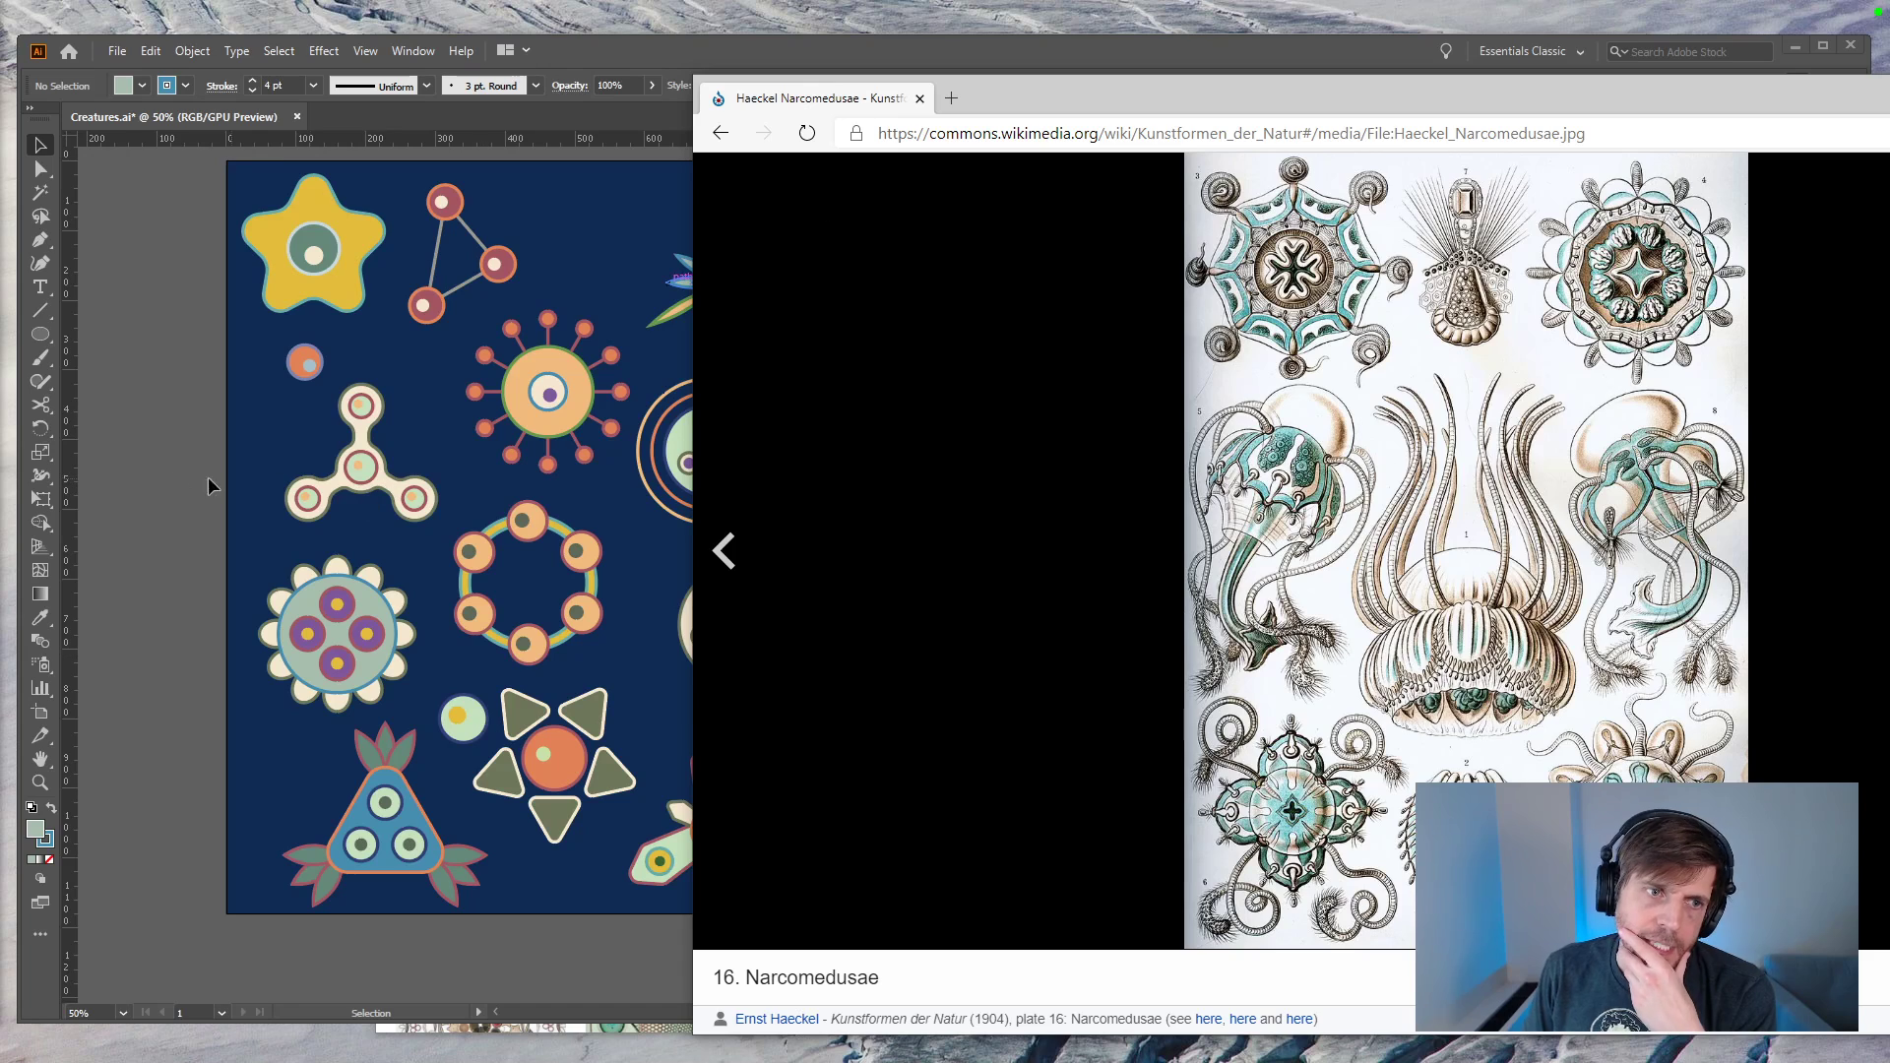
pyautogui.click(243, 486)
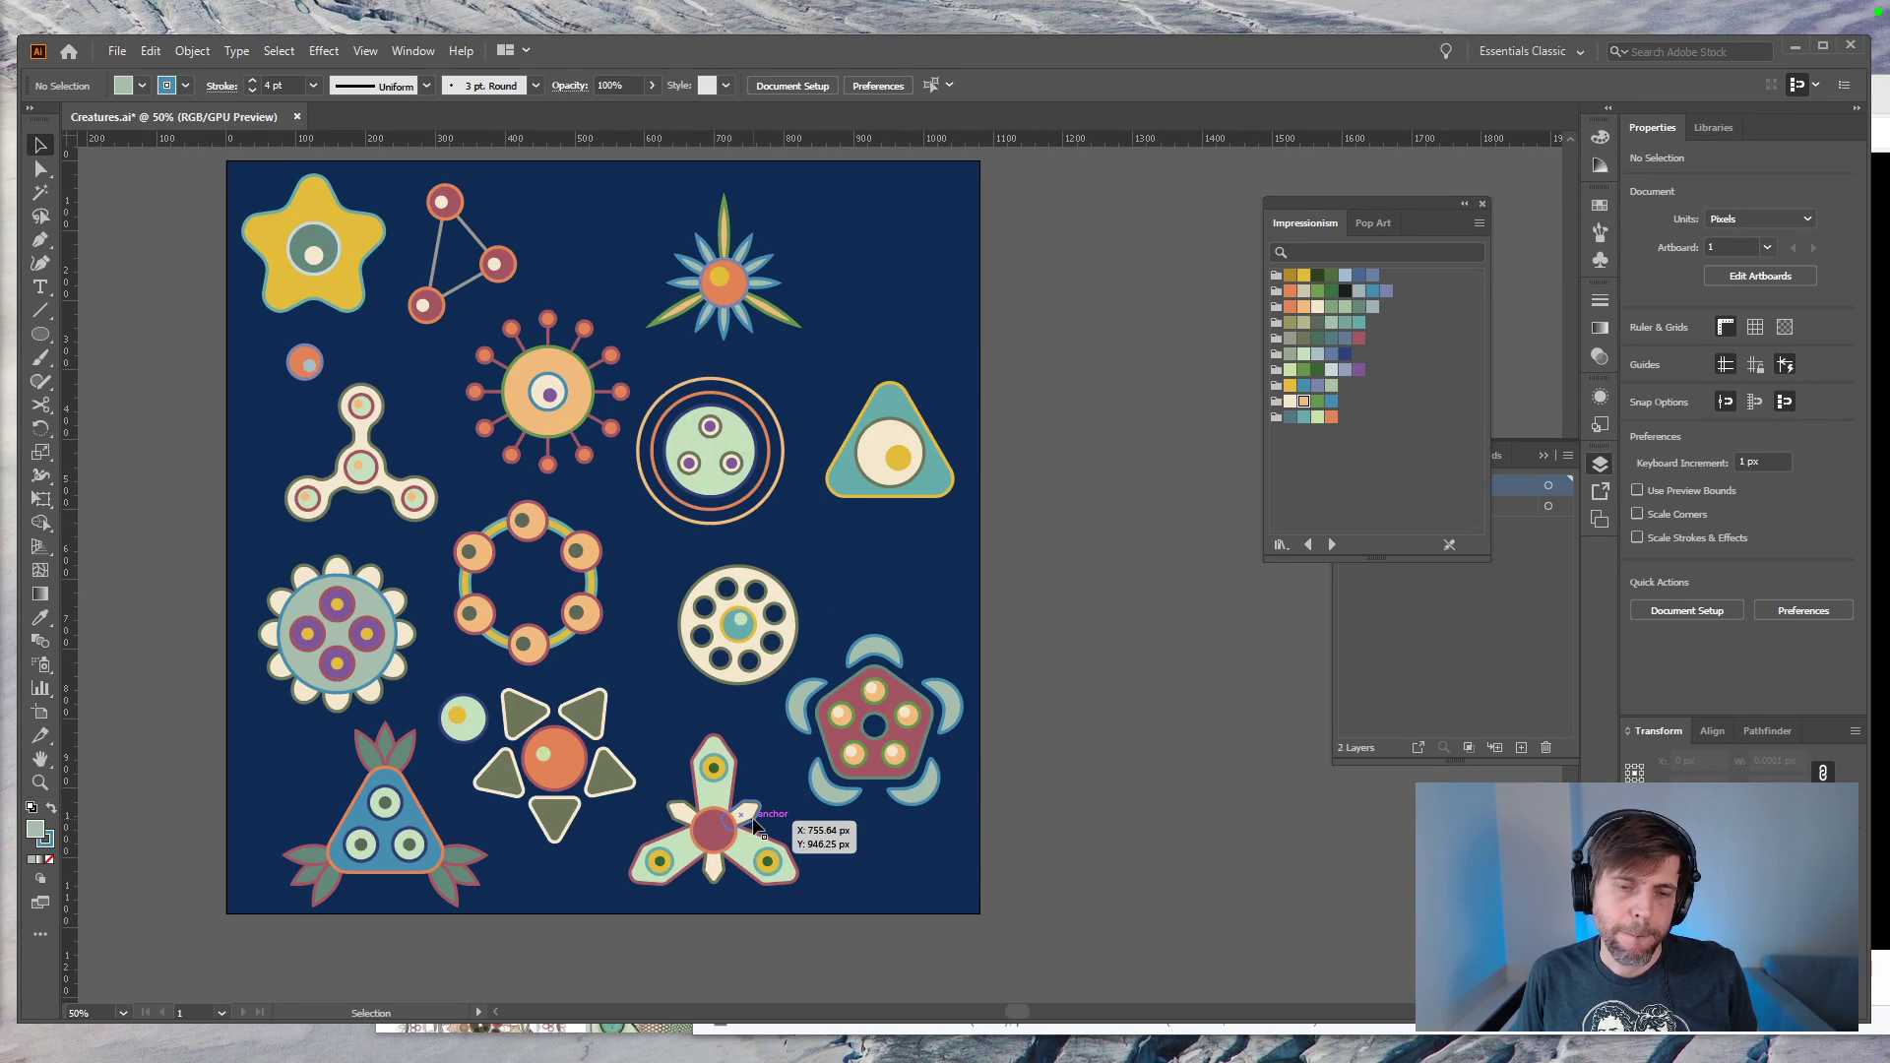
pyautogui.moveTo(753, 819); pyautogui.dragTo(923, 253)
pyautogui.press('e')
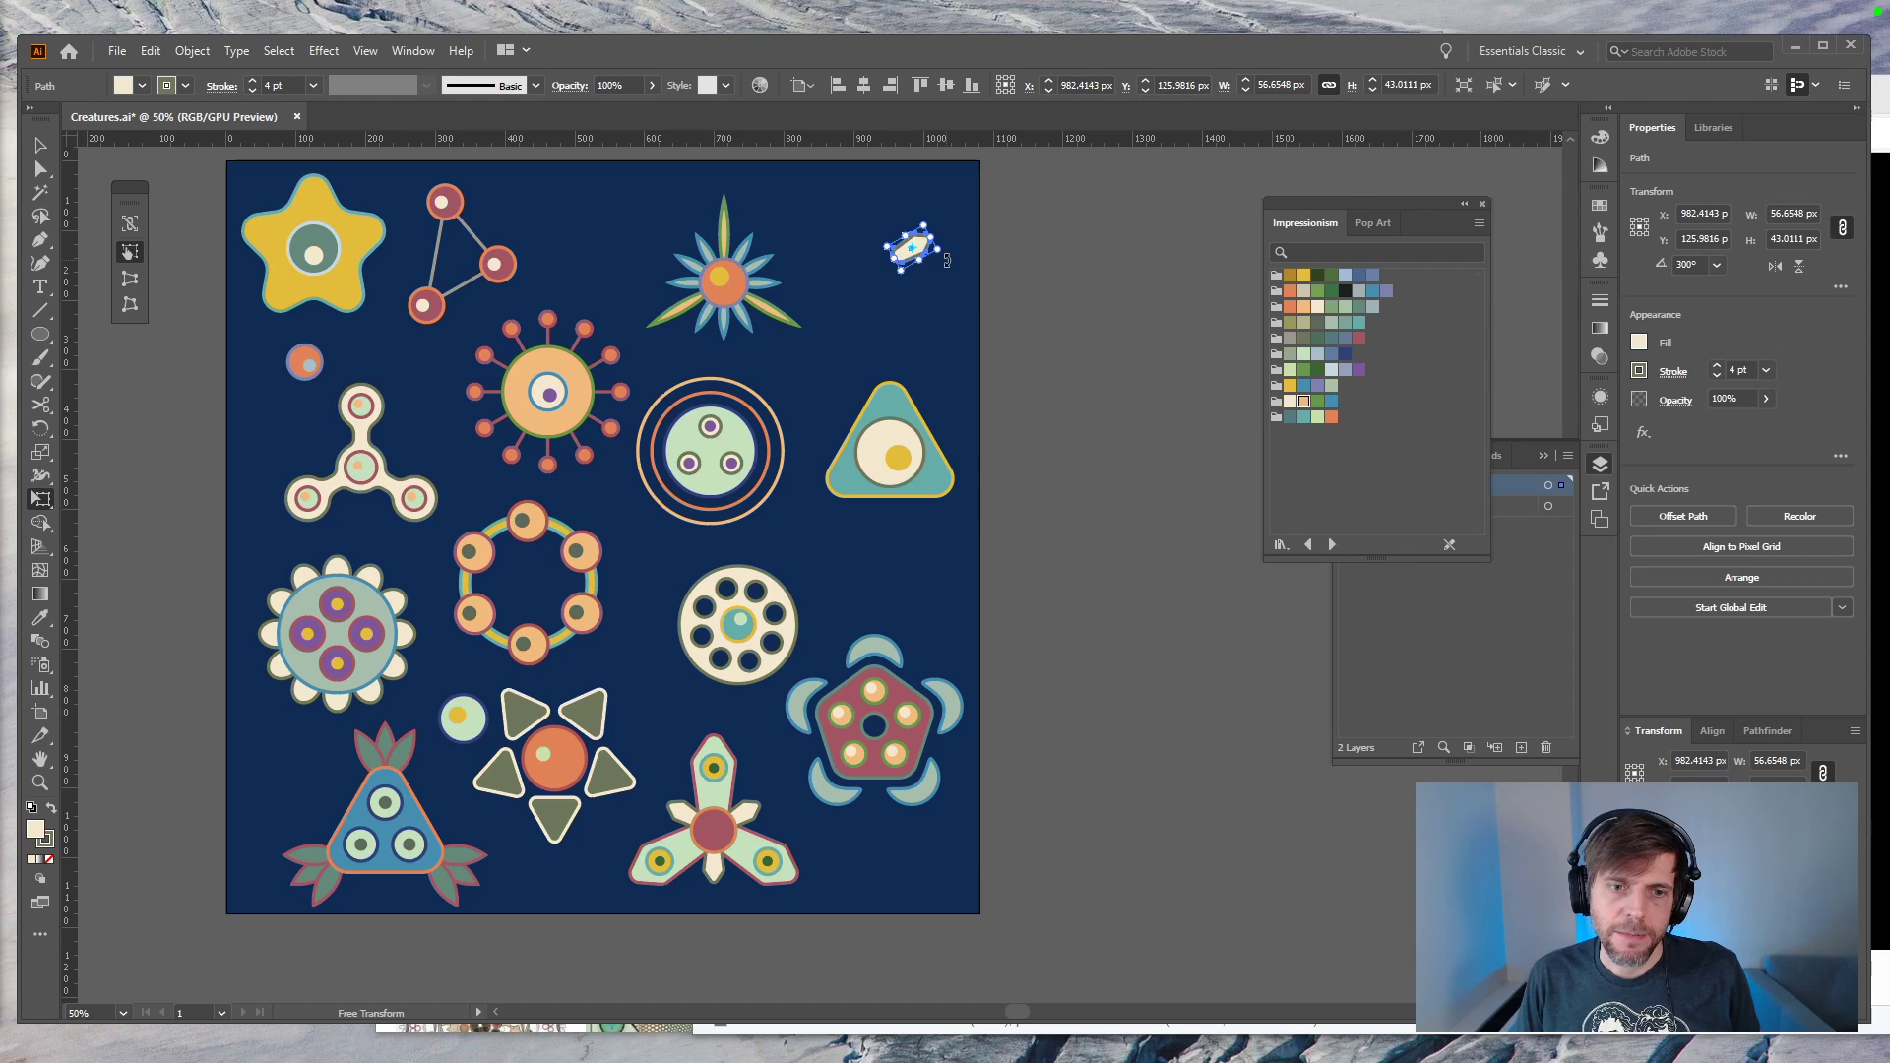
pyautogui.press('Delete')
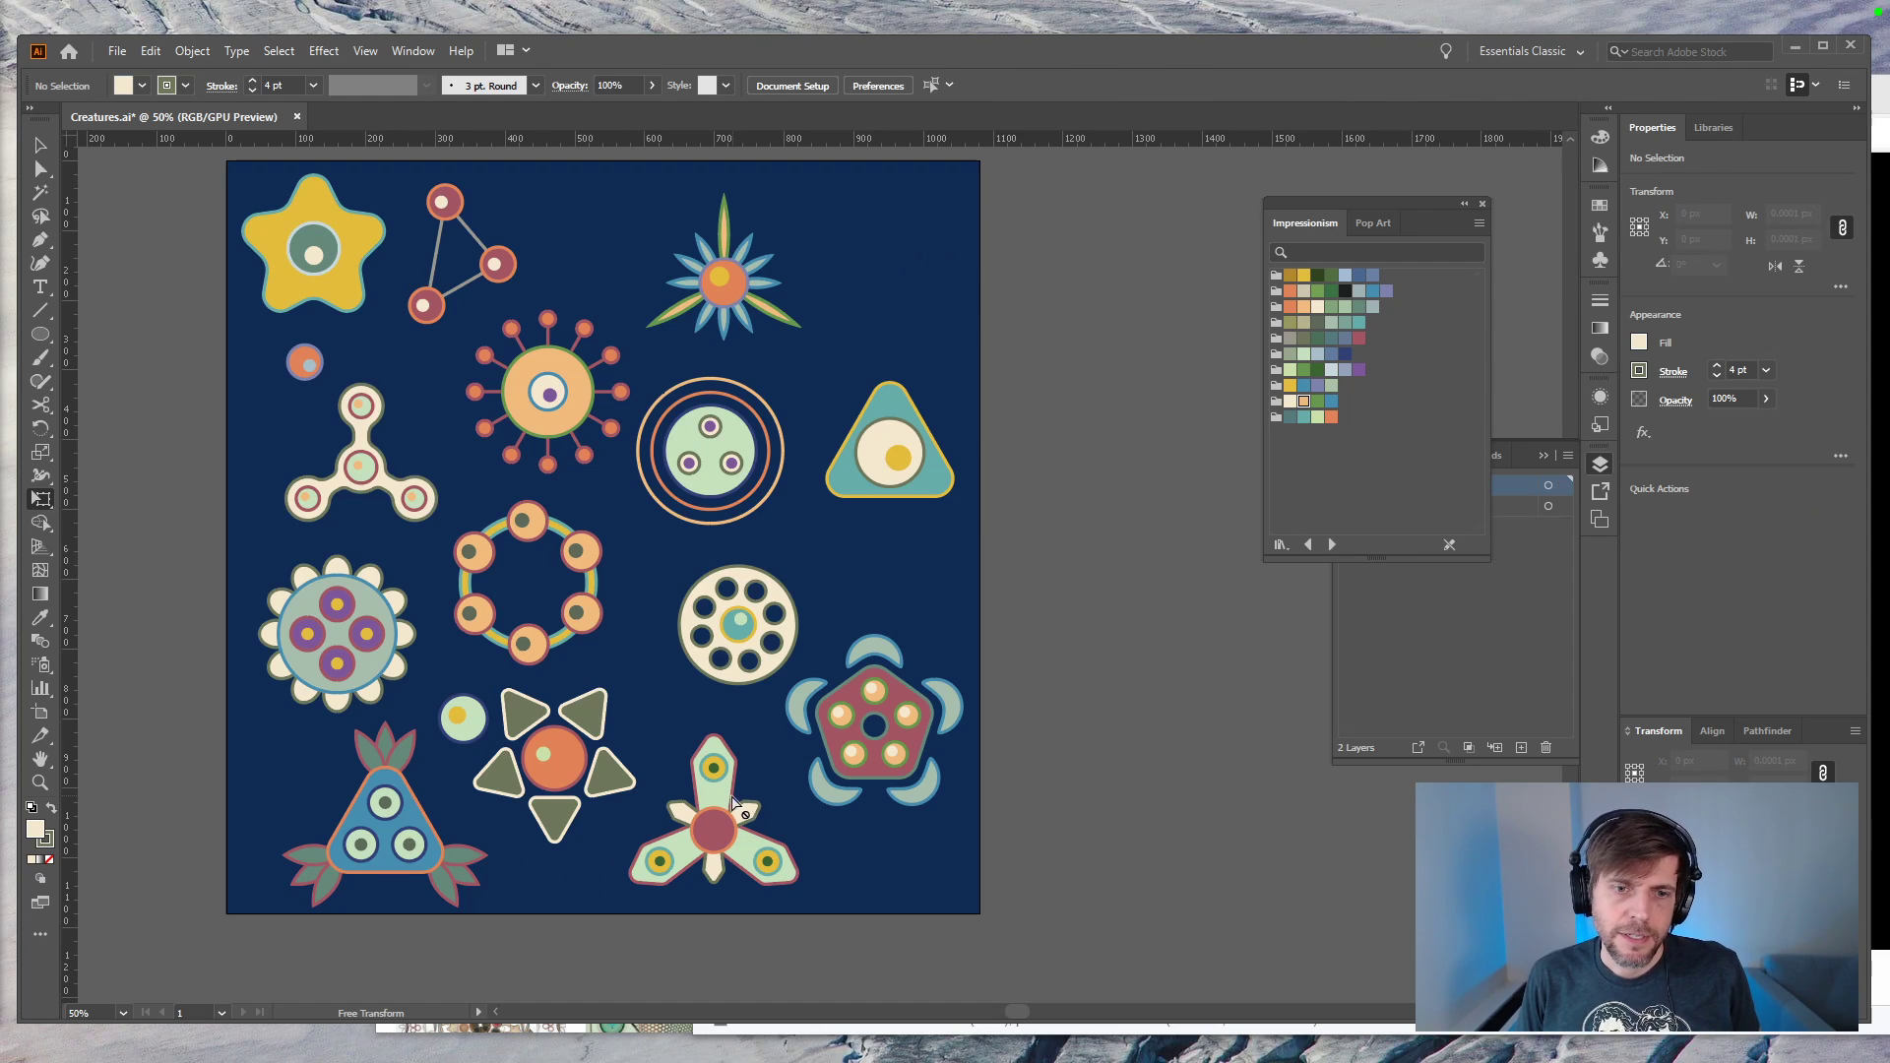
# Step: Place a copy of the three-armed figure's upright pale green arm in the empty space above the teal triangle
pyautogui.press('v')
pyautogui.moveTo(745, 767); pyautogui.dragTo(911, 310)
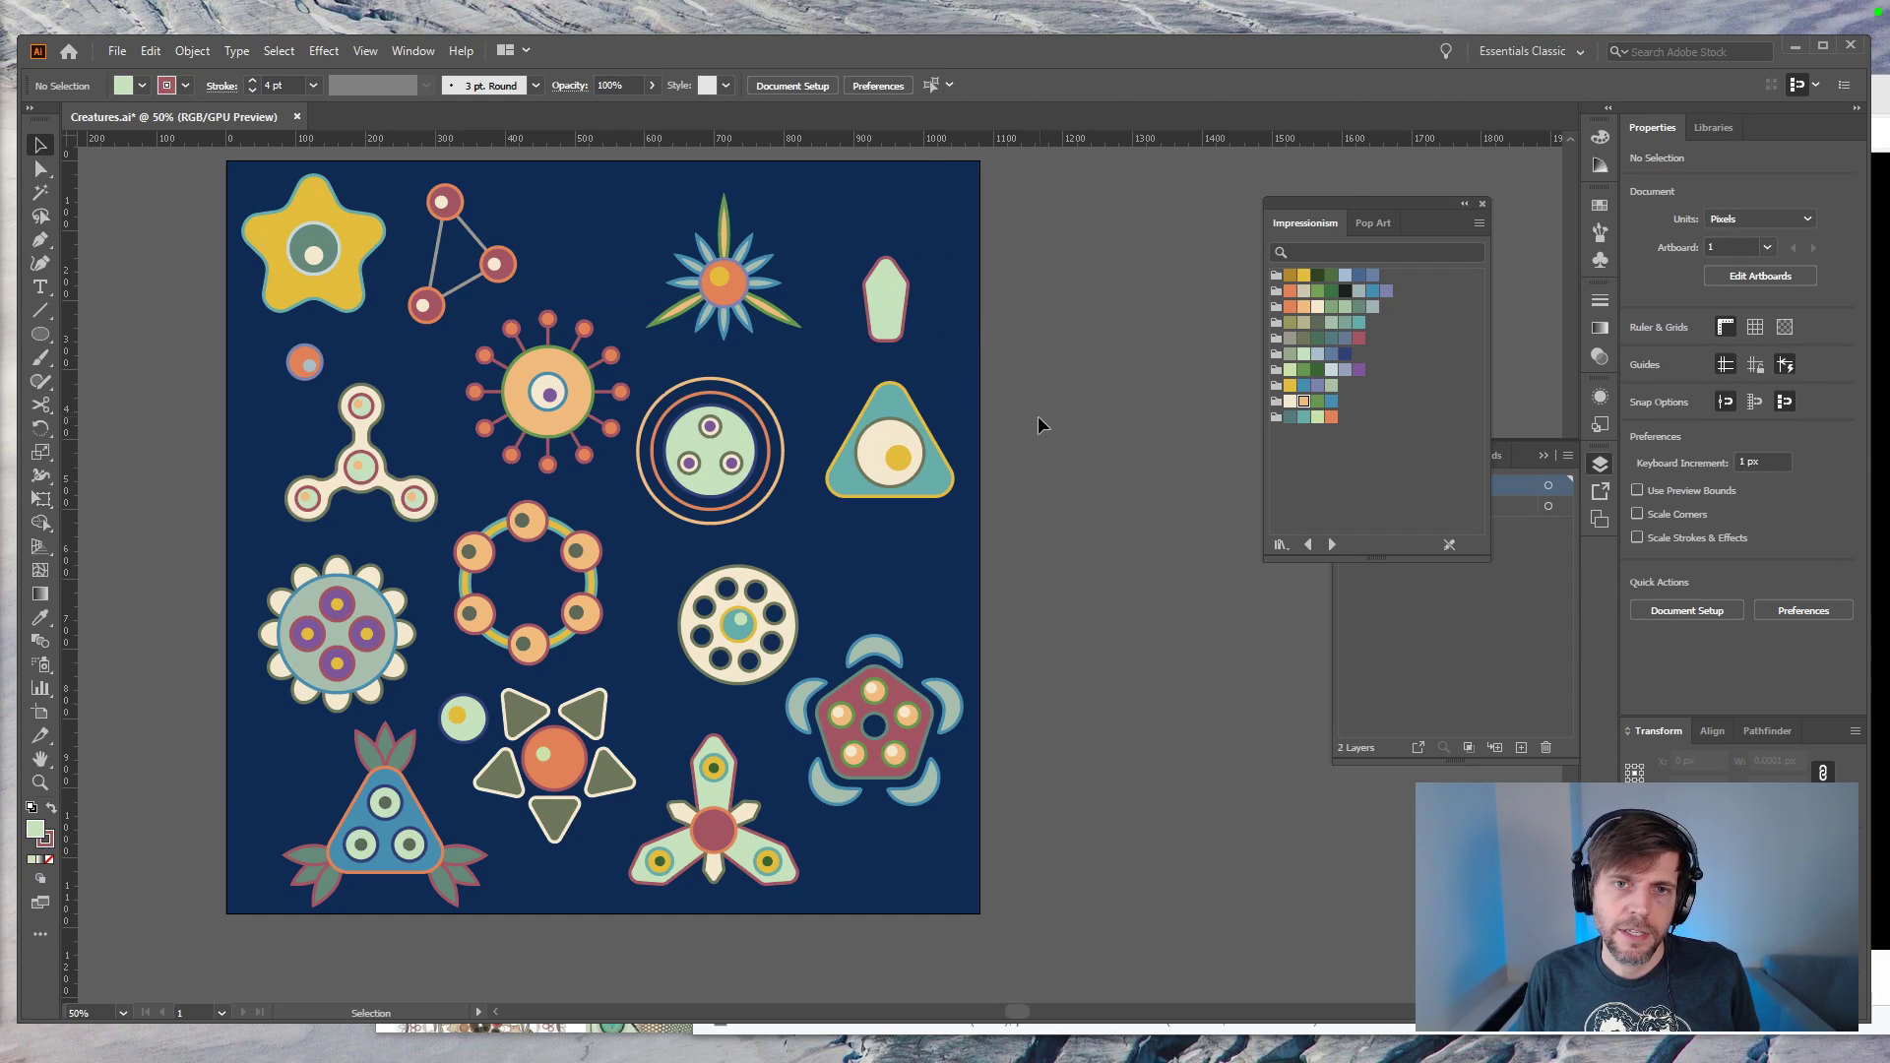
pyautogui.scroll(3, 1005, 561)
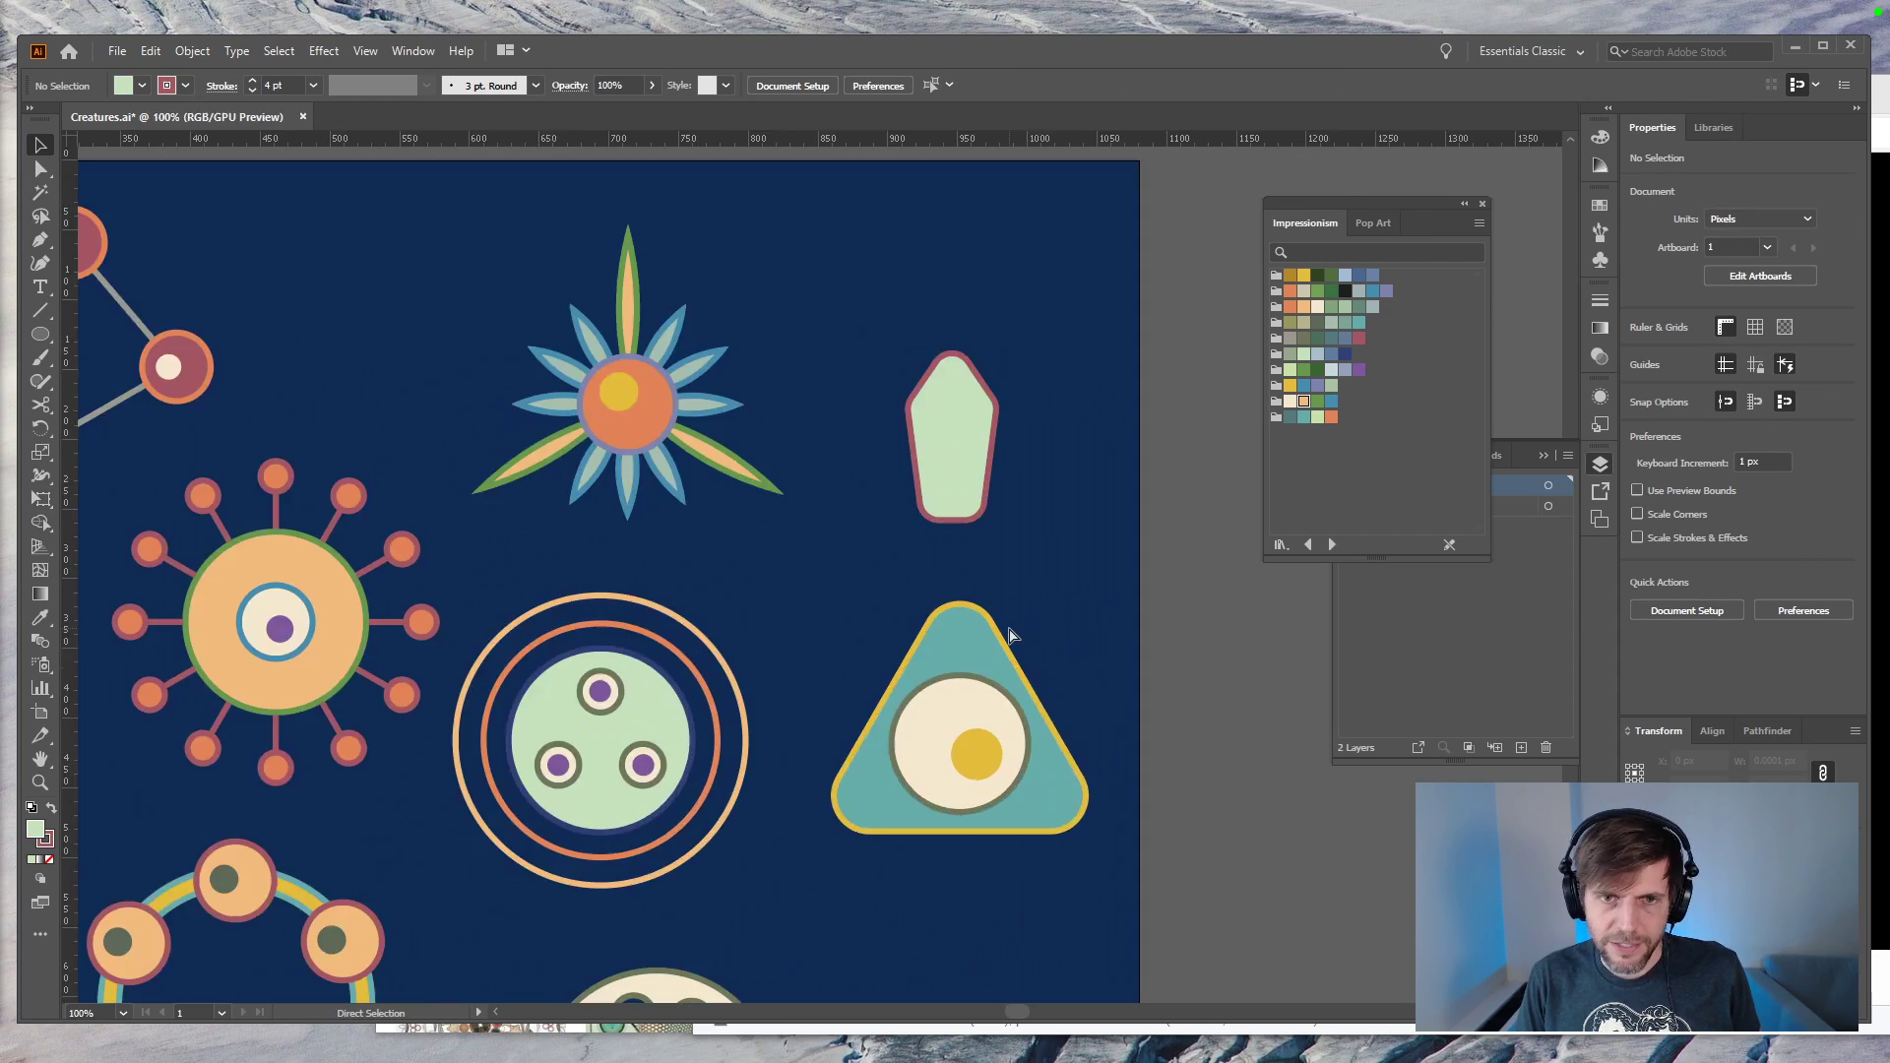
pyautogui.hotkey('ctrl', '+')
pyautogui.moveTo(935, 473); pyautogui.dragTo(953, 366)
# Step: Scale the copied pale green arm down to about 45 by 83 px
pyautogui.press('a')
pyautogui.hotkey('ctrl', '-')
pyautogui.press('e')
pyautogui.moveTo(844, 511); pyautogui.dragTo(823, 550)
pyautogui.press('v')
pyautogui.click(873, 594)
pyautogui.scroll(2, 874, 594)
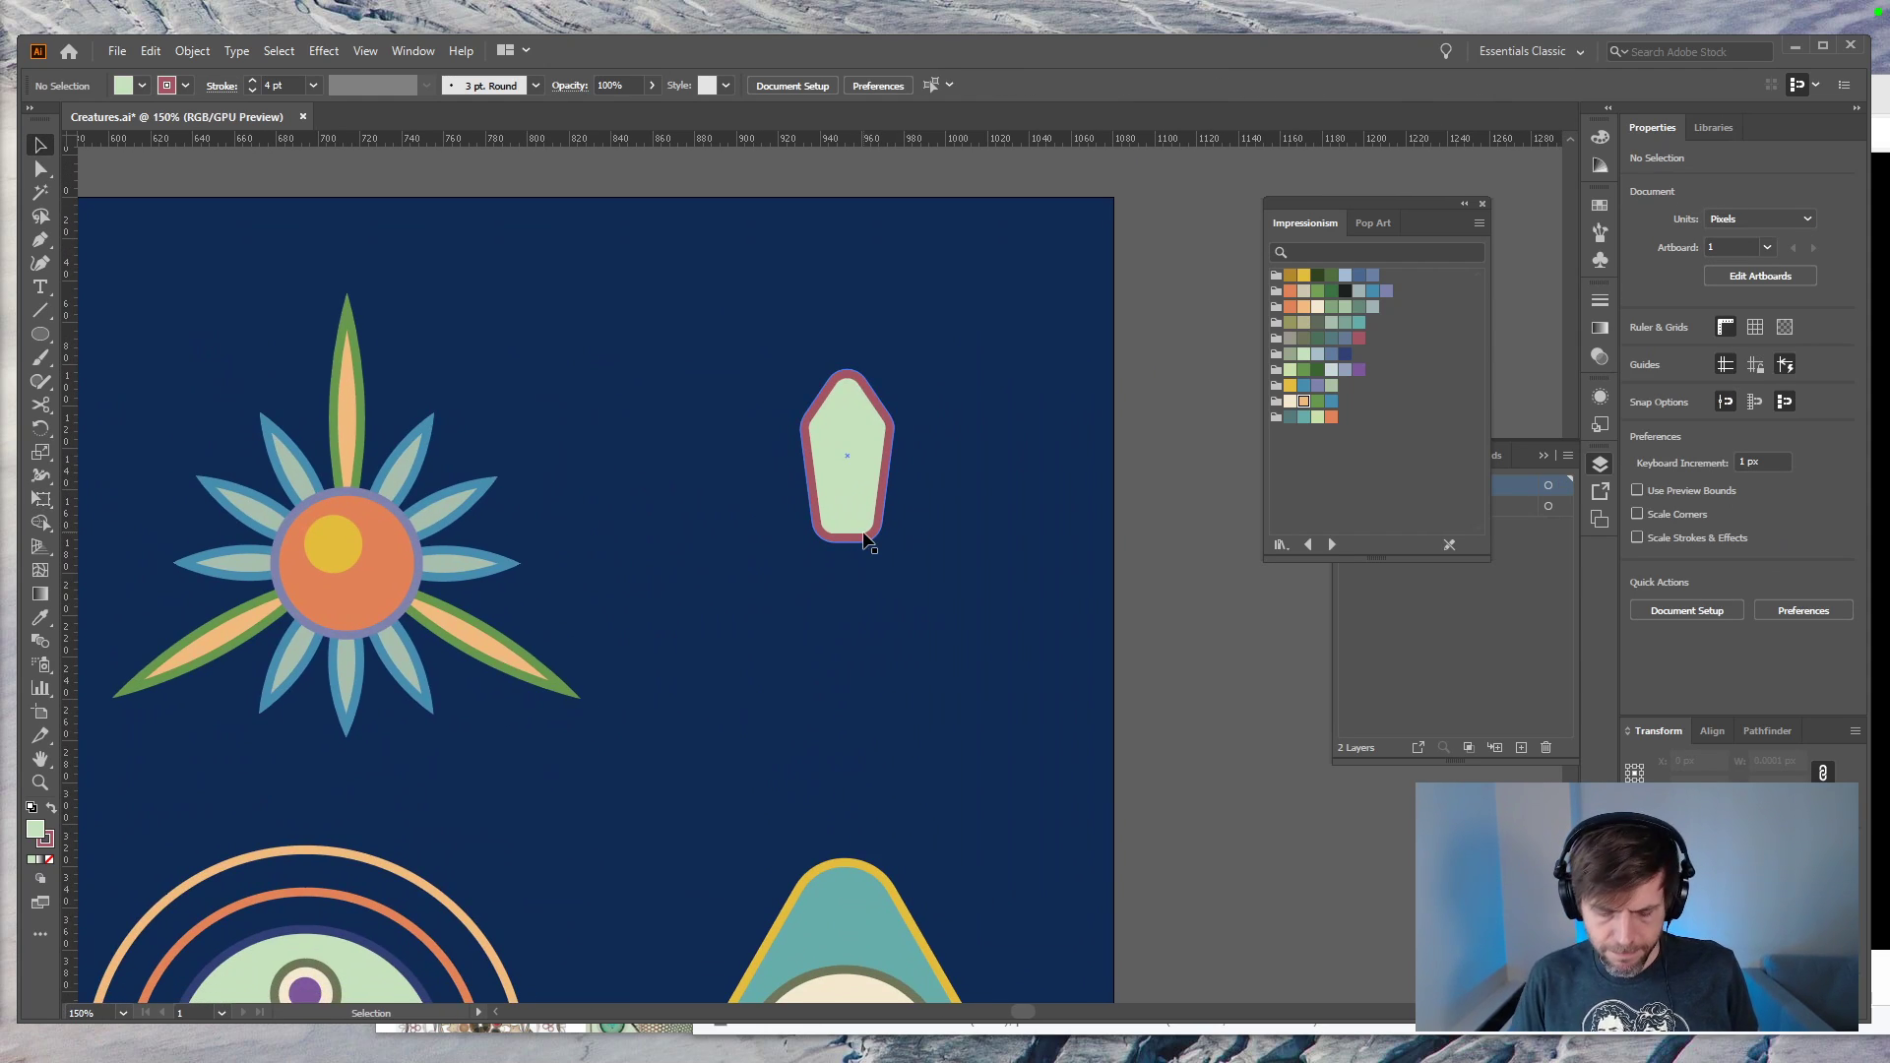
pyautogui.press('m')
pyautogui.moveTo(848, 455)
pyautogui.mouseDown()
pyautogui.moveTo(831, 611)
pyautogui.moveTo(966, 490)
pyautogui.mouseUp()
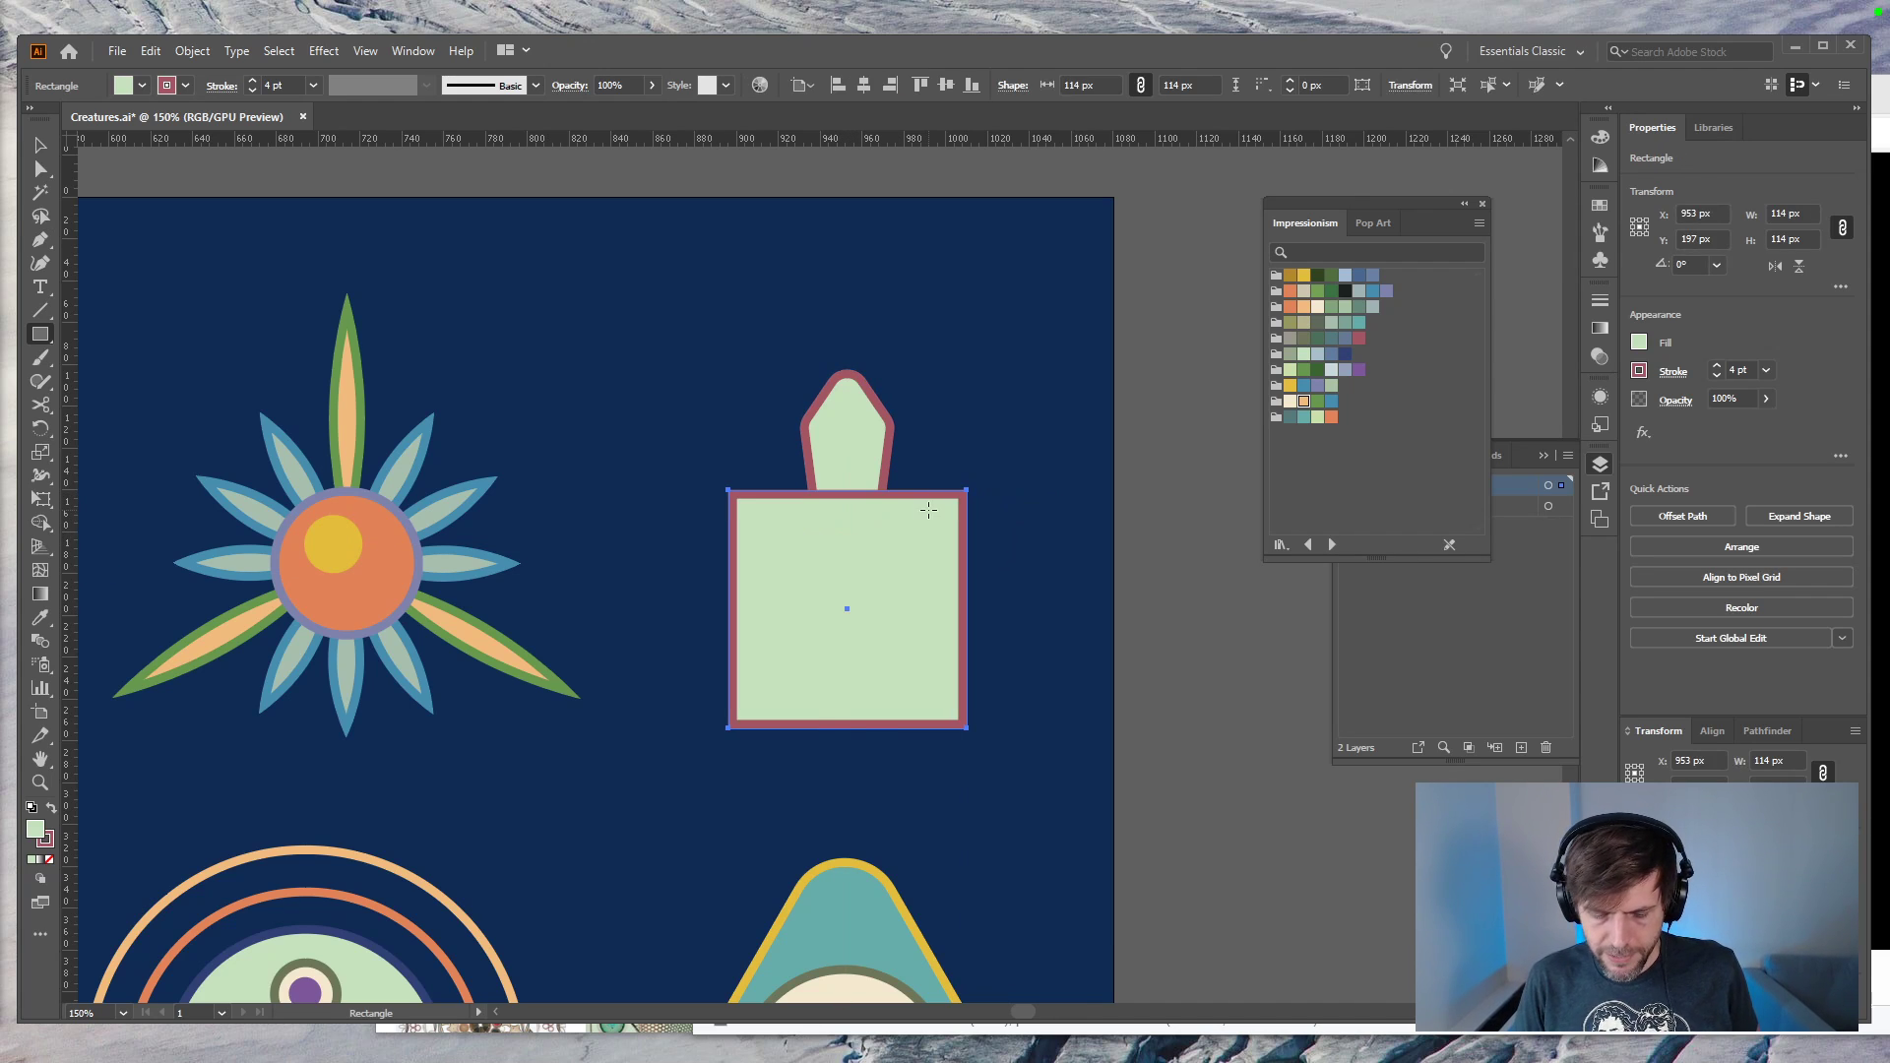
pyautogui.hotkey('ctrl', 'z')
# Step: Draw a circle centred directly below the copied arm, overlapping the arm's base
pyautogui.press('l')
pyautogui.moveTo(849, 612)
pyautogui.mouseDown()
pyautogui.moveTo(1001, 506)
pyautogui.moveTo(979, 530)
pyautogui.mouseUp()
pyautogui.press('v')
# Step: Copy the pale green arm around the circle's centre in 36° rotations to make a full ring of ten petals
pyautogui.click(860, 453)
pyautogui.press('r')
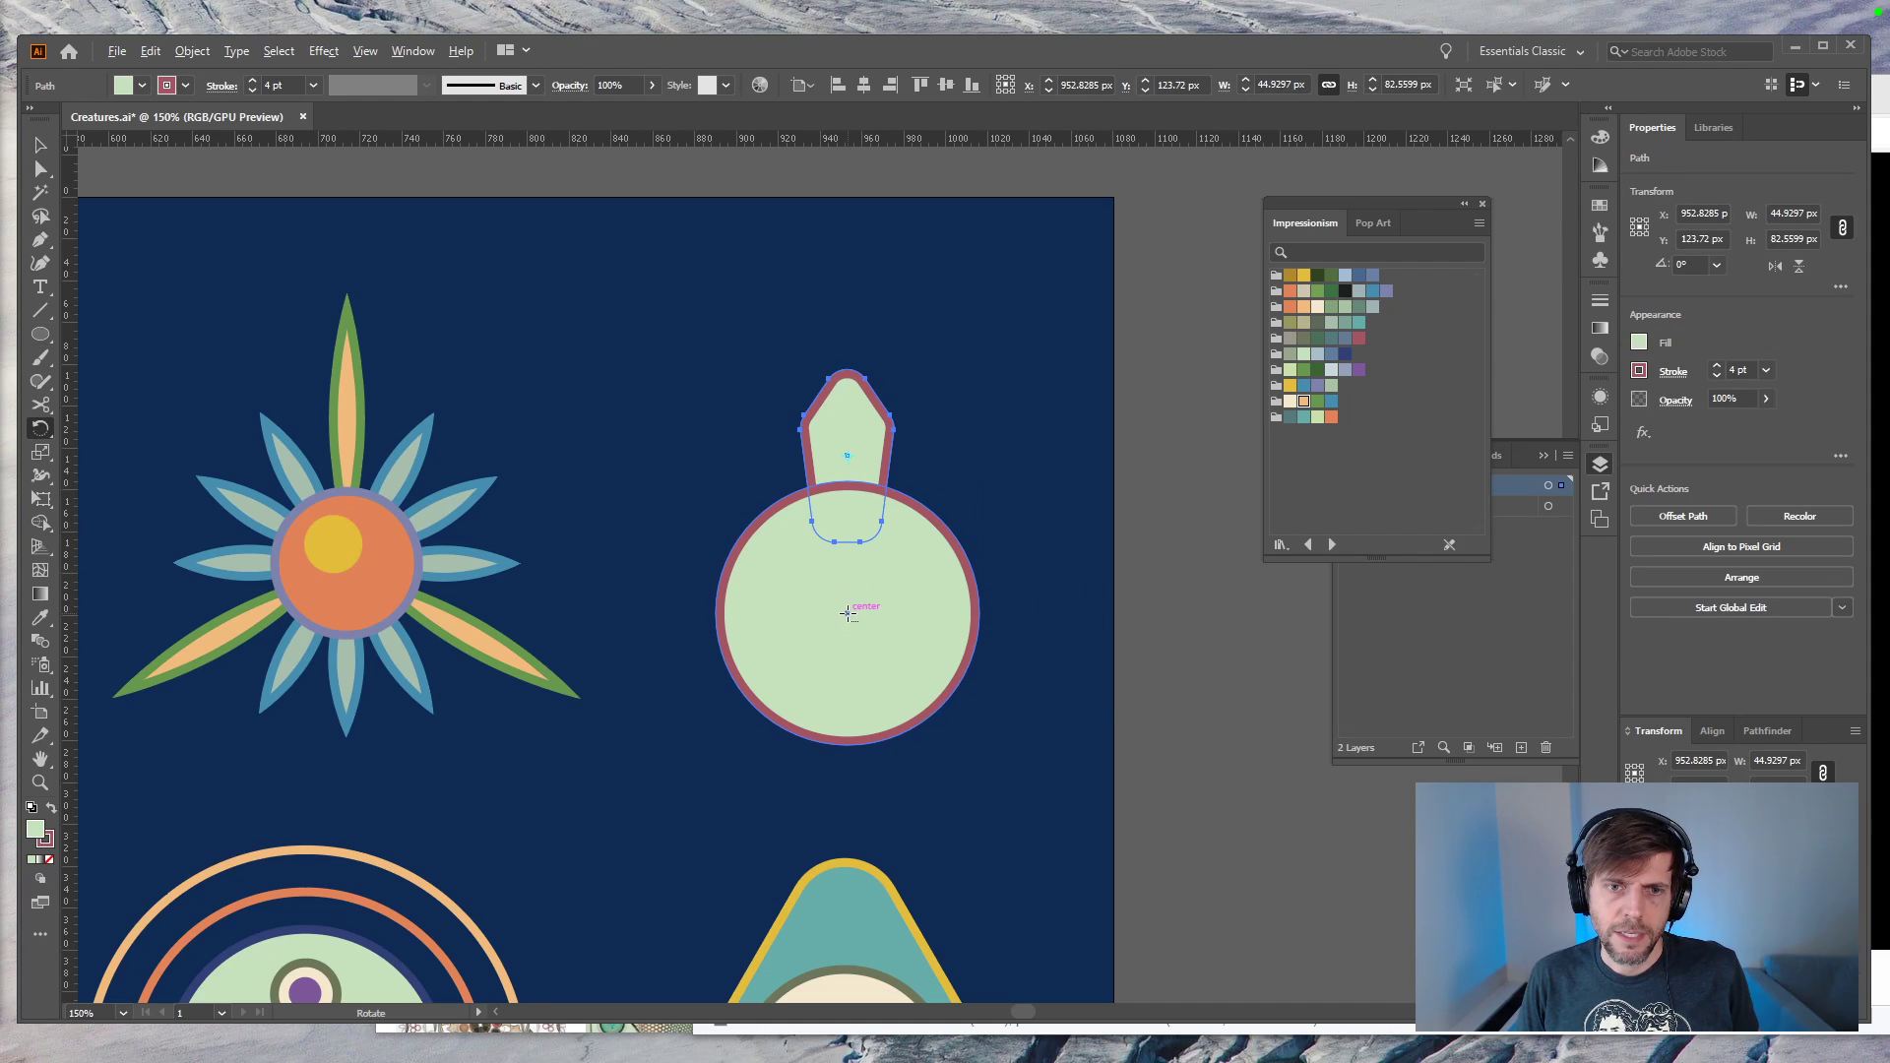
pyautogui.keyDown('alt'); pyautogui.click(846, 612); pyautogui.keyUp('alt')
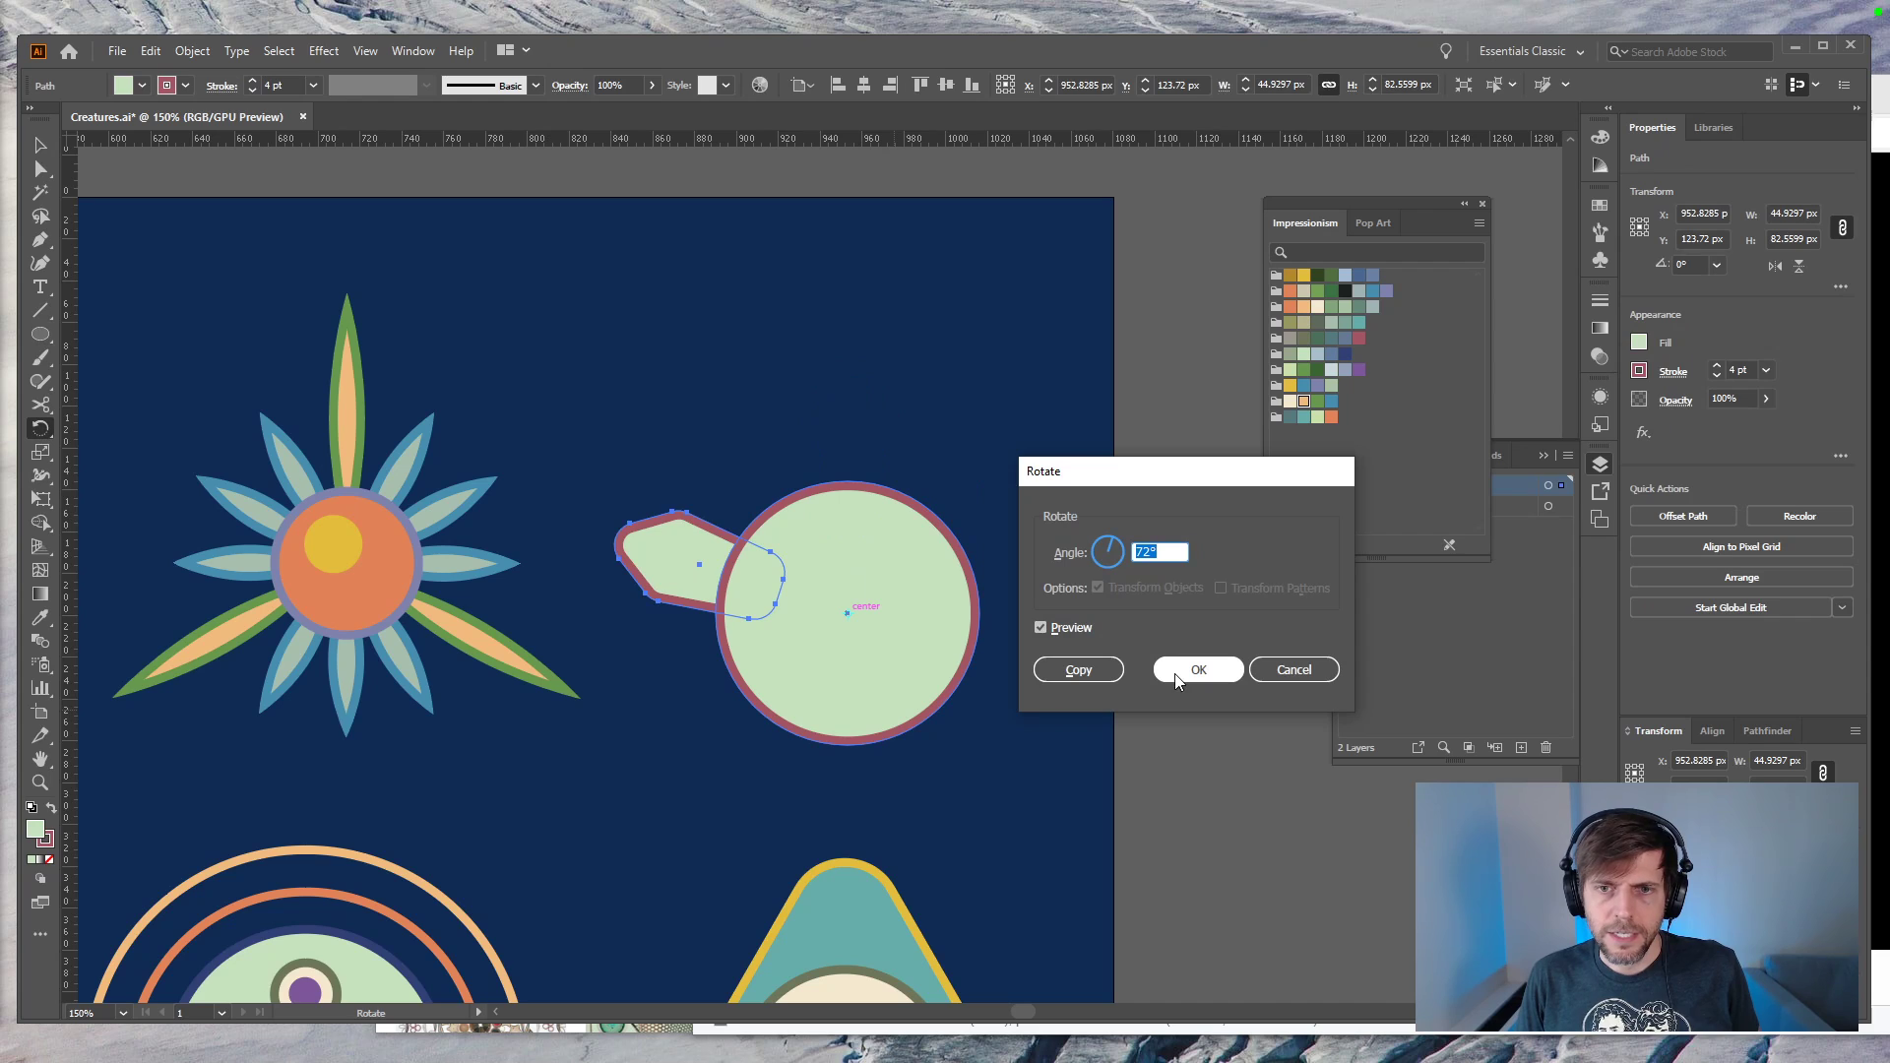
pyautogui.write('36')
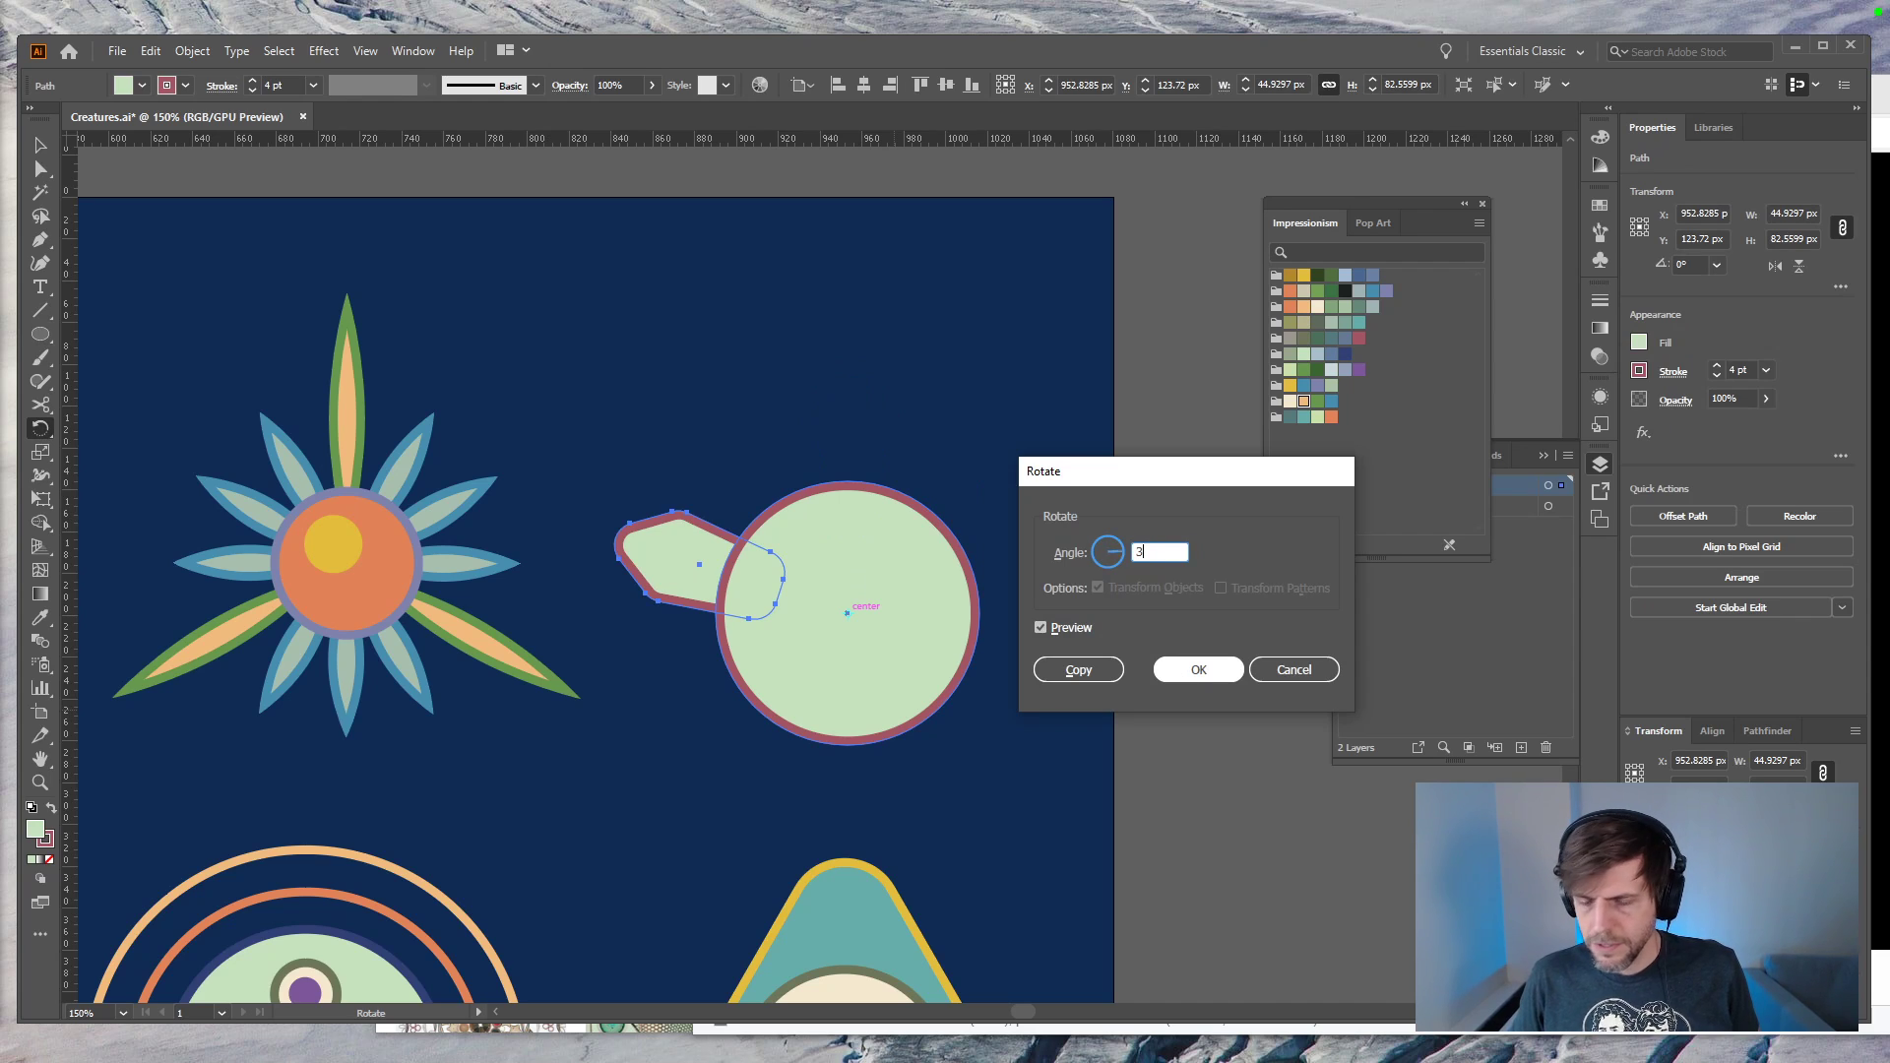
pyautogui.click(1082, 669)
pyautogui.hotkey('ctrl', 'd')
pyautogui.hotkey('ctrl', 'd')
pyautogui.hotkey('ctrl', 'd')
pyautogui.hotkey('ctrl', 'd')
pyautogui.hotkey('ctrl', 'd')
pyautogui.hotkey('ctrl', 'd')
pyautogui.hotkey('ctrl', 'd')
pyautogui.hotkey('ctrl', 'd')
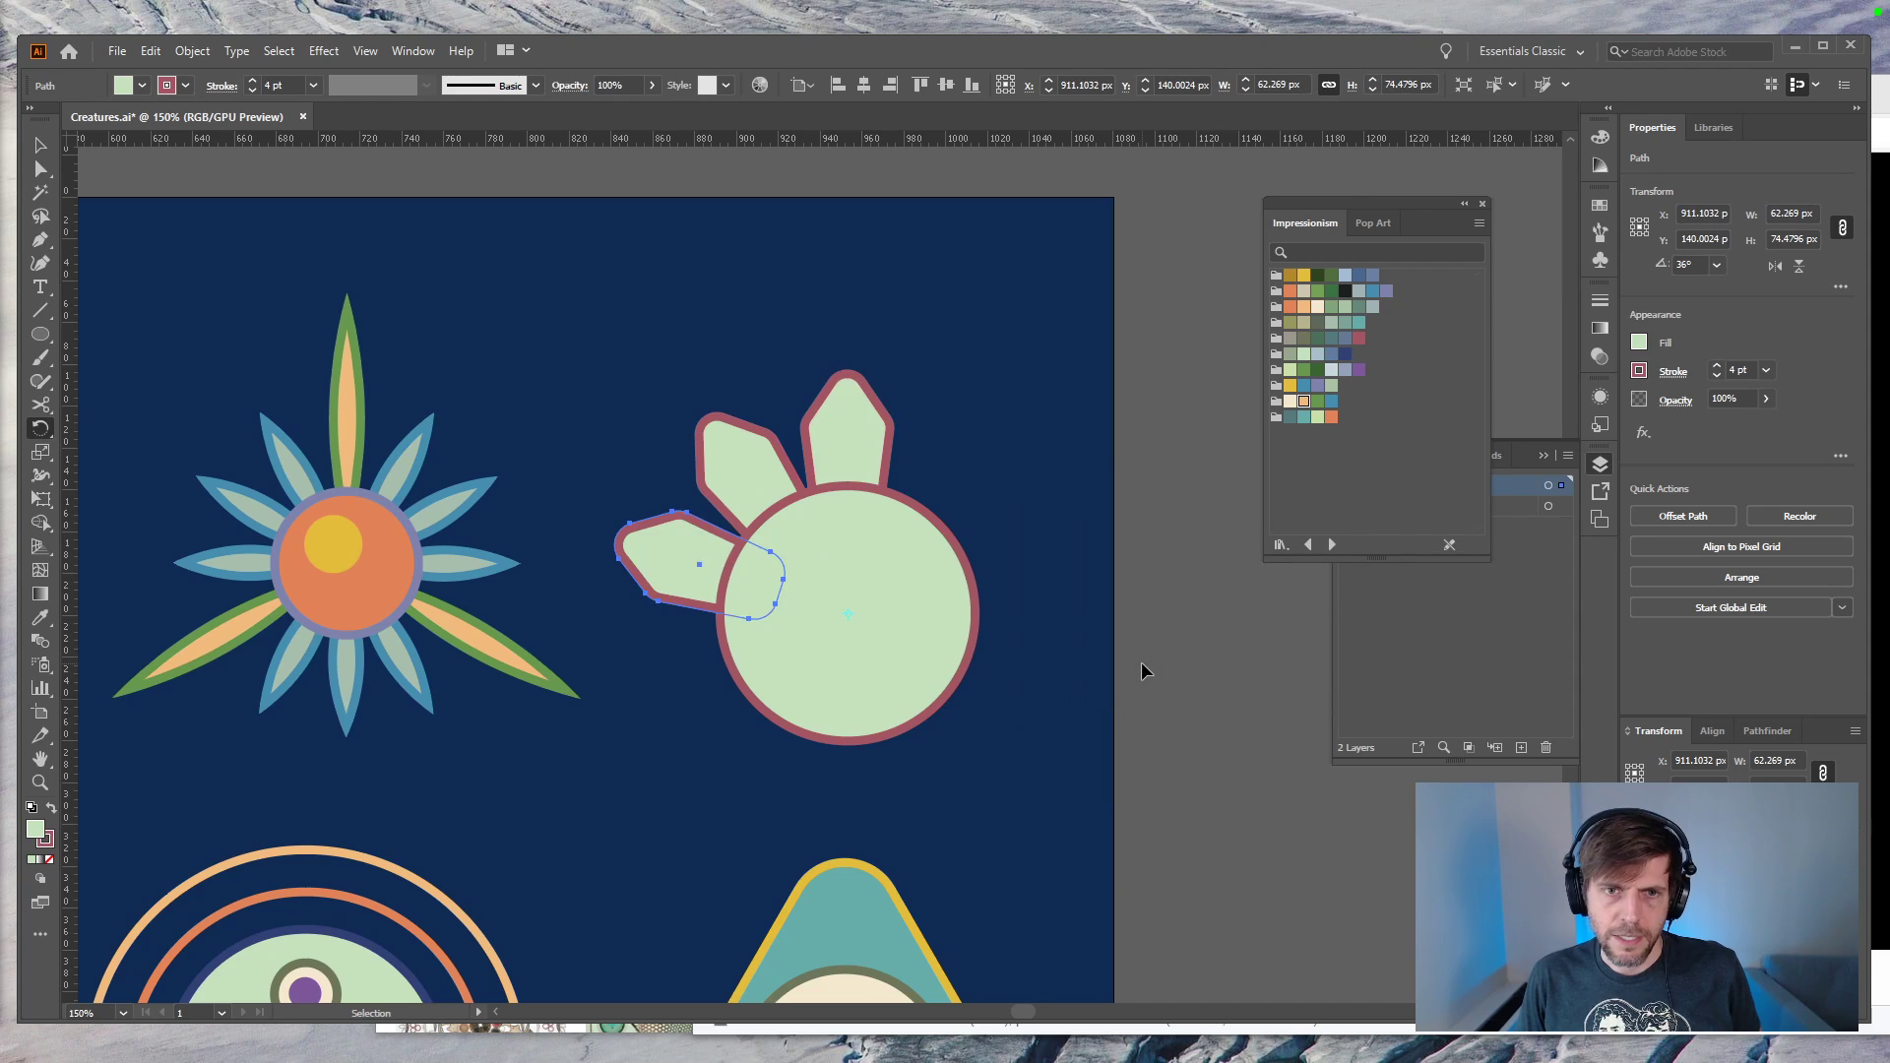
# Step: Unite the ten petals and the central circle into a single flower shape
pyautogui.press('v')
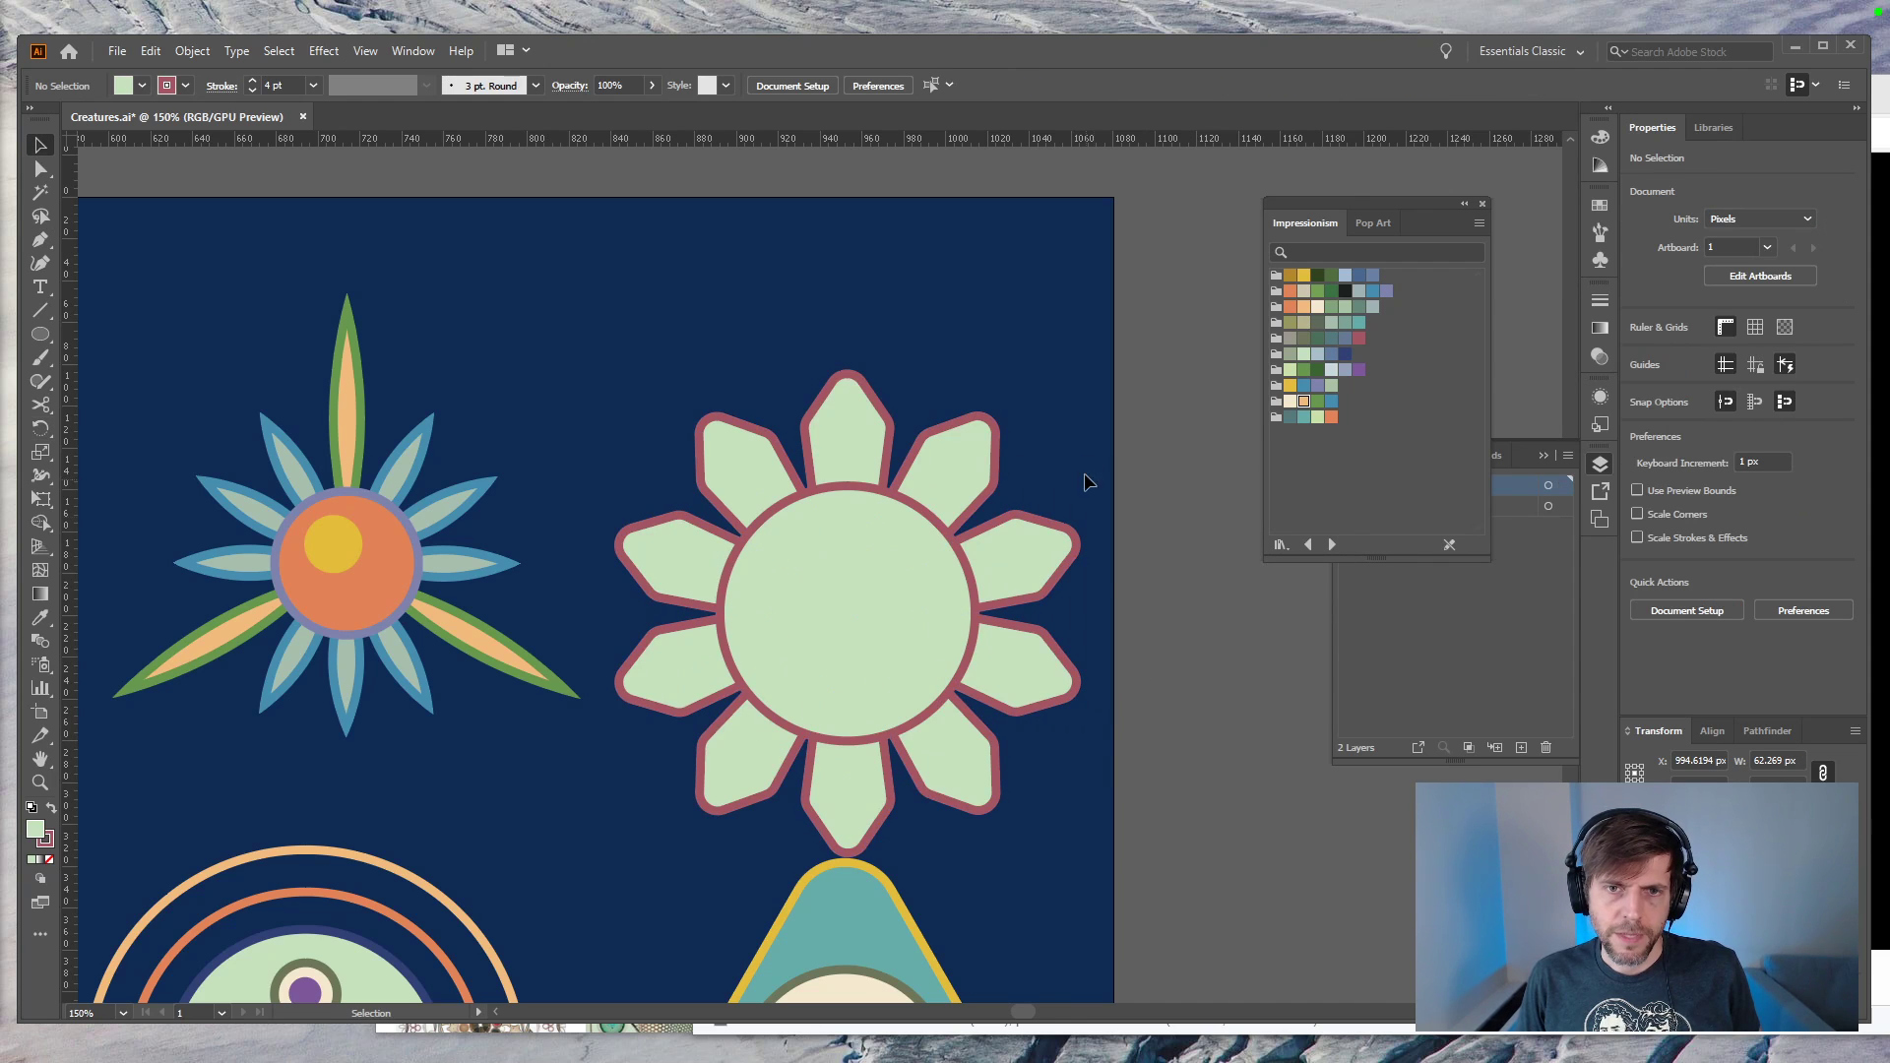
pyautogui.moveTo(1095, 377); pyautogui.dragTo(698, 776)
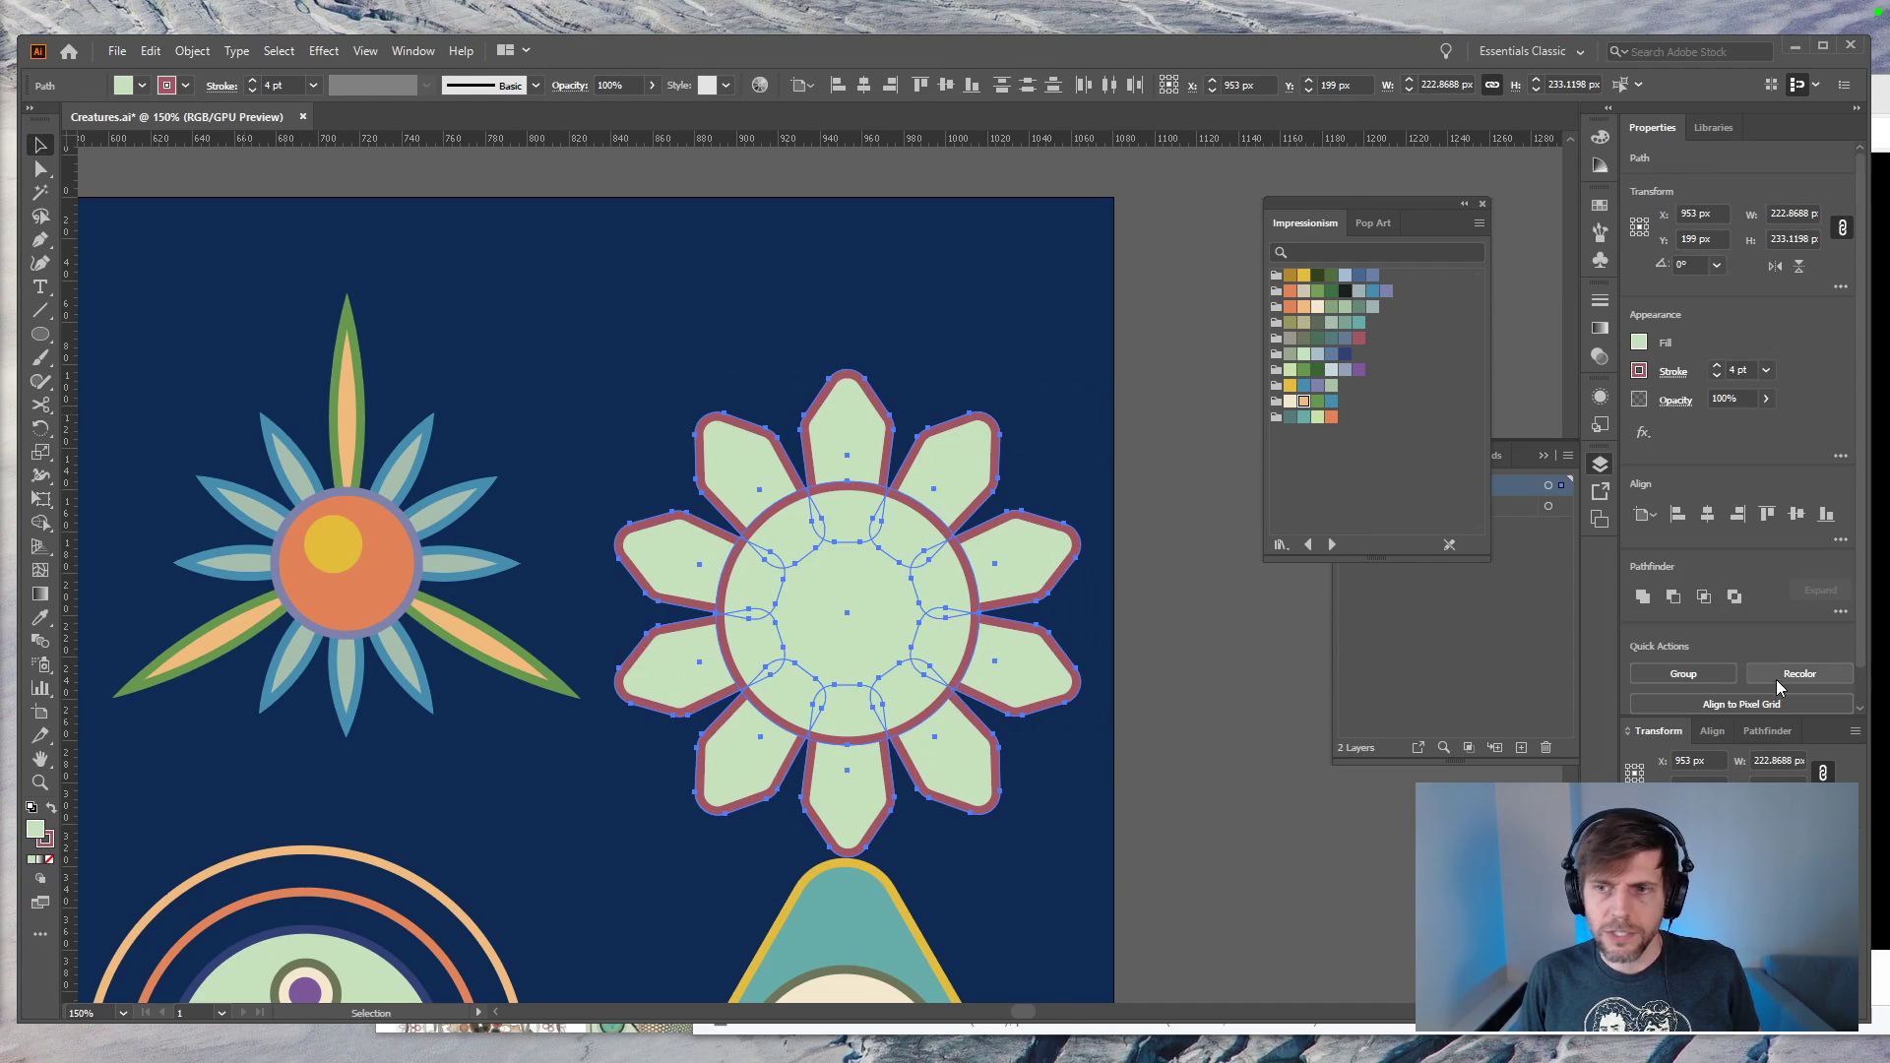
pyautogui.click(1642, 597)
# Step: Scale the united flower down to about 145 by 151 px and move it up, clear of the teal triangle
pyautogui.press('e')
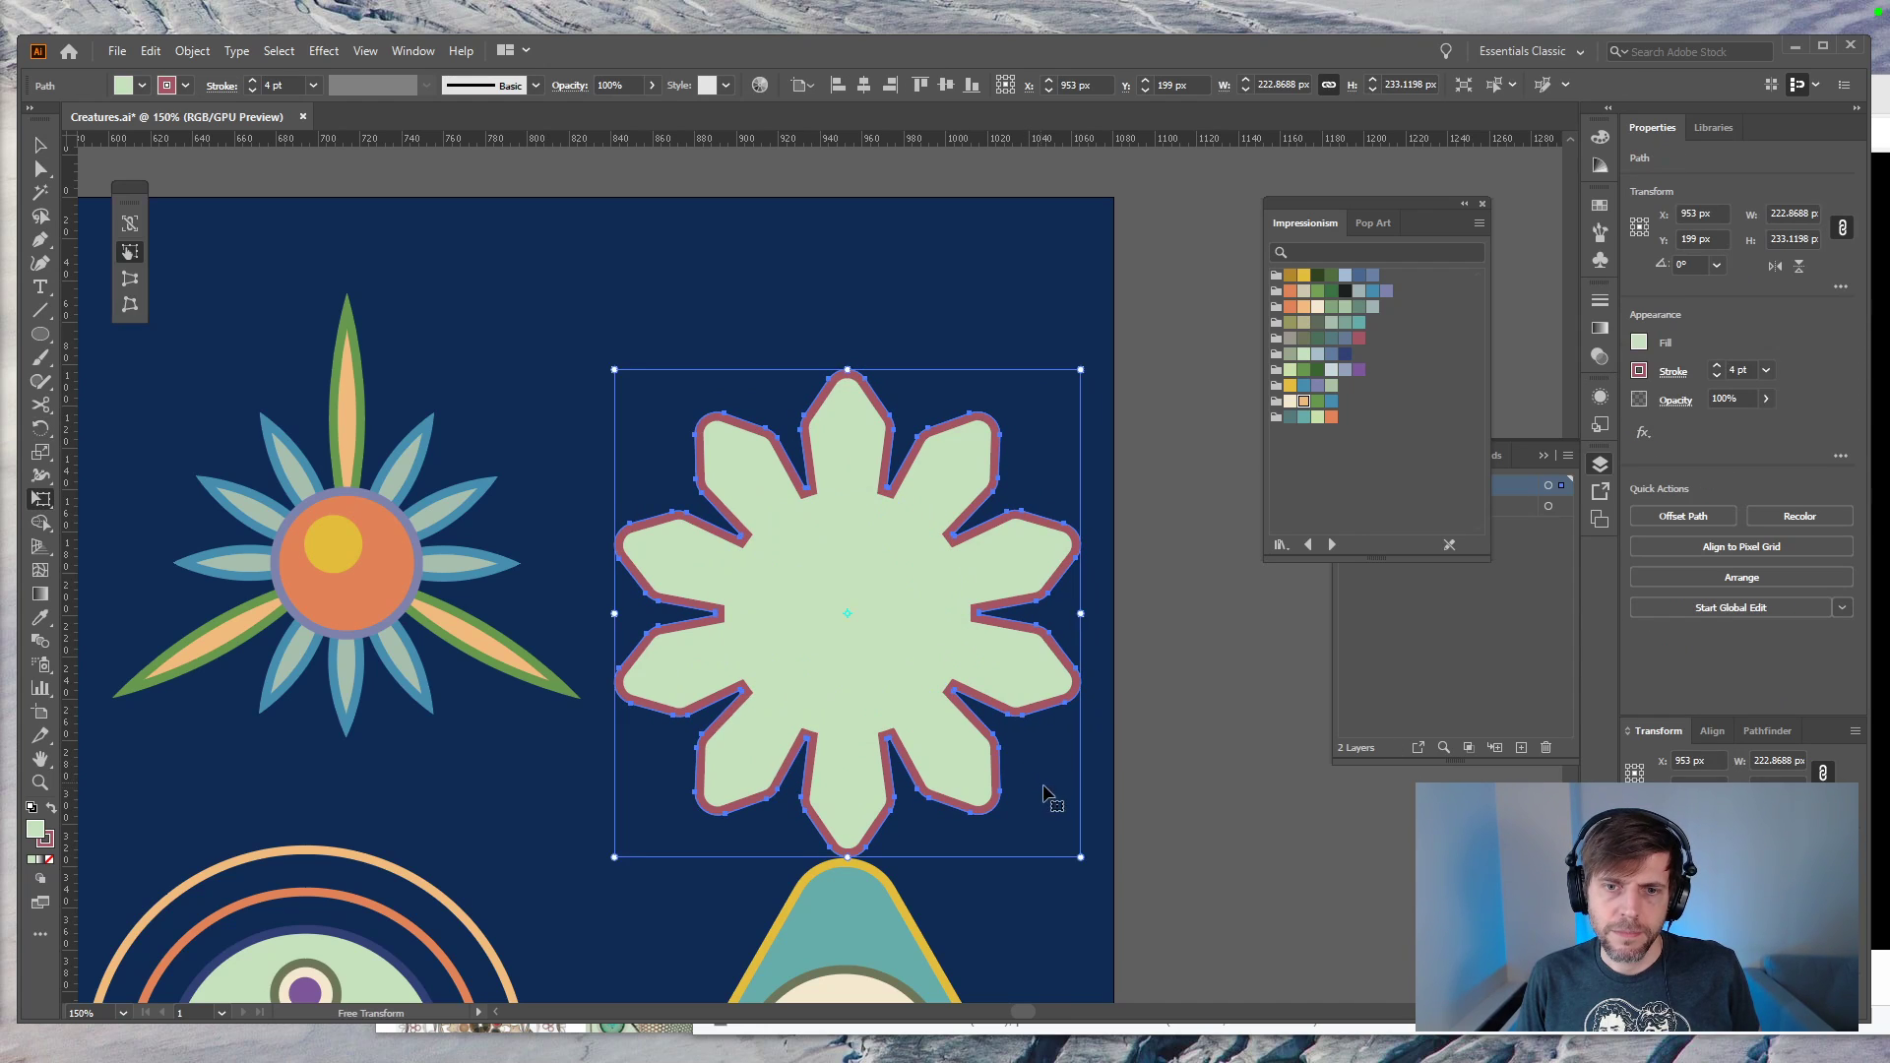
pyautogui.moveTo(1081, 857); pyautogui.dragTo(967, 739)
pyautogui.hotkey('ctrl', 'z')
pyautogui.moveTo(1075, 856); pyautogui.dragTo(996, 774)
pyautogui.press('v')
pyautogui.moveTo(884, 646); pyautogui.dragTo(902, 523)
pyautogui.click(1159, 687)
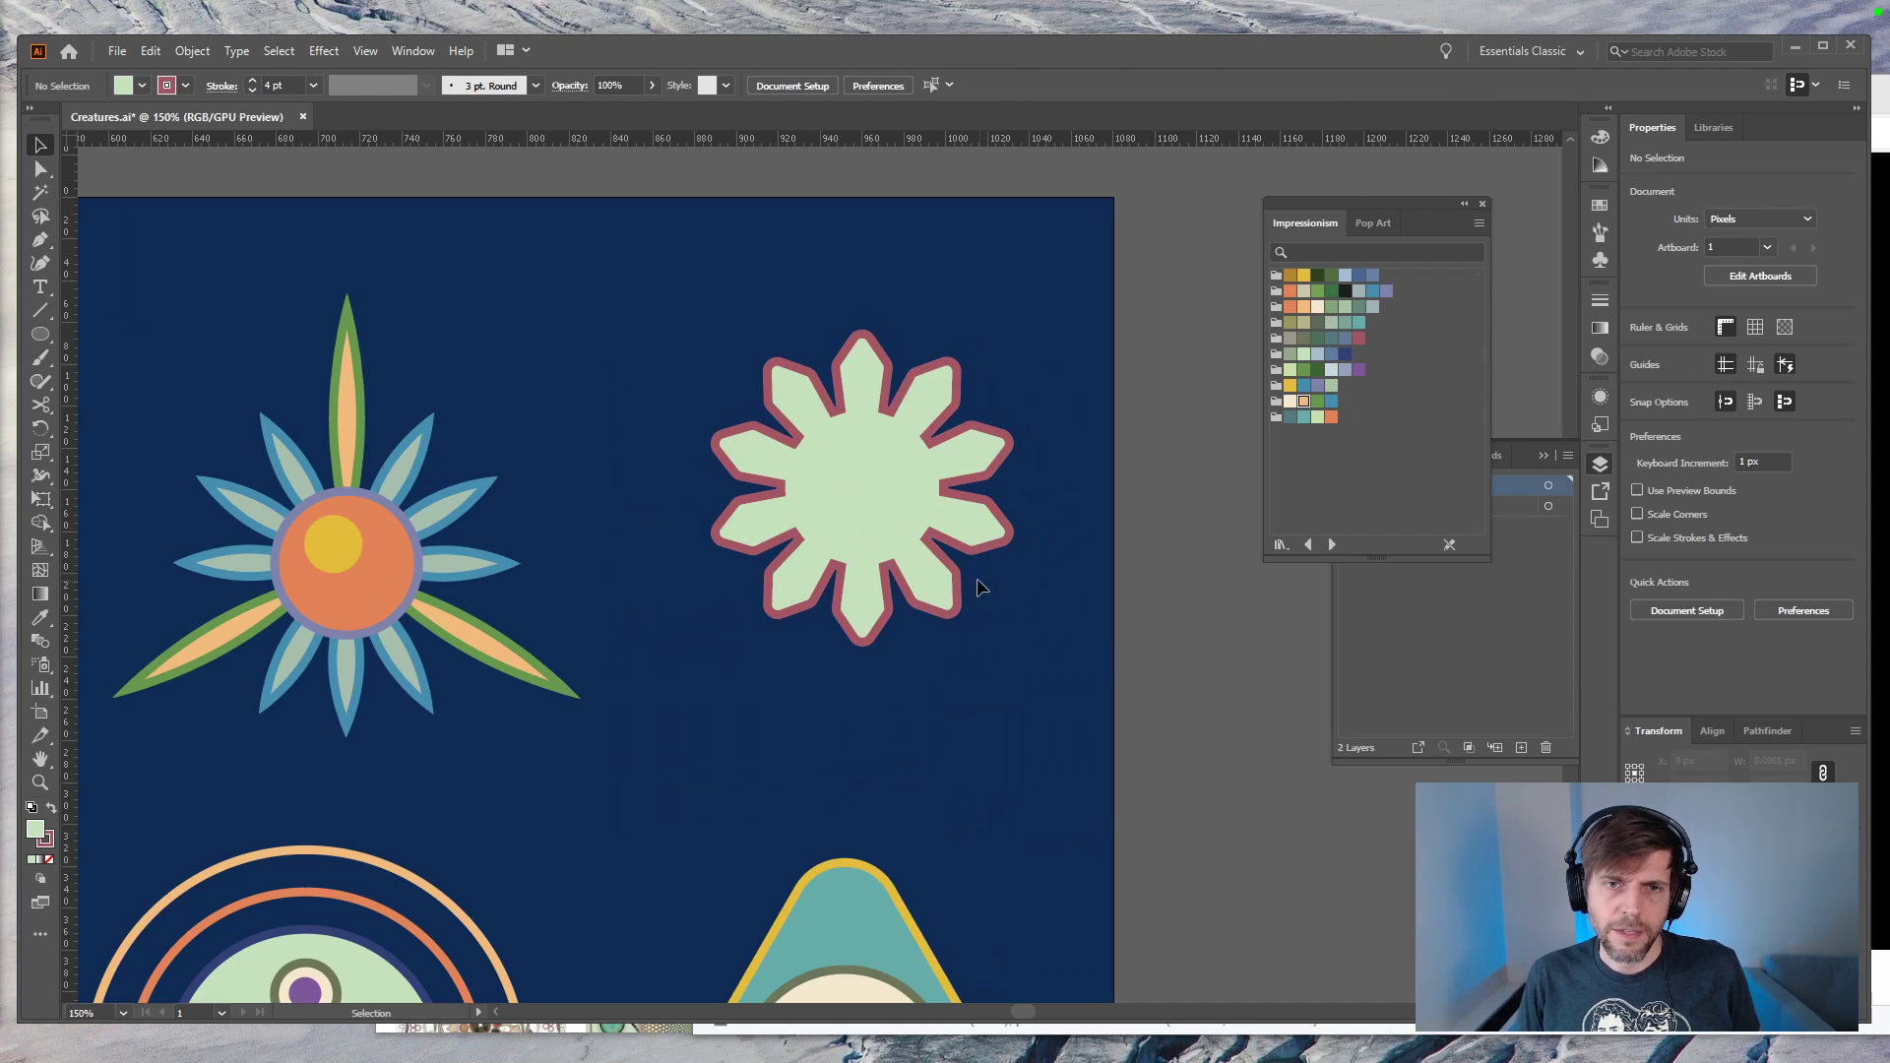
# Step: Draw a 20 px circle directly above the flower's top petal
pyautogui.click(875, 516)
pyautogui.press('m')
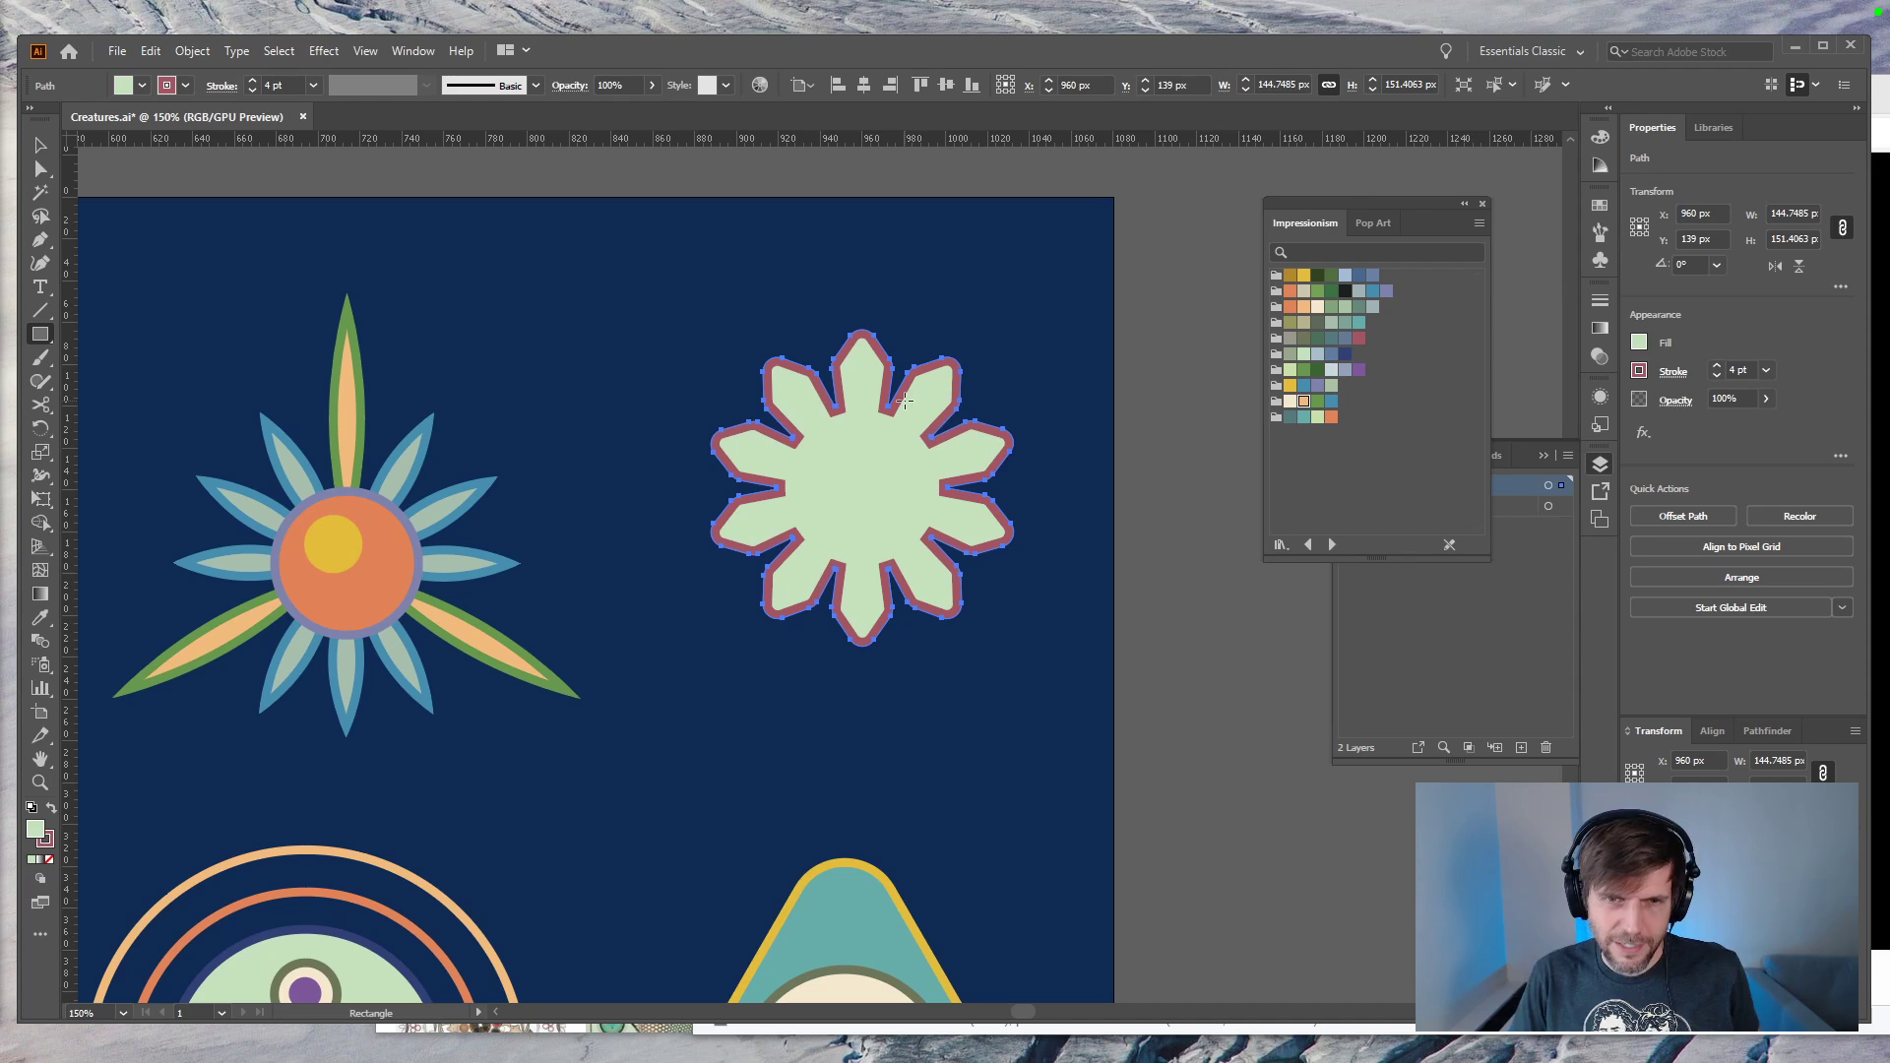
pyautogui.moveTo(862, 307); pyautogui.dragTo(876, 278)
pyautogui.press('Delete')
pyautogui.press('l')
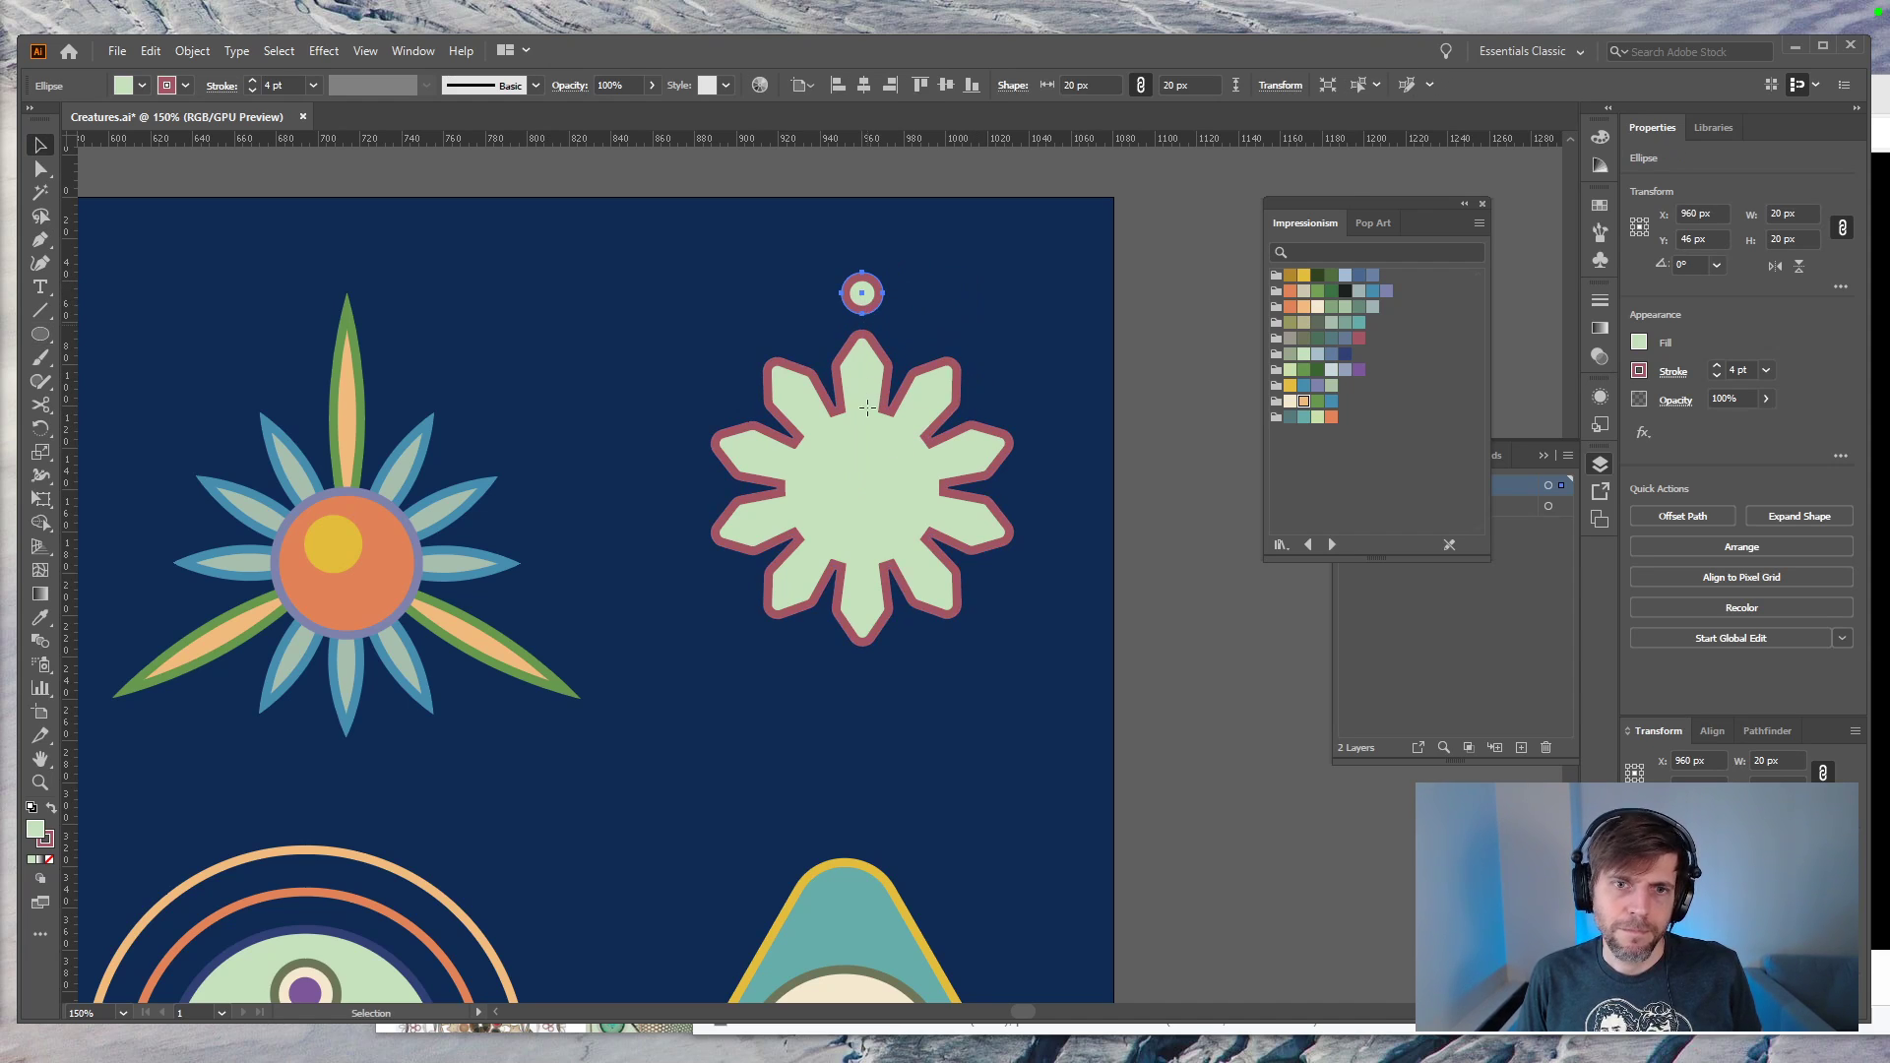
pyautogui.press('r')
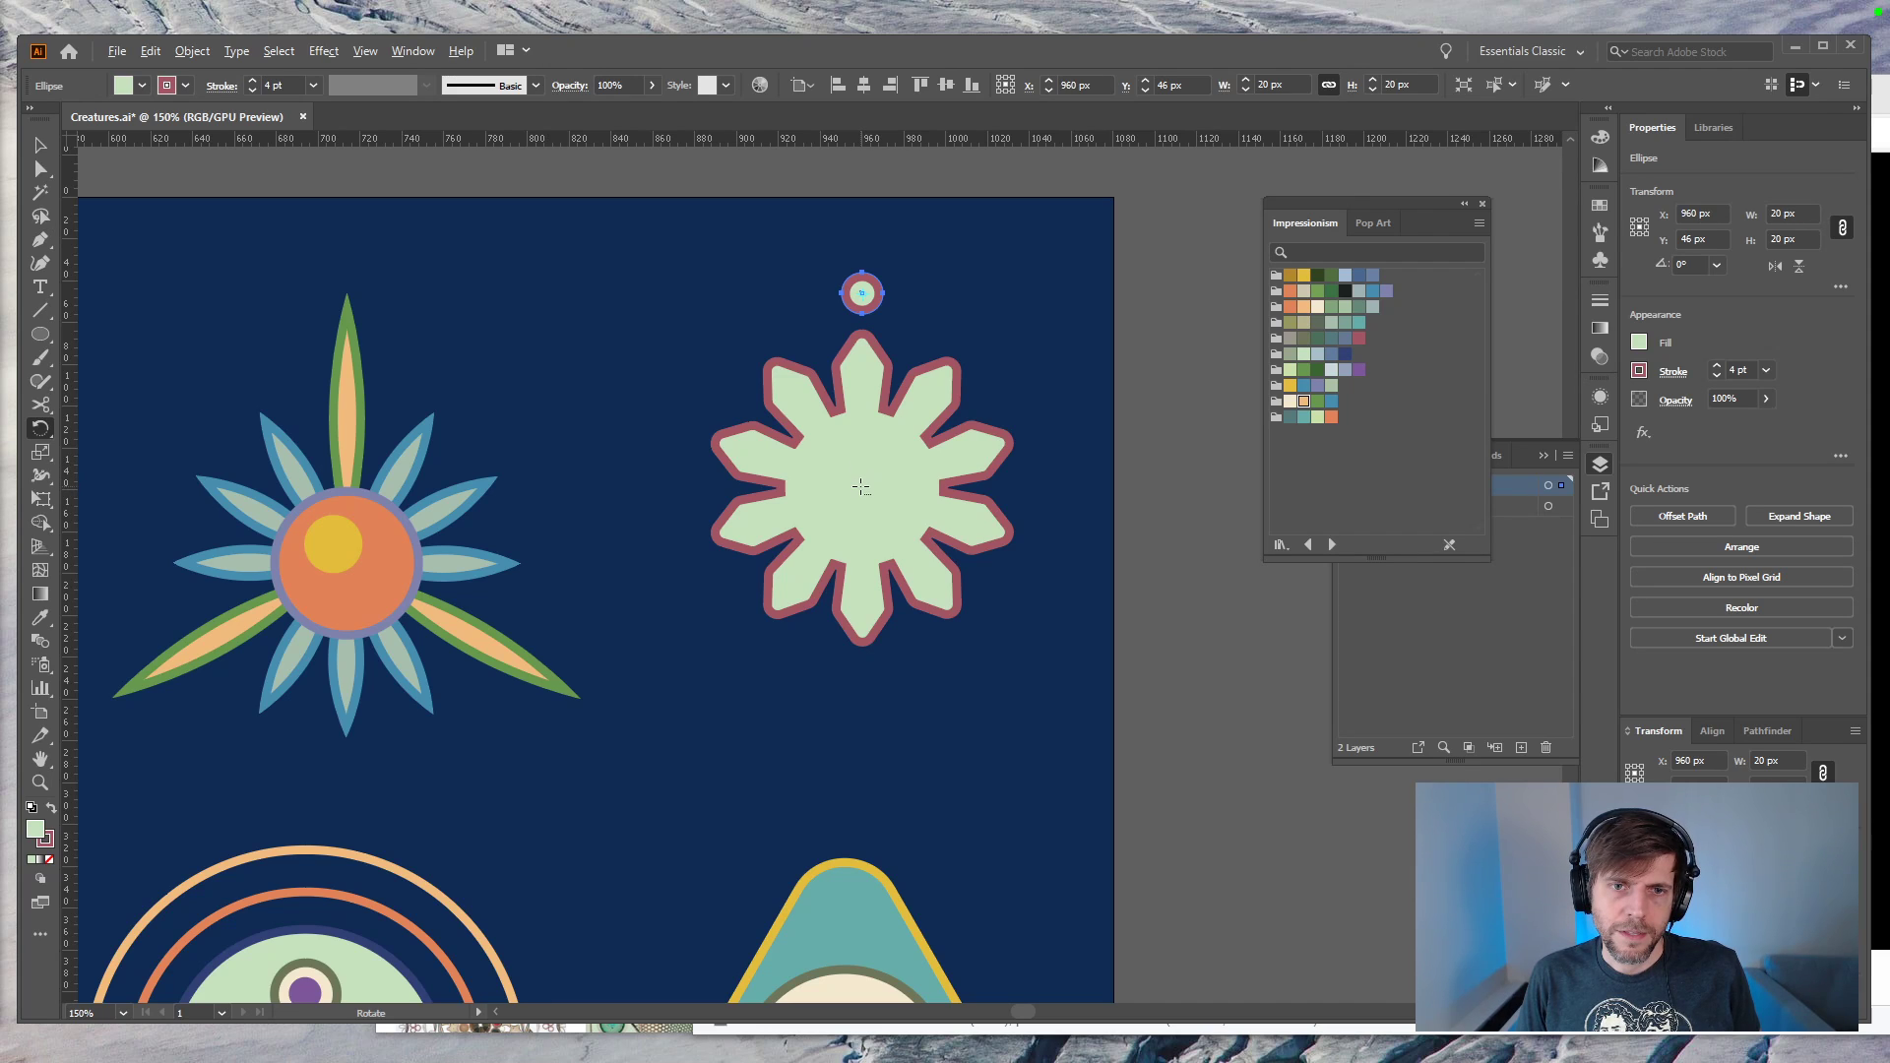
# Step: Undo the small circle, the flower's scaling and the unite, back to separate petals and central circle
pyautogui.hotkey('ctrl', 'z')
pyautogui.hotkey('ctrl', 'z')
pyautogui.hotkey('ctrl', 'shift', 'z')
pyautogui.hotkey('ctrl', 'shift', 'z')
pyautogui.press('v')
pyautogui.moveTo(998, 244); pyautogui.dragTo(735, 548)
pyautogui.hotkey('ctrl', 'z')
pyautogui.hotkey('ctrl', 'z')
pyautogui.hotkey('ctrl', 'z')
pyautogui.hotkey('ctrl', 'z')
pyautogui.hotkey('ctrl', 'z')
pyautogui.hotkey('ctrl', 'z')
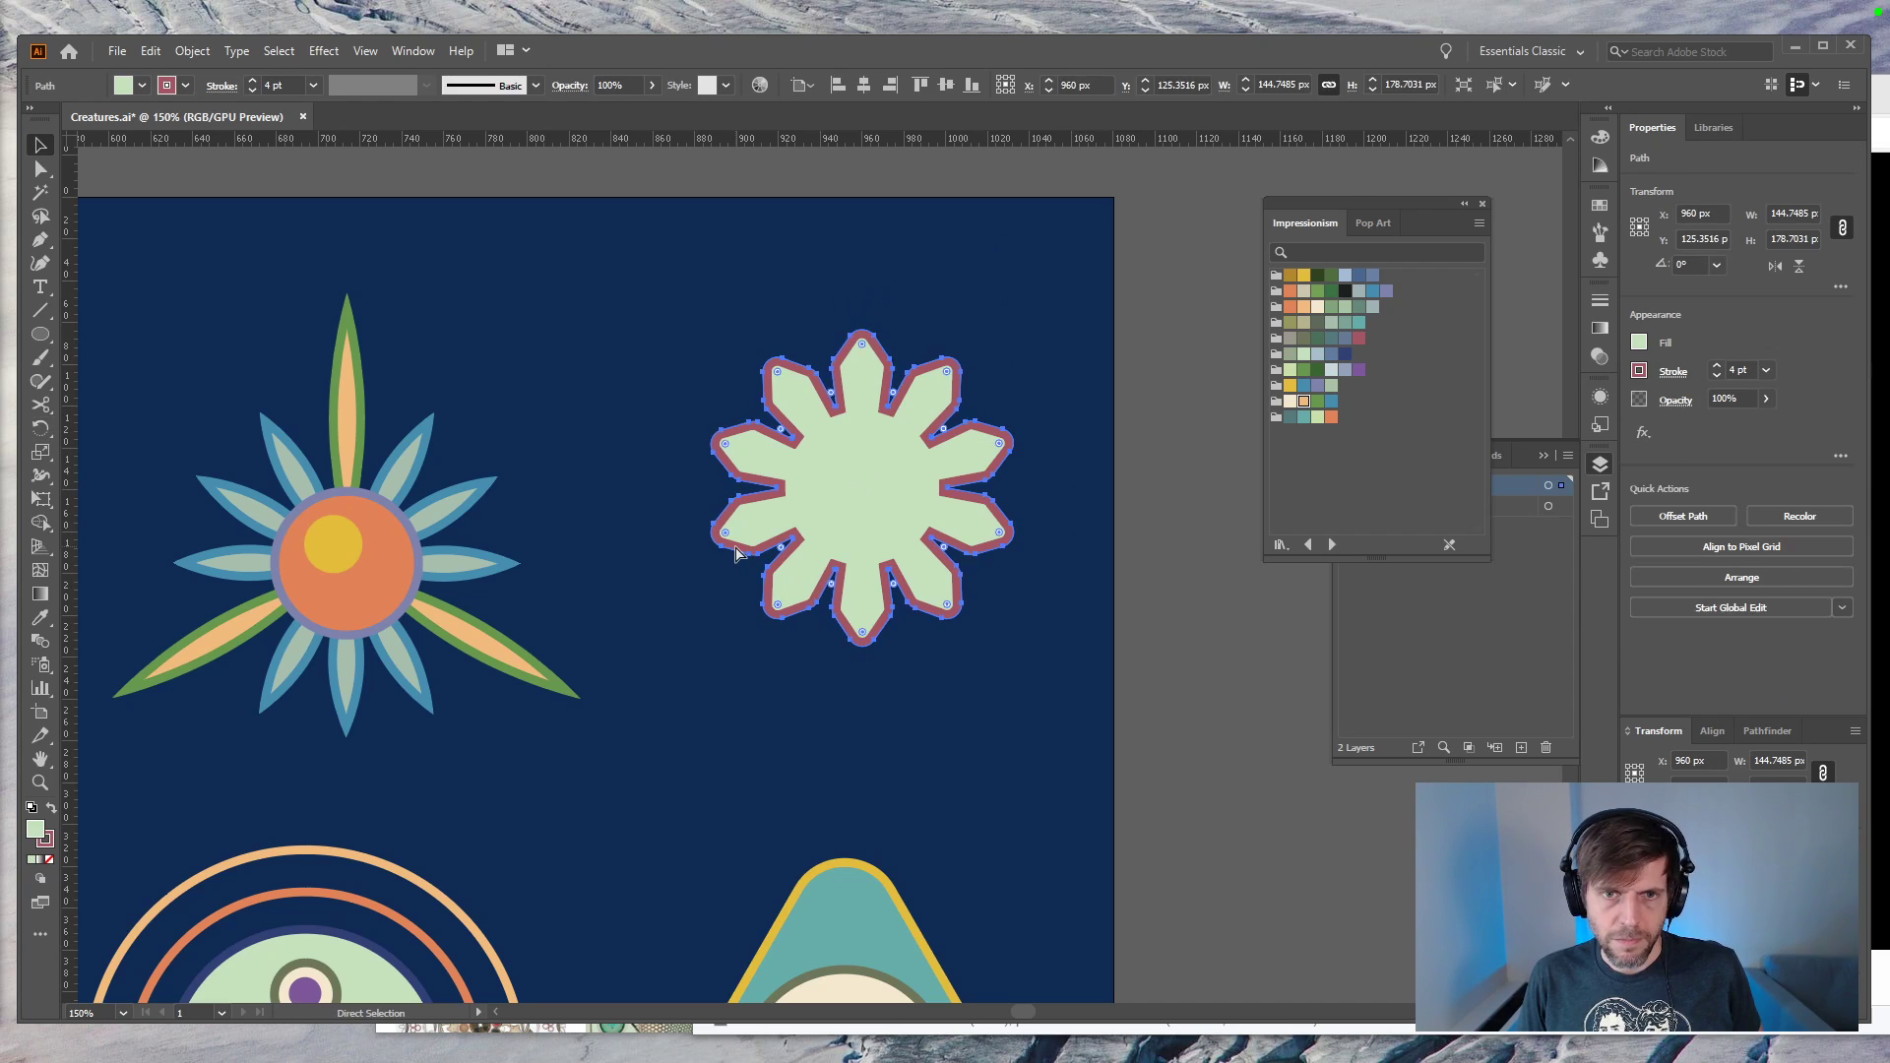
pyautogui.hotkey('ctrl', 'shift', 'a')
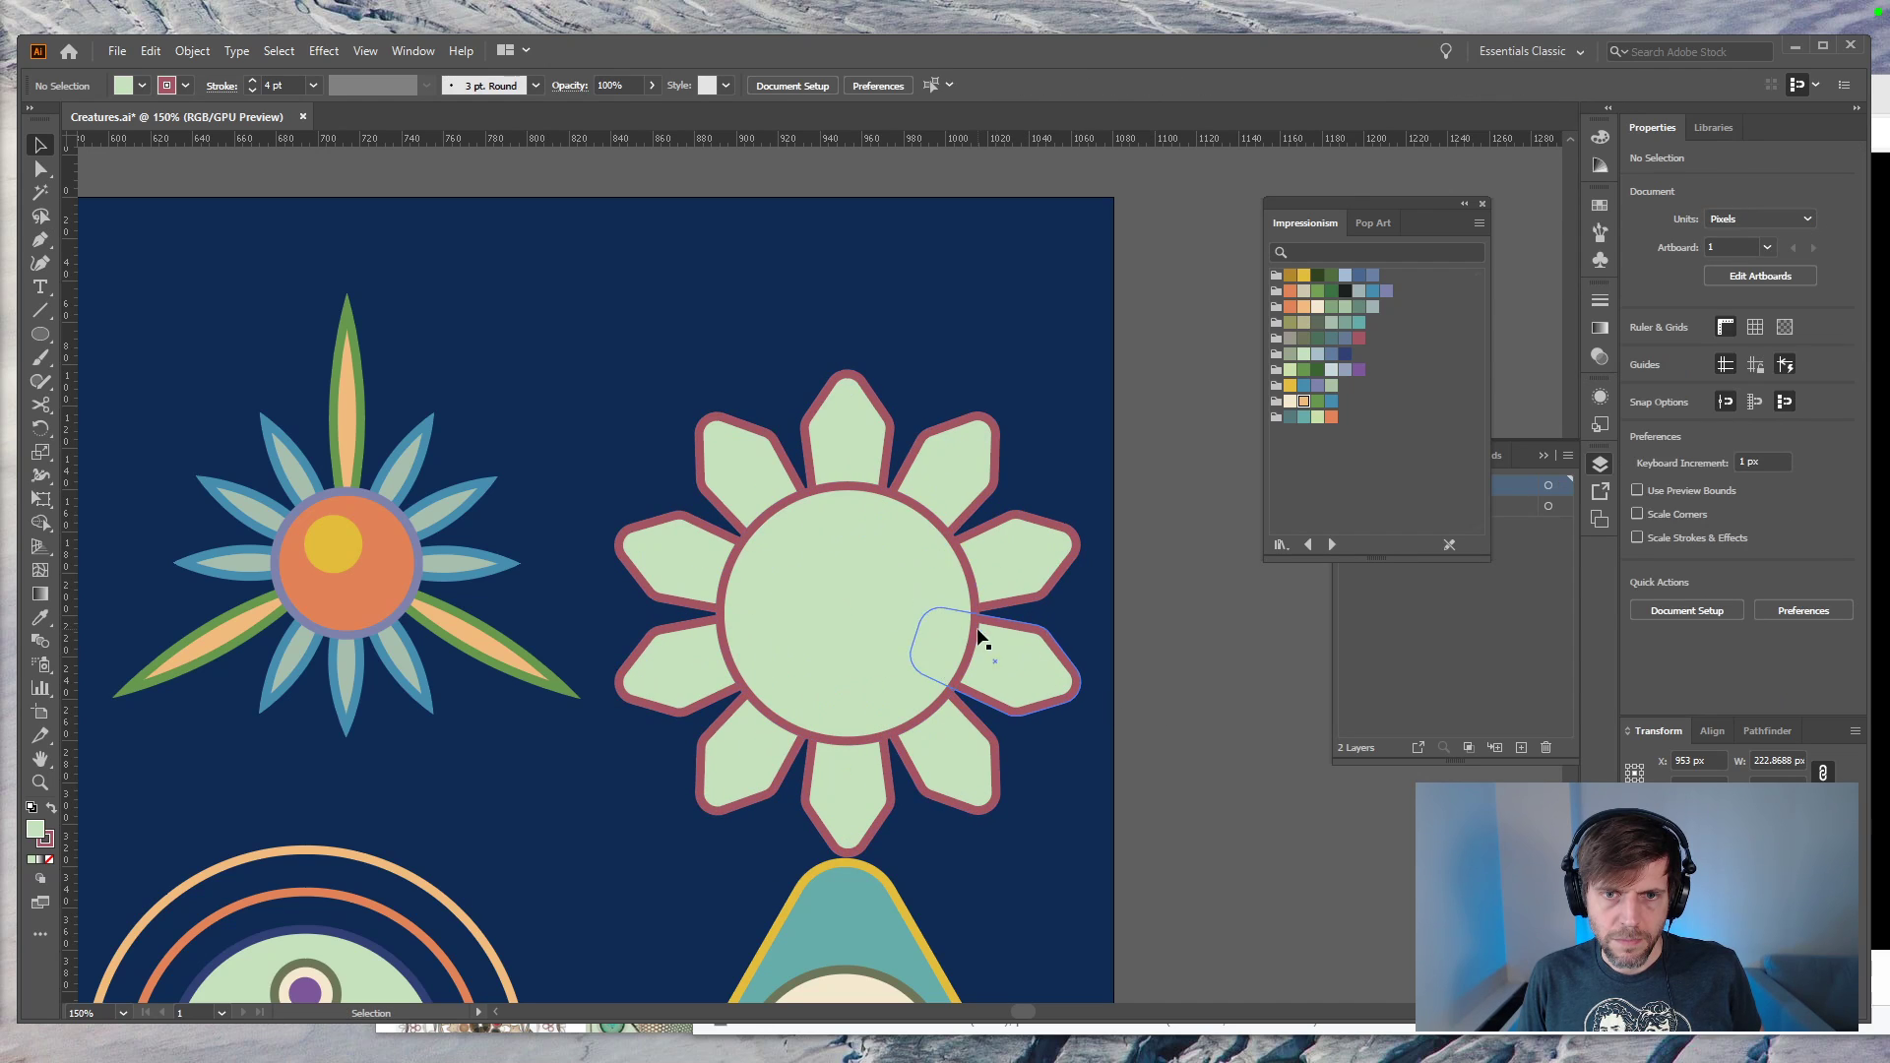
pyautogui.click(977, 629)
# Step: Redo the unite and try pasting a copy in front of the flower, undoing both
pyautogui.hotkey('ctrl', 'shift', 'z')
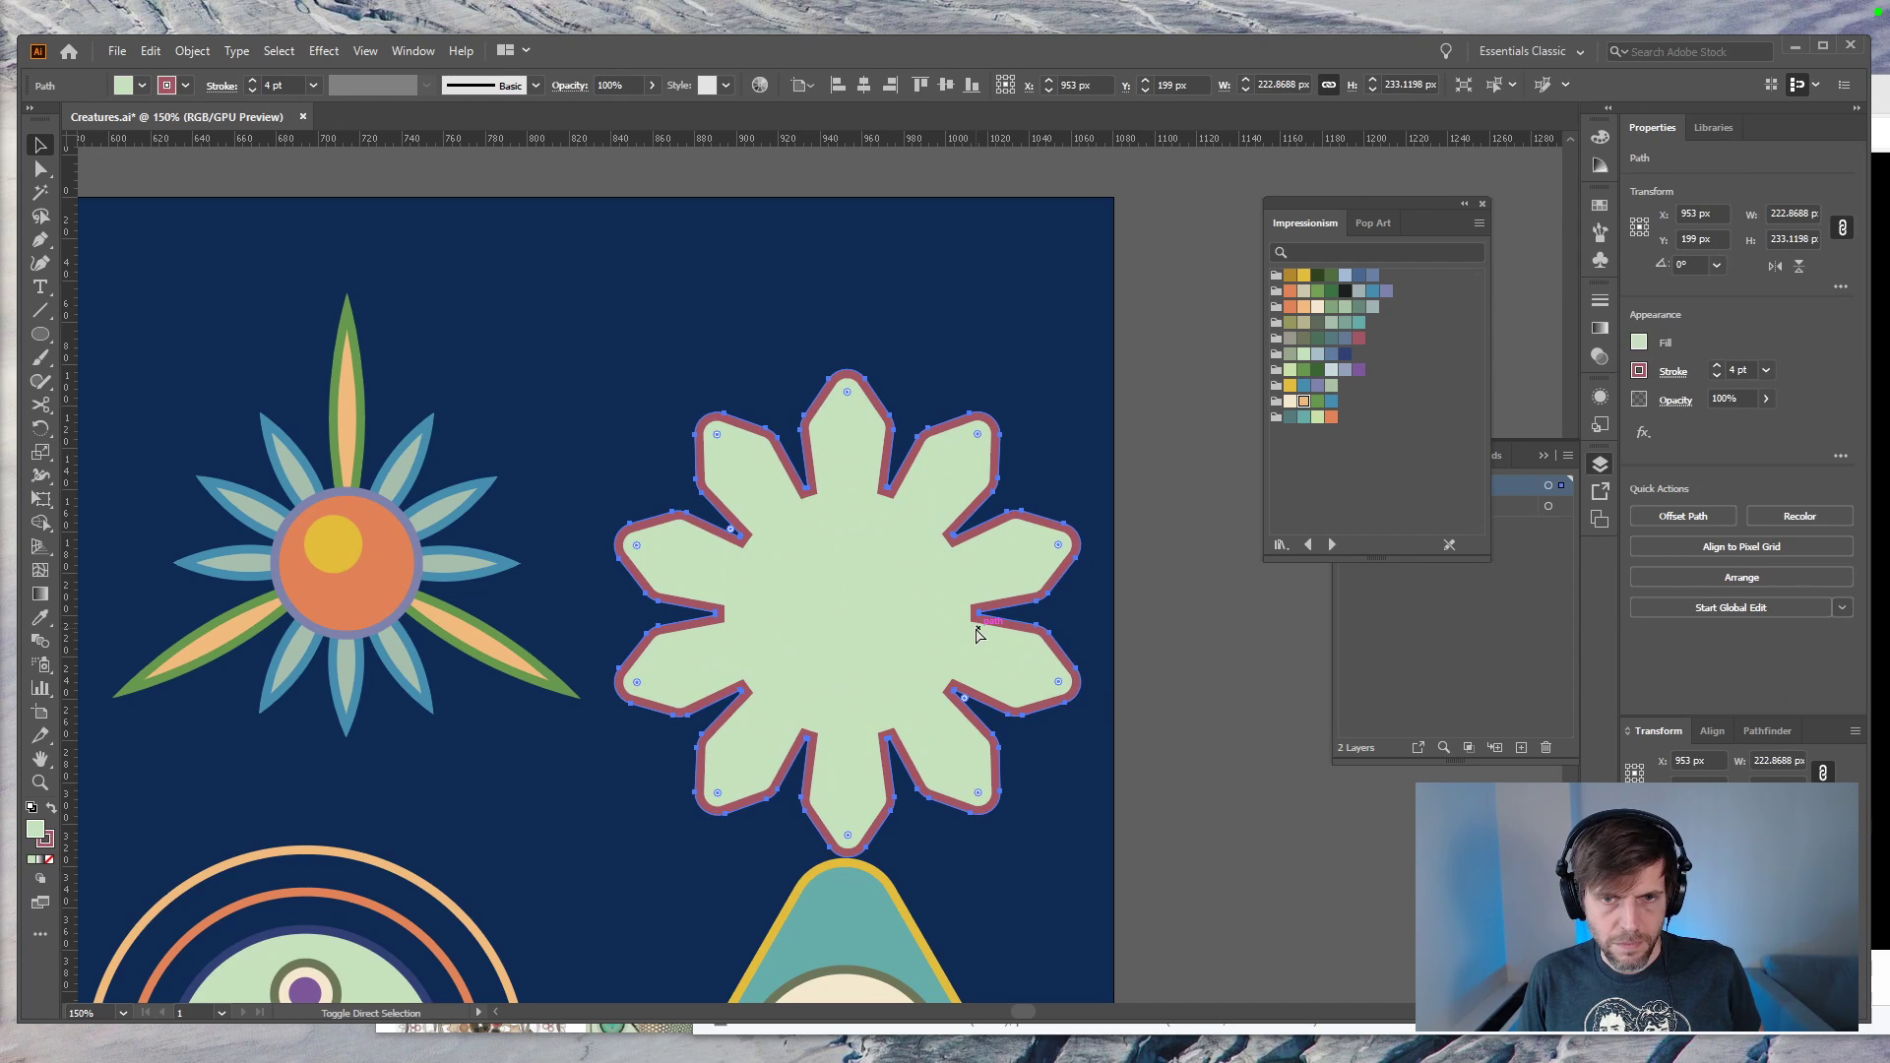
pyautogui.hotkey('ctrl', 'f')
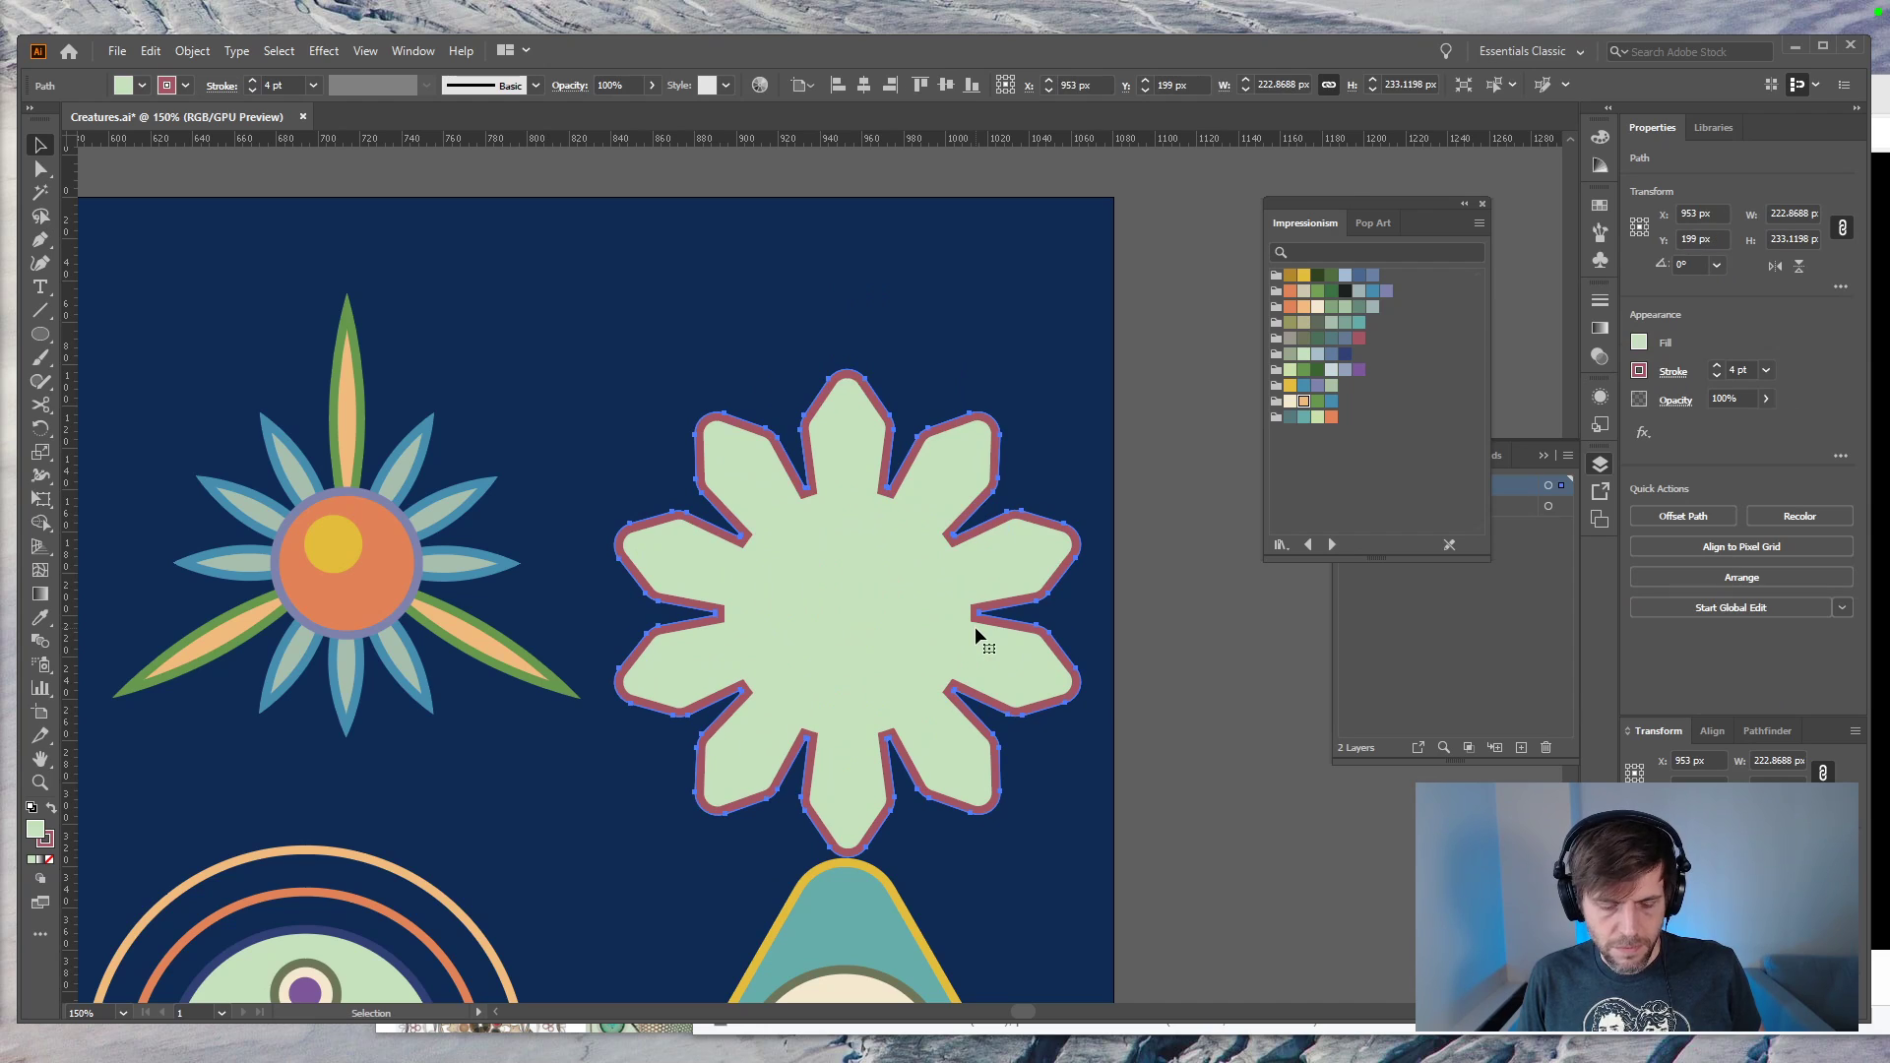
pyautogui.hotkey('ctrl', 'v')
pyautogui.hotkey('ctrl', 'z')
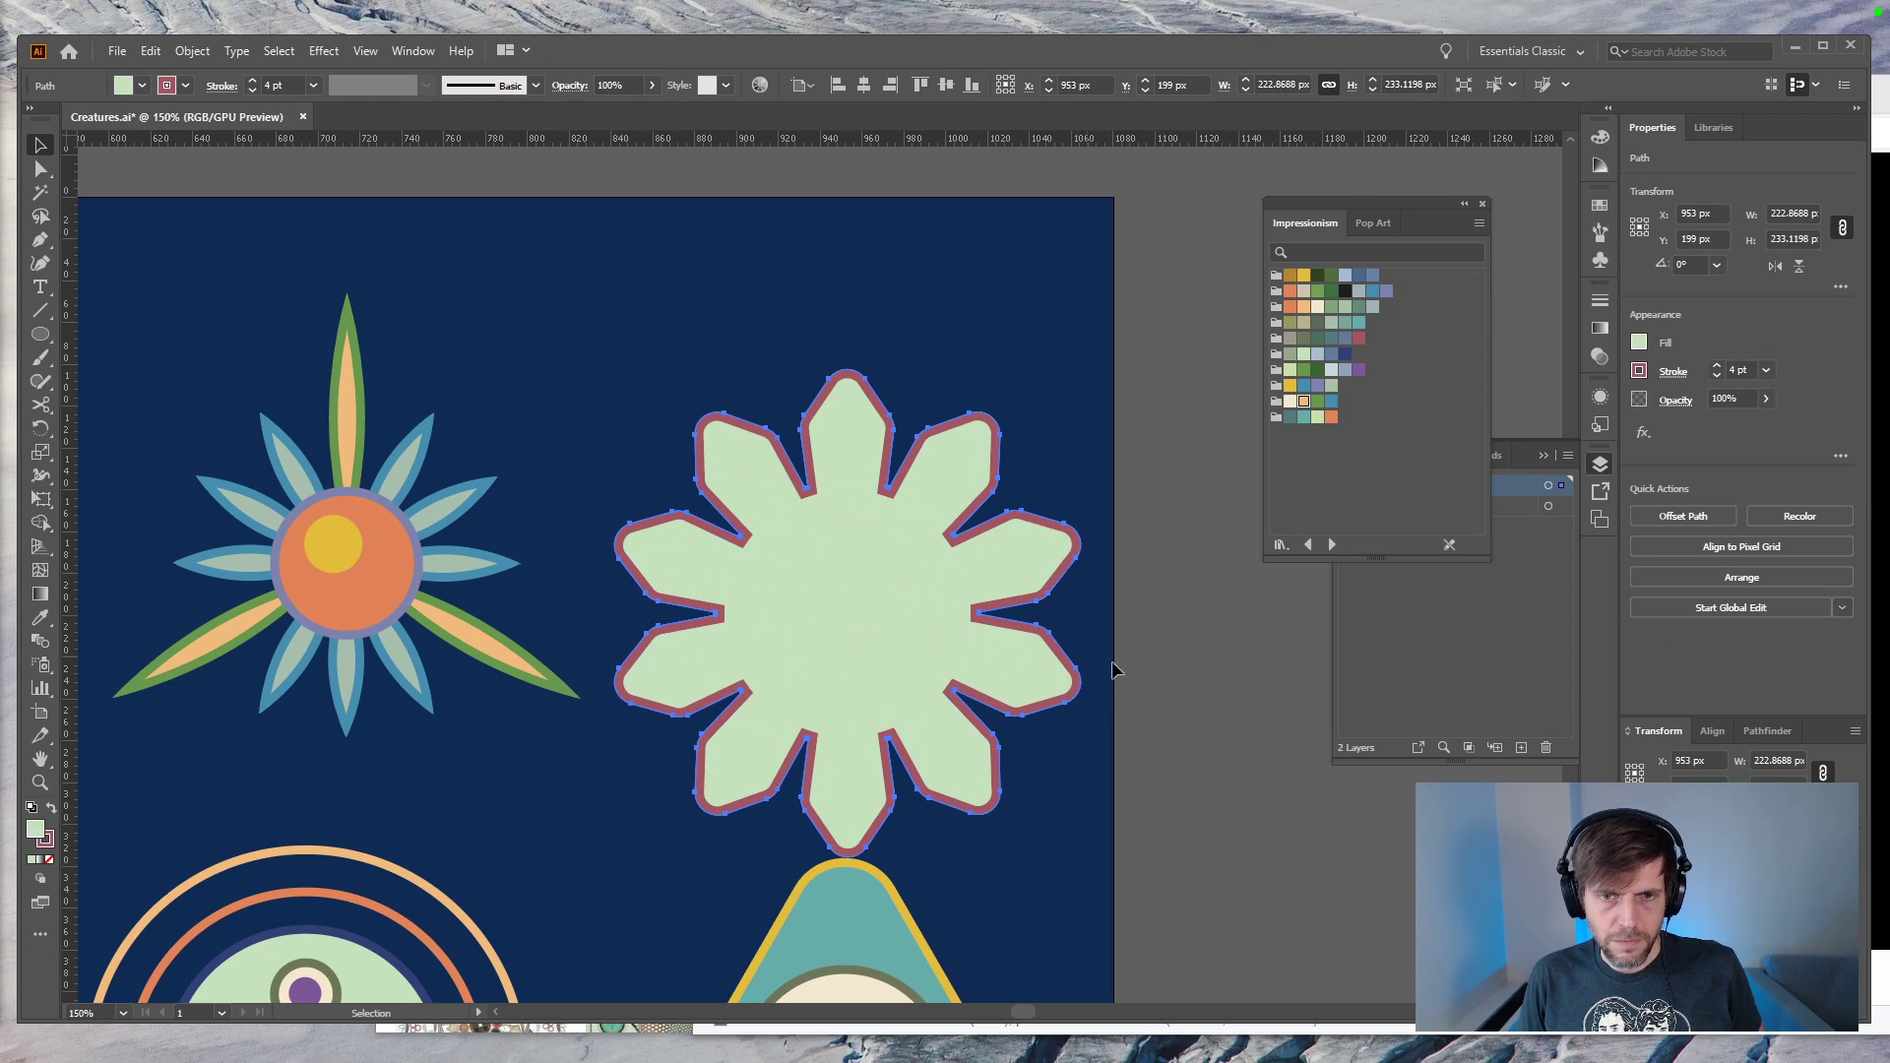
pyautogui.hotkey('ctrl', 'z')
# Step: Copy the separate central circle, redo the unite and paste the circle in place in front of the flower
pyautogui.click(1140, 673)
pyautogui.click(973, 650)
pyautogui.hotkey('ctrl', 'c')
pyautogui.hotkey('ctrl', 'shift', 'z')
pyautogui.hotkey('ctrl', 'f')
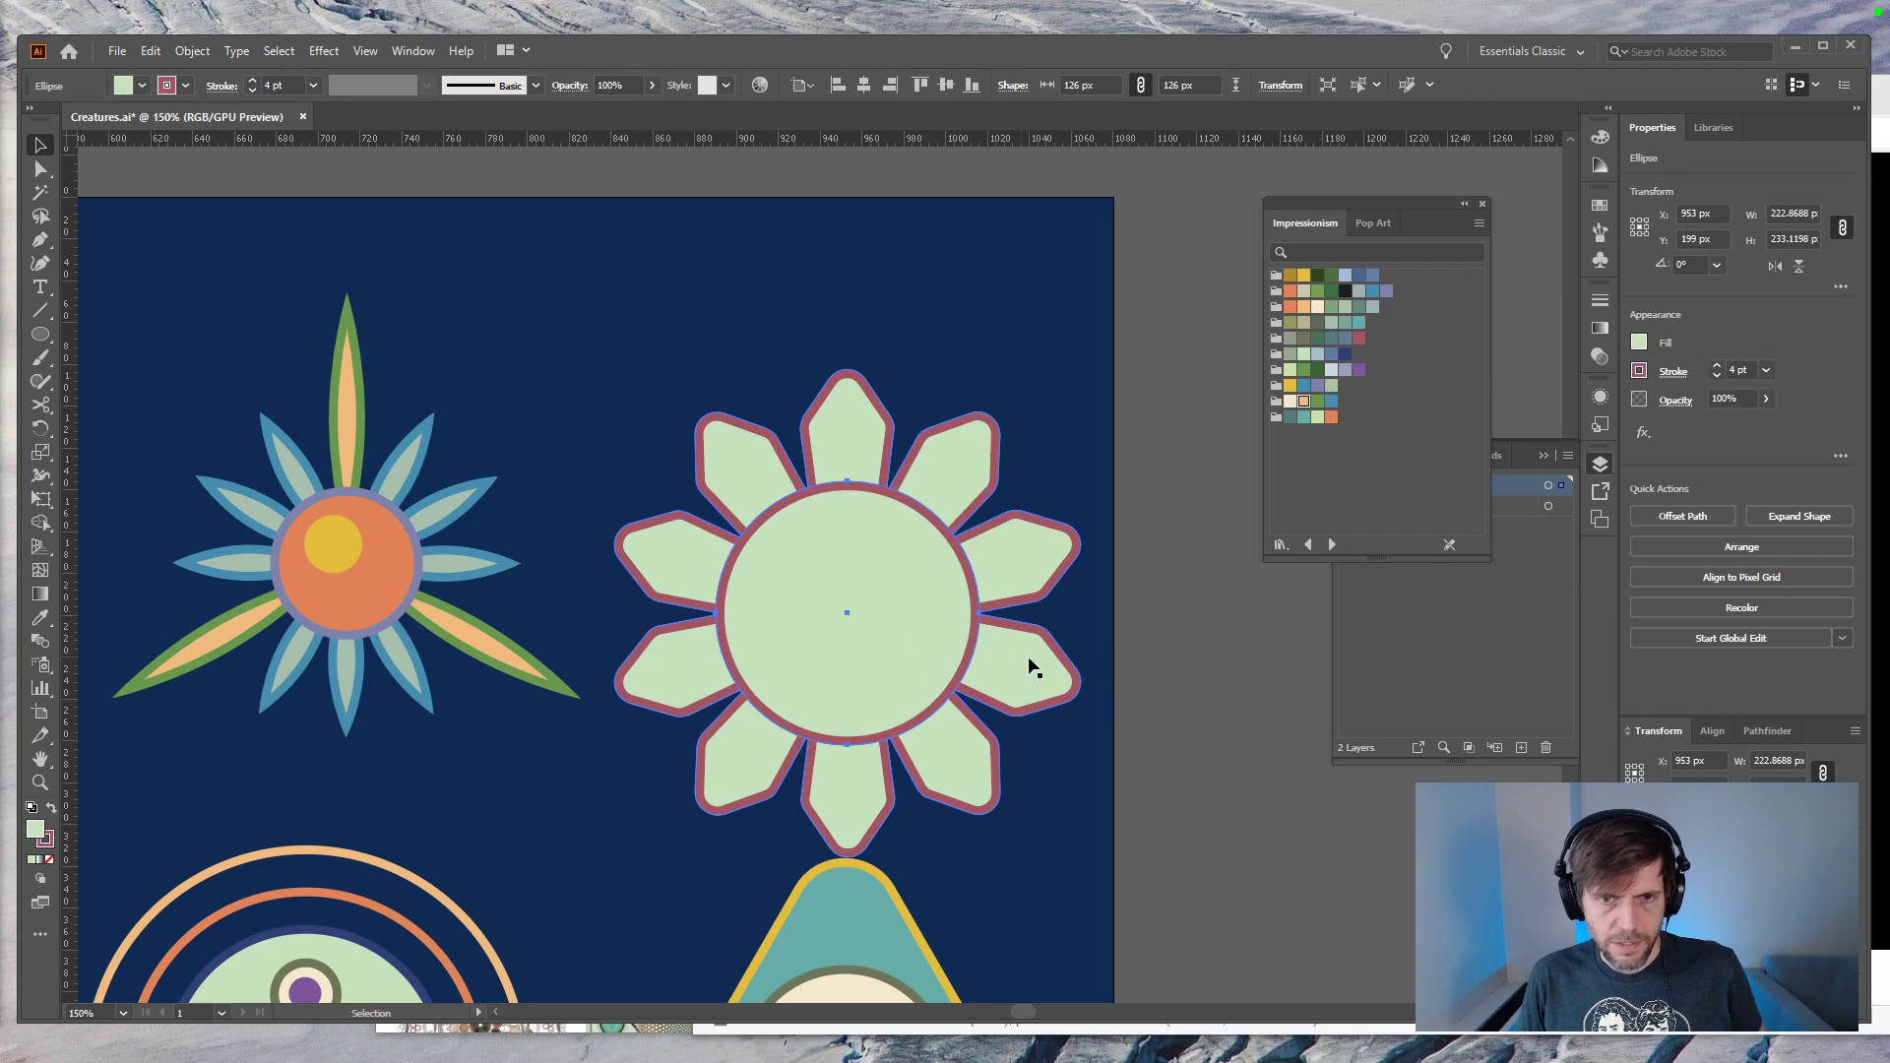
# Step: Scale the flower and its central circle together to about 152 by 159 px and move them up above the teal triangle
pyautogui.click(731, 500)
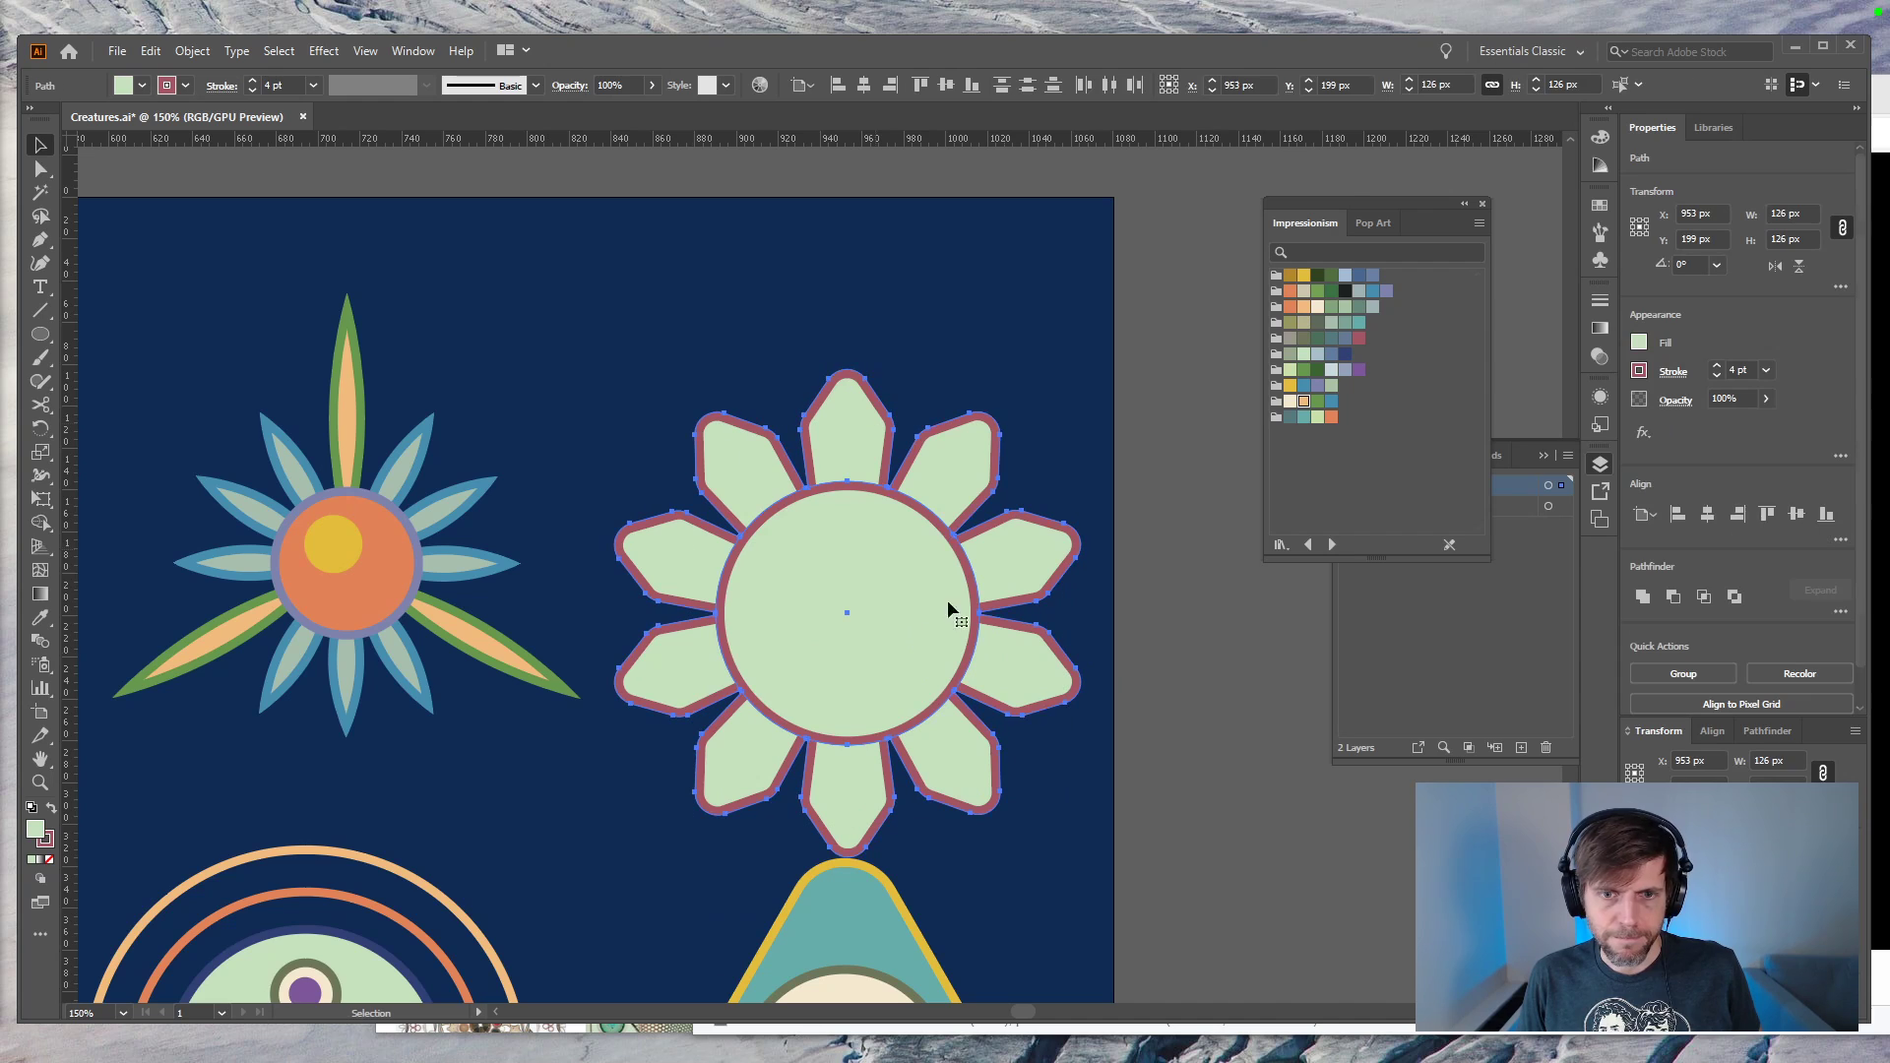
pyautogui.press('e')
pyautogui.moveTo(1073, 853); pyautogui.dragTo(928, 675)
pyautogui.moveTo(837, 556); pyautogui.dragTo(891, 463)
pyautogui.press('v')
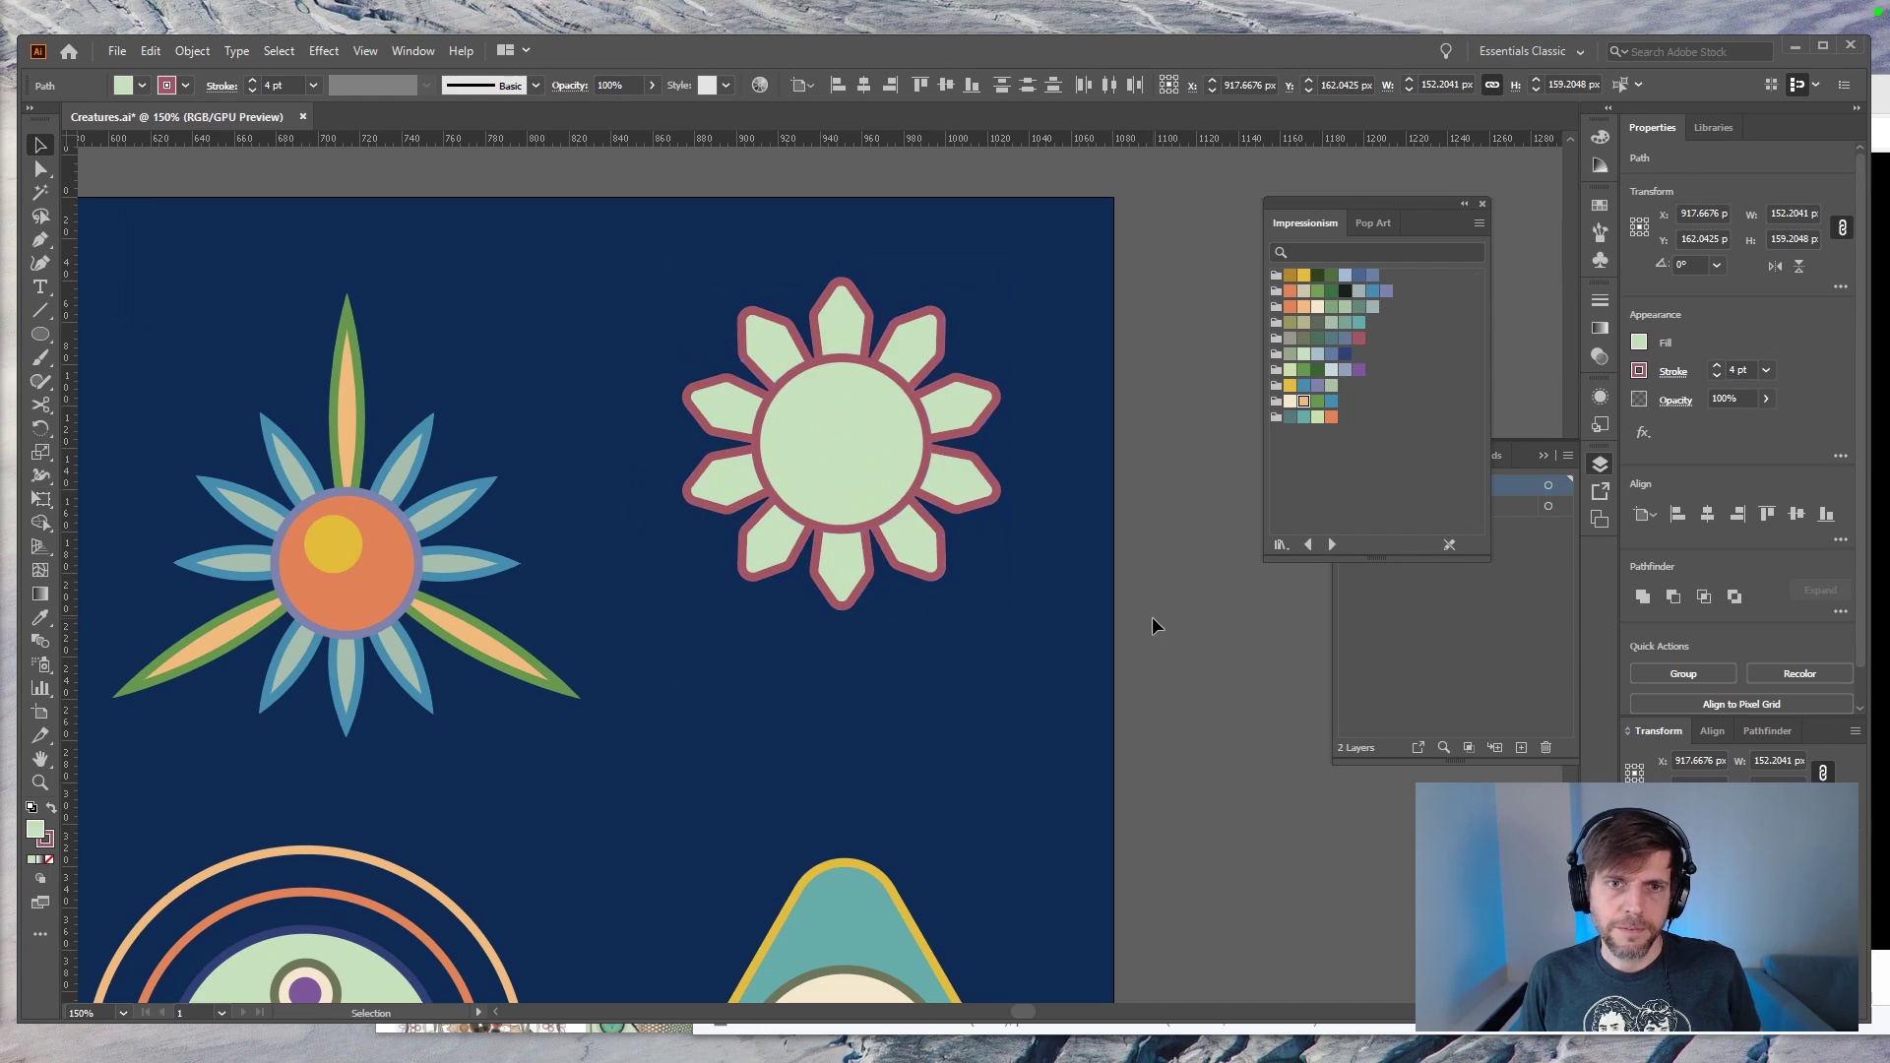
pyautogui.click(1156, 625)
# Step: Draw a 26 px circle centred directly above the flower's top petal
pyautogui.press('l')
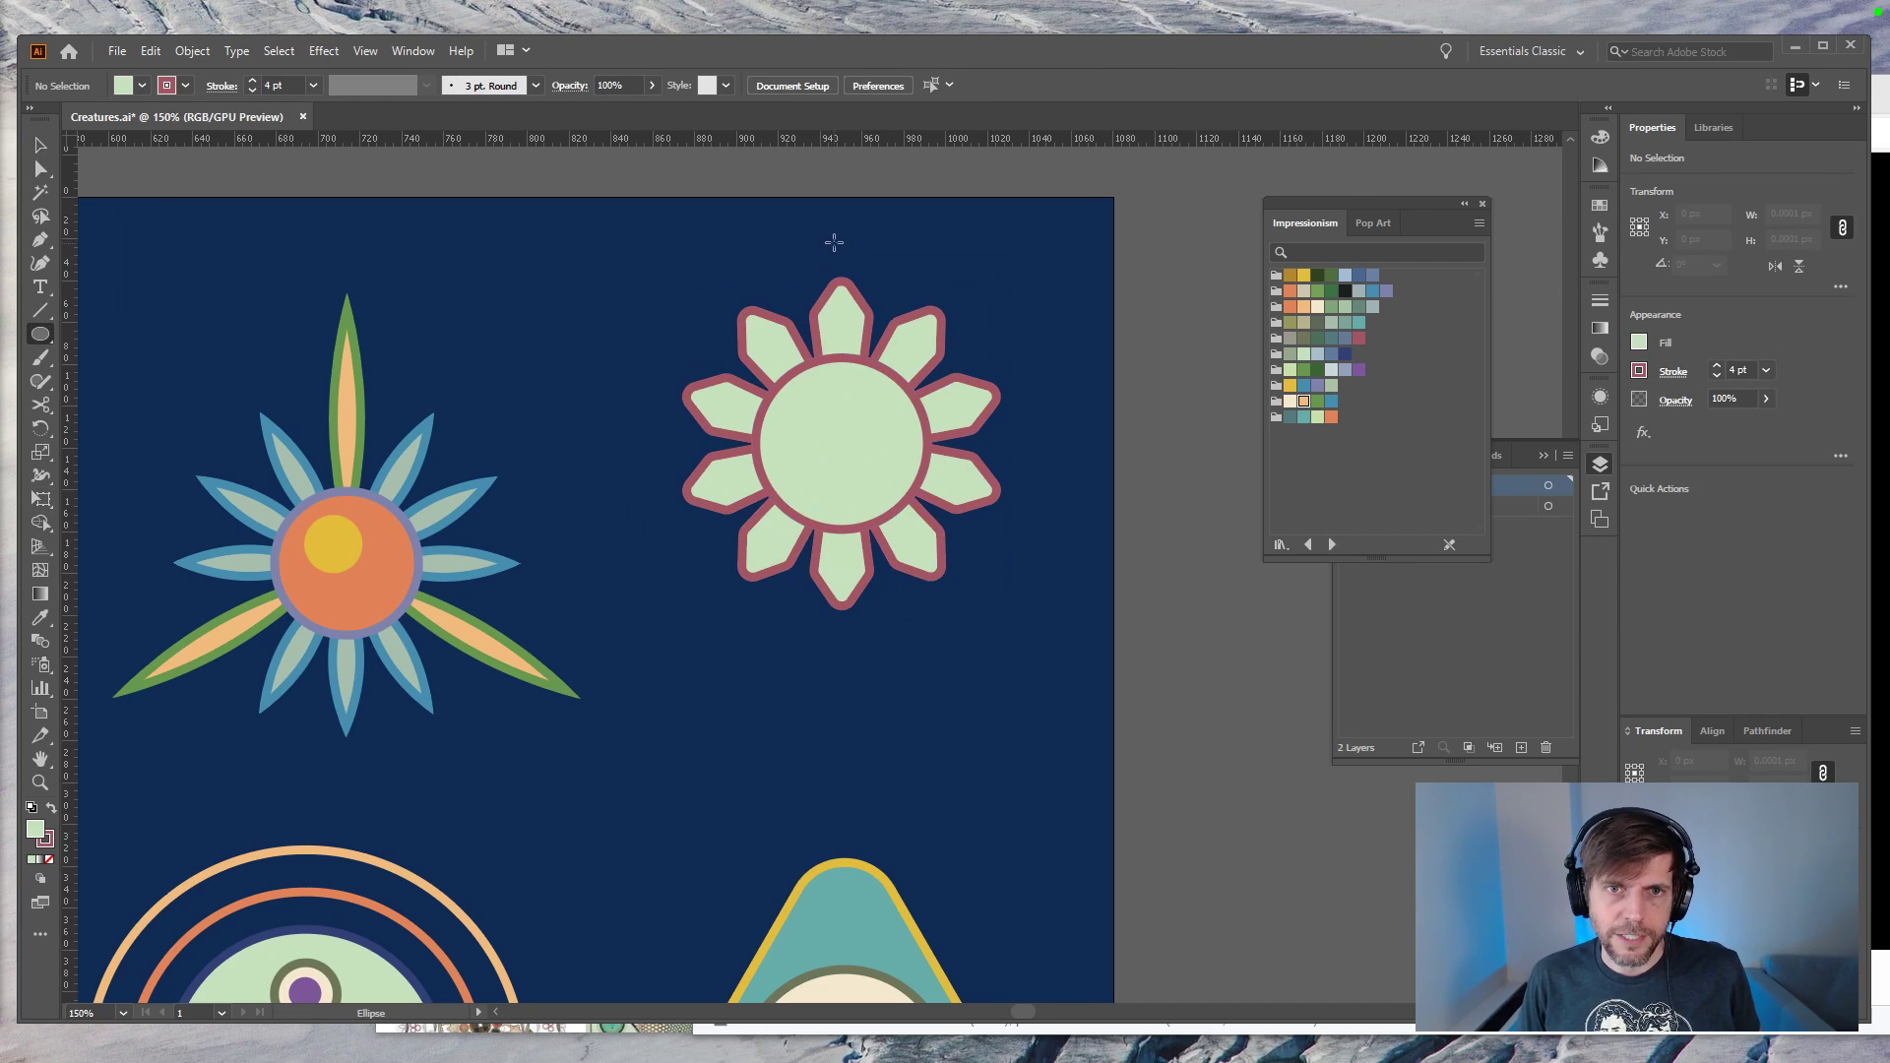
pyautogui.moveTo(844, 227)
pyautogui.mouseDown()
pyautogui.moveTo(898, 202)
pyautogui.moveTo(868, 218)
pyautogui.moveTo(862, 258)
pyautogui.mouseUp()
pyautogui.press('v')
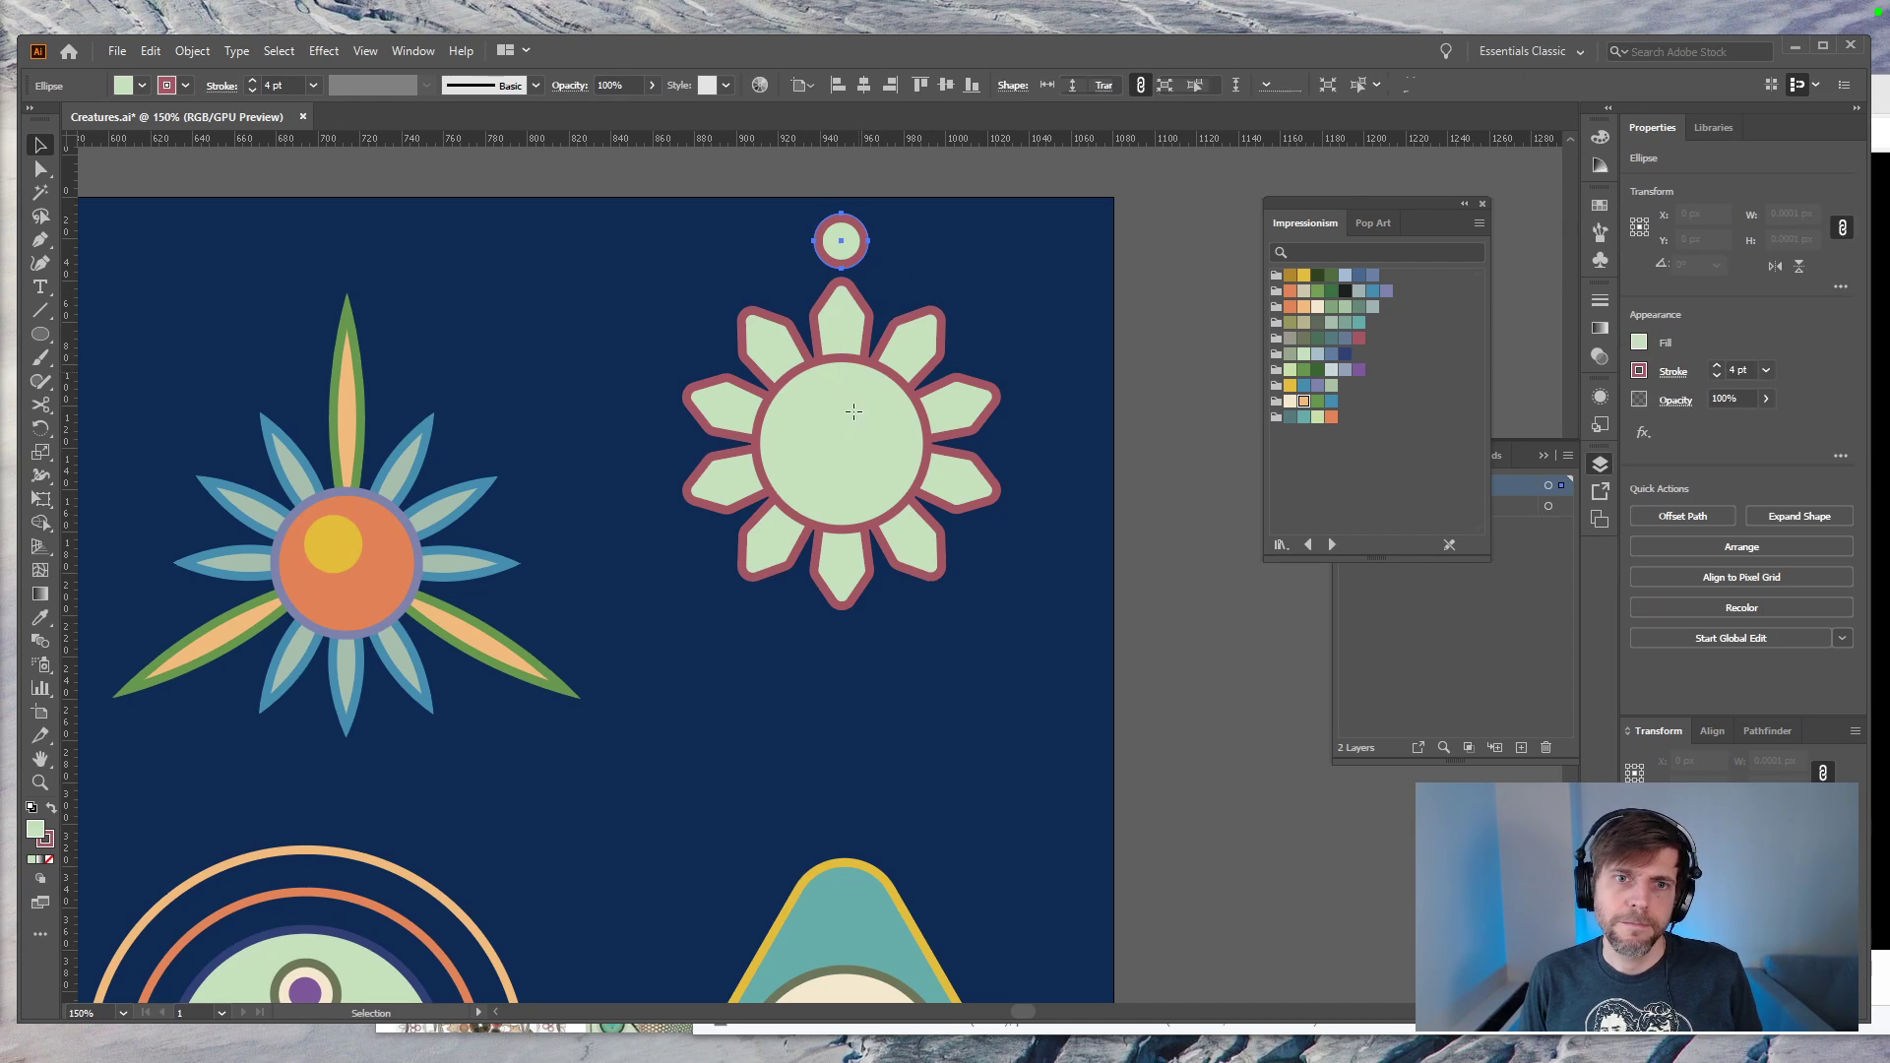
# Step: Copy the small circle around the flower's centre in 72° rotations to make a ring of five
pyautogui.press('r')
pyautogui.keyDown('alt'); pyautogui.click(838, 442); pyautogui.keyUp('alt')
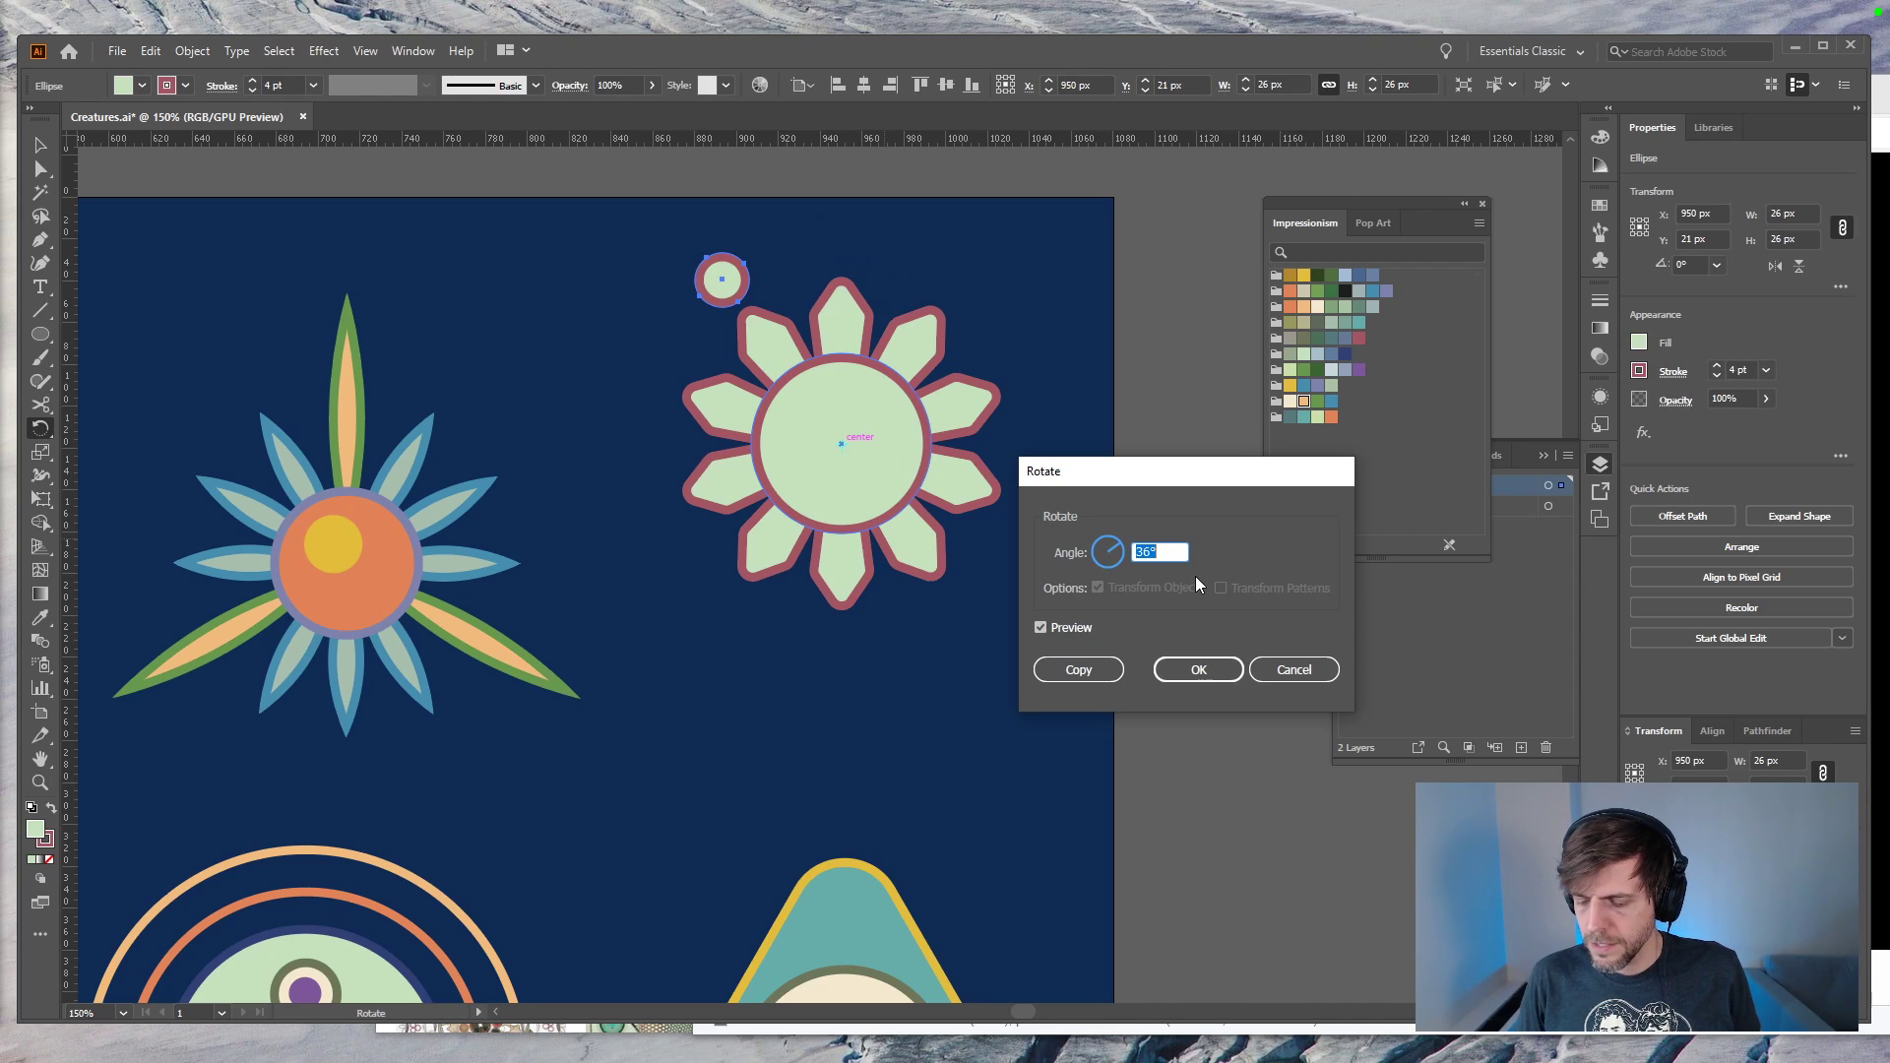
pyautogui.write('72')
pyautogui.click(1113, 670)
pyautogui.hotkey('ctrl', 'd')
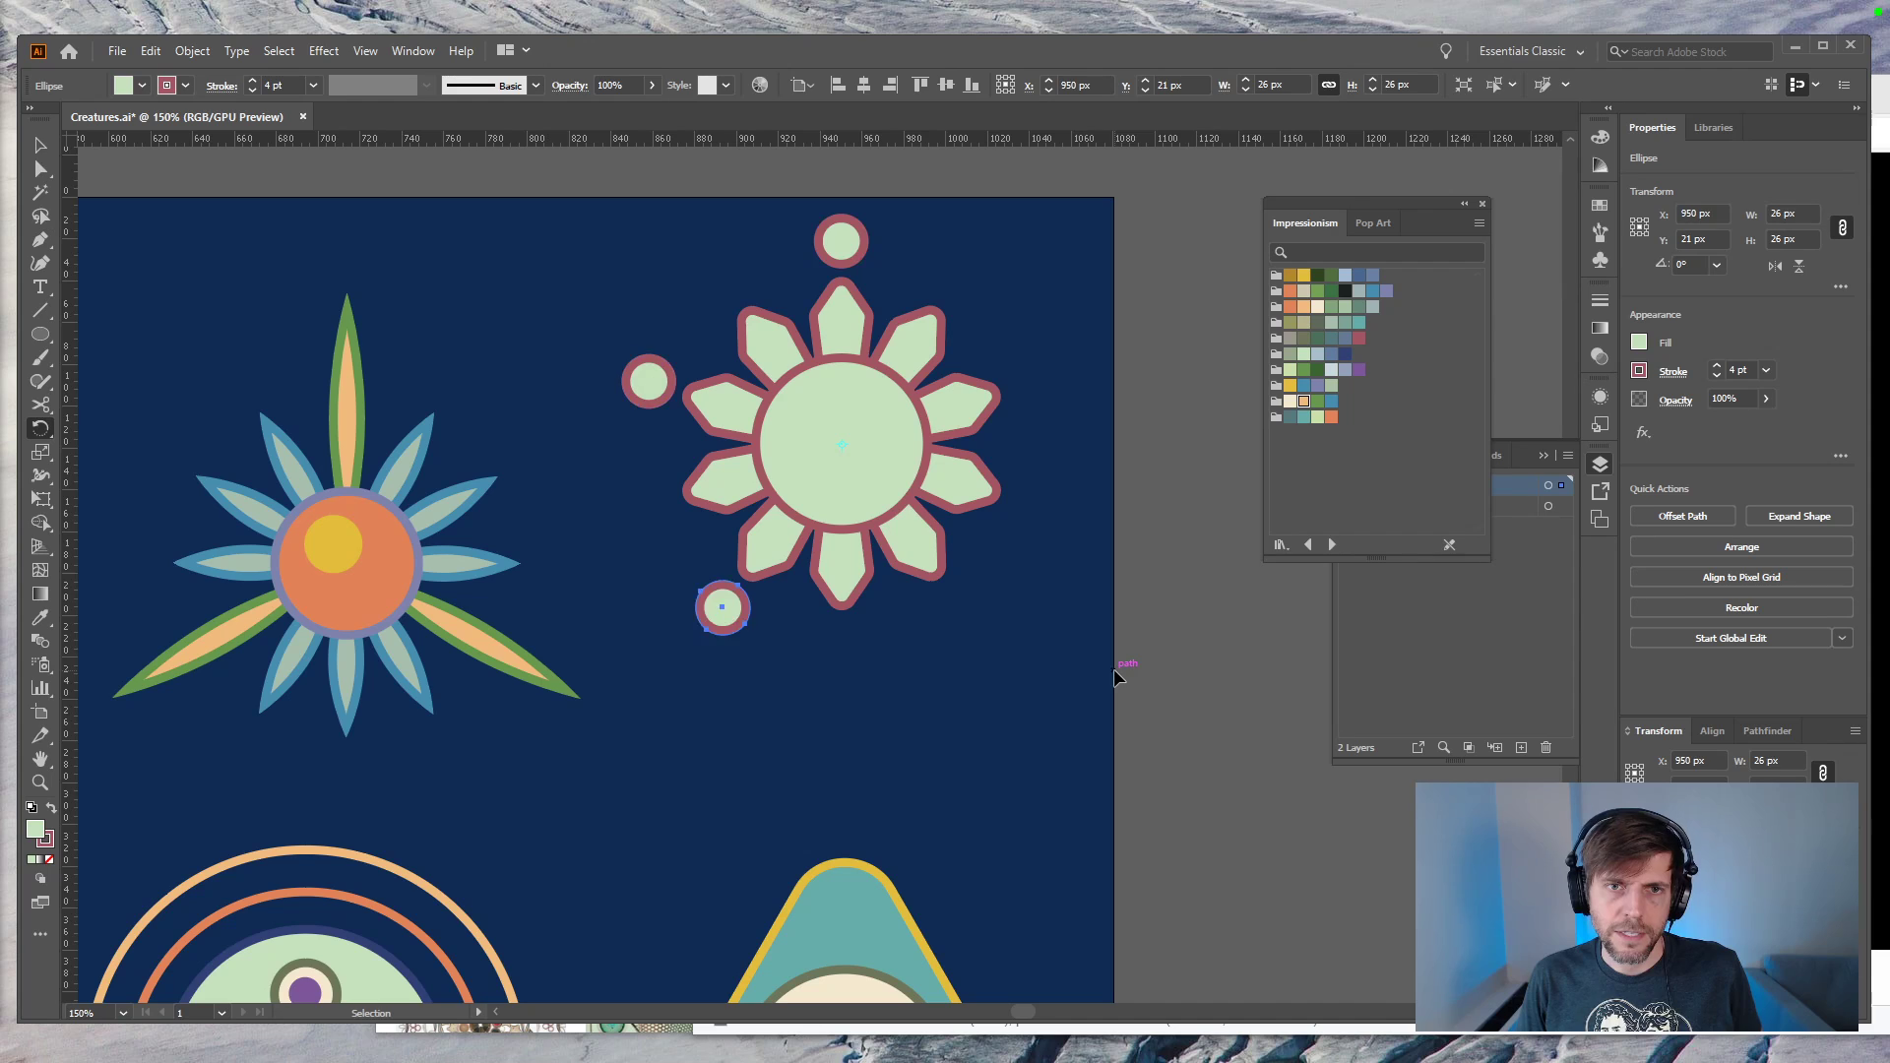
pyautogui.hotkey('ctrl', 'd')
pyautogui.hotkey('ctrl', 'd')
pyautogui.press('v')
pyautogui.click(1170, 648)
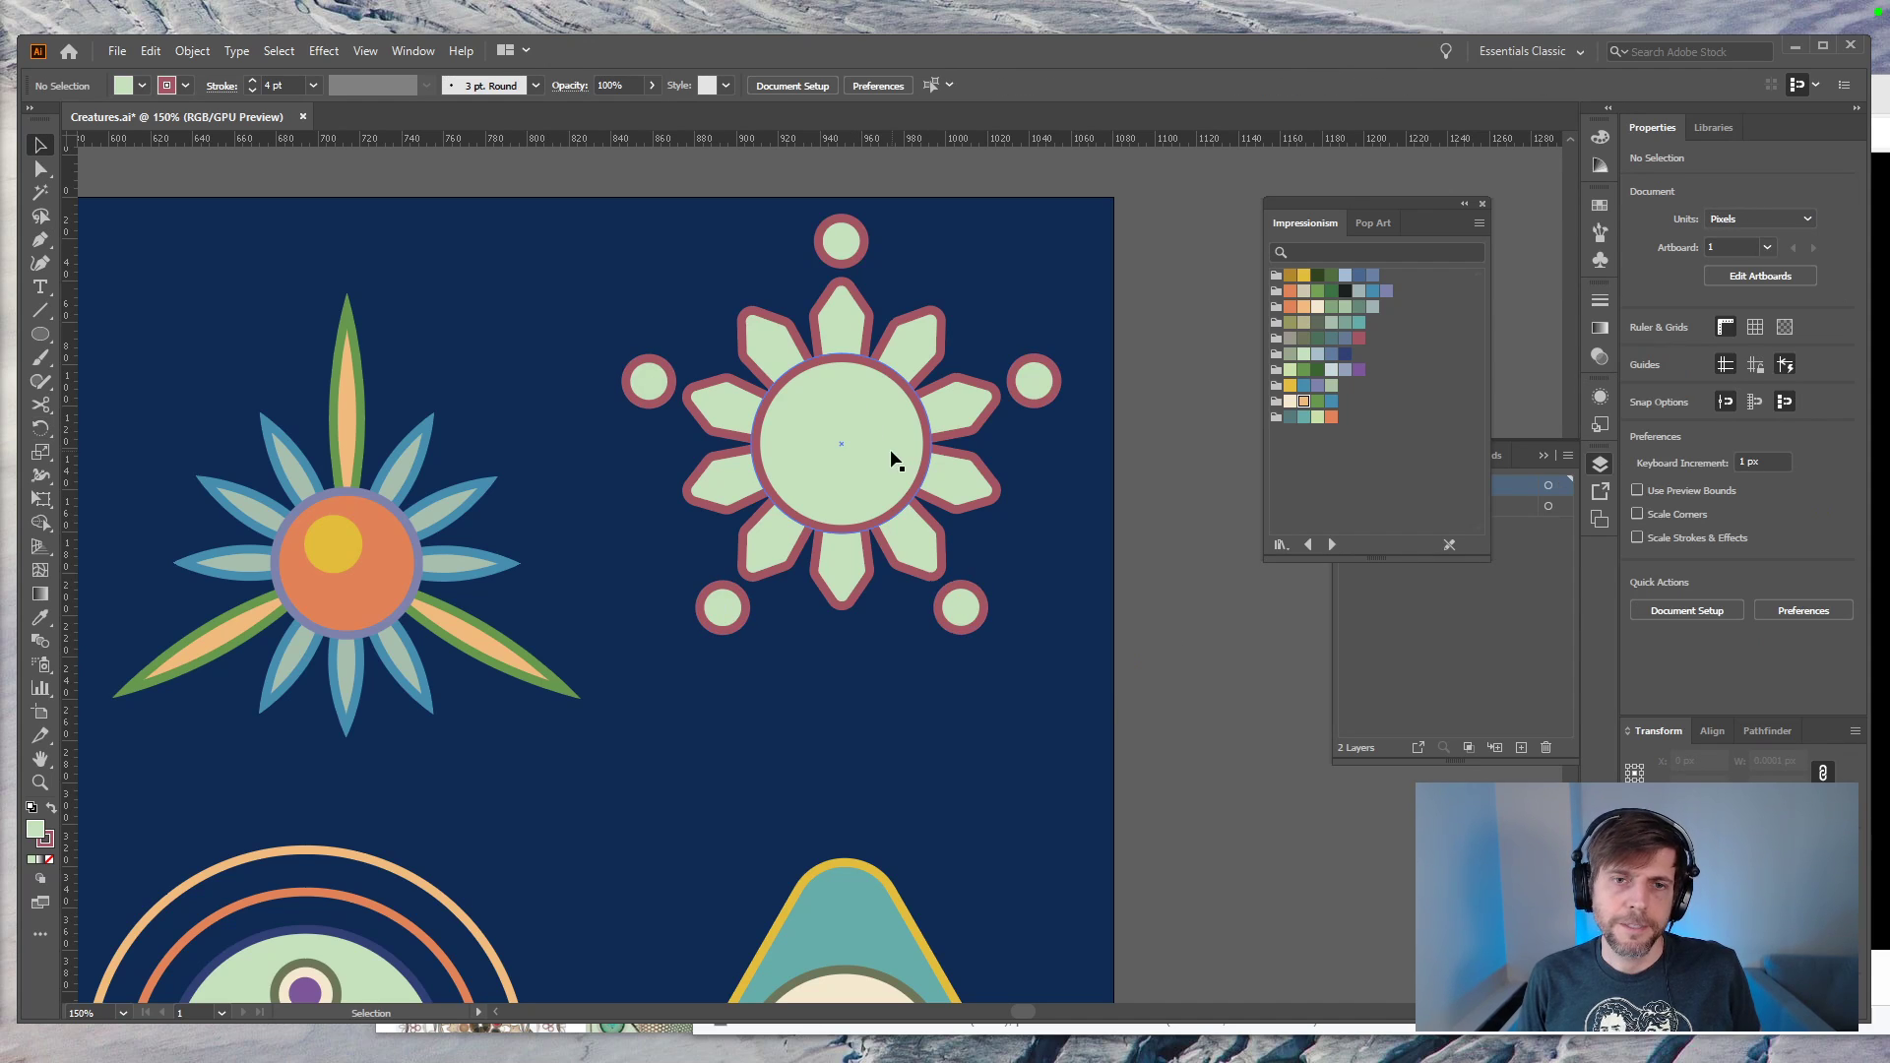
# Step: Unite the petal shape with the central circle lying on it
pyautogui.click(756, 317)
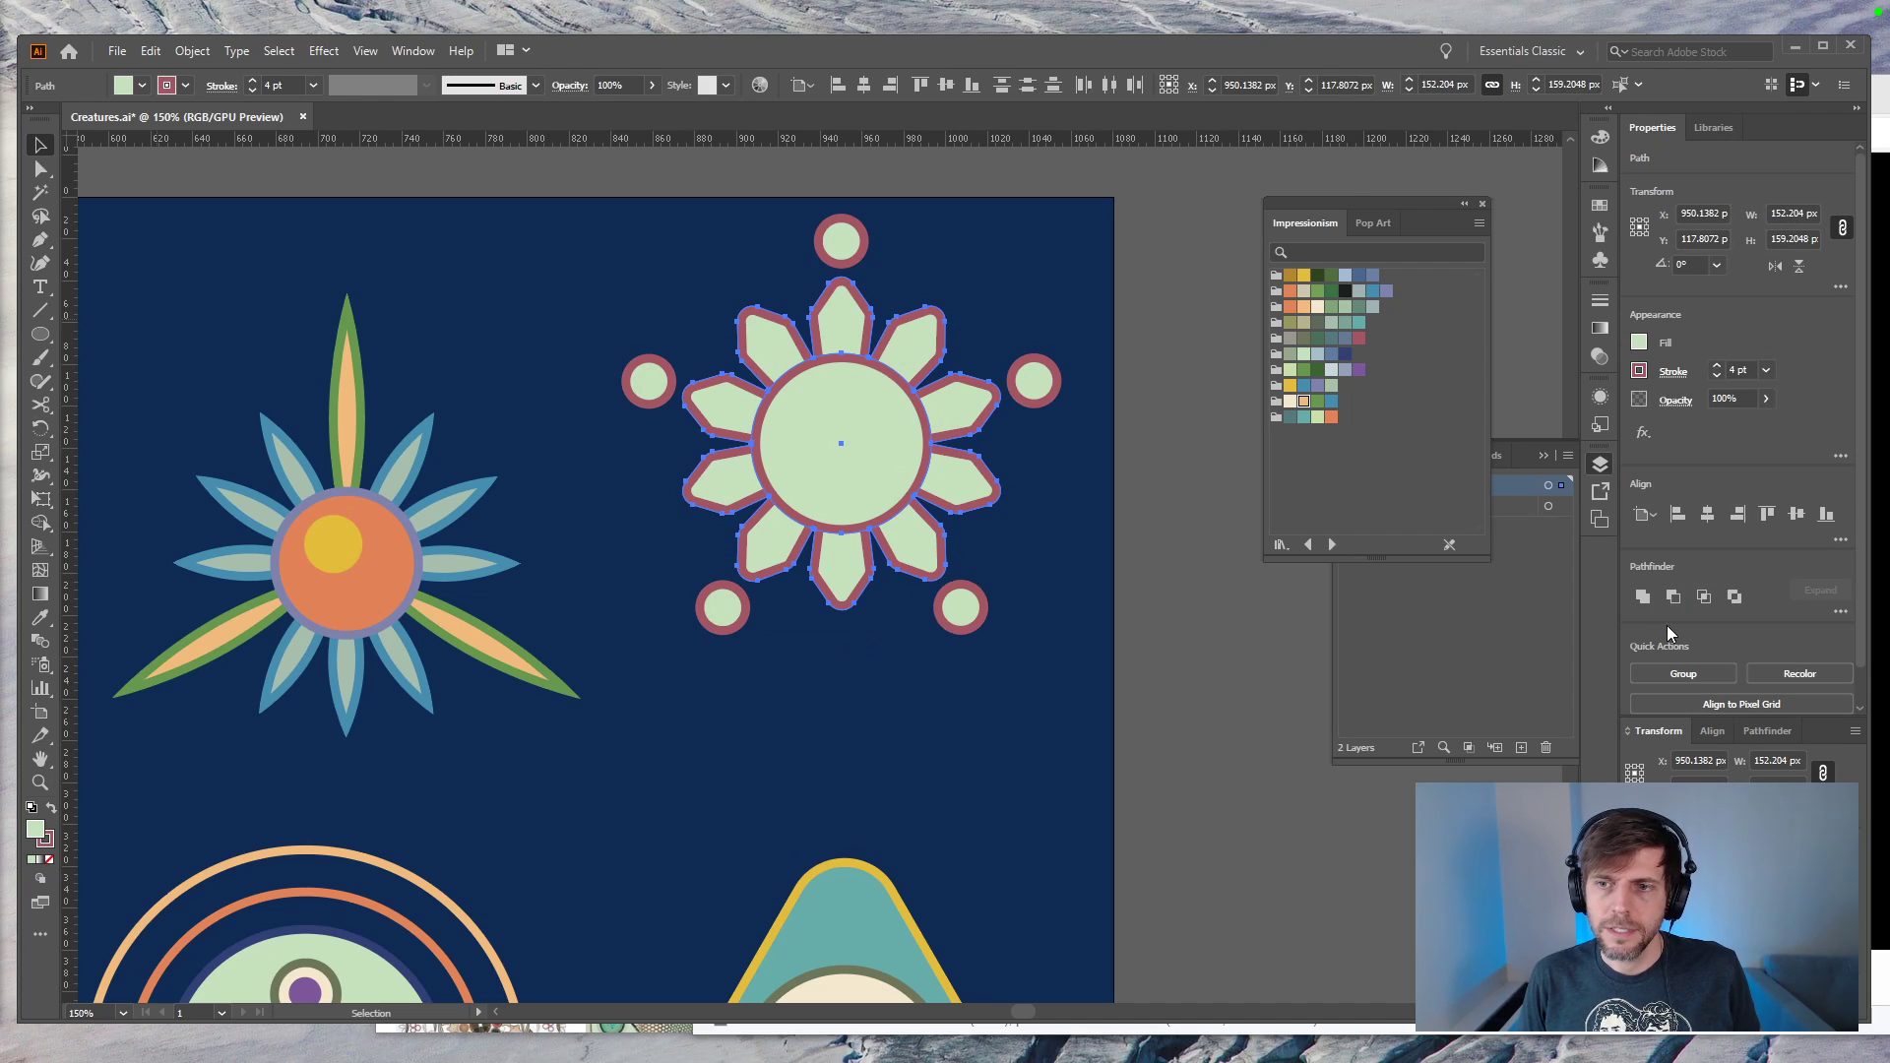
pyautogui.click(1642, 596)
pyautogui.click(1238, 606)
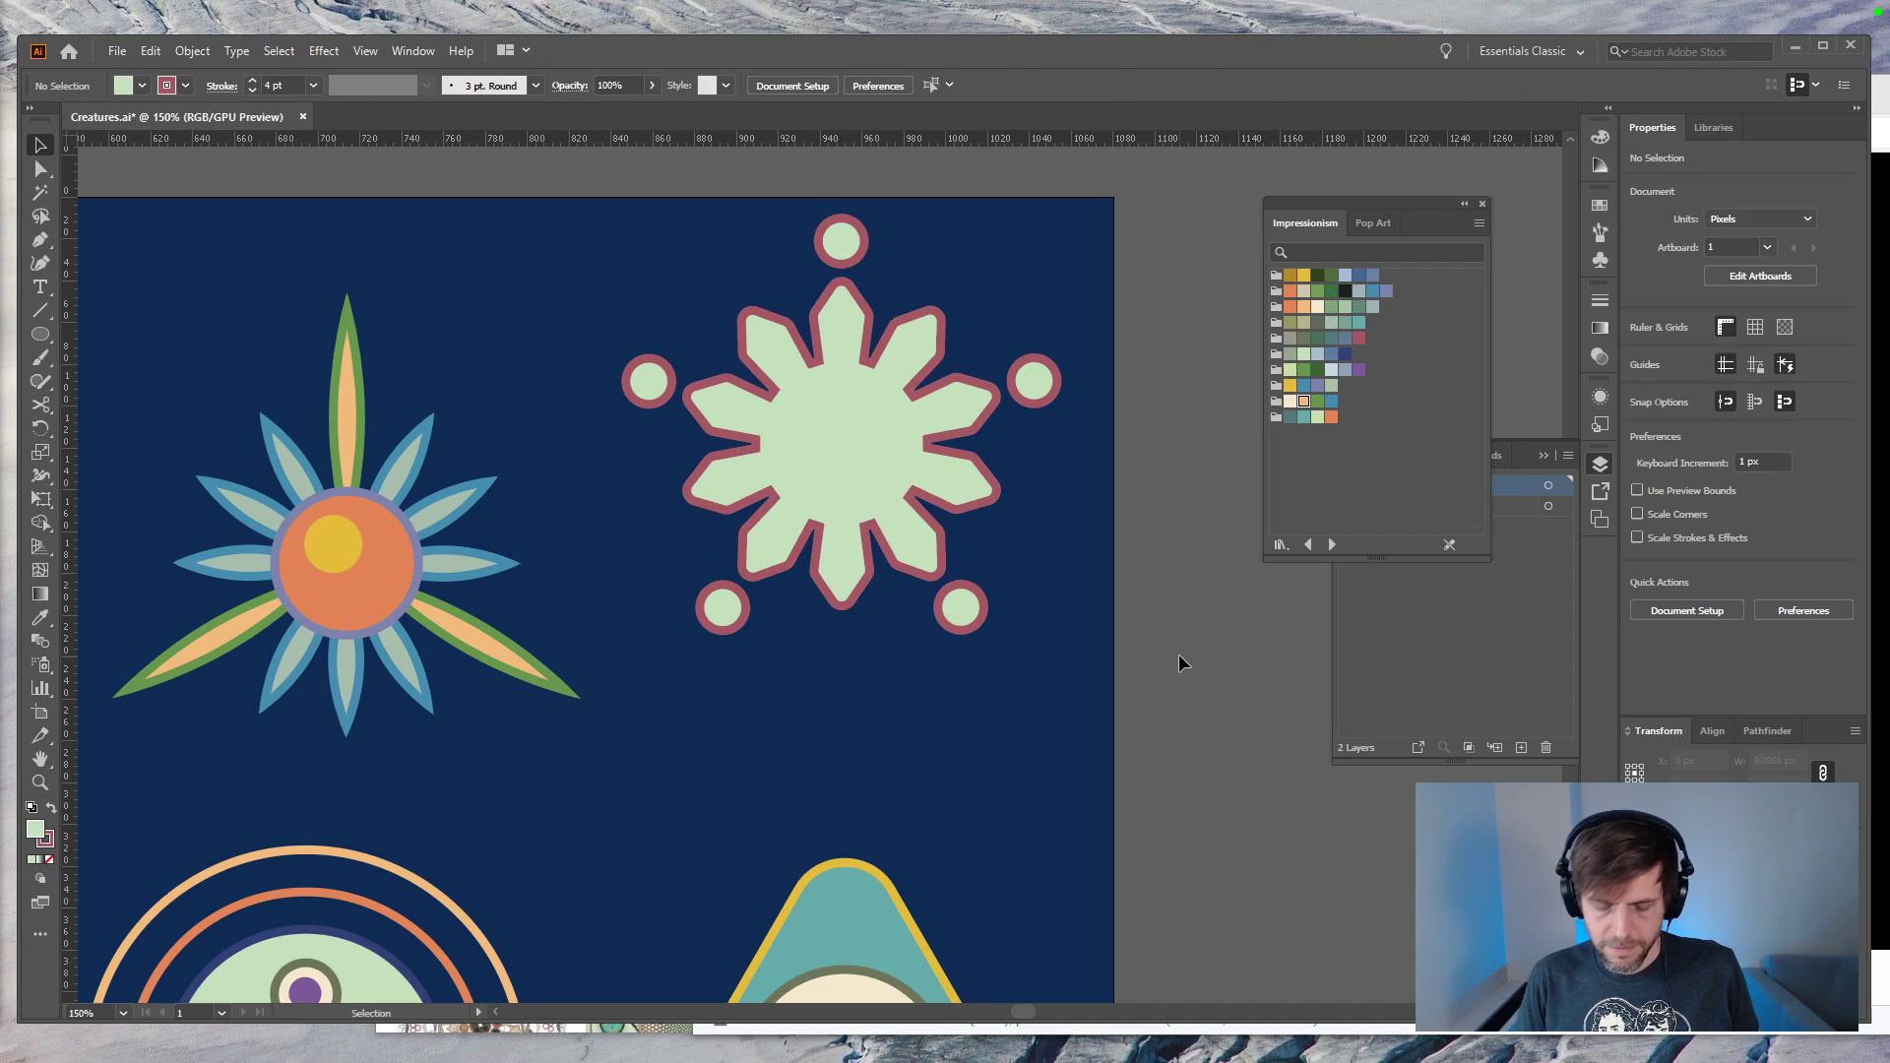
# Step: Recolour the flower by sampling the yellow star's colours and swapping them to a teal fill with a yellow stroke
pyautogui.press('p')
pyautogui.hotkey('ctrl', '-')
pyautogui.moveTo(1139, 603); pyautogui.dragTo(1250, 574)
pyautogui.hotkey('ctrl', '-')
pyautogui.click(1118, 670)
pyautogui.press('space')
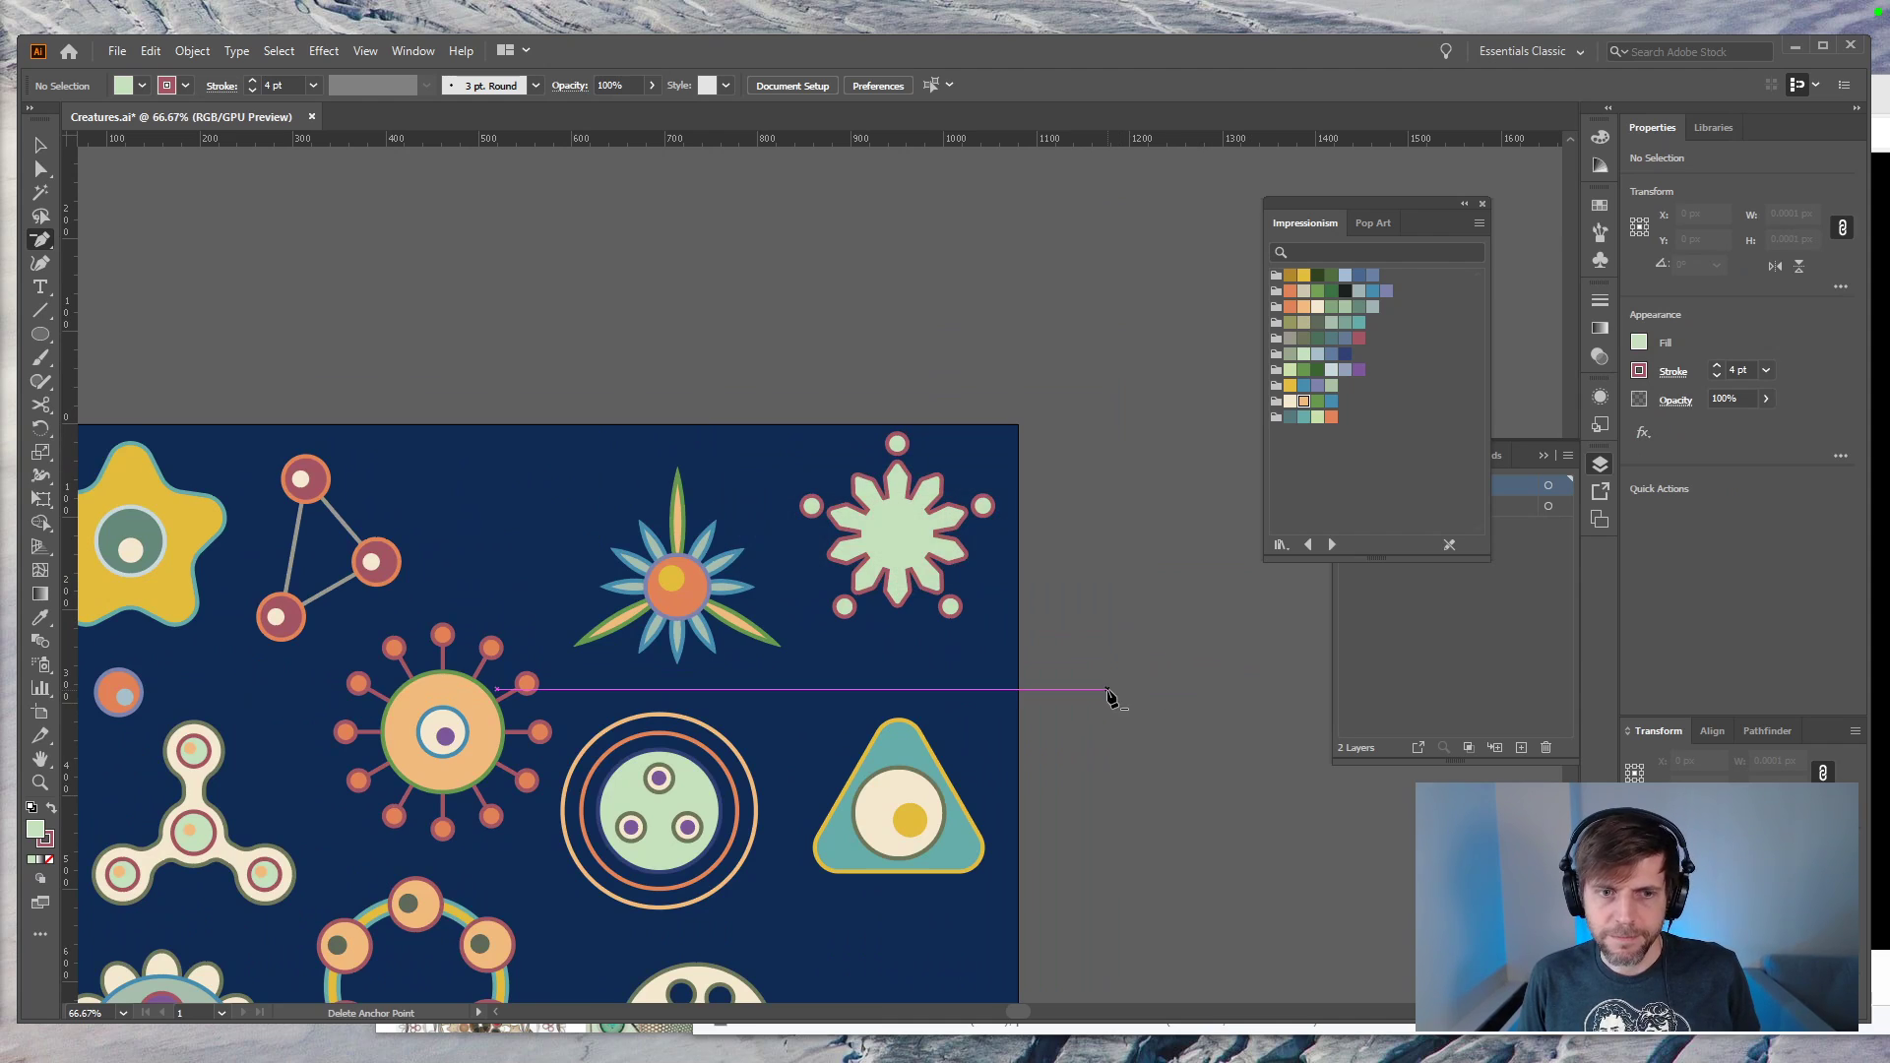
pyautogui.press('v')
pyautogui.moveTo(1014, 654); pyautogui.dragTo(1144, 580)
pyautogui.click(1044, 472)
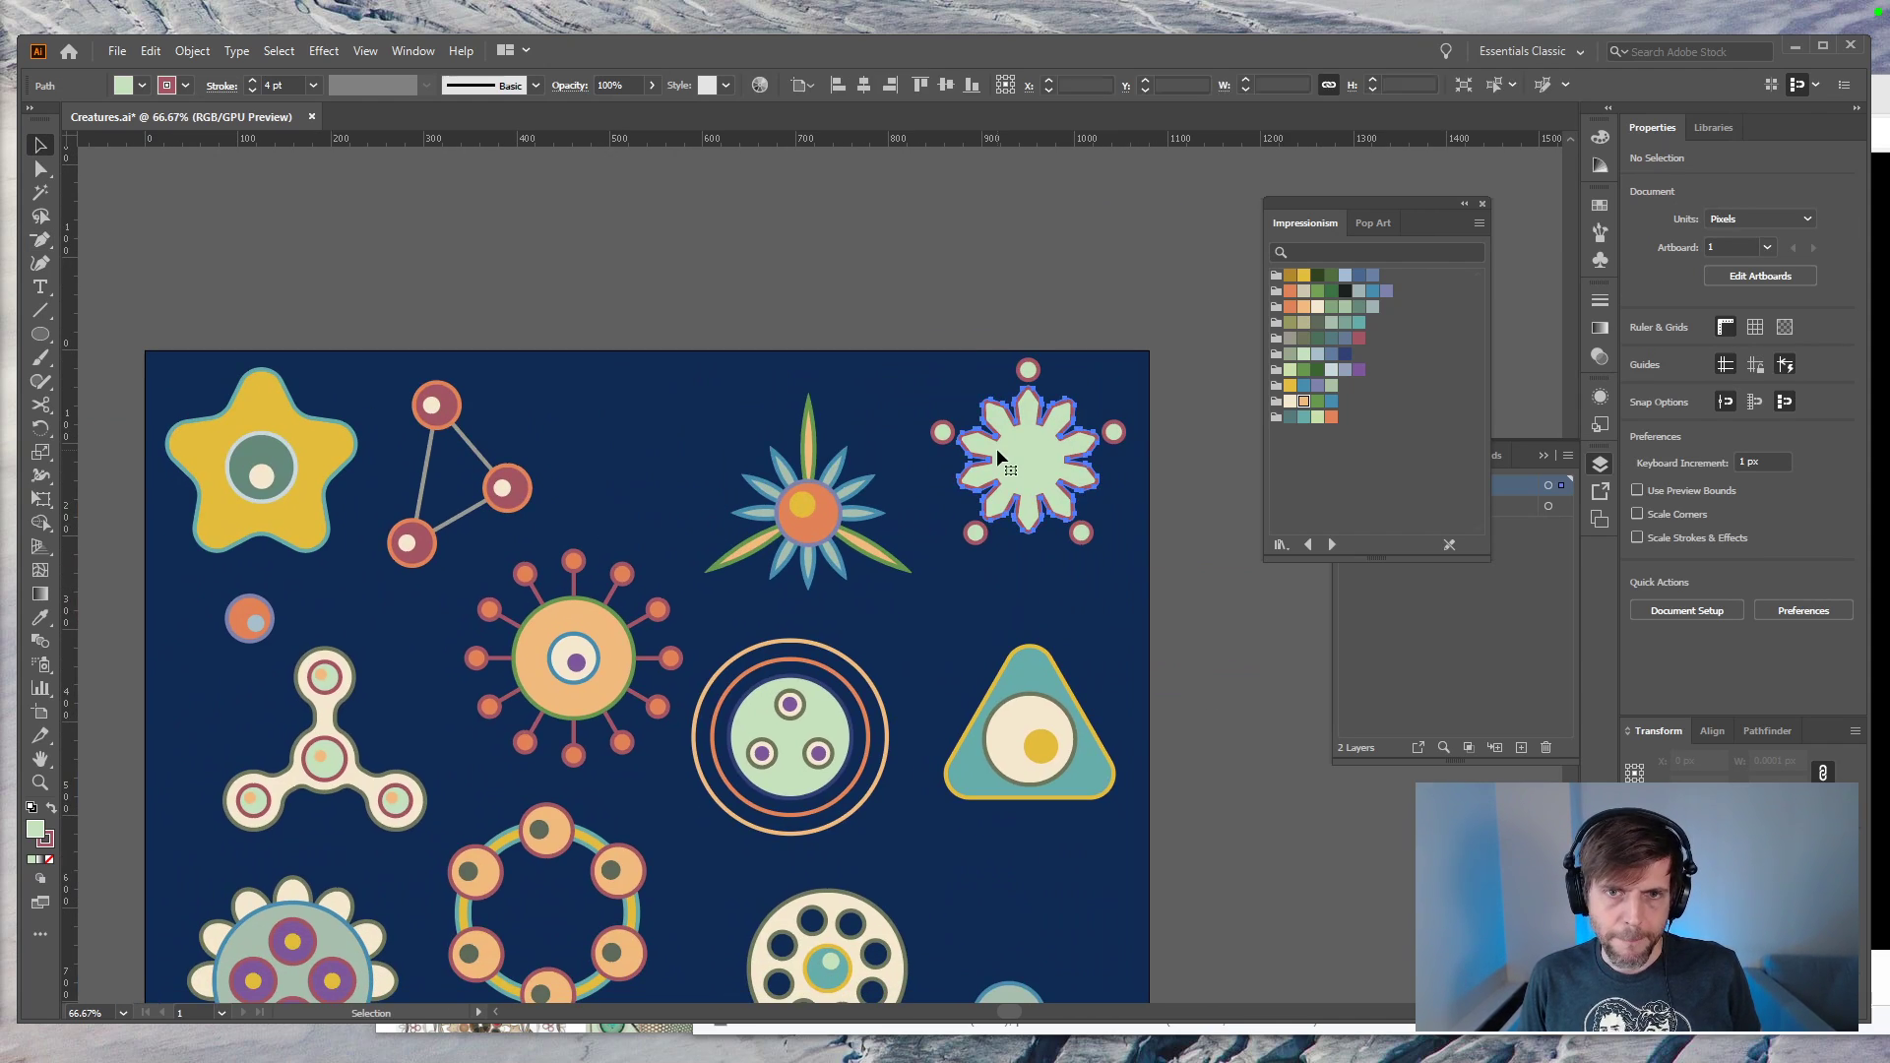
pyautogui.press('i')
pyautogui.click(336, 699)
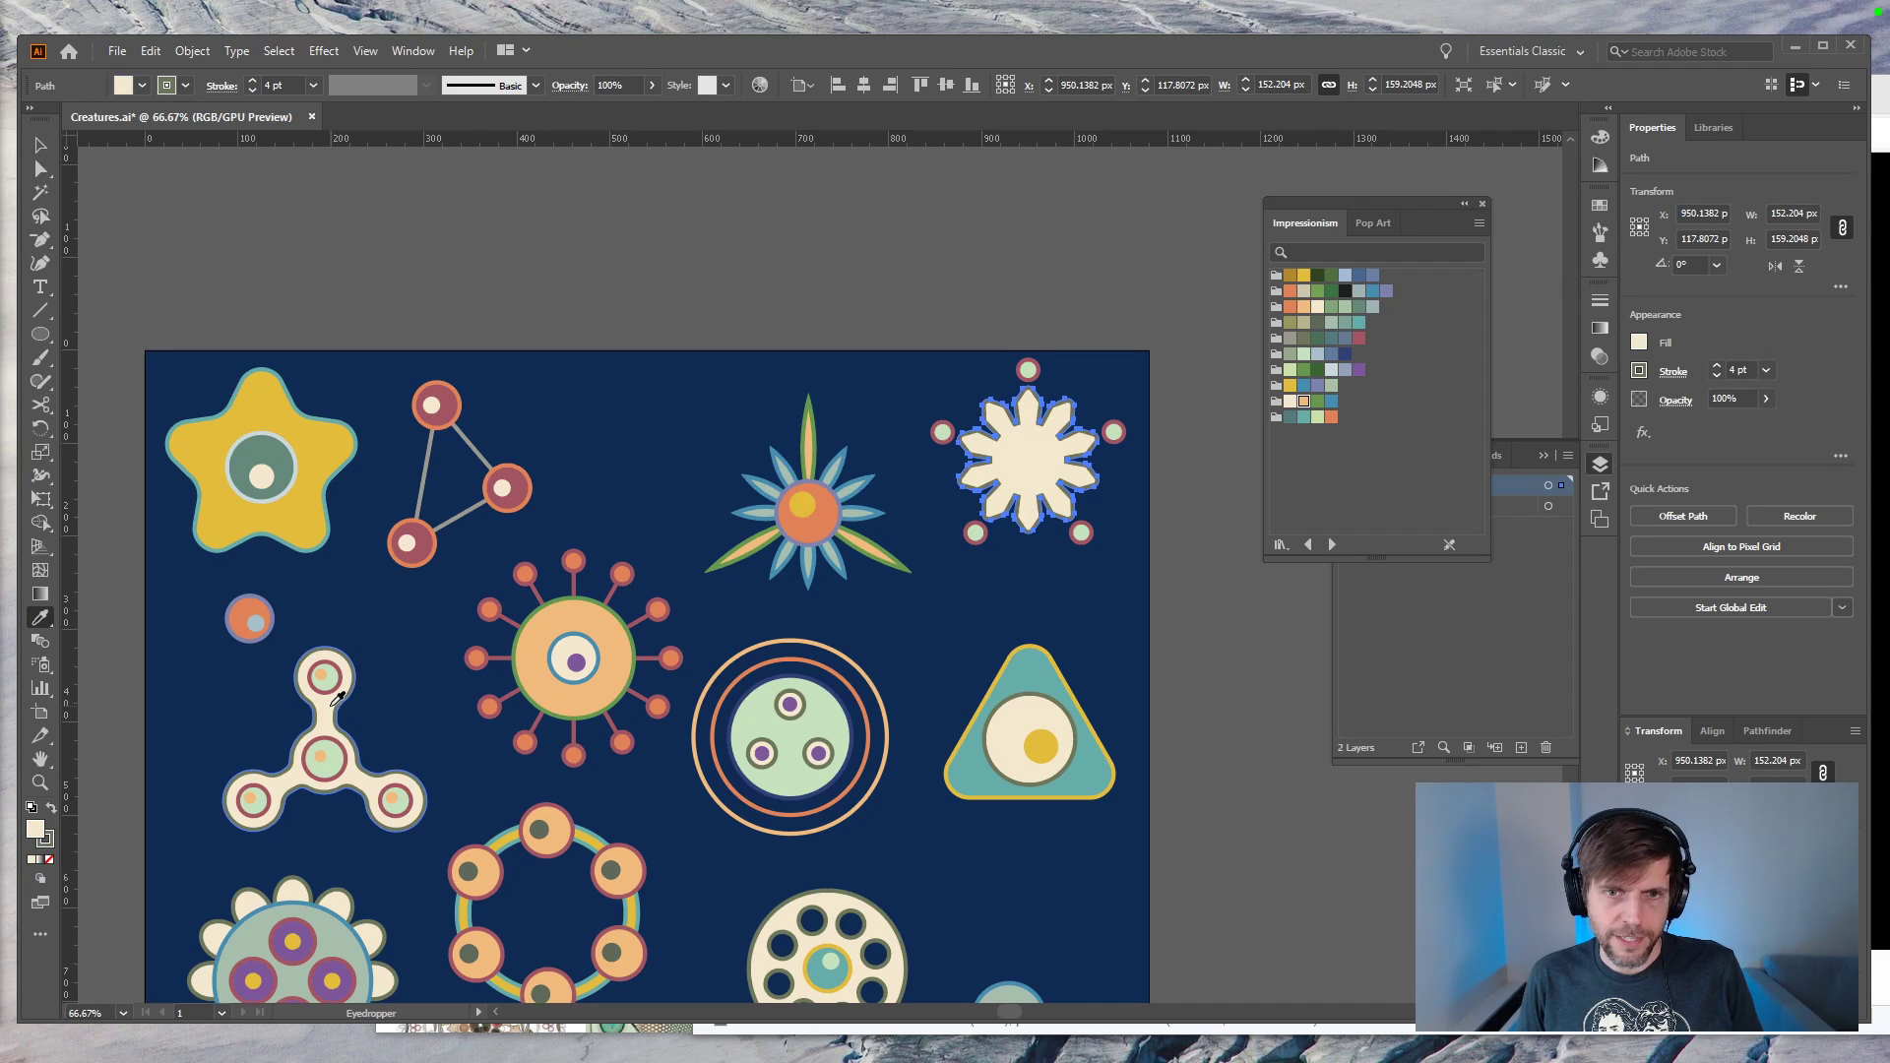
pyautogui.click(301, 509)
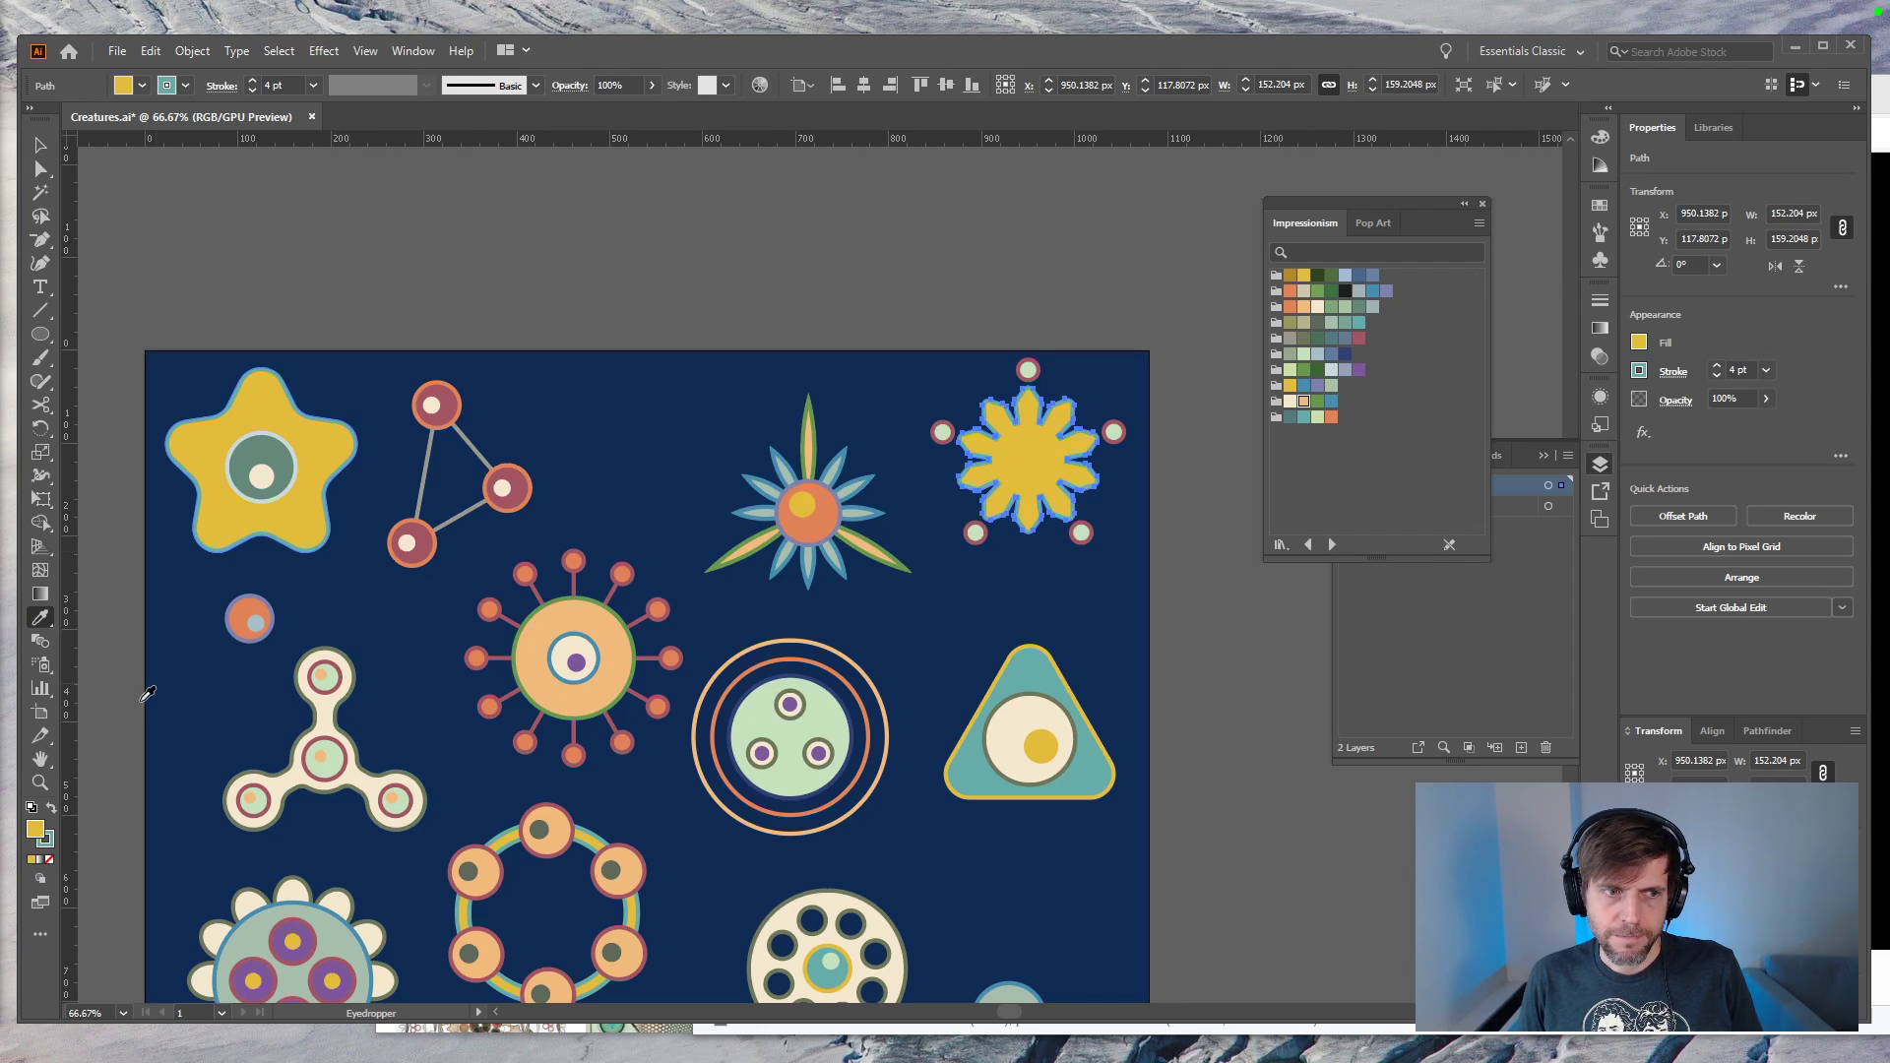
pyautogui.click(53, 809)
# Step: Delete the small circles around the flower except the one above the top petal
pyautogui.press('v')
pyautogui.click(1081, 533)
pyautogui.keyDown('shift'); pyautogui.click(1113, 433); pyautogui.keyUp('shift')
pyautogui.keyDown('shift'); pyautogui.click(1027, 371); pyautogui.keyUp('shift')
pyautogui.keyDown('shift'); pyautogui.click(942, 433); pyautogui.keyUp('shift')
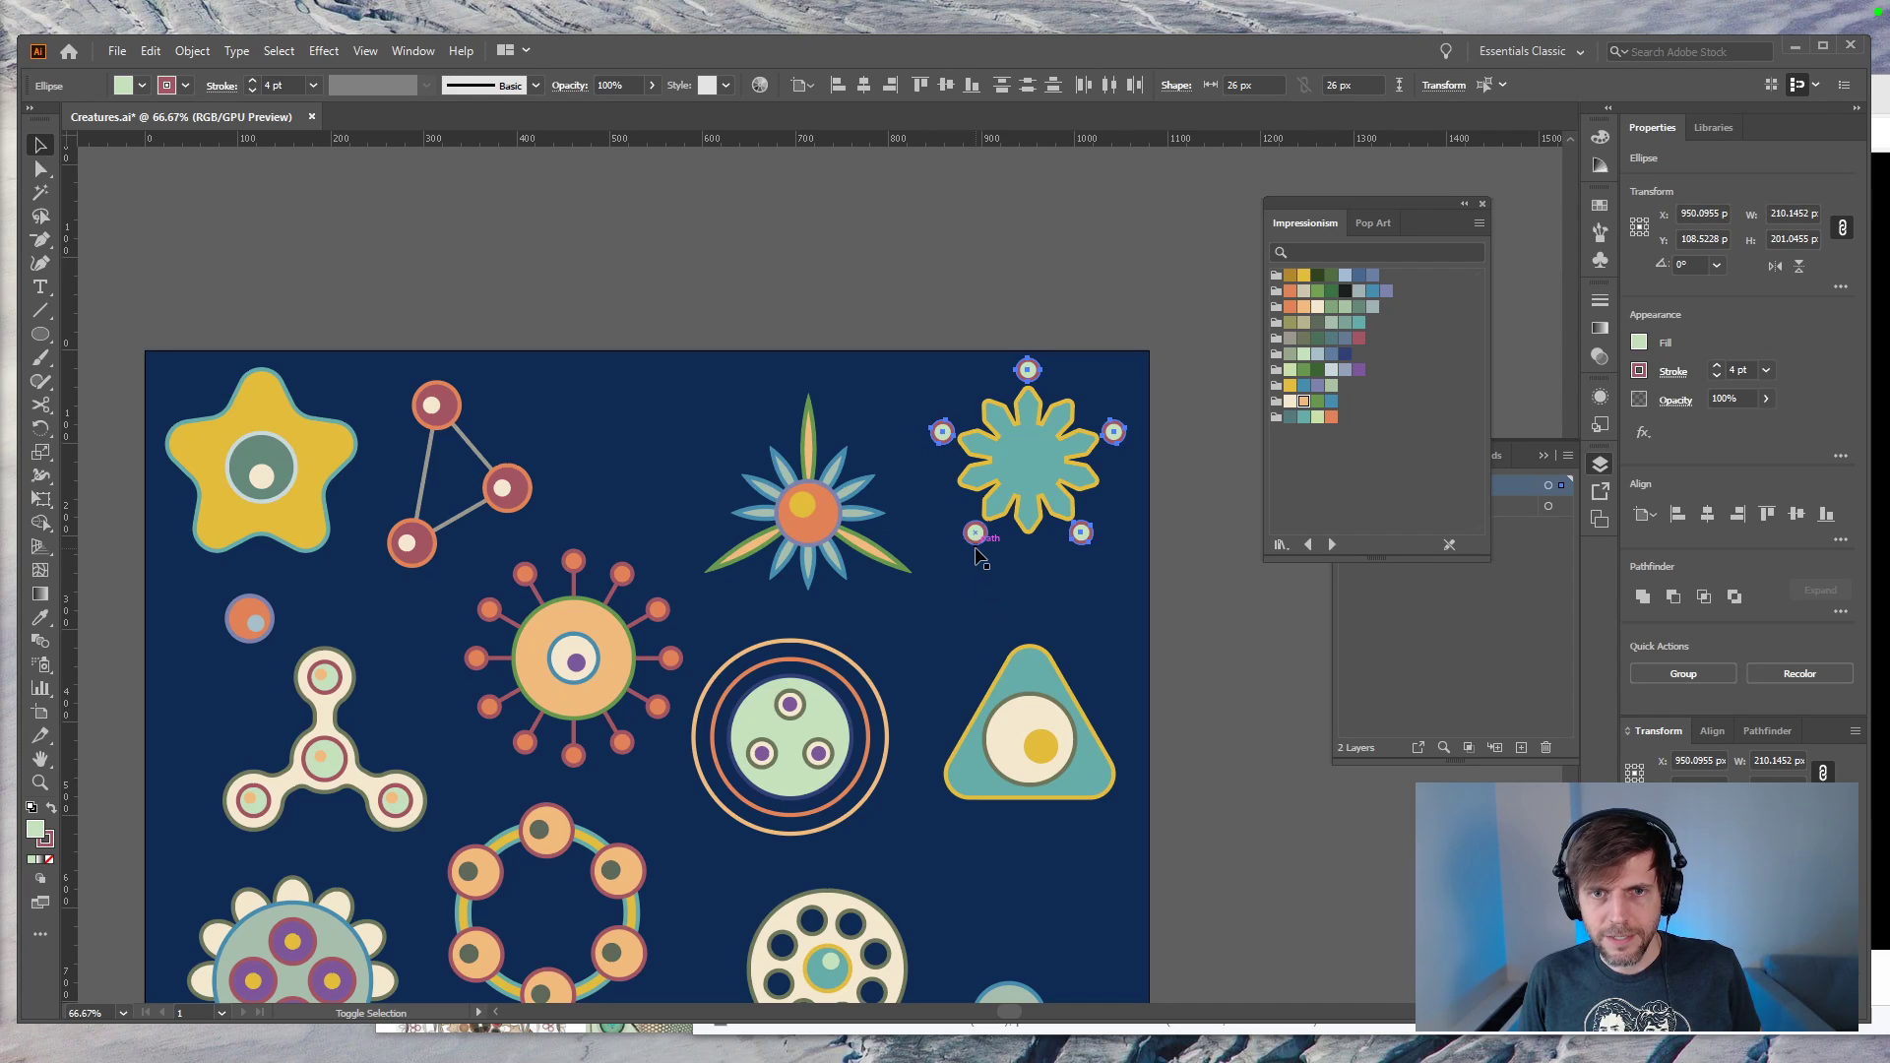
pyautogui.keyDown('shift'); pyautogui.click(976, 549); pyautogui.keyUp('shift')
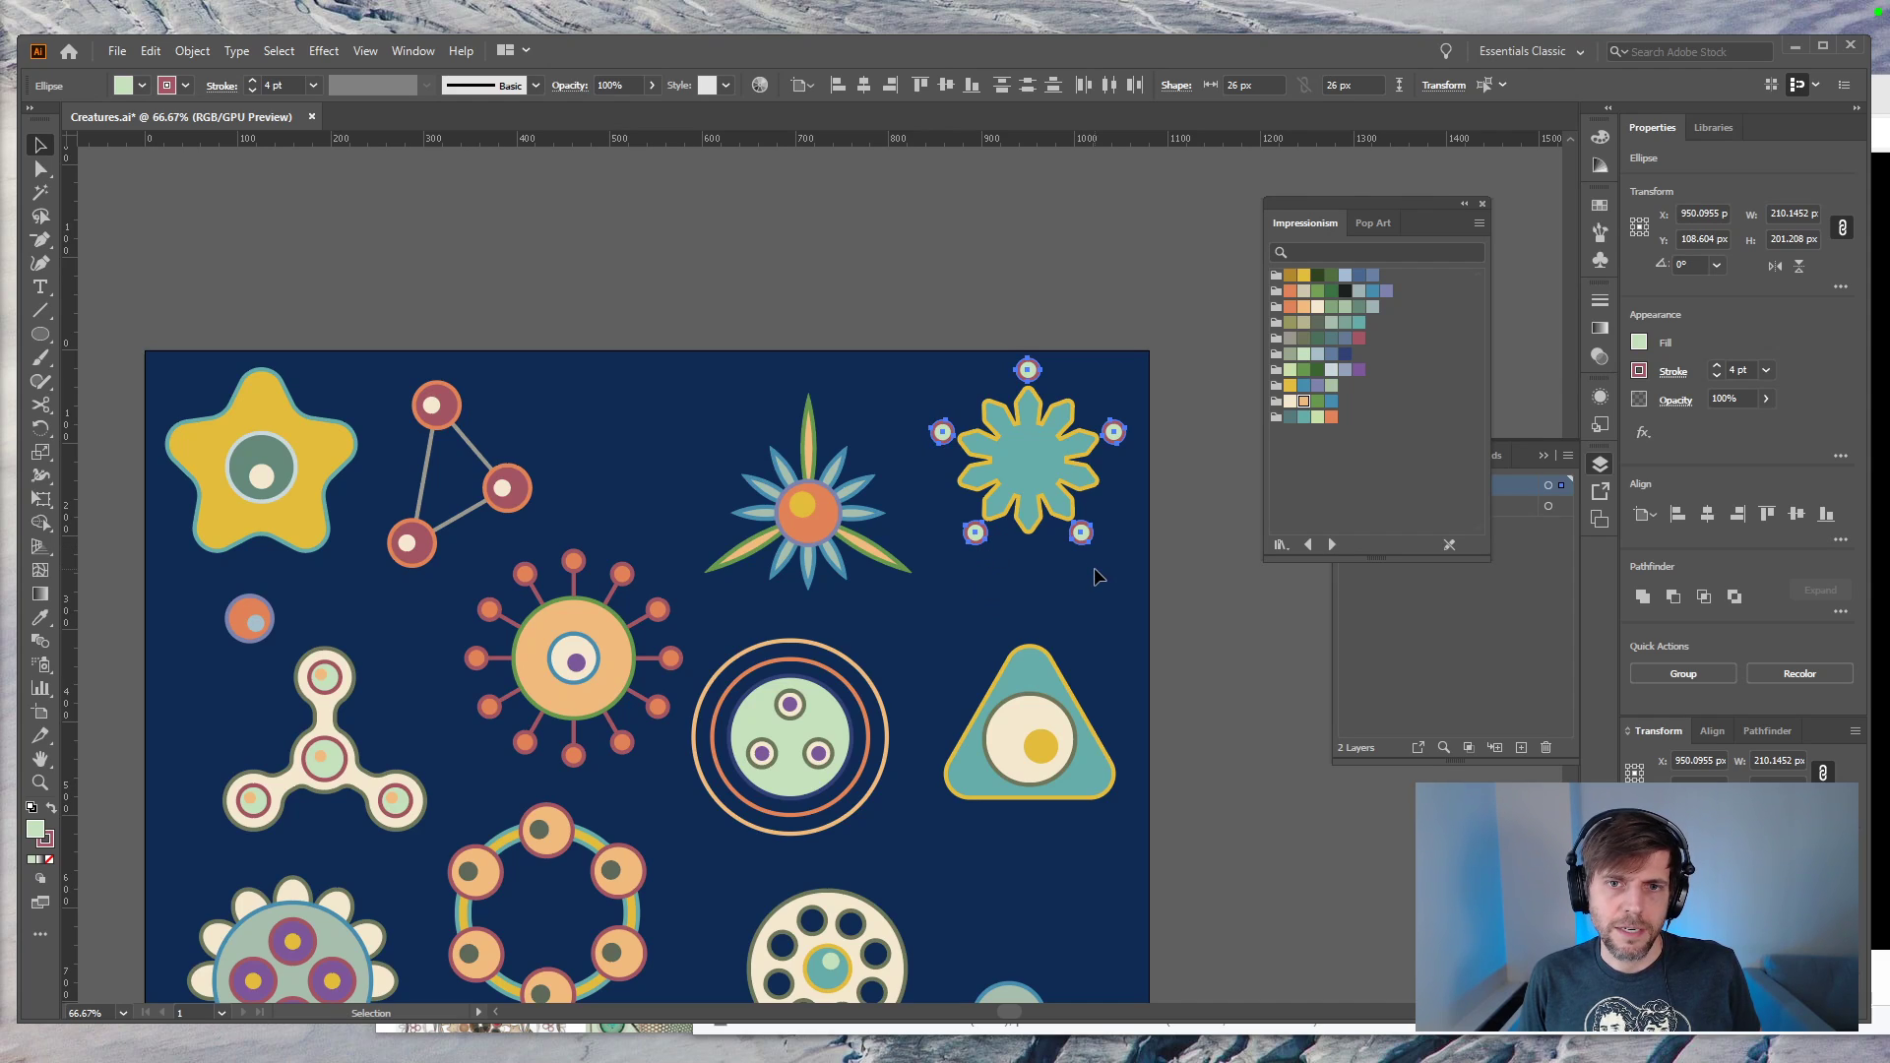
pyautogui.click(1098, 577)
pyautogui.click(1114, 433)
pyautogui.press('Delete')
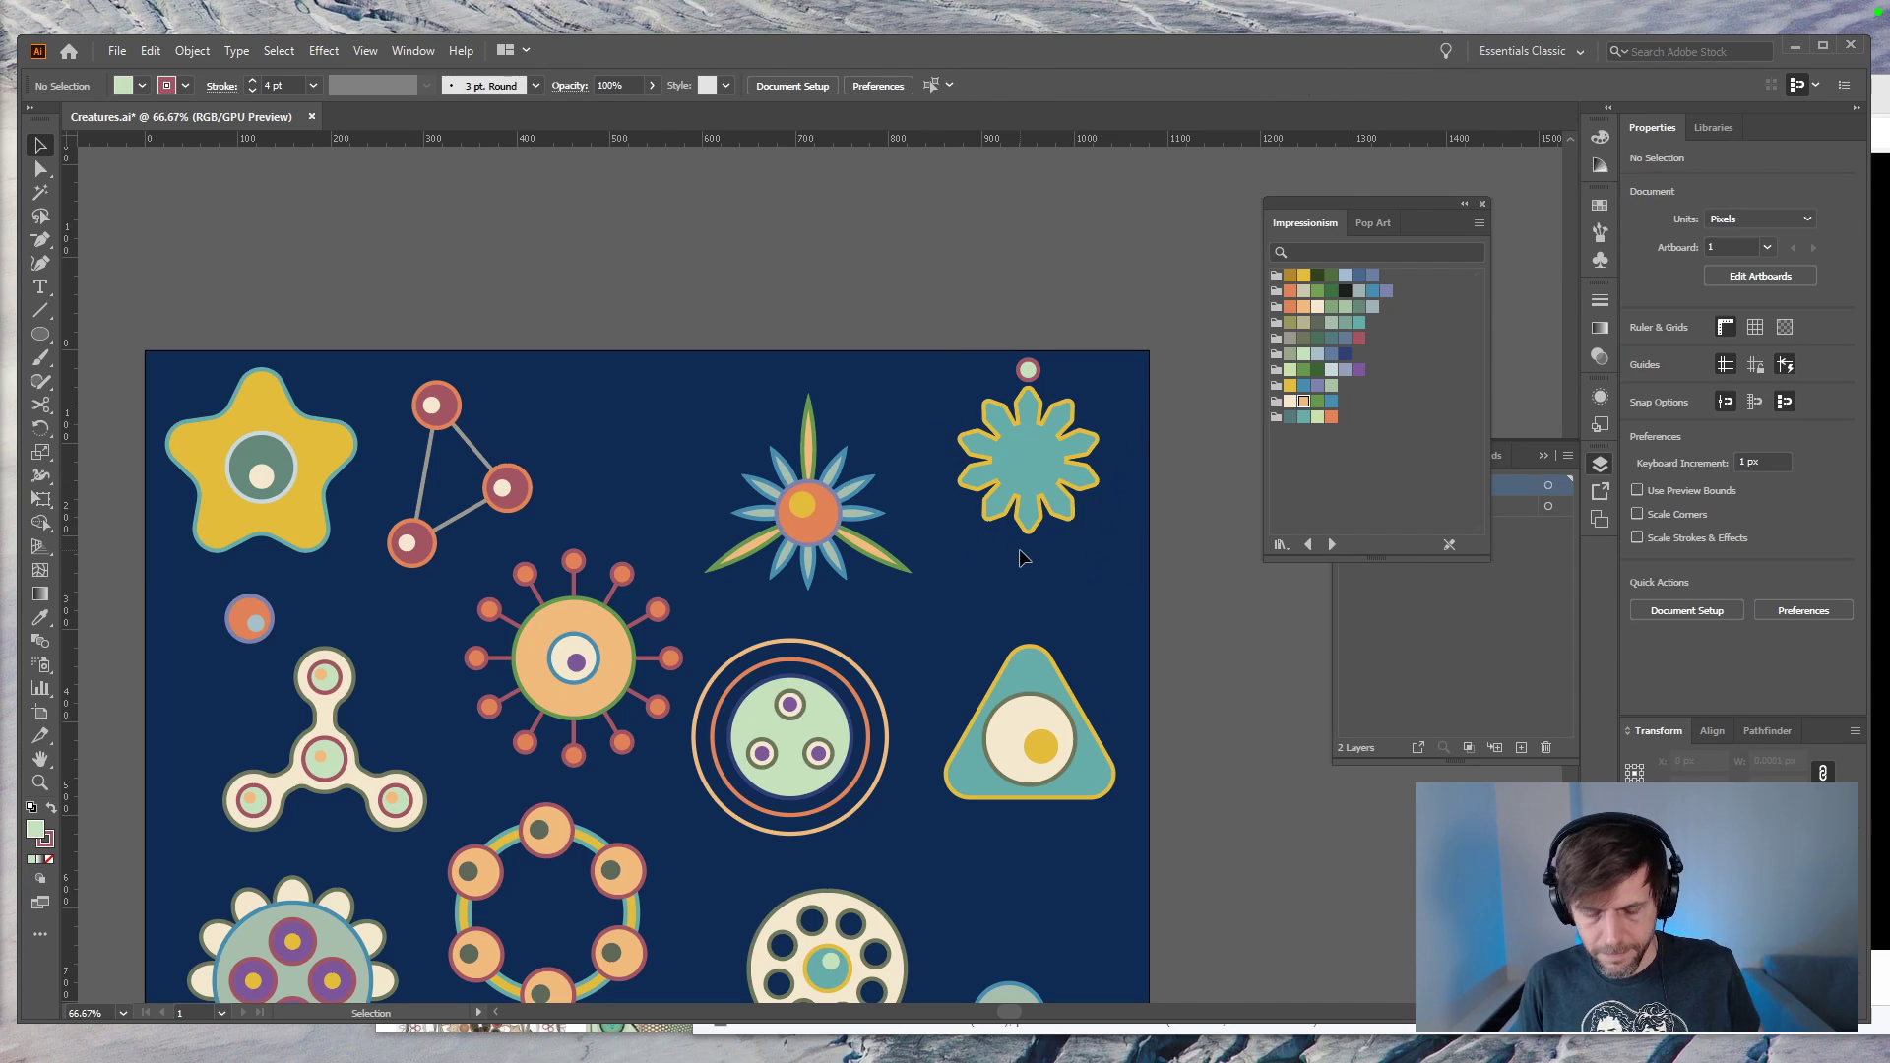
# Step: Enlarge the remaining small circle to about 42 px and move it down onto the tip of the top petal
pyautogui.hotkey('ctrl', '=')
pyautogui.hotkey('ctrl', '=')
pyautogui.moveTo(1220, 481); pyautogui.dragTo(732, 688)
pyautogui.click(825, 337)
pyautogui.click(827, 341)
pyautogui.press('e')
pyautogui.moveTo(838, 348); pyautogui.dragTo(852, 362)
pyautogui.hotkey('shift', 'Down')
pyautogui.hotkey('shift', 'Down')
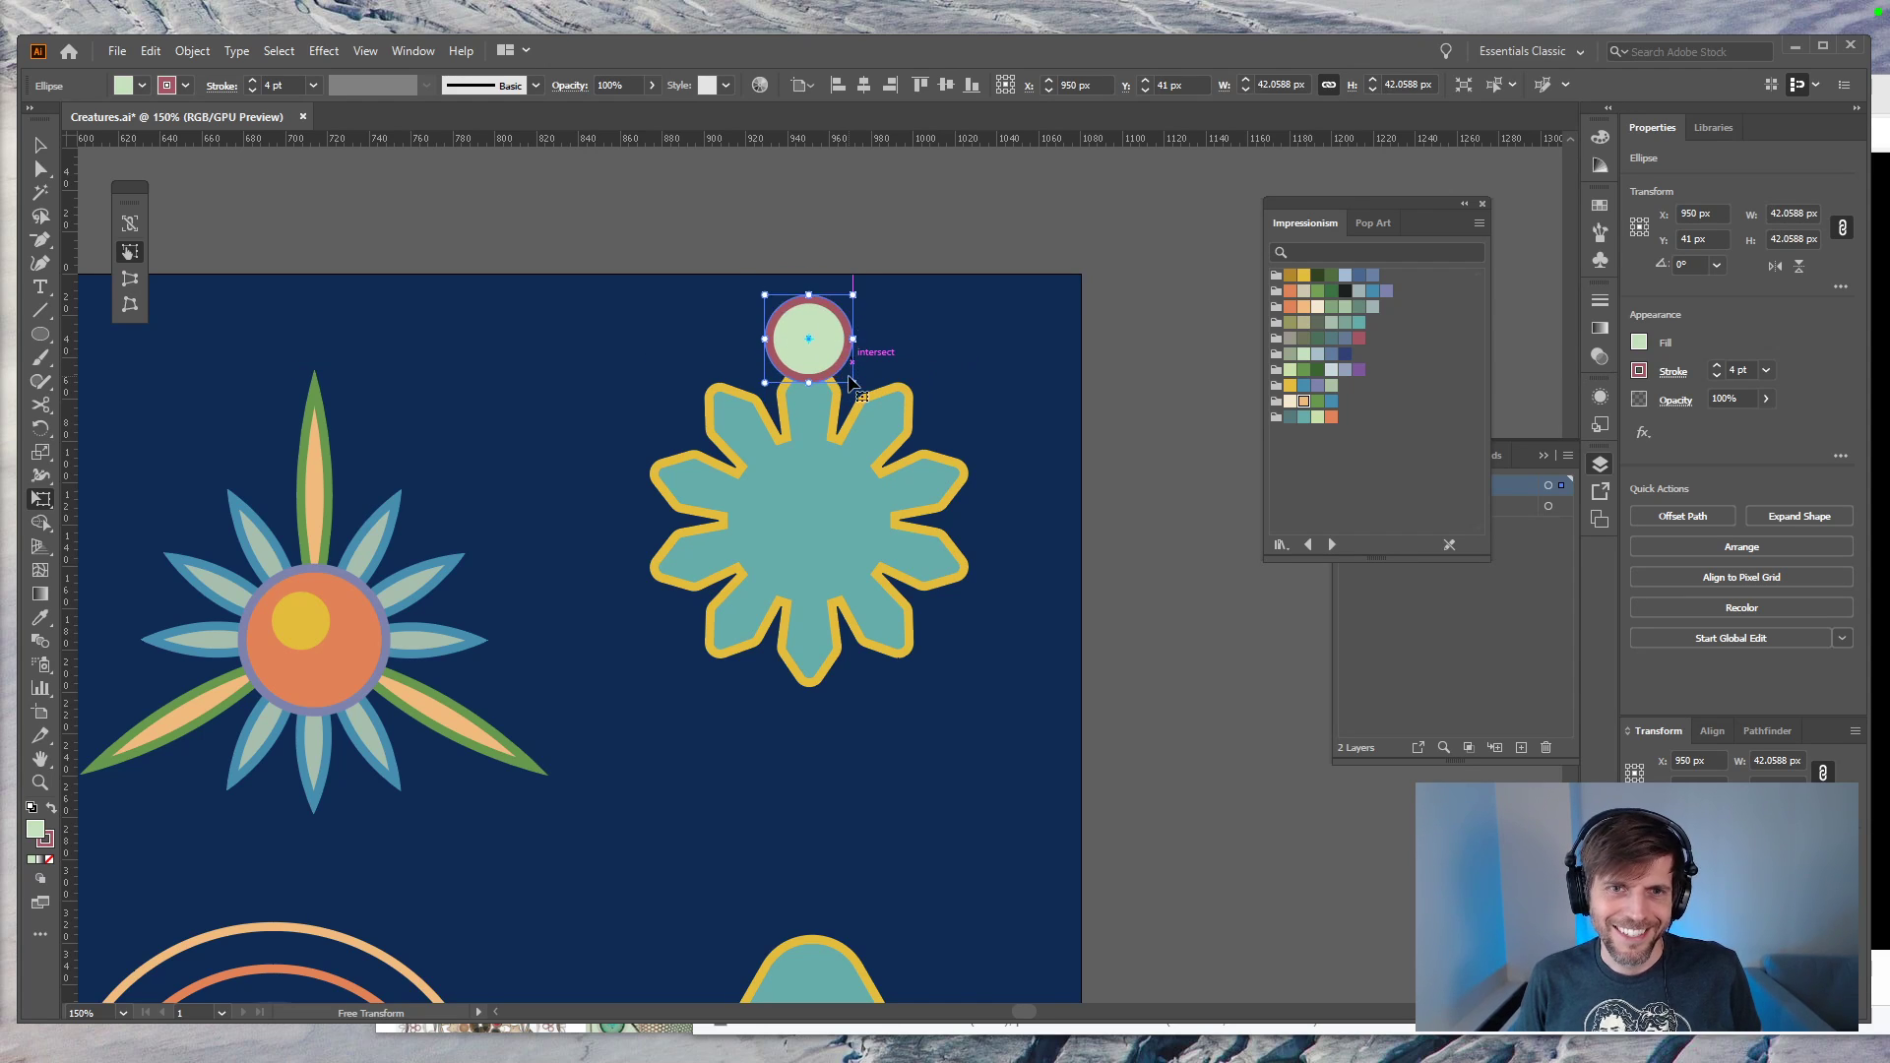
# Step: Undo the small circles' enlargement and deletion, along with the flower's fill and stroke swap
pyautogui.press('v')
pyautogui.press('r')
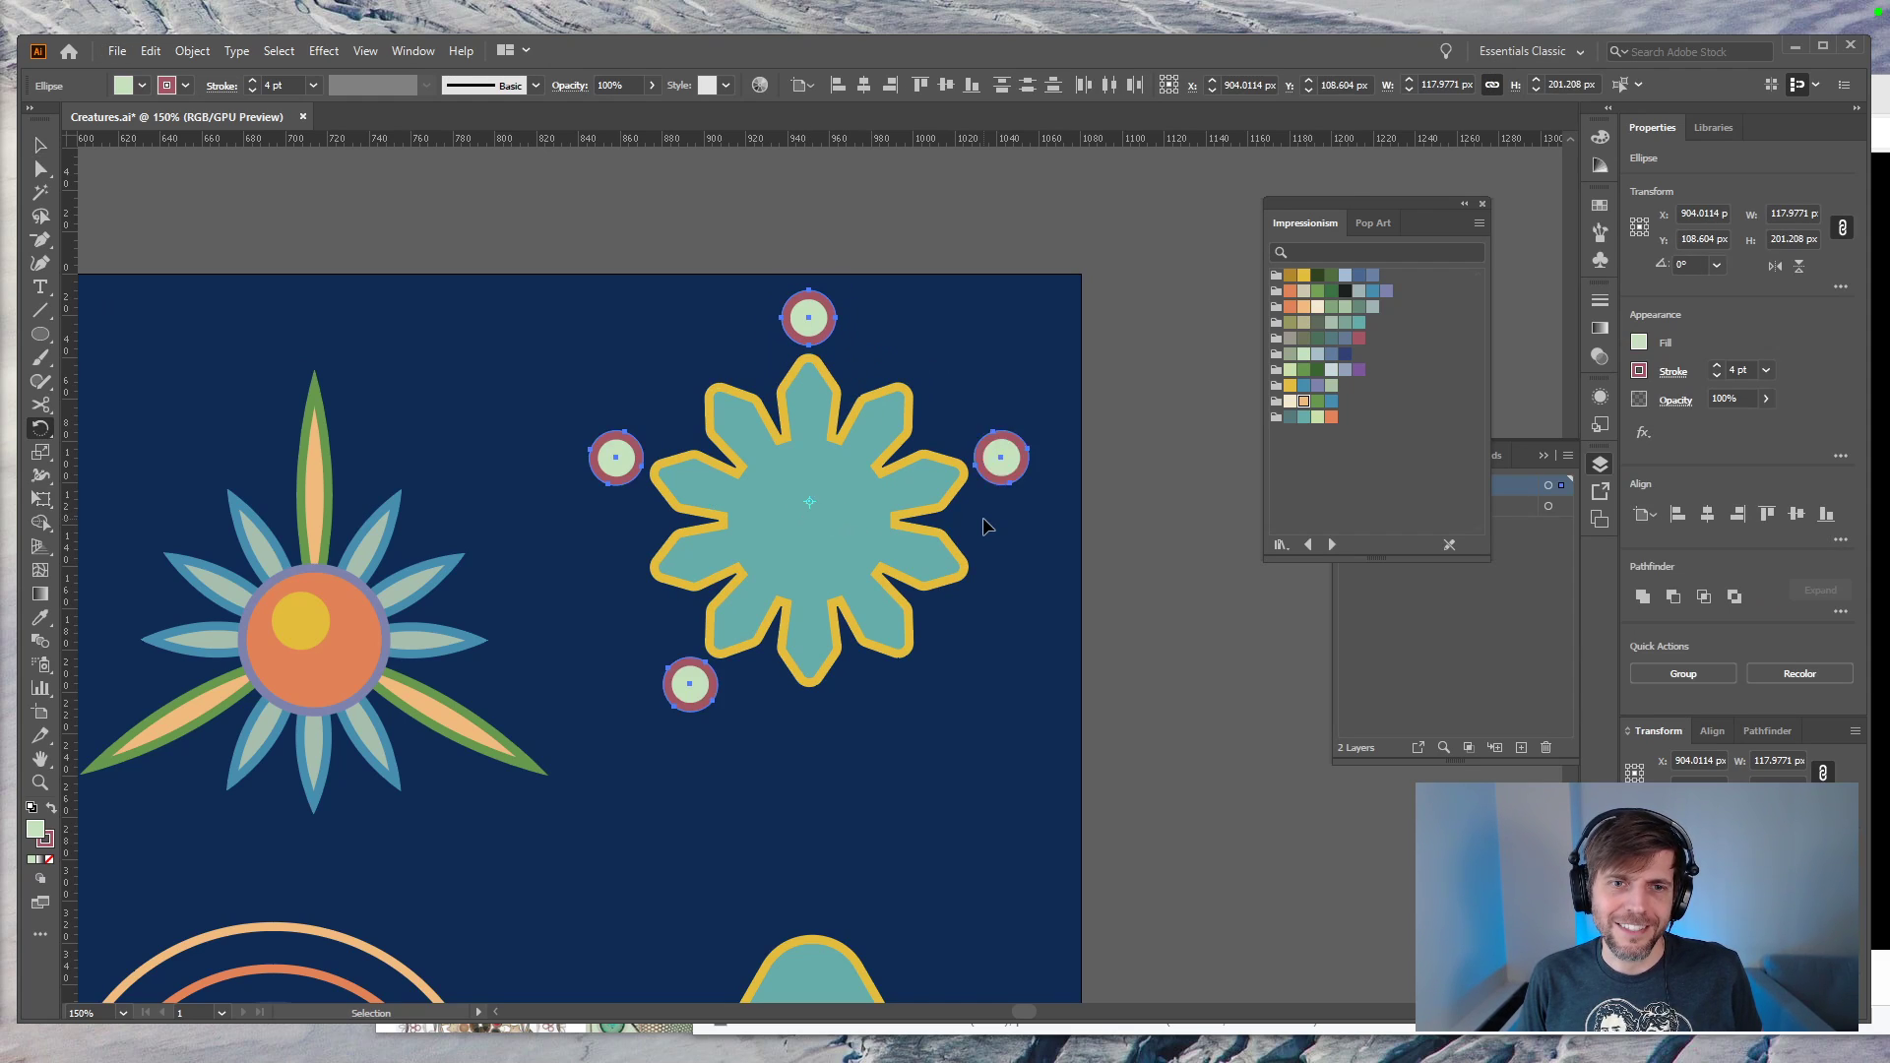
pyautogui.hotkey('ctrl', 'd')
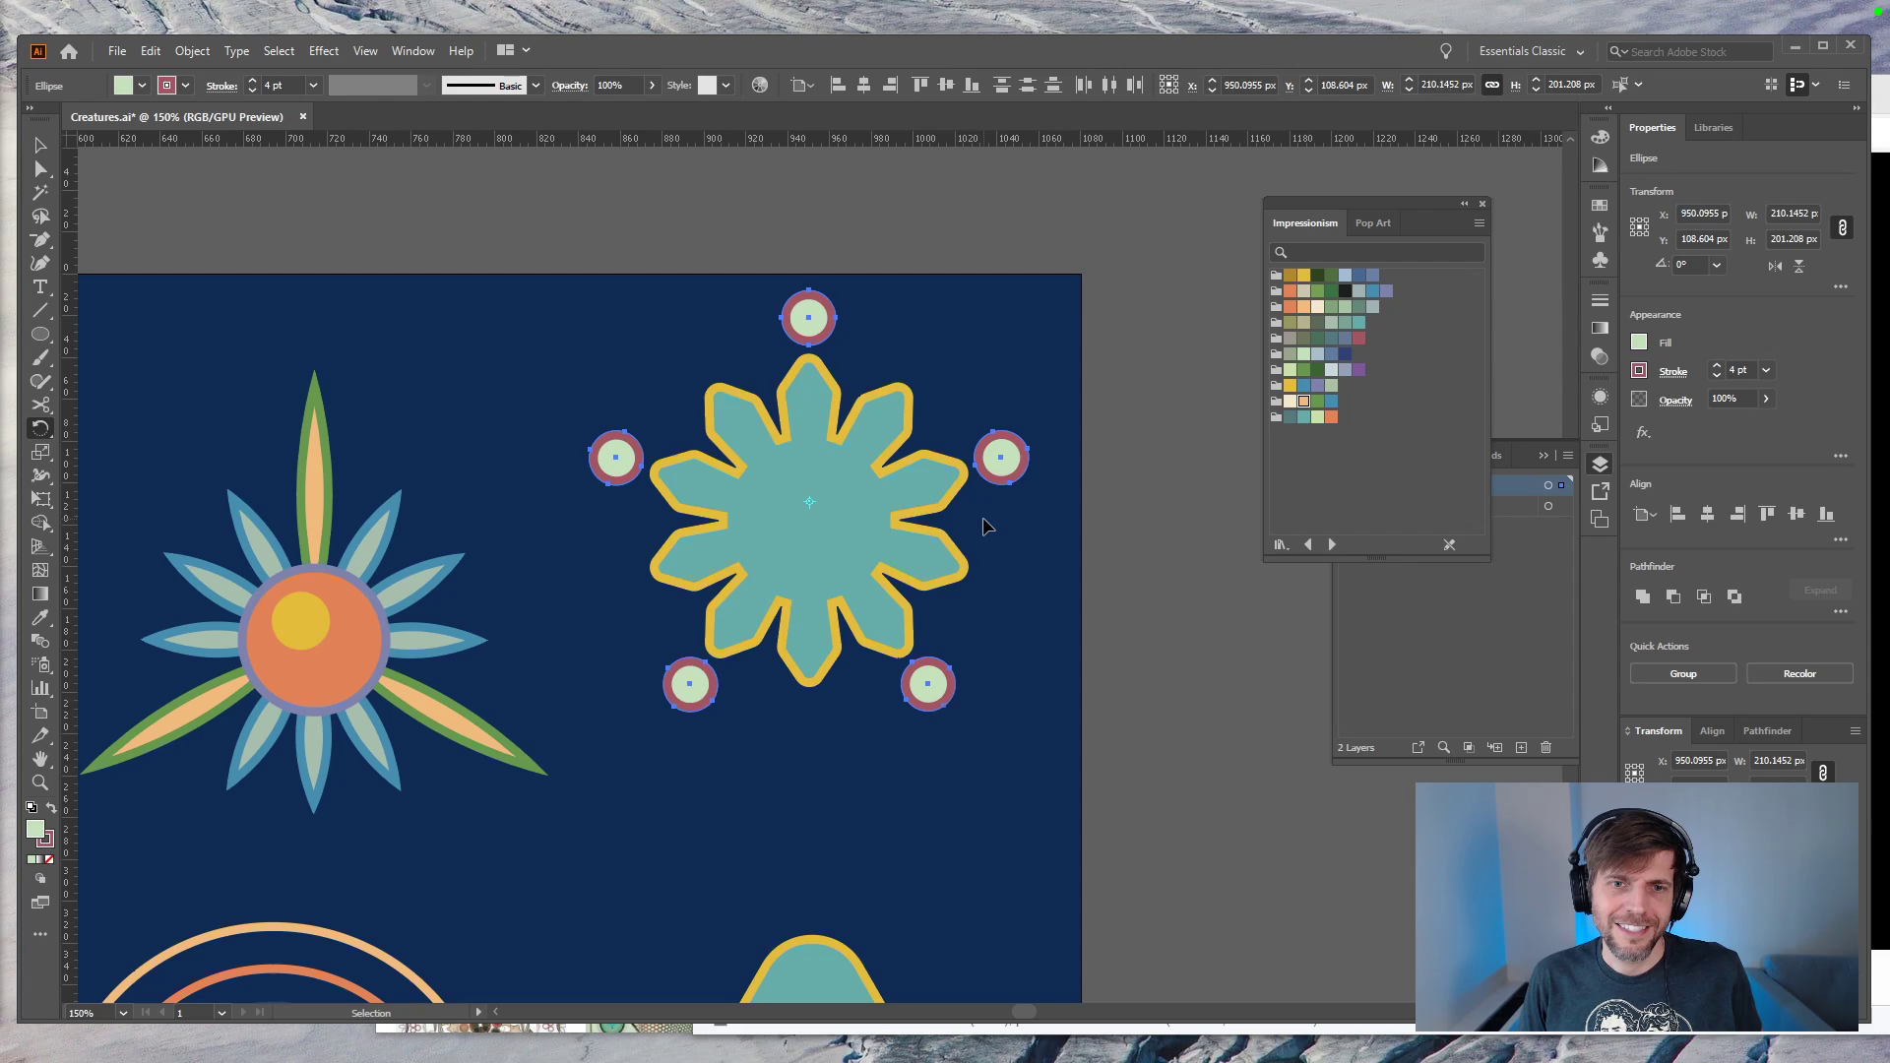
pyautogui.hotkey('shift', 'x')
pyautogui.press('d')
pyautogui.hotkey('ctrl', 'z')
pyautogui.press('v')
pyautogui.click(1119, 553)
# Step: Try dragging the flower aside, and undo back past its recolouring and its unite with the central circle
pyautogui.moveTo(813, 522); pyautogui.dragTo(503, 600)
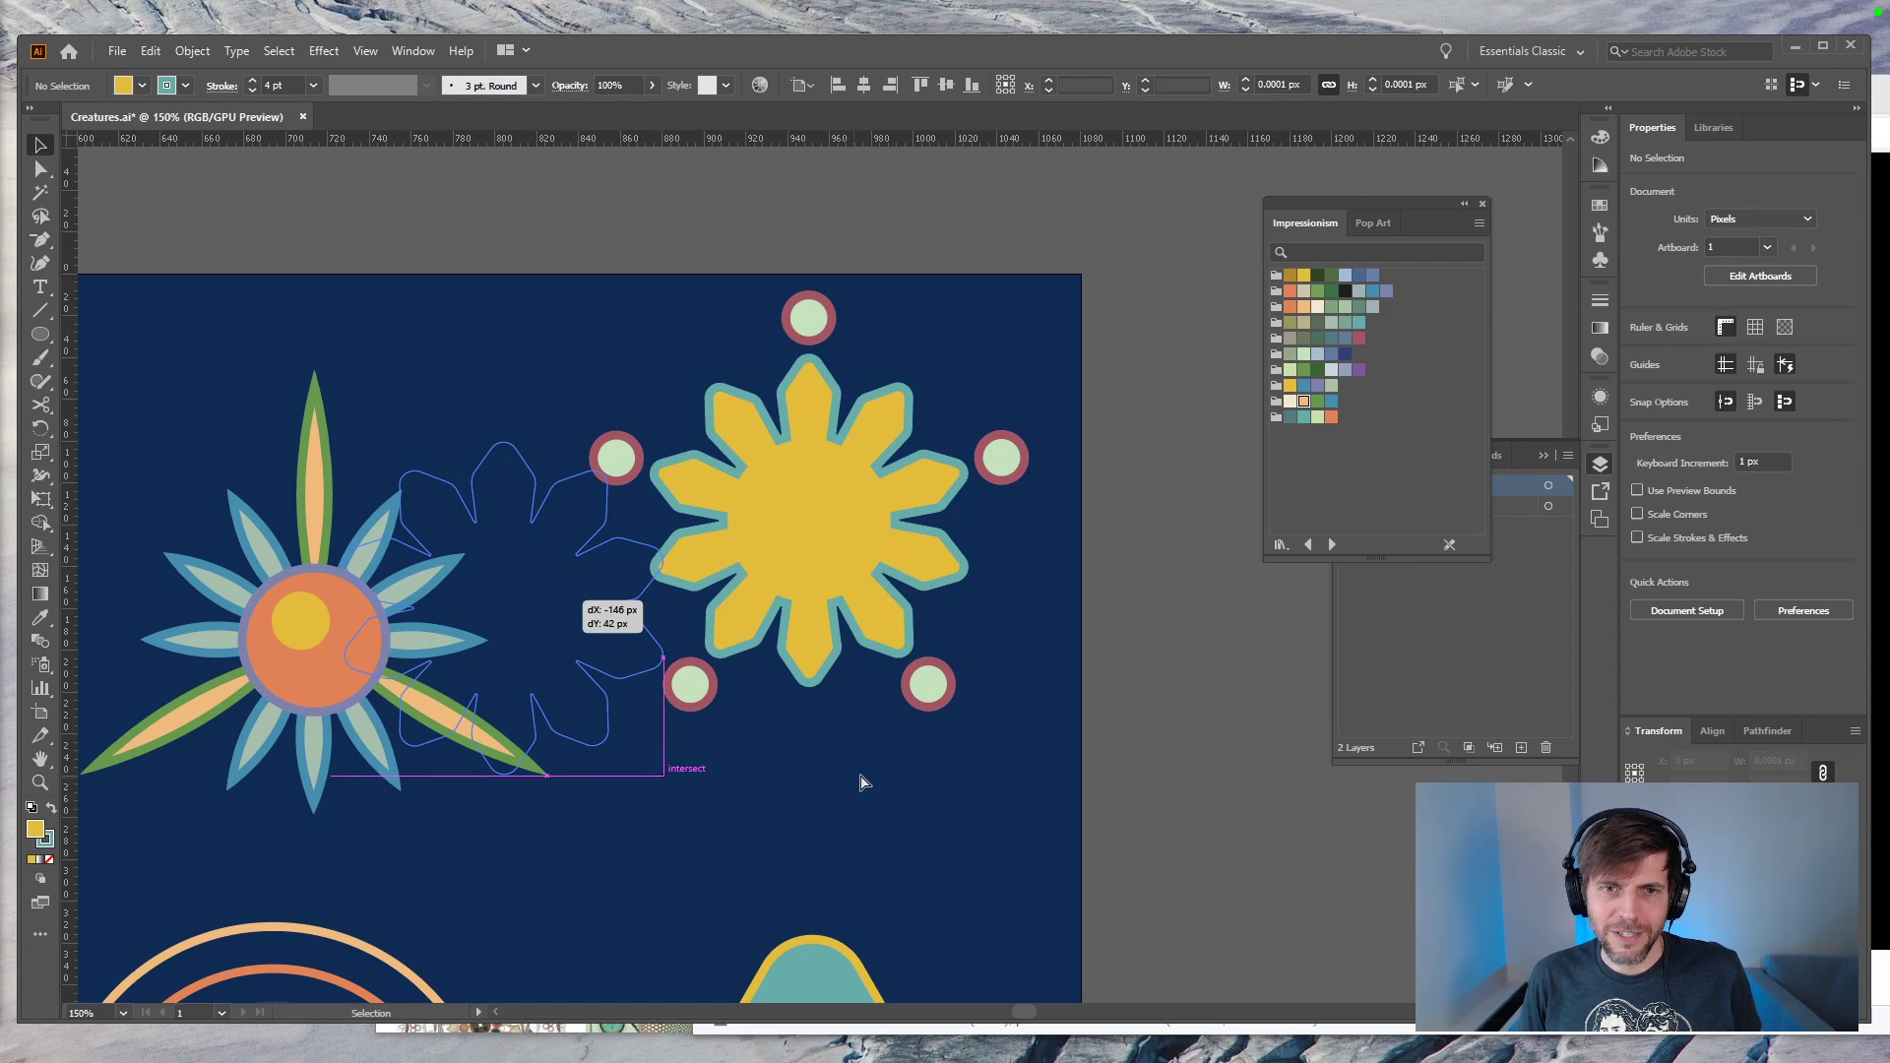
pyautogui.hotkey('ctrl', 'z')
pyautogui.hotkey('ctrl', 'z')
pyautogui.hotkey('ctrl', 'z')
pyautogui.hotkey('ctrl', 'z')
pyautogui.hotkey('ctrl', 'z')
pyautogui.hotkey('ctrl', 'shift', 'z')
# Step: Delete the four small outer circles around the flower, keeping the one above the top petal
pyautogui.click(1073, 744)
pyautogui.click(1001, 456)
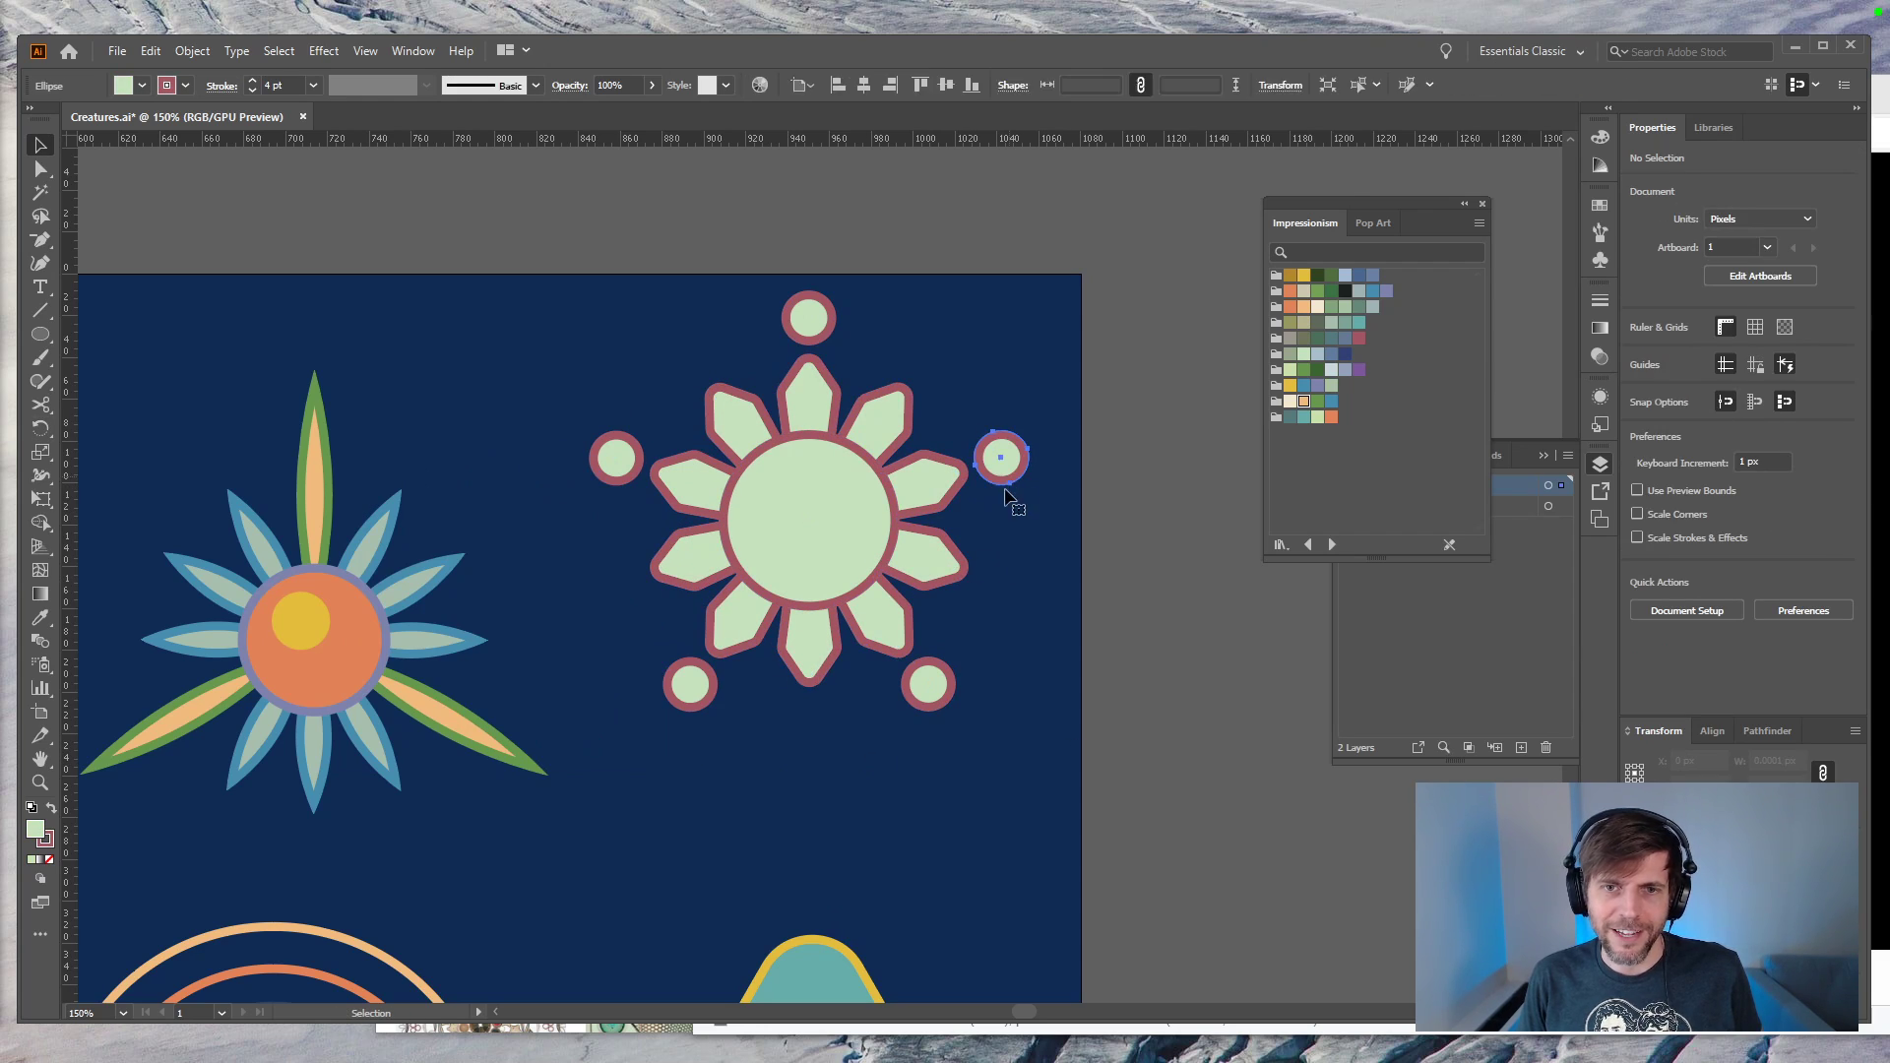
pyautogui.keyDown('shift'); pyautogui.click(927, 685); pyautogui.keyUp('shift')
pyautogui.keyDown('shift'); pyautogui.click(690, 685); pyautogui.keyUp('shift')
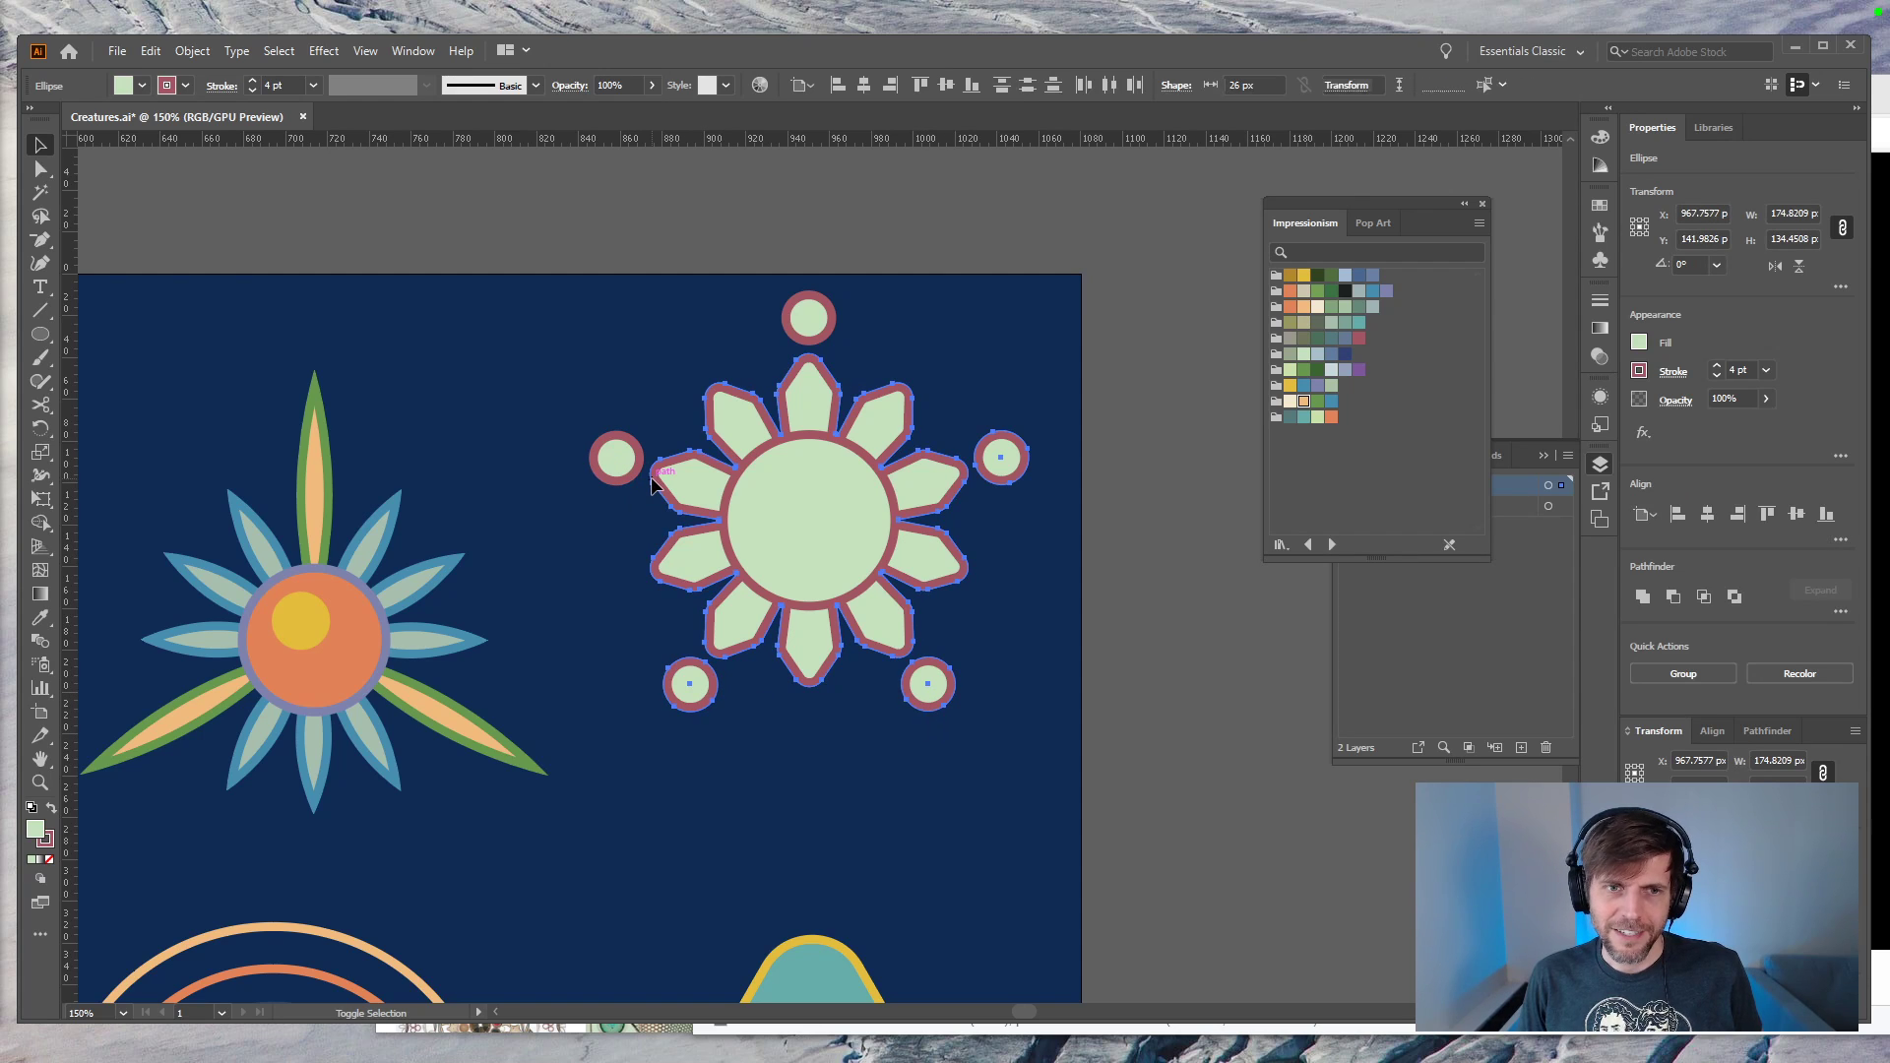
pyautogui.keyDown('shift'); pyautogui.click(628, 480); pyautogui.keyUp('shift')
pyautogui.press('Delete')
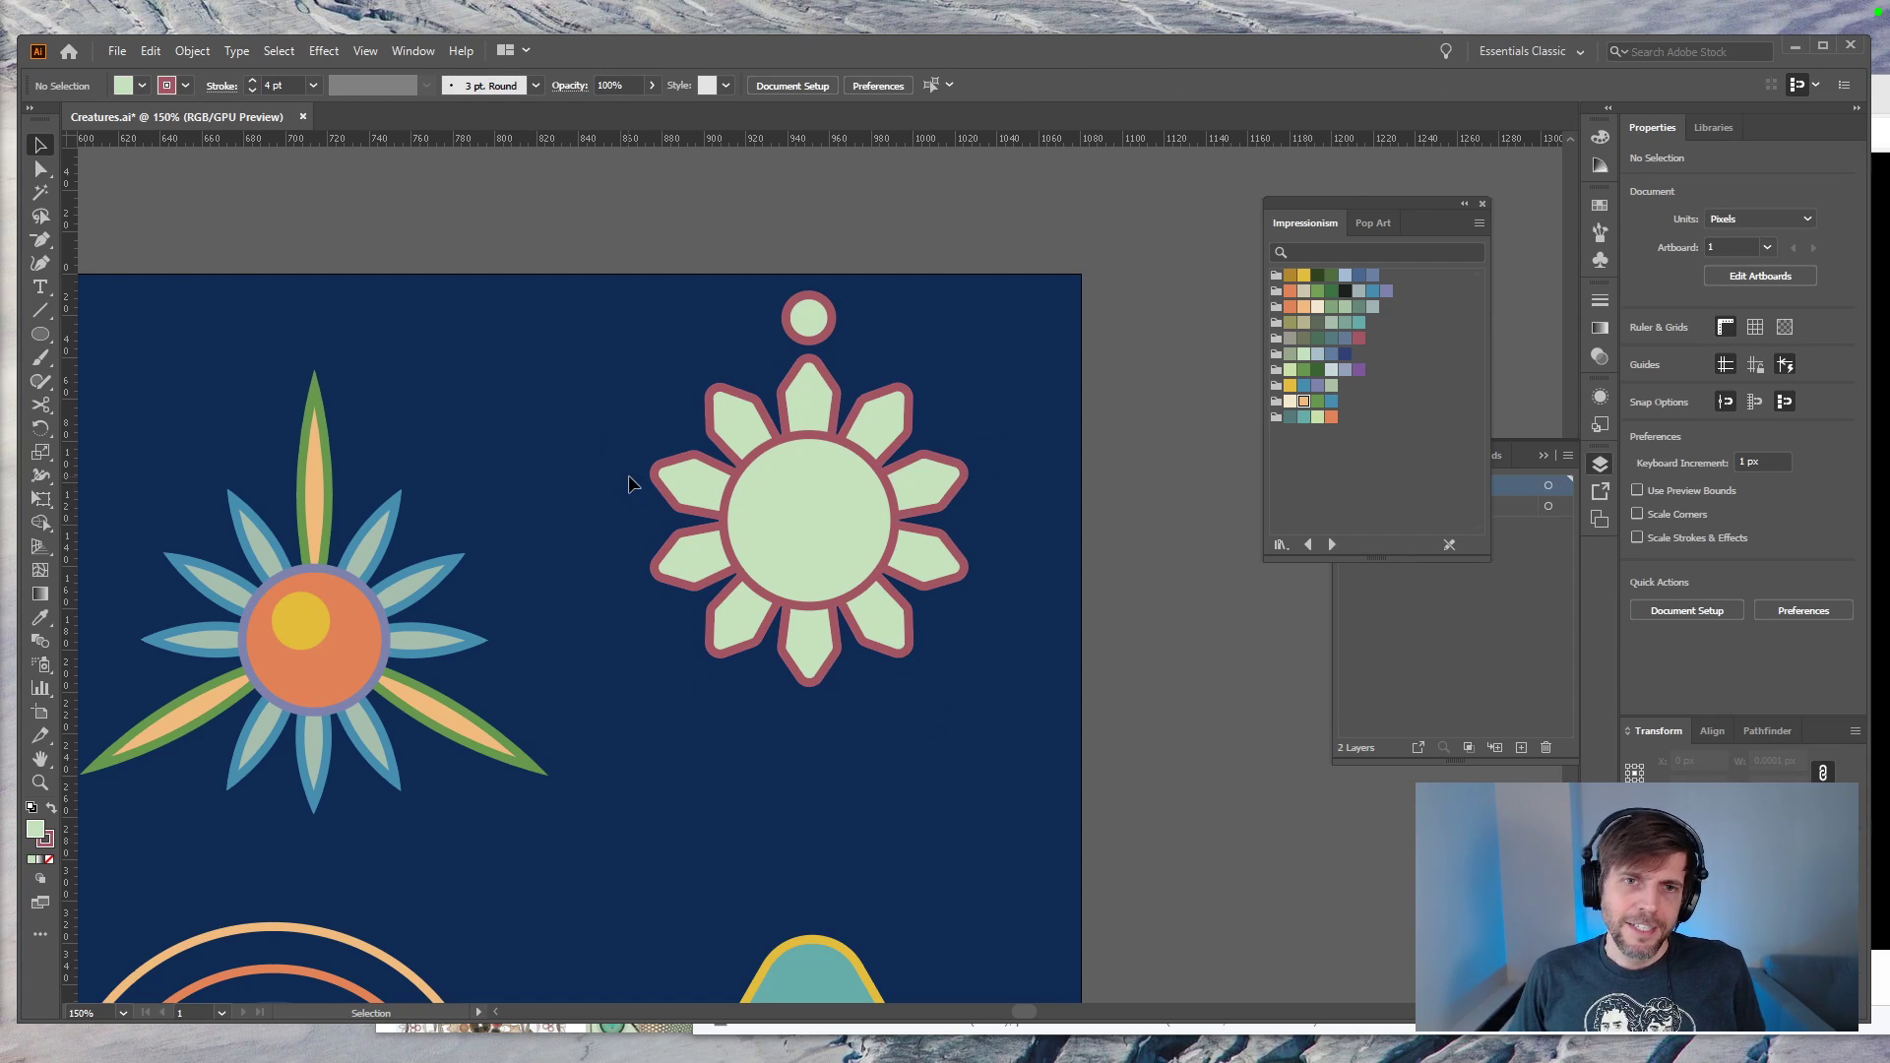
# Step: Enlarge the remaining small circle to about 40 px, positioned over the tip of the top petal
pyautogui.click(832, 321)
pyautogui.press('e')
pyautogui.moveTo(829, 317); pyautogui.dragTo(865, 330)
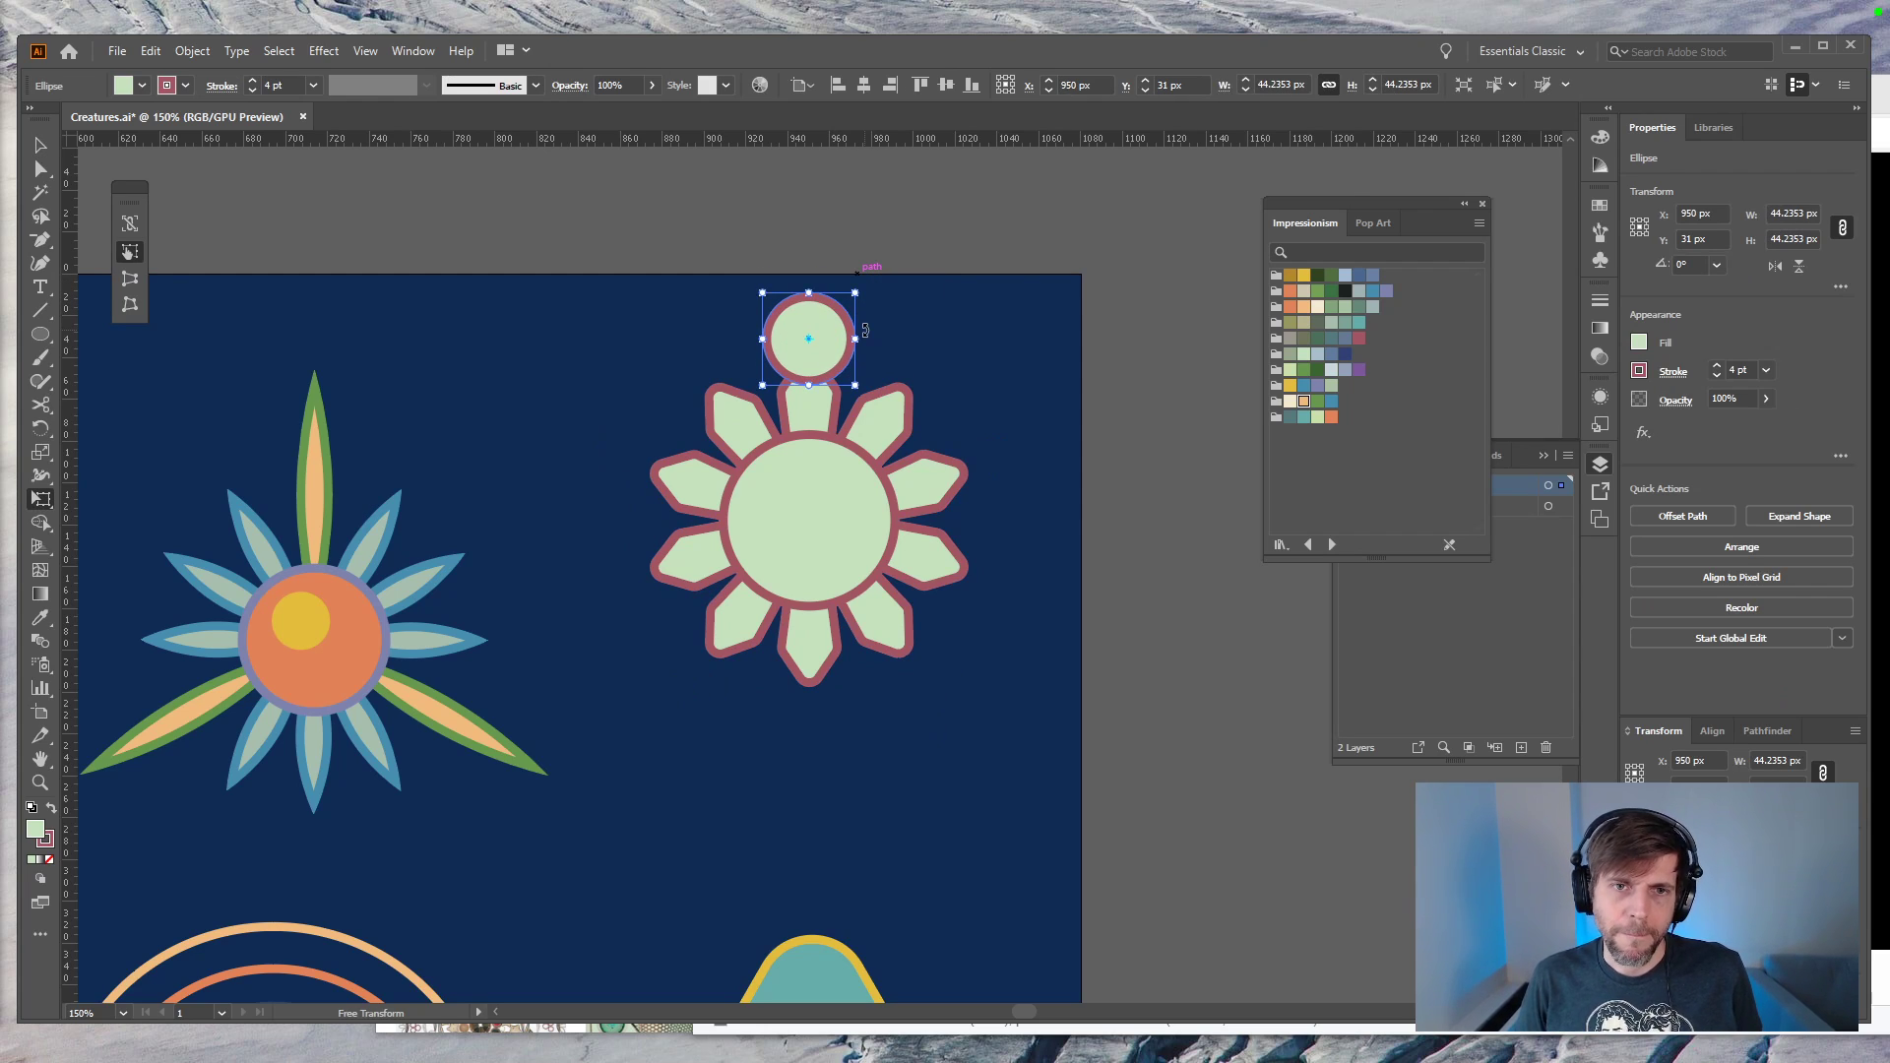
pyautogui.moveTo(850, 293); pyautogui.dragTo(851, 295)
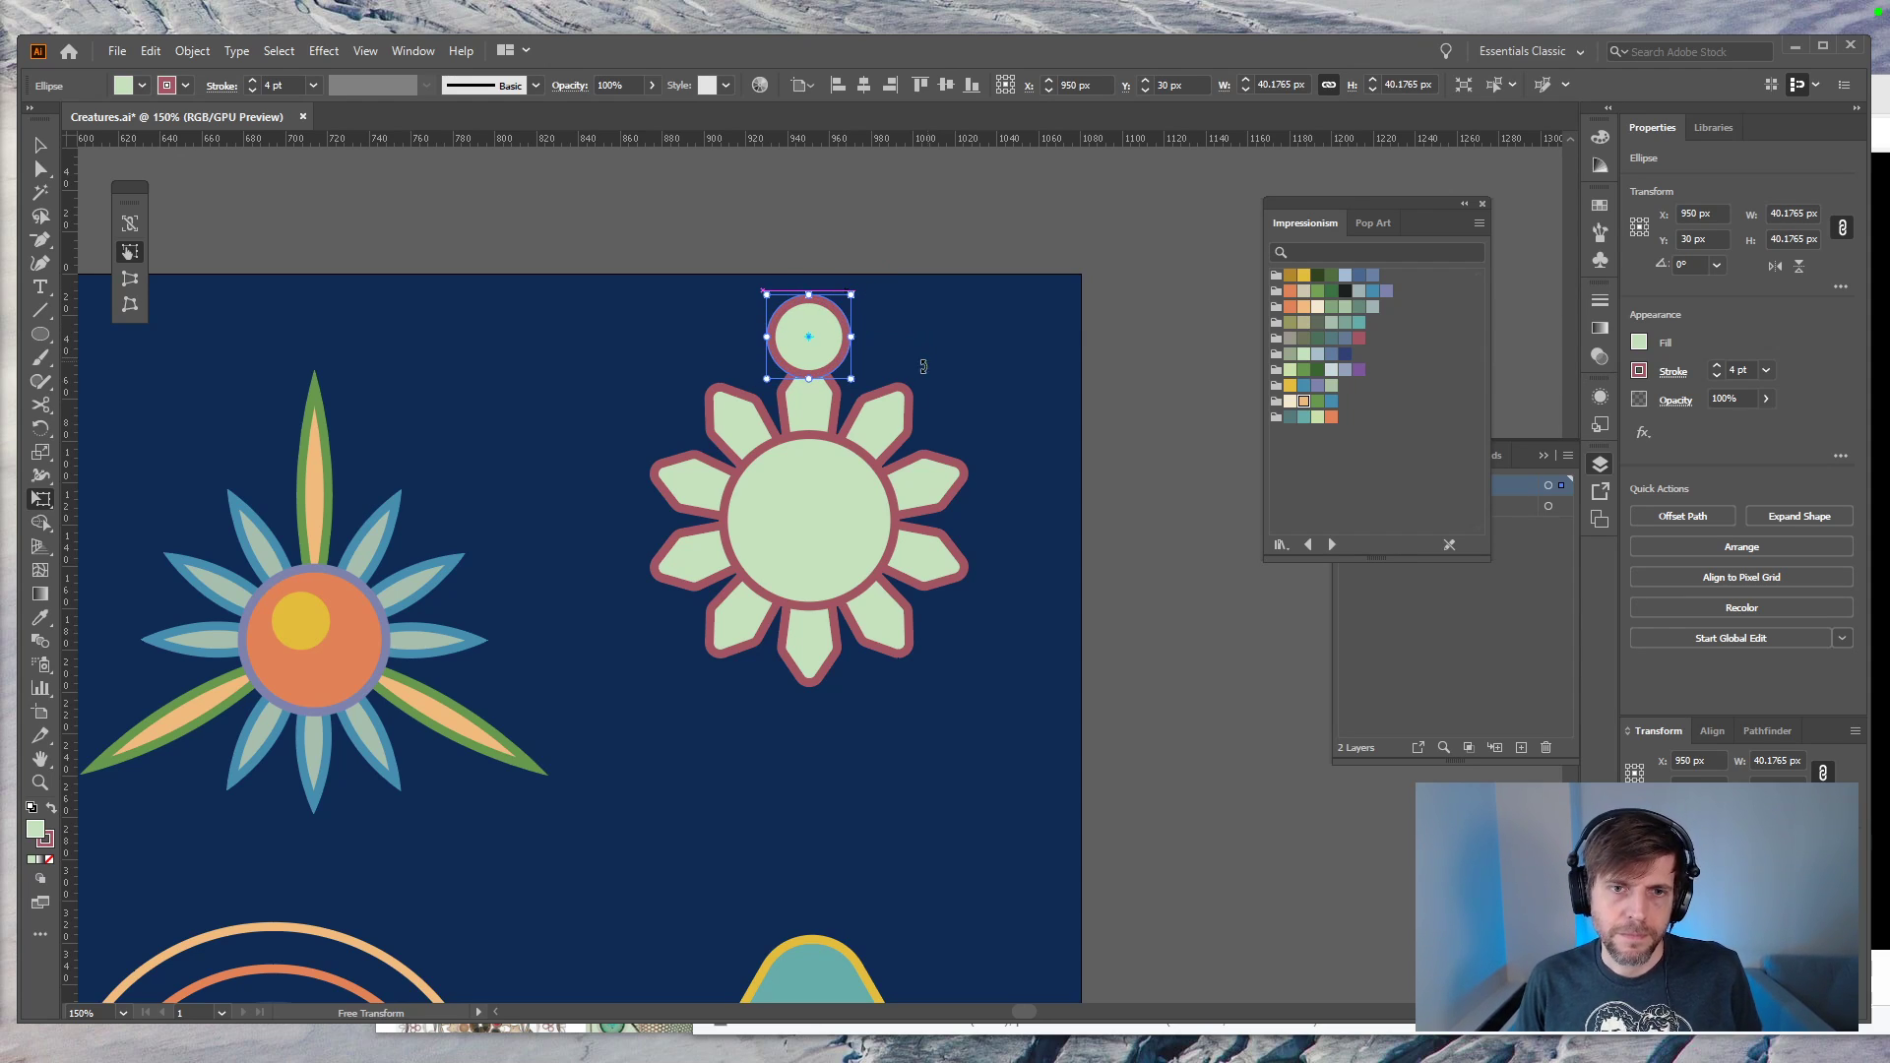
# Step: Rotate copies of the circle around the flower's centre at 72° until five circles surround it
pyautogui.press('r')
pyautogui.keyDown('alt'); pyautogui.click(810, 522); pyautogui.keyUp('alt')
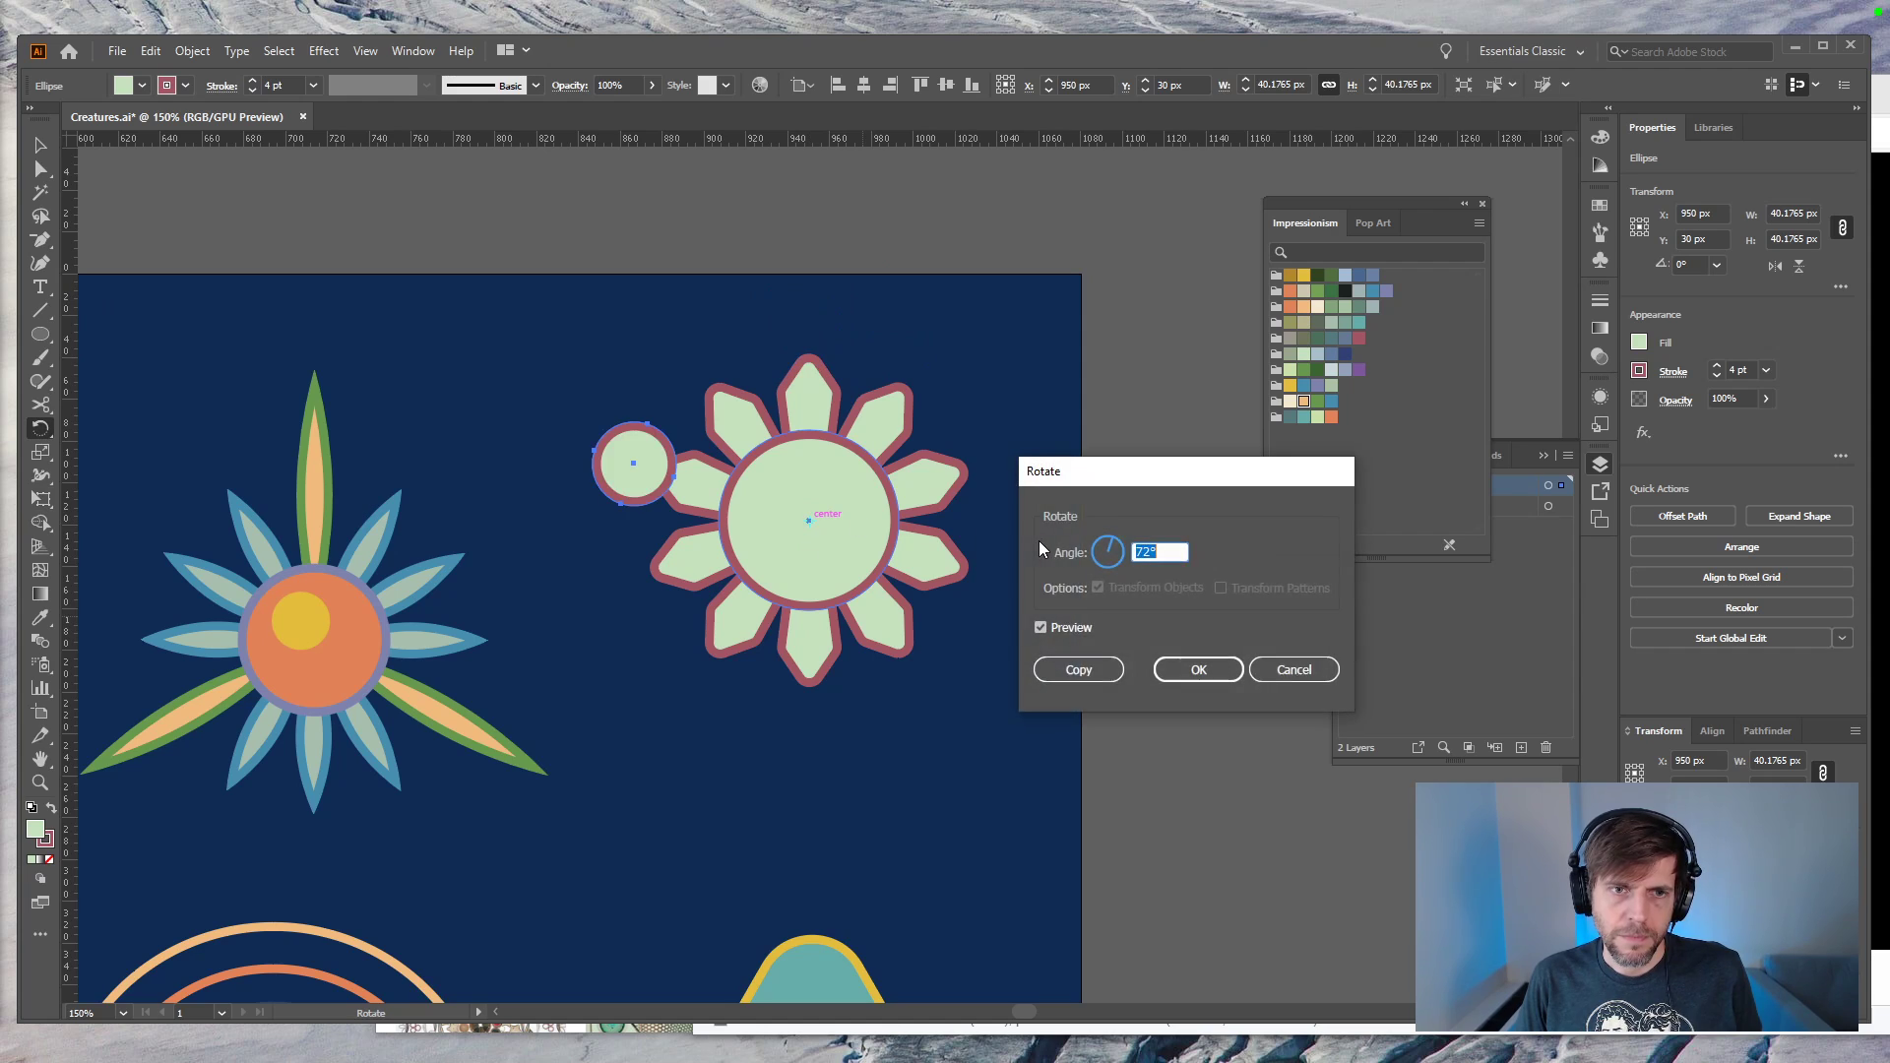
pyautogui.click(1076, 667)
pyautogui.hotkey('ctrl', 'd')
pyautogui.hotkey('ctrl', 'd')
pyautogui.hotkey('ctrl', 'd')
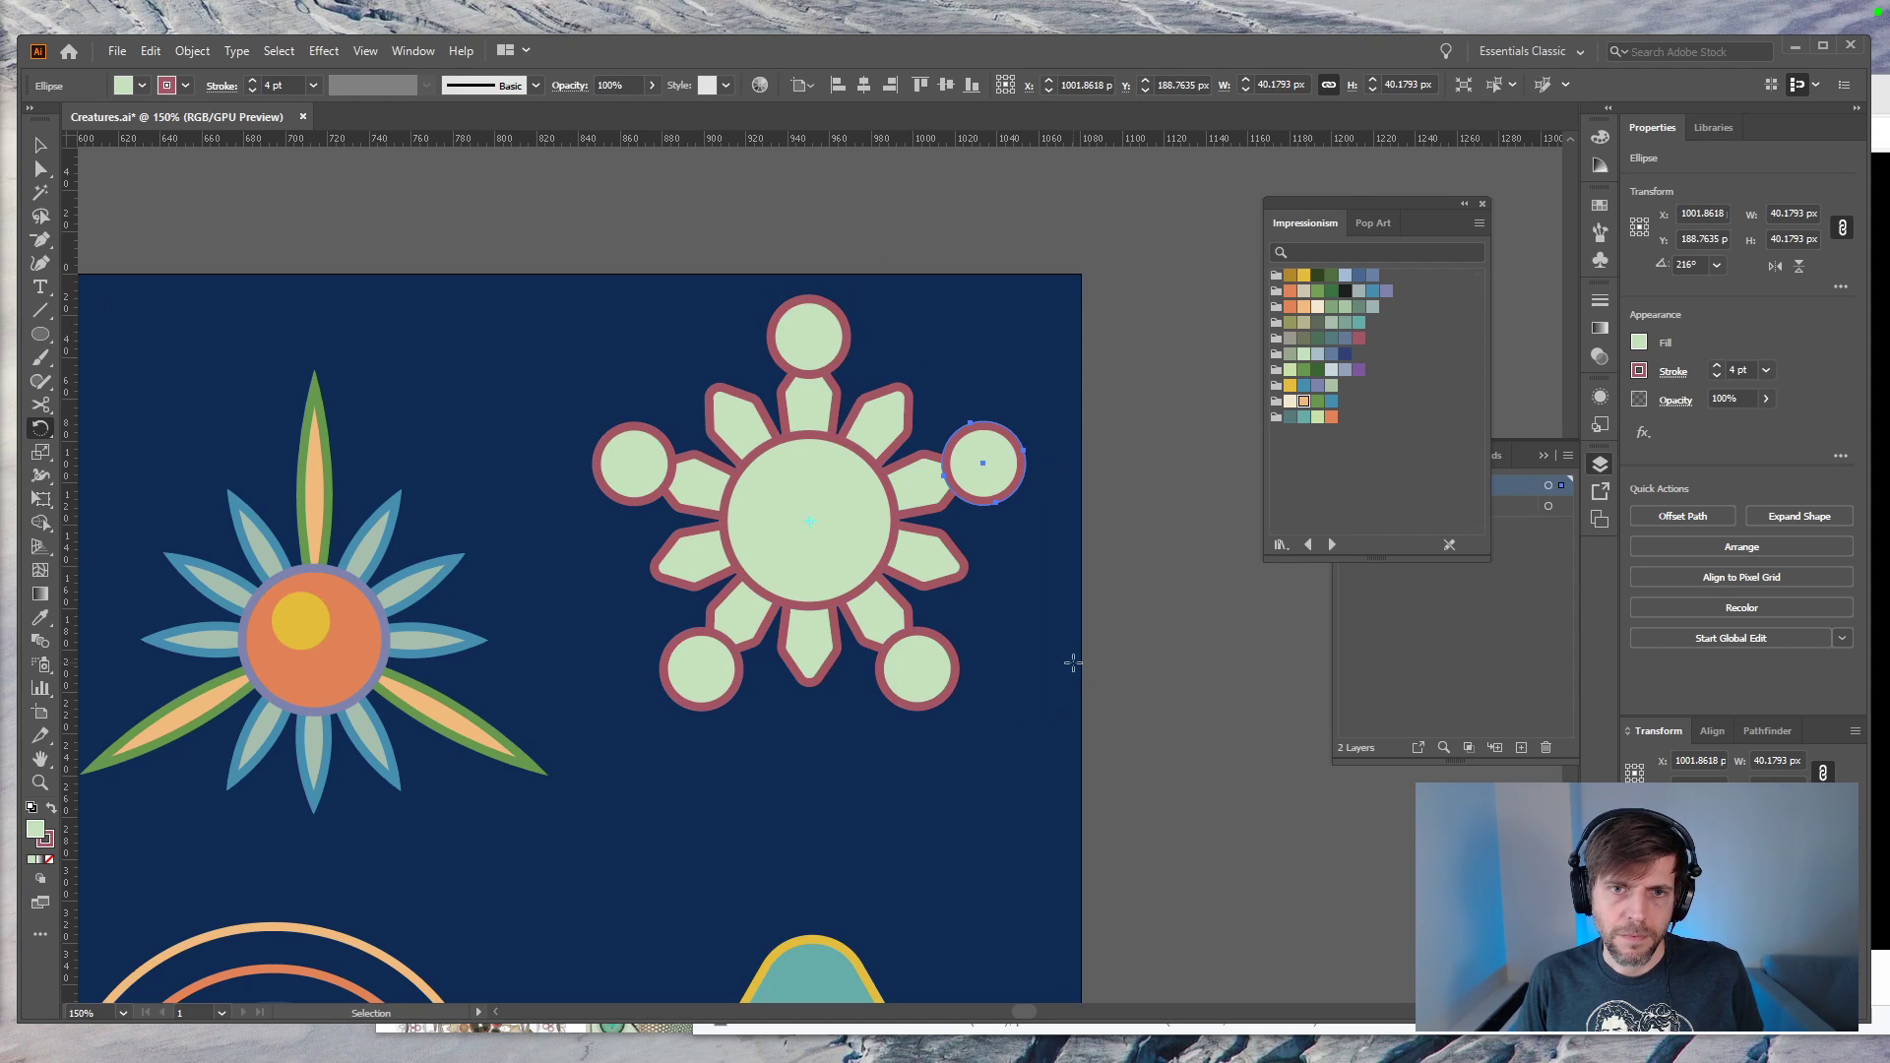
# Step: Delete the large central circle of the flower
pyautogui.press('v')
pyautogui.click(832, 577)
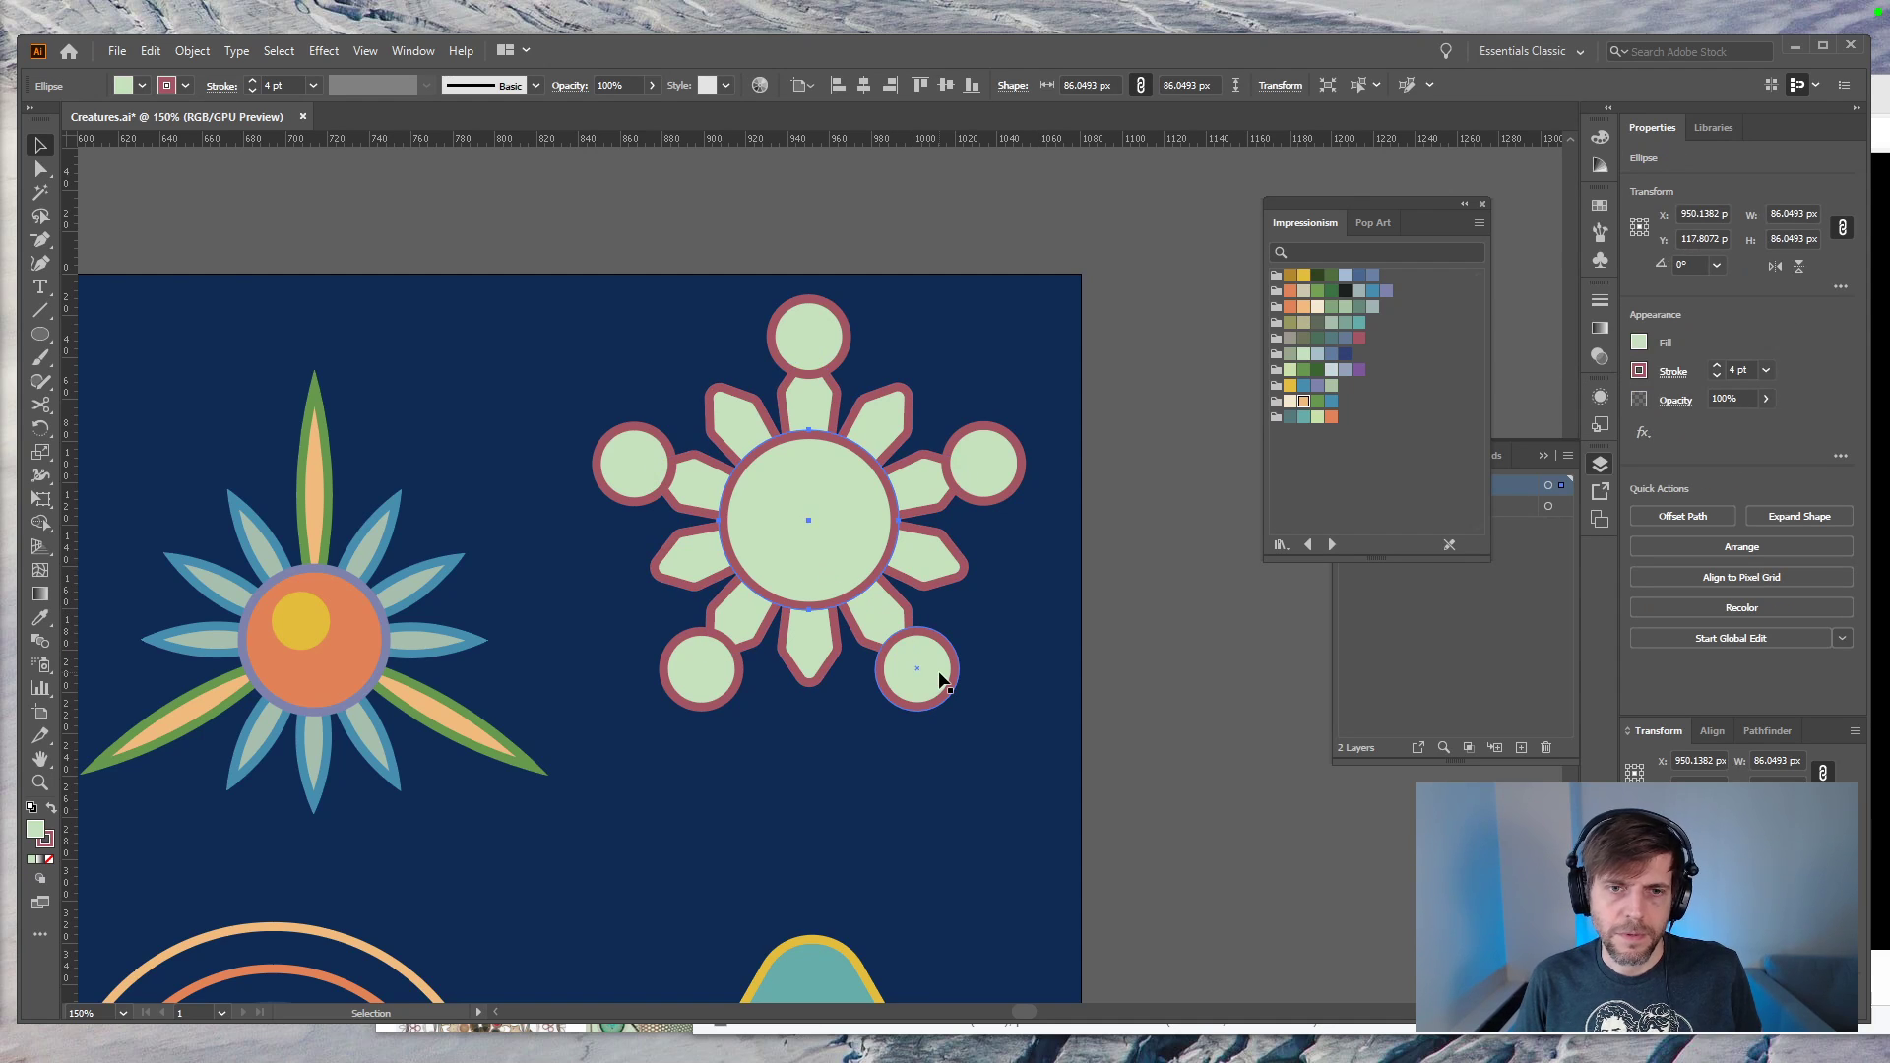
pyautogui.click(1020, 649)
pyautogui.hotkey('ctrl', '-')
pyautogui.hotkey('ctrl', '-')
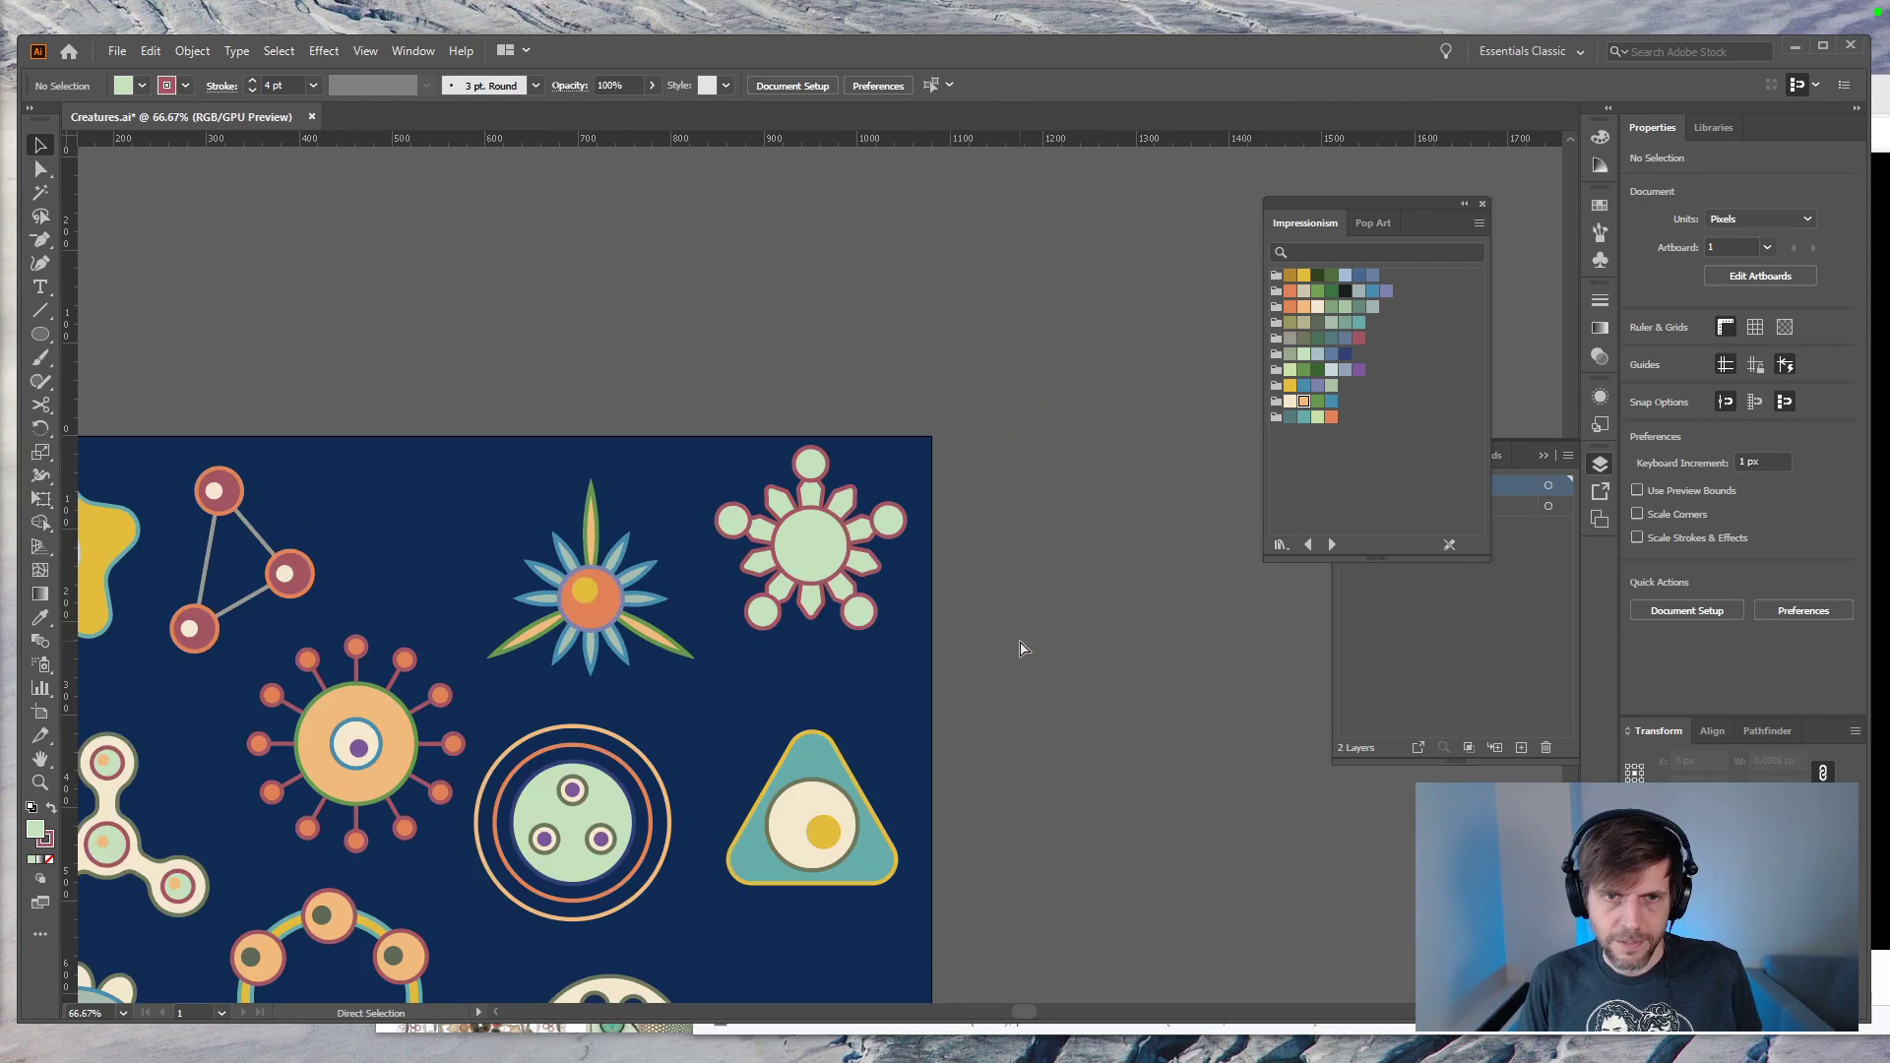
pyautogui.click(811, 566)
pyautogui.press('Delete')
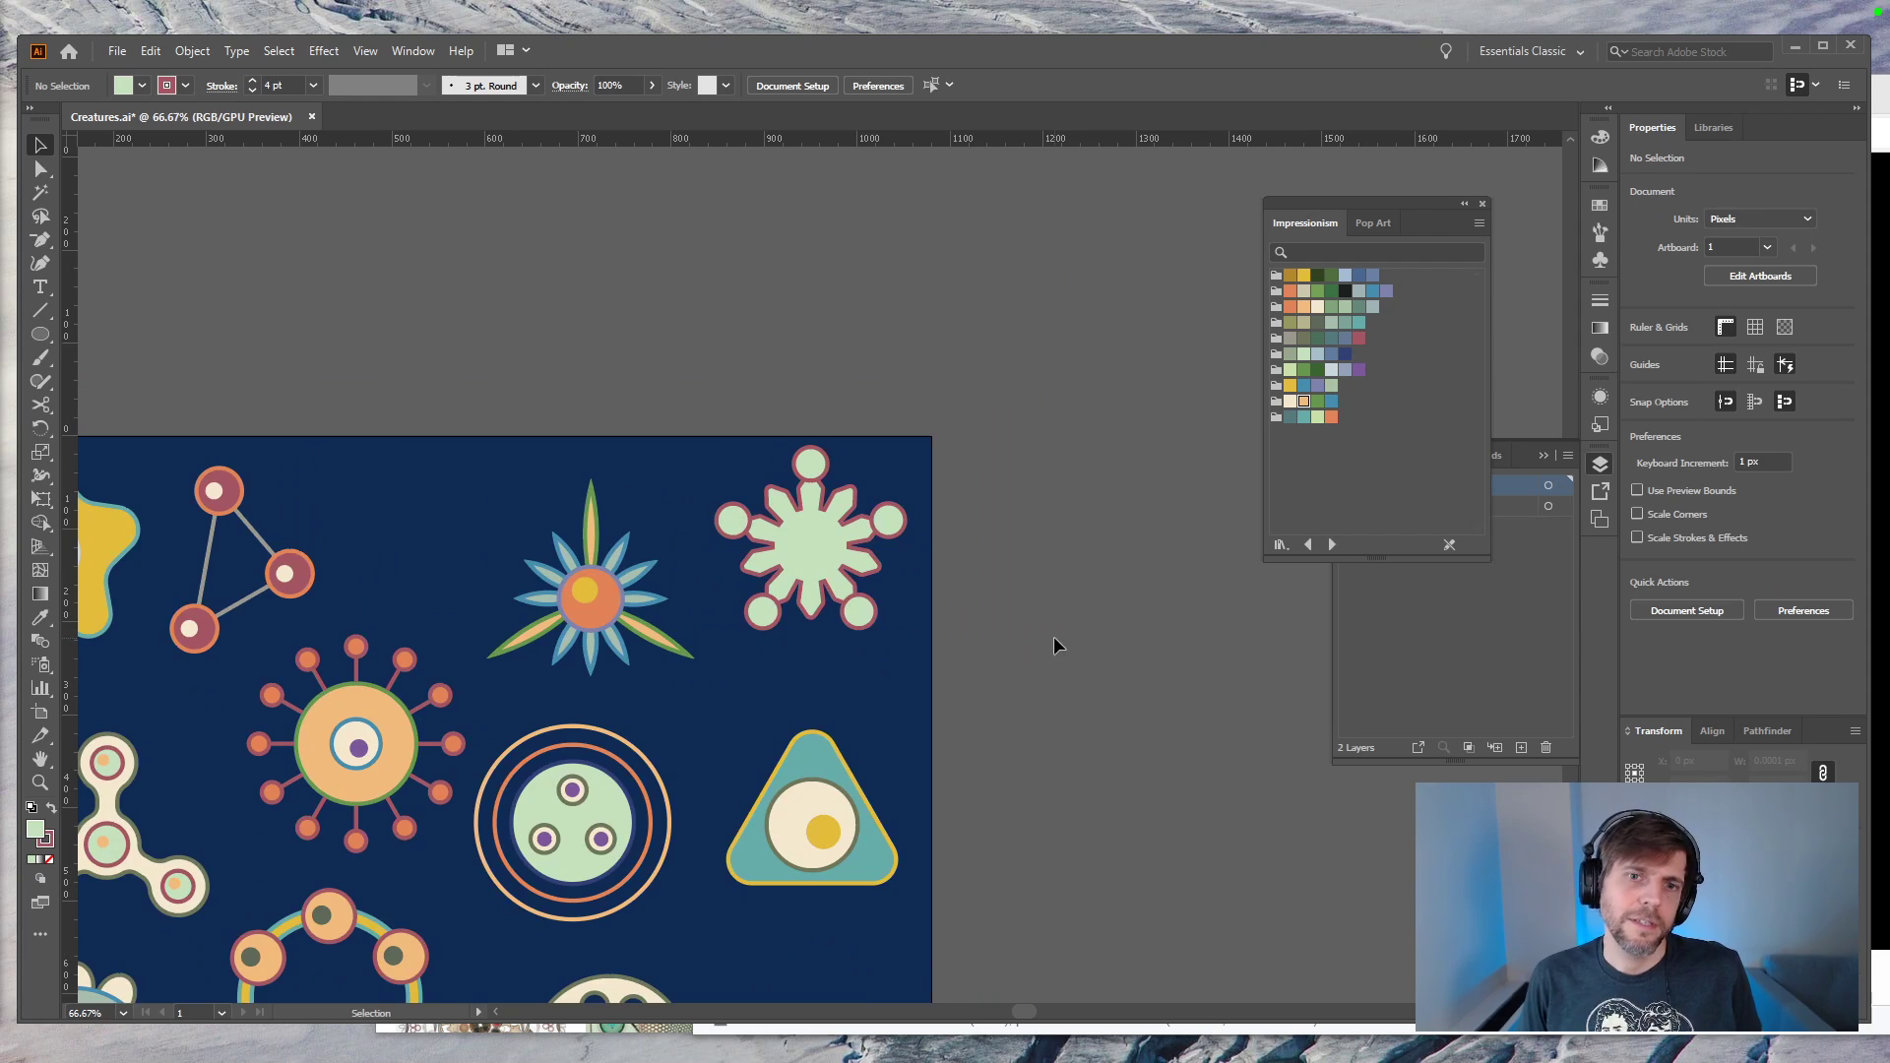
pyautogui.moveTo(1003, 628); pyautogui.dragTo(1101, 599)
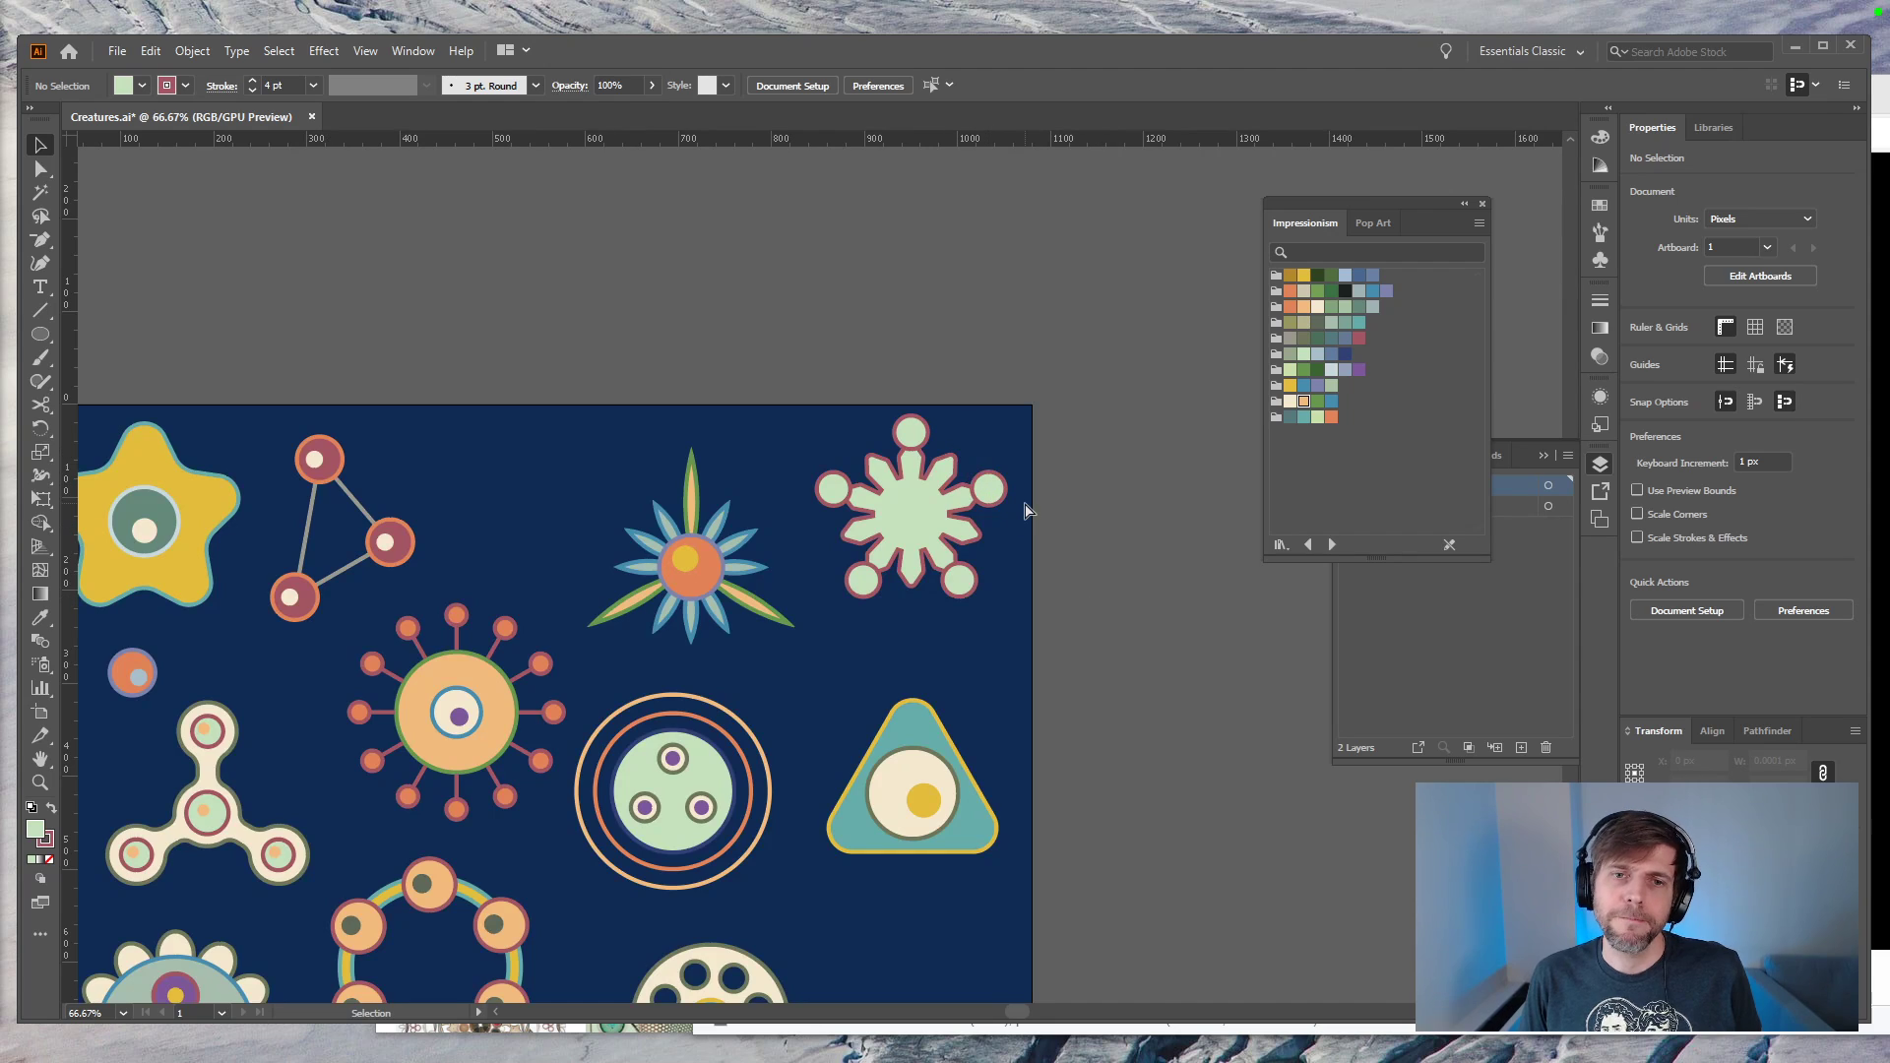
# Step: Undo the central circle's deletion and all the rotated copies of the outer circle
pyautogui.hotkey('ctrl', 'z')
pyautogui.hotkey('ctrl', 'z')
pyautogui.hotkey('ctrl', 'z')
pyautogui.hotkey('ctrl', 'z')
pyautogui.hotkey('ctrl', 'z')
# Step: Move the top circle down to Y 41 px and copy it around the flower's centre at 72° to make five circles
pyautogui.hotkey('shift', 'Down')
pyautogui.press('r')
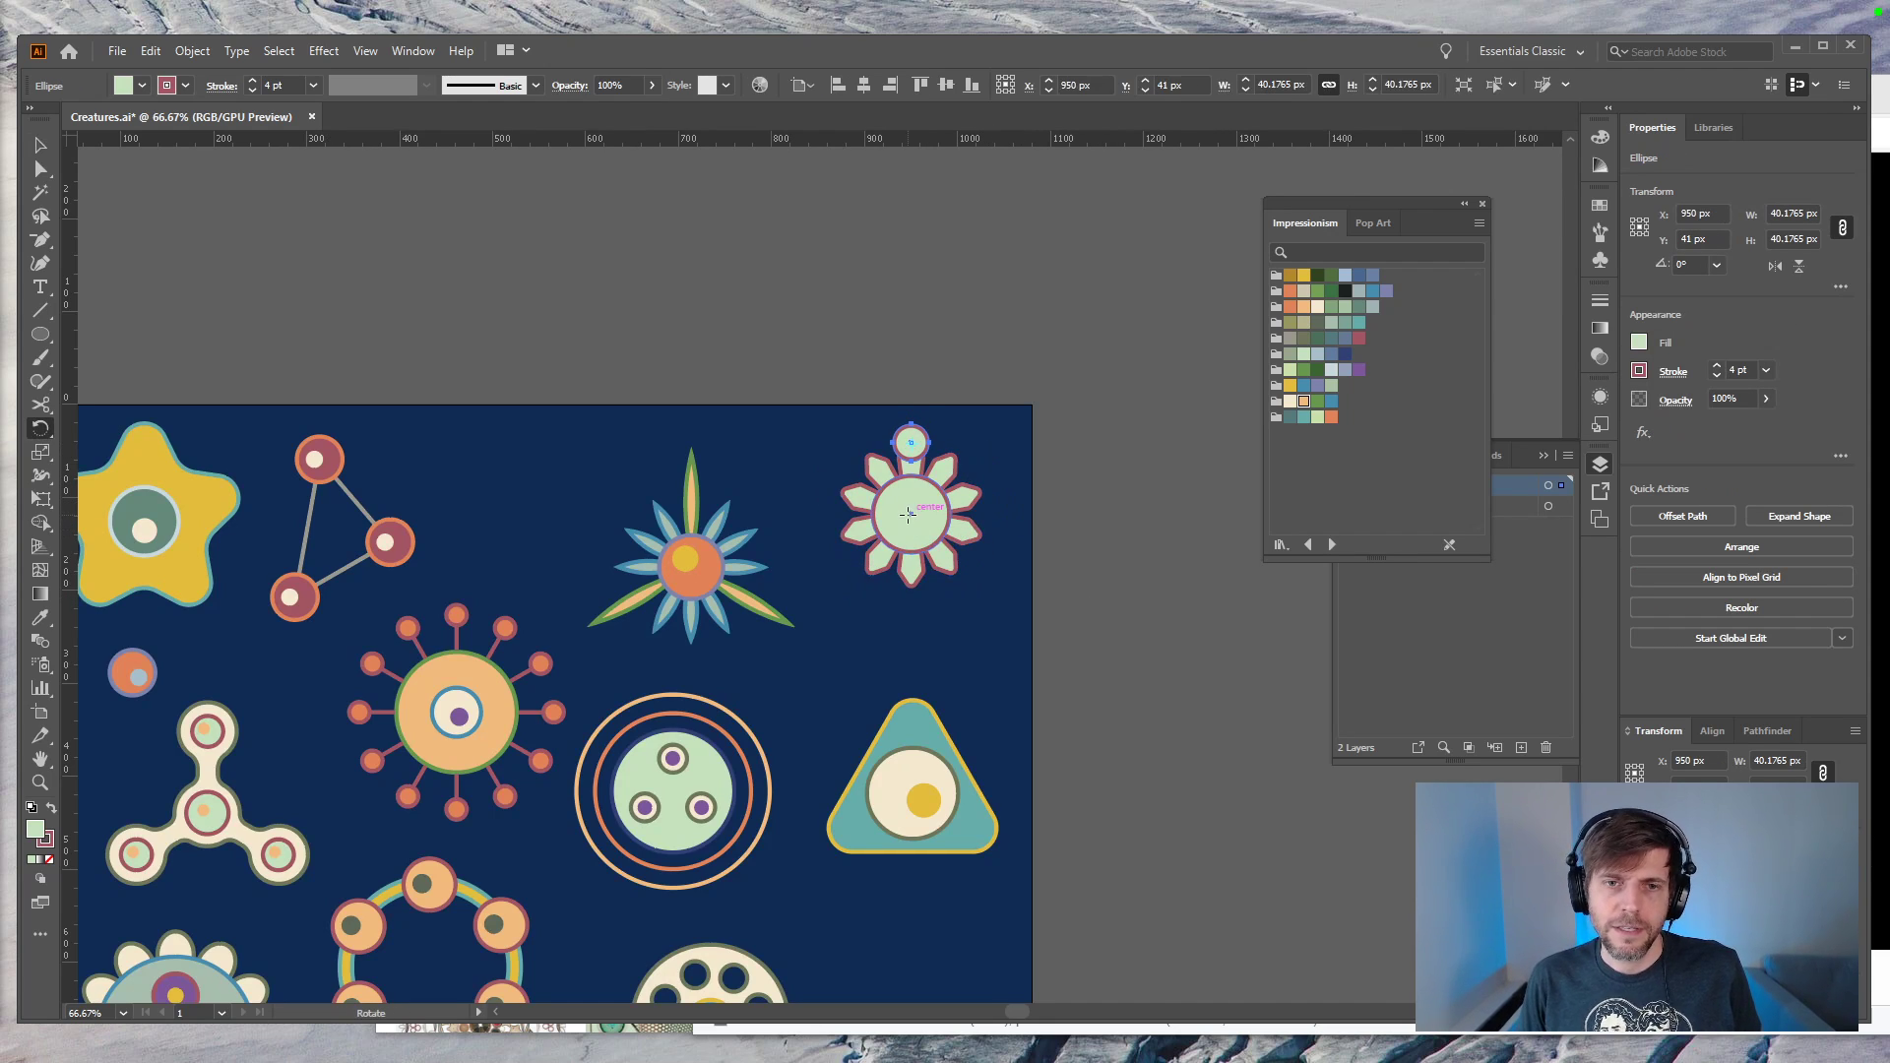
pyautogui.keyDown('alt'); pyautogui.click(911, 516); pyautogui.keyUp('alt')
pyautogui.click(1068, 673)
pyautogui.hotkey('ctrl', 'd')
pyautogui.hotkey('ctrl', 'd')
pyautogui.hotkey('ctrl', 'd')
pyautogui.press('v')
pyautogui.click(1126, 665)
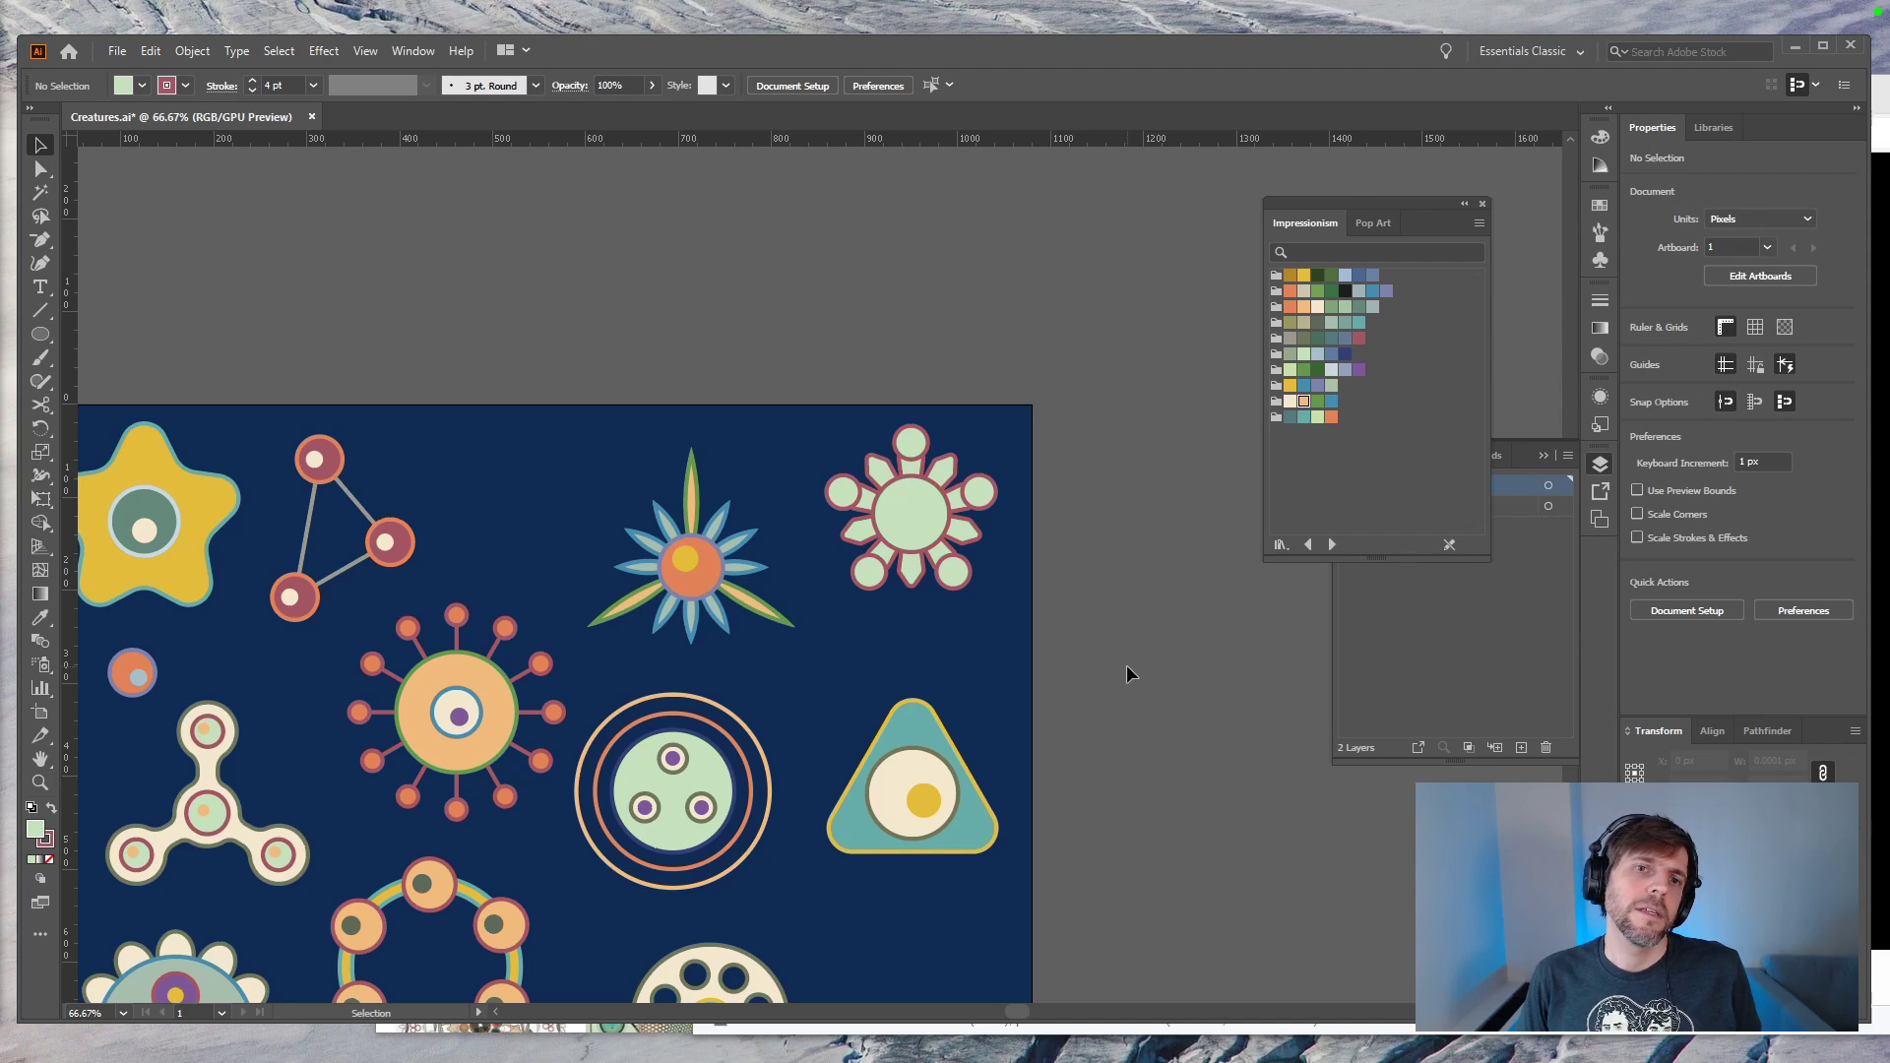
# Step: Shrink the flower's central circle about its own centre to a small dot
pyautogui.click(942, 540)
pyautogui.press('e')
pyautogui.moveTo(947, 476); pyautogui.dragTo(924, 502)
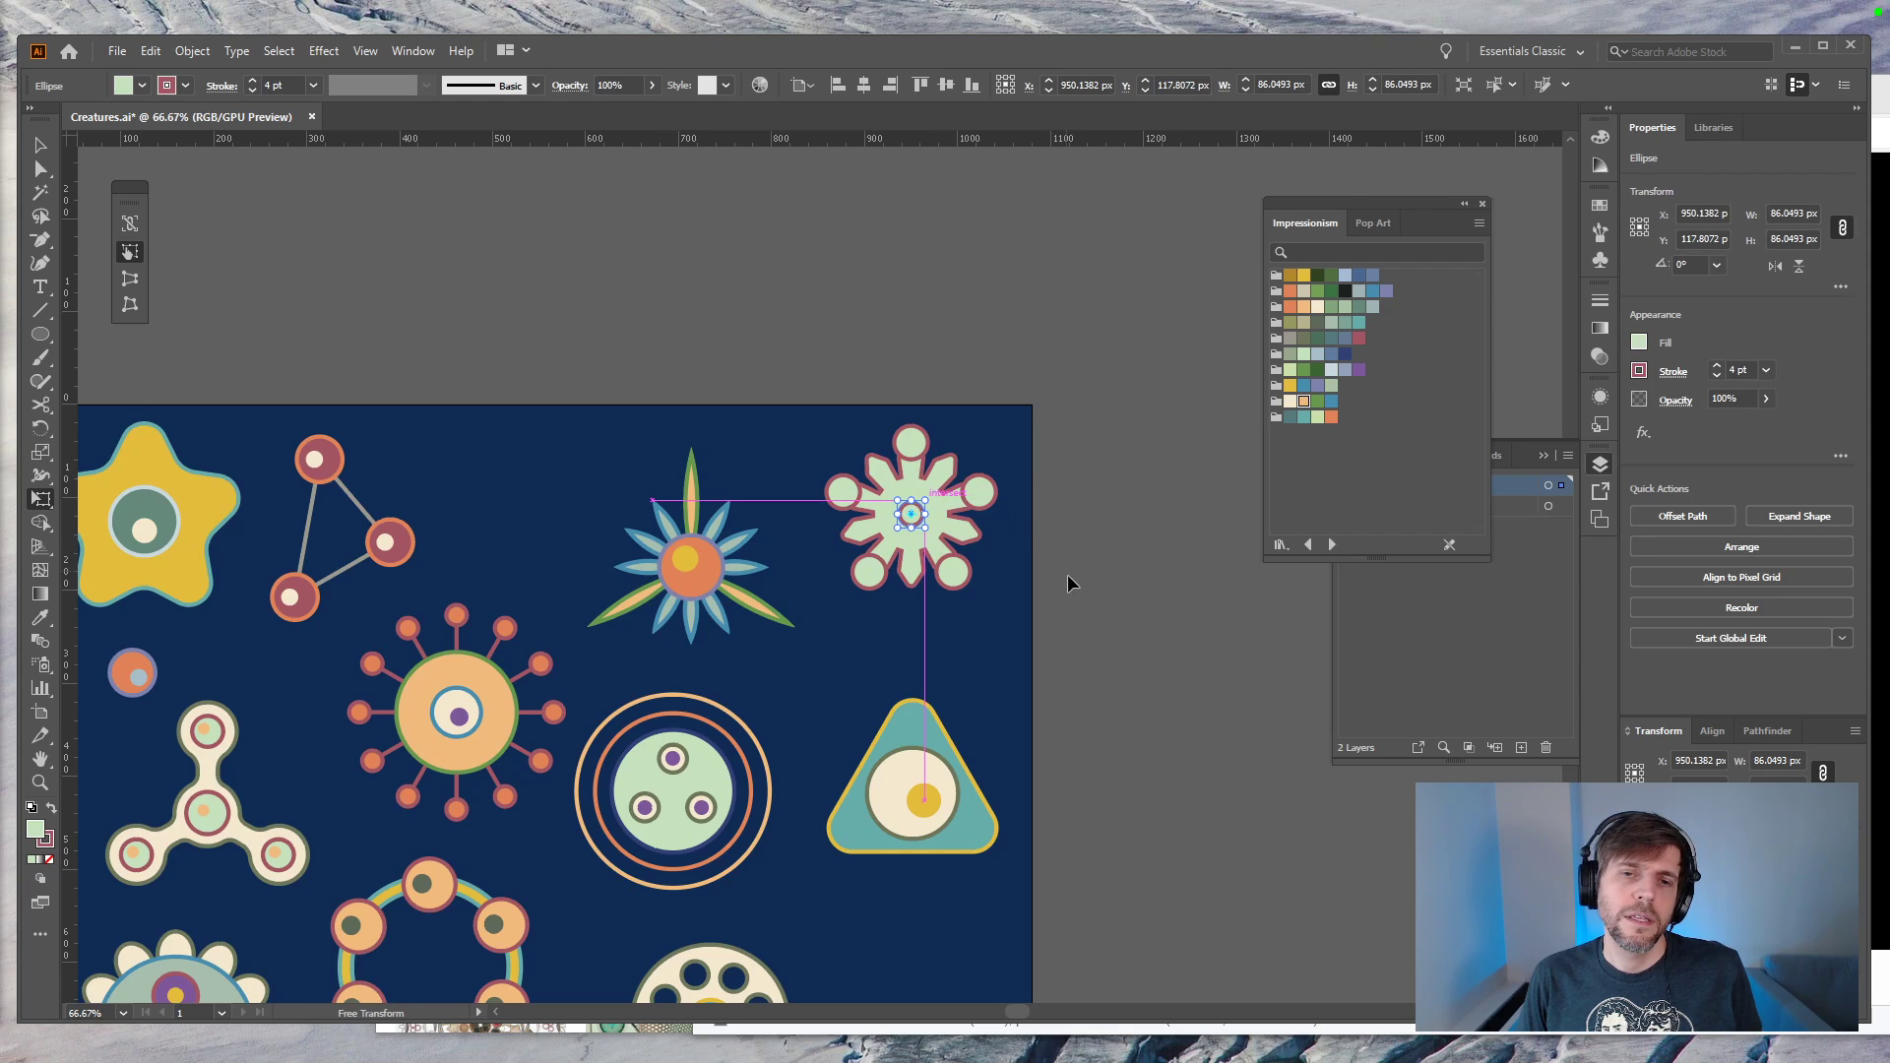
pyautogui.press('v')
pyautogui.click(1067, 569)
# Step: Subtract the small central circle from the petalled flower shape to punch a hole through its middle
pyautogui.click(922, 519)
pyautogui.keyDown('shift'); pyautogui.click(961, 532); pyautogui.keyUp('shift')
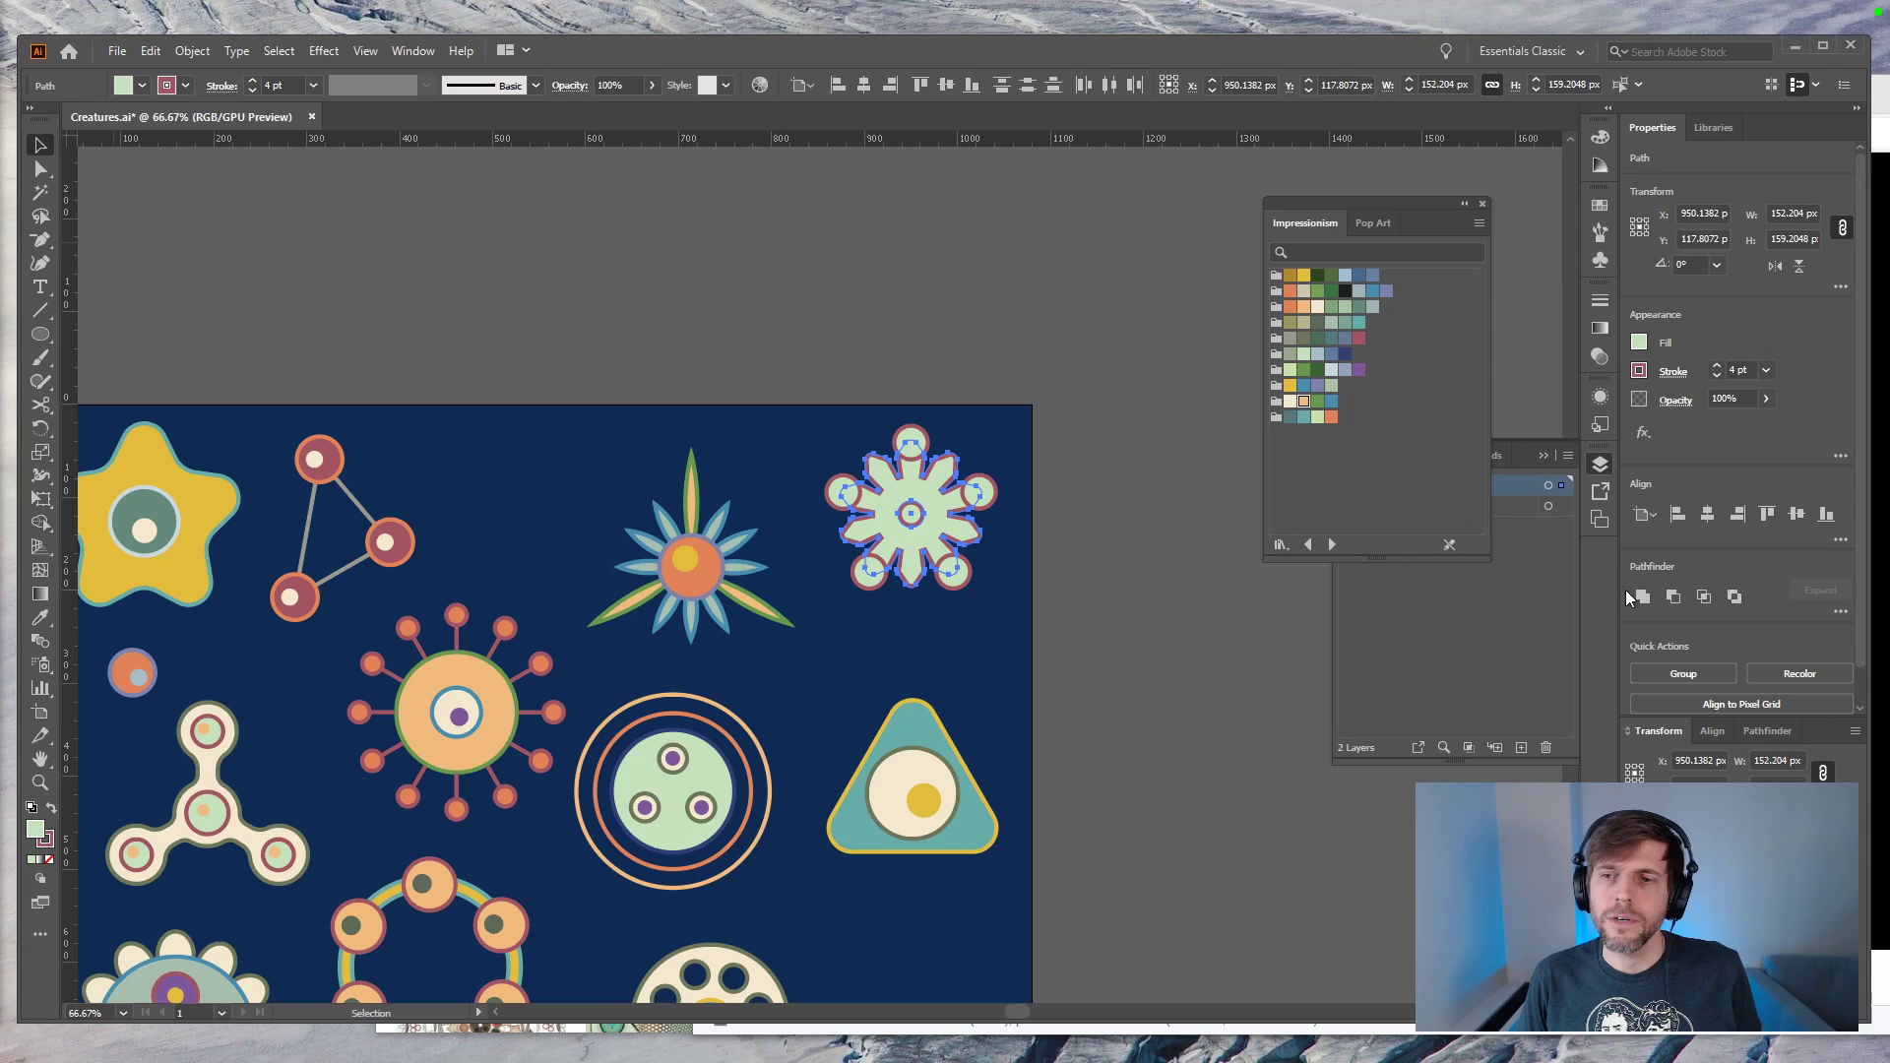
pyautogui.click(1674, 597)
pyautogui.click(1110, 748)
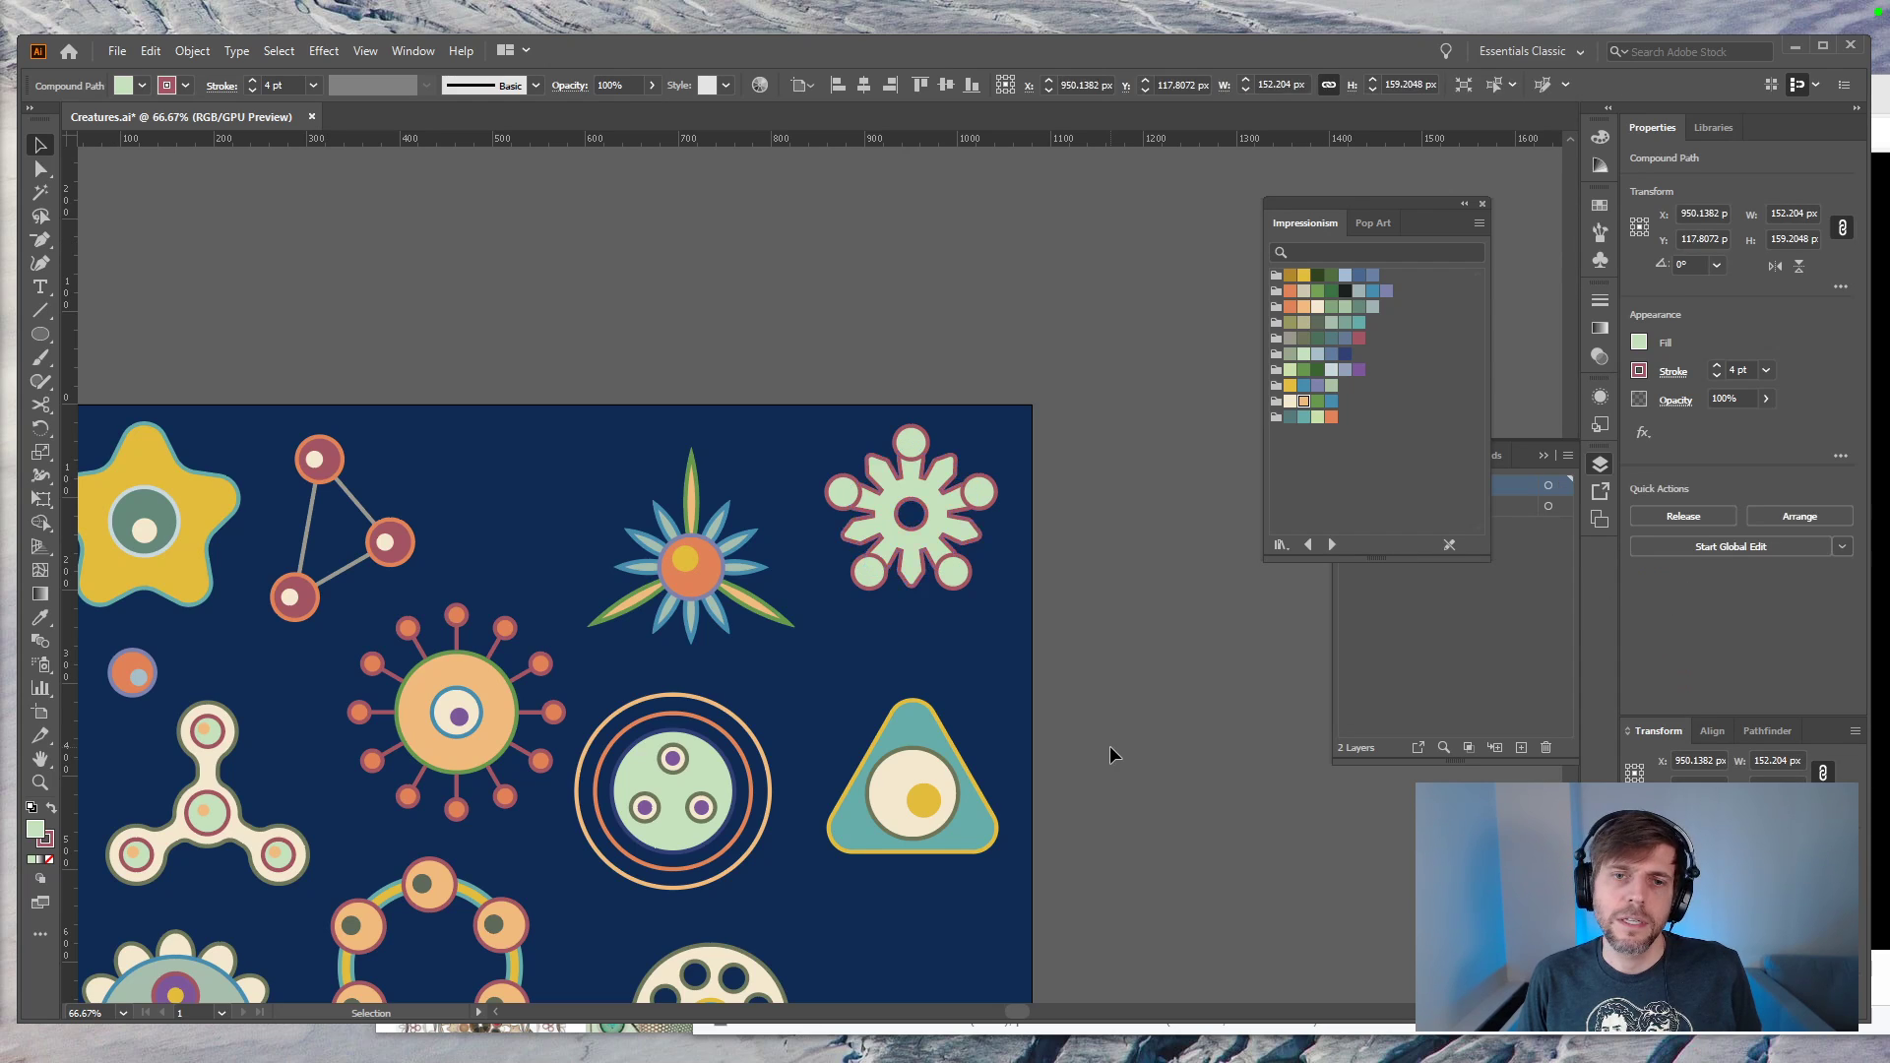
# Step: Recolour the five outer circles with the scalloped disc's purple circle colours, swapped to a maroon fill and purple stroke
pyautogui.click(956, 585)
pyautogui.keyDown('shift'); pyautogui.click(883, 582); pyautogui.keyUp('shift')
pyautogui.keyDown('shift'); pyautogui.click(844, 493); pyautogui.keyUp('shift')
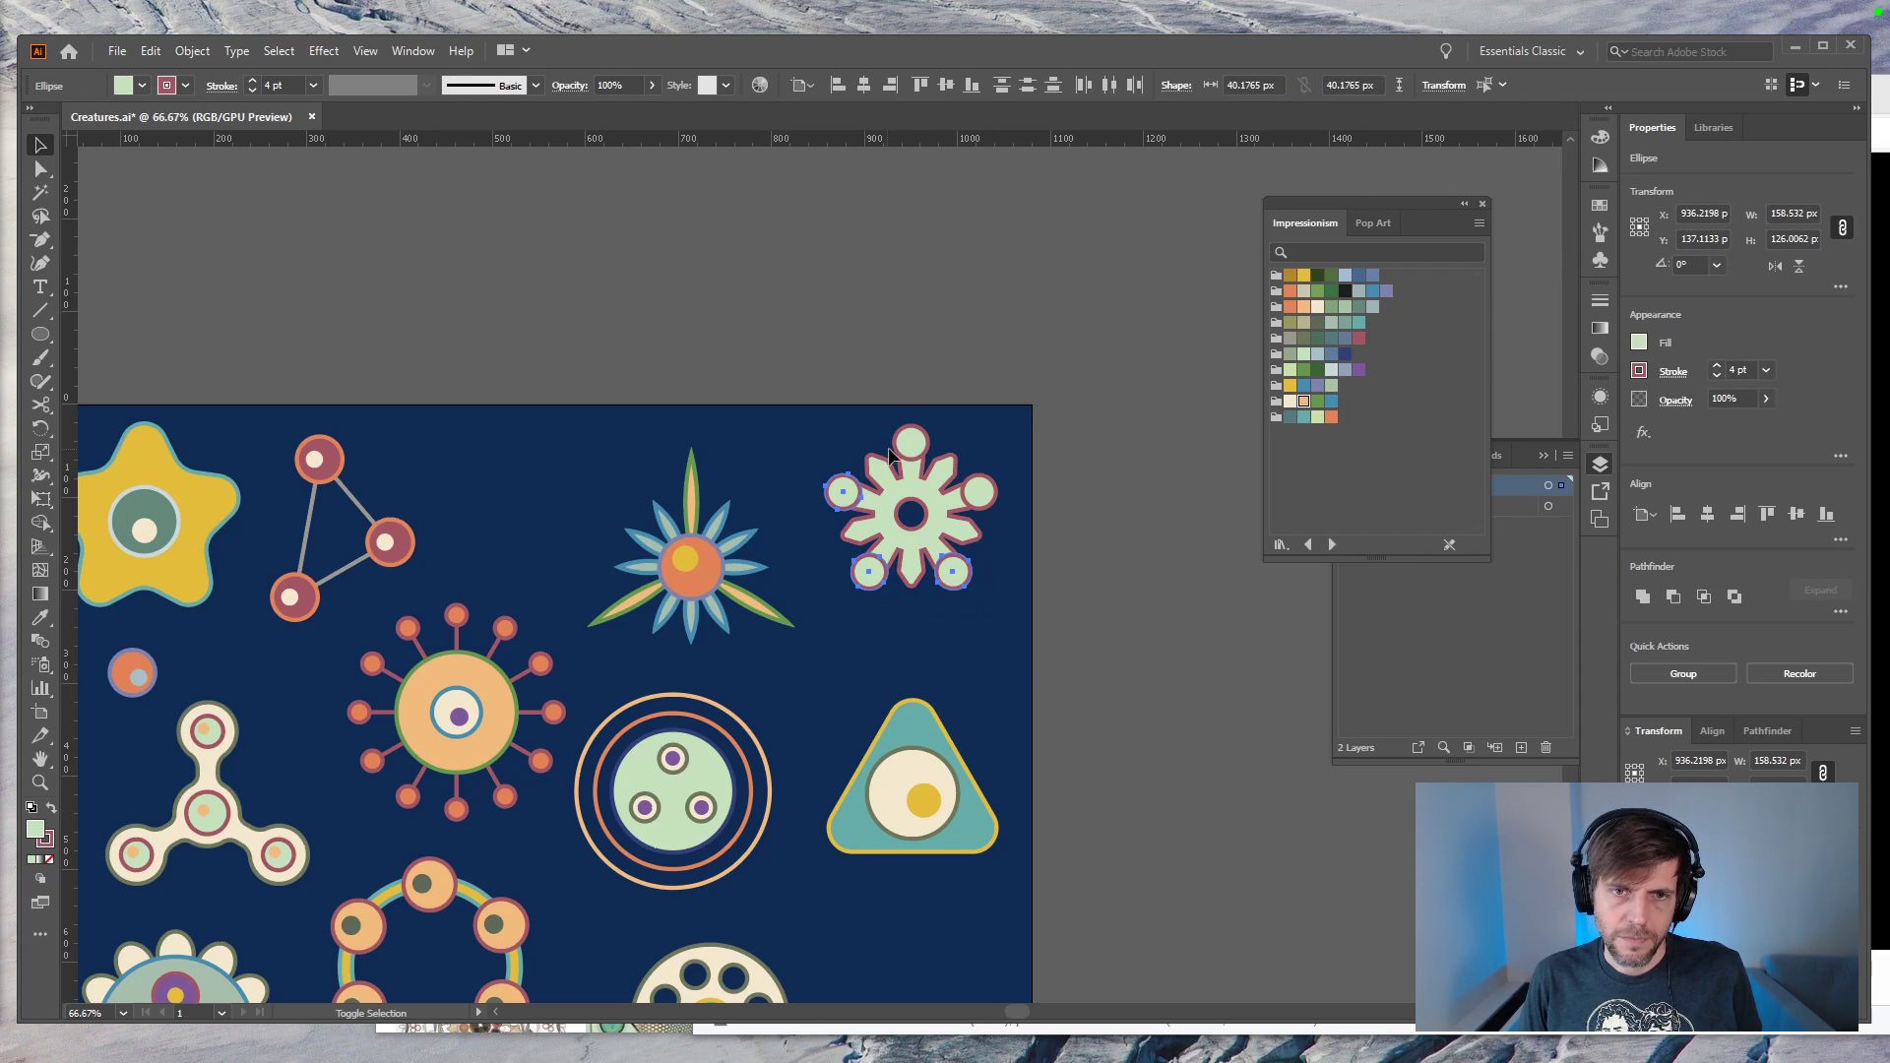
pyautogui.keyDown('shift'); pyautogui.click(993, 505); pyautogui.keyUp('shift')
pyautogui.hotkey('ctrl', '-')
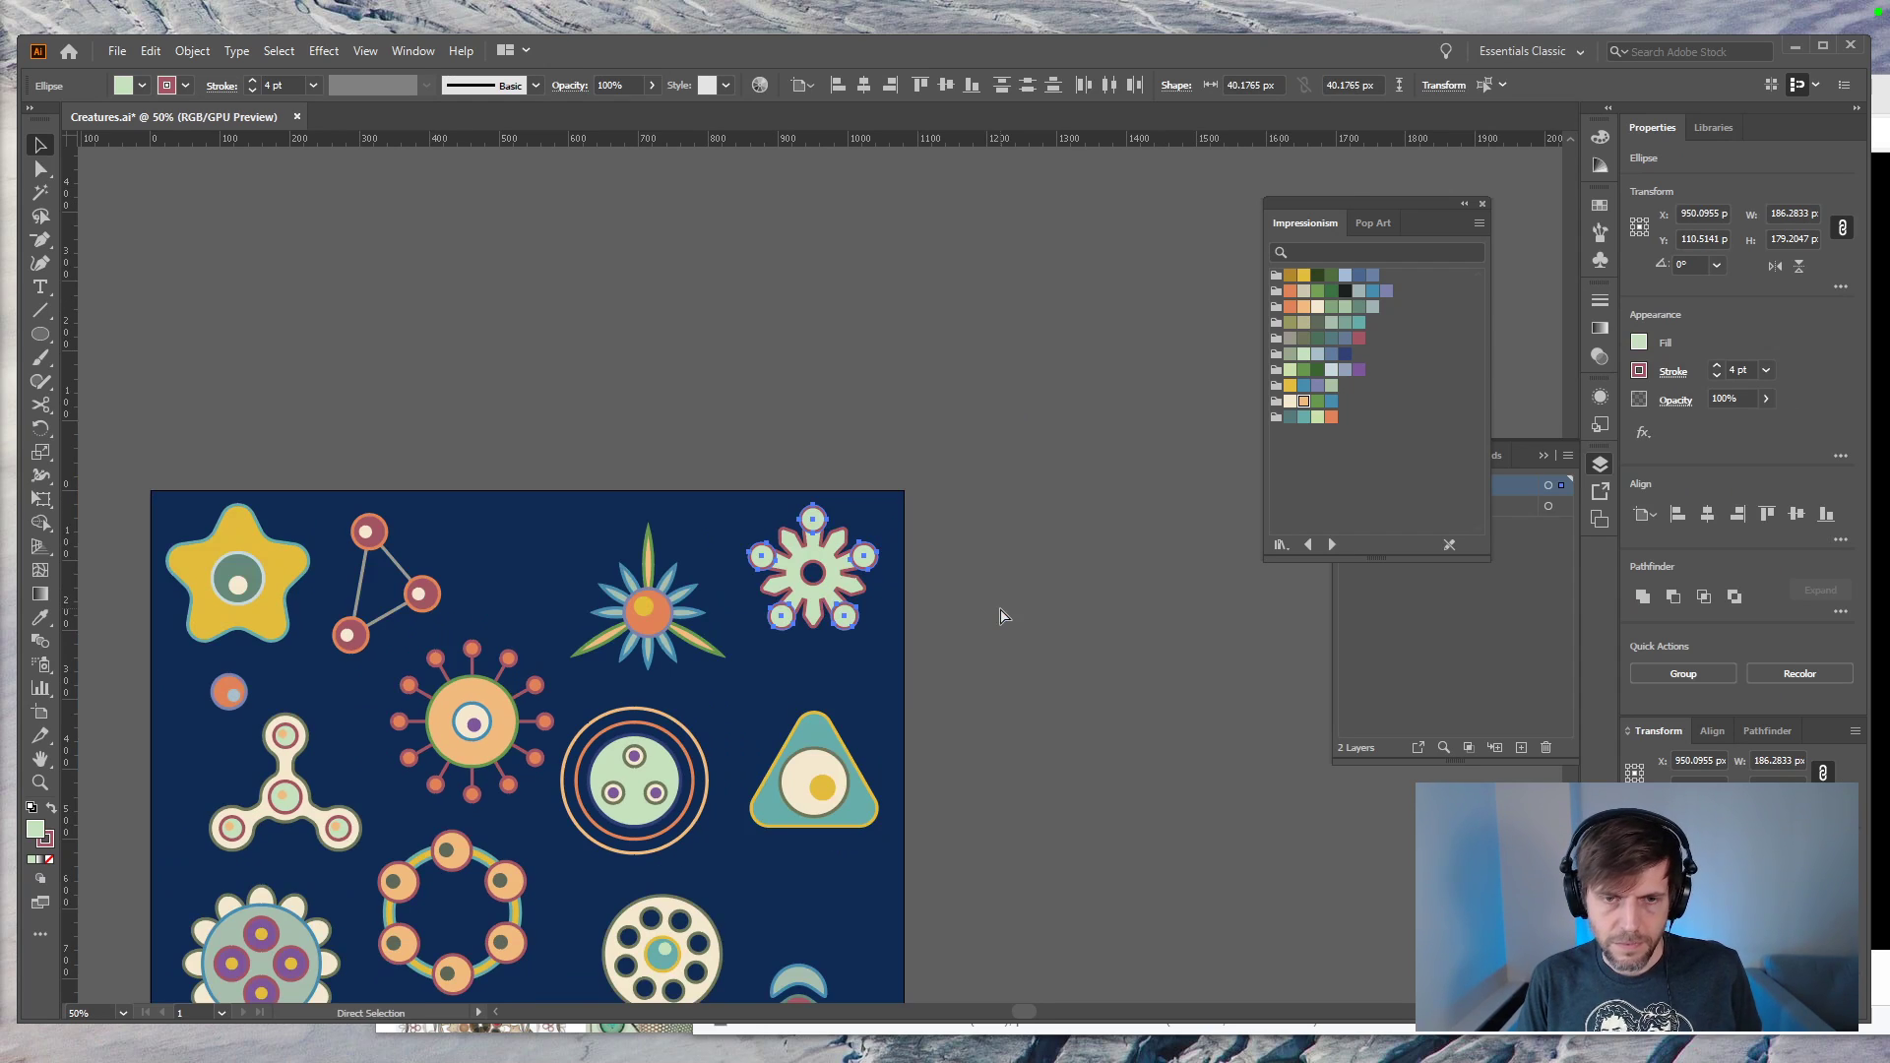
pyautogui.moveTo(884, 768); pyautogui.dragTo(1092, 544)
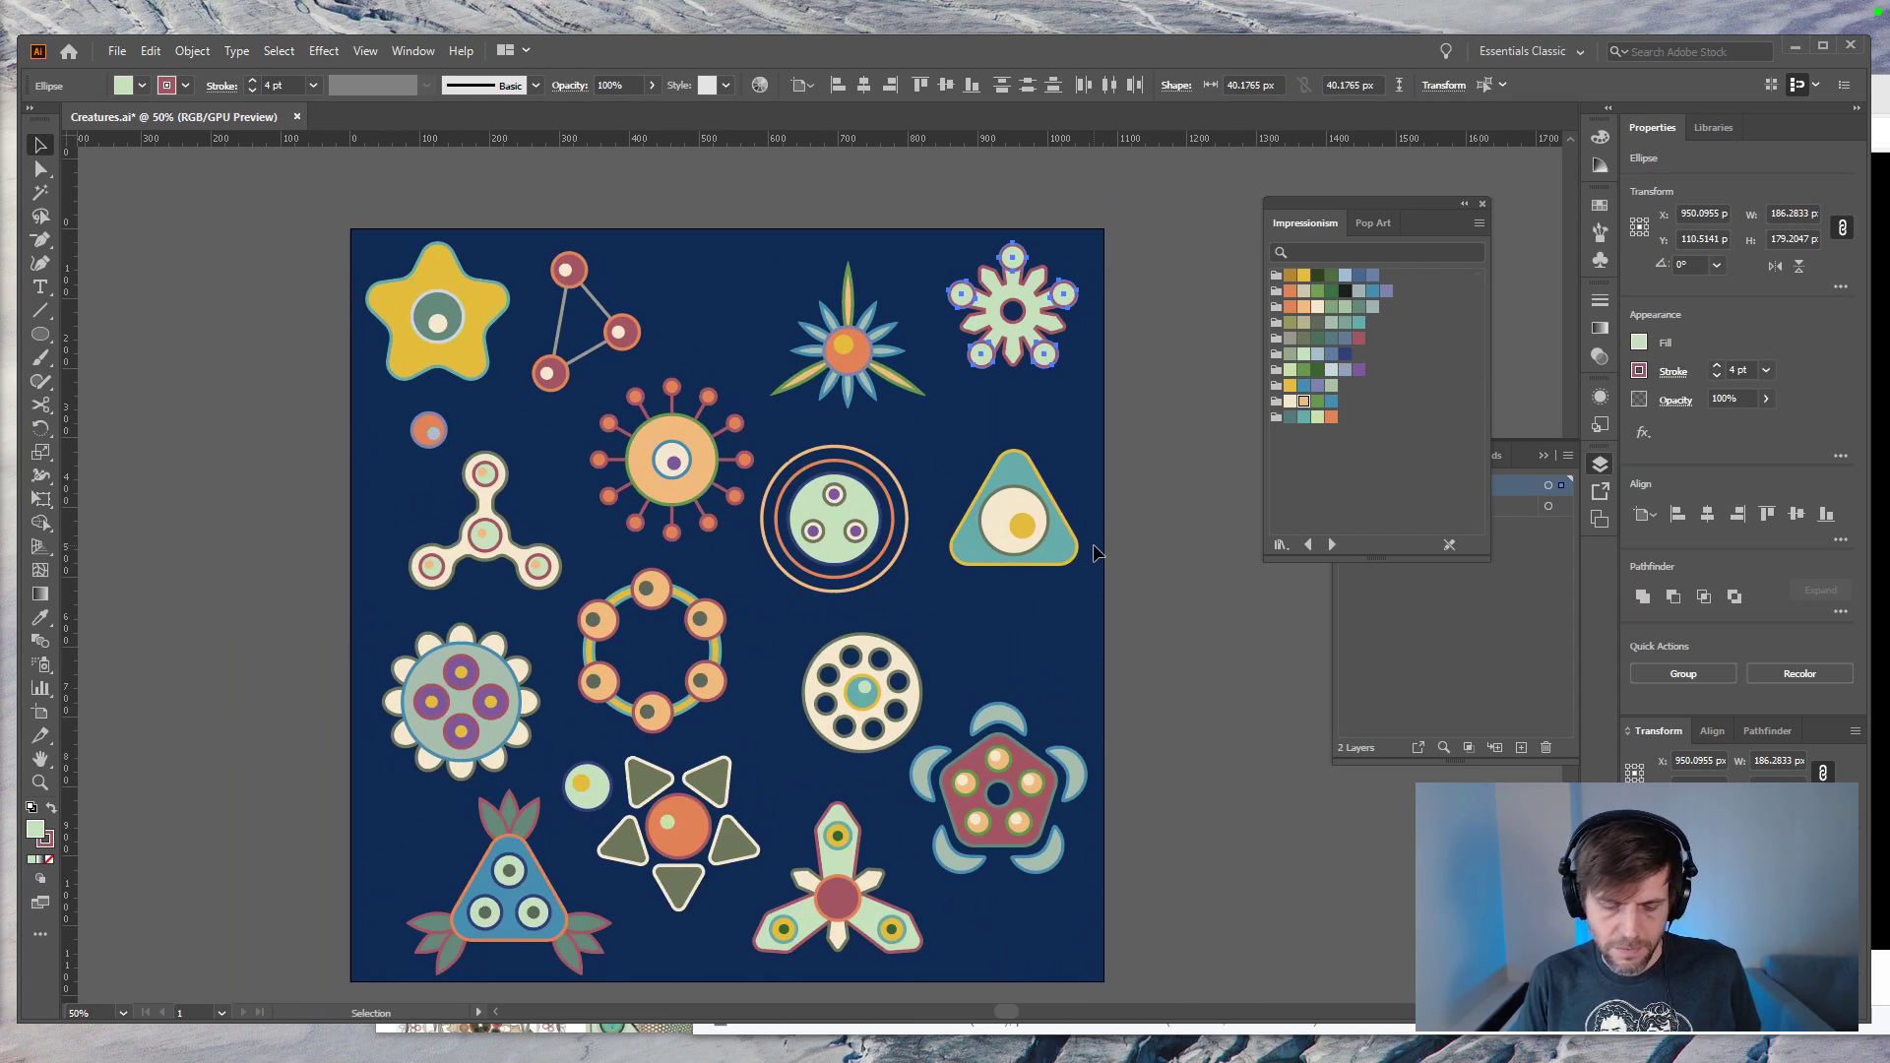
pyautogui.press('i')
pyautogui.click(511, 699)
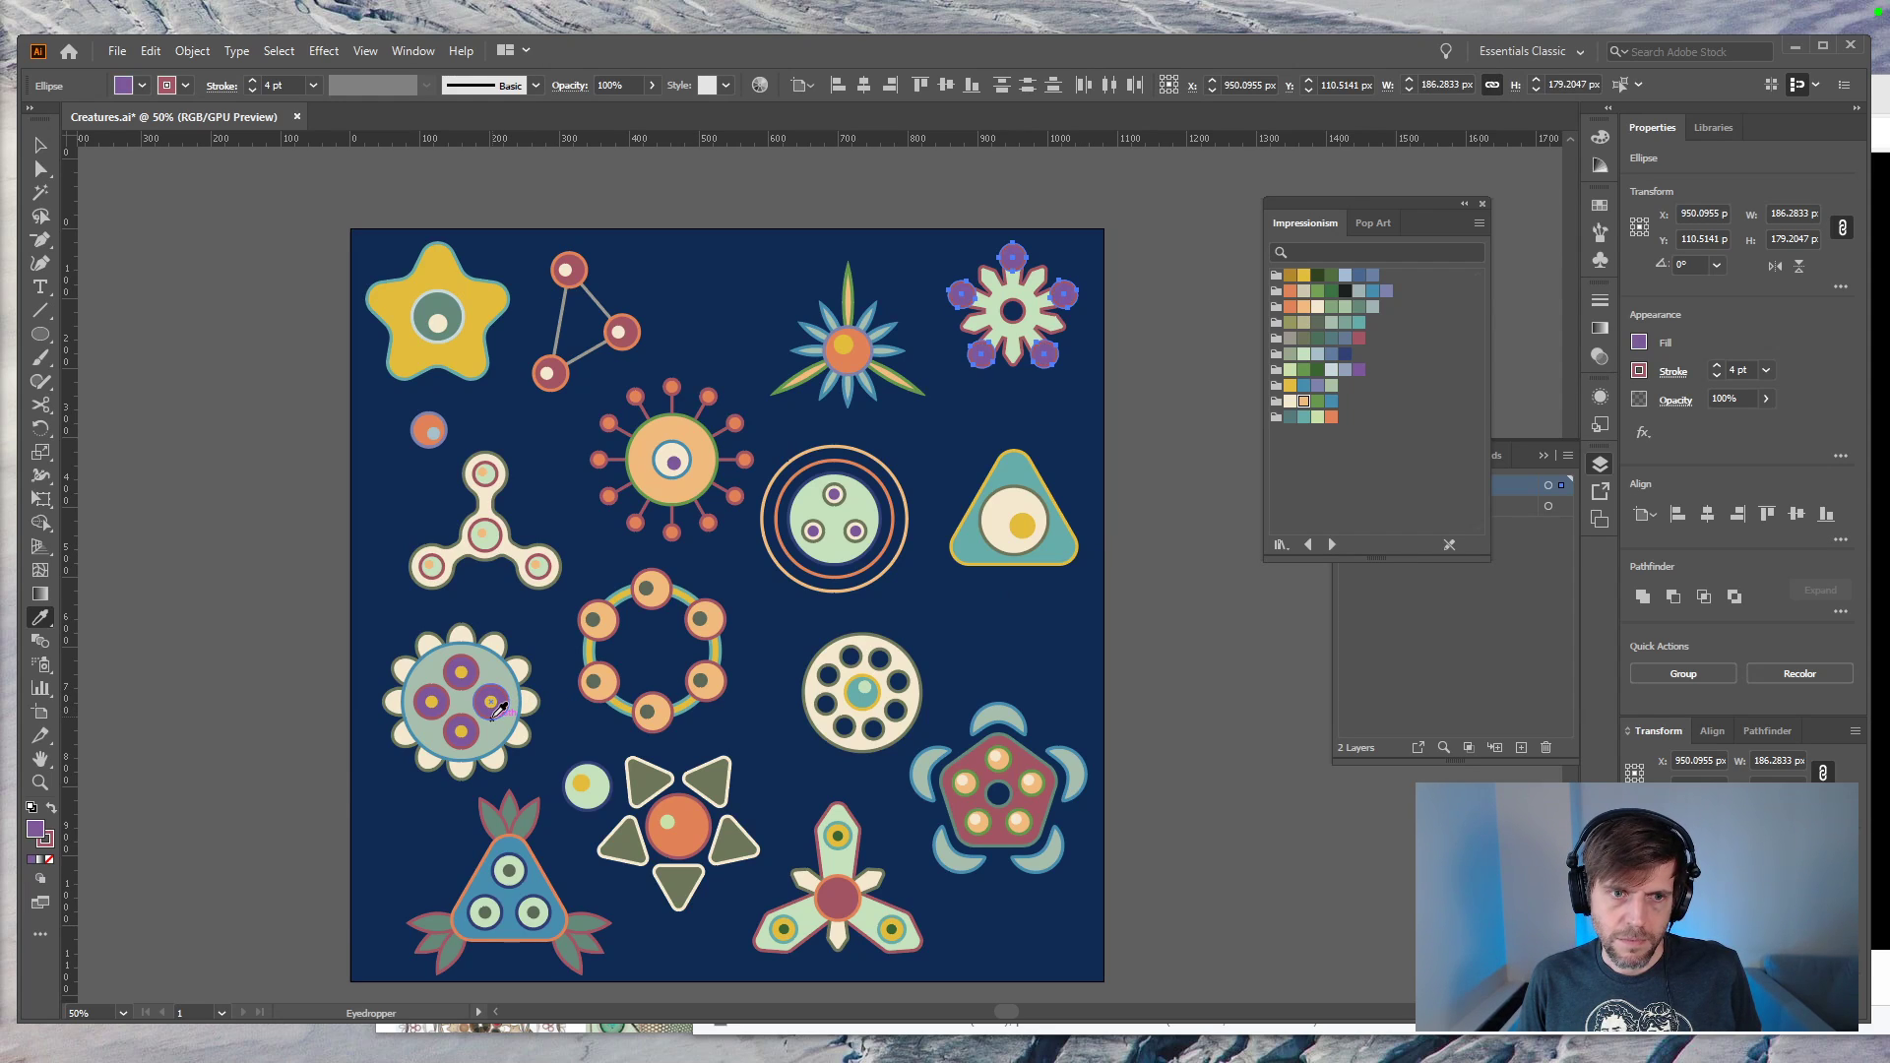
pyautogui.press('v')
pyautogui.click(1173, 462)
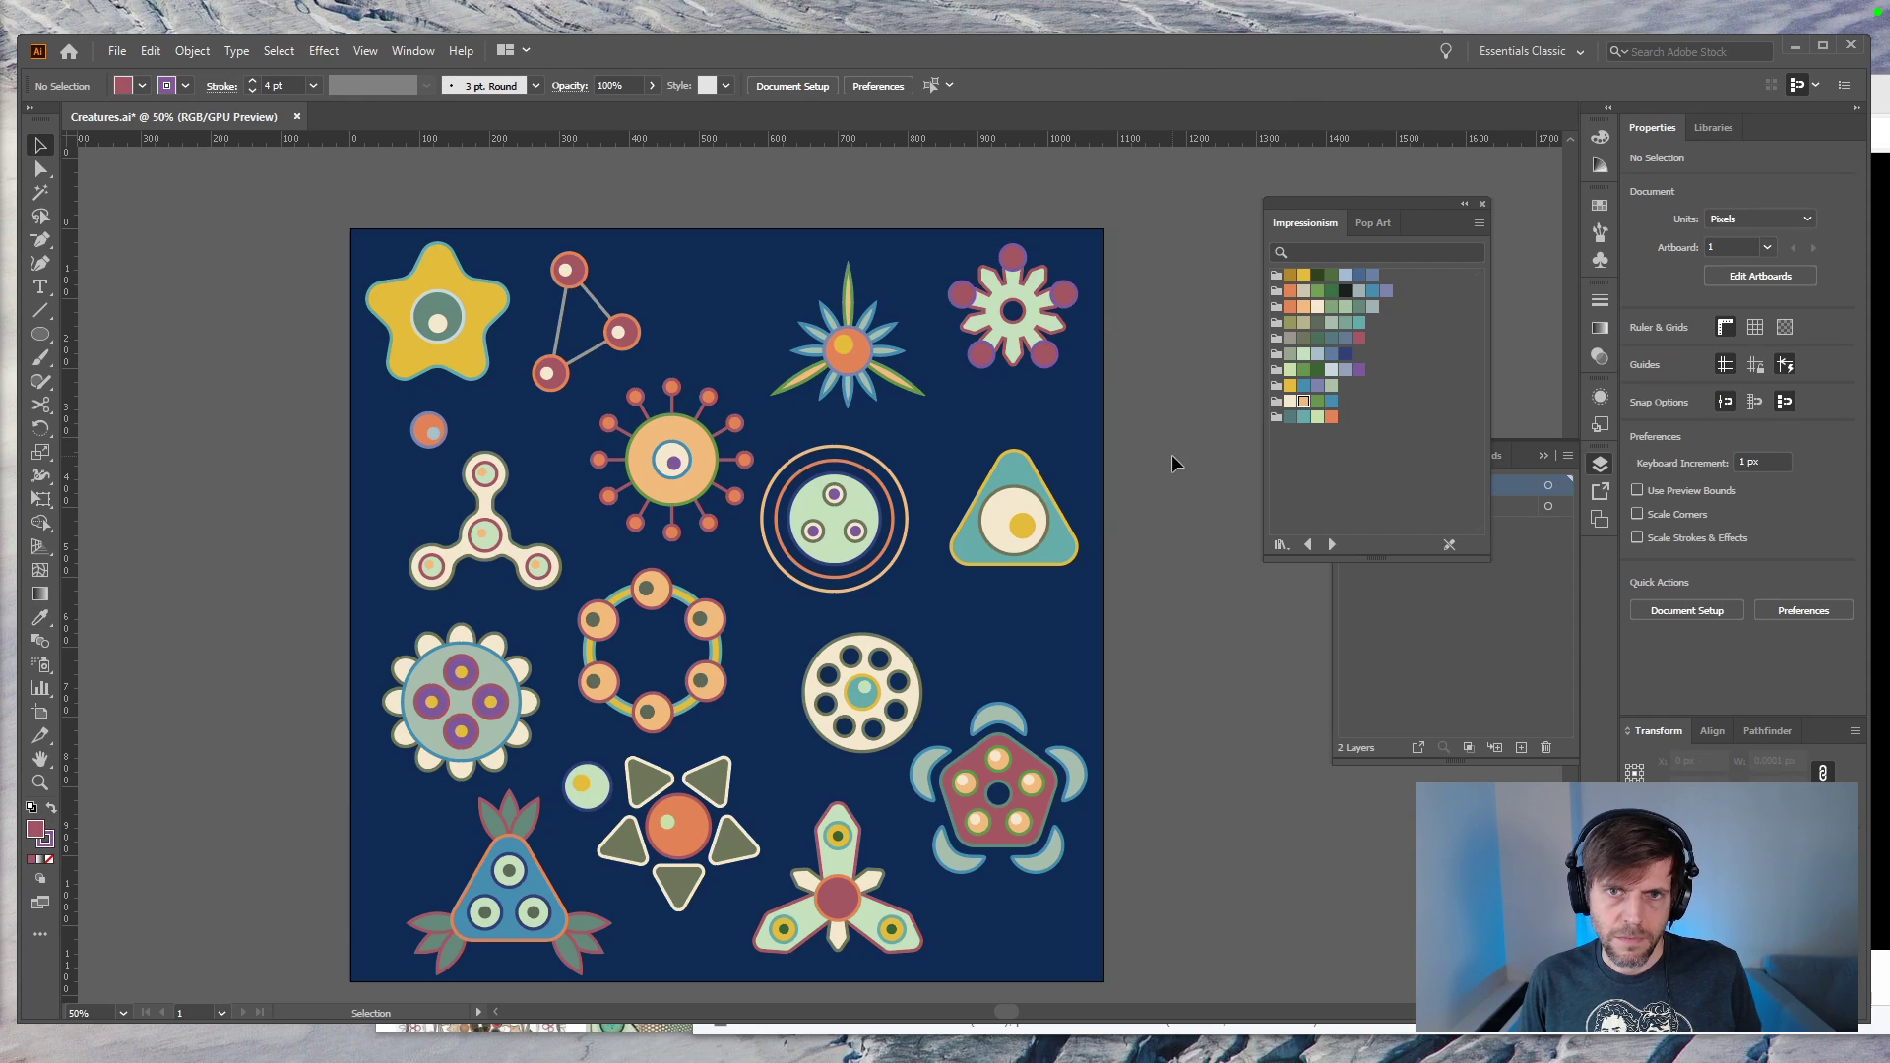
# Step: Sample colours from other organisms onto the flower shape, finishing with the perforated disc's cream fill and olive stroke
pyautogui.click(1036, 342)
pyautogui.press('i')
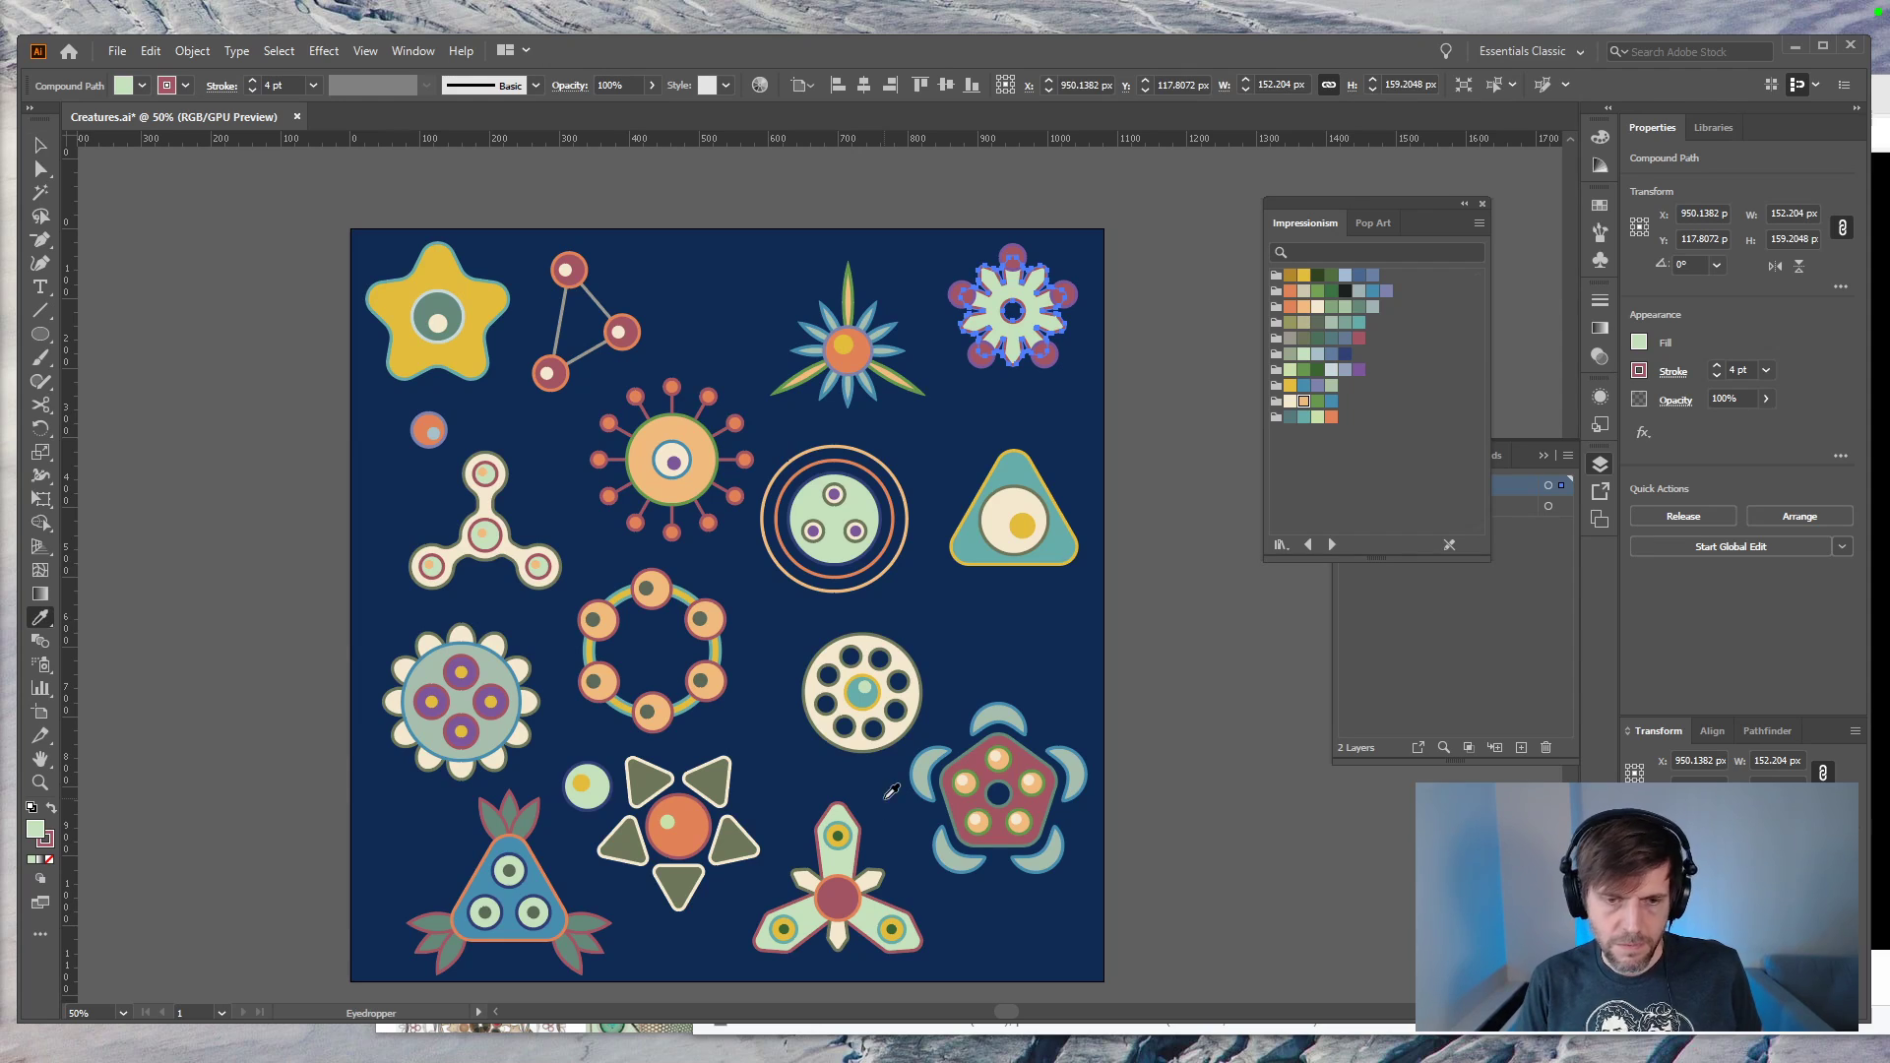
pyautogui.click(499, 910)
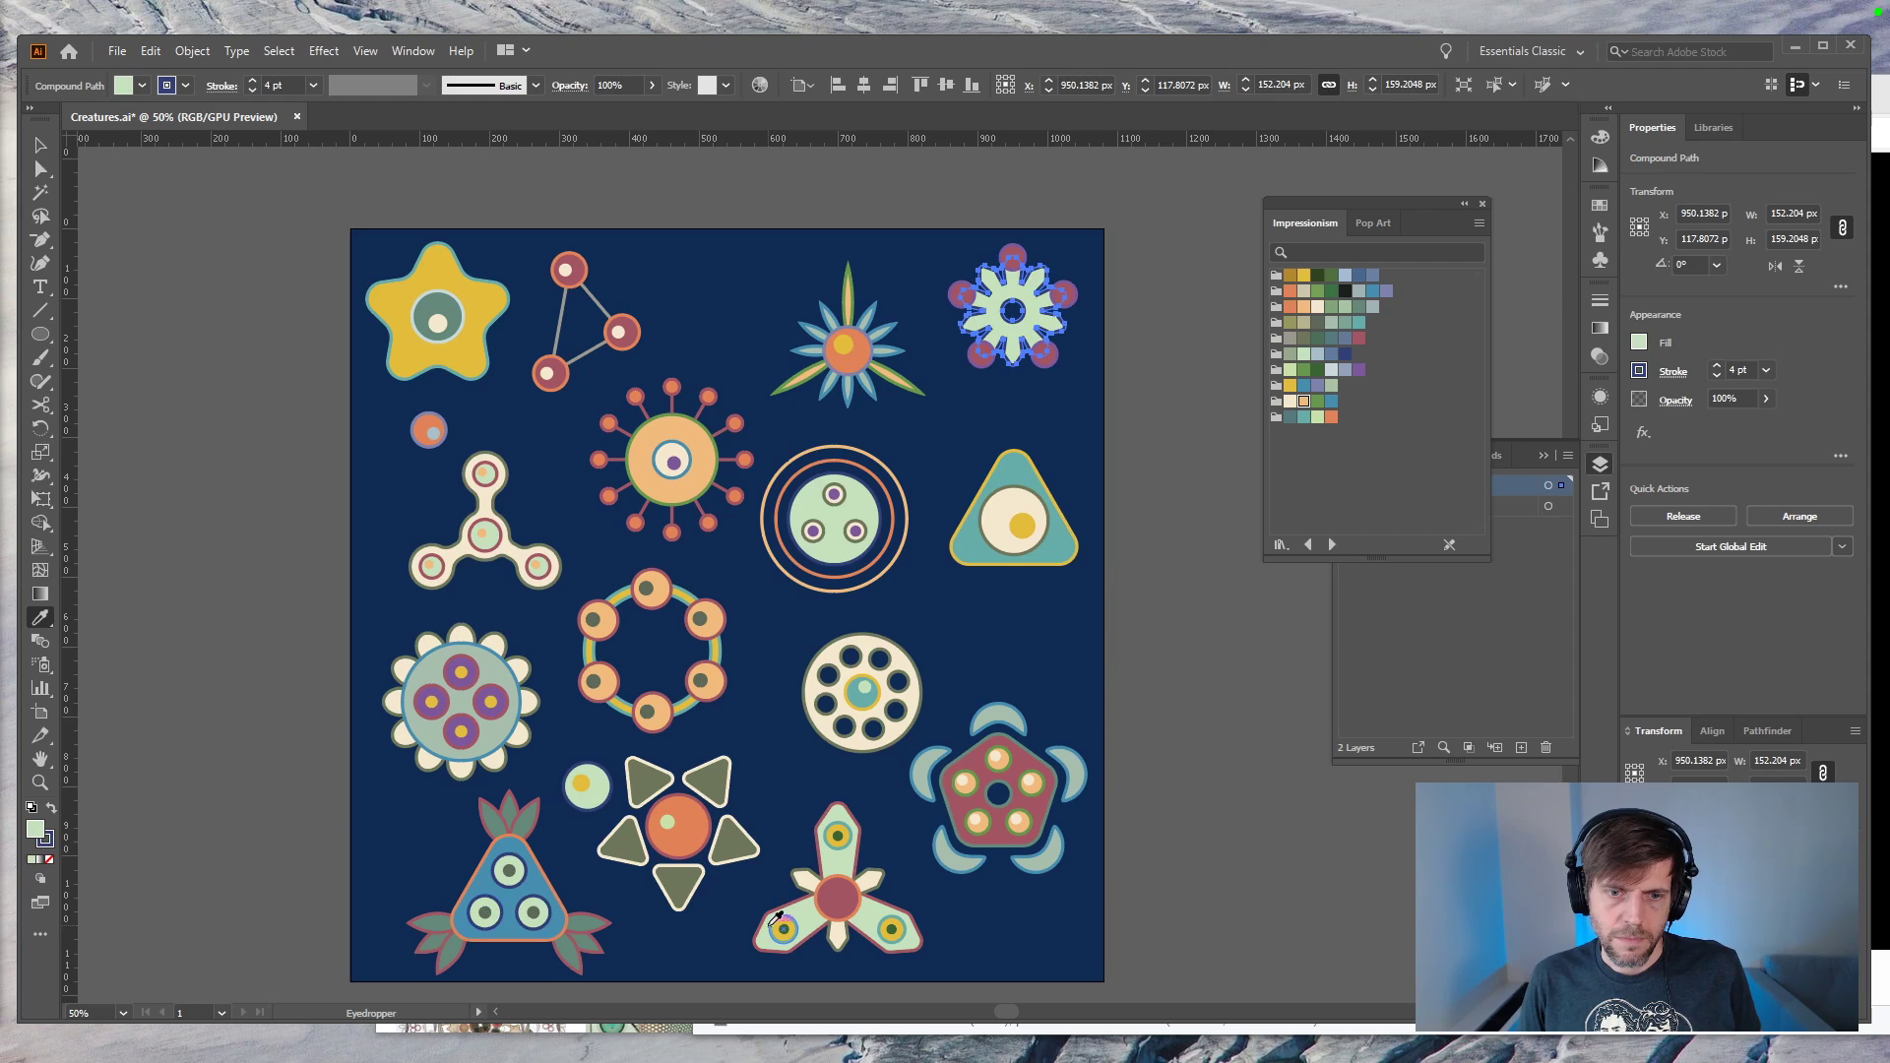
pyautogui.click(815, 925)
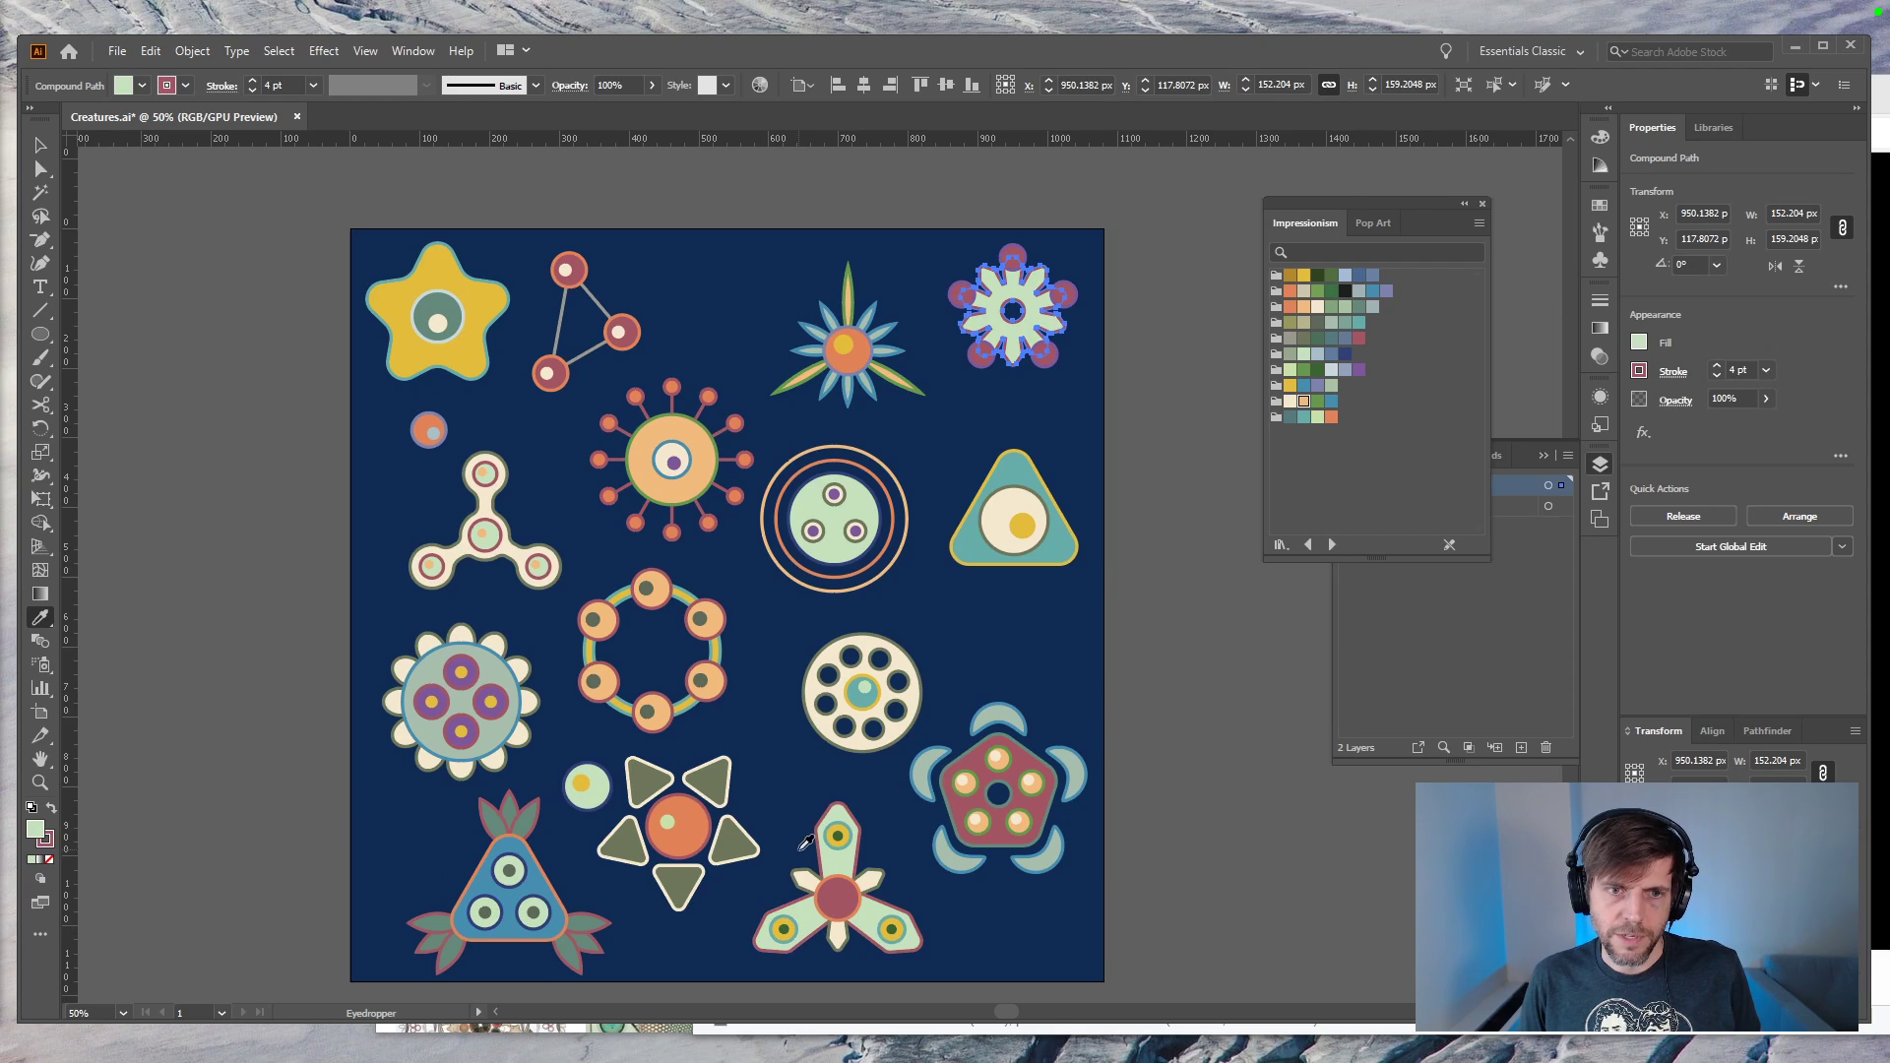
pyautogui.click(722, 645)
pyautogui.click(845, 743)
pyautogui.press('v')
pyautogui.click(1109, 705)
# Step: Copy the purple pupil of the orange rayed organism onto the centre of the flower's top circle
pyautogui.moveTo(1118, 322); pyautogui.dragTo(941, 579)
pyautogui.hotkey('ctrl', '=')
pyautogui.hotkey('ctrl', '=')
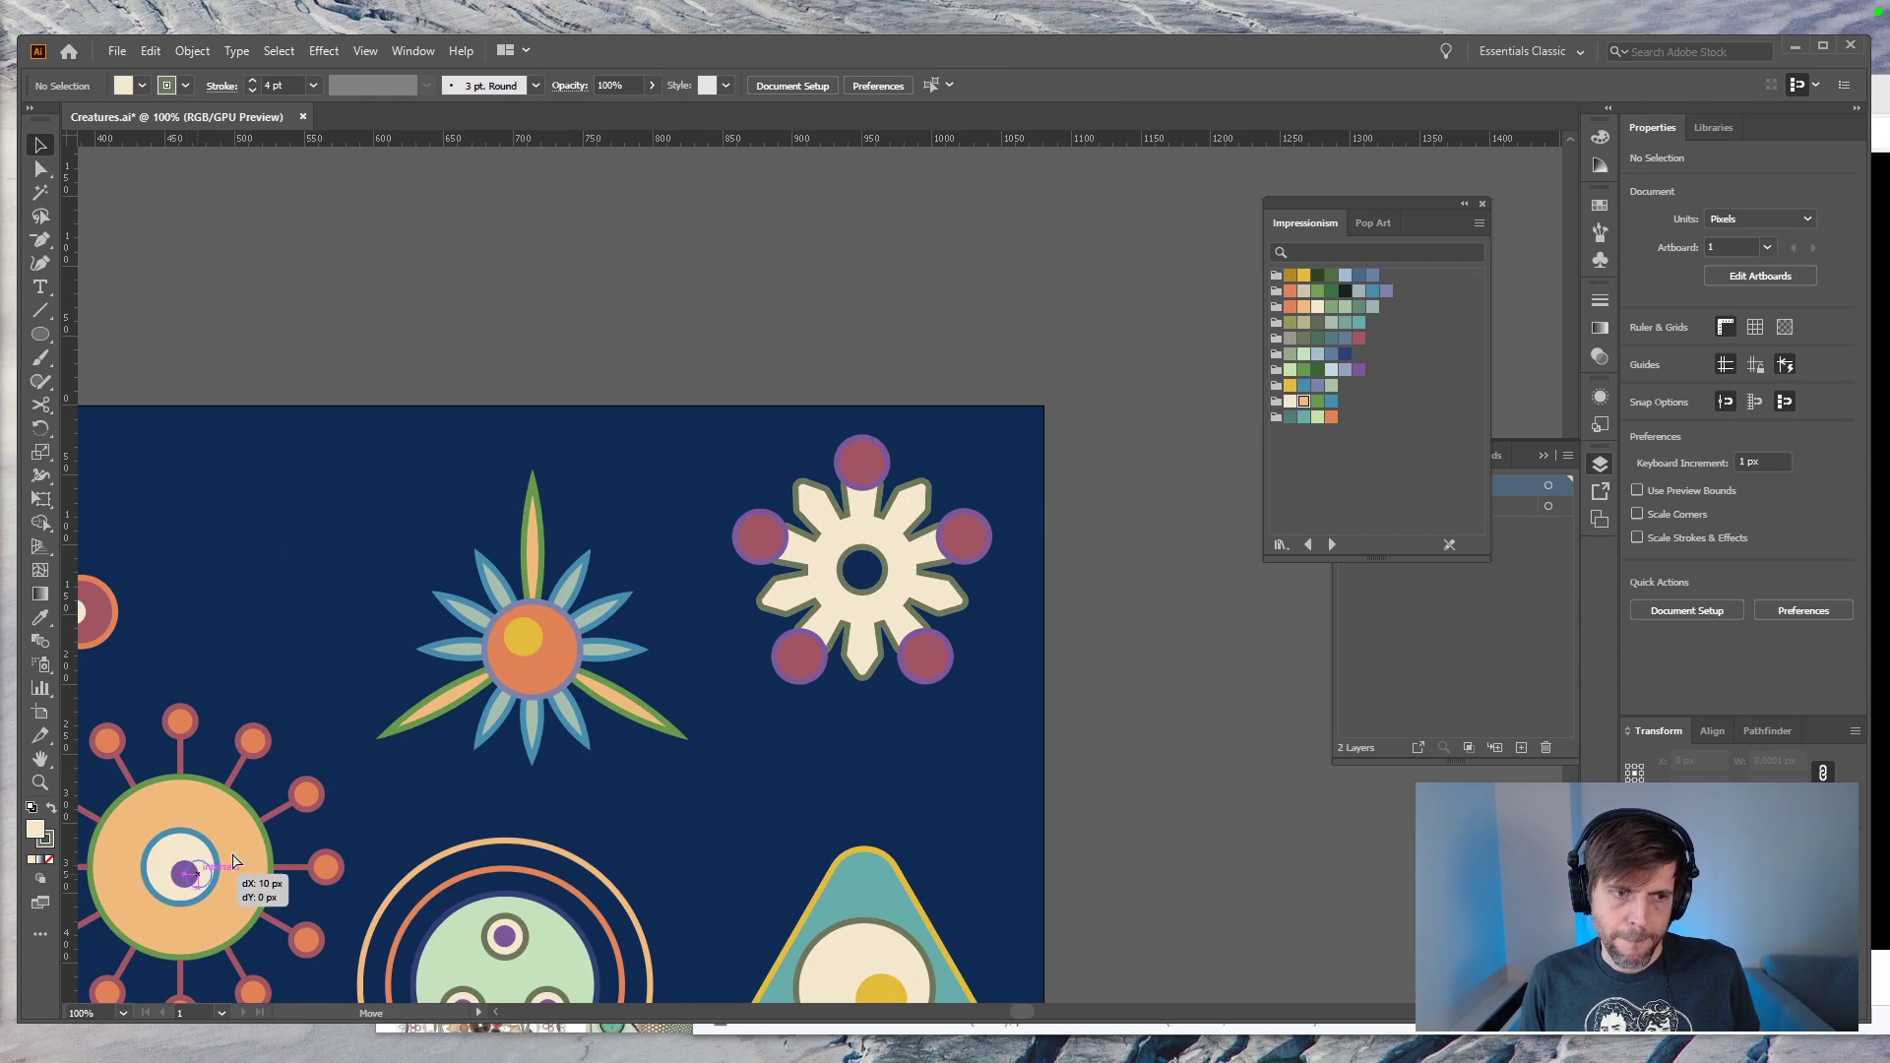
pyautogui.click(862, 469)
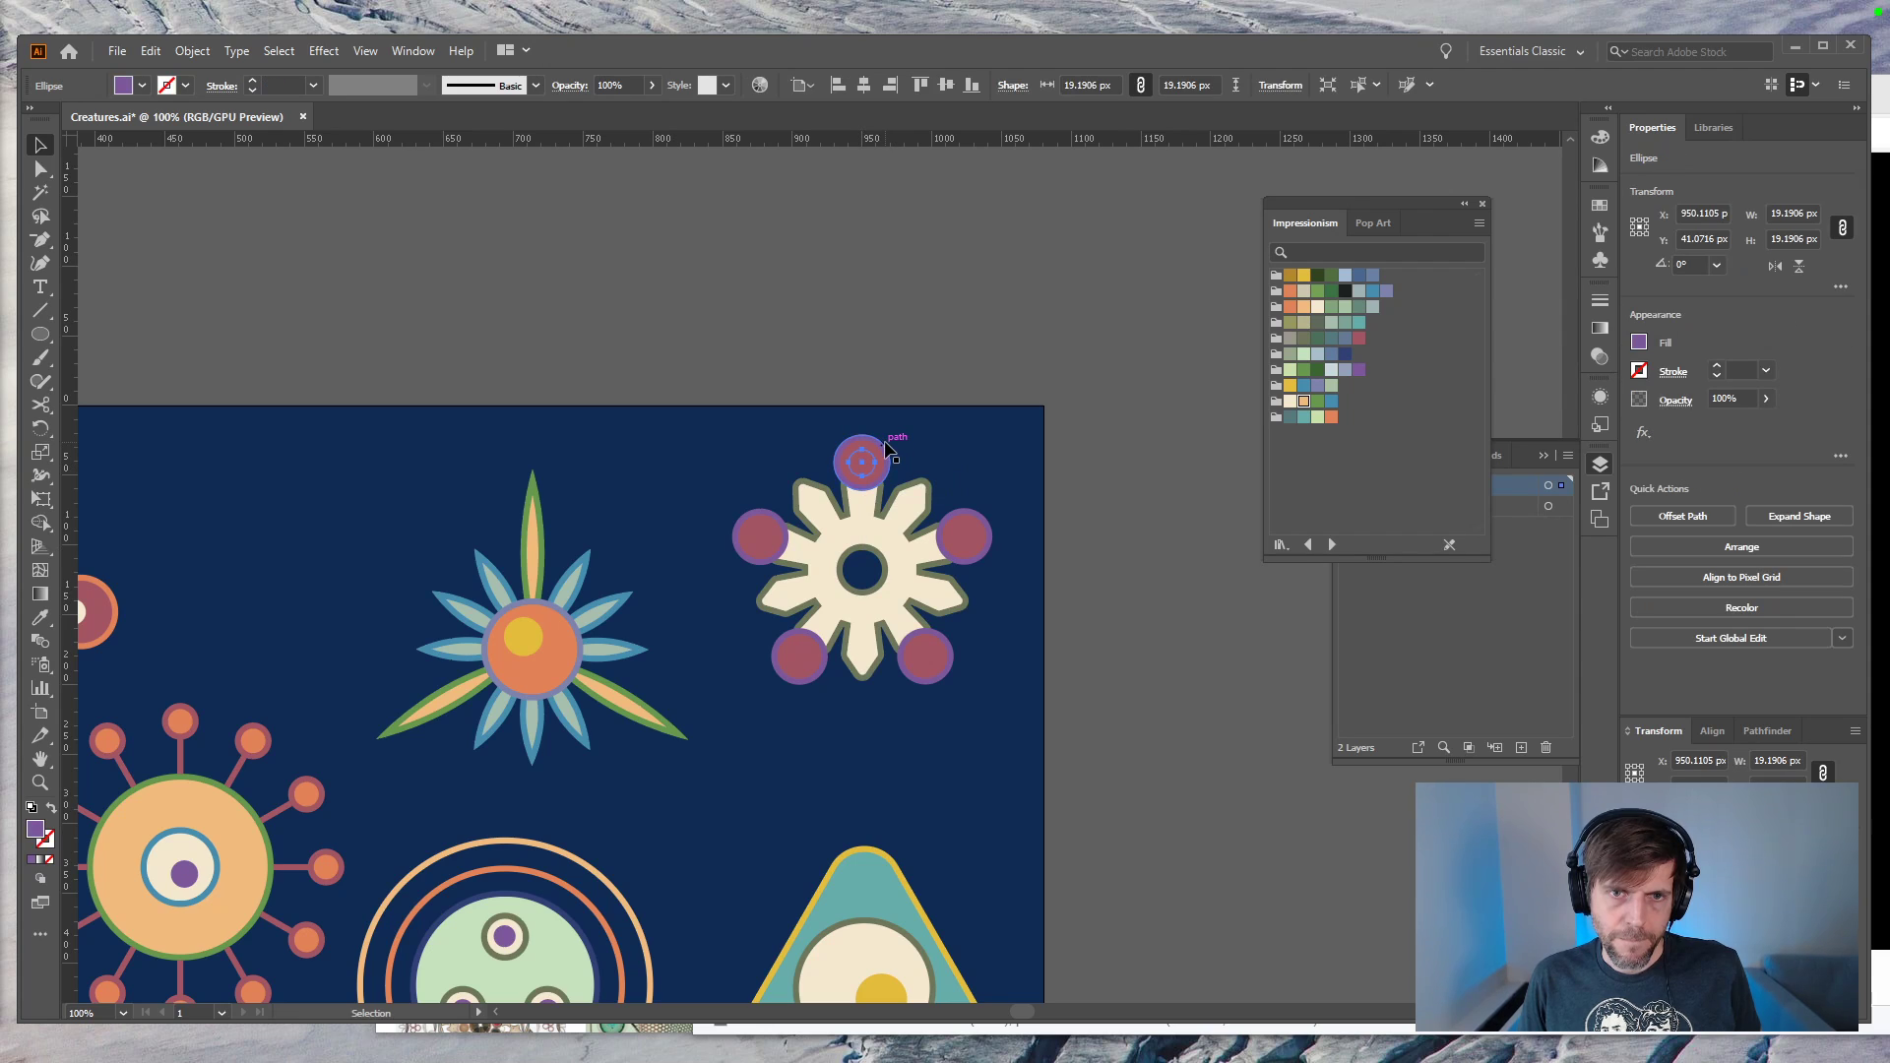
# Step: Try sampling the colours inside the teal triangle organism onto the copied dot, and undo it
pyautogui.press('i')
pyautogui.click(883, 957)
pyautogui.press('v')
pyautogui.hotkey('ctrl', 'z')
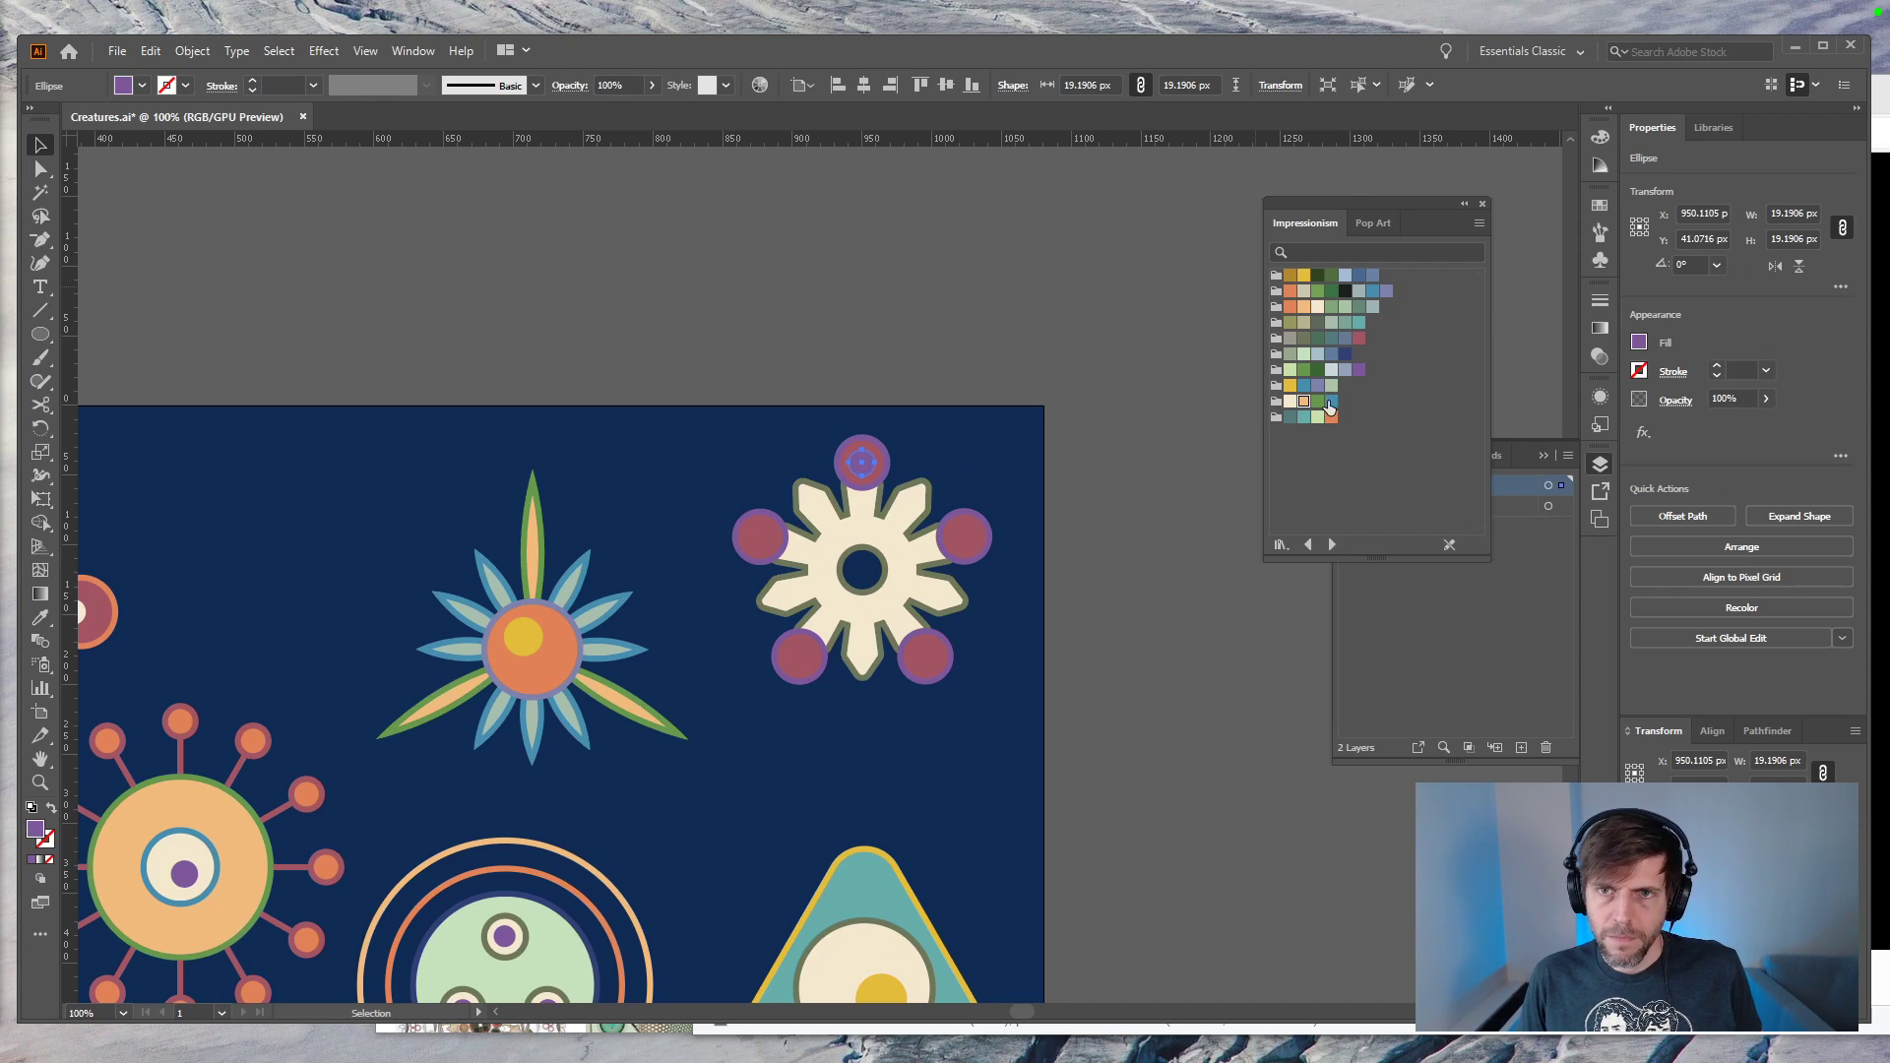
# Step: Fill the dot on the flower's top circle with the pale green swatch
pyautogui.click(1318, 418)
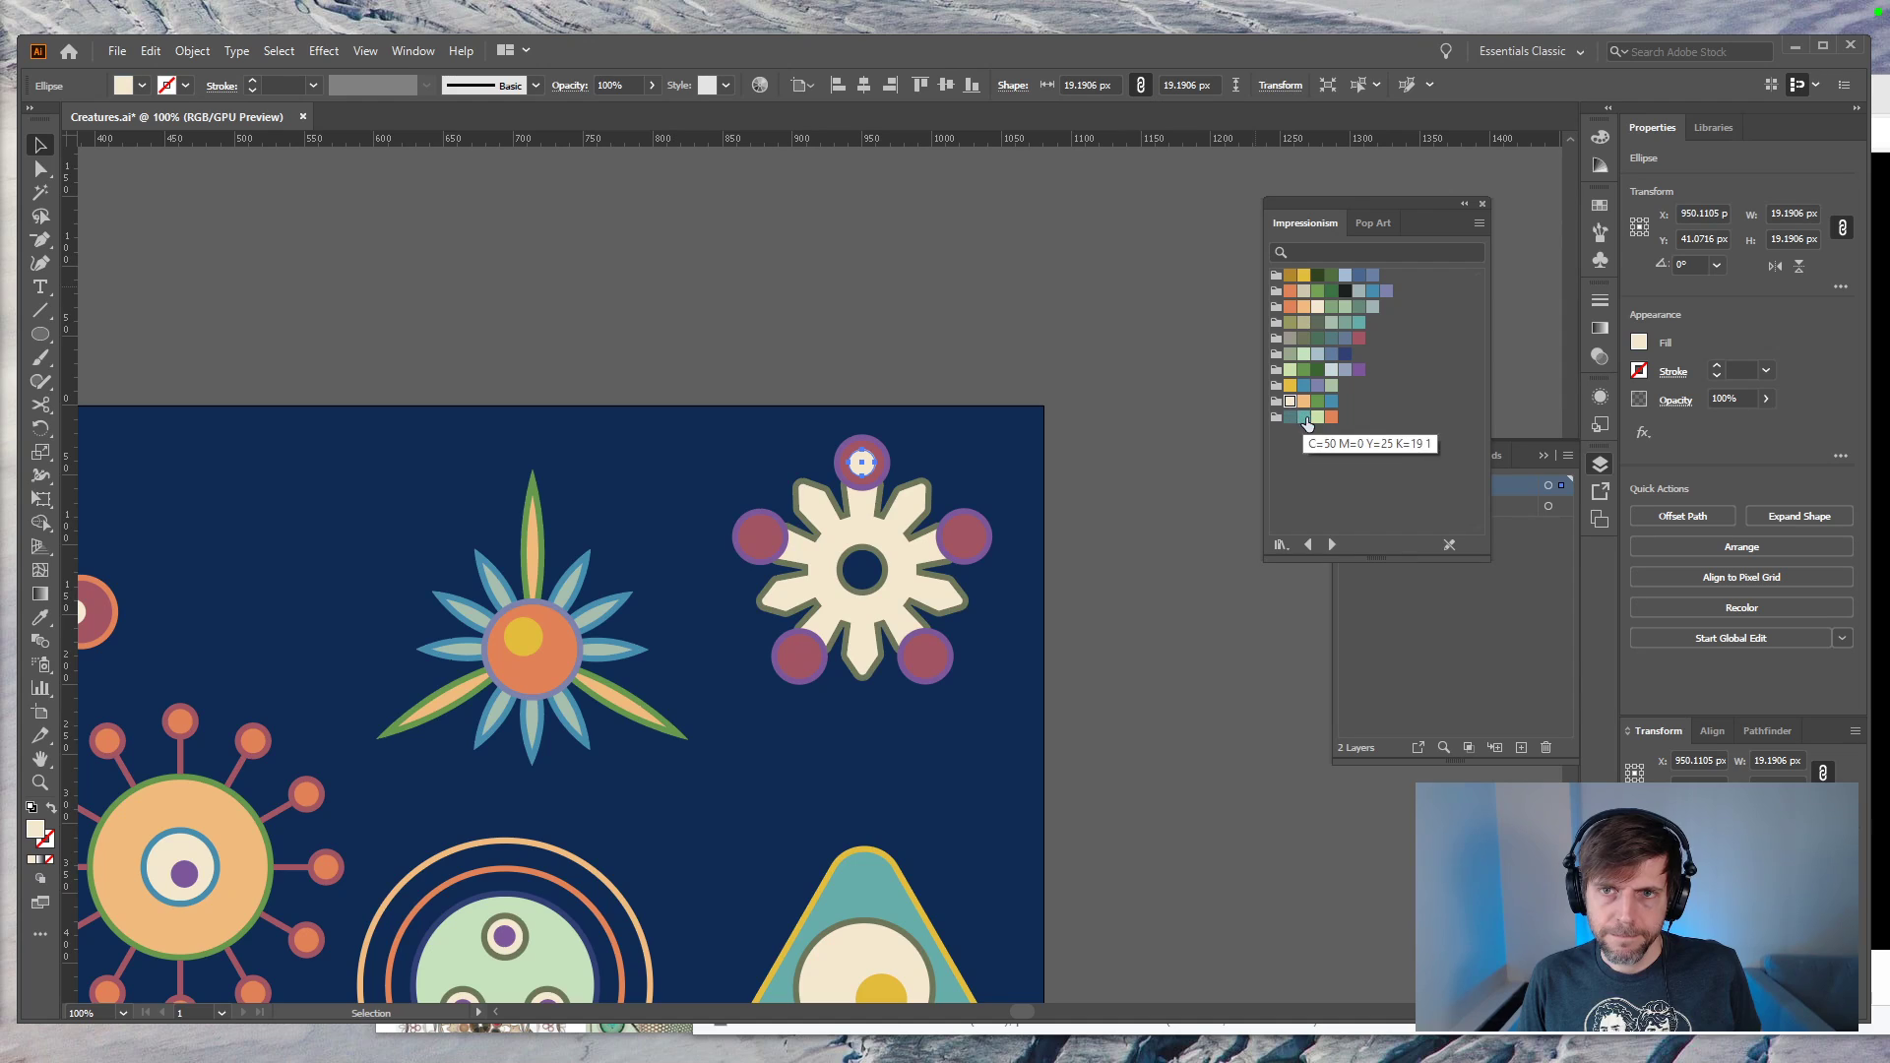
pyautogui.click(865, 468)
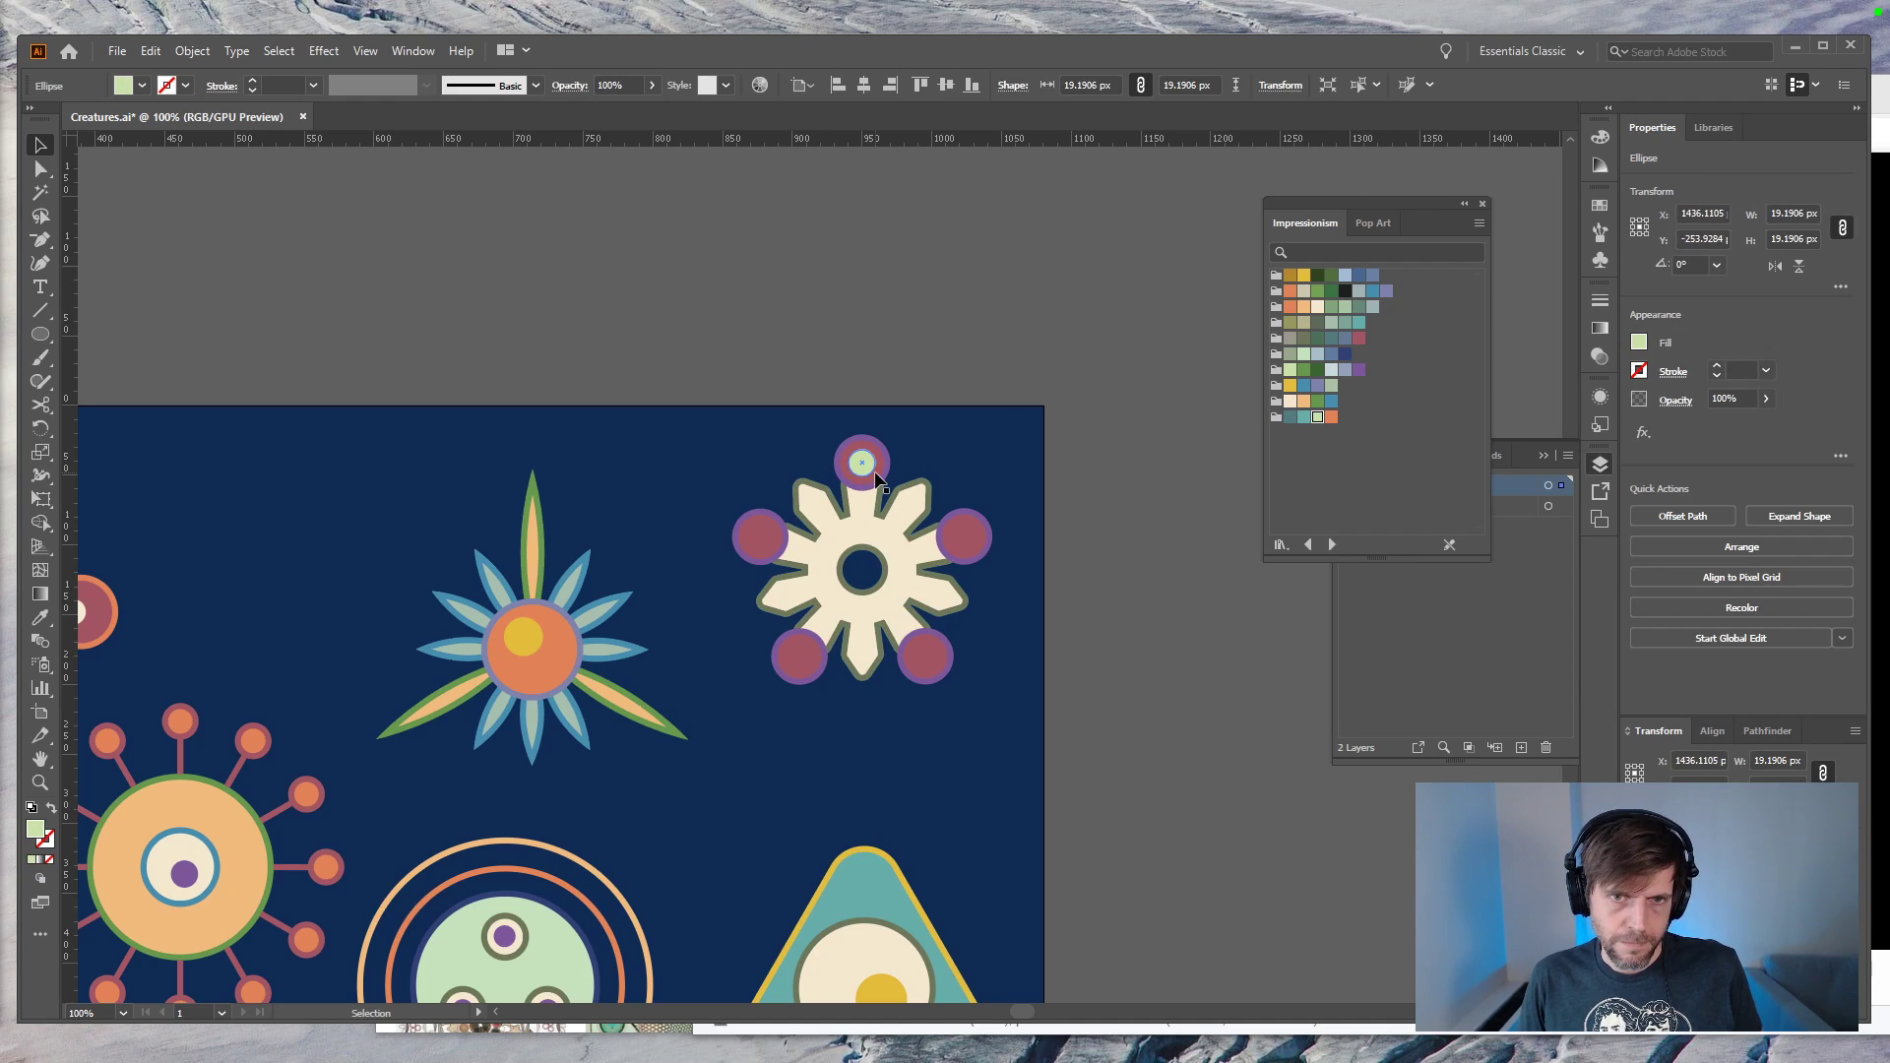
pyautogui.press('r')
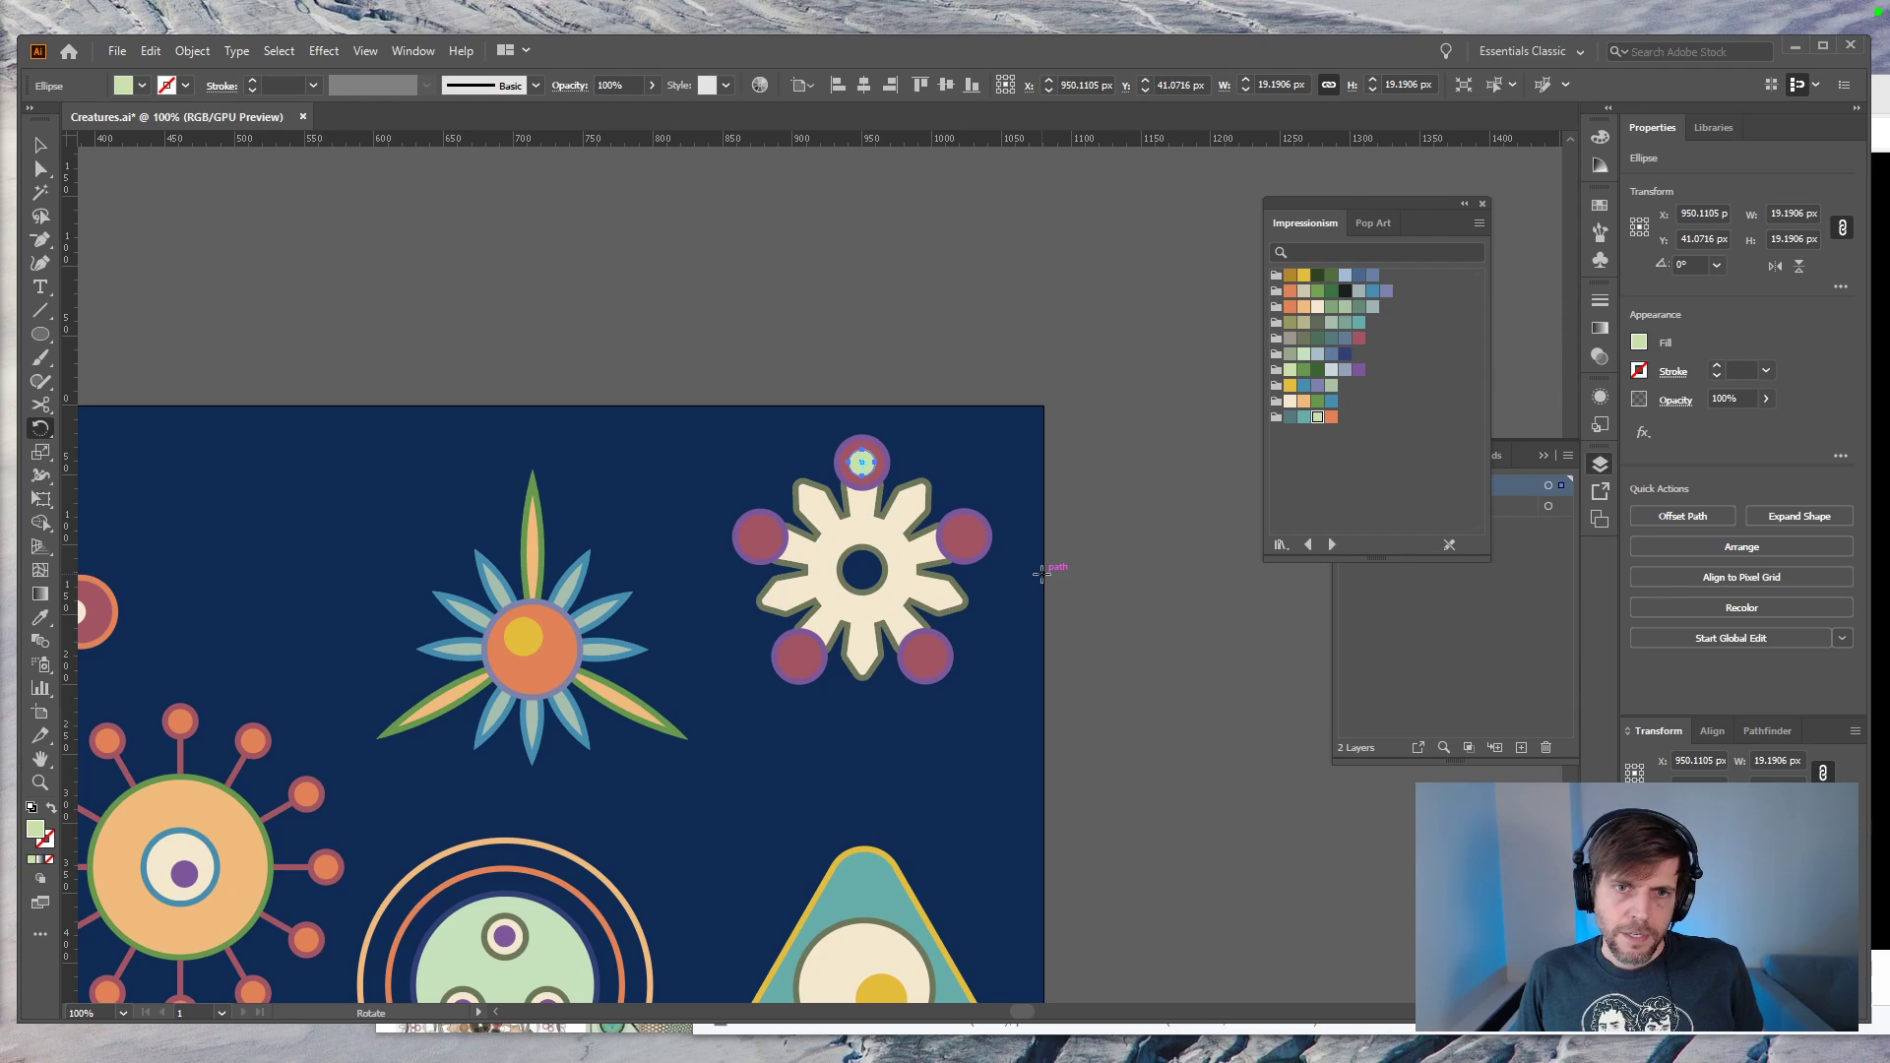
# Step: Undo the dot's placement and recolouring, redo them, and reselect the pale green dot
pyautogui.hotkey('ctrl', 'z')
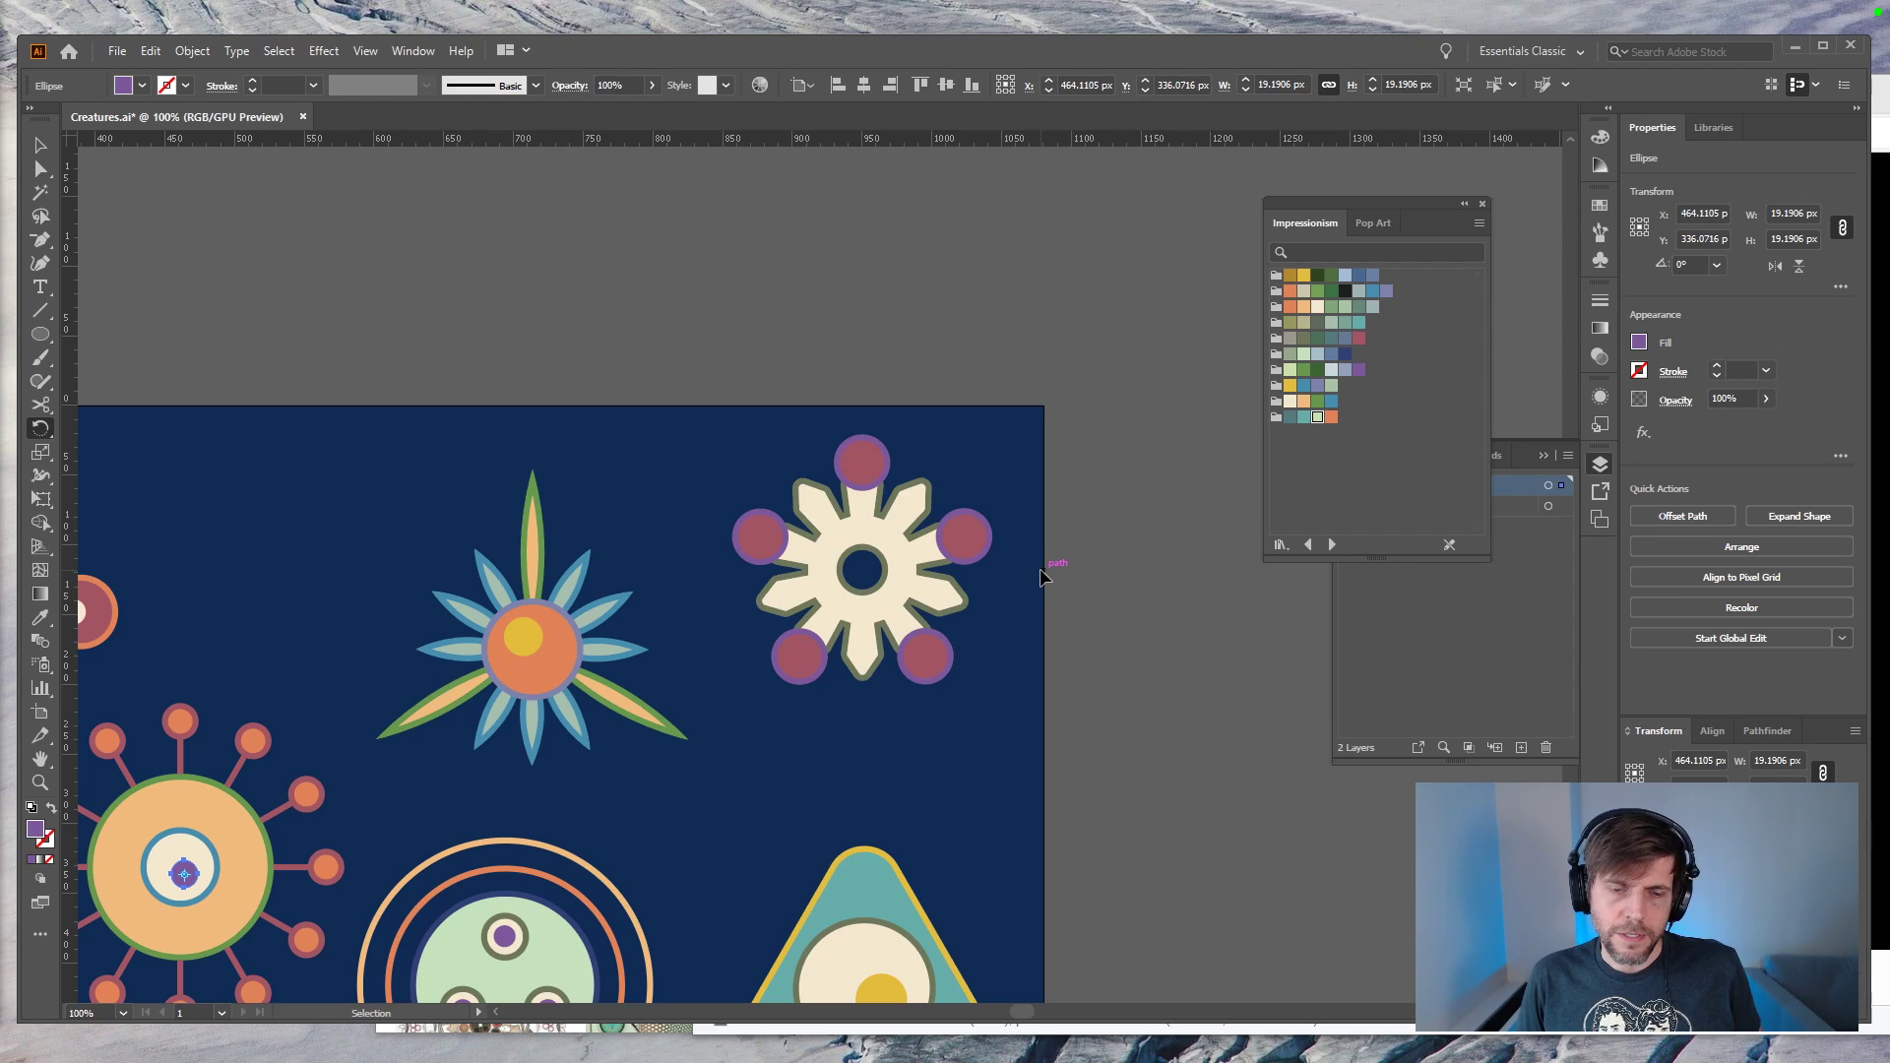
pyautogui.hotkey('ctrl', 'shift', 'z')
pyautogui.hotkey('ctrl', 'shift', 'z')
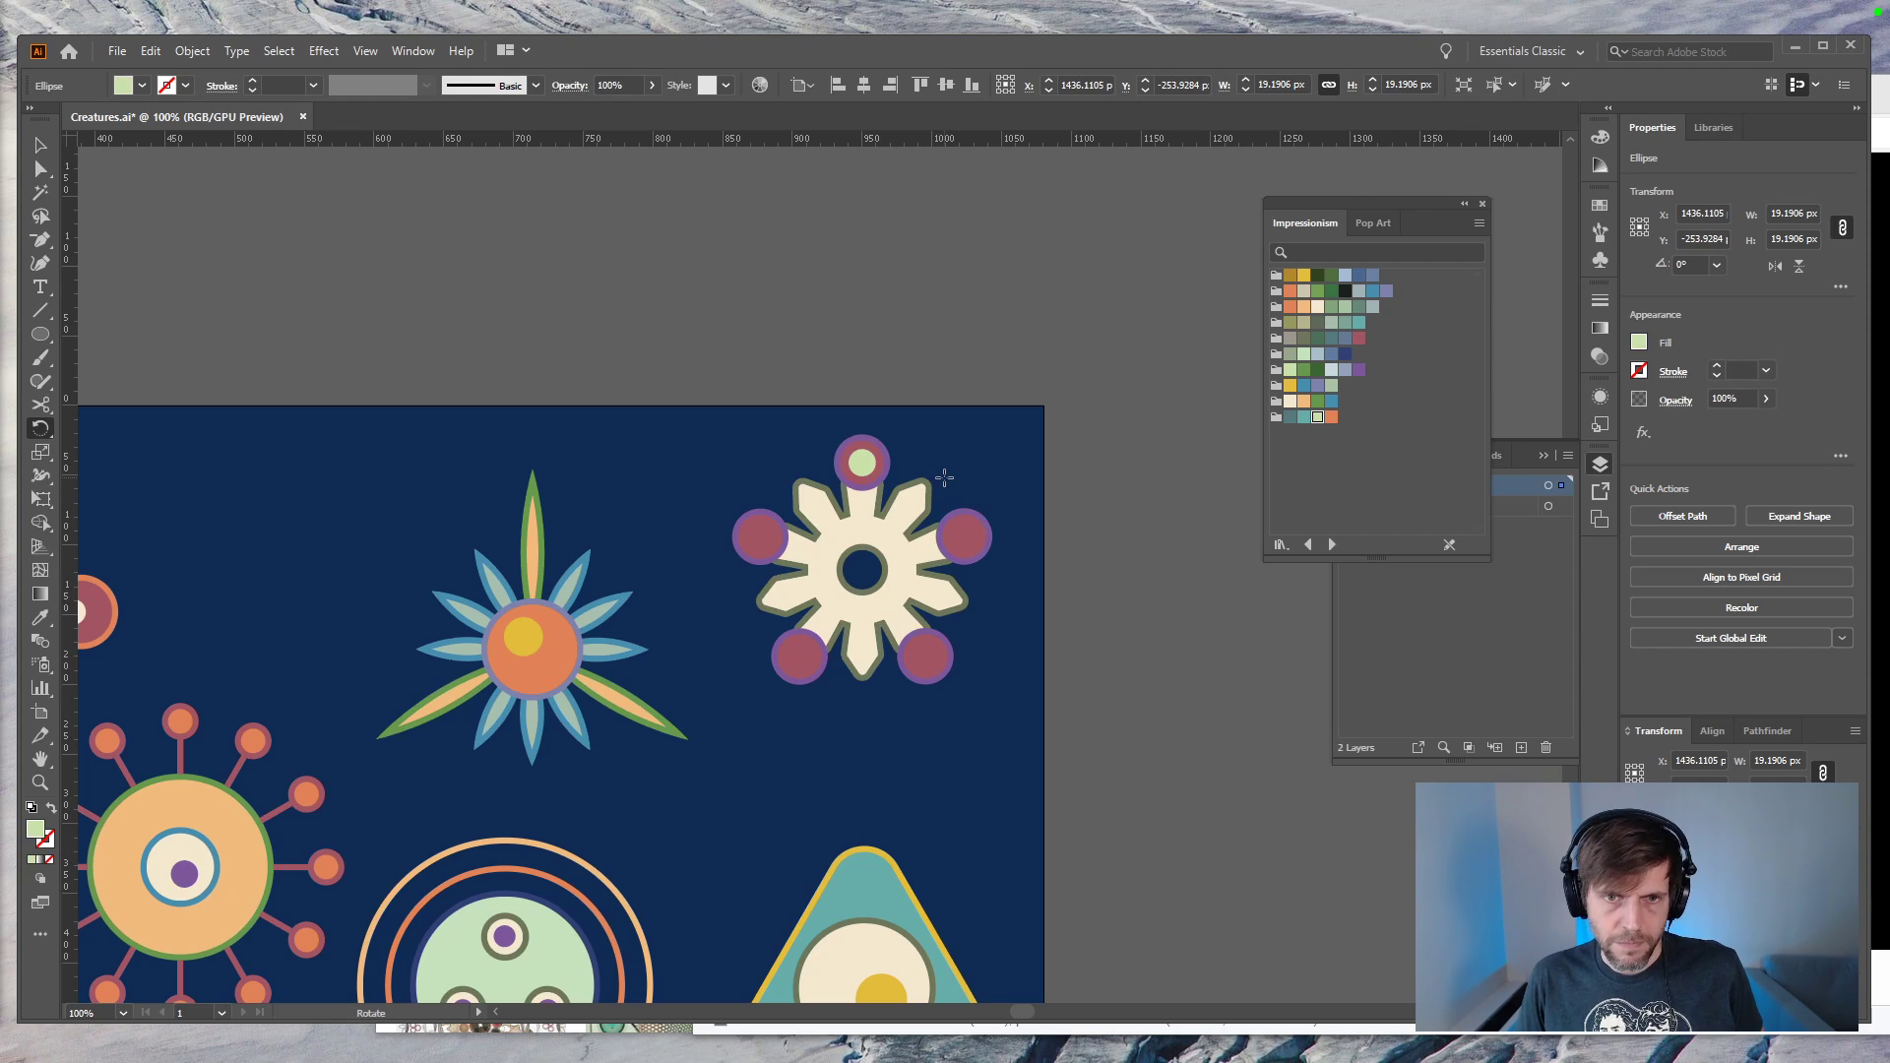
pyautogui.press('v')
pyautogui.keyDown('ctrl'); pyautogui.click(864, 473); pyautogui.keyUp('ctrl')
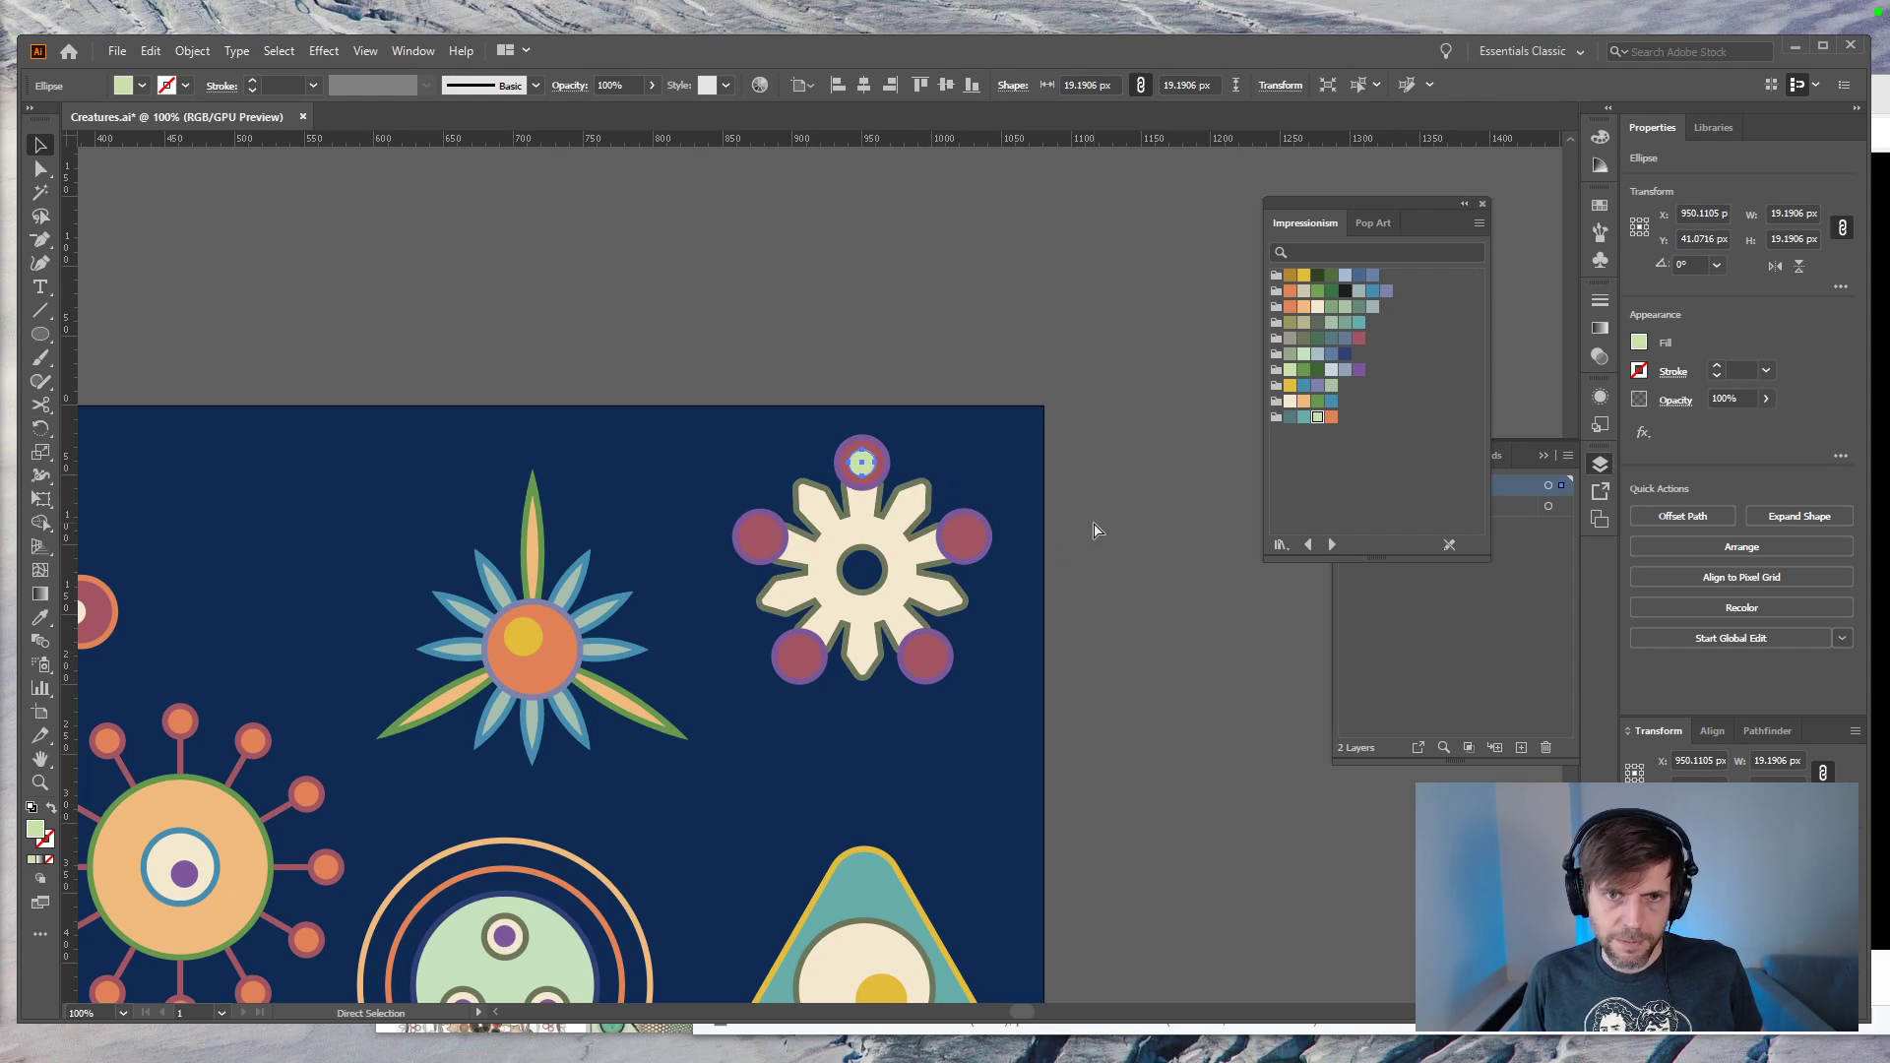
# Step: Step back through the flower's recent recolouring and restore the pale green dot on its top circle
pyautogui.hotkey('ctrl', 'z')
pyautogui.hotkey('ctrl', 'z')
pyautogui.hotkey('ctrl', 'z')
pyautogui.hotkey('ctrl', 'z')
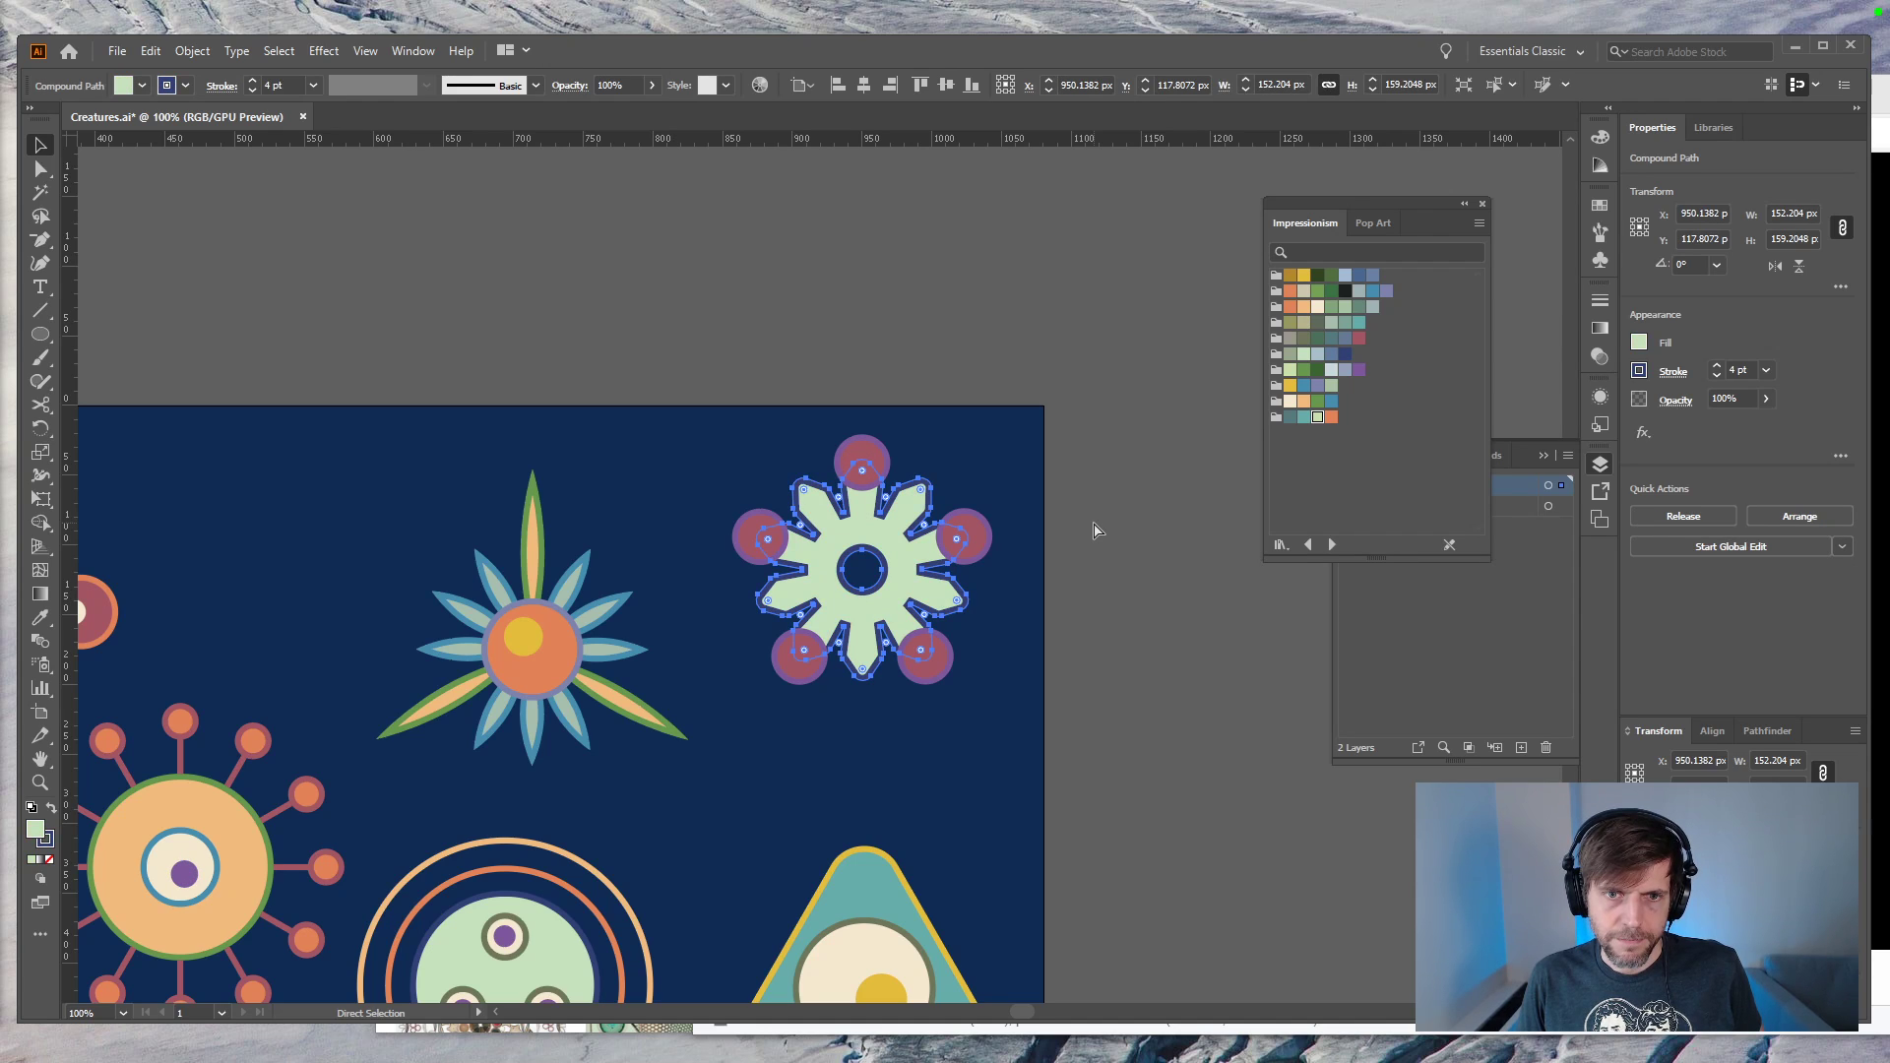
pyautogui.hotkey('ctrl', 'z')
pyautogui.hotkey('ctrl', 'z')
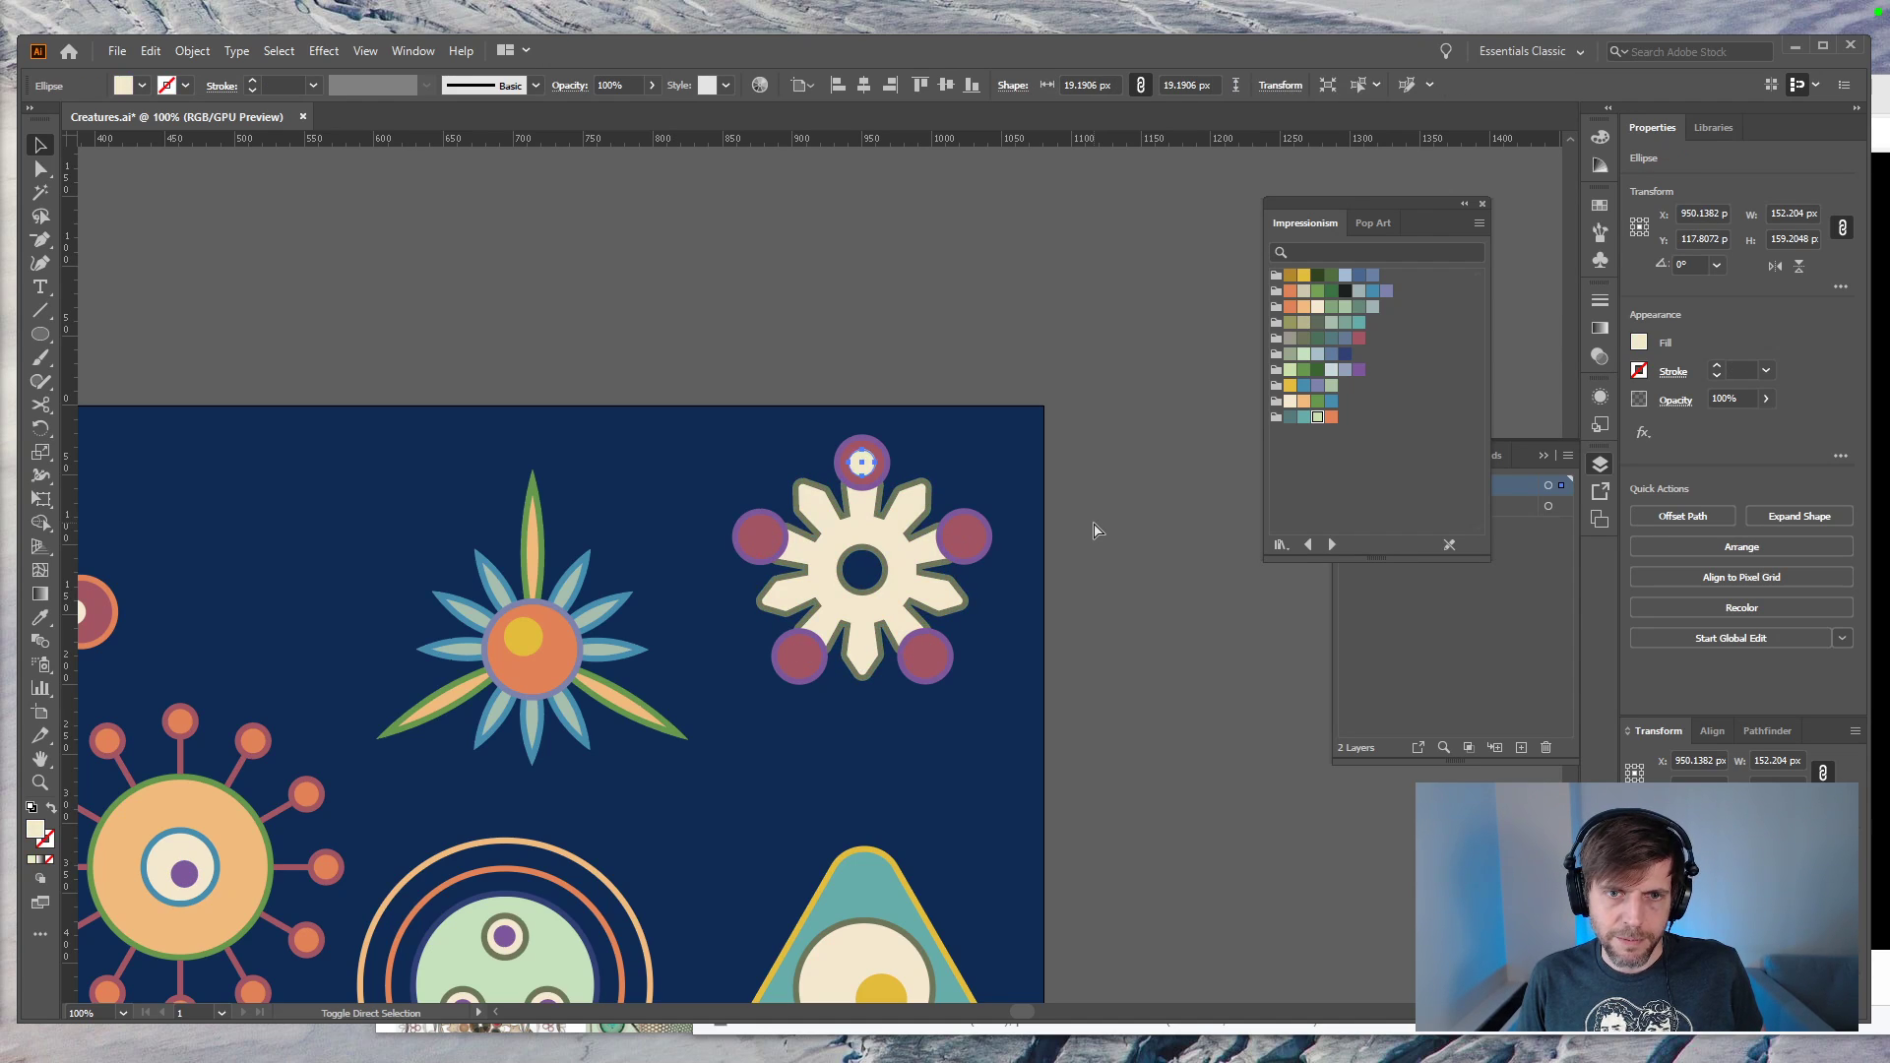
# Step: Draw a guide circle about 58 px wide centred on the flower's central hole
pyautogui.press('l')
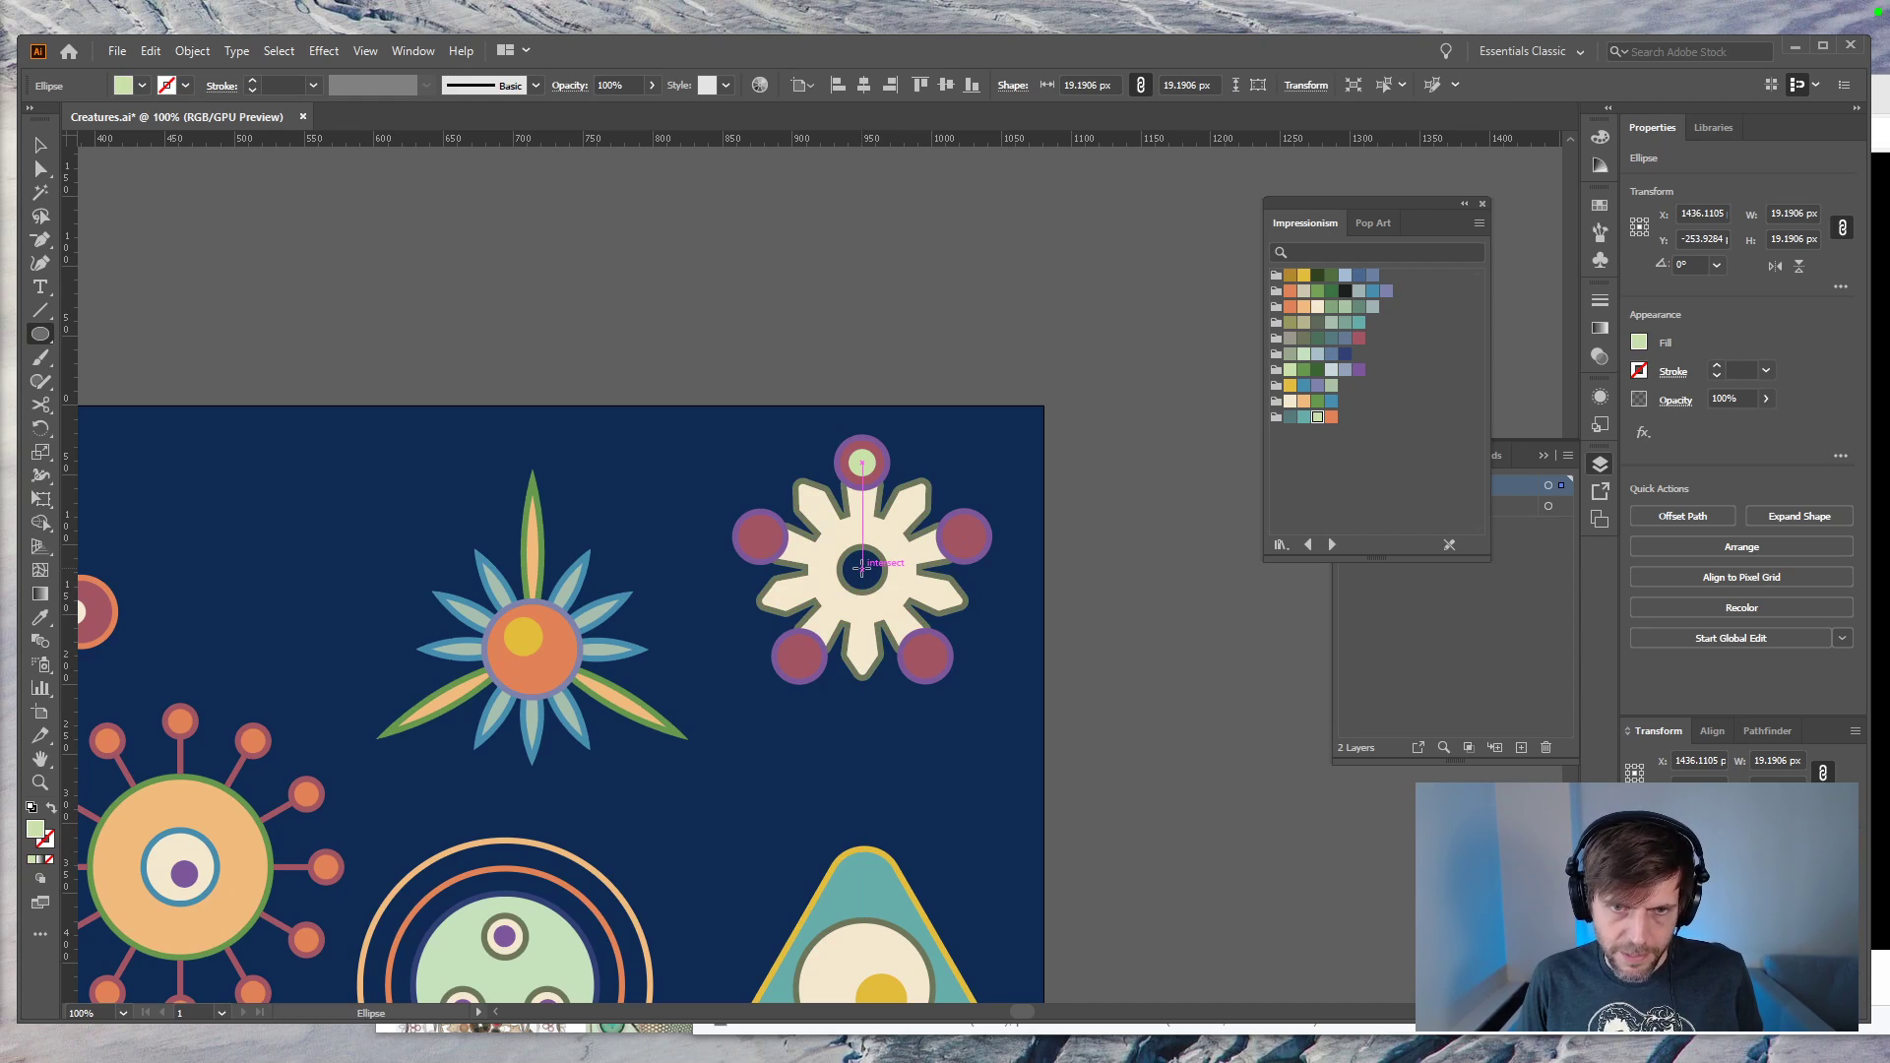
pyautogui.moveTo(862, 568); pyautogui.dragTo(903, 530)
pyautogui.press('v')
pyautogui.click(966, 477)
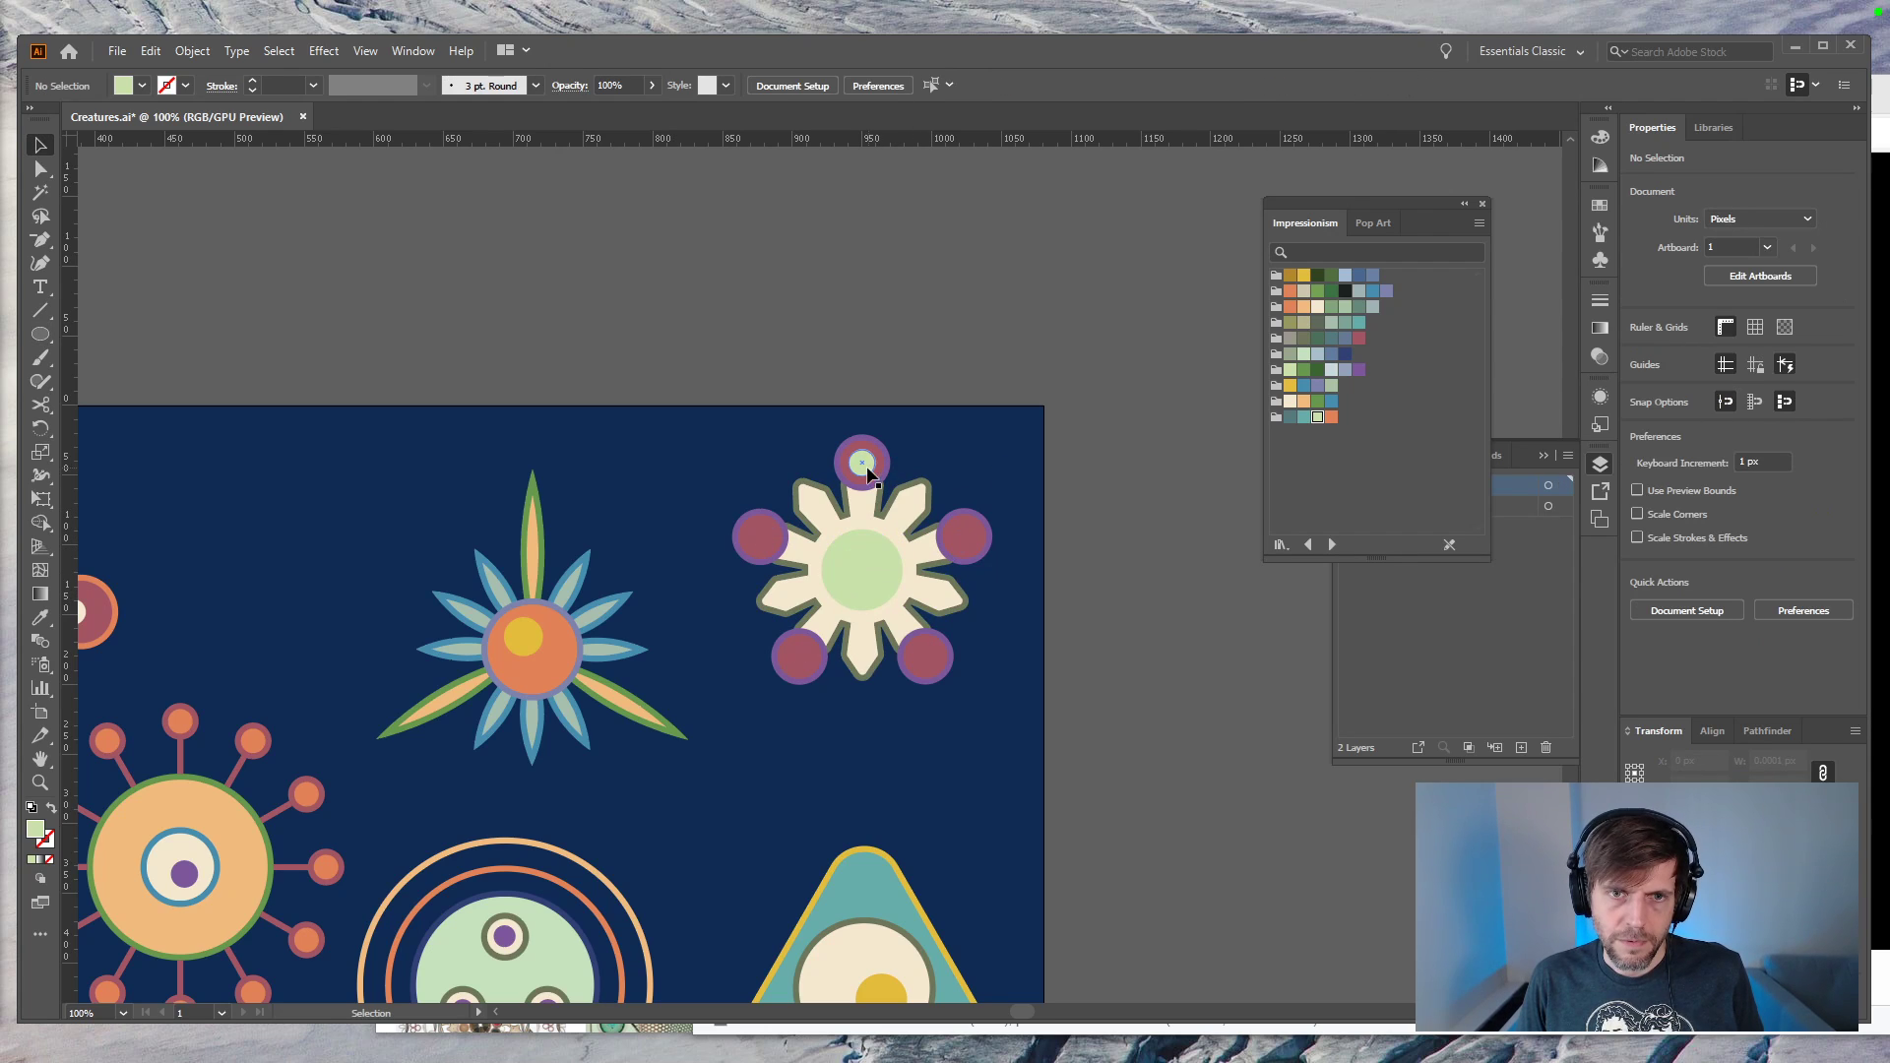
# Step: Copy the top circle's pale green dot around the guide circle's centre at 72° intervals, giving each outer circle a dot
pyautogui.click(870, 472)
pyautogui.press('r')
pyautogui.keyDown('alt'); pyautogui.click(862, 572); pyautogui.keyUp('alt')
pyautogui.write('72')
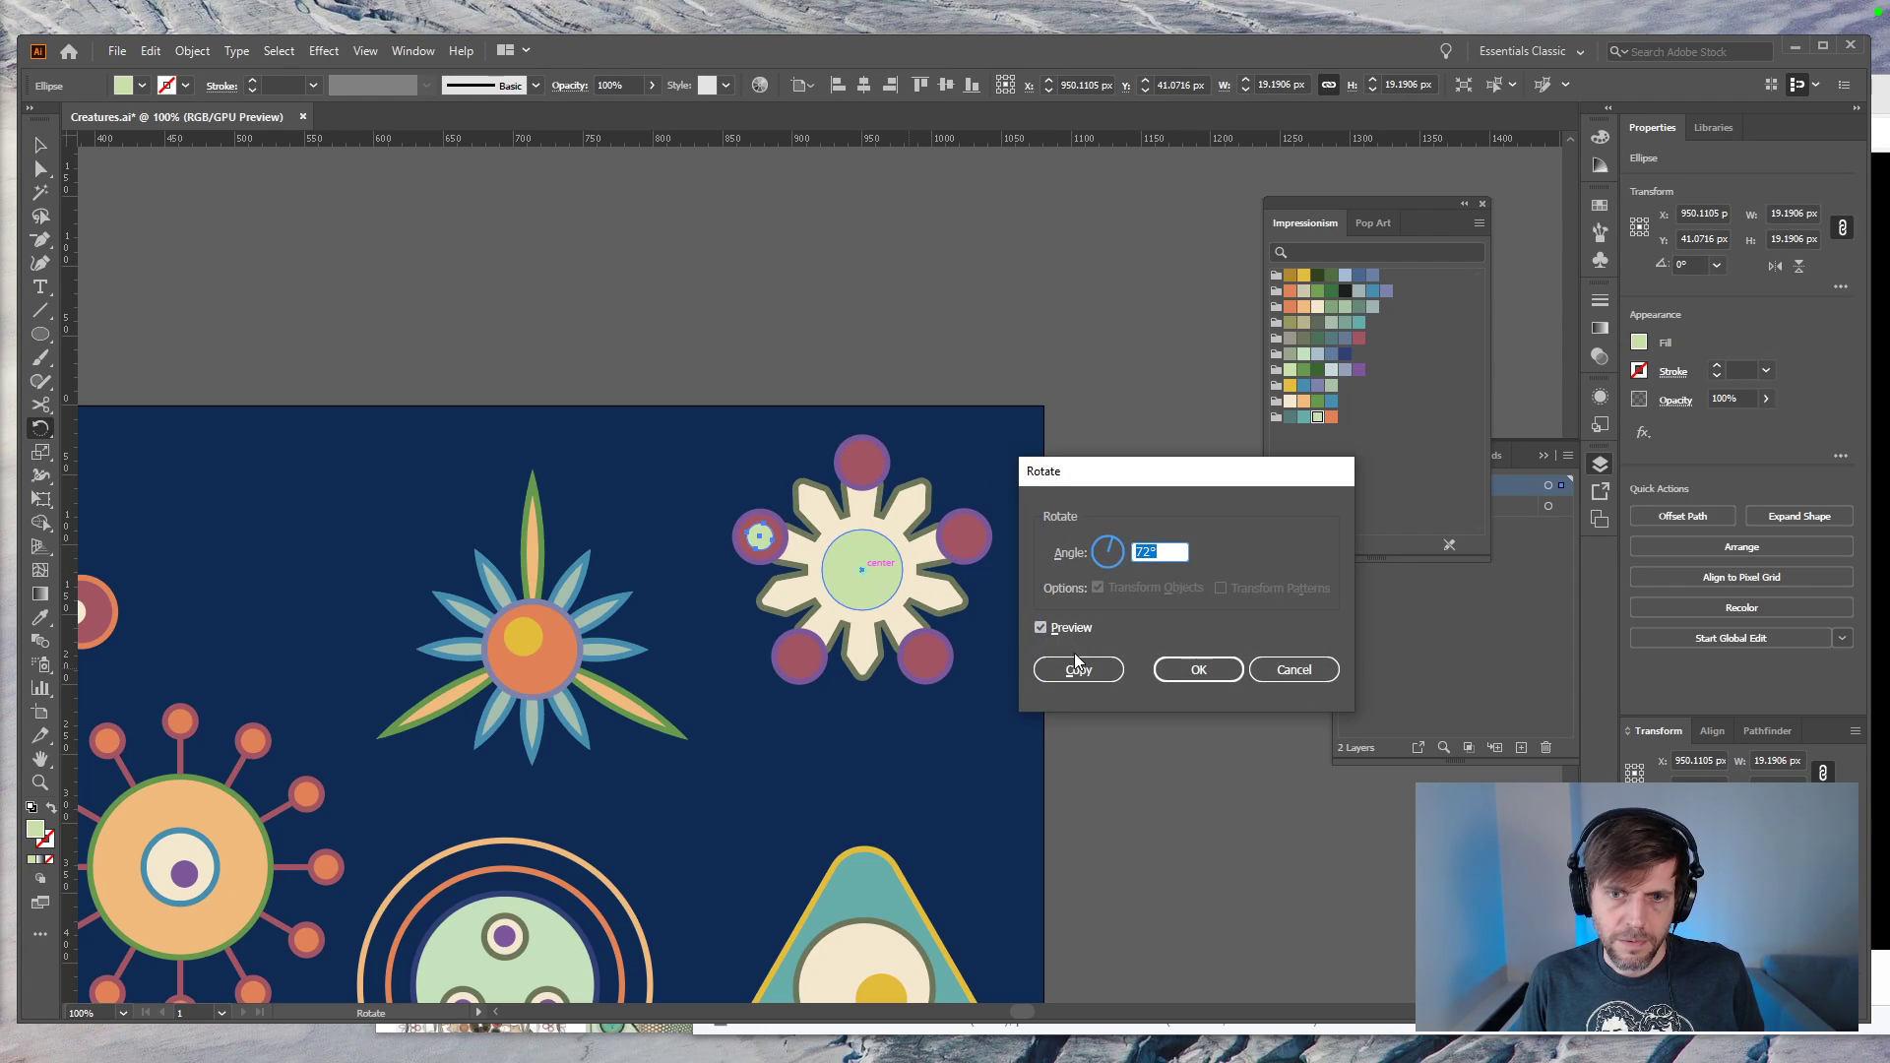
pyautogui.click(1079, 662)
pyautogui.hotkey('ctrl', 'd')
pyautogui.press('v')
pyautogui.click(1079, 657)
# Step: Delete the guide circle over the flower's centre
pyautogui.click(879, 581)
pyautogui.press('Delete')
pyautogui.hotkey('ctrl', 'shift', 'a')
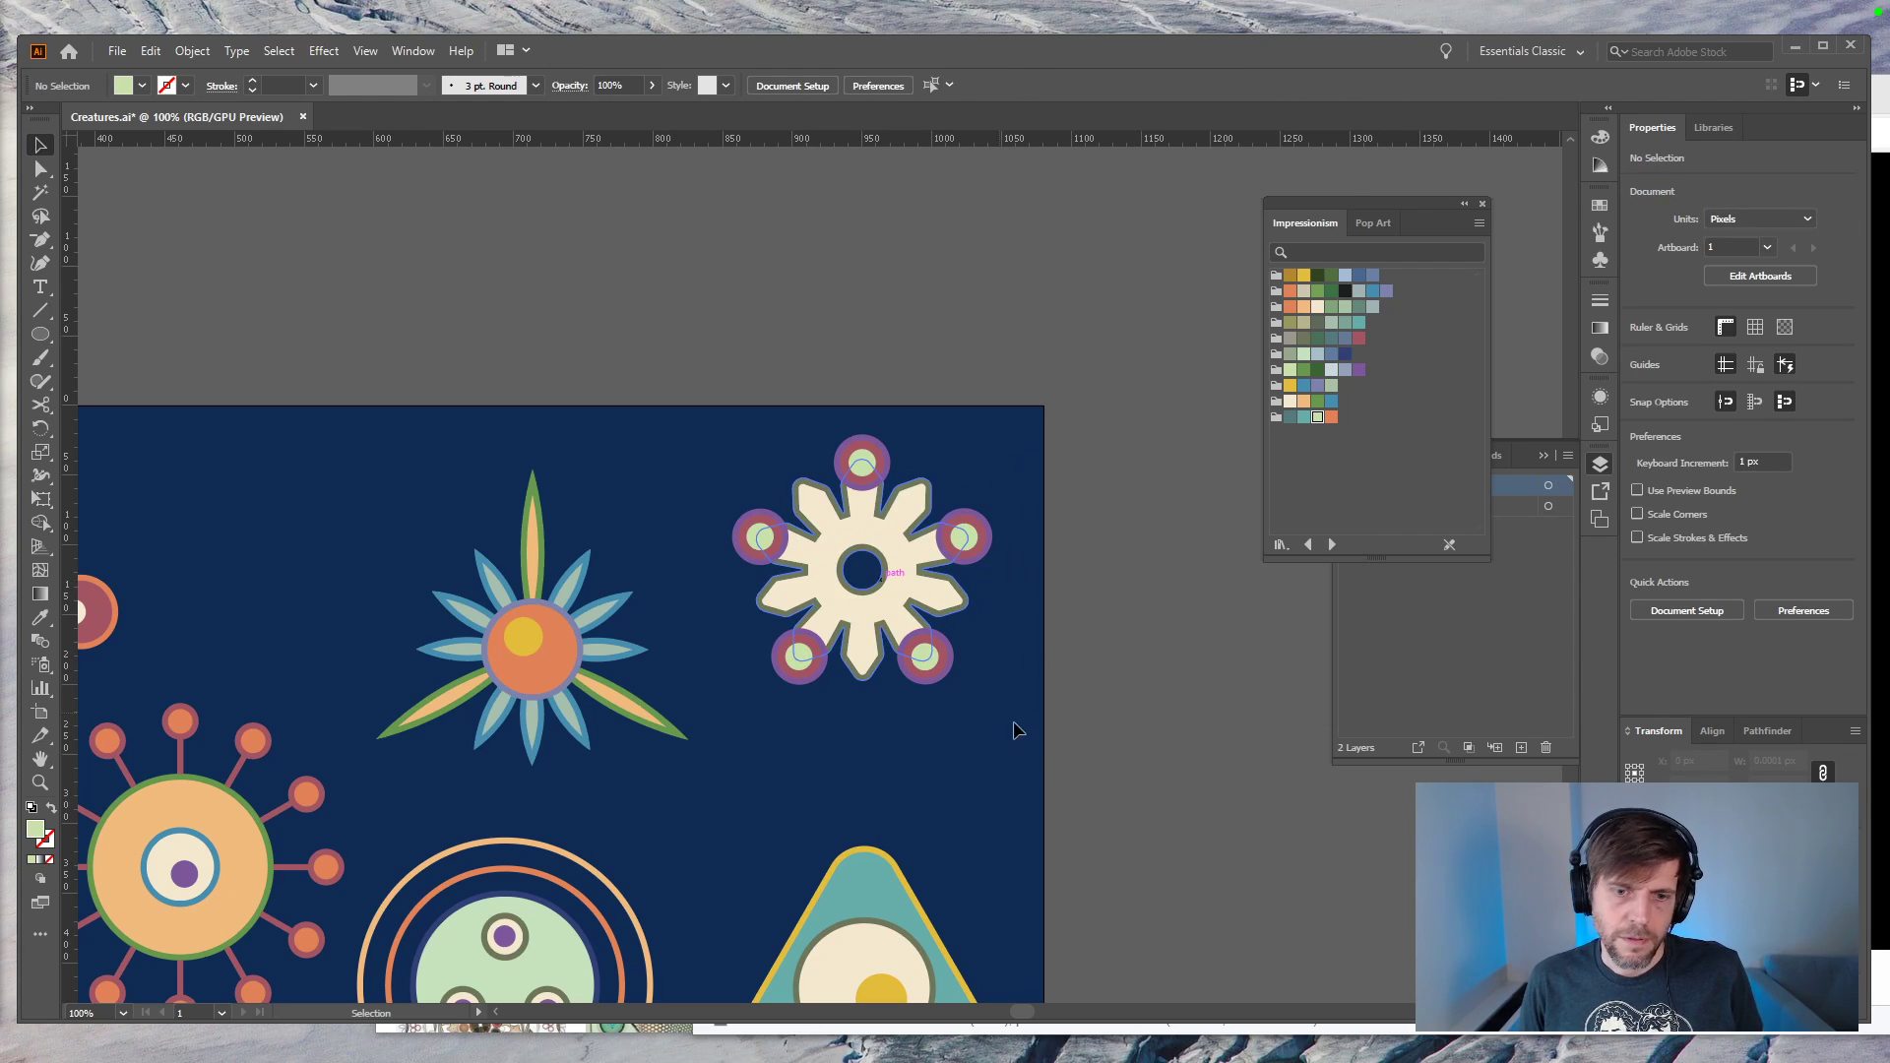
# Step: Shift the five pale green dots together 3 px left and 4 px down inside the flower's outer circles
pyautogui.hotkey('ctrl', '-')
pyautogui.hotkey('ctrl', '-')
pyautogui.hotkey('ctrl', '-')
pyautogui.hotkey('ctrl', '-')
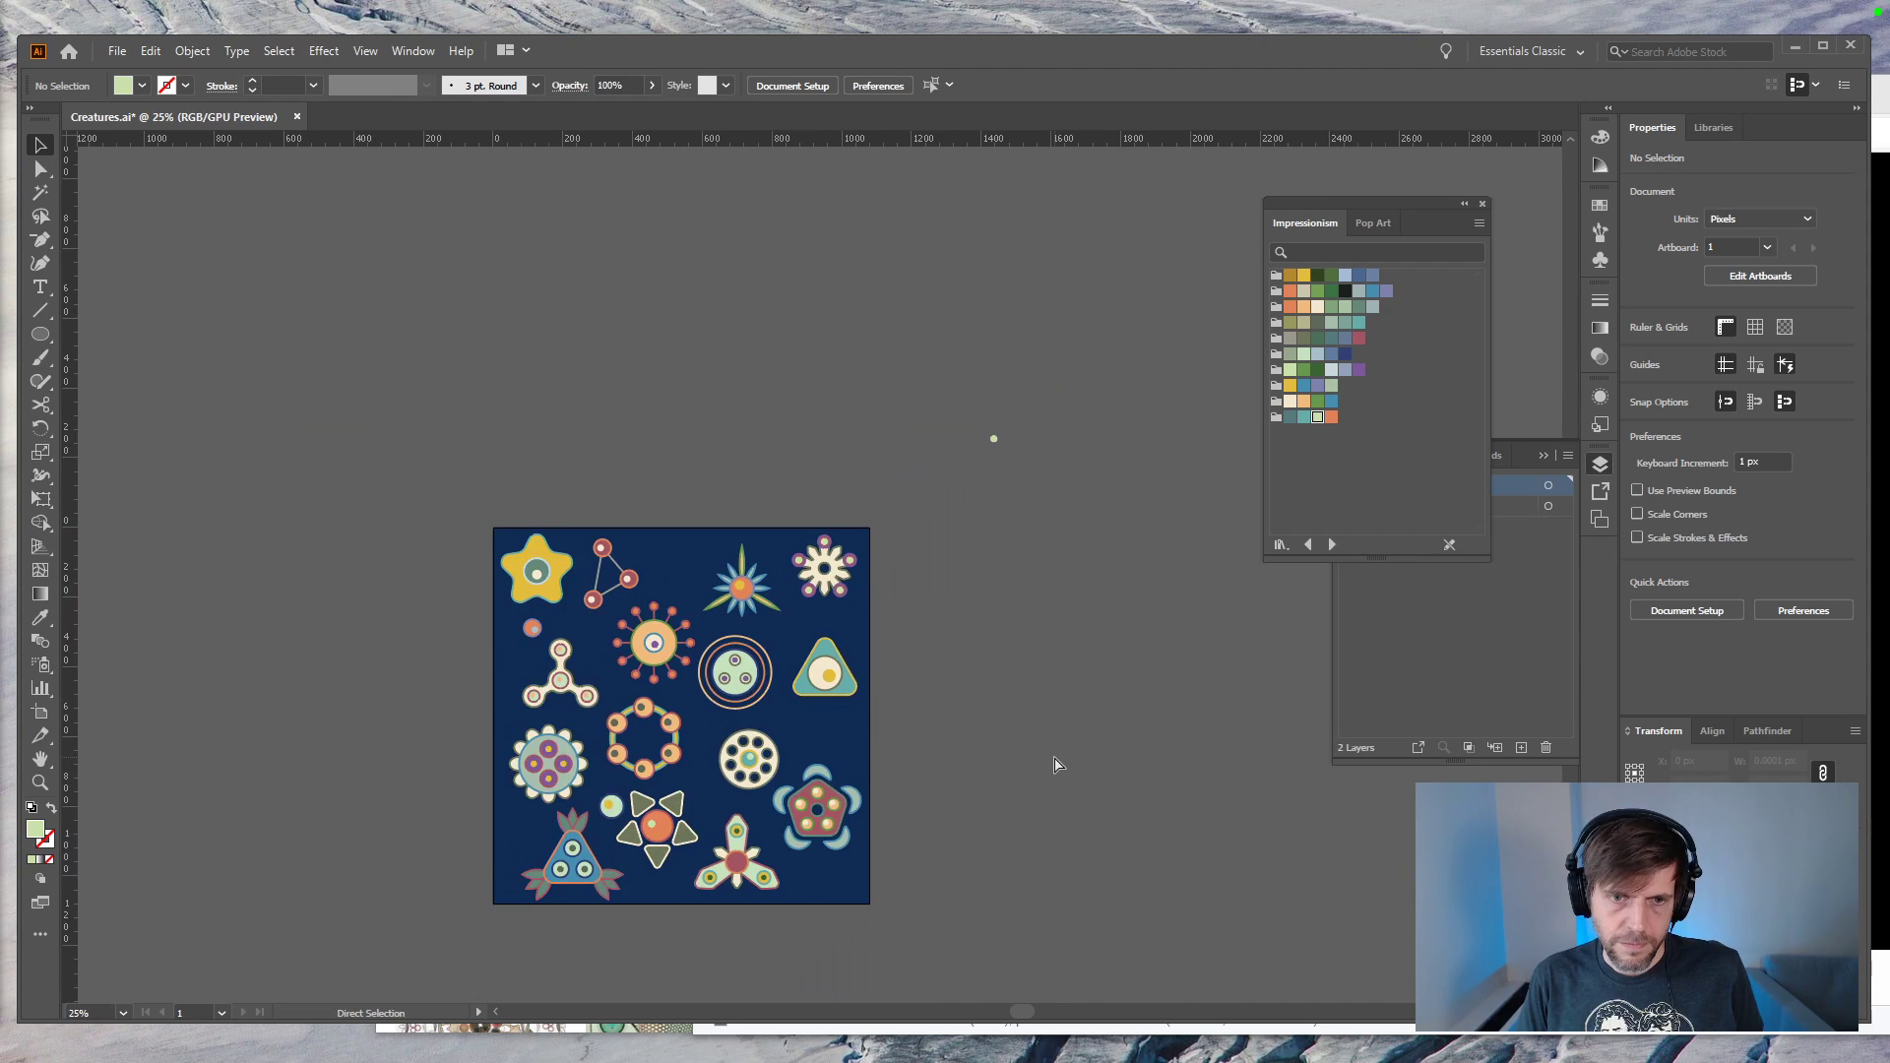
pyautogui.hotkey('ctrl', '+')
pyautogui.hotkey('ctrl', '+')
pyautogui.hotkey('ctrl', '+')
pyautogui.hotkey('ctrl', '+')
pyautogui.hotkey('ctrl', '+')
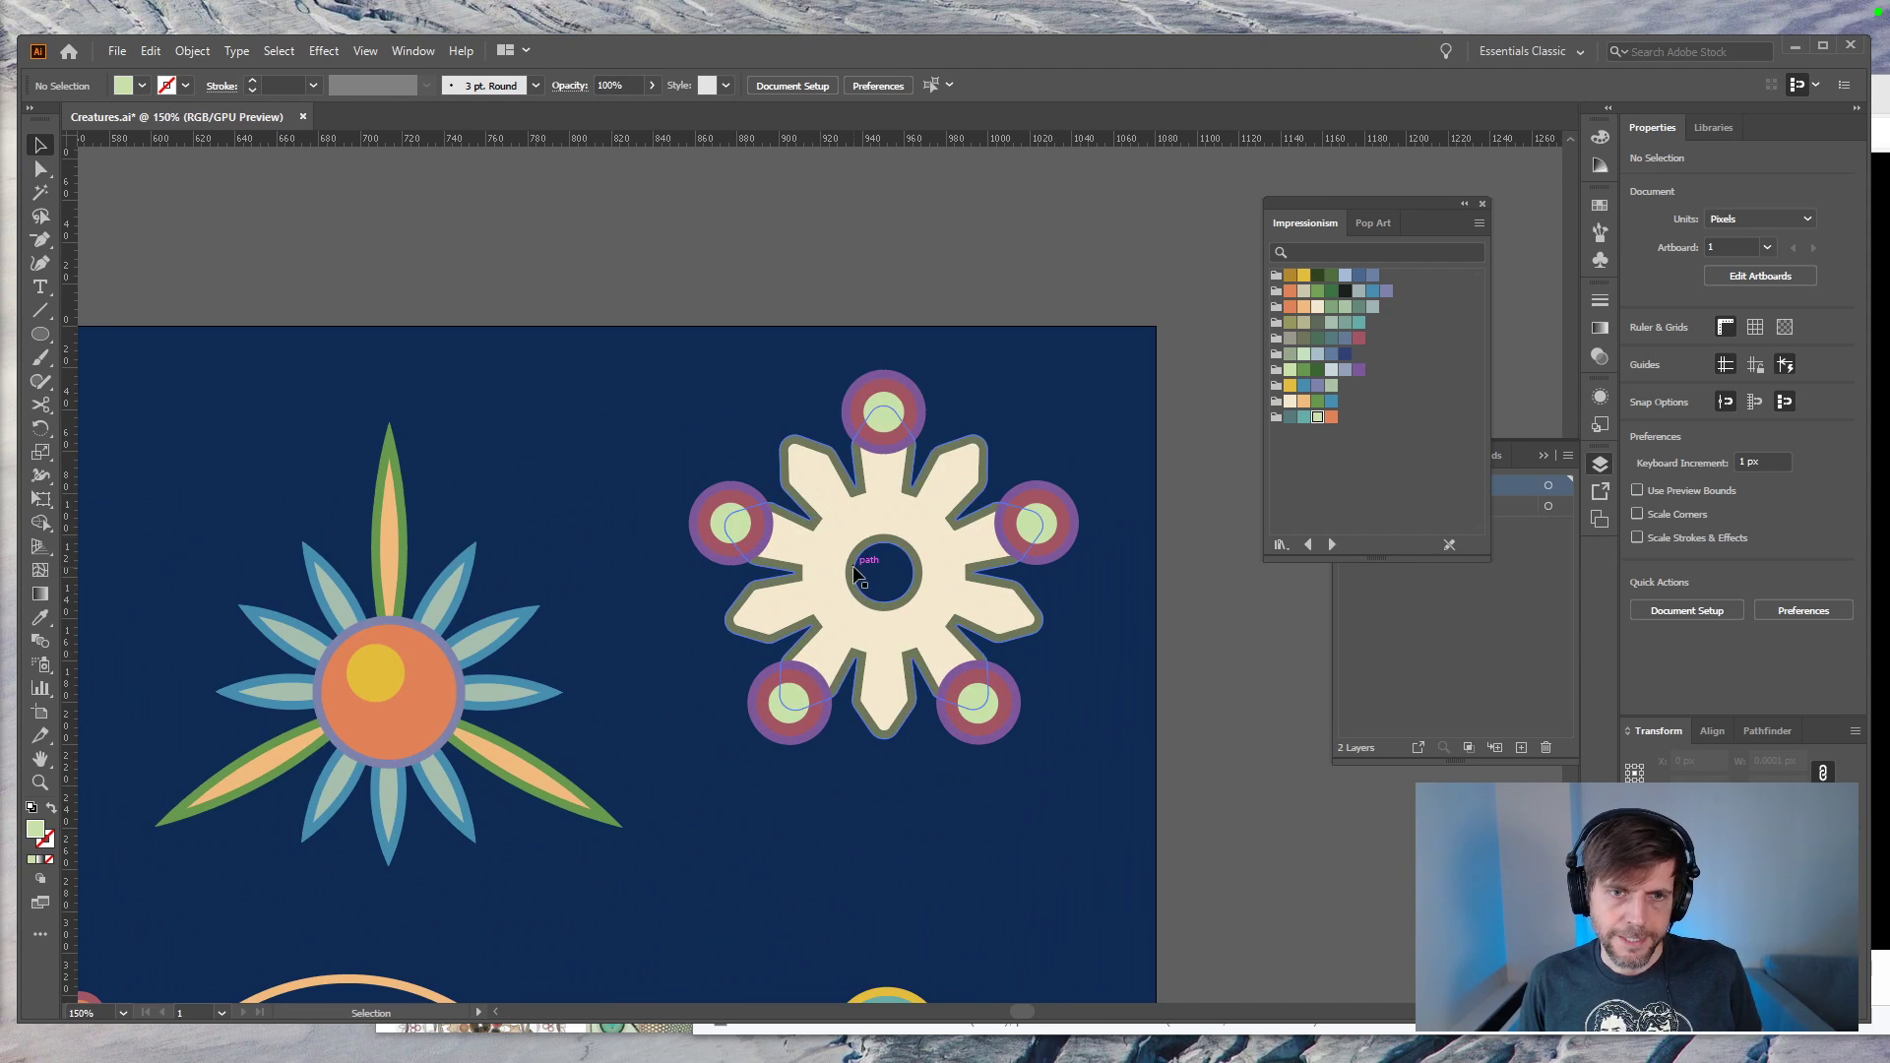
pyautogui.click(730, 523)
pyautogui.keyDown('shift'); pyautogui.click(787, 703); pyautogui.keyUp('shift')
pyautogui.keyDown('shift'); pyautogui.click(957, 706); pyautogui.keyUp('shift')
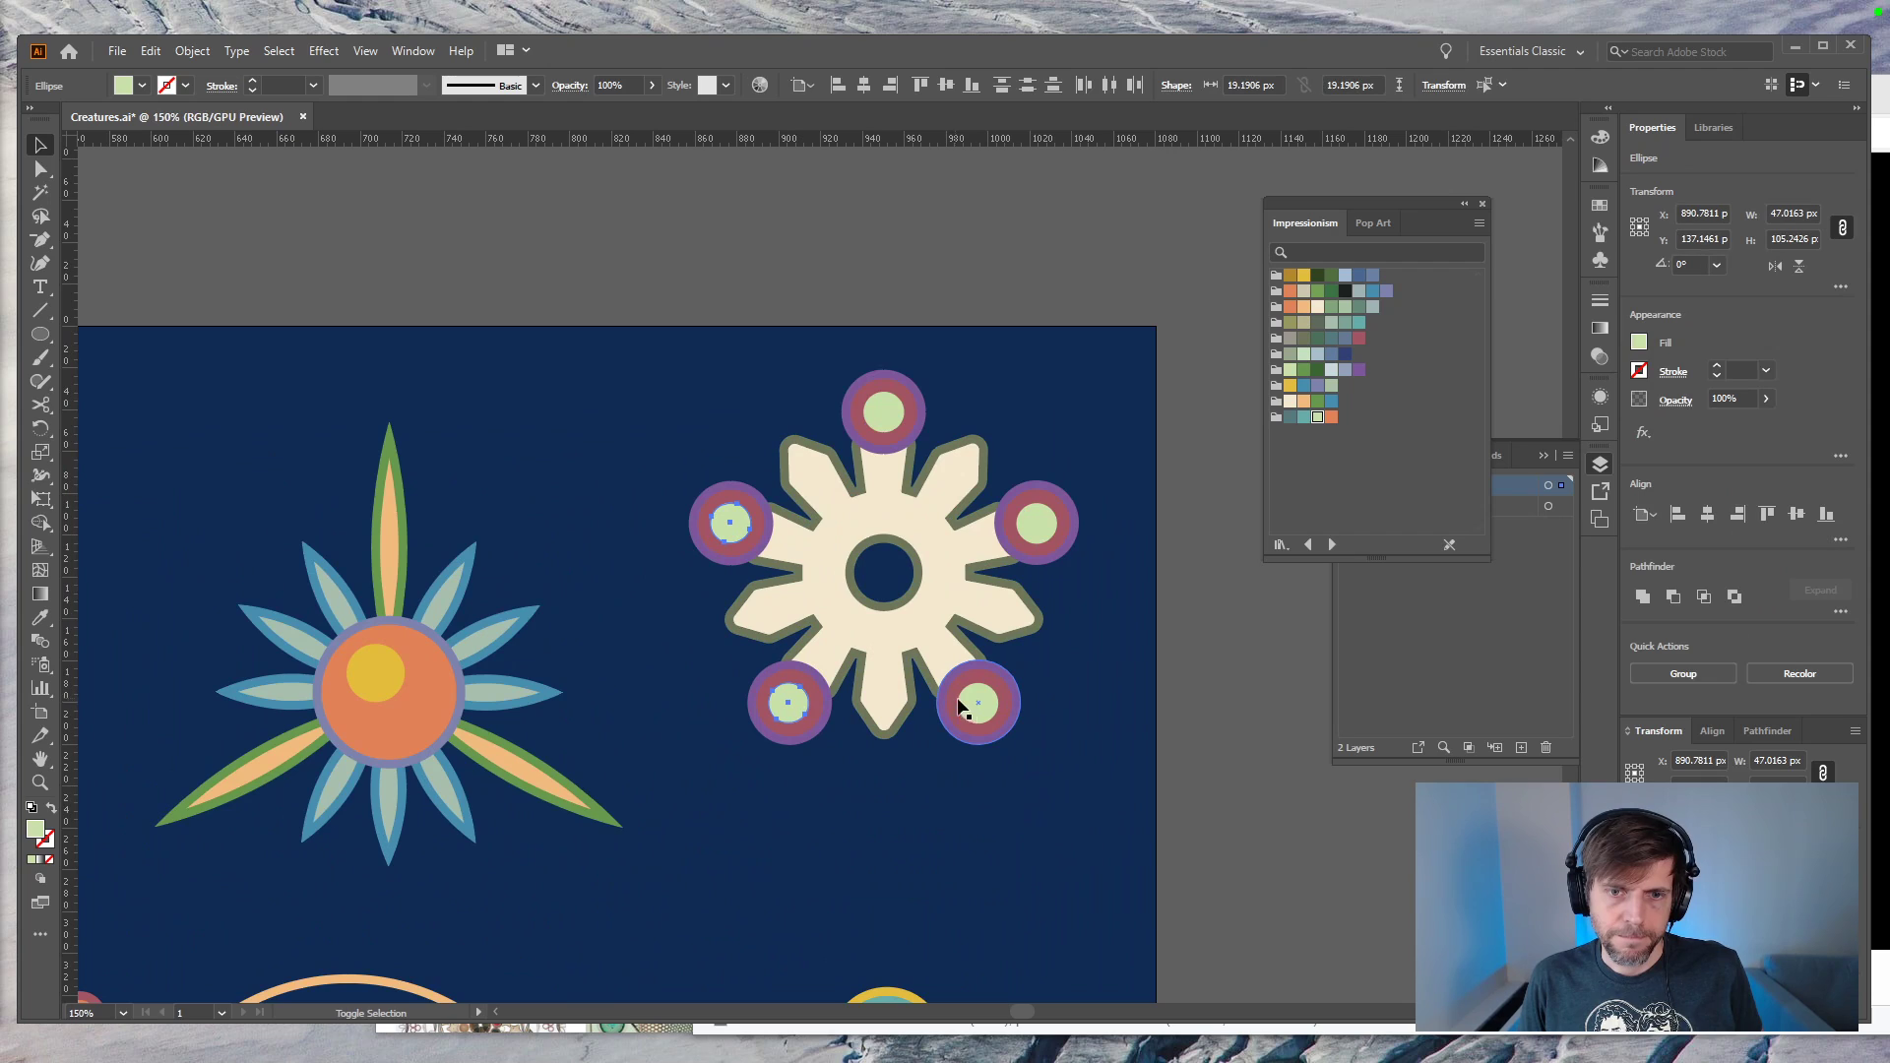
pyautogui.keyDown('shift'); pyautogui.click(1042, 527); pyautogui.keyUp('shift')
pyautogui.keyDown('shift'); pyautogui.click(897, 422); pyautogui.keyUp('shift')
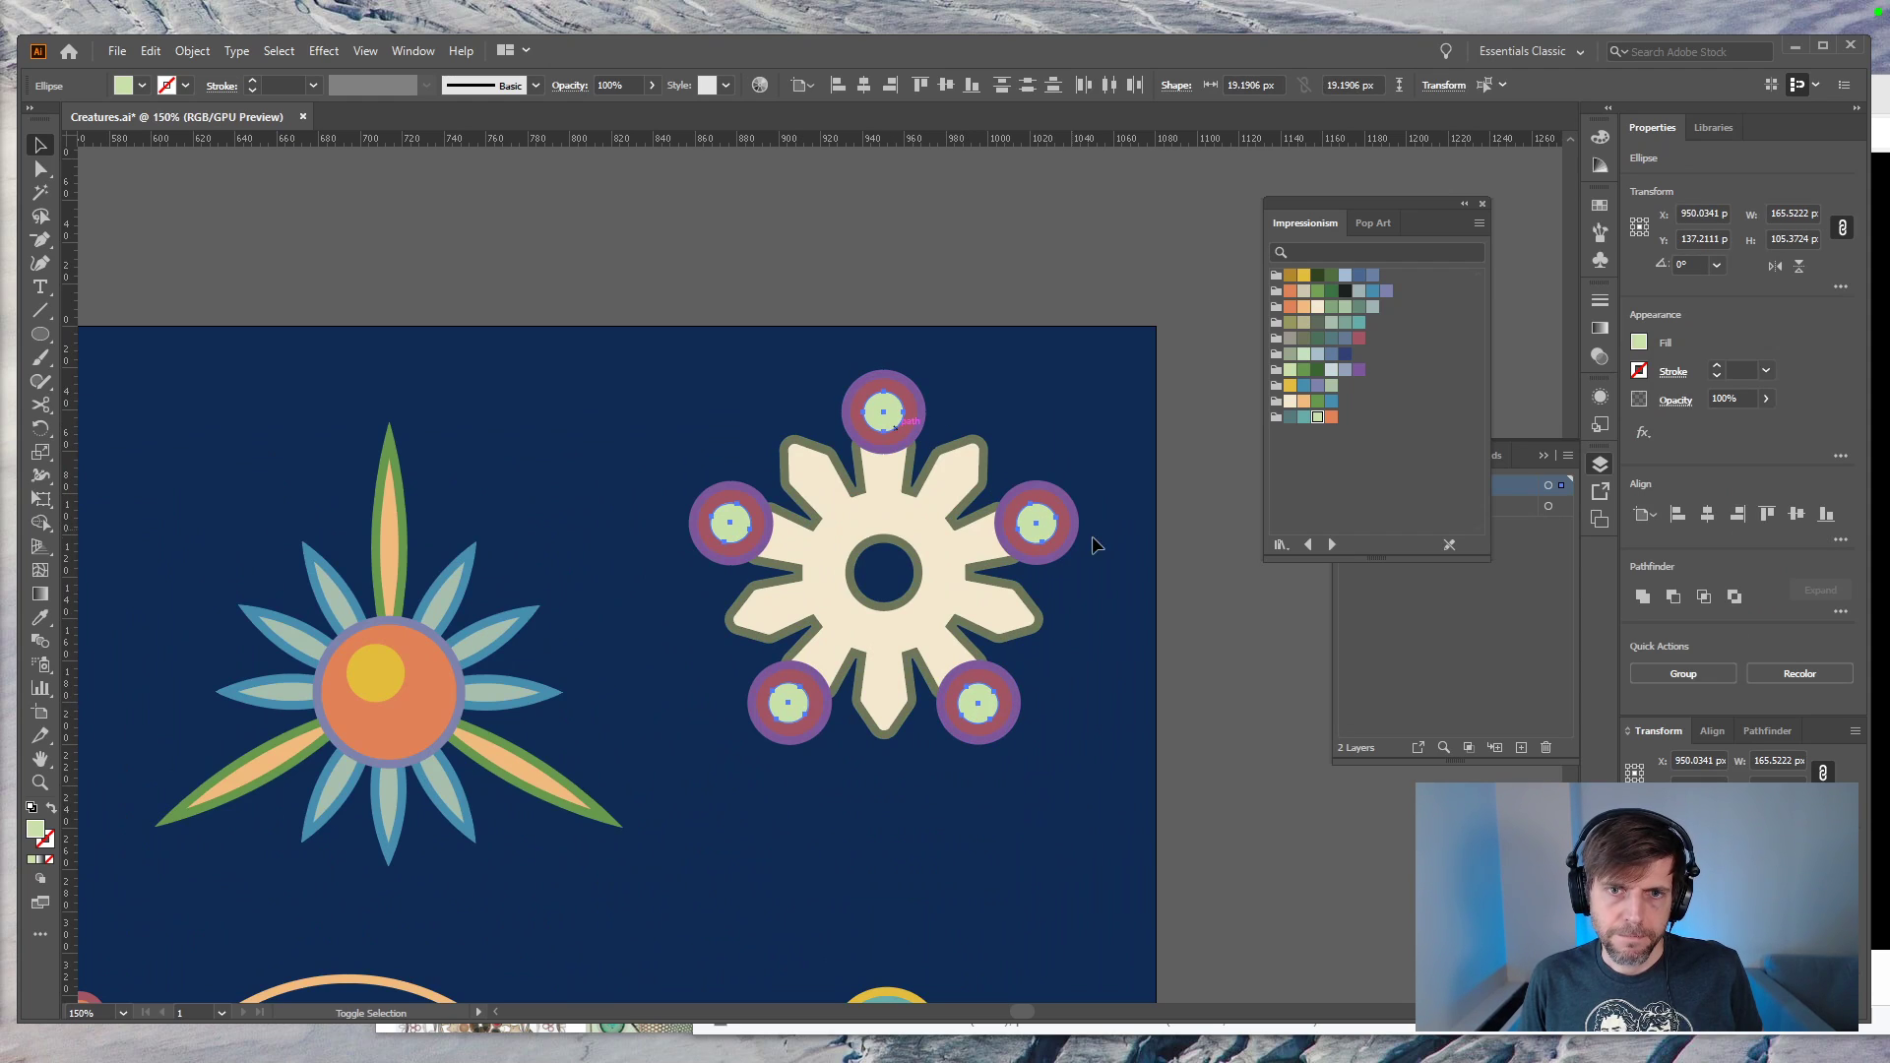
pyautogui.press('Left')
pyautogui.press('Left')
pyautogui.press('Left')
pyautogui.press('Down')
pyautogui.press('Down')
pyautogui.press('Down')
pyautogui.press('Down')
pyautogui.press('Down')
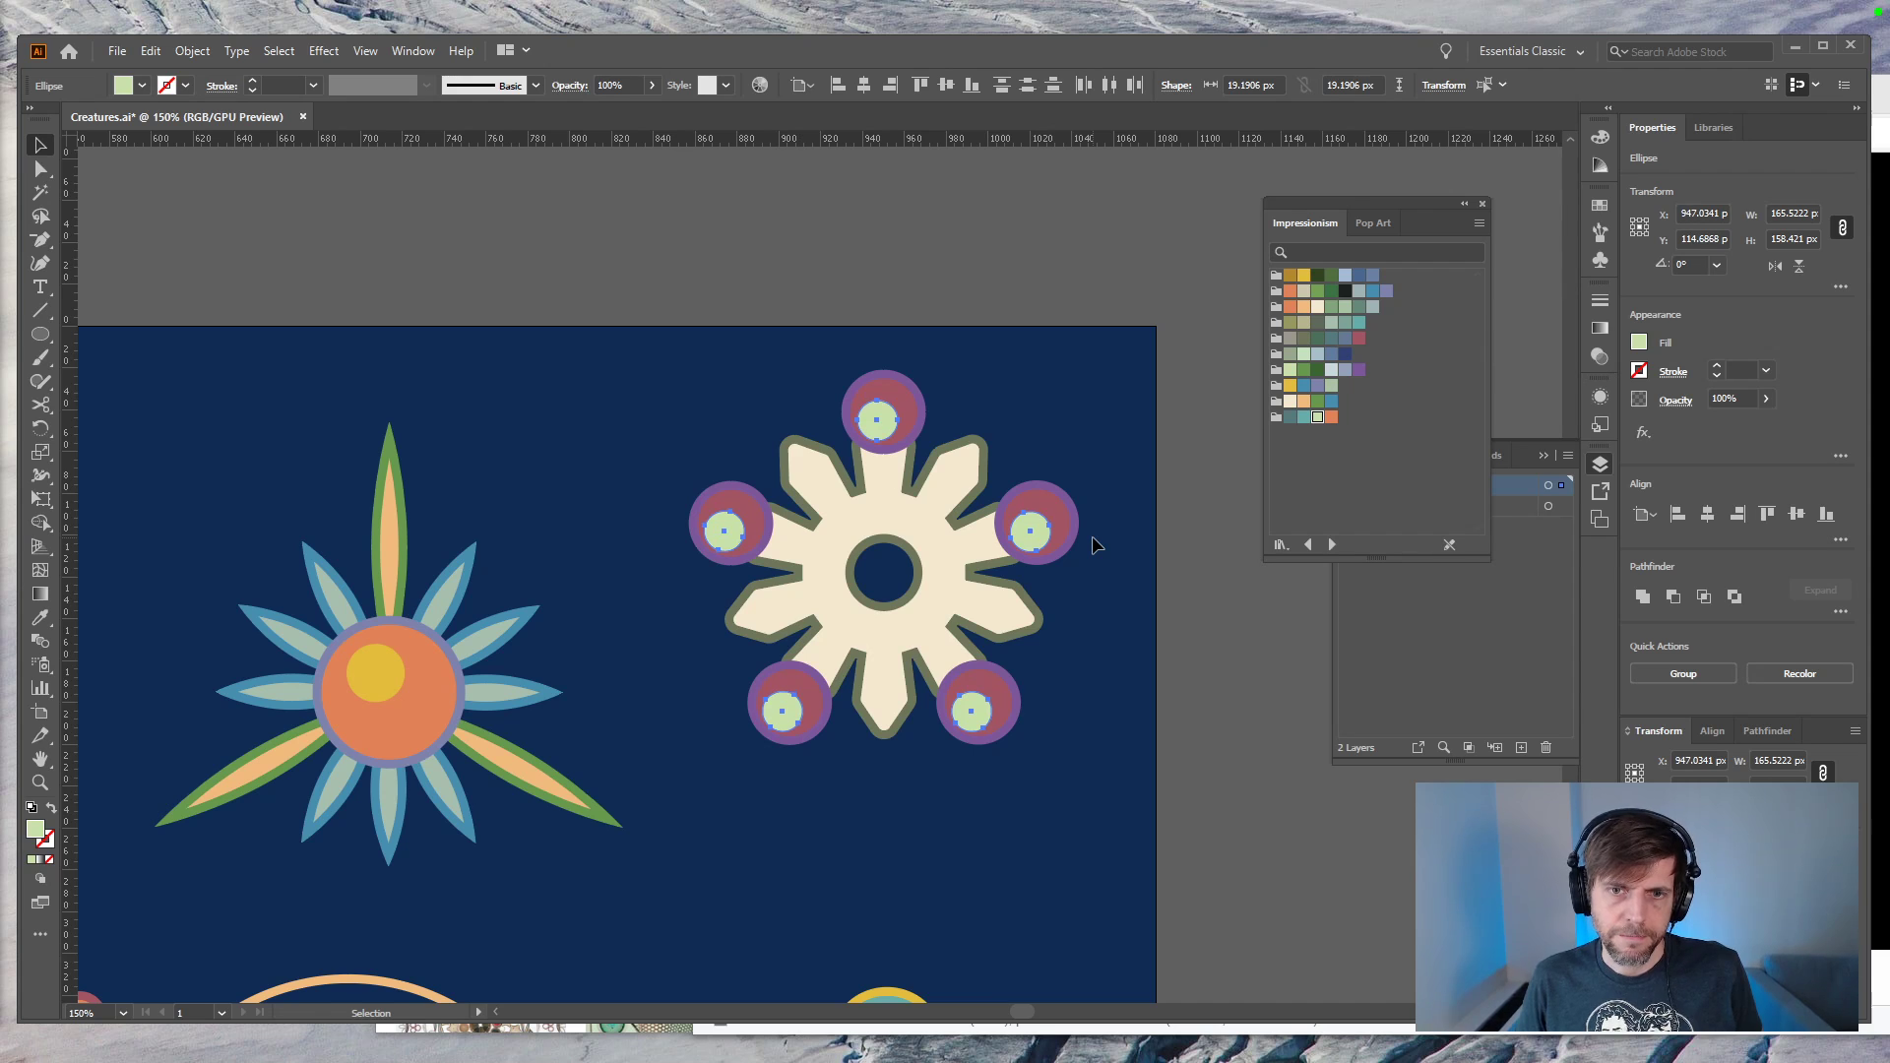
pyautogui.click(1252, 842)
# Step: Recover the deleted guide circle from the undo history and place it back over the flower's centre, keeping the shifted dots
pyautogui.hotkey('ctrl', '-')
pyautogui.hotkey('ctrl', '-')
pyautogui.hotkey('ctrl', '-')
pyautogui.hotkey('ctrl', '-')
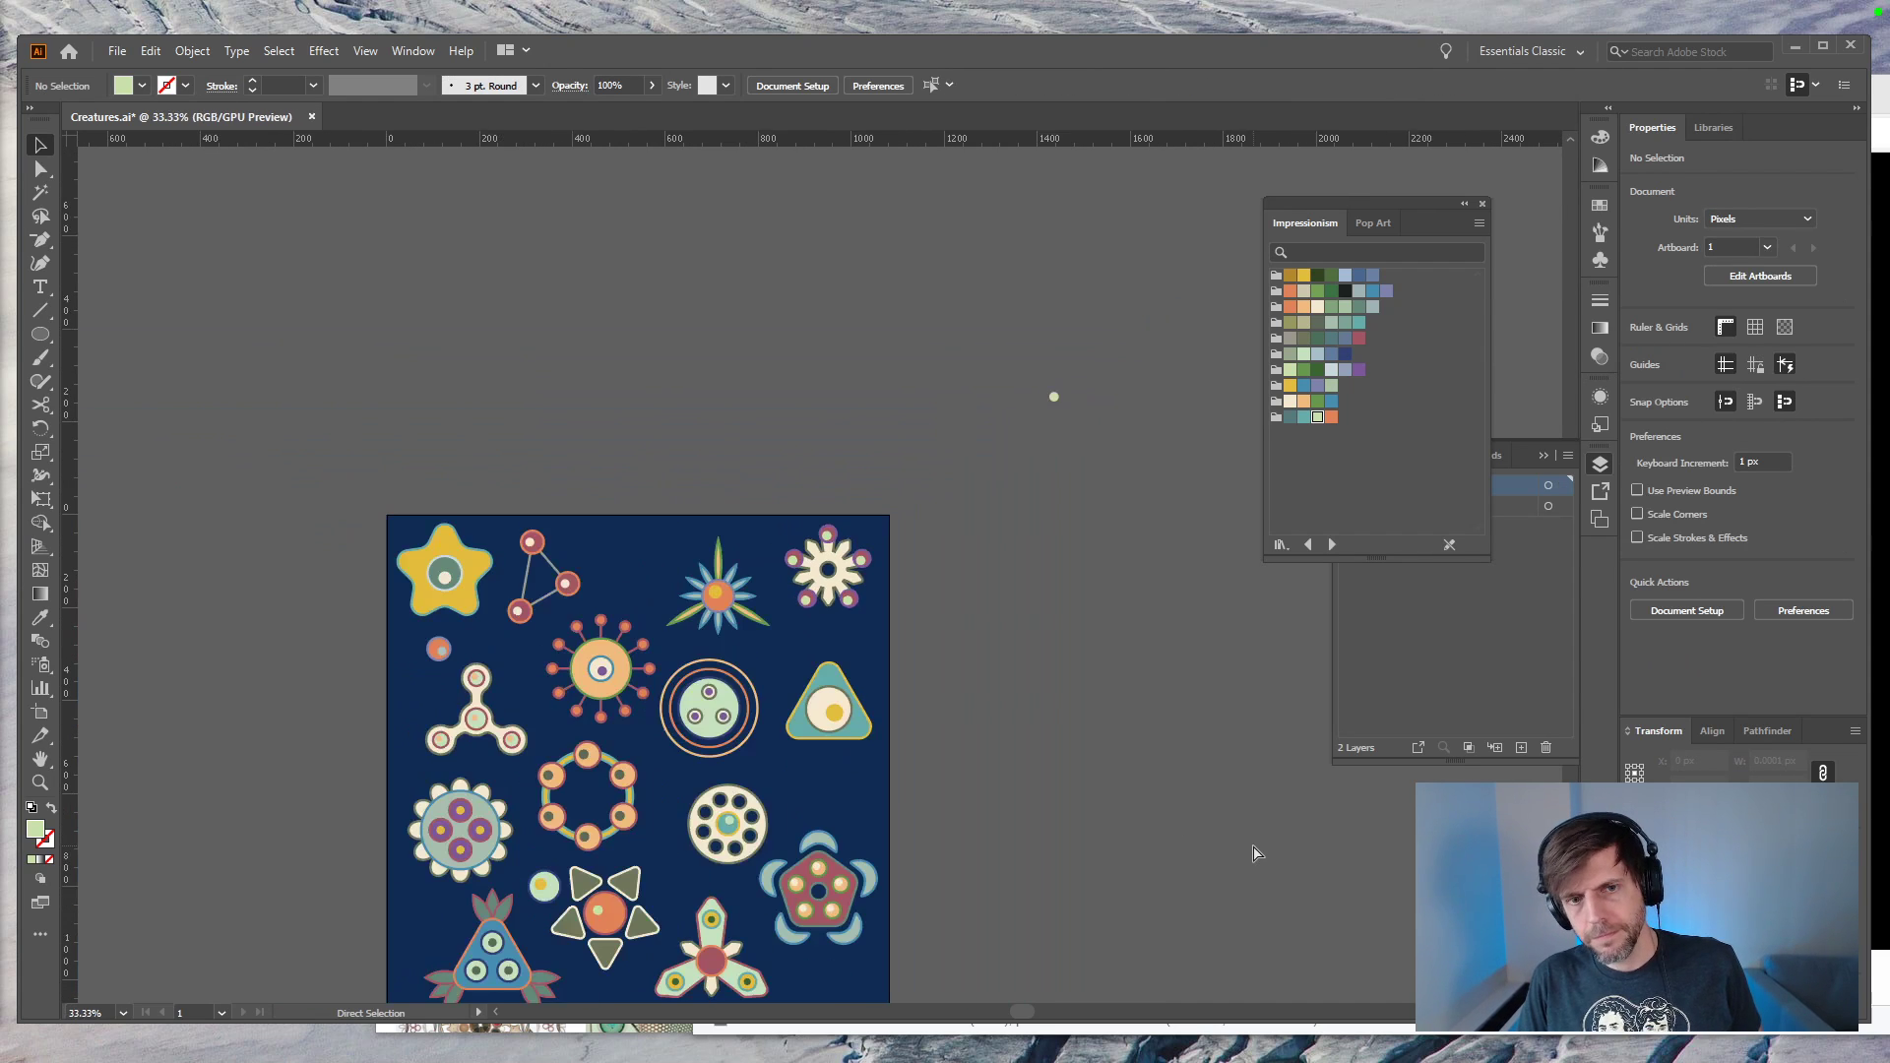
pyautogui.hotkey('ctrl', '+')
pyautogui.moveTo(1043, 856); pyautogui.dragTo(1161, 587)
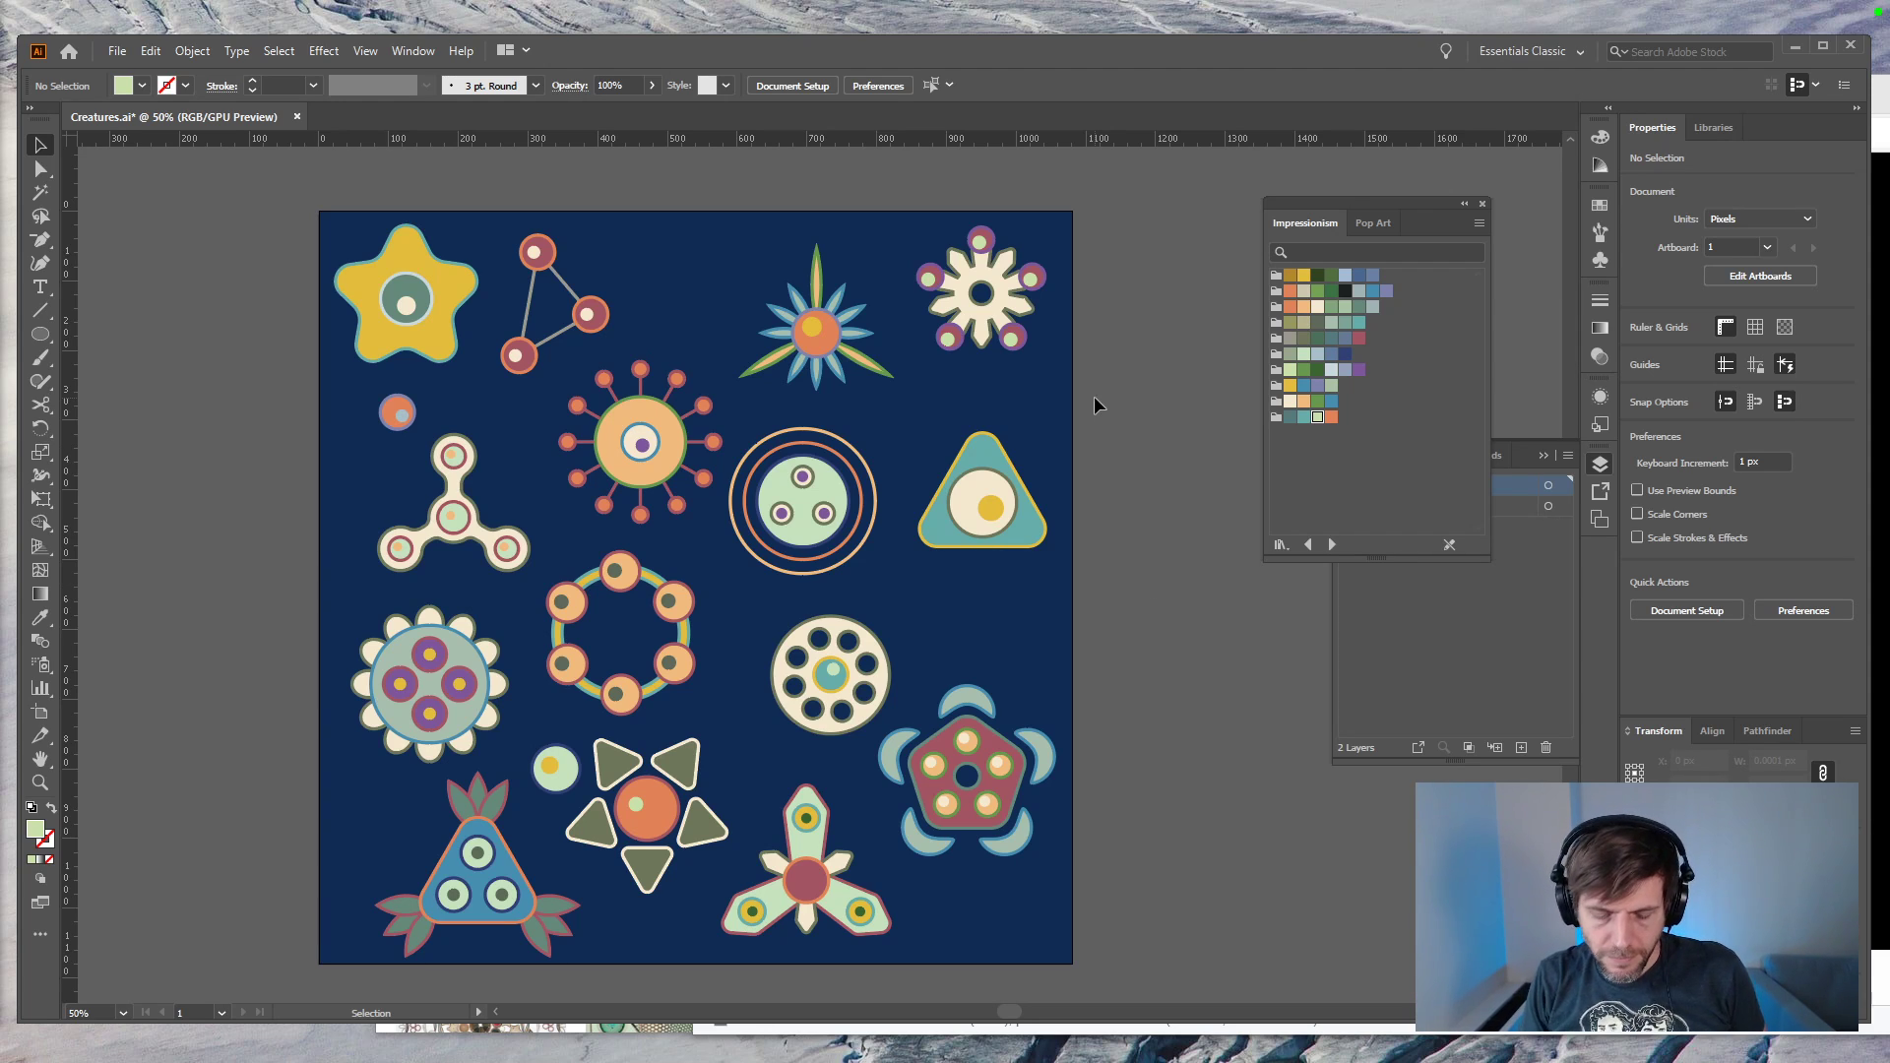
pyautogui.hotkey('ctrl', 'z')
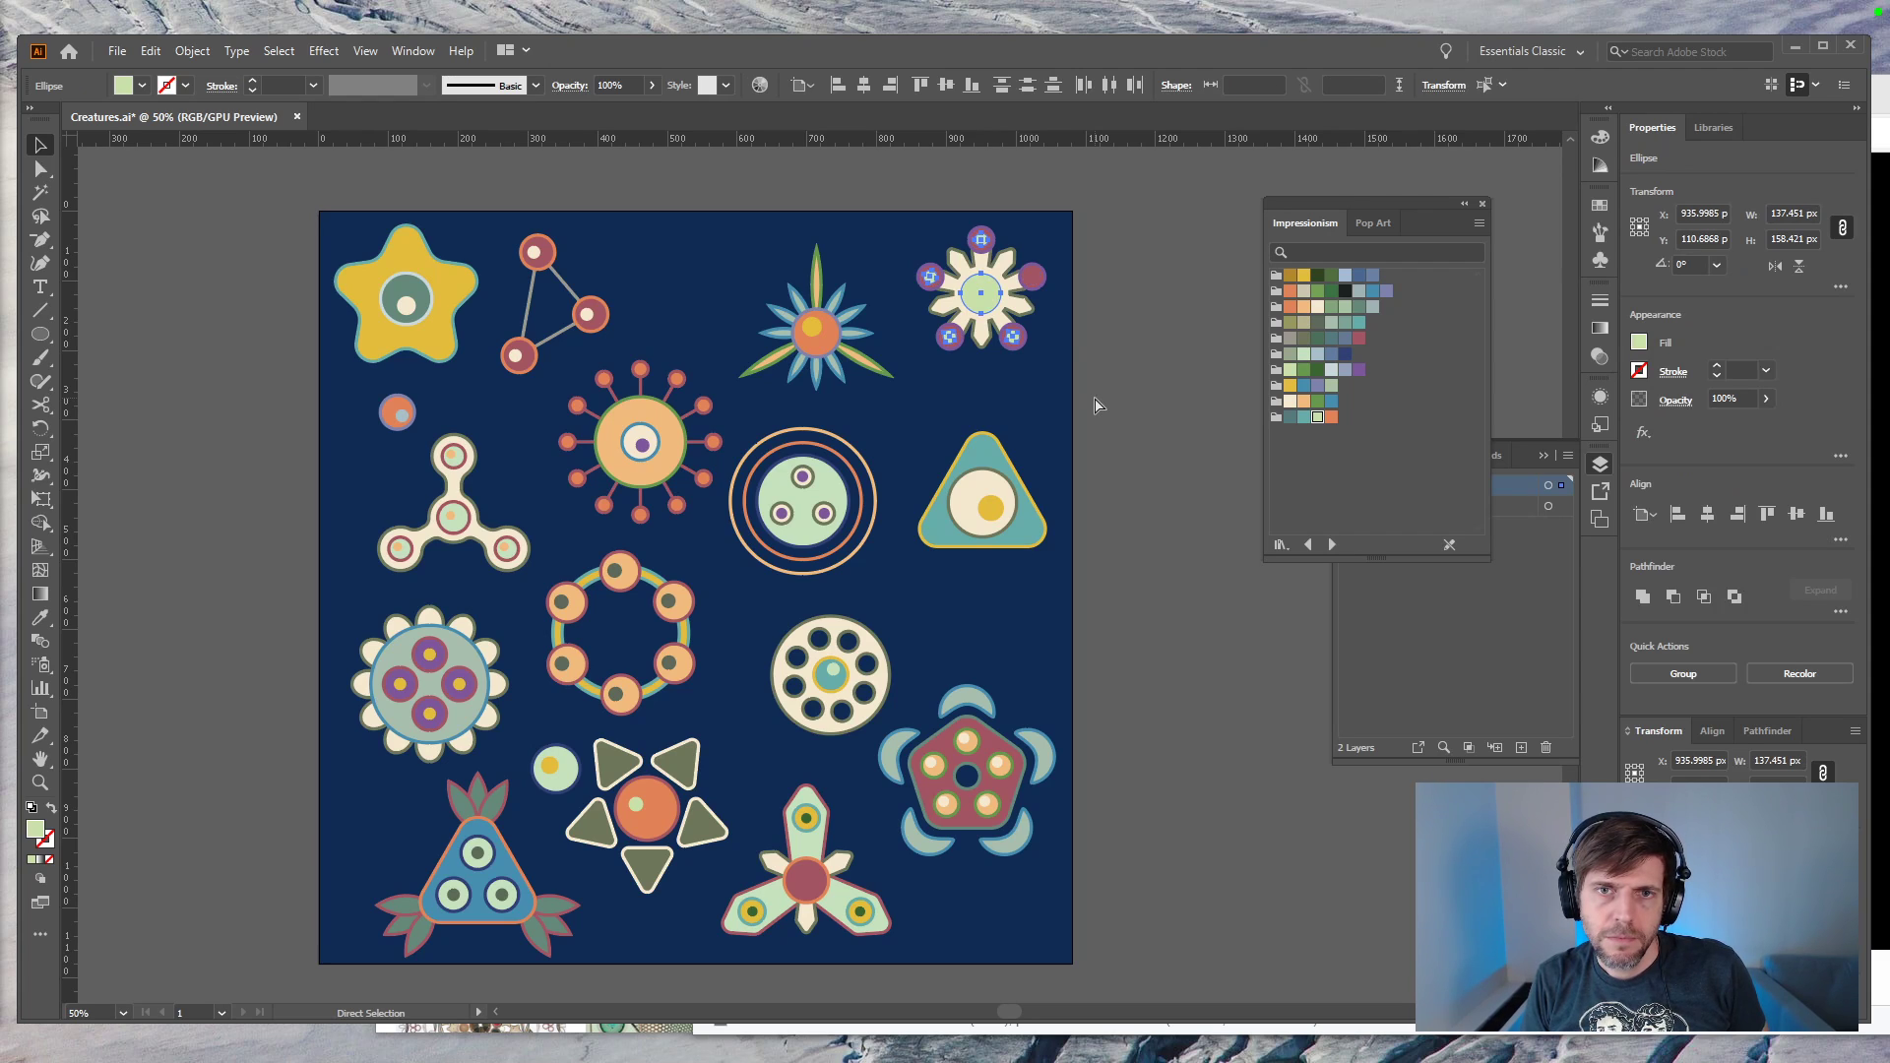
pyautogui.keyDown('ctrl'); pyautogui.click(1001, 303); pyautogui.keyUp('ctrl')
pyautogui.hotkey('ctrl', 'z')
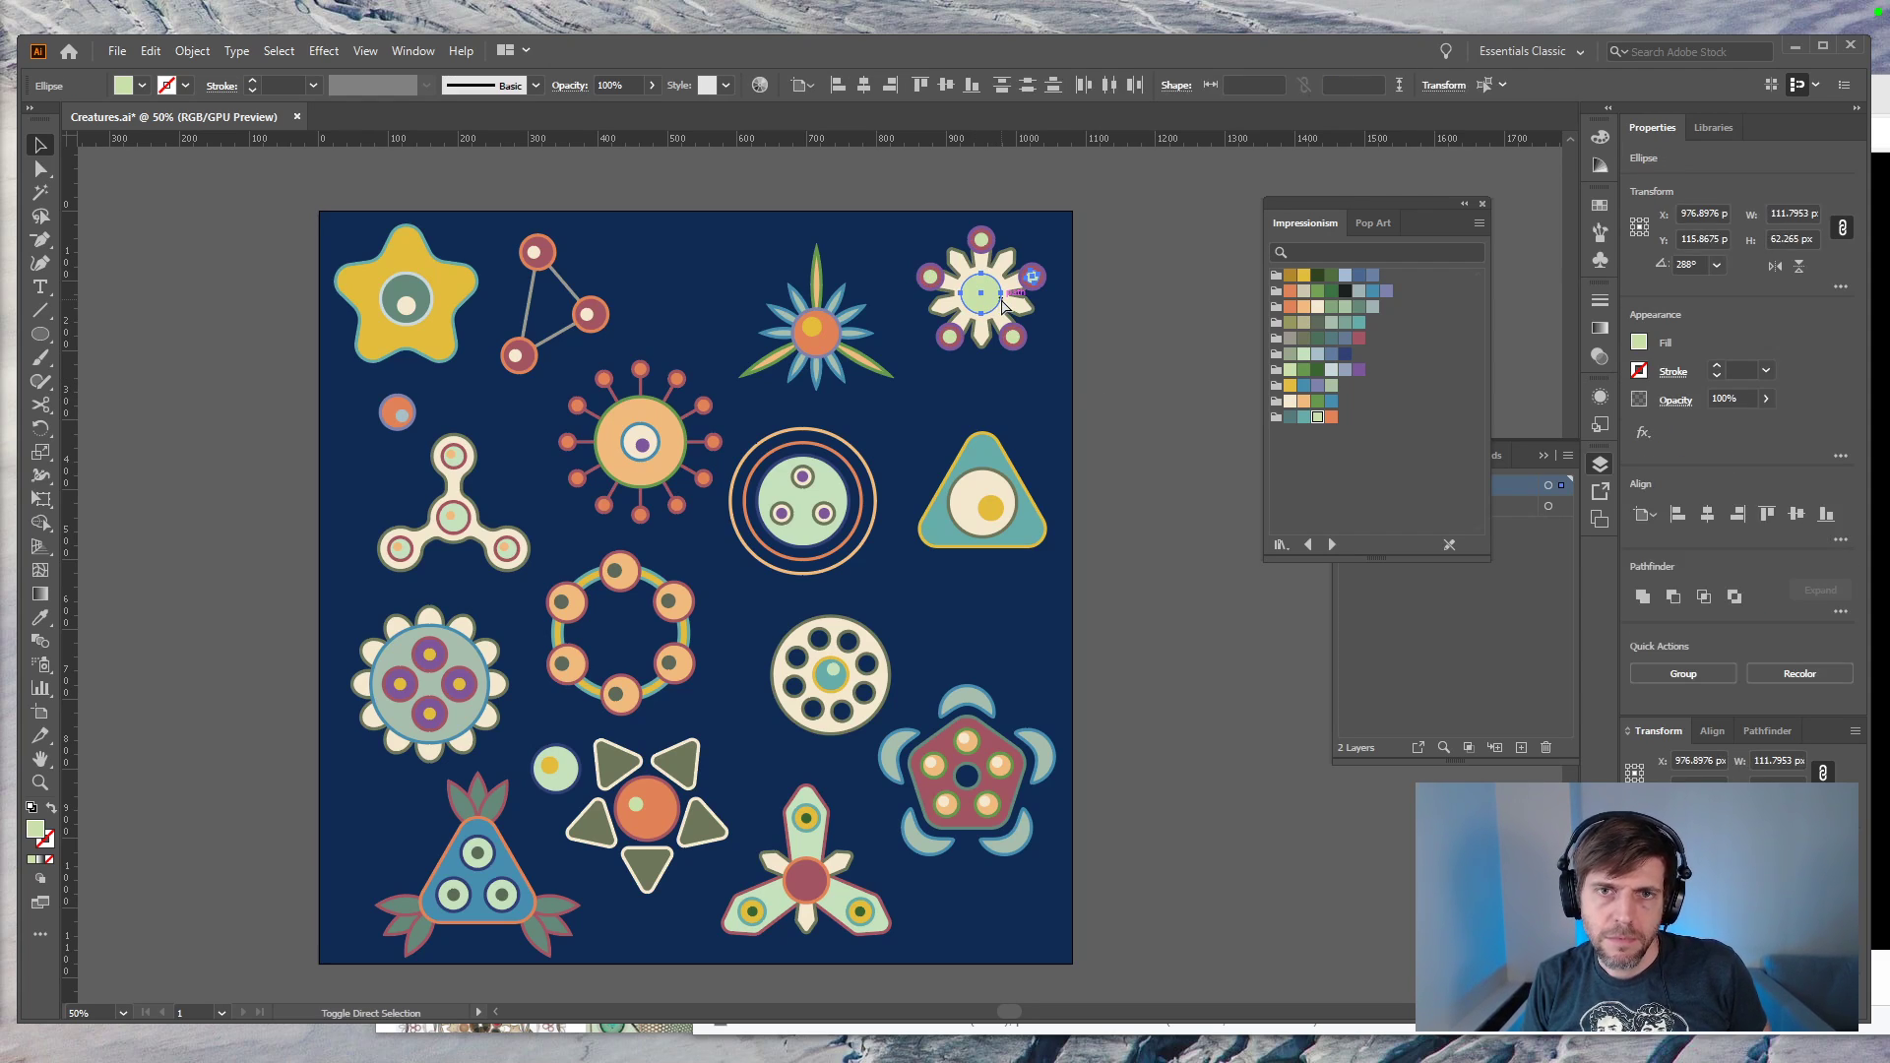
pyautogui.hotkey('ctrl', 'shift', 'z')
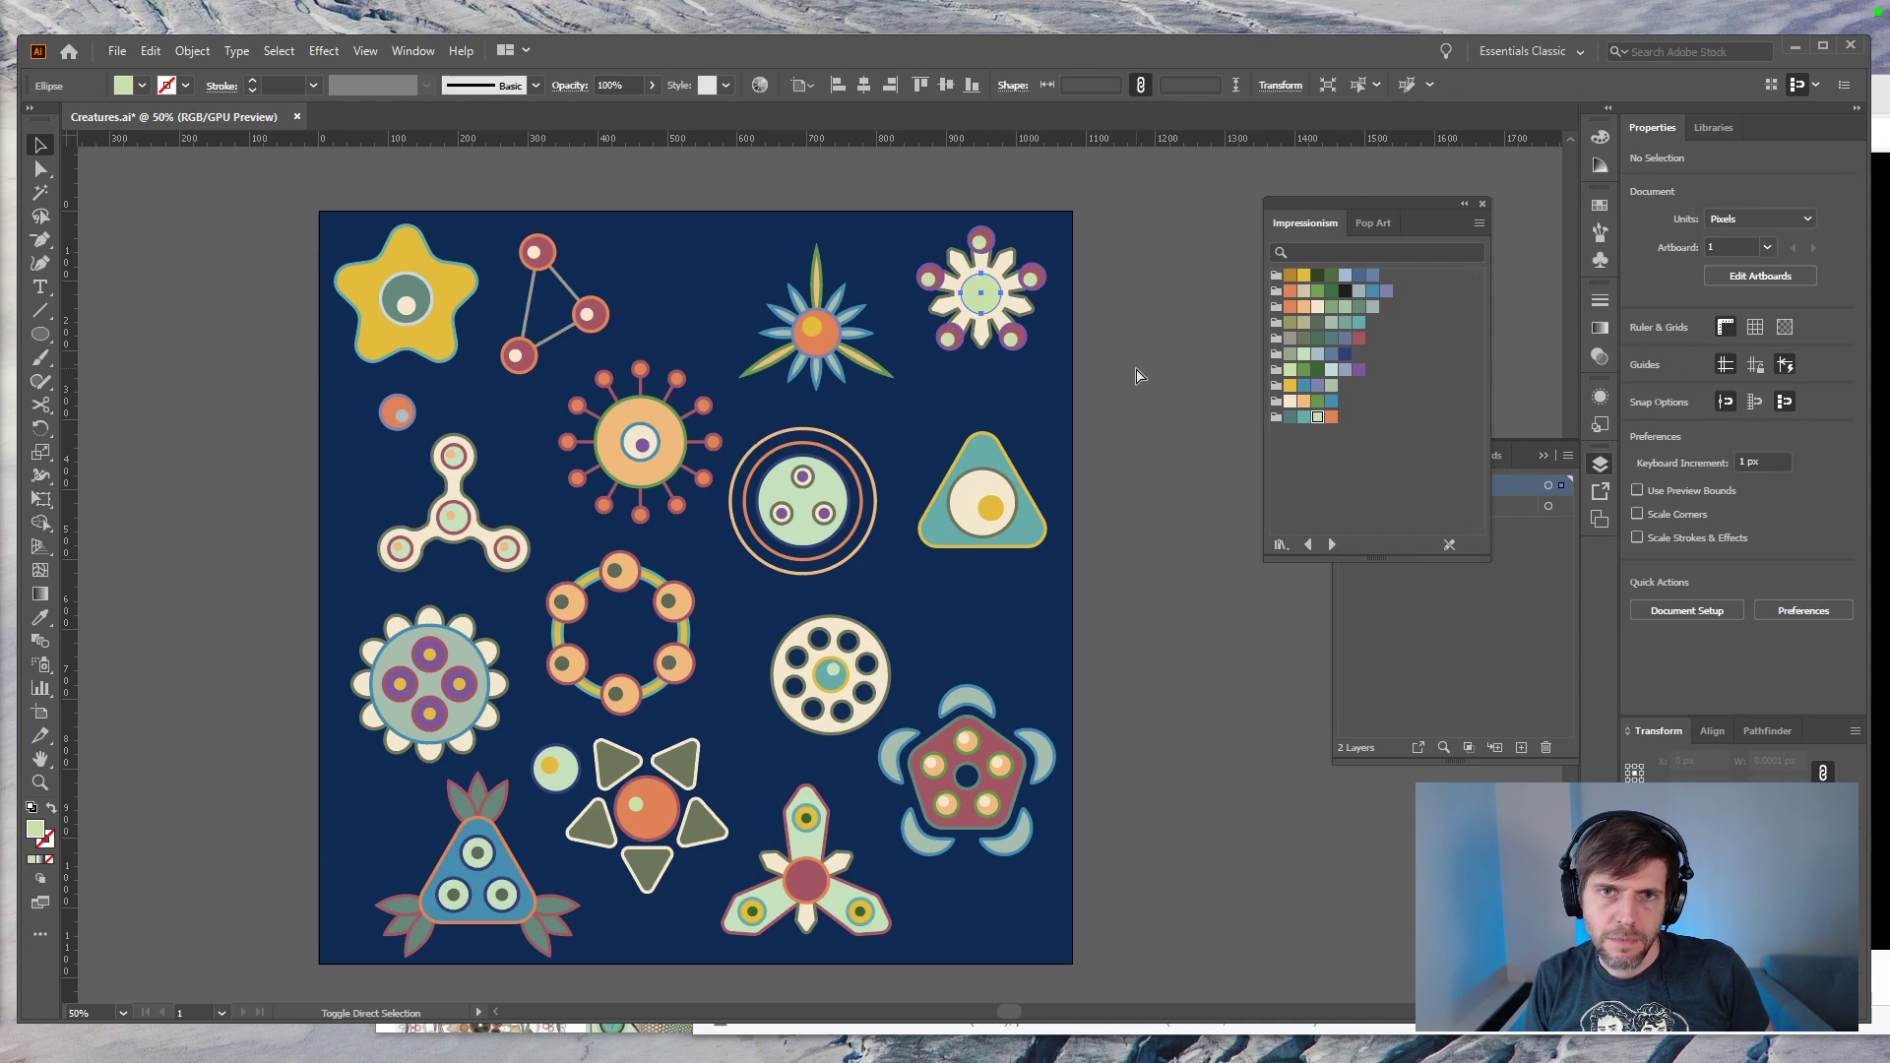
# Step: Give the flower's centre circle the pale green fill and navy outline sampled from the double-ringed organism
pyautogui.press('i')
pyautogui.click(823, 501)
pyautogui.press('b')
pyautogui.hotkey('ctrl', 'shift', 'a')
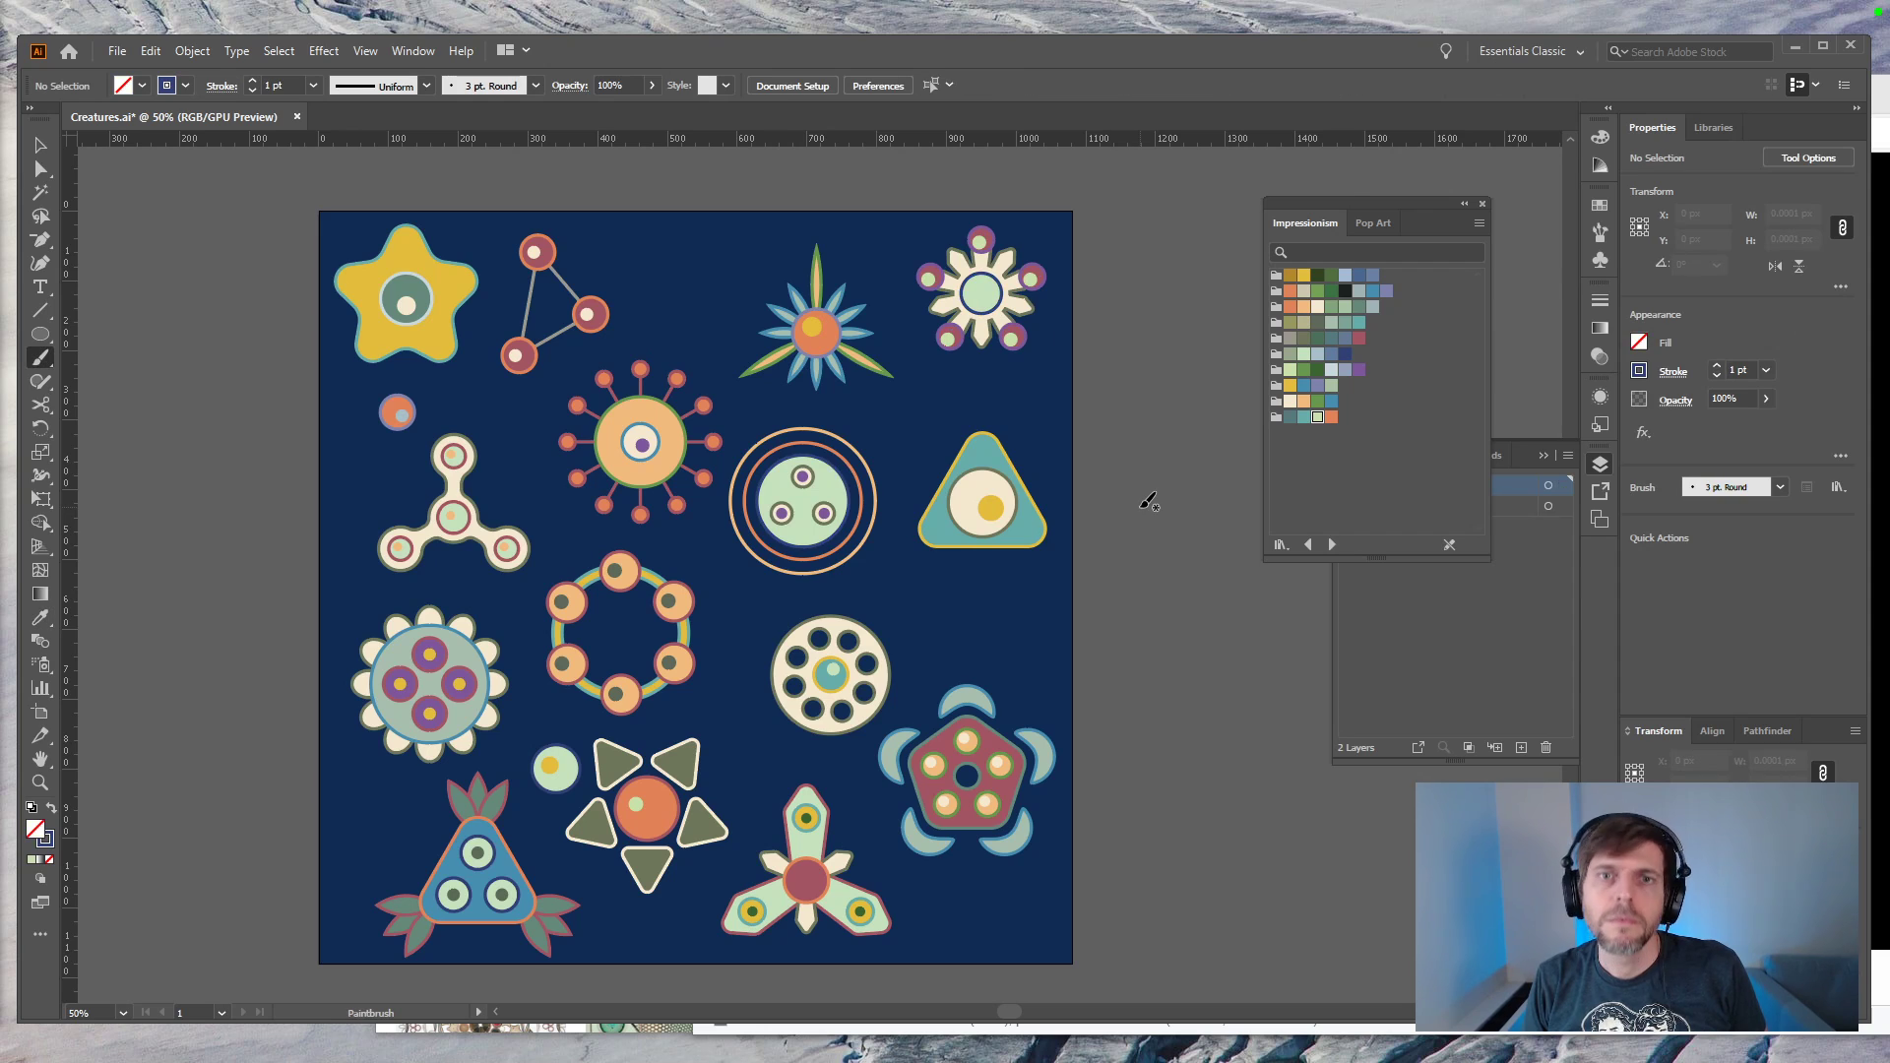
# Step: Scale the flower's centre circle down proportionally to about 41 px wide
pyautogui.hotkey('ctrl', '=')
pyautogui.moveTo(1140, 505); pyautogui.dragTo(1036, 752)
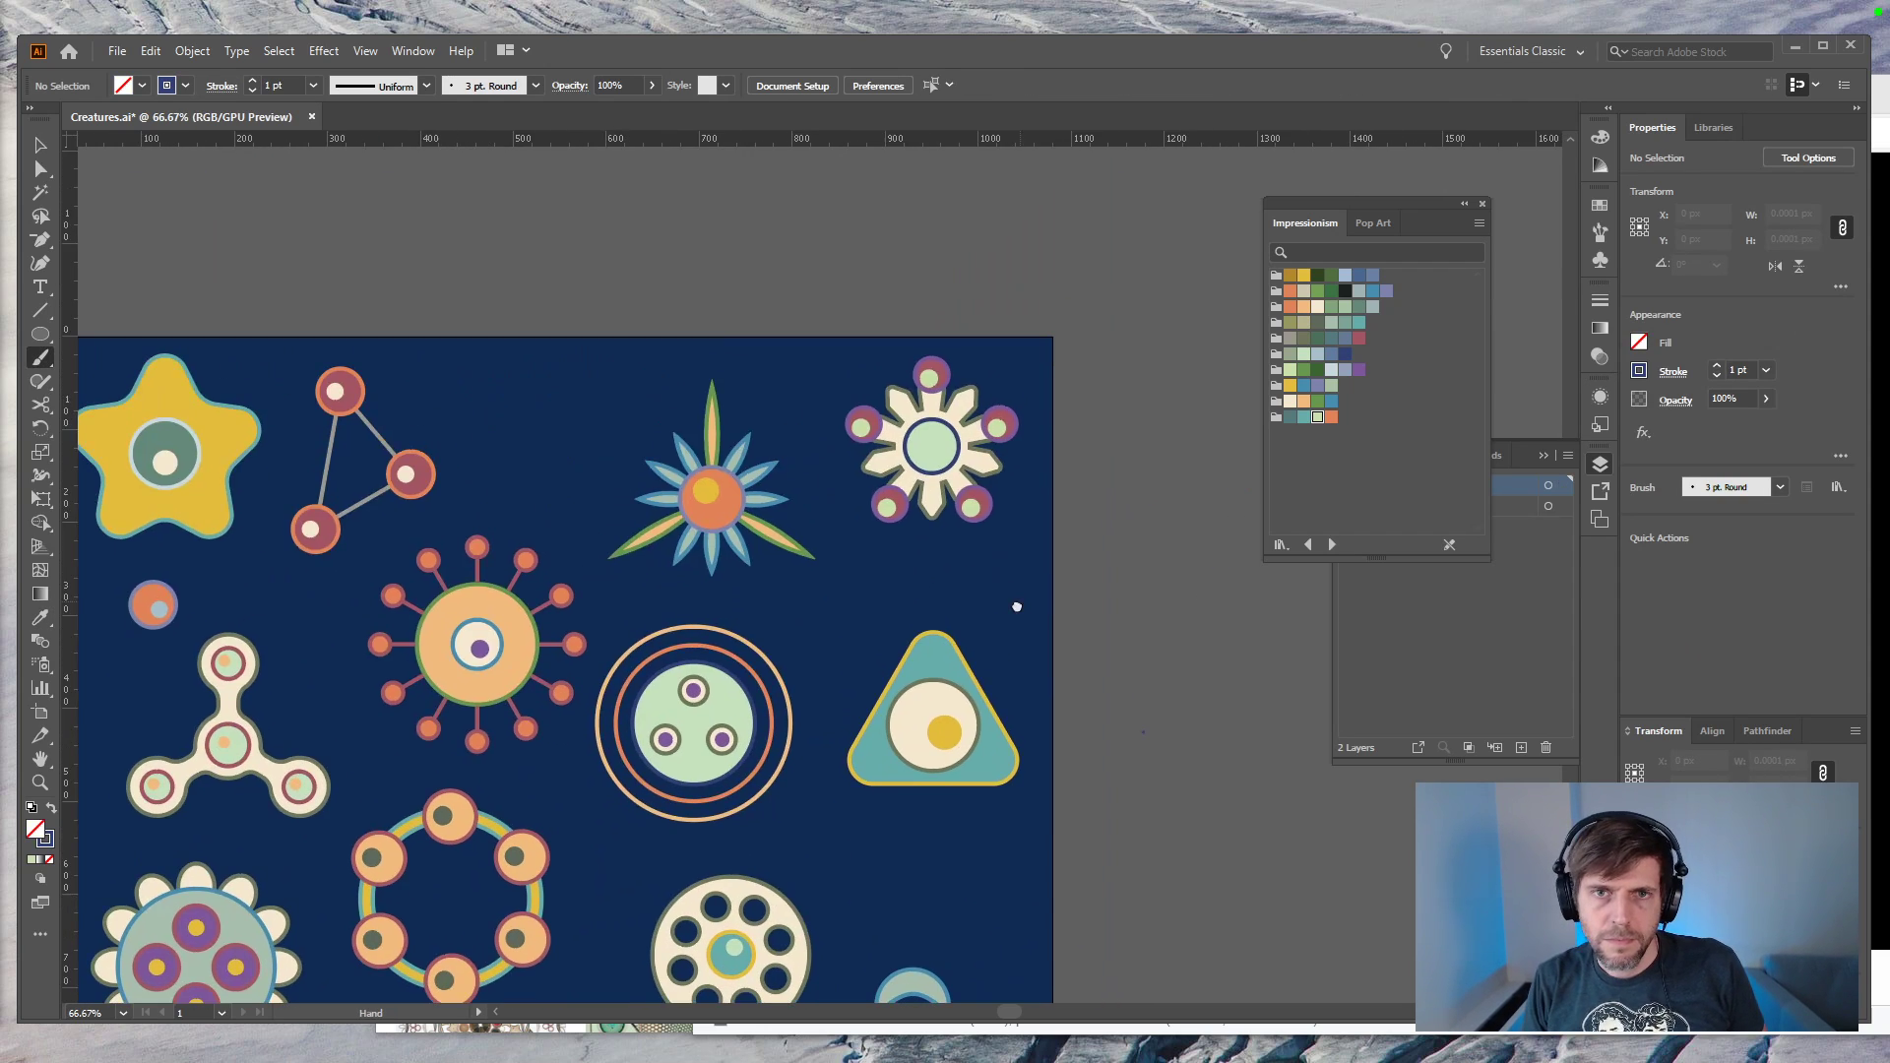
pyautogui.press('v')
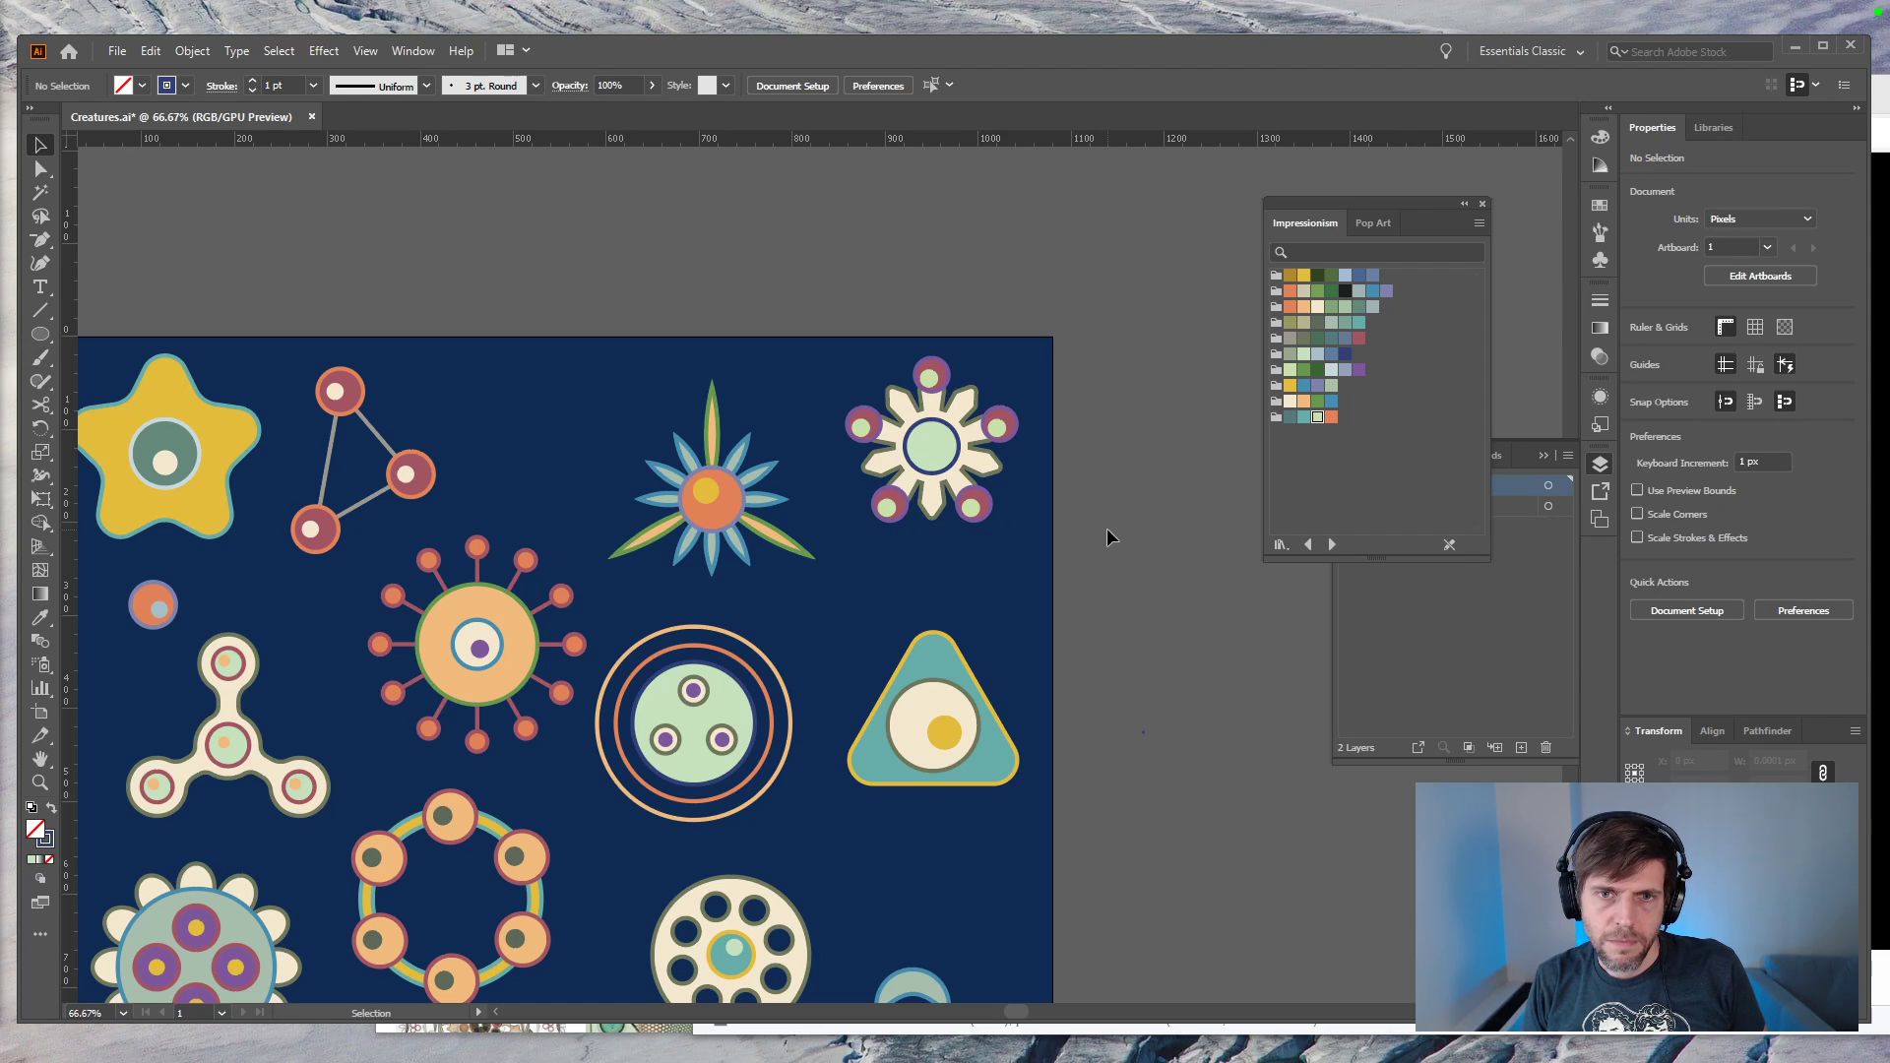
pyautogui.click(950, 462)
pyautogui.press('e')
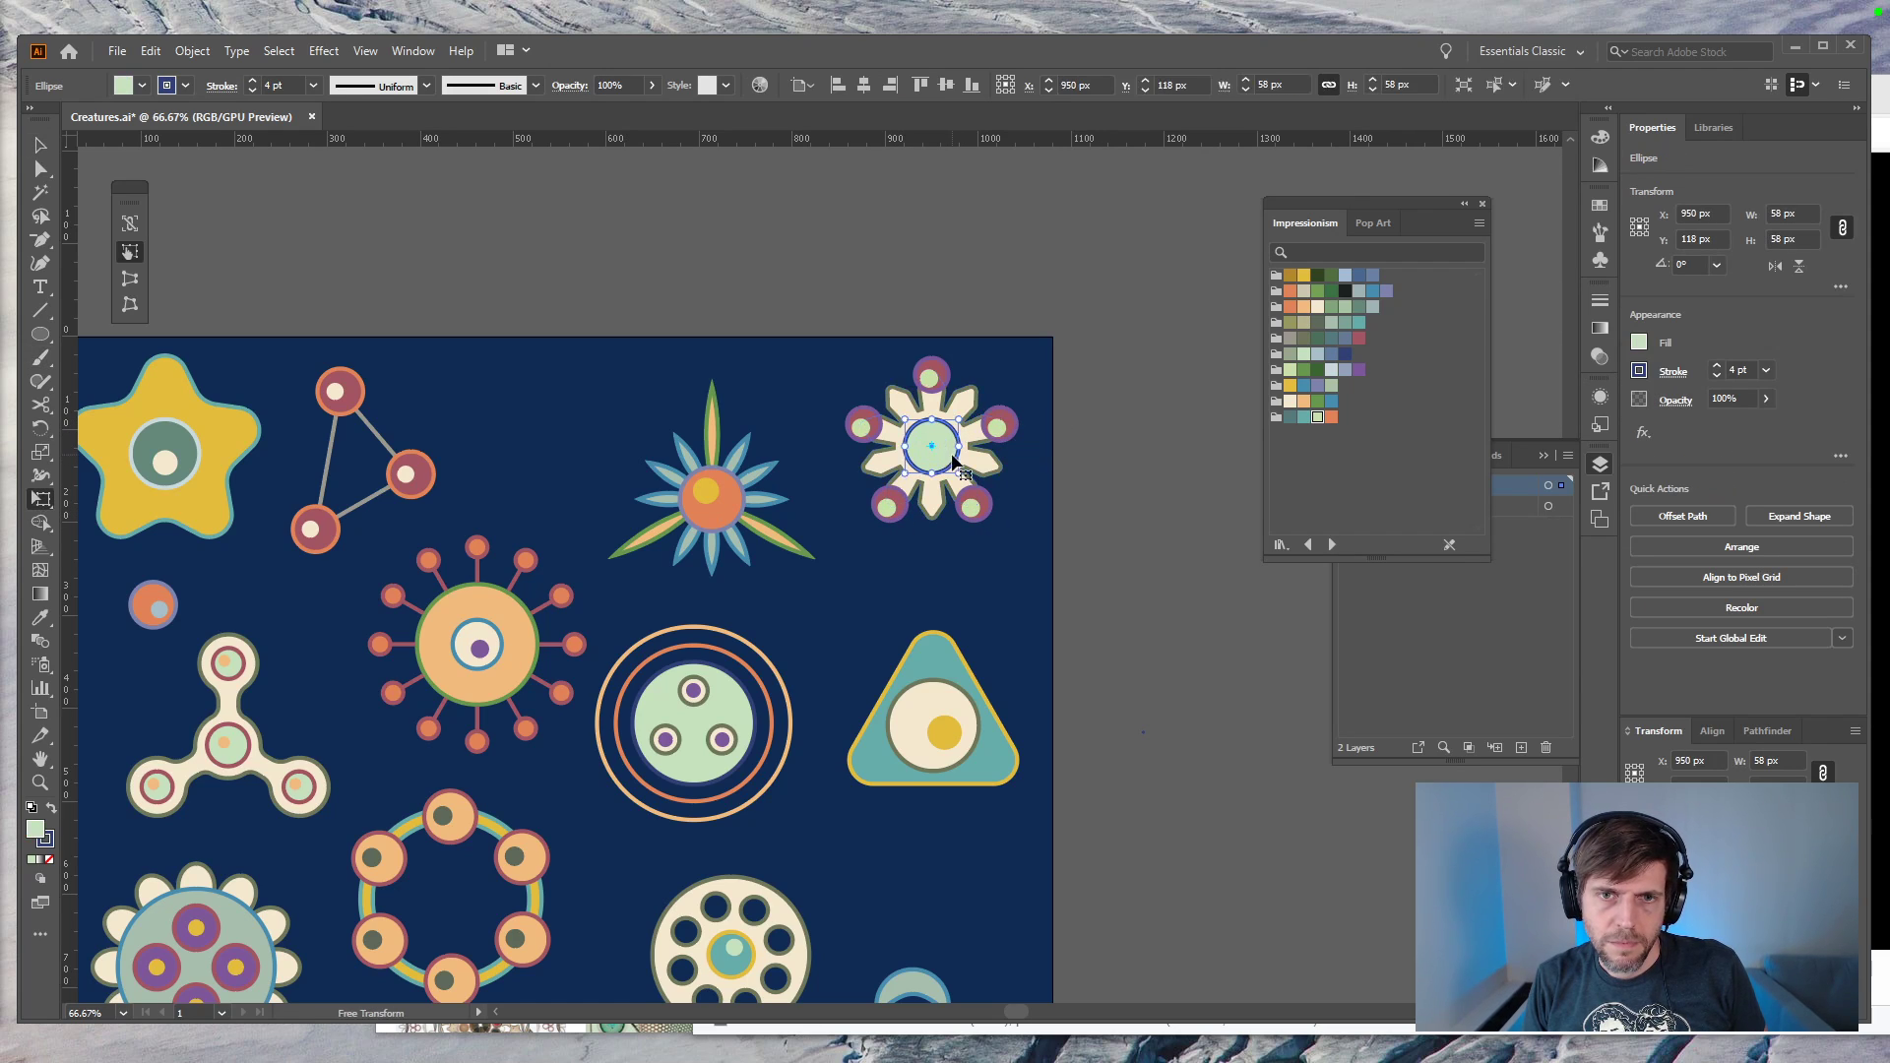
pyautogui.press('v')
pyautogui.click(1118, 480)
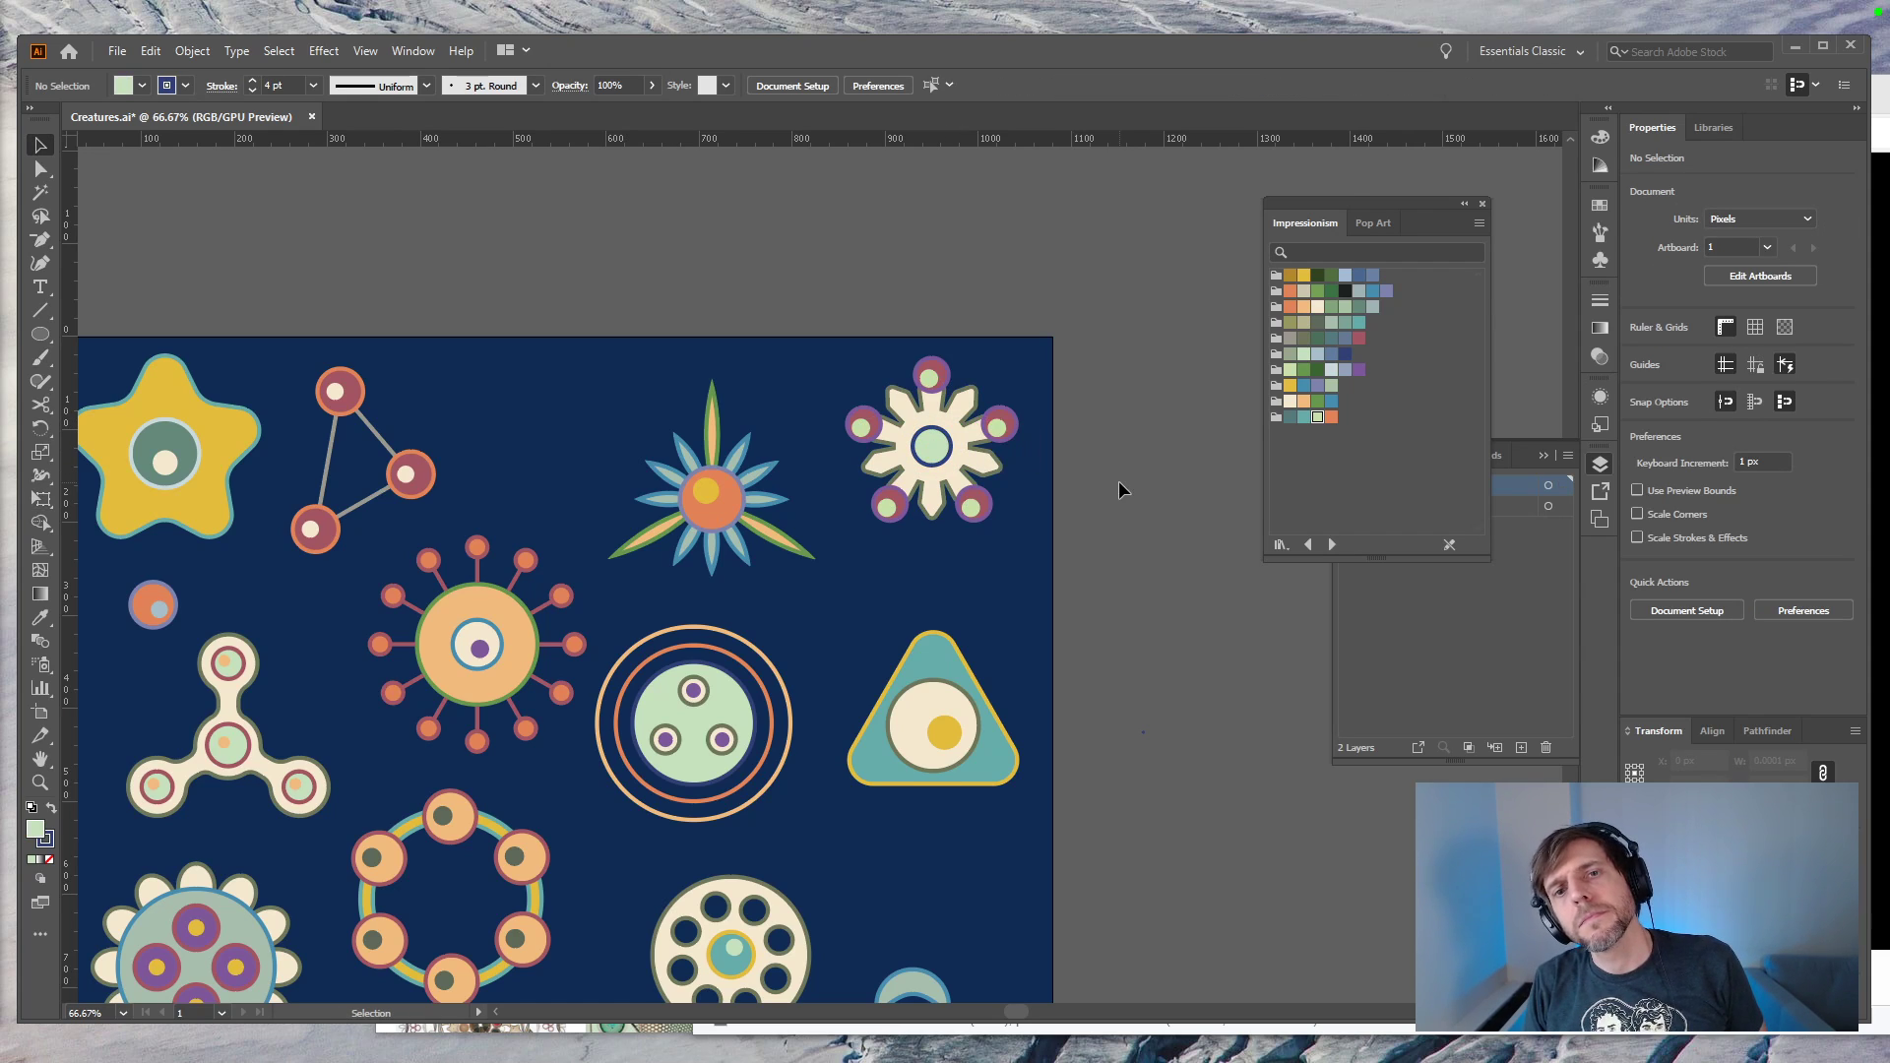
# Step: Recolour the flower's centre circle with the maroon fill and purple outline sampled from one of its outer circles
pyautogui.click(929, 458)
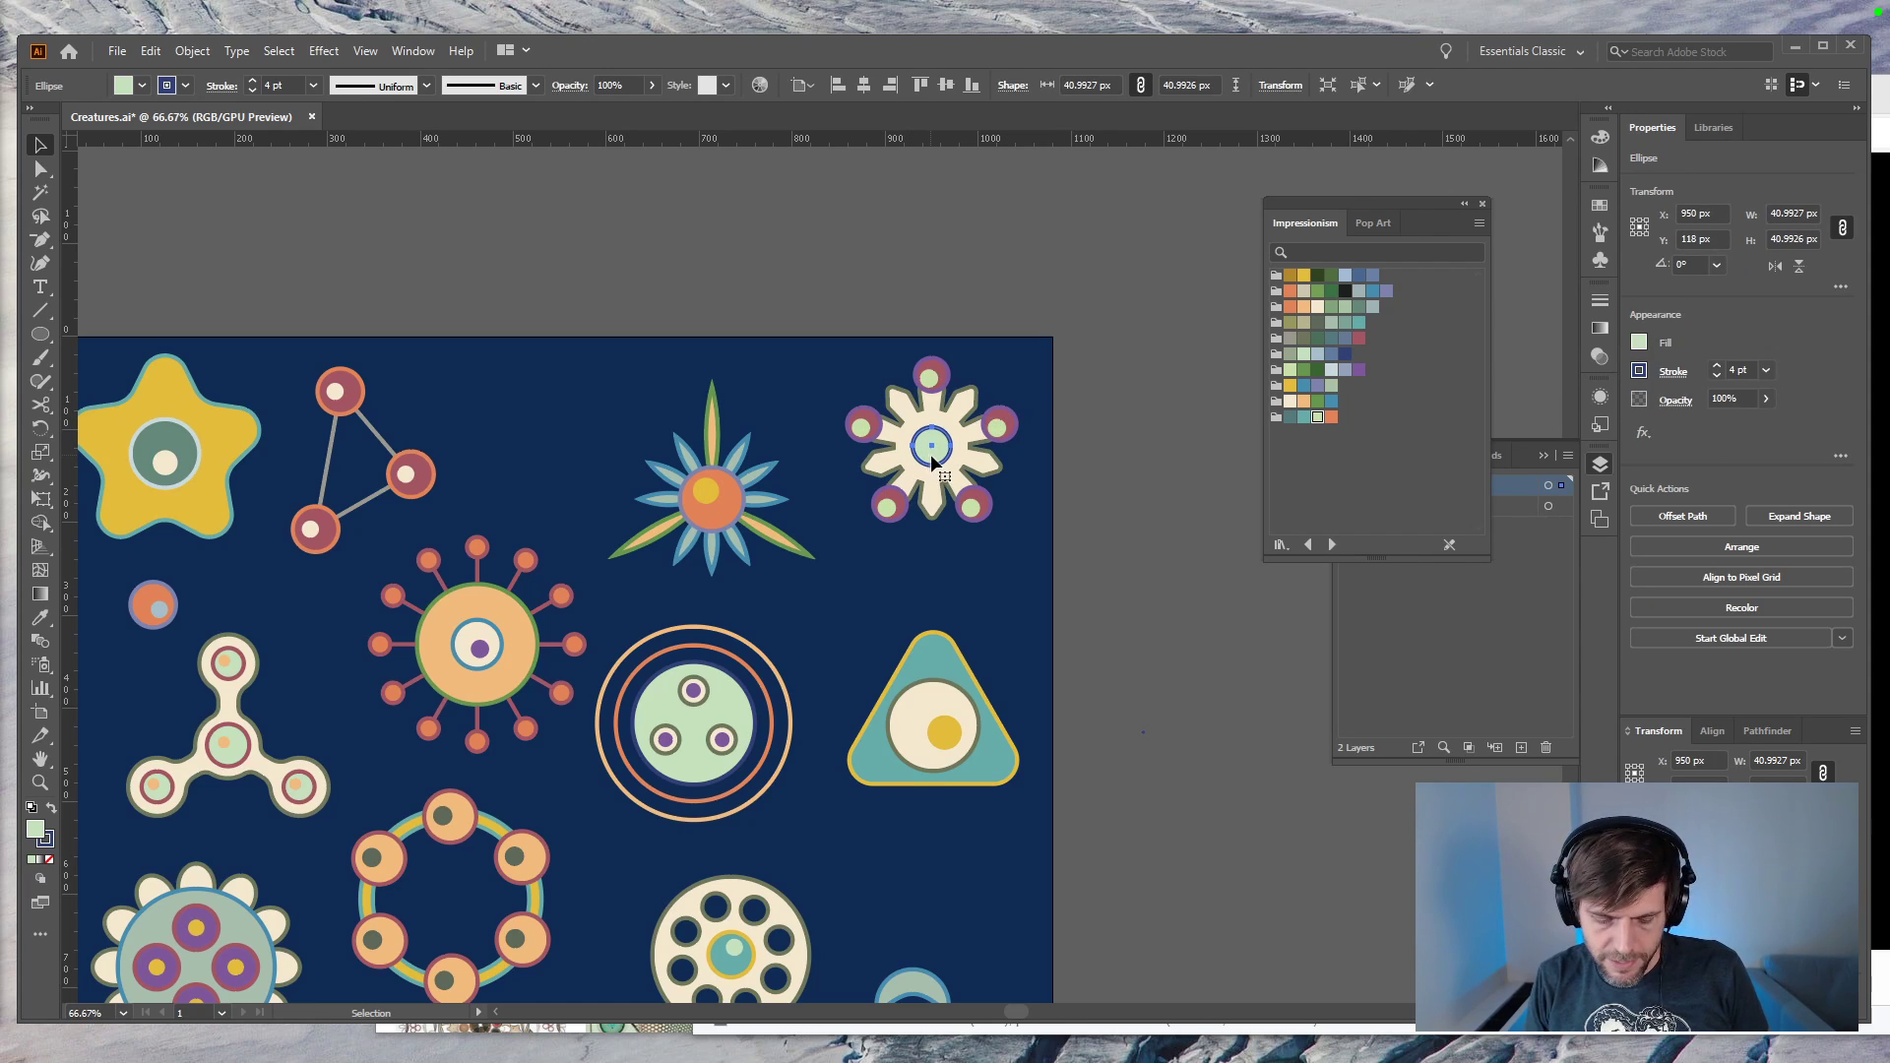
pyautogui.press('i')
pyautogui.click(1016, 412)
pyautogui.press('v')
pyautogui.click(1044, 421)
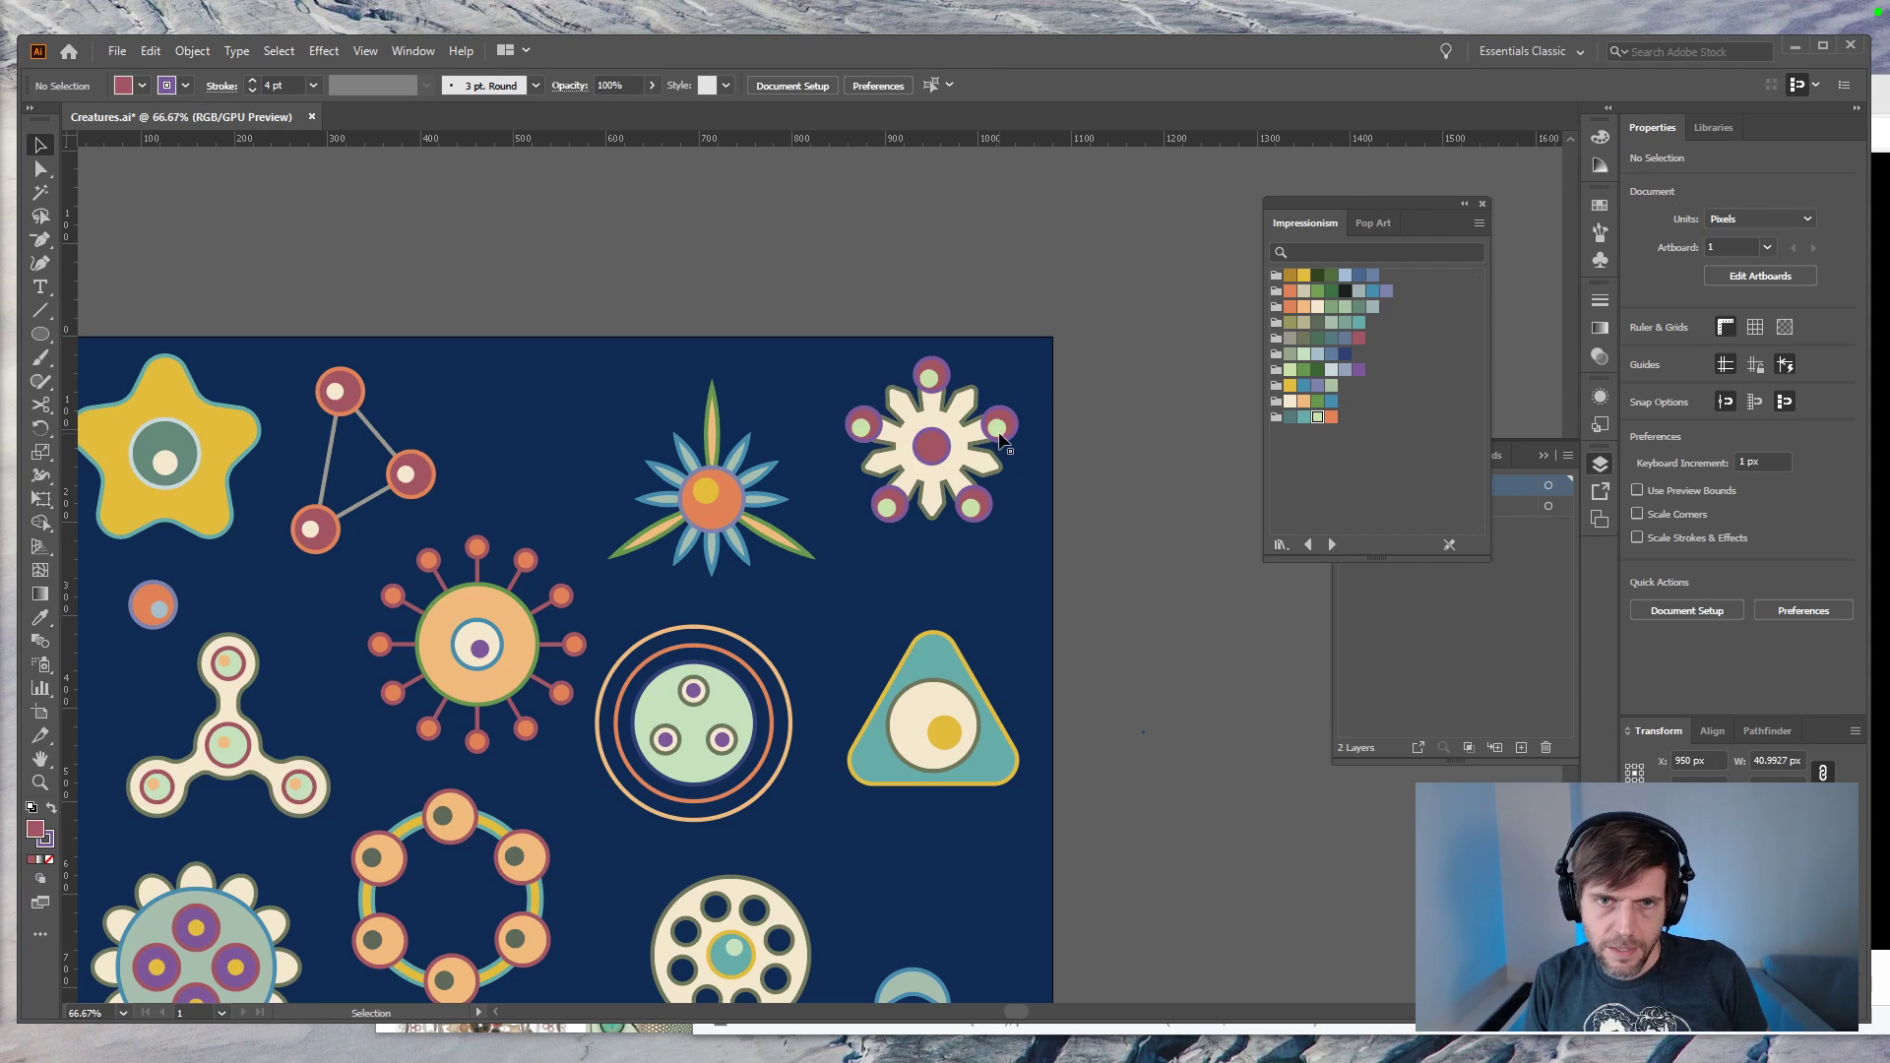
# Step: Cut the recoloured circle from the flower's centre, try replacing it with a copy of an outer circle, and undo the attempt
pyautogui.click(943, 467)
pyautogui.hotkey('ctrl', 'x')
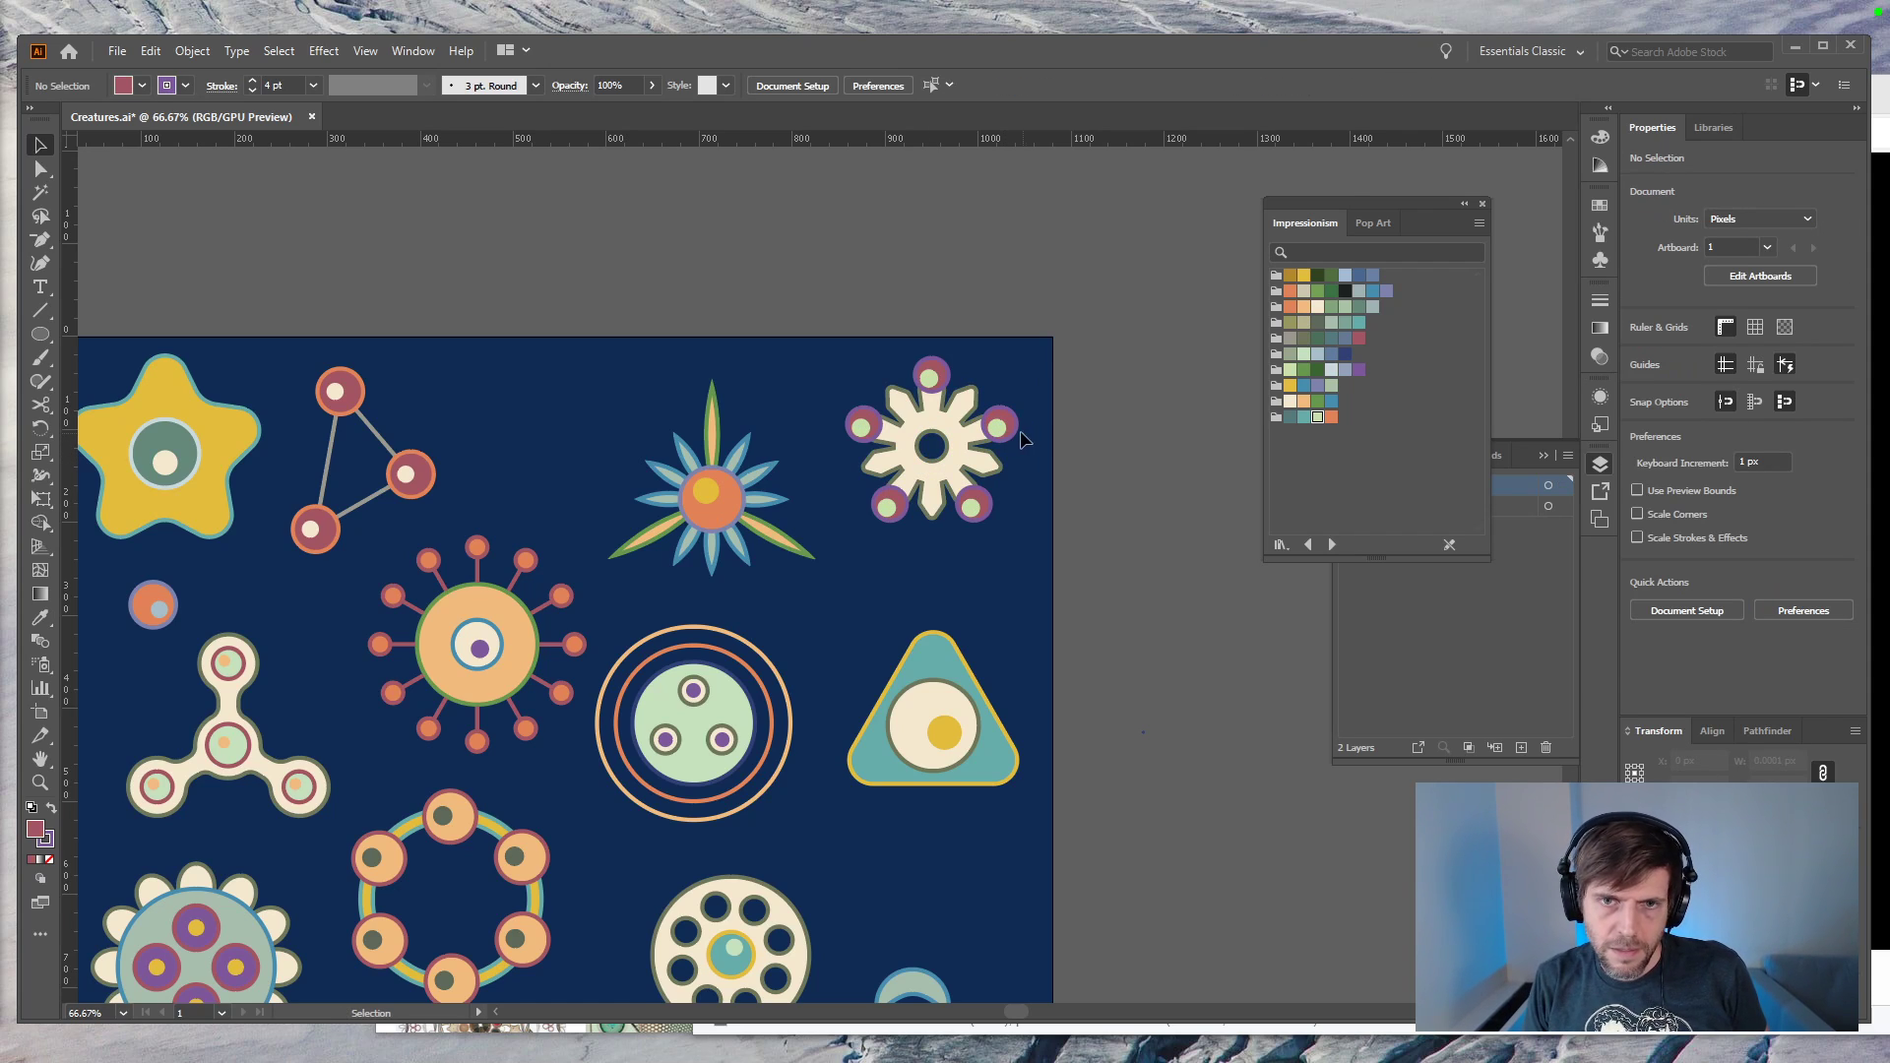
pyautogui.moveTo(951, 455); pyautogui.dragTo(947, 453)
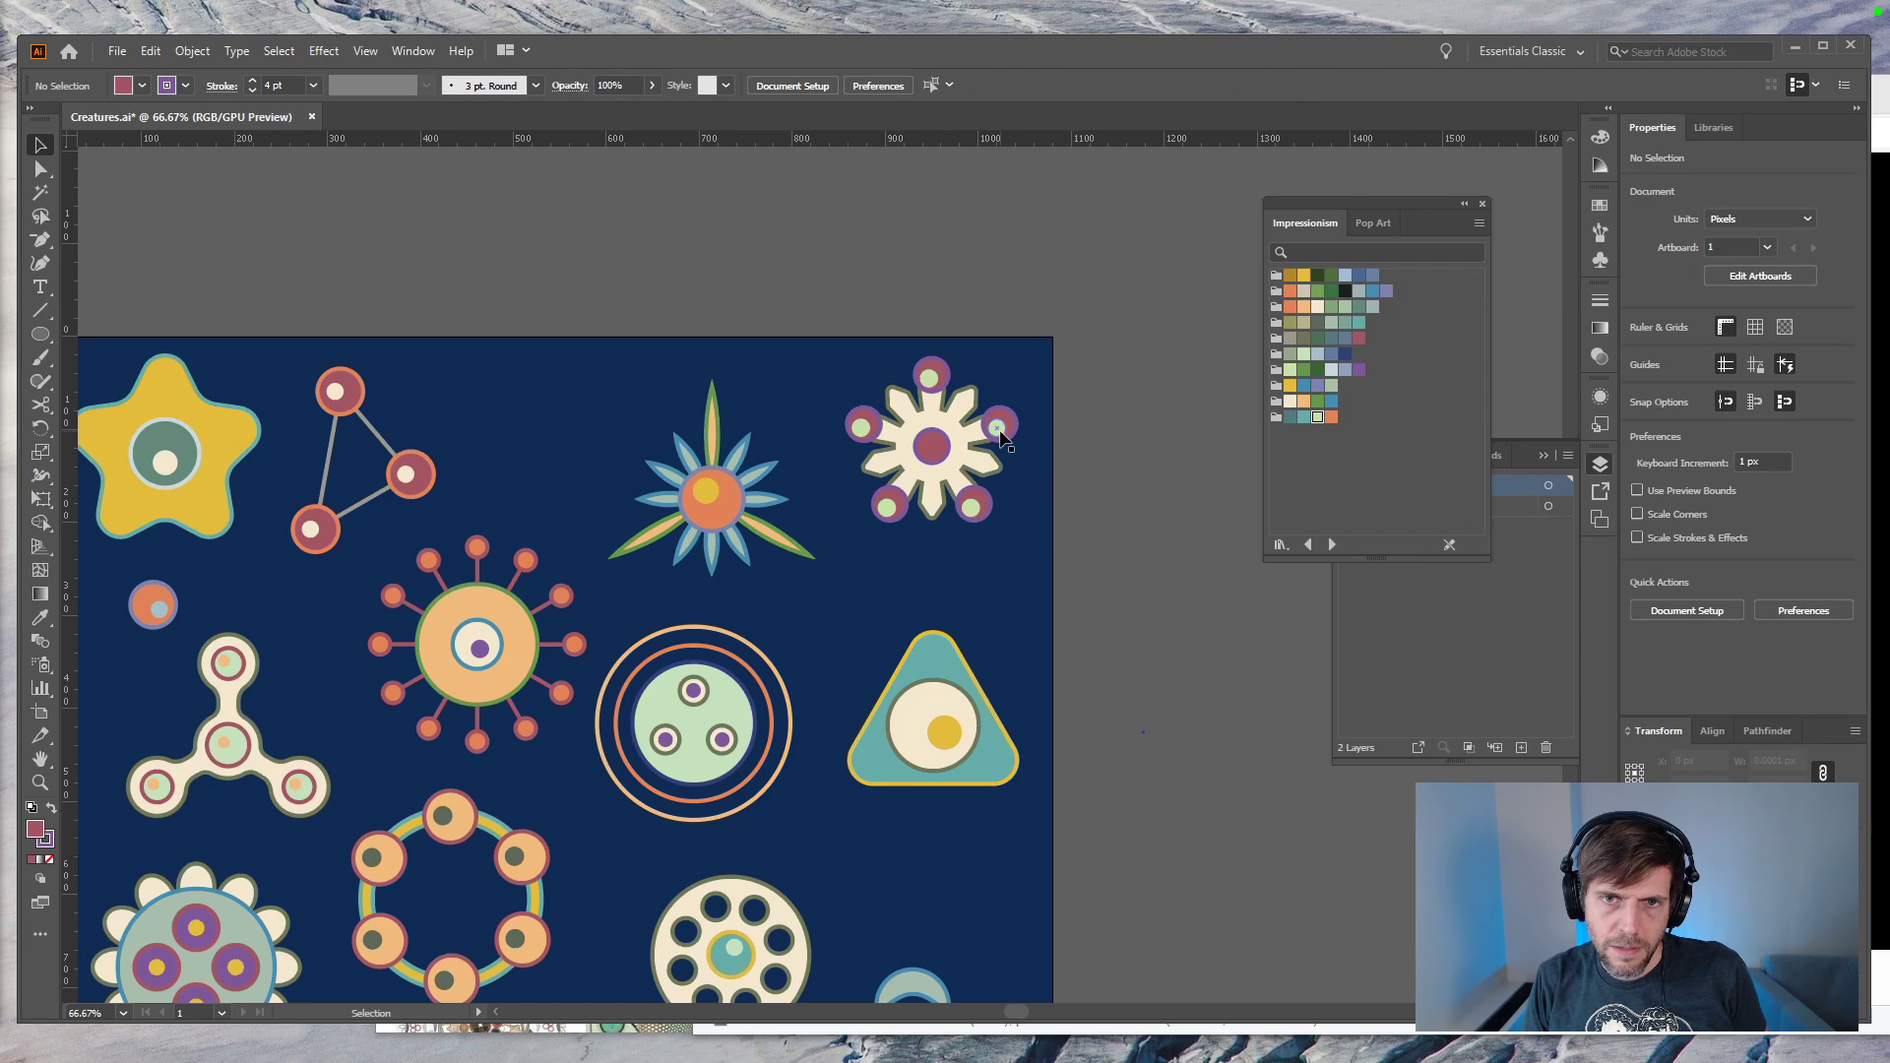
pyautogui.hotkey('ctrl', 'z')
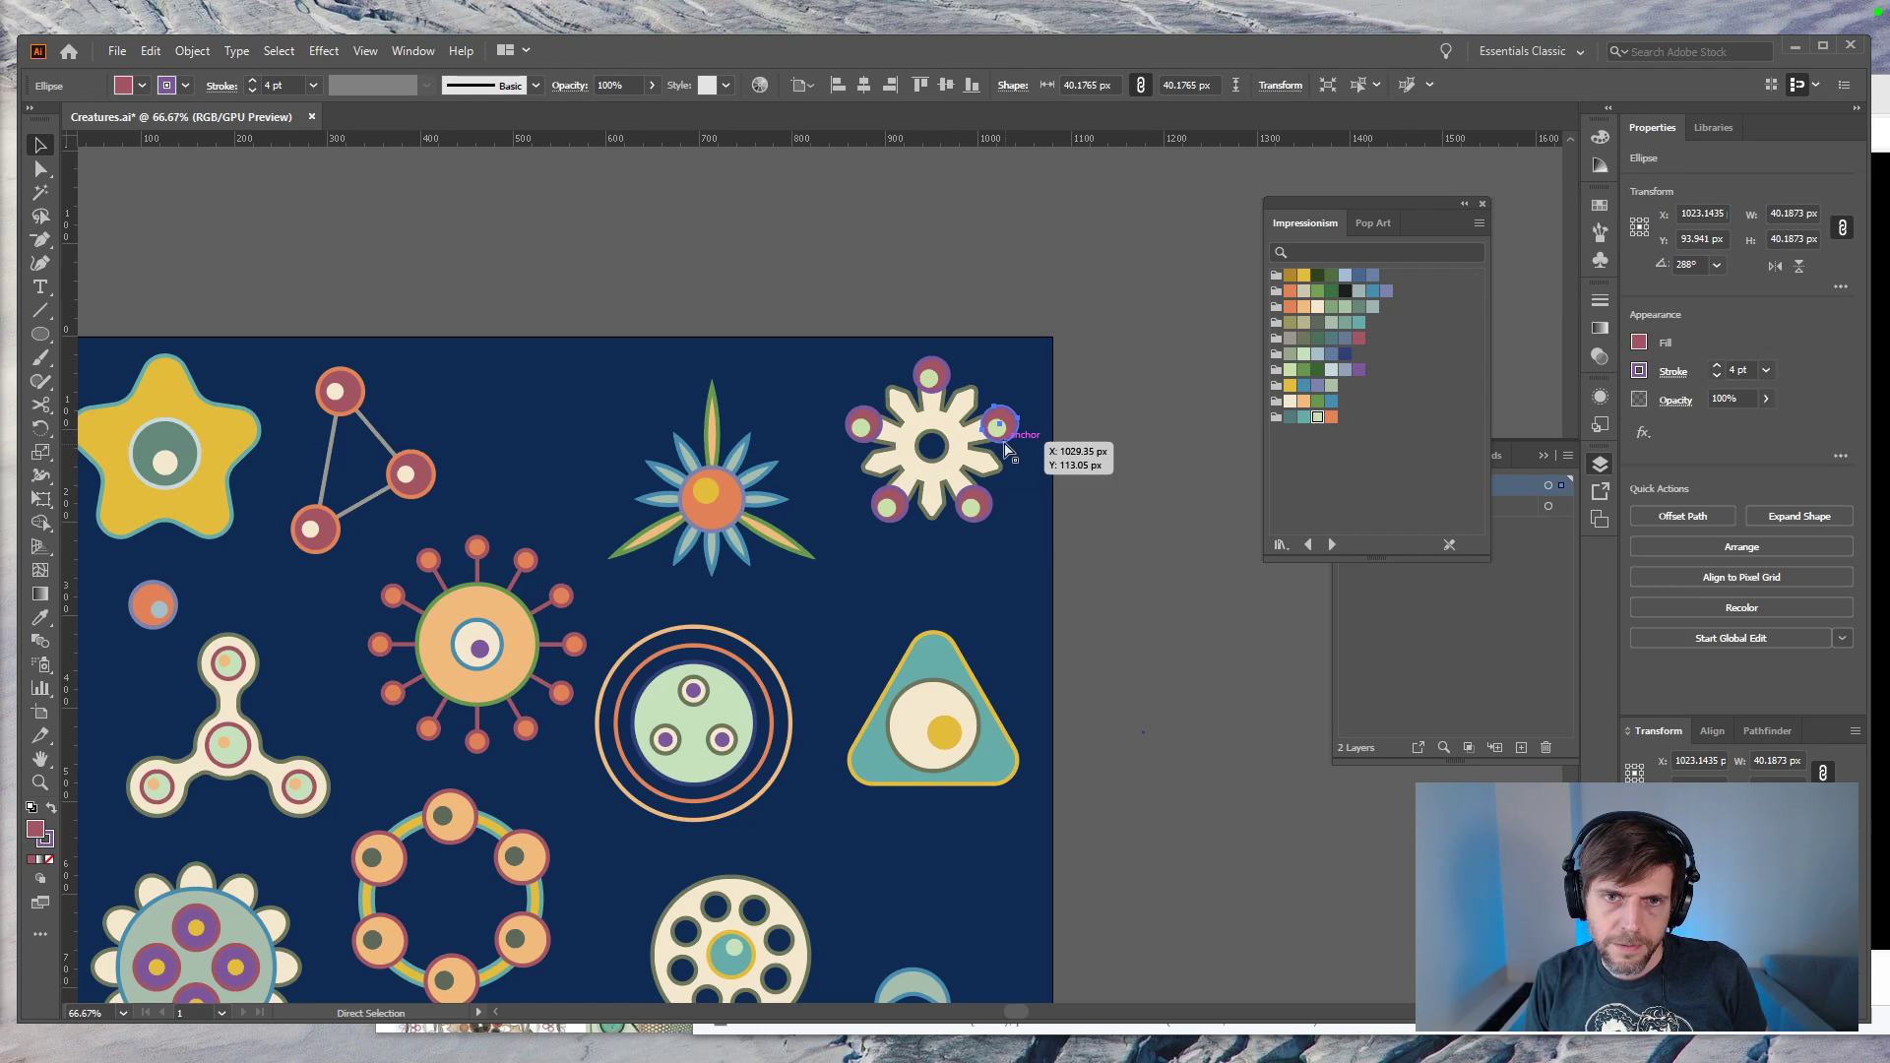
# Step: Copy the flower's top maroon circle with its pale green dot onto the flower's centre, and fine-tune its vertical position
pyautogui.moveTo(970, 355); pyautogui.dragTo(948, 451)
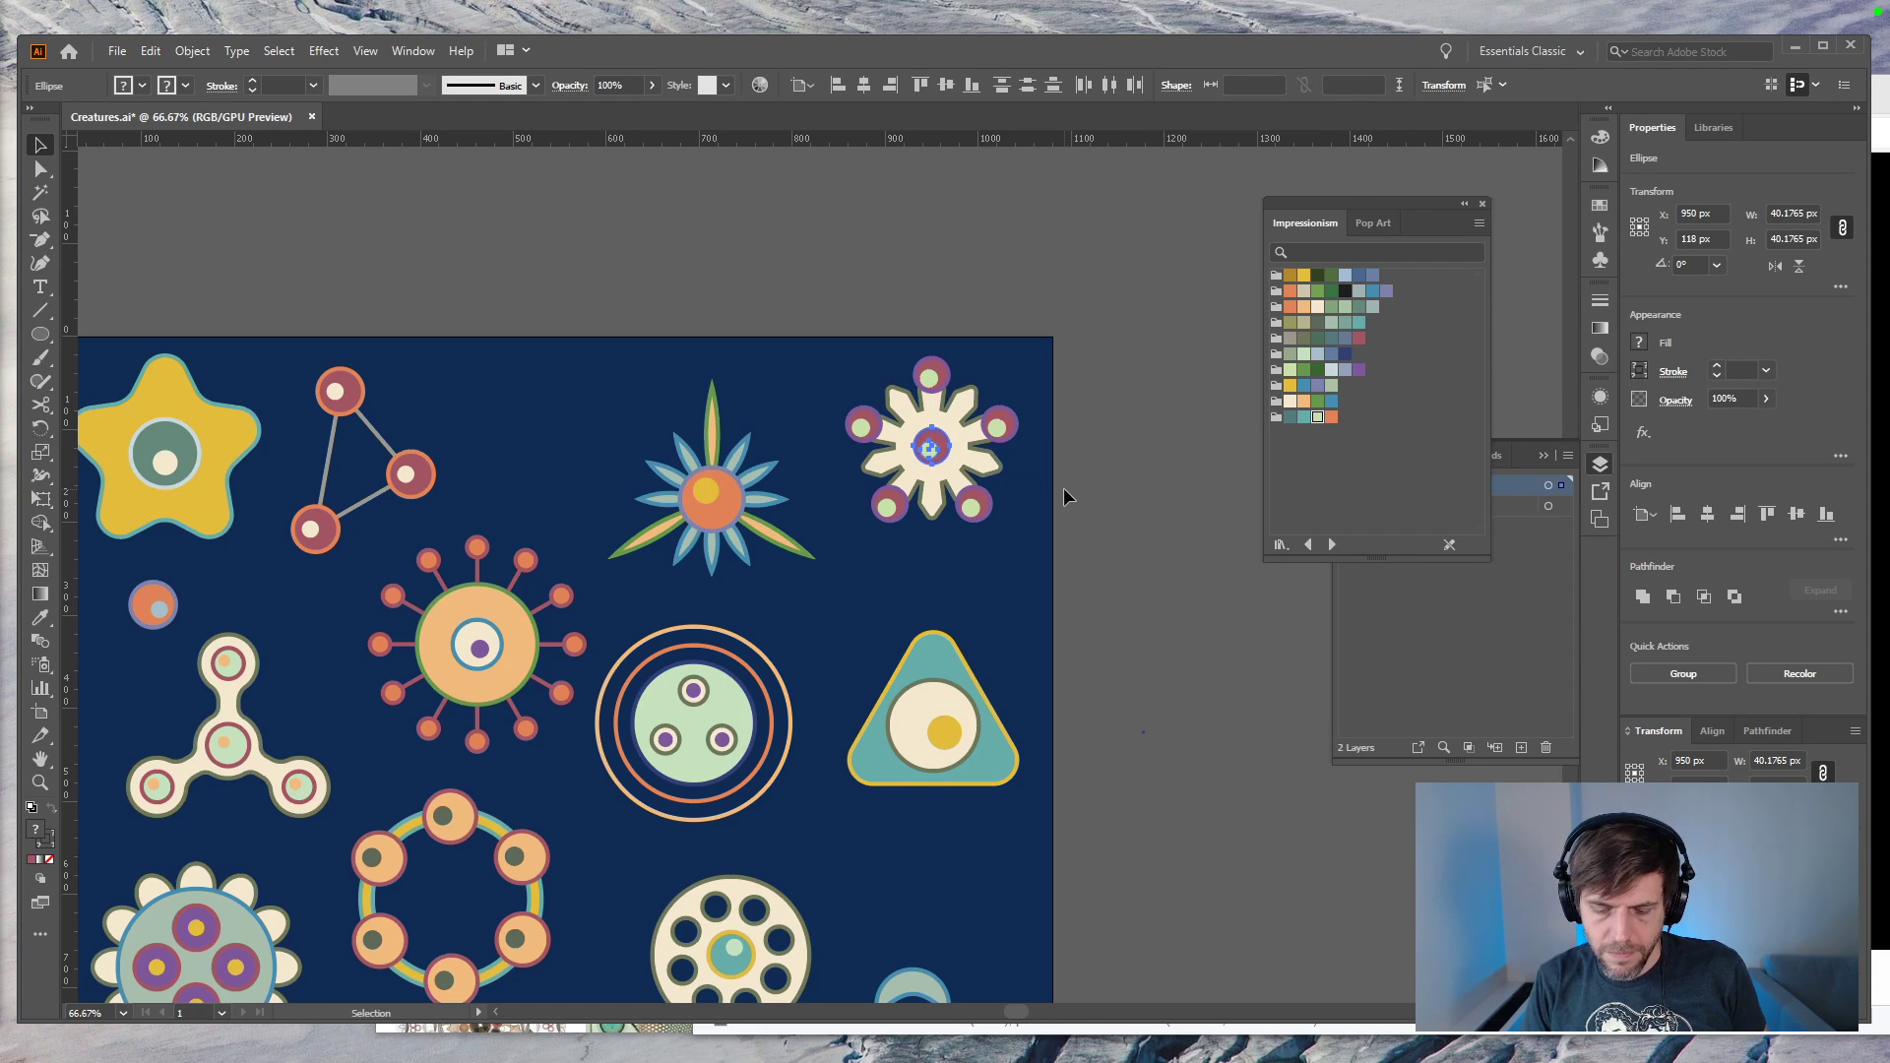
pyautogui.hotkey('ctrl', '+')
pyautogui.hotkey('ctrl', '+')
pyautogui.hotkey('ctrl', '+')
pyautogui.press('Down')
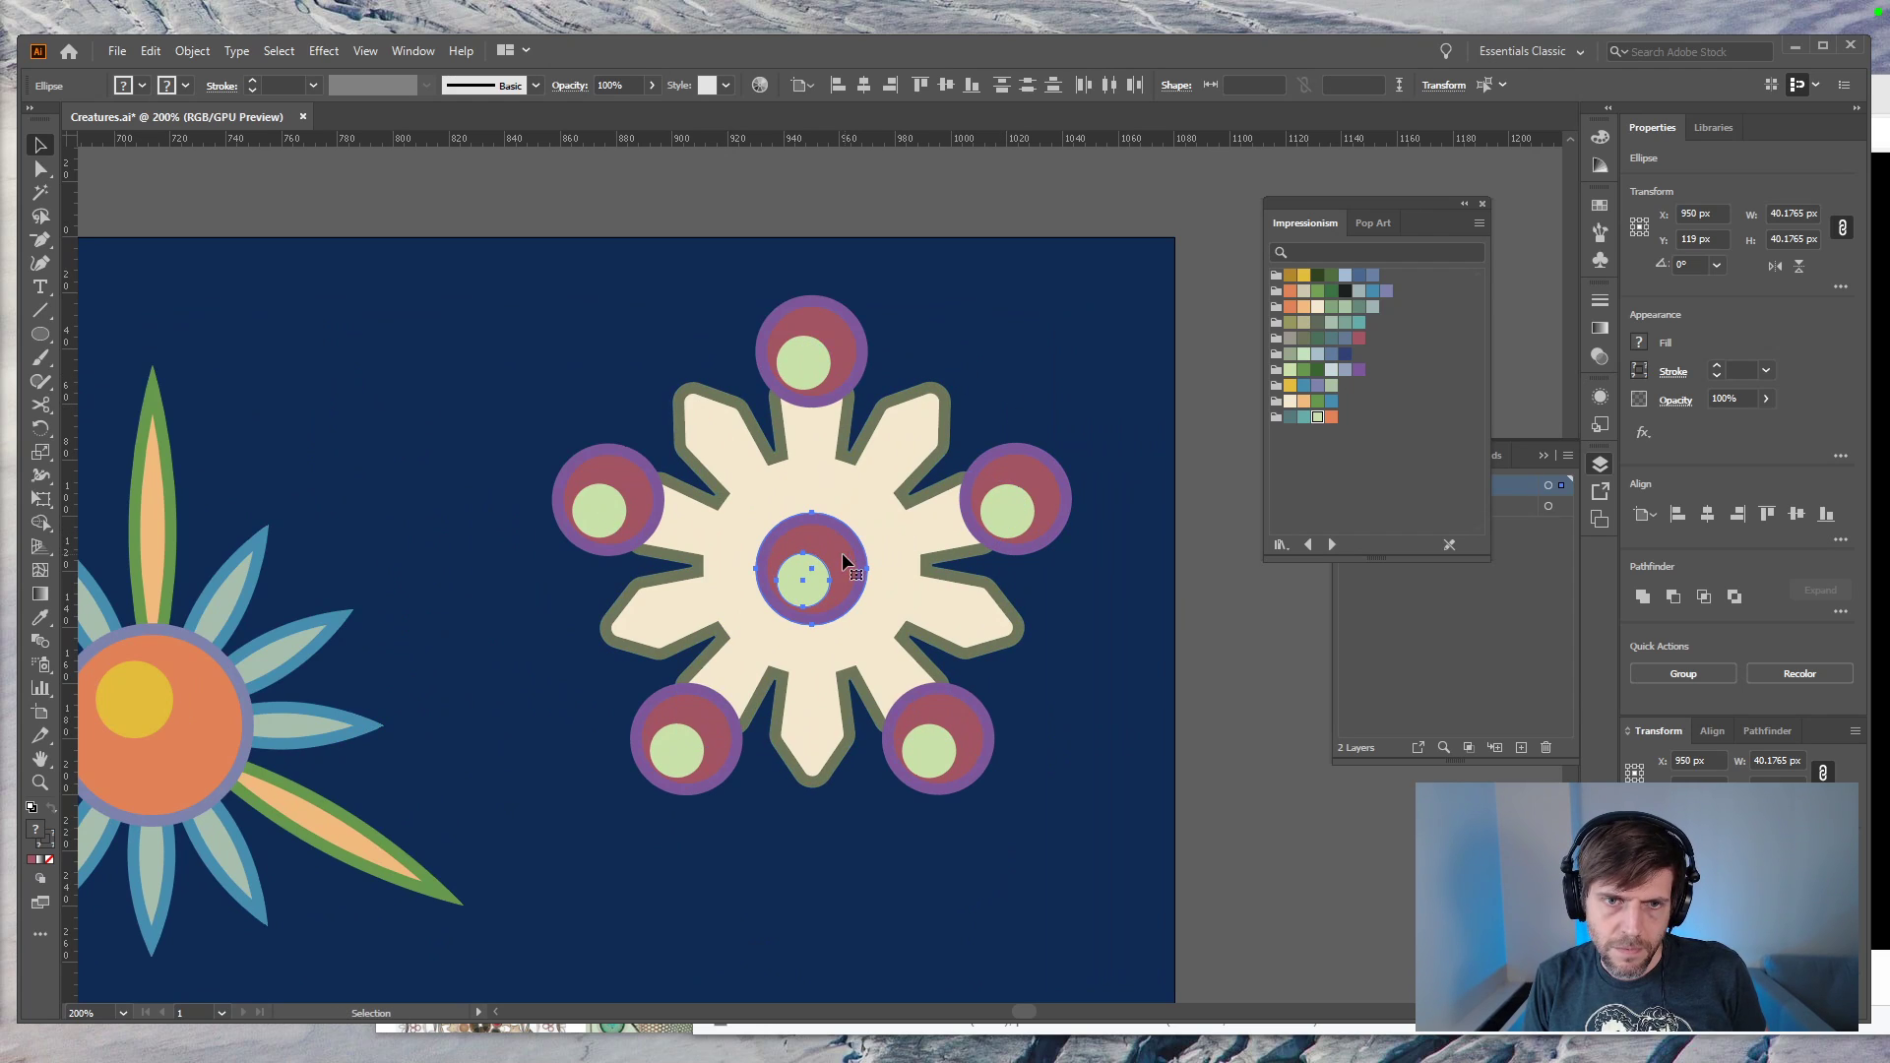
pyautogui.moveTo(841, 556)
pyautogui.mouseDown()
pyautogui.moveTo(1047, 397)
pyautogui.moveTo(987, 461)
pyautogui.moveTo(615, 603)
pyautogui.moveTo(842, 559)
pyautogui.mouseUp()
pyautogui.click(1217, 650)
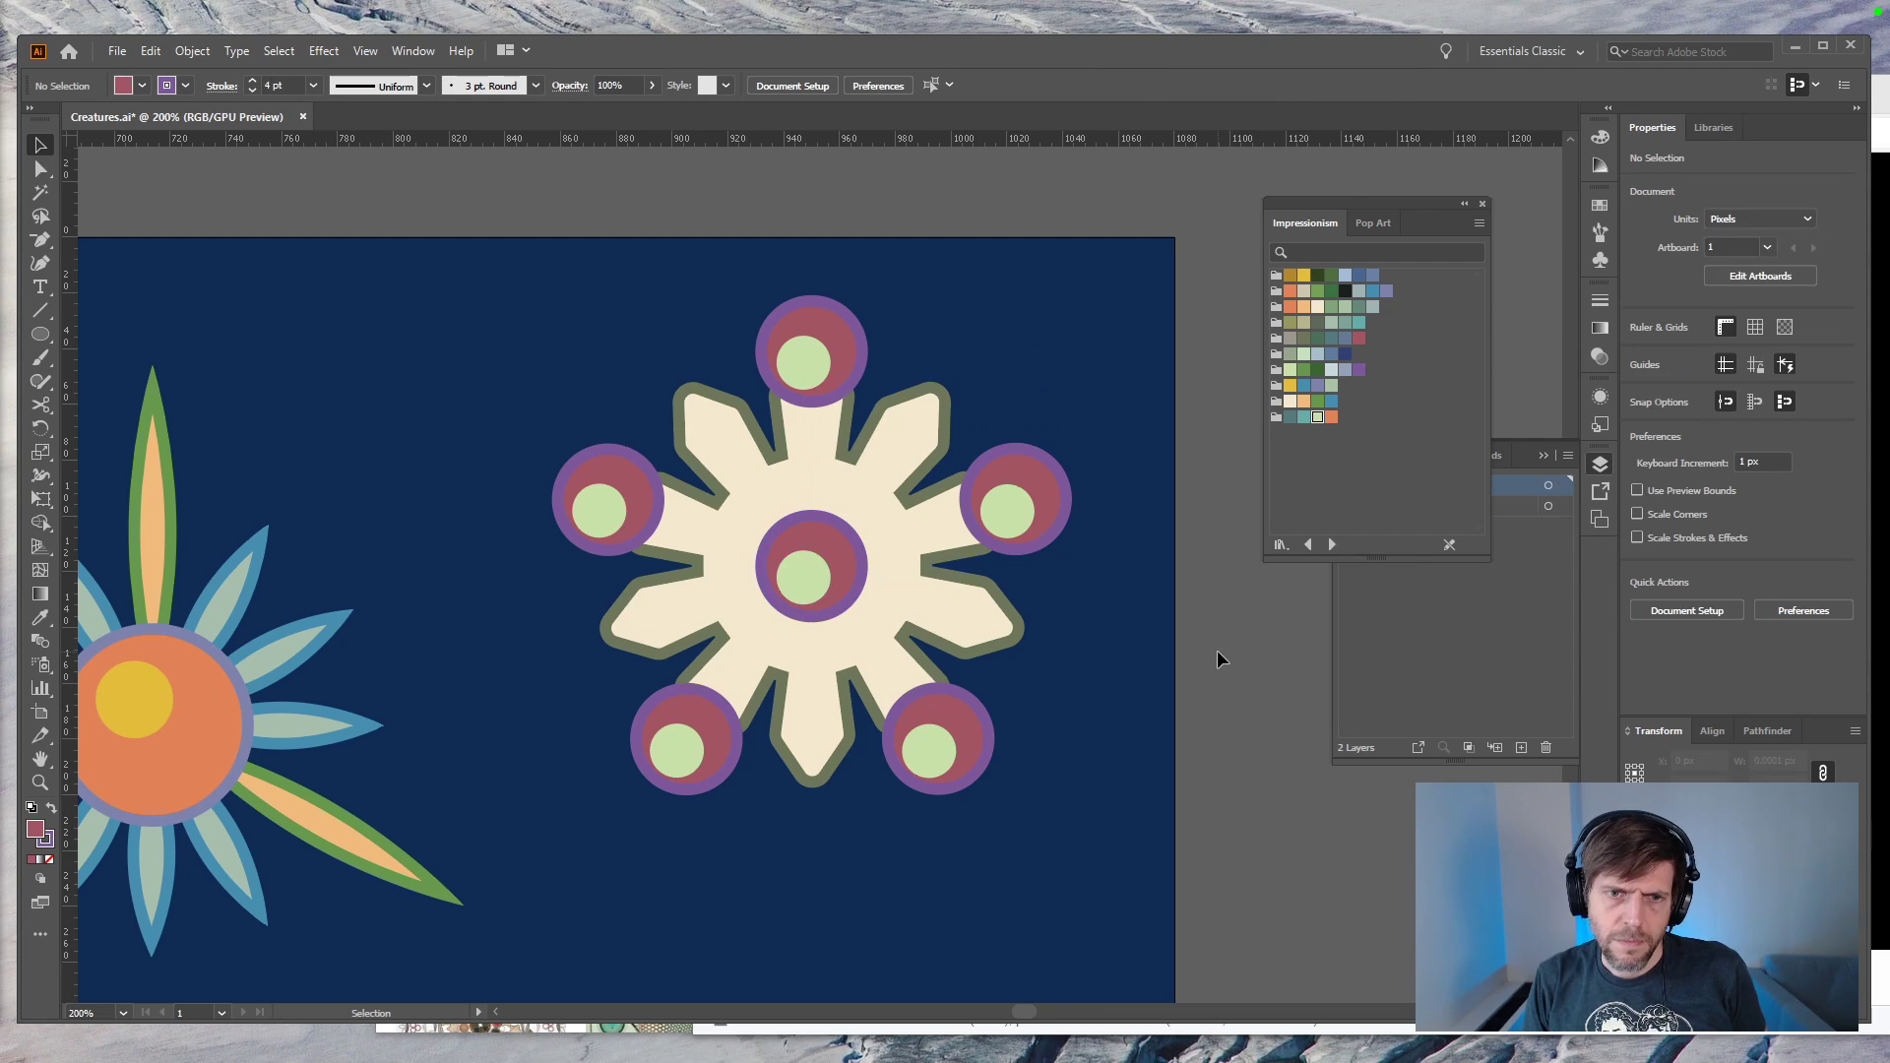
# Step: Delete the stray pale green dot outside the artboard
pyautogui.hotkey('ctrl', '-')
pyautogui.hotkey('ctrl', '-')
pyautogui.hotkey('ctrl', '-')
pyautogui.hotkey('ctrl', '-')
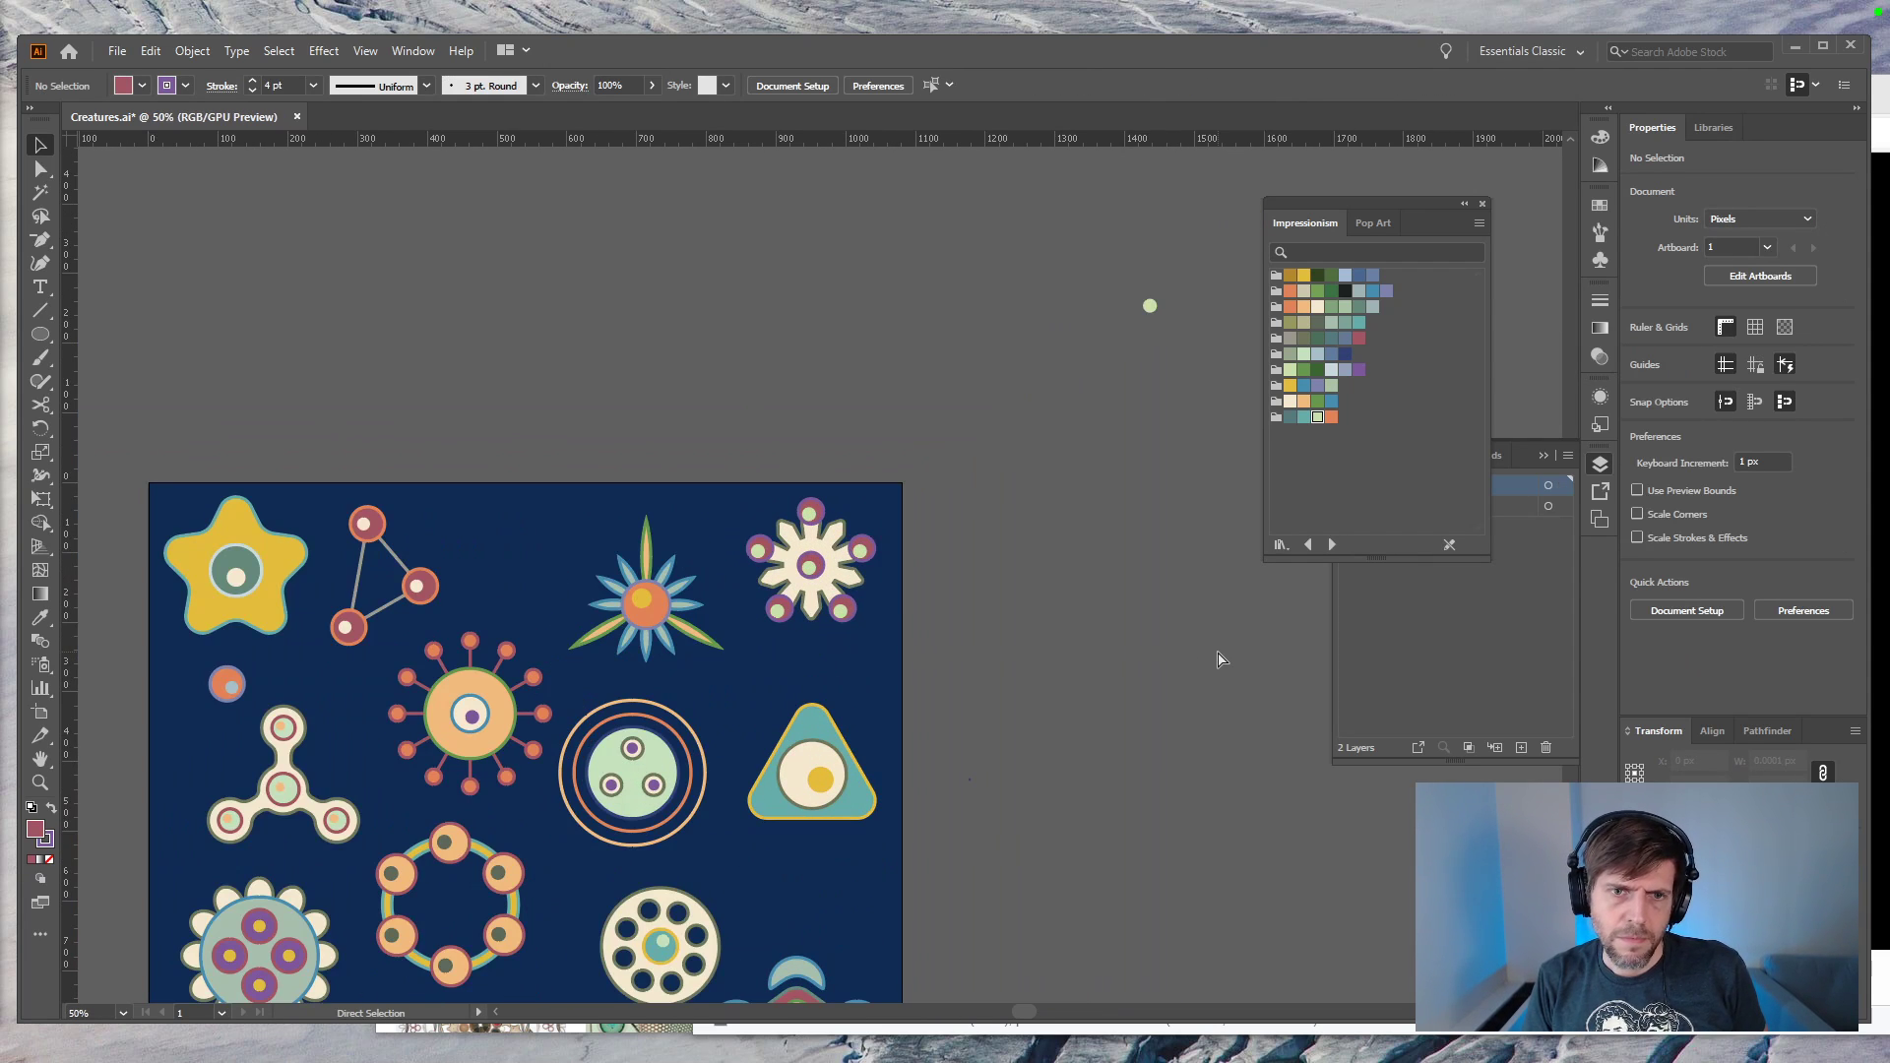
pyautogui.click(1147, 310)
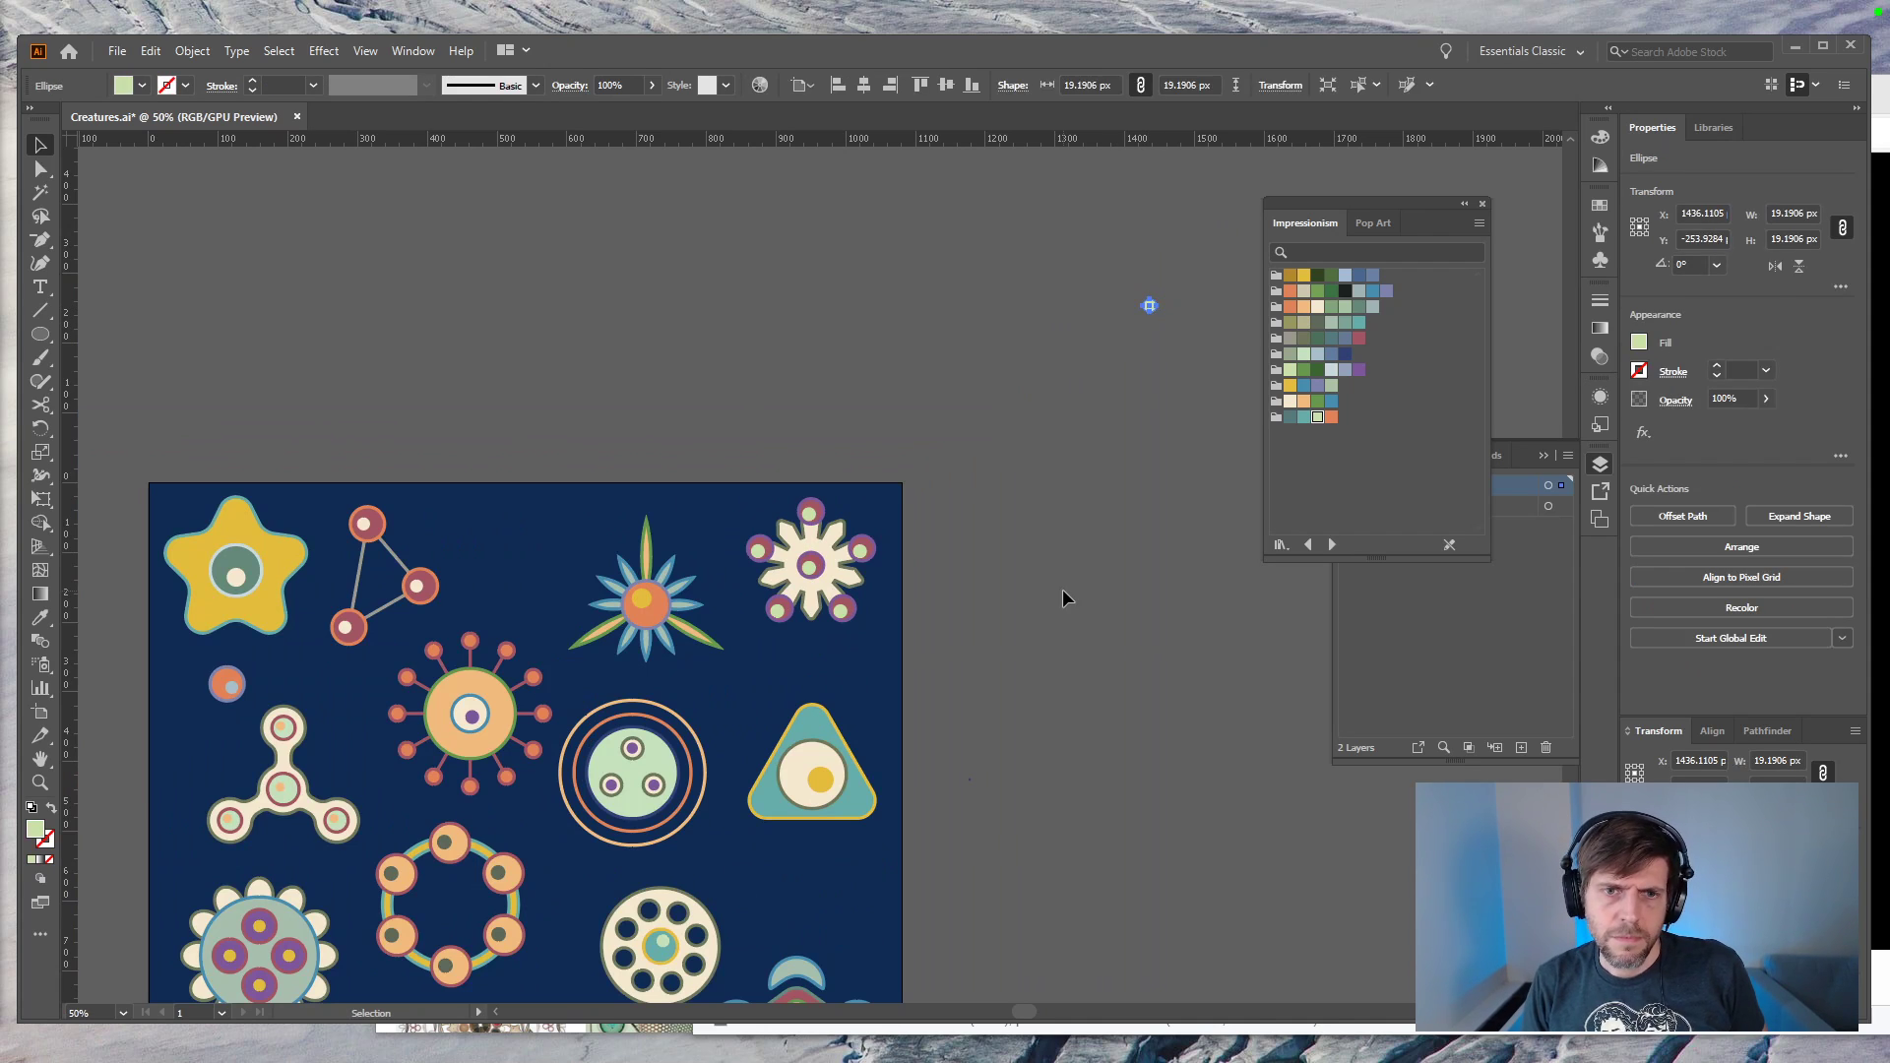
pyautogui.press('Delete')
# Step: Resize the pale green dot in the flower's lower-left outer circle to 16 px wide and high
pyautogui.press('space')
pyautogui.moveTo(1062, 589); pyautogui.dragTo(1120, 485)
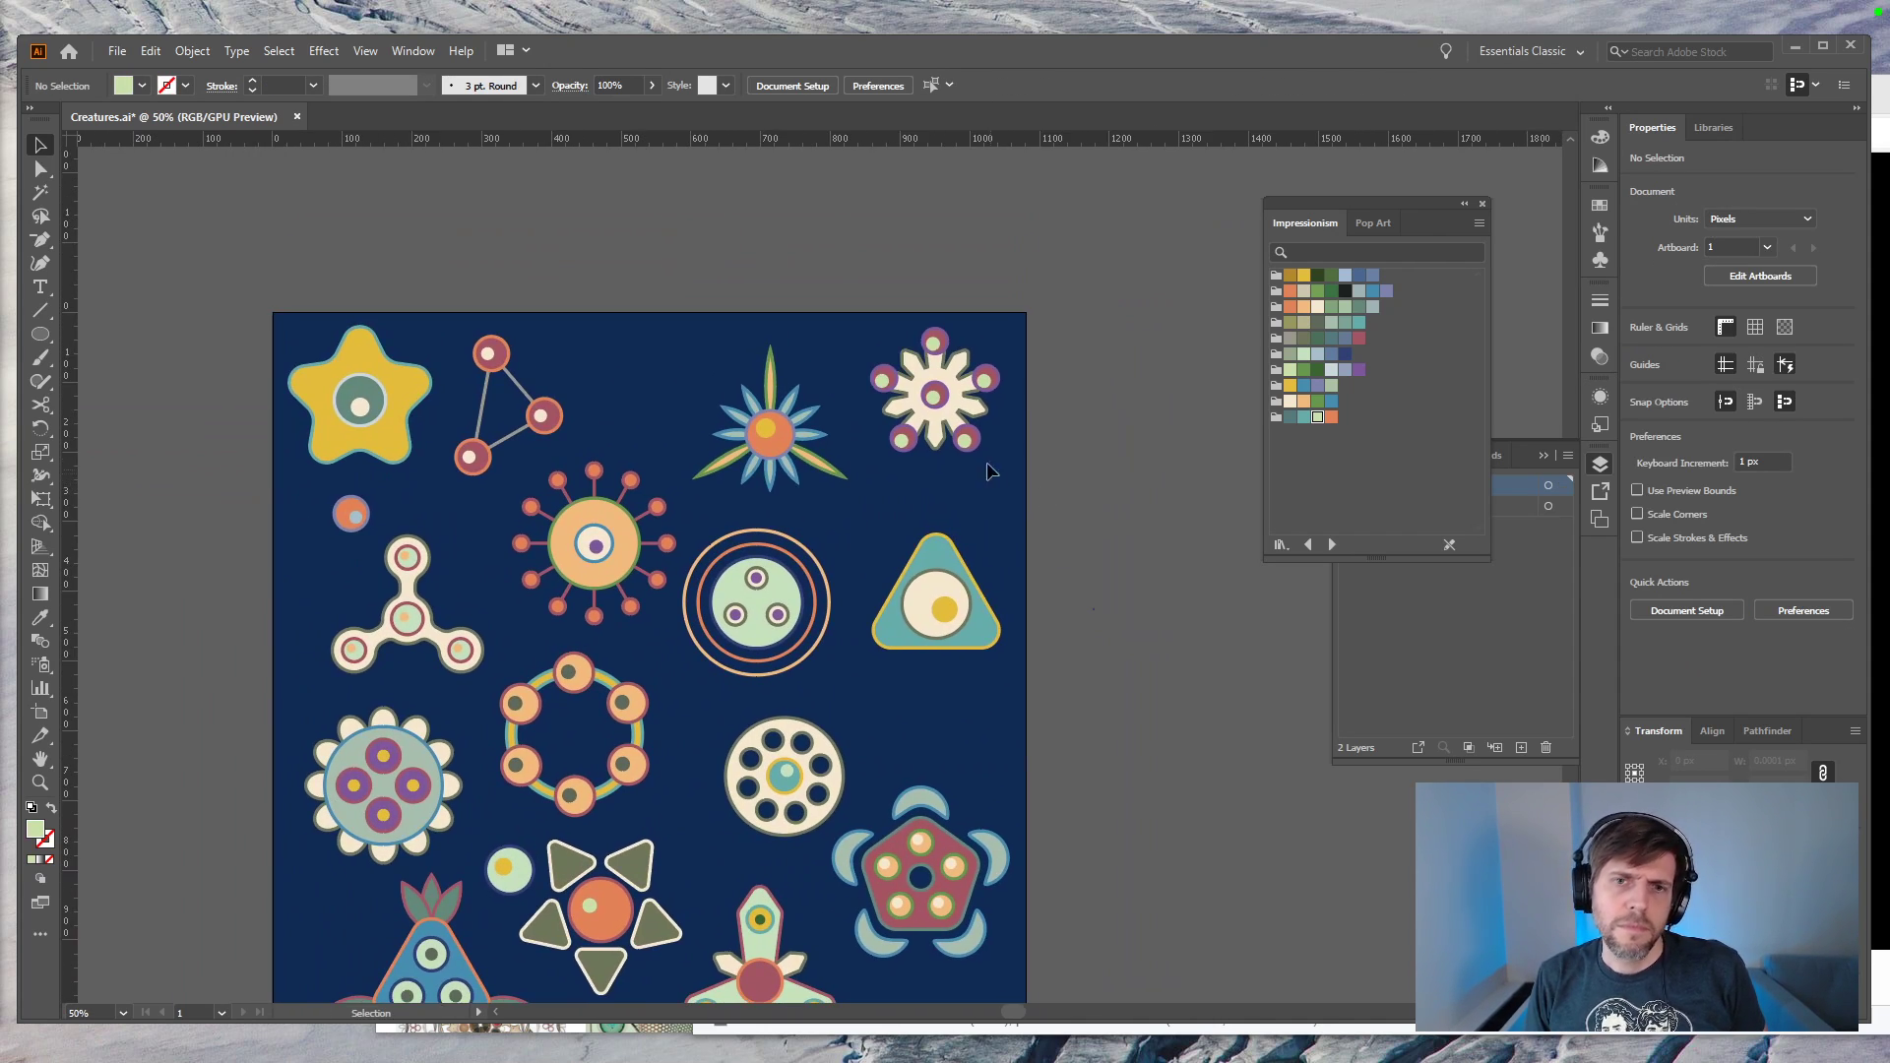
pyautogui.click(982, 444)
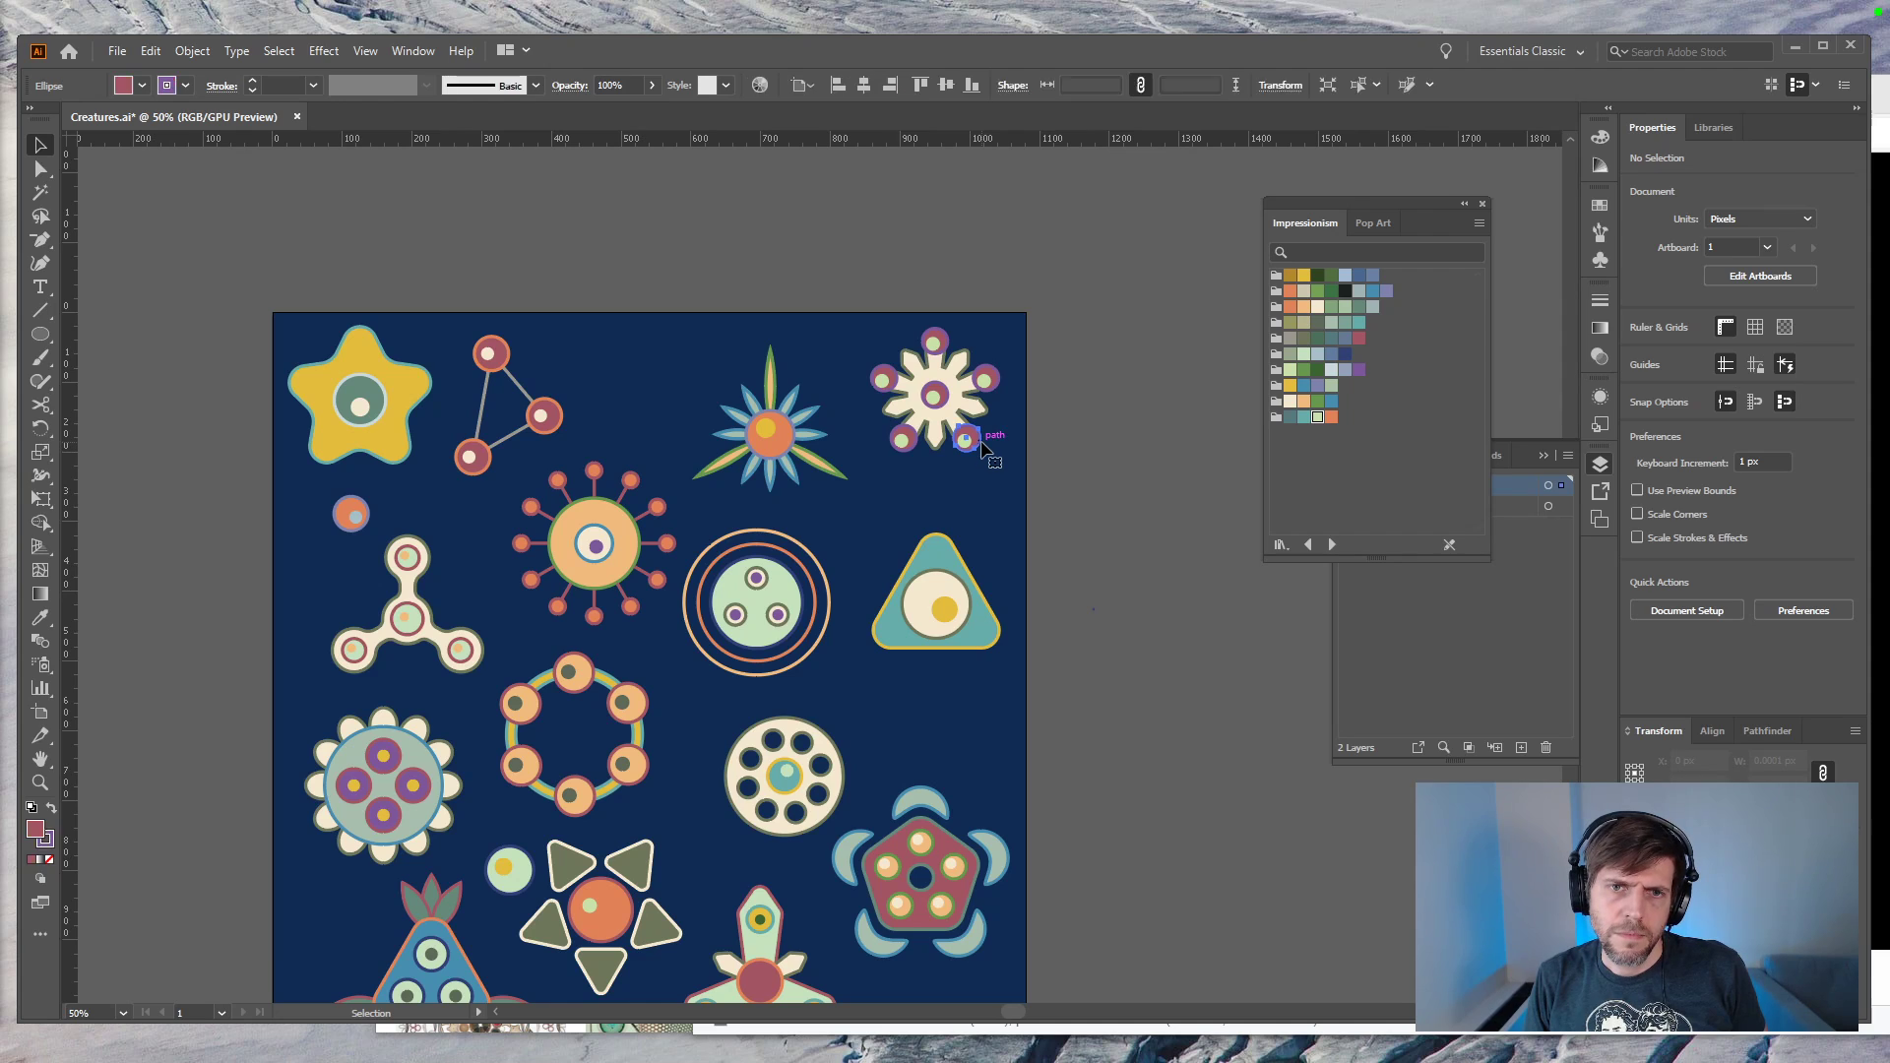
pyautogui.click(1147, 482)
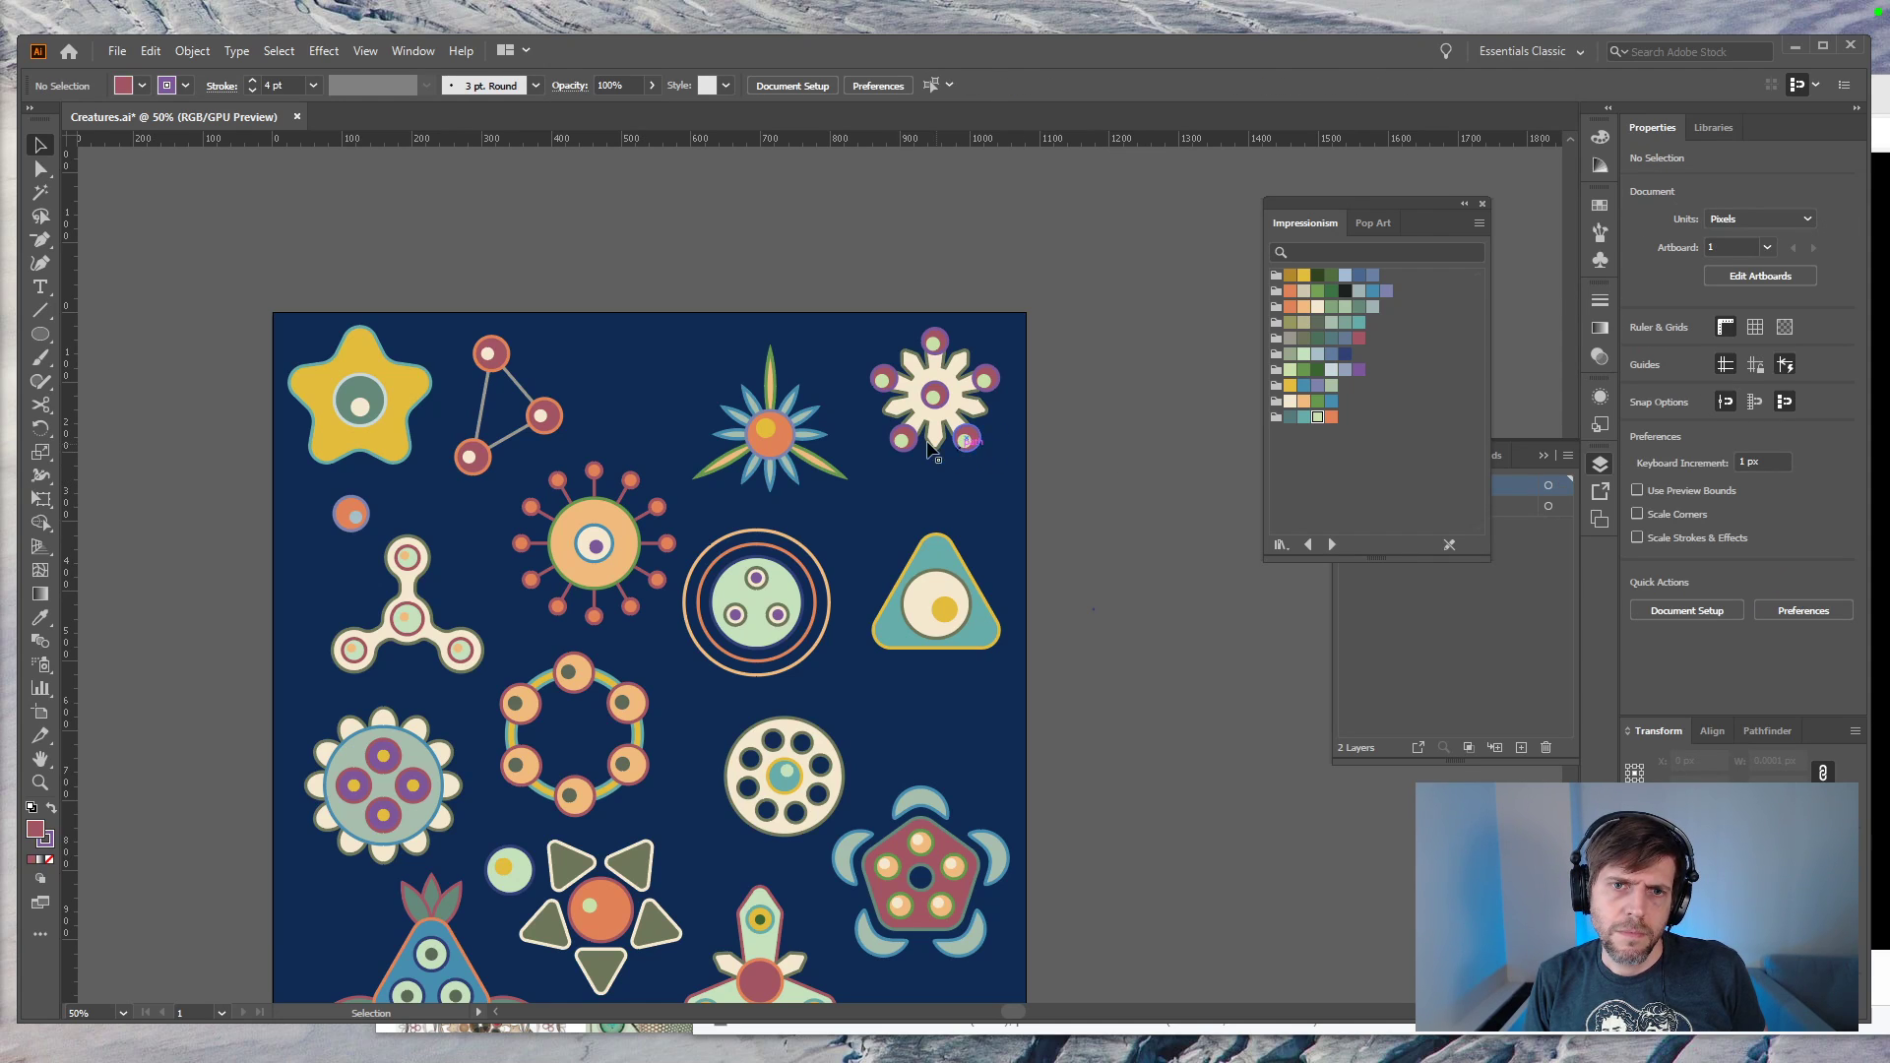
pyautogui.click(902, 439)
pyautogui.click(1804, 214)
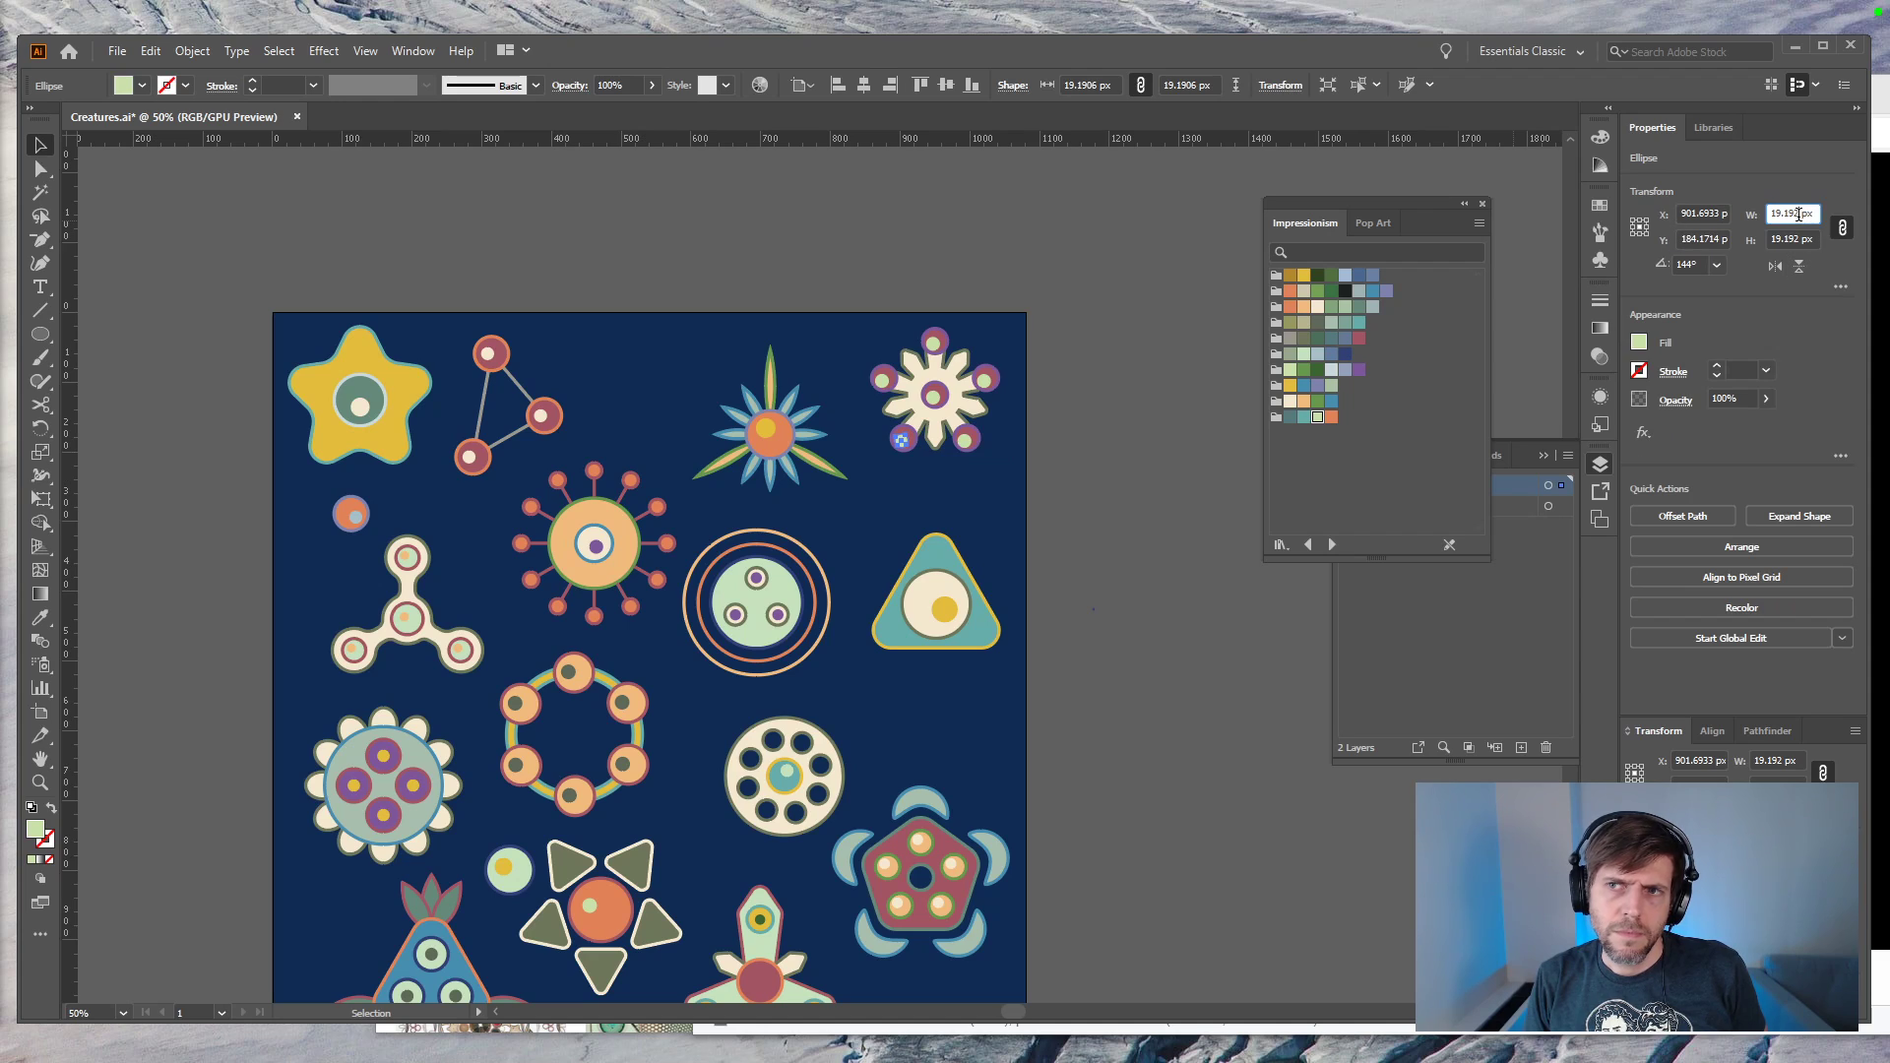
pyautogui.write('16')
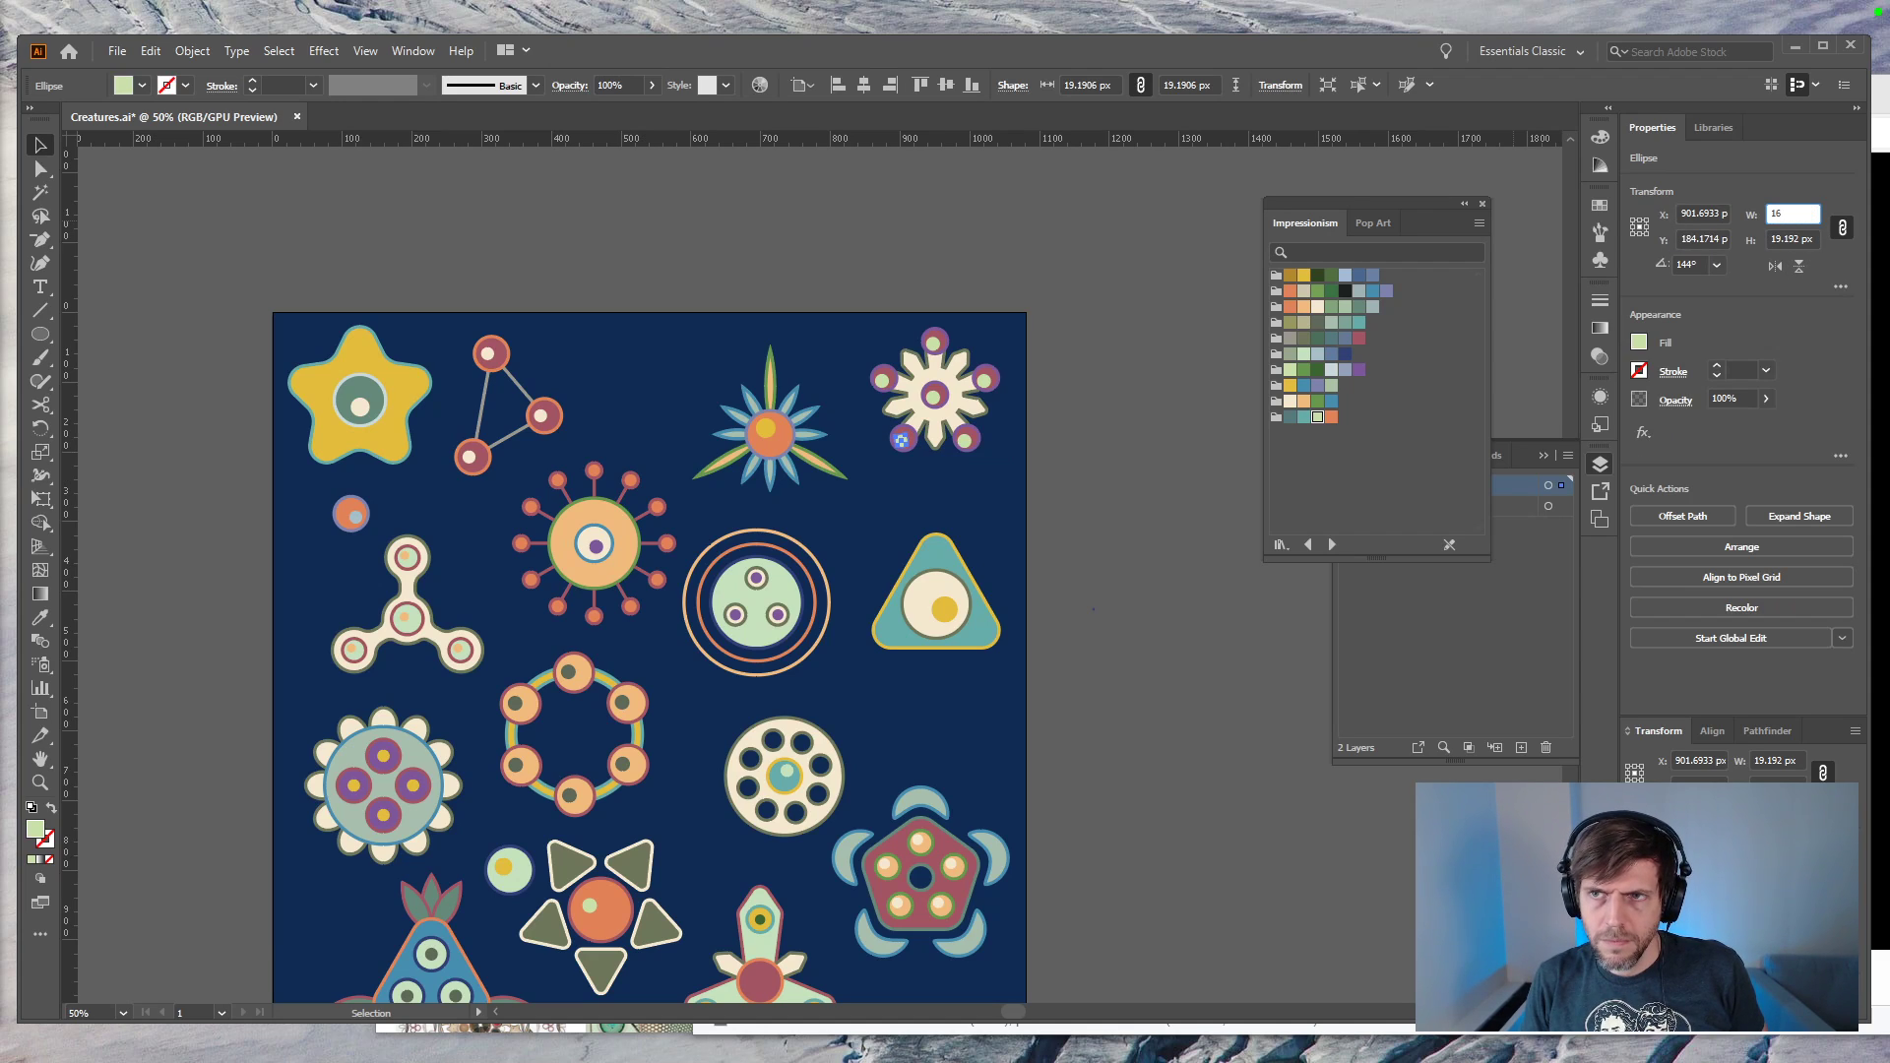
pyautogui.press('Return')
pyautogui.click(1211, 587)
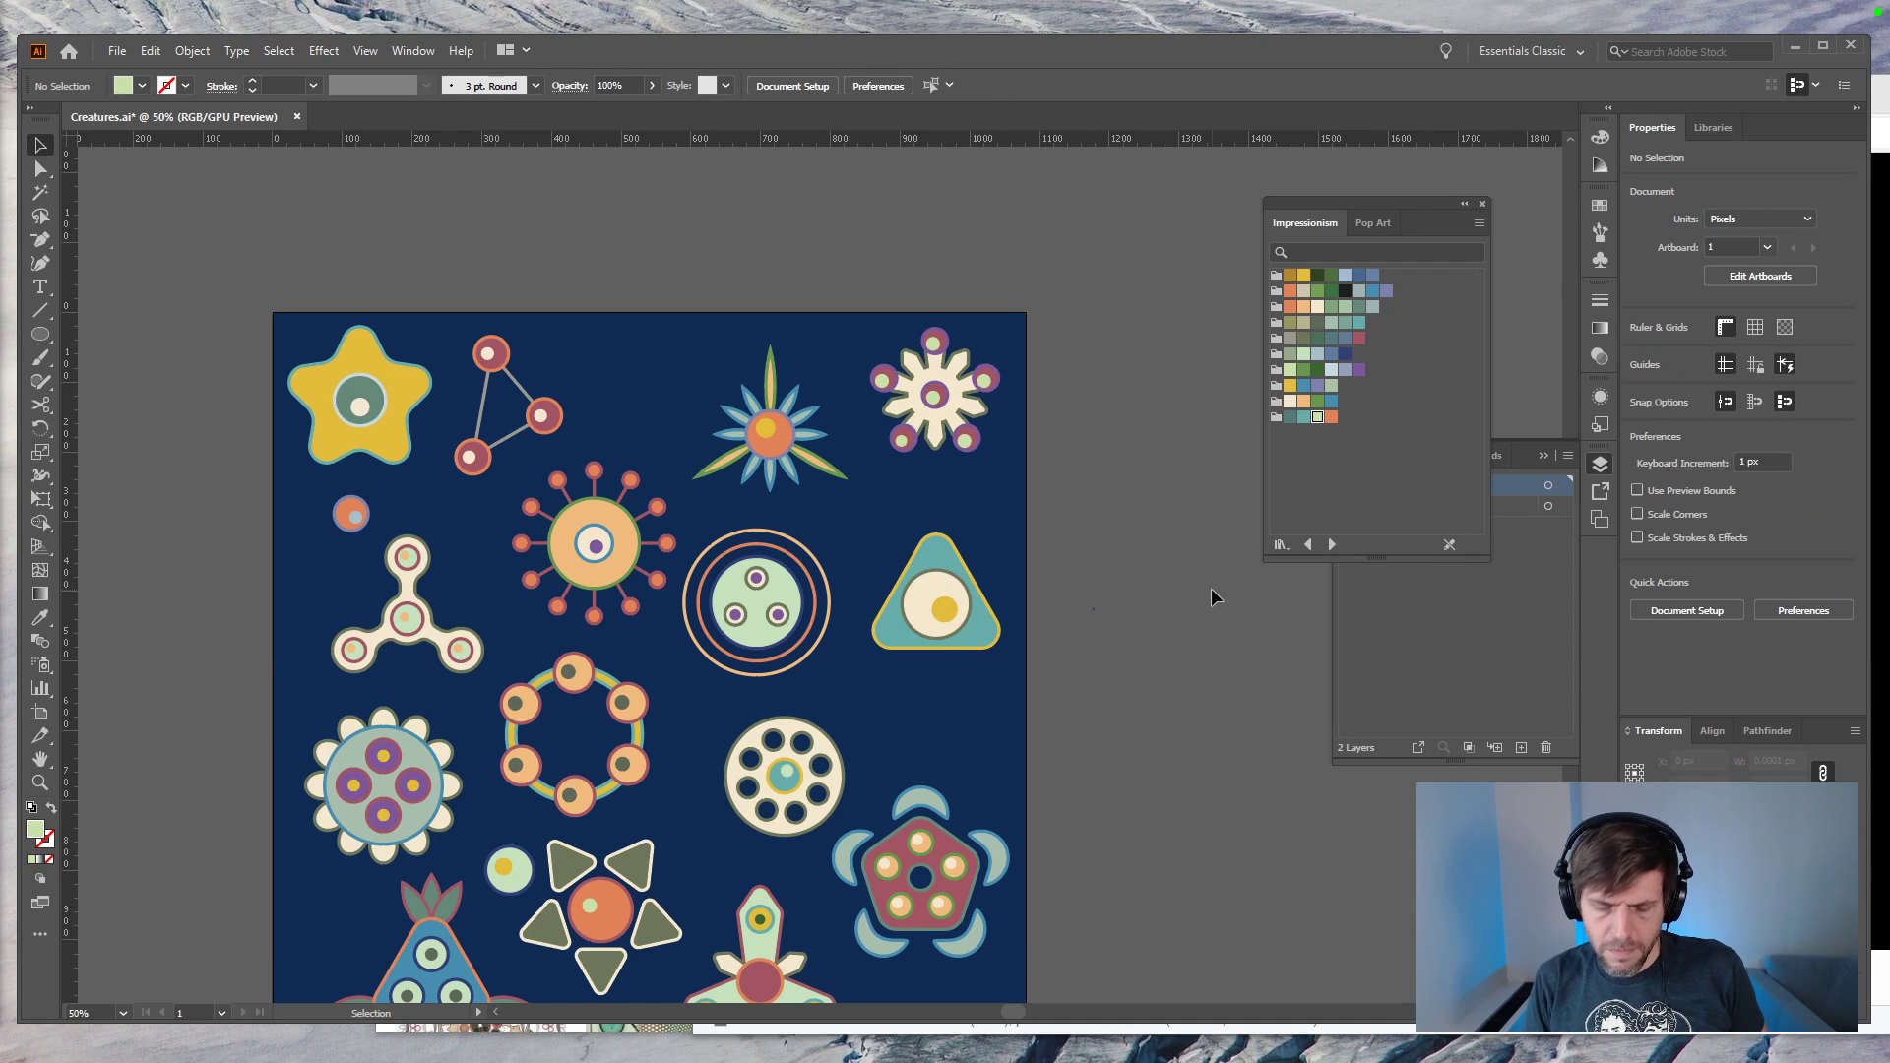
# Step: Resize the pale green dots in the flower's two lower outer circles to 14 px wide and high
pyautogui.hotkey('ctrl', '+')
pyautogui.hotkey('ctrl', '+')
pyautogui.hotkey('ctrl', '+')
pyautogui.moveTo(963, 442); pyautogui.dragTo(497, 872)
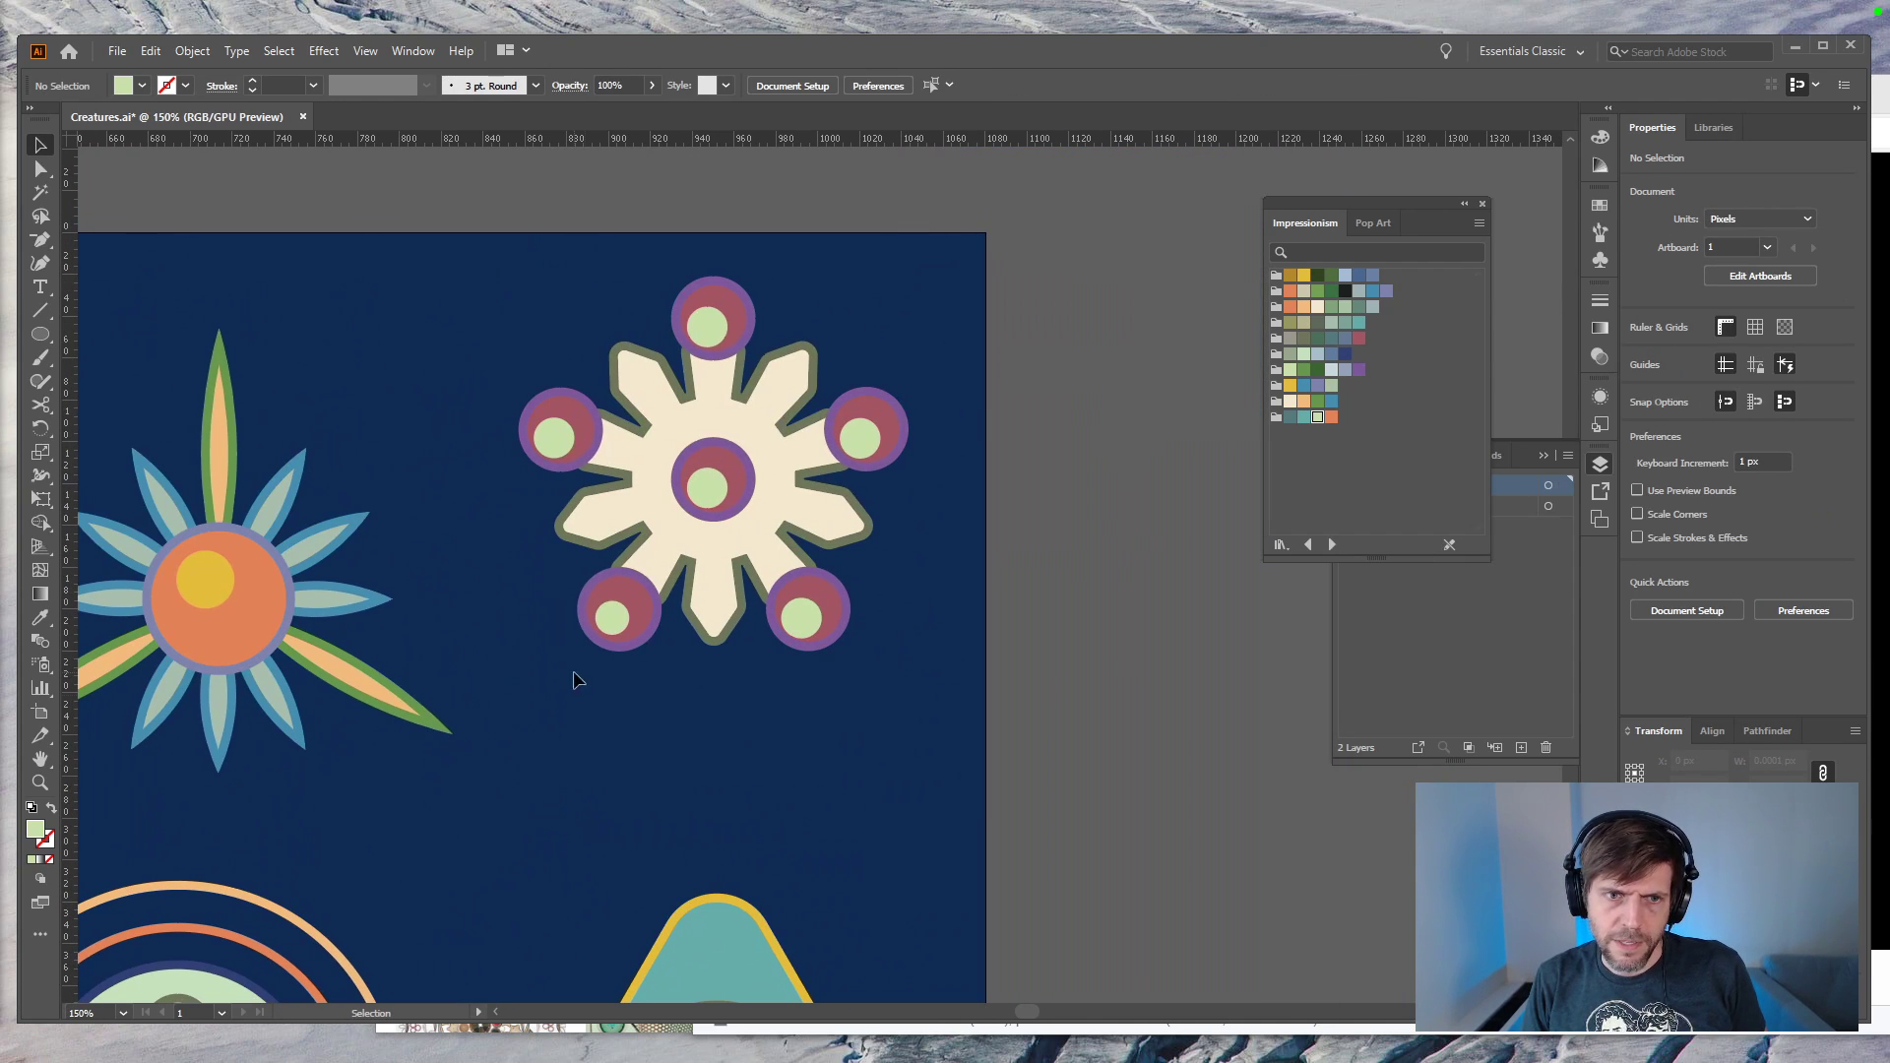
pyautogui.click(617, 627)
pyautogui.click(1792, 213)
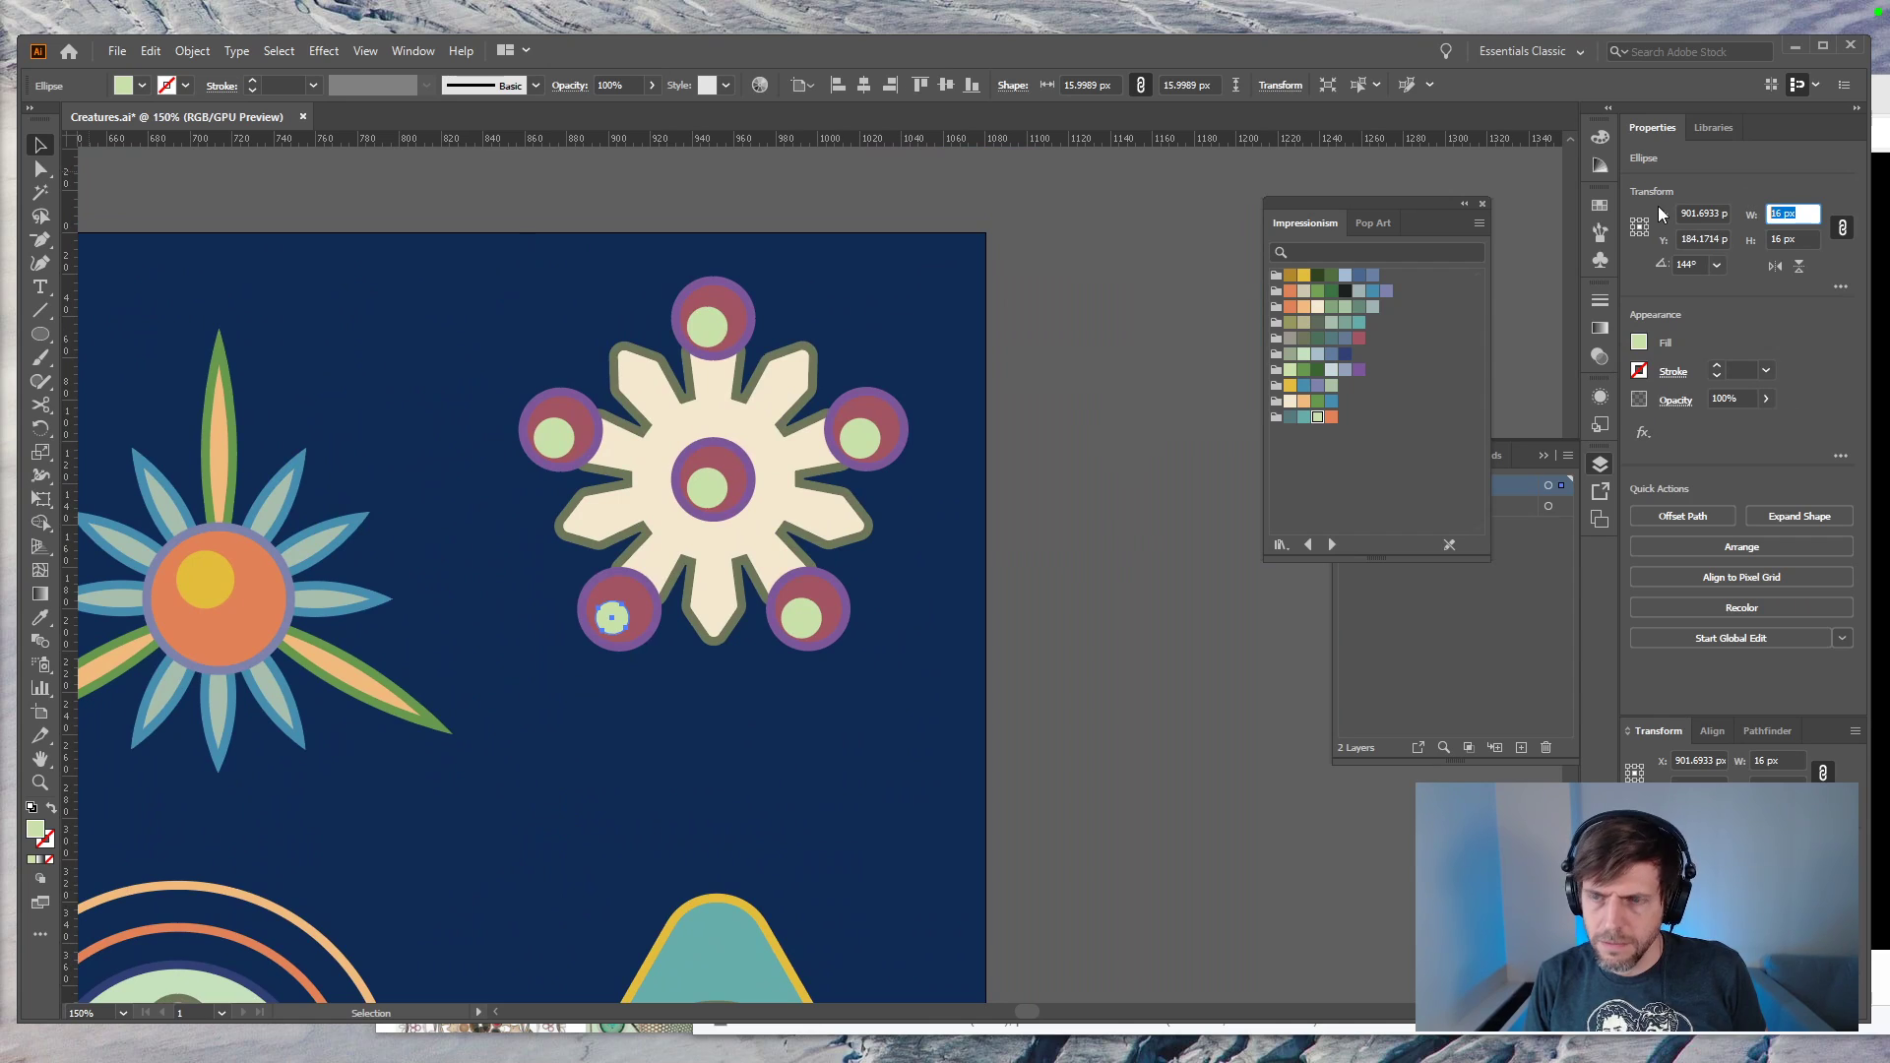
pyautogui.write('14')
pyautogui.press('Return')
pyautogui.click(806, 617)
pyautogui.click(1792, 213)
pyautogui.write('14')
pyautogui.press('Return')
# Step: Resize the pale green dots in the flower's upper-right and top outer circles to 14 px wide and high
pyautogui.click(865, 433)
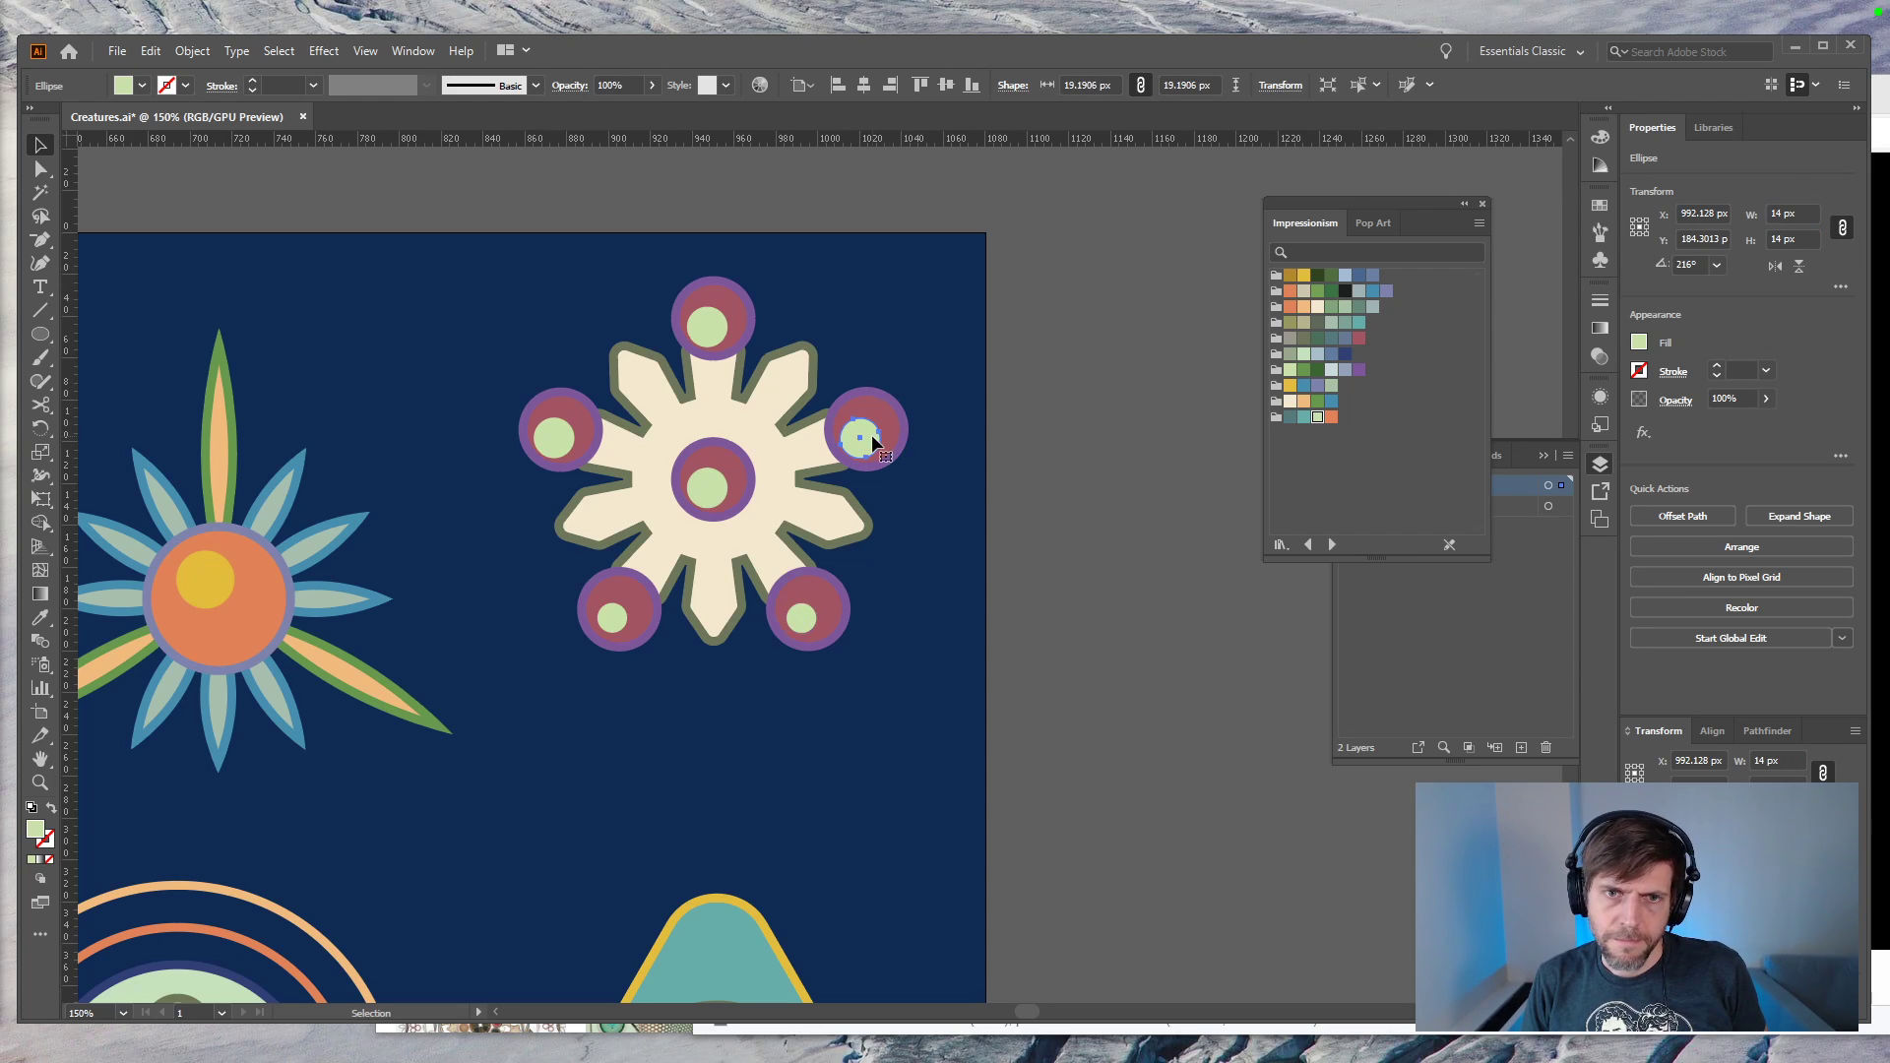
pyautogui.click(1792, 212)
pyautogui.write('14')
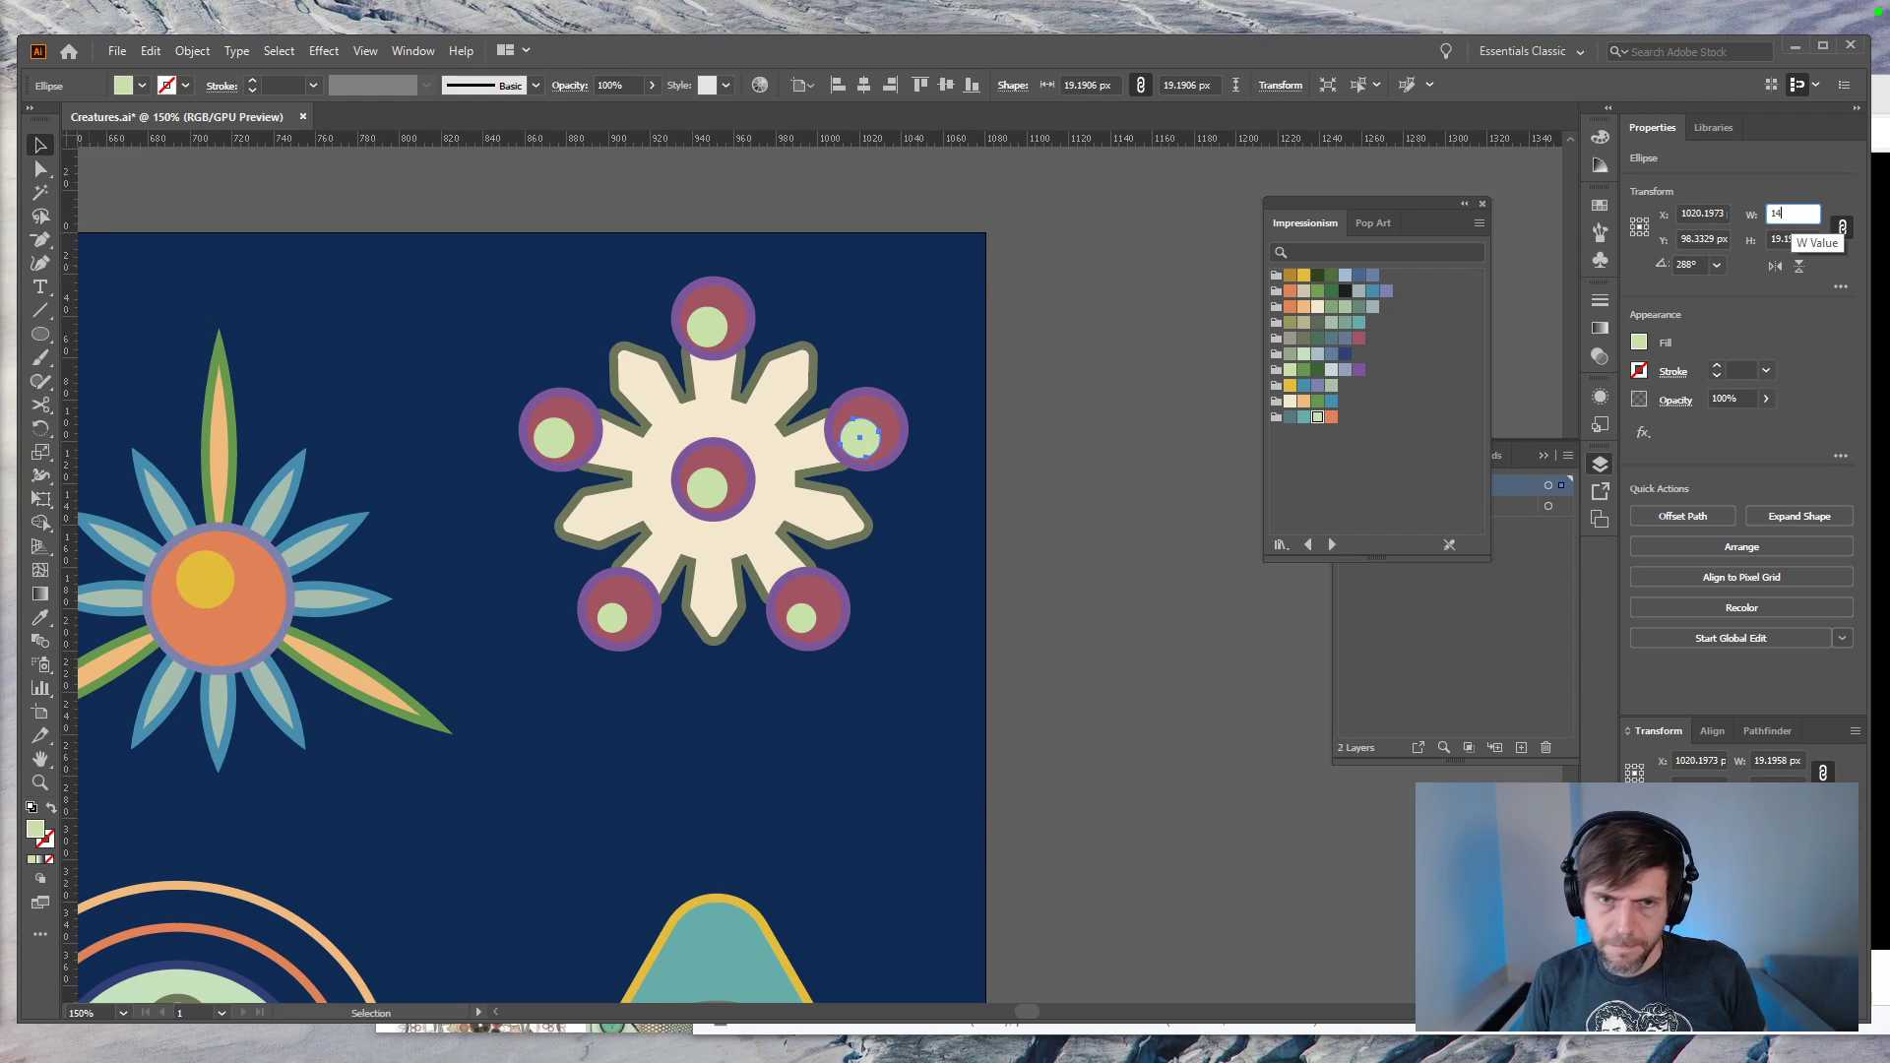
pyautogui.press('Return')
pyautogui.click(711, 327)
pyautogui.click(1785, 213)
pyautogui.write('14')
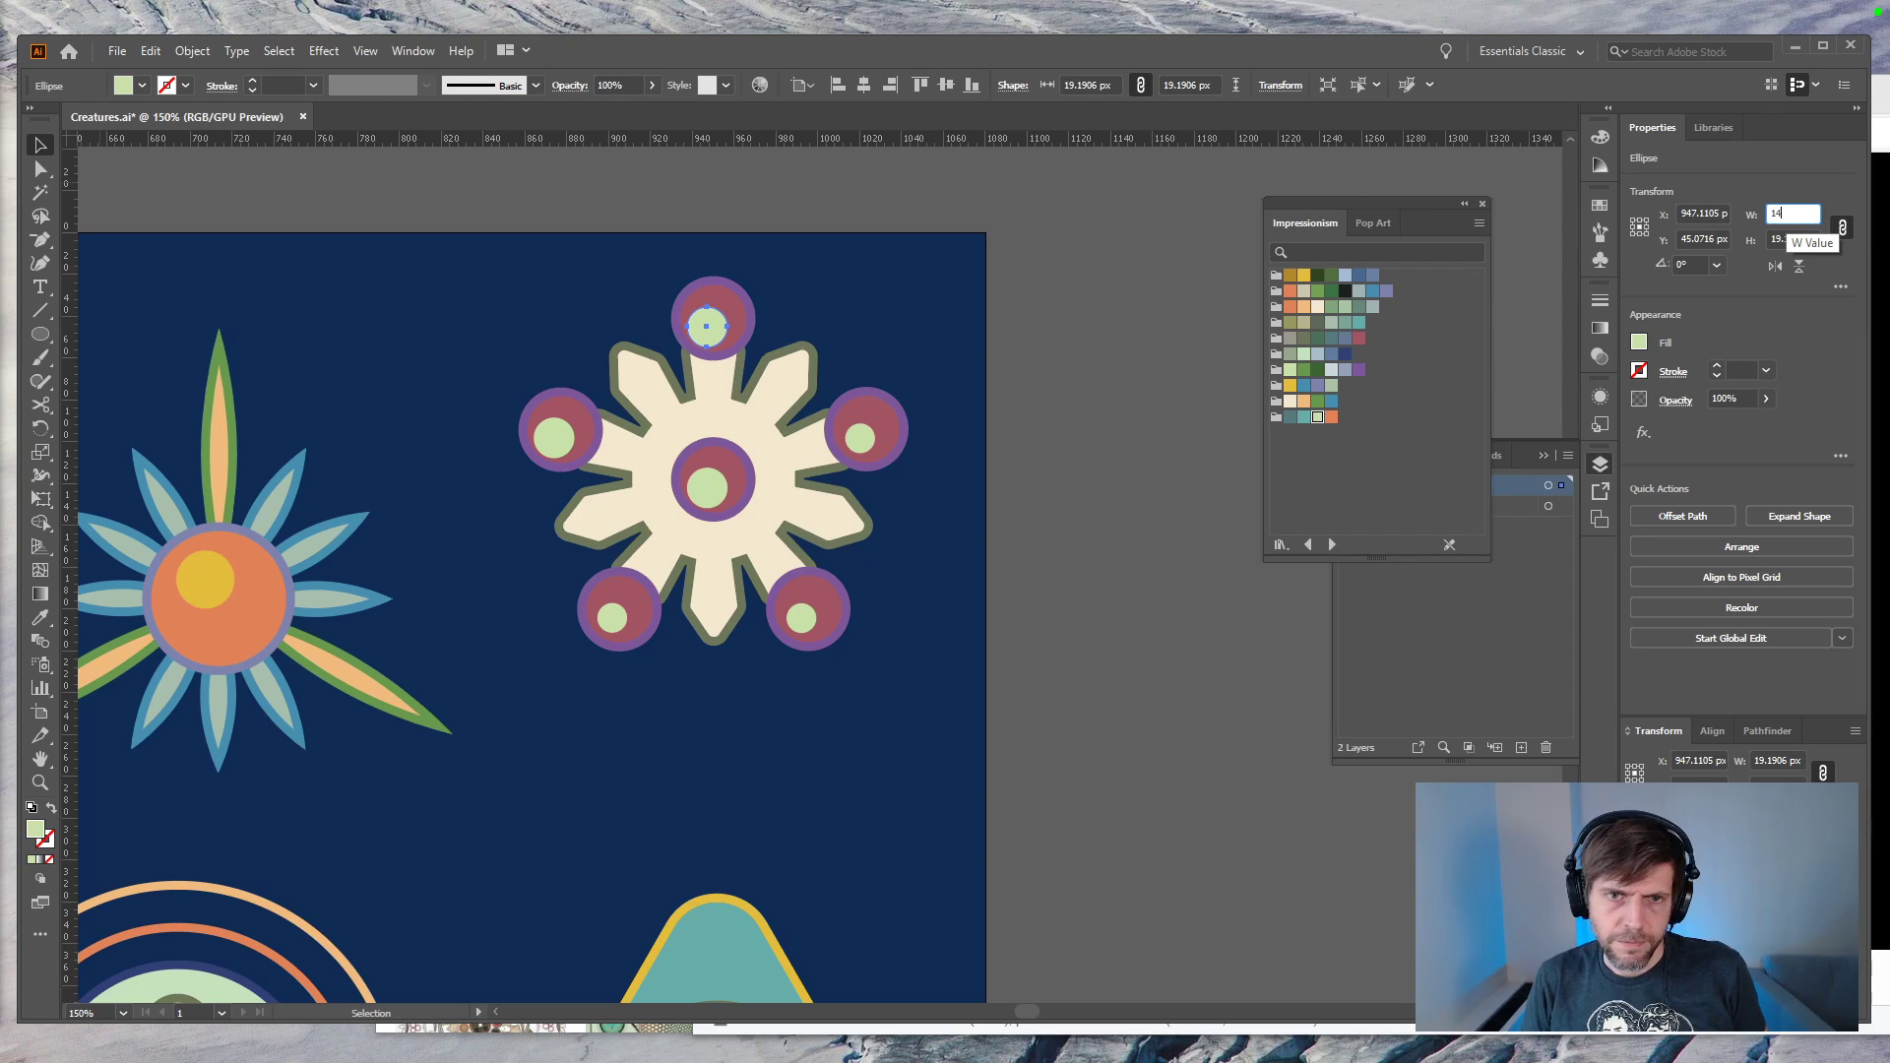
pyautogui.press('Return')
# Step: Resize the pale green dots in the flower's centre circle and upper-left outer circle to 14 px wide and high
pyautogui.click(719, 492)
pyautogui.click(1790, 212)
pyautogui.write('14')
pyautogui.press('Return')
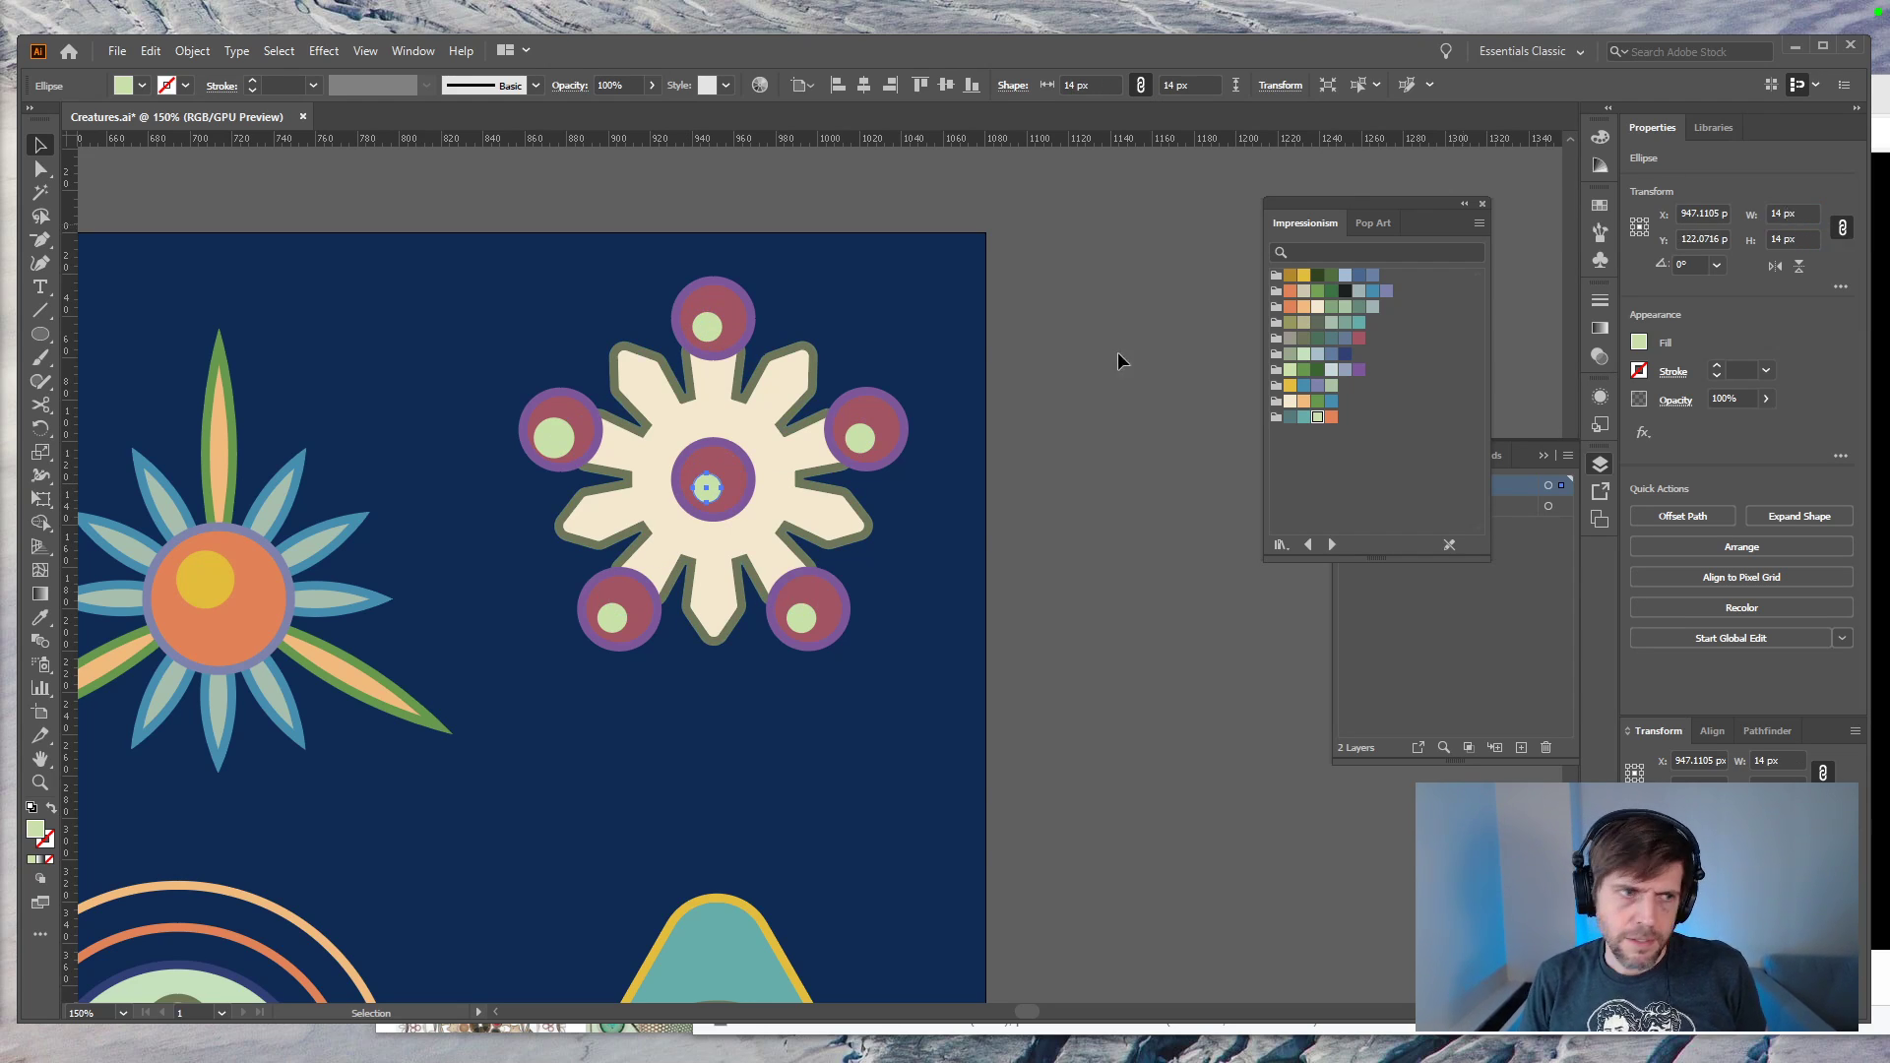
pyautogui.click(566, 451)
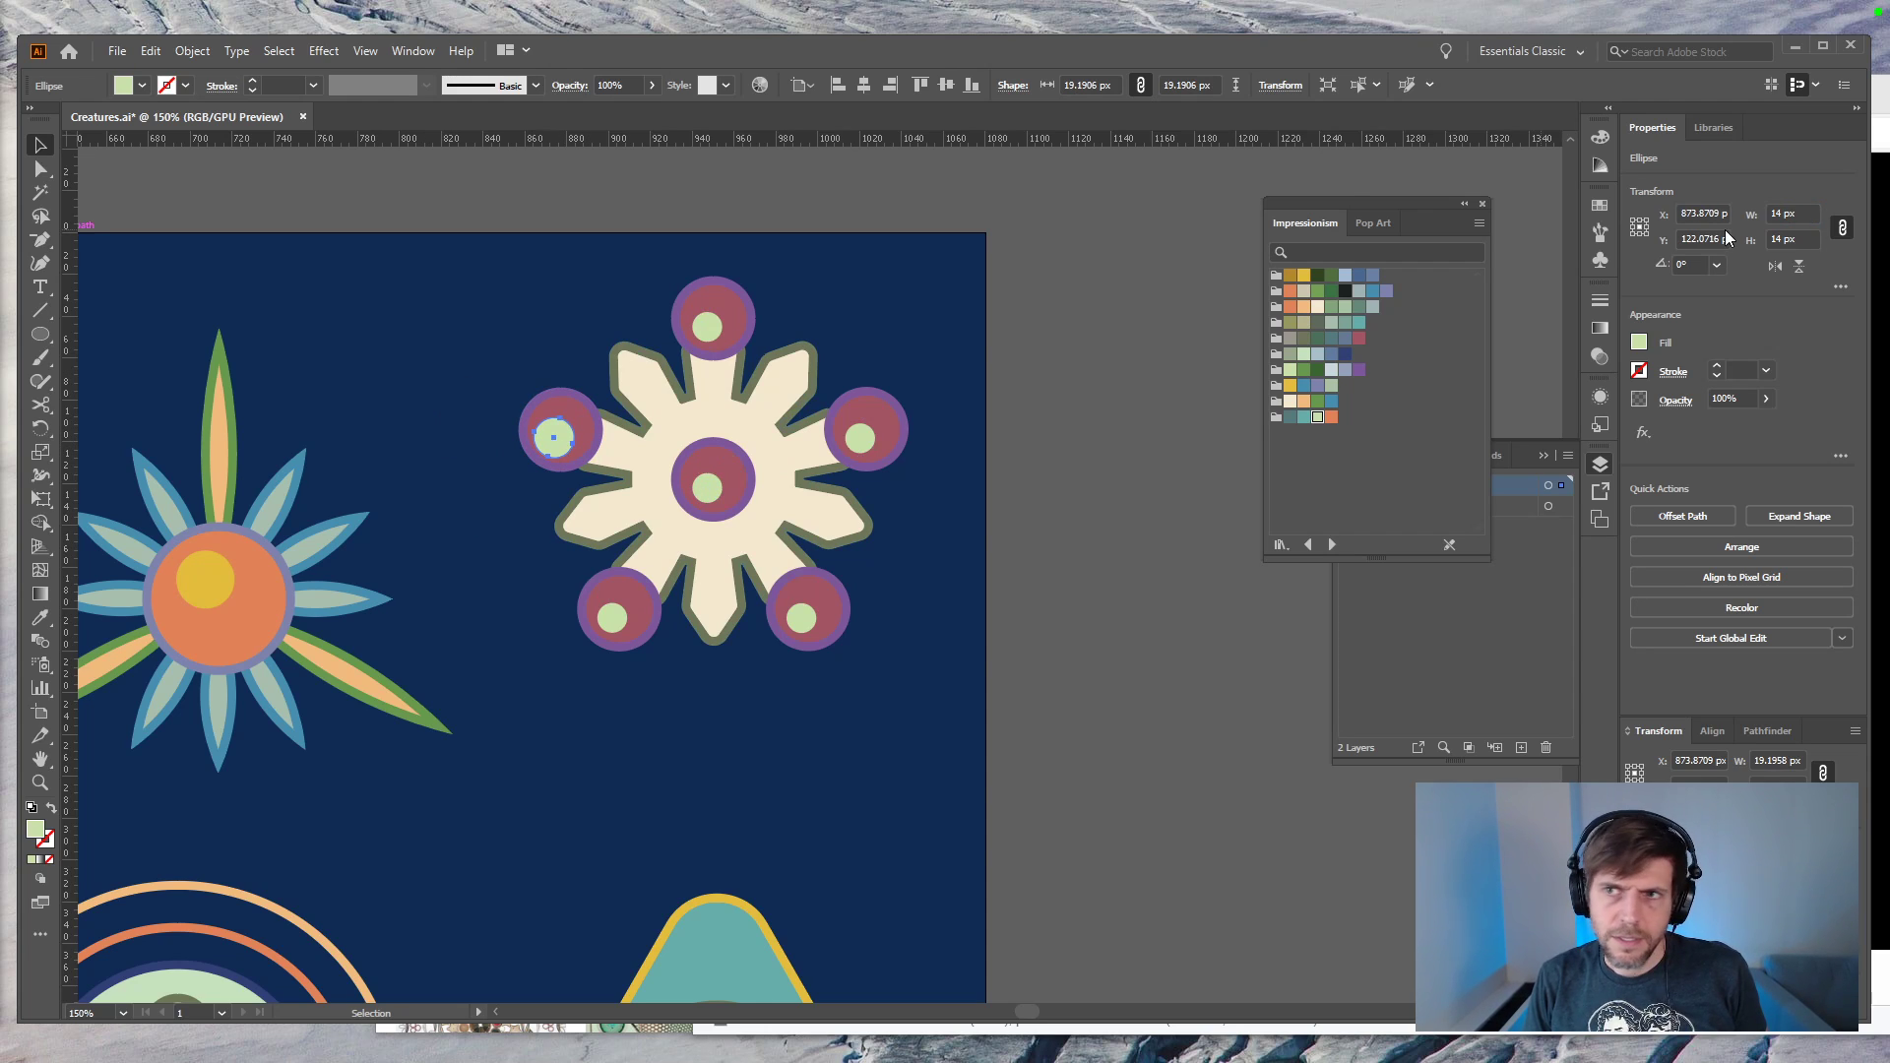
pyautogui.click(1790, 213)
pyautogui.write('14')
pyautogui.press('Return')
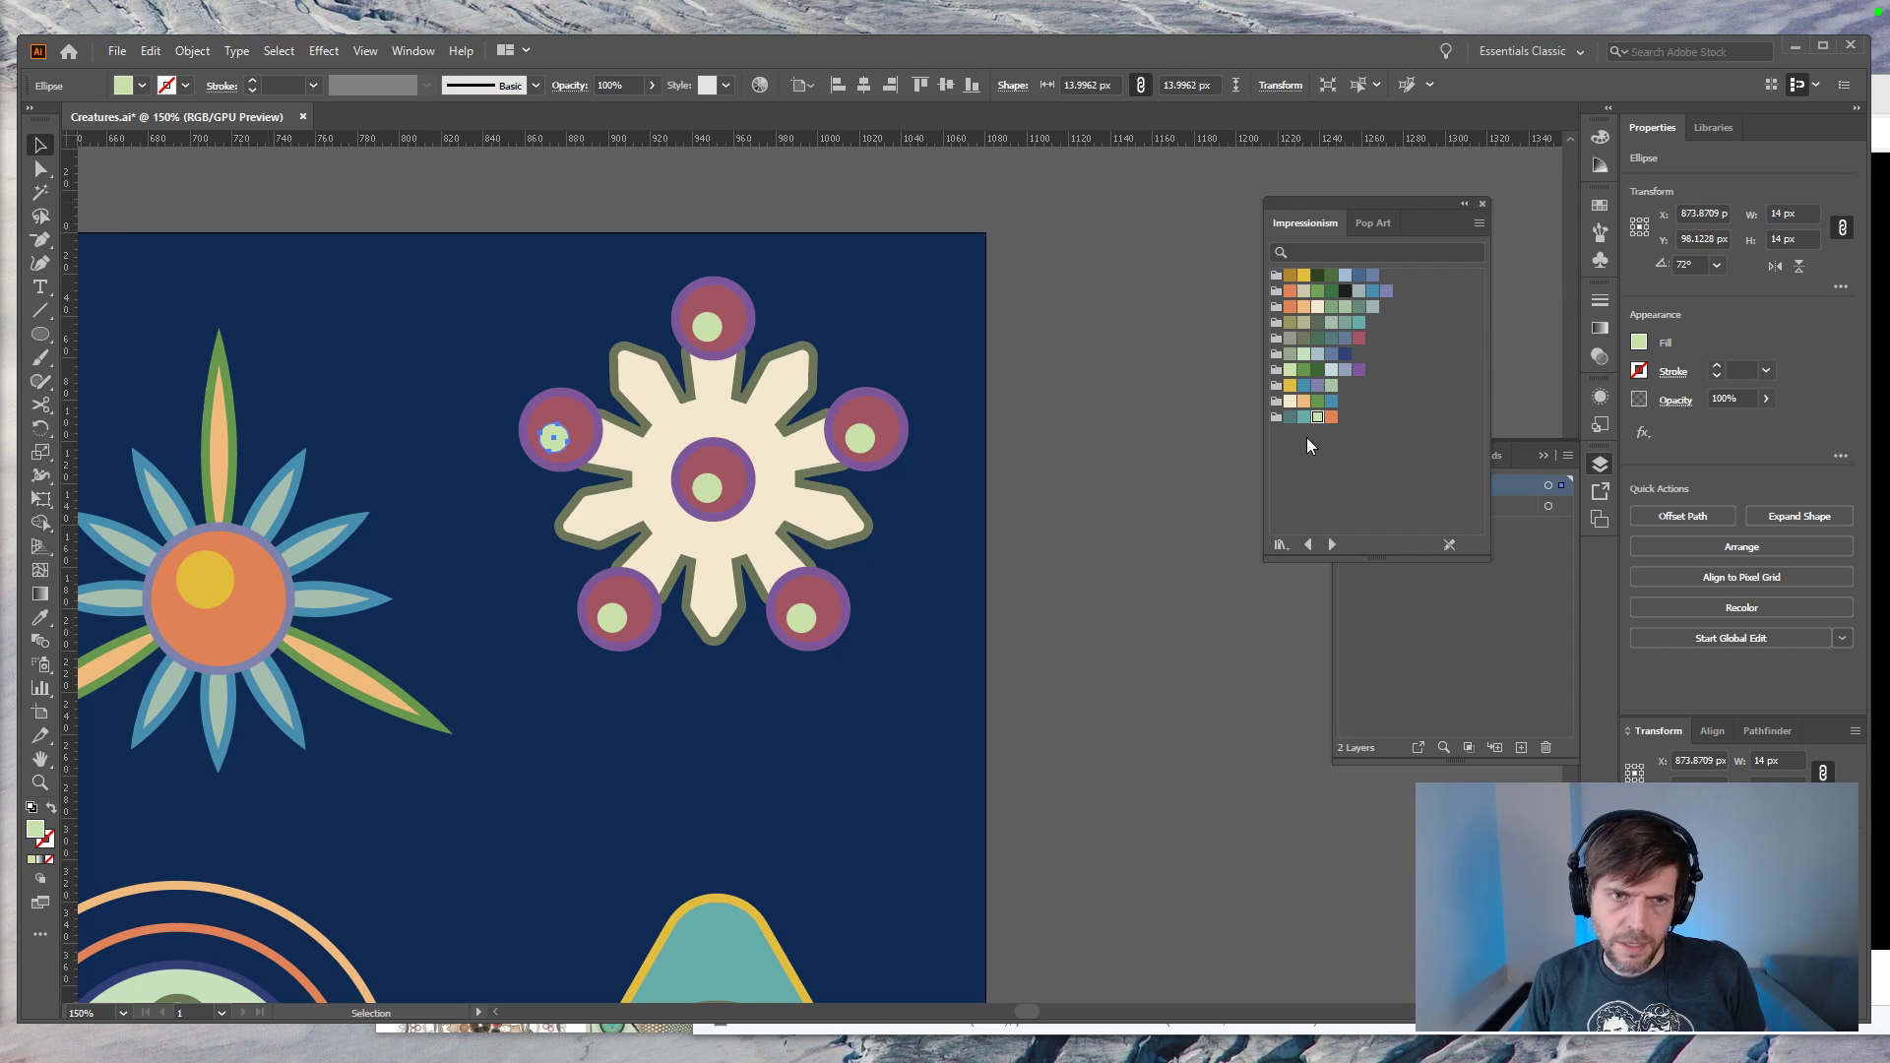
pyautogui.click(1075, 661)
# Step: Save the creatures document with the whole artboard in view
pyautogui.hotkey('ctrl', '-')
pyautogui.hotkey('ctrl', '-')
pyautogui.hotkey('ctrl', '-')
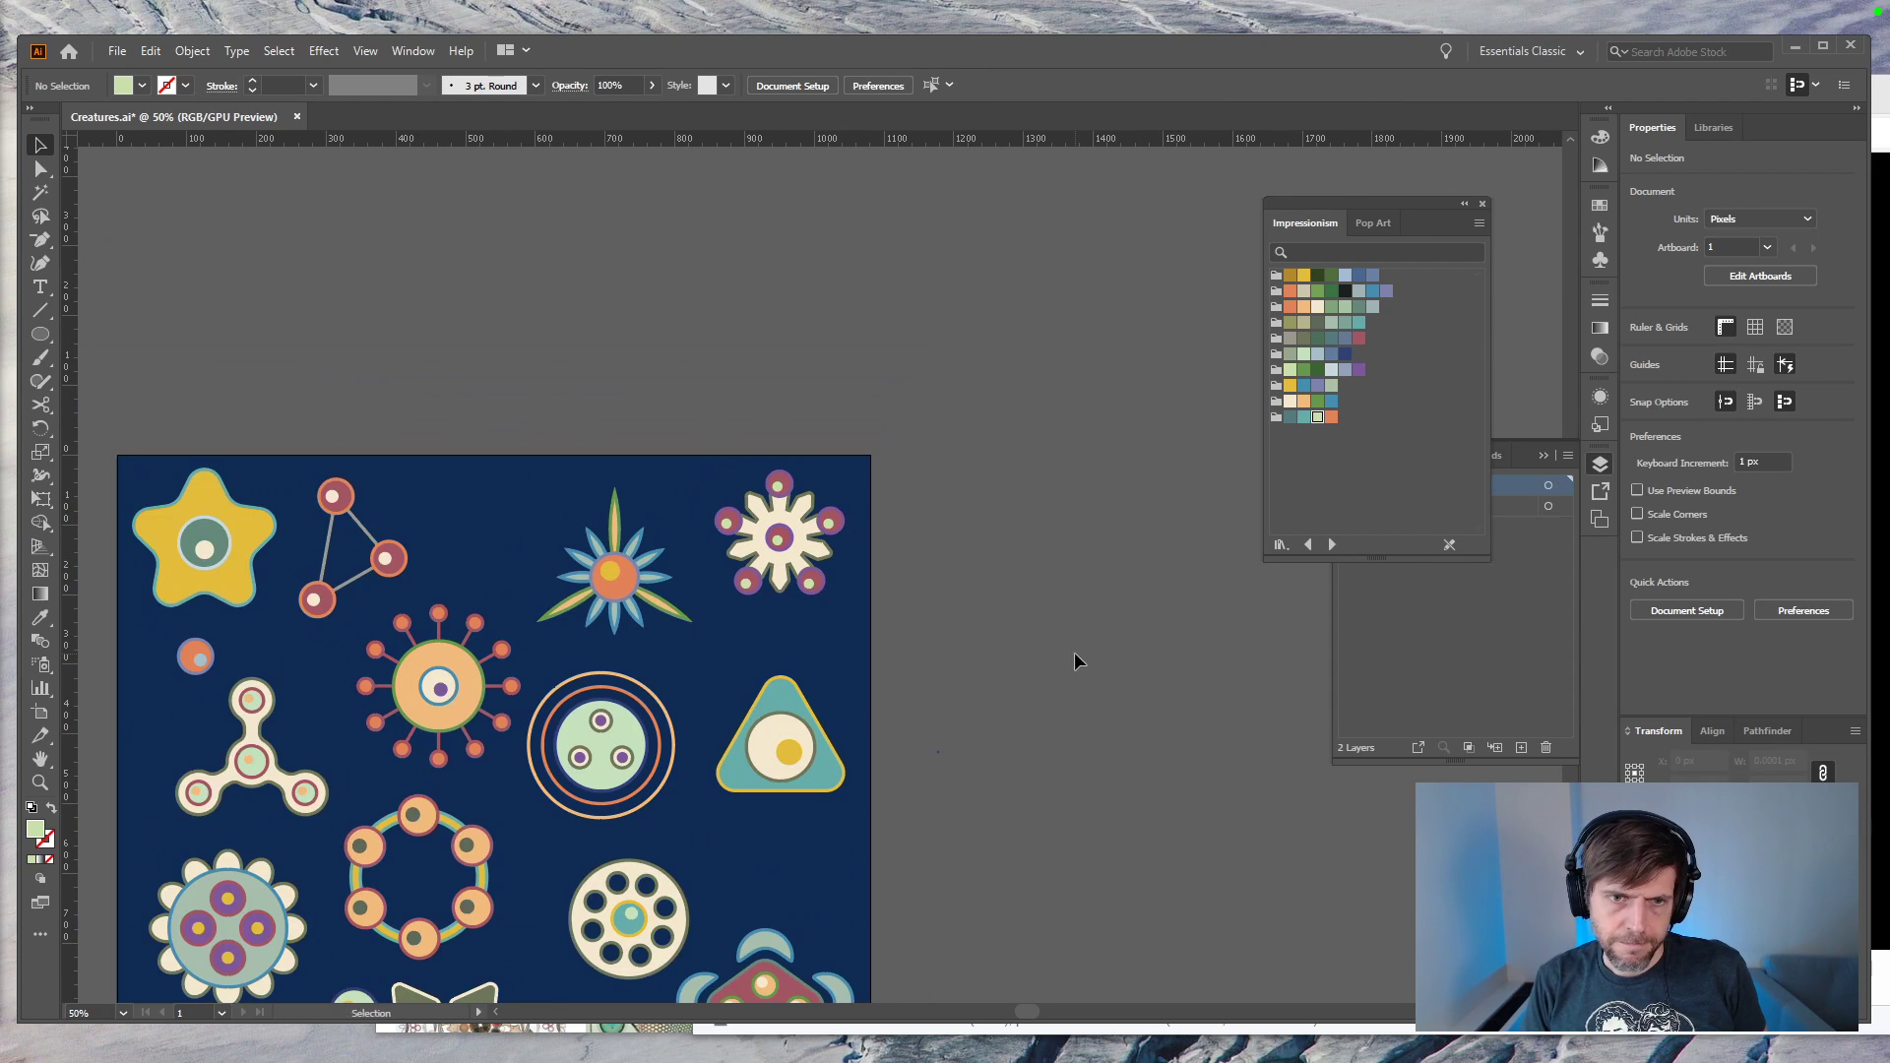
pyautogui.moveTo(979, 689); pyautogui.dragTo(1145, 438)
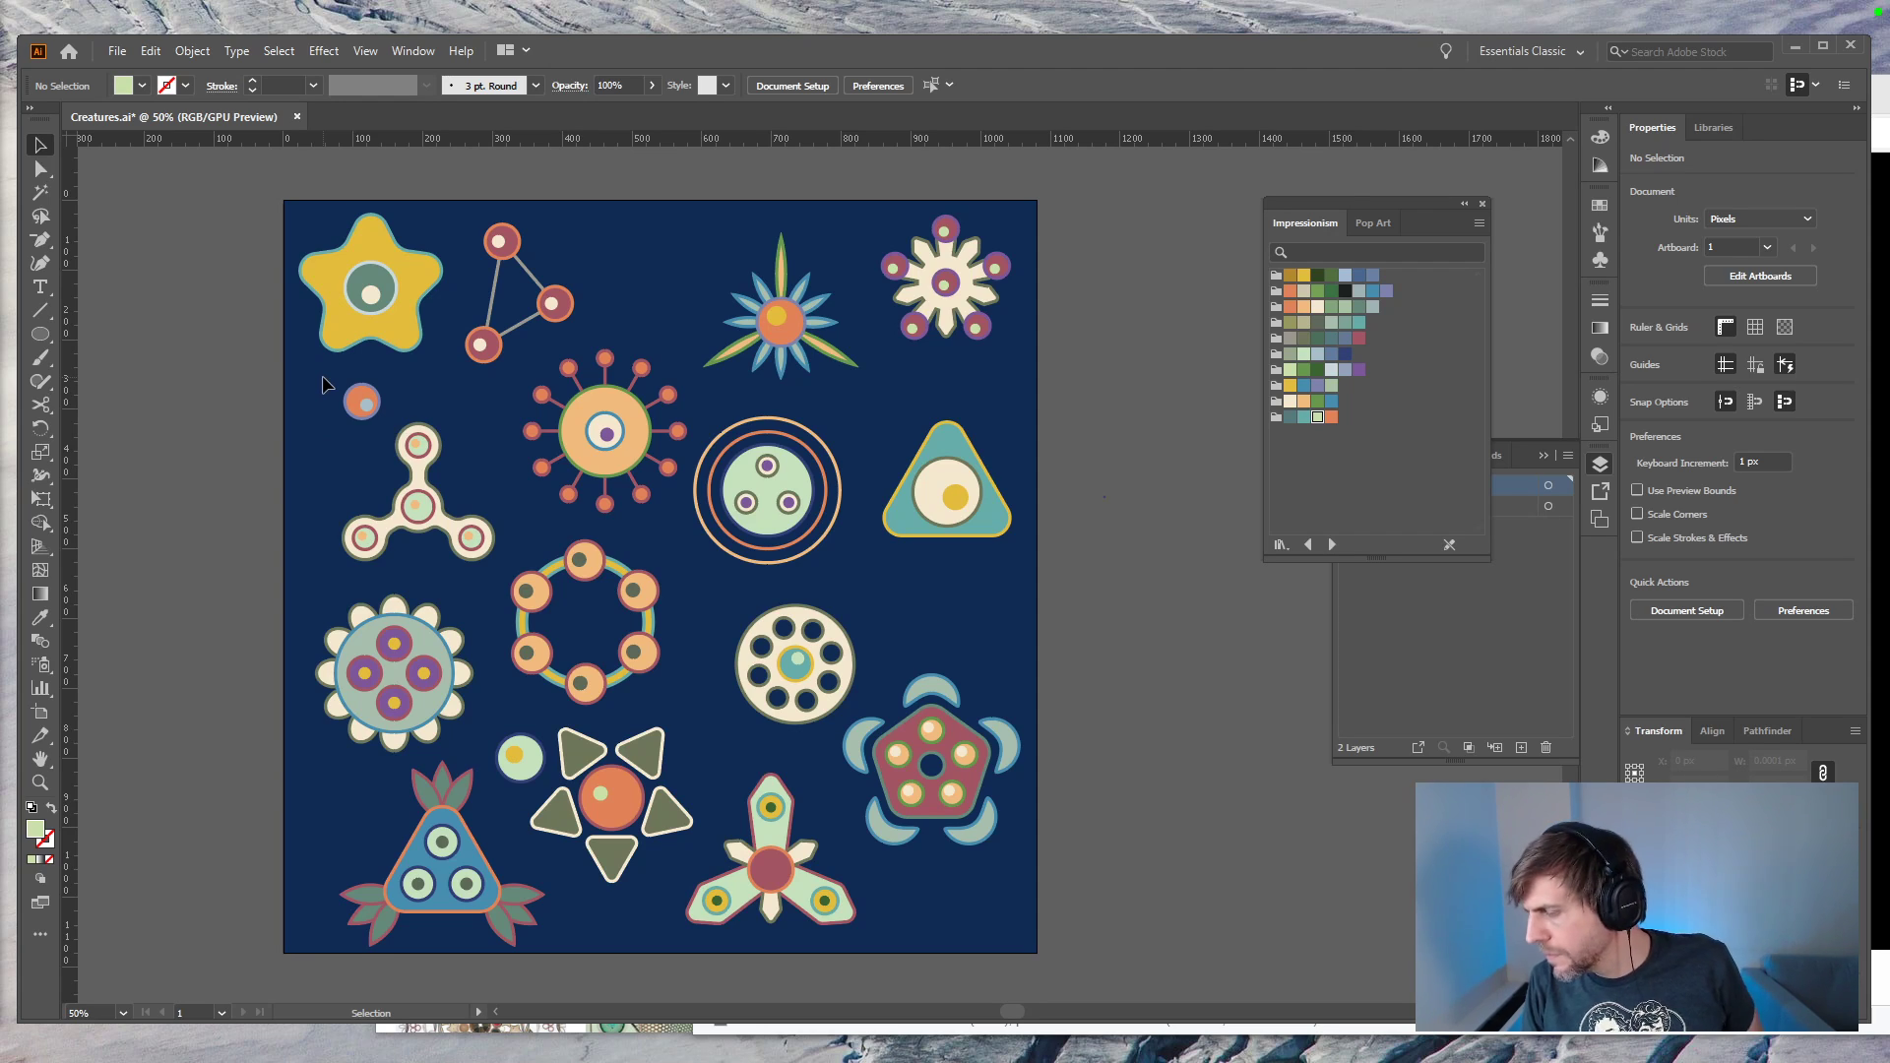
pyautogui.press('a')
pyautogui.hotkey('ctrl', 's')
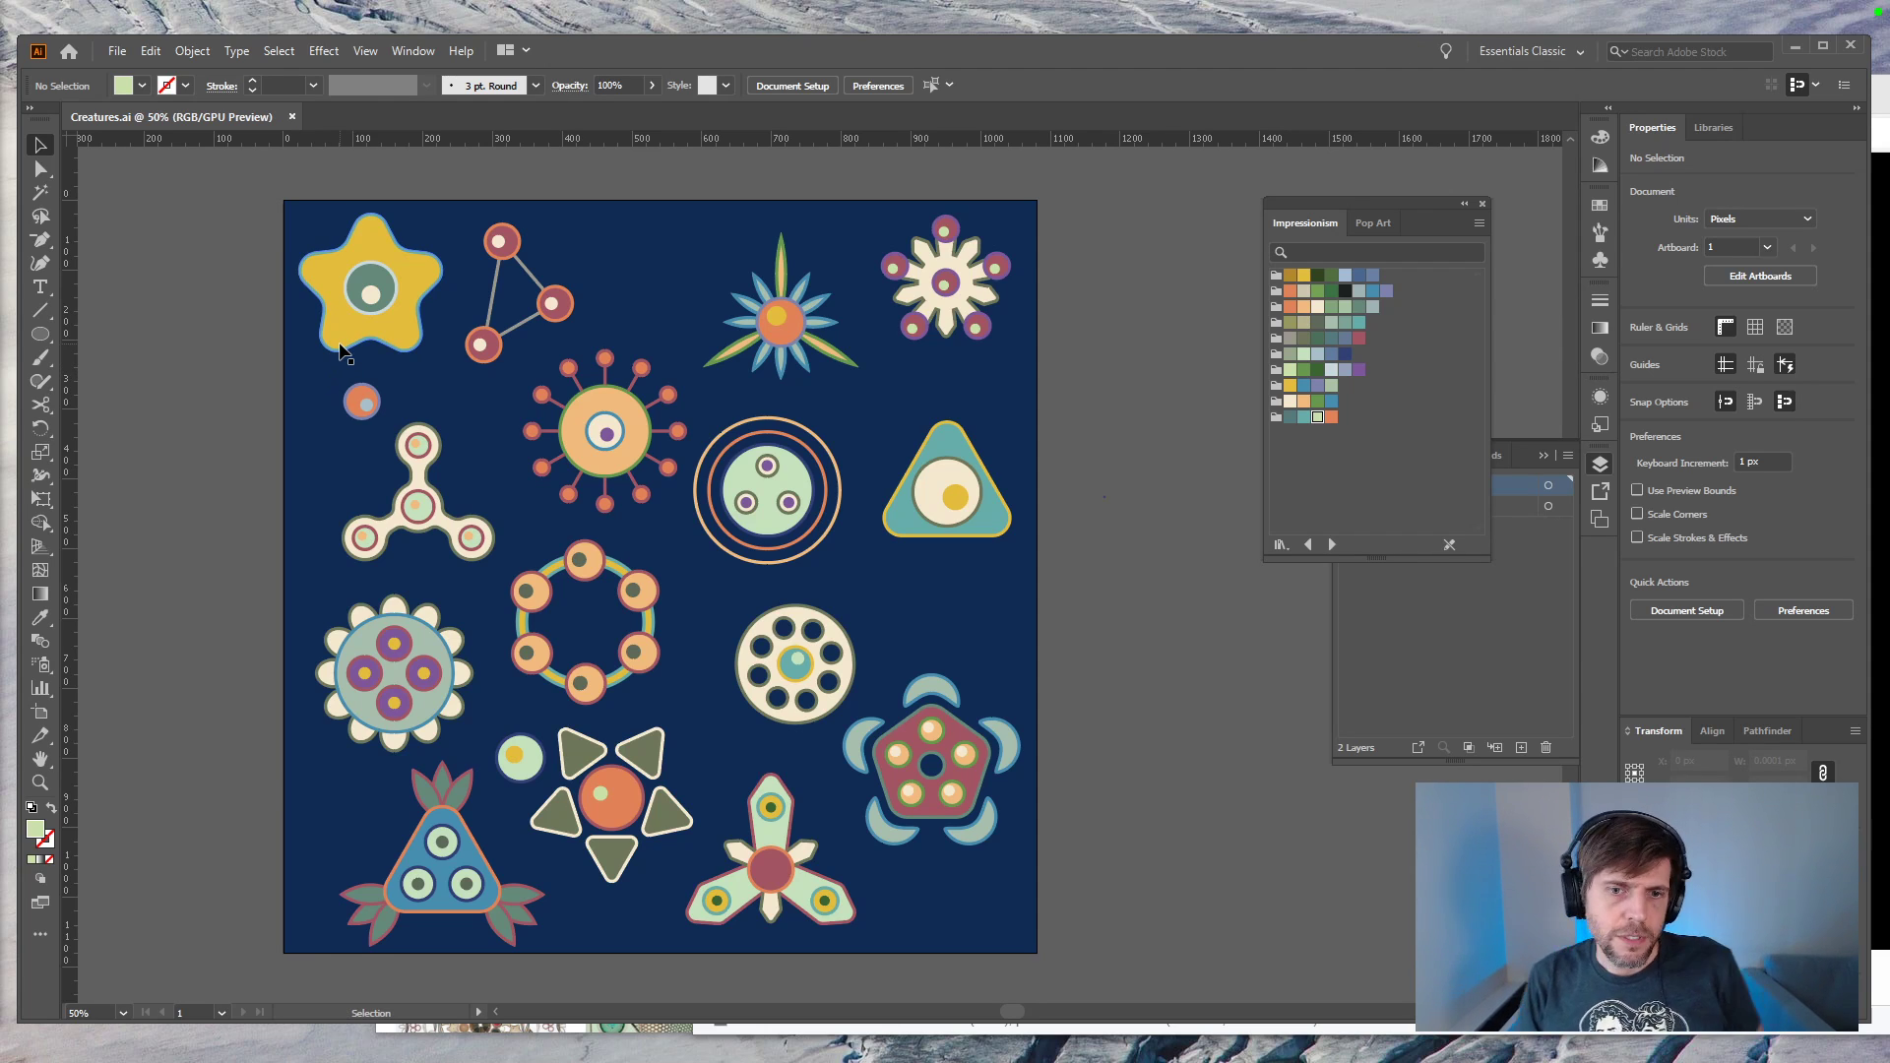
# Step: Switch to the browser and look through Haeckel's plates from 16, Narcomedusae, to 26, Trachomedusae, for new shape ideas
pyautogui.hotkey('alt', 'Tab')
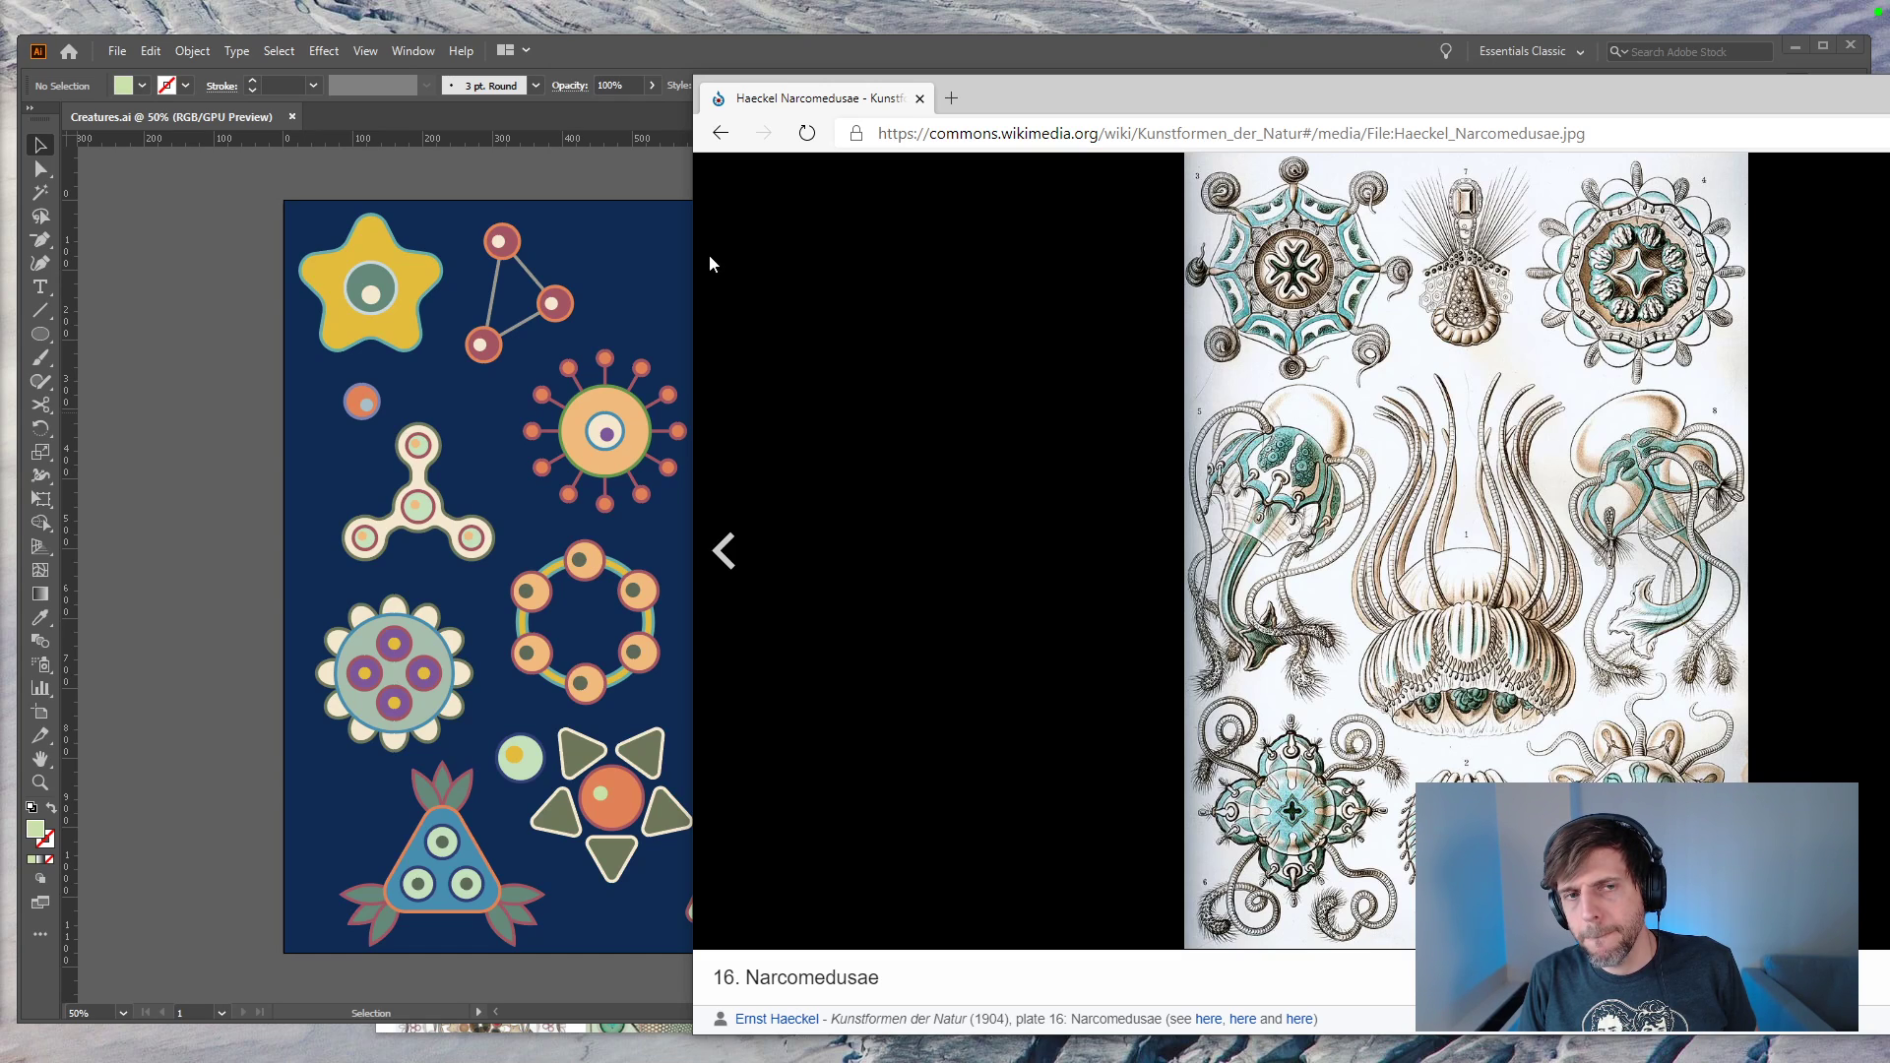
pyautogui.click(635, 284)
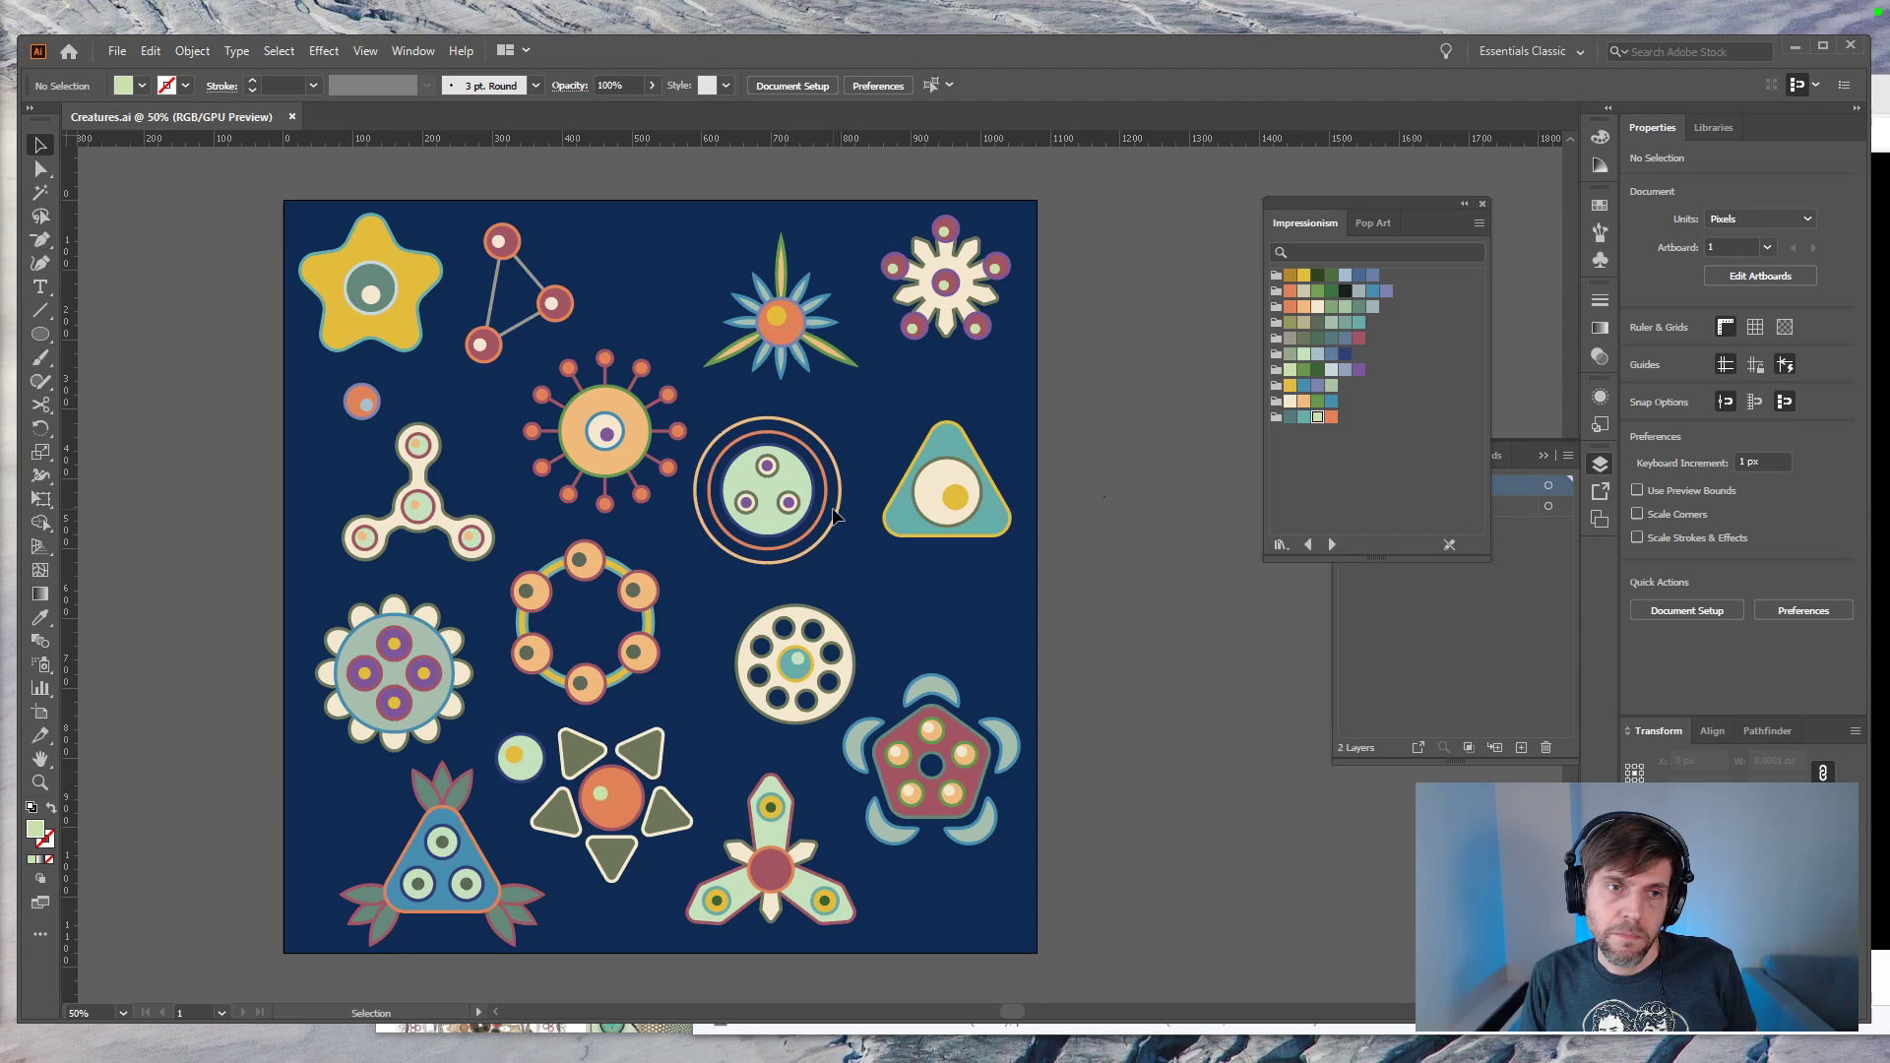
pyautogui.hotkey('alt', 'Tab')
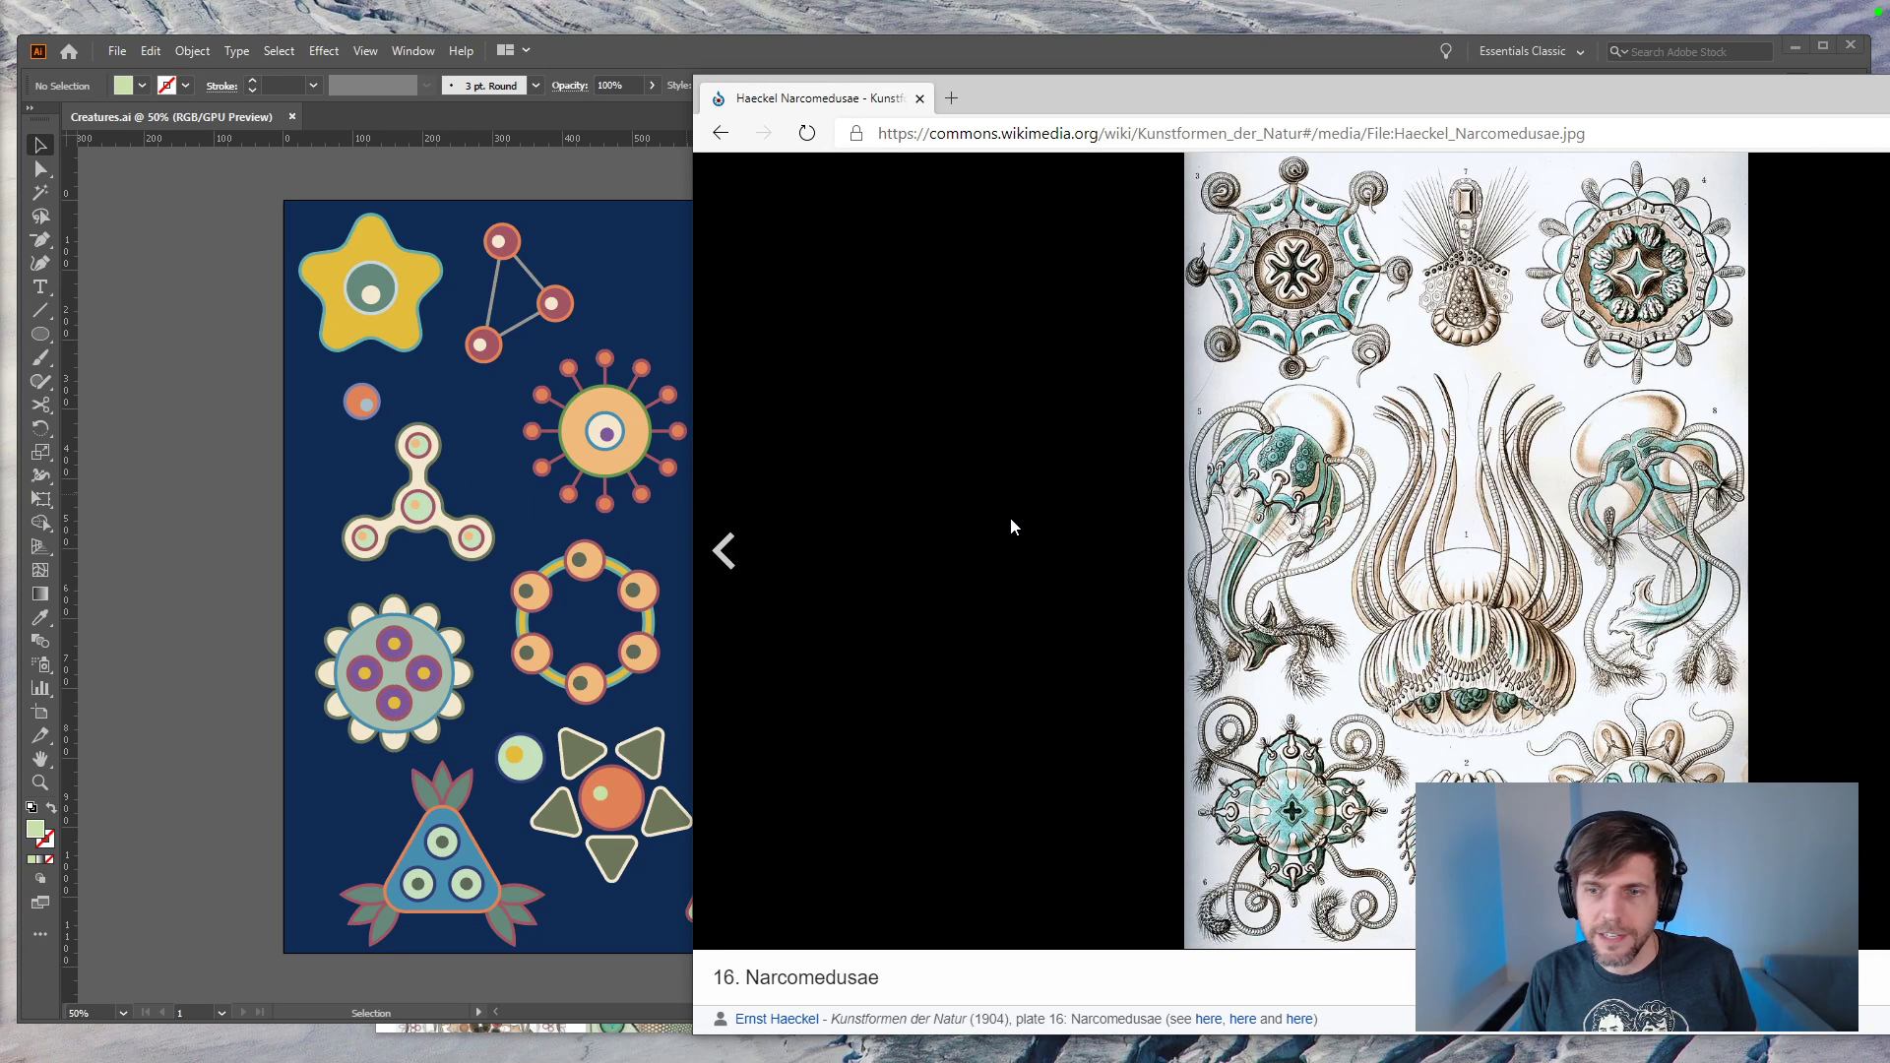
pyautogui.press('Right')
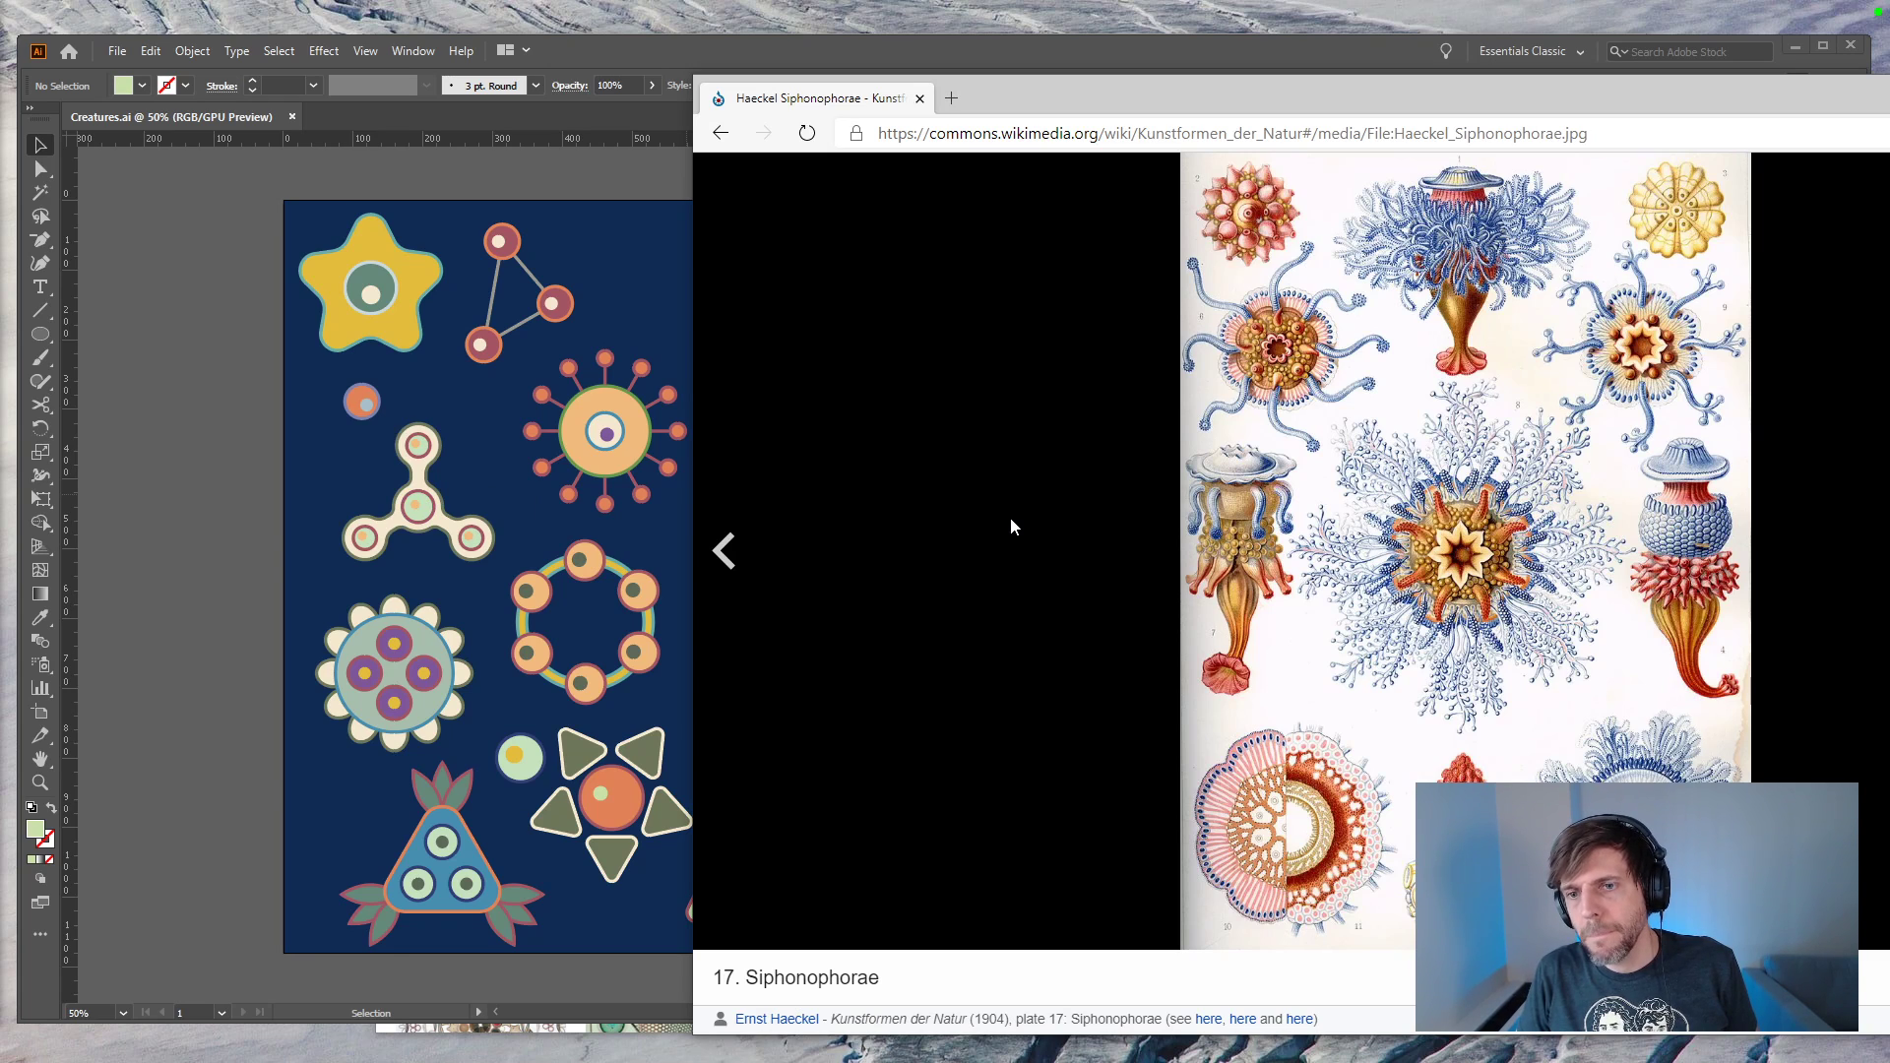
pyautogui.press('Right')
pyautogui.press('Right')
pyautogui.press('Right')
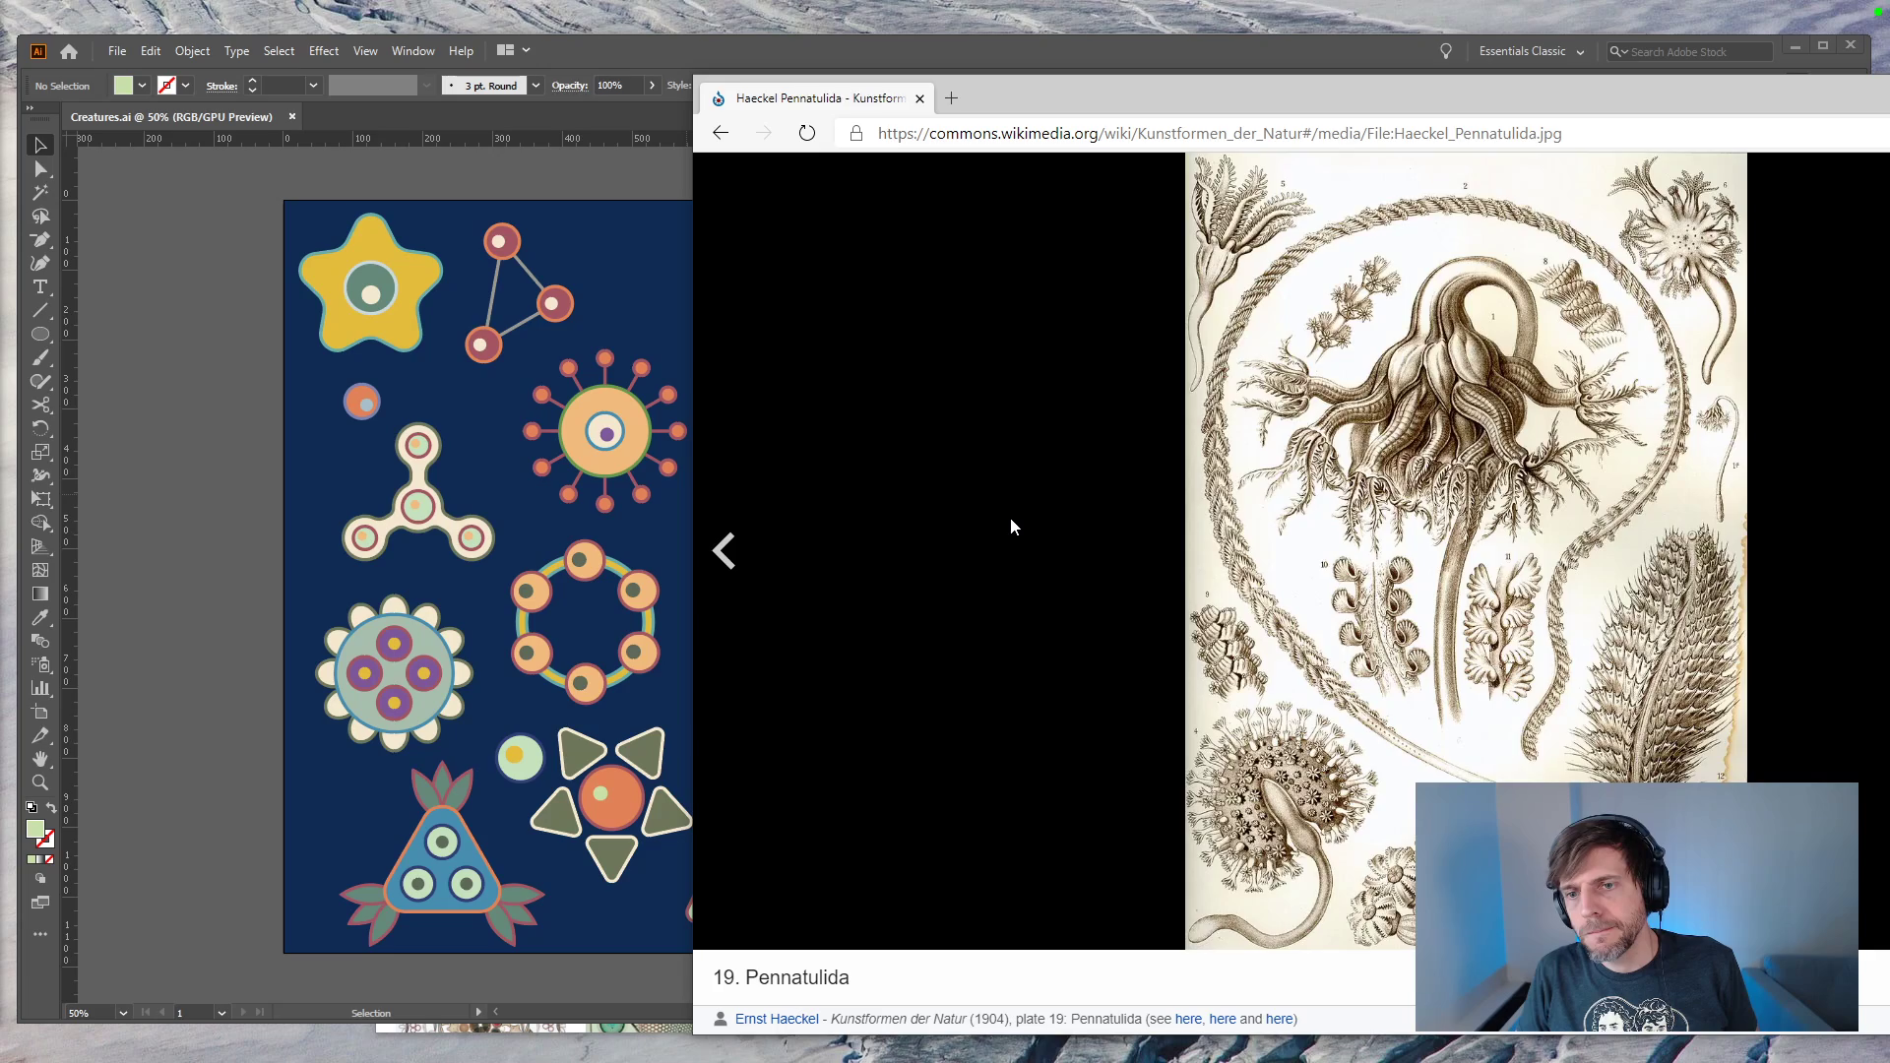
pyautogui.press('Right')
pyautogui.press('Right')
pyautogui.press('Right')
pyautogui.press('Right')
pyautogui.press('Right')
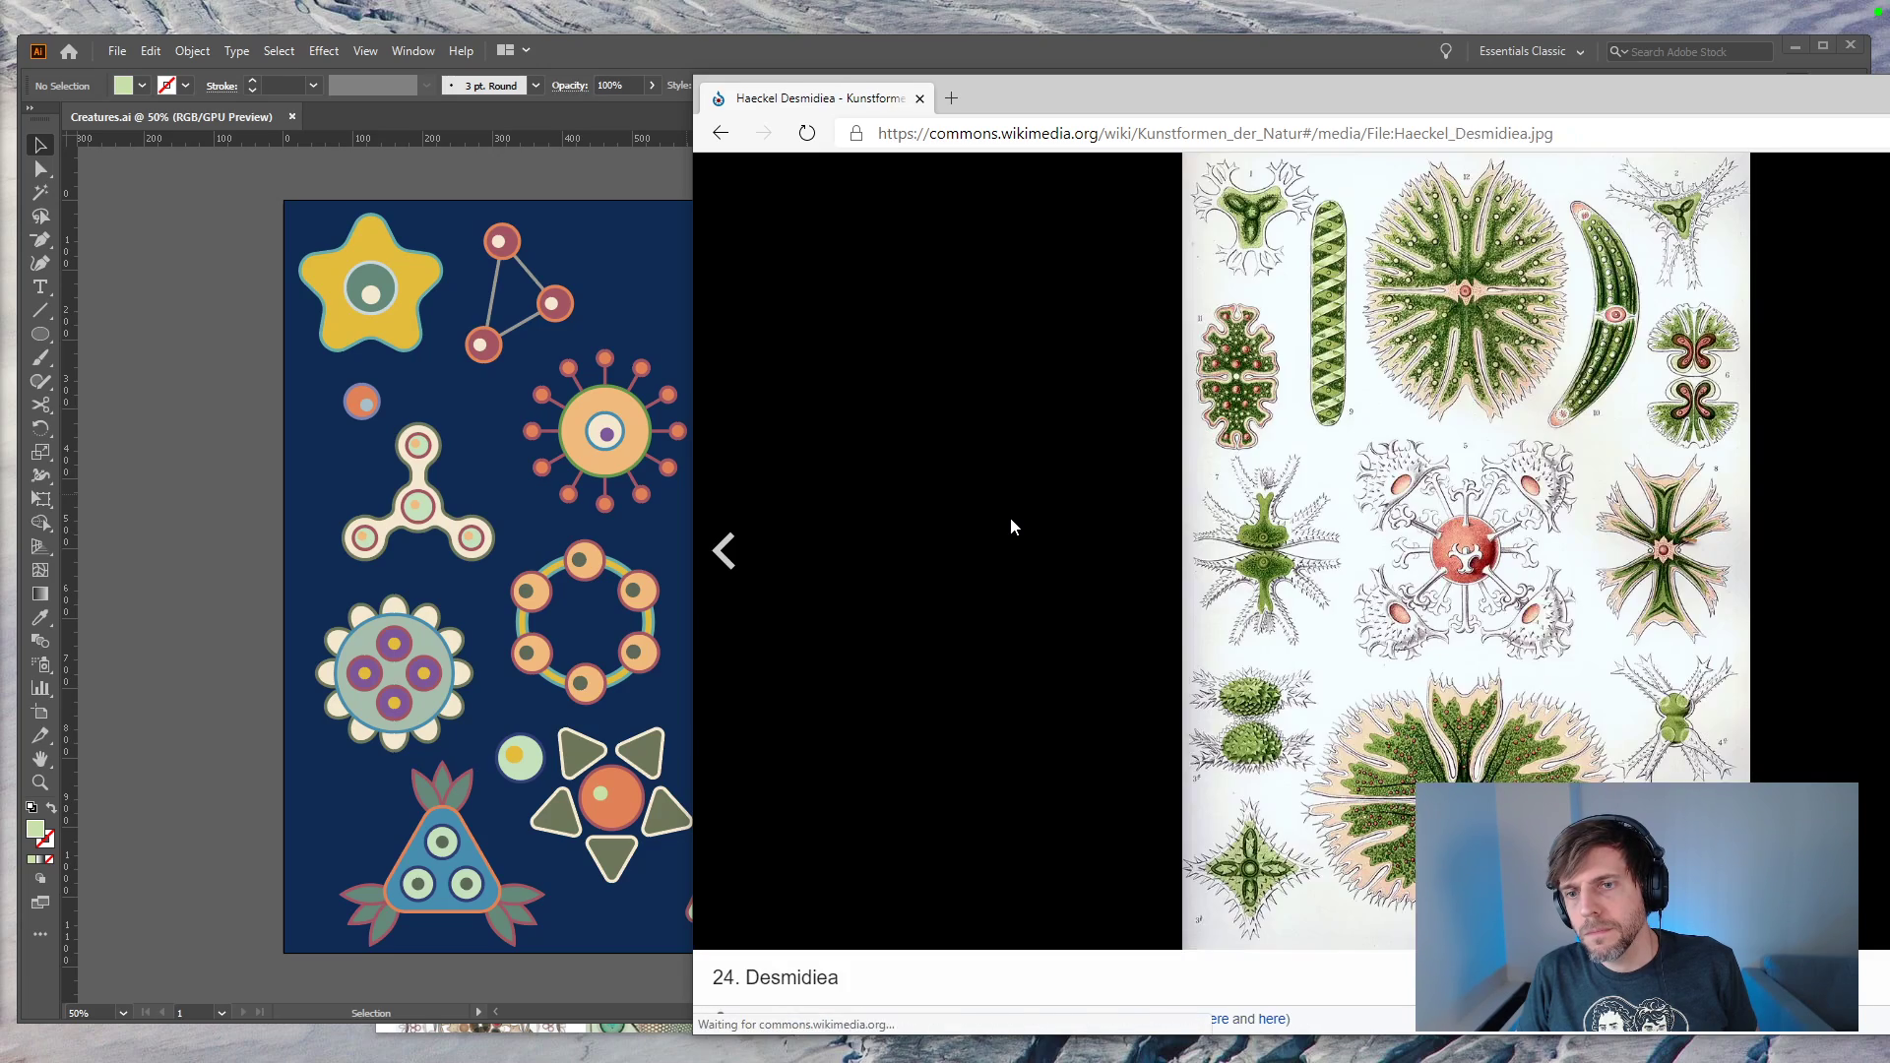
pyautogui.press('Right')
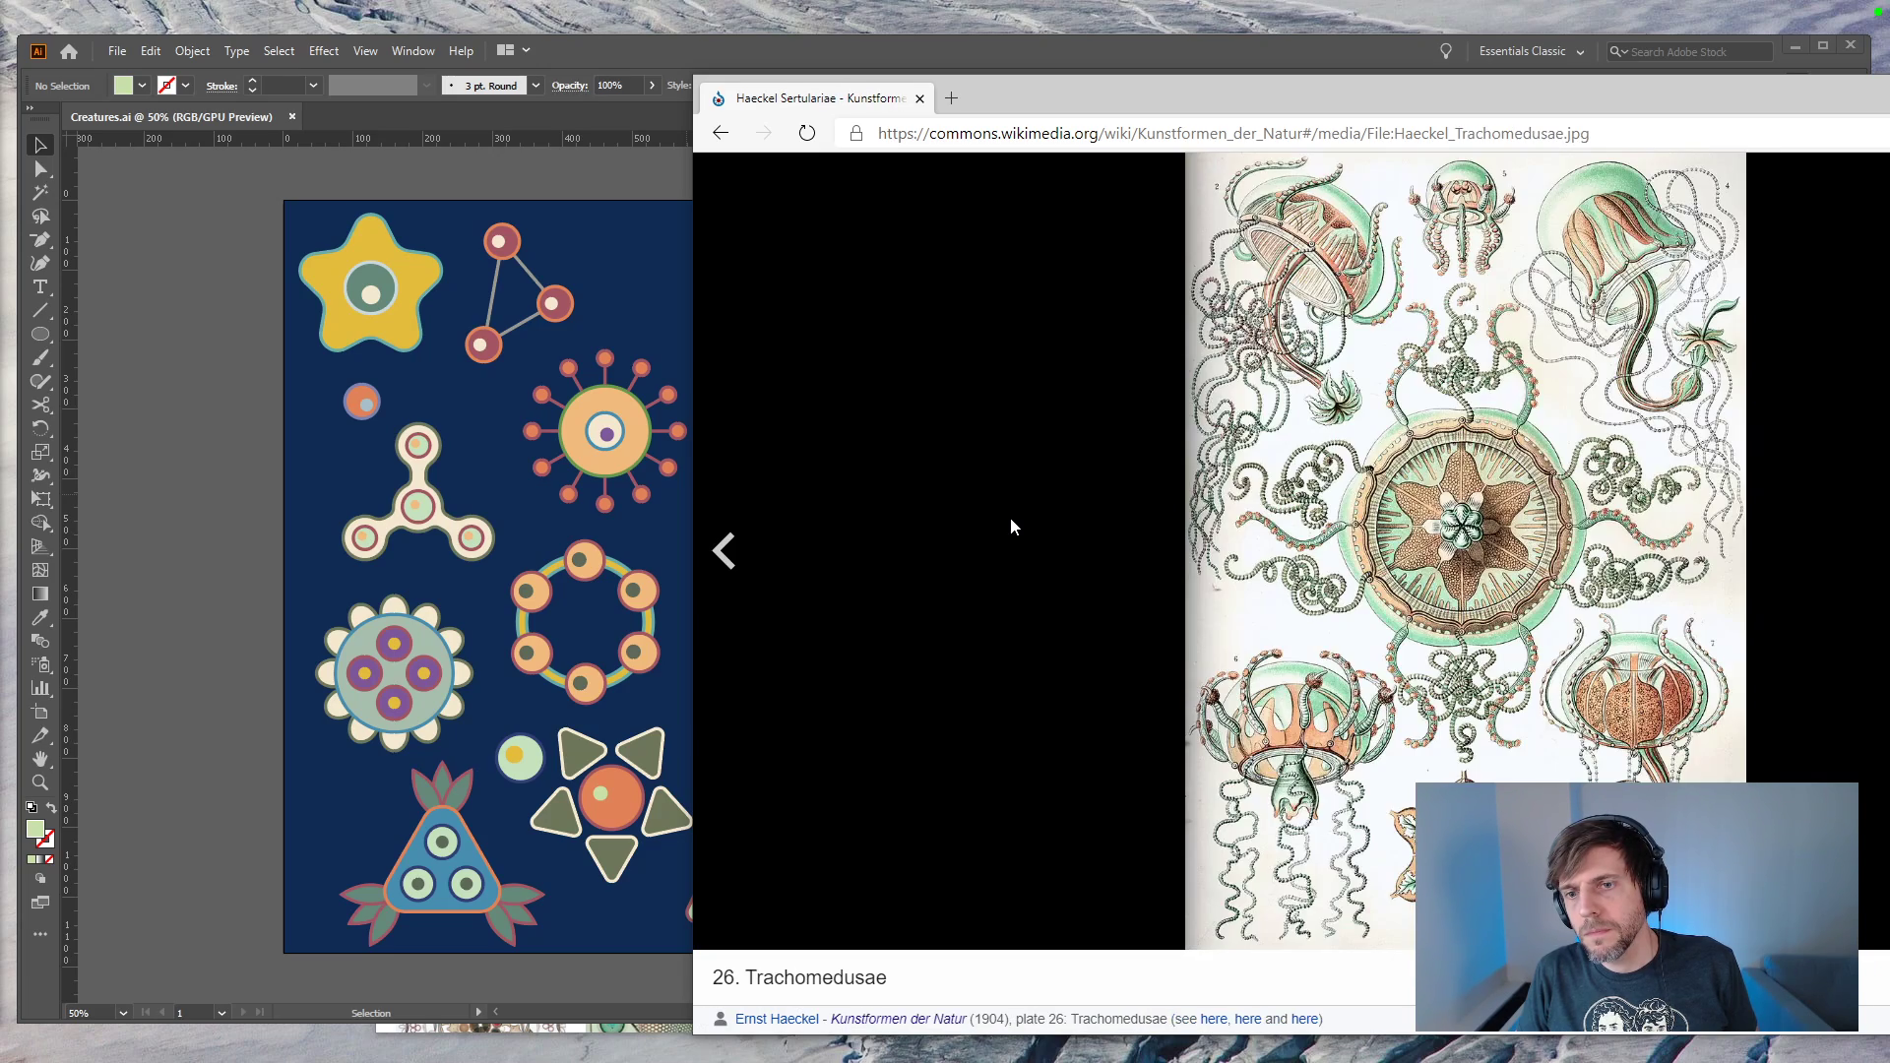
# Step: Review the finished organisms on the Illustrator artboard, and return to the browser to examine Haeckel's plates up to 28, Discomedusae
pyautogui.click(660, 335)
pyautogui.press('space')
pyautogui.moveTo(691, 366); pyautogui.dragTo(745, 311)
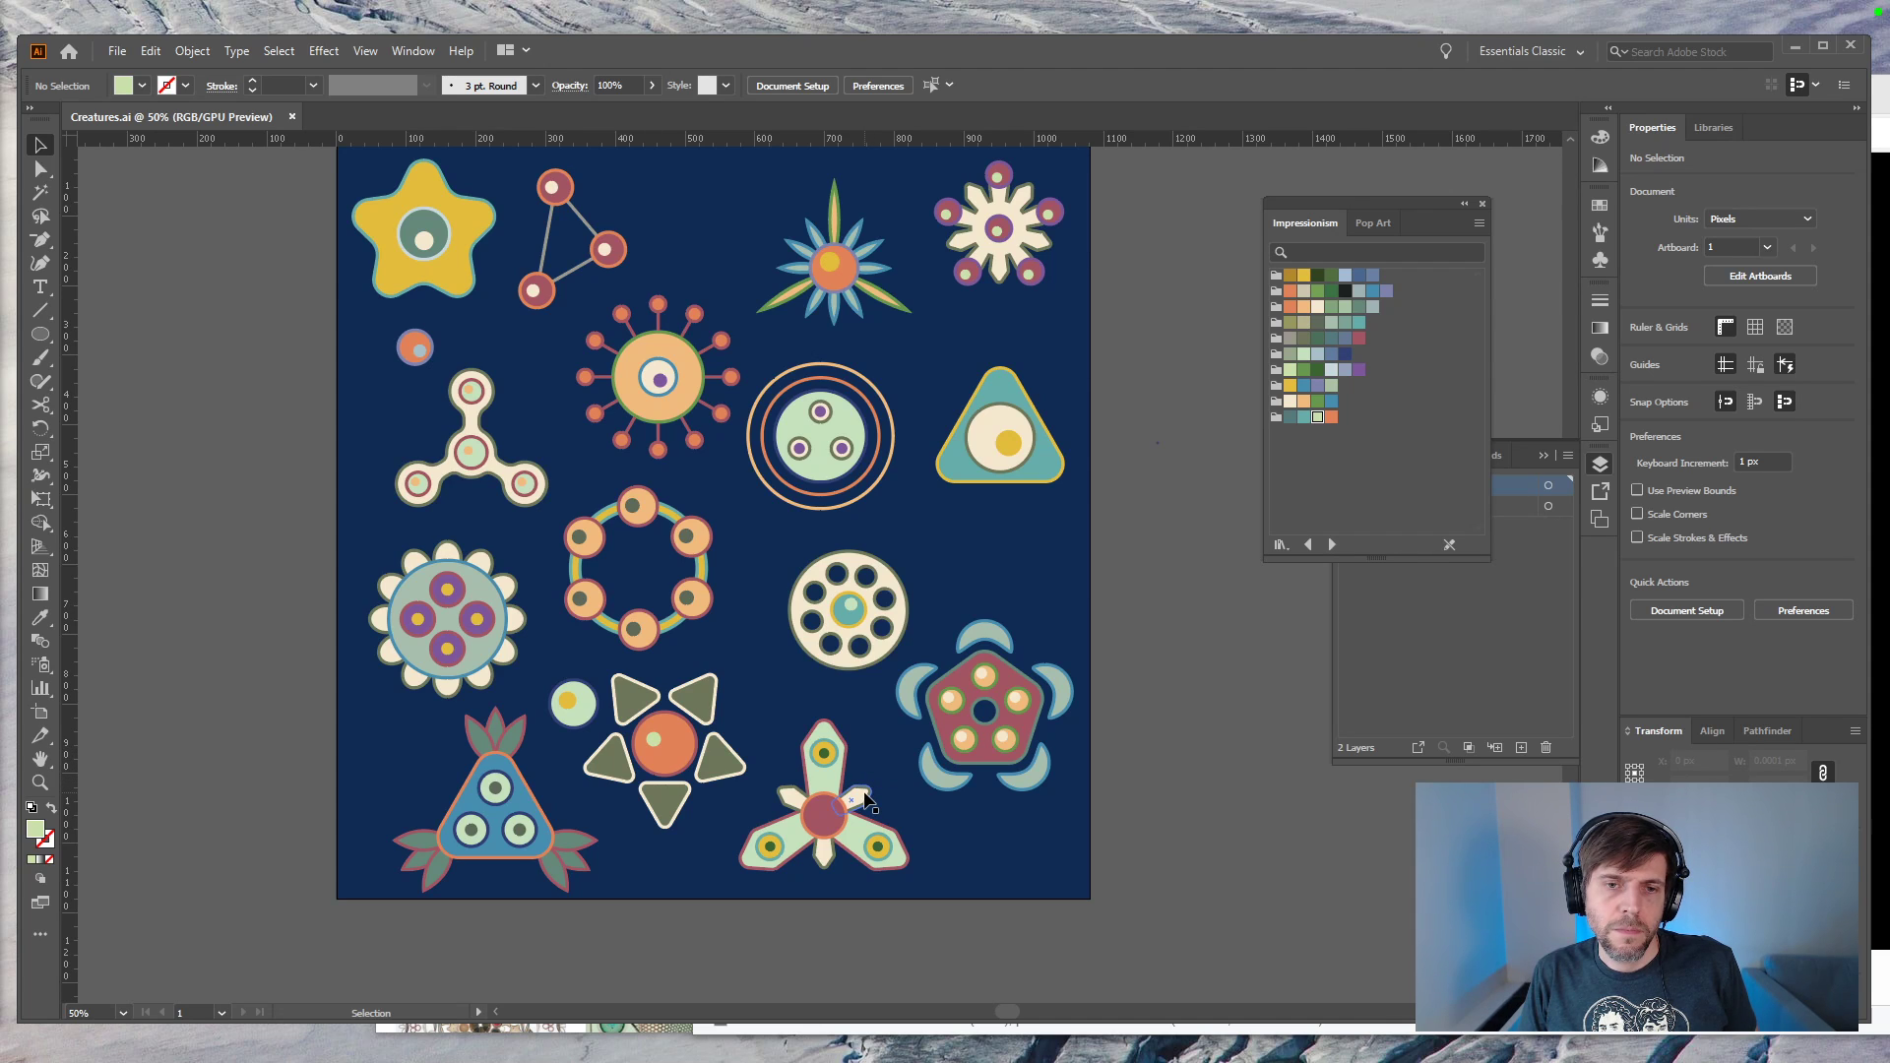
pyautogui.hotkey('alt', 'Tab')
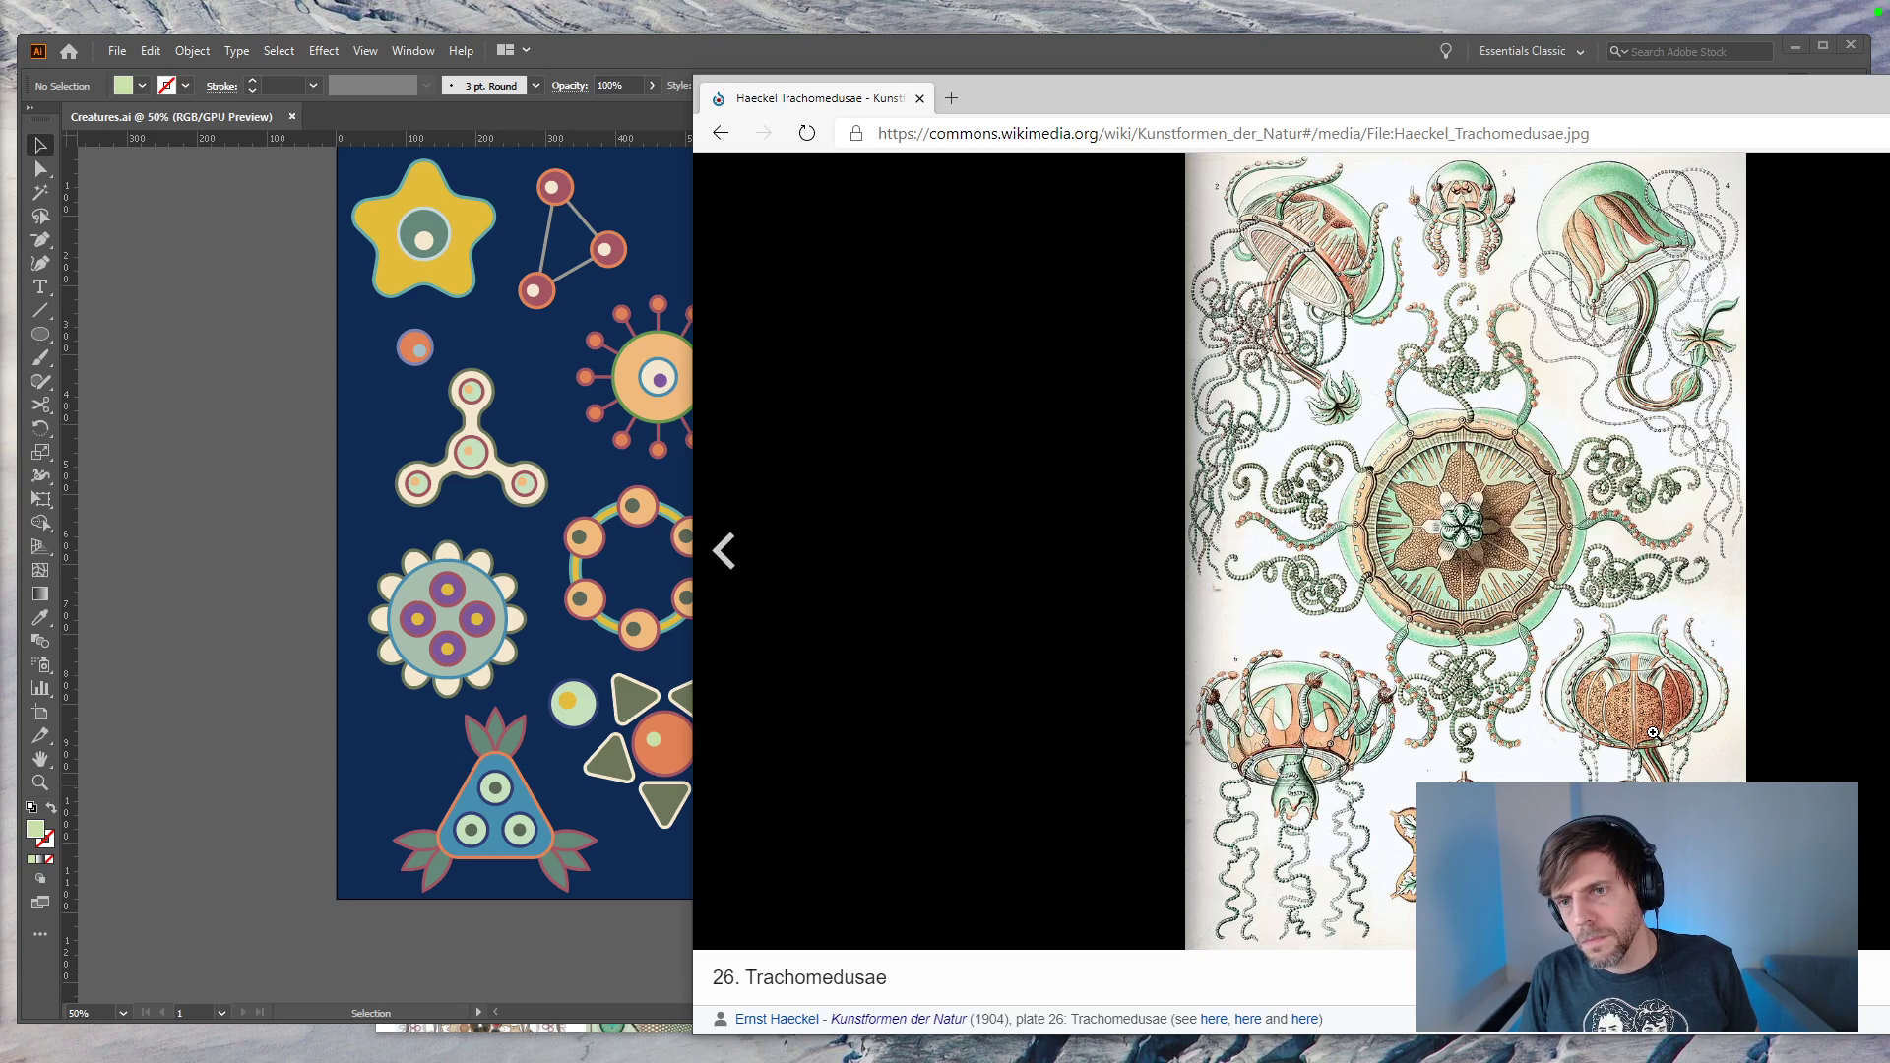
pyautogui.press('Right')
pyautogui.press('Right')
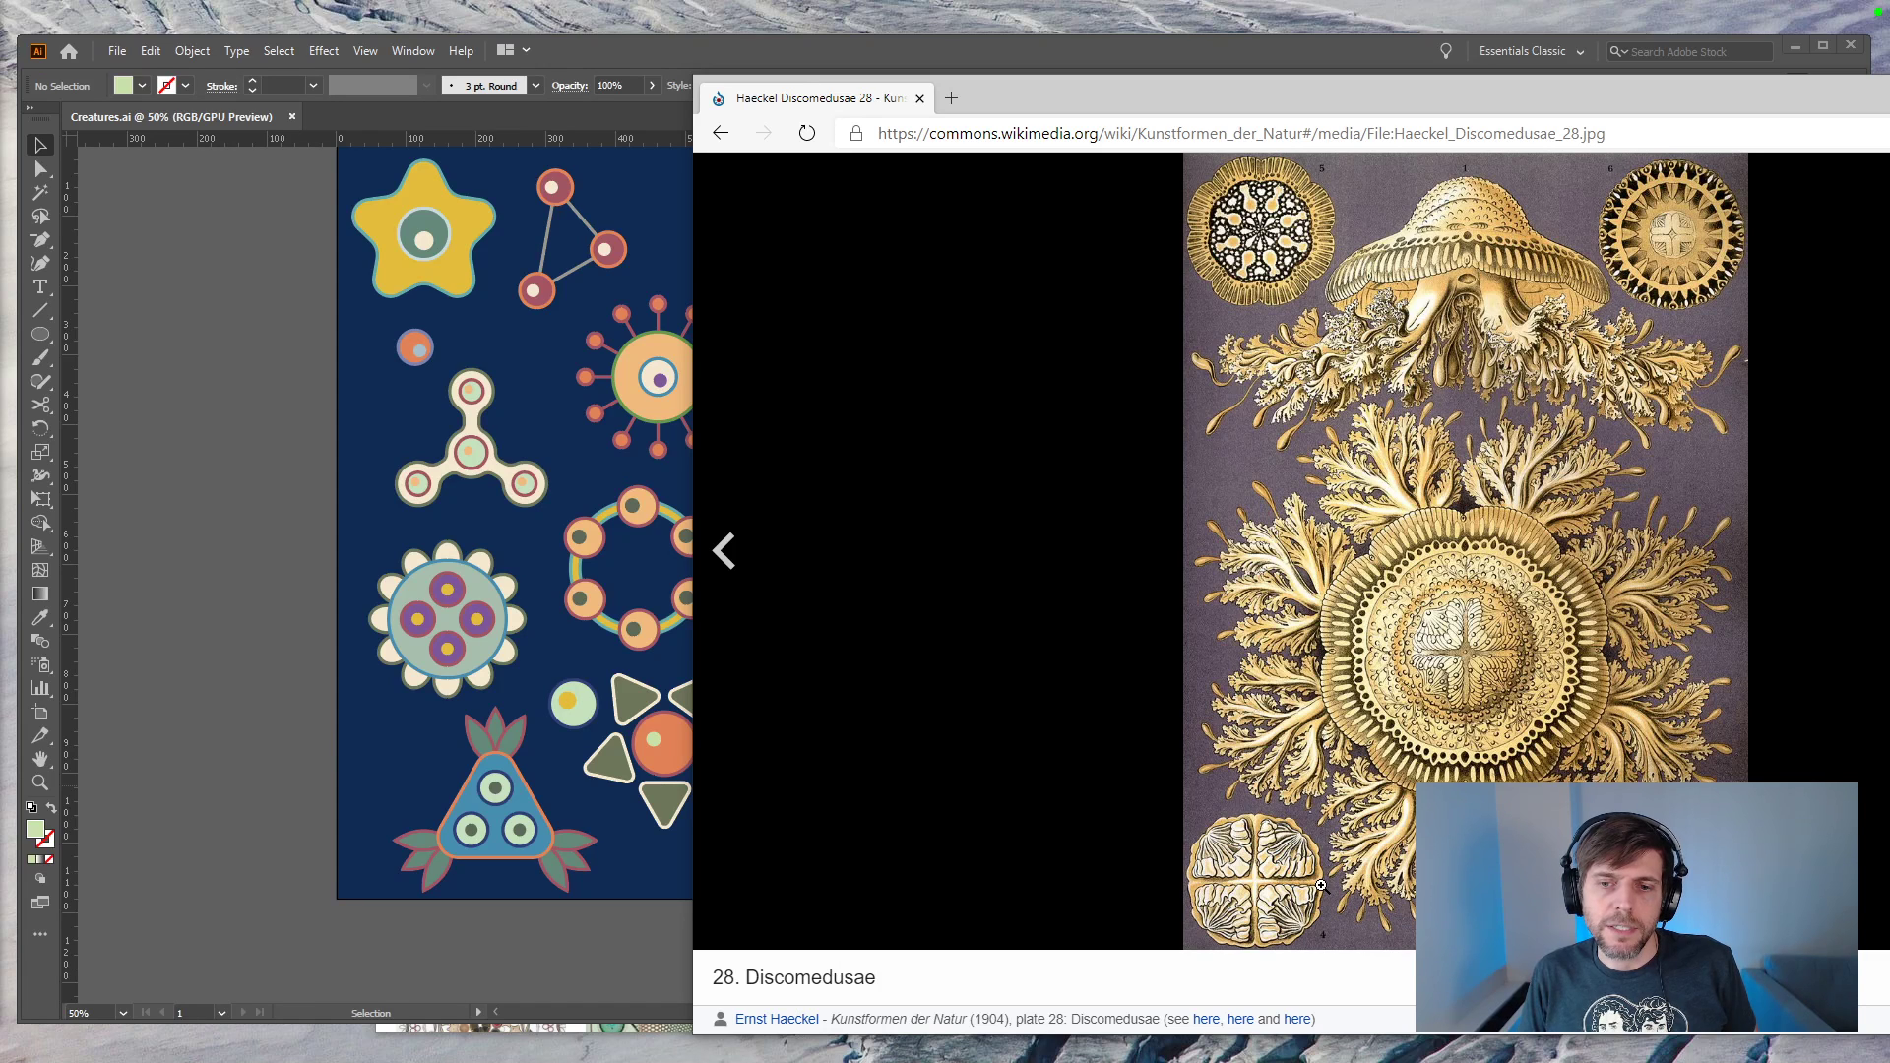
# Step: Return to Illustrator, draw a pale green circle 270 px in diameter beside the artboard, and delete its right anchor point
pyautogui.click(275, 414)
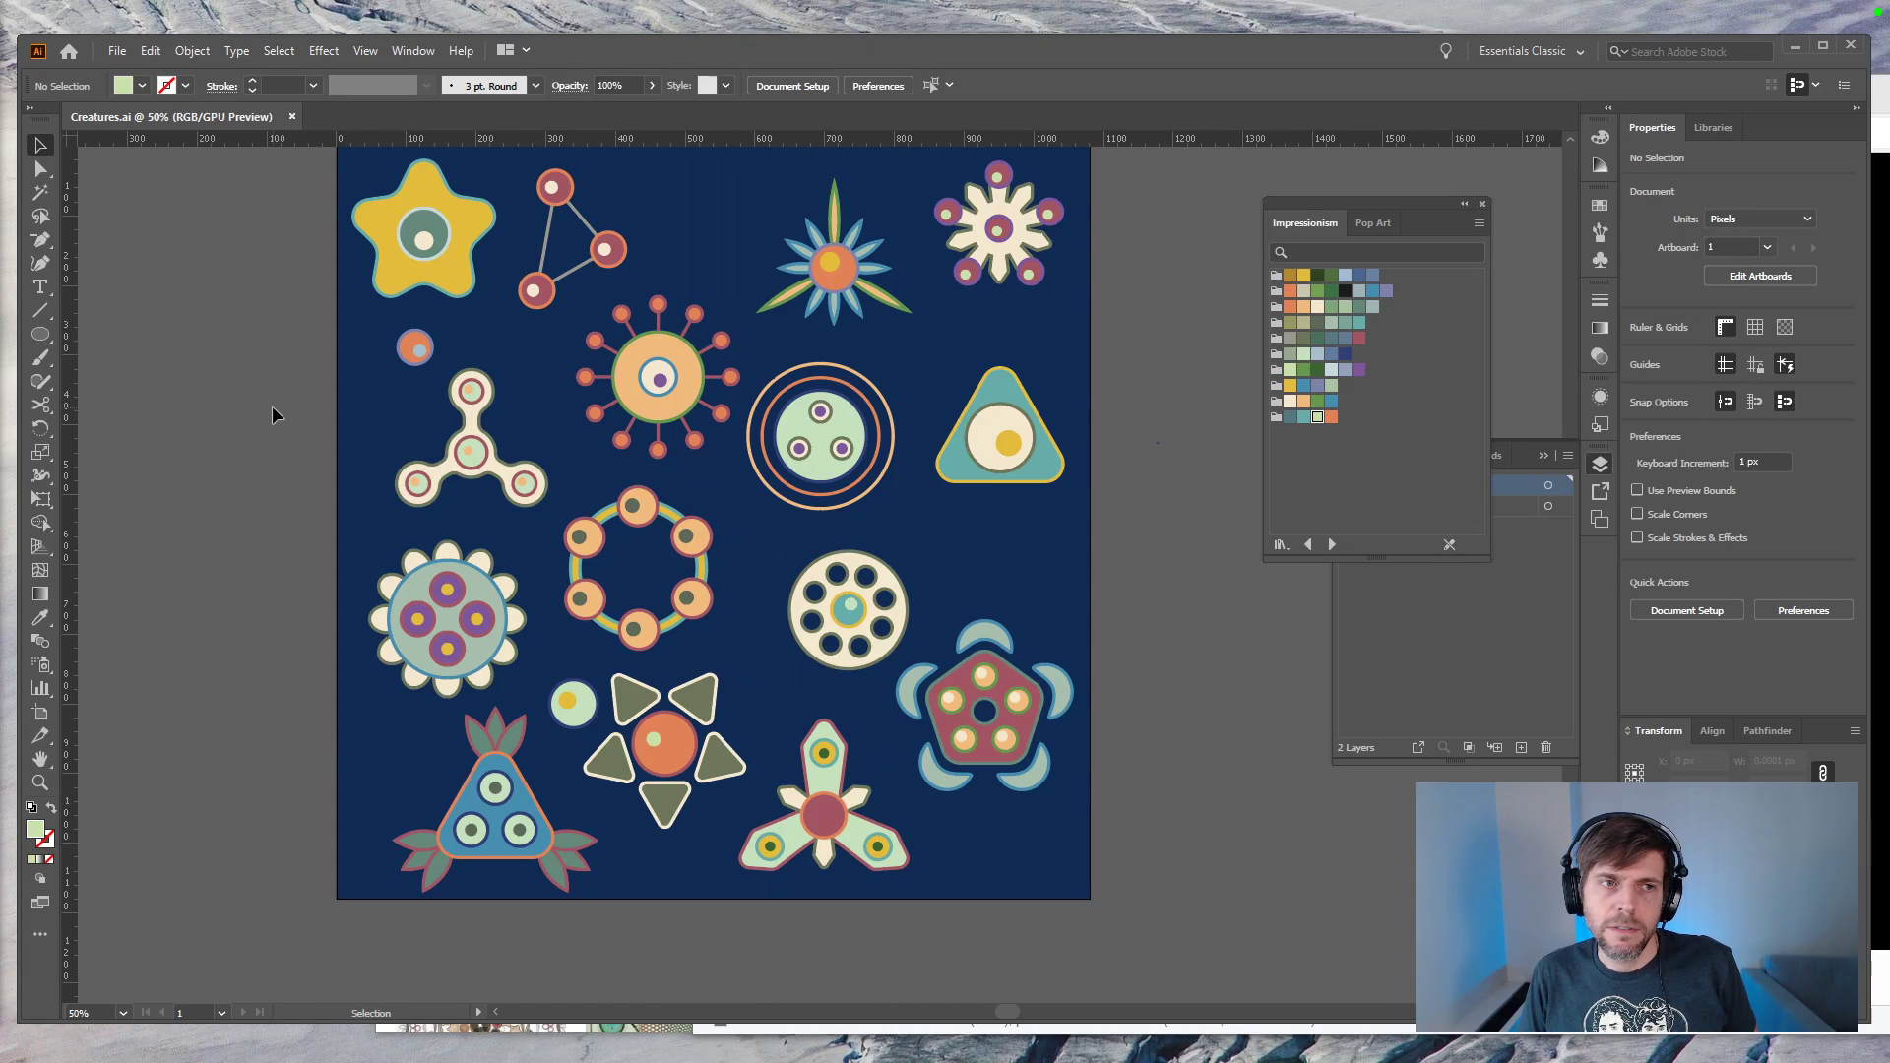
pyautogui.click(46, 341)
pyautogui.moveTo(1166, 648); pyautogui.dragTo(1130, 604)
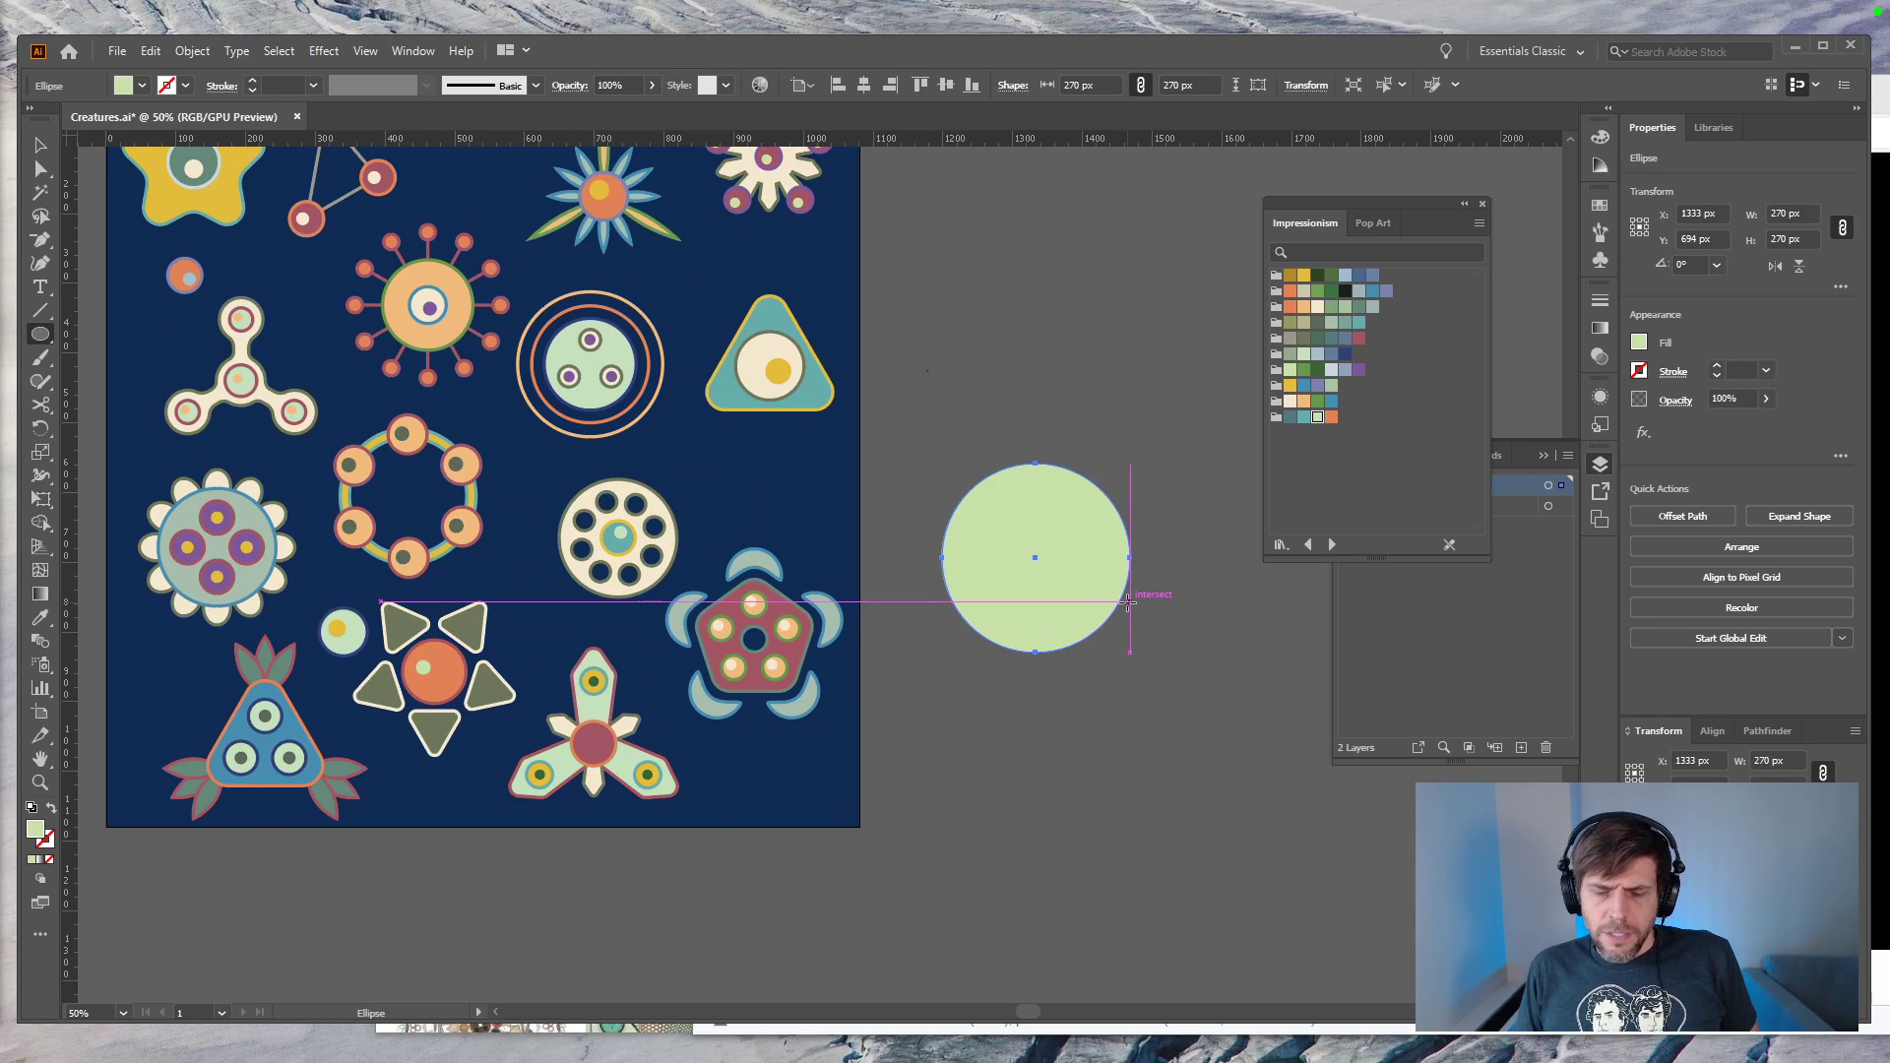
pyautogui.press('p')
pyautogui.click(1129, 558)
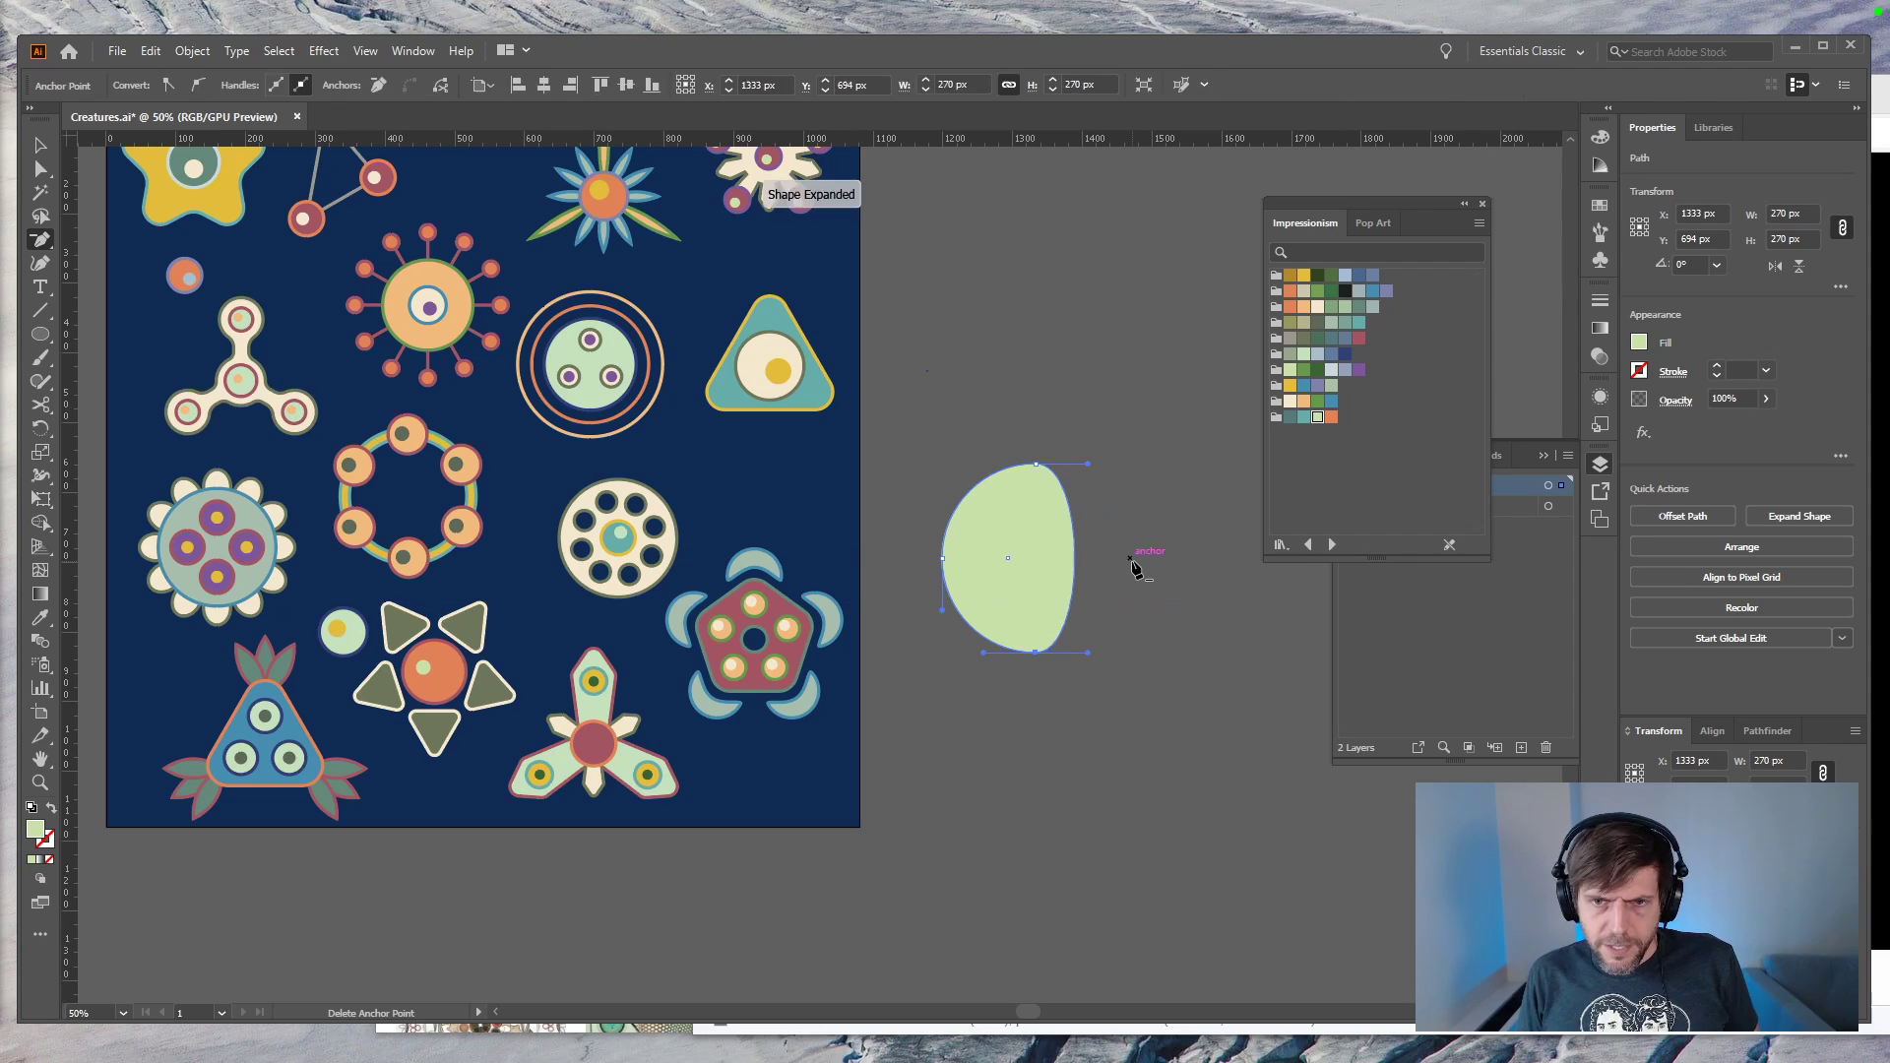
pyautogui.click(1092, 654)
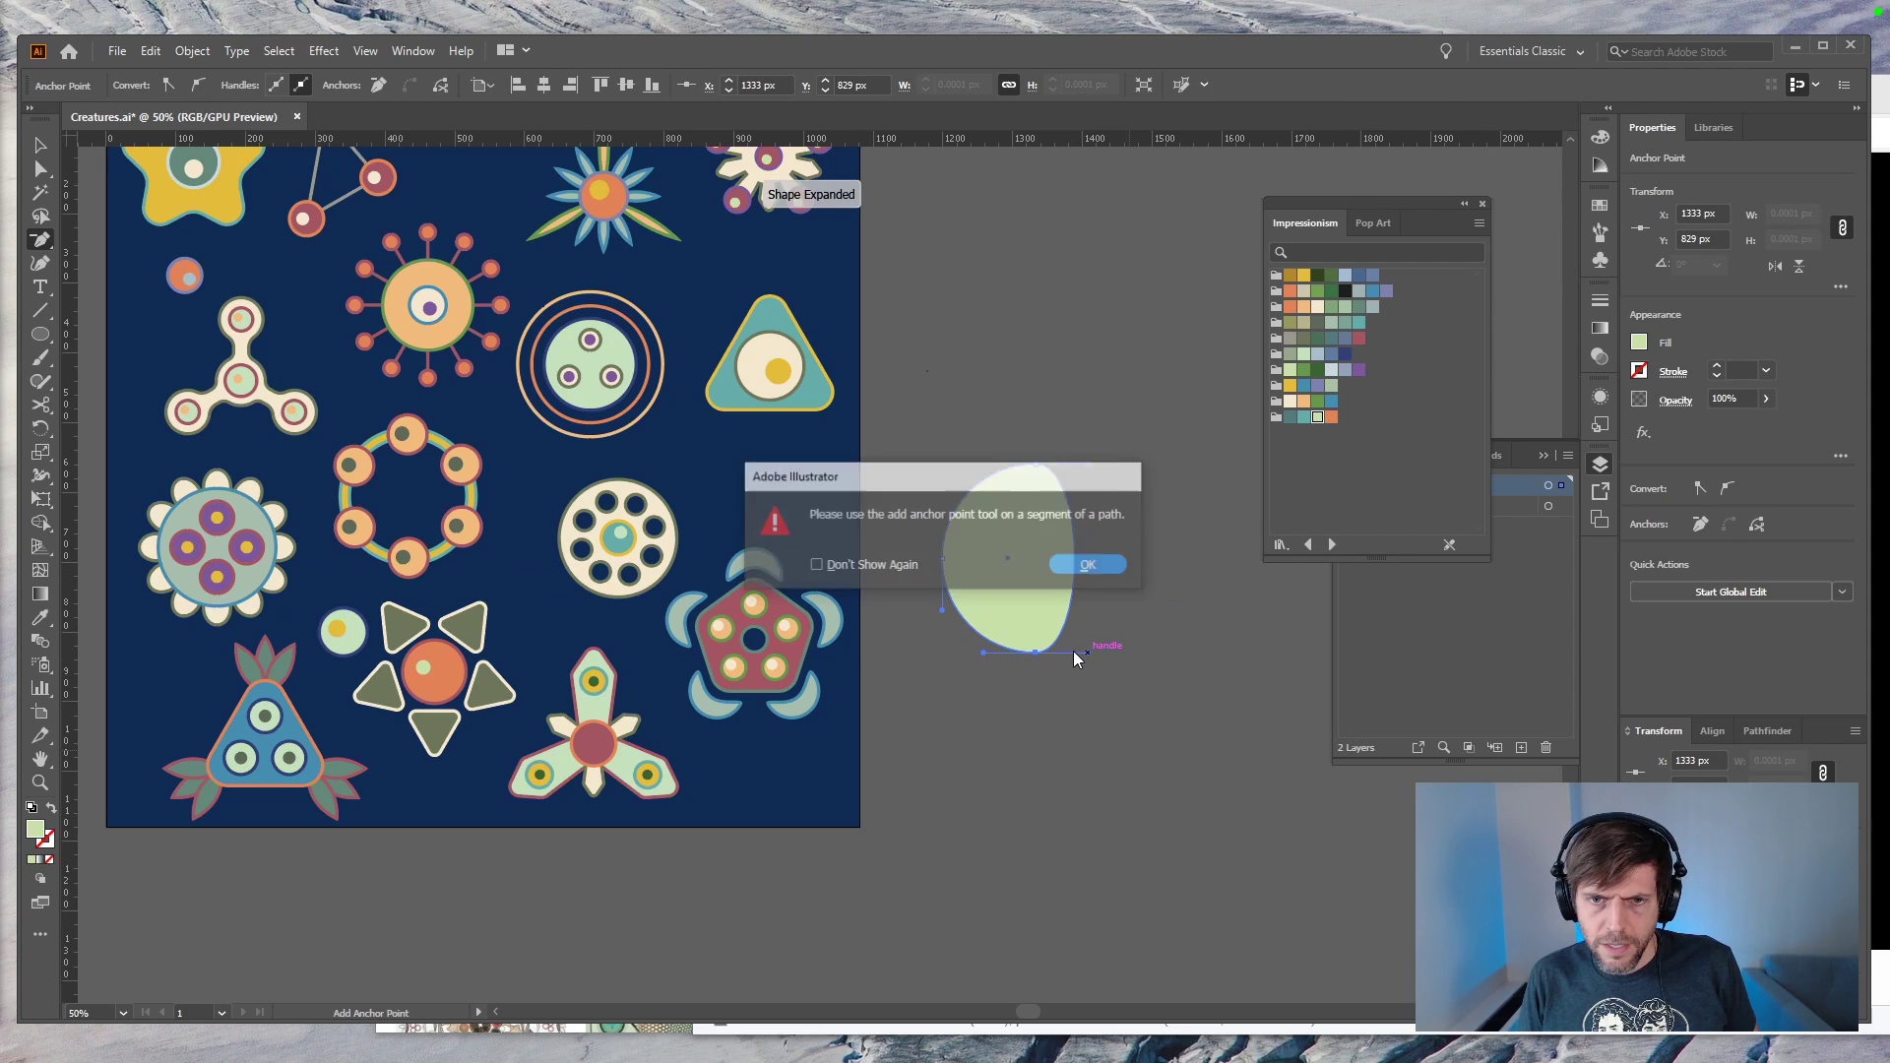
pyautogui.click(1093, 567)
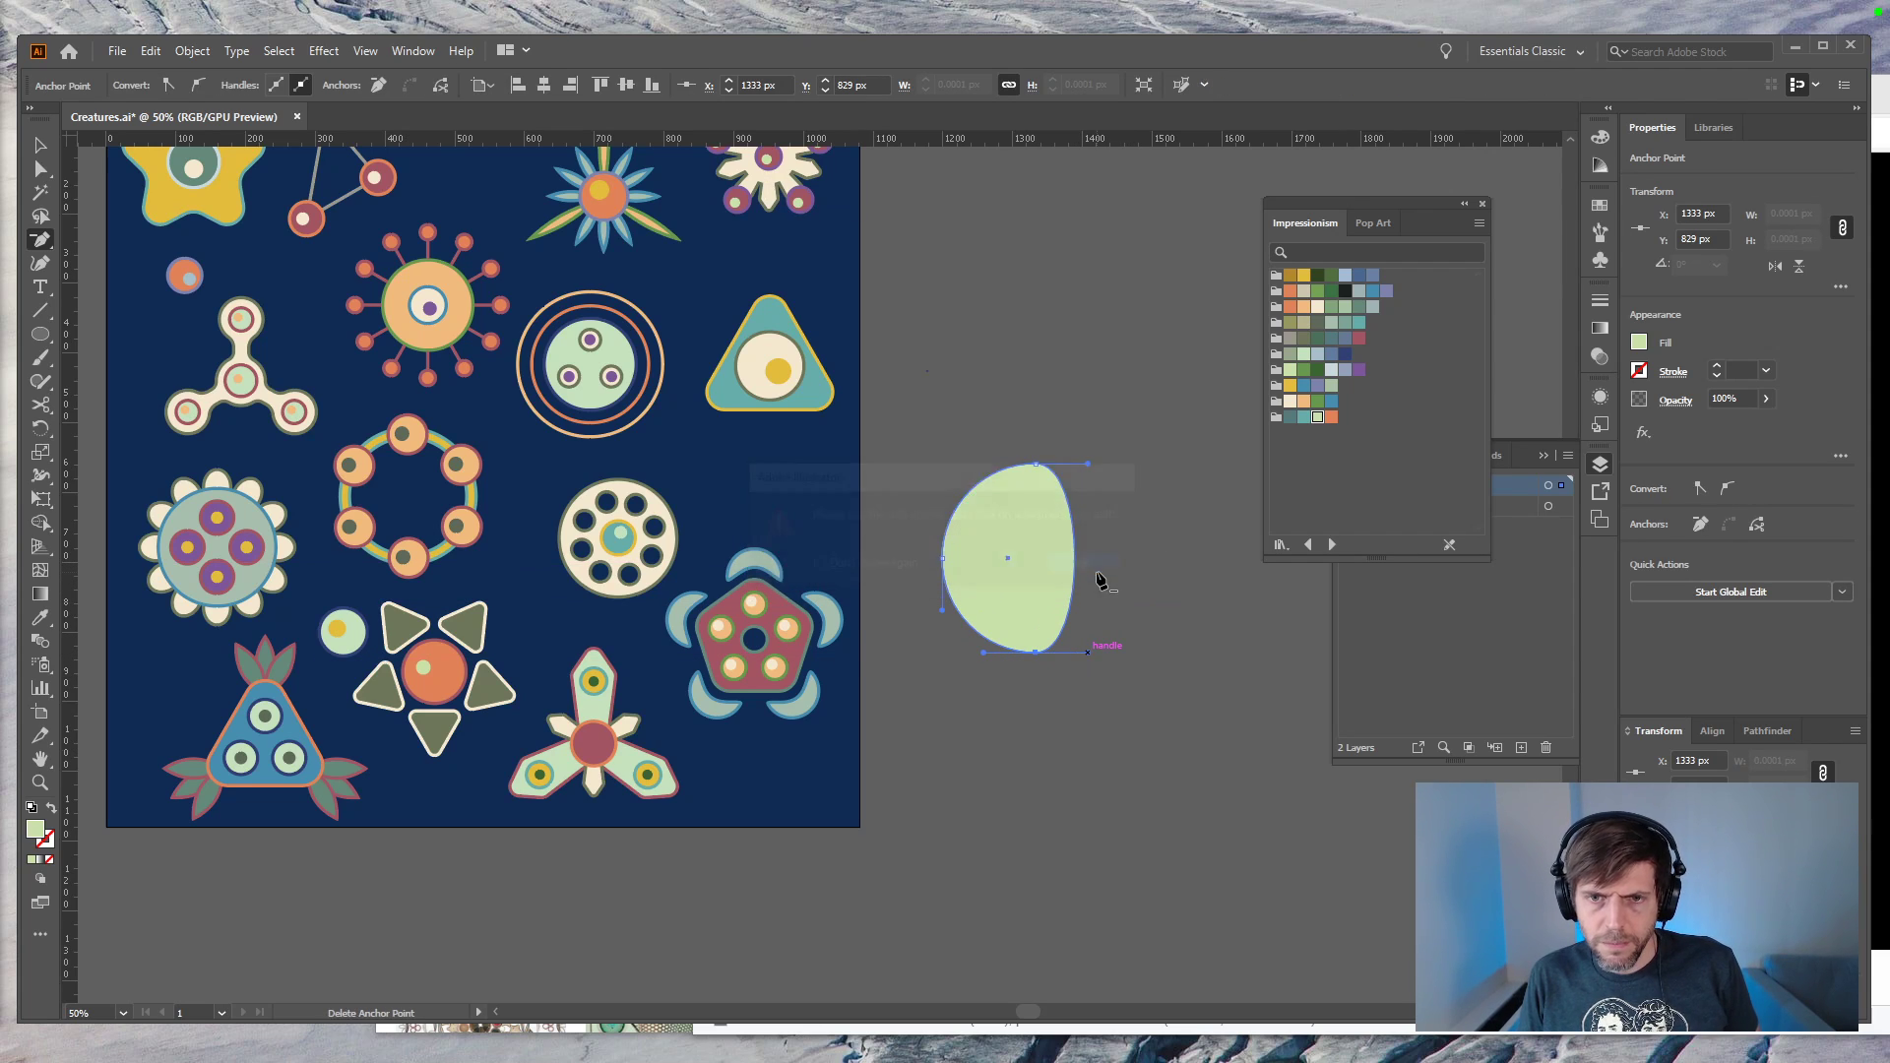
# Step: Retract the outward handles of the green shape's upper and lower anchor points so its right side becomes a straight half-circle edge
pyautogui.press('z')
pyautogui.press('a')
pyautogui.click(1091, 657)
pyautogui.click(1063, 657)
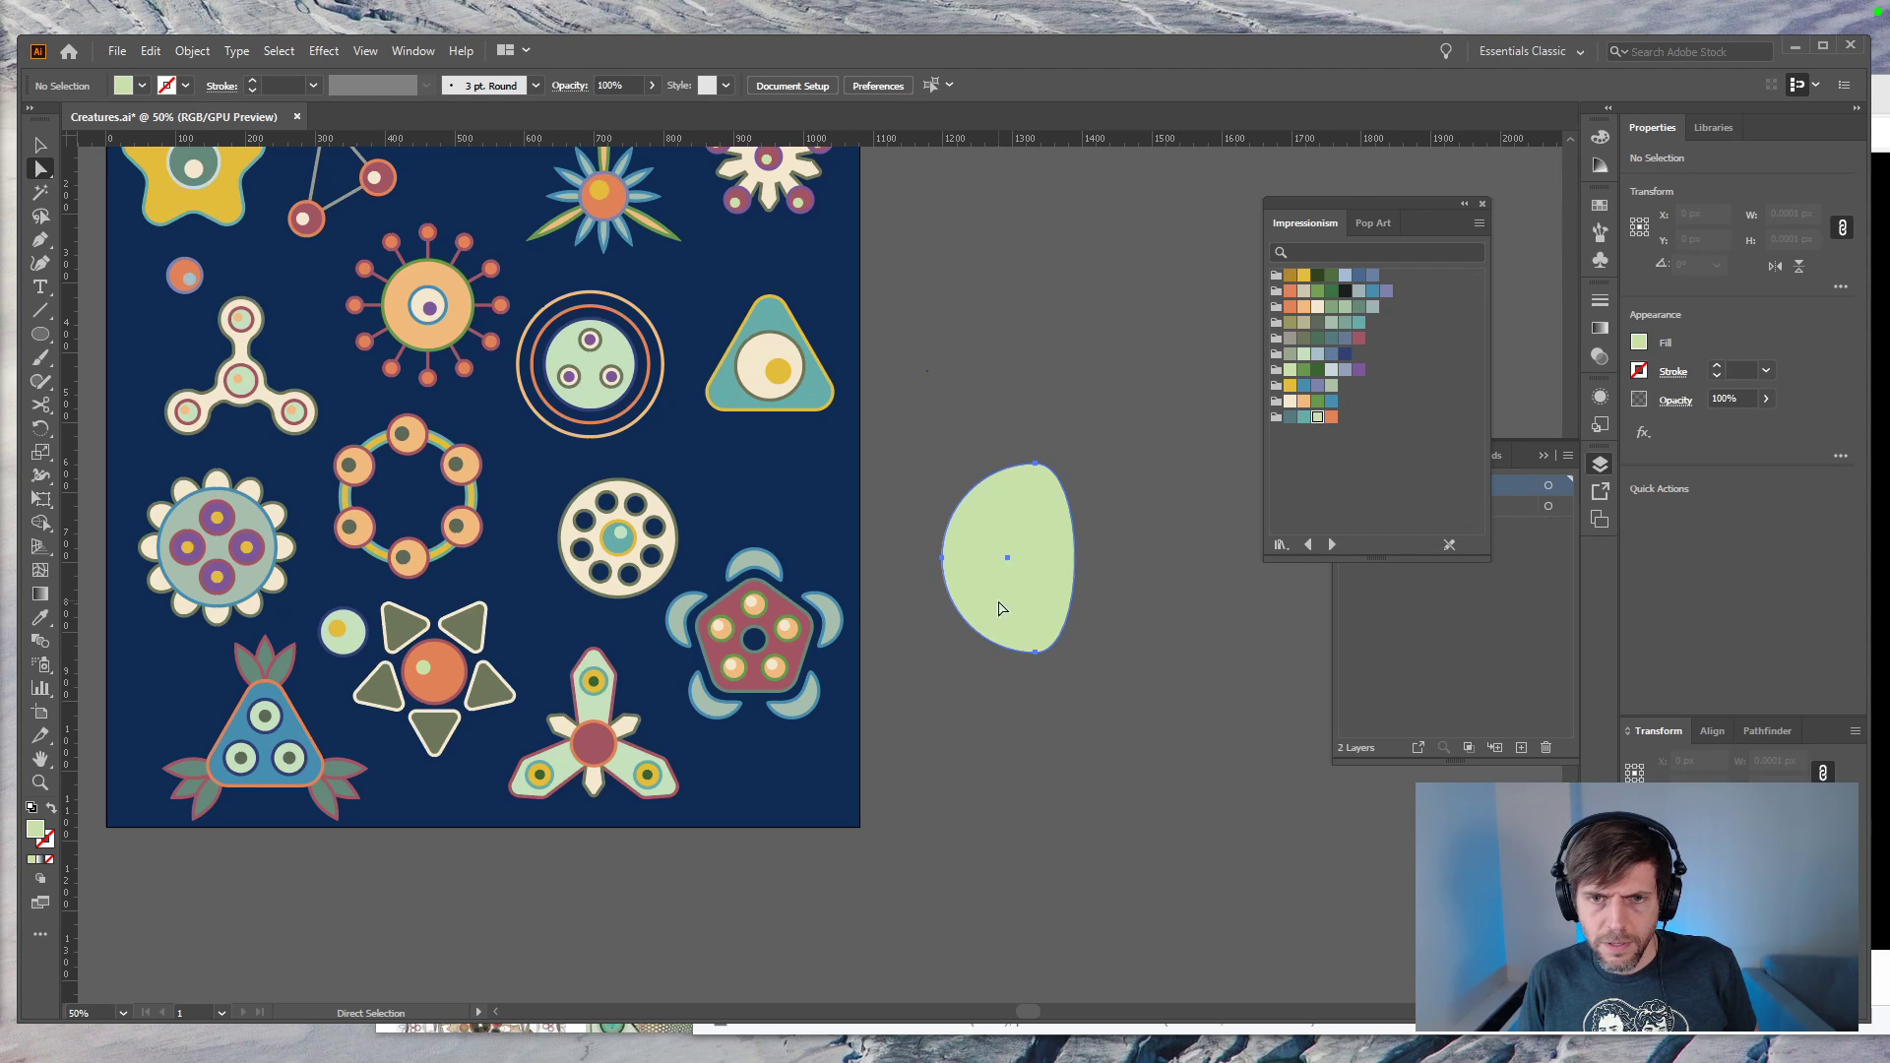
pyautogui.click(1036, 654)
pyautogui.hotkey('shift', 'c')
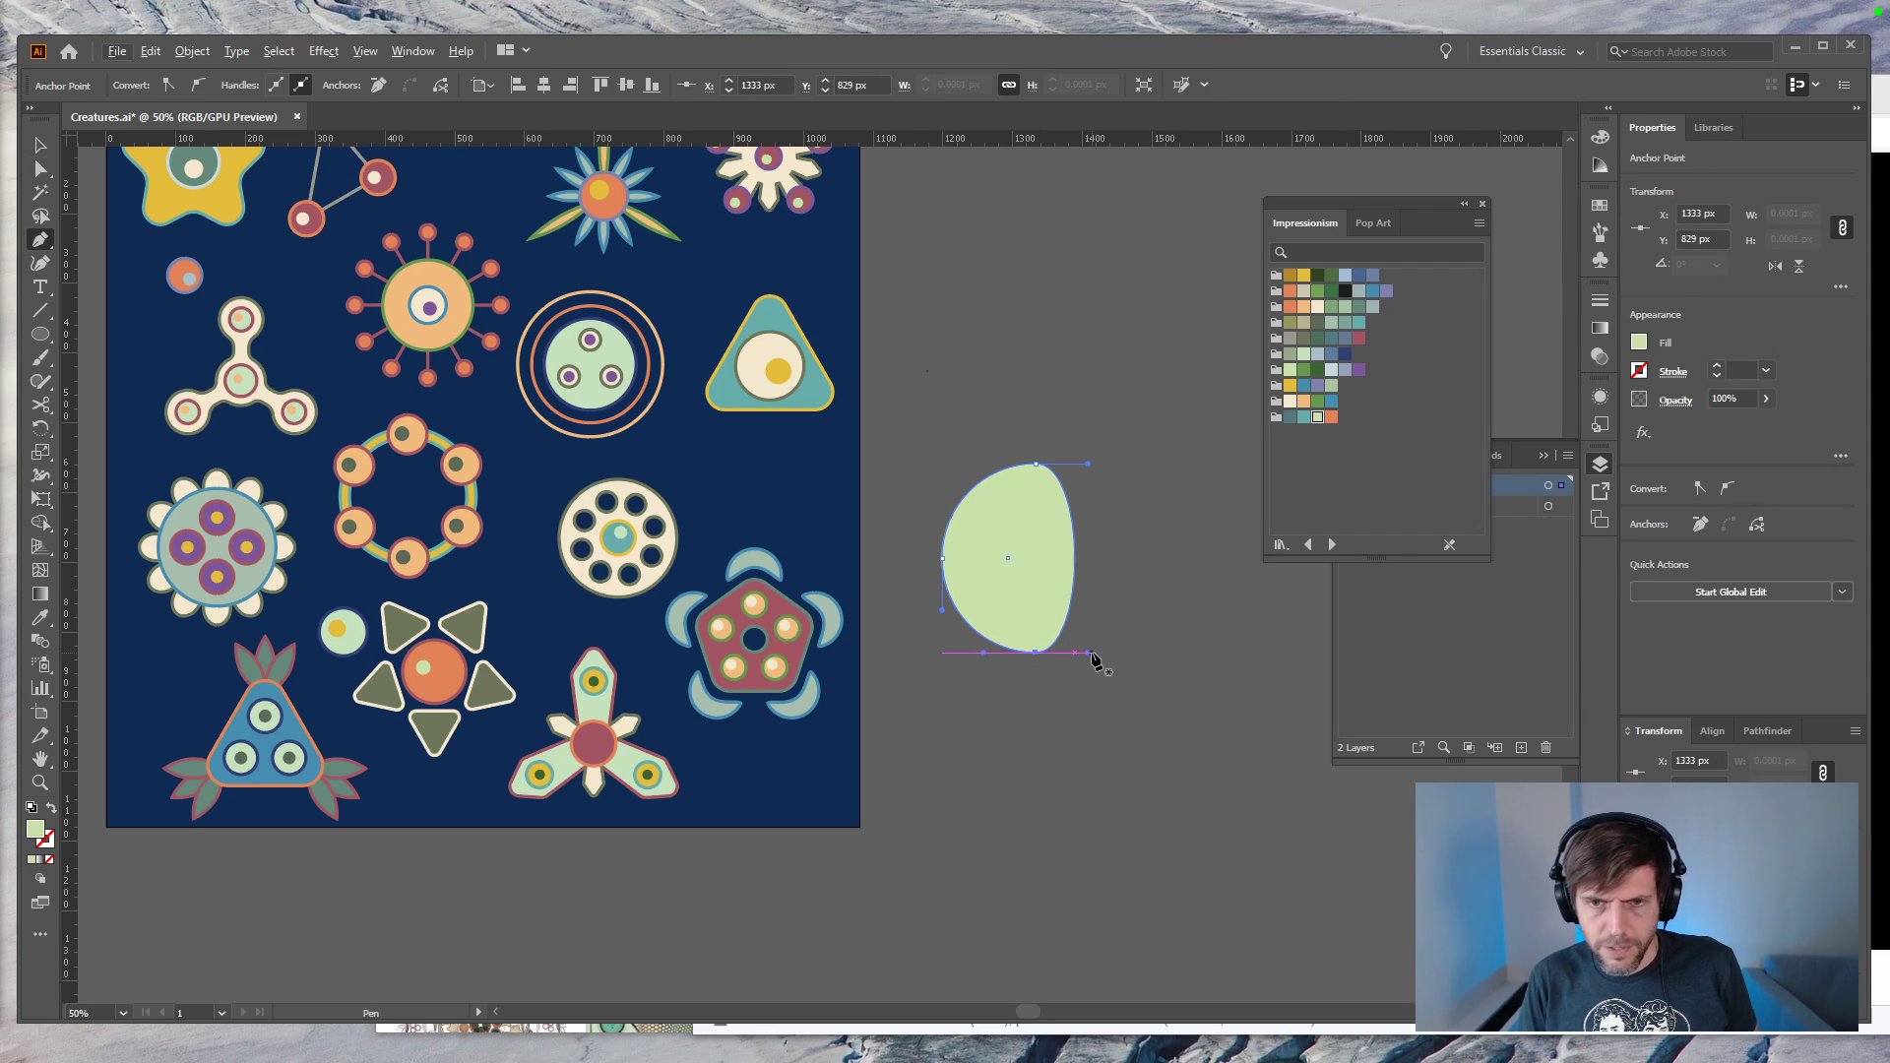
pyautogui.moveTo(1087, 653); pyautogui.dragTo(1042, 661)
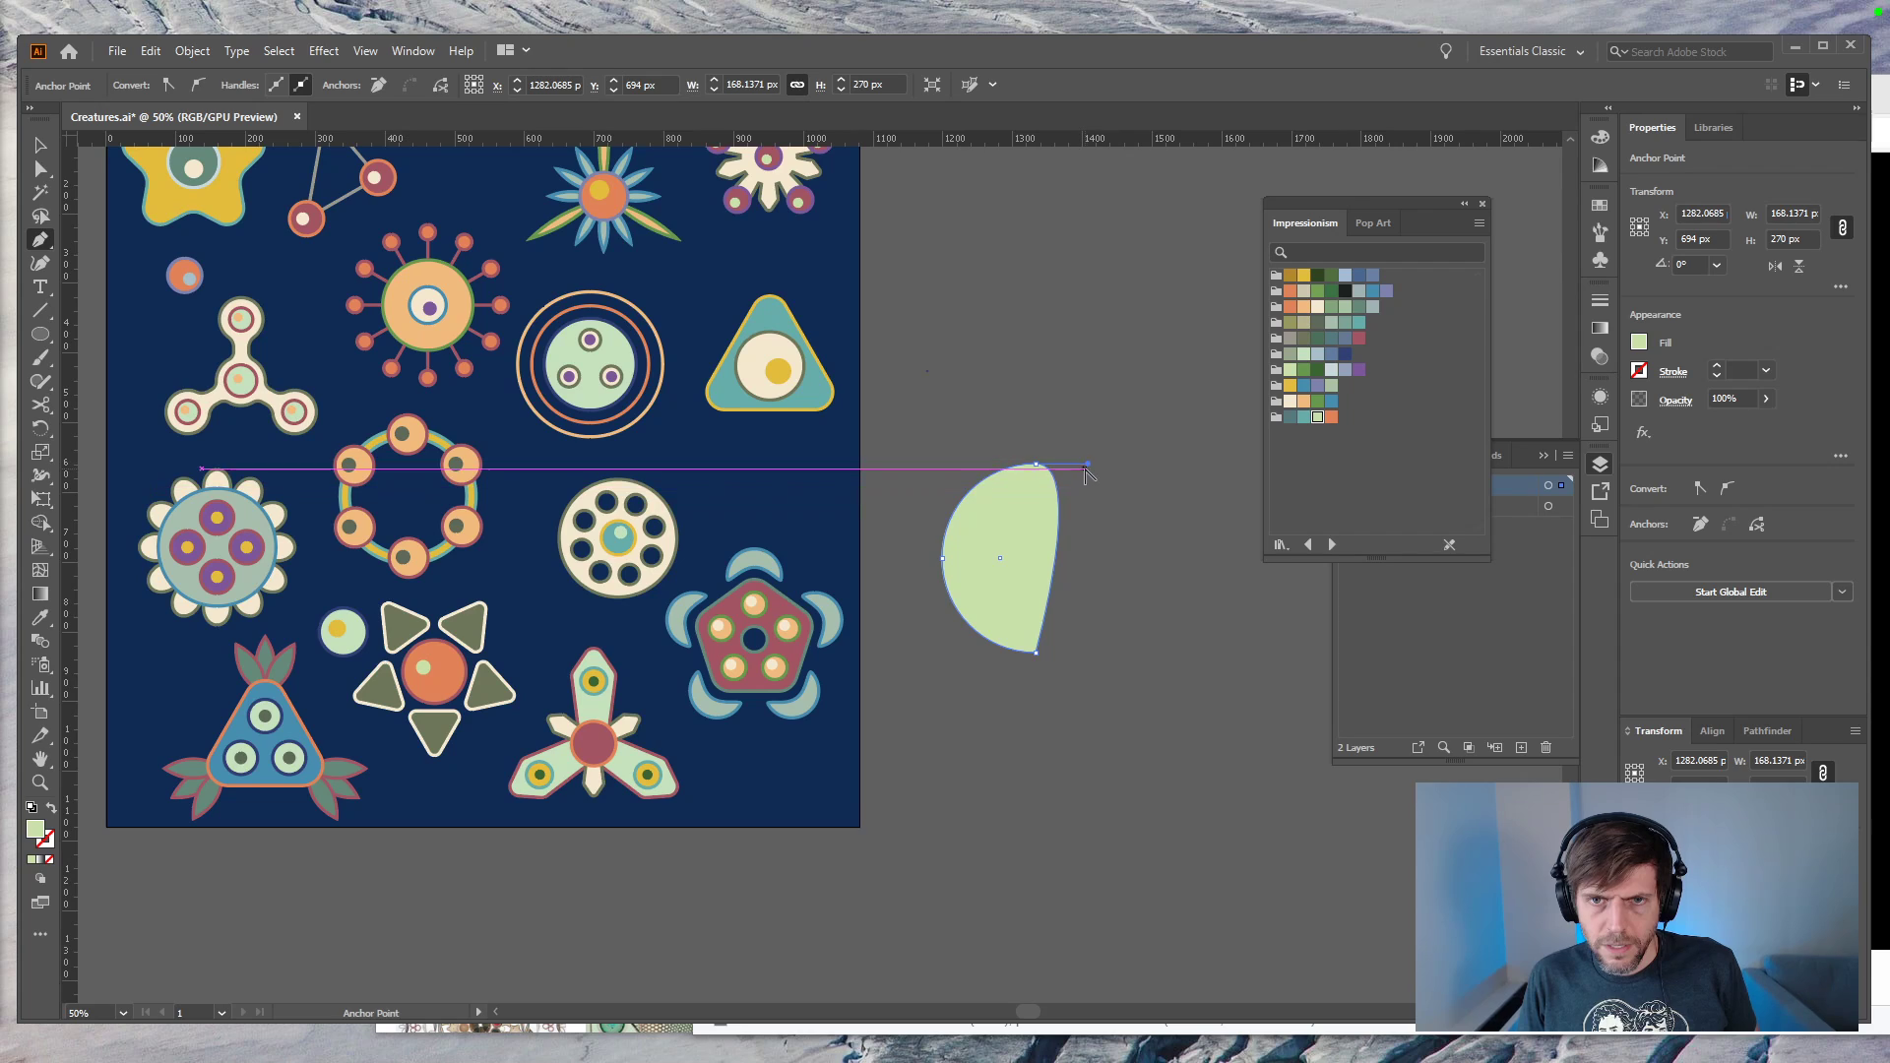
pyautogui.moveTo(1087, 464); pyautogui.dragTo(1035, 464)
pyautogui.press('p')
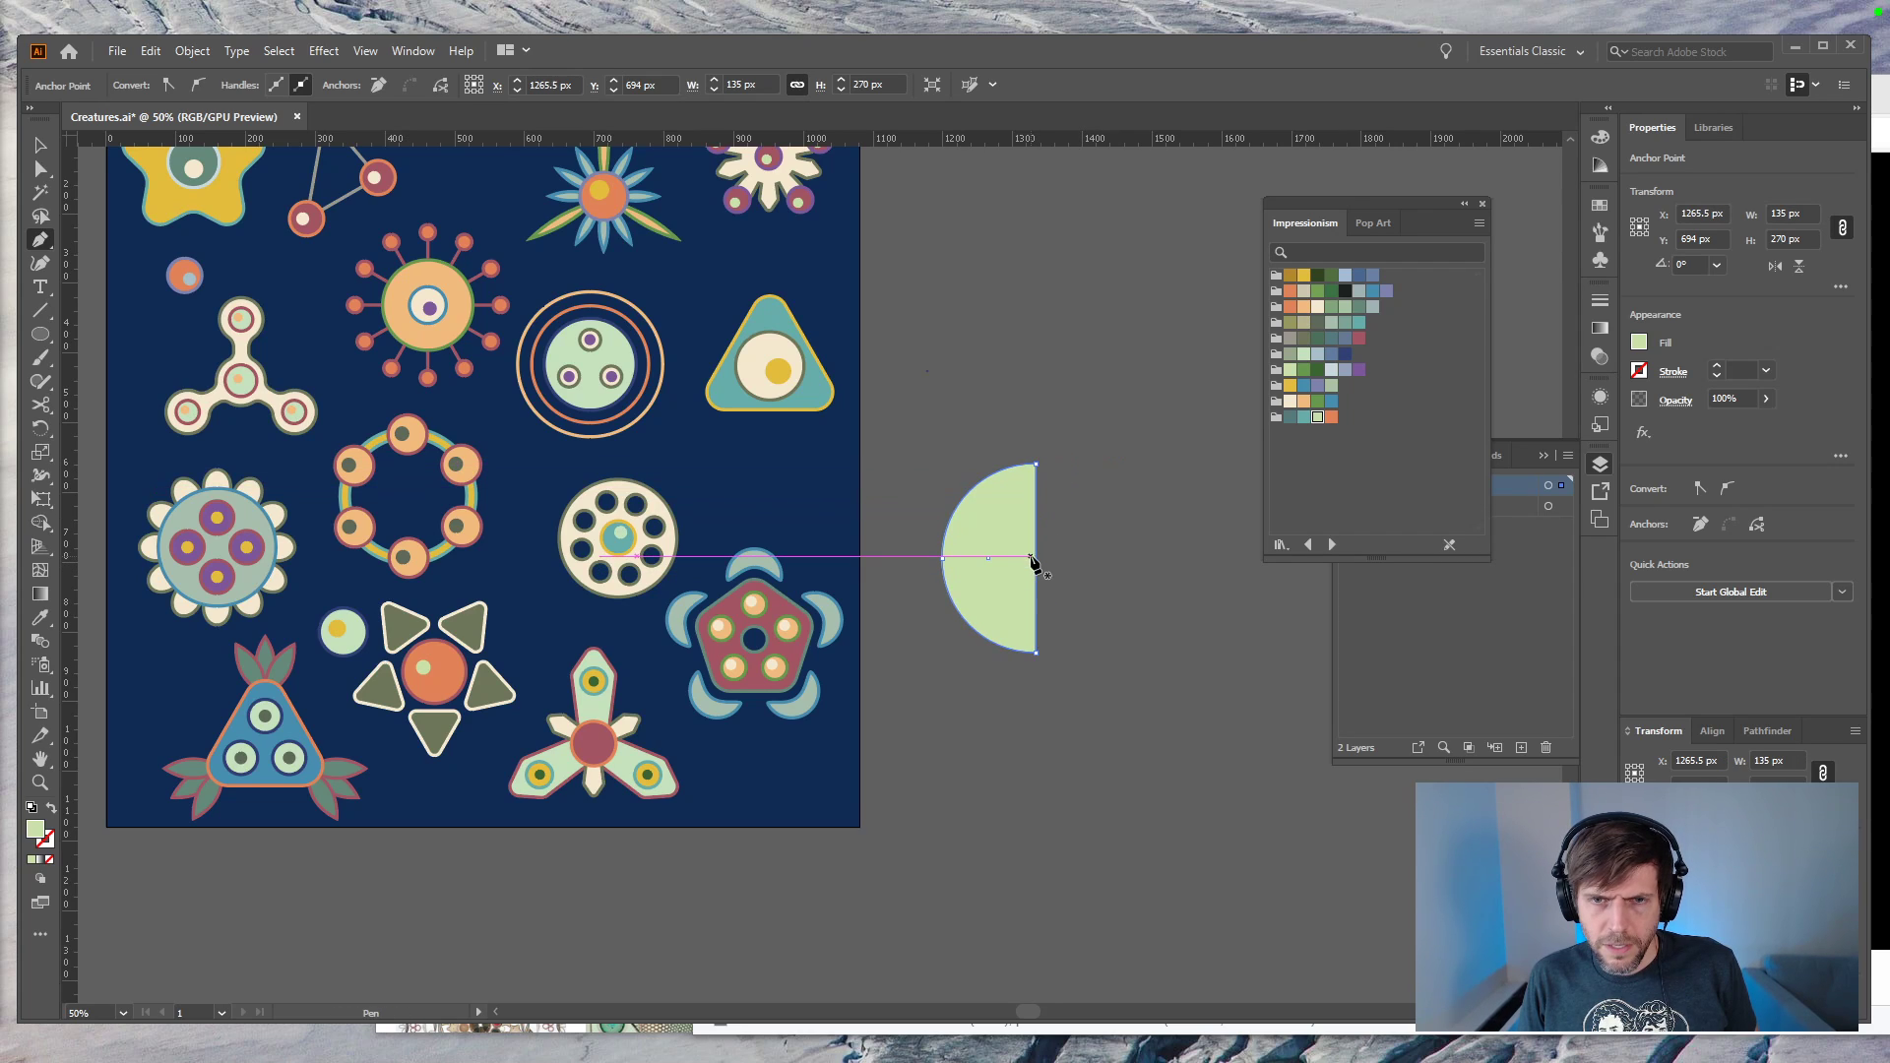
# Step: Reduce the half circle to a quarter: add a midpoint anchor on the straight edge, remove the lowest anchor and retract the leftover curve handle
pyautogui.click(1036, 558)
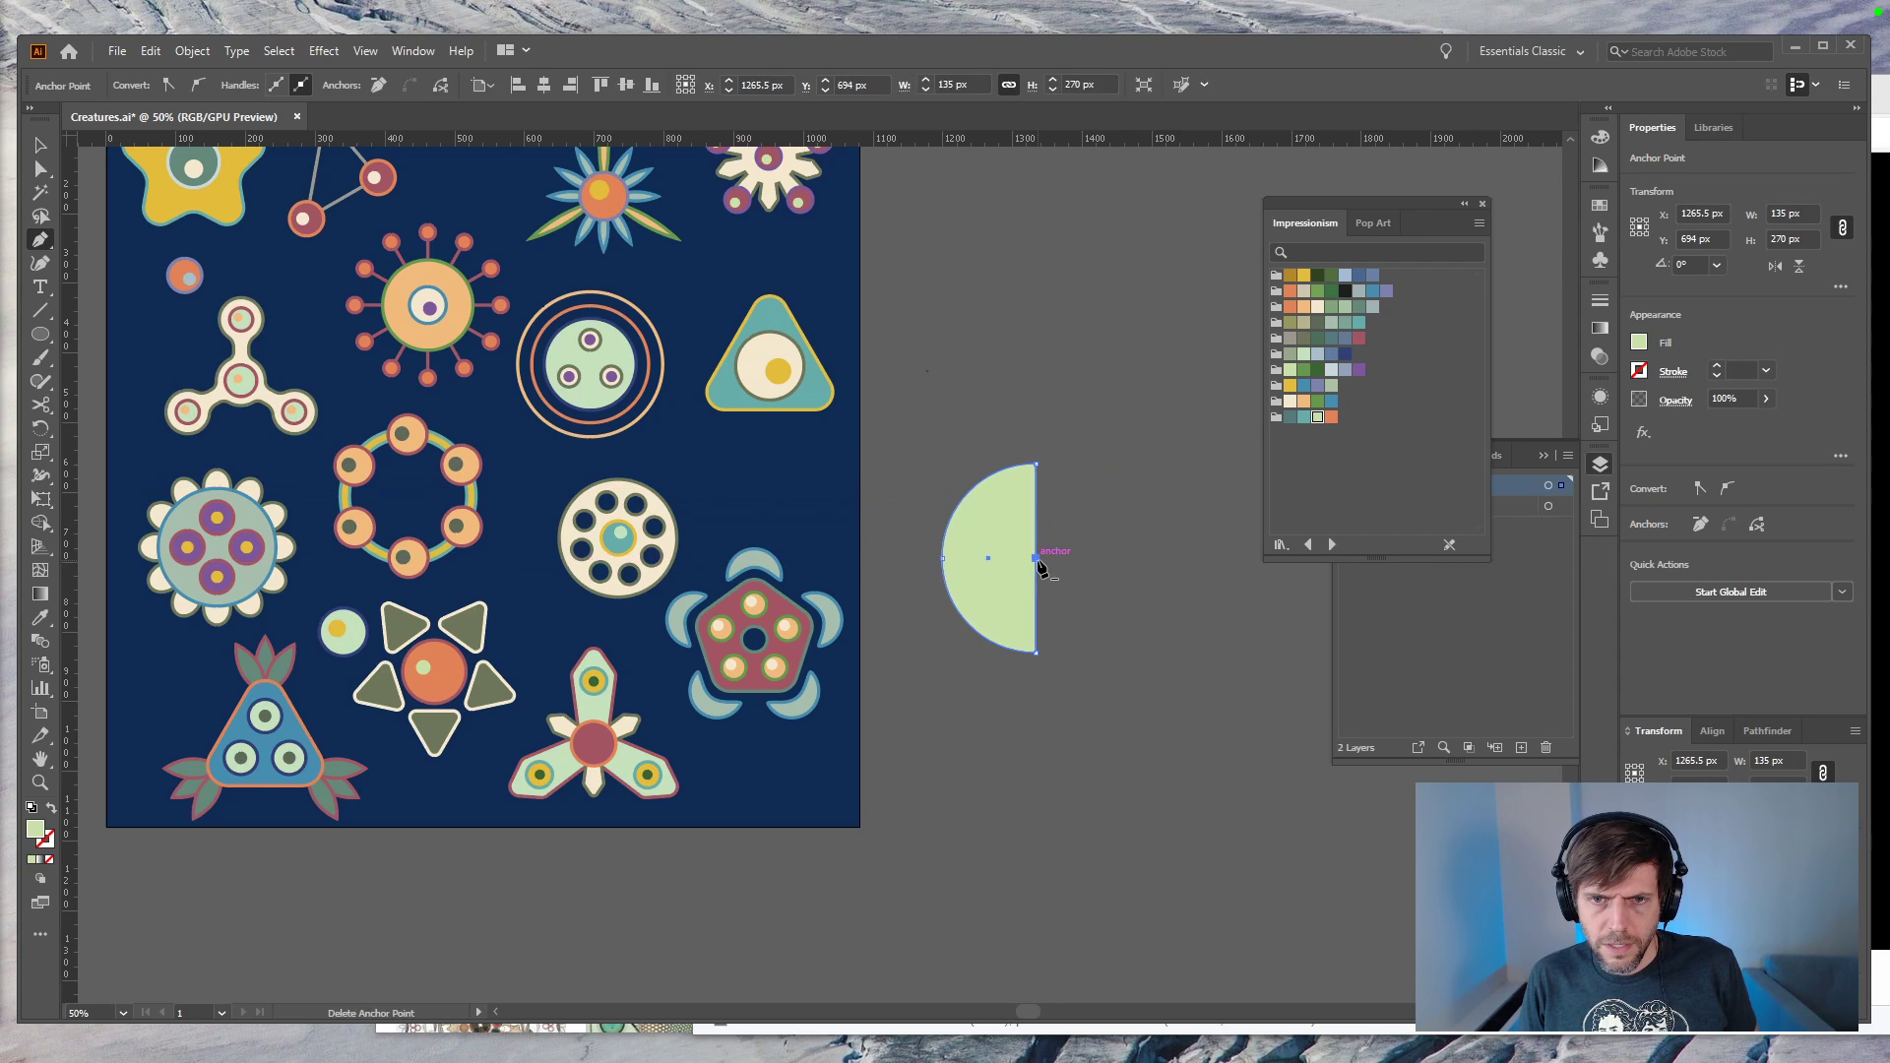
pyautogui.click(1036, 653)
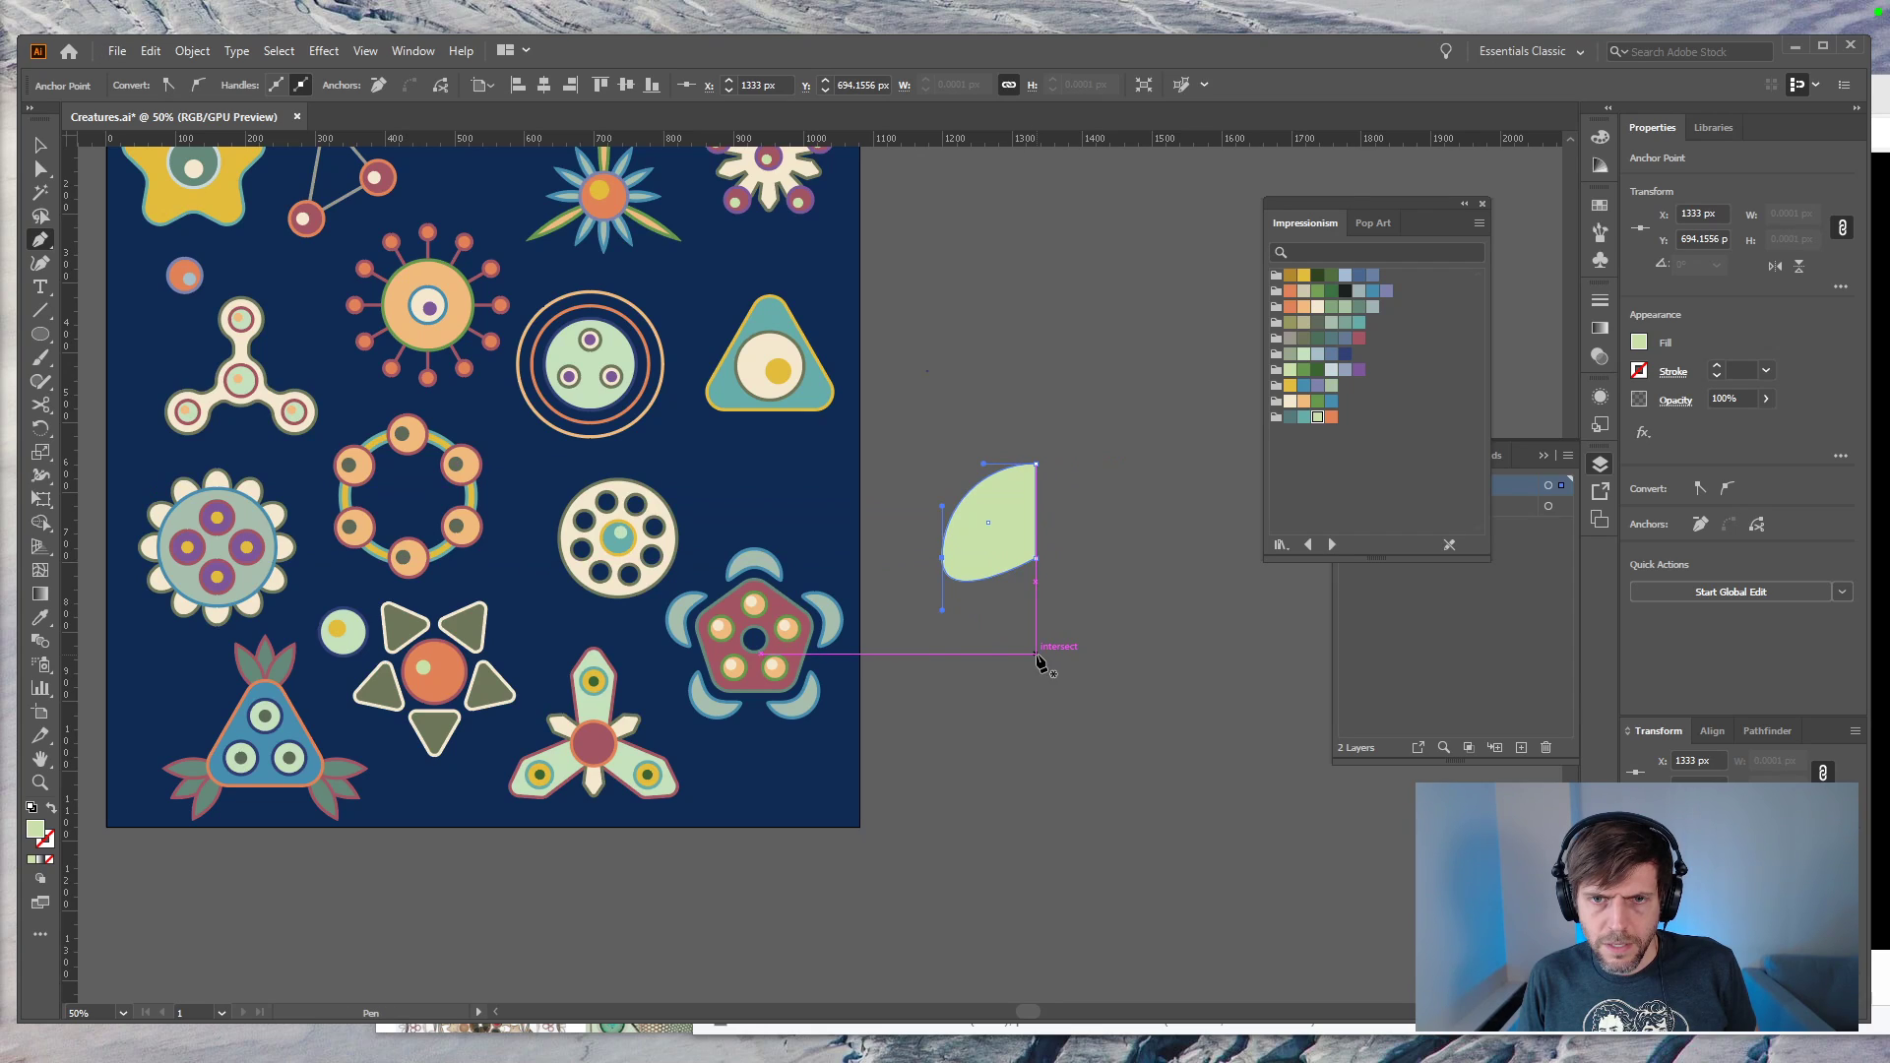
pyautogui.moveTo(942, 622); pyautogui.dragTo(978, 558)
# Step: Round all corners of the quarter-circle shape with a radius of about 32 px
pyautogui.press('a')
pyautogui.click(1105, 620)
pyautogui.click(1011, 508)
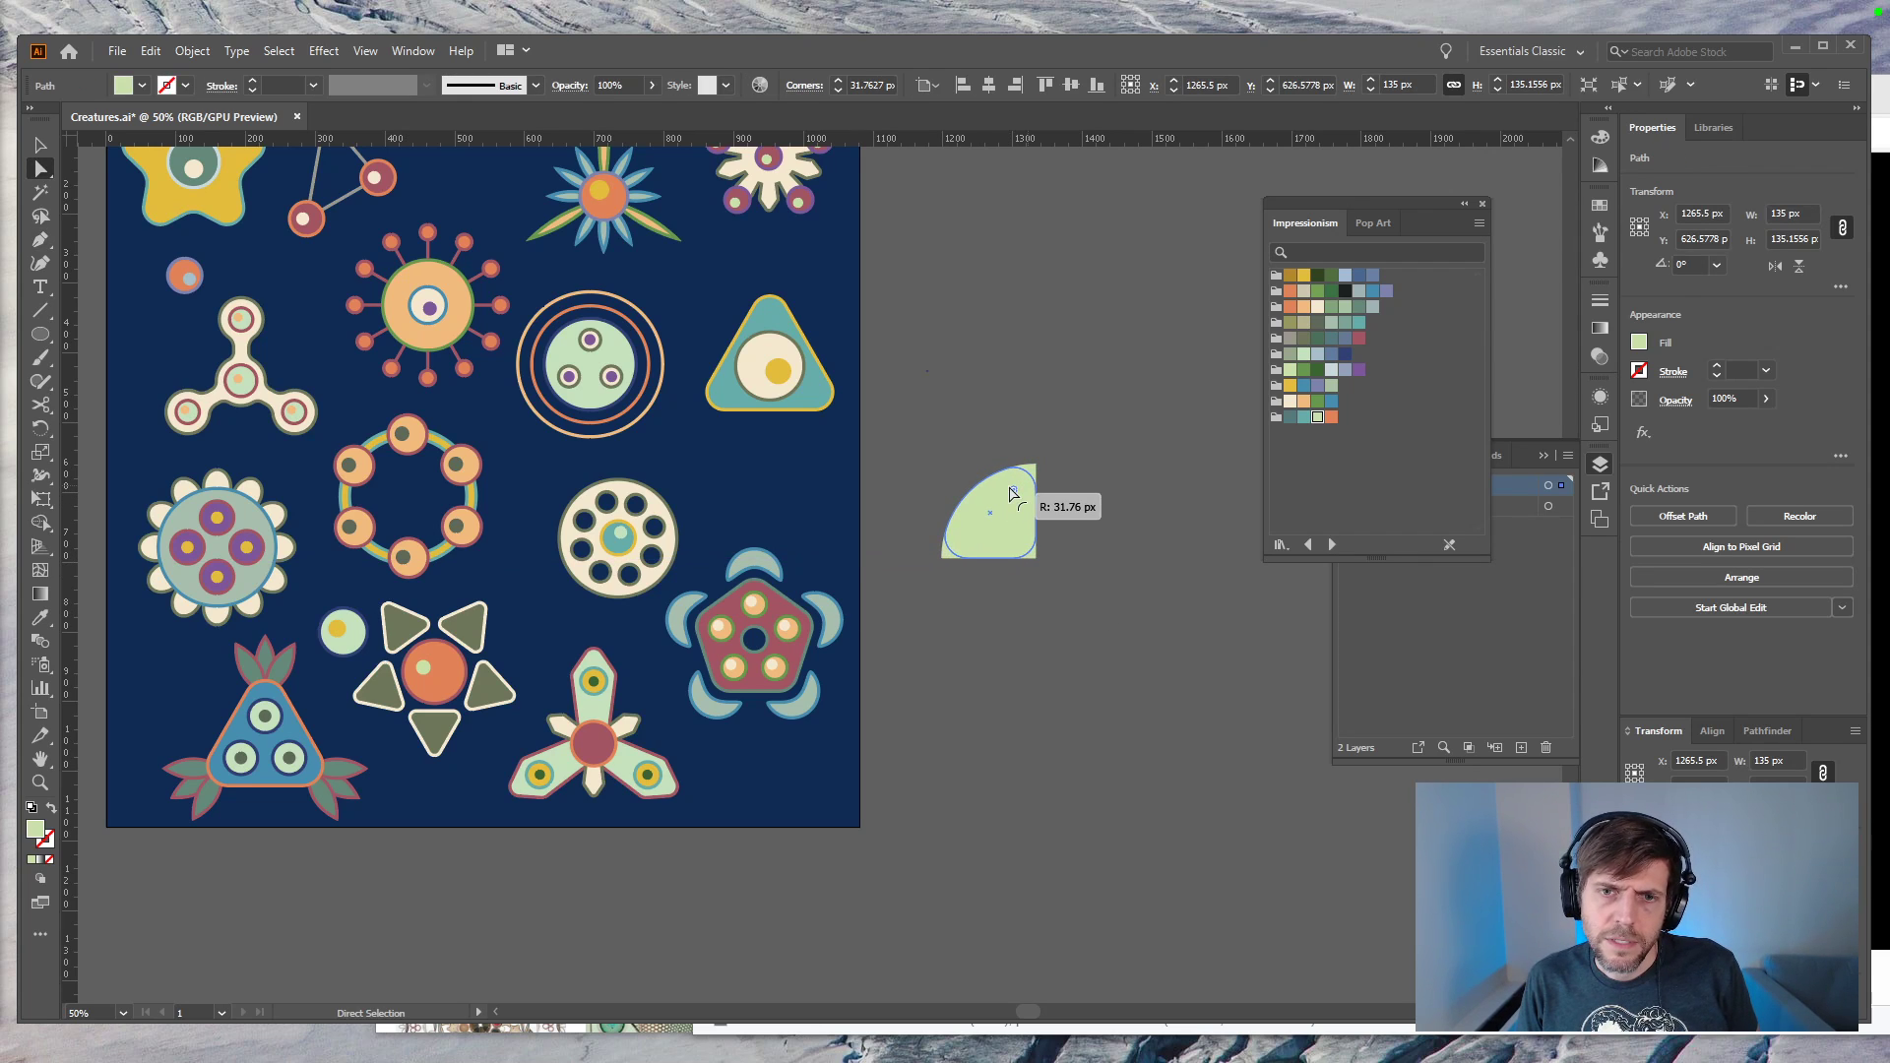
pyautogui.moveTo(1010, 490); pyautogui.dragTo(1008, 495)
pyautogui.click(1088, 555)
pyautogui.click(1016, 532)
# Step: Bring back the full 270 px circle behind the rounded quarter segment
pyautogui.hotkey('ctrl', 'z')
pyautogui.hotkey('ctrl', 'z')
pyautogui.hotkey('ctrl', 'z')
pyautogui.hotkey('ctrl', 'z')
pyautogui.hotkey('ctrl', 'z')
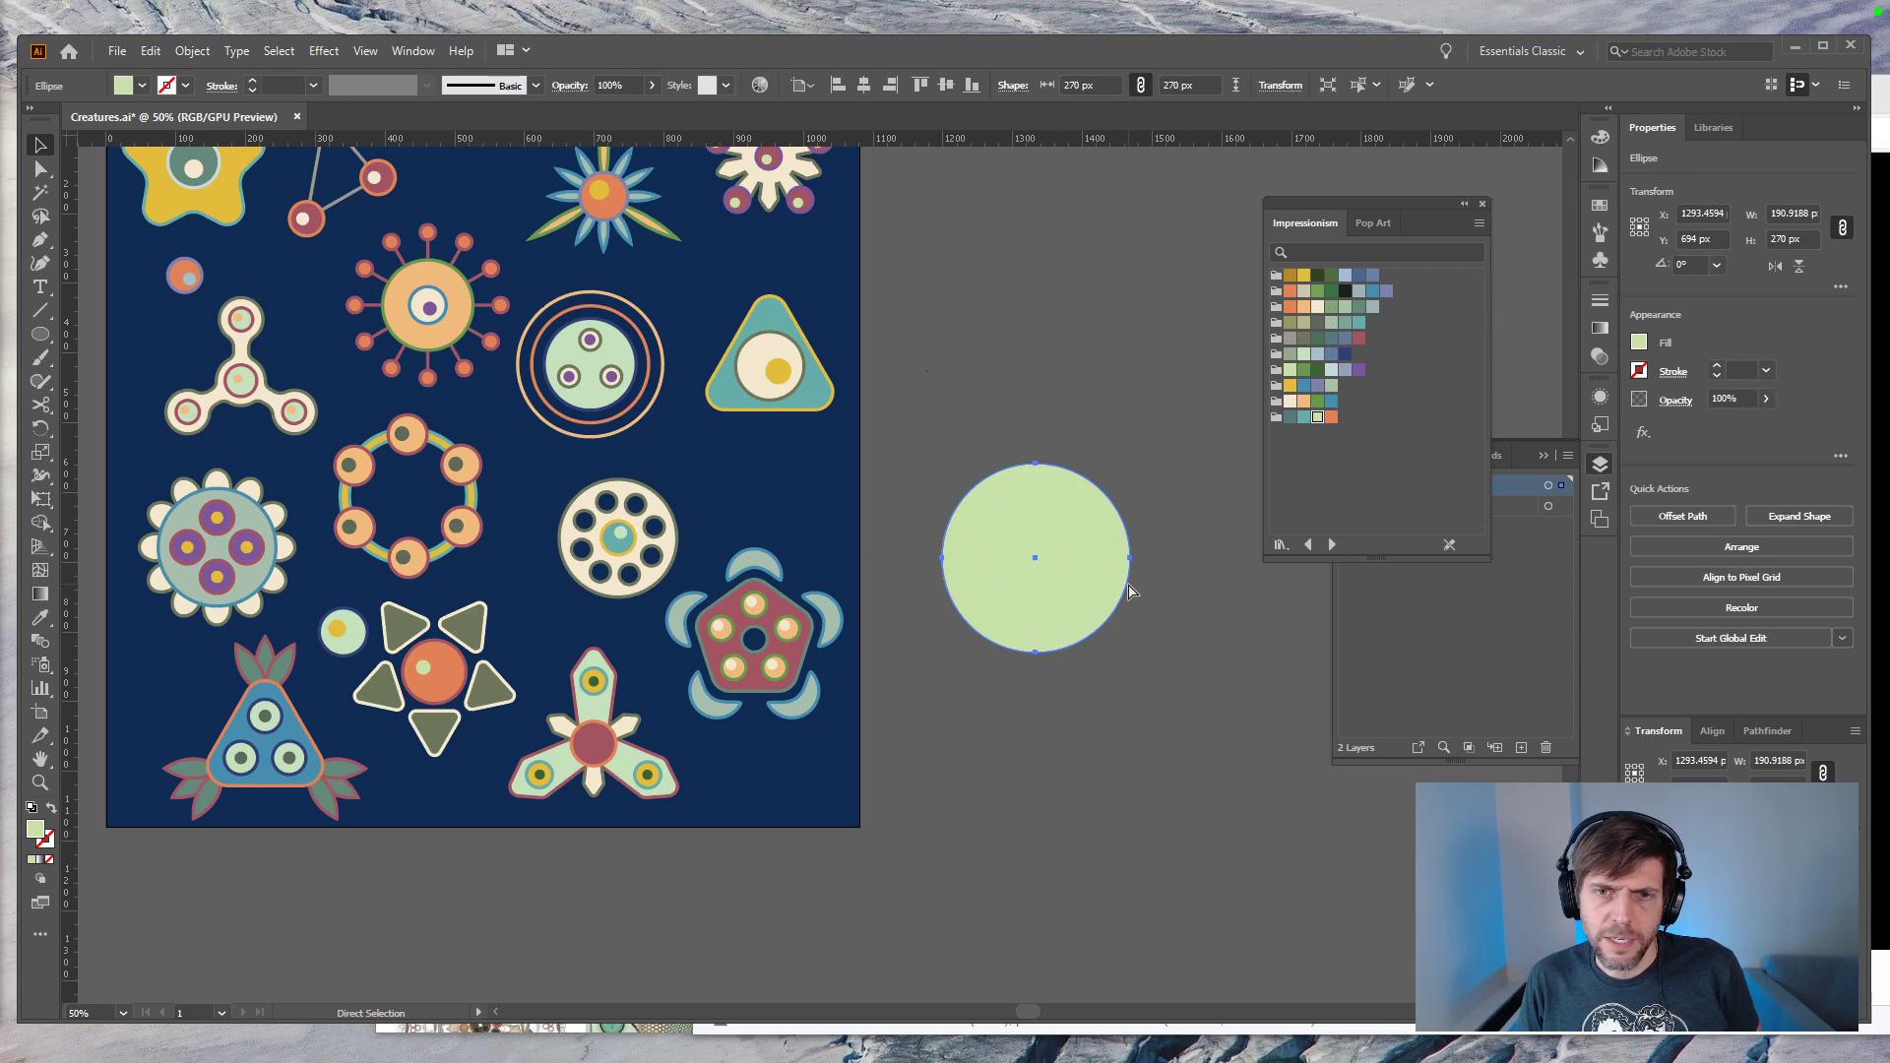
pyautogui.hotkey('ctrl', 'shift', 'z')
pyautogui.hotkey('ctrl', 'shift', 'z')
# Step: Copy the rounded quarter segment around the circle's center in 90° rotations to get four segments
pyautogui.press('r')
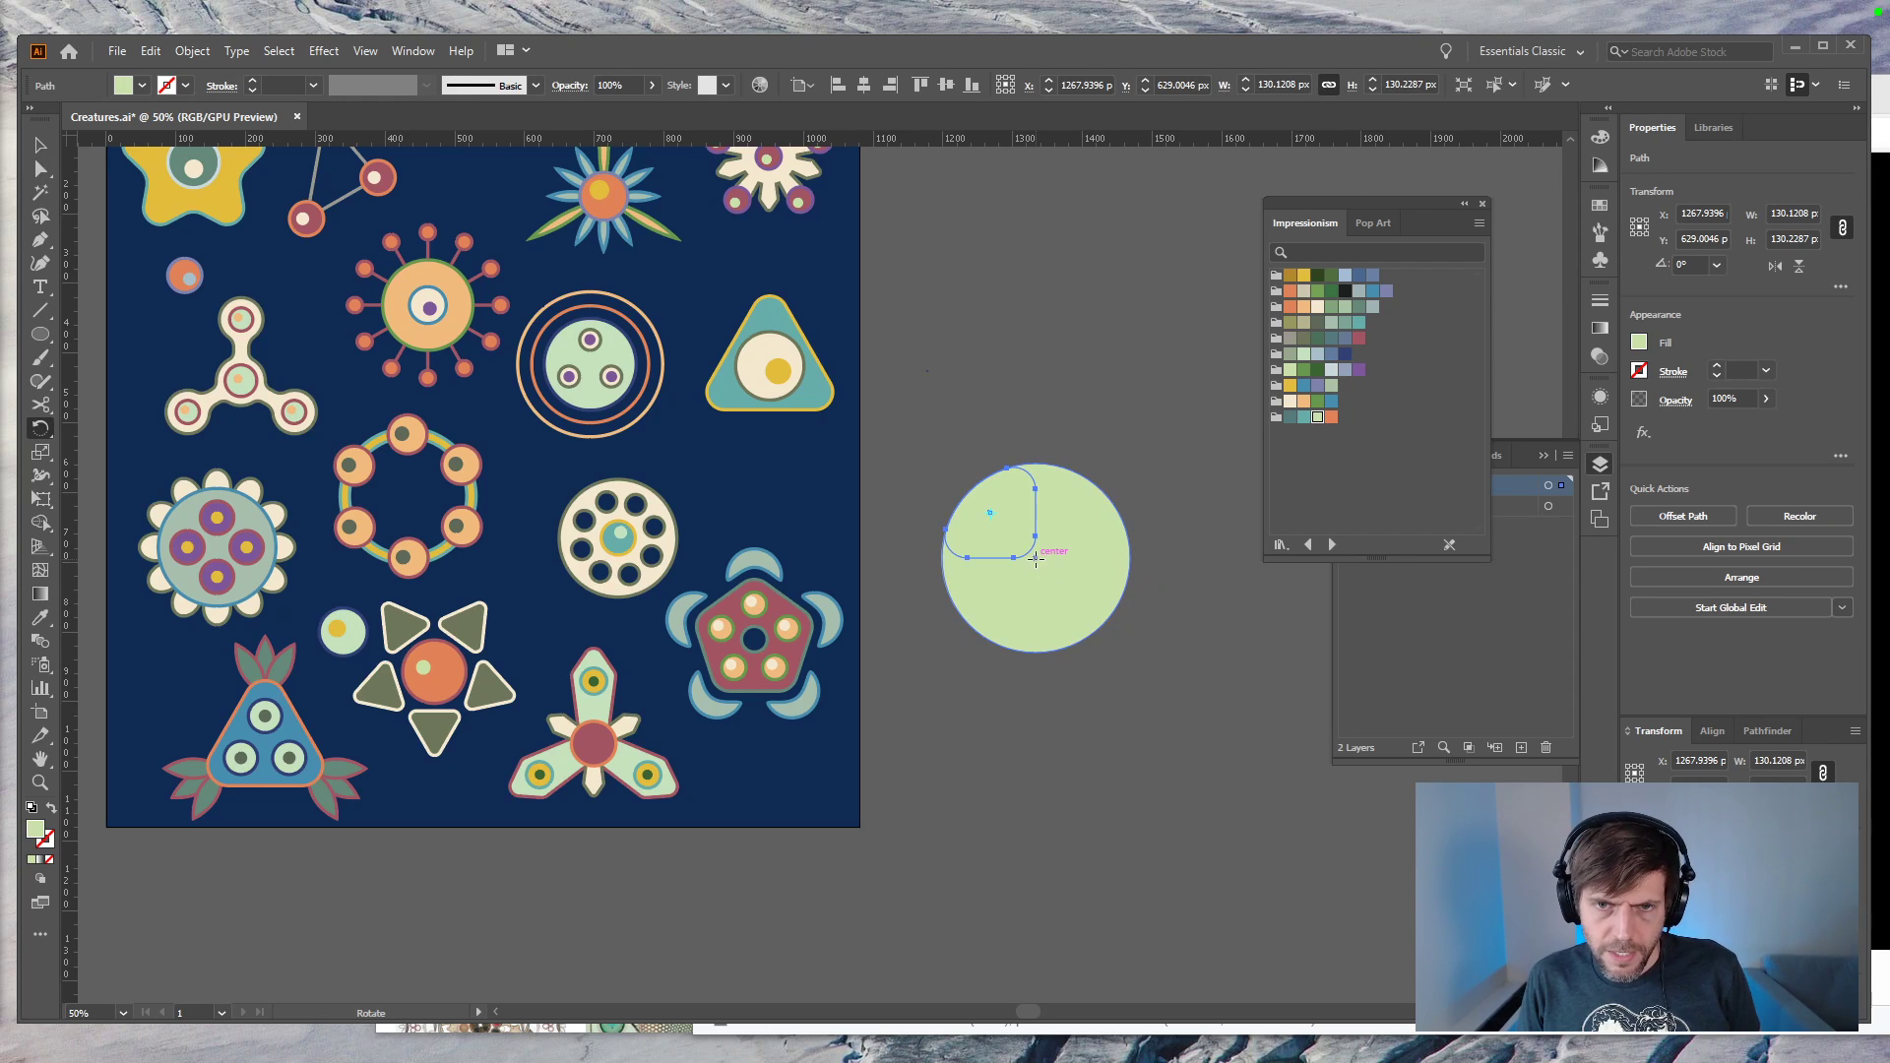
pyautogui.press('a')
pyautogui.click(1162, 711)
pyautogui.press('v')
pyautogui.click(1019, 534)
pyautogui.press('r')
pyautogui.keyDown('alt'); pyautogui.click(1037, 559); pyautogui.keyUp('alt')
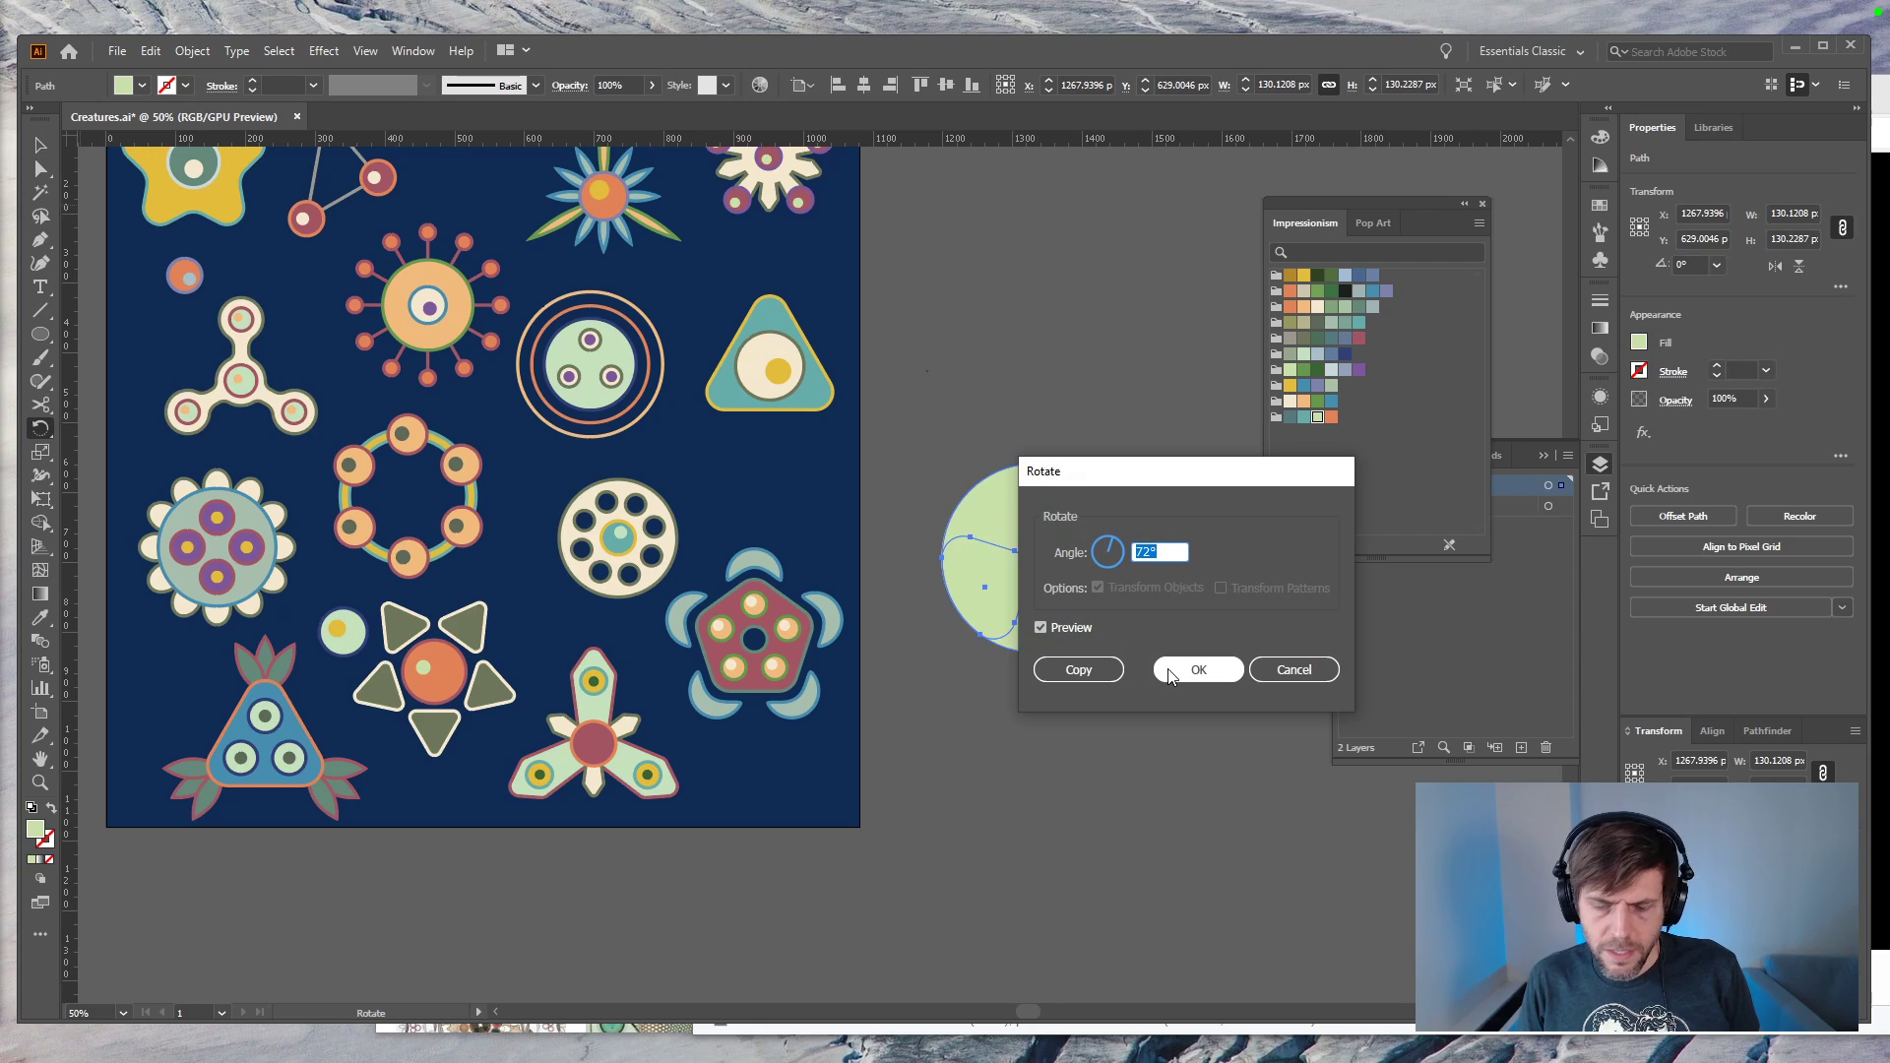
pyautogui.write('90')
pyautogui.click(1054, 672)
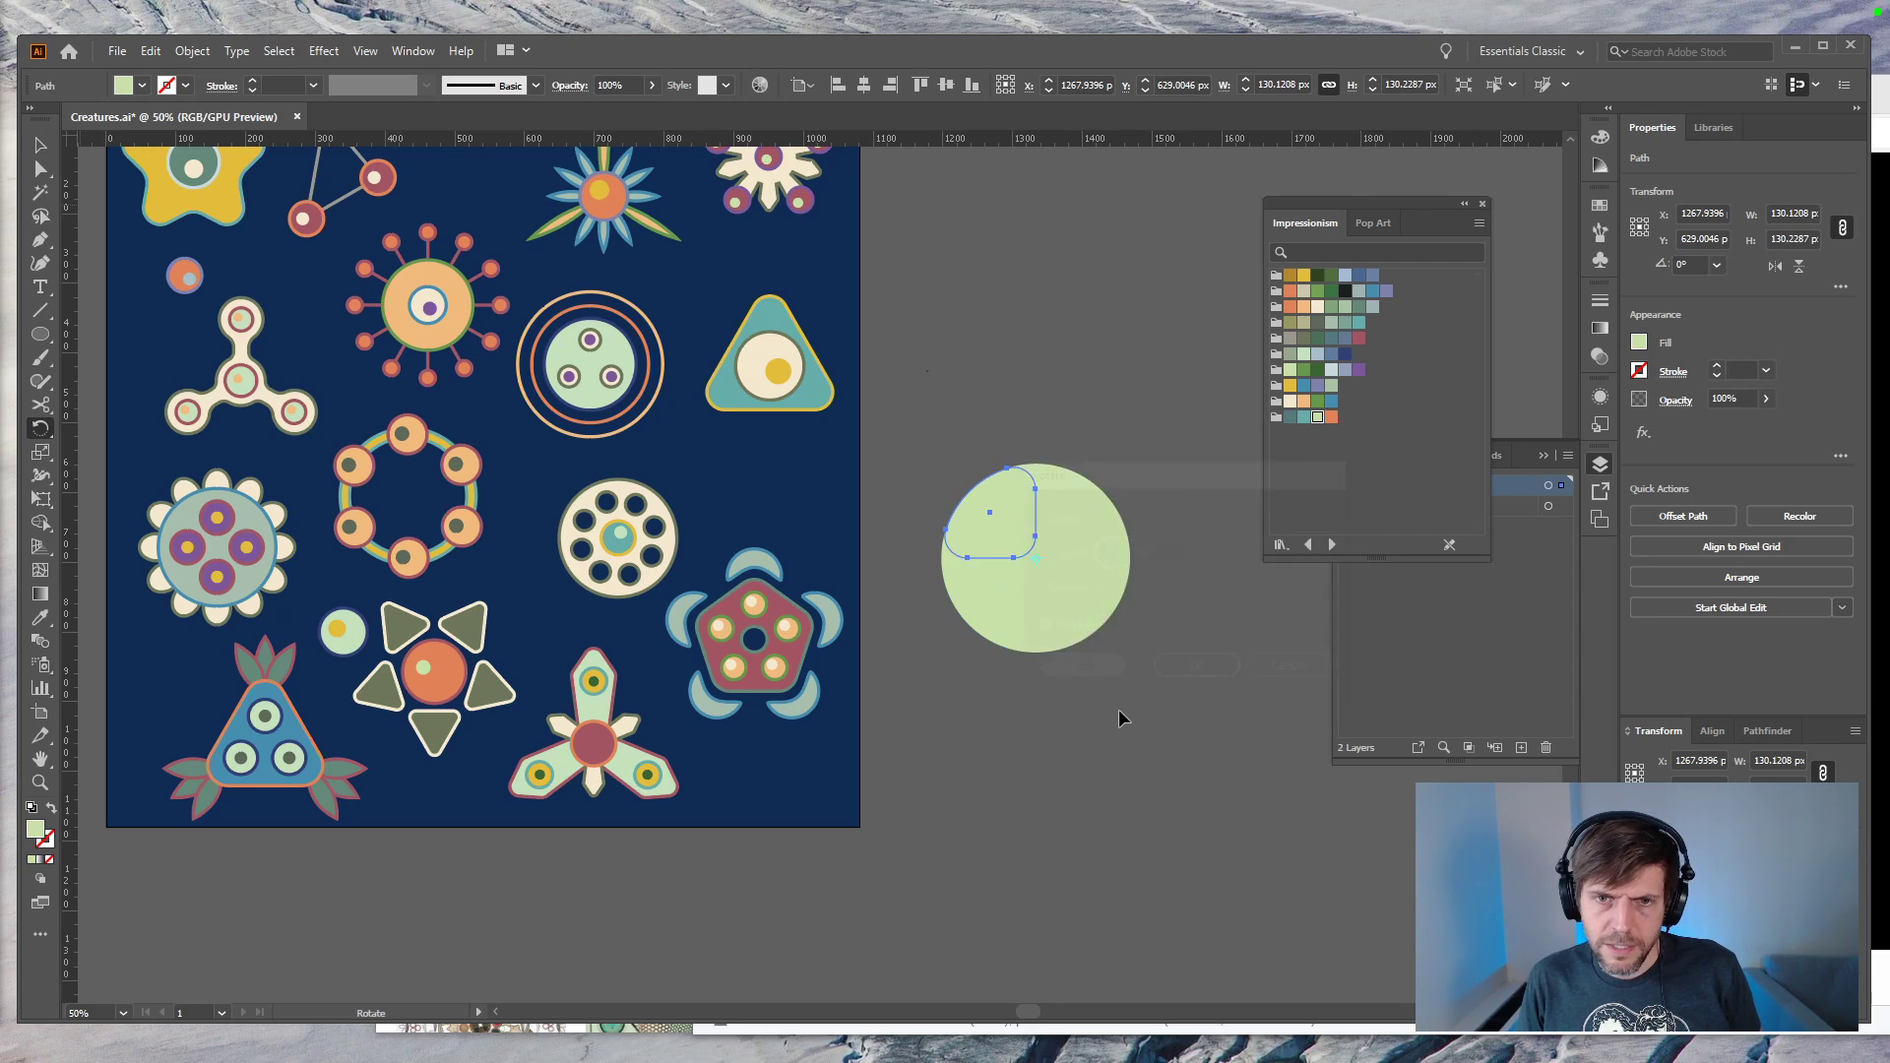
pyautogui.press('v')
pyautogui.click(1124, 712)
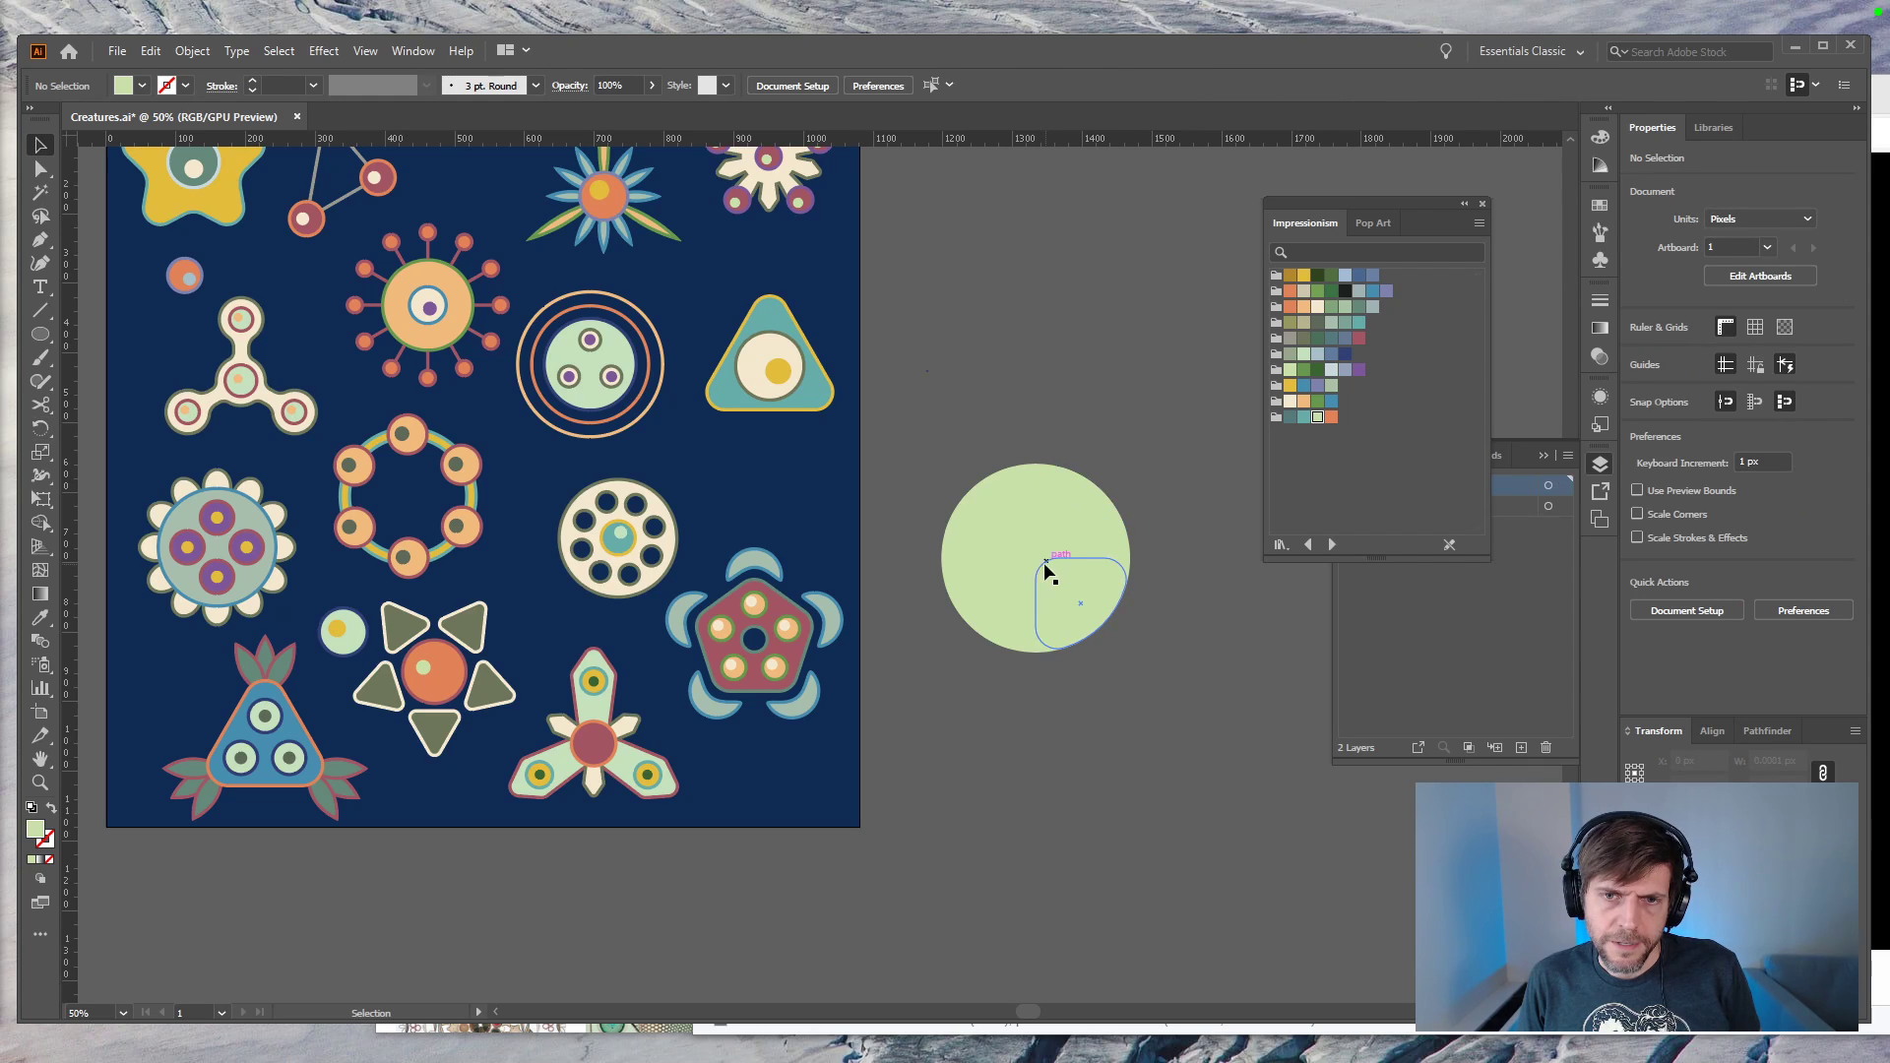
pyautogui.click(1031, 559)
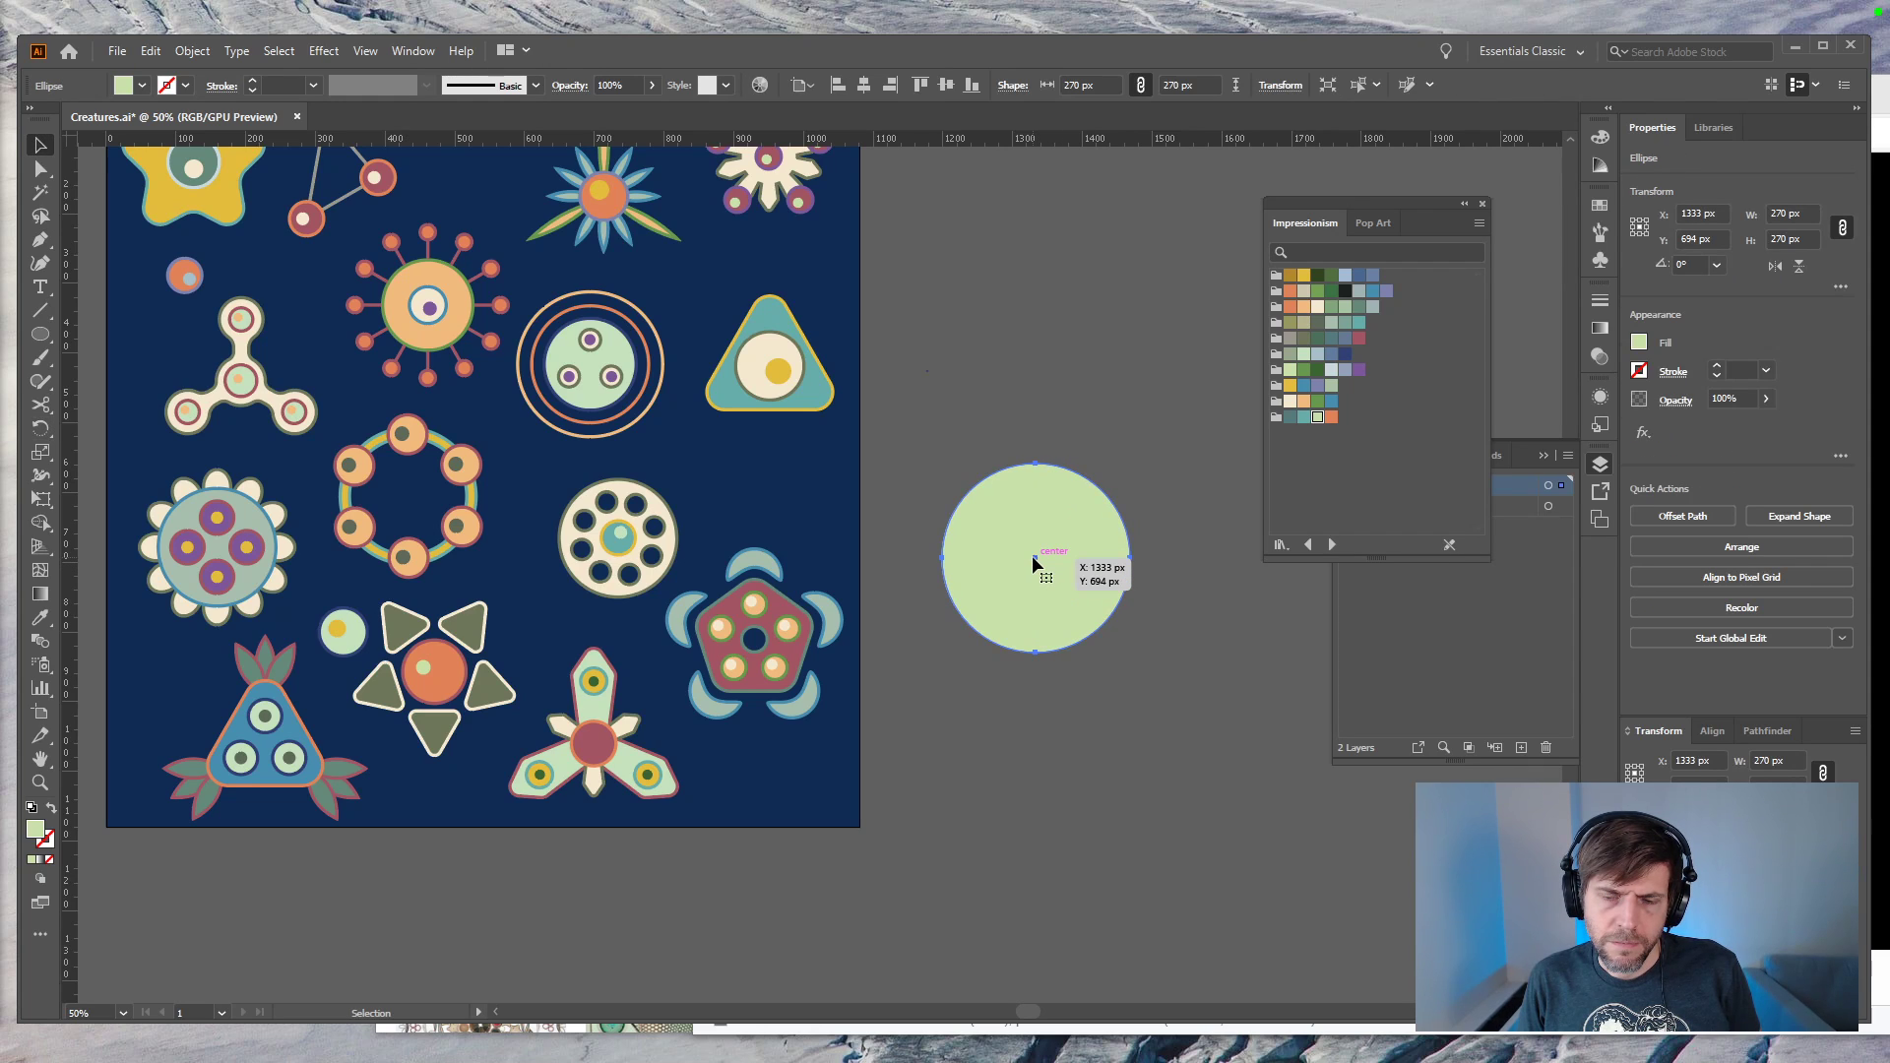
# Step: Select the circle with all four segments and rotate them together by 45°
pyautogui.moveTo(1159, 451); pyautogui.dragTo(921, 654)
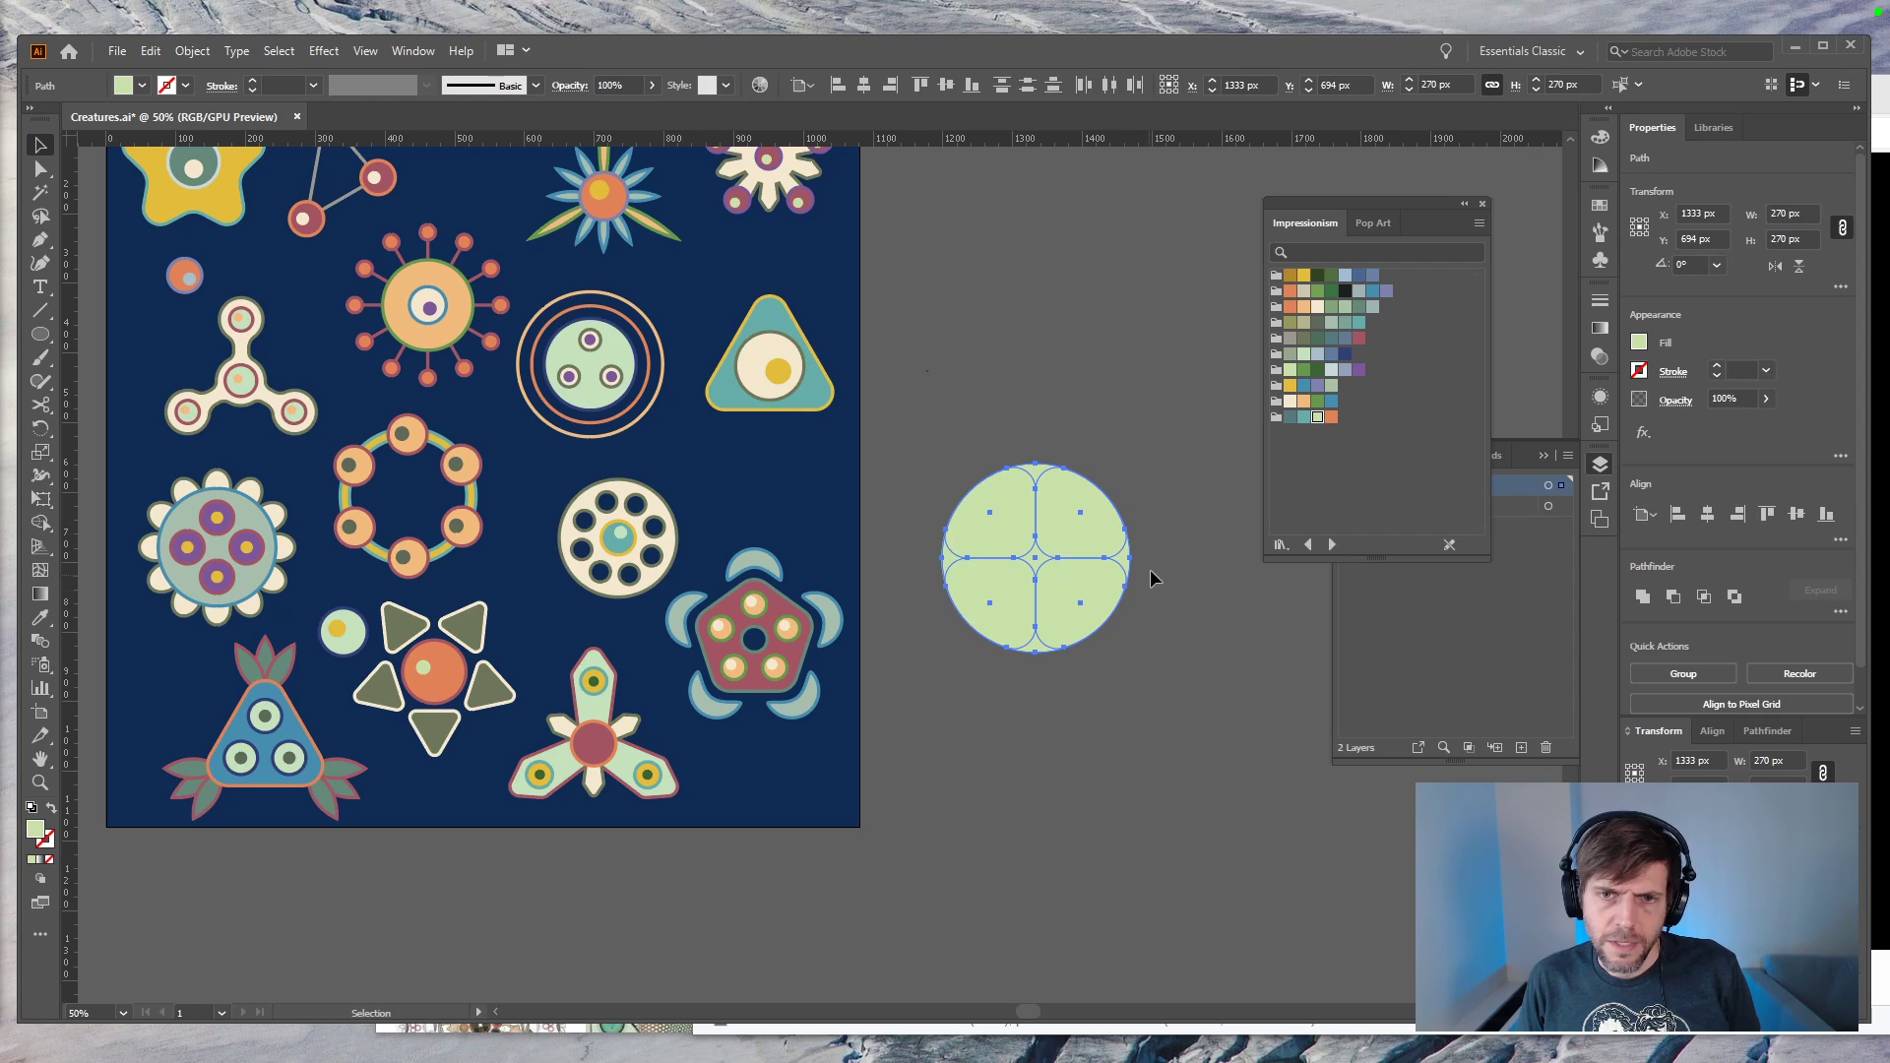
pyautogui.press('r')
pyautogui.moveTo(1131, 646); pyautogui.dragTo(1137, 684)
pyautogui.press('v')
pyautogui.click(1139, 684)
pyautogui.press('a')
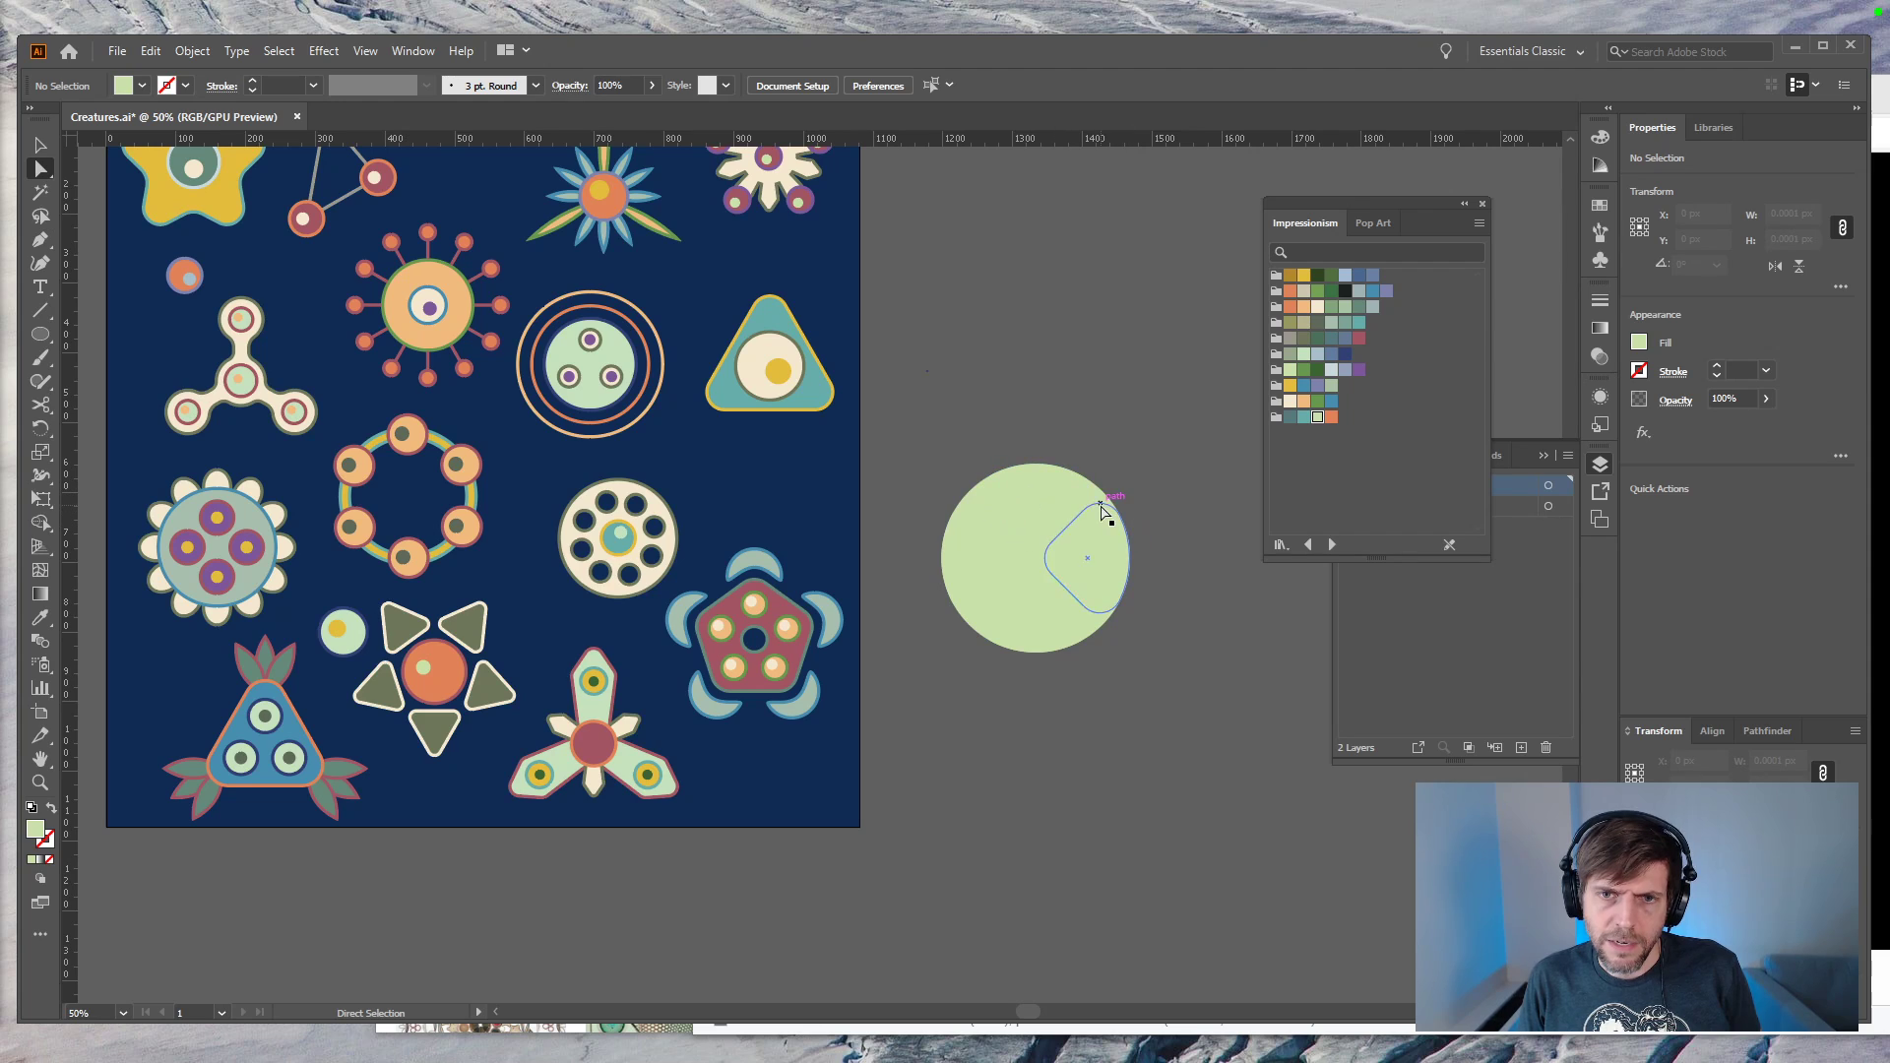
# Step: Scale the full circle down around its center to about 109 px in diameter
pyautogui.press('v')
pyautogui.click(1088, 504)
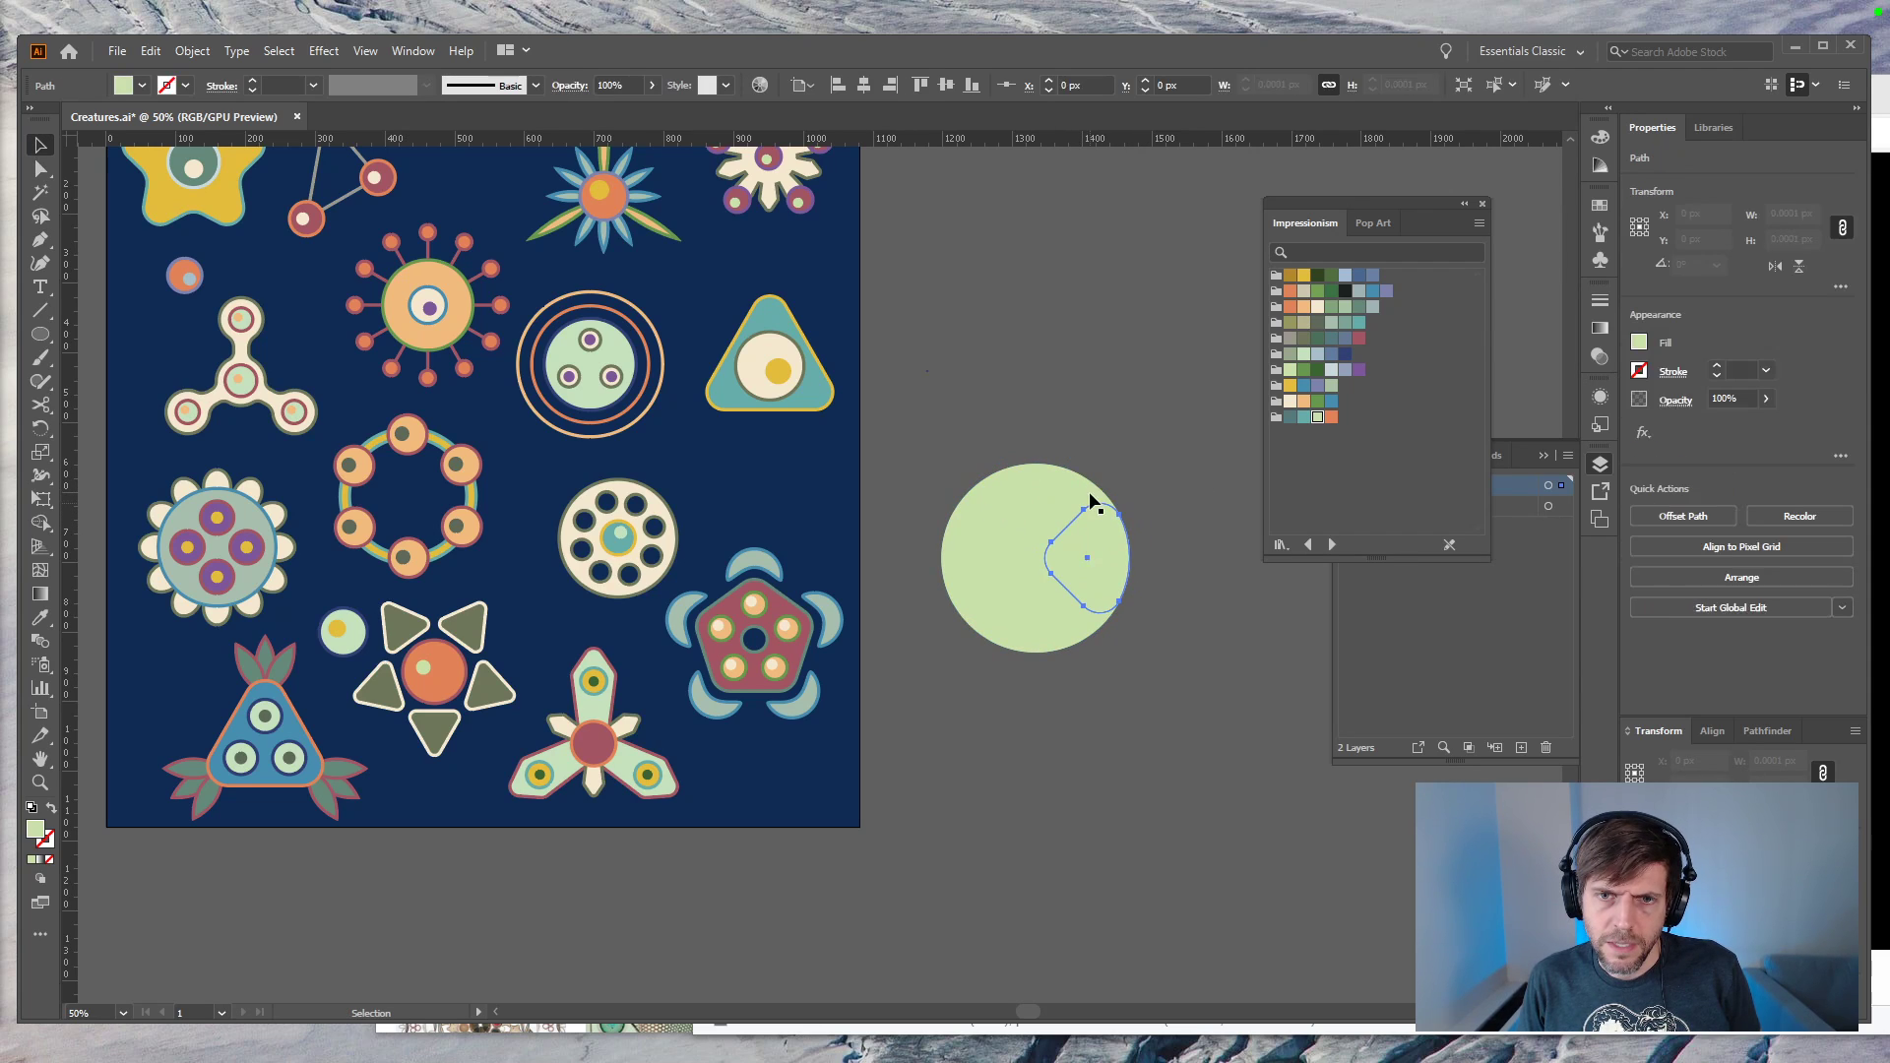
pyautogui.click(1093, 495)
pyautogui.press('e')
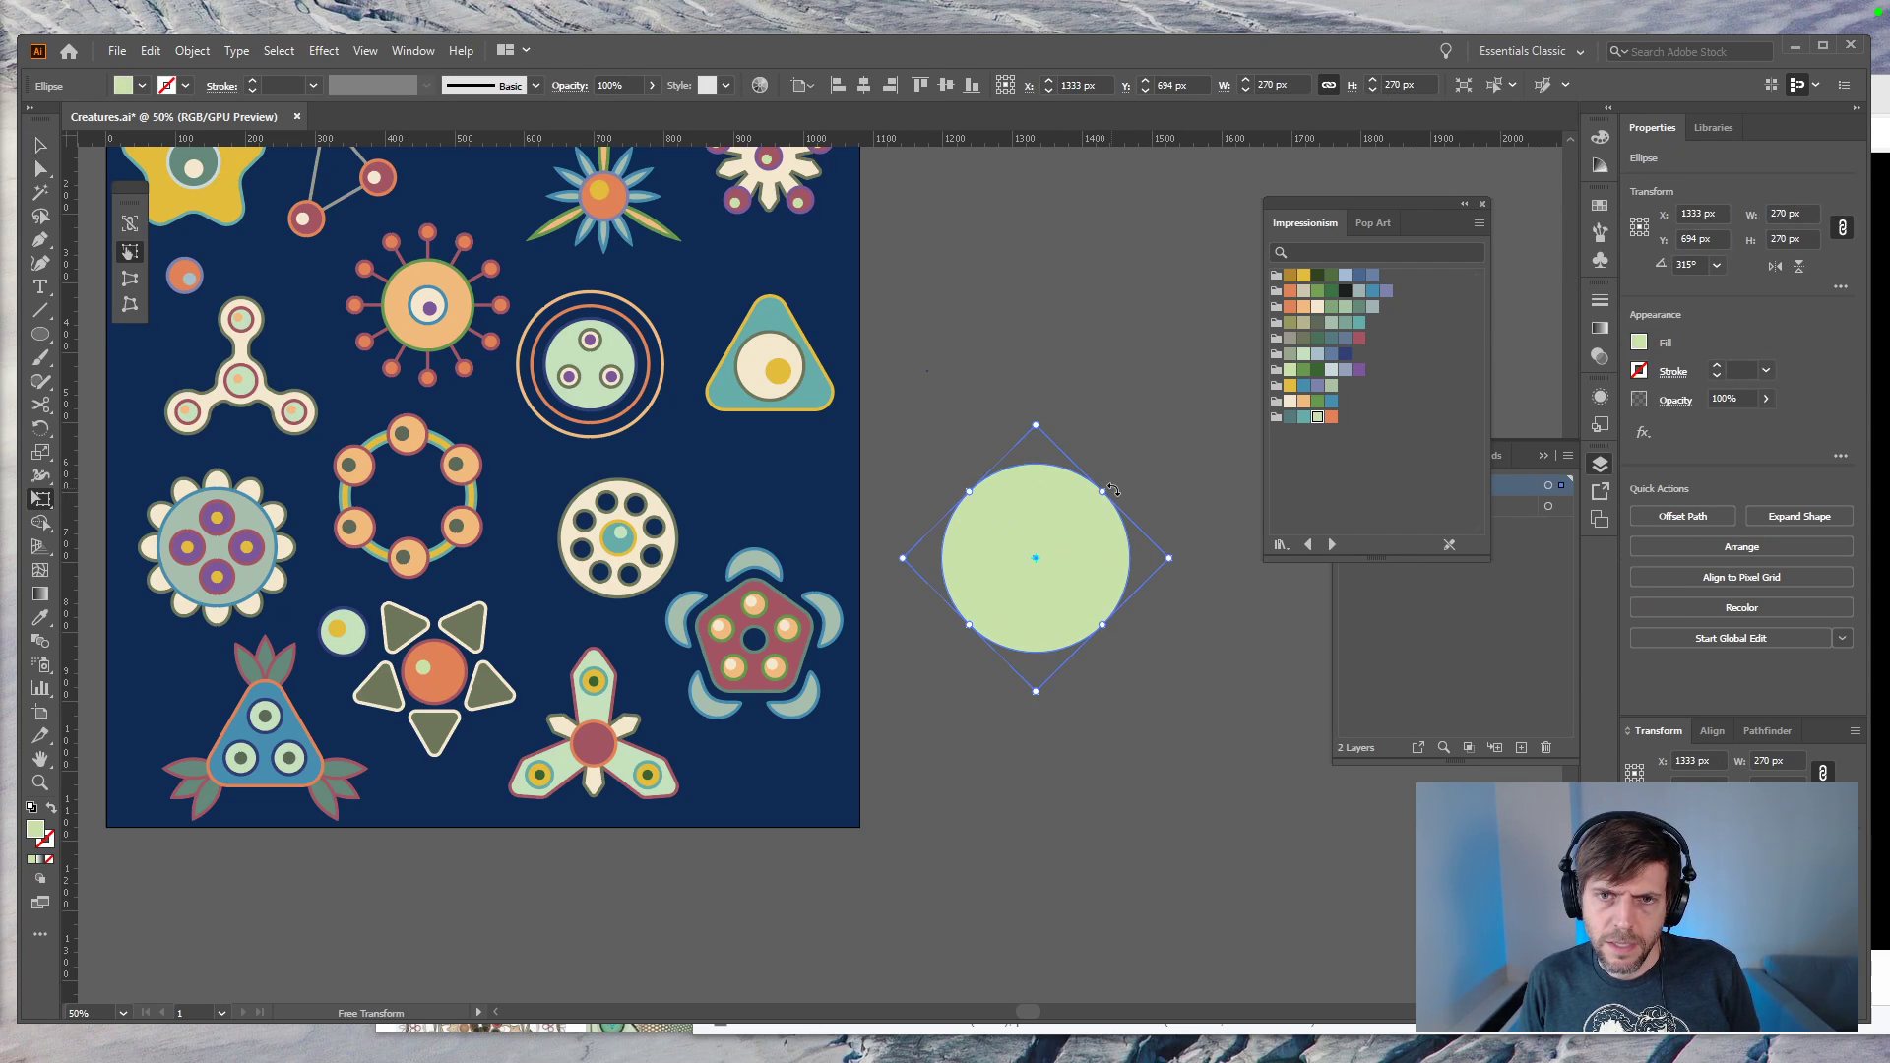
pyautogui.moveTo(1036, 425); pyautogui.dragTo(1030, 505)
pyautogui.press('v')
pyautogui.click(1160, 585)
# Step: Move each of the four petals 10 px outward from the center
pyautogui.click(1063, 479)
pyautogui.hotkey('shift', 'Up')
pyautogui.click(1063, 636)
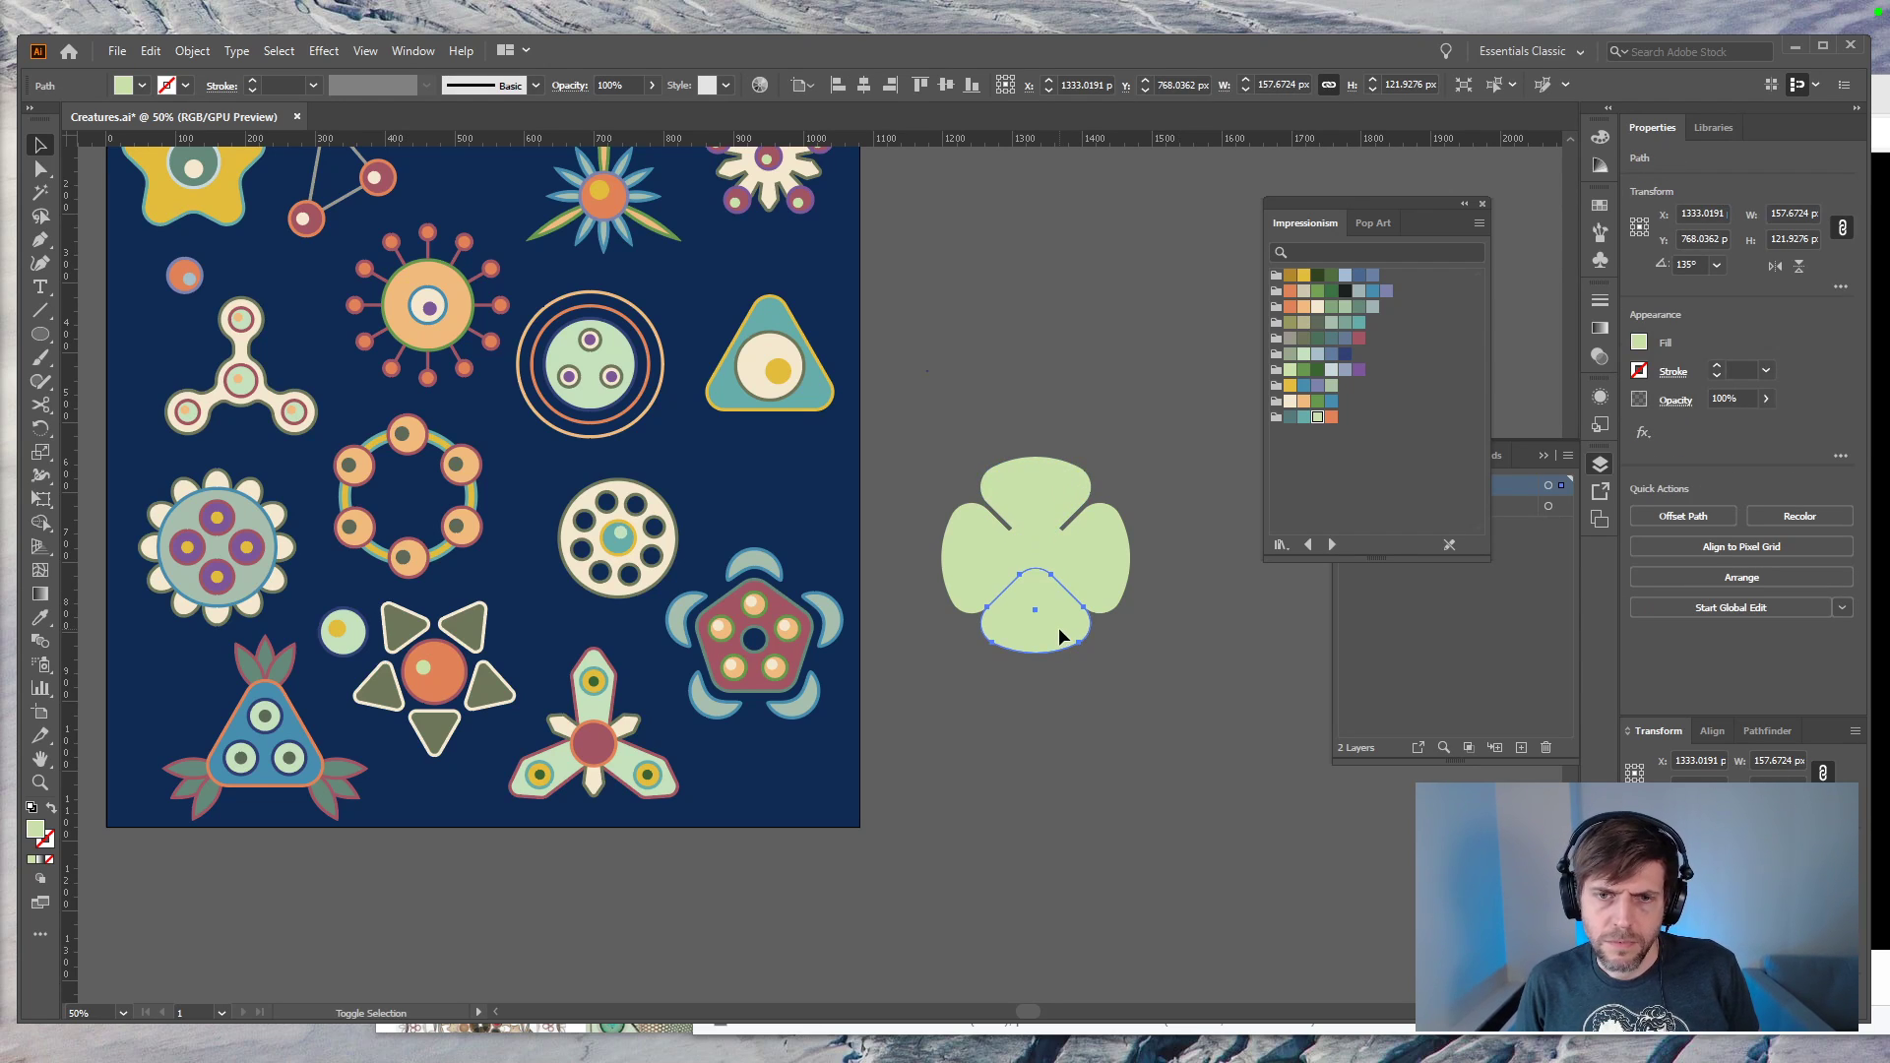
pyautogui.hotkey('shift', 'Down')
pyautogui.click(1097, 571)
pyautogui.hotkey('shift', 'Right')
pyautogui.click(953, 593)
pyautogui.hotkey('shift', 'Left')
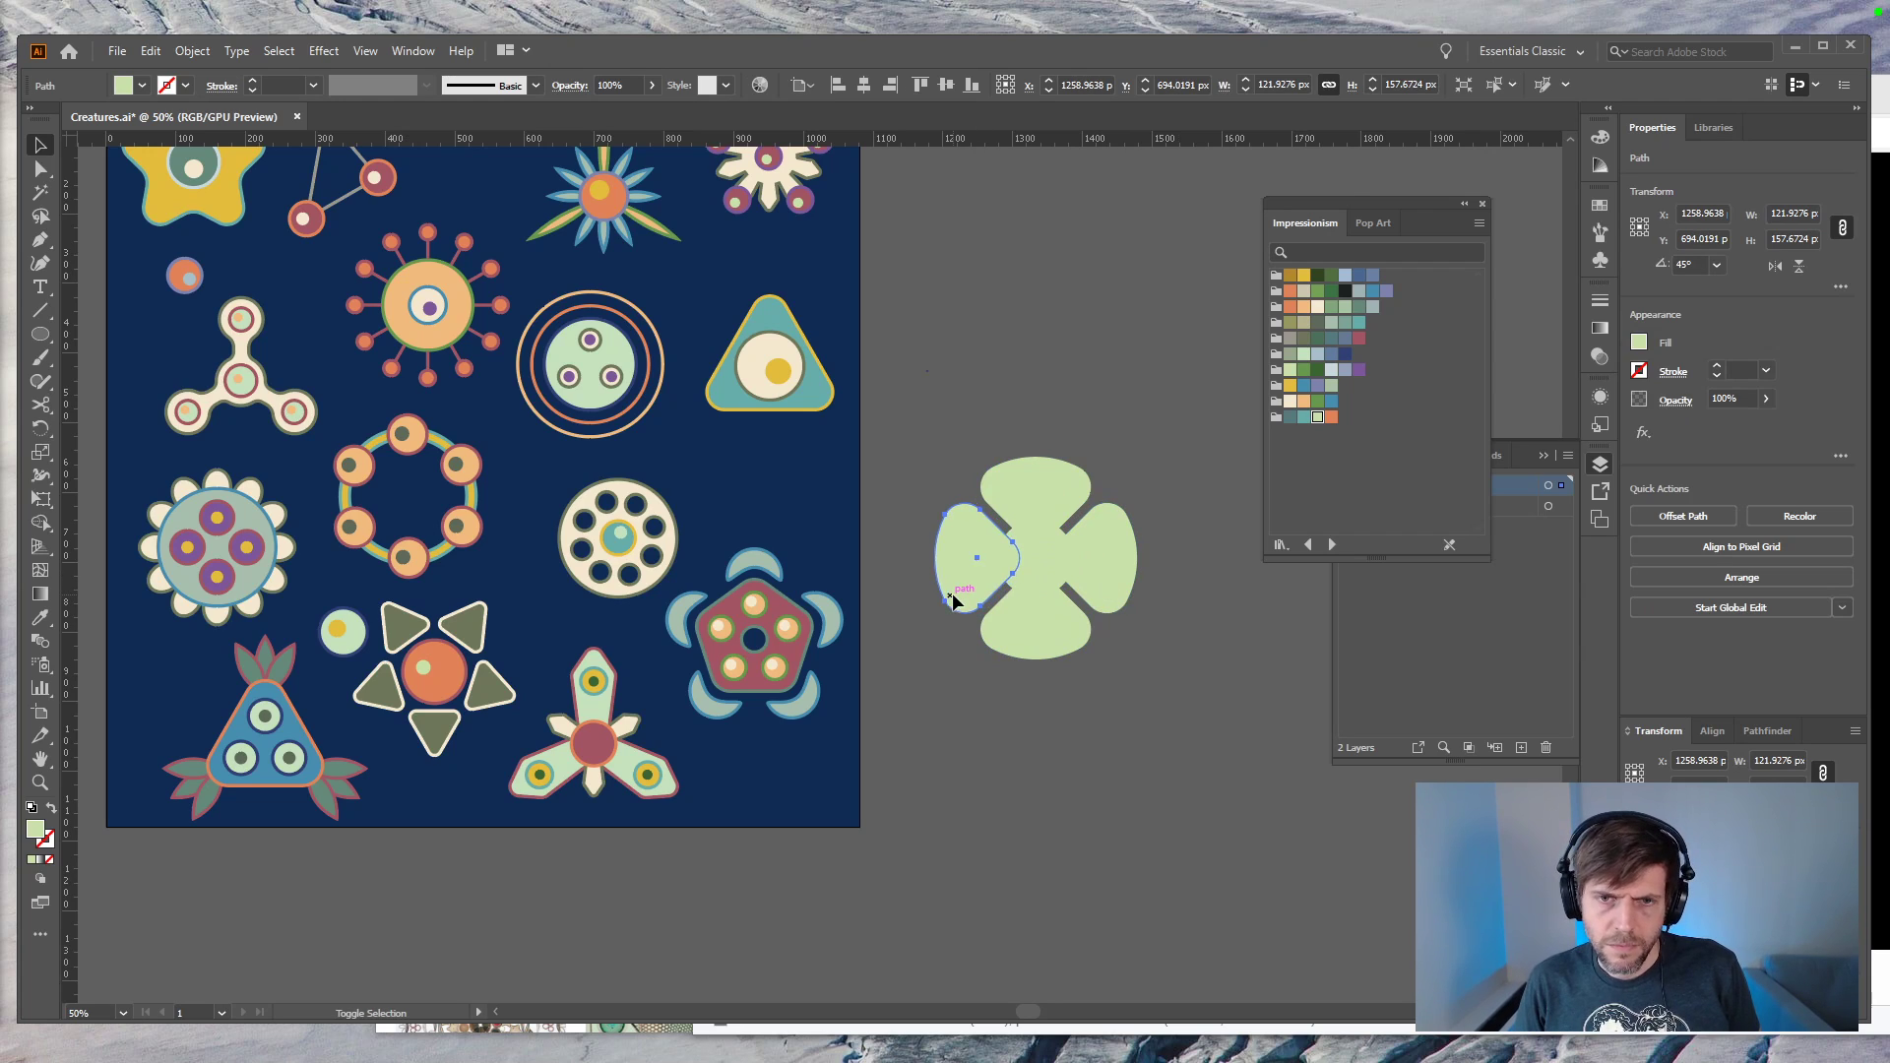
# Step: Sample the colors of the three-armed creature's body for all four petals and swap them, giving a red fill and pale green 4 pt stroke
pyautogui.keyDown('shift'); pyautogui.click(1041, 510); pyautogui.keyUp('shift')
pyautogui.keyDown('shift'); pyautogui.click(1104, 557); pyautogui.keyUp('shift')
pyautogui.keyDown('shift'); pyautogui.click(1039, 630); pyautogui.keyUp('shift')
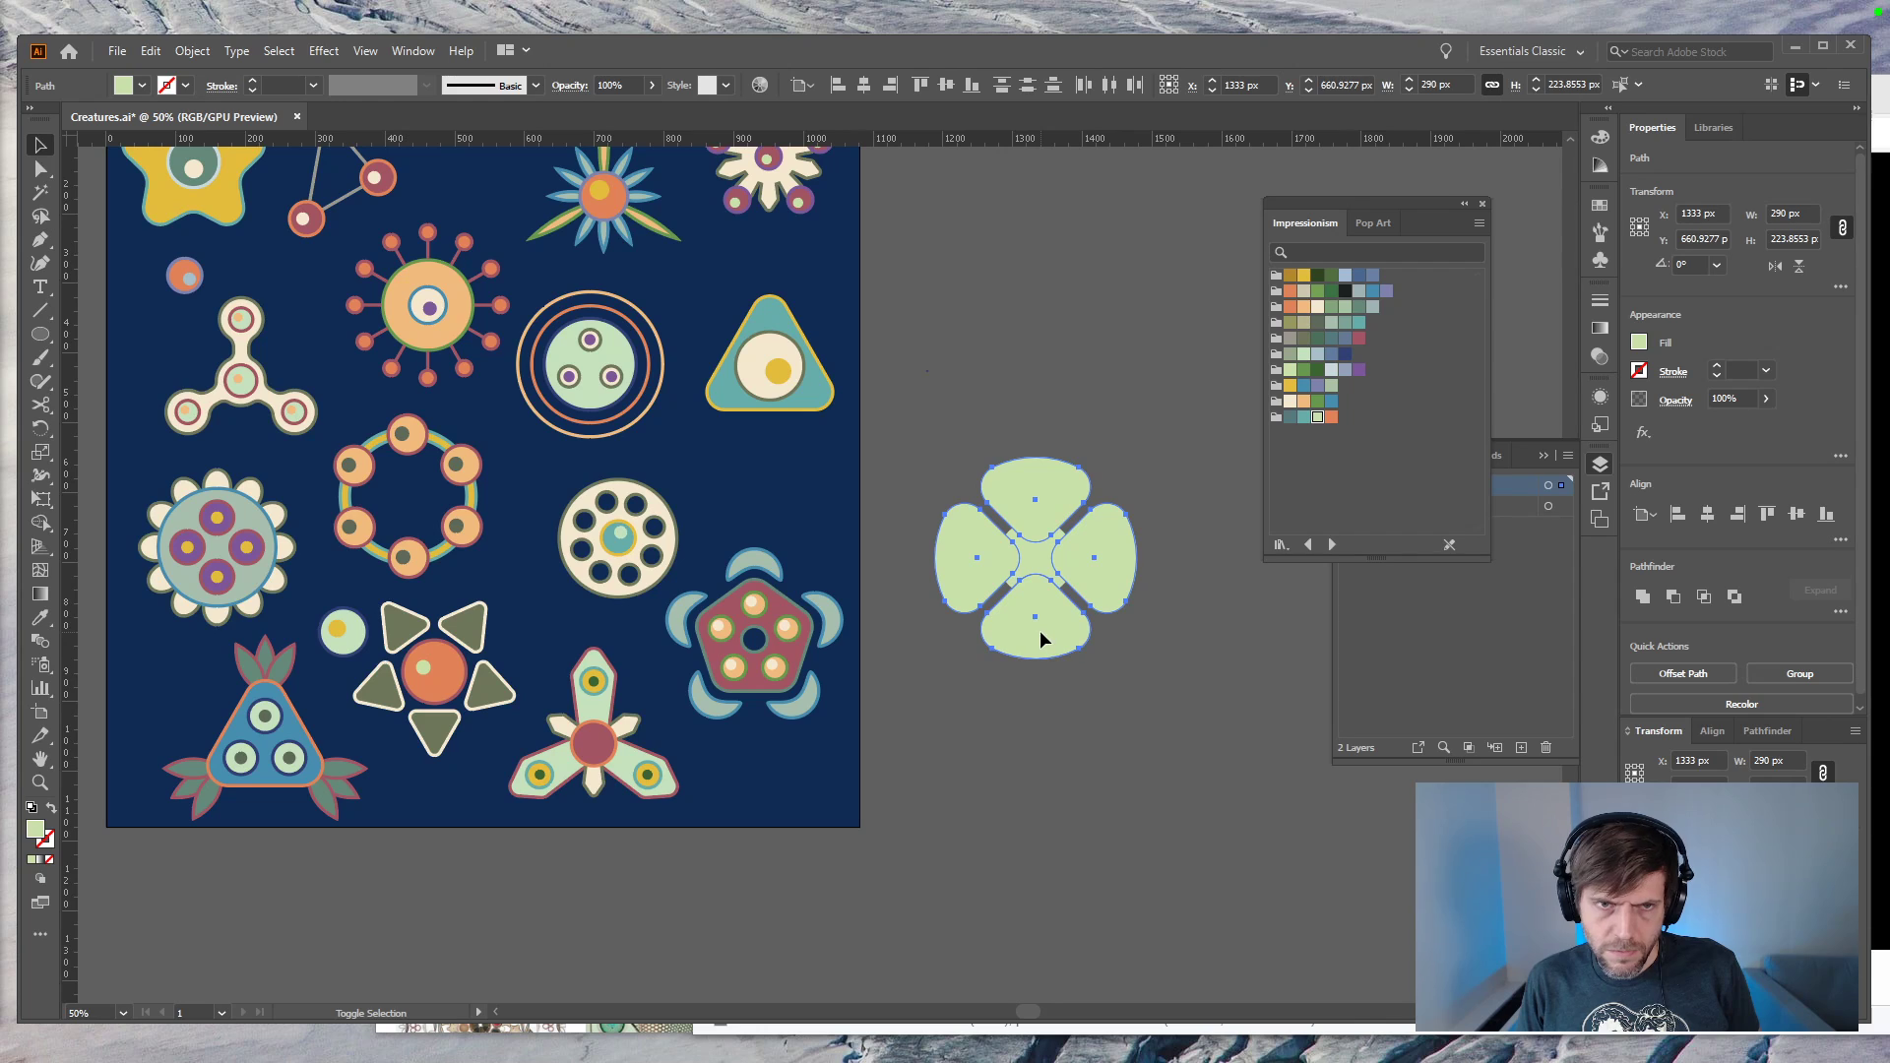
pyautogui.press('i')
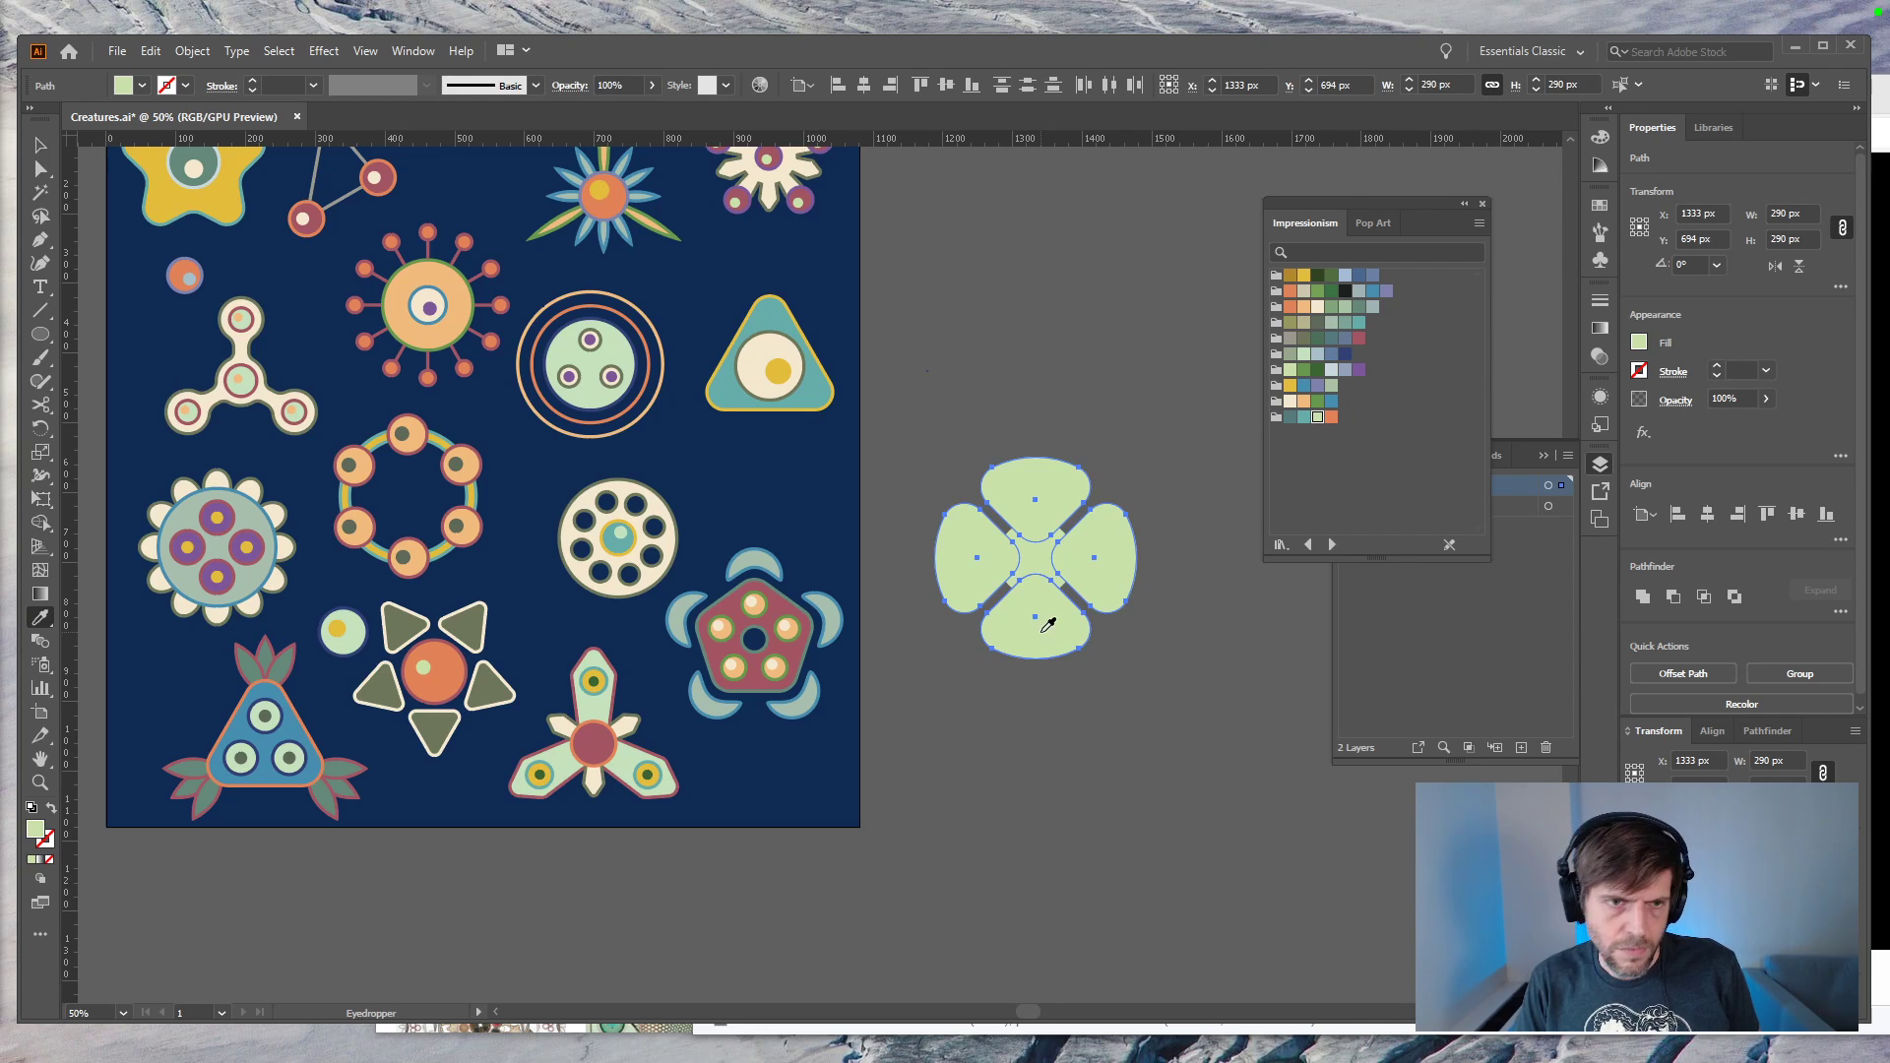
pyautogui.click(301, 547)
pyautogui.click(267, 546)
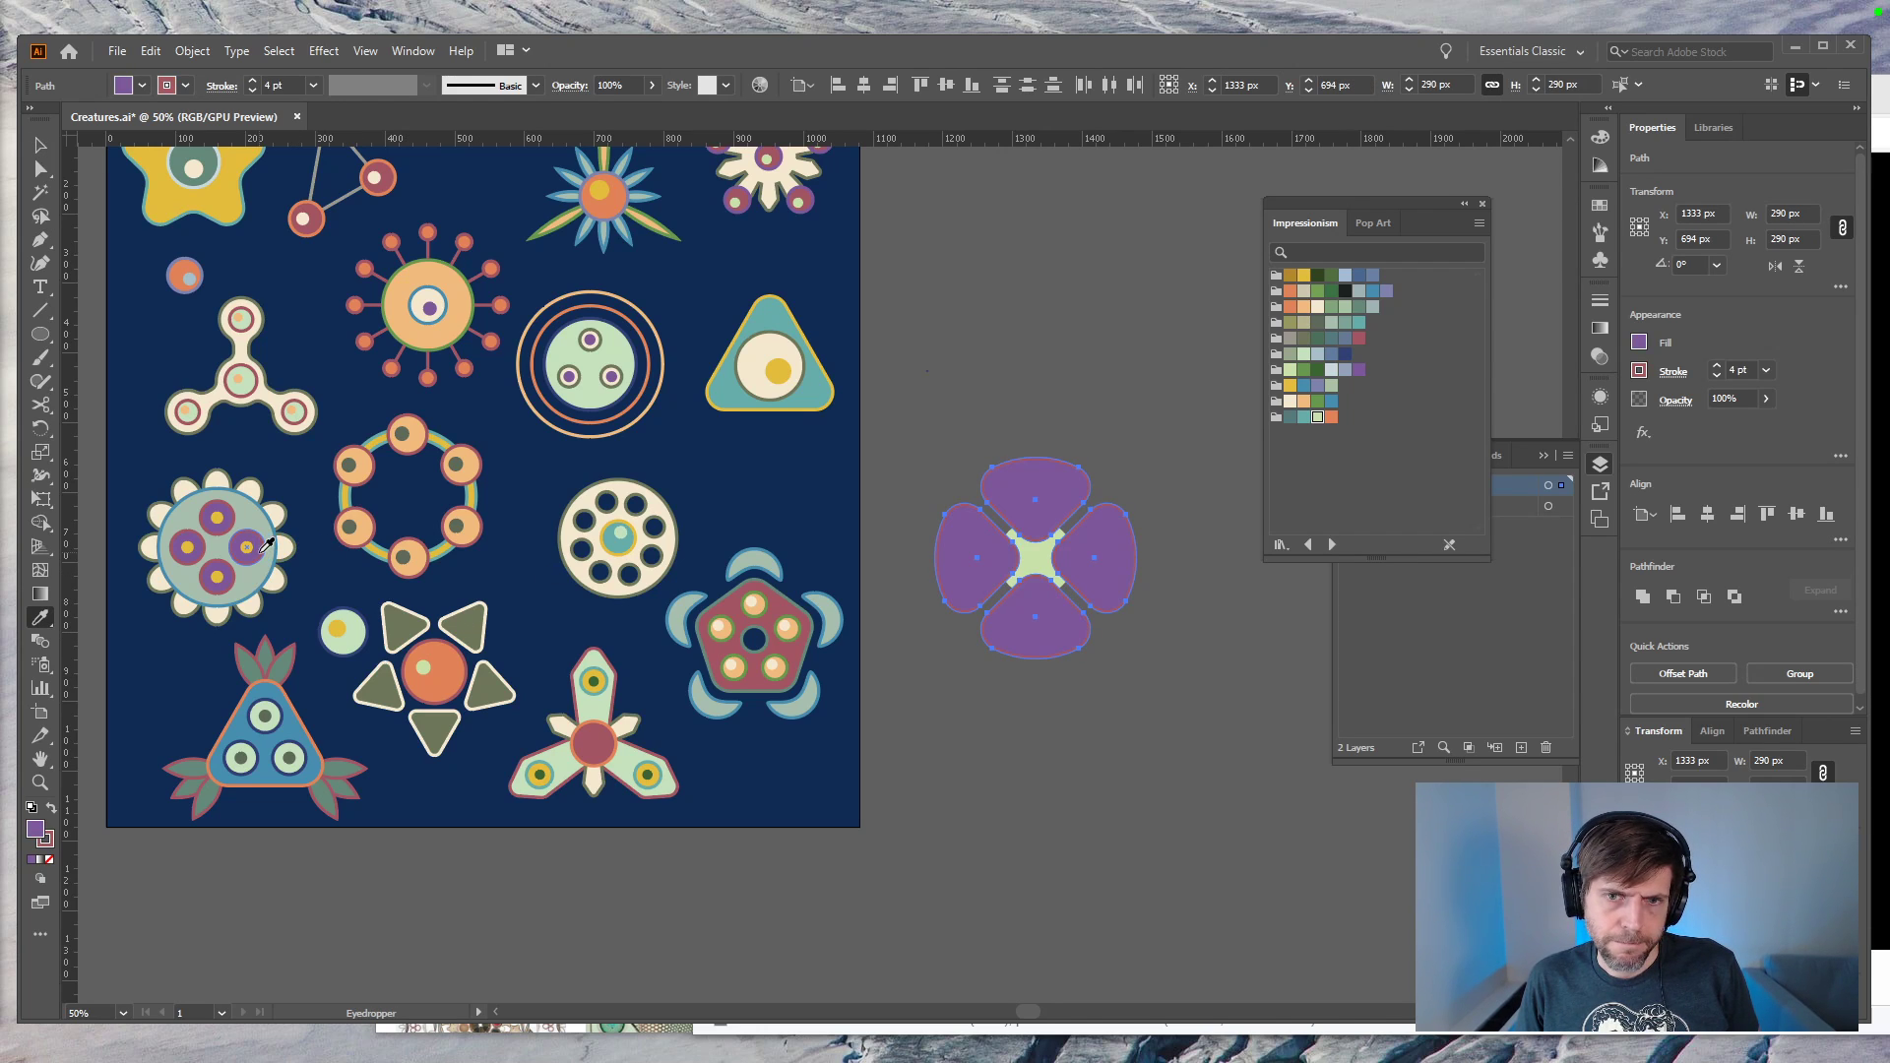
pyautogui.click(299, 721)
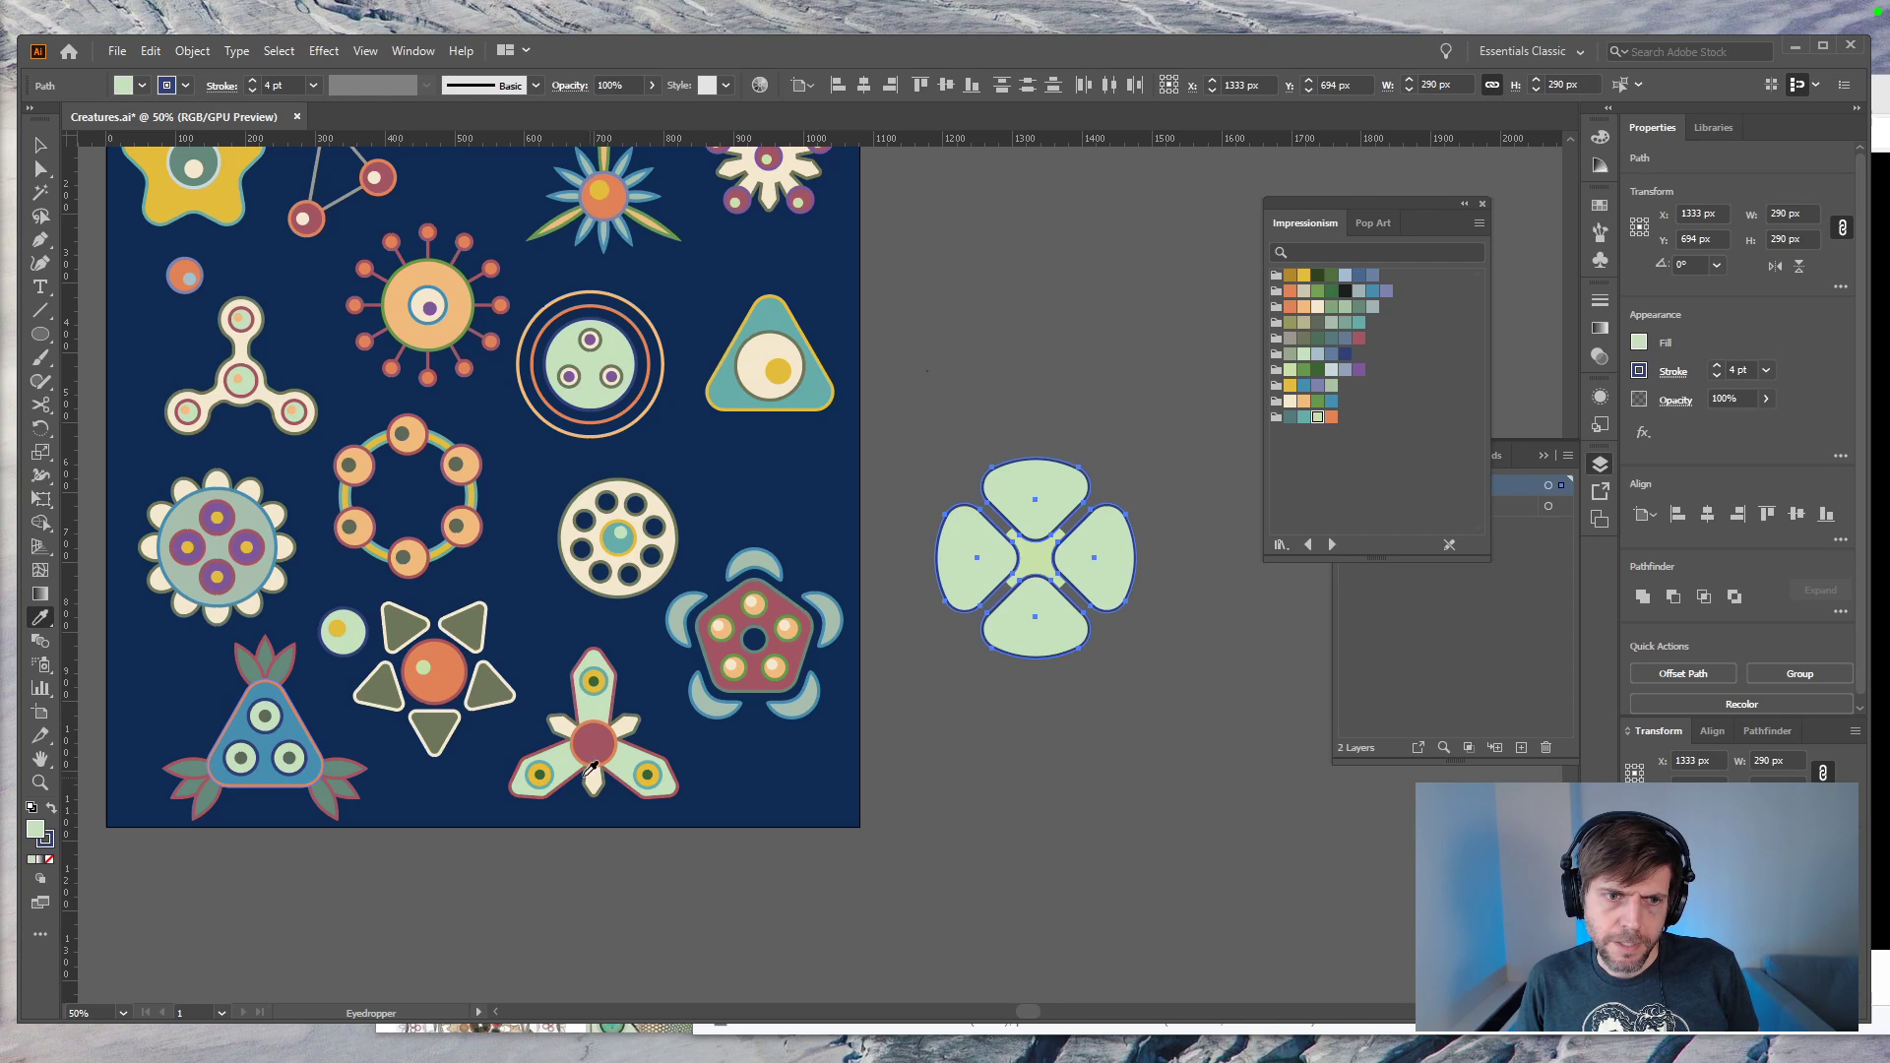
pyautogui.click(575, 767)
pyautogui.click(51, 810)
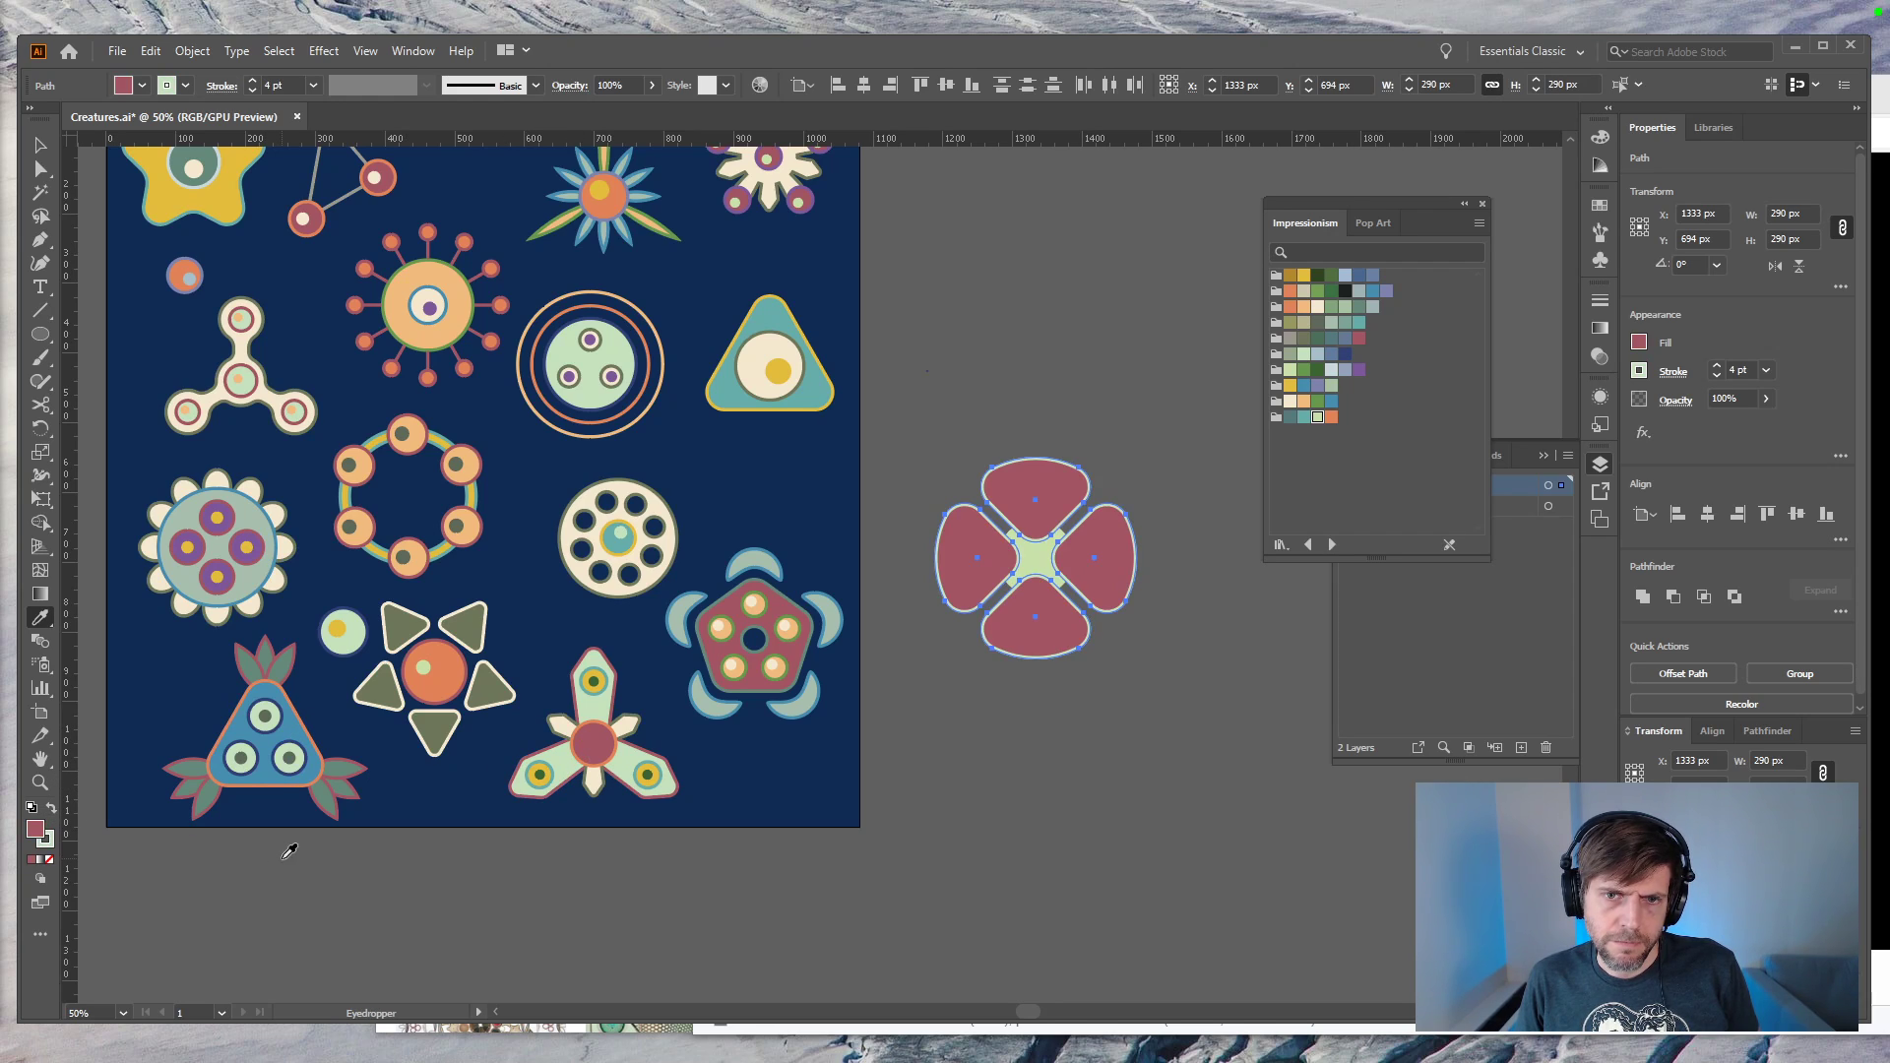
# Step: Send the four red petals behind the central green circle
pyautogui.press('v')
pyautogui.click(1137, 754)
pyautogui.click(1115, 589)
pyautogui.keyDown('shift'); pyautogui.click(1022, 643); pyautogui.keyUp('shift')
pyautogui.keyDown('shift'); pyautogui.click(967, 573); pyautogui.keyUp('shift')
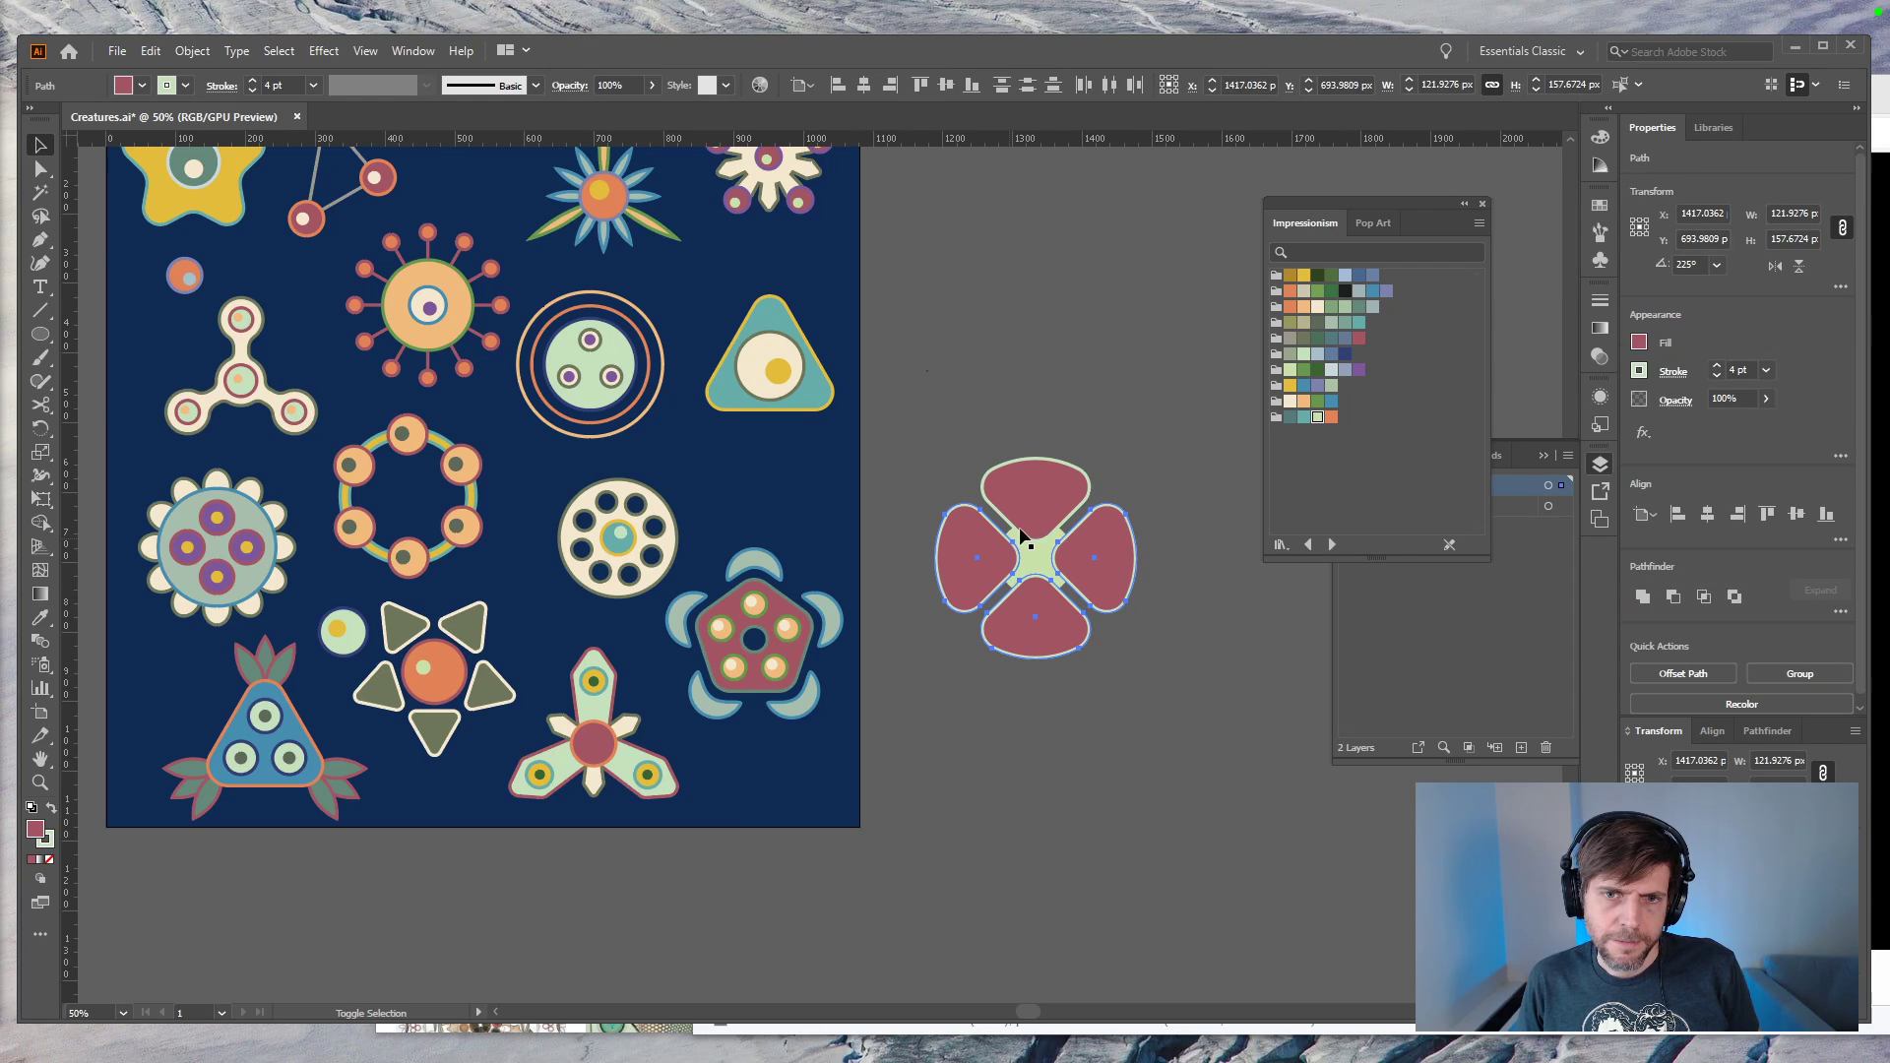
pyautogui.keyDown('shift'); pyautogui.click(1038, 500); pyautogui.keyUp('shift')
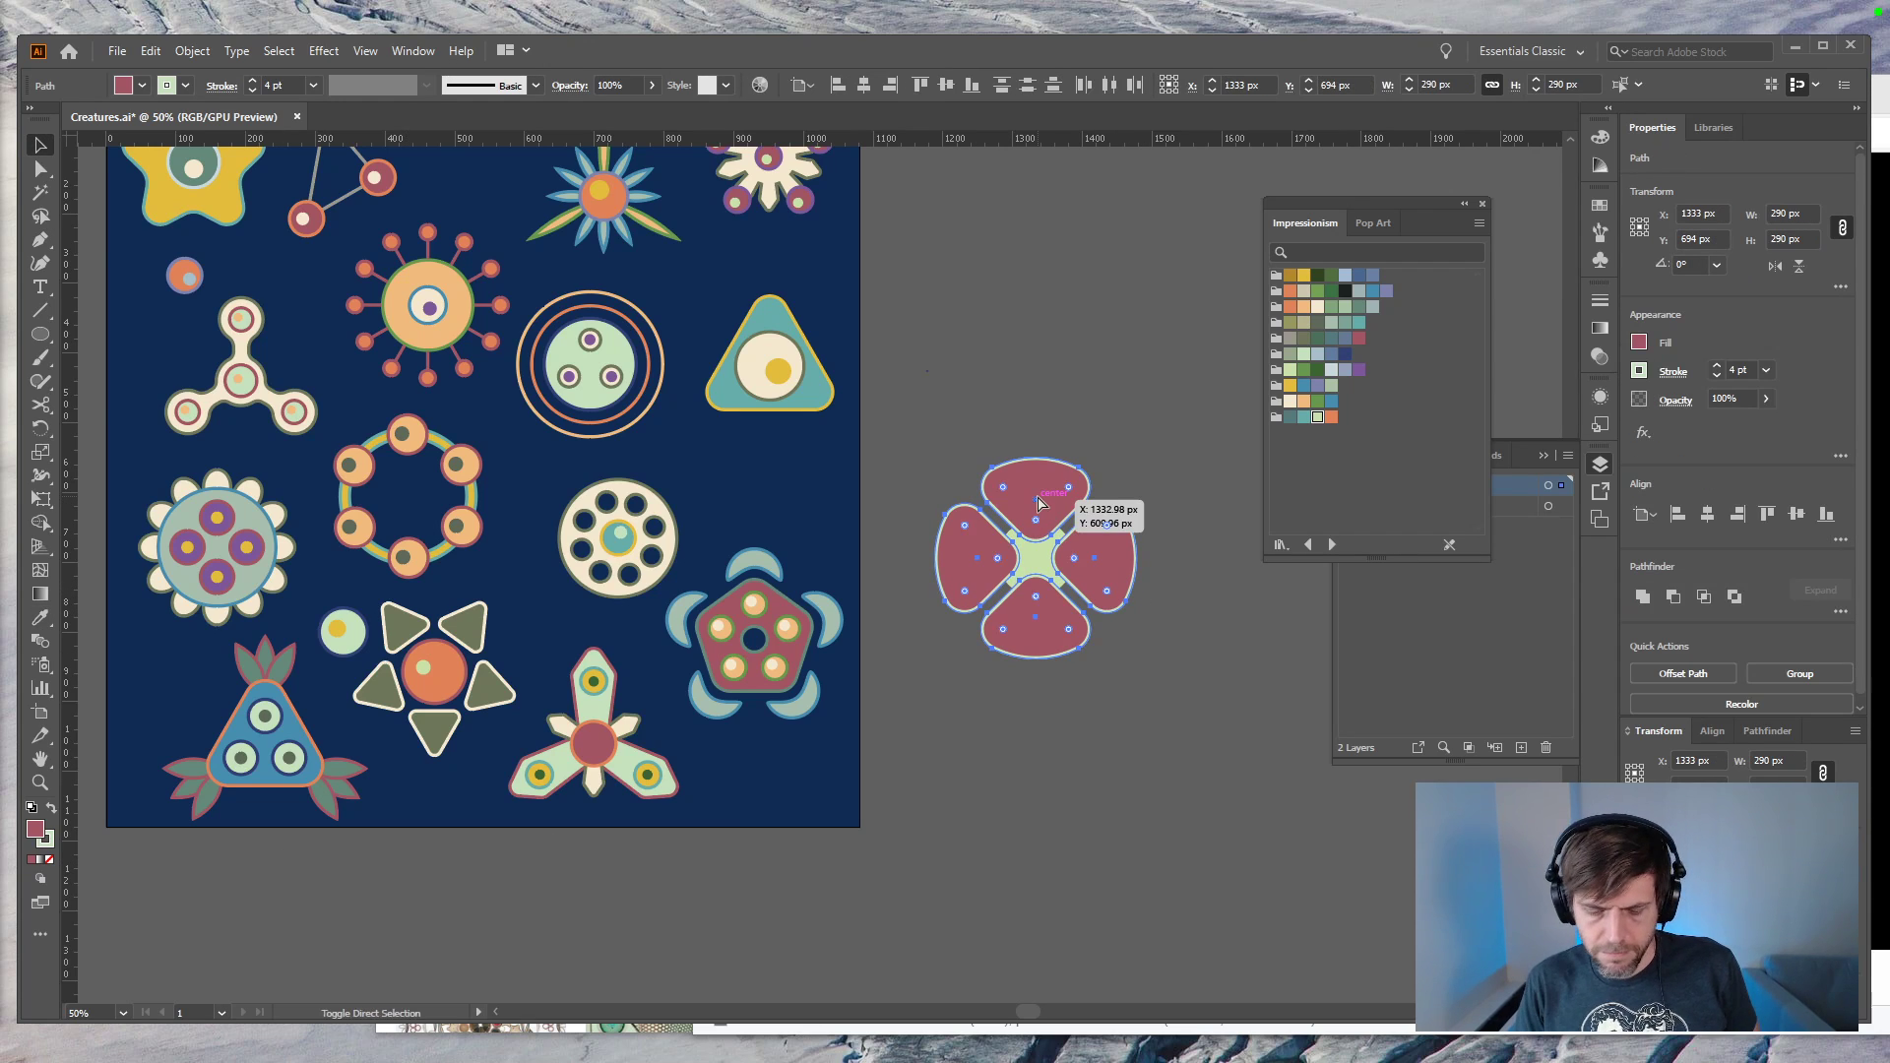
pyautogui.hotkey('ctrl', 'shift', '[')
pyautogui.click(1073, 667)
# Step: Enlarge the central green circle around its center to about 119 px in diameter
pyautogui.click(1055, 549)
pyautogui.press('e')
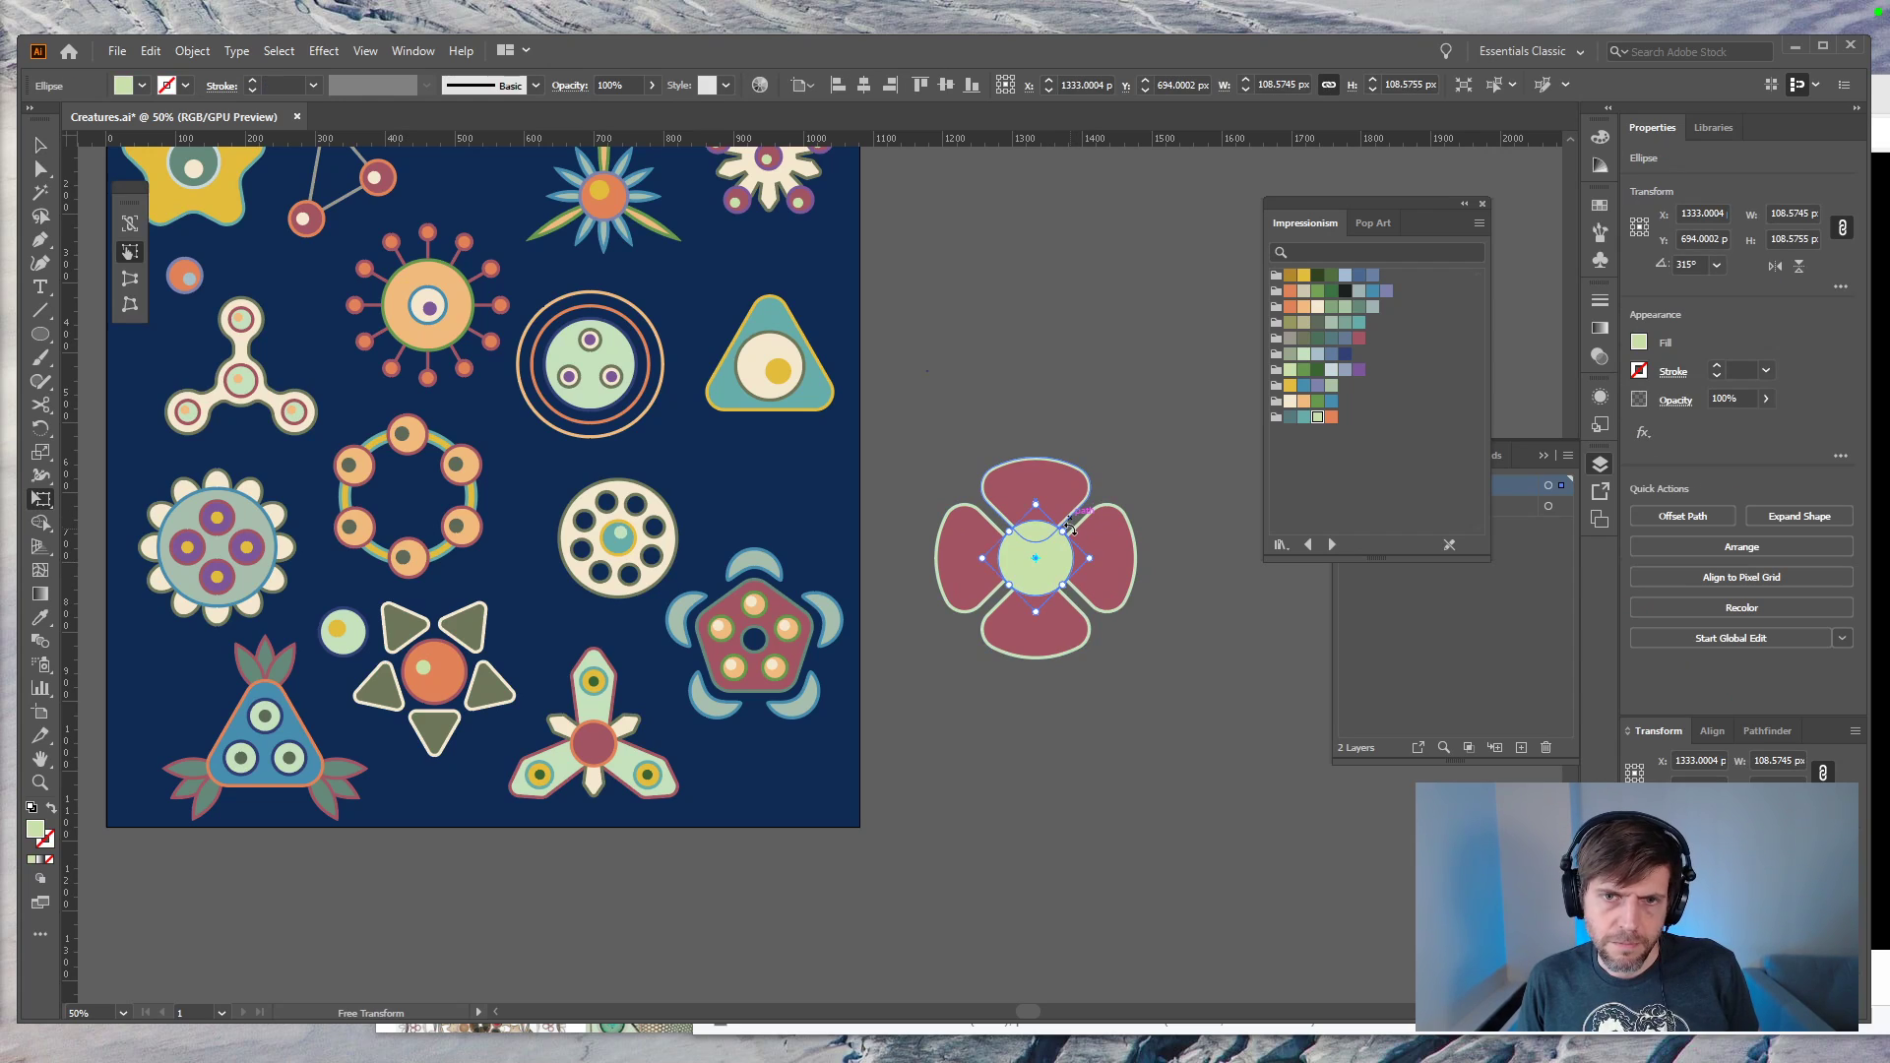
pyautogui.moveTo(1037, 504)
pyautogui.mouseDown()
pyautogui.moveTo(1054, 505)
pyautogui.moveTo(1040, 500)
pyautogui.mouseUp()
pyautogui.press('v')
pyautogui.click(1181, 624)
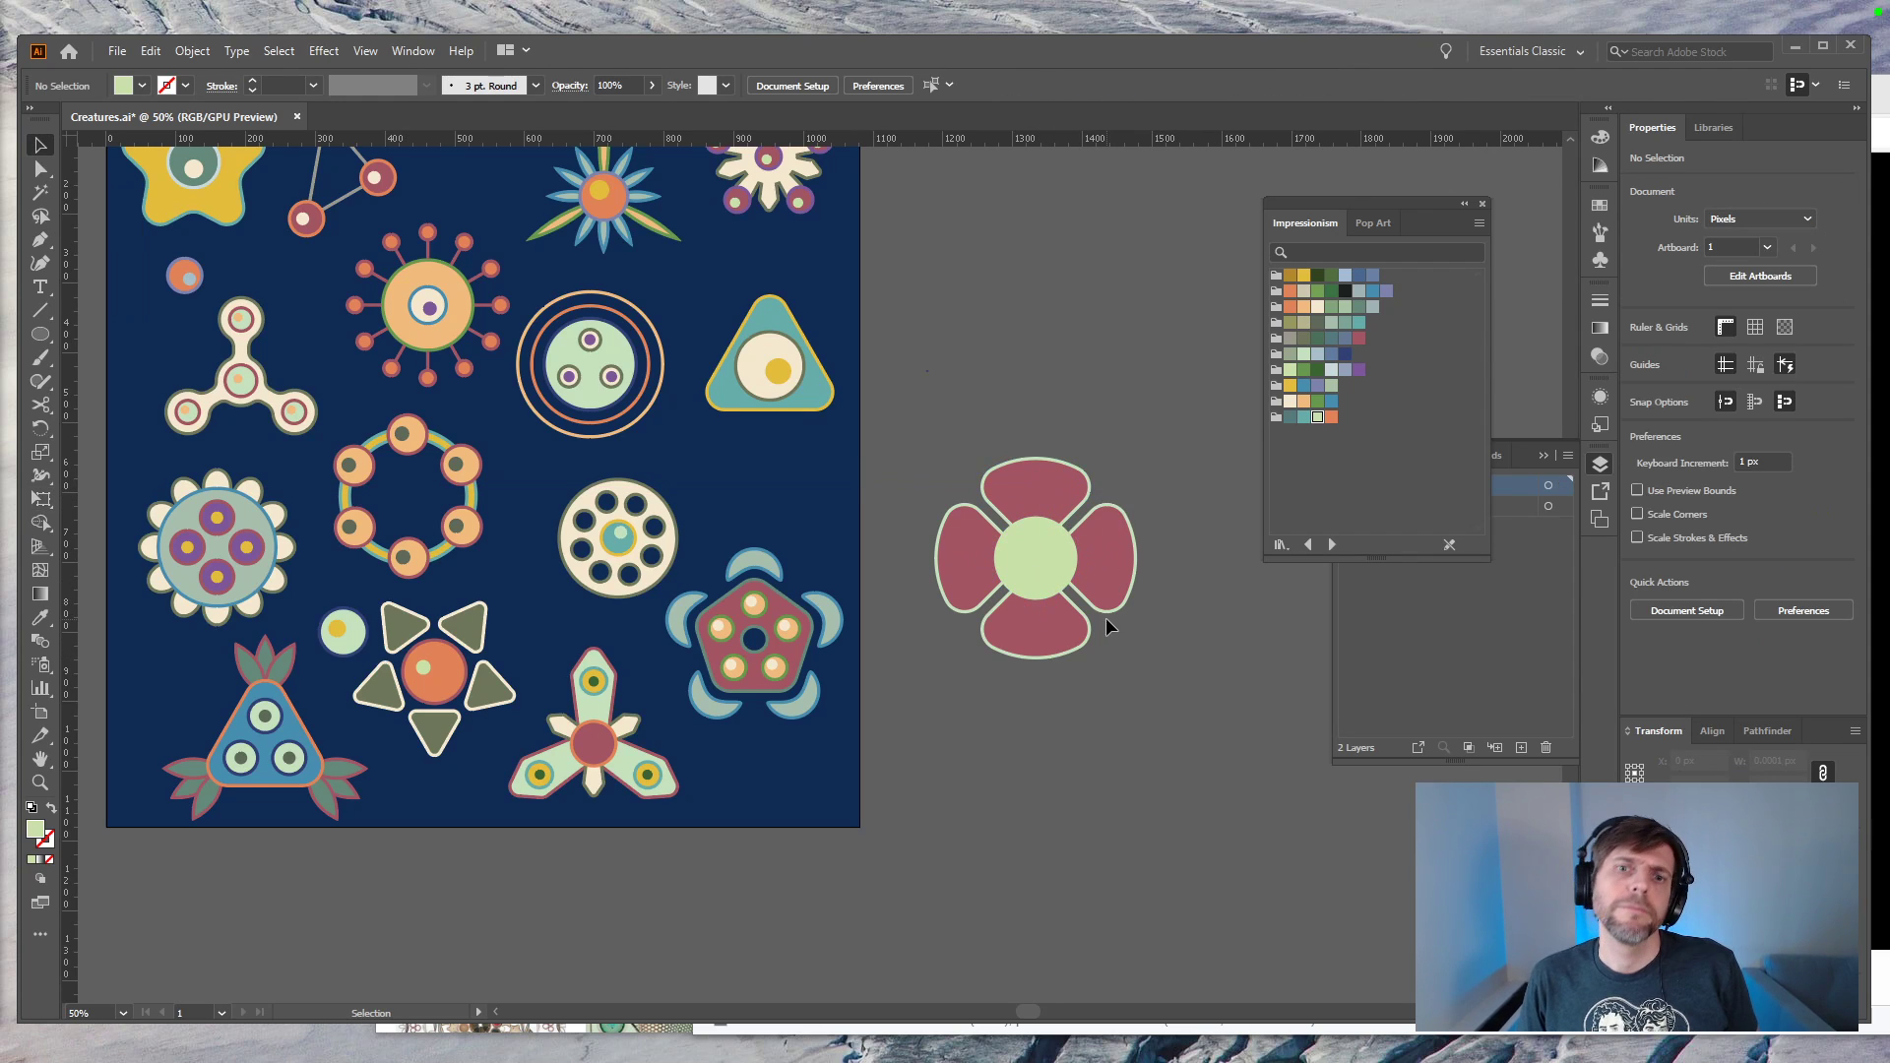
# Step: Recolor the central circle with the grey-green fill and blue 4 pt stroke sampled from the spiky star creature
pyautogui.click(1060, 576)
pyautogui.press('i')
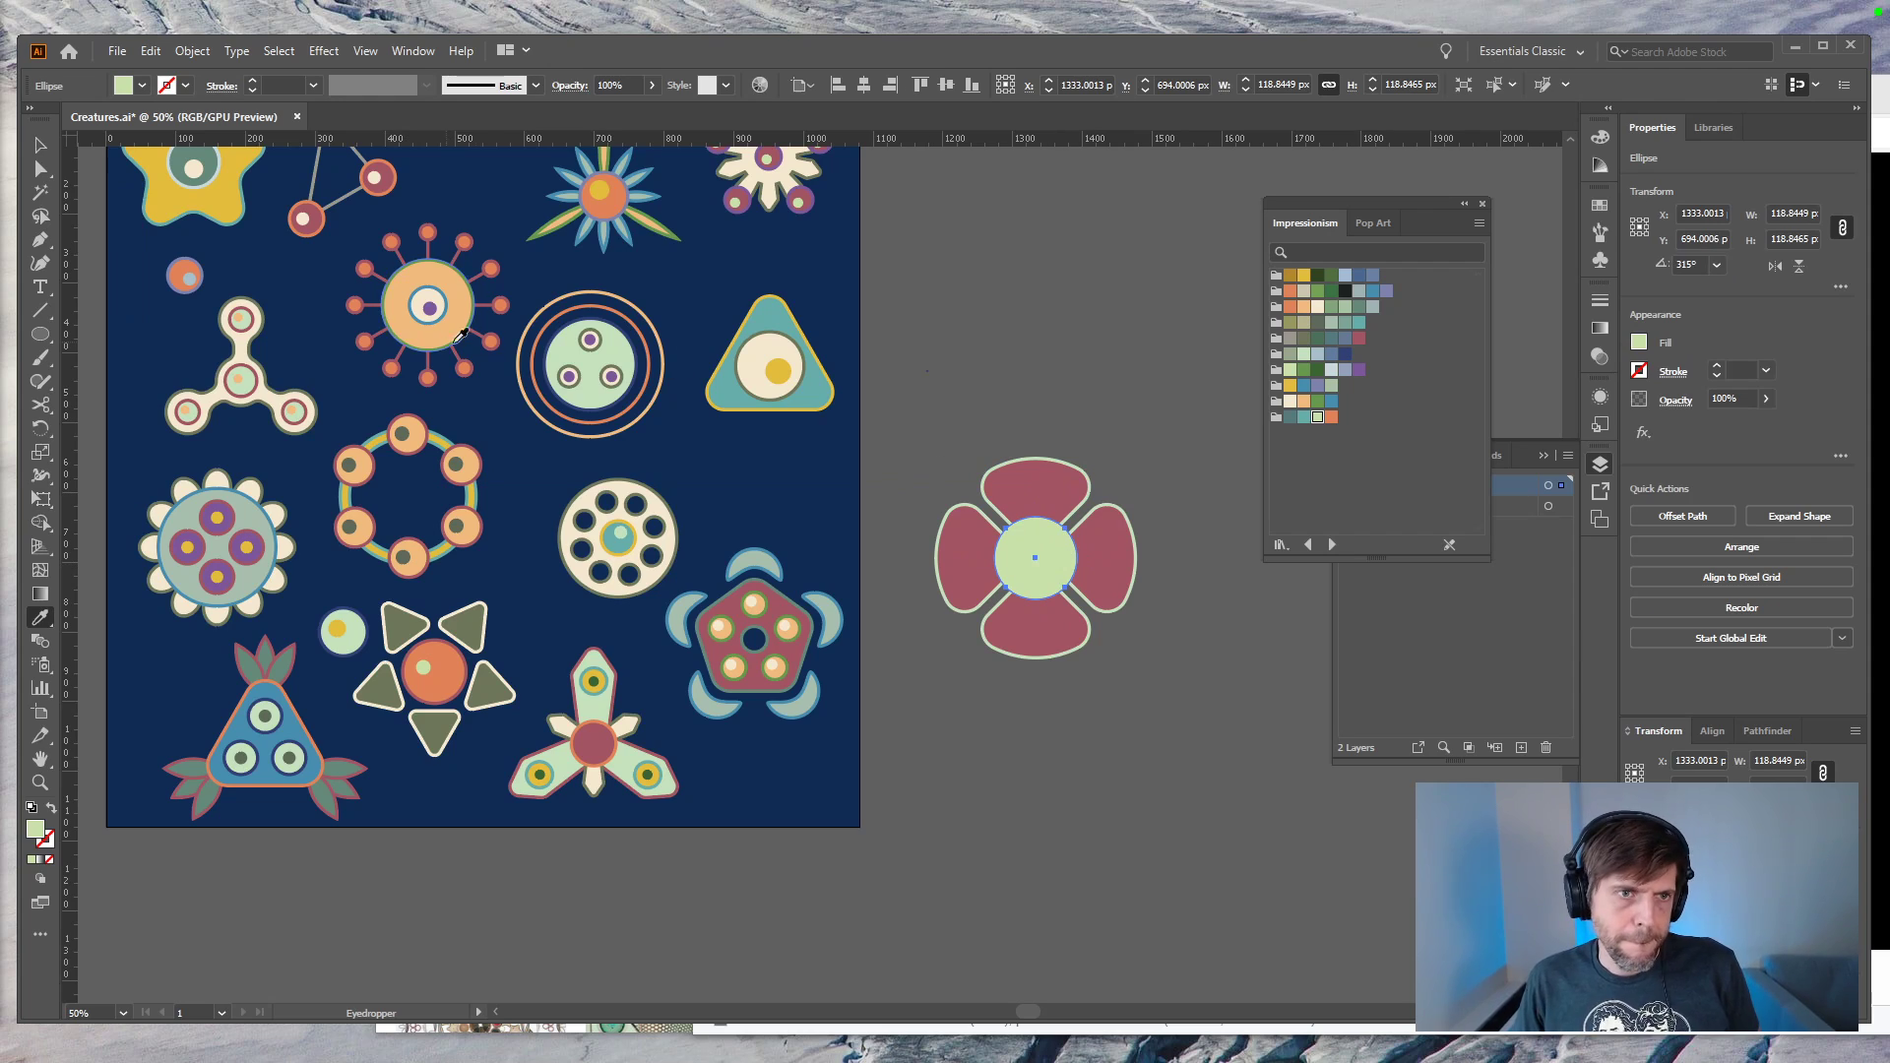
pyautogui.click(374, 343)
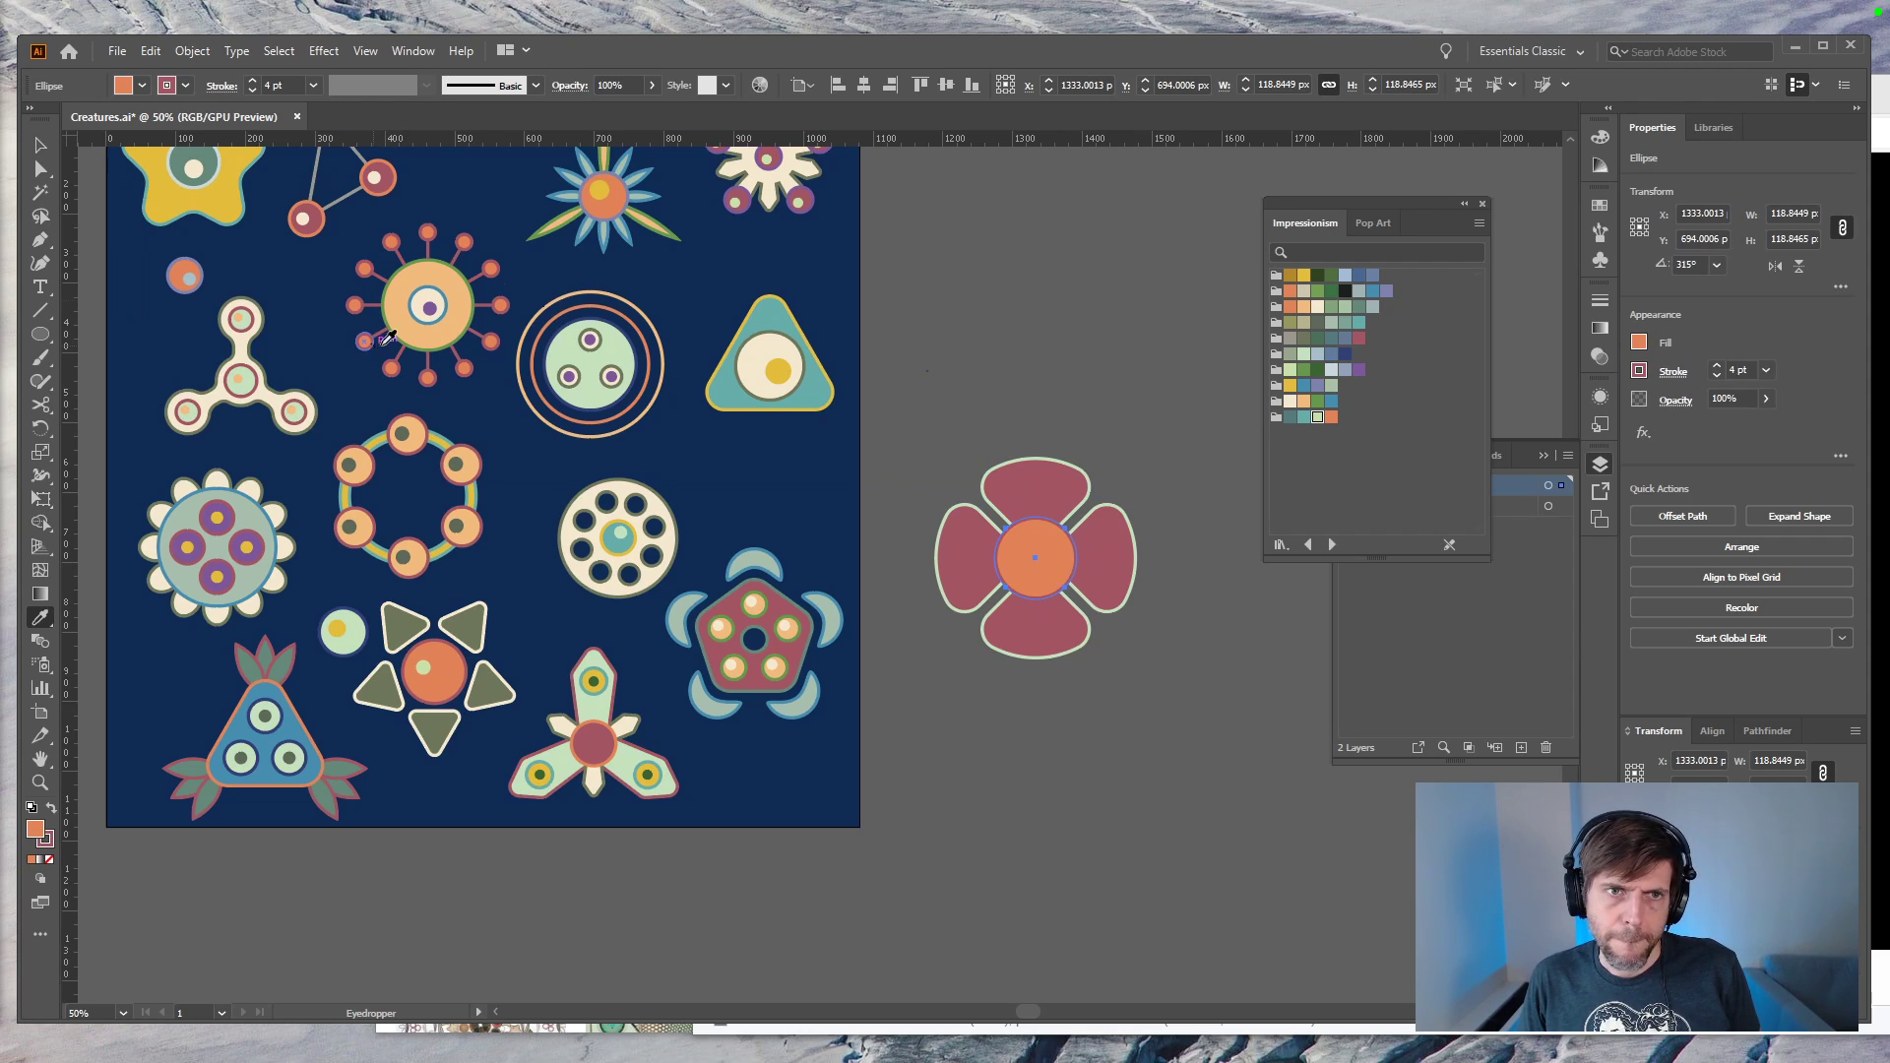
pyautogui.click(623, 229)
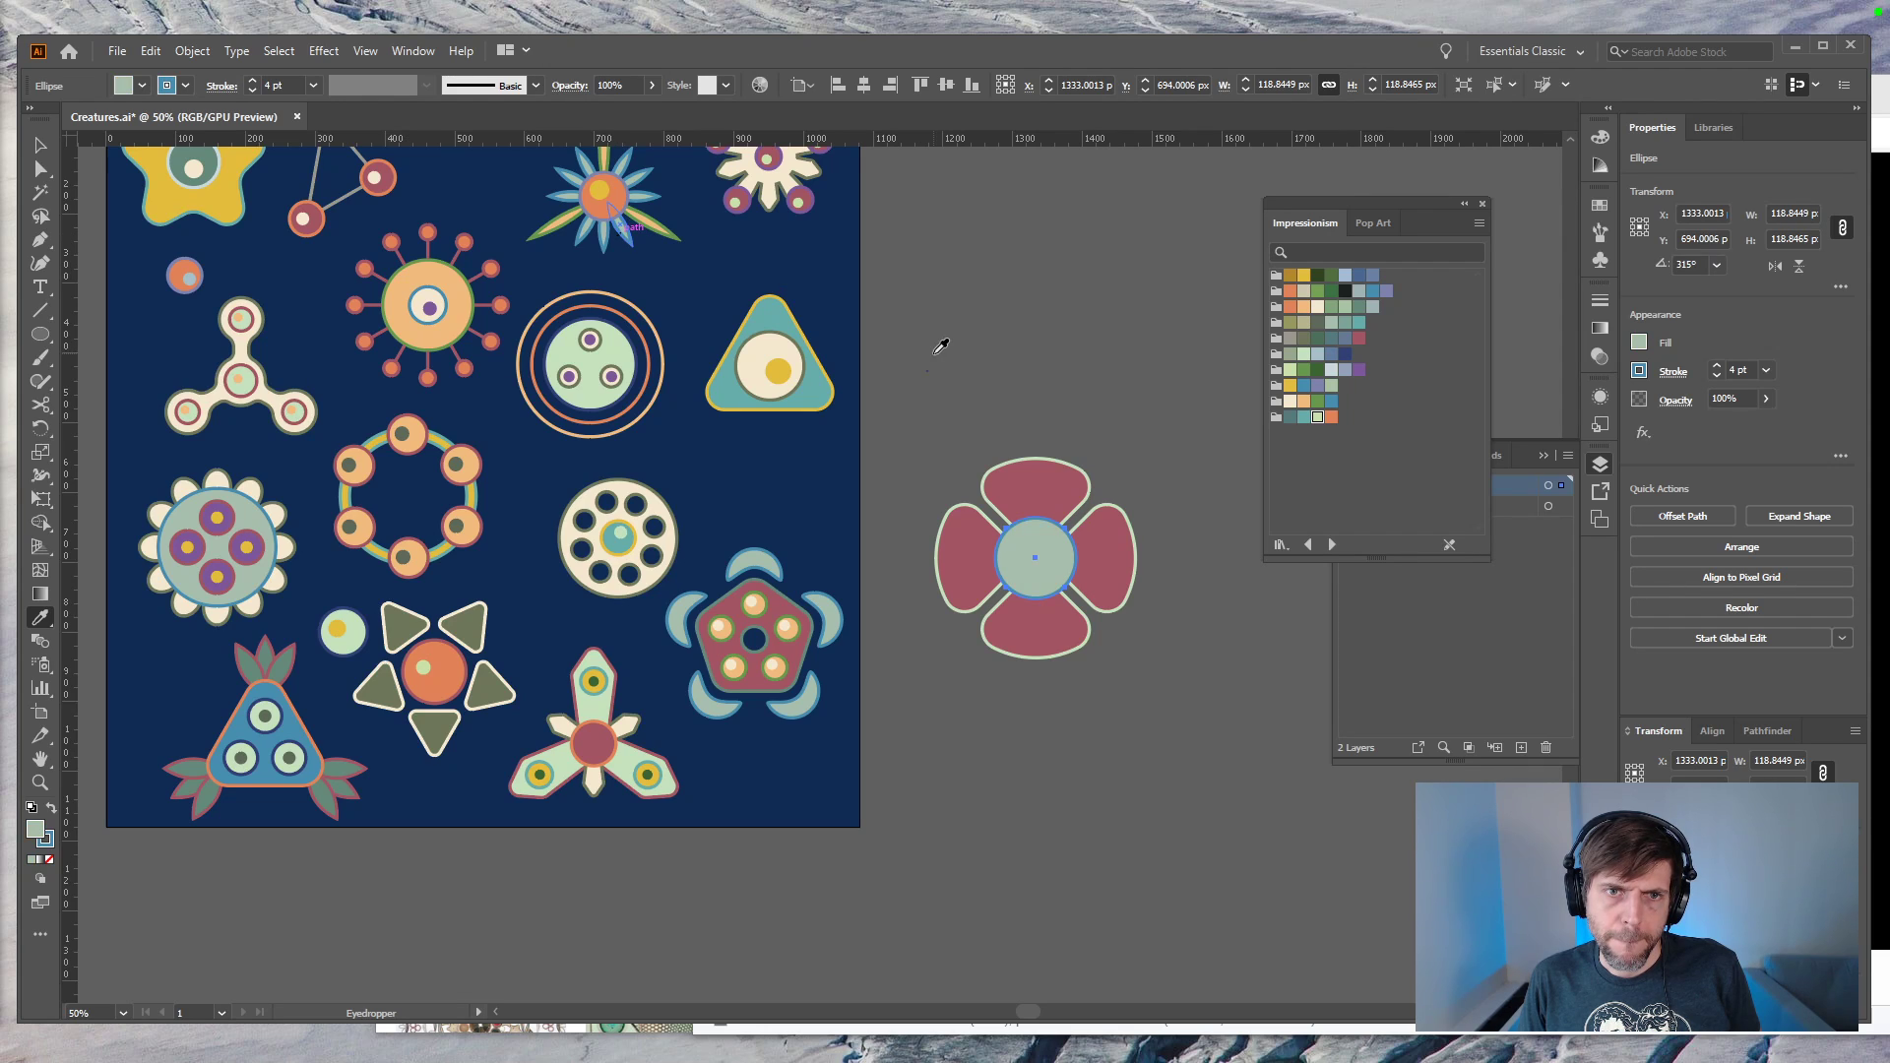
pyautogui.press('v')
pyautogui.click(865, 336)
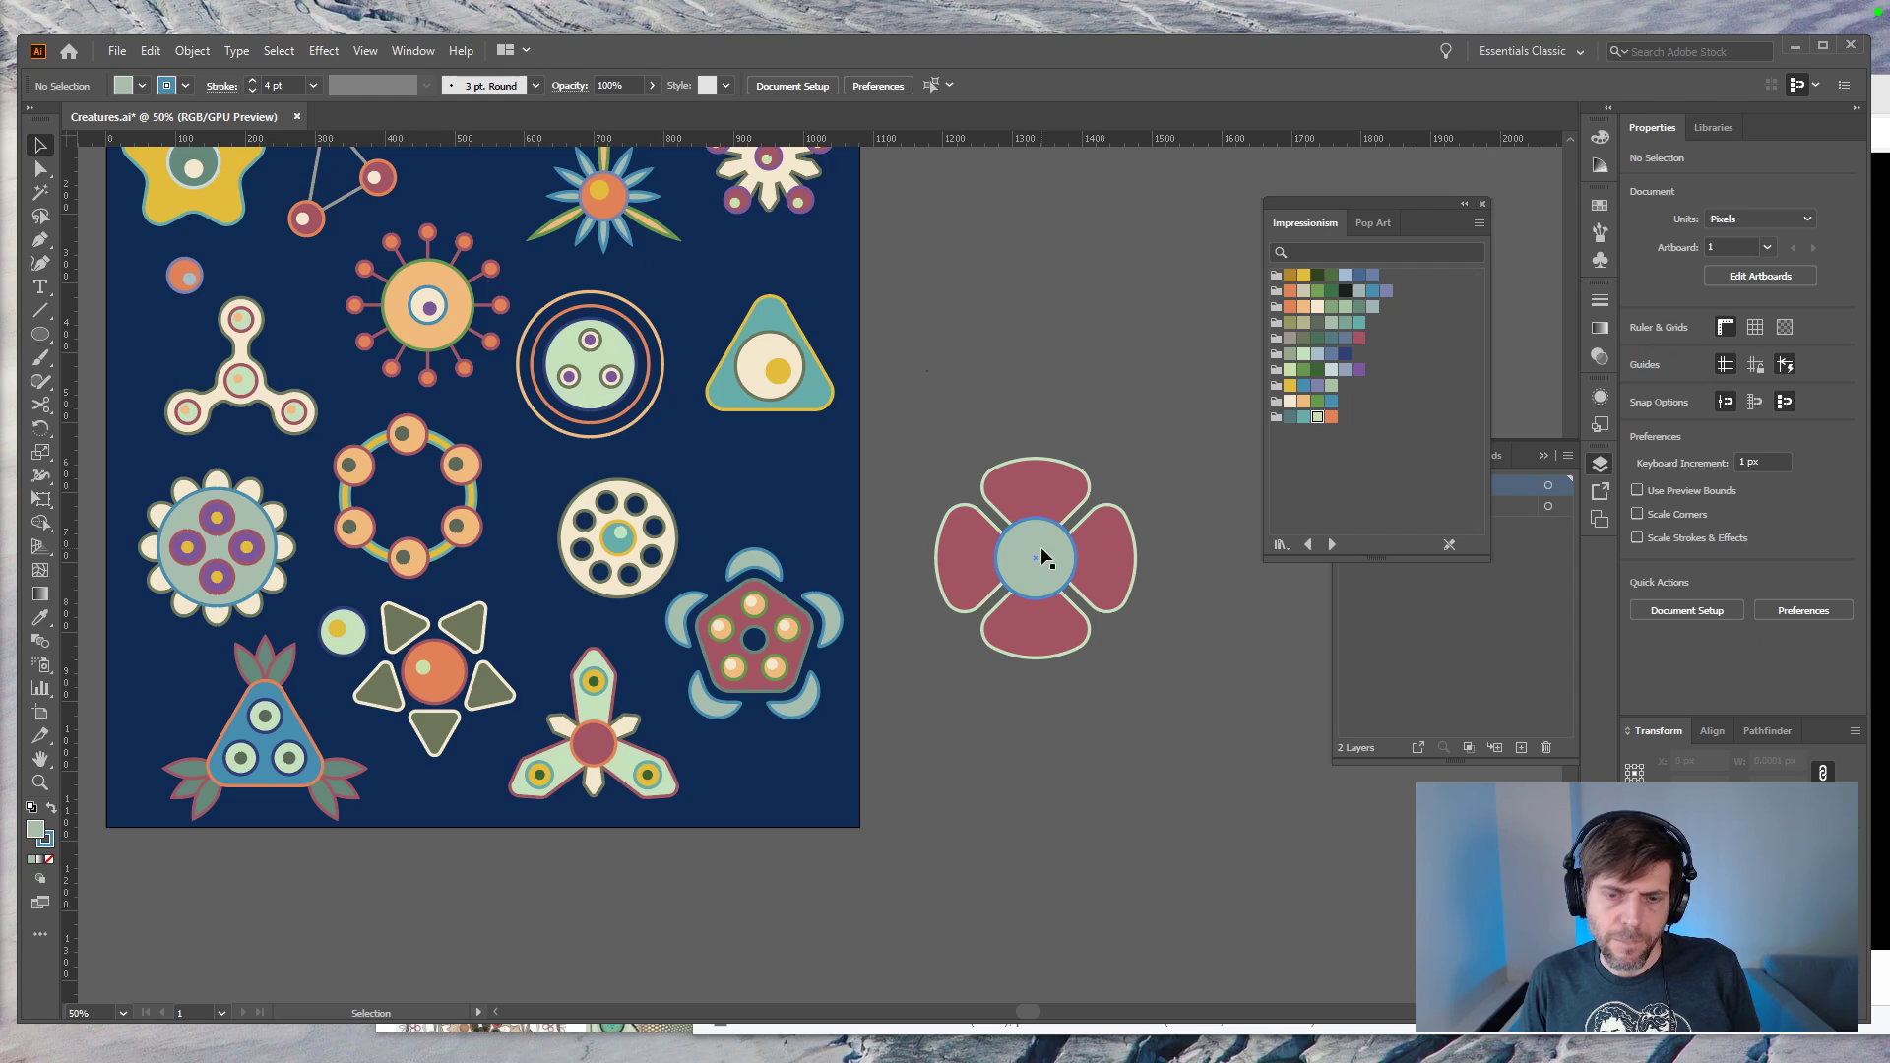
# Step: Draw a 48 px circle from the center of the flower and shift it 10 px left and 10 px up
pyautogui.press('l')
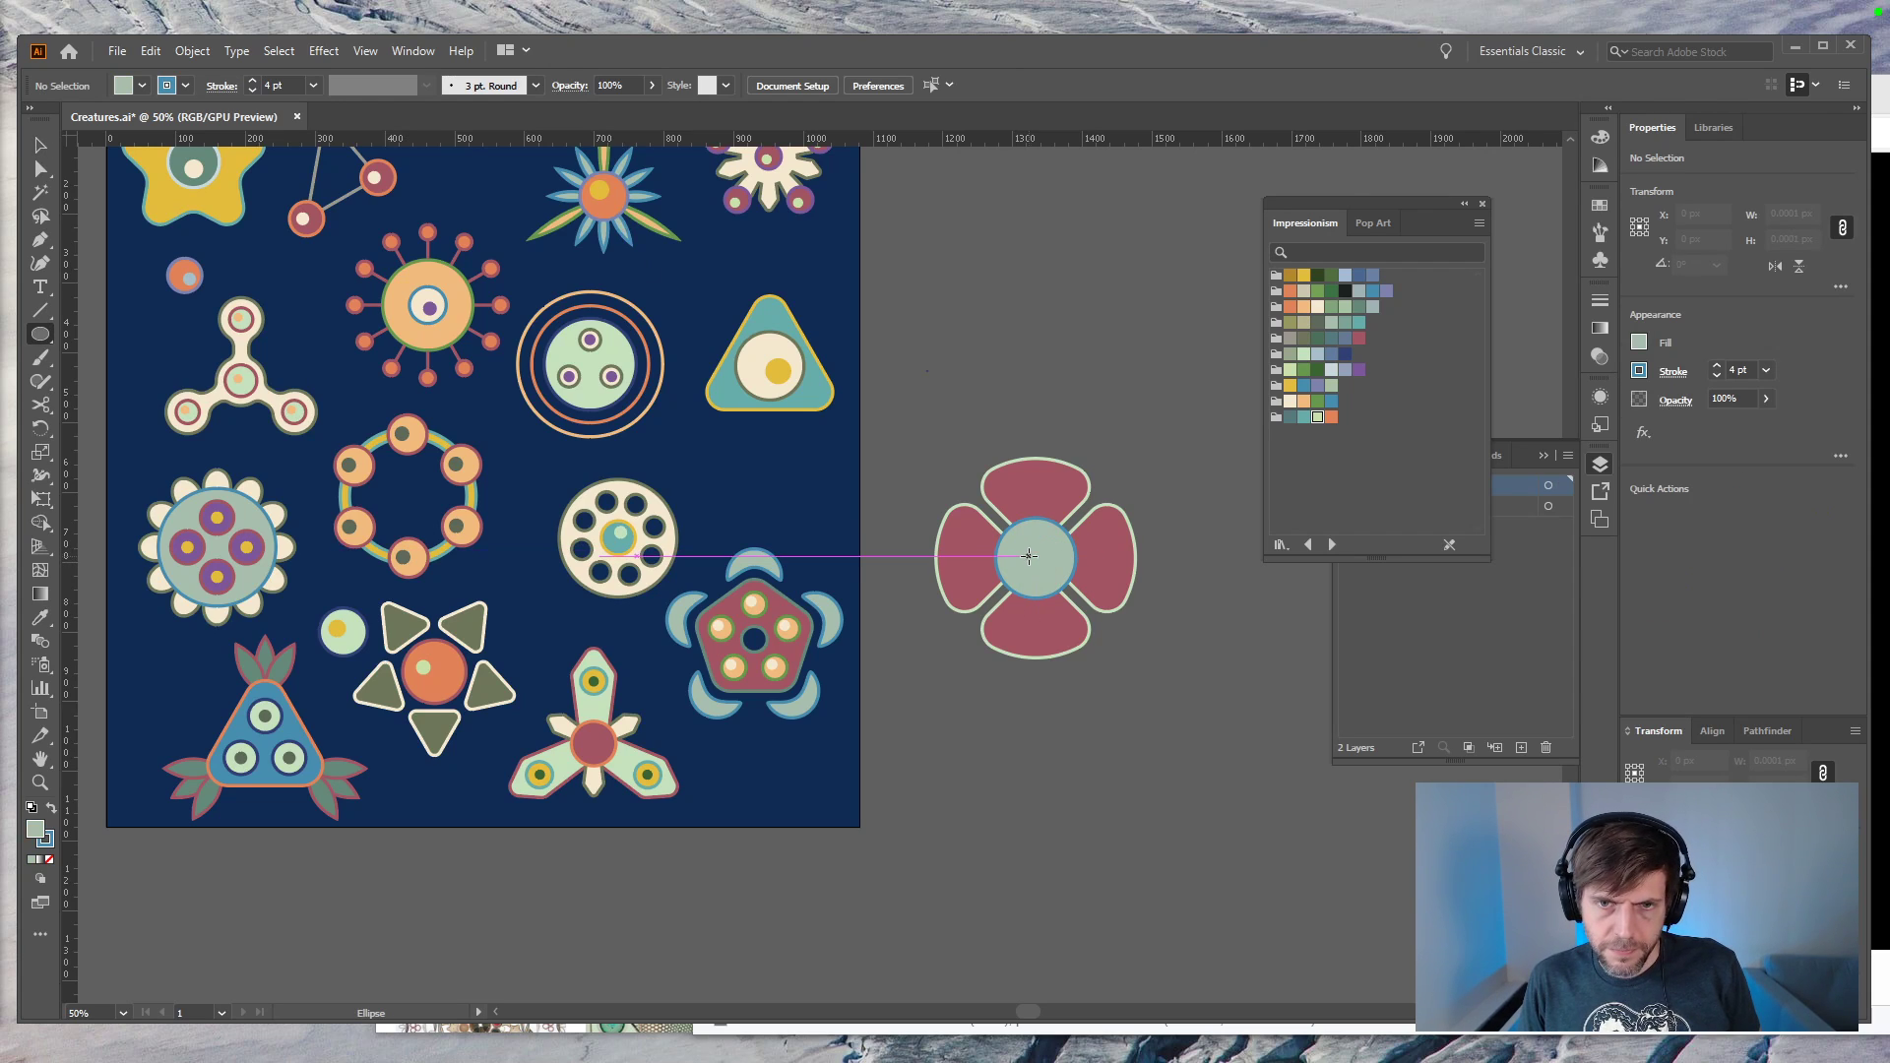
pyautogui.moveTo(1035, 554); pyautogui.dragTo(1051, 571)
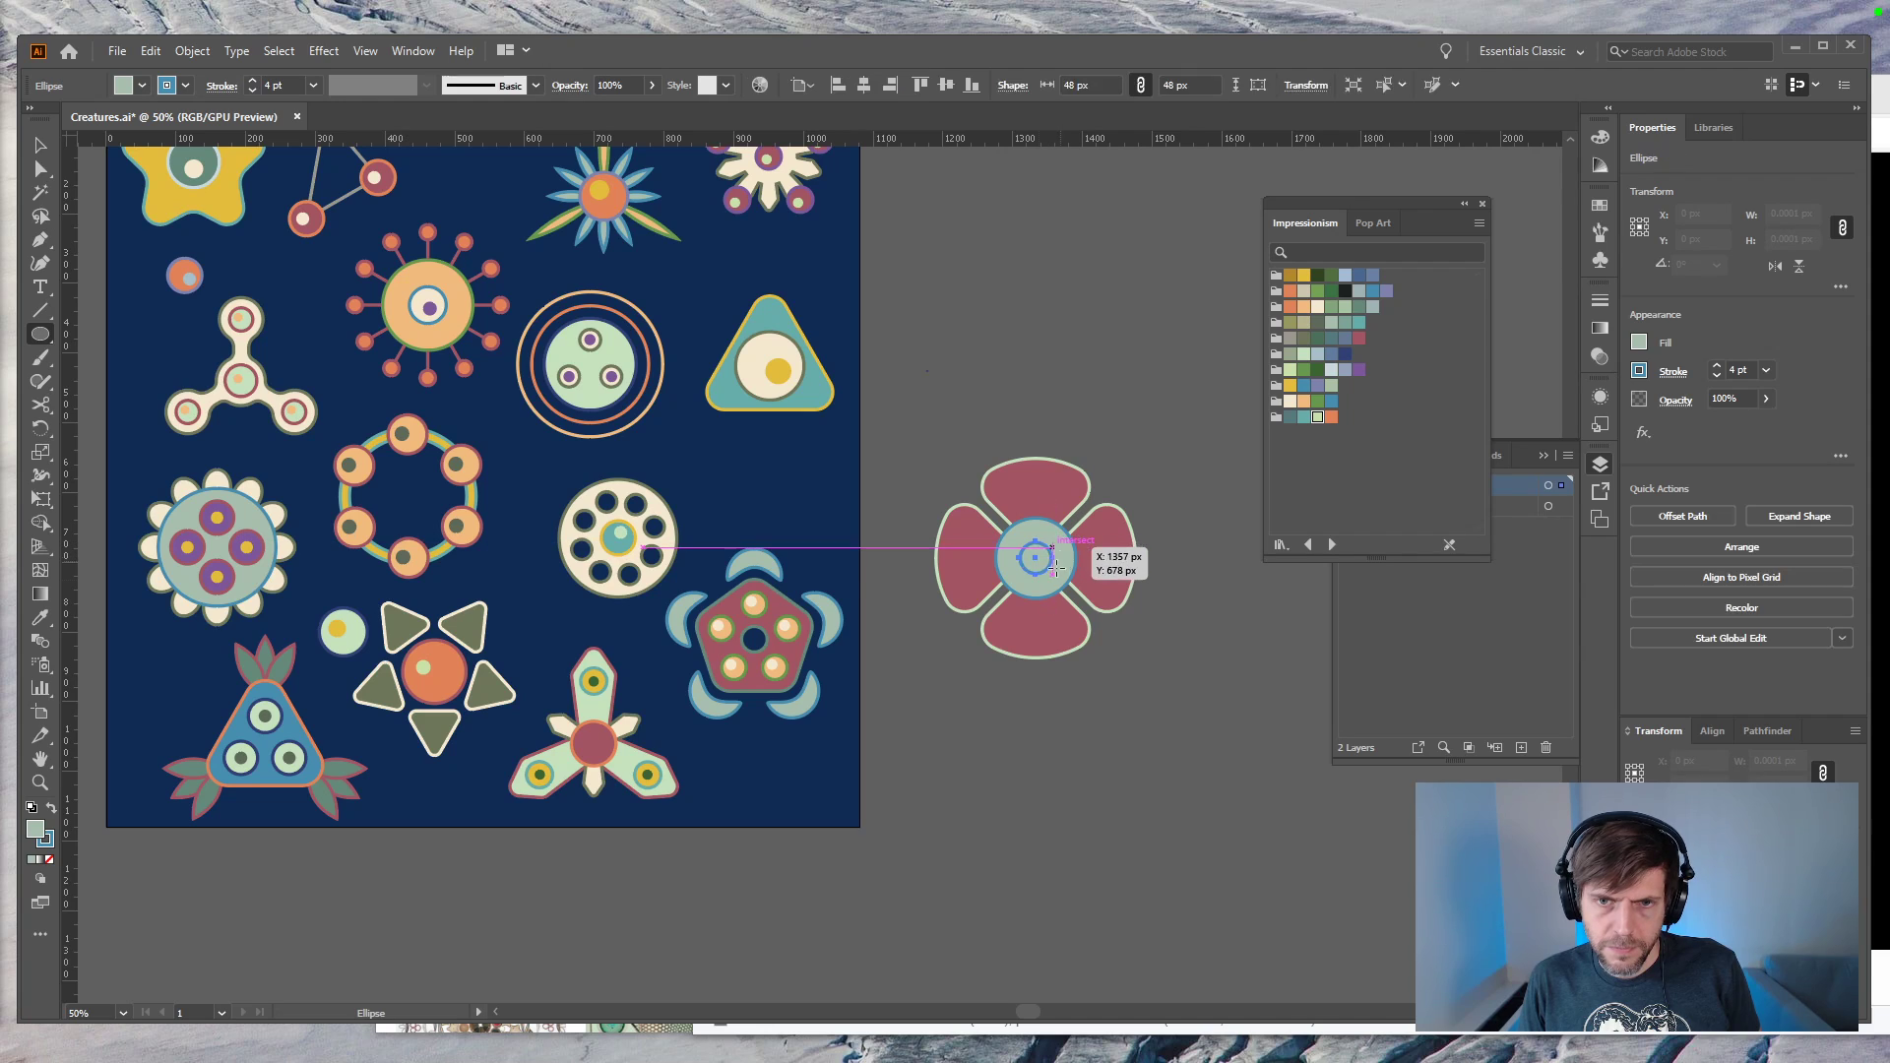
pyautogui.press('v')
pyautogui.hotkey('shift', 'Left')
pyautogui.hotkey('shift', 'Up')
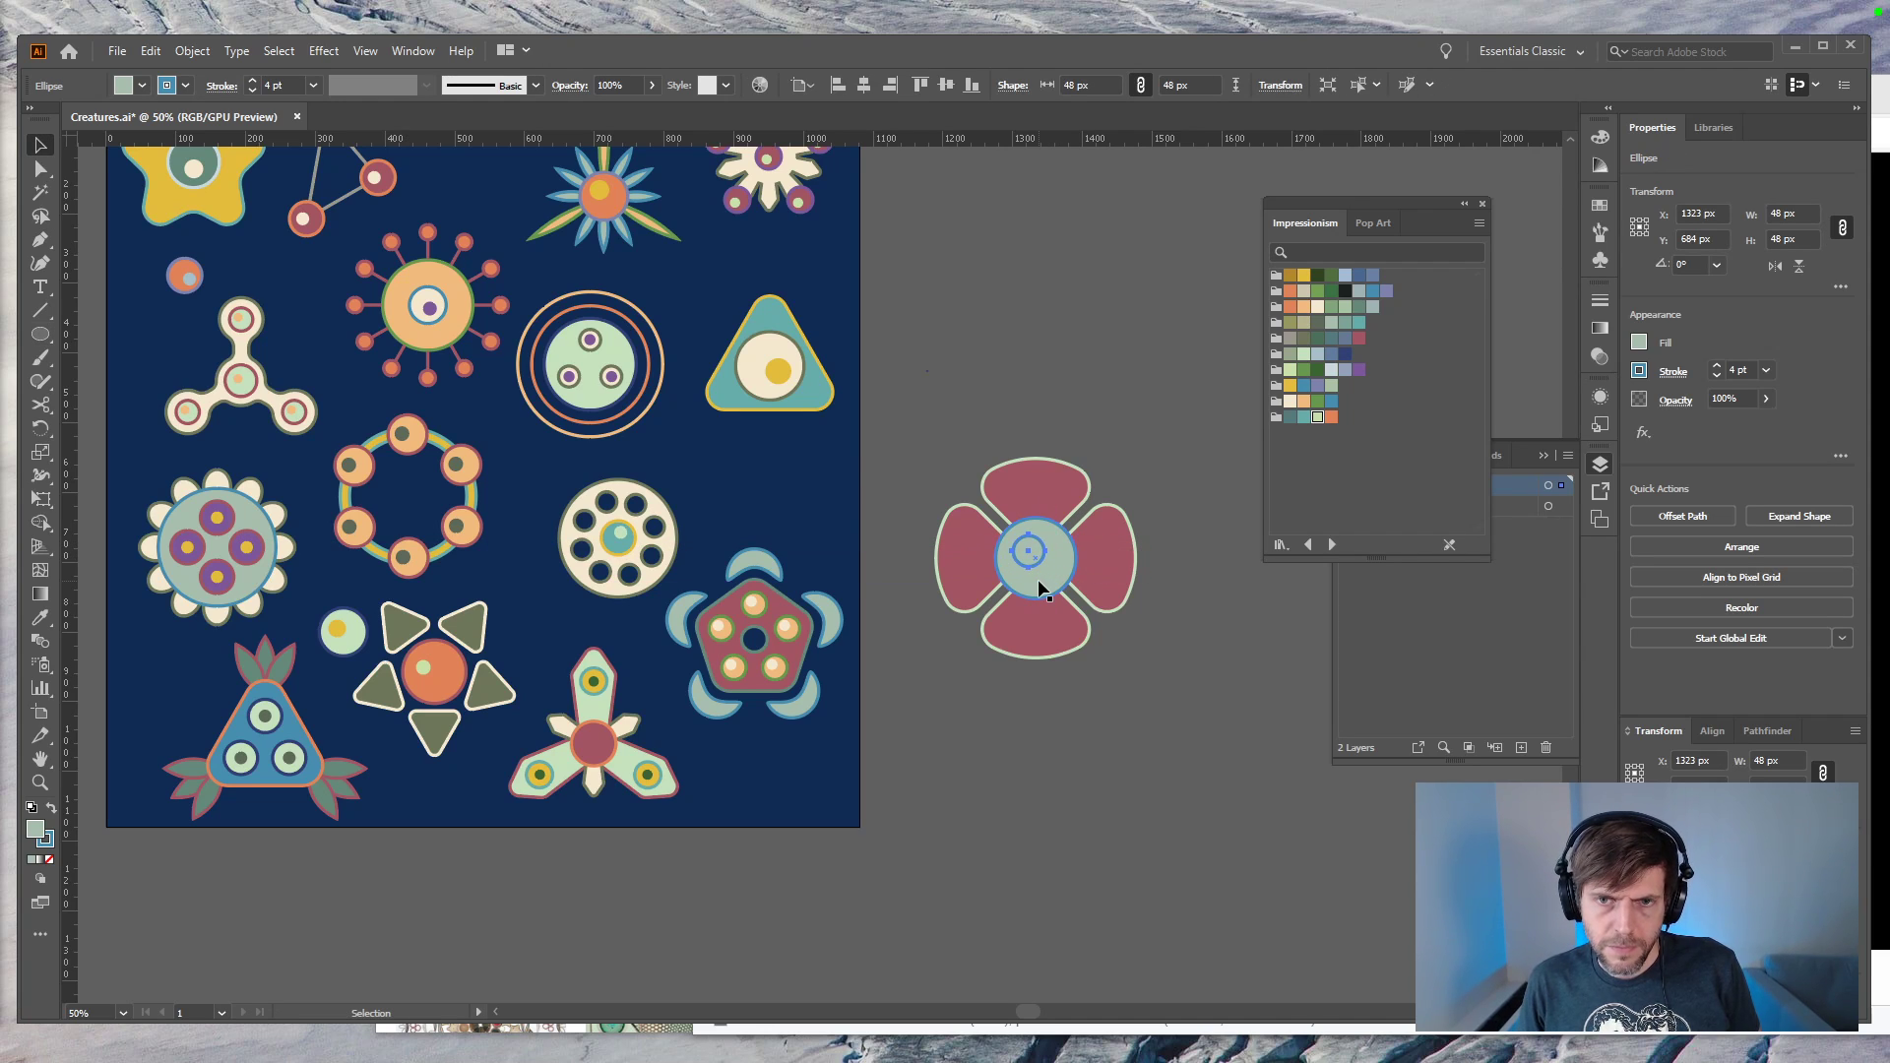
# Step: Fill the small 48 px circle with the orange swatch from the Impressionism library and remove its stroke
pyautogui.click(1332, 417)
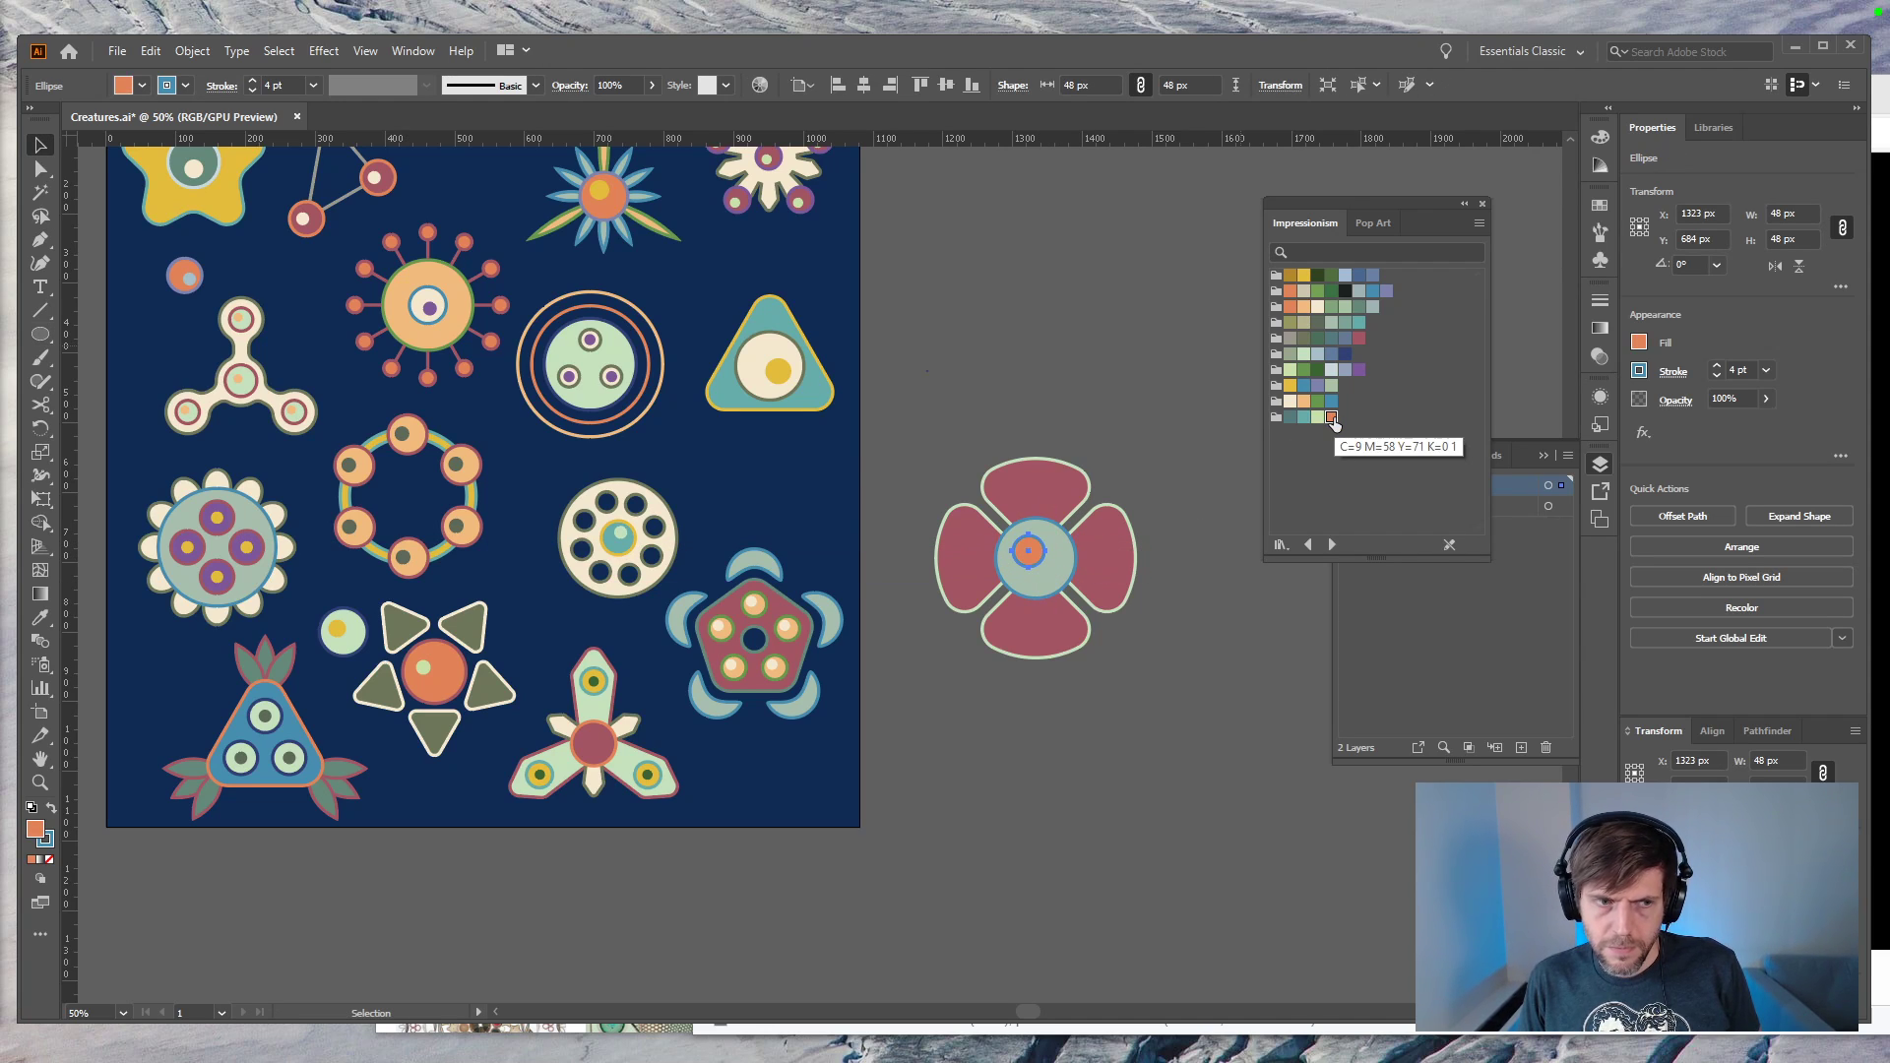
pyautogui.press('x')
pyautogui.click(50, 859)
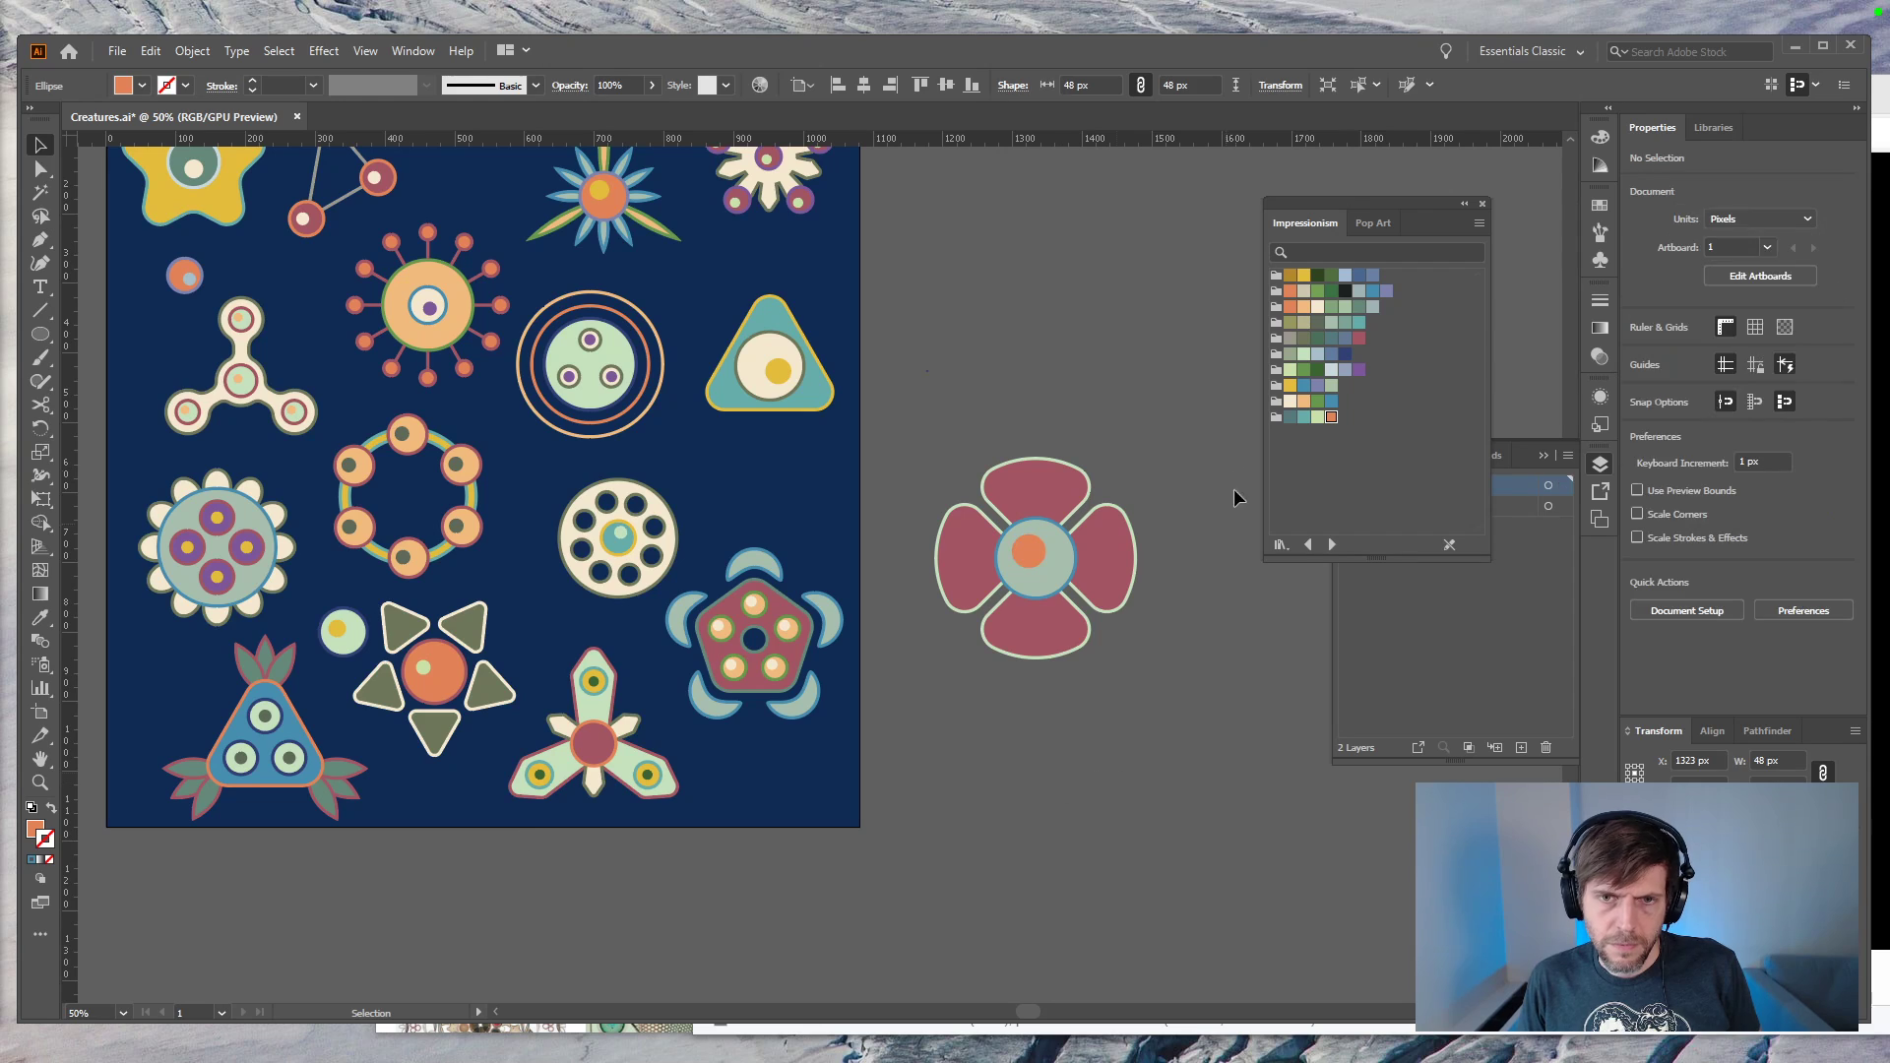
# Step: Rotate the whole flower around its center so its four petals point diagonally
pyautogui.hotkey('ctrl', 'a')
pyautogui.press('r')
pyautogui.moveTo(1125, 655); pyautogui.dragTo(1143, 611)
pyautogui.press('v')
pyautogui.click(1189, 663)
pyautogui.hotkey('ctrl', 'z')
pyautogui.press('r')
pyautogui.moveTo(1142, 665); pyautogui.dragTo(1169, 568)
pyautogui.press('v')
pyautogui.click(1157, 630)
# Step: Scale the whole flower down proportionally to about 187 px wide
pyautogui.hotkey('ctrl', '-')
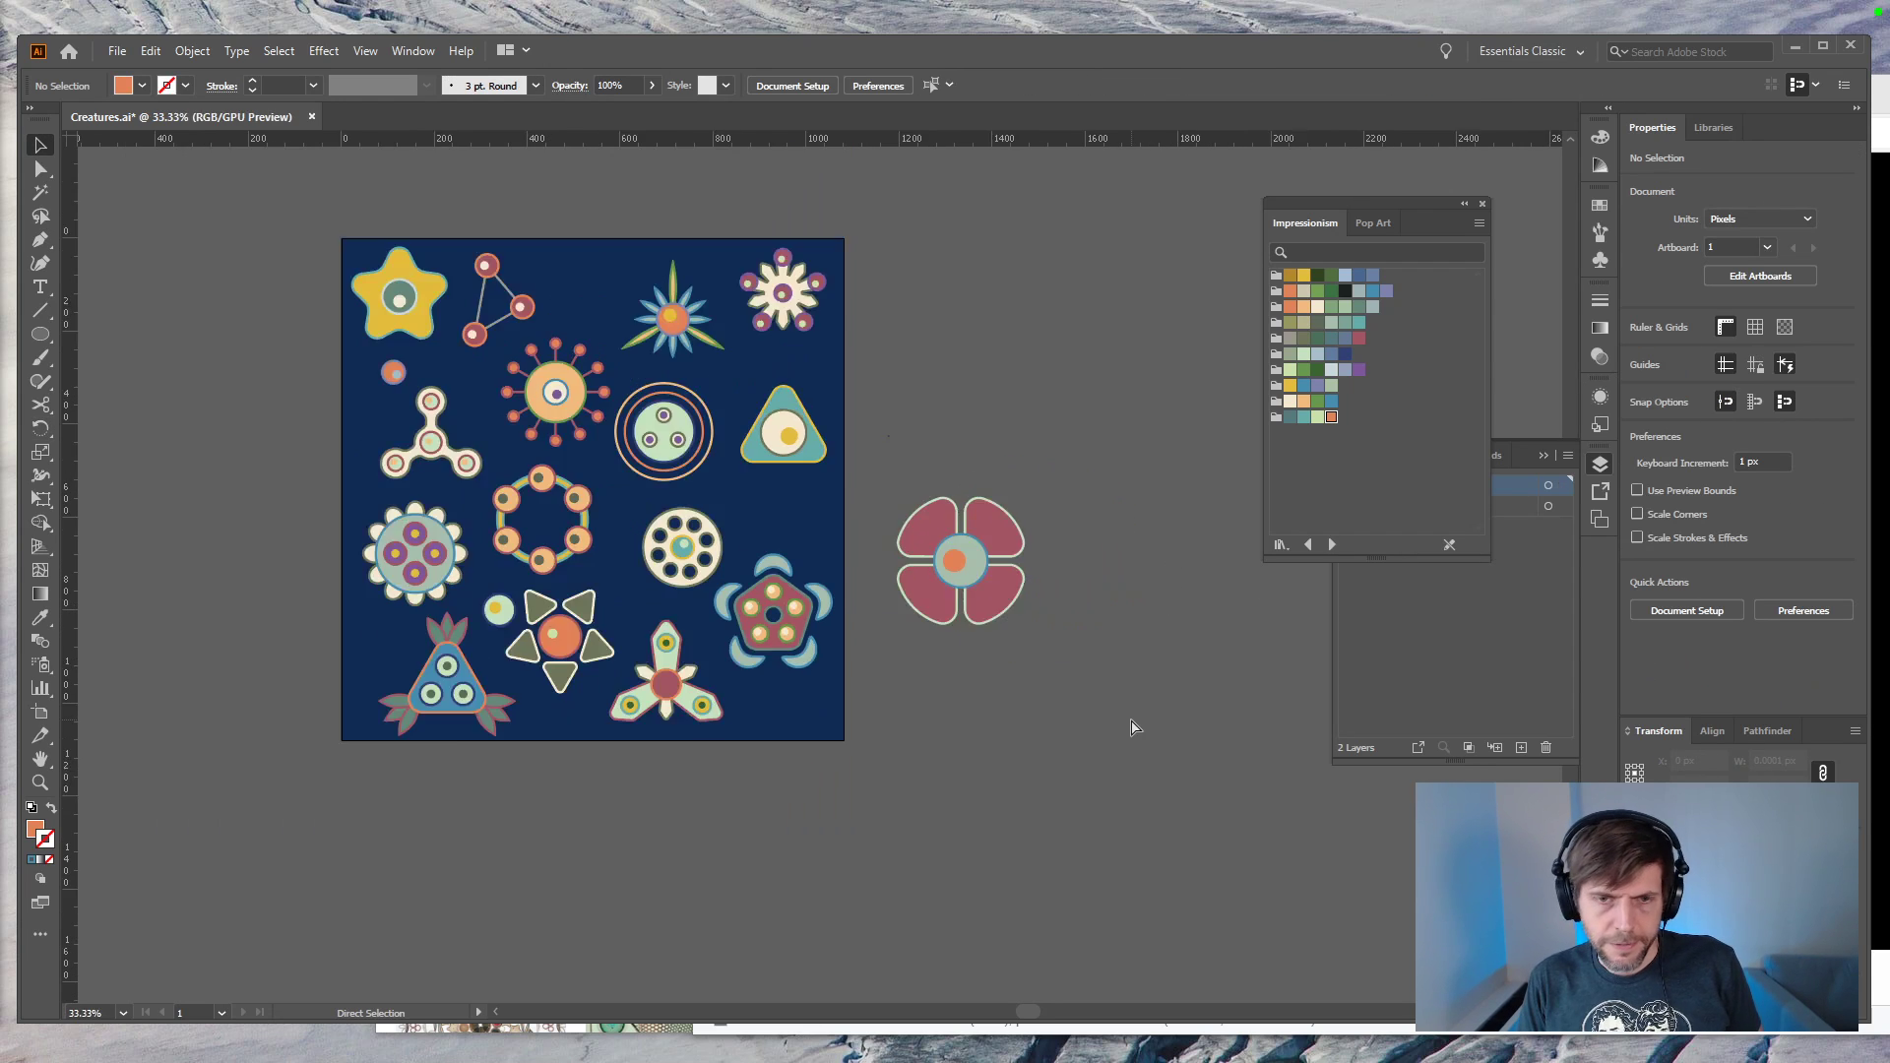
pyautogui.click(1020, 620)
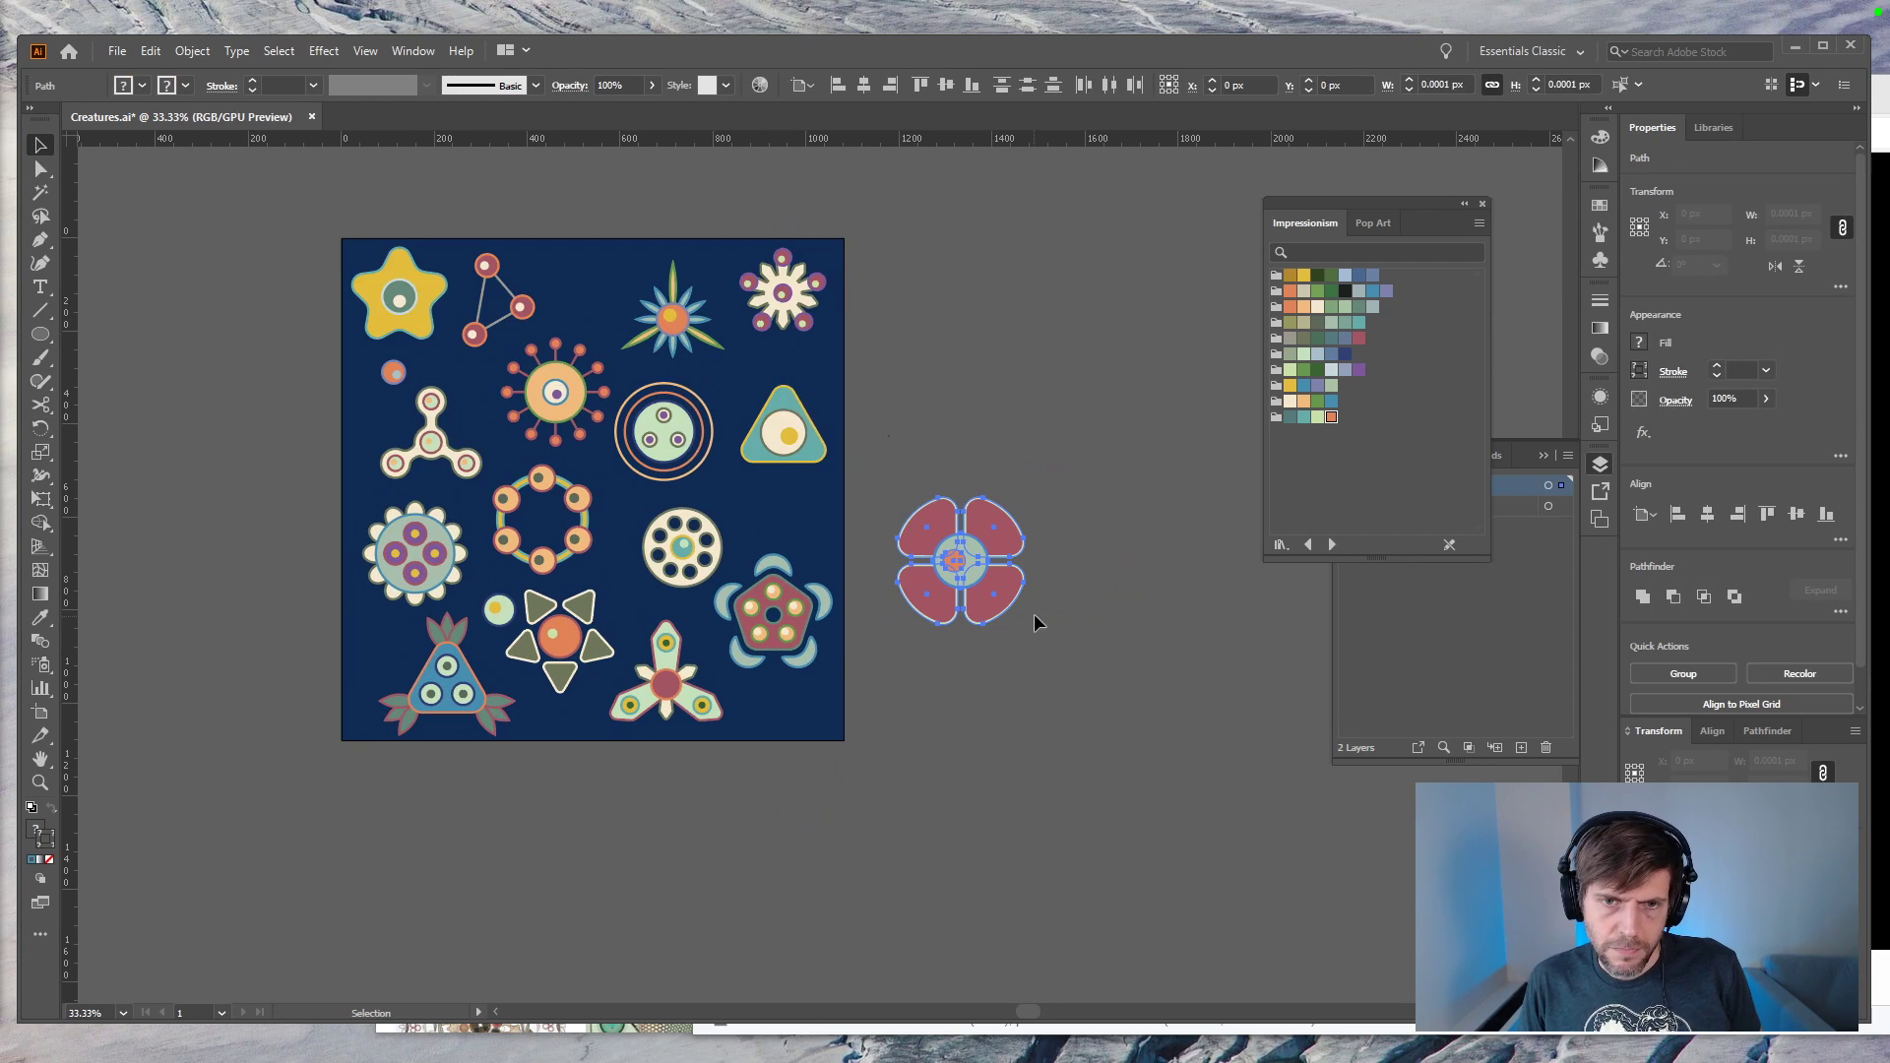
pyautogui.press('e')
pyautogui.moveTo(1024, 624); pyautogui.dragTo(996, 598)
pyautogui.press('v')
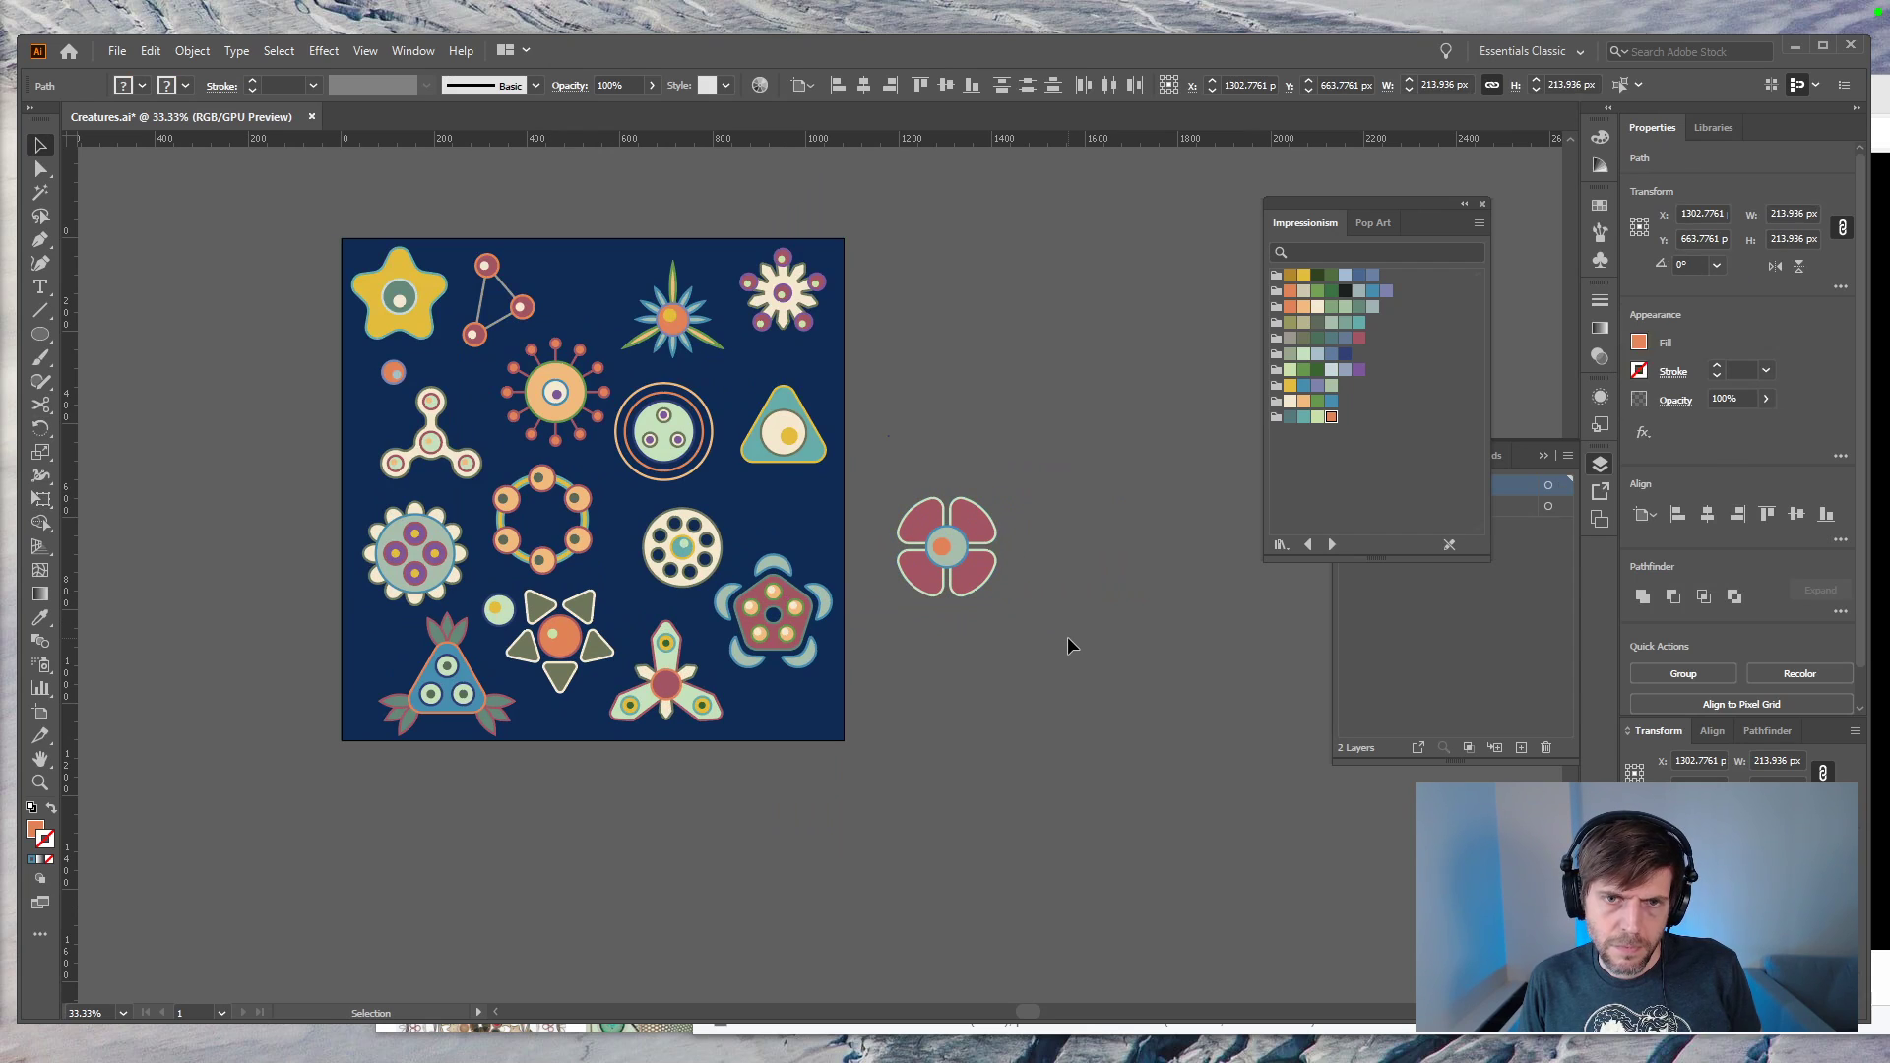
pyautogui.click(1067, 644)
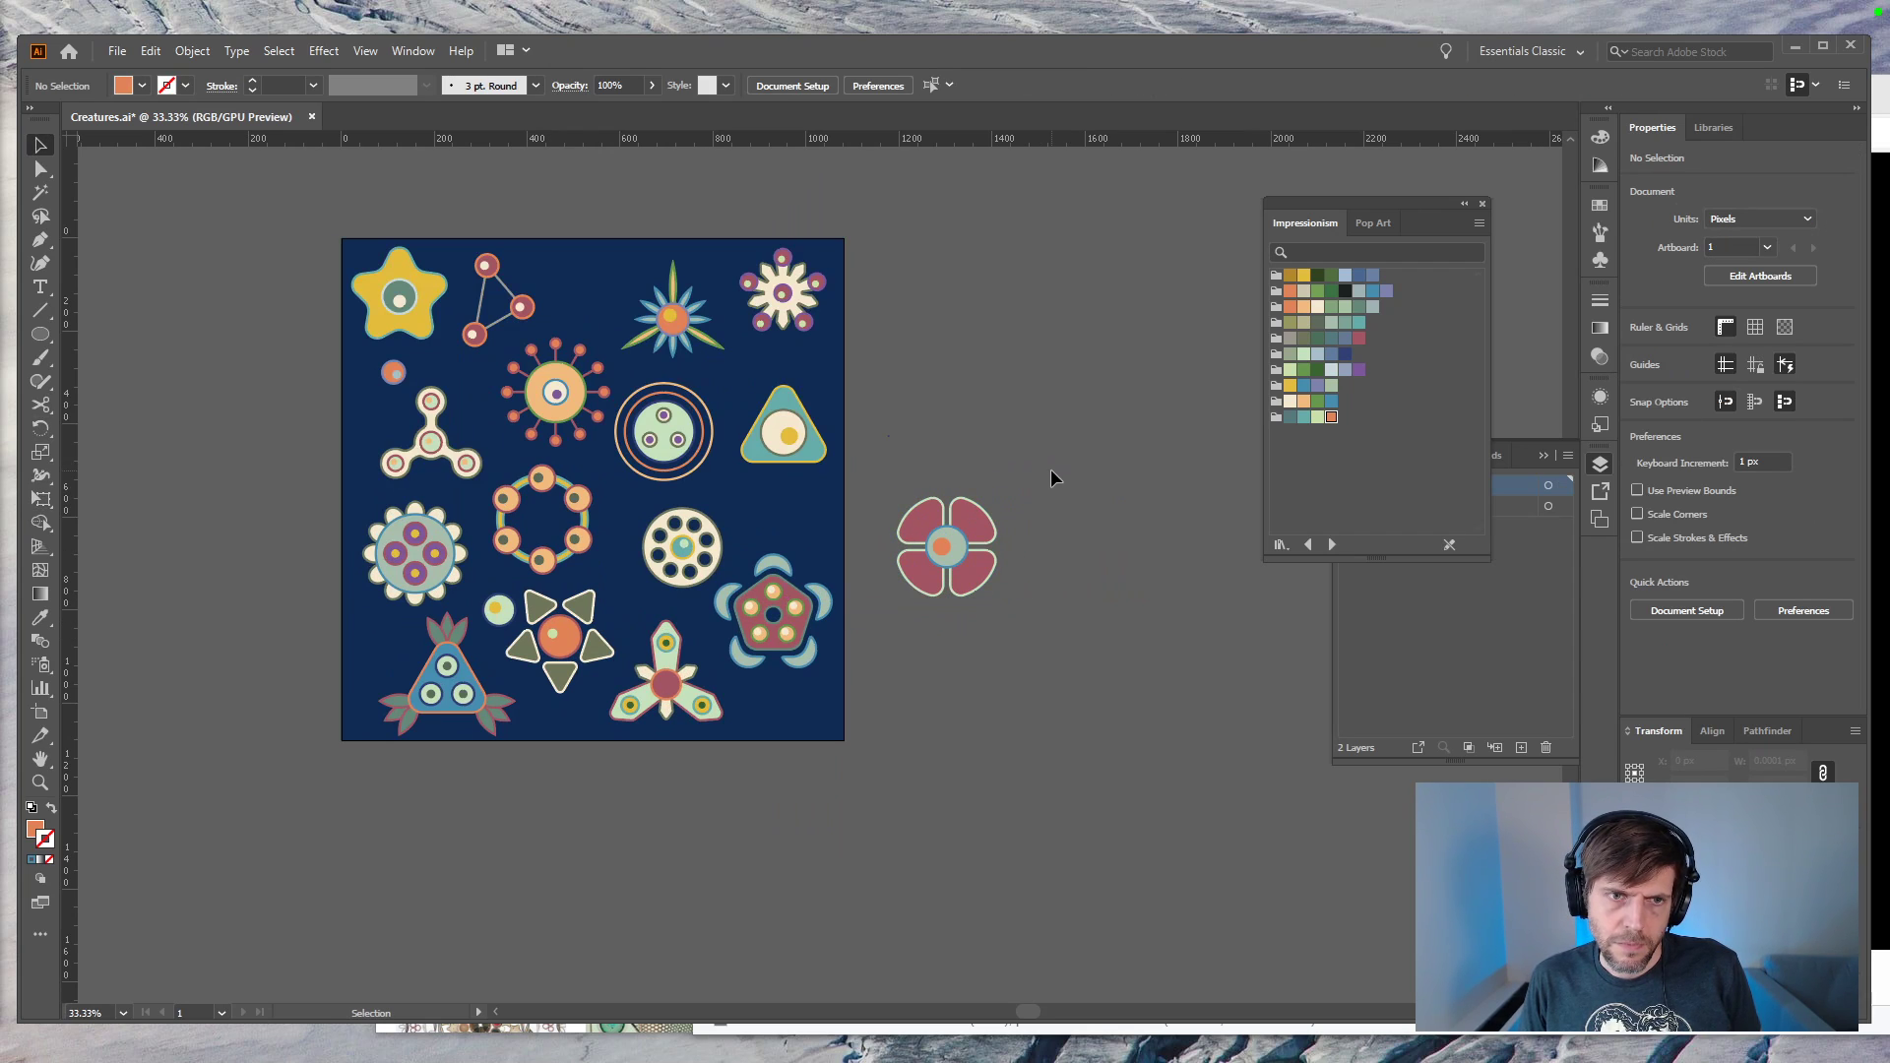
pyautogui.click(970, 588)
pyautogui.press('e')
pyautogui.moveTo(994, 593); pyautogui.dragTo(985, 584)
pyautogui.click(1032, 626)
pyautogui.press('v')
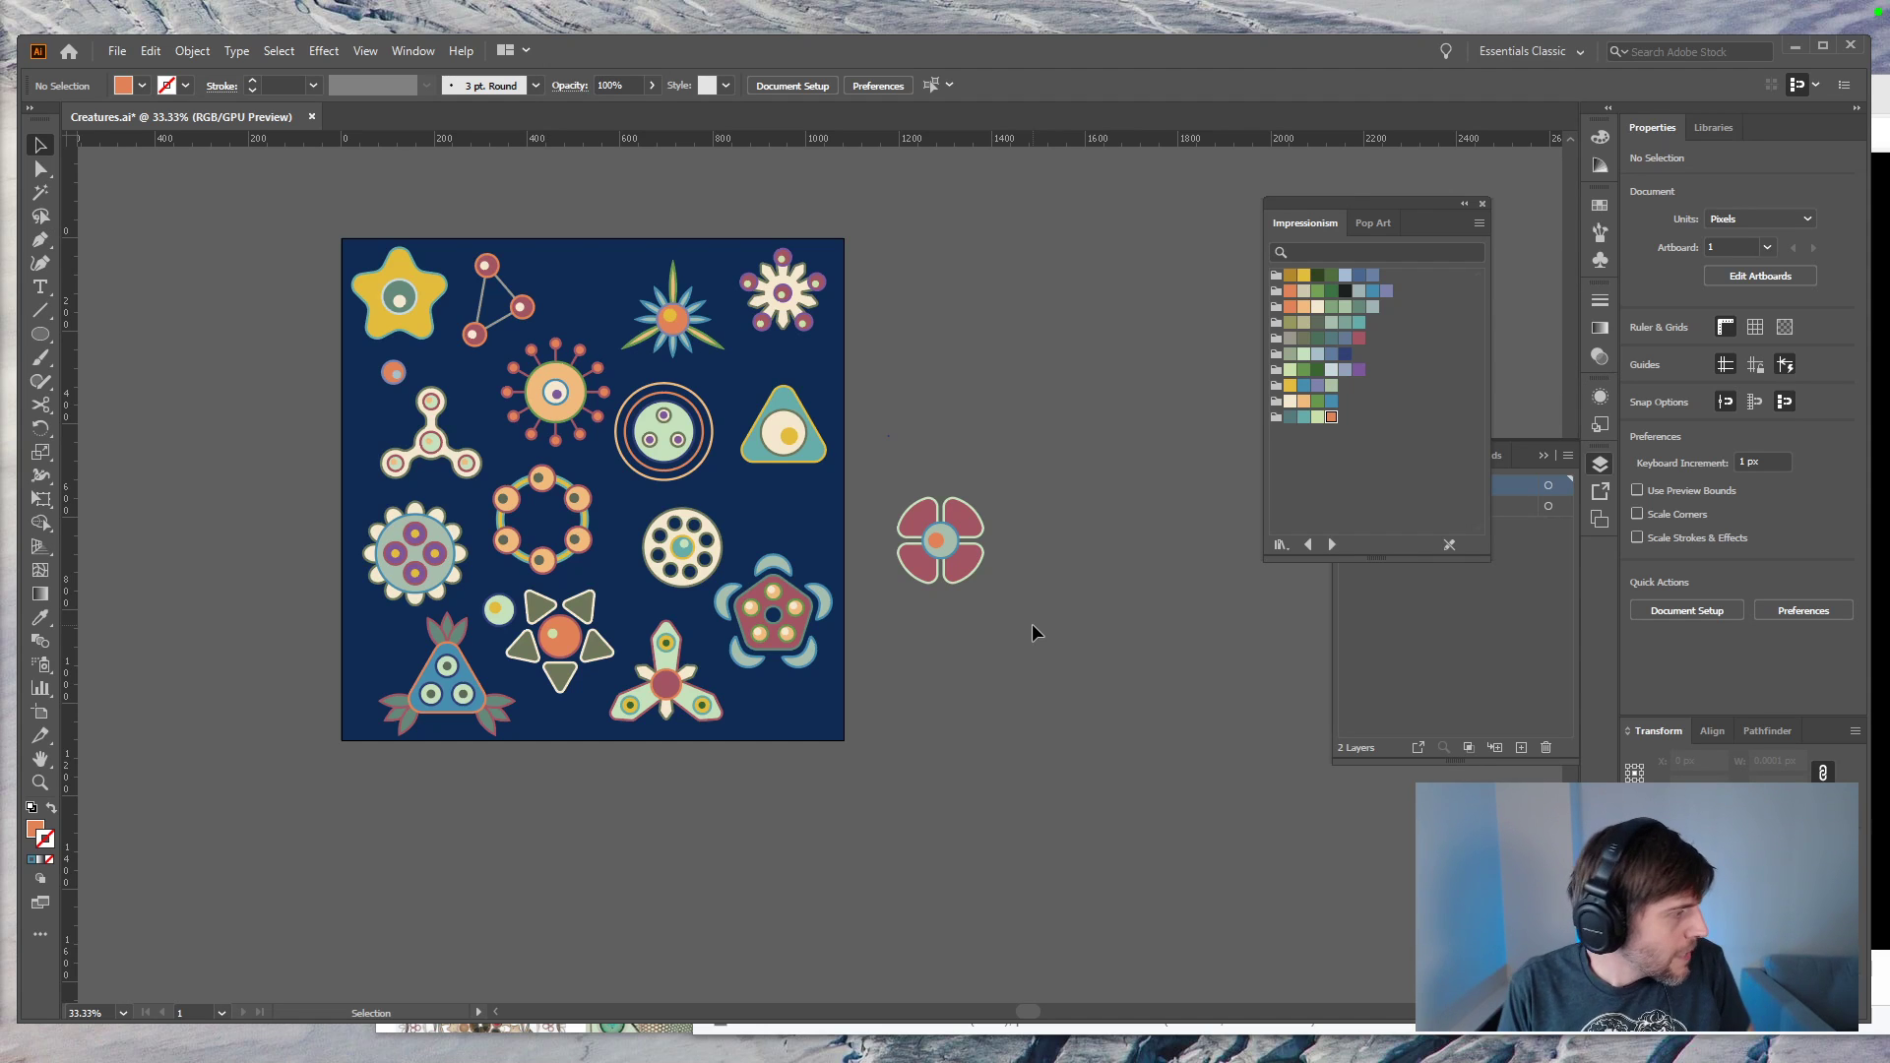
# Step: Examine the flower's petals, central circle and orange dot up close
pyautogui.hotkey('ctrl', '=')
pyautogui.hotkey('ctrl', '=')
pyautogui.hotkey('ctrl', '=')
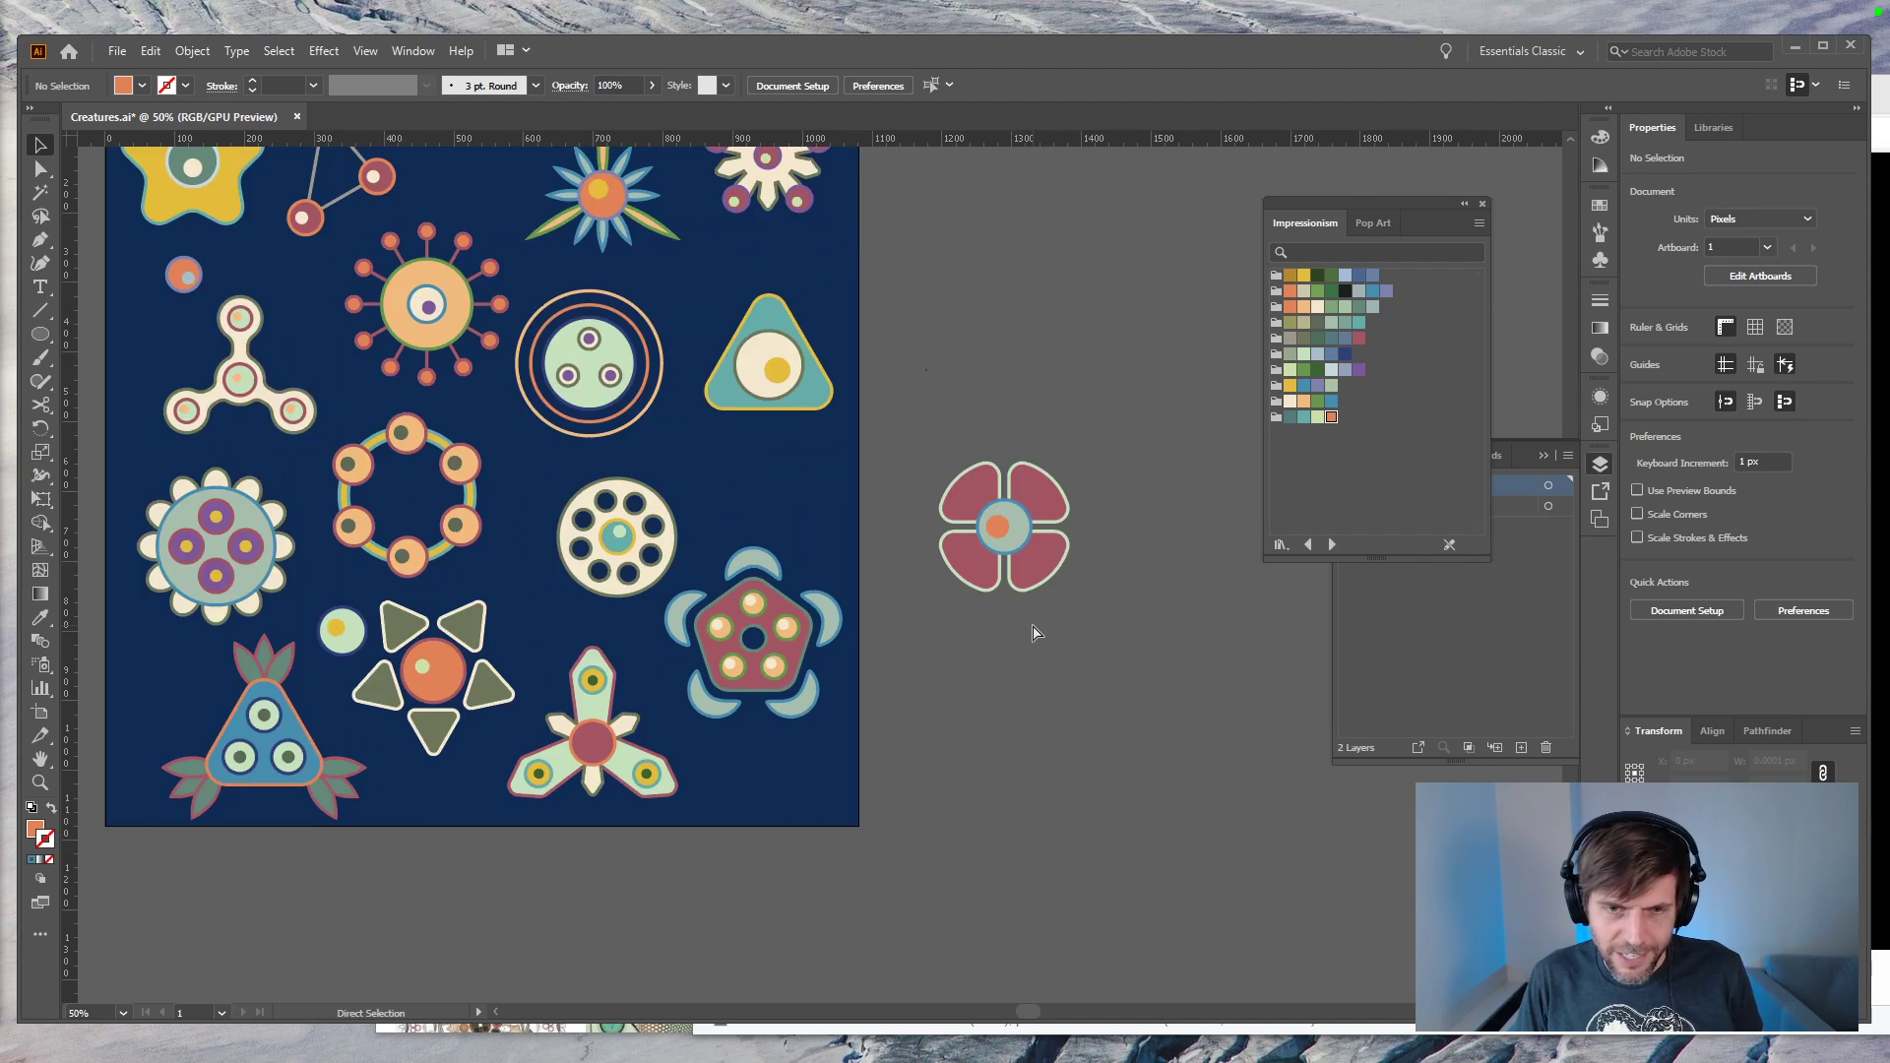
pyautogui.moveTo(937, 648); pyautogui.dragTo(787, 704)
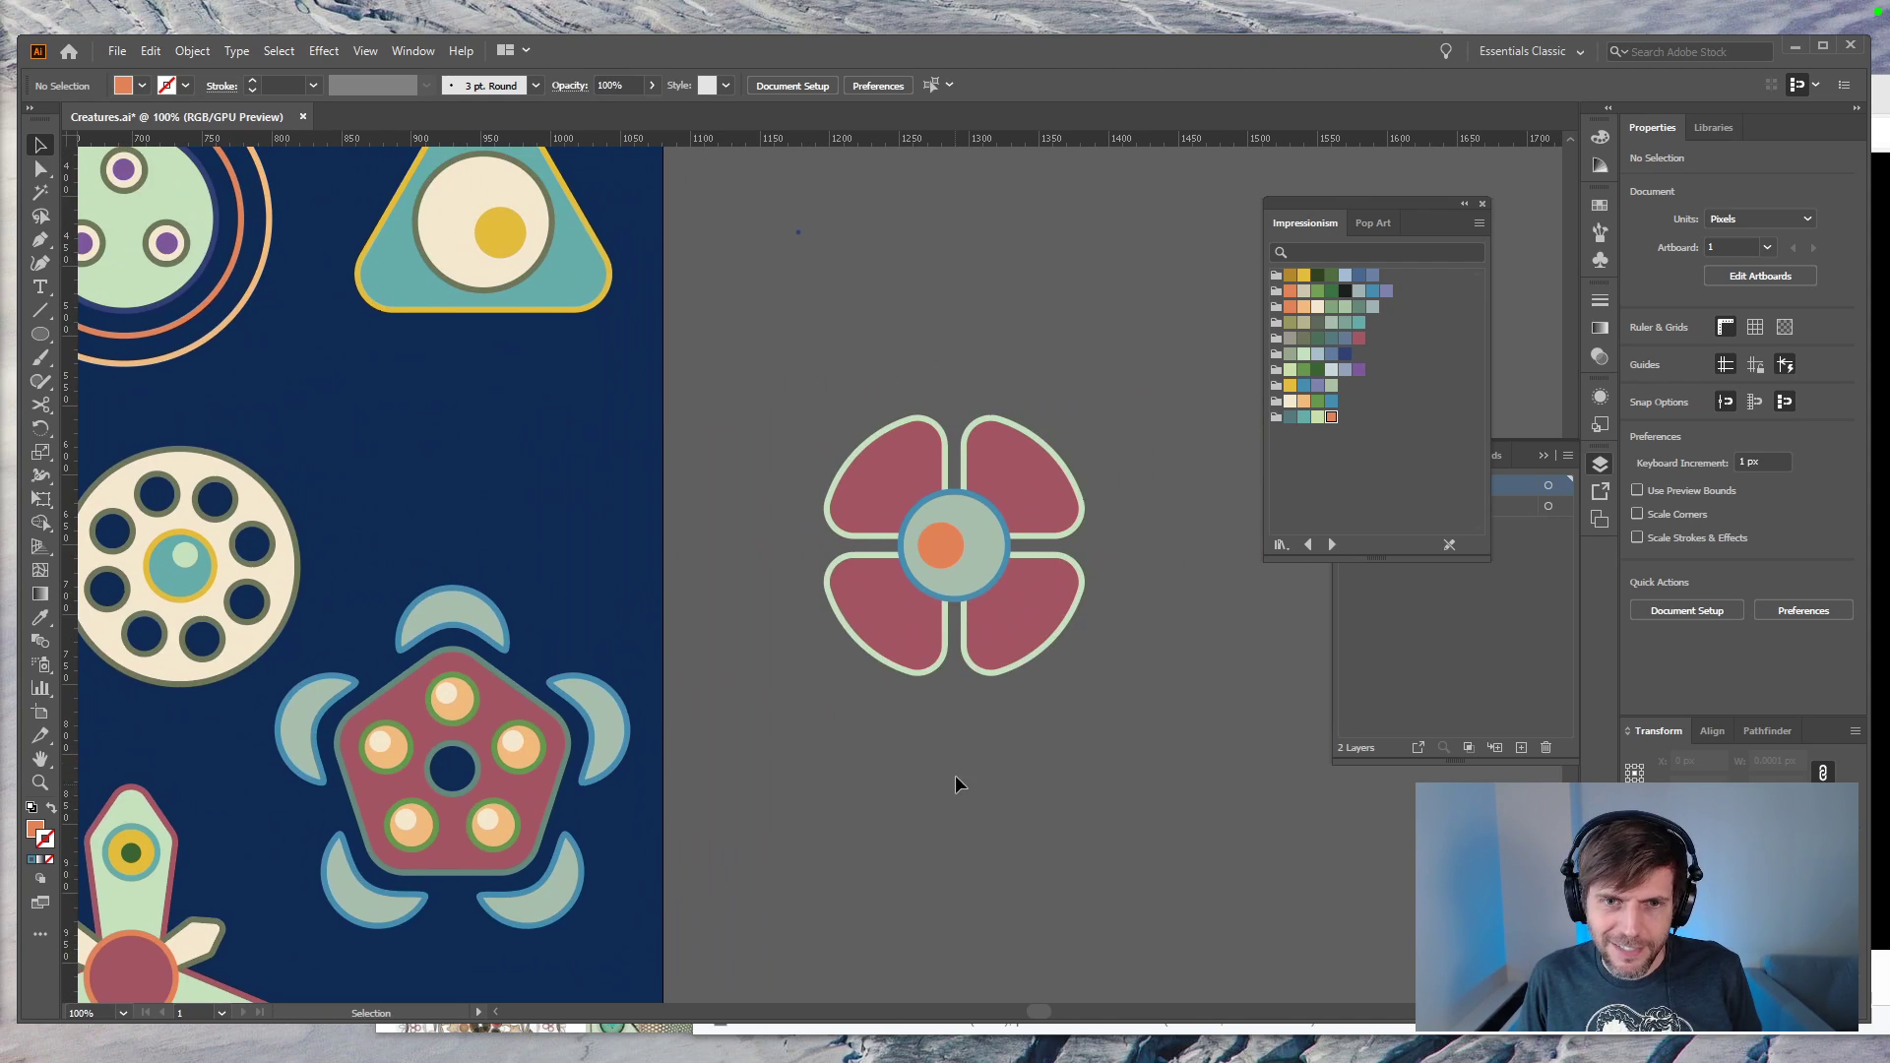
pyautogui.moveTo(942, 563)
pyautogui.mouseDown()
pyautogui.moveTo(978, 553)
pyautogui.moveTo(945, 525)
pyautogui.moveTo(952, 566)
pyautogui.moveTo(982, 552)
pyautogui.moveTo(955, 541)
pyautogui.moveTo(957, 585)
pyautogui.moveTo(929, 557)
pyautogui.moveTo(982, 553)
pyautogui.moveTo(961, 540)
pyautogui.moveTo(949, 559)
pyautogui.mouseUp()
pyautogui.click(1154, 728)
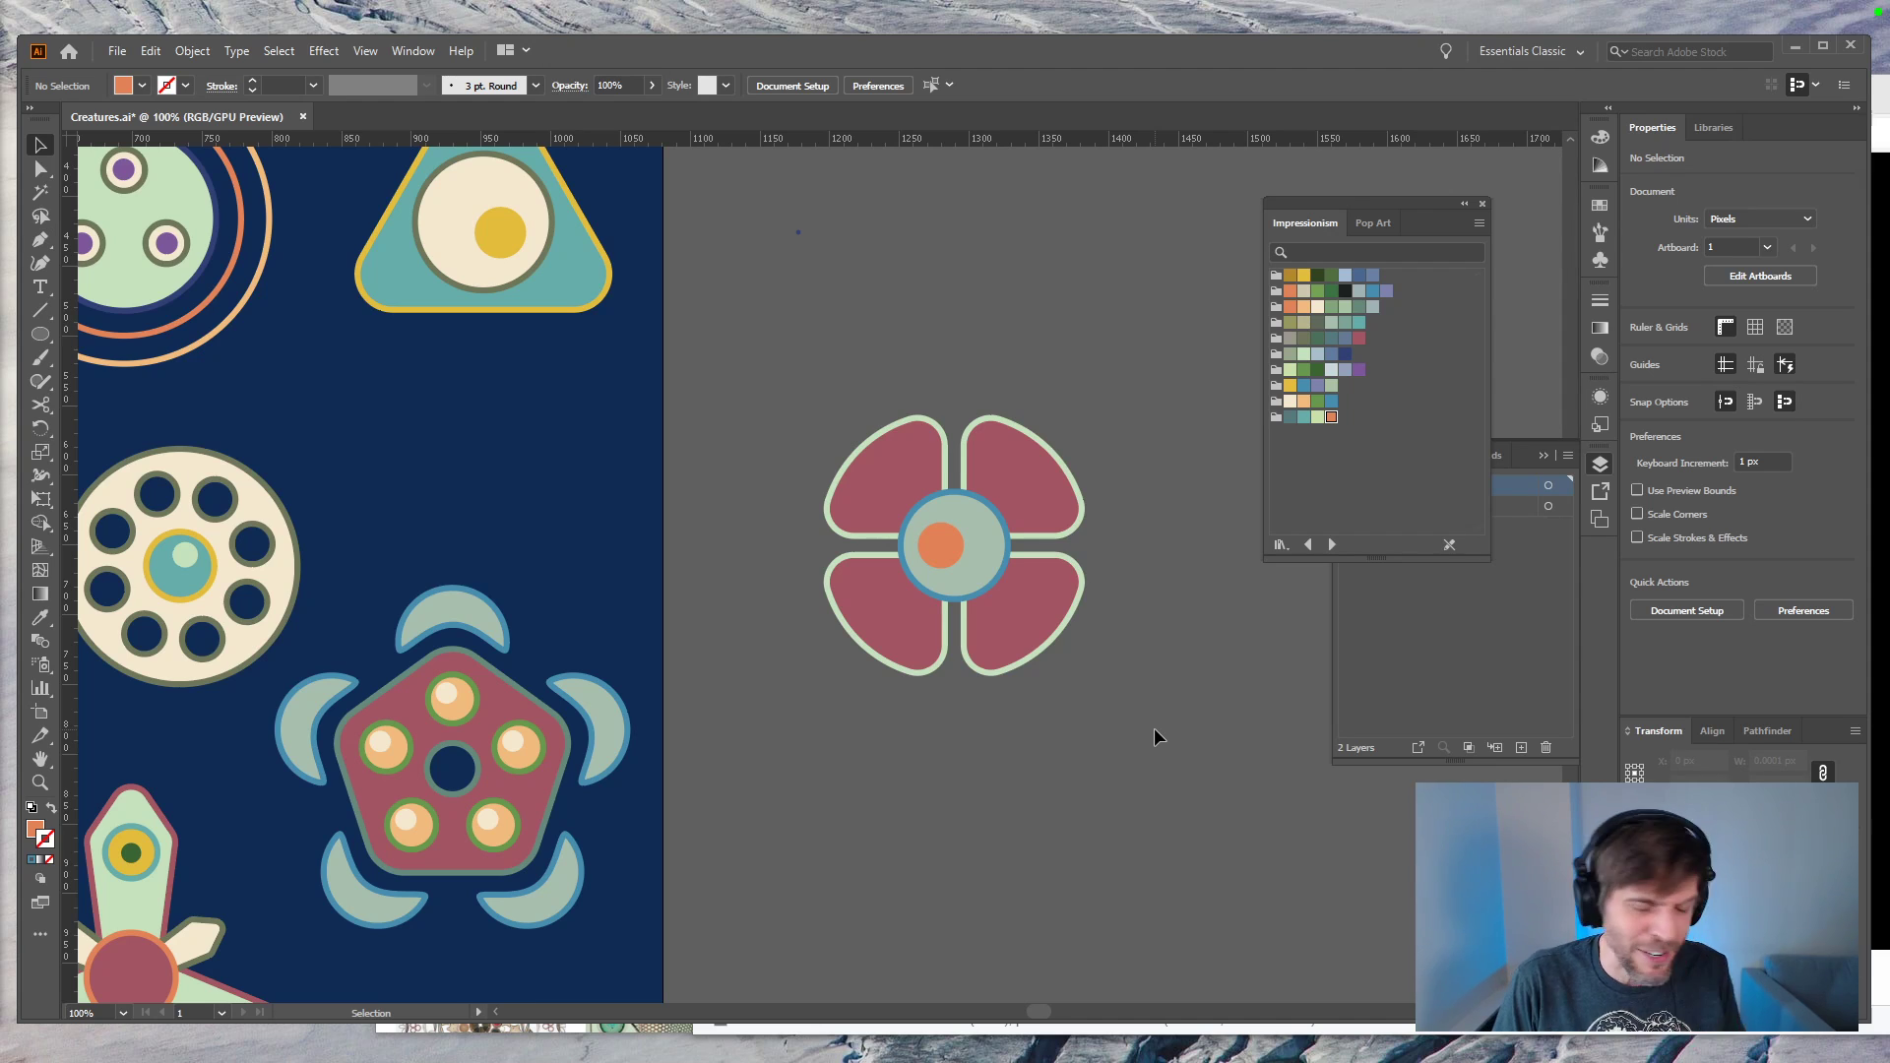
pyautogui.moveTo(914, 477)
pyautogui.mouseDown()
pyautogui.moveTo(901, 463)
pyautogui.moveTo(909, 483)
pyautogui.mouseUp()
pyautogui.click(1162, 537)
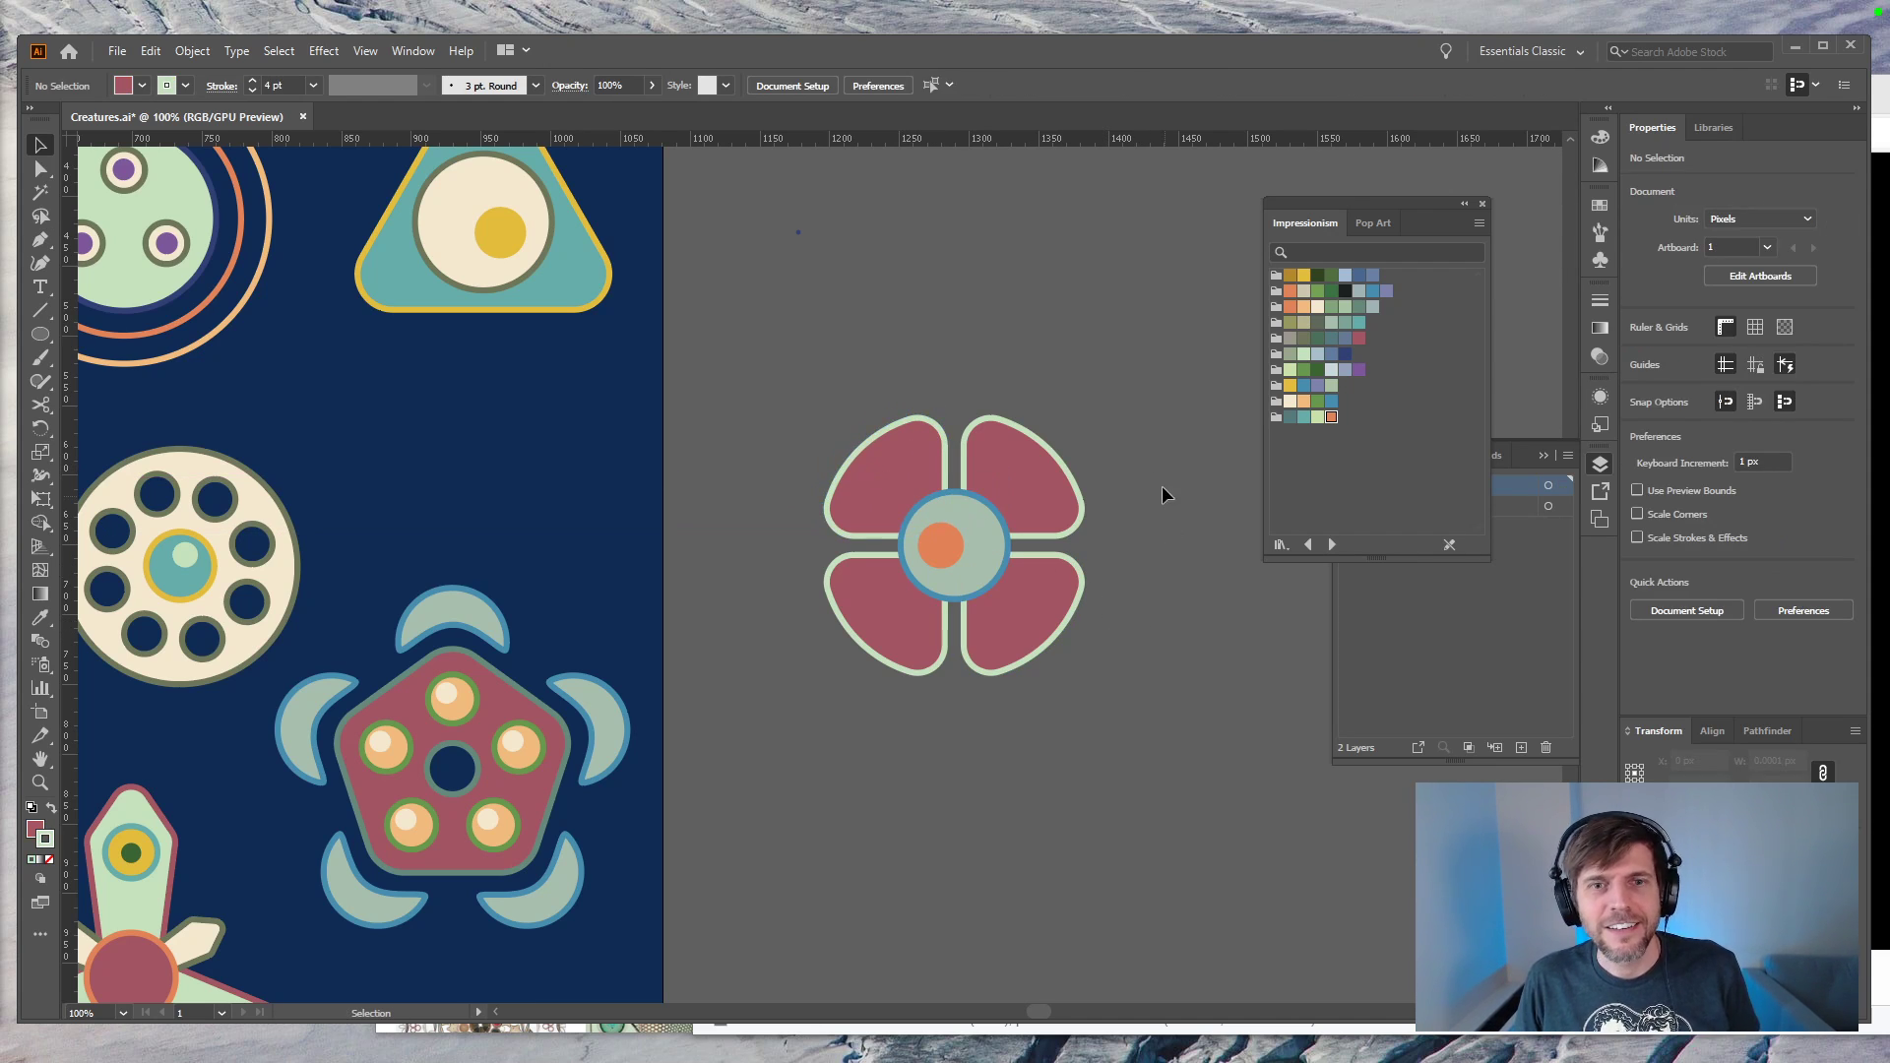
pyautogui.moveTo(983, 599); pyautogui.dragTo(985, 602)
pyautogui.moveTo(1155, 353); pyautogui.dragTo(856, 695)
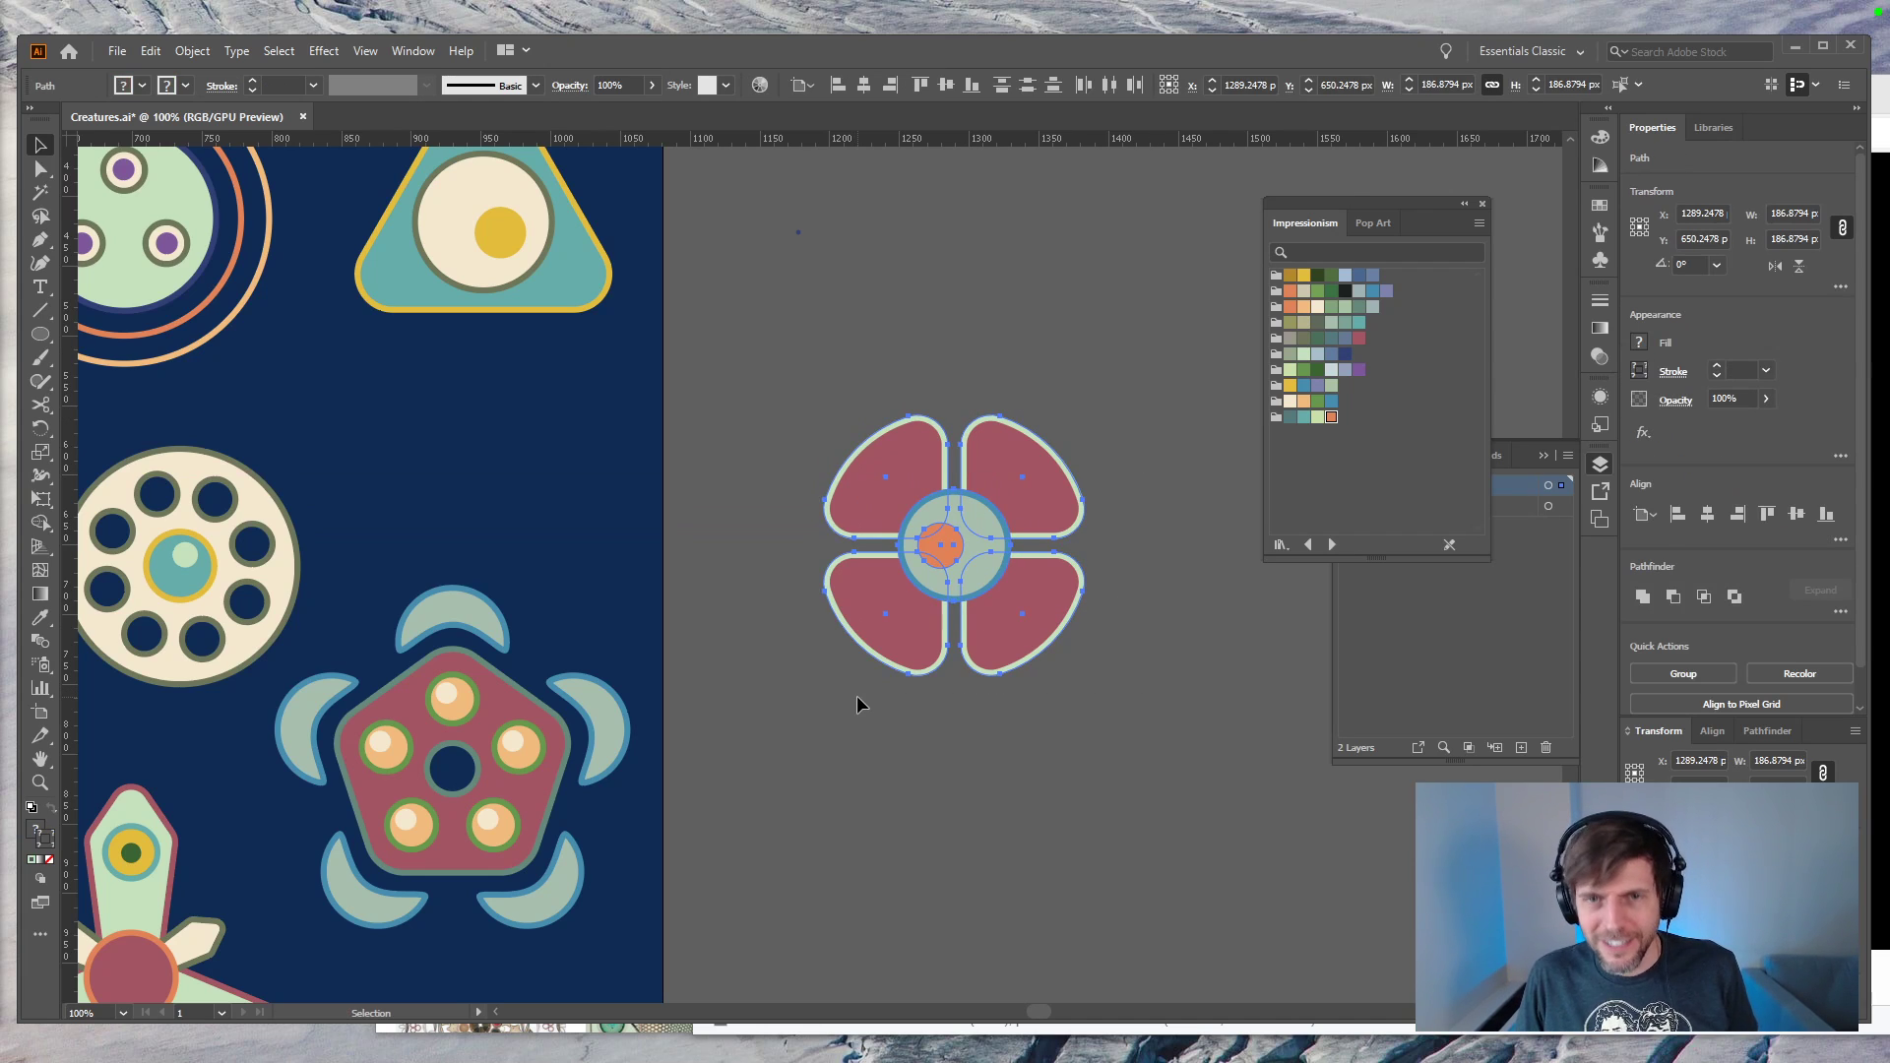
pyautogui.click(859, 697)
# Step: Select all the creatures on the artboard and shift them 10 px left
pyautogui.moveTo(1142, 406); pyautogui.dragTo(1139, 780)
pyautogui.hotkey('ctrl', '-')
pyautogui.hotkey('ctrl', '-')
pyautogui.moveTo(273, 224); pyautogui.dragTo(696, 531)
pyautogui.moveTo(1036, 925); pyautogui.dragTo(1046, 942)
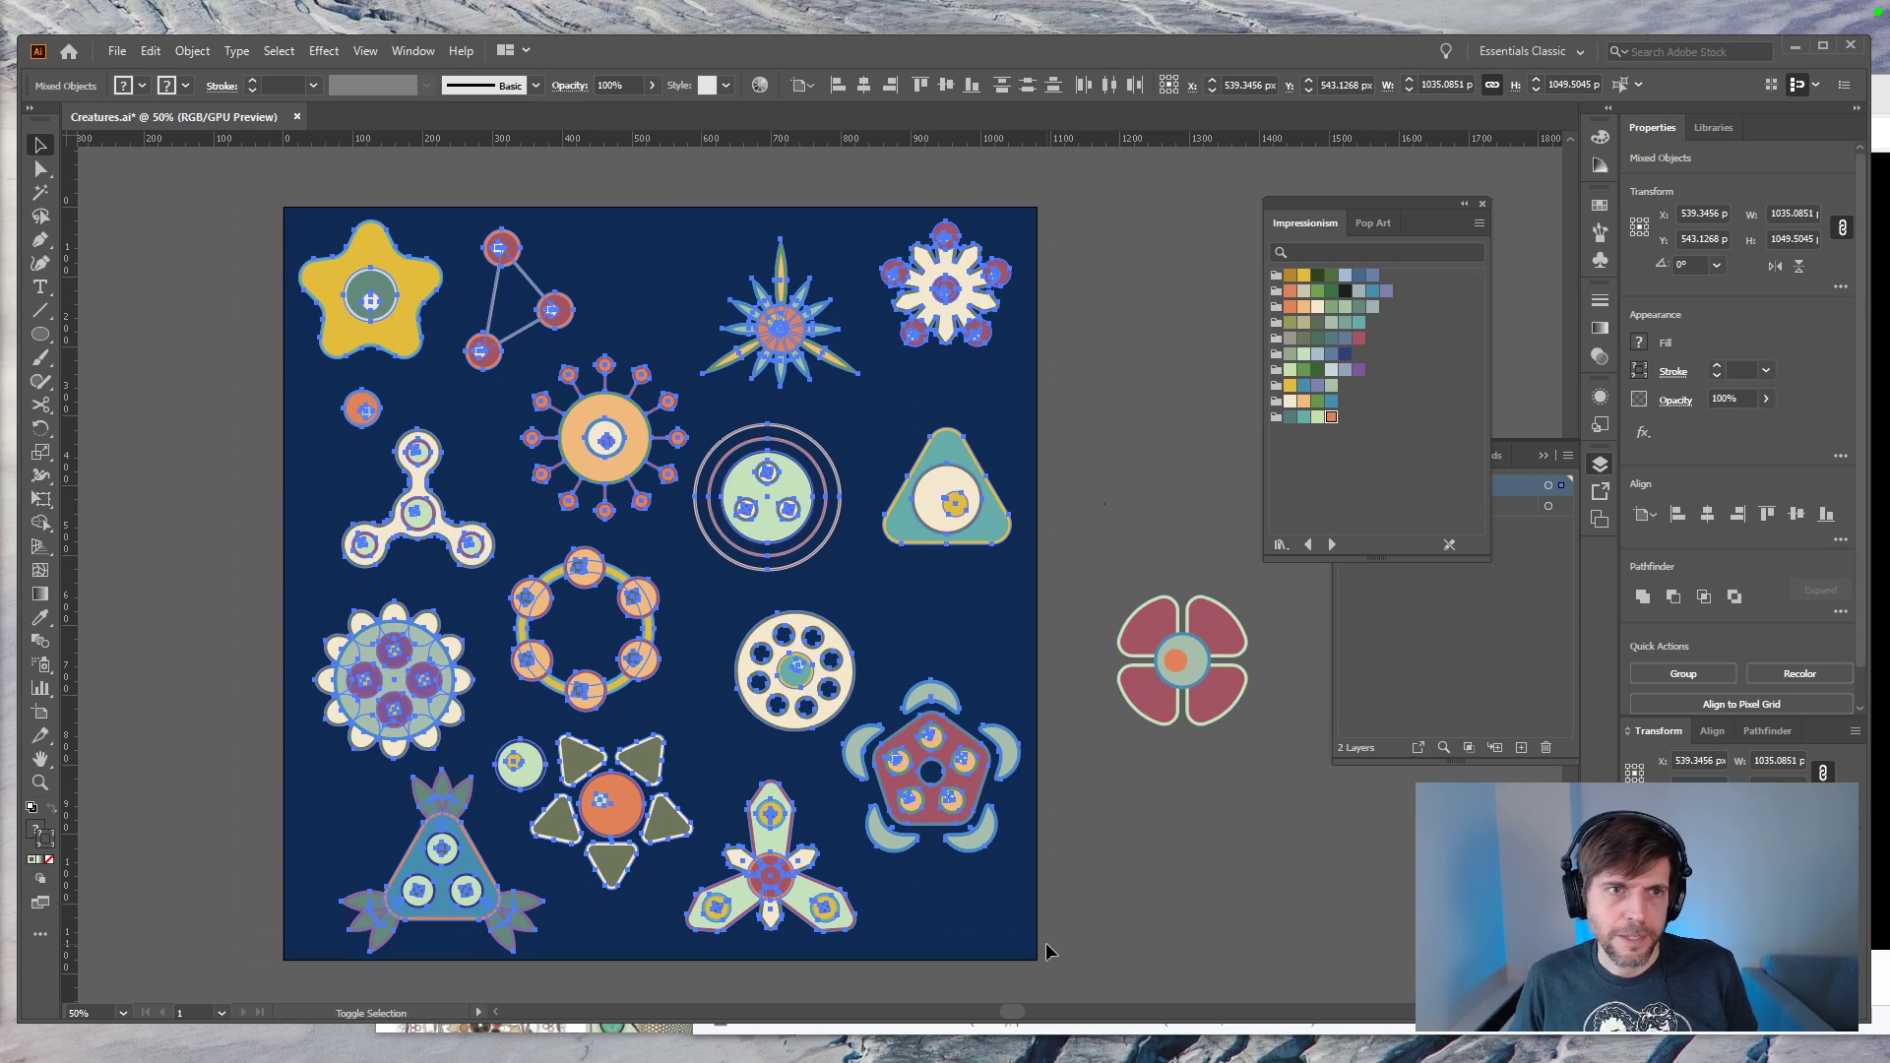
pyautogui.hotkey('shift', 'Down')
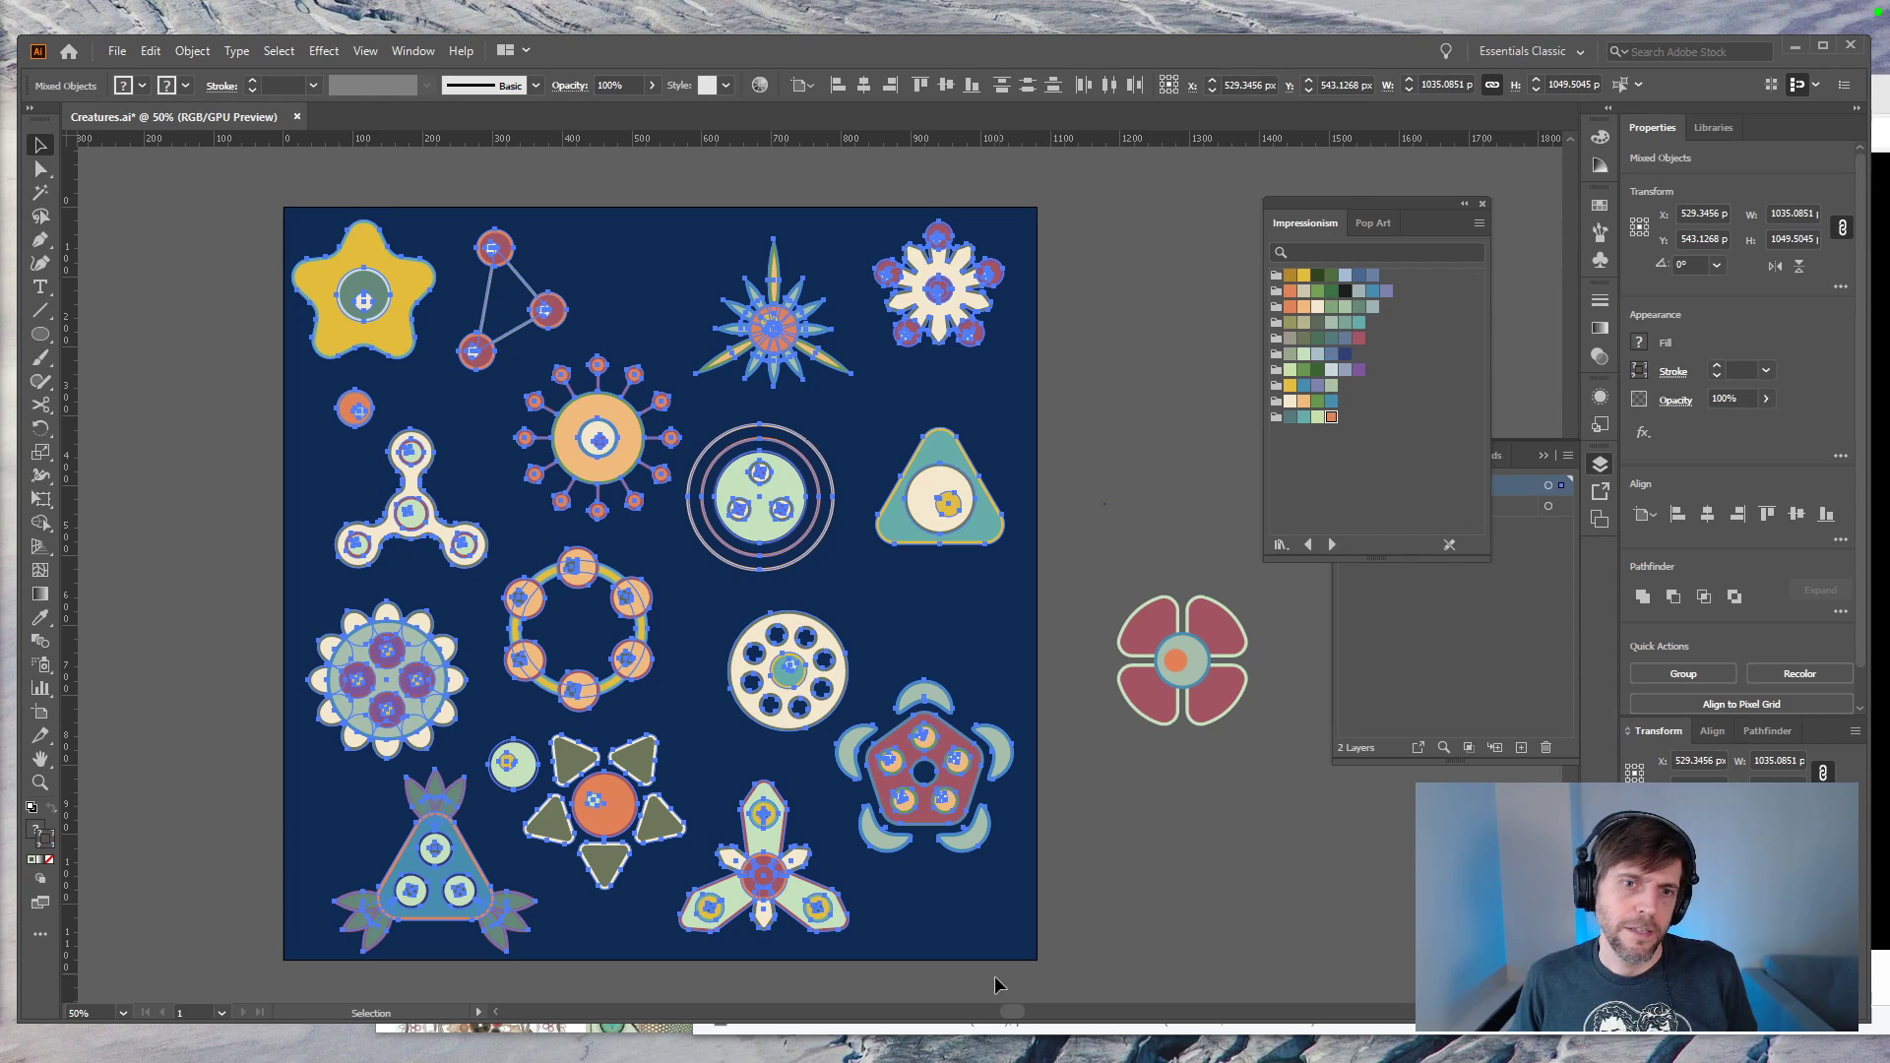
pyautogui.click(1006, 968)
# Step: Shift the cream wheel with the dark holes about 60 px left
pyautogui.moveTo(861, 595); pyautogui.dragTo(720, 708)
pyautogui.hotkey('shift', 'Left')
pyautogui.hotkey('shift', 'Left')
pyautogui.hotkey('shift', 'Left')
pyautogui.hotkey('shift', 'Left')
pyautogui.hotkey('shift', 'Left')
pyautogui.hotkey('shift', 'Up')
pyautogui.hotkey('shift', 'Up')
pyautogui.hotkey('shift', 'Left')
pyautogui.hotkey('shift', 'Down')
pyautogui.hotkey('shift', 'Down')
# Step: Shift the red pentagon creature and its crescents down and slightly right toward the artboard's lower-right corner
pyautogui.click(1024, 677)
pyautogui.moveTo(1029, 667); pyautogui.dragTo(930, 881)
pyautogui.hotkey('shift', 'Down')
pyautogui.hotkey('shift', 'Down')
pyautogui.hotkey('shift', 'Down')
pyautogui.hotkey('shift', 'Down')
pyautogui.hotkey('shift', 'Down')
pyautogui.hotkey('shift', 'Down')
pyautogui.hotkey('shift', 'Down')
pyautogui.hotkey('shift', 'Down')
pyautogui.hotkey('shift', 'Down')
pyautogui.hotkey('shift', 'Right')
pyautogui.hotkey('shift', 'Right')
pyautogui.hotkey('shift', 'Right')
pyautogui.click(878, 660)
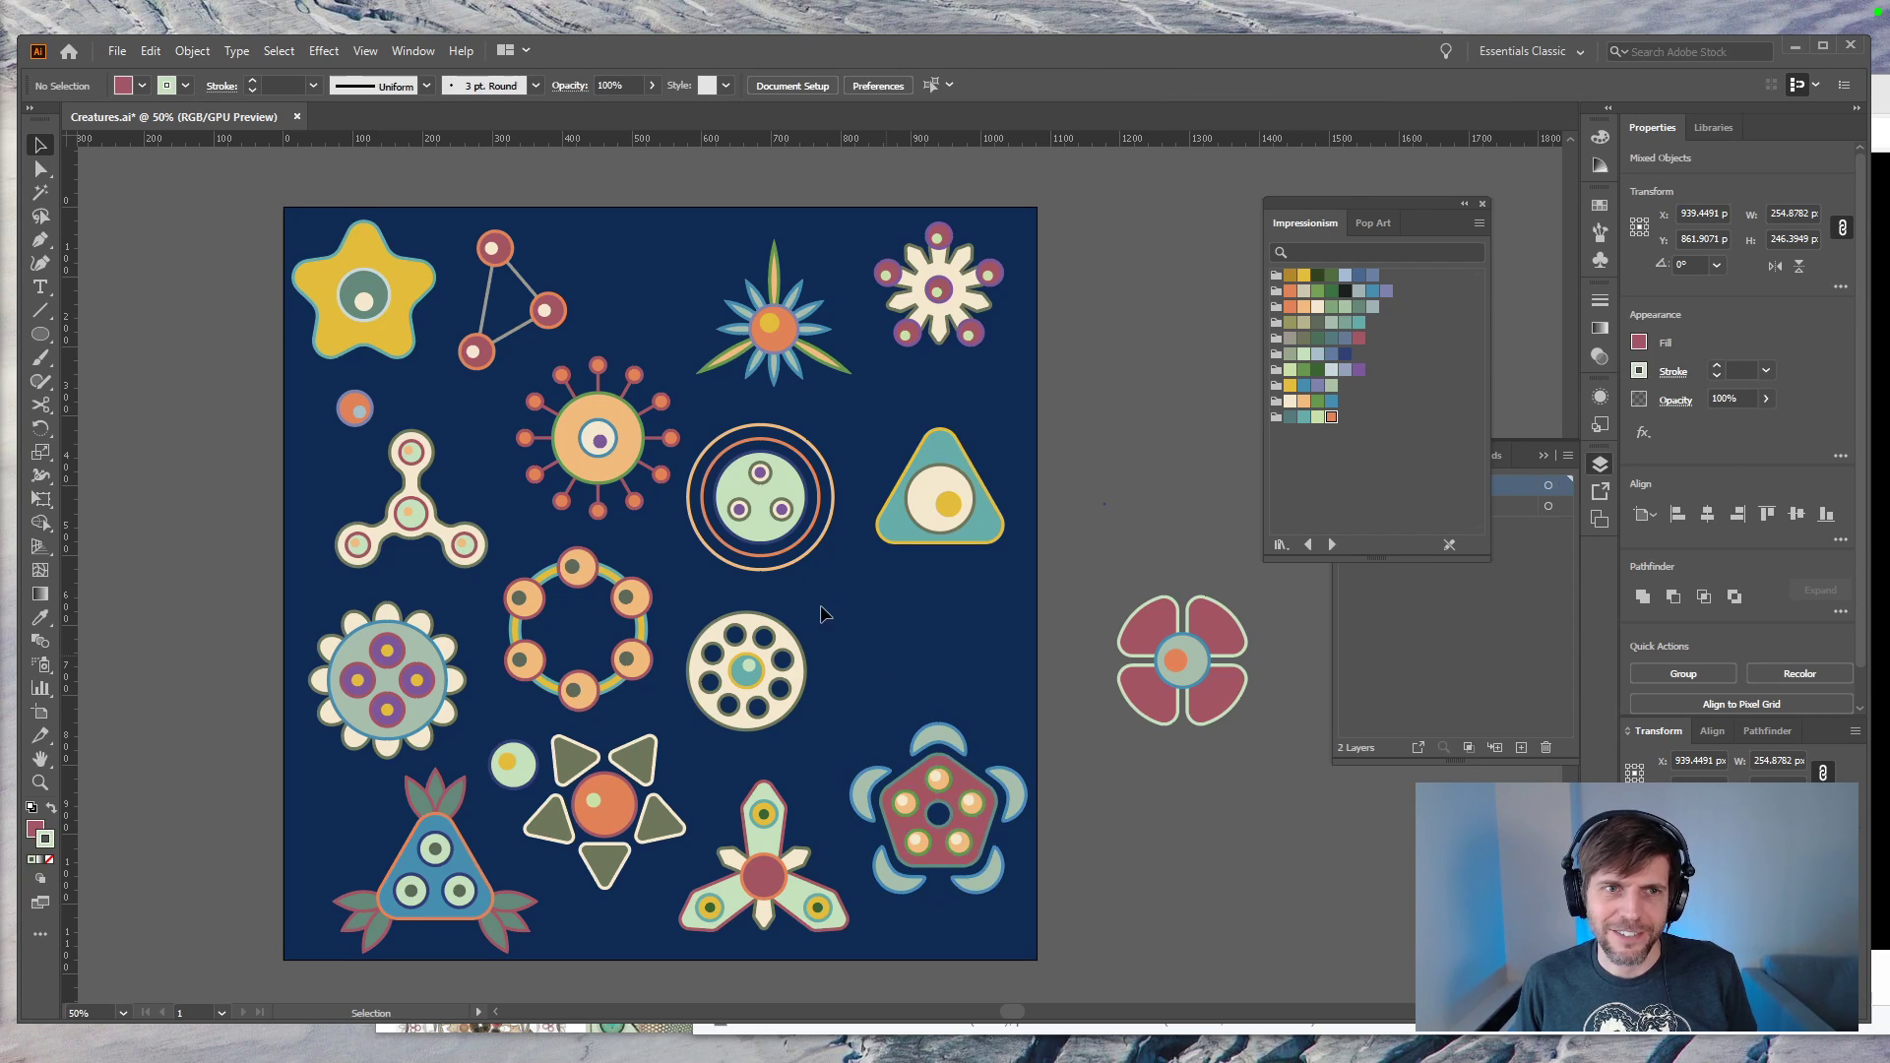
# Step: Move the yellow star above the pentagon creature and the teal triangle into the artboard's upper-left corner
pyautogui.moveTo(408, 360); pyautogui.dragTo(951, 677)
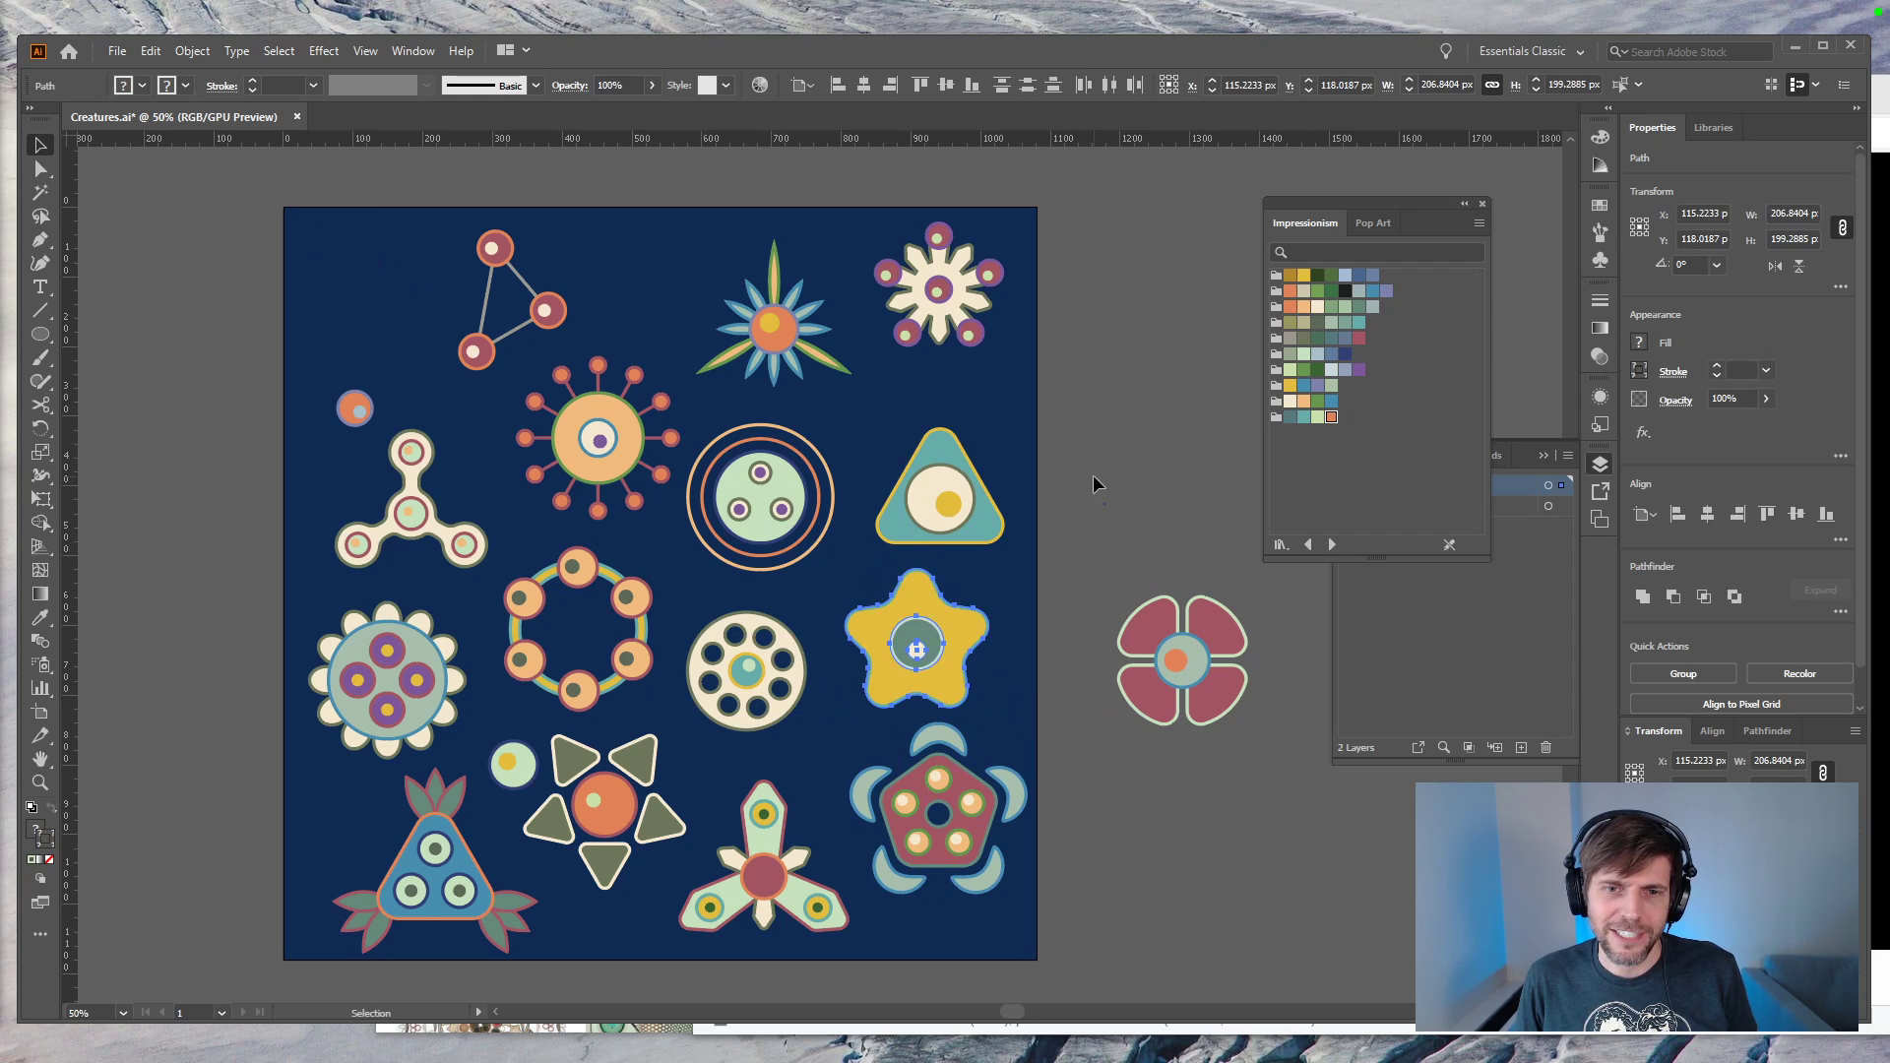
pyautogui.click(1096, 480)
pyautogui.moveTo(895, 546); pyautogui.dragTo(323, 355)
# Step: Try to move the spiky star creature above the yellow star and the red flower into its former spot
pyautogui.moveTo(663, 219); pyautogui.dragTo(996, 502)
pyautogui.moveTo(988, 522); pyautogui.dragTo(977, 502)
pyautogui.click(1100, 538)
pyautogui.click(1230, 691)
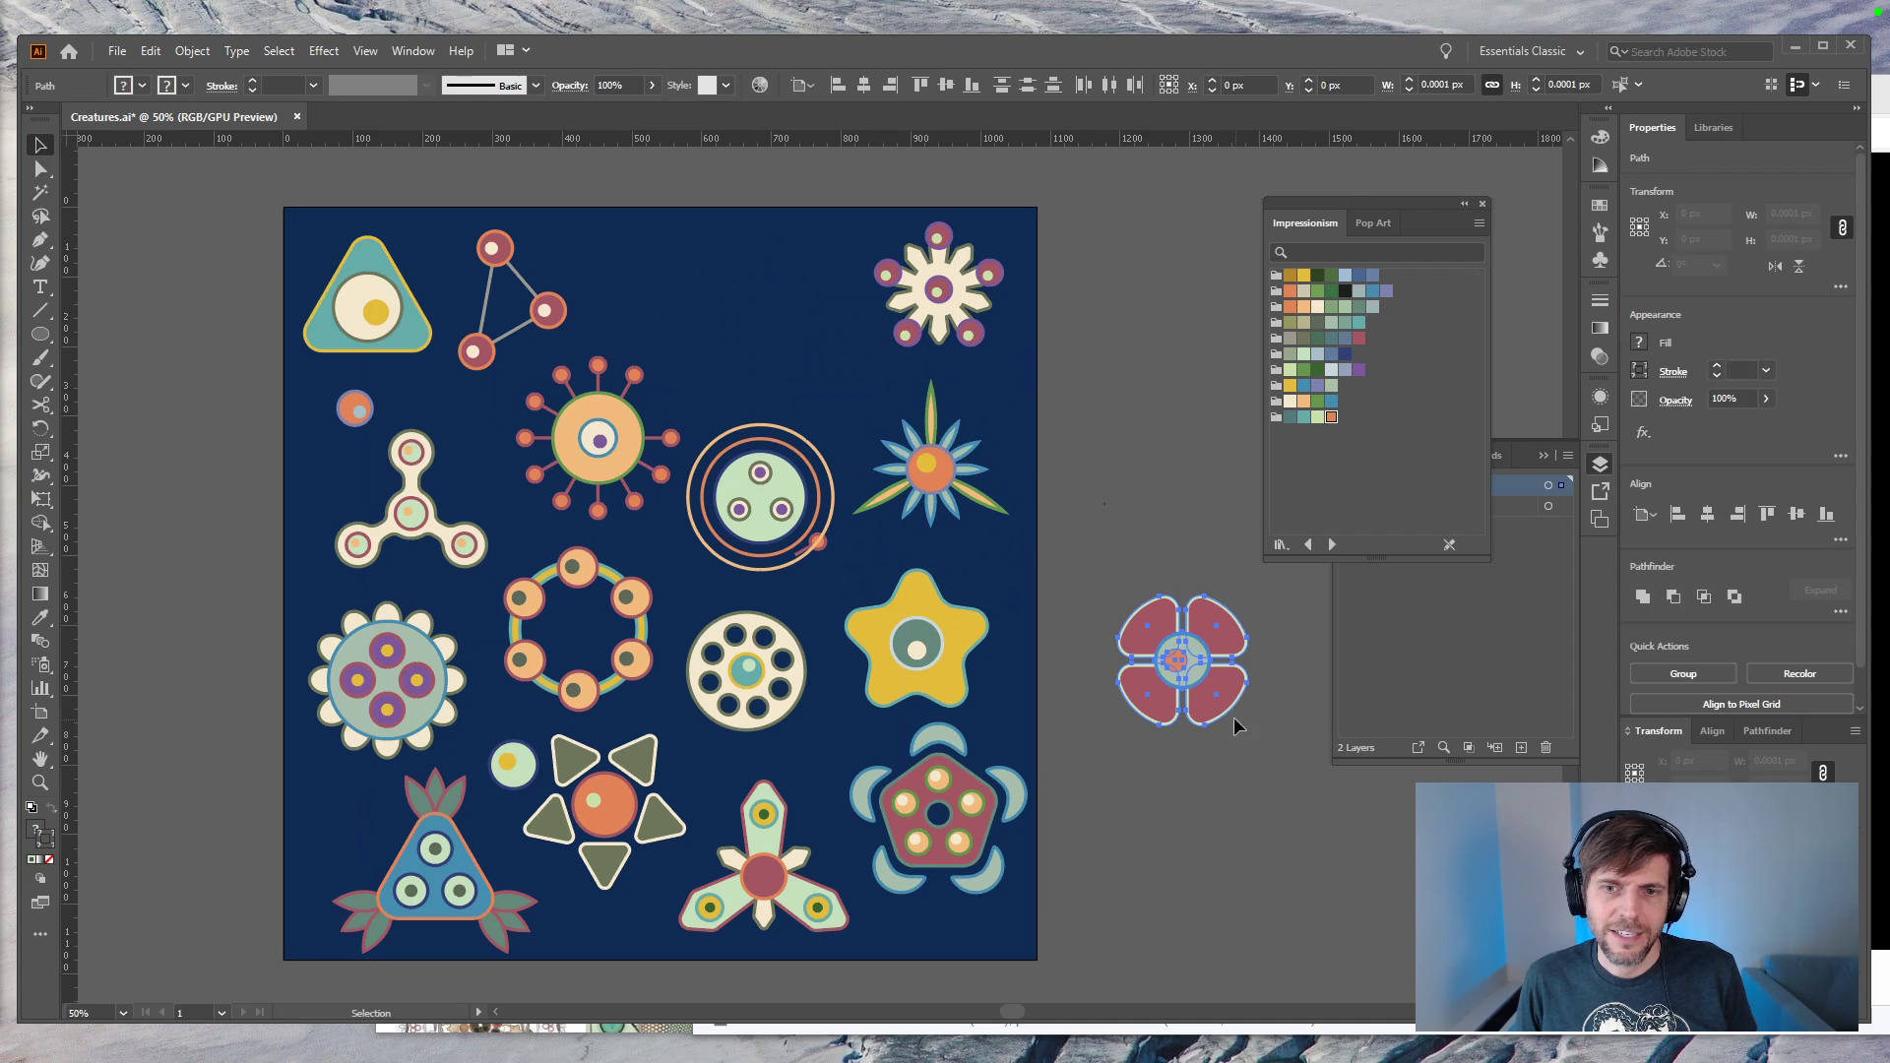
pyautogui.moveTo(1230, 691); pyautogui.dragTo(771, 328)
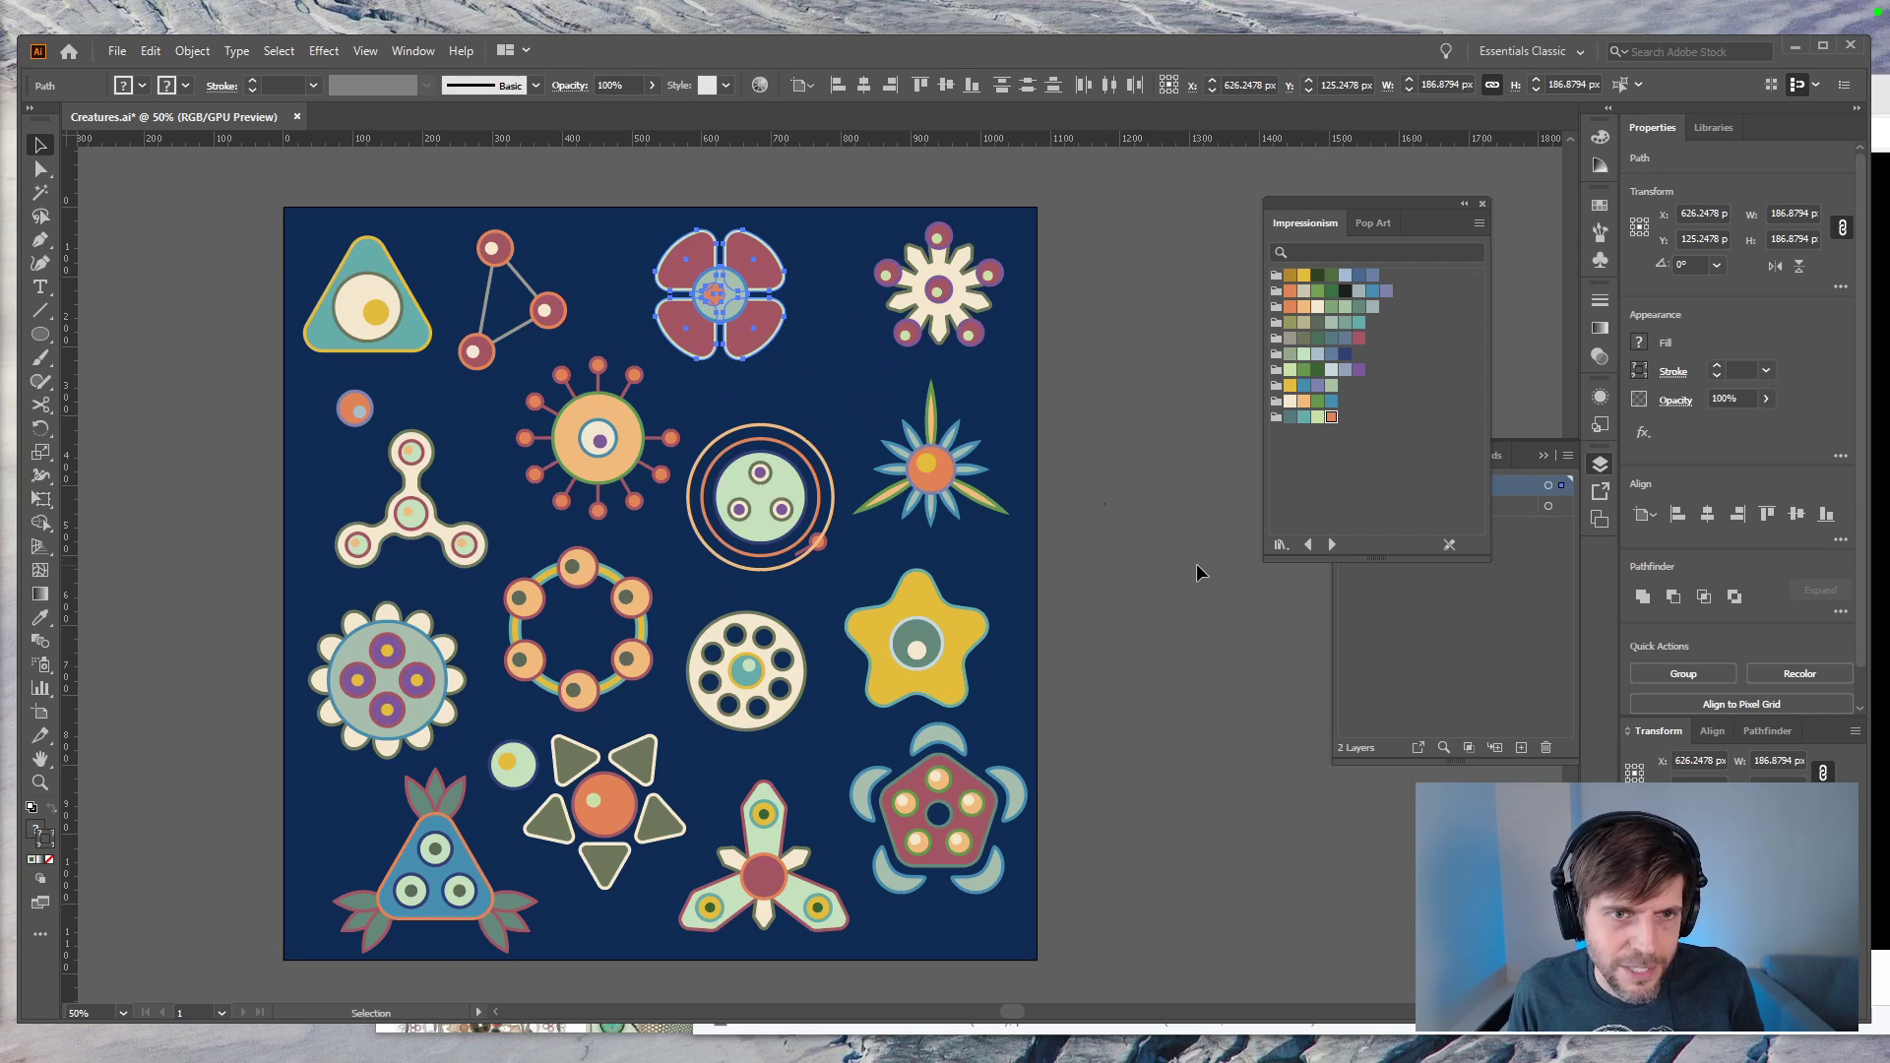
# Step: Undo the moves of the flower and the spiky star creature, keeping the yellow star and teal triangle in their new spots
pyautogui.hotkey('ctrl', 'z')
pyautogui.hotkey('ctrl', 'z')
pyautogui.hotkey('ctrl', 'z')
pyautogui.hotkey('ctrl', 'z')
pyautogui.hotkey('ctrl', 'z')
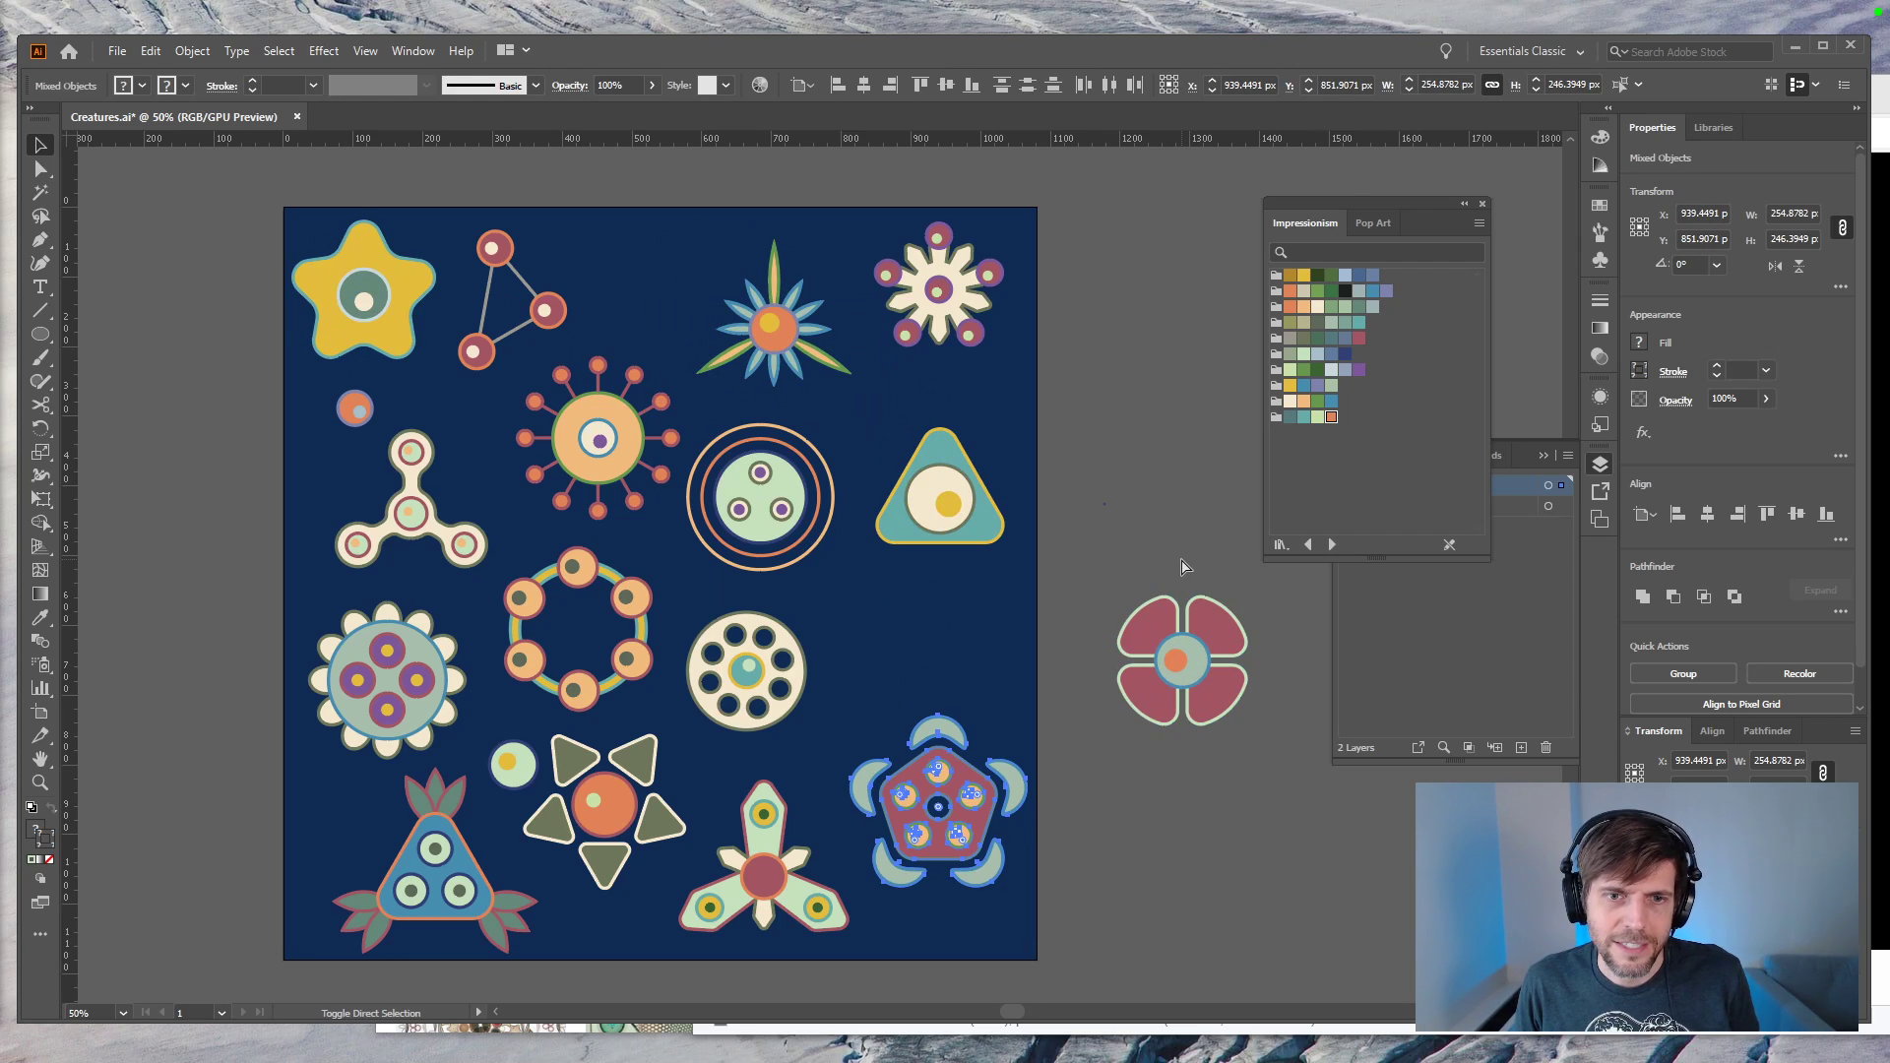
pyautogui.hotkey('ctrl', 'shift', 'z')
pyautogui.hotkey('ctrl', 'shift', 'z')
pyautogui.hotkey('ctrl', 'shift', 'z')
pyautogui.hotkey('ctrl', 'shift', 'z')
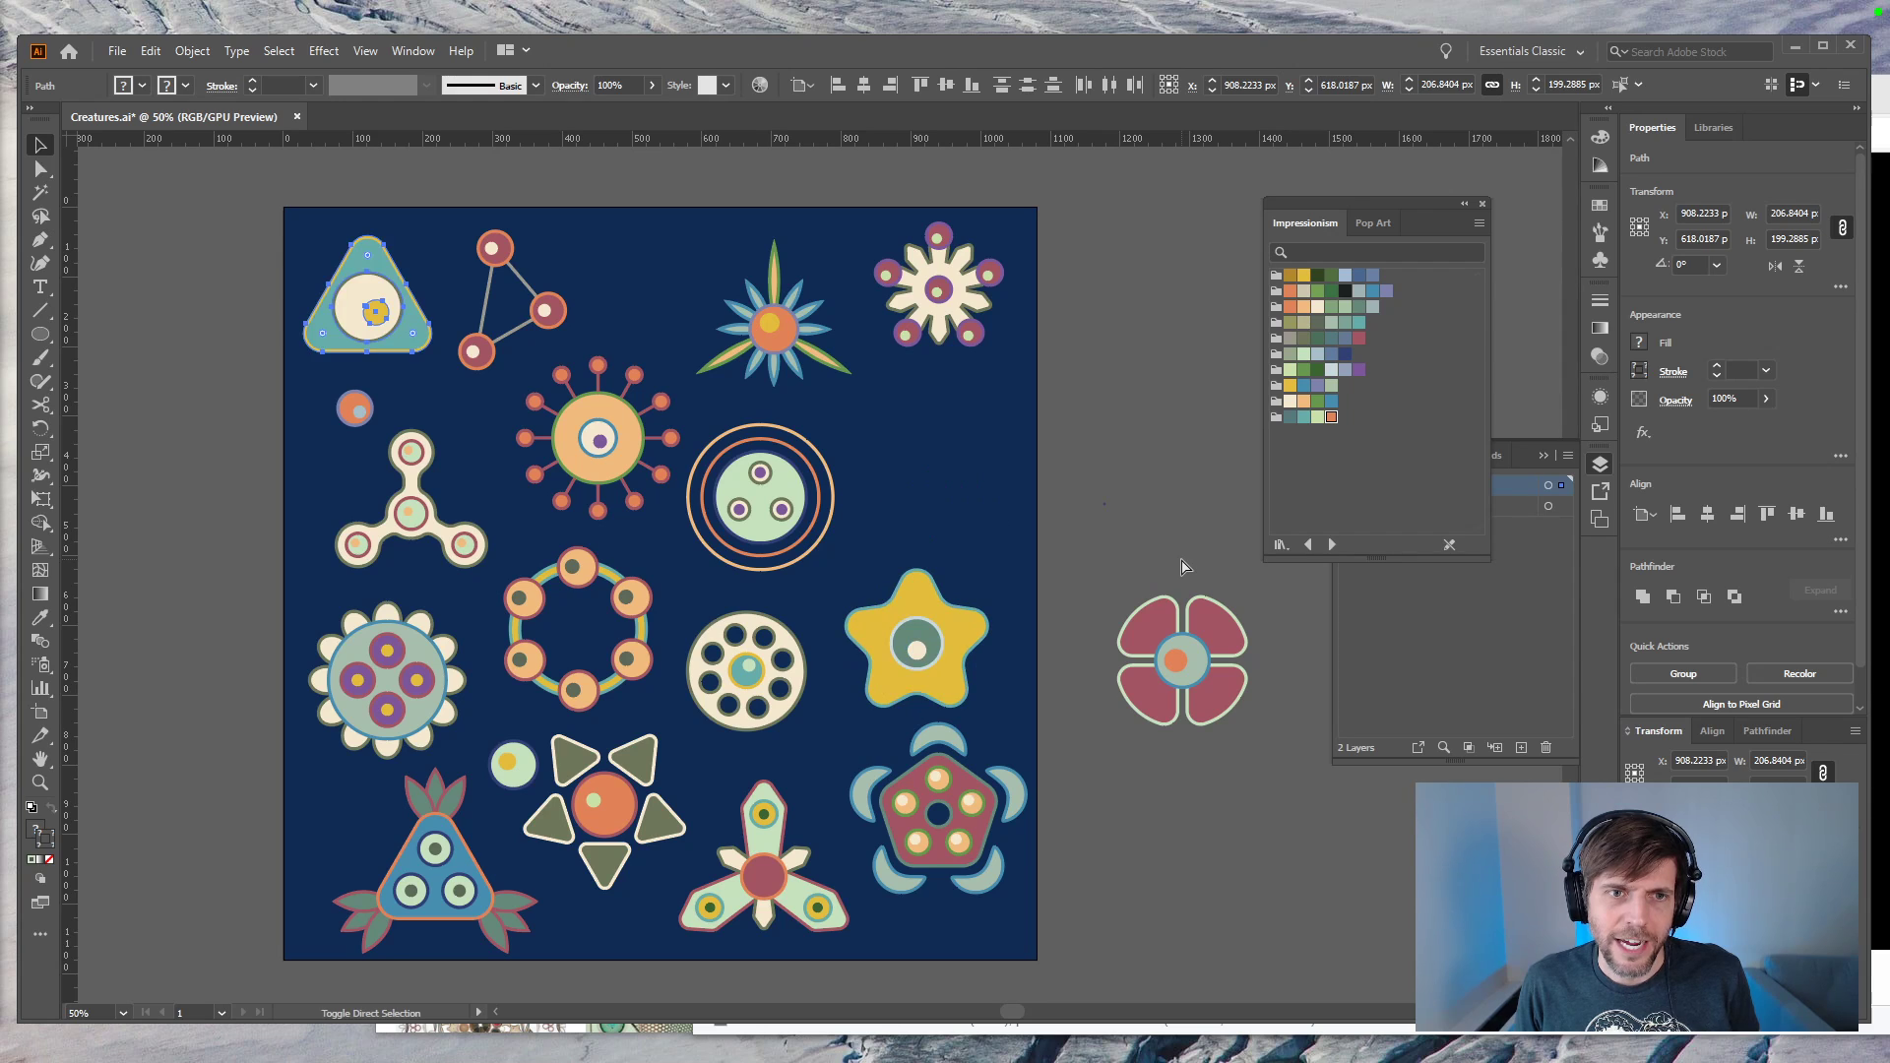
pyautogui.hotkey('ctrl', 'z')
pyautogui.click(1013, 388)
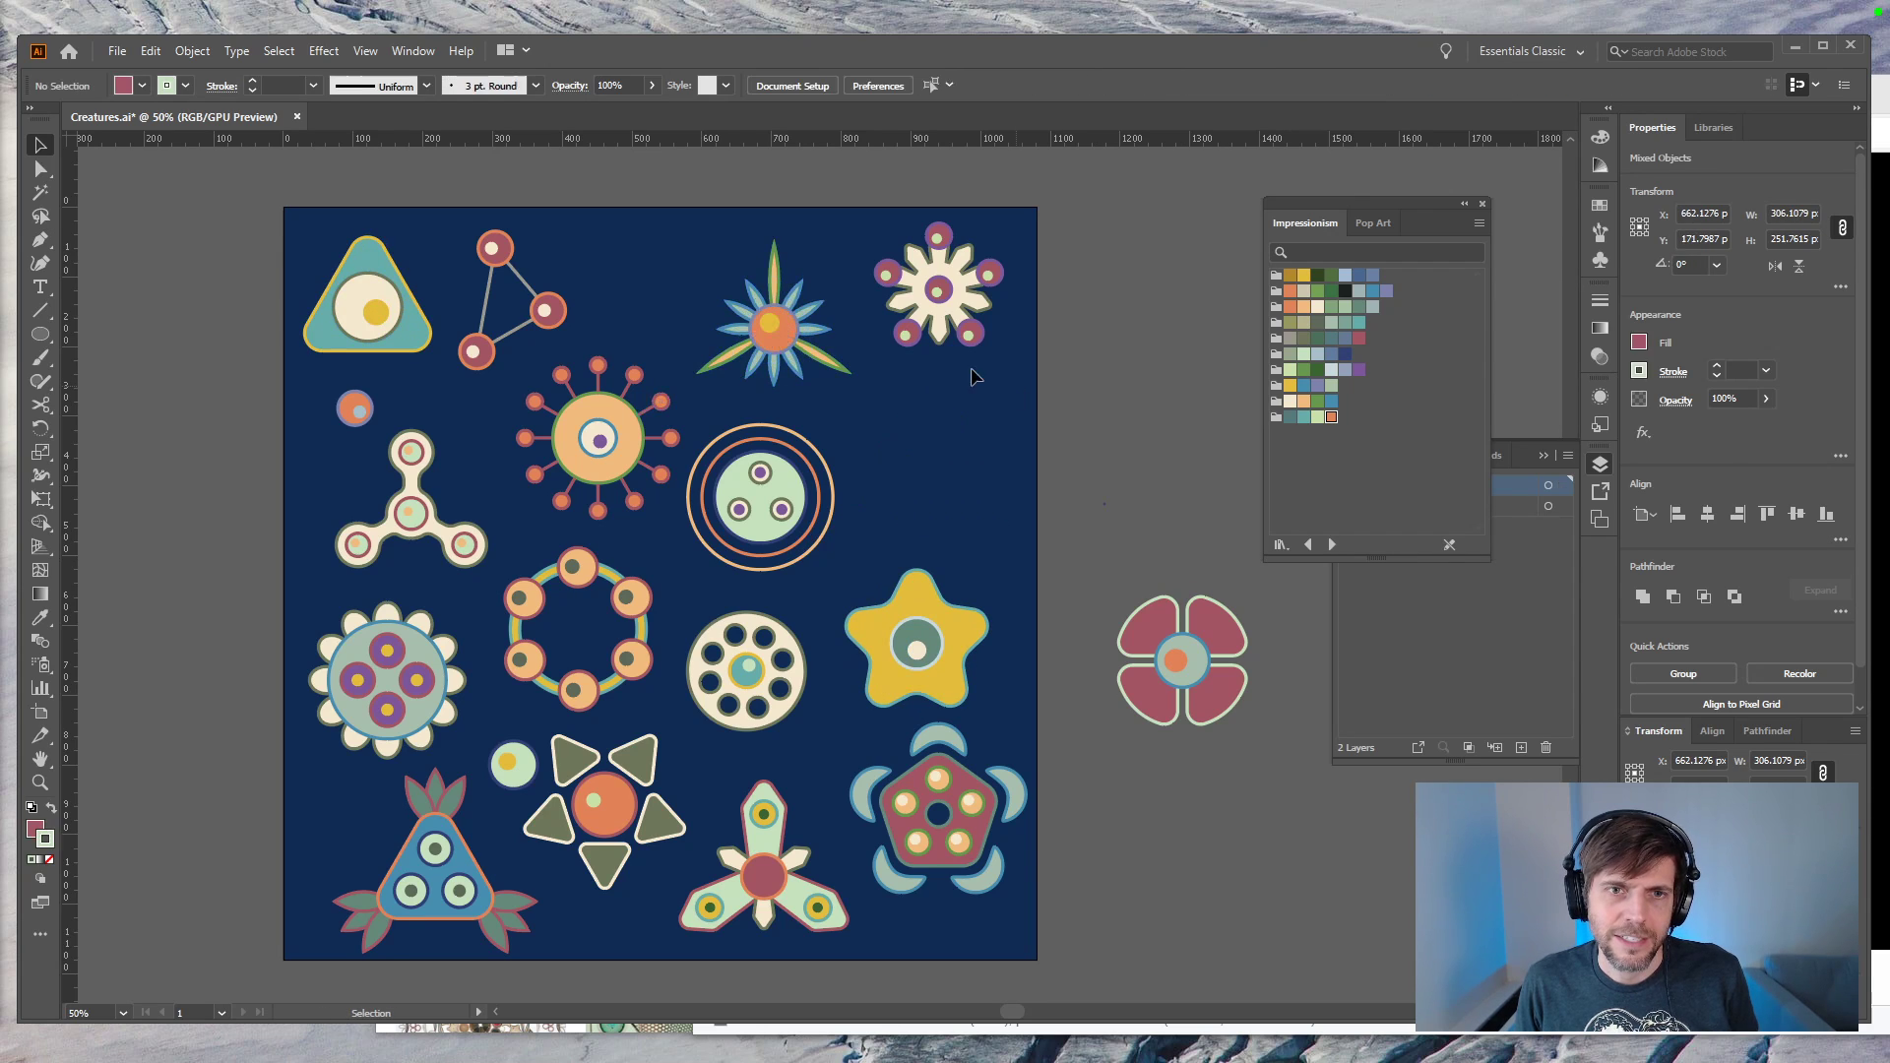
# Step: Move the spiky star creature above the yellow star and place the red flower in its former spot on the artboard
pyautogui.click(827, 369)
pyautogui.moveTo(827, 369); pyautogui.dragTo(987, 525)
pyautogui.doubleClick(1195, 617)
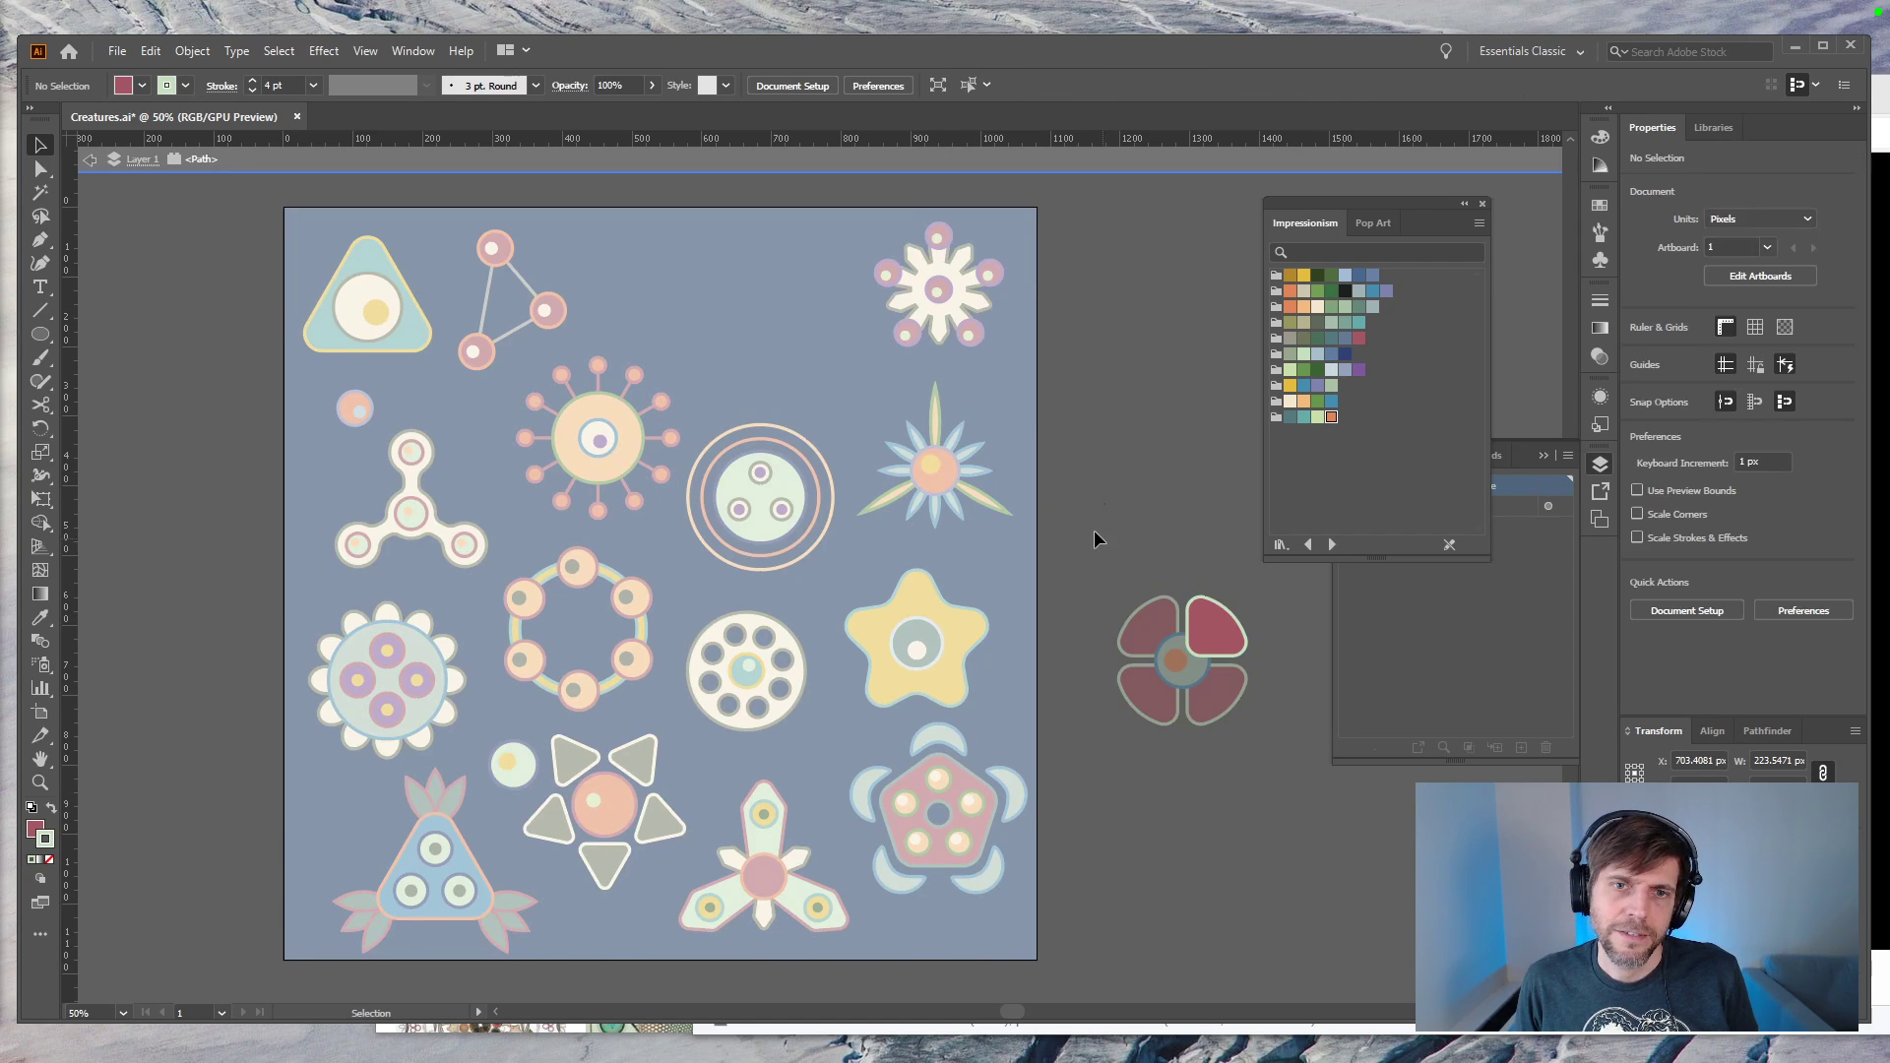
pyautogui.doubleClick(1090, 530)
pyautogui.moveTo(1230, 707); pyautogui.dragTo(831, 364)
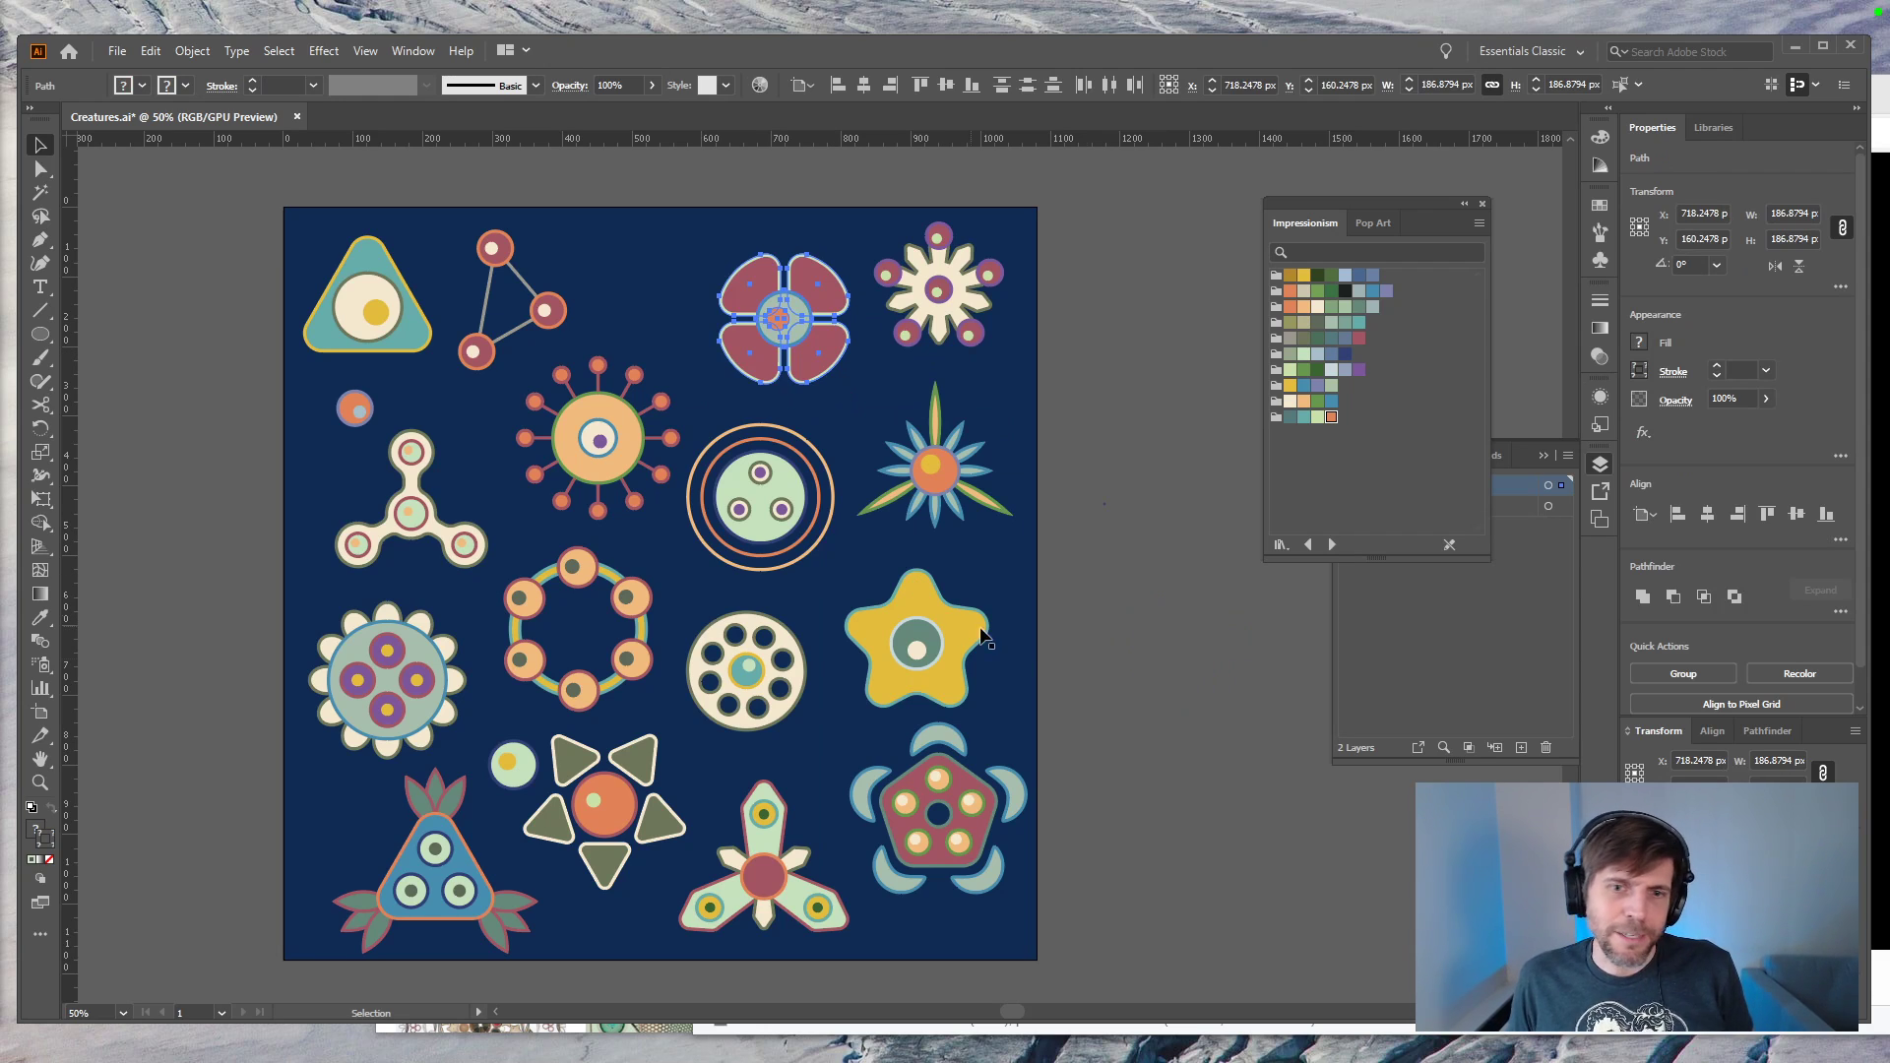
pyautogui.click(1141, 665)
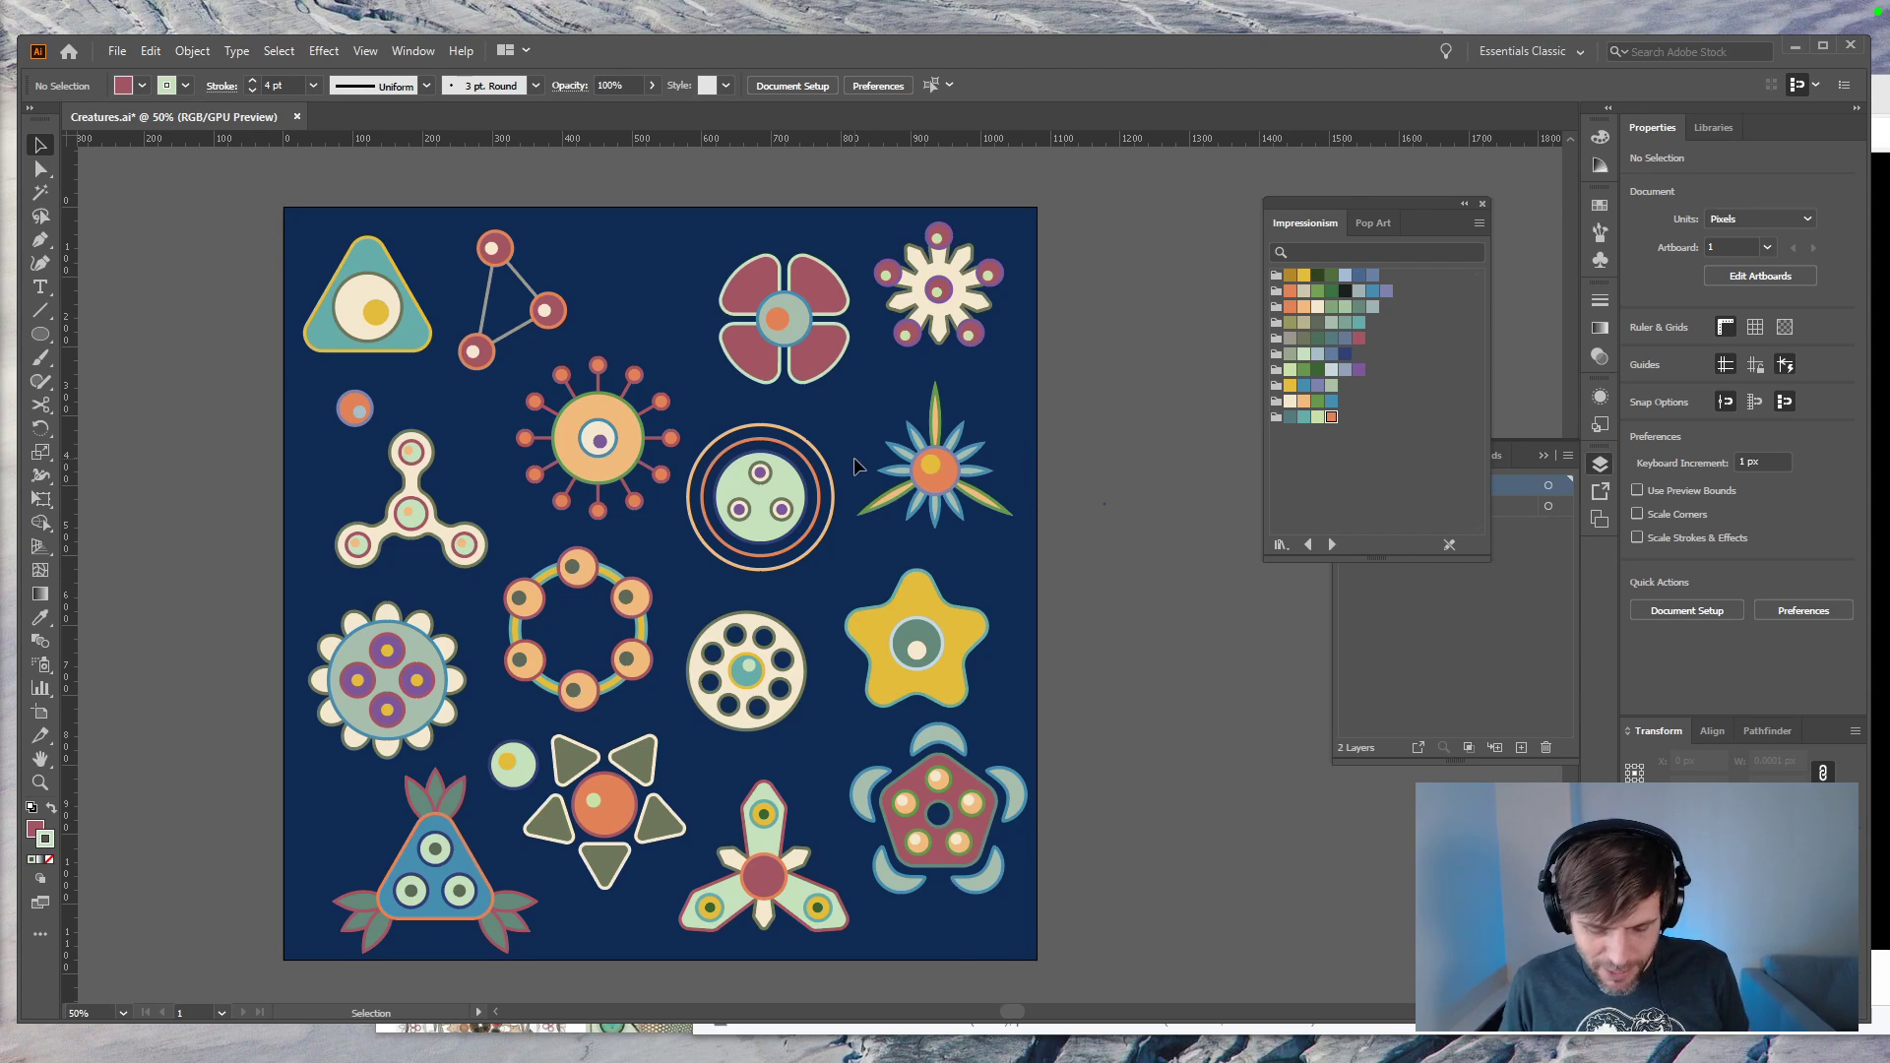
# Step: Close the Impressionism swatch library and collapse the layer list to clear the workspace
pyautogui.hotkey('ctrl', '+')
pyautogui.hotkey('ctrl', '-')
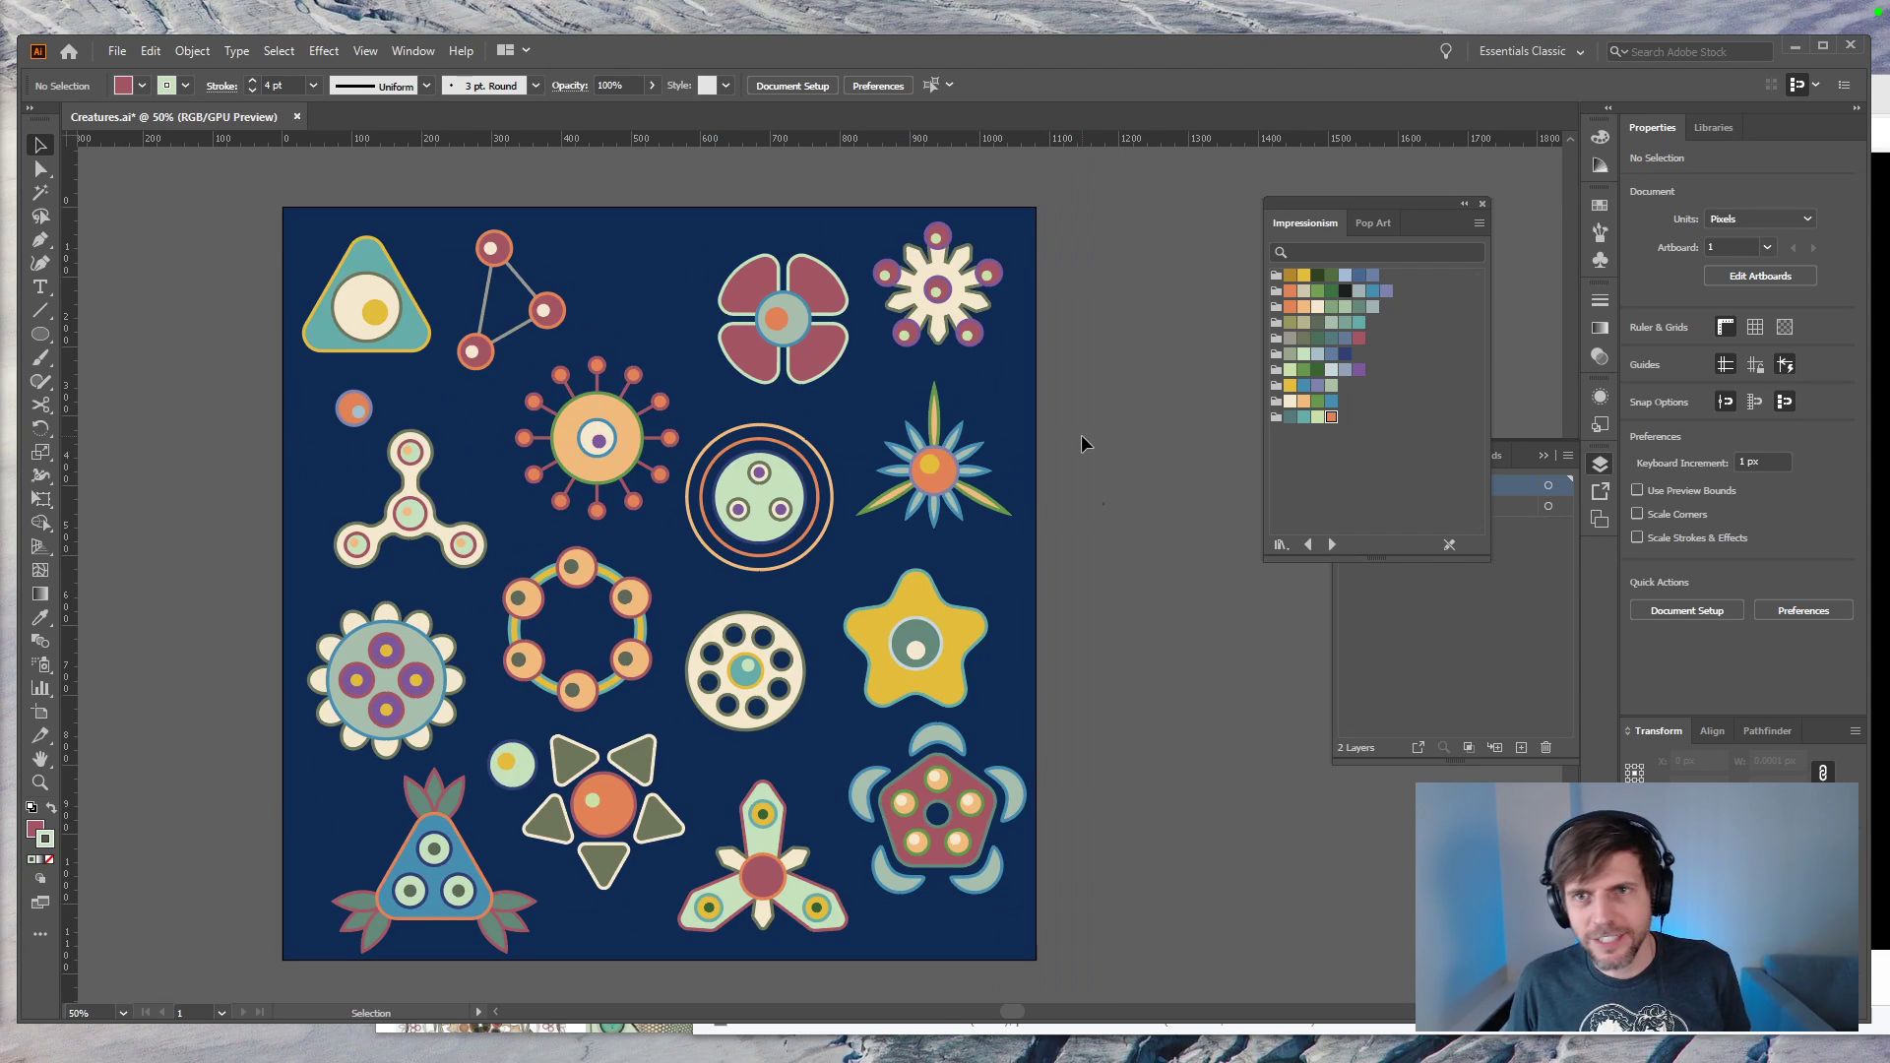
pyautogui.click(1484, 204)
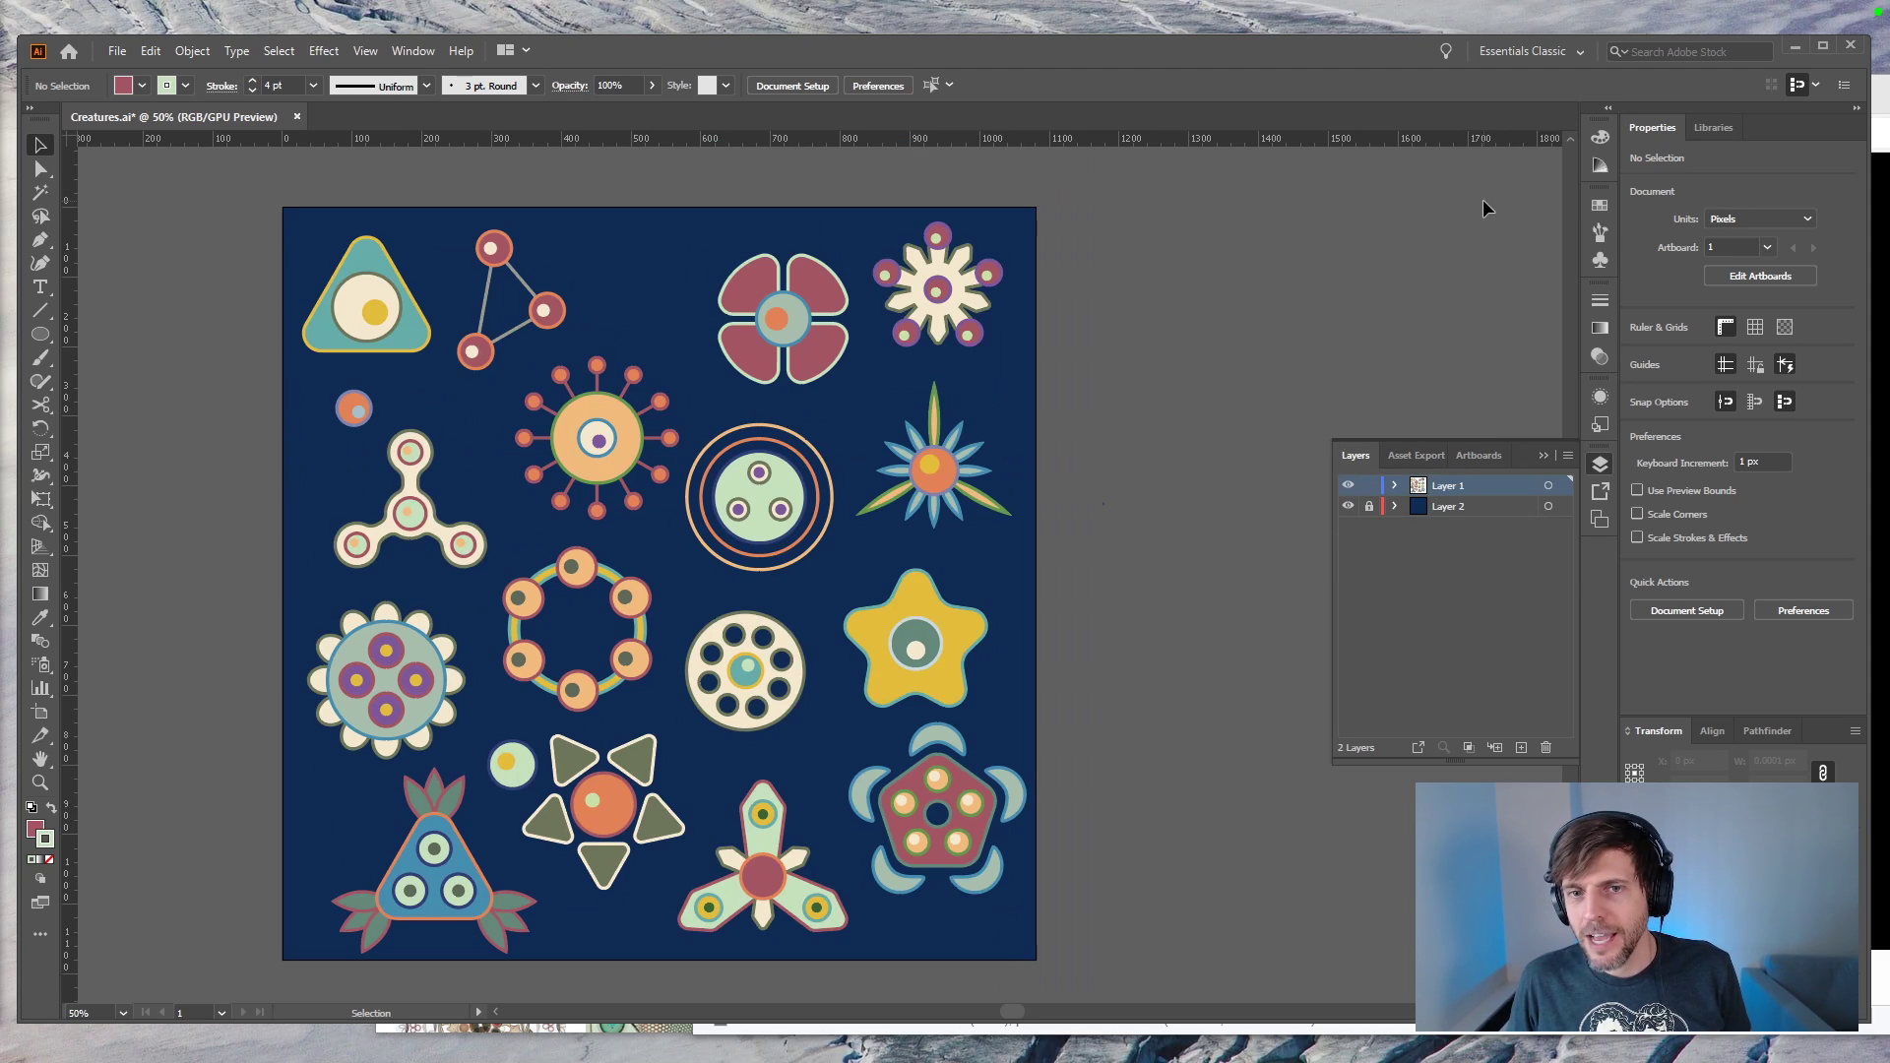
pyautogui.click(1543, 458)
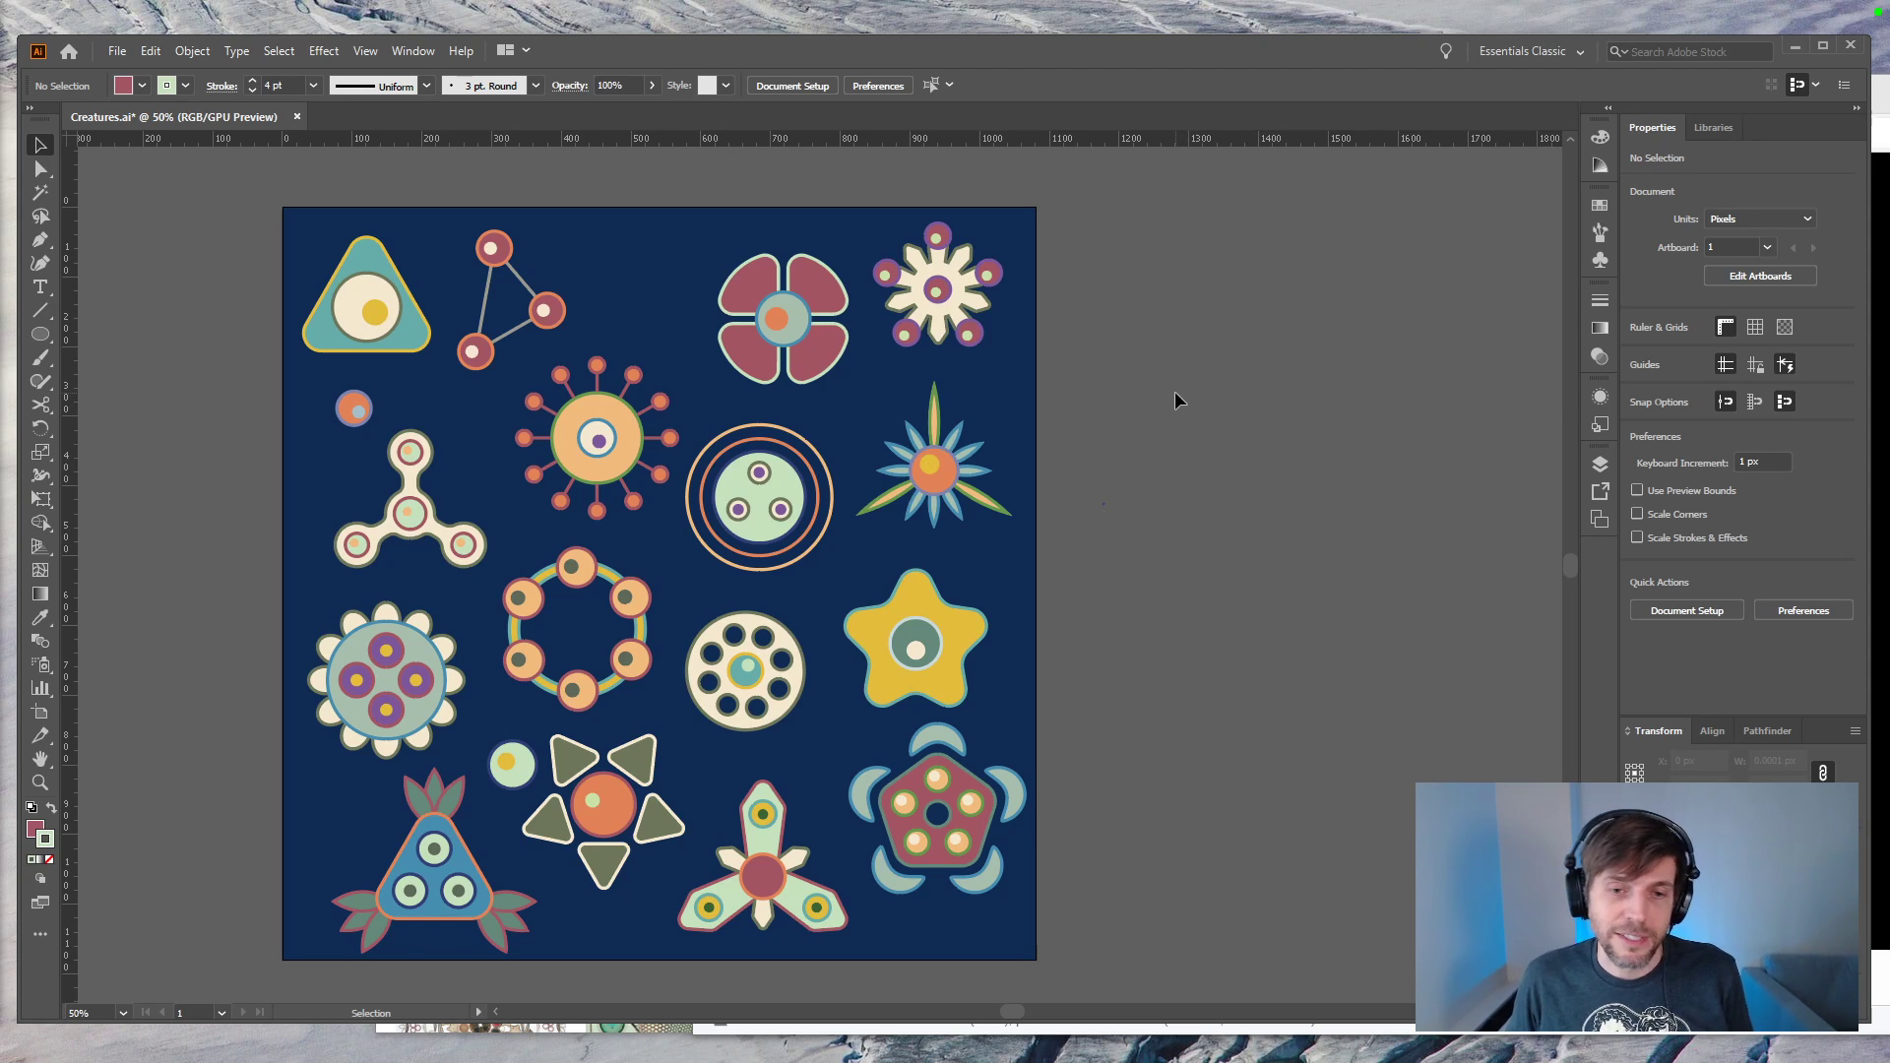
pyautogui.moveTo(1166, 389); pyautogui.dragTo(1233, 370)
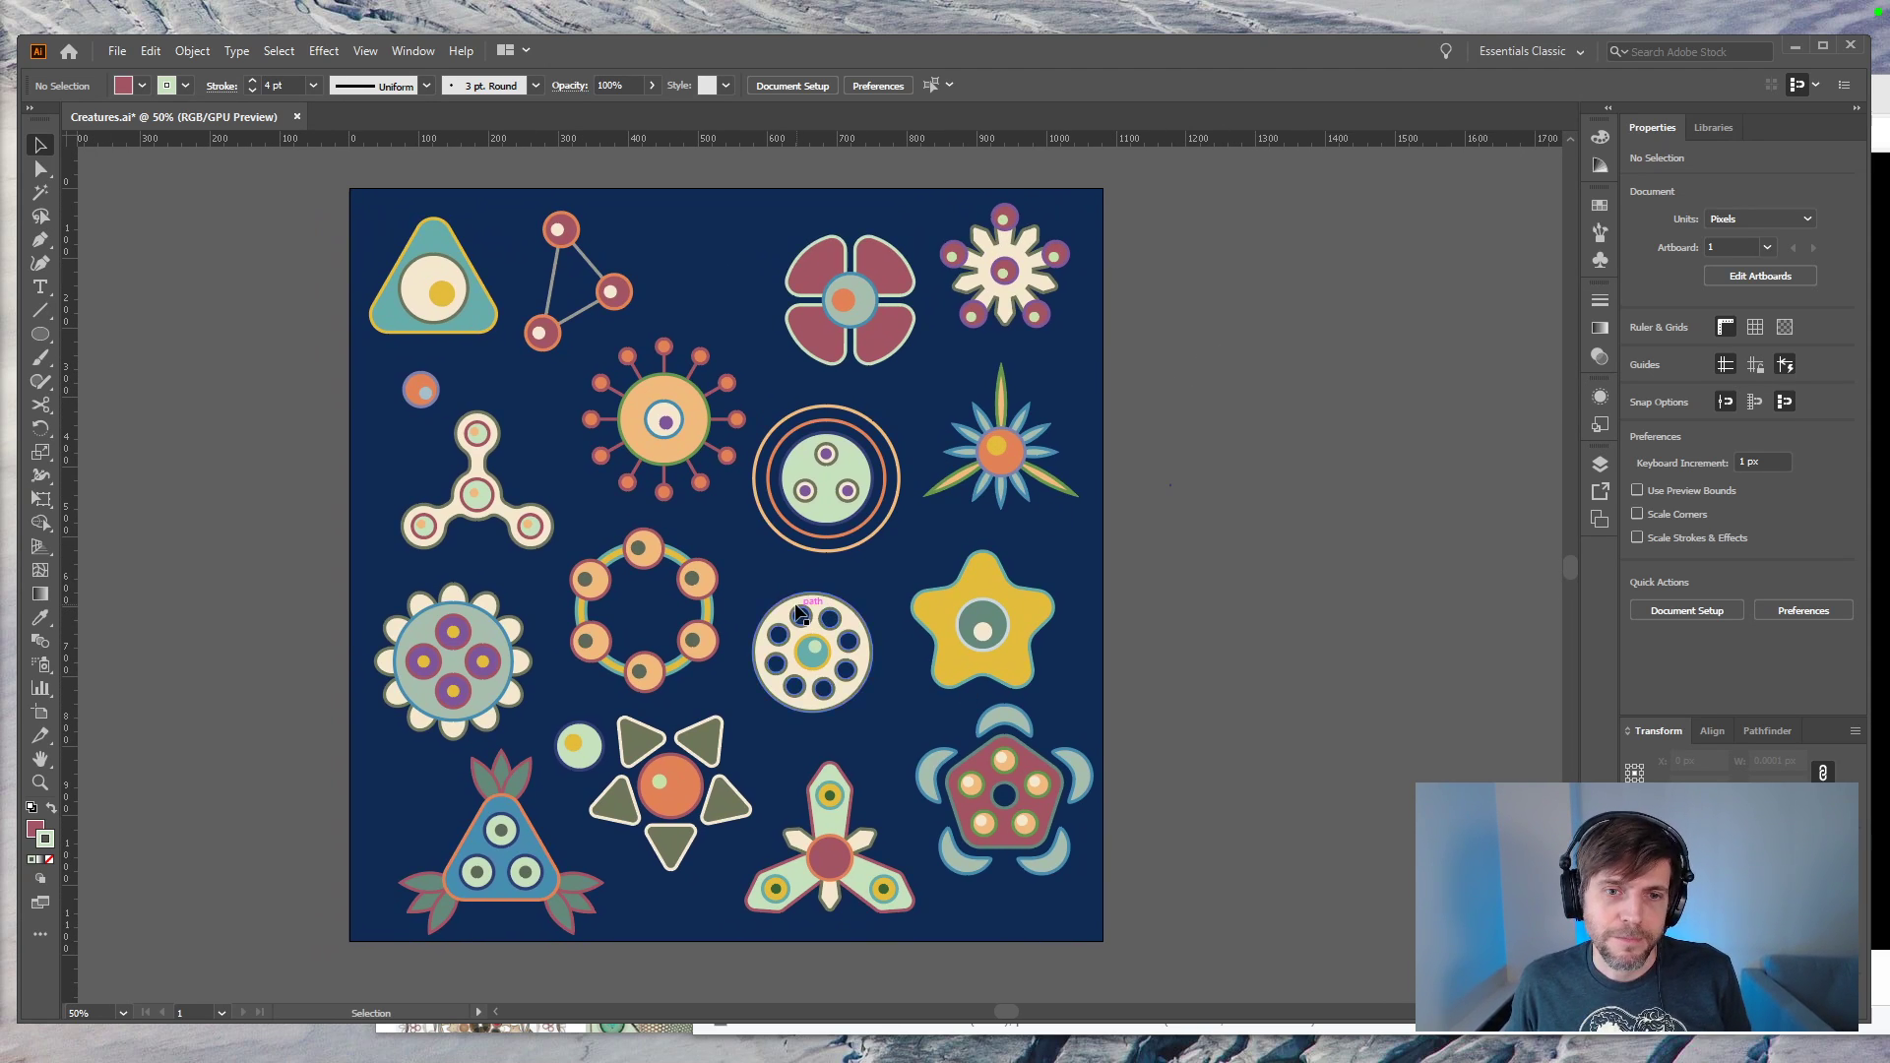
# Step: Nudge the cream wheel and the ringed green circle slightly down and right, and the red flower slightly down
pyautogui.moveTo(756, 582); pyautogui.dragTo(854, 707)
pyautogui.click(1279, 667)
pyautogui.moveTo(847, 467); pyautogui.dragTo(858, 485)
pyautogui.click(1341, 498)
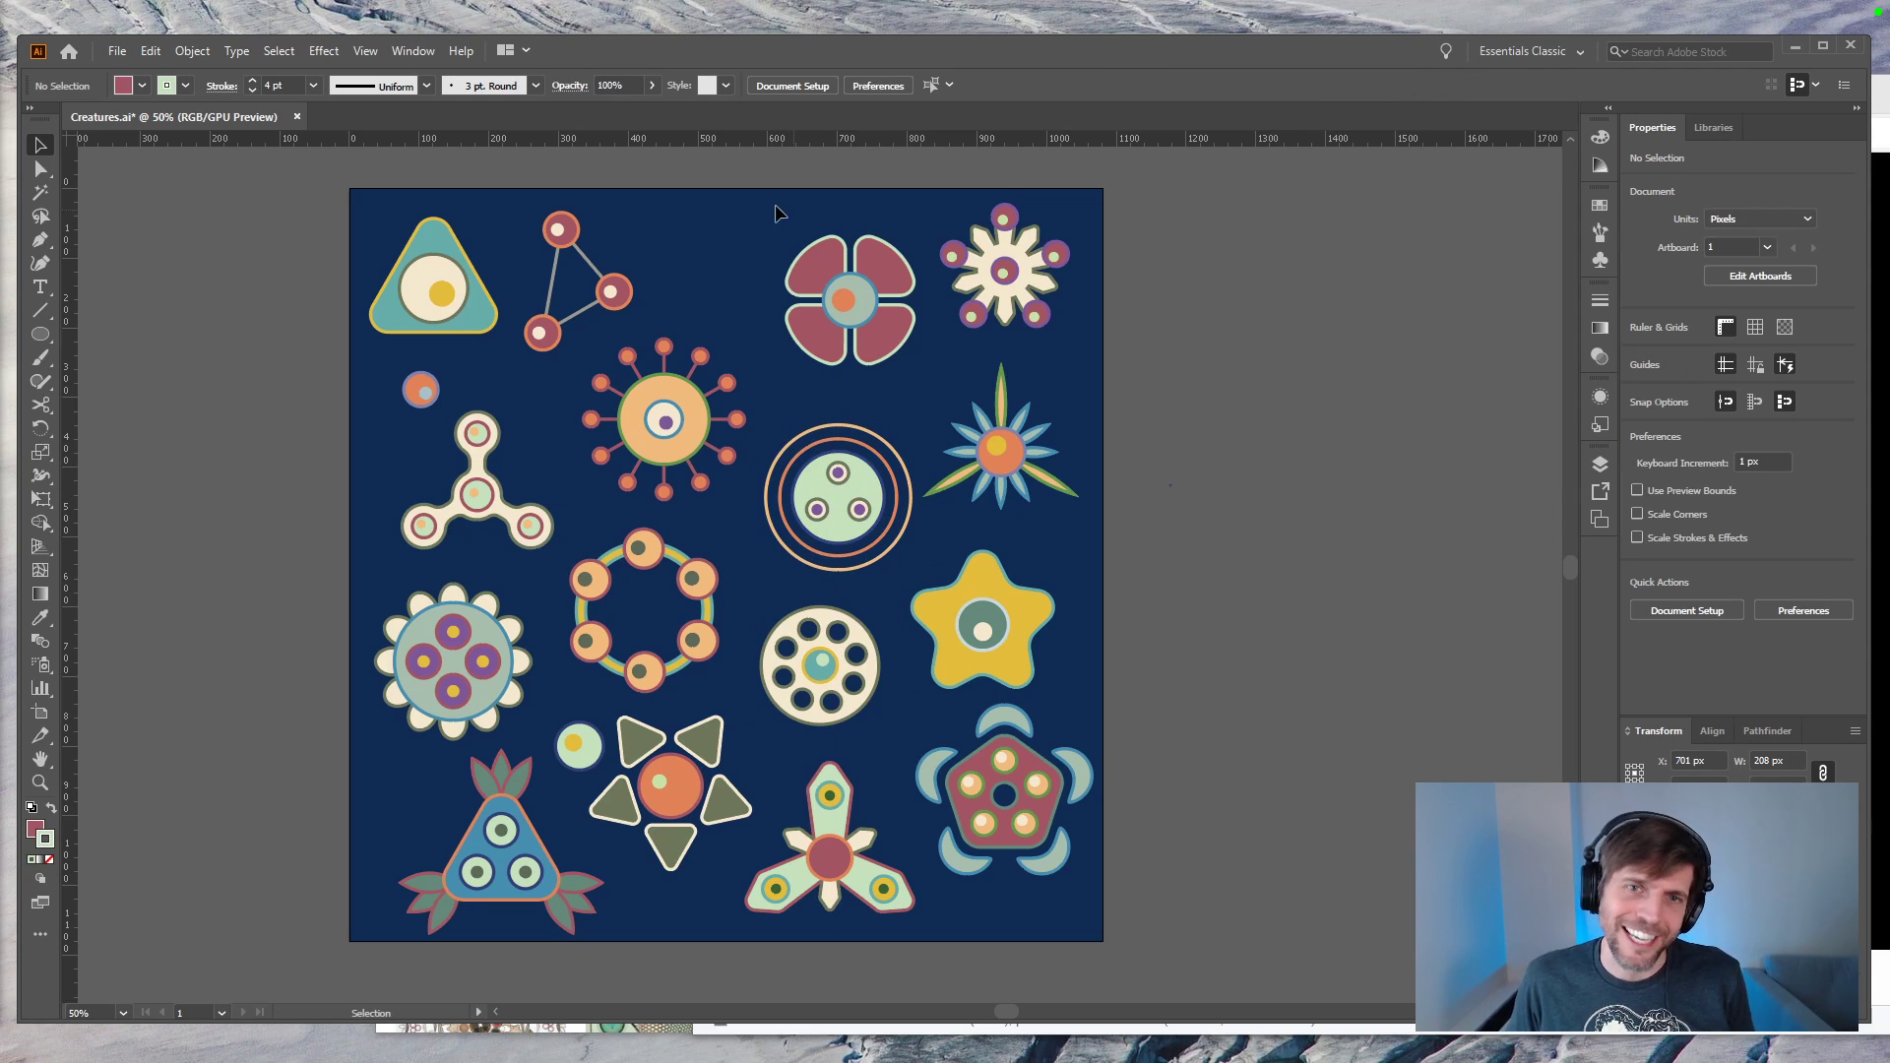
pyautogui.moveTo(879, 364); pyautogui.dragTo(879, 388)
pyautogui.click(1283, 510)
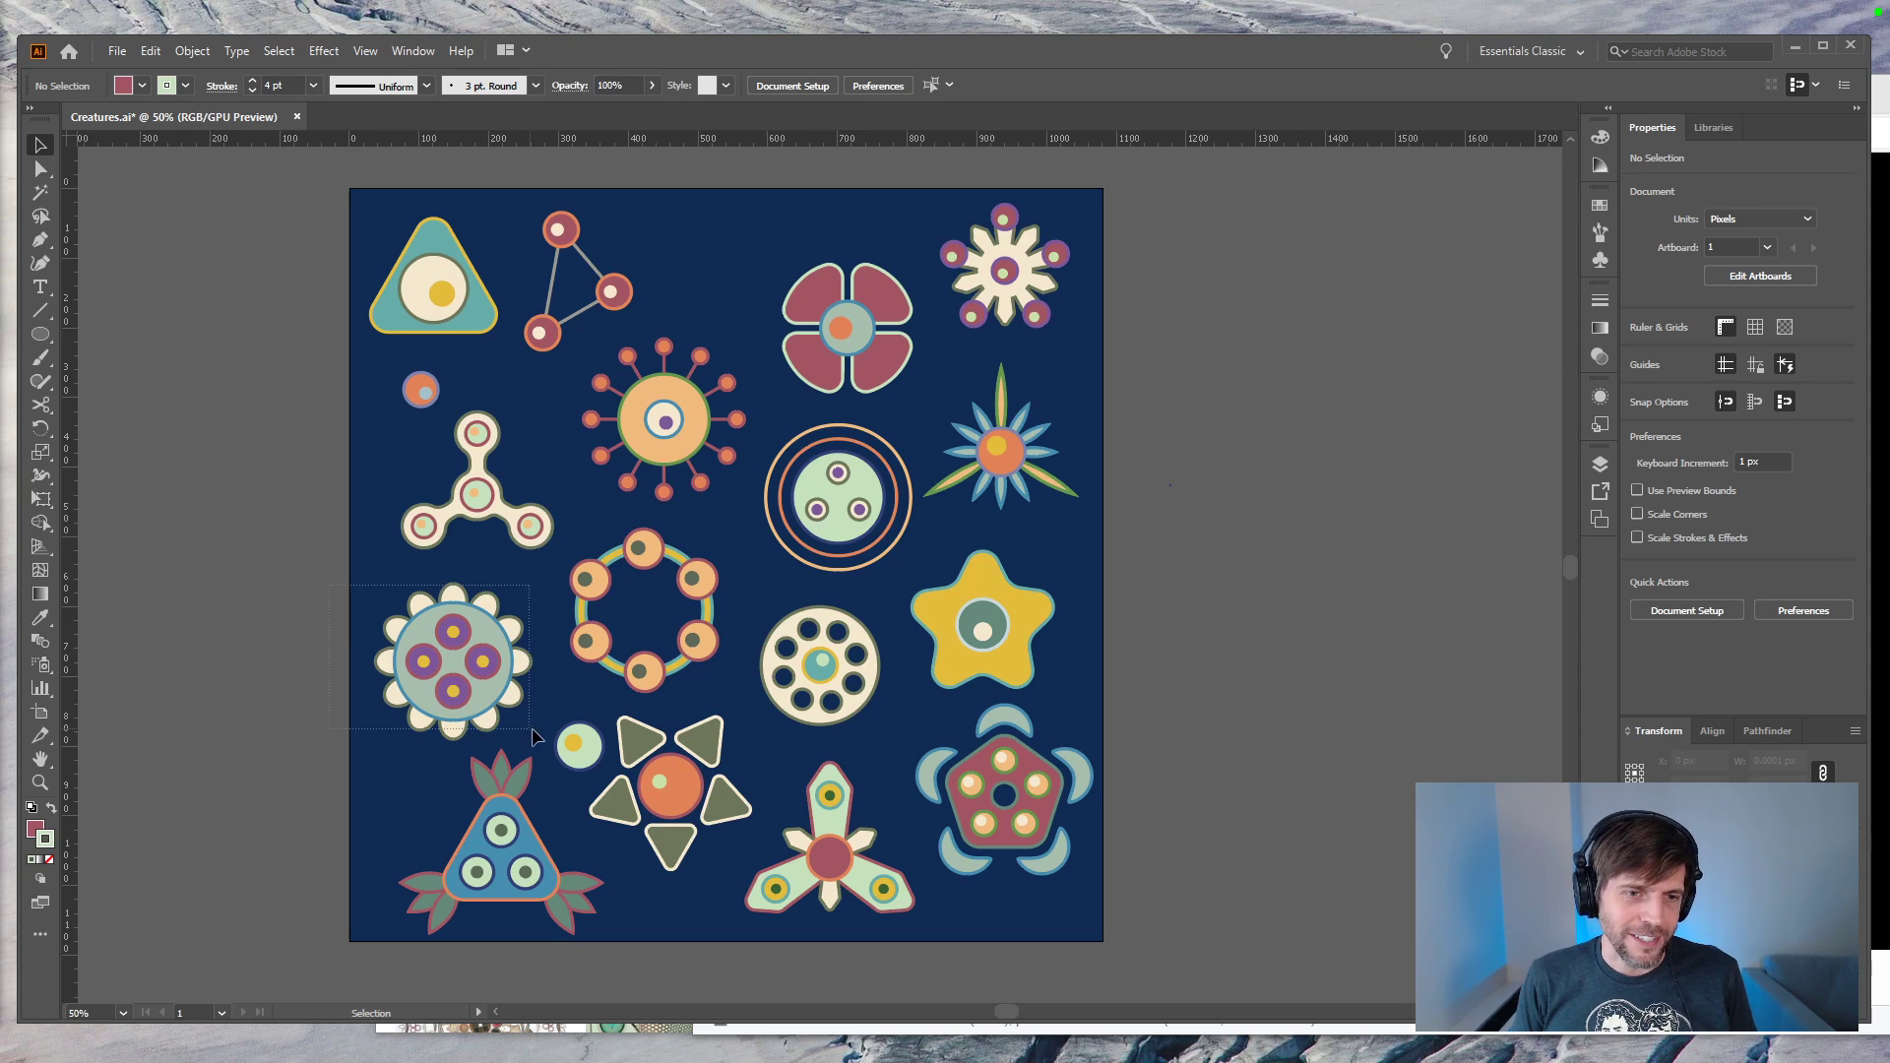
# Step: Nudge the scalloped creature with four purple dots slightly left and down
pyautogui.click(498, 709)
pyautogui.moveTo(480, 692); pyautogui.dragTo(468, 695)
pyautogui.click(1268, 776)
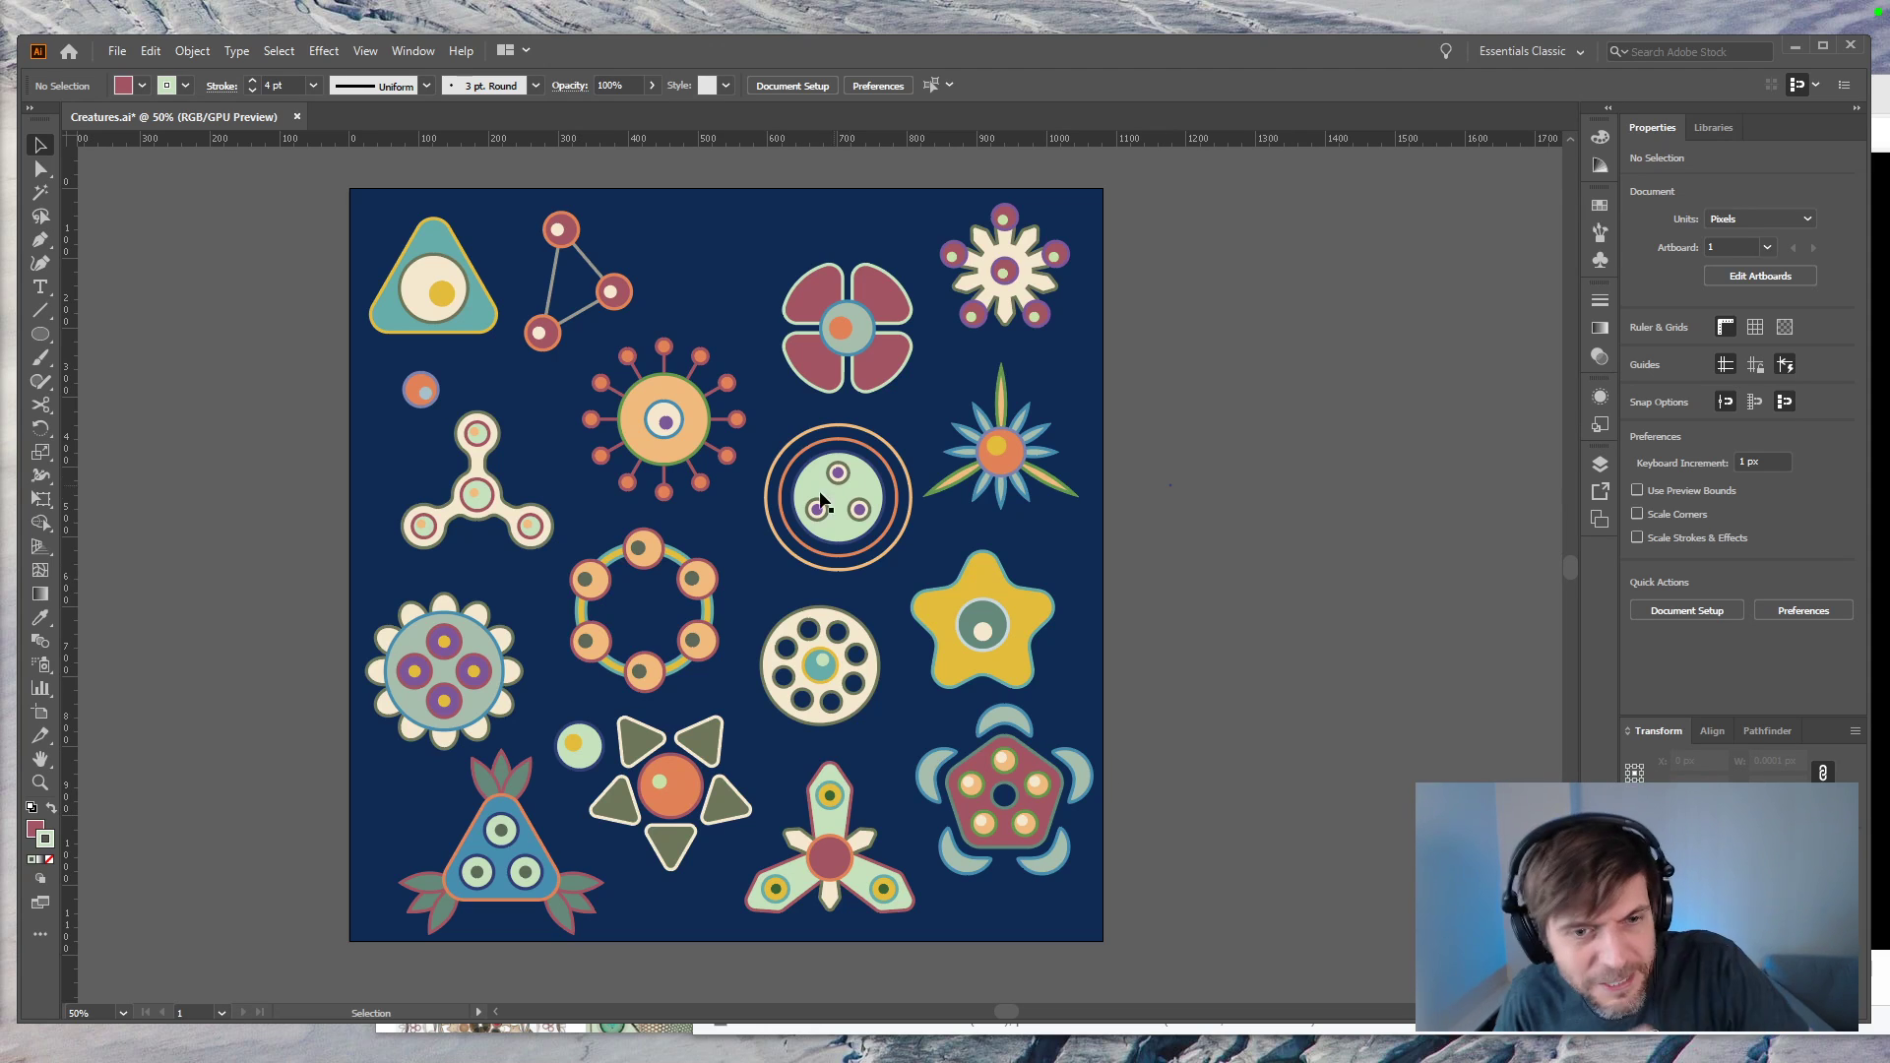
# Step: Nudge the cream wheel further down and the ringed green circle down and slightly left to even out their spacing
pyautogui.moveTo(767, 596); pyautogui.dragTo(857, 721)
pyautogui.click(923, 577)
pyautogui.moveTo(866, 492); pyautogui.dragTo(857, 508)
pyautogui.click(1163, 586)
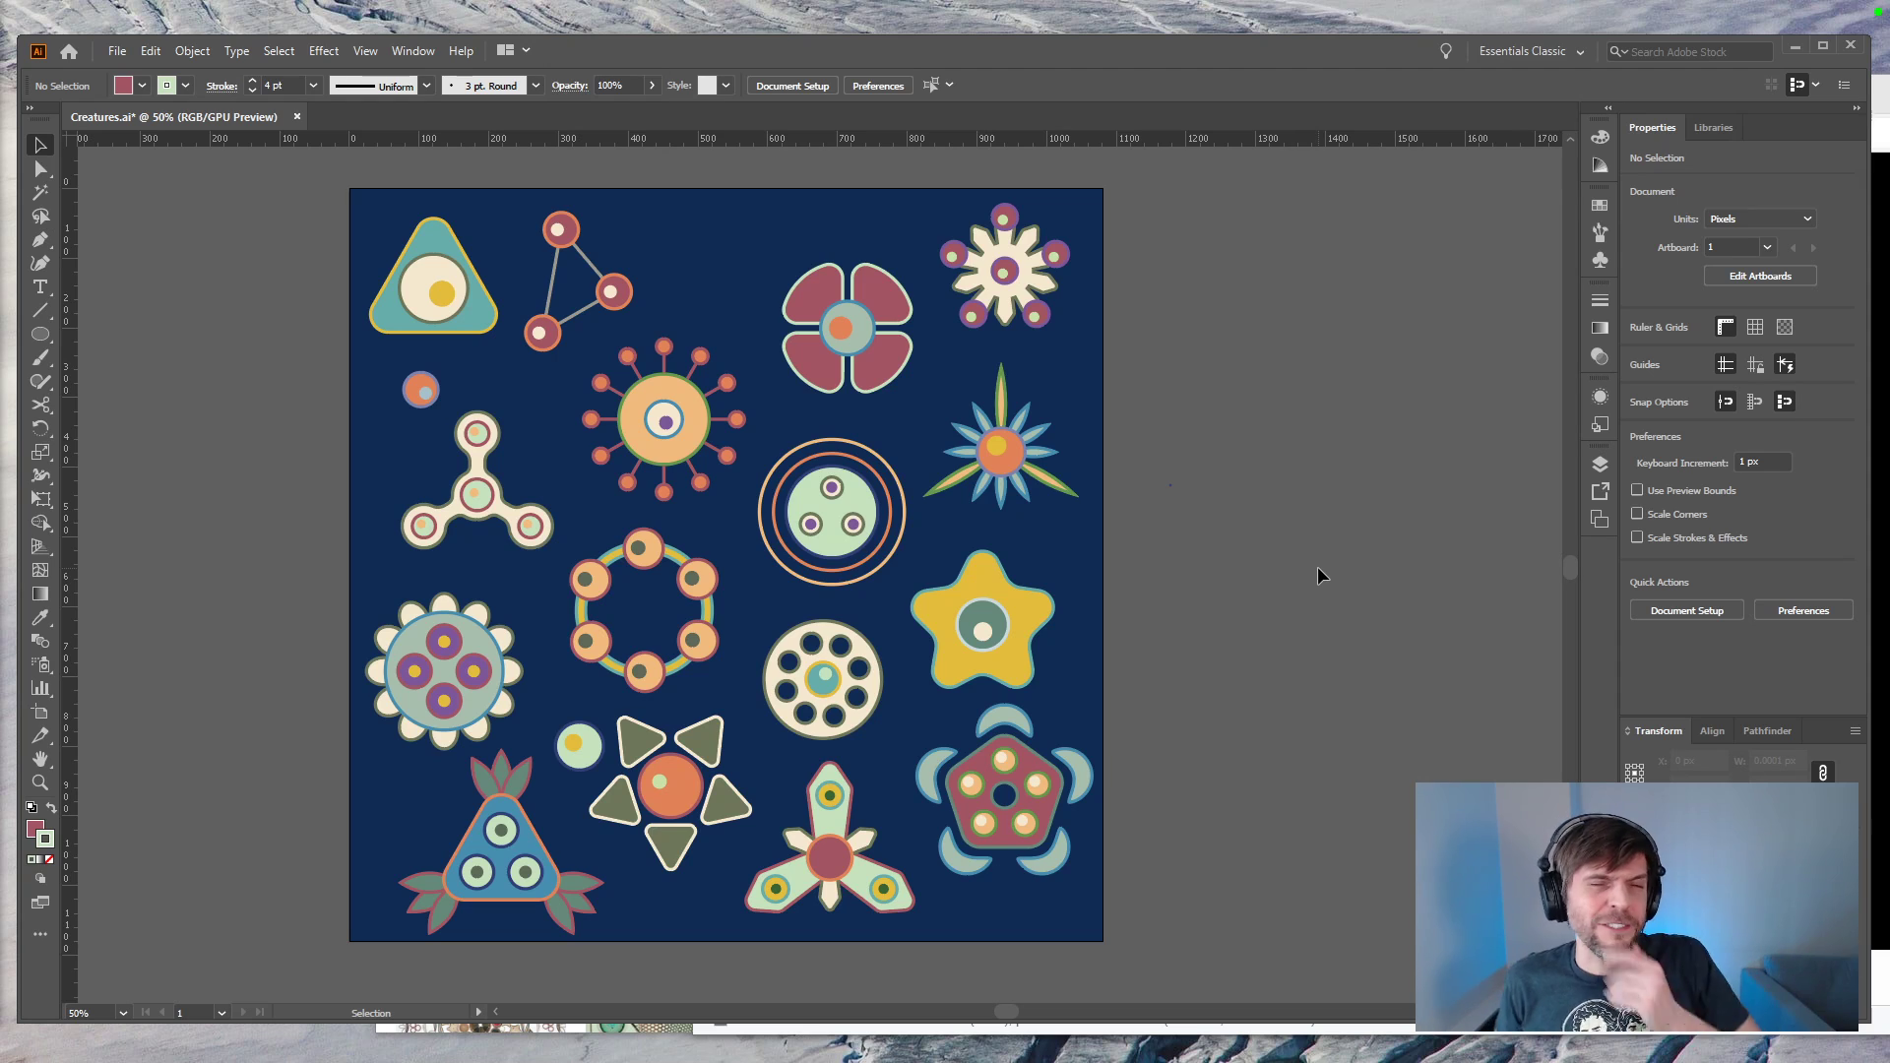
# Step: Copy the cream, blue-outlined circle from the center of the orange rayed creature to the empty area beside the artboard
pyautogui.moveTo(1301, 498); pyautogui.dragTo(1122, 468)
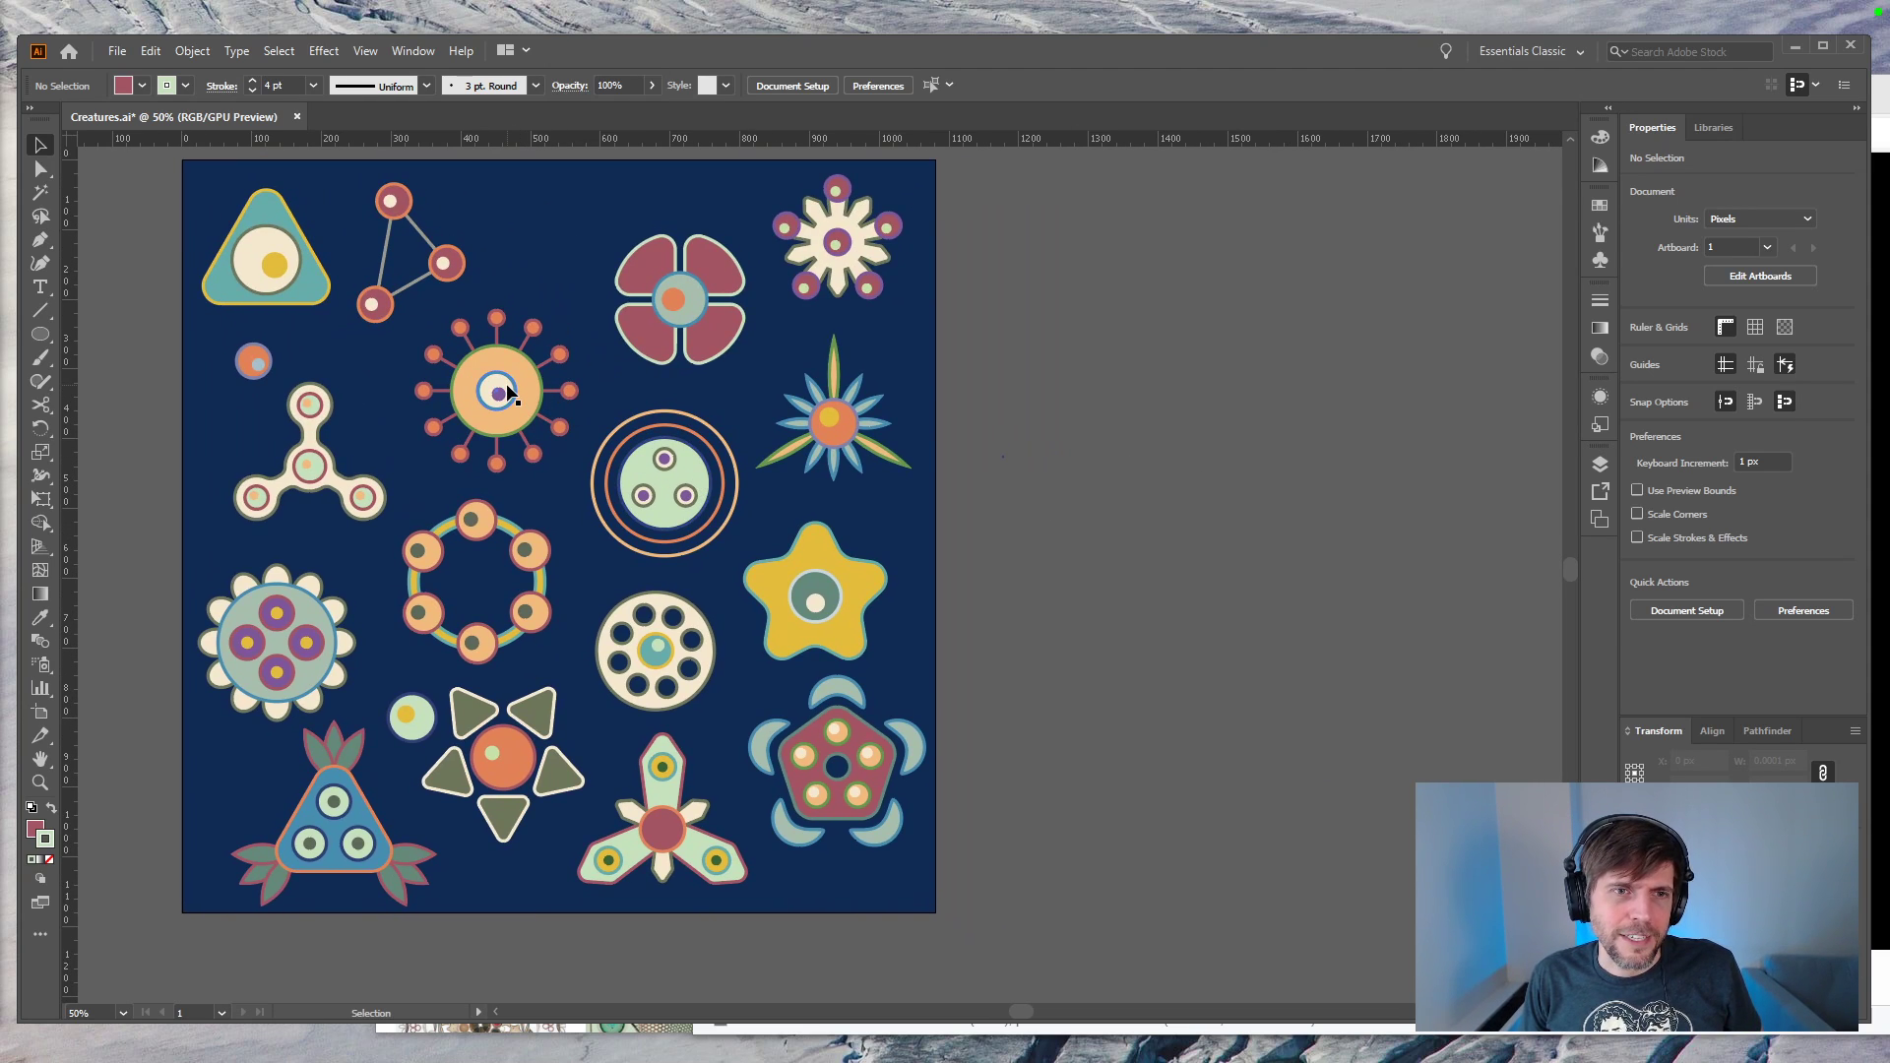
pyautogui.moveTo(507, 392); pyautogui.dragTo(1194, 569)
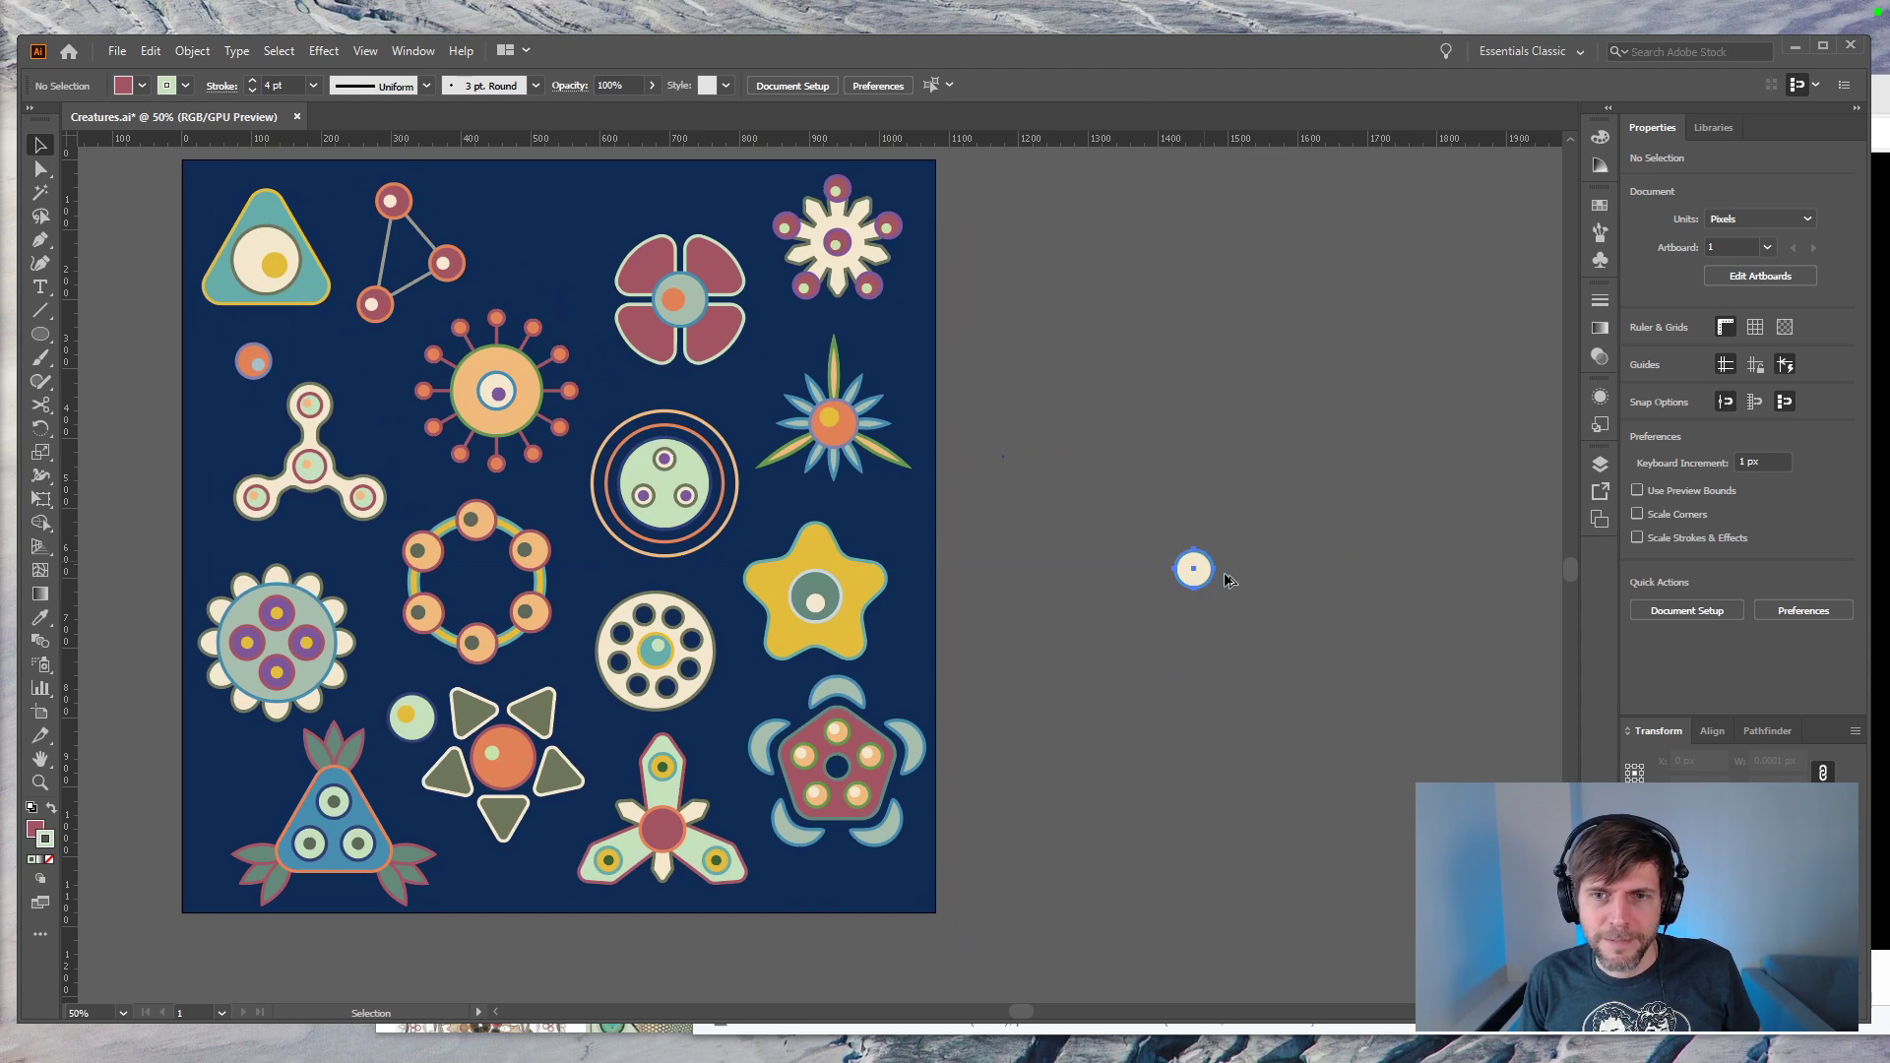
pyautogui.click(1308, 595)
pyautogui.hotkey('ctrl', '=')
pyautogui.moveTo(1342, 768); pyautogui.dragTo(1105, 736)
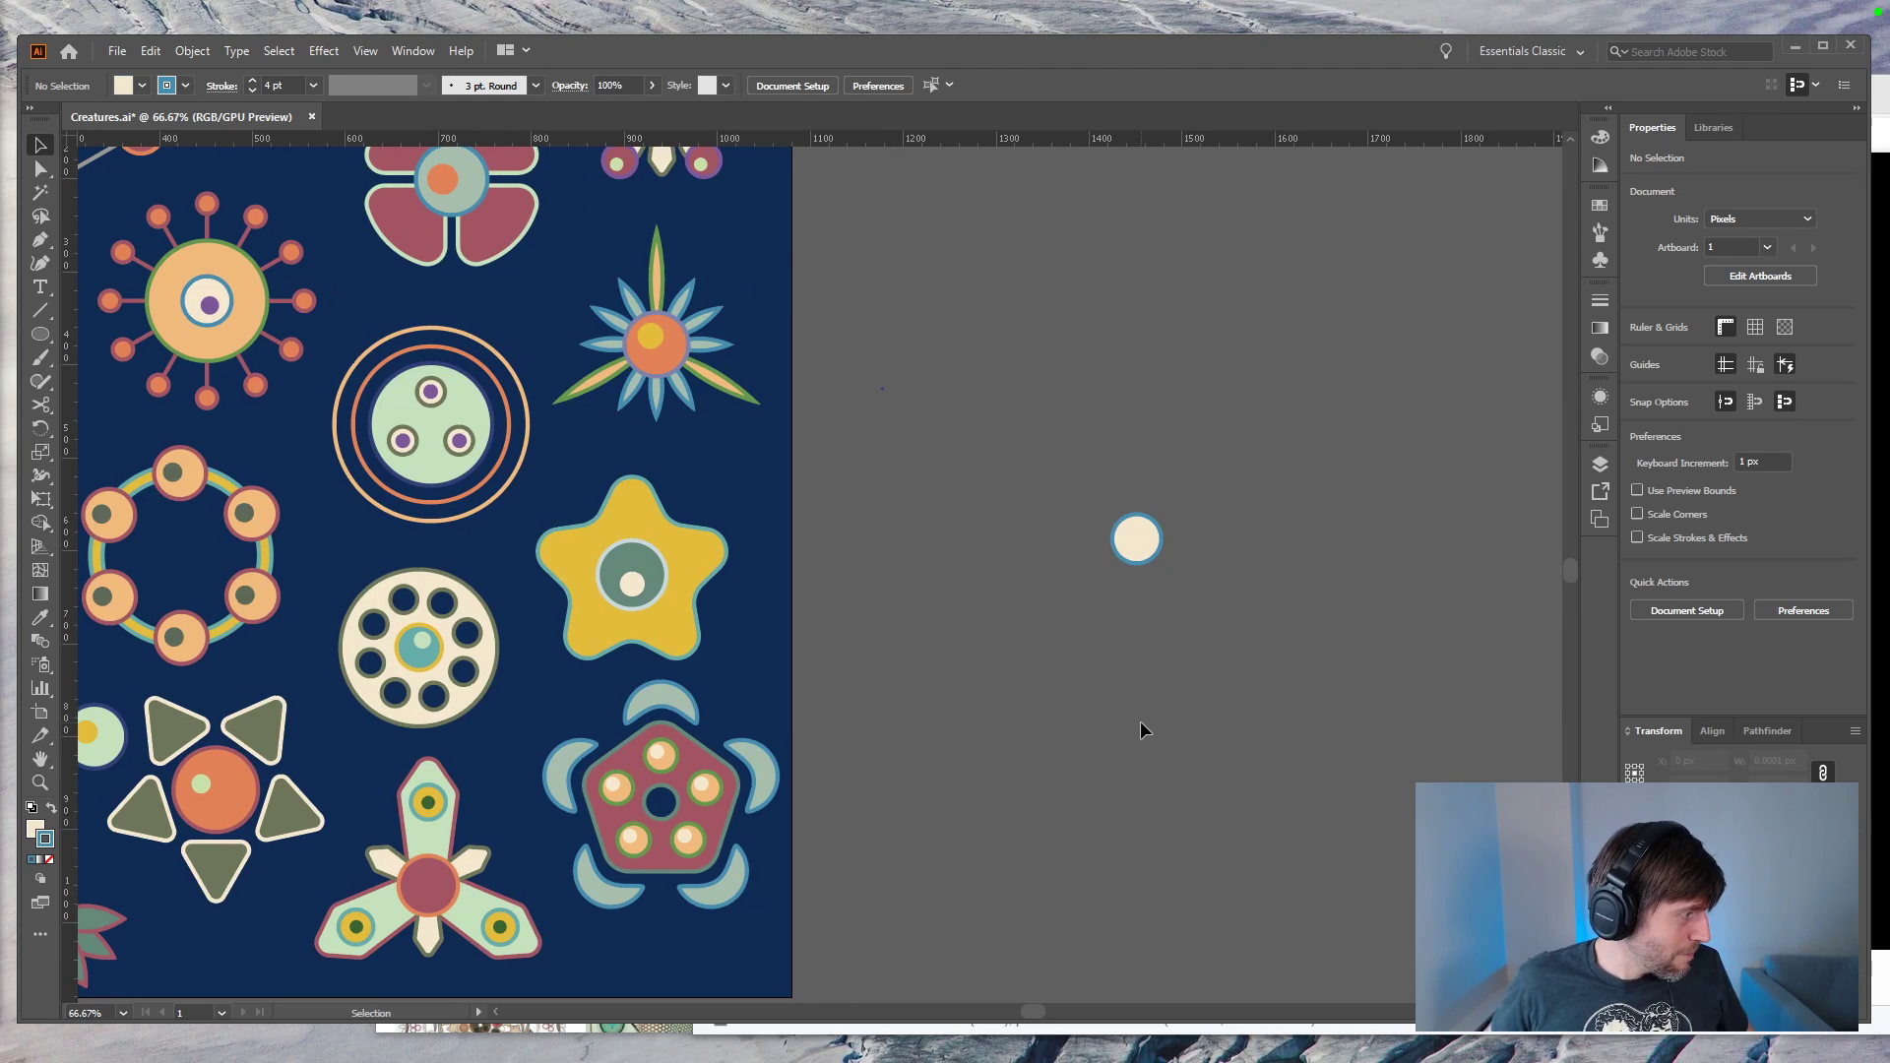
# Step: Try to lay a rotated copy of the three-armed cream creature over the original
pyautogui.moveTo(920, 633); pyautogui.dragTo(1371, 620)
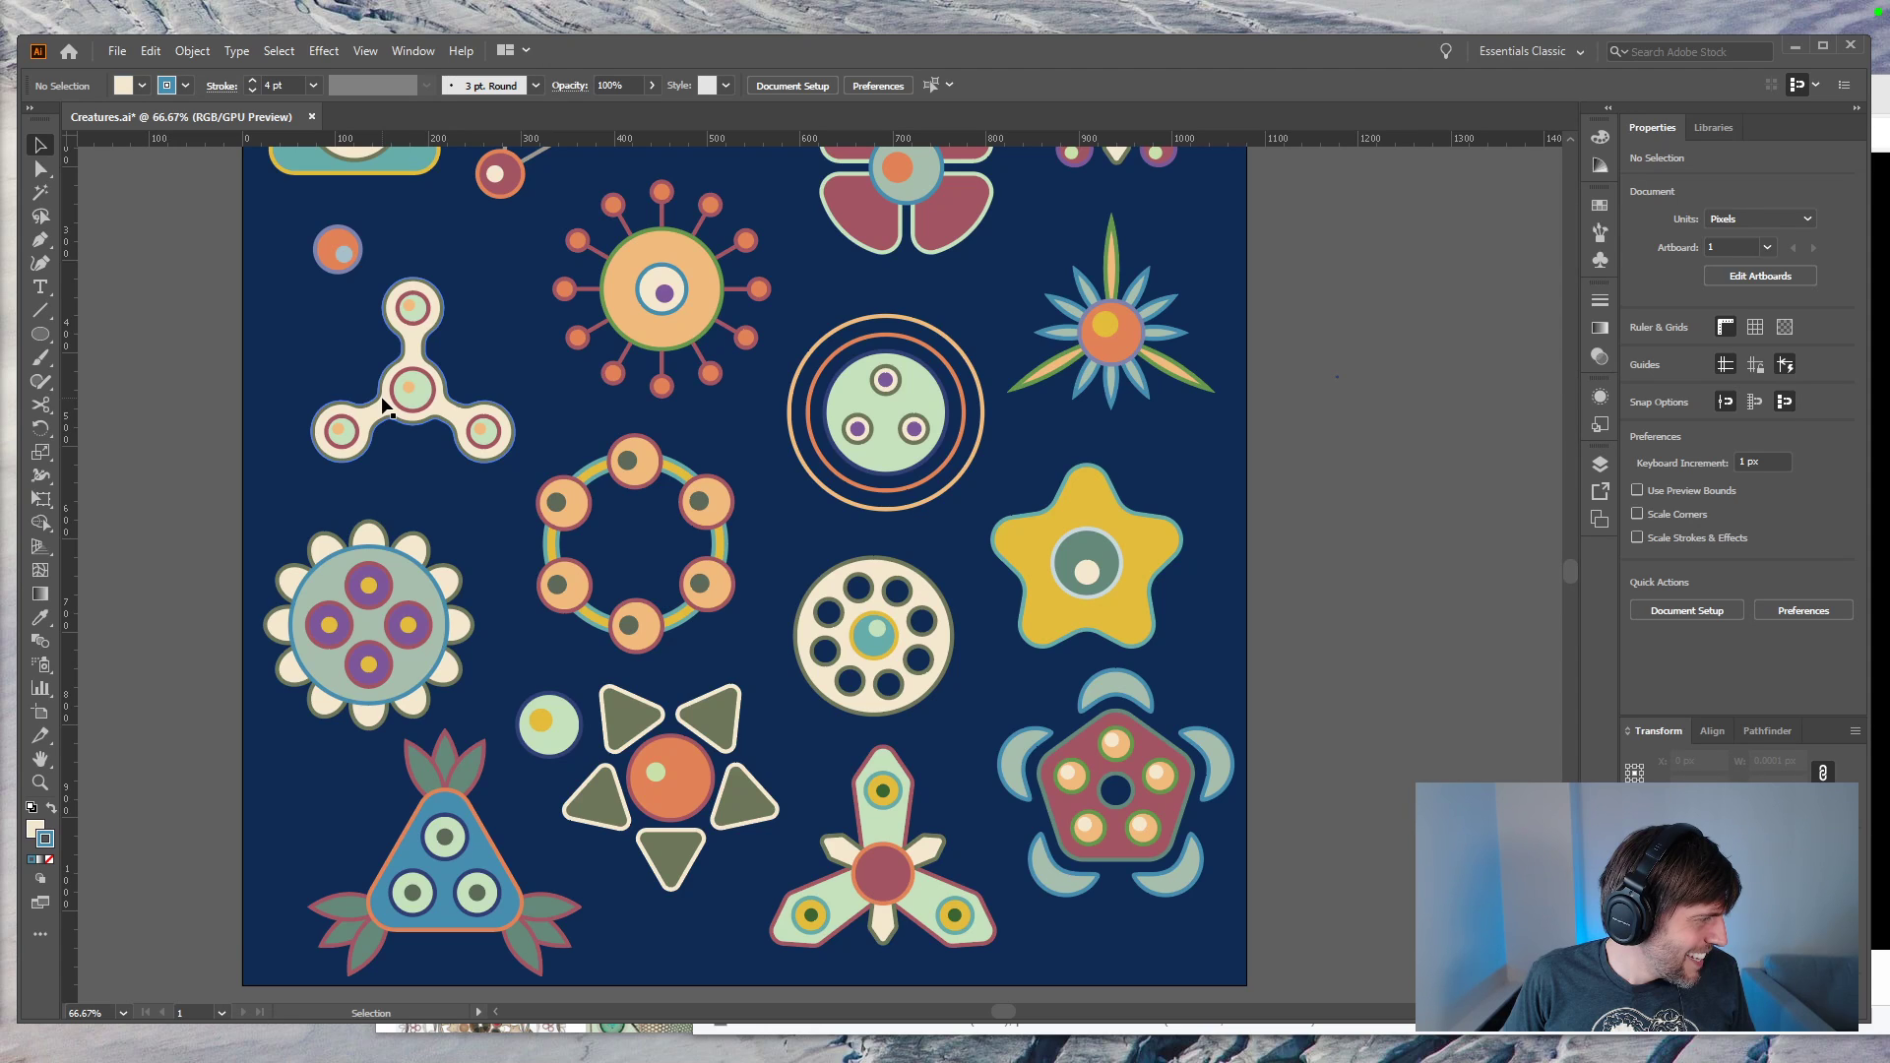
pyautogui.press('a')
pyautogui.moveTo(276, 300); pyautogui.dragTo(520, 306)
pyautogui.press('e')
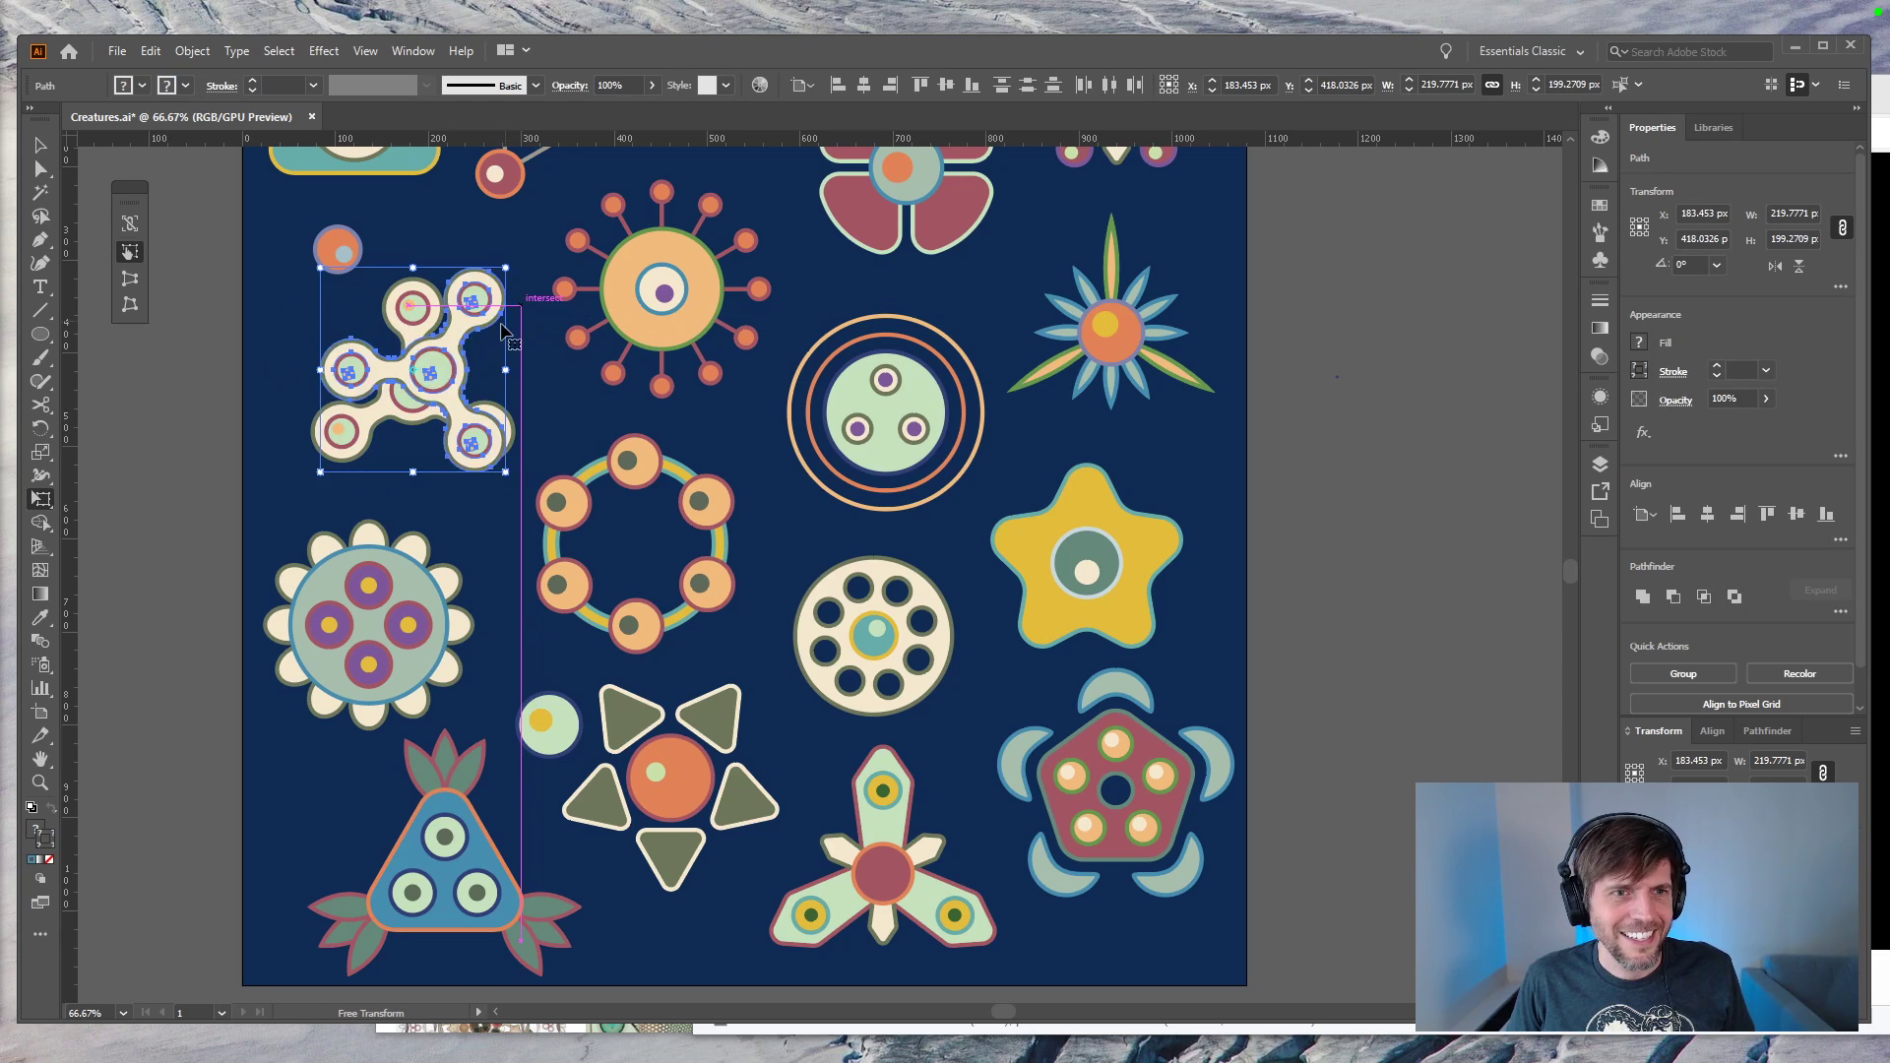
pyautogui.moveTo(445, 375); pyautogui.dragTo(428, 392)
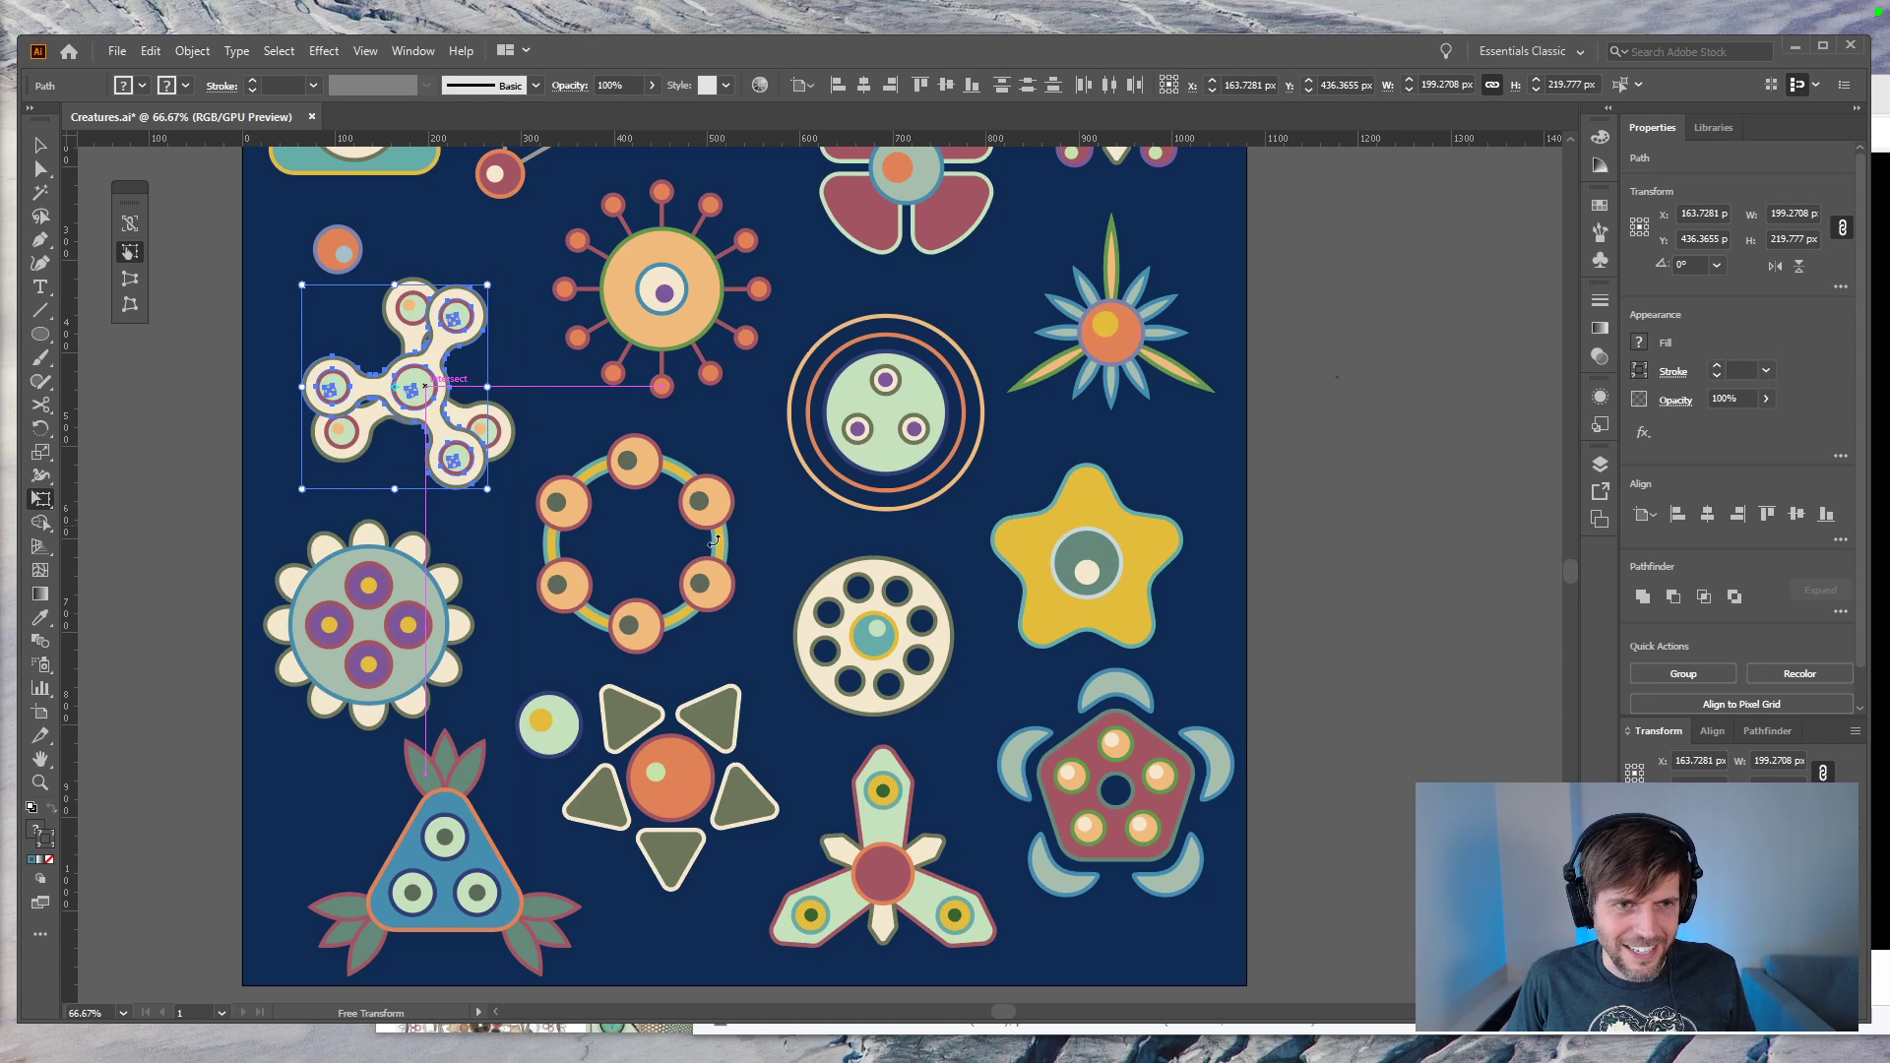
pyautogui.moveTo(495, 500); pyautogui.dragTo(391, 512)
pyautogui.press('v')
pyautogui.hotkey('ctrl', 'z')
pyautogui.hotkey('ctrl', 'z')
pyautogui.hotkey('ctrl', 'z')
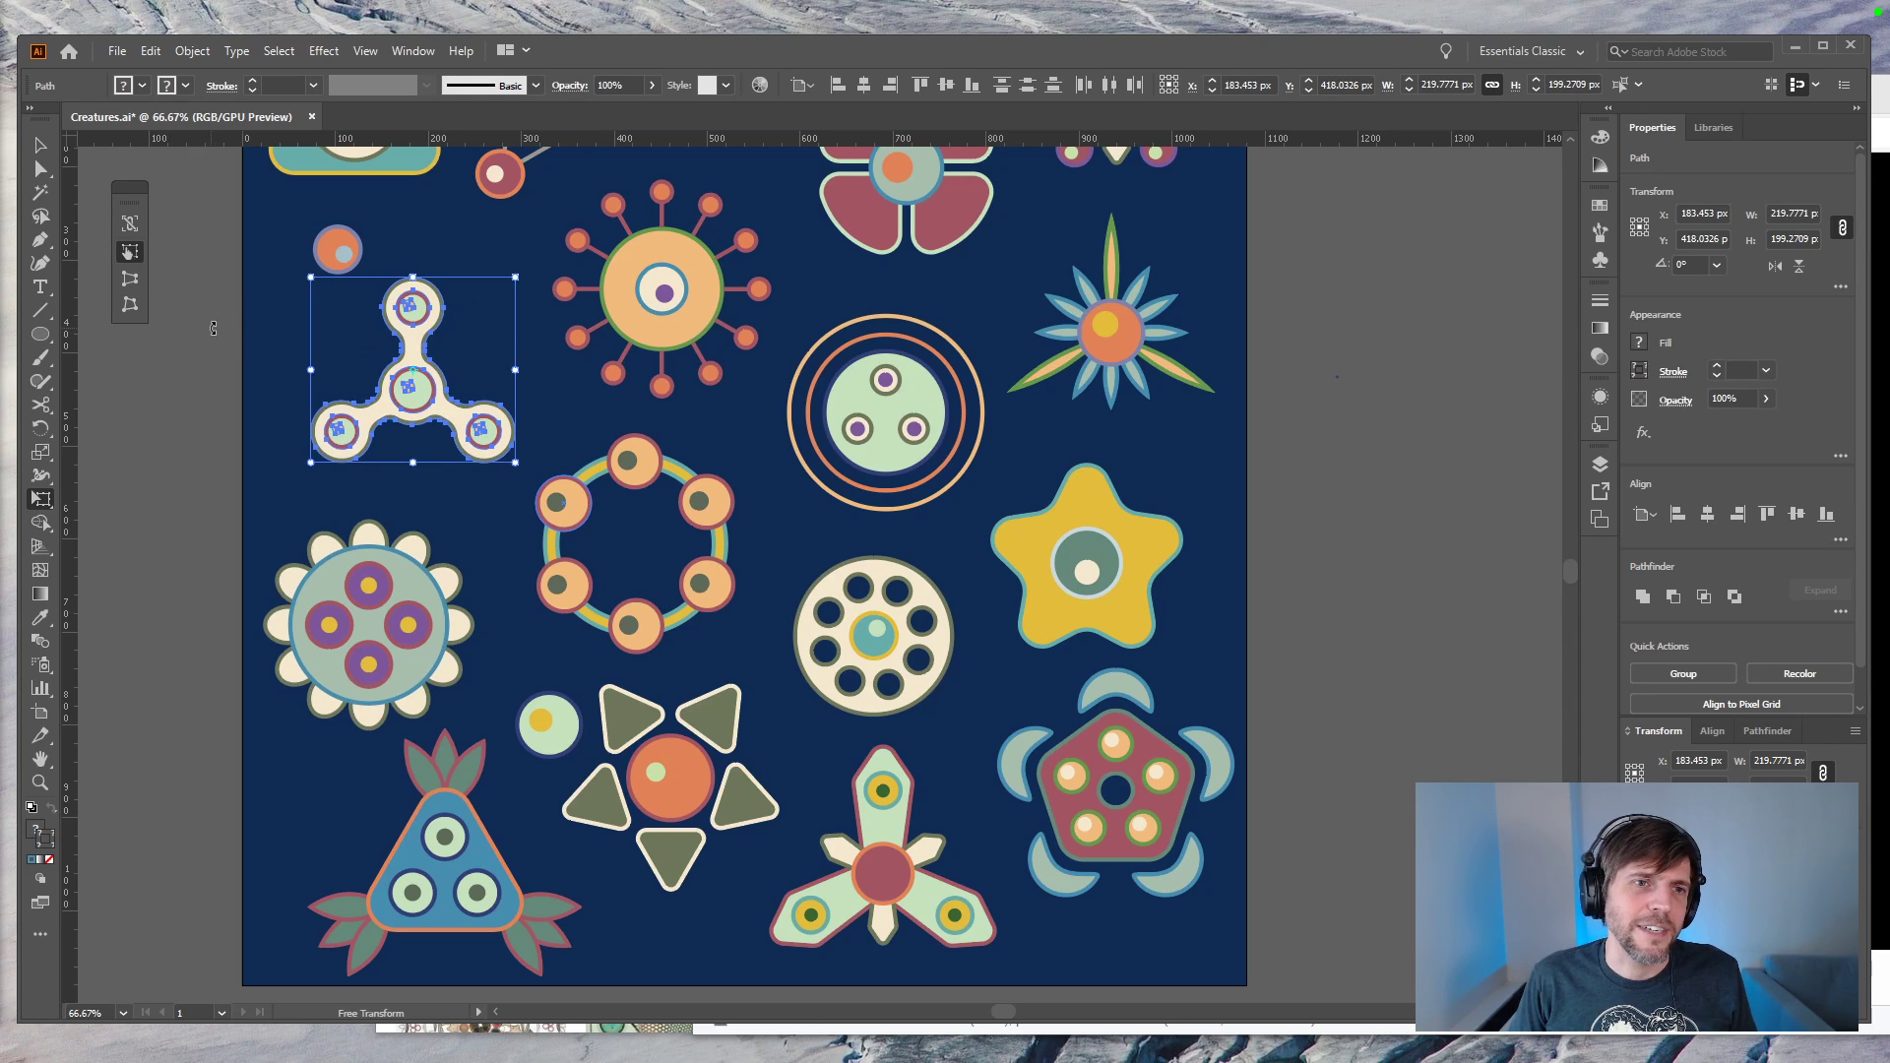
# Step: Rotate a copy of the three-armed cream creature by 180° and center it over the original to form six arms
pyautogui.moveTo(531, 273); pyautogui.dragTo(364, 485)
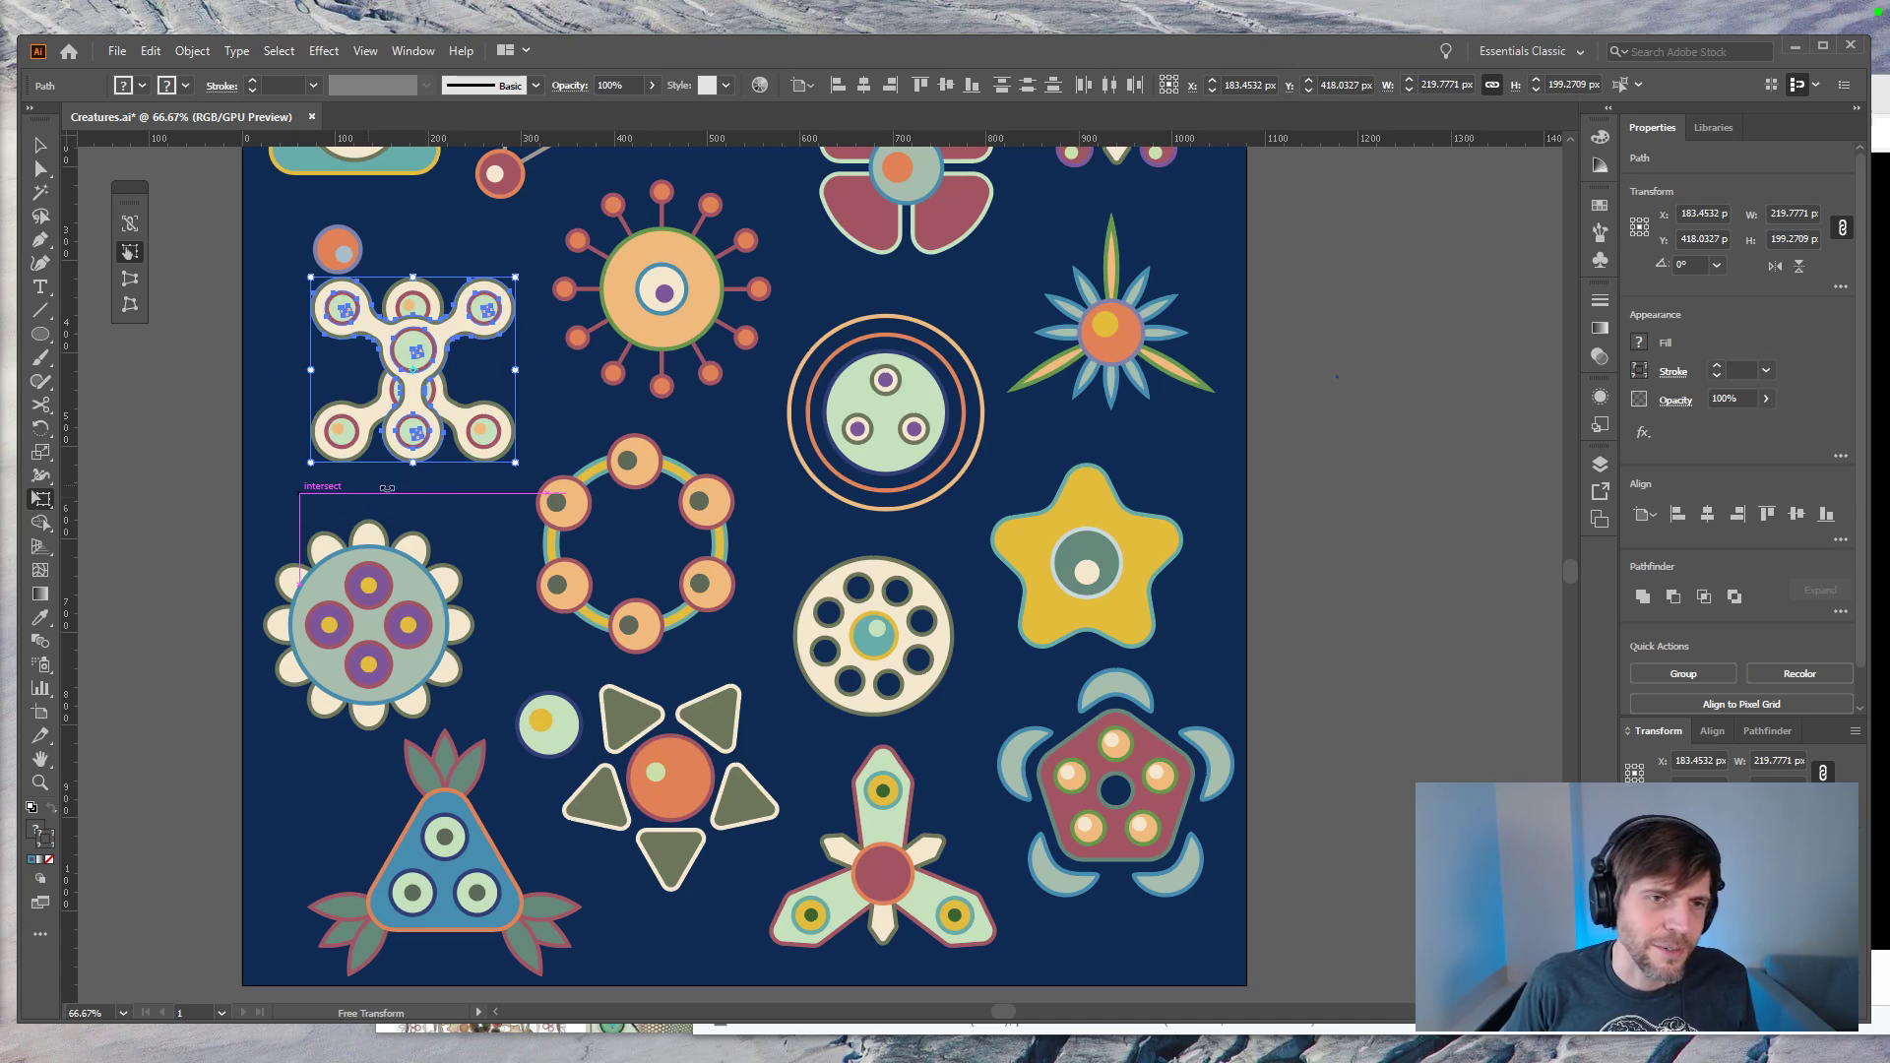
pyautogui.moveTo(412, 335); pyautogui.dragTo(420, 378)
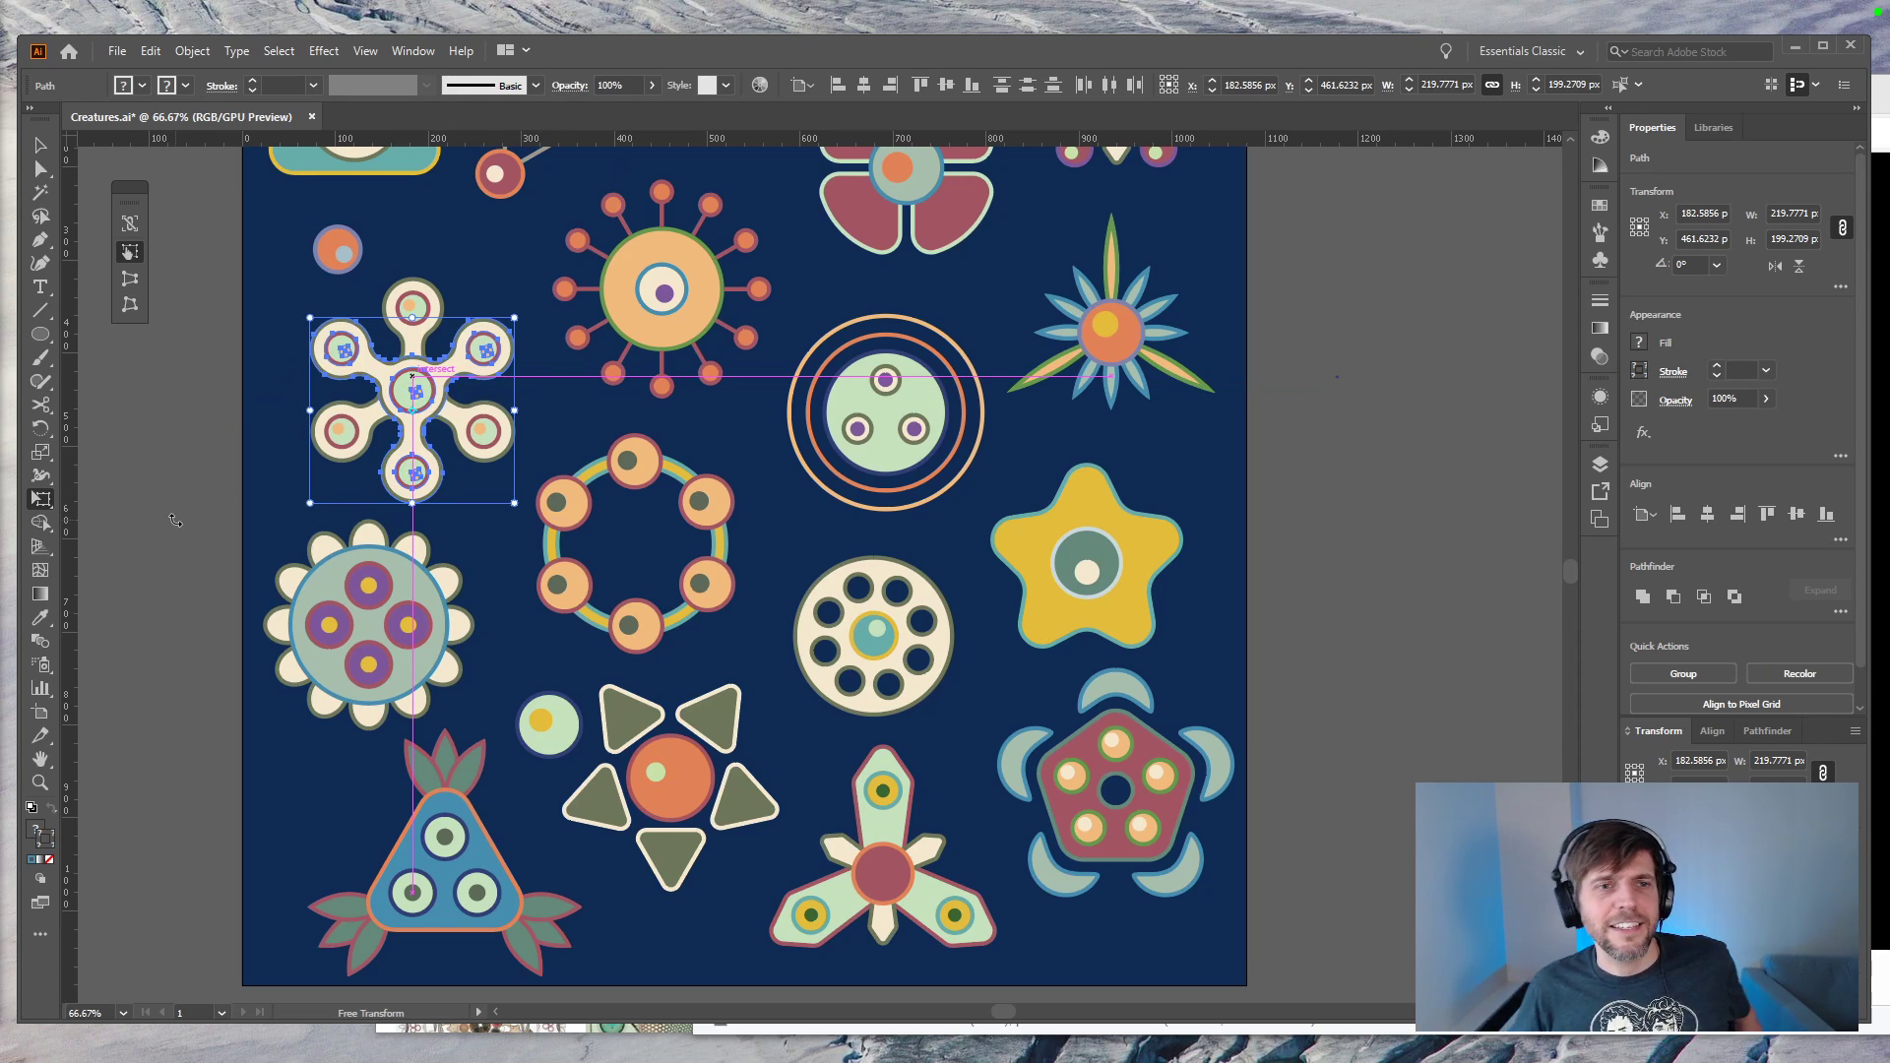
pyautogui.press('v')
pyautogui.click(162, 486)
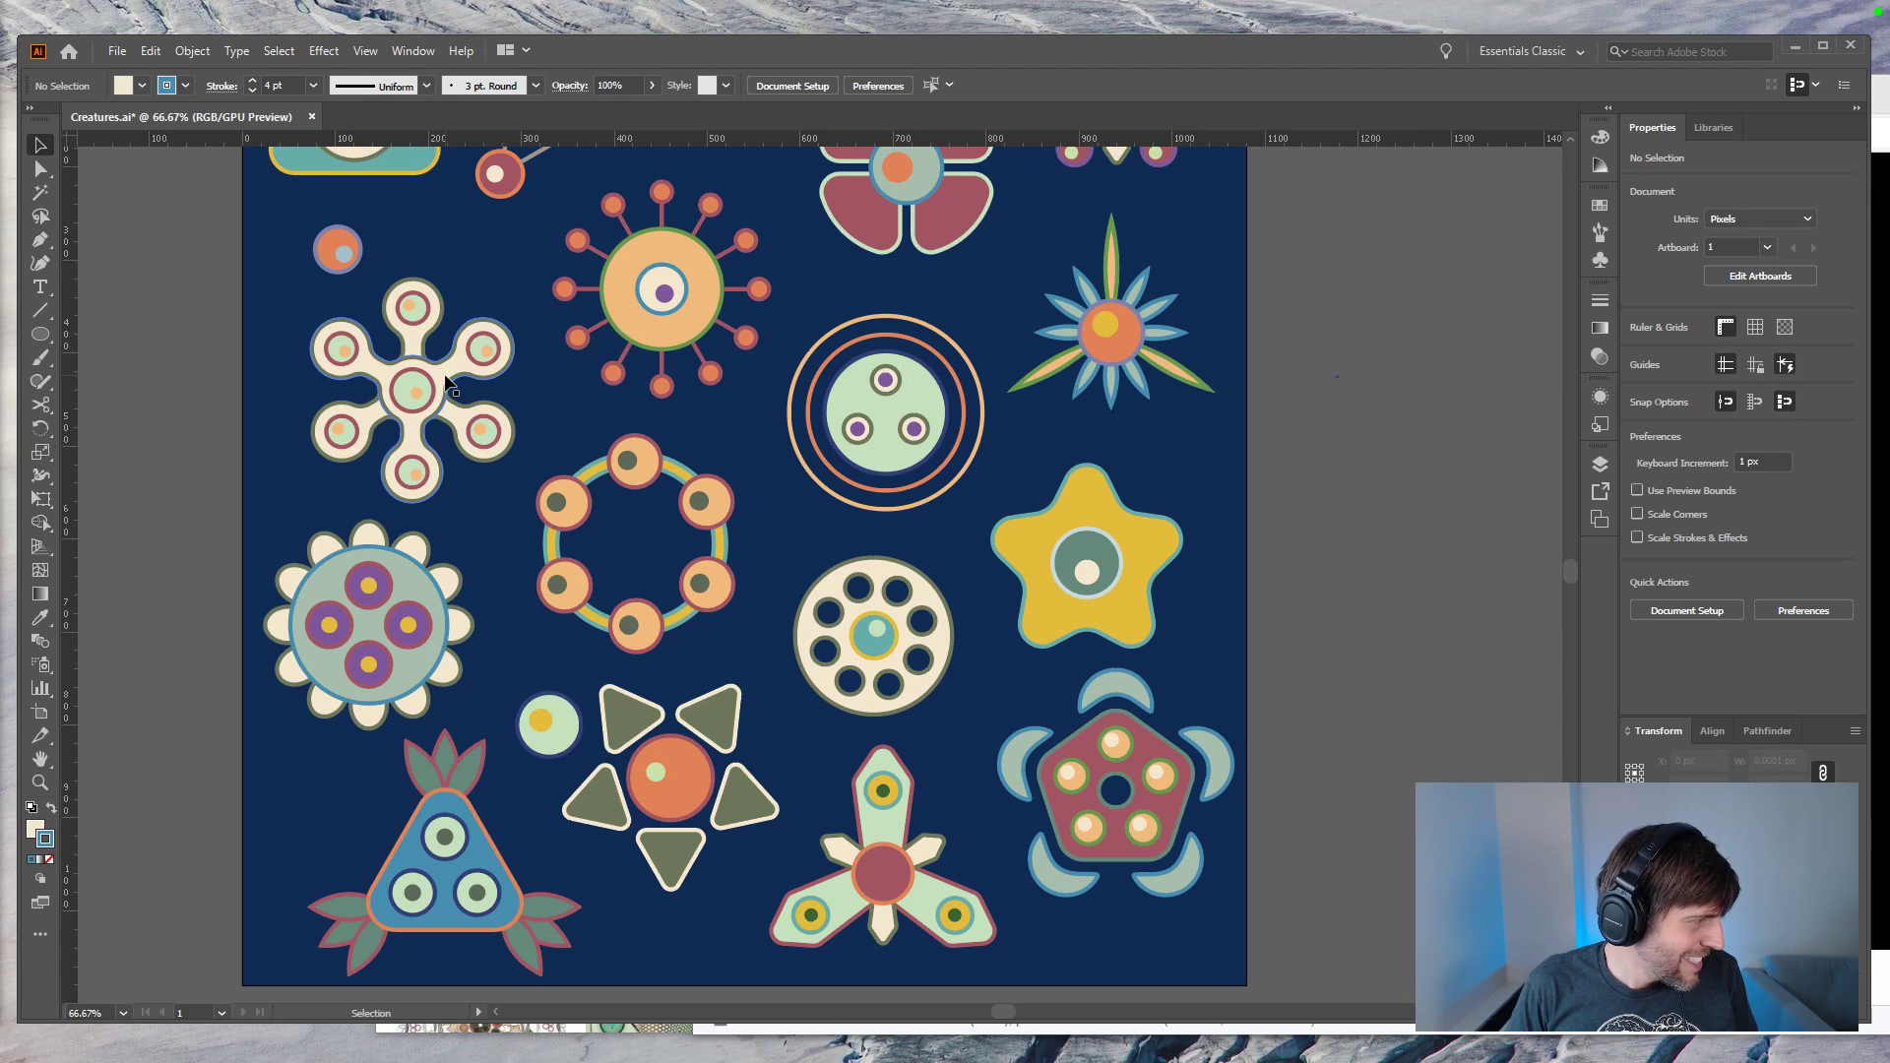
# Step: Unite the two overlapping cream bodies into one six-armed shape and arrange it behind the eyes
pyautogui.click(455, 400)
pyautogui.keyDown('shift'); pyautogui.click(456, 404); pyautogui.keyUp('shift')
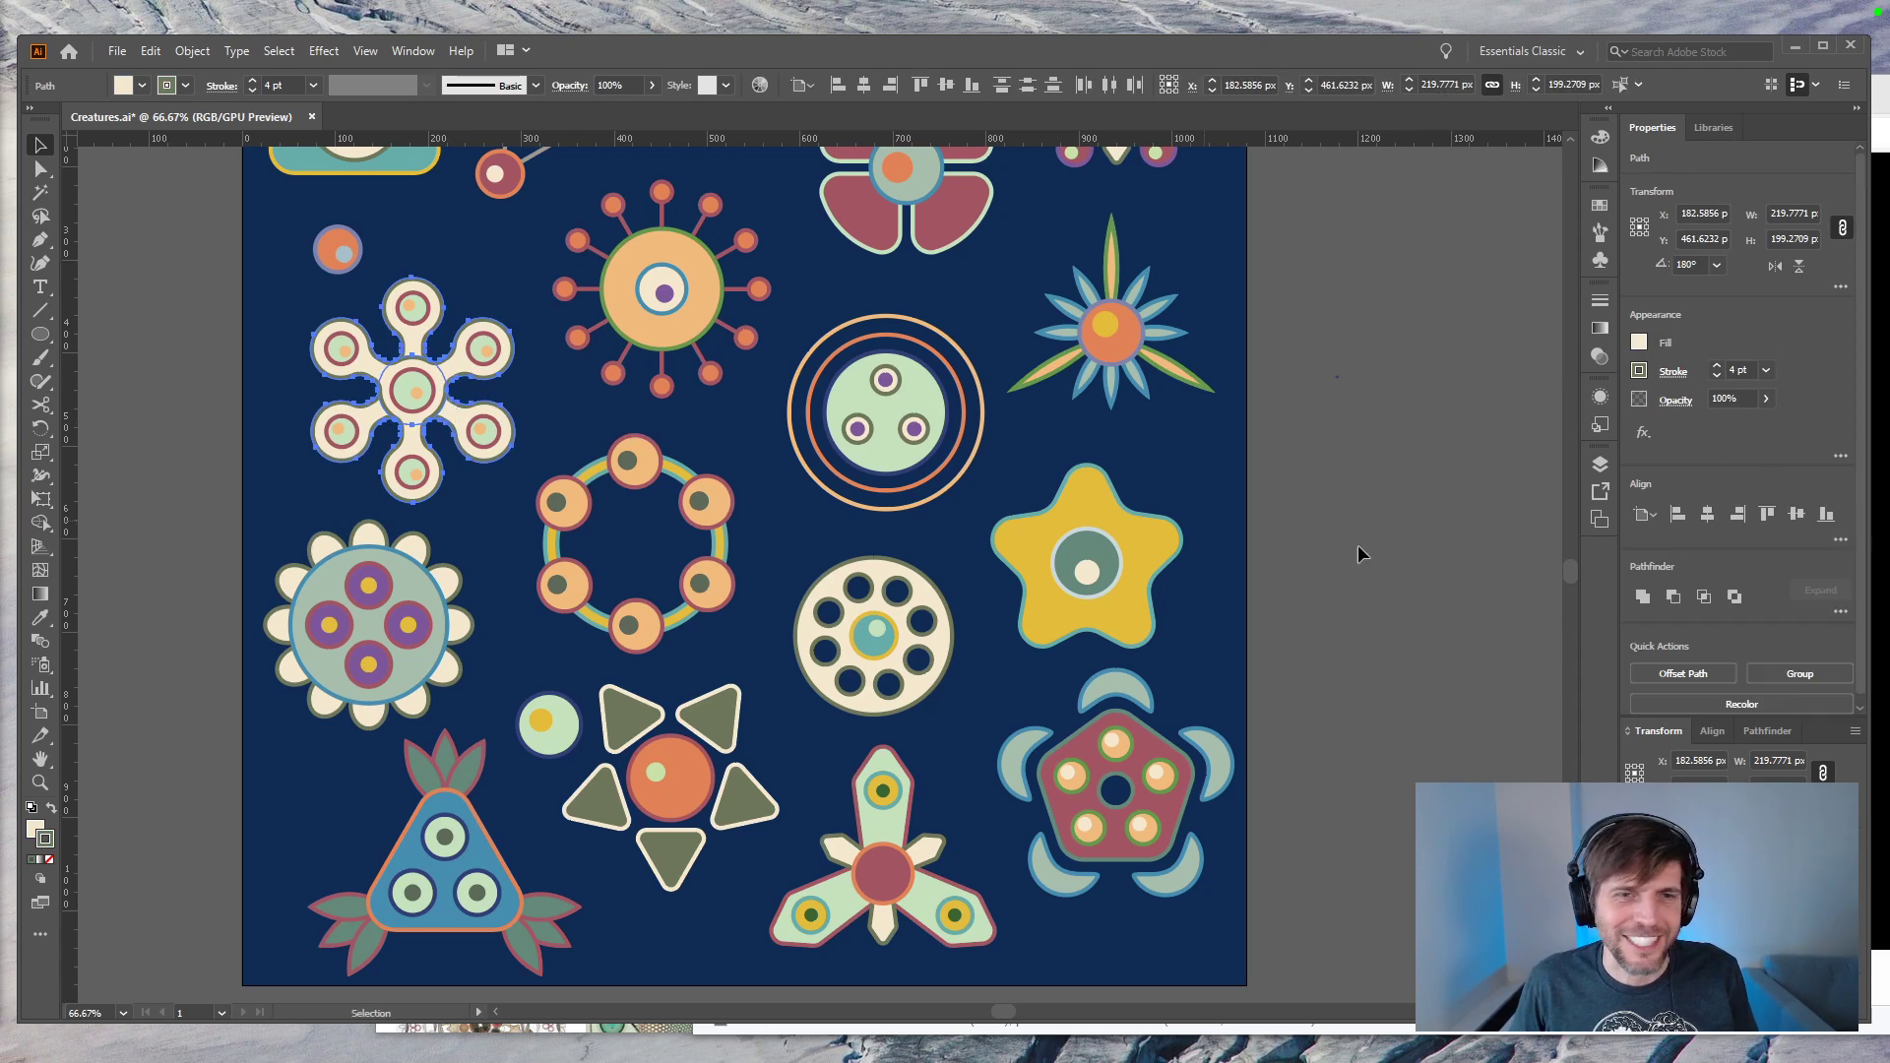
pyautogui.click(1641, 596)
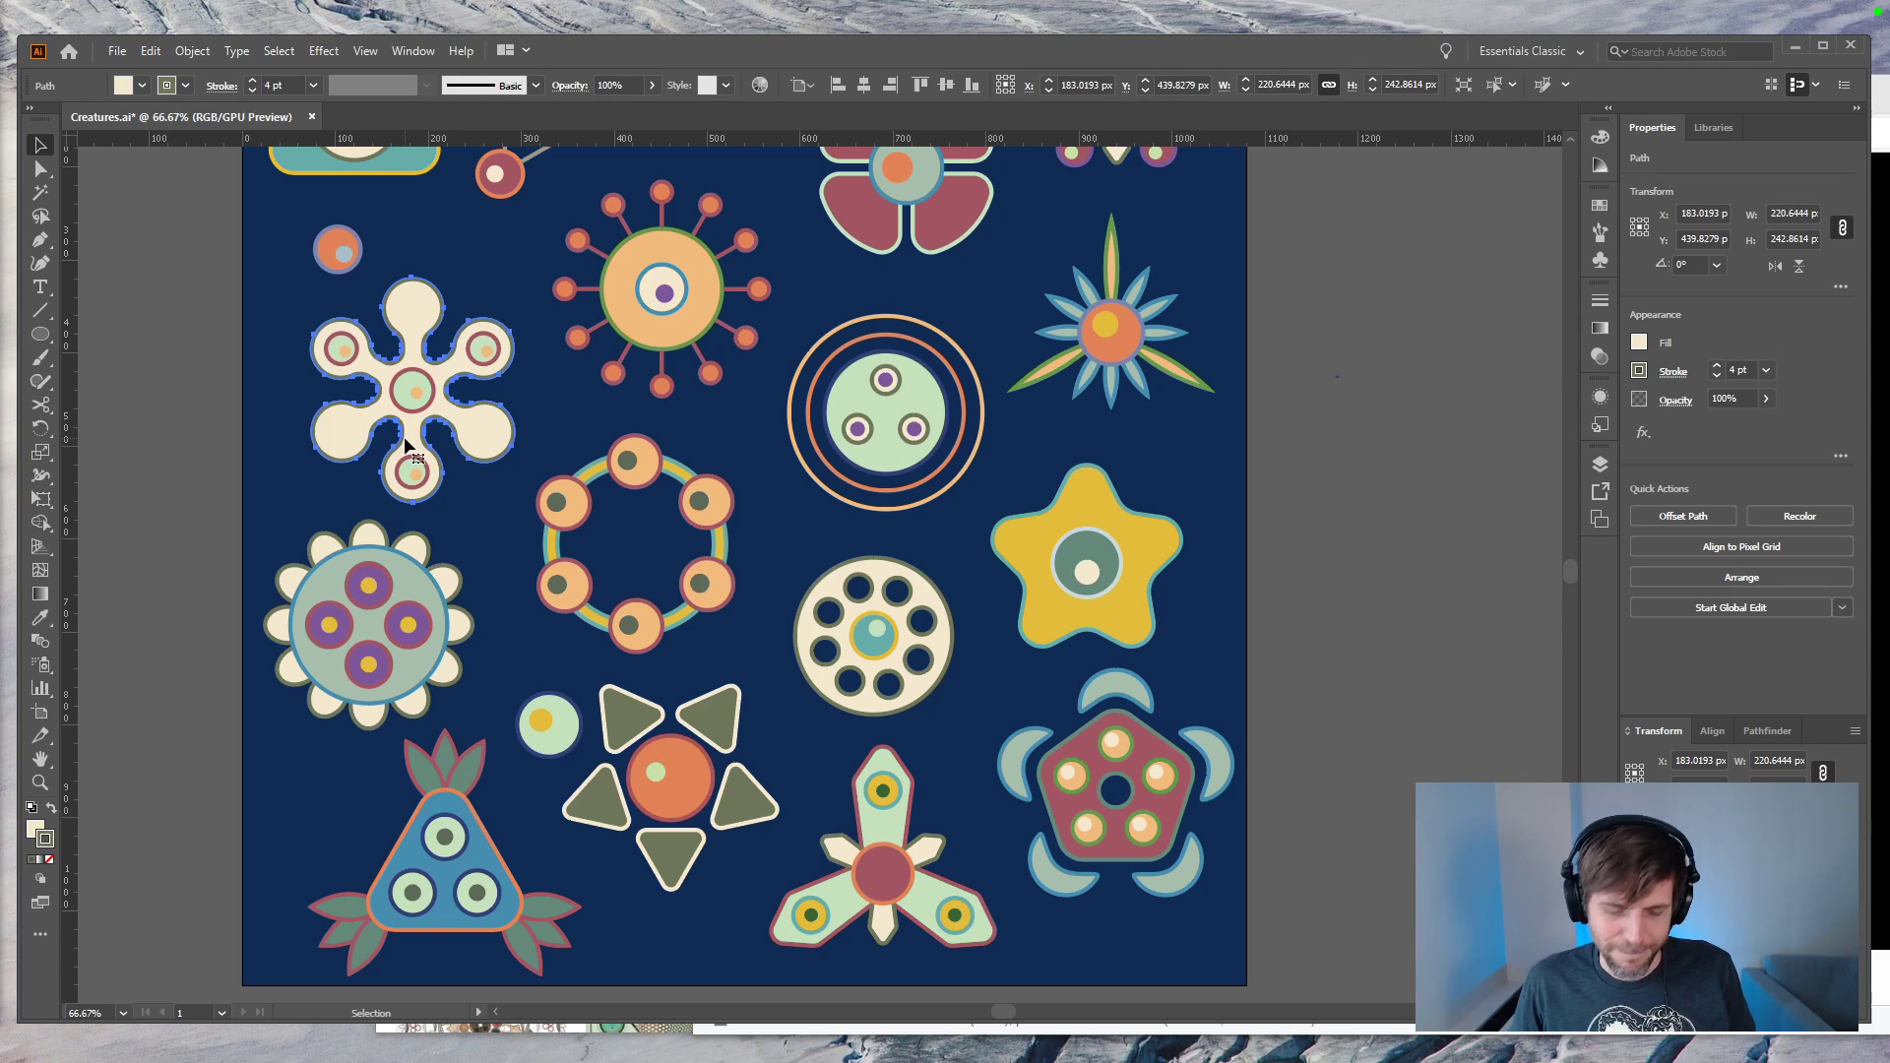
pyautogui.click(1378, 630)
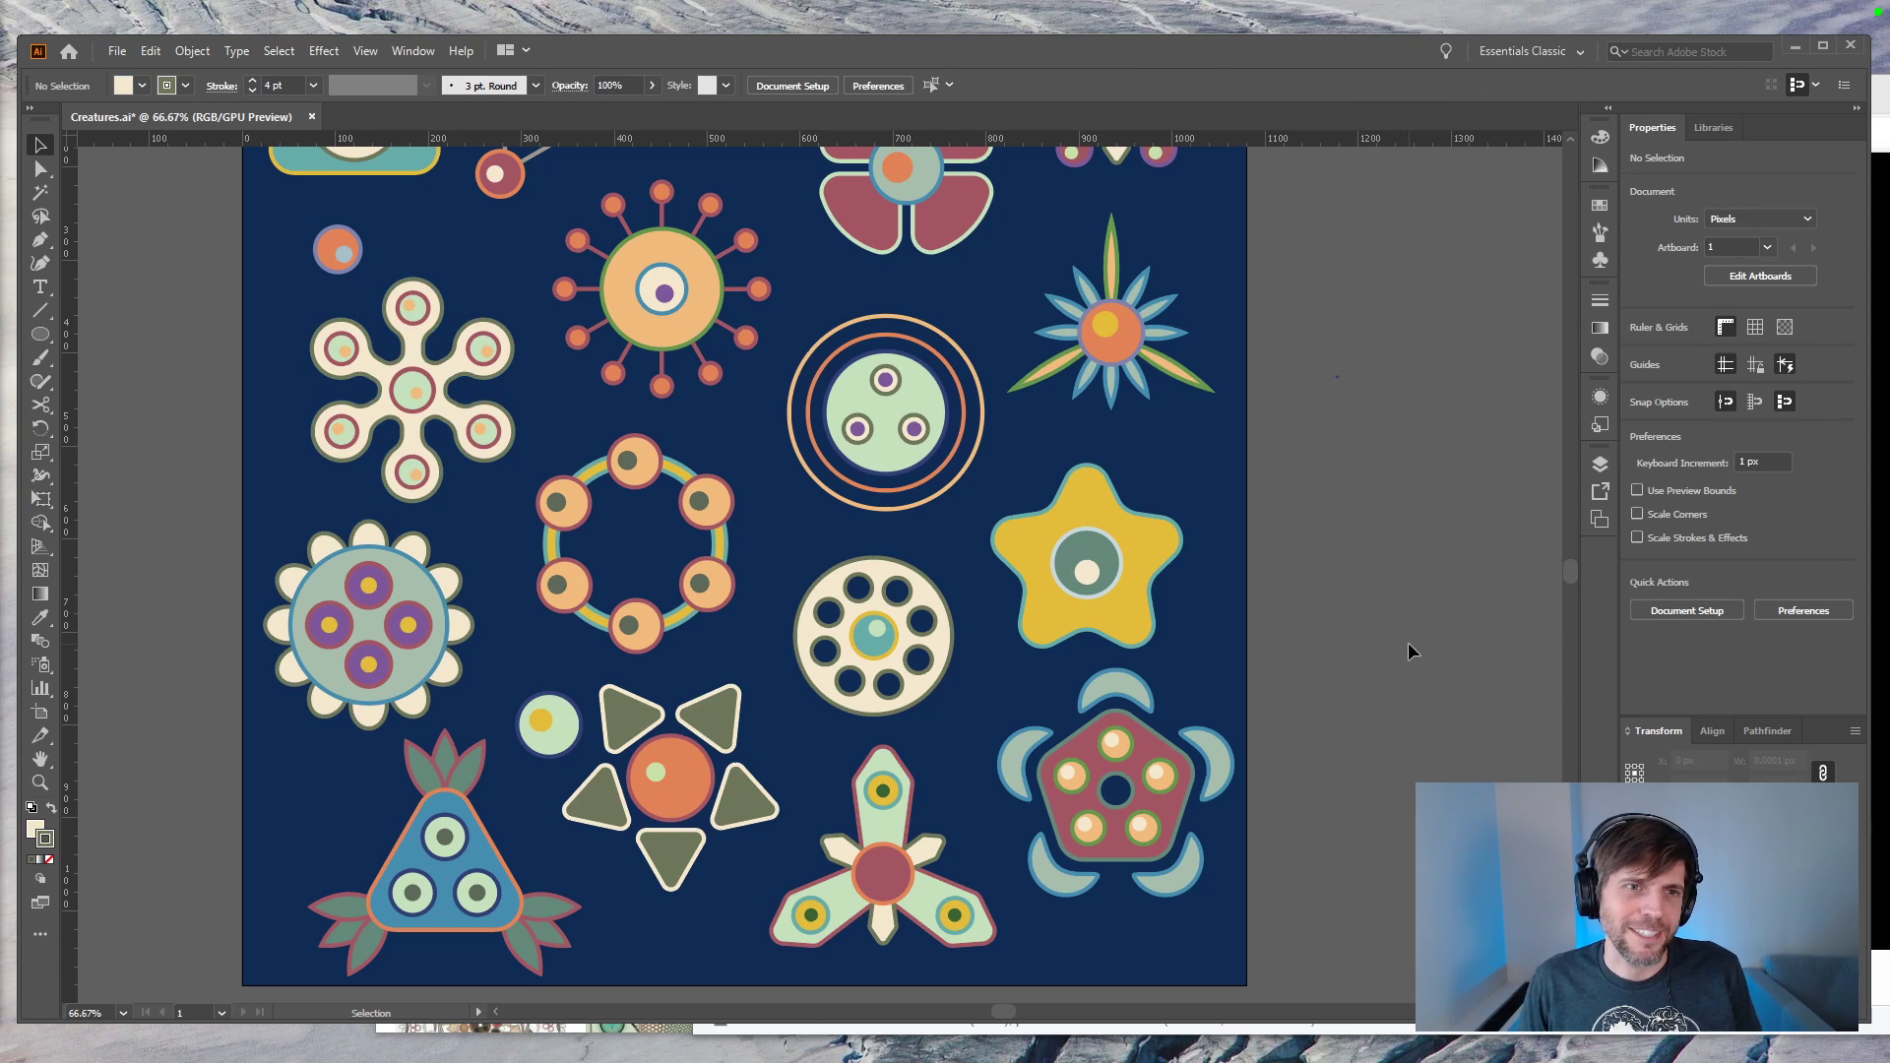
# Step: Move the small orange circle with the blue dot slightly left, nearer the artboard's edge
pyautogui.hotkey('ctrl', '-')
pyautogui.hotkey('ctrl', '-')
pyautogui.hotkey('ctrl', '+')
pyautogui.moveTo(1234, 540); pyautogui.dragTo(1099, 597)
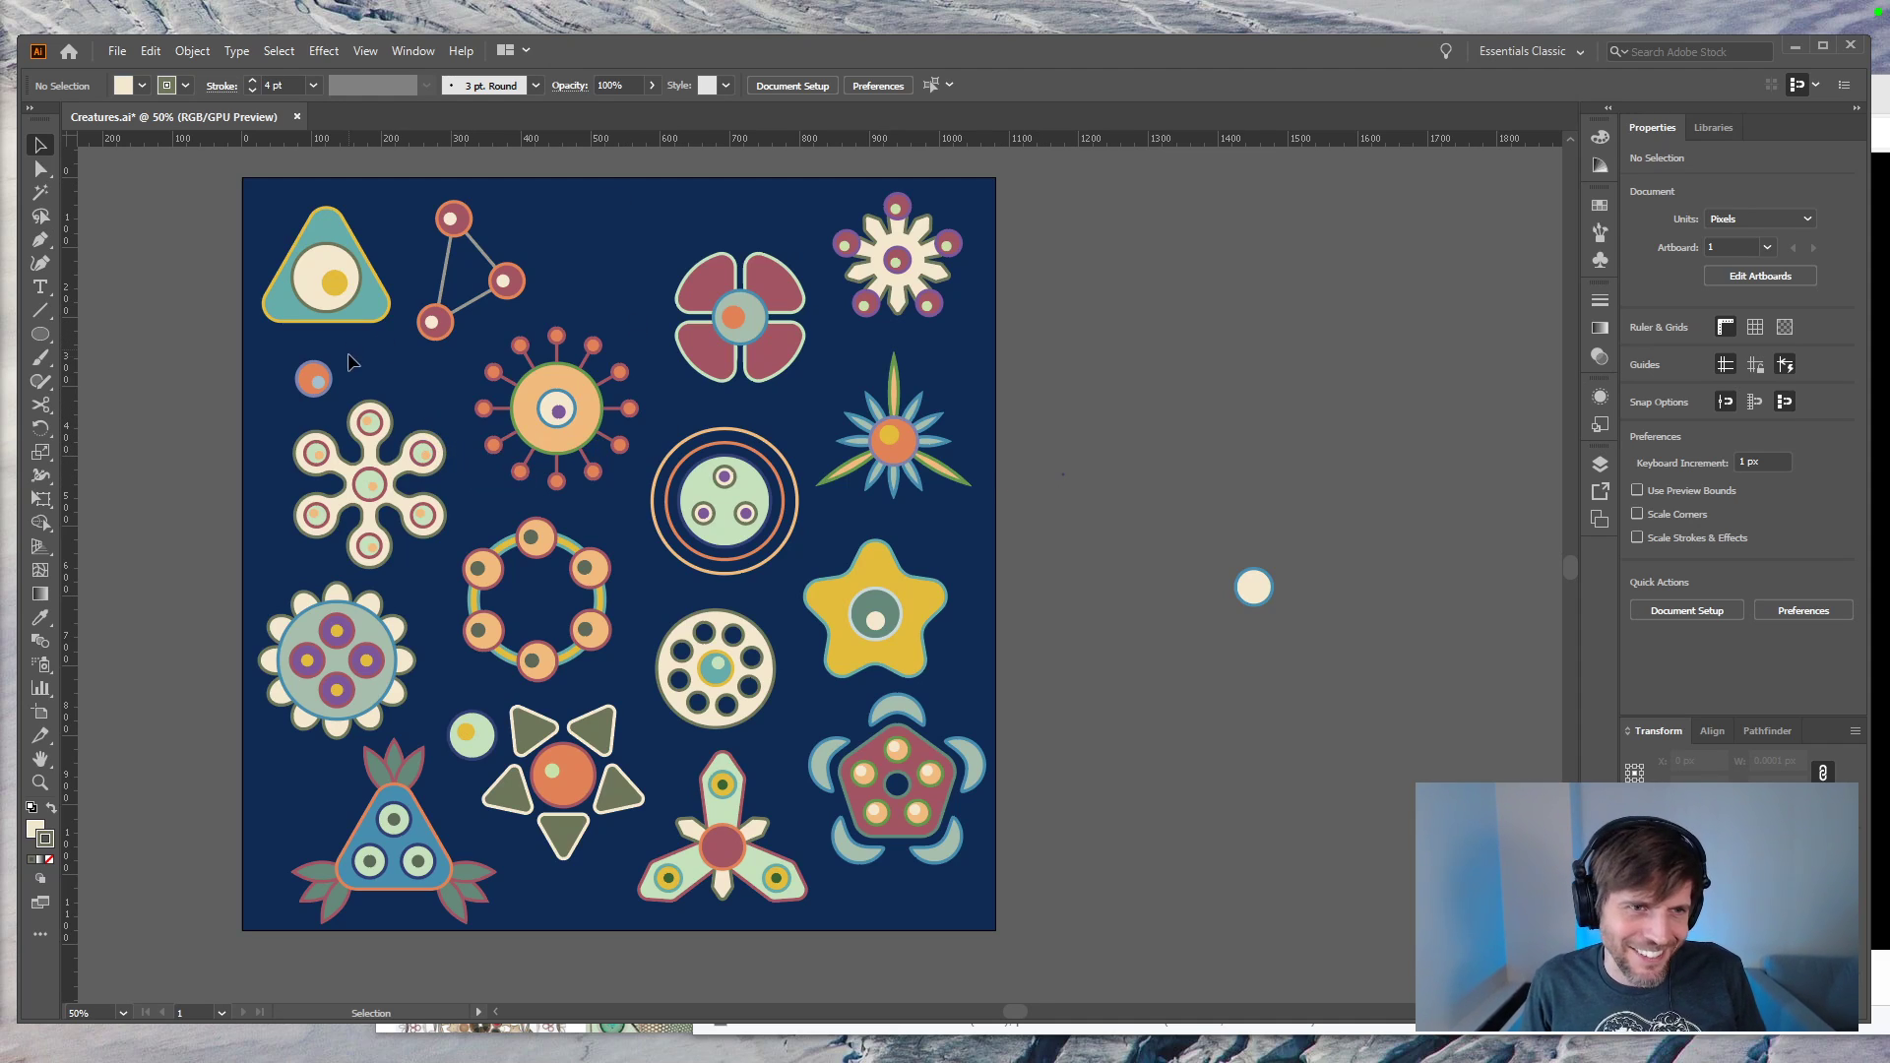
pyautogui.moveTo(315, 379); pyautogui.dragTo(255, 567)
pyautogui.click(247, 400)
pyautogui.click(297, 382)
pyautogui.hotkey('ctrl', 'z')
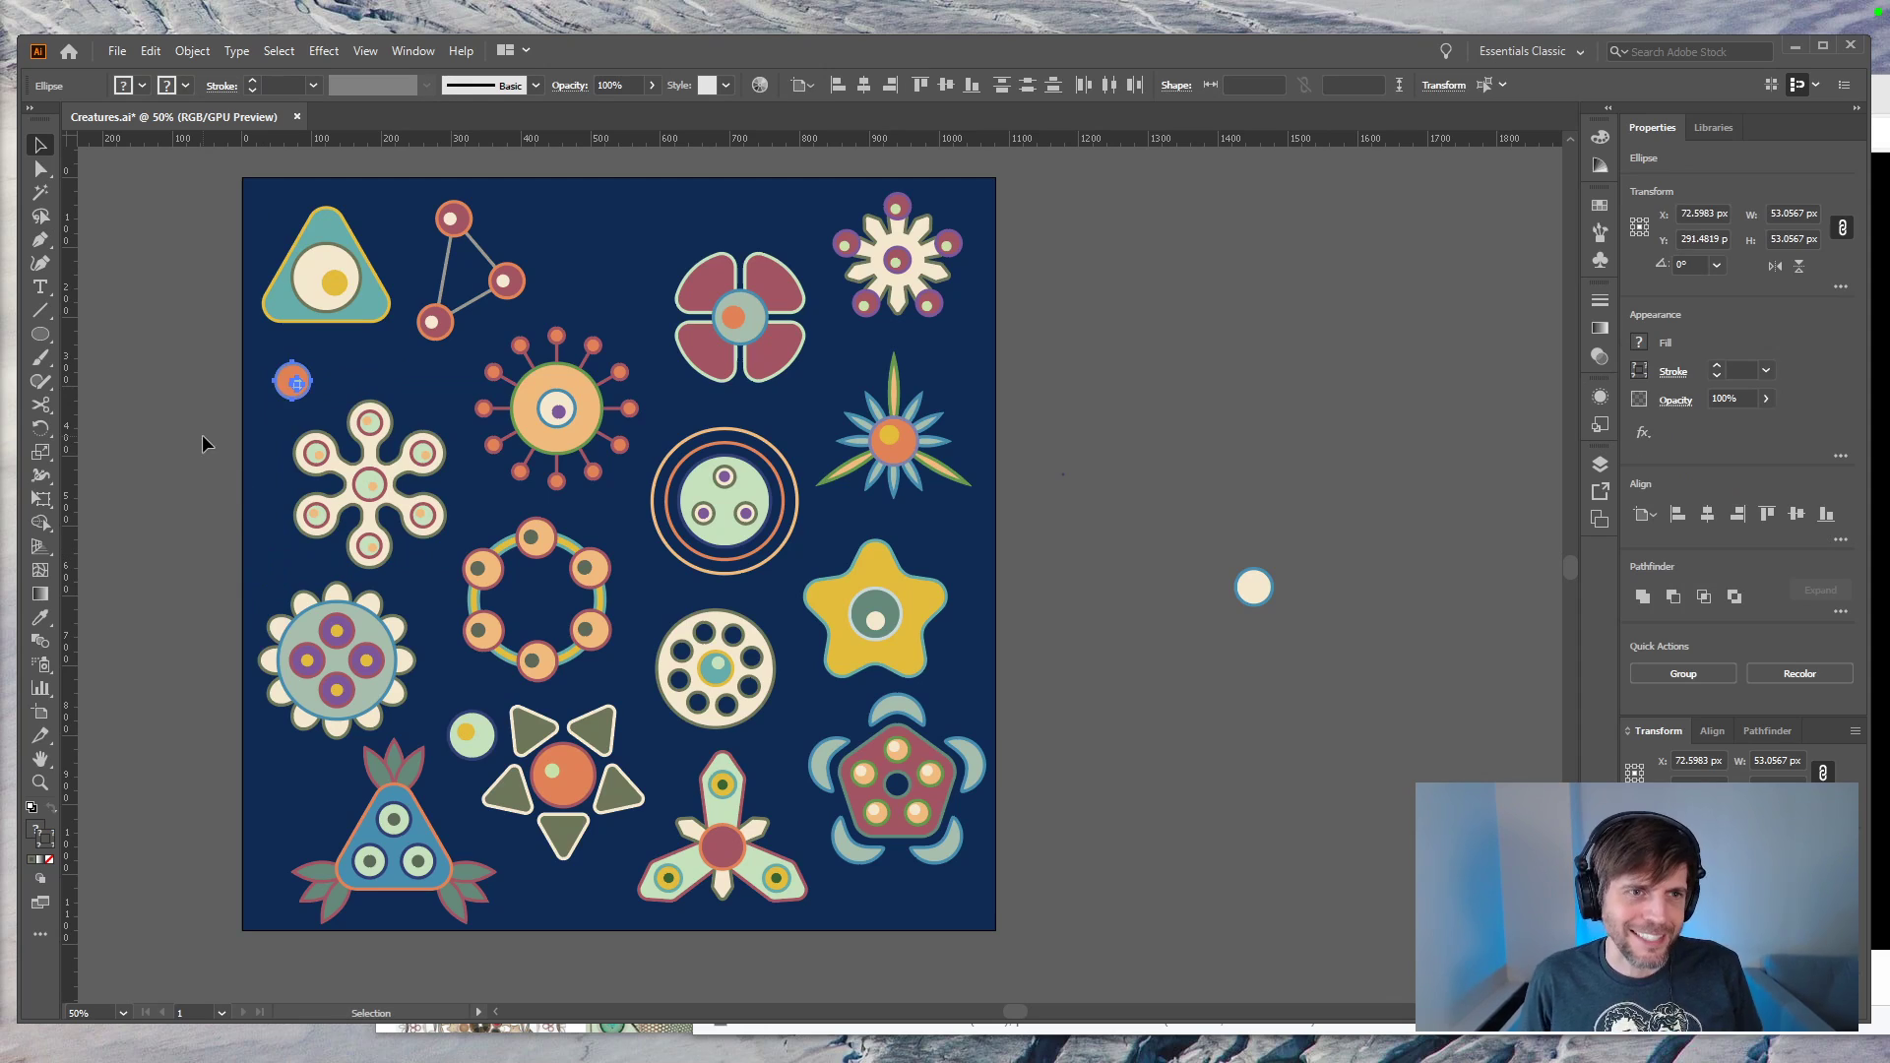
pyautogui.click(227, 422)
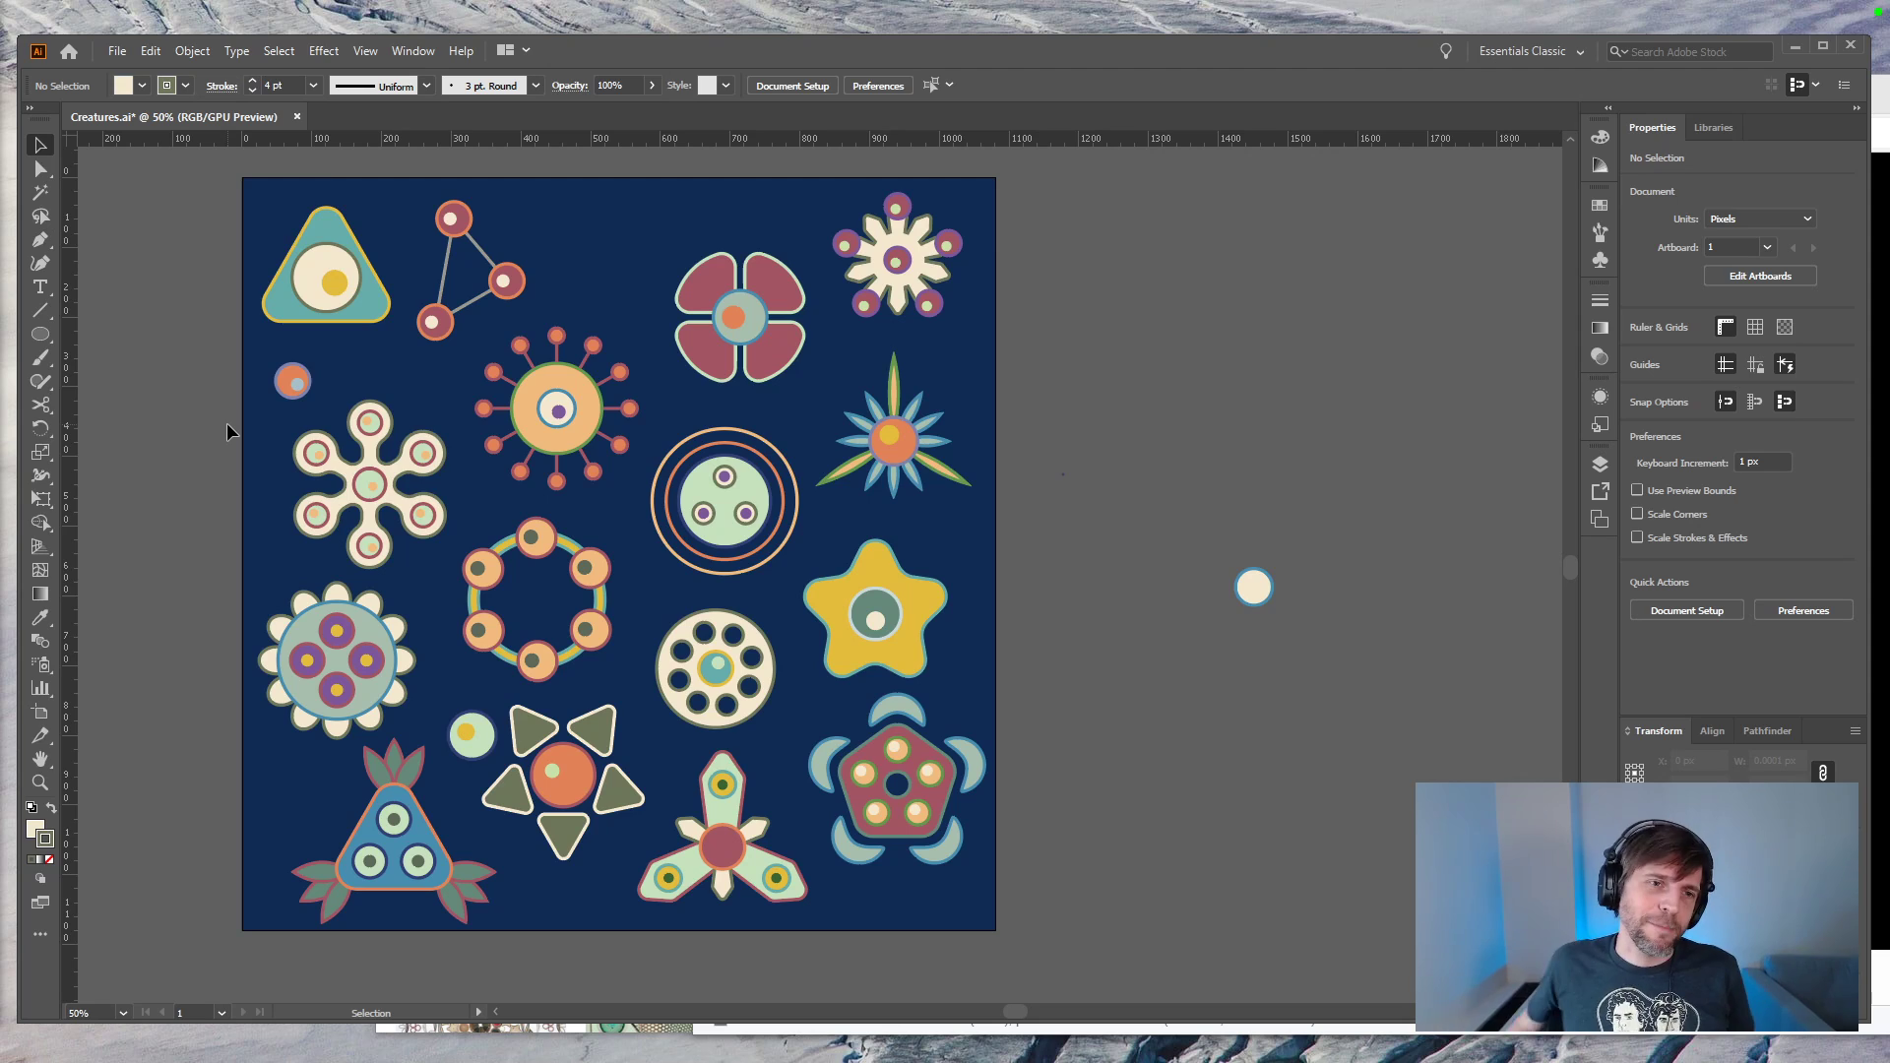
# Step: Delete the loose pale green circle and the loose small orange circle from the artboard
pyautogui.moveTo(483, 756); pyautogui.dragTo(490, 762)
pyautogui.press('Delete')
pyautogui.moveTo(320, 368); pyautogui.dragTo(300, 376)
pyautogui.press('Delete')
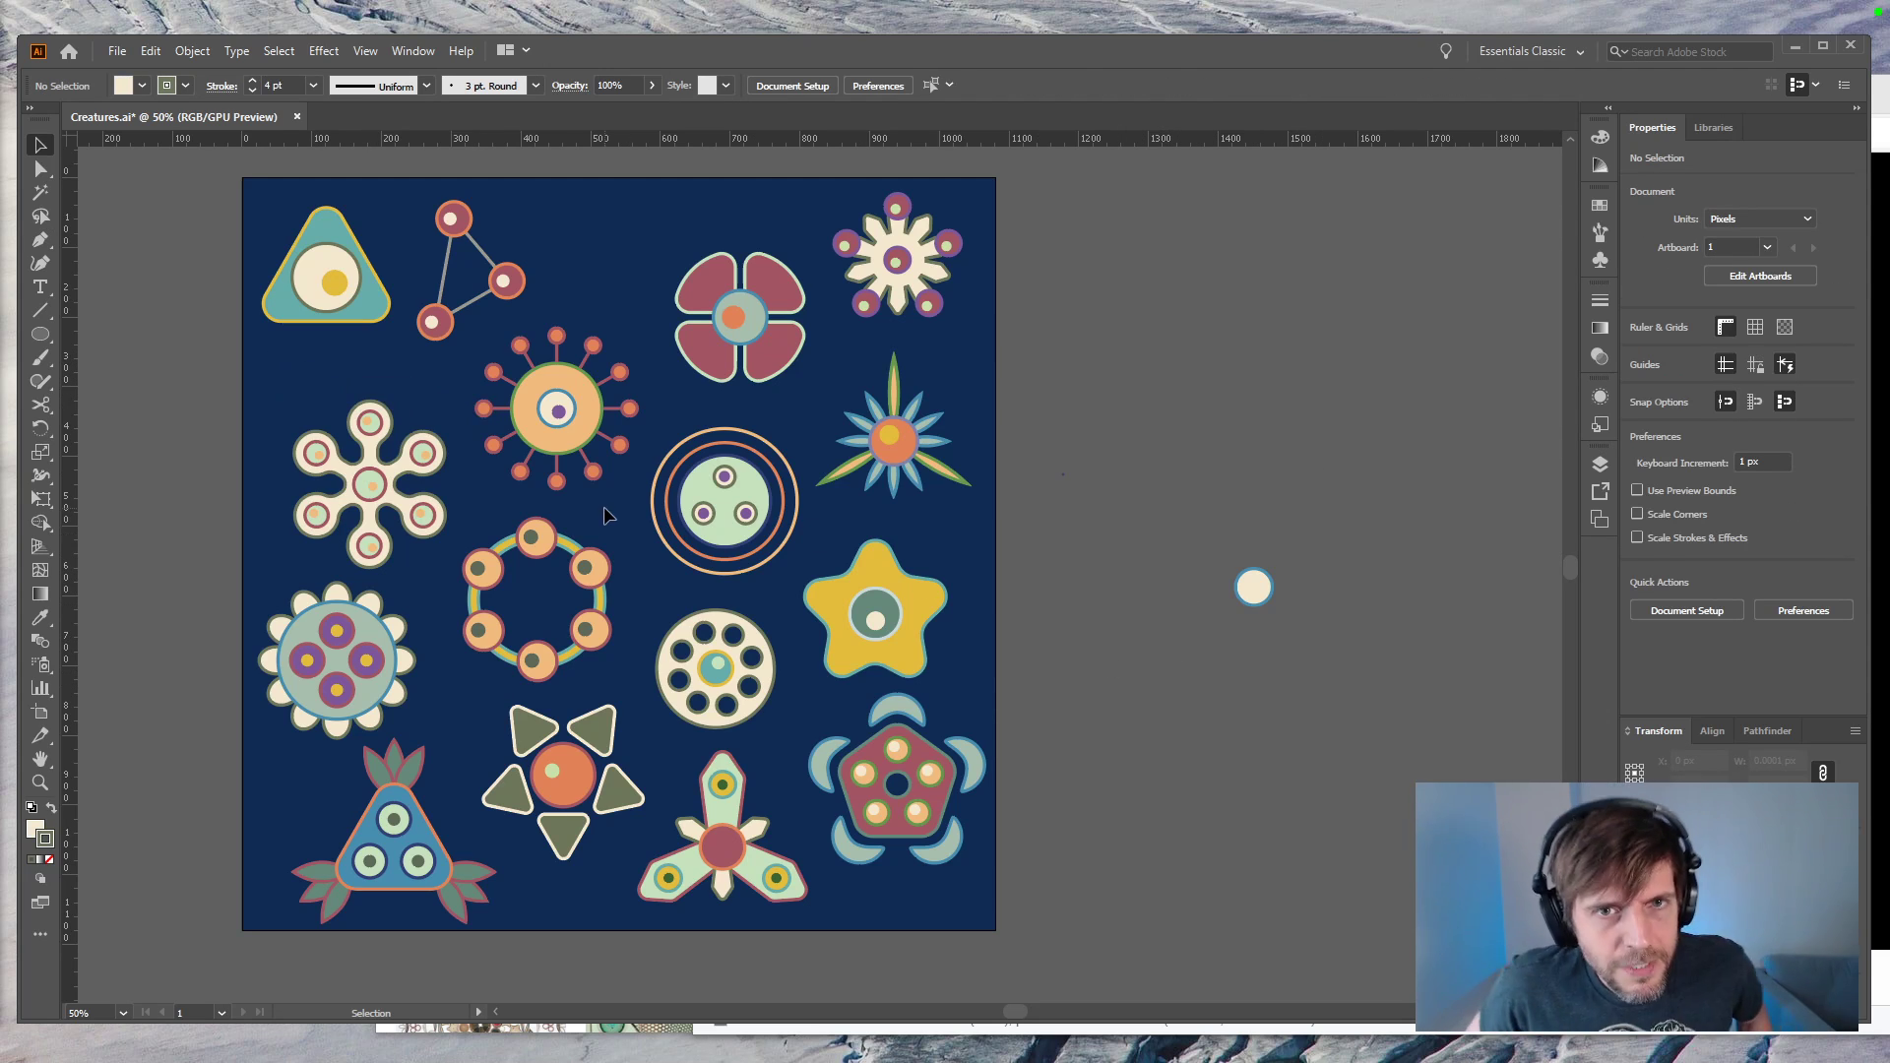
# Step: Move the six-armed creature off the artboard's left side and the teal triangle creature down into its former place
pyautogui.moveTo(259, 390); pyautogui.dragTo(163, 361)
pyautogui.click(337, 236)
pyautogui.moveTo(338, 236); pyautogui.dragTo(389, 462)
pyautogui.moveTo(286, 228); pyautogui.dragTo(79, 421)
# Step: Try the six-armed creature in the artboard's upper-left corner with the linked three-circle creature shifted right, and undo both moves
pyautogui.moveTo(234, 364); pyautogui.dragTo(395, 305)
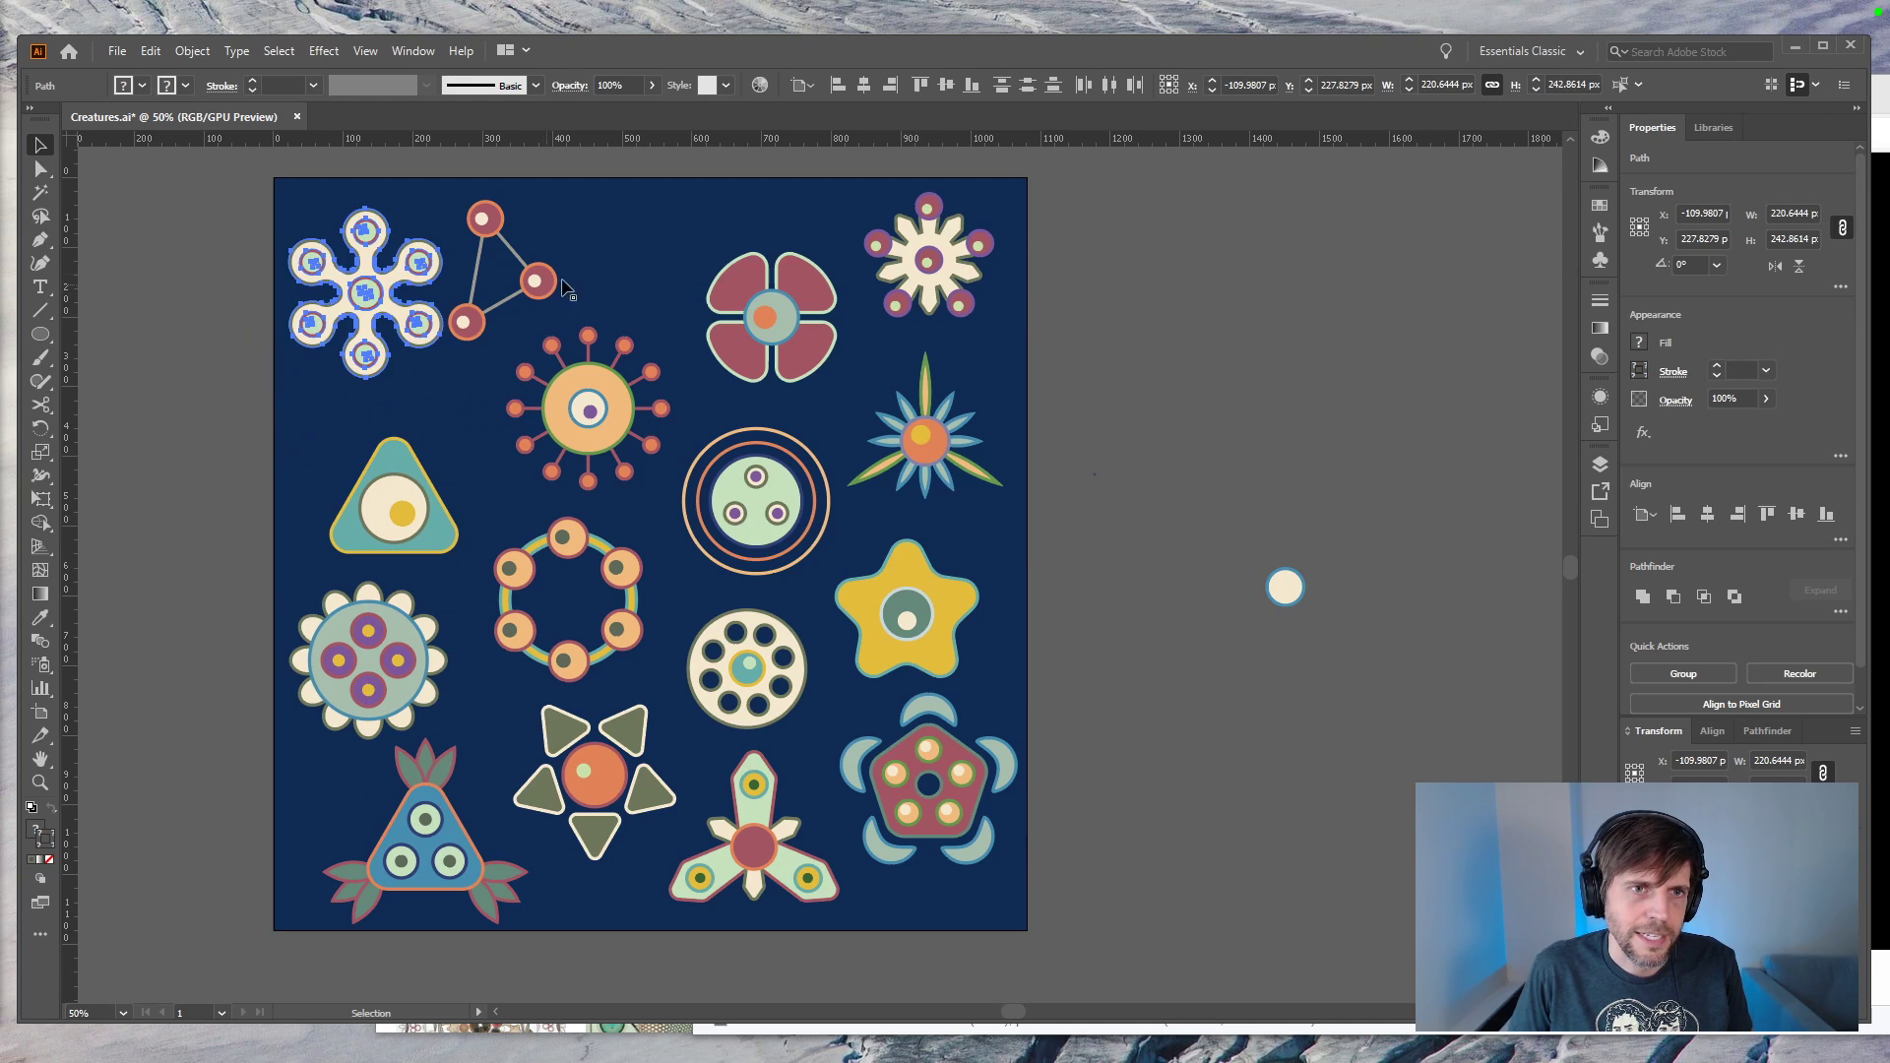
pyautogui.click(472, 325)
pyautogui.moveTo(472, 323); pyautogui.dragTo(514, 326)
pyautogui.click(473, 460)
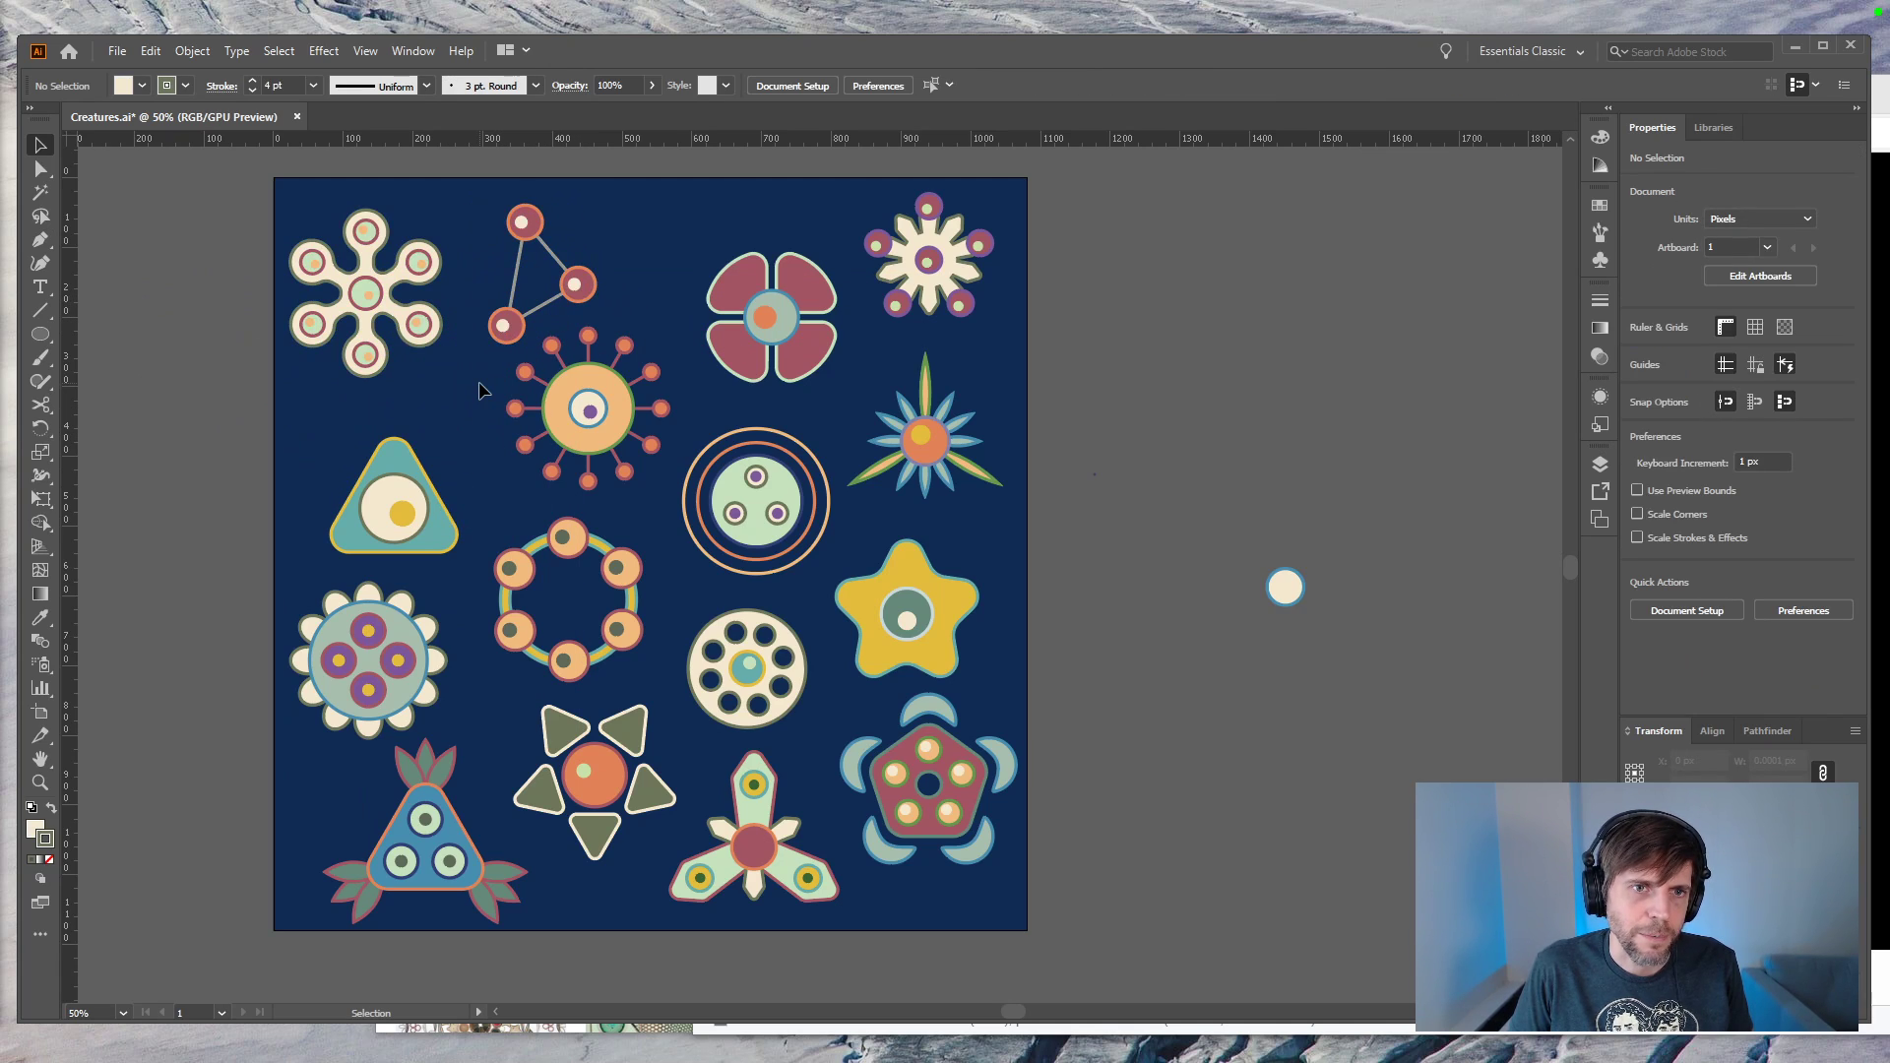
pyautogui.moveTo(522, 478); pyautogui.dragTo(531, 490)
pyautogui.click(524, 488)
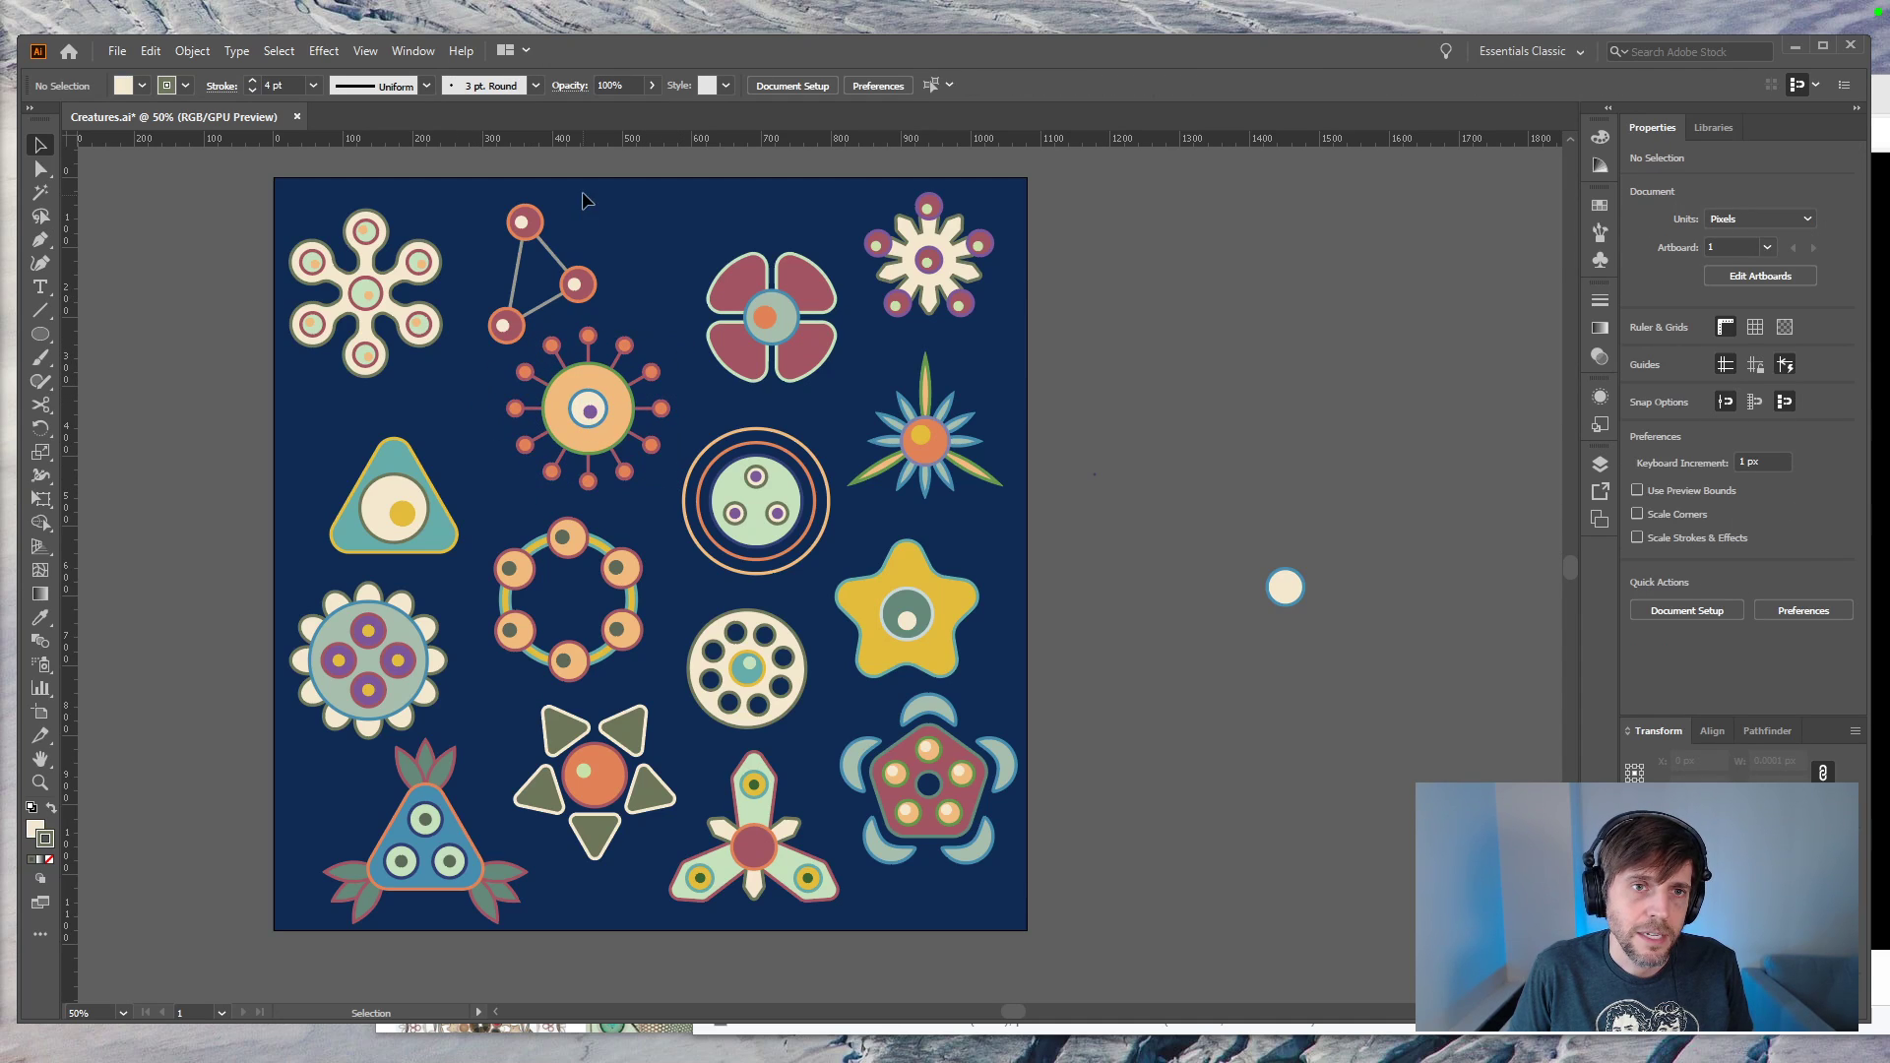
pyautogui.moveTo(495, 327); pyautogui.dragTo(486, 327)
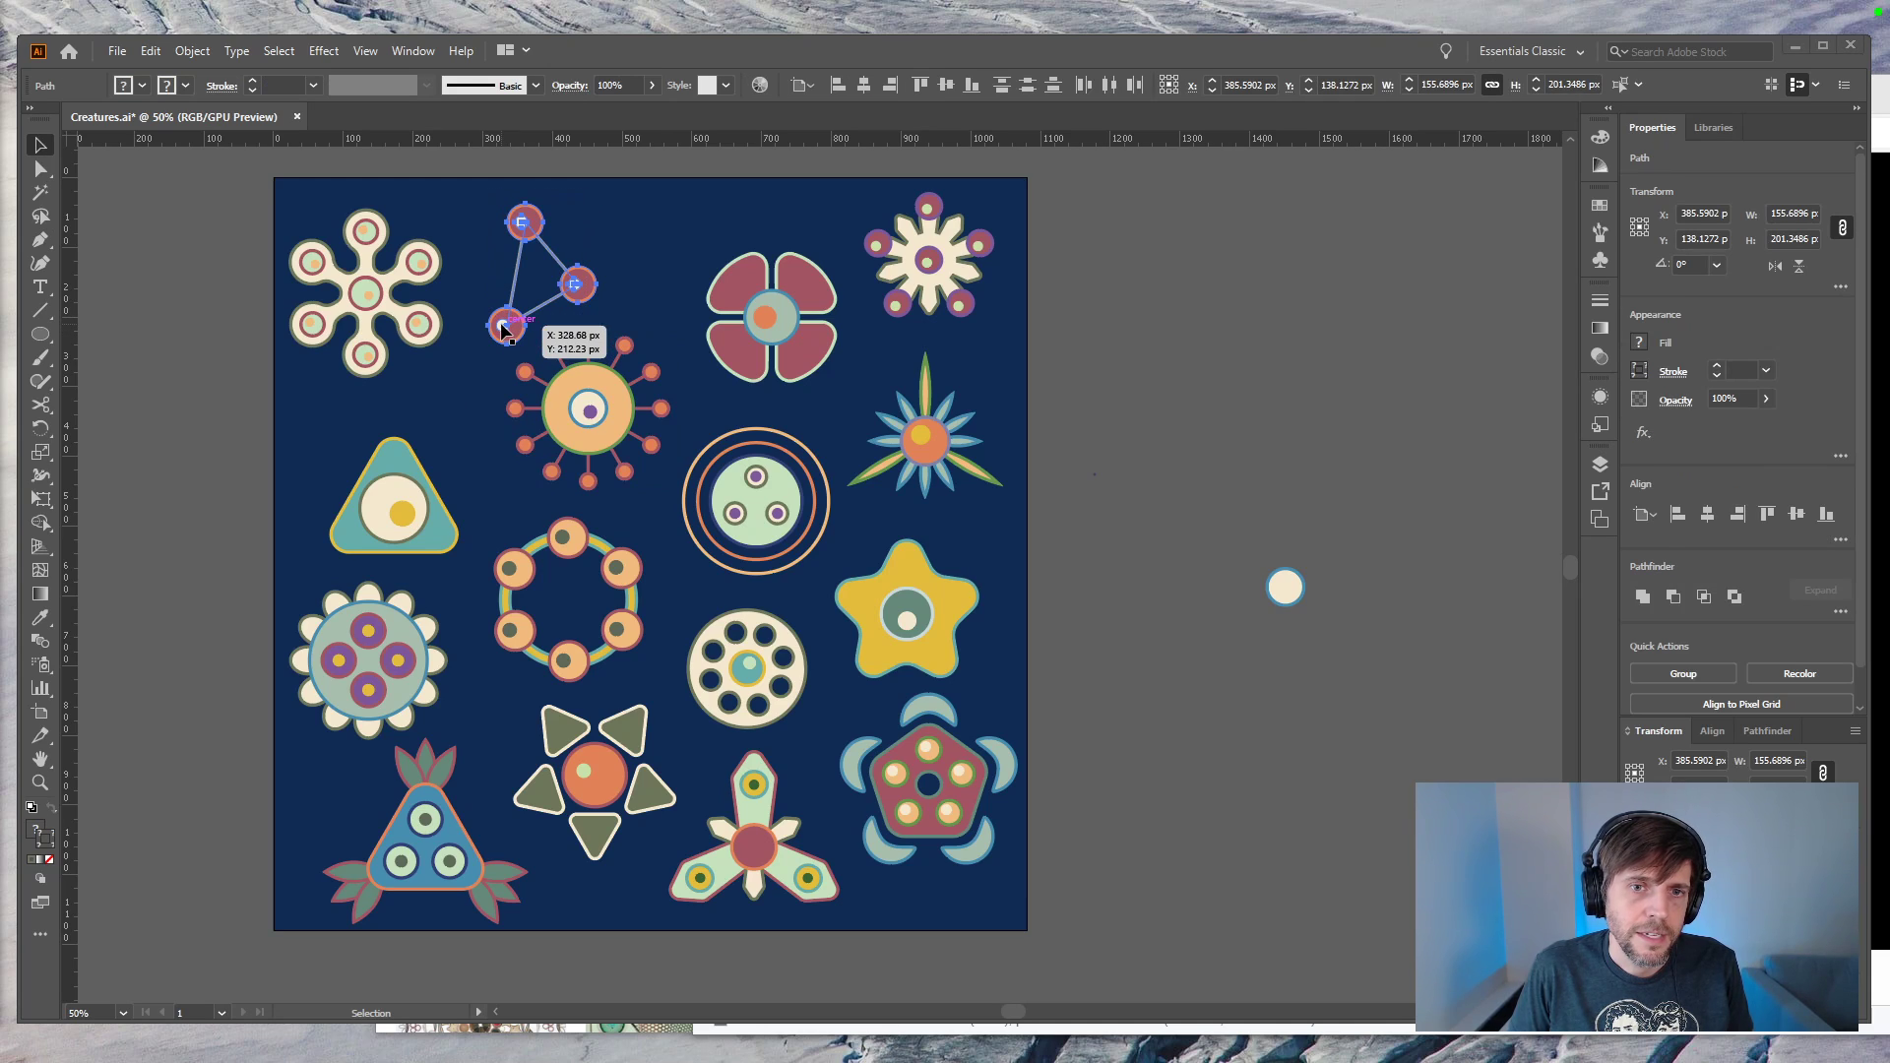
pyautogui.click(486, 298)
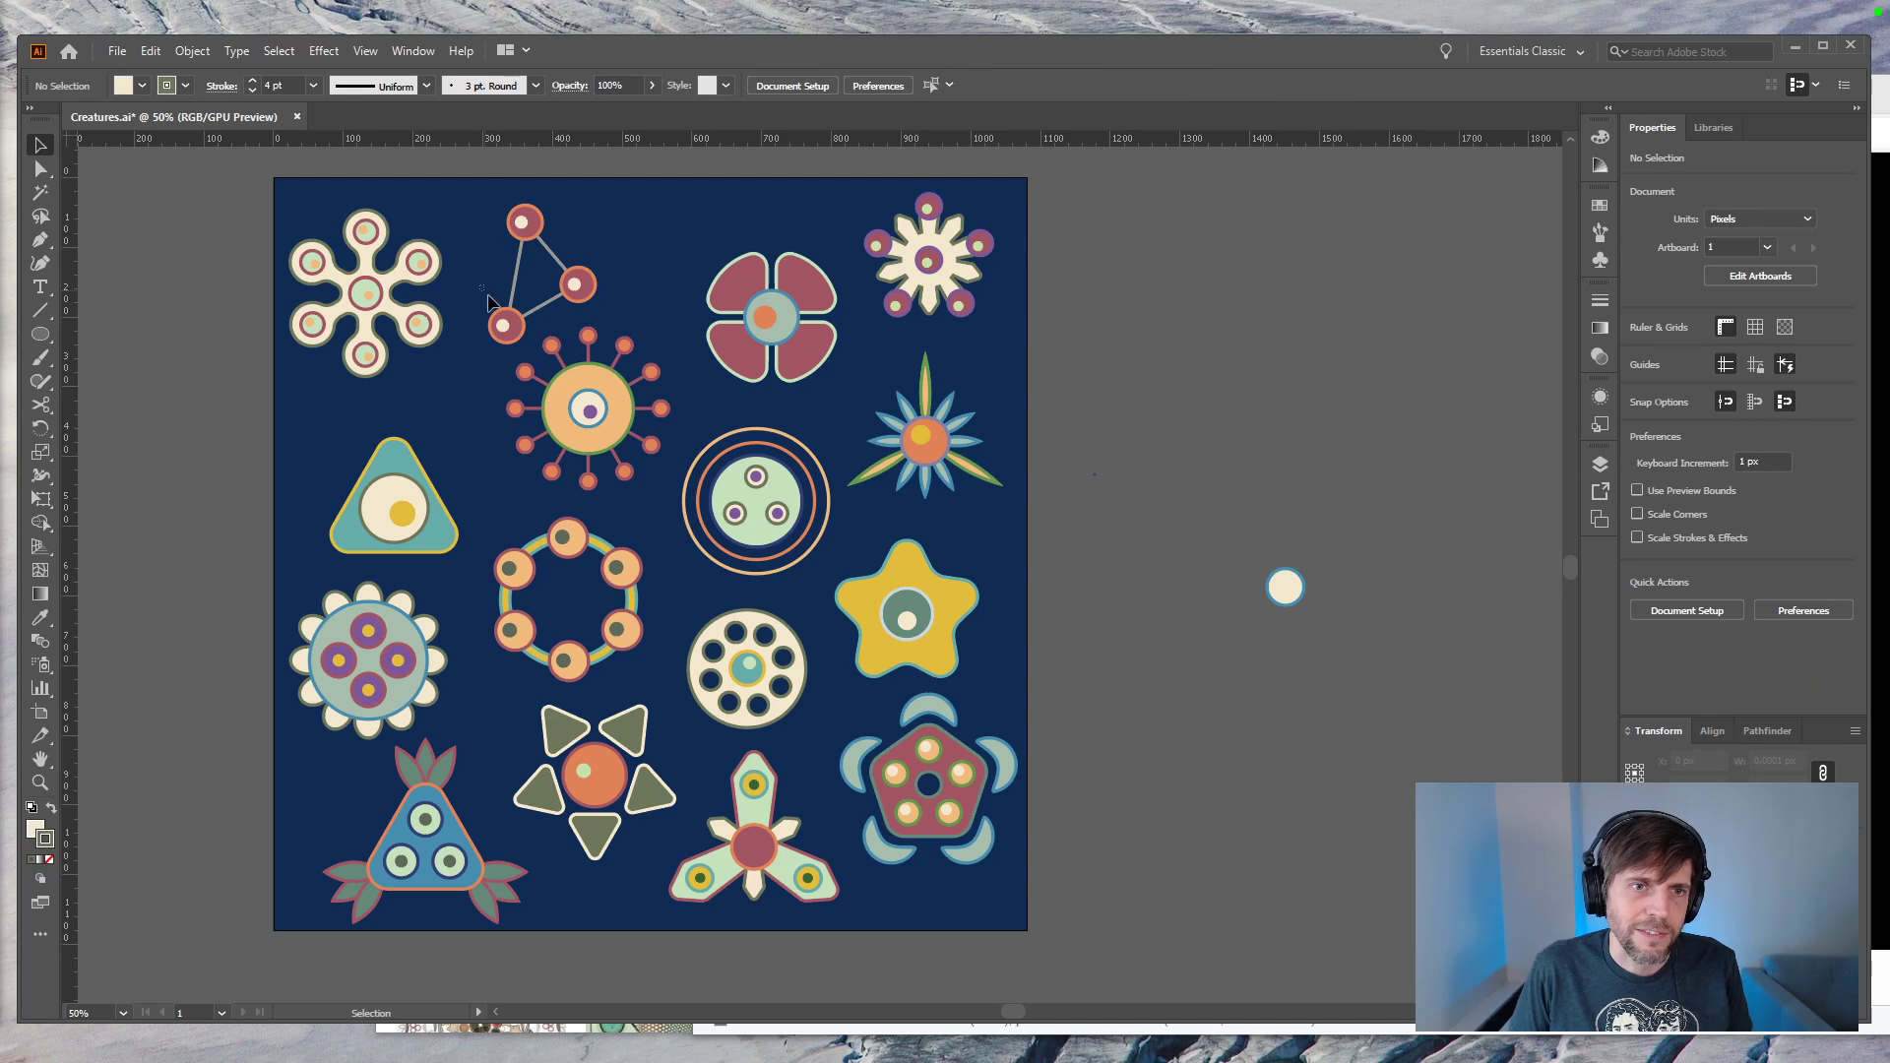
pyautogui.moveTo(527, 346); pyautogui.dragTo(529, 345)
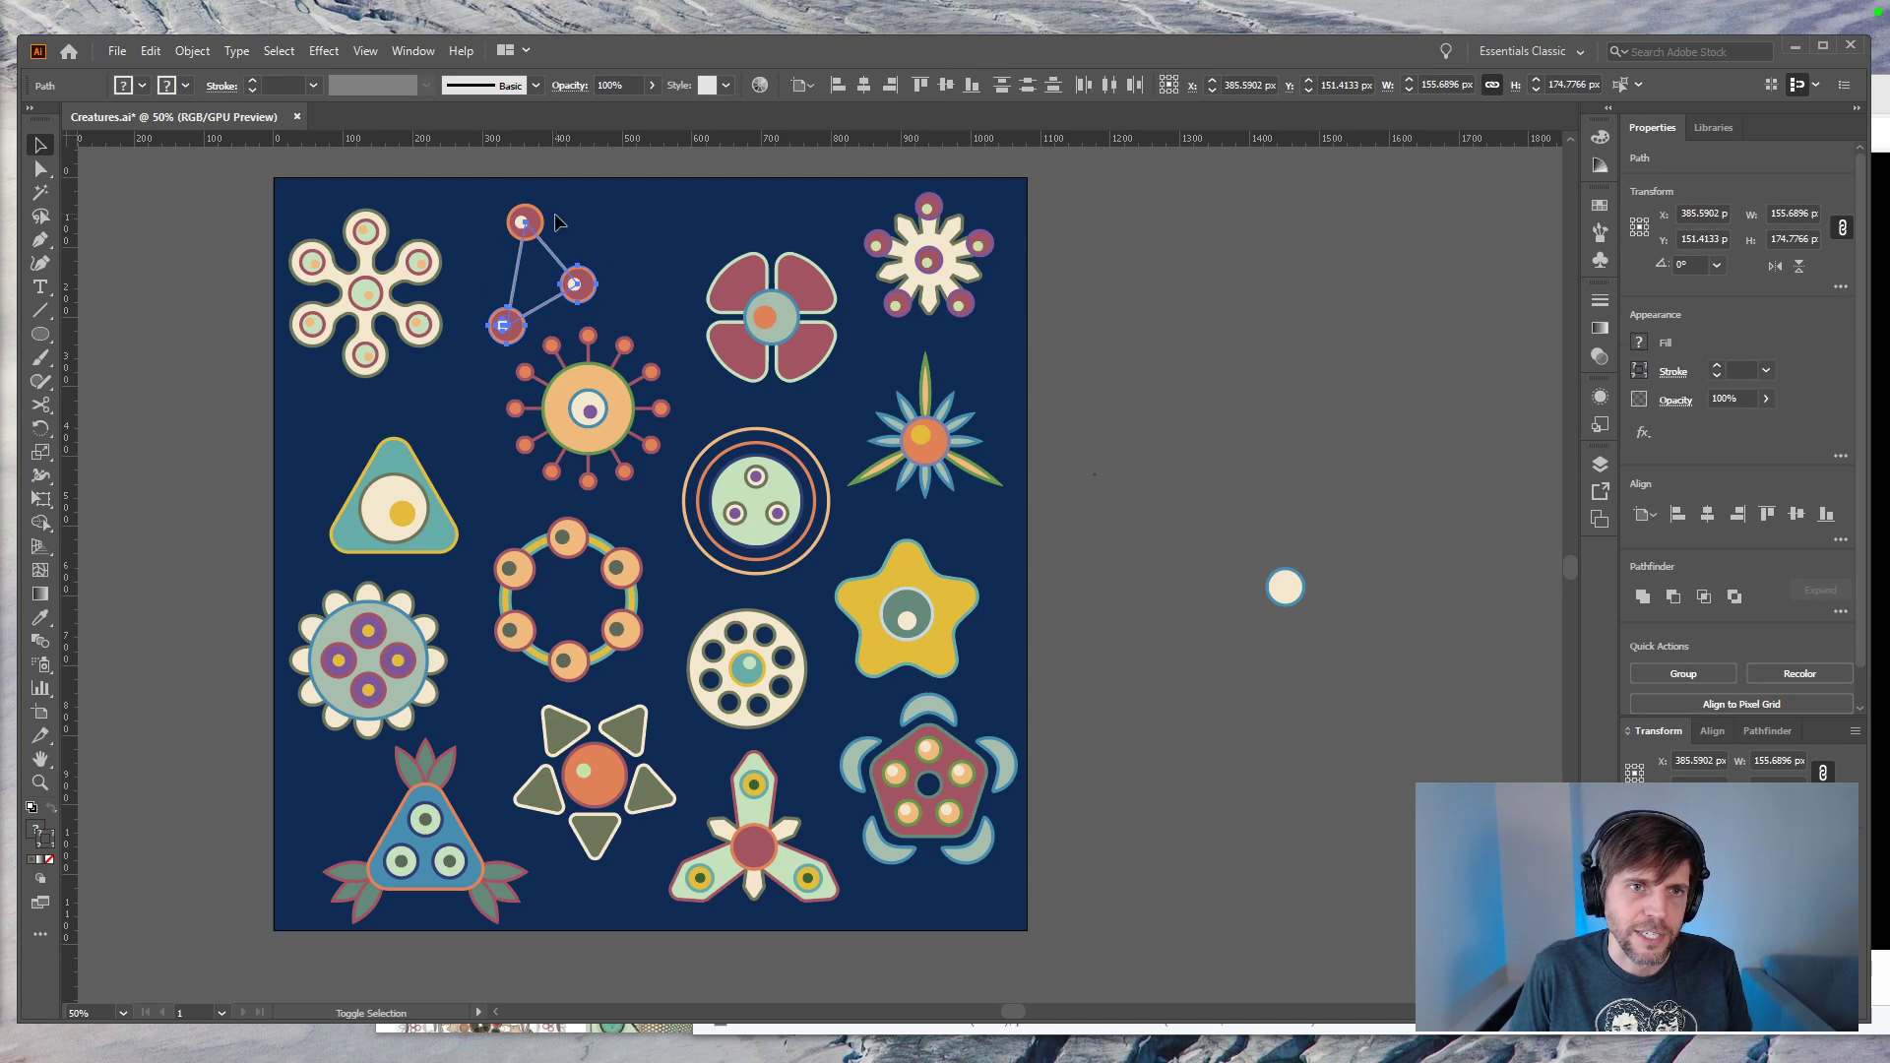
pyautogui.click(596, 197)
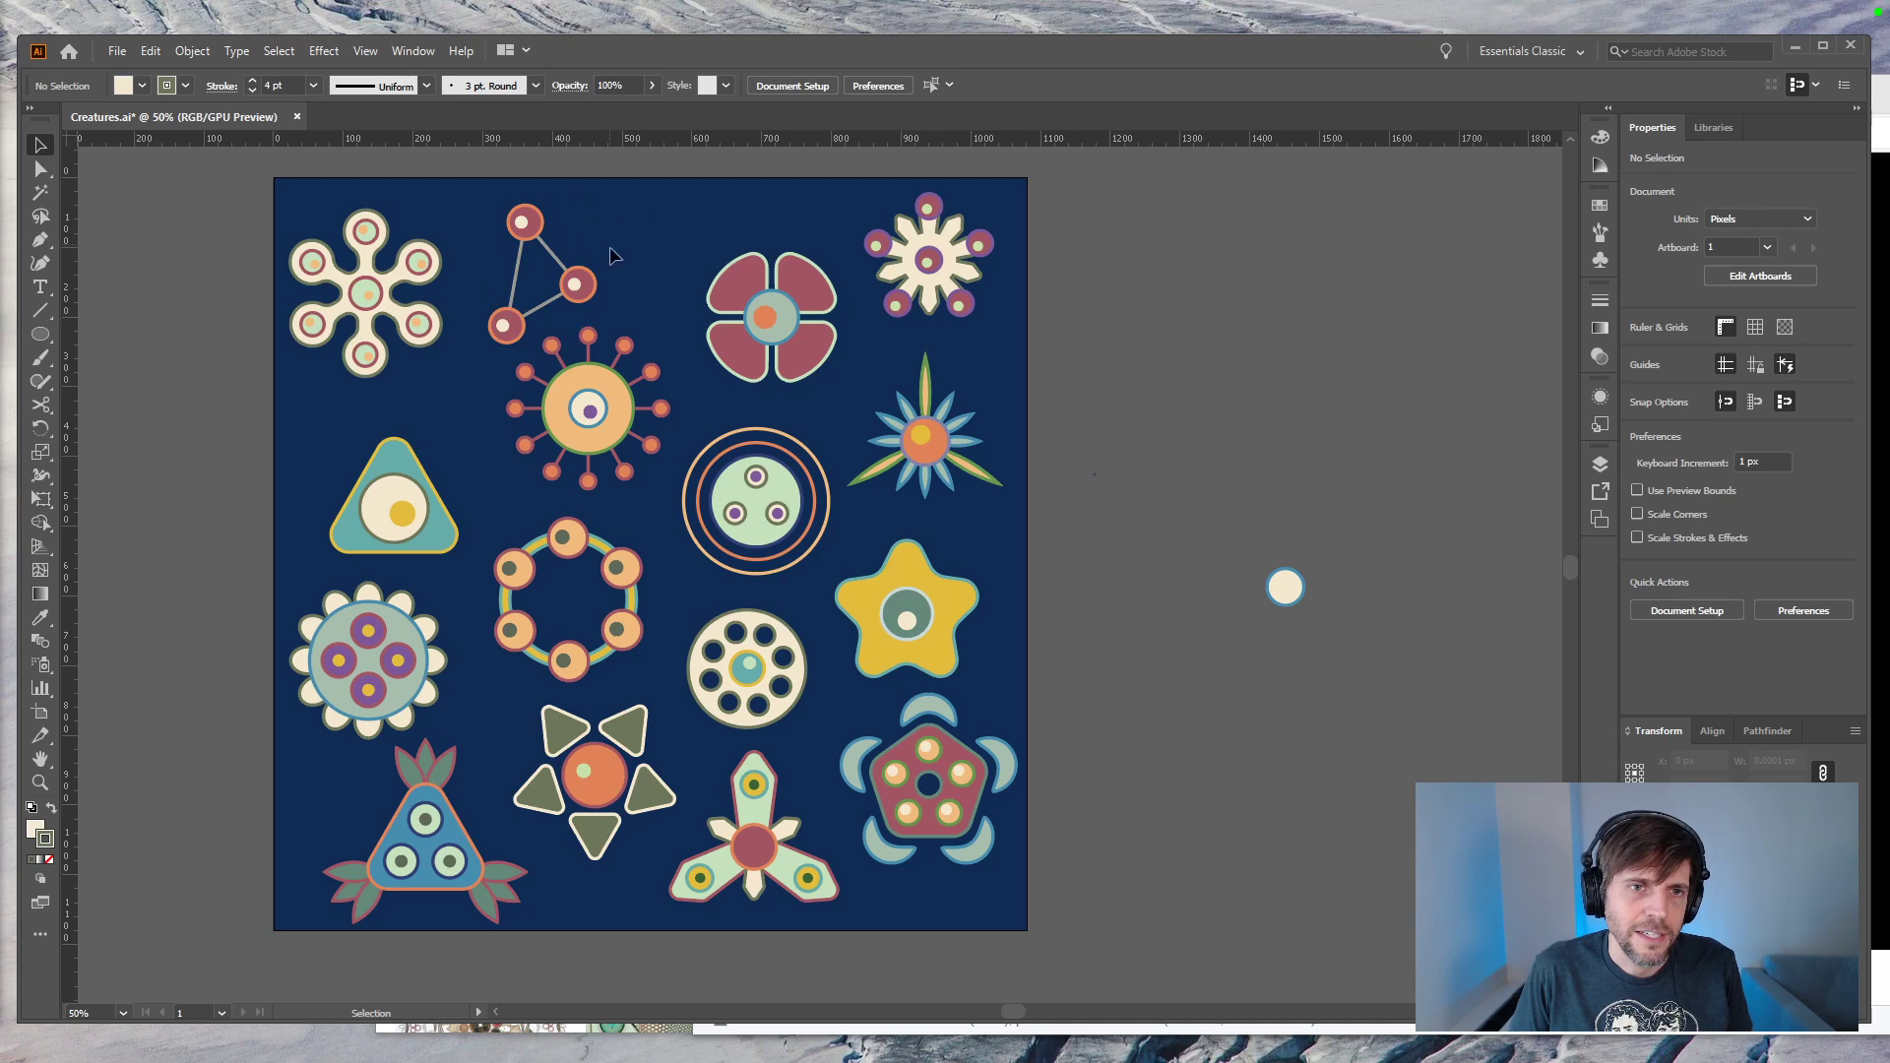
pyautogui.hotkey('ctrl', 'z')
pyautogui.hotkey('ctrl', 'z')
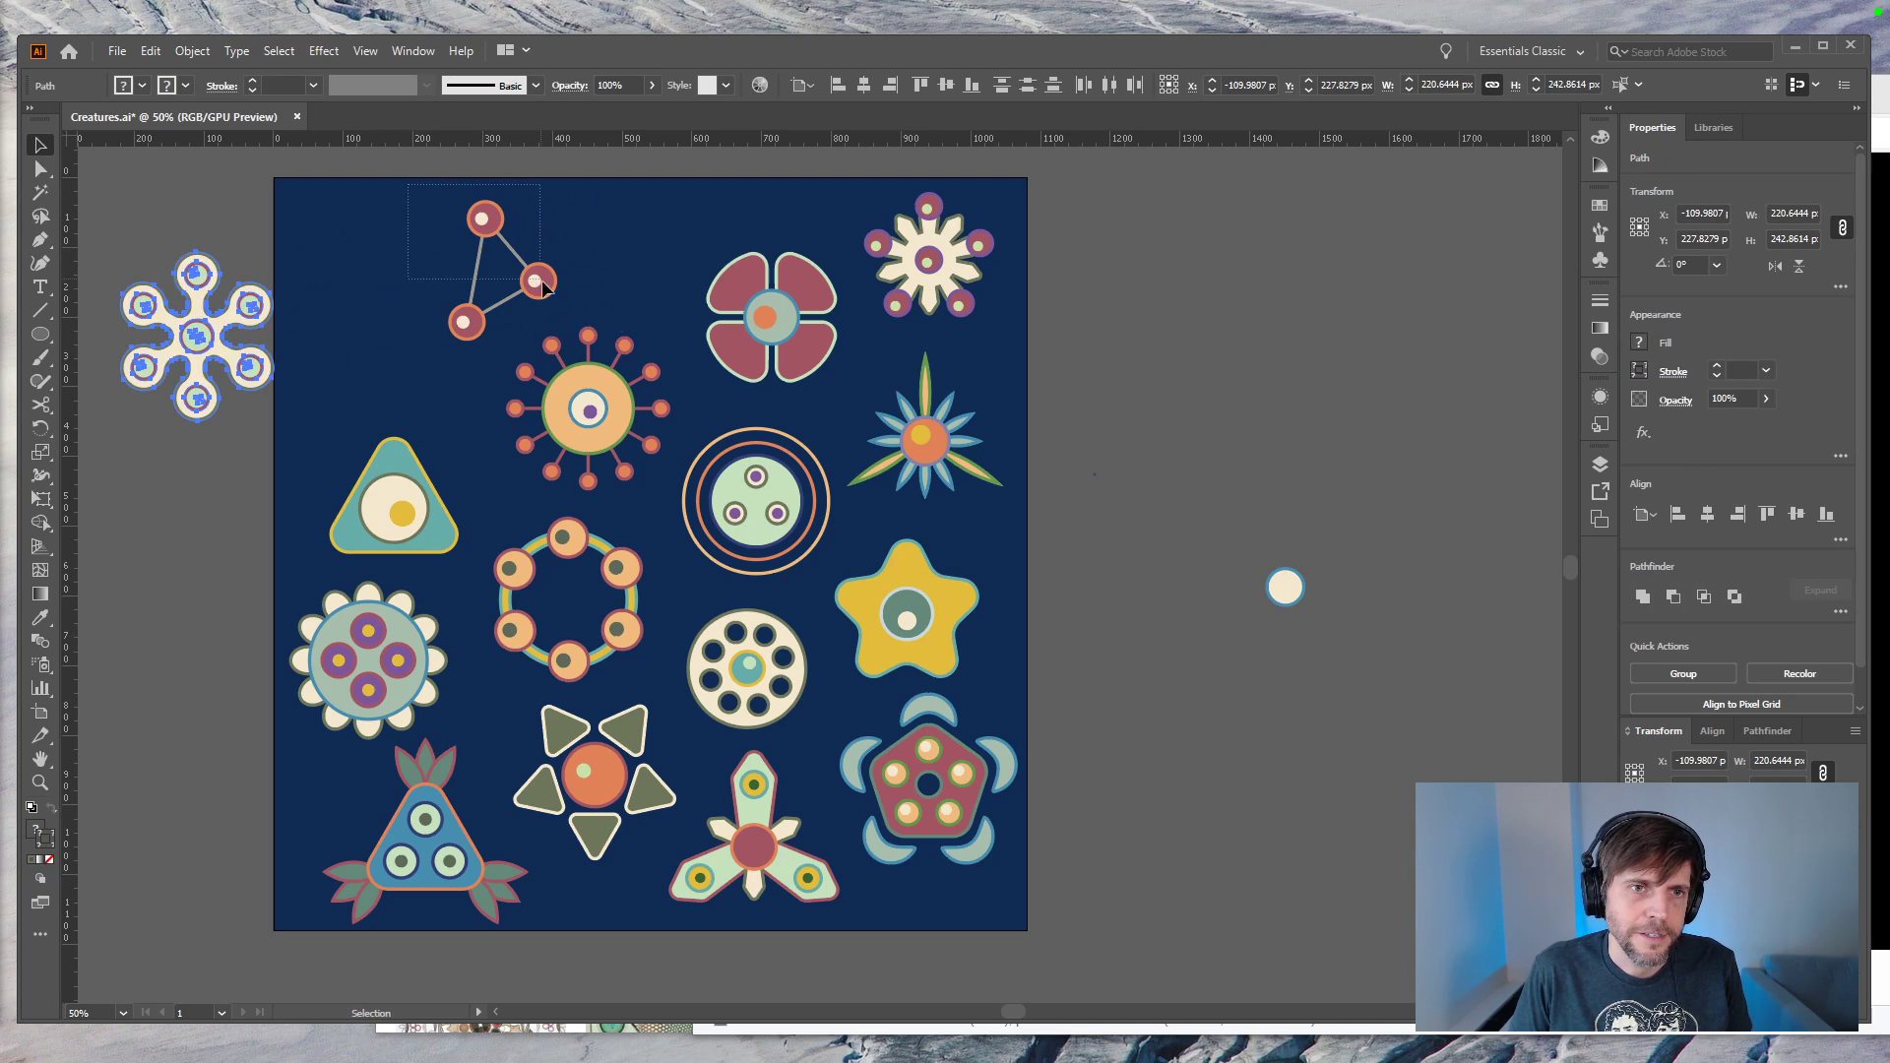
# Step: Rotate the linked three-circle creature so its two upper circles leave room at the artboard's upper-left corner
pyautogui.moveTo(549, 330); pyautogui.dragTo(488, 280)
pyautogui.press('r')
pyautogui.press('v')
# Step: Move the six-armed creature back onto the artboard, above the teal triangle creature
pyautogui.click(134, 243)
pyautogui.click(281, 374)
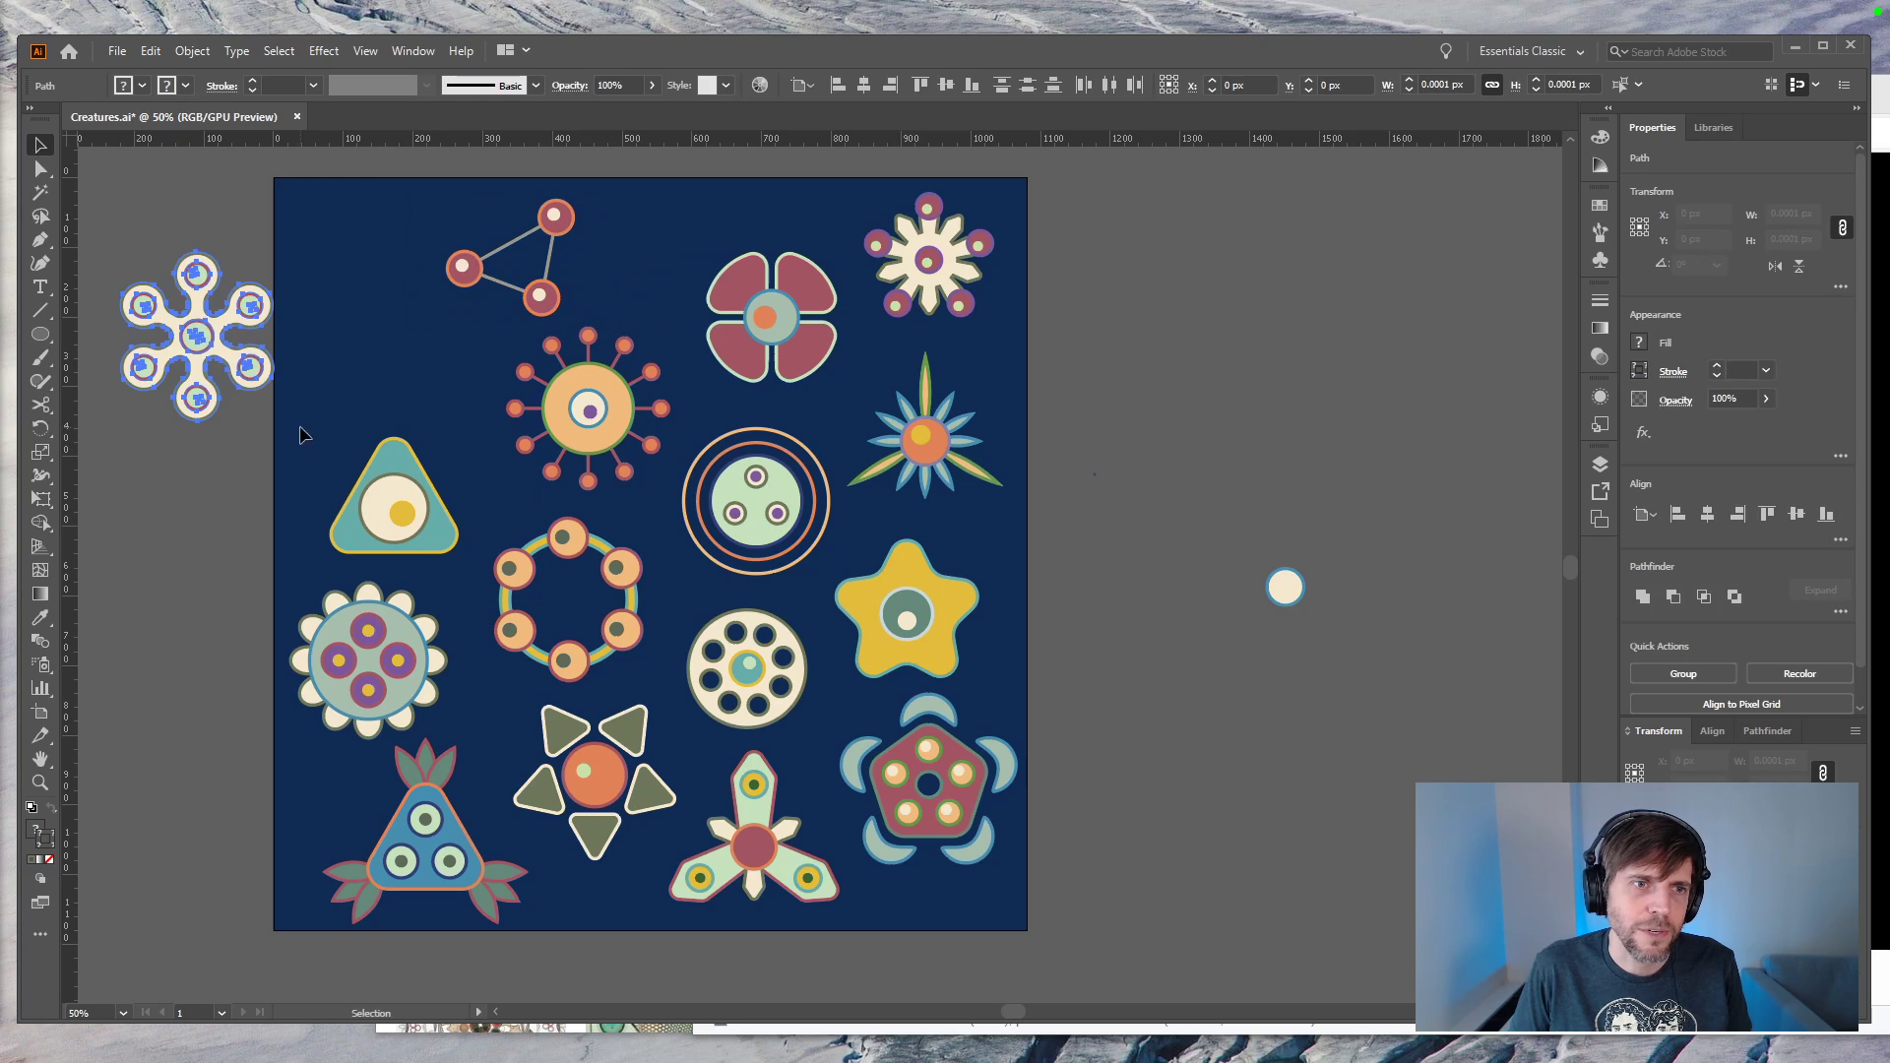
pyautogui.moveTo(280, 374); pyautogui.dragTo(444, 368)
pyautogui.click(1161, 380)
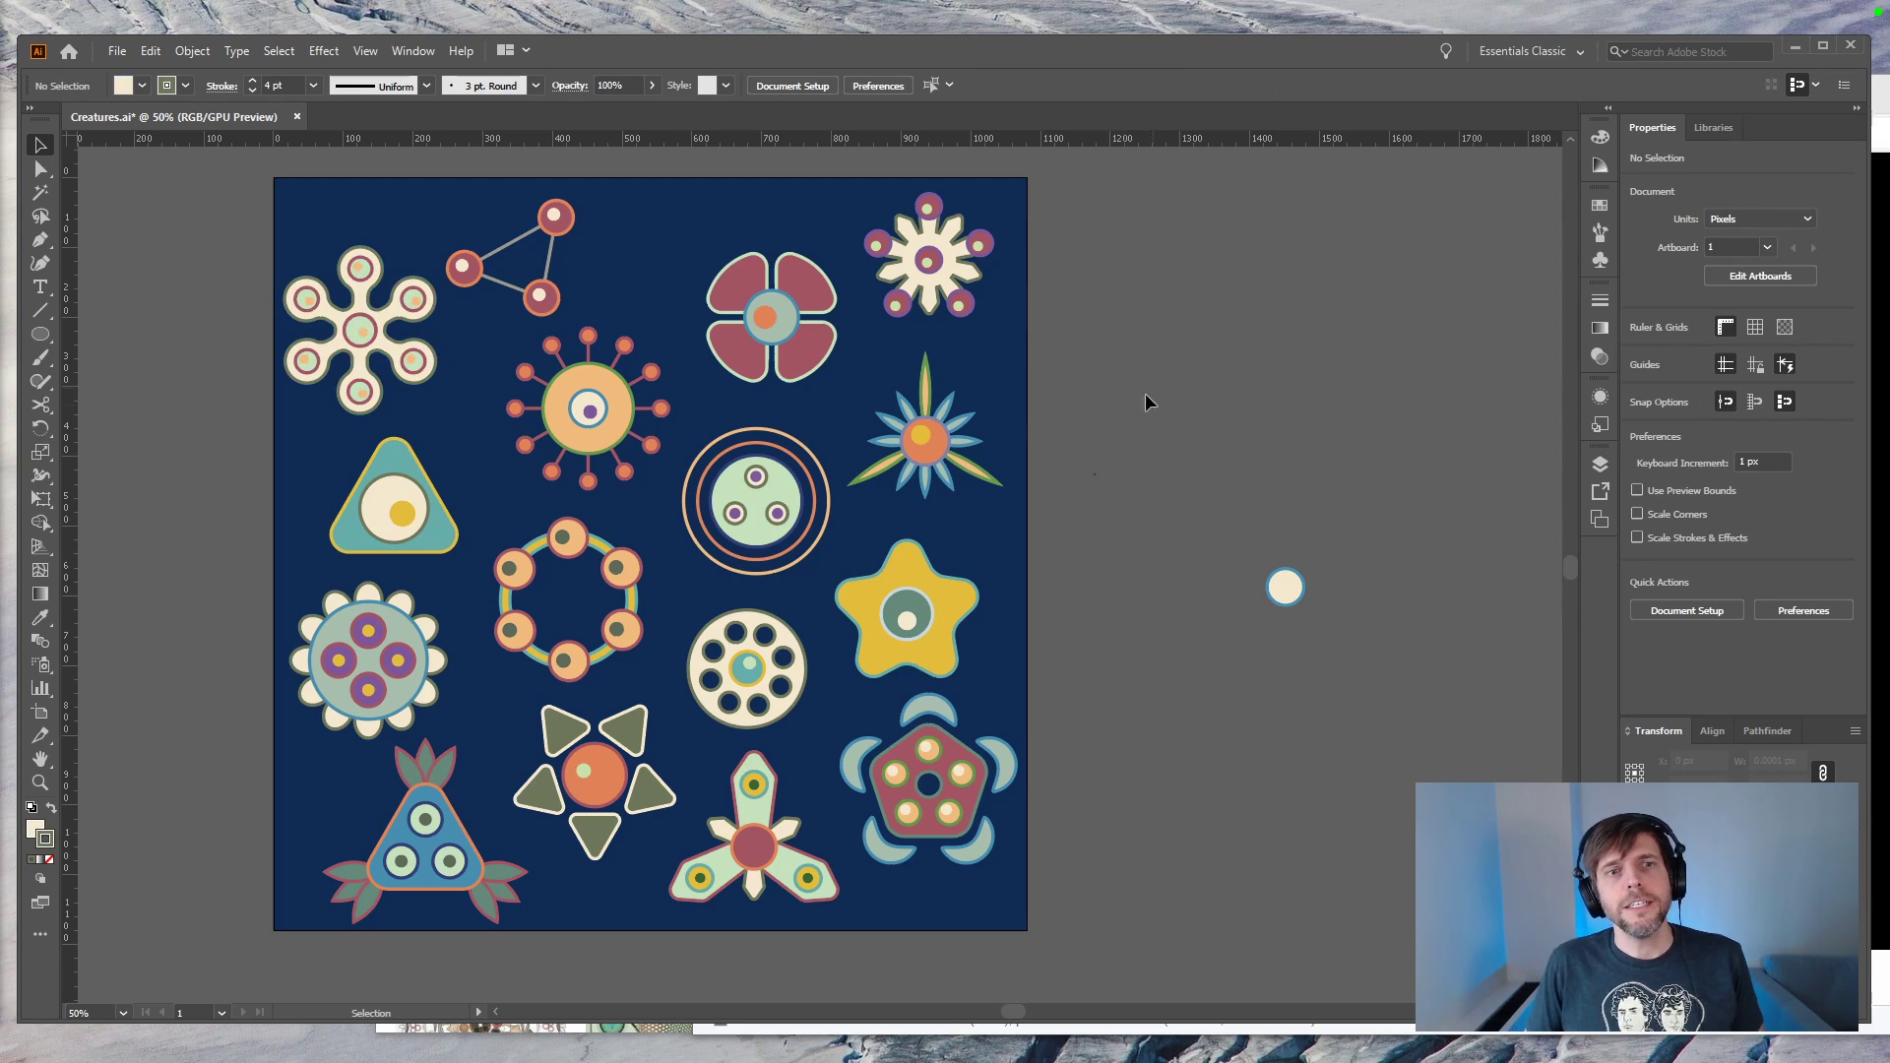
# Step: Nudge the linked three-circle creature and the six-armed creature slightly right and up
pyautogui.moveTo(561, 307); pyautogui.dragTo(595, 302)
pyautogui.moveTo(394, 344); pyautogui.dragTo(417, 340)
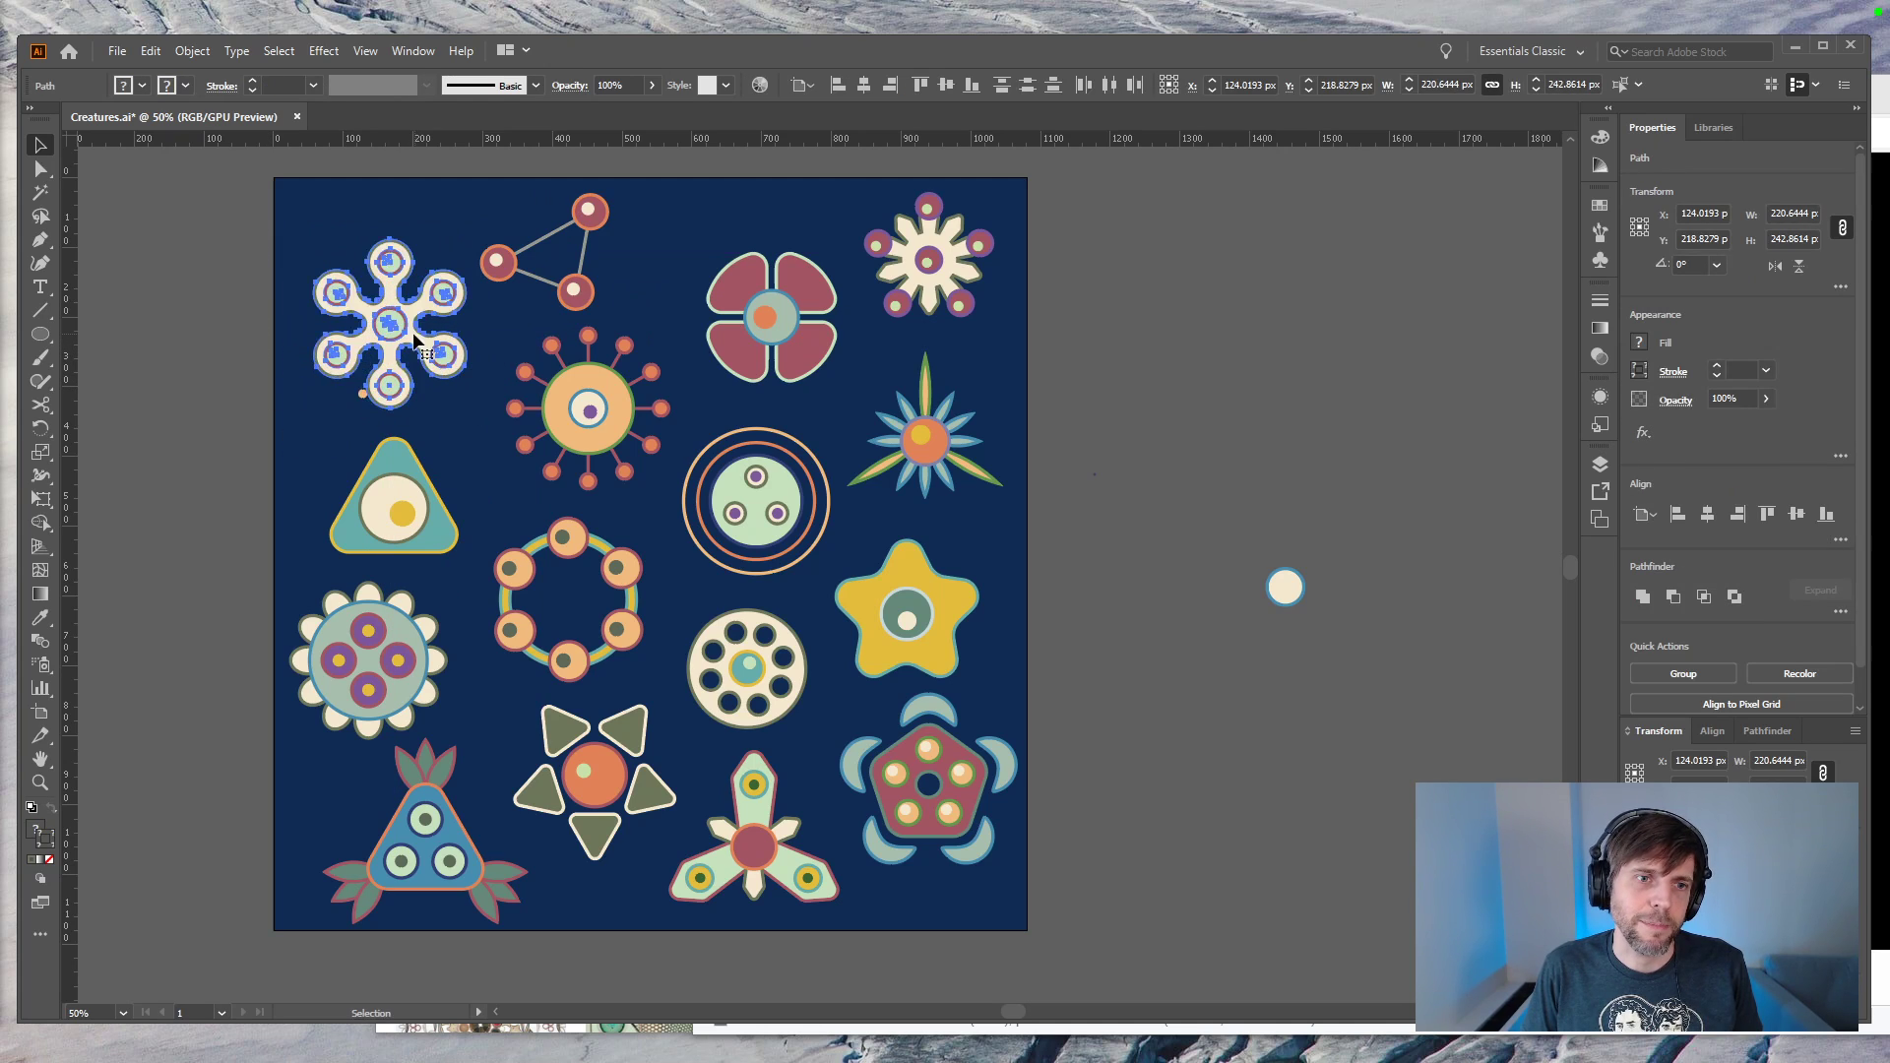
pyautogui.click(215, 396)
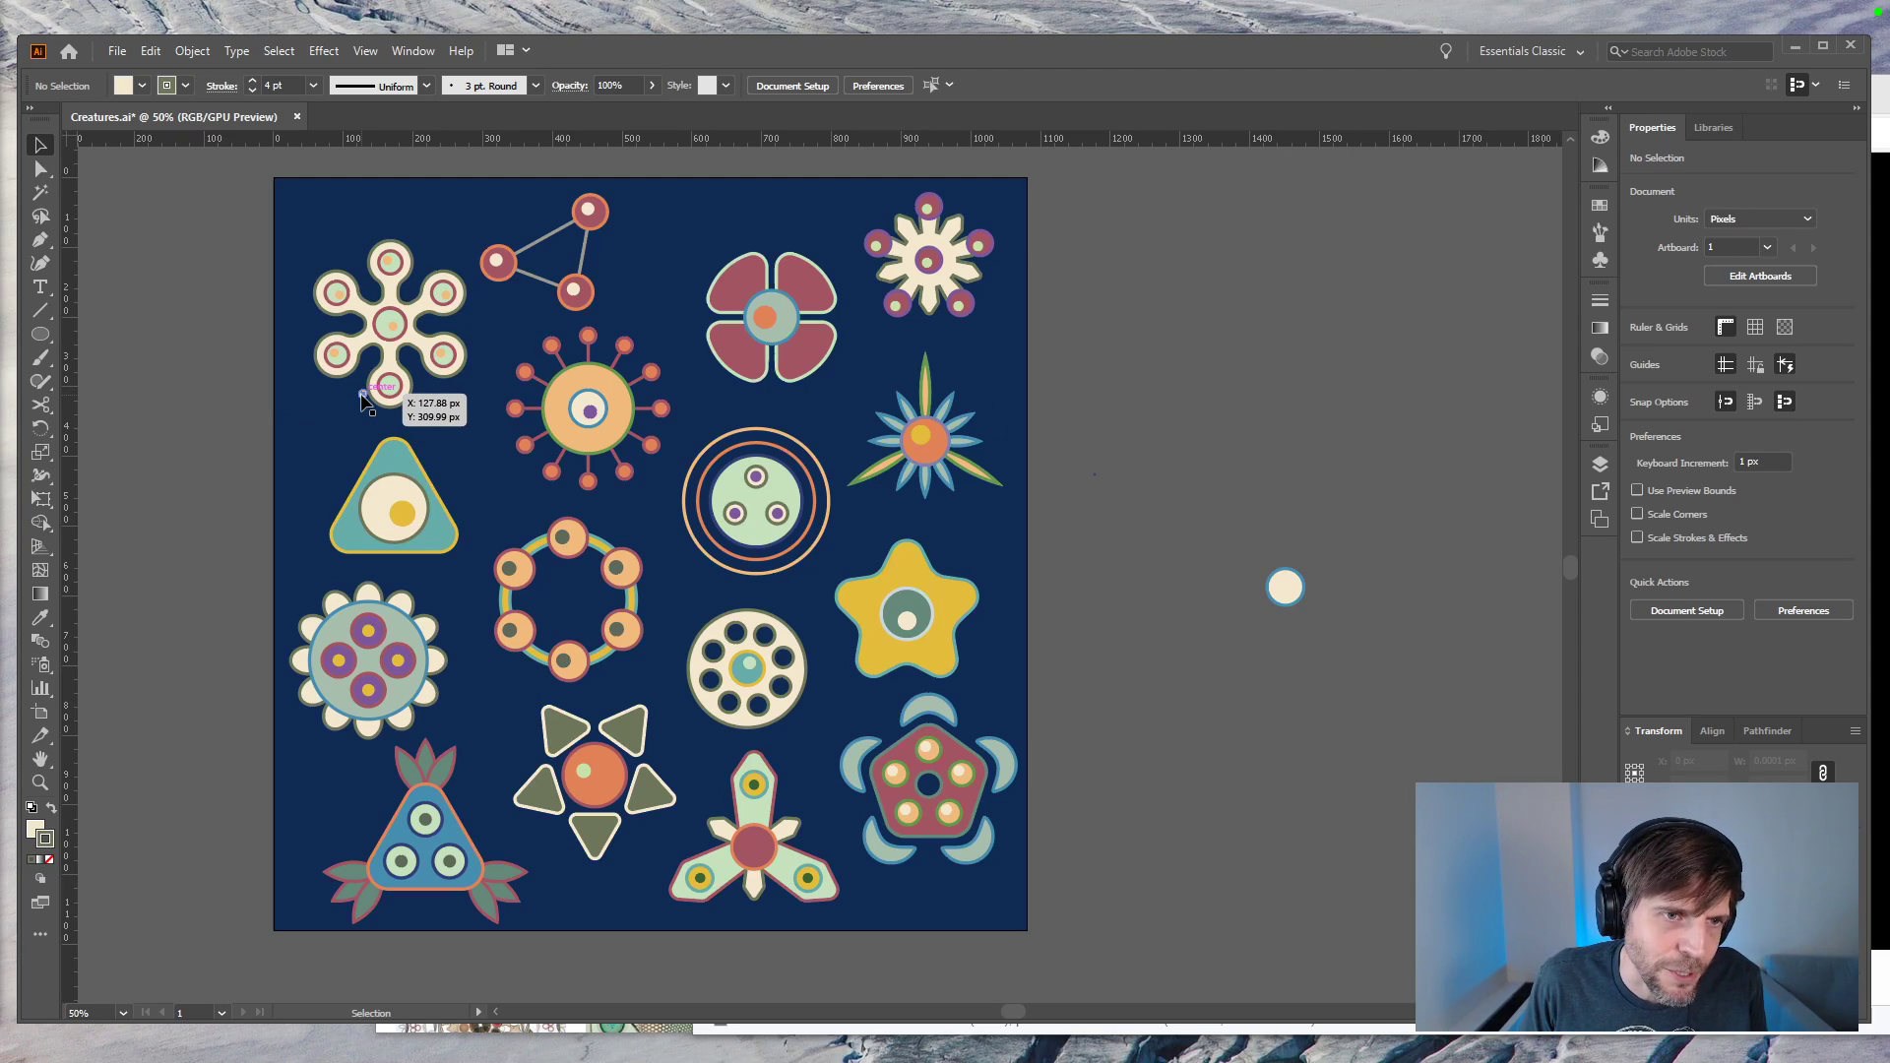
# Step: Reposition the whole six-armed creature slightly right and up, including the small orange dot left behind
pyautogui.moveTo(363, 396); pyautogui.dragTo(333, 404)
pyautogui.moveTo(234, 213); pyautogui.dragTo(443, 405)
pyautogui.moveTo(382, 344); pyautogui.dragTo(410, 337)
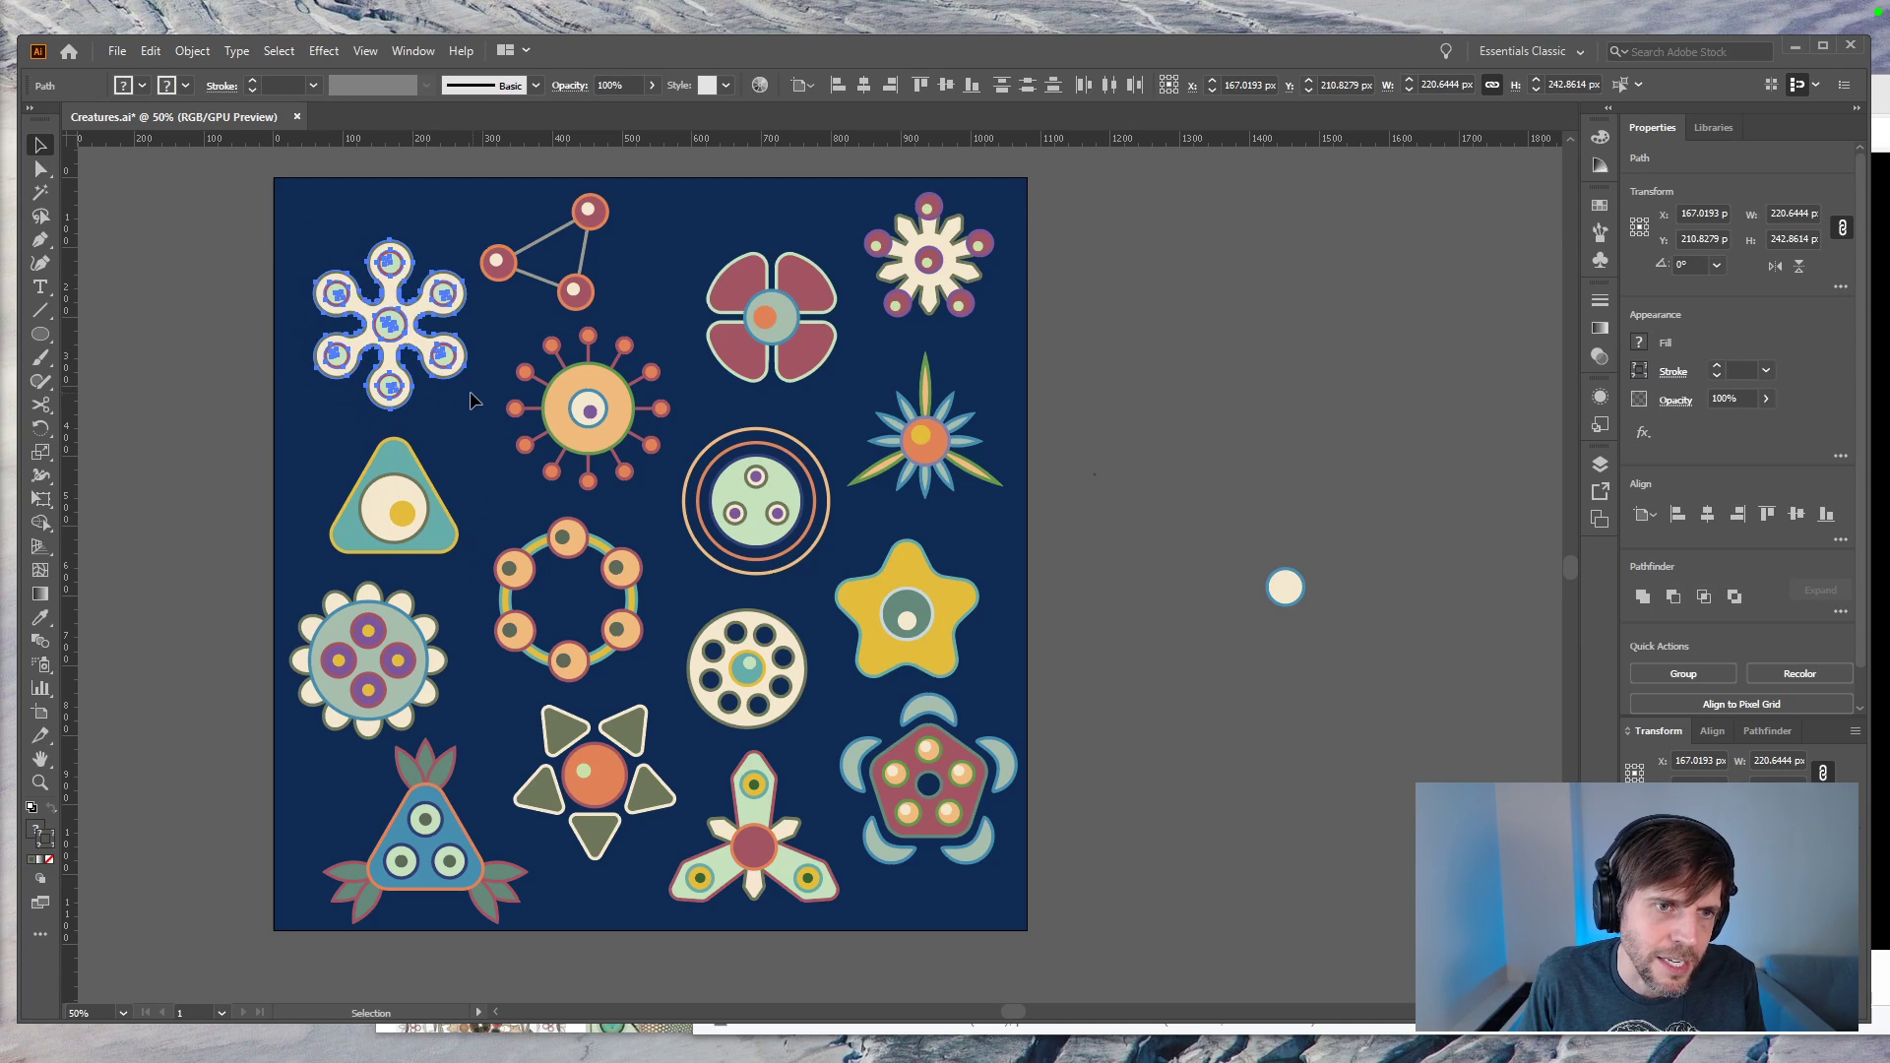
pyautogui.click(192, 428)
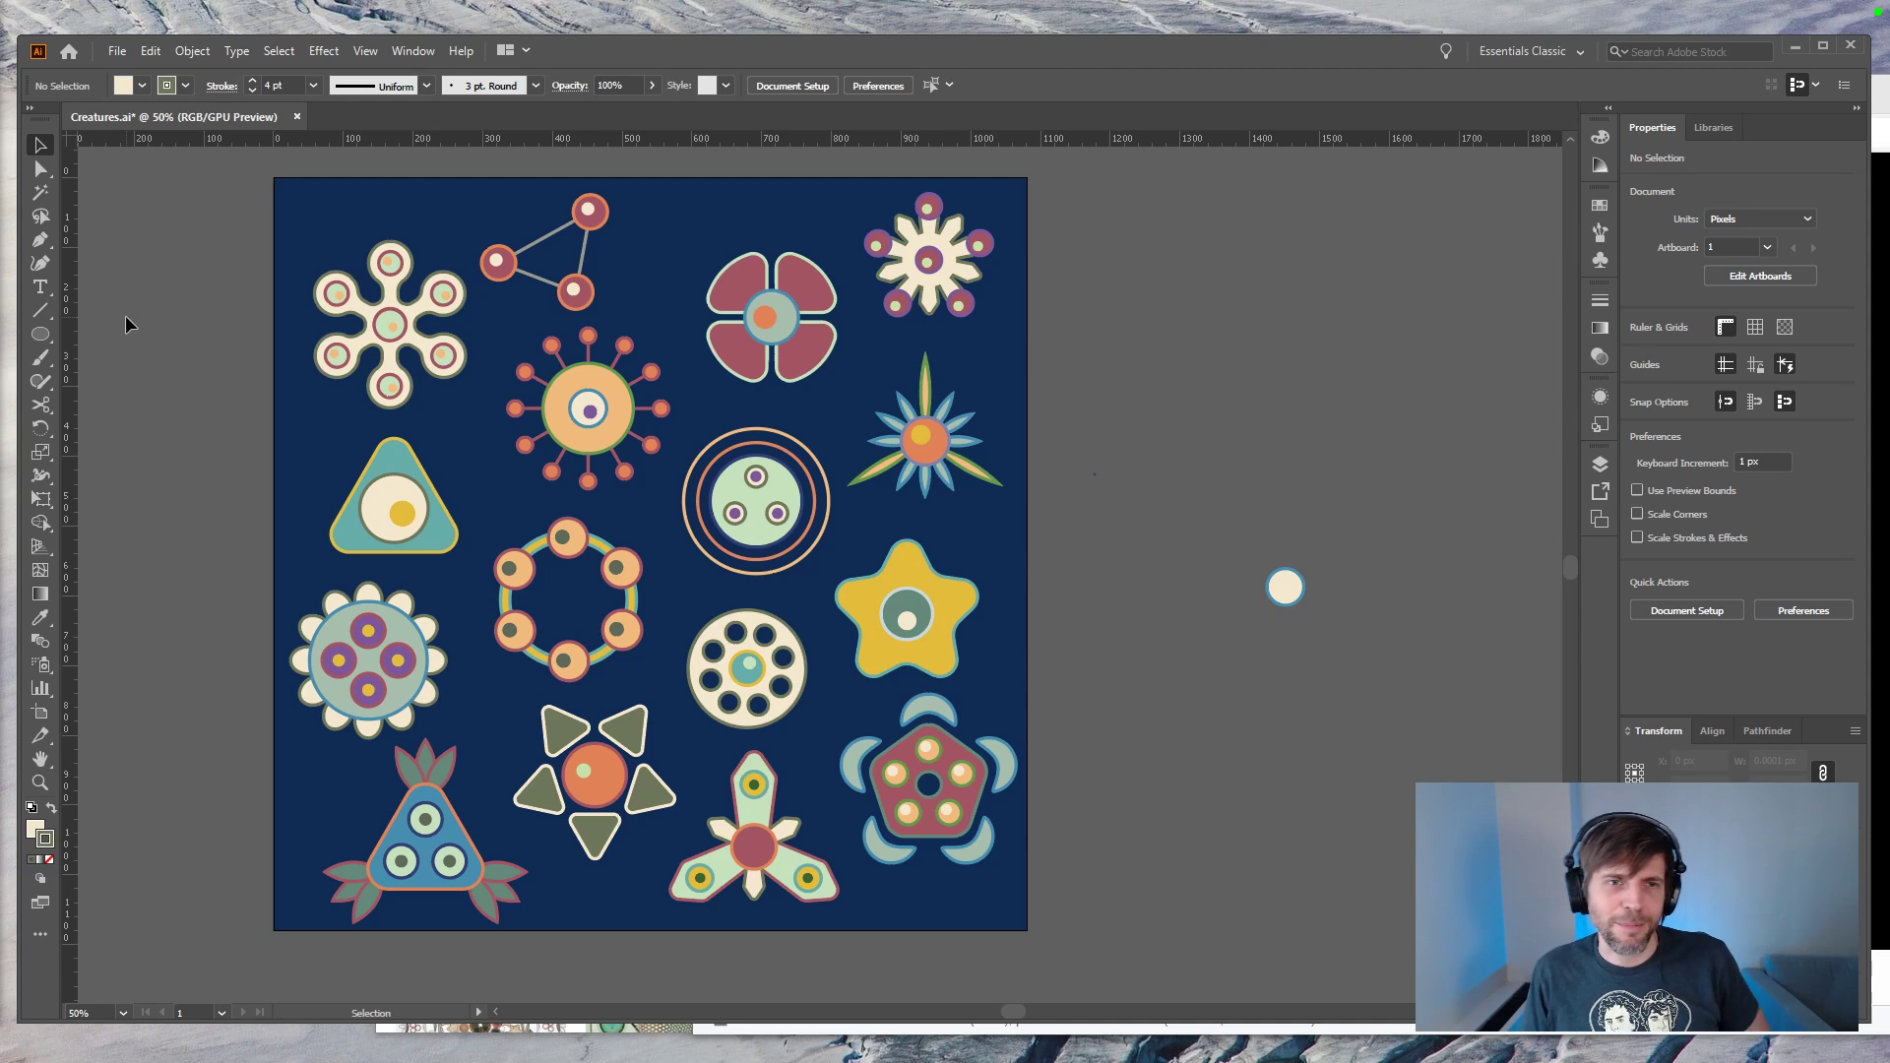
pyautogui.hotkey('ctrl', '1')
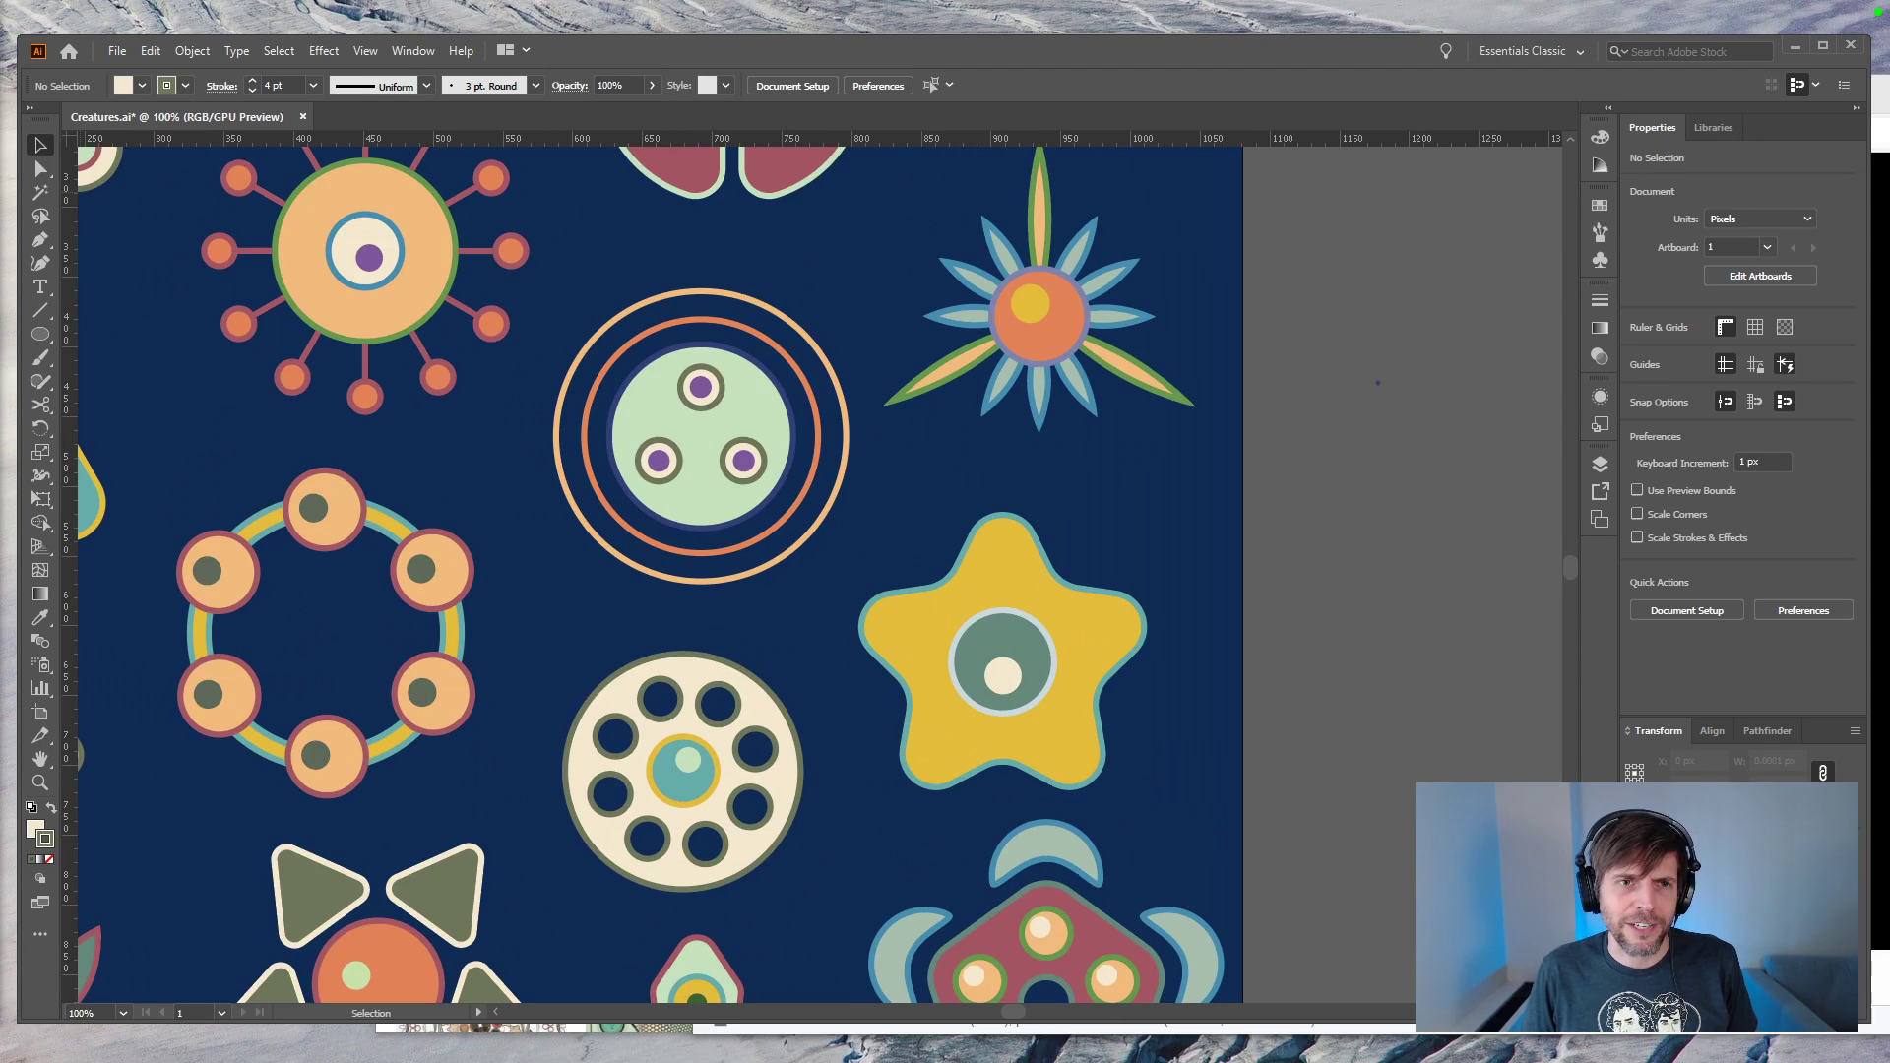
pyautogui.moveTo(632, 302); pyautogui.dragTo(606, 435)
pyautogui.moveTo(416, 256); pyautogui.dragTo(896, 735)
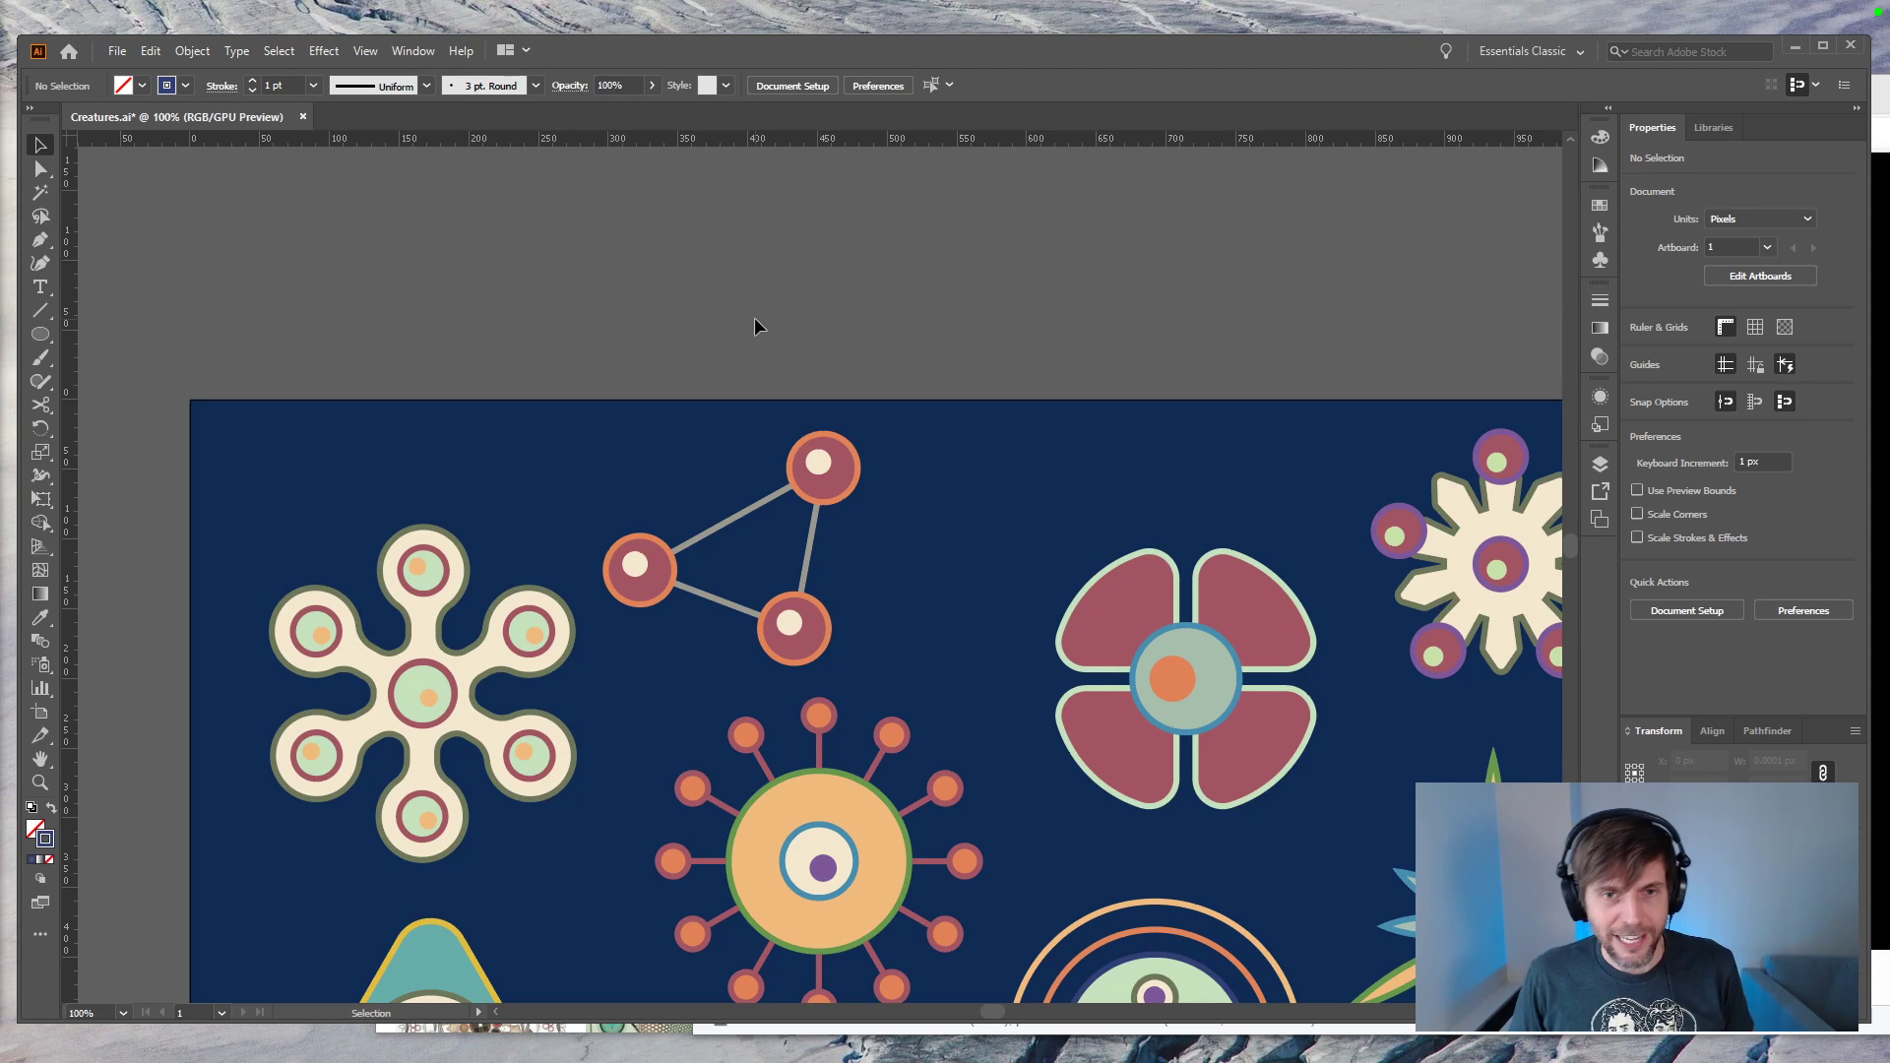
pyautogui.press('l')
pyautogui.moveTo(587, 249); pyautogui.dragTo(666, 354)
pyautogui.press('Delete')
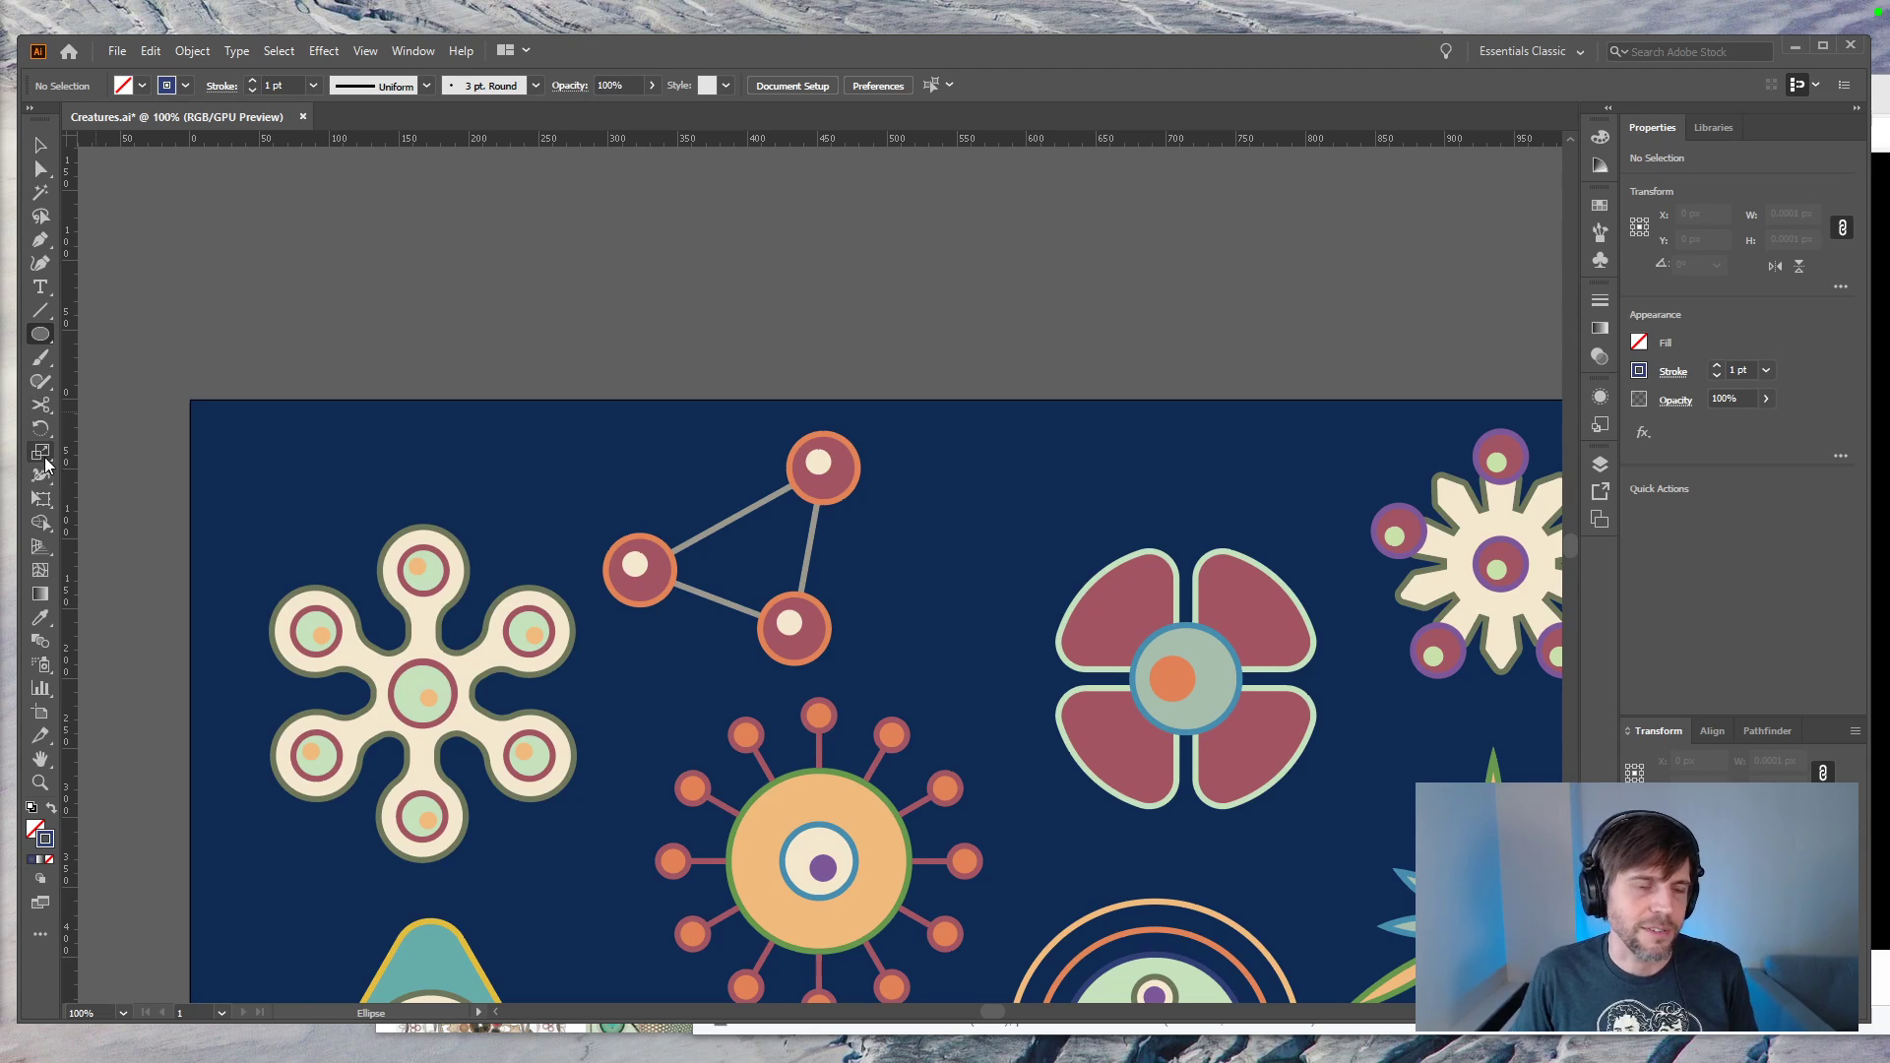
# Step: Draw an upright equilateral triangle about 130 px wide and 113 px high above the artboard
pyautogui.moveTo(45, 347); pyautogui.dragTo(126, 425)
pyautogui.moveTo(656, 258)
pyautogui.mouseDown()
pyautogui.moveTo(757, 363)
pyautogui.moveTo(759, 316)
pyautogui.moveTo(746, 309)
pyautogui.moveTo(707, 373)
pyautogui.mouseUp()
pyautogui.press('v')
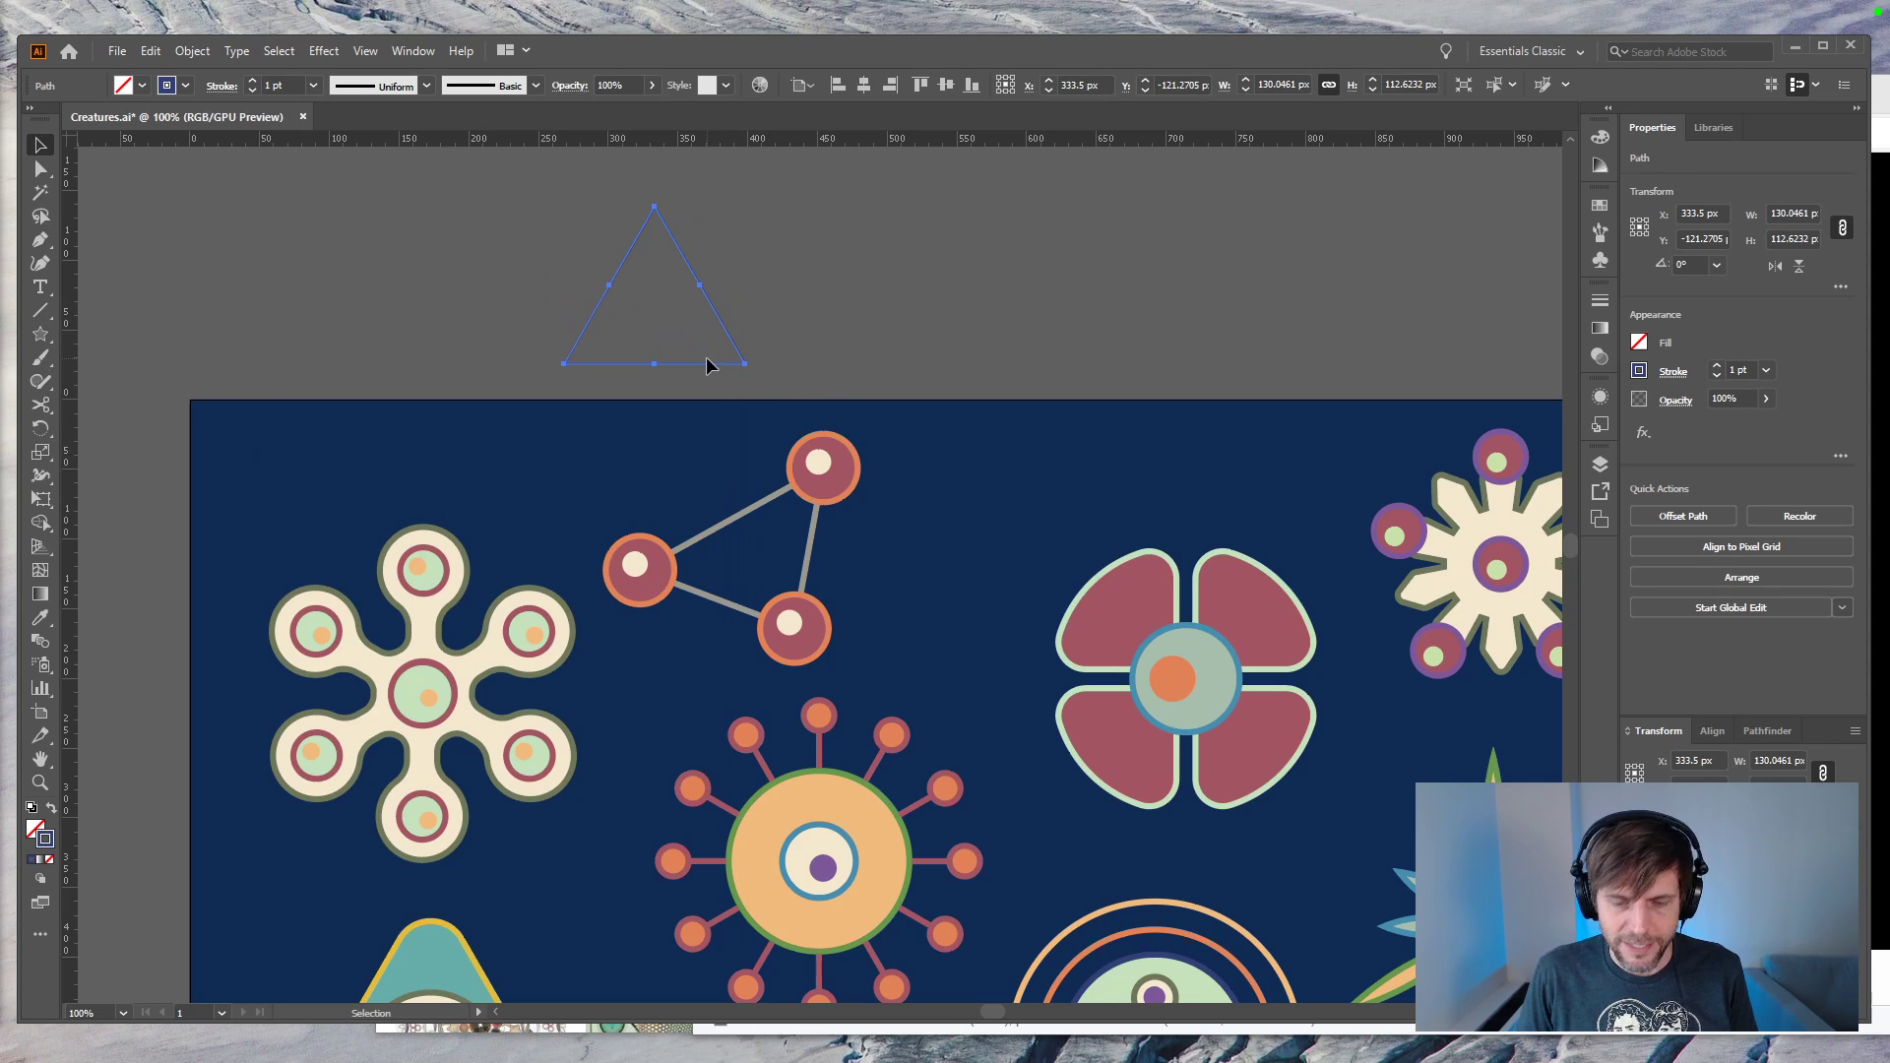
# Step: Give the triangle the 4 pt gray stroke sampled from the linked three-circle creature and remove the stray brush mark beside it
pyautogui.press('i')
pyautogui.click(744, 511)
pyautogui.press('b')
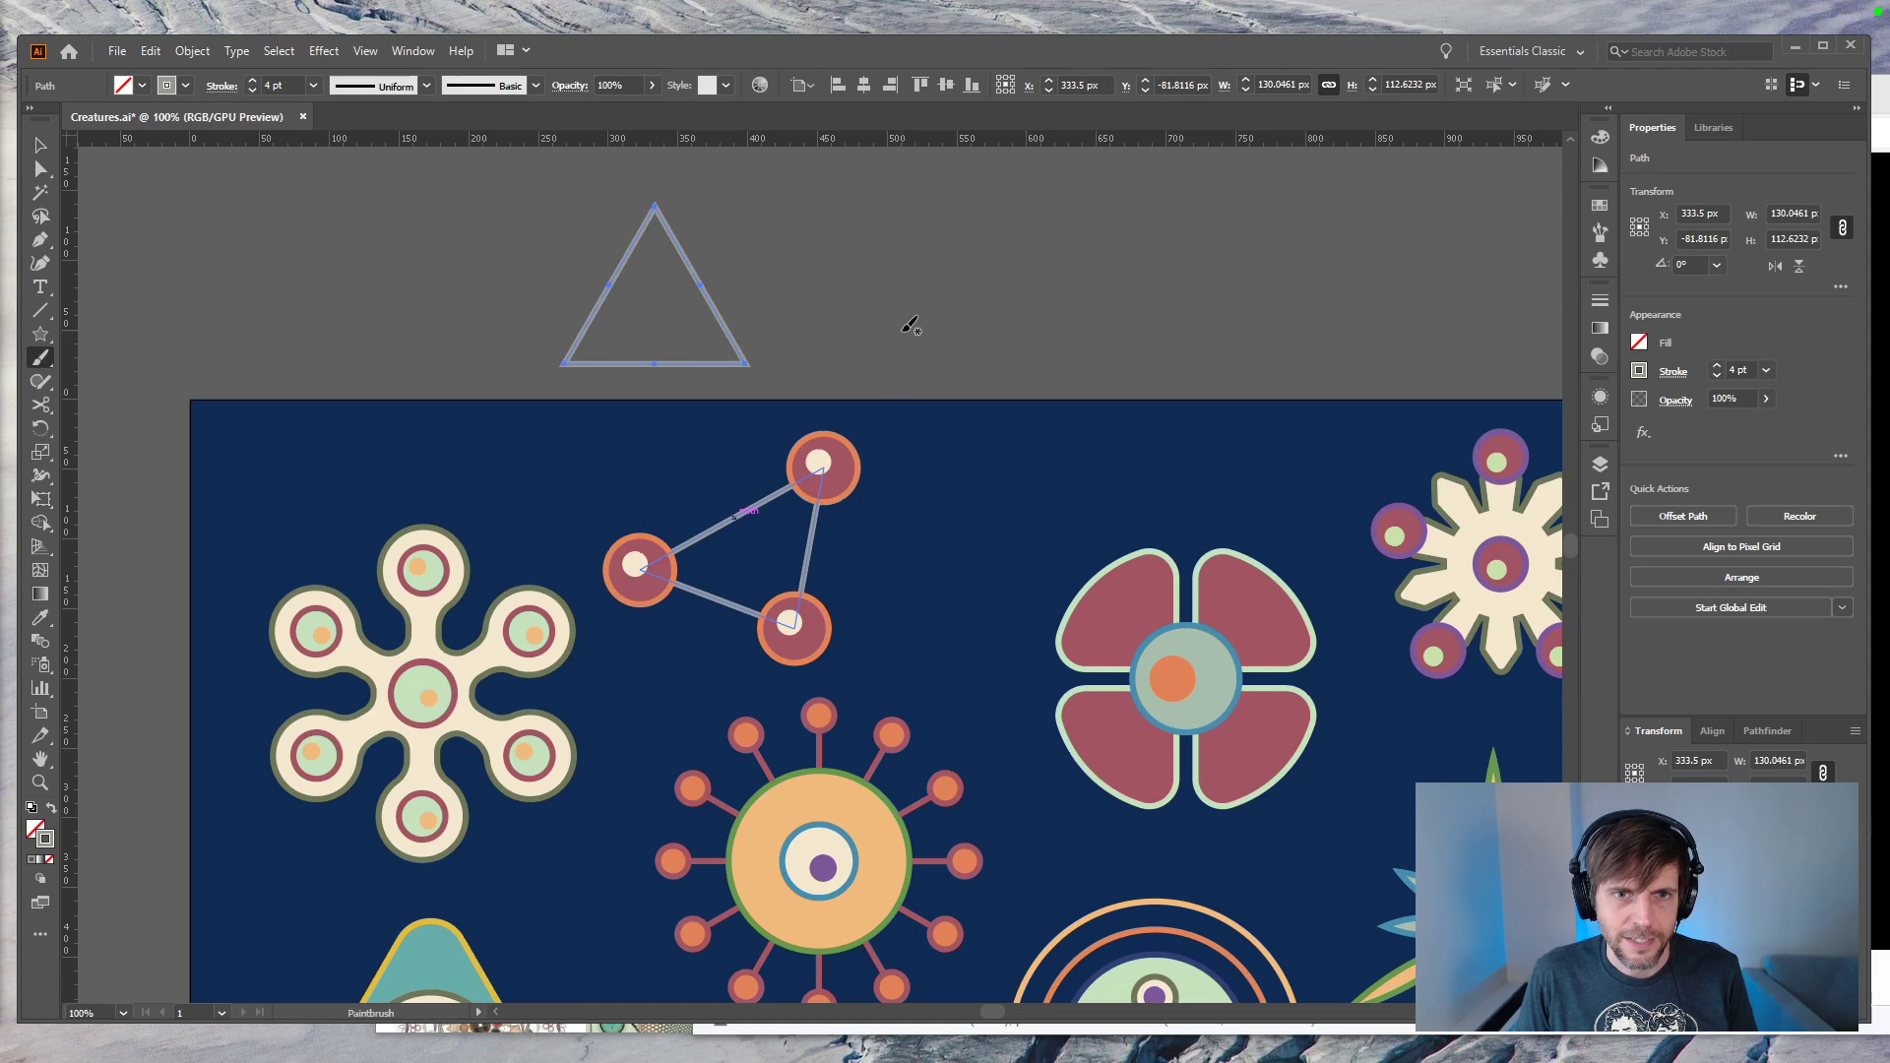
pyautogui.click(901, 331)
pyautogui.press('v')
pyautogui.moveTo(929, 292); pyautogui.dragTo(872, 350)
pyautogui.press('Delete')
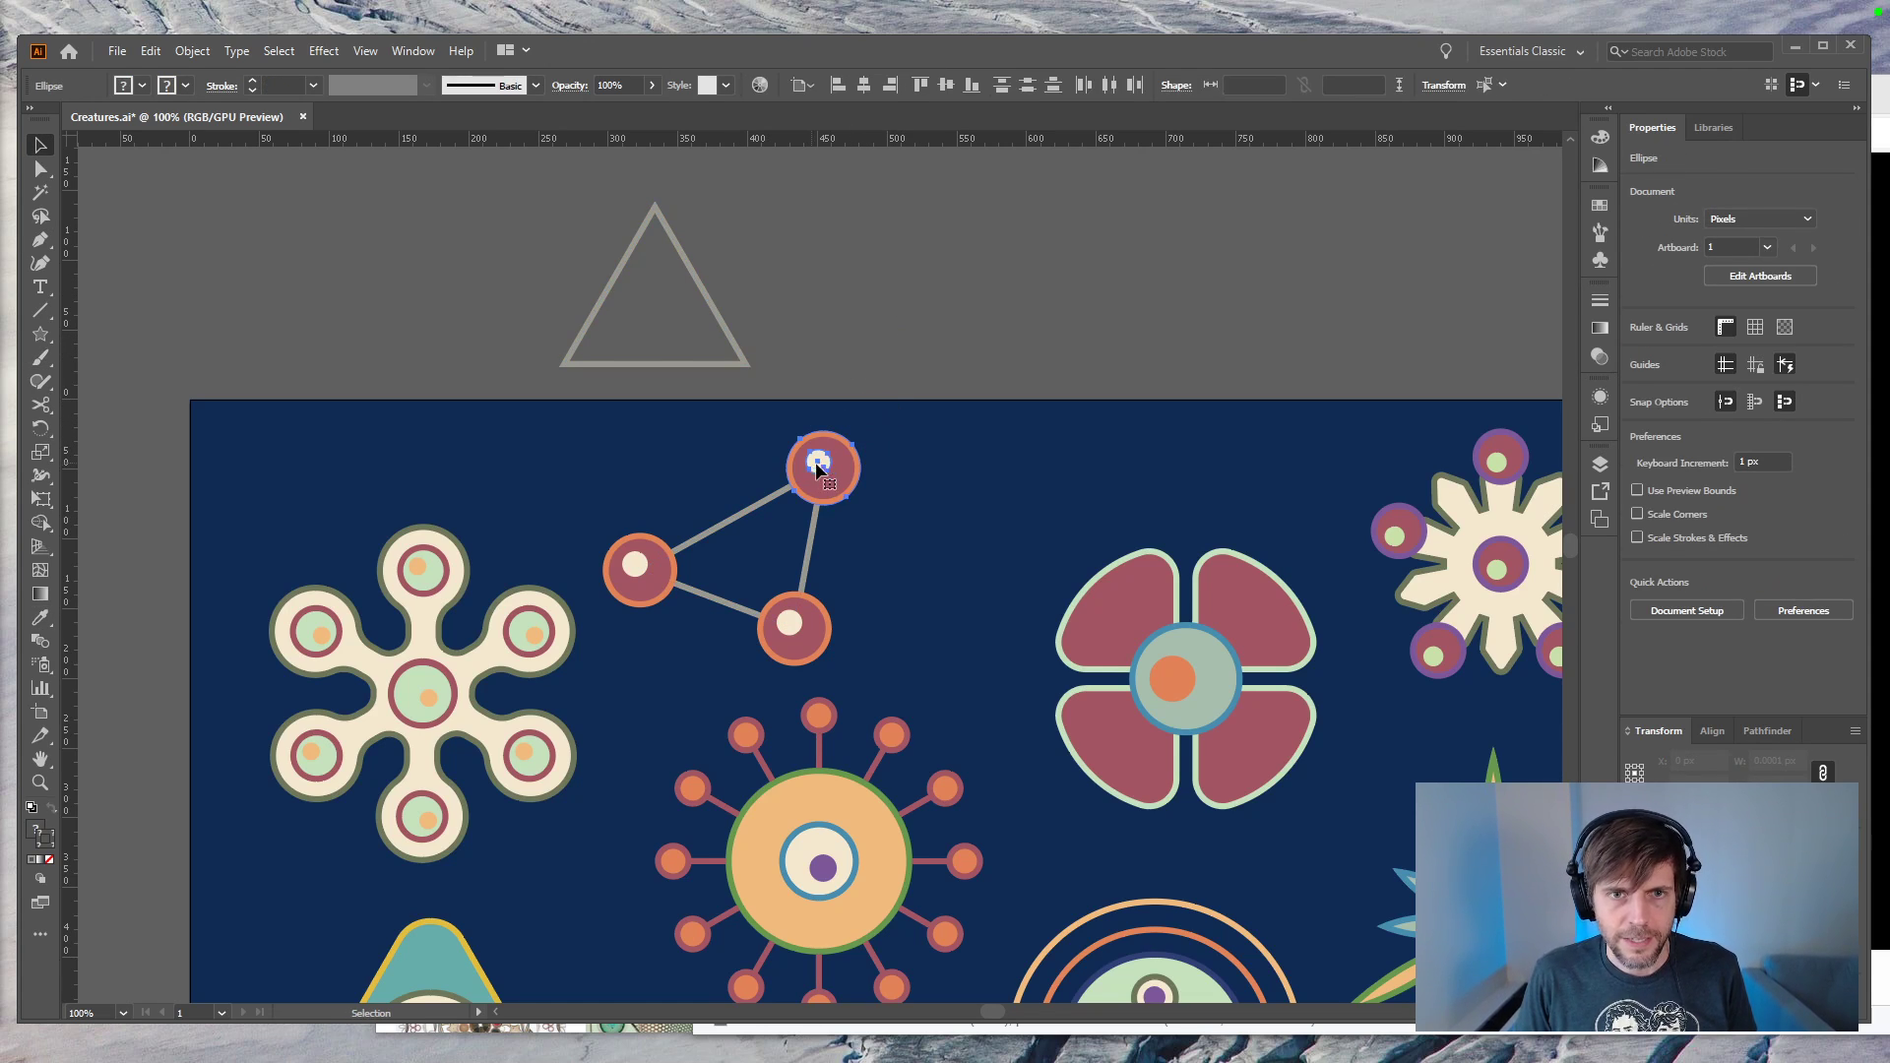
# Step: Place the orange-outlined red eye from the linked creature at each of the new triangle's three corners, and select the triangle
pyautogui.moveTo(844, 477); pyautogui.dragTo(773, 364)
pyautogui.click(707, 294)
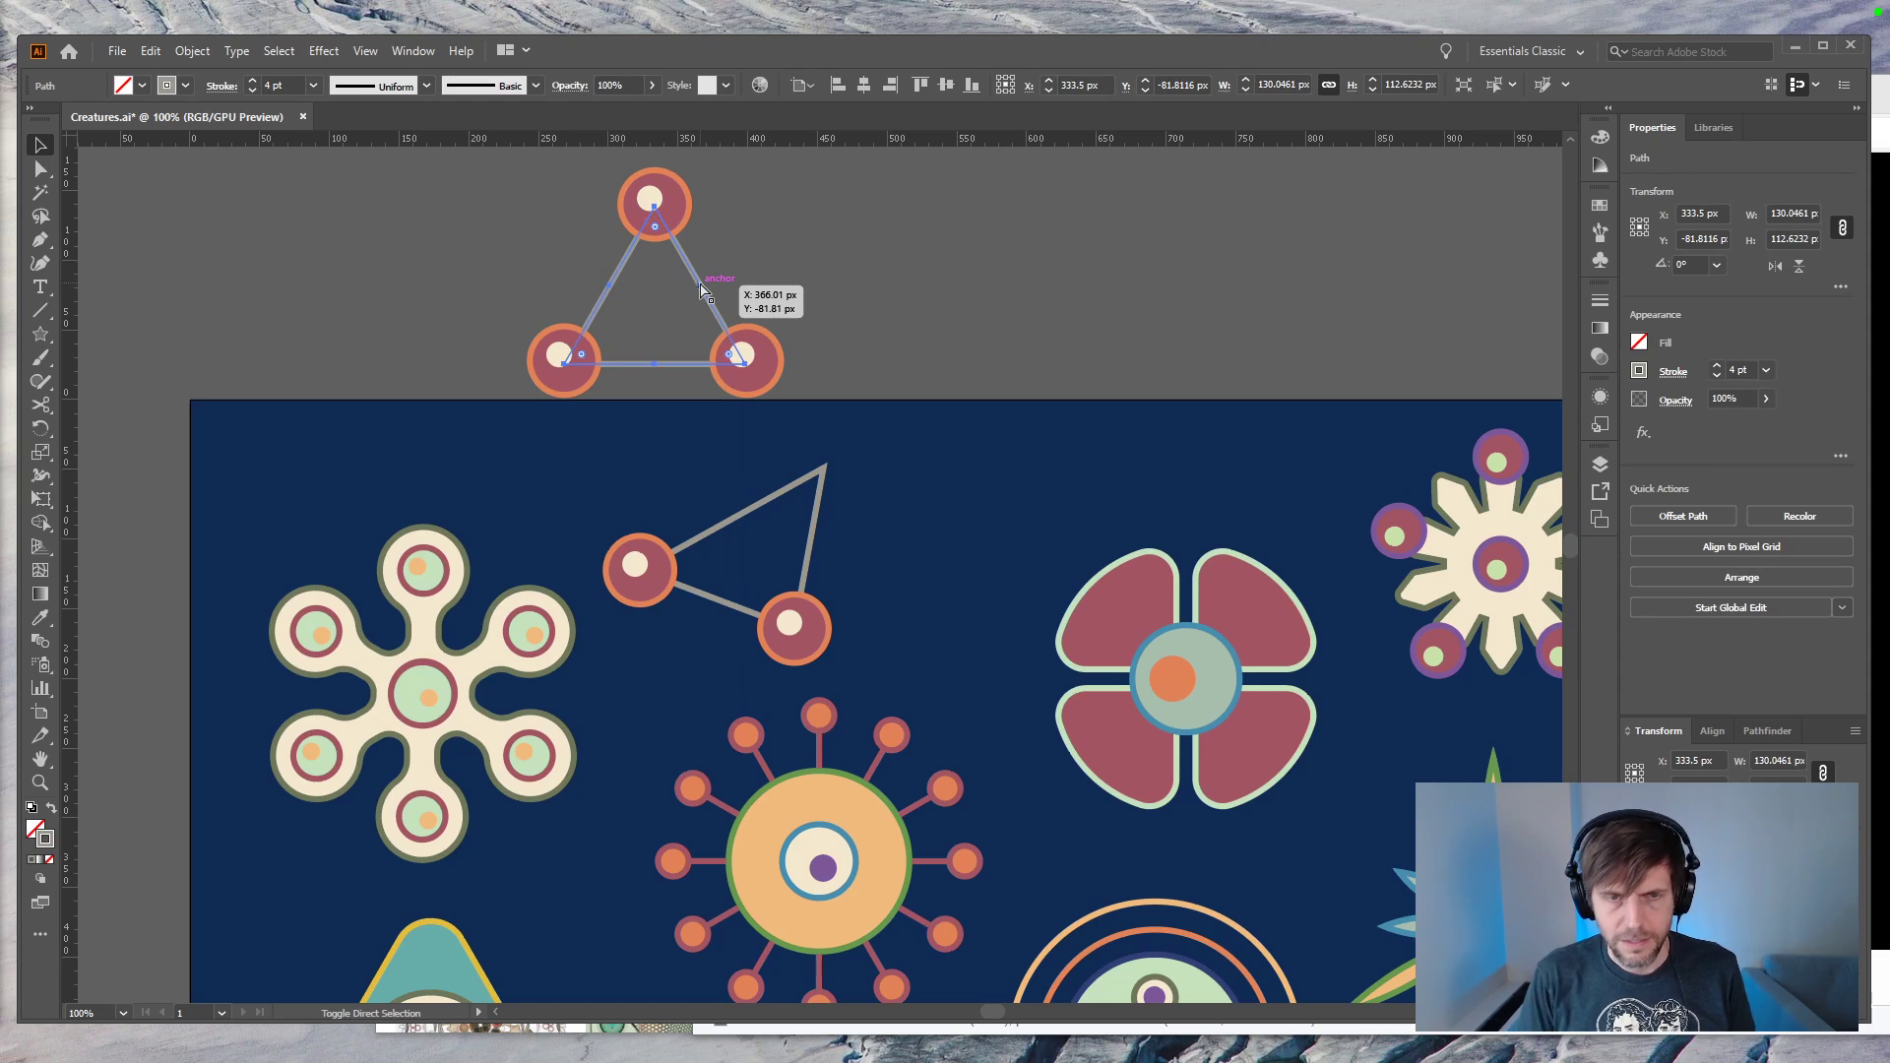
# Step: Delete the old linked creature and move the new equilateral three-circle creature into its place on the artboard
pyautogui.click(884, 300)
pyautogui.moveTo(891, 474); pyautogui.dragTo(648, 630)
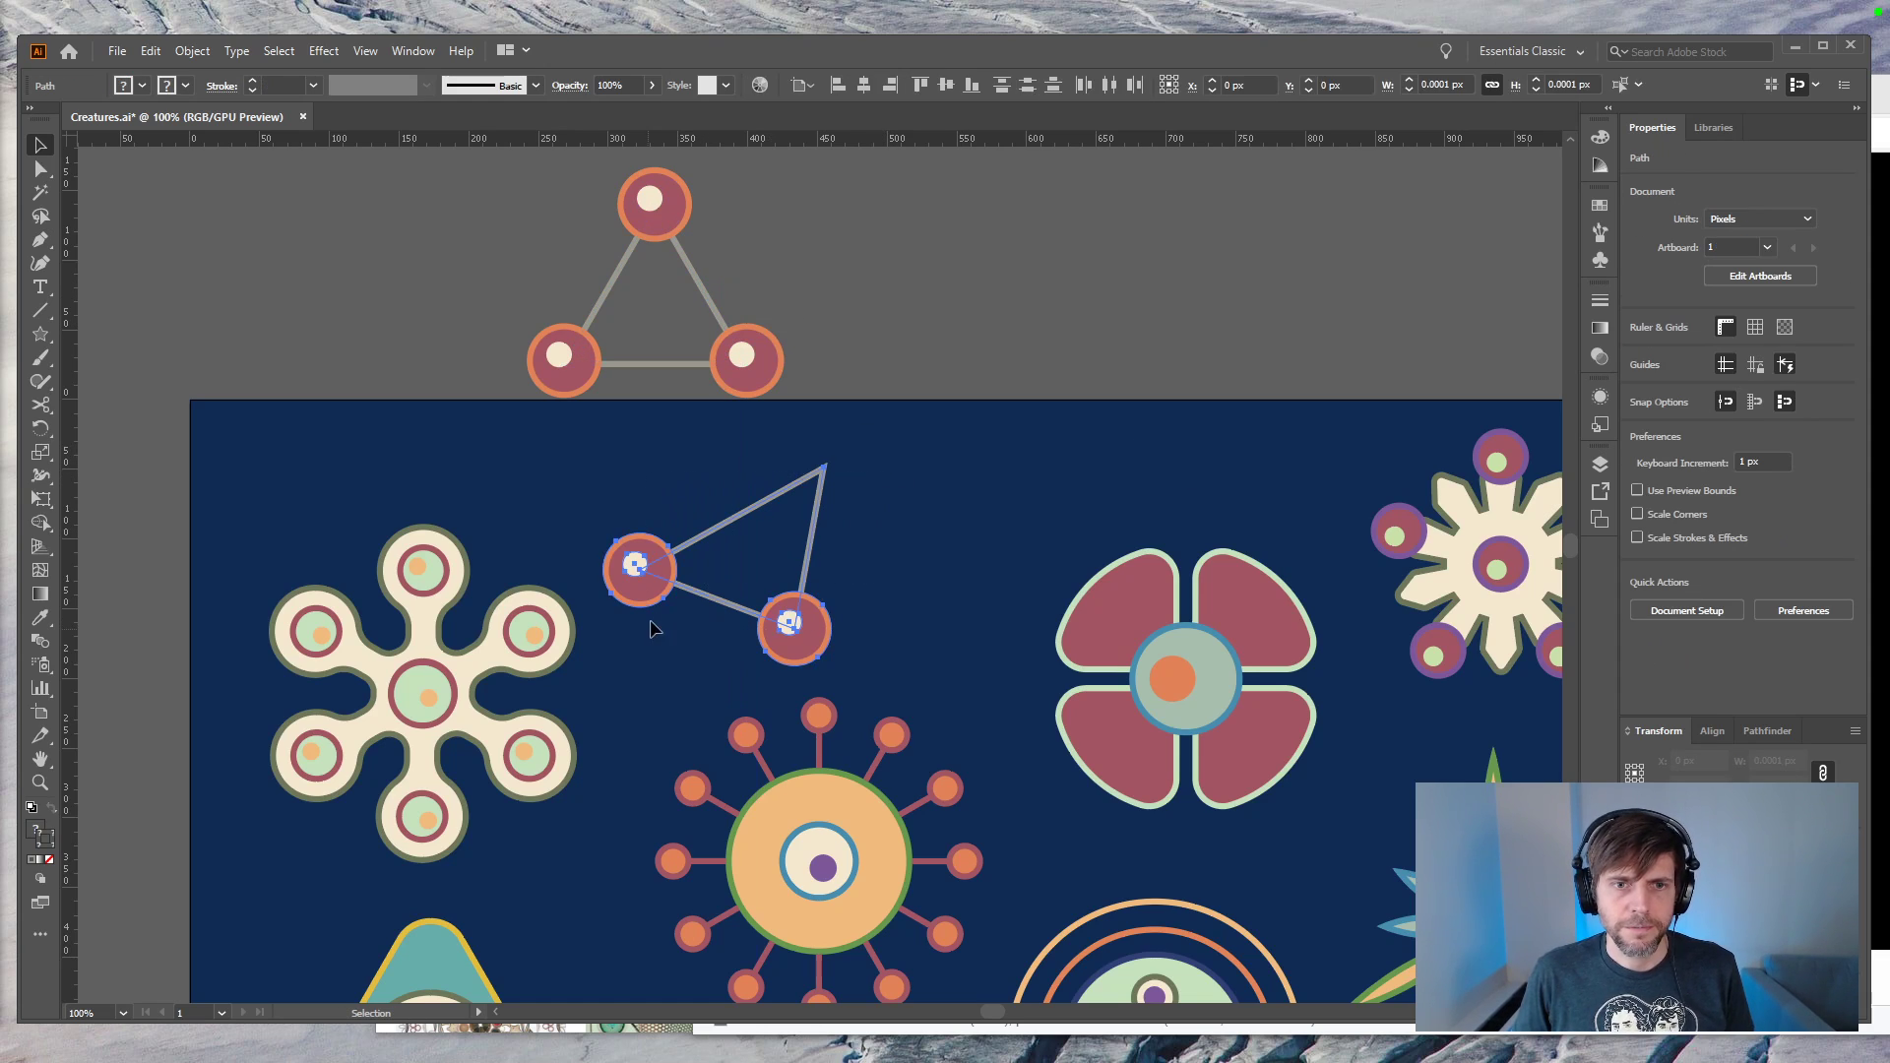
pyautogui.press('Delete')
pyautogui.moveTo(507, 362); pyautogui.dragTo(505, 364)
pyautogui.moveTo(766, 368); pyautogui.dragTo(909, 635)
pyautogui.click(987, 374)
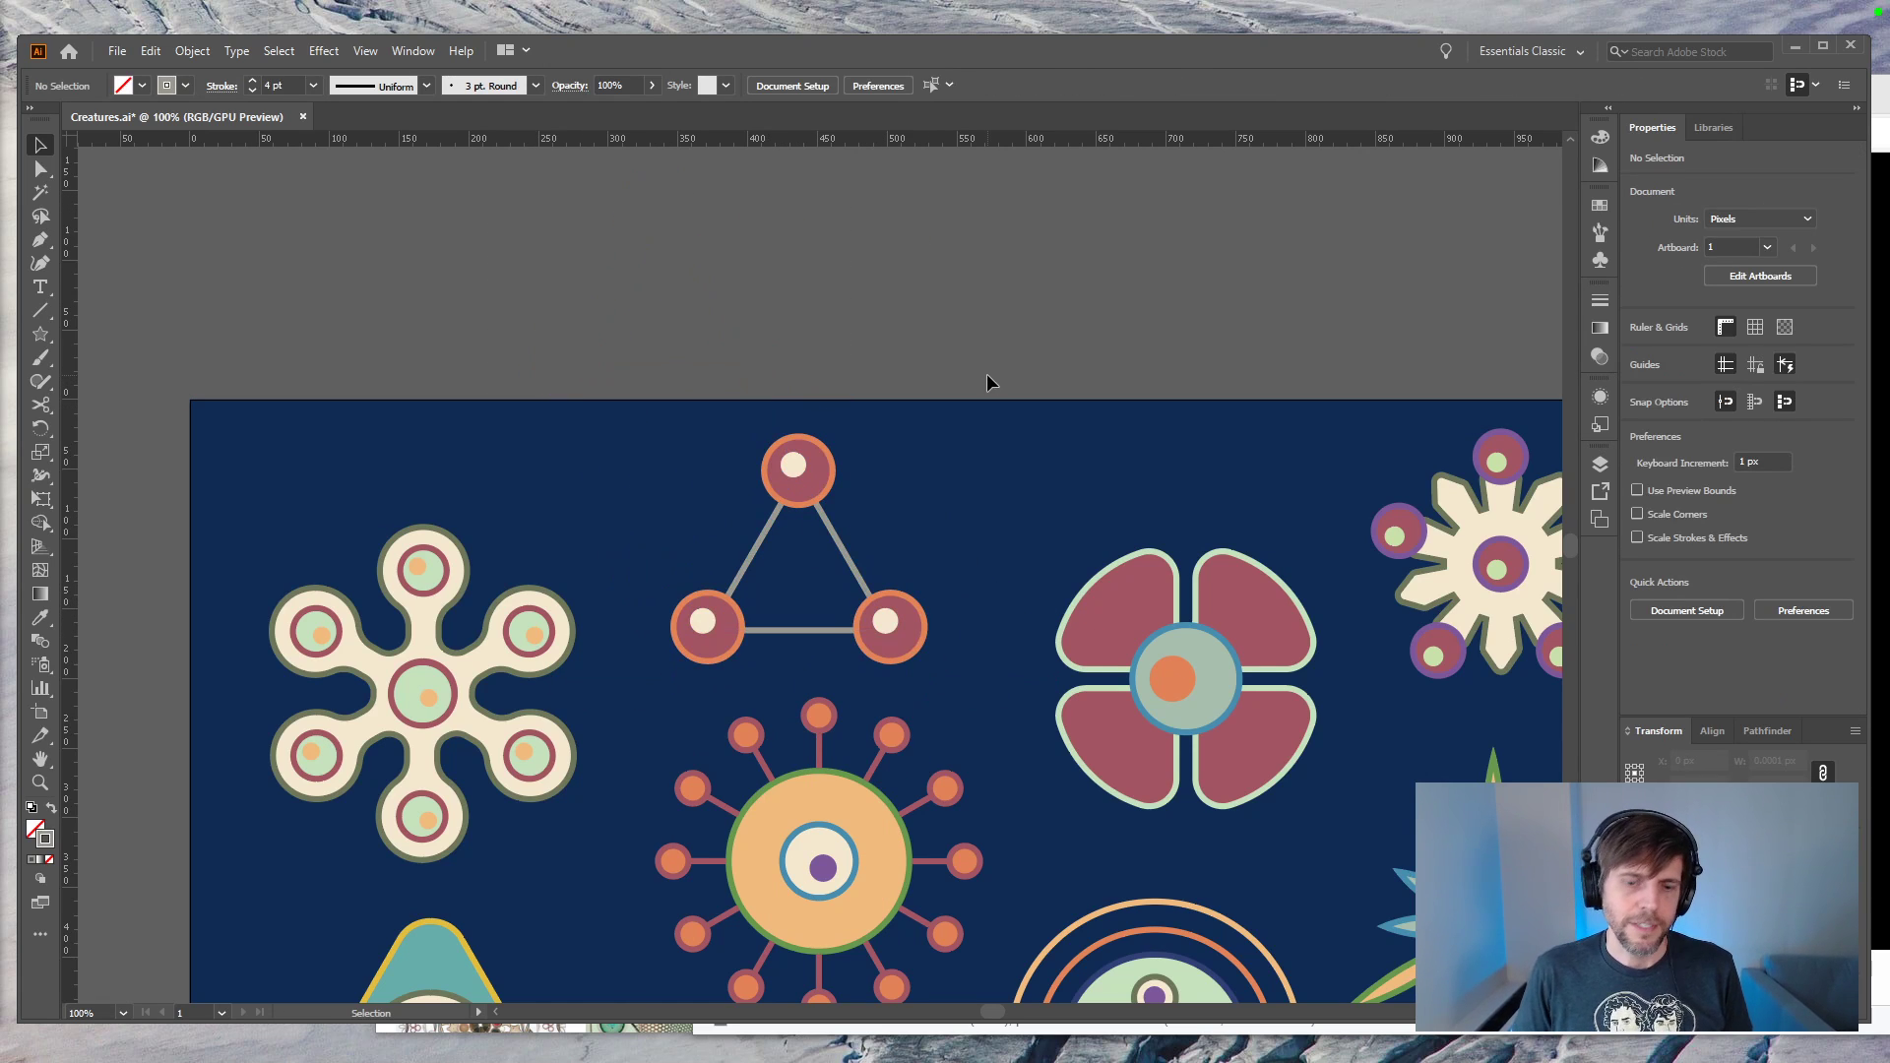
# Step: Delete the leftover cream circle with the blue outline lying beside the artboard
pyautogui.hotkey('ctrl', '-')
pyautogui.hotkey('ctrl', '-')
pyautogui.hotkey('ctrl', '-')
pyautogui.hotkey('ctrl', '-')
pyautogui.hotkey('ctrl', '+')
pyautogui.hotkey('ctrl', '+')
pyautogui.moveTo(870, 392); pyautogui.dragTo(740, 315)
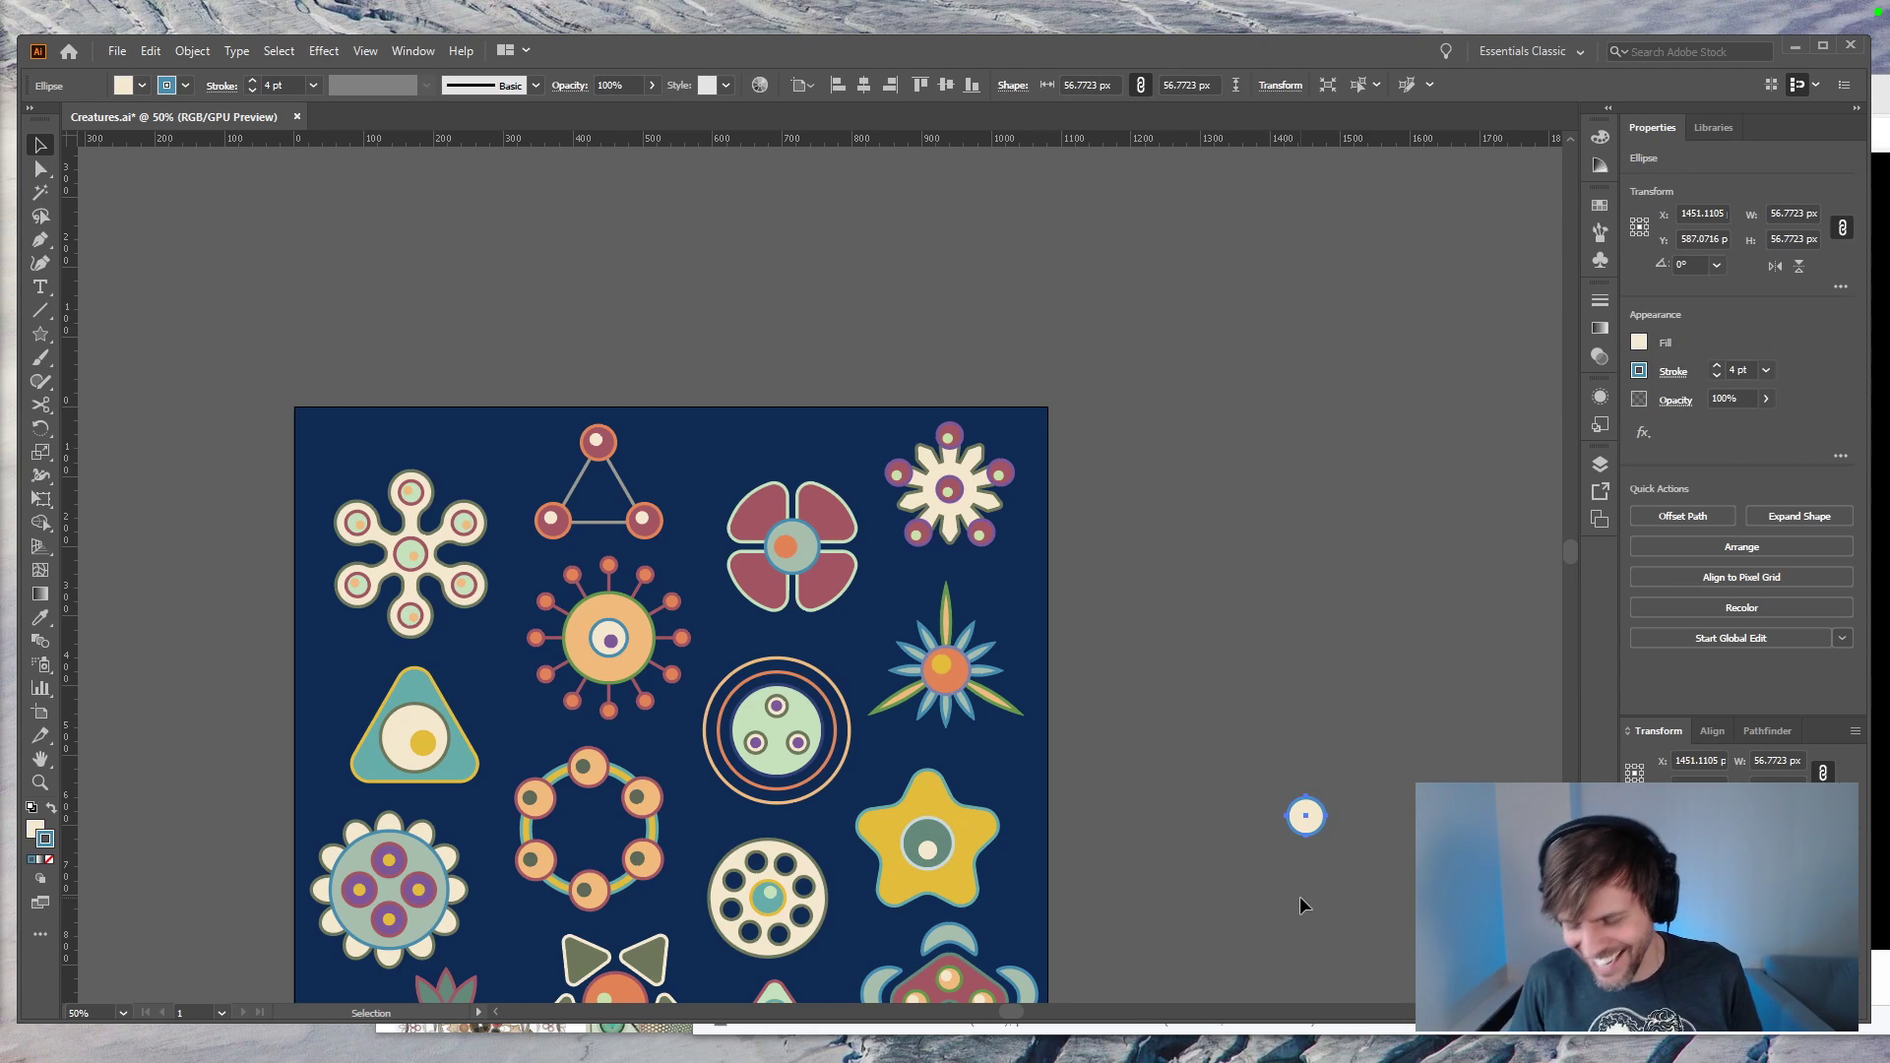
pyautogui.moveTo(1300, 886); pyautogui.dragTo(1261, 579)
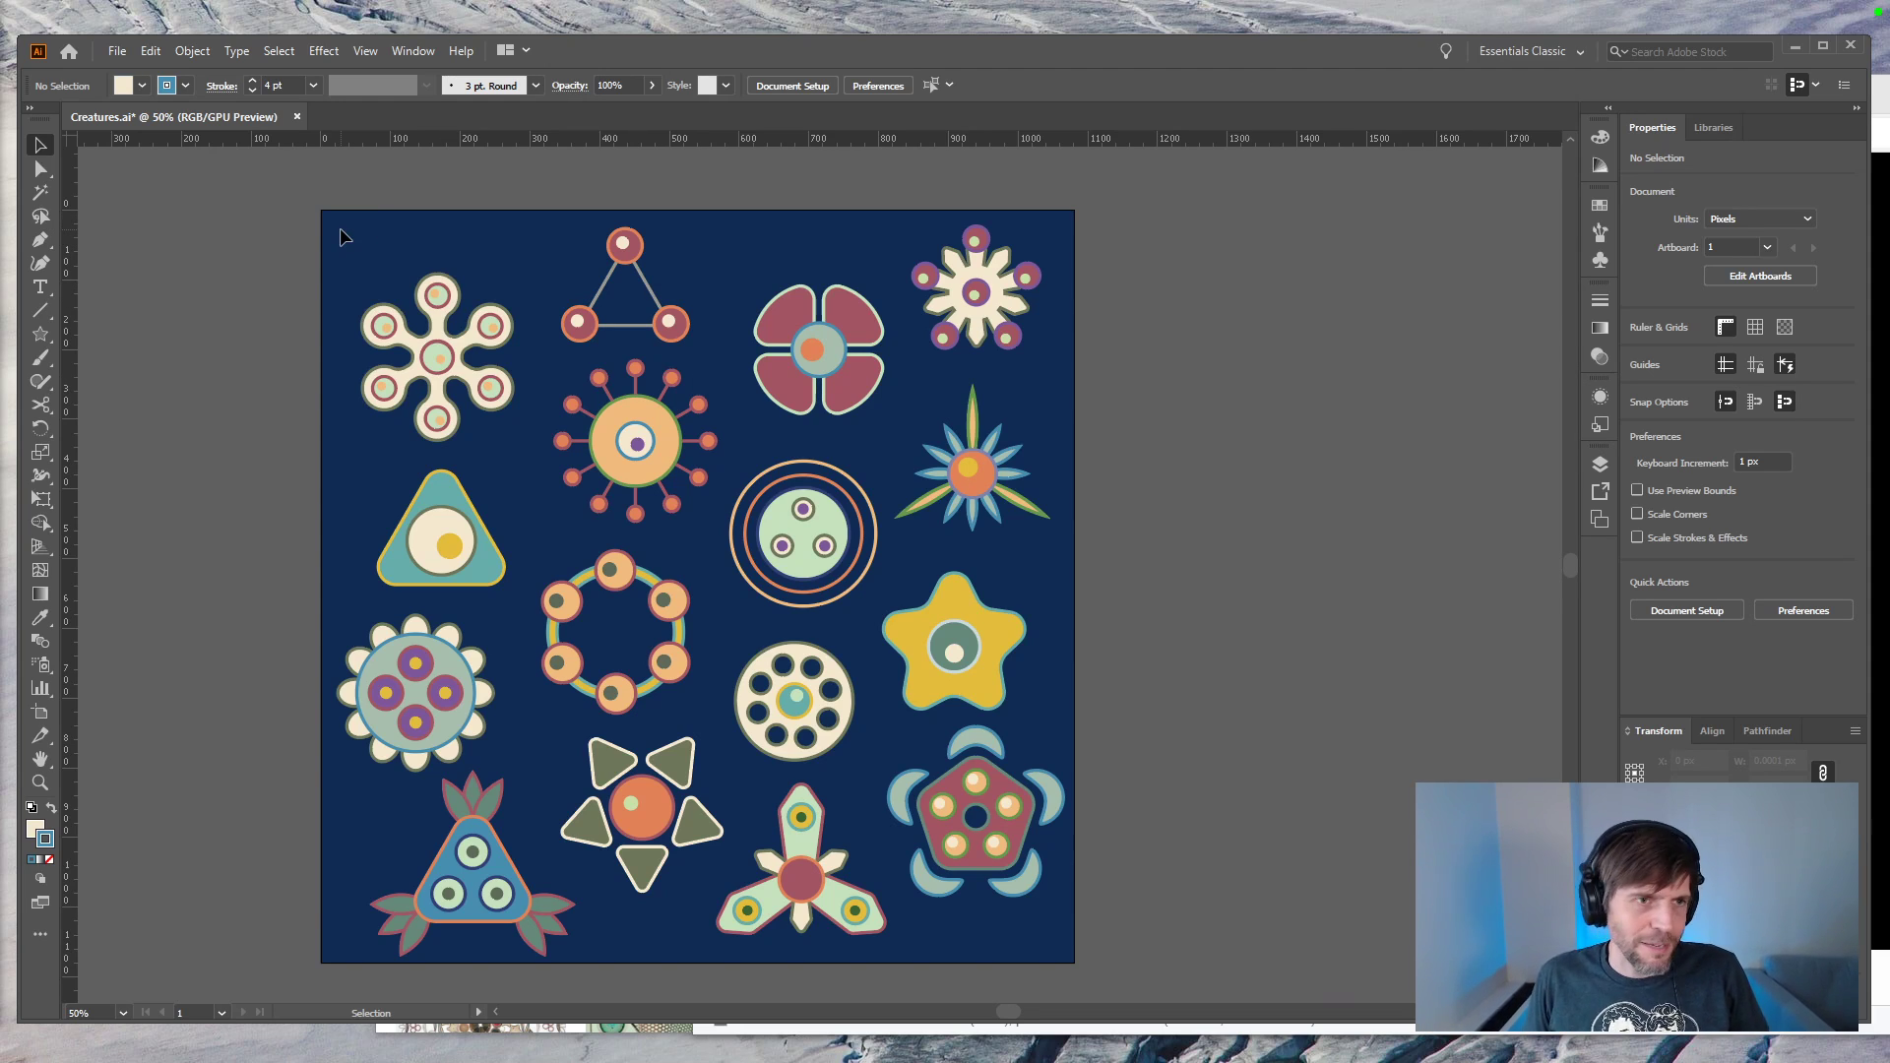
# Step: Draw a circle about 66 px wide in the artboard's upper-left corner and open the Impressionism swatch library
pyautogui.press('m')
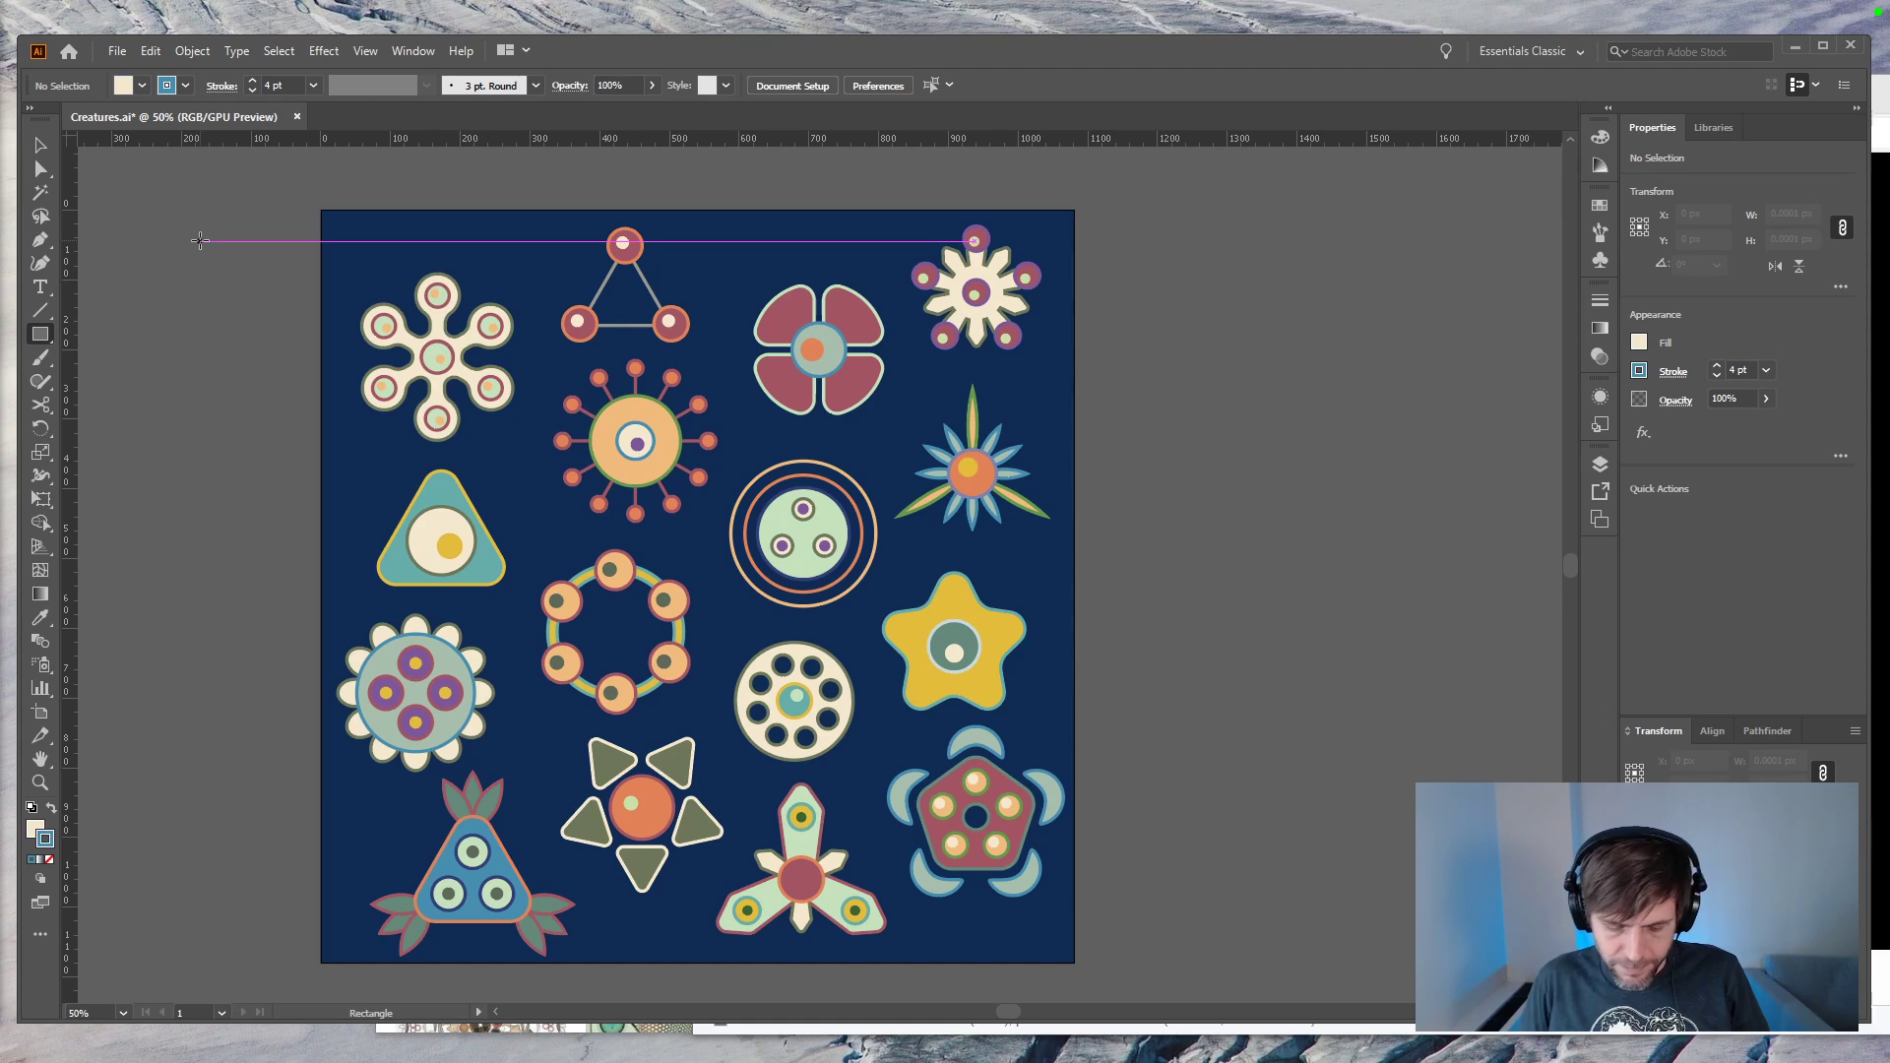
pyautogui.moveTo(344, 227); pyautogui.dragTo(390, 273)
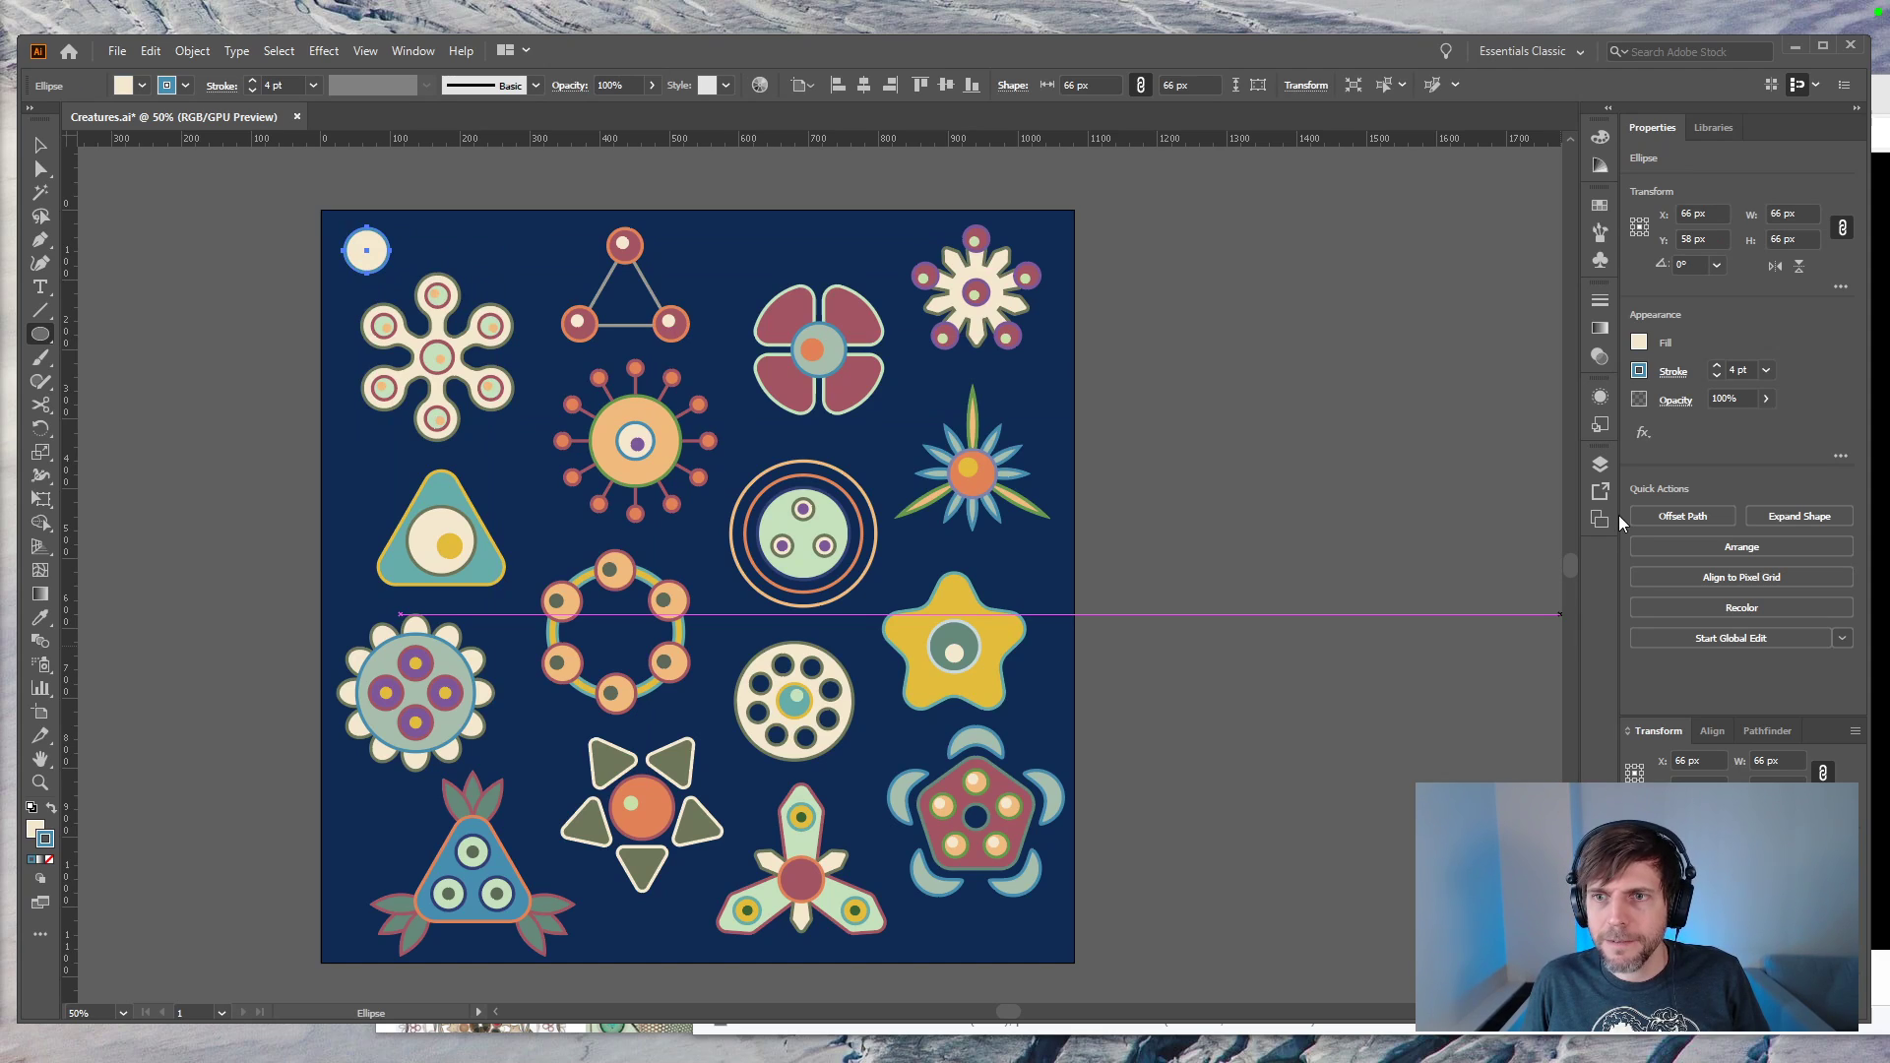
pyautogui.click(1599, 206)
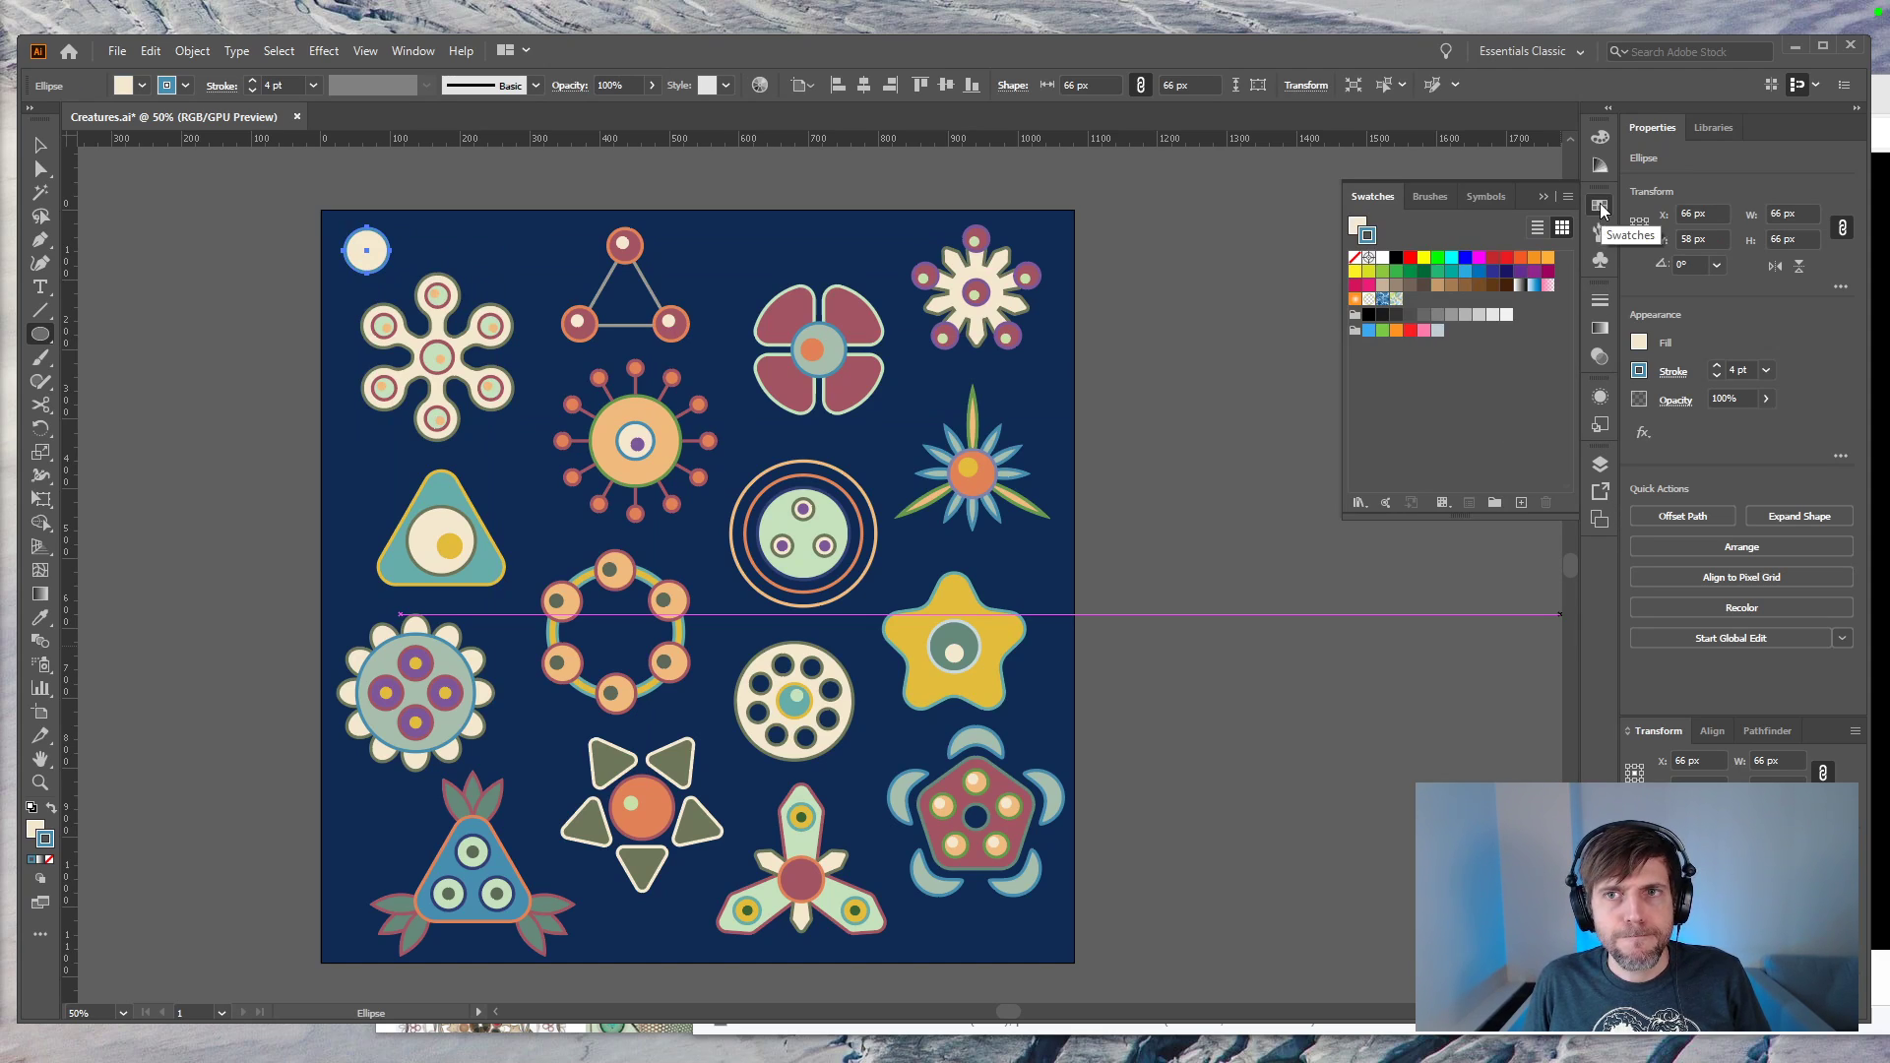
pyautogui.click(1600, 205)
pyautogui.click(414, 51)
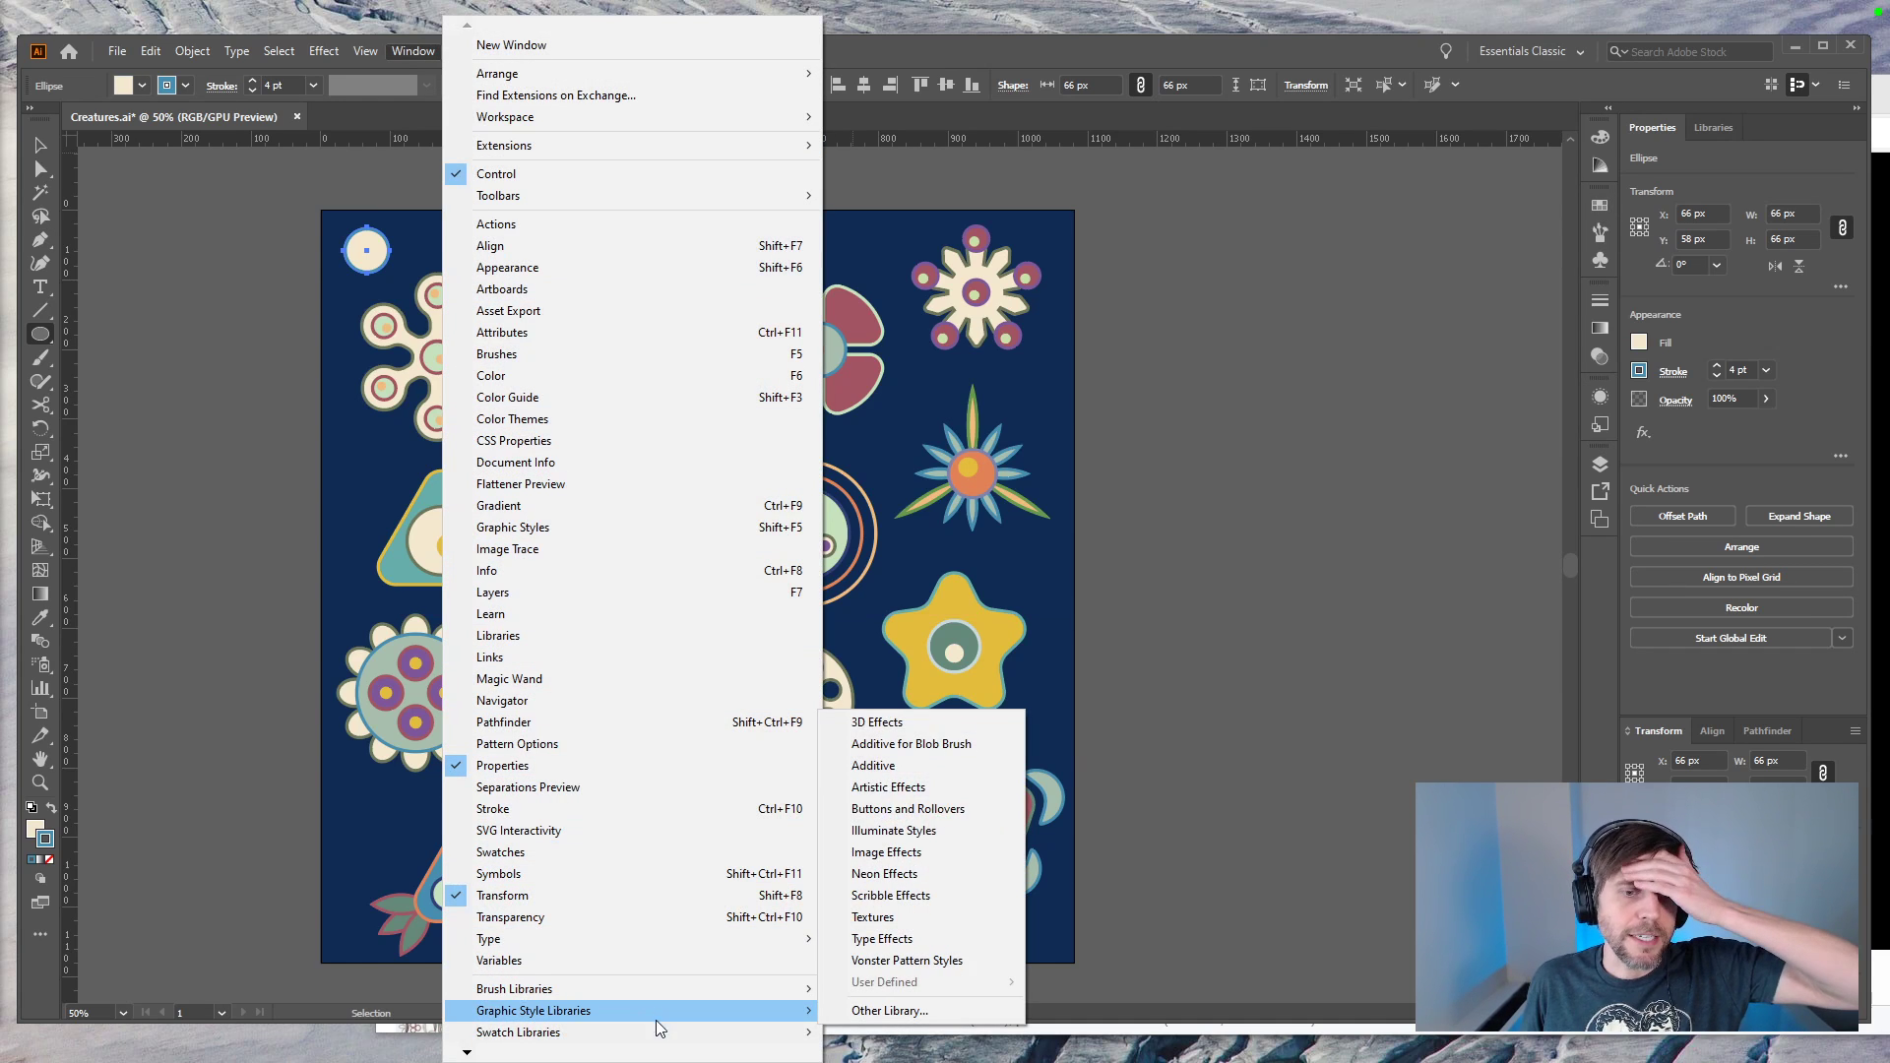
pyautogui.moveTo(716, 1031)
pyautogui.moveTo(925, 559)
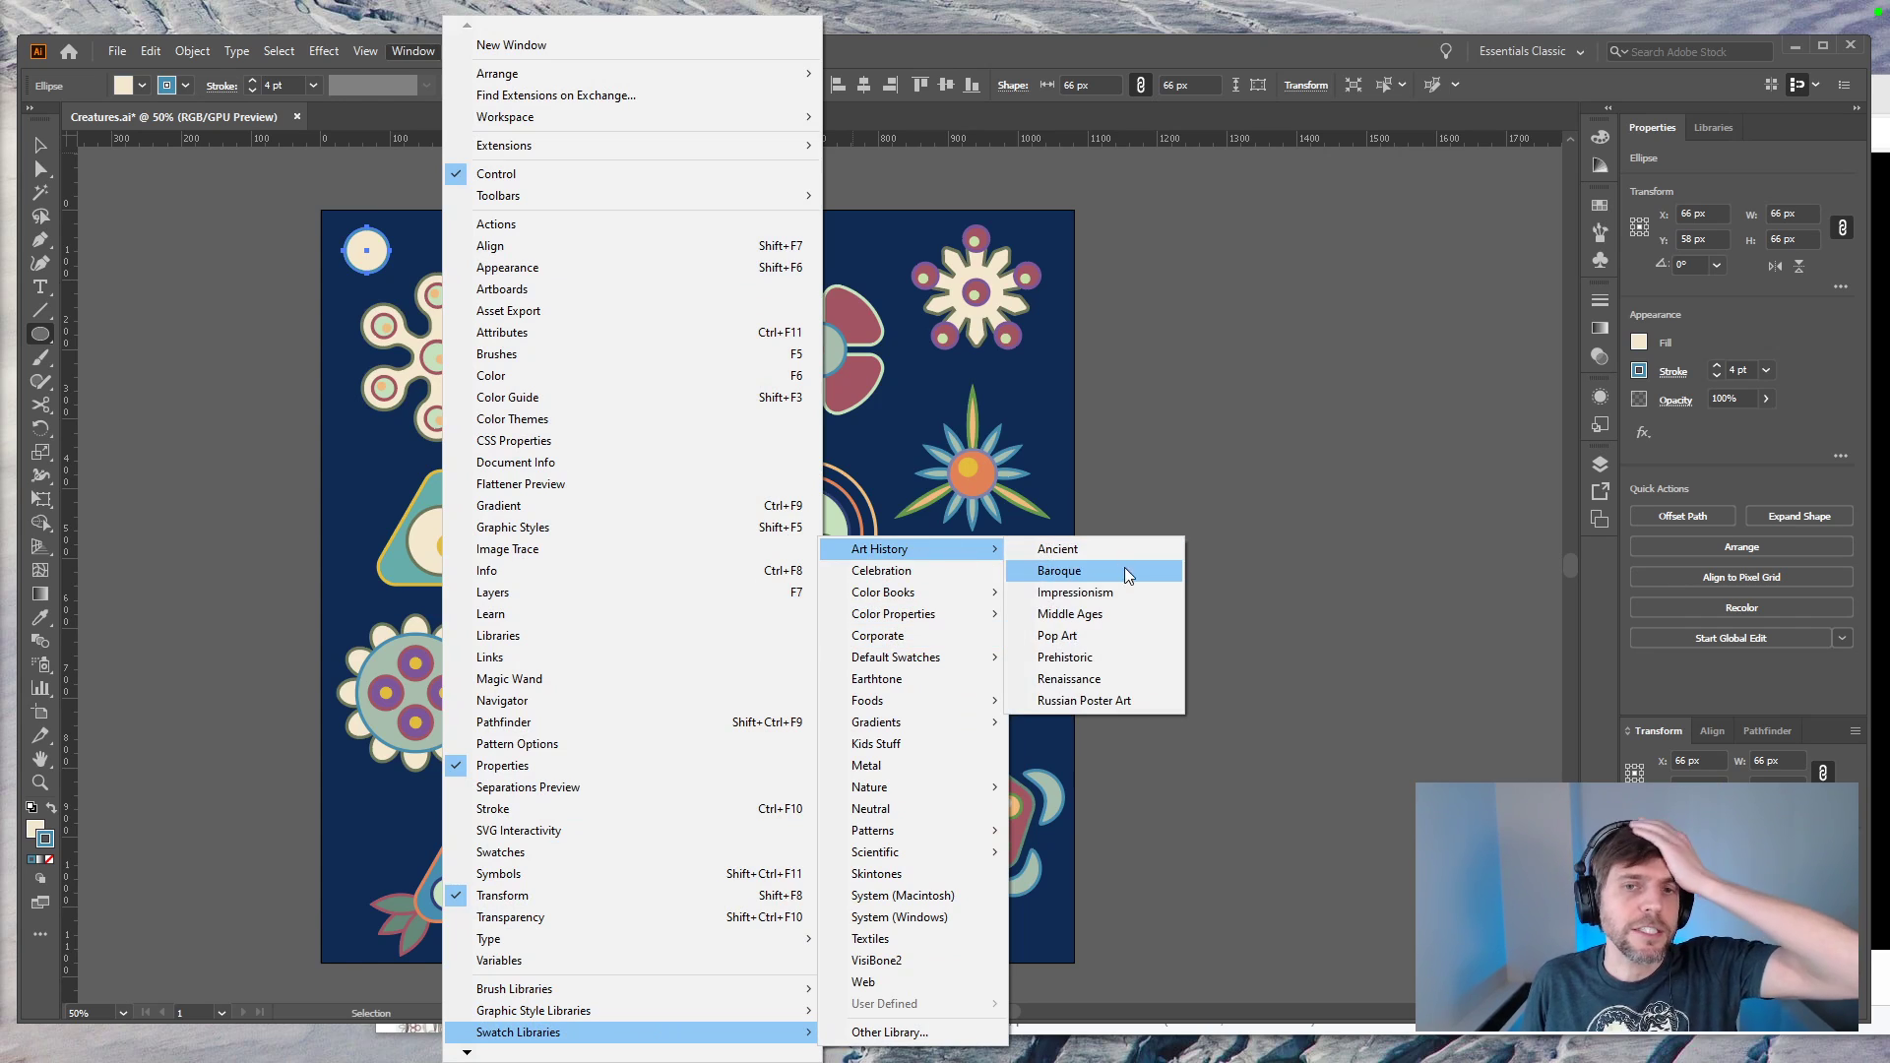
pyautogui.click(1094, 592)
# Step: Set both the circle's stroke and fill to the dark blue swatch C=94 M=85 Y=25 K=11
pyautogui.click(1360, 371)
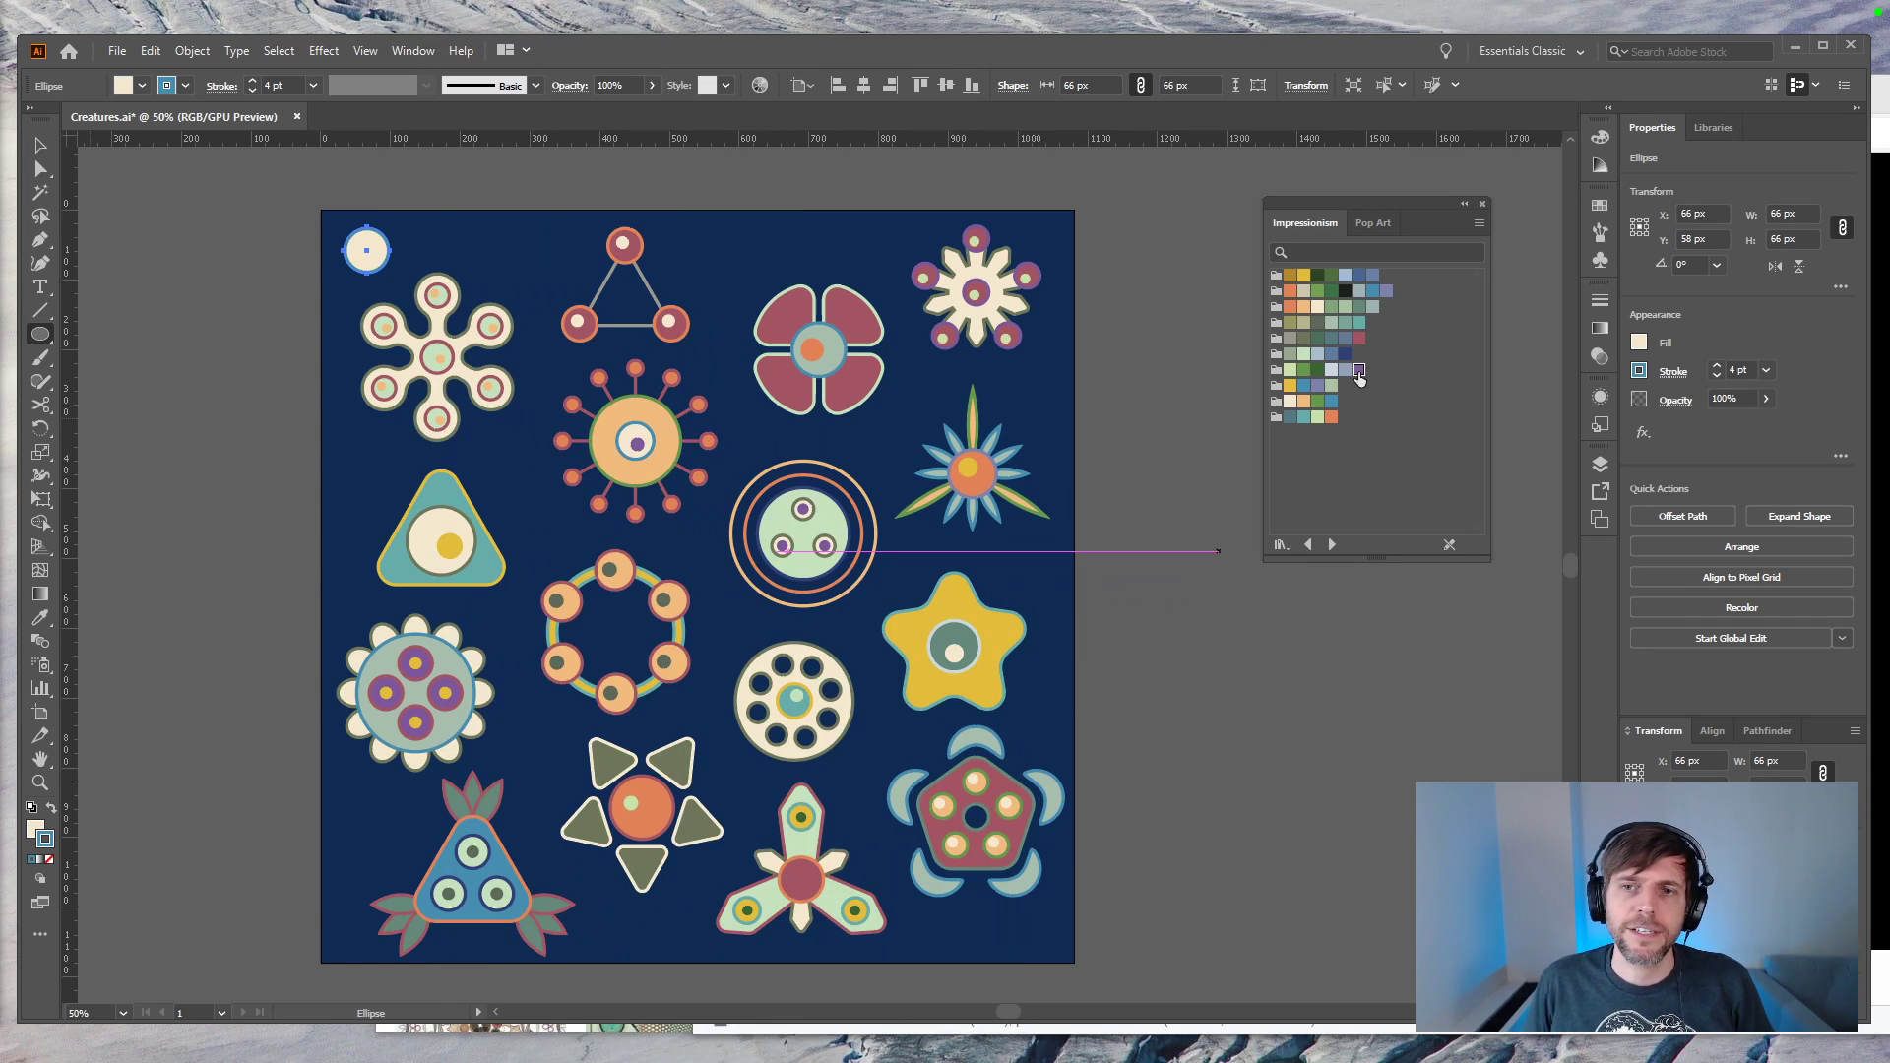
pyautogui.click(1345, 357)
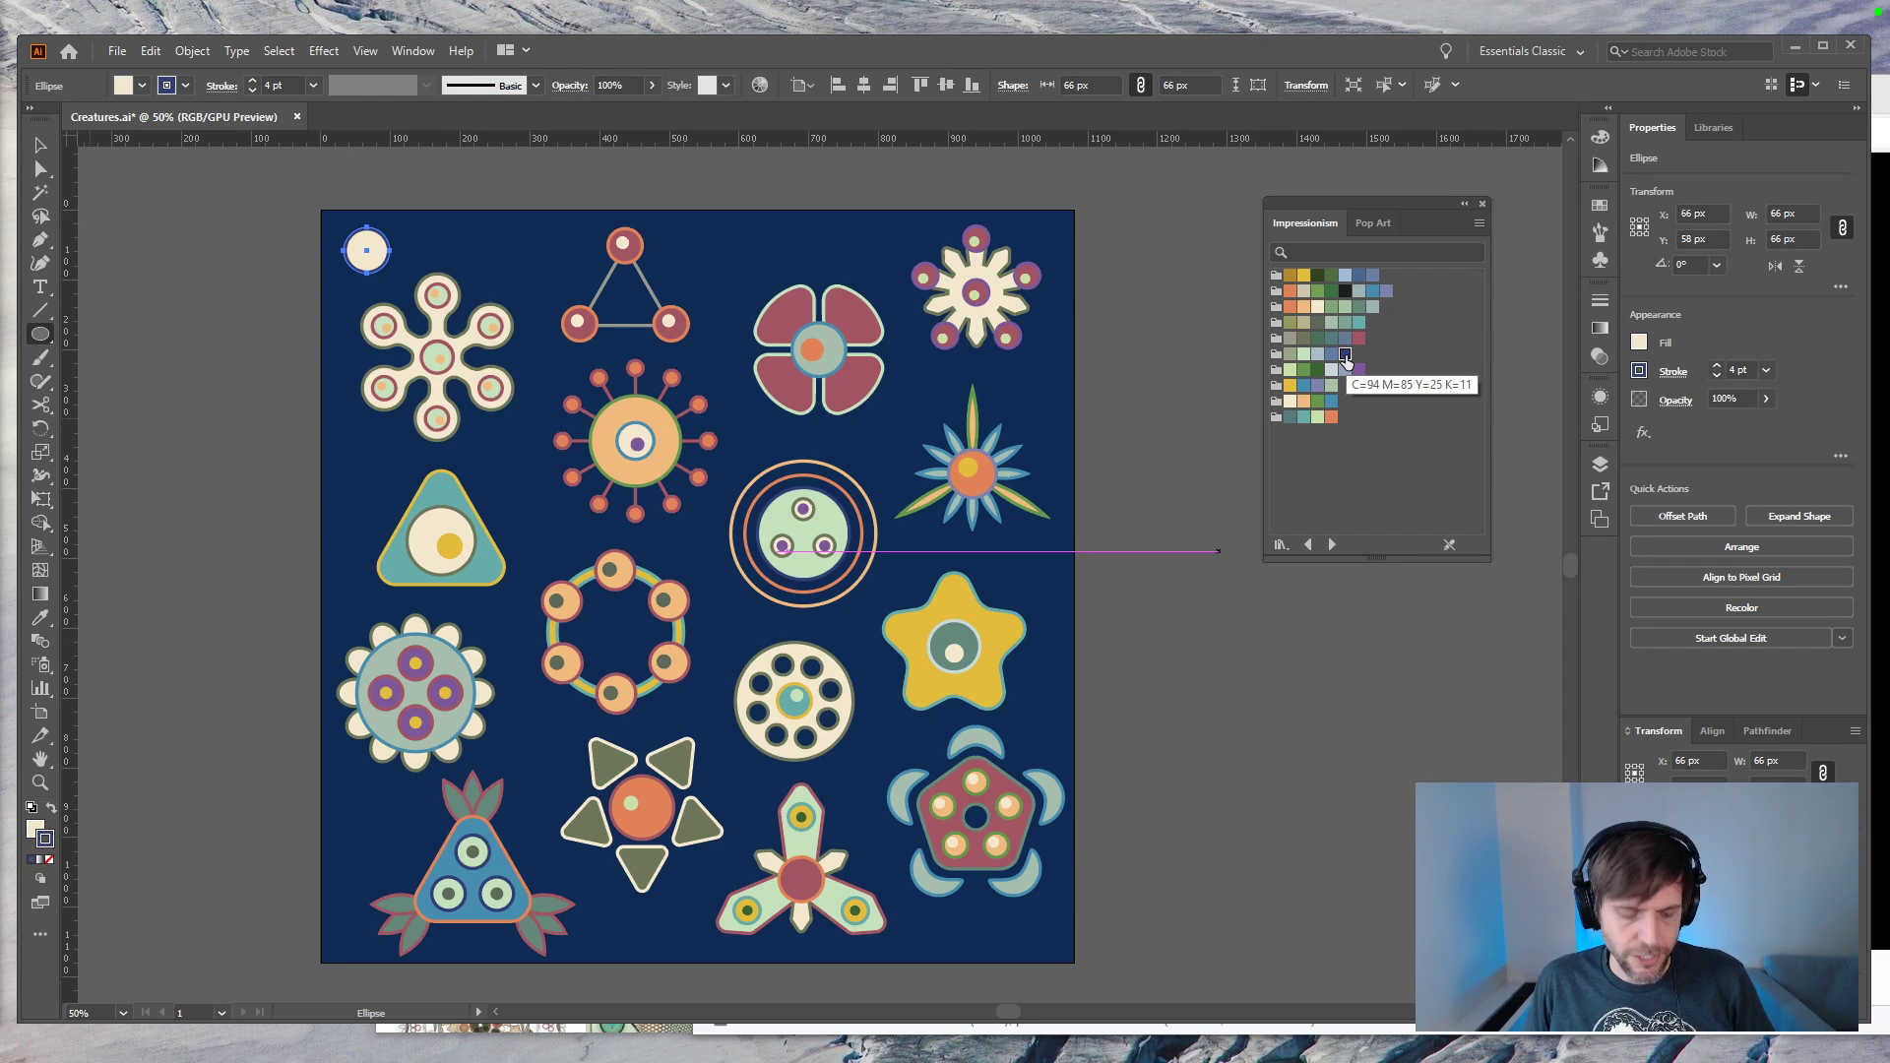
pyautogui.press('x')
pyautogui.click(1344, 356)
pyautogui.click(40, 144)
pyautogui.click(227, 492)
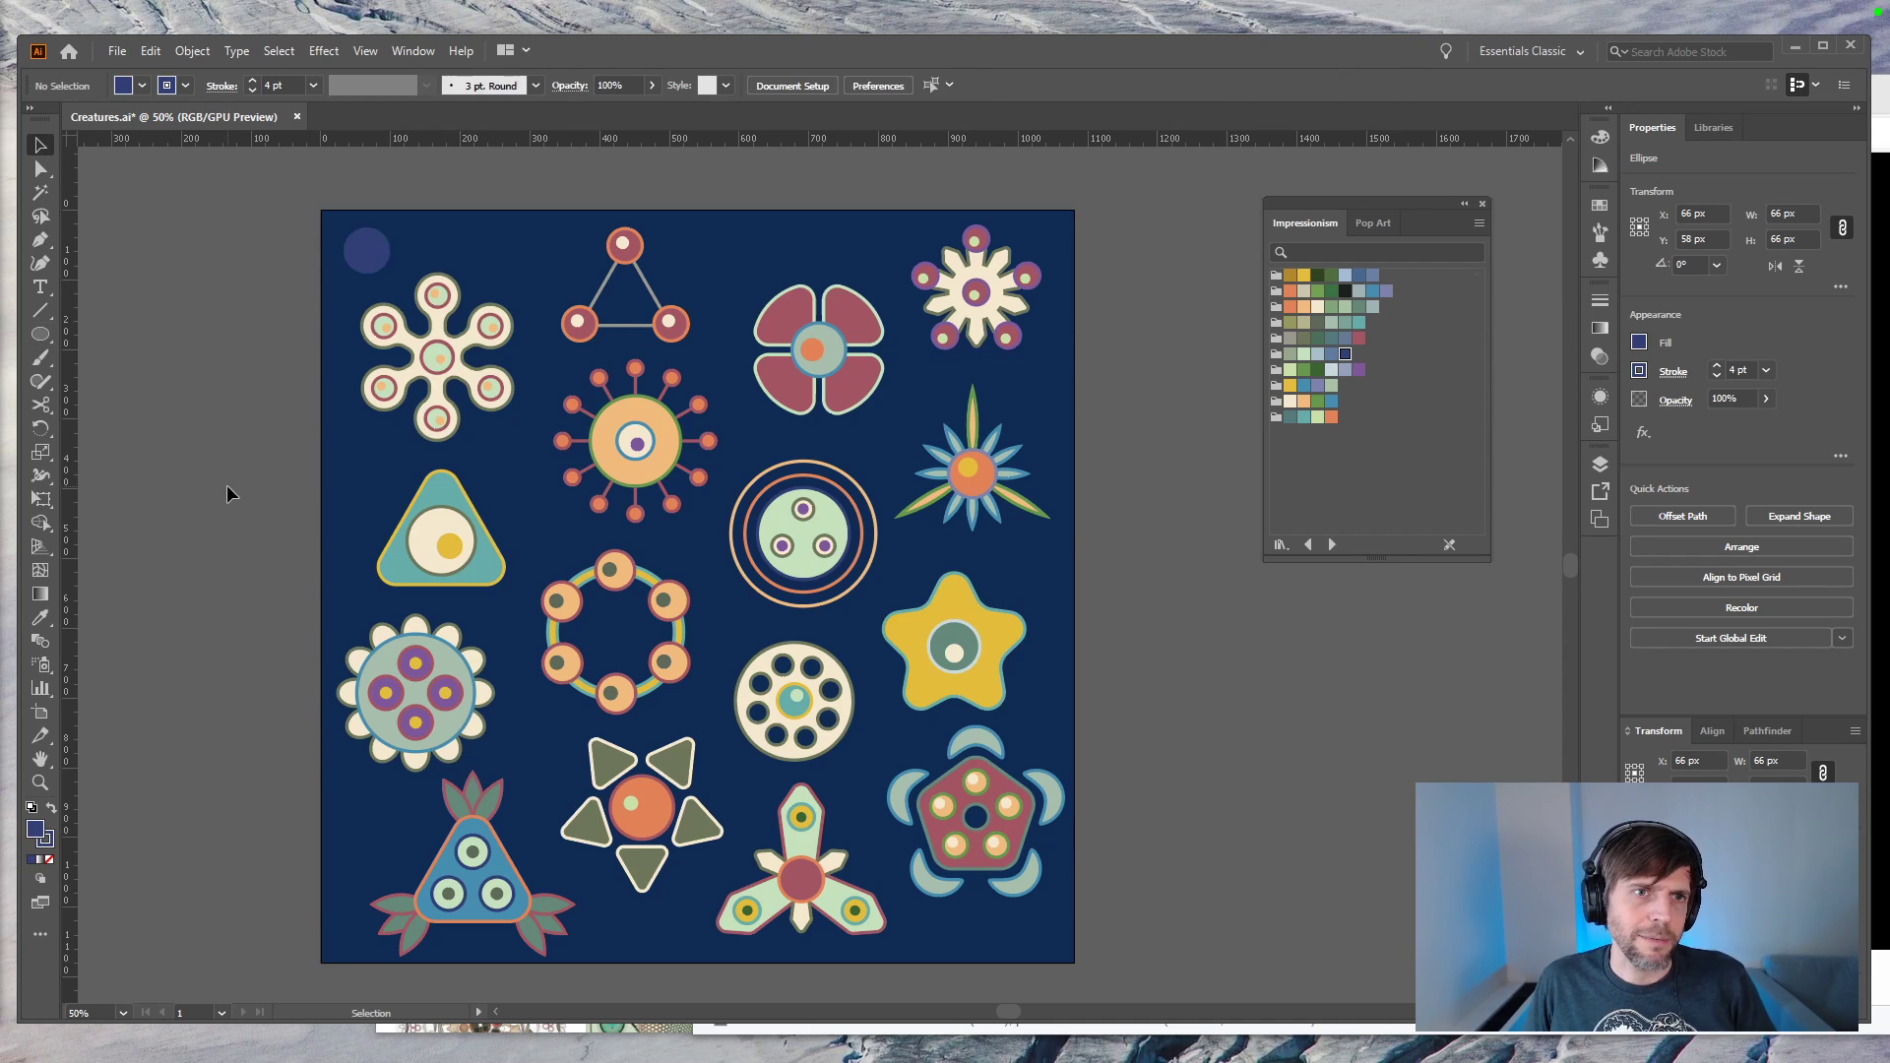
# Step: Try a red stroke on the dark blue circle
pyautogui.click(375, 277)
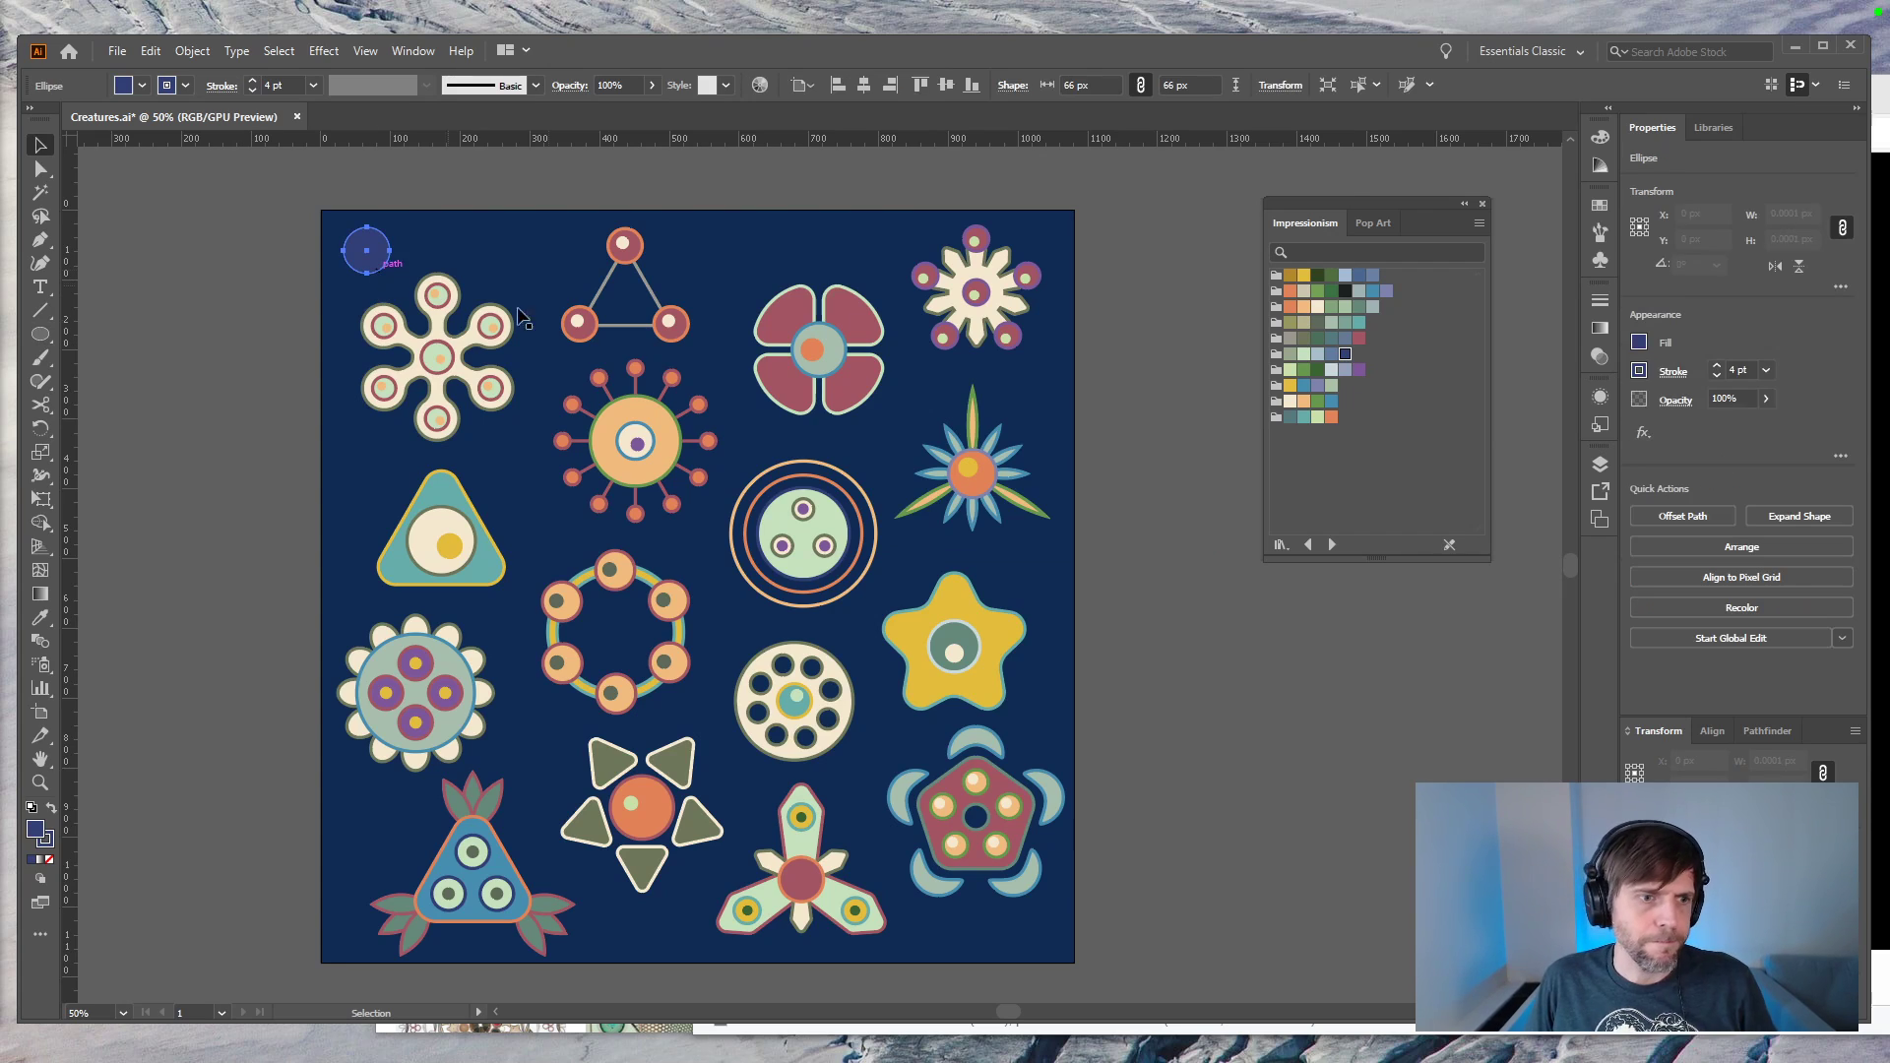
pyautogui.click(1358, 339)
pyautogui.click(1227, 684)
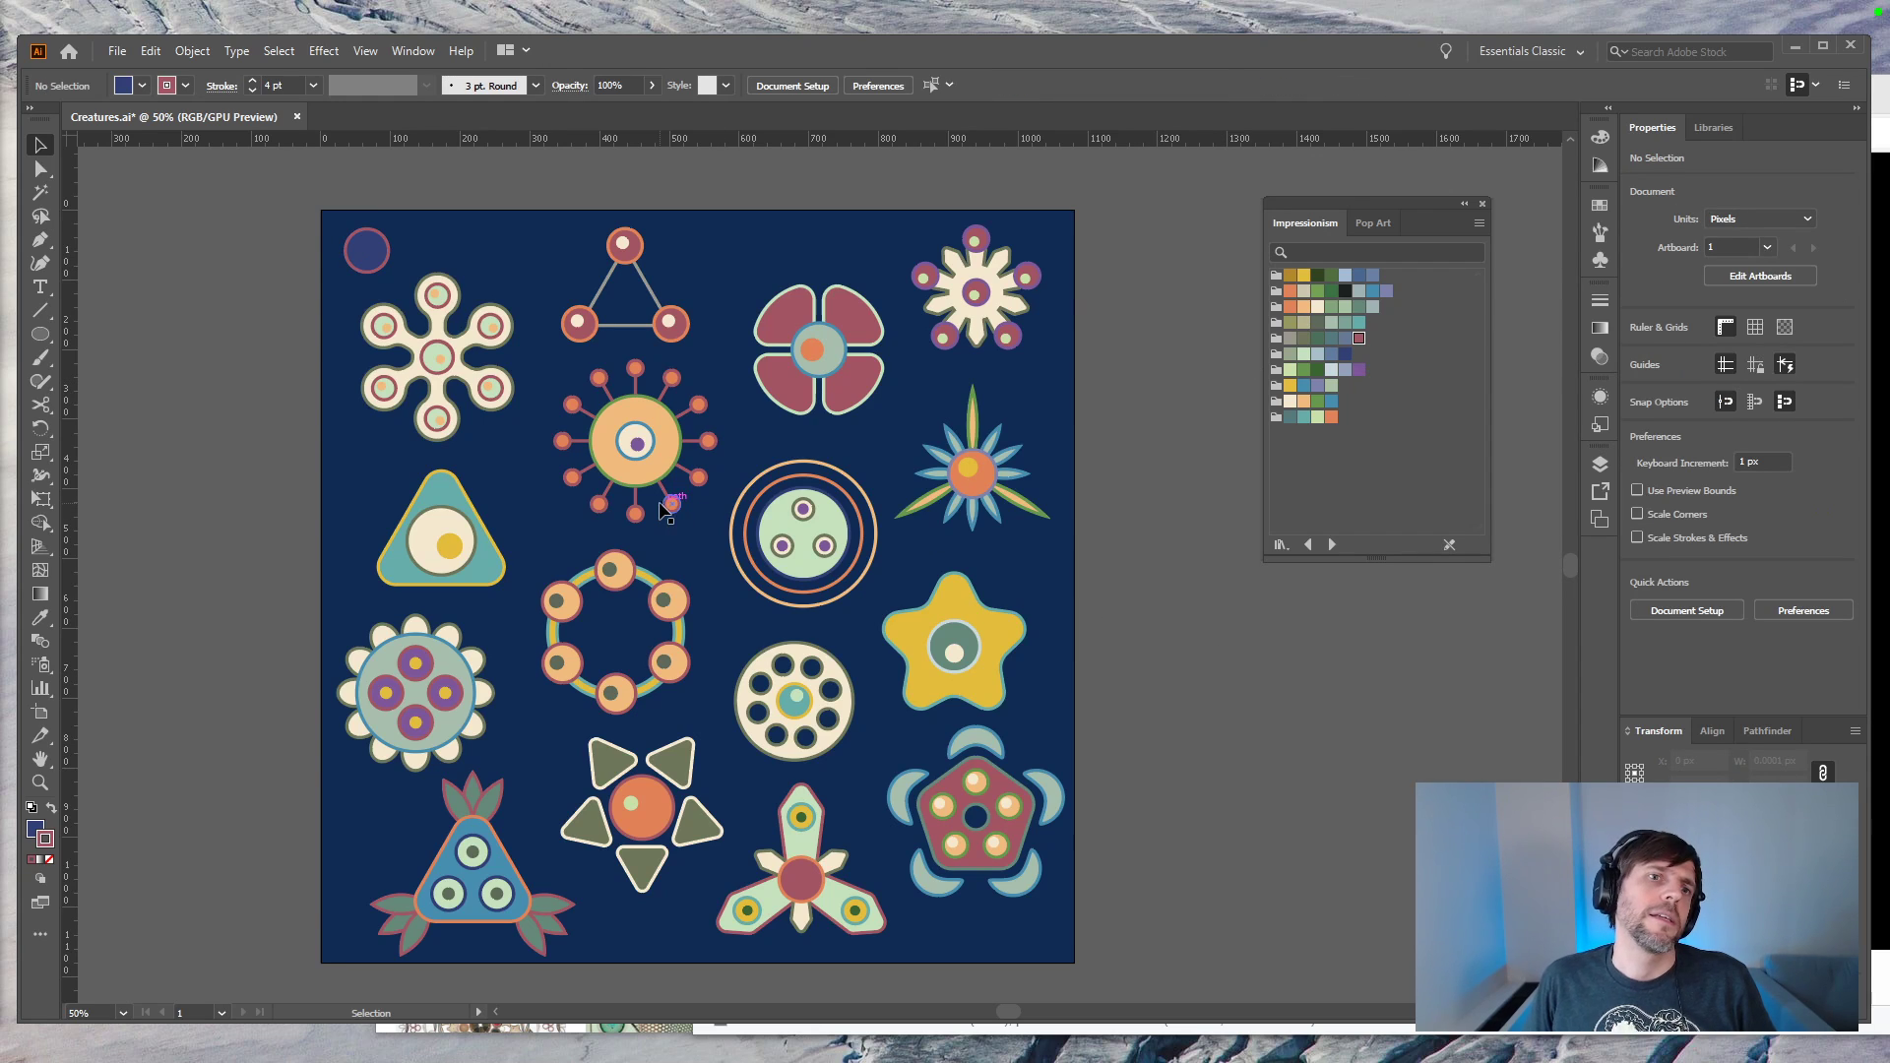
# Step: Try a purple fill on the circle, return it to dark blue, and set the stroke to blue C=79 M=59 Y=24 K=3
pyautogui.click(380, 263)
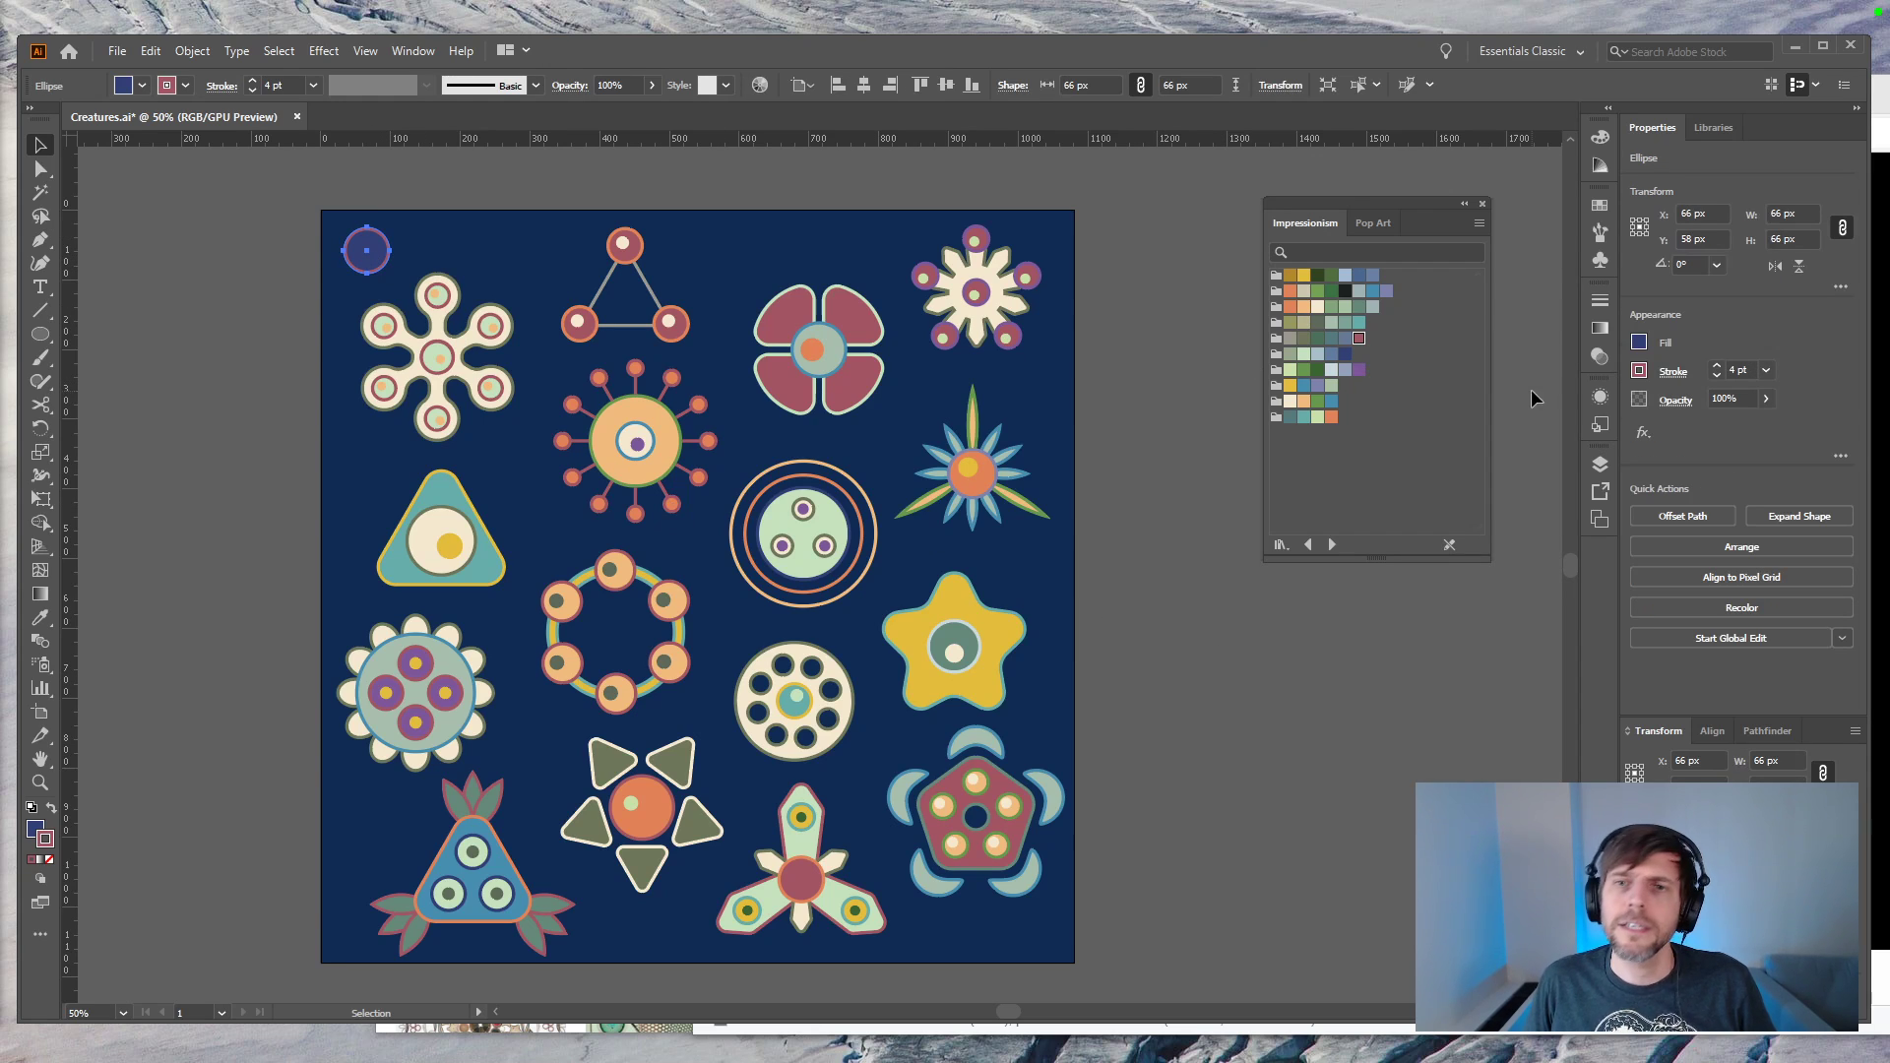
pyautogui.click(1359, 371)
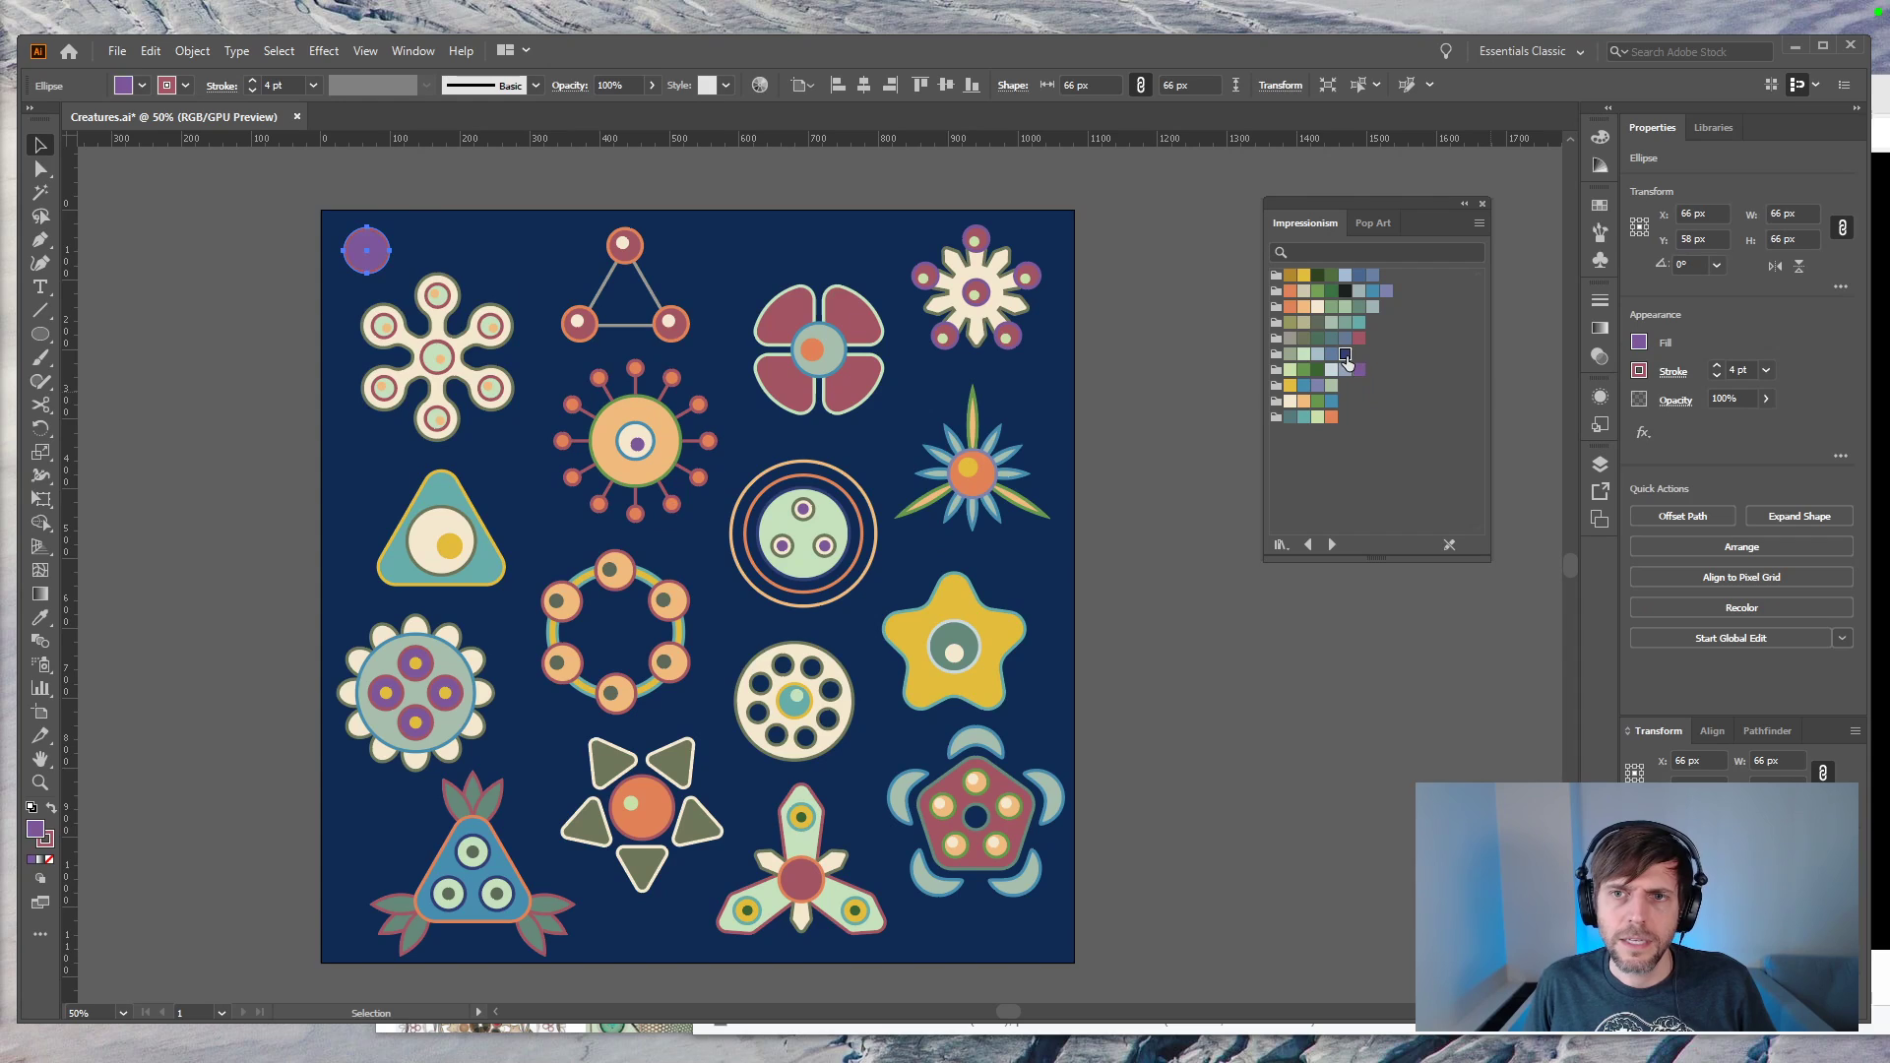
pyautogui.click(1345, 355)
pyautogui.click(1360, 279)
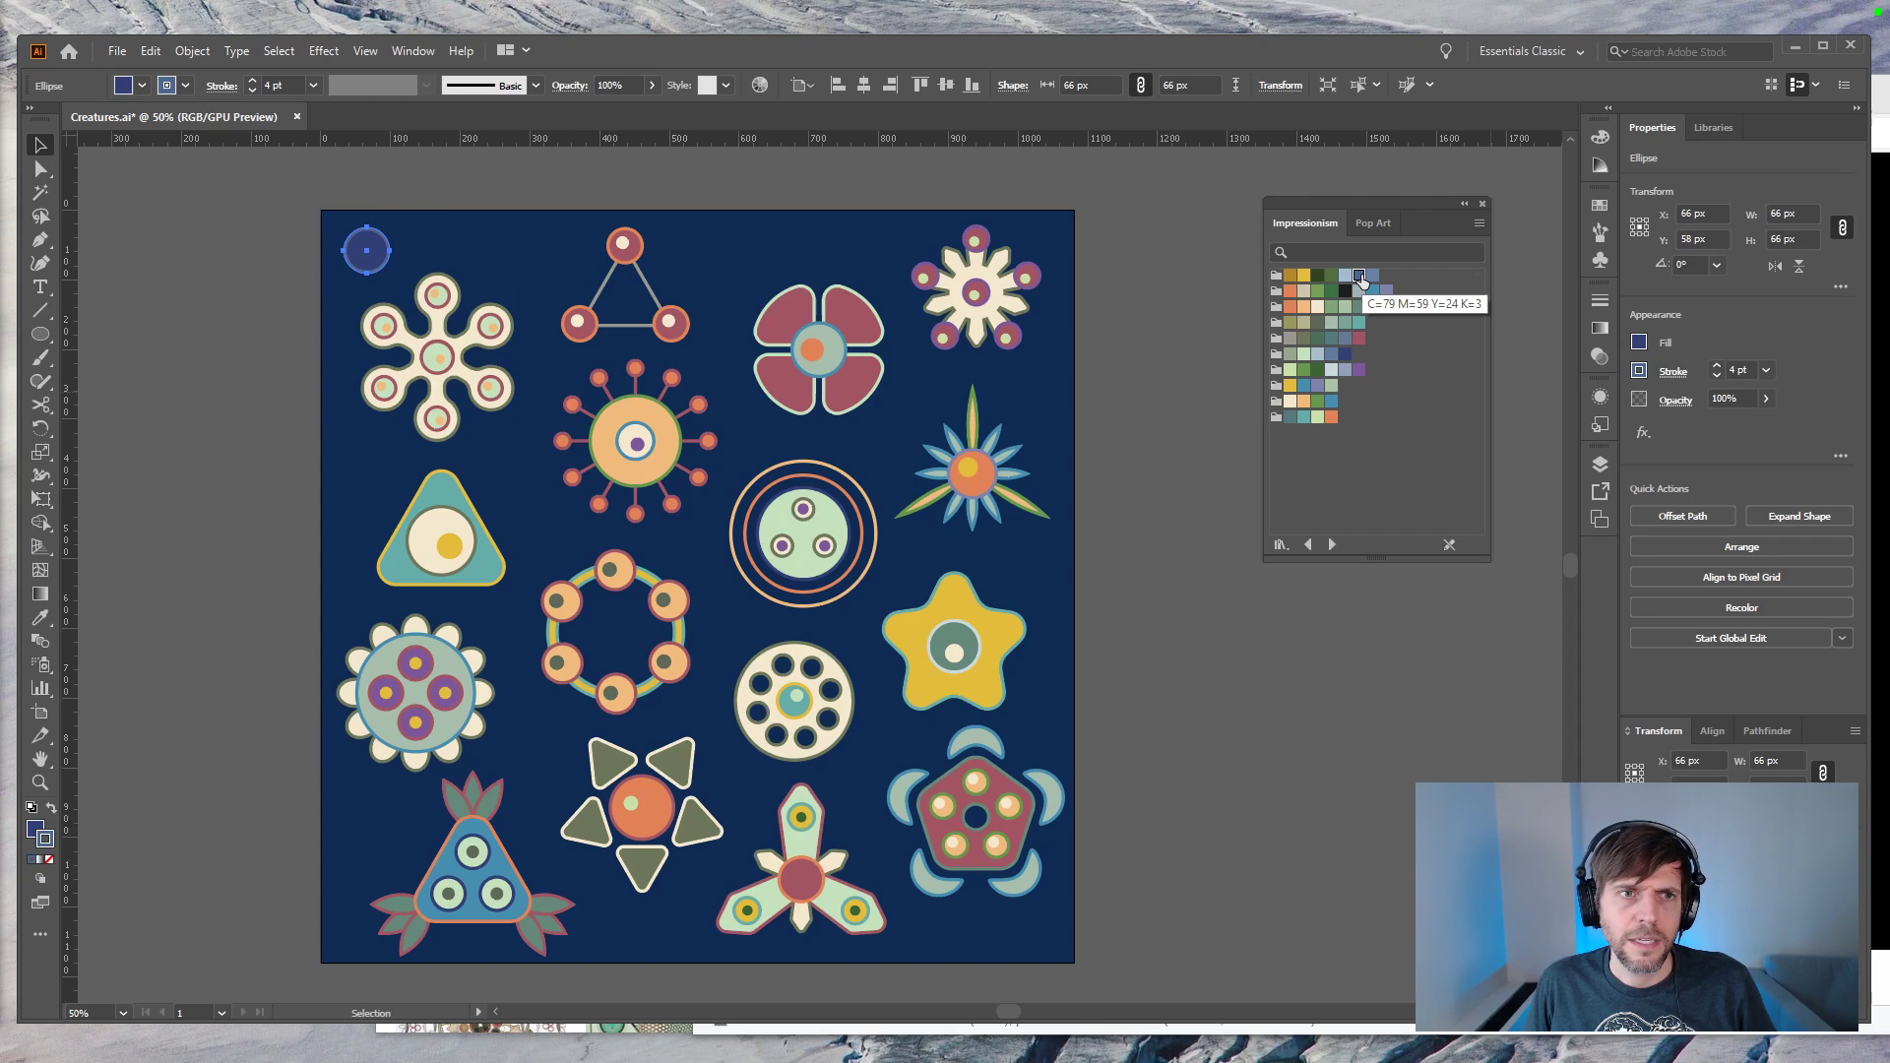
pyautogui.click(285, 174)
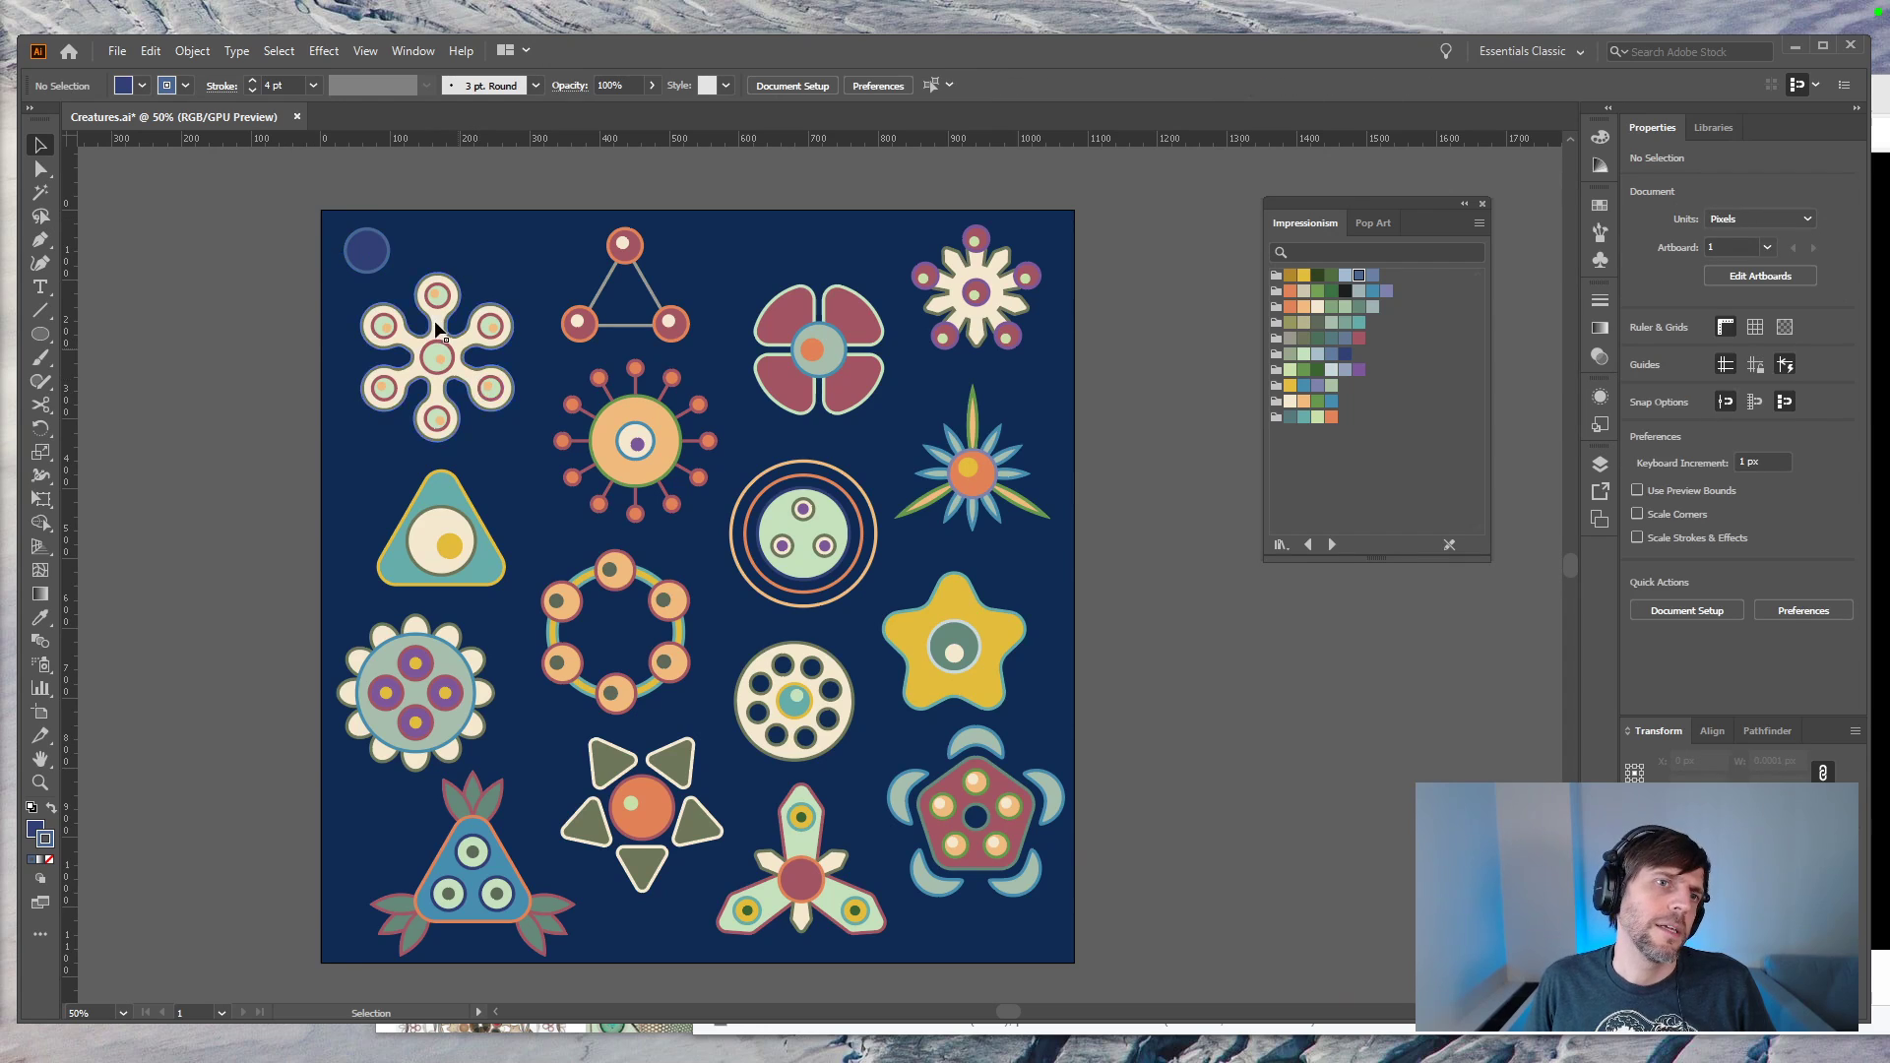
# Step: Scale the dark blue corner circle down to about 44 px wide
pyautogui.click(383, 266)
pyautogui.press('e')
pyautogui.moveTo(390, 273); pyautogui.dragTo(366, 256)
pyautogui.click(262, 309)
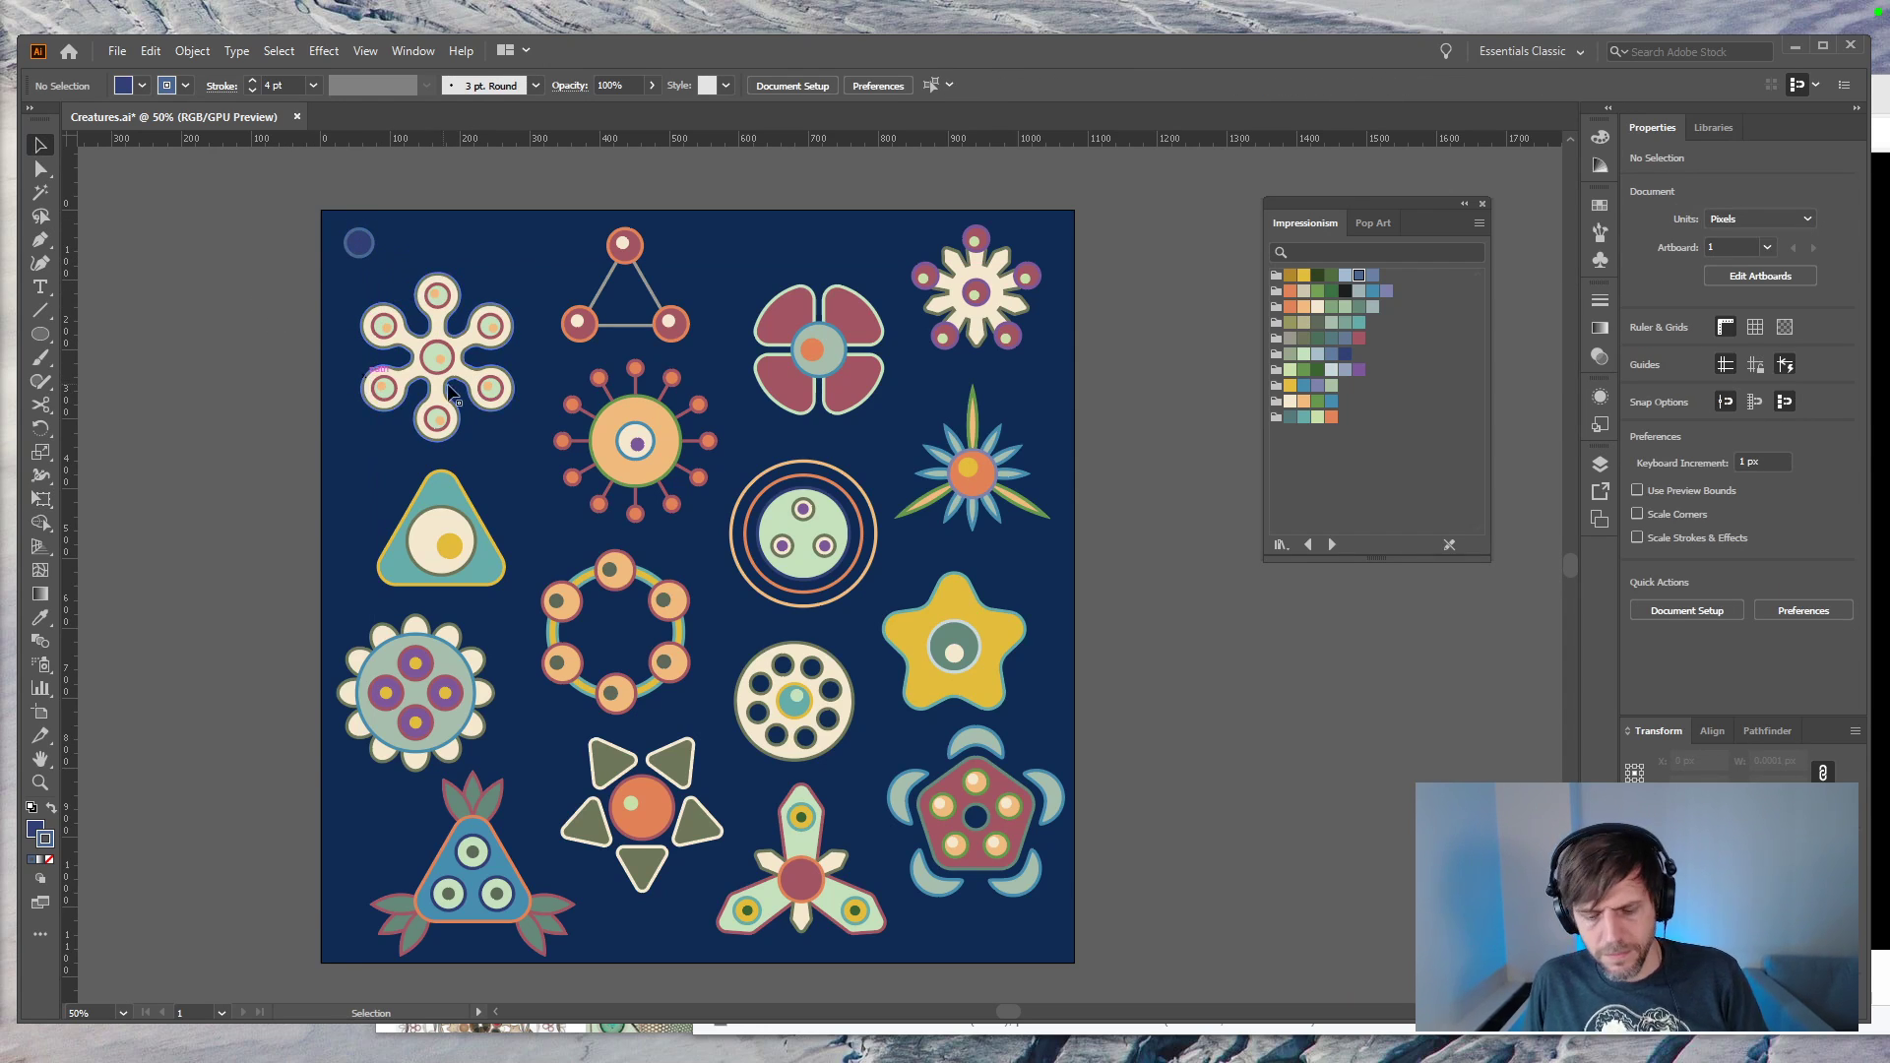
# Step: Scatter 18 more dark blue circles, about 14 to 53 px wide, in the gaps between the creatures across the artboard
pyautogui.press('l')
pyautogui.moveTo(483, 462); pyautogui.dragTo(498, 477)
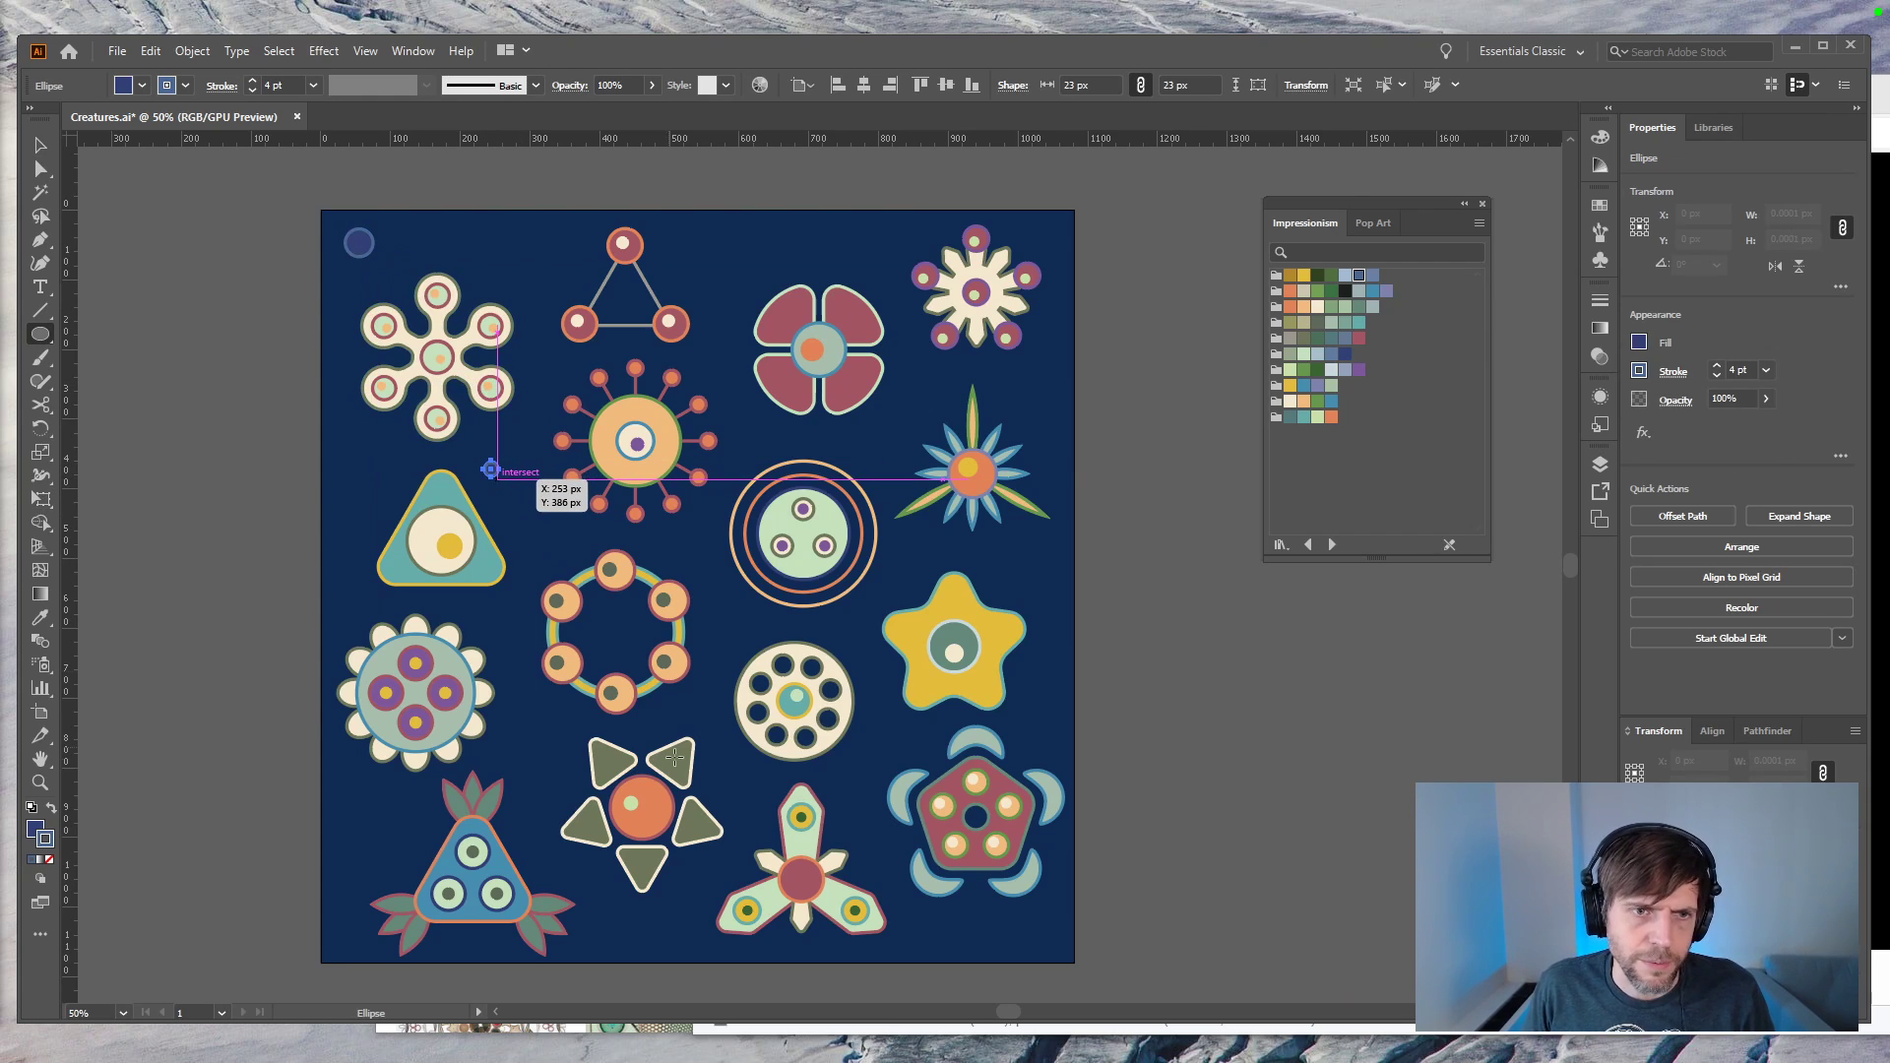
pyautogui.moveTo(710, 702); pyautogui.dragTo(725, 718)
pyautogui.moveTo(530, 725); pyautogui.dragTo(544, 741)
pyautogui.moveTo(613, 921); pyautogui.dragTo(635, 938)
pyautogui.moveTo(361, 833); pyautogui.dragTo(375, 846)
pyautogui.moveTo(979, 915); pyautogui.dragTo(1000, 939)
pyautogui.moveTo(844, 772); pyautogui.dragTo(866, 795)
pyautogui.moveTo(1014, 557); pyautogui.dragTo(1036, 581)
pyautogui.moveTo(907, 547); pyautogui.dragTo(930, 569)
pyautogui.moveTo(870, 431); pyautogui.dragTo(894, 456)
pyautogui.moveTo(745, 431); pyautogui.dragTo(763, 450)
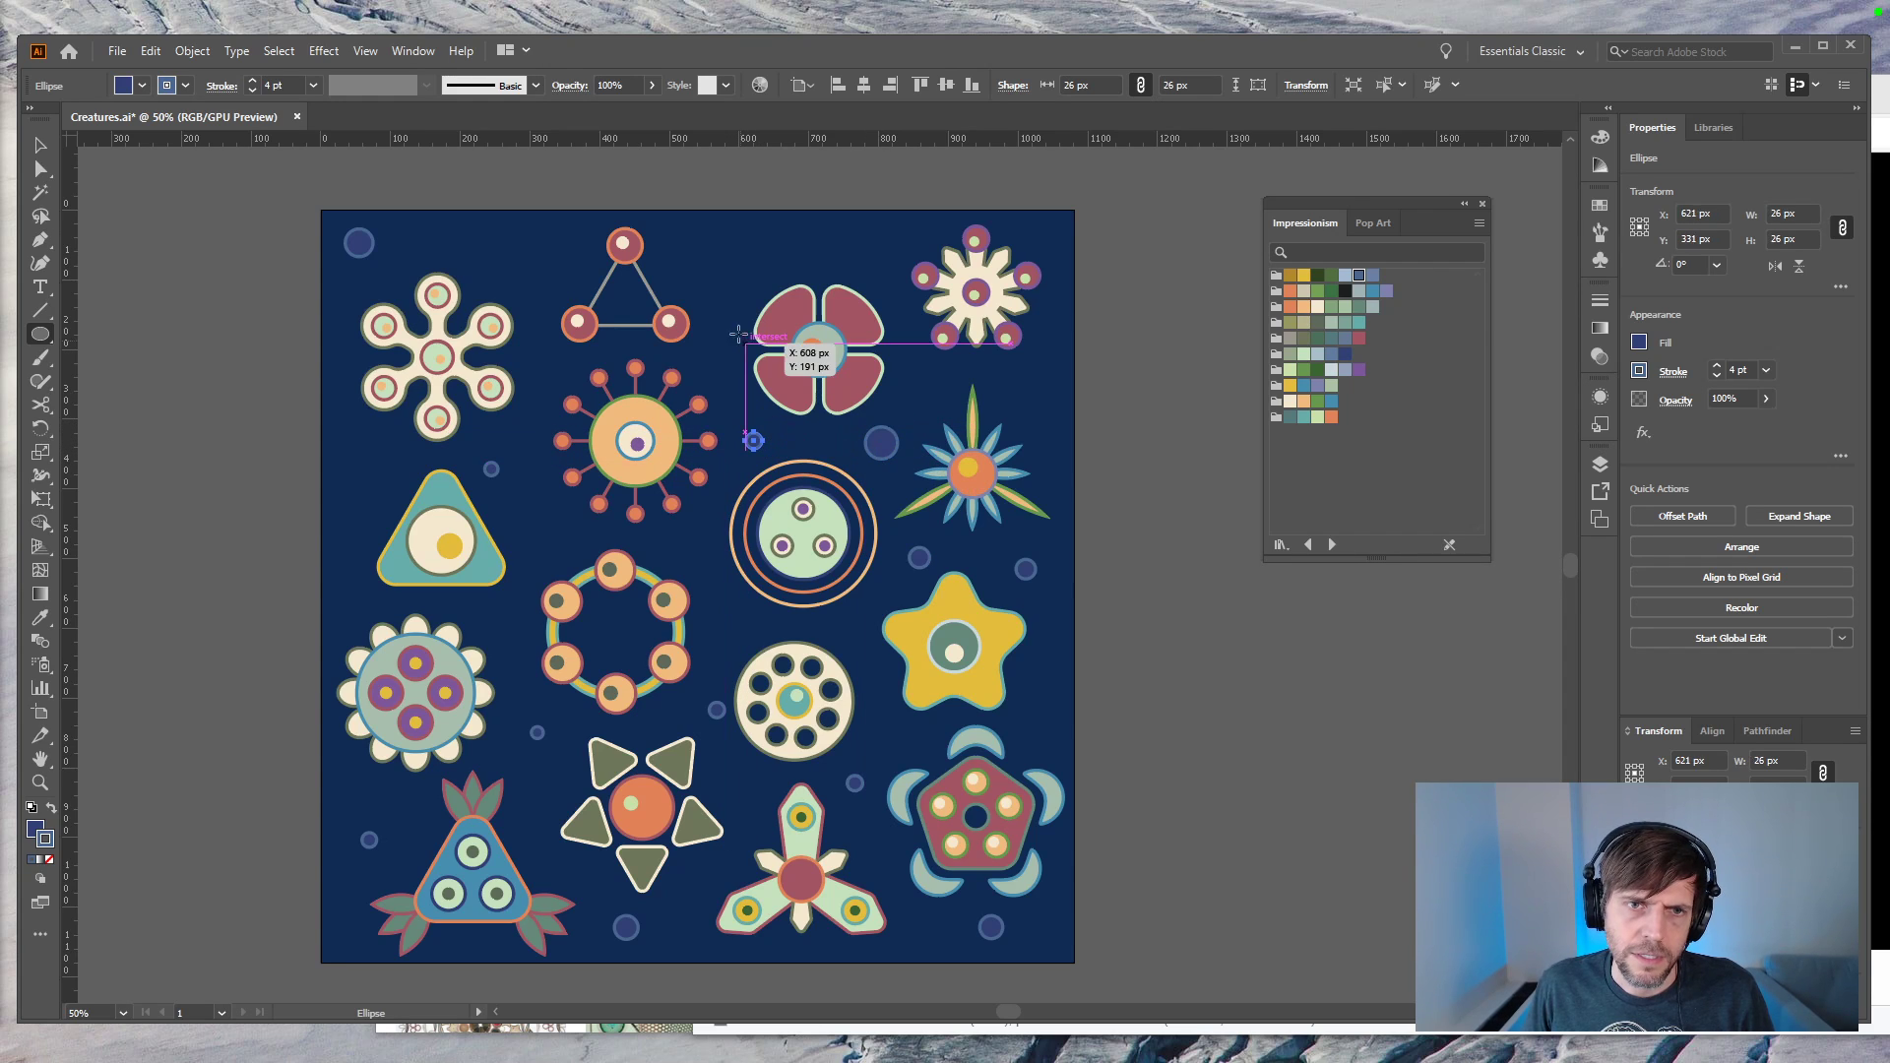
pyautogui.moveTo(699, 238); pyautogui.dragTo(736, 275)
pyautogui.moveTo(880, 227); pyautogui.dragTo(864, 240)
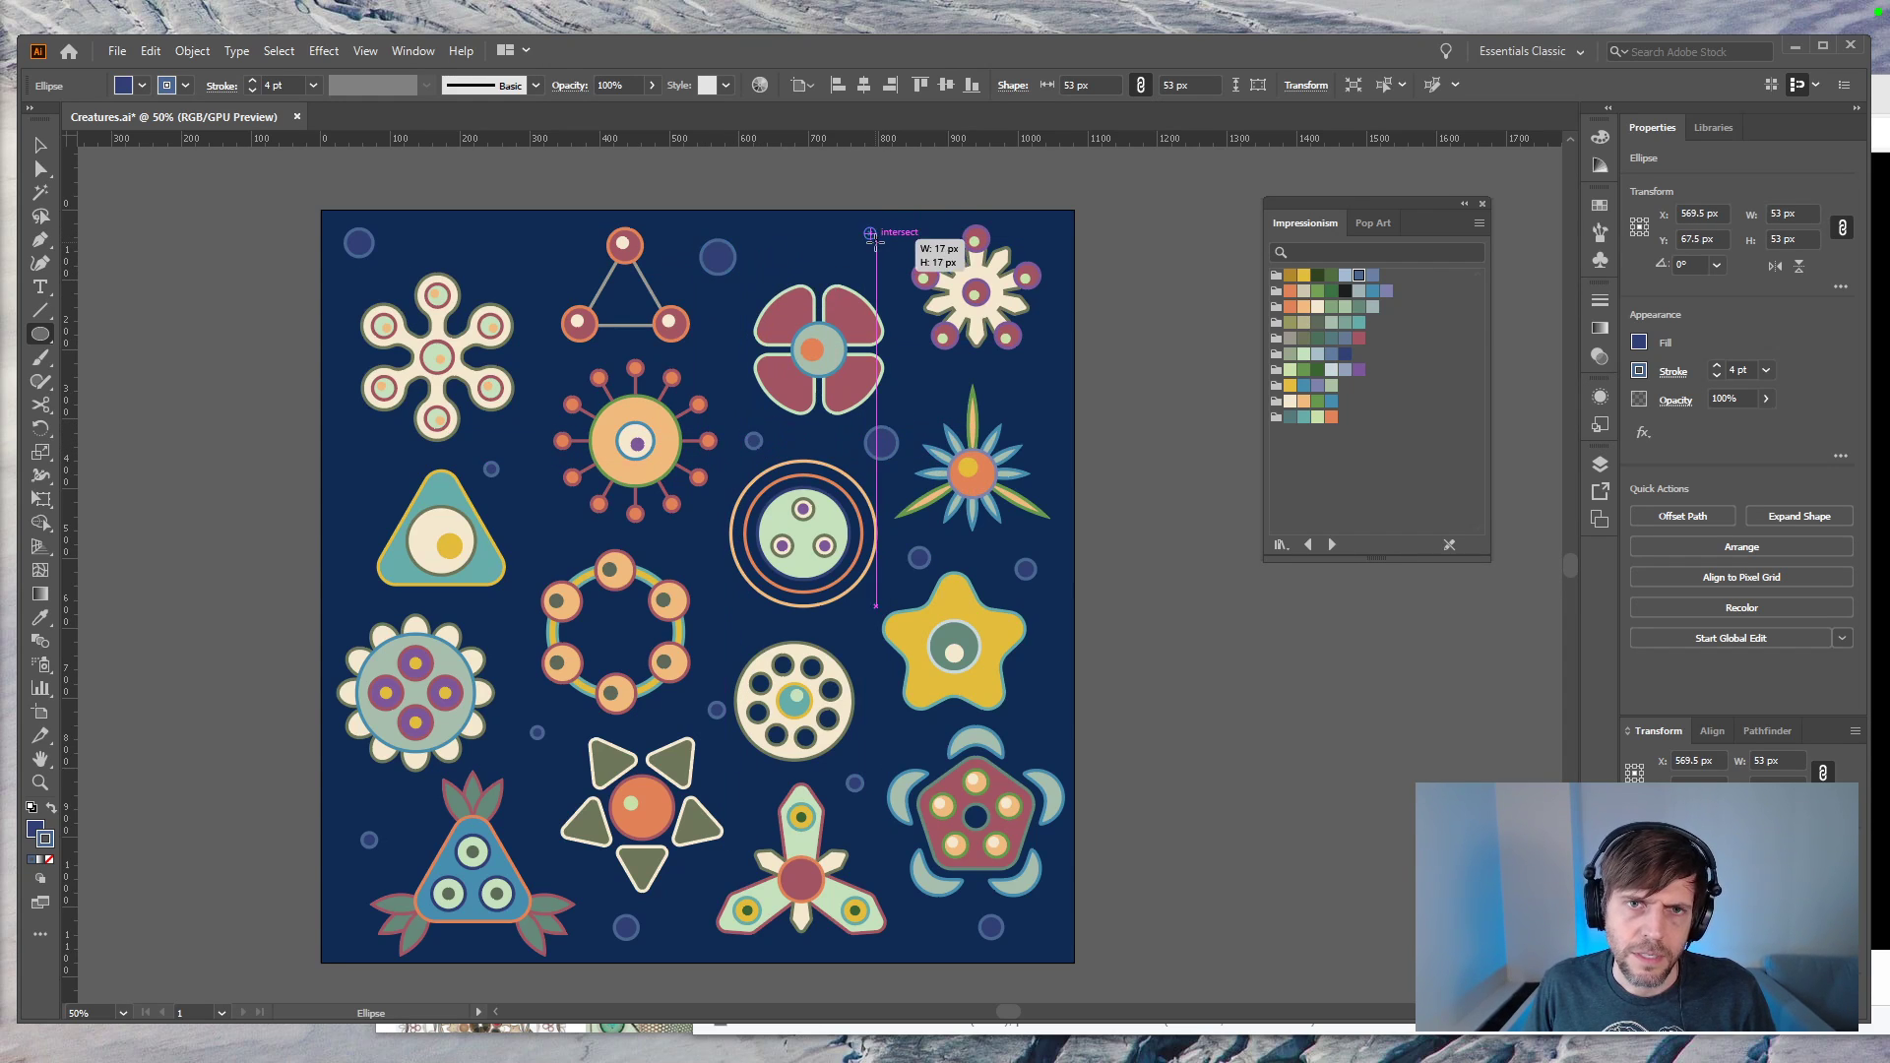
pyautogui.moveTo(1048, 380); pyautogui.dragTo(1034, 392)
pyautogui.moveTo(1046, 228); pyautogui.dragTo(1061, 243)
pyautogui.moveTo(525, 253); pyautogui.dragTo(542, 270)
pyautogui.moveTo(354, 457); pyautogui.dragTo(365, 468)
pyautogui.moveTo(336, 588); pyautogui.dragTo(345, 598)
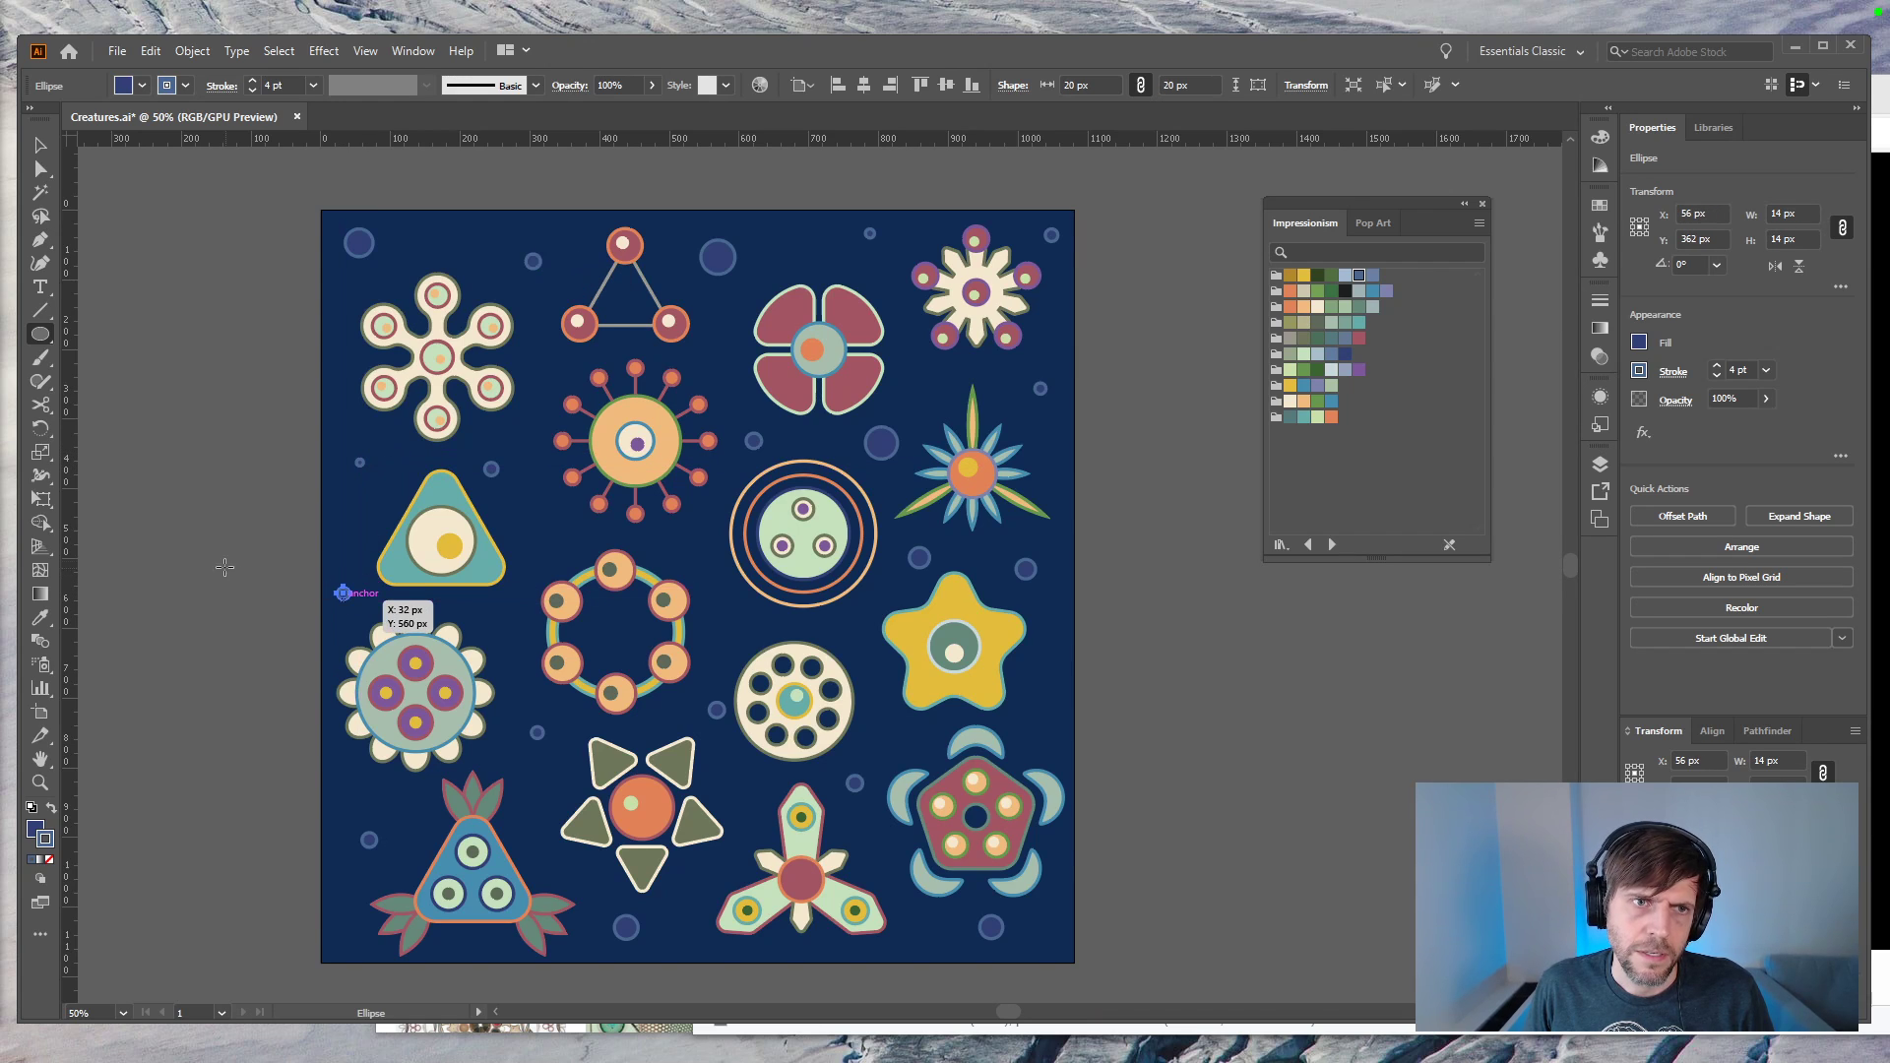
pyautogui.press('v')
pyautogui.click(171, 438)
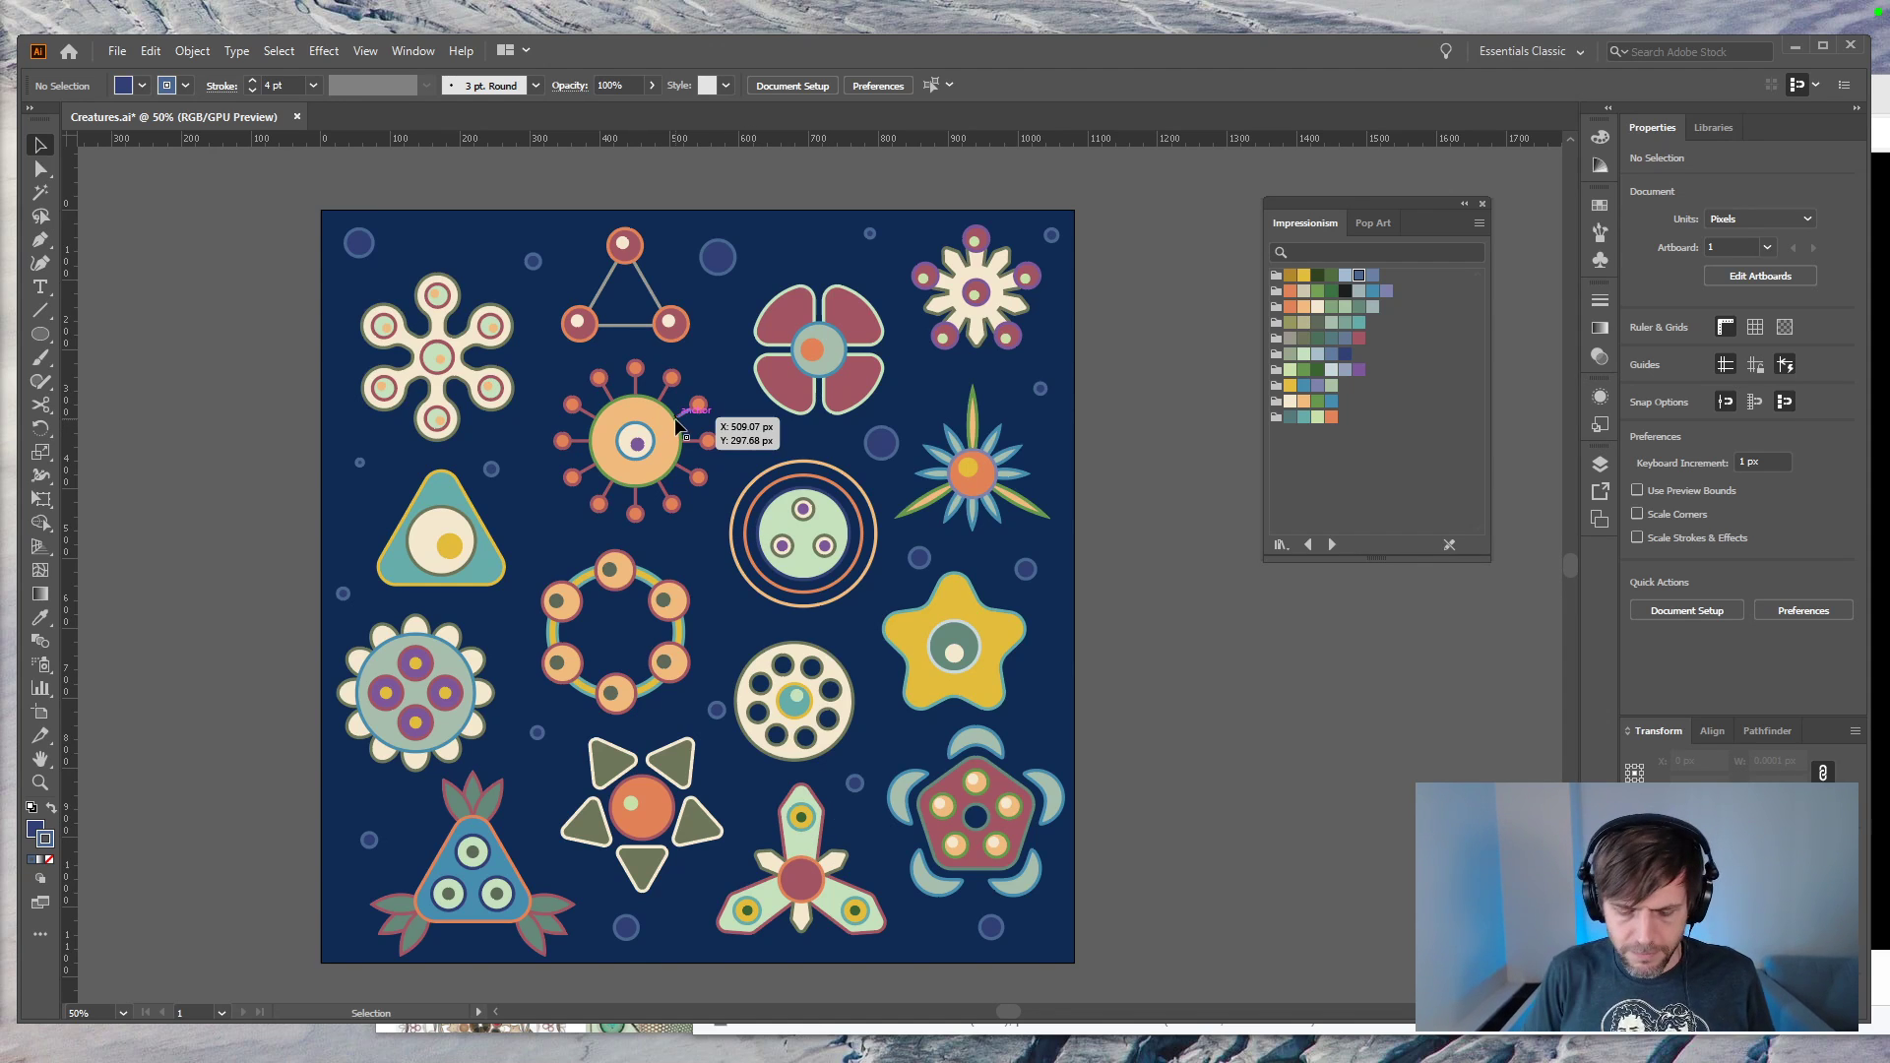
# Step: Select every background circle sharing the corner circle's appearance and cut them all
pyautogui.hotkey('ctrl', '-')
pyautogui.hotkey('ctrl', '-')
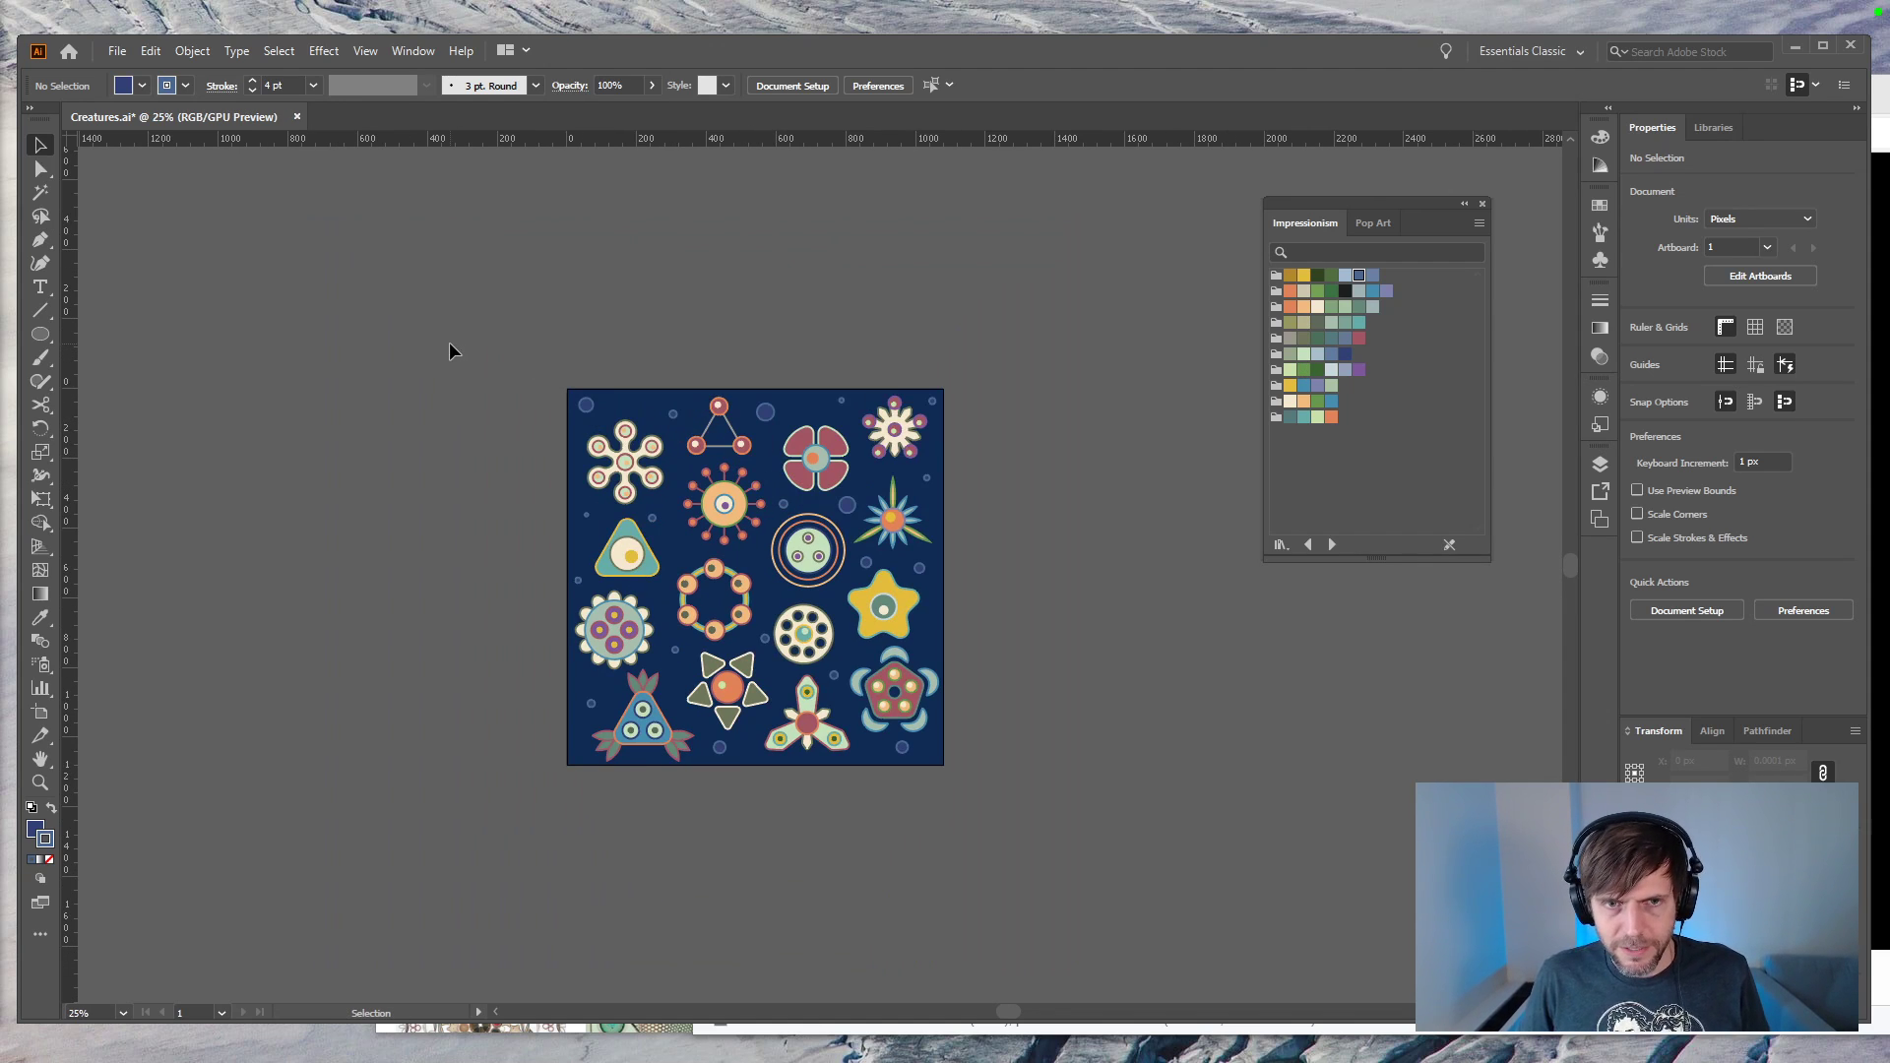
pyautogui.hotkey('ctrl', '-')
pyautogui.hotkey('ctrl', '+')
pyautogui.hotkey('ctrl', '+')
pyautogui.hotkey('ctrl', '+')
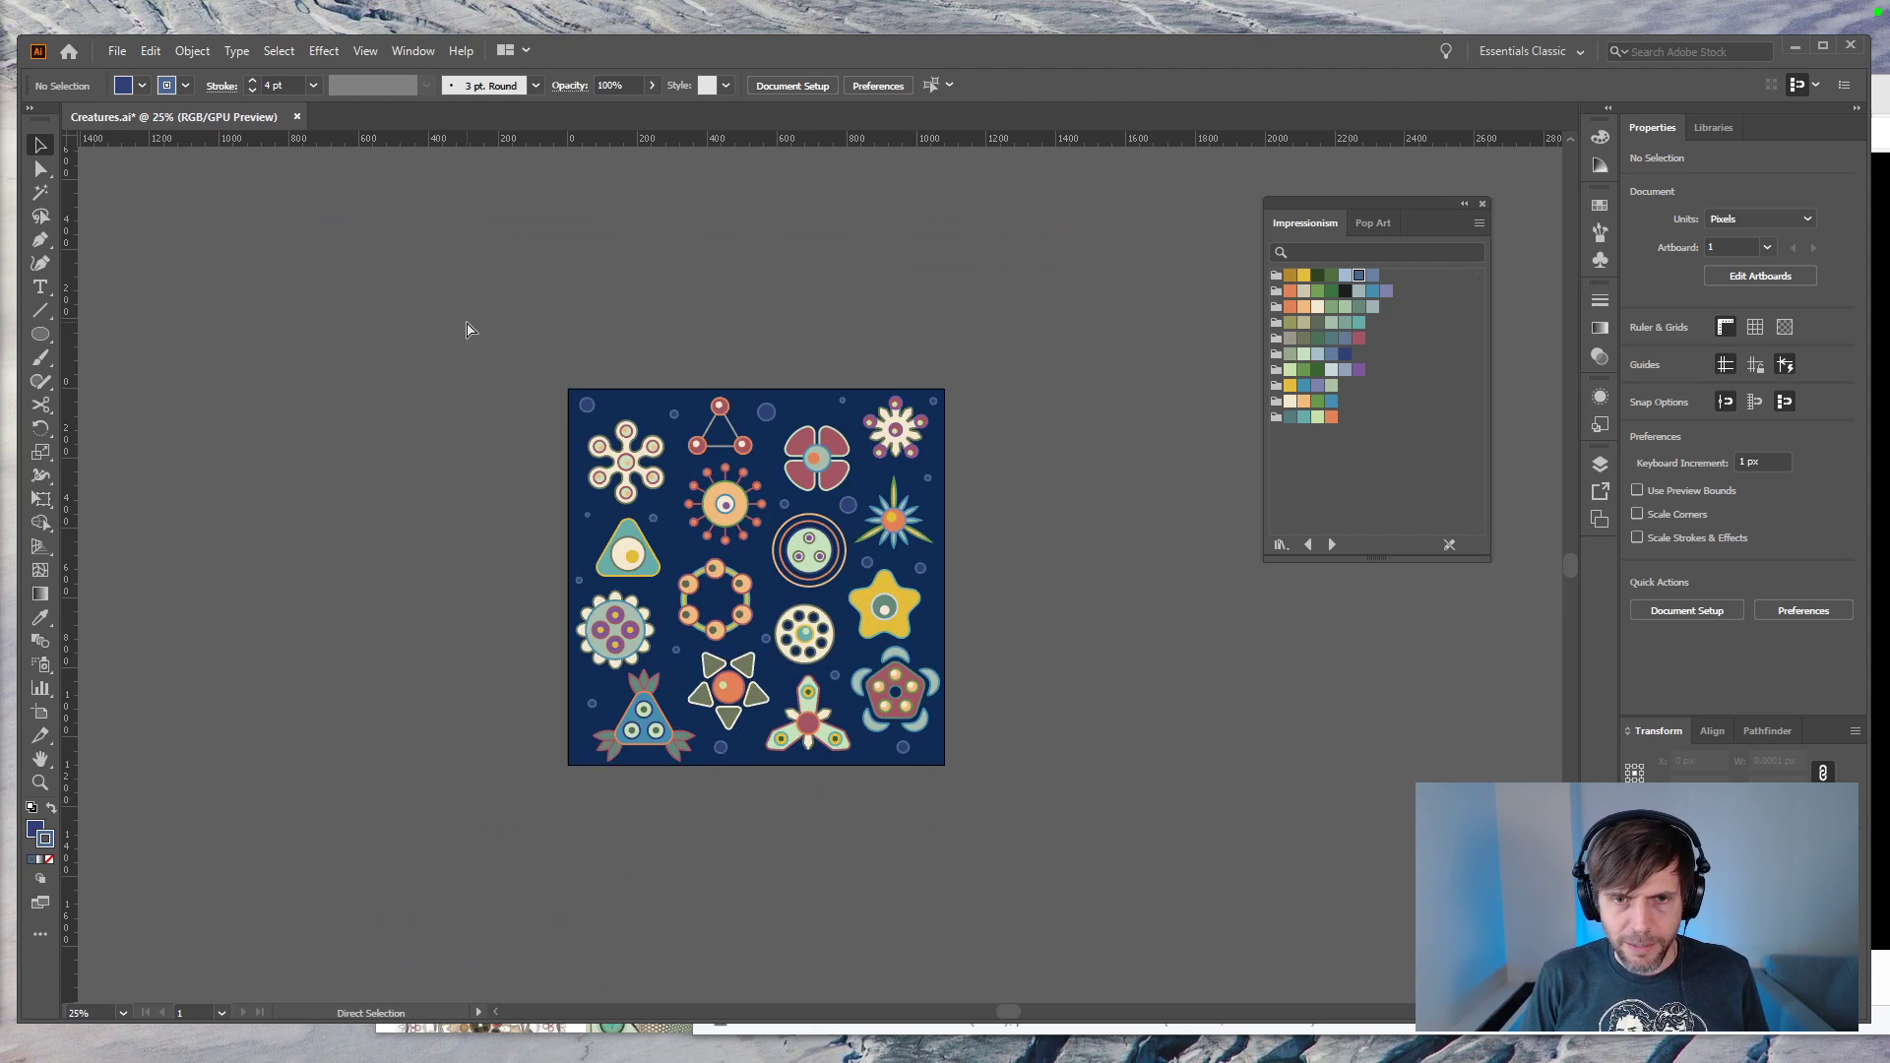
pyautogui.click(362, 248)
pyautogui.click(278, 50)
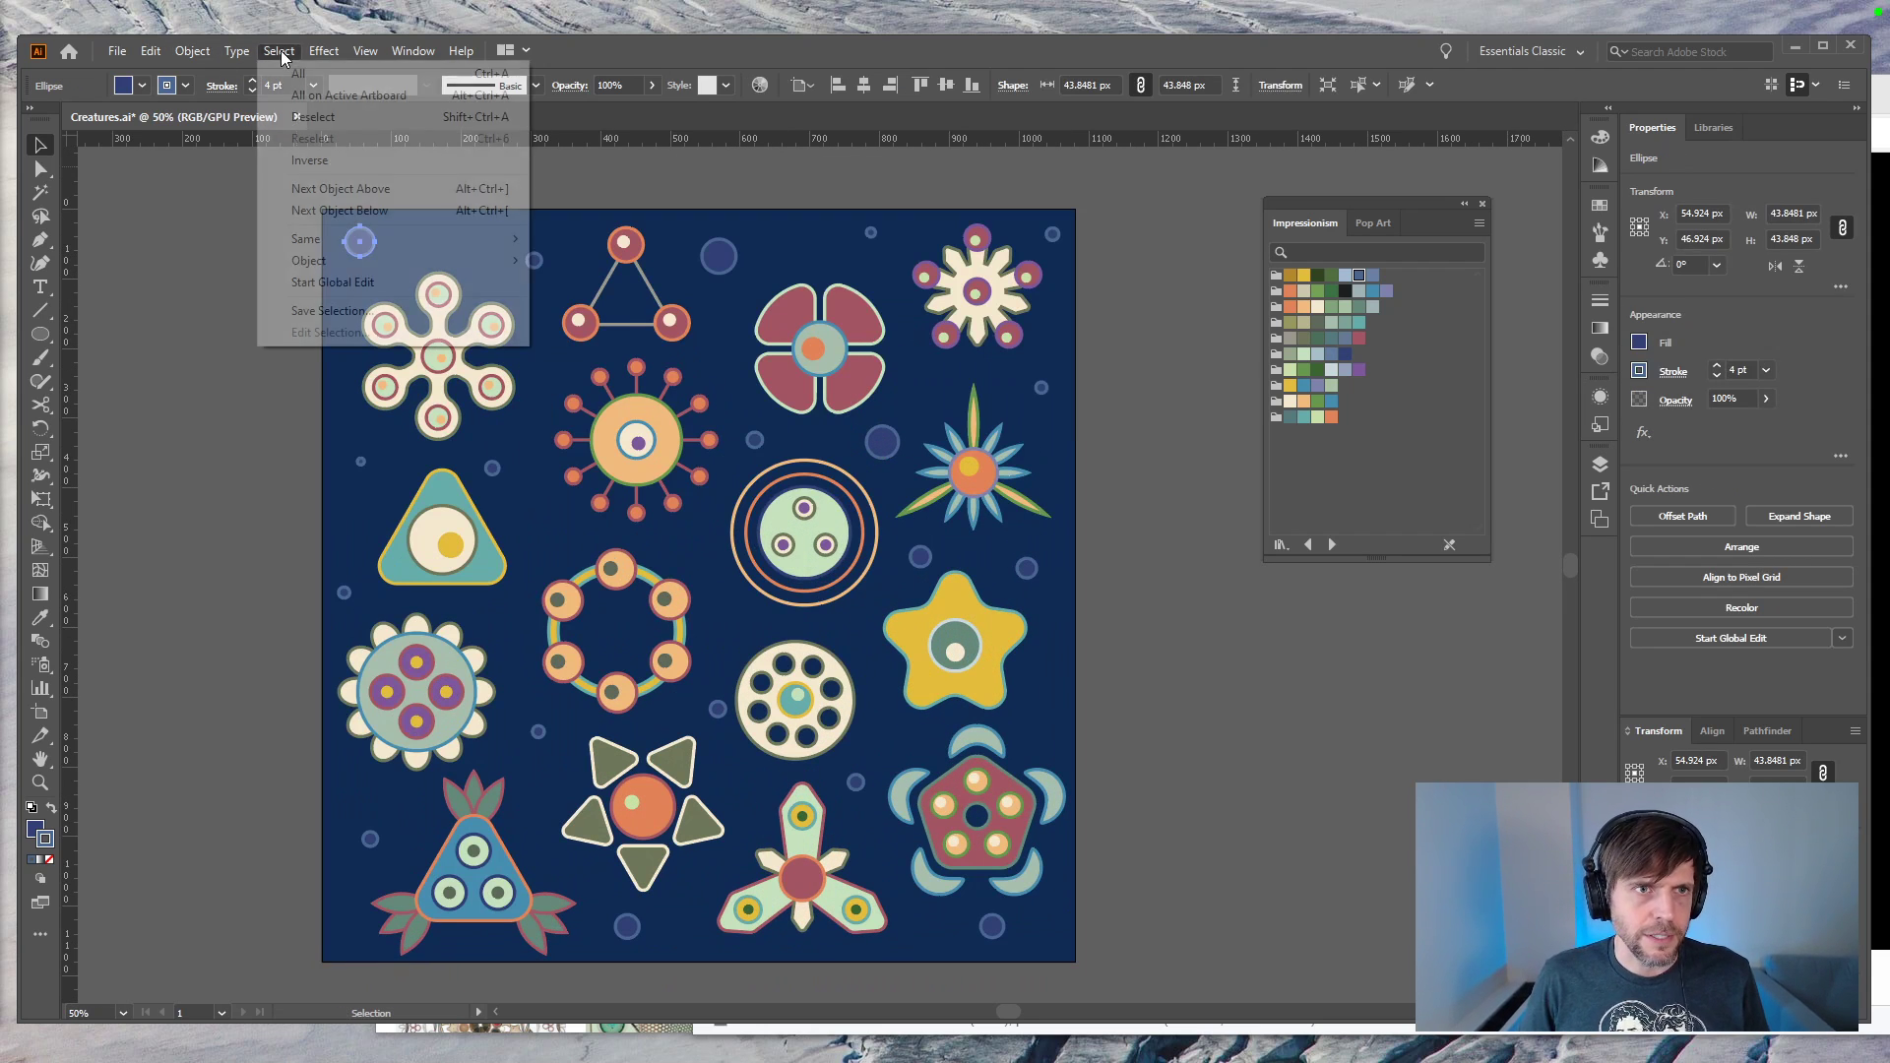
pyautogui.moveTo(387, 246)
pyautogui.click(601, 239)
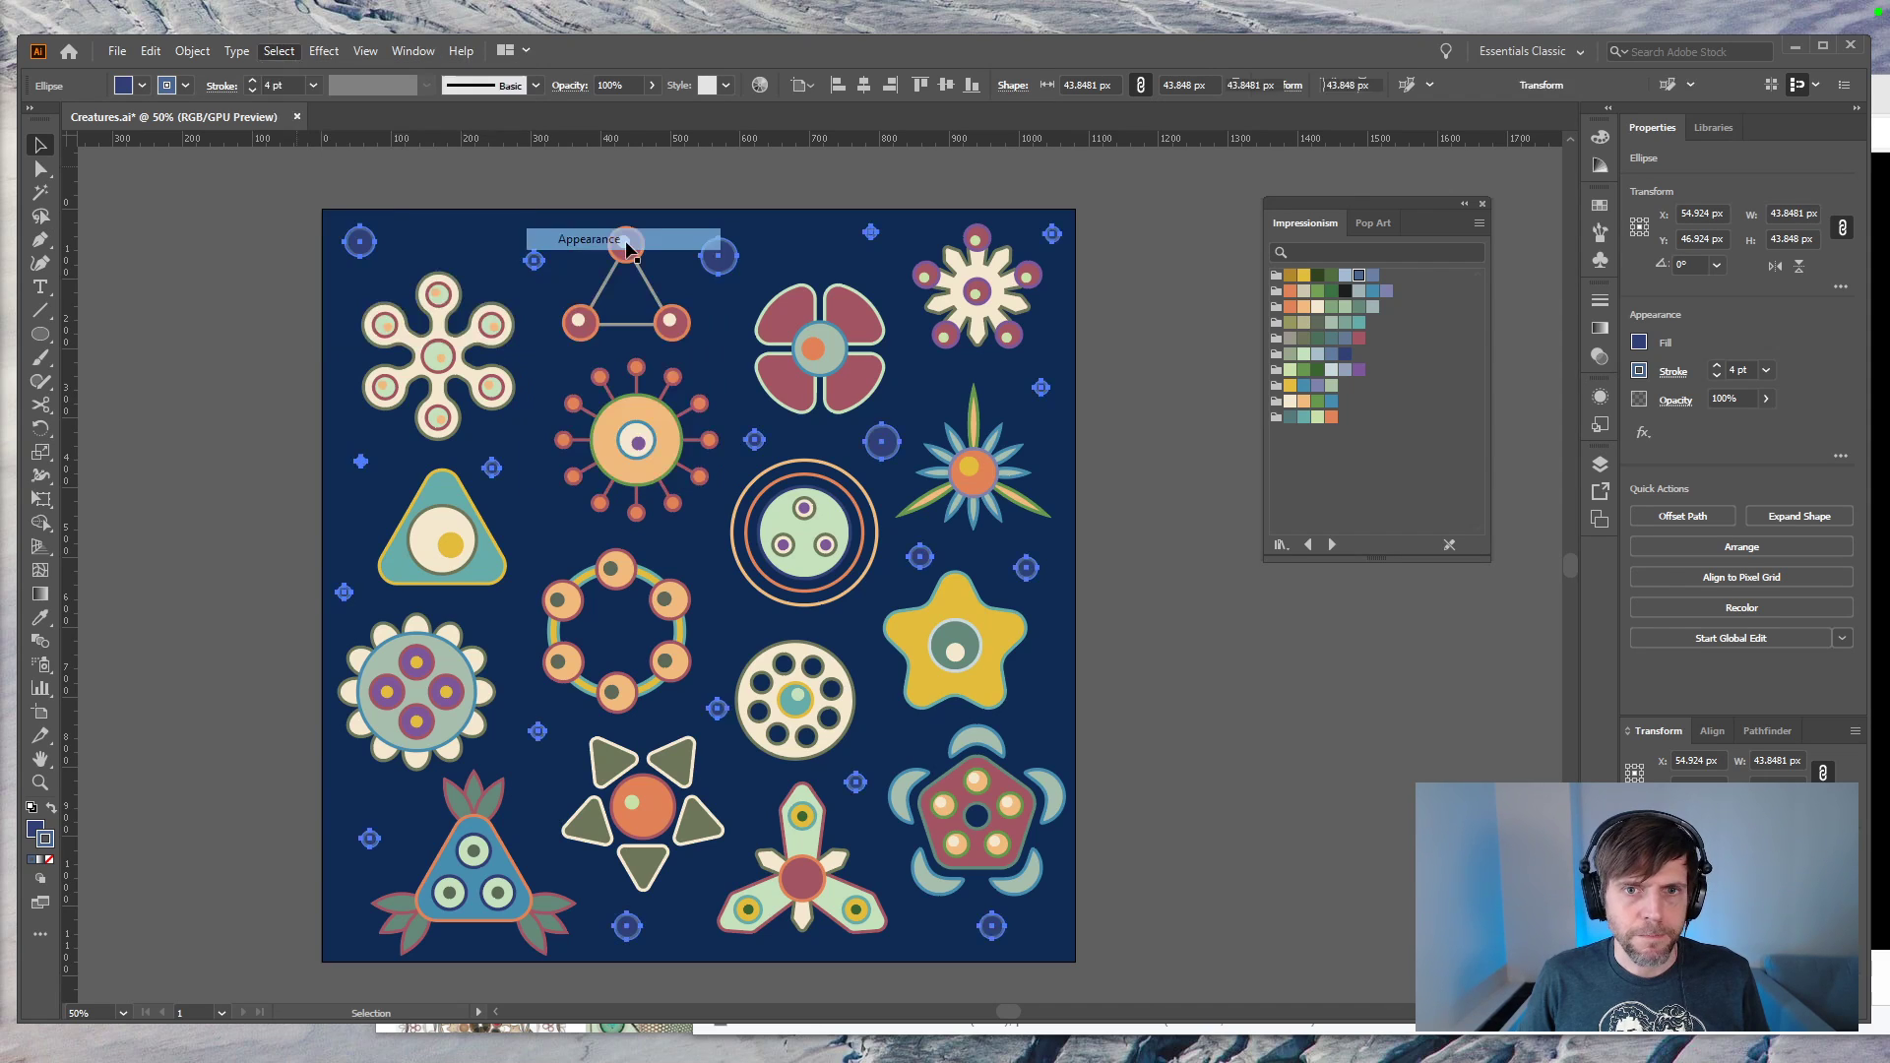
pyautogui.press('Delete')
# Step: Create a new layer between Layer 1 and Layer 2 and paste the cut circles in place on it
pyautogui.click(1600, 465)
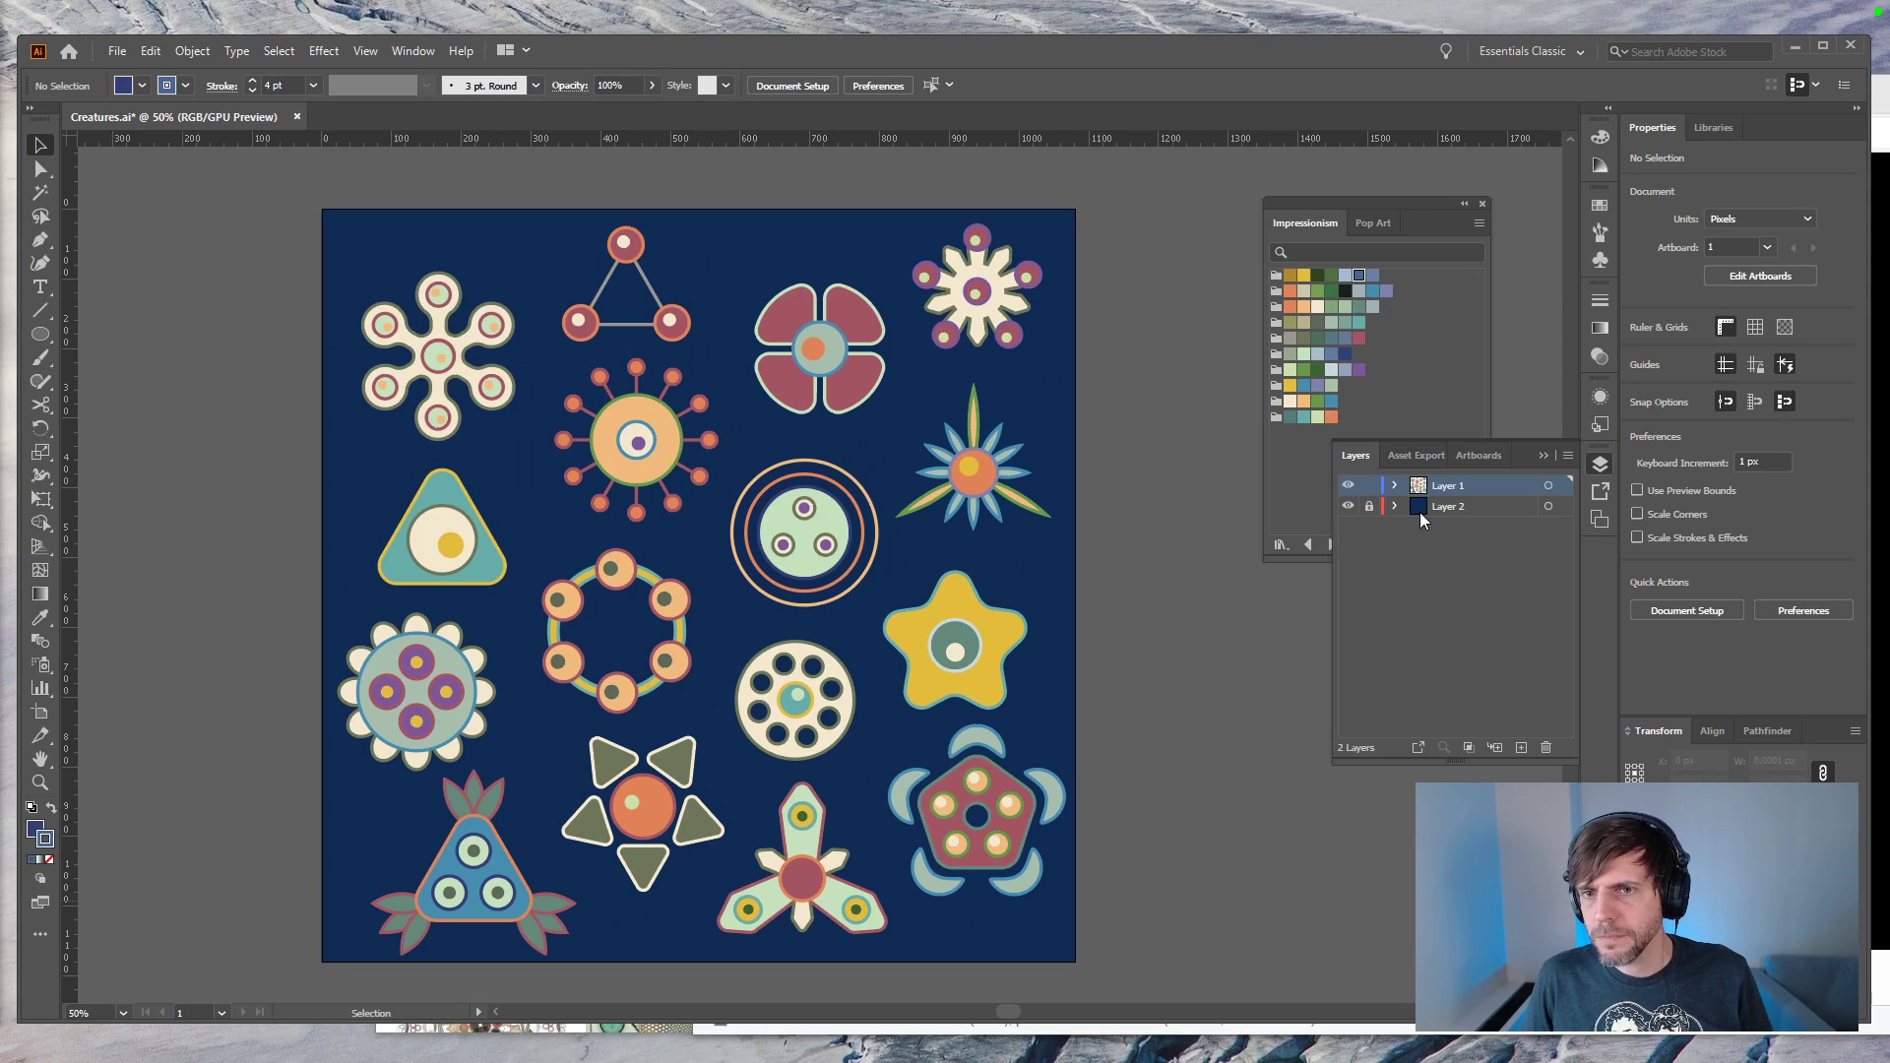
pyautogui.click(1521, 749)
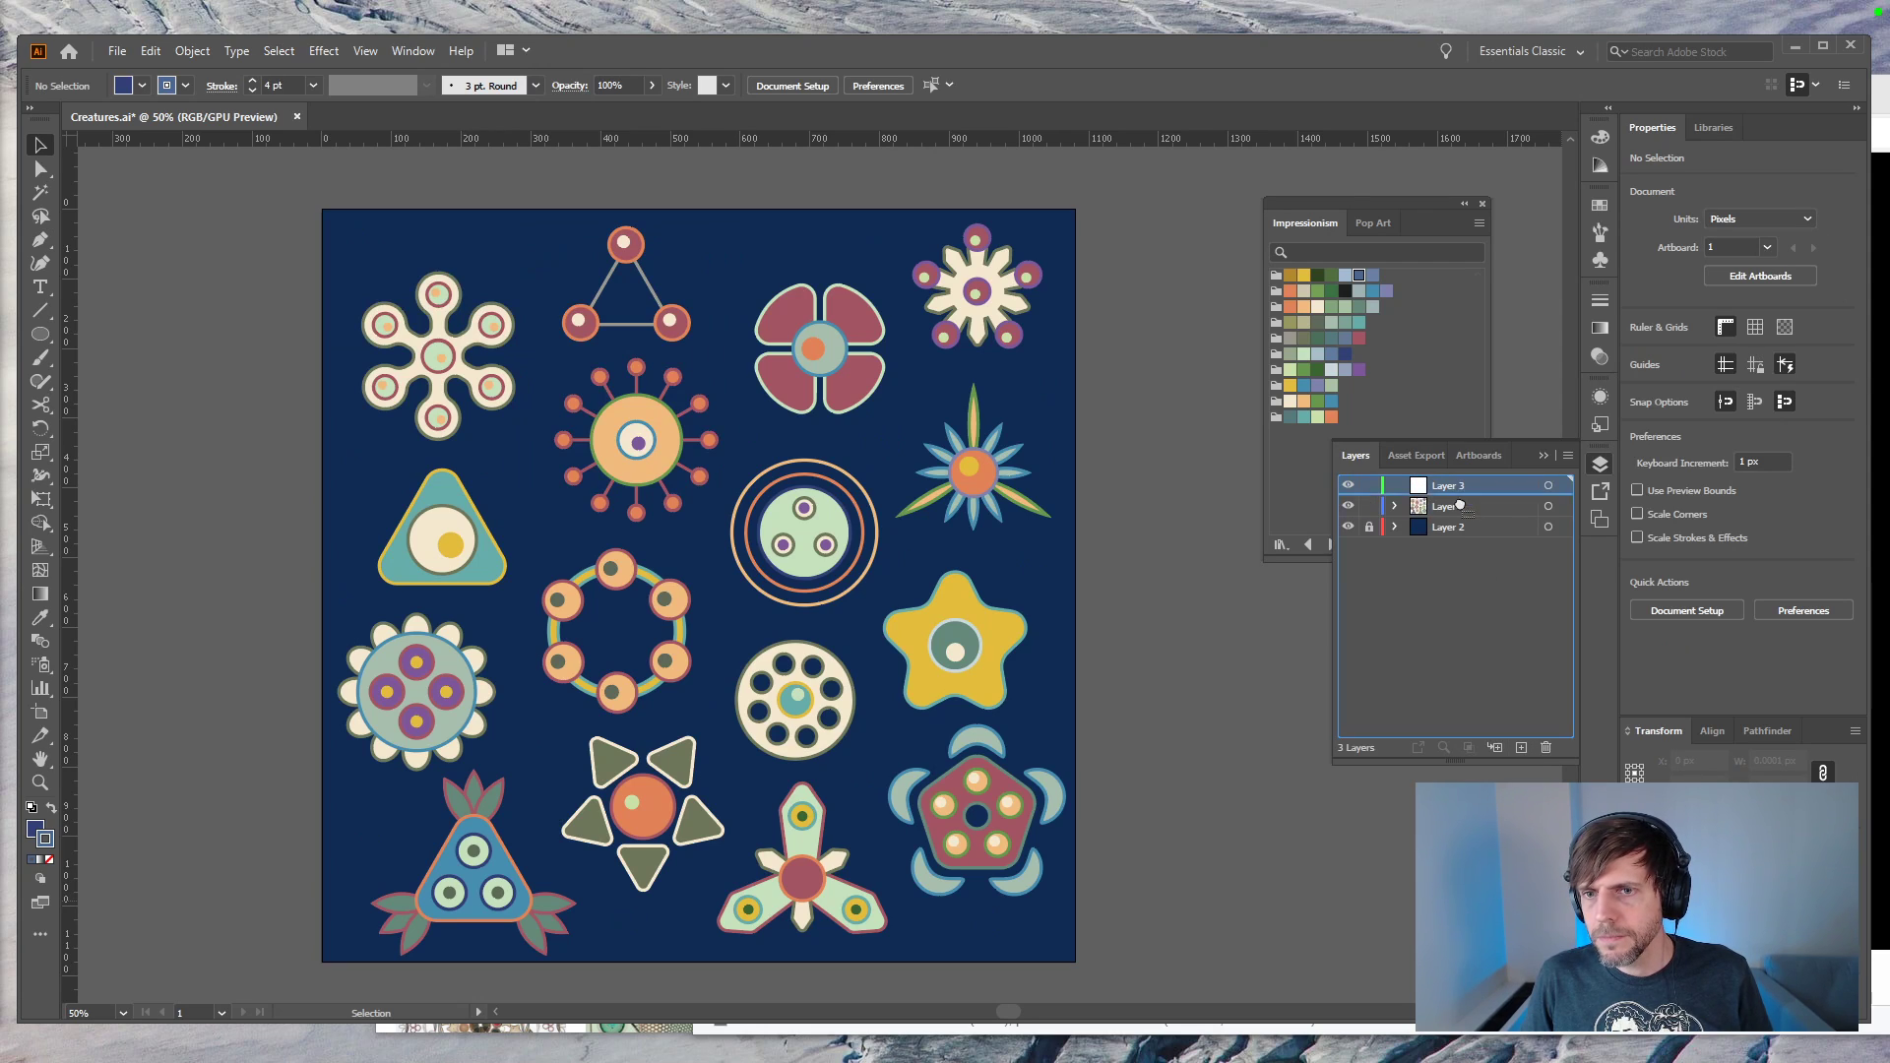
pyautogui.moveTo(1460, 495); pyautogui.dragTo(1457, 519)
pyautogui.hotkey('ctrl', 'f')
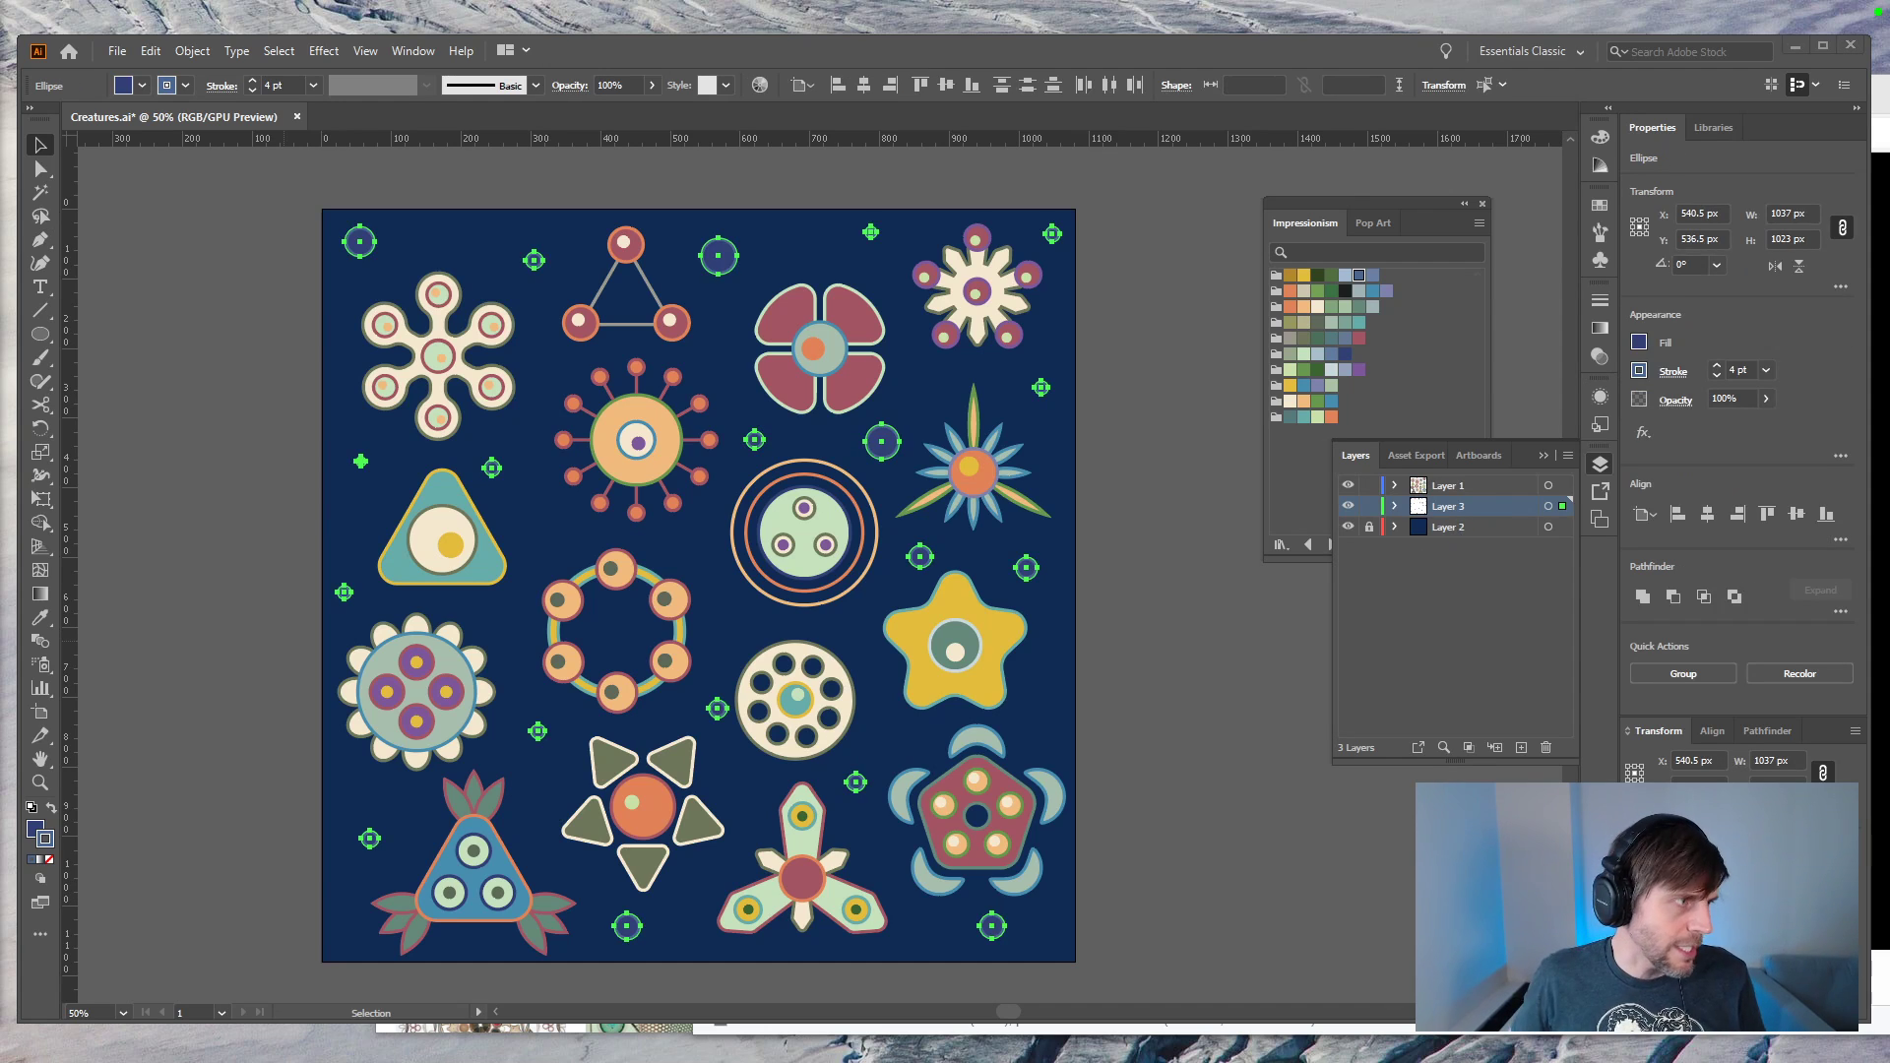
# Step: Switch to the web browser, search for "claymation creatures", enlarge the window and show the image results
pyautogui.moveTo(0, 79); pyautogui.dragTo(922, 128)
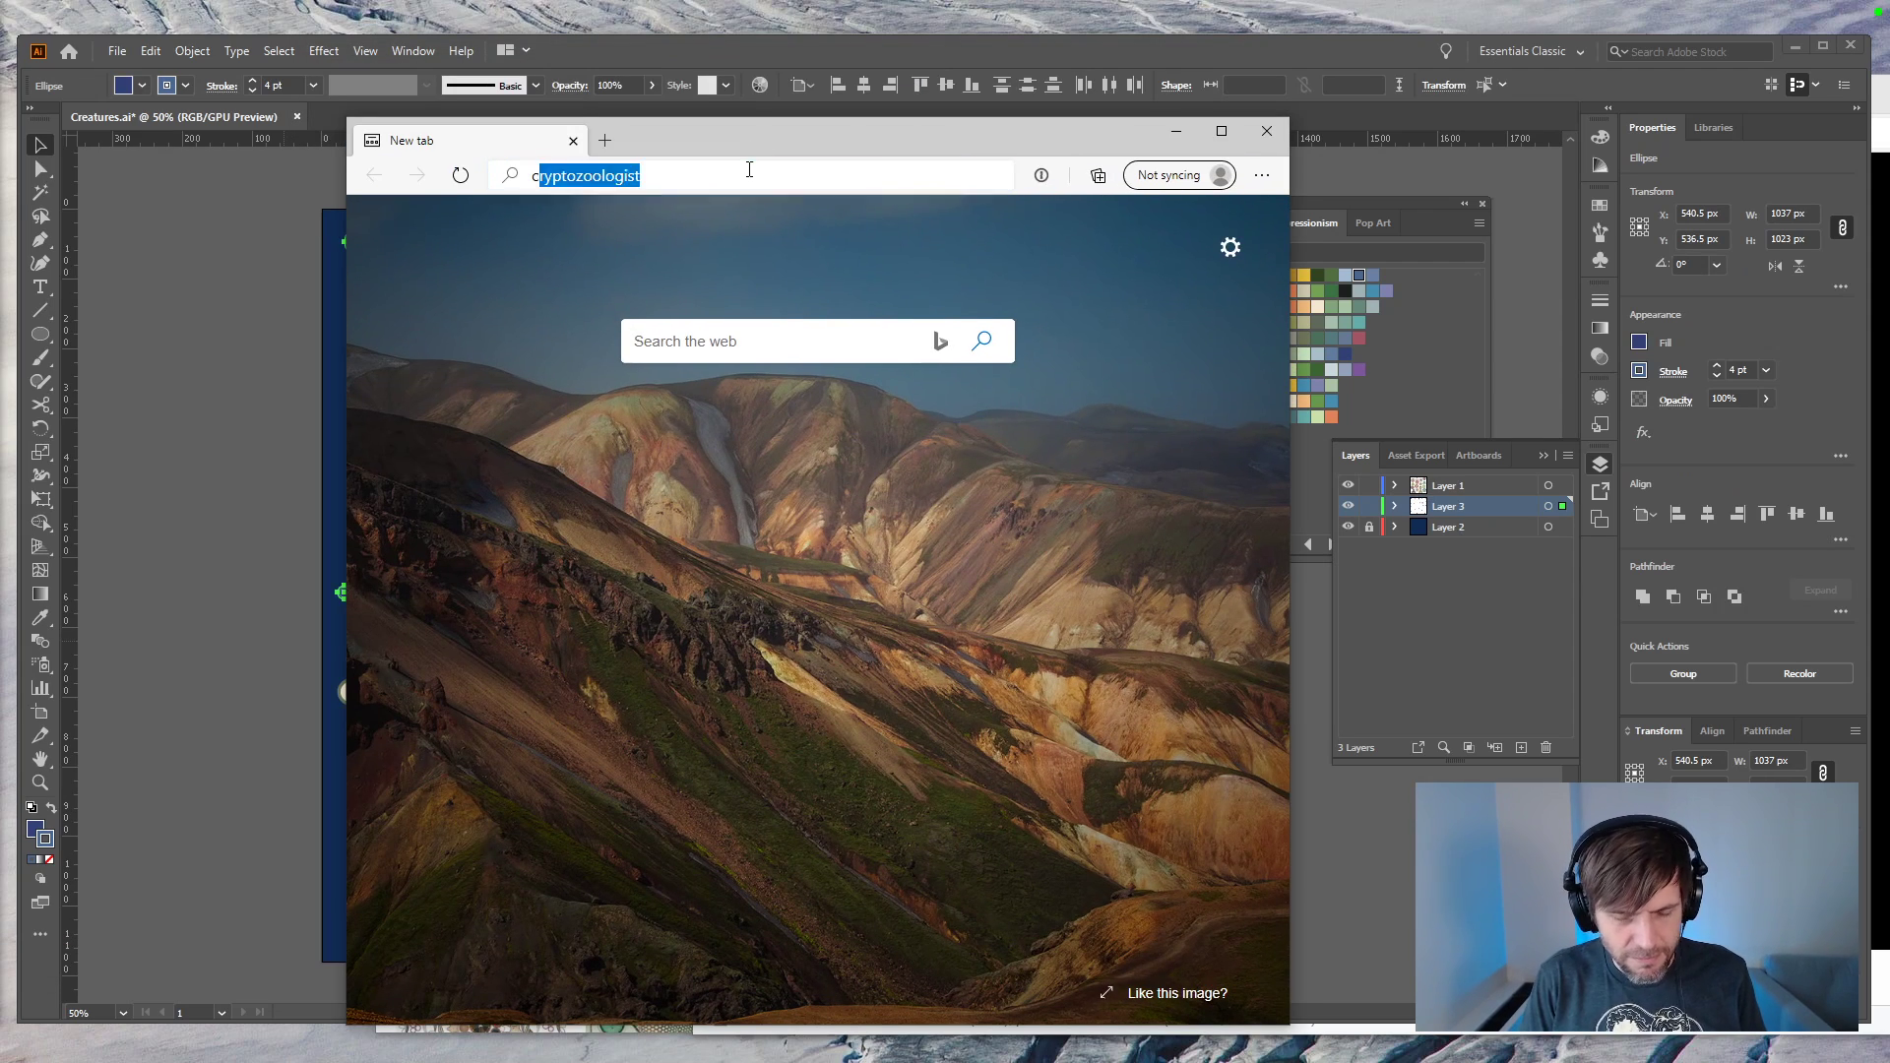
pyautogui.write('claymation creatur')
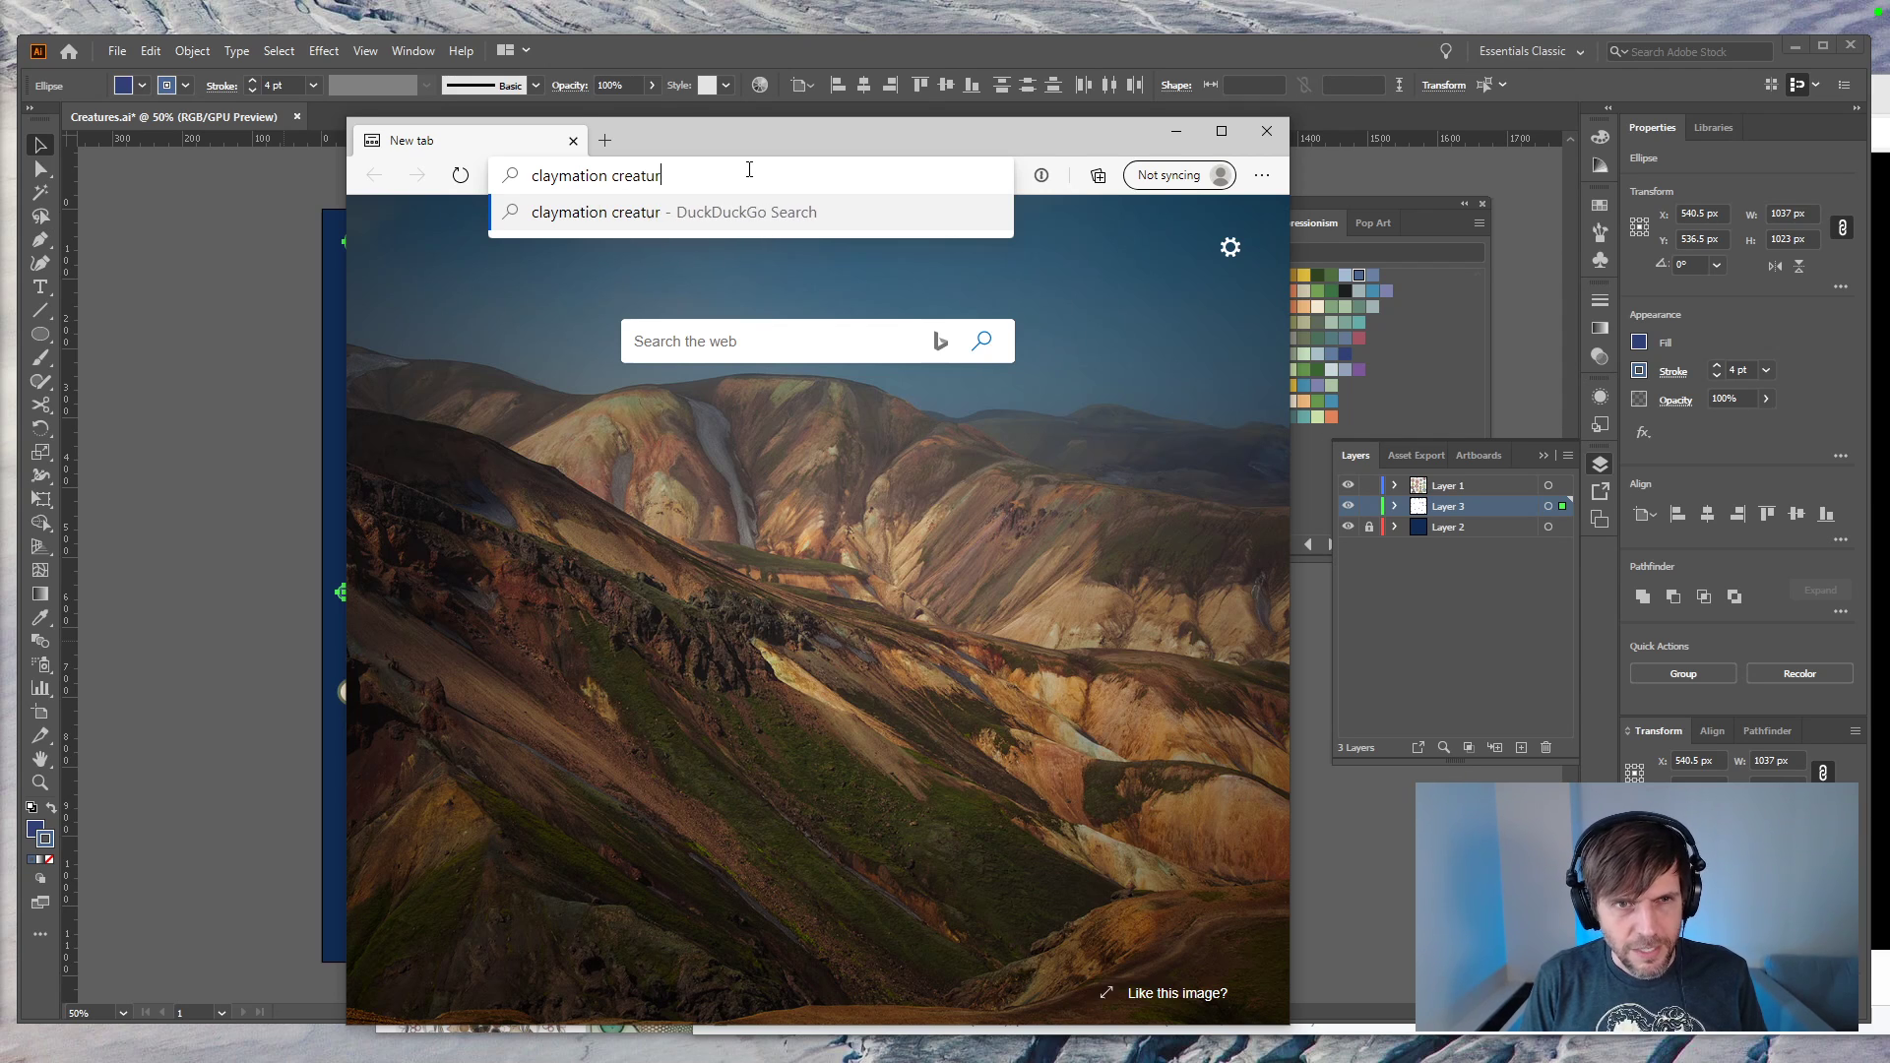
pyautogui.write('es')
pyautogui.press('Return')
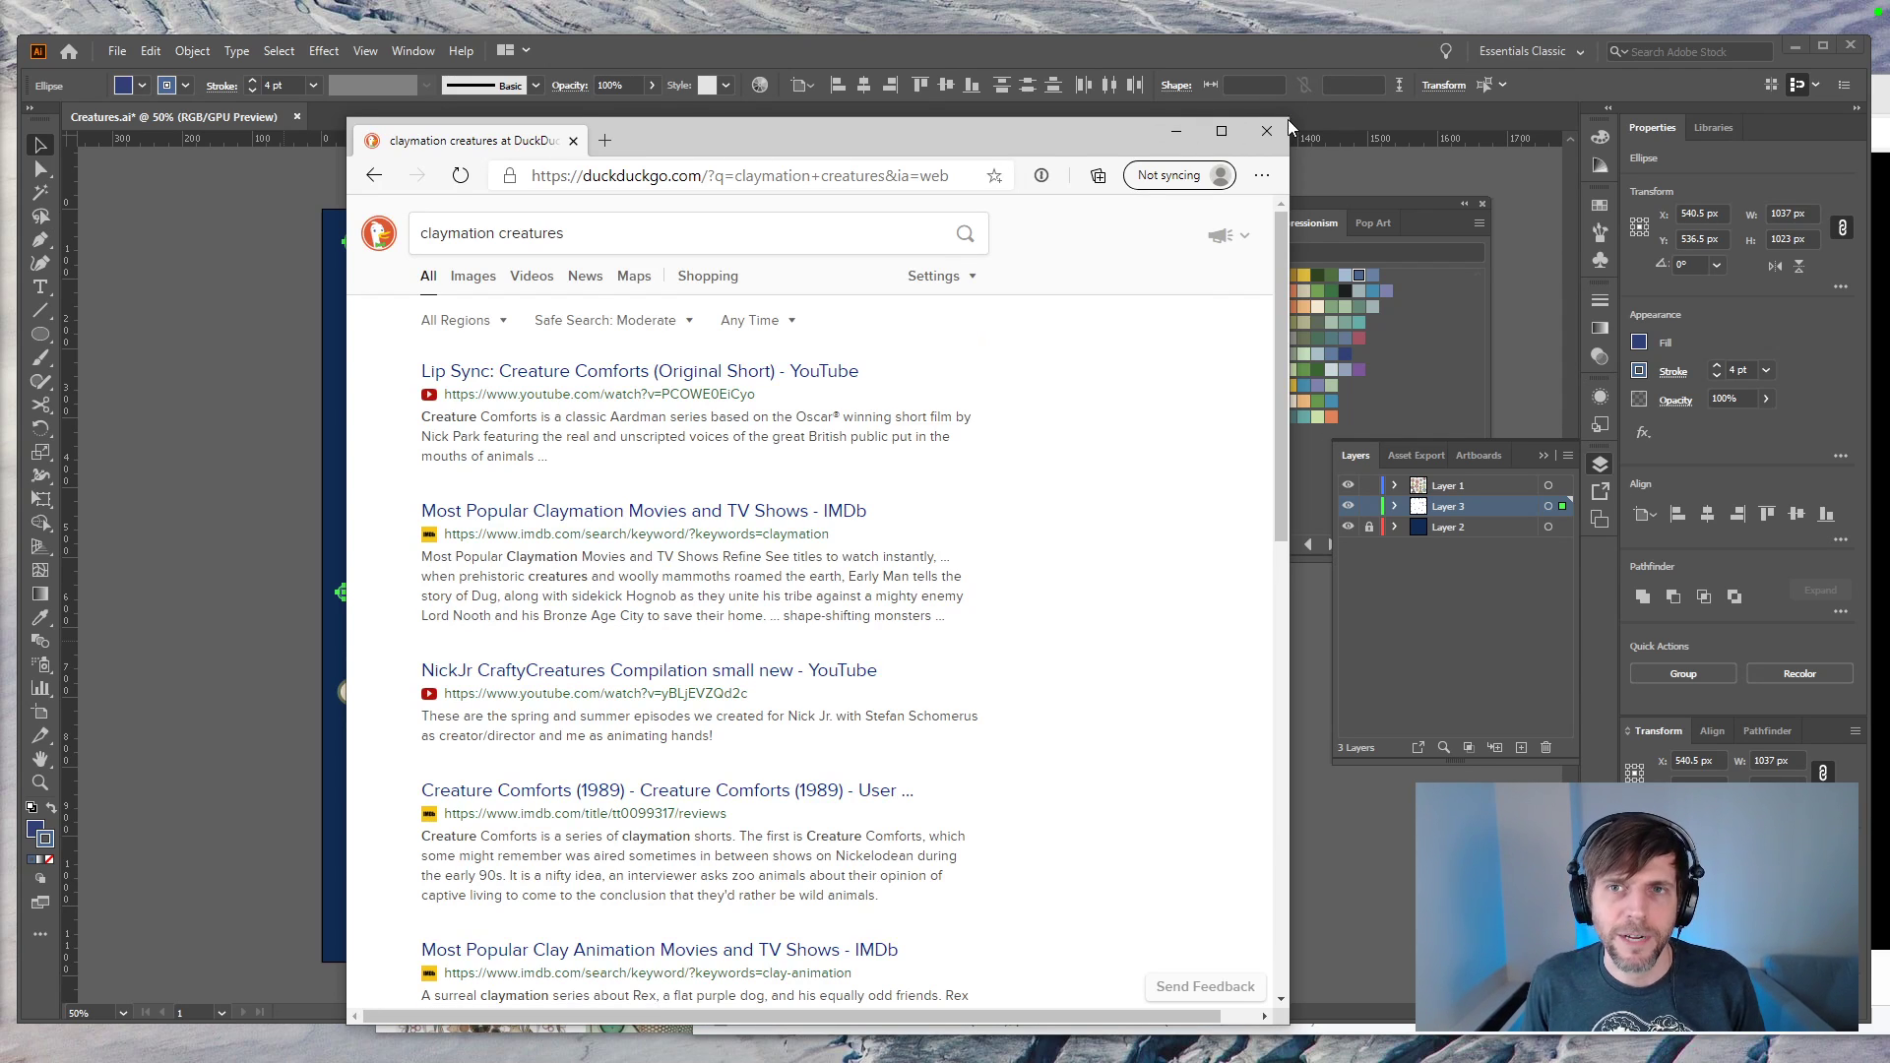
pyautogui.moveTo(1289, 116); pyautogui.dragTo(1475, 61)
pyautogui.click(520, 227)
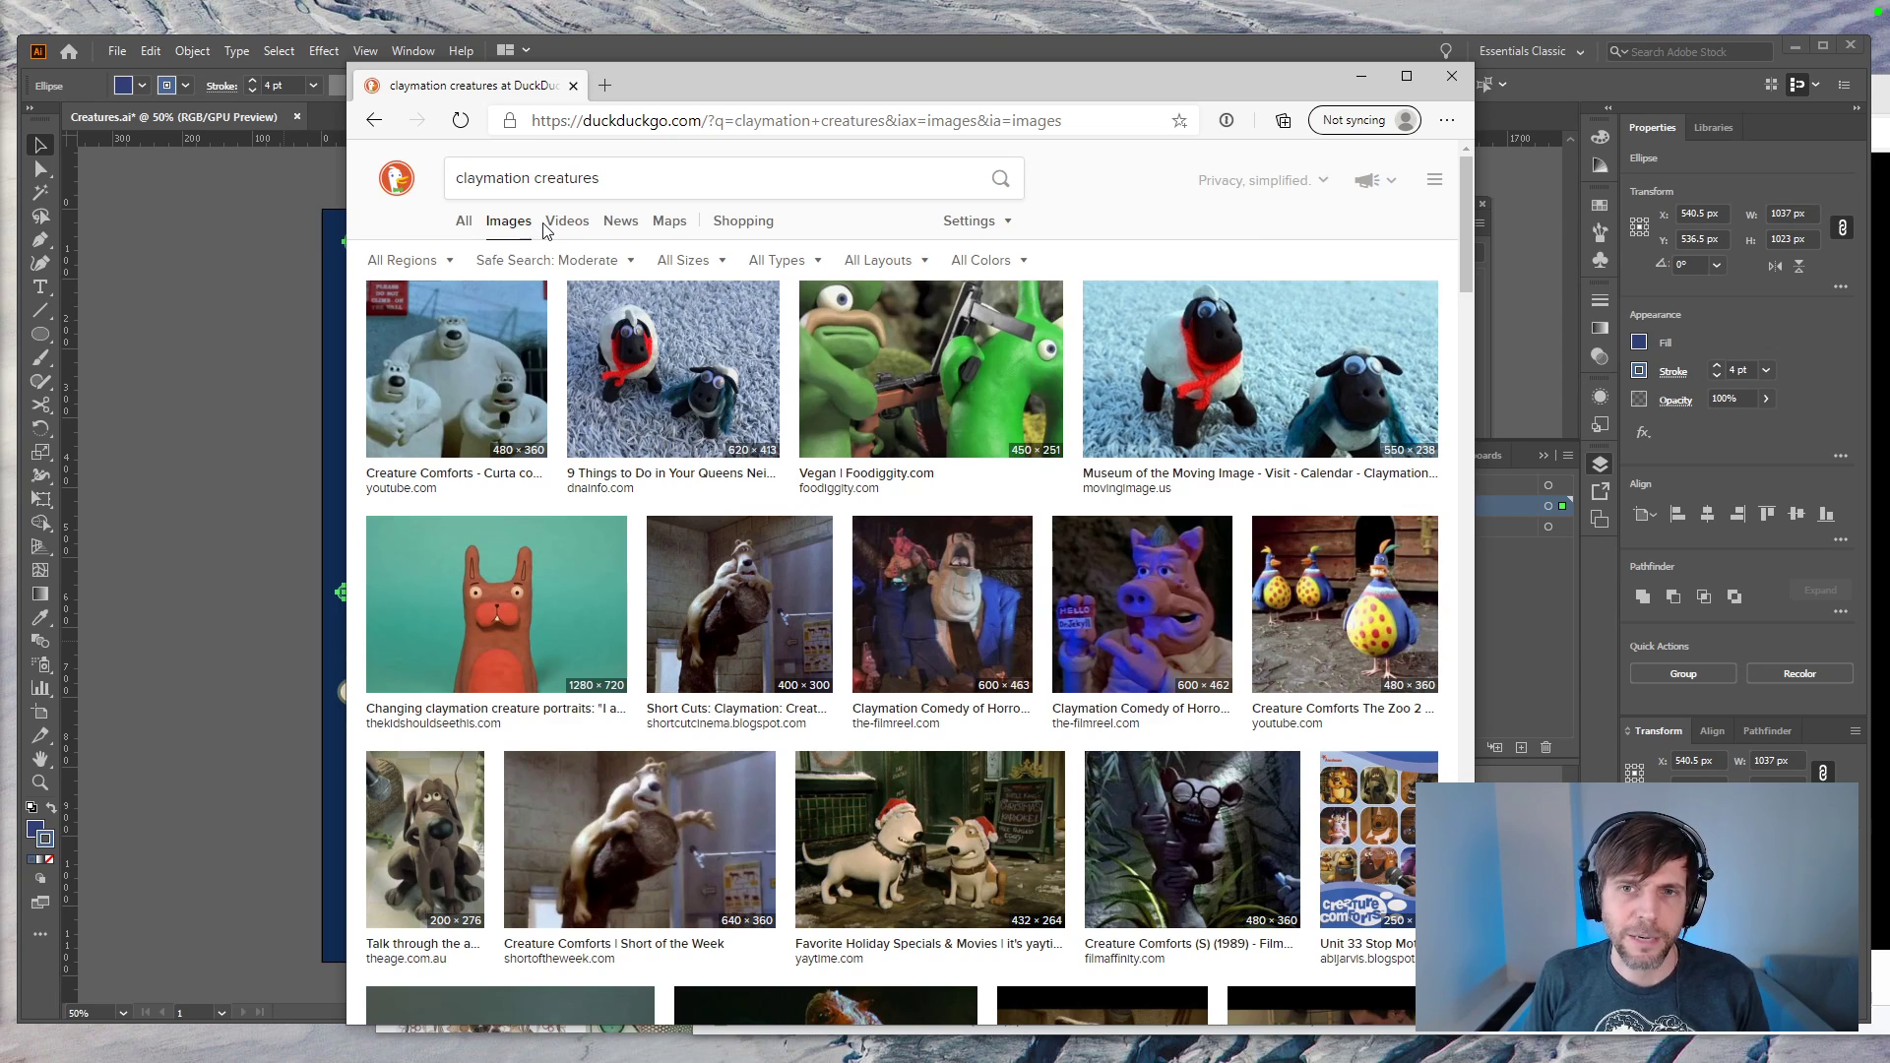
# Step: Preview the green clay creatures and the brown rabbit-like figure among the claymation image results
pyautogui.click(947, 360)
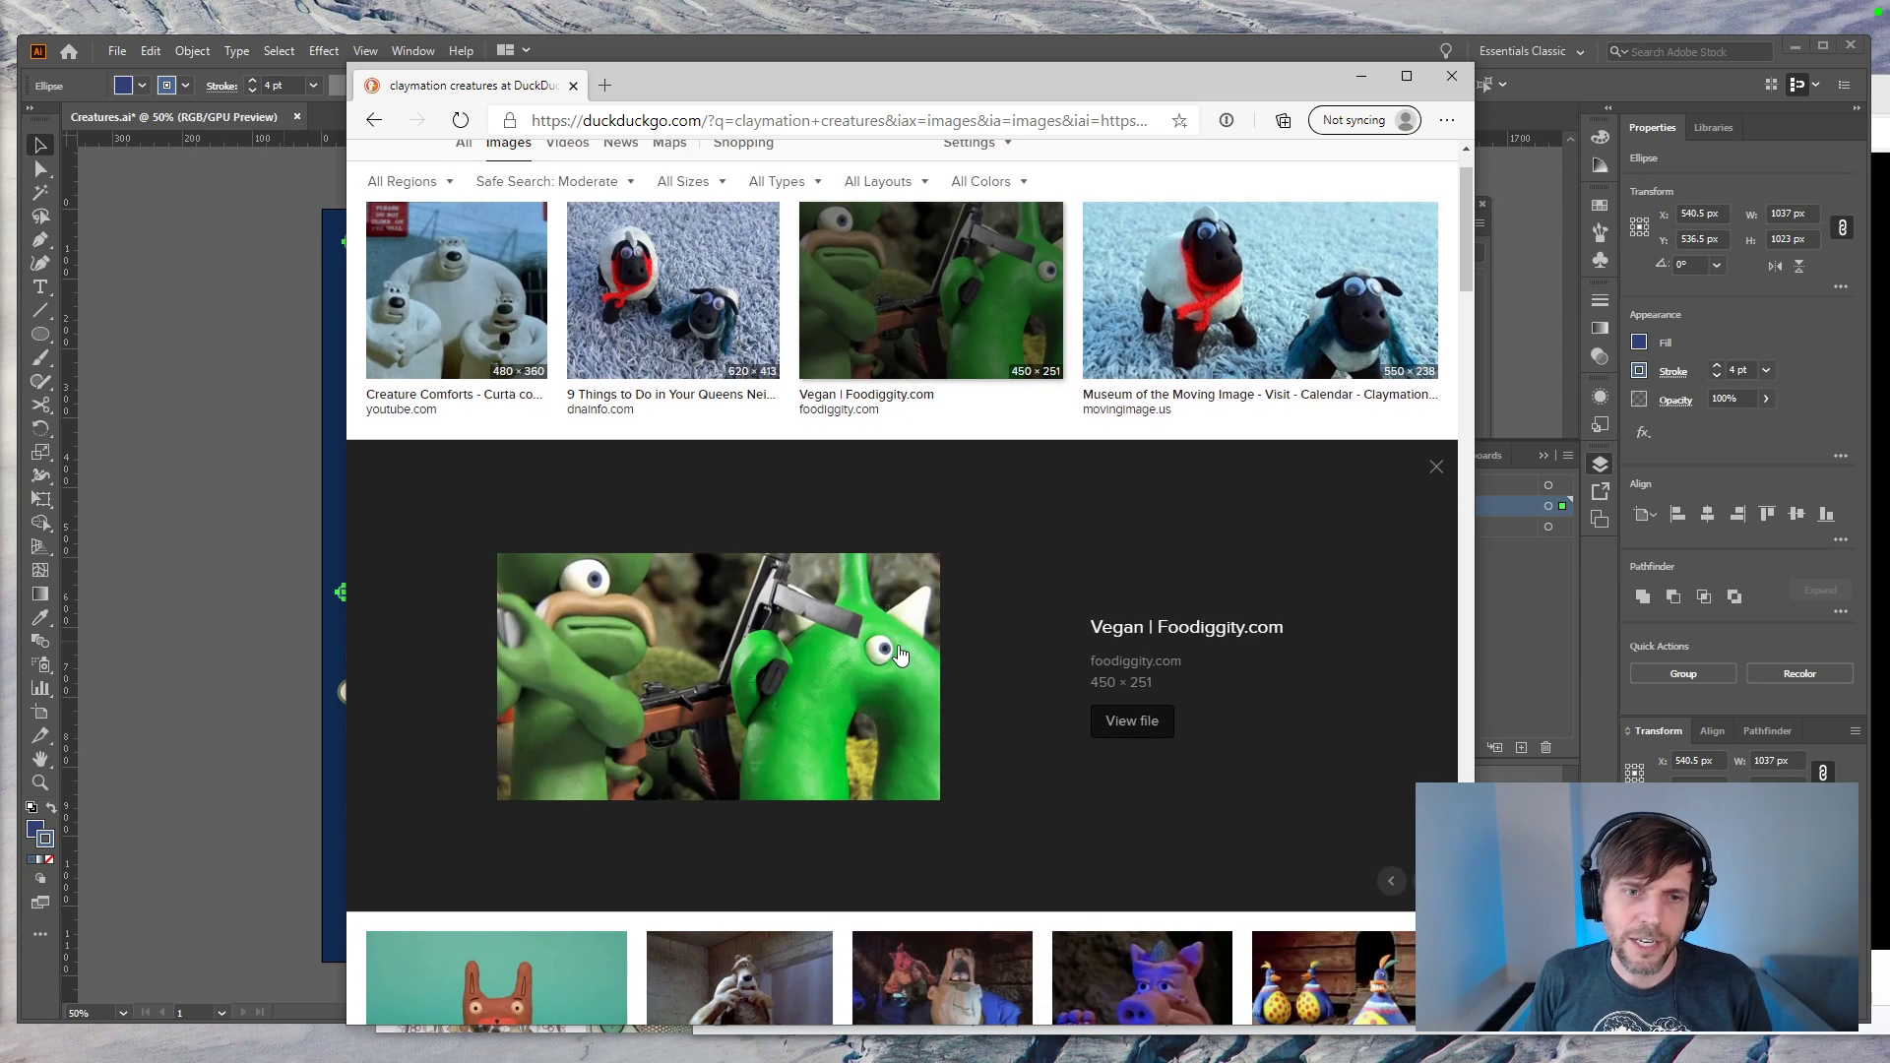
pyautogui.scroll(-7, 947, 659)
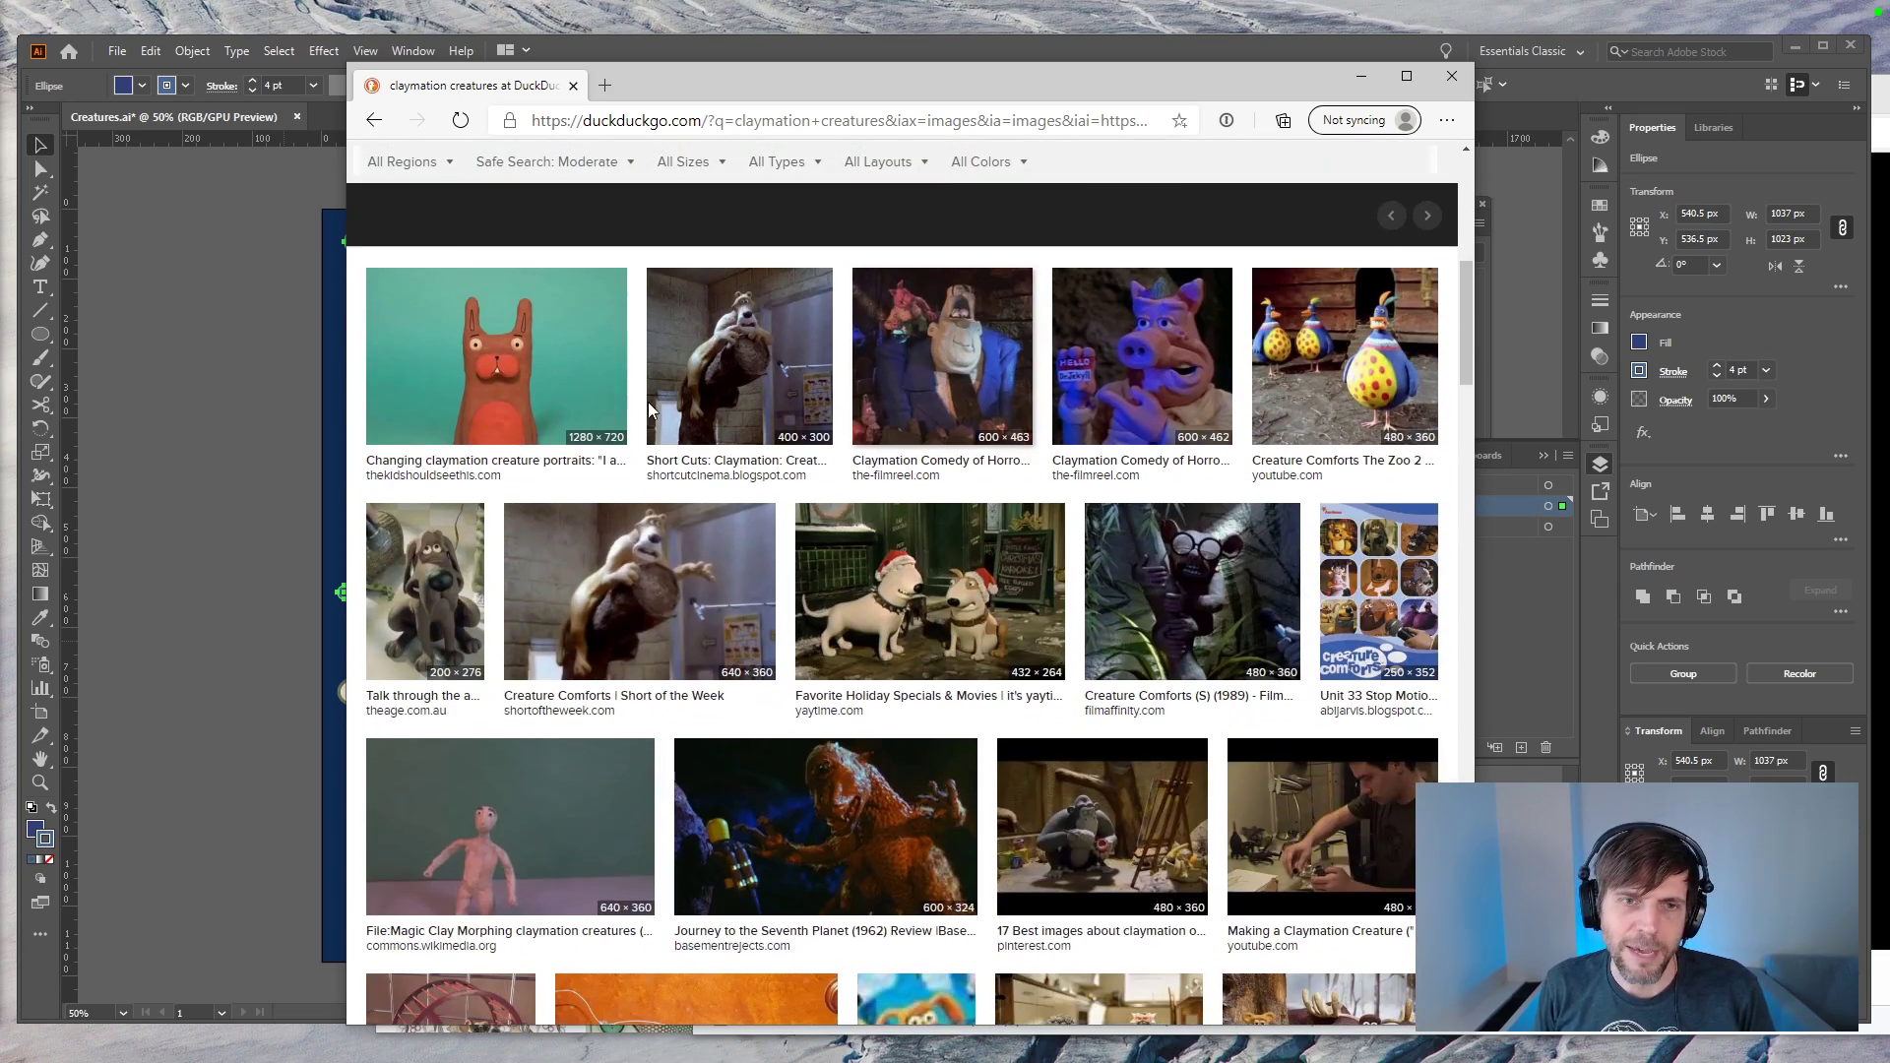
pyautogui.click(624, 405)
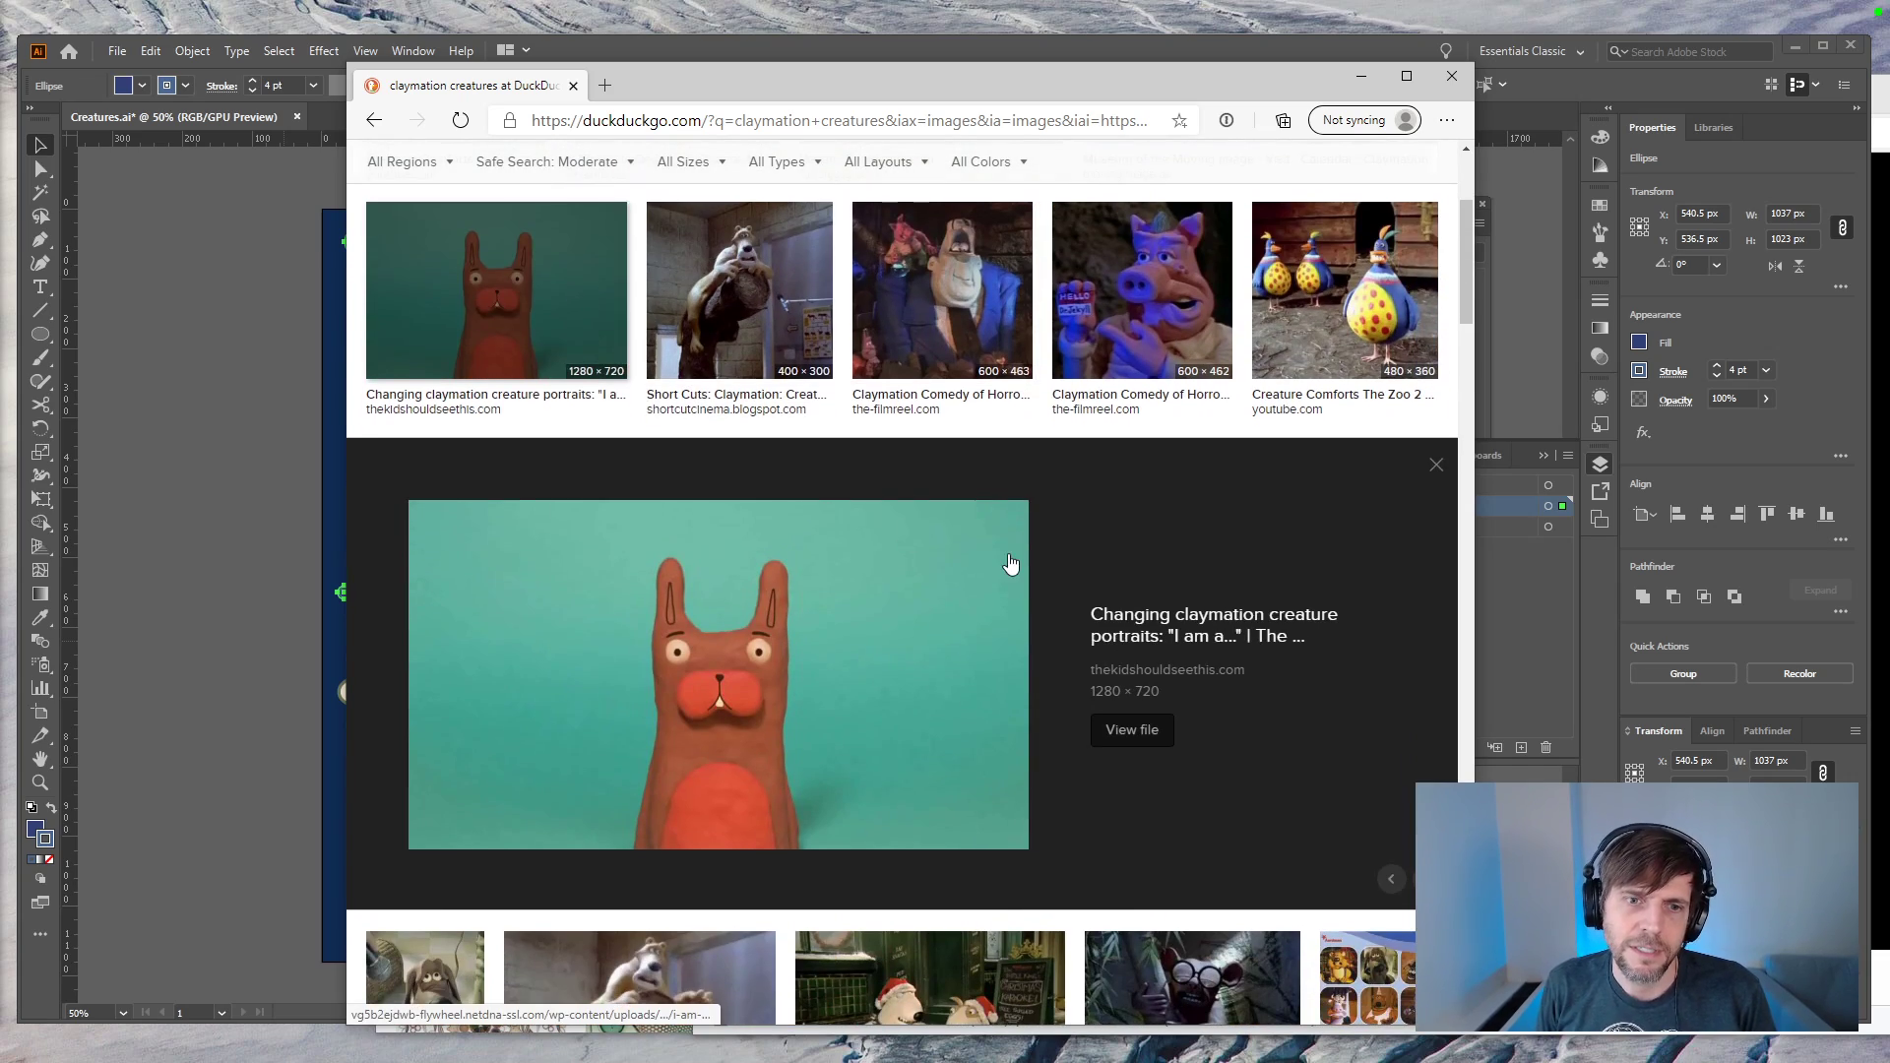
pyautogui.scroll(-4, 1006, 562)
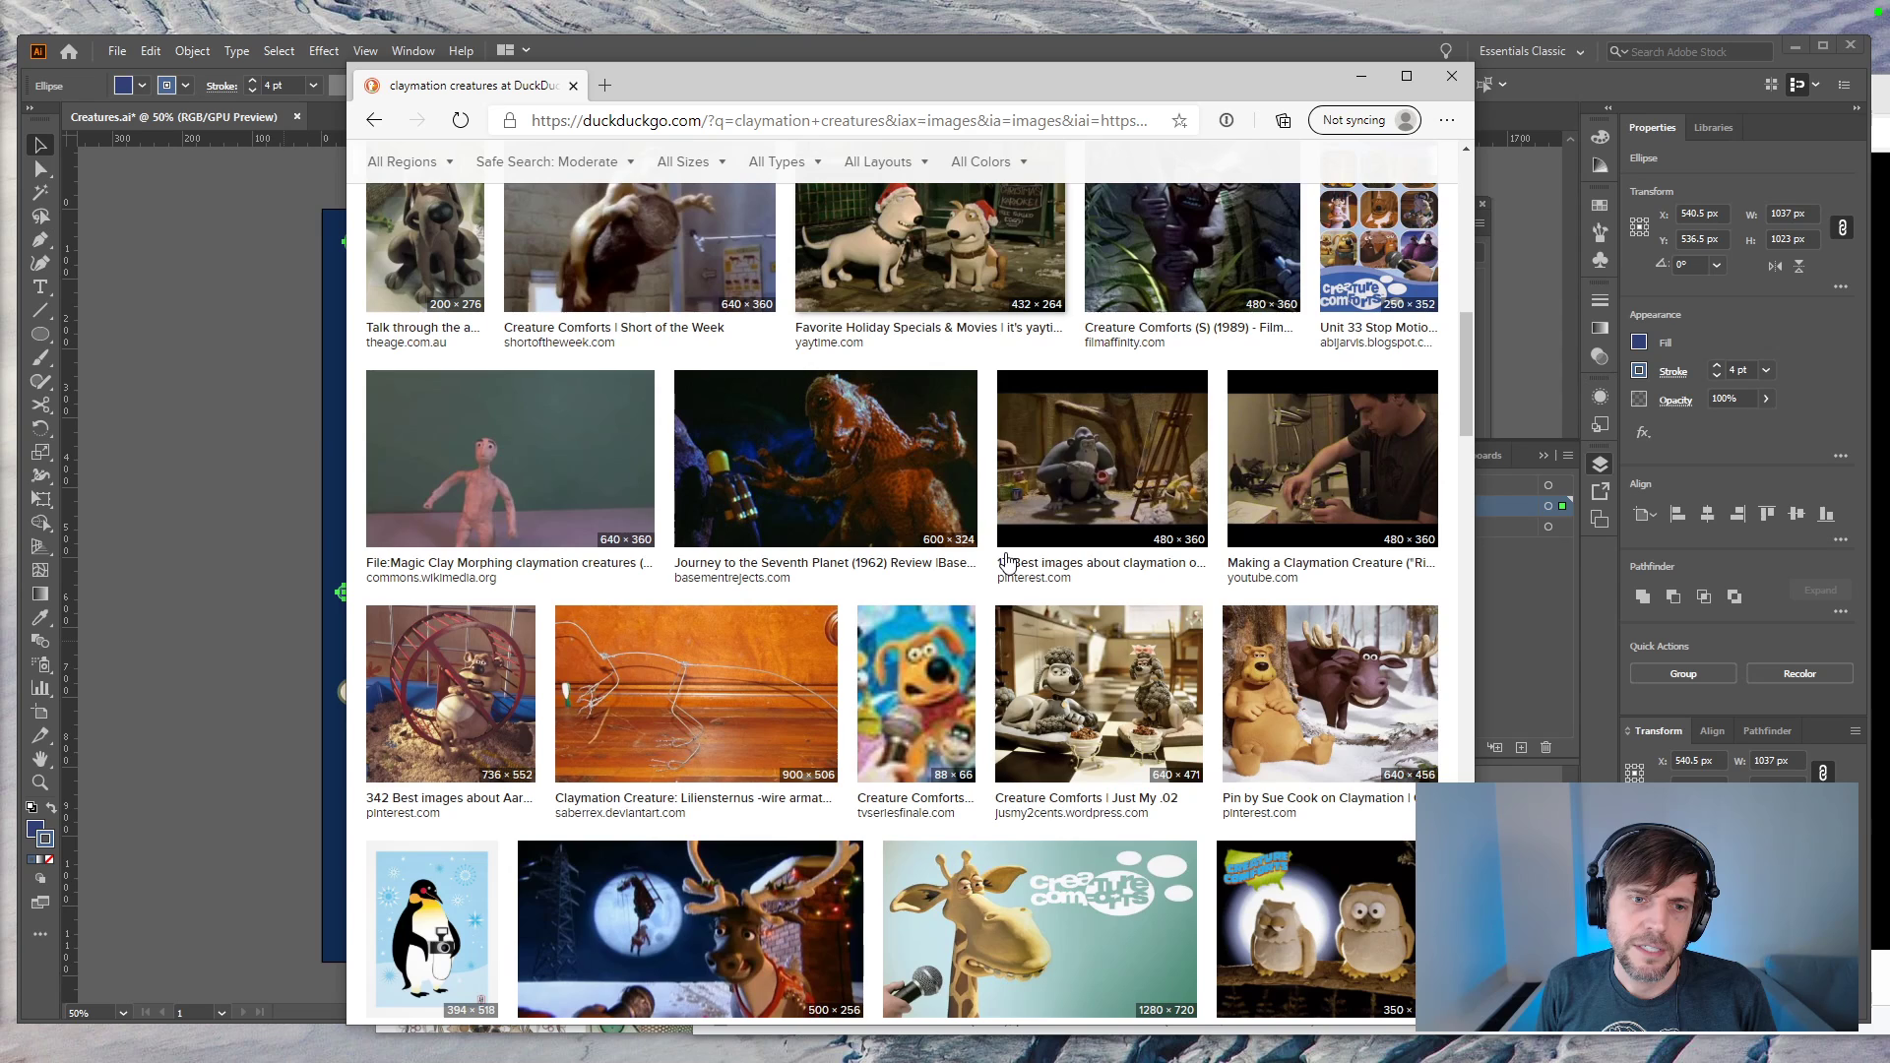
pyautogui.click(269, 434)
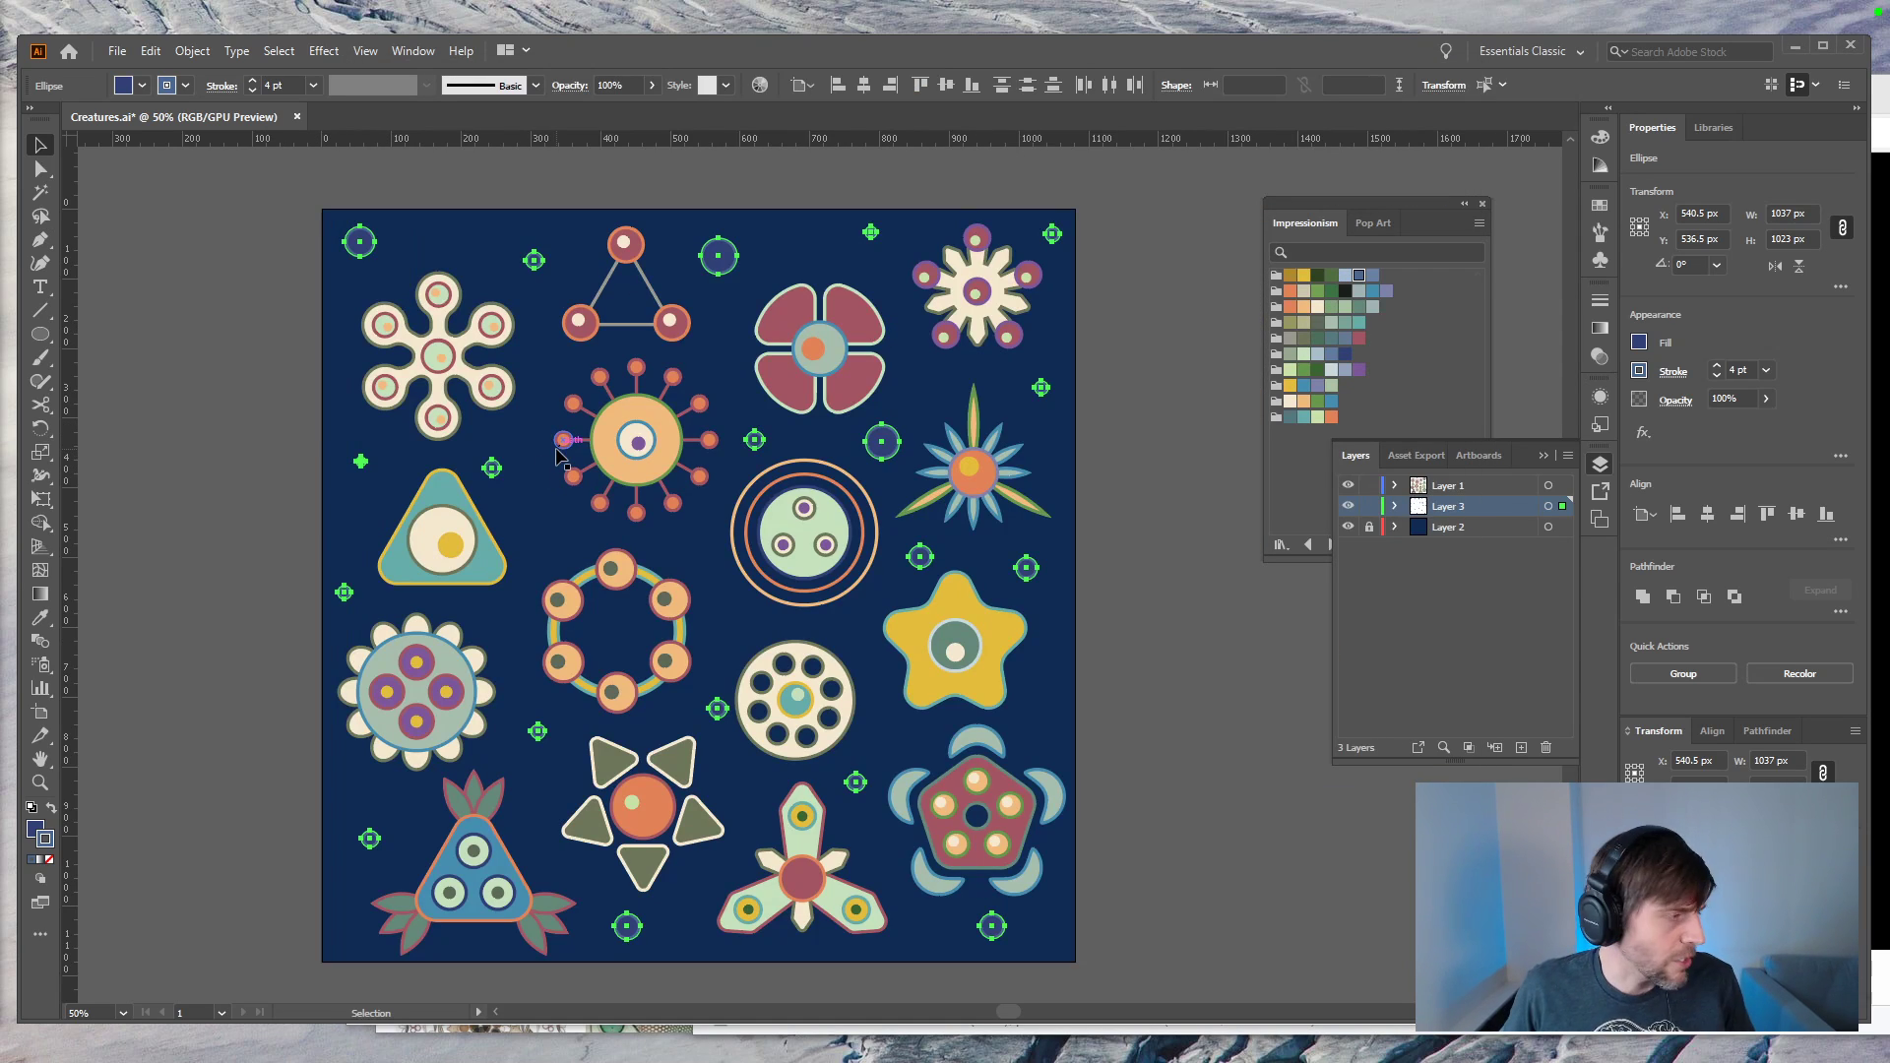
pyautogui.hotkey('alt', 'Tab')
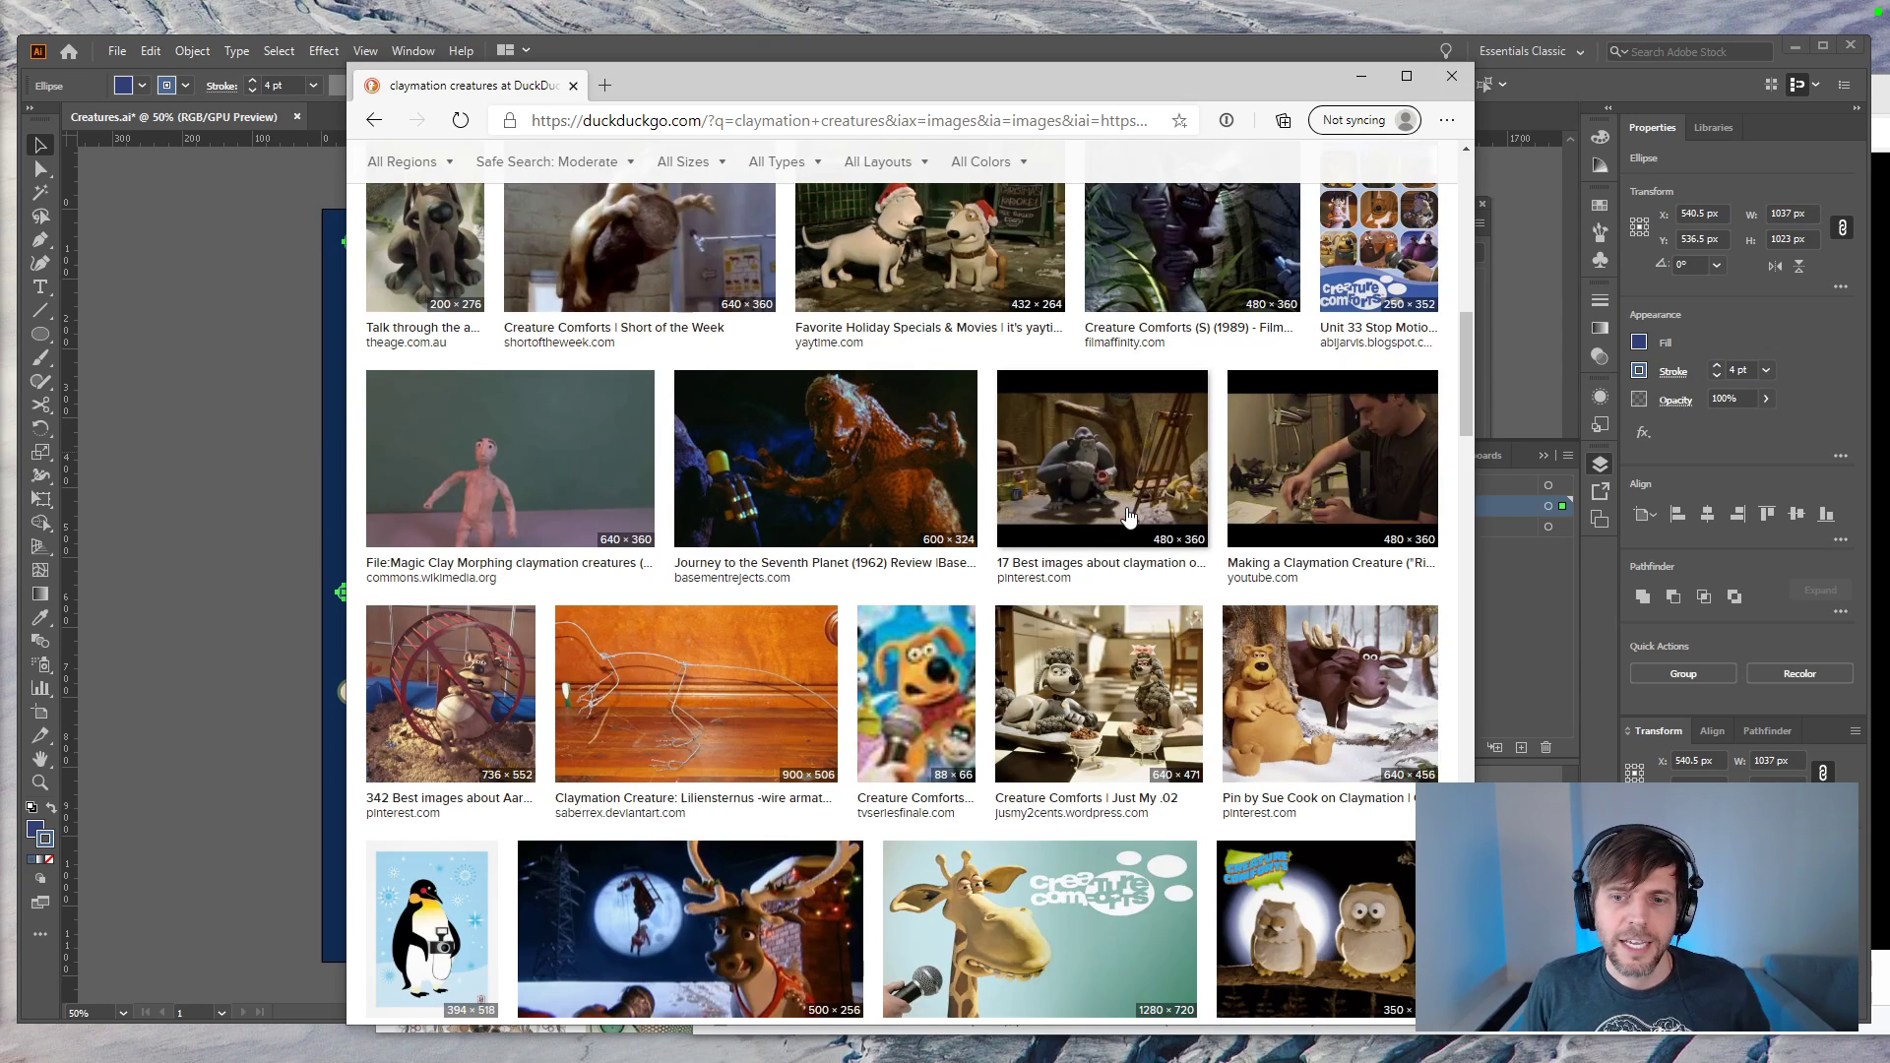
# Step: Examine more claymation image results and preview the clay football scene from Backdrops and Backgrounds
pyautogui.scroll(-8, 1128, 512)
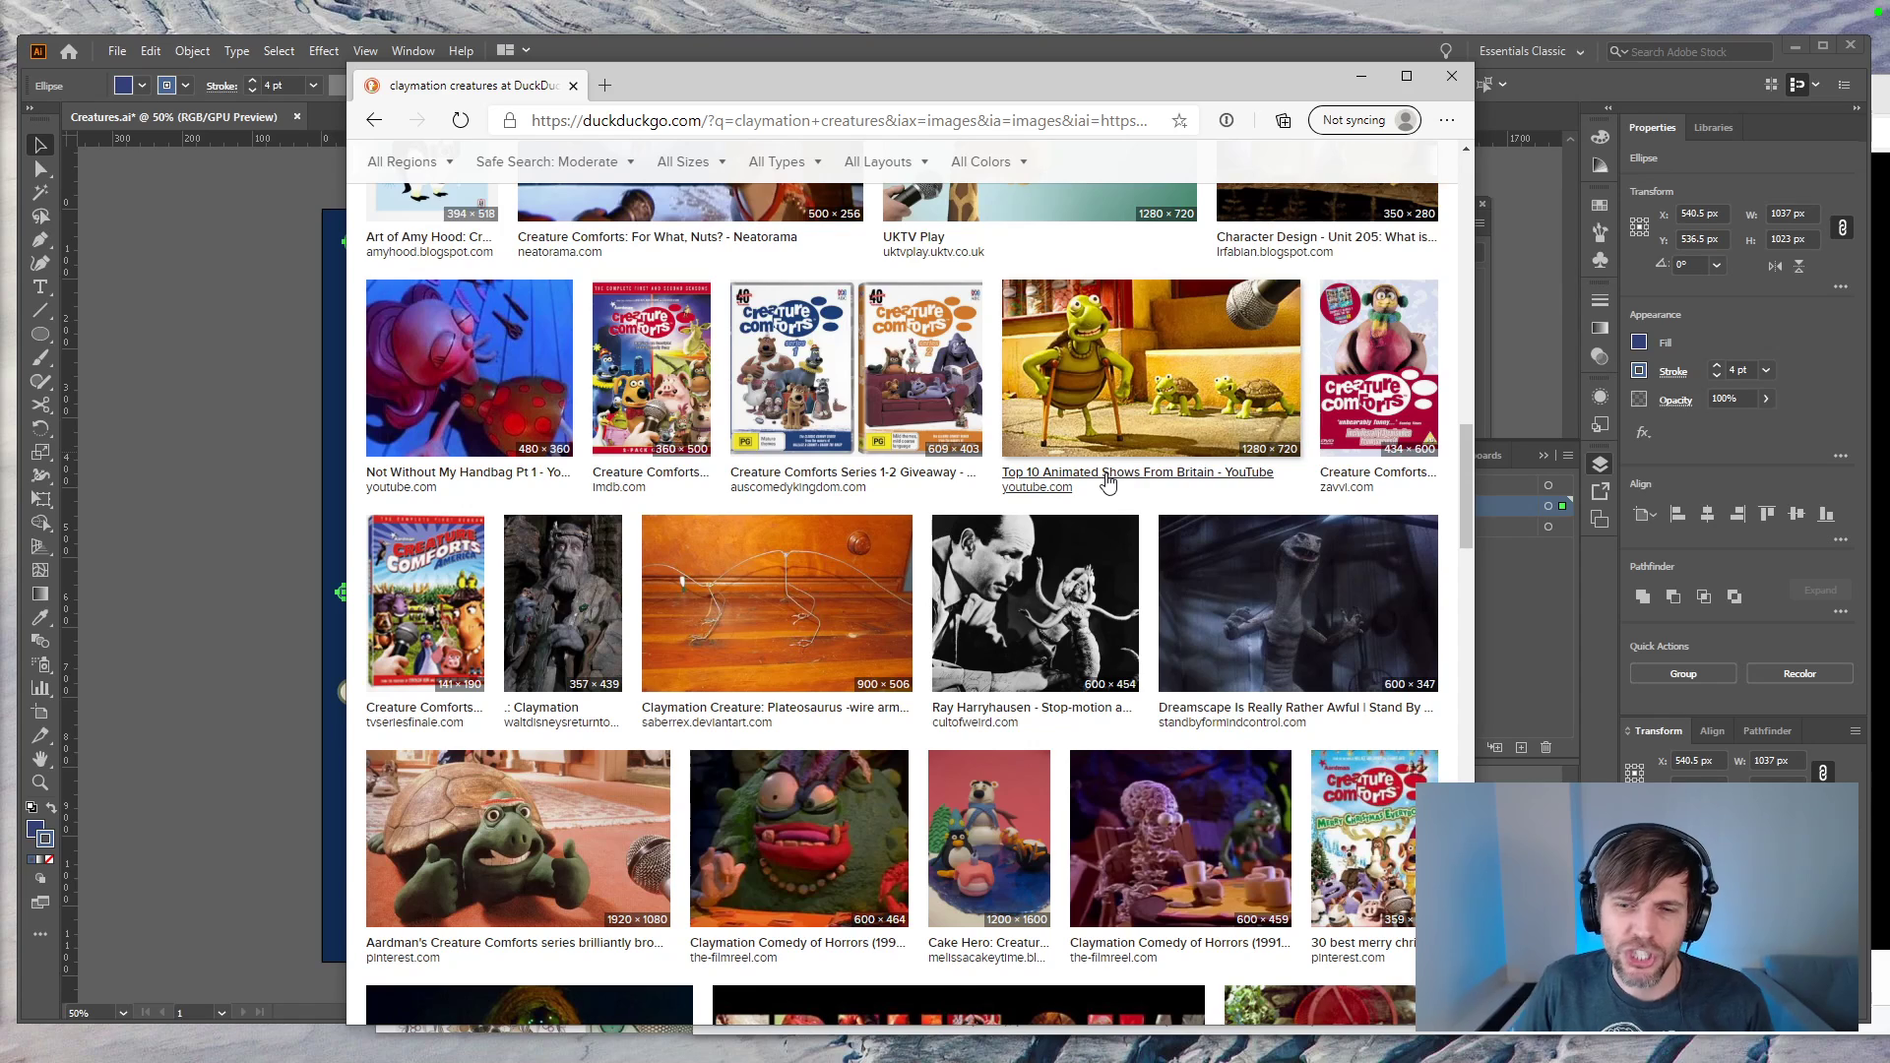
pyautogui.scroll(-5, 1088, 484)
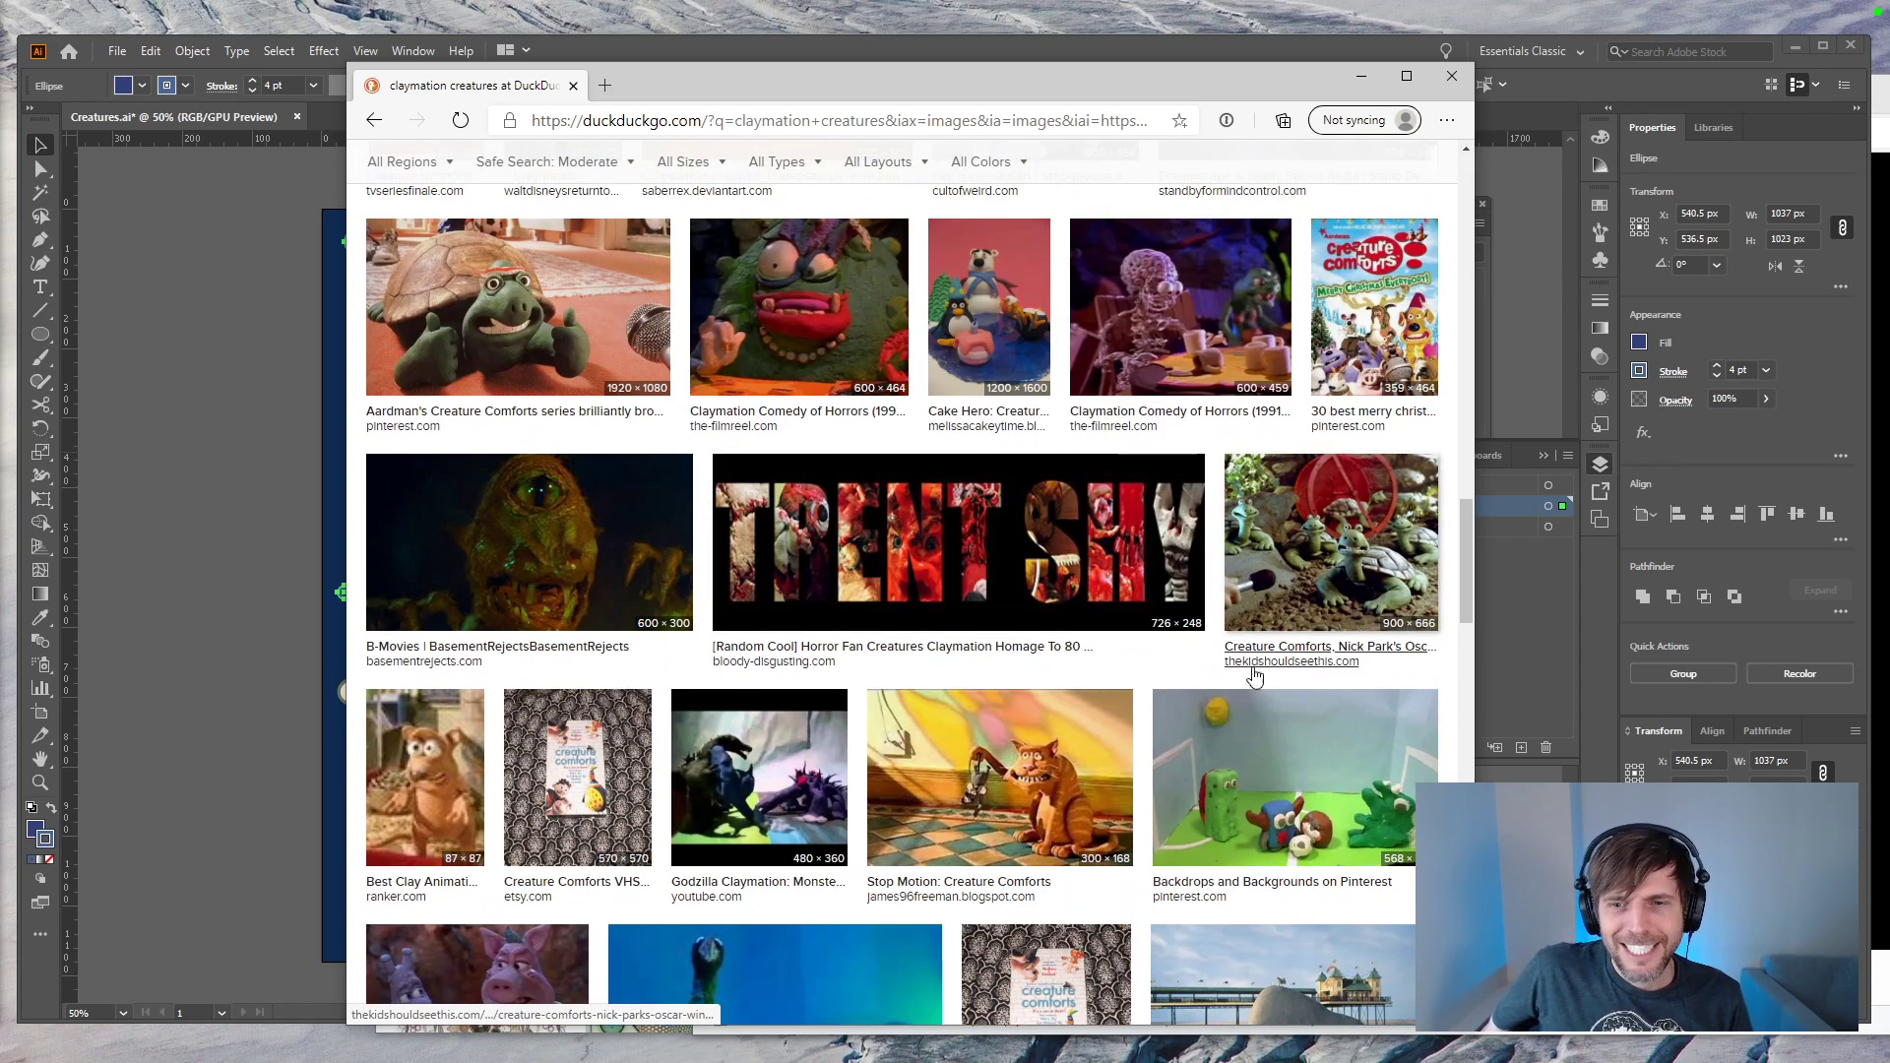
pyautogui.click(1228, 706)
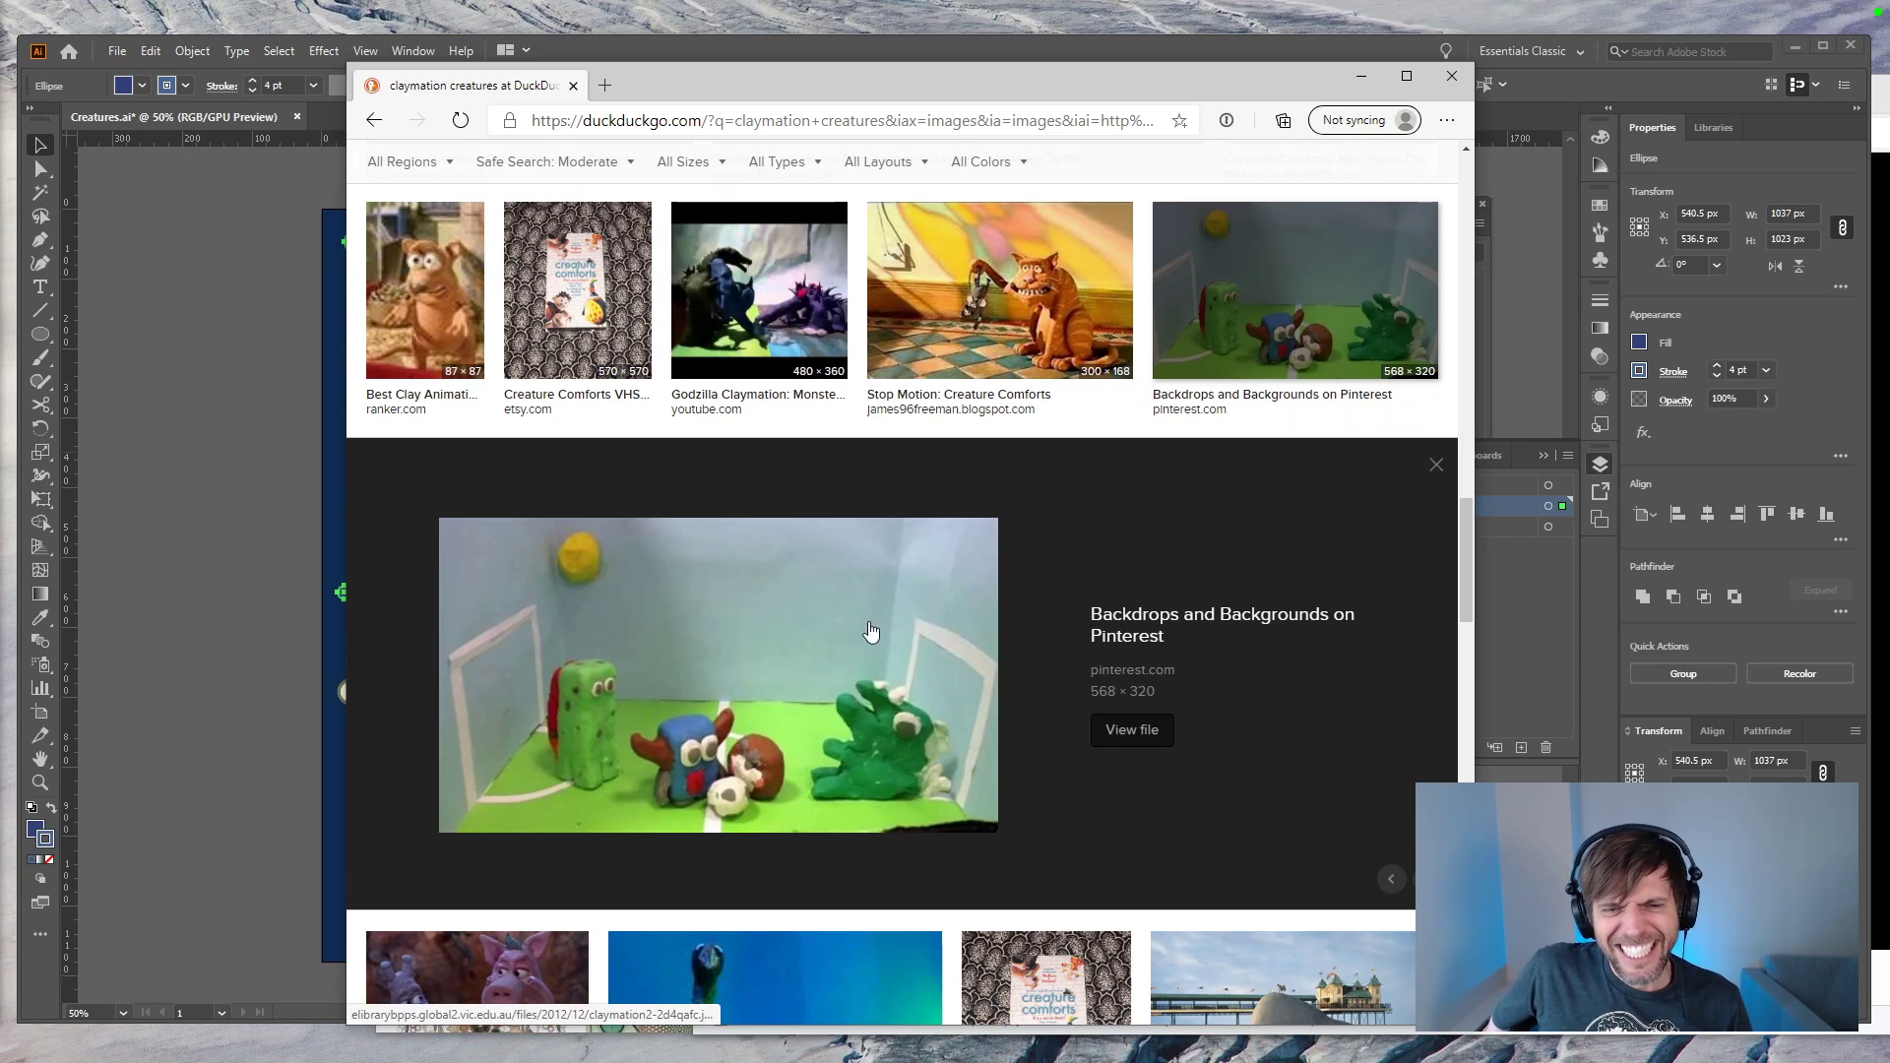
pyautogui.scroll(-3, 768, 619)
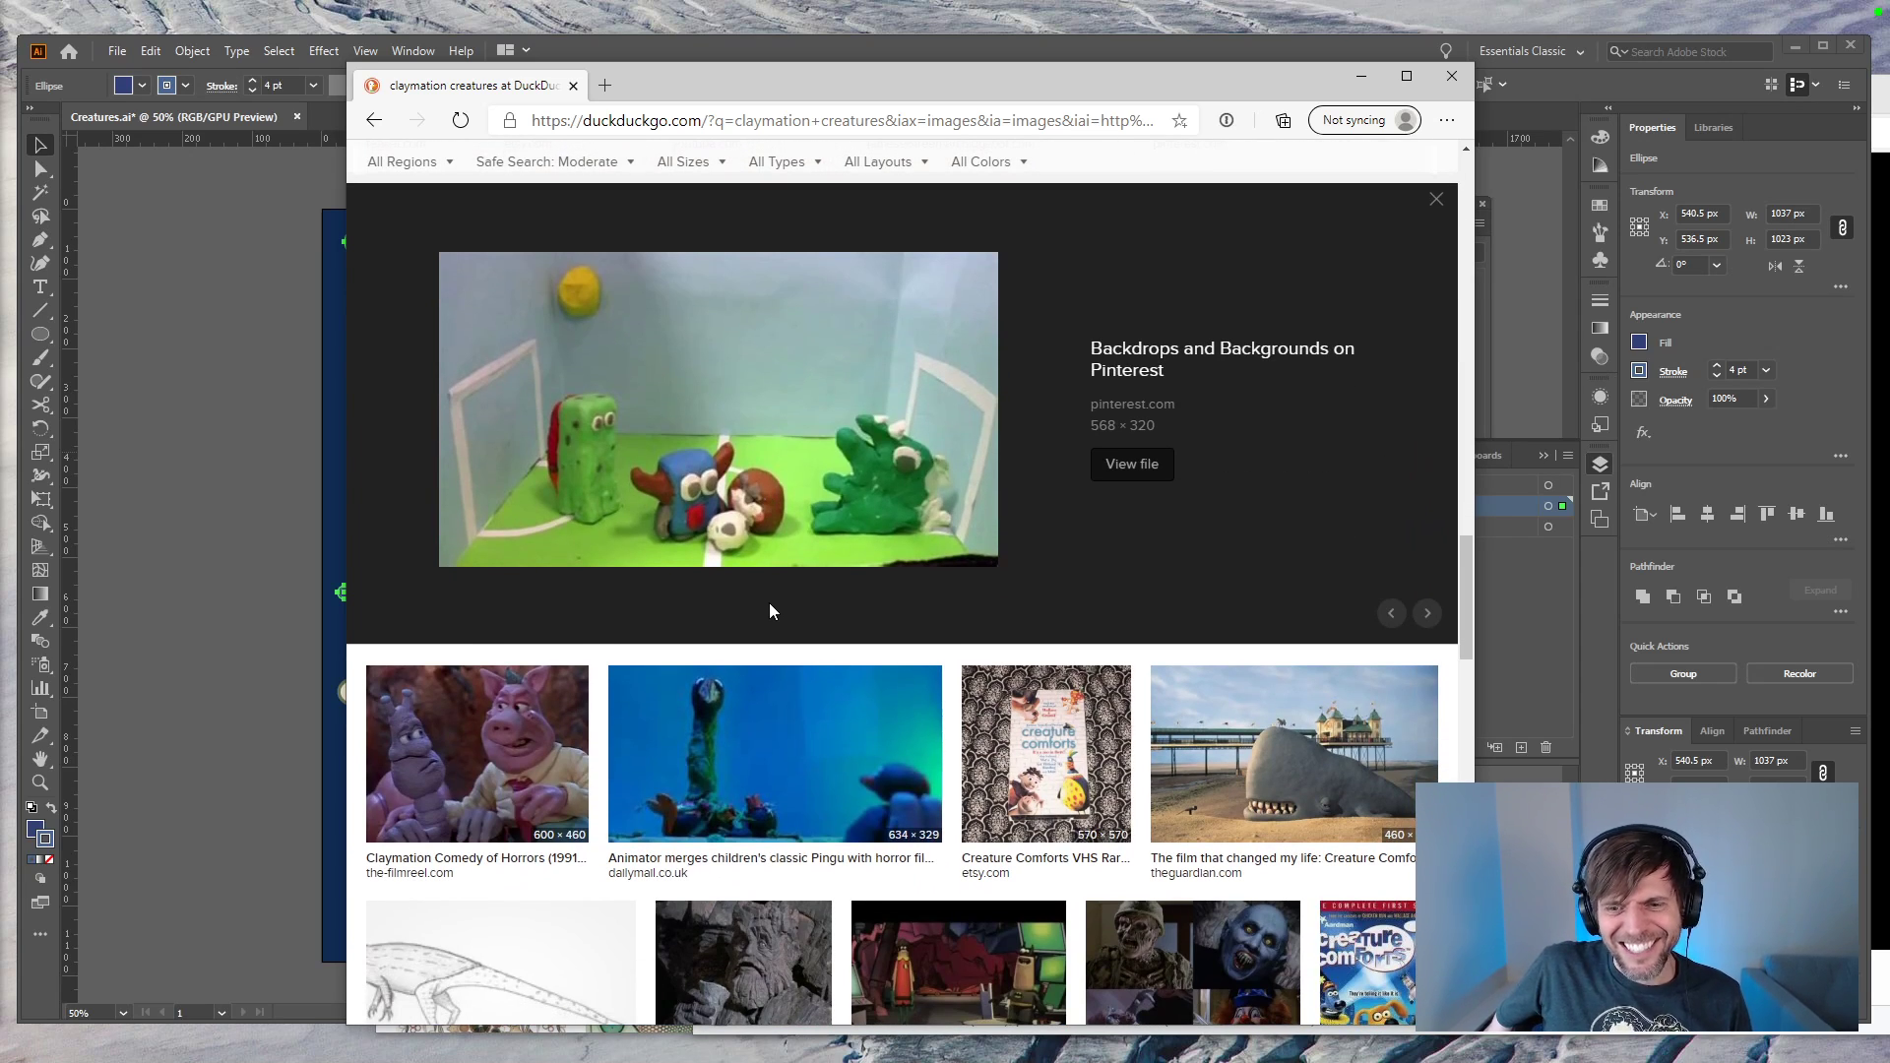
pyautogui.scroll(-3, 770, 612)
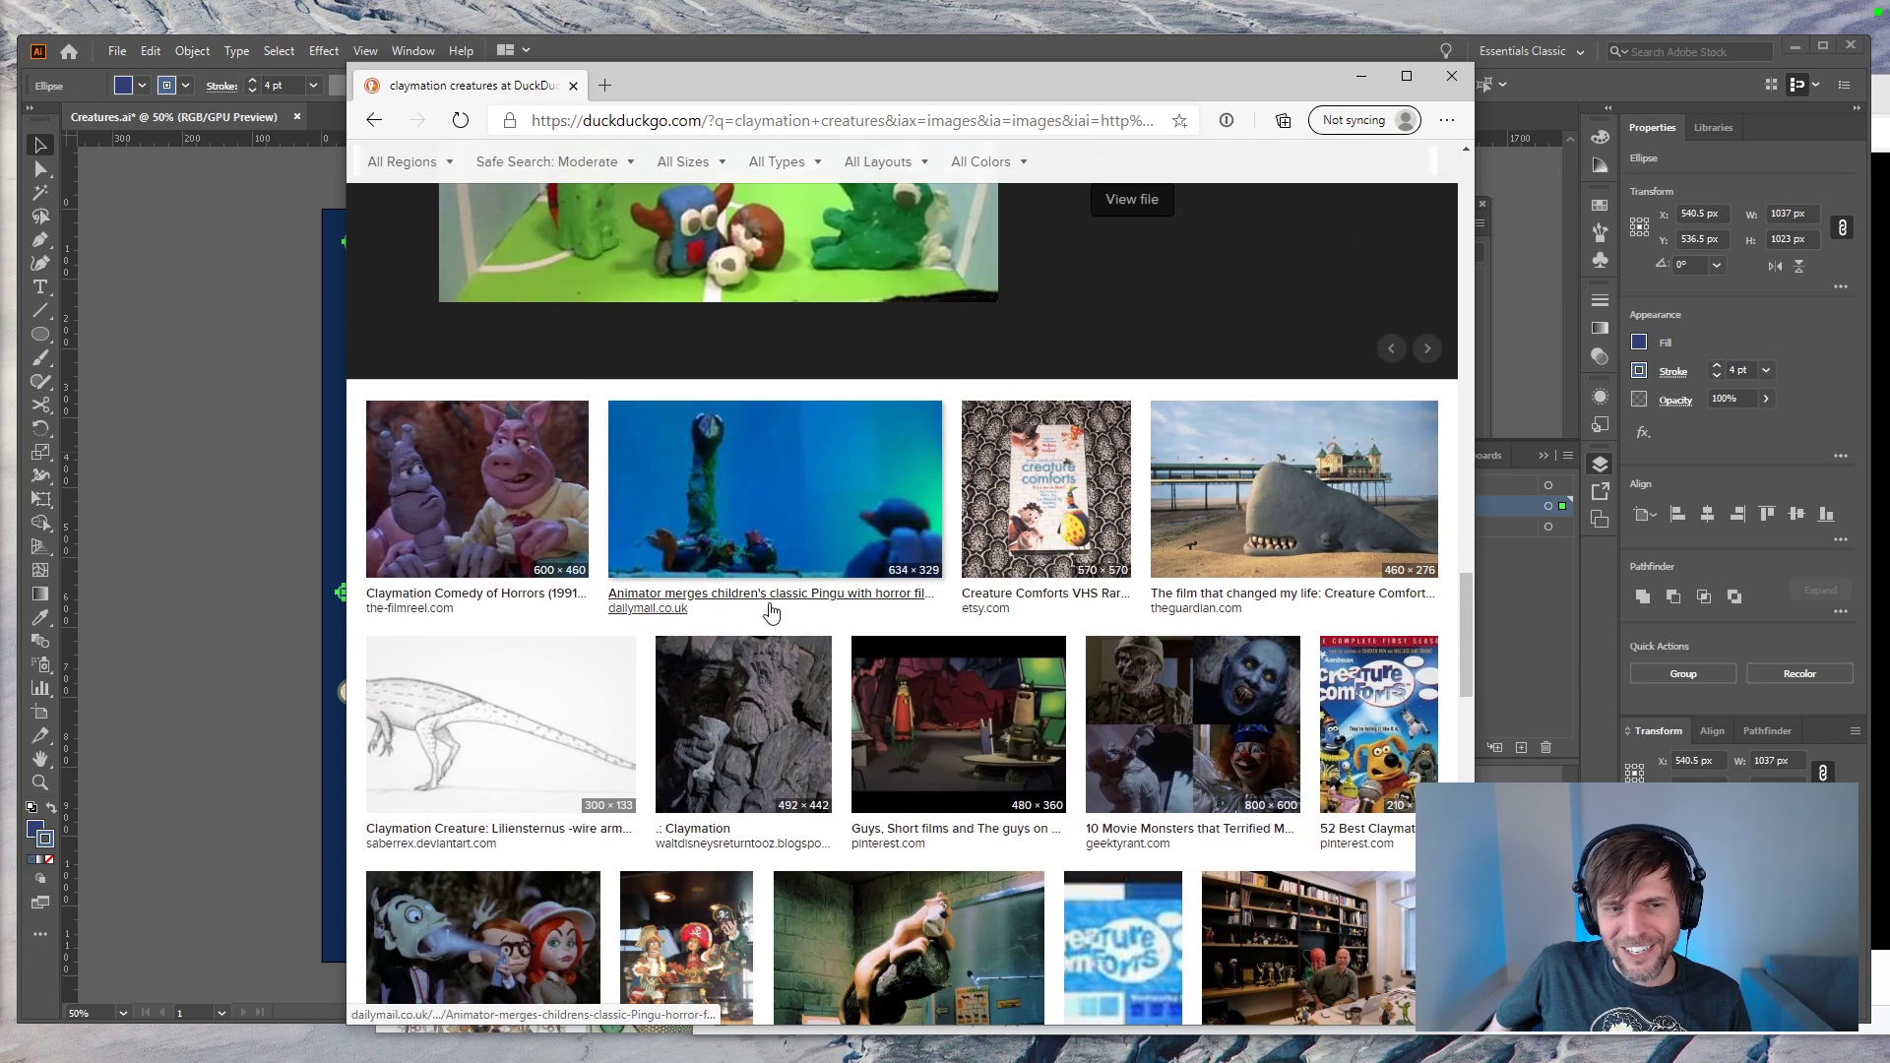
pyautogui.scroll(-4, 770, 611)
pyautogui.scroll(-1, 771, 612)
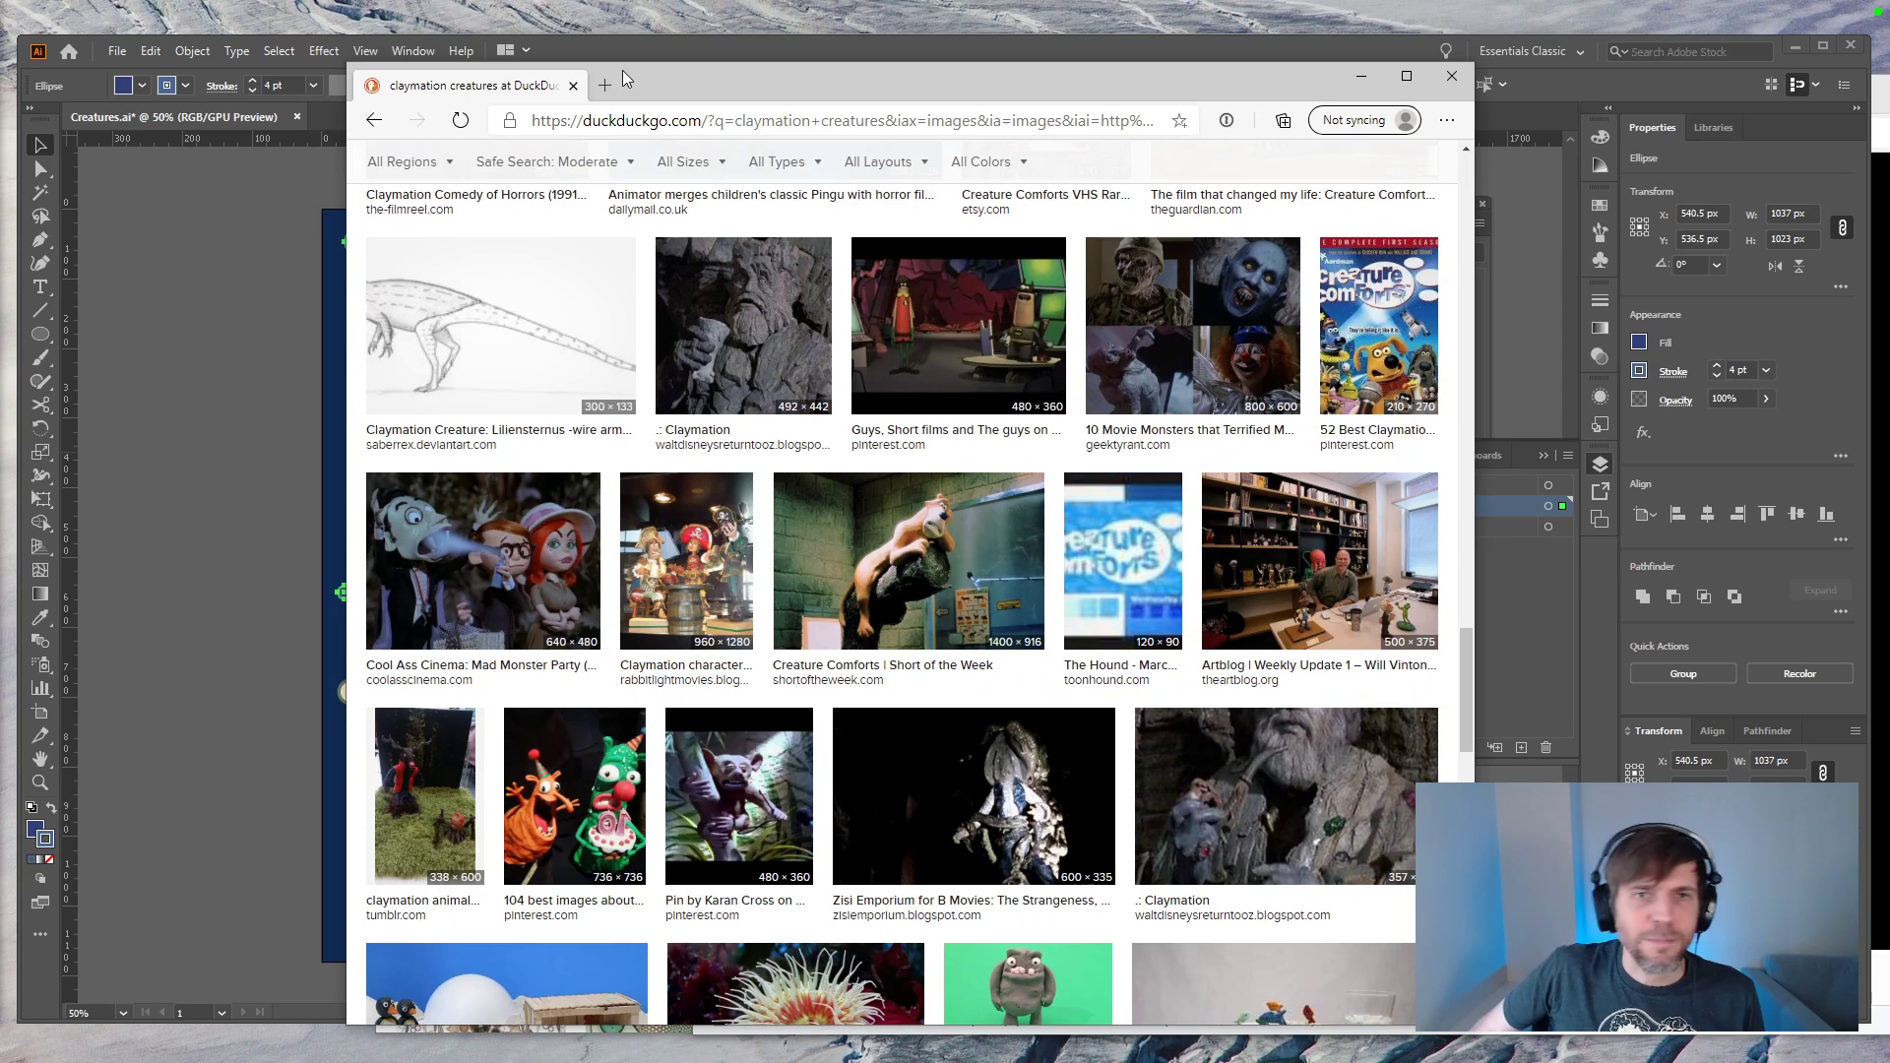
# Step: Go to spritestack.io and play the SpriteStack trailer with its sound muted
pyautogui.click(710, 127)
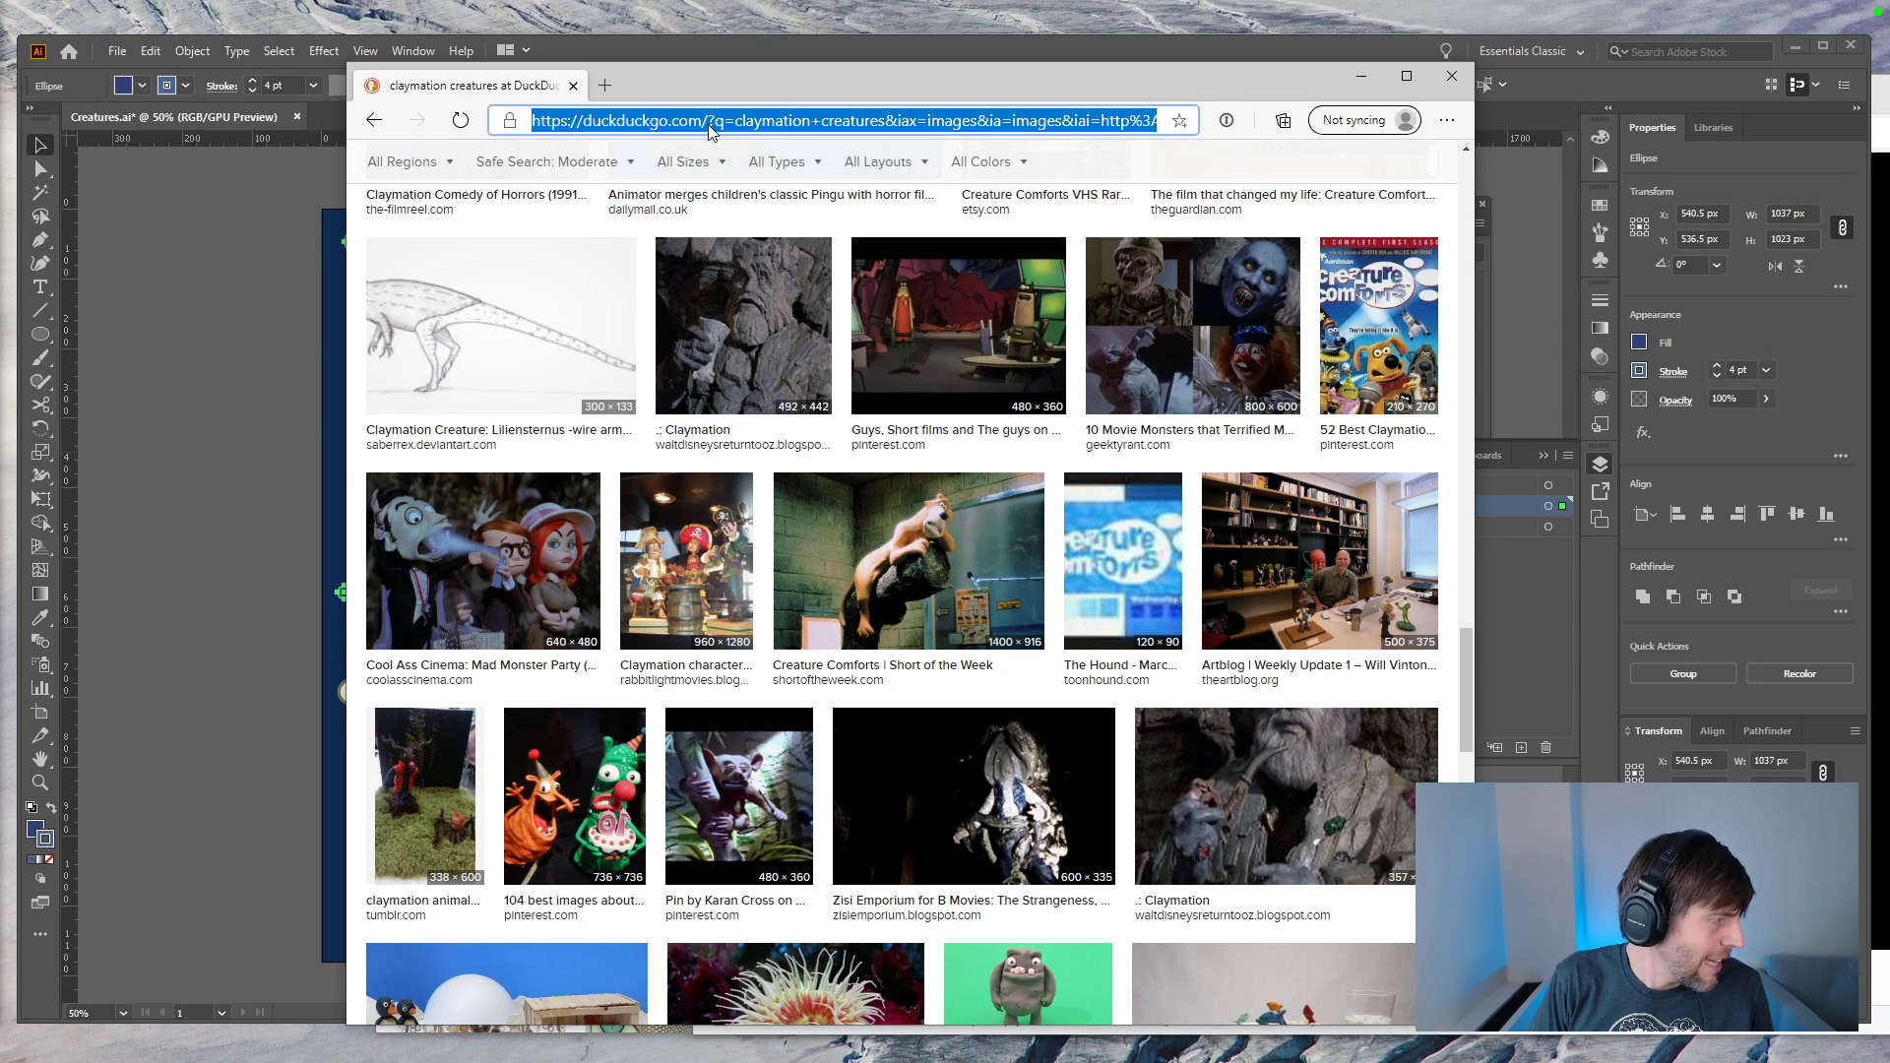
pyautogui.write('spritestack.io')
pyautogui.press('Return')
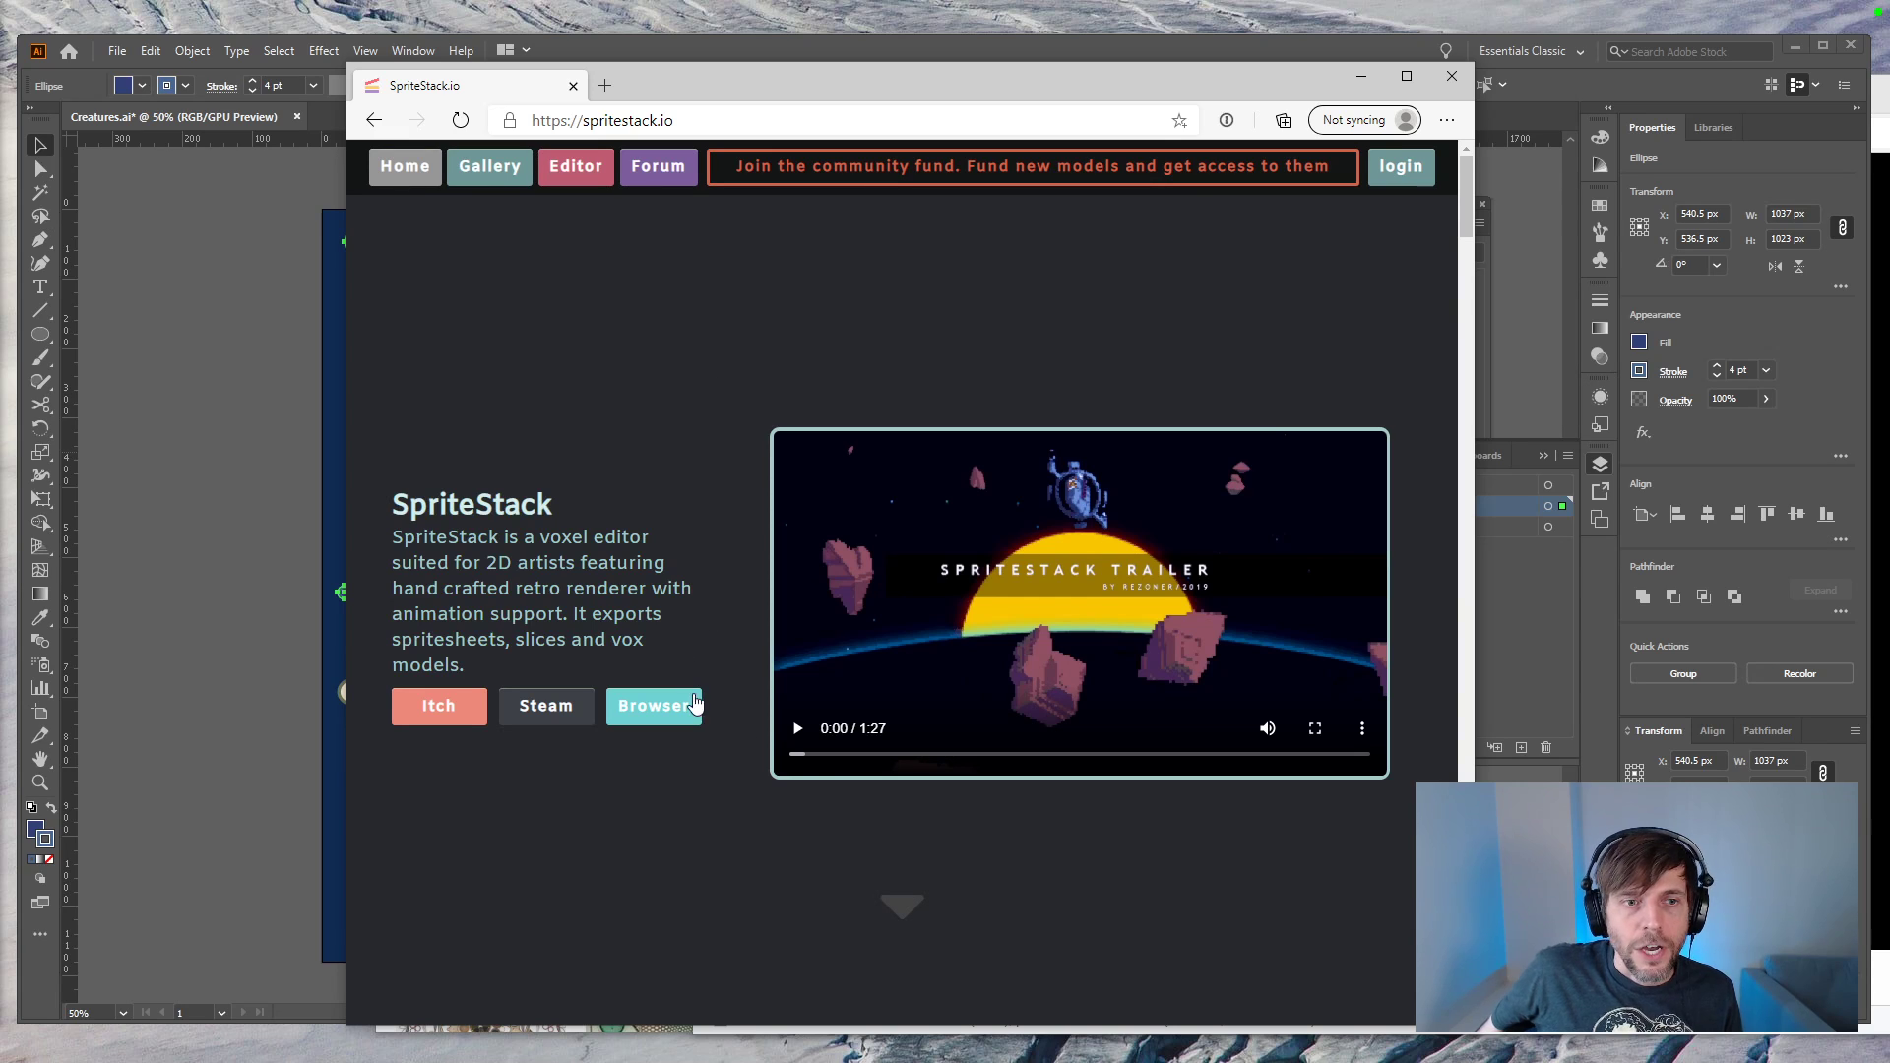
pyautogui.click(798, 729)
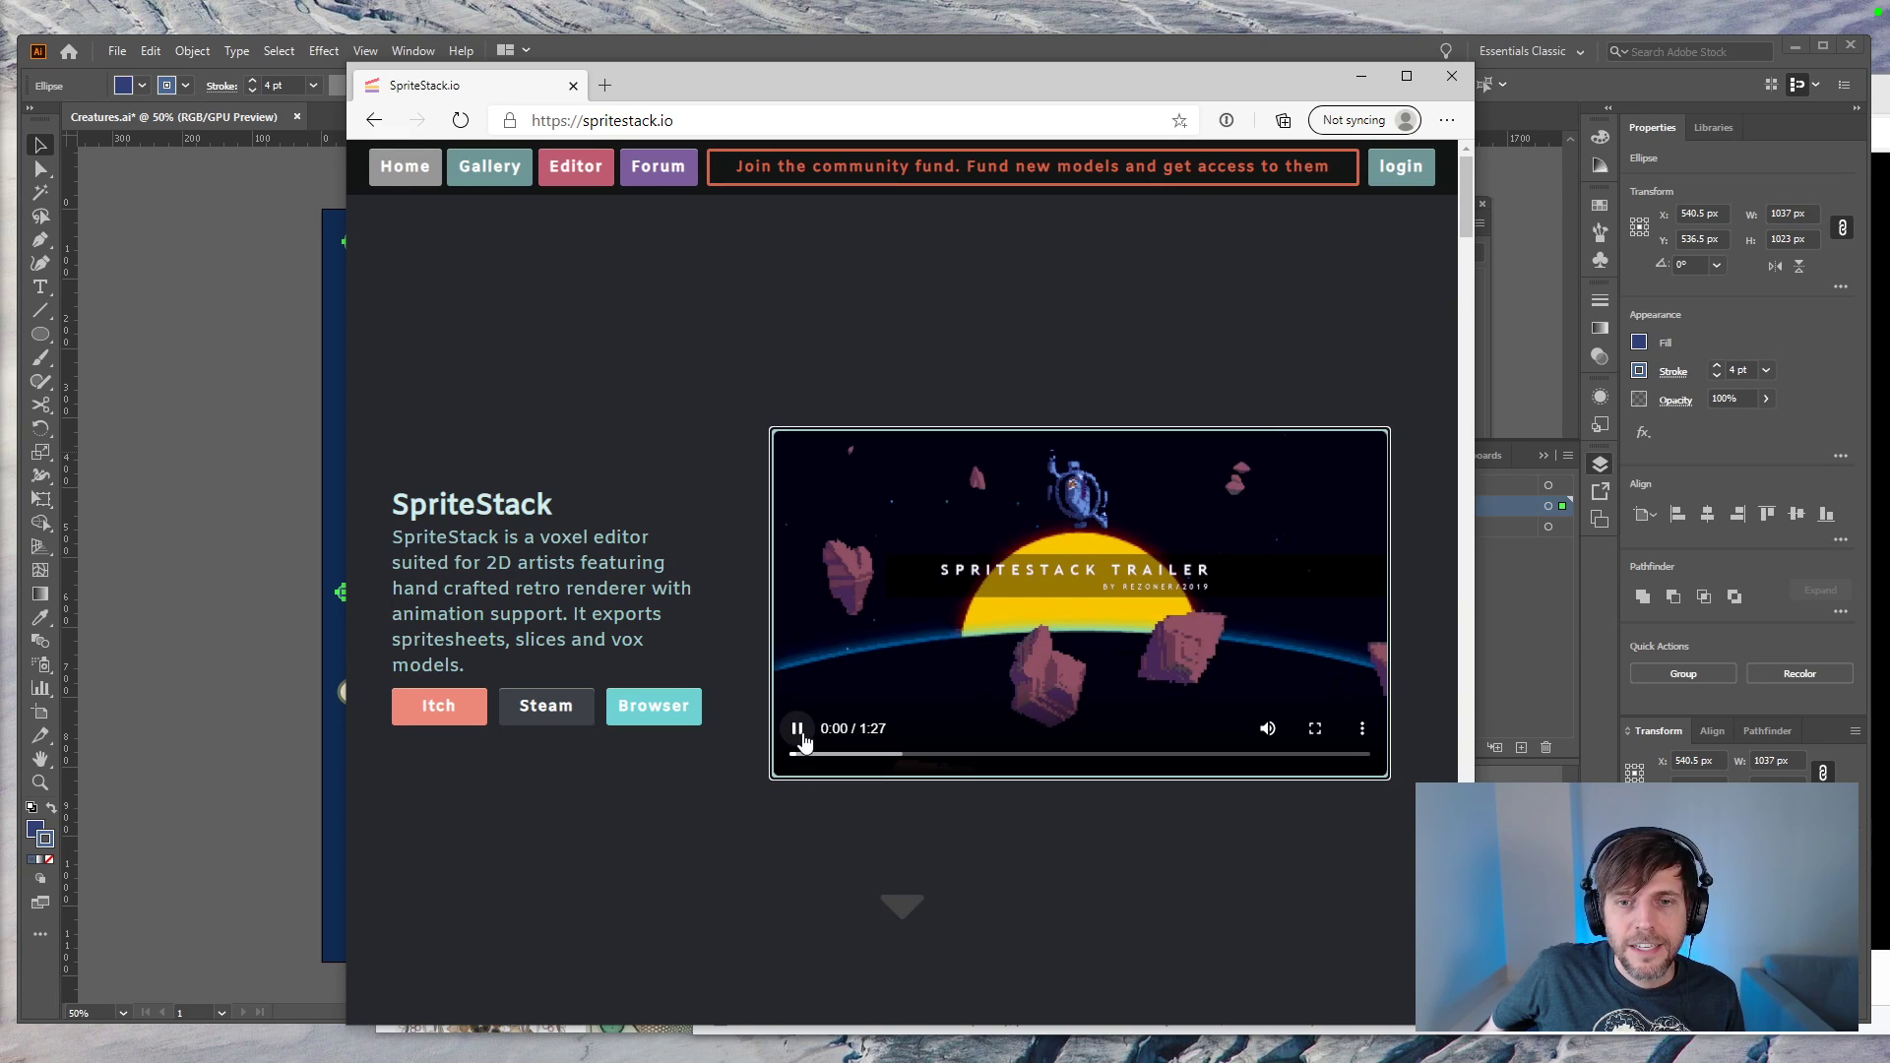
pyautogui.click(1267, 729)
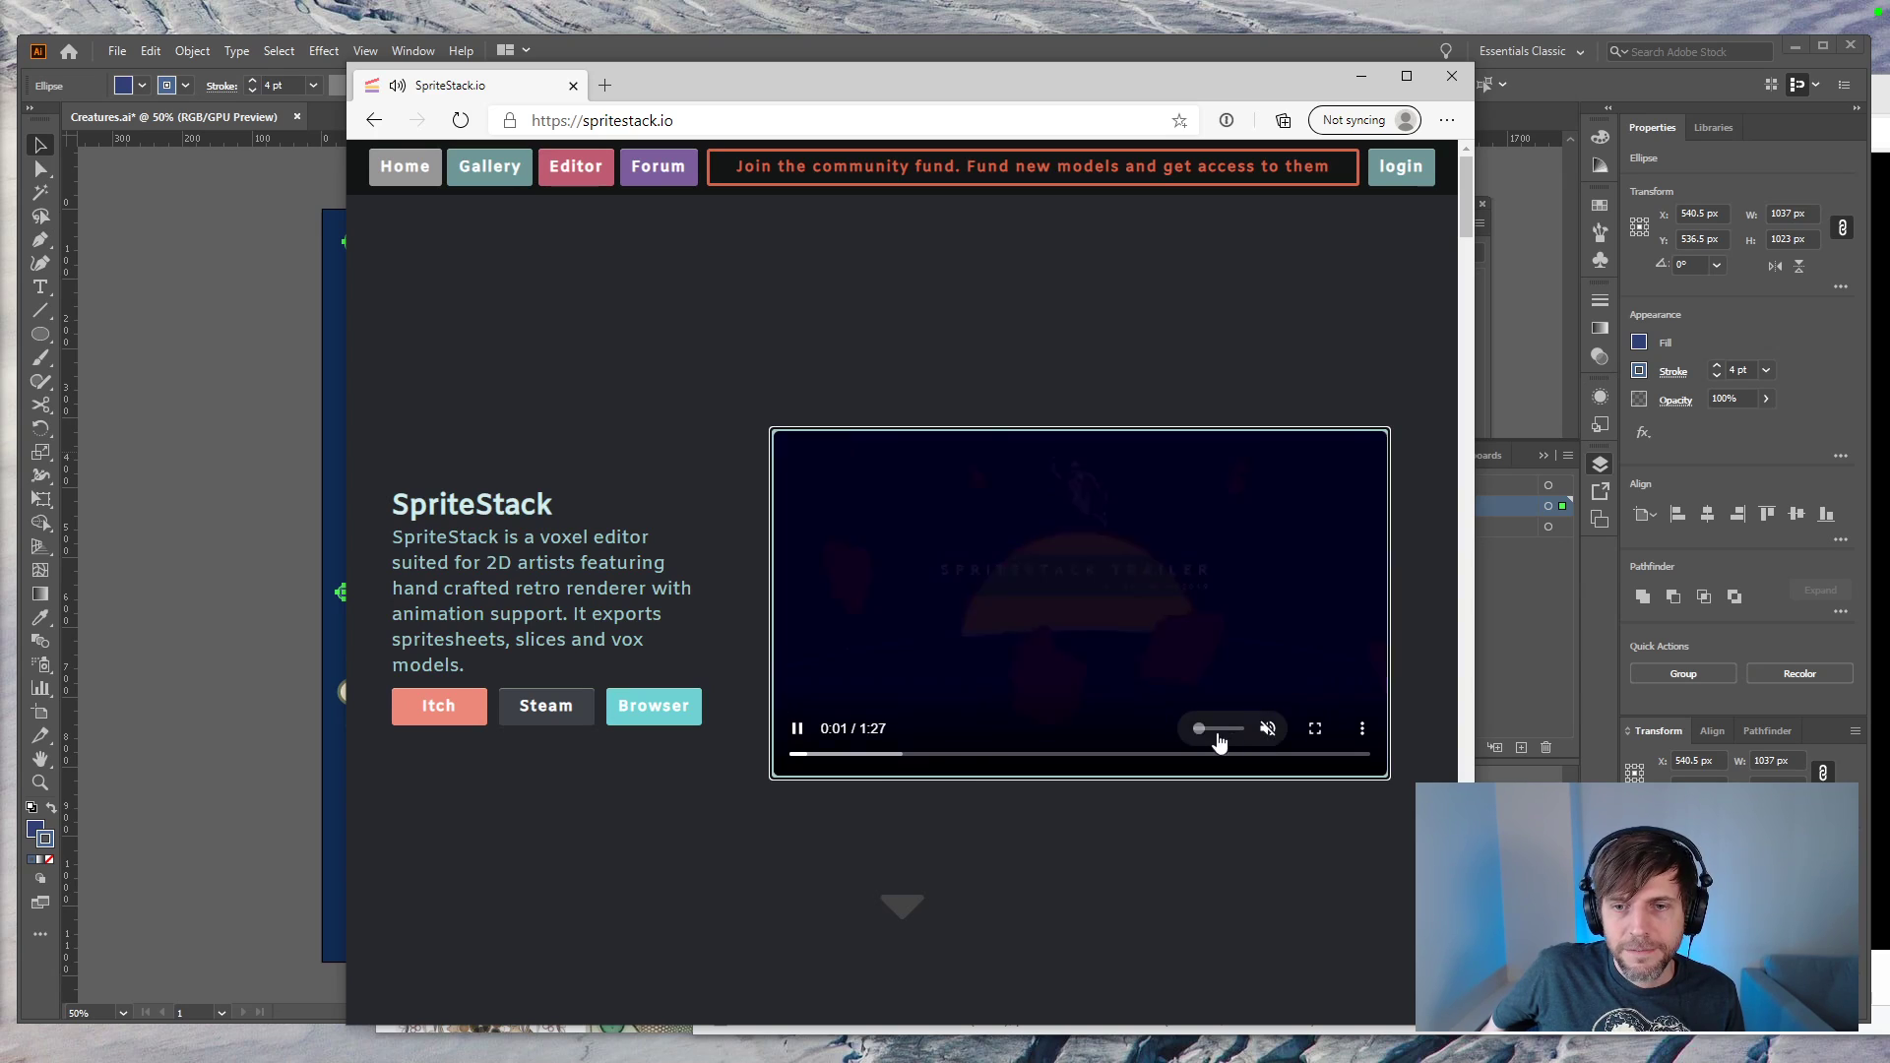
pyautogui.click(885, 756)
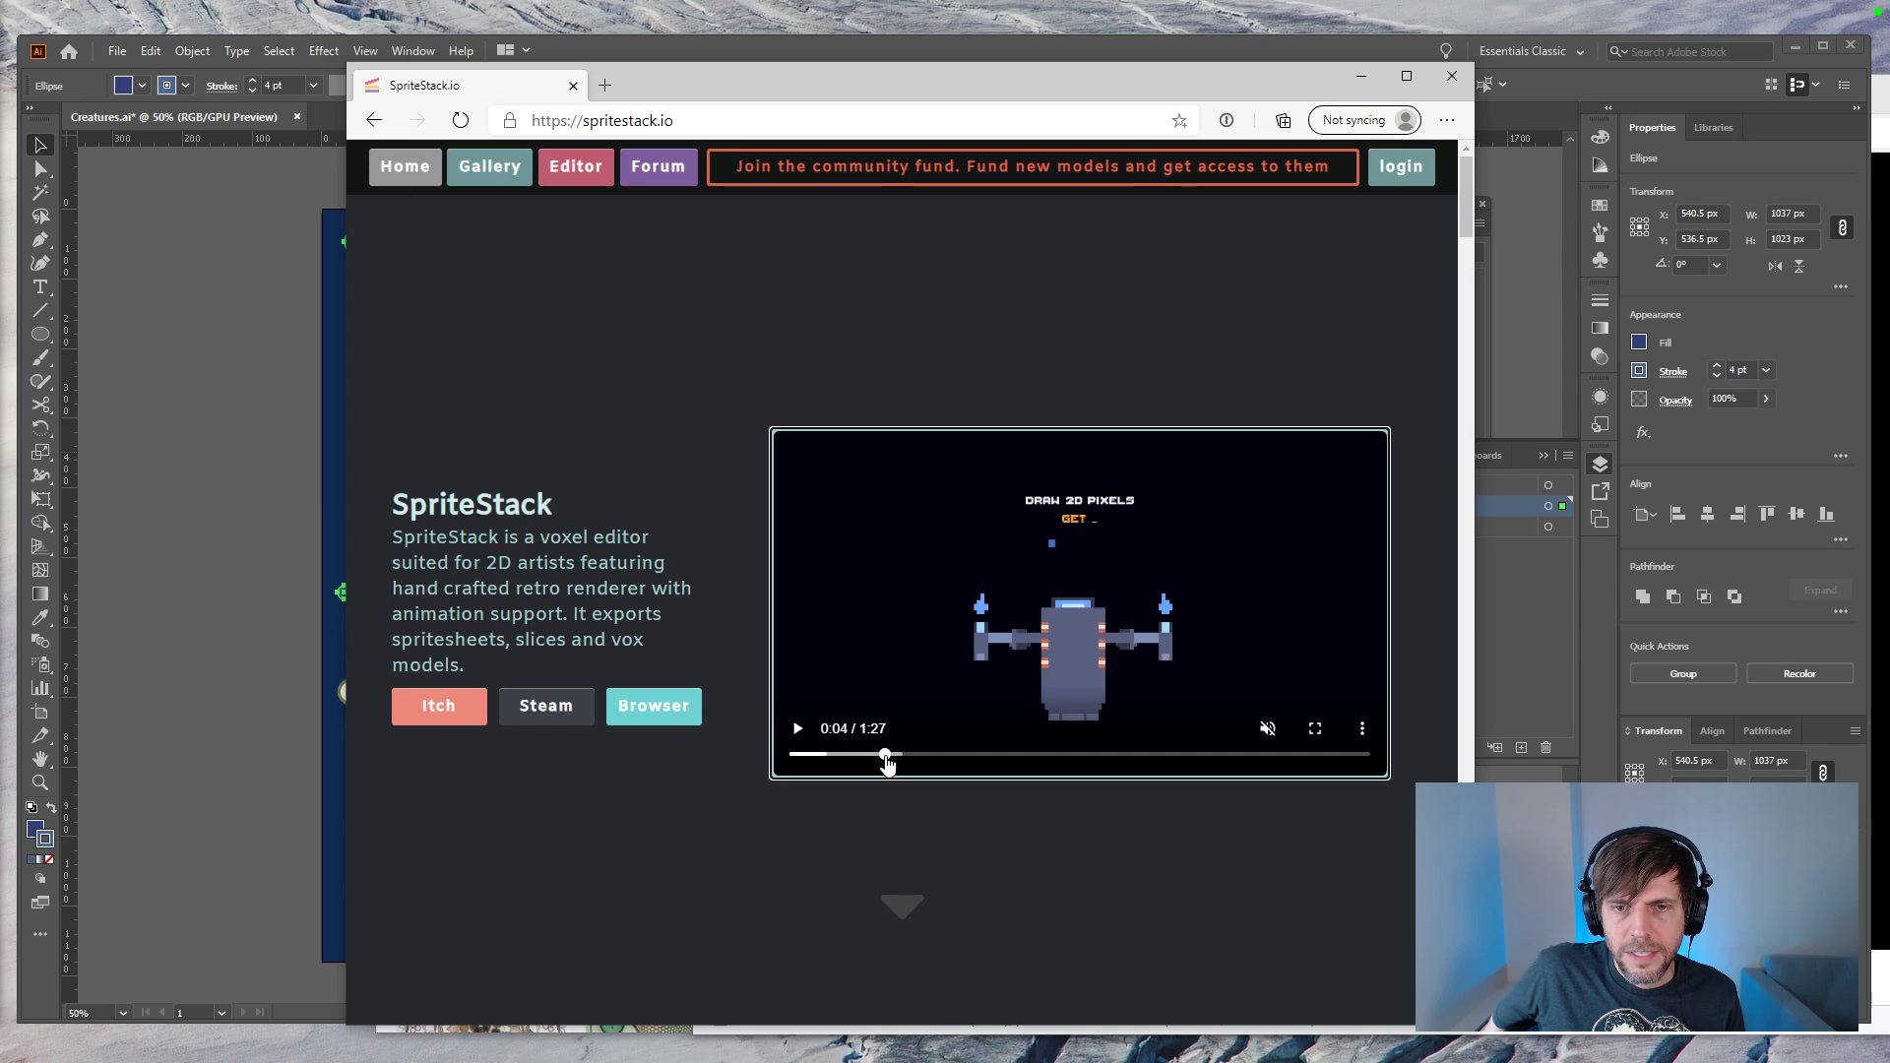
pyautogui.click(797, 729)
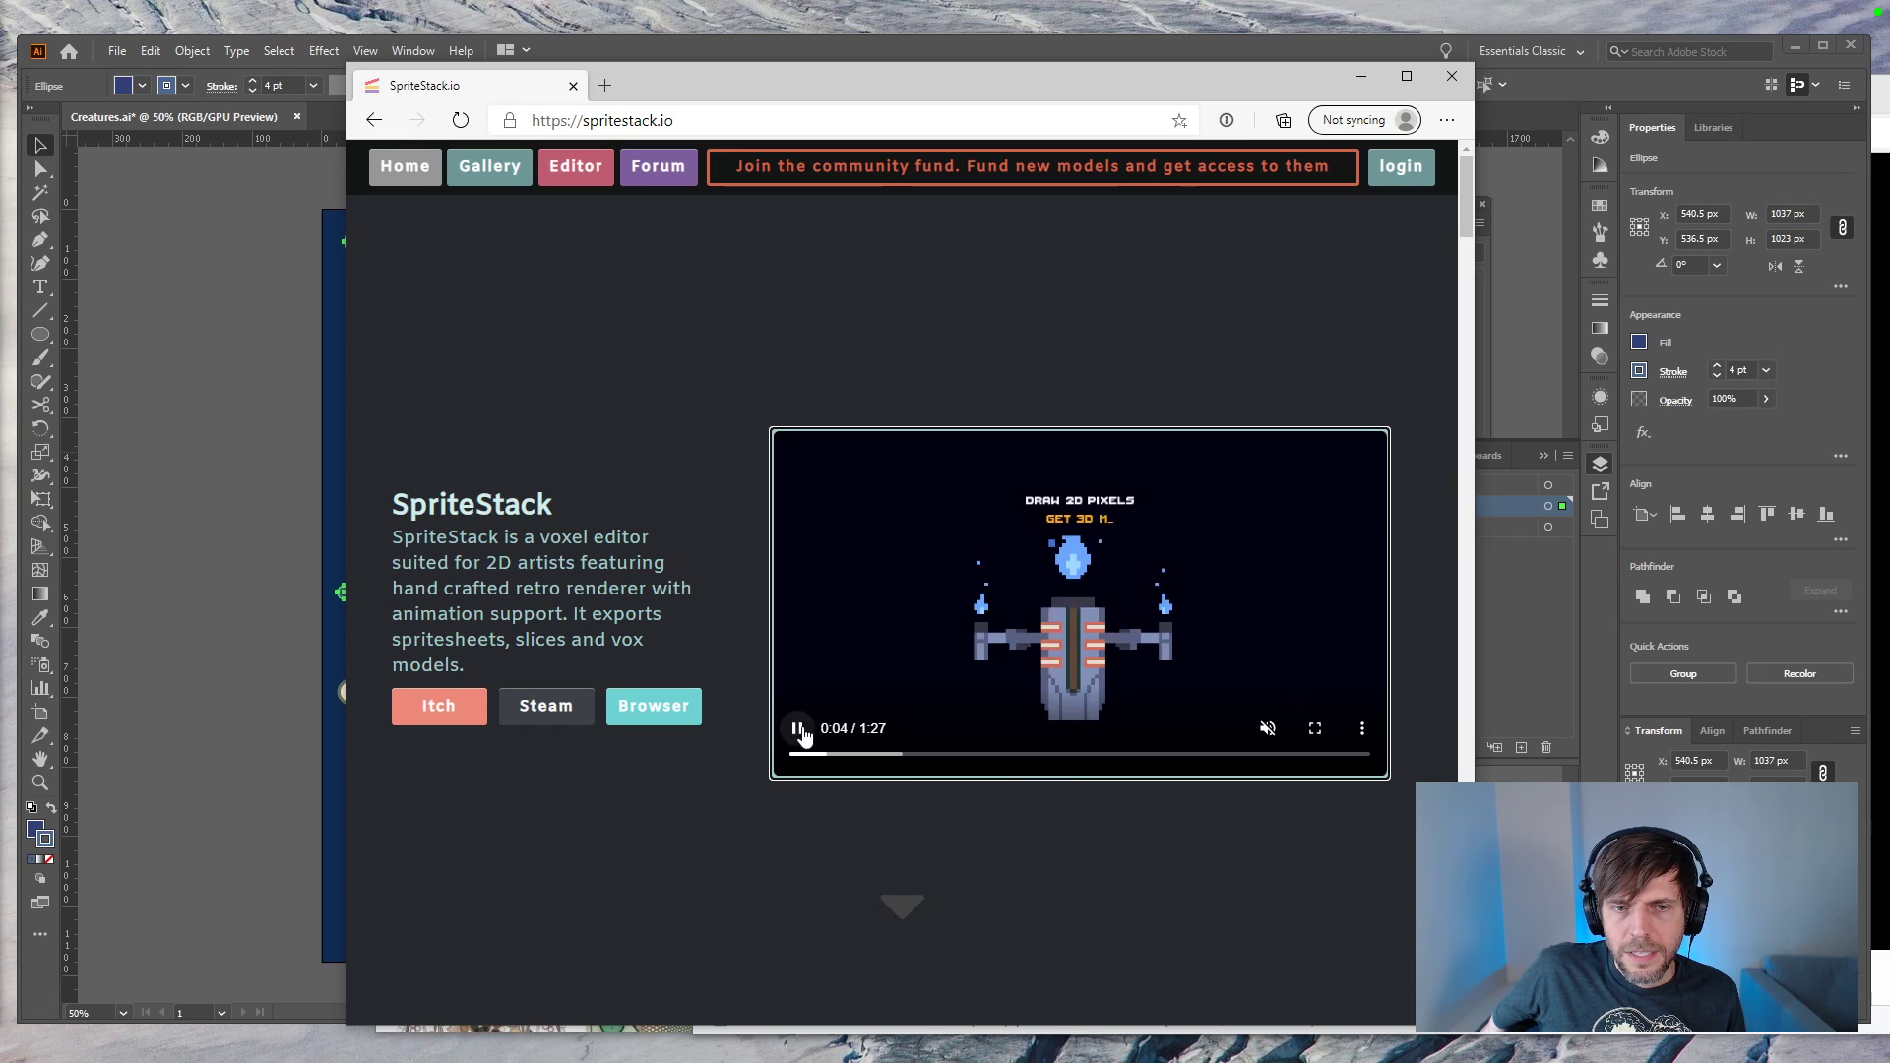
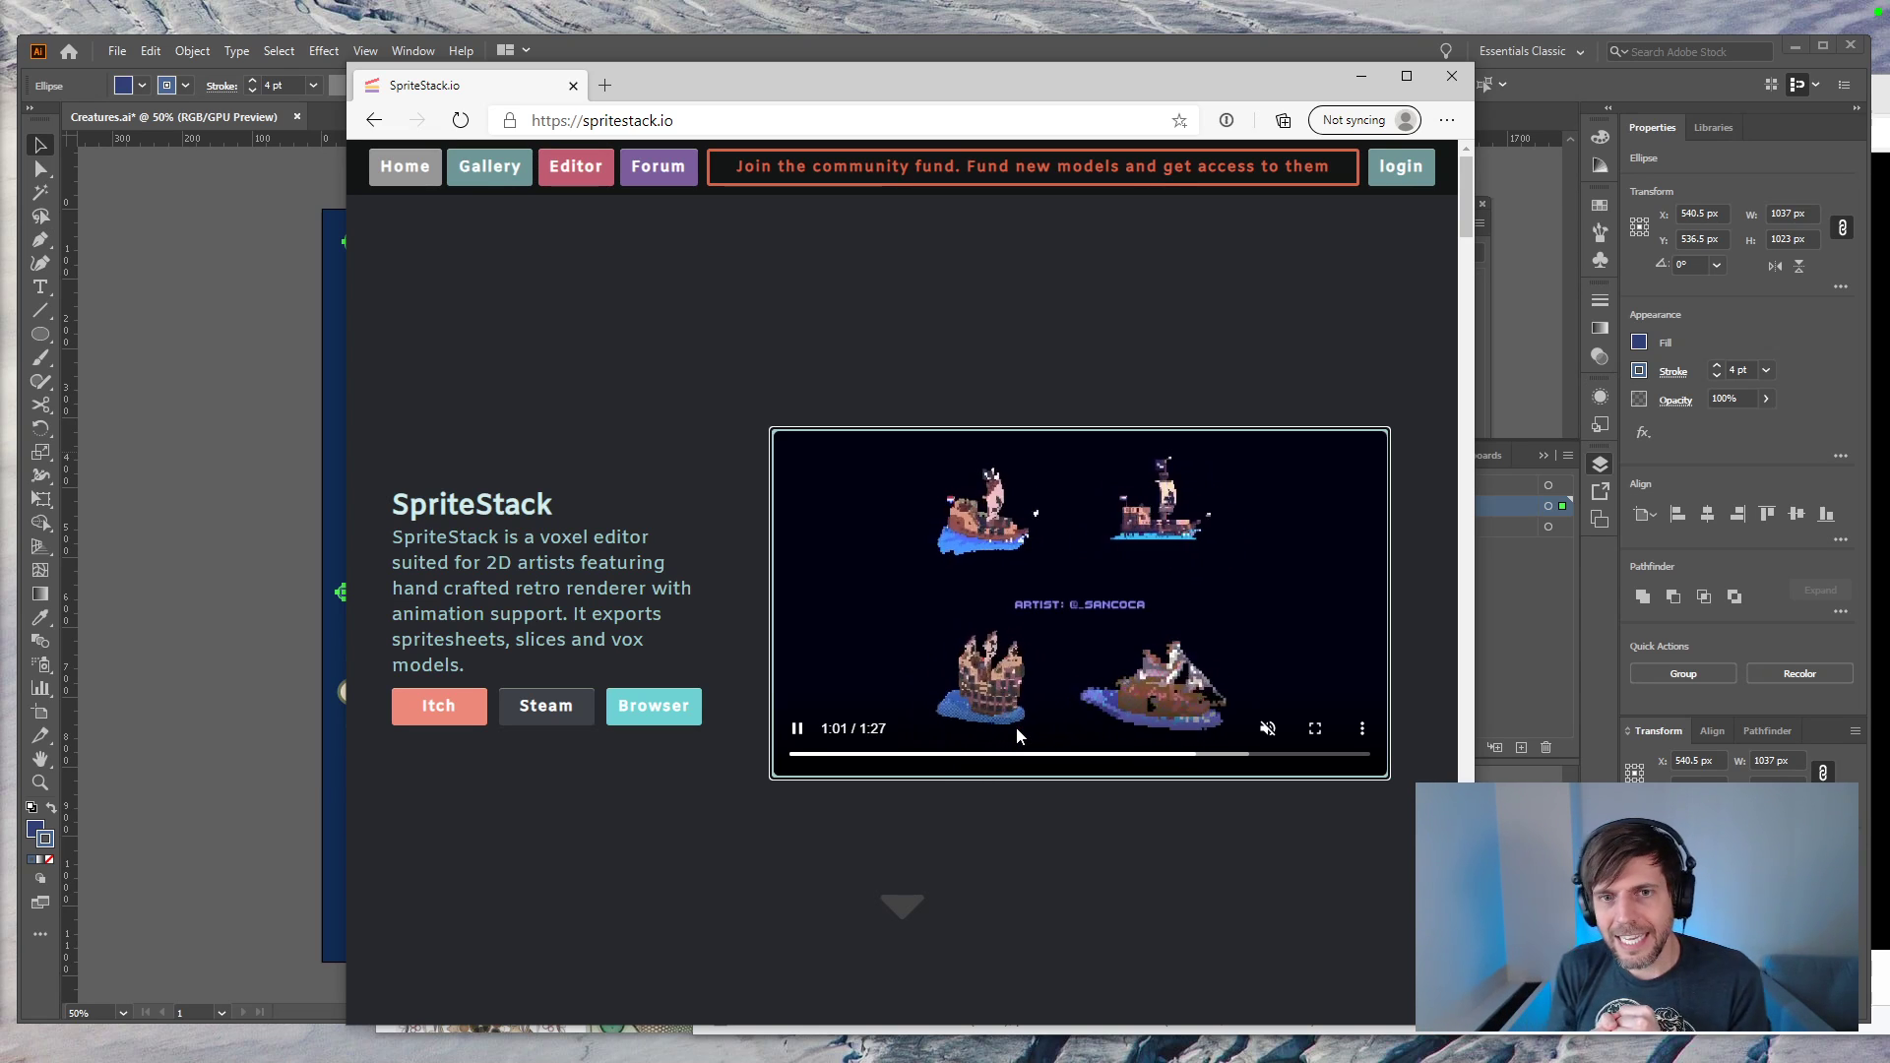
# Step: Return to the claymation image results and preview the grey plasticine monster and the sea anemone
pyautogui.click(374, 118)
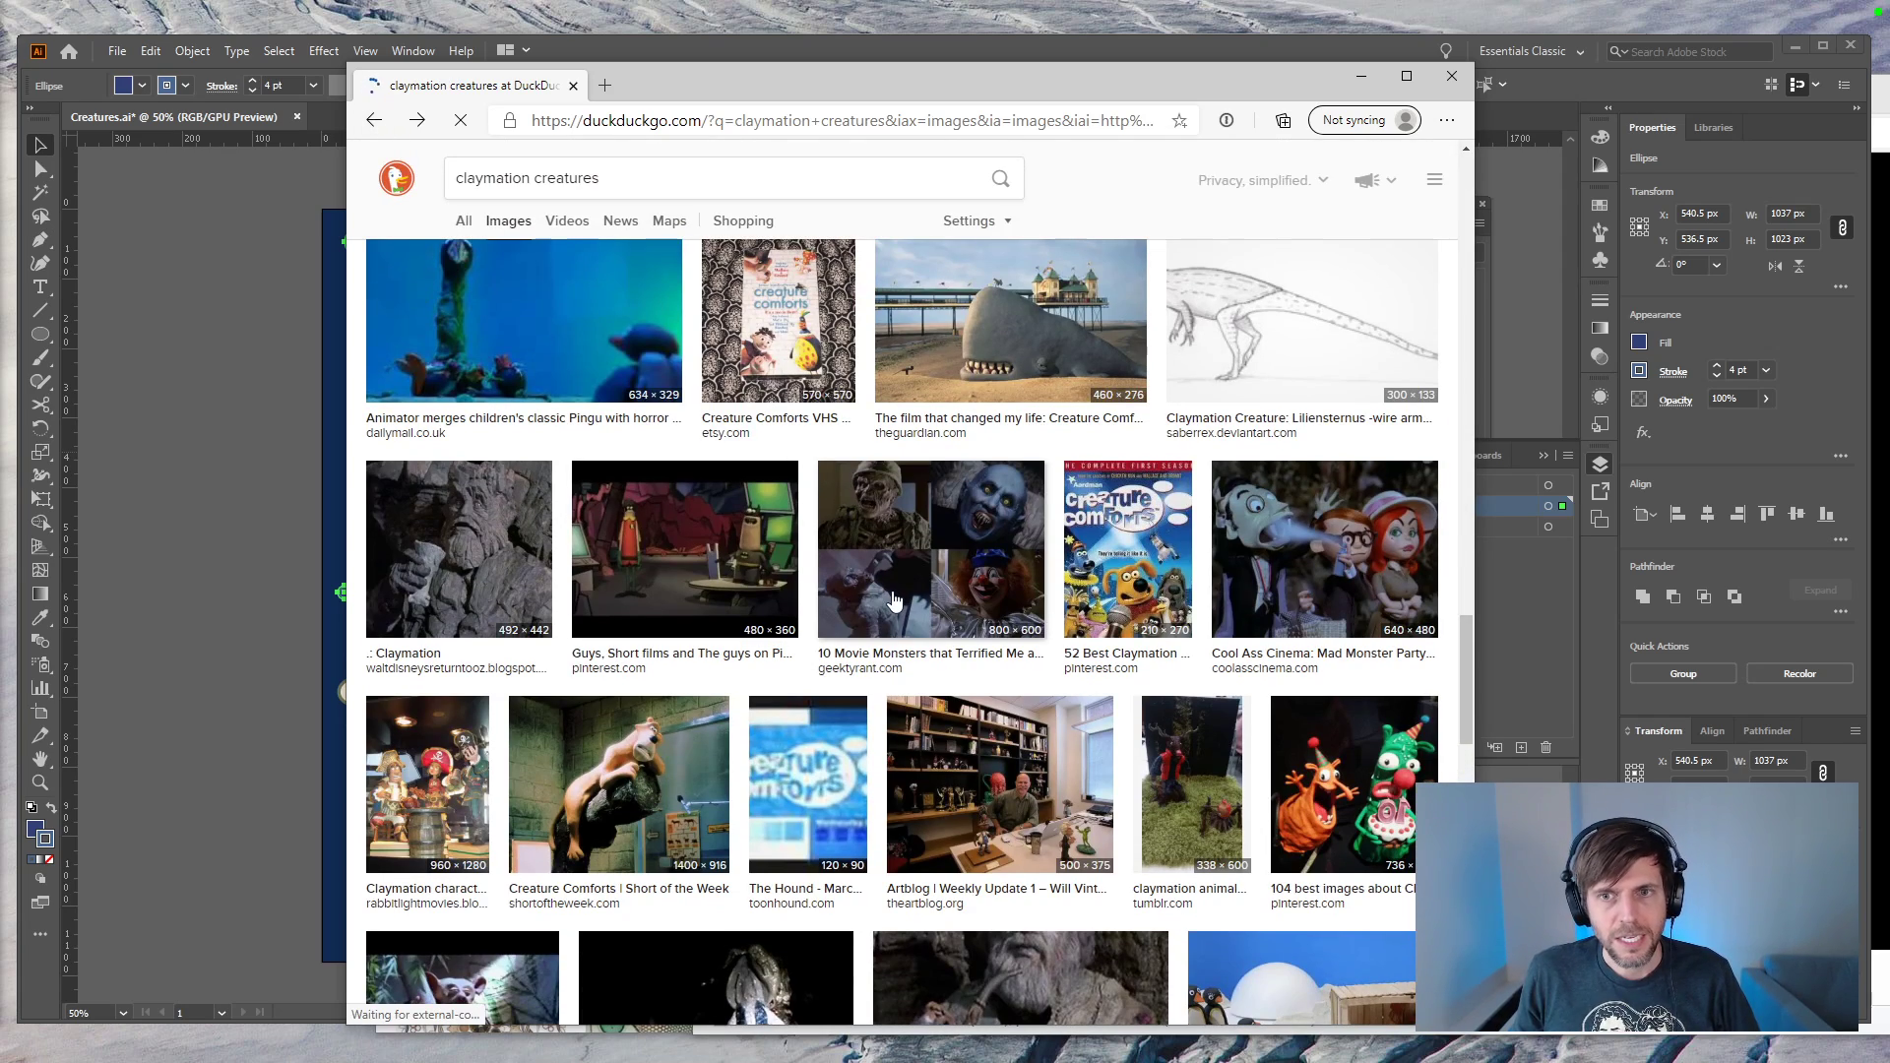
pyautogui.scroll(-2, 896, 591)
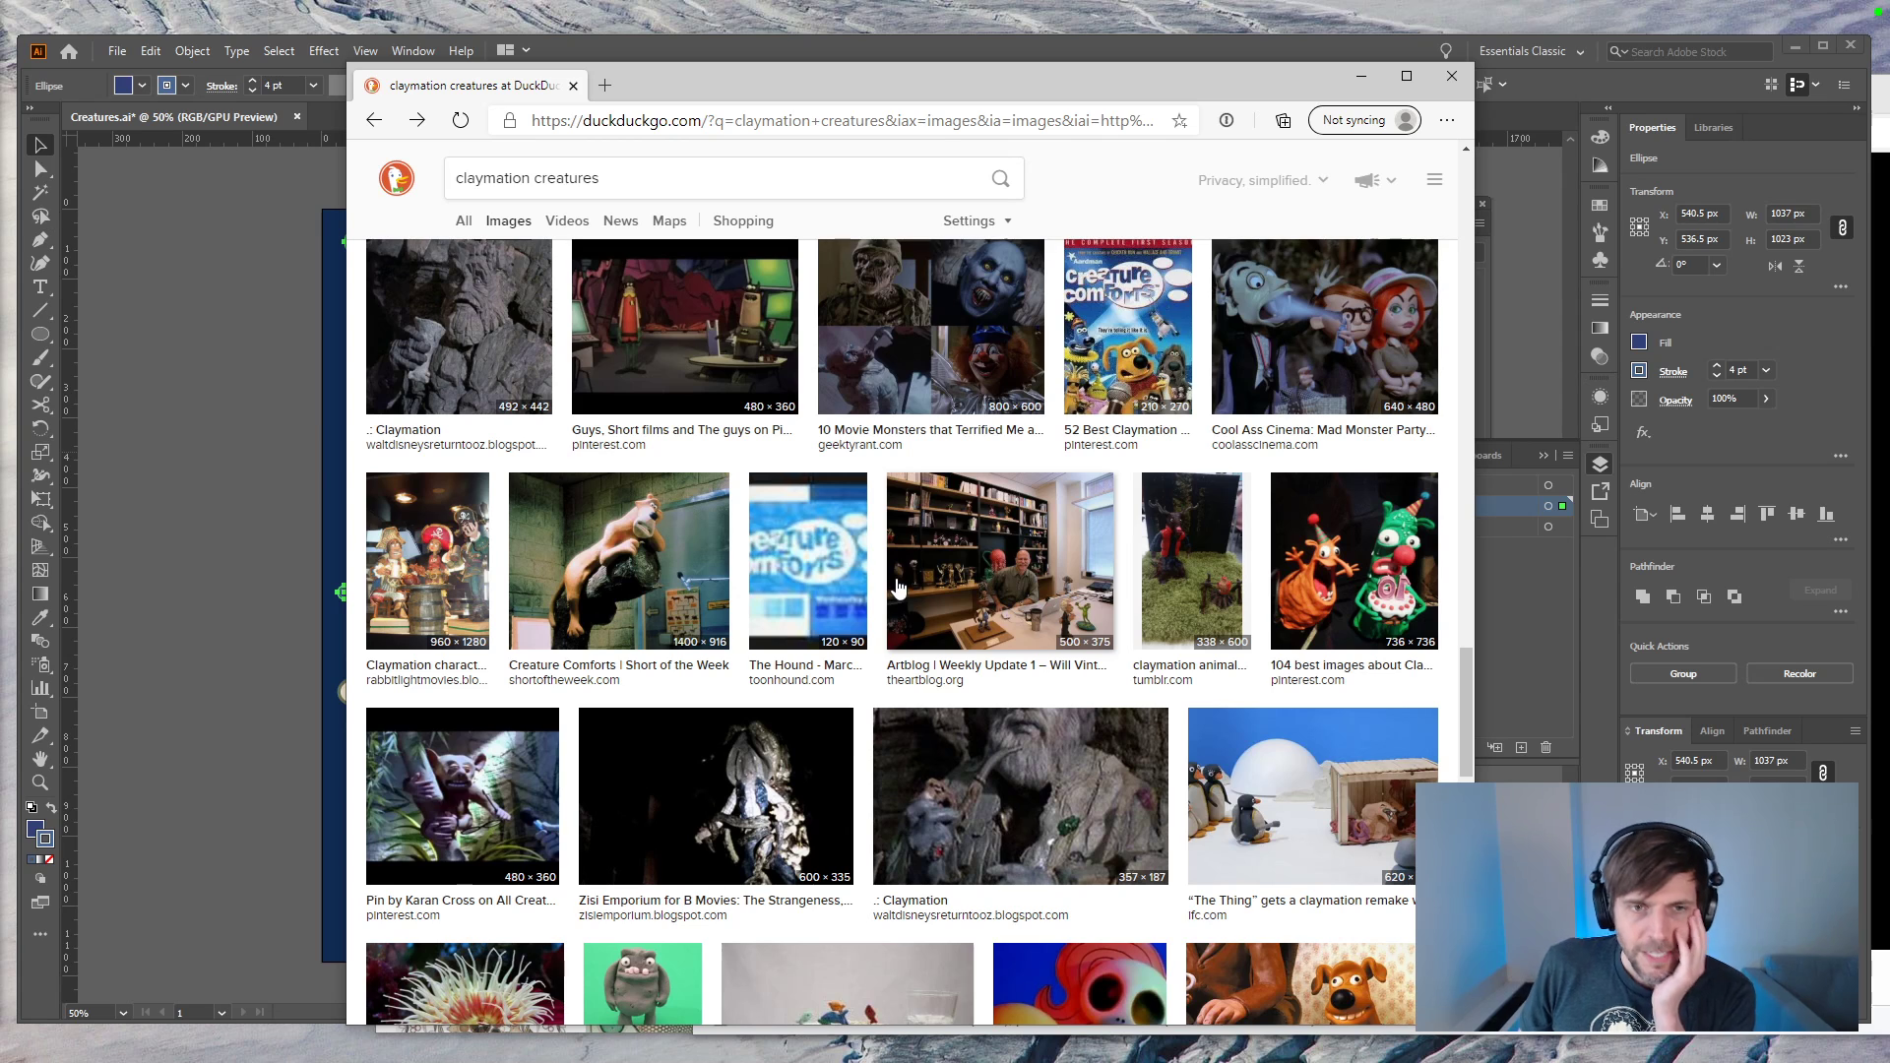
pyautogui.scroll(-4, 901, 584)
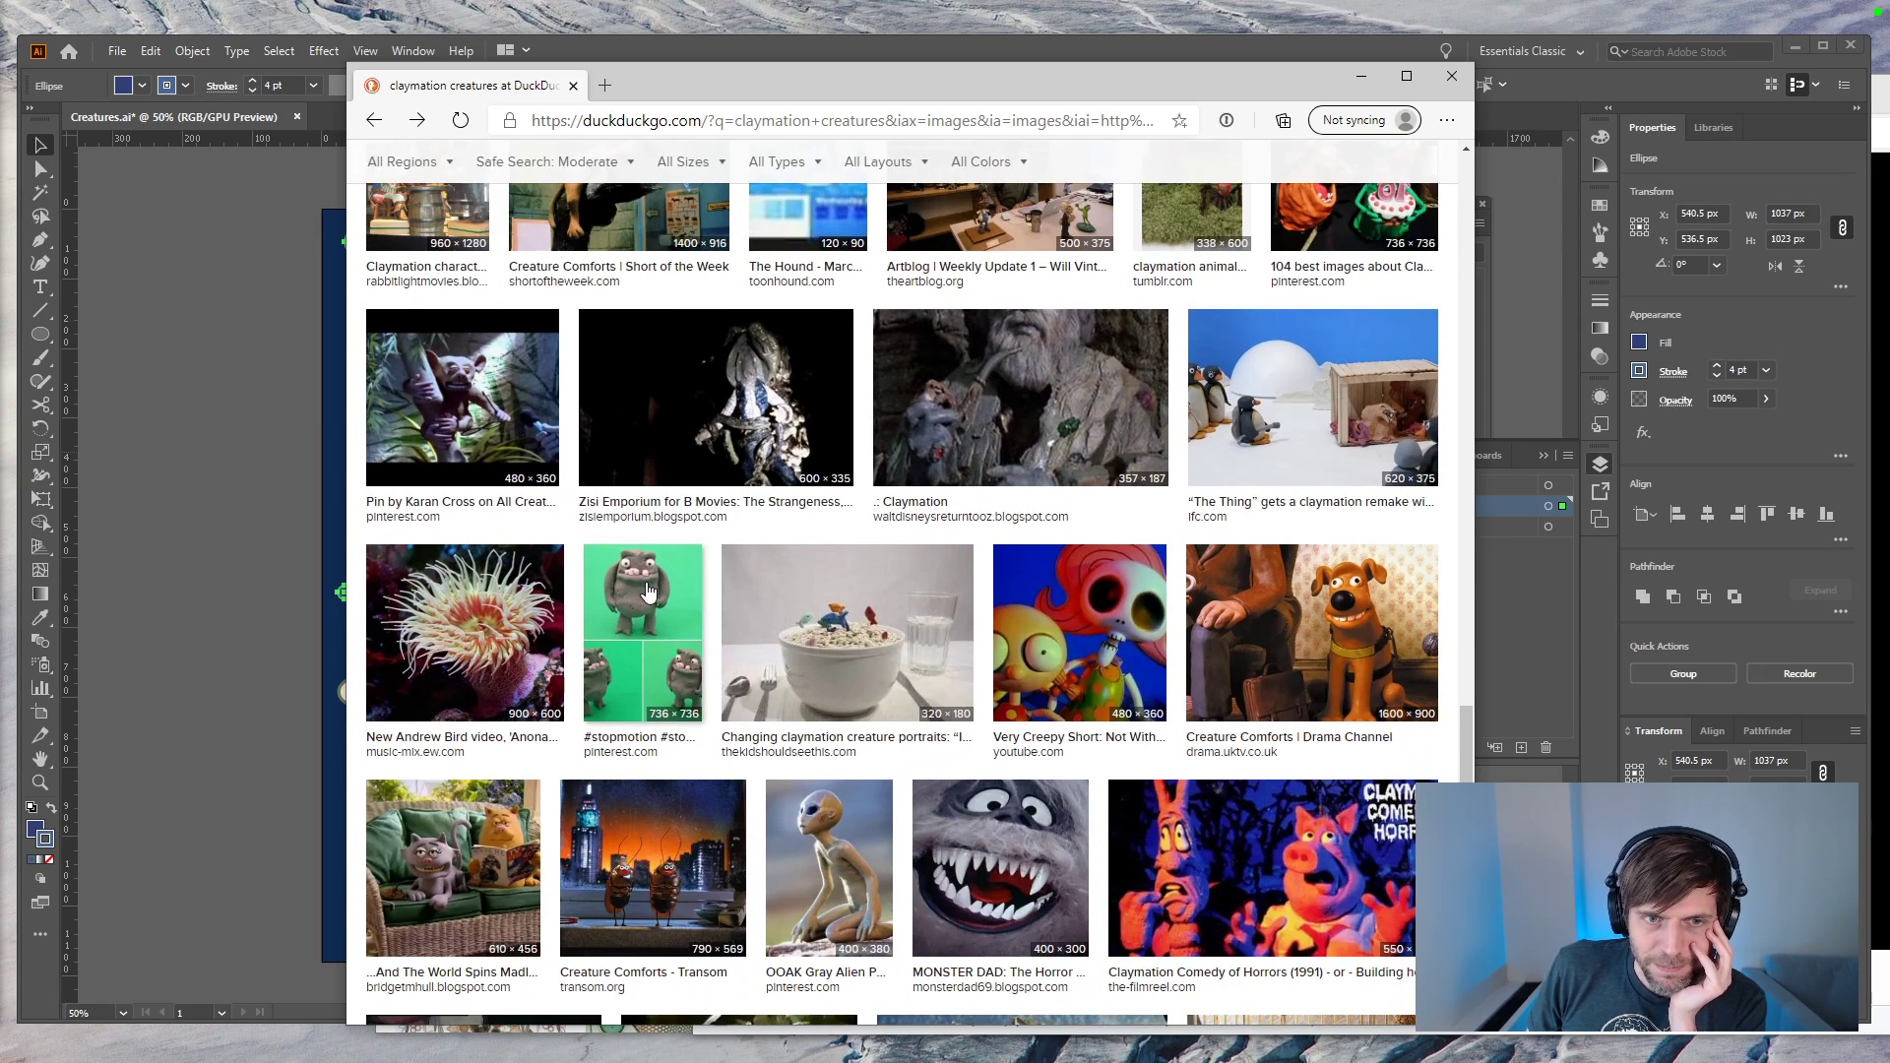
pyautogui.click(645, 590)
pyautogui.press('Left')
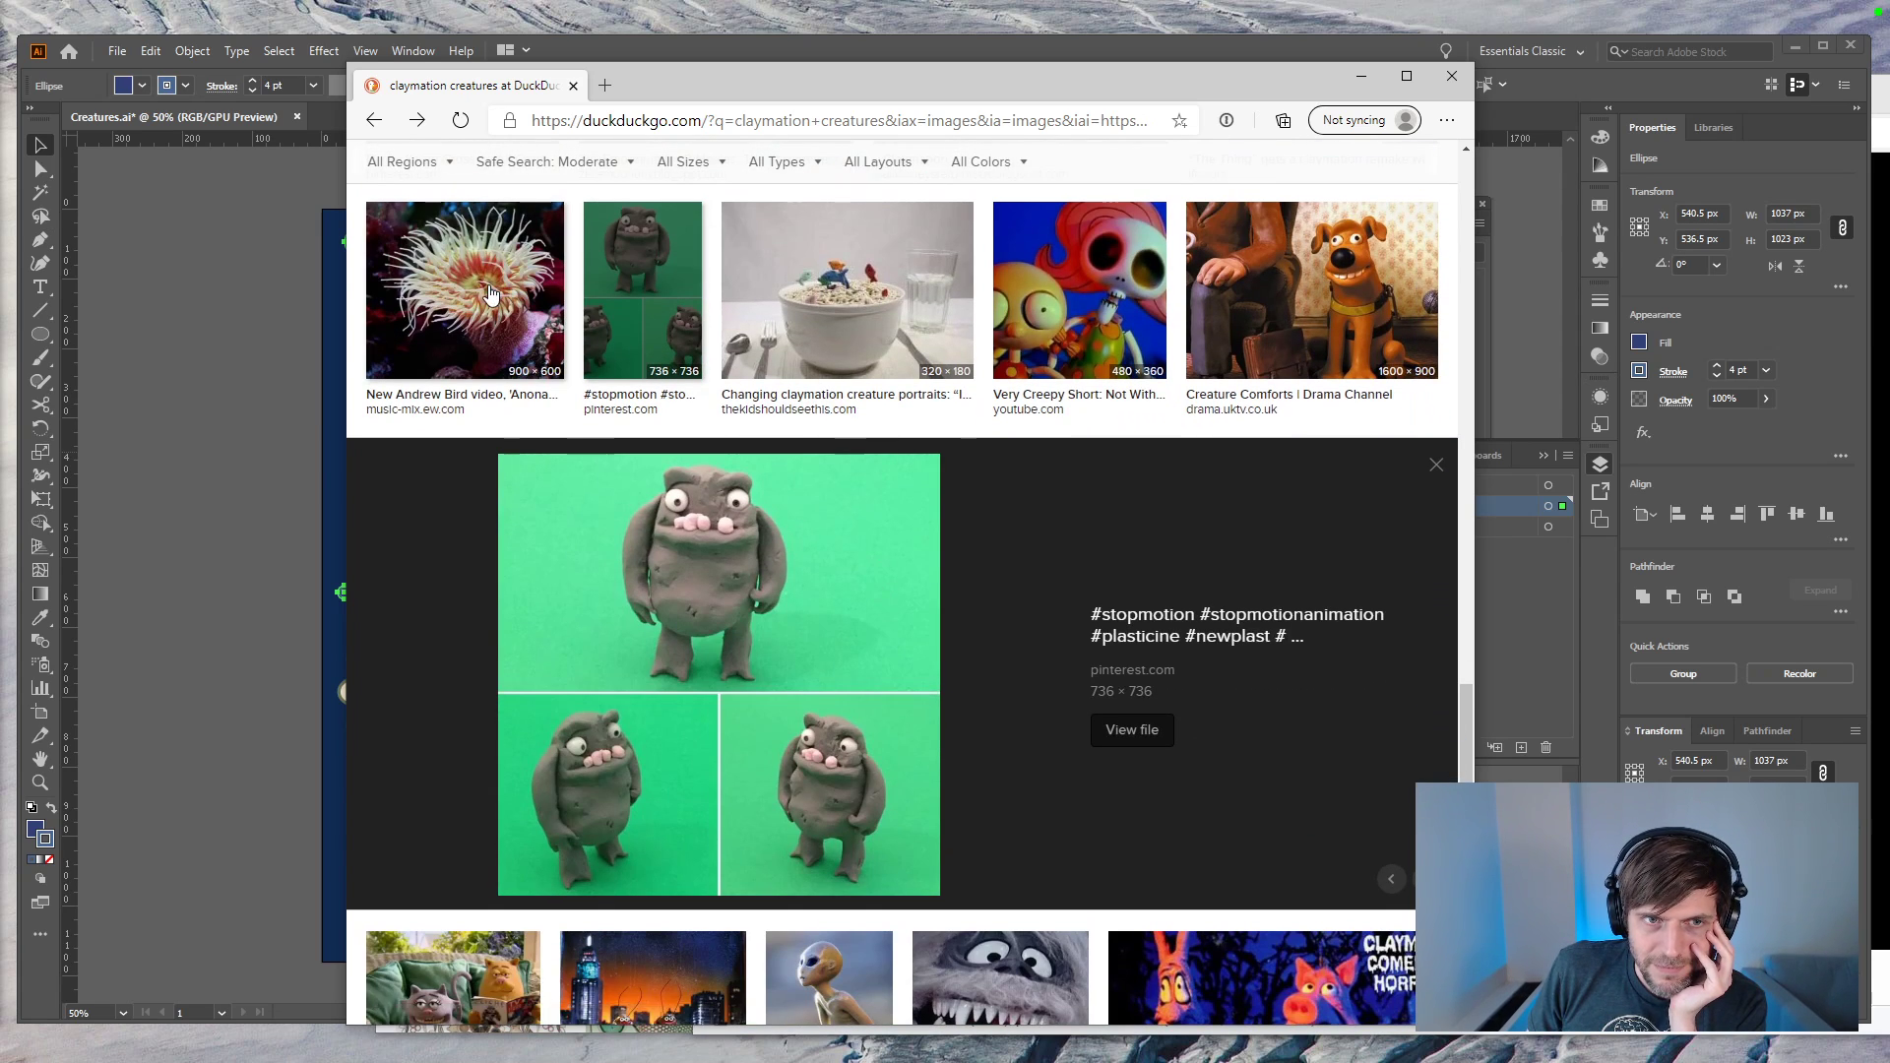
pyautogui.scroll(-1, 719, 443)
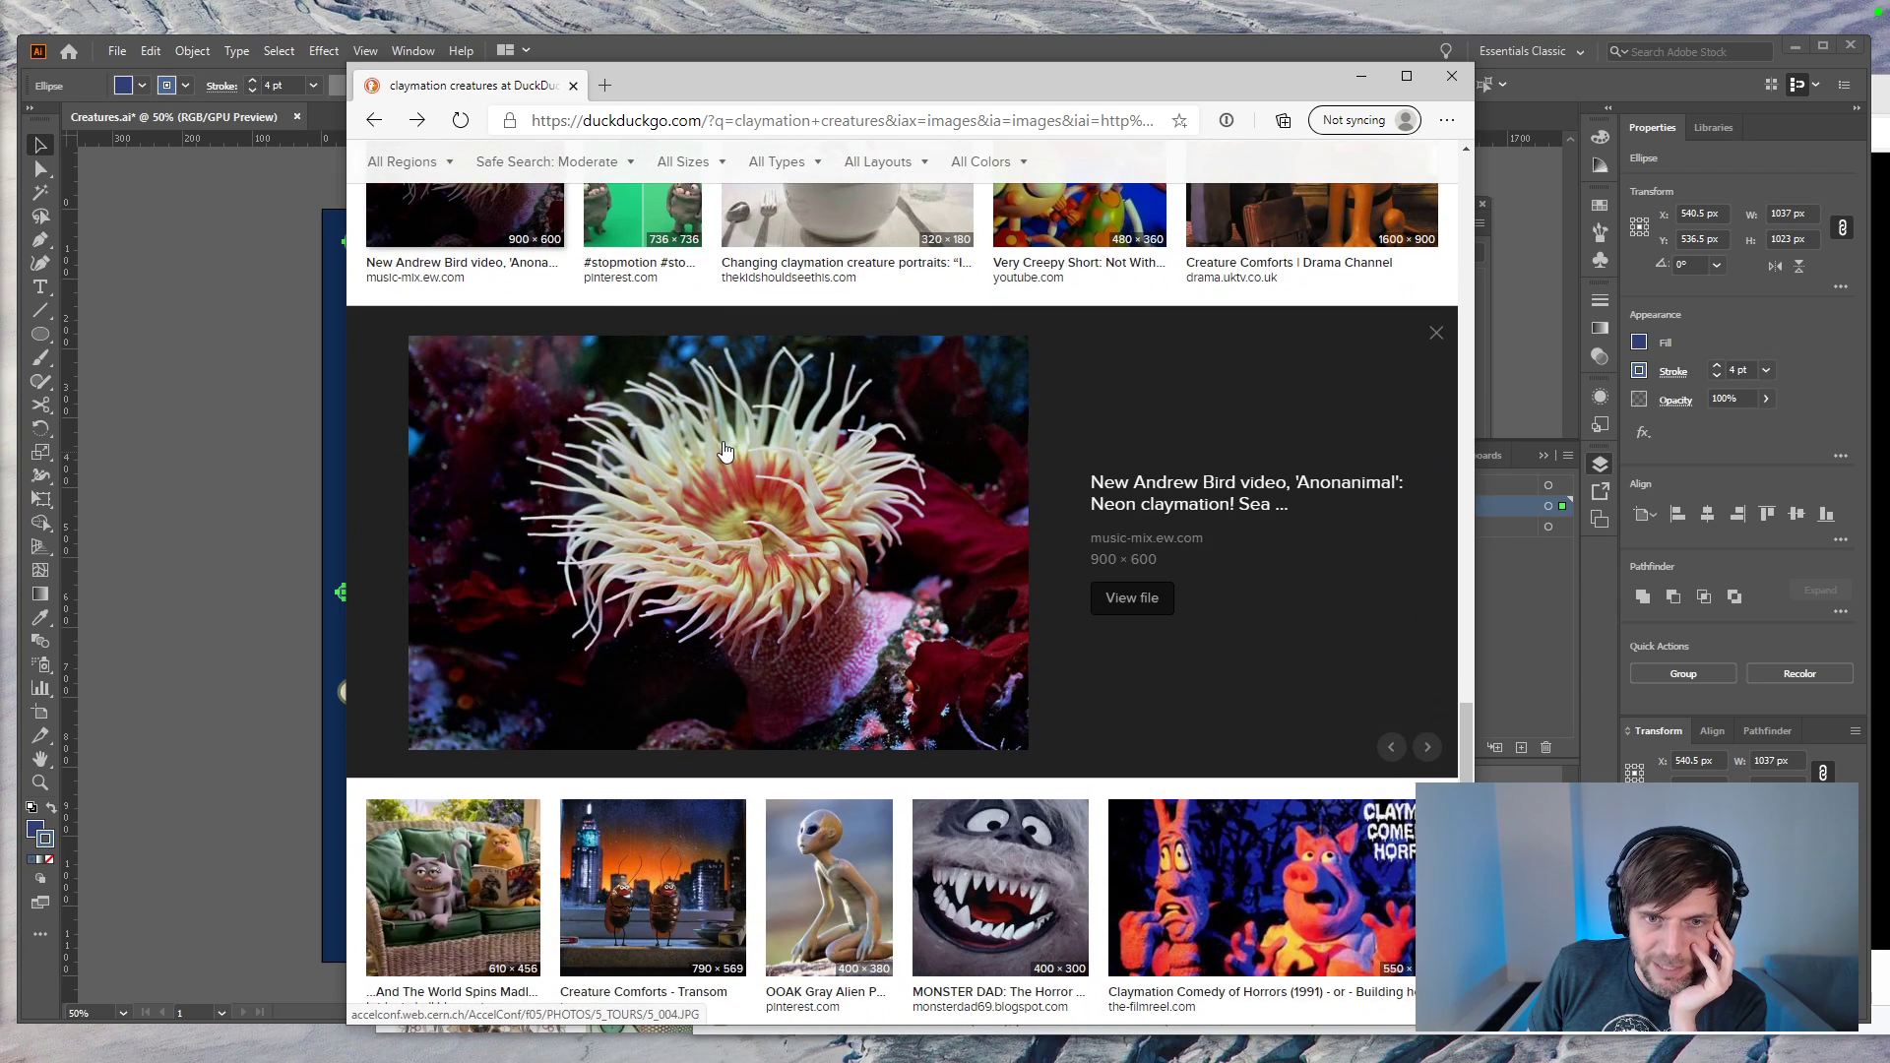
pyautogui.scroll(-2, 726, 450)
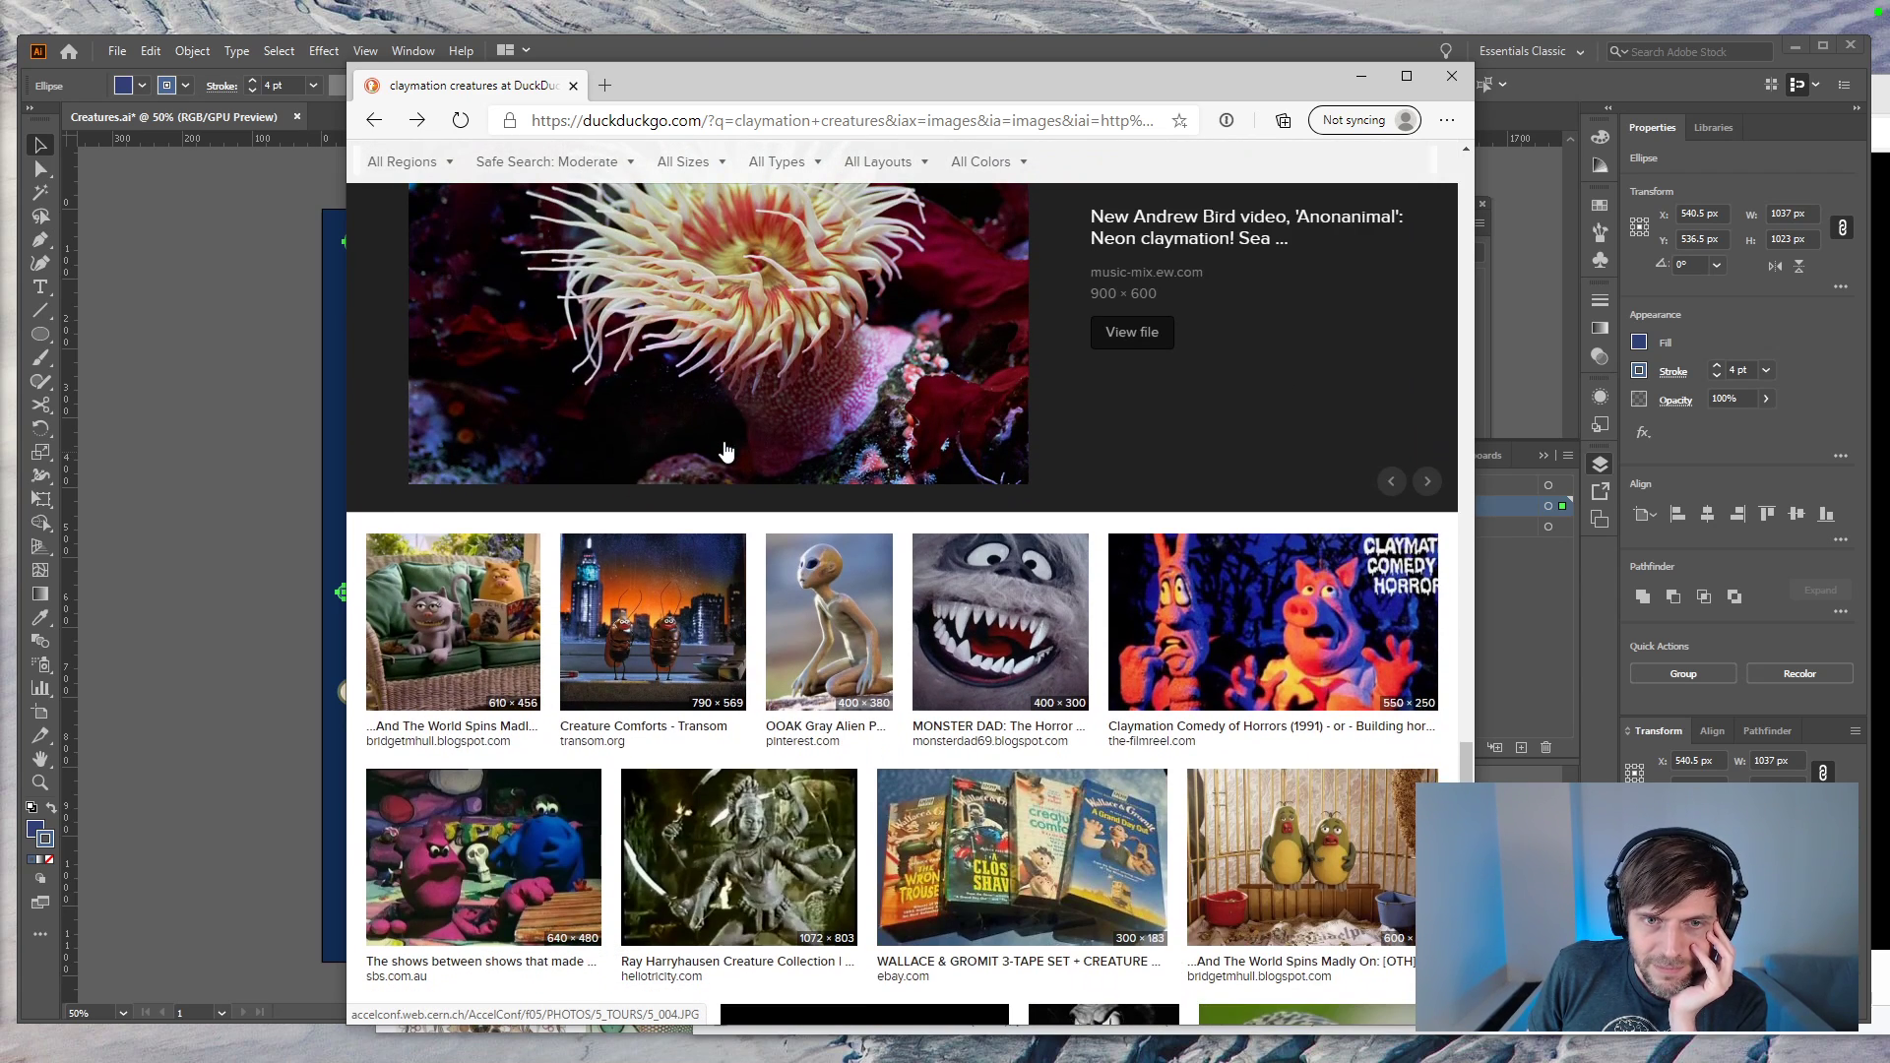
pyautogui.press('Escape')
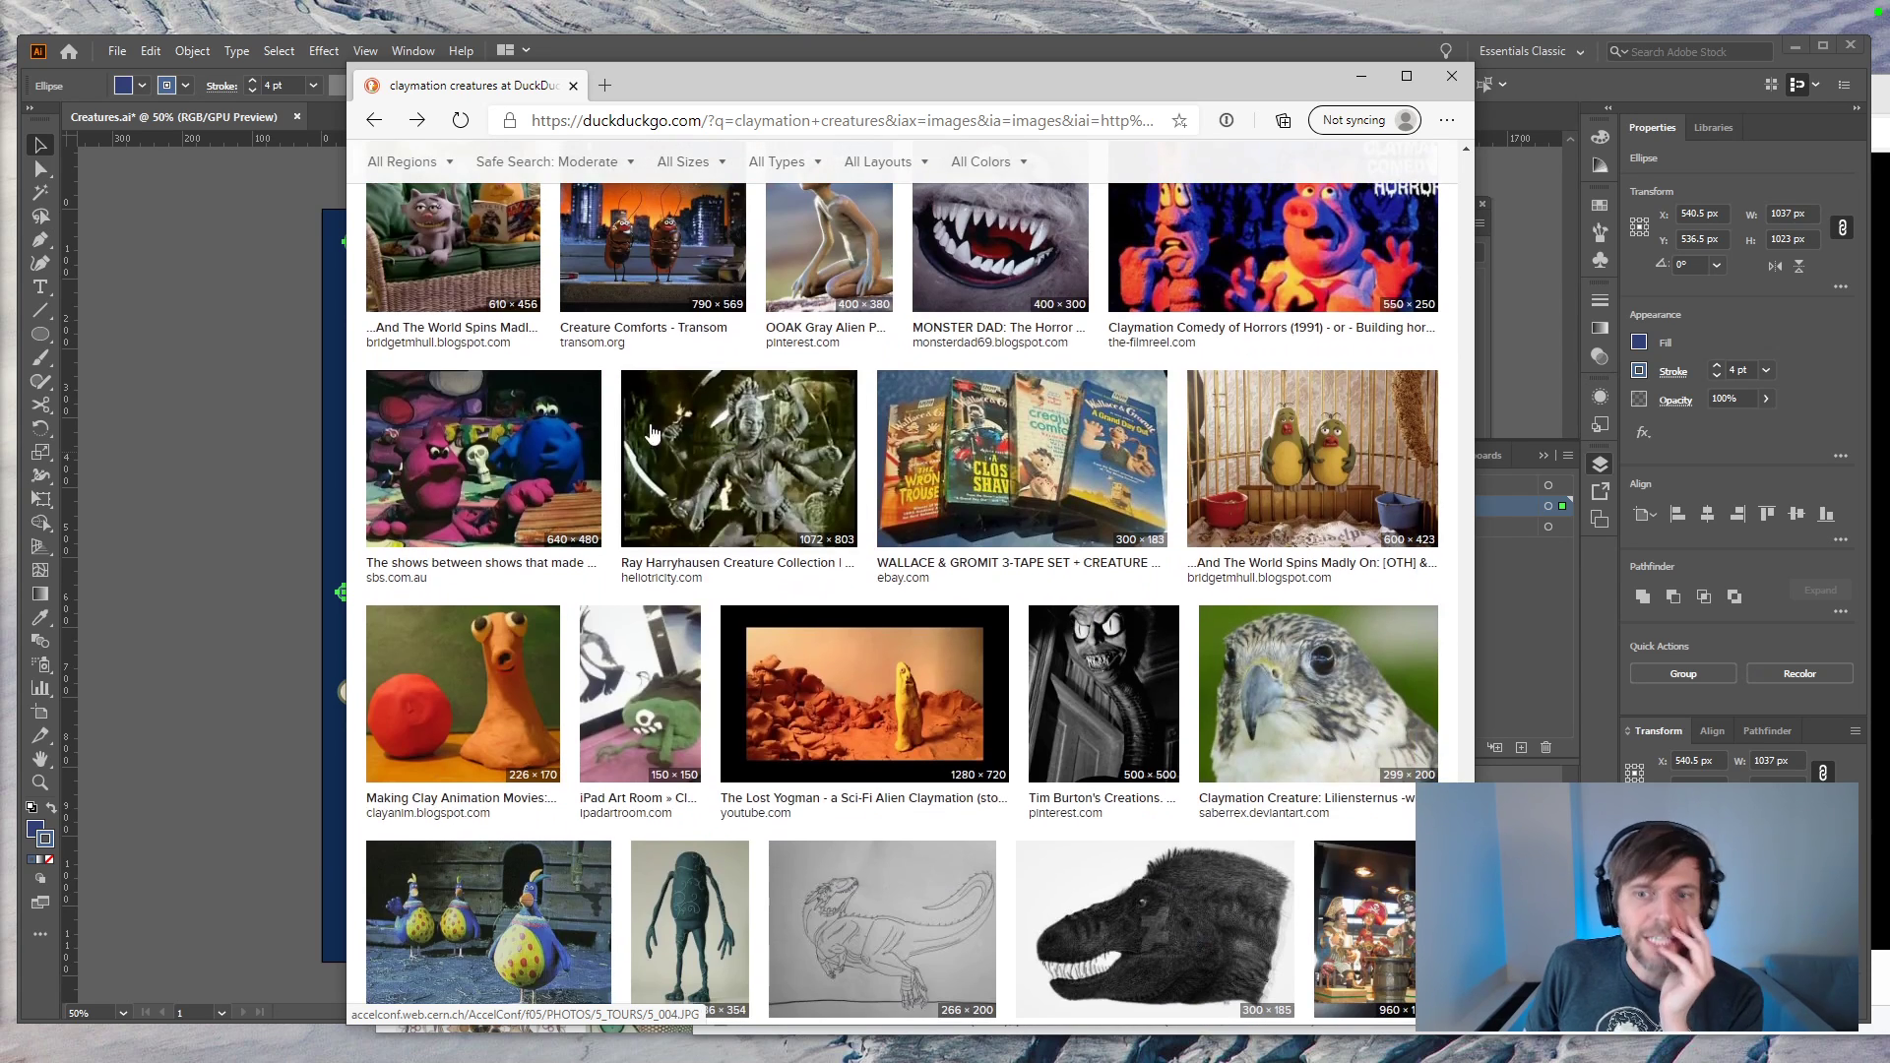
# Step: Switch back to Illustrator, lock Layer 3, duplicate Layer 1, and hide and lock the original Layer 1
pyautogui.click(311, 546)
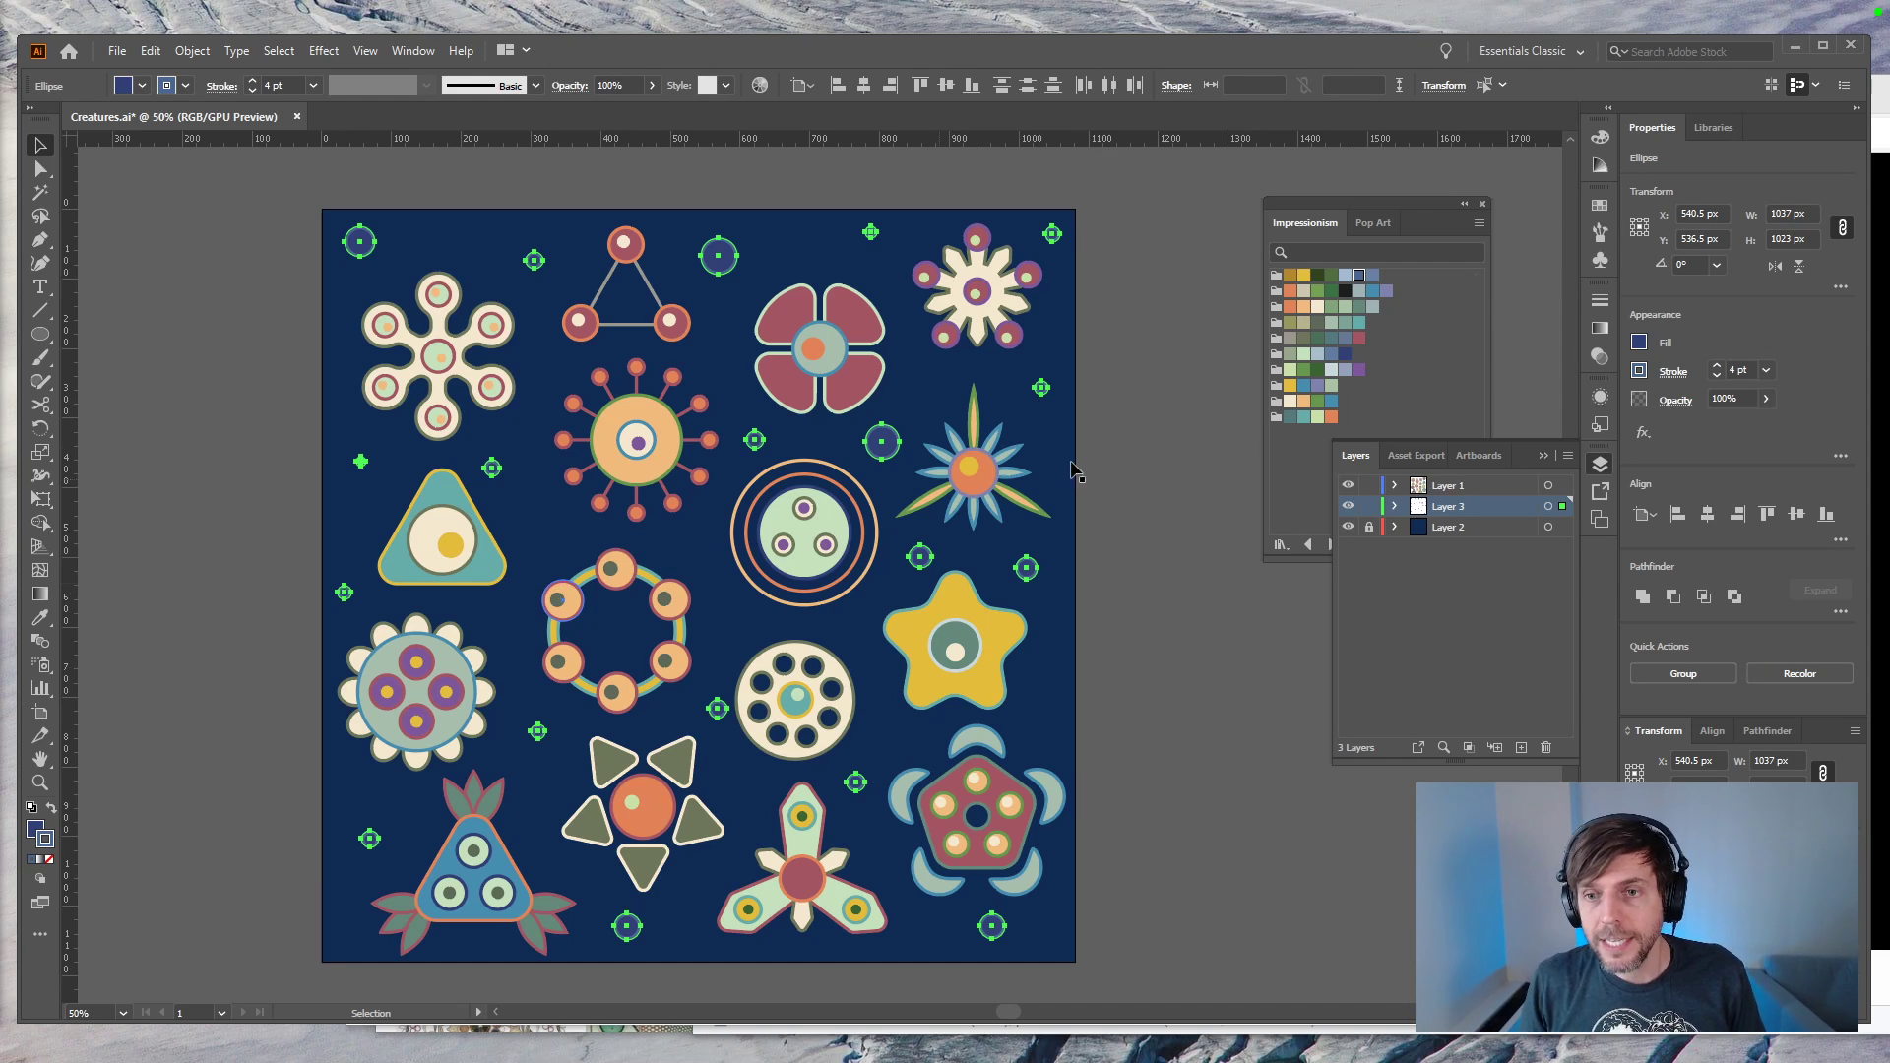
pyautogui.click(1369, 506)
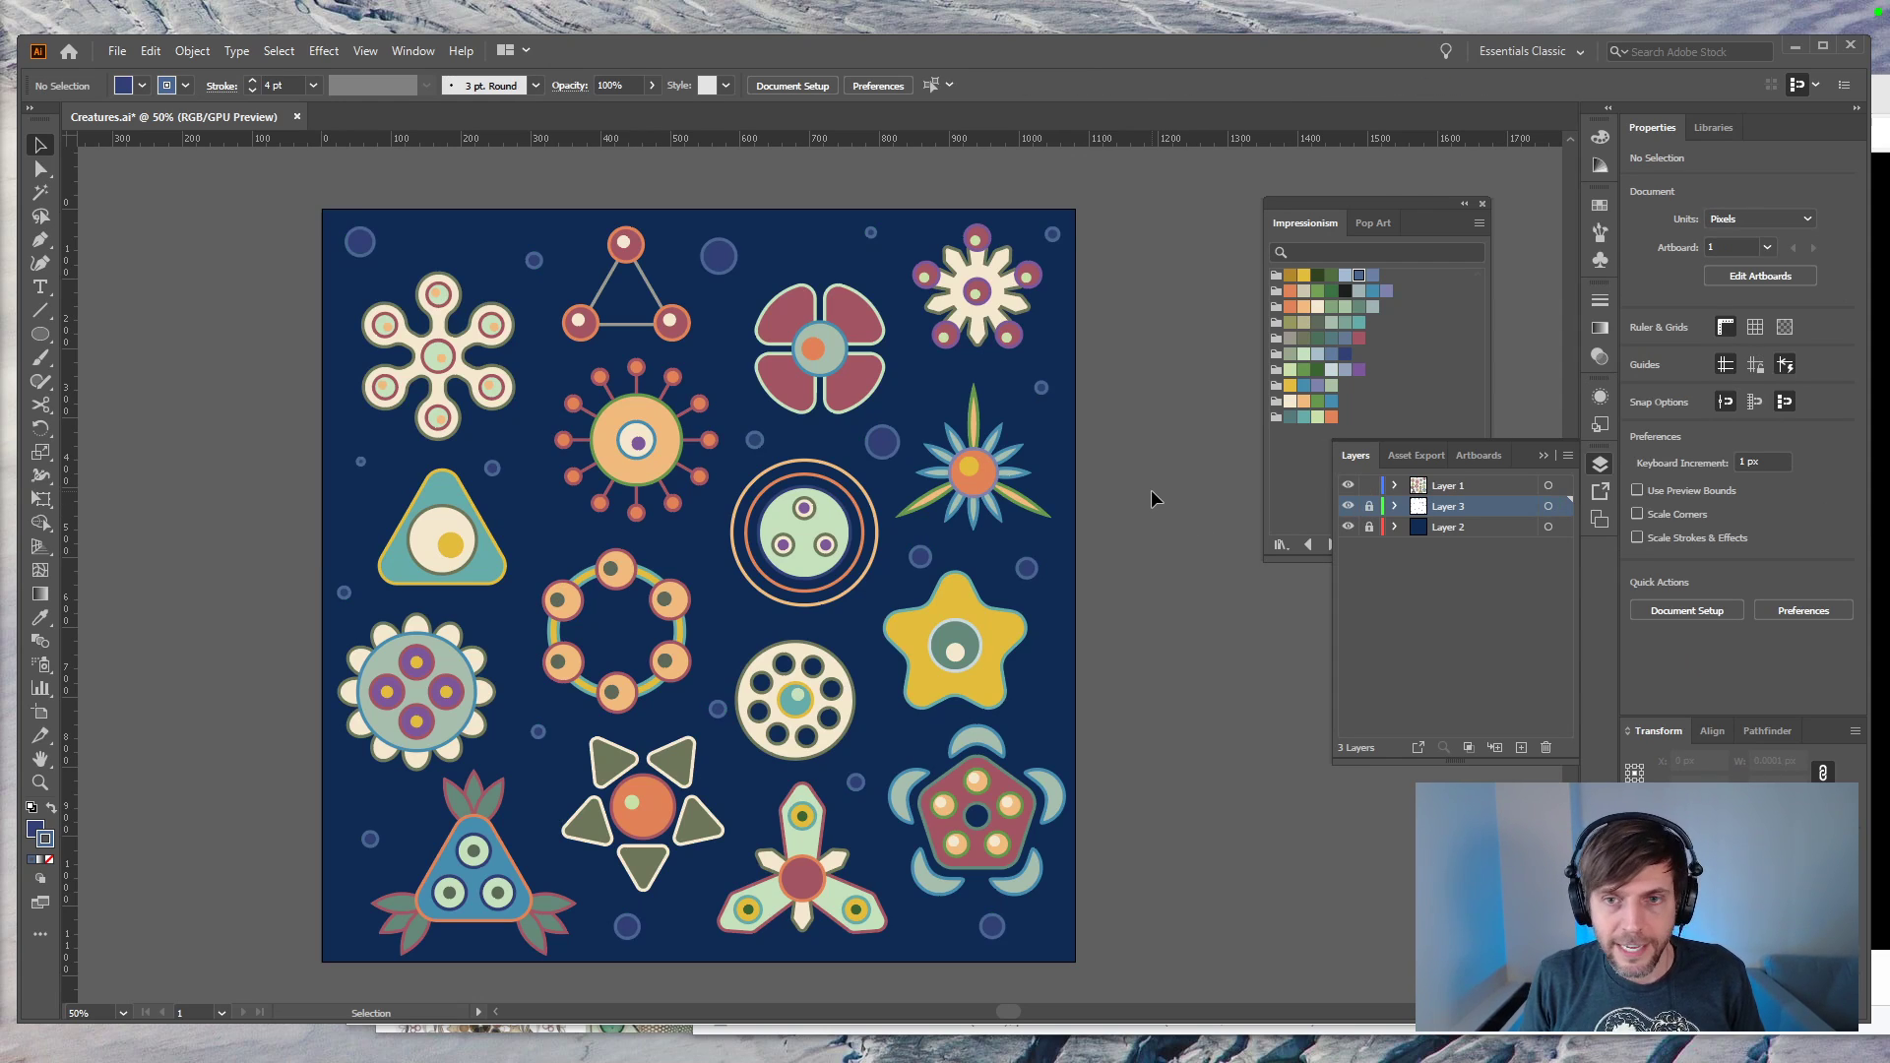
pyautogui.moveTo(1470, 486); pyautogui.dragTo(1522, 750)
pyautogui.click(1348, 506)
pyautogui.click(1347, 485)
pyautogui.click(1348, 485)
# Step: Center the orange dot horizontally and vertically within the middle eye of the six-armed cream creature
pyautogui.moveTo(325, 295); pyautogui.dragTo(516, 427)
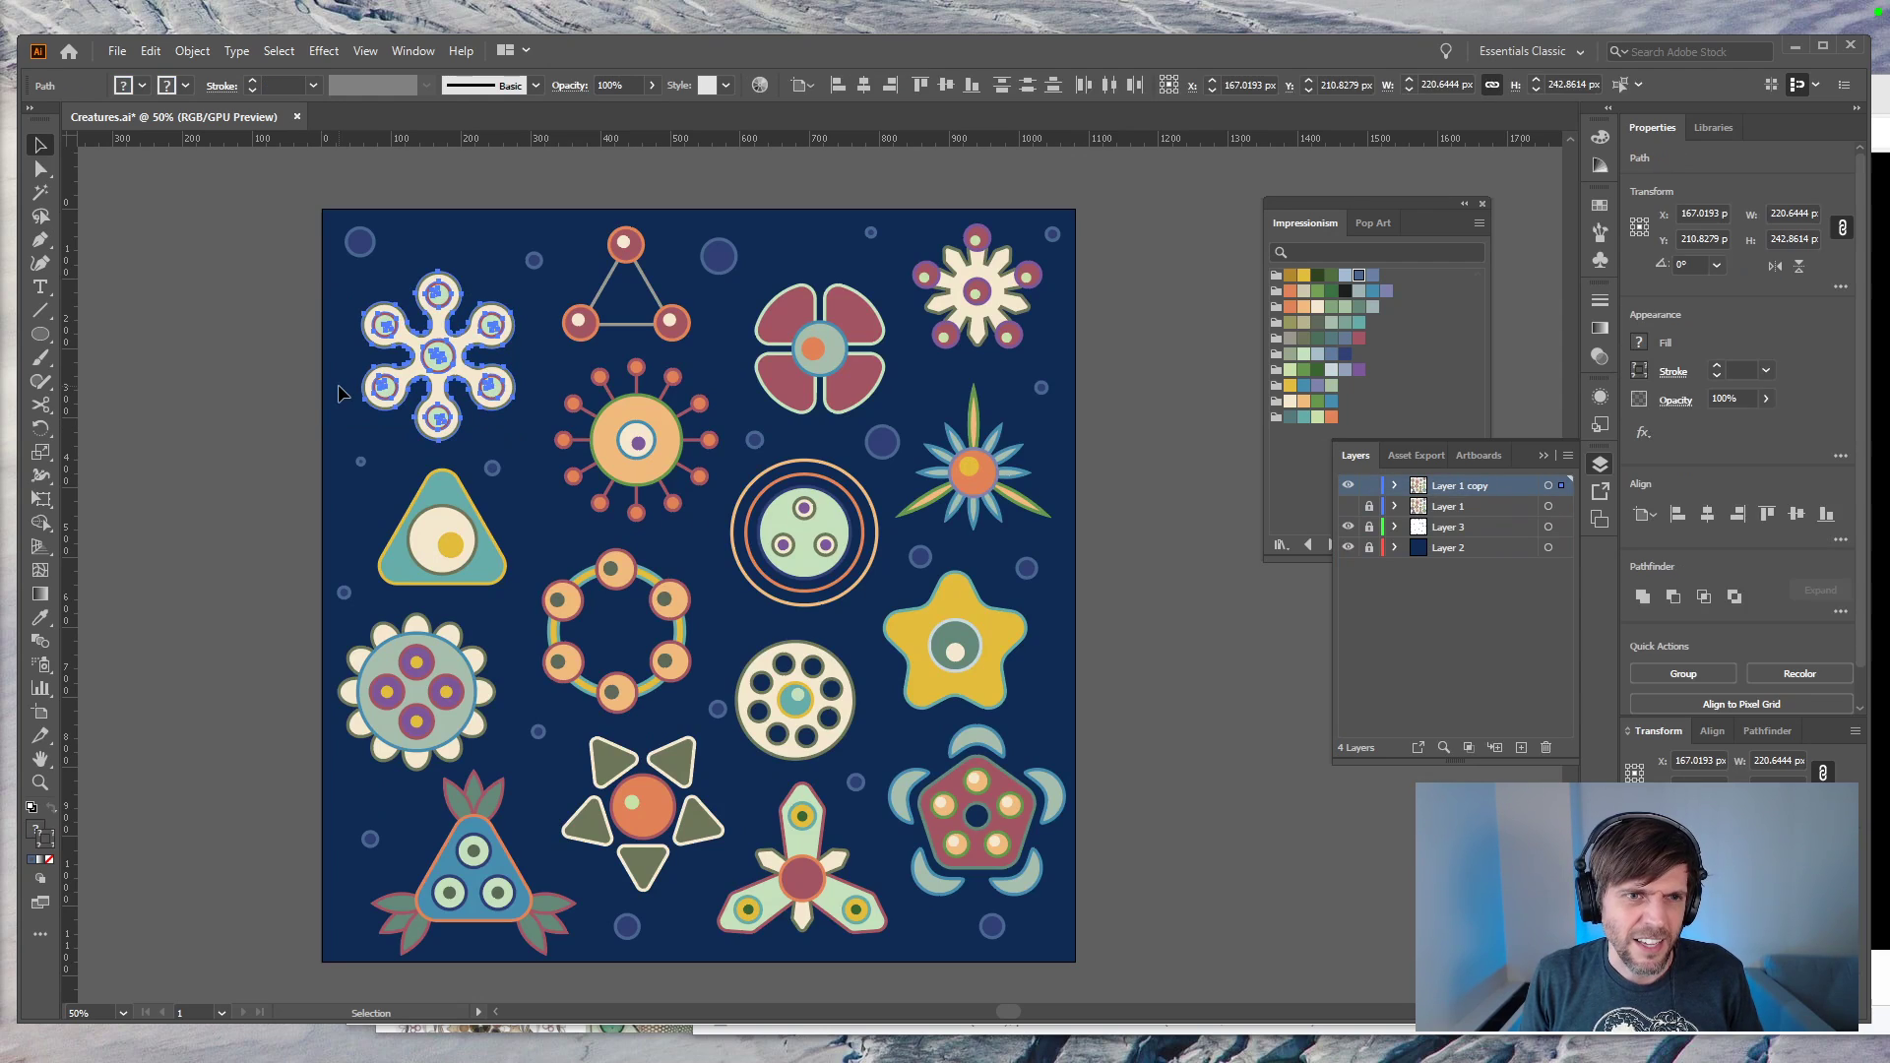
pyautogui.hotkey('ctrl', '=')
pyautogui.hotkey('ctrl', '=')
pyautogui.hotkey('ctrl', '=')
pyautogui.moveTo(362, 325); pyautogui.dragTo(1266, 895)
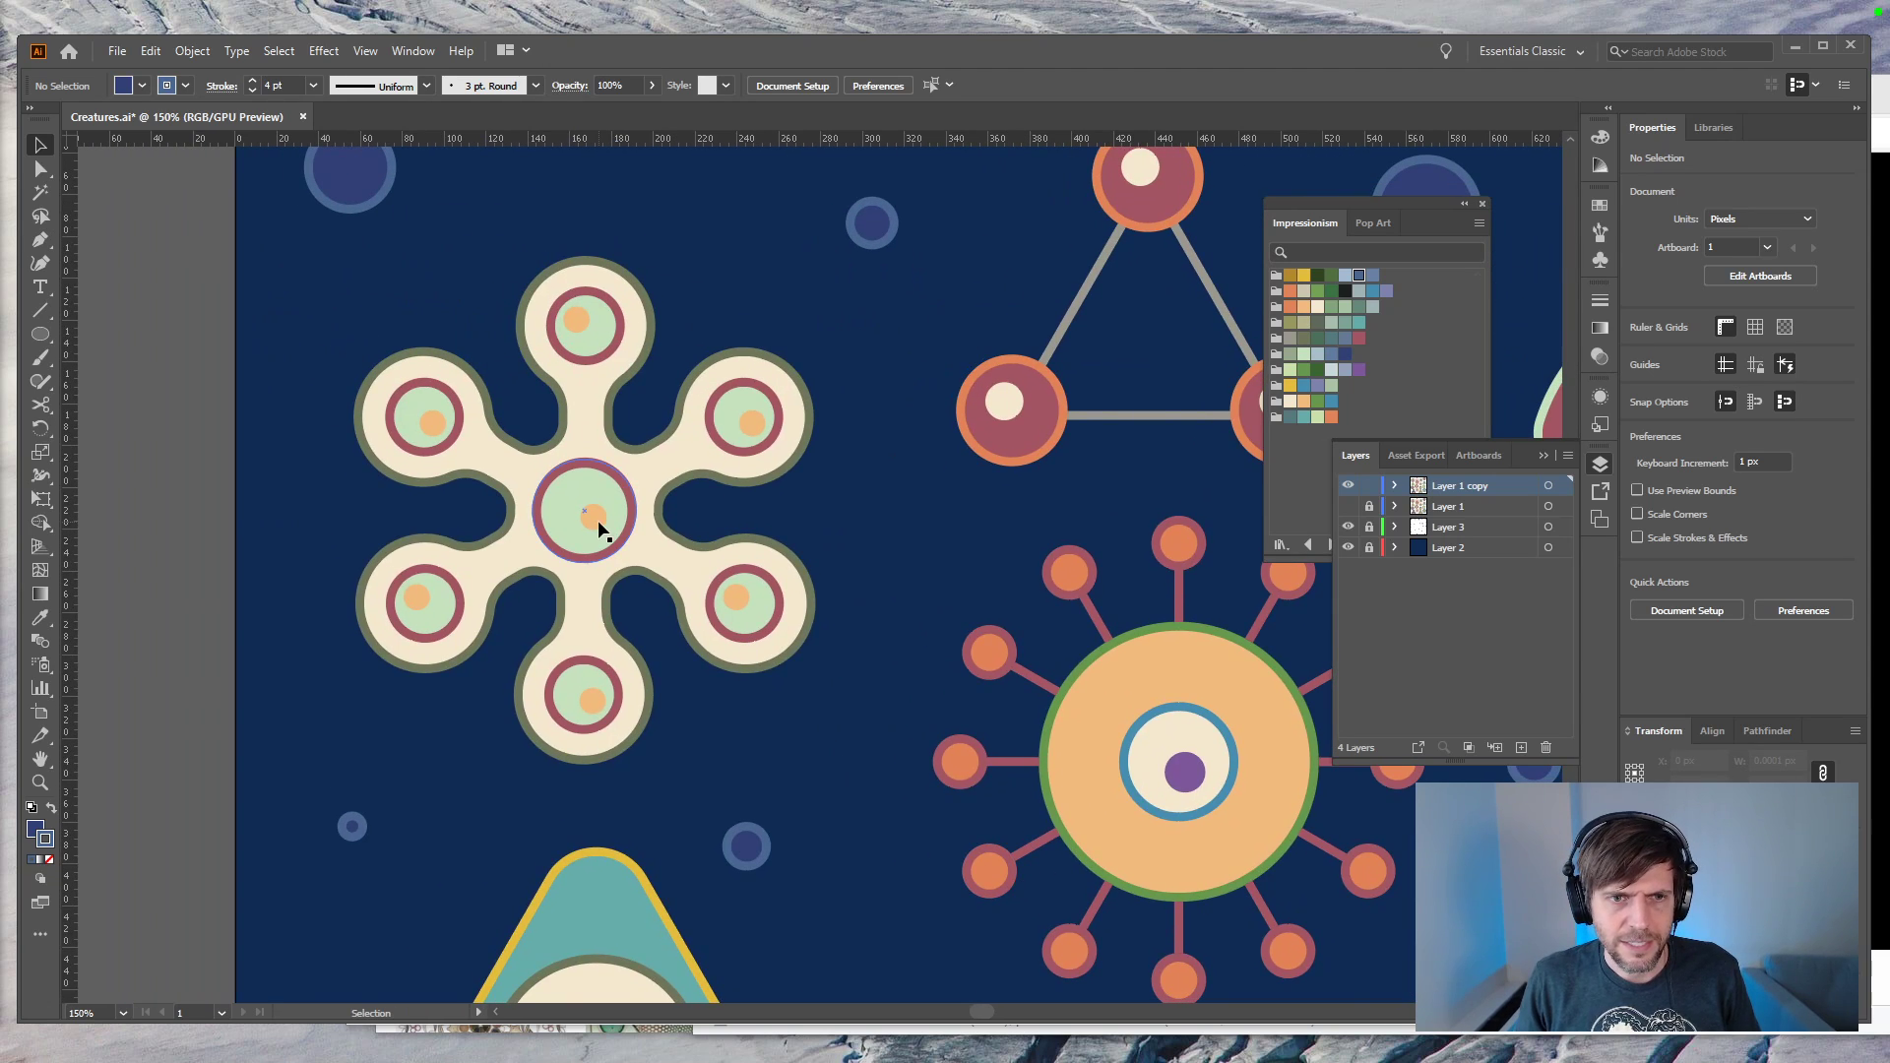
pyautogui.moveTo(598, 523); pyautogui.dragTo(587, 519)
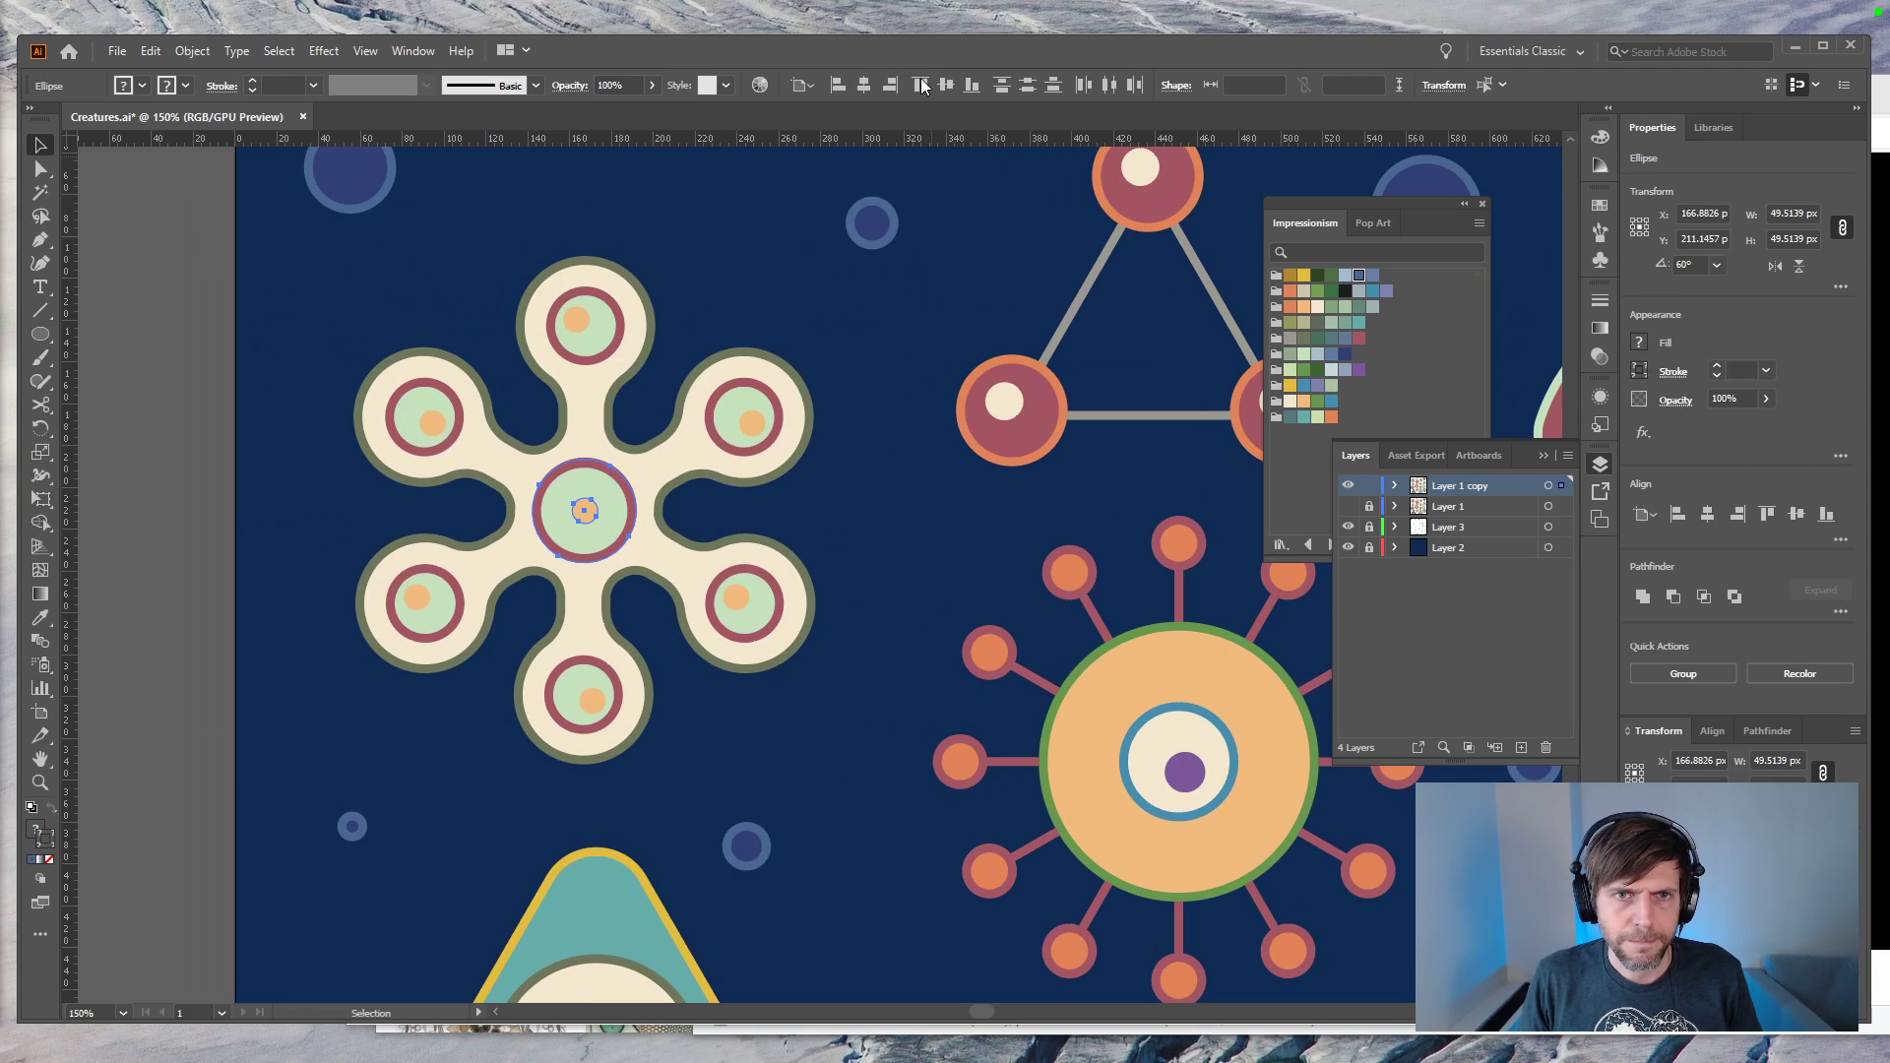
pyautogui.click(944, 84)
pyautogui.click(583, 504)
pyautogui.keyDown('shift'); pyautogui.click(613, 523); pyautogui.keyUp('shift')
pyautogui.click(863, 84)
pyautogui.click(946, 84)
# Step: Center the orange dot within the eye of the creature's uppermost arm, using the eye circle as the alignment key object
pyautogui.click(583, 317)
pyautogui.keyDown('shift'); pyautogui.click(603, 346); pyautogui.keyUp('shift')
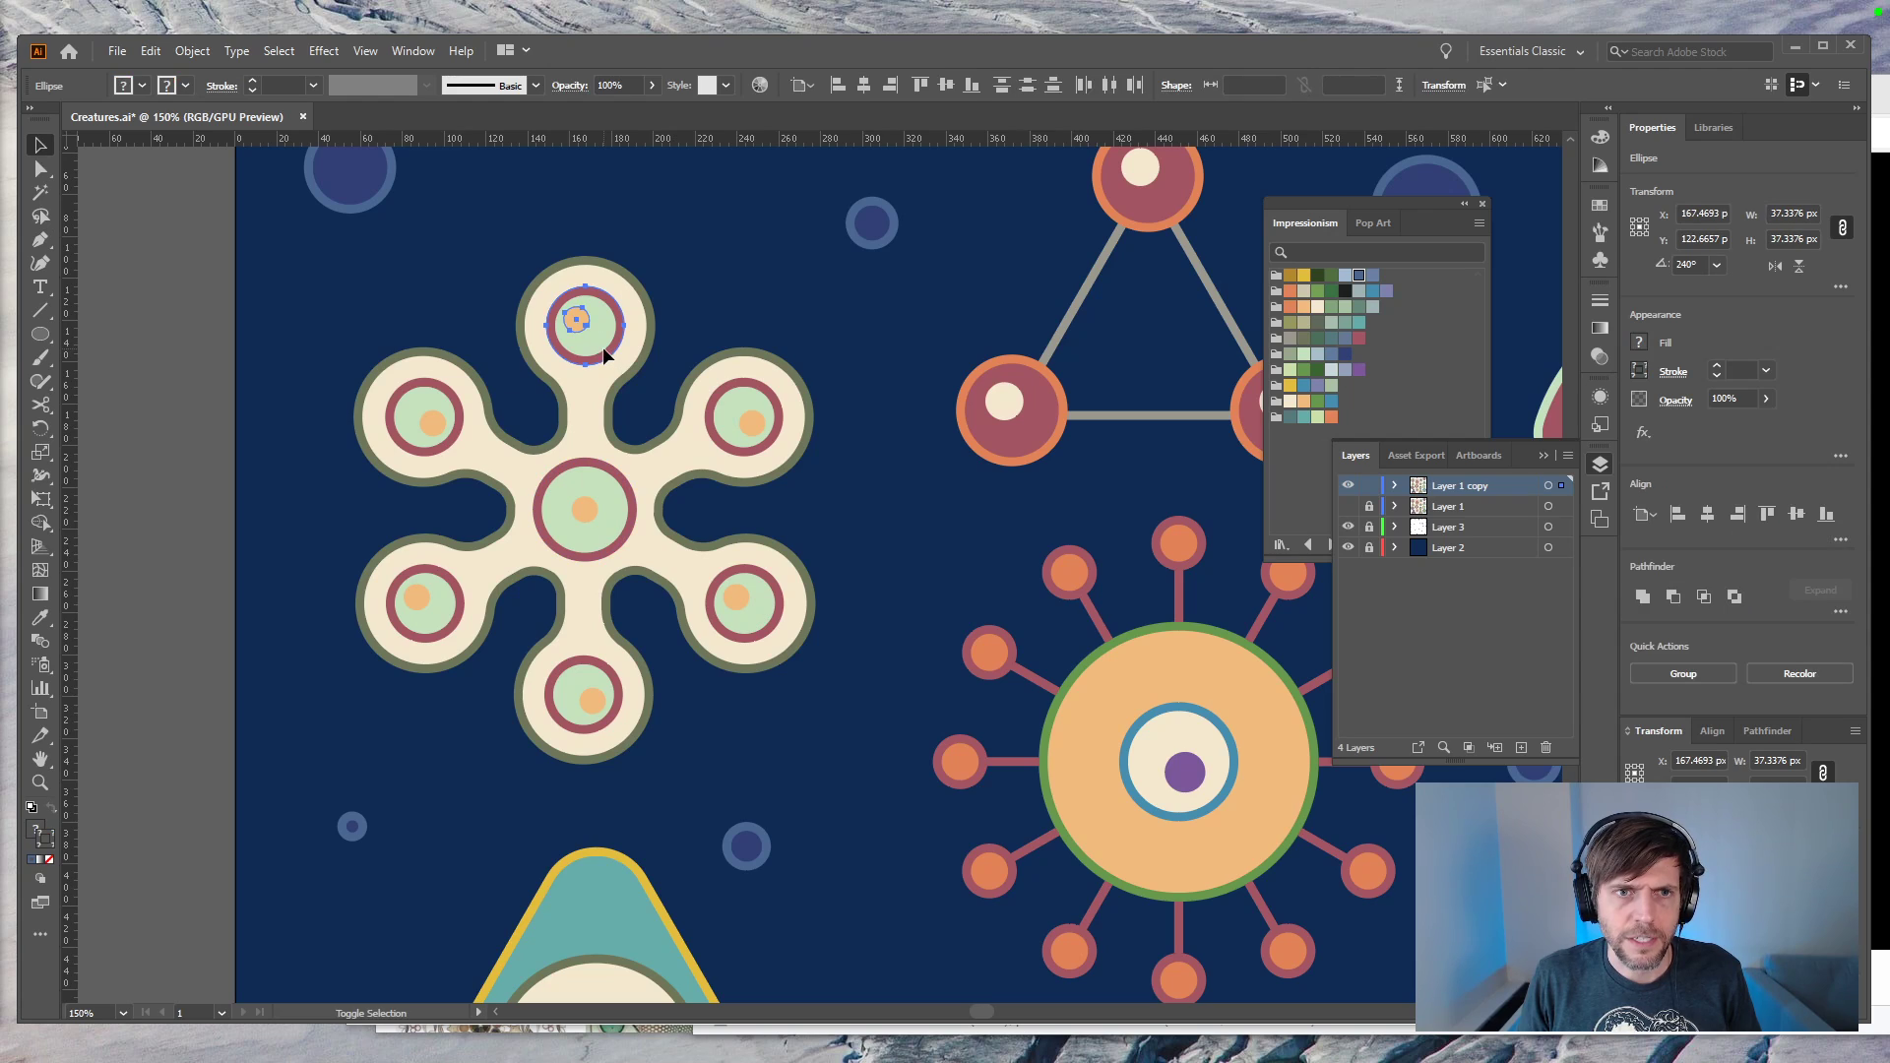
pyautogui.click(866, 89)
pyautogui.hotkey('ctrl', 'z')
pyautogui.click(605, 337)
pyautogui.click(862, 86)
pyautogui.click(922, 87)
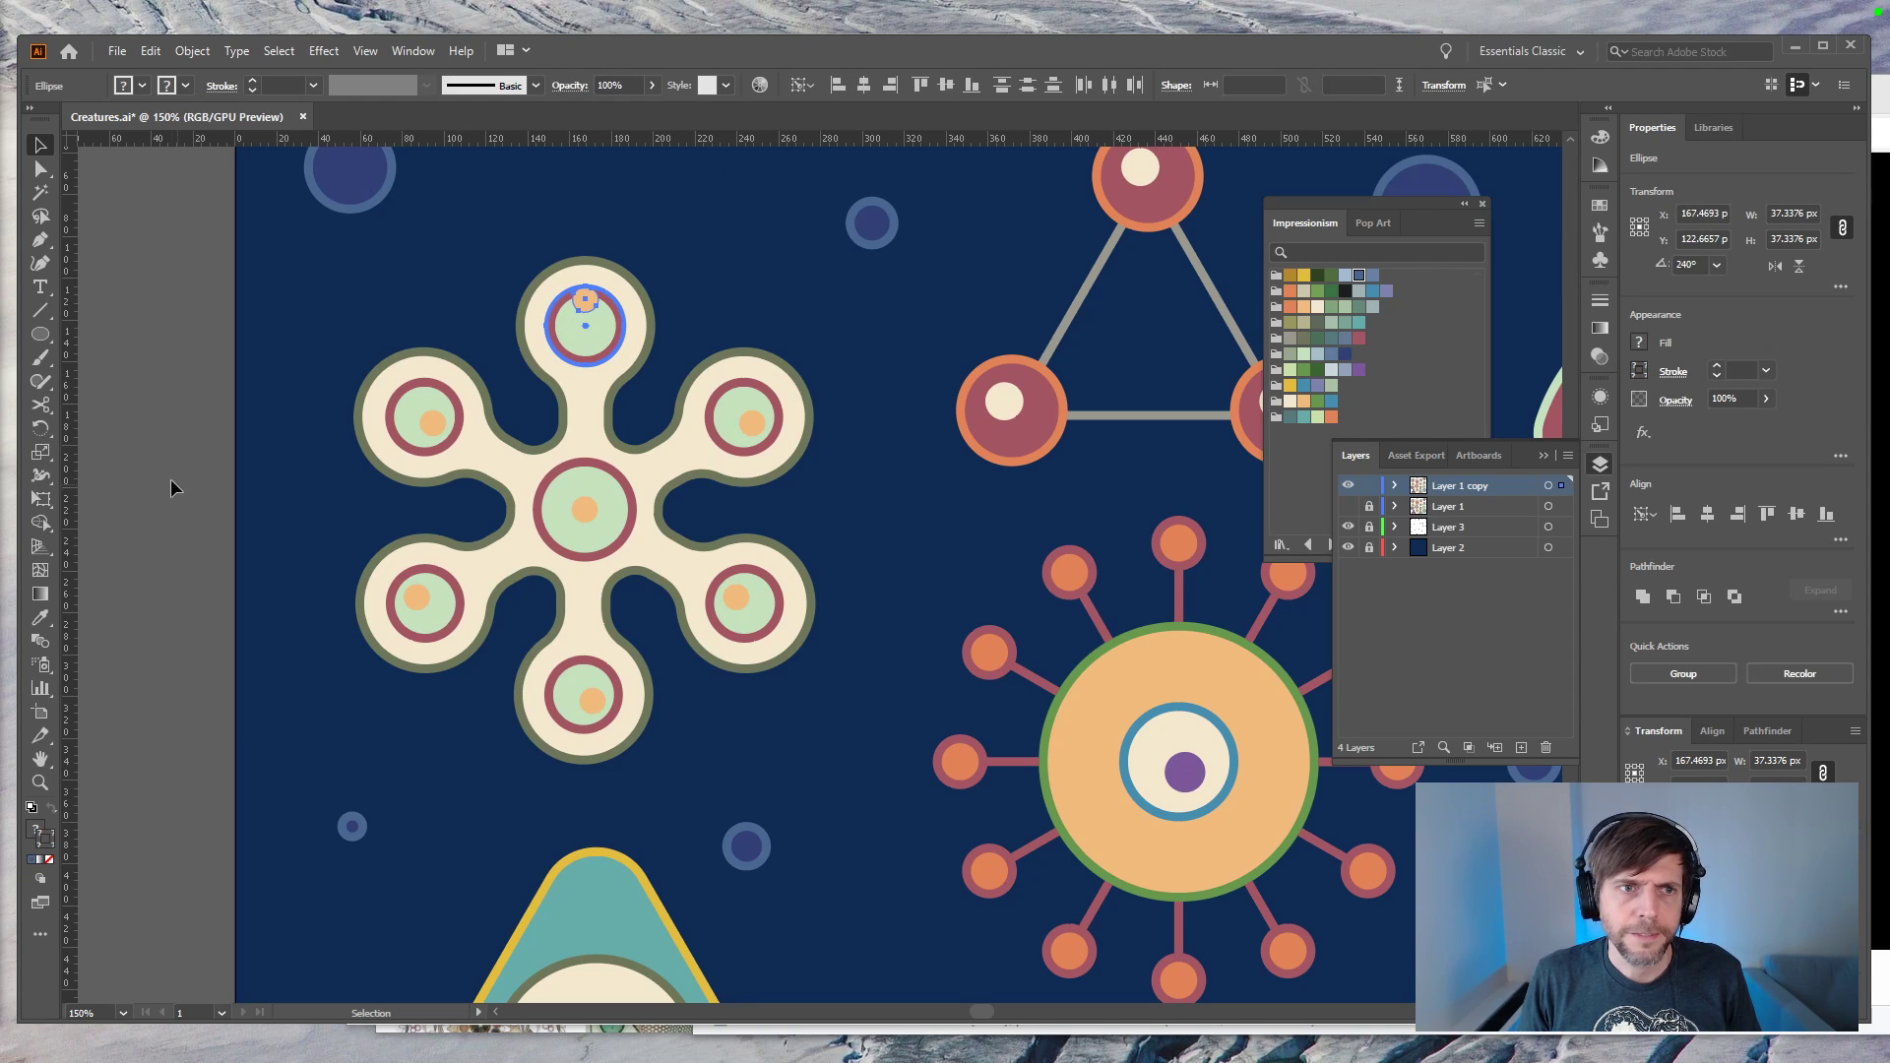
pyautogui.click(946, 87)
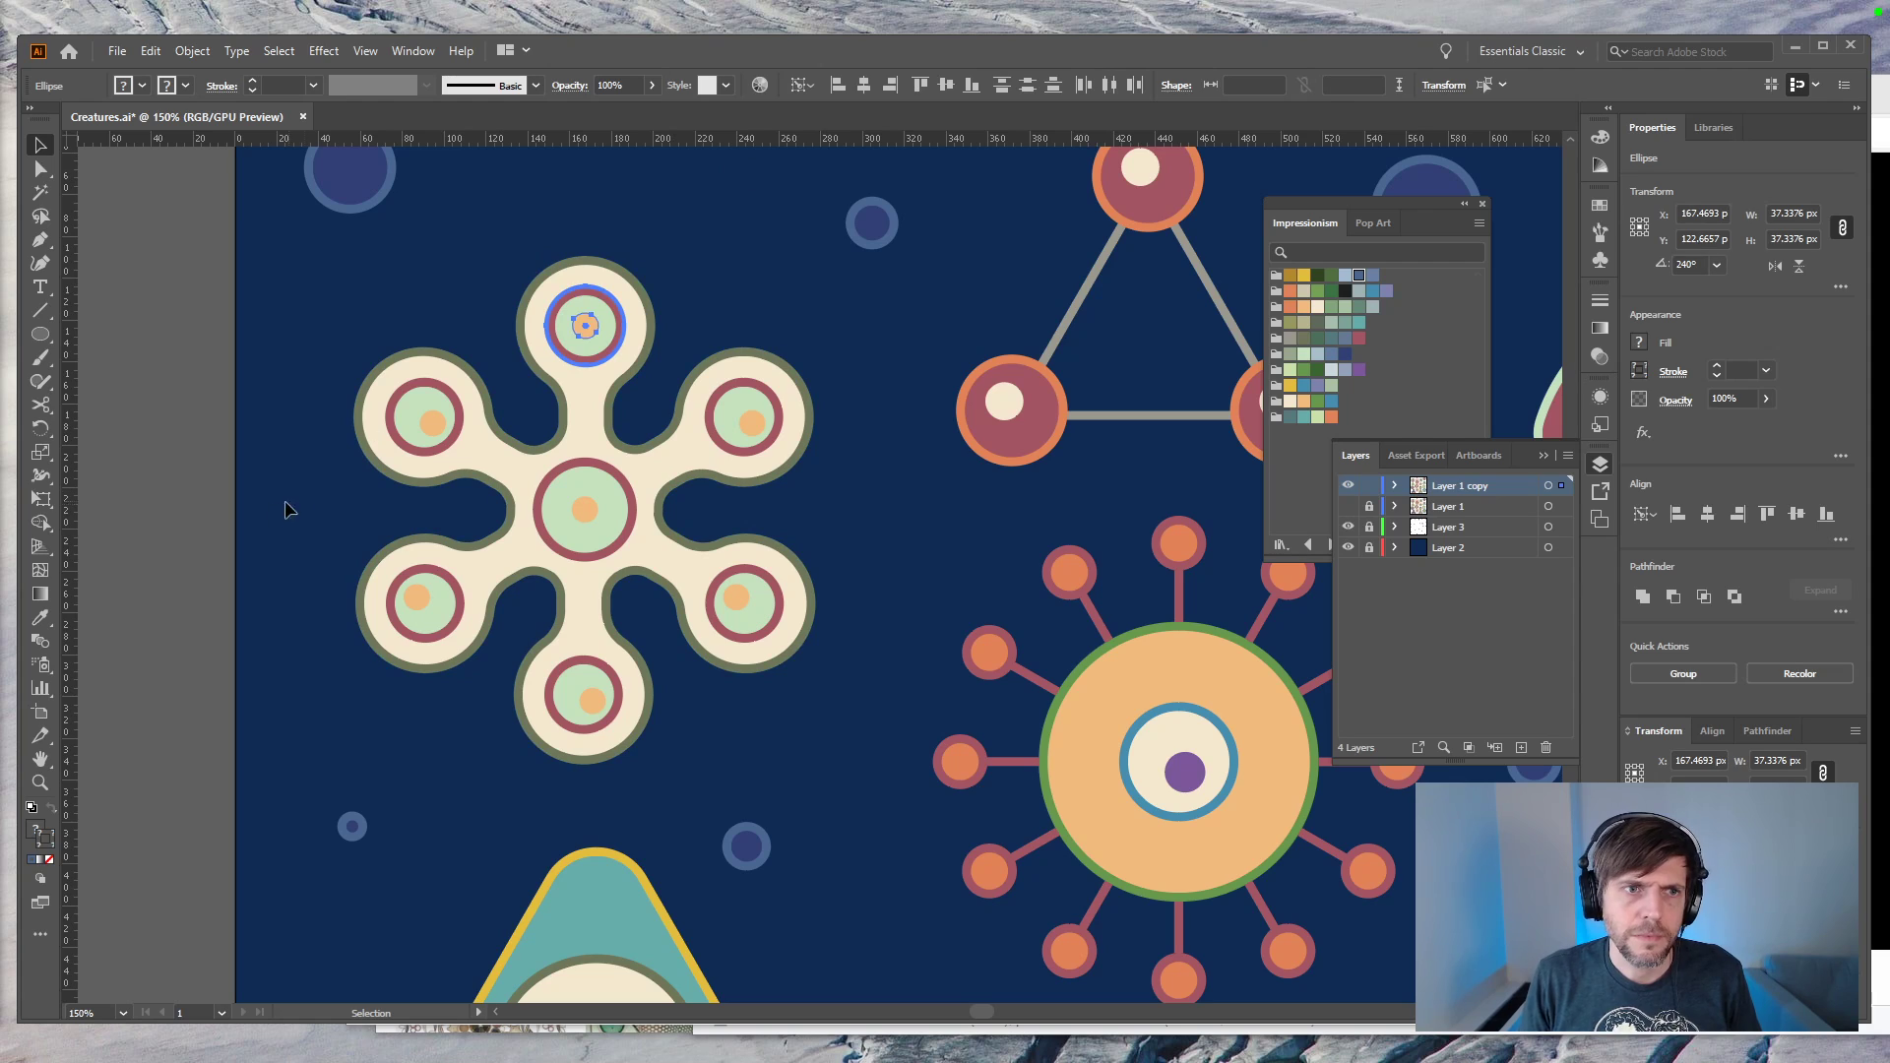
# Step: Delete the five off-center orange dots from the six-armed creature's arm eyes, keeping those in the uppermost and middle eyes
pyautogui.click(222, 524)
pyautogui.click(754, 427)
pyautogui.keyDown('shift'); pyautogui.click(736, 601); pyautogui.keyUp('shift')
pyautogui.keyDown('shift'); pyautogui.click(592, 697); pyautogui.keyUp('shift')
pyautogui.keyDown('shift'); pyautogui.click(418, 601); pyautogui.keyUp('shift')
pyautogui.keyDown('shift'); pyautogui.click(439, 427); pyautogui.keyUp('shift')
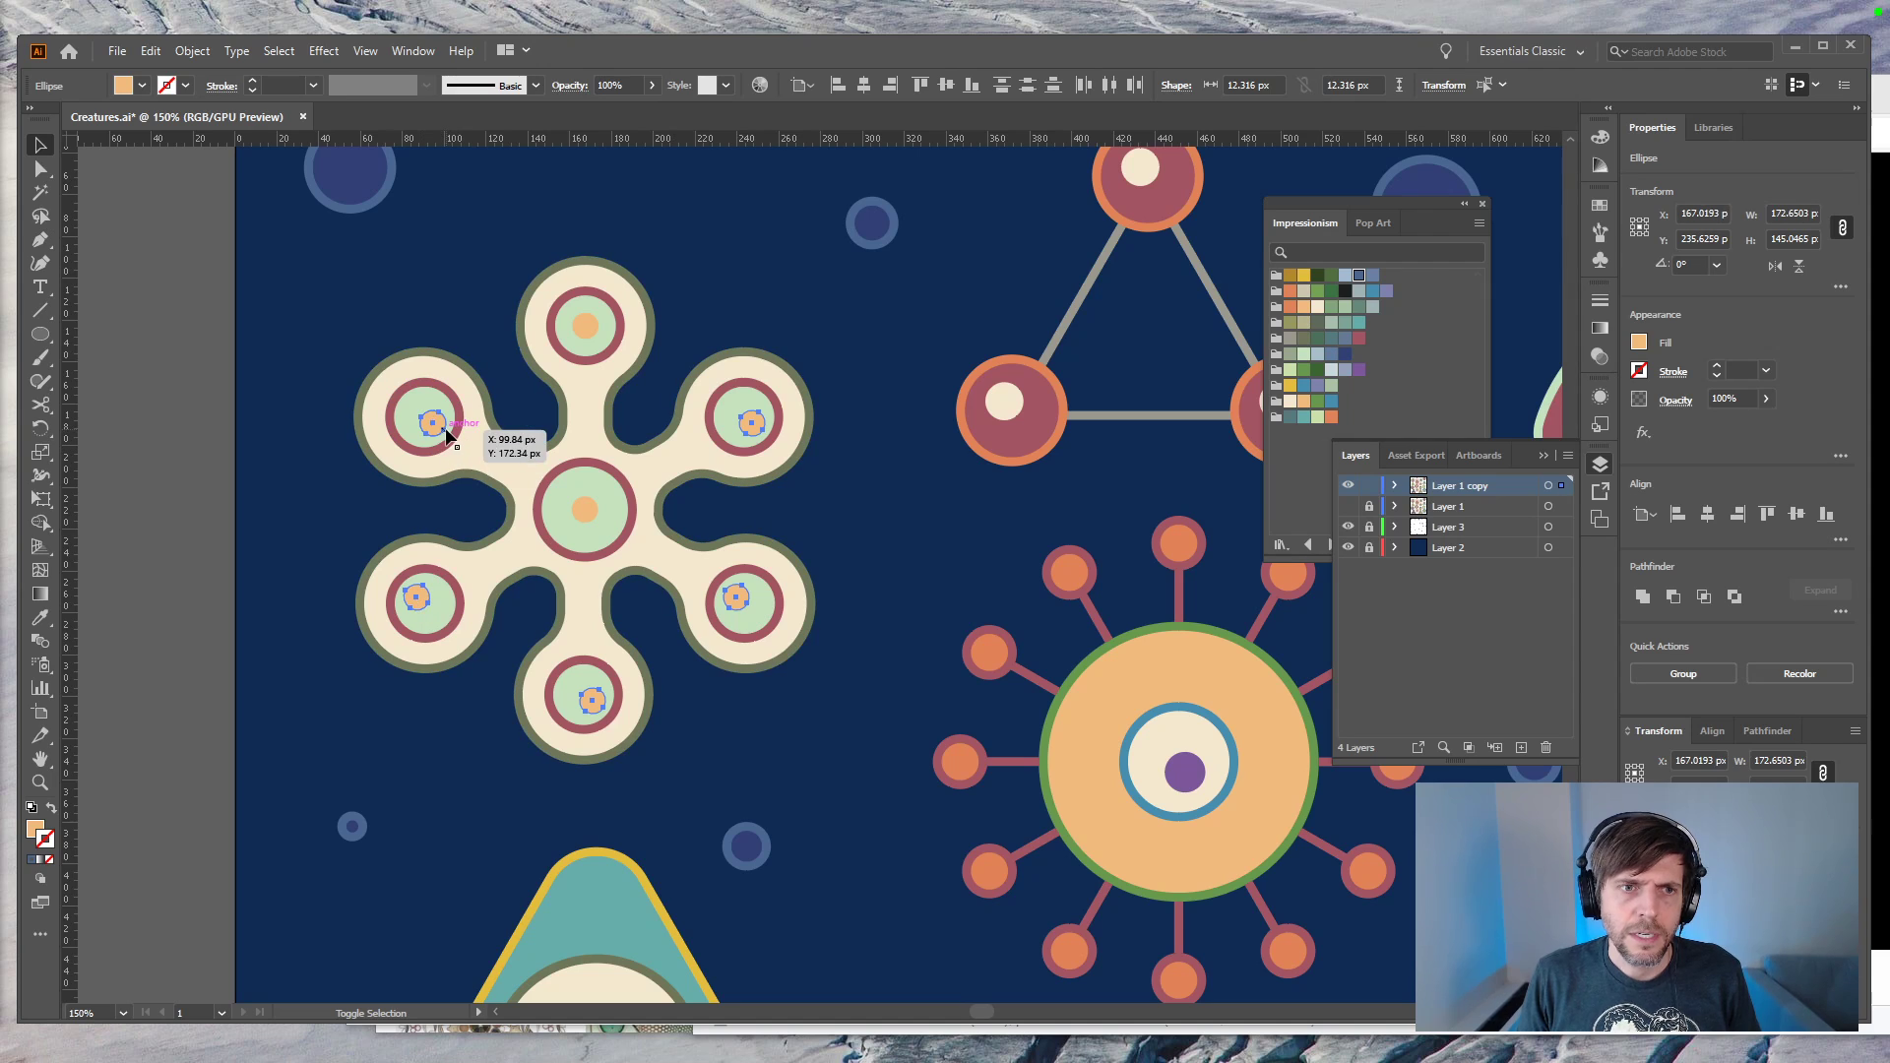
pyautogui.press('Delete')
# Step: Try copying the uppermost arm's orange dot around the middle eye at 72° intervals
pyautogui.click(580, 323)
pyautogui.press('r')
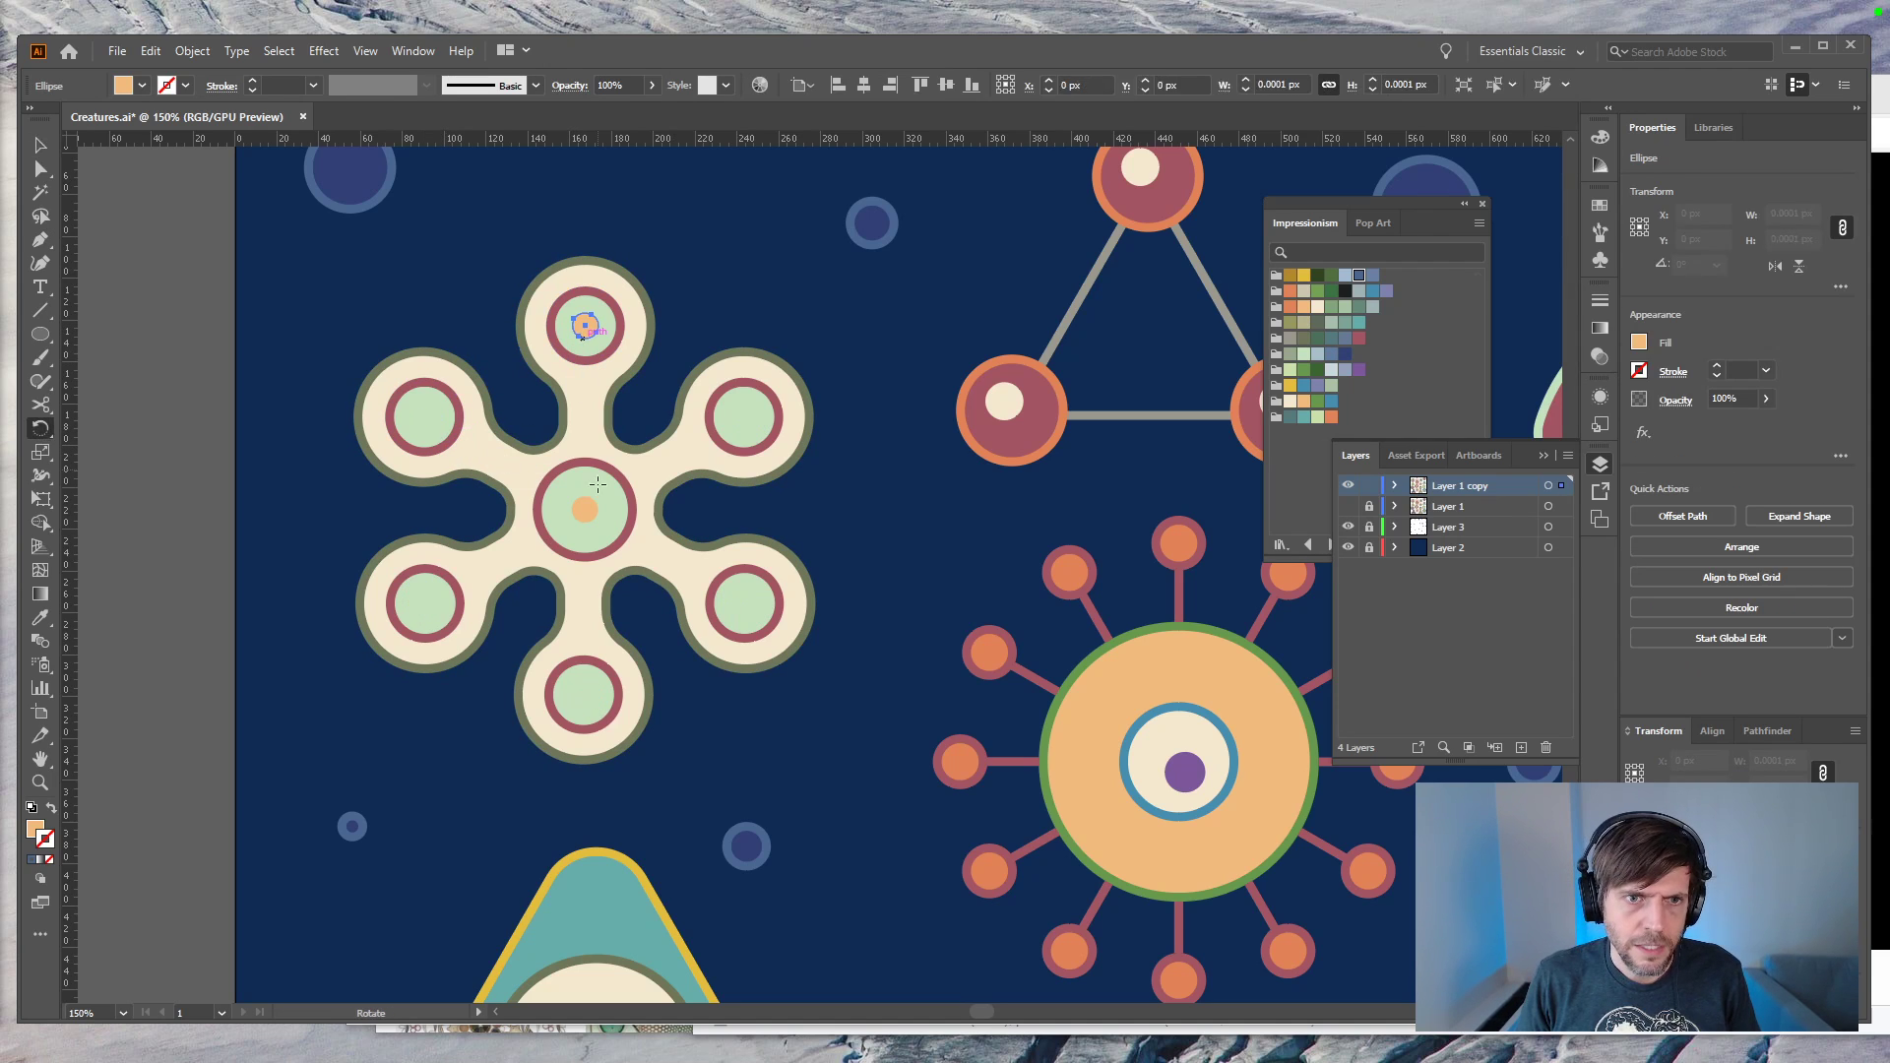
pyautogui.keyDown('alt'); pyautogui.click(582, 508); pyautogui.keyUp('alt')
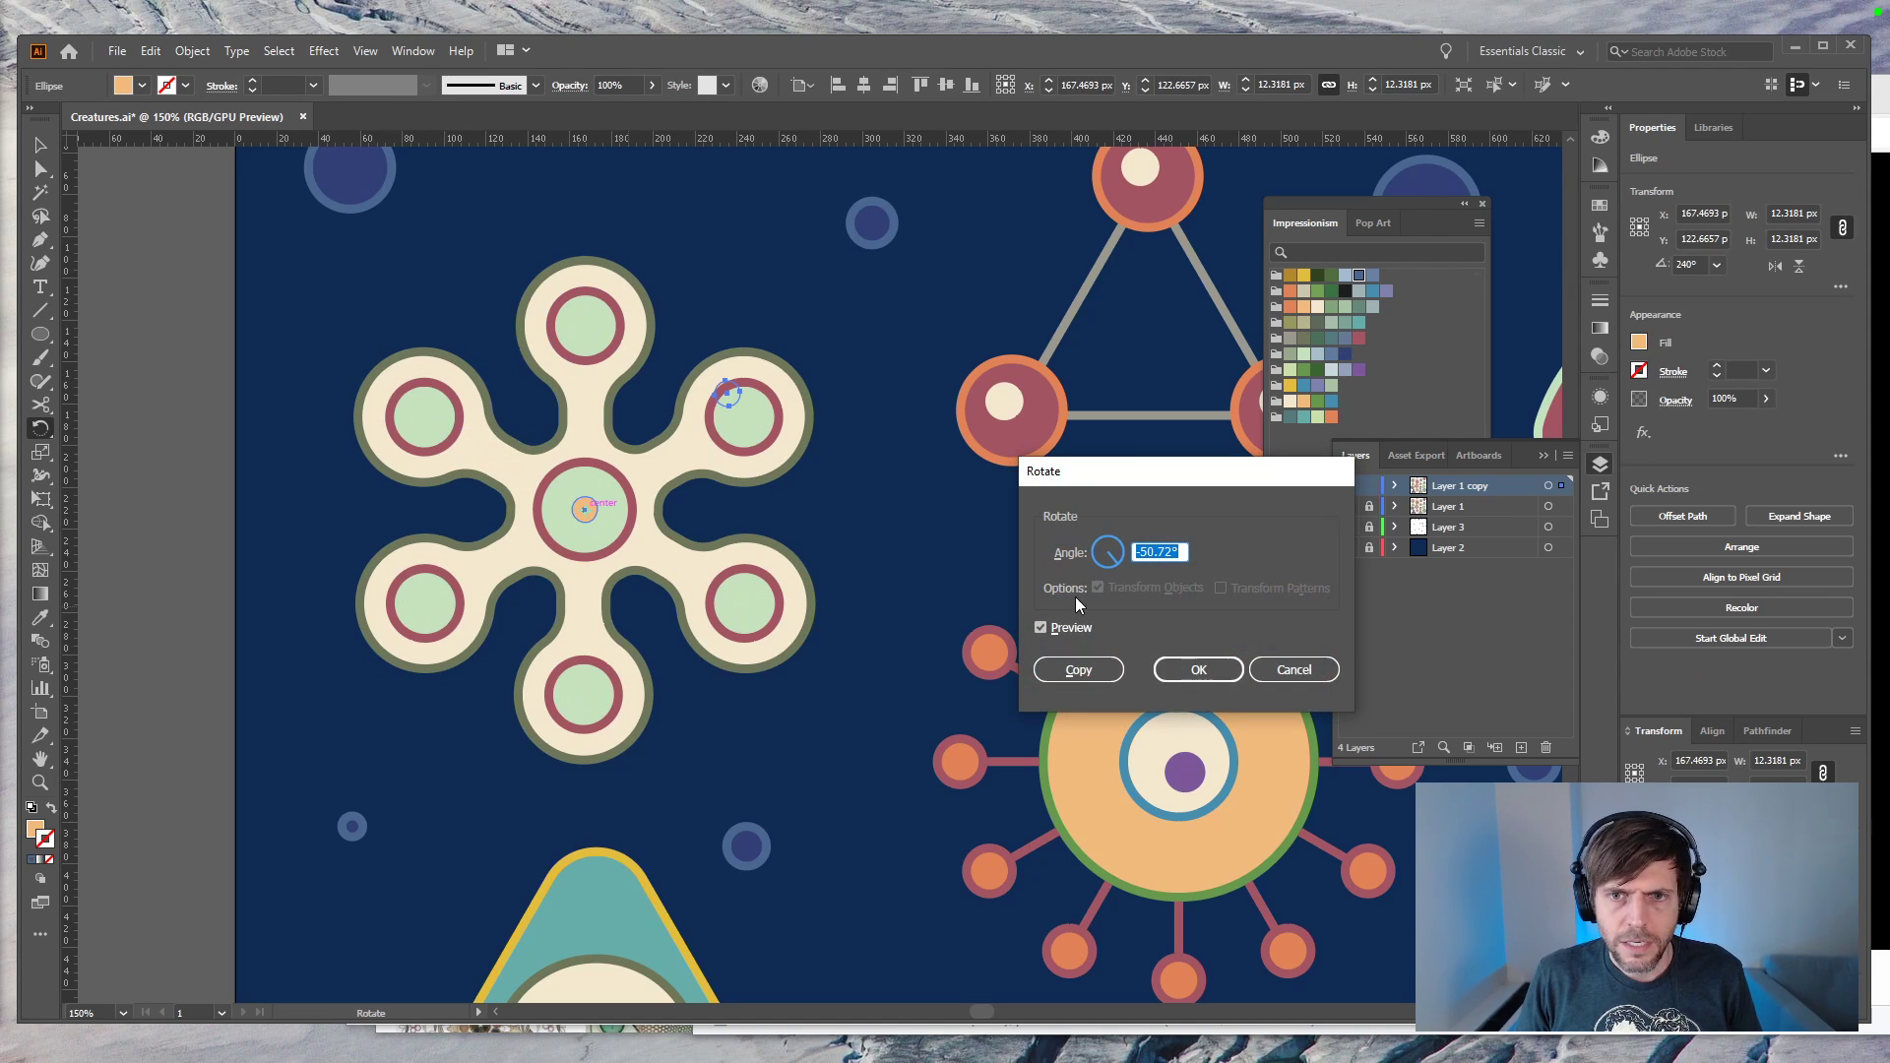
pyautogui.write('72')
pyautogui.click(1109, 668)
pyautogui.hotkey('ctrl', 'd')
pyautogui.hotkey('ctrl', 'd')
pyautogui.hotkey('ctrl', 'd')
pyautogui.hotkey('ctrl', 'z')
pyautogui.hotkey('ctrl', 'z')
pyautogui.hotkey('ctrl', 'z')
pyautogui.hotkey('ctrl', 'z')
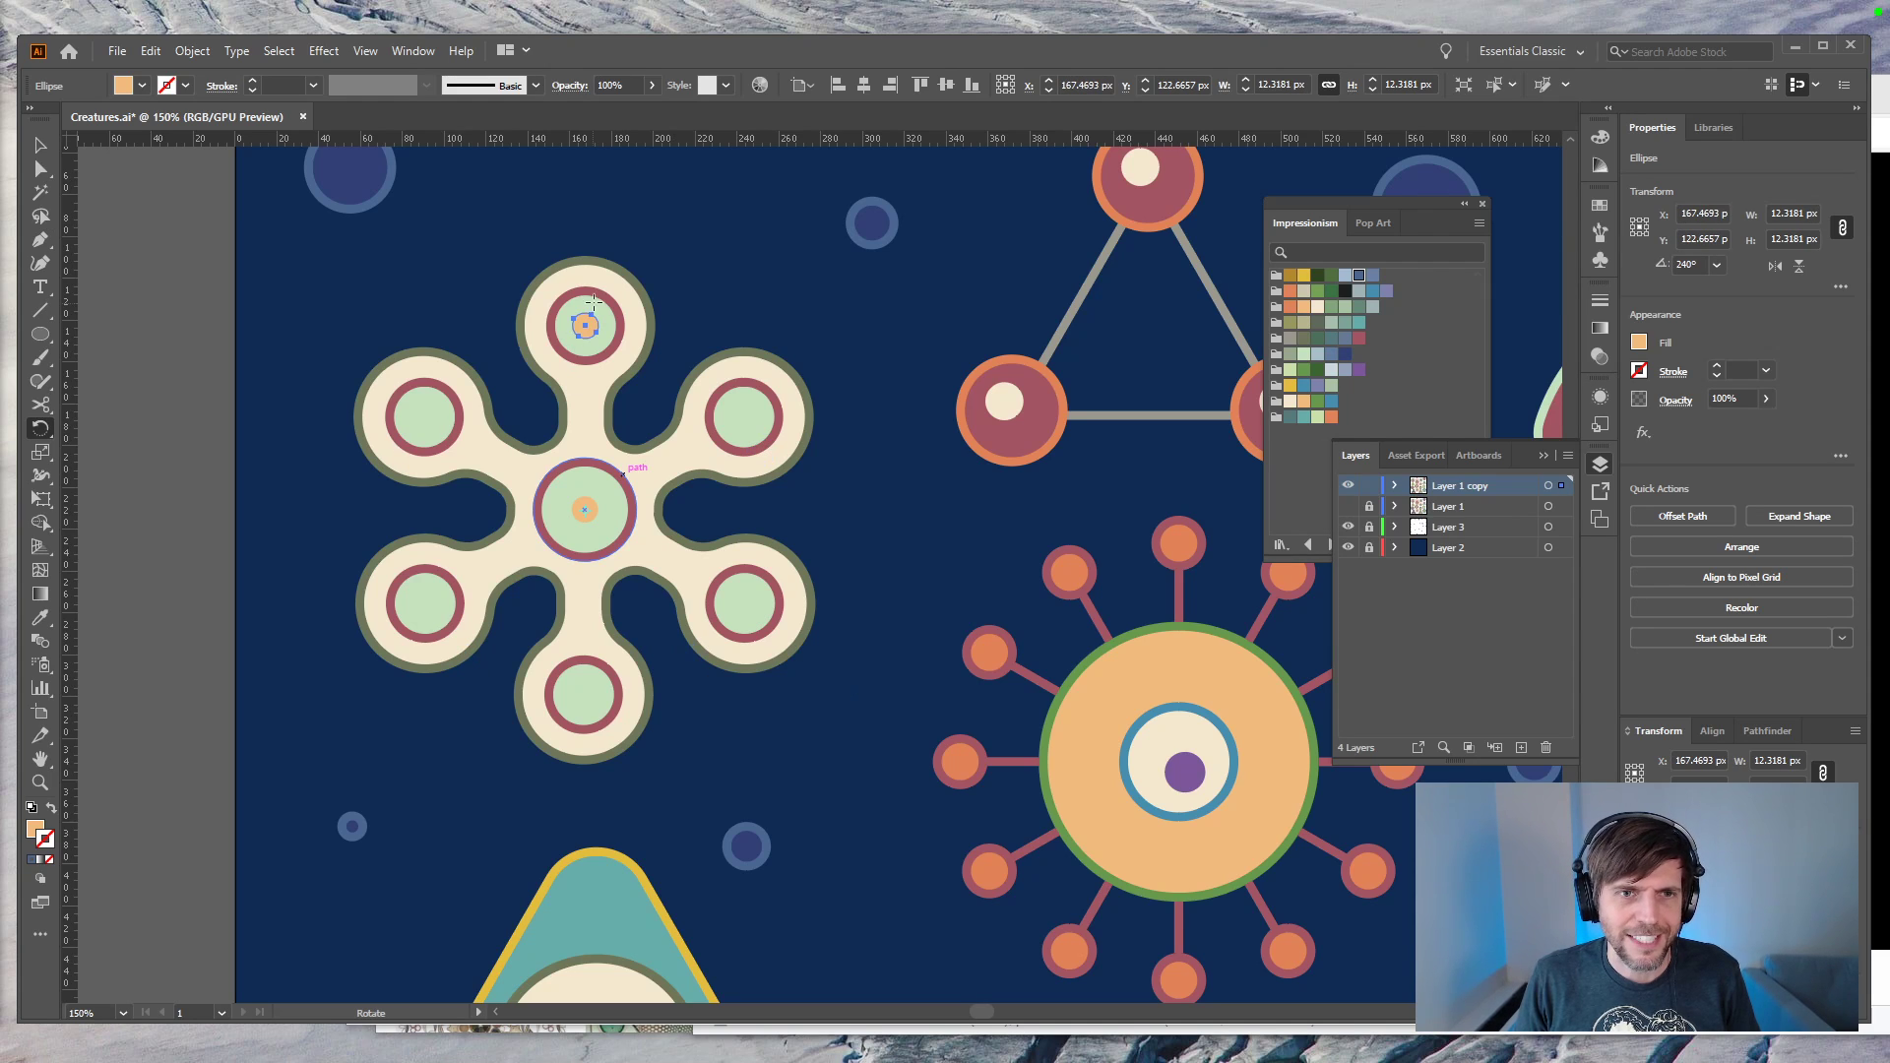
pyautogui.hotkey('ctrl', 'z')
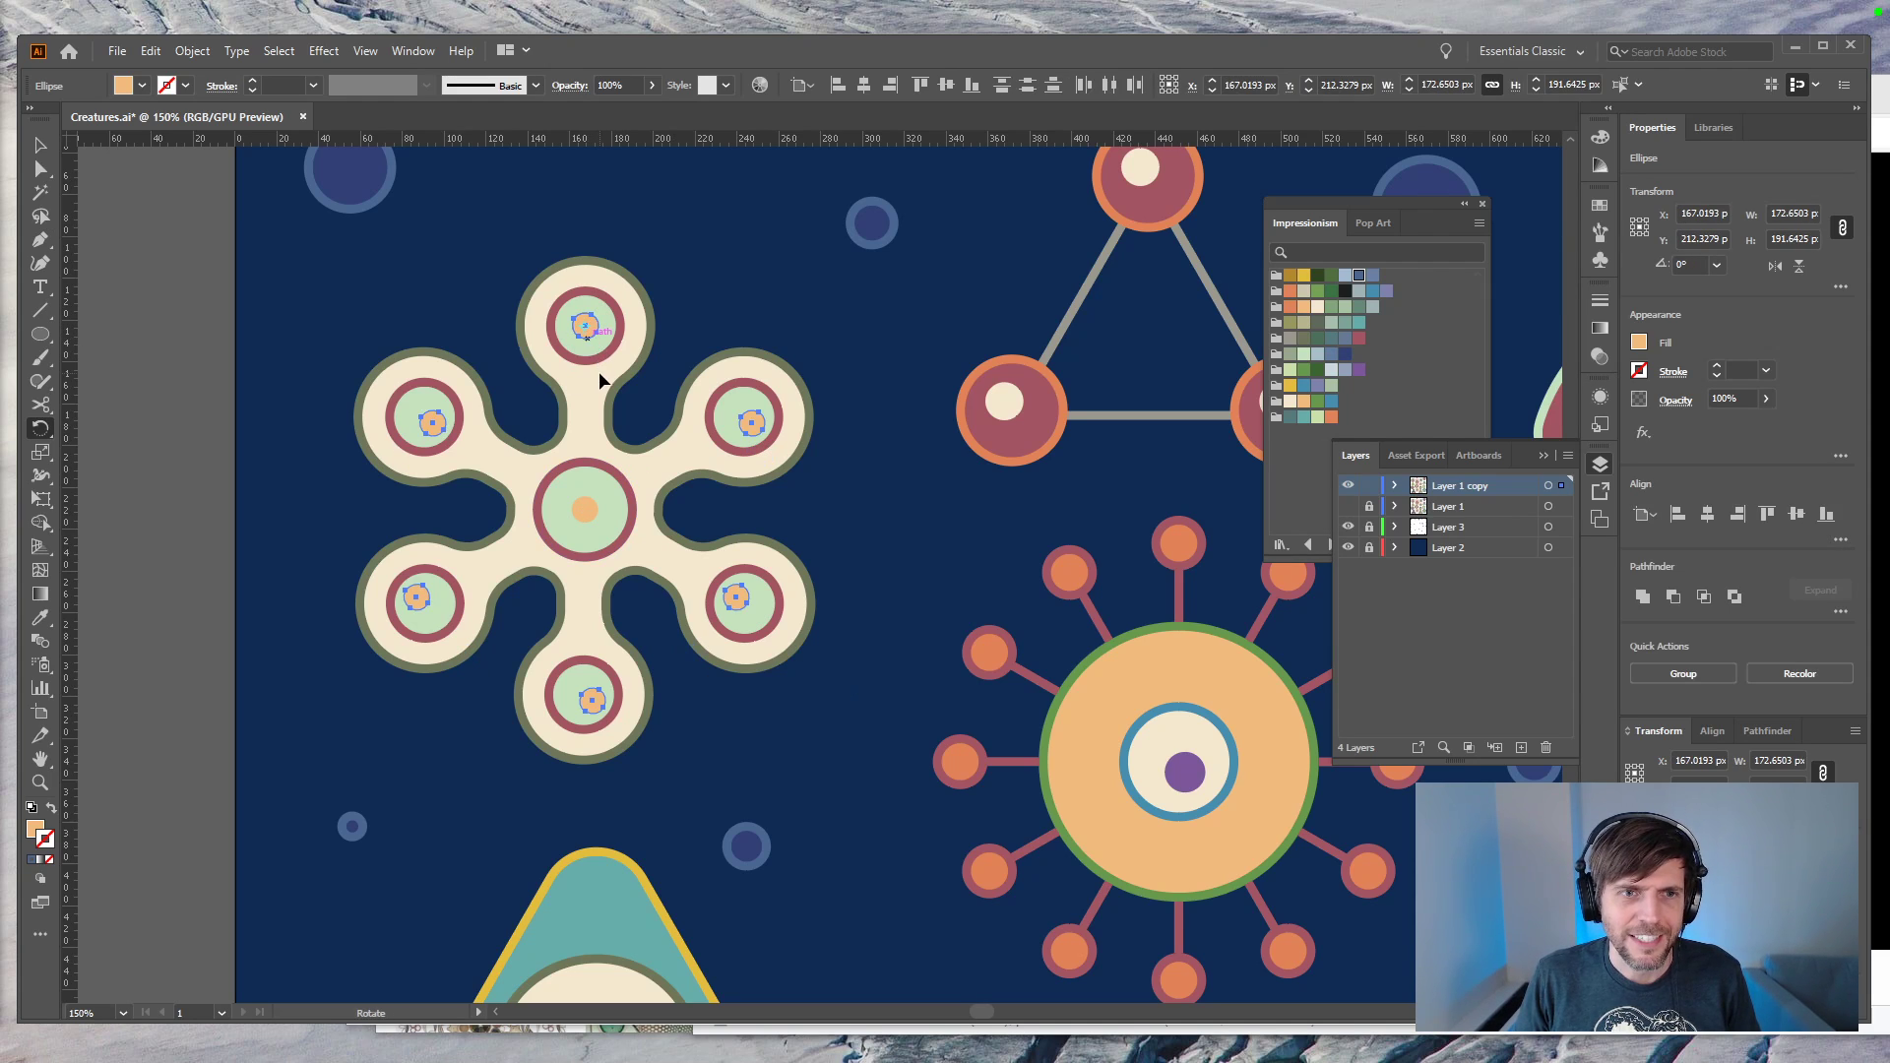
pyautogui.hotkey('ctrl', 'shift', 'z')
# Step: Copy the uppermost arm's orange dot around the middle eye's center at a 60° rotation and repeat it for the other arms
pyautogui.keyDown('alt'); pyautogui.click(585, 508); pyautogui.keyUp('alt')
pyautogui.write('60')
pyautogui.click(1077, 670)
pyautogui.hotkey('ctrl', 'd')
pyautogui.hotkey('ctrl', 'd')
pyautogui.hotkey('ctrl', 'd')
pyautogui.hotkey('ctrl', 'd')
pyautogui.hotkey('ctrl', 'd')
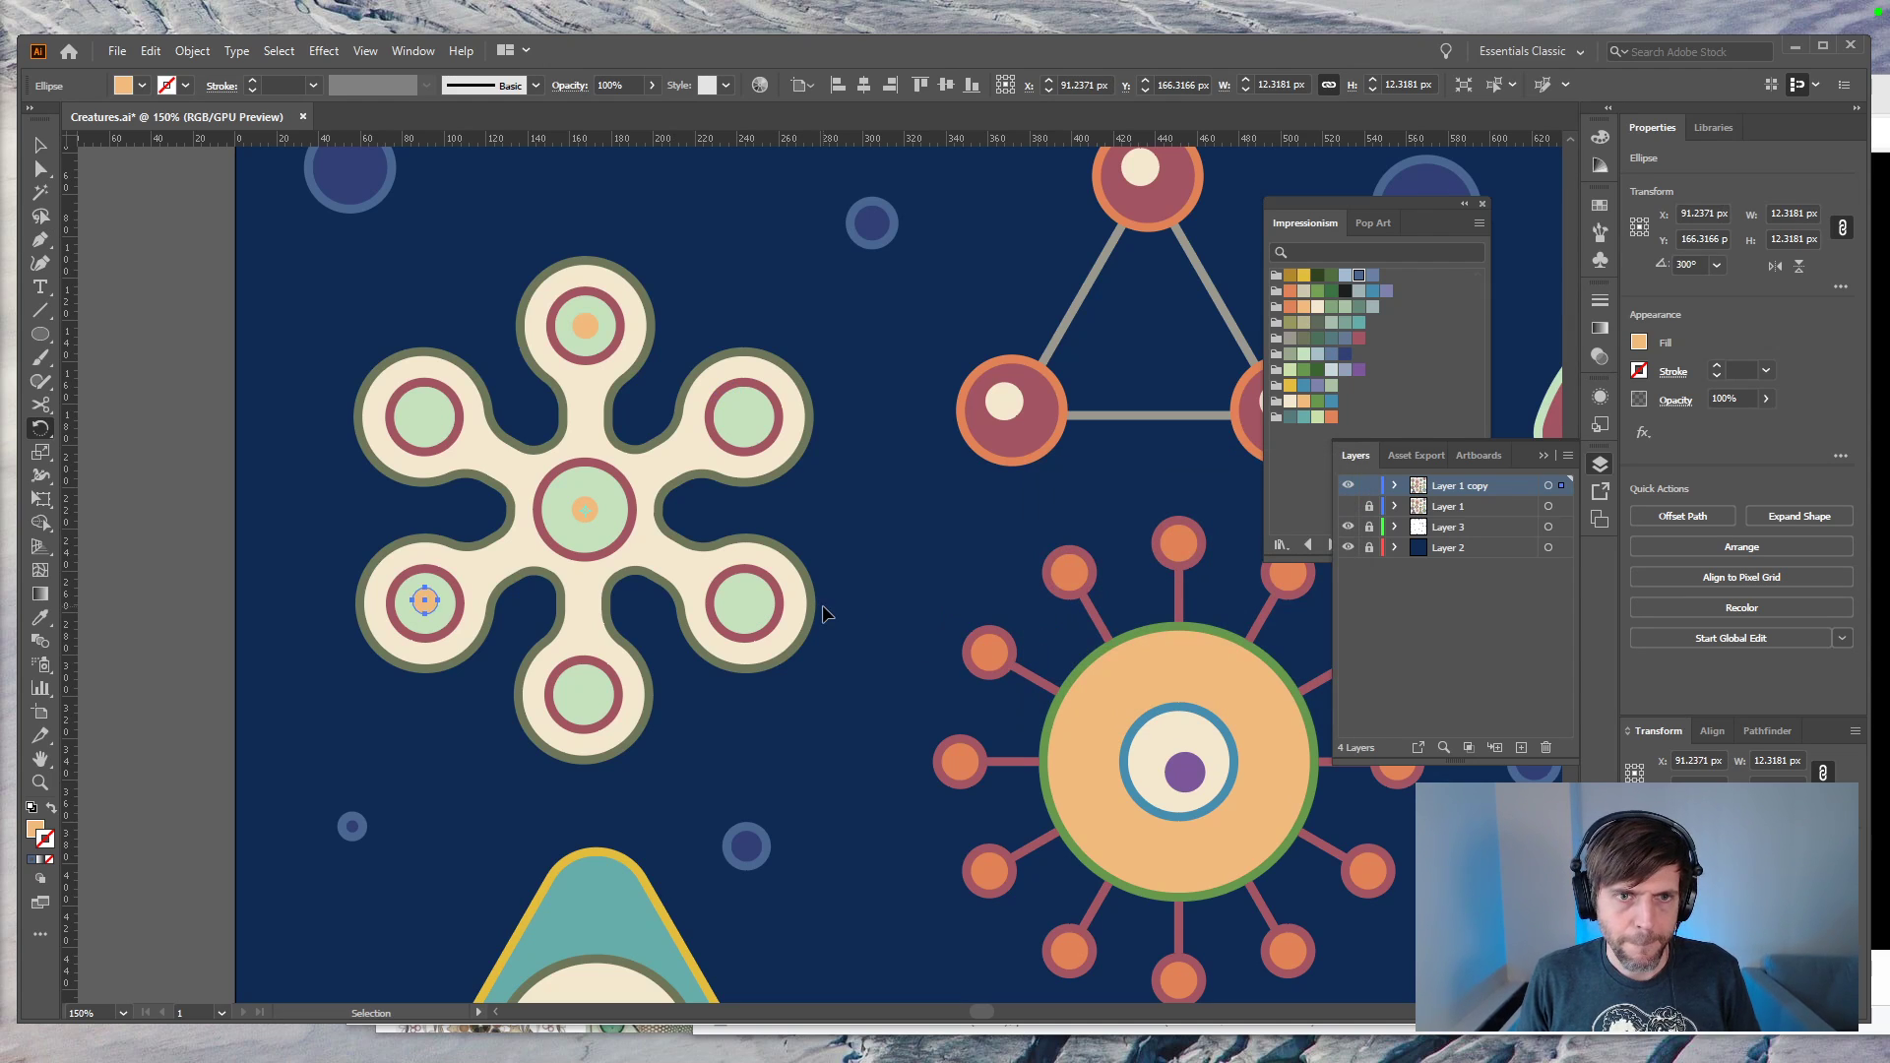
# Step: Try removing the creature's cream body shape, leaving its eyes in place
pyautogui.press('v')
pyautogui.click(677, 482)
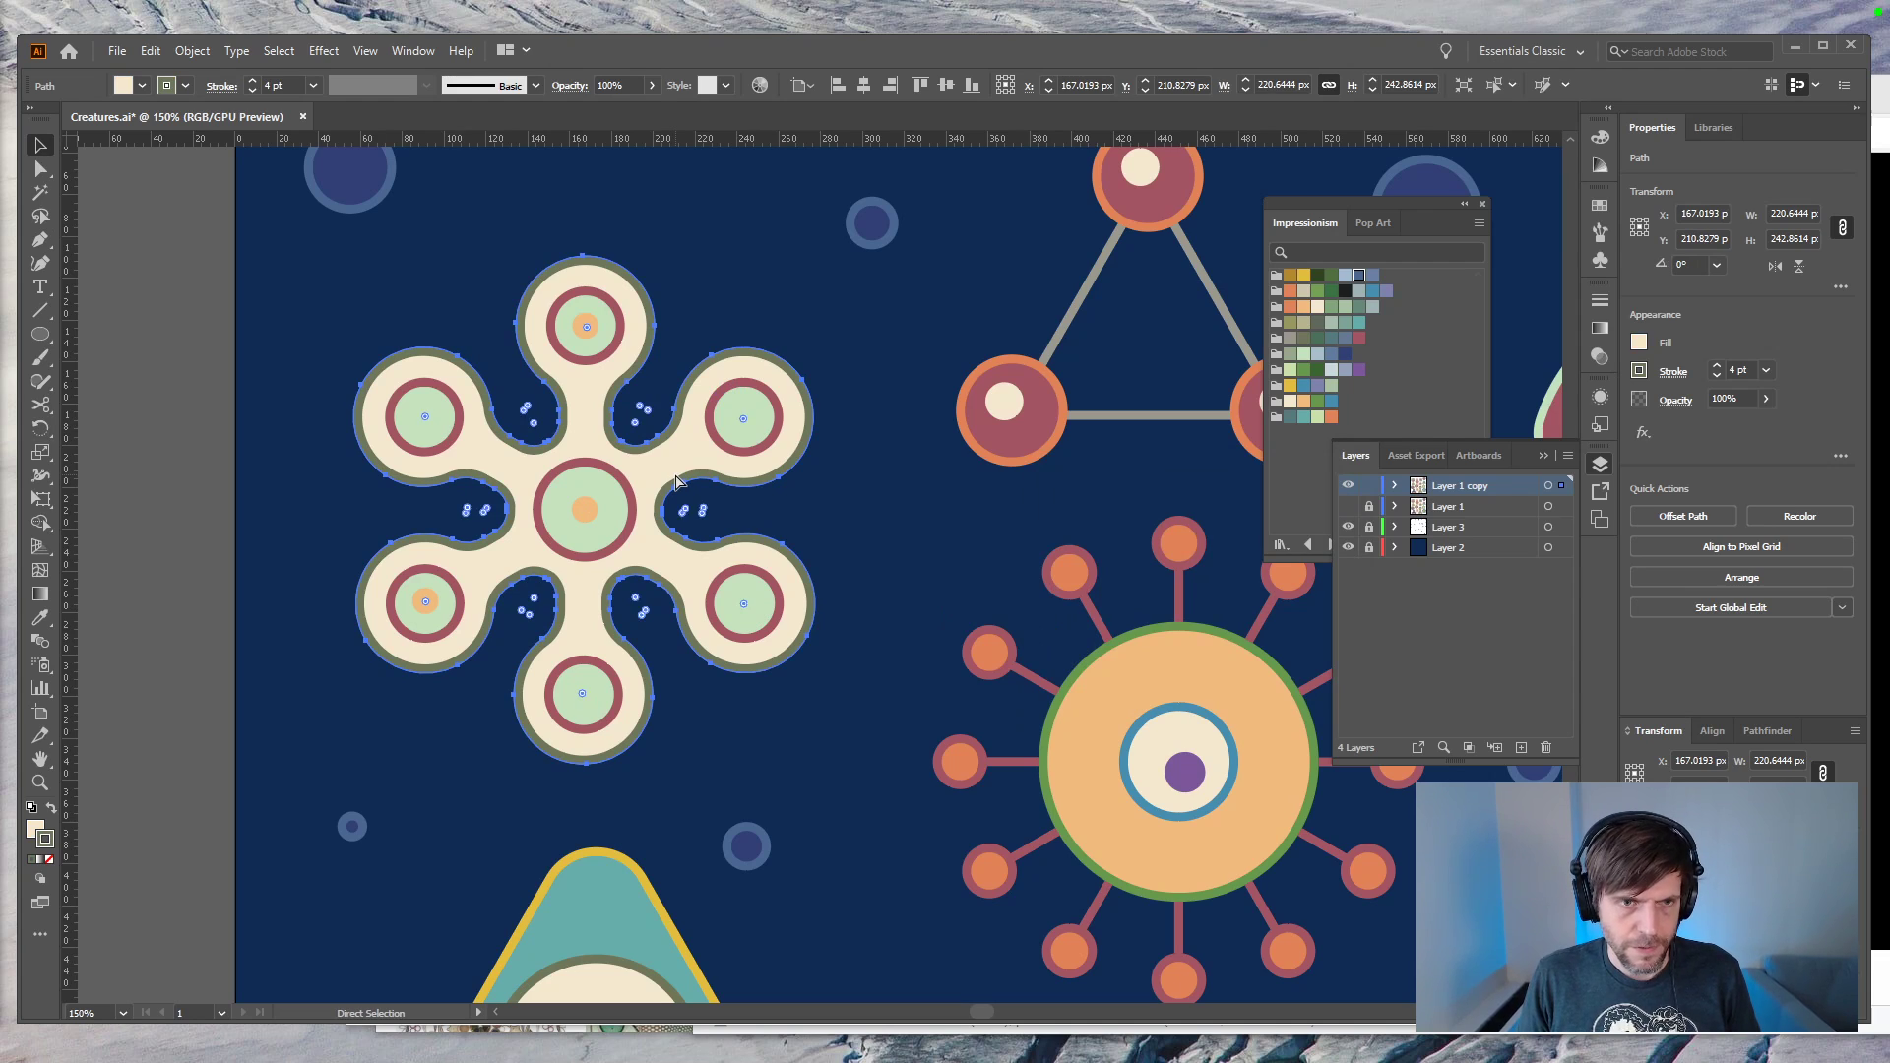
pyautogui.press('Delete')
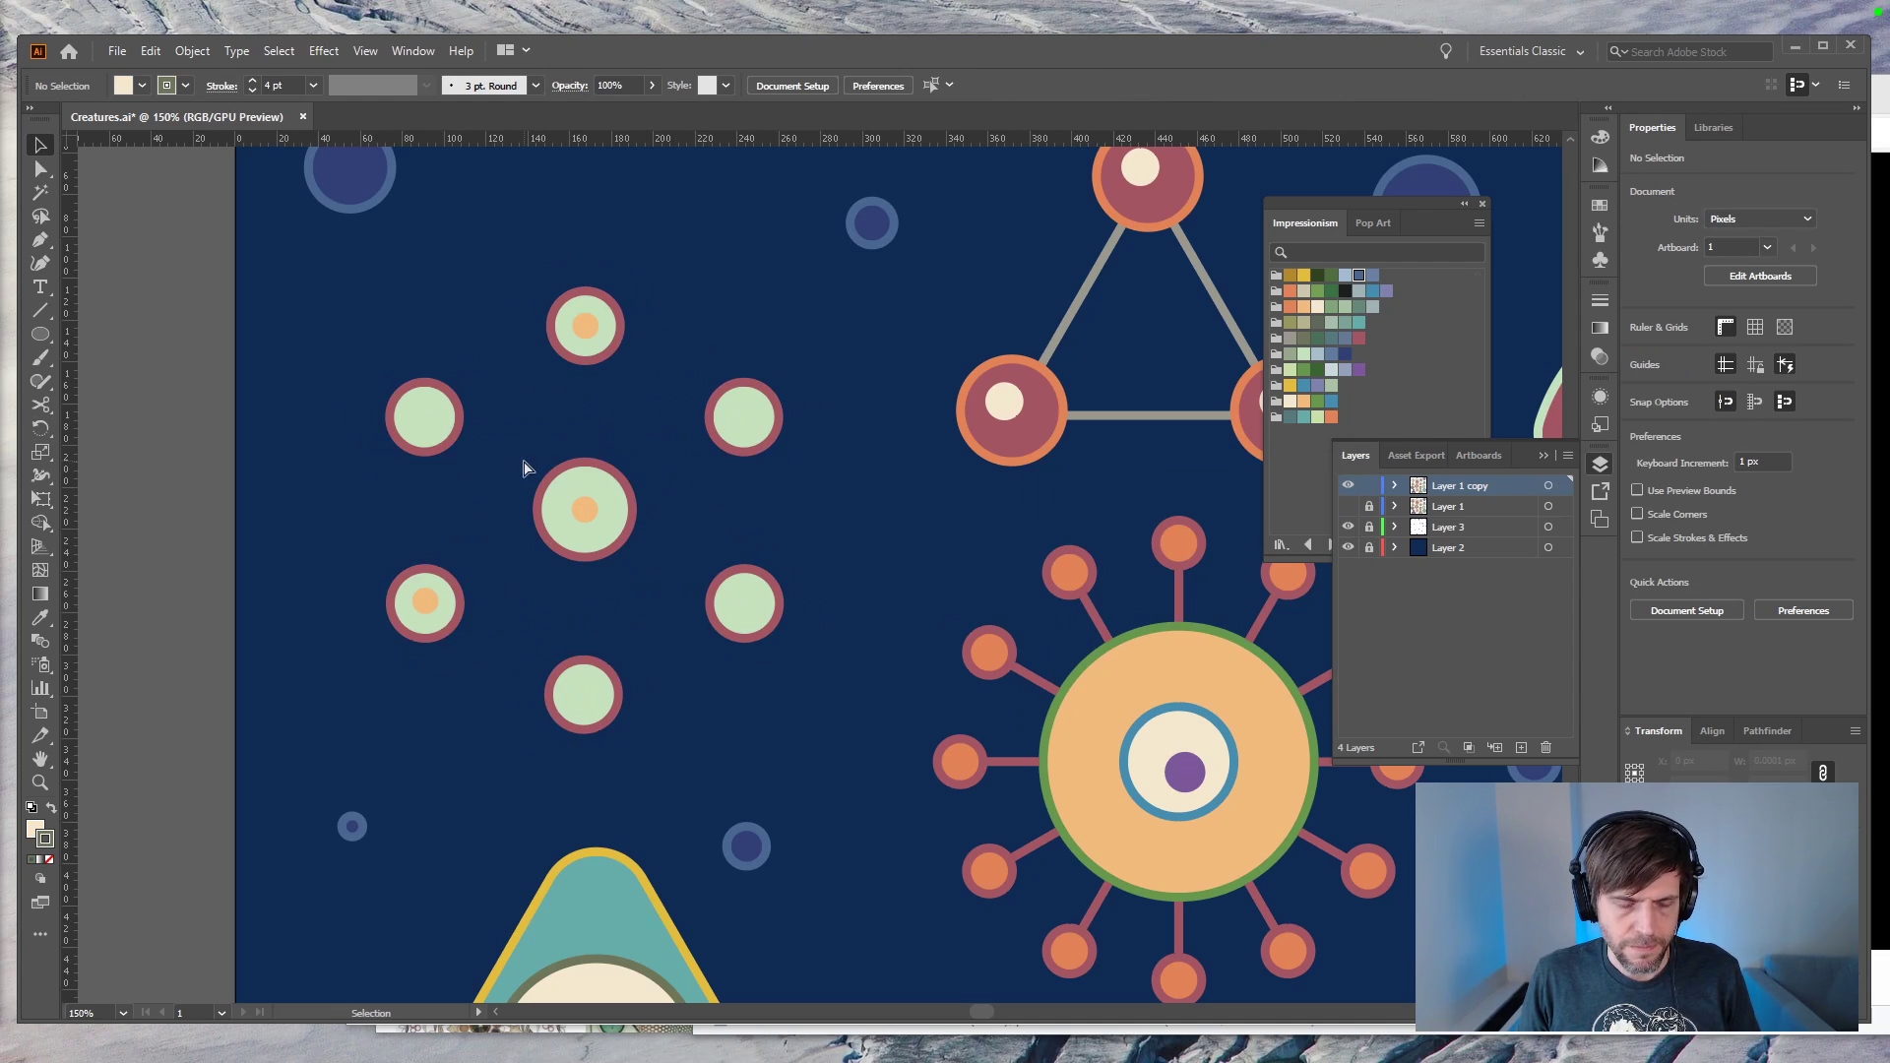
pyautogui.hotkey('ctrl', 'z')
# Step: Arrange the upper-left, upper-right, lower-right and lowest eye circles behind their copied orange dots
pyautogui.click(425, 437)
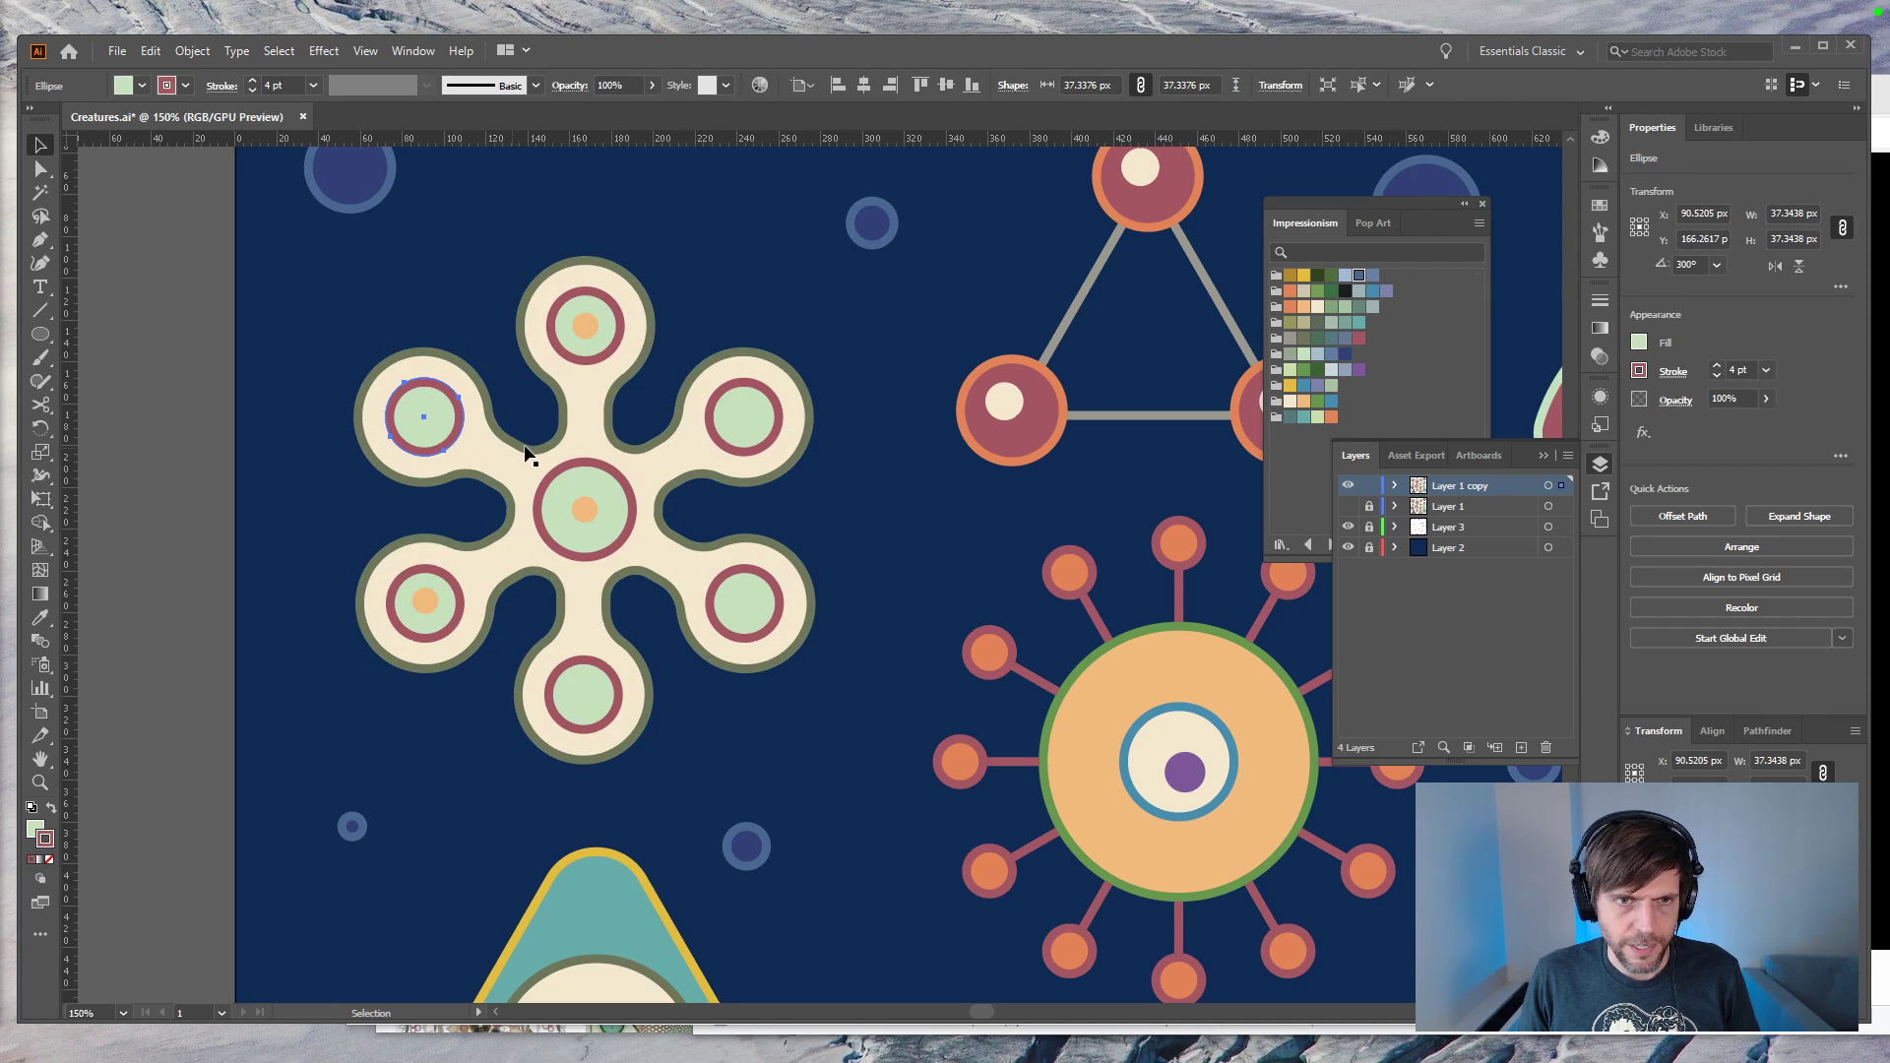
pyautogui.keyDown('shift'); pyautogui.click(721, 436); pyautogui.keyUp('shift')
pyautogui.keyDown('shift'); pyautogui.click(733, 642); pyautogui.keyUp('shift')
pyautogui.keyDown('shift'); pyautogui.click(582, 619); pyautogui.keyUp('shift')
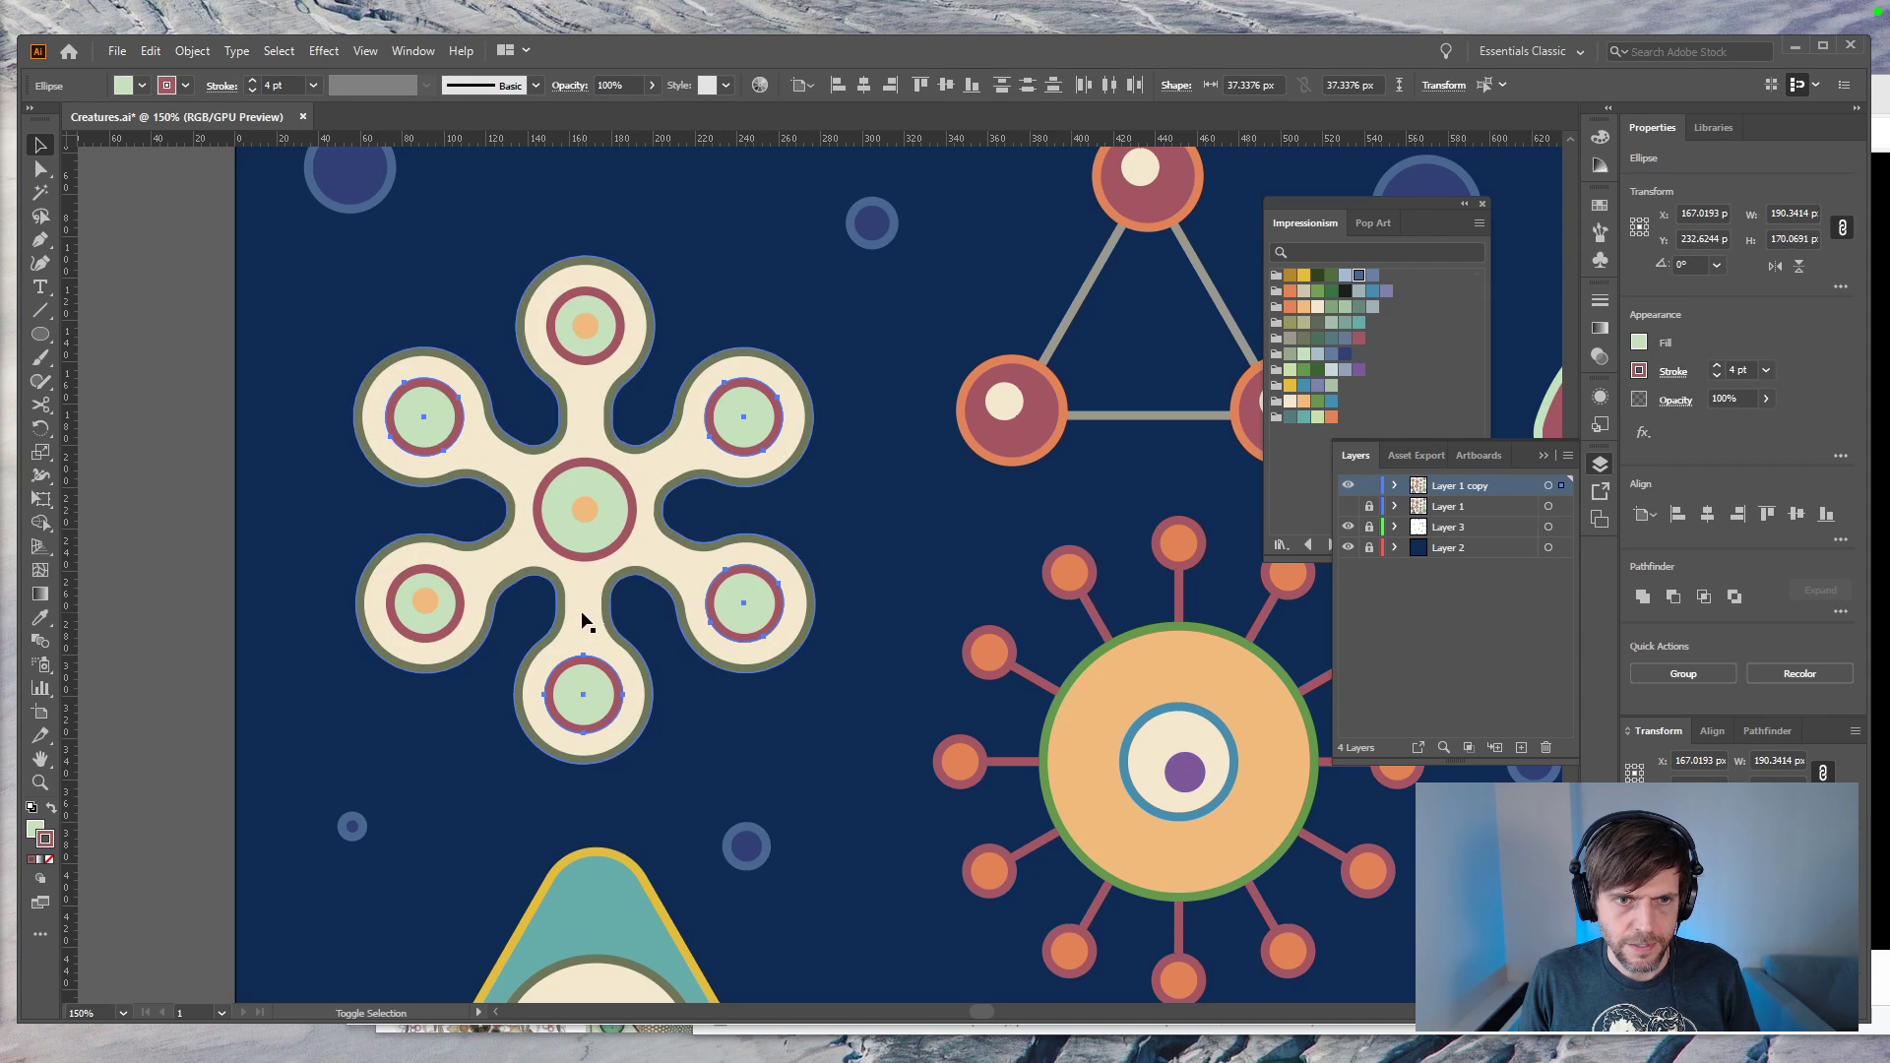
pyautogui.click(169, 594)
pyautogui.click(424, 600)
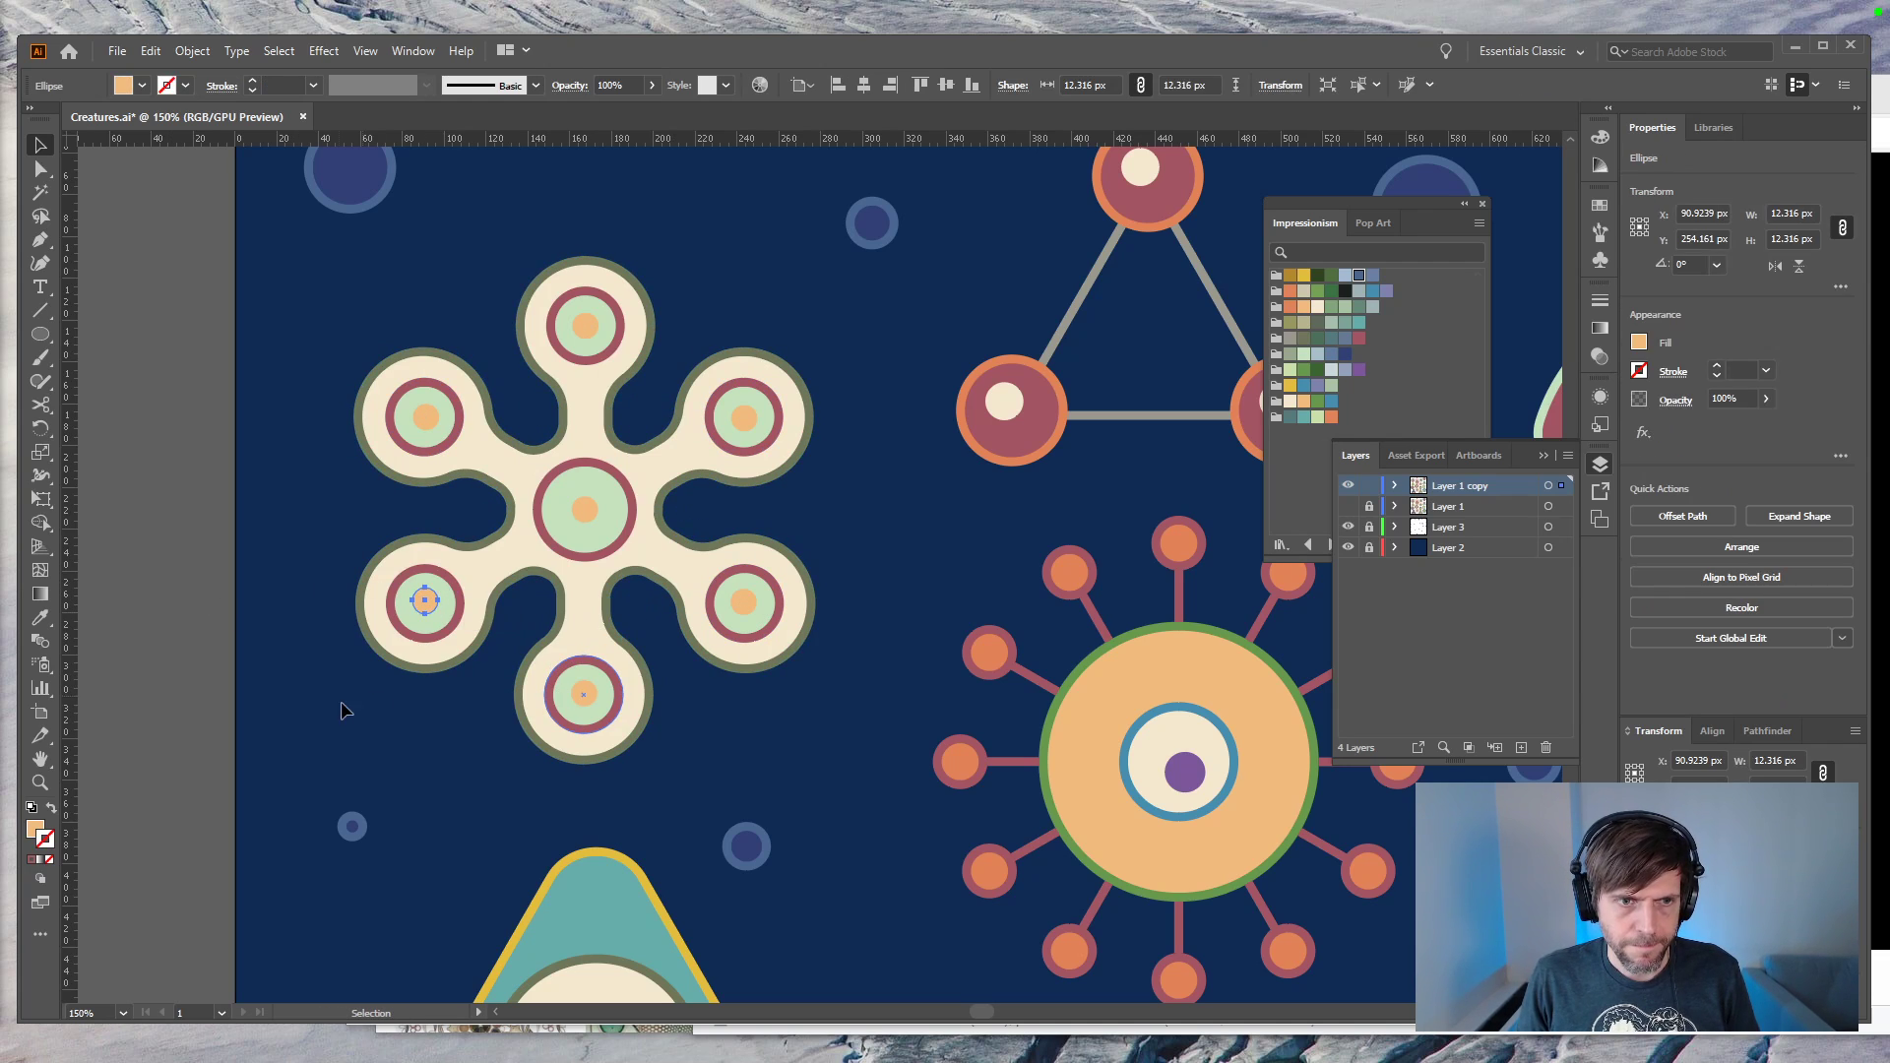
pyautogui.click(376, 697)
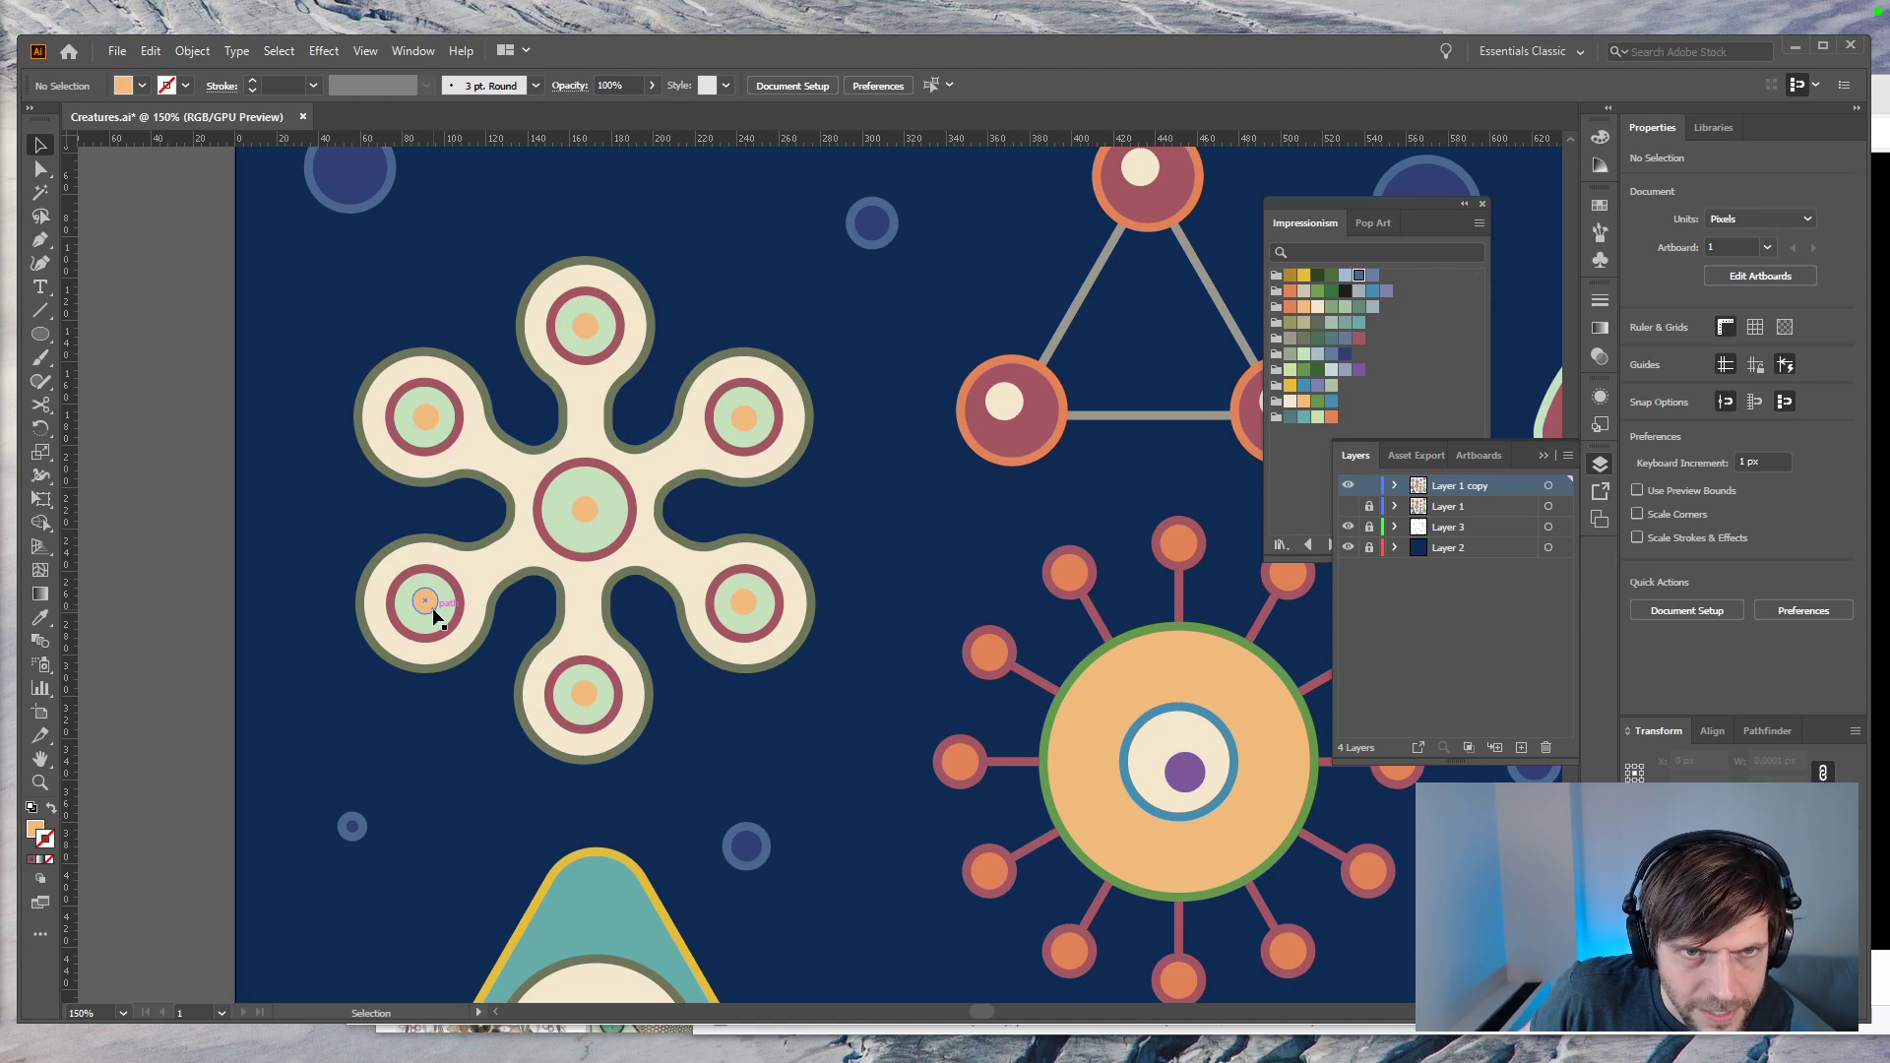
# Step: Undo the eye circle arrangement and the 60° rotated dot copies
pyautogui.hotkey('ctrl', 'z')
pyautogui.hotkey('ctrl', 'z')
pyautogui.hotkey('ctrl', 'z')
pyautogui.hotkey('ctrl', 'z')
pyautogui.hotkey('ctrl', 'z')
pyautogui.hotkey('ctrl', 'z')
pyautogui.hotkey('ctrl', 'z')
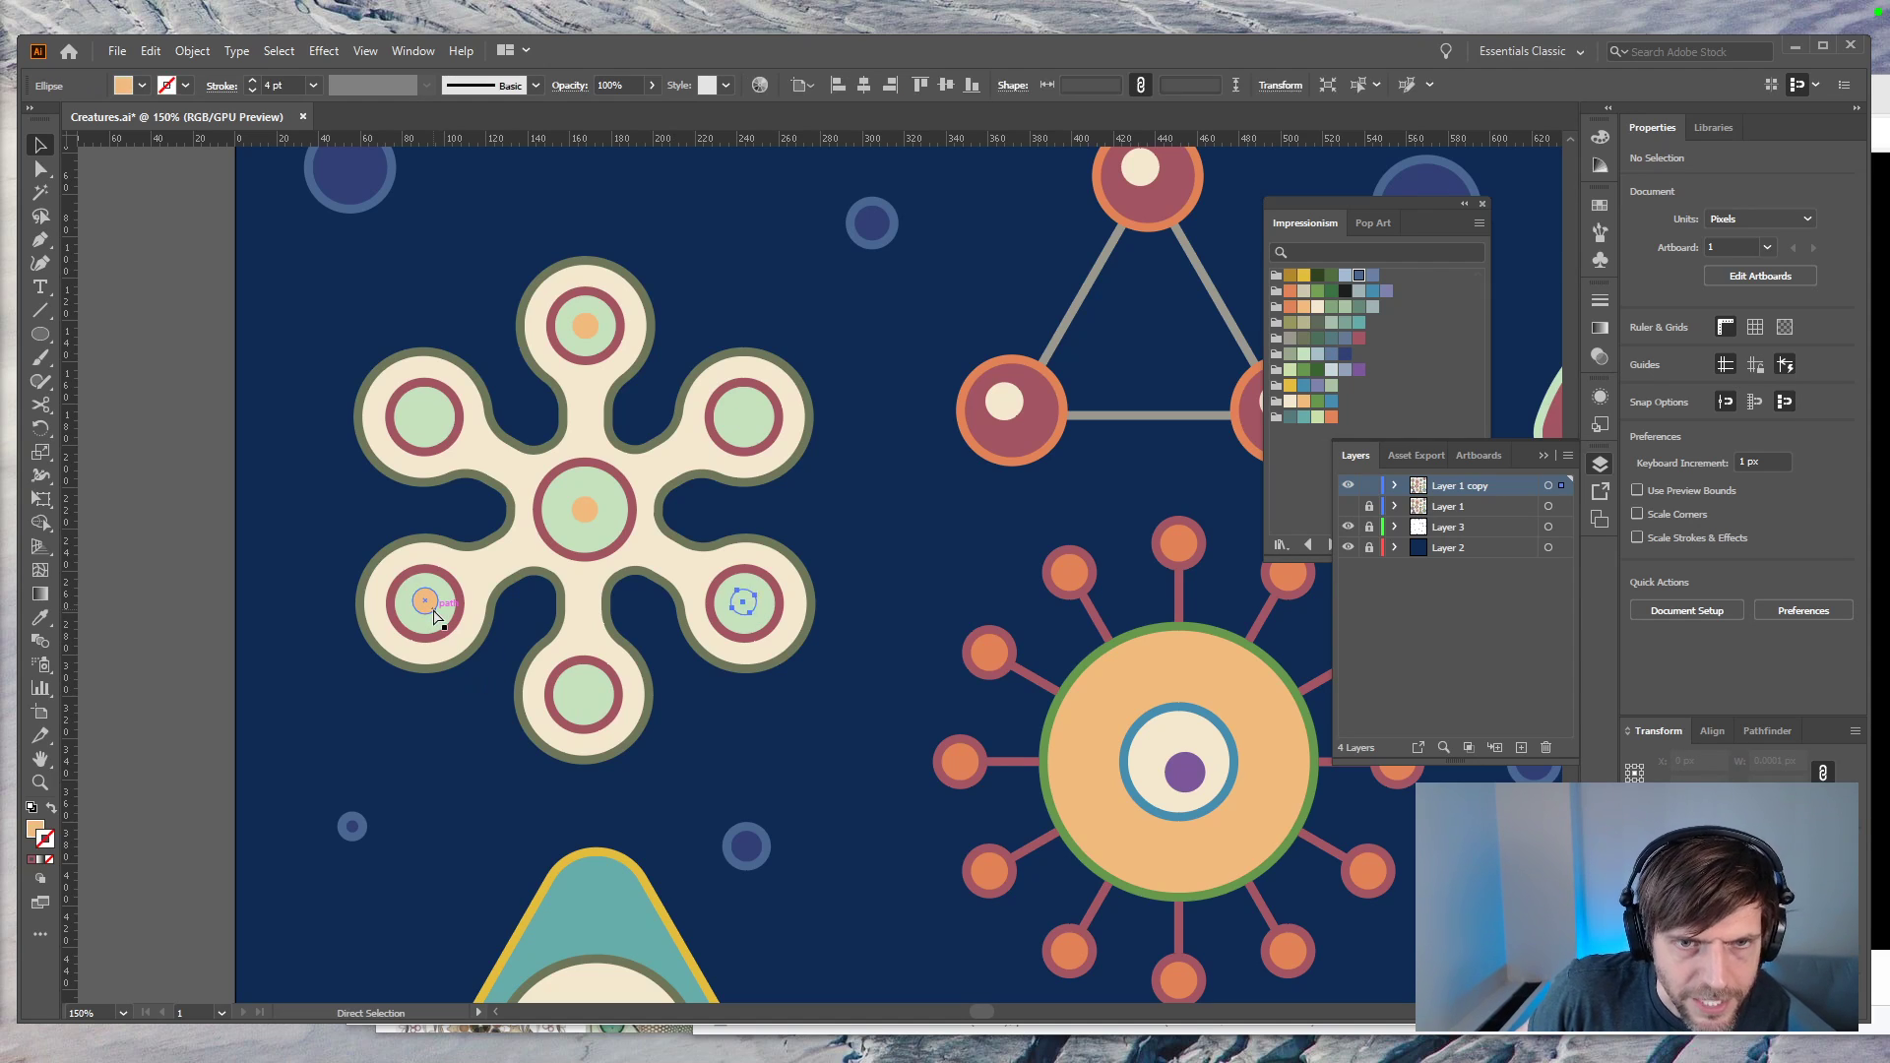
pyautogui.hotkey('ctrl', 'z')
pyautogui.hotkey('ctrl', 'z')
pyautogui.hotkey('ctrl', 'z')
pyautogui.hotkey('ctrl', 'z')
pyautogui.hotkey('ctrl', 'z')
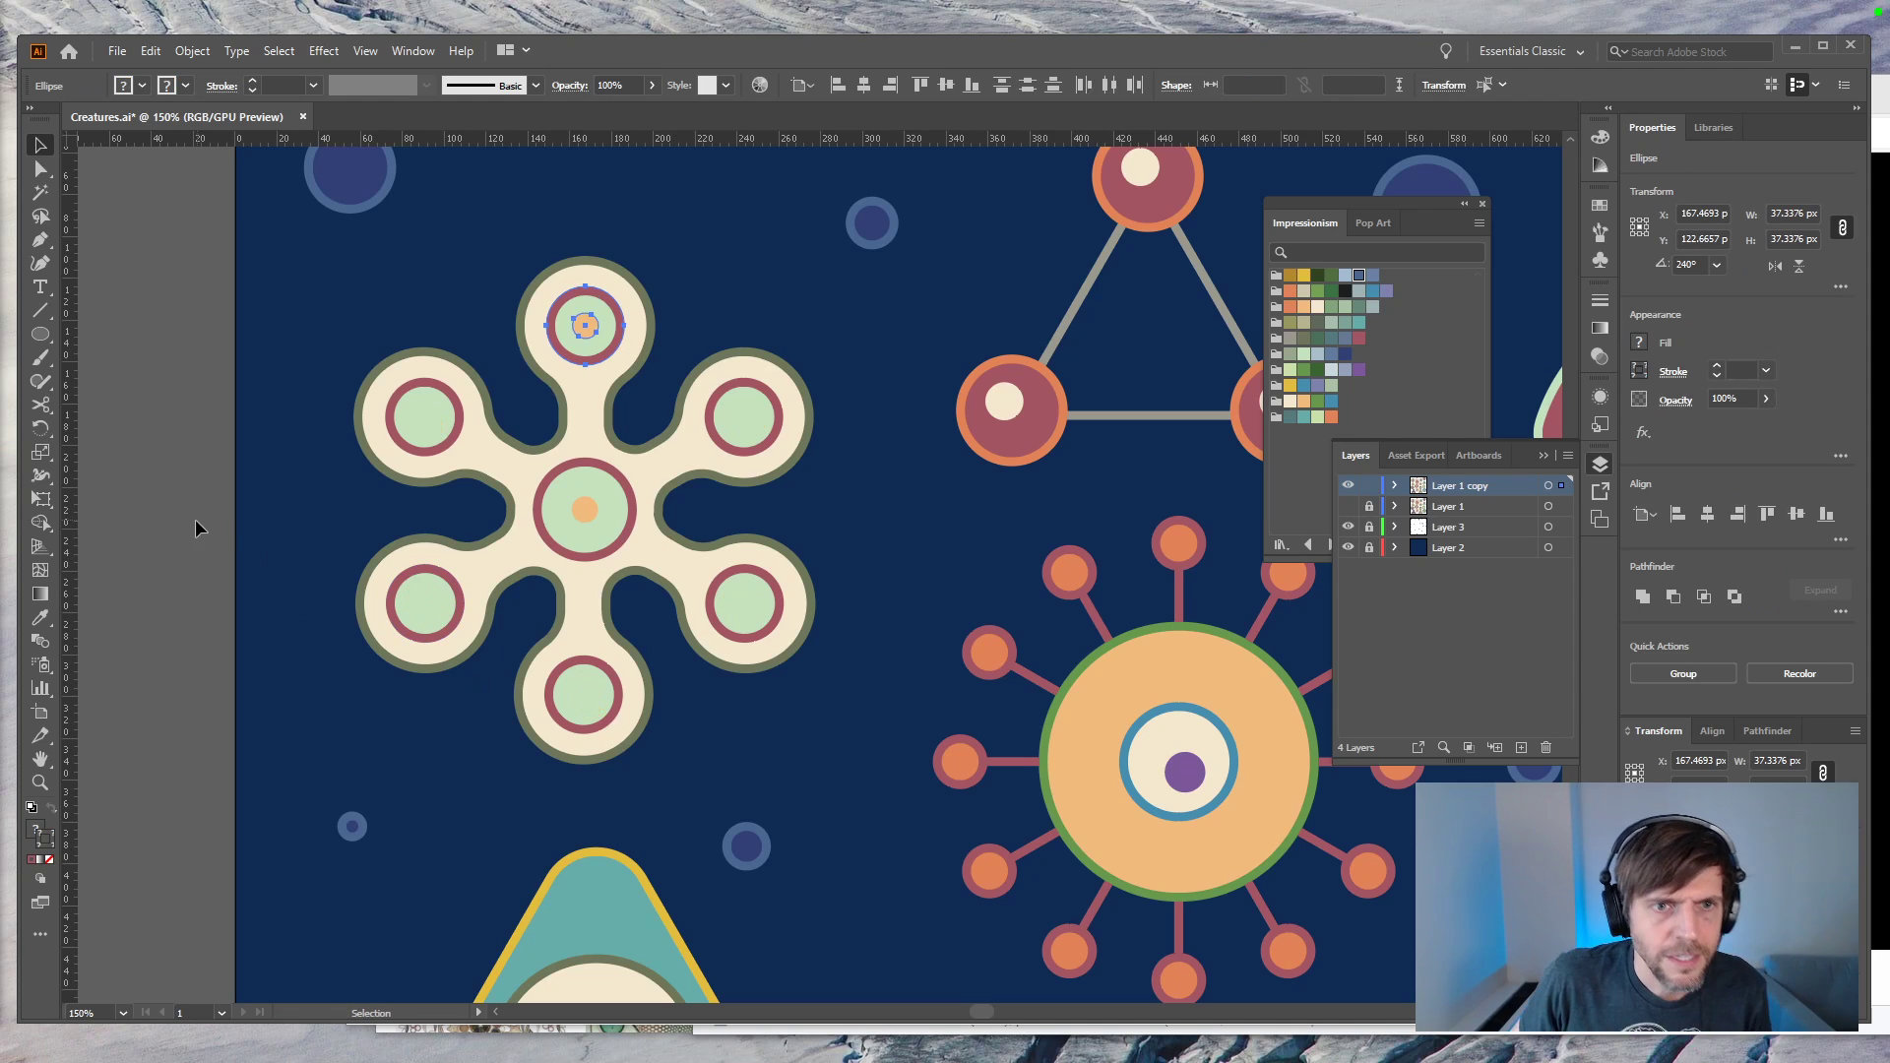
# Step: Send the cream body and all its eyes except the uppermost one to the back
pyautogui.moveTo(305, 421); pyautogui.dragTo(826, 723)
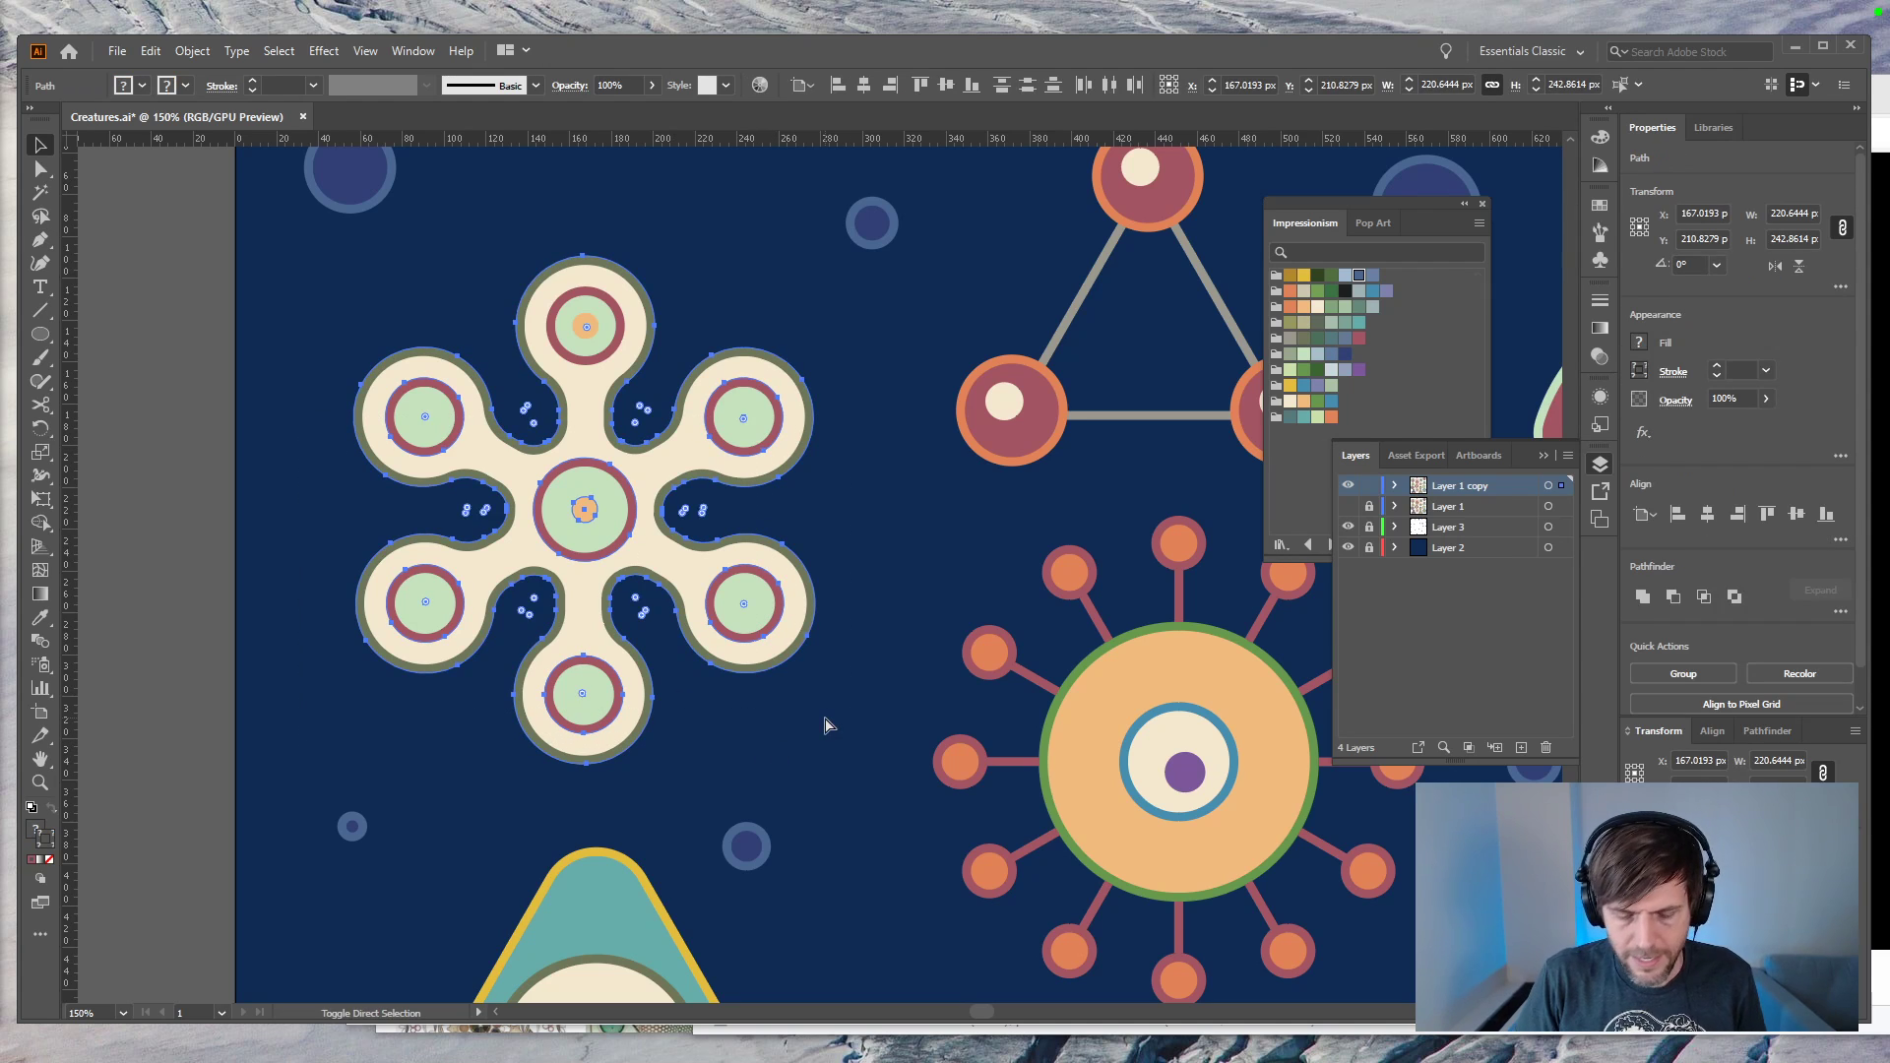
pyautogui.click(216, 463)
# Step: Try horizontal and vertical alignments of the uppermost arm's orange dot against its eye circle
pyautogui.click(589, 330)
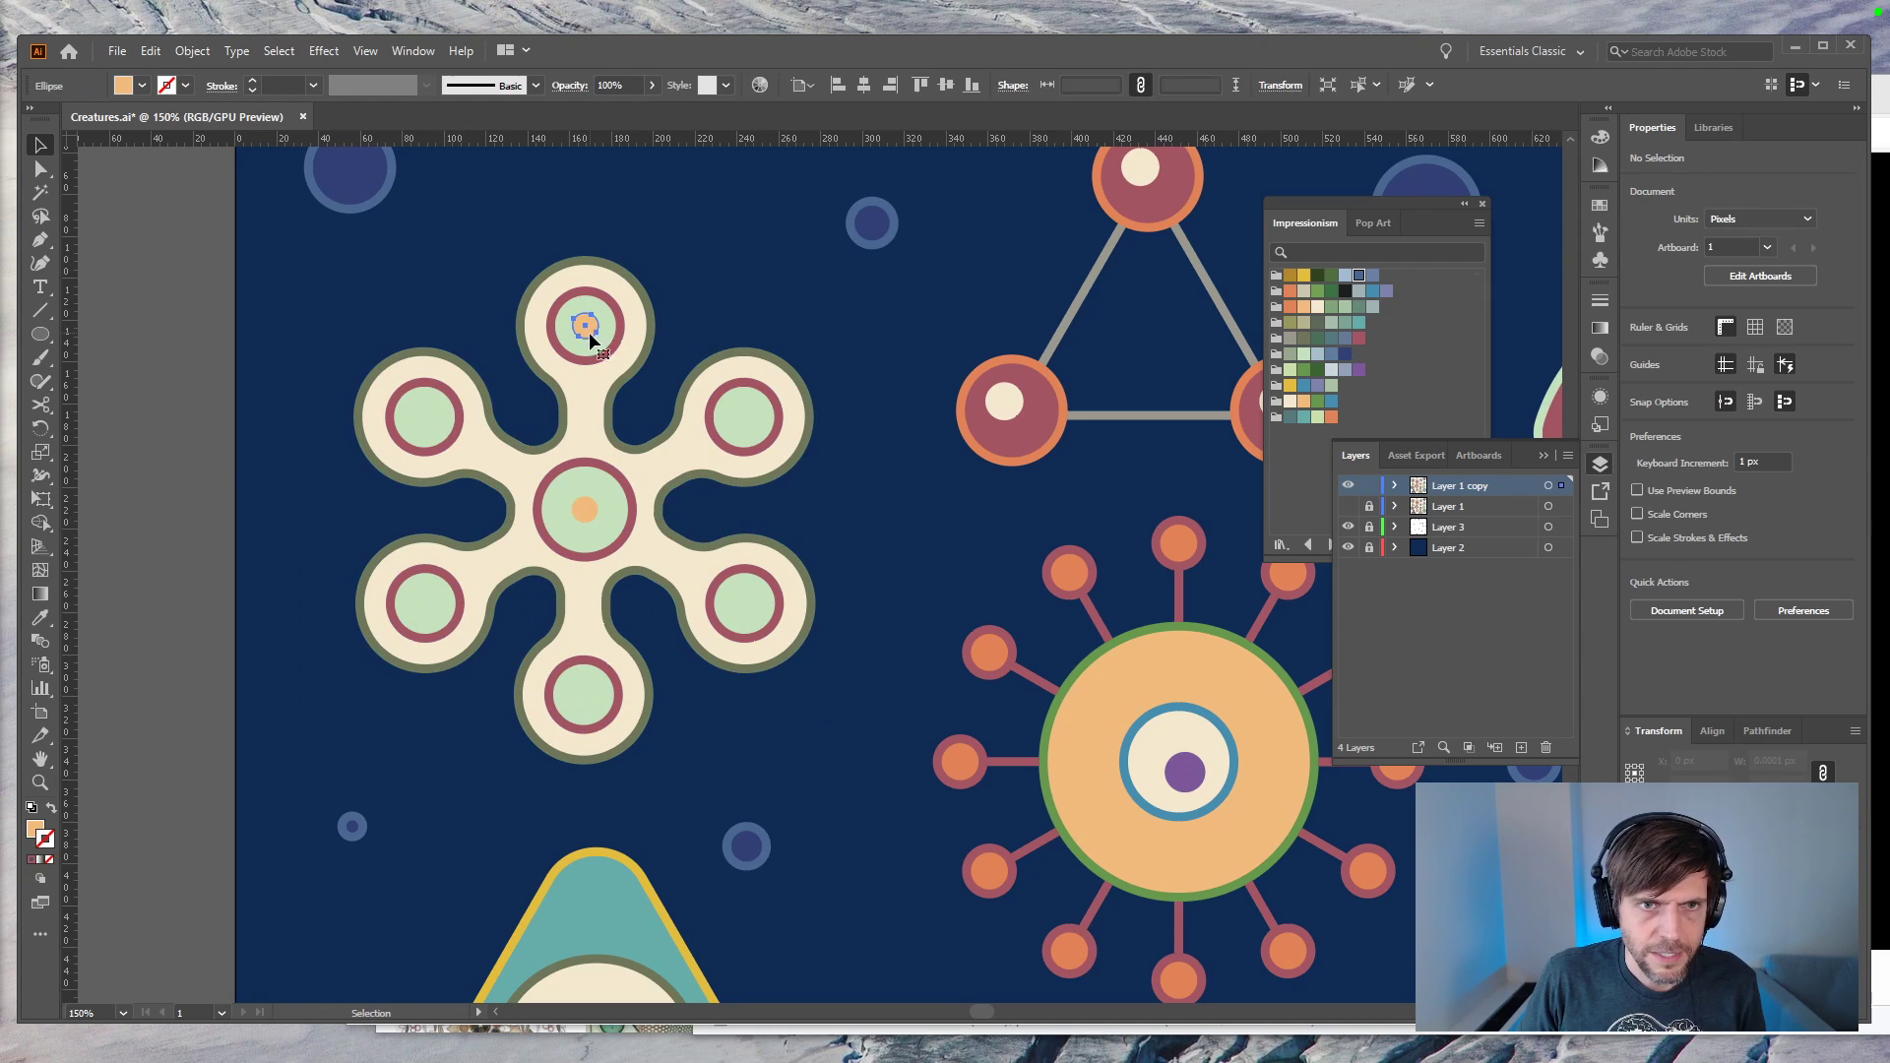
pyautogui.click(864, 87)
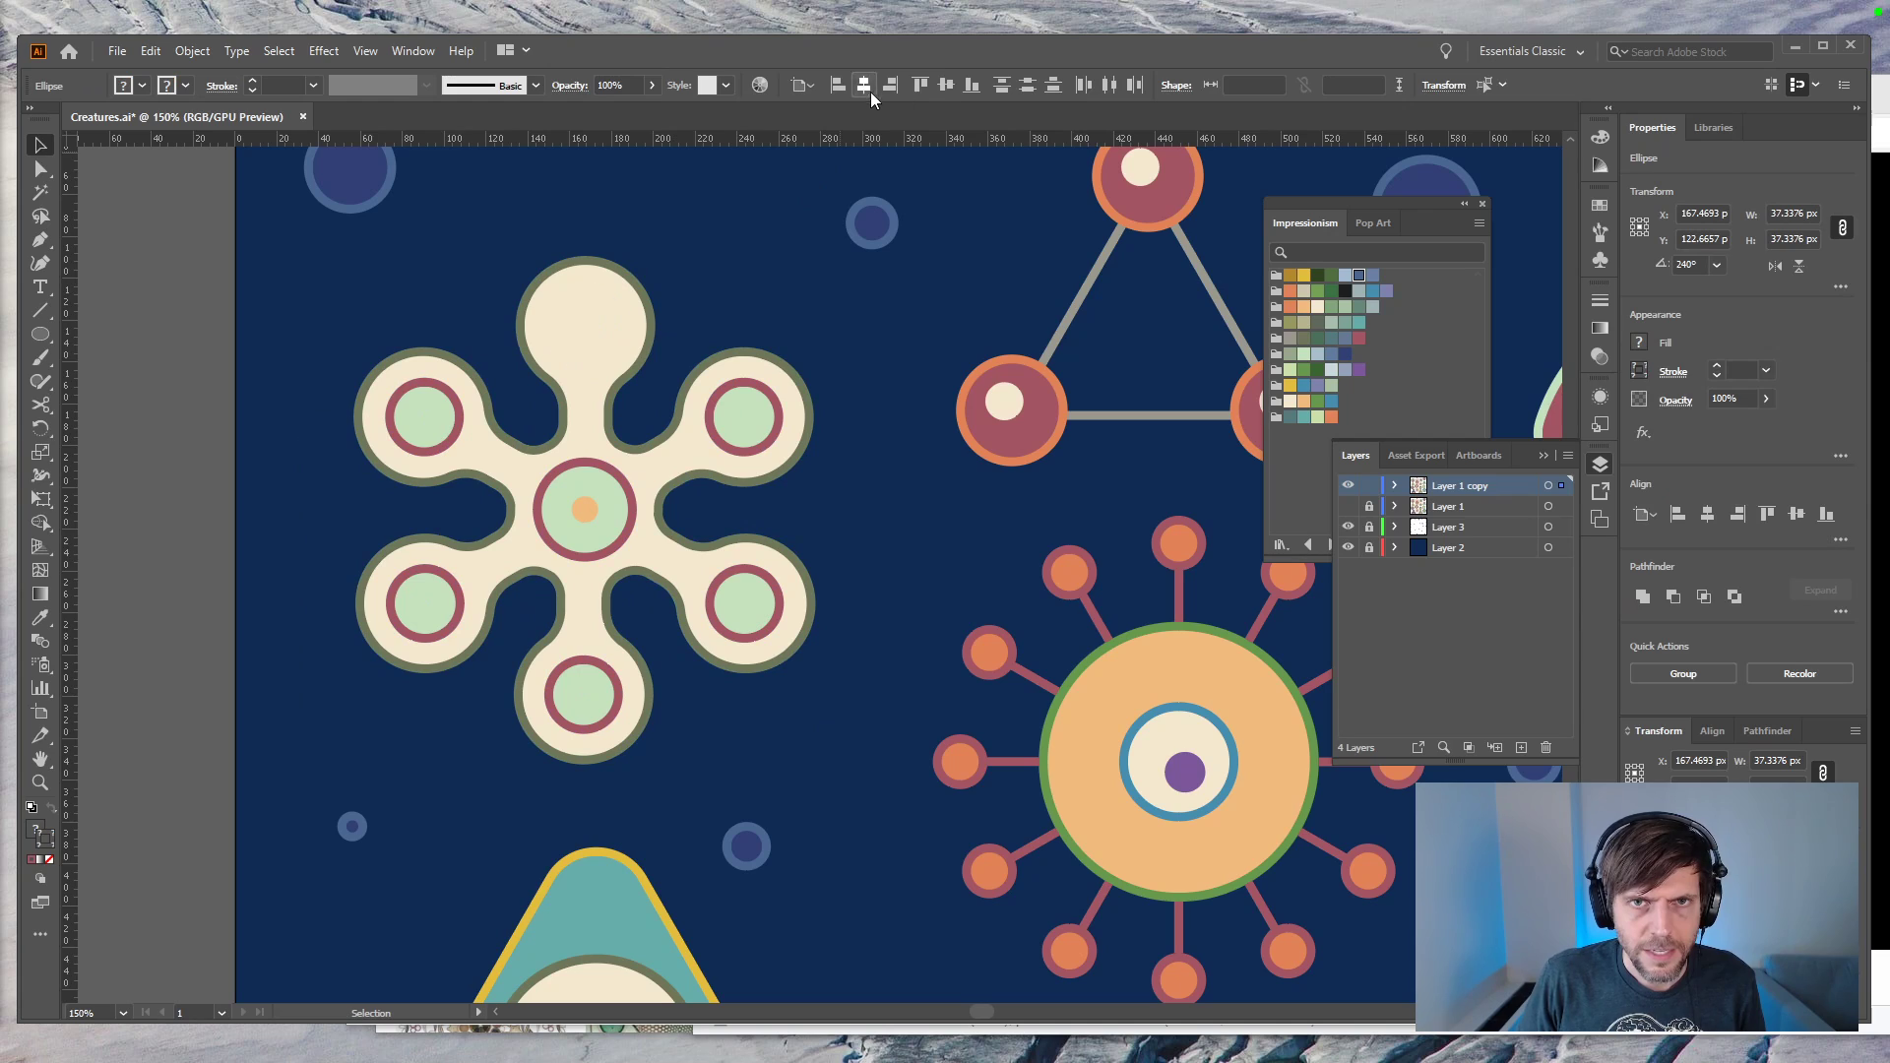
pyautogui.hotkey('ctrl', 'z')
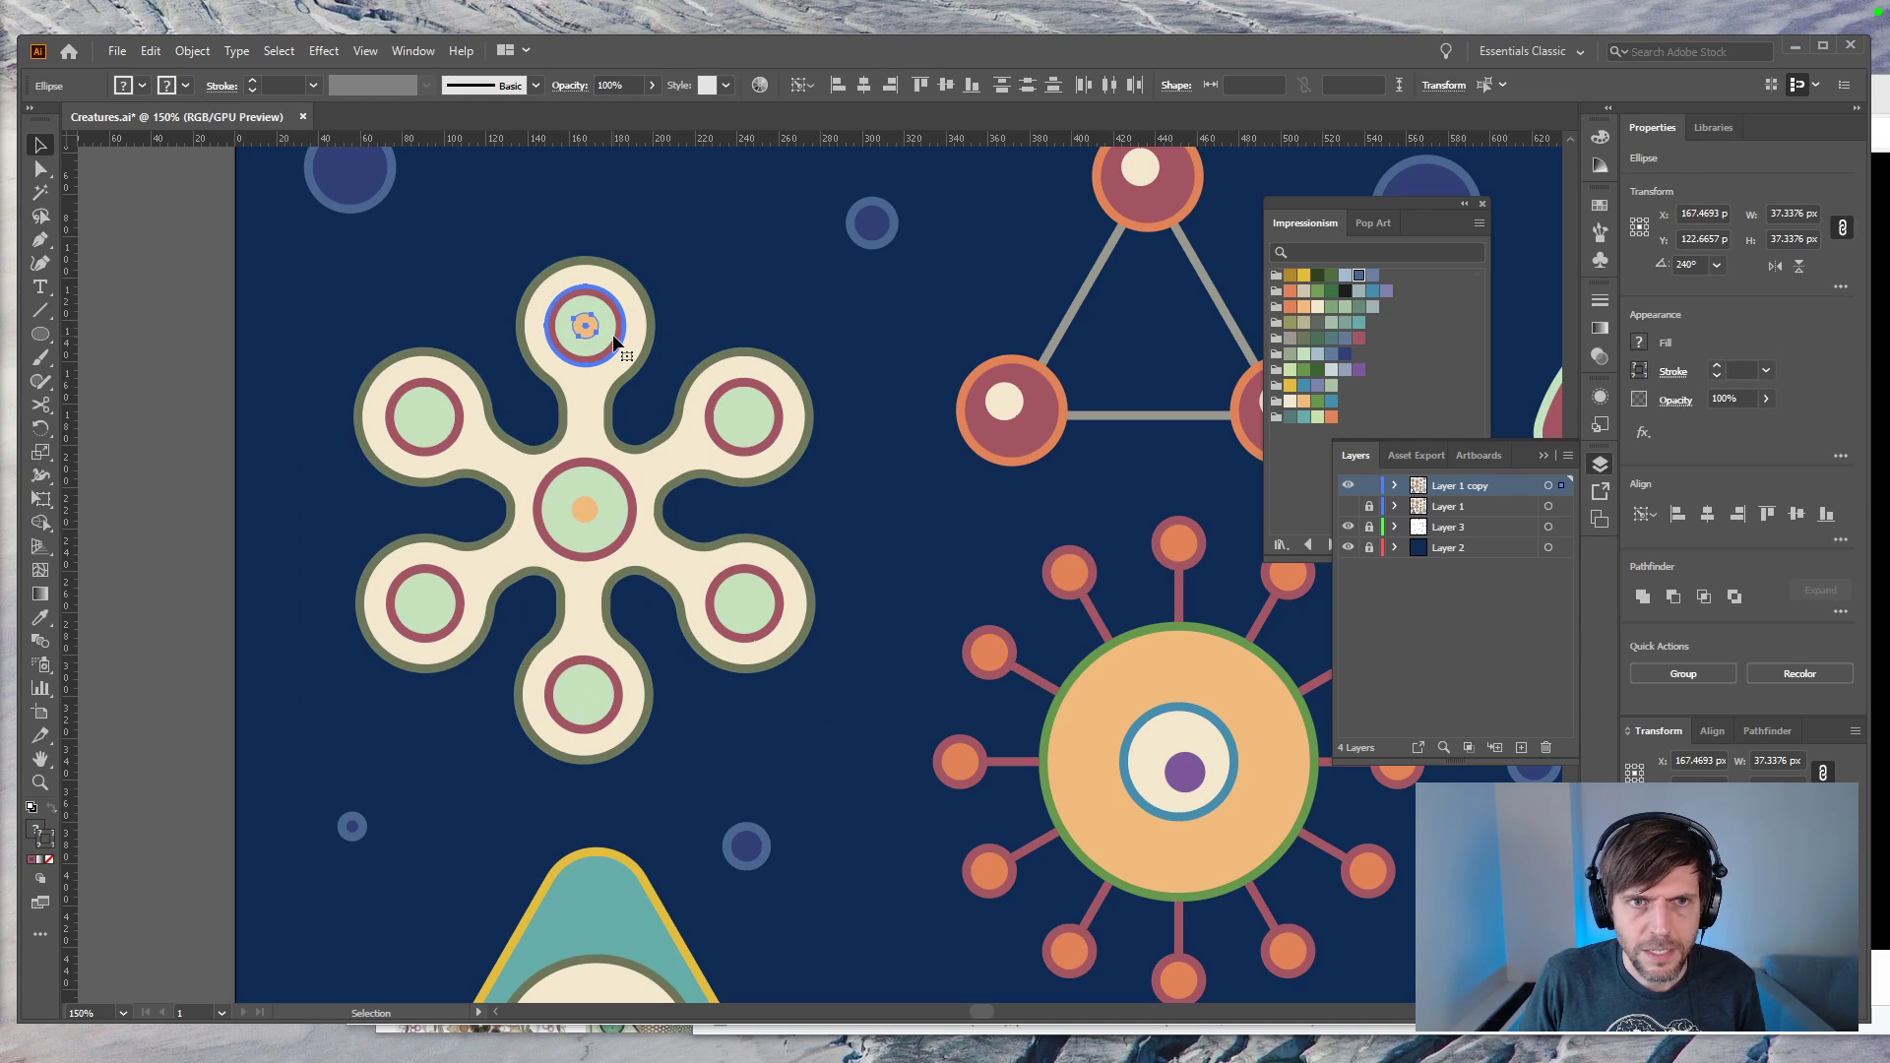
pyautogui.click(971, 88)
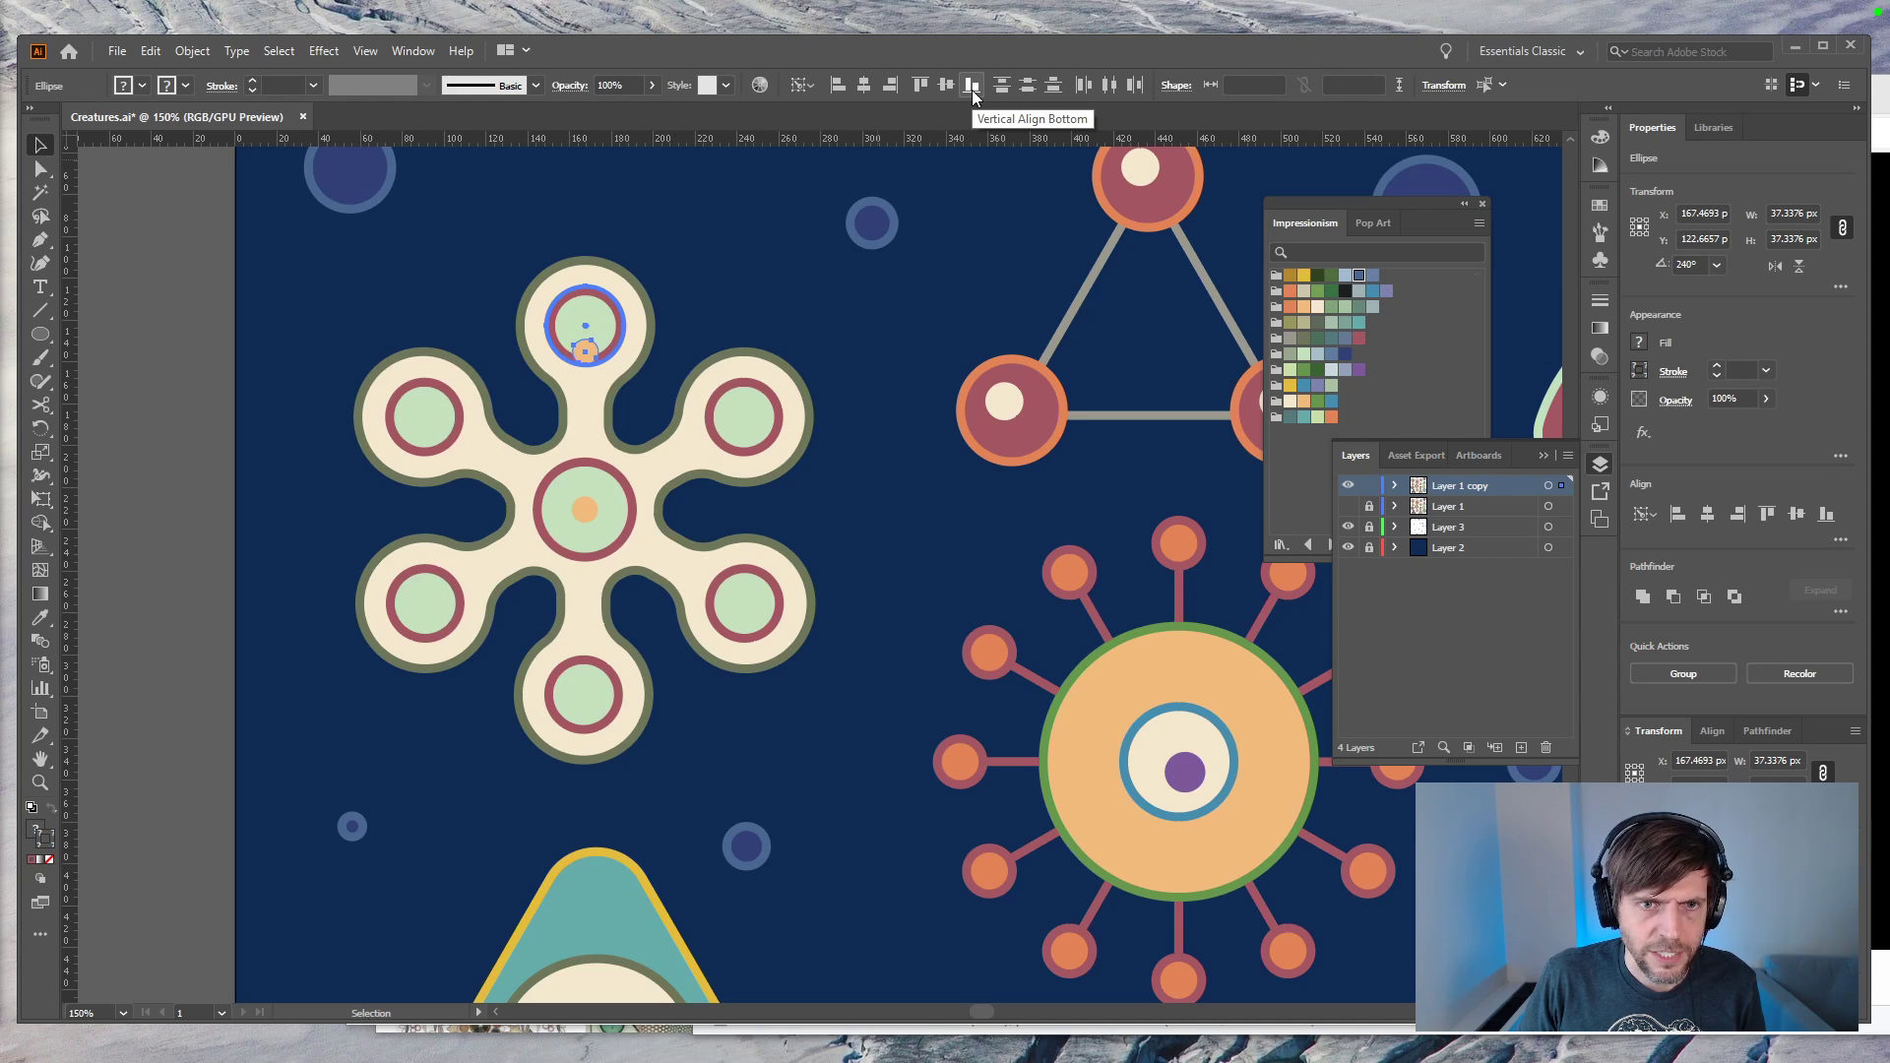
pyautogui.hotkey('ctrl', 'z')
pyautogui.click(952, 91)
pyautogui.hotkey('ctrl', 'z')
pyautogui.click(617, 322)
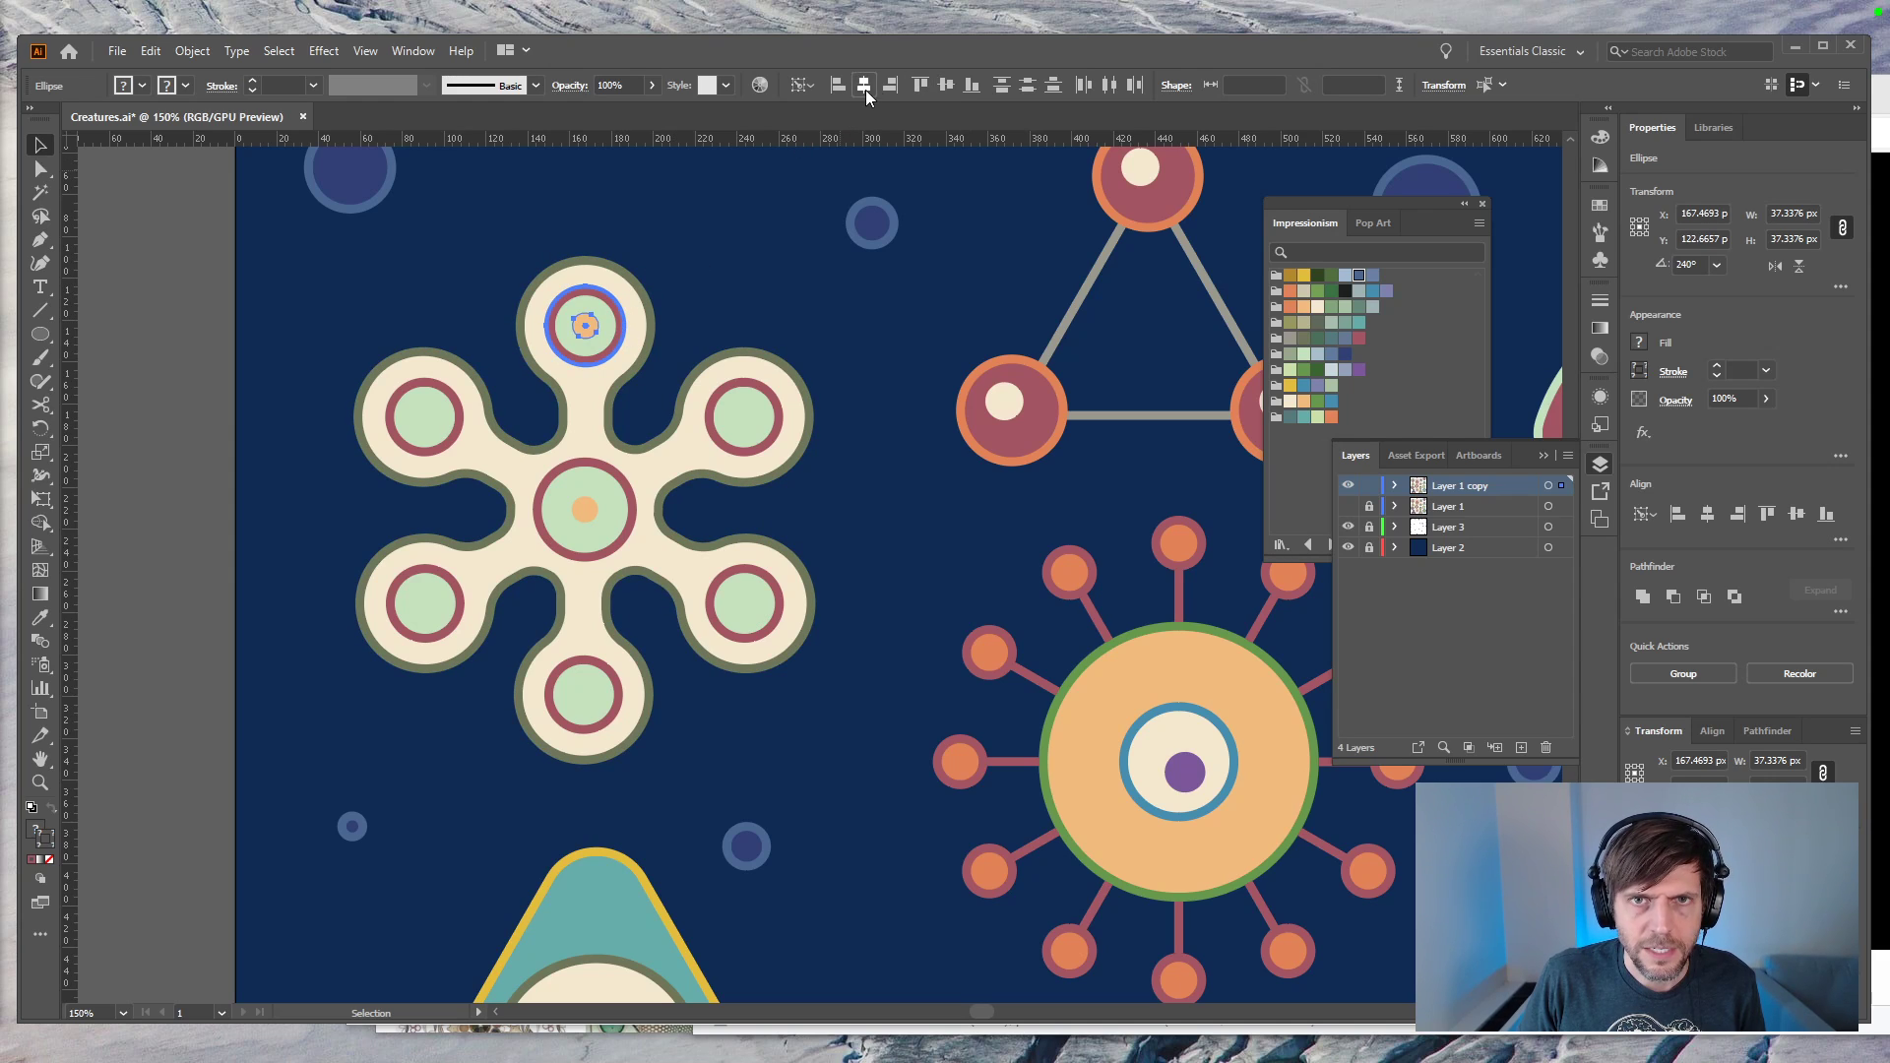
# Step: Rotate a copy of the uppermost orange dot by 60° around the middle eye's center and repeat until every arm has one
pyautogui.click(586, 325)
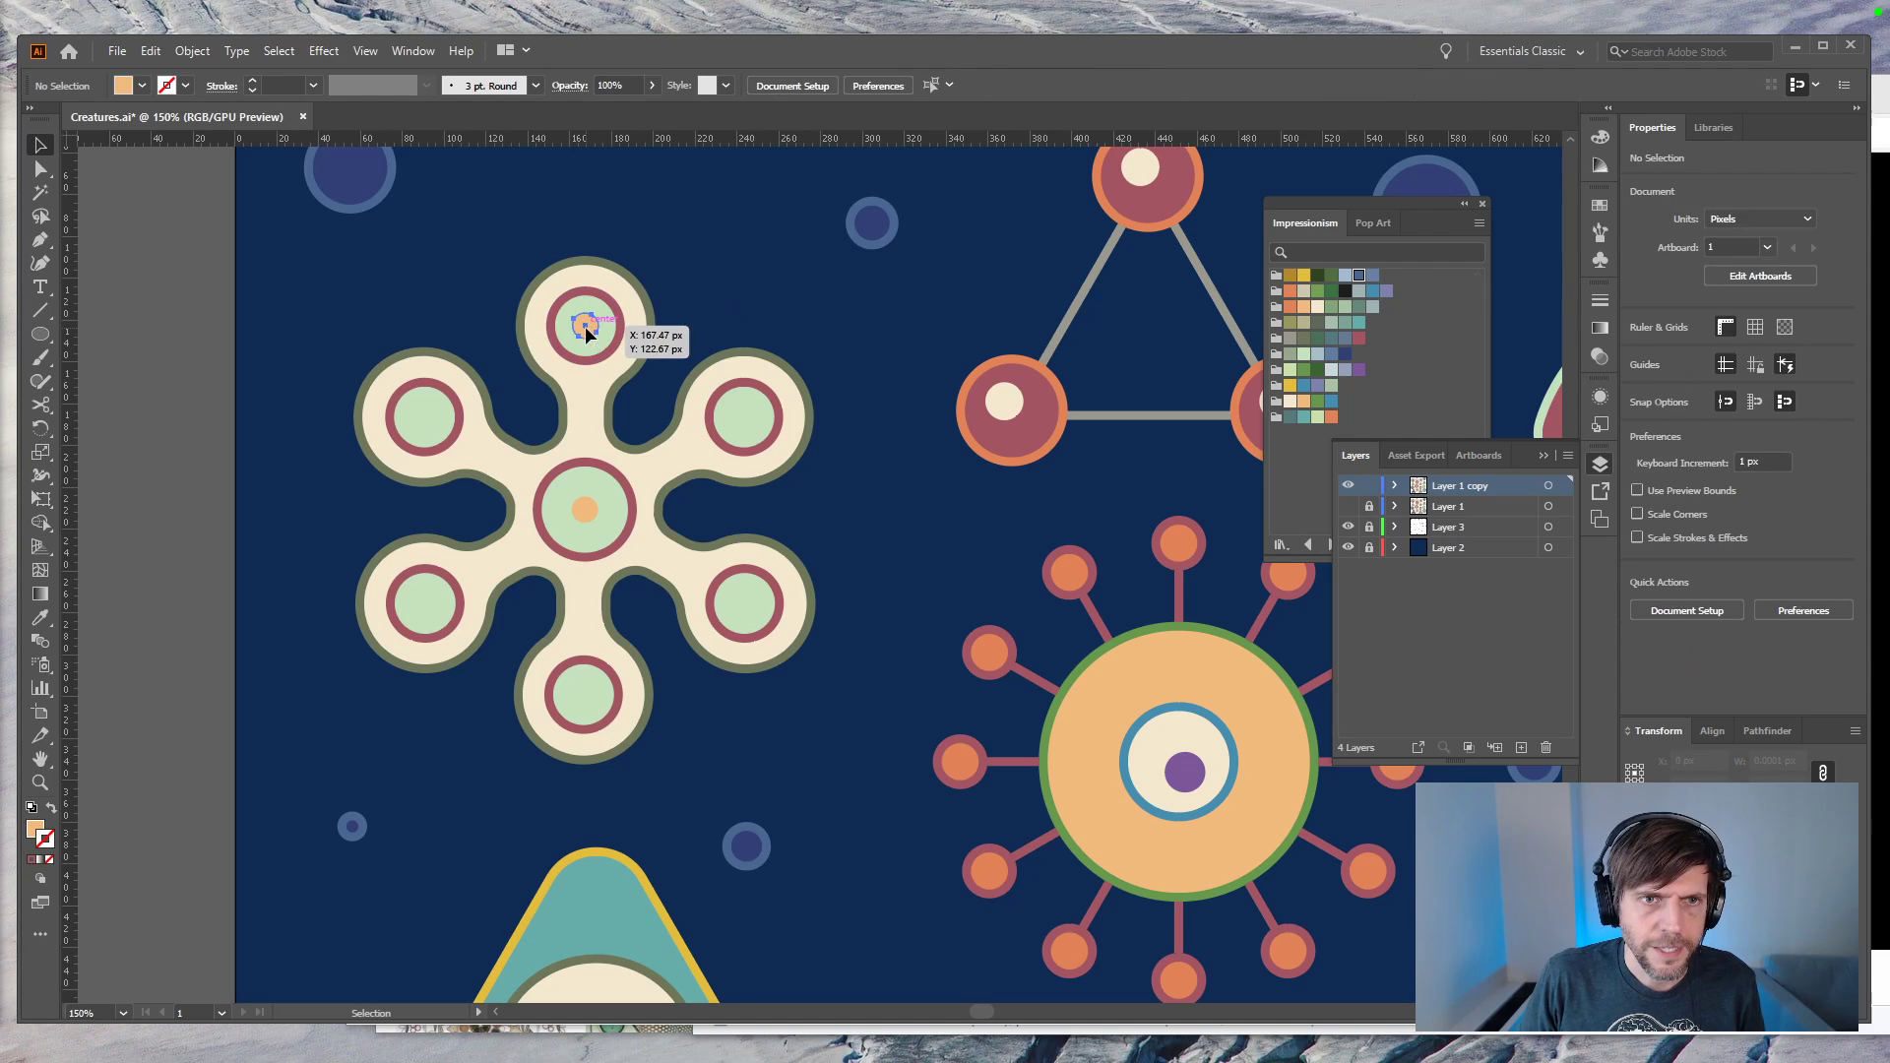
pyautogui.press('e')
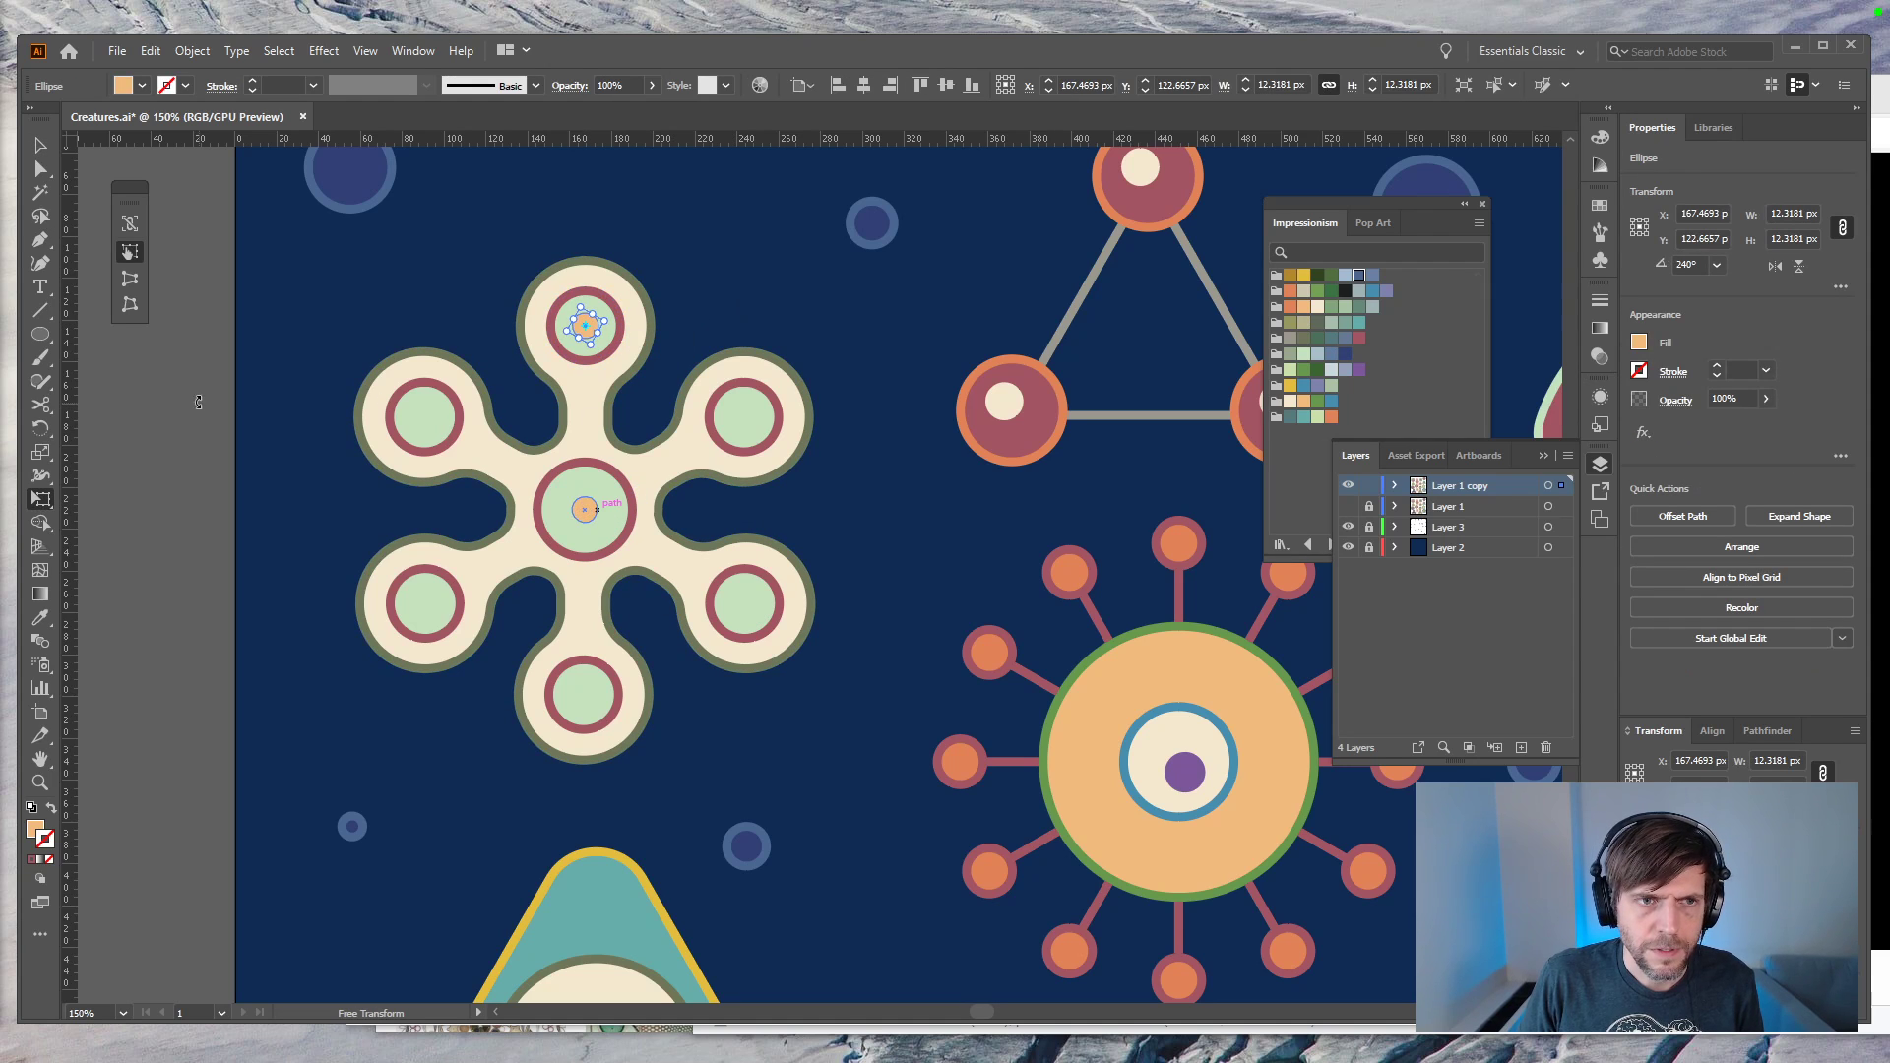
pyautogui.press('r')
pyautogui.click(585, 509)
pyautogui.keyDown('alt'); pyautogui.click(585, 509); pyautogui.keyUp('alt')
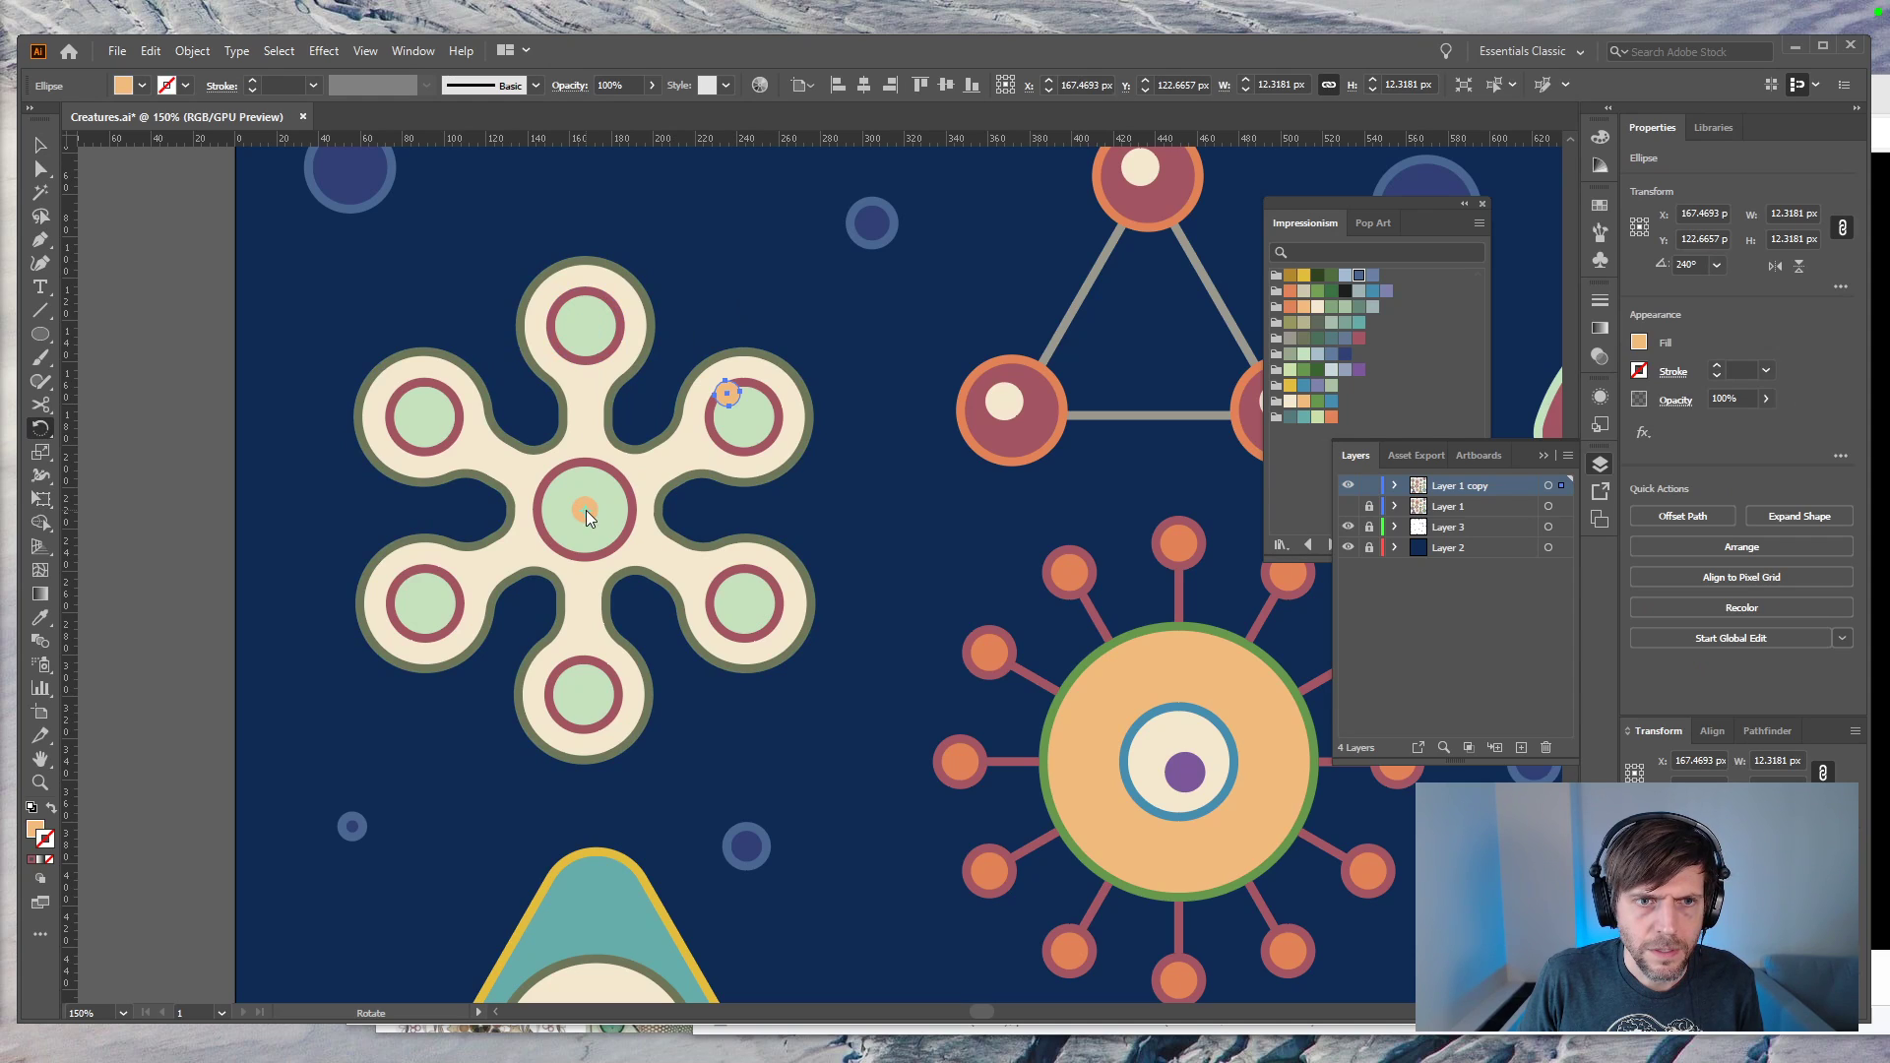
pyautogui.write('60')
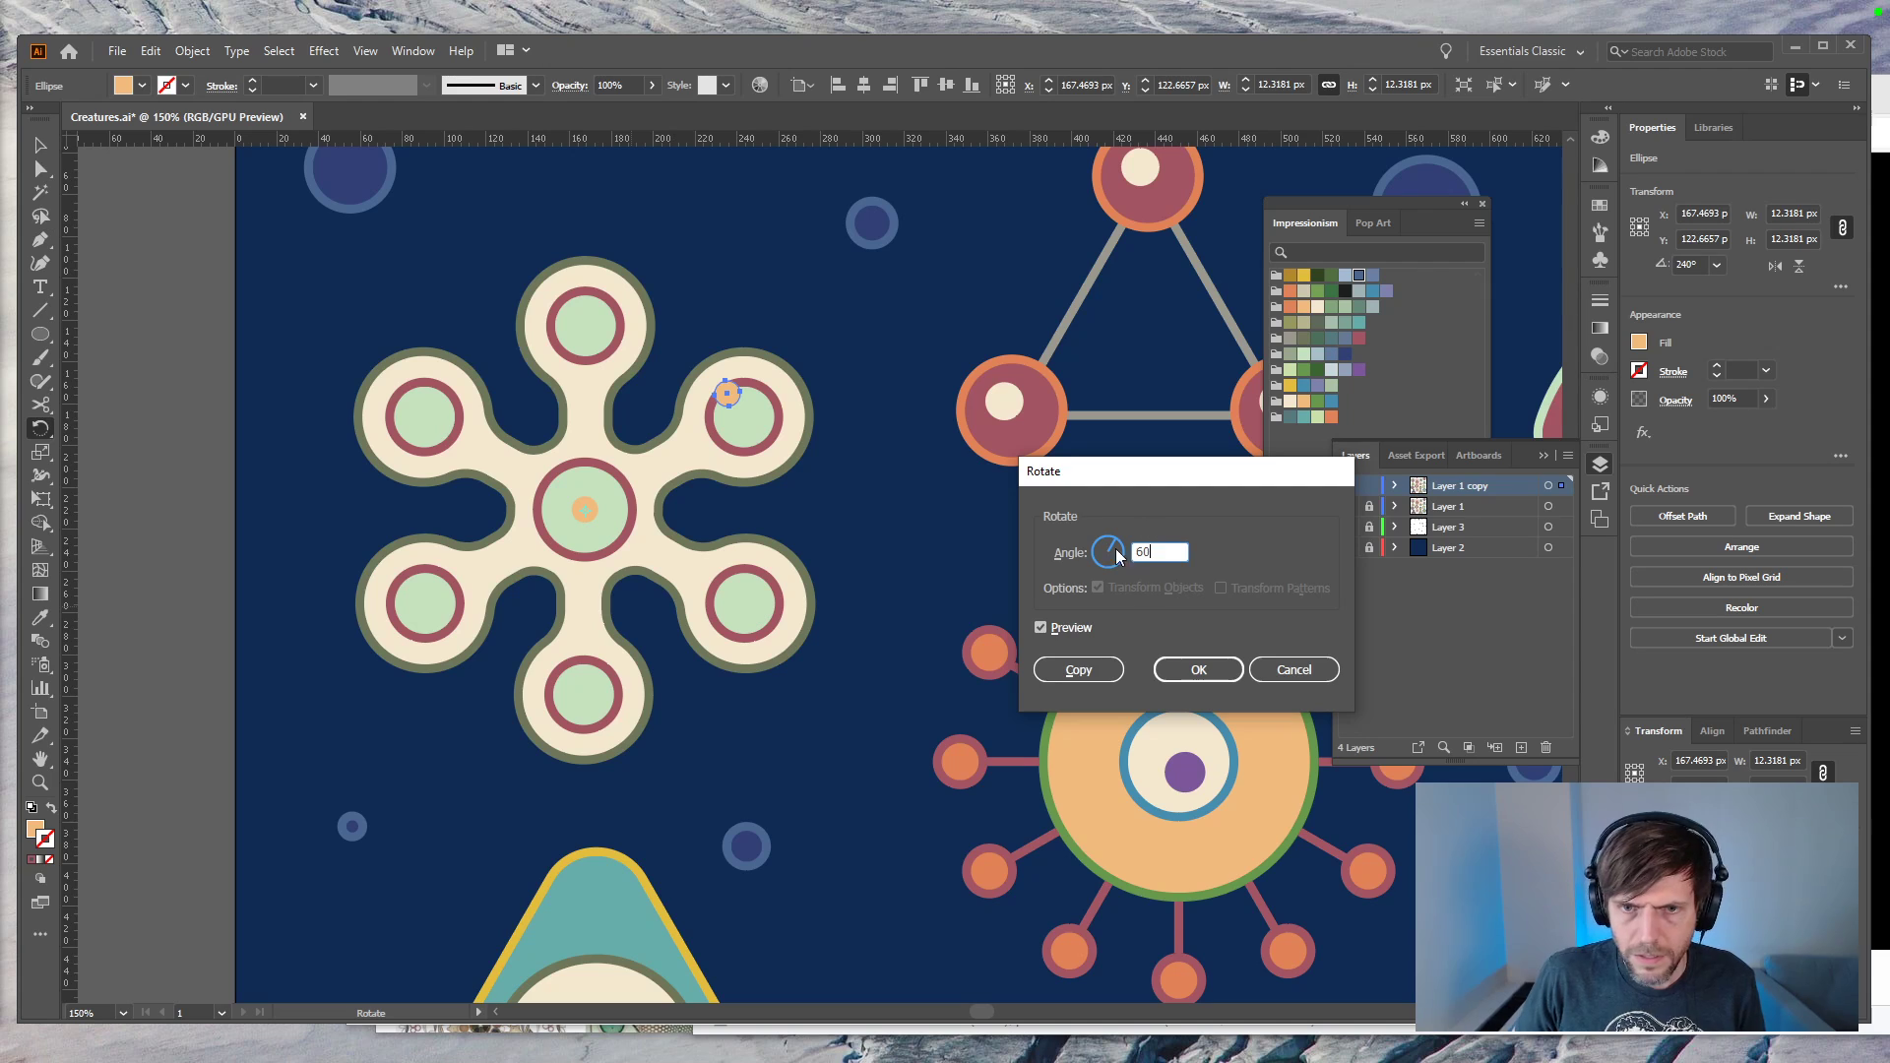
pyautogui.click(1078, 670)
pyautogui.hotkey('ctrl', 'd')
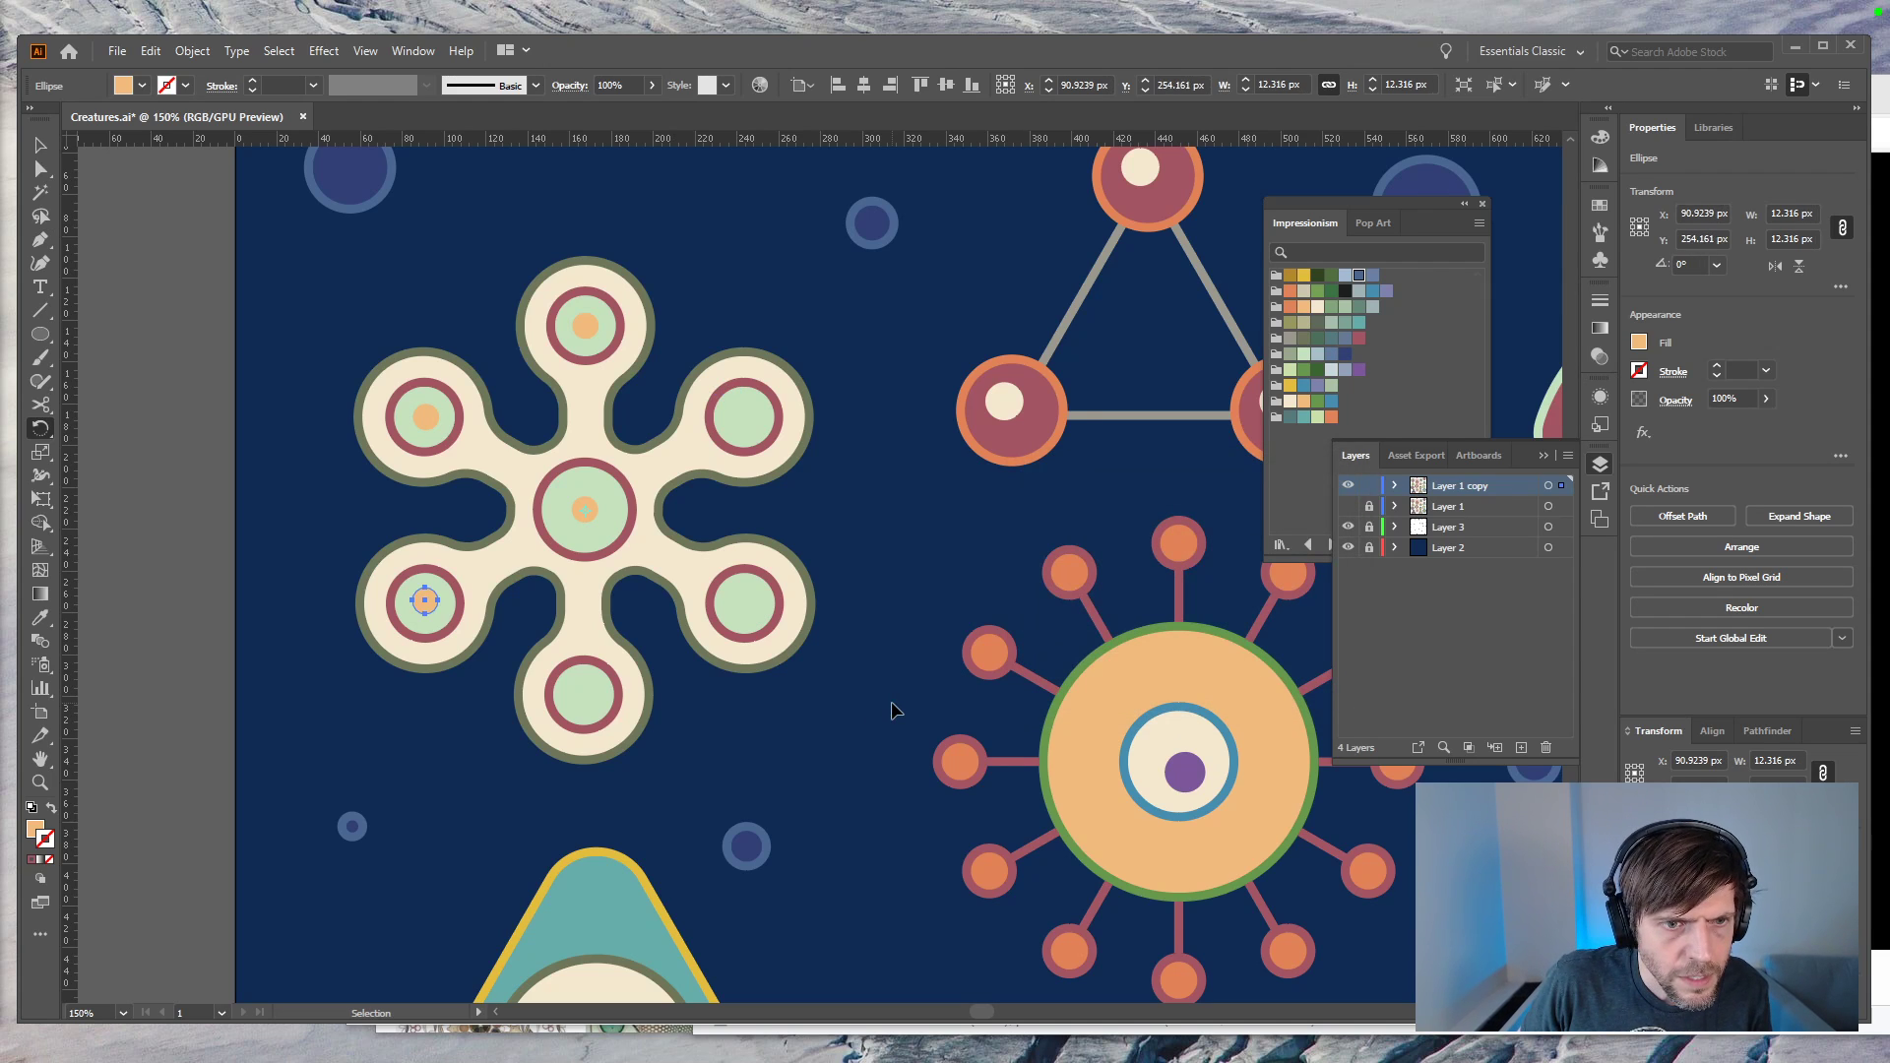
pyautogui.hotkey('ctrl', 'd')
pyautogui.hotkey('ctrl', 'd')
pyautogui.hotkey('ctrl', 'd')
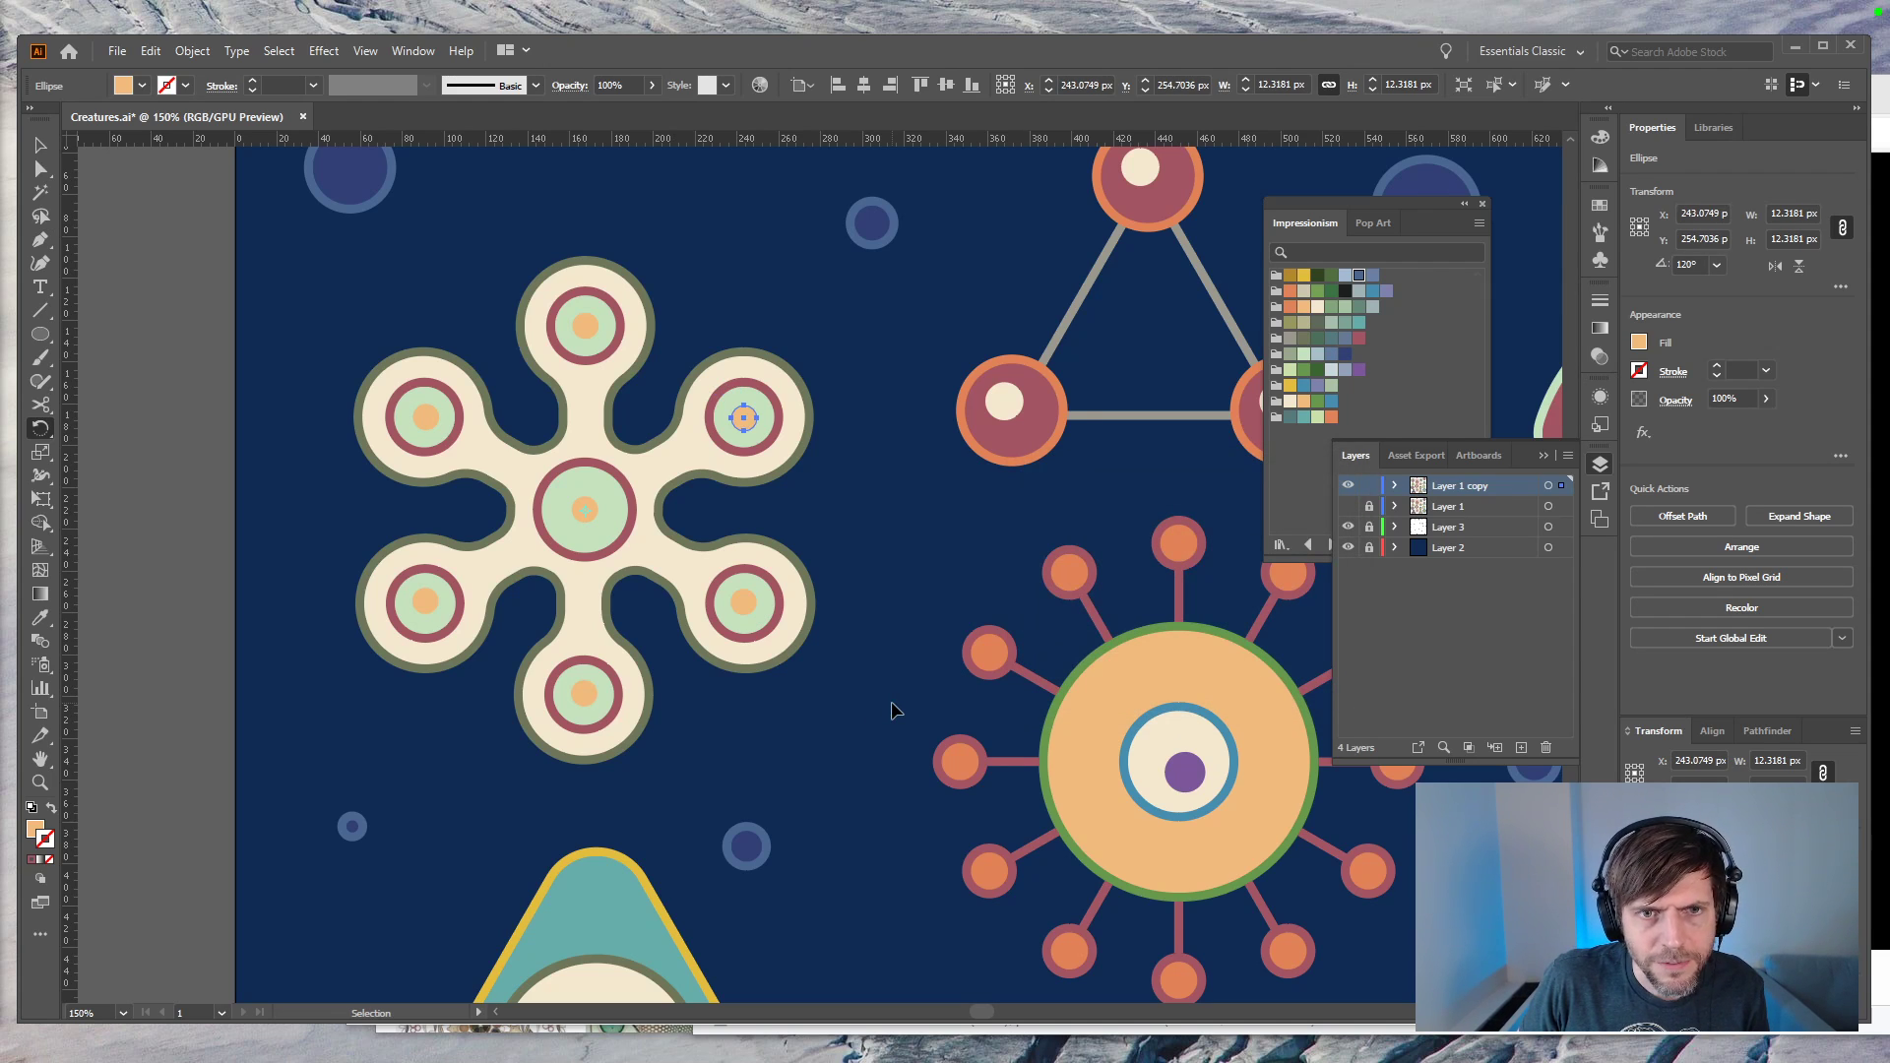
pyautogui.press('v')
pyautogui.click(196, 498)
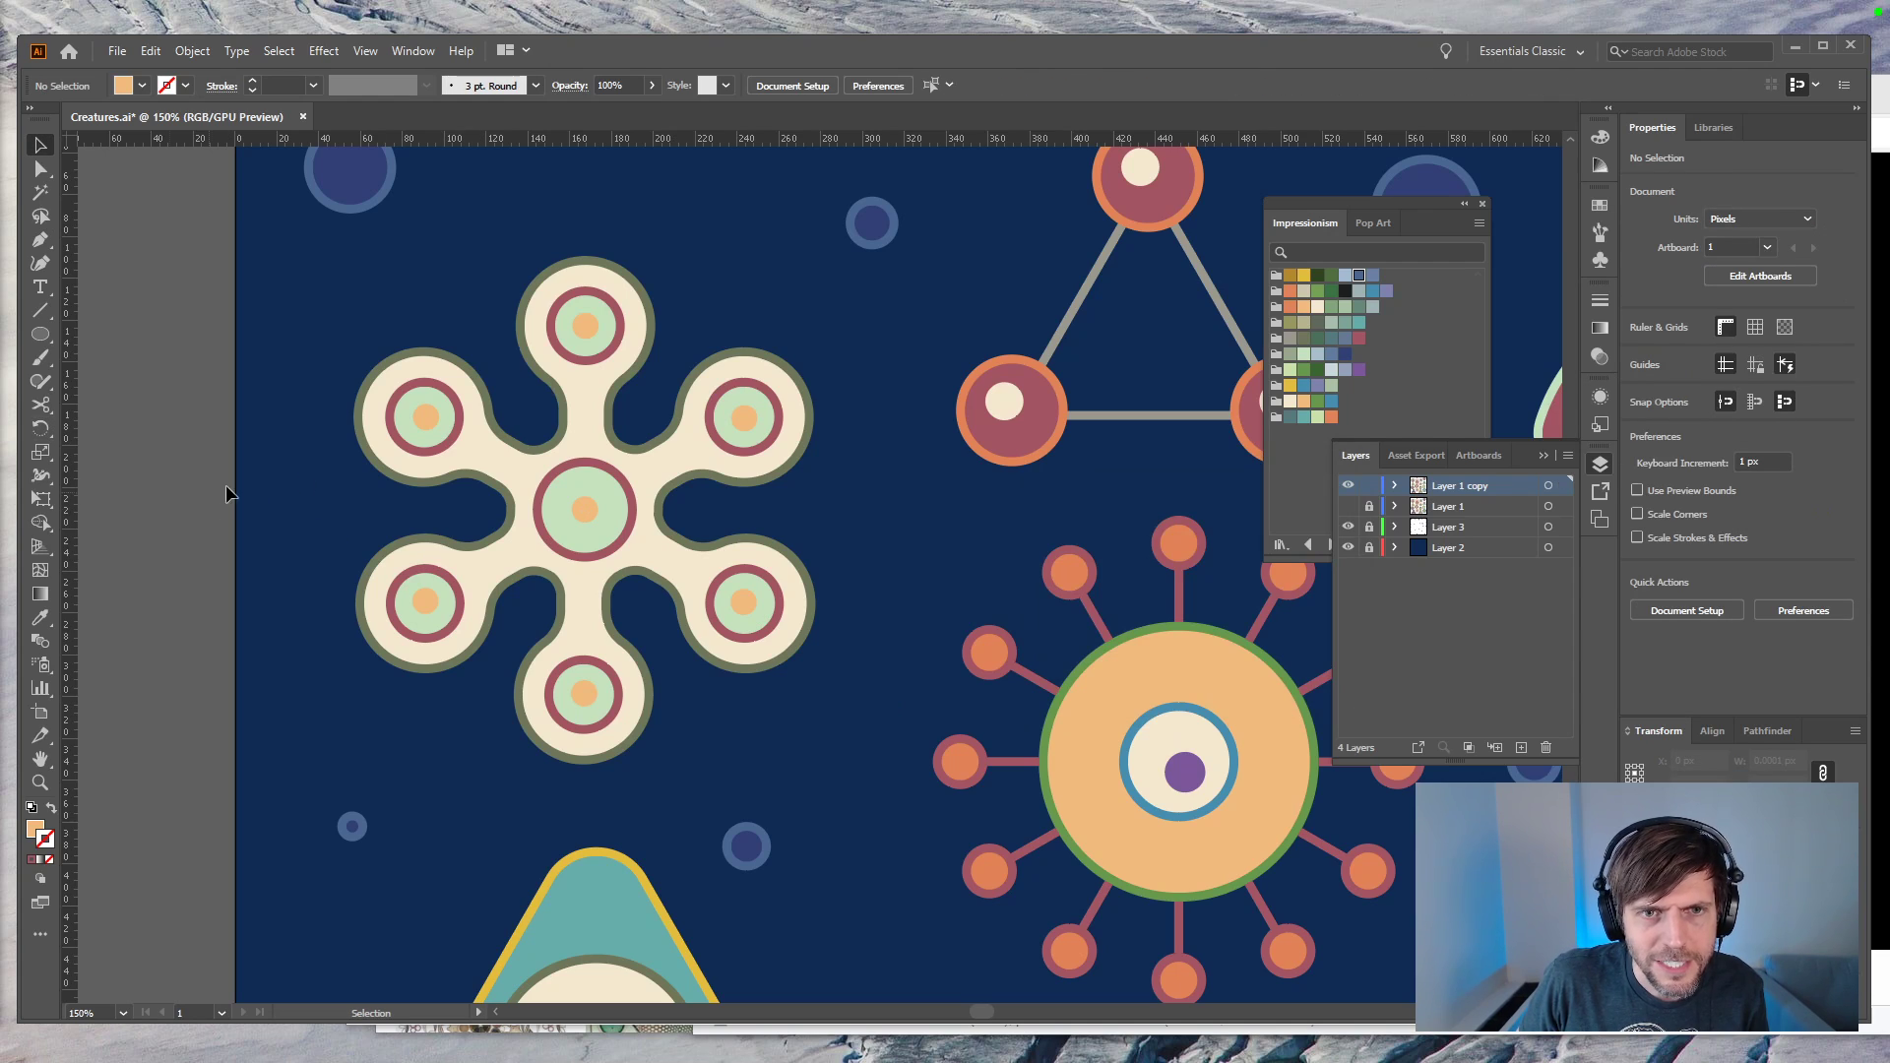
# Step: Center the orange dots horizontally and vertically within the upper-right and lower-right arm eyes
pyautogui.moveTo(428, 423); pyautogui.dragTo(750, 427)
pyautogui.keyDown('shift'); pyautogui.click(766, 428); pyautogui.keyUp('shift')
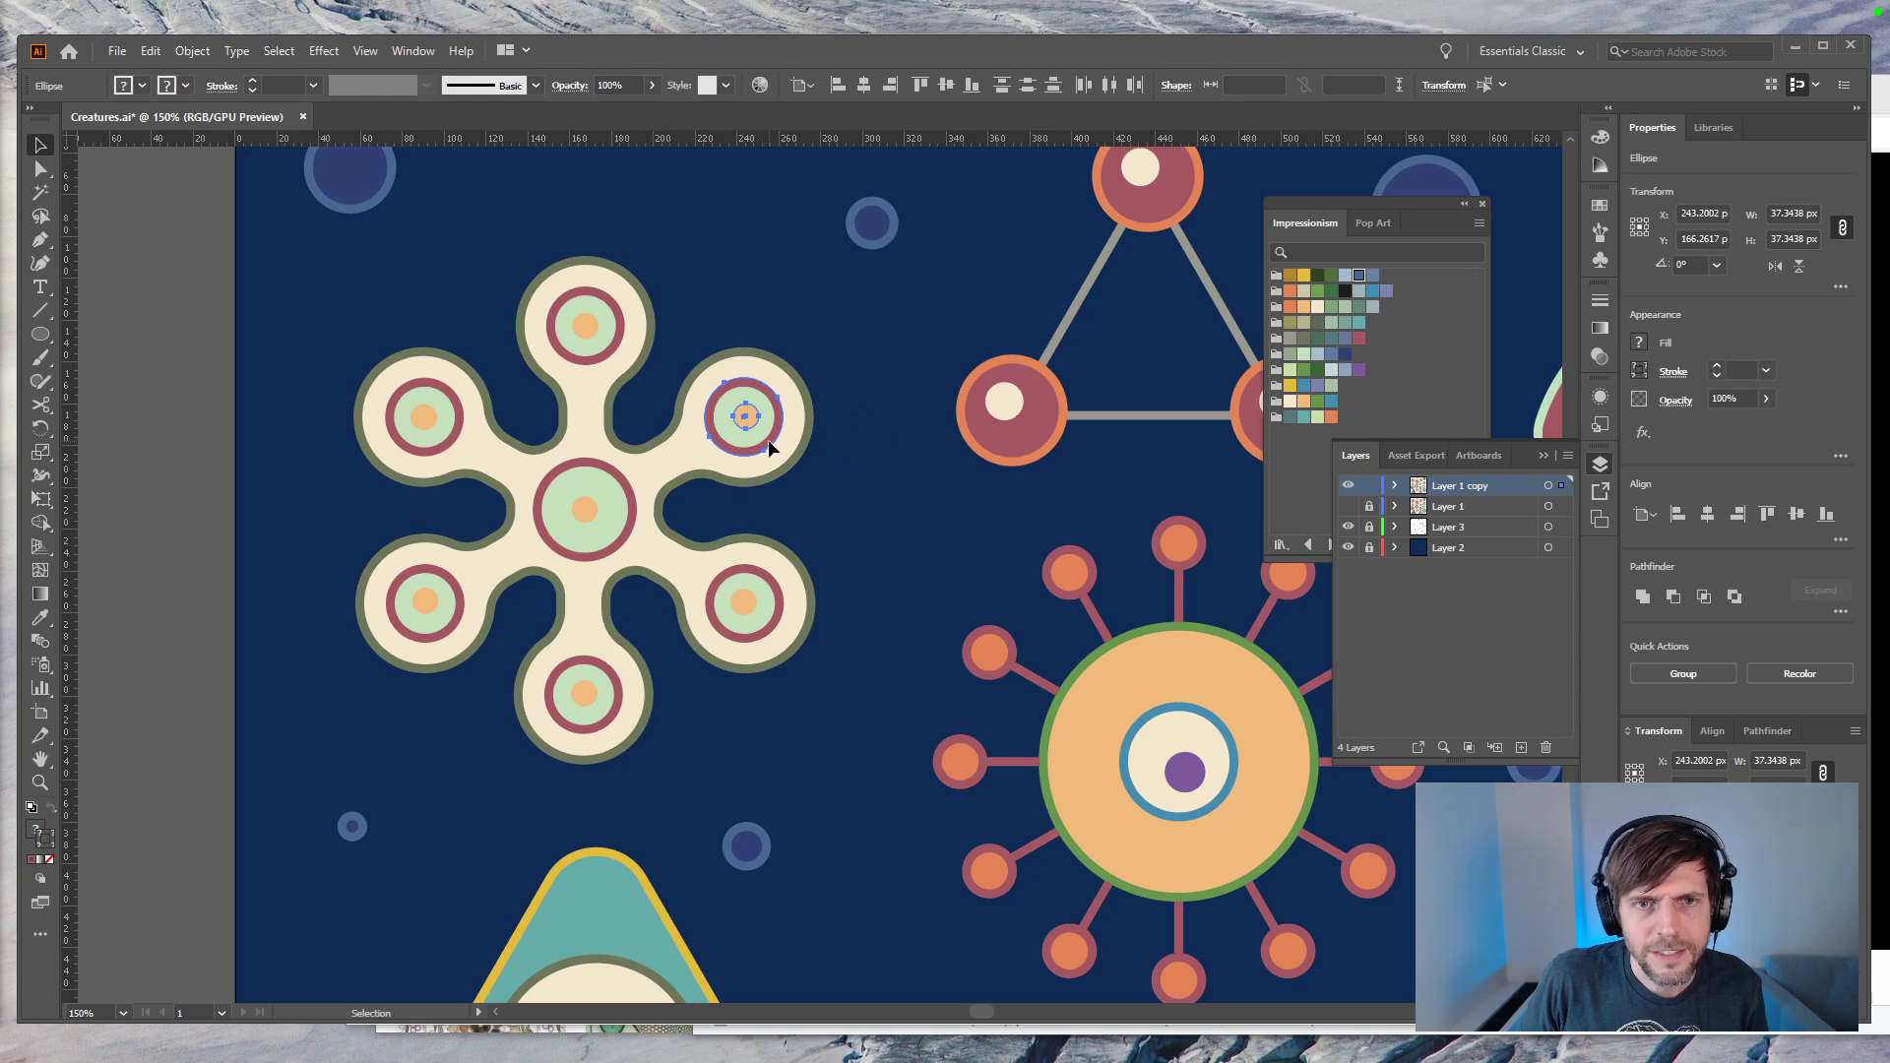
pyautogui.click(750, 600)
pyautogui.keyDown('shift'); pyautogui.click(762, 628); pyautogui.keyUp('shift')
pyautogui.click(863, 85)
pyautogui.click(946, 88)
# Step: Center the orange dots within the lowest and lower-left arm eyes, using each eye circle as the key object
pyautogui.click(591, 703)
pyautogui.keyDown('shift'); pyautogui.click(600, 716); pyautogui.keyUp('shift')
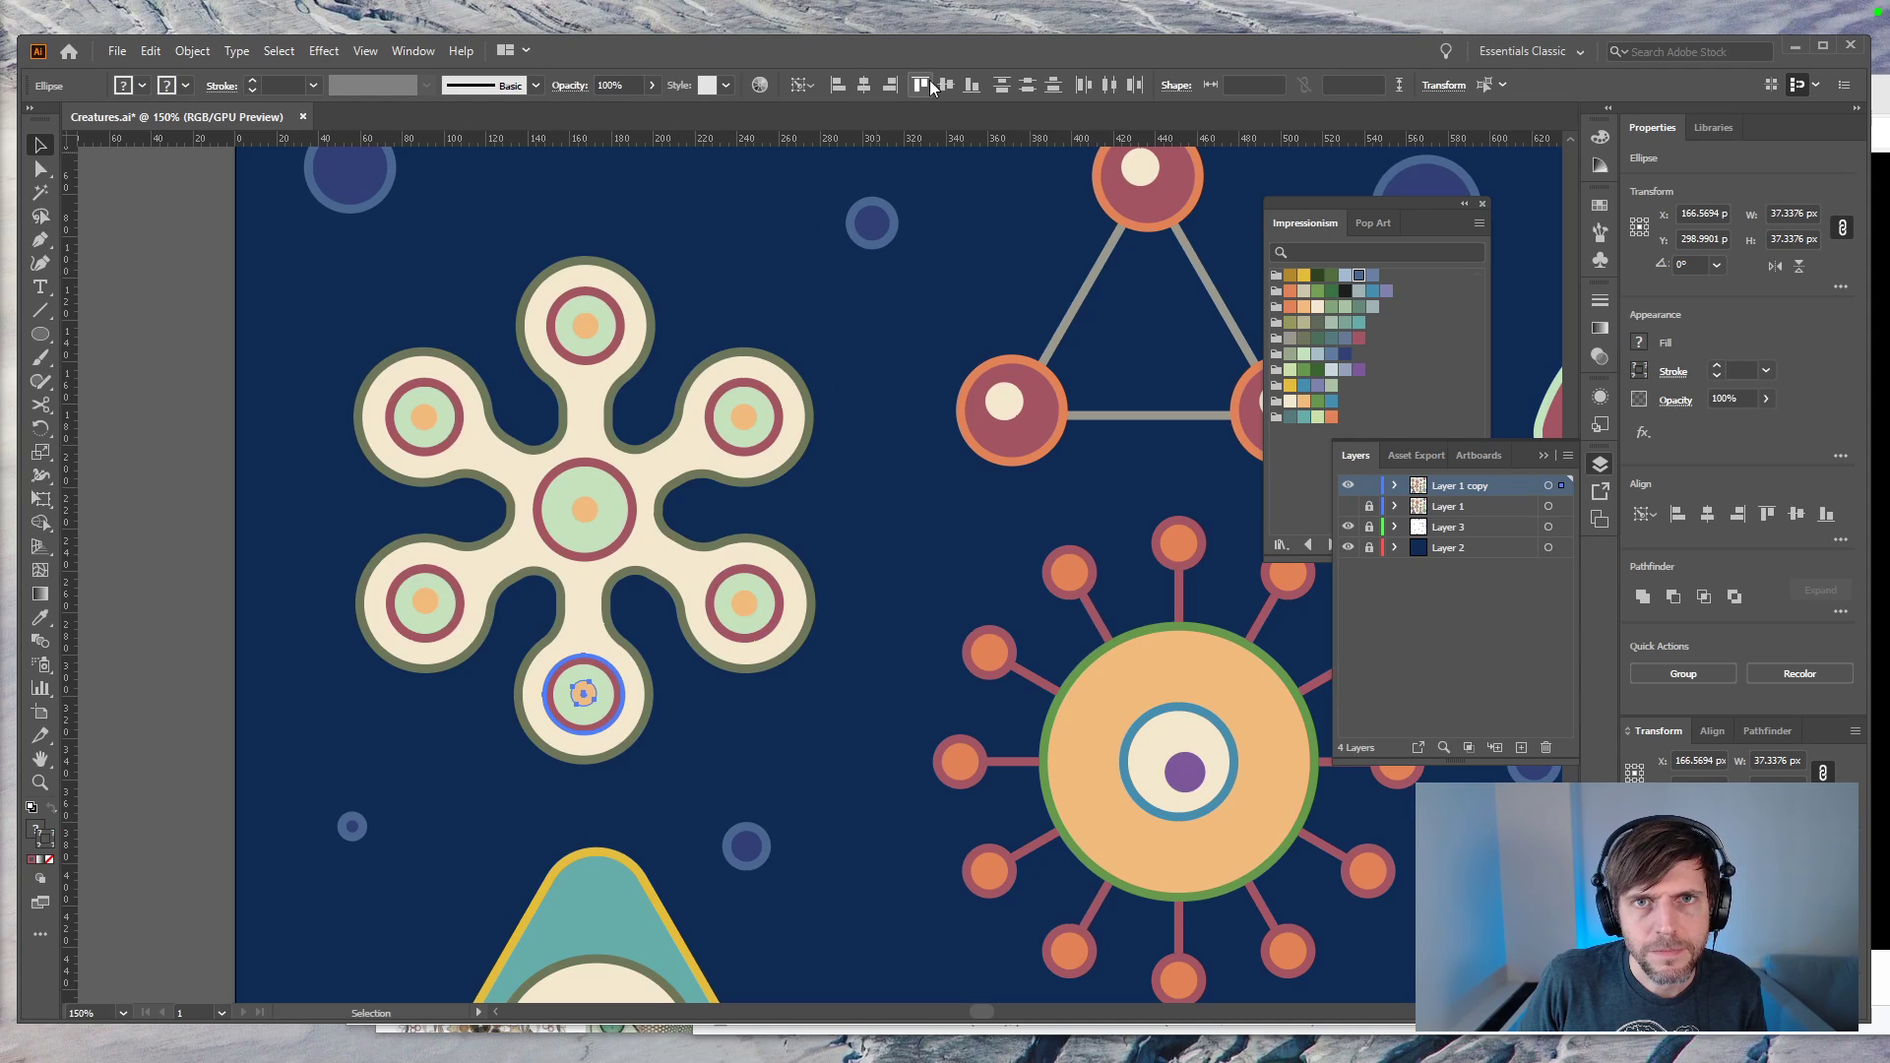
pyautogui.click(424, 602)
pyautogui.keyDown('shift'); pyautogui.click(444, 627); pyautogui.keyUp('shift')
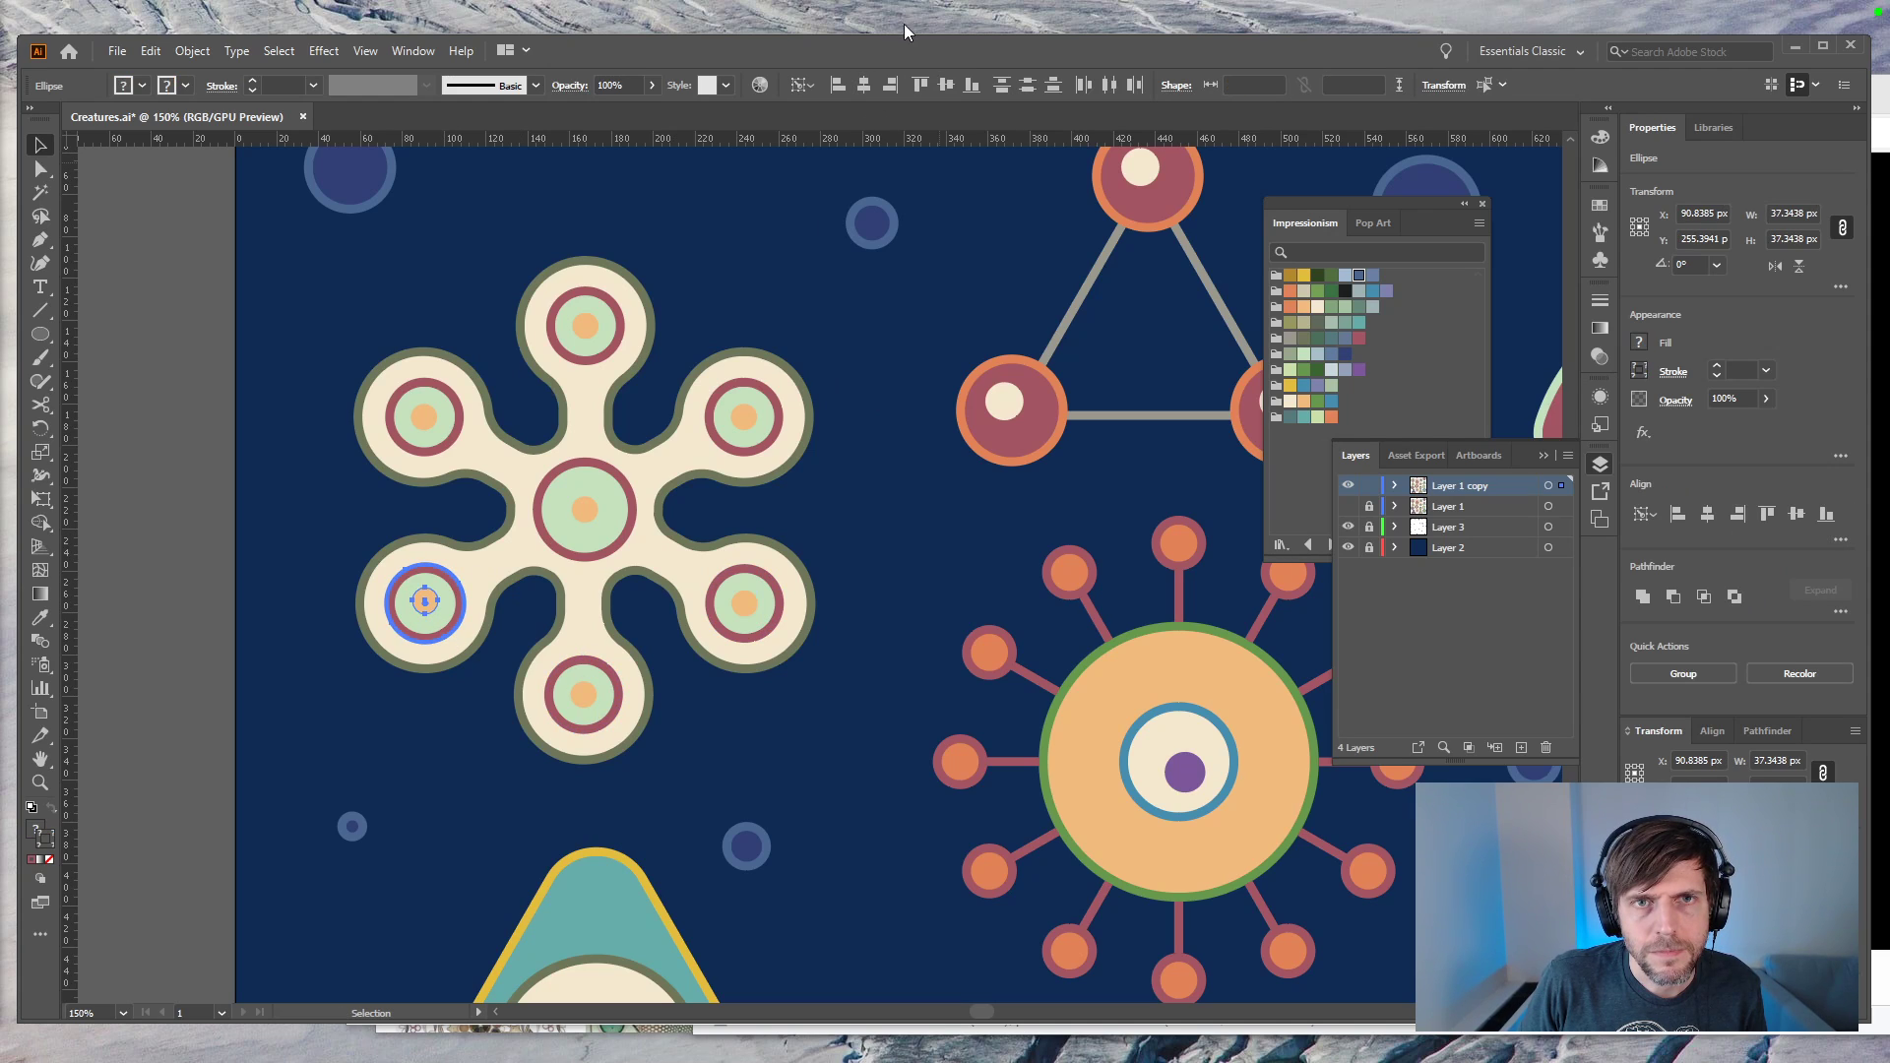
# Step: Center the orange dot within the upper-left arm's eye, using the eye circle as the key object
pyautogui.click(429, 422)
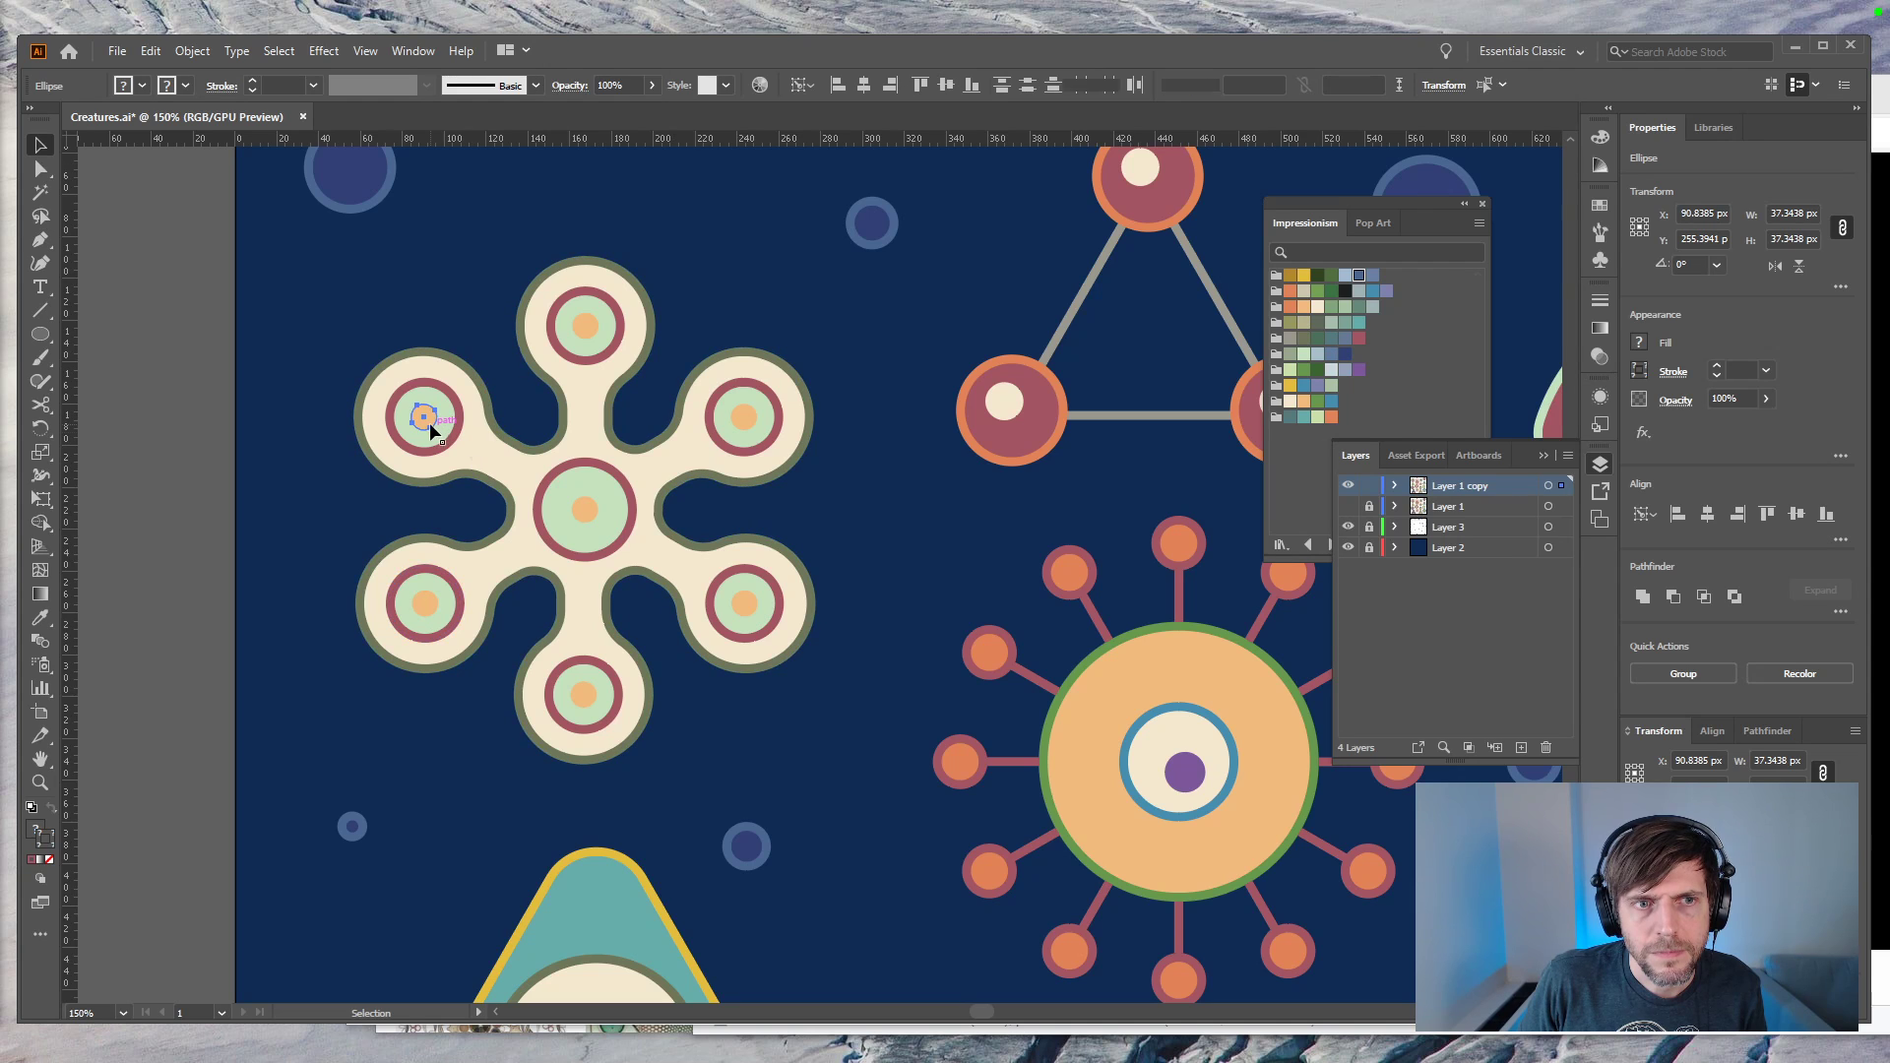
pyautogui.doubleClick(440, 439)
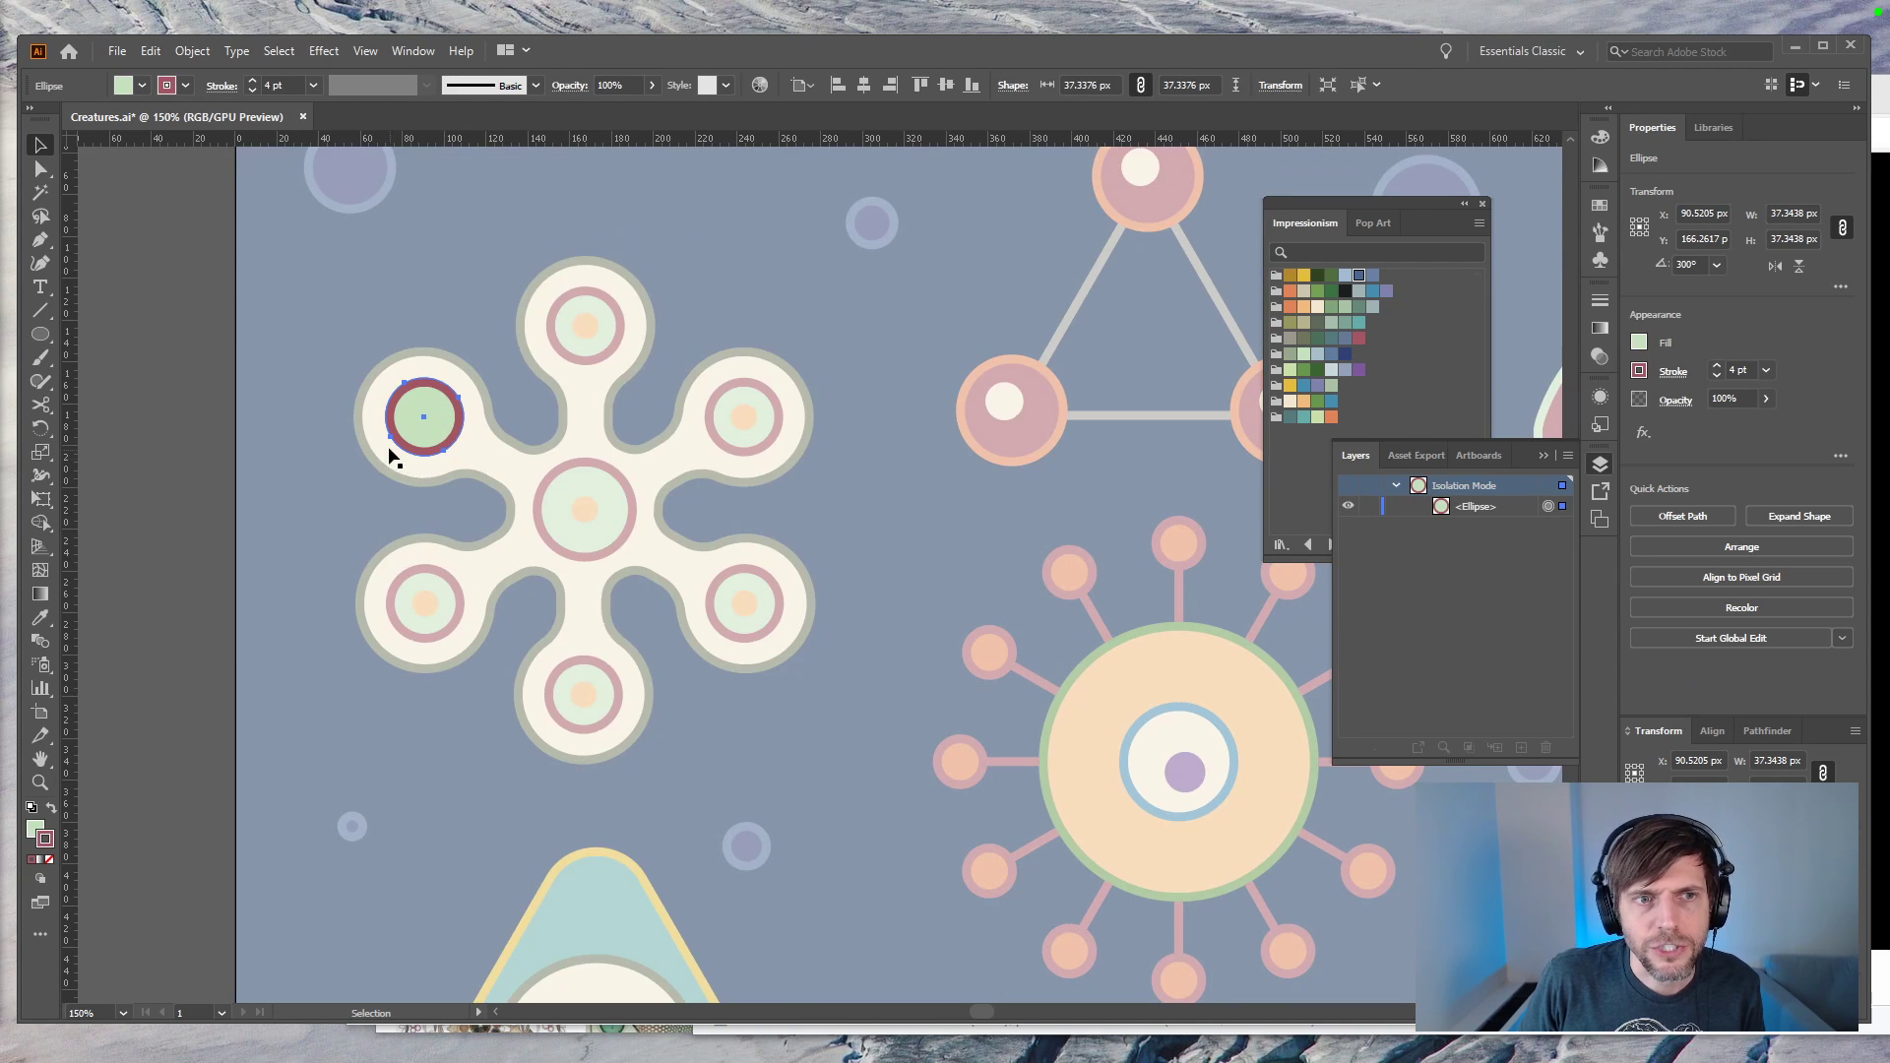
pyautogui.click(102, 157)
pyautogui.keyDown('shift'); pyautogui.click(427, 413); pyautogui.keyUp('shift')
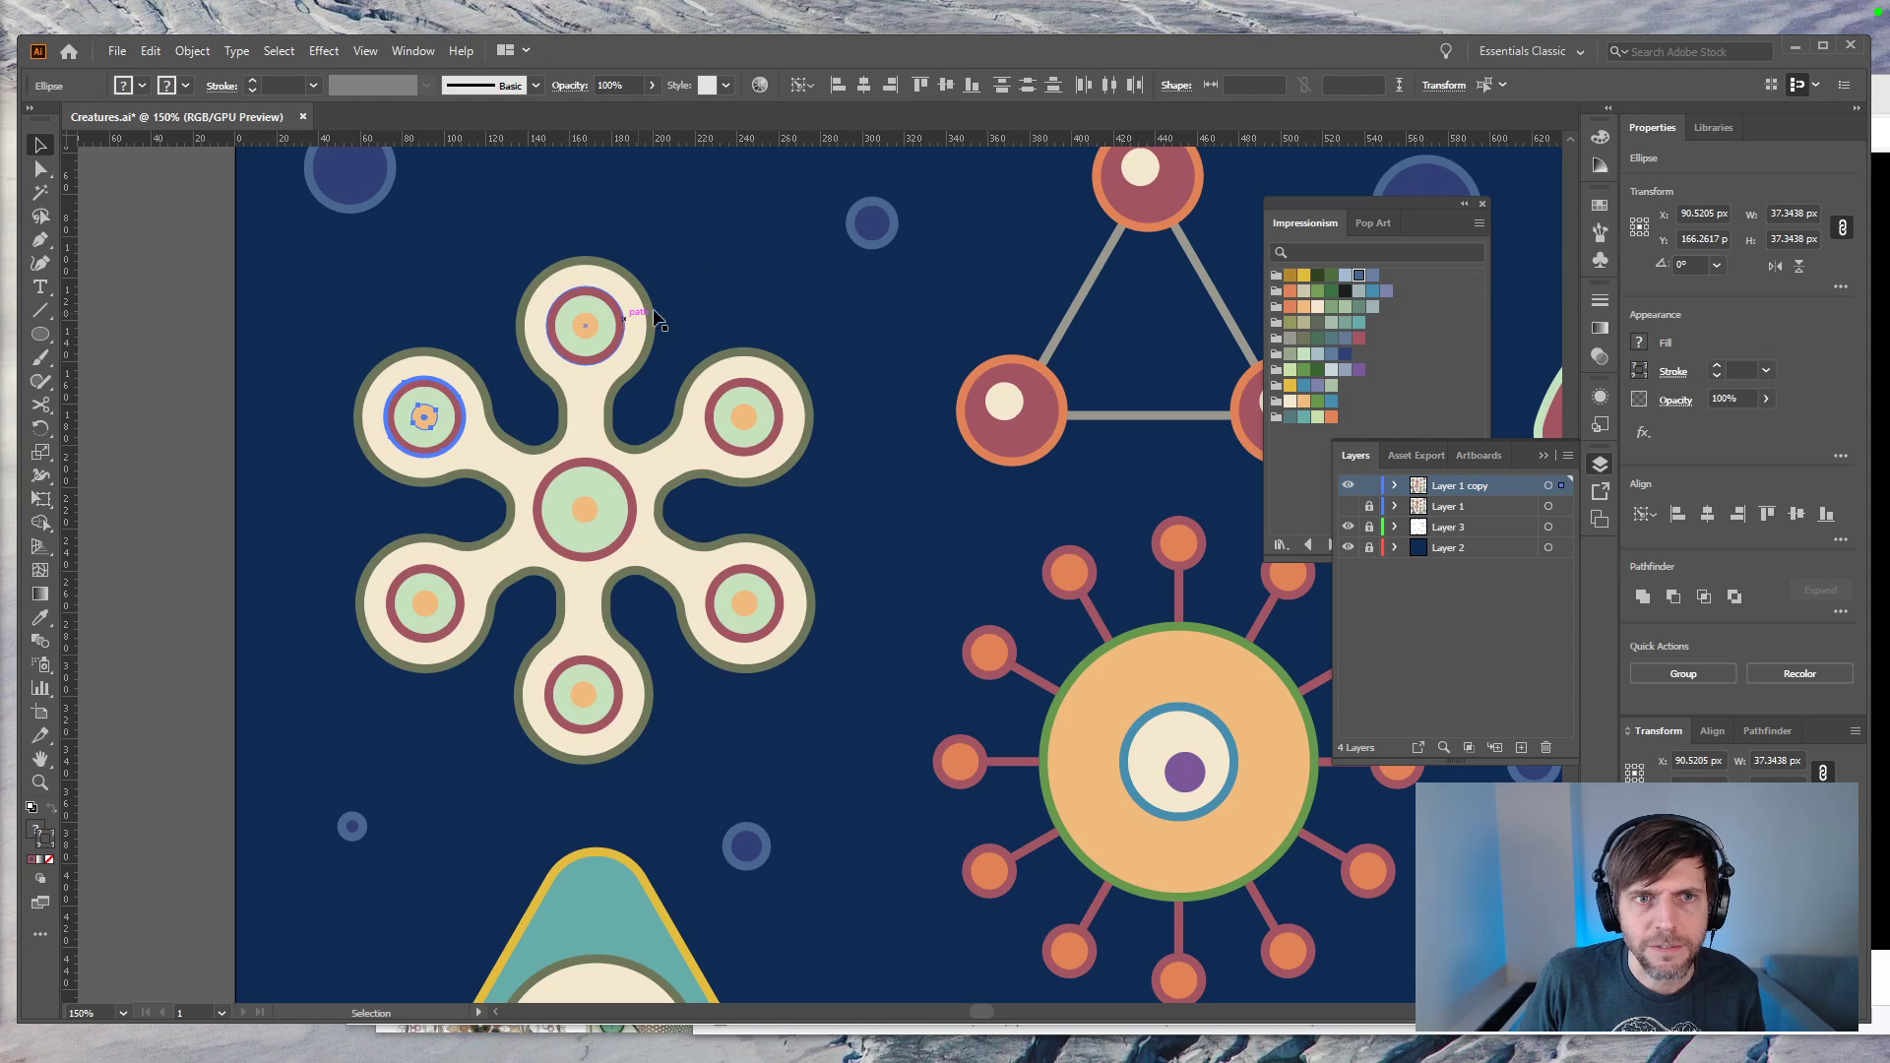
# Step: Delete the orange dot from the creature's middle eye
pyautogui.click(715, 299)
pyautogui.keyDown('shift'); pyautogui.click(587, 512); pyautogui.keyUp('shift')
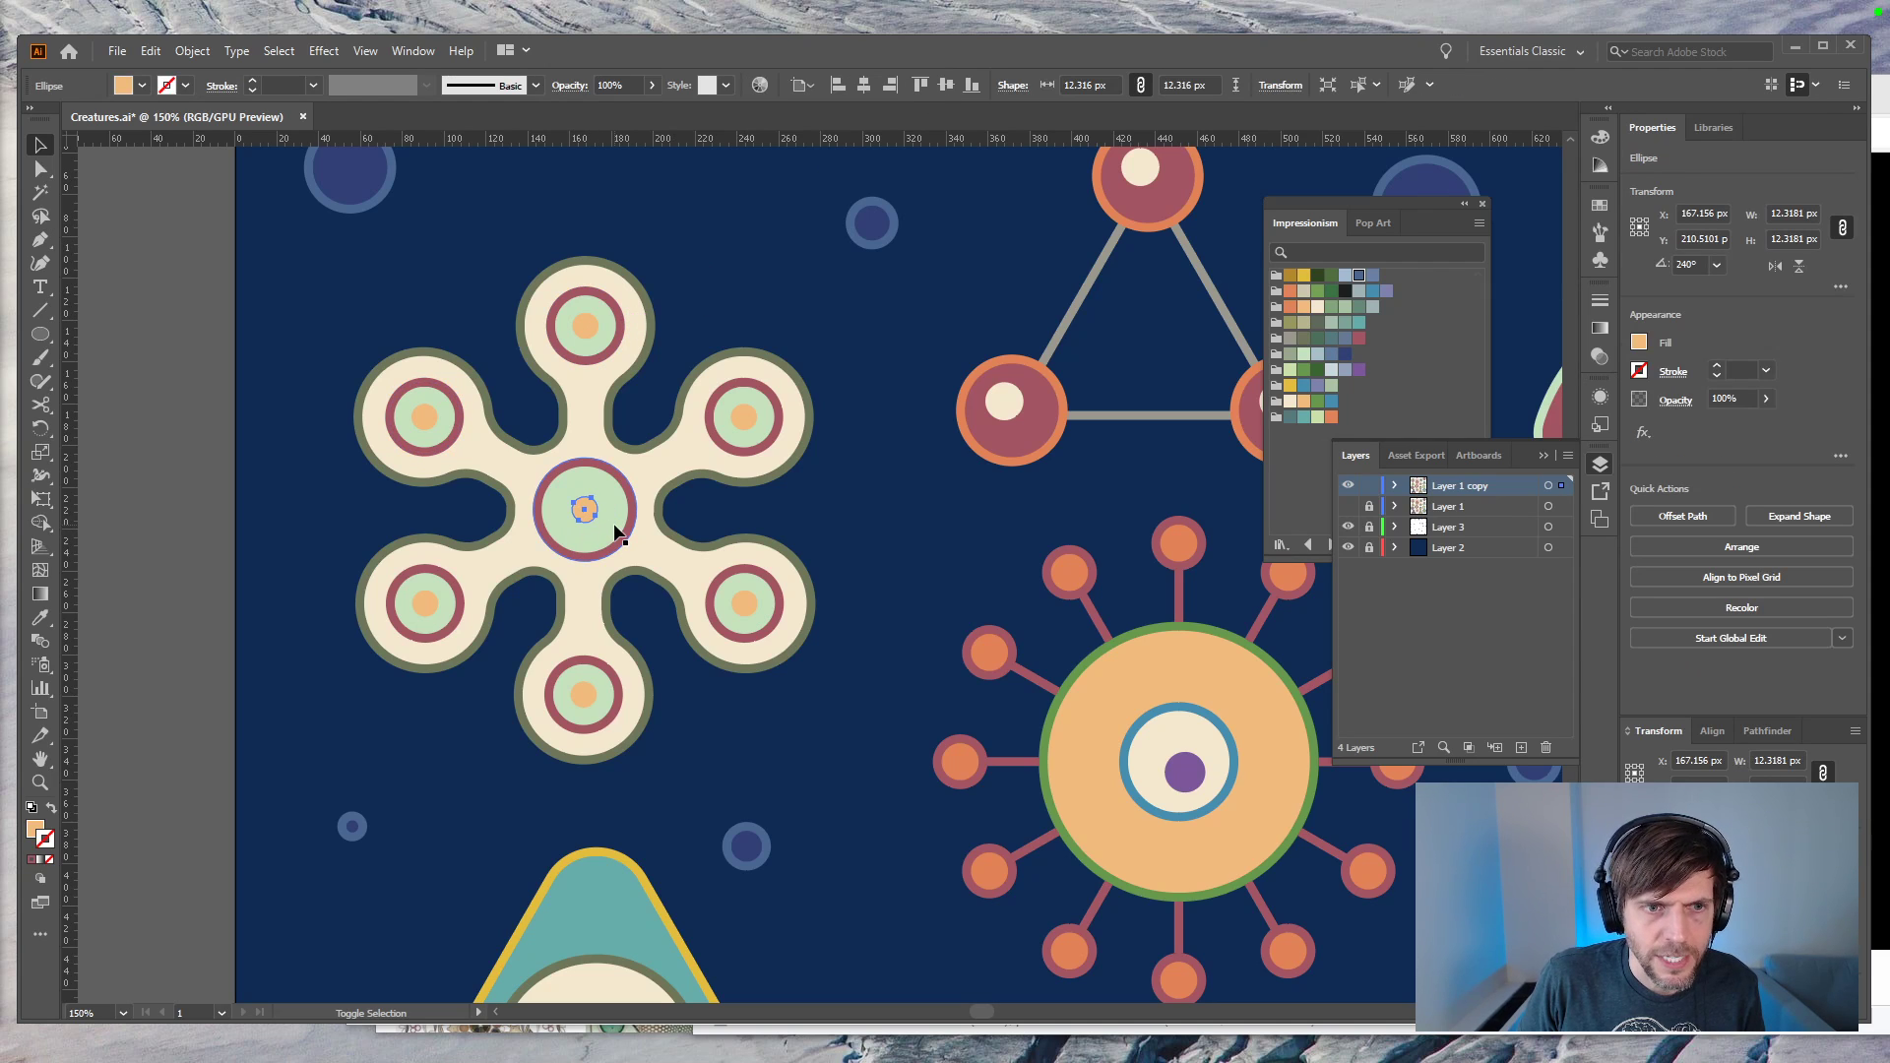
pyautogui.press('Delete')
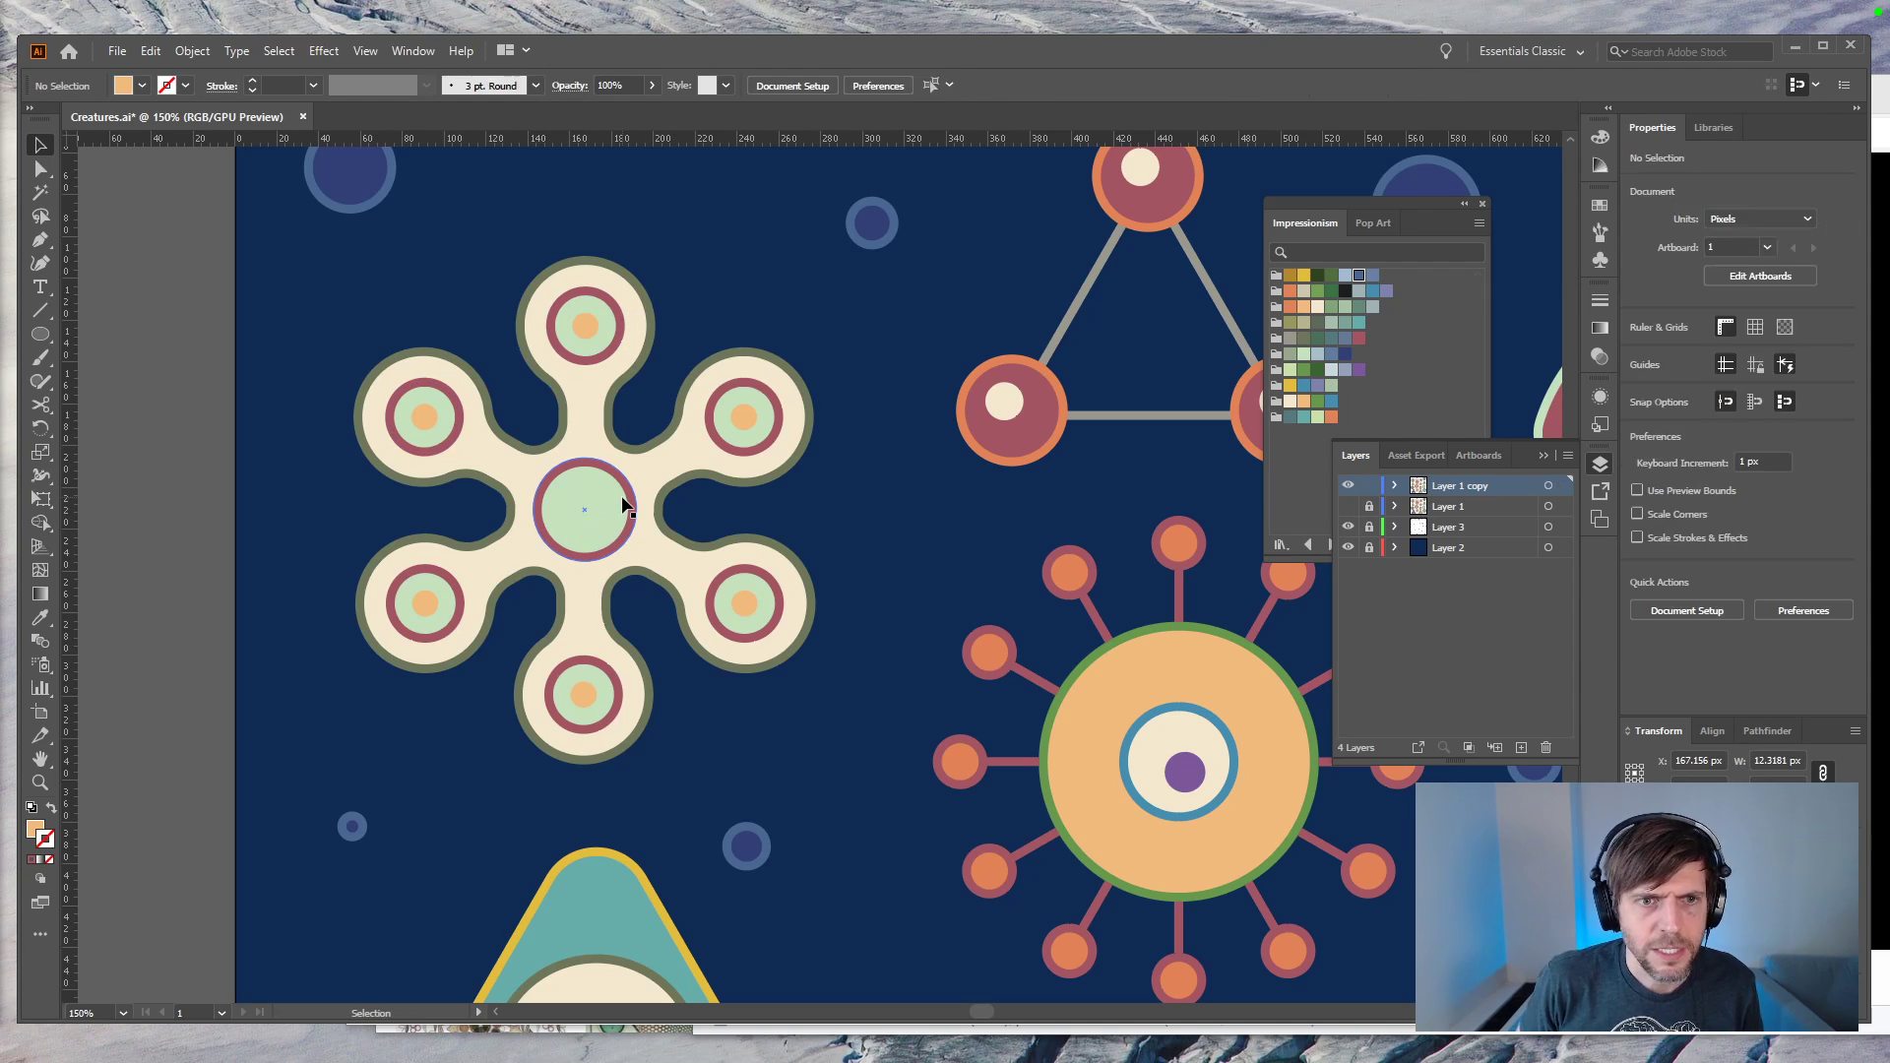
# Step: Copy the lower-left arm's orange dot into the creature's middle eye and center it horizontally and vertically on the eye circle
pyautogui.moveTo(428, 612); pyautogui.dragTo(587, 519)
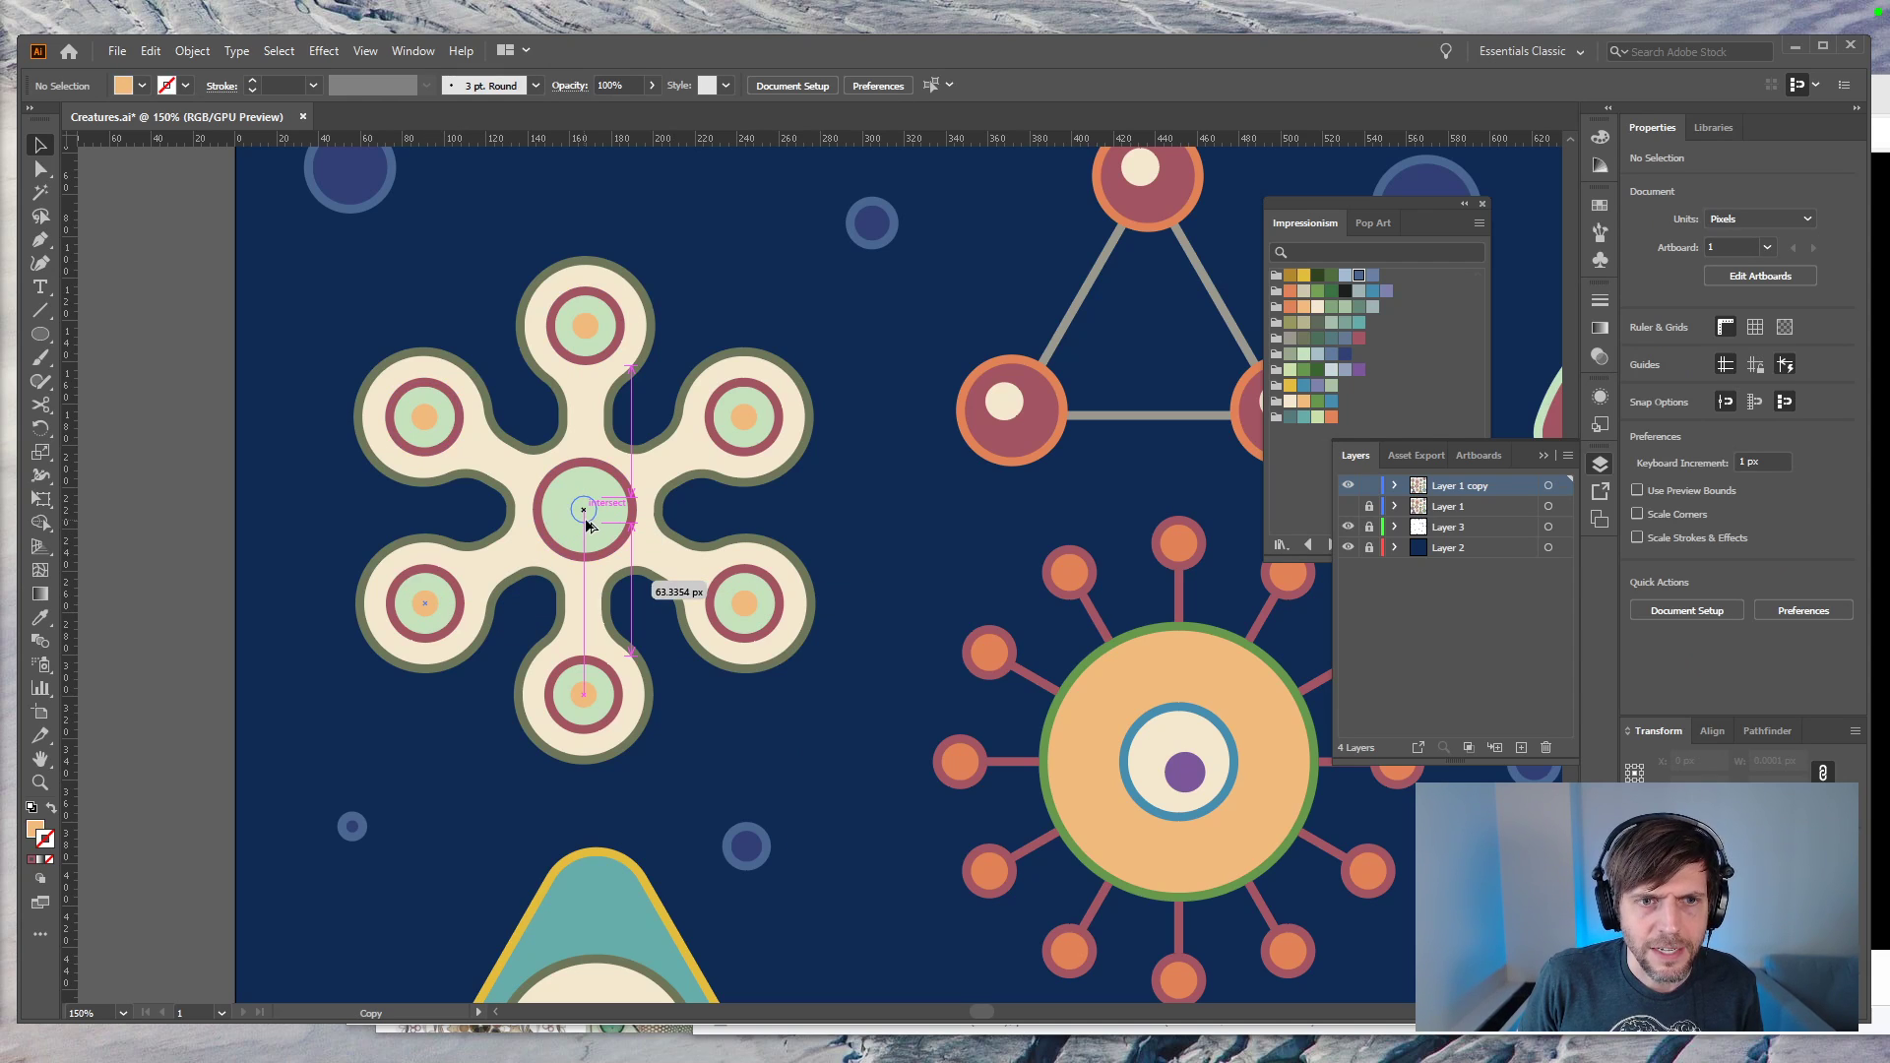
pyautogui.keyDown('shift'); pyautogui.click(622, 534); pyautogui.keyUp('shift')
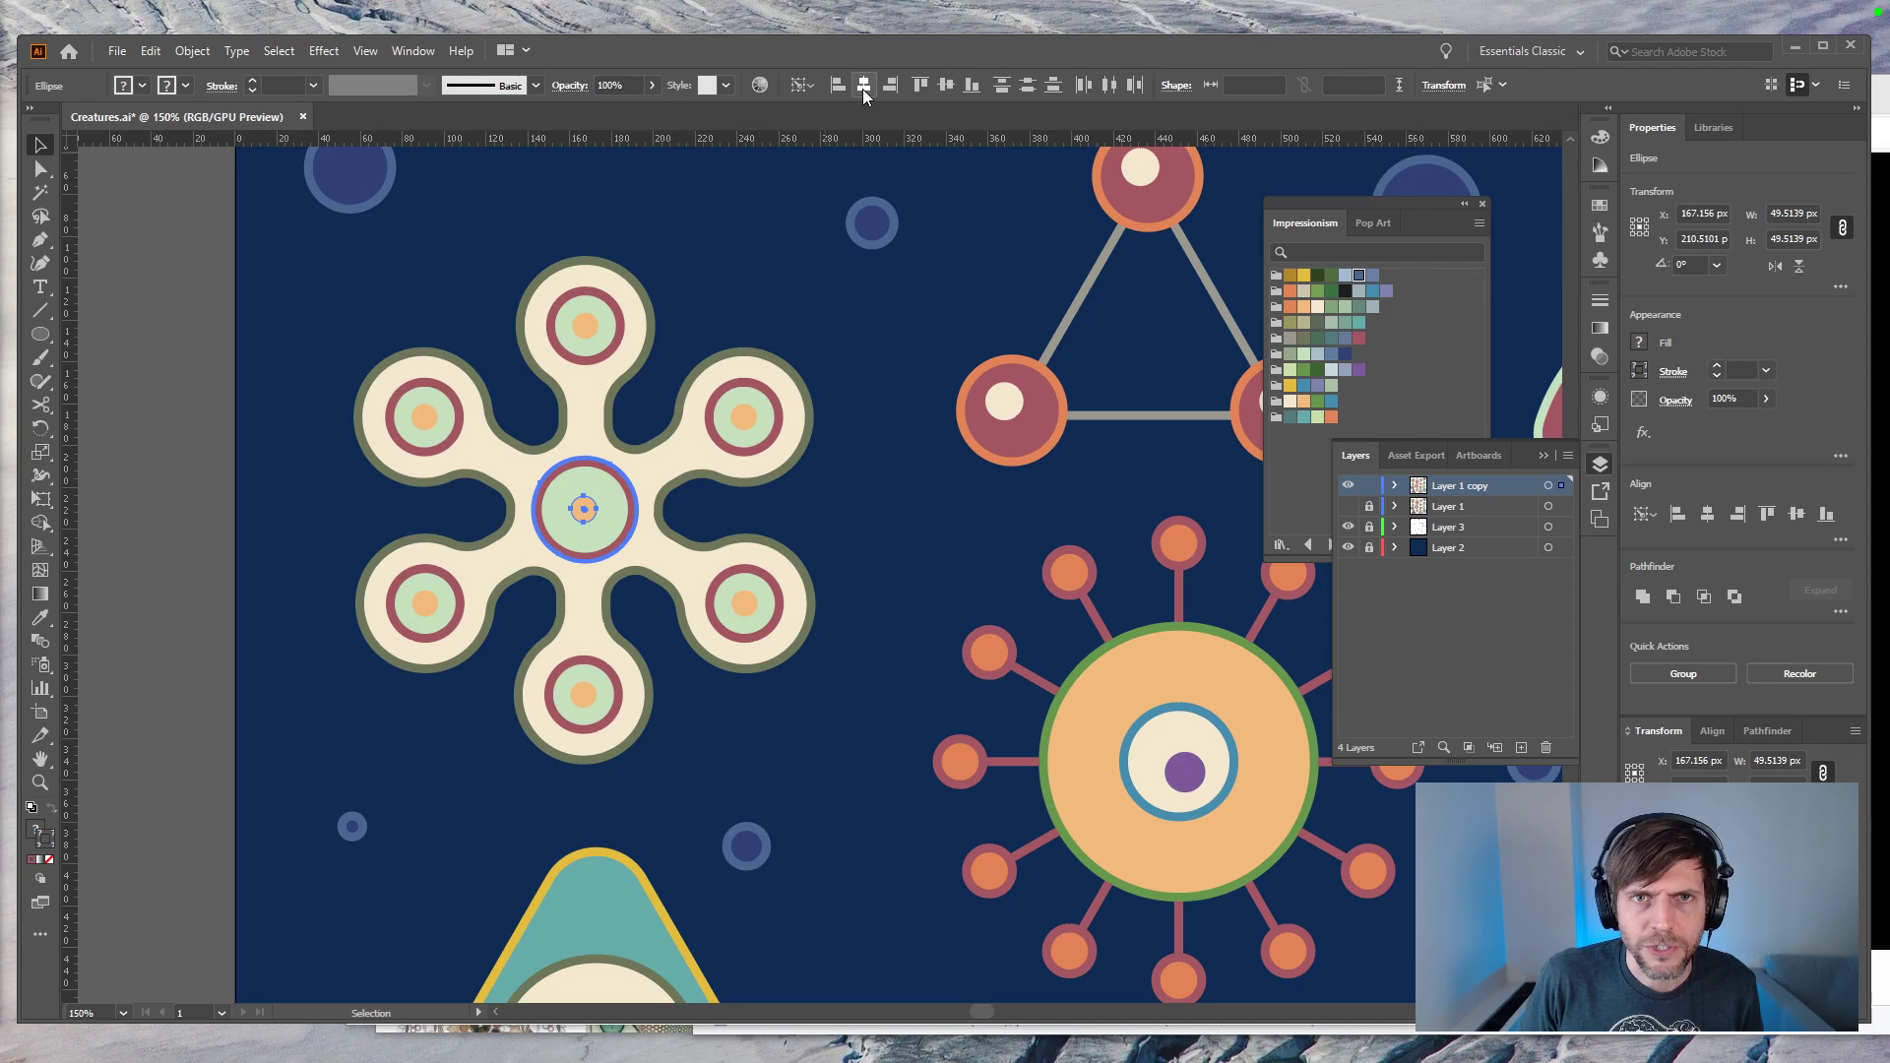
pyautogui.click(189, 378)
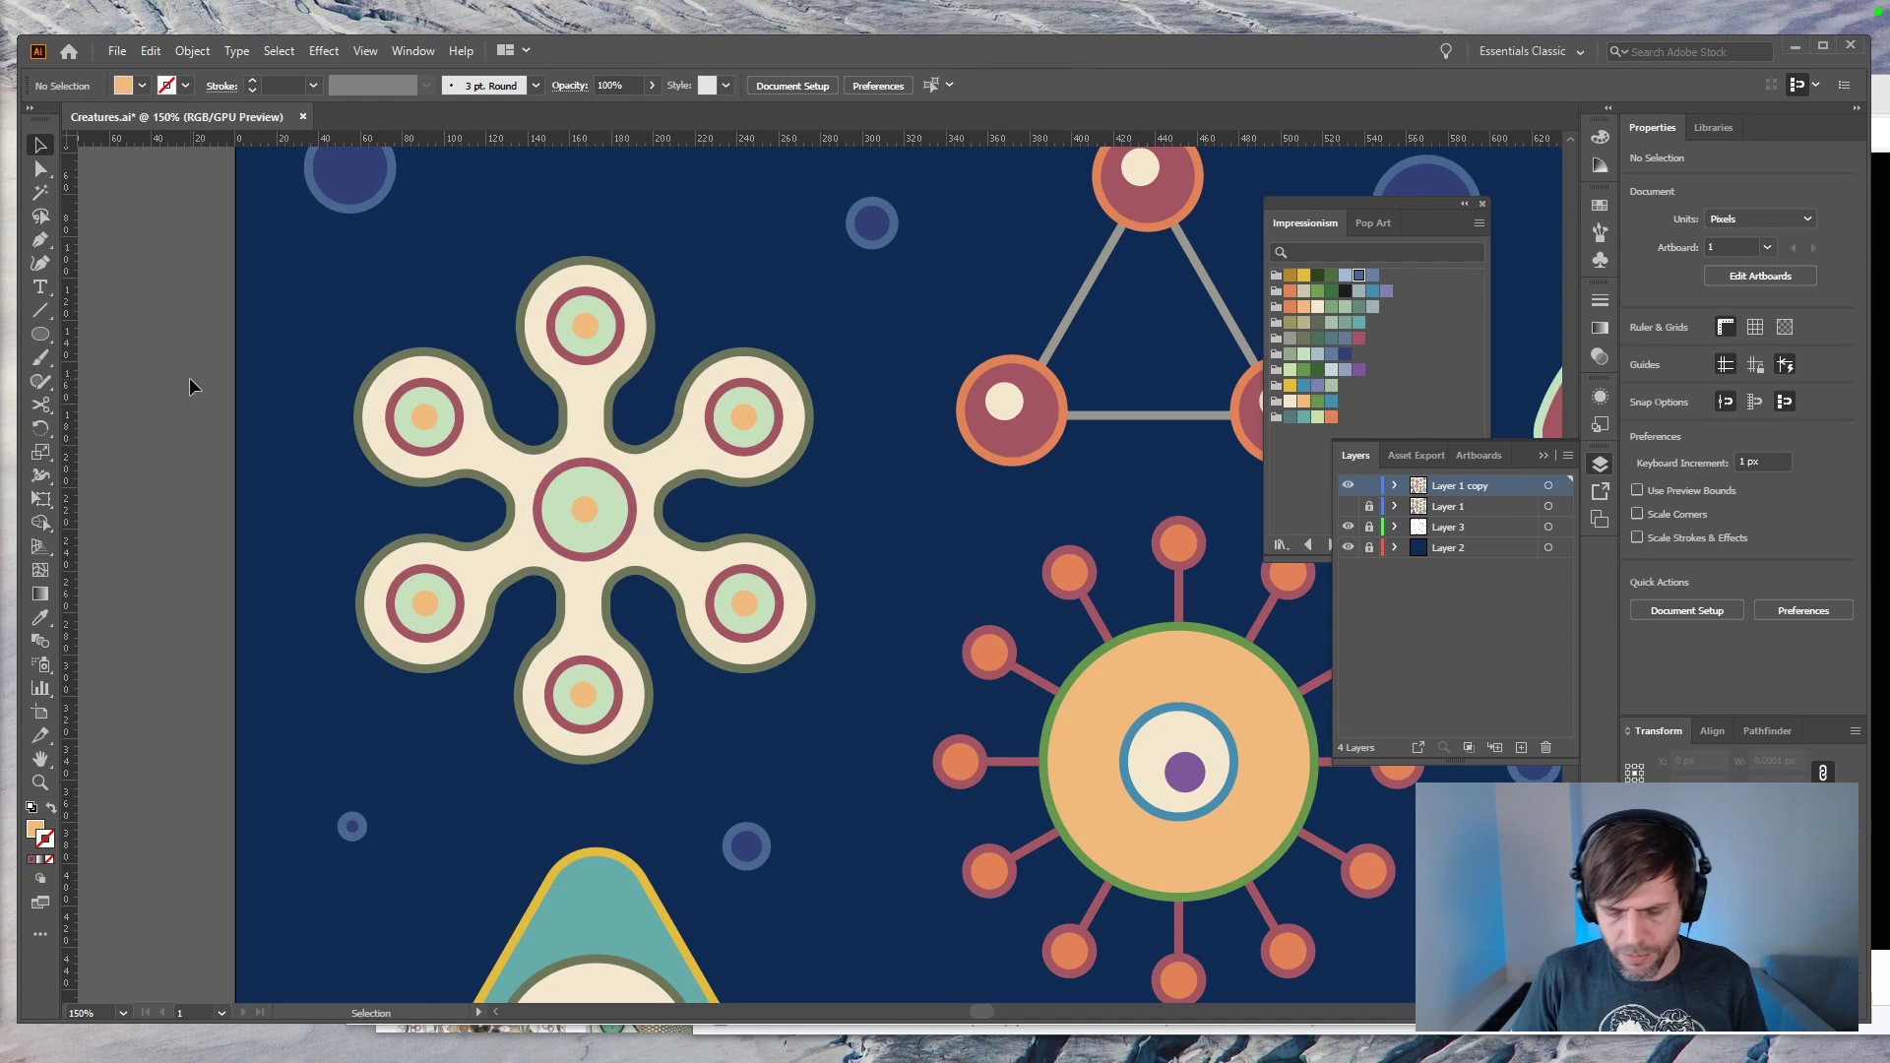
# Step: Delete the hidden original layer, Layer 1
pyautogui.hotkey('ctrl', '-')
pyautogui.hotkey('ctrl', '-')
pyautogui.hotkey('ctrl', '-')
pyautogui.hotkey('ctrl', '+')
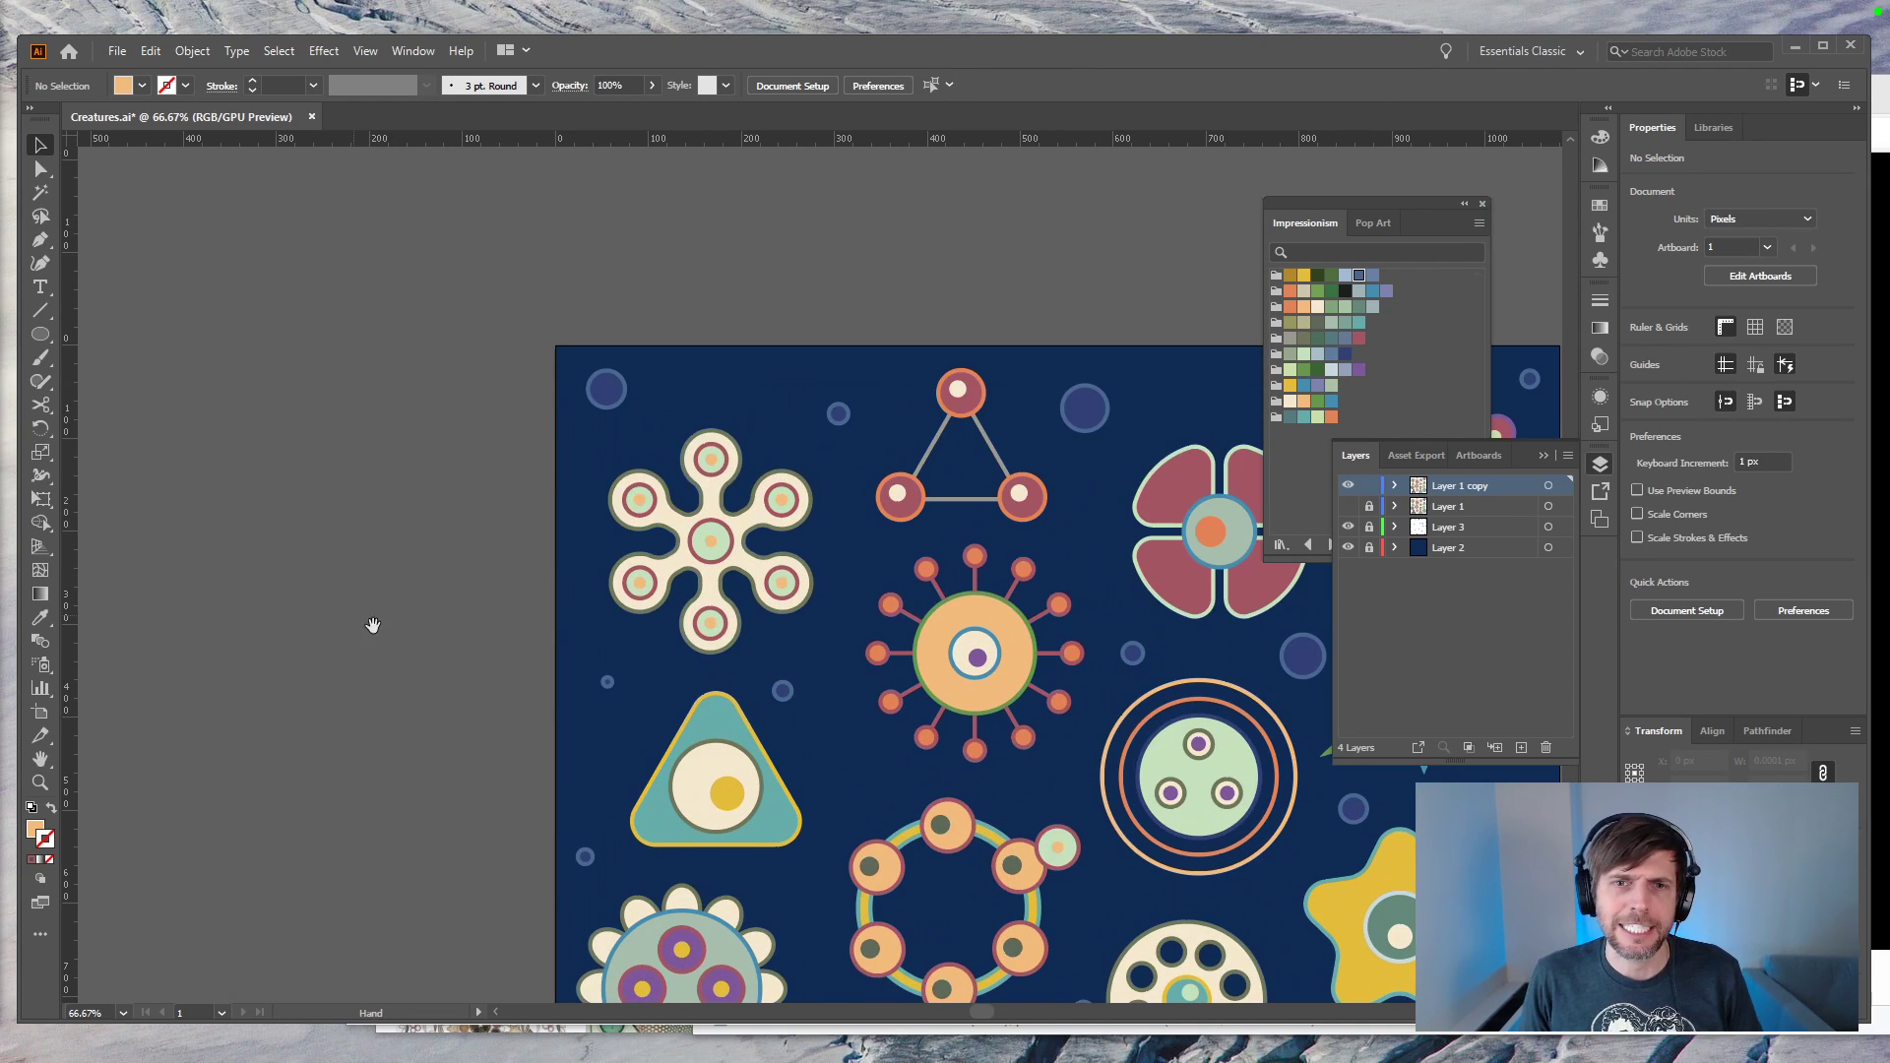
pyautogui.moveTo(342, 609); pyautogui.dragTo(77, 369)
pyautogui.hotkey('ctrl', '-')
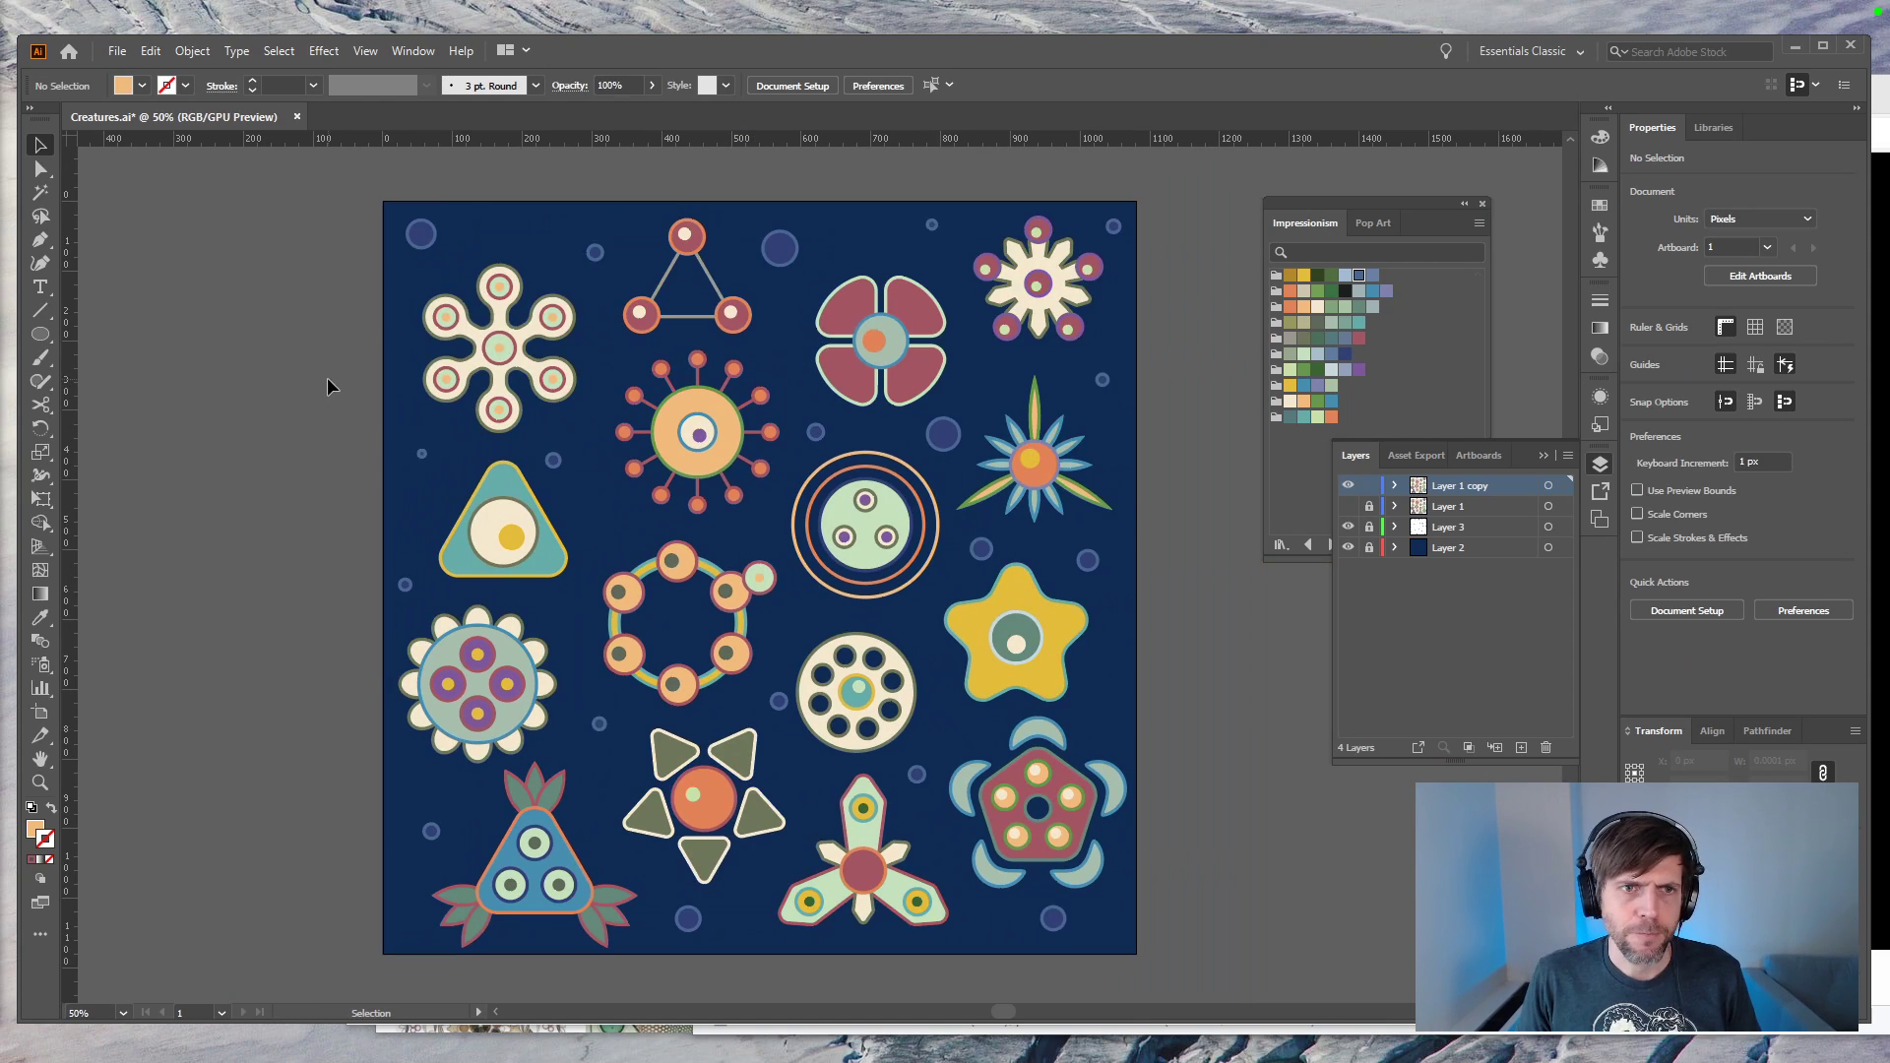
pyautogui.moveTo(1482, 513); pyautogui.dragTo(1545, 747)
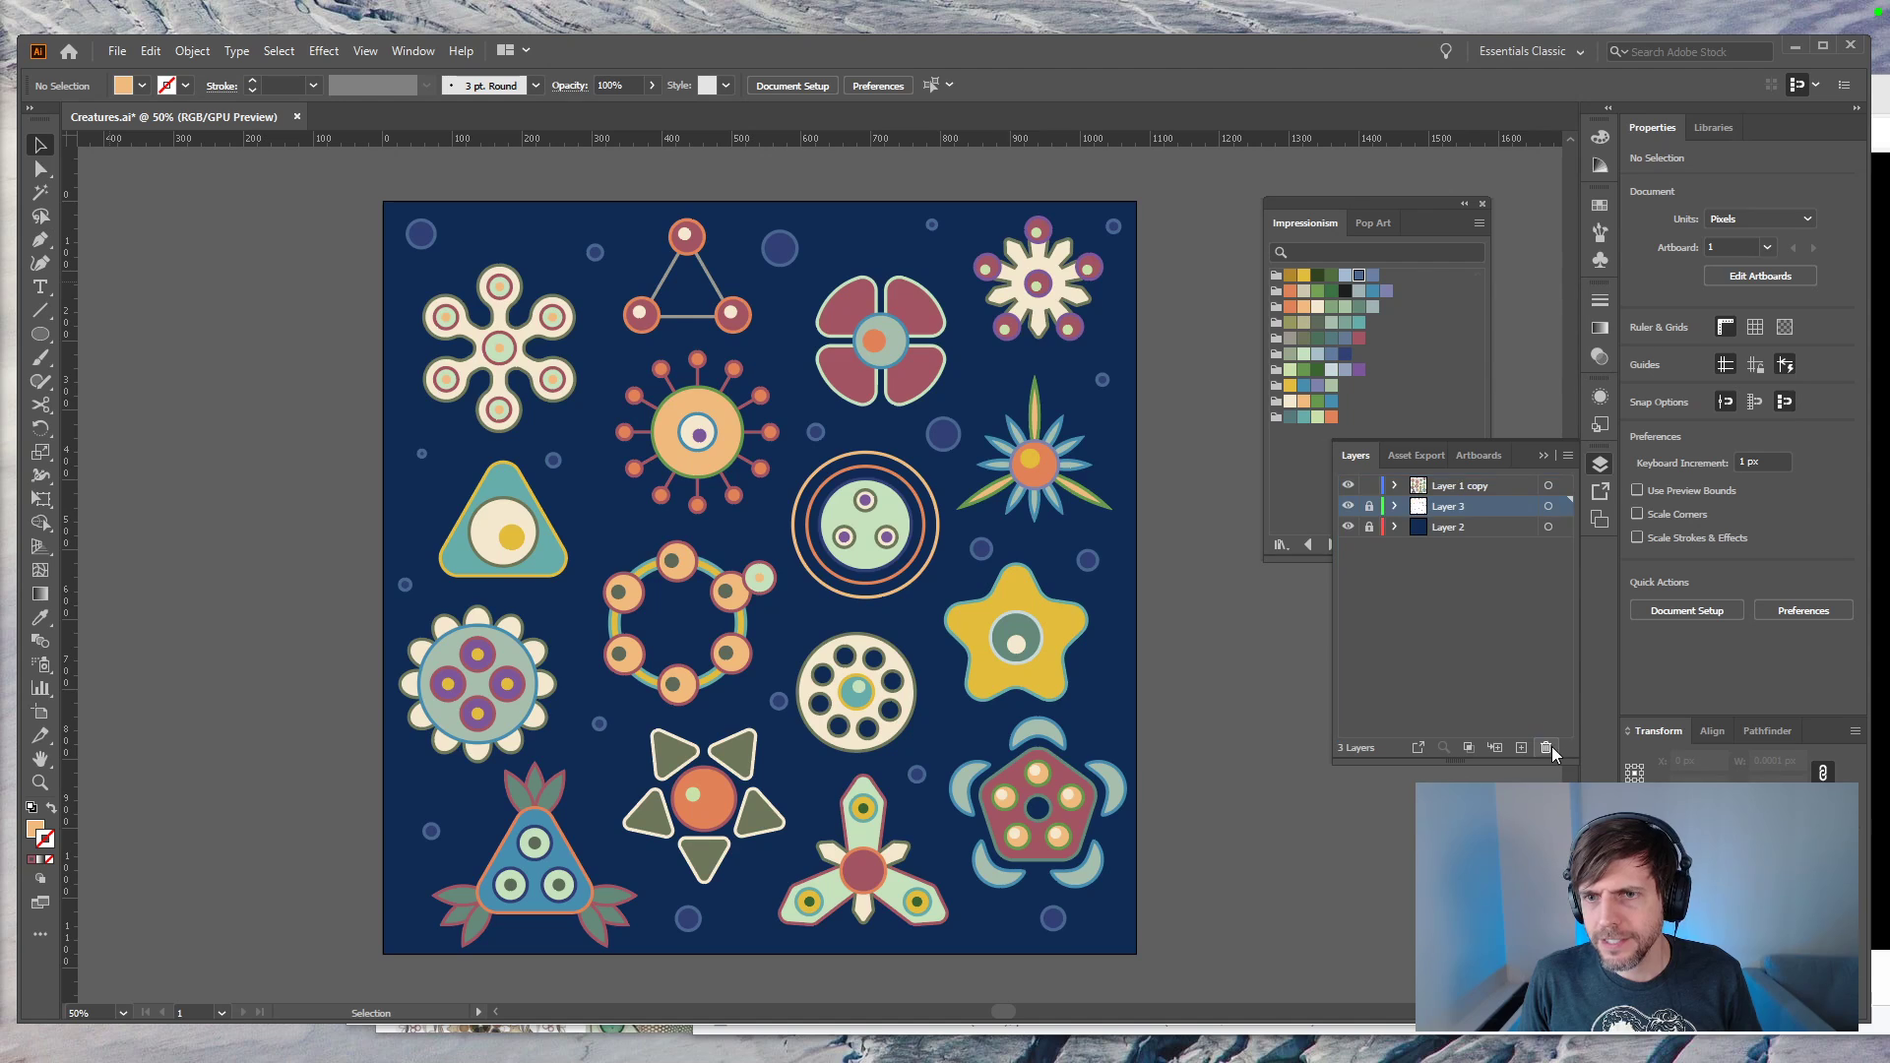
# Step: Rename the three remaining layers, from lowest to highest, as Background, Bubbles and Creatures
pyautogui.click(1449, 532)
pyautogui.doubleClick(1448, 528)
pyautogui.write('Background')
pyautogui.press('Return')
pyautogui.doubleClick(1442, 508)
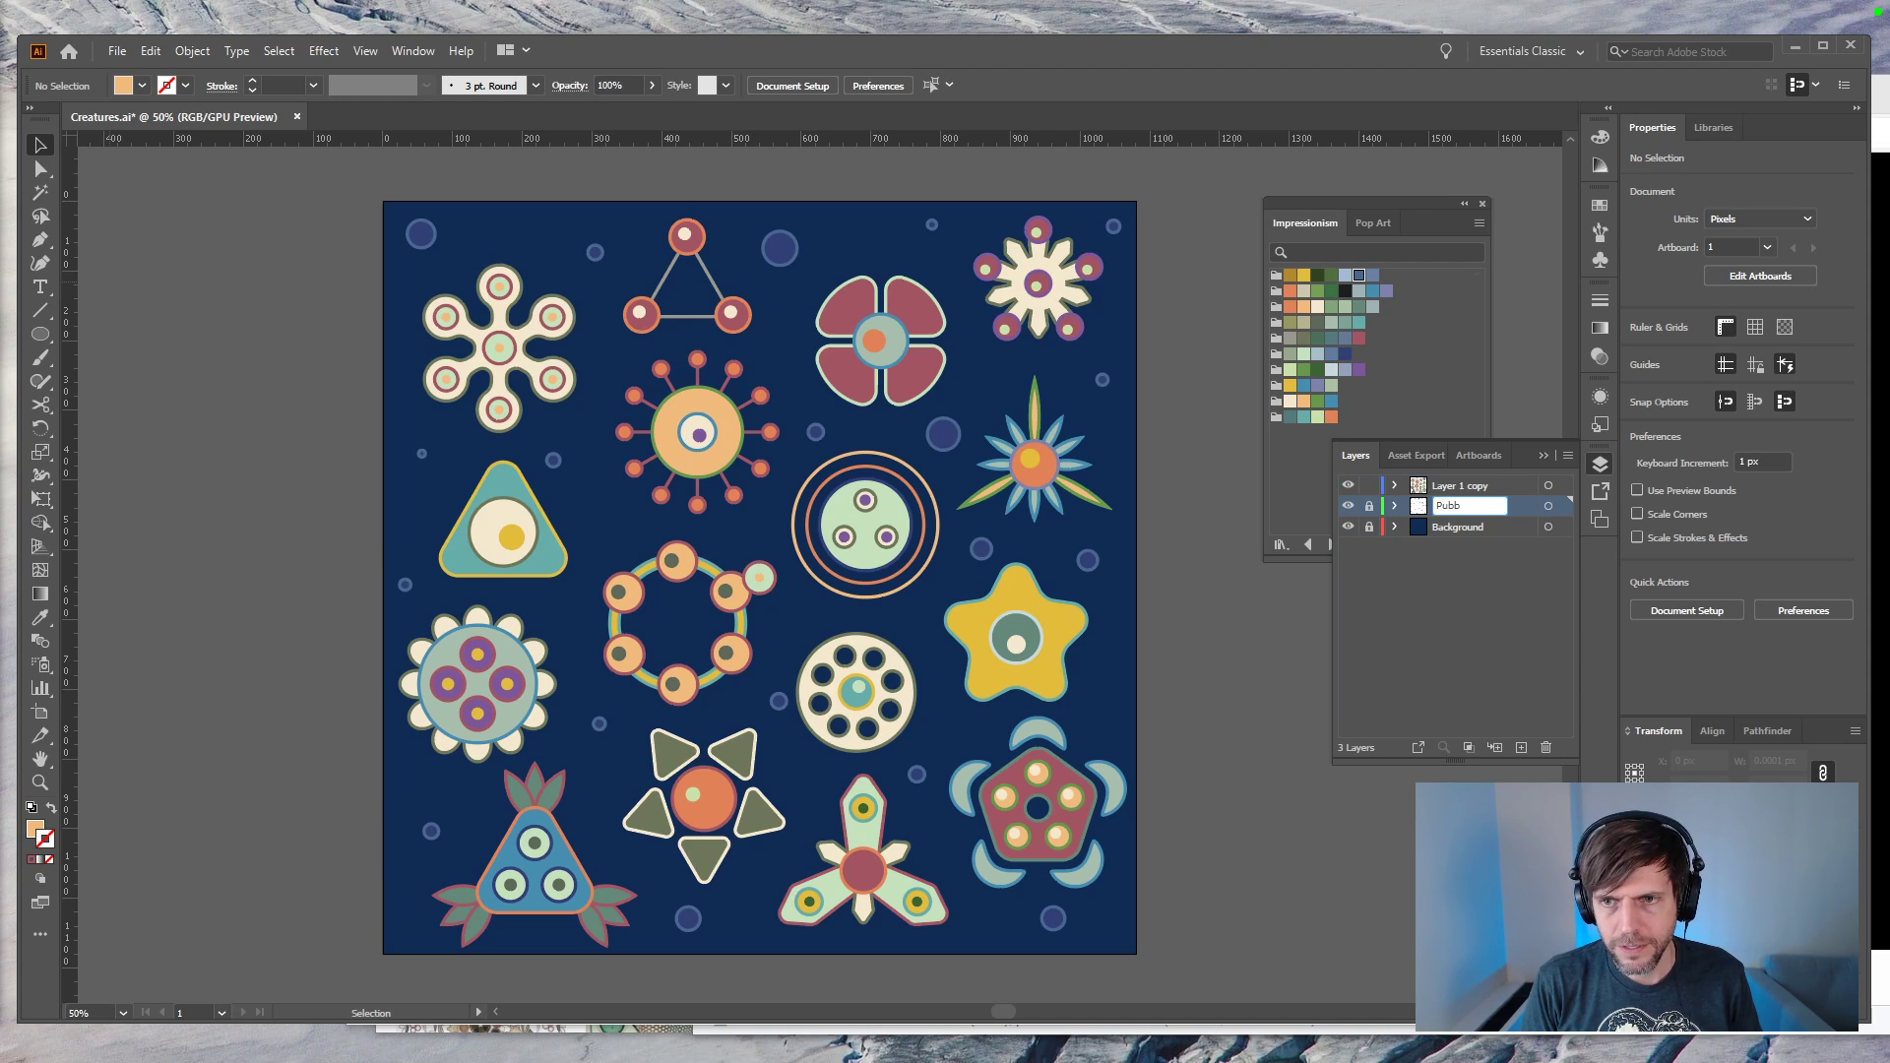
pyautogui.write('Bubbles')
pyautogui.press('Return')
pyautogui.doubleClick(1470, 486)
pyautogui.write('Cre')
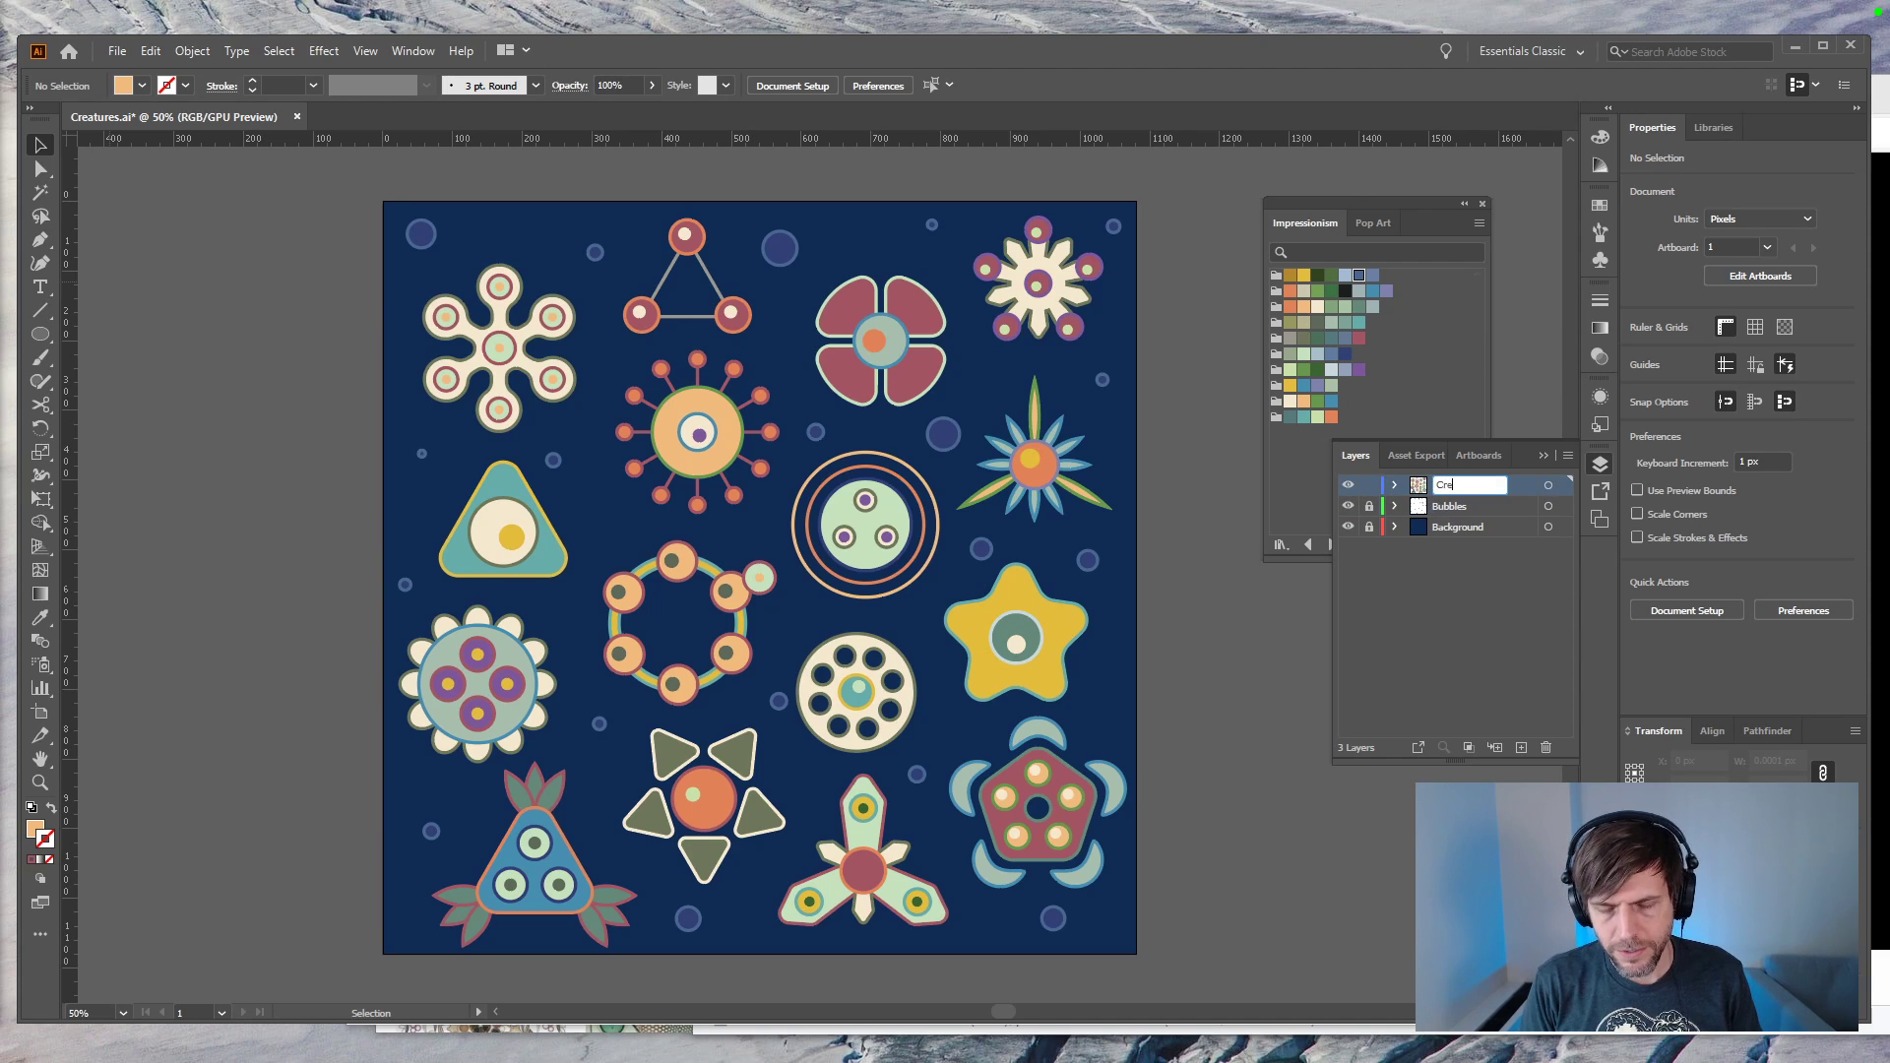
pyautogui.write('atures')
pyautogui.press('Return')
# Step: Duplicate the Creatures layer, hide and lock the original, and name the copy CreaturesRotated
pyautogui.moveTo(1457, 486); pyautogui.dragTo(1522, 745)
pyautogui.click(1348, 506)
pyautogui.doubleClick(1465, 486)
pyautogui.write('CreaturesRotated')
pyautogui.press('Return')
# Step: Rotate the six-armed creature slightly clockwise and the linked three-ball triangle creature slightly counterclockwise
pyautogui.moveTo(389, 284); pyautogui.dragTo(595, 396)
pyautogui.press('r')
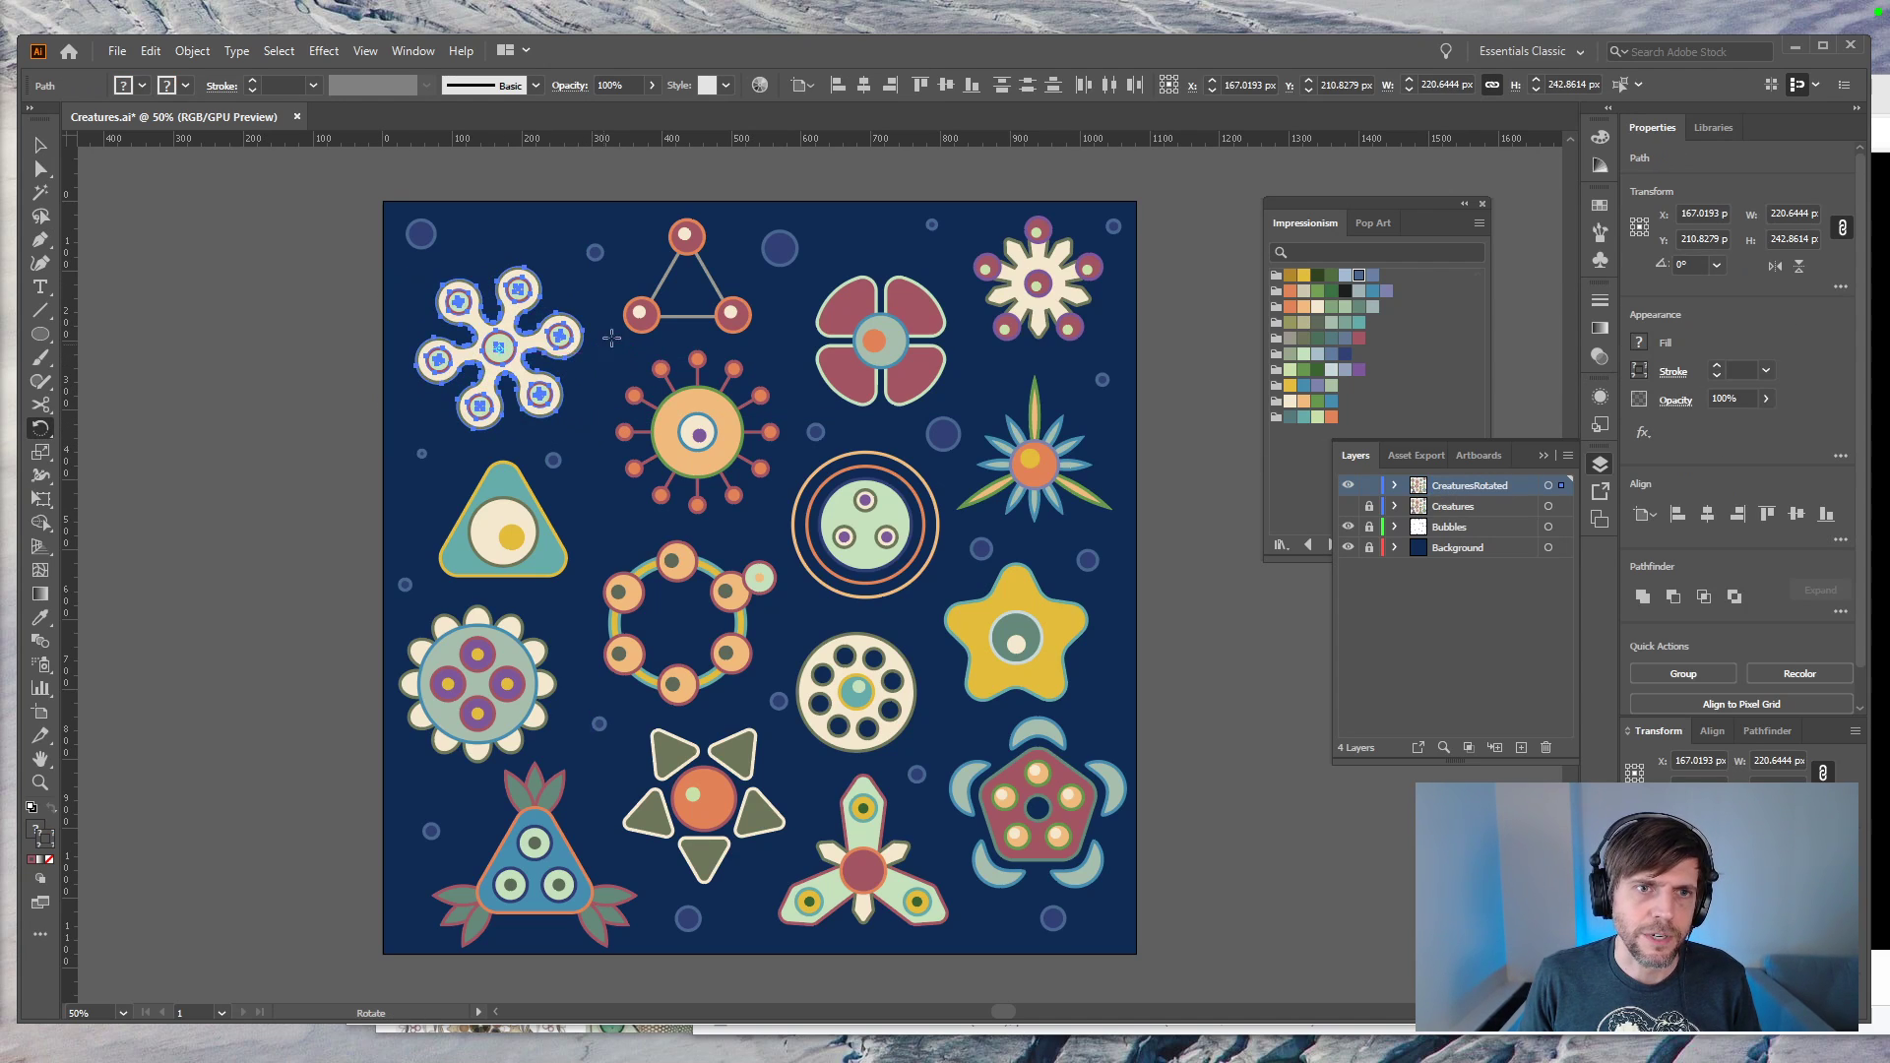
pyautogui.press('v')
pyautogui.click(748, 338)
pyautogui.press('r')
pyautogui.moveTo(760, 339); pyautogui.dragTo(822, 300)
pyautogui.press('v')
# Step: Rotate the four-petal creature and the cream flower with five purple balls slightly counterclockwise
pyautogui.click(886, 321)
pyautogui.press('r')
pyautogui.moveTo(959, 403); pyautogui.dragTo(969, 346)
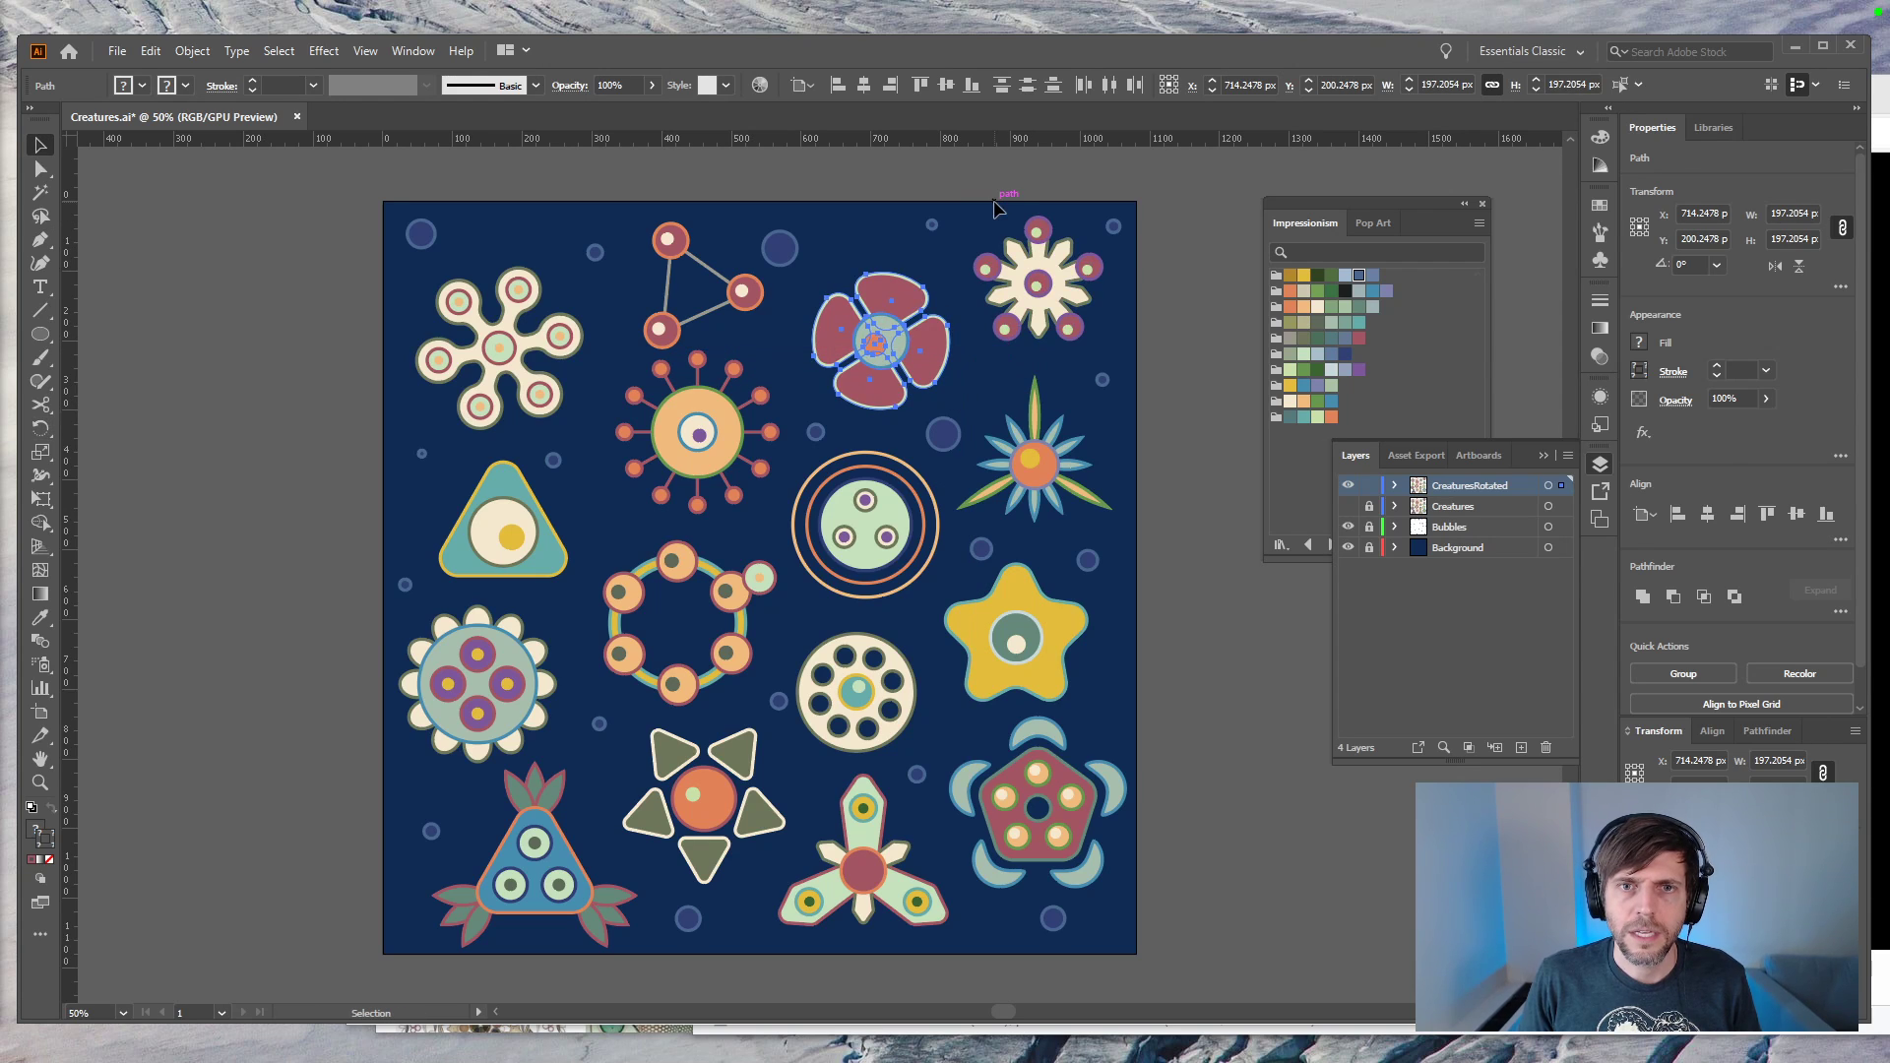
pyautogui.press('v')
pyautogui.click(1039, 286)
pyautogui.press('r')
pyautogui.moveTo(1148, 380); pyautogui.dragTo(1122, 363)
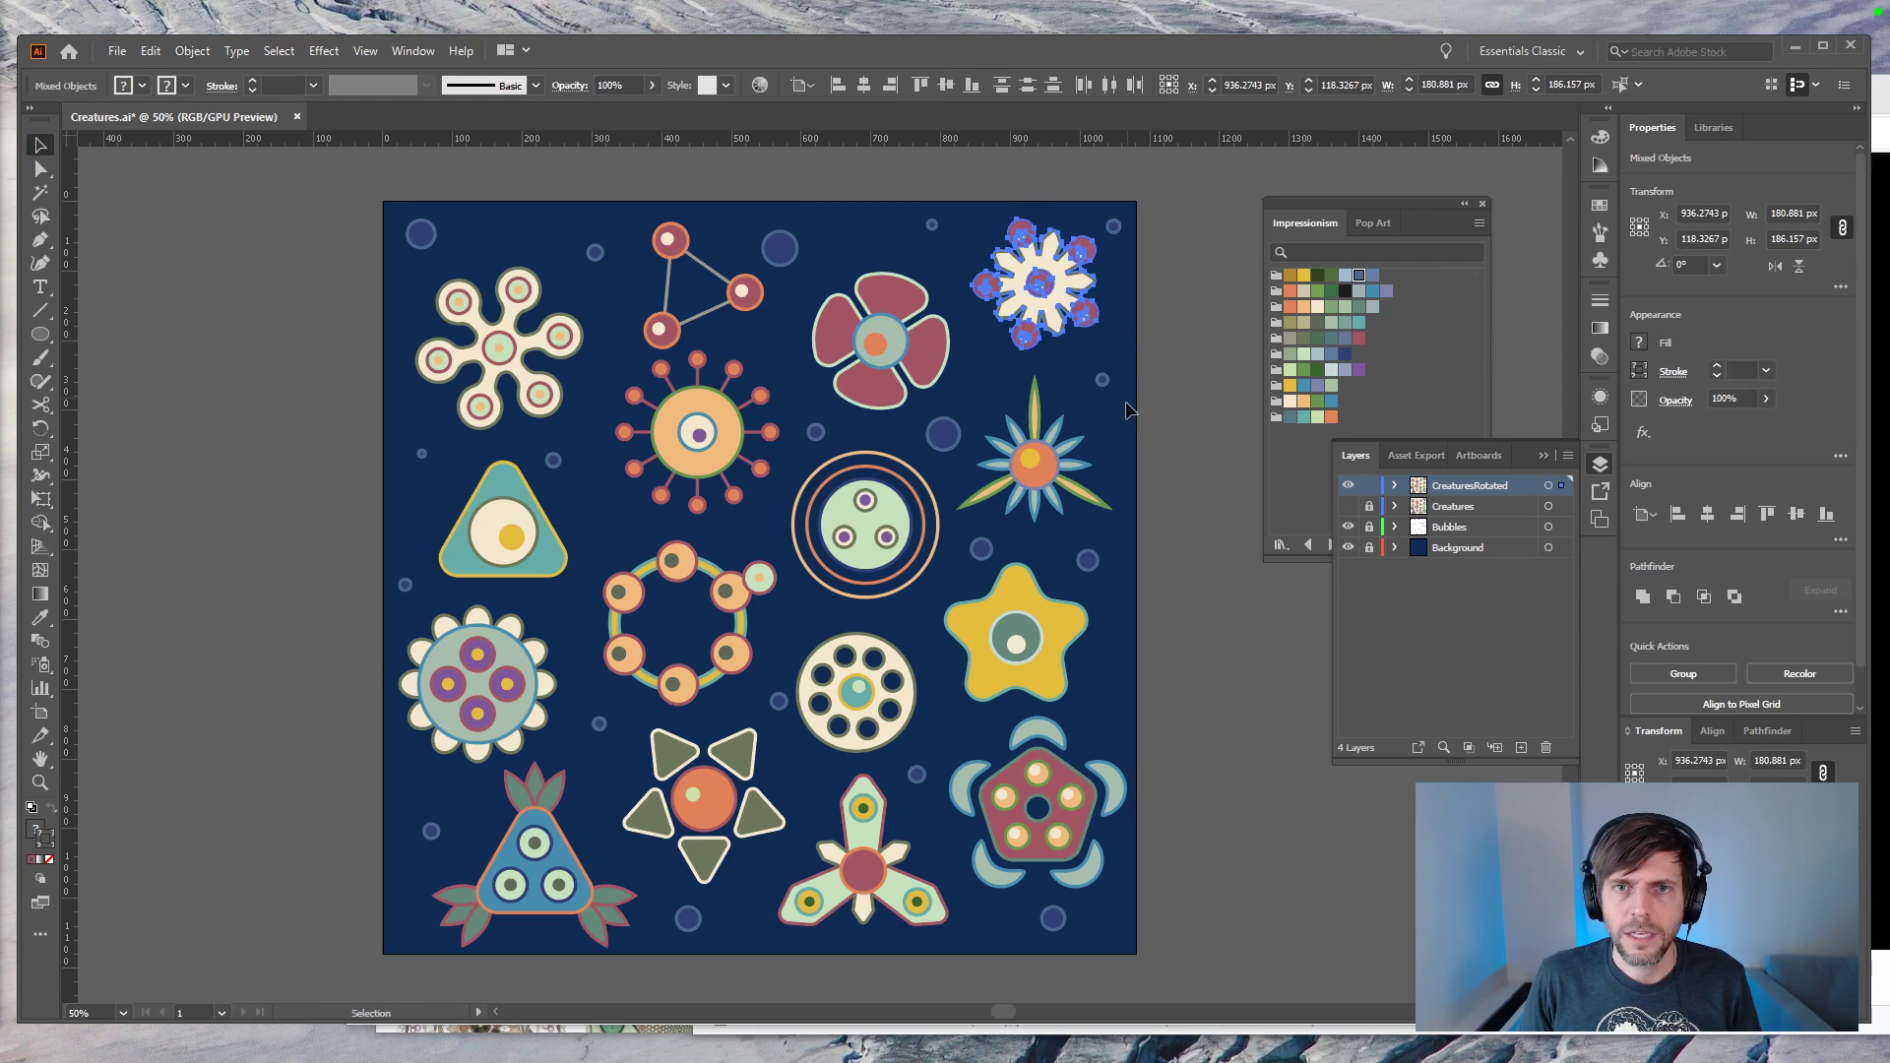
# Step: Rotate the spiky blue star creature with the orange center slightly counterclockwise
pyautogui.press('v')
pyautogui.click(1063, 465)
pyautogui.press('r')
pyautogui.moveTo(1139, 519); pyautogui.dragTo(1160, 599)
pyautogui.press('v')
pyautogui.click(1160, 600)
# Step: Rotate the green three-eyed creature inside the concentric rings slightly counterclockwise
pyautogui.click(813, 461)
pyautogui.press('r')
pyautogui.moveTo(917, 606); pyautogui.dragTo(962, 586)
pyautogui.press('v')
pyautogui.click(1132, 699)
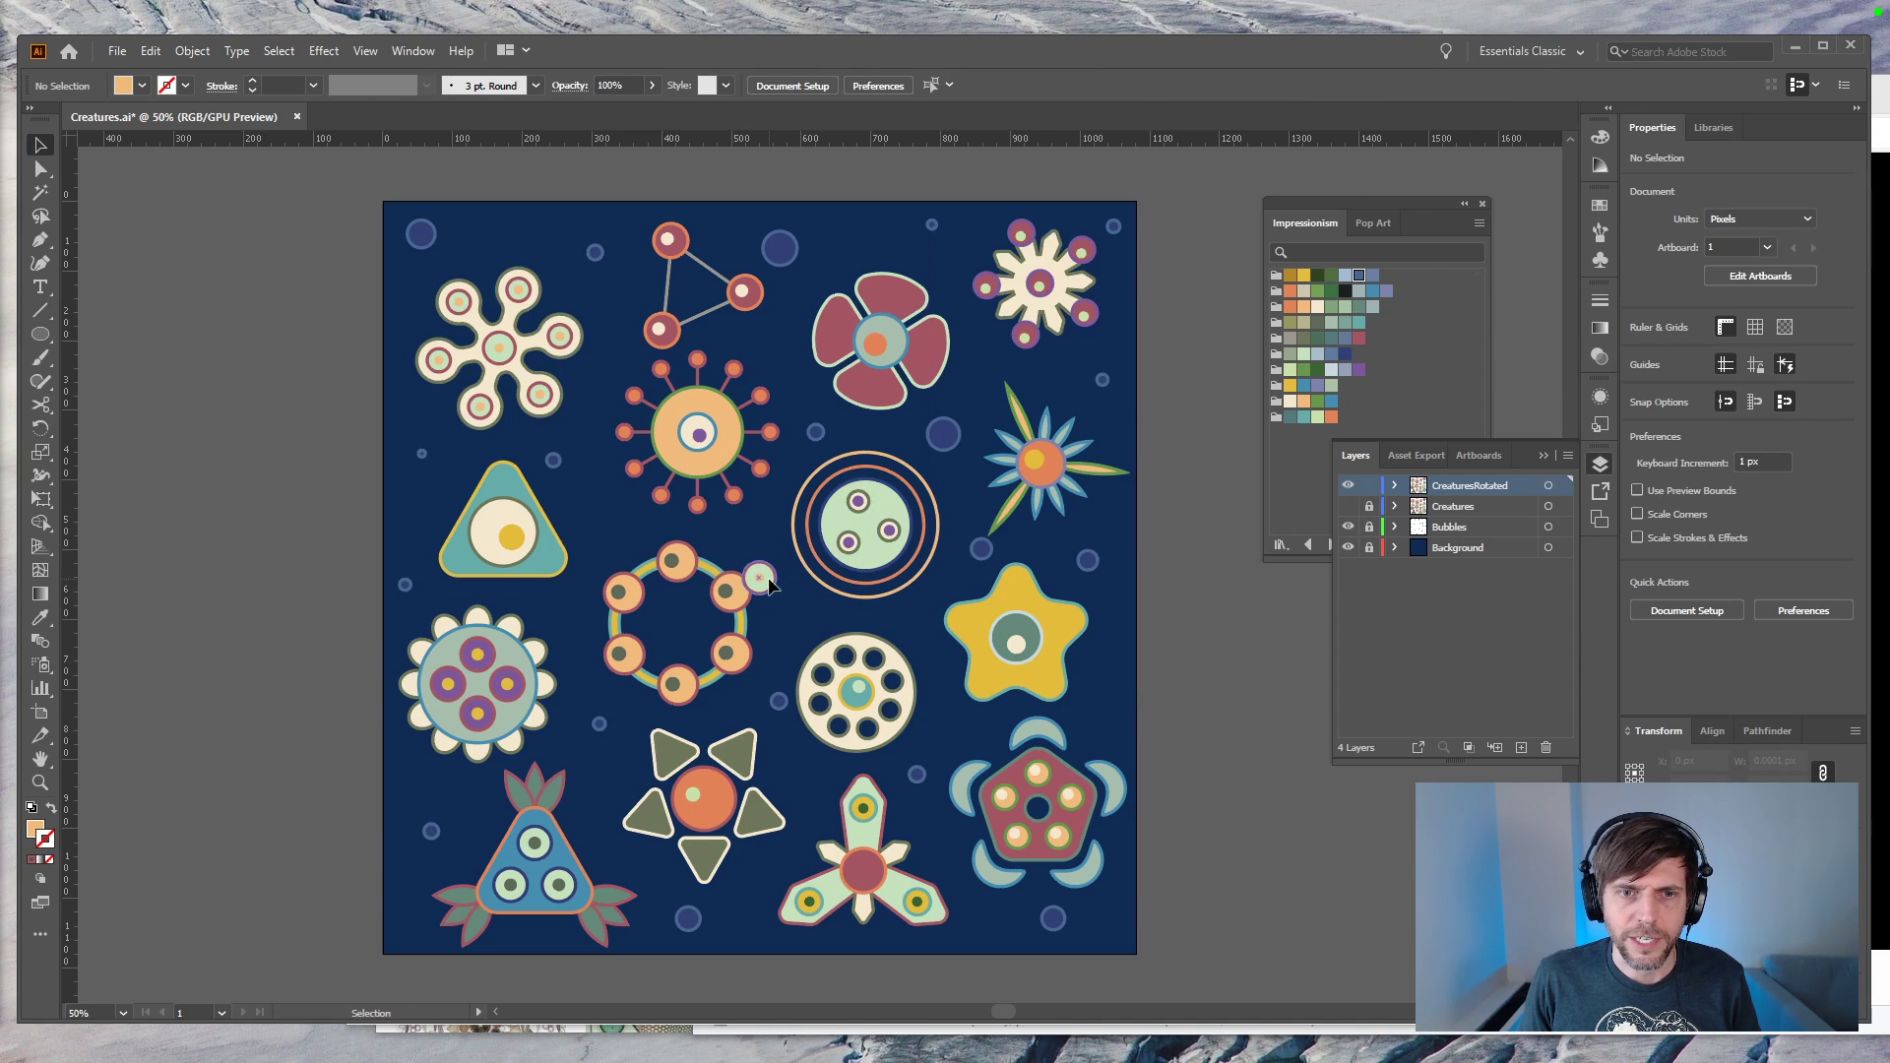
# Step: Delete the stray green circle and its orange dot beside the six-eyed ring creature
pyautogui.click(770, 586)
pyautogui.click(777, 580)
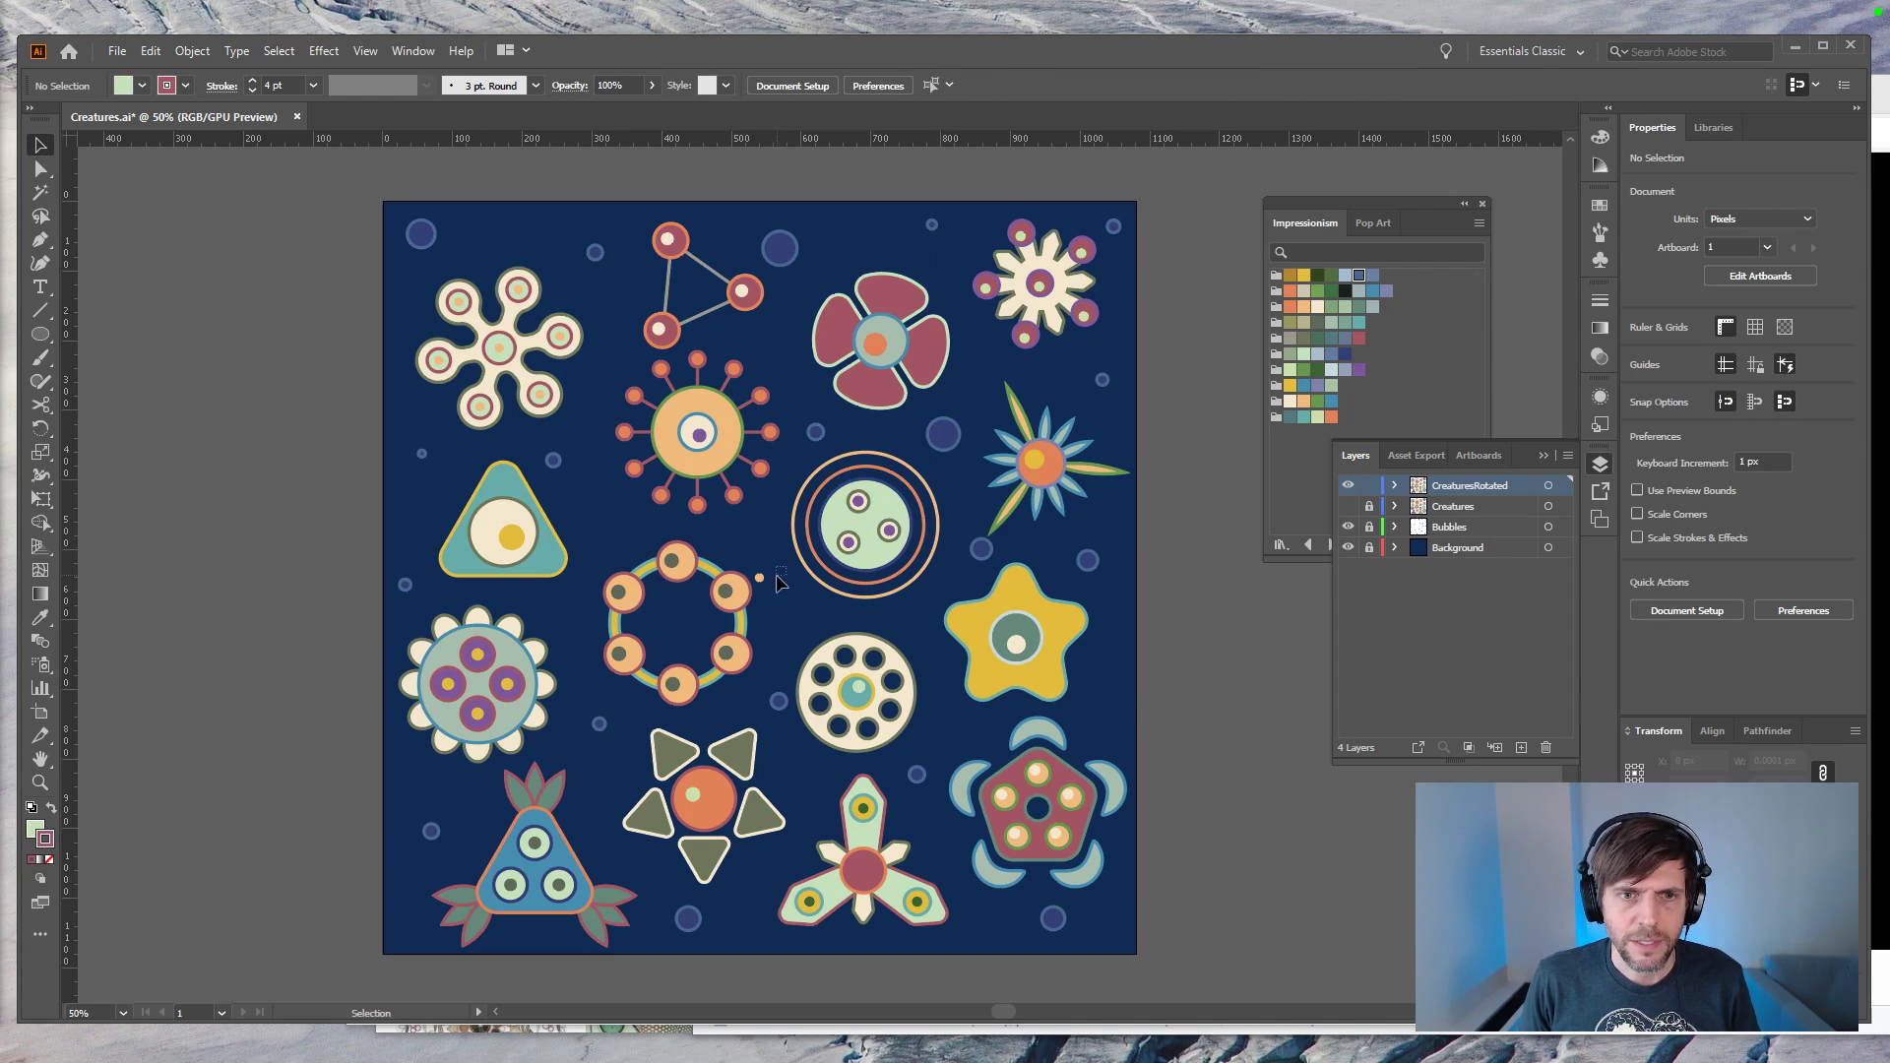
pyautogui.click(773, 586)
pyautogui.click(772, 589)
# Step: Rotate the yellow star creature about 12° counterclockwise and tilt the red pentagon creature with its crescents counterclockwise
pyautogui.click(1078, 637)
pyautogui.moveTo(1083, 695); pyautogui.dragTo(1142, 689)
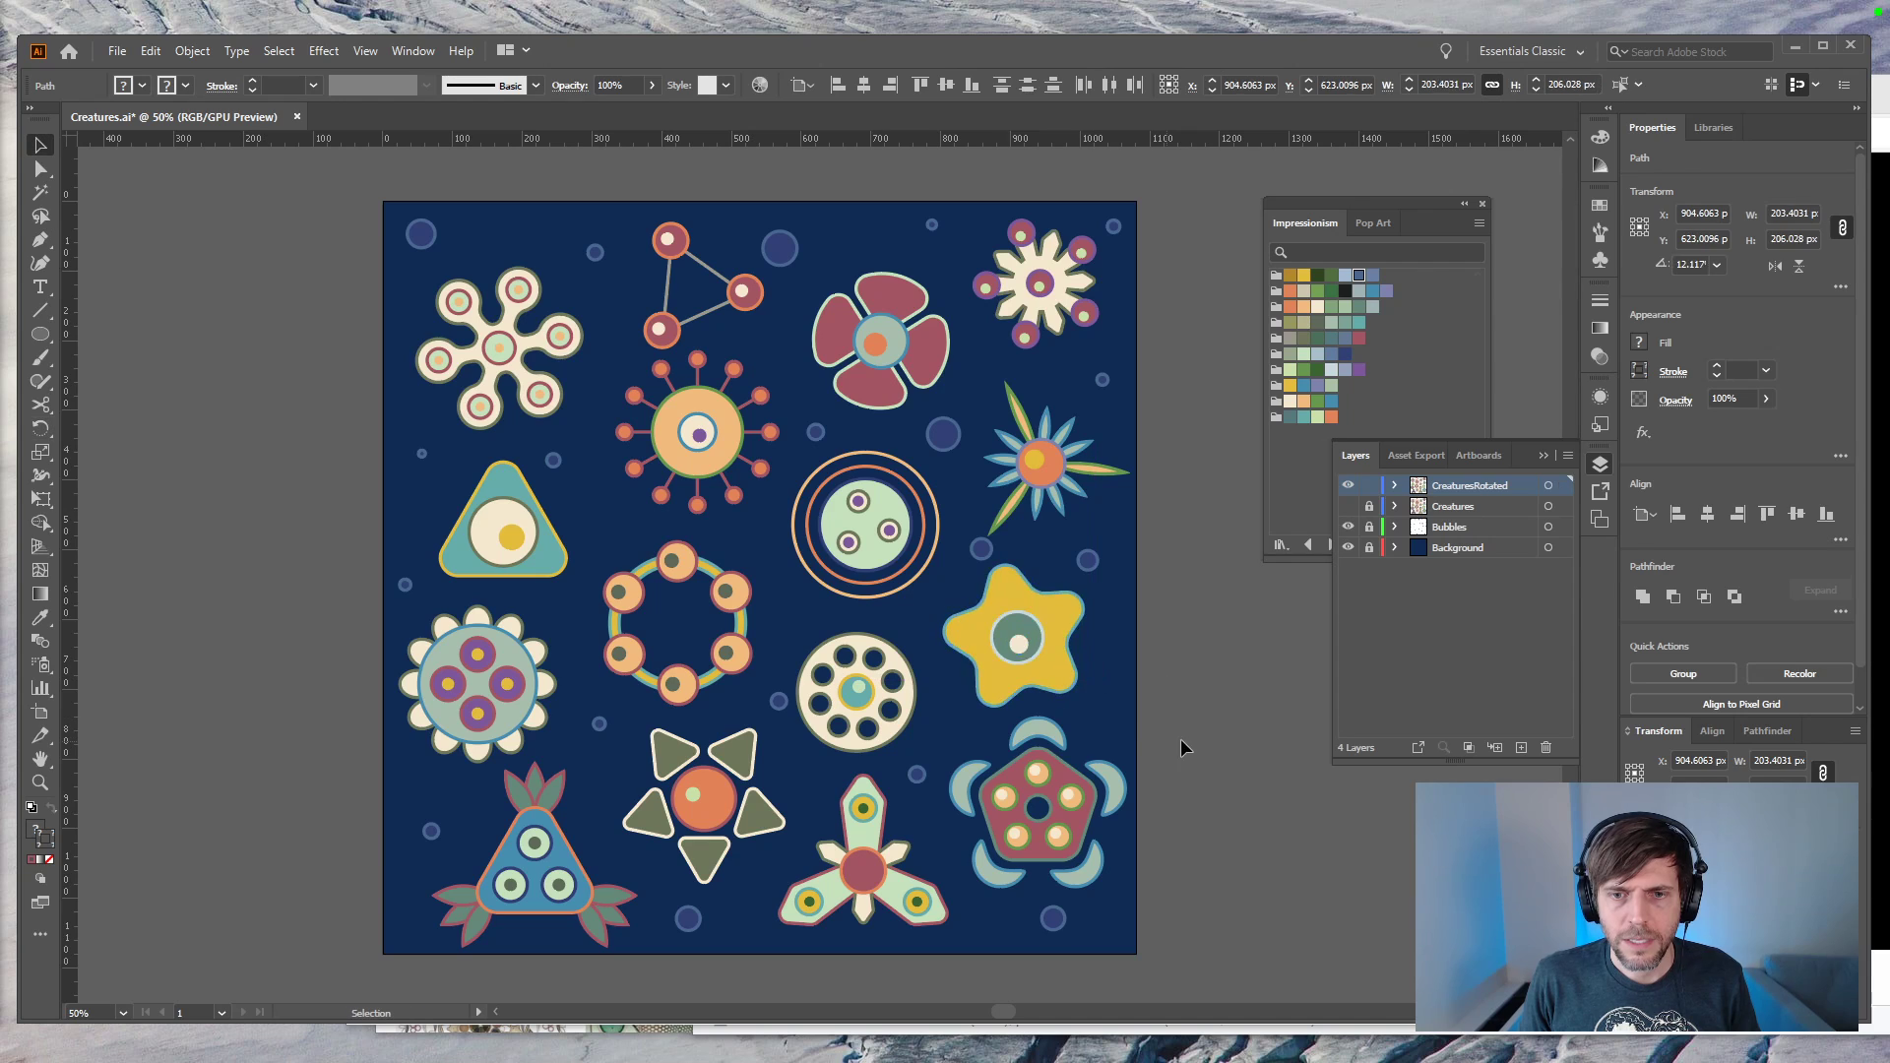
pyautogui.click(1095, 768)
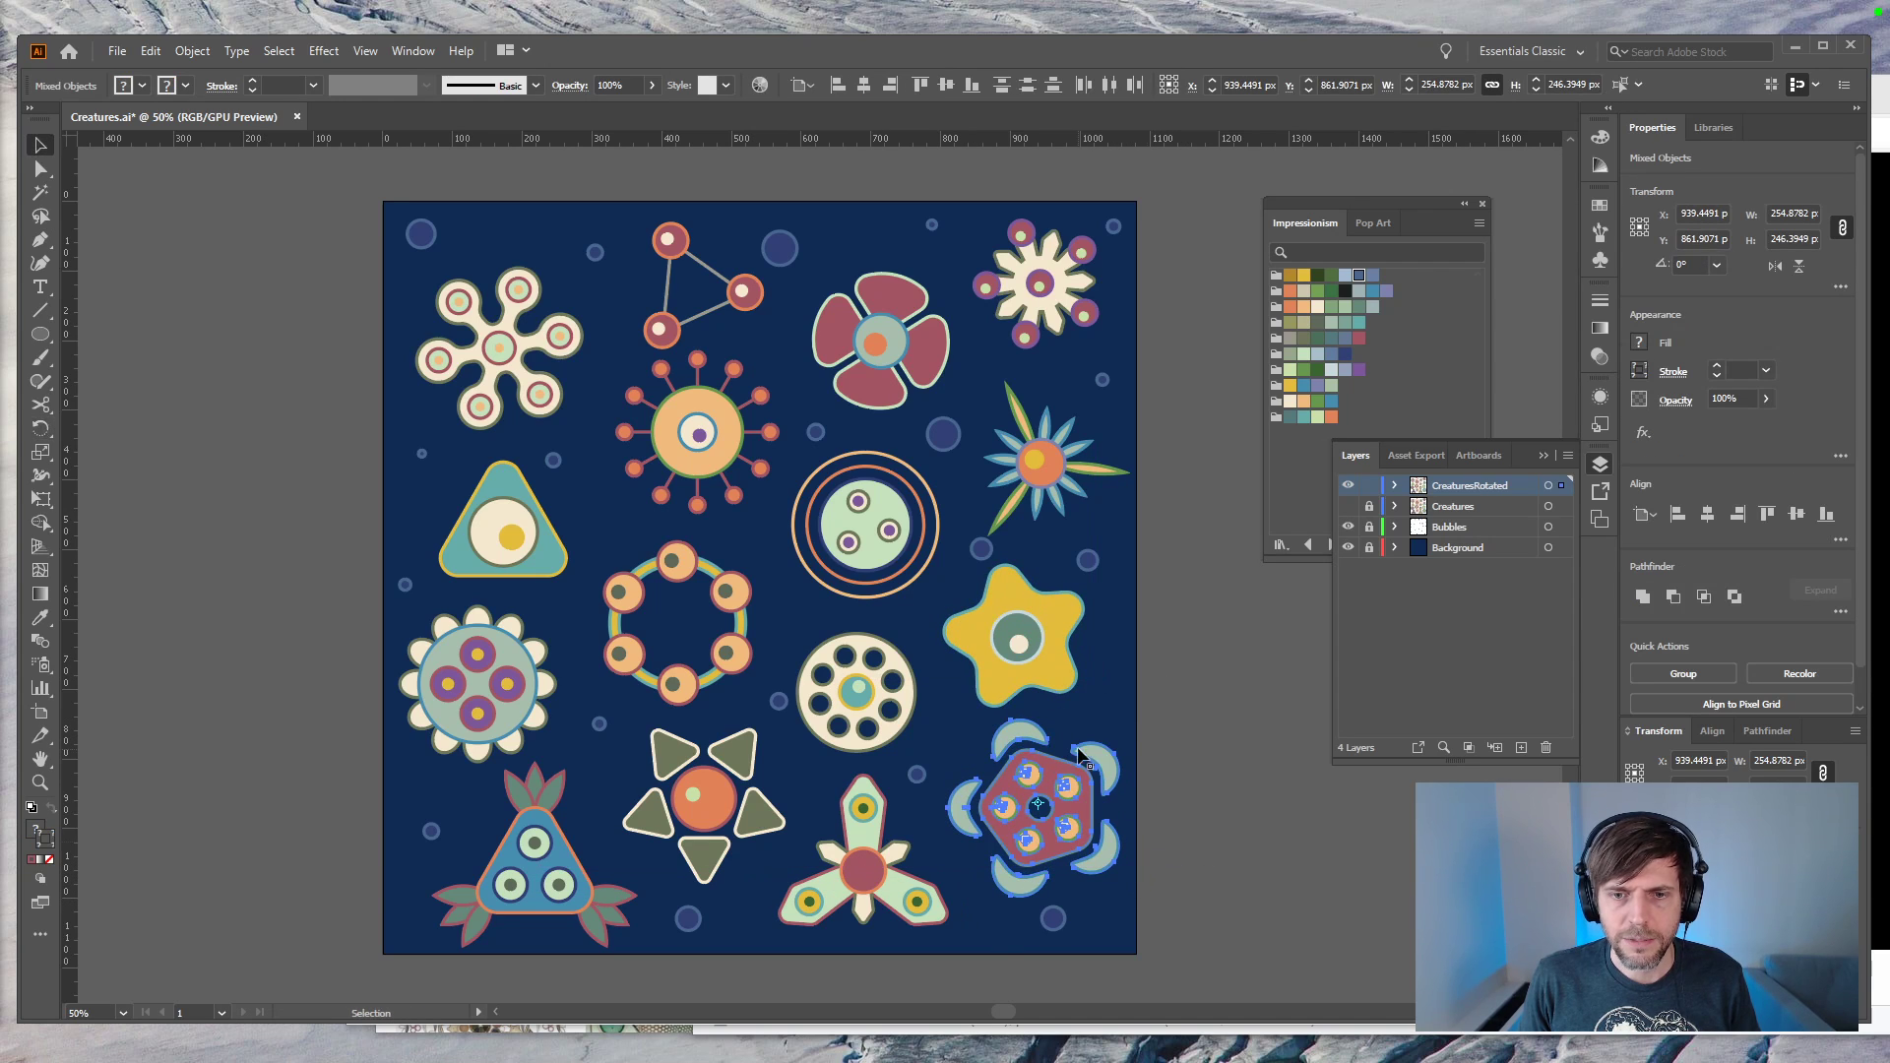
pyautogui.click(1006, 954)
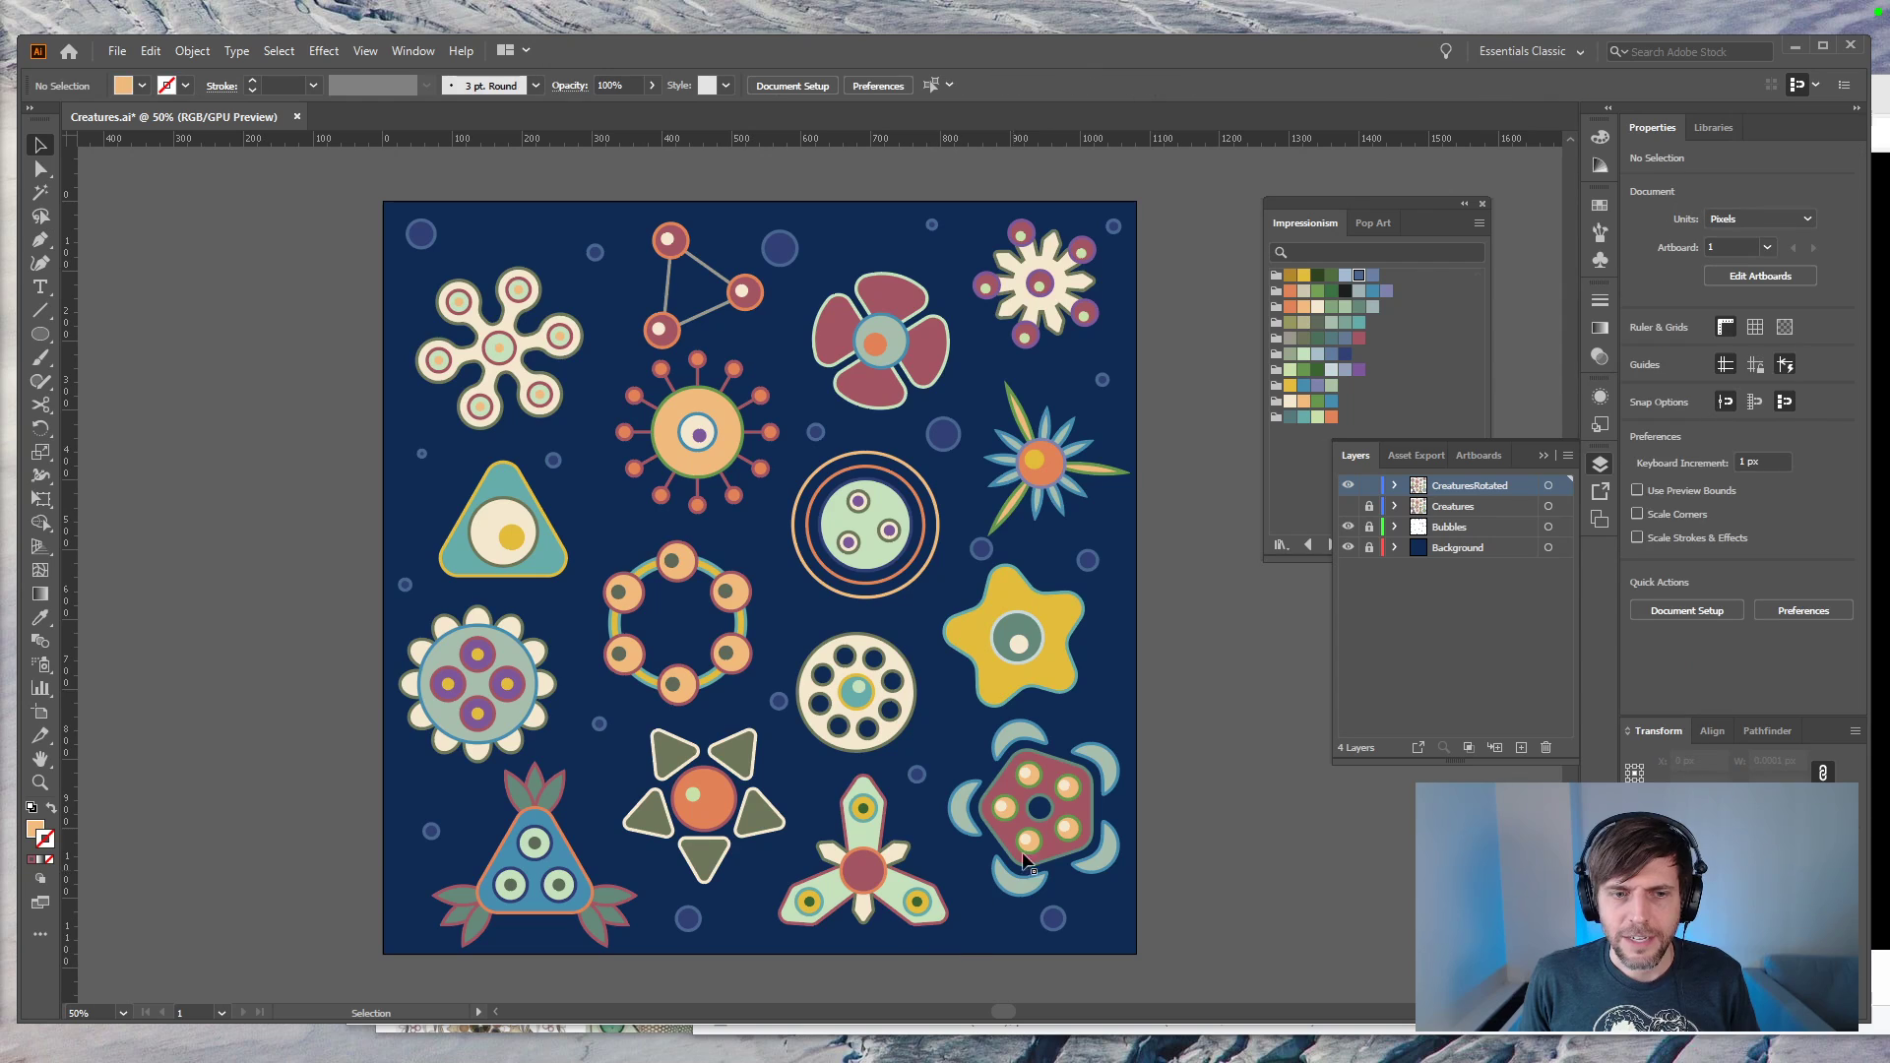
# Step: Rotate the three-armed green creature with the red center counterclockwise
pyautogui.moveTo(806, 825); pyautogui.dragTo(807, 797)
pyautogui.press('r')
pyautogui.moveTo(952, 934); pyautogui.dragTo(971, 893)
pyautogui.press('v')
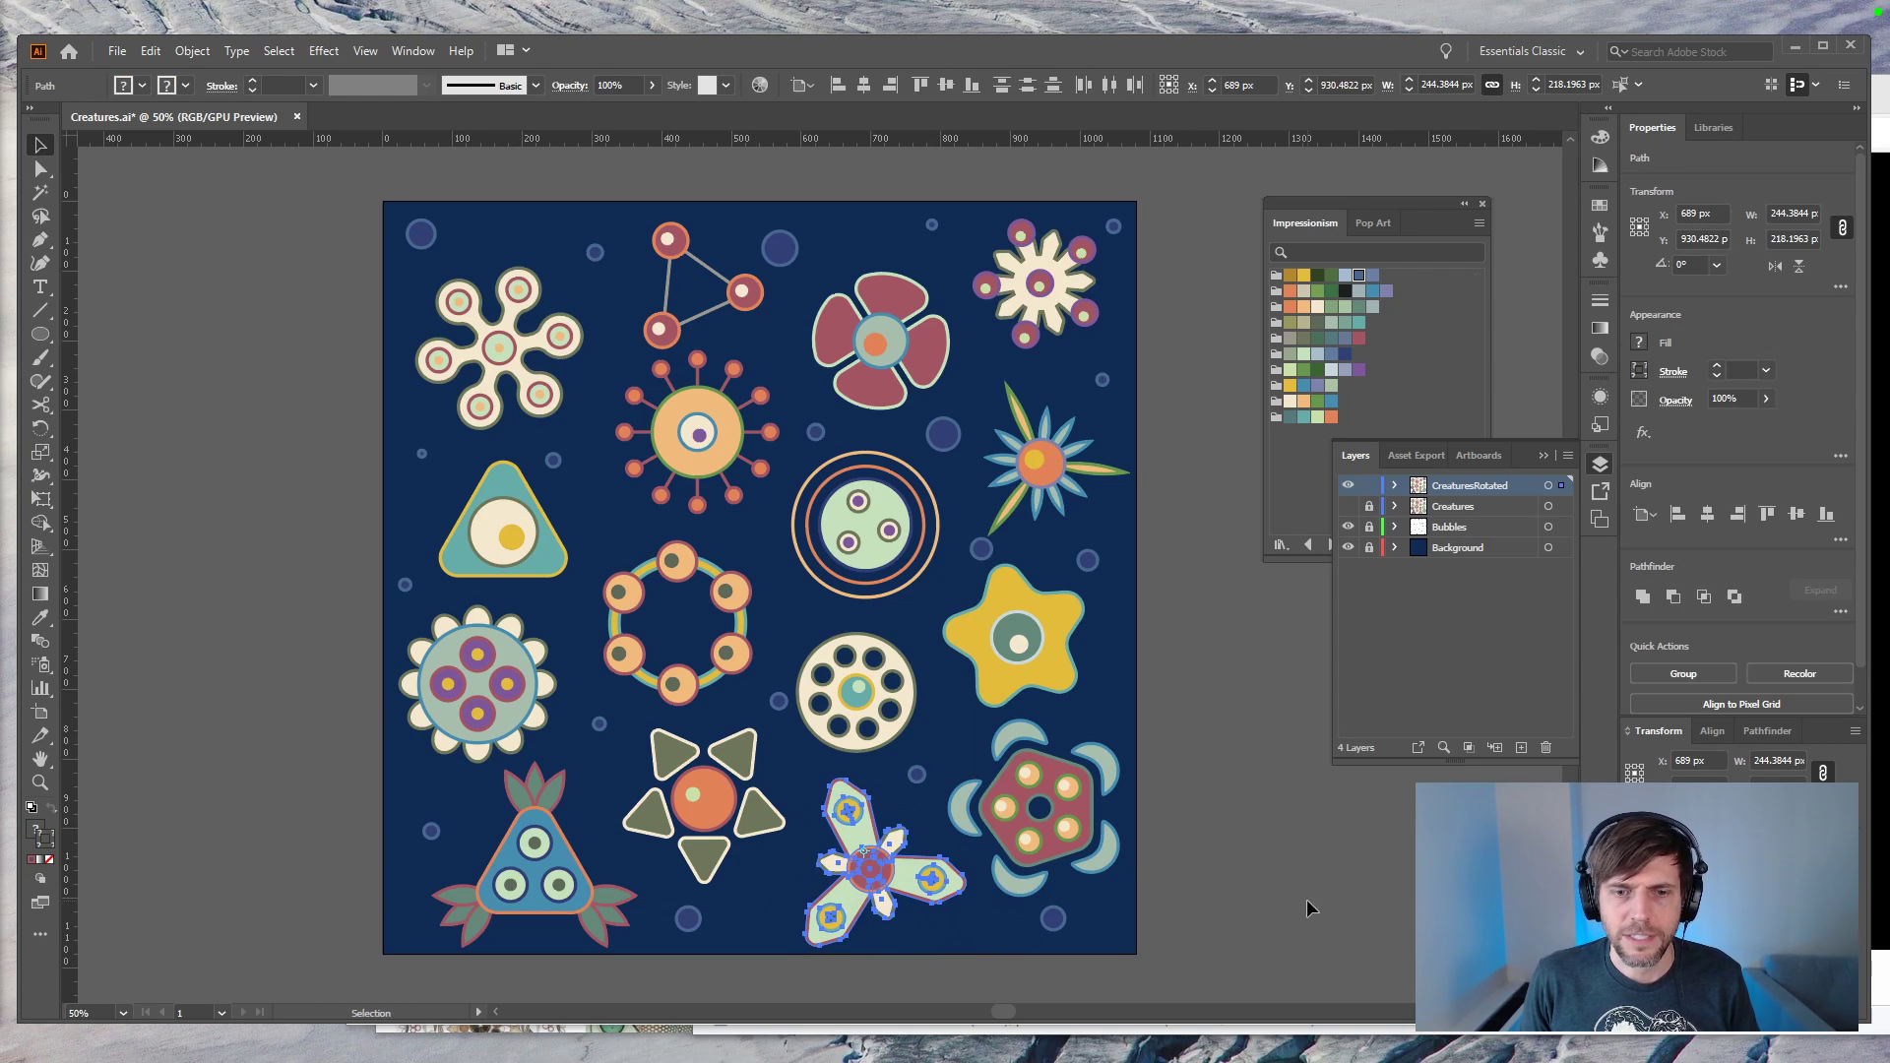
pyautogui.click(1308, 900)
# Step: Rotate the orange creature surrounded by five olive triangles
pyautogui.moveTo(635, 758); pyautogui.dragTo(777, 814)
pyautogui.press('r')
pyautogui.press('v')
pyautogui.press('r')
pyautogui.press('v')
pyautogui.click(604, 970)
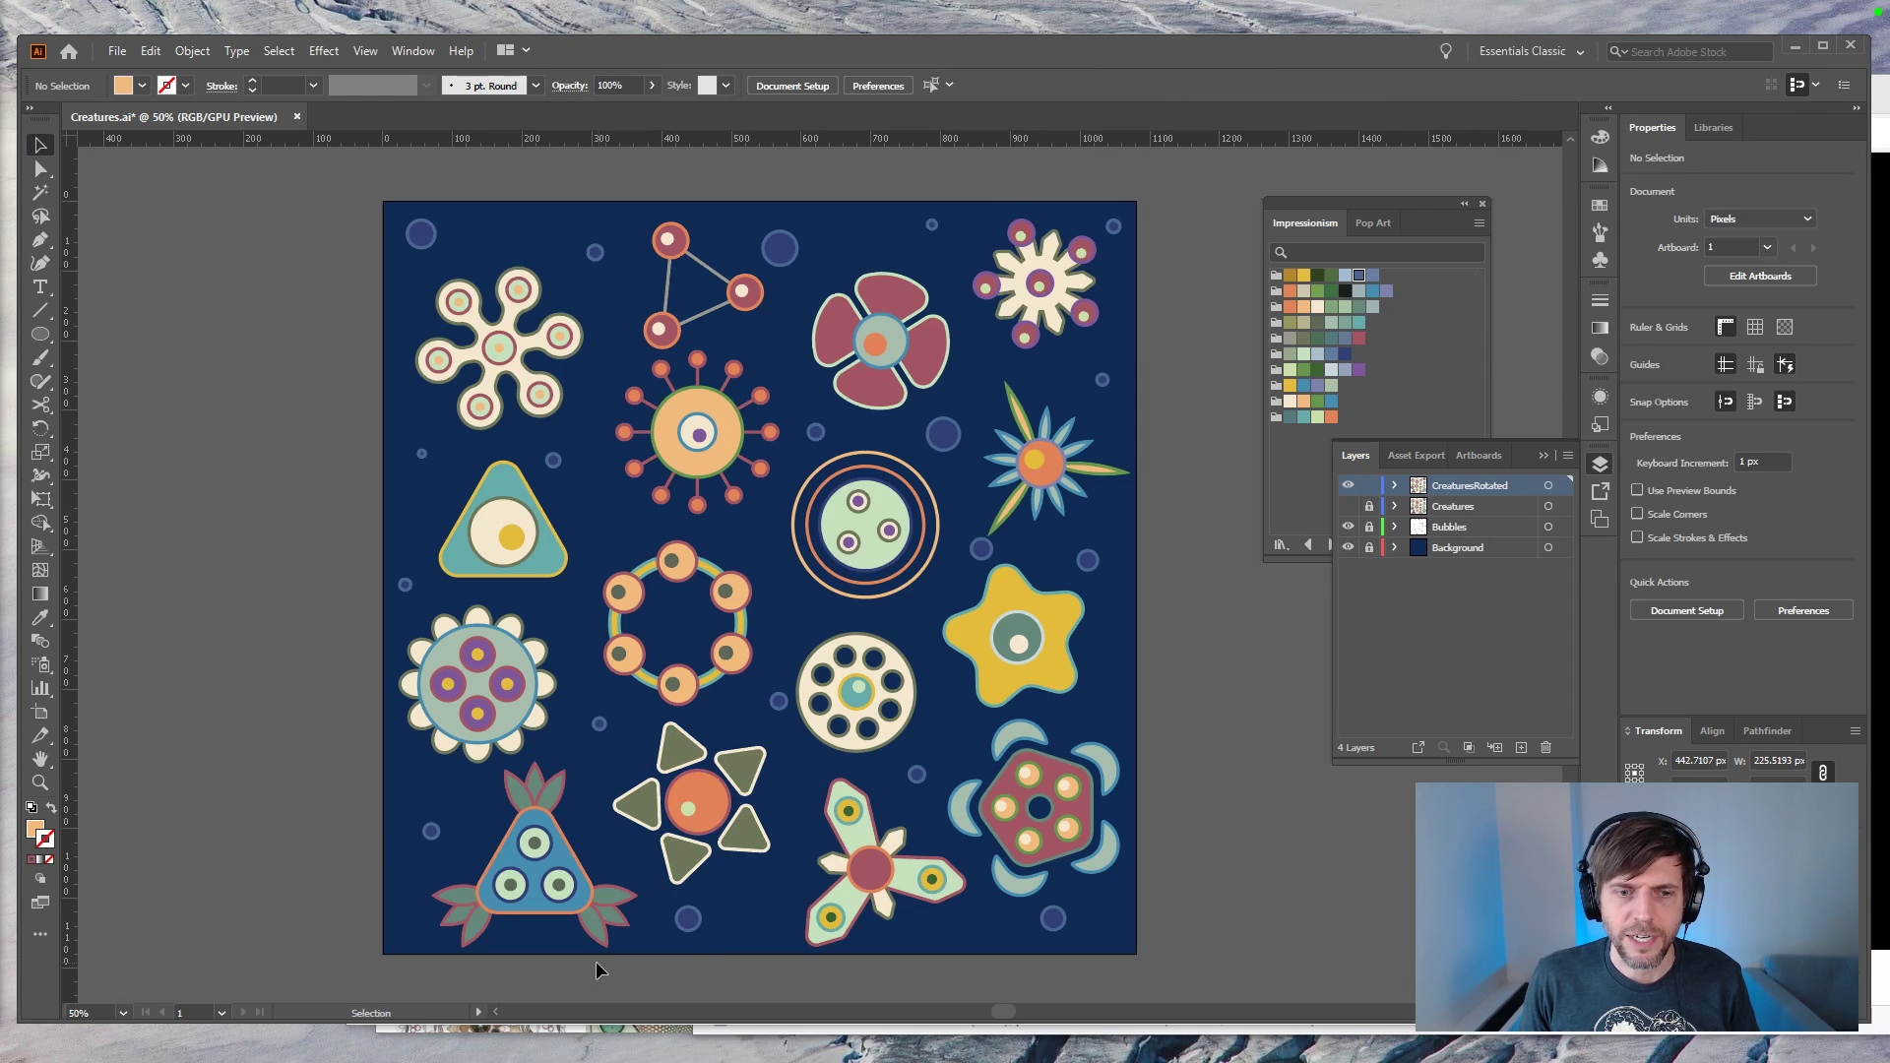
pyautogui.moveTo(477, 827); pyautogui.dragTo(468, 799)
pyautogui.press('r')
pyautogui.moveTo(633, 879); pyautogui.dragTo(640, 898)
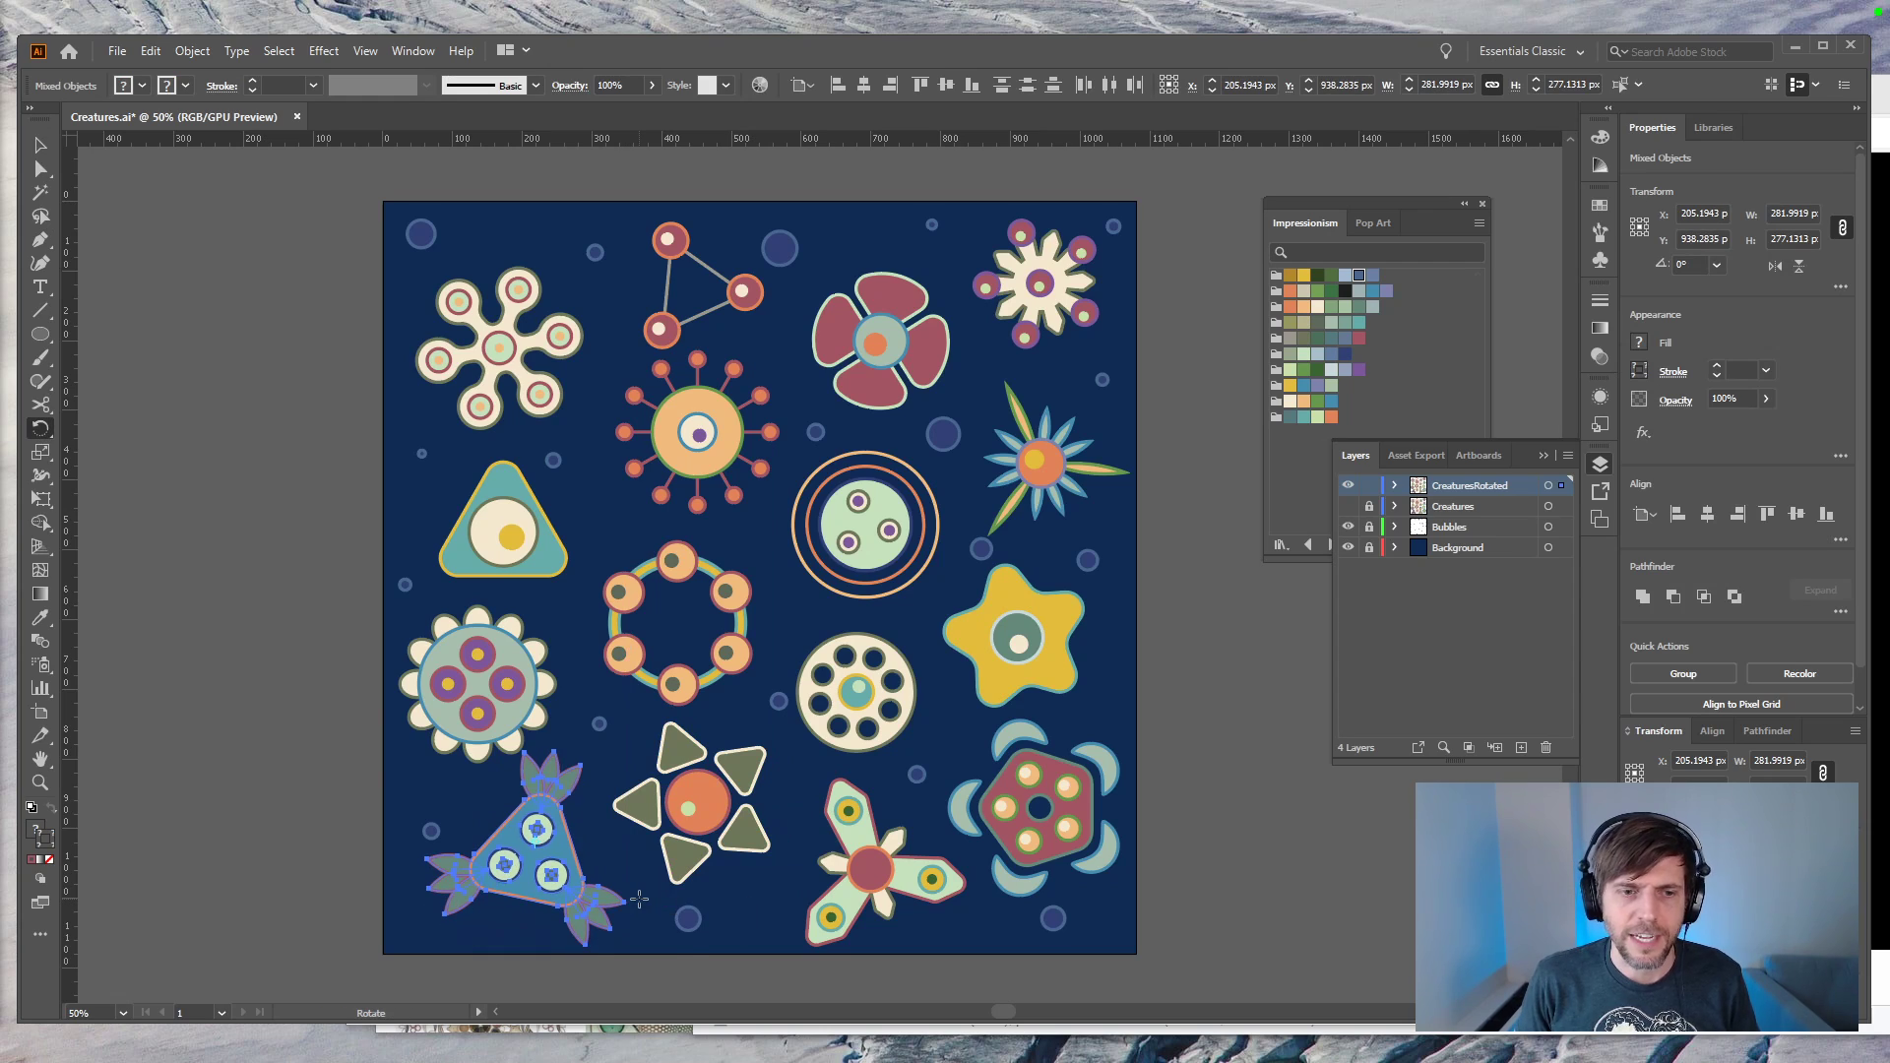
pyautogui.press('v')
pyautogui.hotkey('ctrl', 'z')
pyautogui.hotkey('ctrl', 'z')
pyautogui.hotkey('ctrl', 'z')
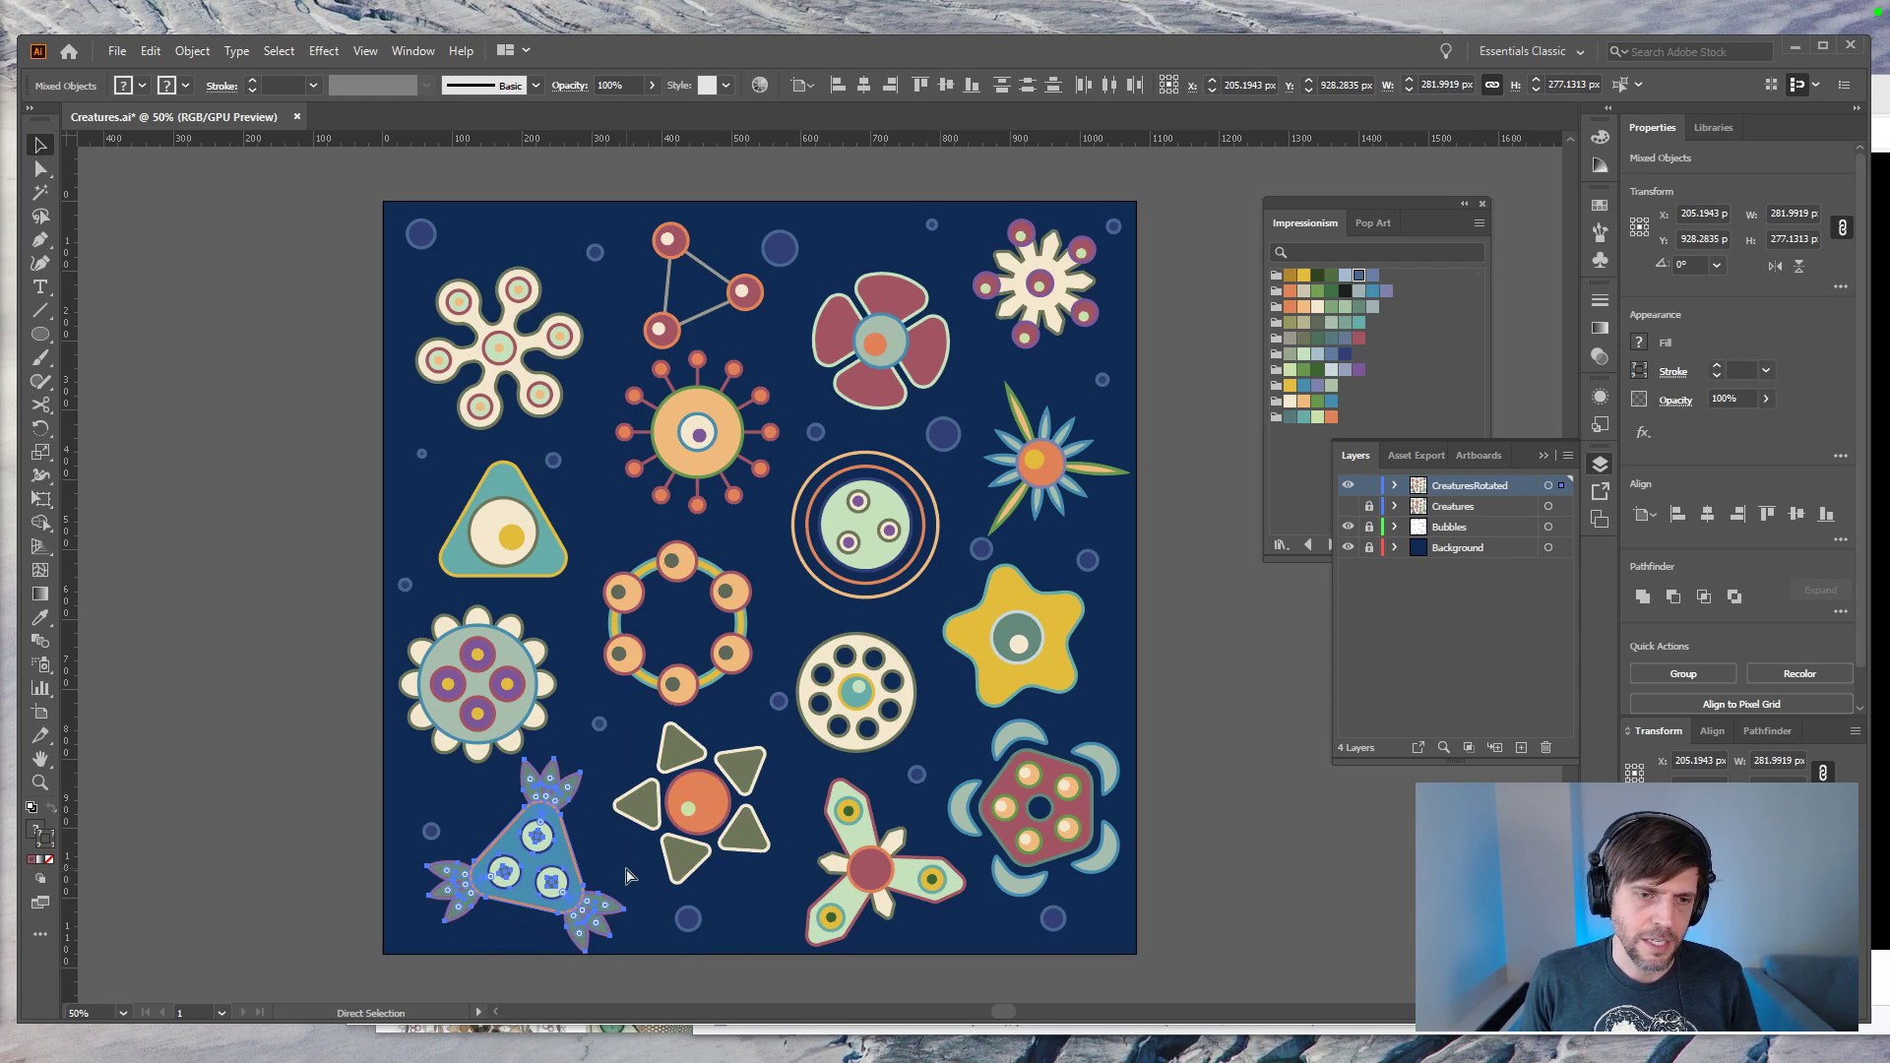
# Step: Tilt the blue three-eyed triangular creature slightly clockwise and nudge it upward
pyautogui.press('r')
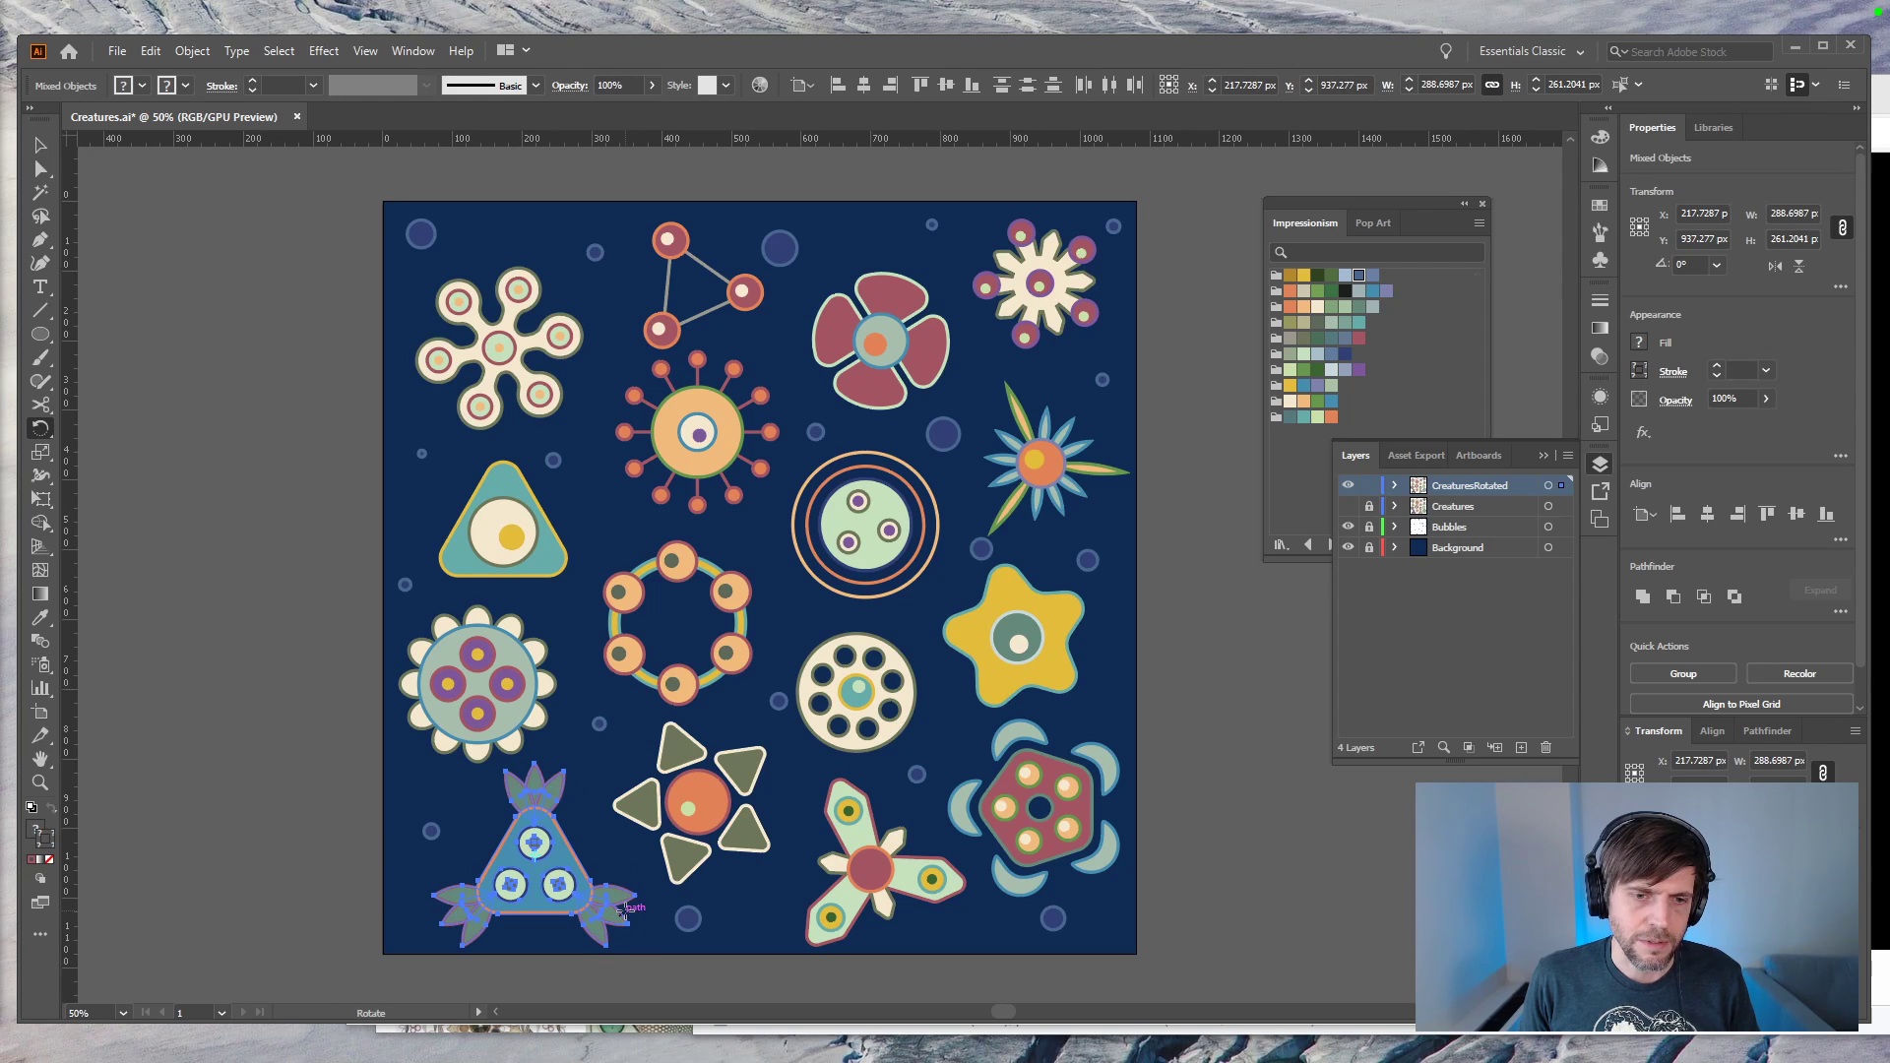
pyautogui.moveTo(623, 883); pyautogui.dragTo(624, 873)
pyautogui.press('Up')
pyautogui.press('Up')
pyautogui.press('Up')
pyautogui.press('Up')
pyautogui.press('Up')
pyautogui.press('Up')
pyautogui.press('Up')
pyautogui.press('Up')
pyautogui.press('Up')
pyautogui.press('Up')
pyautogui.press('Up')
pyautogui.press('Up')
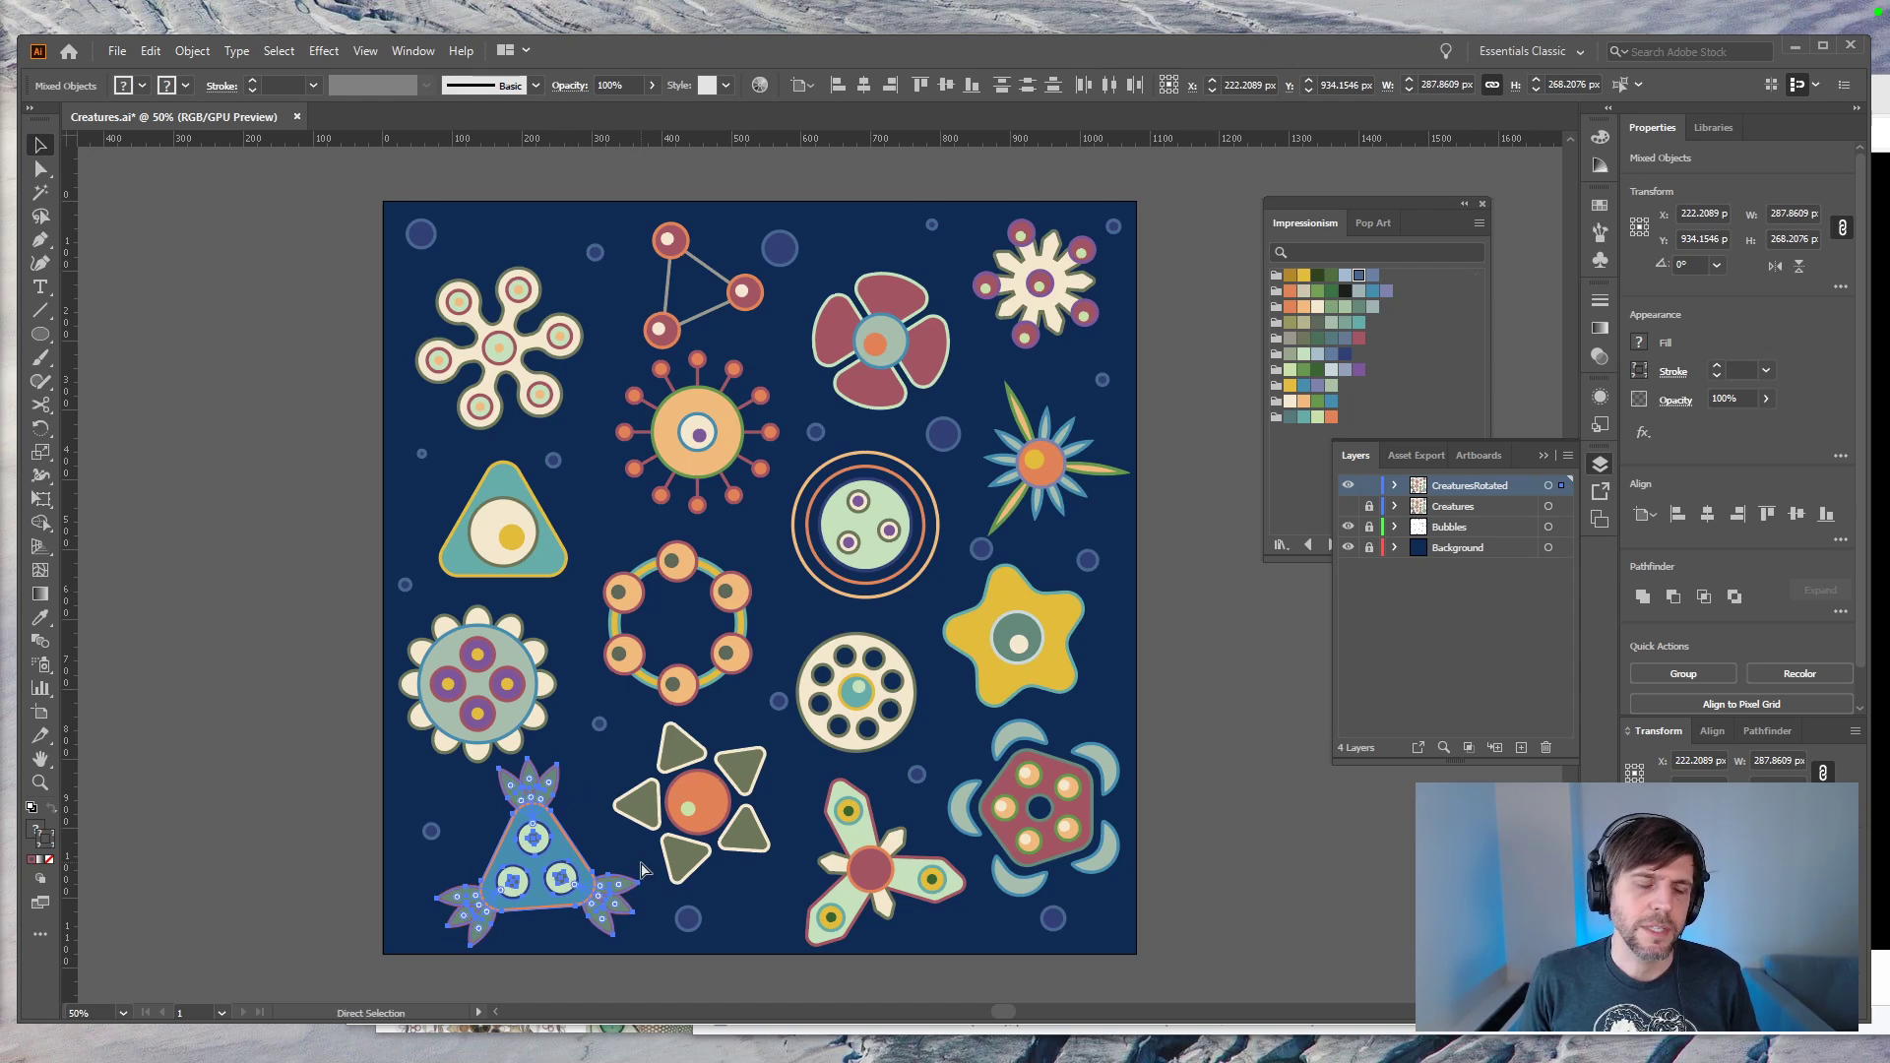
pyautogui.moveTo(649, 901)
pyautogui.mouseDown()
pyautogui.moveTo(627, 917)
pyautogui.moveTo(645, 921)
pyautogui.mouseUp()
pyautogui.hotkey('ctrl', 'shift', 'a')
pyautogui.press('v')
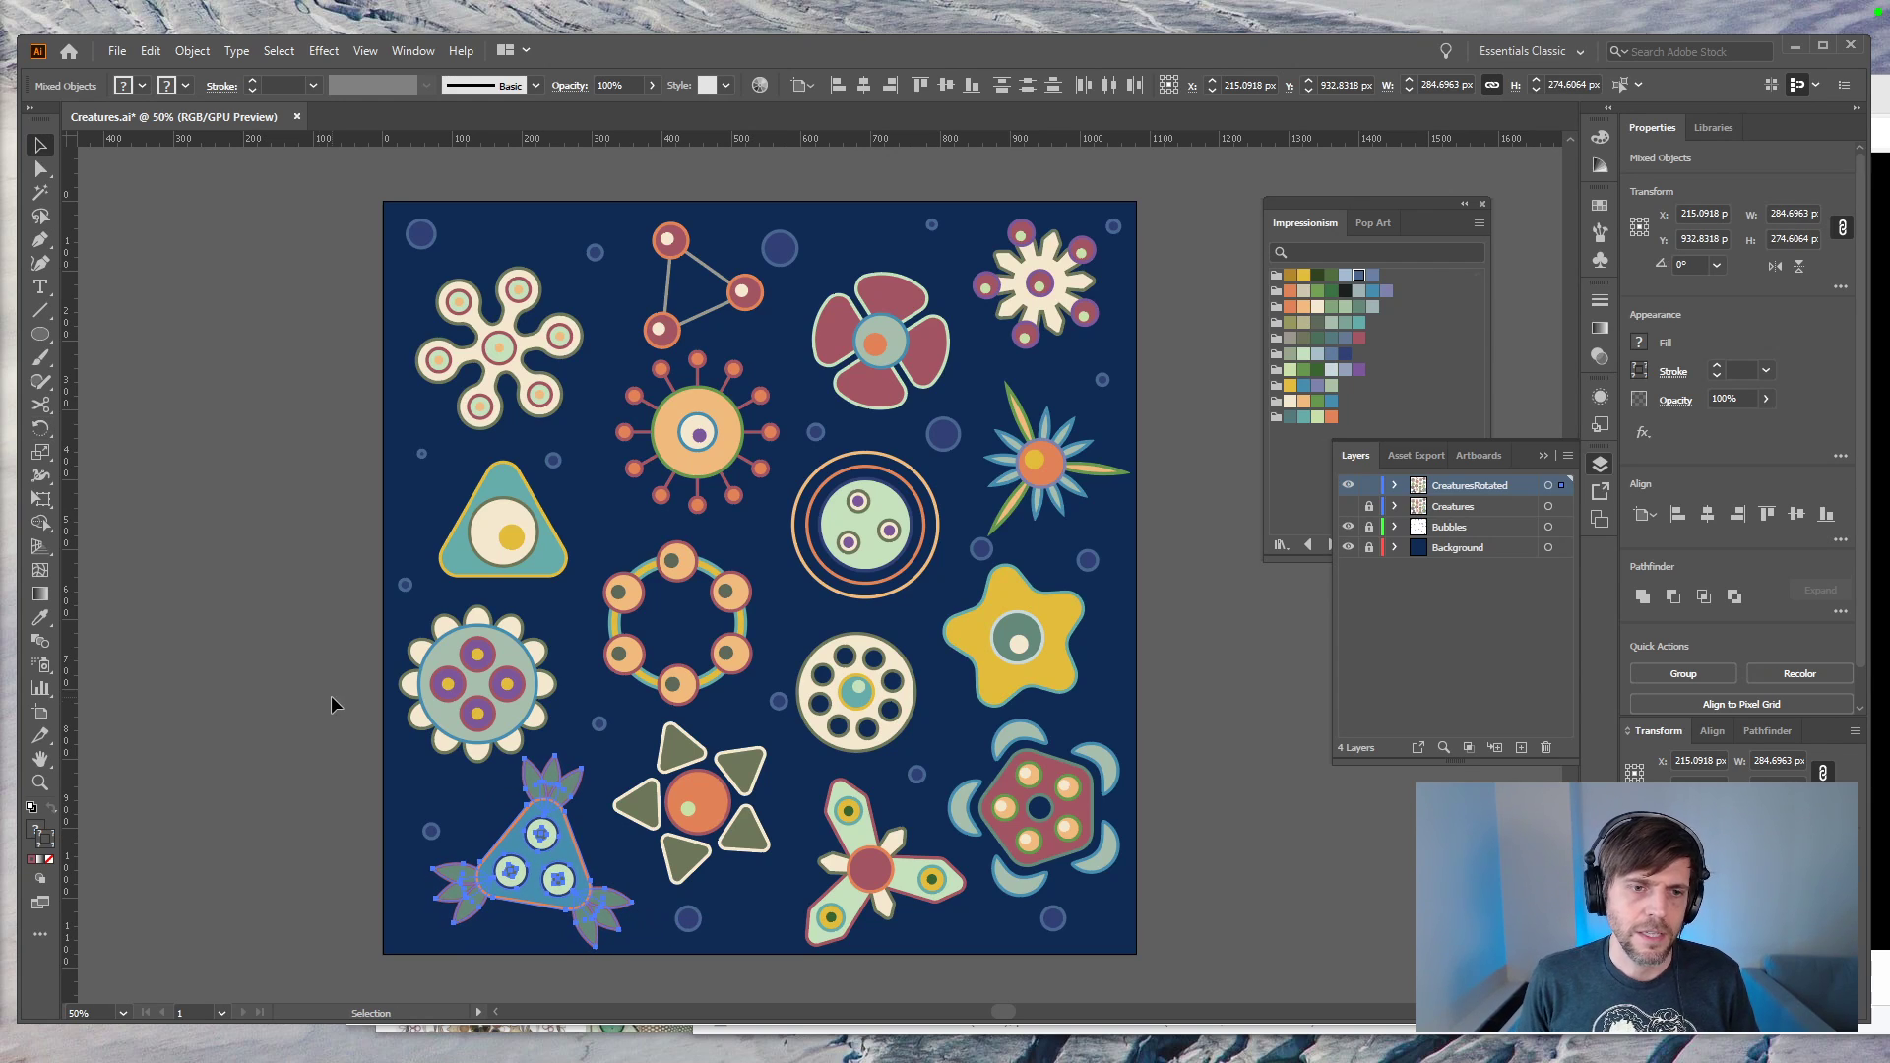
# Step: Move the scallop-edged creature with four purple eyes slightly up and rotate it counterclockwise
pyautogui.moveTo(336, 748); pyautogui.dragTo(556, 628)
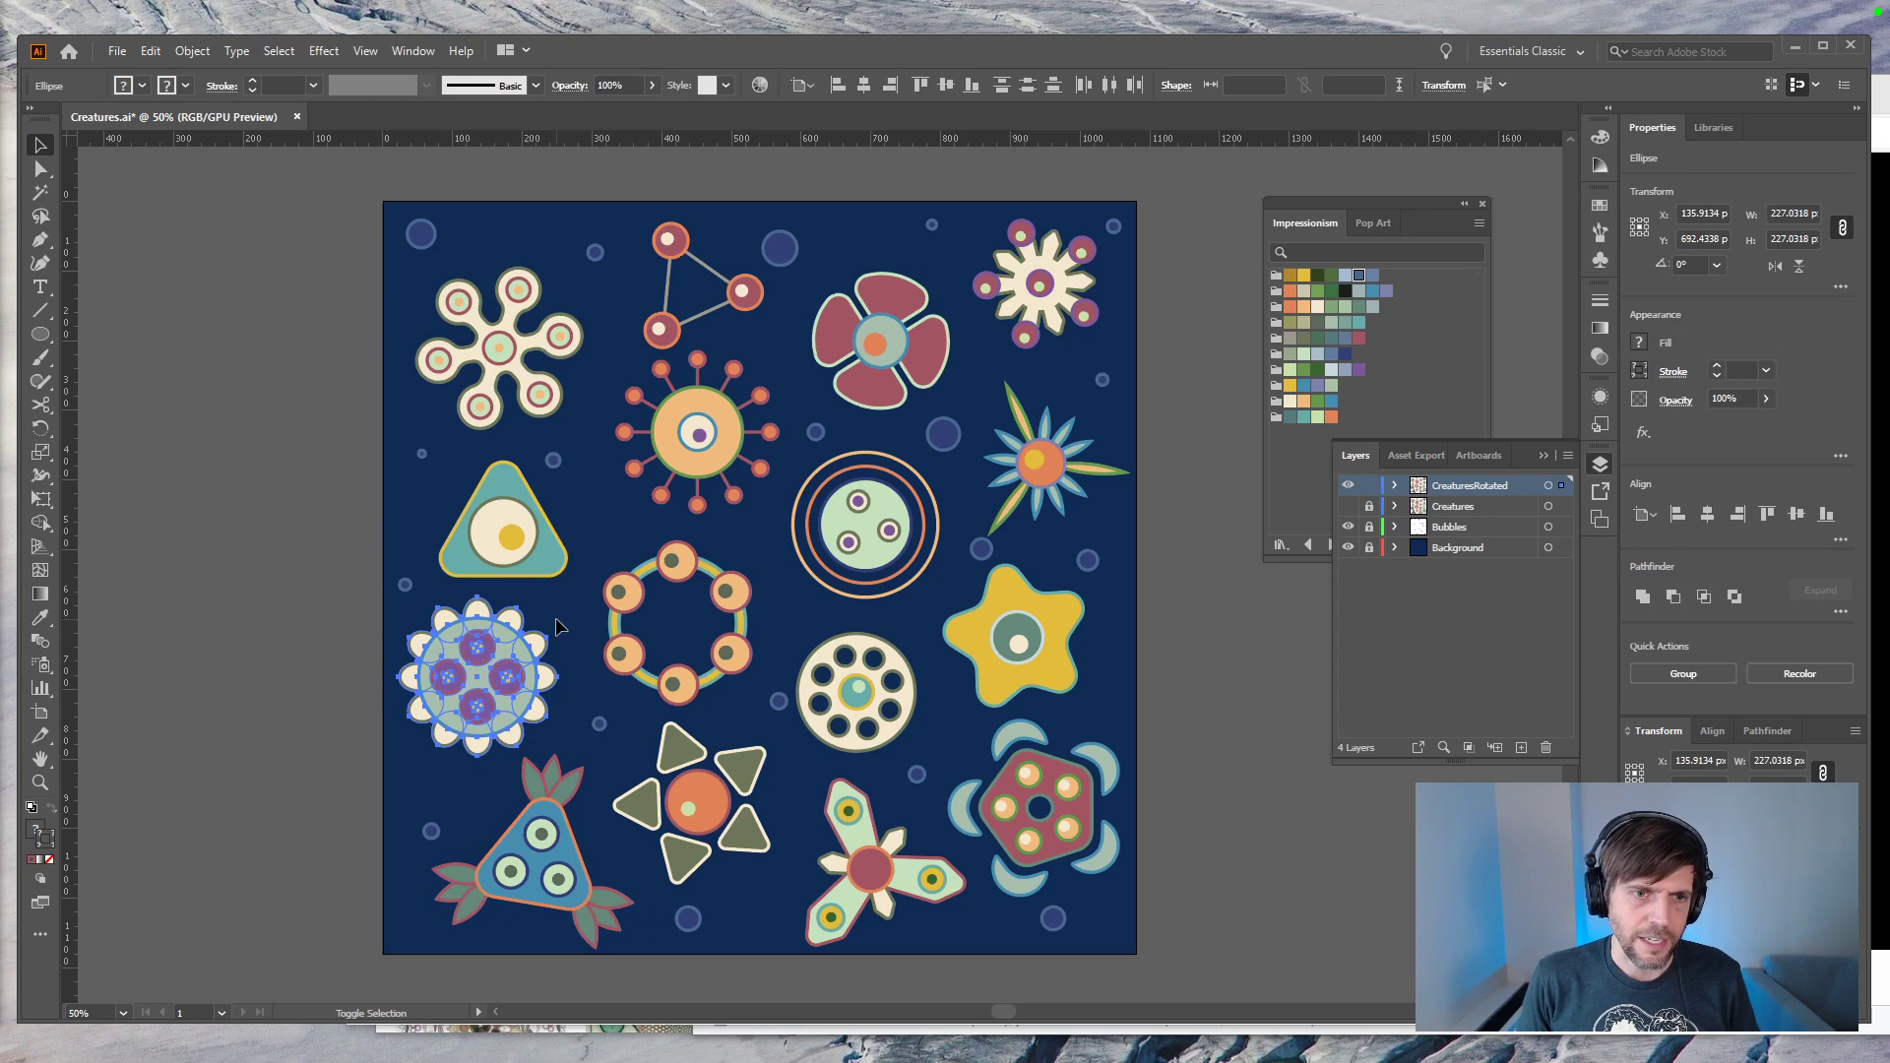
pyautogui.press('r')
pyautogui.moveTo(589, 701); pyautogui.dragTo(594, 675)
pyautogui.press('v')
pyautogui.hotkey('ctrl', 'shift', 'a')
# Step: Rotate the teal one-eyed triangle creature counterclockwise and nudge it up and to the left
pyautogui.moveTo(530, 564); pyautogui.dragTo(587, 560)
pyautogui.press('r')
pyautogui.press('Up')
pyautogui.press('Up')
pyautogui.press('Up')
pyautogui.press('Up')
pyautogui.press('Up')
pyautogui.press('Up')
pyautogui.press('Up')
pyautogui.press('Up')
pyautogui.press('Up')
pyautogui.press('Up')
pyautogui.press('Left')
pyautogui.press('Left')
pyautogui.press('Left')
pyautogui.press('Left')
pyautogui.press('Left')
pyautogui.press('v')
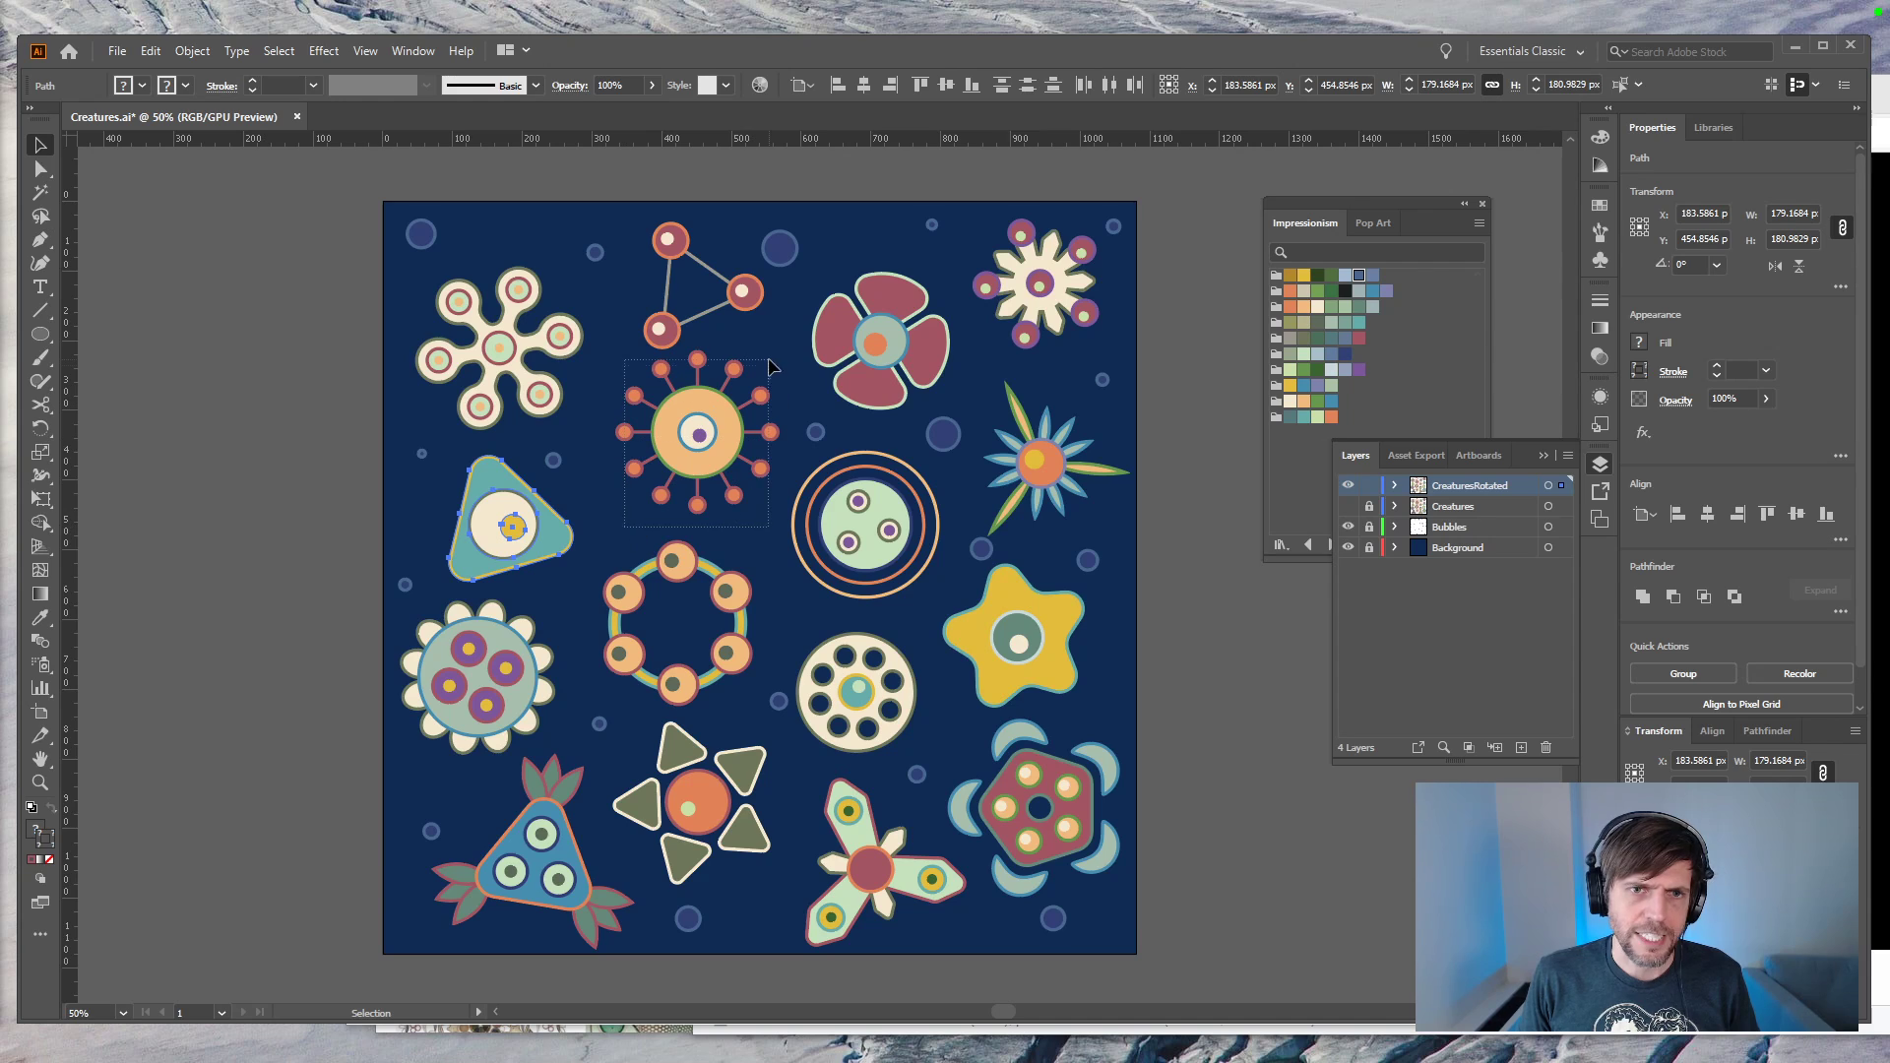
# Step: Rotate the orange one-eyed creature with ball-tipped spokes slightly counterclockwise and shift it slightly down
pyautogui.click(677, 412)
pyautogui.press('r')
pyautogui.moveTo(758, 500); pyautogui.dragTo(749, 558)
pyautogui.press('v')
pyautogui.click(750, 558)
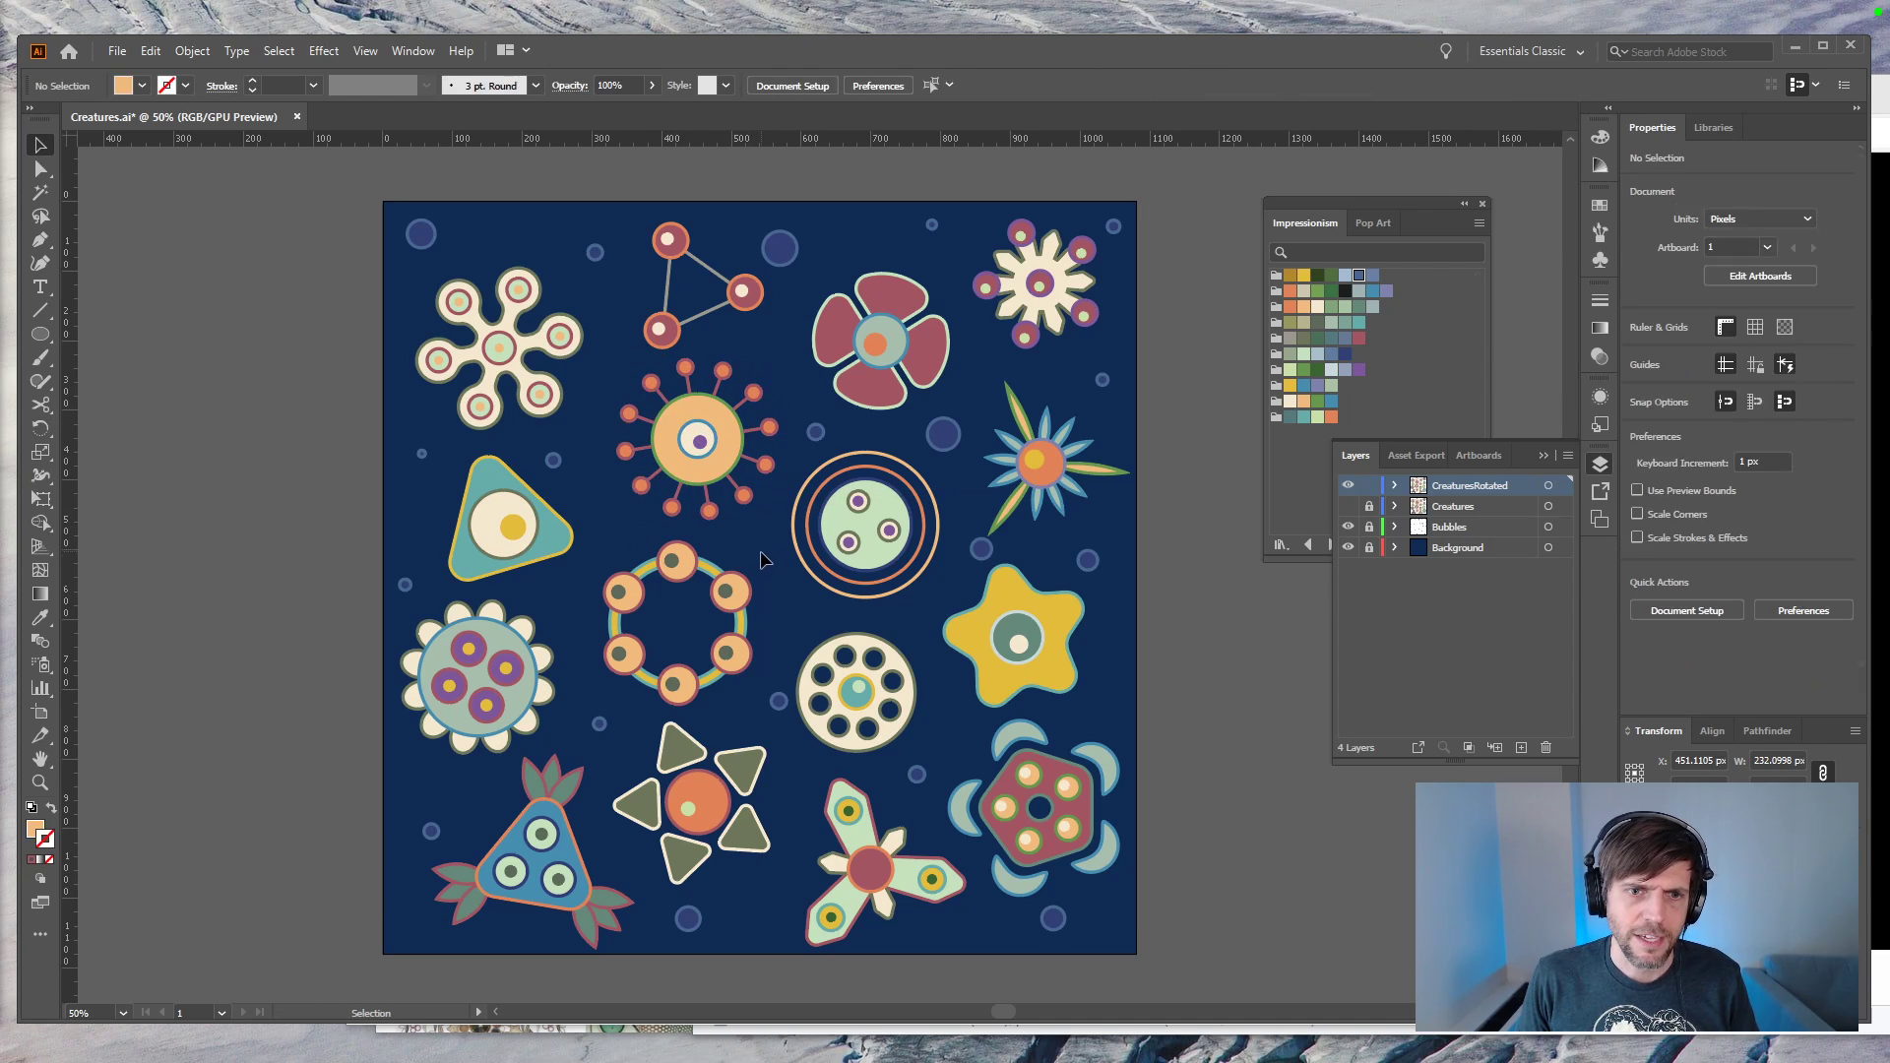
# Step: Rotate the six-eyed ring creature counterclockwise
pyautogui.click(630, 681)
pyautogui.press('r')
pyautogui.moveTo(774, 624); pyautogui.dragTo(778, 593)
pyautogui.press('v')
pyautogui.click(1164, 800)
# Step: Rotate the cream disc creature with the ring of dark holes
pyautogui.press('r')
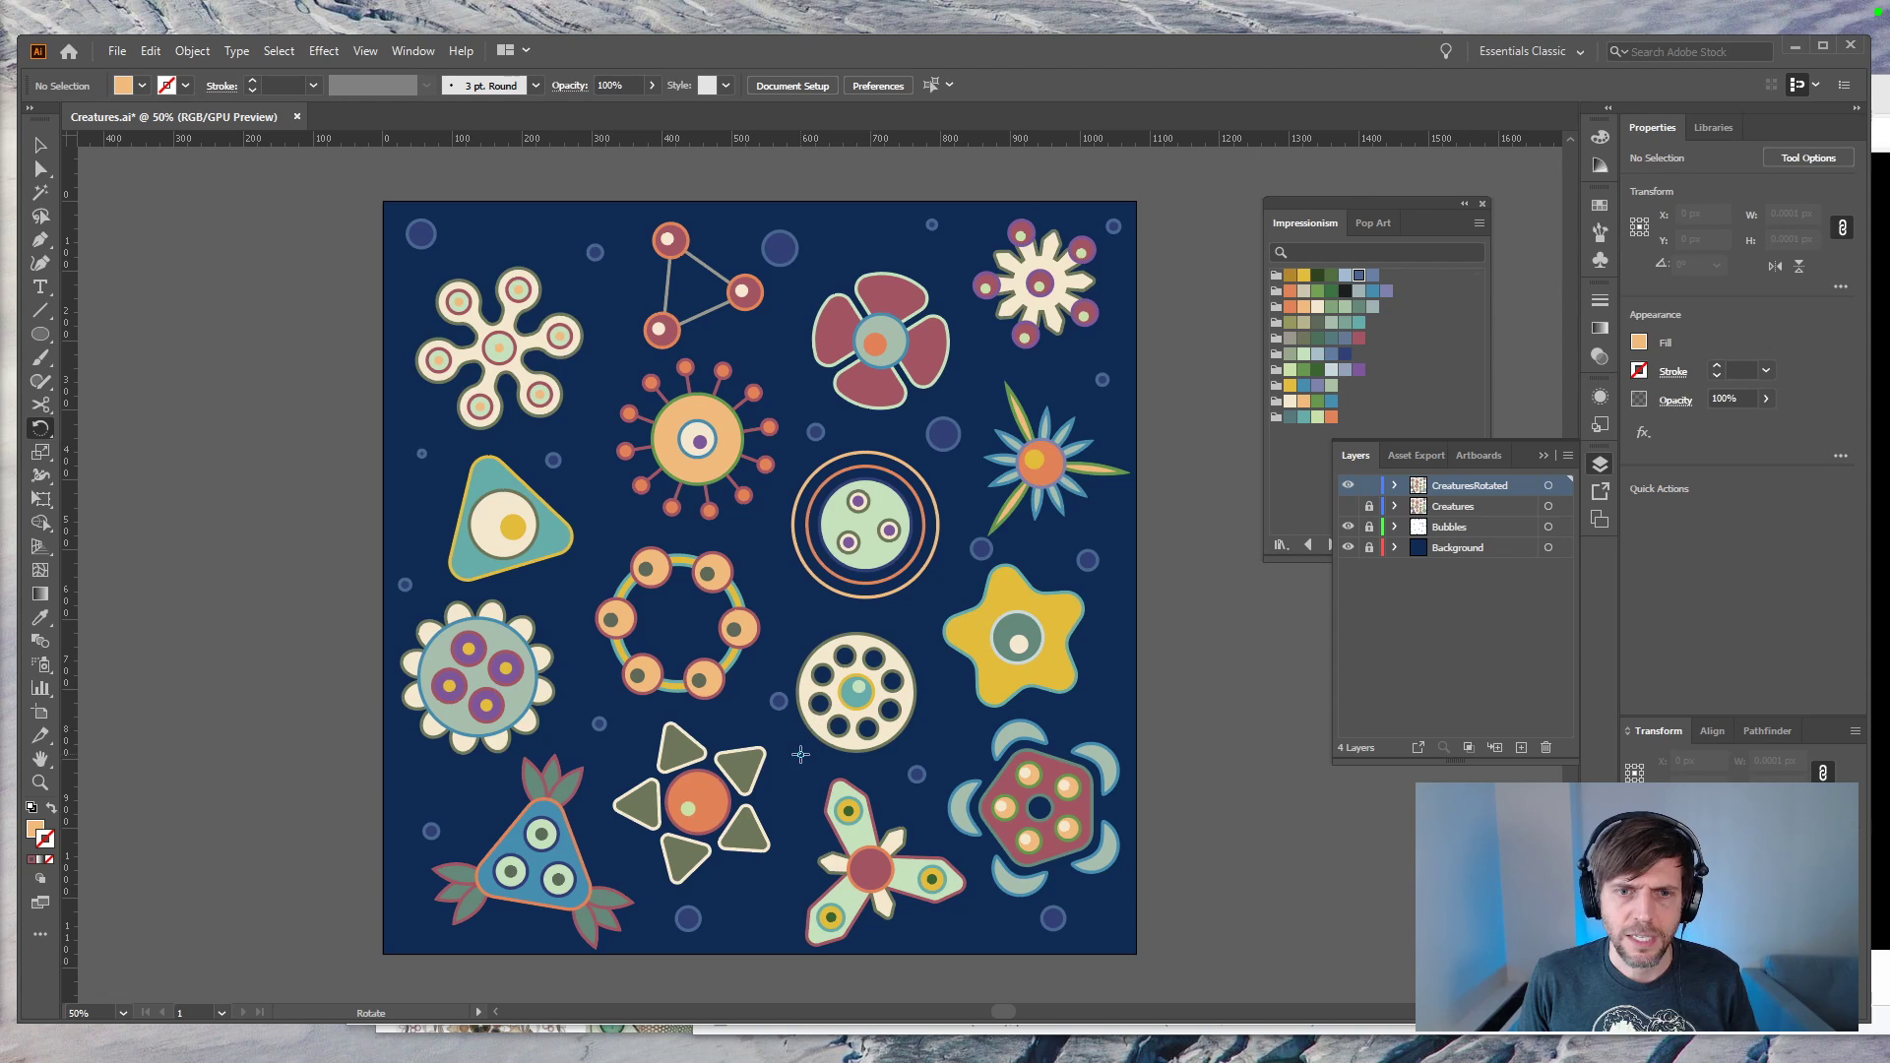
pyautogui.press('v')
pyautogui.click(830, 738)
pyautogui.press('r')
pyautogui.moveTo(930, 743); pyautogui.dragTo(938, 702)
pyautogui.press('v')
pyautogui.click(1017, 717)
pyautogui.hotkey('ctrl', '-')
pyautogui.hotkey('ctrl', '+')
pyautogui.hotkey('ctrl', '-')
pyautogui.hotkey('ctrl', '+')
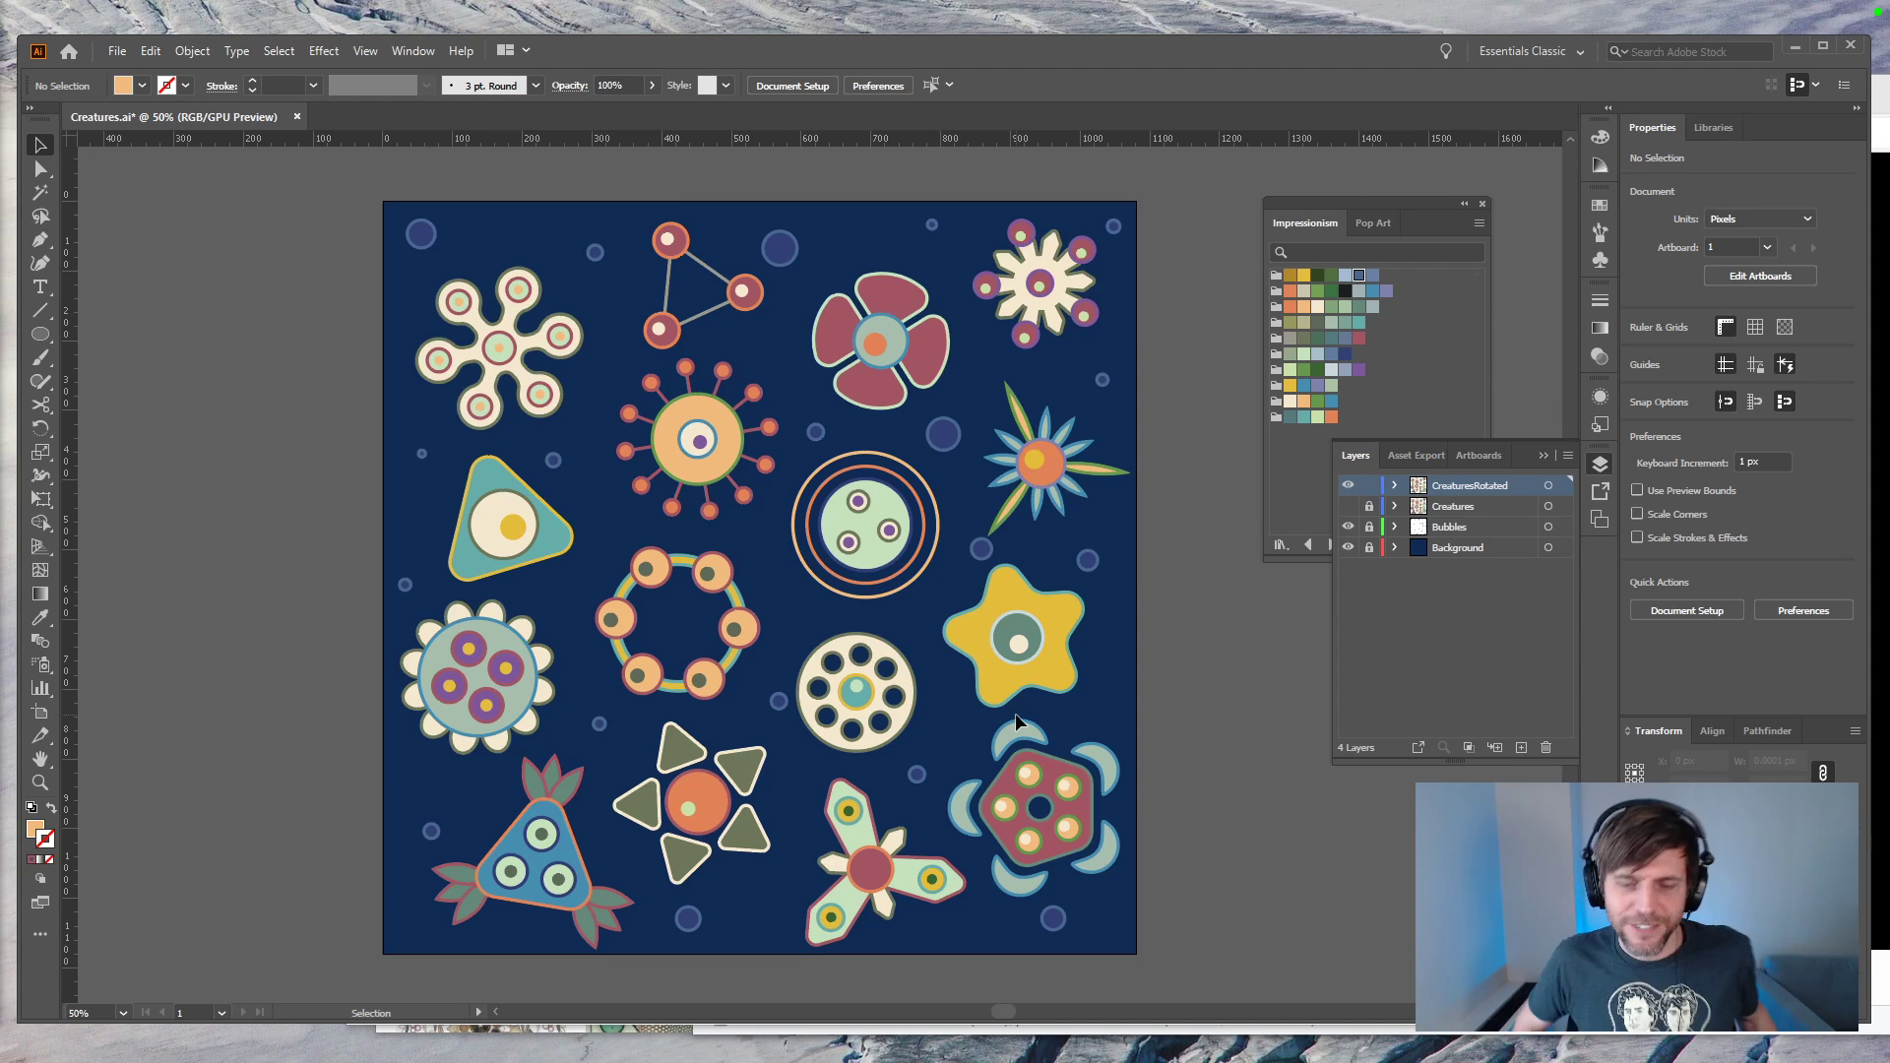
# Step: Shift the three purple pupils of the green ringed creature together slightly to the left within their eyes
pyautogui.hotkey('ctrl', '1')
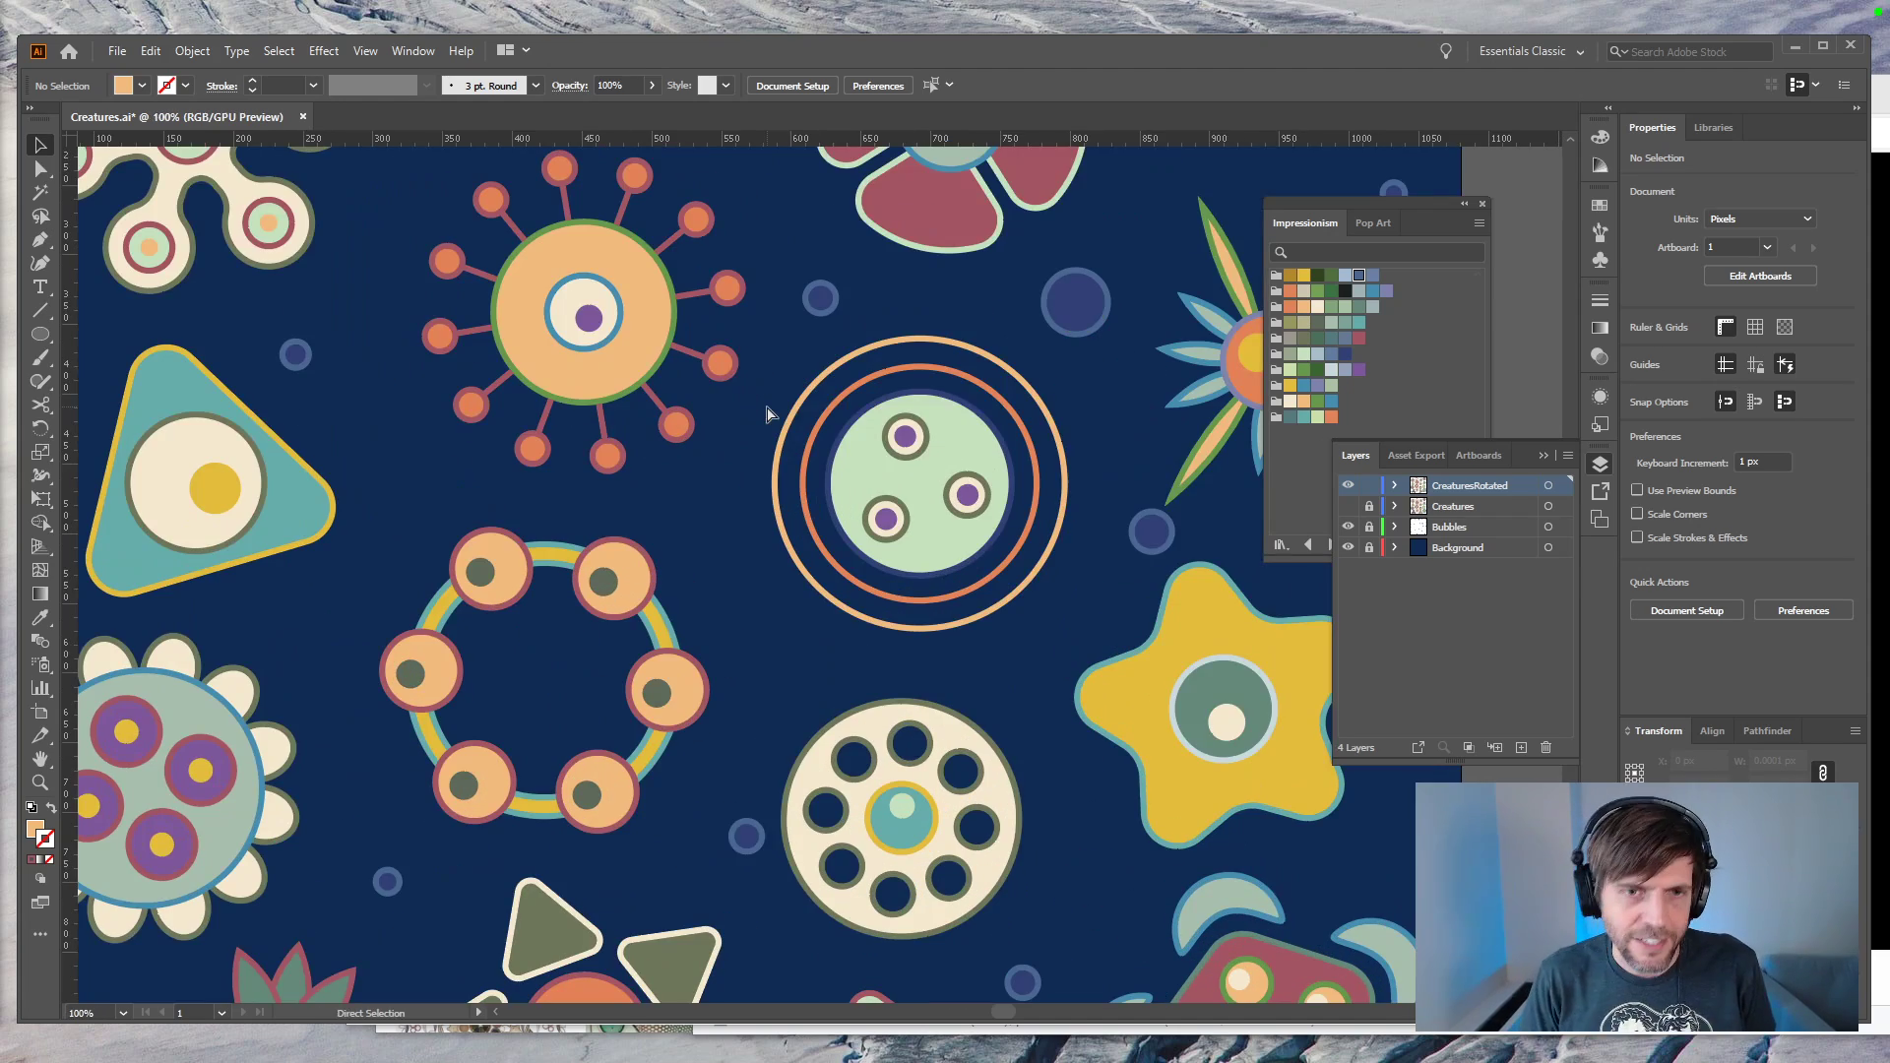
pyautogui.moveTo(402, 295); pyautogui.dragTo(489, 511)
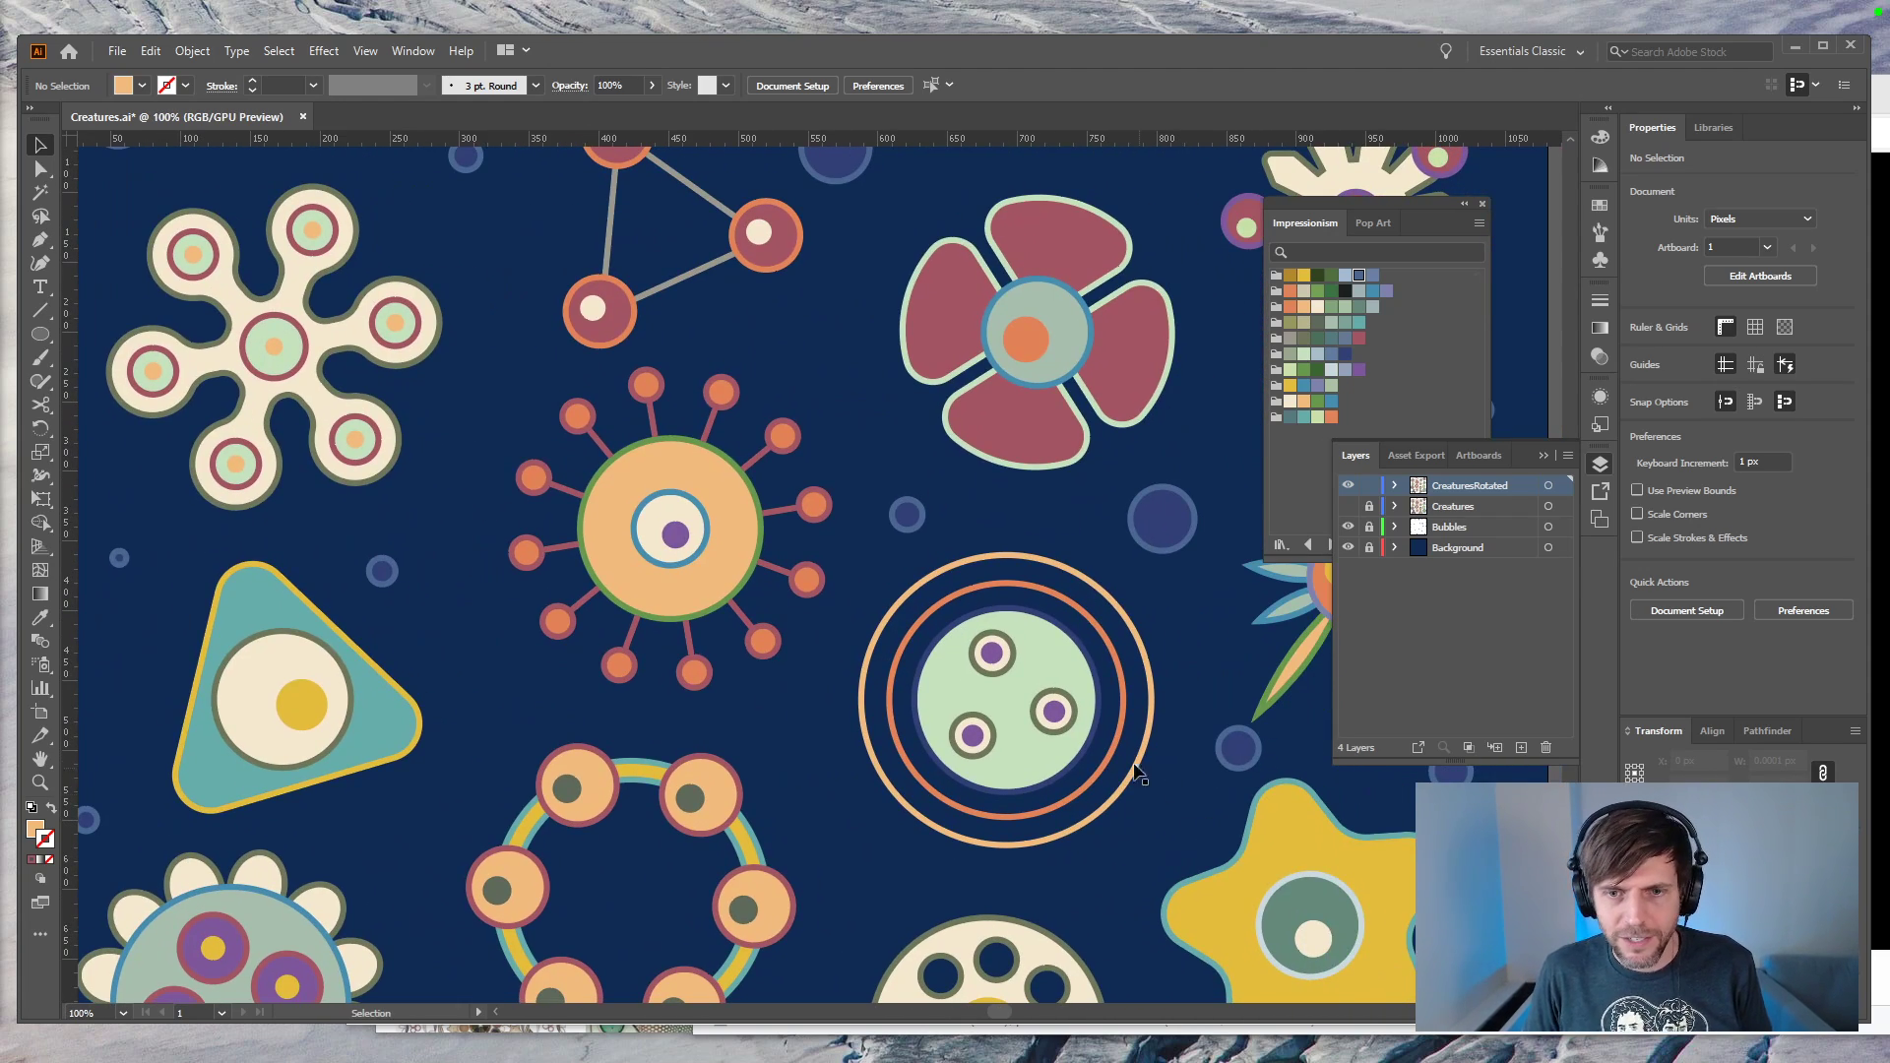
pyautogui.click(1060, 716)
pyautogui.keyDown('shift'); pyautogui.click(975, 738); pyautogui.keyUp('shift')
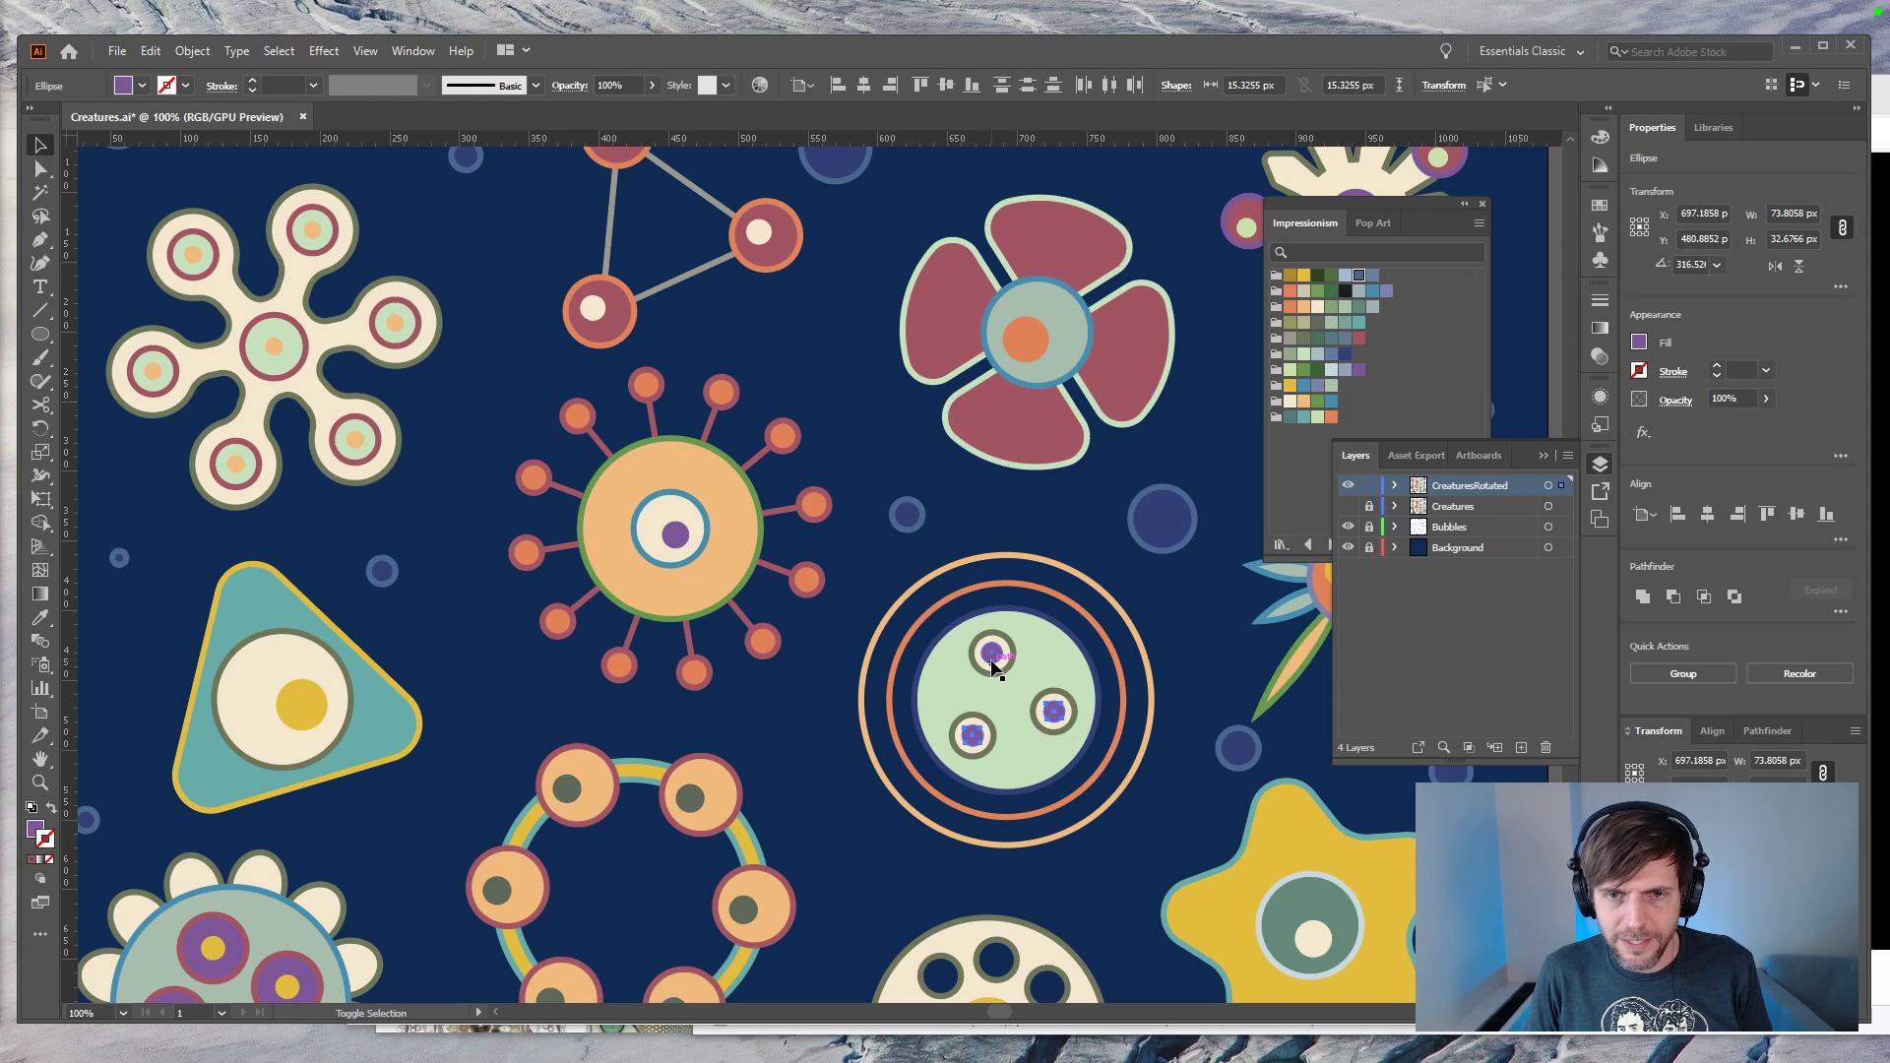
pyautogui.keyDown('shift'); pyautogui.click(1014, 701); pyautogui.keyUp('shift')
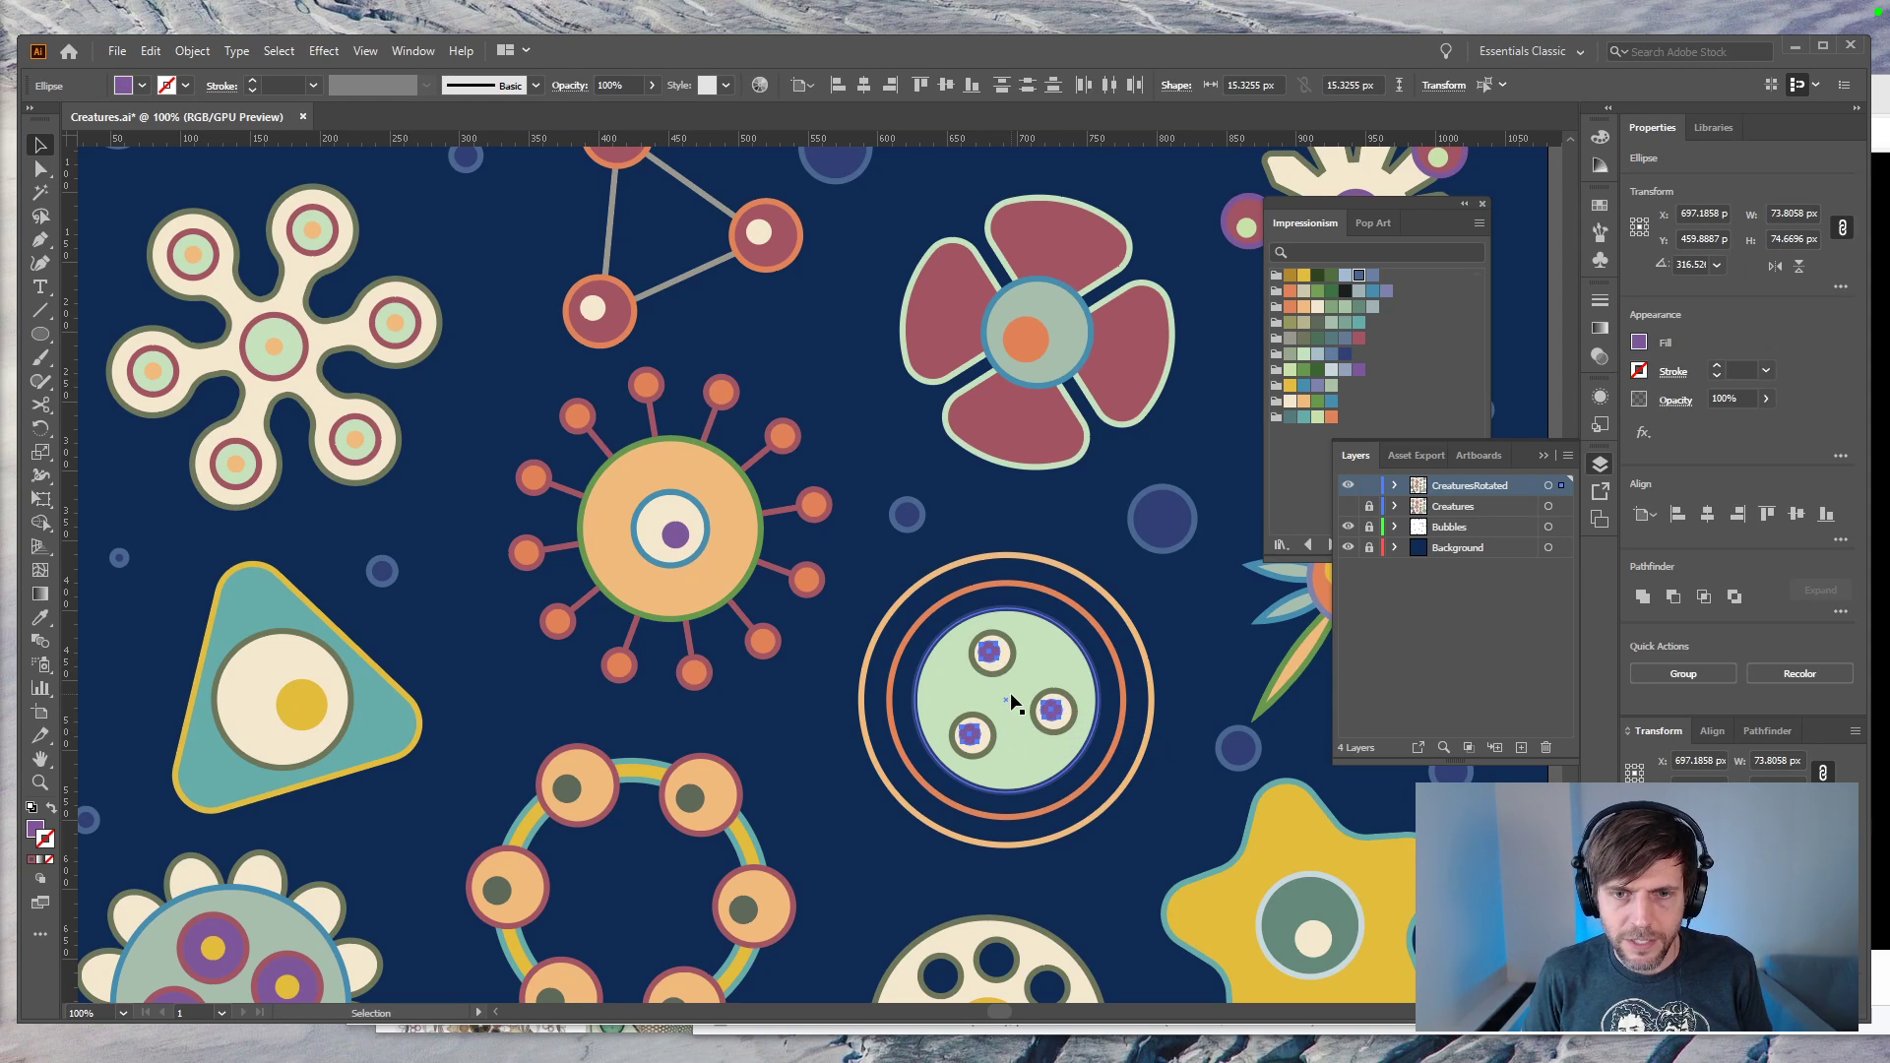
pyautogui.click(857, 532)
# Step: Shift all seven orange pupils of the six-armed creature together 3 px right and 3 px down
pyautogui.moveTo(608, 330); pyautogui.dragTo(958, 633)
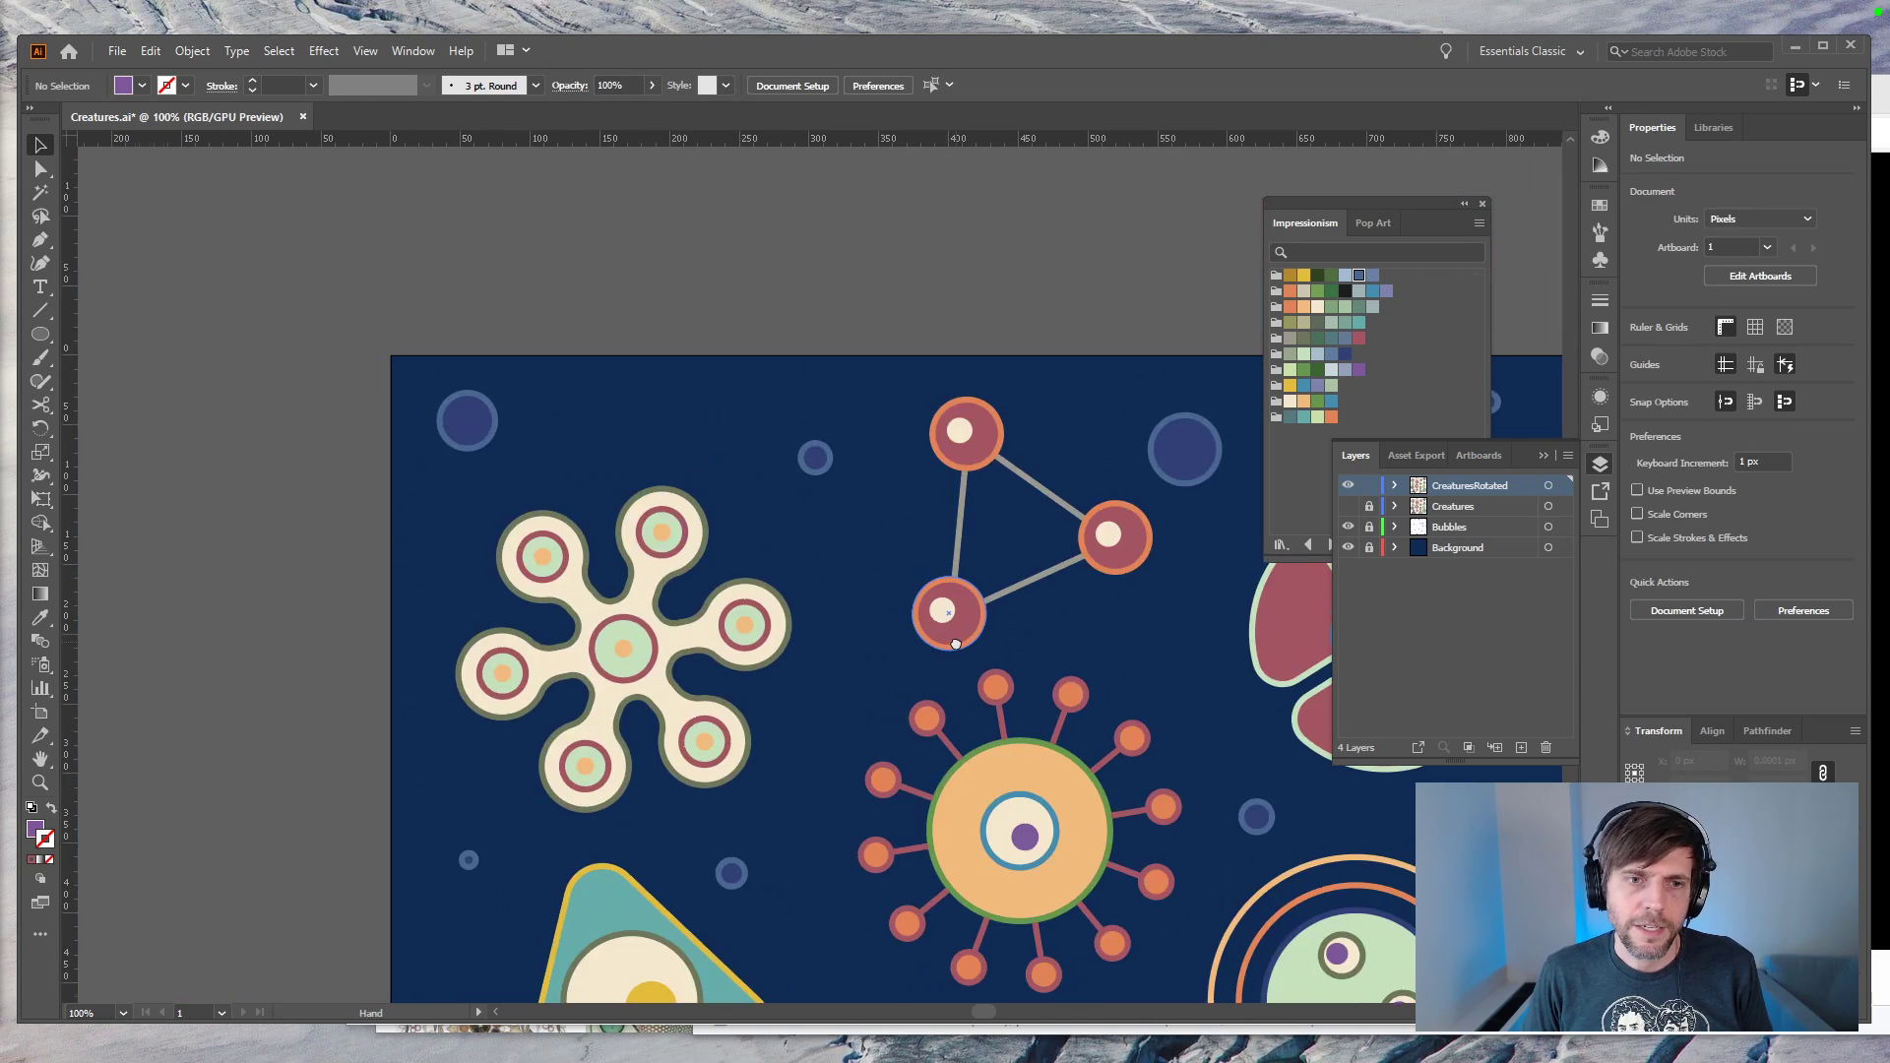
pyautogui.click(740, 625)
pyautogui.keyDown('shift'); pyautogui.click(623, 648); pyautogui.keyUp('shift')
pyautogui.keyDown('shift'); pyautogui.click(662, 531); pyautogui.keyUp('shift')
pyautogui.keyDown('shift'); pyautogui.click(542, 558); pyautogui.keyUp('shift')
pyautogui.keyDown('shift'); pyautogui.click(500, 671); pyautogui.keyUp('shift')
pyautogui.keyDown('shift'); pyautogui.click(588, 768); pyautogui.keyUp('shift')
pyautogui.keyDown('shift'); pyautogui.click(704, 745); pyautogui.keyUp('shift')
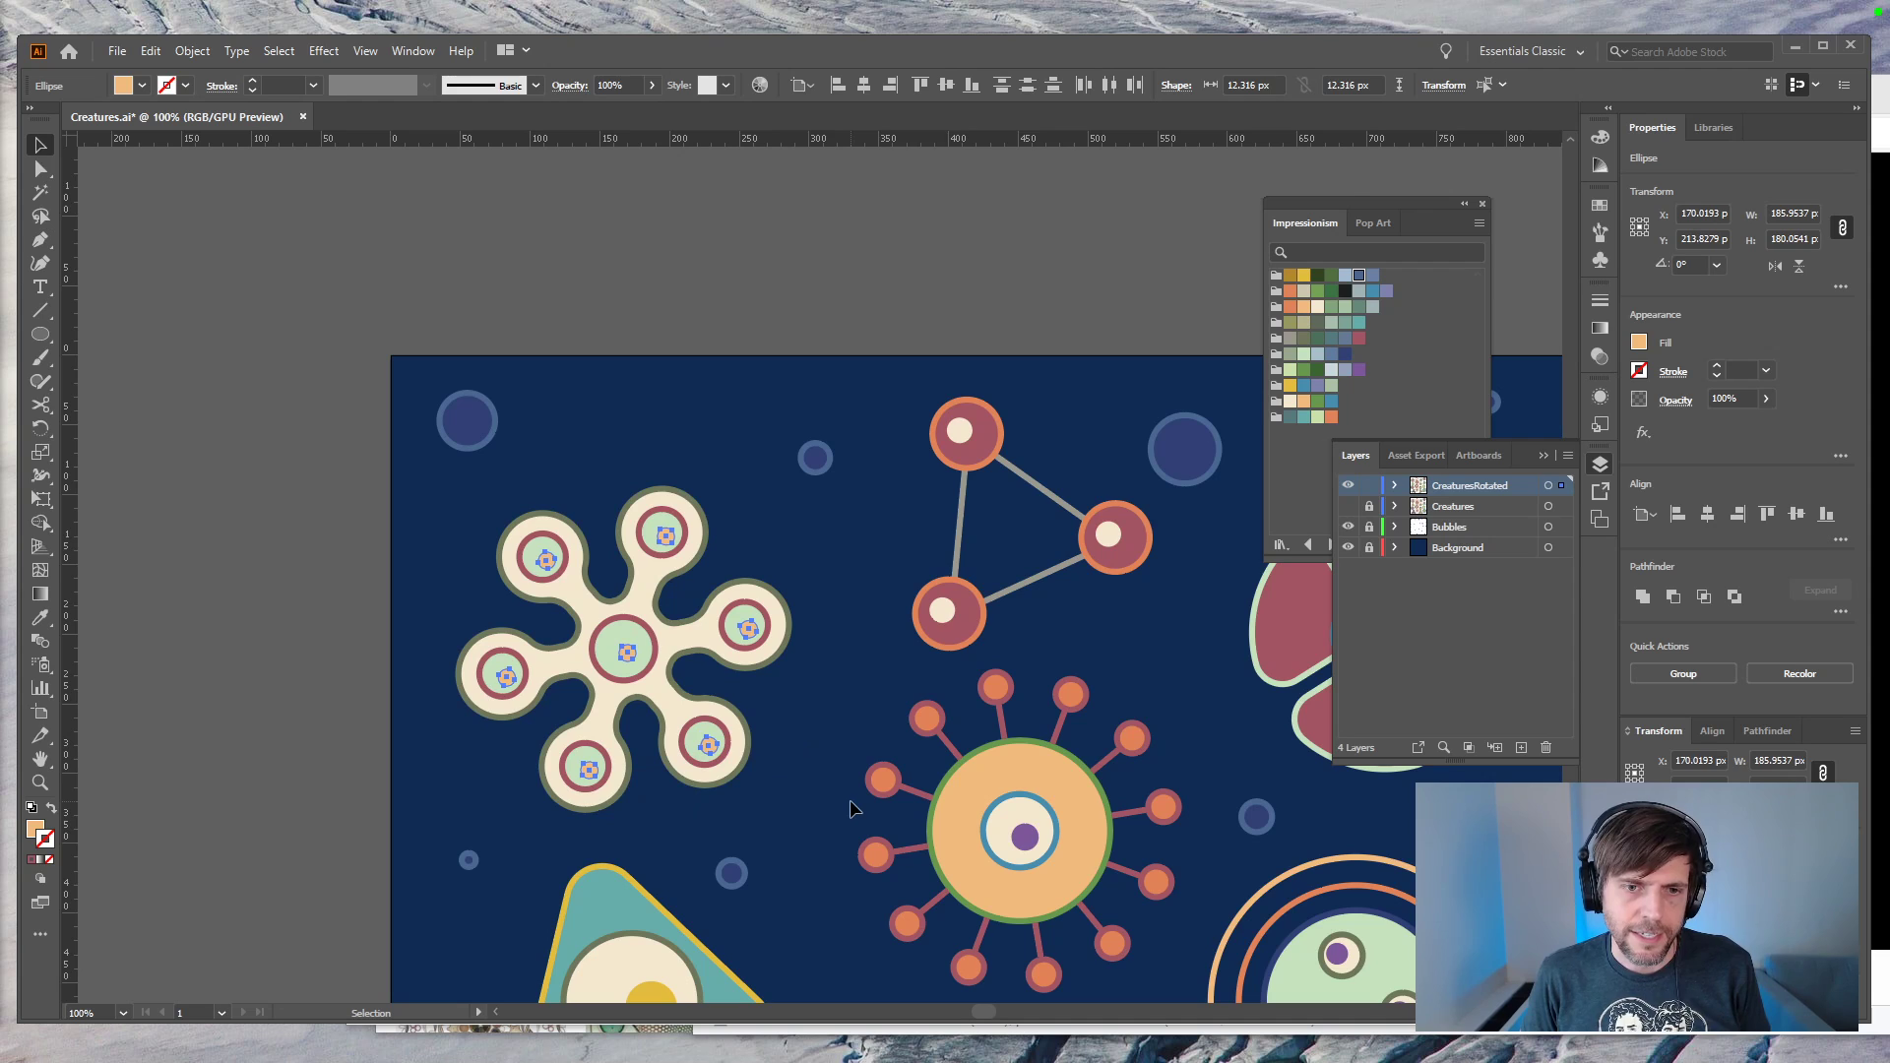
pyautogui.click(813, 326)
pyautogui.hotkey('ctrl', '-')
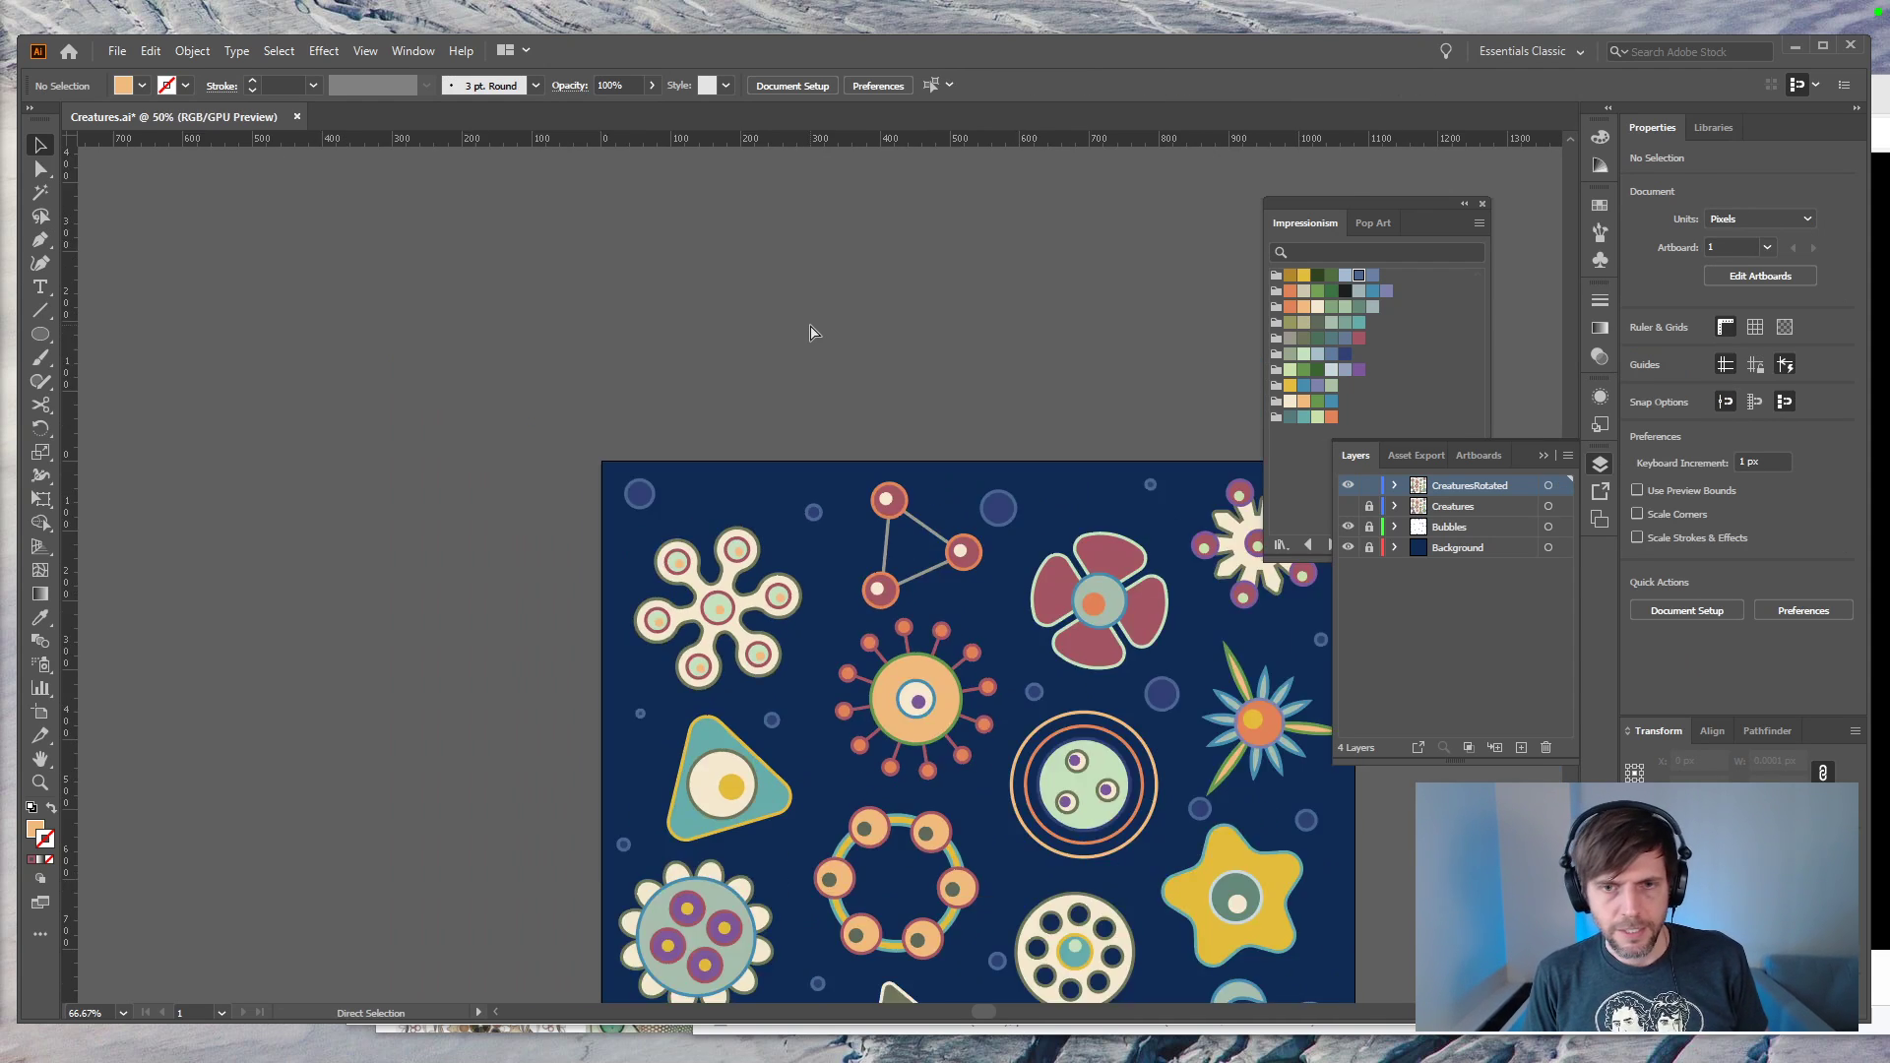
# Step: Unlock all layers in Creatures.ai and copy the rotated creatures together with the bubbles and the background
pyautogui.hotkey('ctrl', '-')
pyautogui.moveTo(703, 355); pyautogui.dragTo(308, 155)
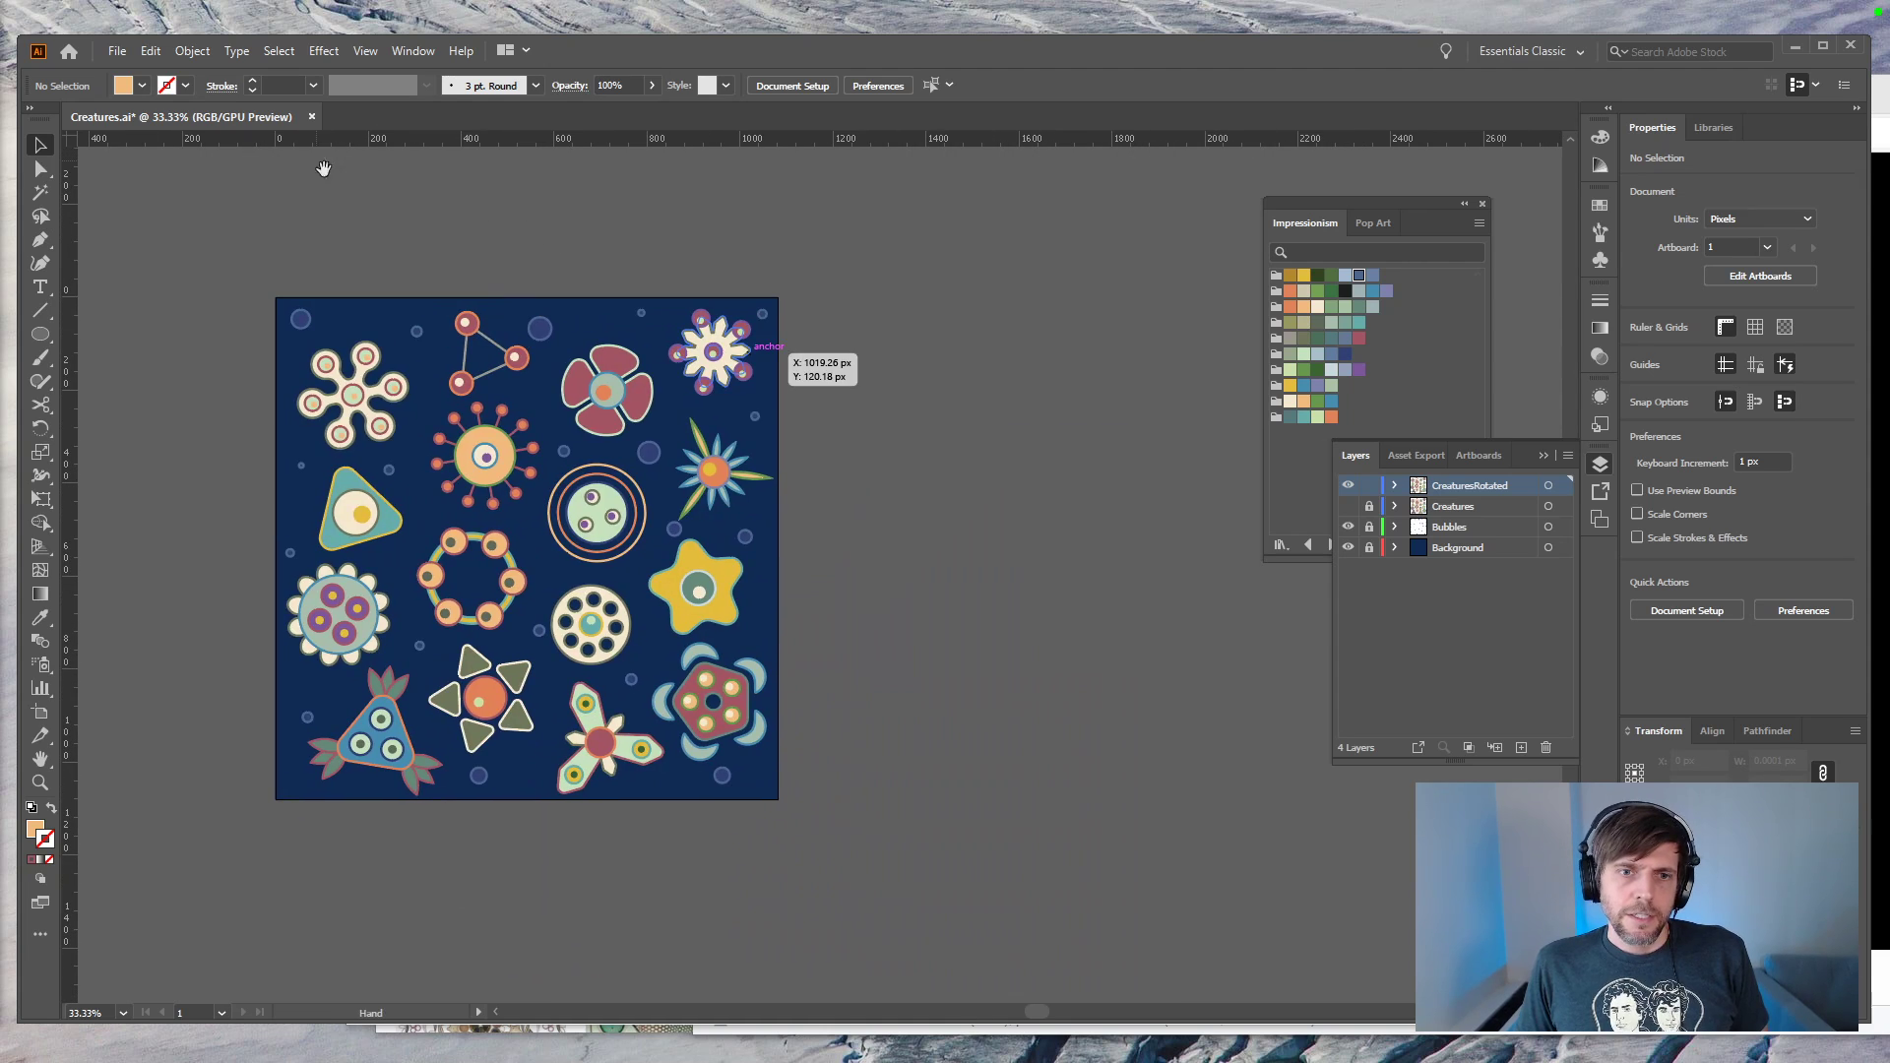
pyautogui.click(1348, 506)
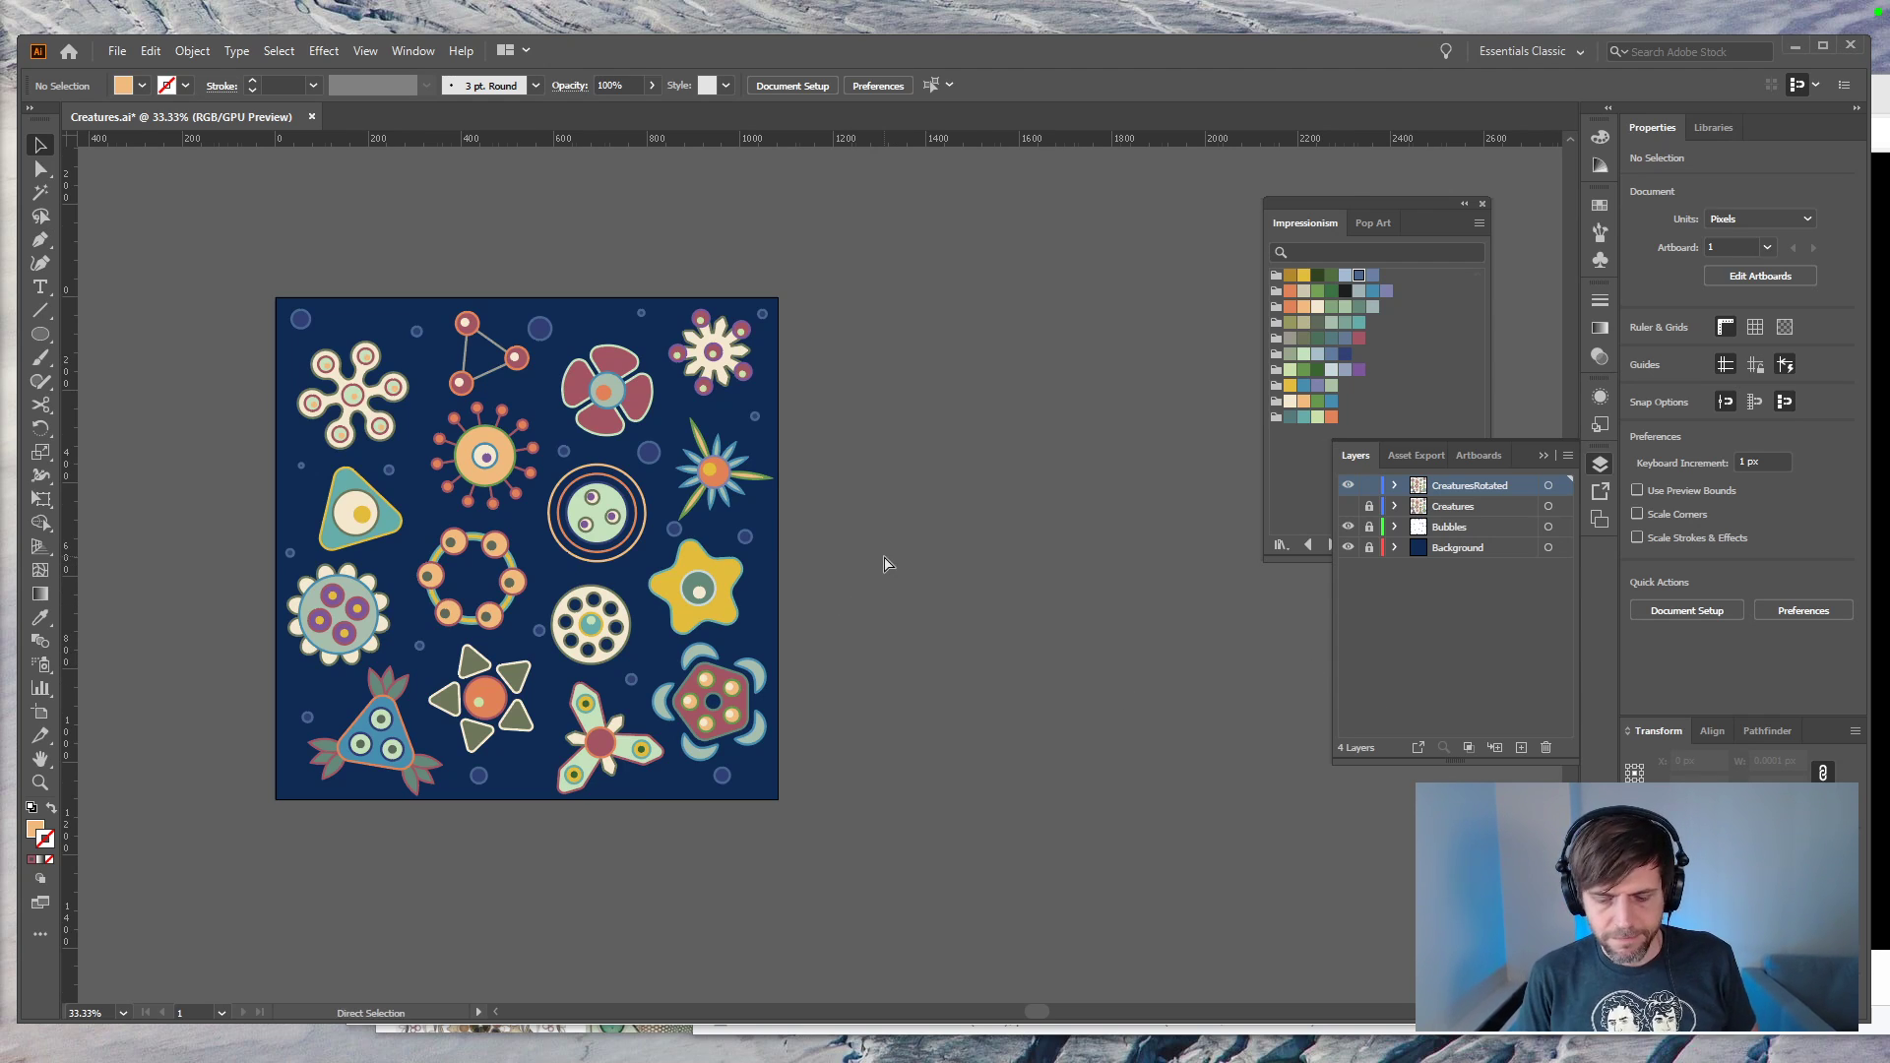
pyautogui.hotkey('ctrl', '-')
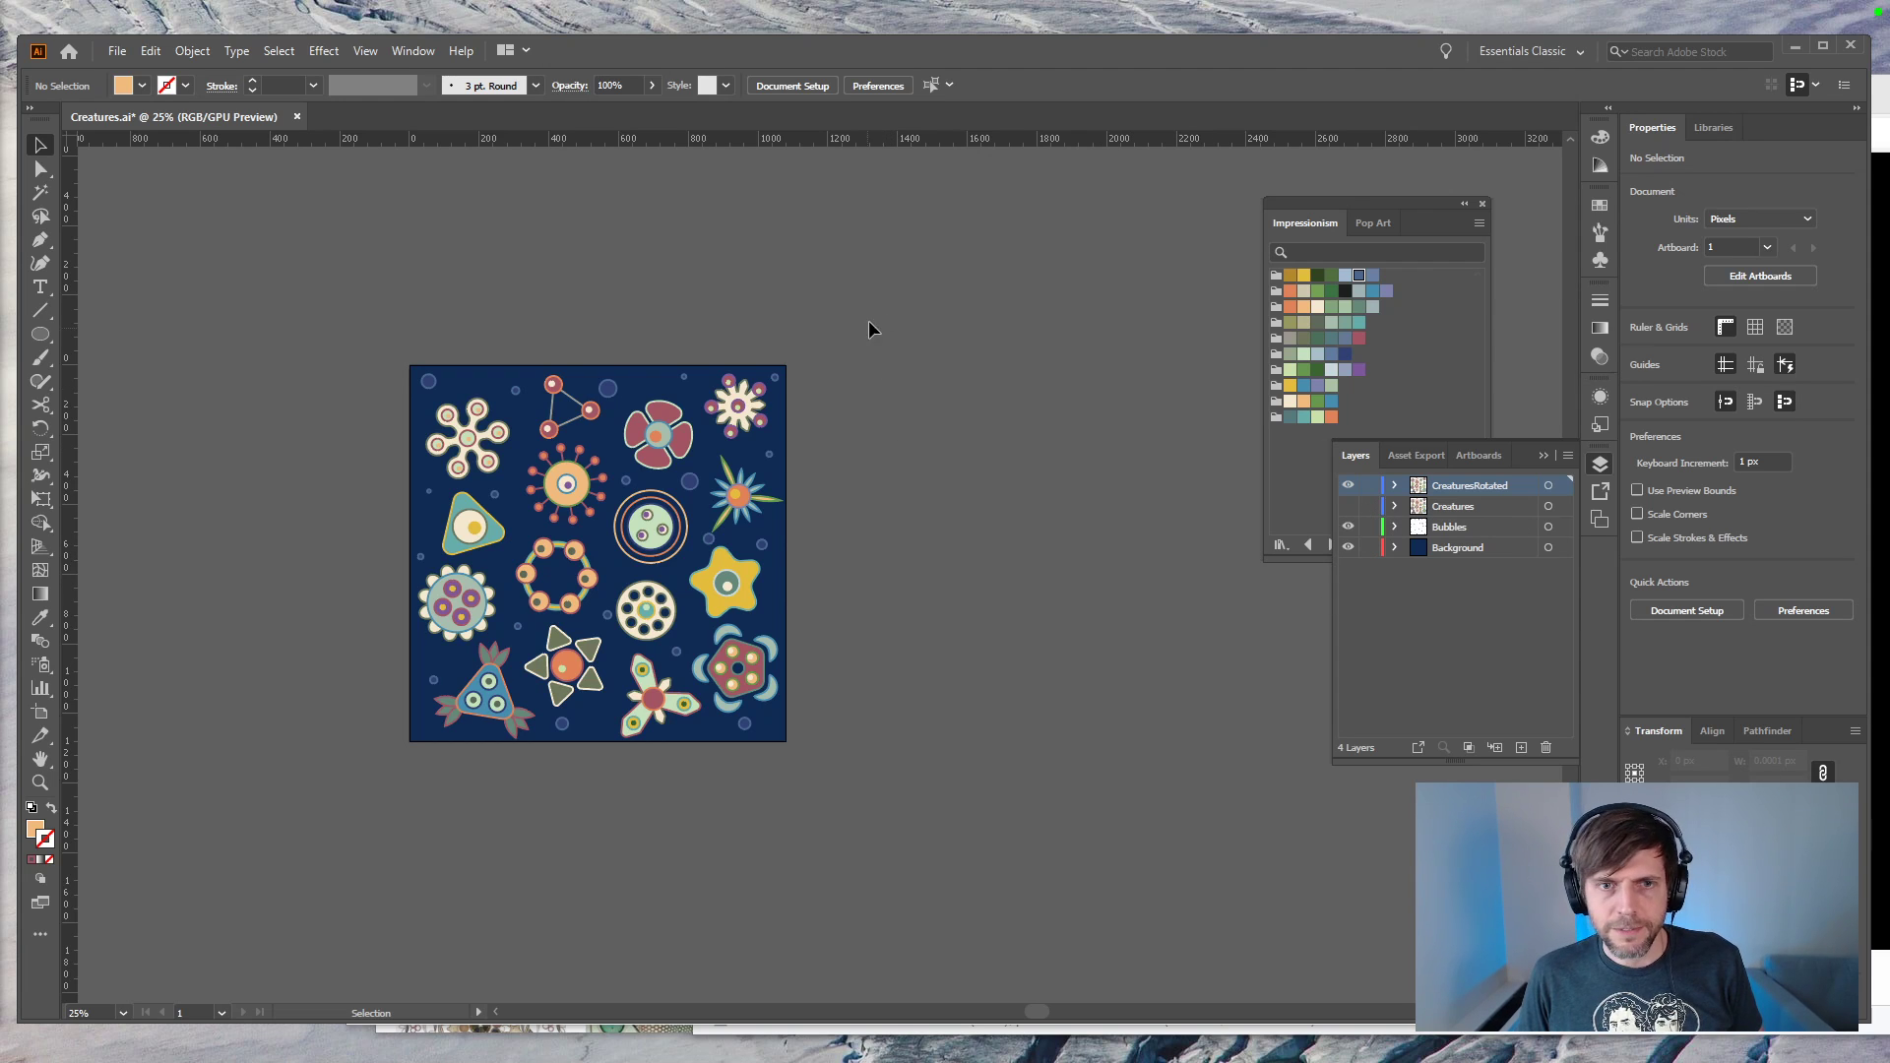
pyautogui.press('a')
pyautogui.moveTo(867, 341); pyautogui.dragTo(244, 772)
# Step: Create a new 2048 × 2048 px document and paste the copied illustration into it
pyautogui.hotkey('ctrl', 'n')
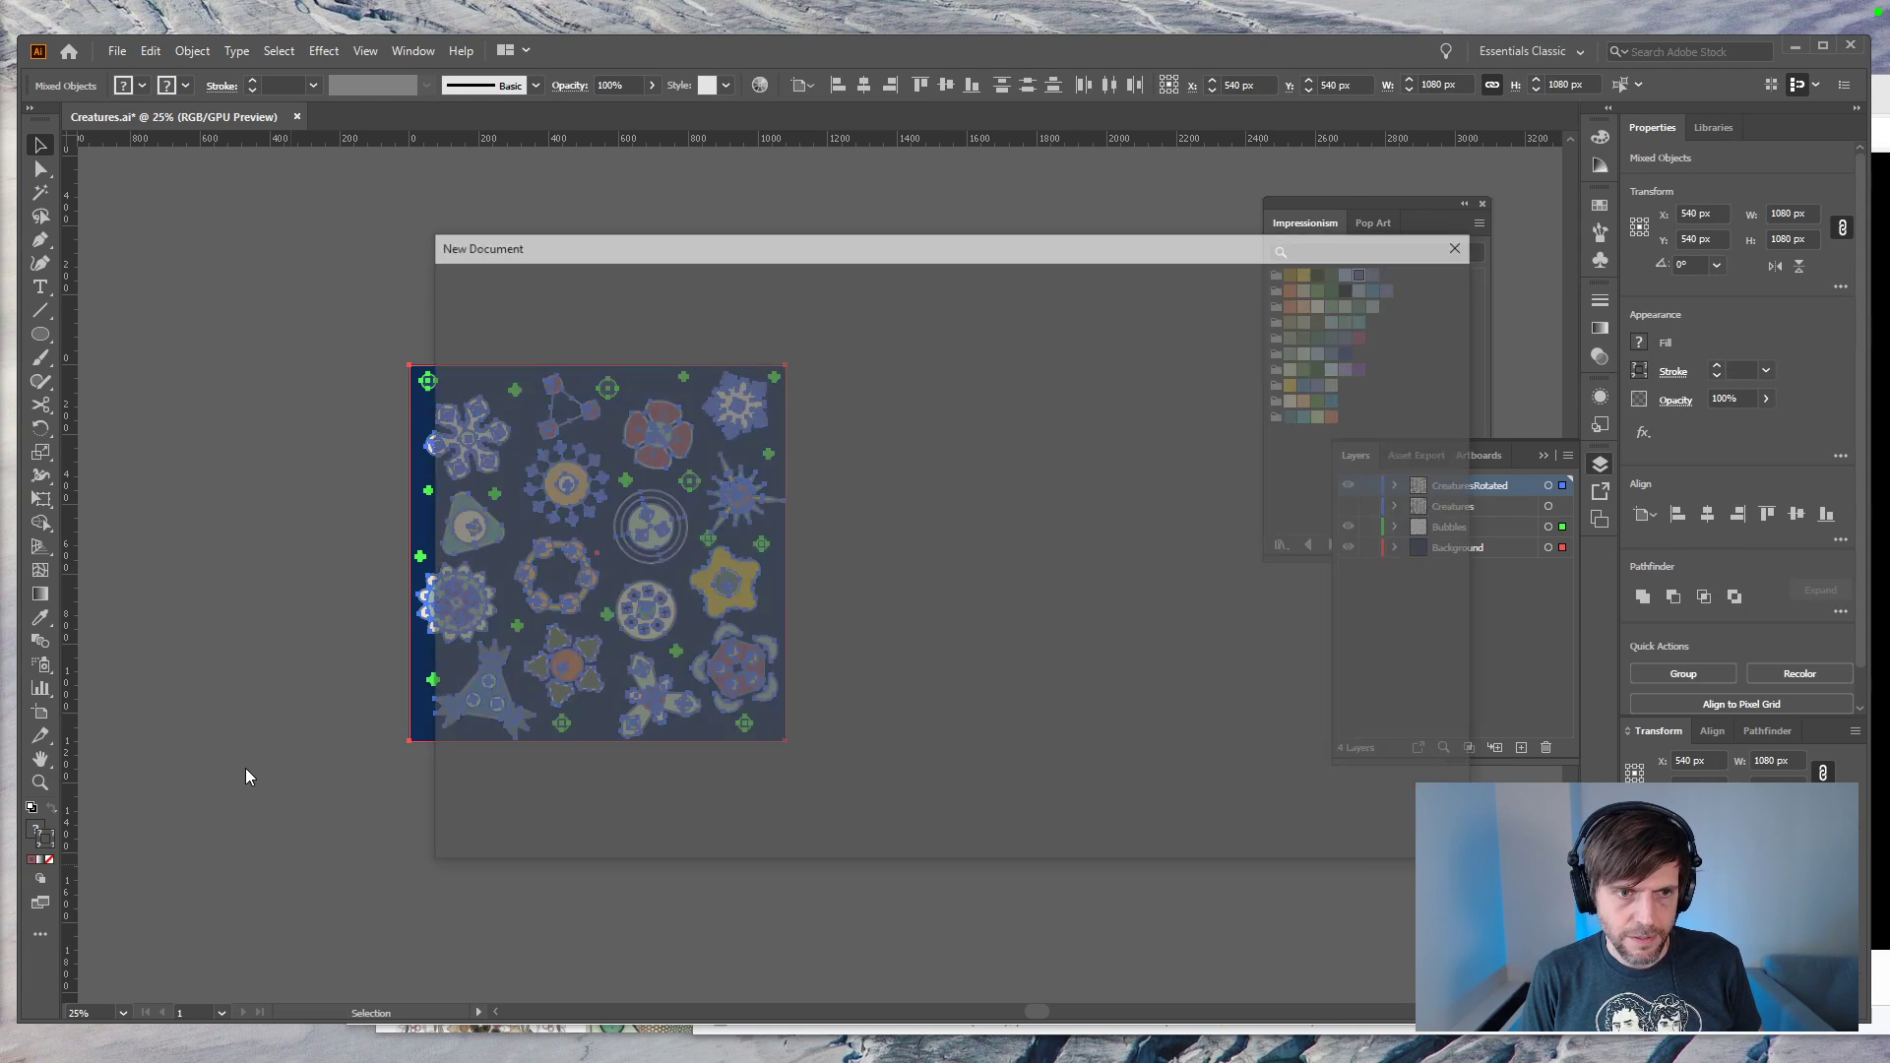
pyautogui.press('Tab')
pyautogui.press('Tab')
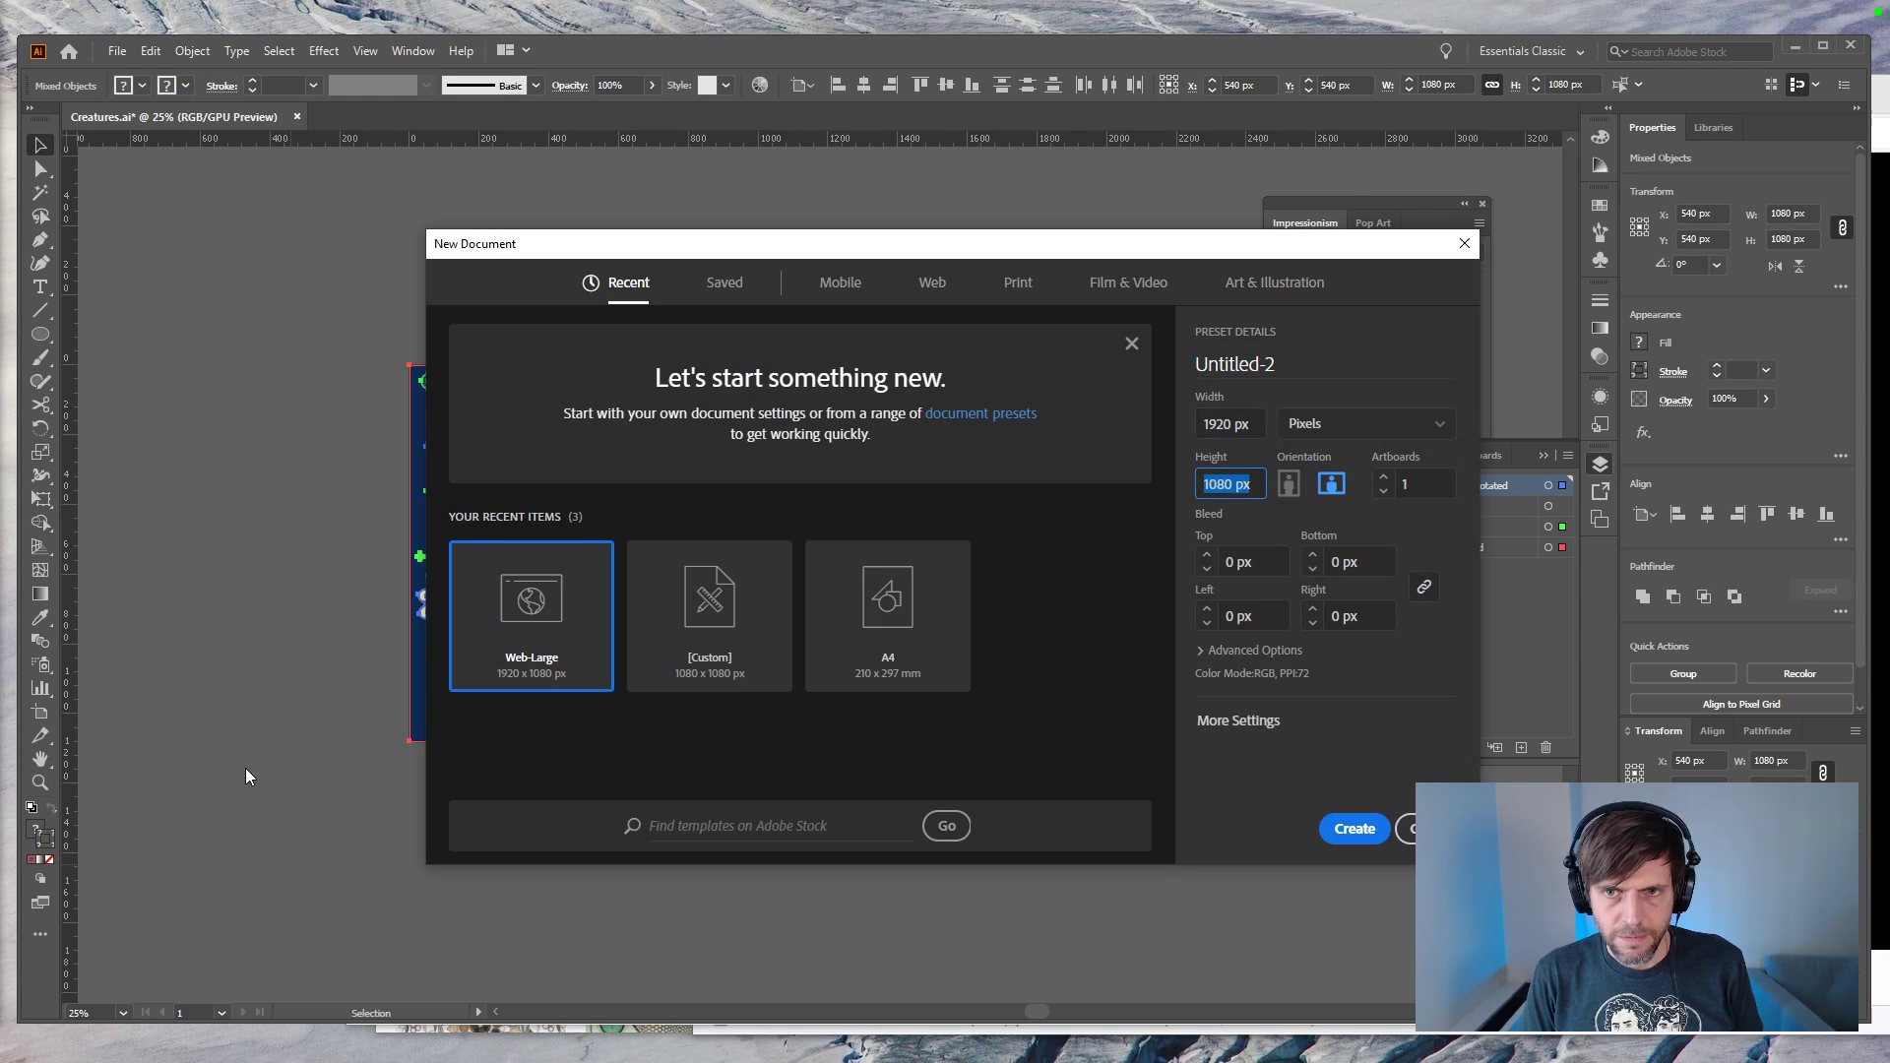
pyautogui.hotkey('shift', 'Tab')
pyautogui.write('2048')
pyautogui.press('Tab')
pyautogui.write('2048')
pyautogui.press('Return')
pyautogui.hotkey('ctrl', 'v')
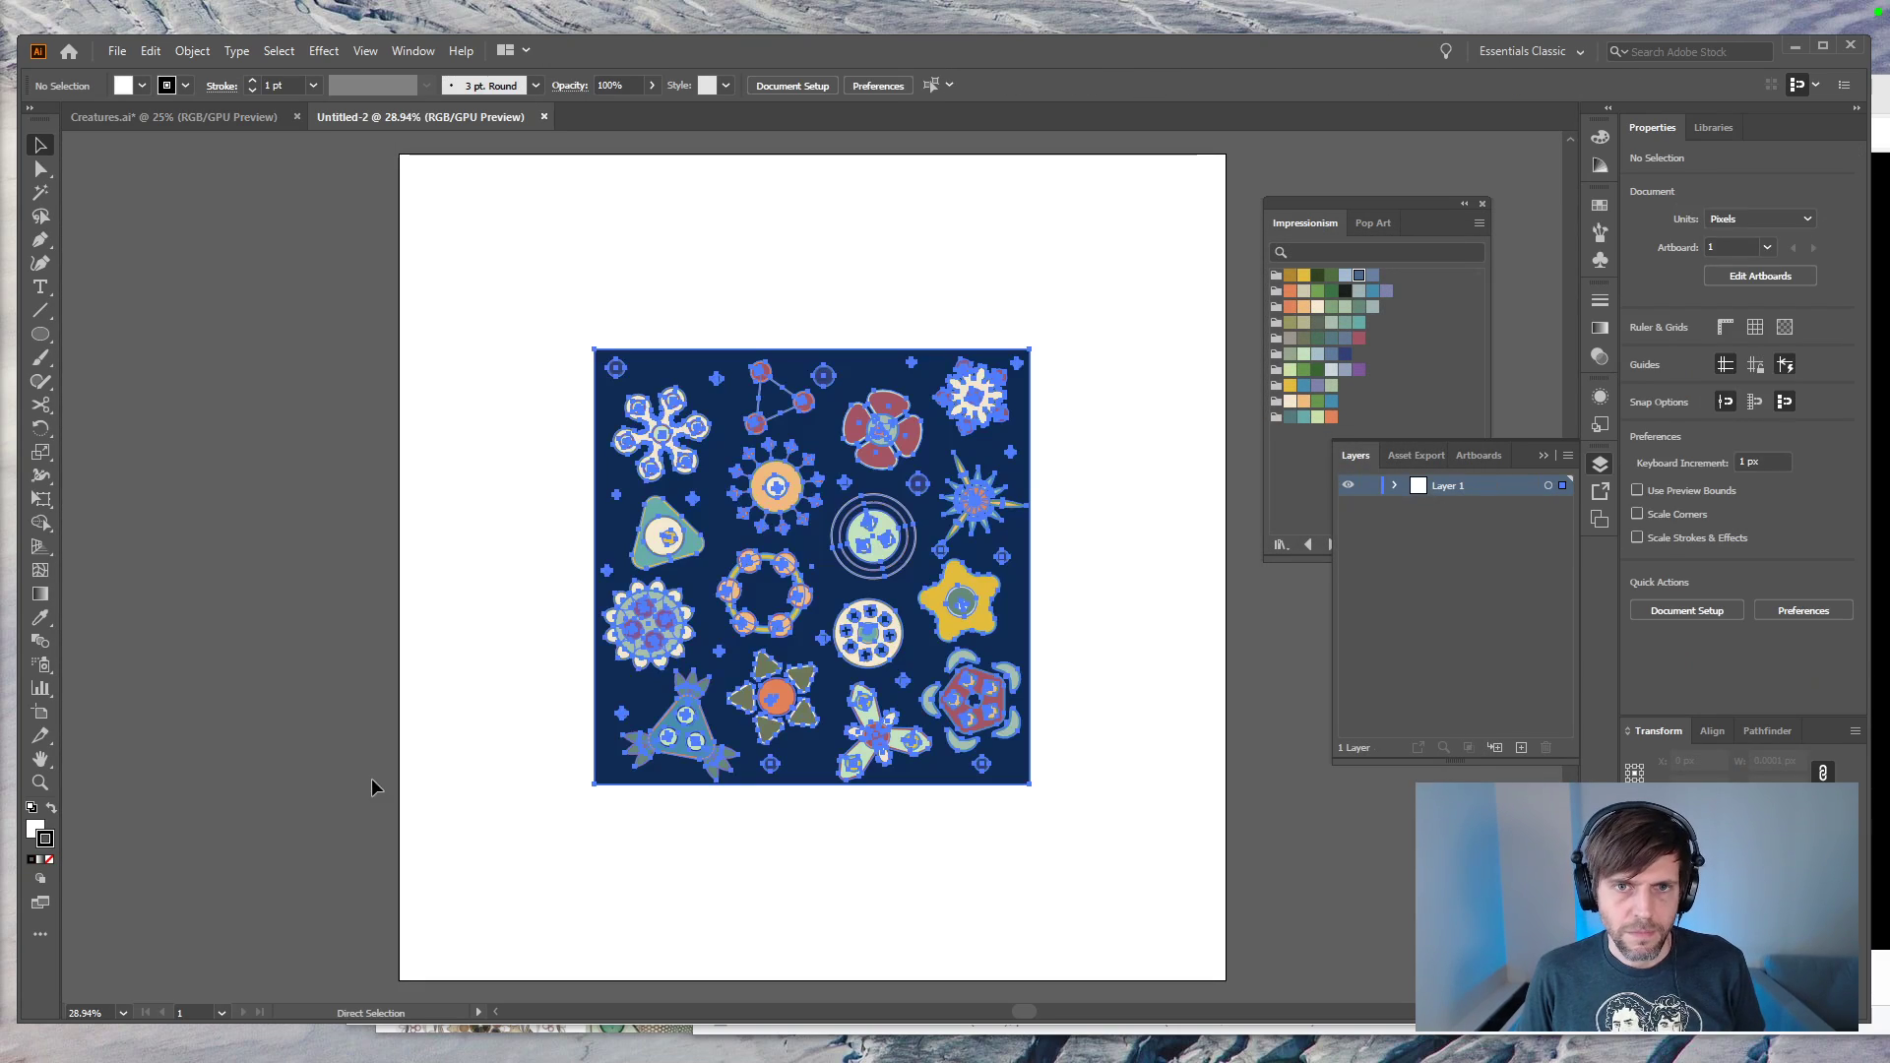
pyautogui.moveTo(1014, 774); pyautogui.dragTo(877, 677)
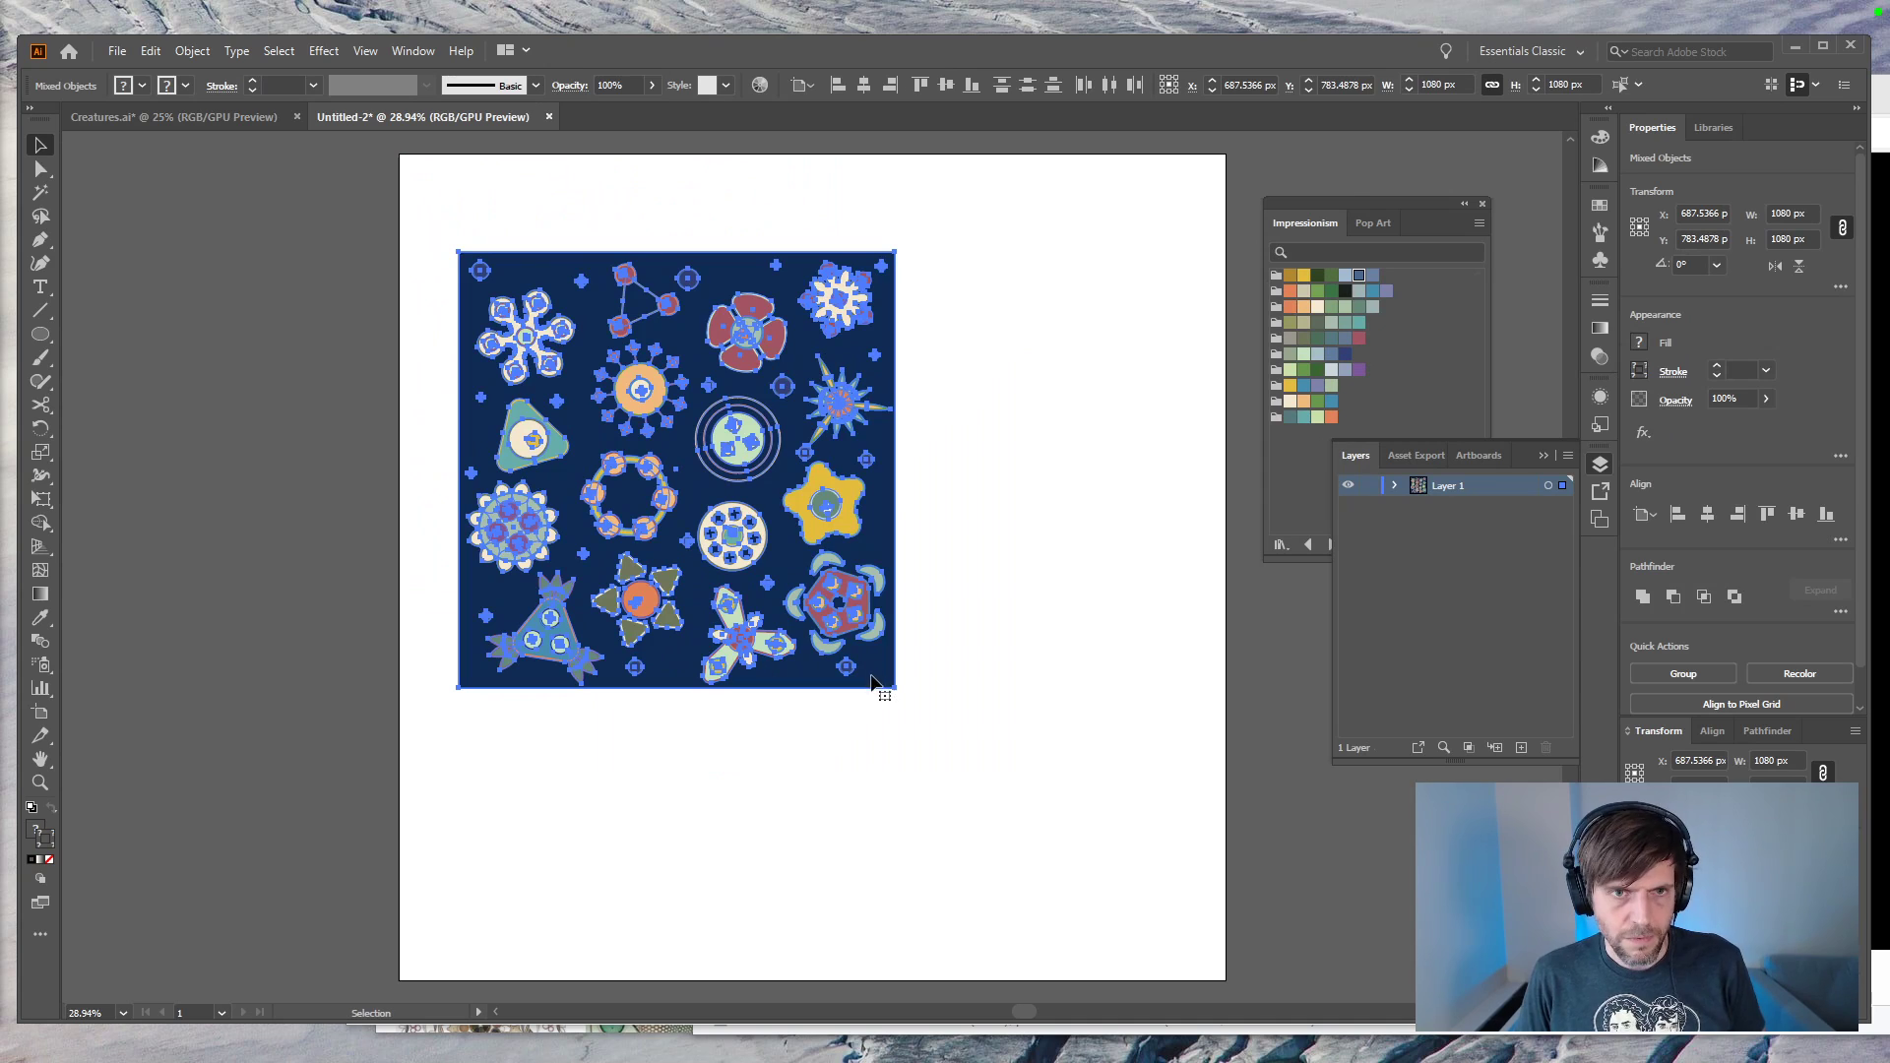
pyautogui.click(837, 84)
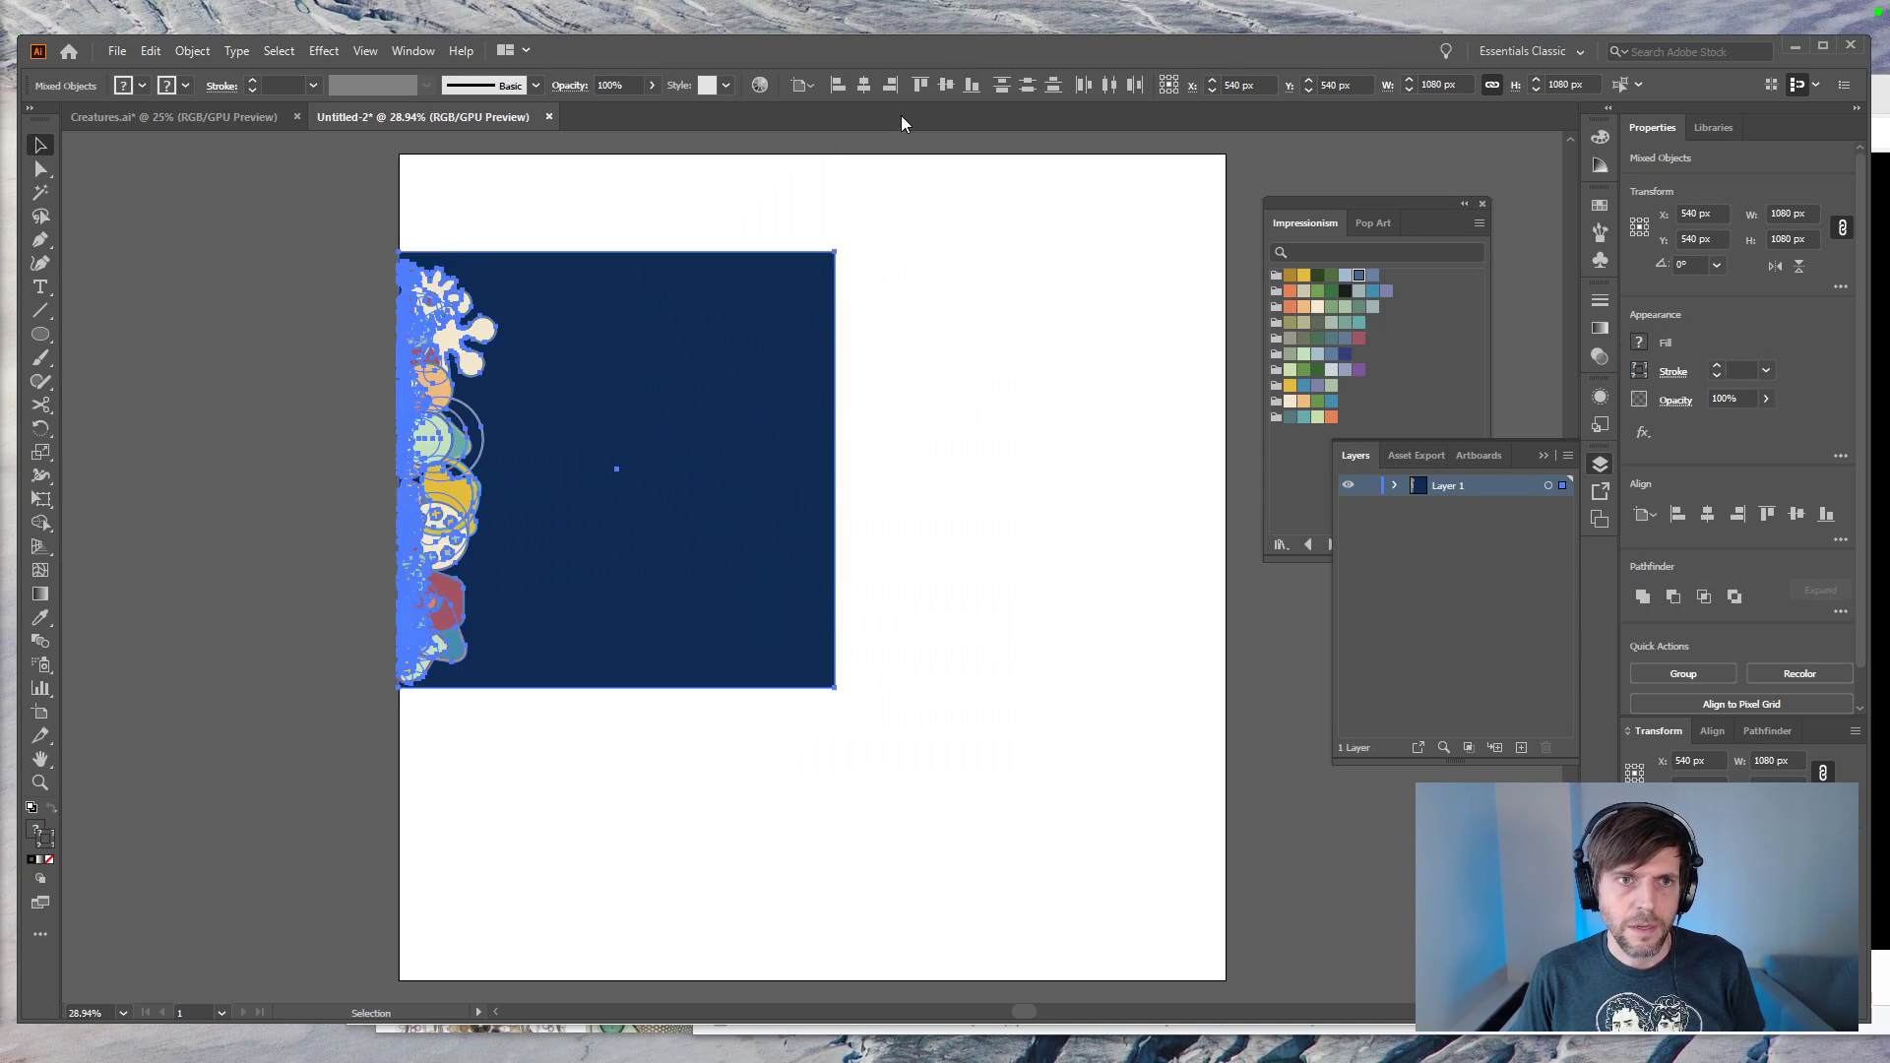
pyautogui.hotkey('ctrl', 'z')
pyautogui.press('a')
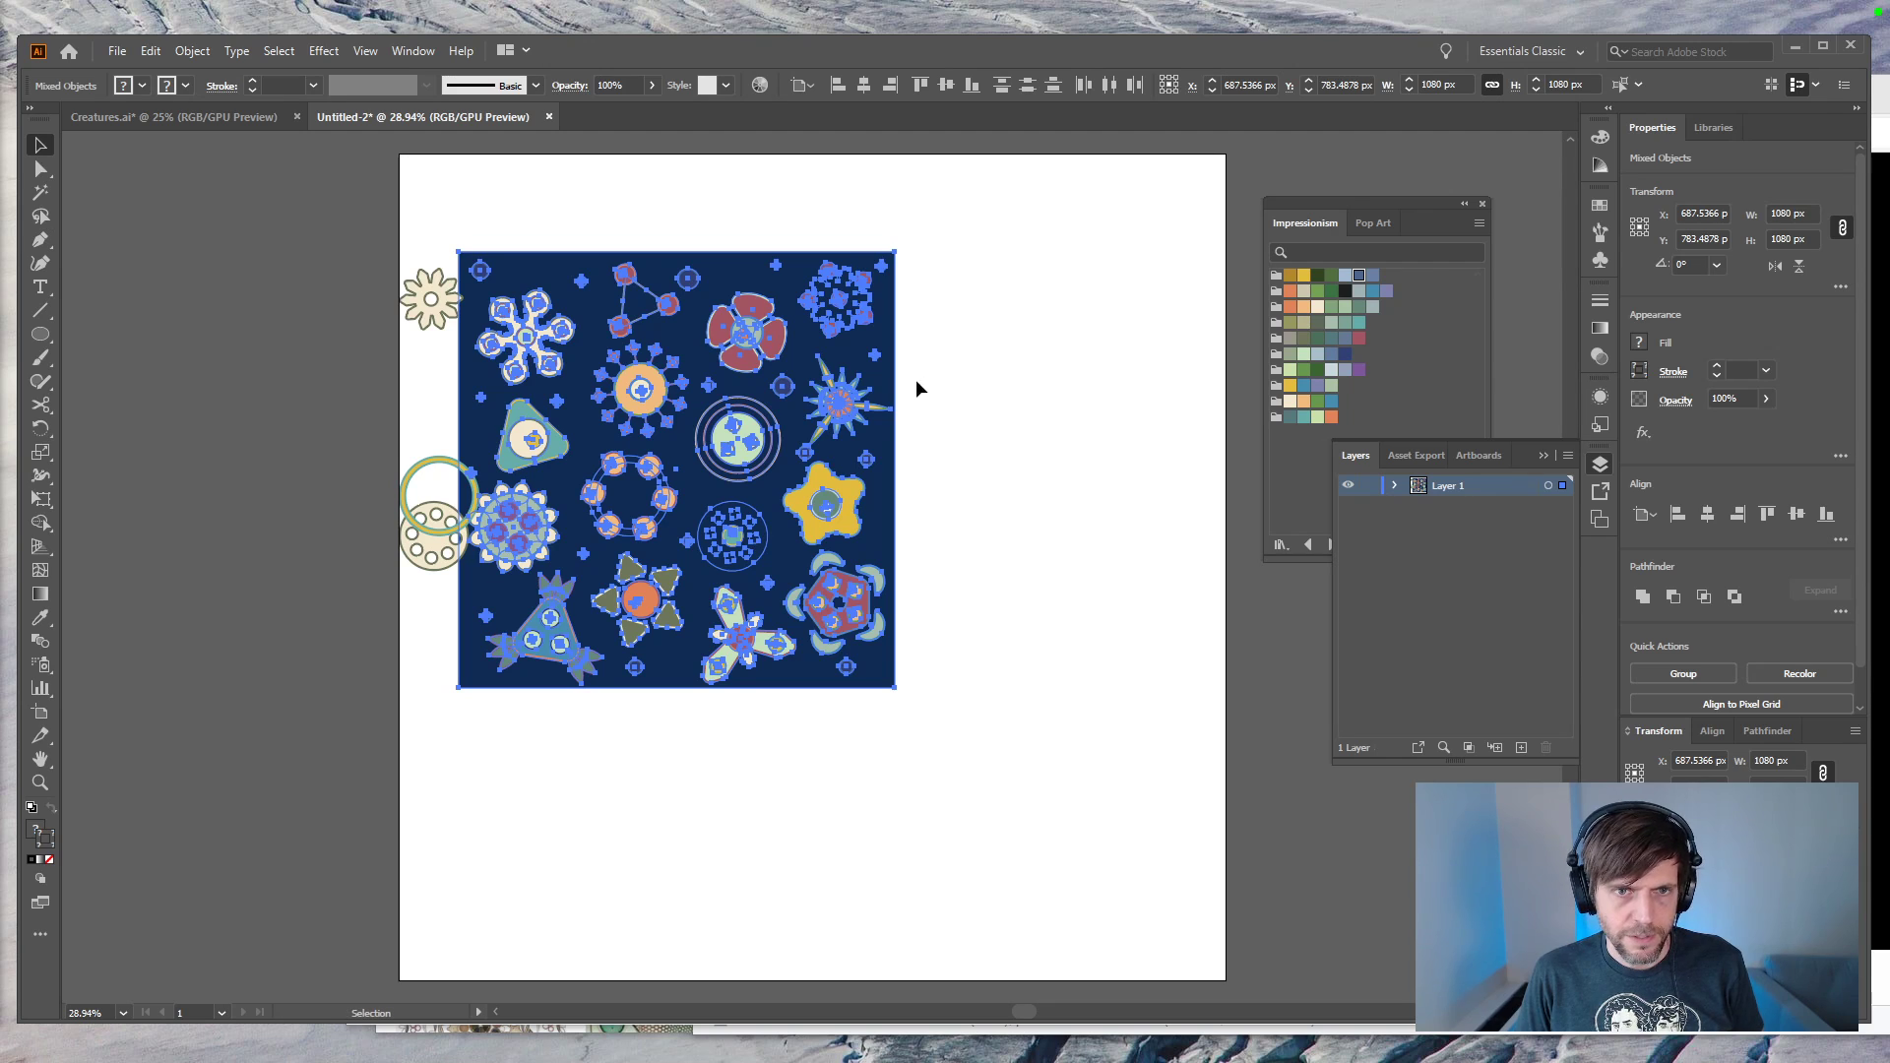
pyautogui.click(919, 481)
pyautogui.press('v')
pyautogui.hotkey('ctrl', 'z')
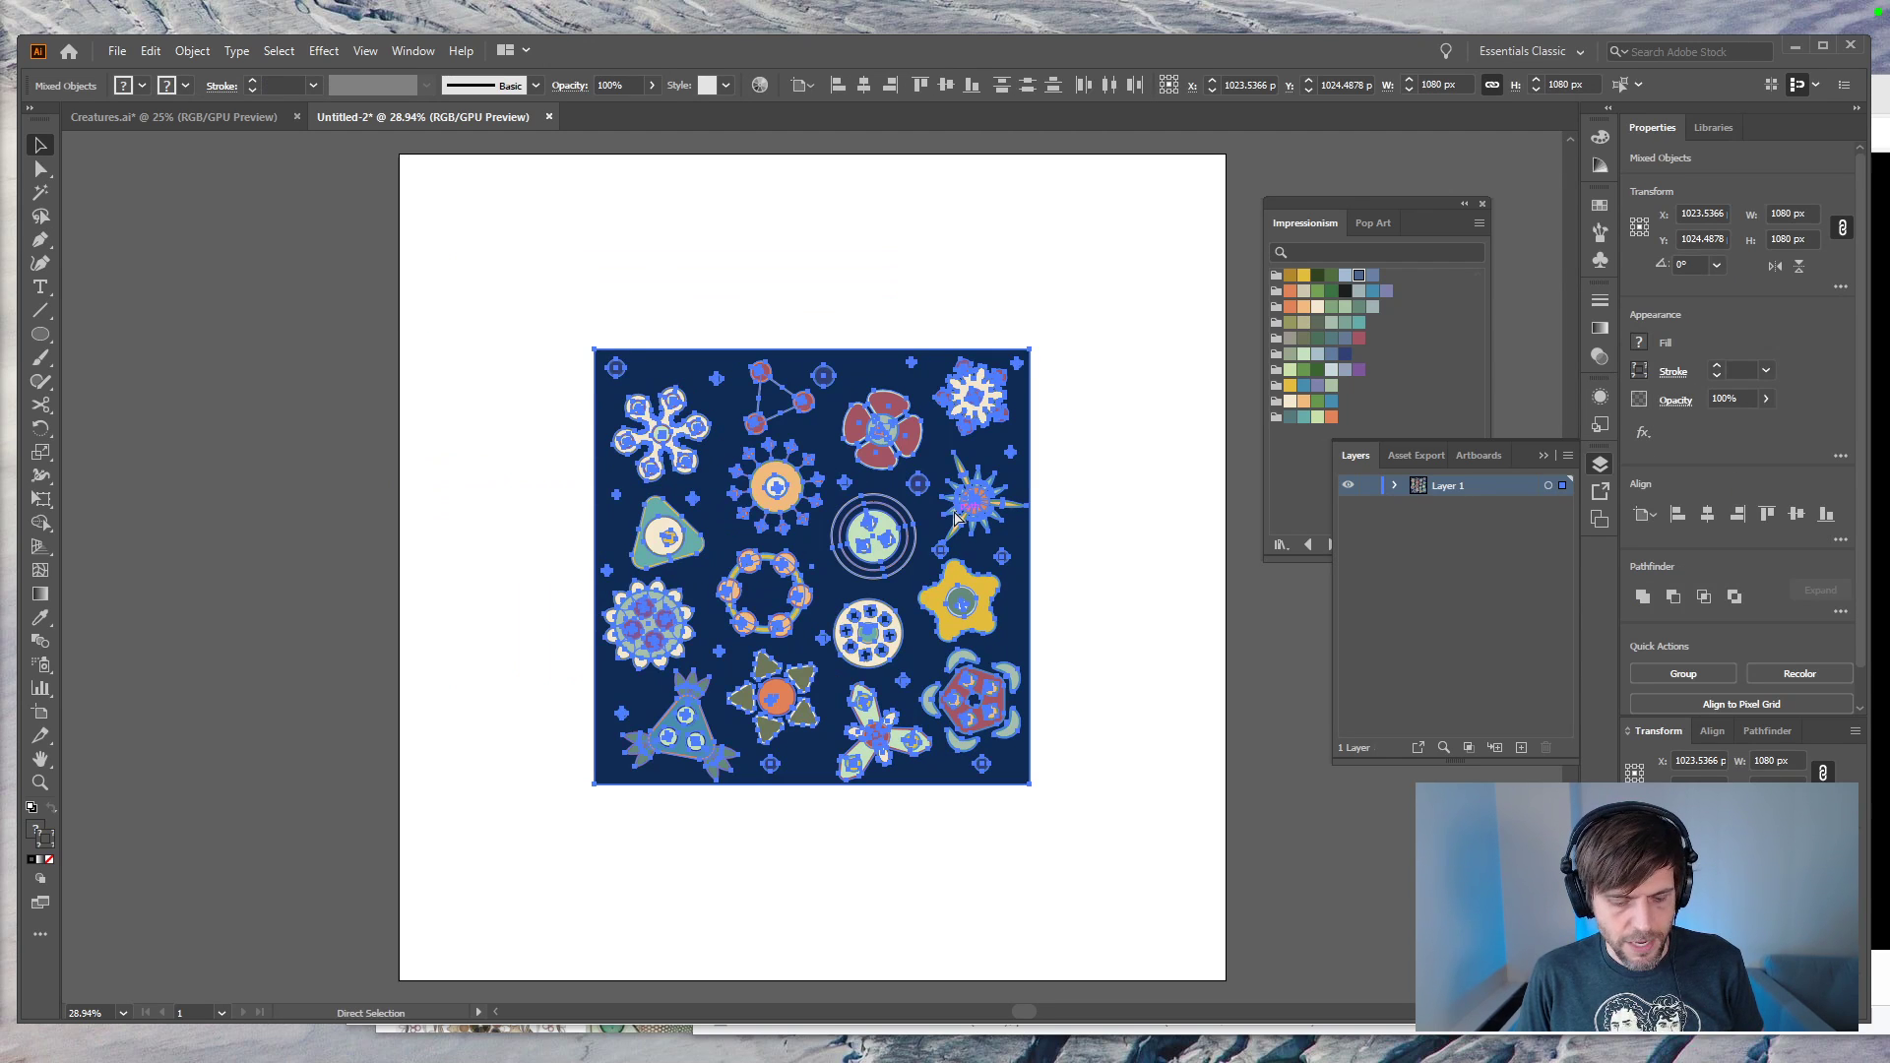
# Step: Group the pasted illustration and place four aligned copies of it in the four corners of the artboard
pyautogui.click(838, 85)
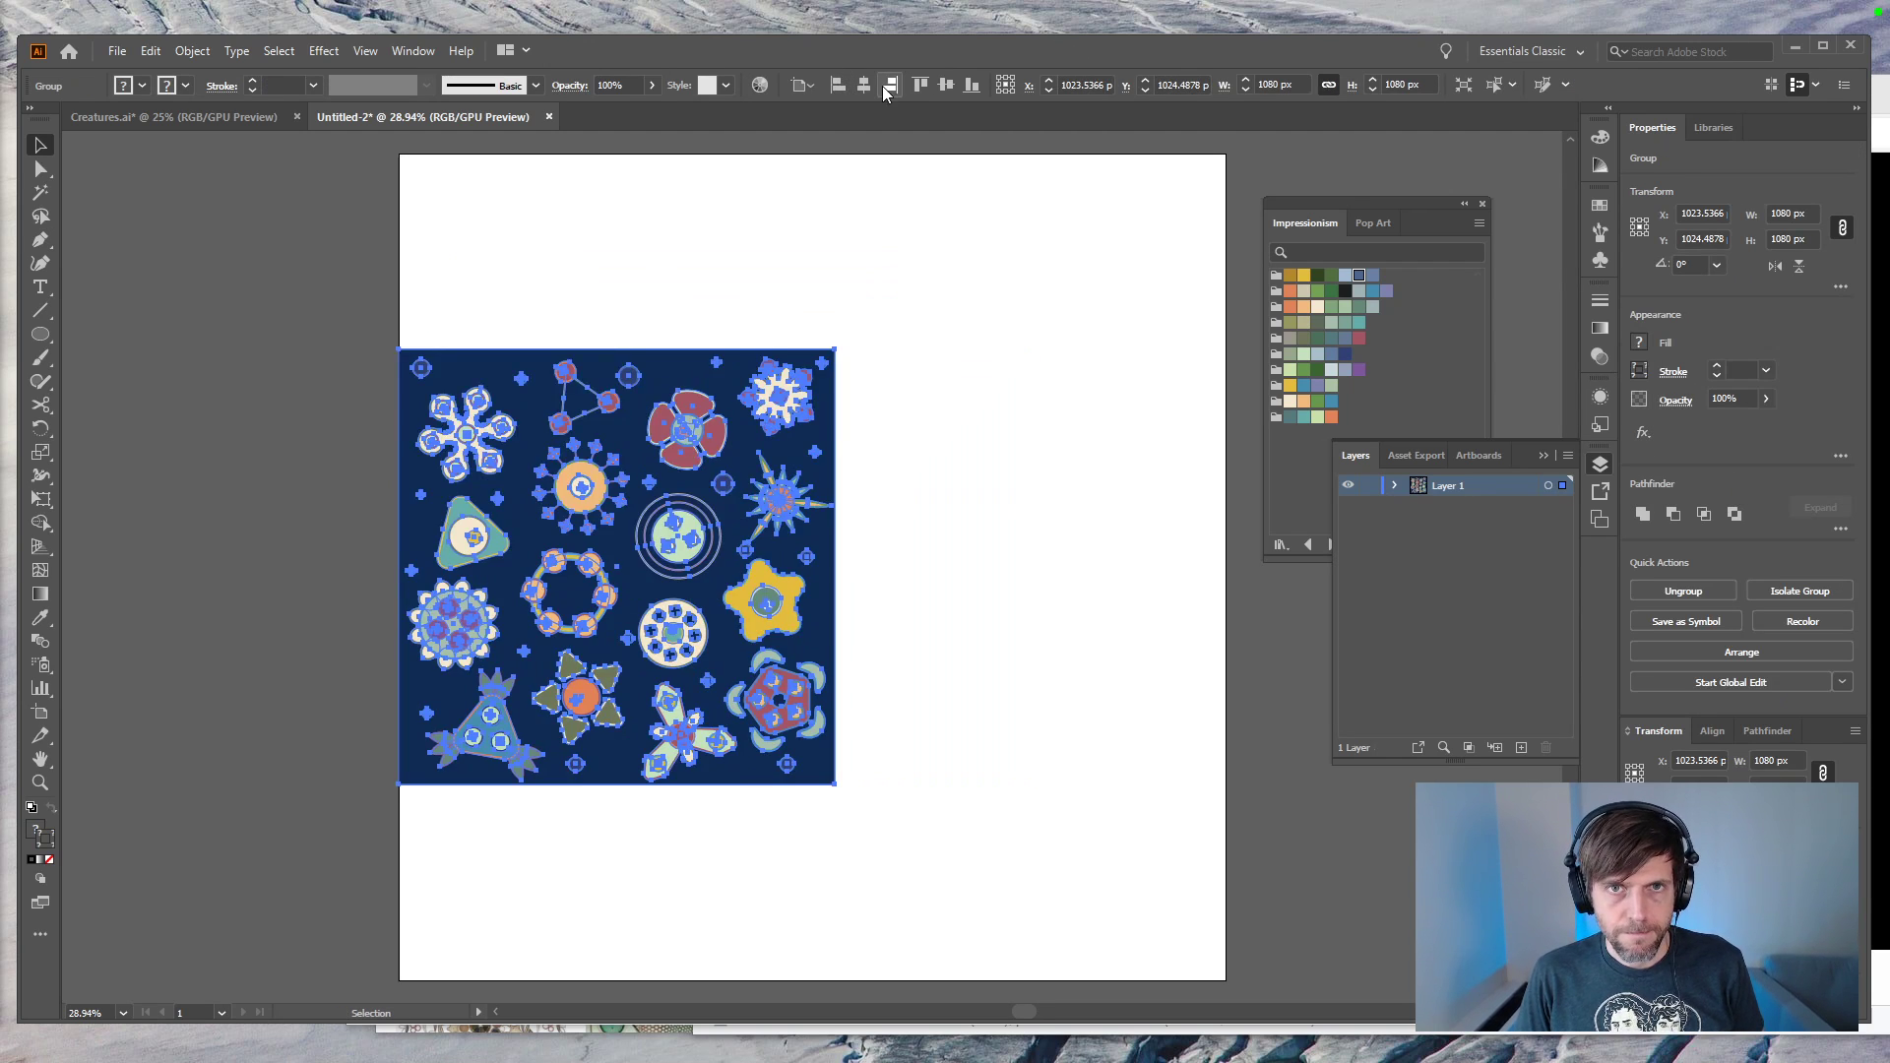
pyautogui.click(918, 85)
pyautogui.hotkey('ctrl', 'c')
pyautogui.hotkey('ctrl', 'f')
pyautogui.click(890, 85)
pyautogui.hotkey('ctrl', 'c')
pyautogui.hotkey('ctrl', 'f')
pyautogui.click(971, 85)
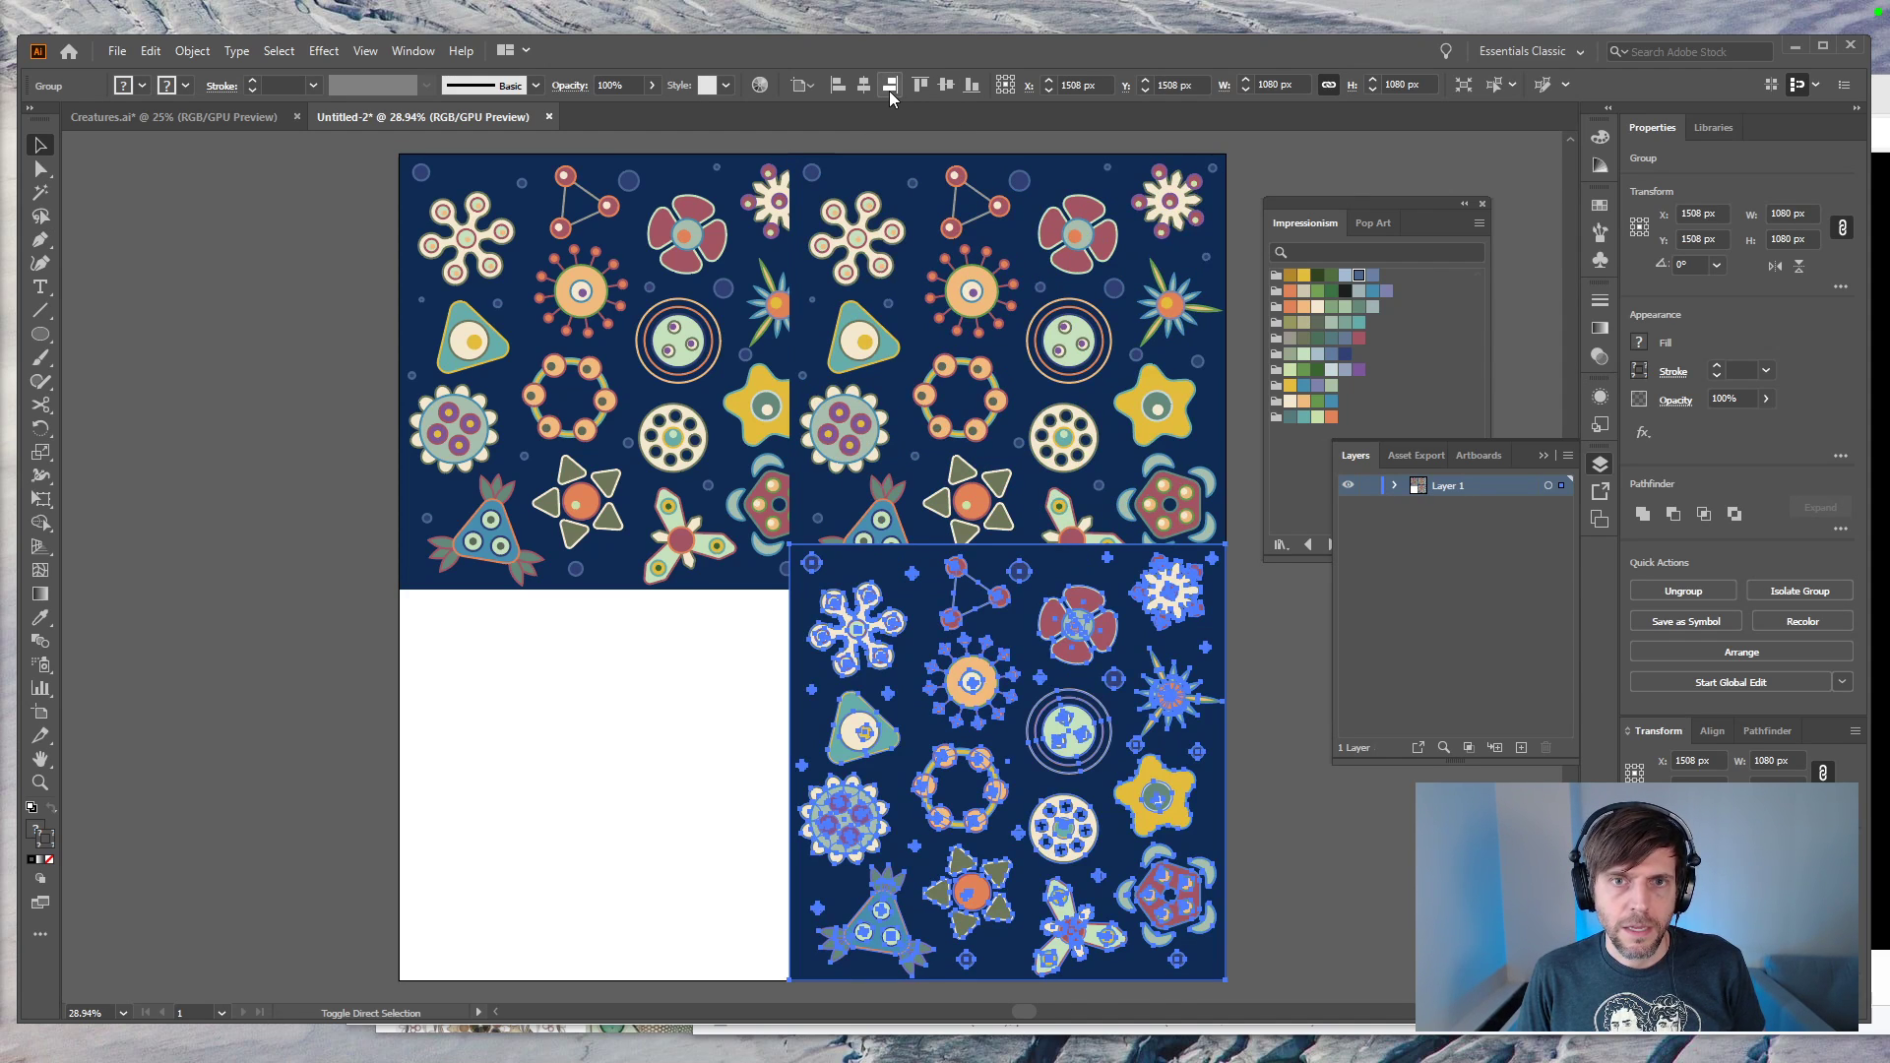
pyautogui.click(846, 87)
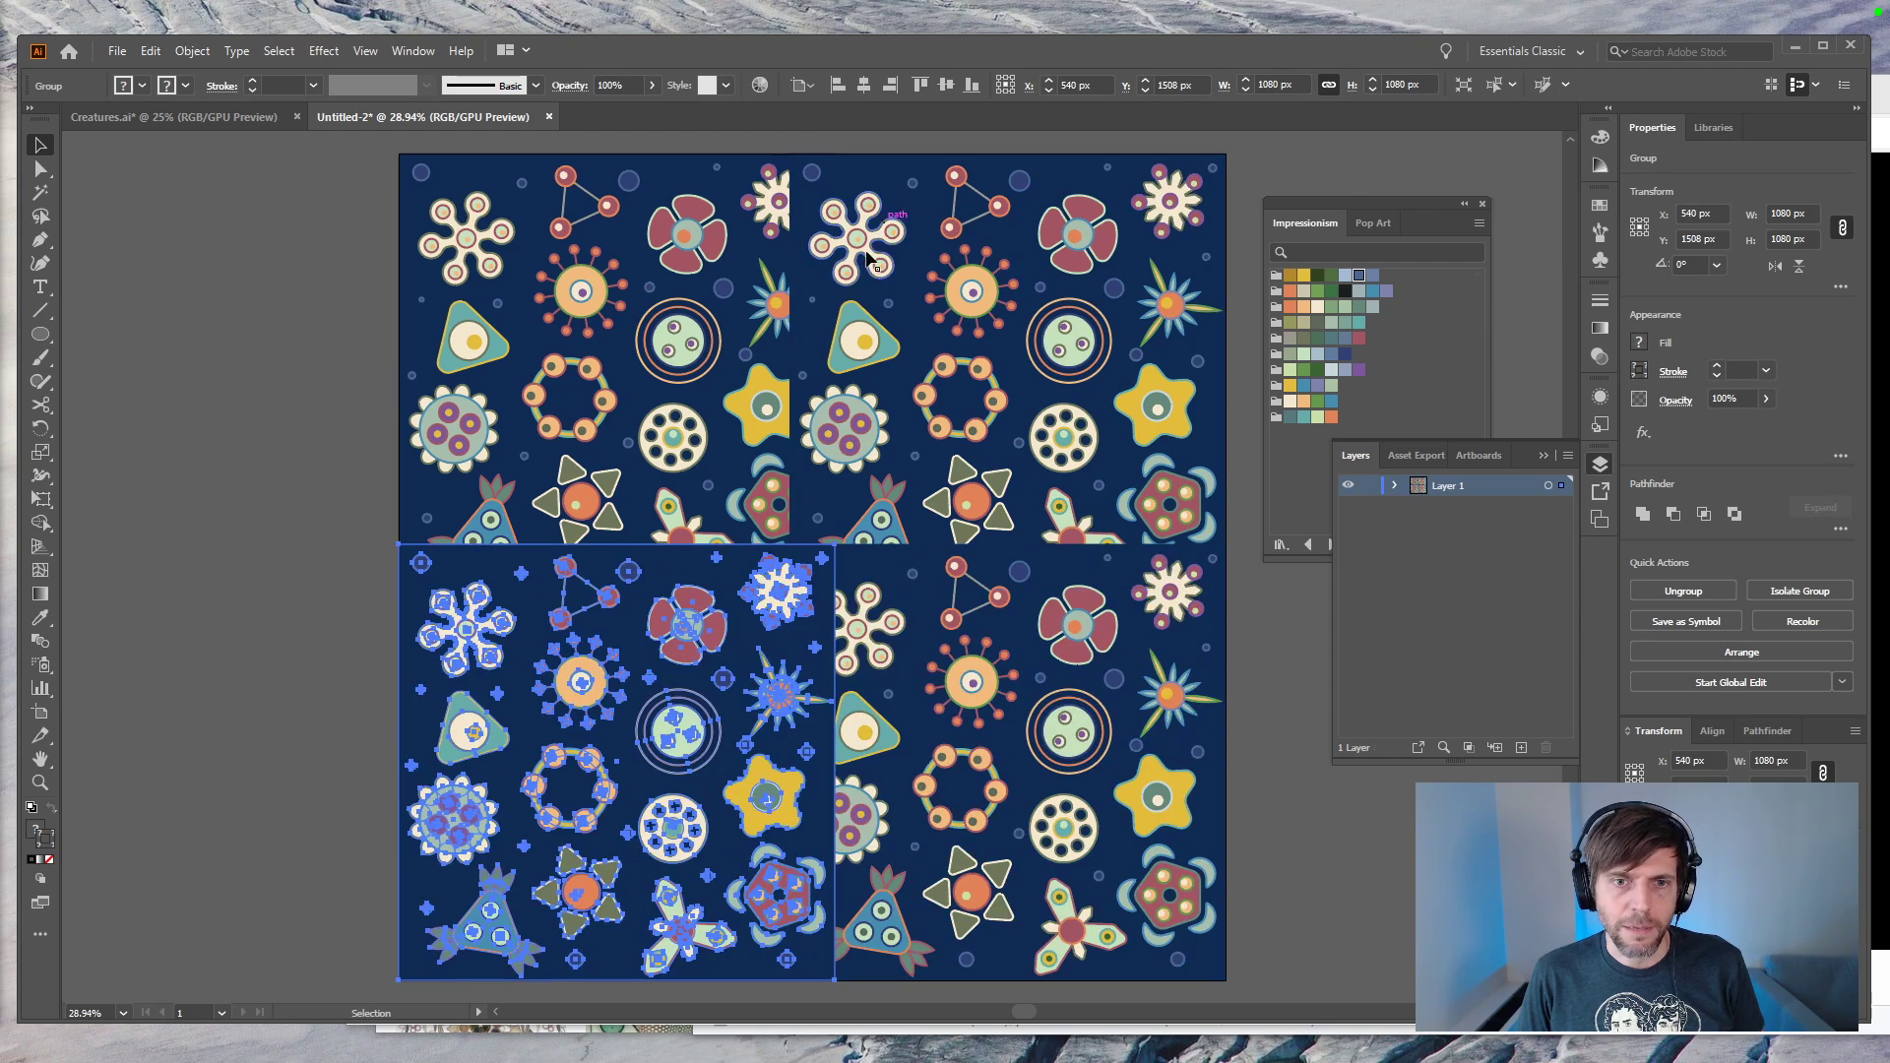
# Step: Resize the upper-left tile to 1024 × 1024 px using its upper-left corner as the reference point
pyautogui.click(188, 433)
pyautogui.click(615, 433)
pyautogui.click(1787, 214)
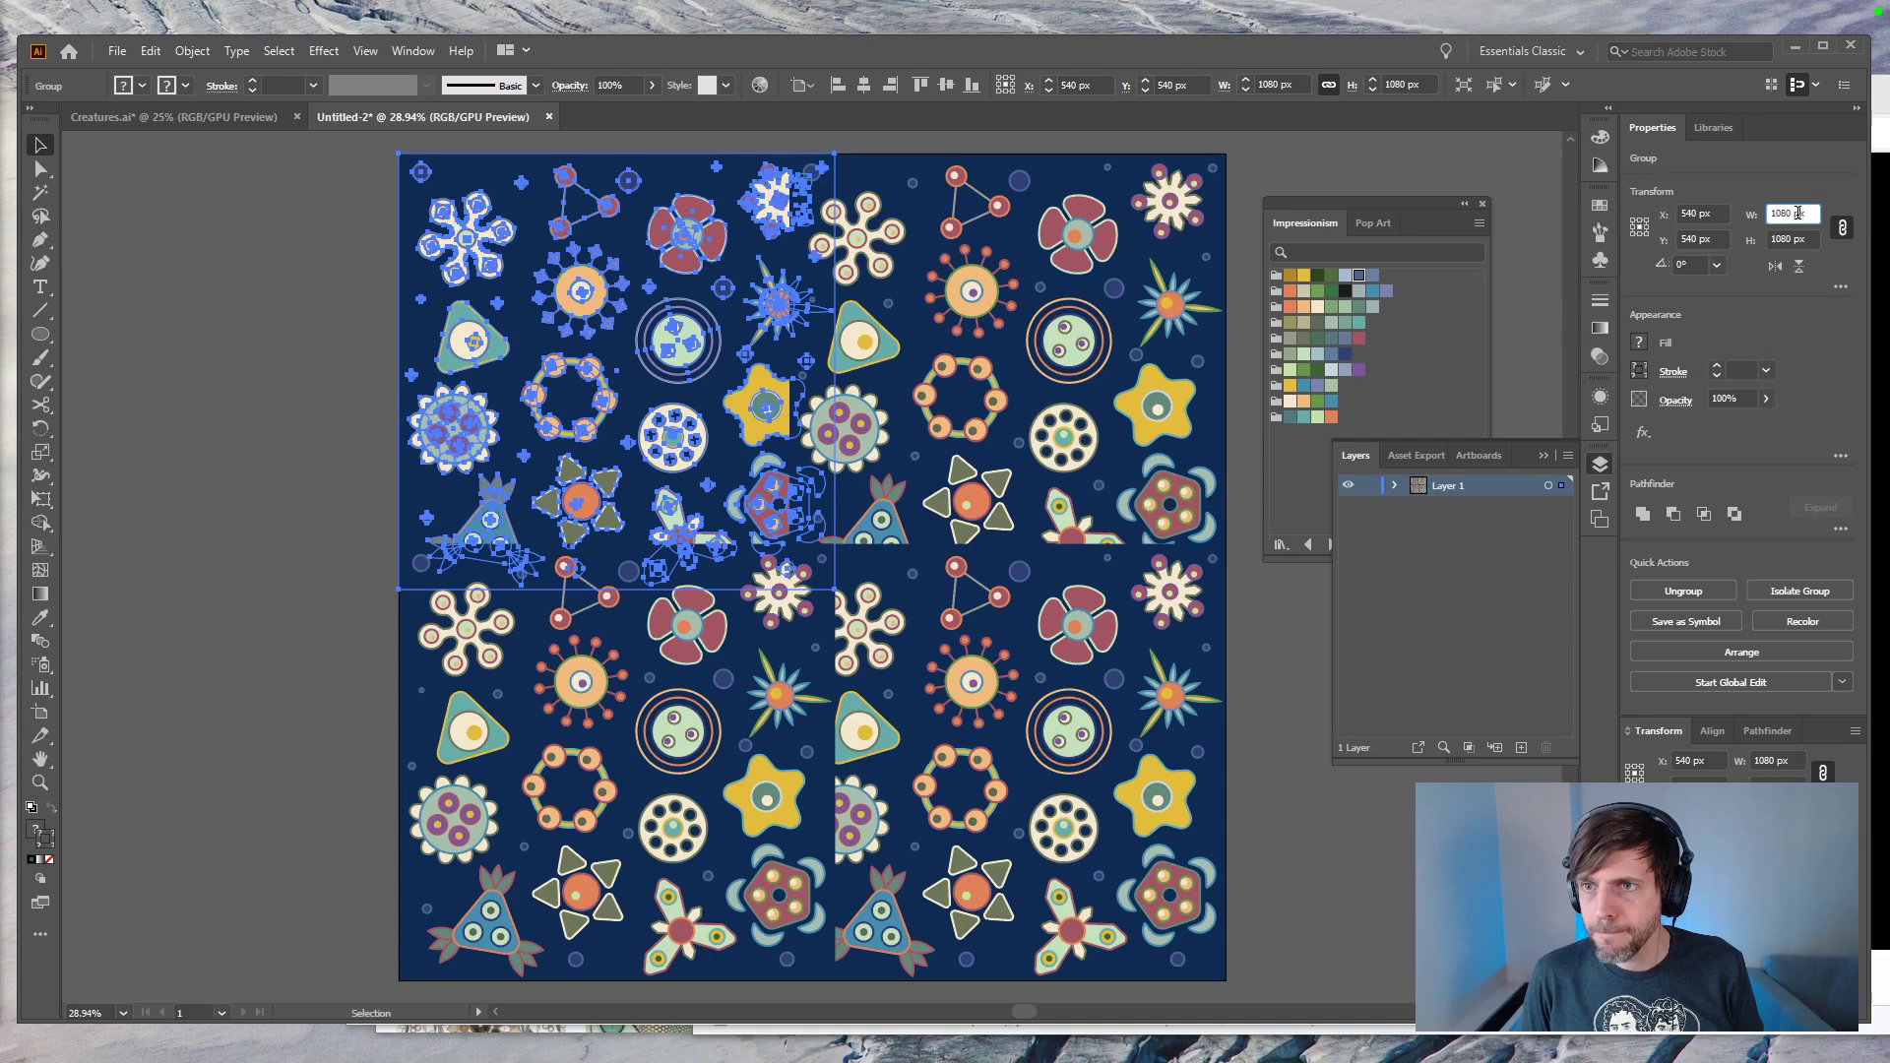
pyautogui.click(1633, 221)
pyautogui.click(1801, 213)
pyautogui.write('1024')
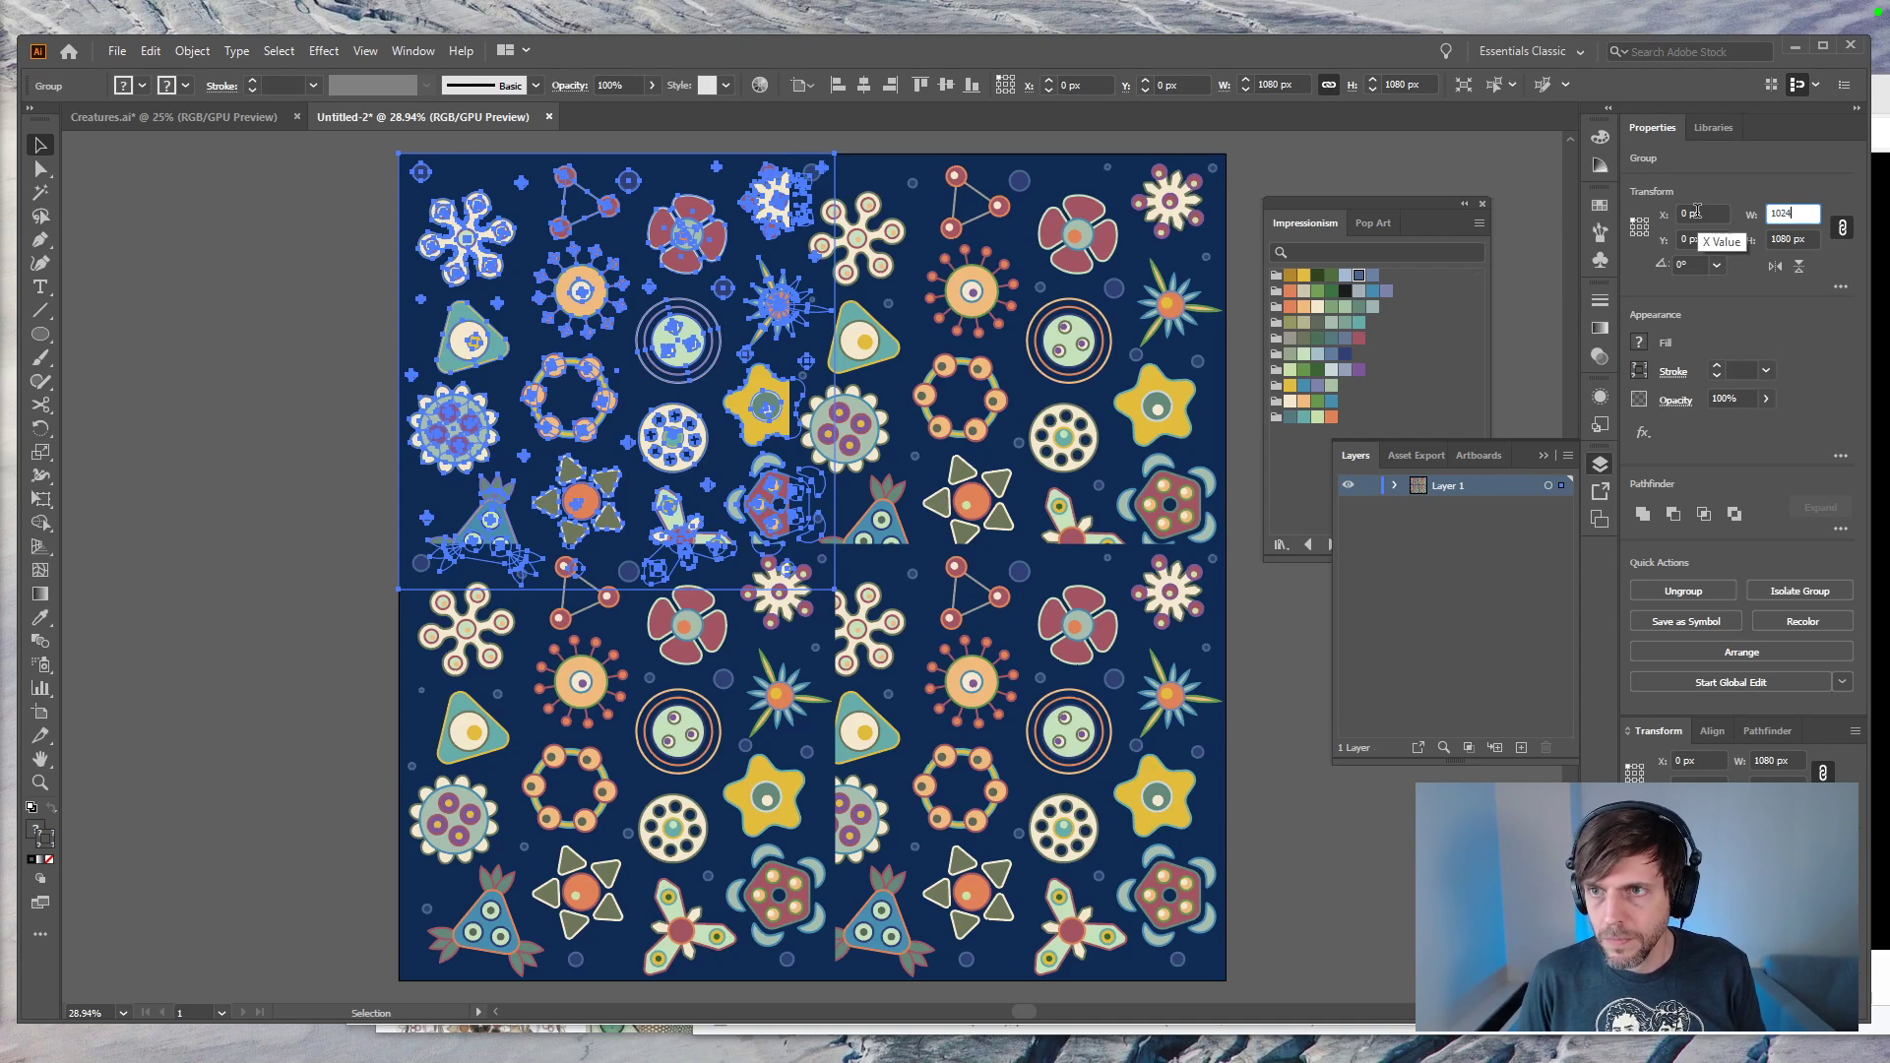
pyautogui.press('Tab')
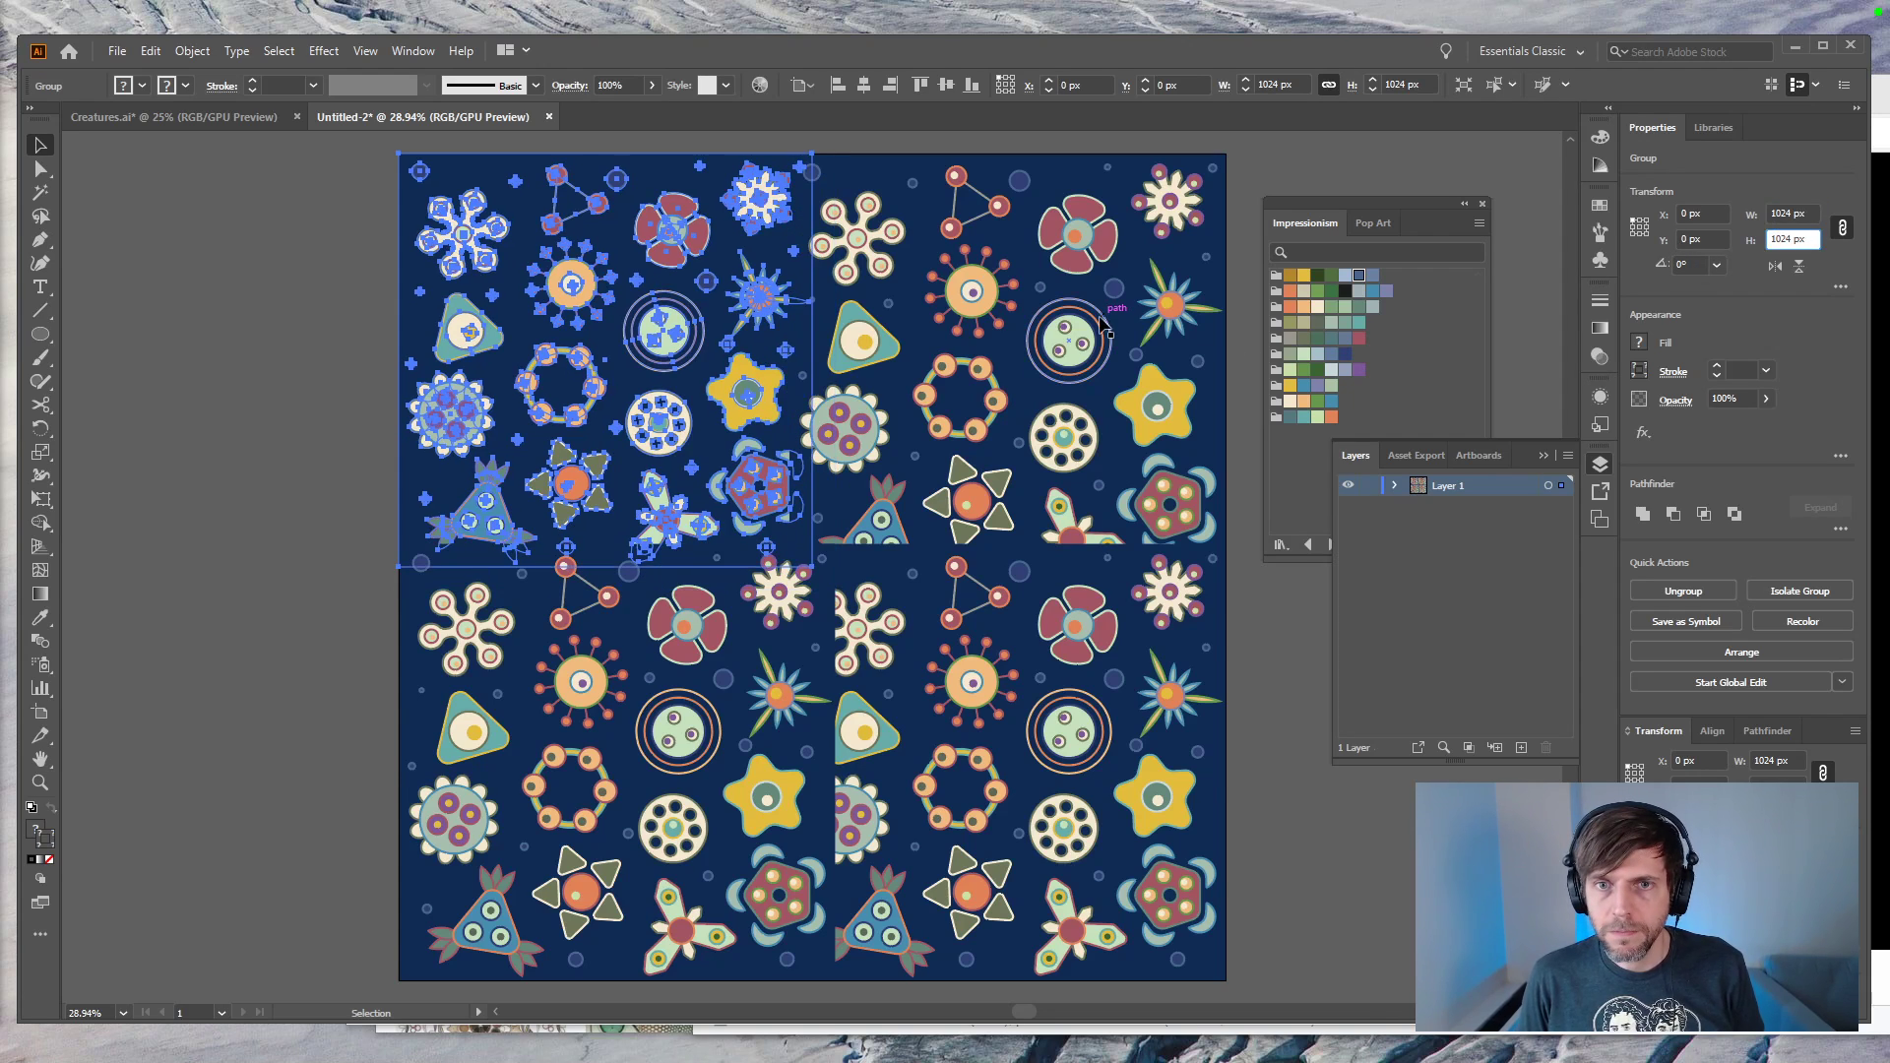
# Step: Resize the upper-right tile to 1024 × 1024 px using its upper-right corner as the reference point
pyautogui.click(1102, 325)
pyautogui.click(1645, 221)
pyautogui.click(1787, 213)
pyautogui.write('1024')
pyautogui.press('Tab')
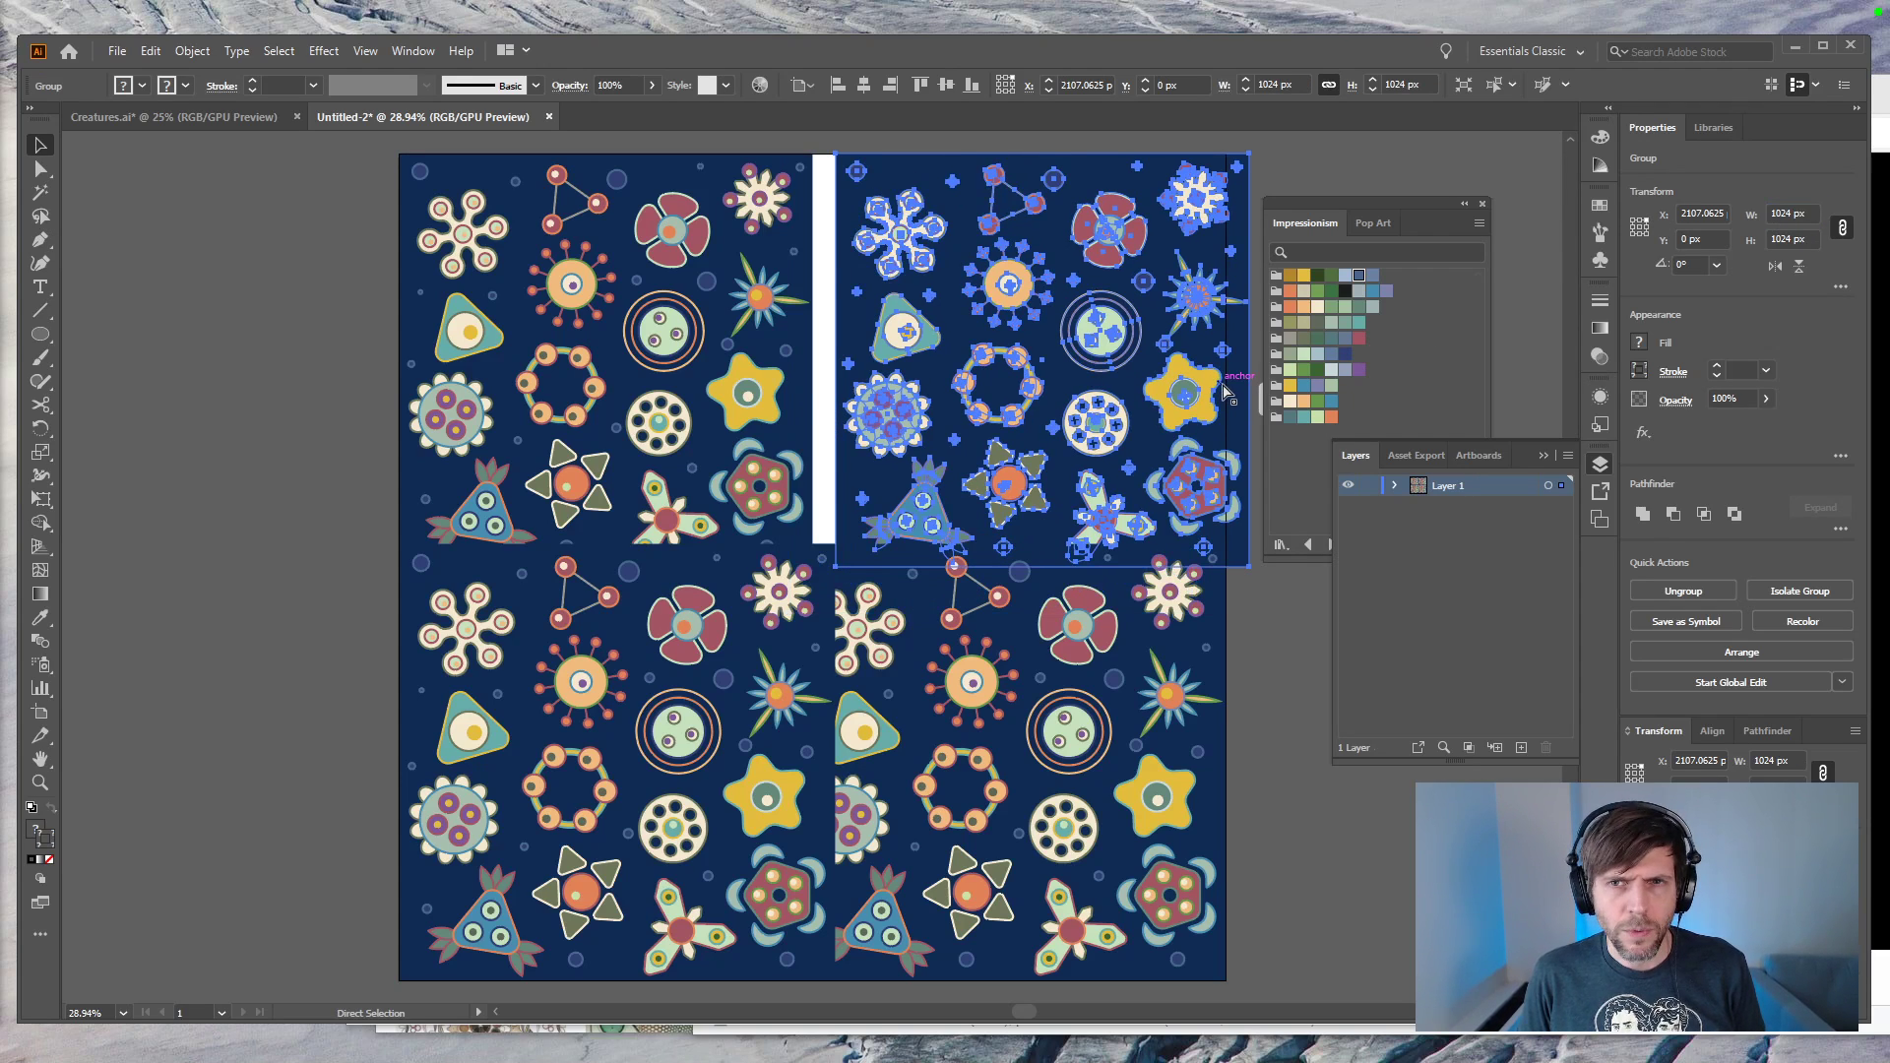
pyautogui.hotkey('ctrl', 'z')
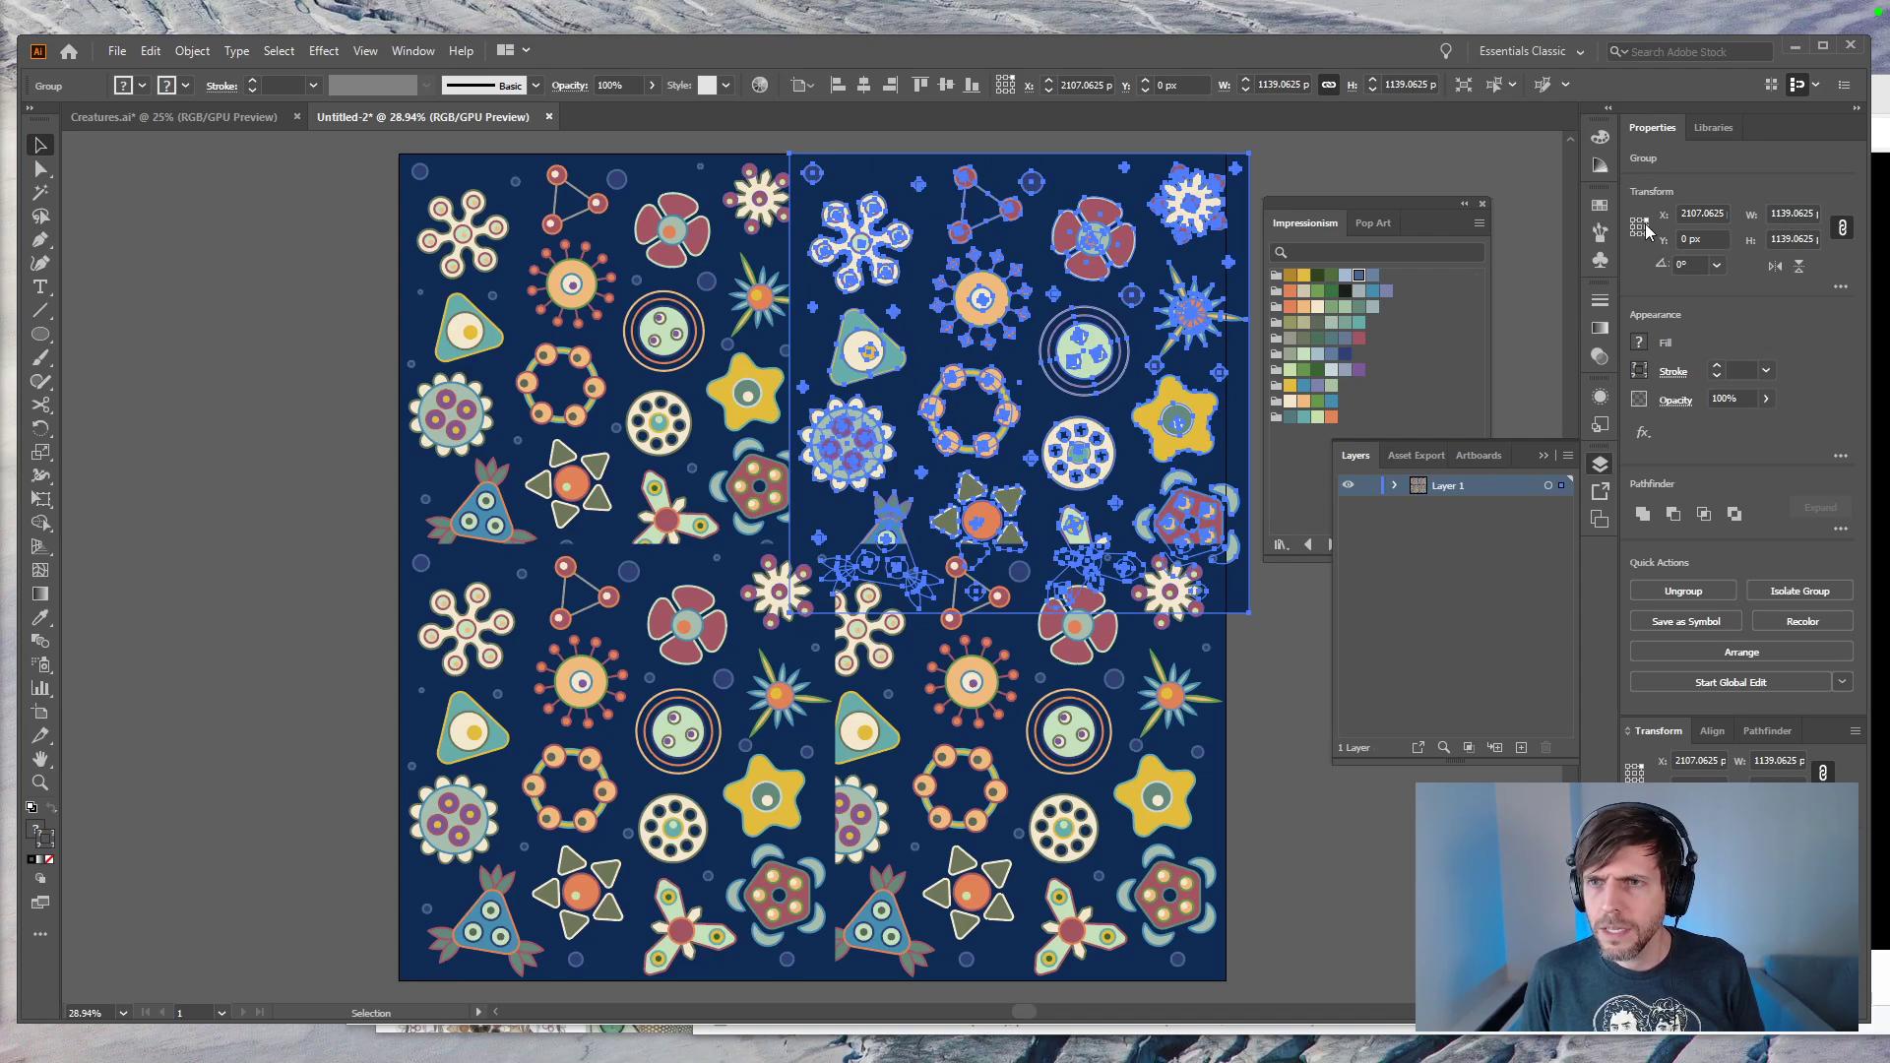
pyautogui.click(1792, 213)
pyautogui.write('1')
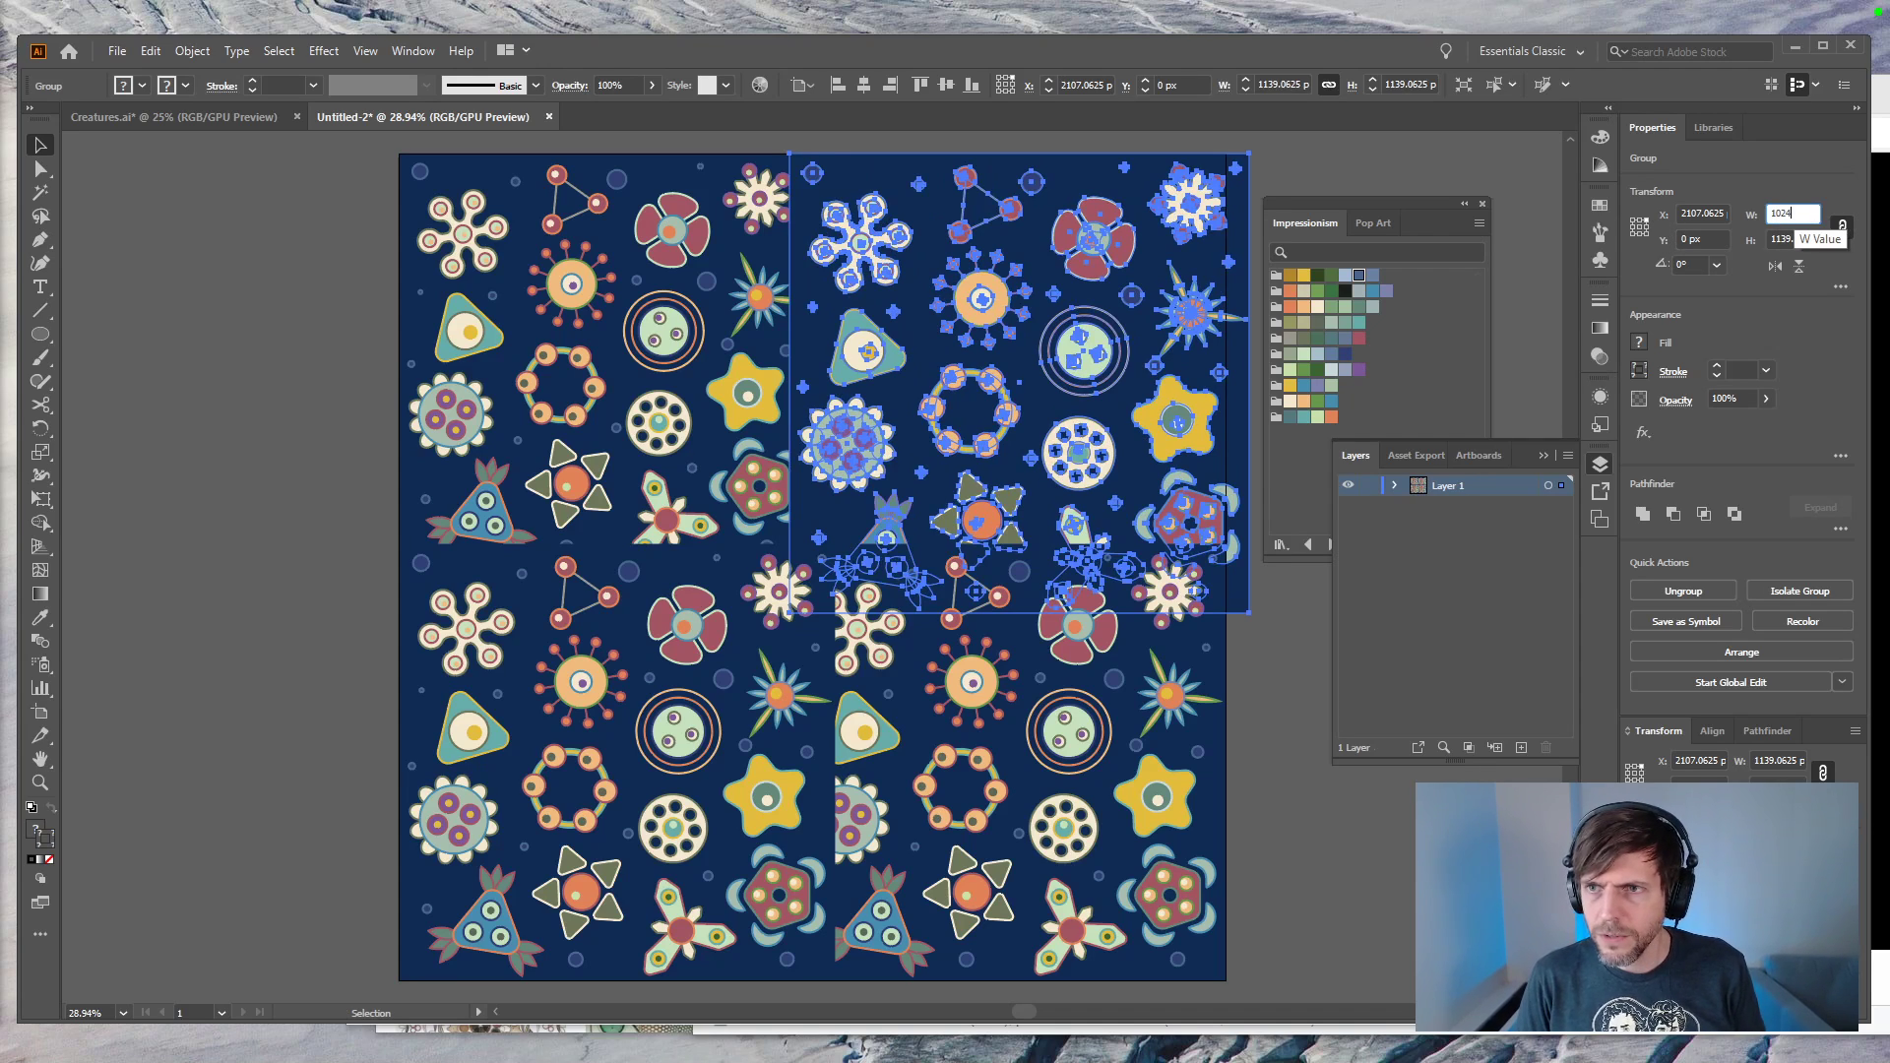
pyautogui.write('024')
pyautogui.press('Return')
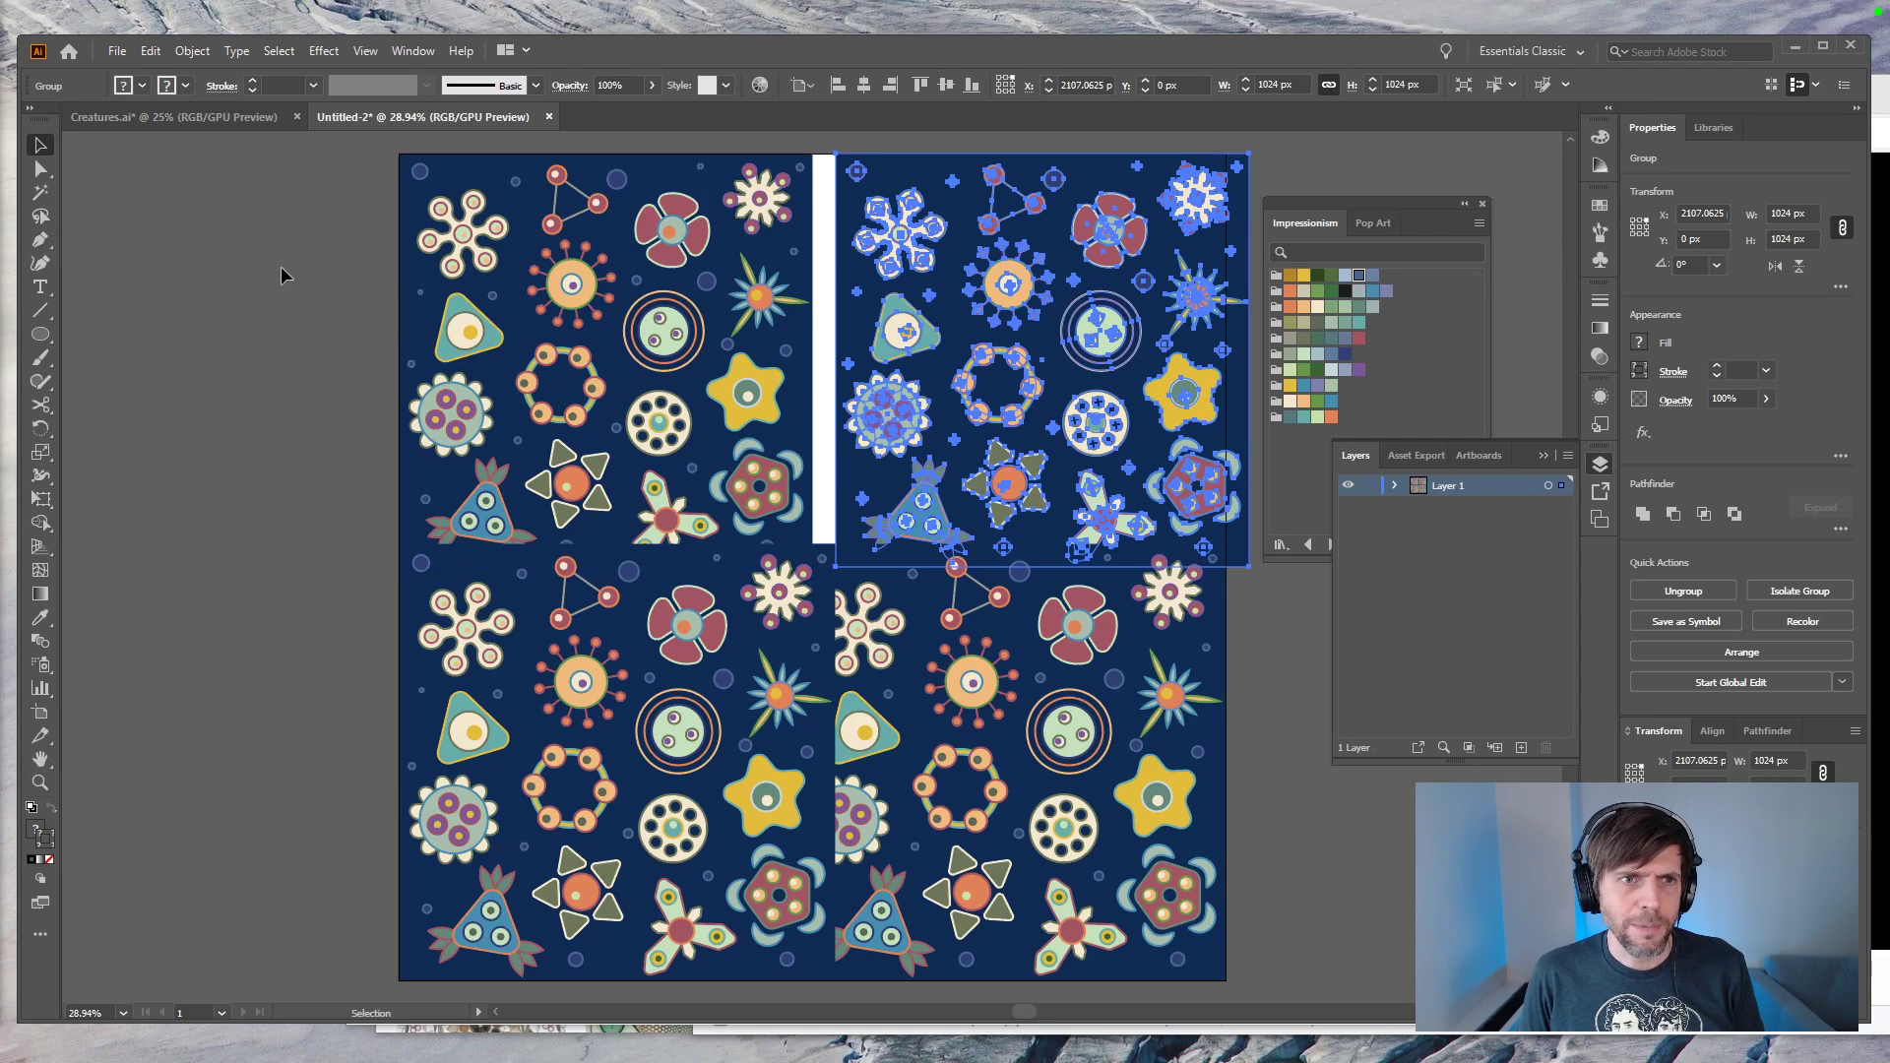
# Step: Align the upper-right tile to the right and top edges of the artboard
pyautogui.moveTo(846, 286); pyautogui.dragTo(674, 388)
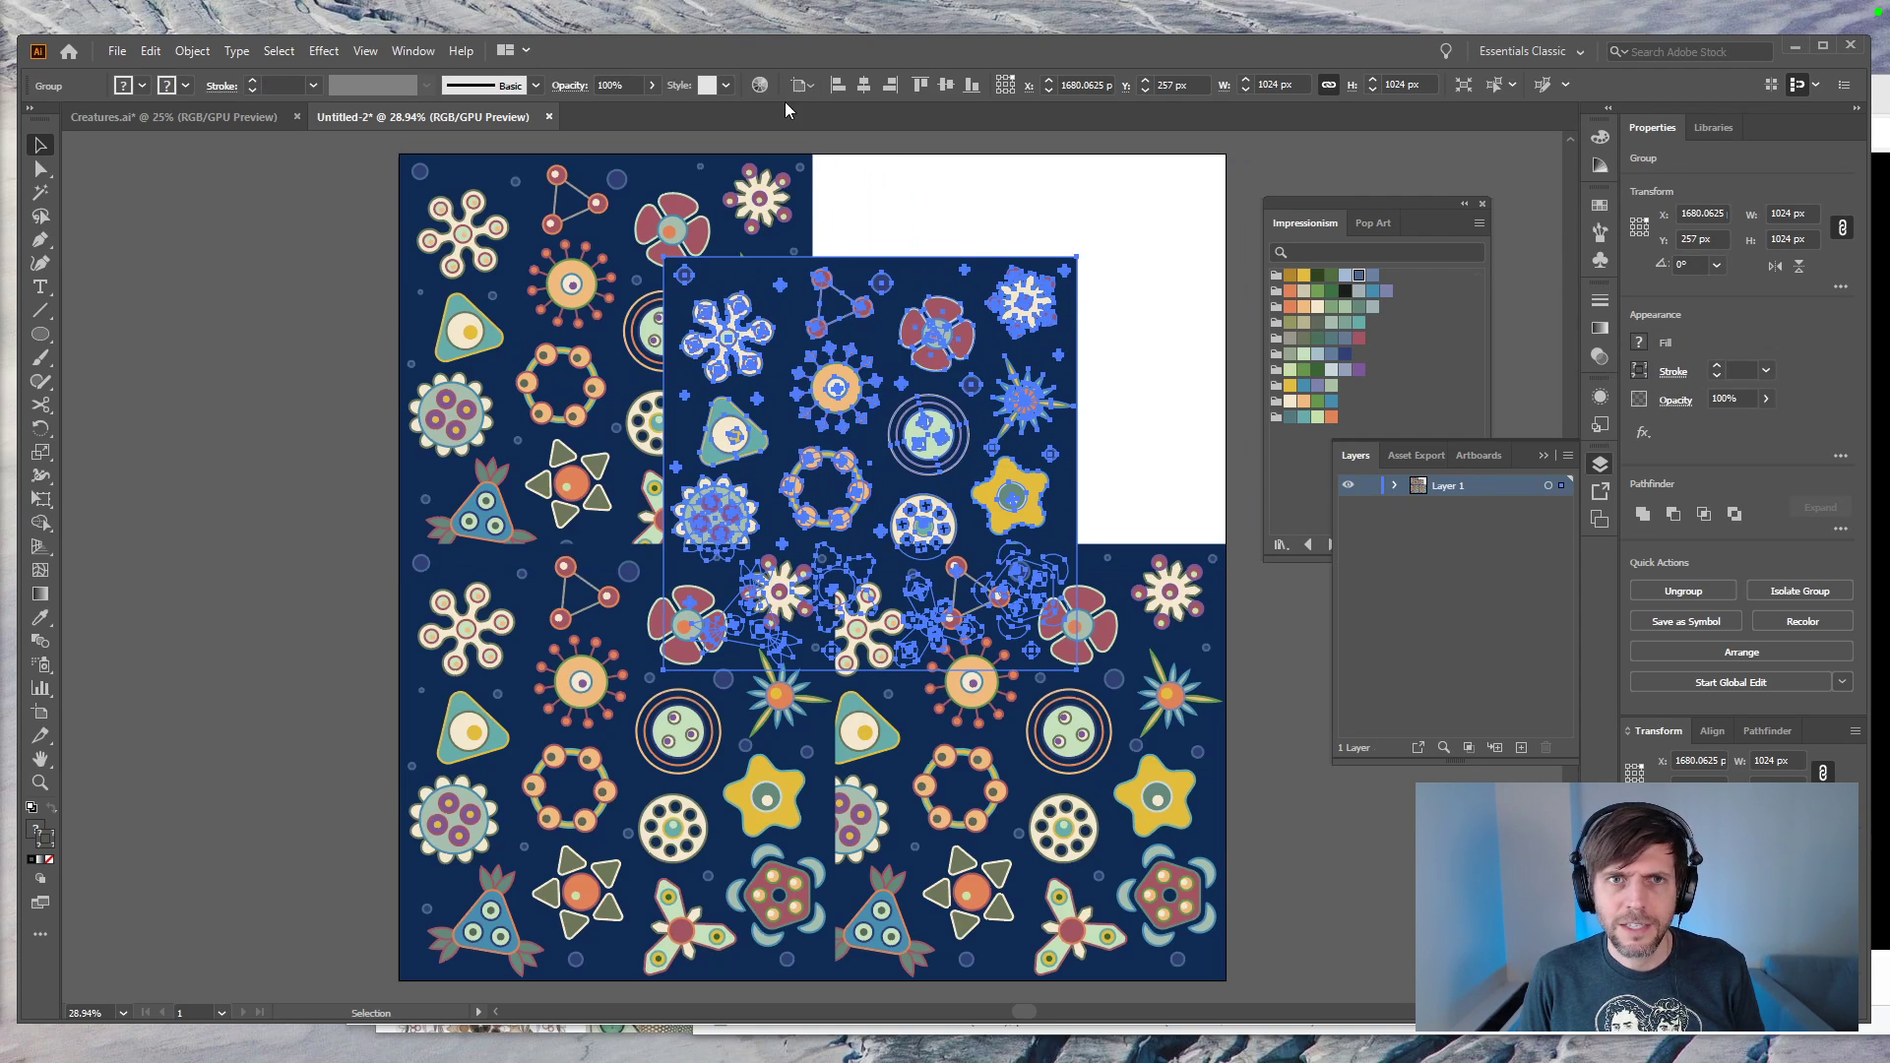
pyautogui.click(898, 87)
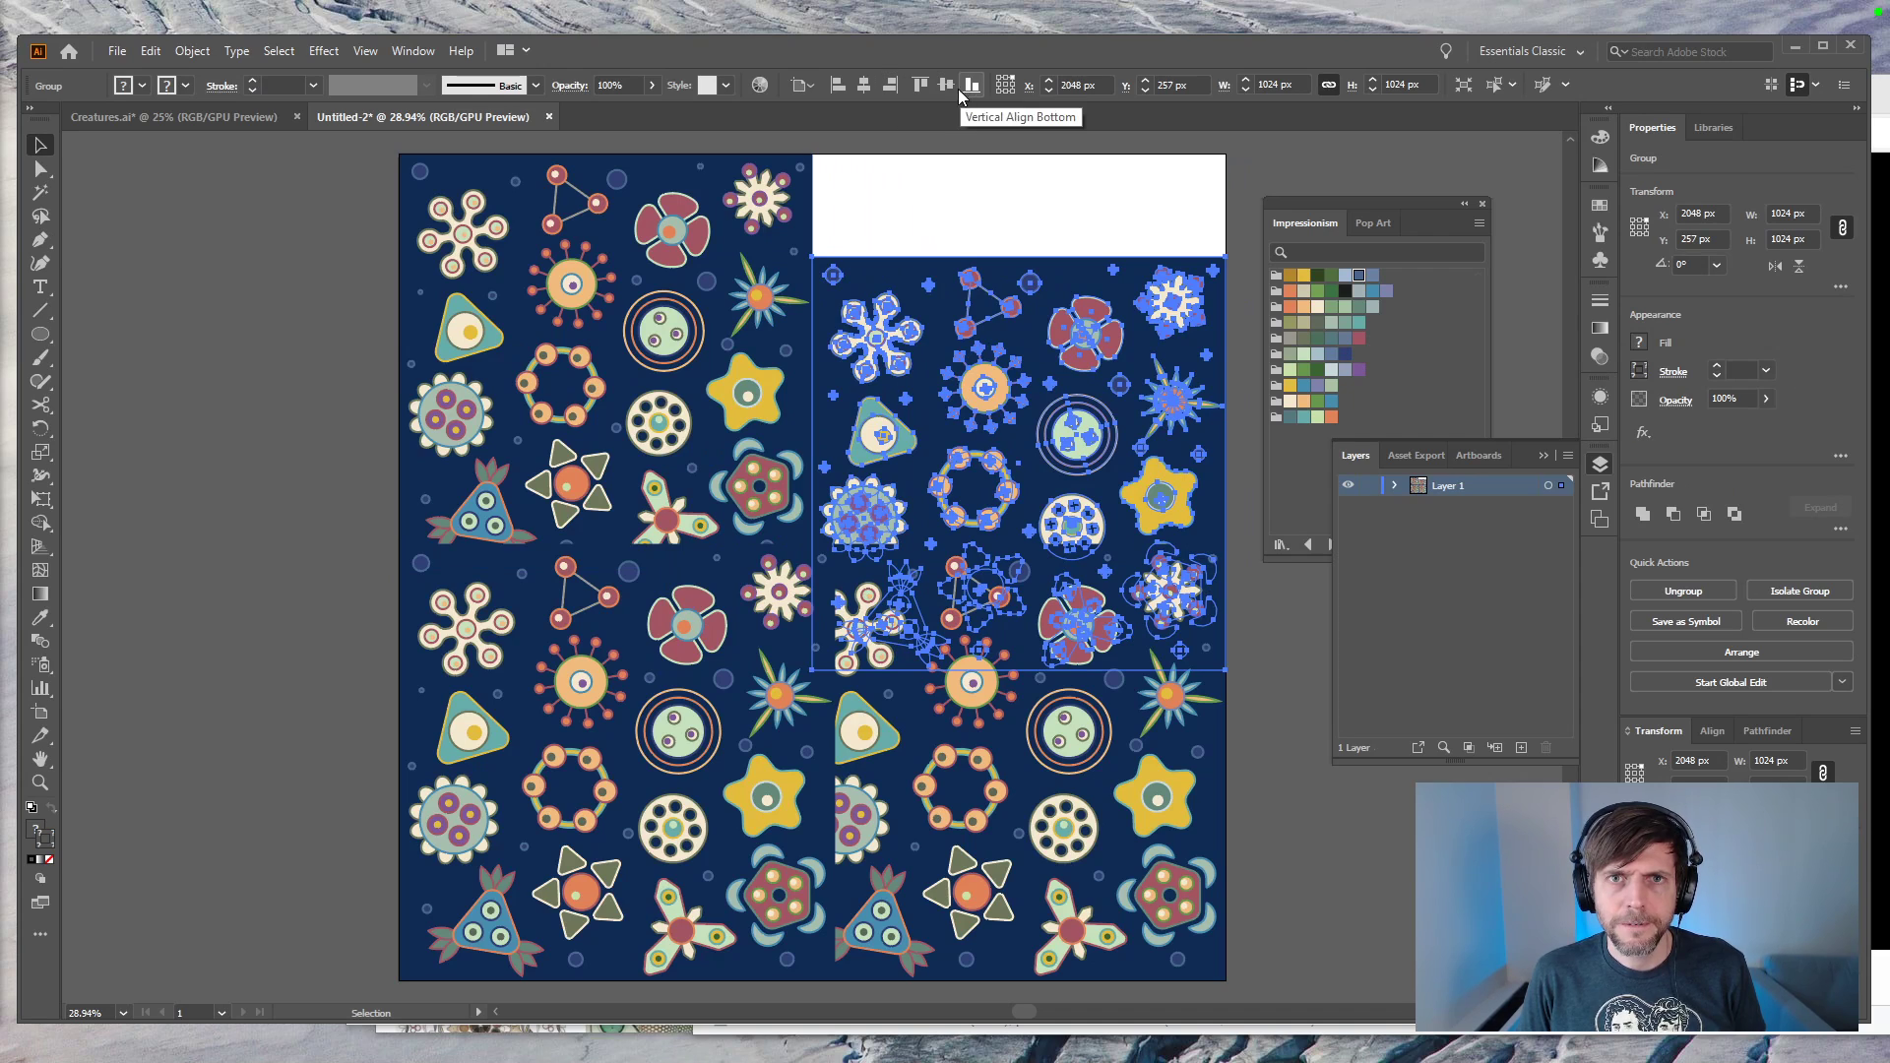
pyautogui.click(919, 87)
pyautogui.click(1283, 641)
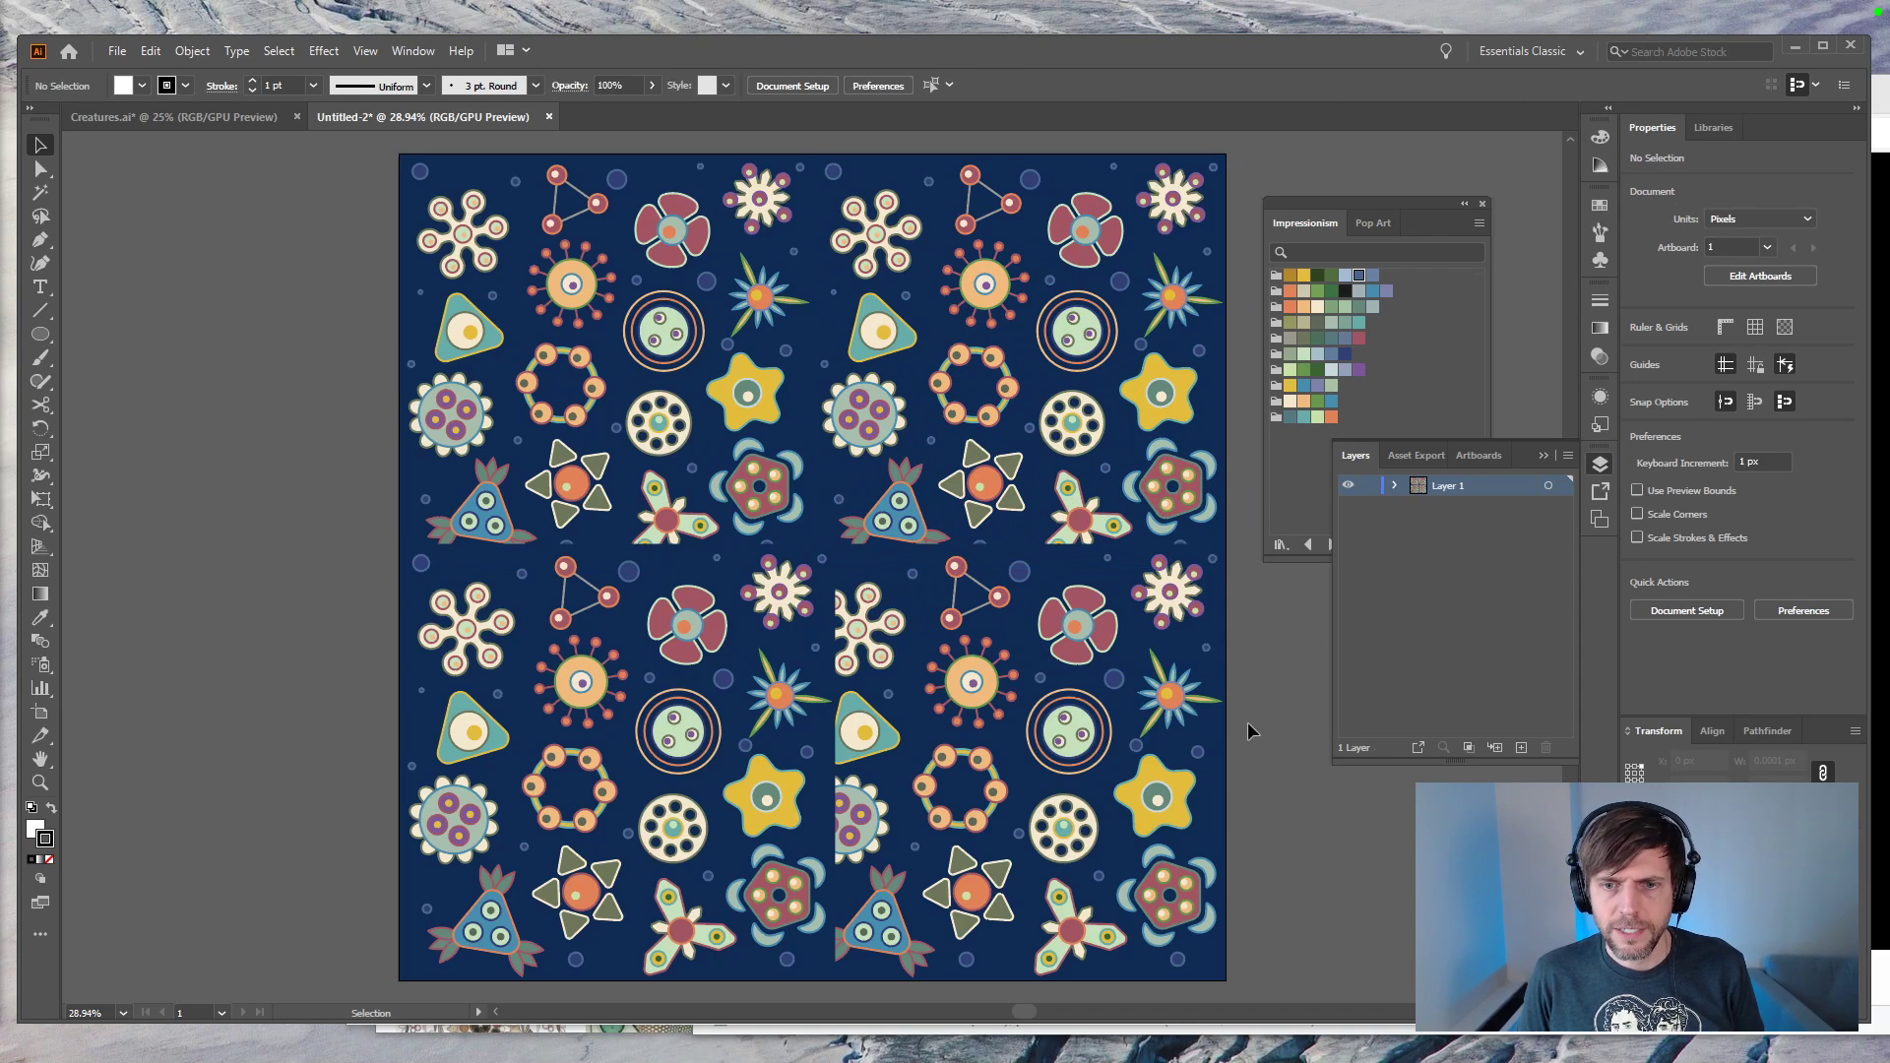
# Step: Resize the lower-right tile to 1024 × 1024 px using its lower-right corner as the reference point
pyautogui.click(1199, 753)
pyautogui.click(1646, 234)
pyautogui.click(1791, 214)
pyautogui.write('1024')
pyautogui.press('Tab')
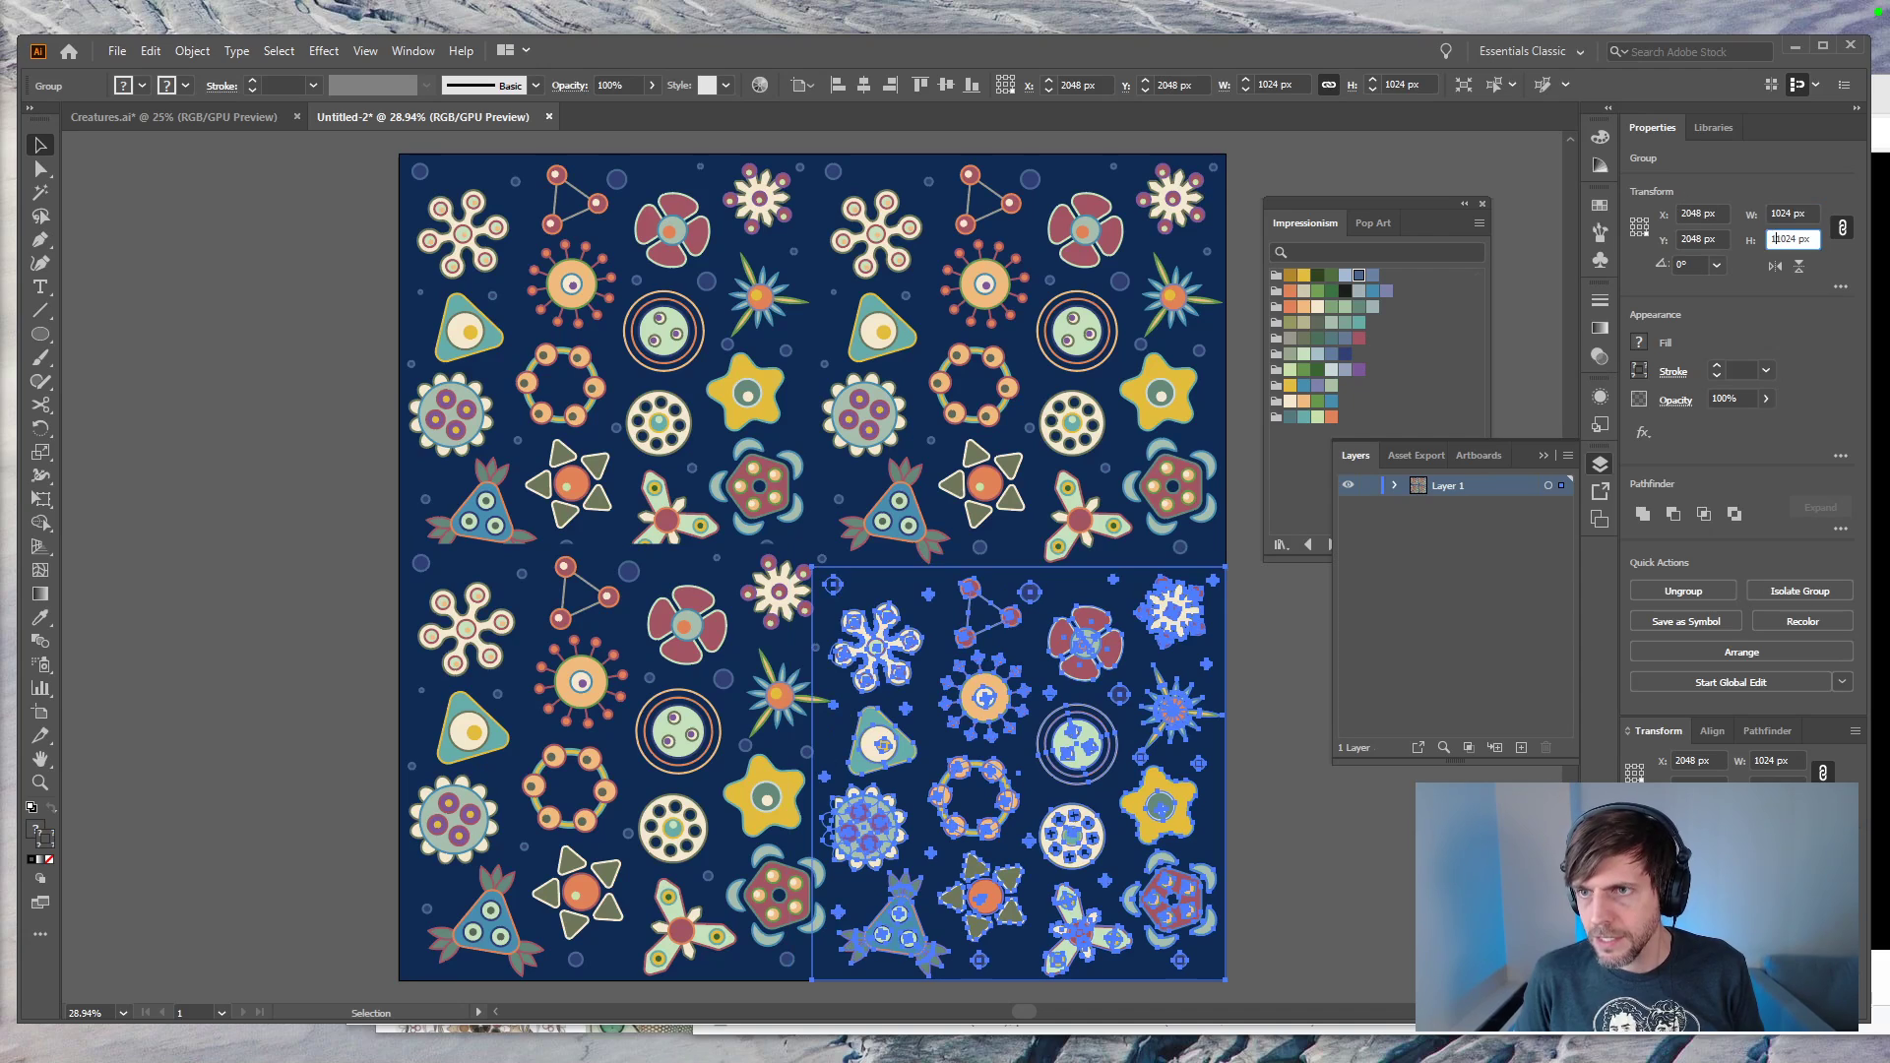
pyautogui.write('10')
pyautogui.press('Return')
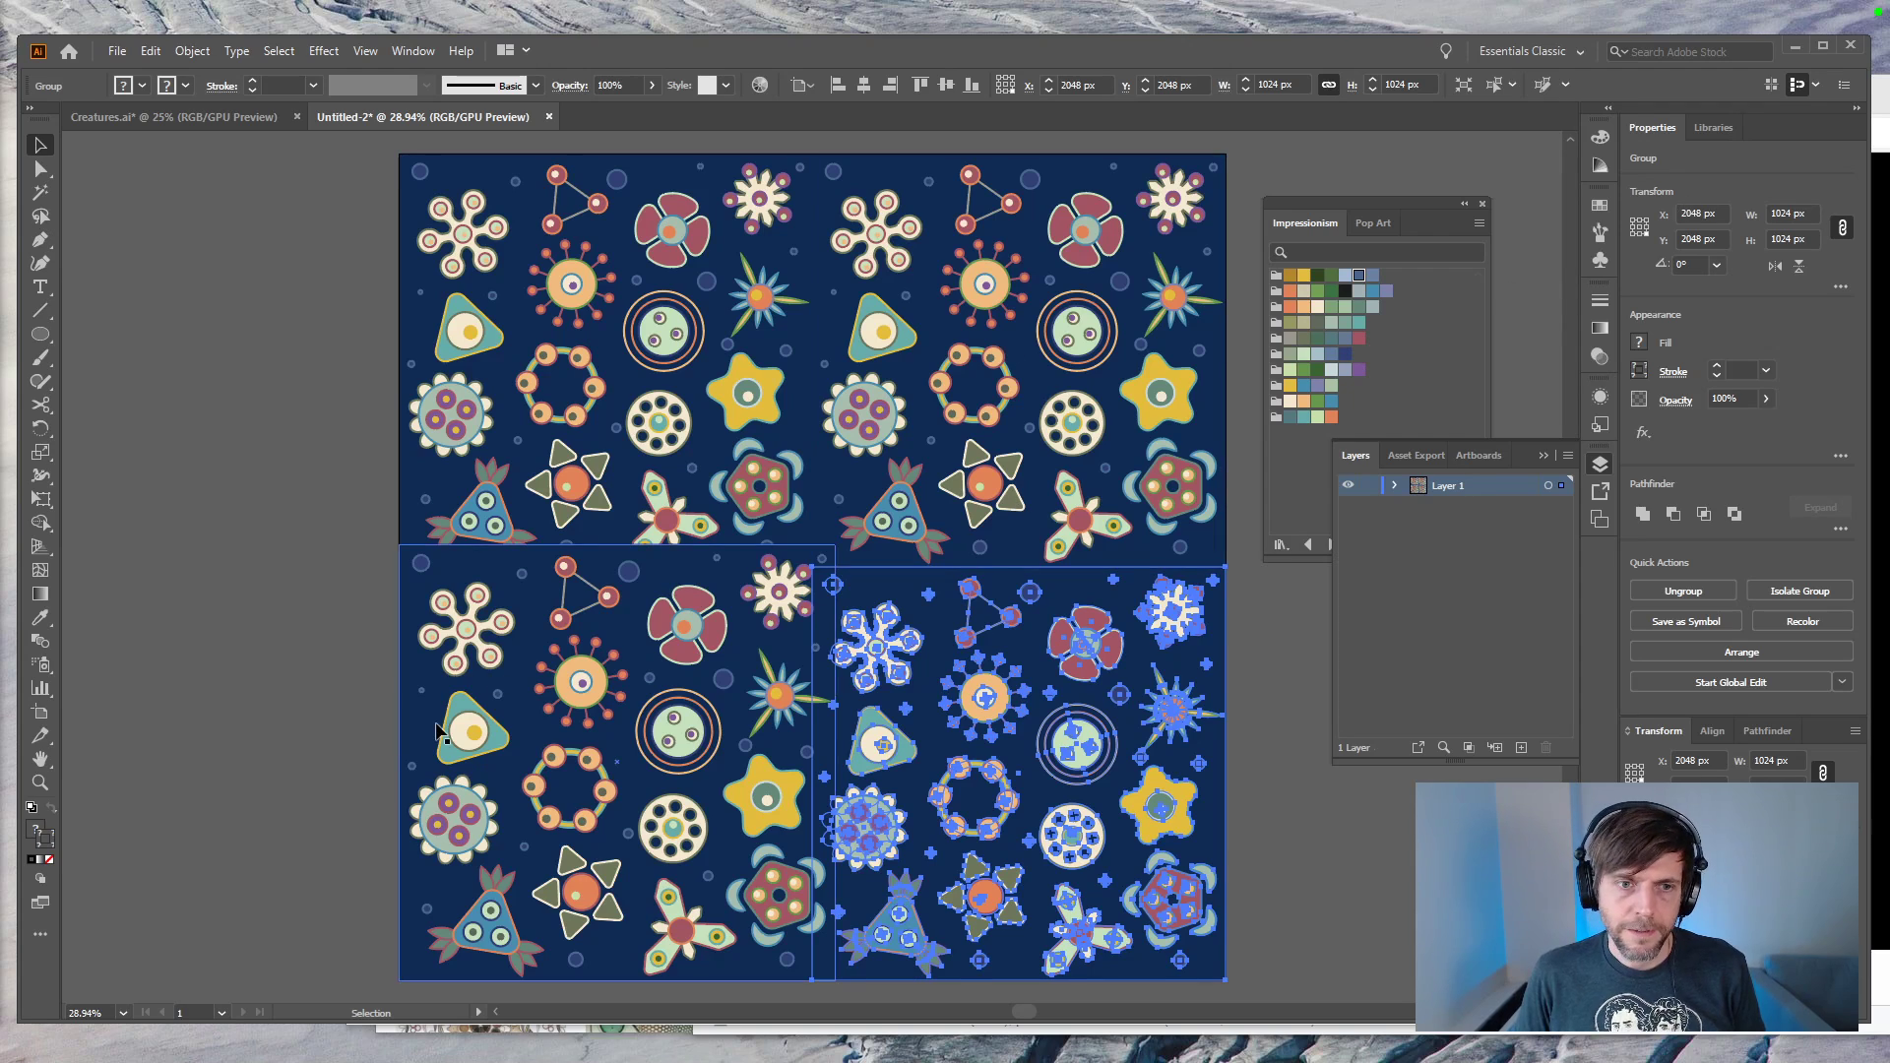
# Step: Resize the lower-left tile to 1024 × 1024 px and align it to the artboard's left edge
pyautogui.click(733, 645)
pyautogui.click(1800, 213)
pyautogui.write('10')
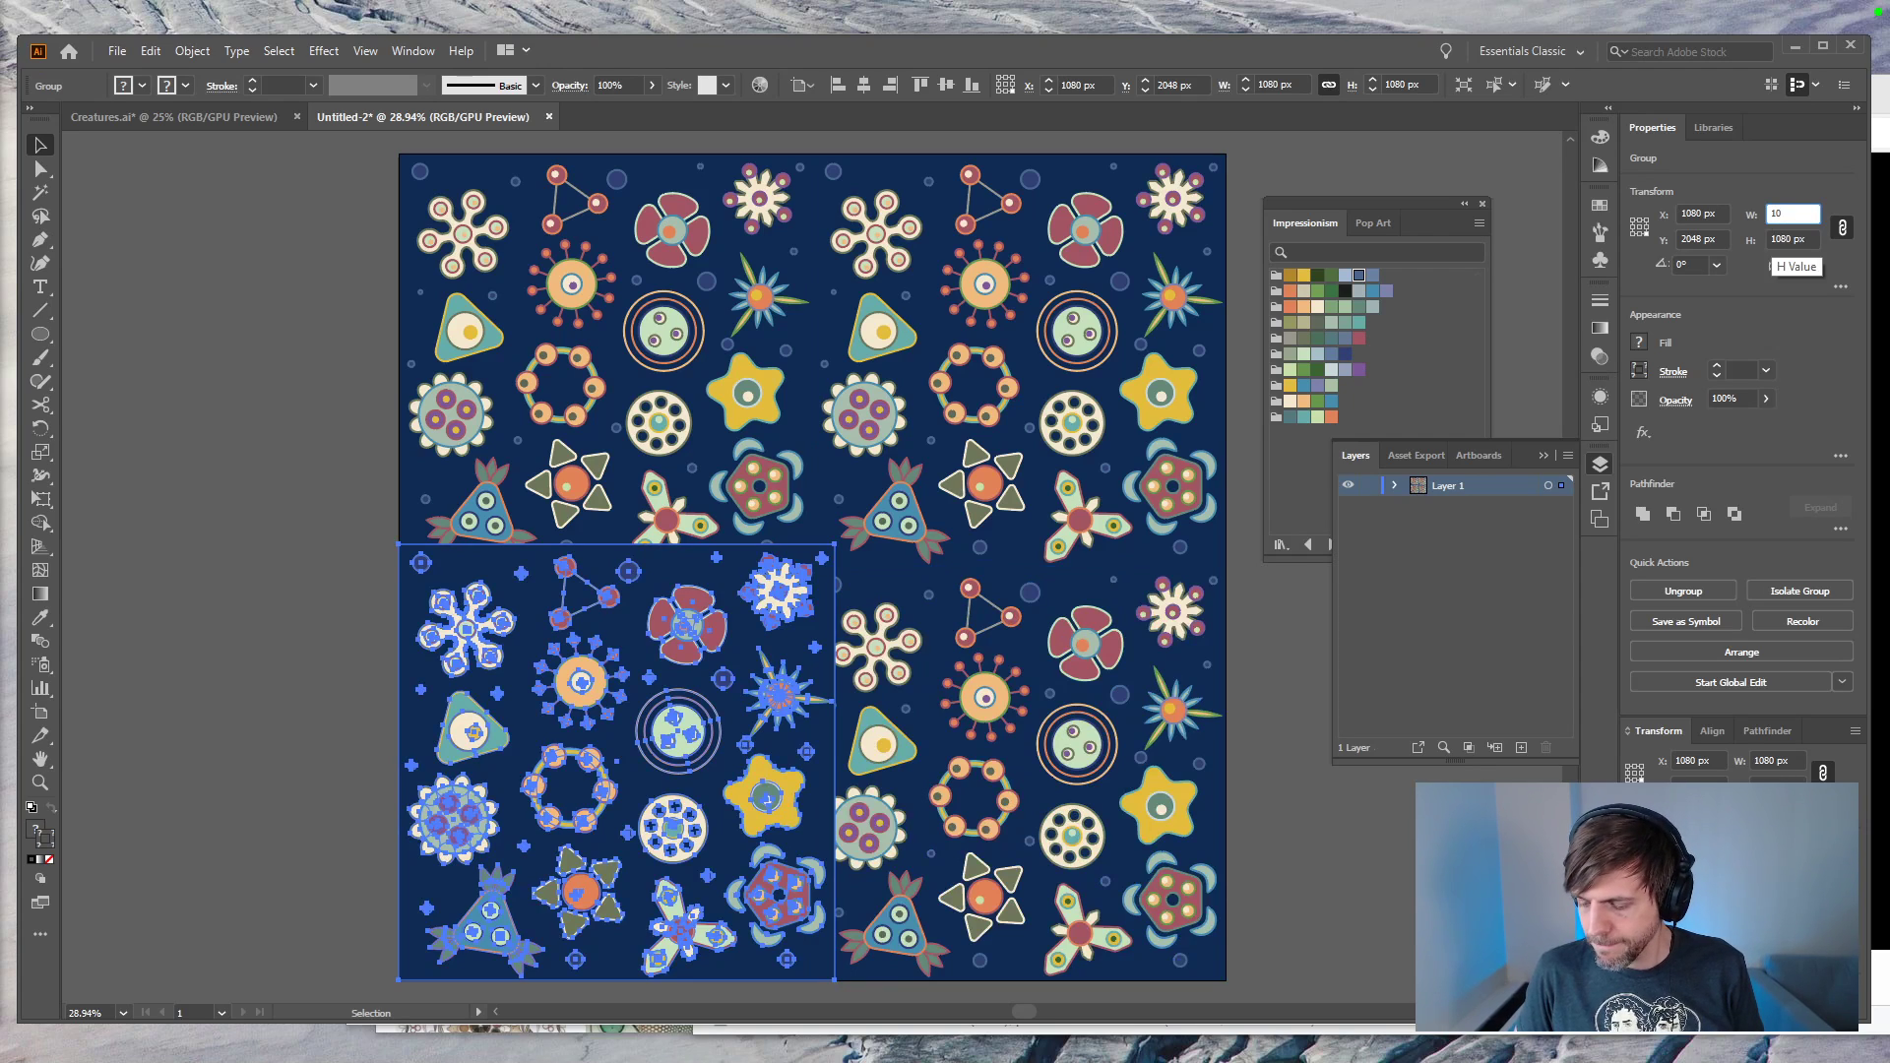
pyautogui.write('24')
pyautogui.press('Tab')
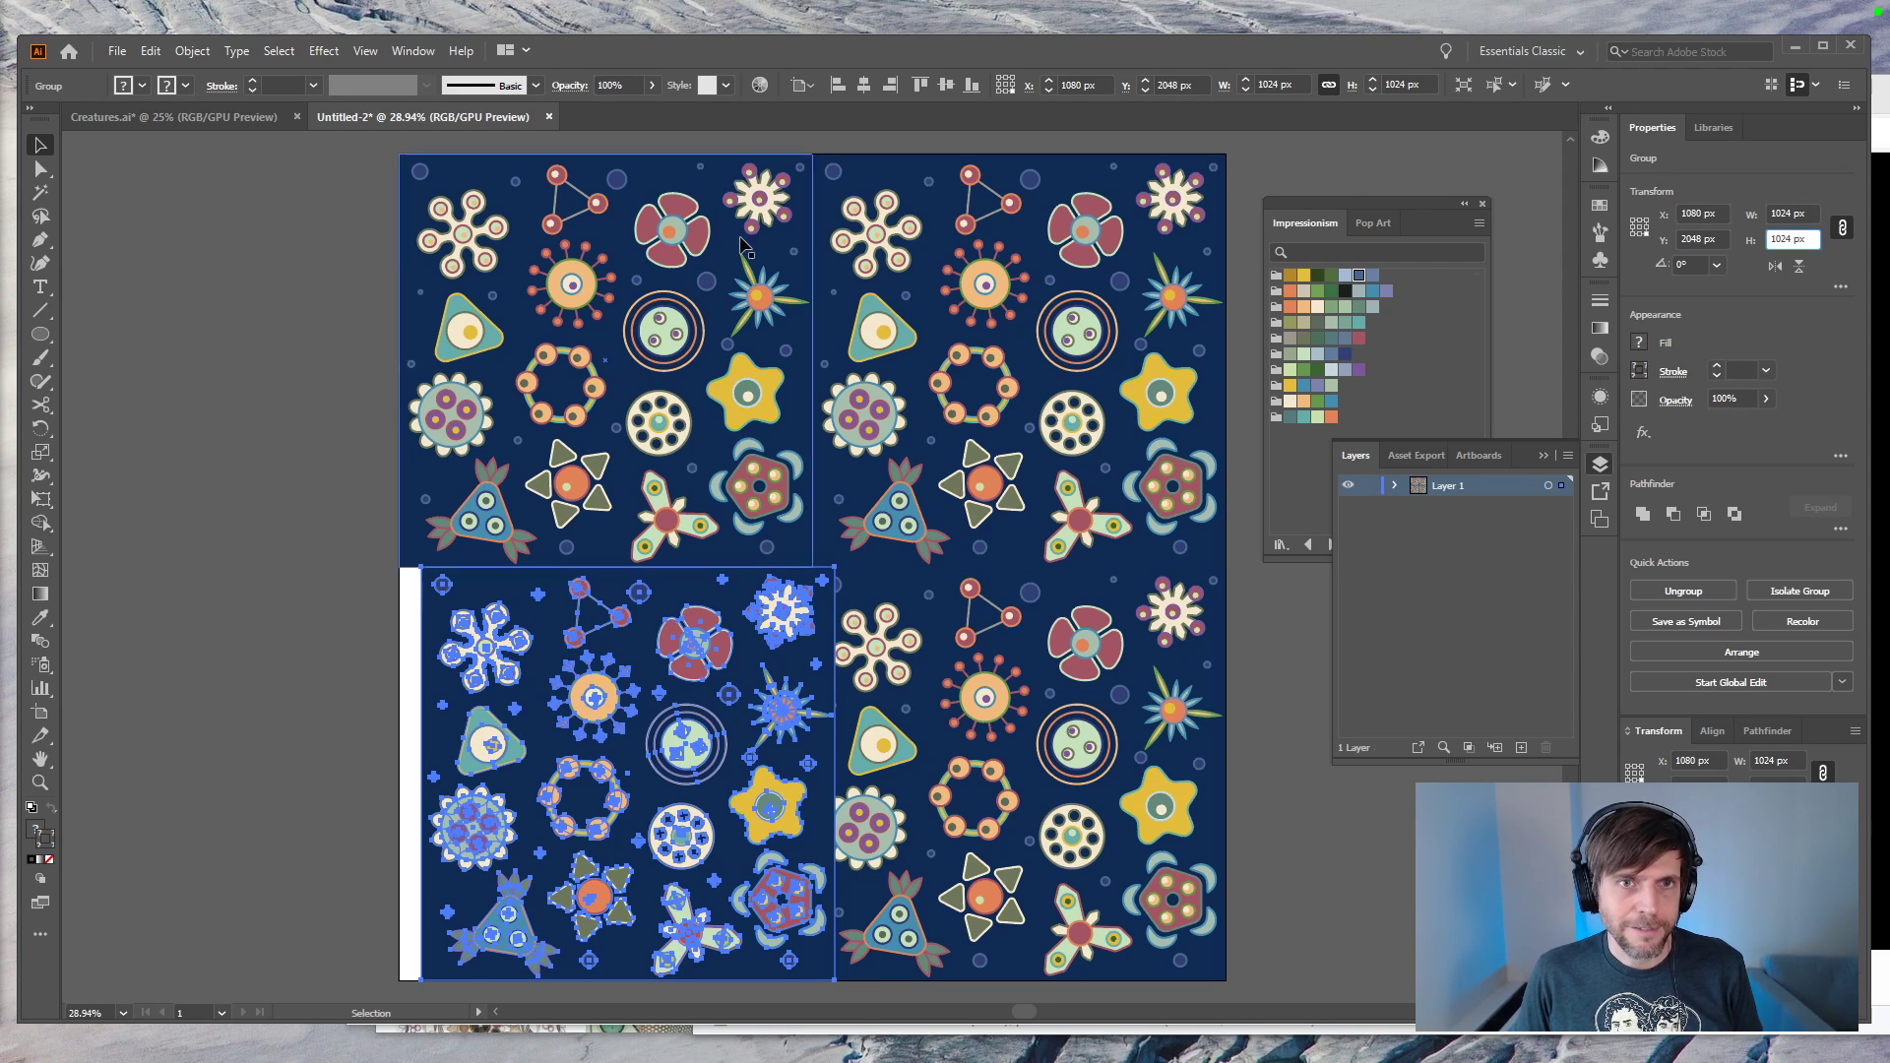
pyautogui.click(863, 85)
pyautogui.click(177, 484)
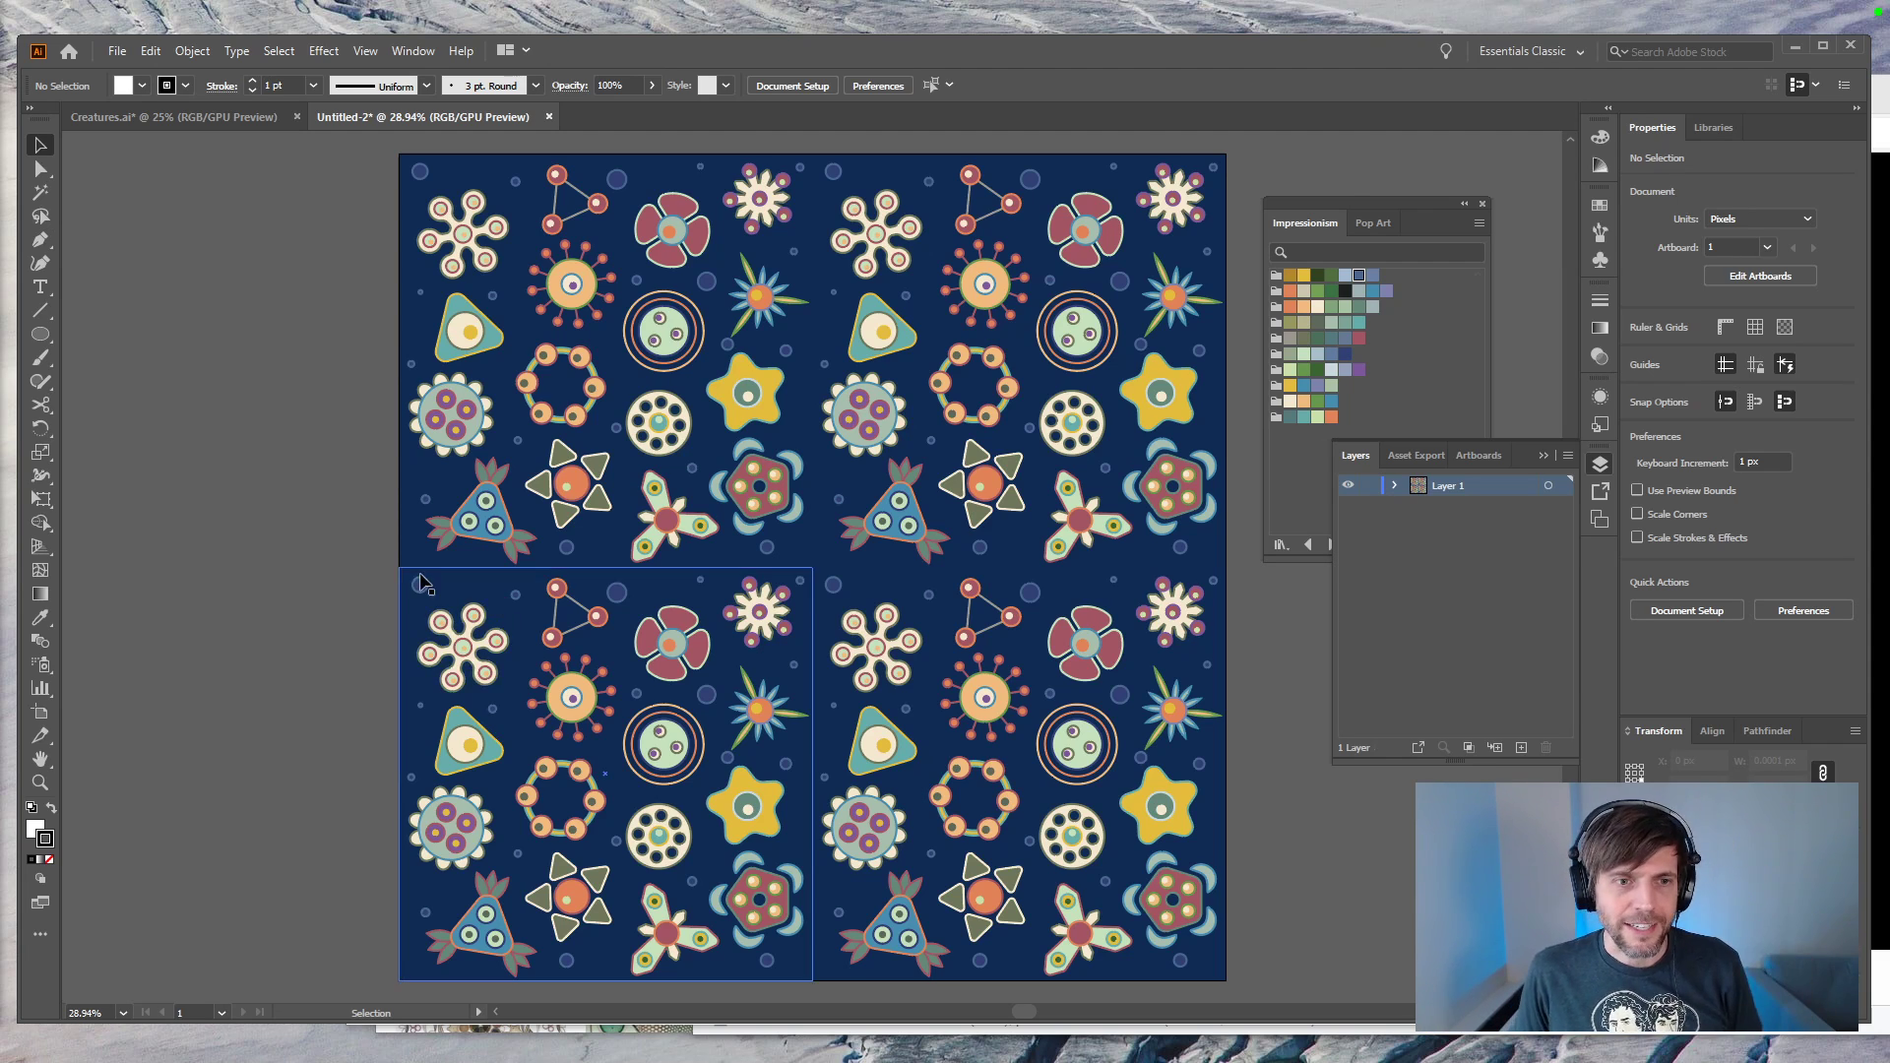
# Step: Select all four tiles and scale them together to 1024 × 1024 px from their upper-left corner
pyautogui.hotkey('ctrl', '-')
pyautogui.hotkey('ctrl', 'a')
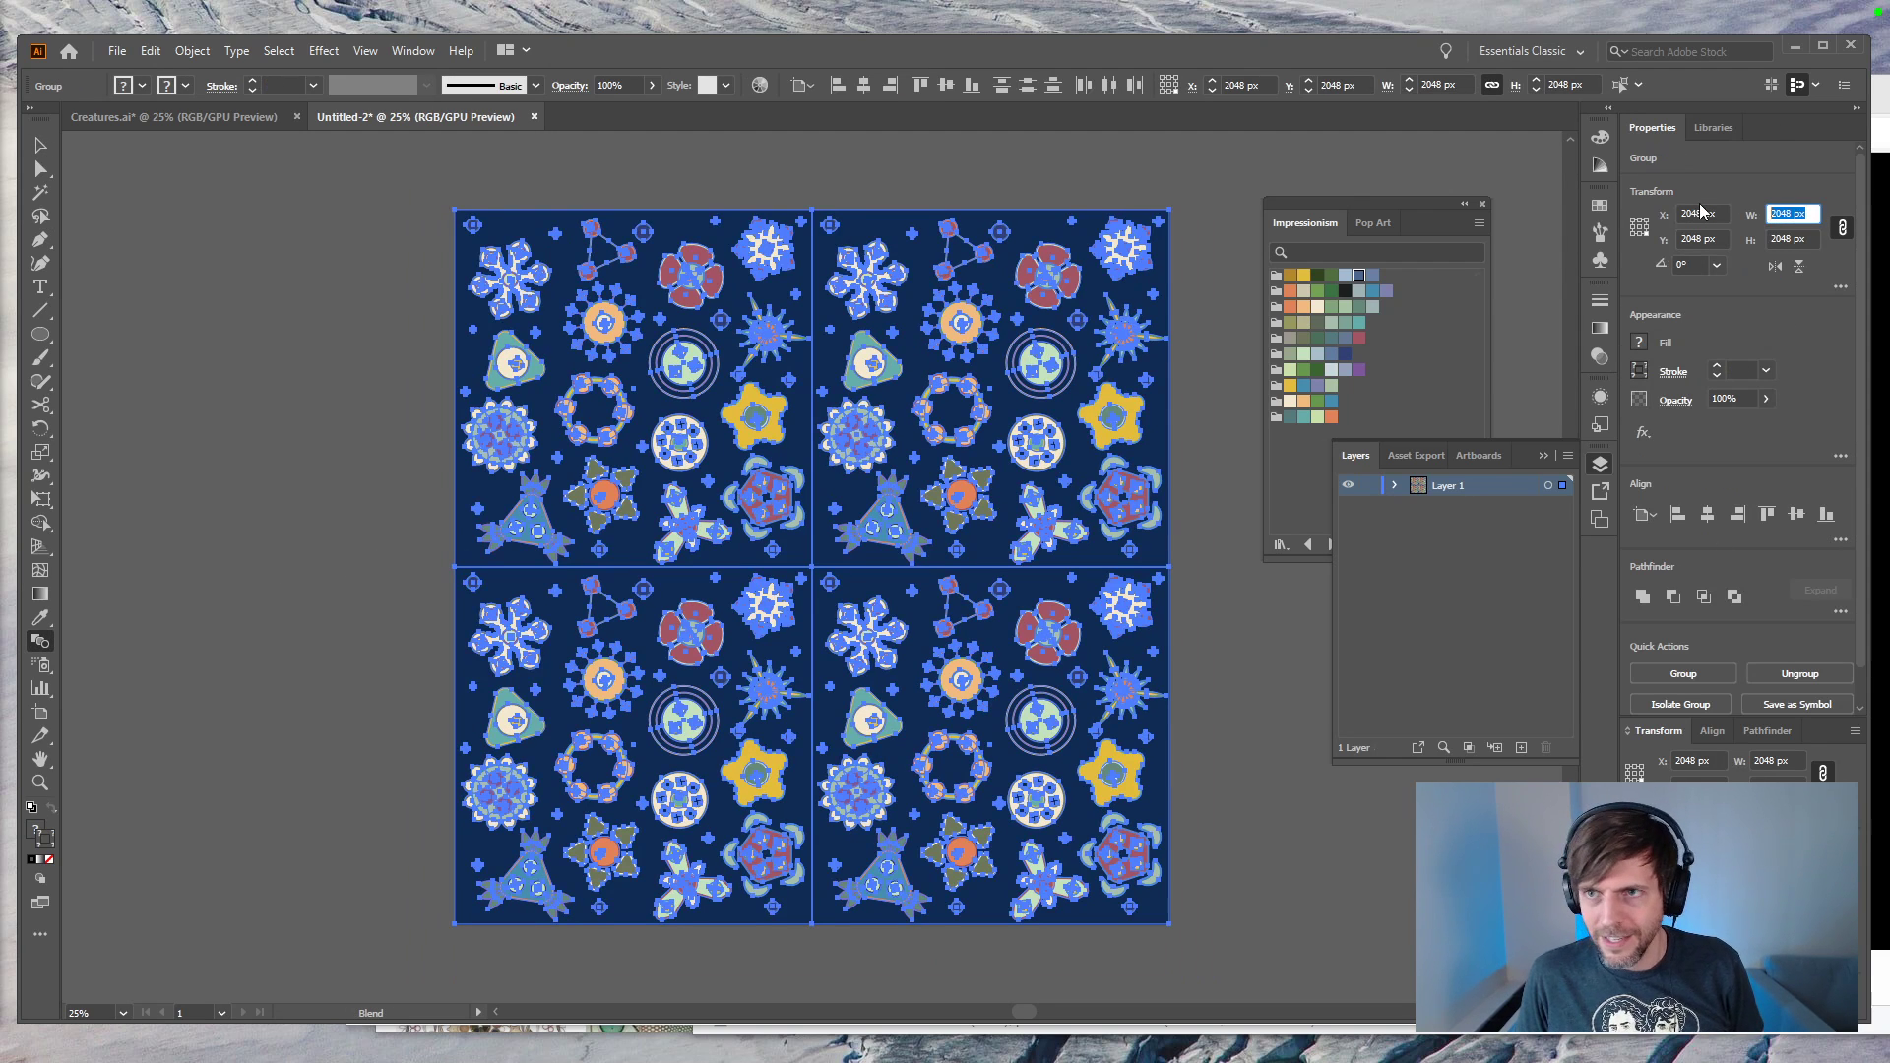
pyautogui.click(1633, 219)
pyautogui.click(1787, 212)
pyautogui.write('1024')
pyautogui.press('Return')
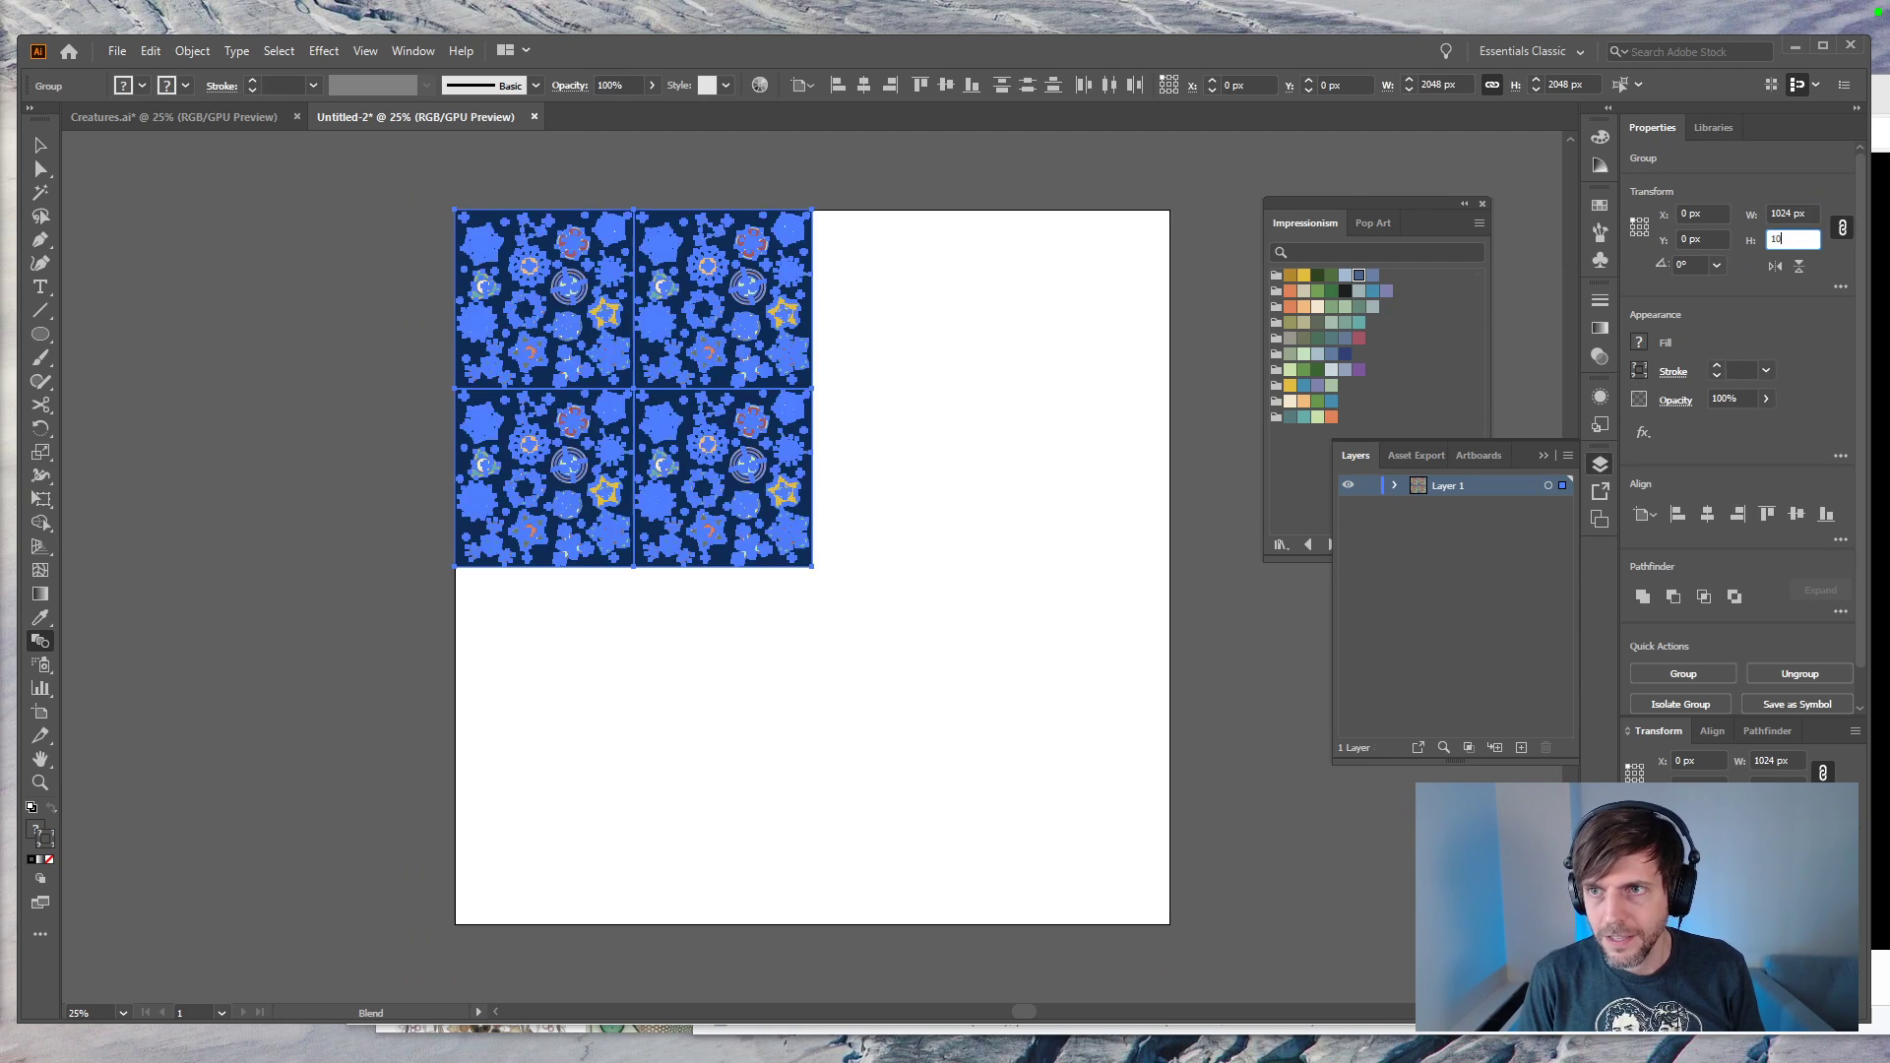
pyautogui.press('v')
pyautogui.click(901, 234)
pyautogui.moveTo(938, 193); pyautogui.dragTo(315, 587)
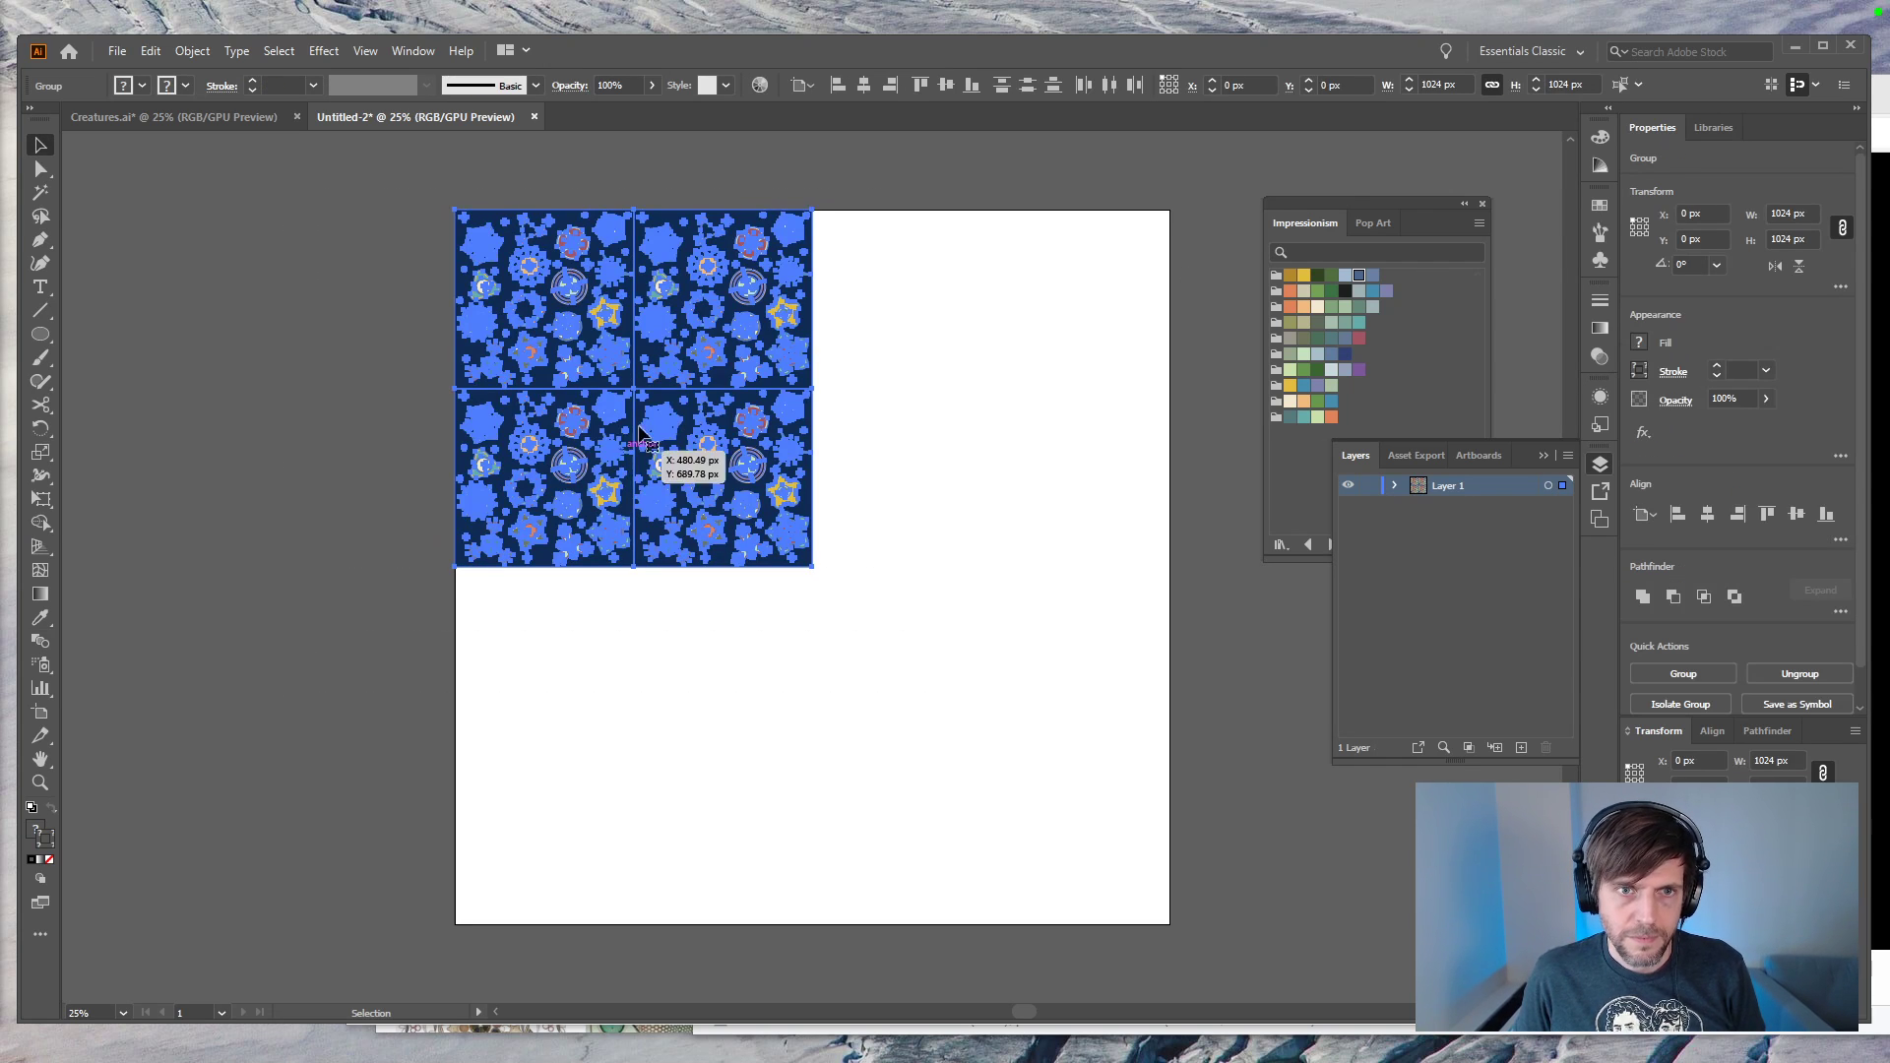
pyautogui.moveTo(656, 397); pyautogui.dragTo(1039, 492)
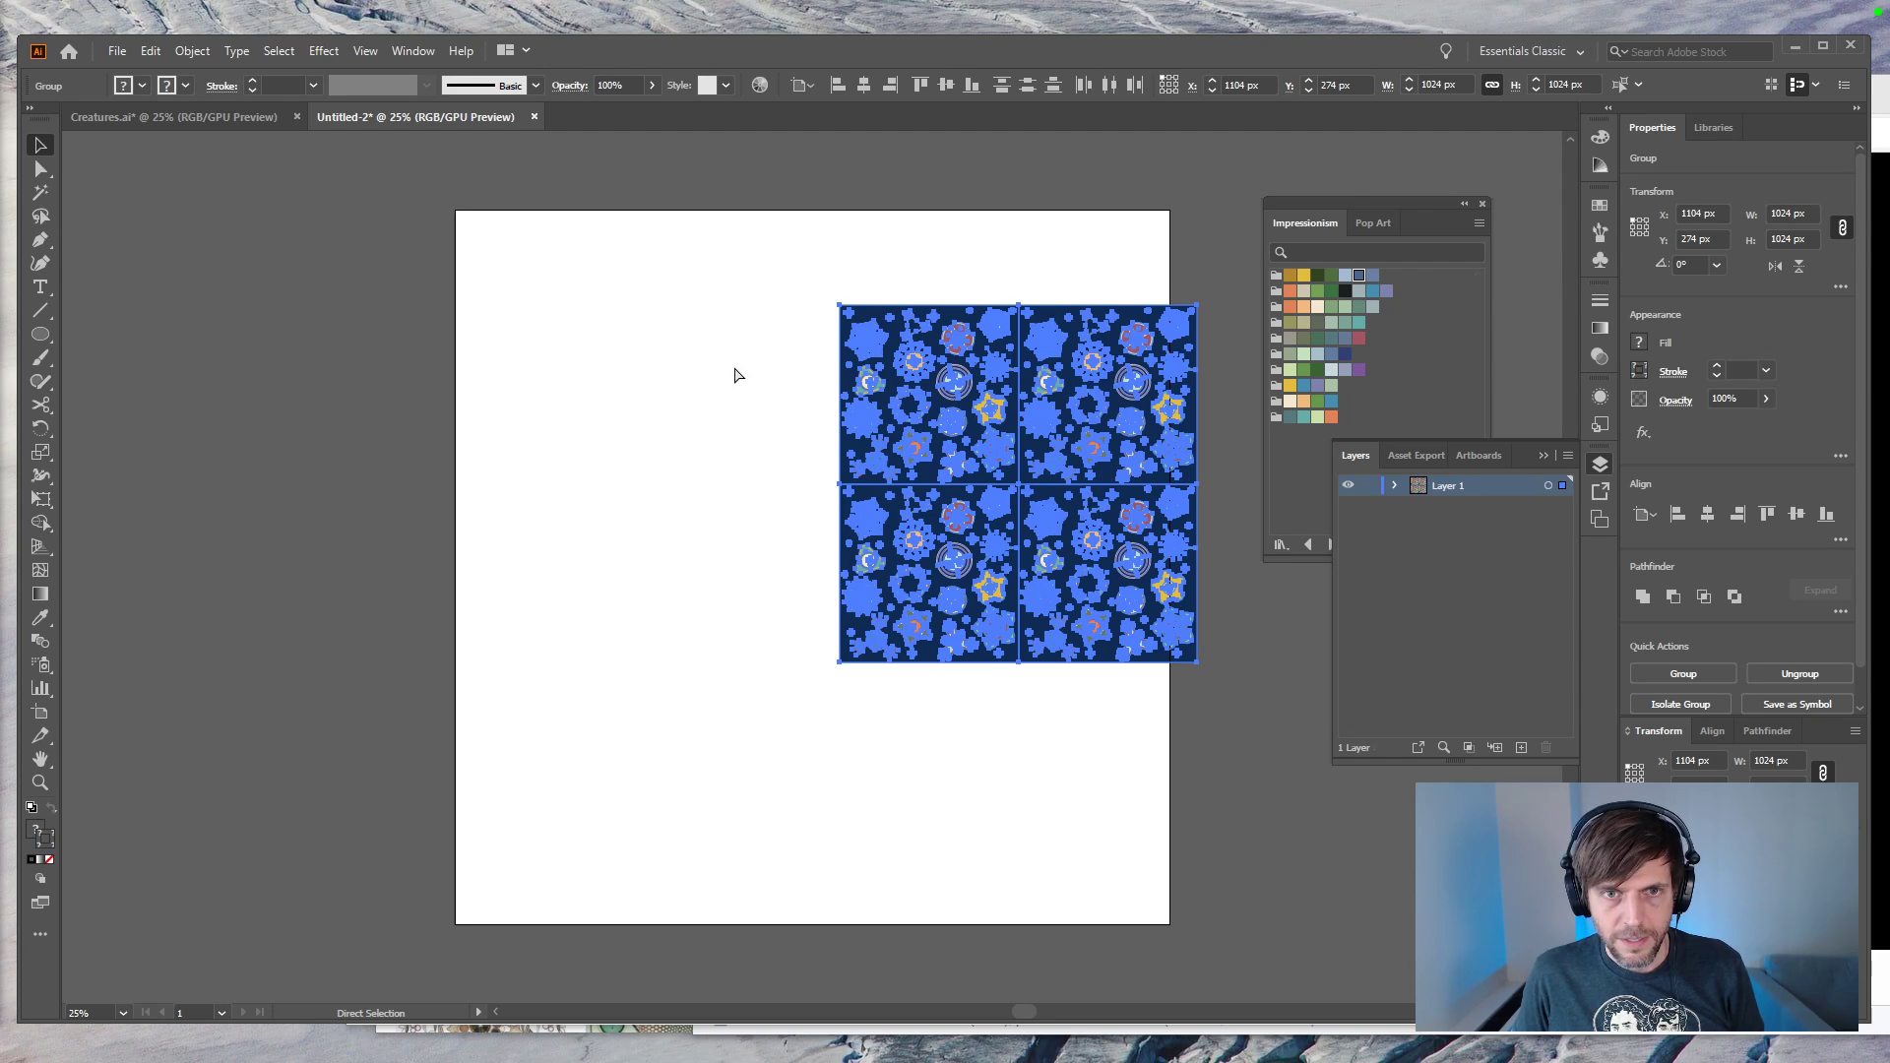
pyautogui.hotkey('ctrl', 'z')
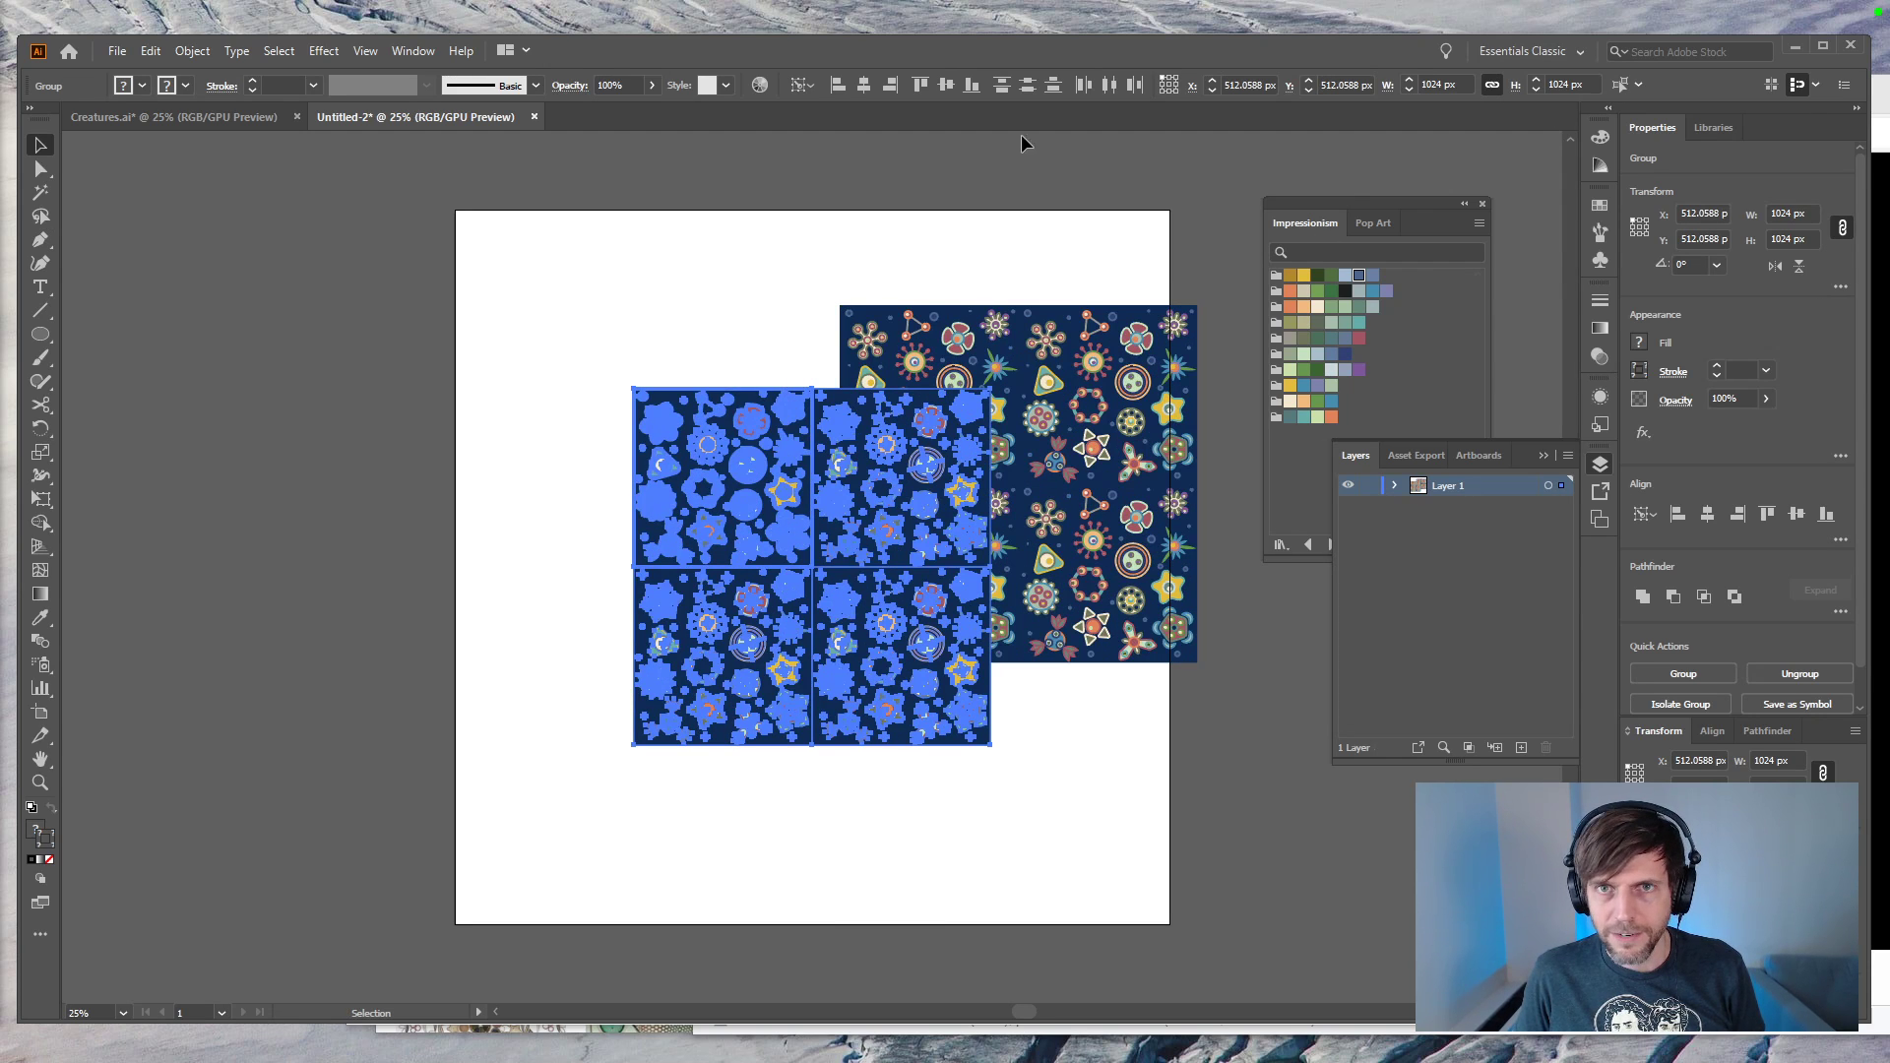
pyautogui.click(838, 85)
pyautogui.hotkey('ctrl', 'z')
pyautogui.hotkey('ctrl', 'z')
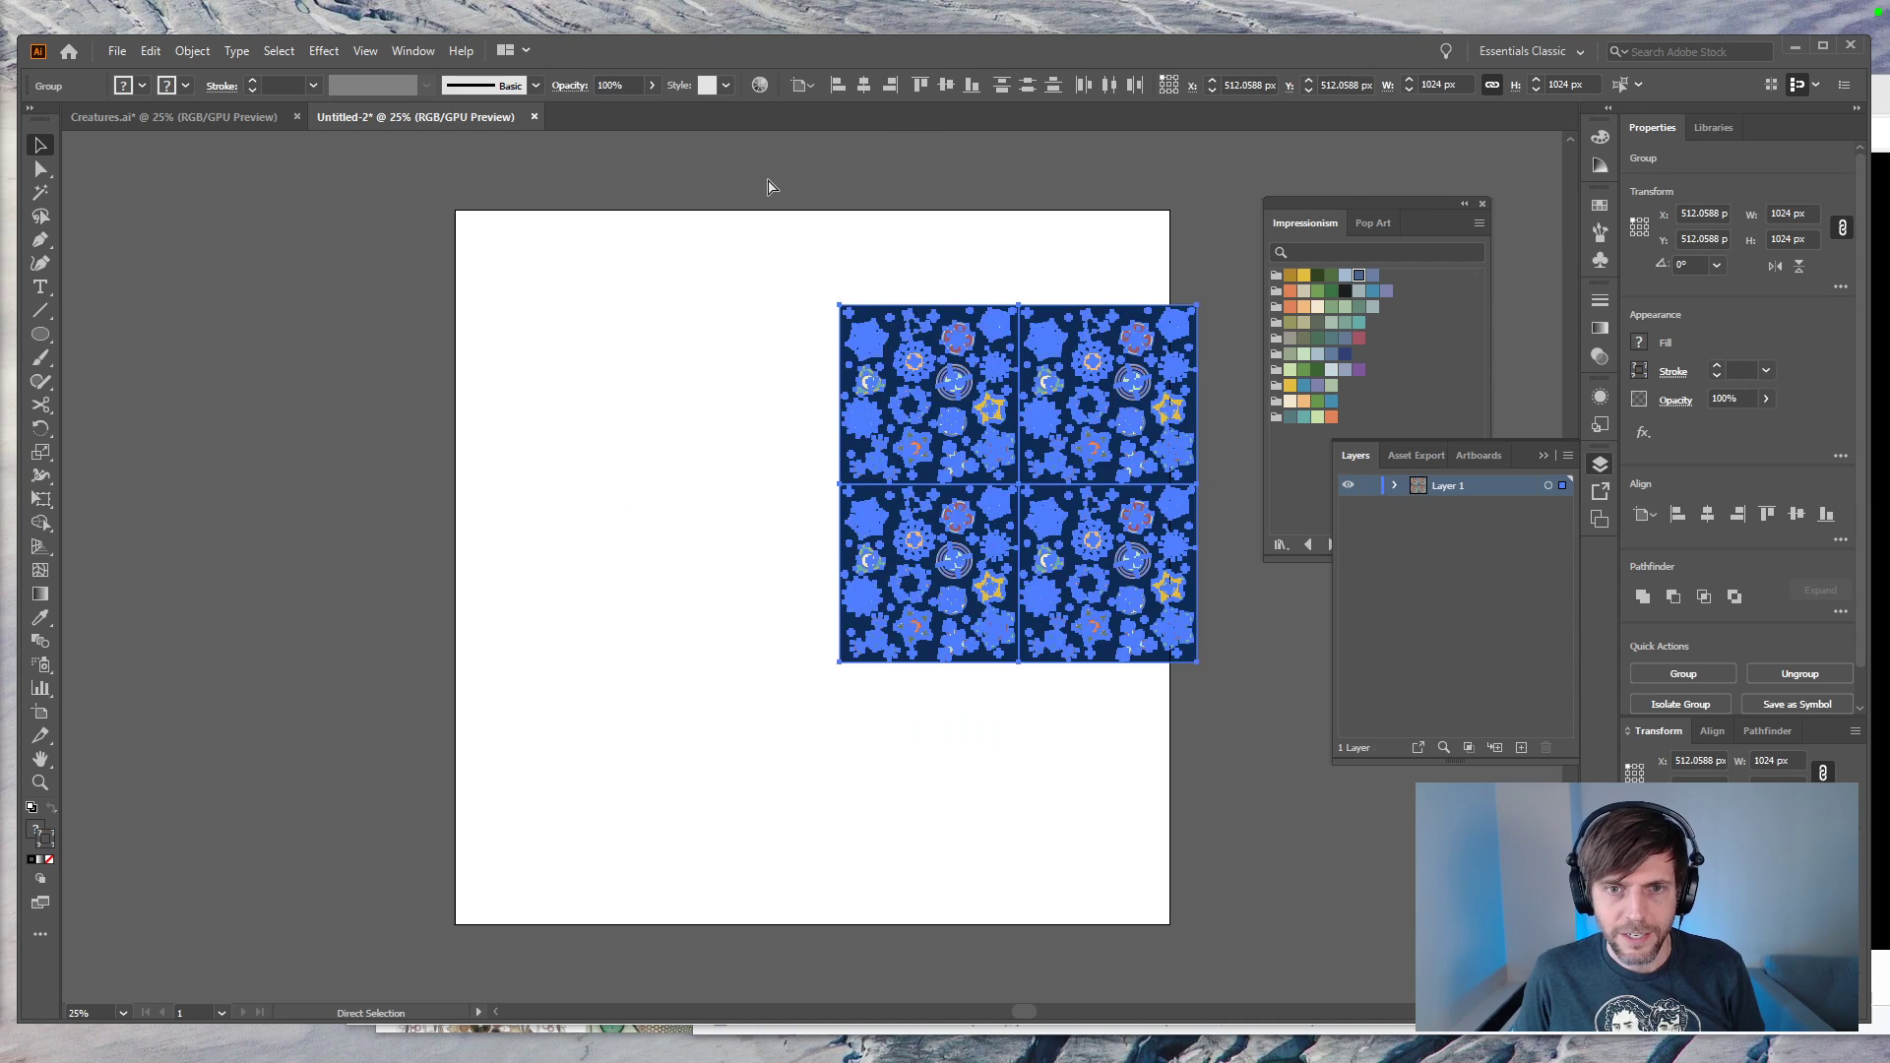
# Step: Group the four tiles and align the group to the artboard's upper-left corner
pyautogui.click(838, 86)
pyautogui.click(920, 86)
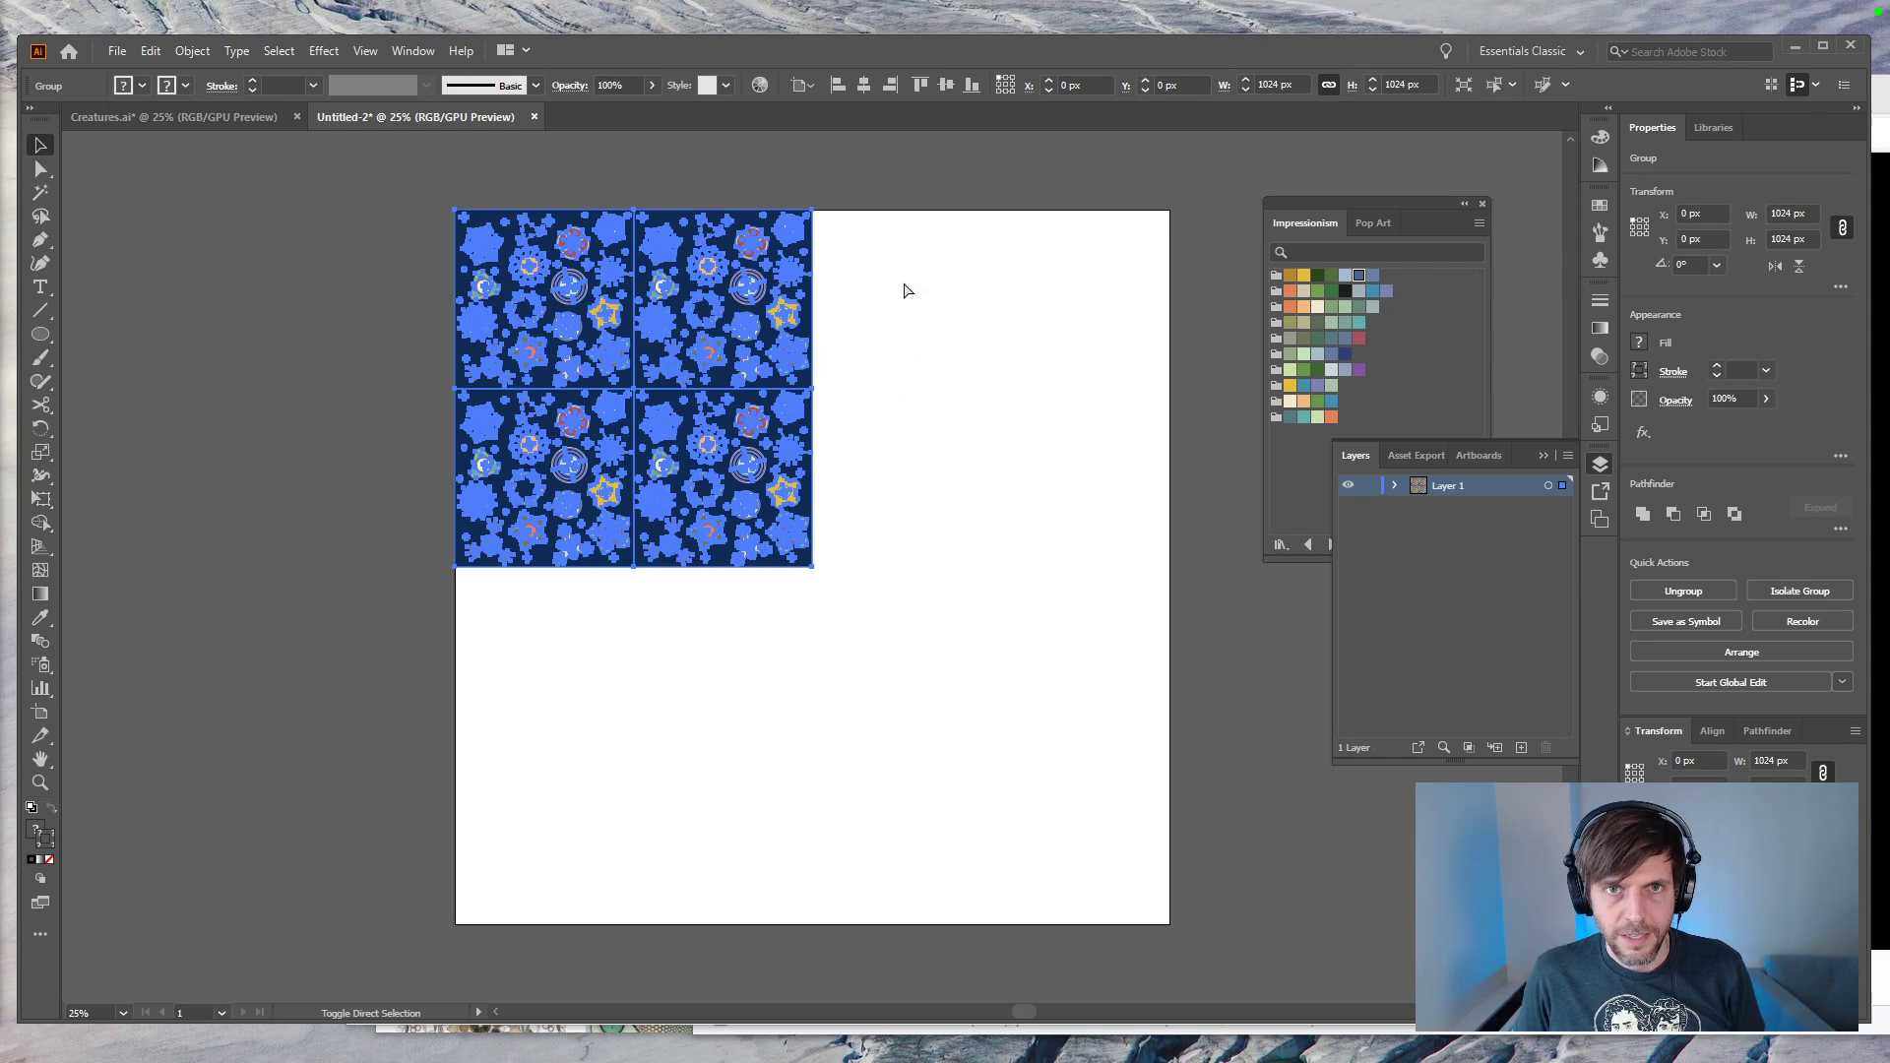
# Step: Fill the artboard by duplicating the tile group to its right edge and both groups together to its bottom edge
pyautogui.click(893, 89)
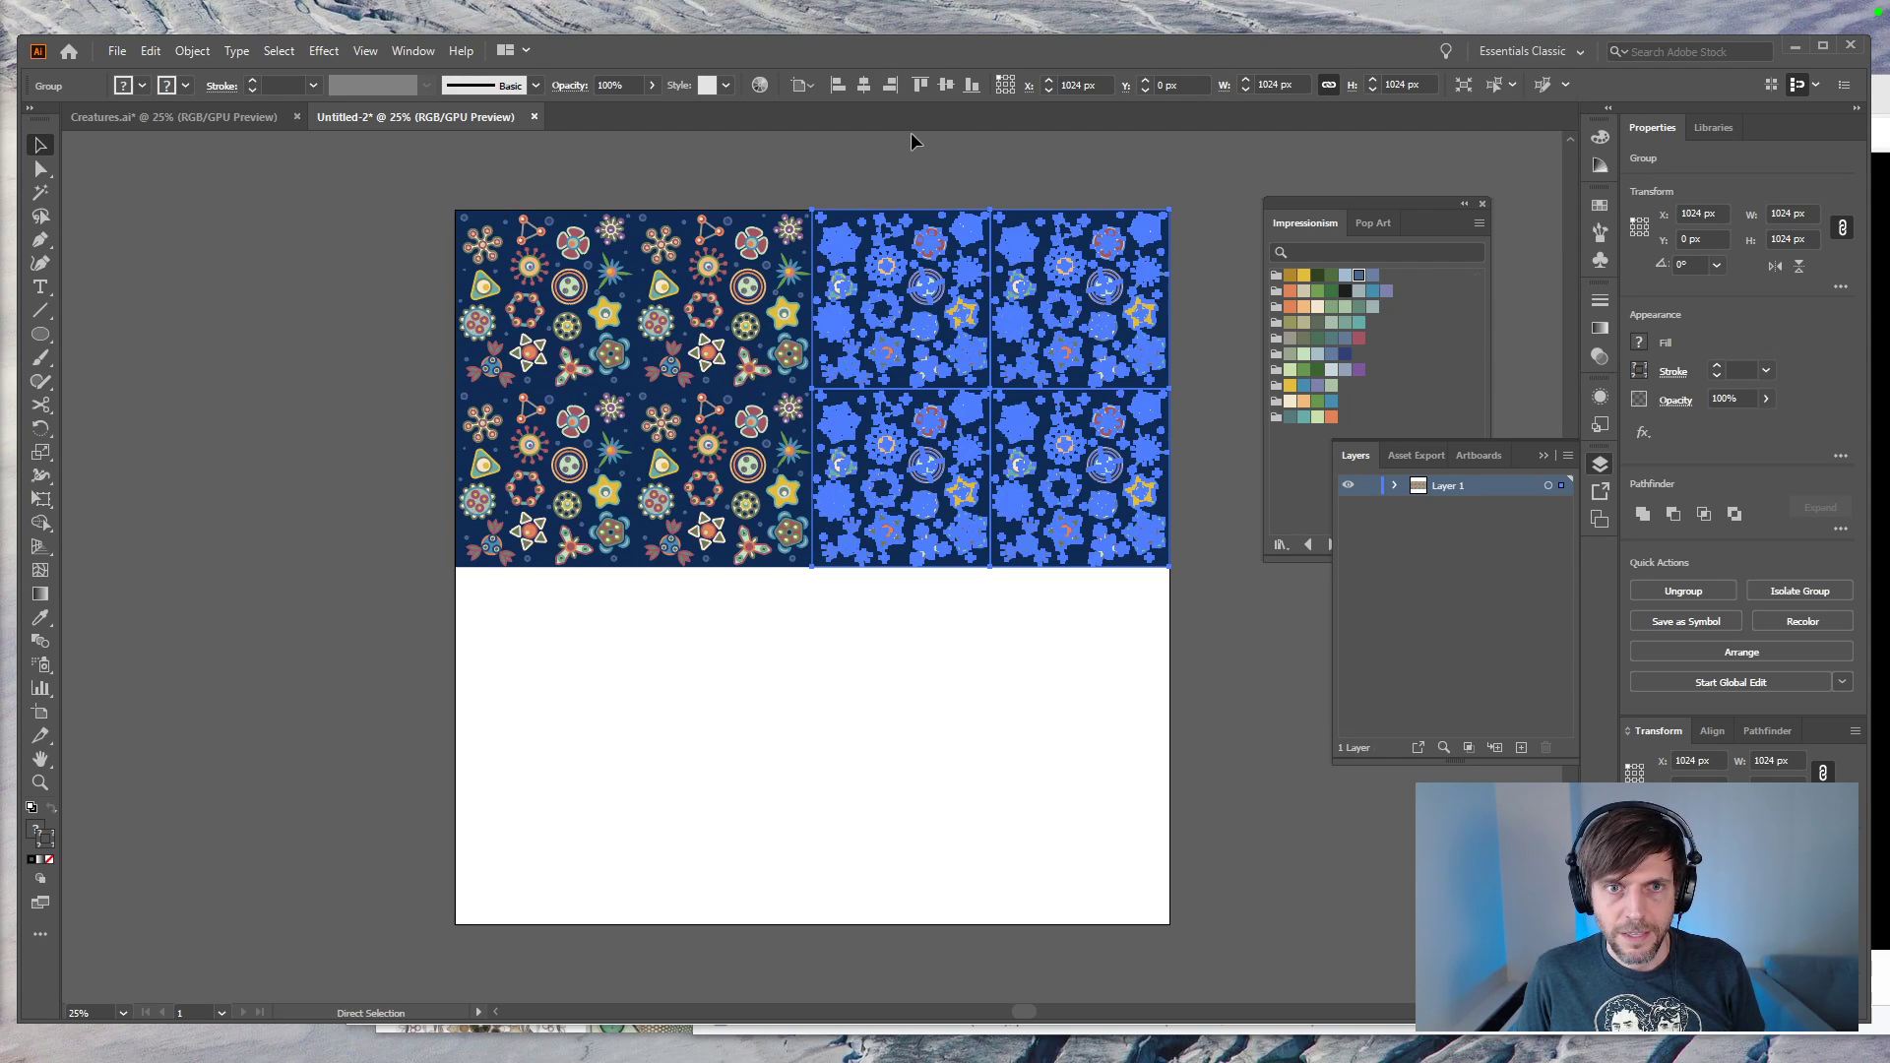
pyautogui.click(1118, 183)
pyautogui.hotkey('ctrl', 'a')
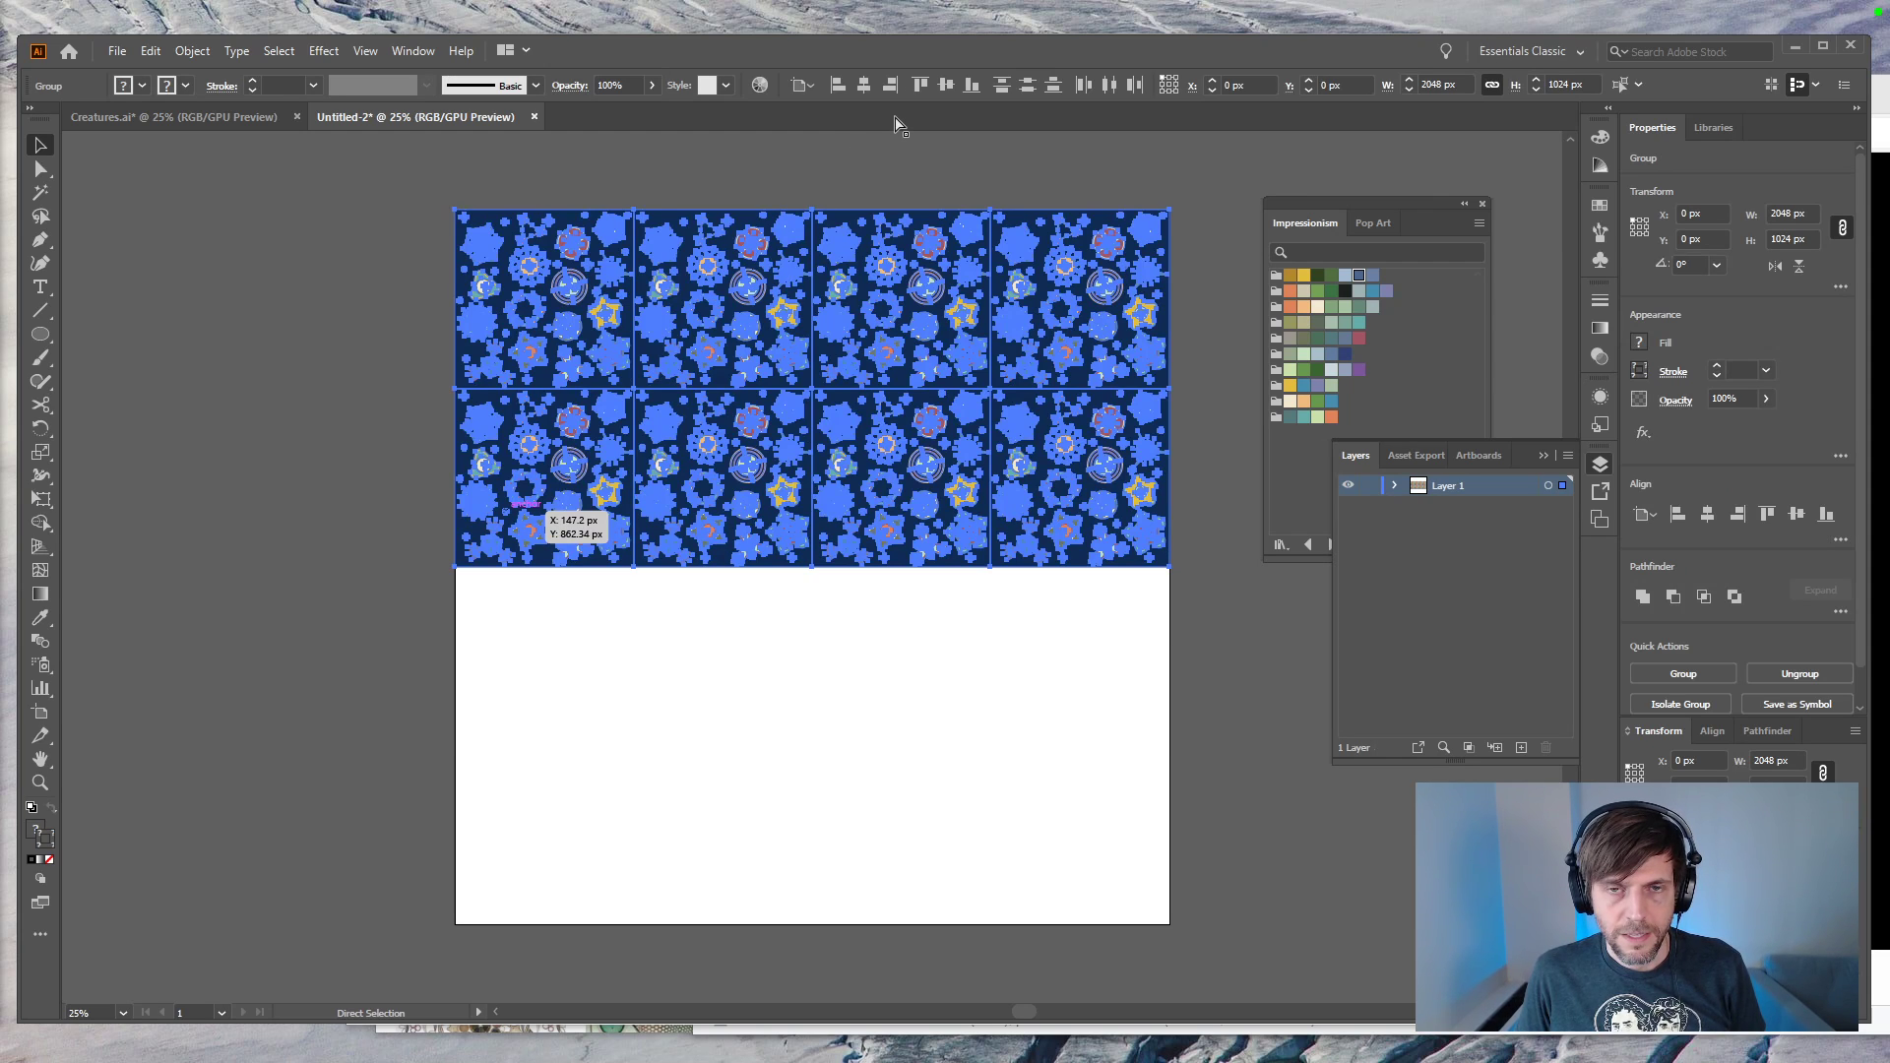
pyautogui.hotkey('ctrl', 'v')
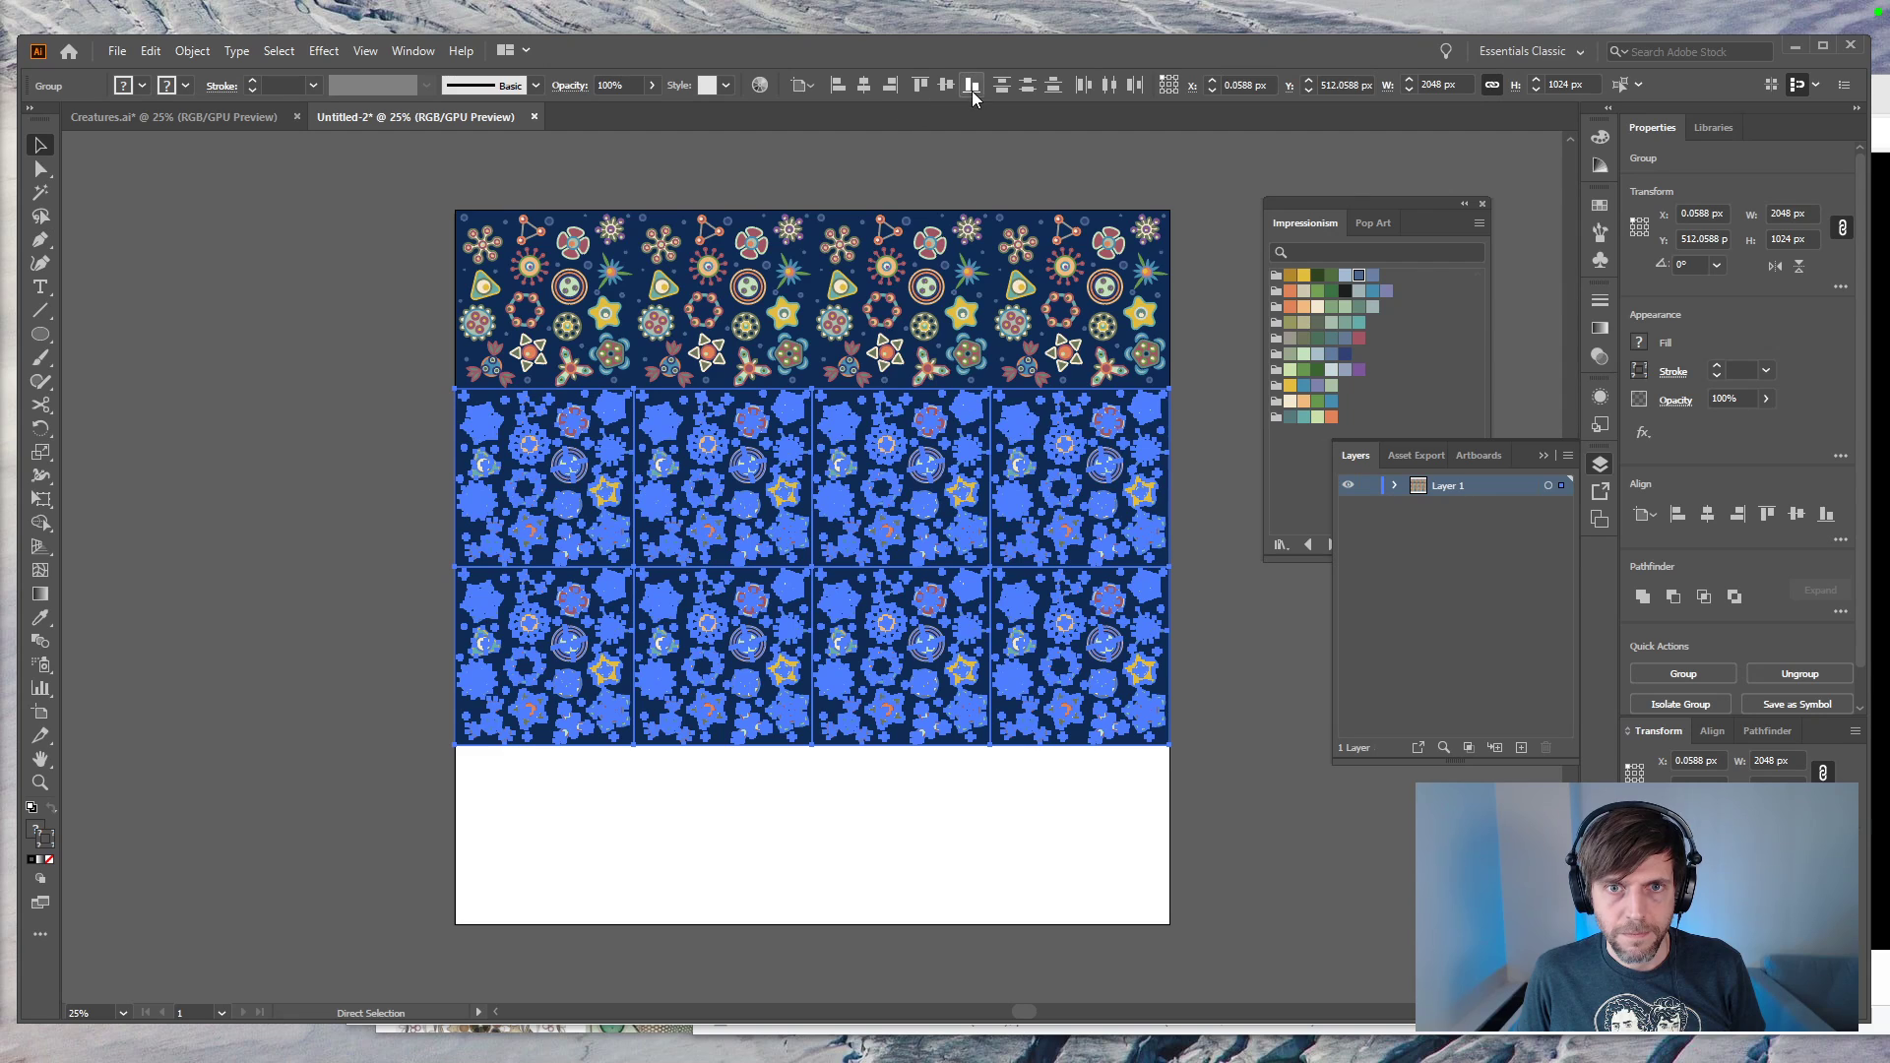
pyautogui.click(321, 532)
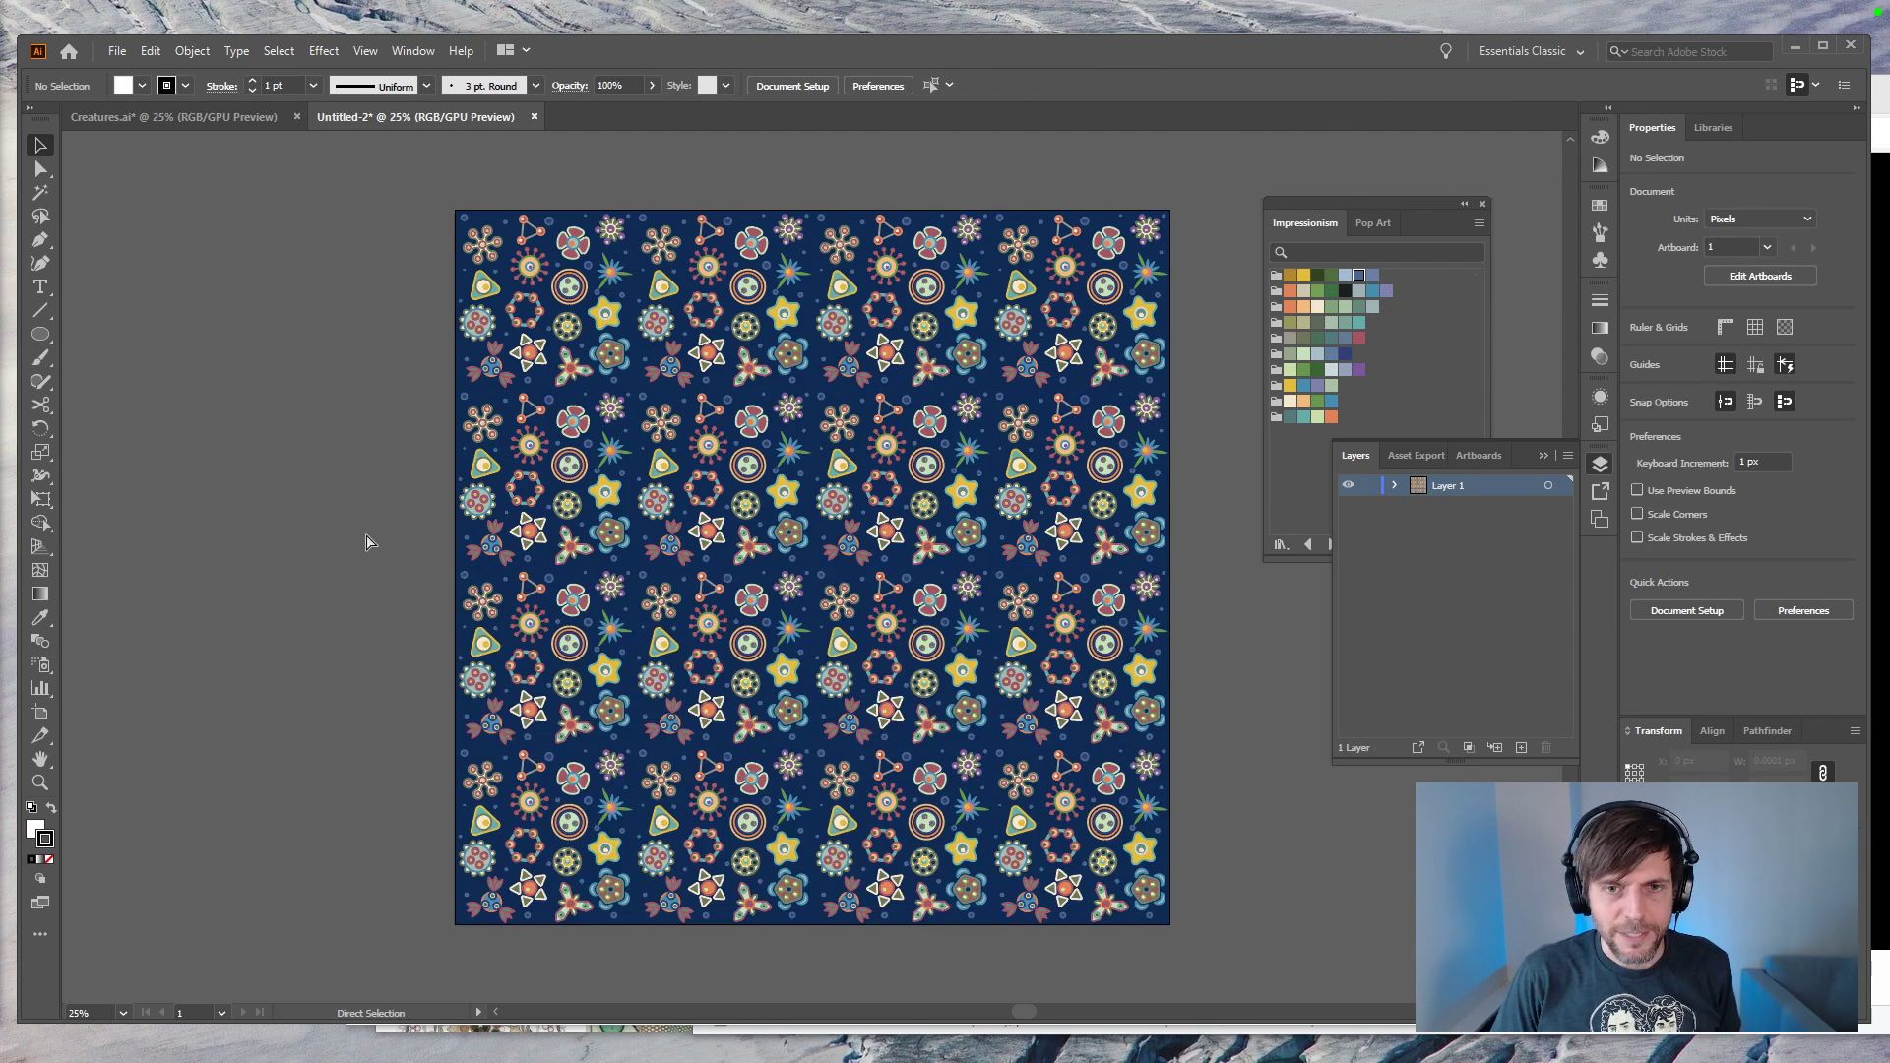
pyautogui.hotkey('ctrl', '+')
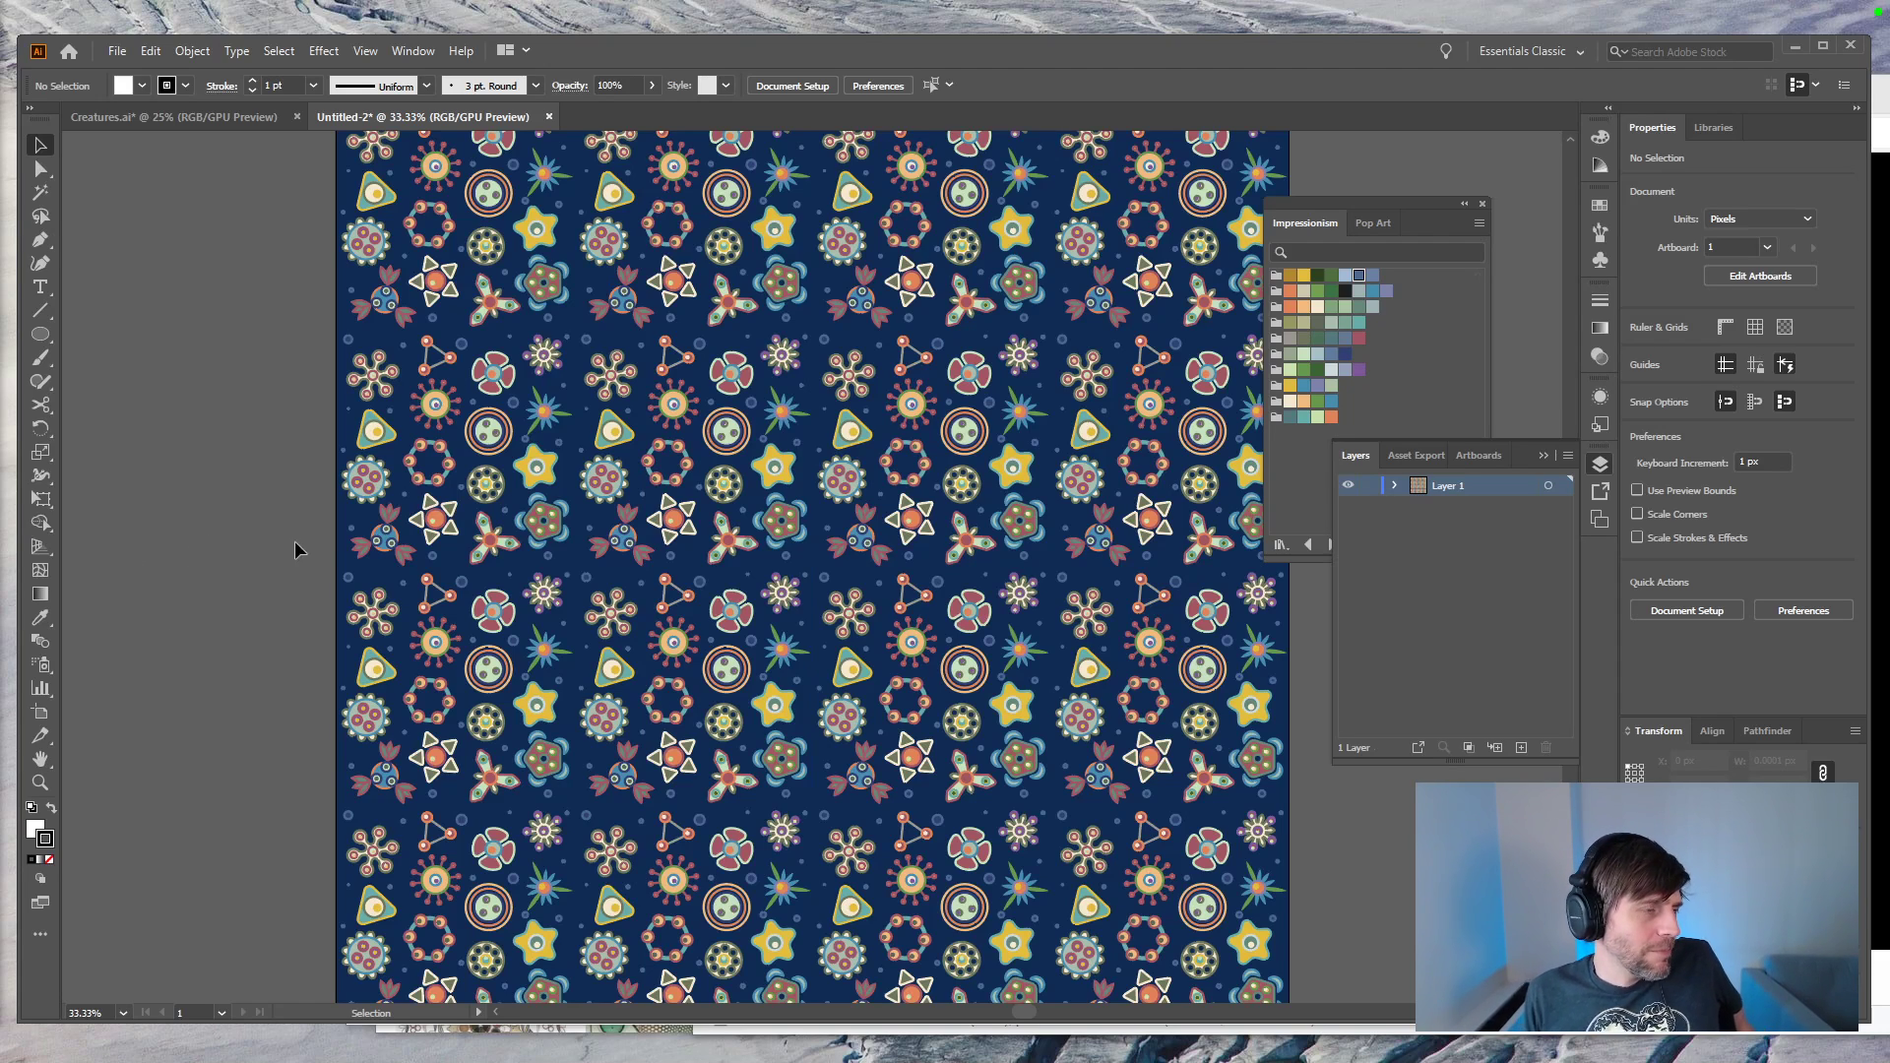
# Step: Undo the last alignment of the tile groups and close the tiled pattern document without saving it
pyautogui.press('a')
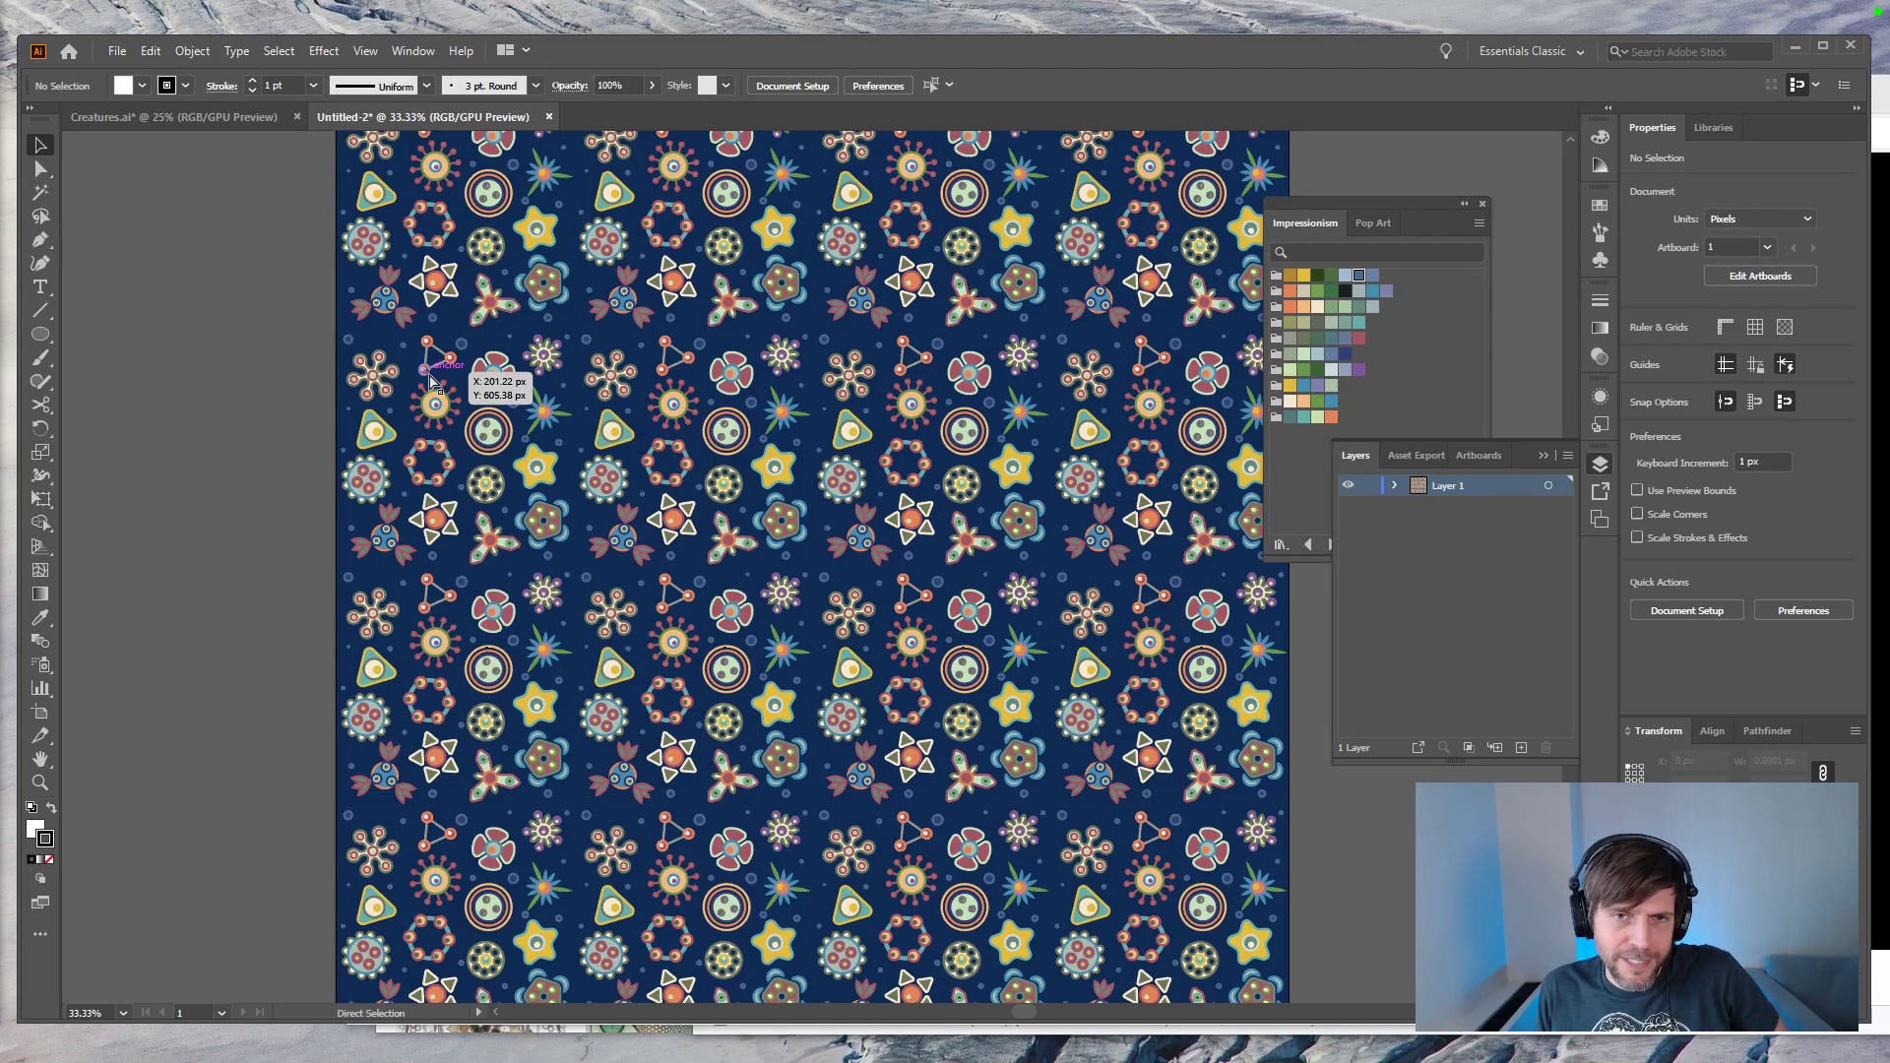
pyautogui.hotkey('ctrl', 'z')
pyautogui.click(548, 116)
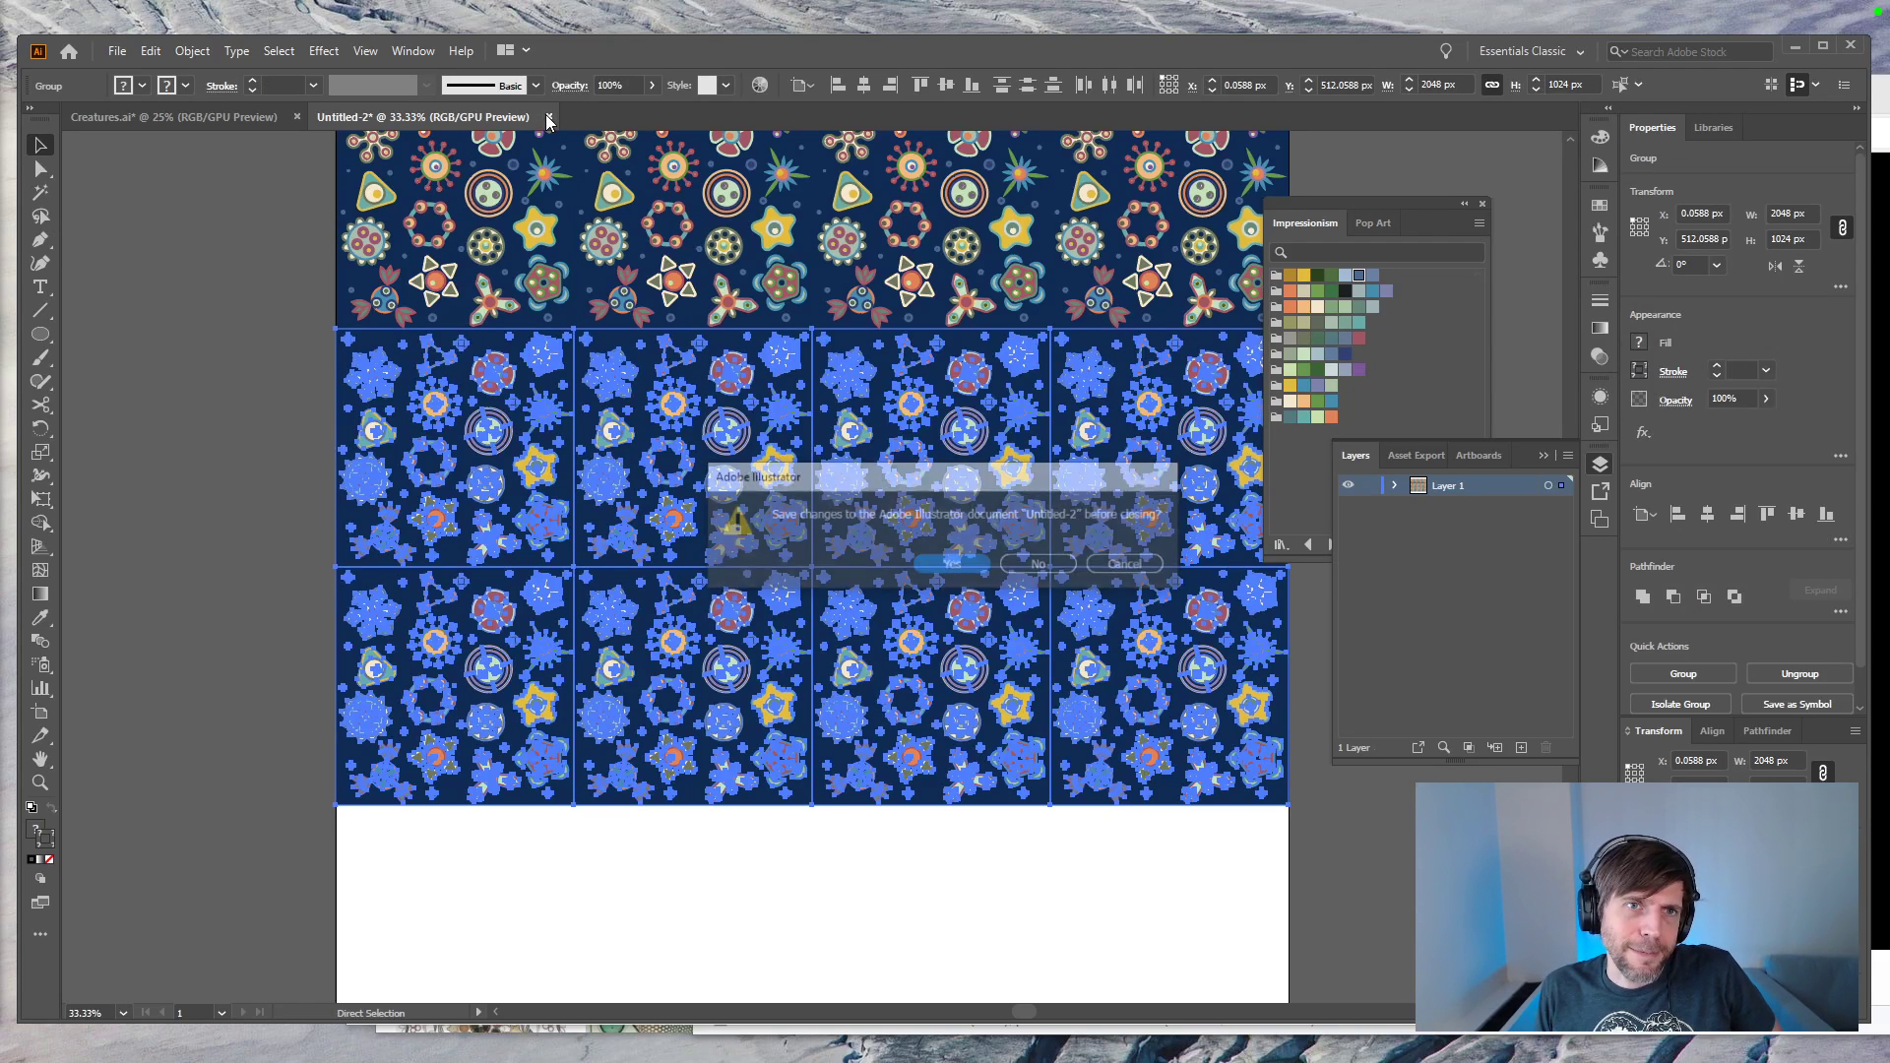
pyautogui.click(1044, 566)
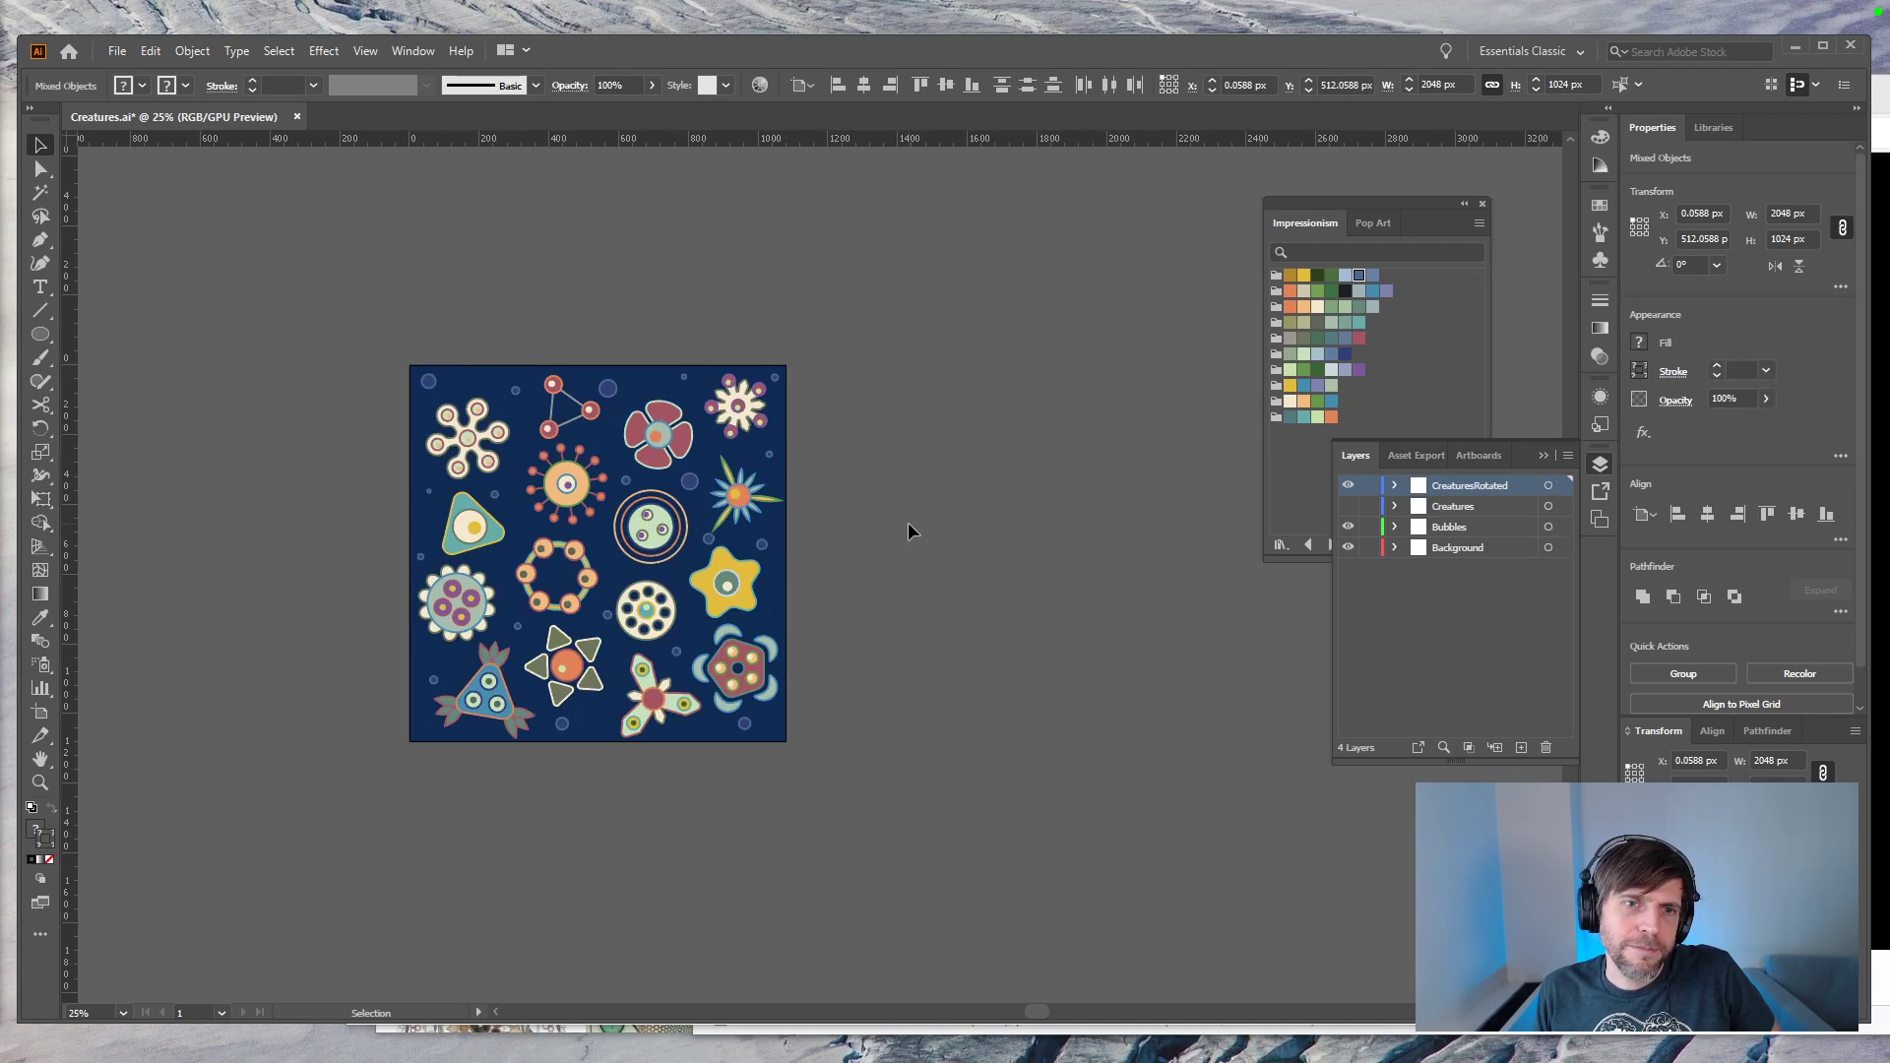
# Step: Maximise the application window, hide all panels and fit the creatures artboard to the view
pyautogui.hotkey('ctrl', '+')
pyautogui.press('space')
pyautogui.moveTo(914, 530); pyautogui.dragTo(1067, 557)
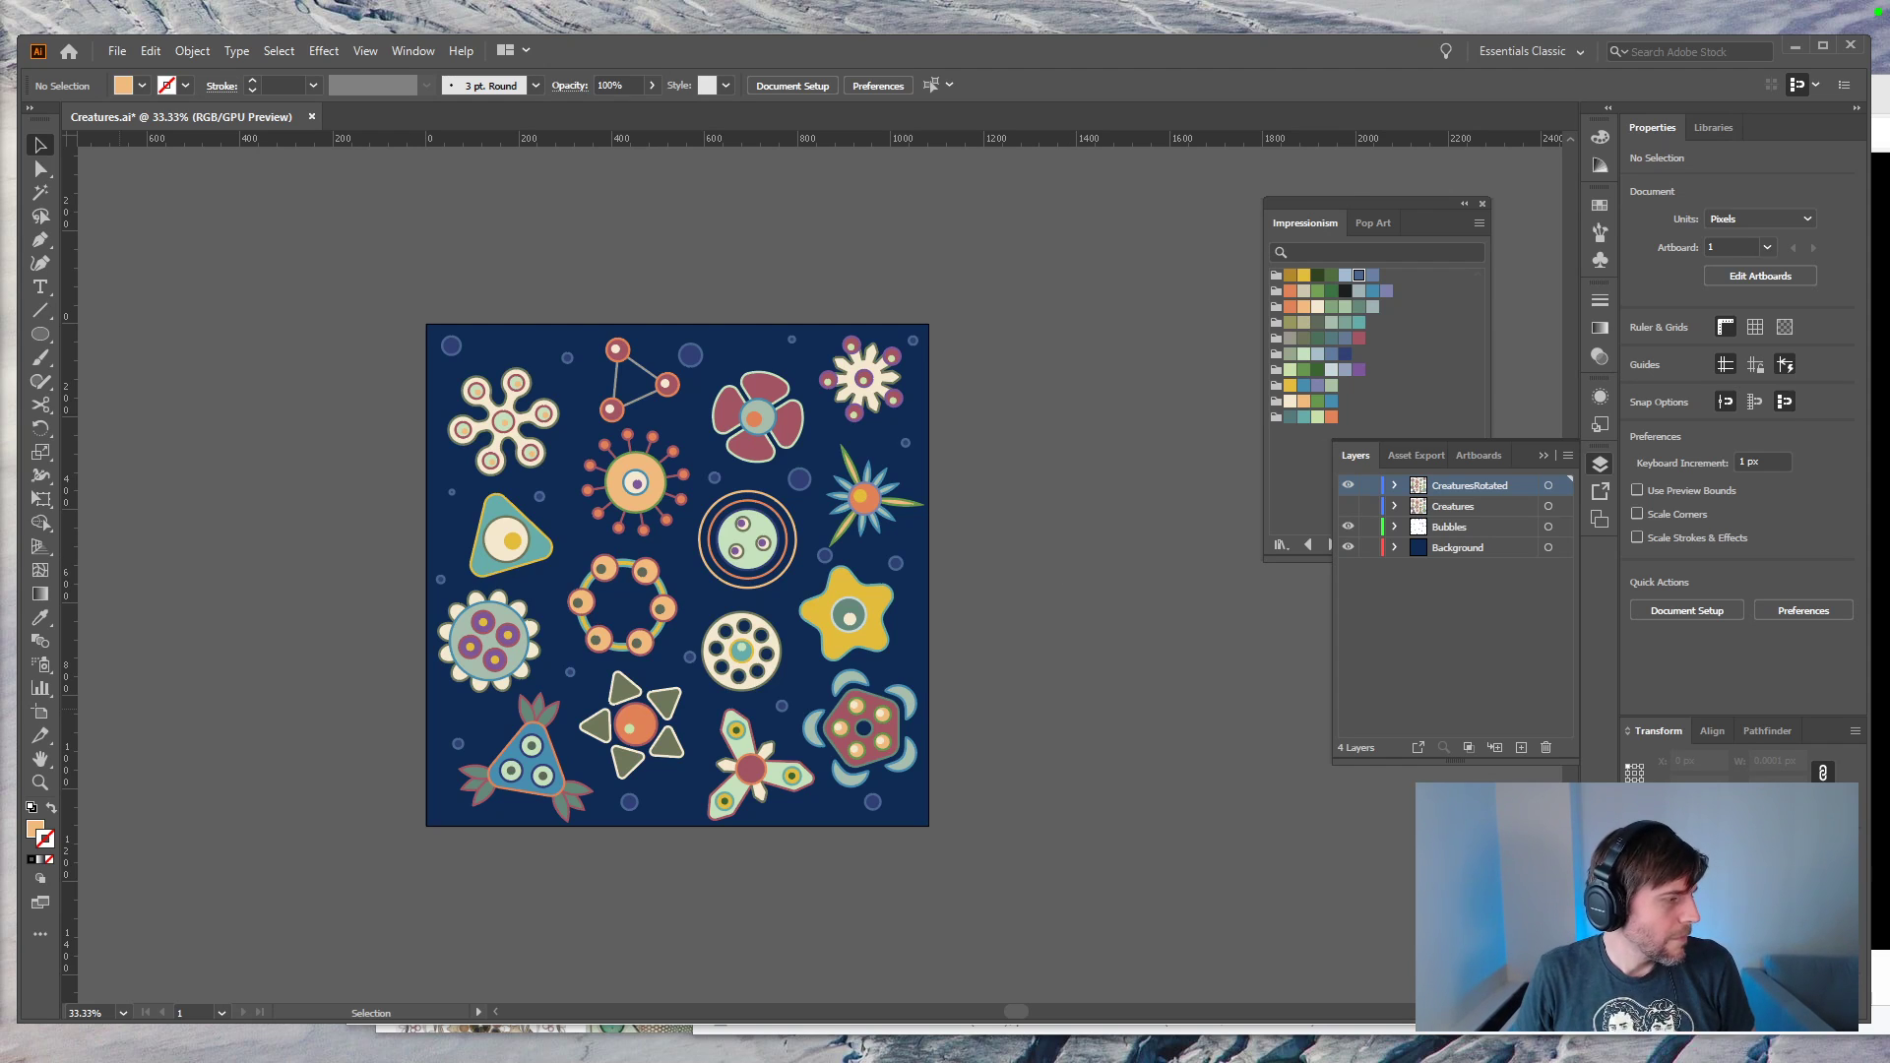
pyautogui.hotkey('ctrl', '+')
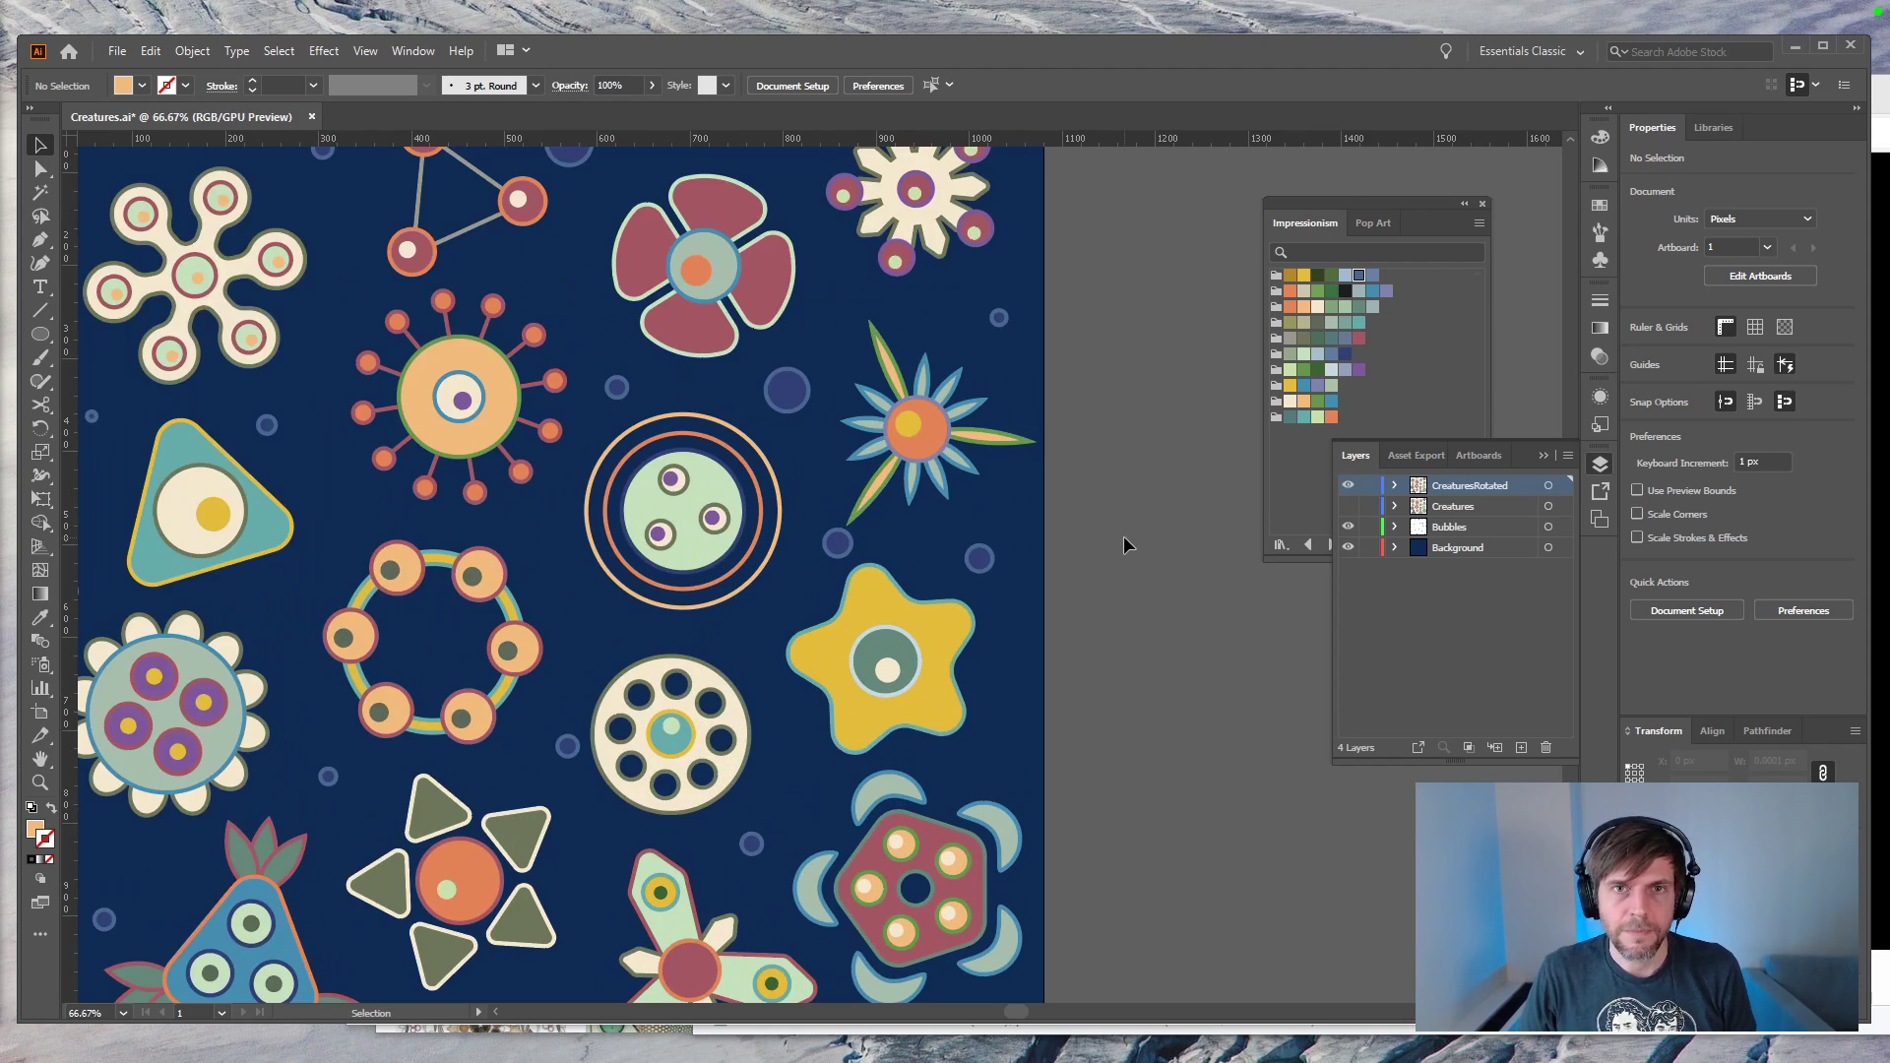
pyautogui.moveTo(1392, 43); pyautogui.dragTo(1385, 8)
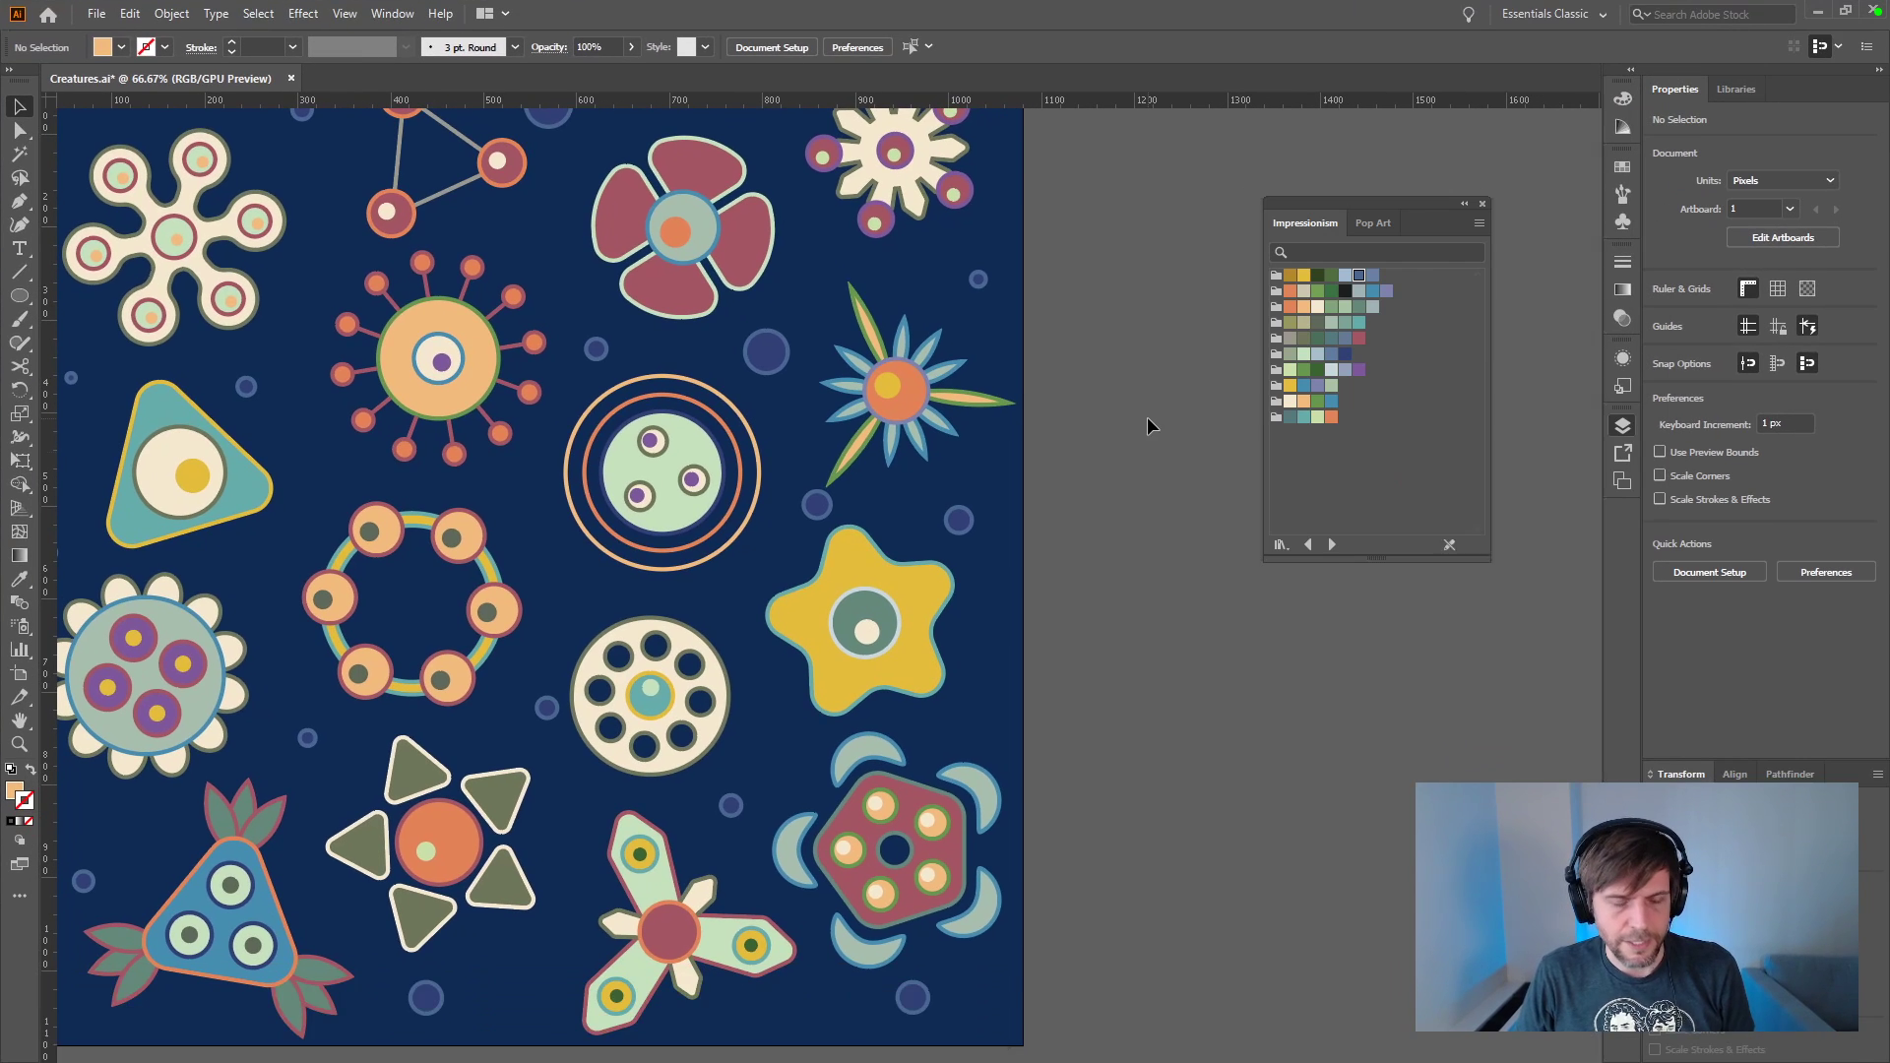
pyautogui.press('Tab')
pyautogui.moveTo(1198, 371); pyautogui.dragTo(1550, 401)
pyautogui.hotkey('ctrl', '0')
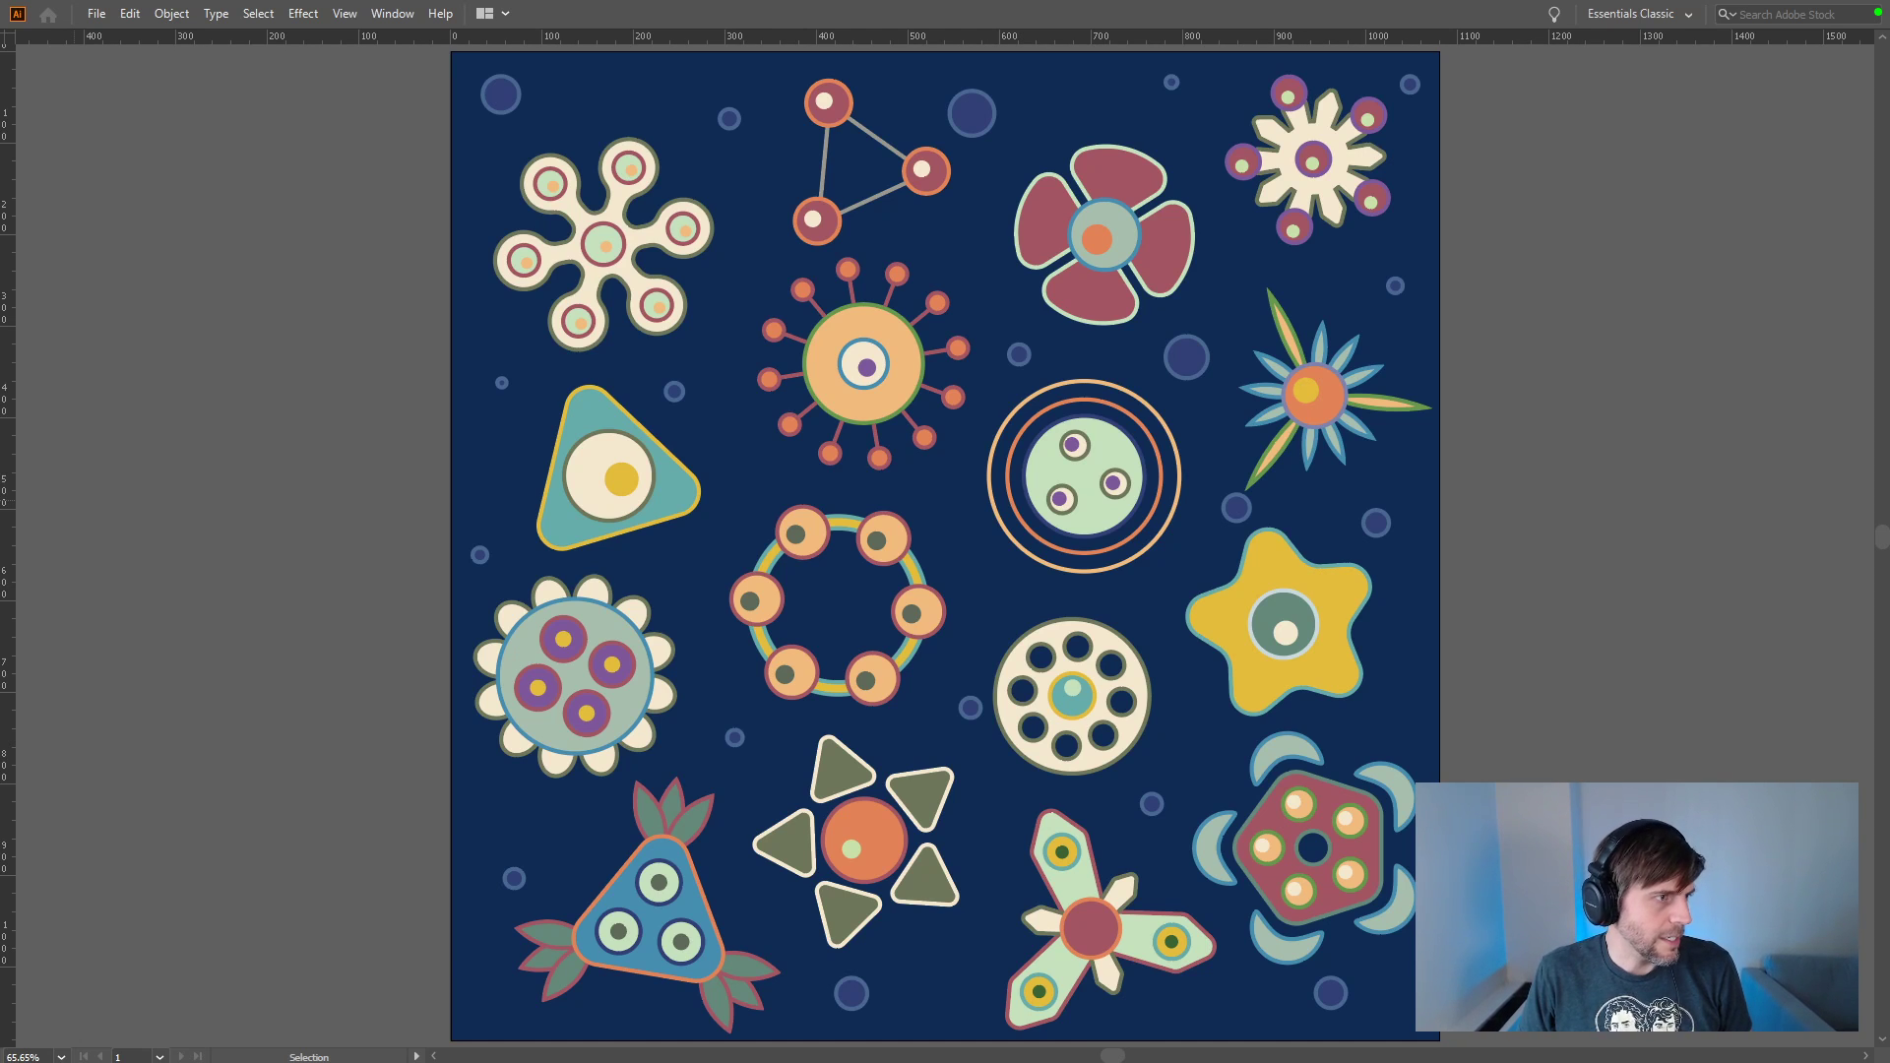
# Step: Bring the browser window with the Hello Sunshine project page over the illustration, view it and close the window
pyautogui.moveTo(0, 77); pyautogui.dragTo(1011, 87)
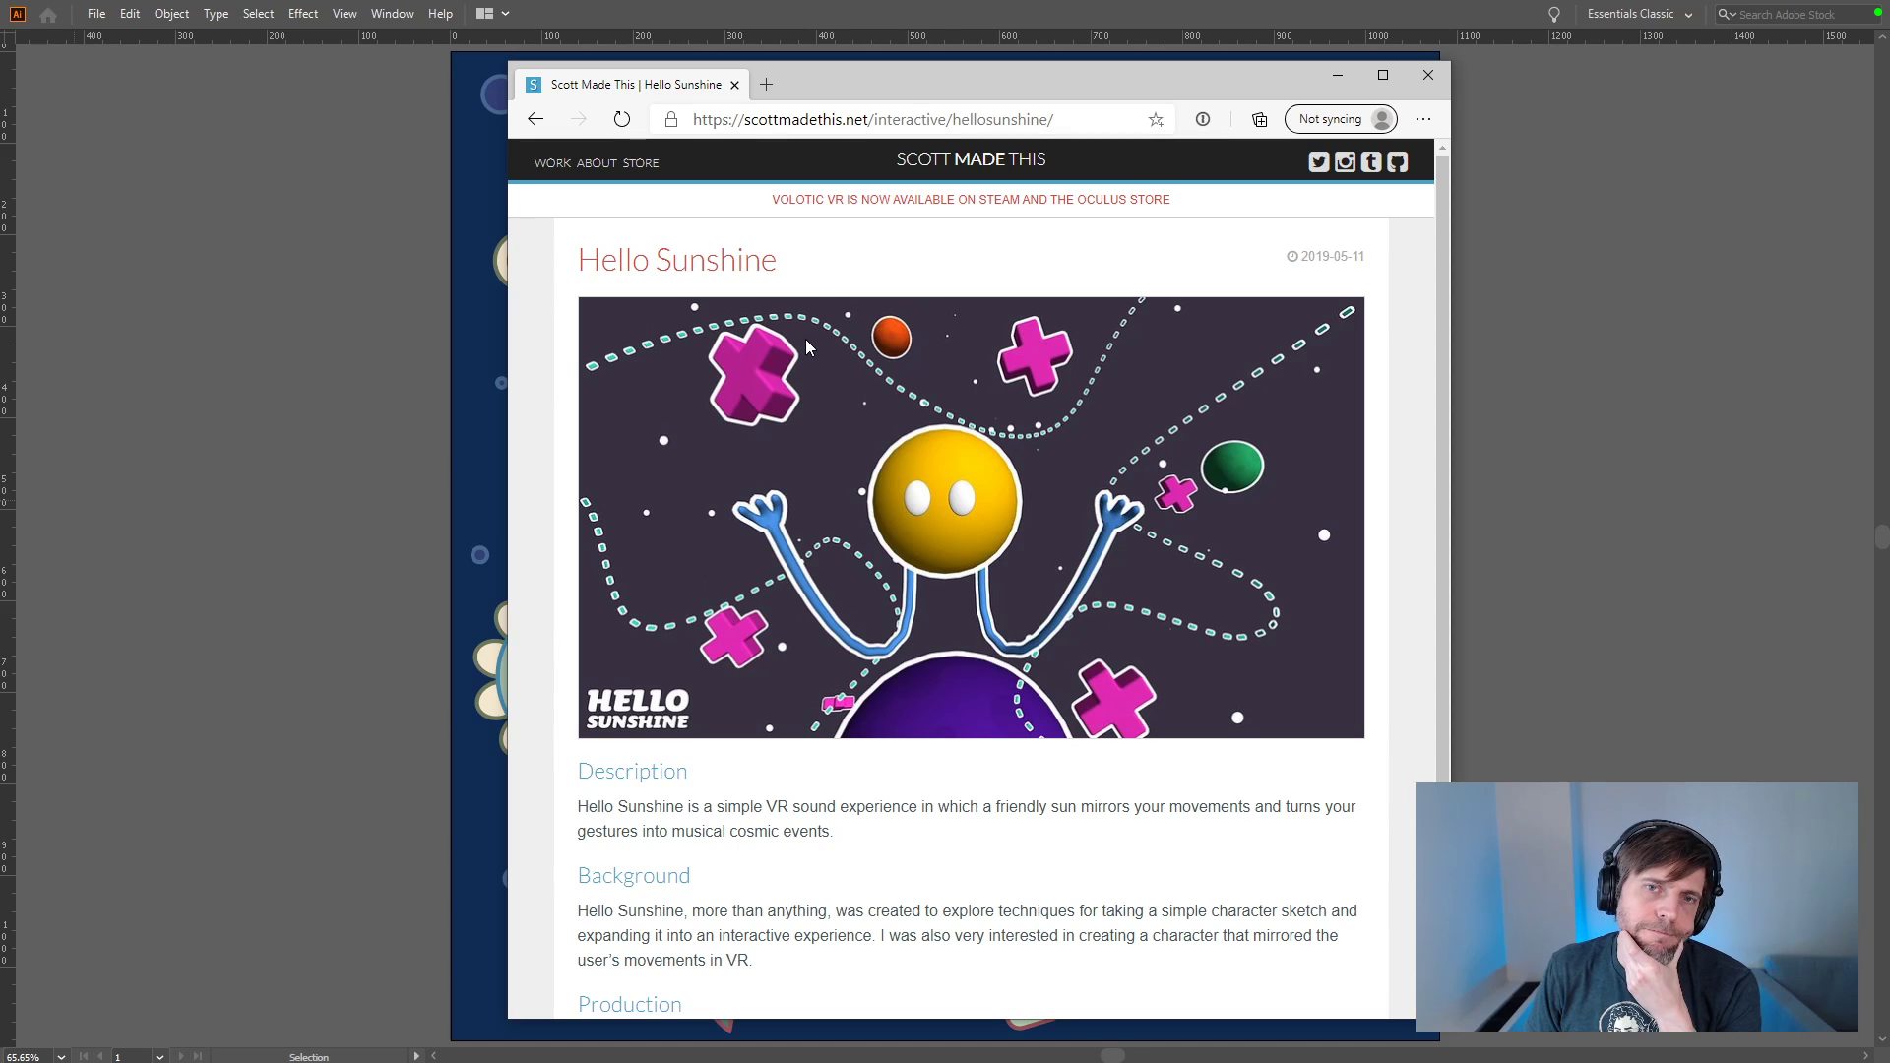
pyautogui.moveTo(842, 96); pyautogui.dragTo(1179, 110)
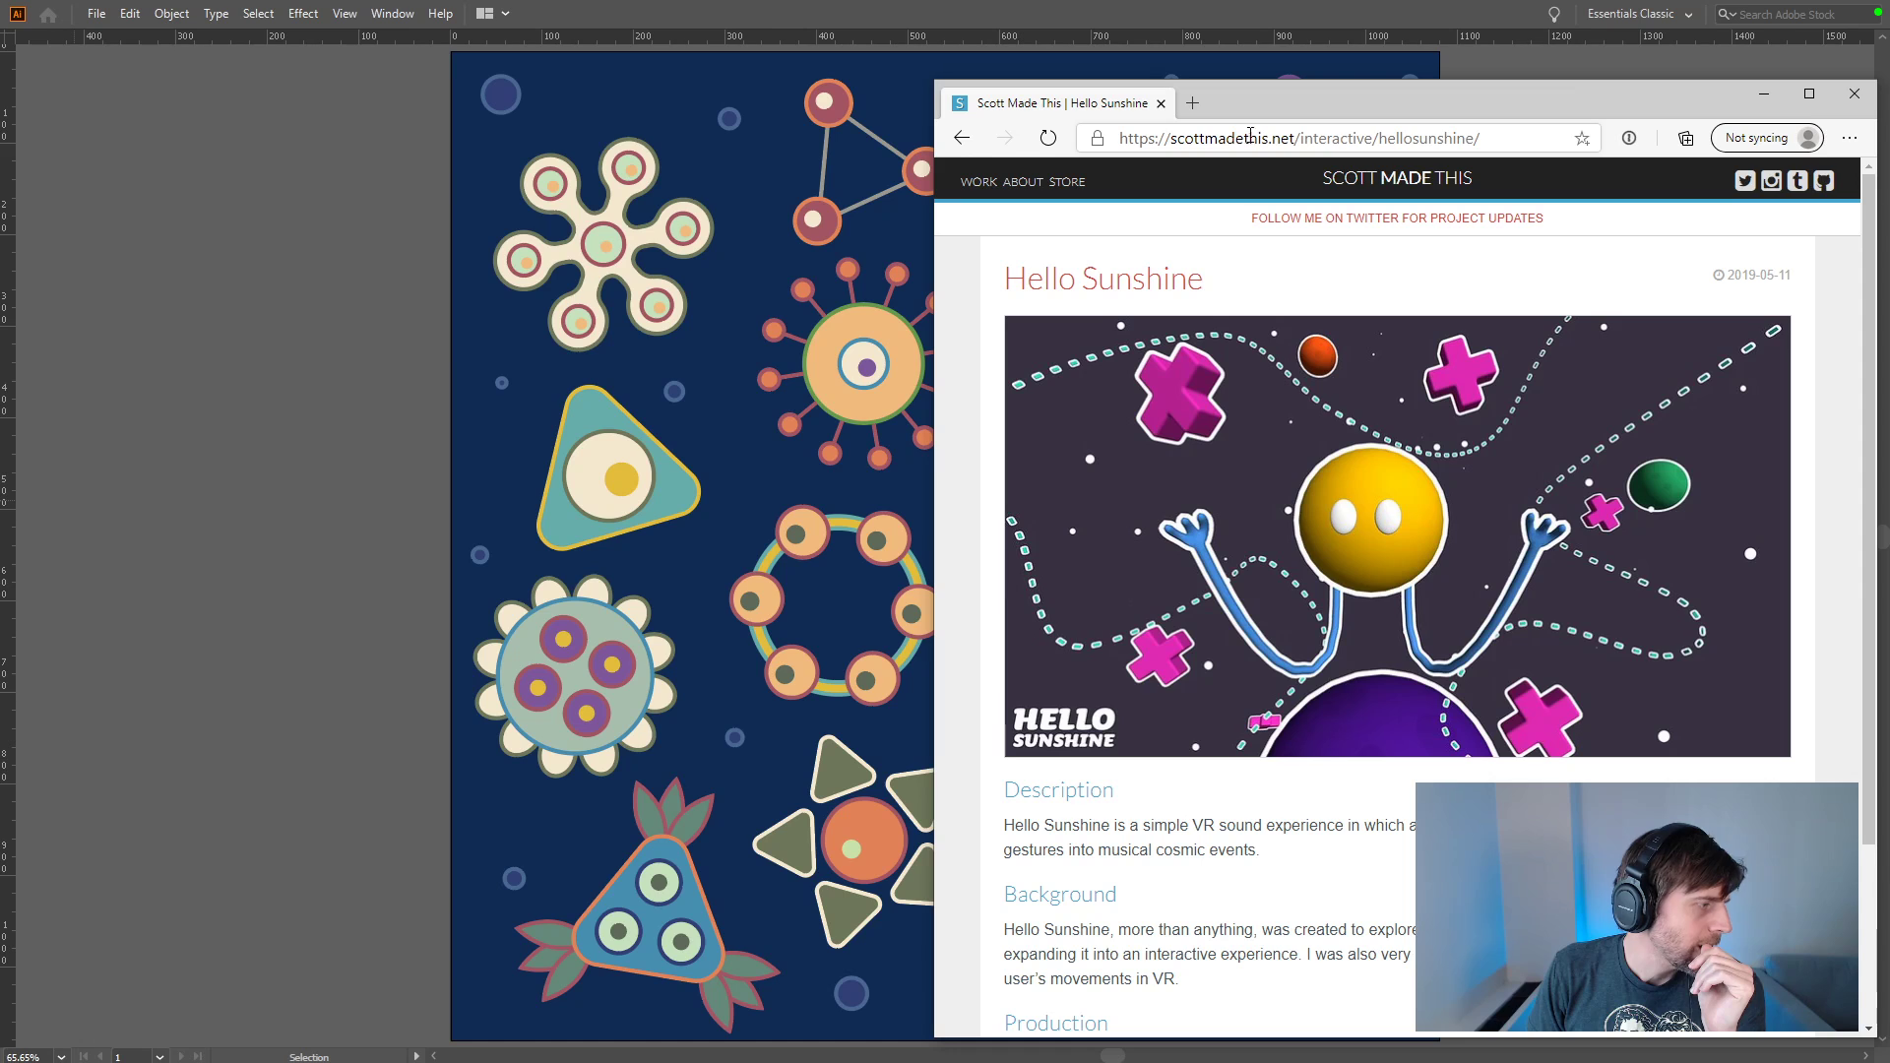
pyautogui.click(1854, 93)
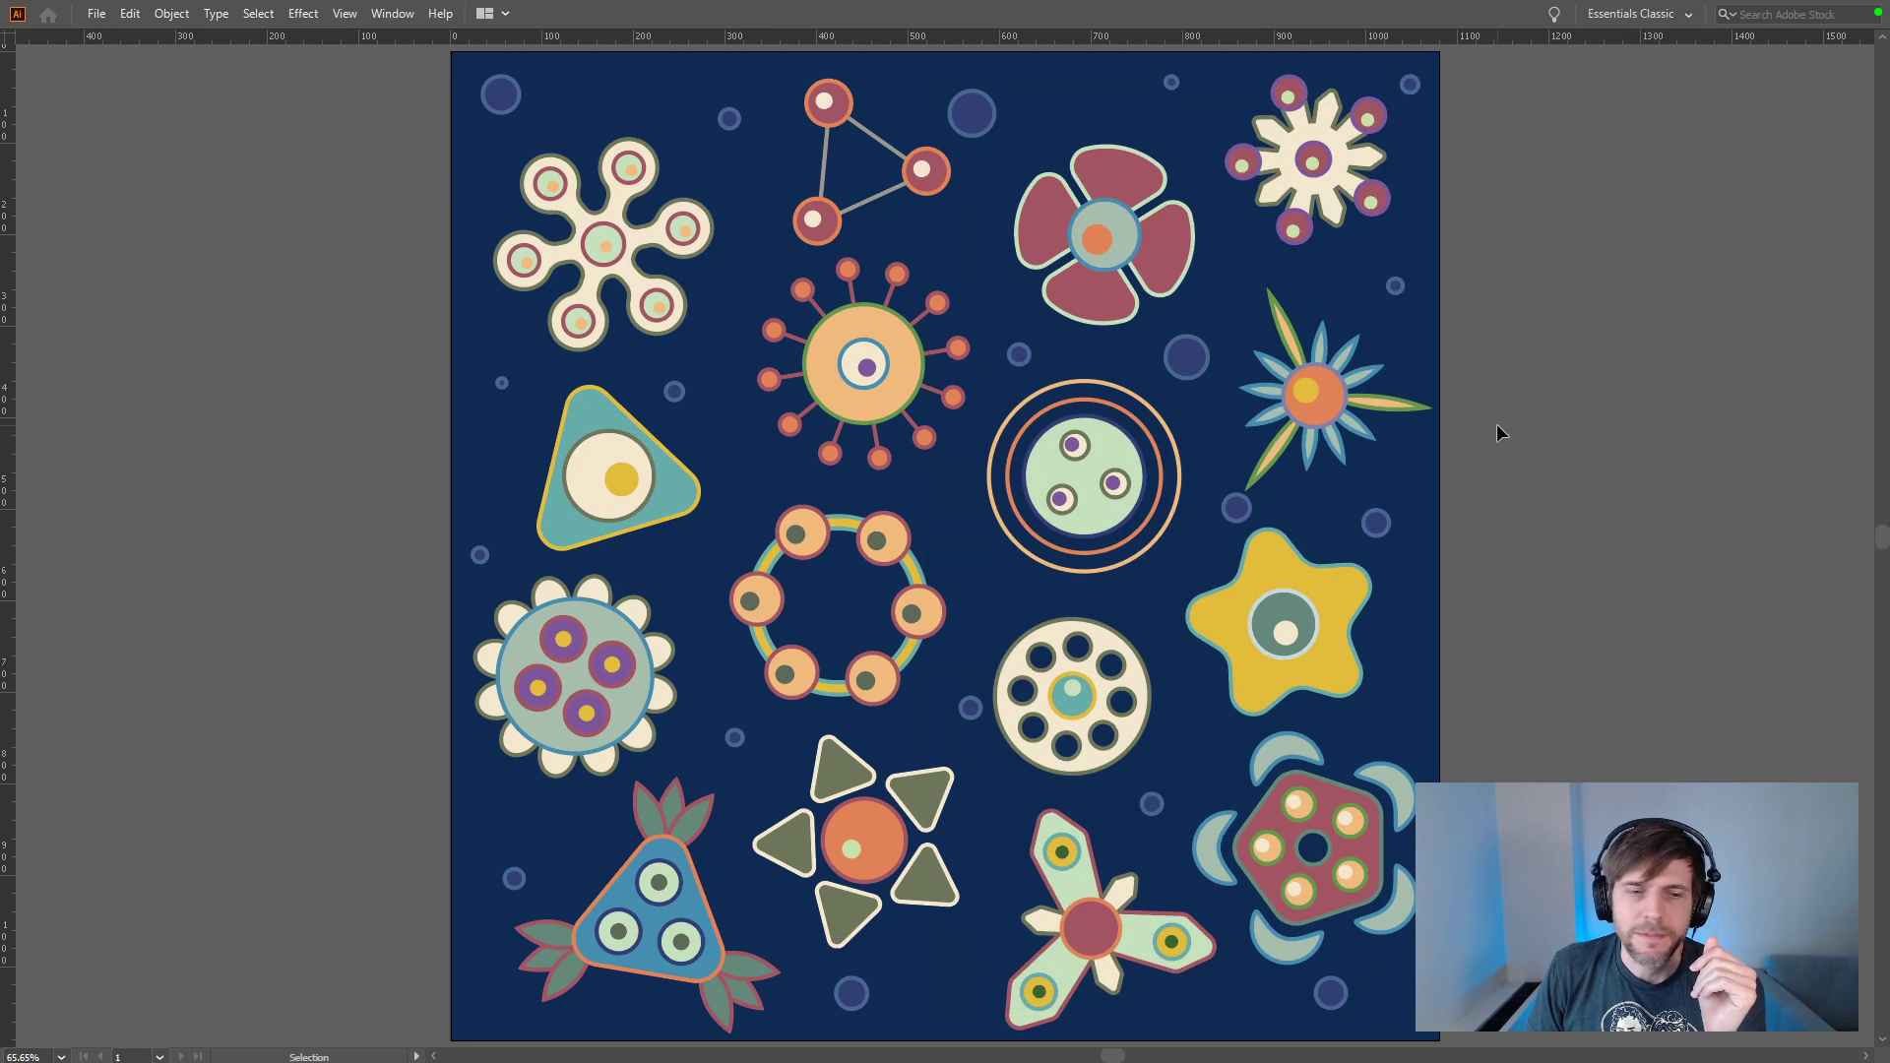
pyautogui.click(1359, 473)
pyautogui.click(393, 411)
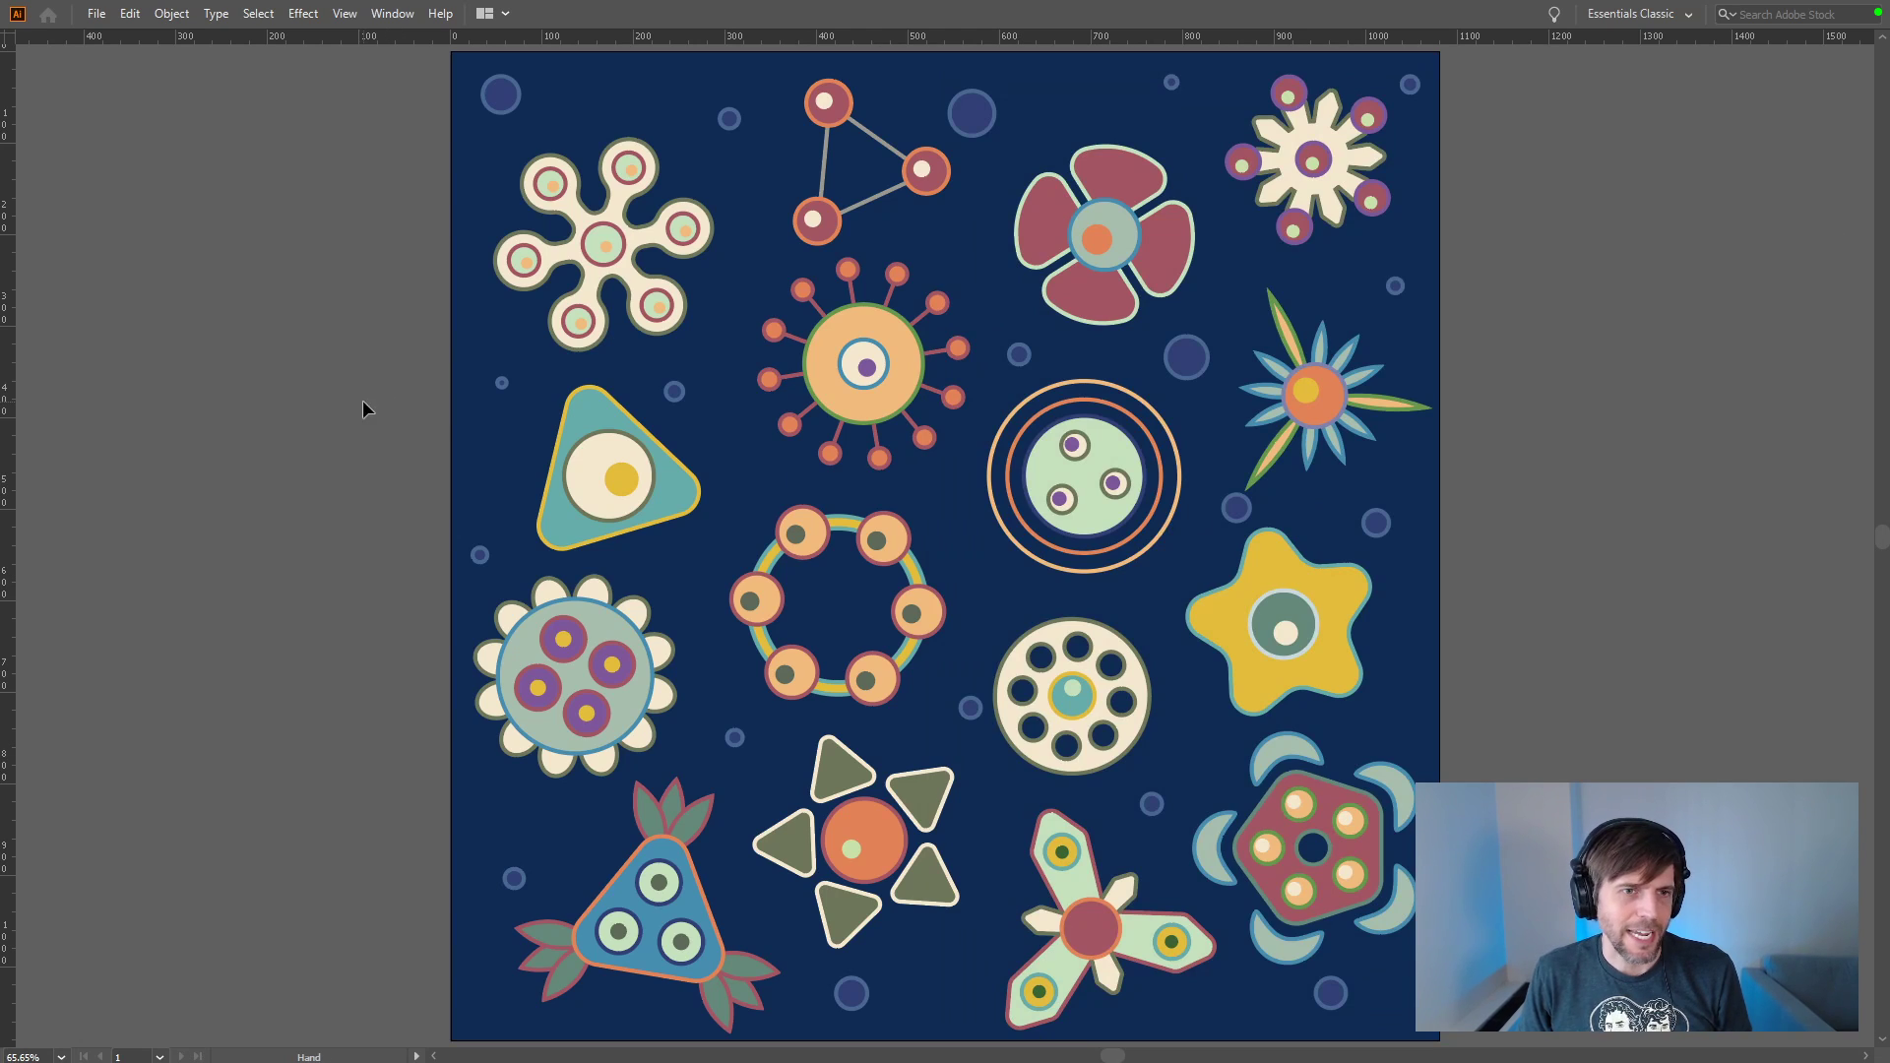
pyautogui.click(568, 430)
pyautogui.press('space')
pyautogui.moveTo(1413, 489); pyautogui.dragTo(1052, 491)
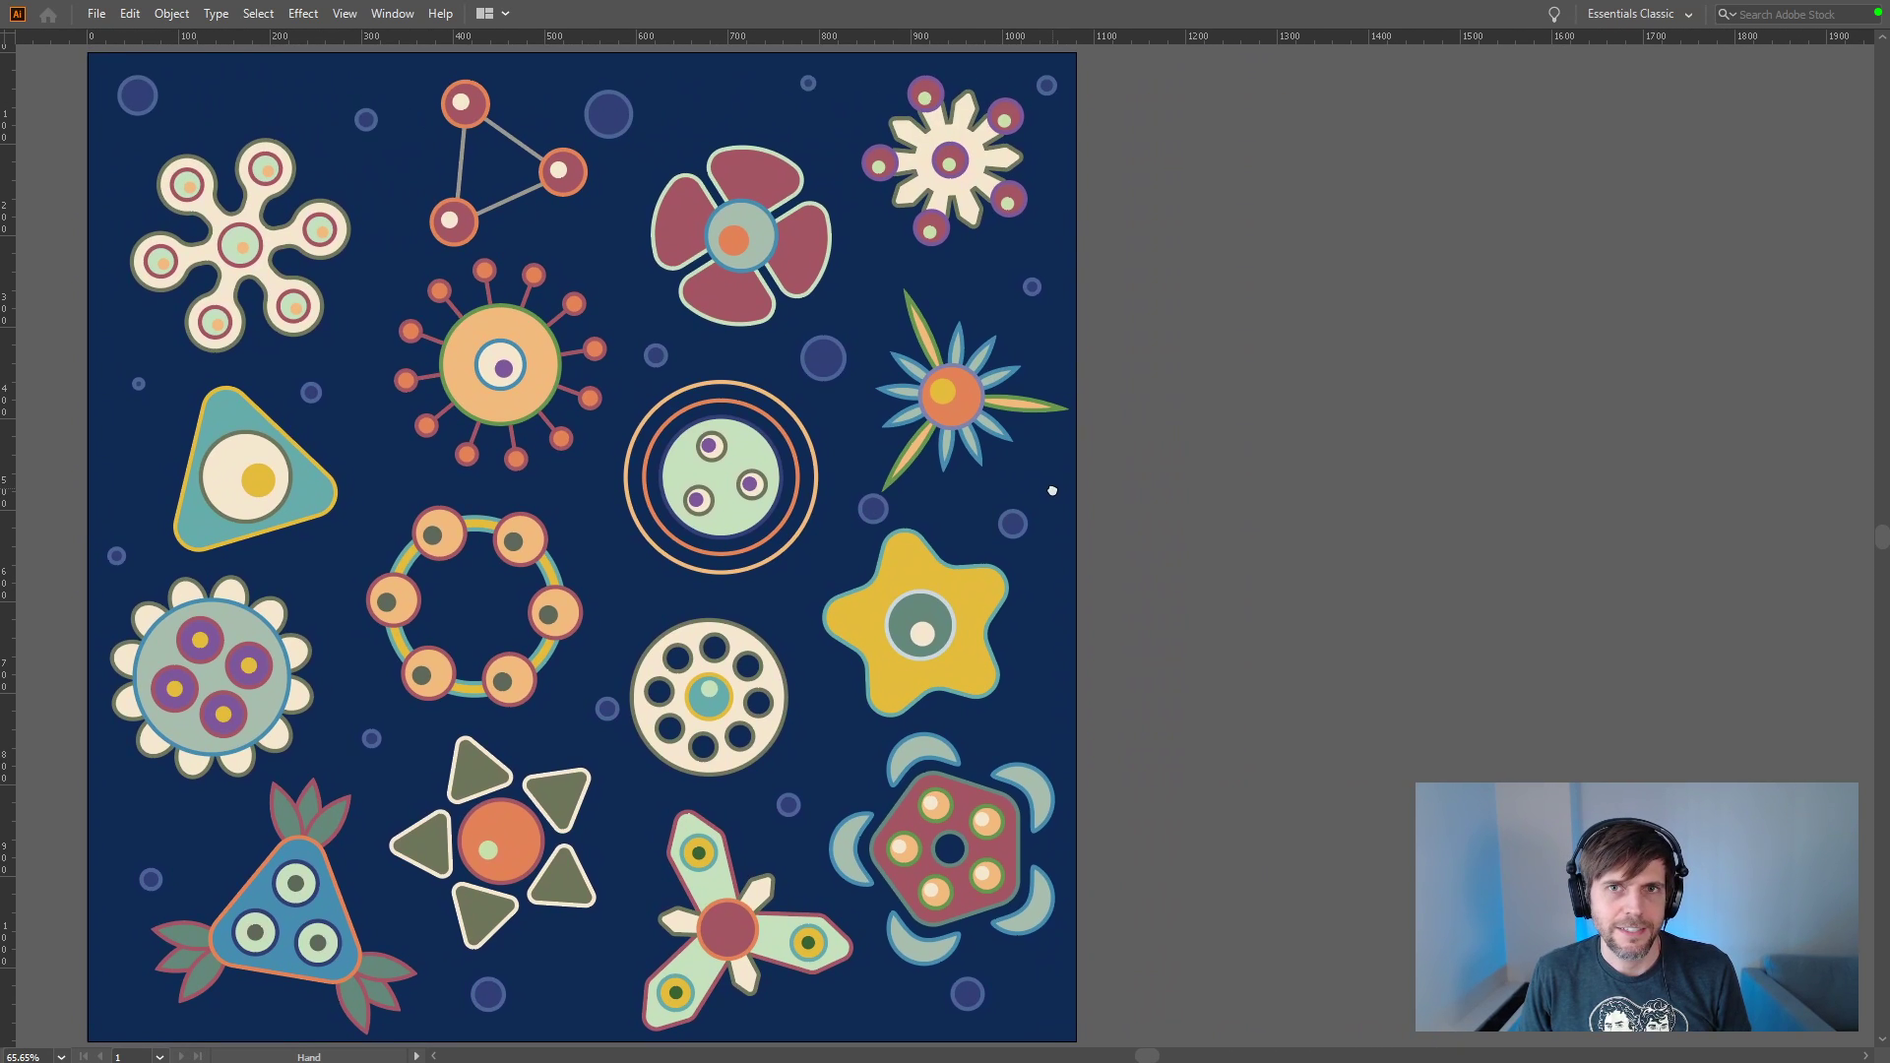
pyautogui.moveTo(1052, 490); pyautogui.dragTo(1051, 489)
pyautogui.press('v')
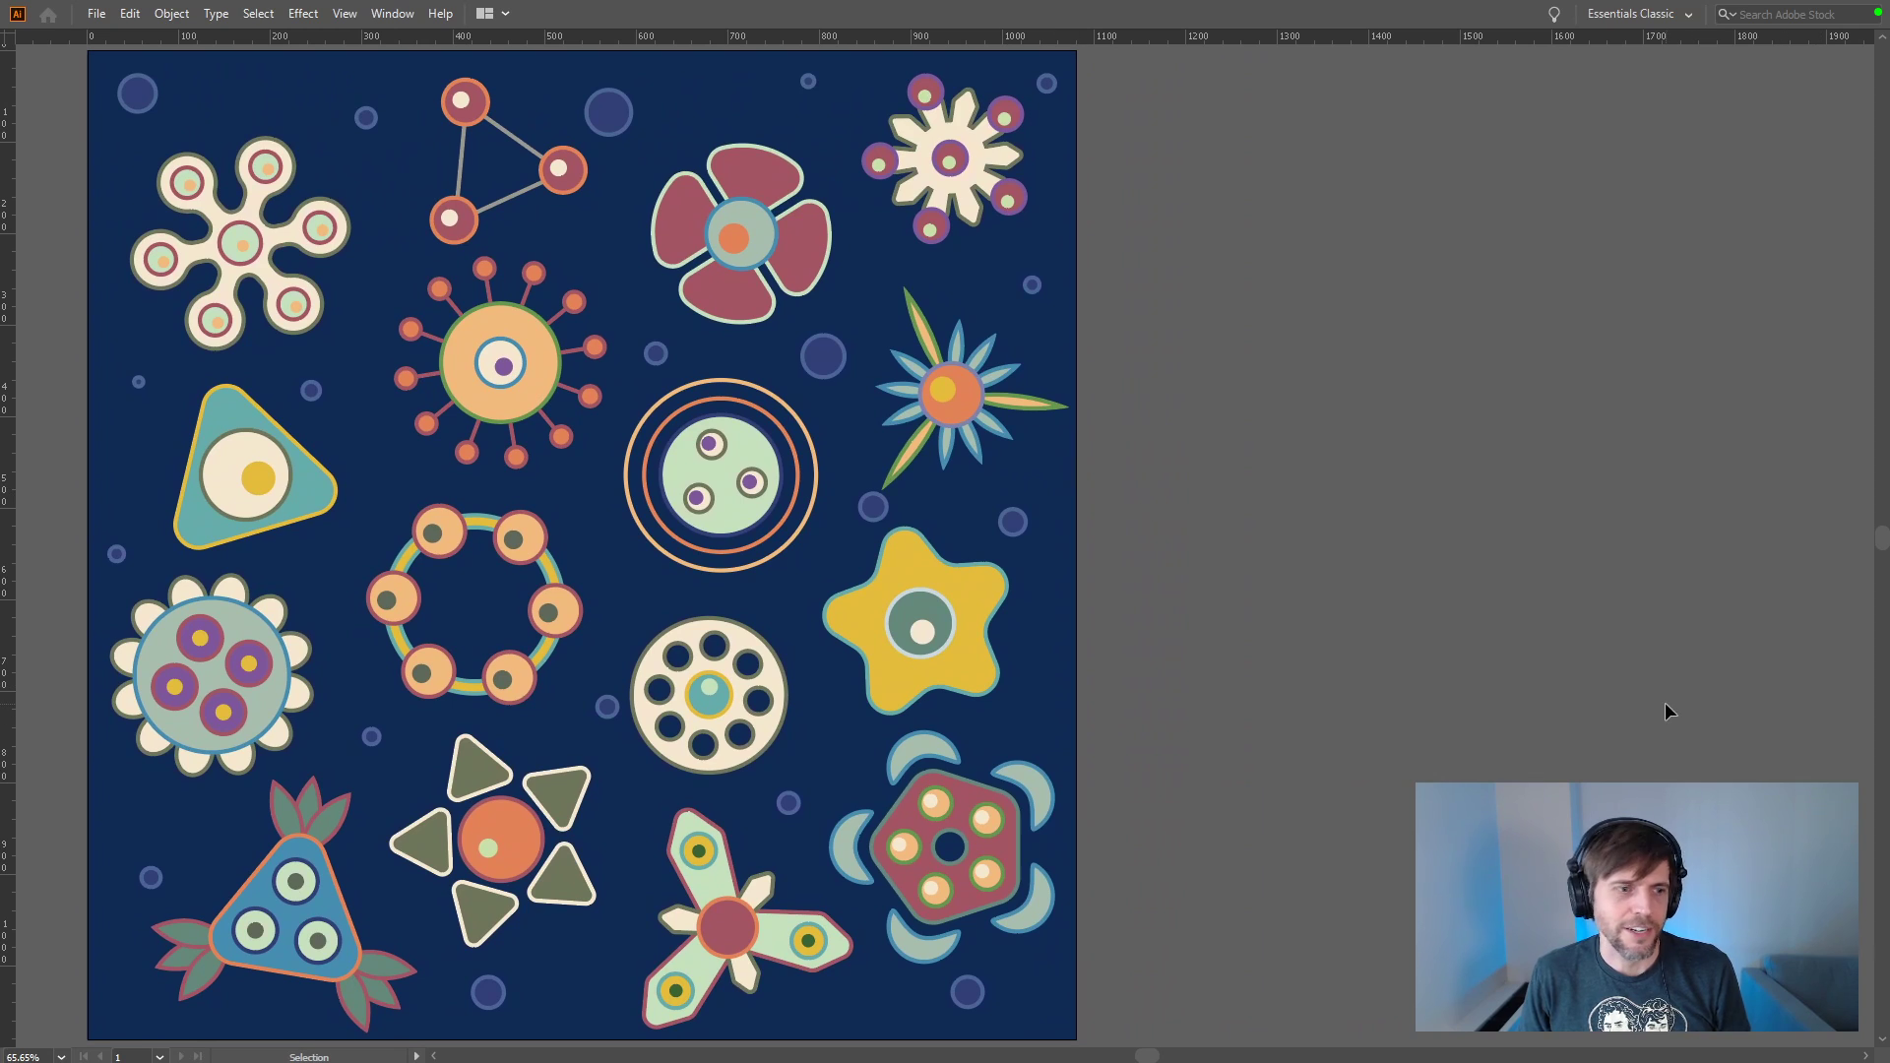
pyautogui.press('h')
pyautogui.moveTo(1180, 561); pyautogui.dragTo(1302, 563)
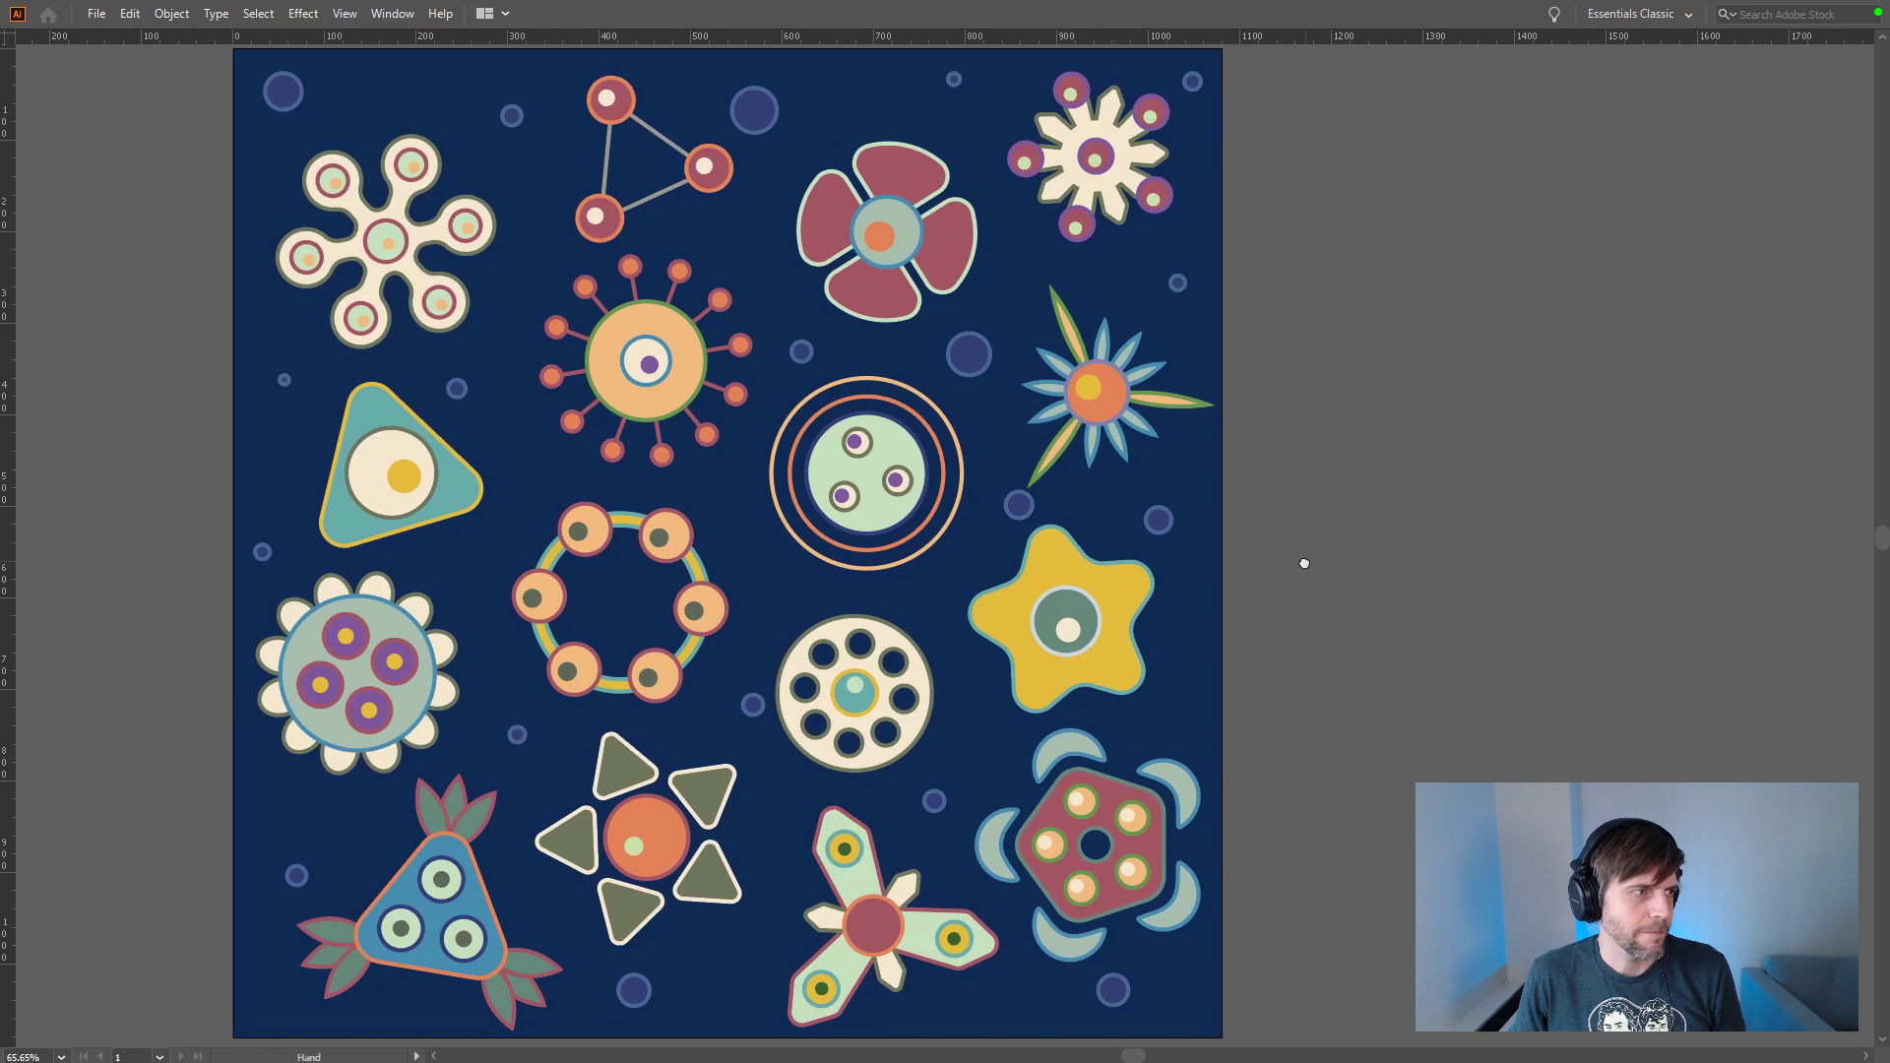
pyautogui.press('v')
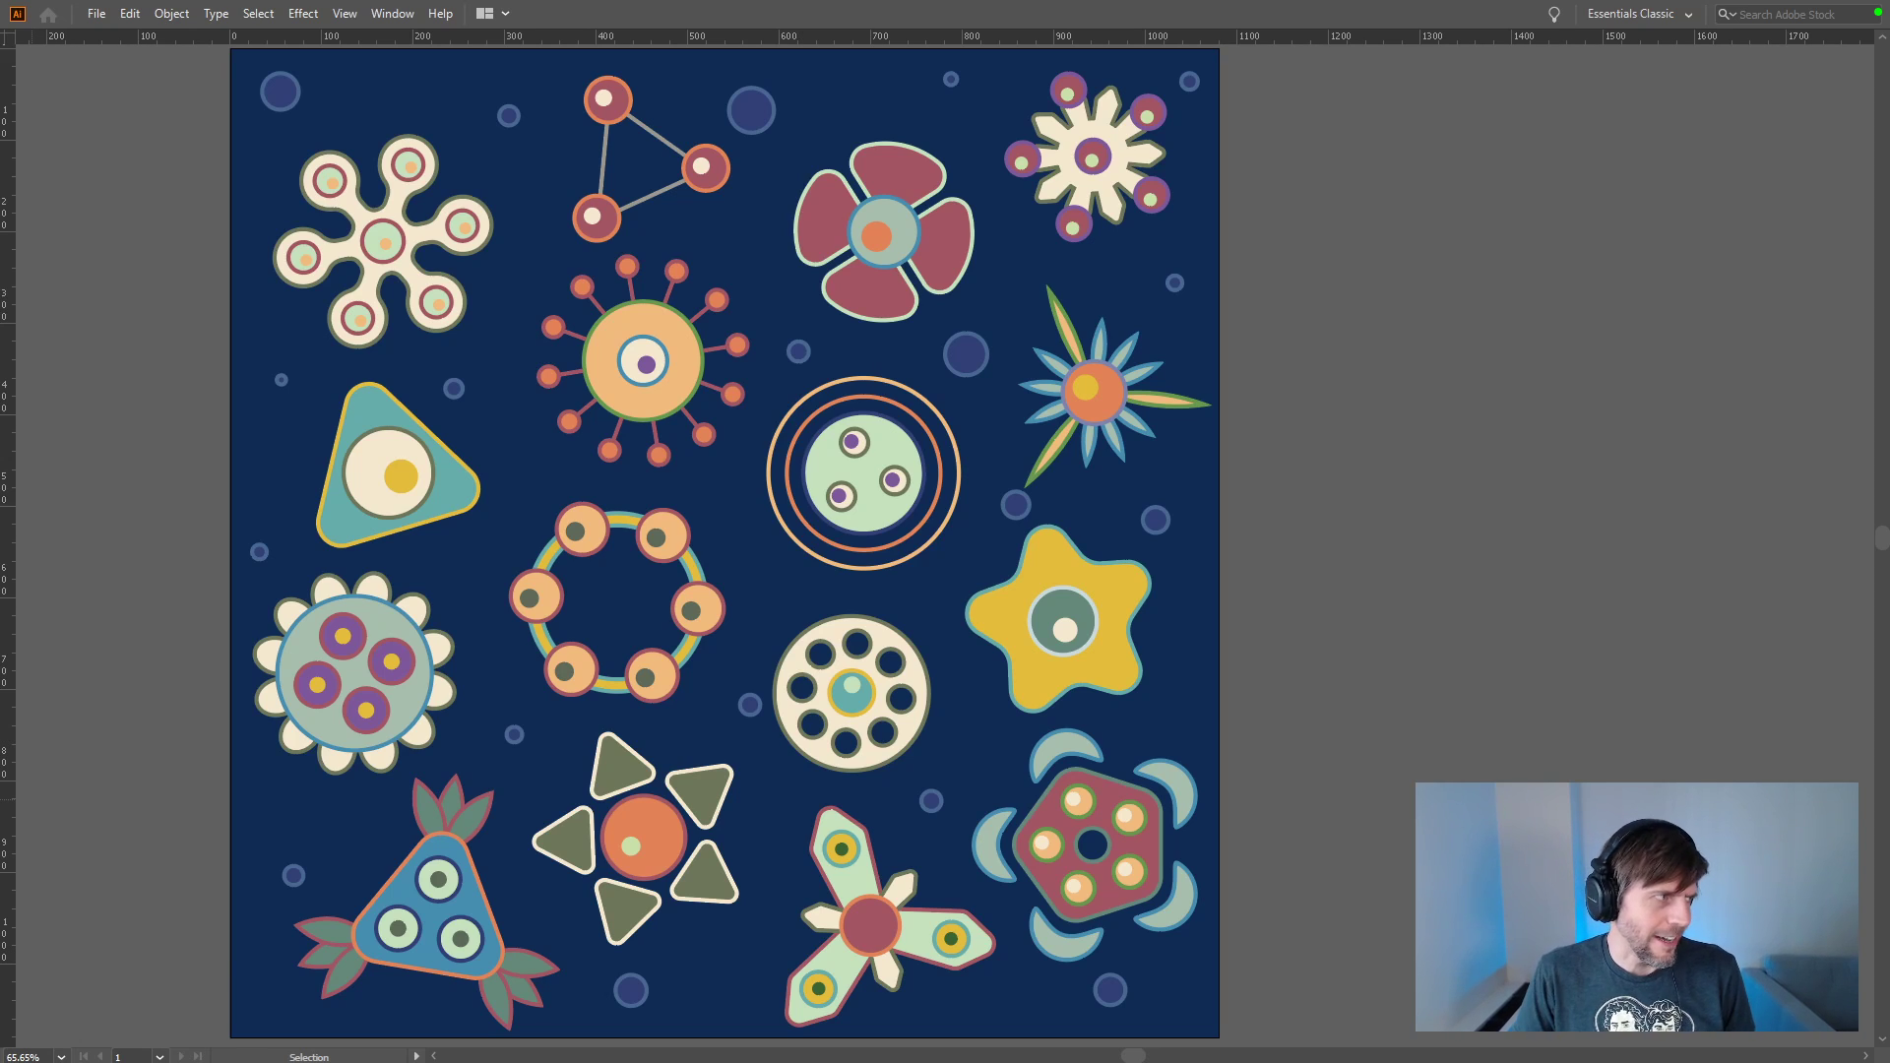
# Step: Switch to the browser window with paom.com, examine the home page down to its footer and widen the window
pyautogui.moveTo(0, 148); pyautogui.dragTo(794, 53)
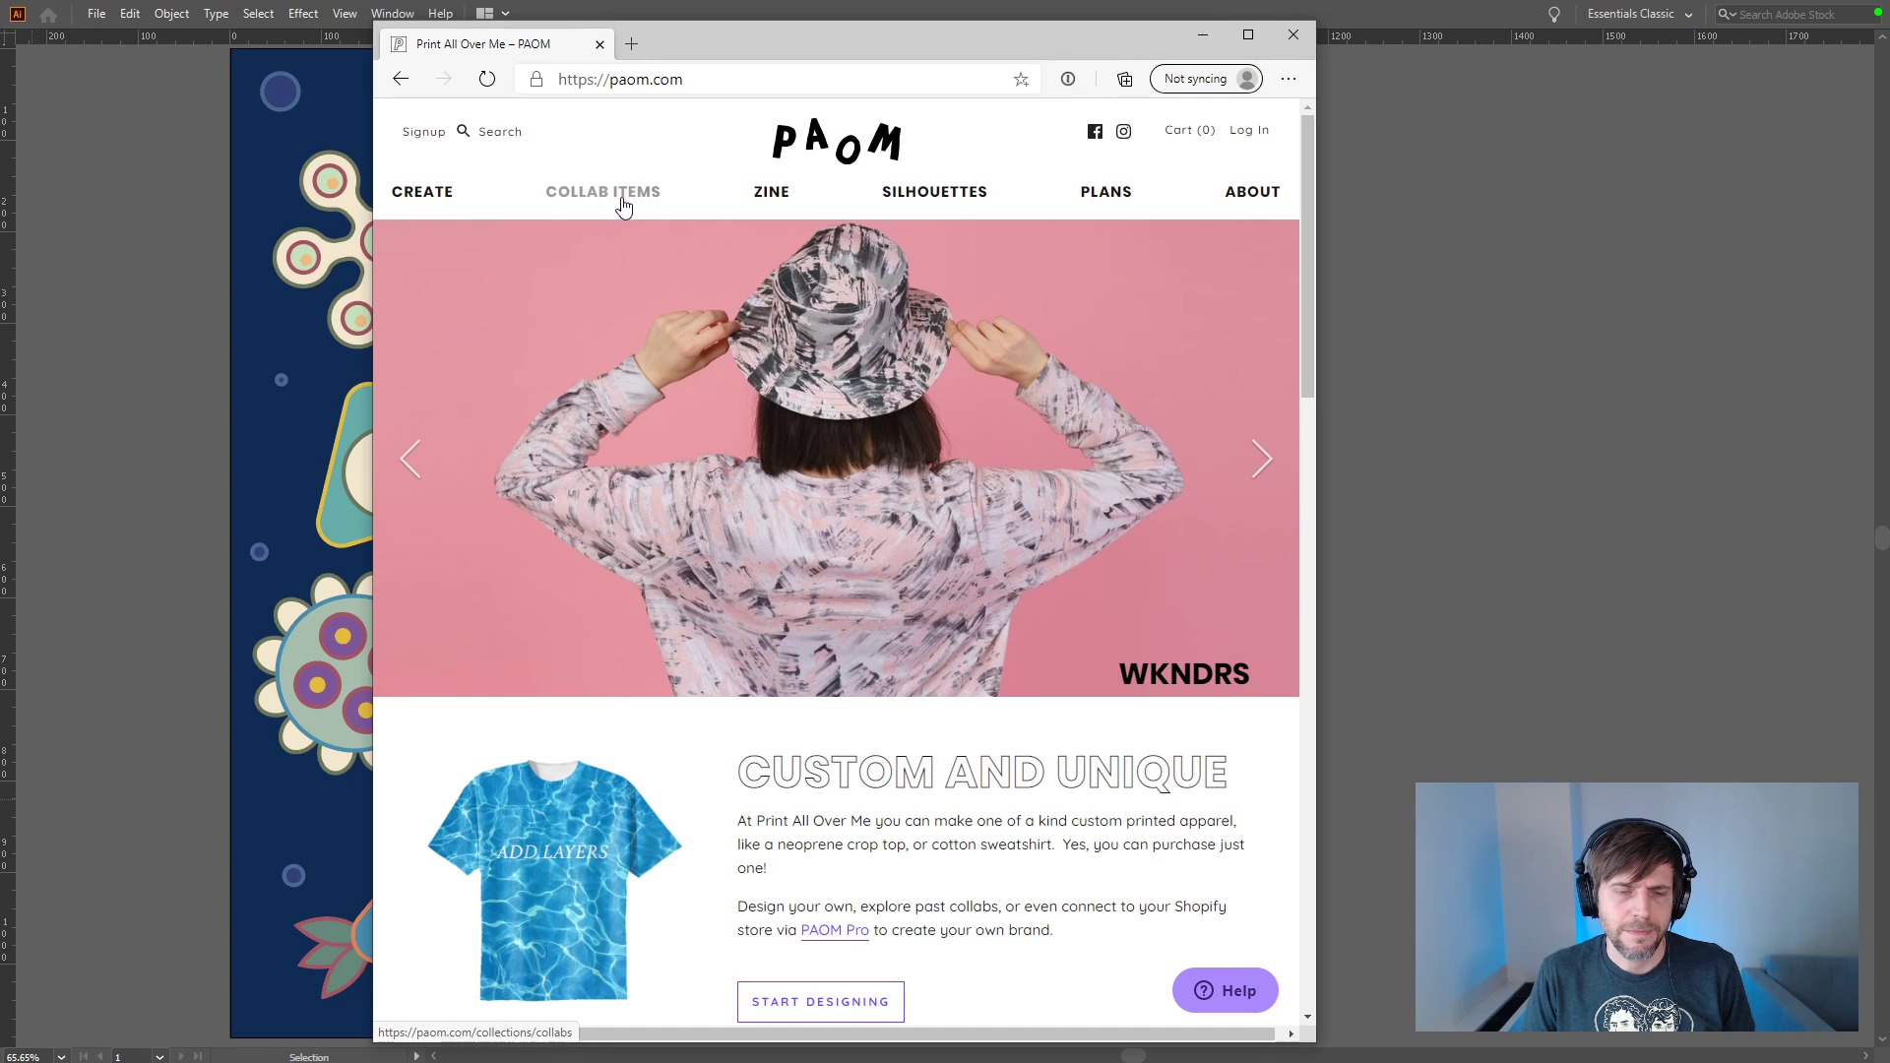
pyautogui.scroll(-4, 620, 200)
pyautogui.scroll(-4, 740, 448)
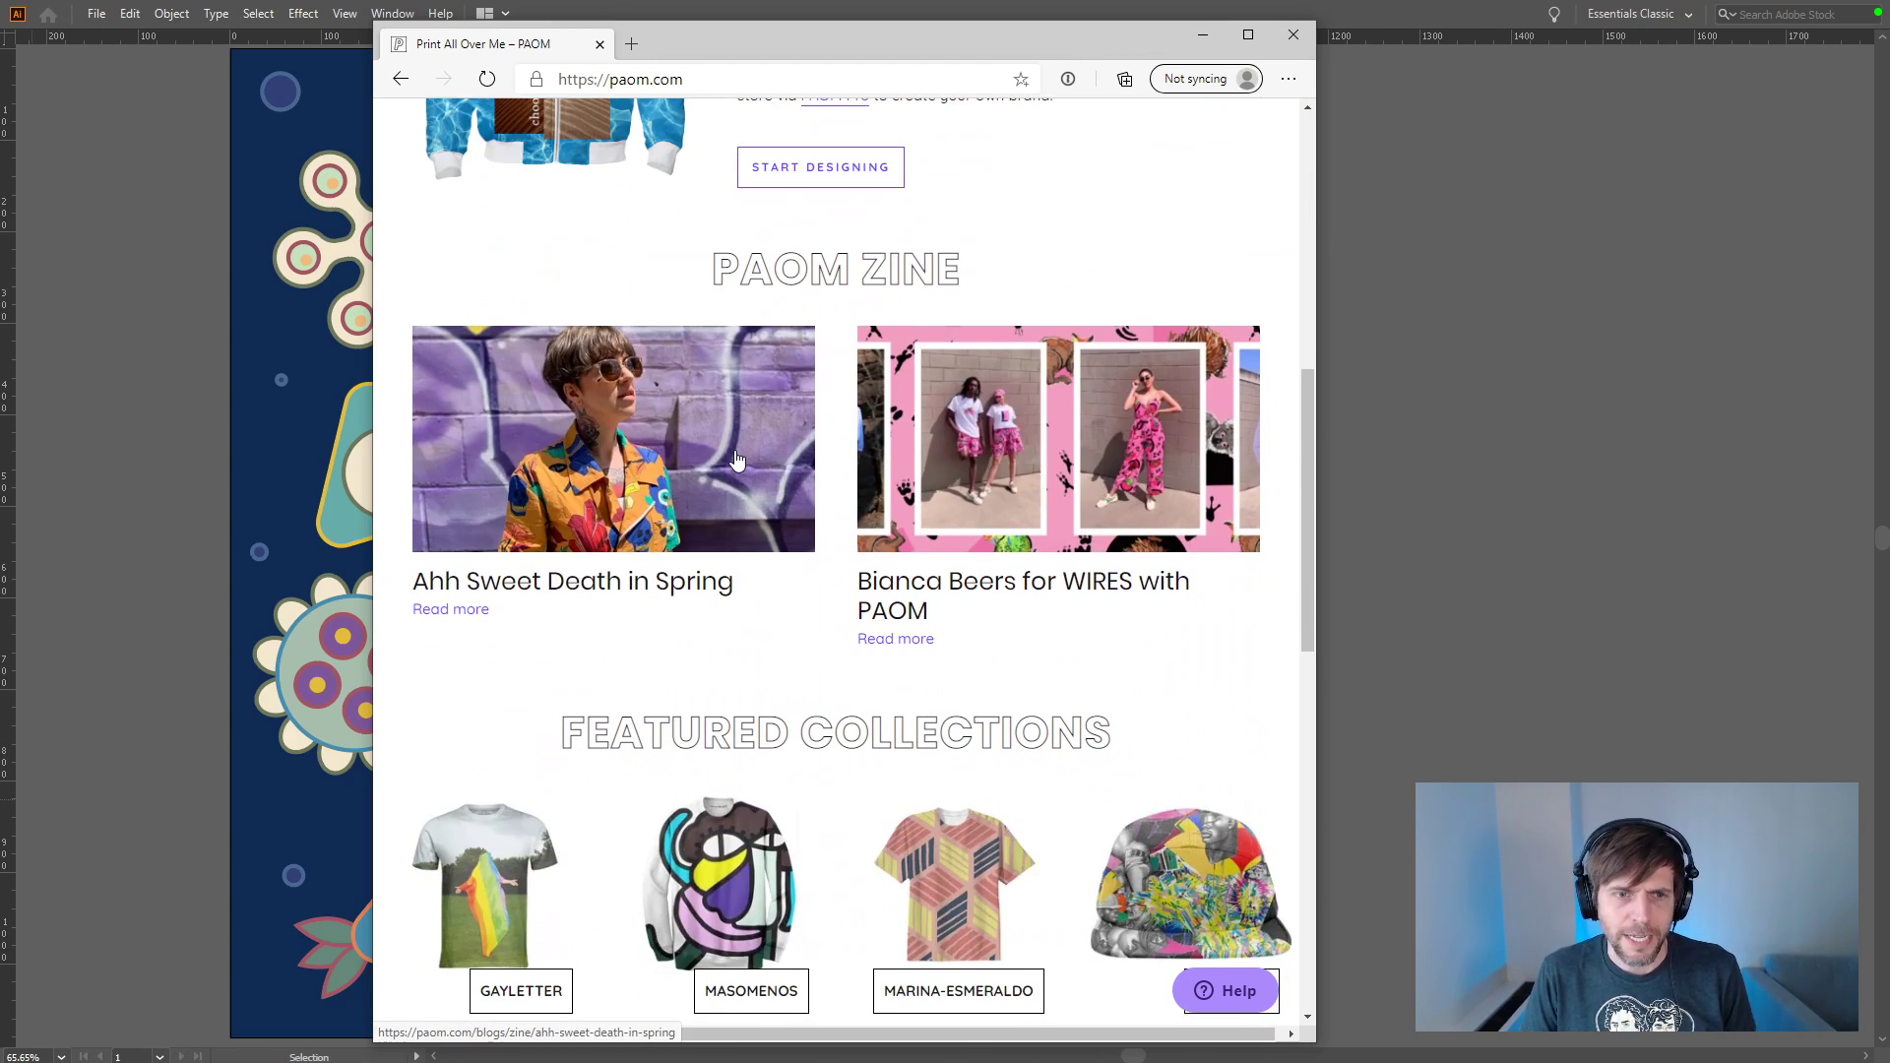
pyautogui.scroll(-5, 738, 460)
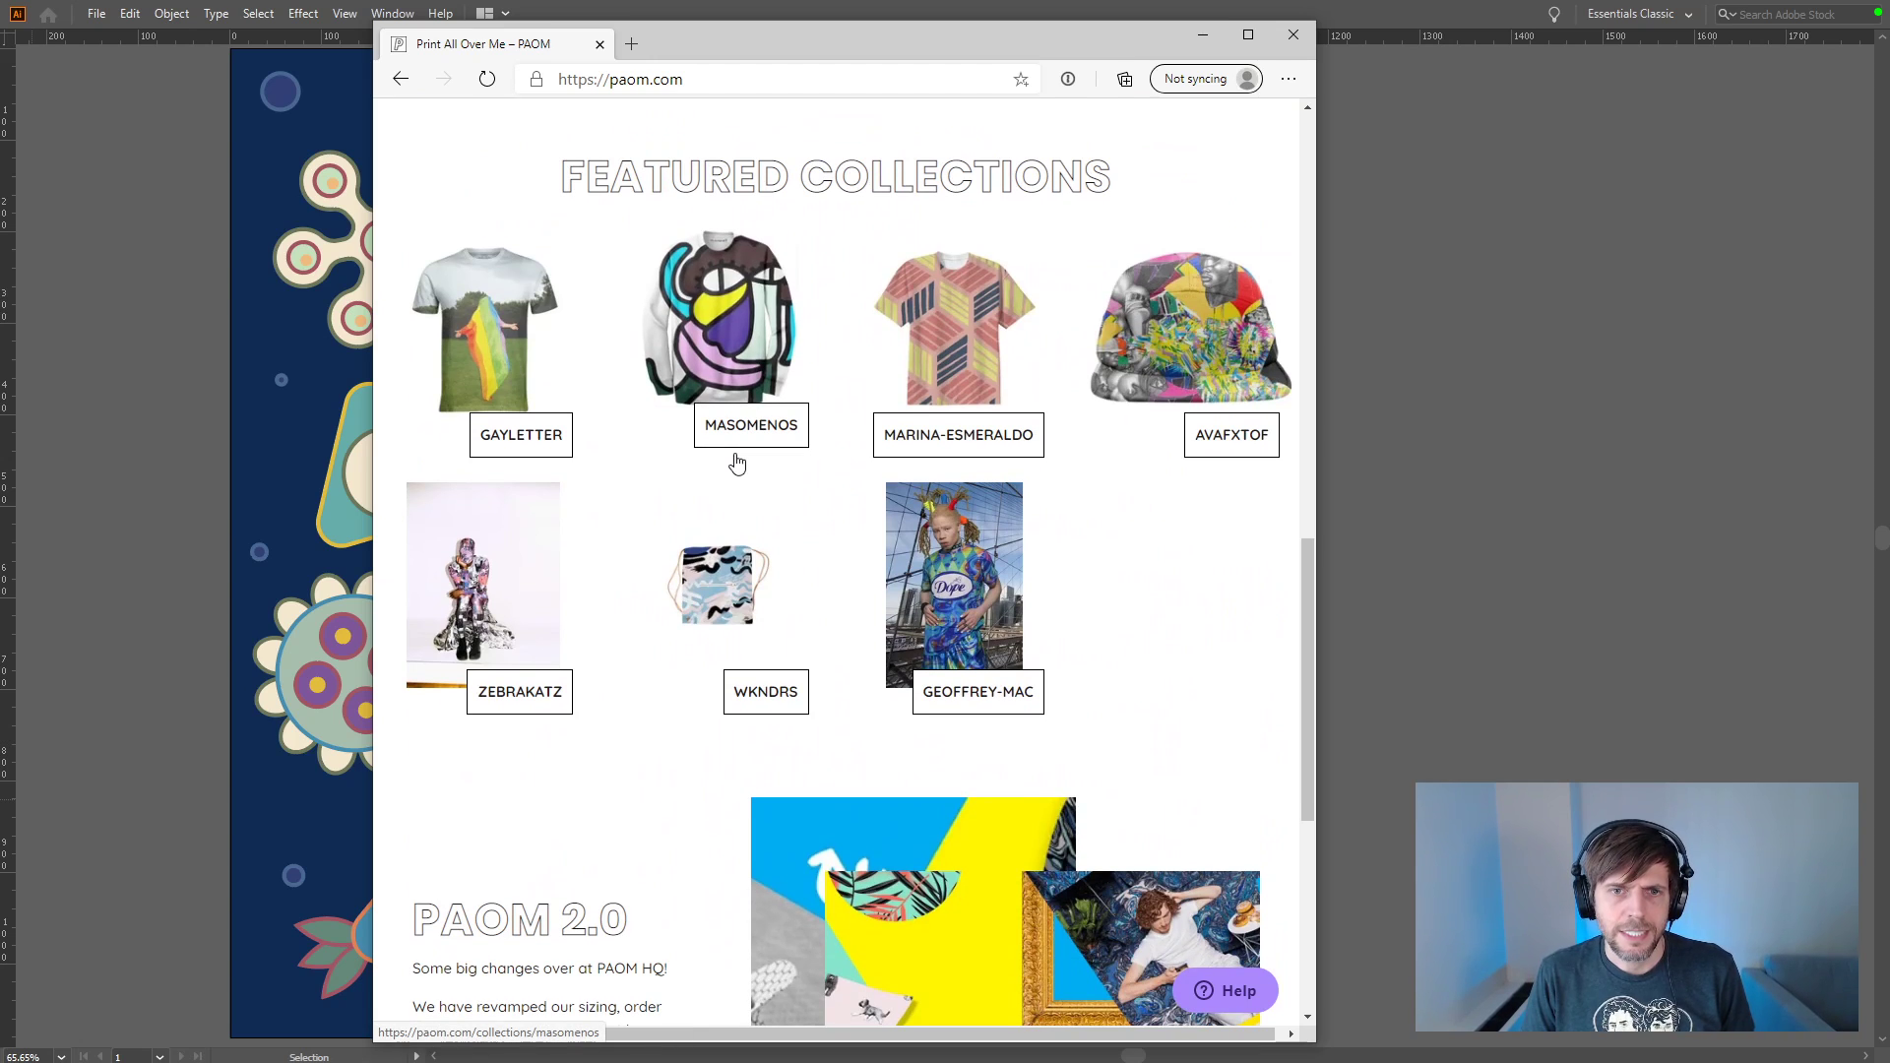
pyautogui.scroll(-5, 738, 462)
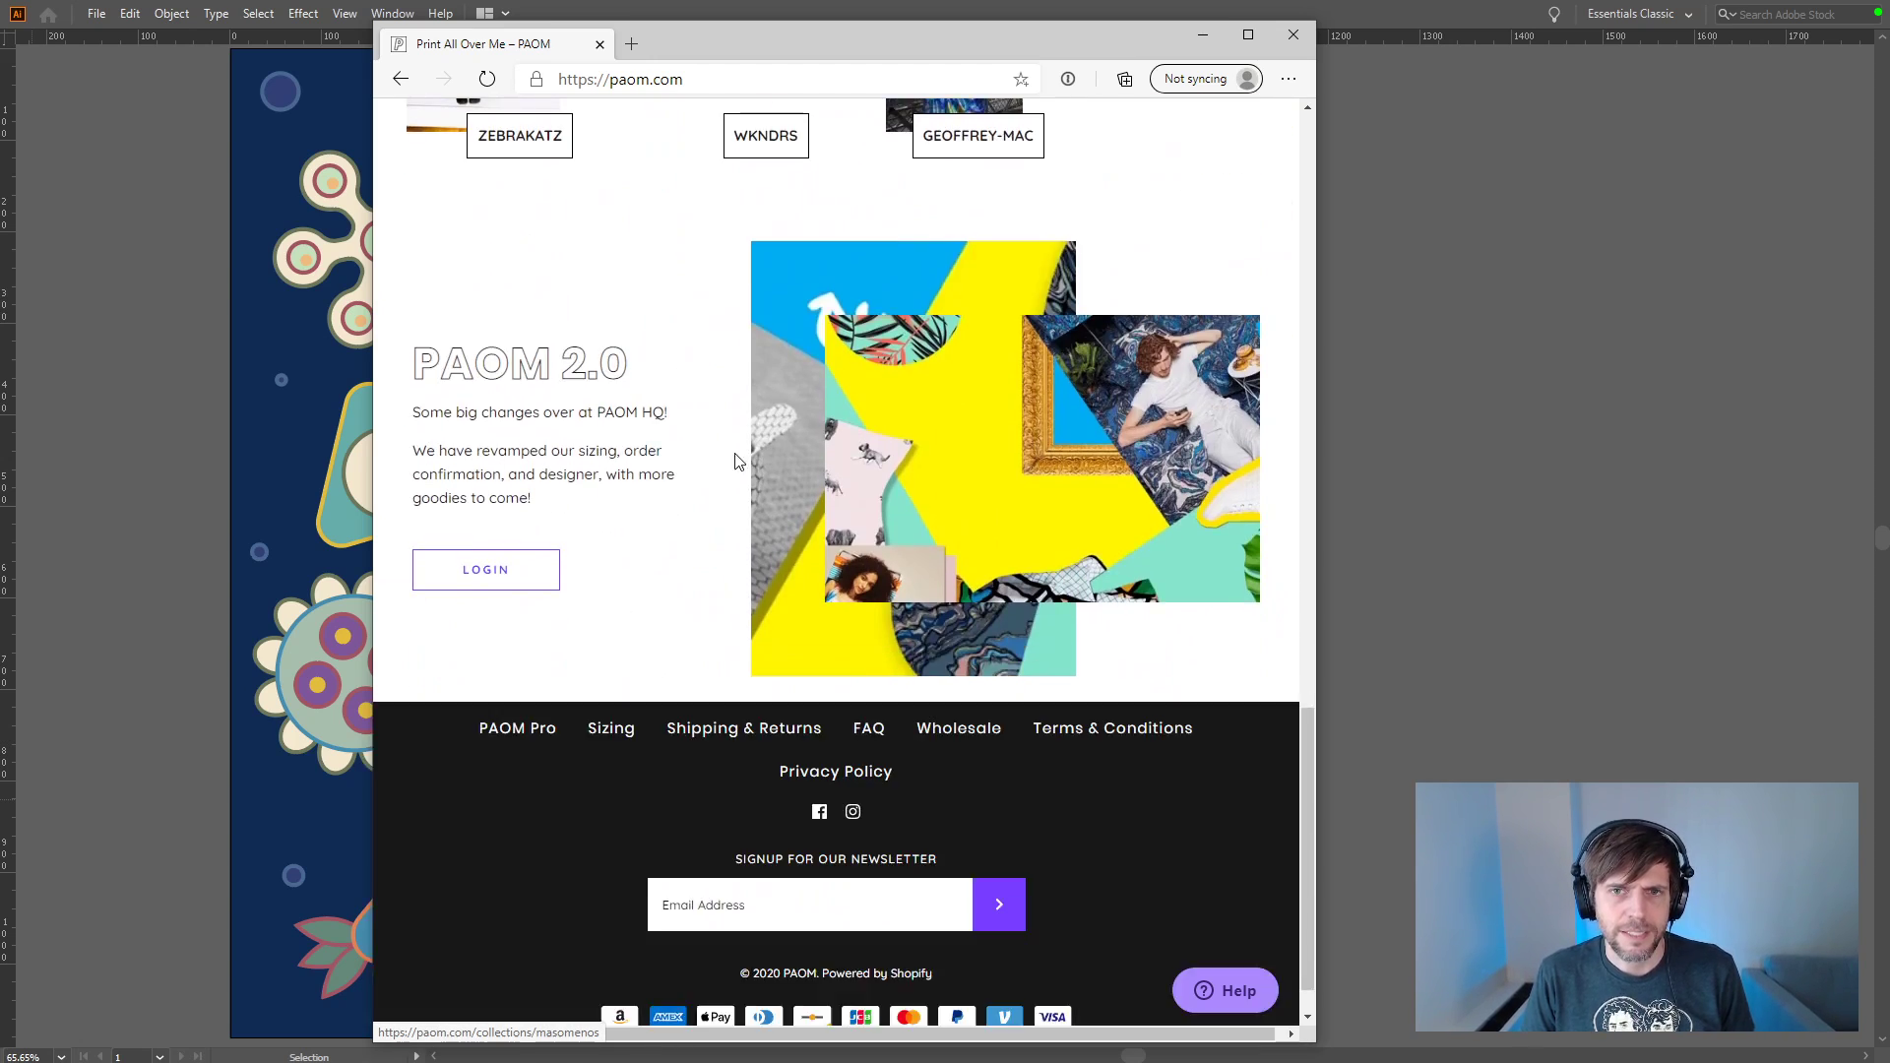
pyautogui.scroll(15, 686, 524)
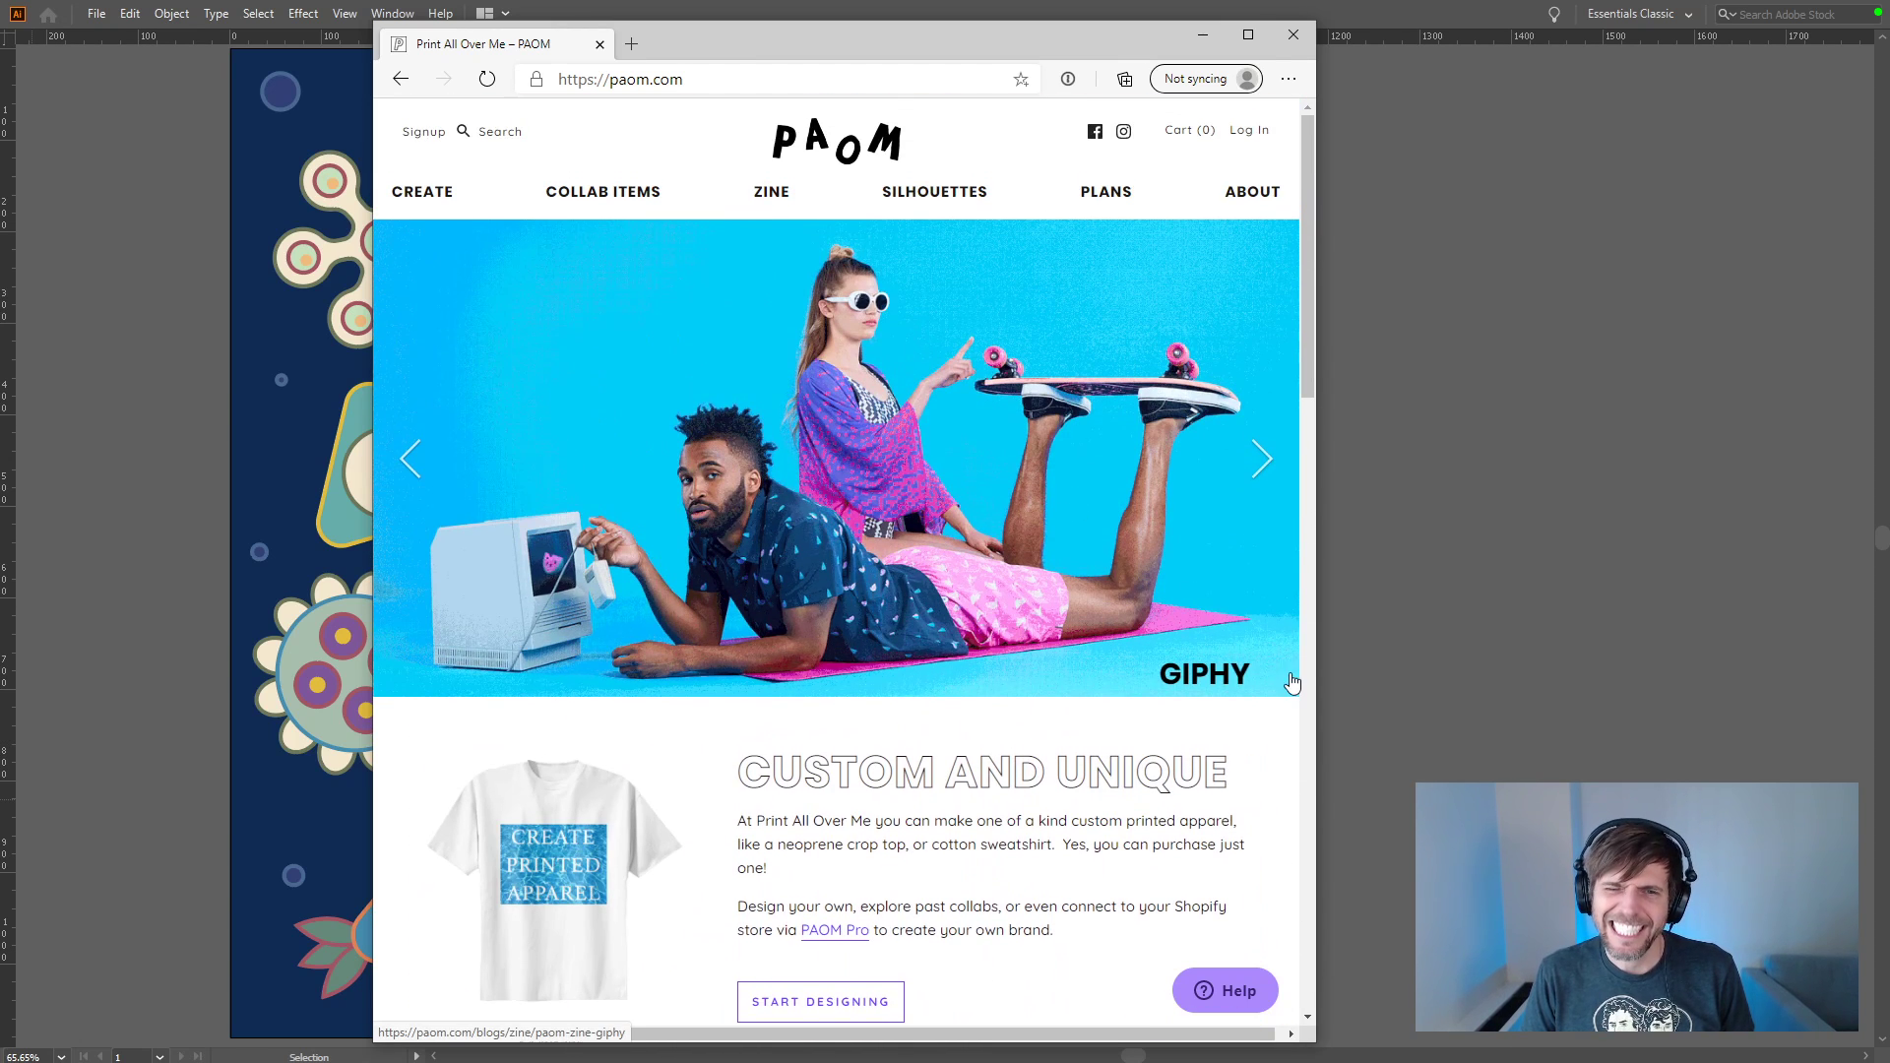
pyautogui.moveTo(1316, 649); pyautogui.dragTo(1658, 653)
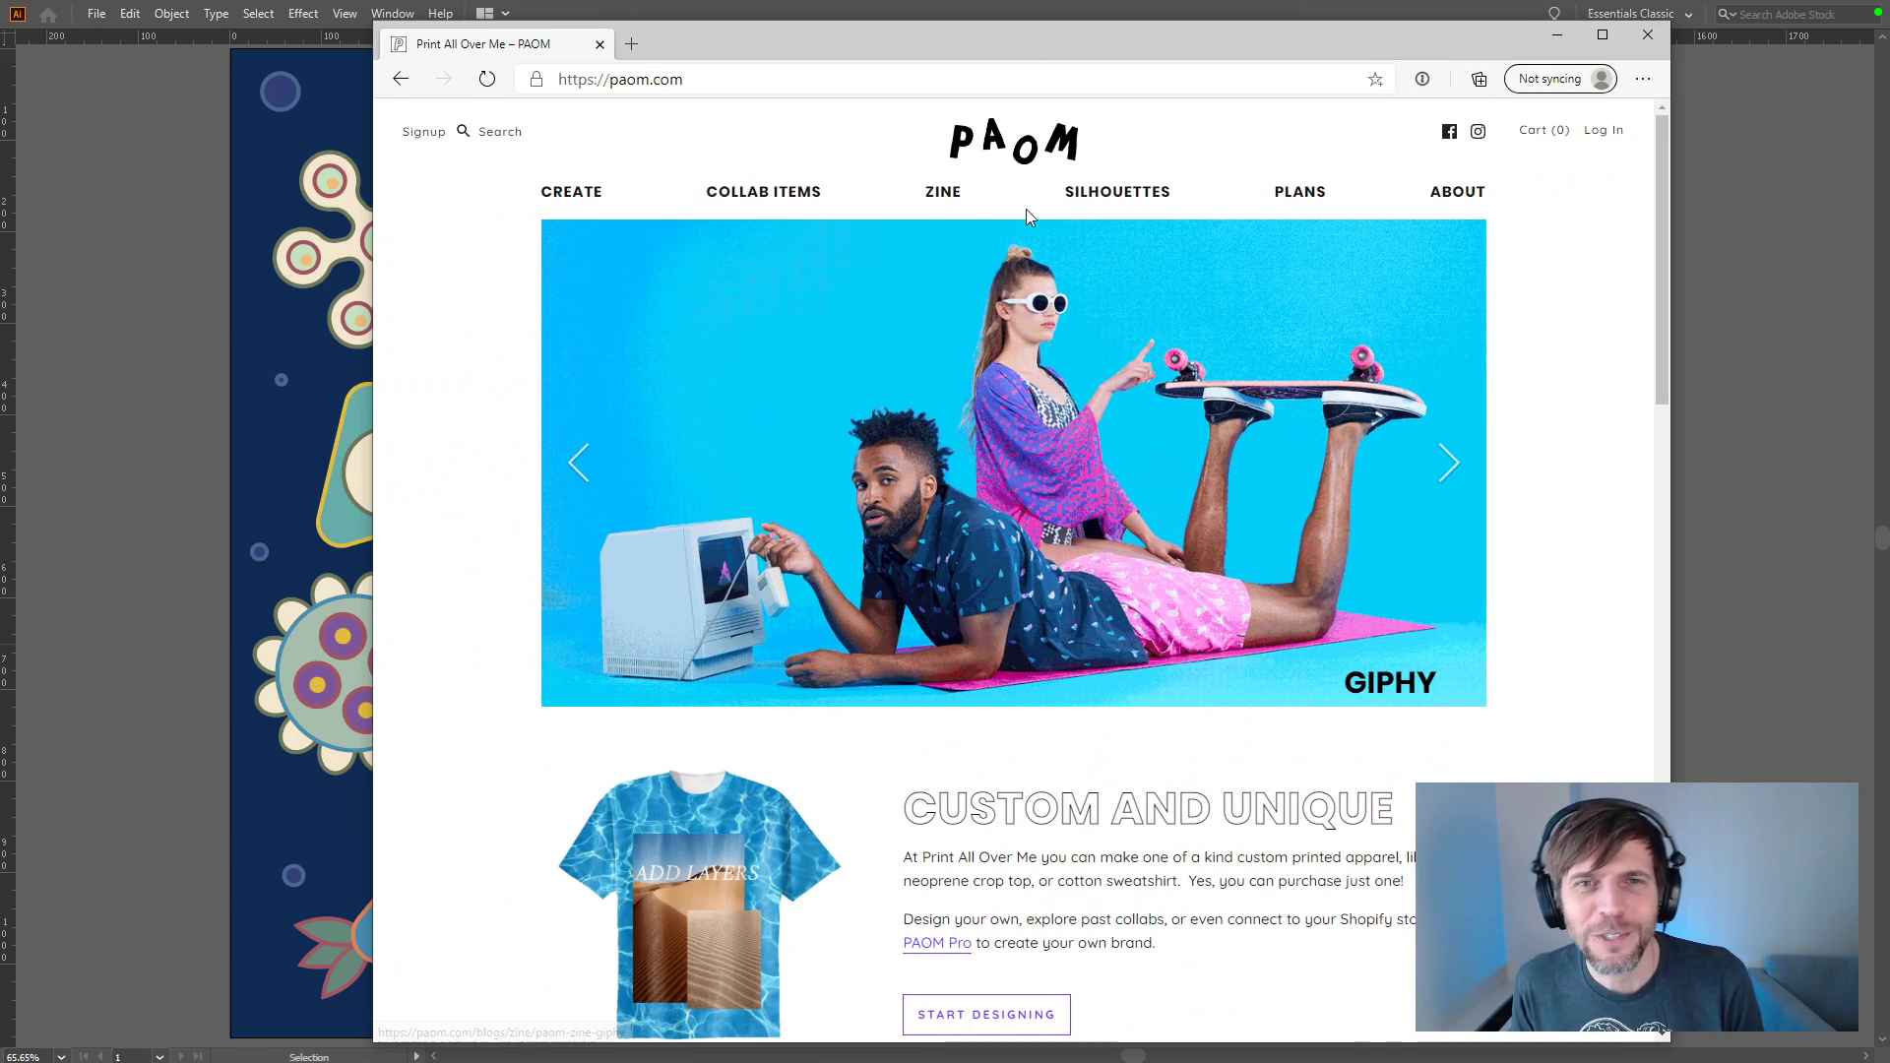
# Step: Open the PAOM Zine page on the website and look through its artist collaborations
pyautogui.click(784, 203)
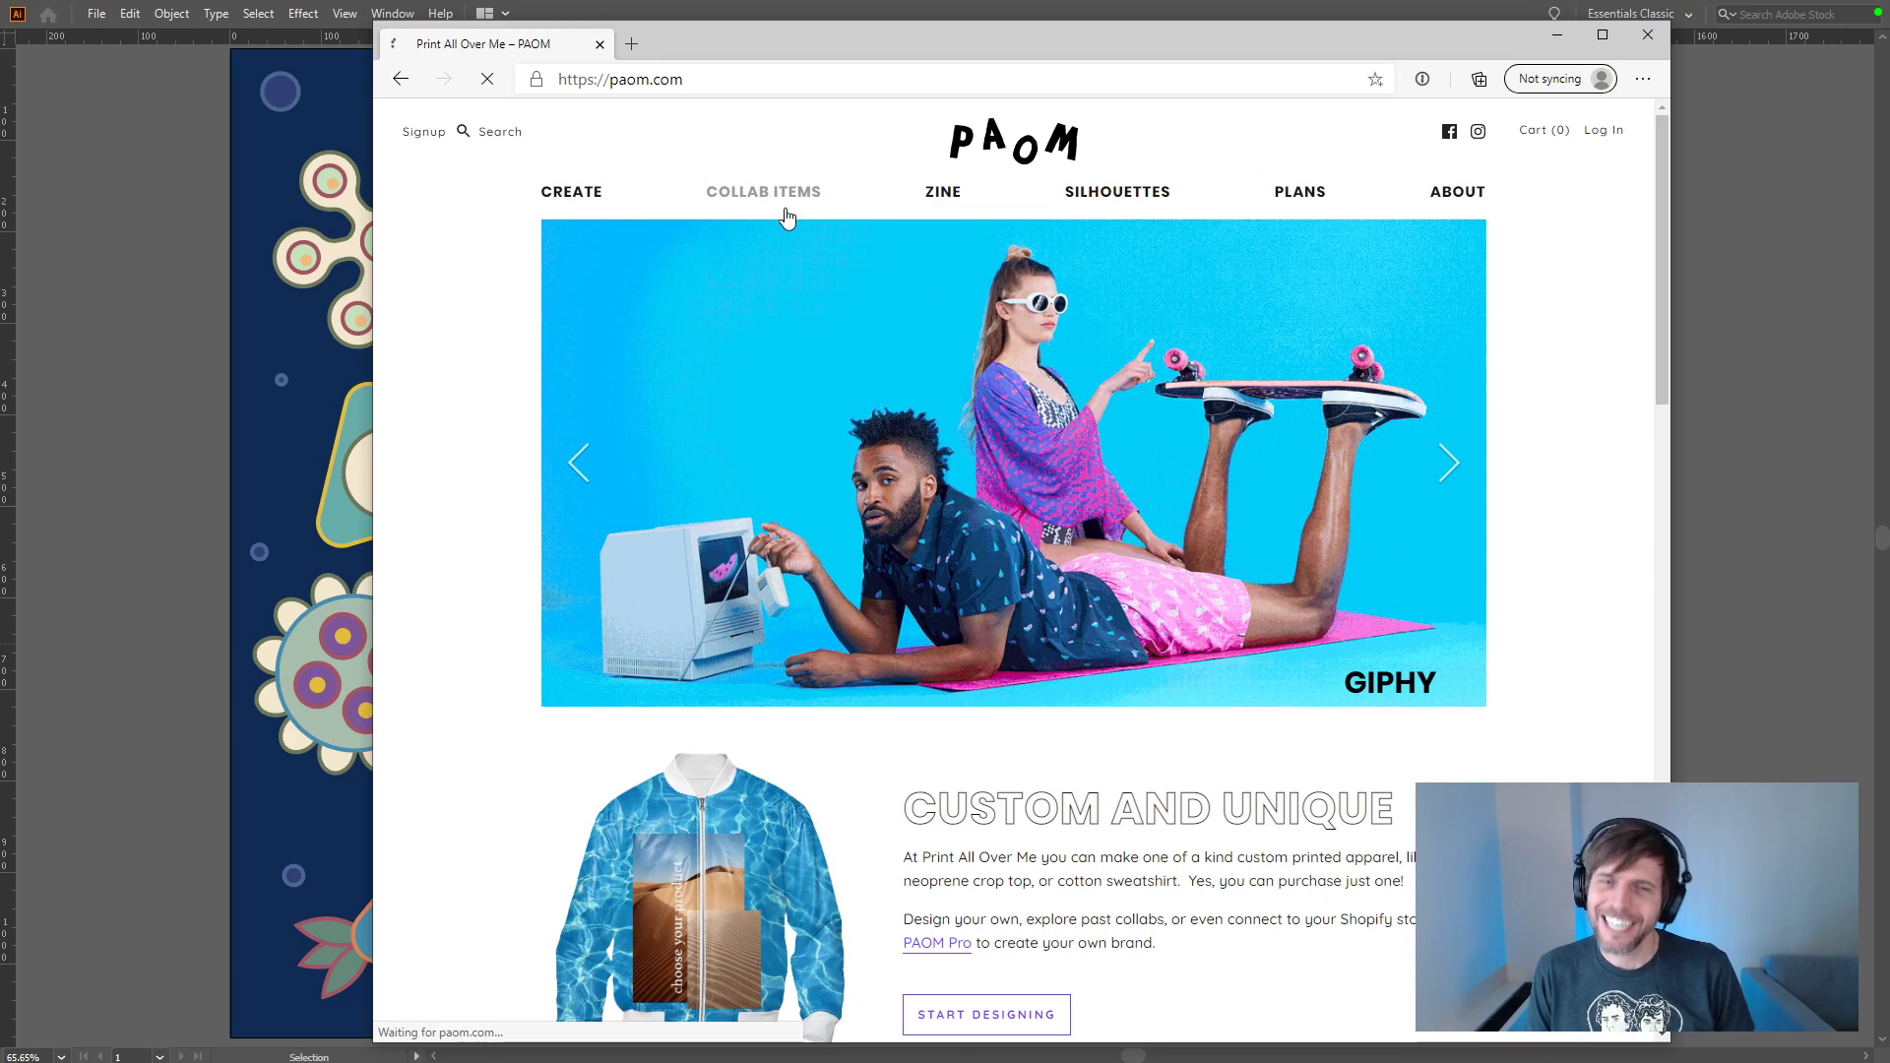
pyautogui.click(593, 199)
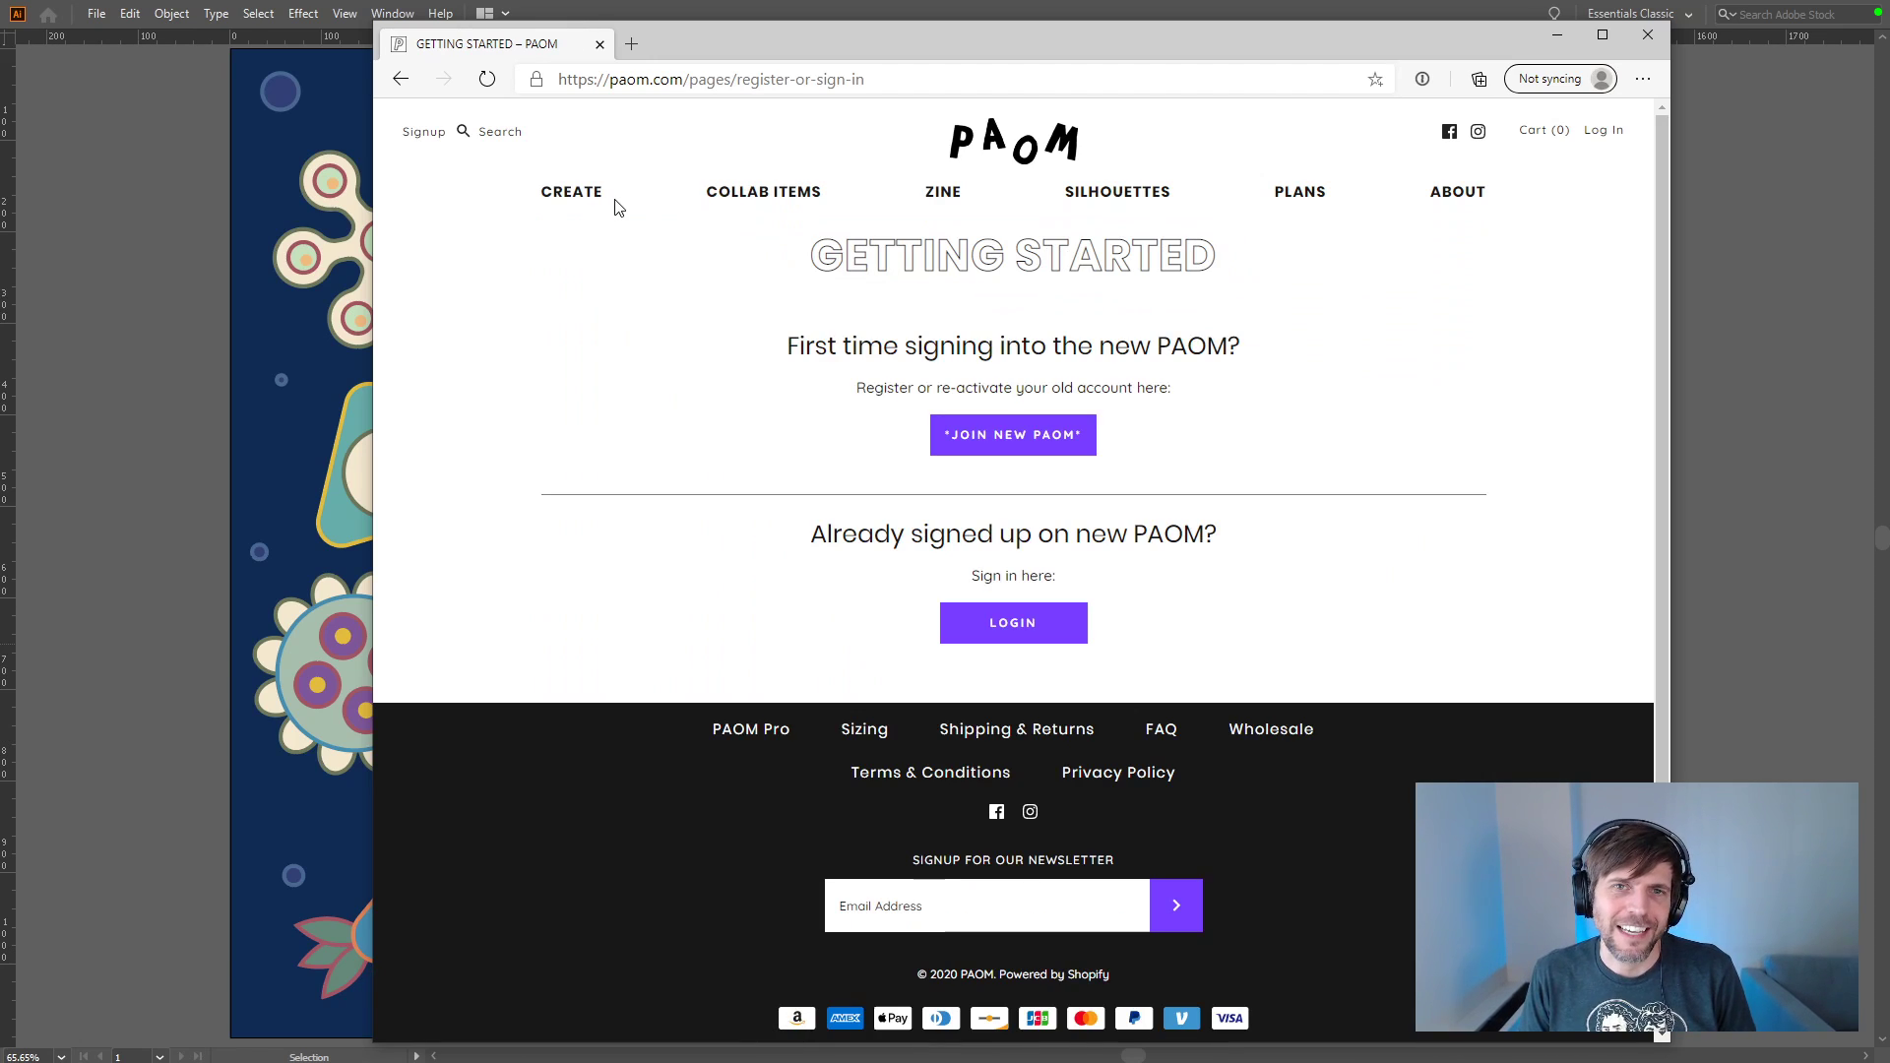
pyautogui.click(1124, 202)
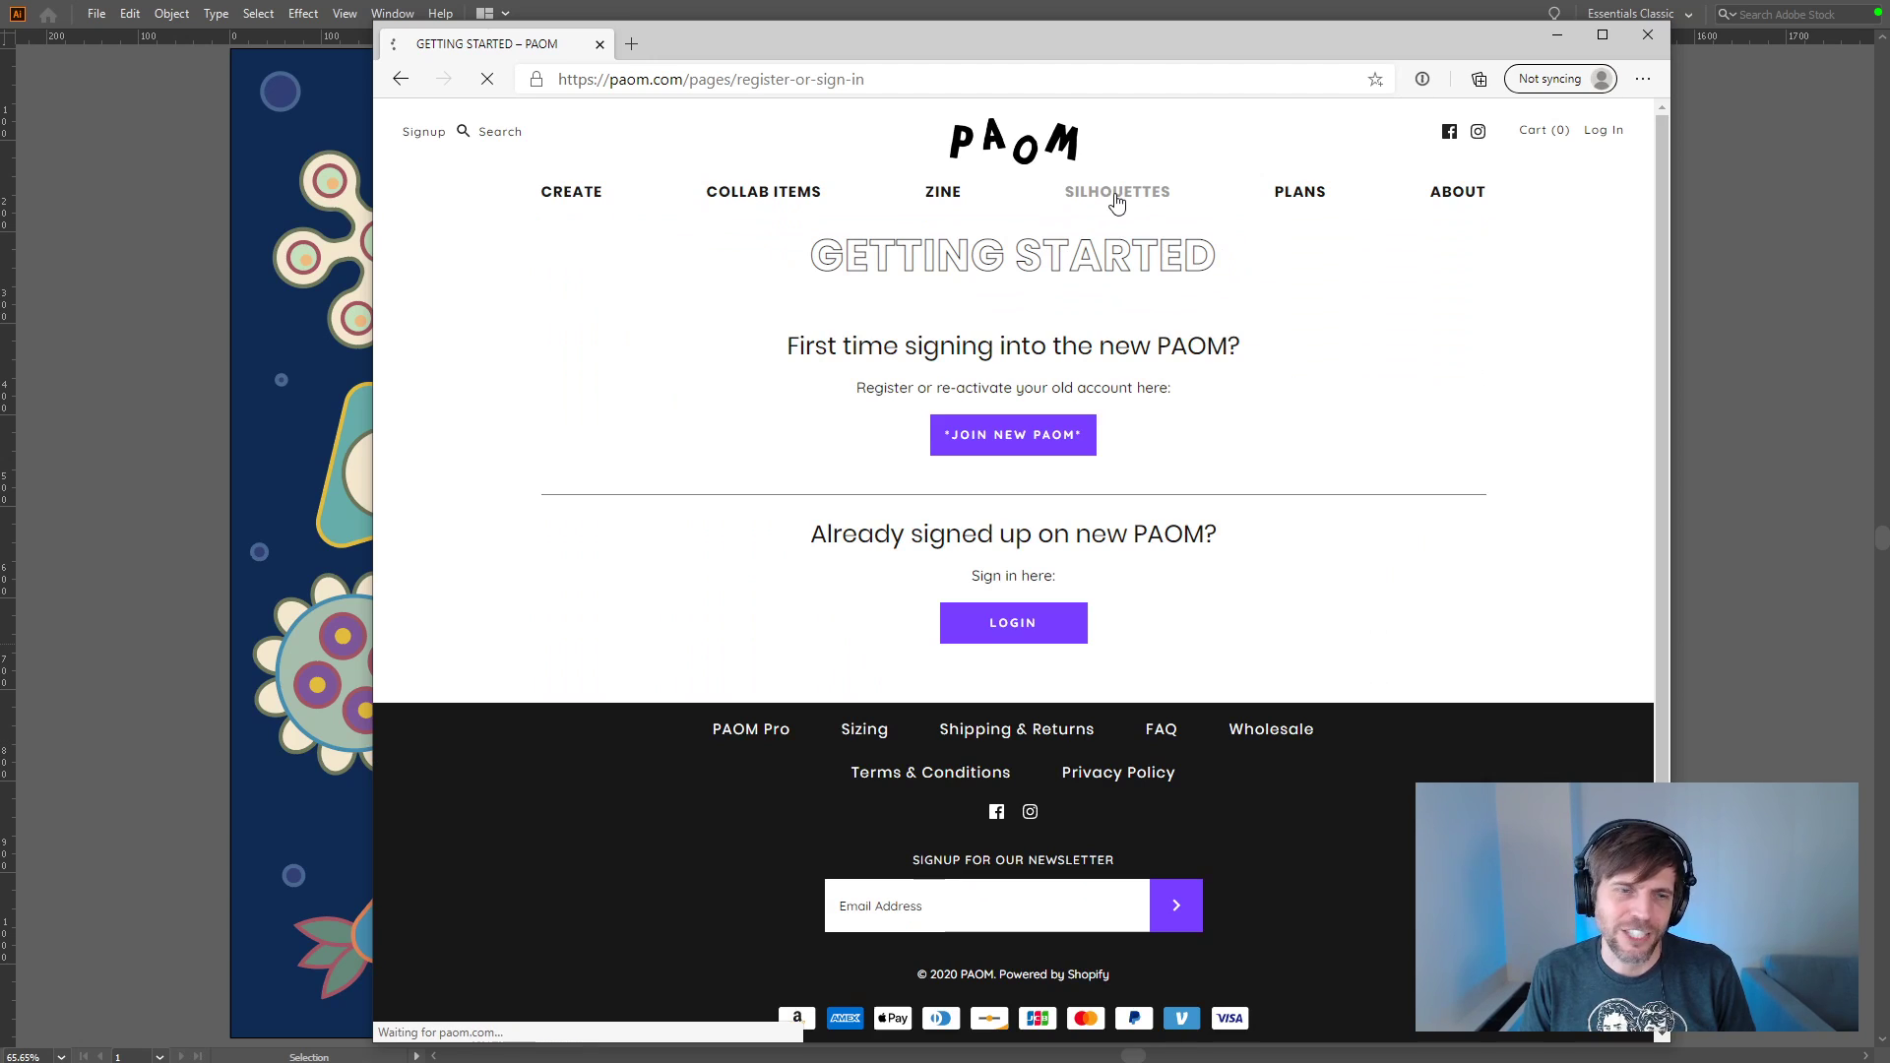
pyautogui.click(945, 200)
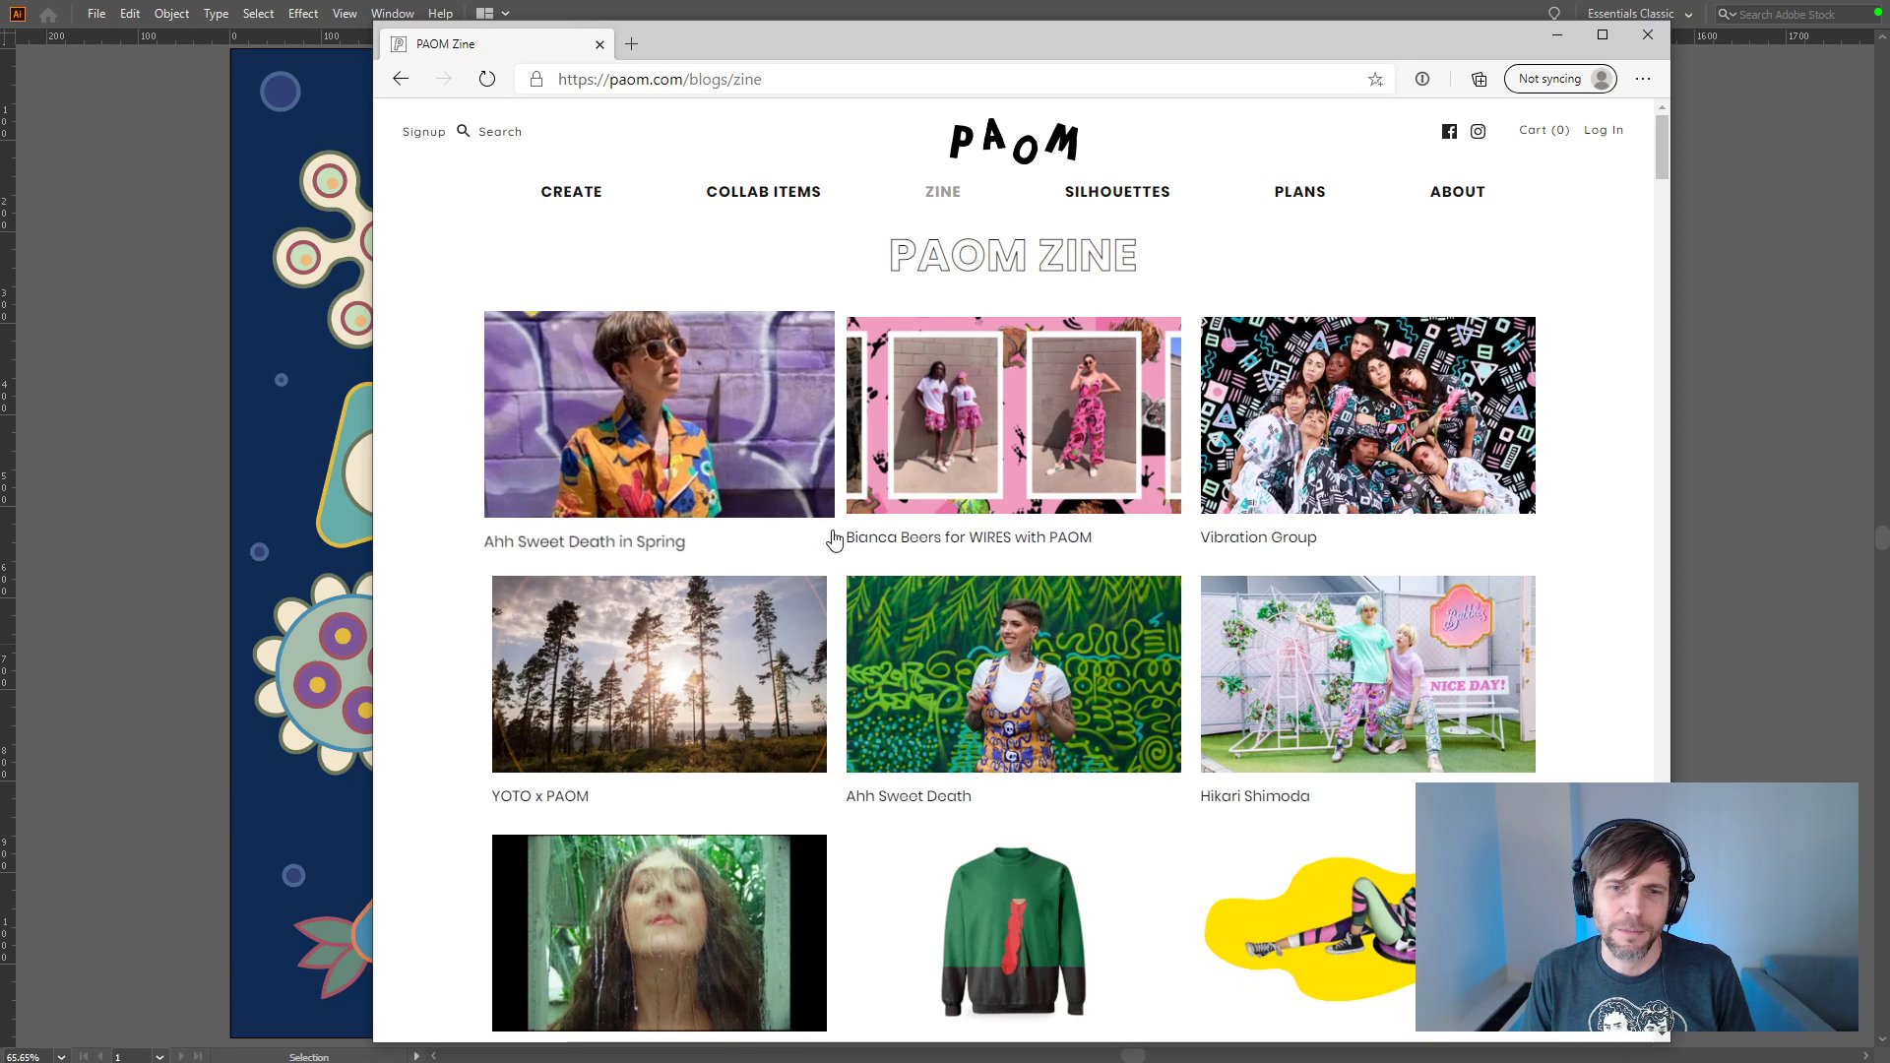
pyautogui.scroll(-1, 885, 574)
pyautogui.scroll(-3, 884, 569)
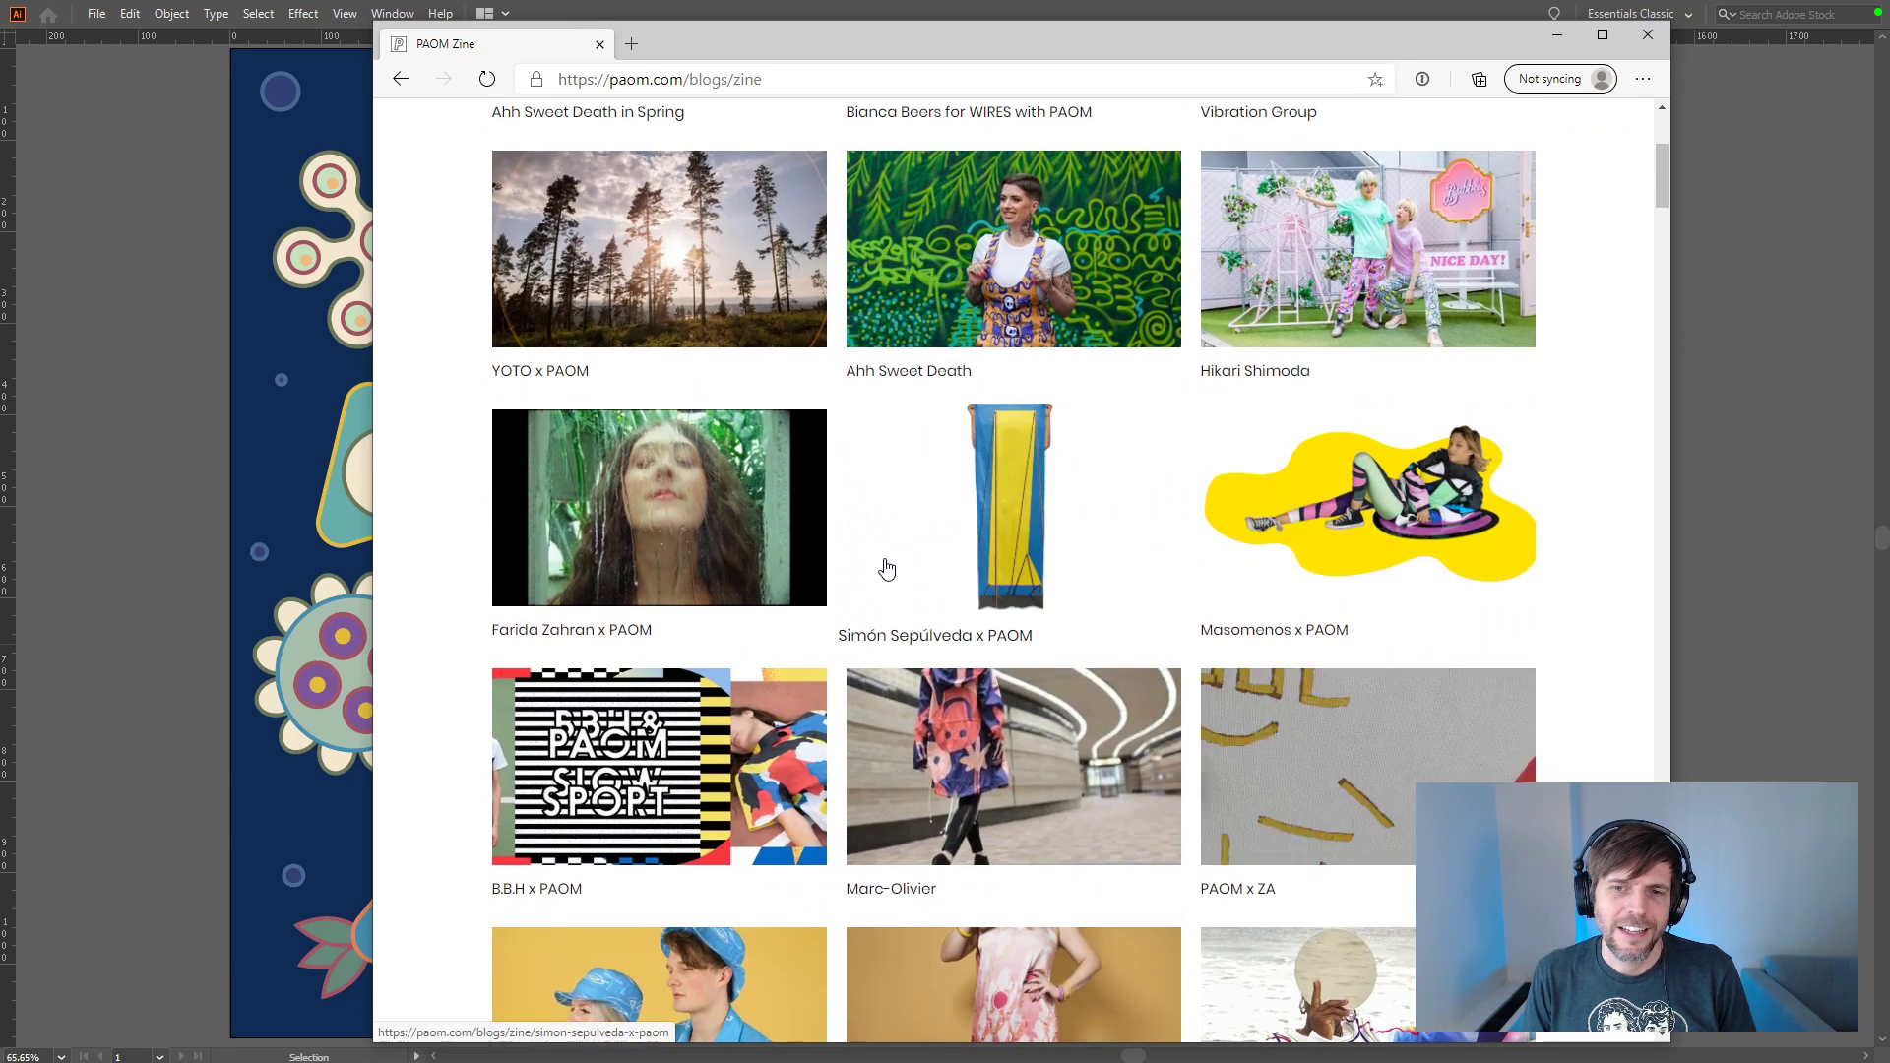
pyautogui.scroll(-2, 882, 561)
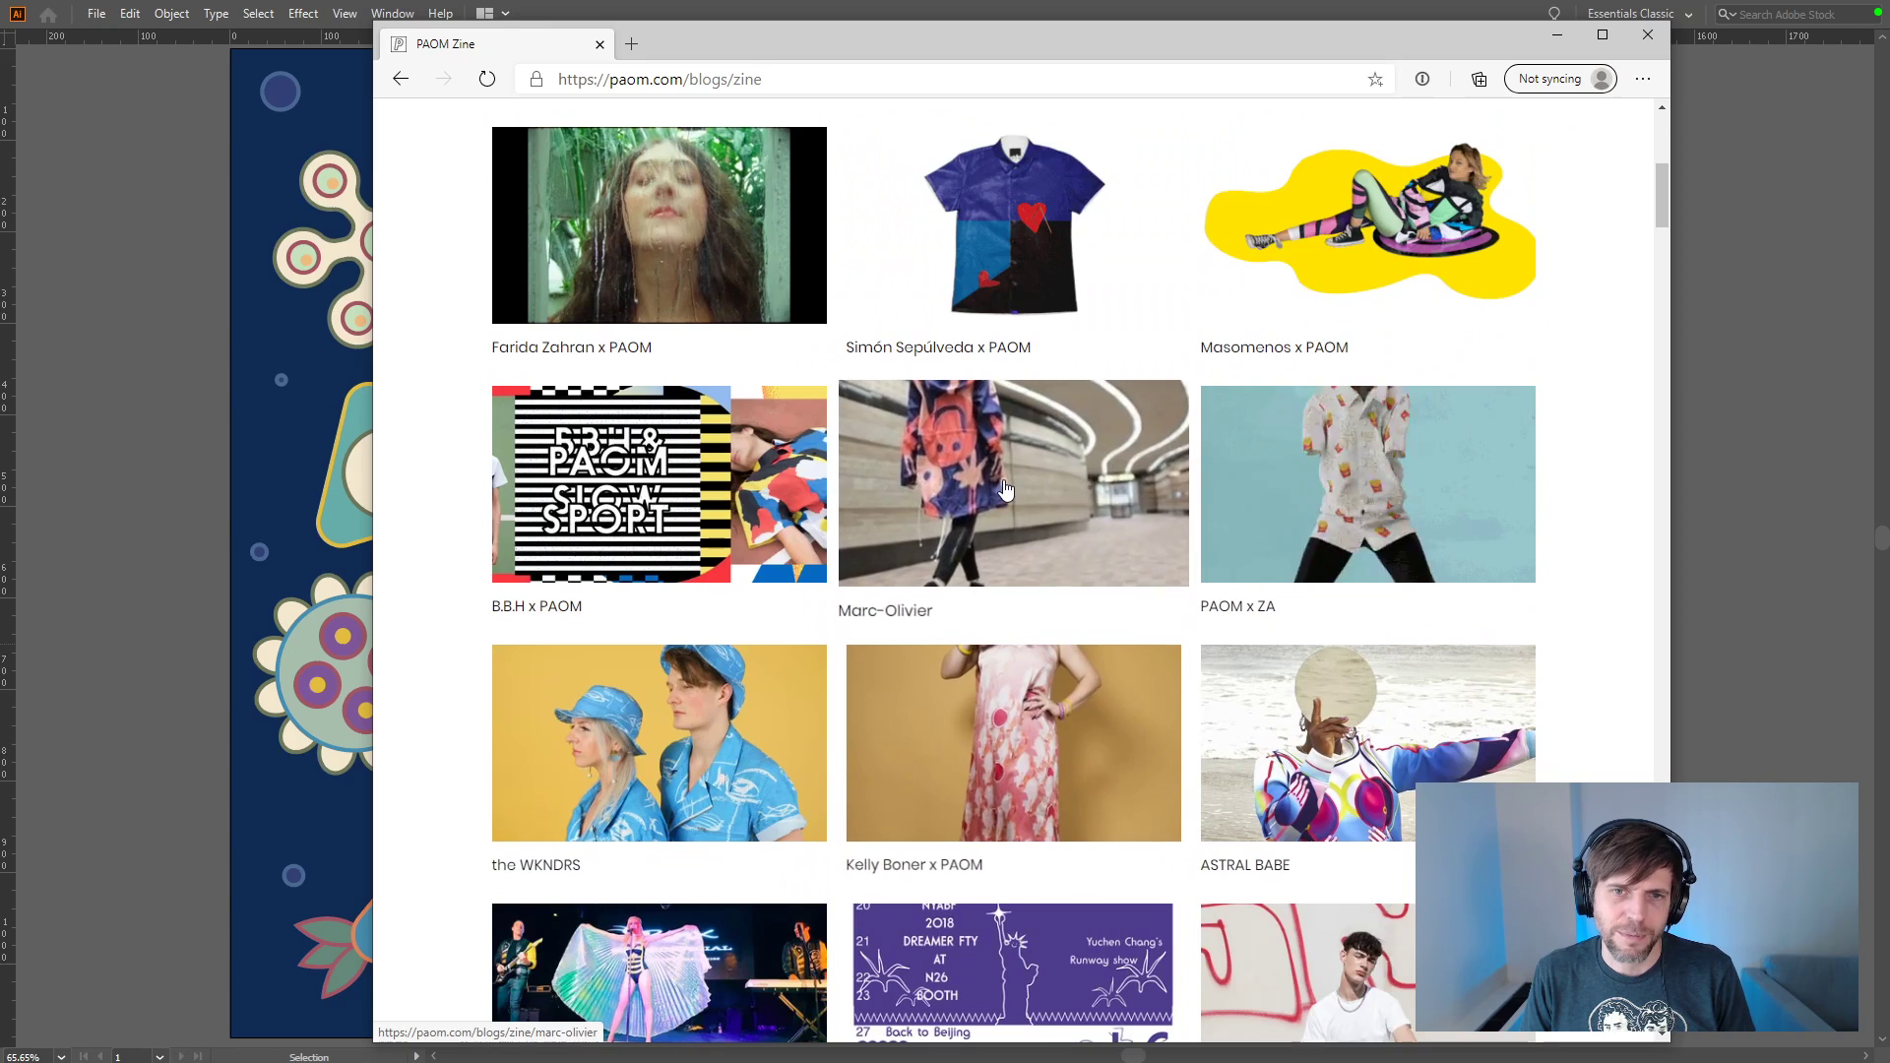
pyautogui.scroll(-4, 948, 580)
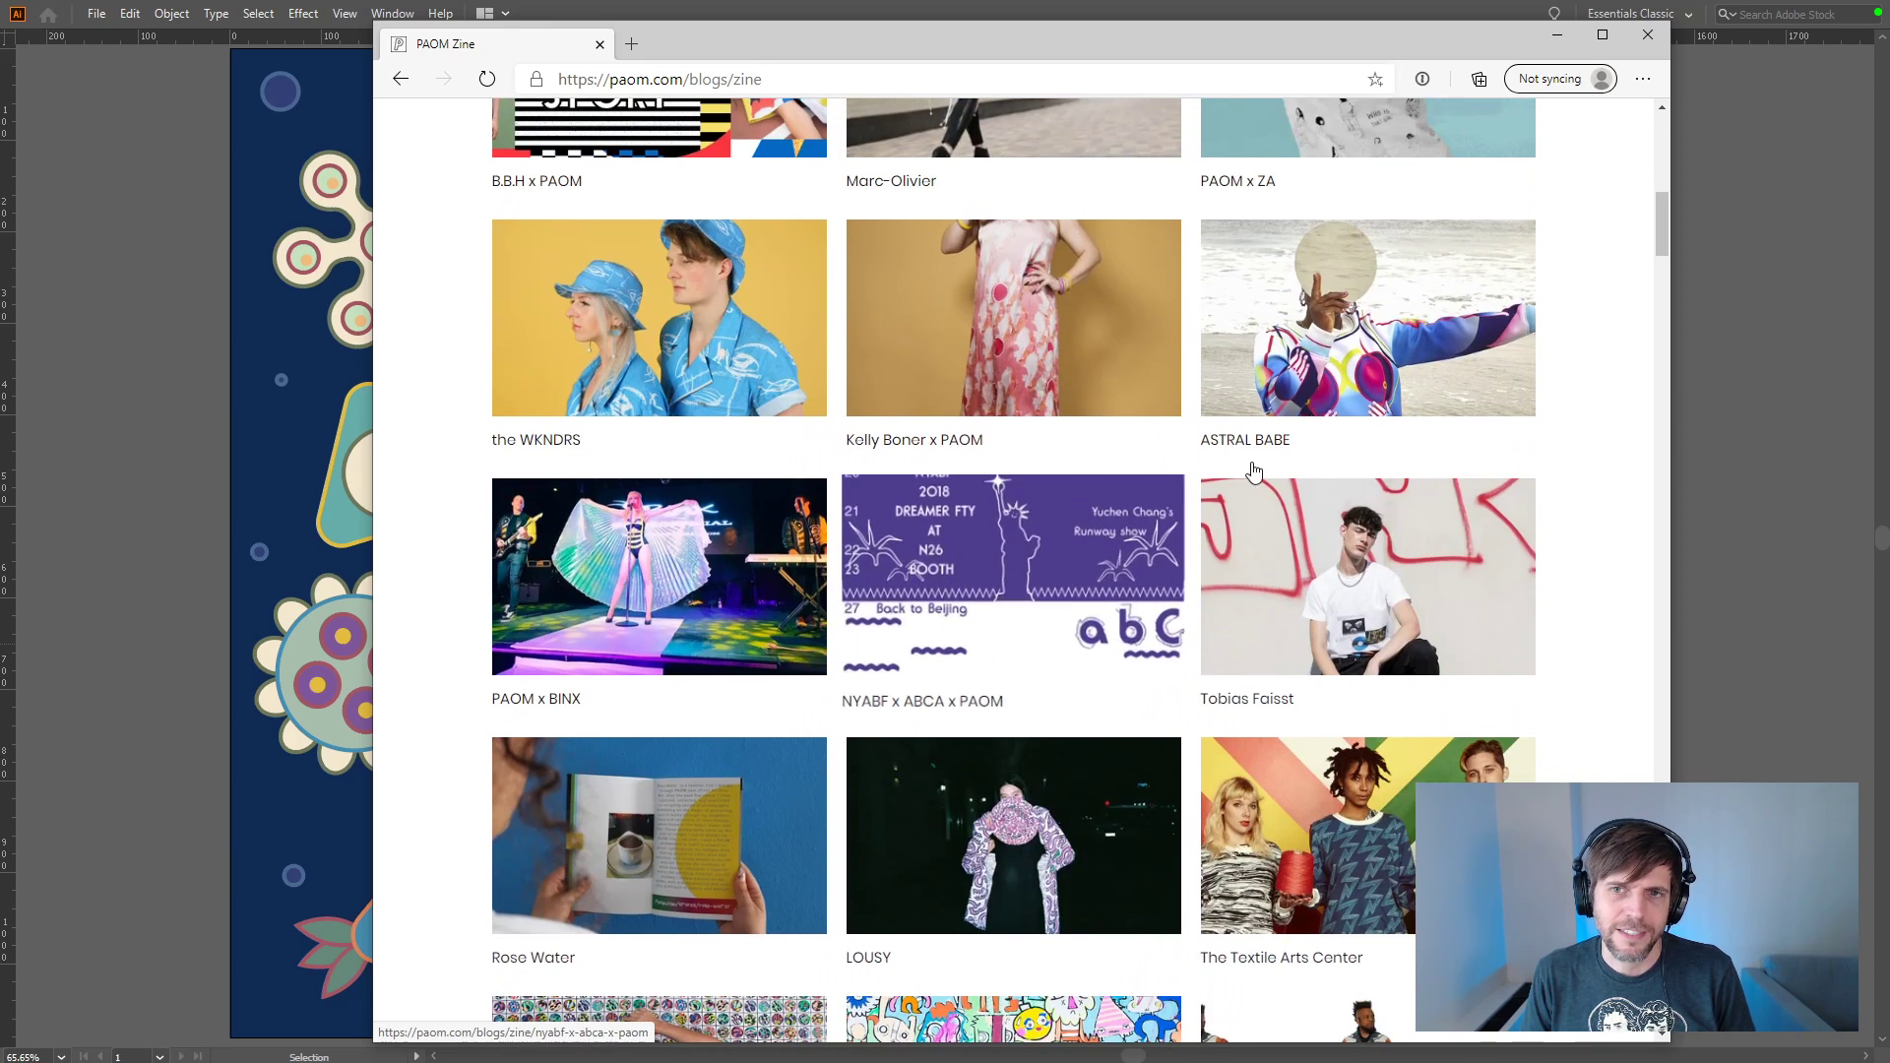
pyautogui.scroll(-3, 818, 604)
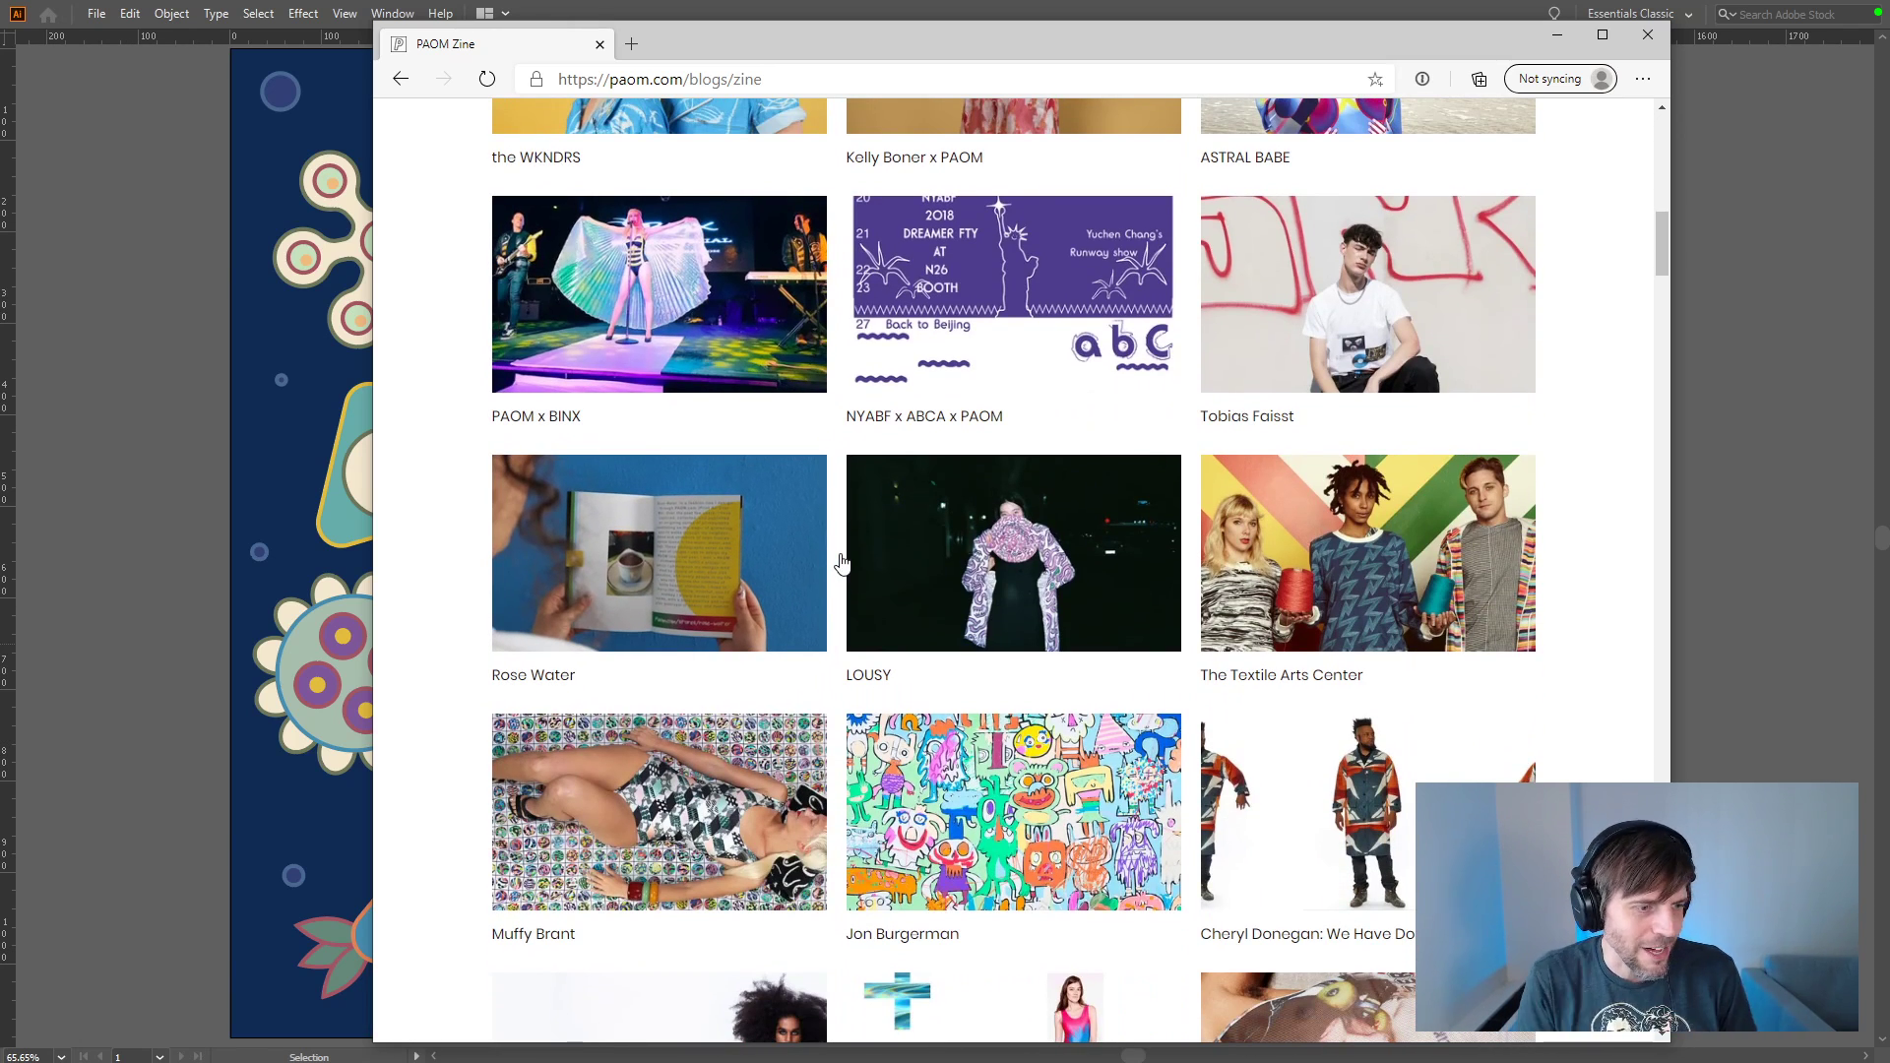
pyautogui.scroll(-3, 984, 566)
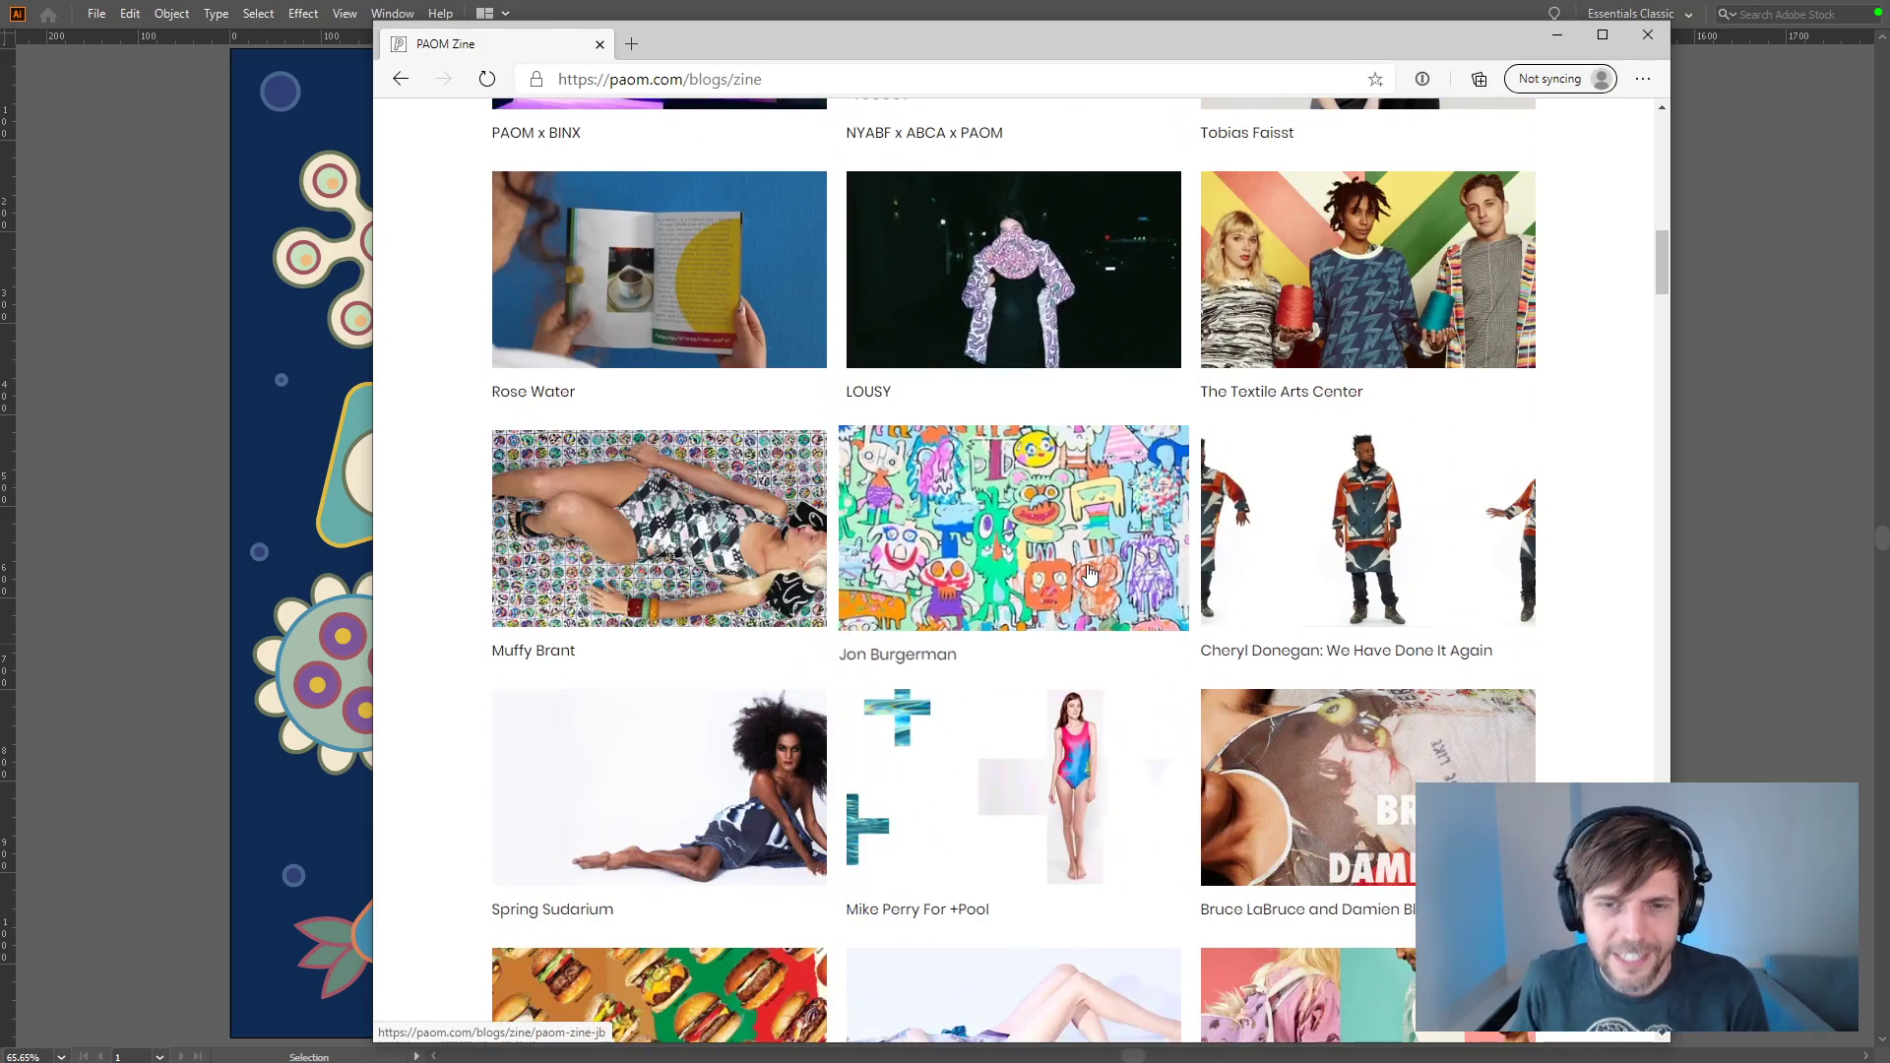
# Step: Browse further down the PAOM Zine collaborations and open The Design Kids article
pyautogui.scroll(-6, 1088, 569)
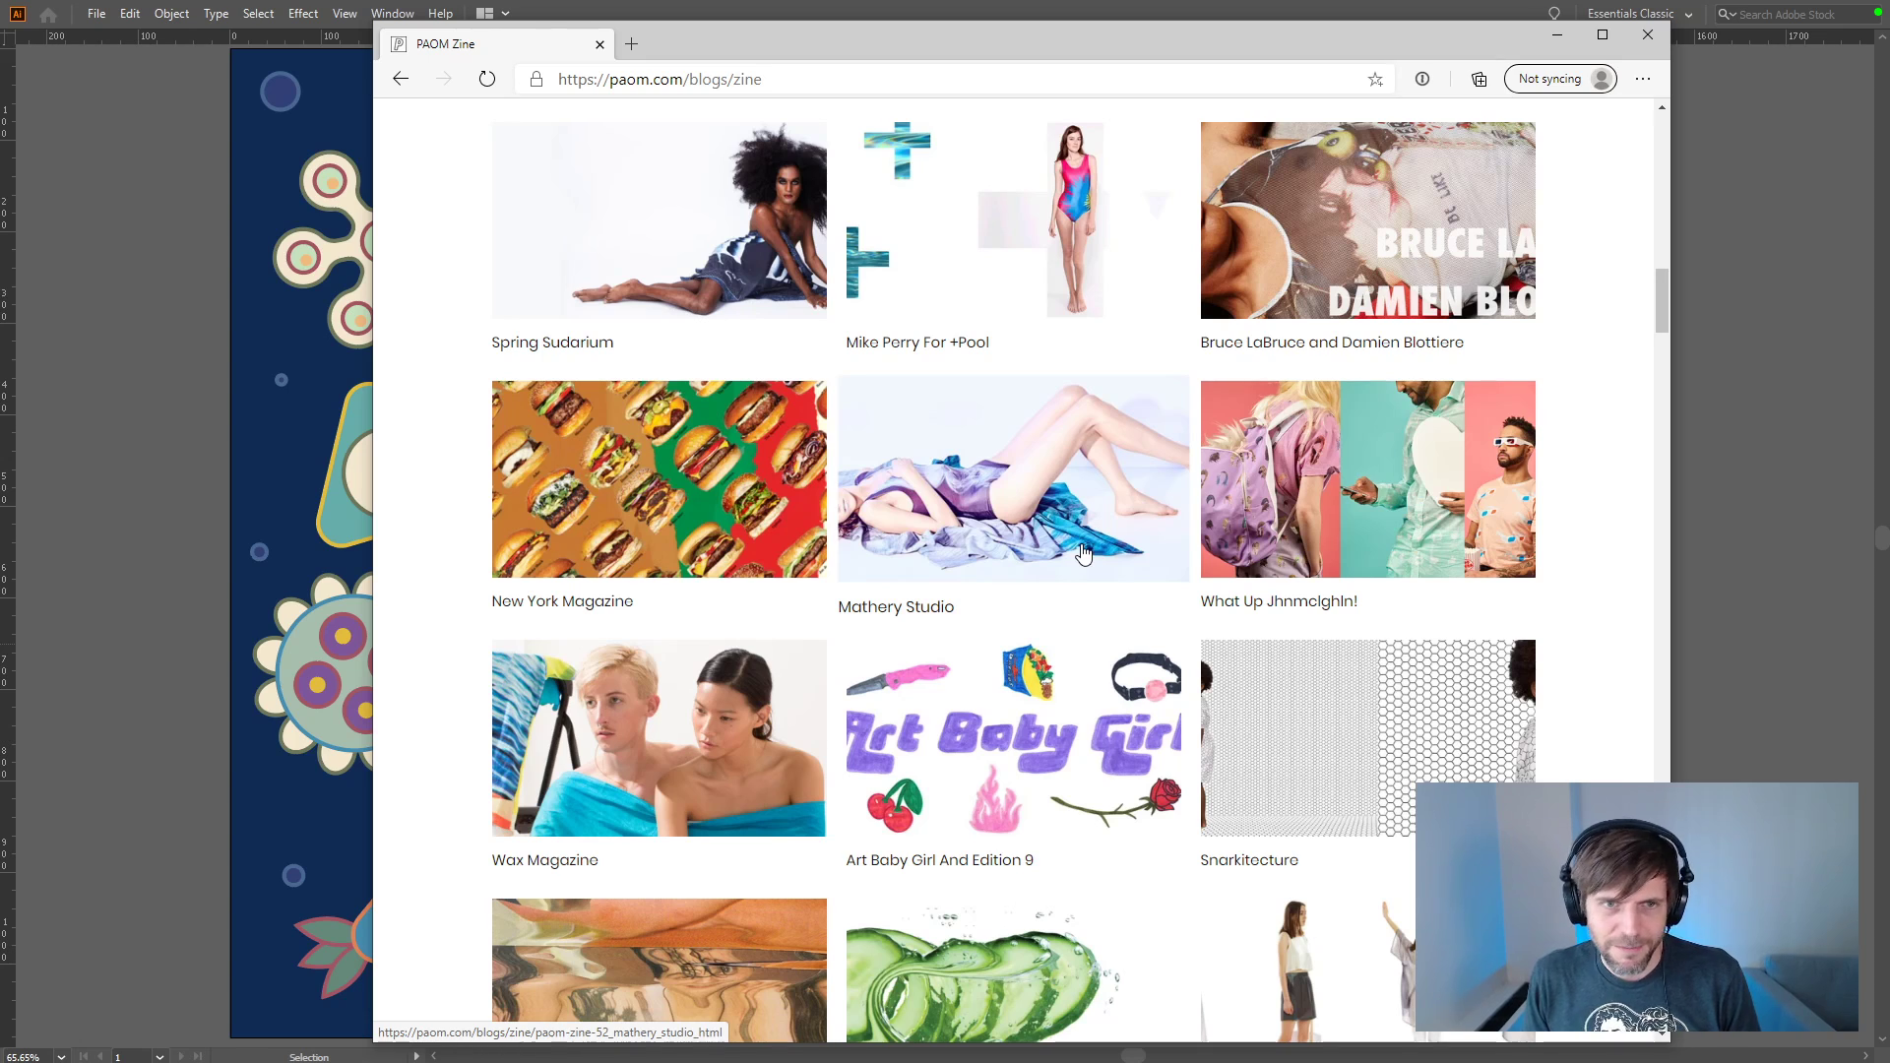
pyautogui.scroll(-4, 1083, 554)
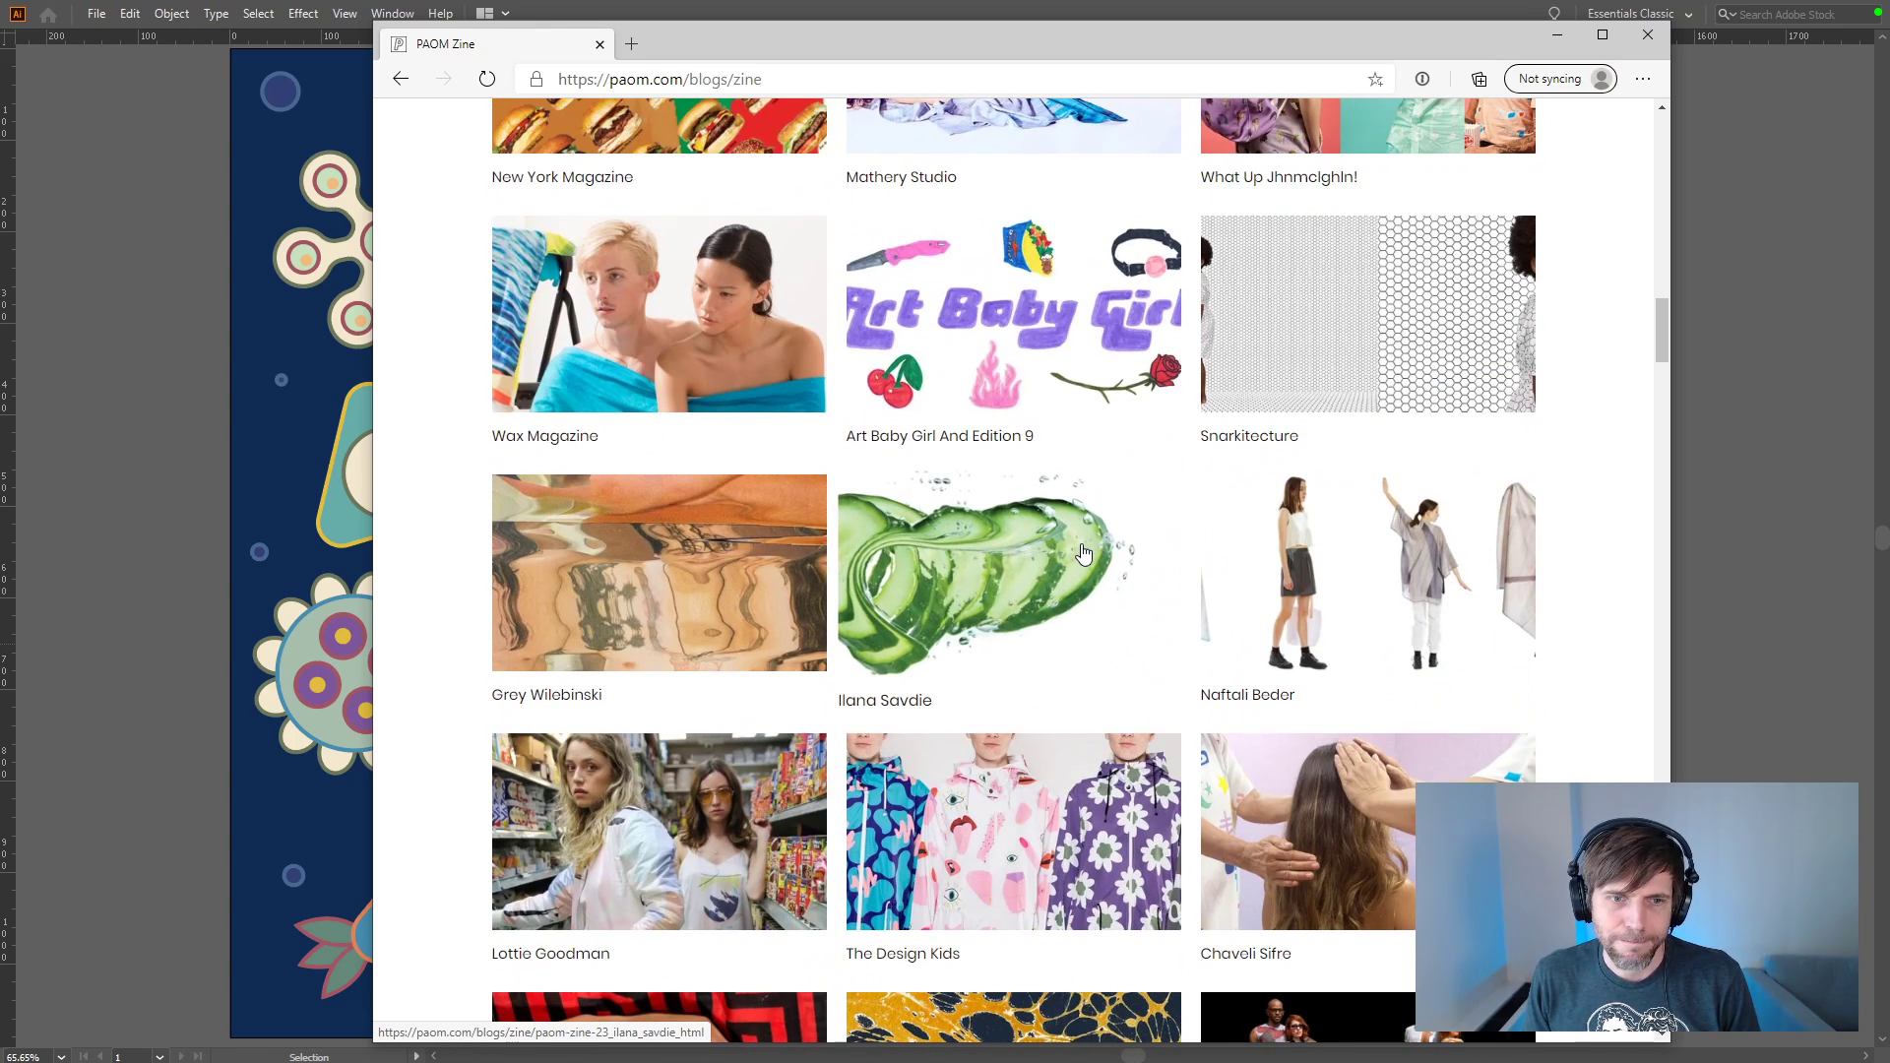
pyautogui.scroll(-3, 1083, 553)
pyautogui.click(1100, 602)
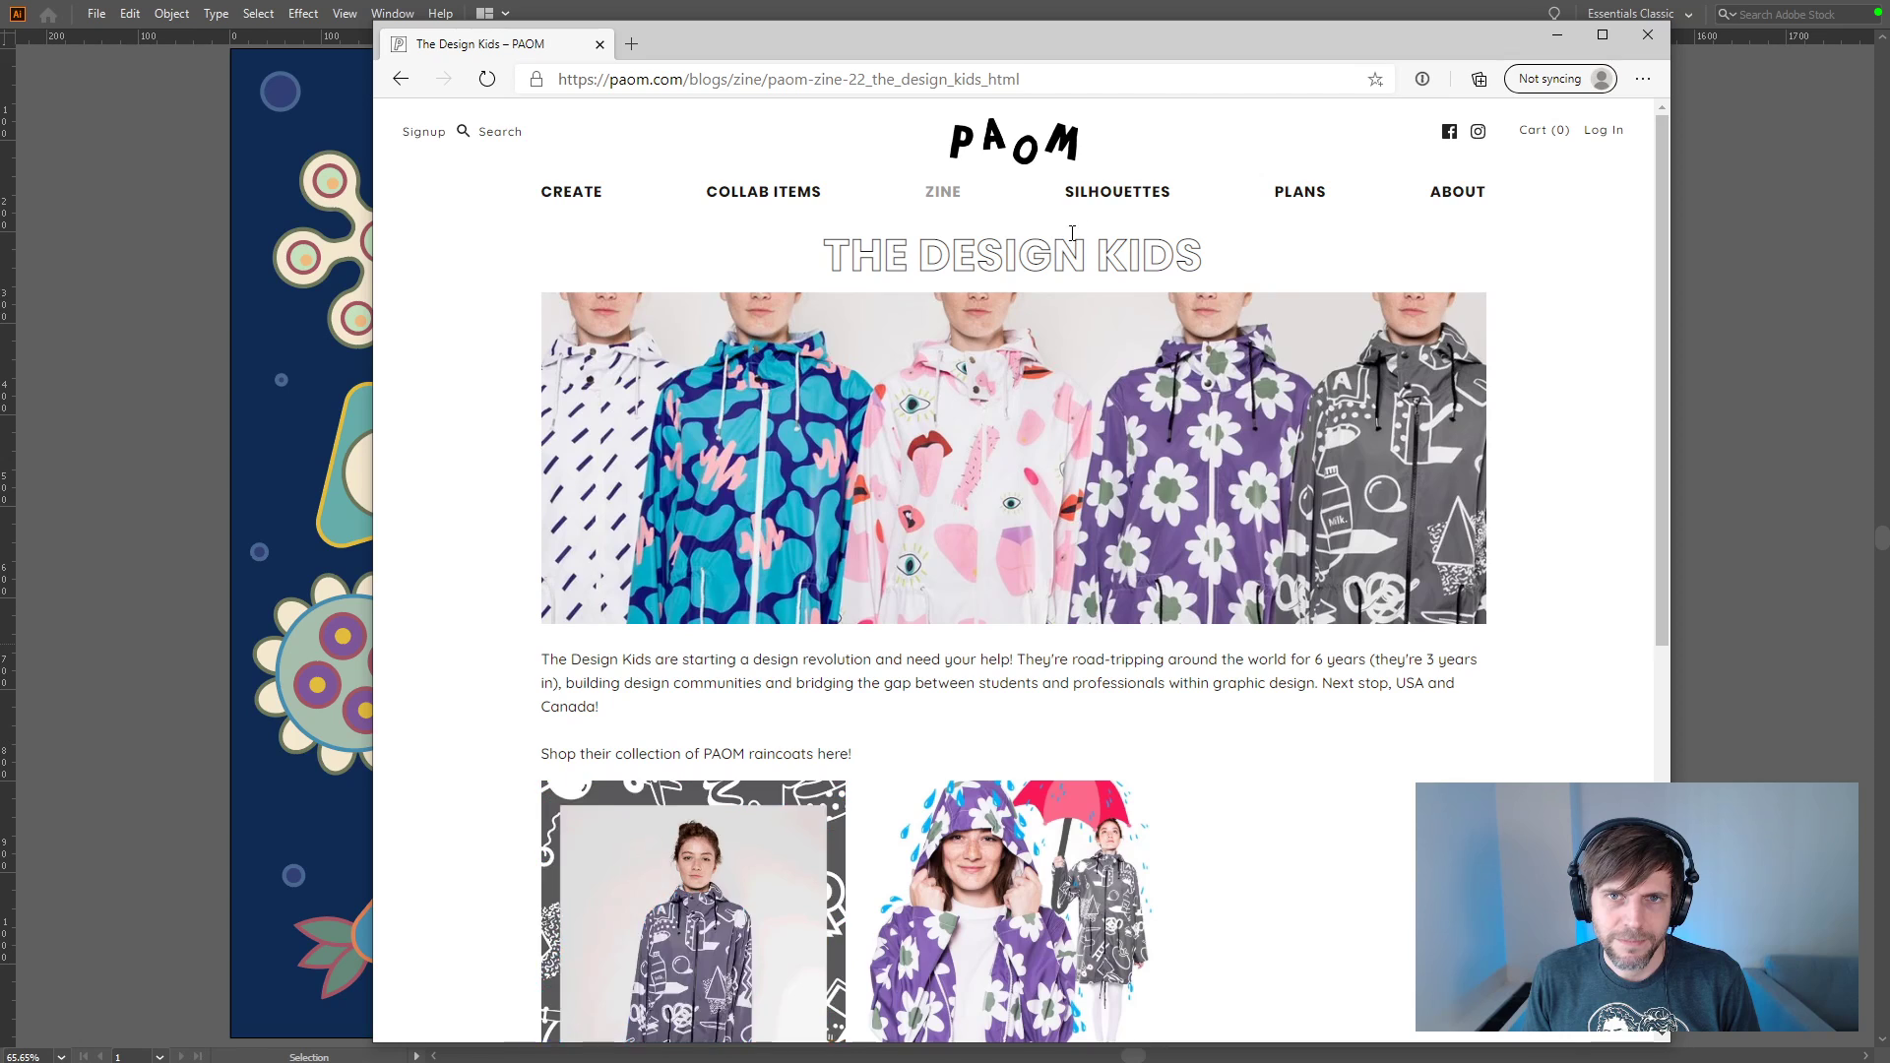
# Step: Open the PAOM Silhouettes page, look through the blank products from dresses to onesies, and close the browser window
pyautogui.click(1107, 204)
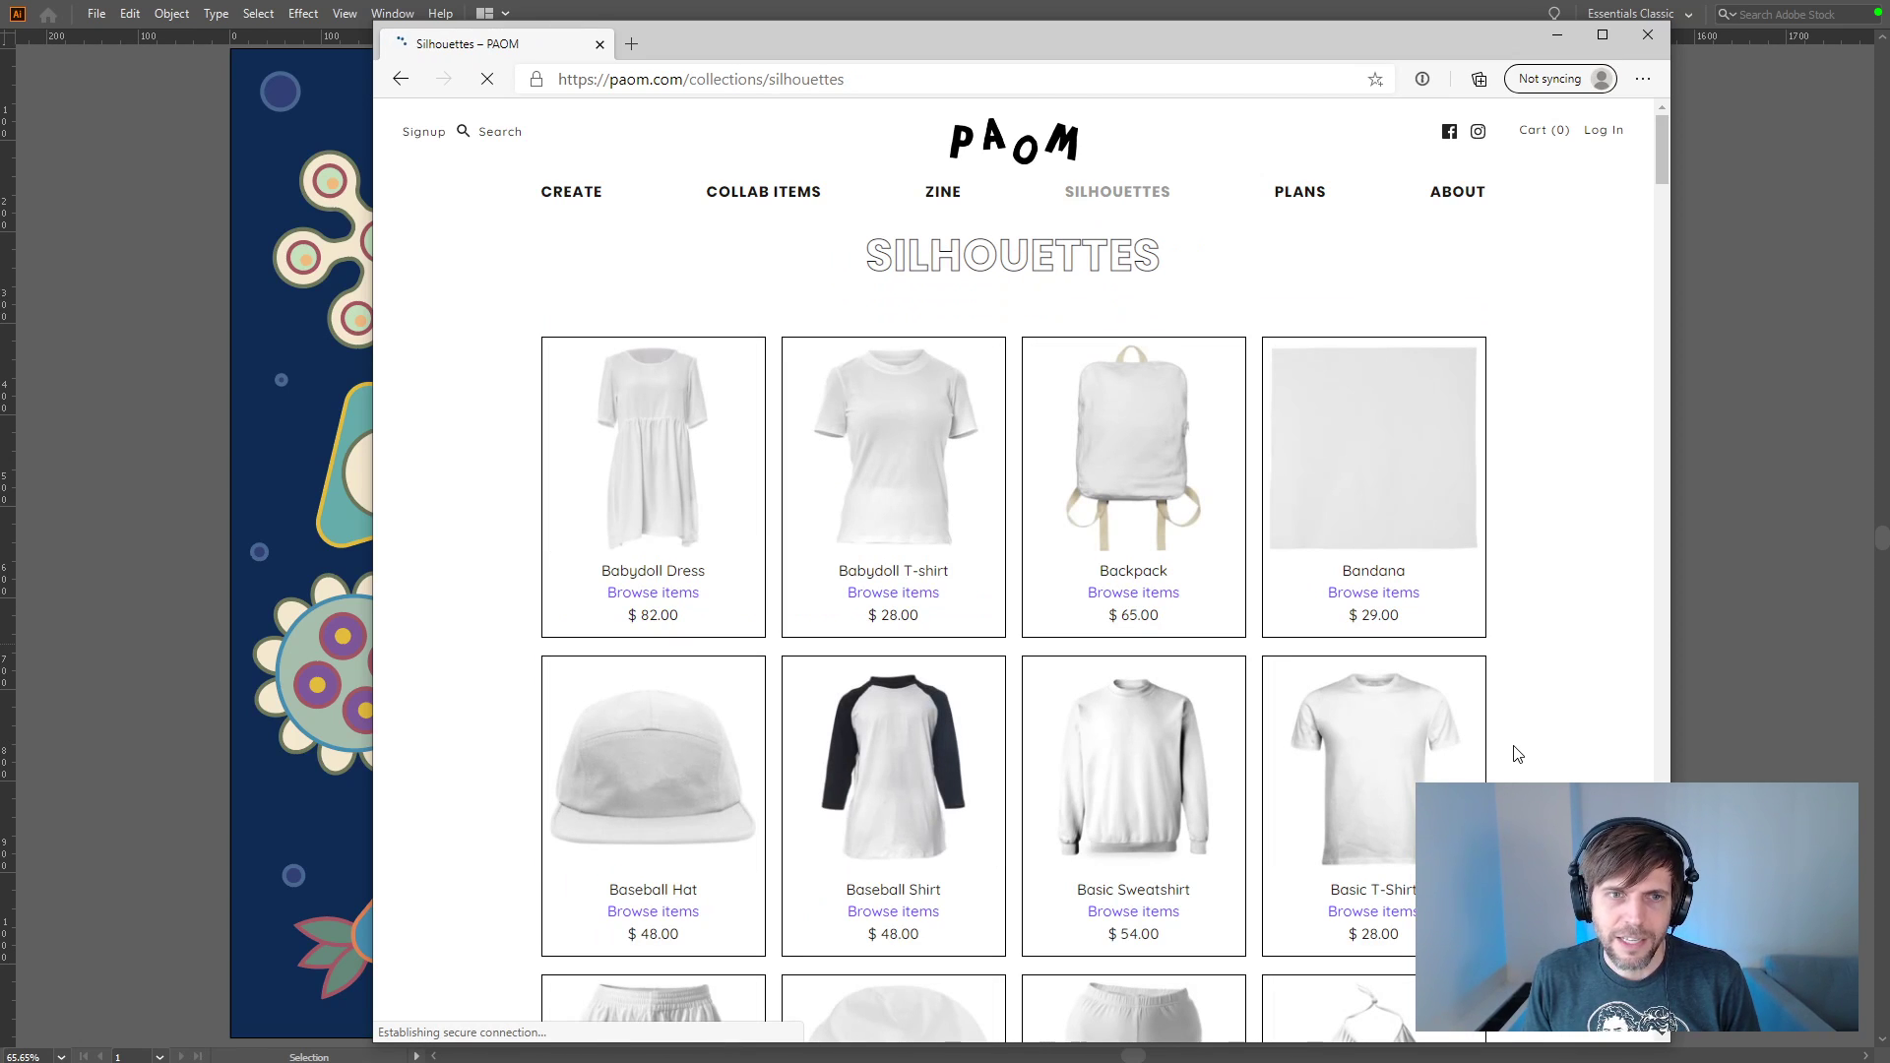
pyautogui.scroll(-3, 1517, 754)
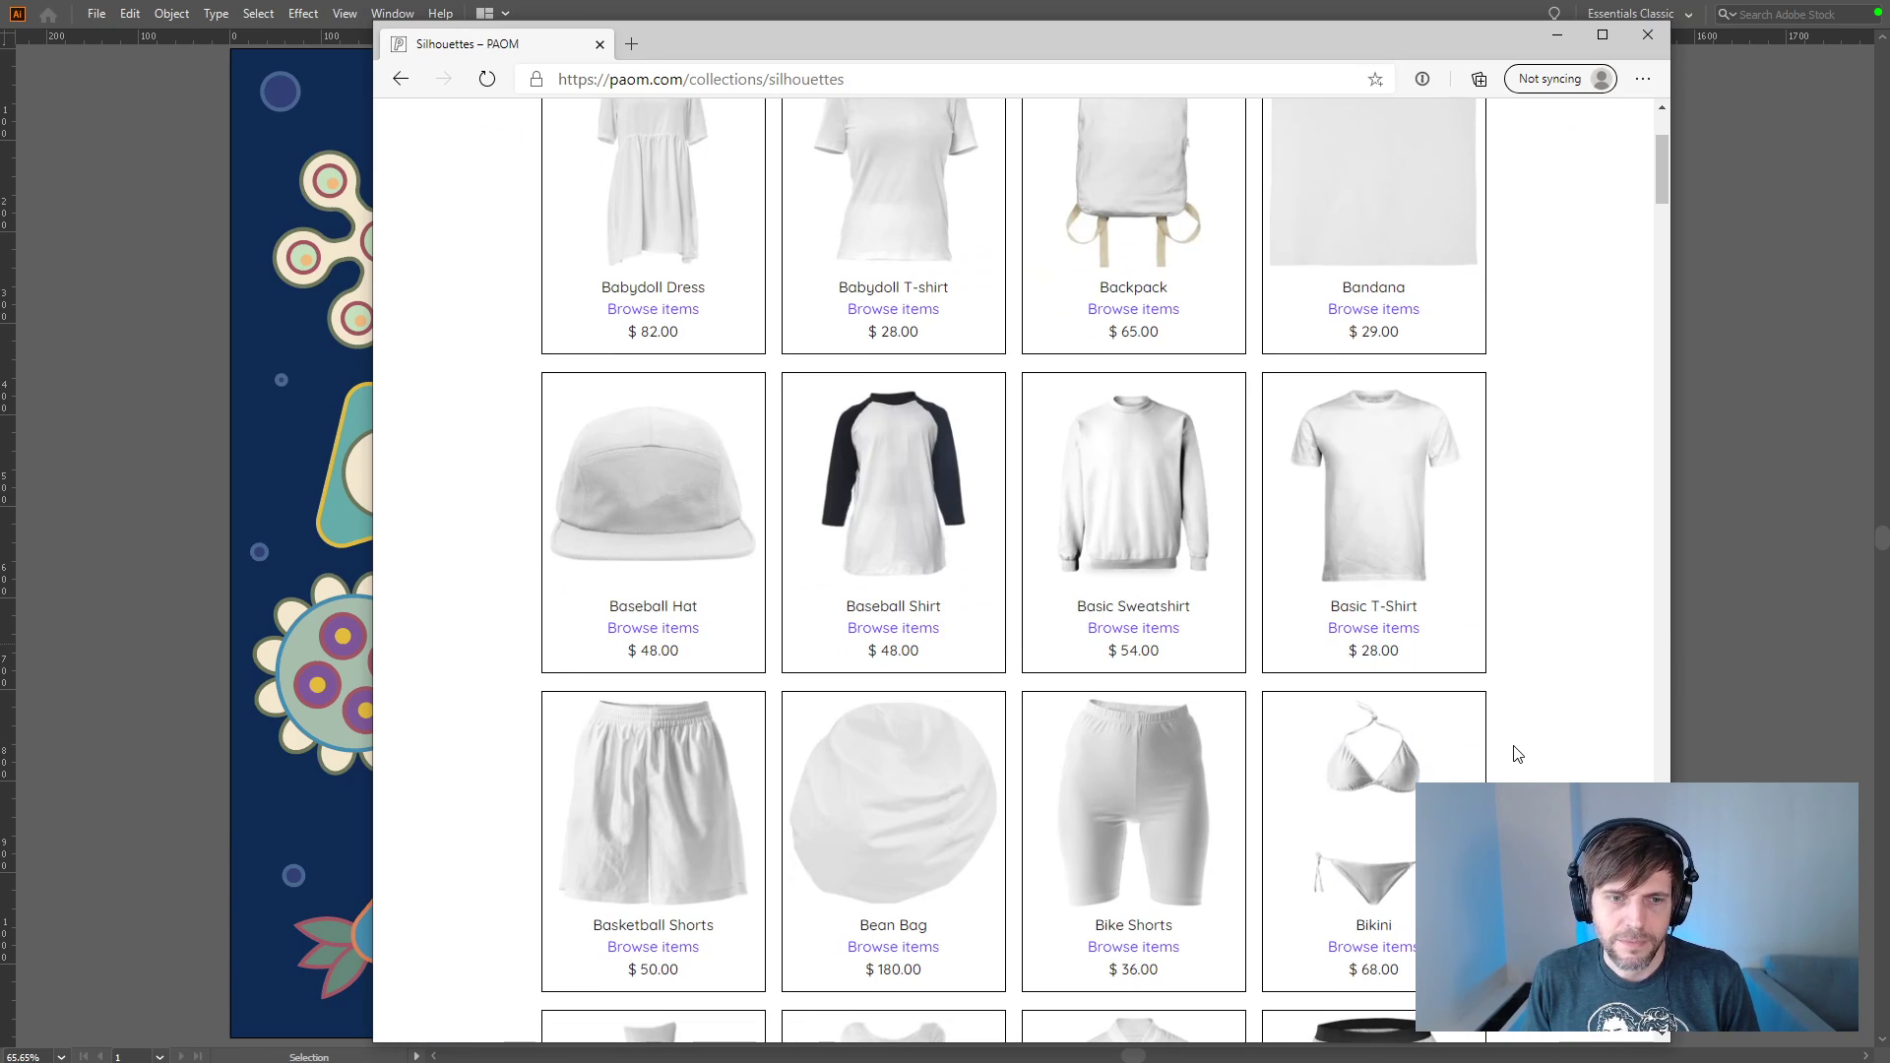
pyautogui.scroll(-4, 1517, 754)
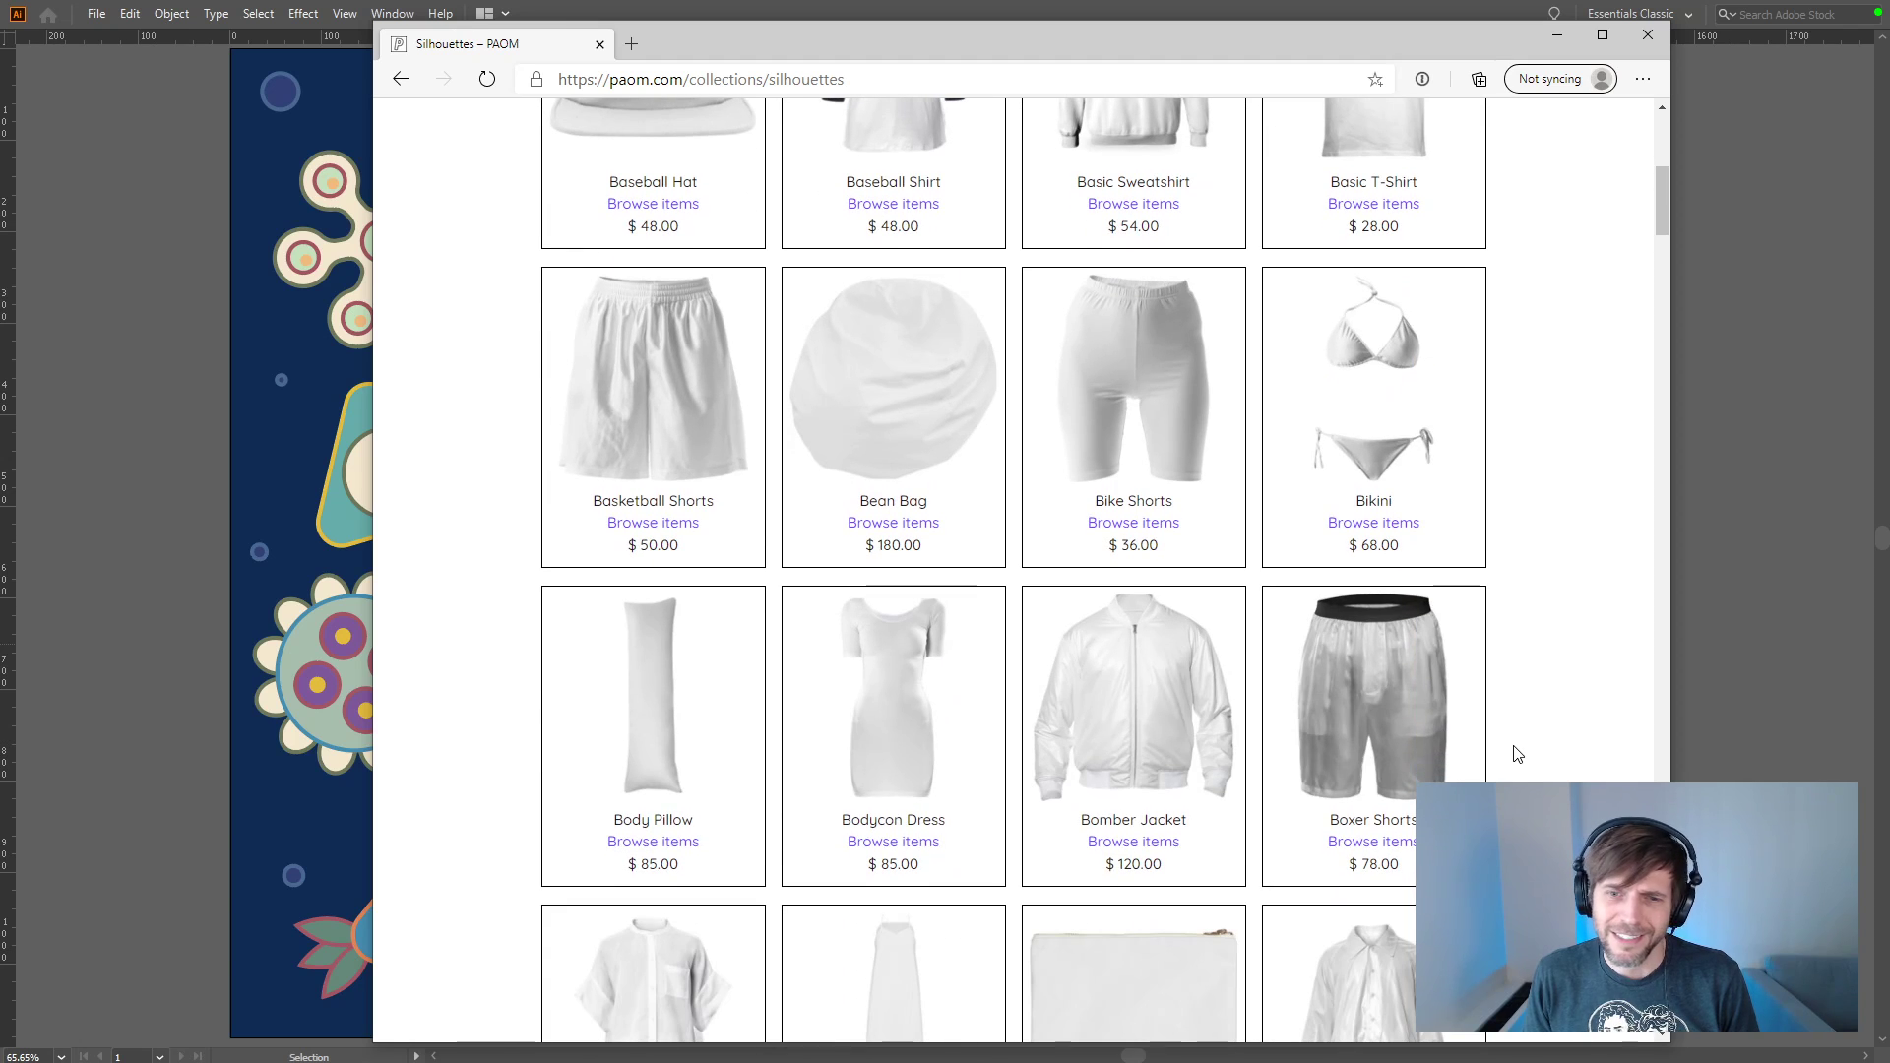
pyautogui.scroll(-4, 1517, 754)
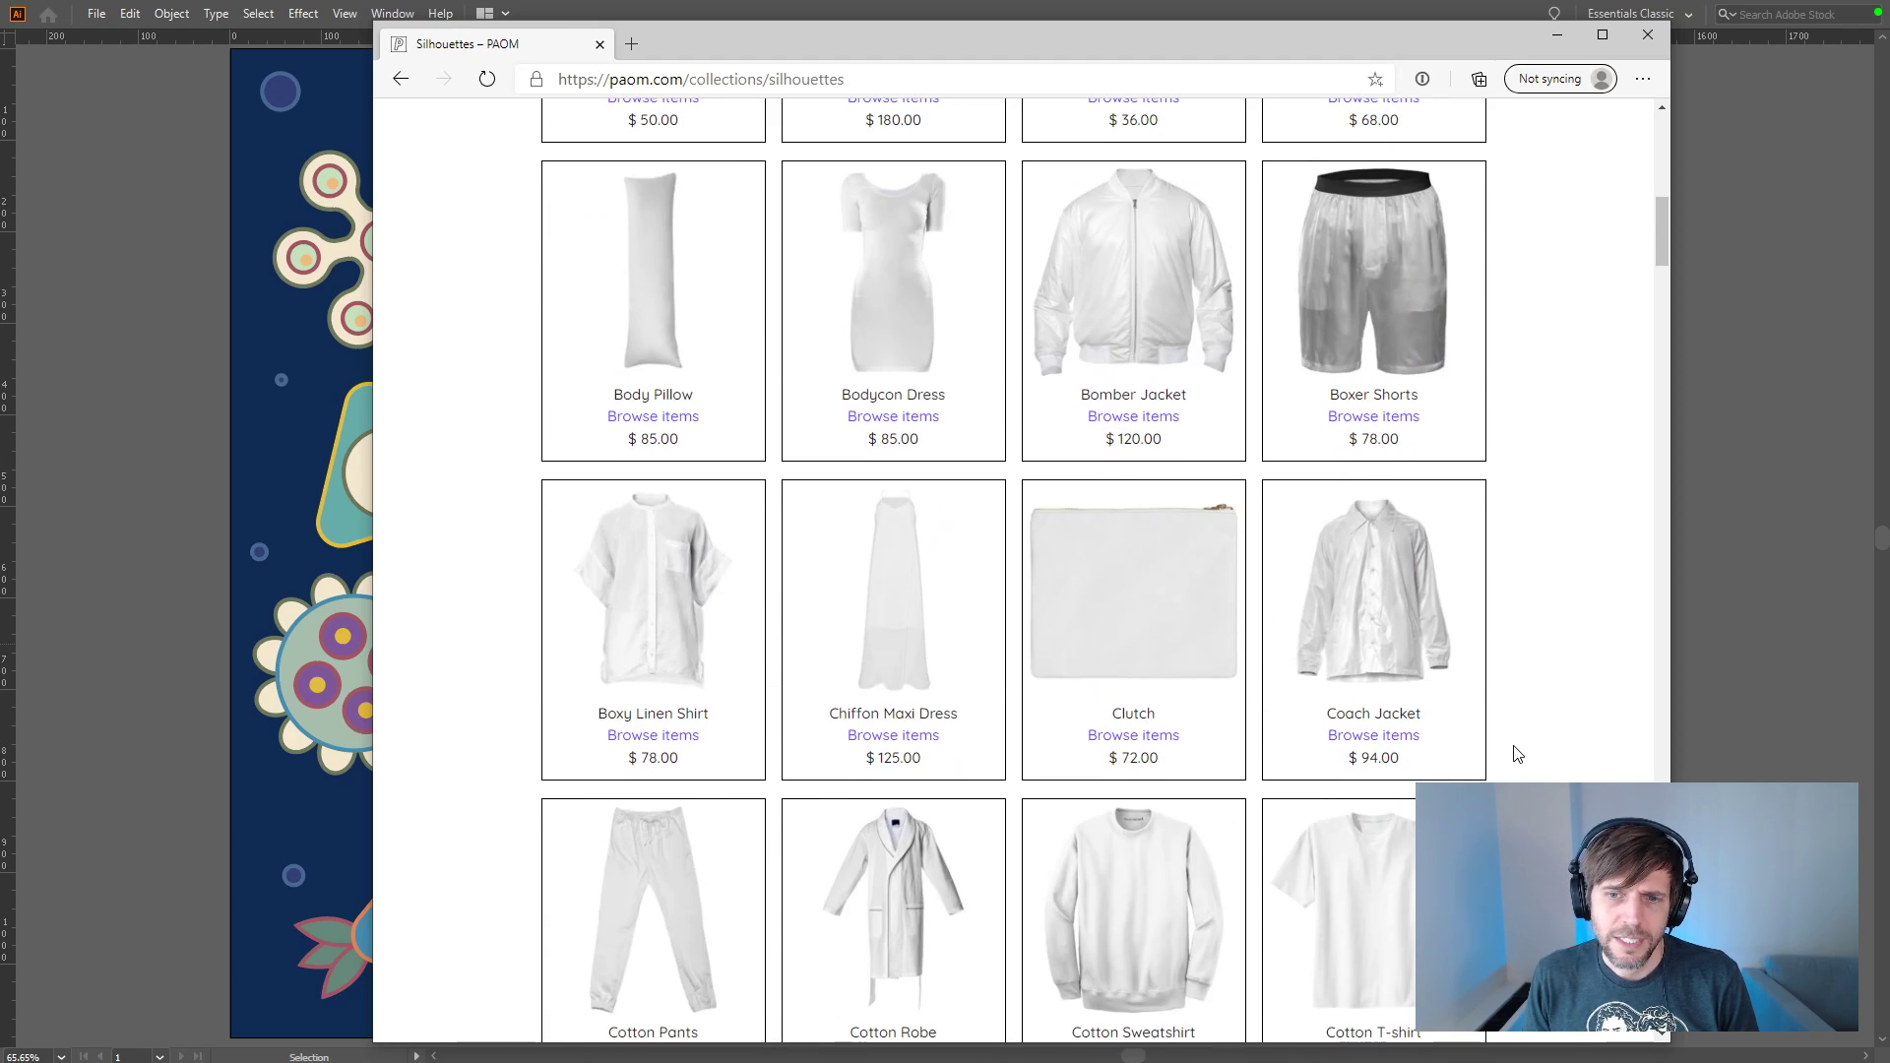
pyautogui.scroll(-5, 1517, 754)
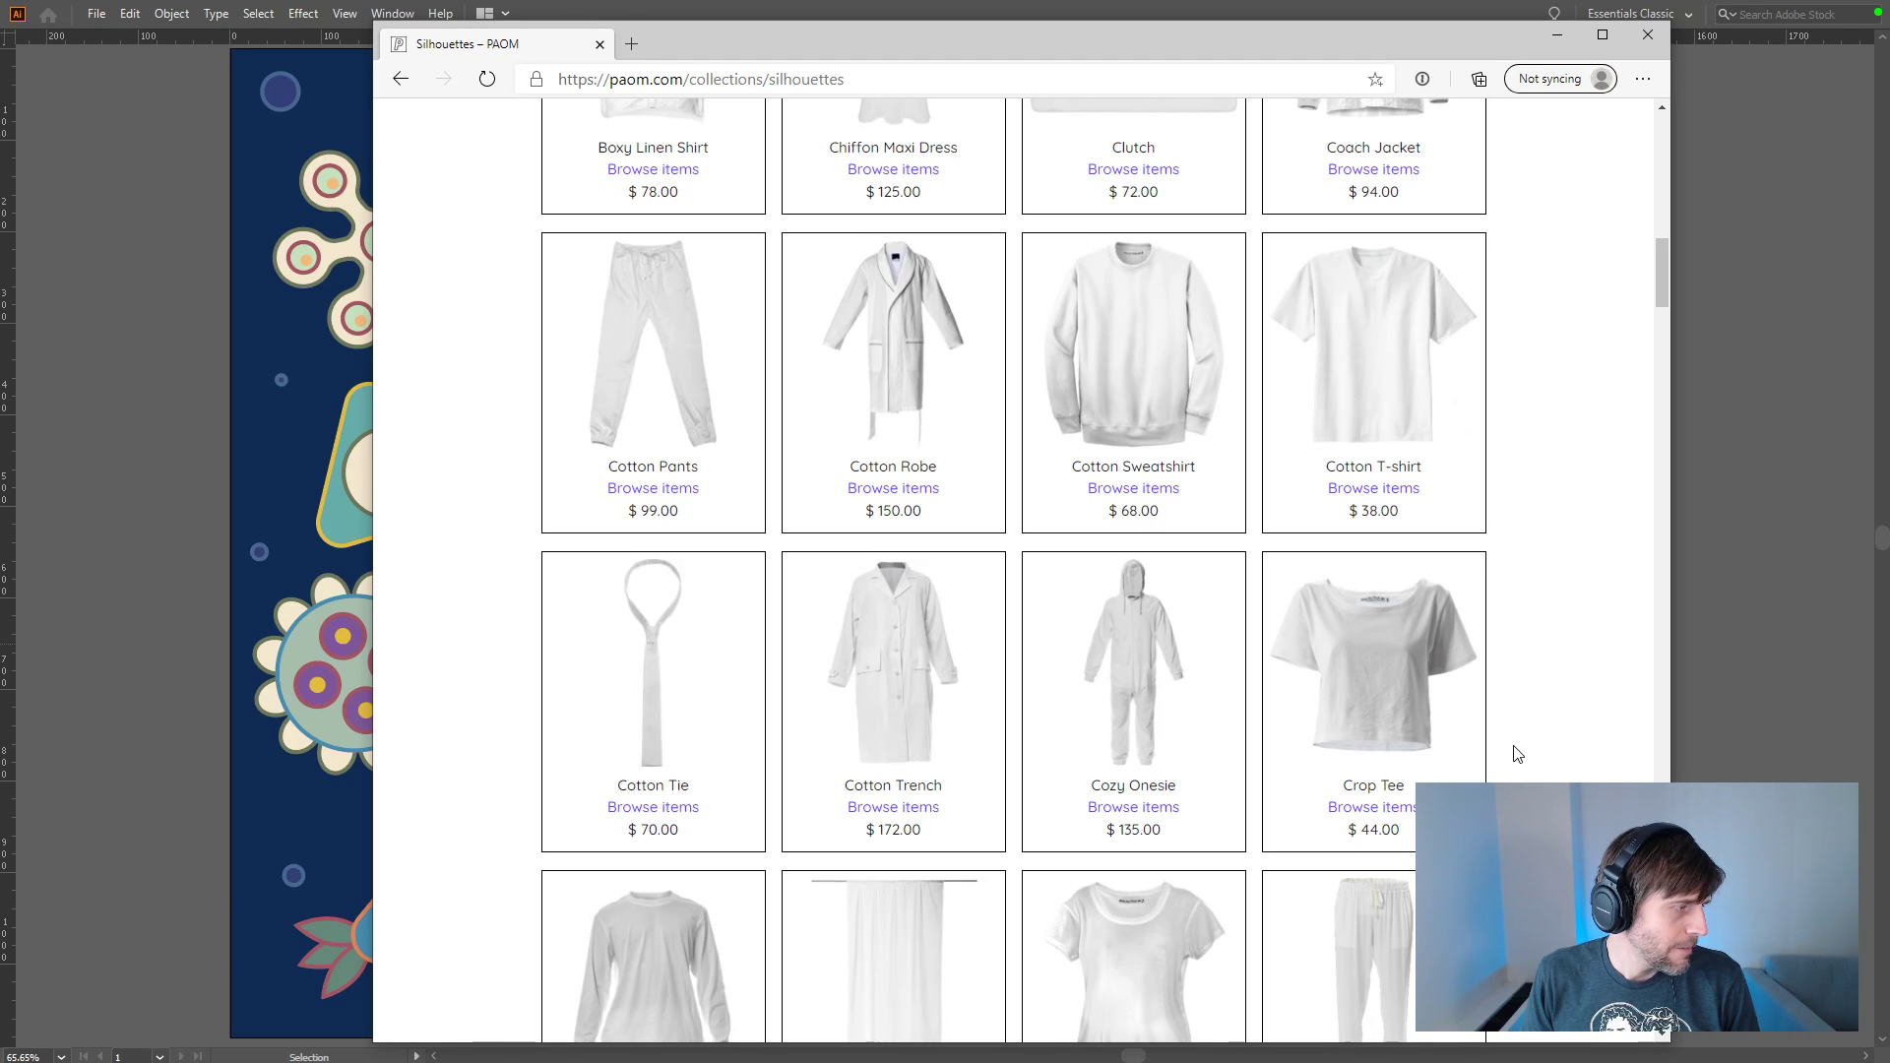
pyautogui.click(1634, 40)
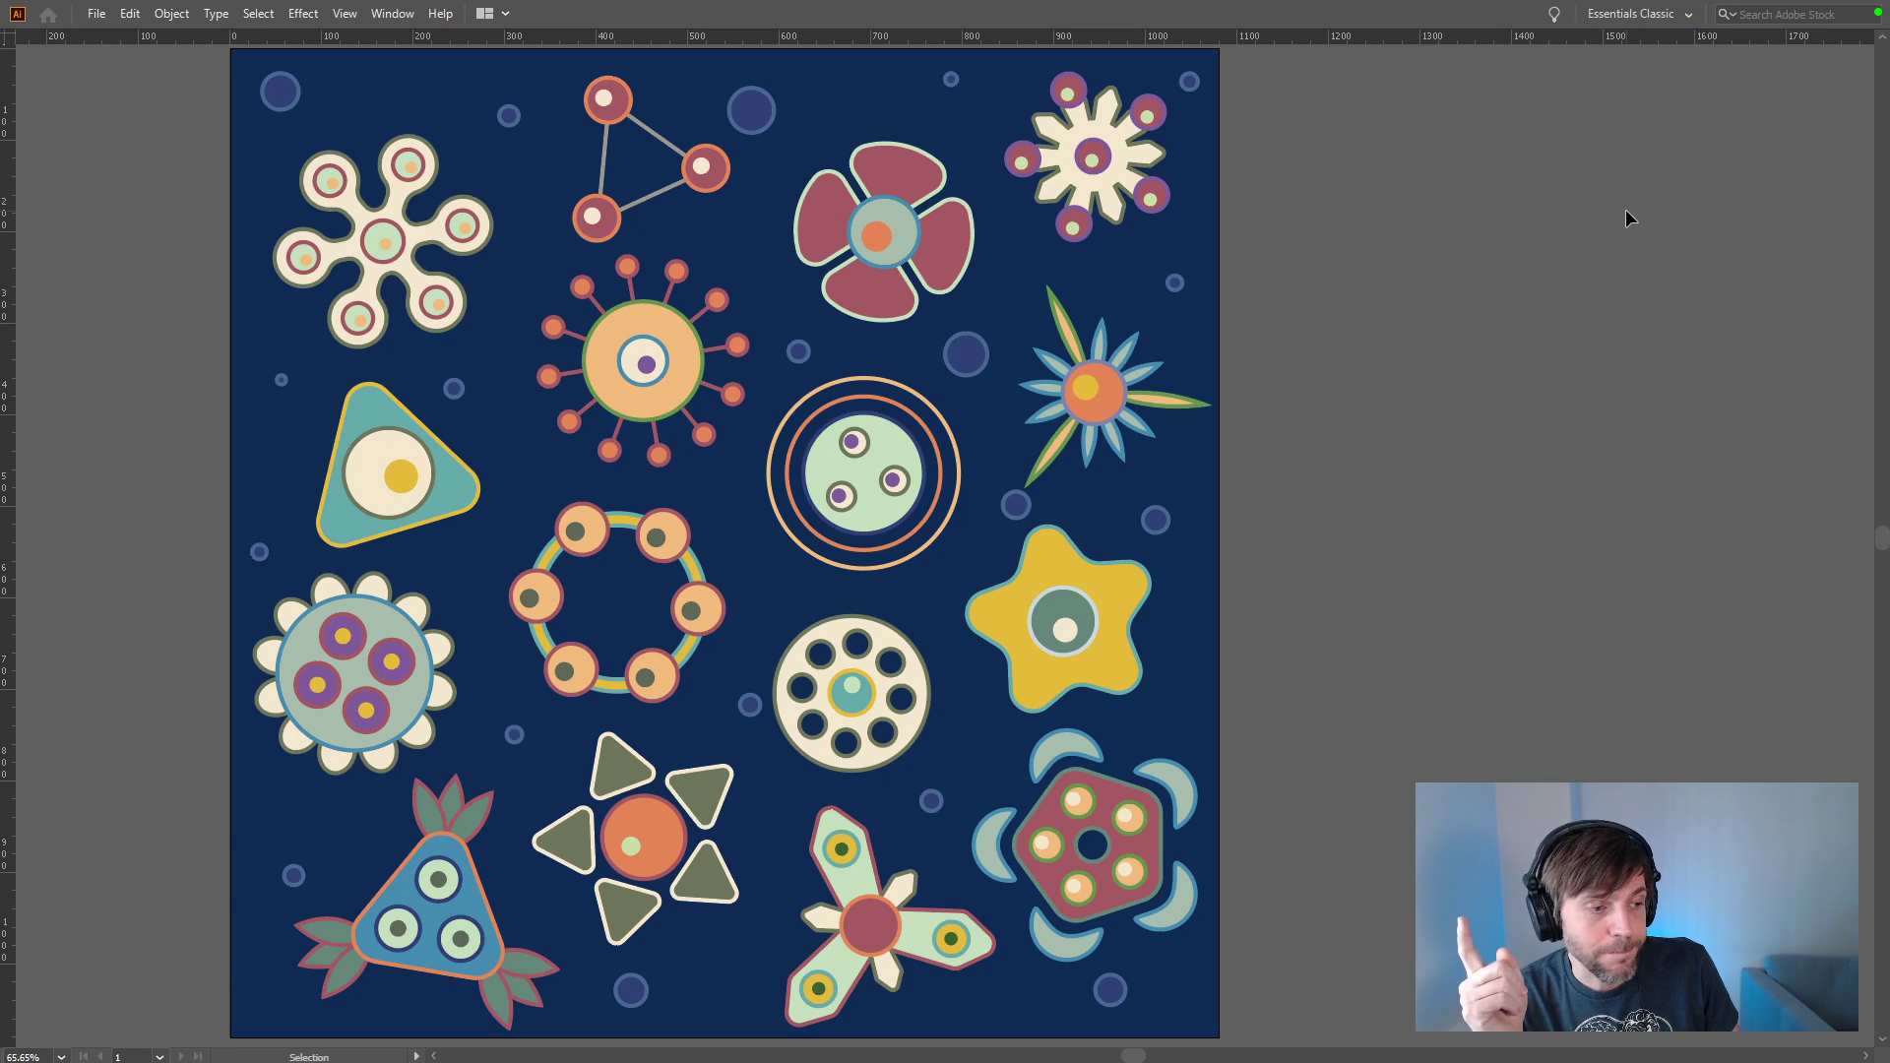
# Step: Return the creatures illustration to the normal screen mode and save the Creatures.ai document
pyautogui.press('a')
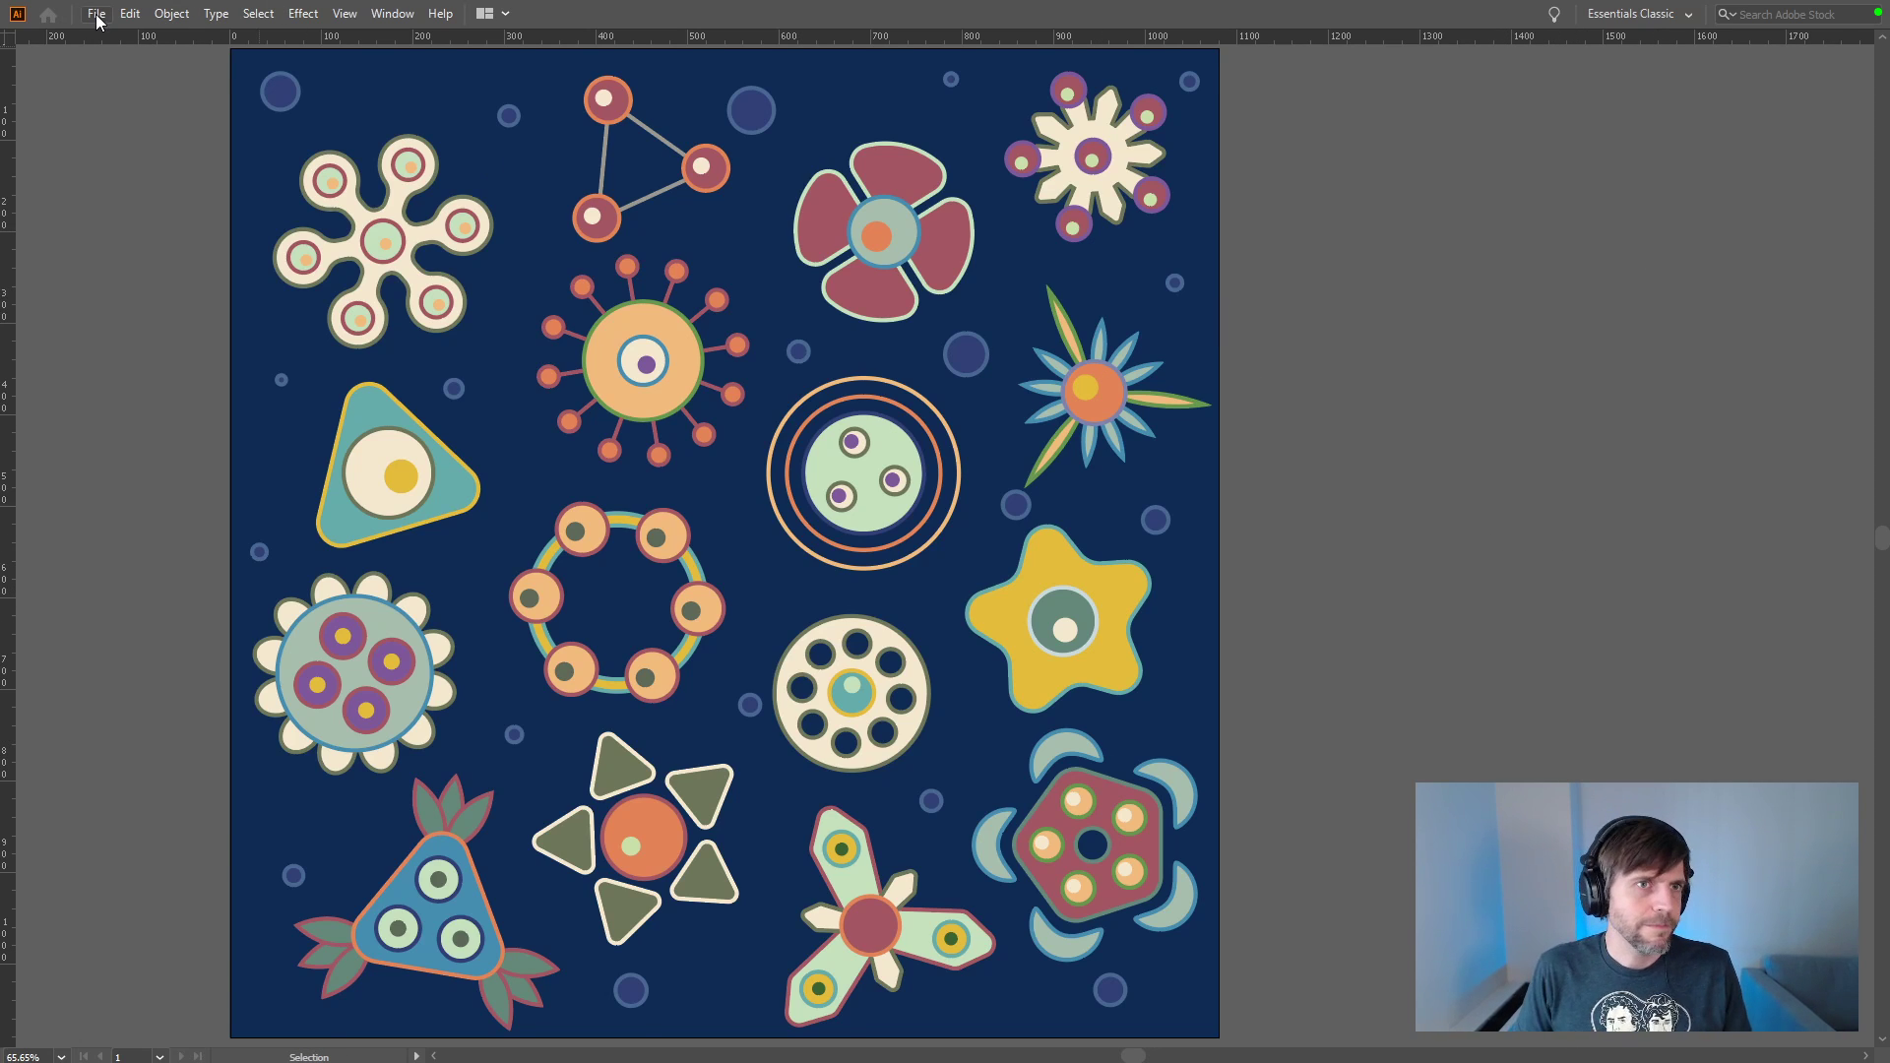
pyautogui.click(96, 14)
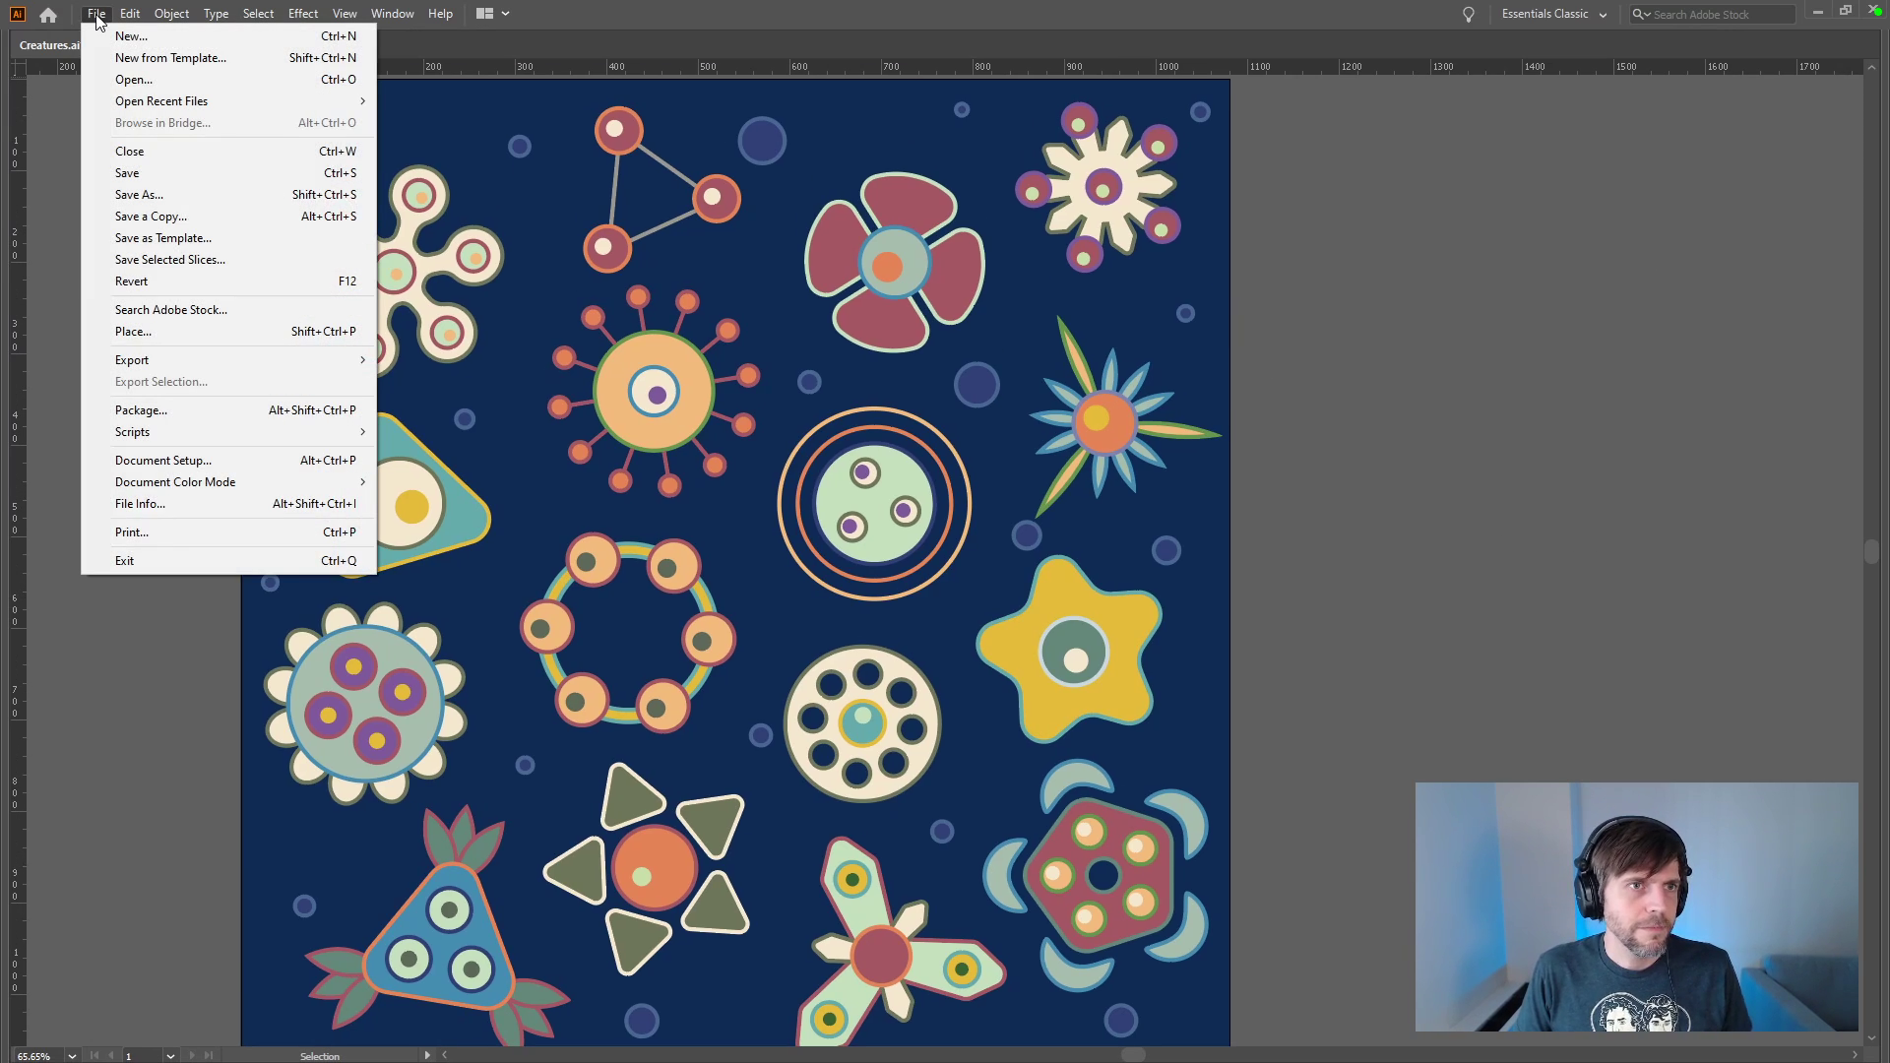
pyautogui.click(187, 614)
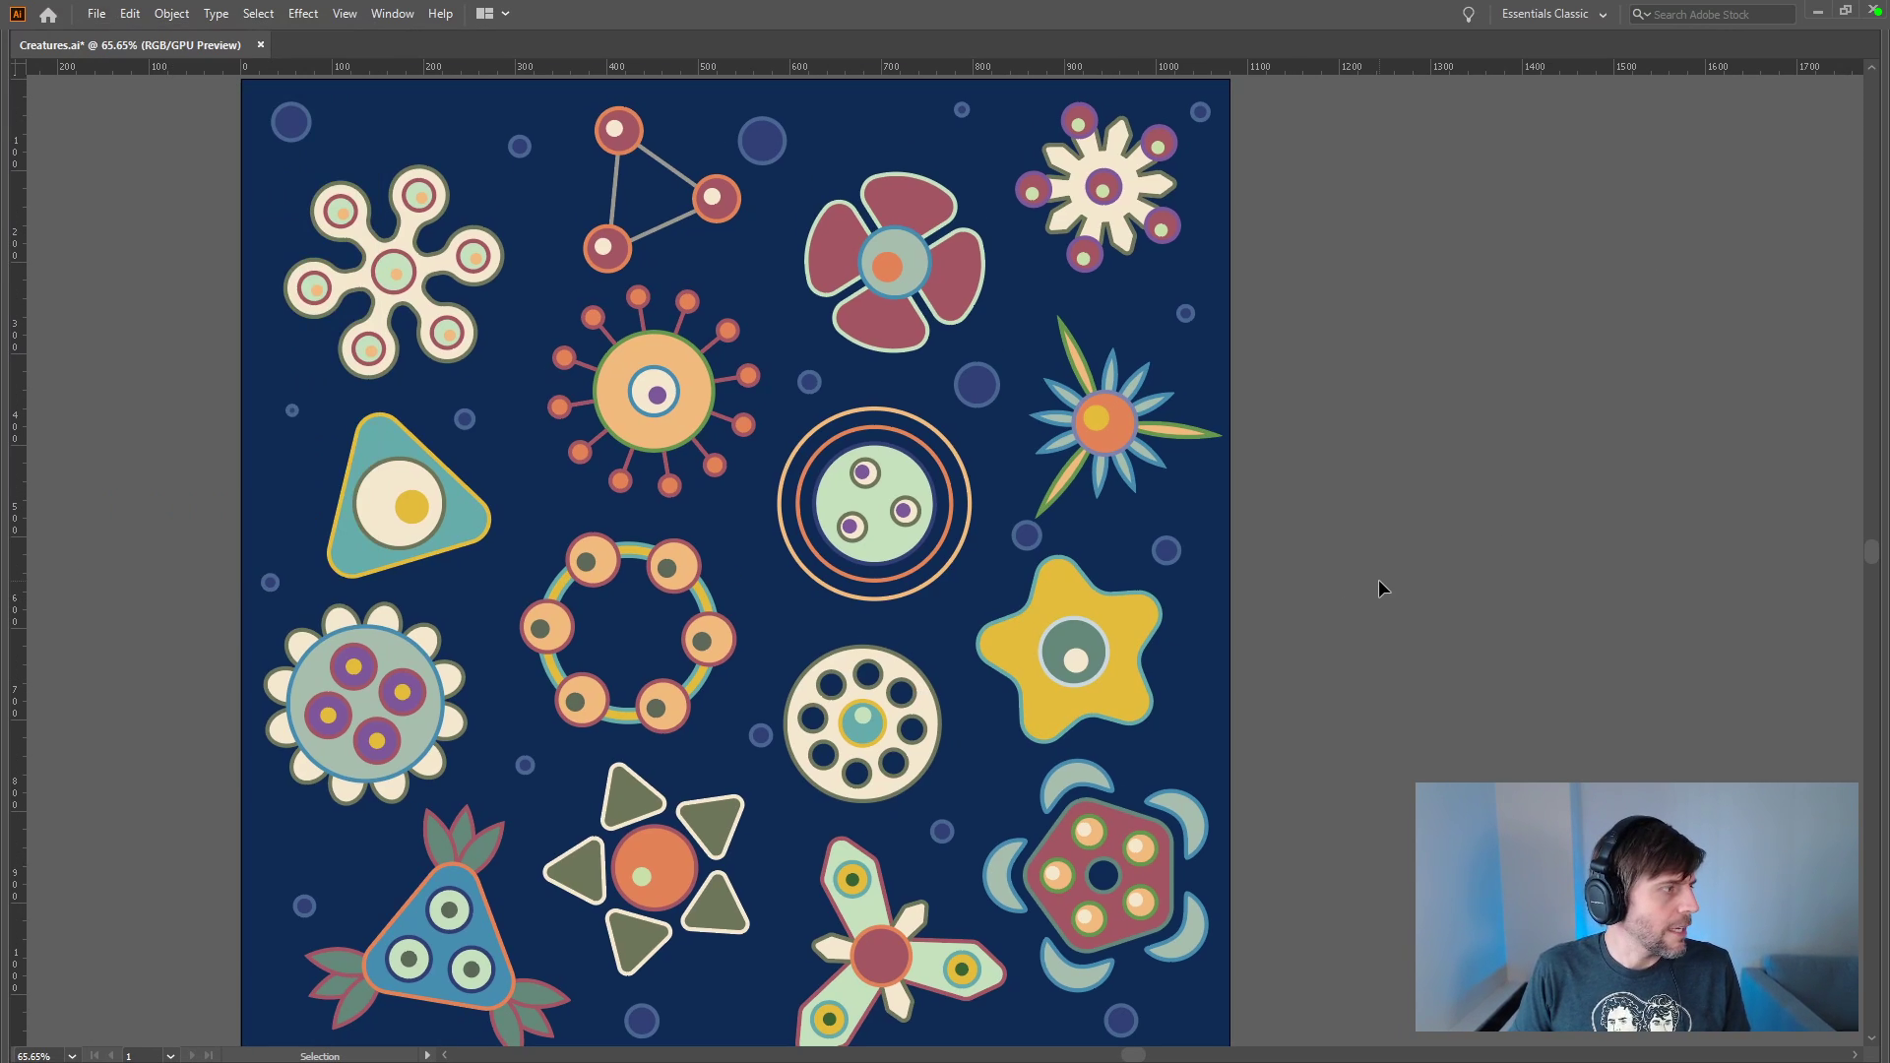
pyautogui.press('a')
pyautogui.hotkey('ctrl', 's')
pyautogui.click(100, 15)
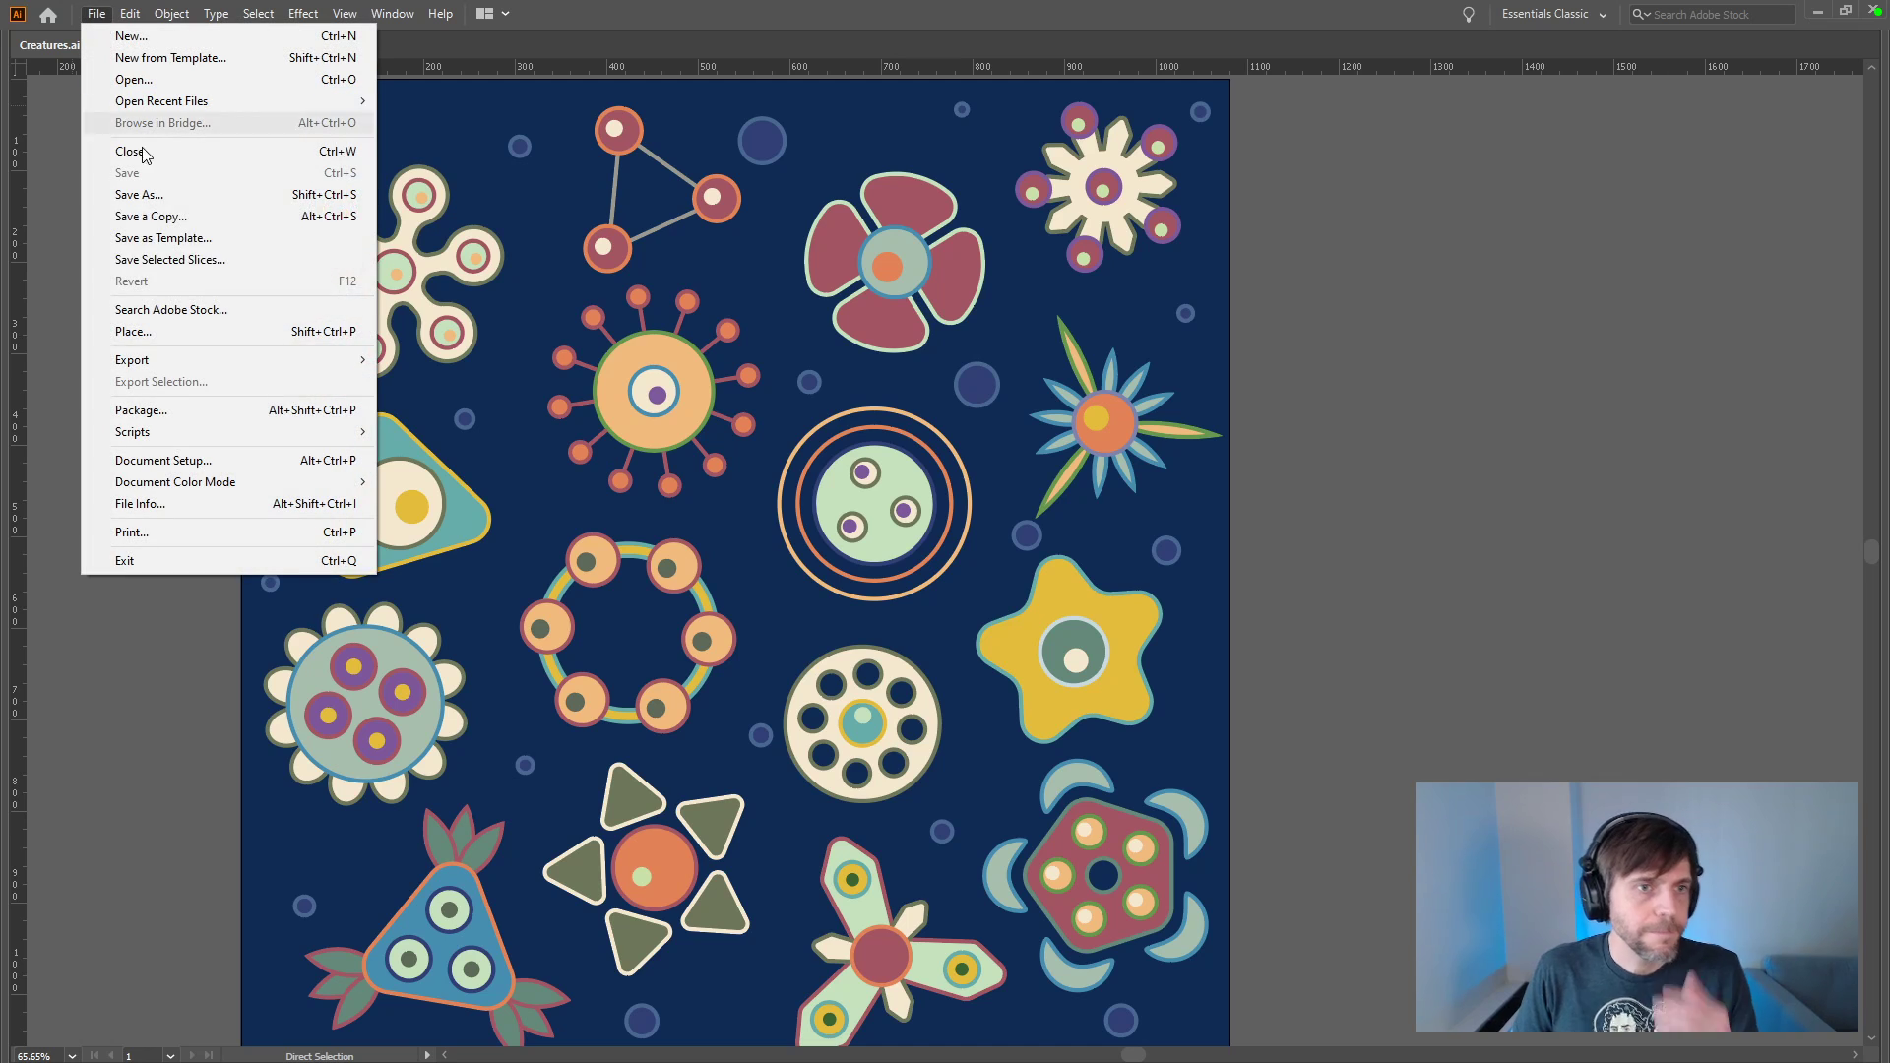
pyautogui.moveTo(248, 359)
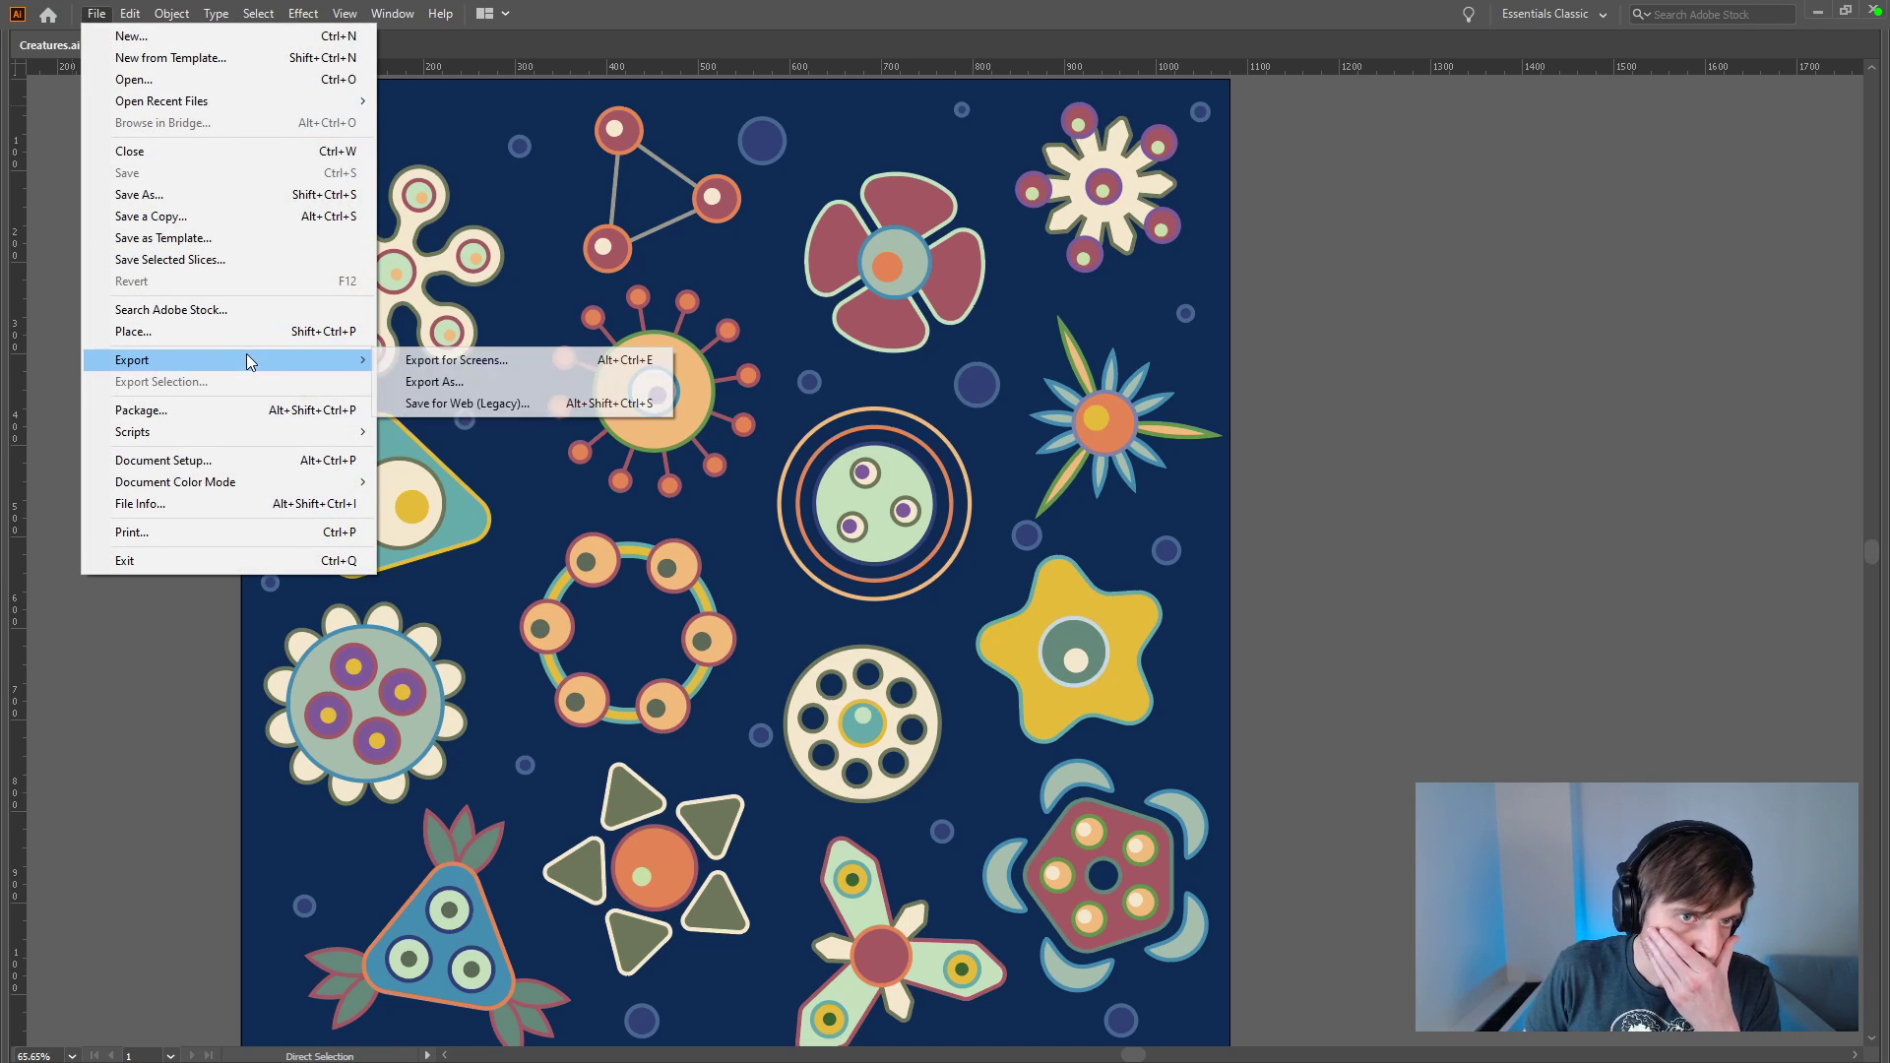
pyautogui.click(506, 364)
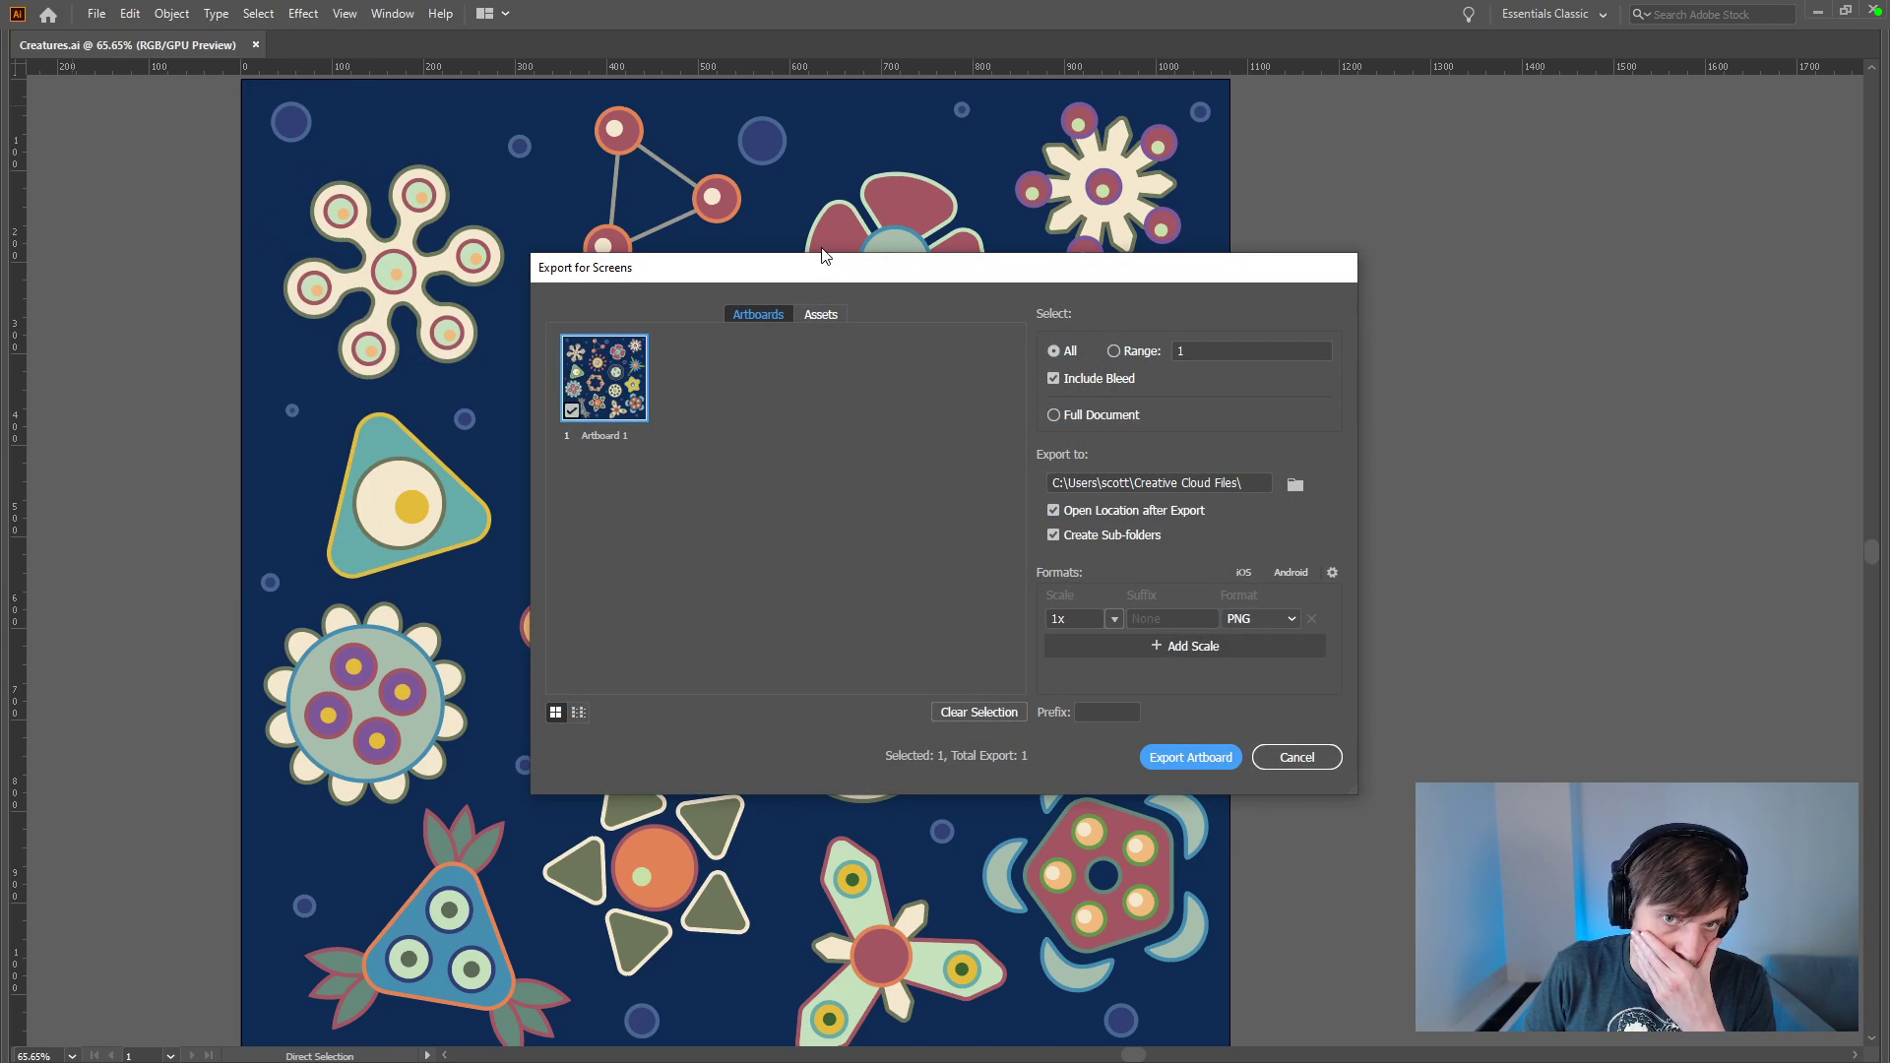
pyautogui.moveTo(827, 264); pyautogui.dragTo(443, 305)
pyautogui.press('Escape')
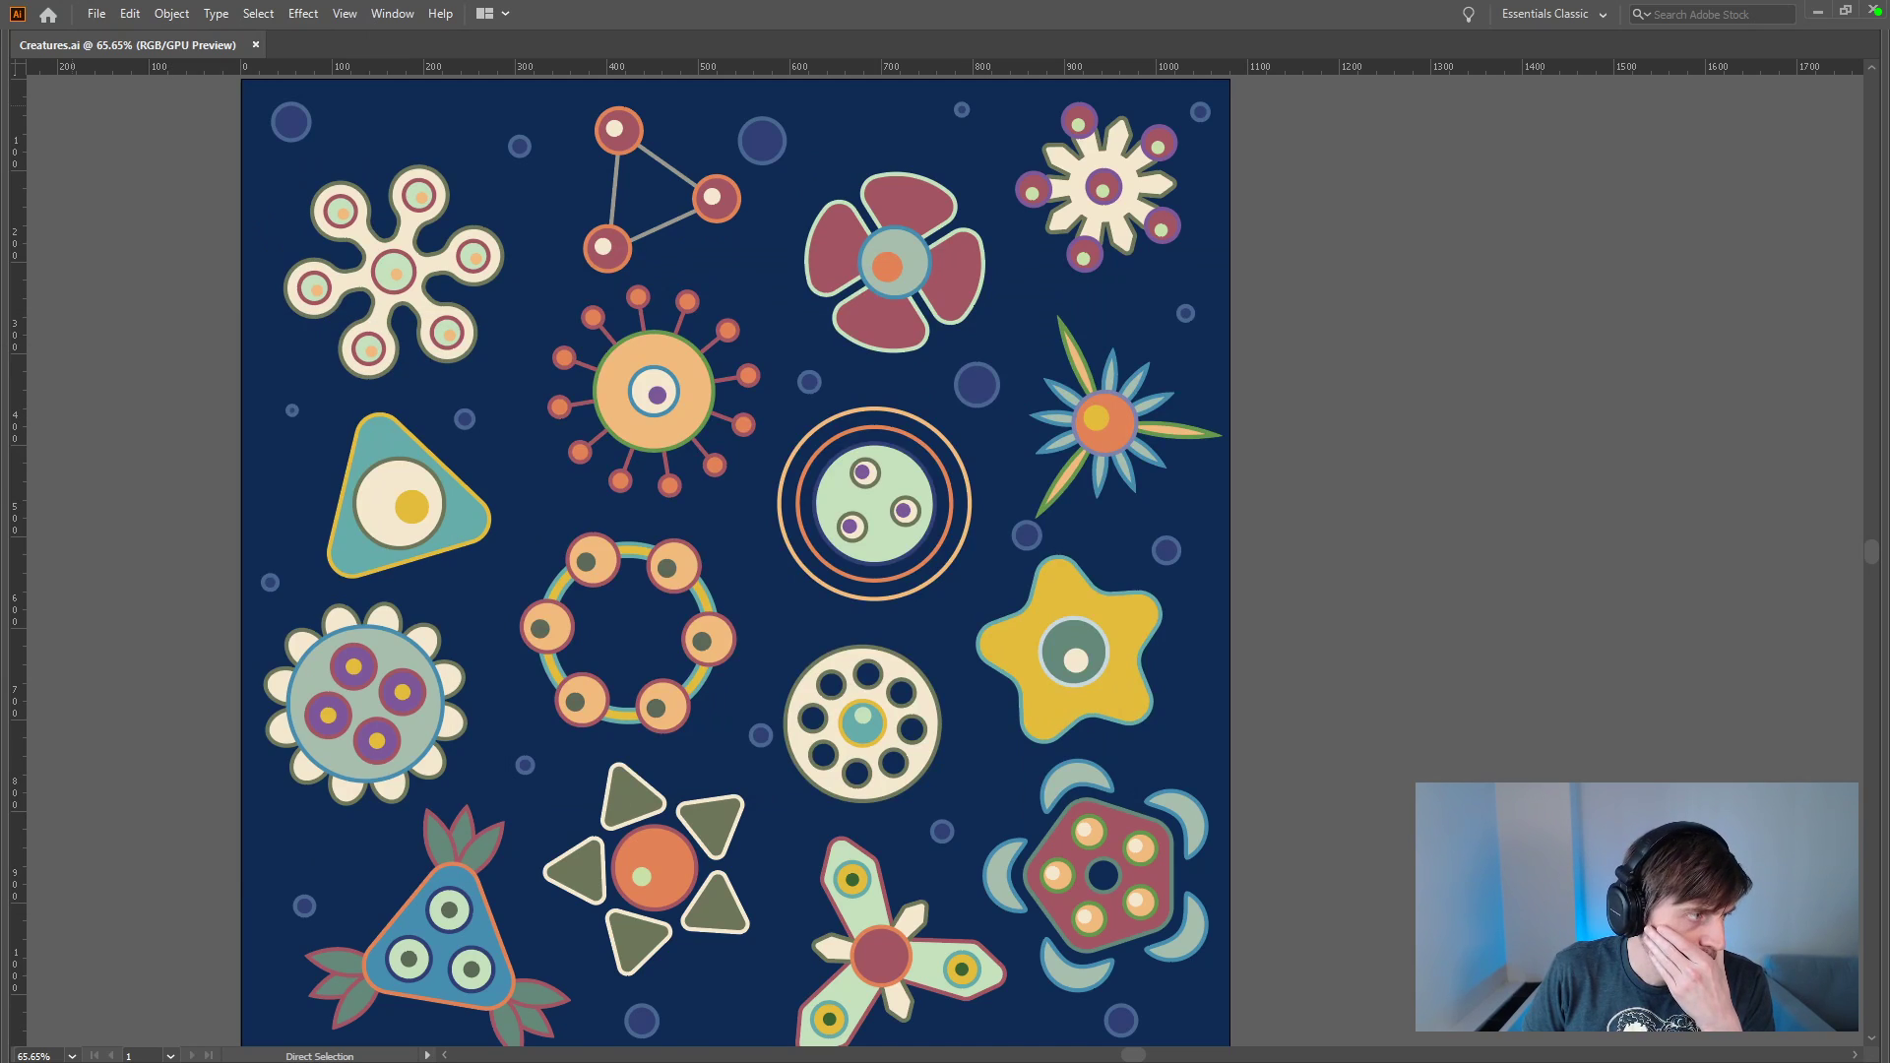
# Step: Start exporting the creatures artwork with Save for Web (Legacy)
pyautogui.click(96, 12)
pyautogui.moveTo(283, 359)
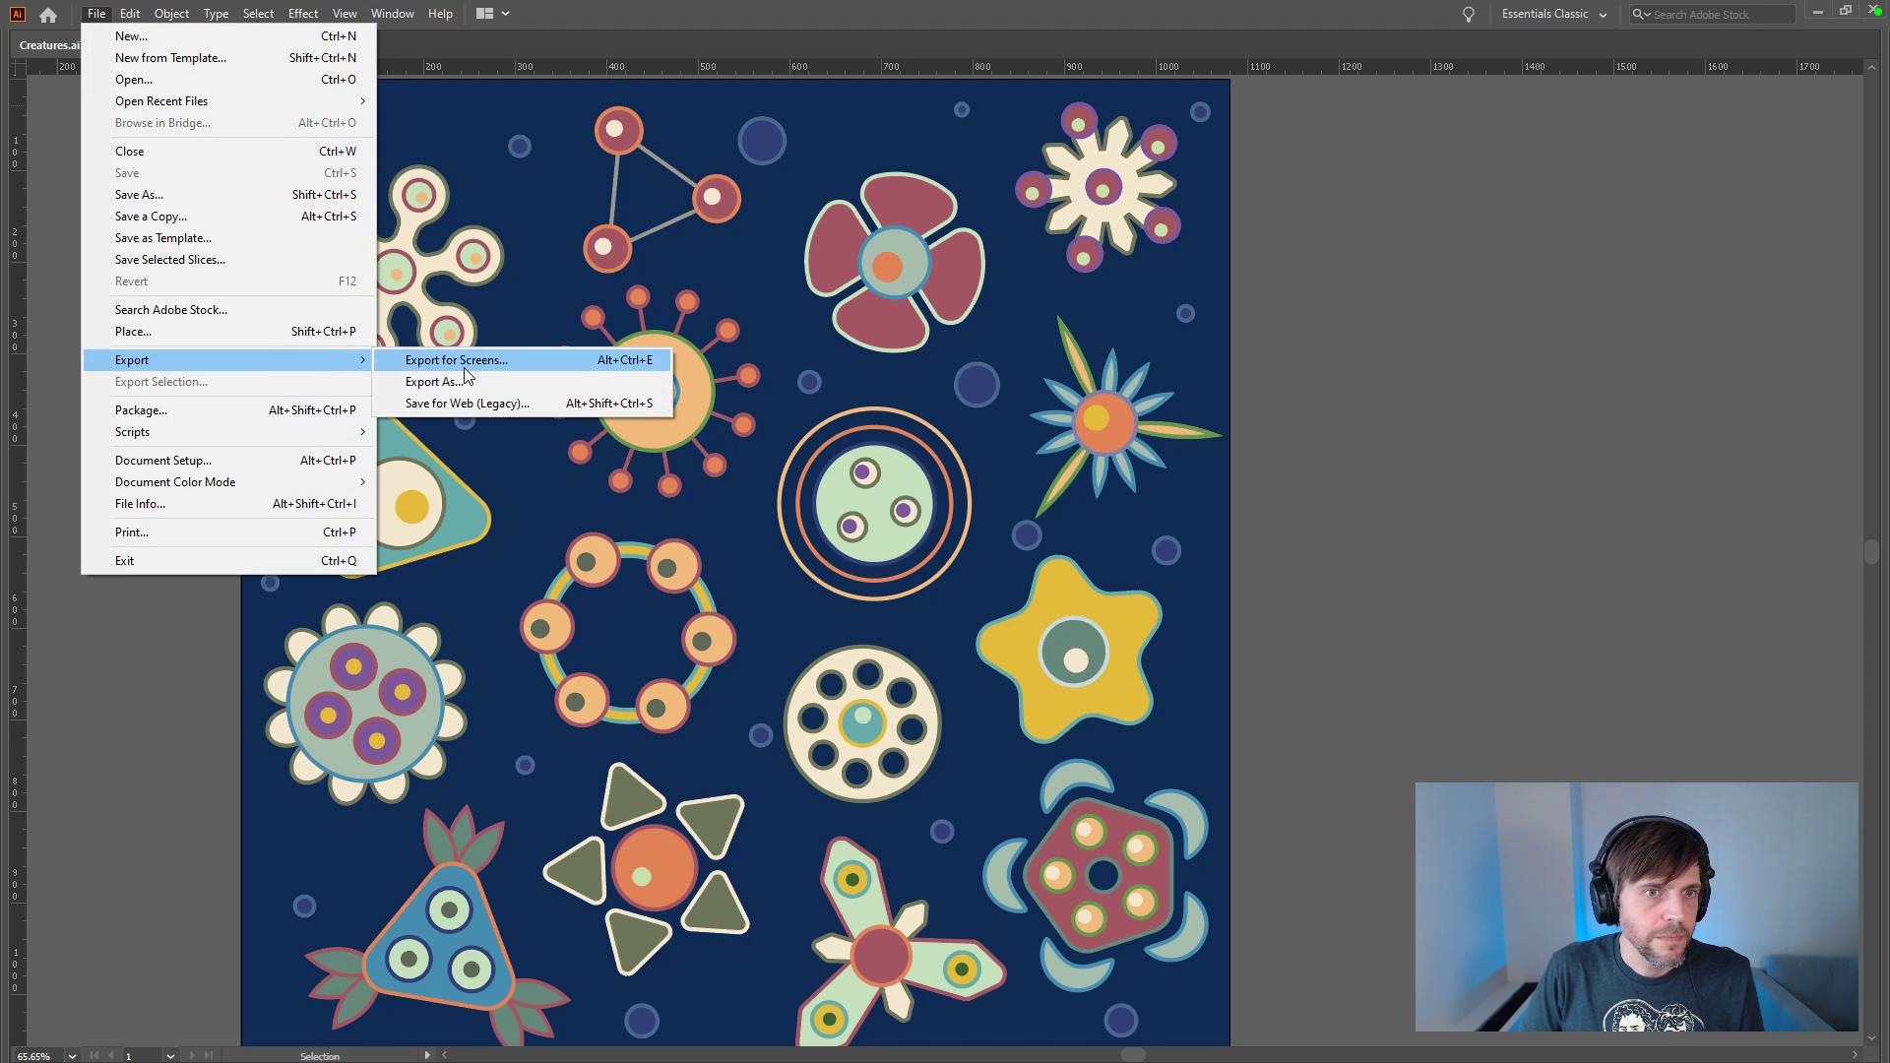
pyautogui.click(470, 403)
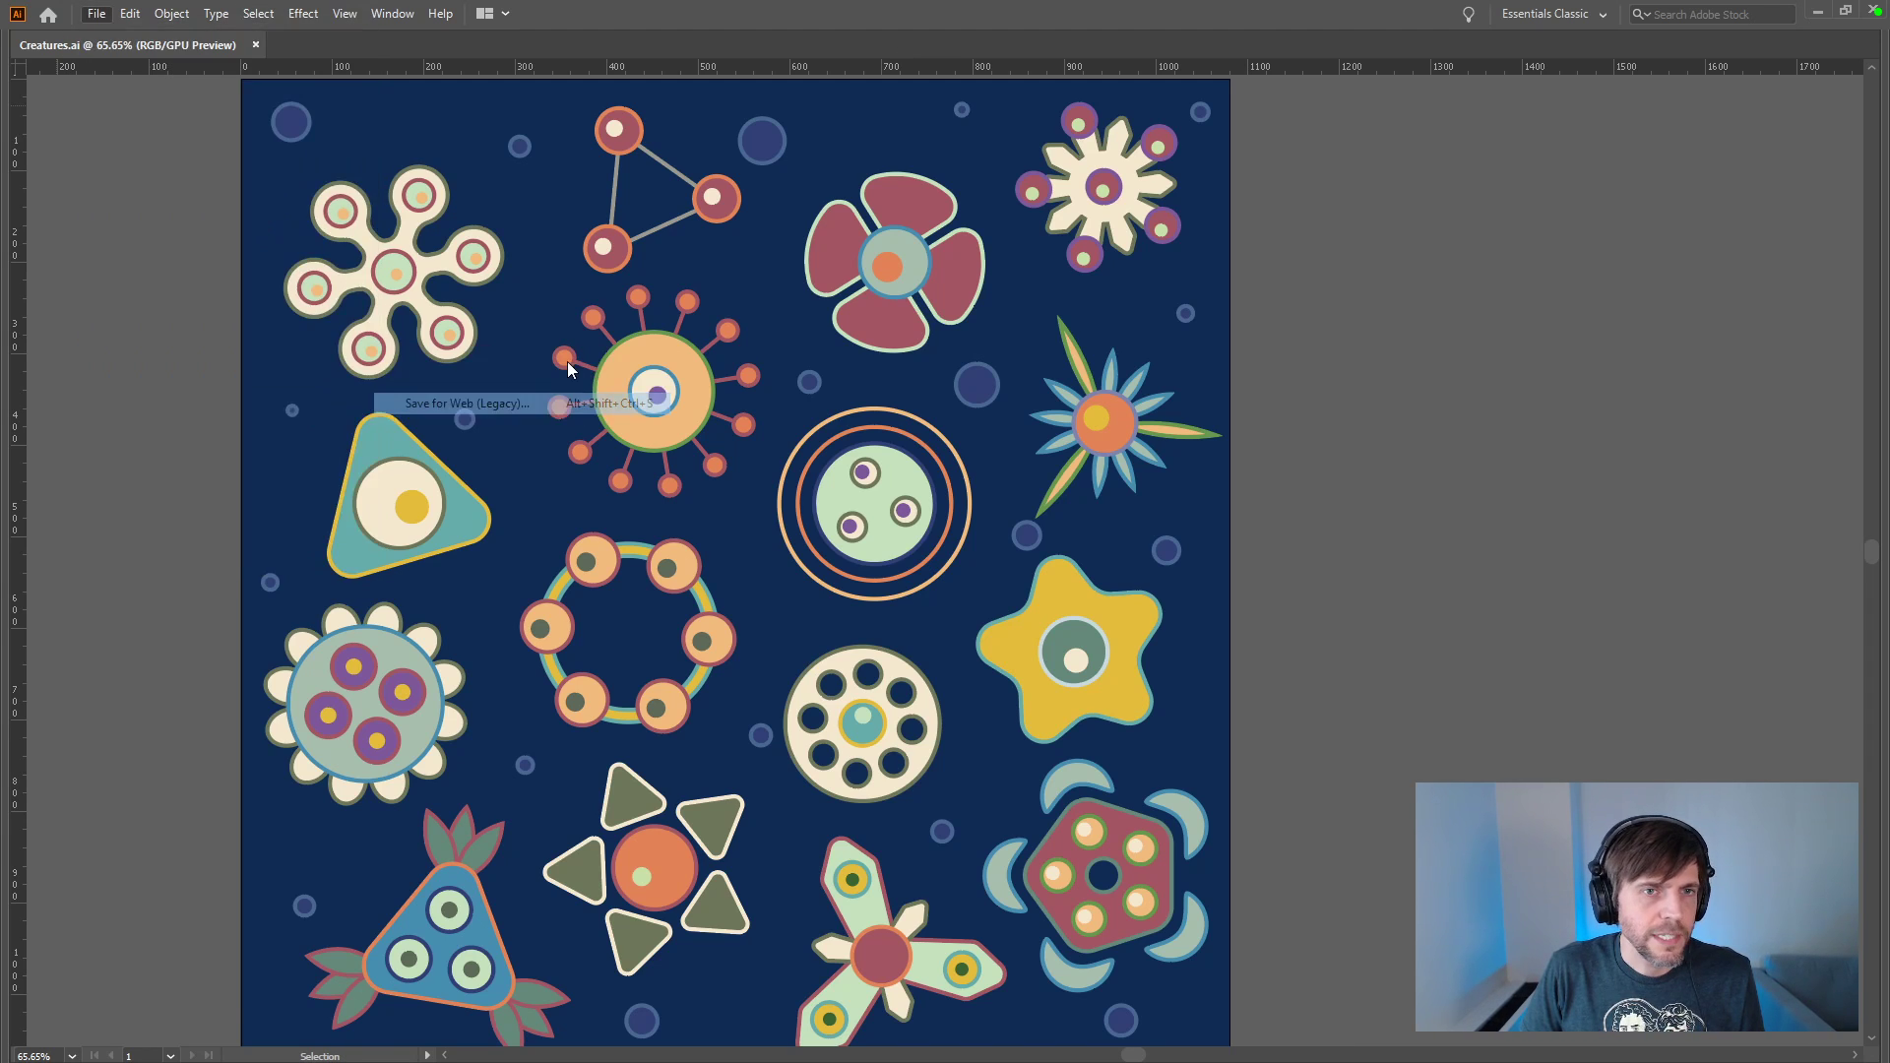